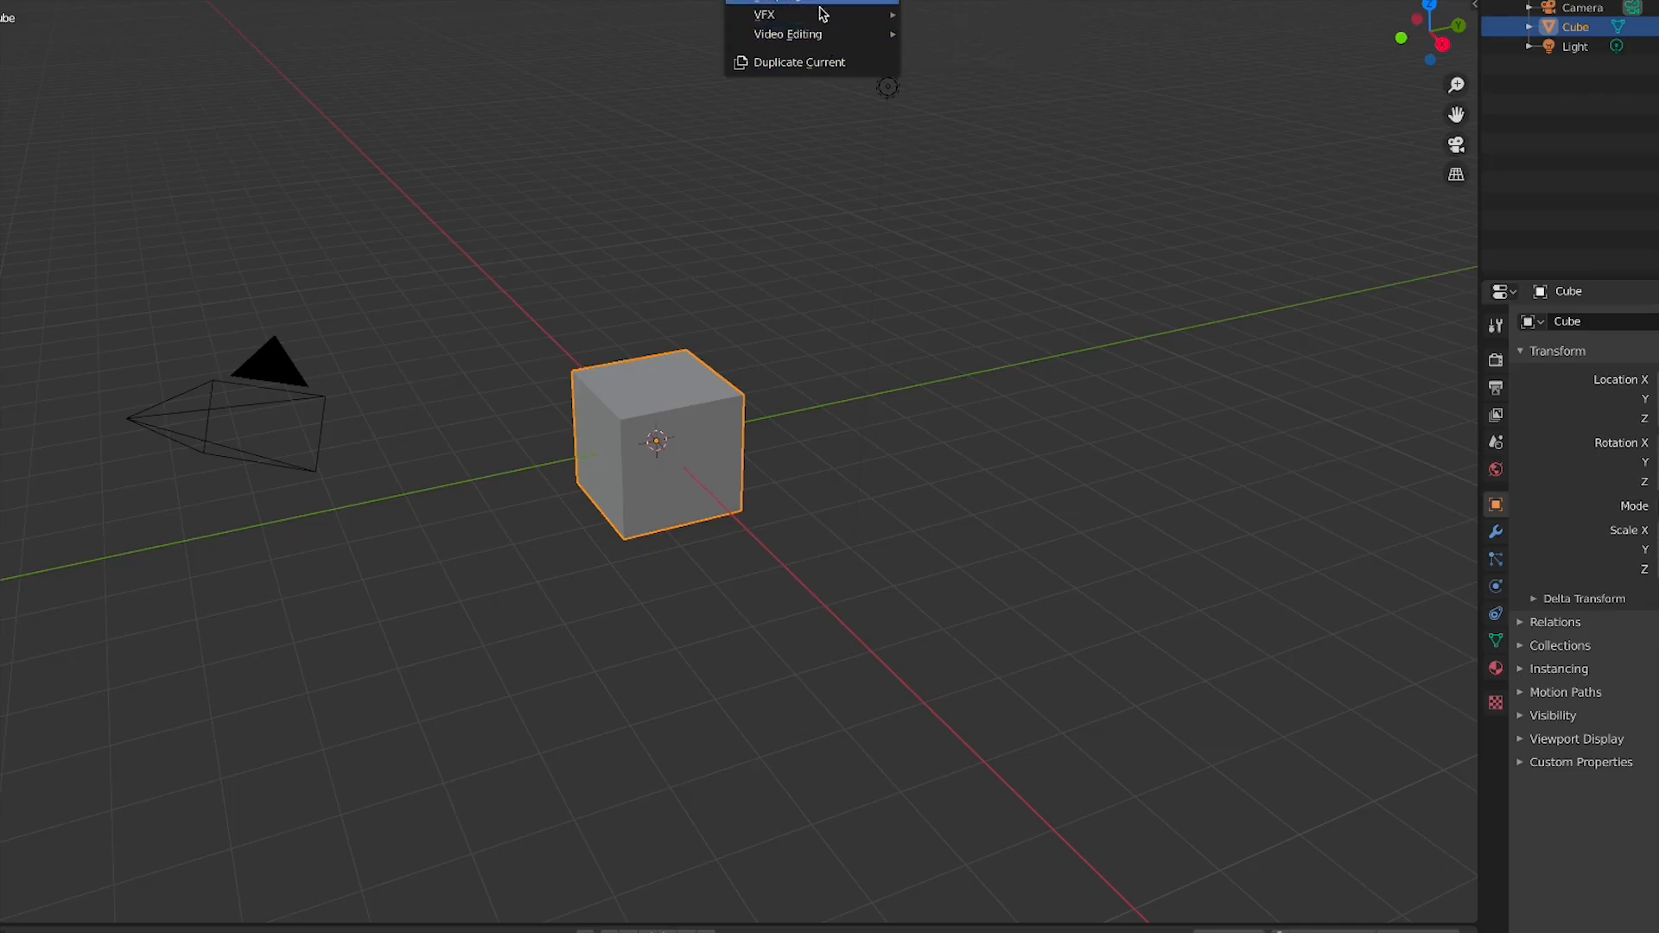
# Practise selecting the camera, cube and light, one at a time and with box selection, then deselect
pyautogui.click(1018, 247)
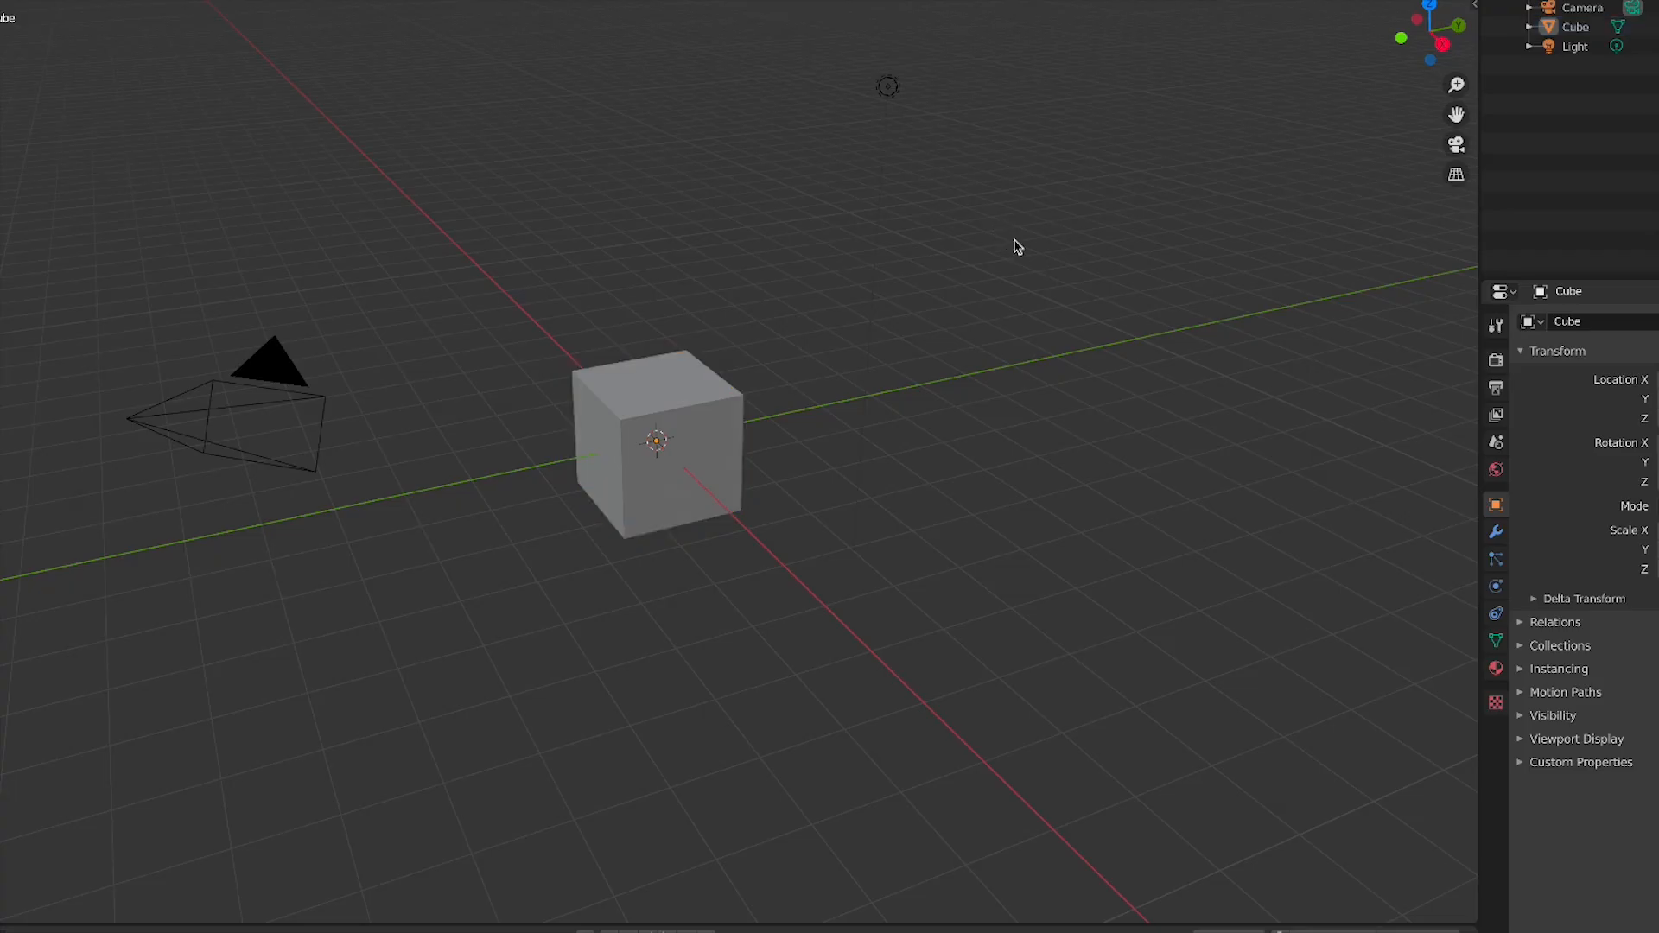
pyautogui.moveTo(1025, 52); pyautogui.dragTo(33, 774)
pyautogui.click(1081, 328)
pyautogui.moveTo(959, 76); pyautogui.dragTo(200, 698)
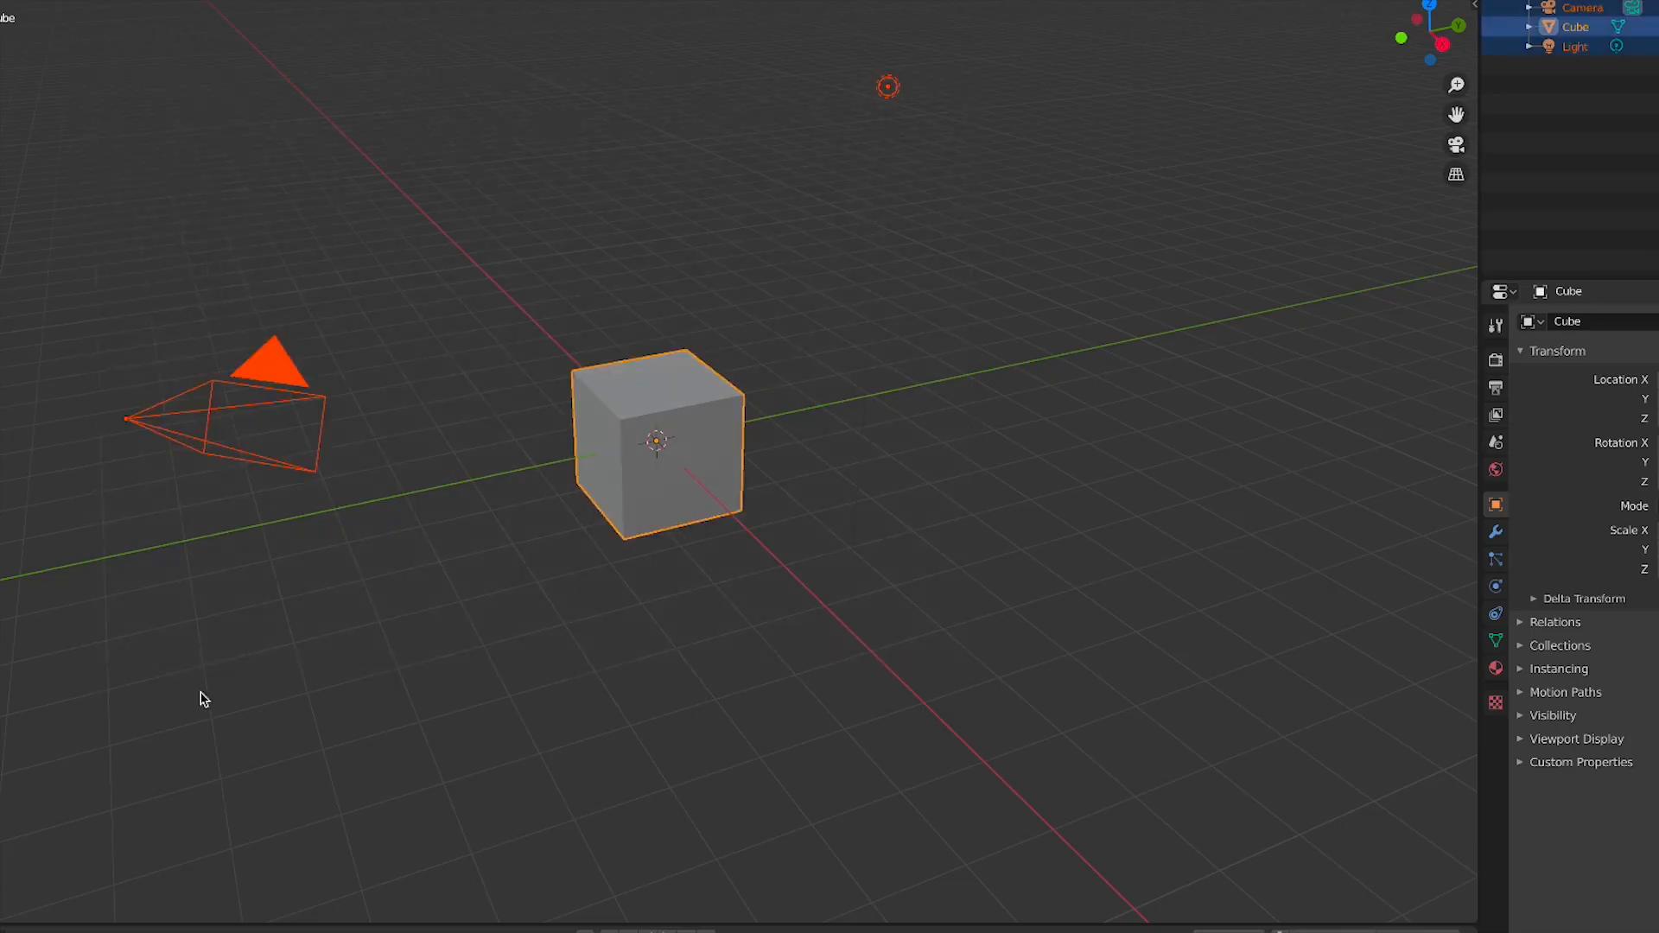
pyautogui.click(875, 691)
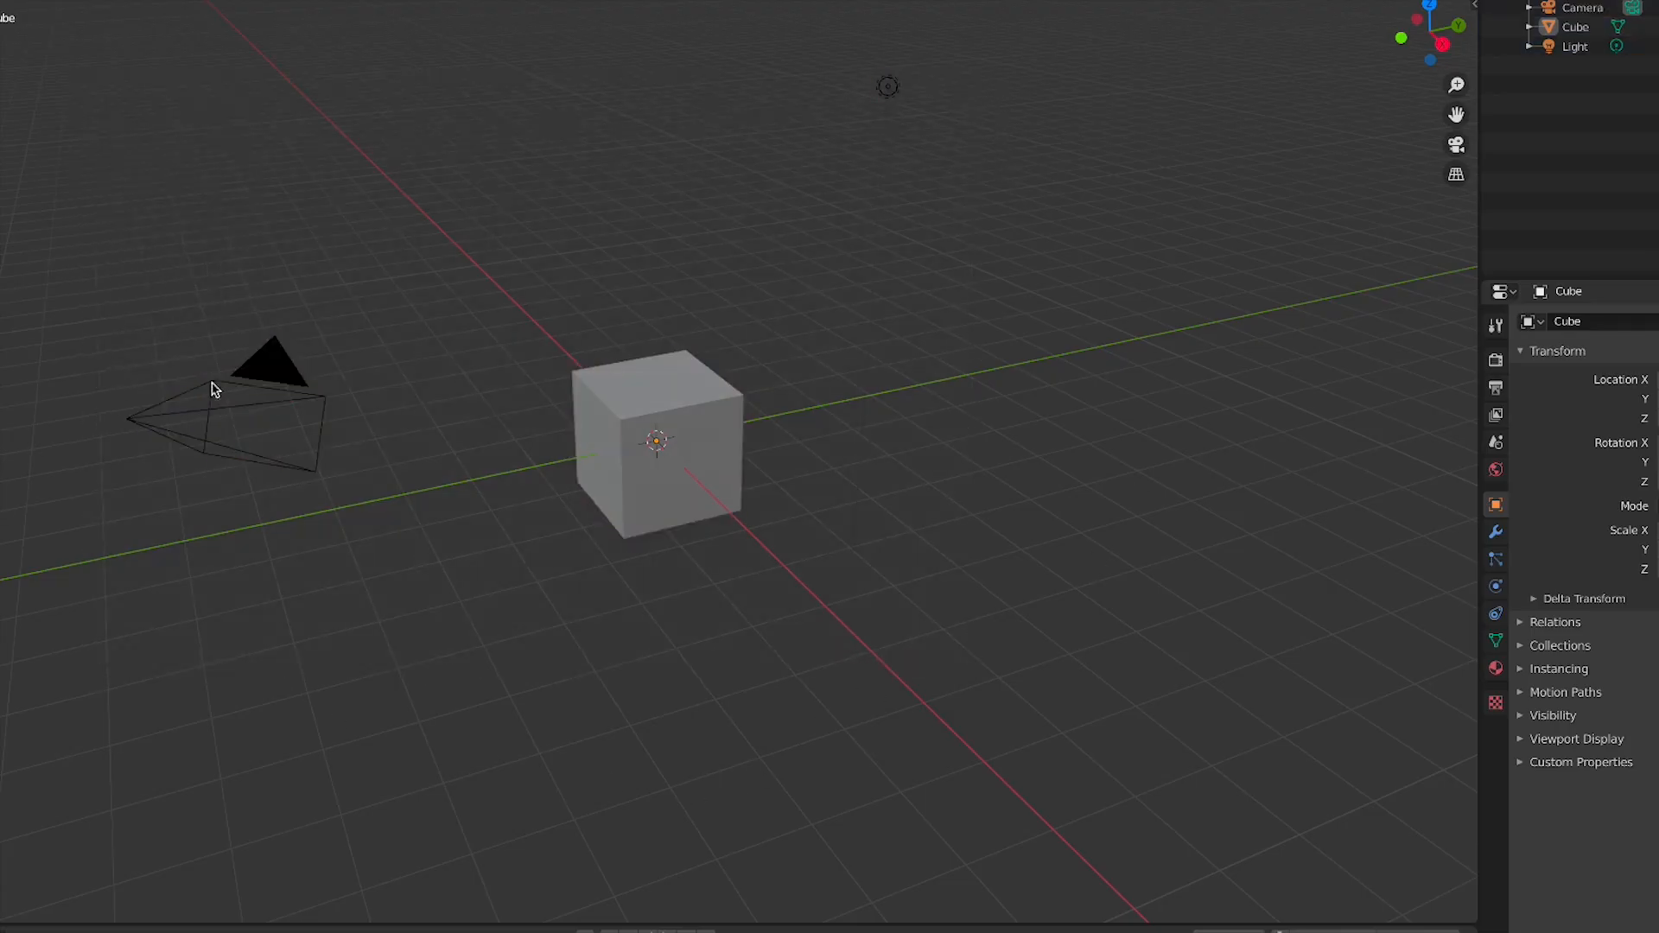
pyautogui.click(269, 373)
pyautogui.click(888, 87)
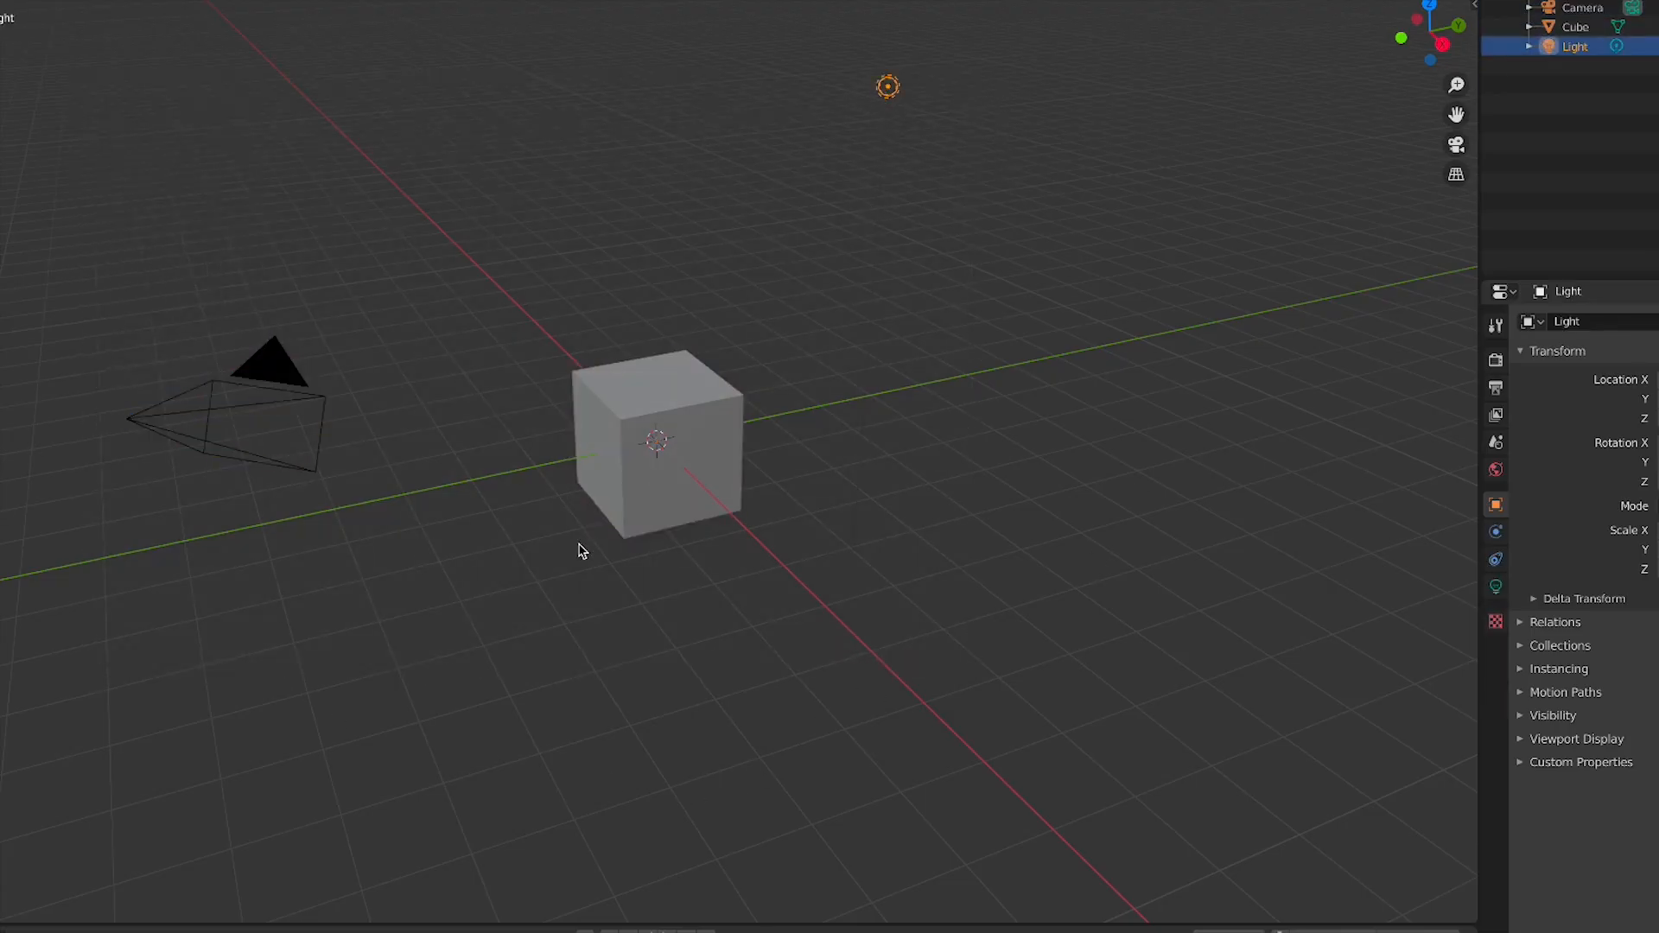
pyautogui.click(663, 482)
pyautogui.click(1103, 504)
pyautogui.press('n')
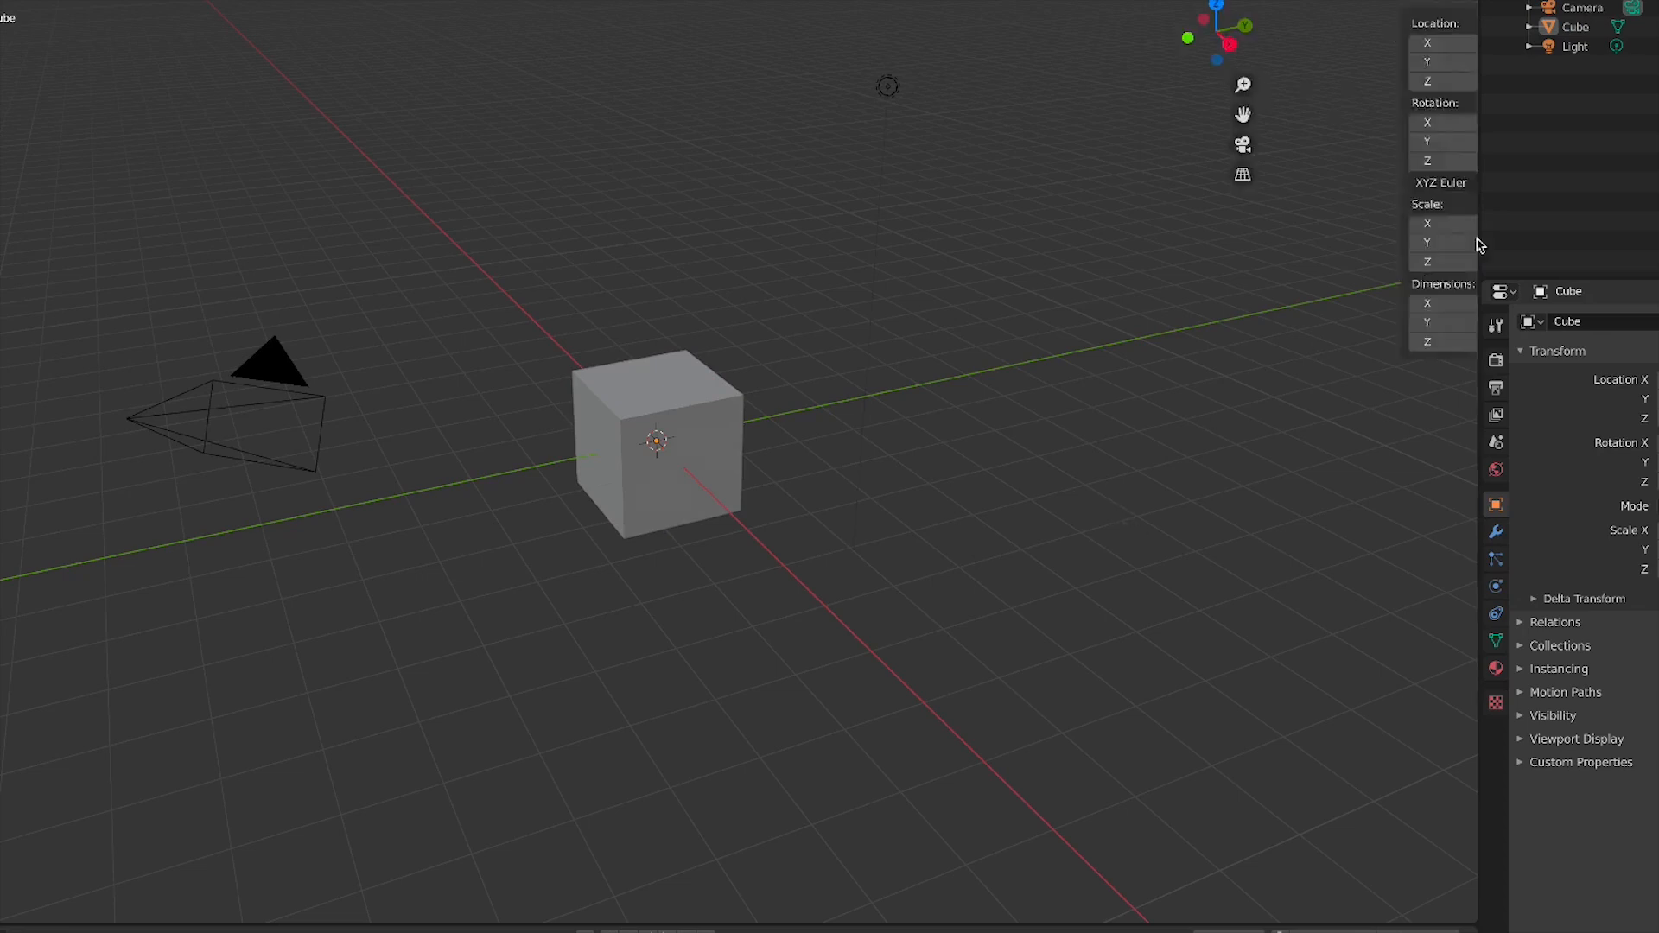
pyautogui.click(1466, 266)
pyautogui.click(1466, 195)
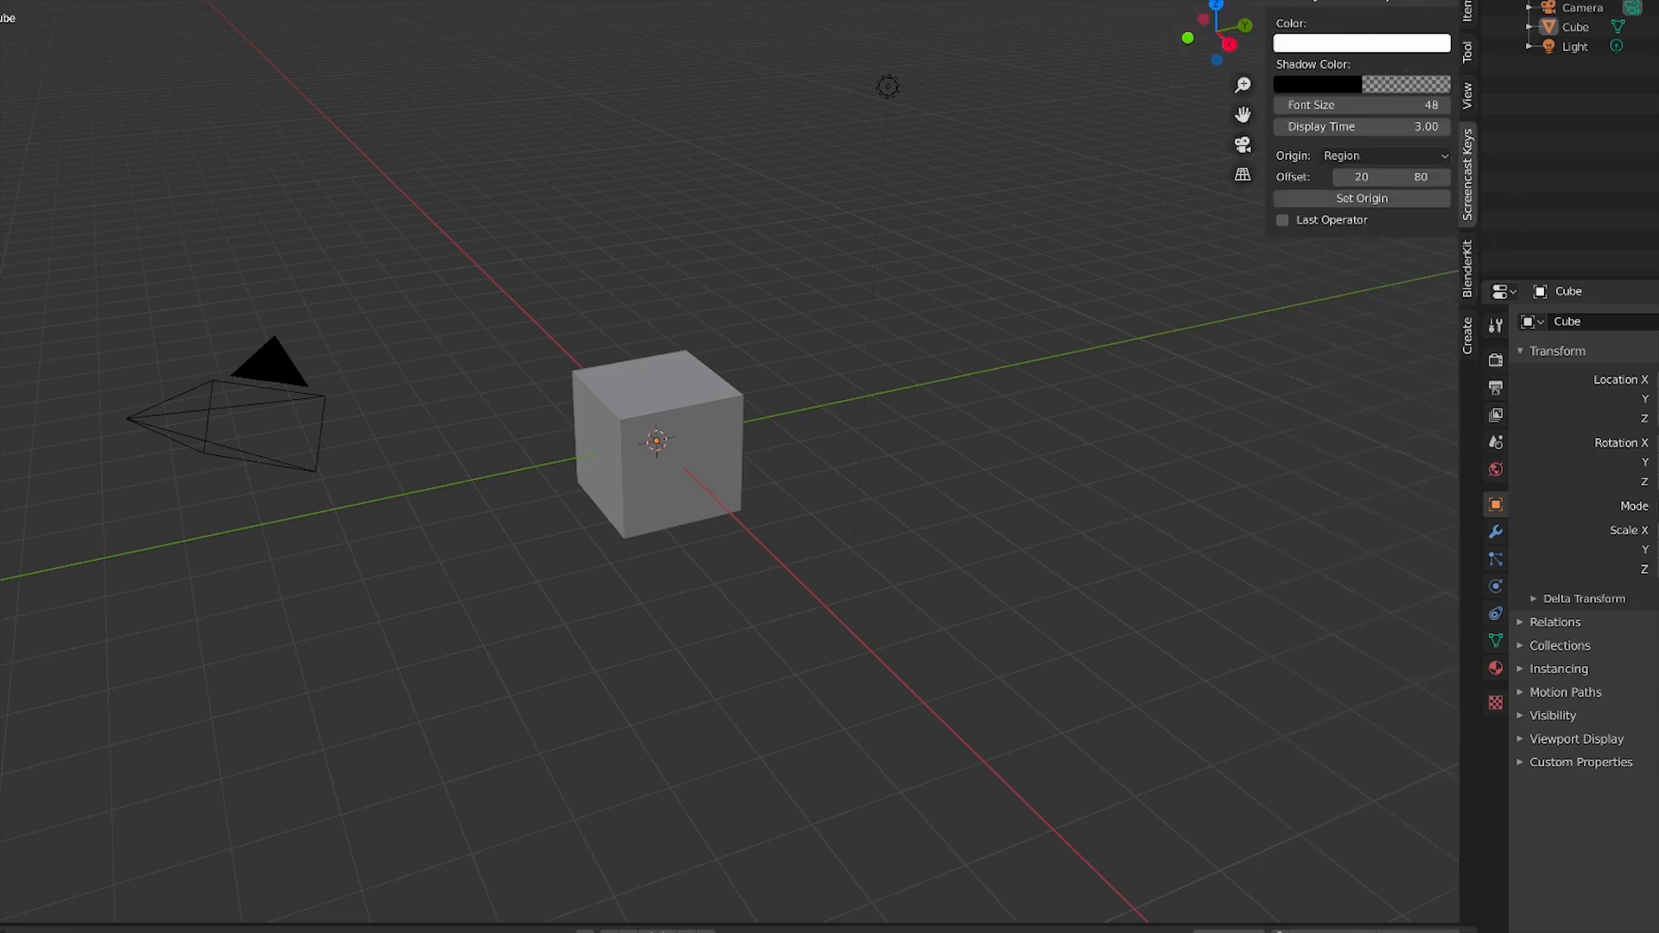
pyautogui.press('n')
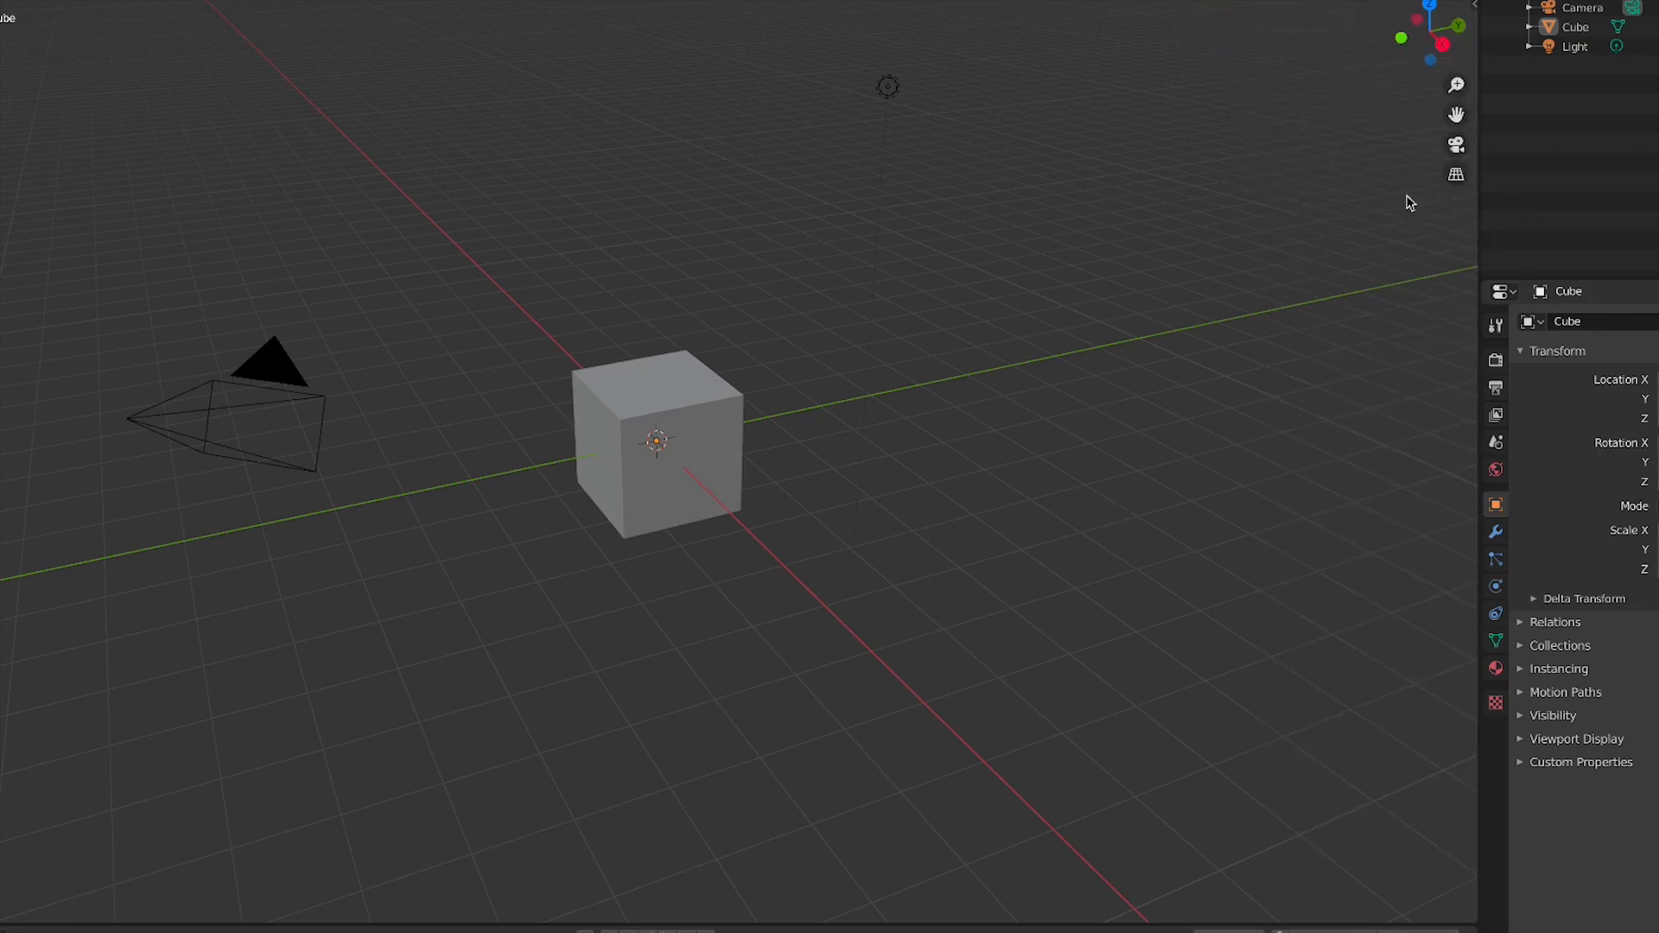
# Box-select the camera, cube and light and delete them
pyautogui.moveTo(77, 635); pyautogui.dragTo(2, 795)
pyautogui.moveTo(1017, 154); pyautogui.dragTo(724, 512)
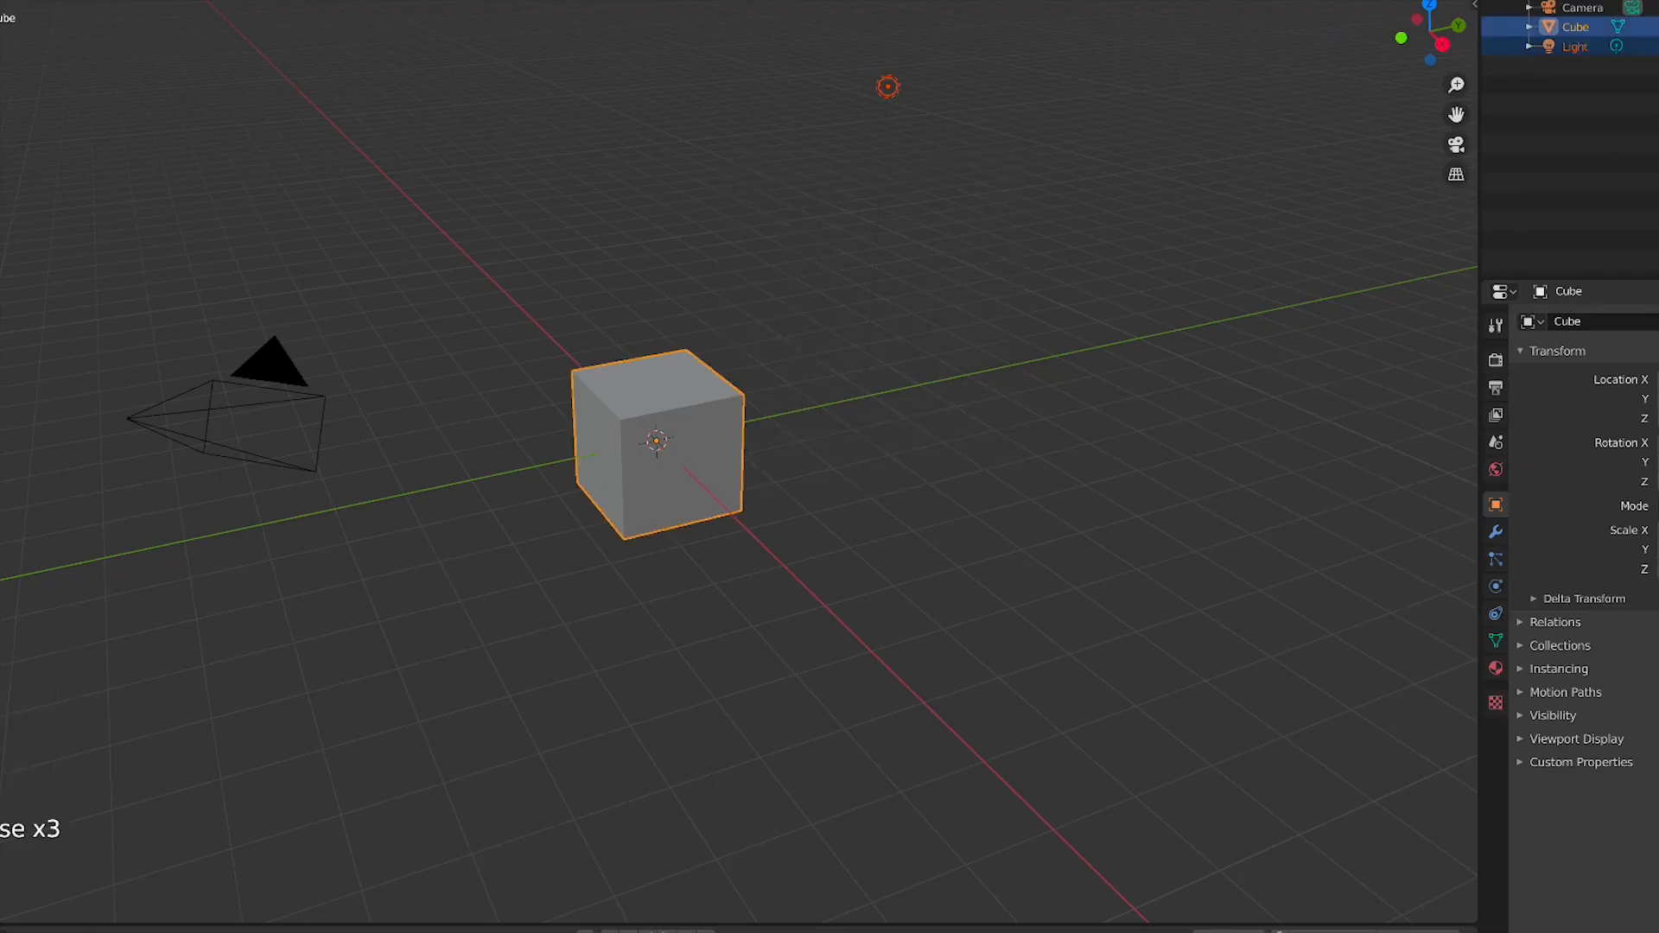
pyautogui.click(85, 839)
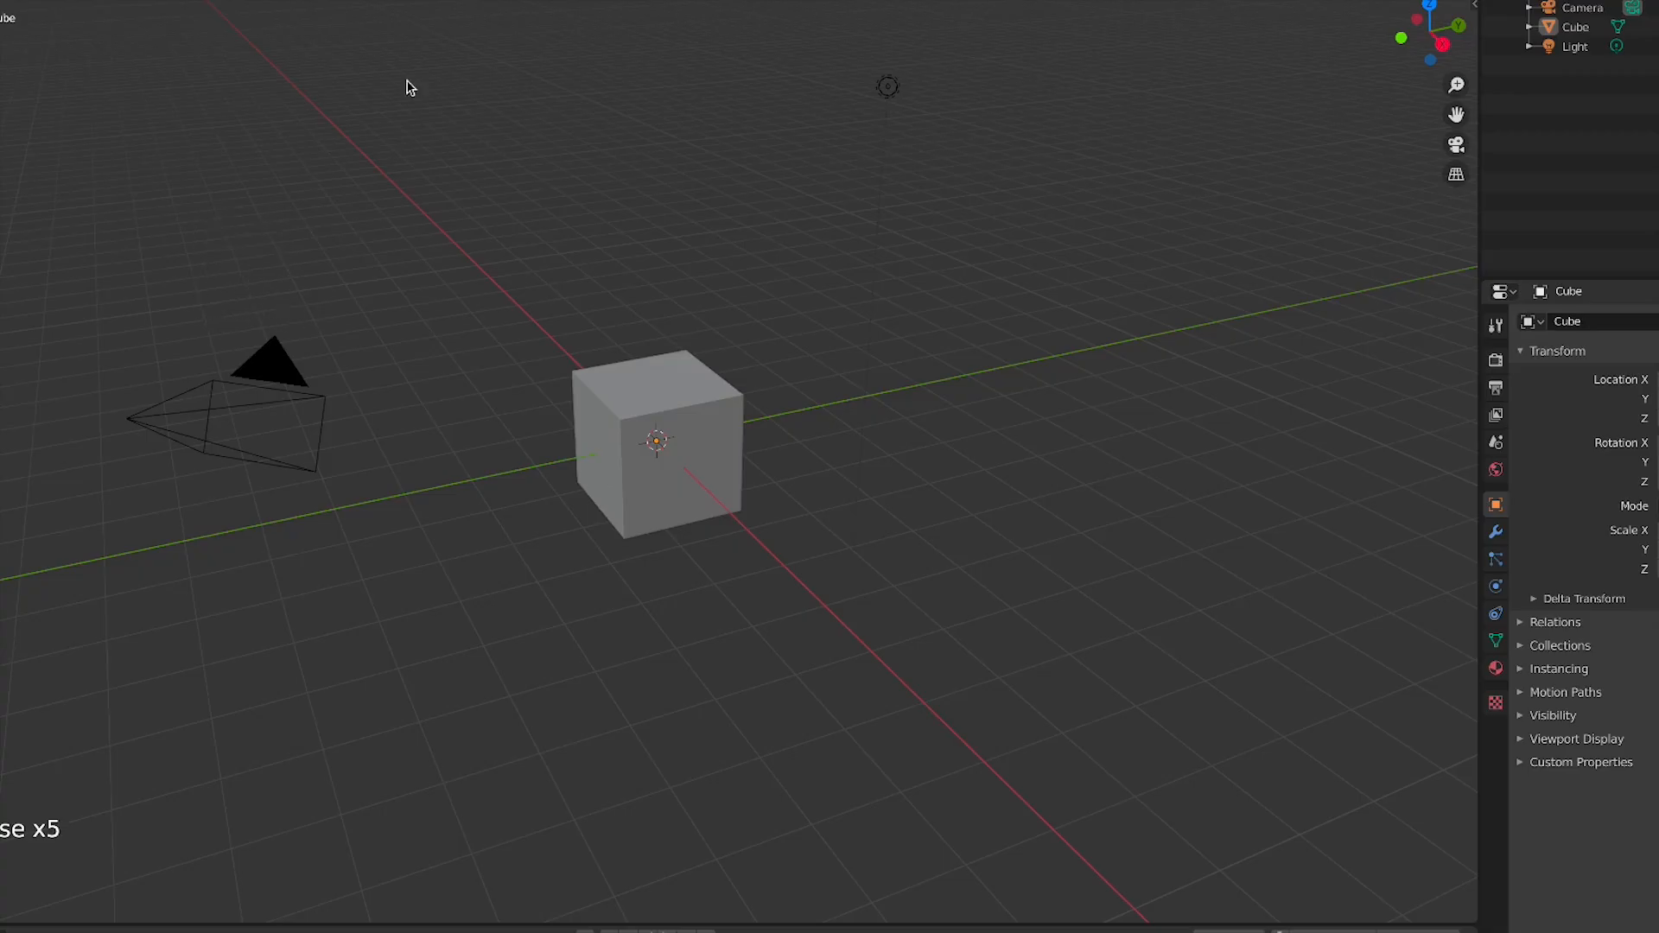
pyautogui.moveTo(199, 36); pyautogui.dragTo(1203, 581)
pyautogui.press('x')
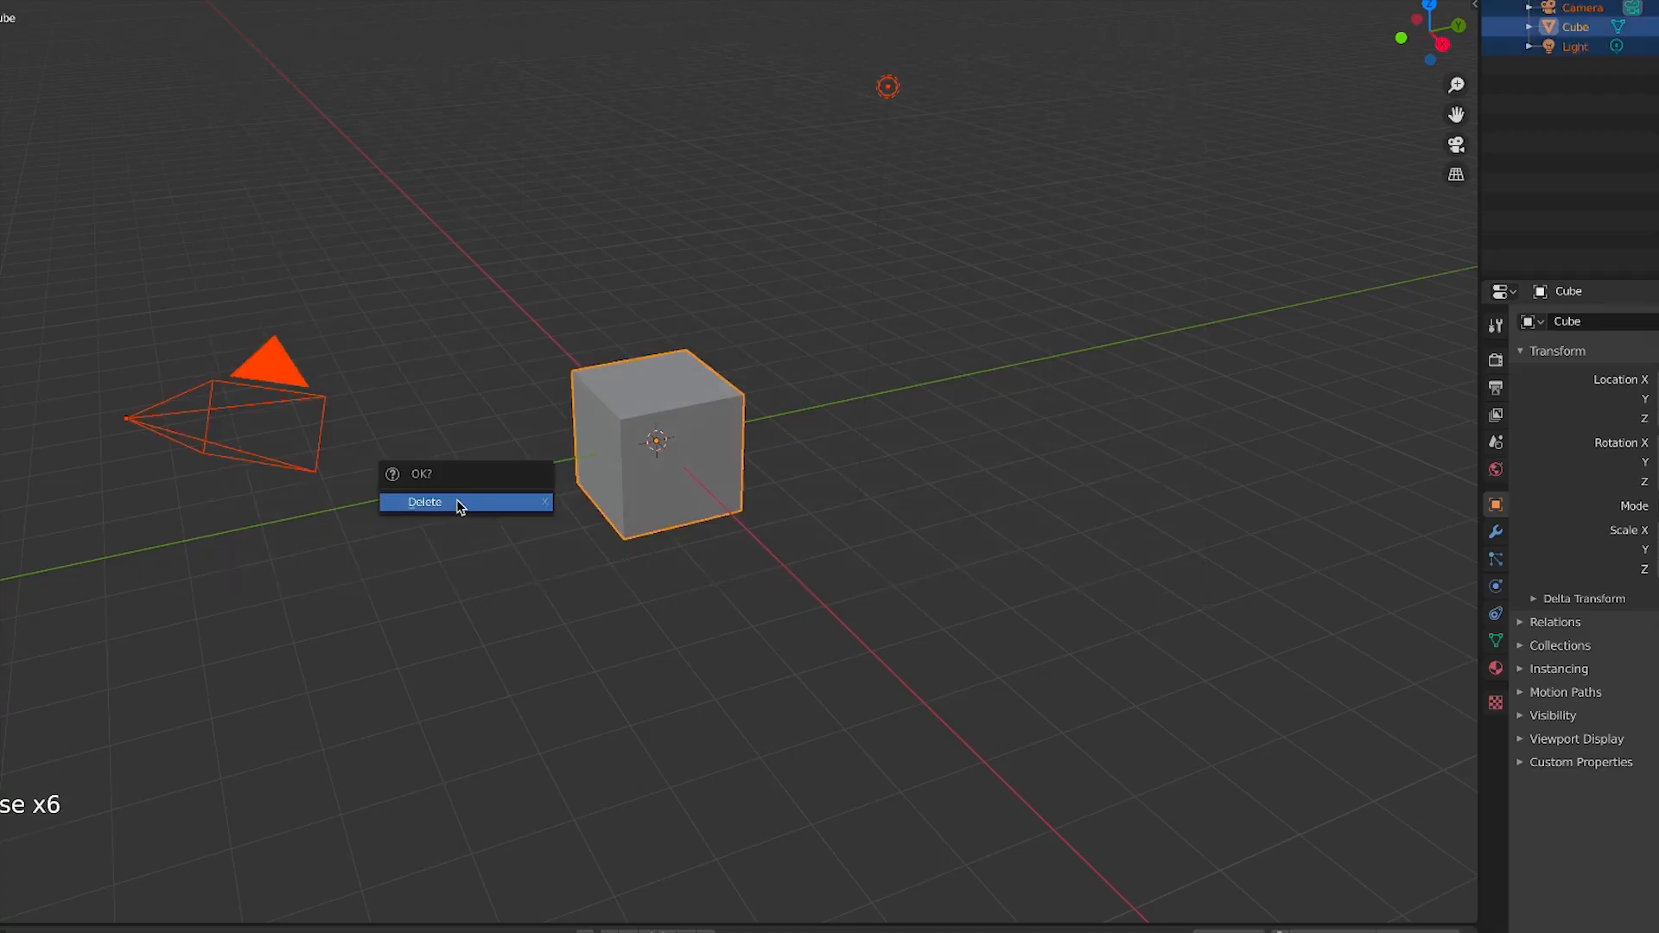
pyautogui.click(459, 500)
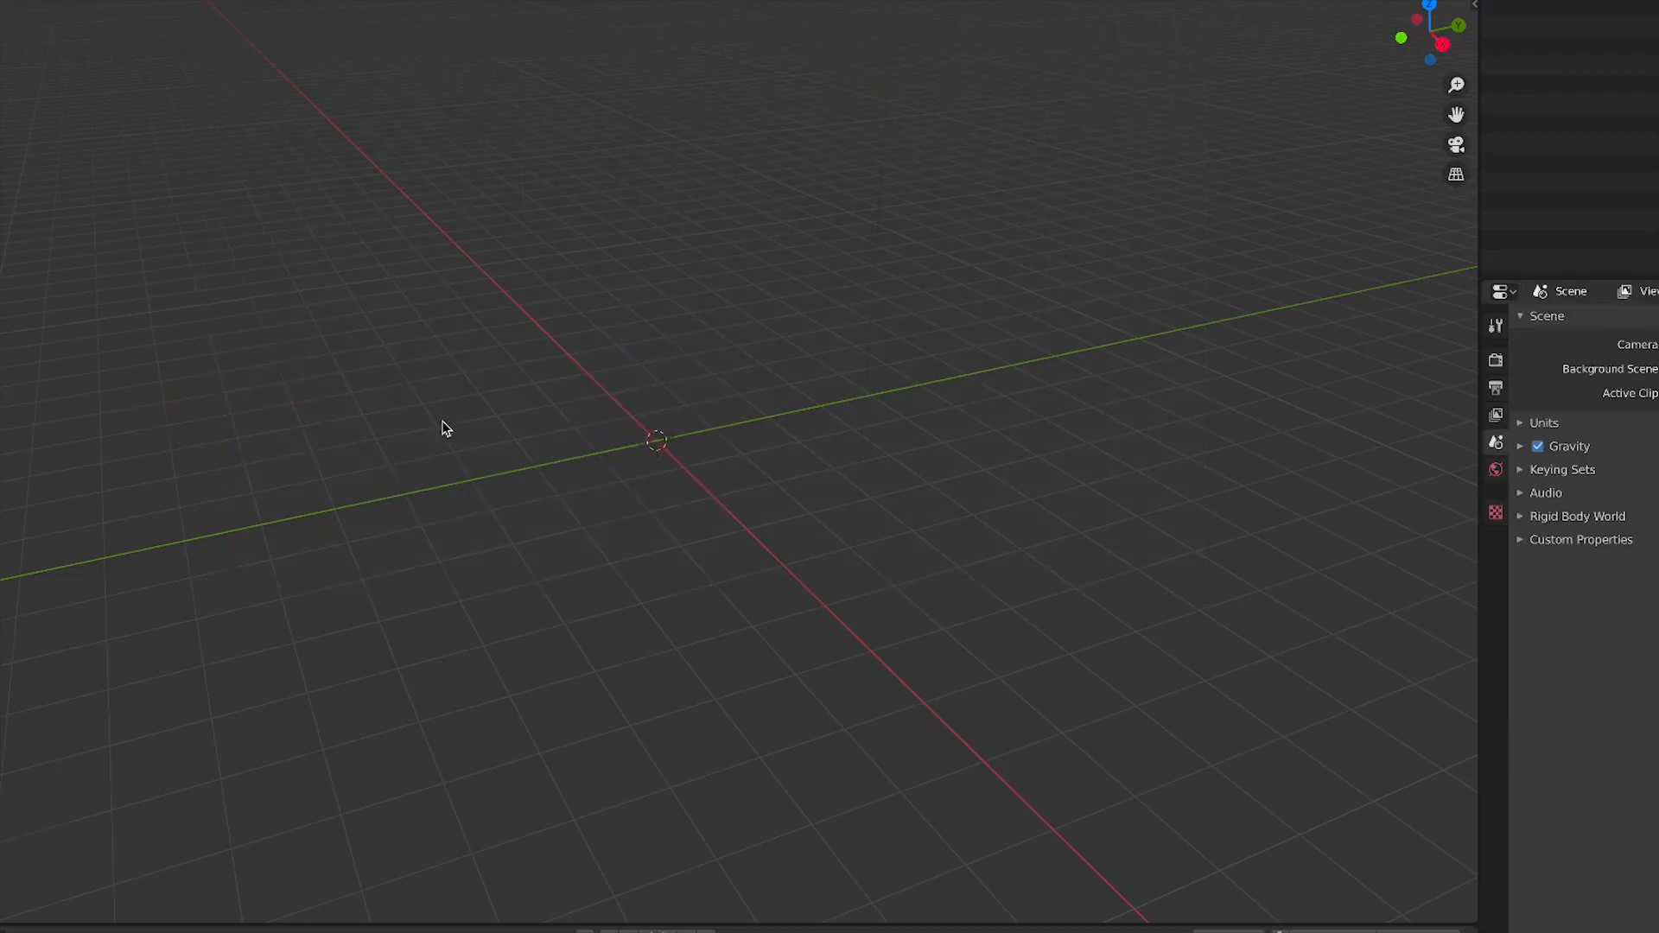
pyautogui.press('super')
pyautogui.keyDown('shift'); pyautogui.moveTo(588, 520); pyautogui.dragTo(694, 528, button='middle'); pyautogui.keyUp('shift')
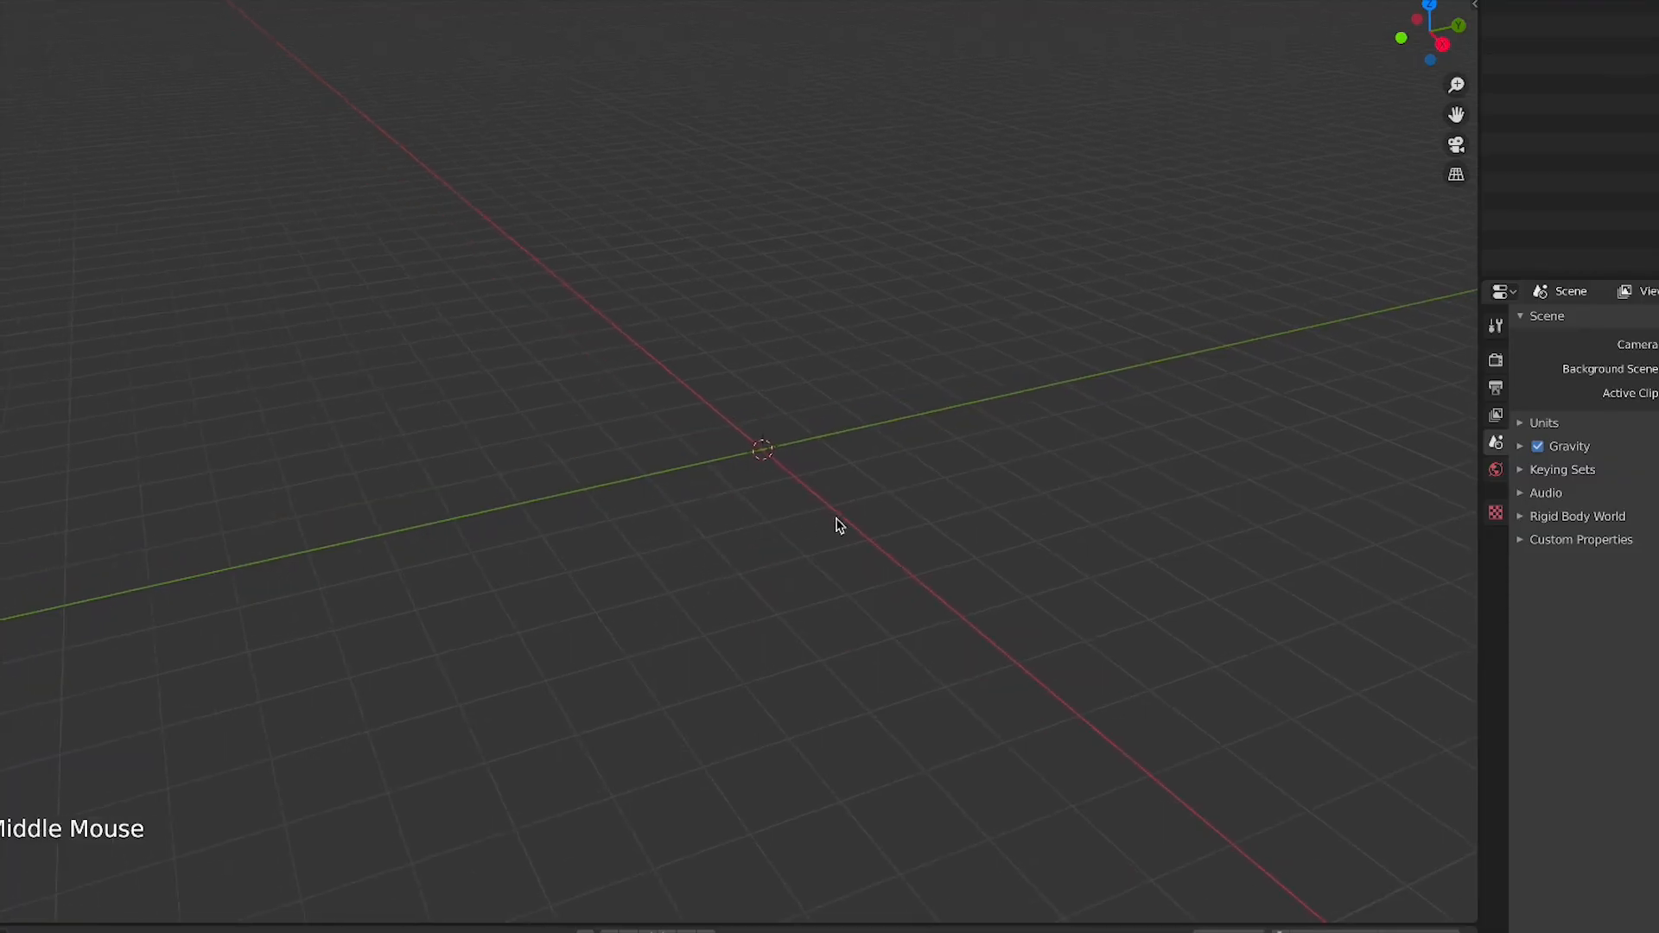
pyautogui.keyDown('shift'); pyautogui.moveTo(869, 429); pyautogui.dragTo(695, 393, button='middle'); pyautogui.keyUp('shift')
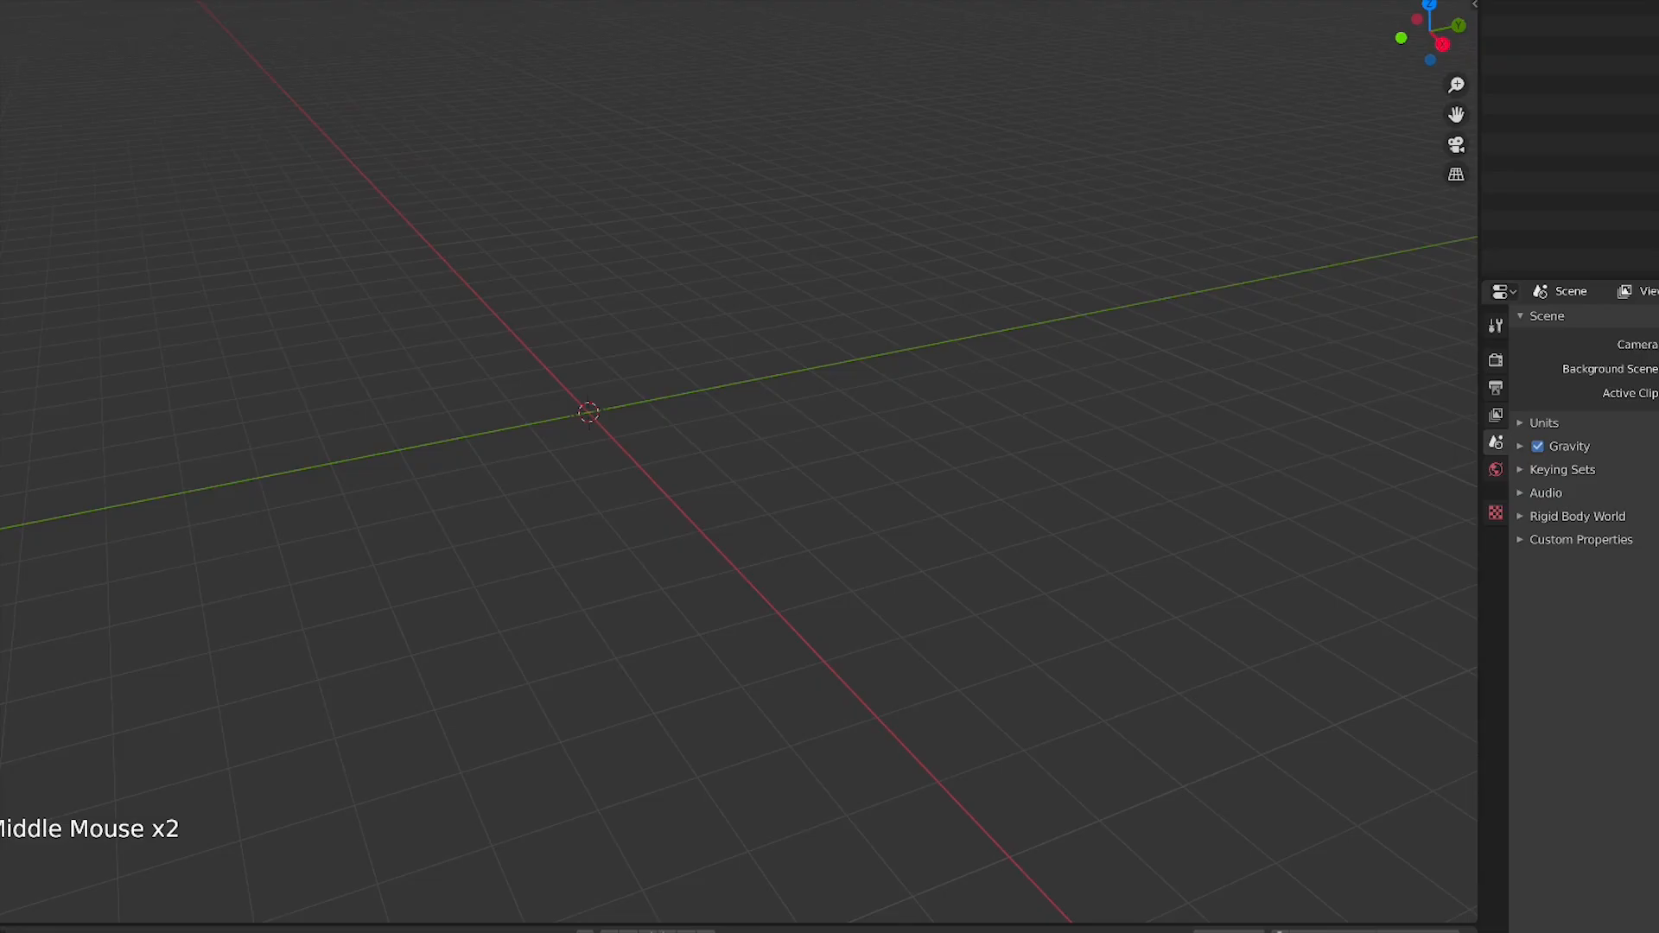
# Set the interface Resolution Scale in Preferences to 1.2
pyautogui.click(0, 0)
pyautogui.click(4, 197)
pyautogui.click(0, 2)
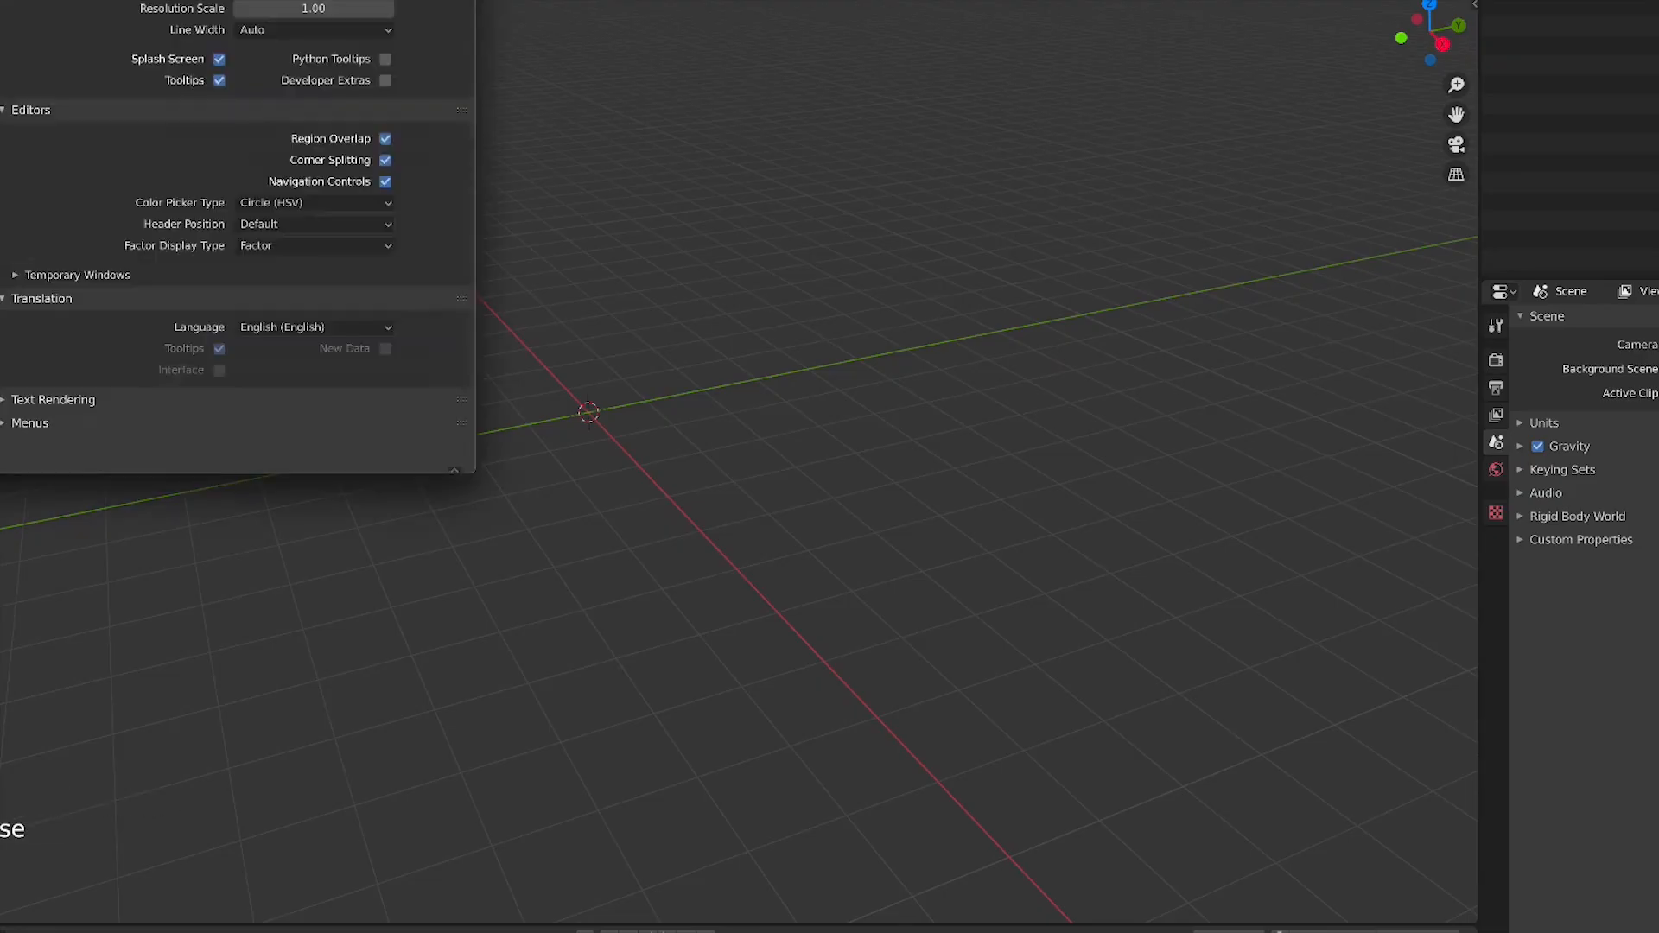
pyautogui.click(388, 9)
pyautogui.click(388, 8)
pyautogui.click(388, 8)
pyautogui.click(306, 11)
pyautogui.write('1')
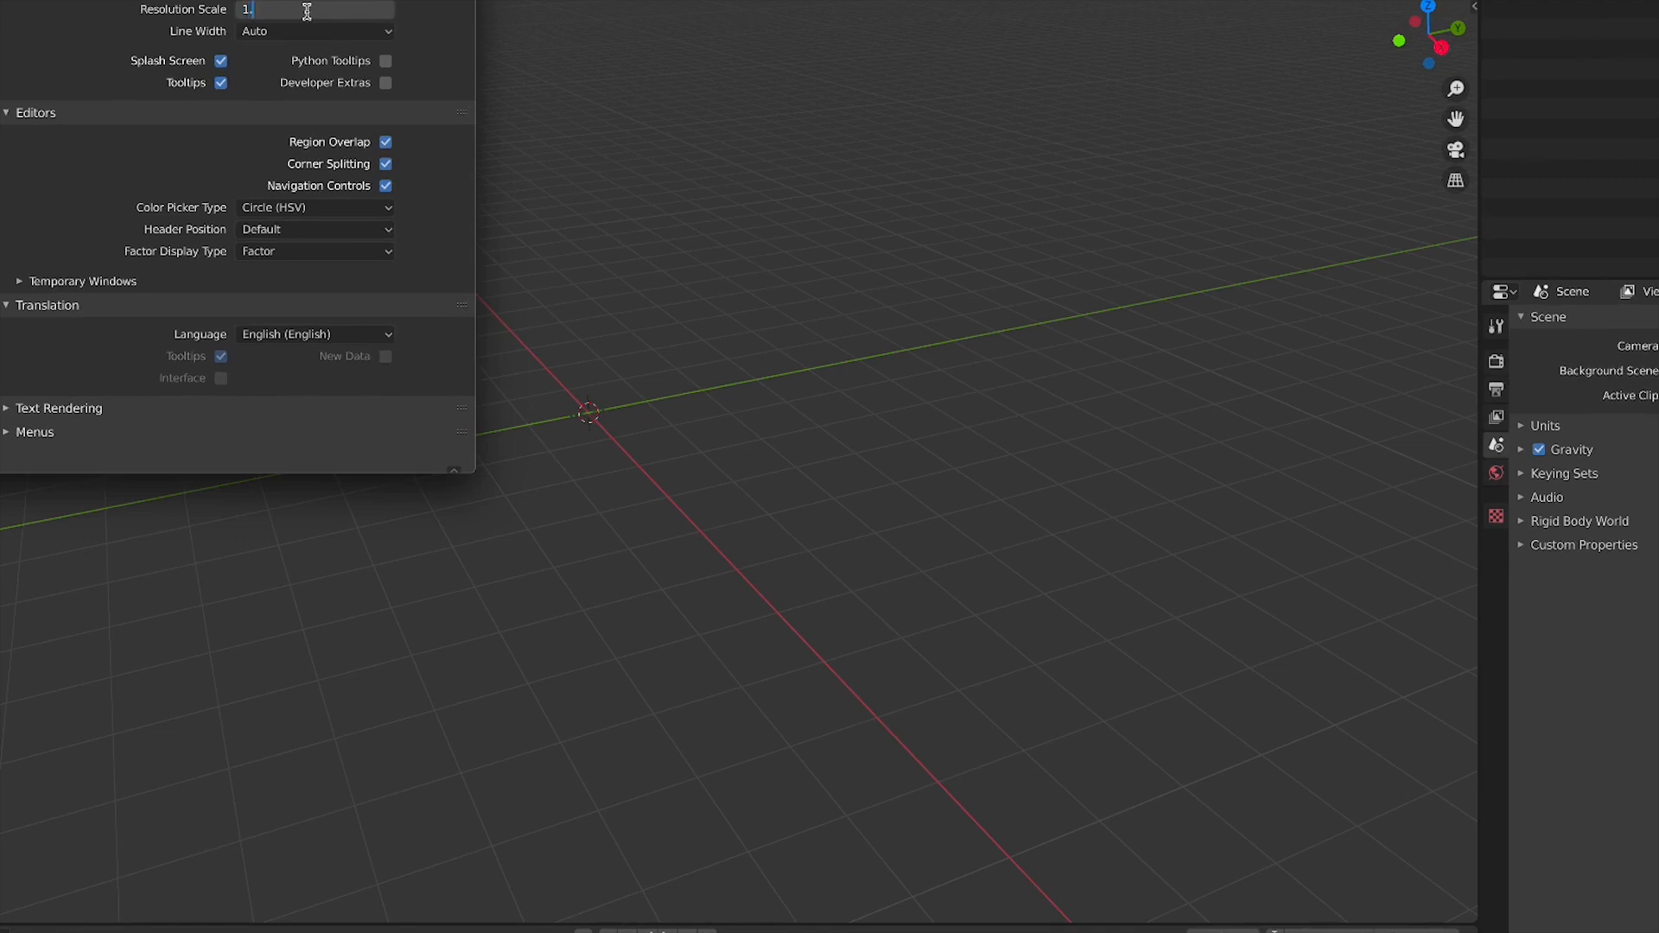
pyautogui.write('.2')
pyautogui.press('Return')
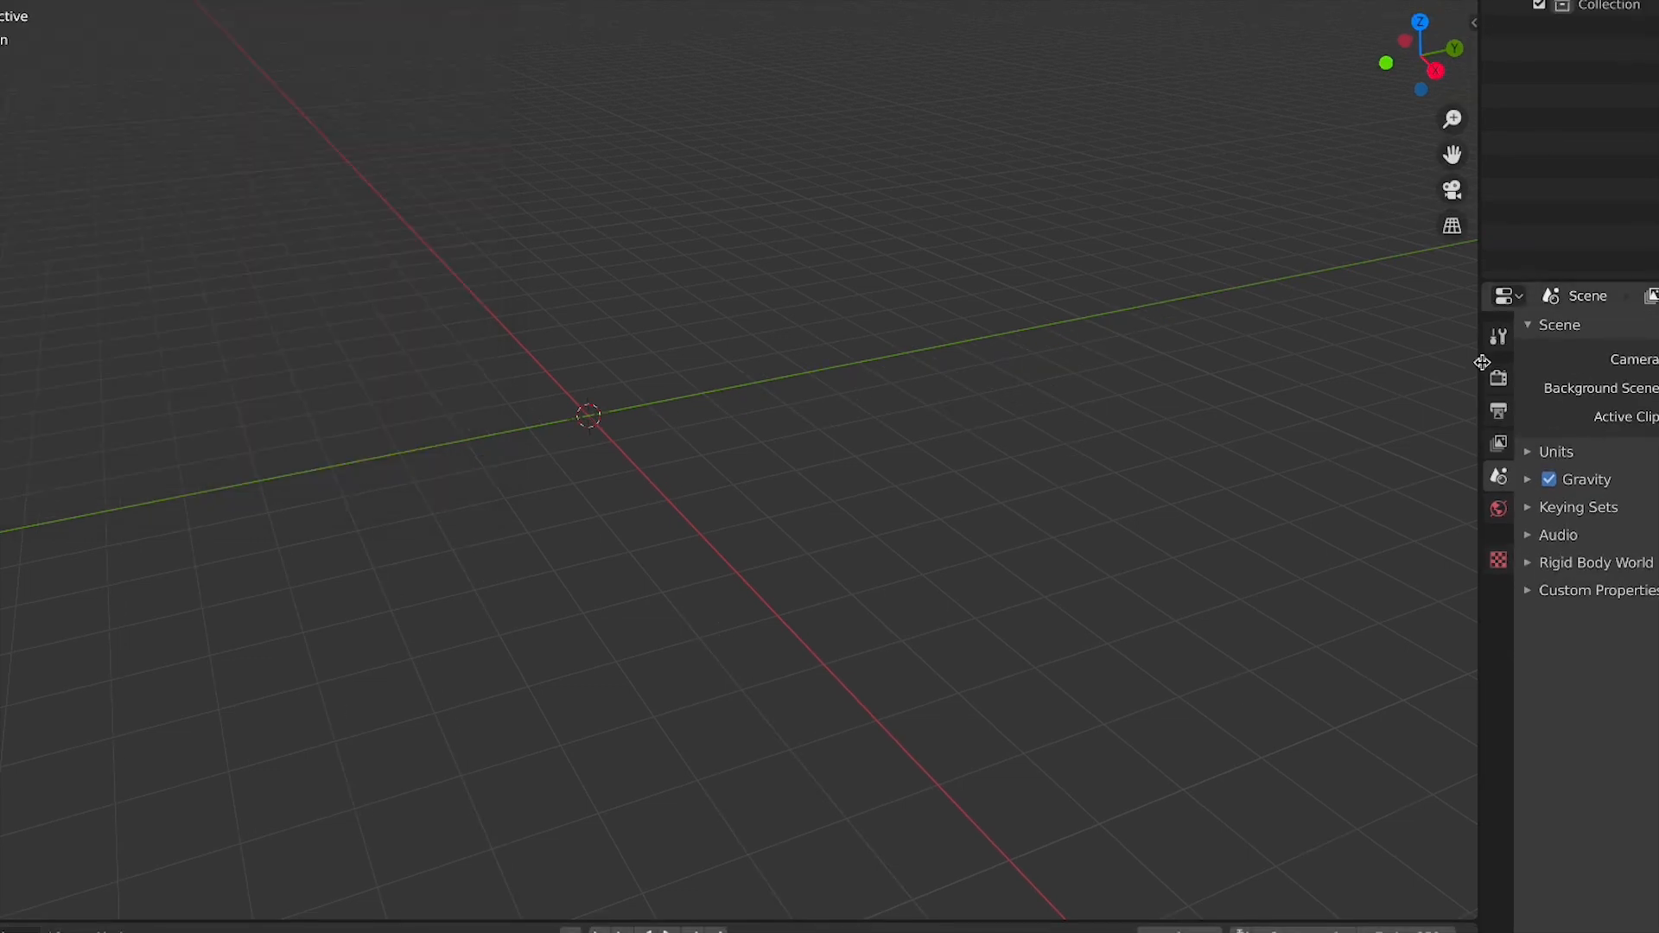
# Add a Monkey mesh at the scene origin
pyautogui.moveTo(363, 402); pyautogui.dragTo(567, 513, button='middle')
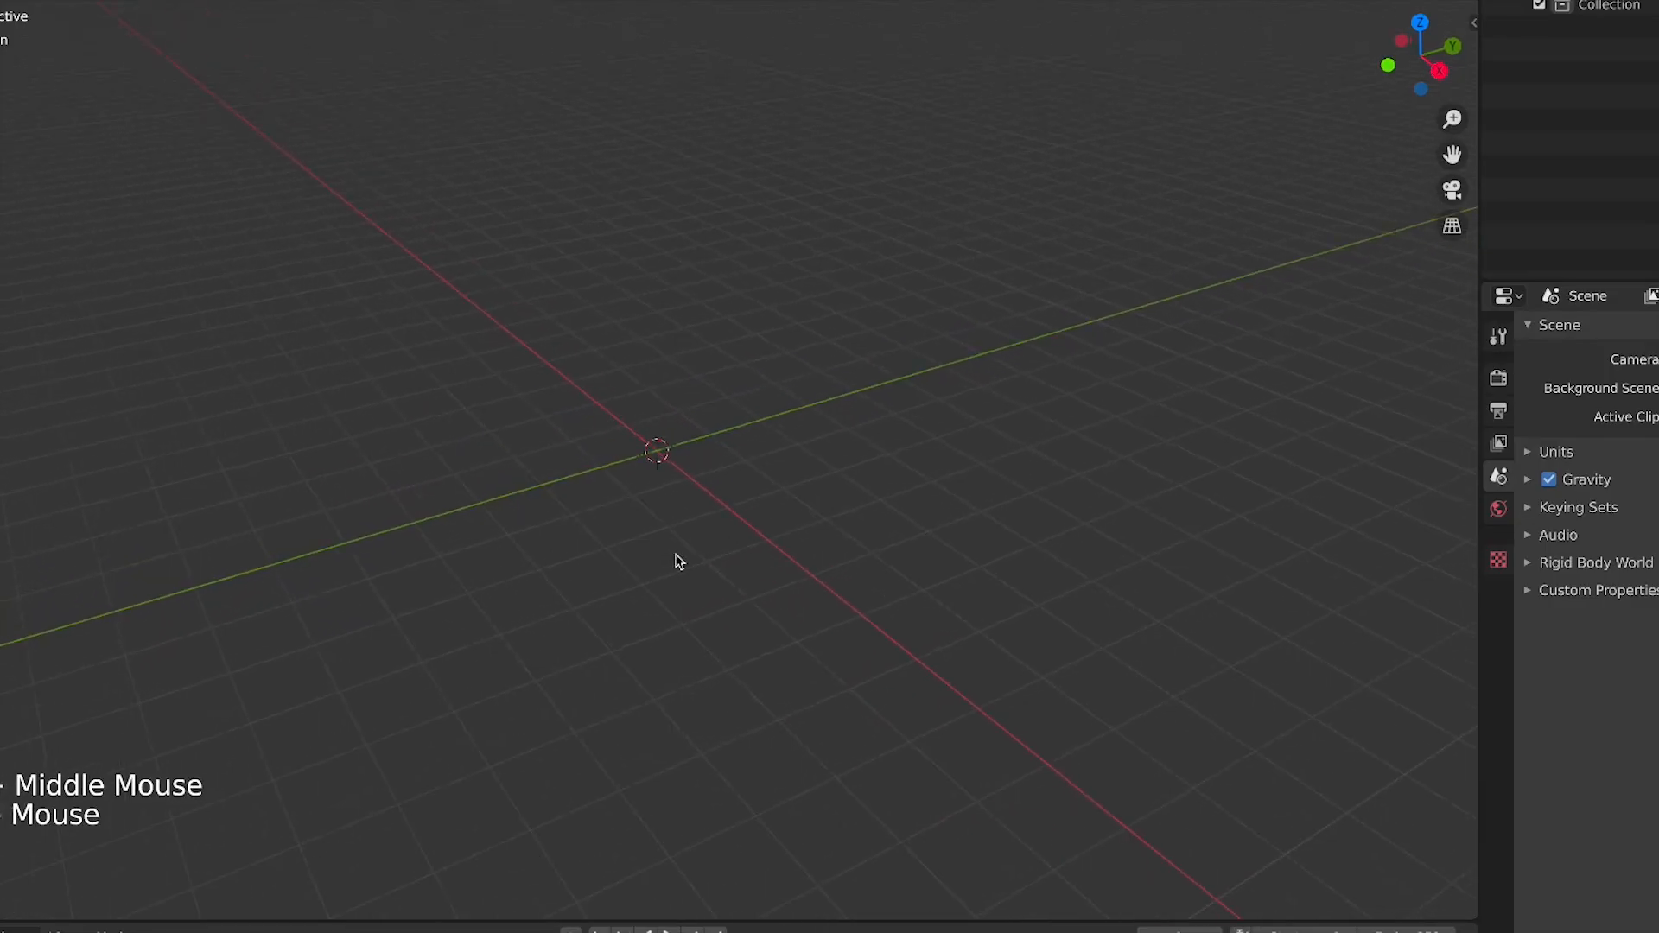
pyautogui.hotkey('shift', 'a')
pyautogui.moveTo(778, 529)
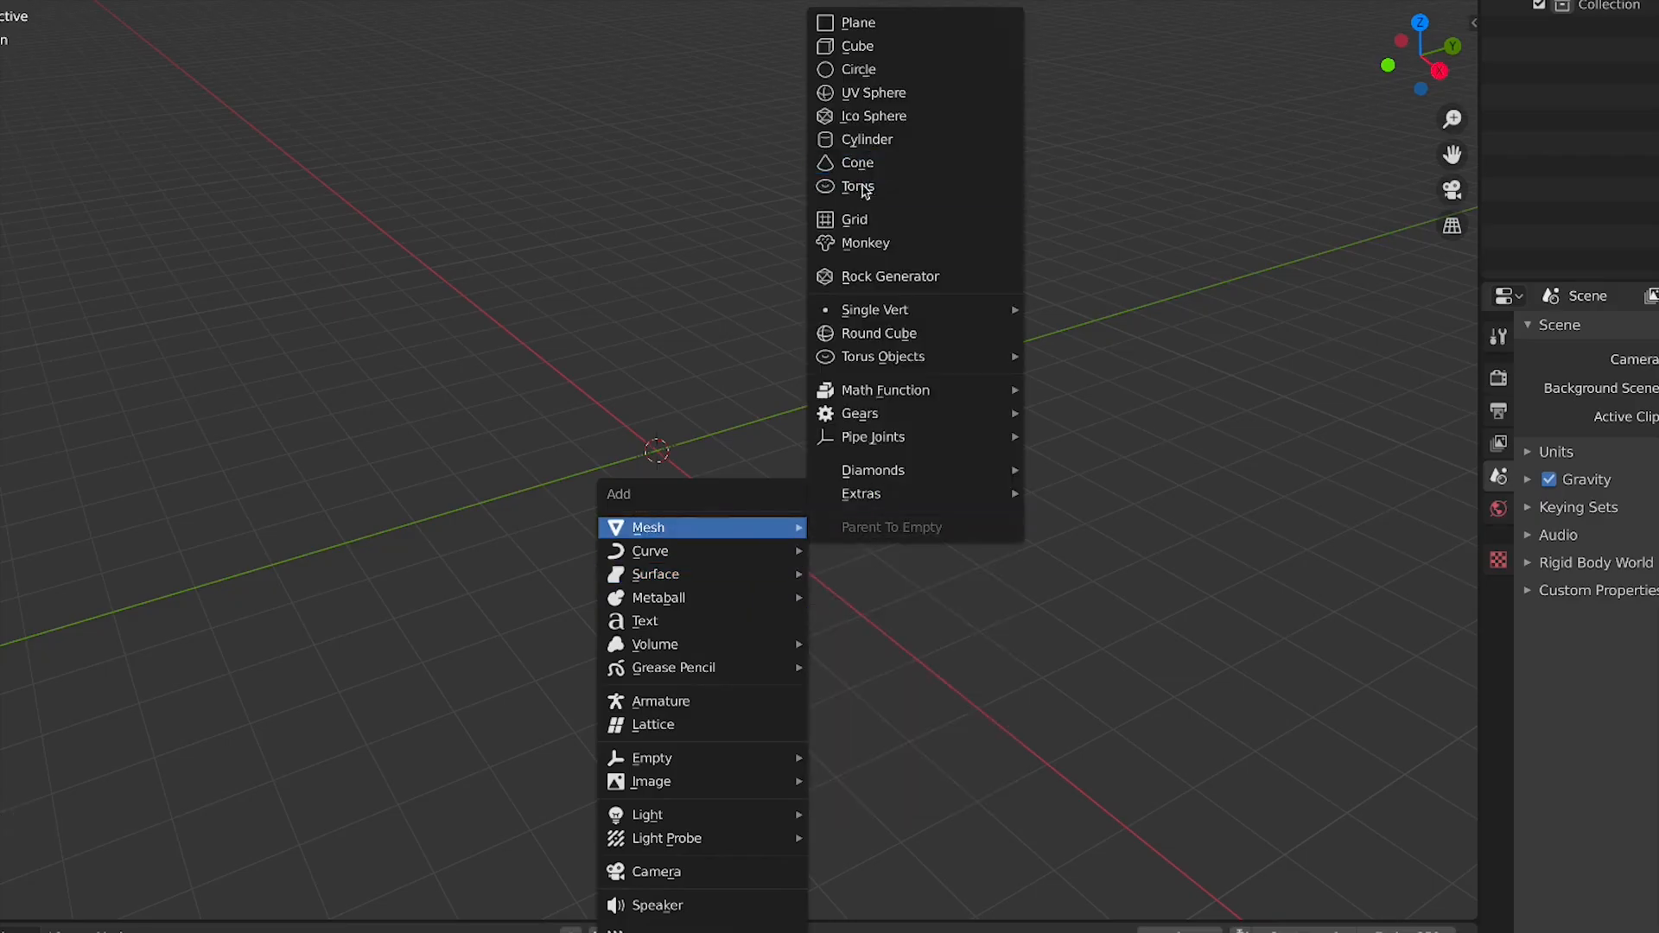
pyautogui.click(865, 243)
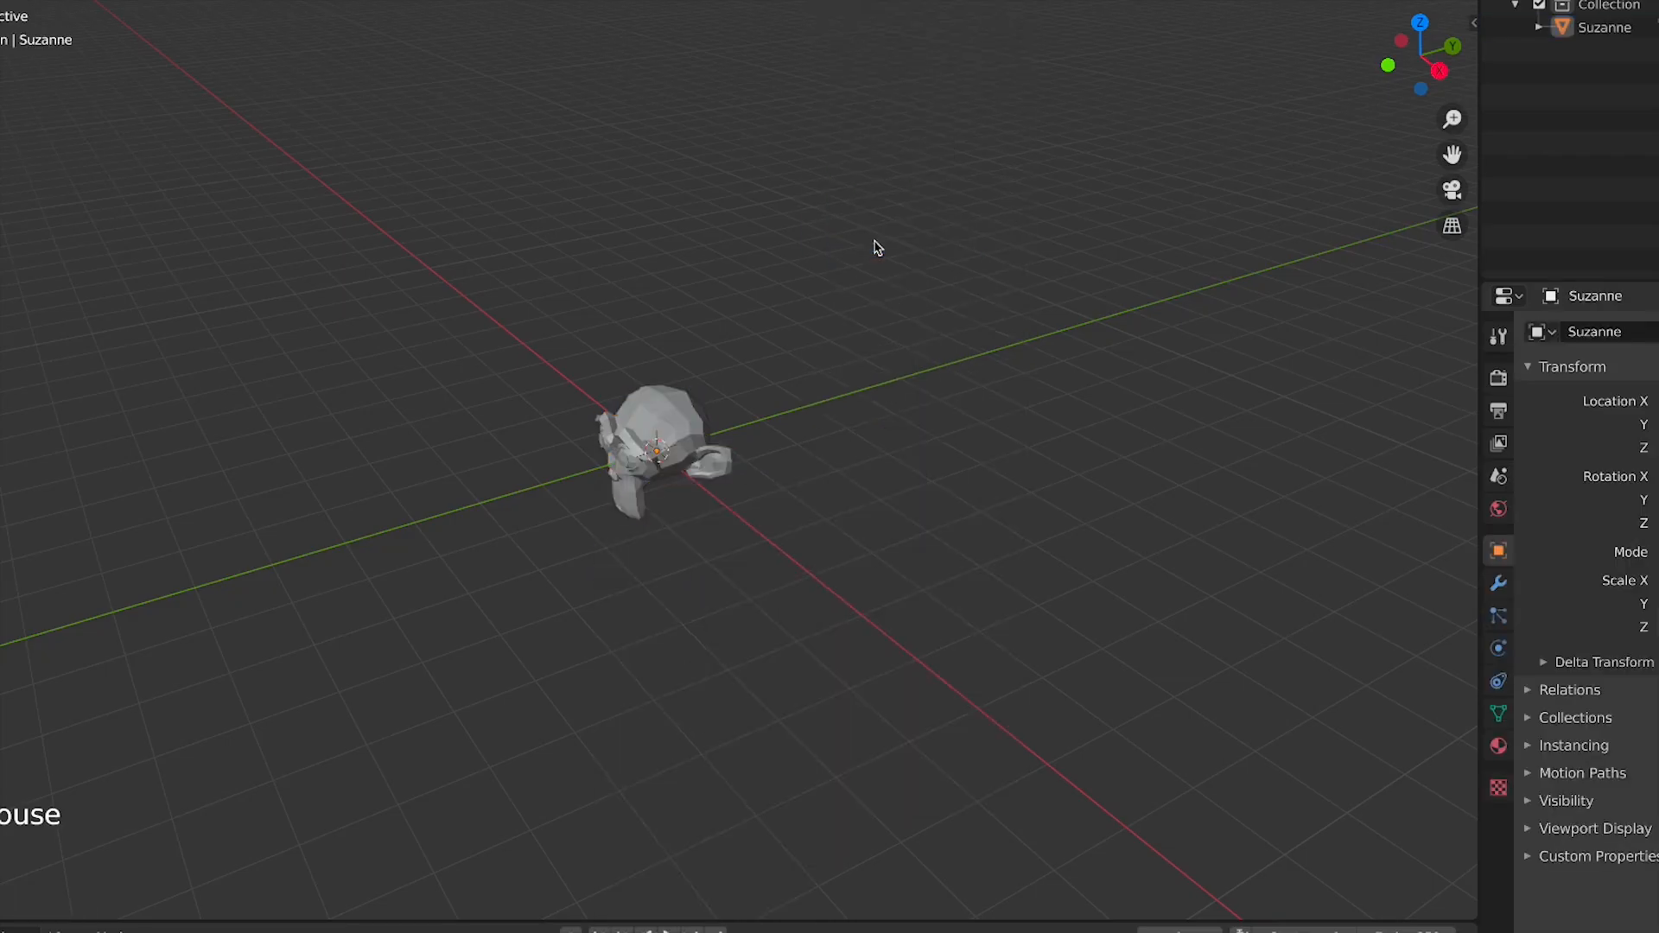
# Examine the monkey by orbiting, zooming and switching between top and front orthographic views
pyautogui.click(610, 481)
pyautogui.moveTo(611, 481); pyautogui.dragTo(758, 466, button='middle')
pyautogui.scroll(2, 739, 496)
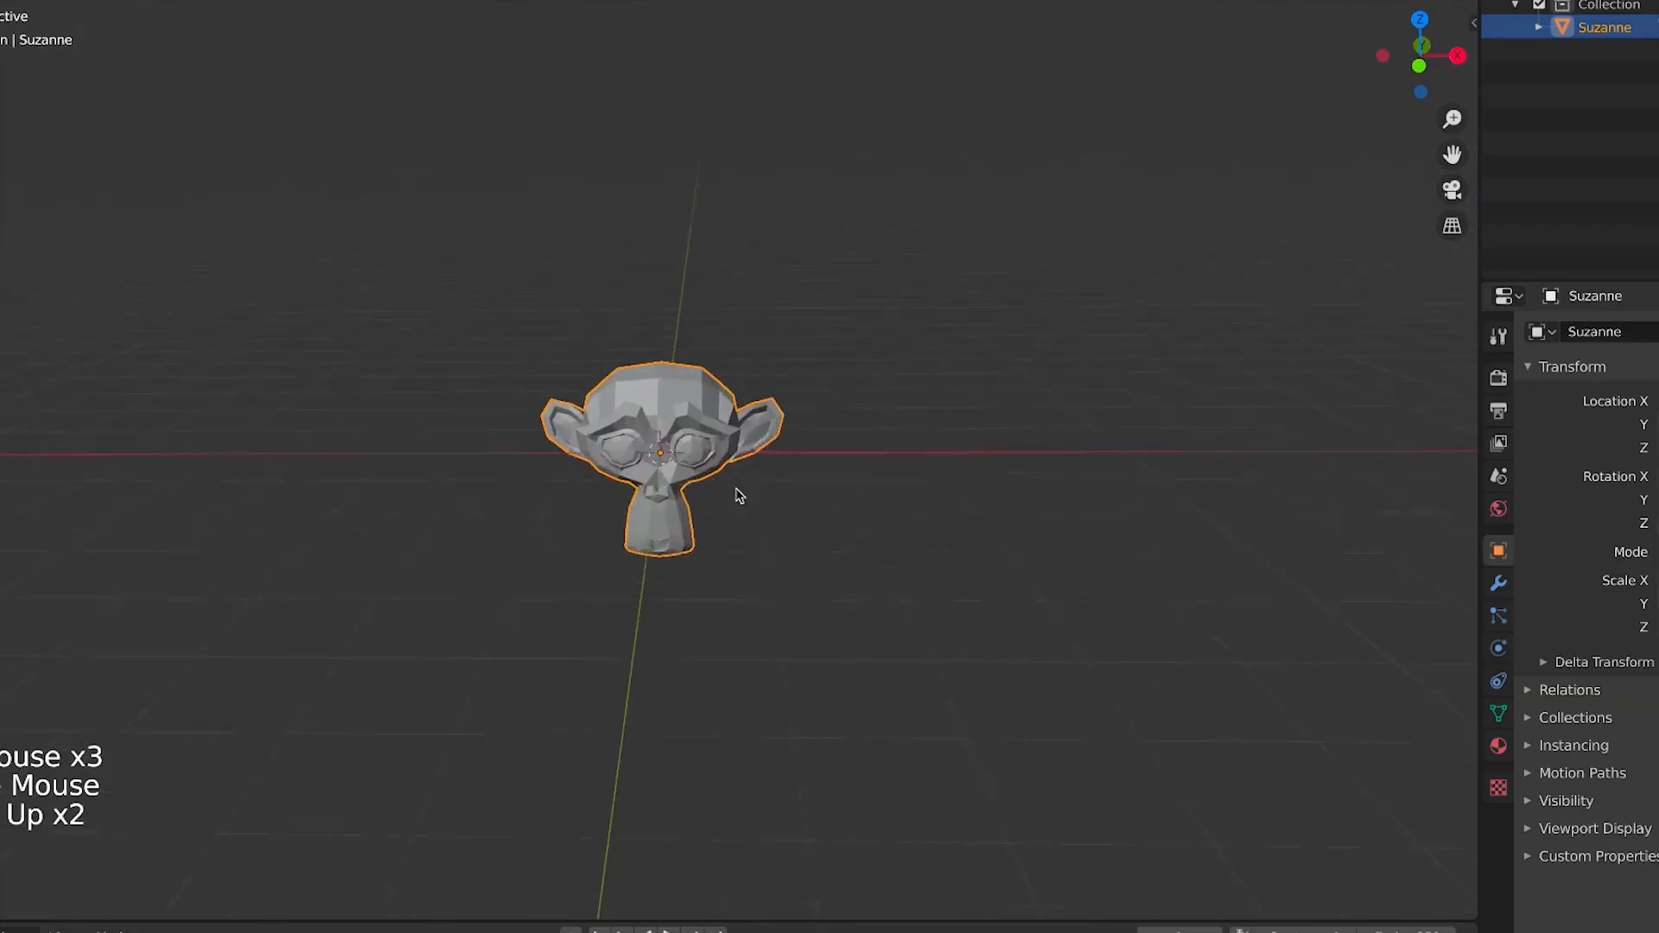
pyautogui.scroll(1, 739, 495)
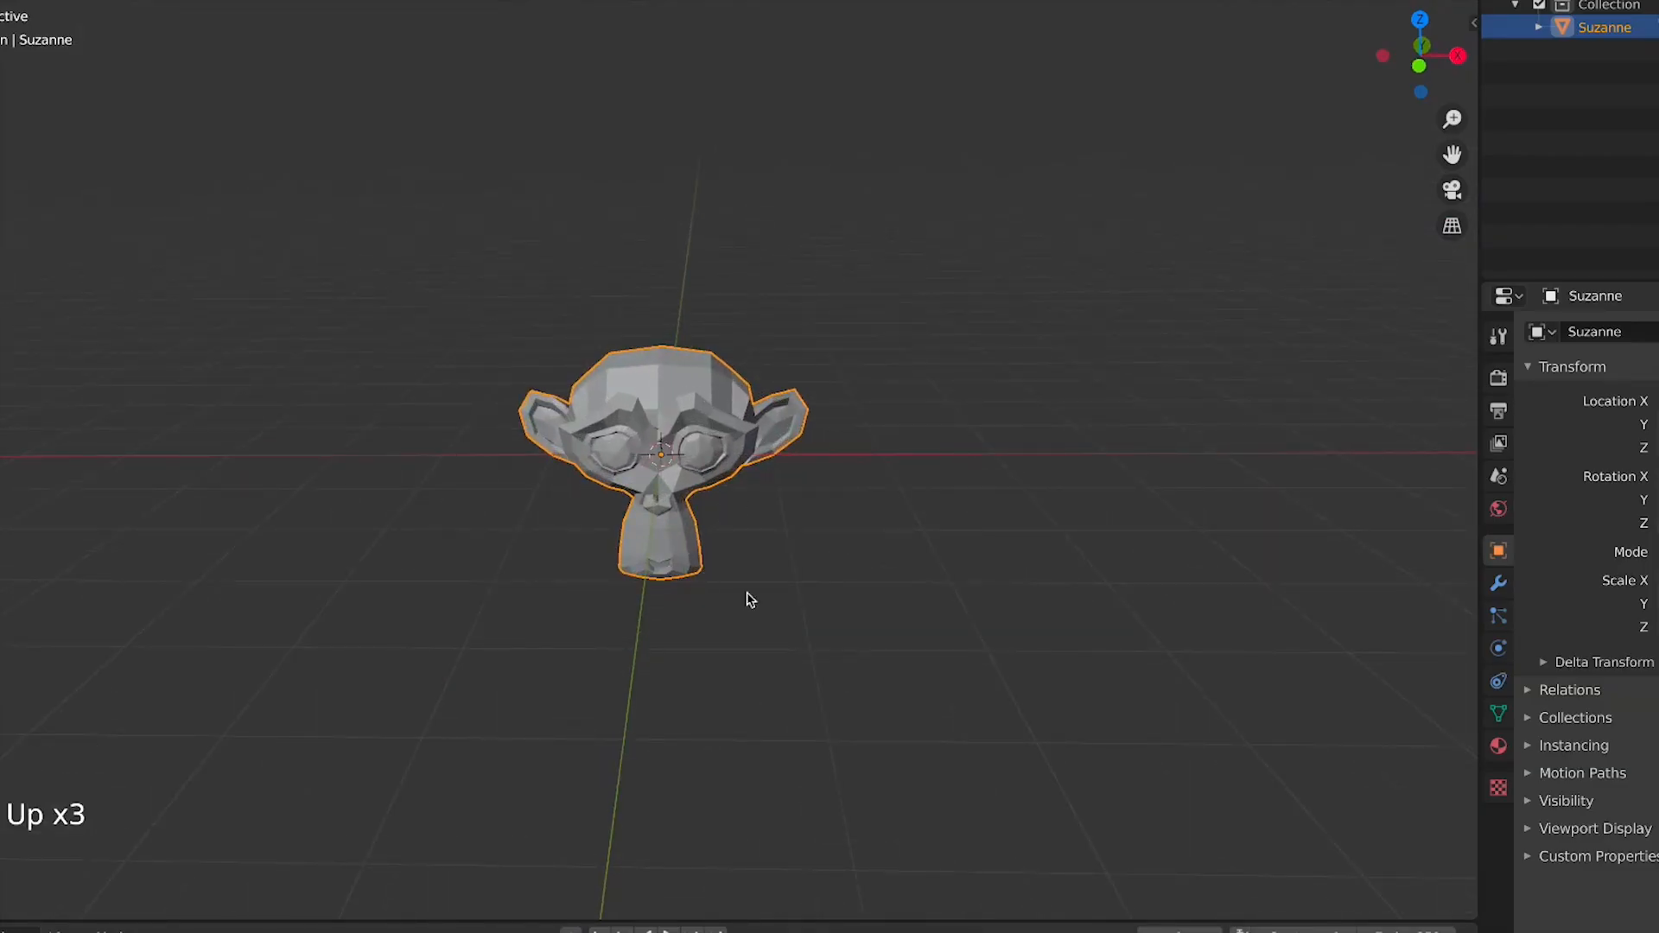
pyautogui.click(769, 570)
pyautogui.click(722, 484)
pyautogui.moveTo(843, 550); pyautogui.dragTo(726, 511, button='middle')
pyautogui.scroll(-3, 855, 593)
pyautogui.click(854, 594)
pyautogui.click(671, 478)
pyautogui.moveTo(927, 609); pyautogui.dragTo(700, 441, button='middle')
pyautogui.moveTo(1056, 518); pyautogui.dragTo(650, 510, button='middle')
pyautogui.click(433, 445)
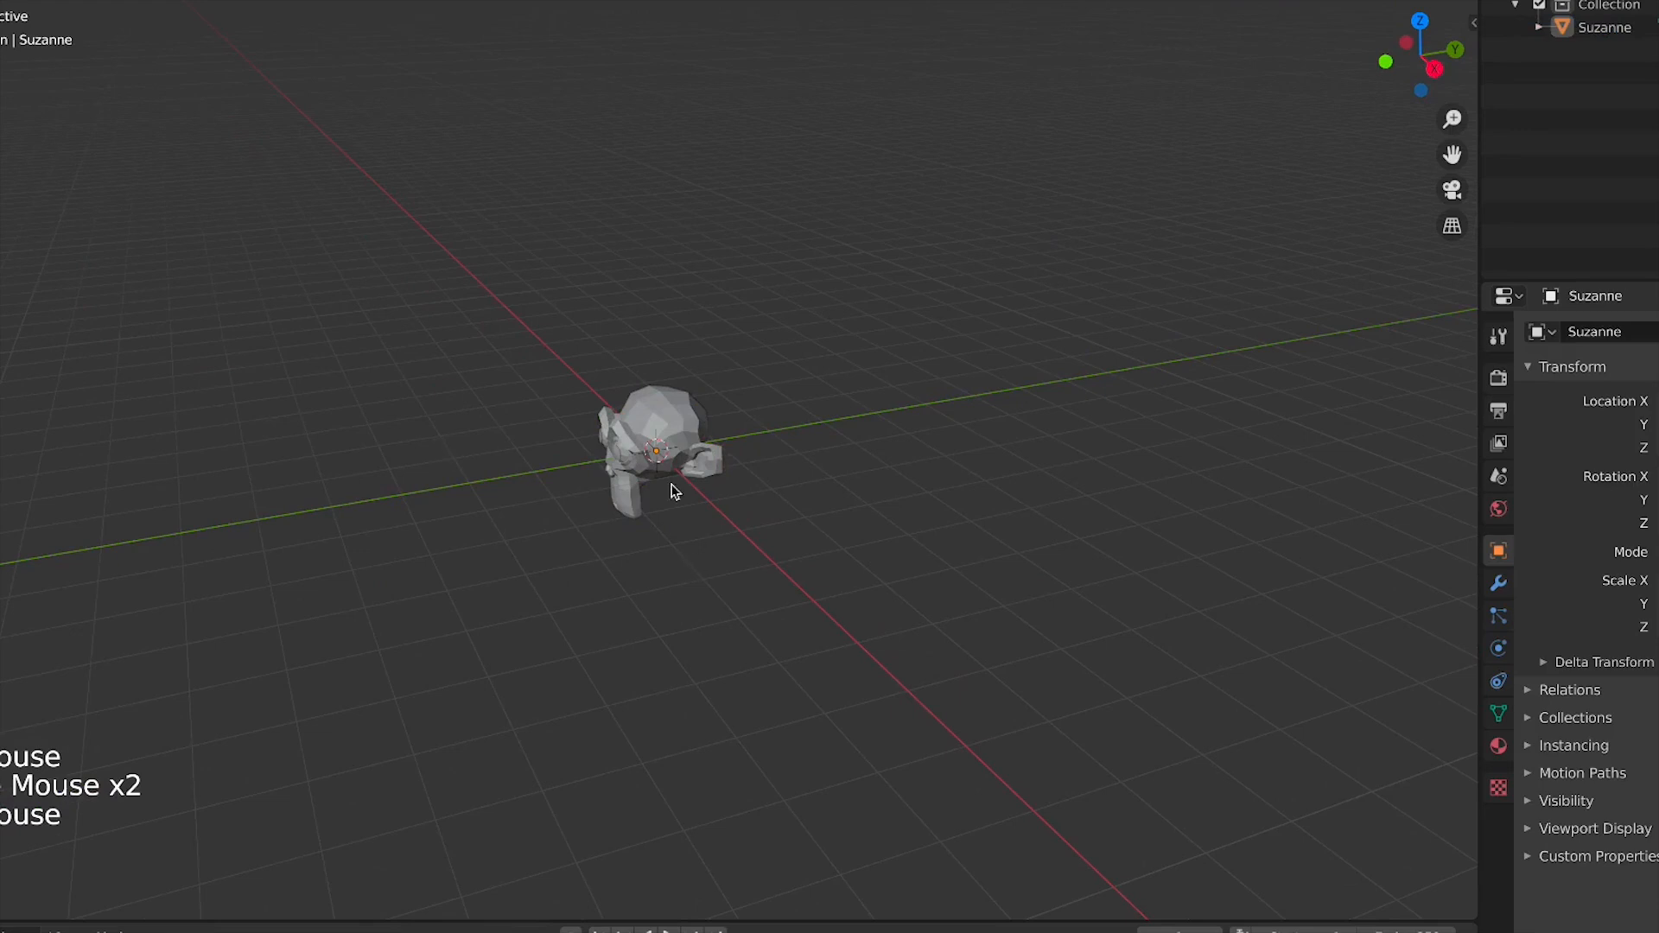
pyautogui.scroll(-3, 574, 400)
pyautogui.press('KP_7')
pyautogui.press('KP_1')
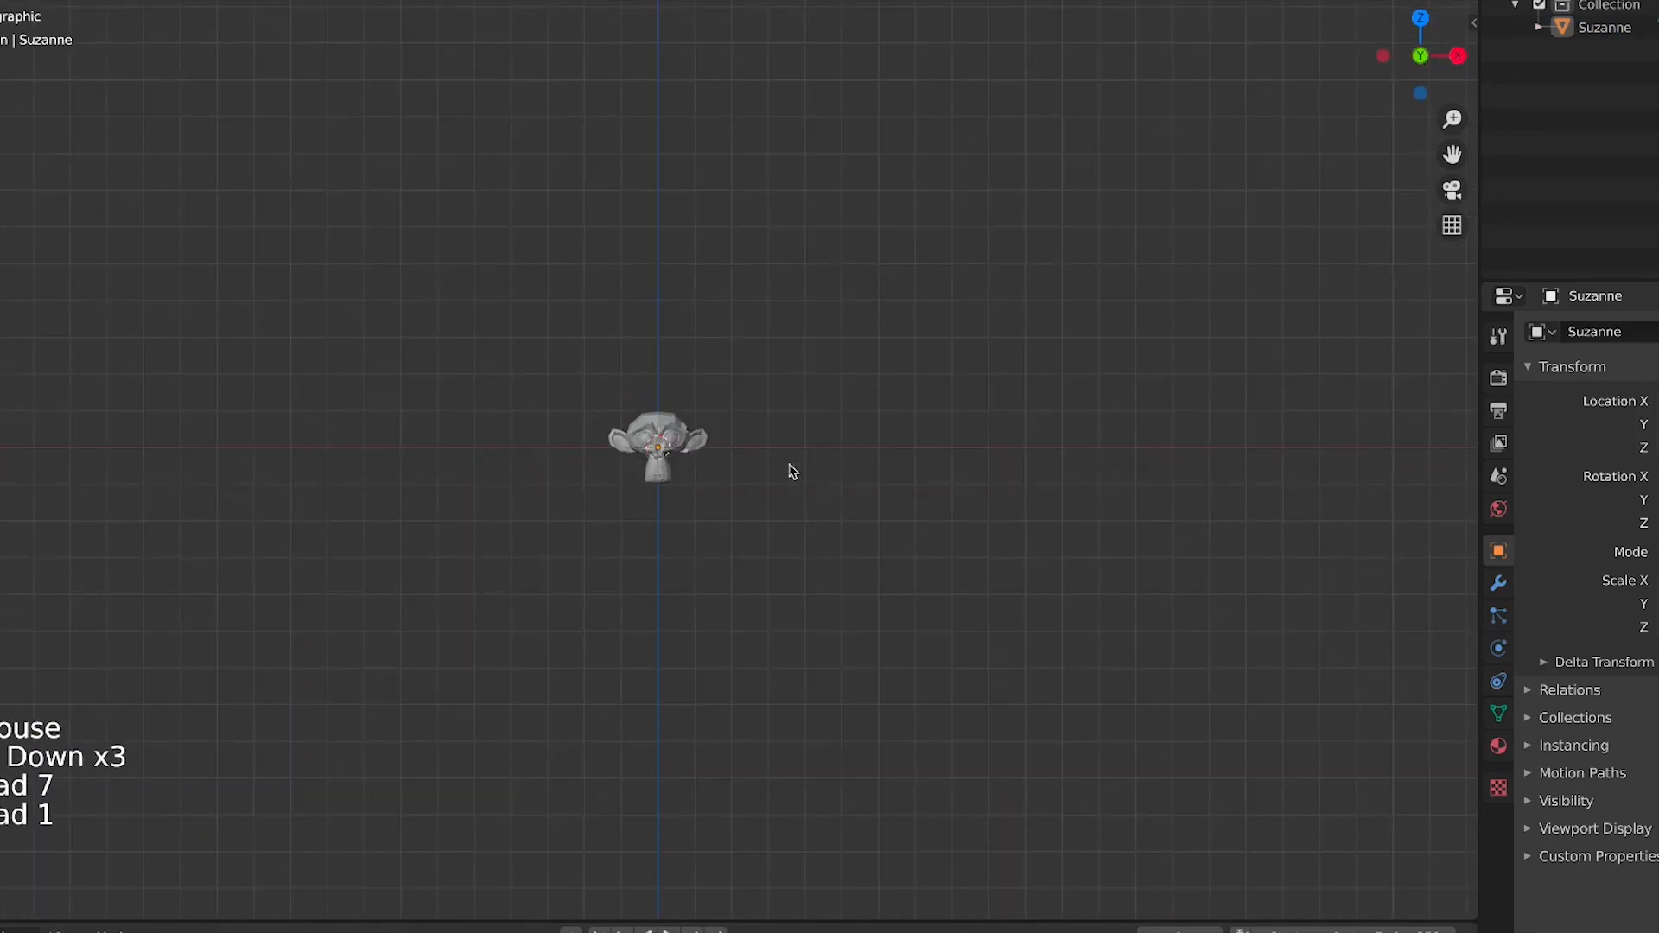
pyautogui.scroll(5, 782, 474)
pyautogui.keyDown('shift'); pyautogui.moveTo(829, 475); pyautogui.dragTo(438, 481, button='middle'); pyautogui.keyUp('shift')
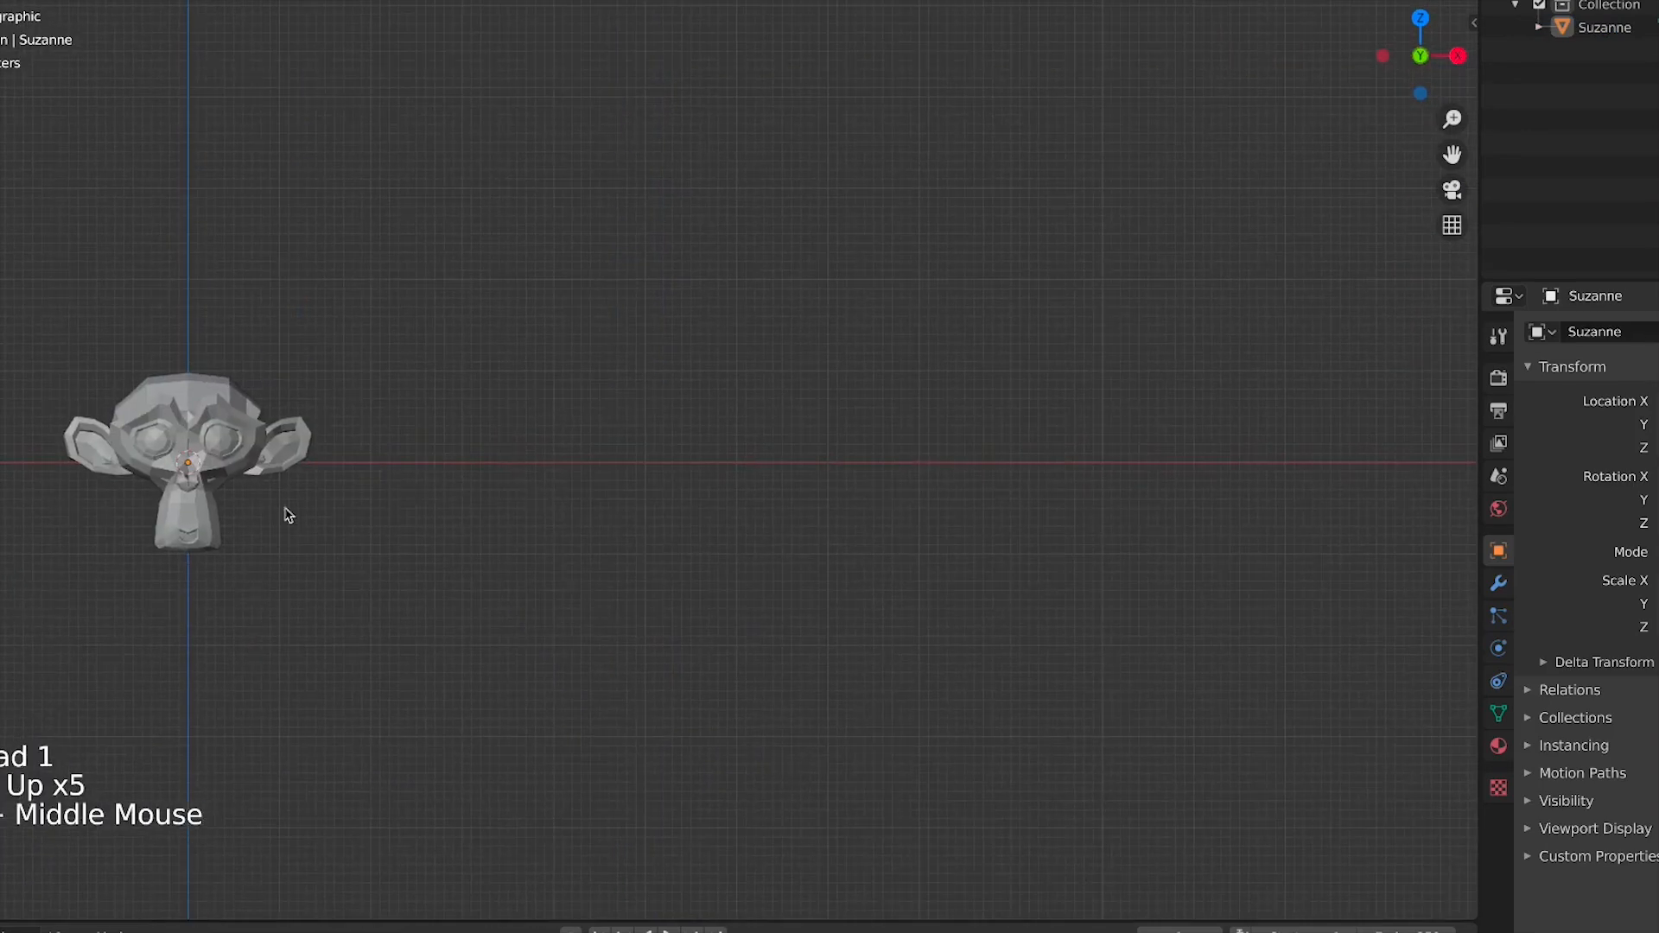
pyautogui.keyDown('shift'); pyautogui.moveTo(285, 511); pyautogui.dragTo(610, 553, button='middle'); pyautogui.keyUp('shift')
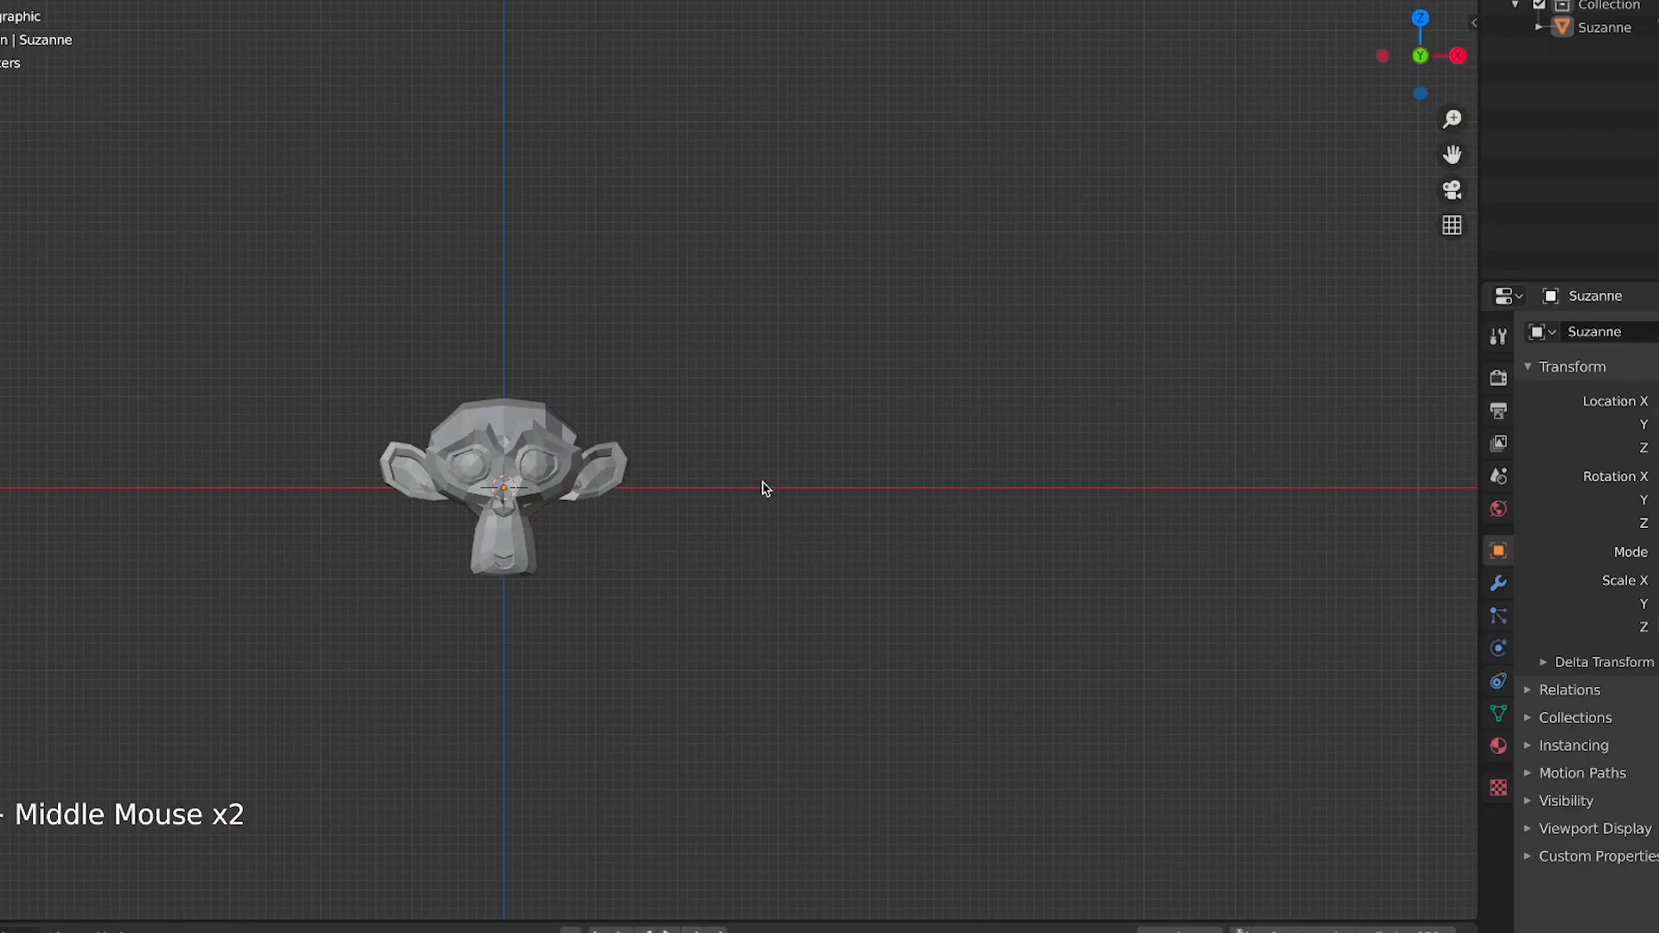
# Search the add-ons in Preferences for obj
pyautogui.hotkey('shift', 'a')
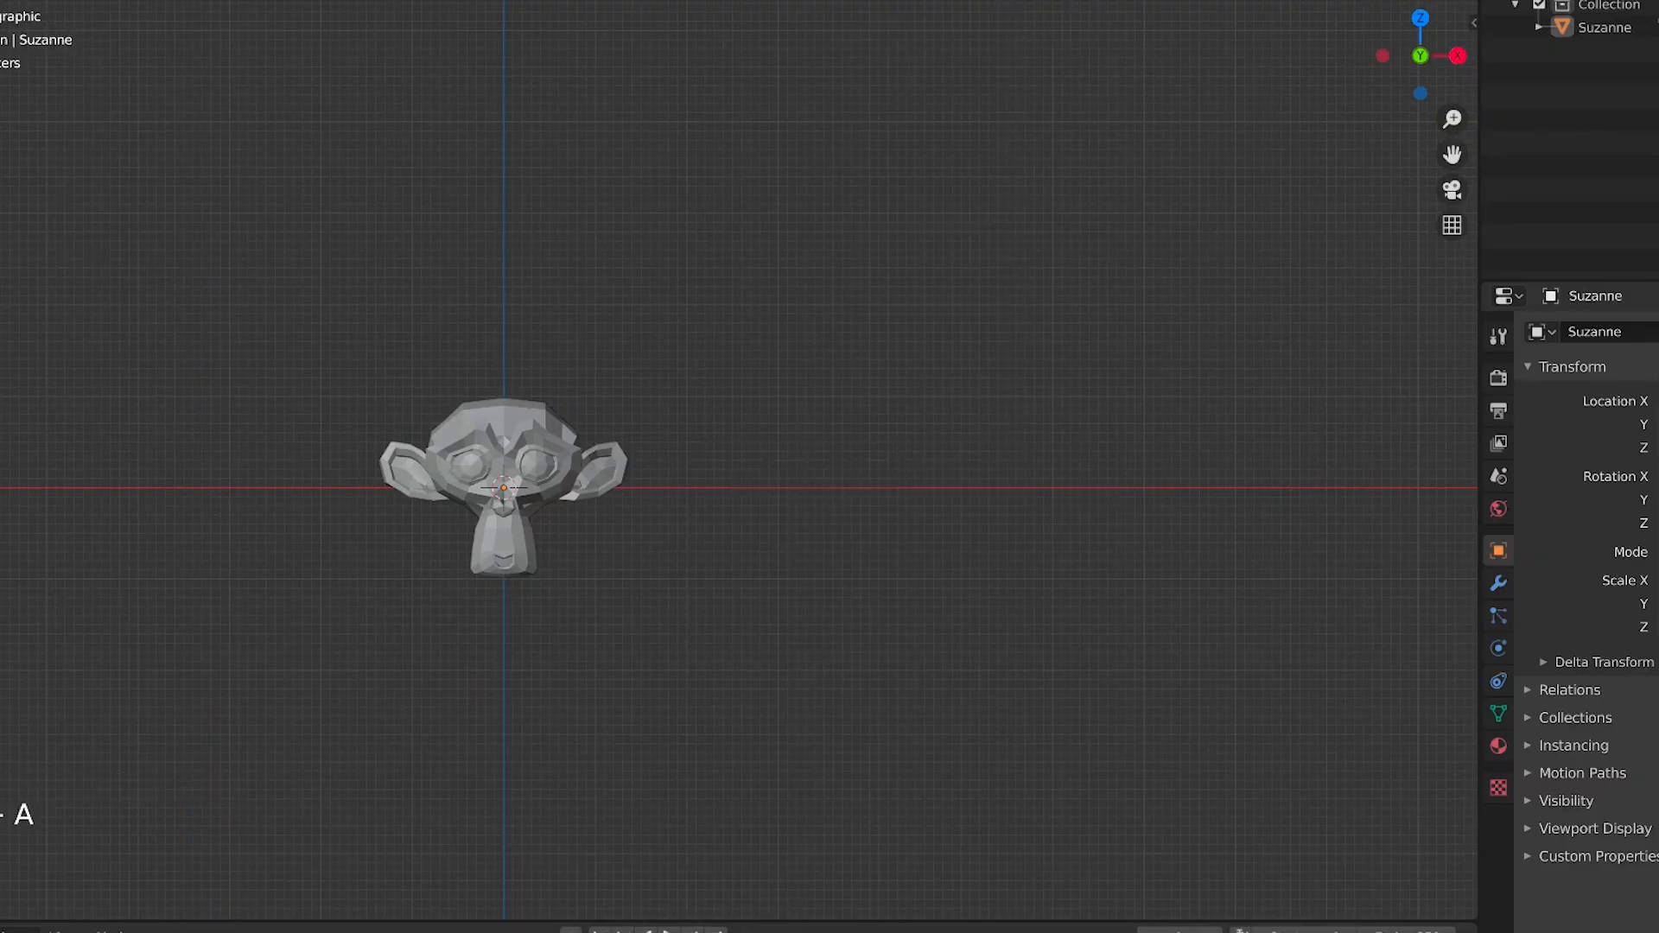
pyautogui.click(0, 0)
pyautogui.click(18, 253)
pyautogui.click(3, 188)
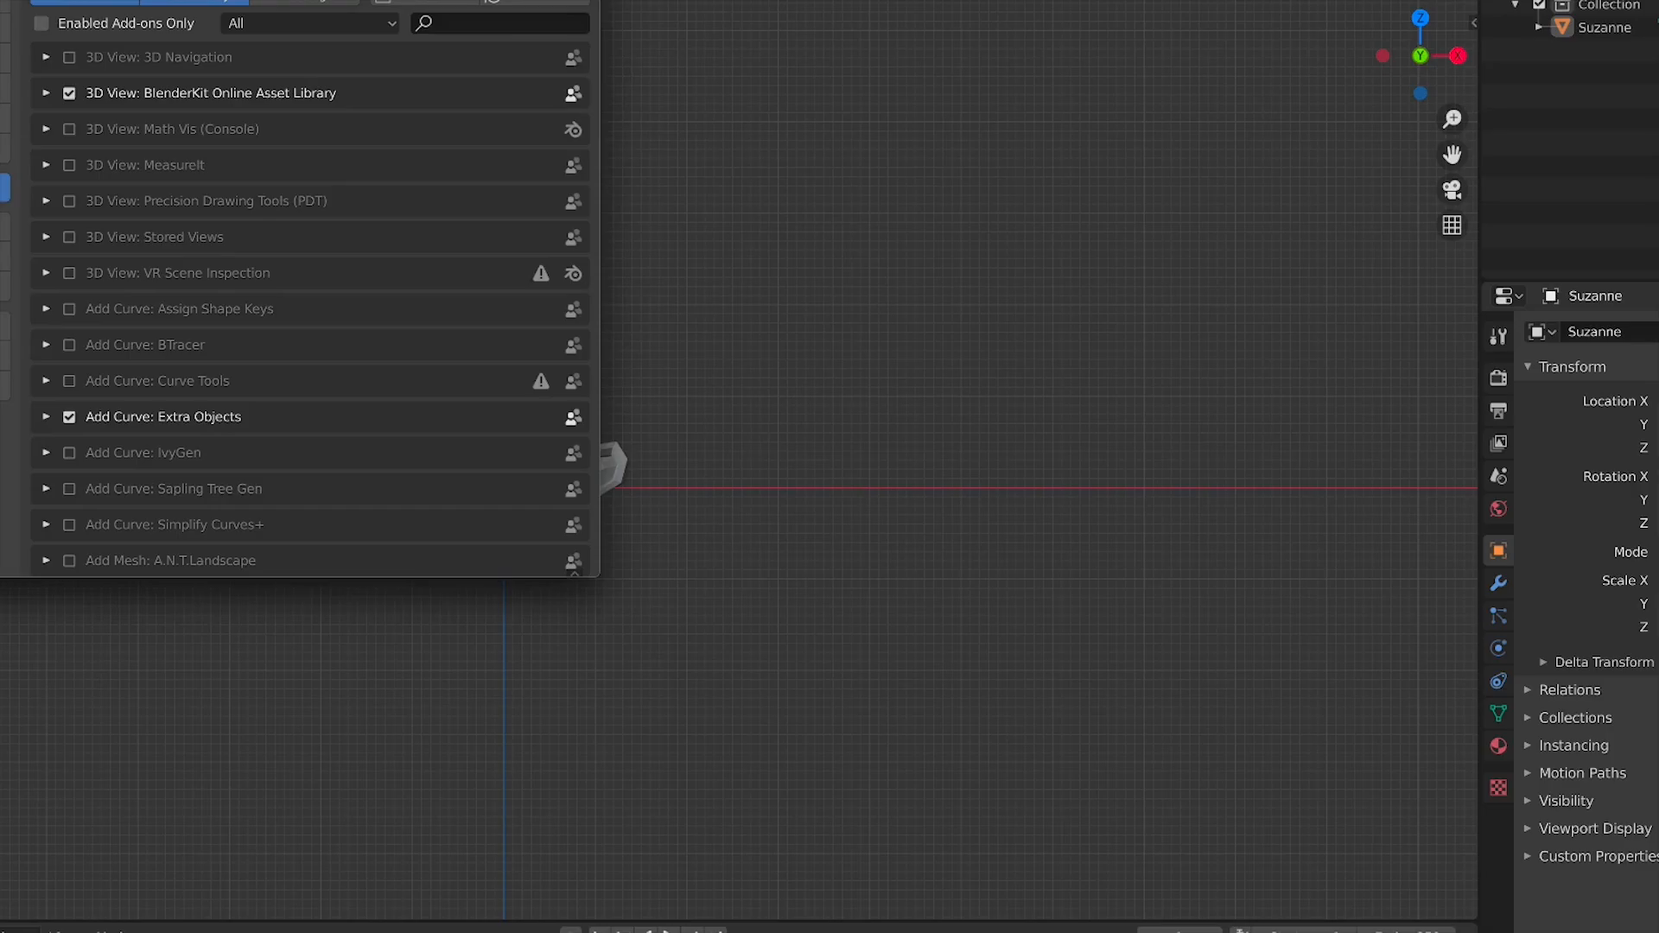
pyautogui.click(546, 22)
pyautogui.write('obj')
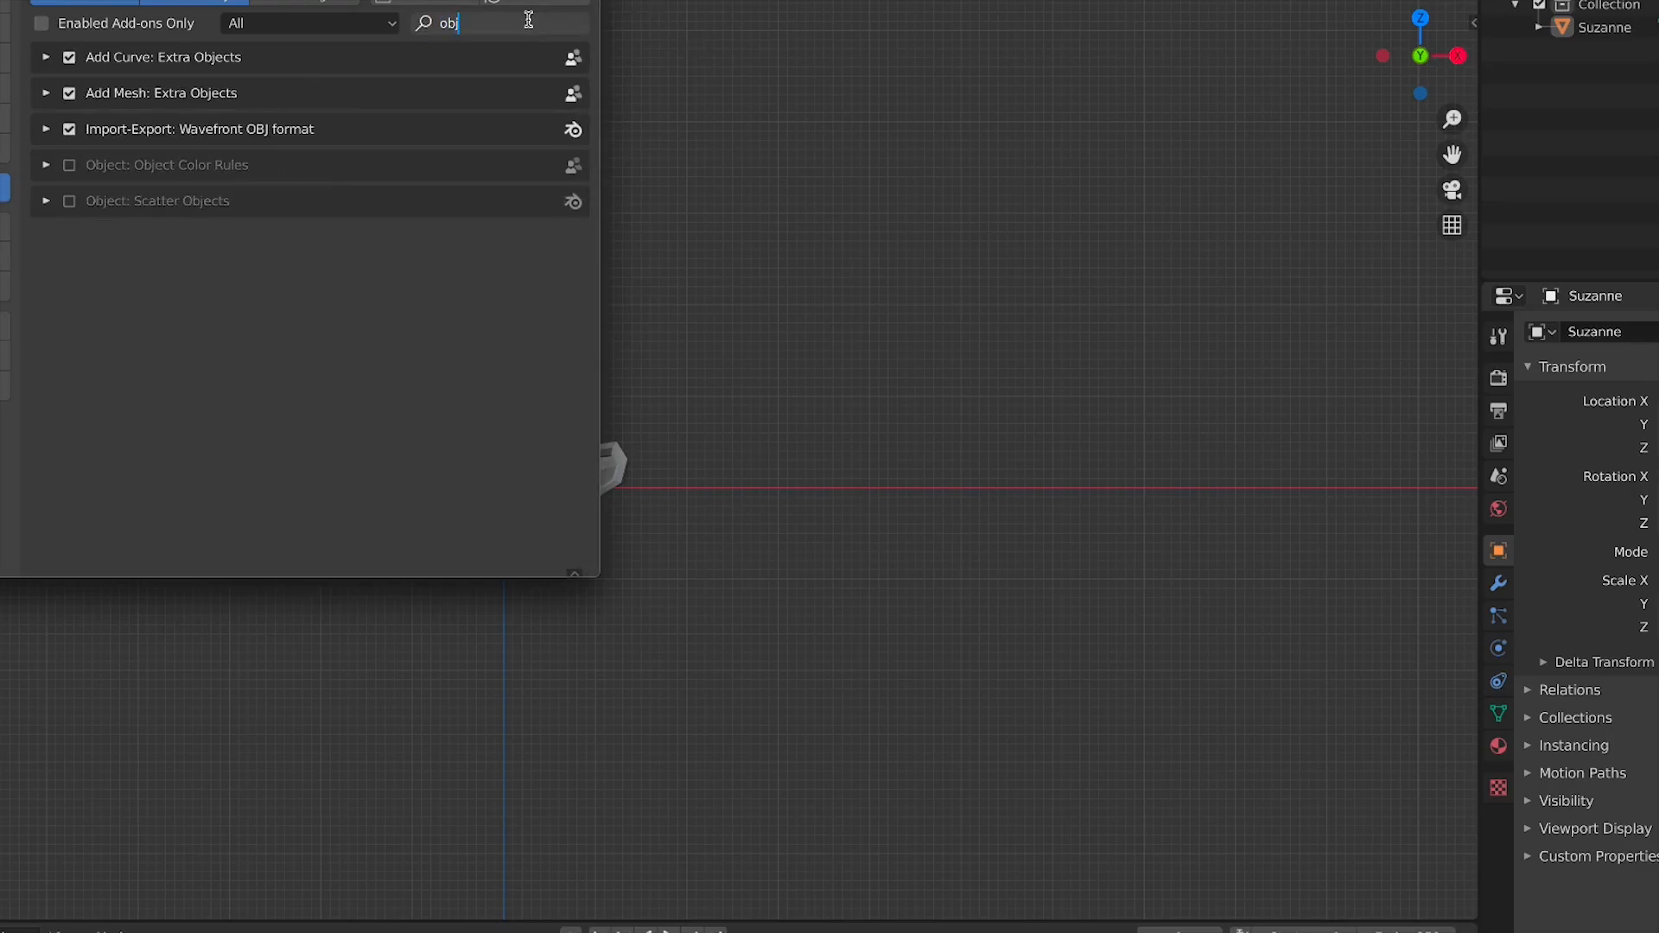
pyautogui.press('Return')
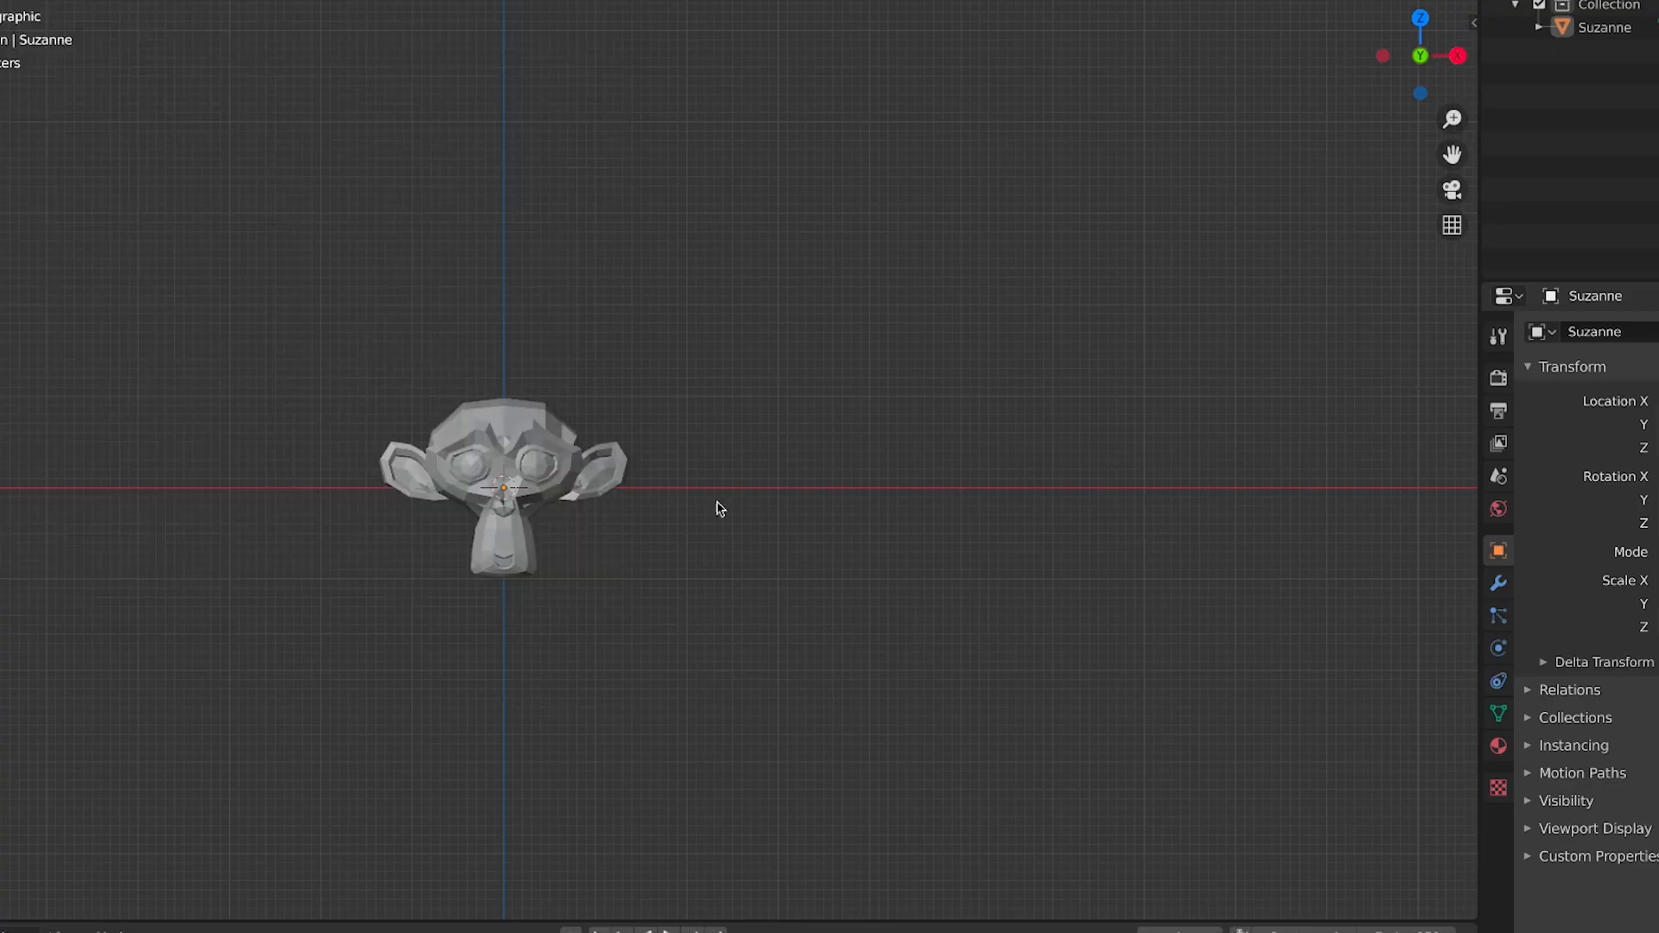
# Add a Teapot+ mesh from the mesh Extras submenu
pyautogui.hotkey('shift', 'a')
pyautogui.moveTo(802, 566)
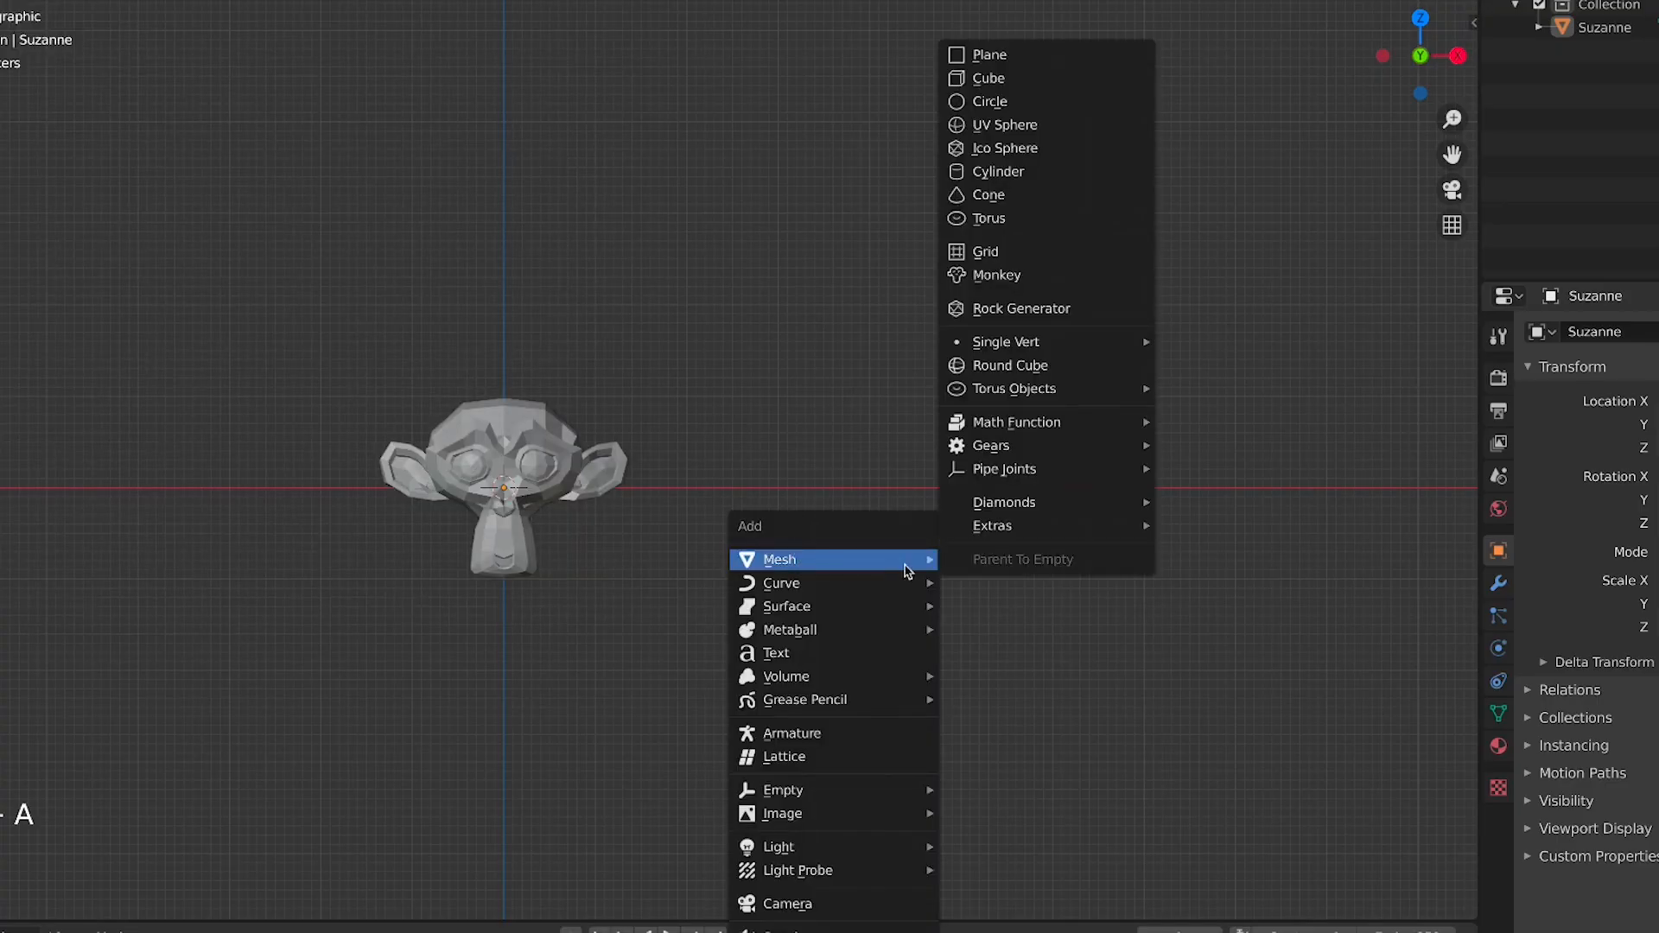
pyautogui.moveTo(1027, 469)
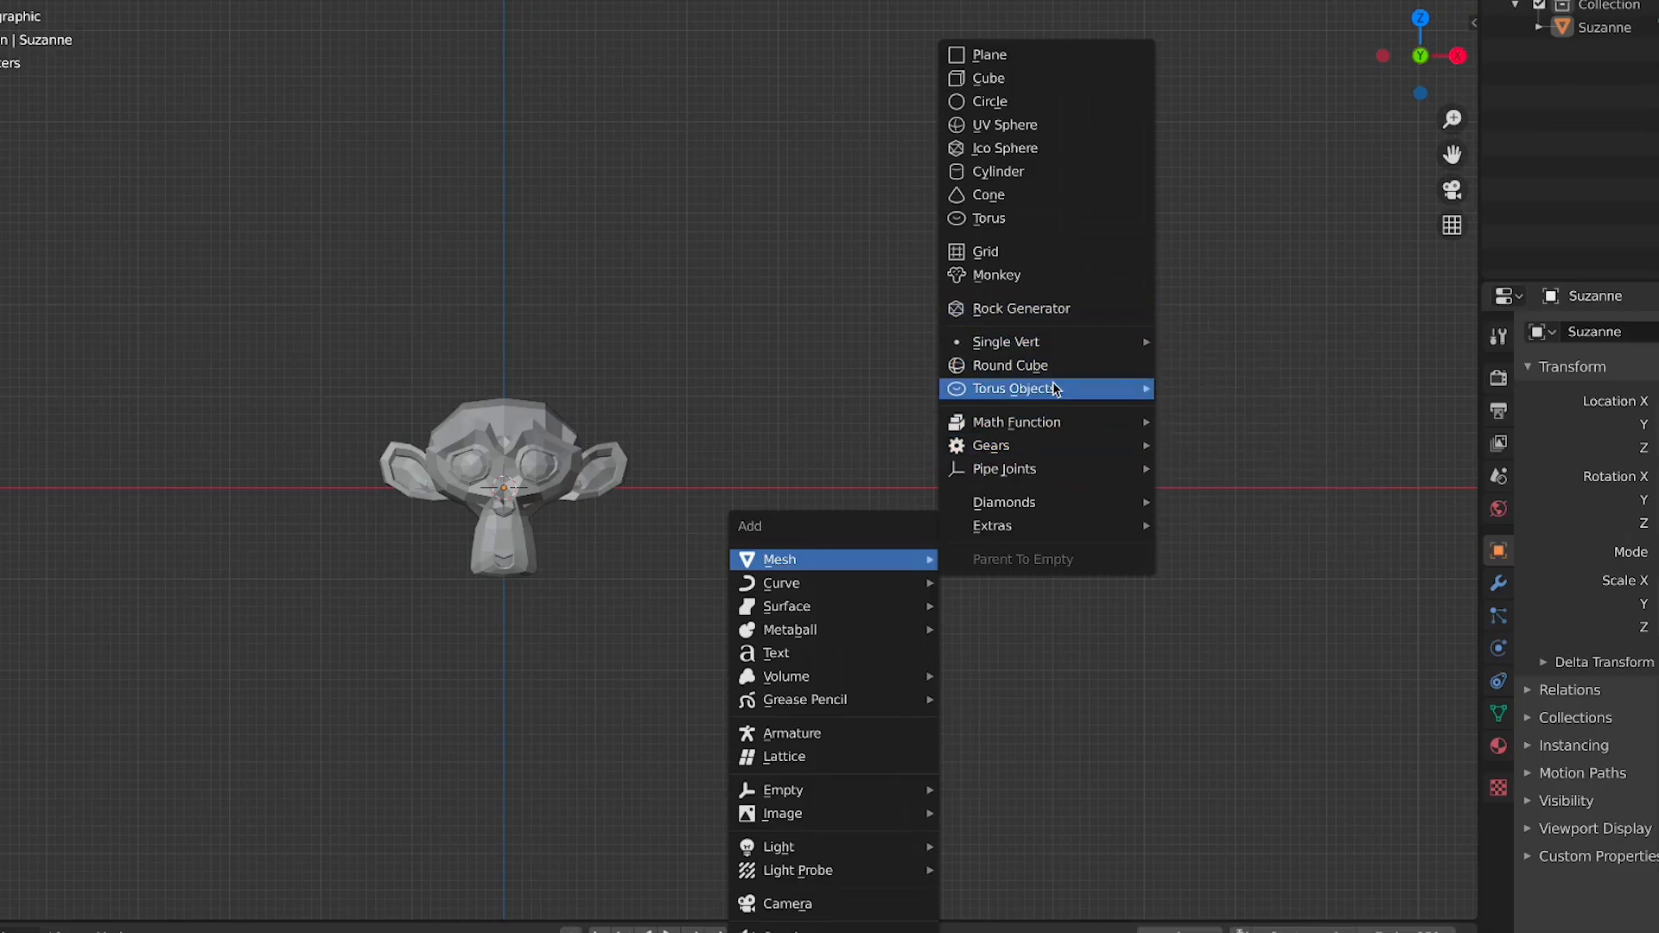
pyautogui.moveTo(1116, 504)
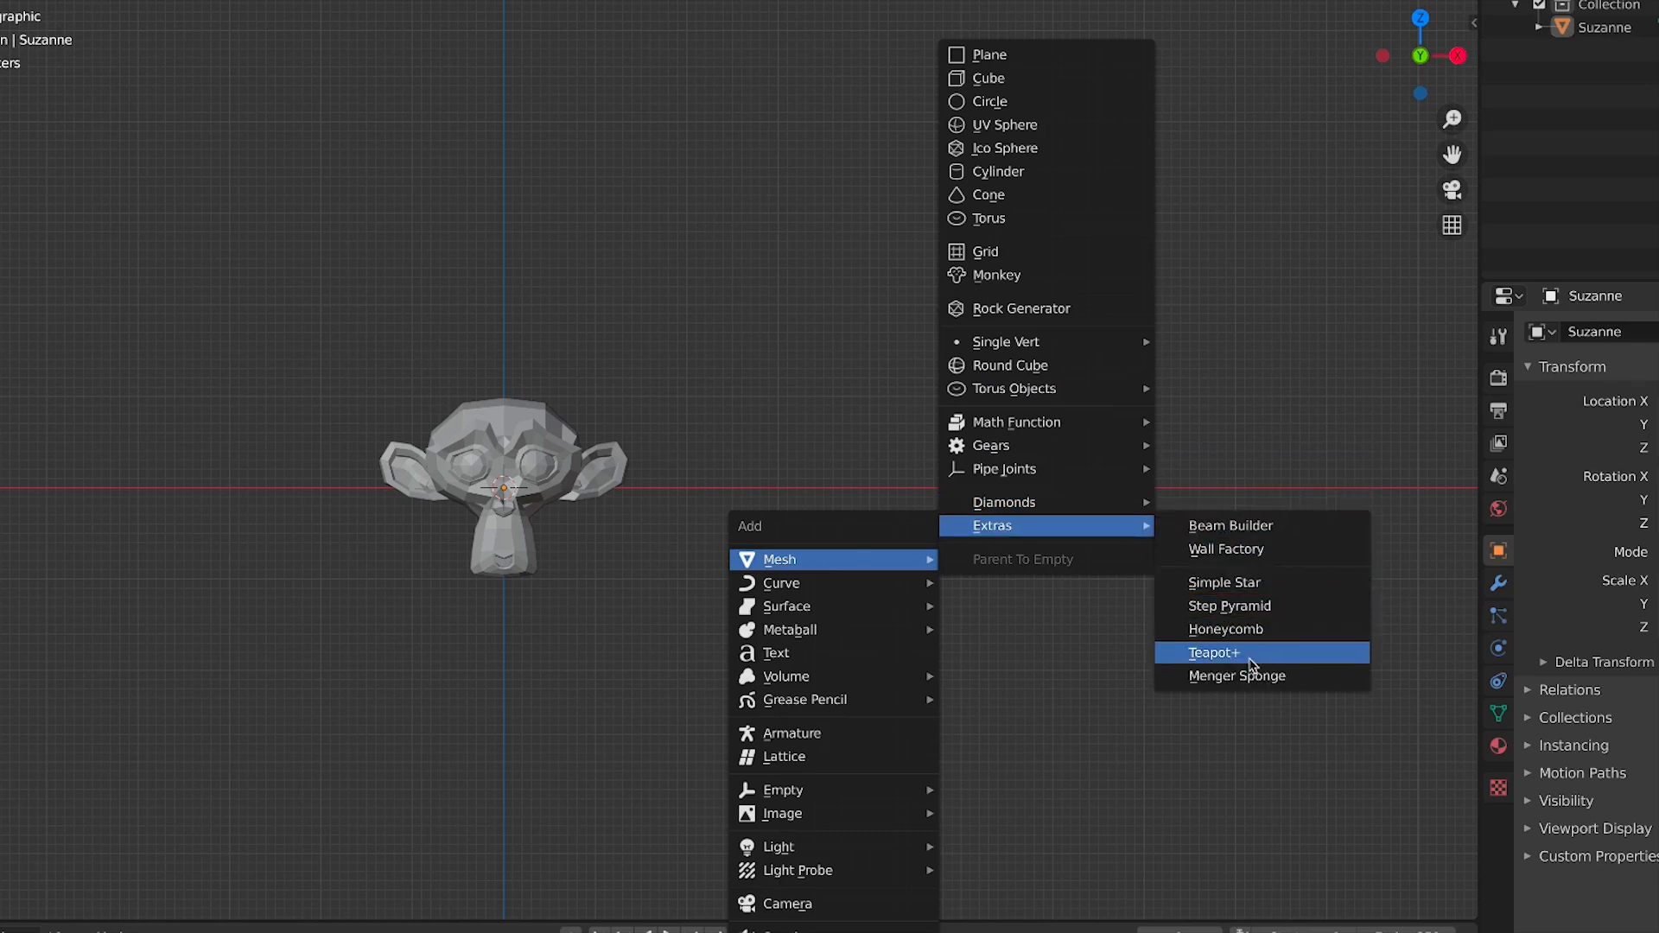
pyautogui.click(1248, 653)
# Scale the teapot down beside the monkey, checking it in front view
pyautogui.scroll(-3, 758, 416)
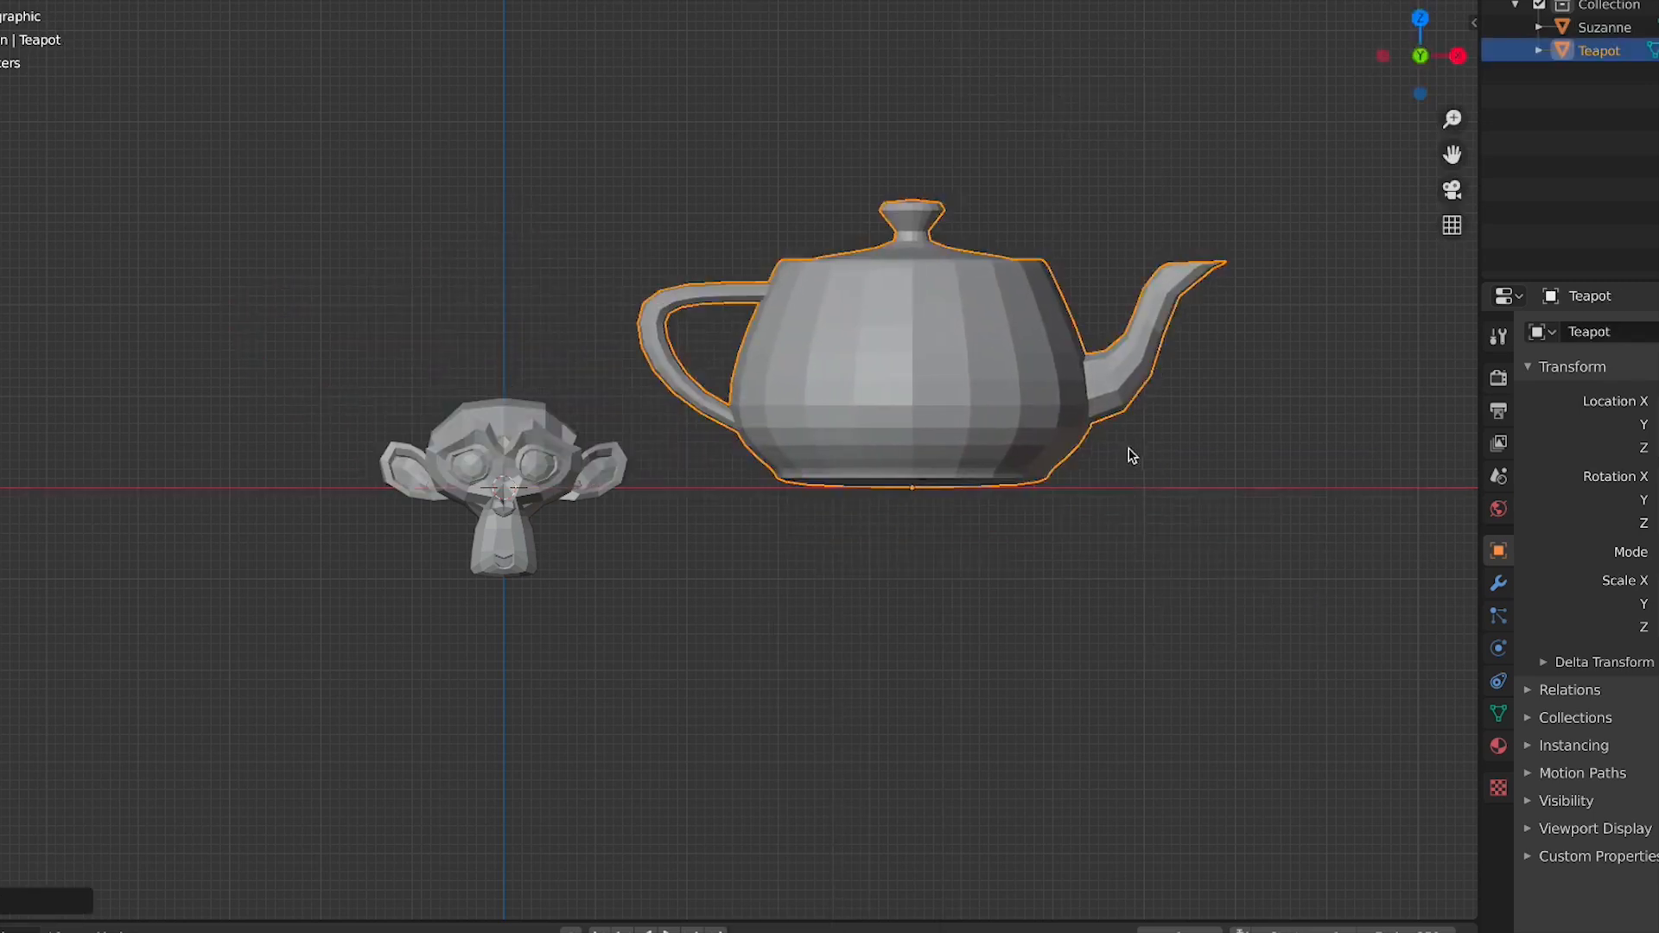
pyautogui.moveTo(1129, 455); pyautogui.dragTo(927, 548, button='middle')
pyautogui.press('s')
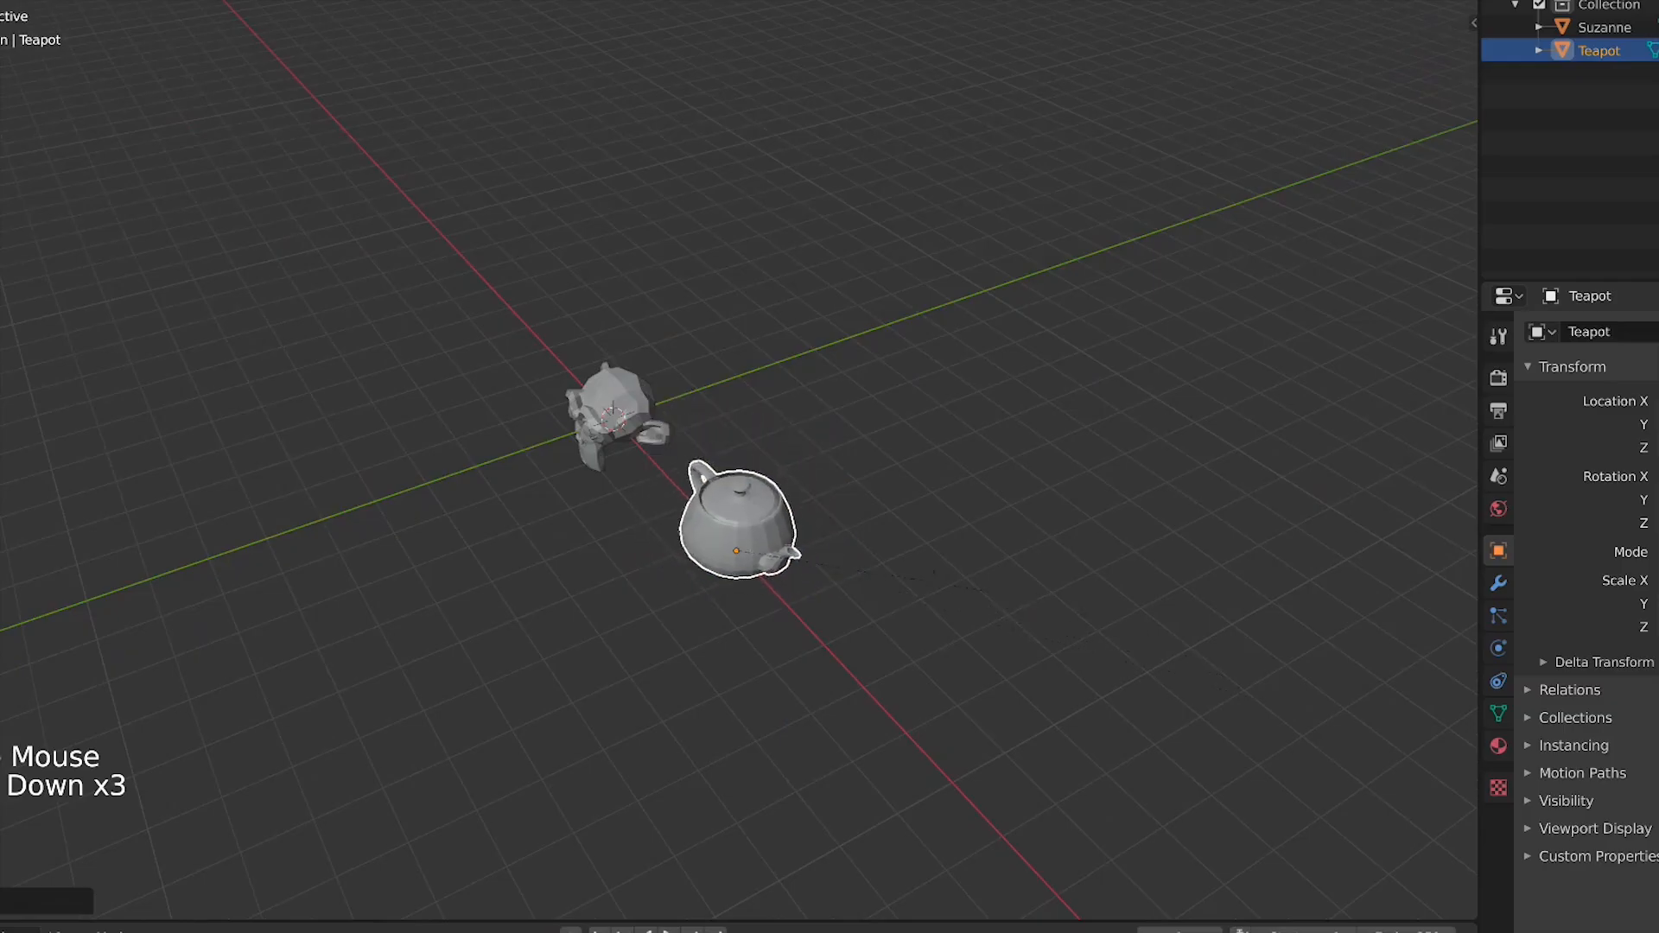
pyautogui.click(774, 553)
pyautogui.press('KP_1')
pyautogui.press('s')
pyautogui.click(958, 521)
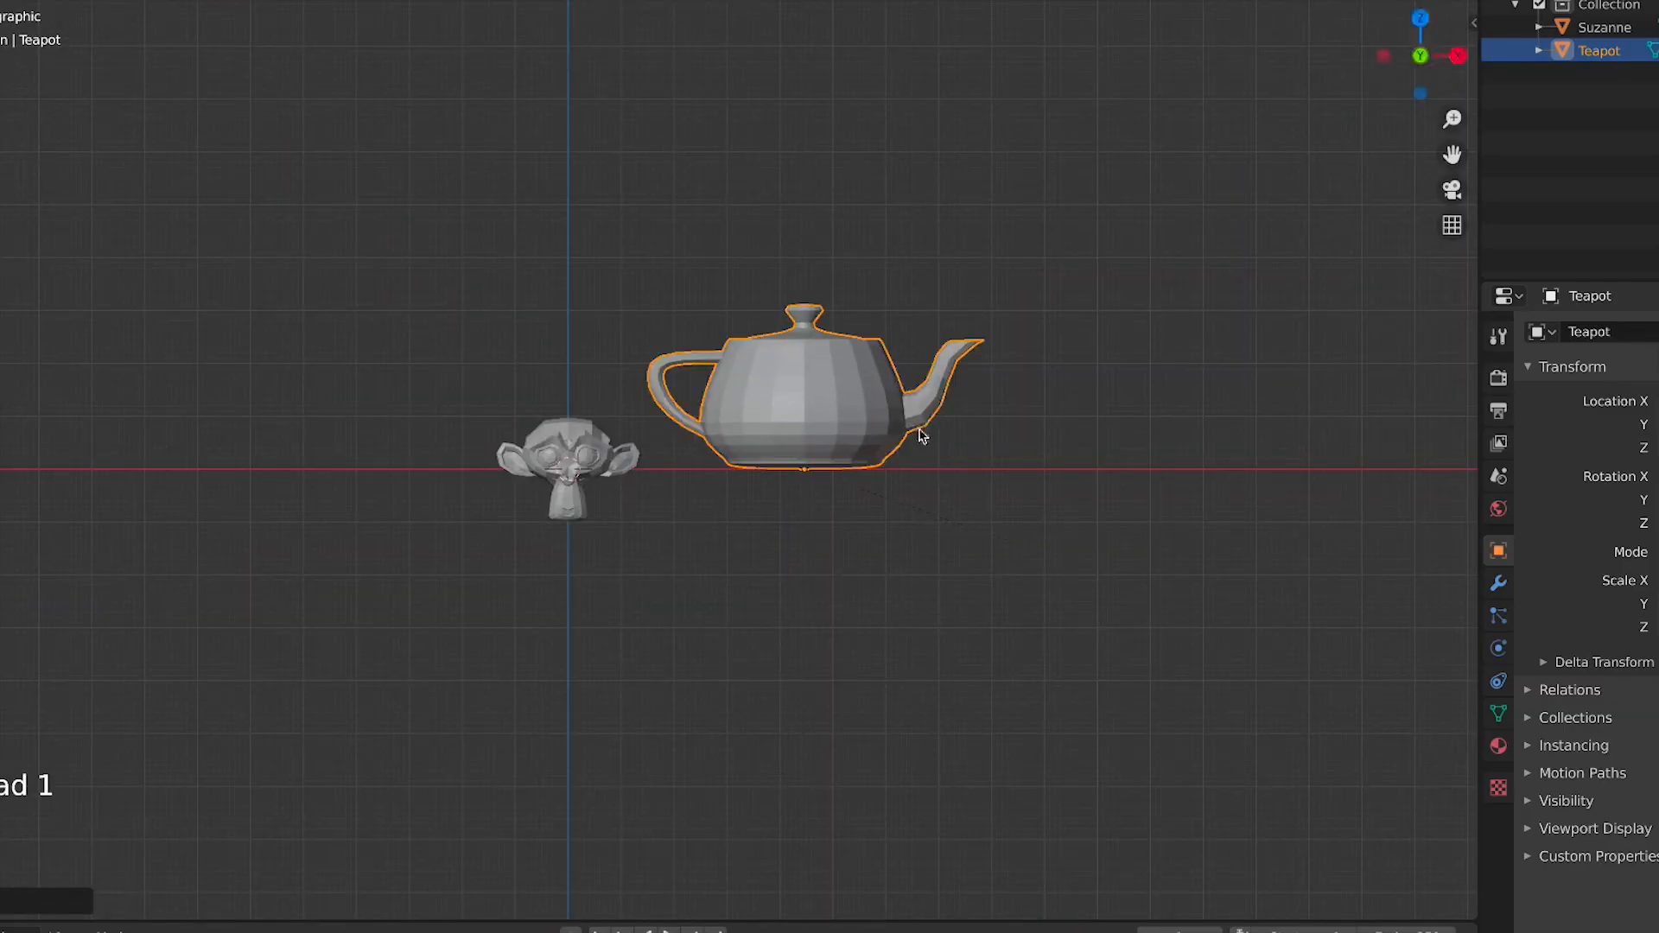
pyautogui.click(924, 429)
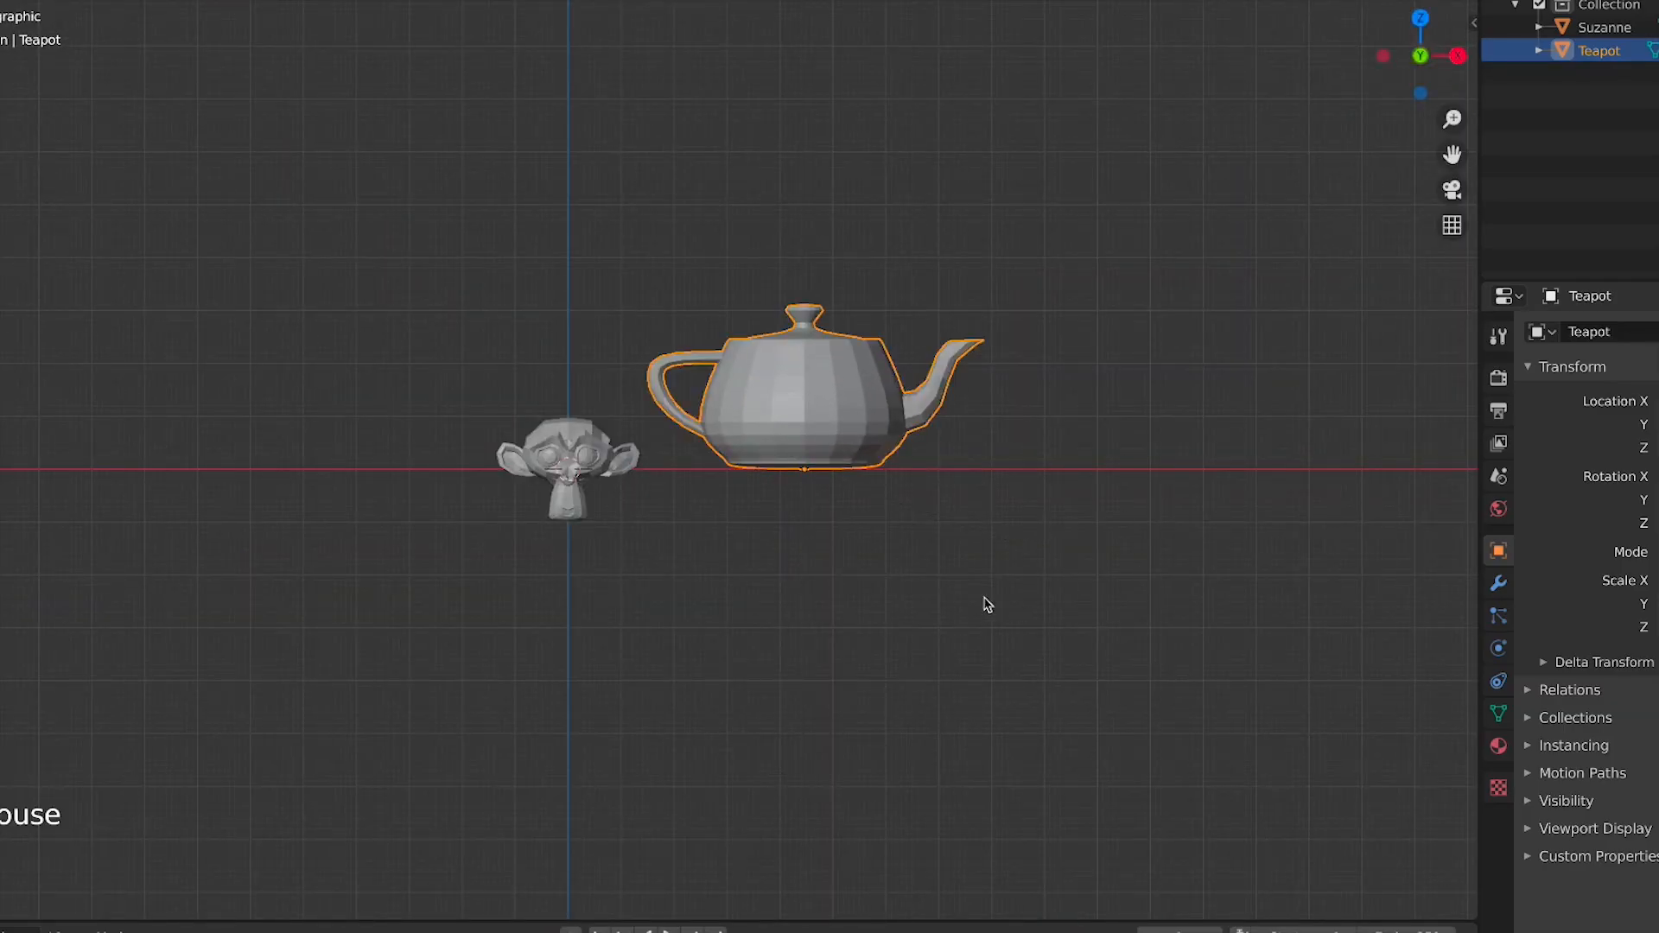
pyautogui.click(861, 575)
pyautogui.click(890, 426)
pyautogui.click(1019, 648)
pyautogui.click(853, 450)
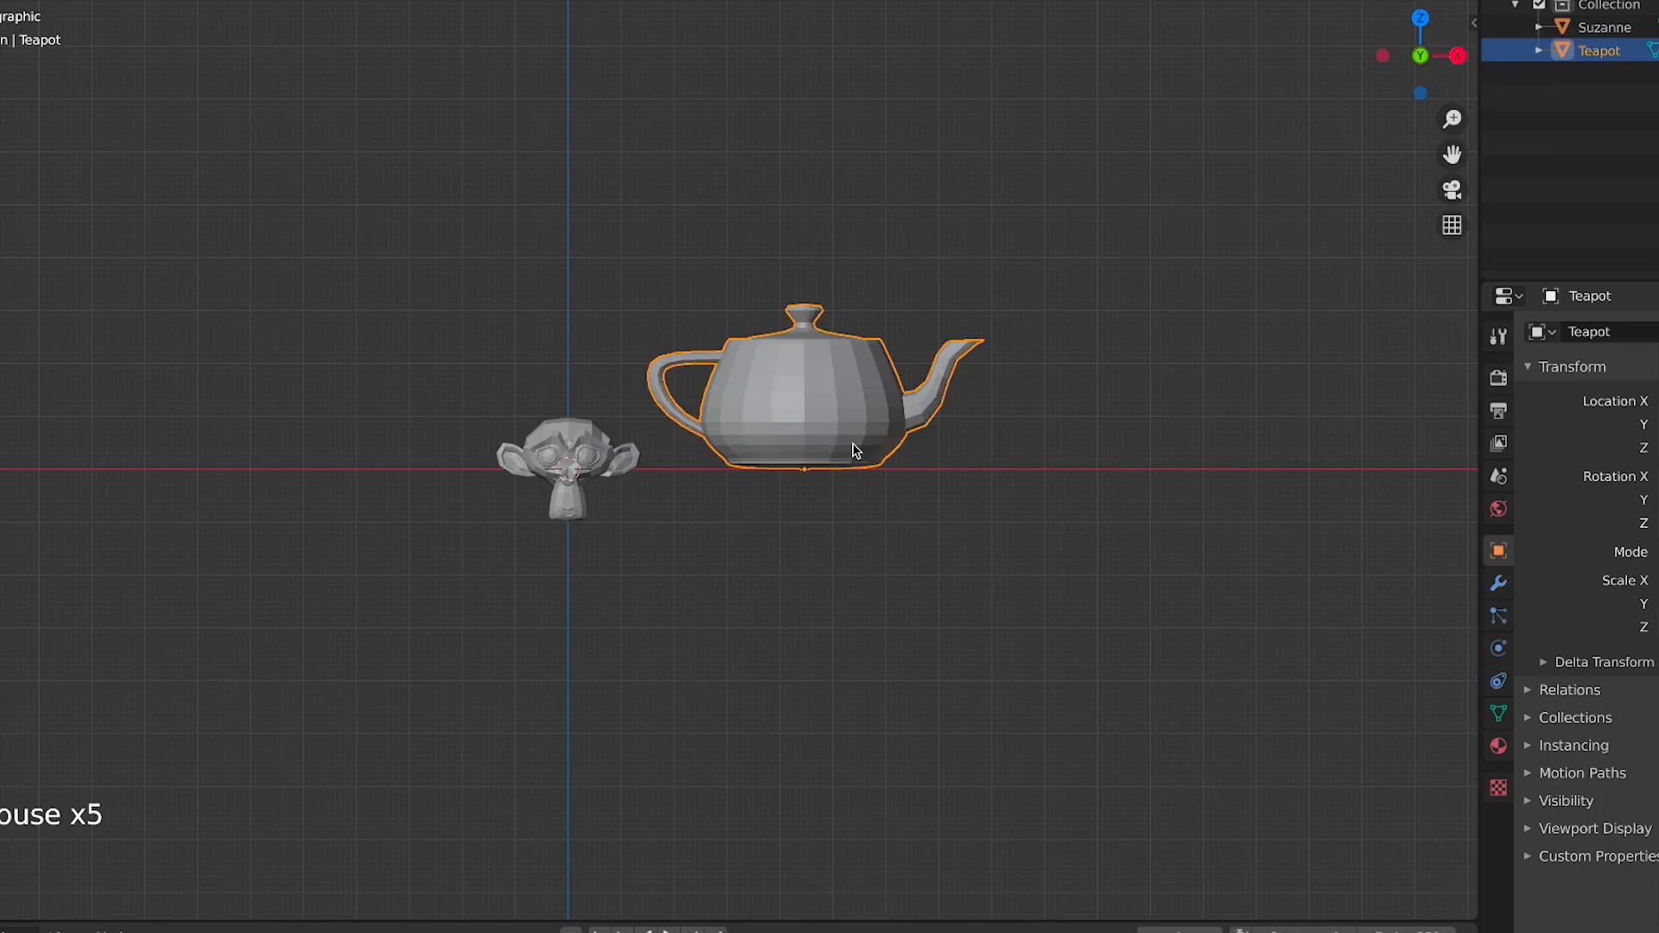
pyautogui.click(957, 576)
# Add a Step Pyramid mesh from the Extras submenu and move it along the X axis to the right of the teapot
pyautogui.hotkey('shift', 'a')
pyautogui.moveTo(981, 559)
pyautogui.moveTo(1176, 538)
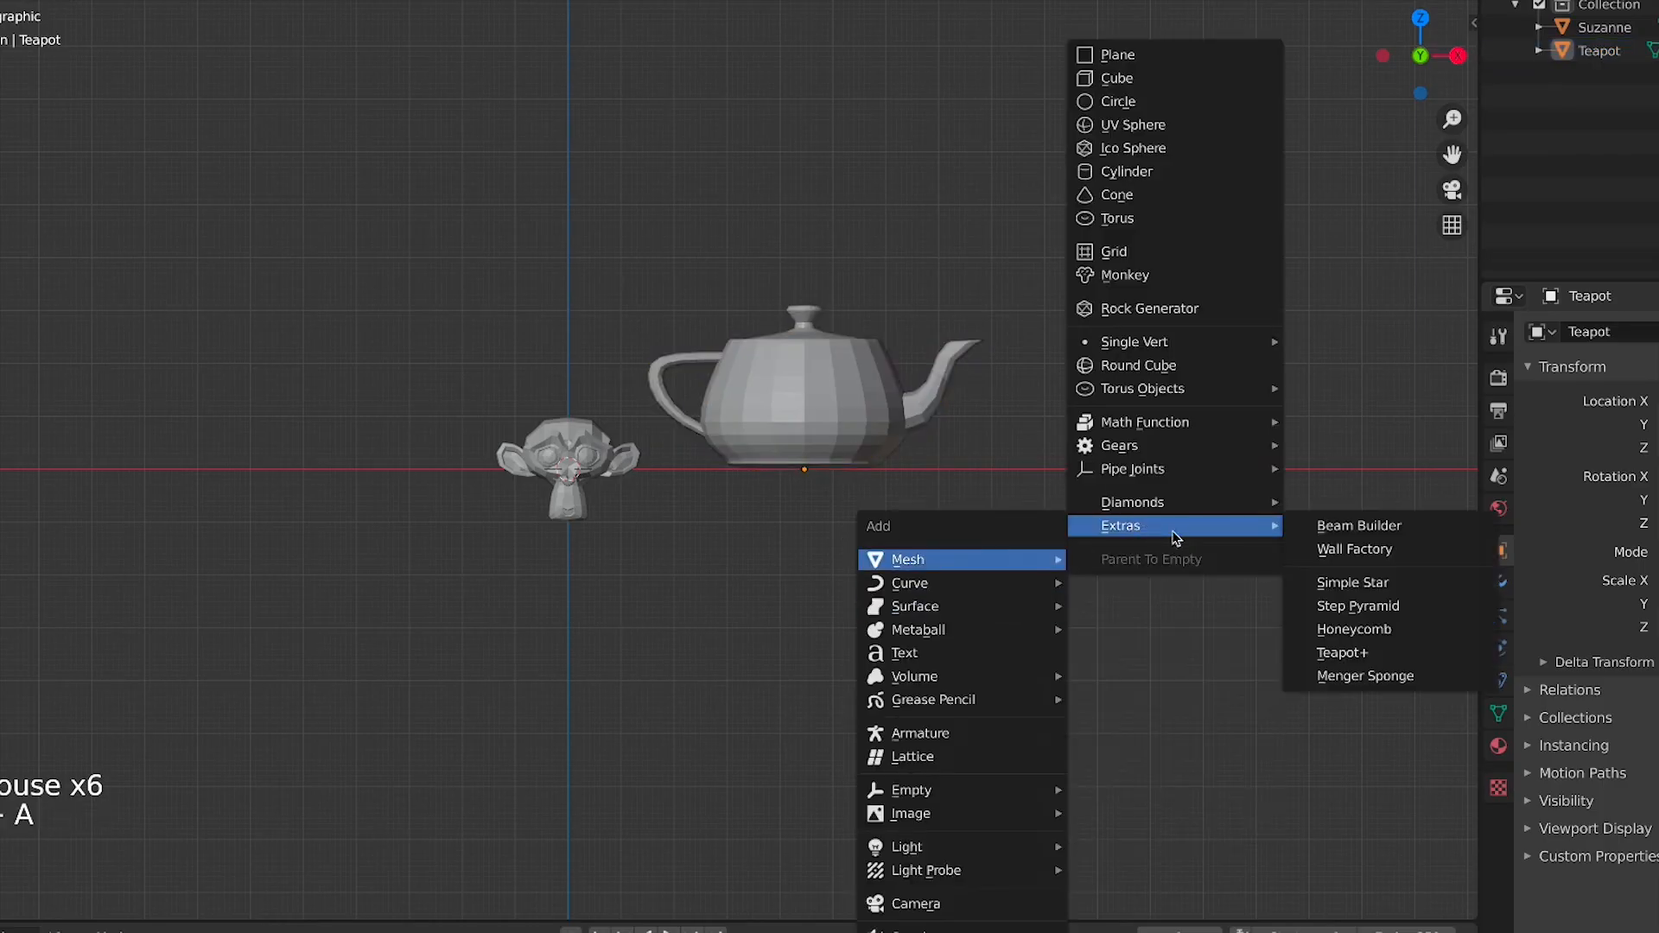
pyautogui.click(1381, 608)
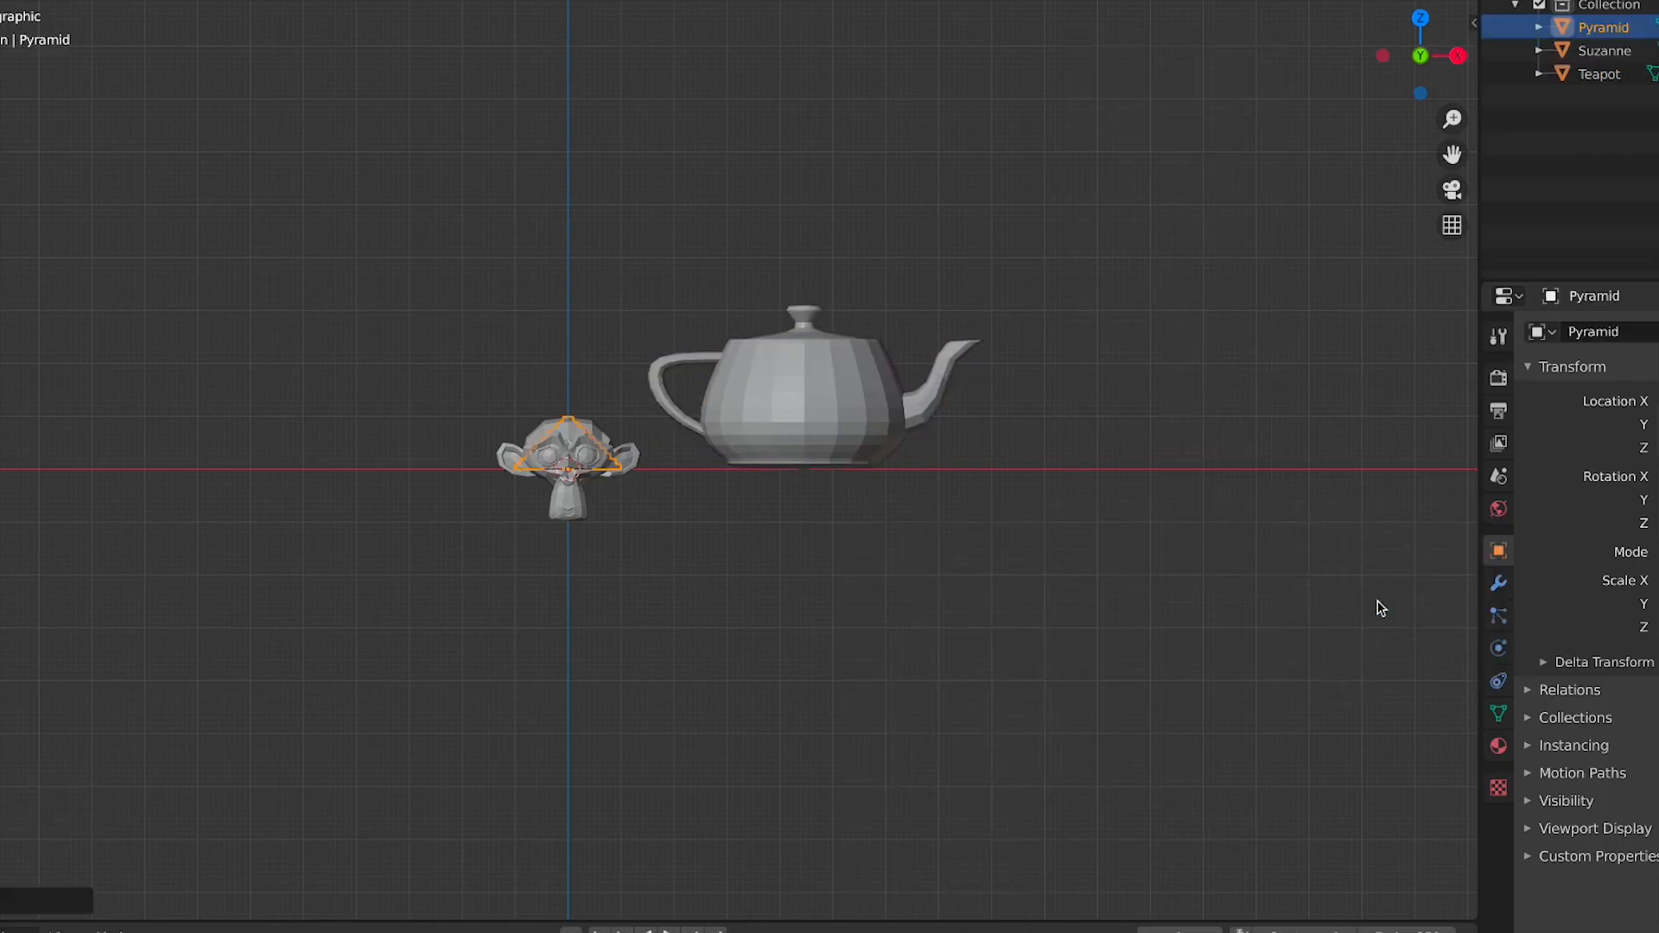
pyautogui.press('g')
pyautogui.press('x')
pyautogui.click(1129, 518)
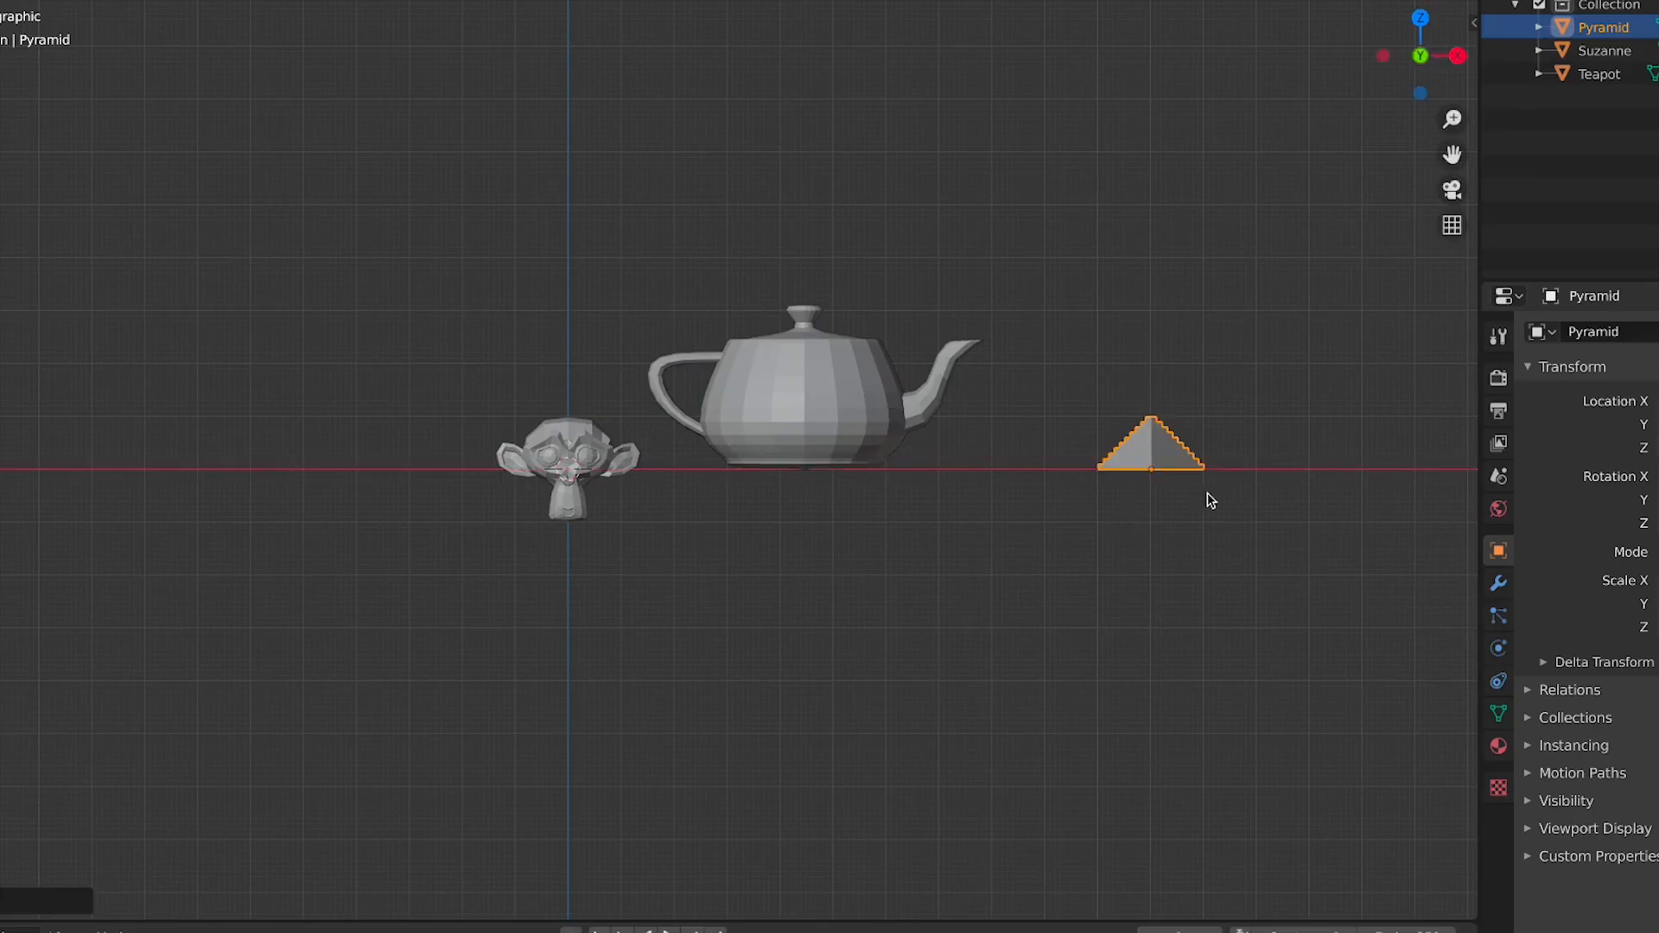
# Add a Honeycomb mesh from the Extras submenu and move it to the left of the monkey in top view
pyautogui.moveTo(1207, 493); pyautogui.dragTo(1026, 571, button='middle')
pyautogui.scroll(-3, 1026, 570)
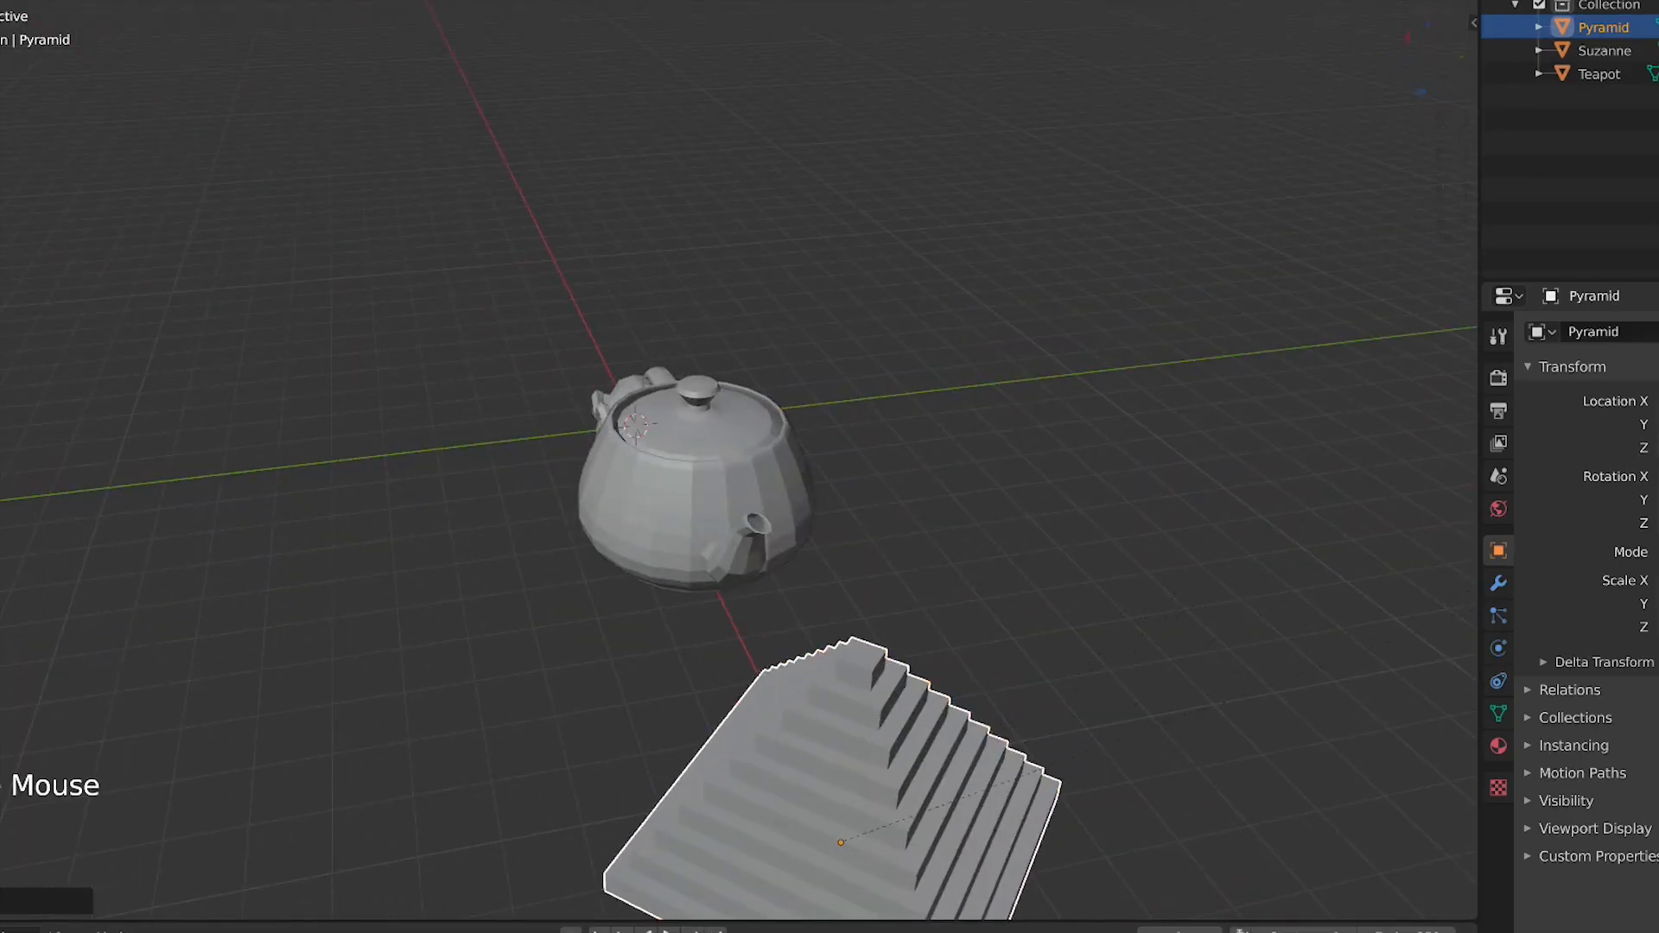
pyautogui.hotkey('shift', 'a')
pyautogui.moveTo(990, 540)
pyautogui.moveTo(1210, 506)
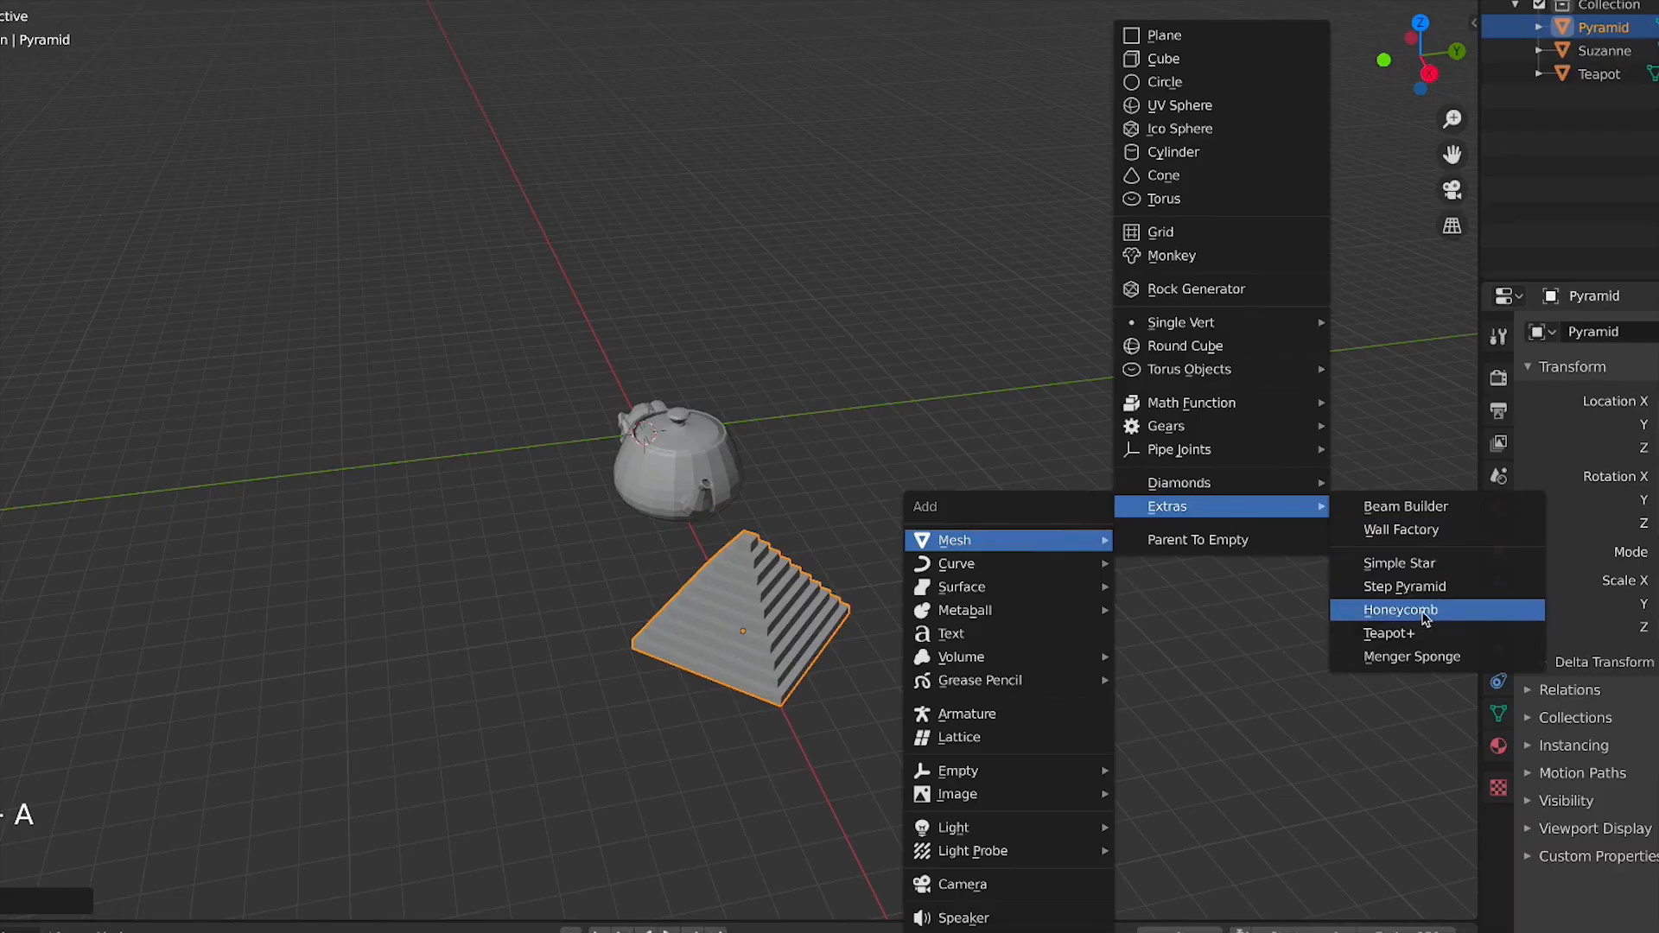
pyautogui.click(1427, 612)
pyautogui.press('Escape')
pyautogui.press('KP_7')
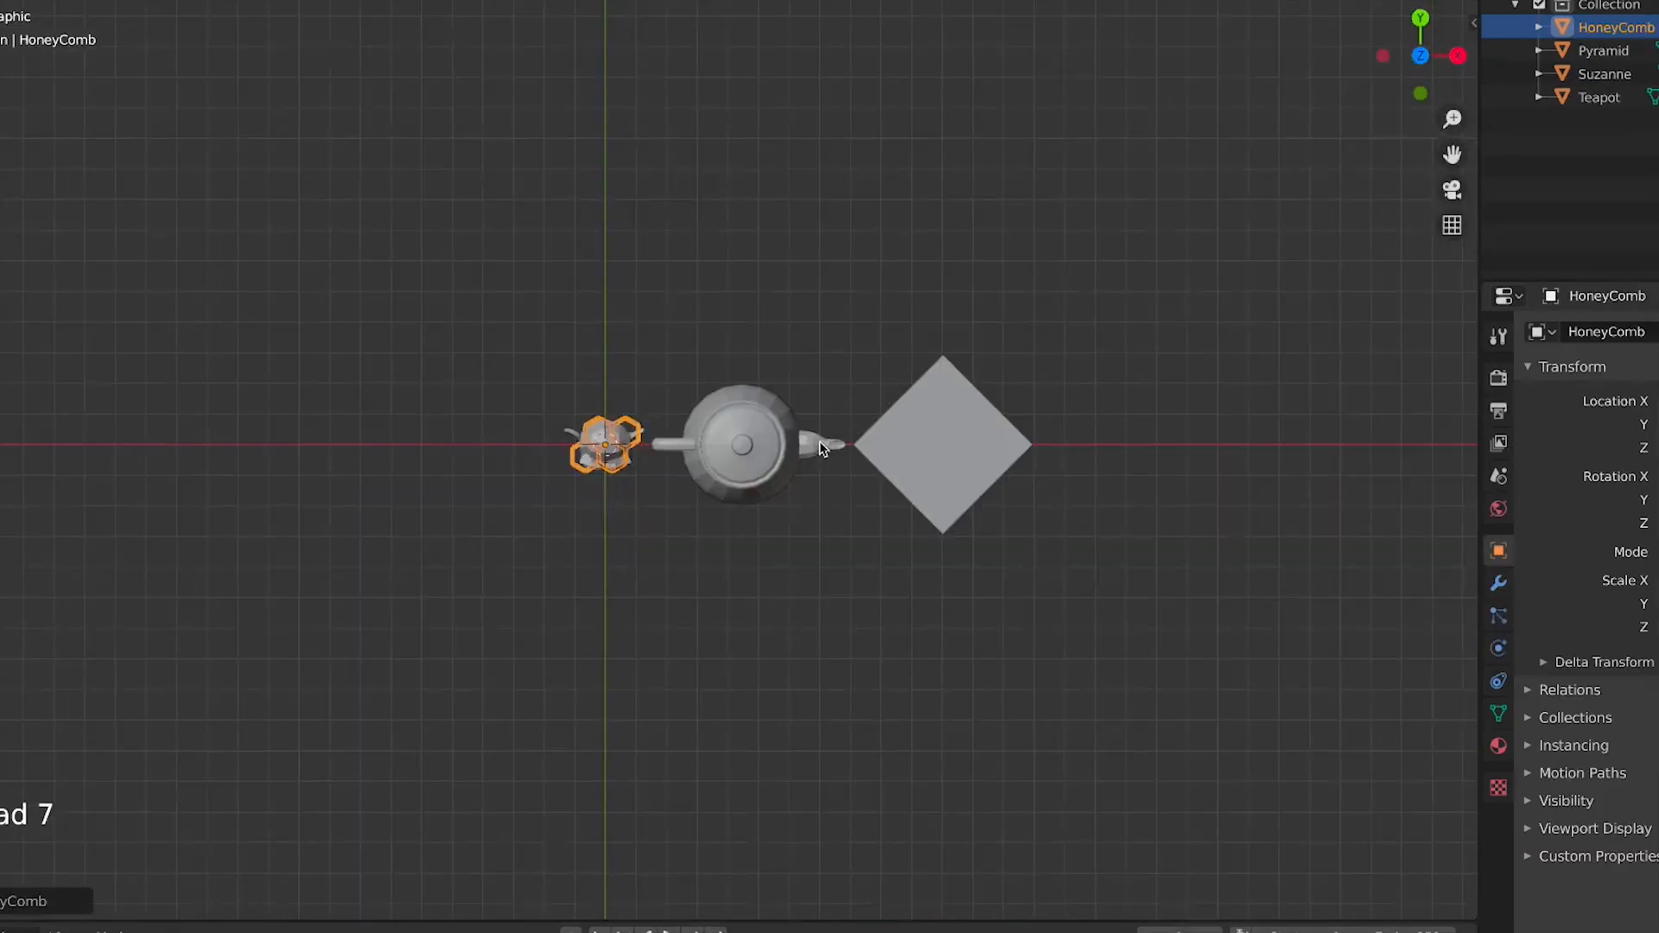
pyautogui.press('g')
pyautogui.click(537, 424)
pyautogui.moveTo(400, 478); pyautogui.dragTo(475, 562, button='middle')
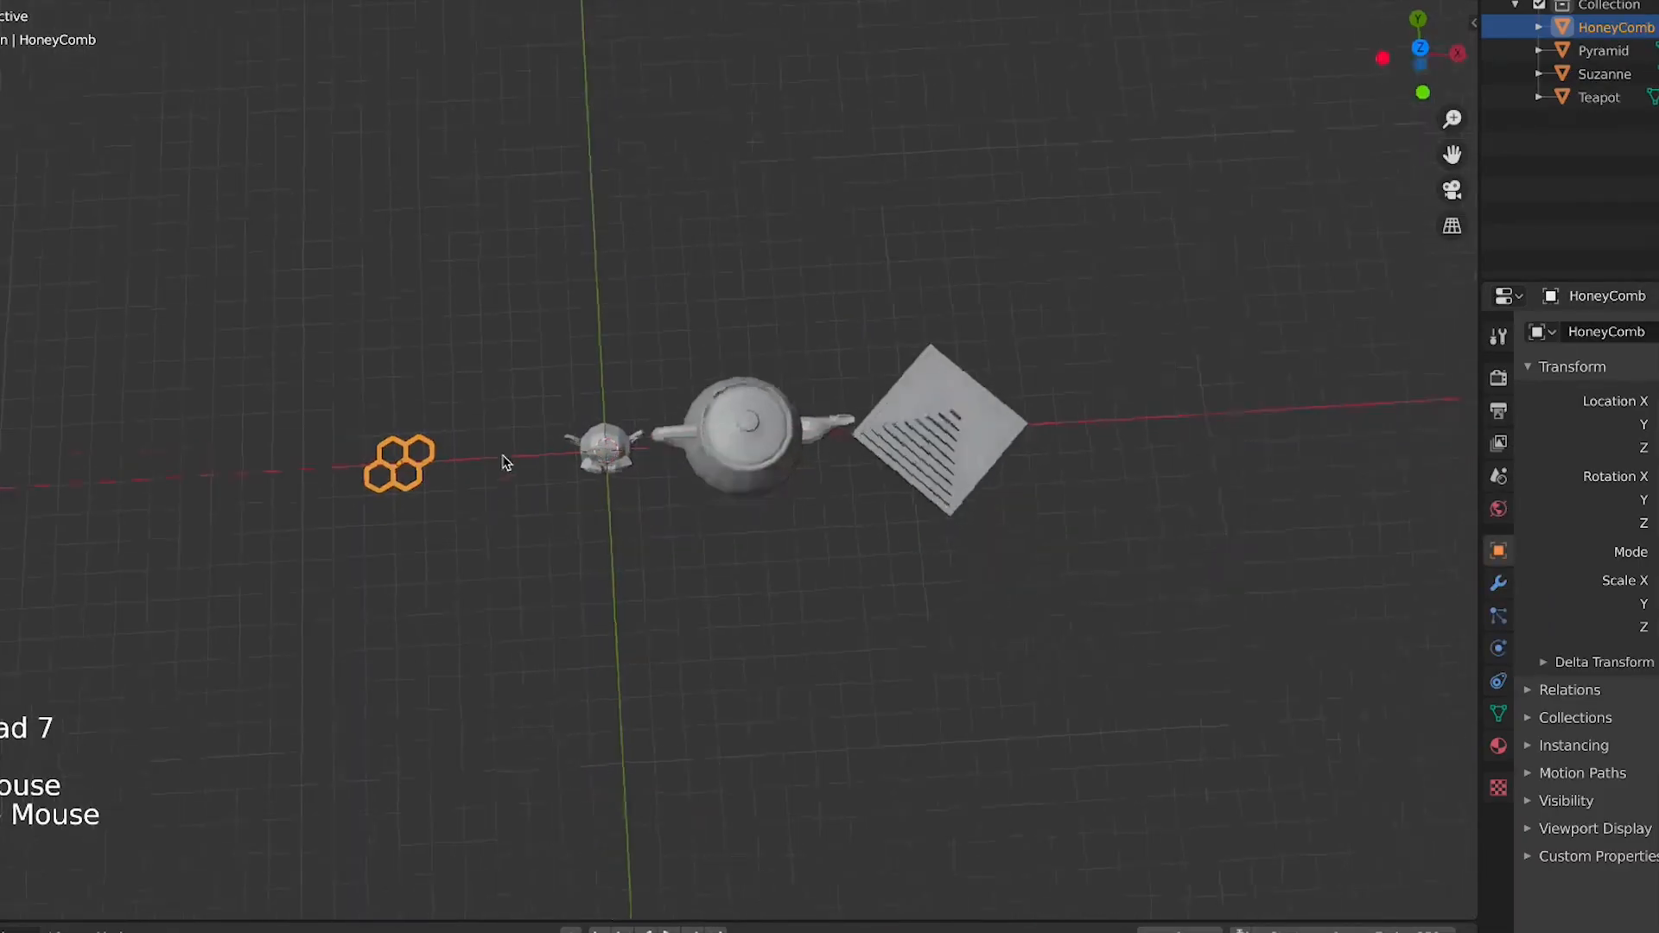
# Delete the honeycomb, the teapot and the step pyramid from the scene
pyautogui.press('KP_1')
pyautogui.press('Delete')
pyautogui.click(831, 398)
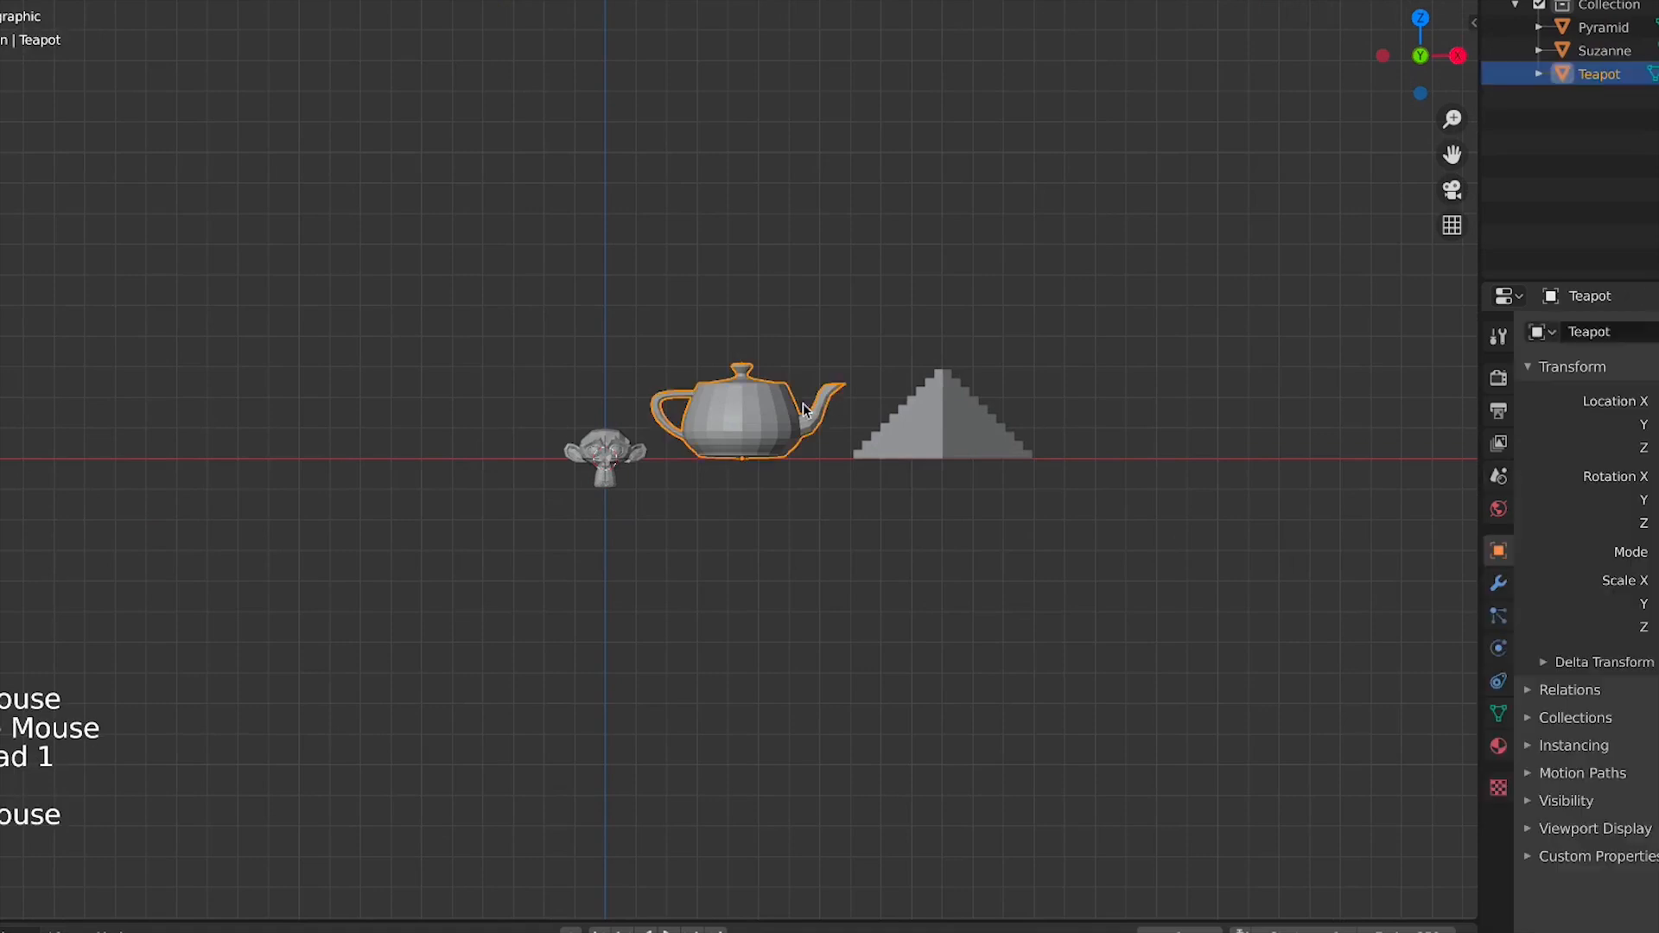
pyautogui.press('x')
pyautogui.click(859, 414)
pyautogui.click(921, 421)
pyautogui.press('x')
pyautogui.click(925, 426)
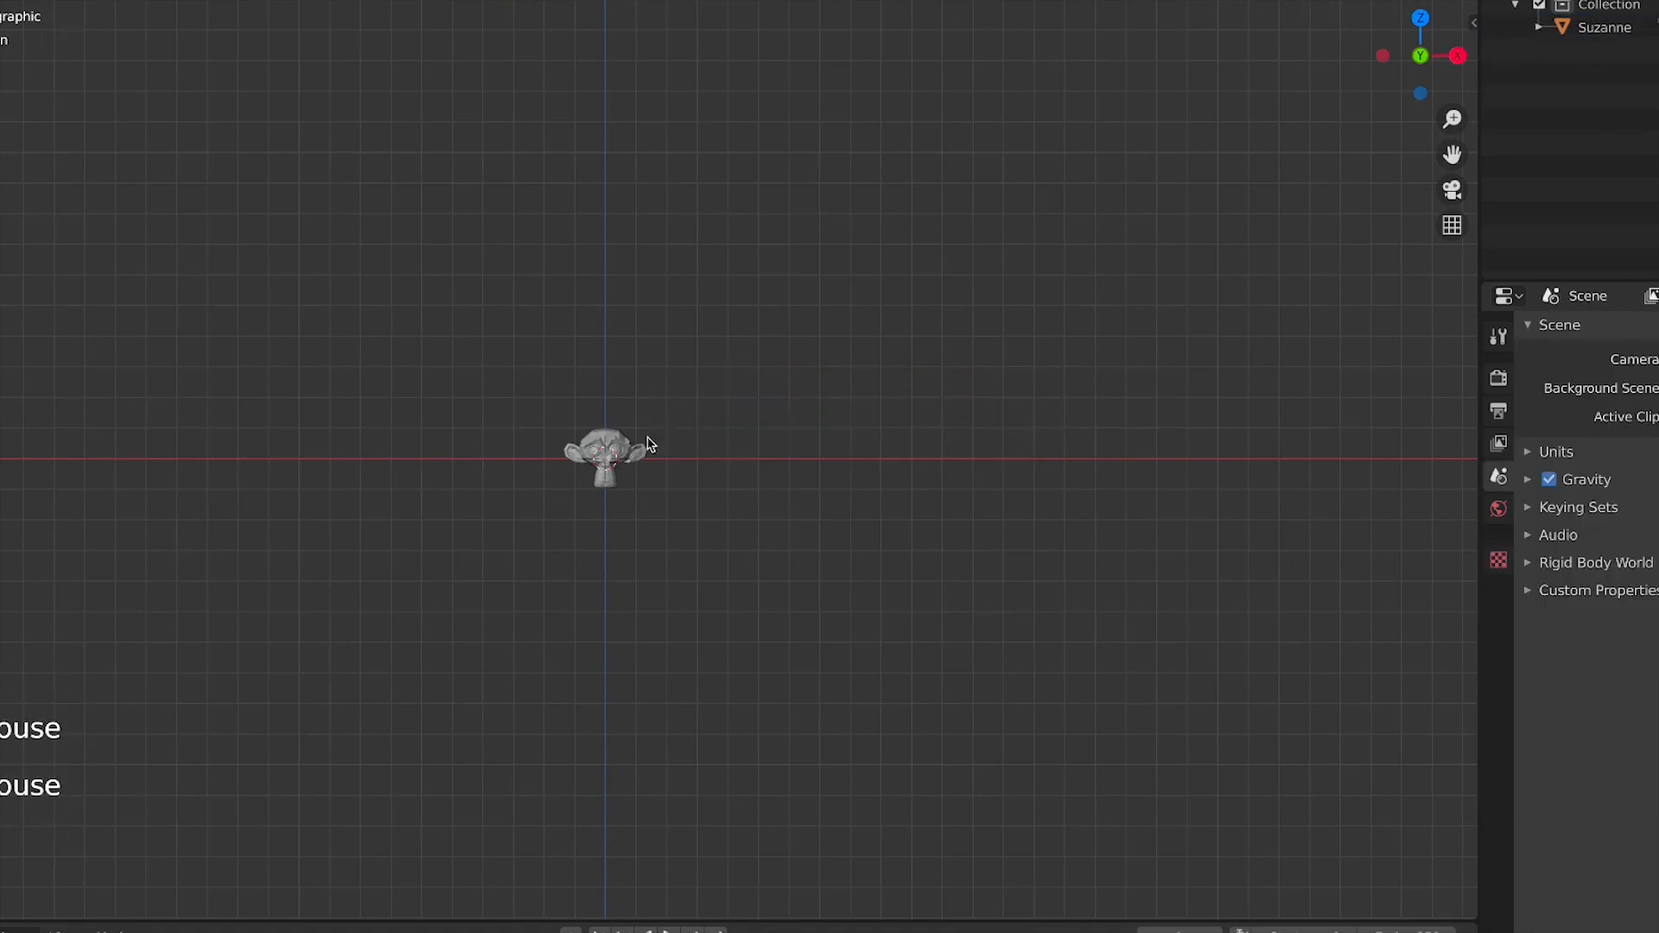
# Select the monkey and scale it up, cancelling the first scale attempt
pyautogui.click(639, 451)
pyautogui.press('s')
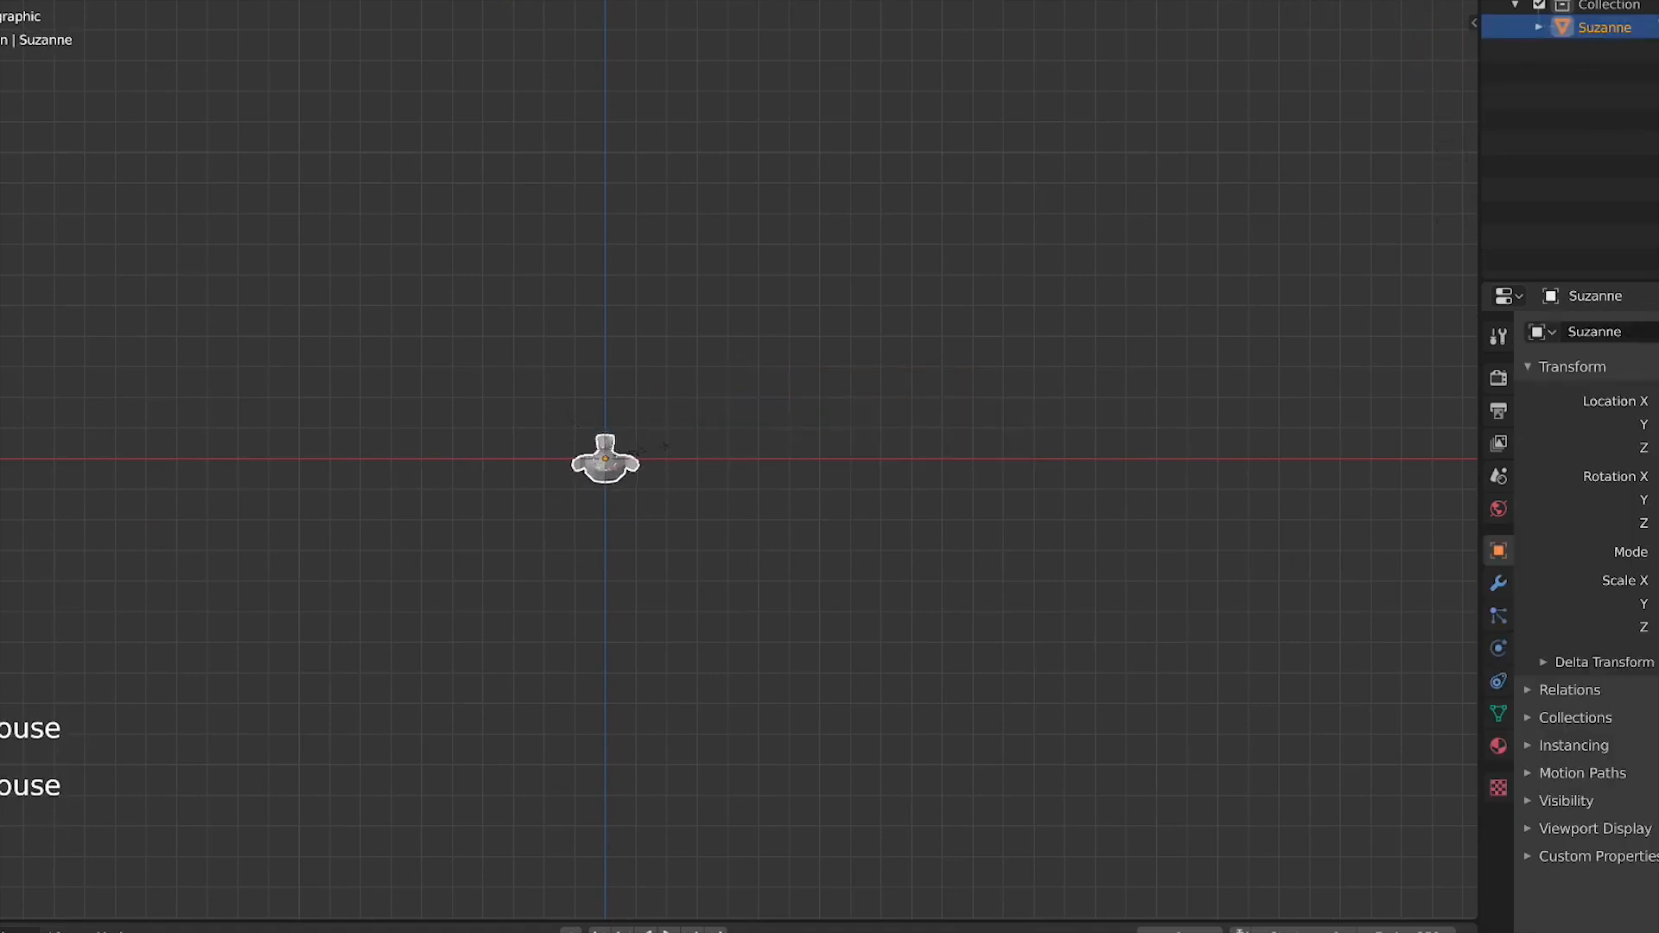
pyautogui.rightClick(730, 412)
pyautogui.press('s')
pyautogui.click(993, 533)
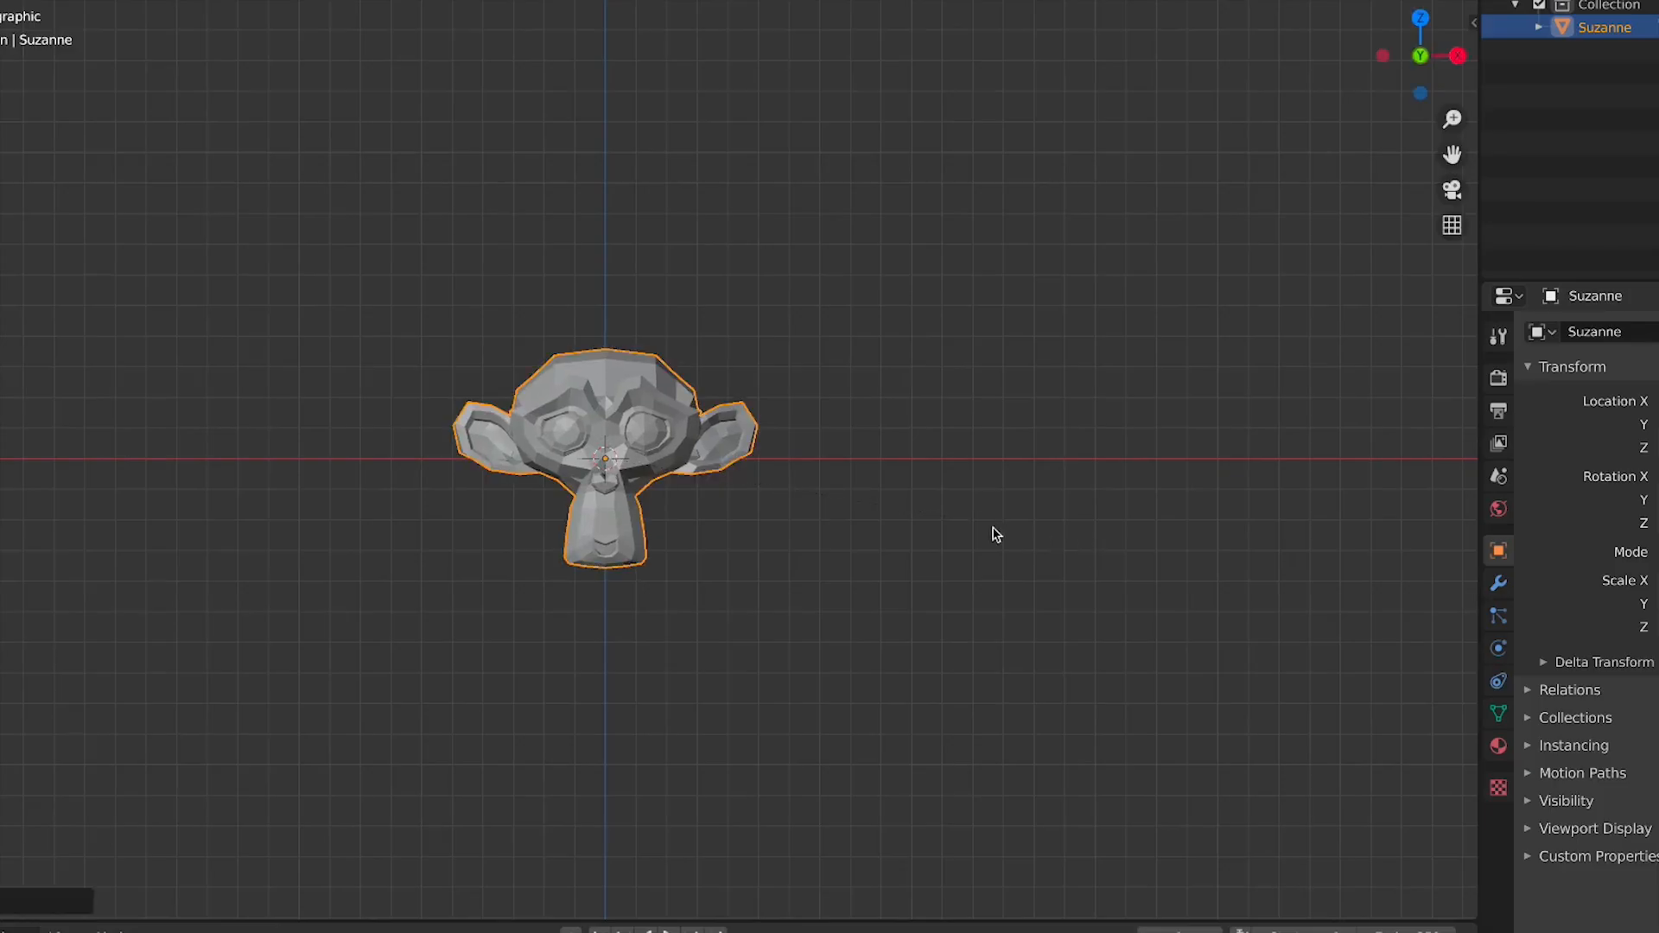
# Add a camera object to the scene
pyautogui.moveTo(993, 533); pyautogui.dragTo(676, 557, button='middle')
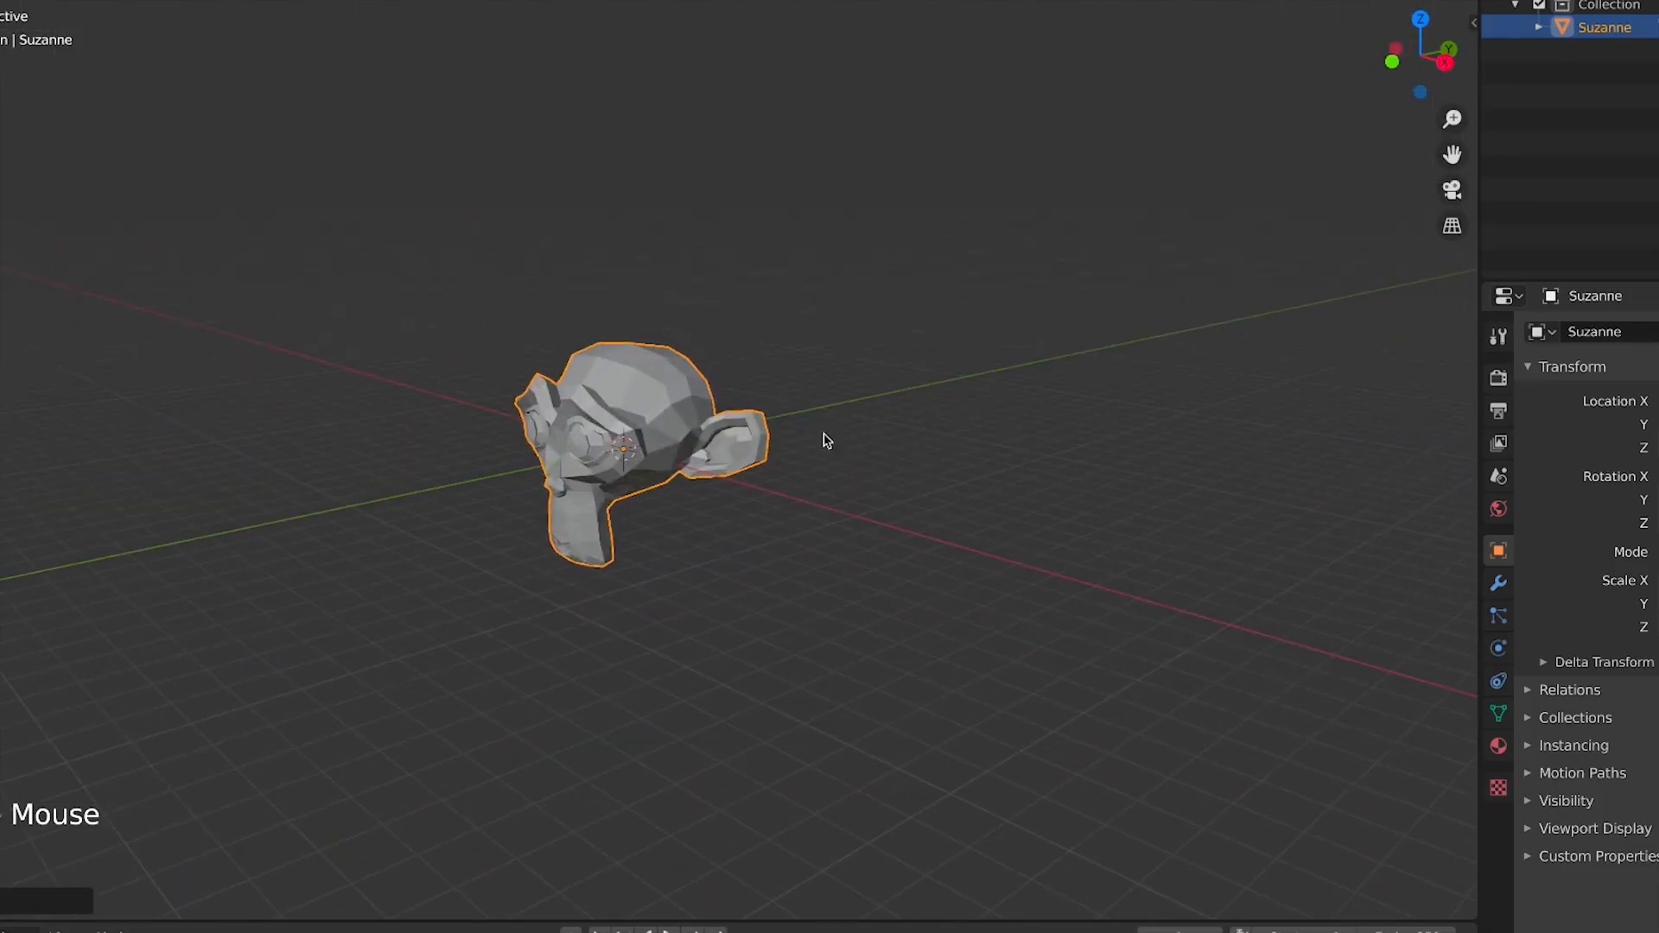
pyautogui.moveTo(937, 918); pyautogui.dragTo(993, 862)
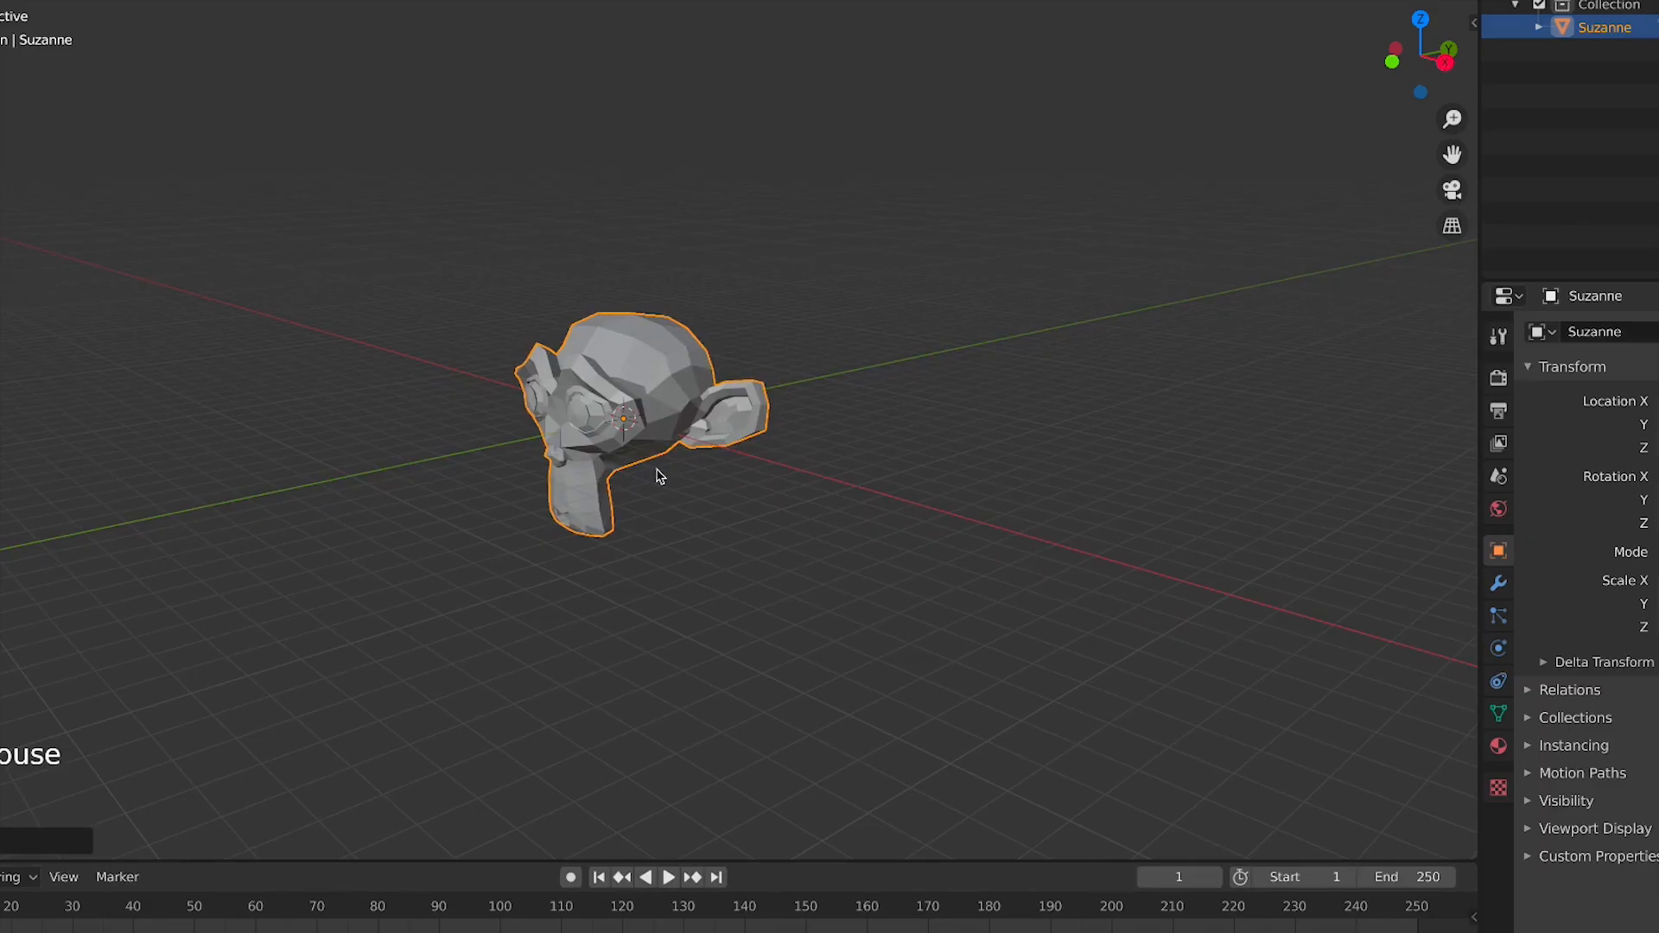
pyautogui.hotkey('shift', 'a')
pyautogui.hotkey('shift', 'a')
pyautogui.moveTo(434, 514)
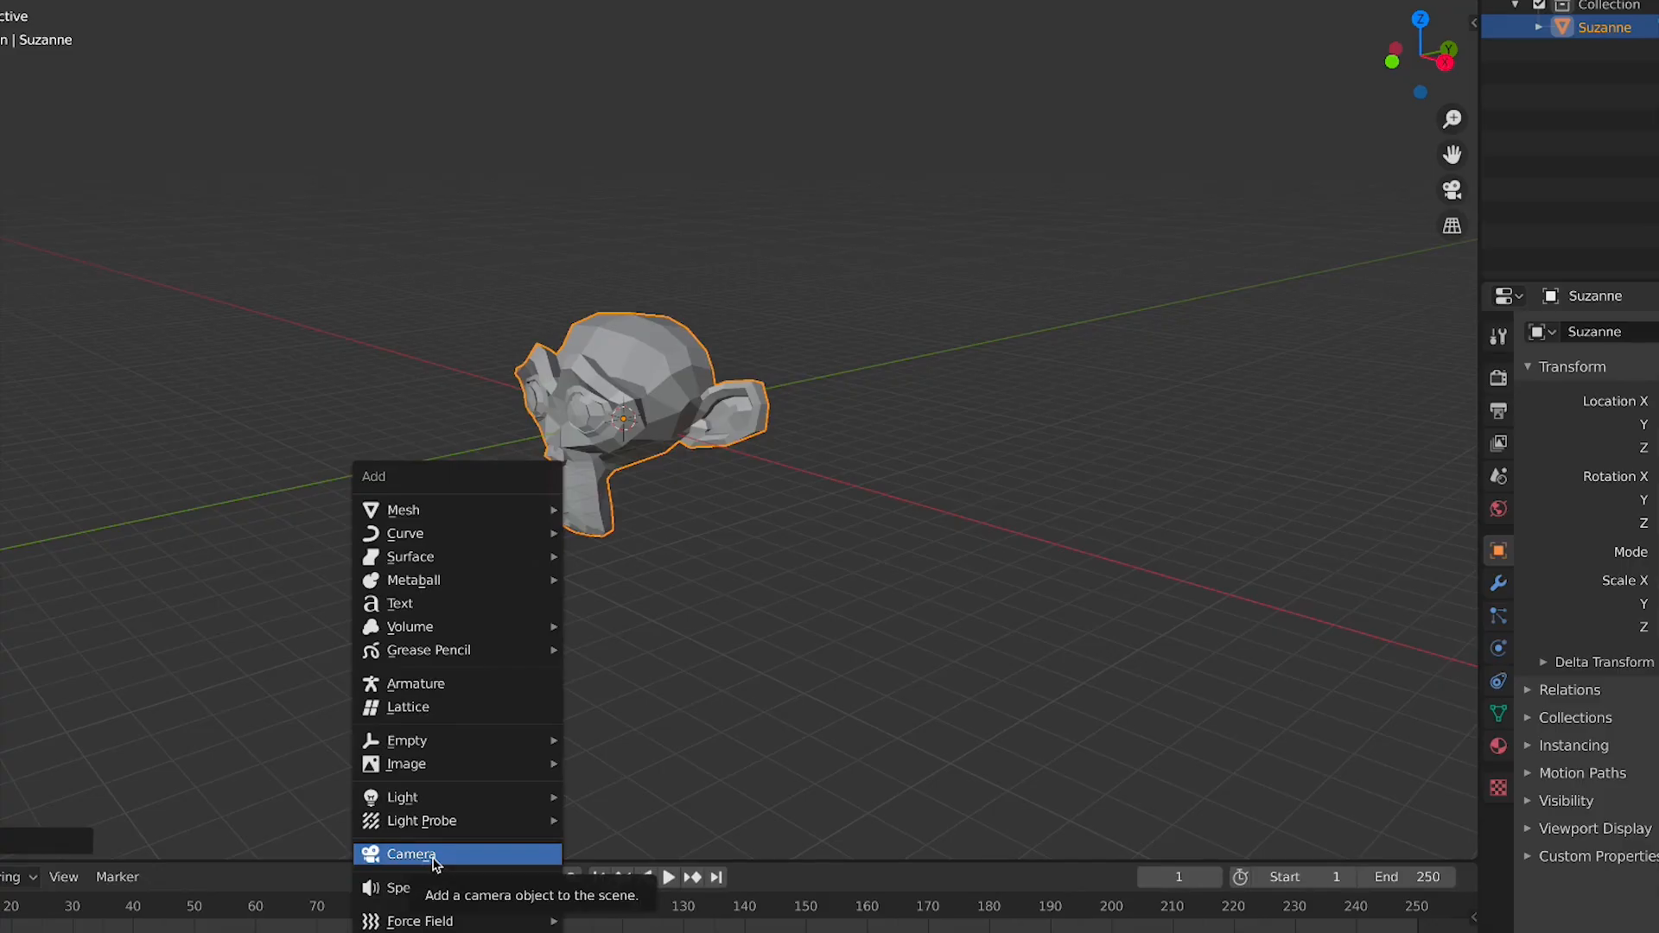
pyautogui.hotkey('shift', 'a')
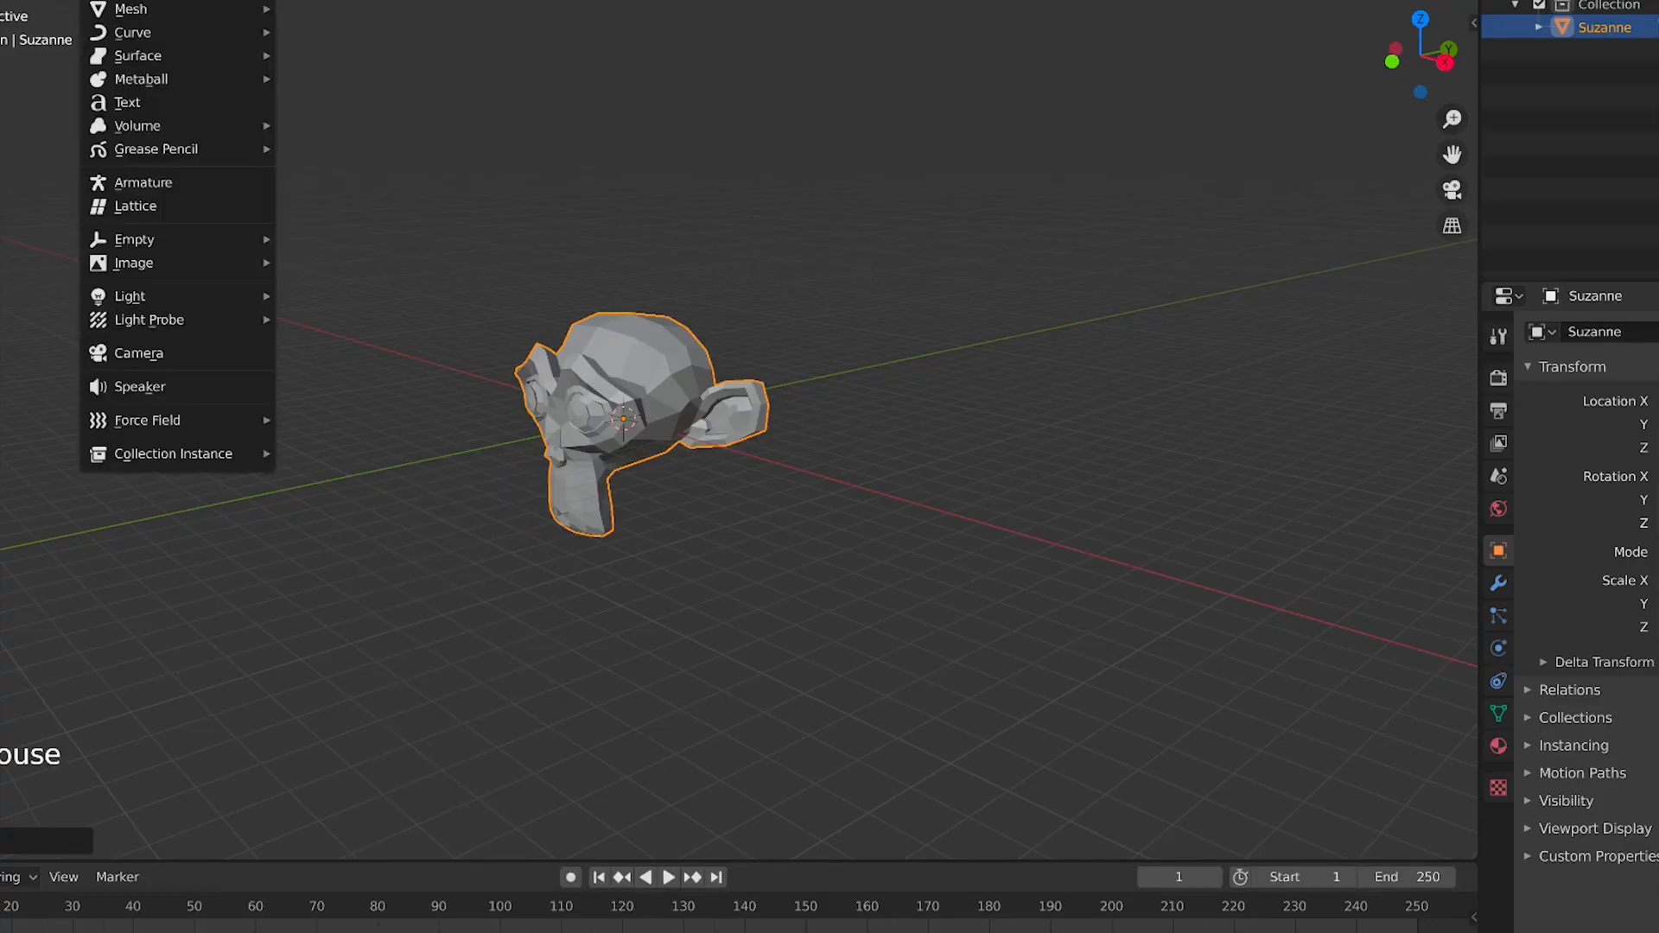
pyautogui.click(154, 366)
pyautogui.click(511, 363)
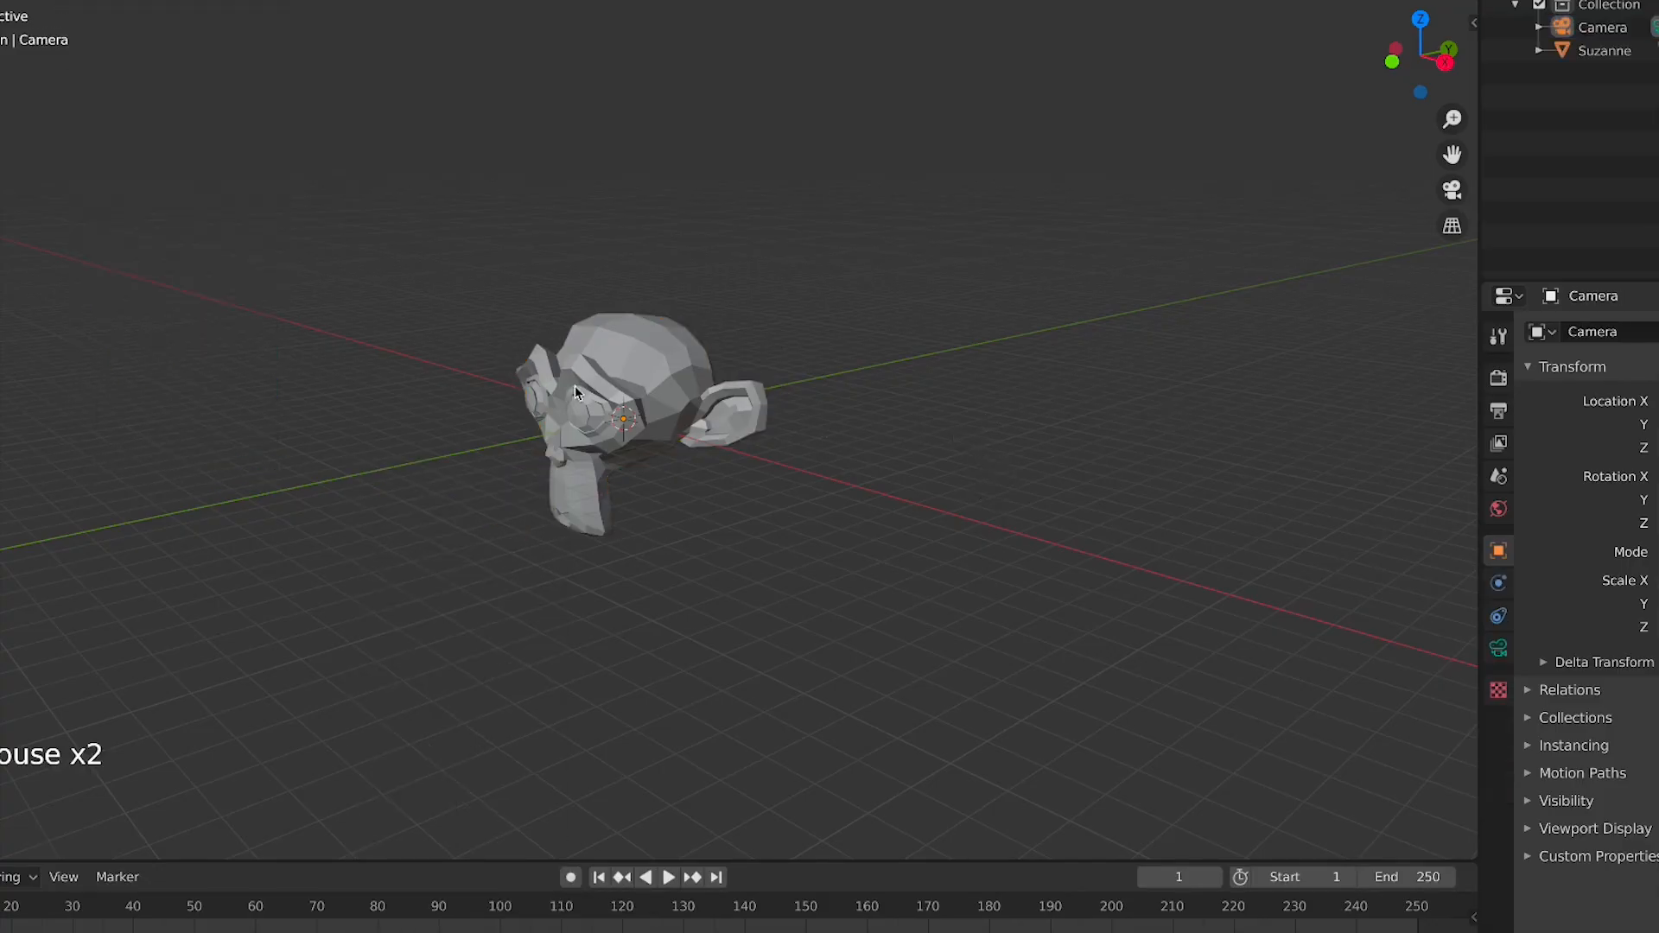
# Select the monkey and move it along the X axis away from the camera at the origin
pyautogui.click(664, 389)
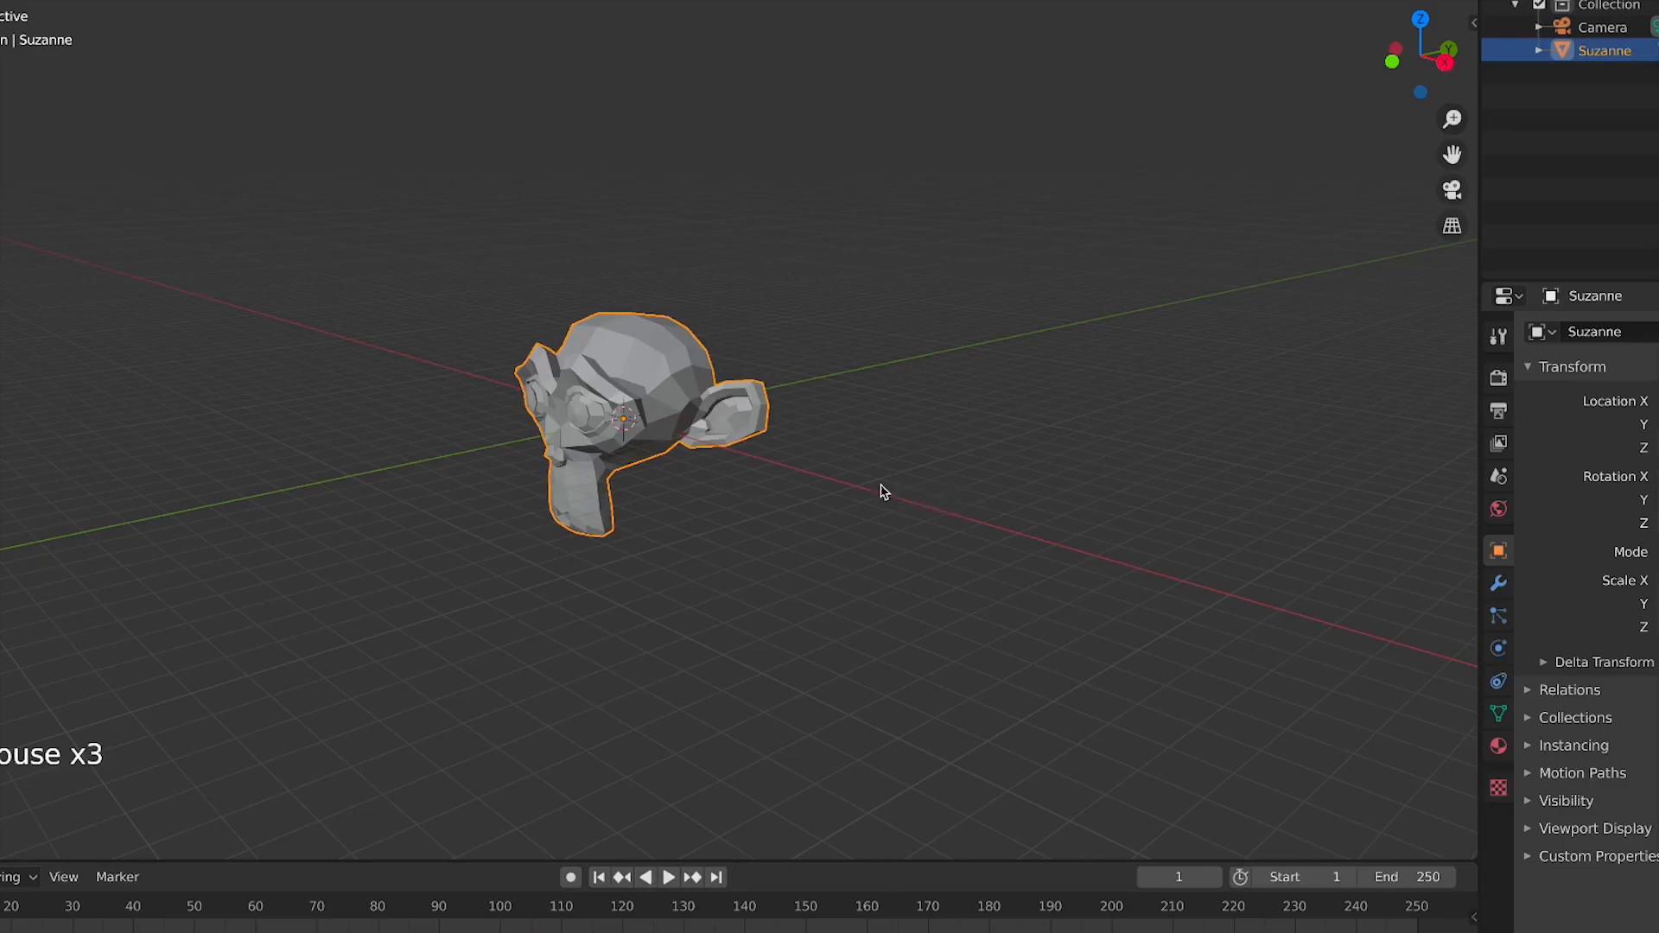
pyautogui.press('g')
pyautogui.press('x')
pyautogui.click(696, 420)
# Select the camera, then start and cancel a scale on it
pyautogui.moveTo(470, 433); pyautogui.dragTo(90, 385, button='middle')
pyautogui.keyDown('alt'); pyautogui.middleClick(290, 464); pyautogui.keyUp('alt')
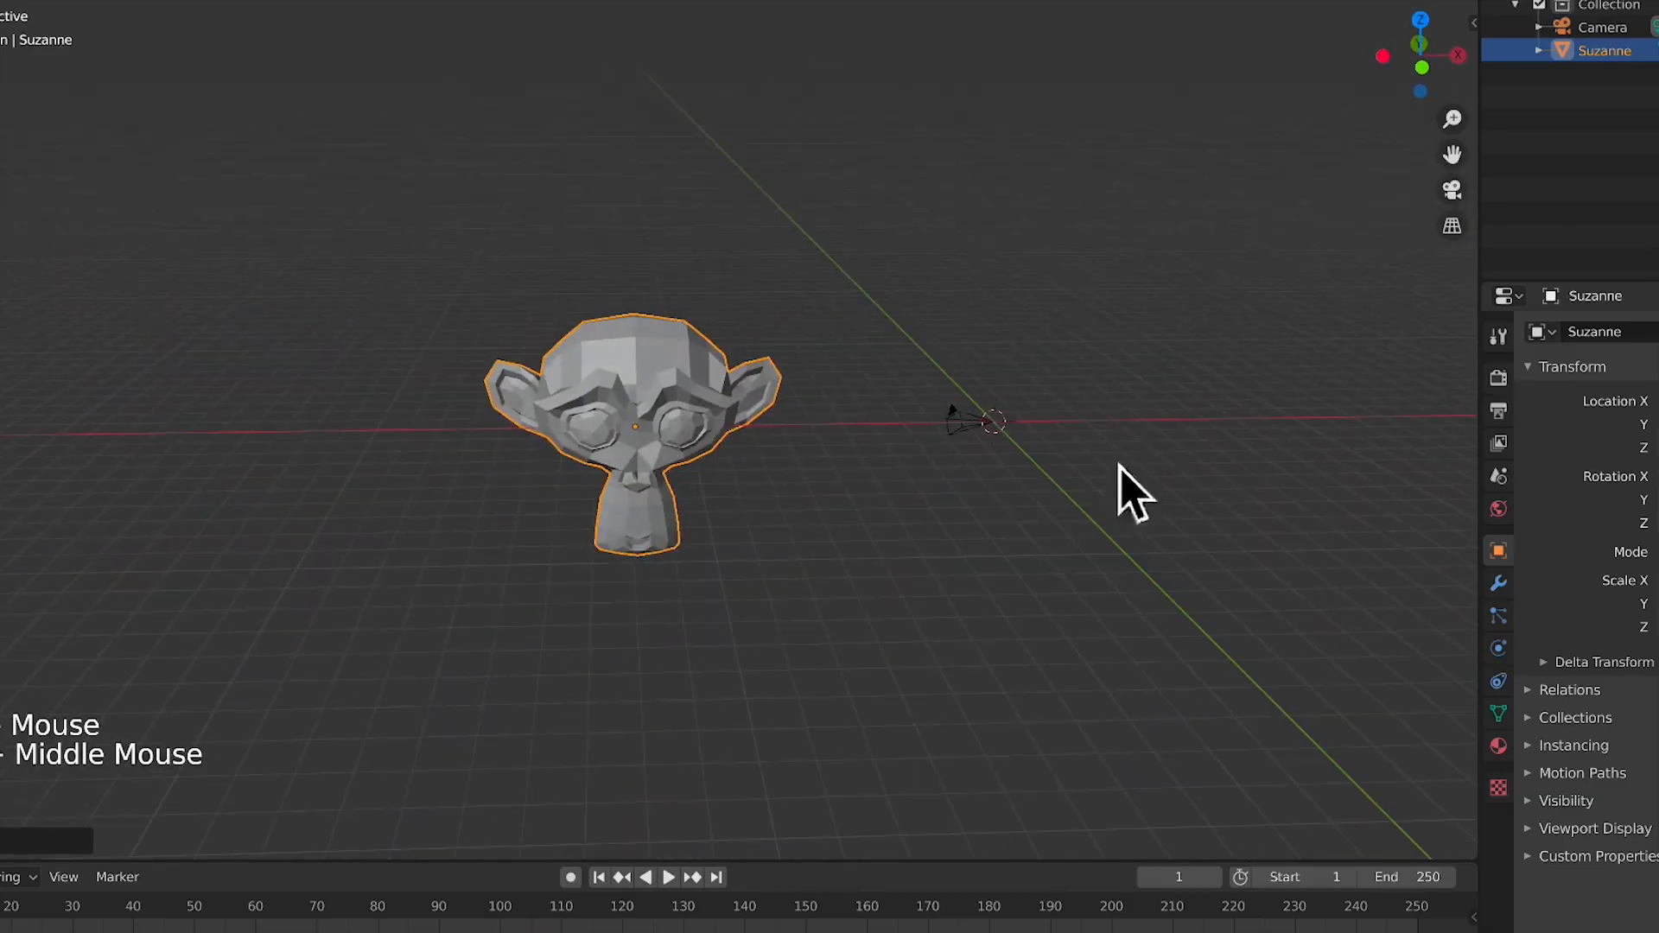
pyautogui.scroll(2, 953, 424)
pyautogui.scroll(3, 954, 424)
pyautogui.click(1248, 418)
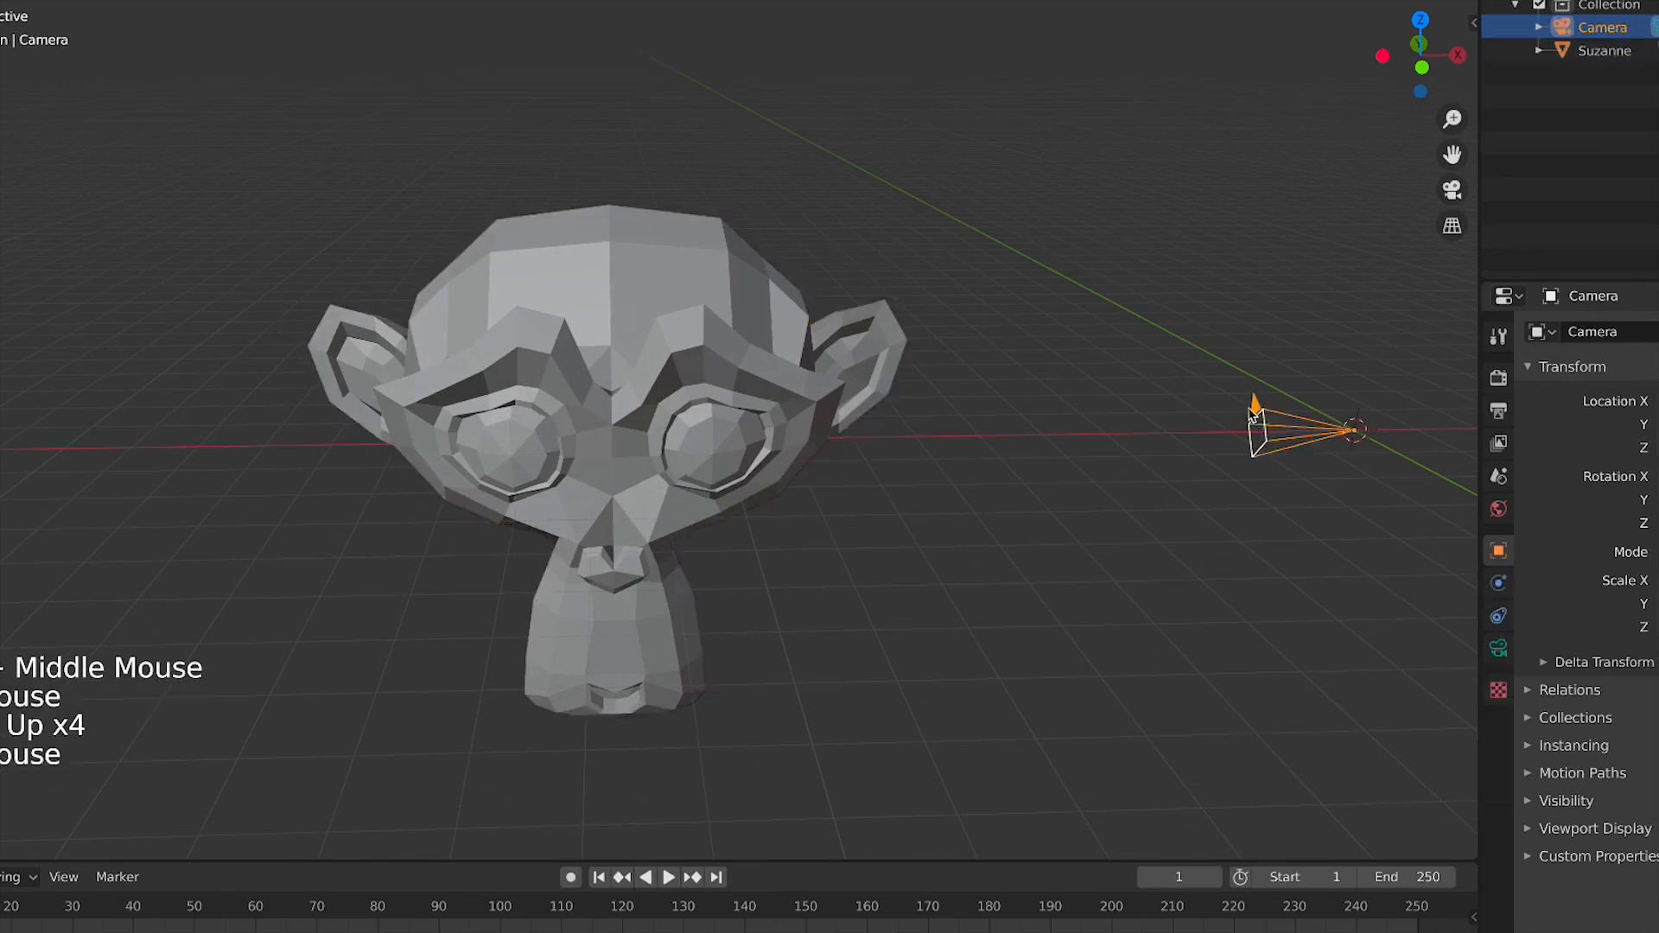
pyautogui.keyDown('alt'); pyautogui.middleClick(1251, 415); pyautogui.keyUp('alt')
pyautogui.scroll(2, 823, 485)
pyautogui.scroll(2, 804, 441)
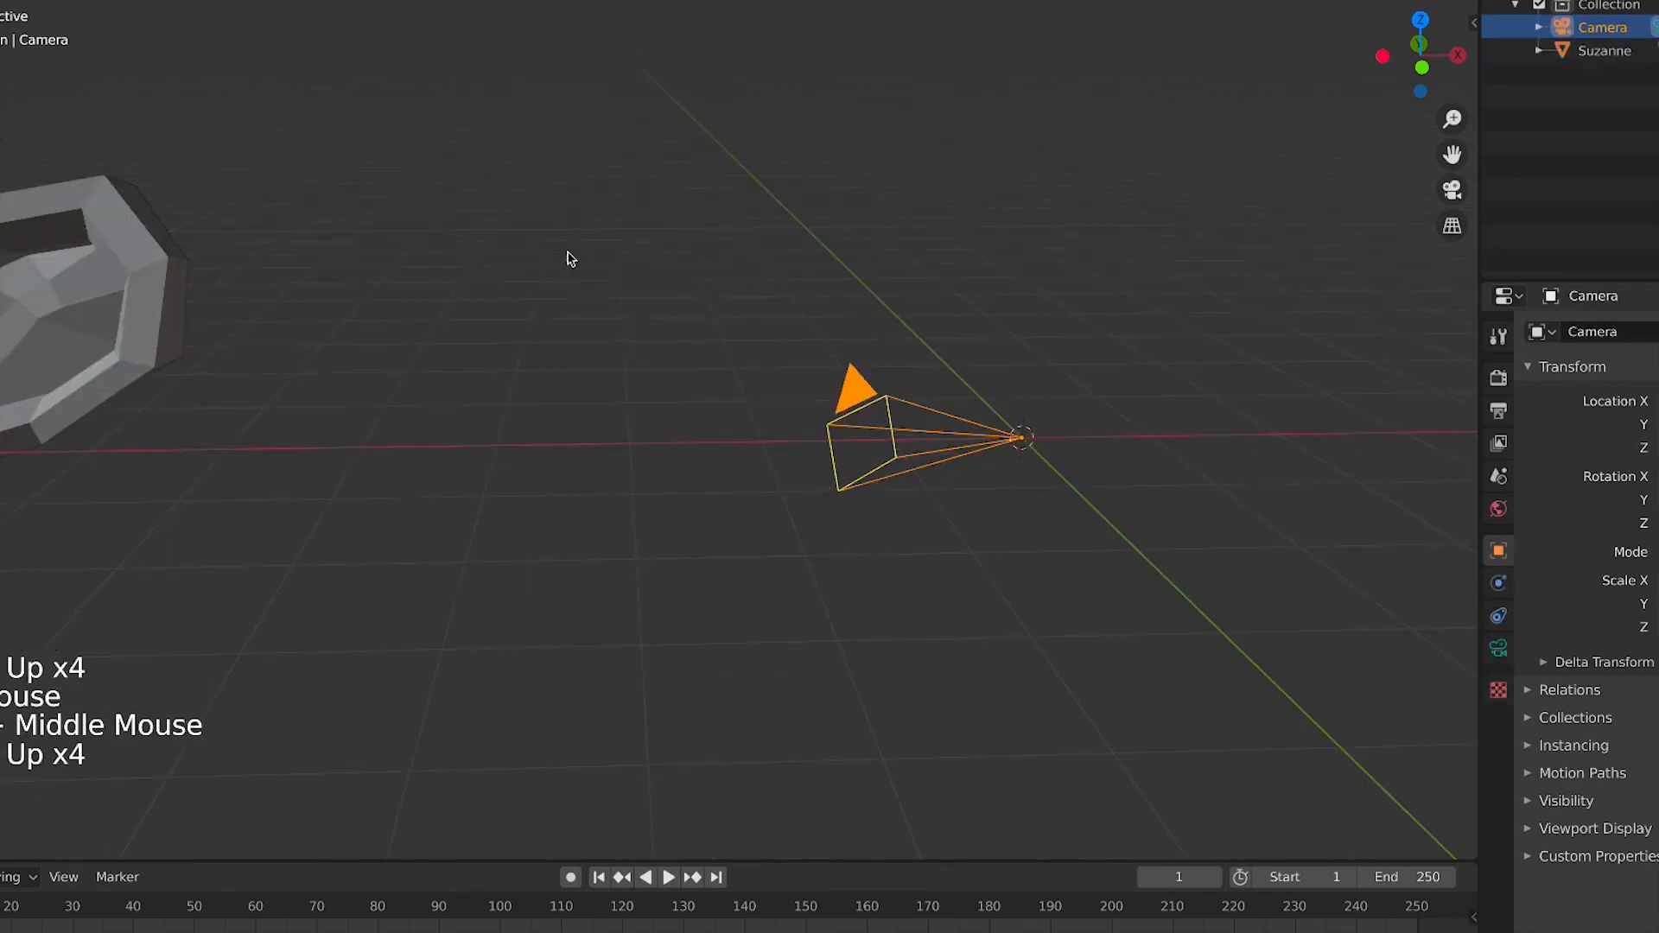
pyautogui.moveTo(567, 252); pyautogui.dragTo(1066, 667)
pyautogui.press('s')
pyautogui.rightClick(1253, 465)
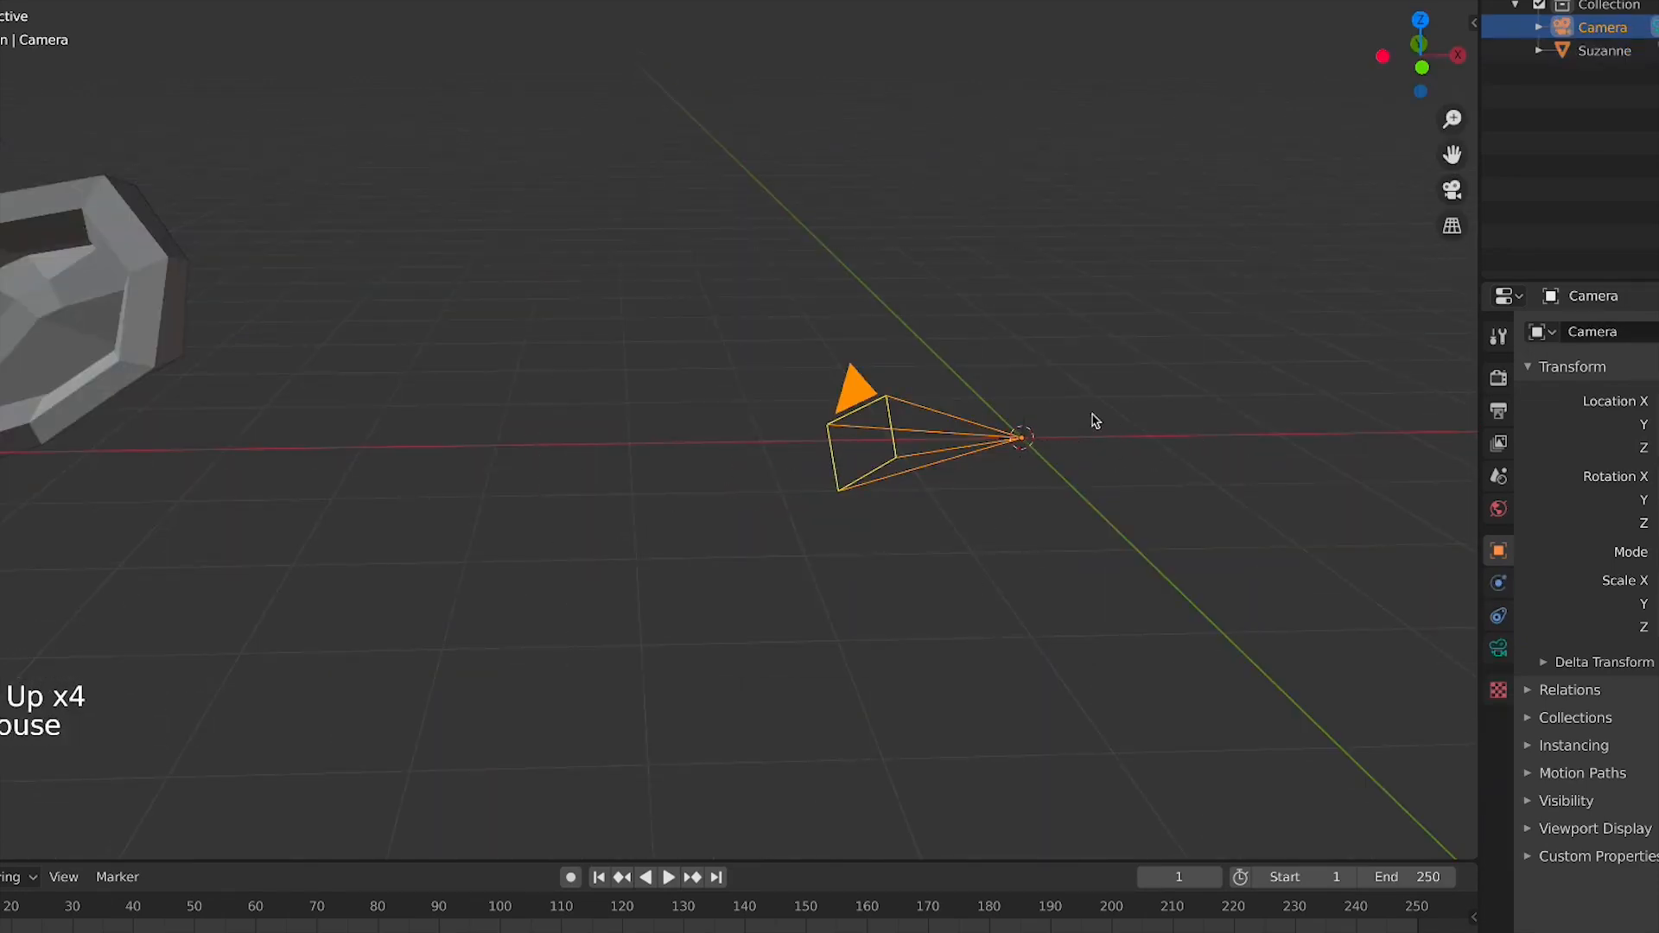
# Toggle between looking through the camera and the free viewport several times
pyautogui.click(1451, 189)
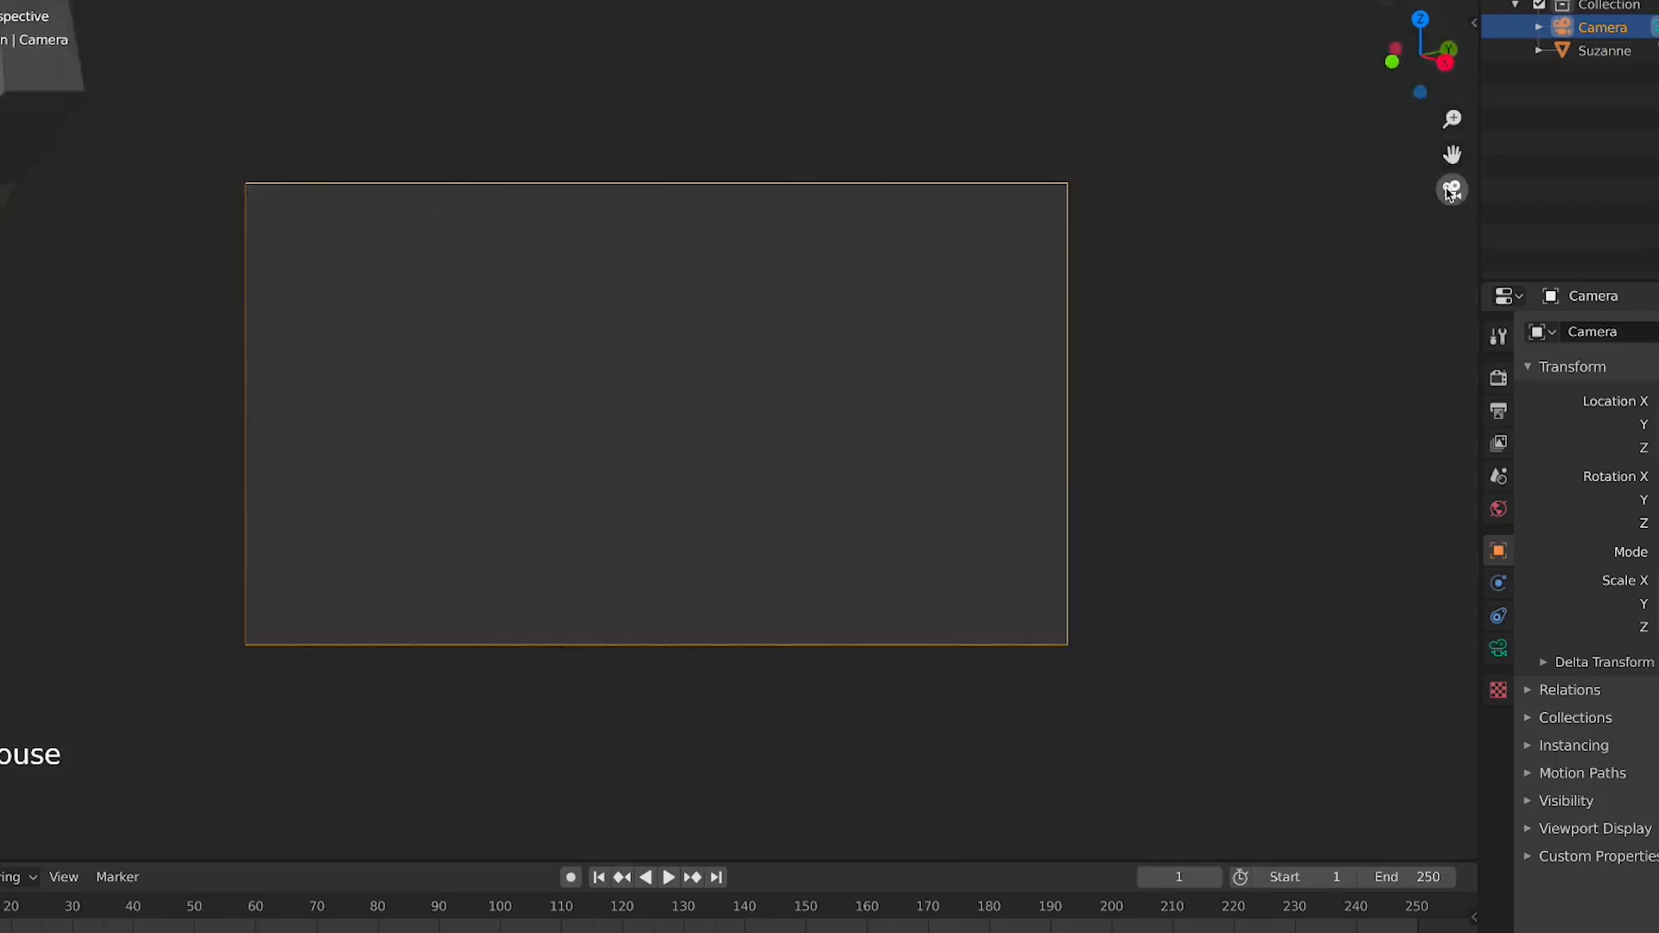
pyautogui.click(1451, 190)
pyautogui.click(1451, 189)
pyautogui.click(1452, 189)
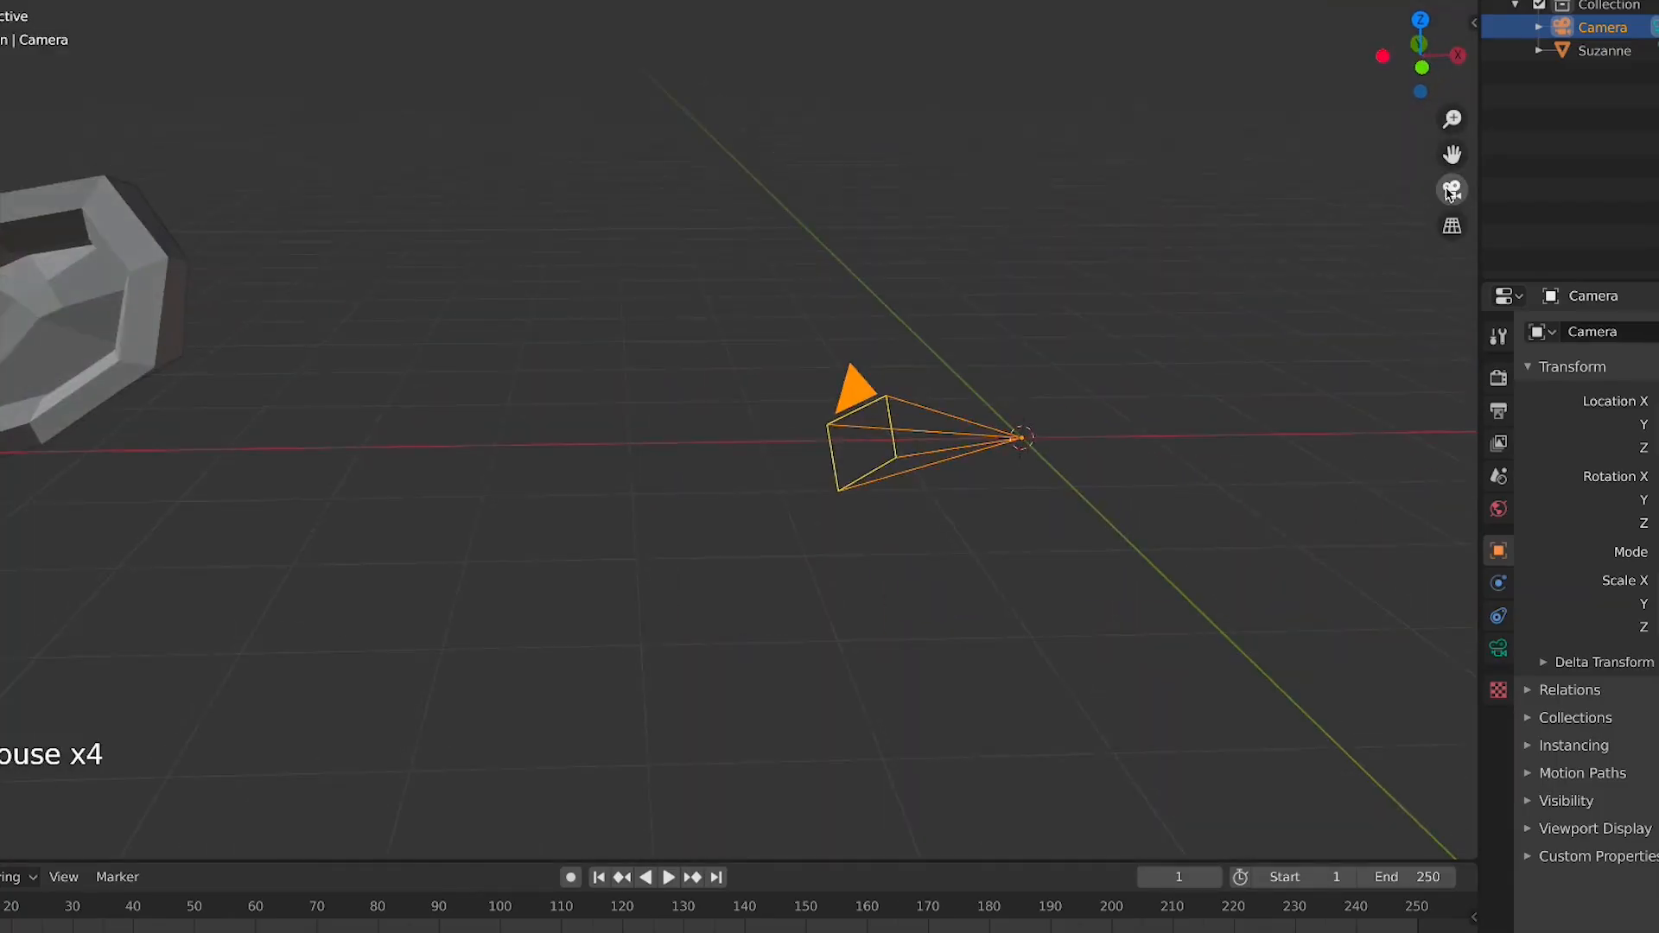
pyautogui.click(1451, 189)
pyautogui.click(1452, 189)
pyautogui.click(1452, 190)
pyautogui.click(1452, 191)
pyautogui.press('KP_0')
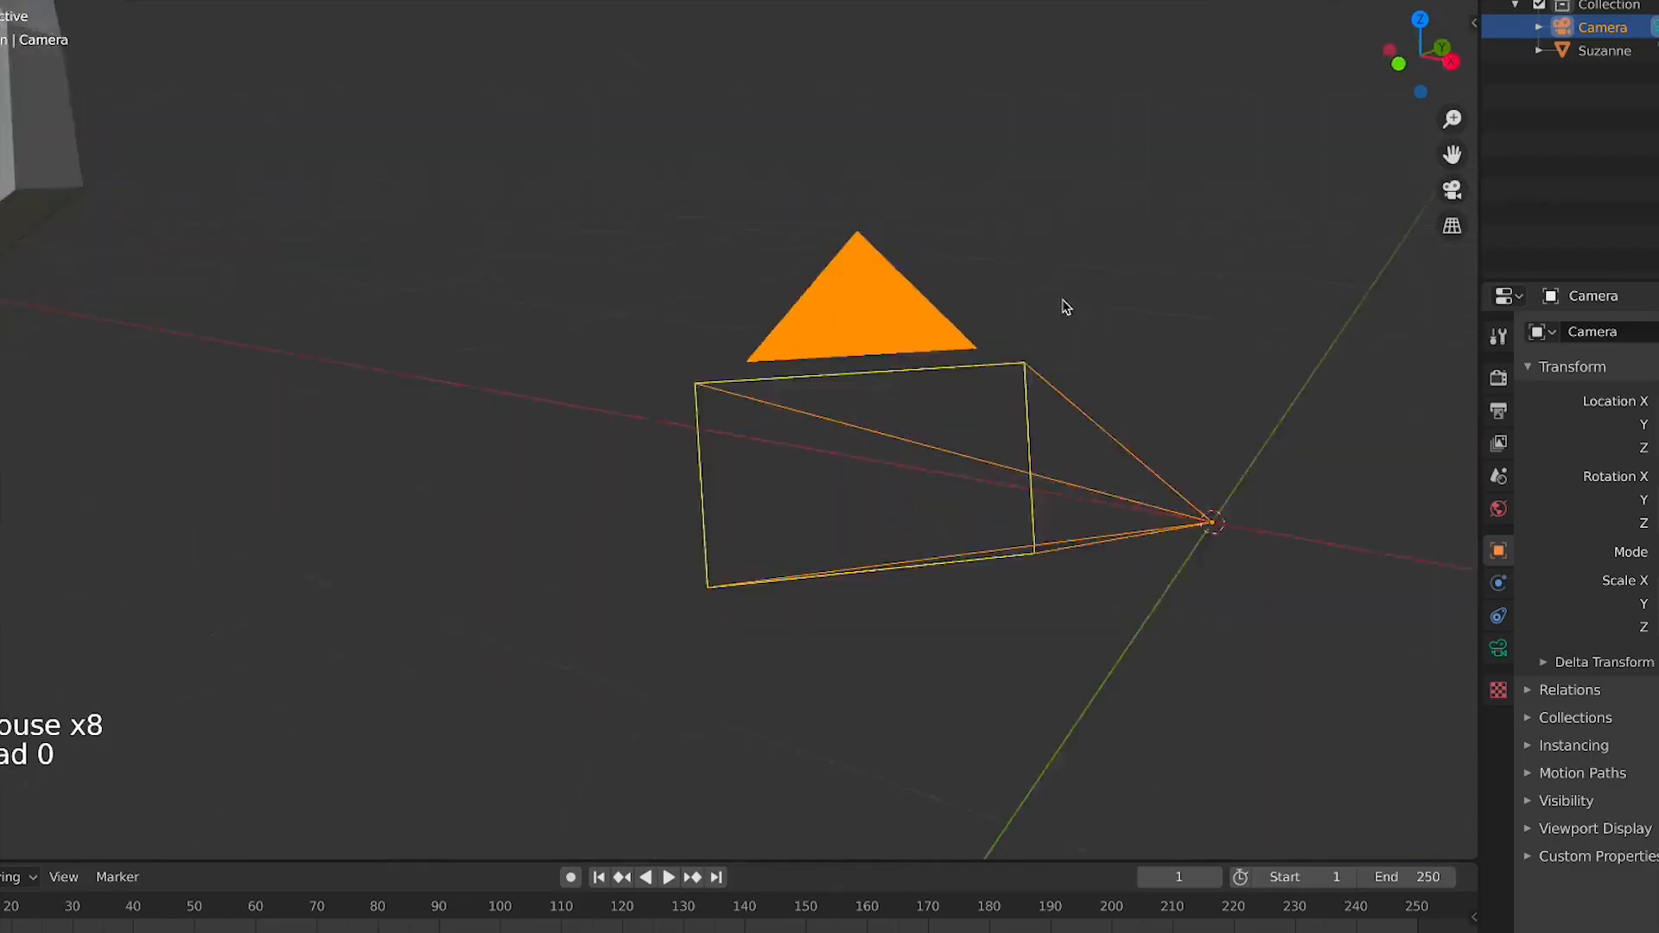
pyautogui.scroll(-2, 981, 622)
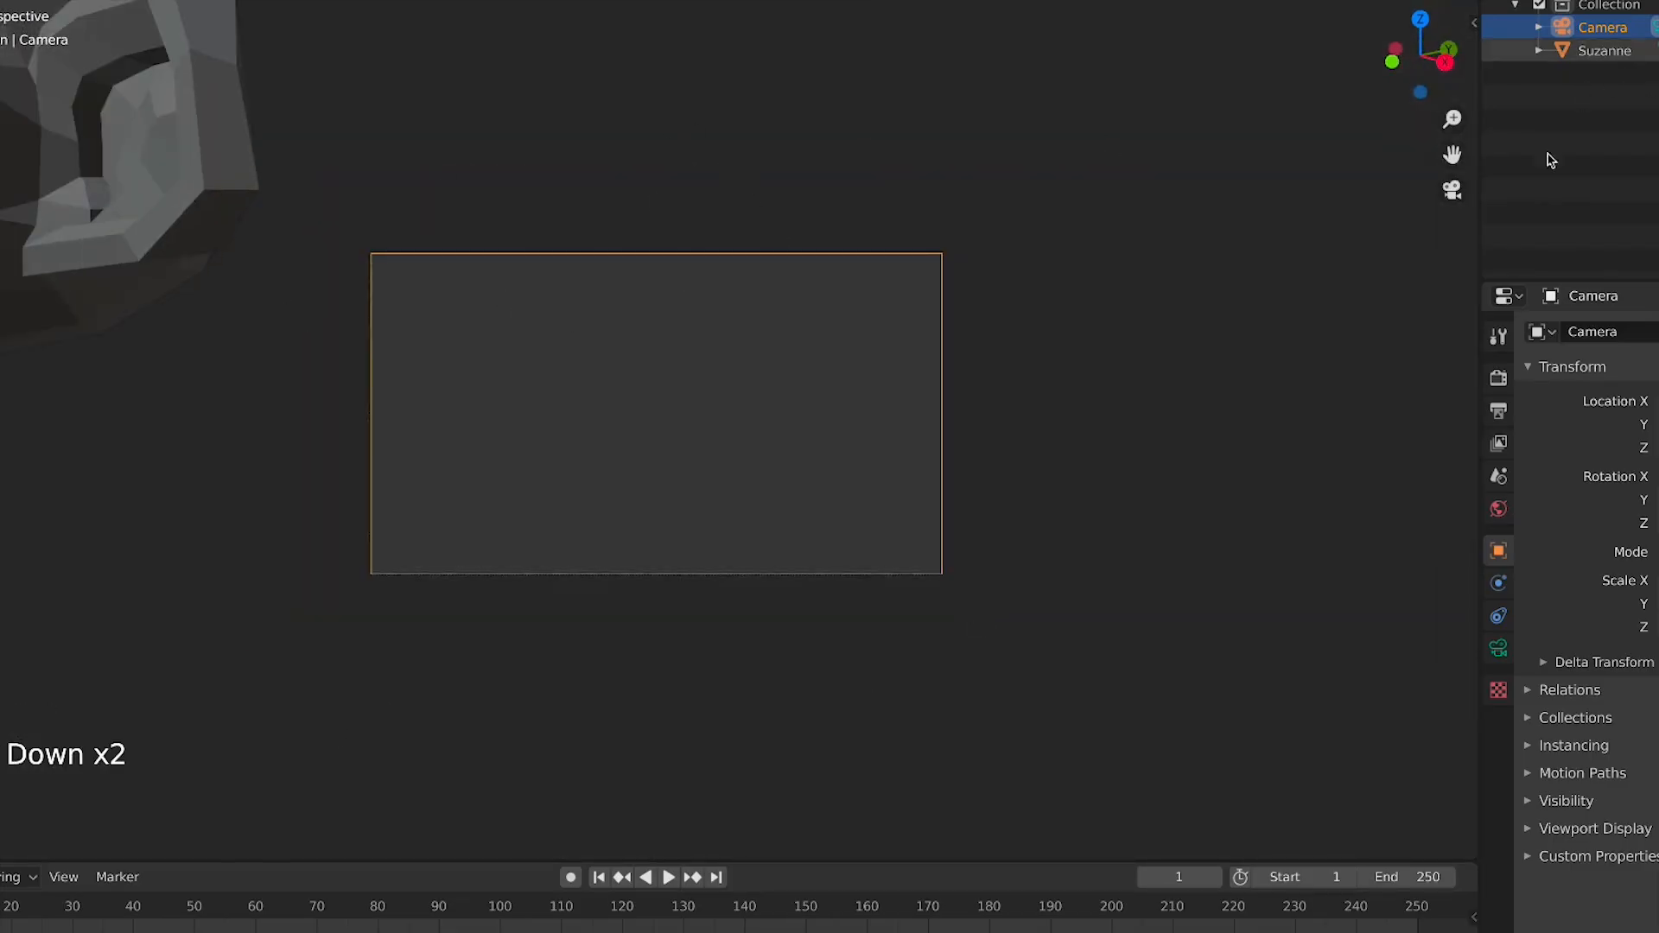
pyautogui.press('KP_0')
pyautogui.scroll(-2, 733, 468)
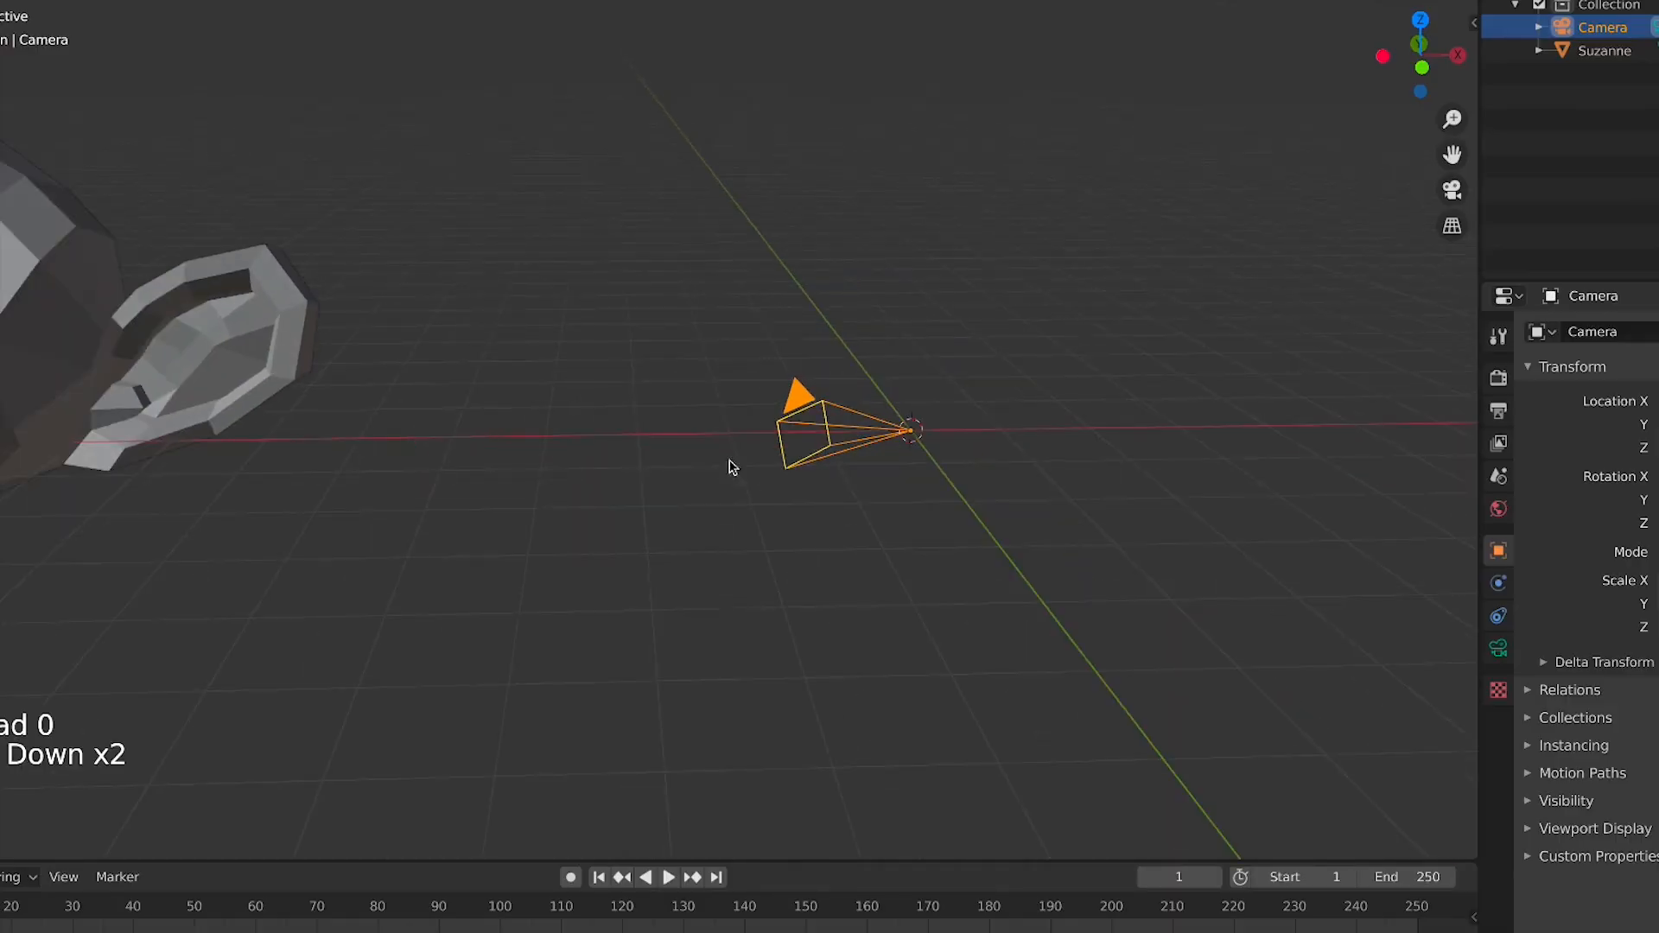
pyautogui.press('KP_0')
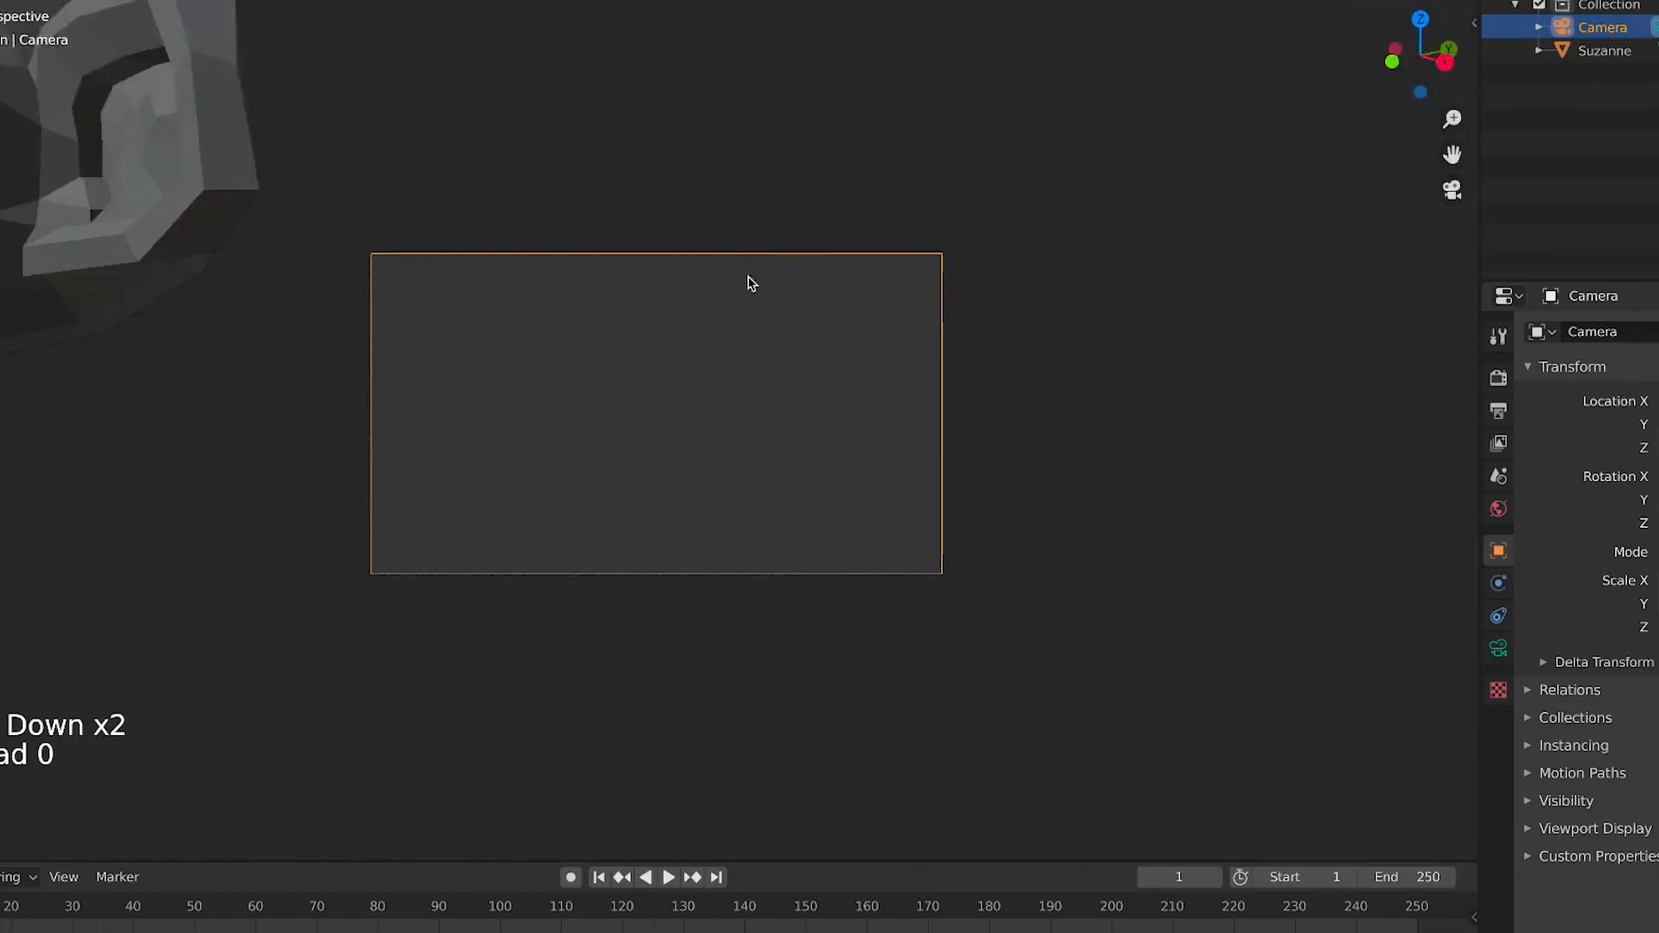
pyautogui.press('KP_0')
# Open Preferences and examine the Input section's numpad emulation and mouse settings
pyautogui.click(0, 0)
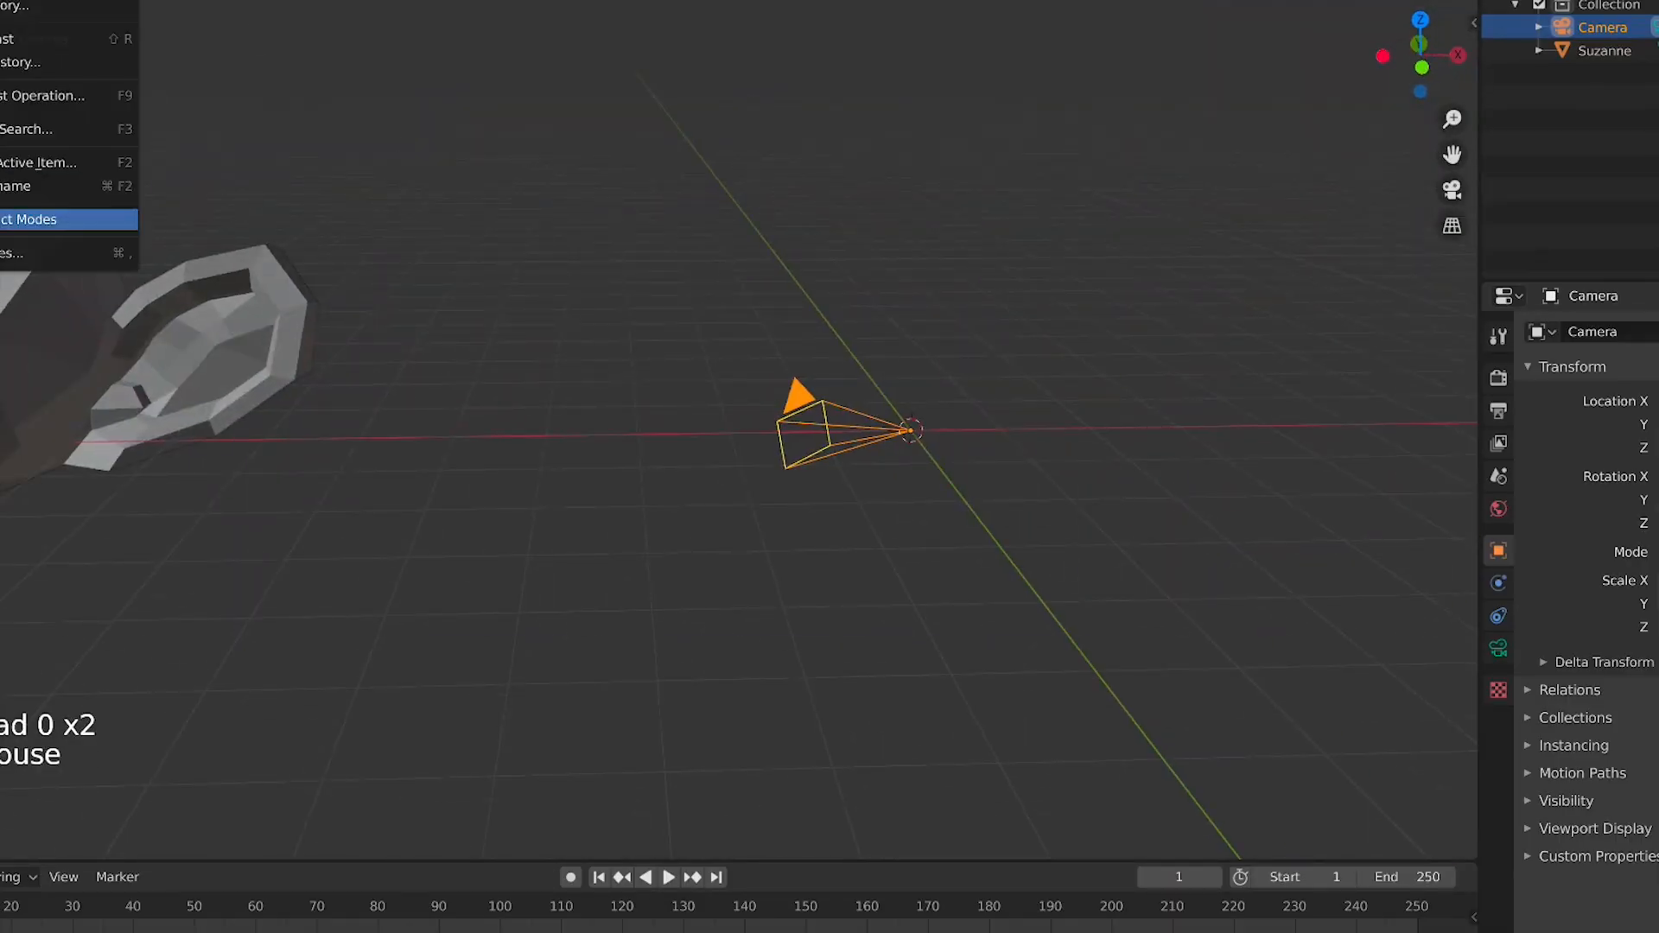
pyautogui.click(9, 254)
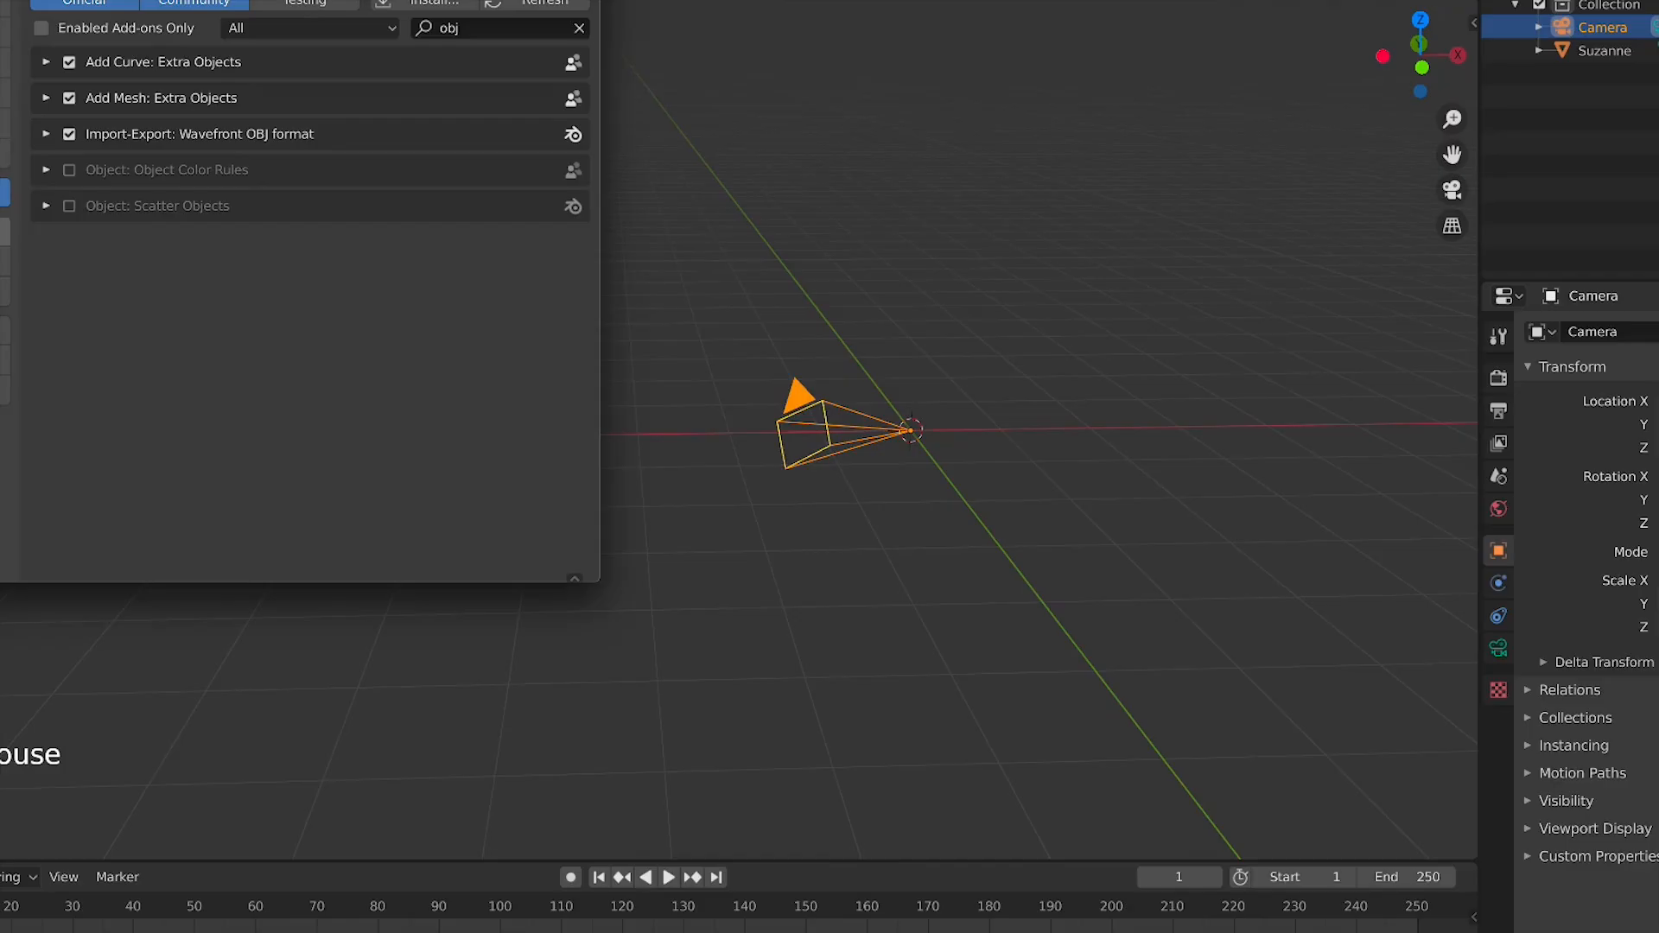
pyautogui.click(3, 232)
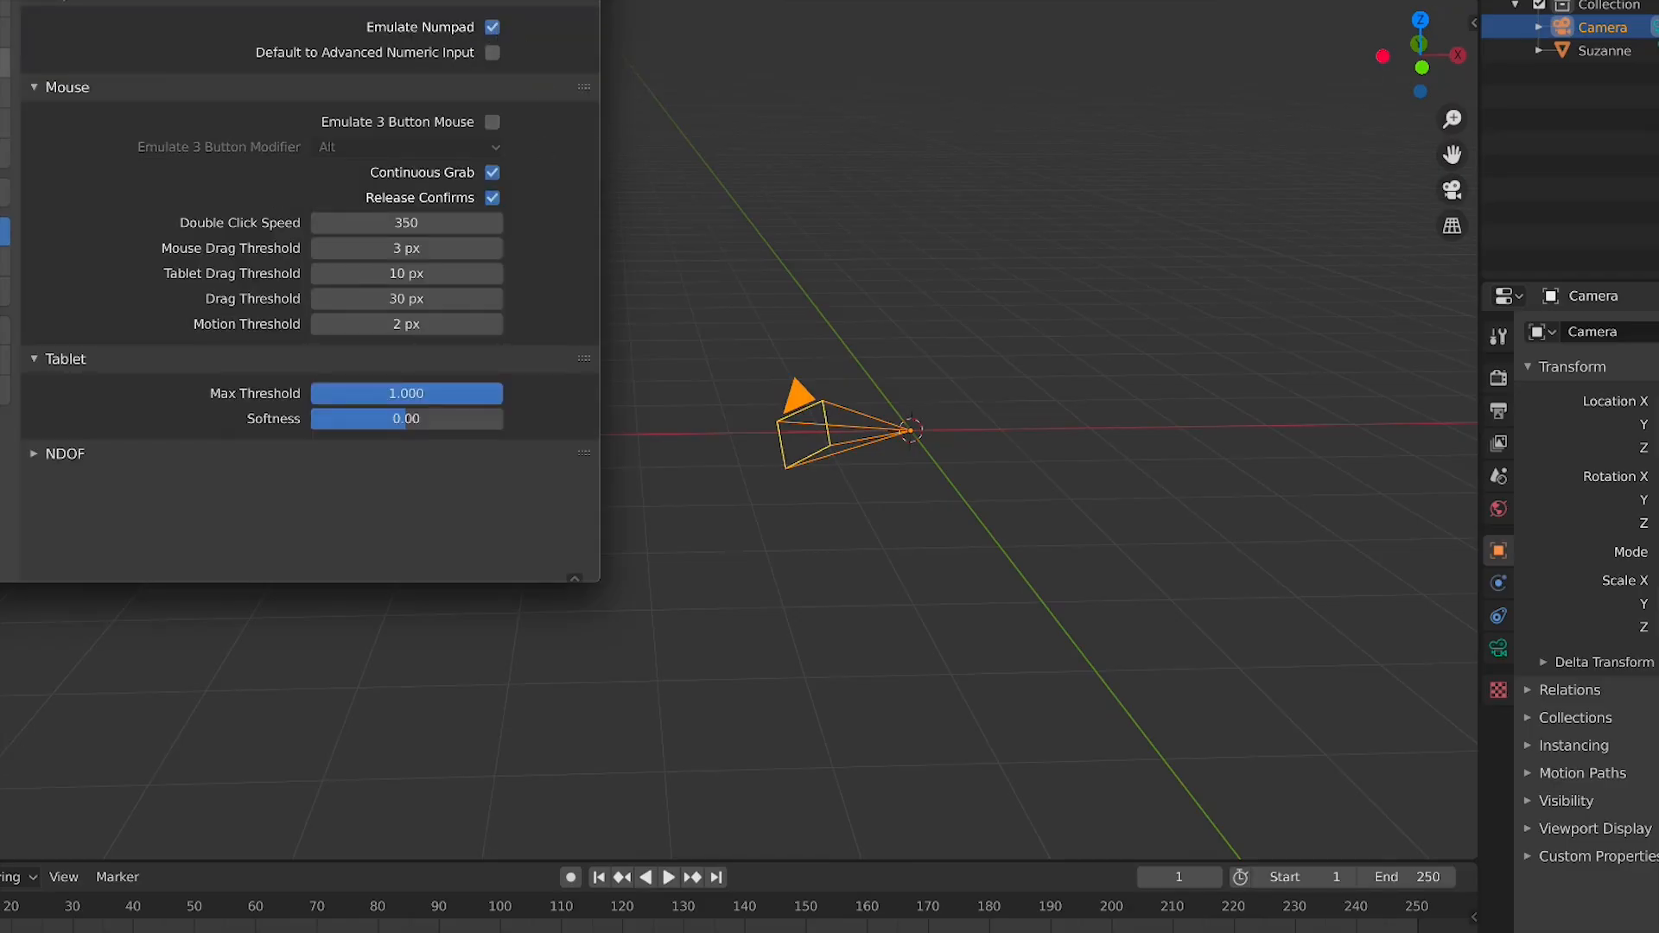
pyautogui.click(0, 0)
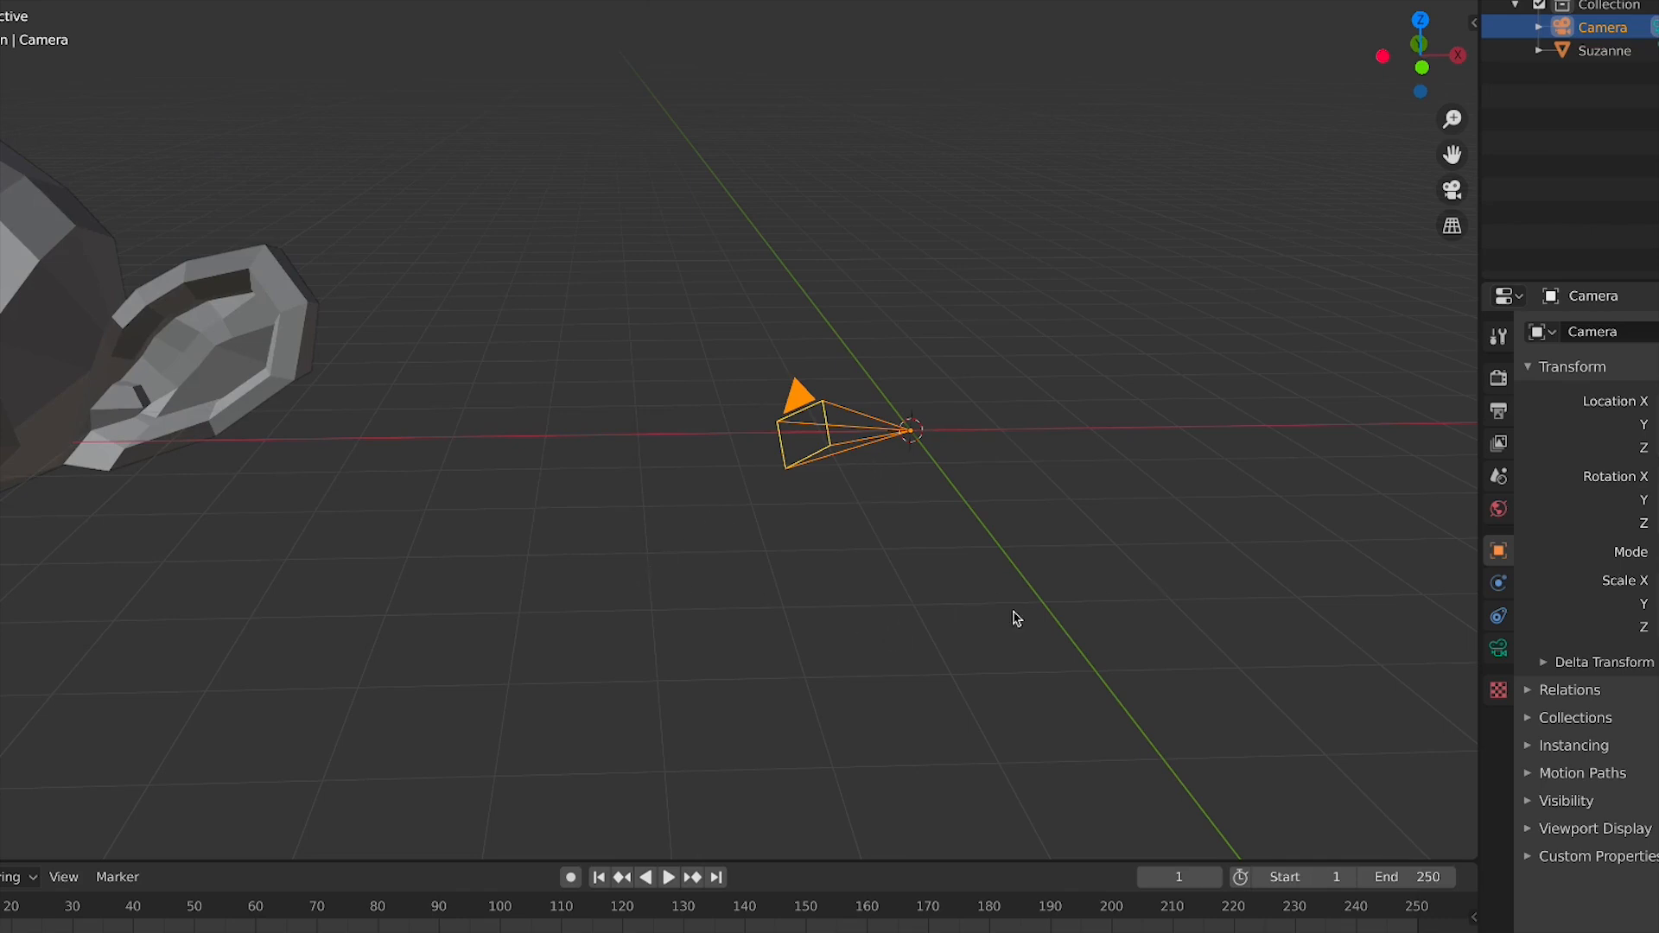
# Toggle the camera view again, then switch to front and top orthographic views
pyautogui.press('KP_0')
pyautogui.press('KP_0')
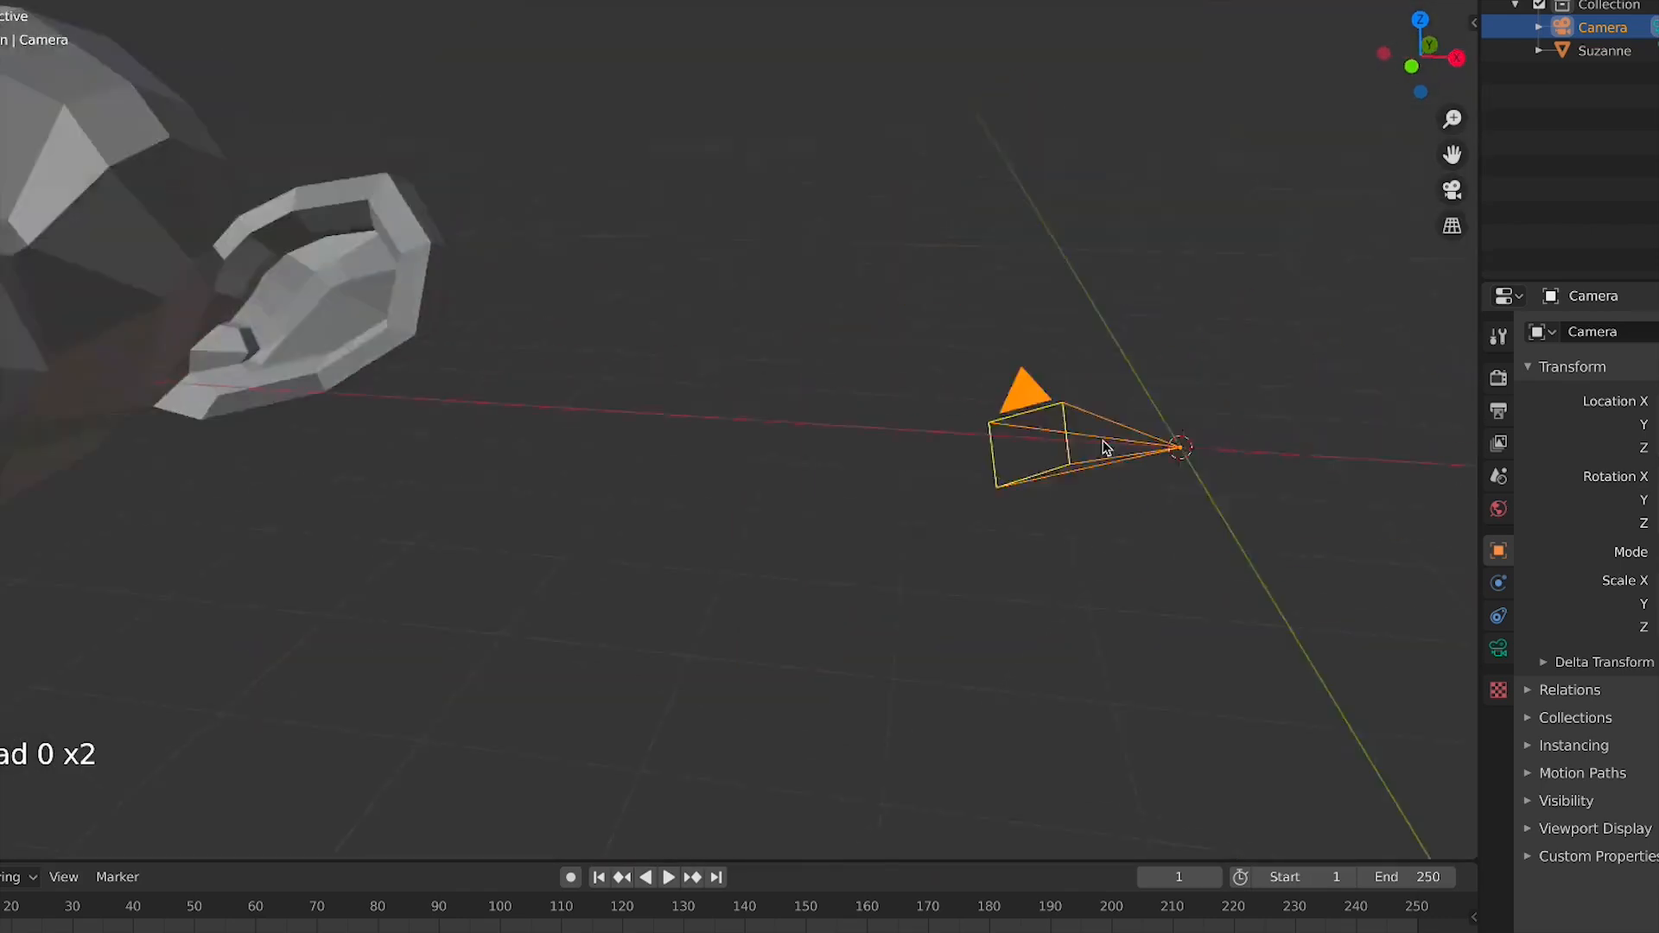
pyautogui.press('KP_0')
pyautogui.press('KP_0')
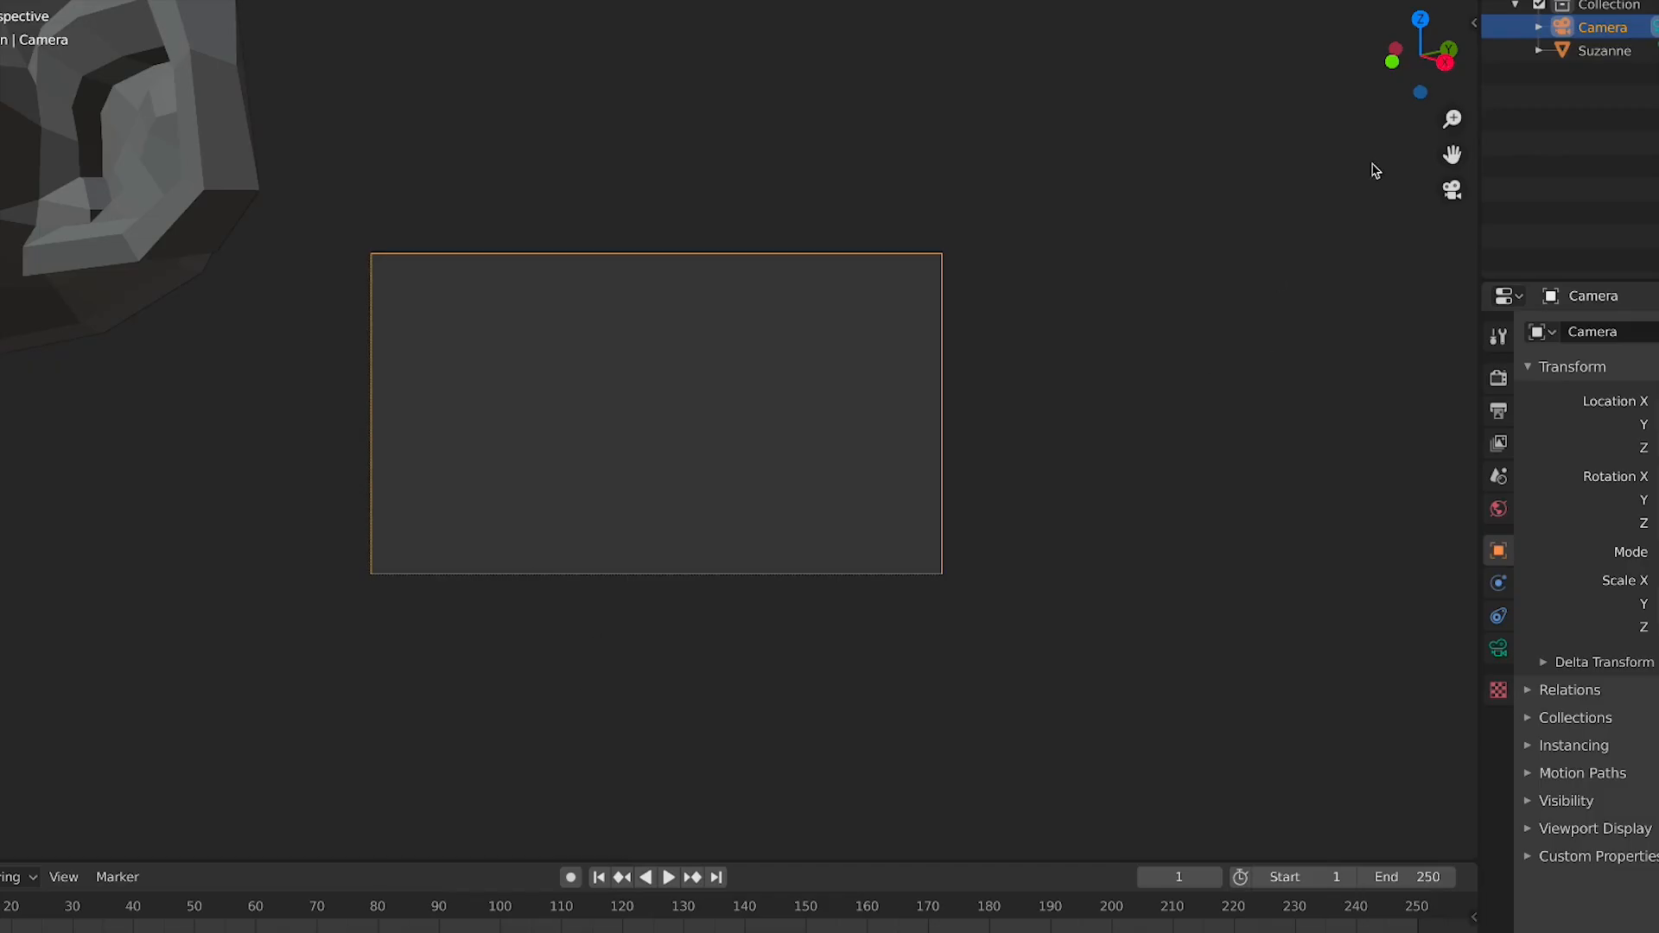
pyautogui.press('KP_1')
pyautogui.press('KP_7')
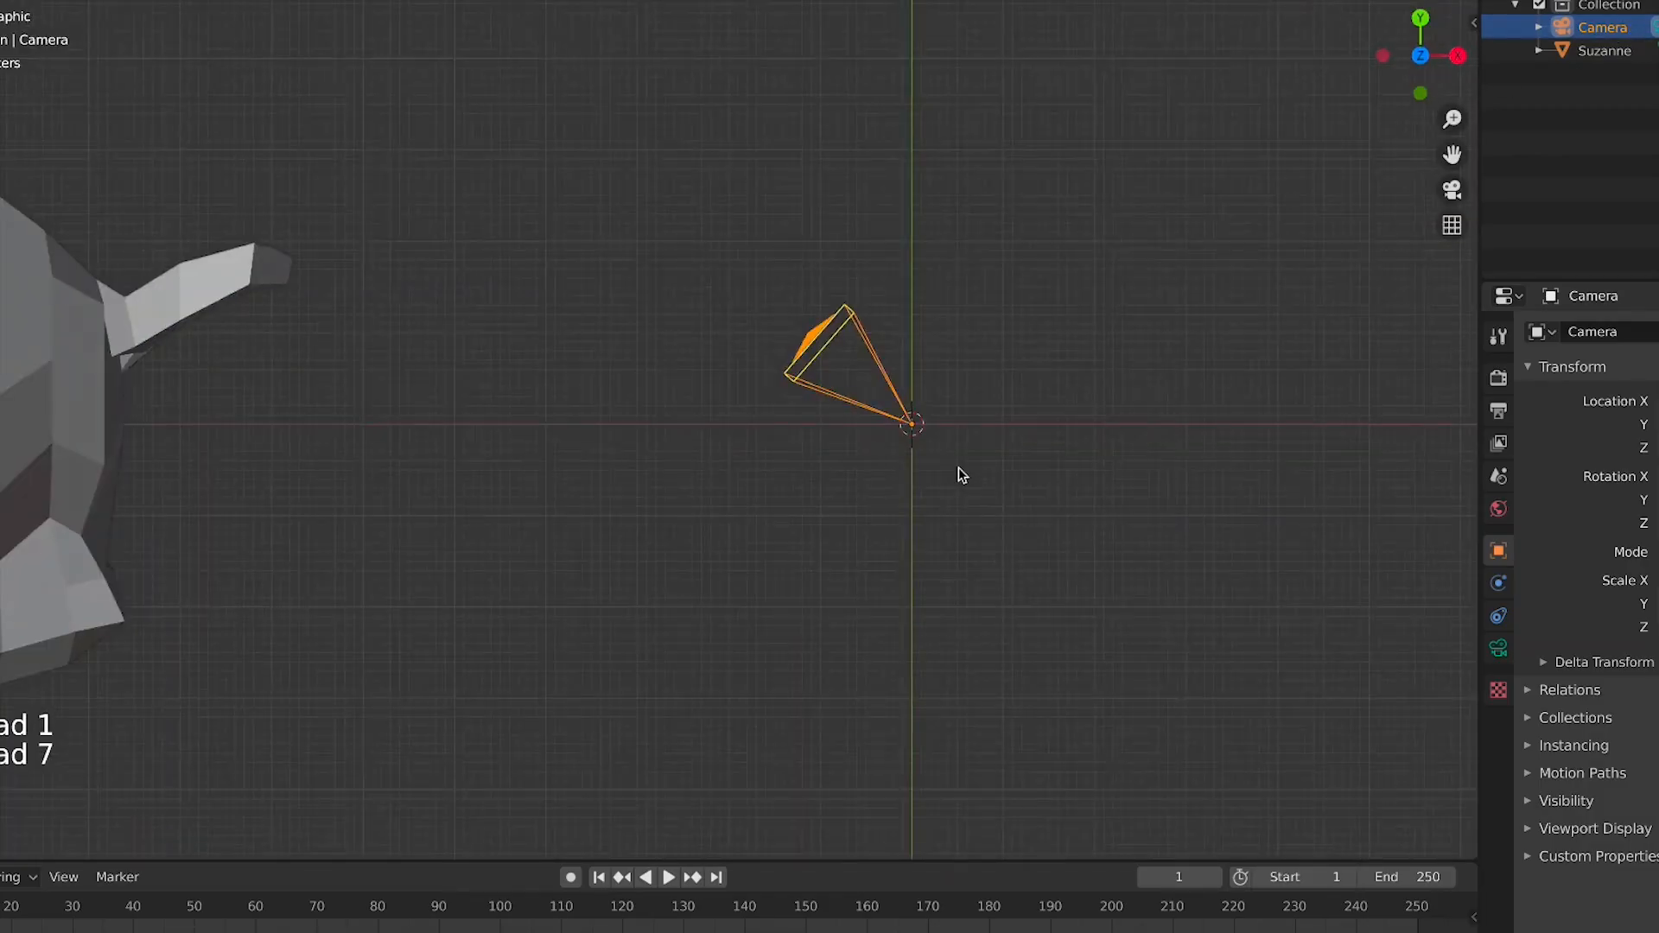
# Move the camera in top view to a new spot below and left of the world origin
pyautogui.scroll(-8, 900, 469)
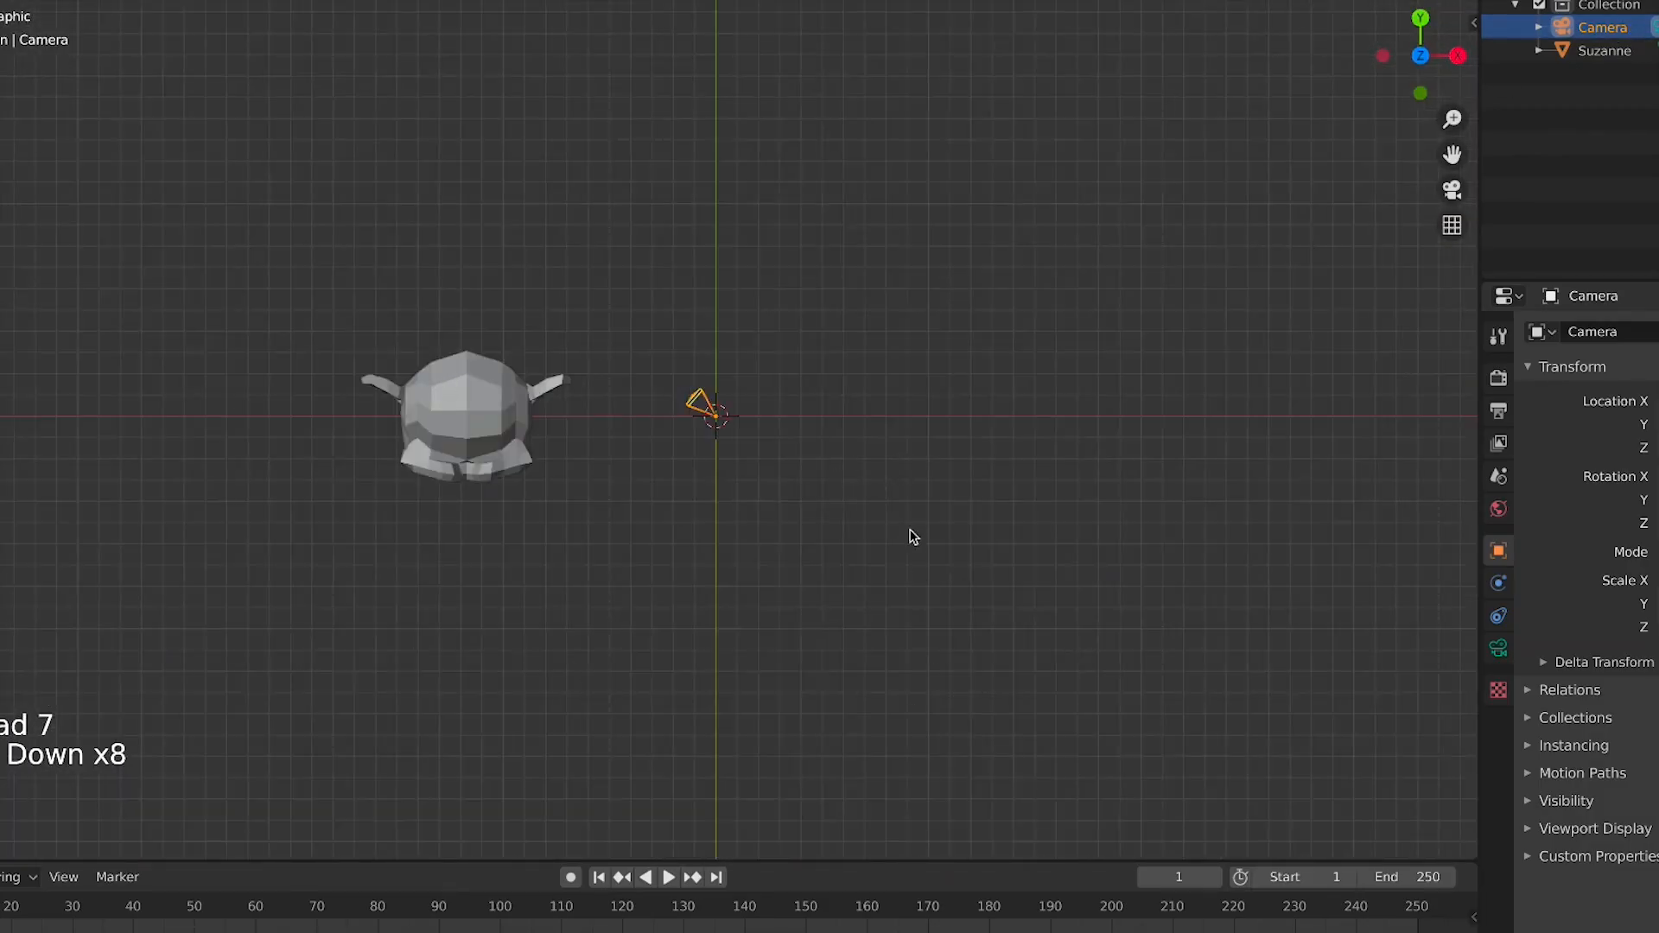
pyautogui.press('g')
pyautogui.click(782, 772)
# Start rotating and moving the camera with X, Y and Z axis constraints, then cancel the transform
pyautogui.press('r')
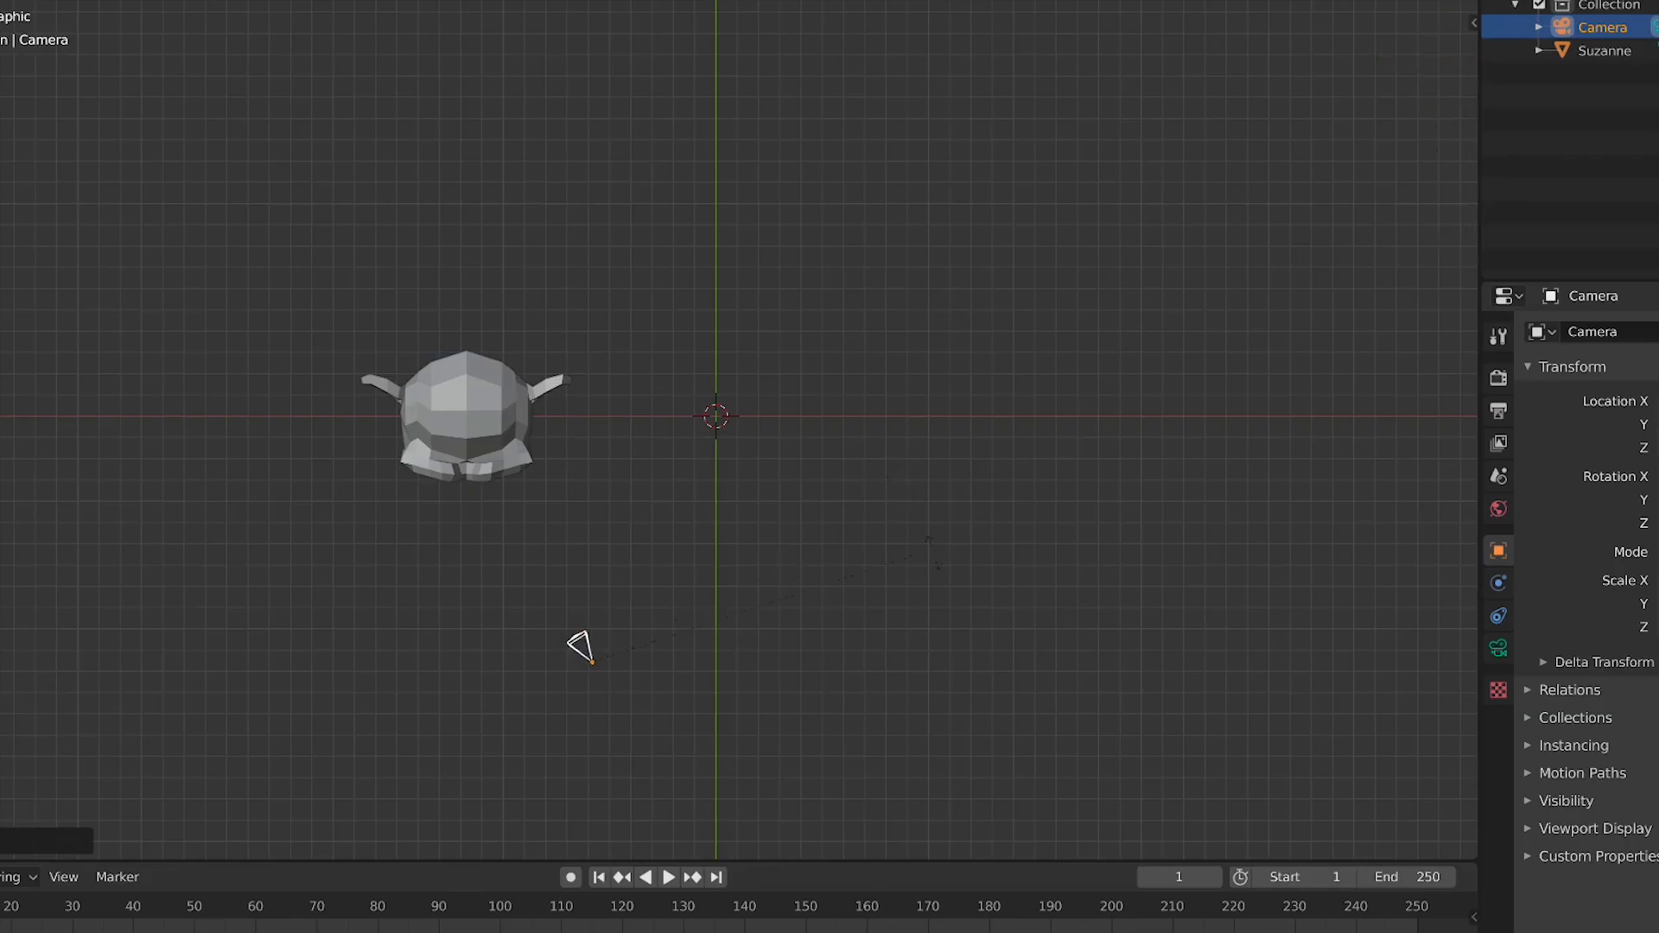
pyautogui.press('g')
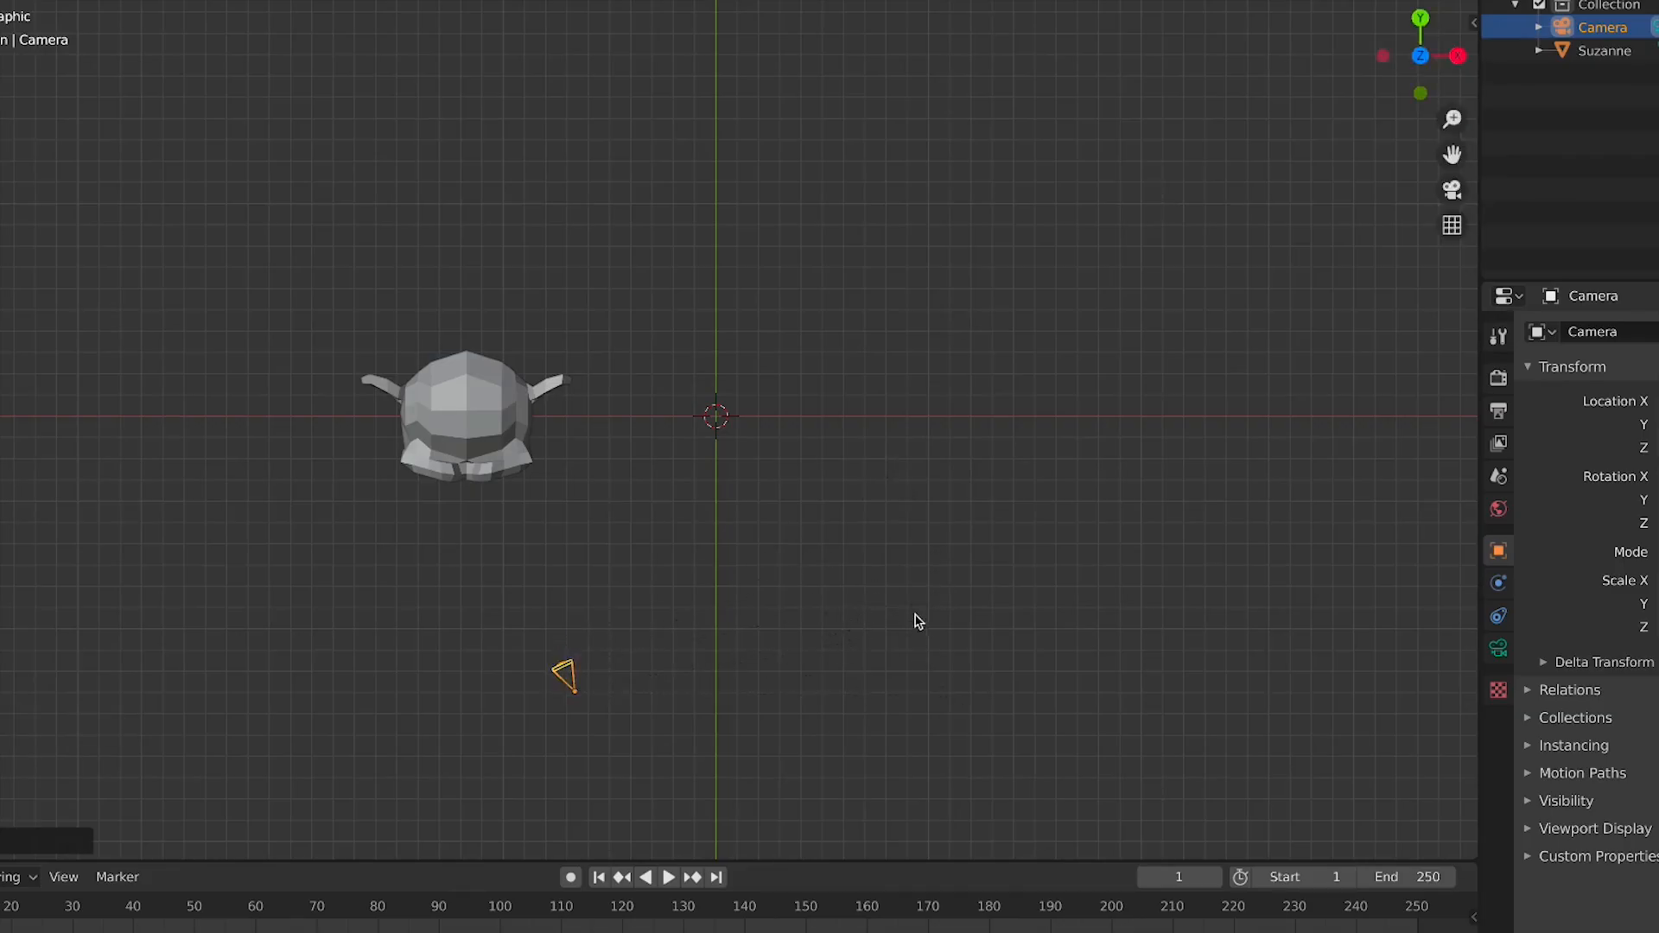
pyautogui.press('x')
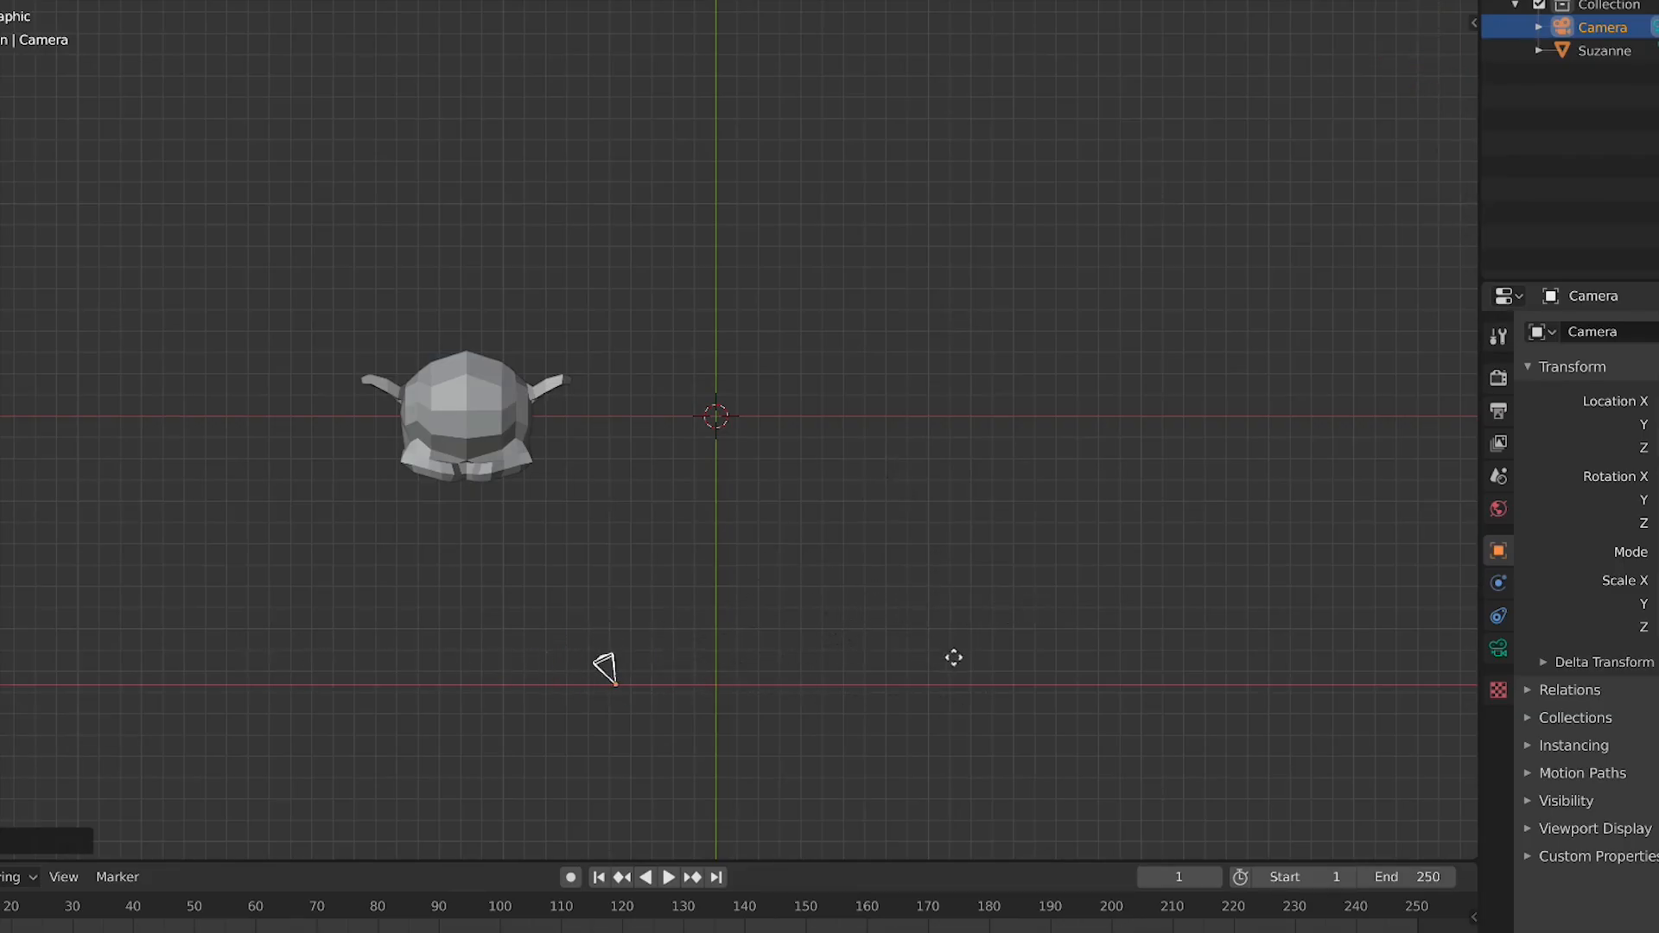
pyautogui.press('y')
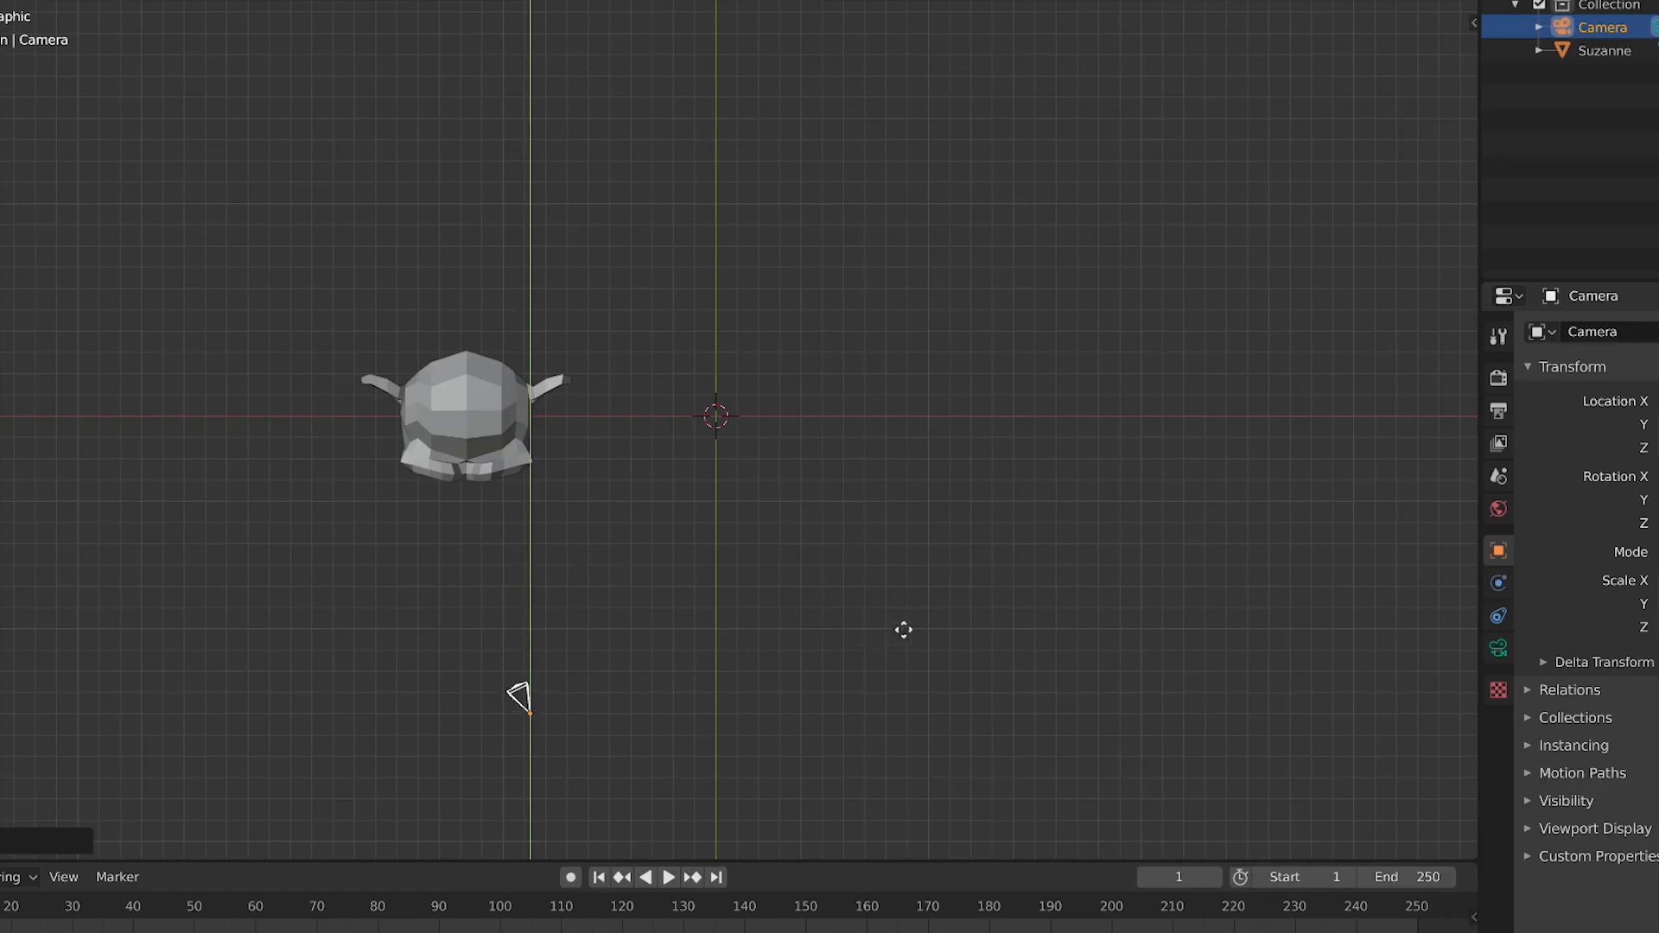
pyautogui.press('z')
pyautogui.rightClick(718, 592)
# Switch between front, camera and top views, orbiting and zooming to compare the viewpoints
pyautogui.press('KP_1')
pyautogui.moveTo(718, 622); pyautogui.dragTo(678, 622, button='middle')
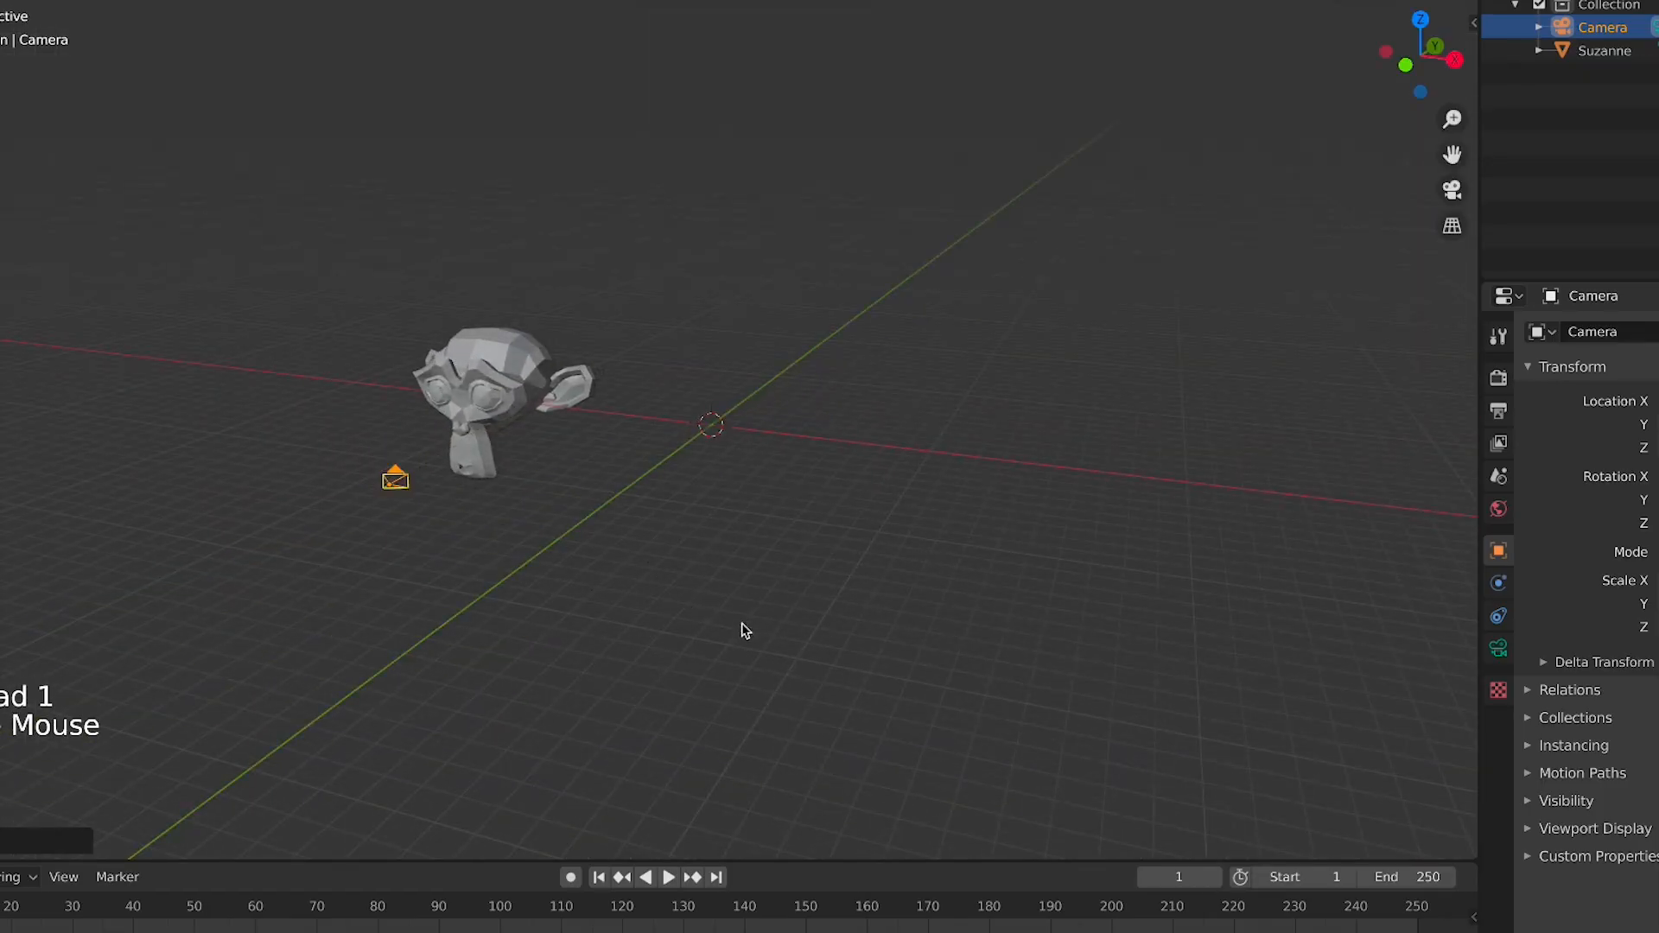
pyautogui.press('KP_0')
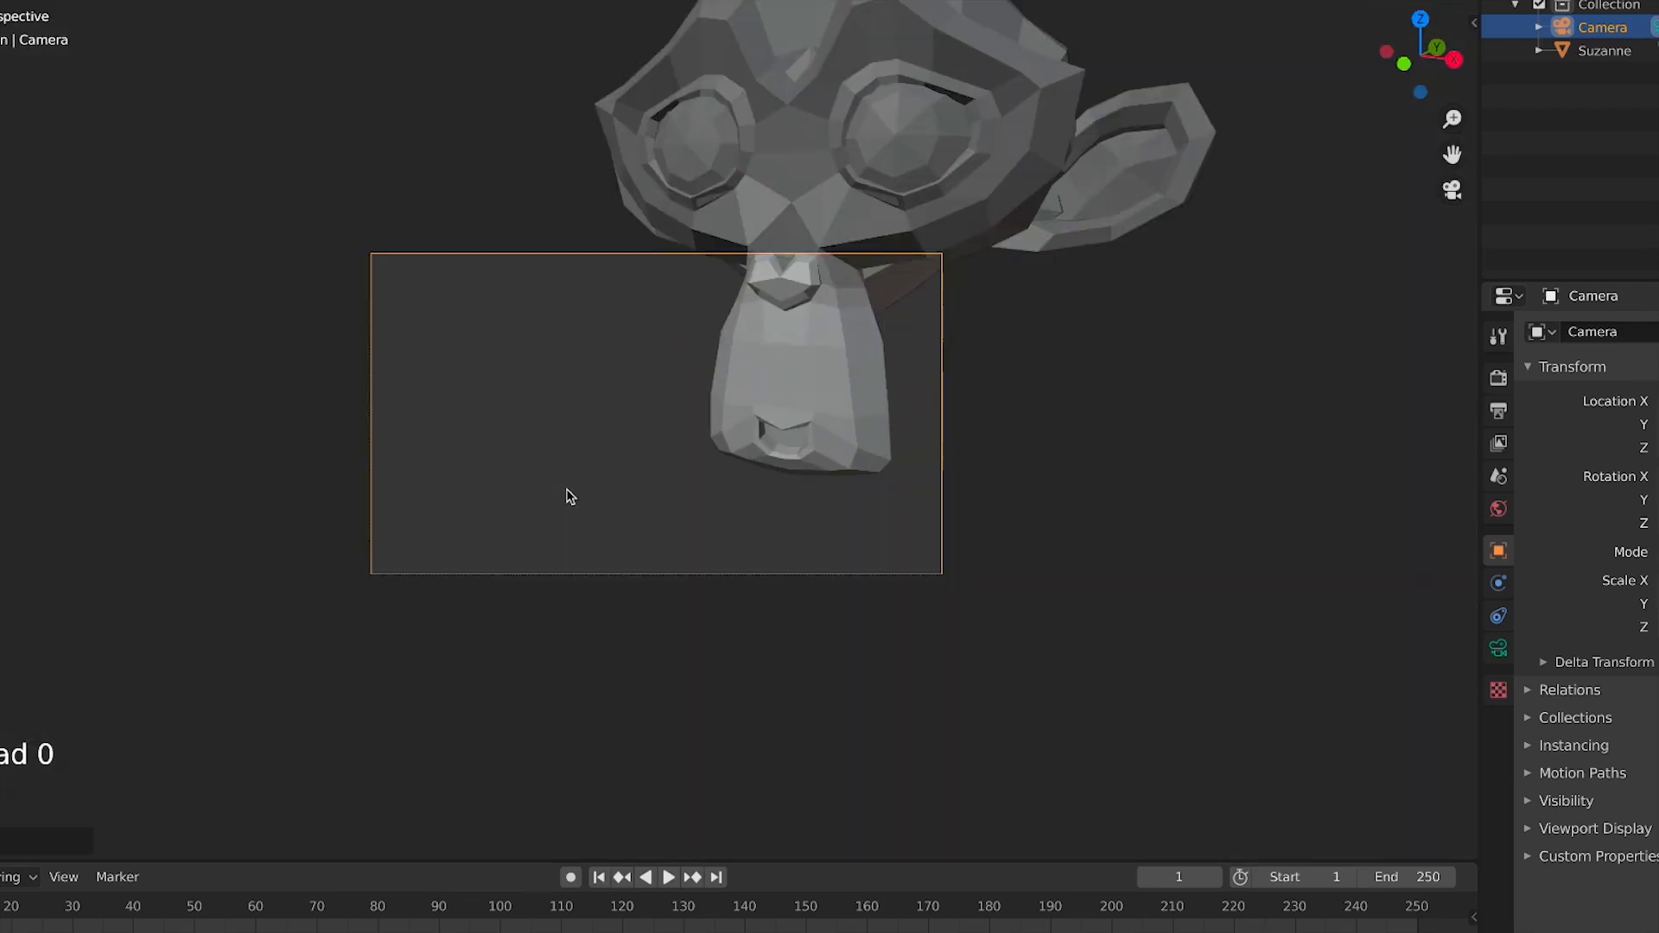
pyautogui.rightClick(567, 493)
pyautogui.moveTo(854, 483); pyautogui.dragTo(593, 467, button='middle')
pyautogui.scroll(-1, 637, 512)
pyautogui.press('KP_7')
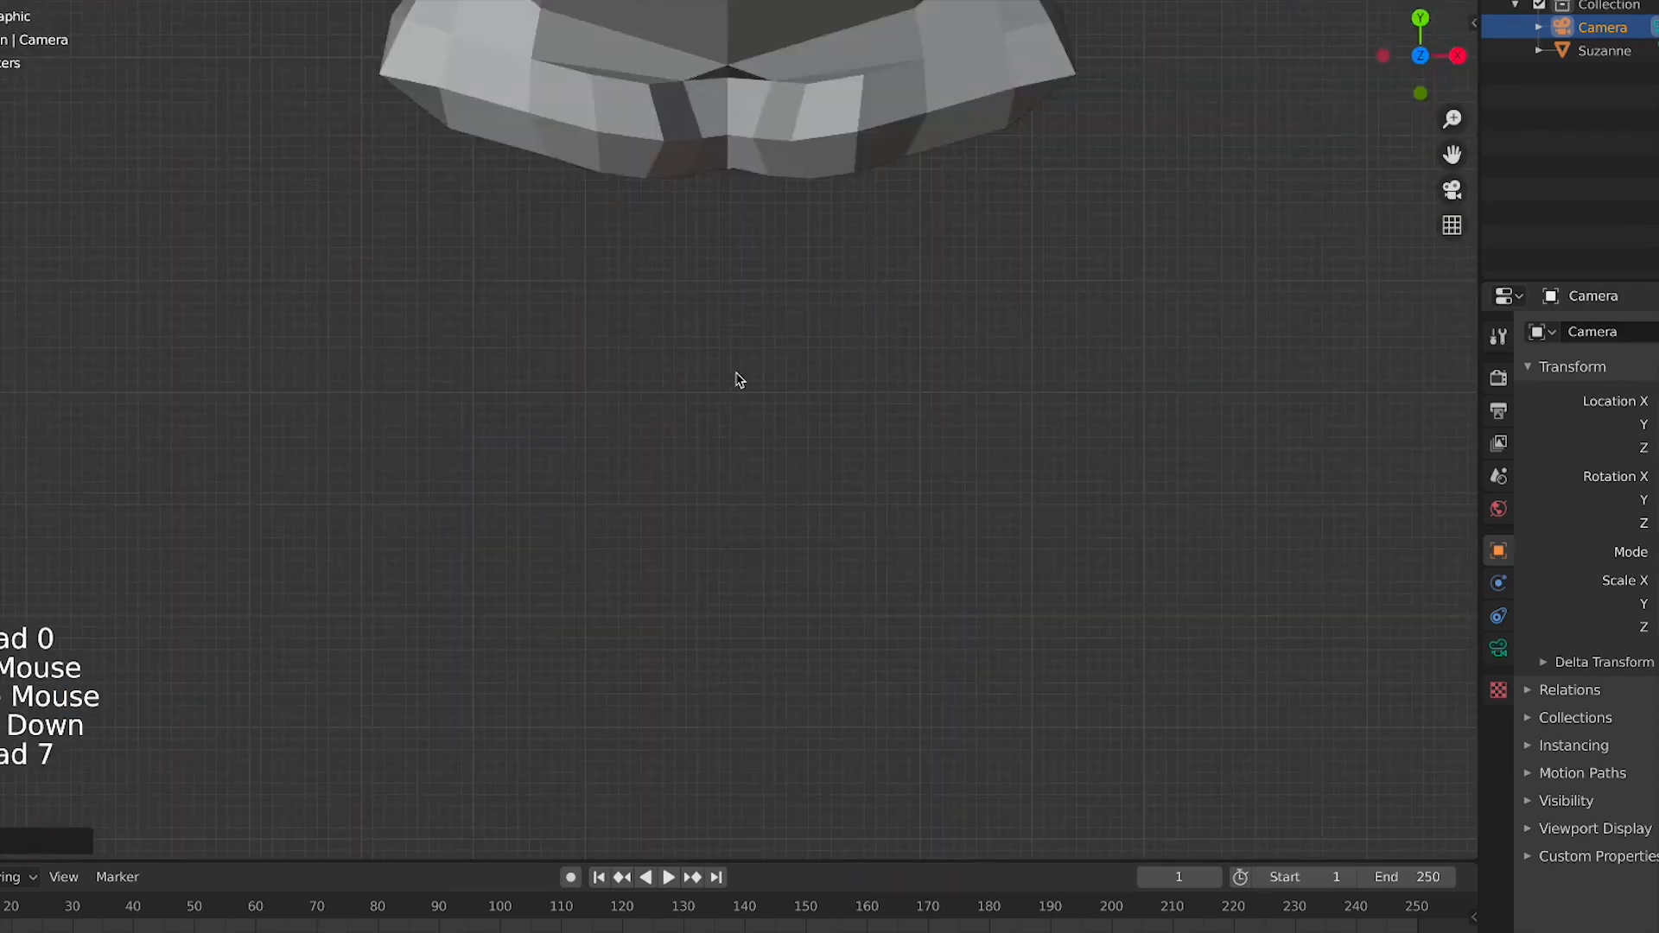
pyautogui.scroll(-7, 726, 385)
pyautogui.press('KP_0')
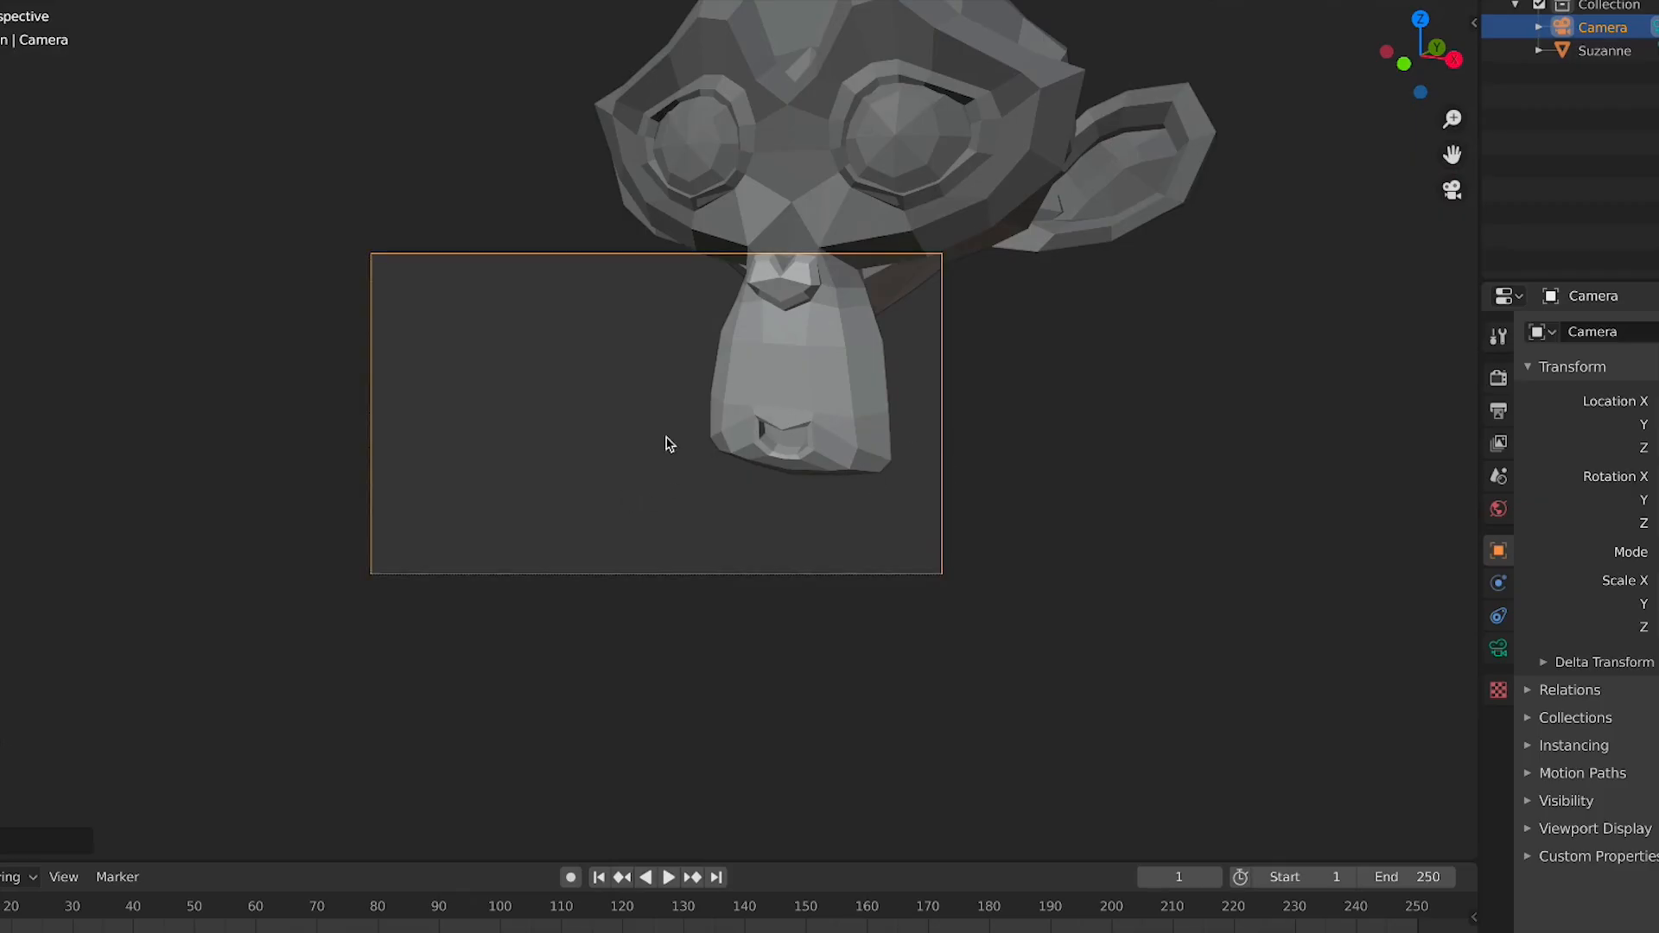
# Reframe the monkey through the camera view using walk navigation, then leave the camera view
pyautogui.hotkey('shift', '`')
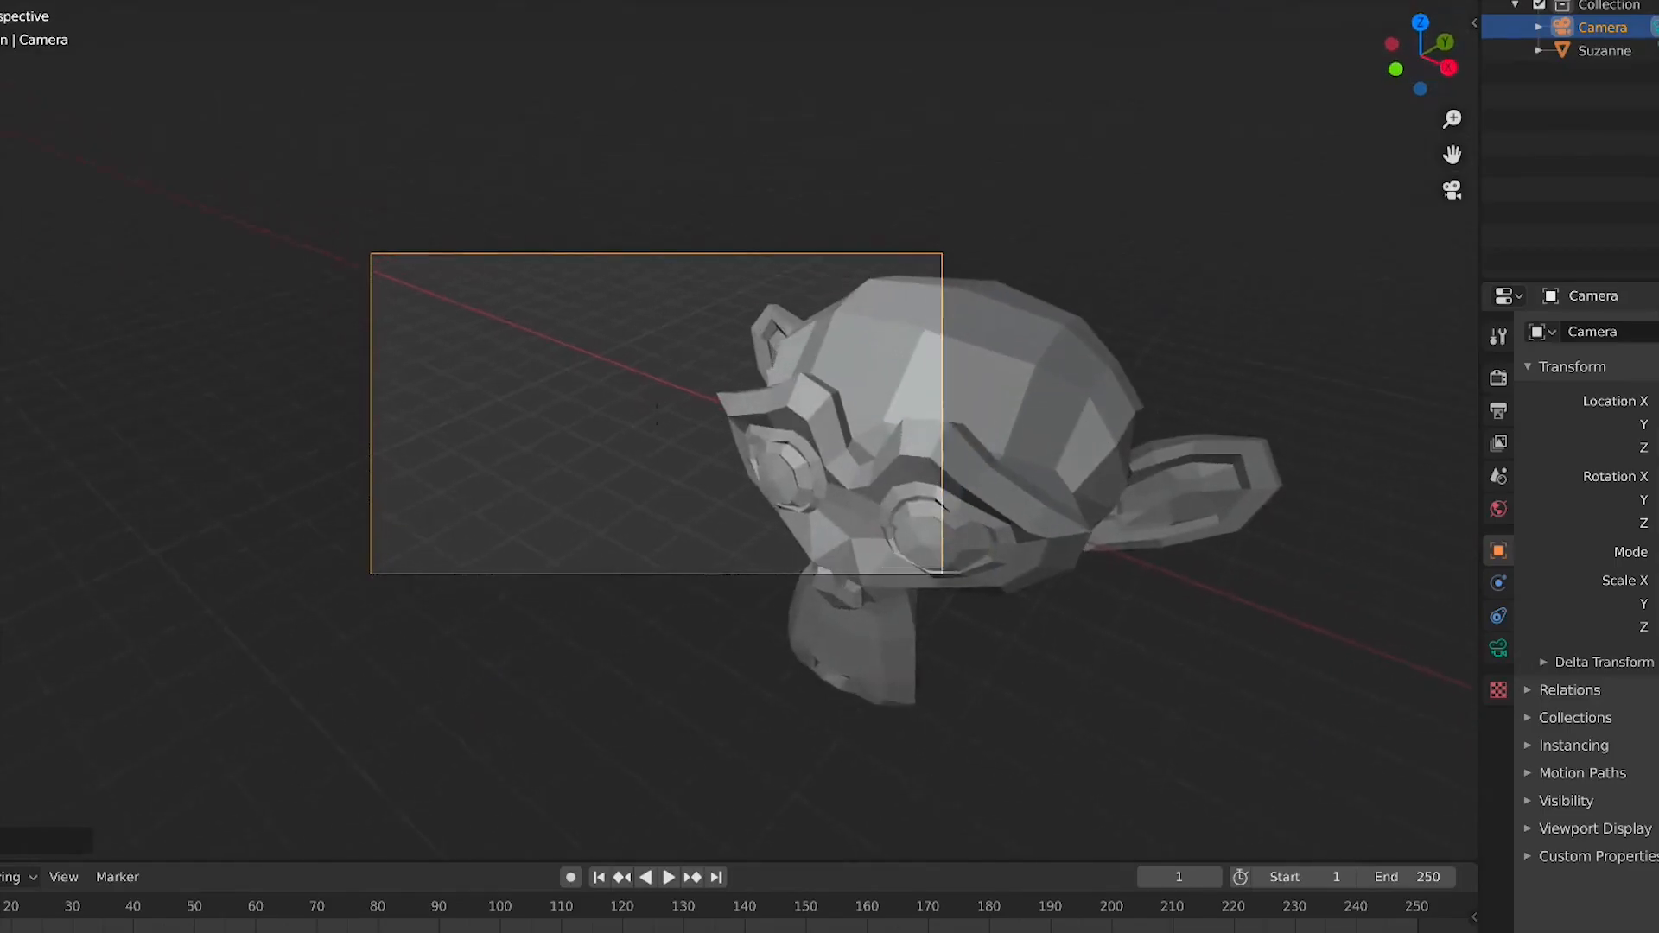
pyautogui.press('s')
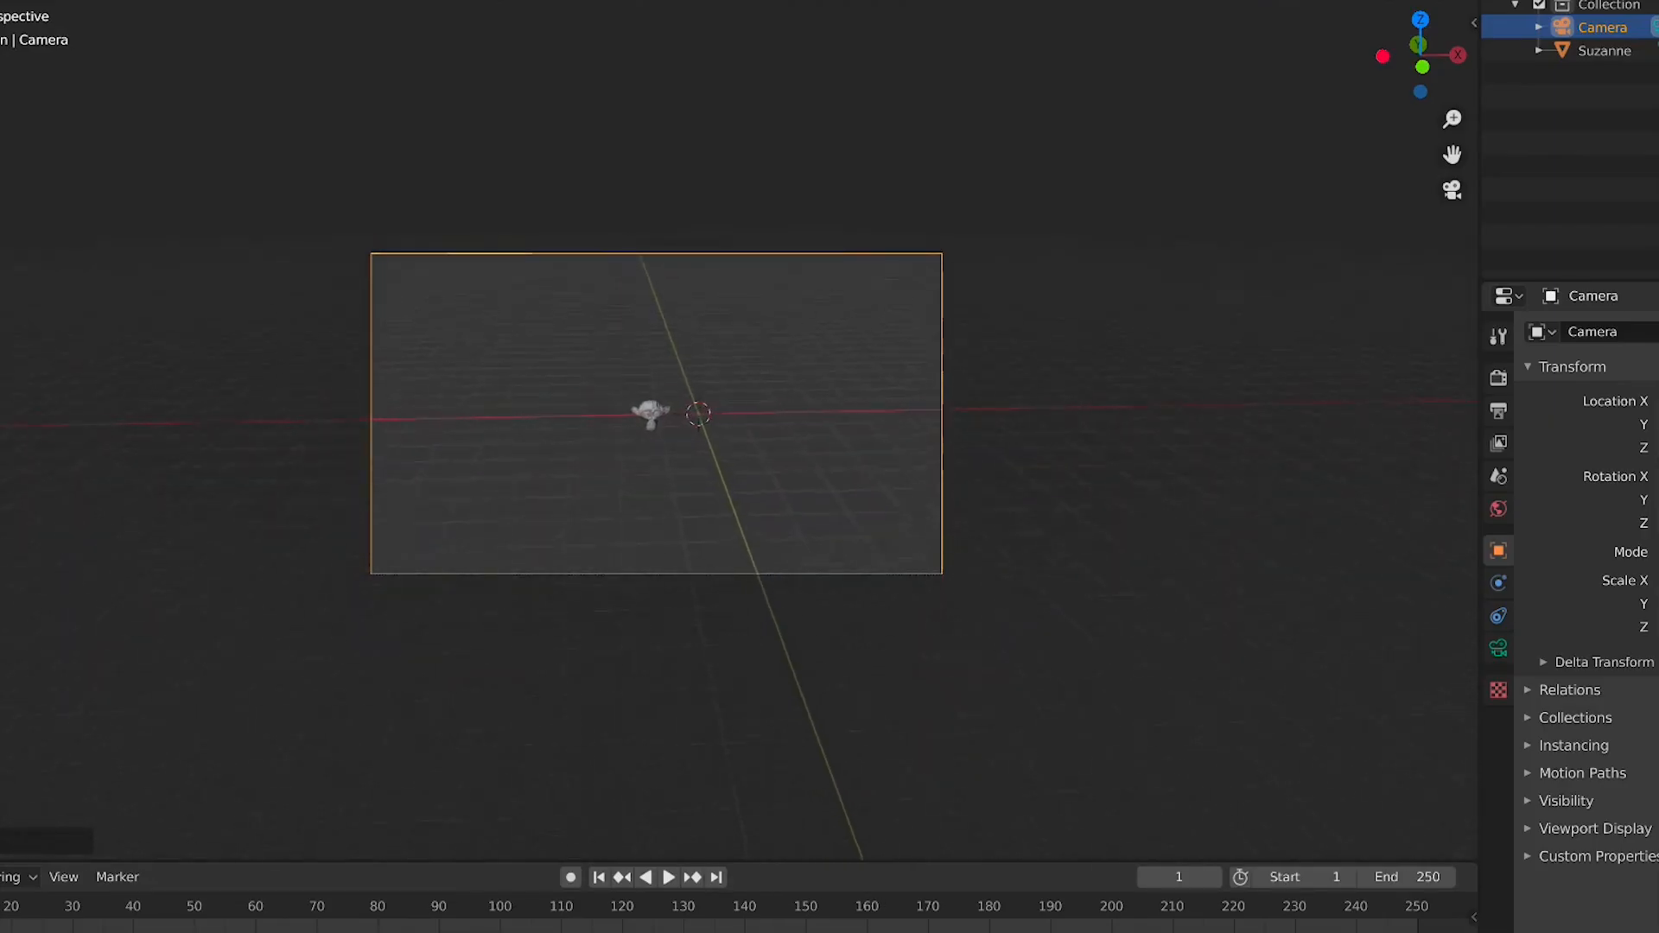
pyautogui.press('w')
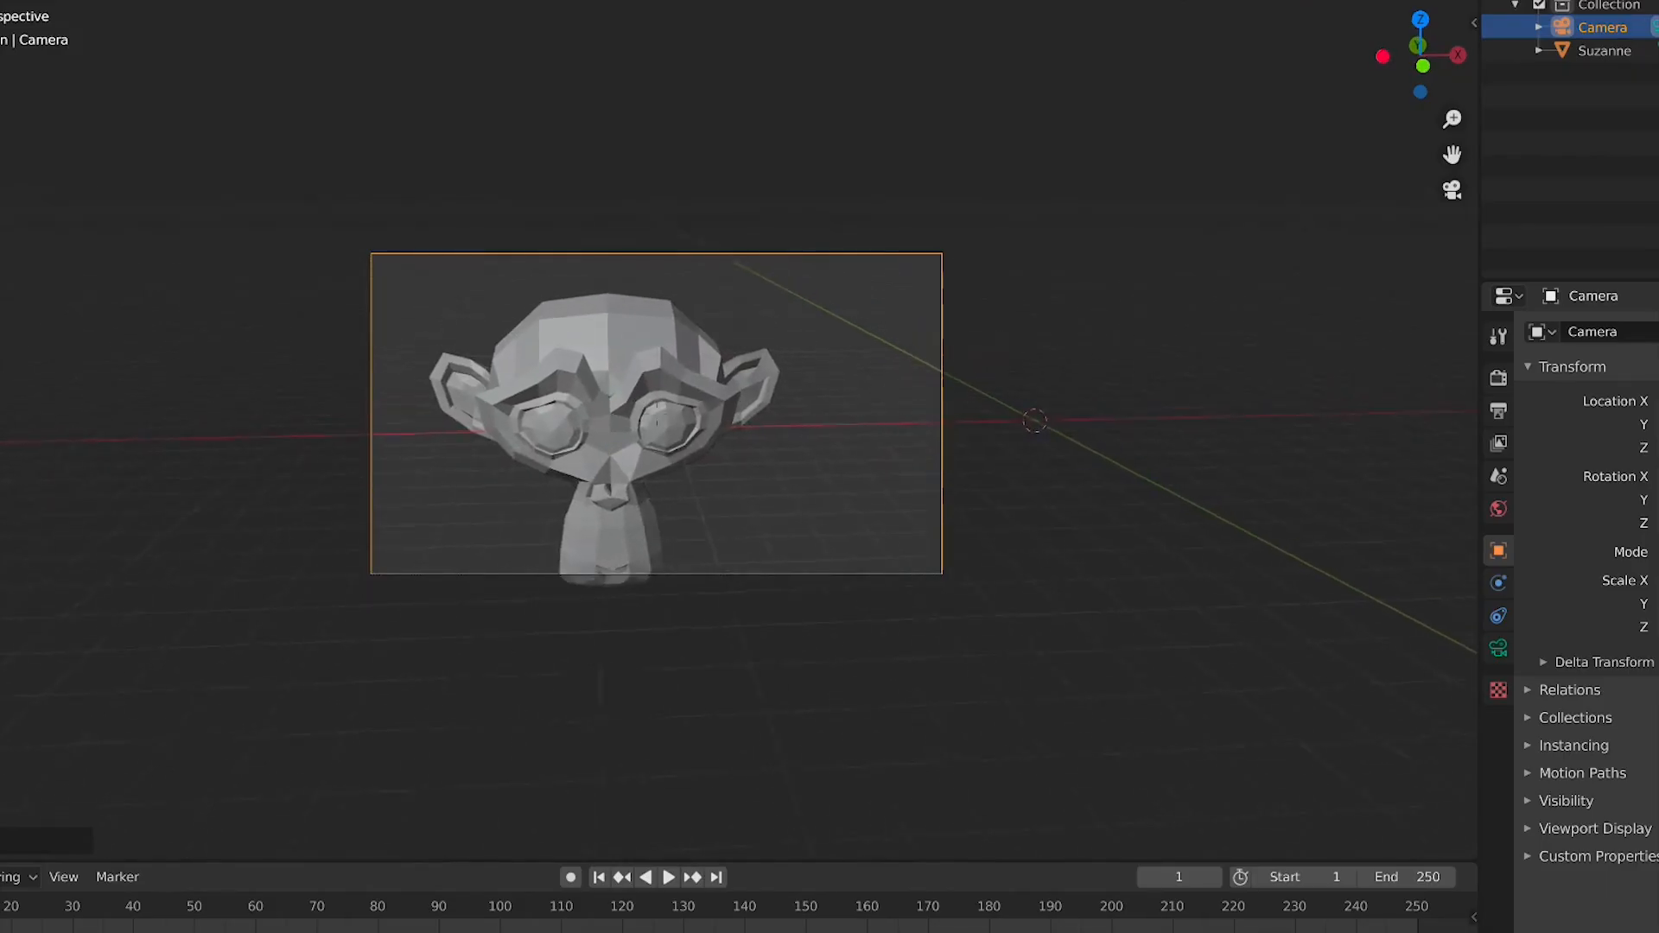
pyautogui.press('d')
pyautogui.press('s')
pyautogui.press('a')
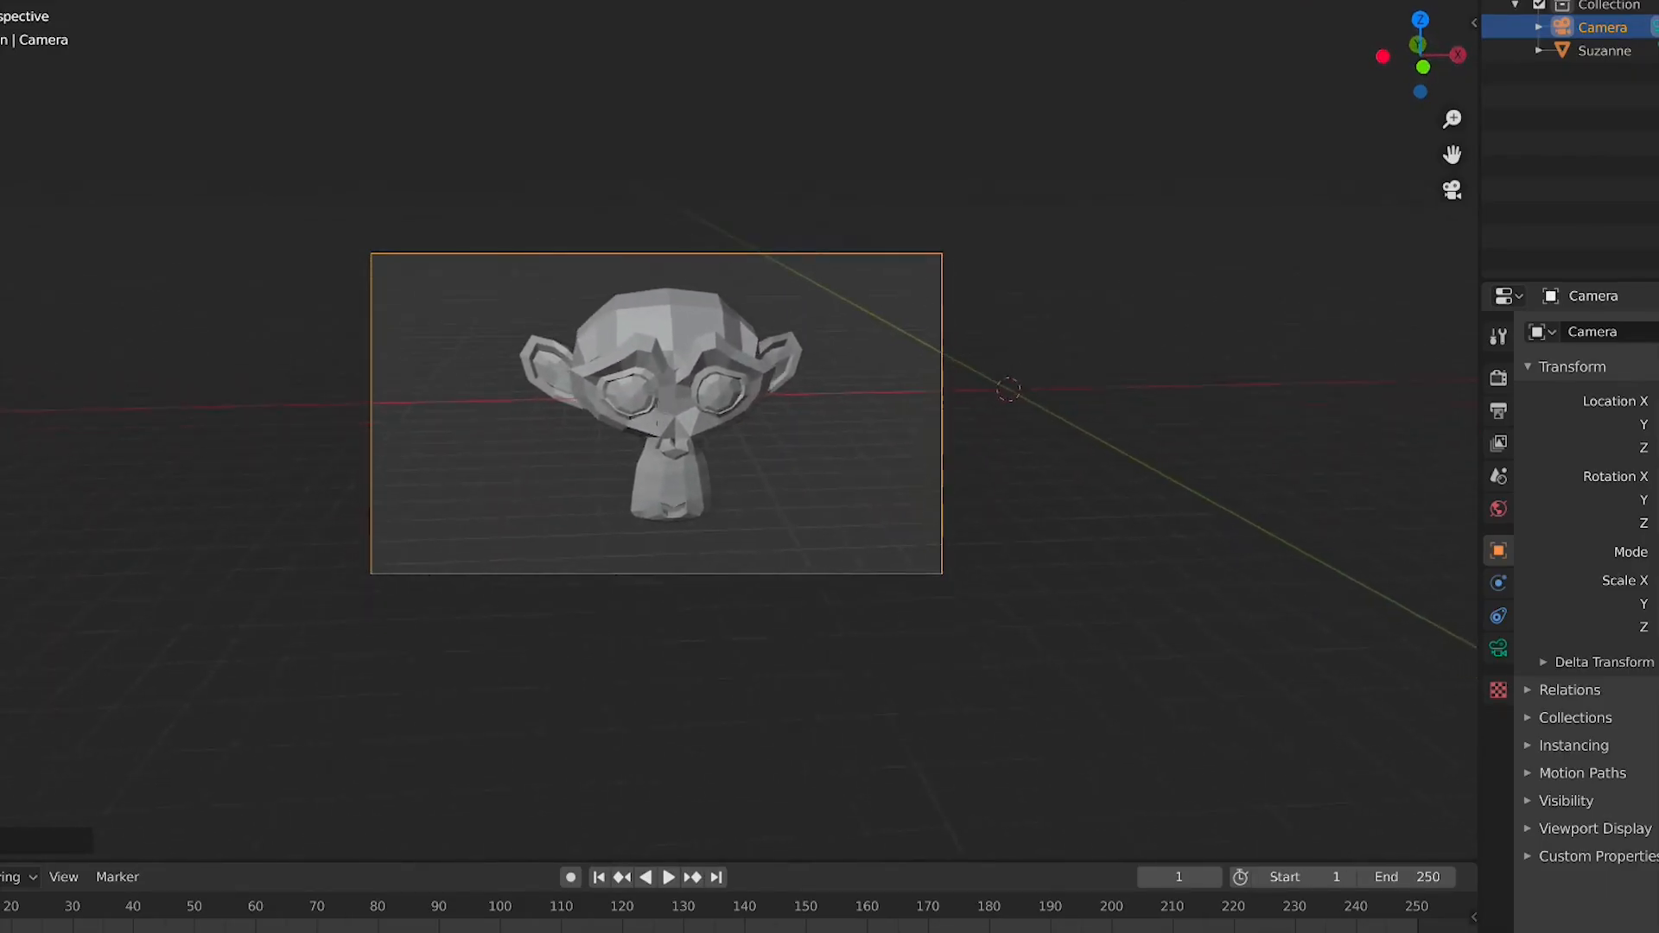
pyautogui.press('s')
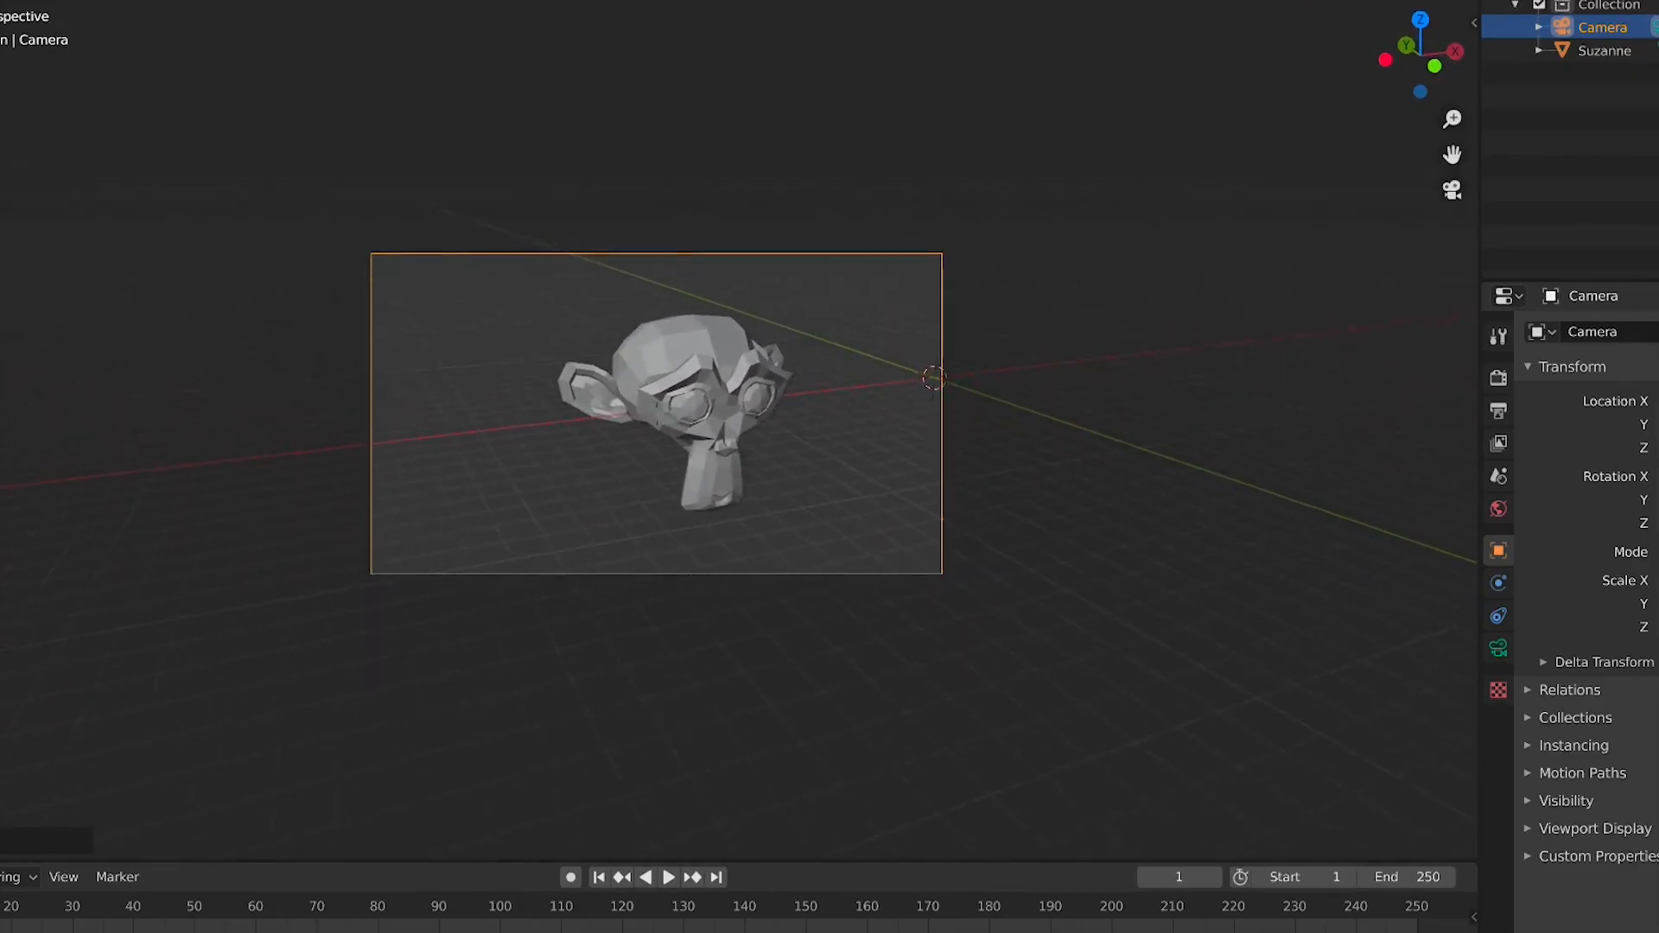
pyautogui.press('d')
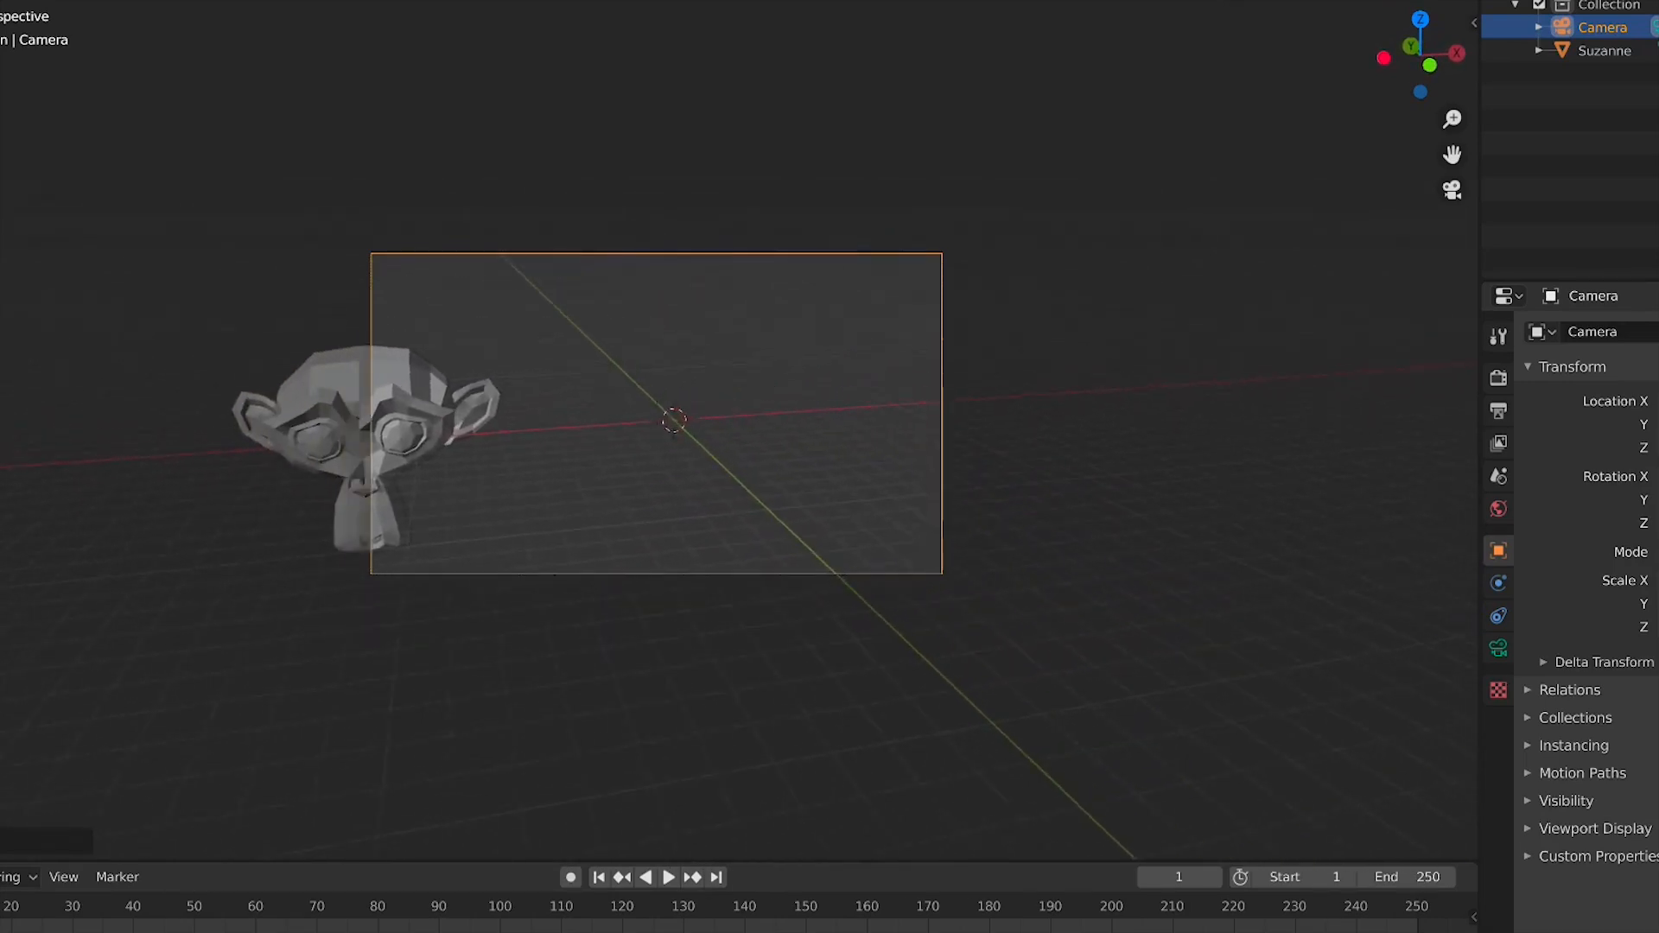
pyautogui.press('s')
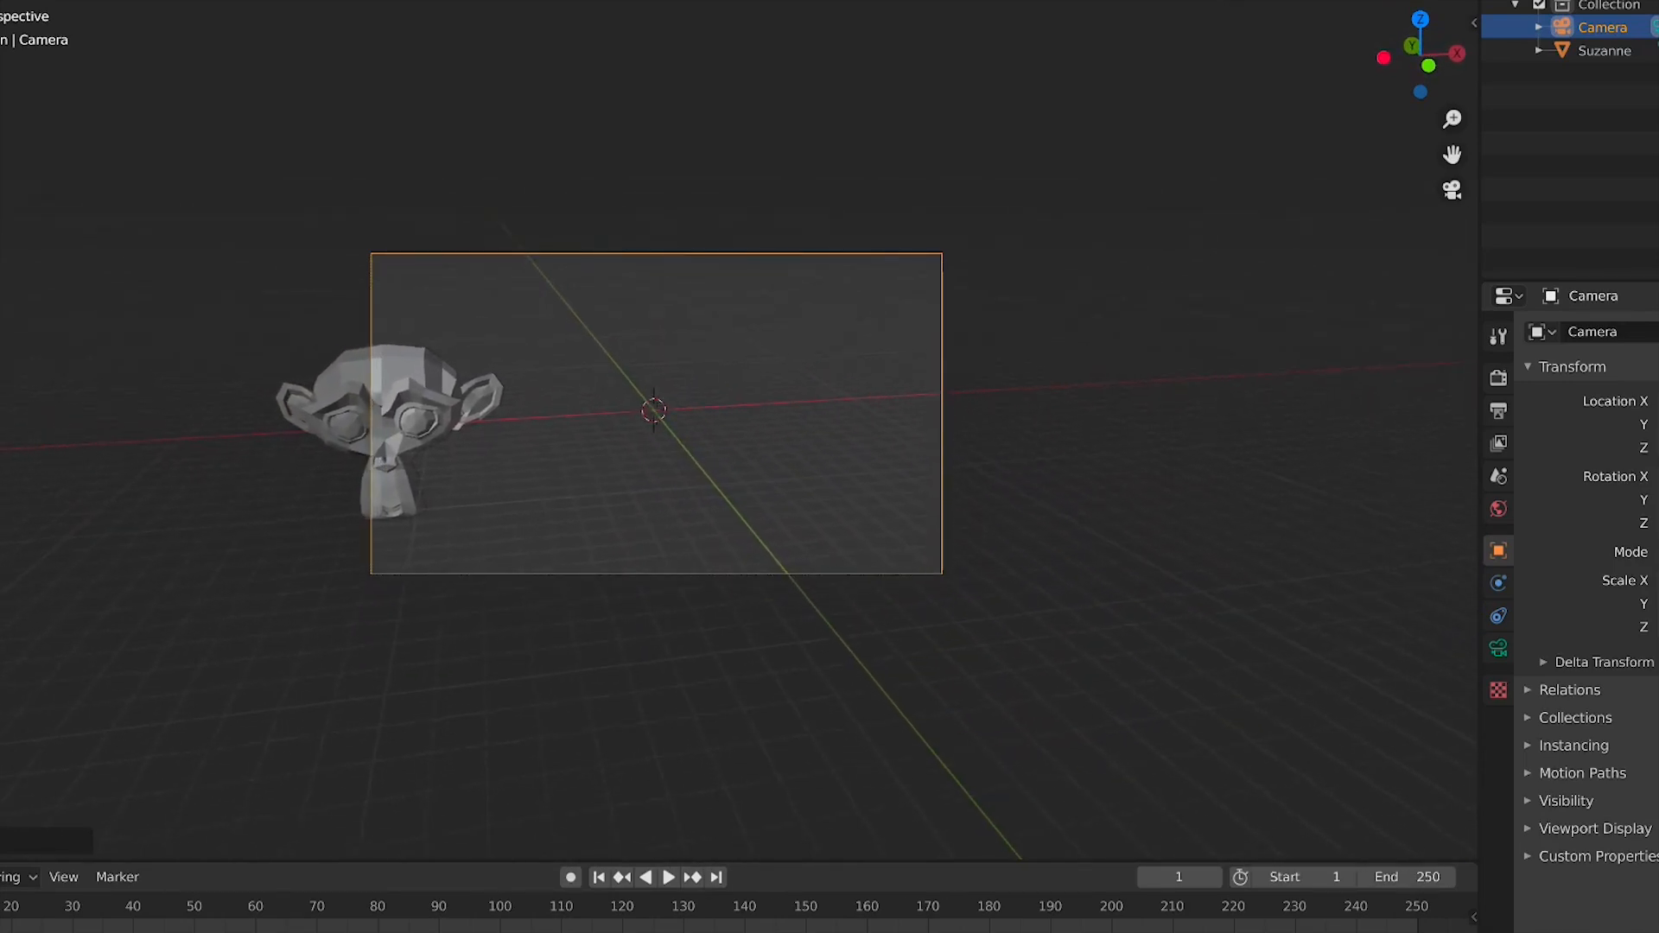
pyautogui.moveTo(679, 425); pyautogui.dragTo(685, 466, button='middle')
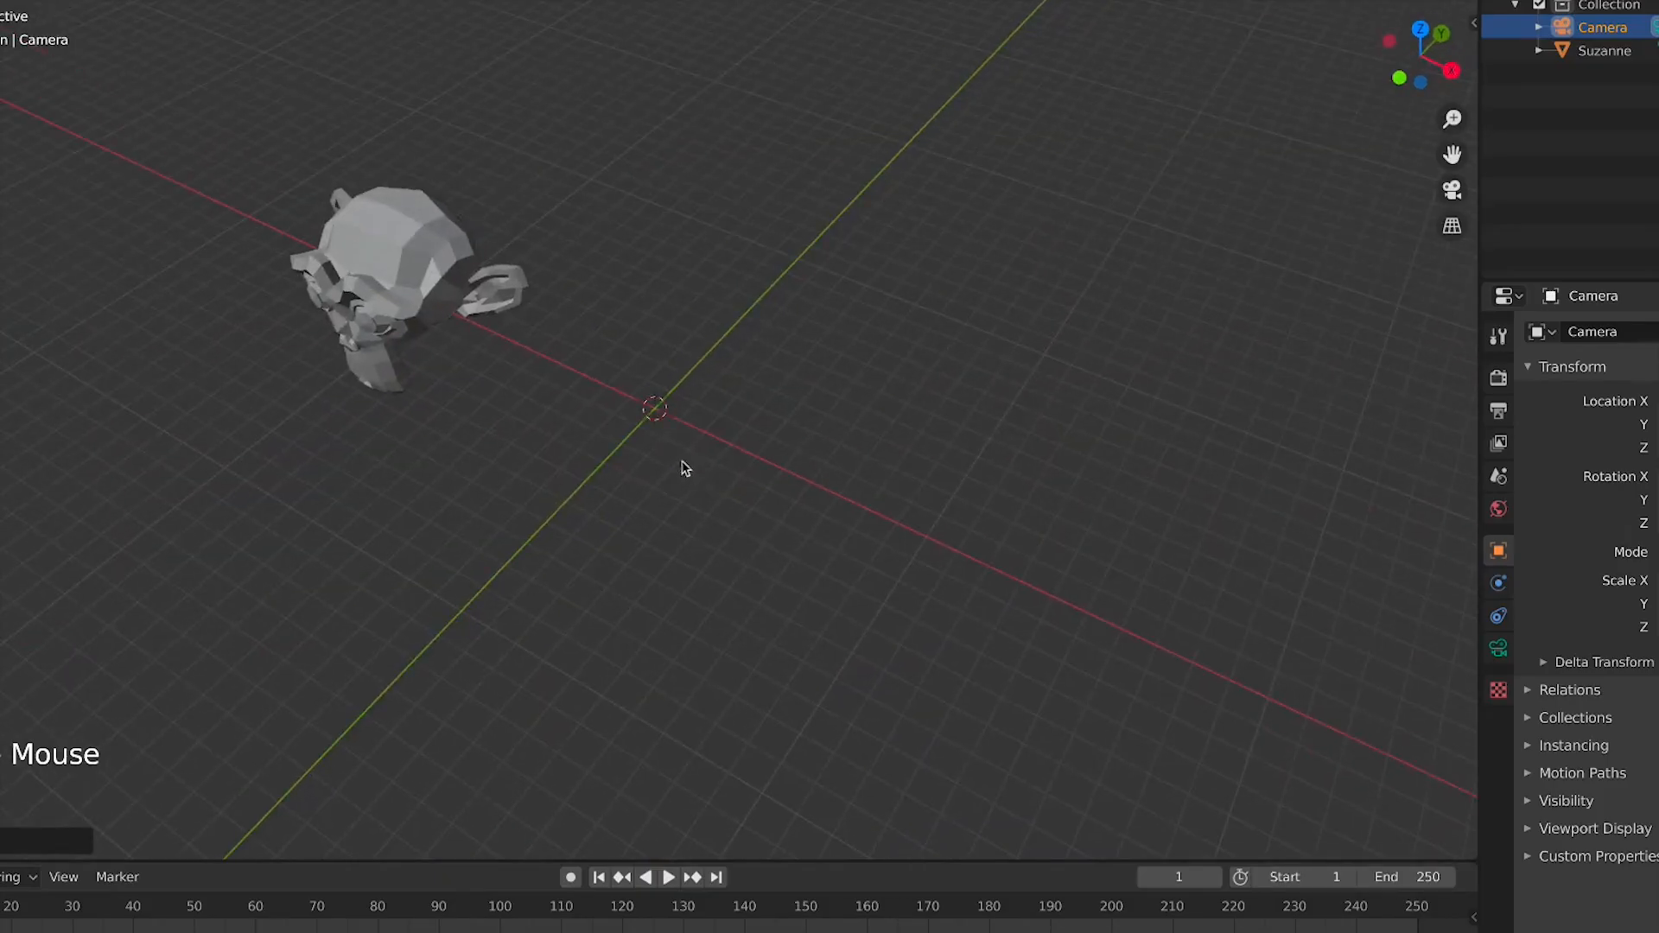
# Deselect everything and add a cube mesh at the world origin
pyautogui.click(667, 378)
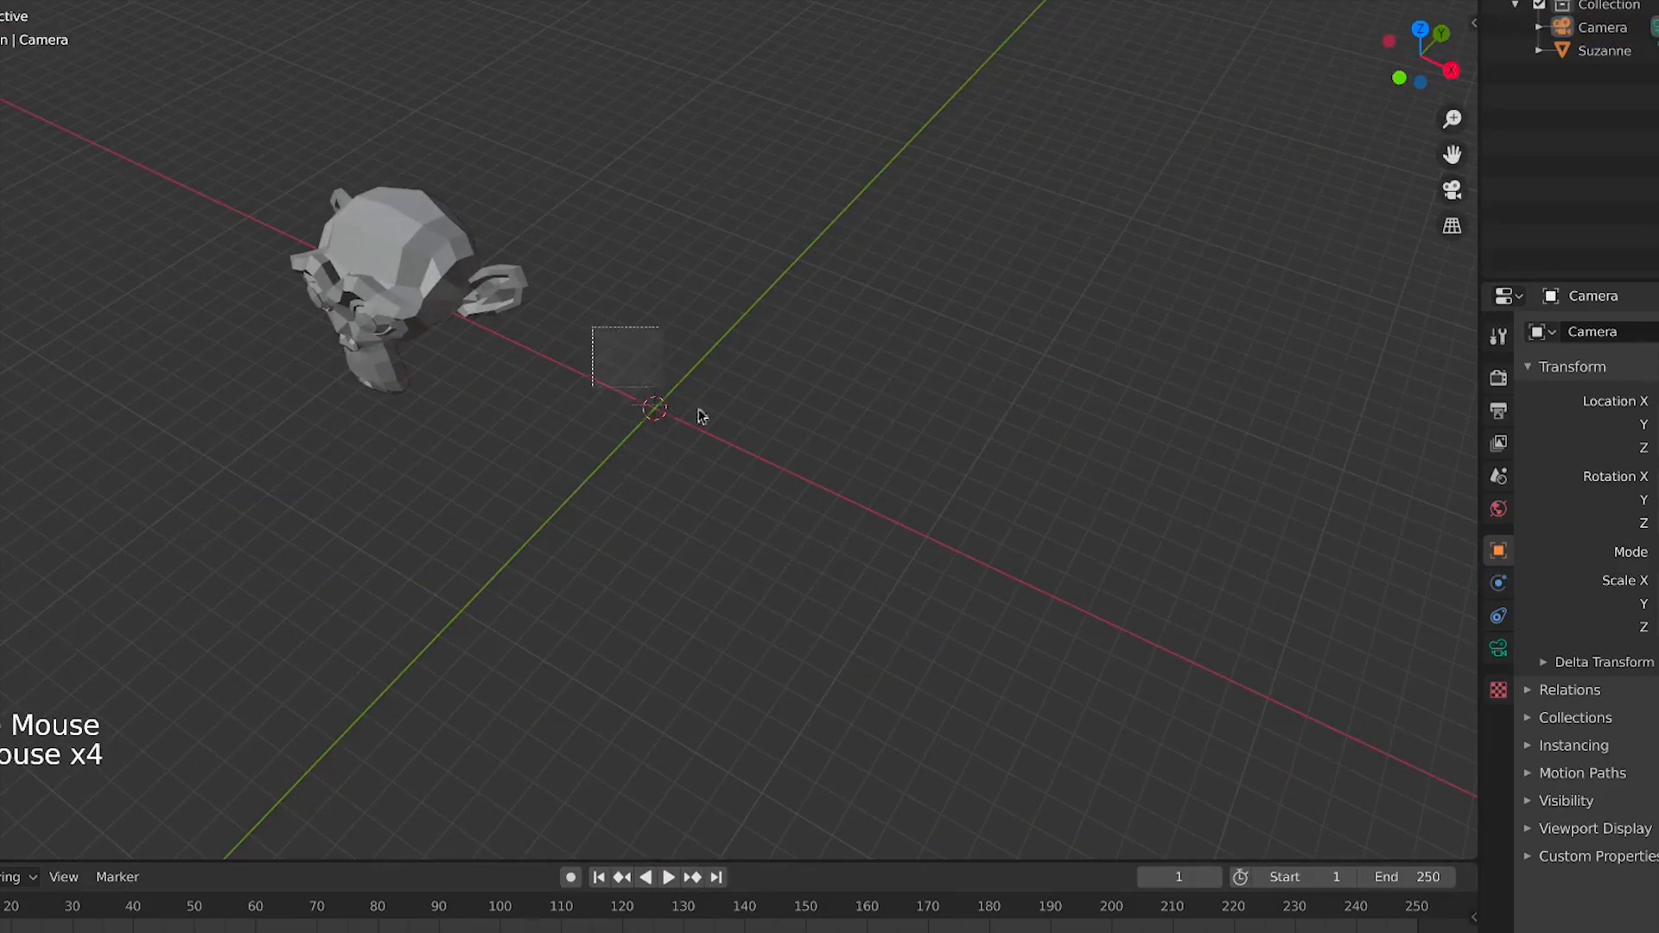
pyautogui.scroll(3, 629, 436)
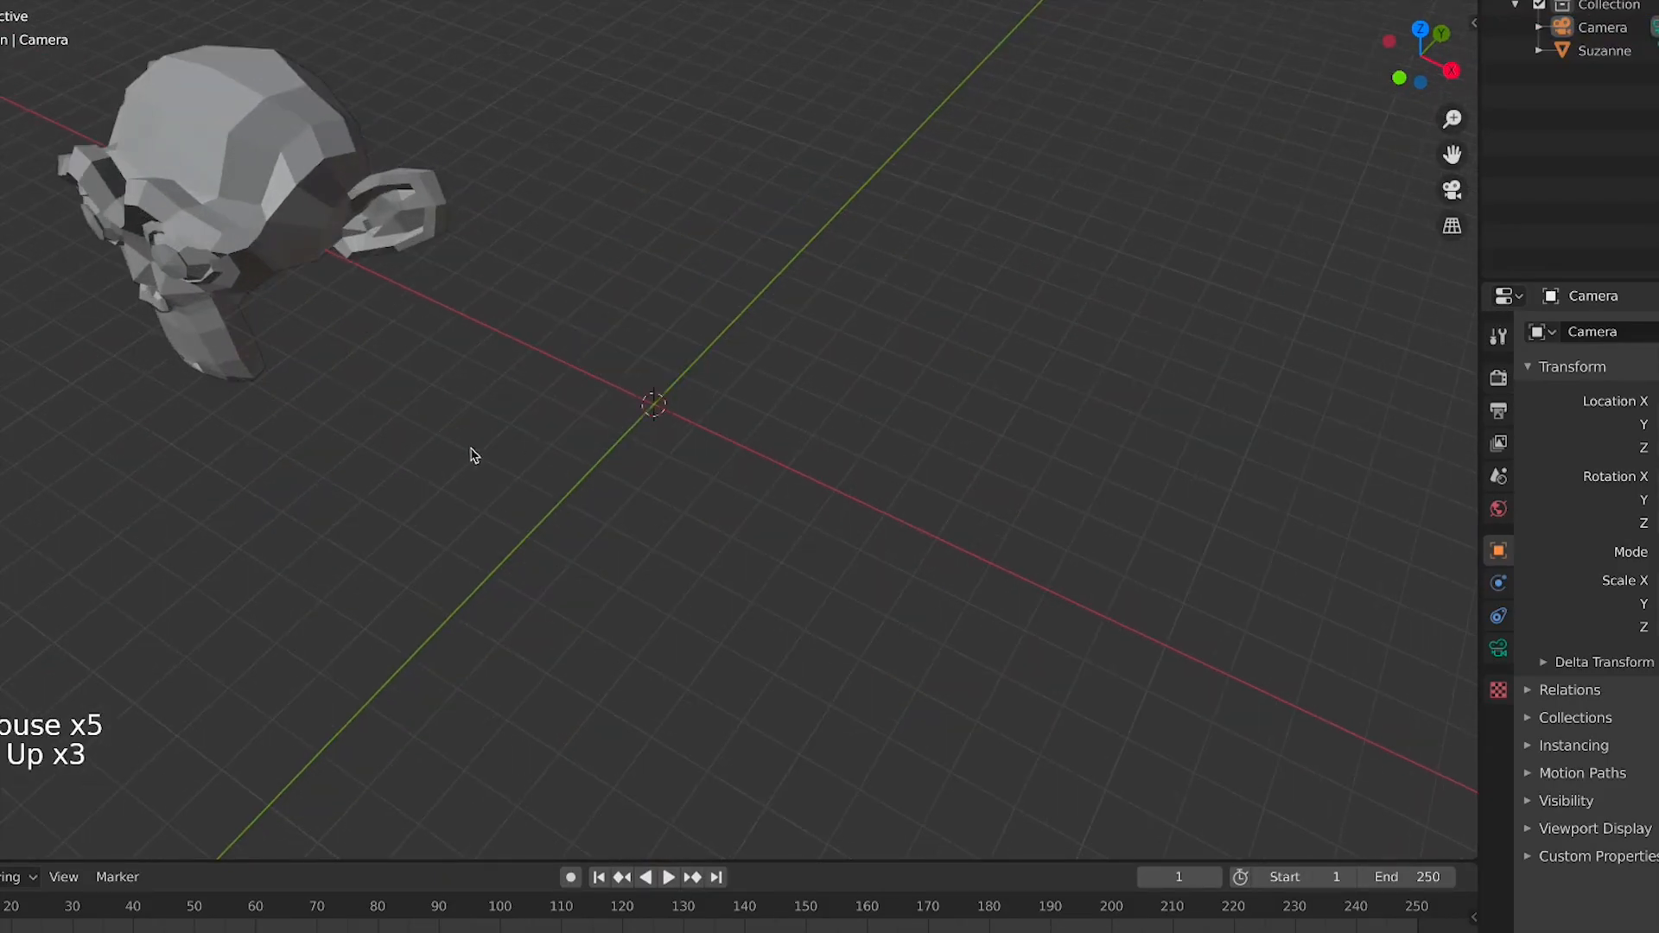
pyautogui.scroll(-4, 473, 456)
pyautogui.moveTo(655, 407)
pyautogui.mouseDown(button='middle')
pyautogui.moveTo(641, 414)
pyautogui.moveTo(715, 386)
pyautogui.moveTo(640, 496)
pyautogui.moveTo(708, 492)
pyautogui.moveTo(660, 423)
pyautogui.moveTo(703, 440)
pyautogui.moveTo(644, 421)
pyautogui.mouseUp(button='middle')
pyautogui.hotkey('shift', 'a')
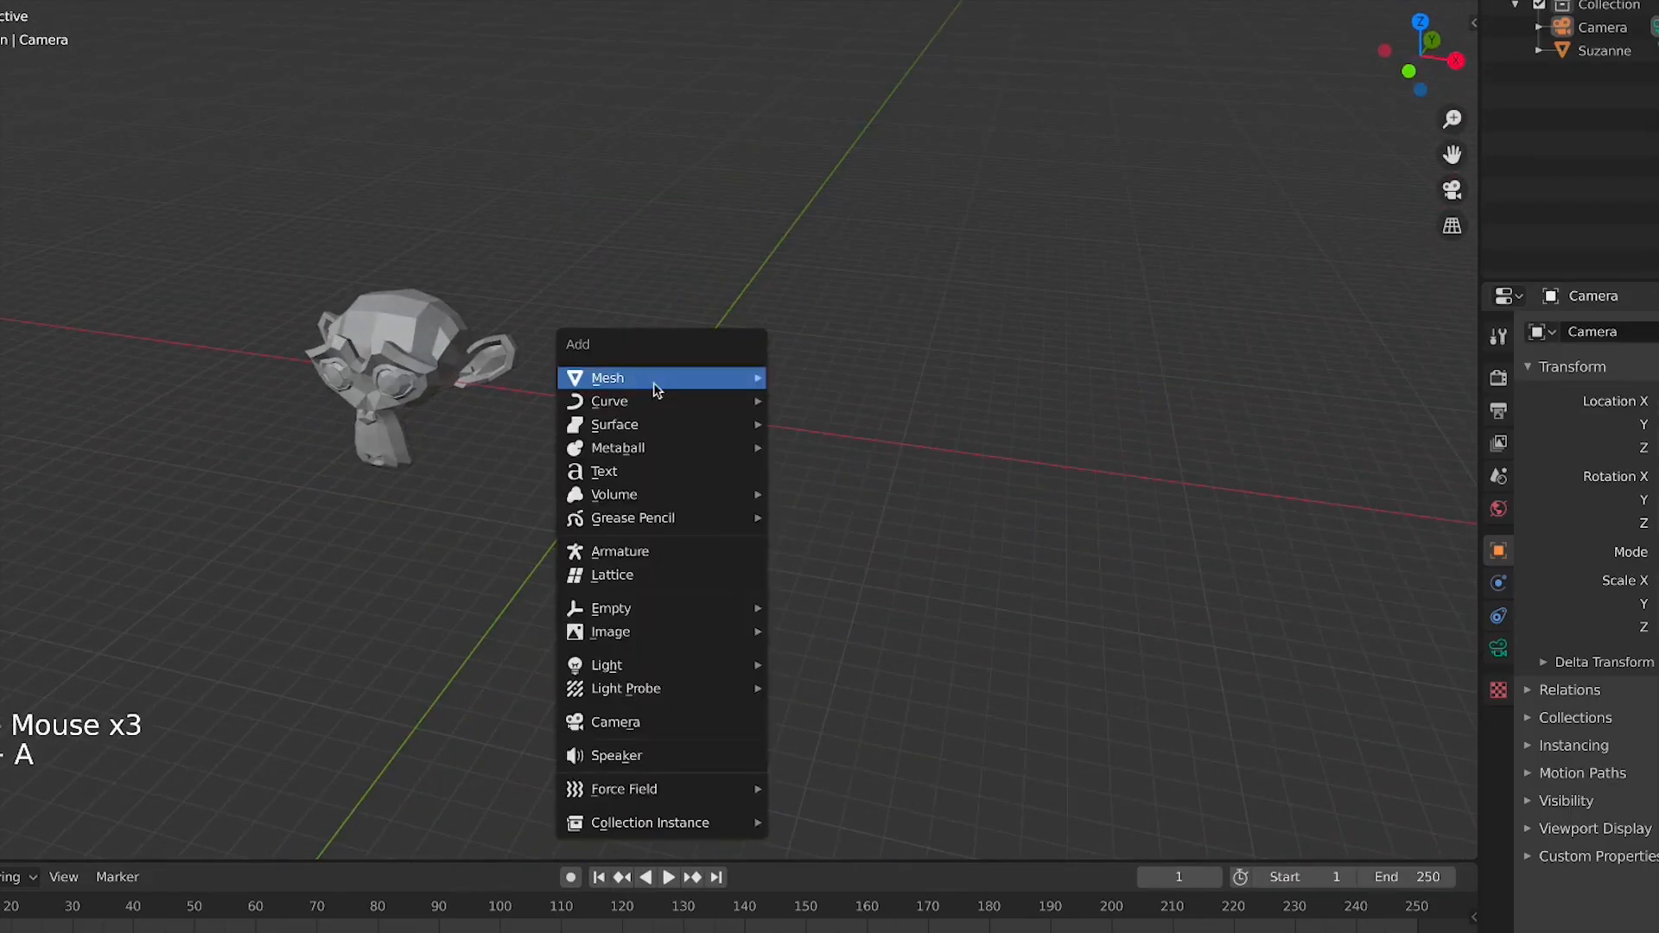
pyautogui.moveTo(740, 378)
pyautogui.click(866, 401)
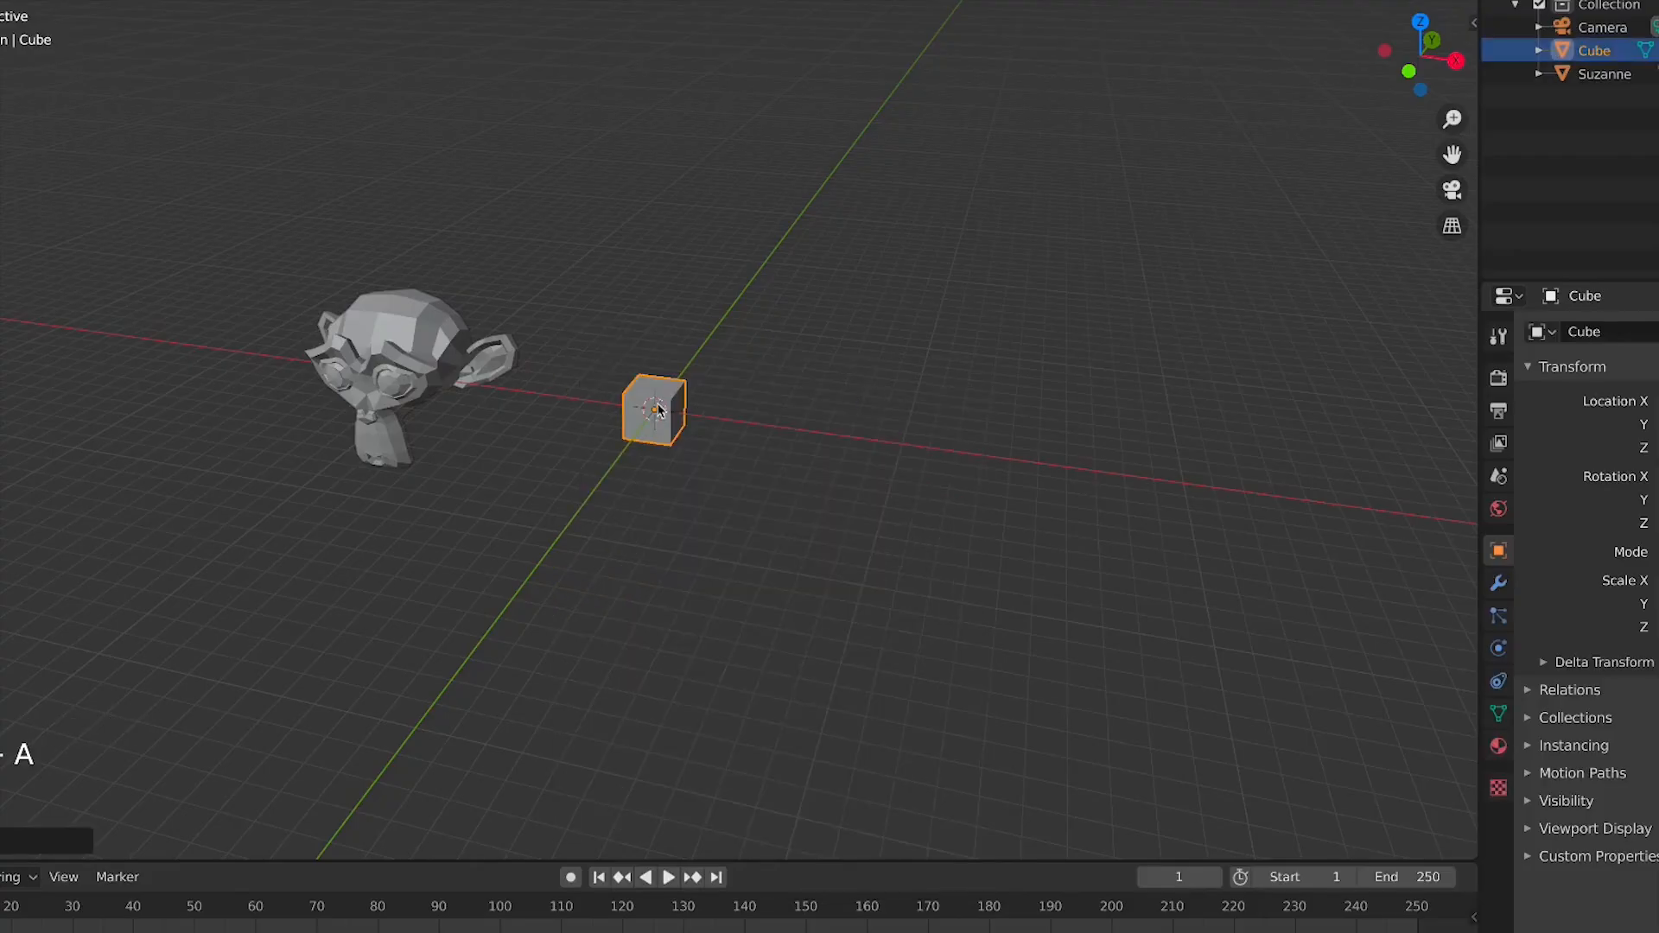
pyautogui.scroll(7, 657, 427)
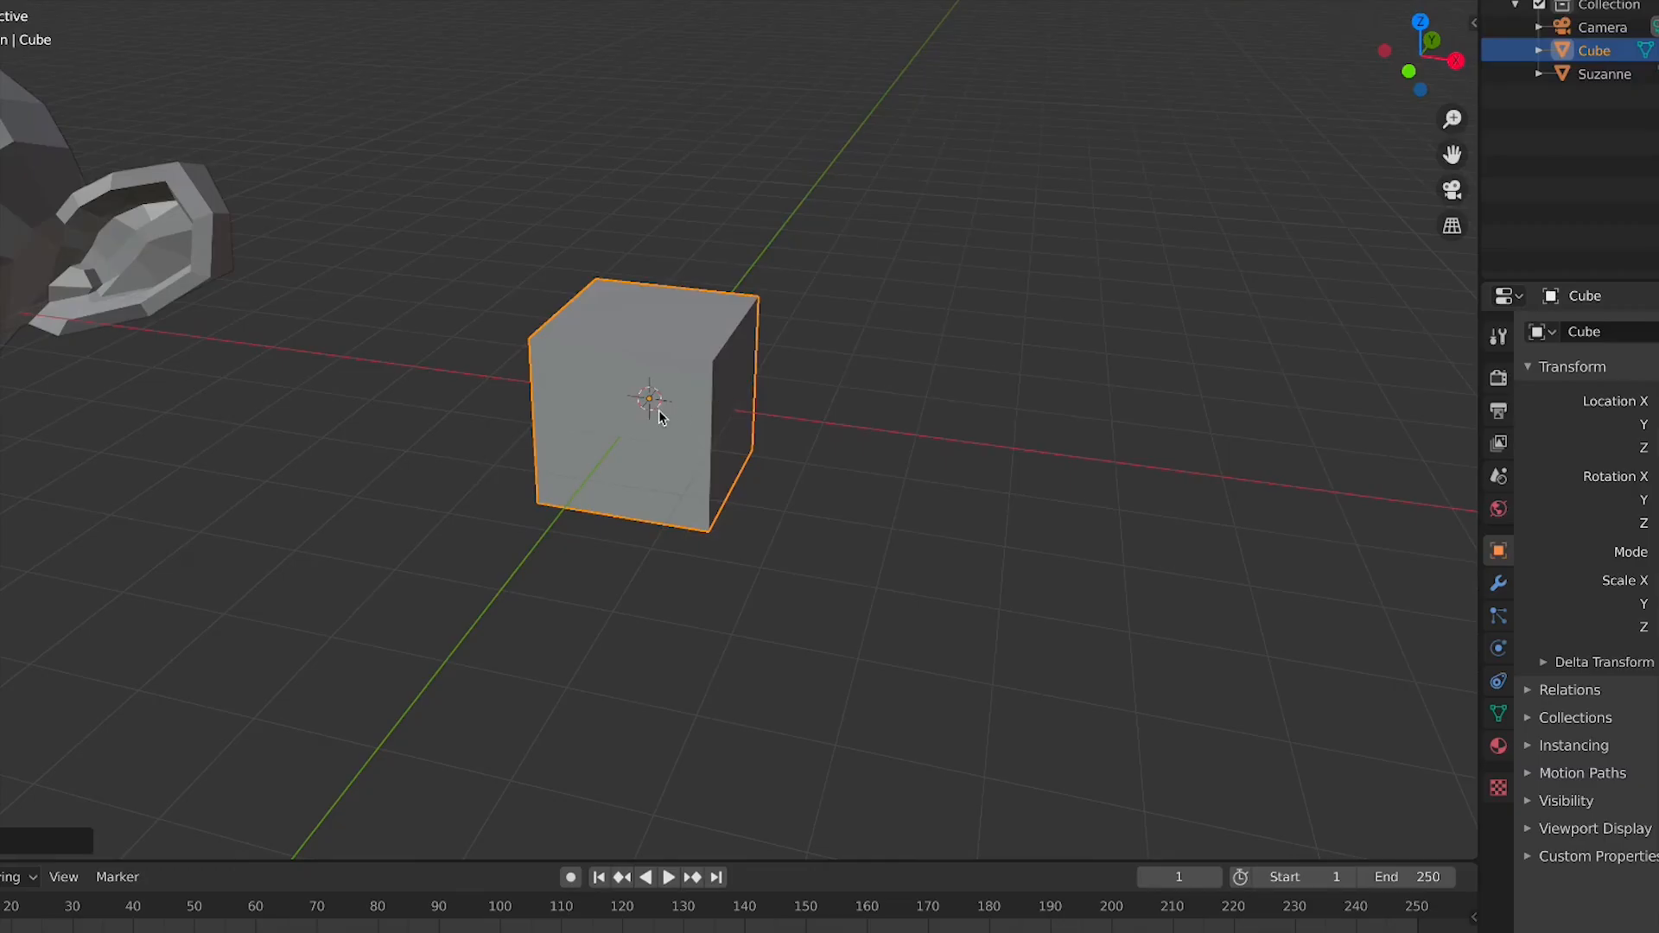
pyautogui.scroll(-7, 1029, 437)
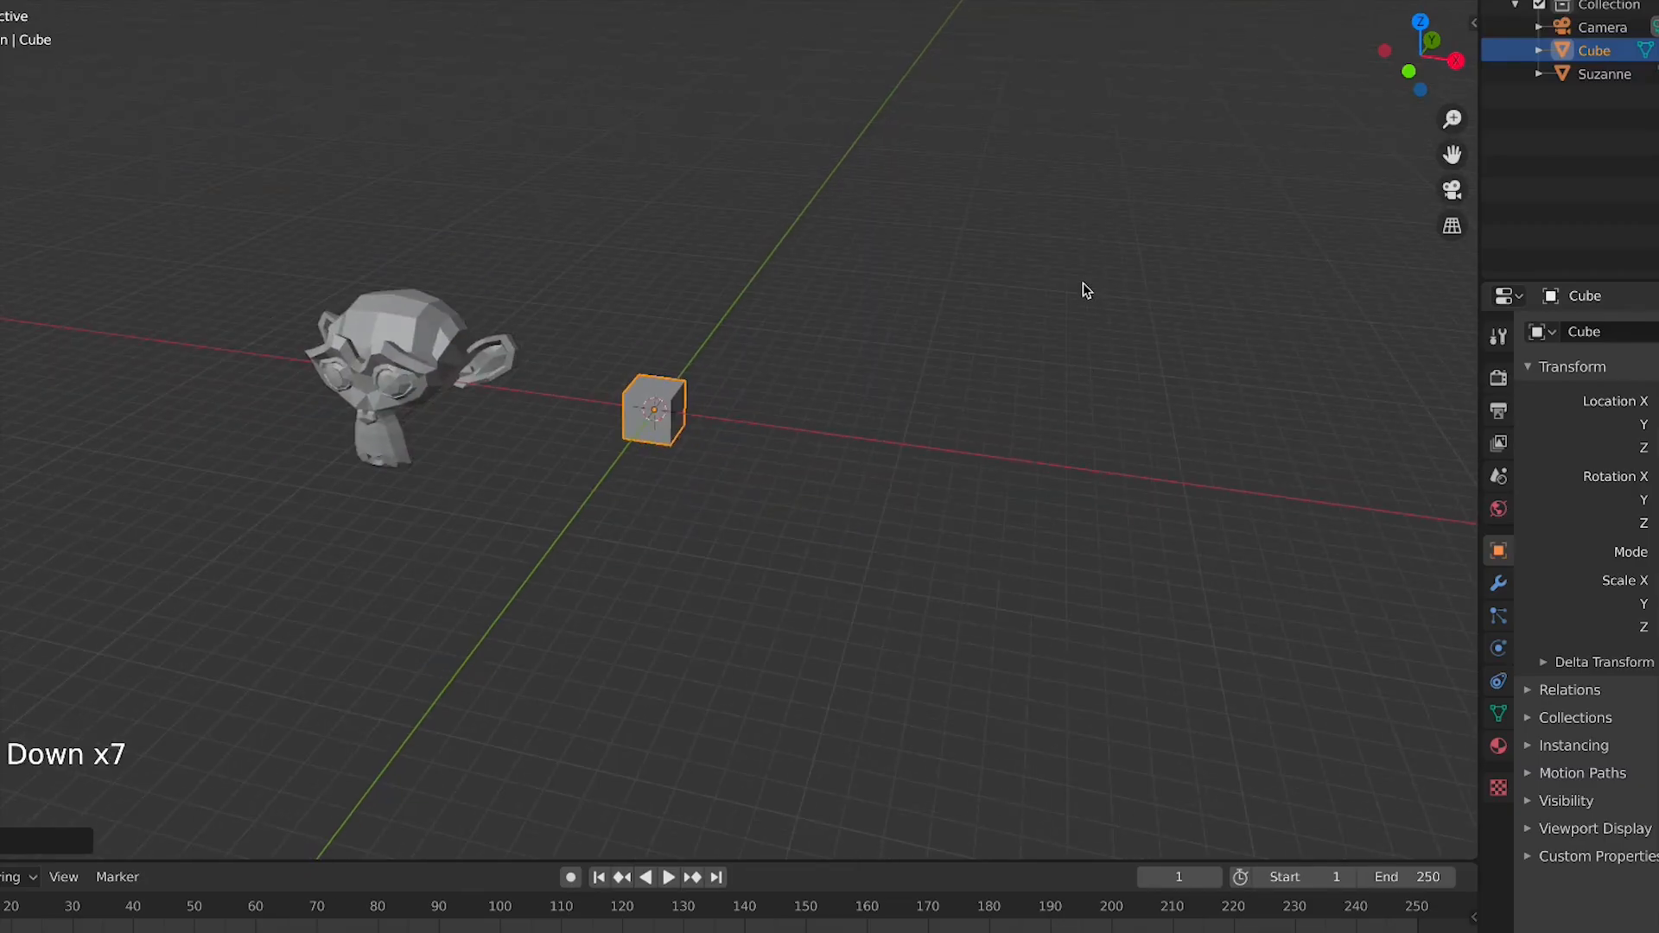
# Place the 3D cursor on the X axis right of the cube and add a second cube there
pyautogui.keyDown('shift'); pyautogui.moveTo(1085, 289); pyautogui.dragTo(547, 805, button='right'); pyautogui.keyUp('shift')
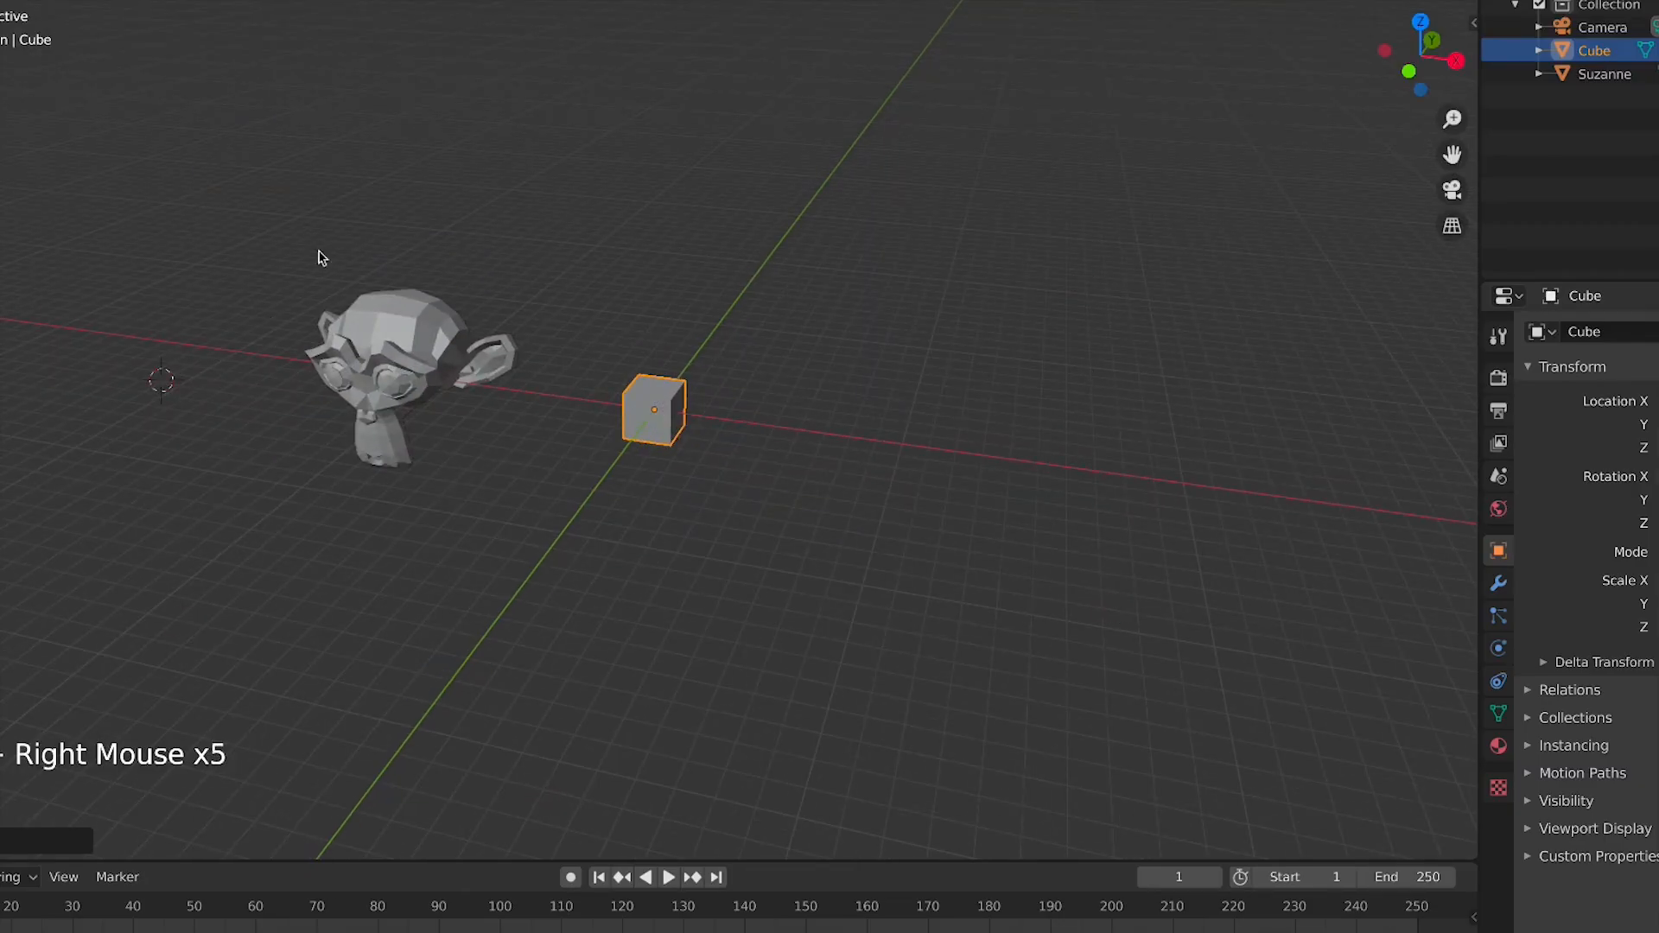
pyautogui.keyDown('shift'); pyautogui.moveTo(1268, 548); pyautogui.dragTo(853, 609, button='right'); pyautogui.keyUp('shift')
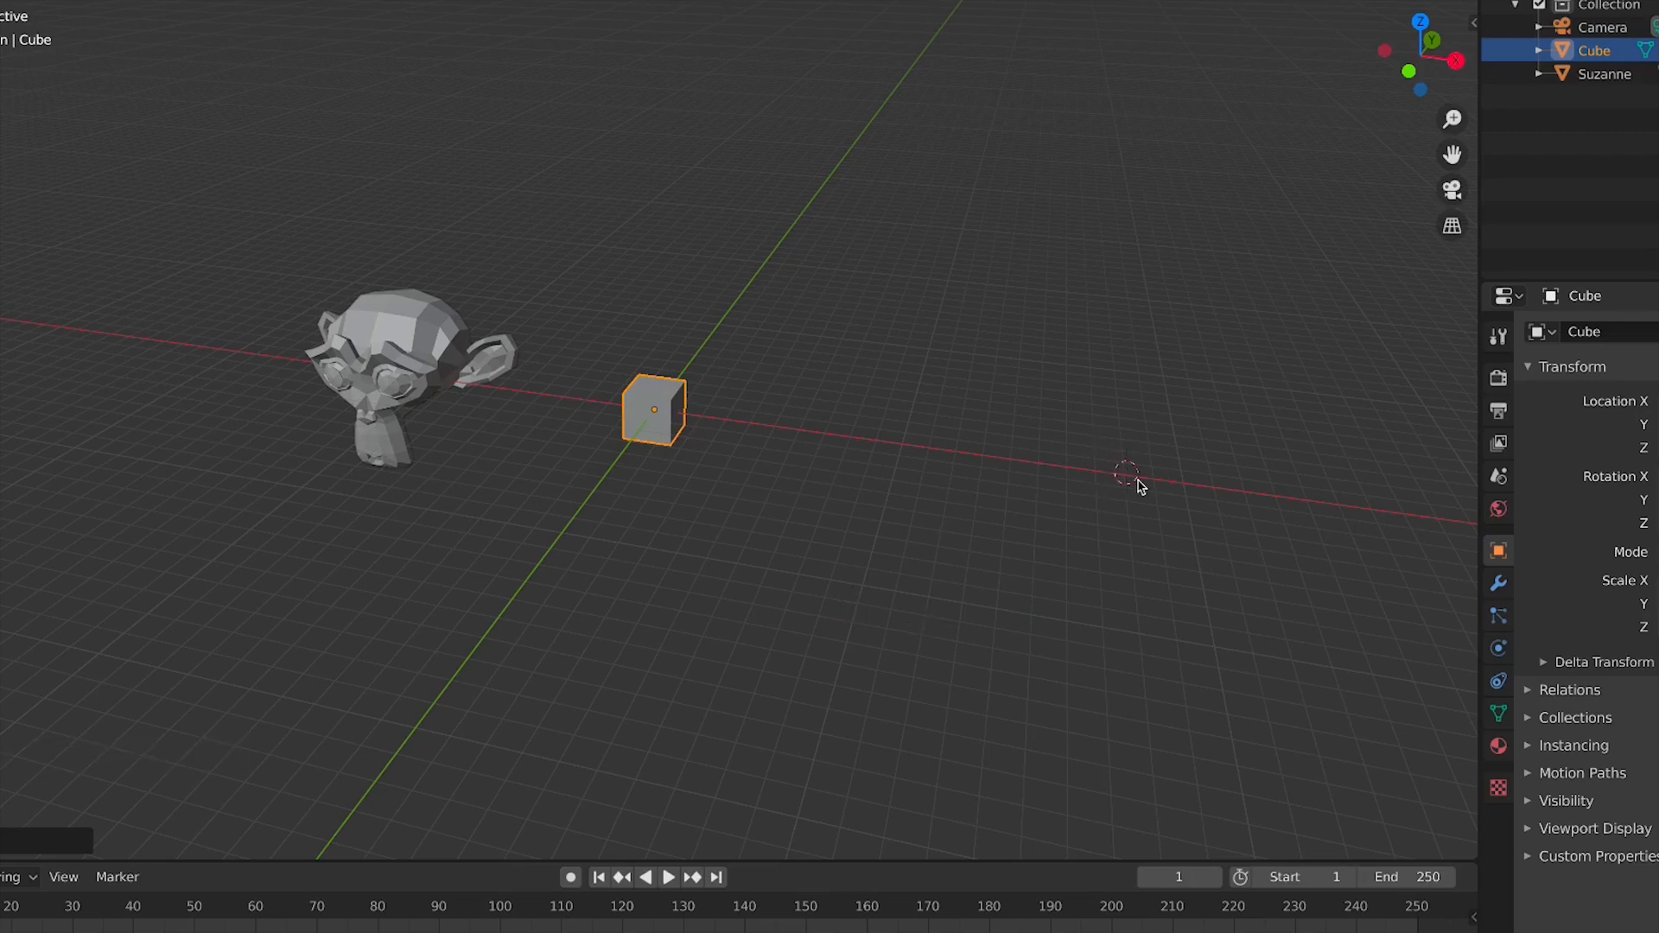
pyautogui.hotkey('shift', 'a')
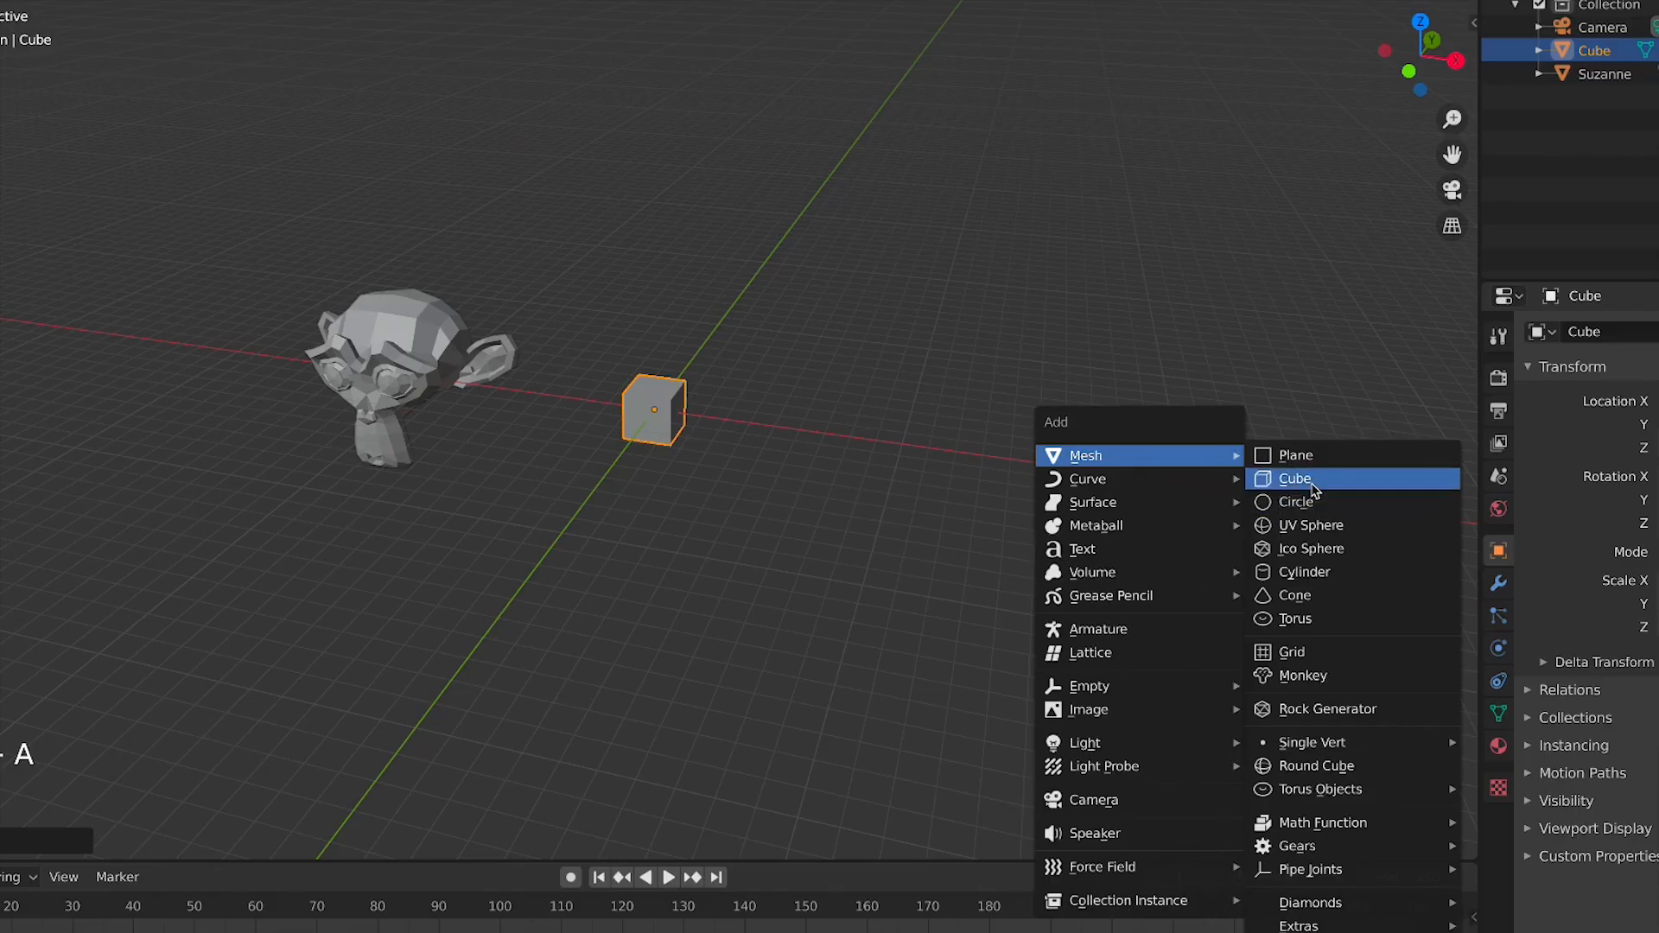
pyautogui.click(1296, 479)
# Select the second cube and delete it
pyautogui.click(1171, 497)
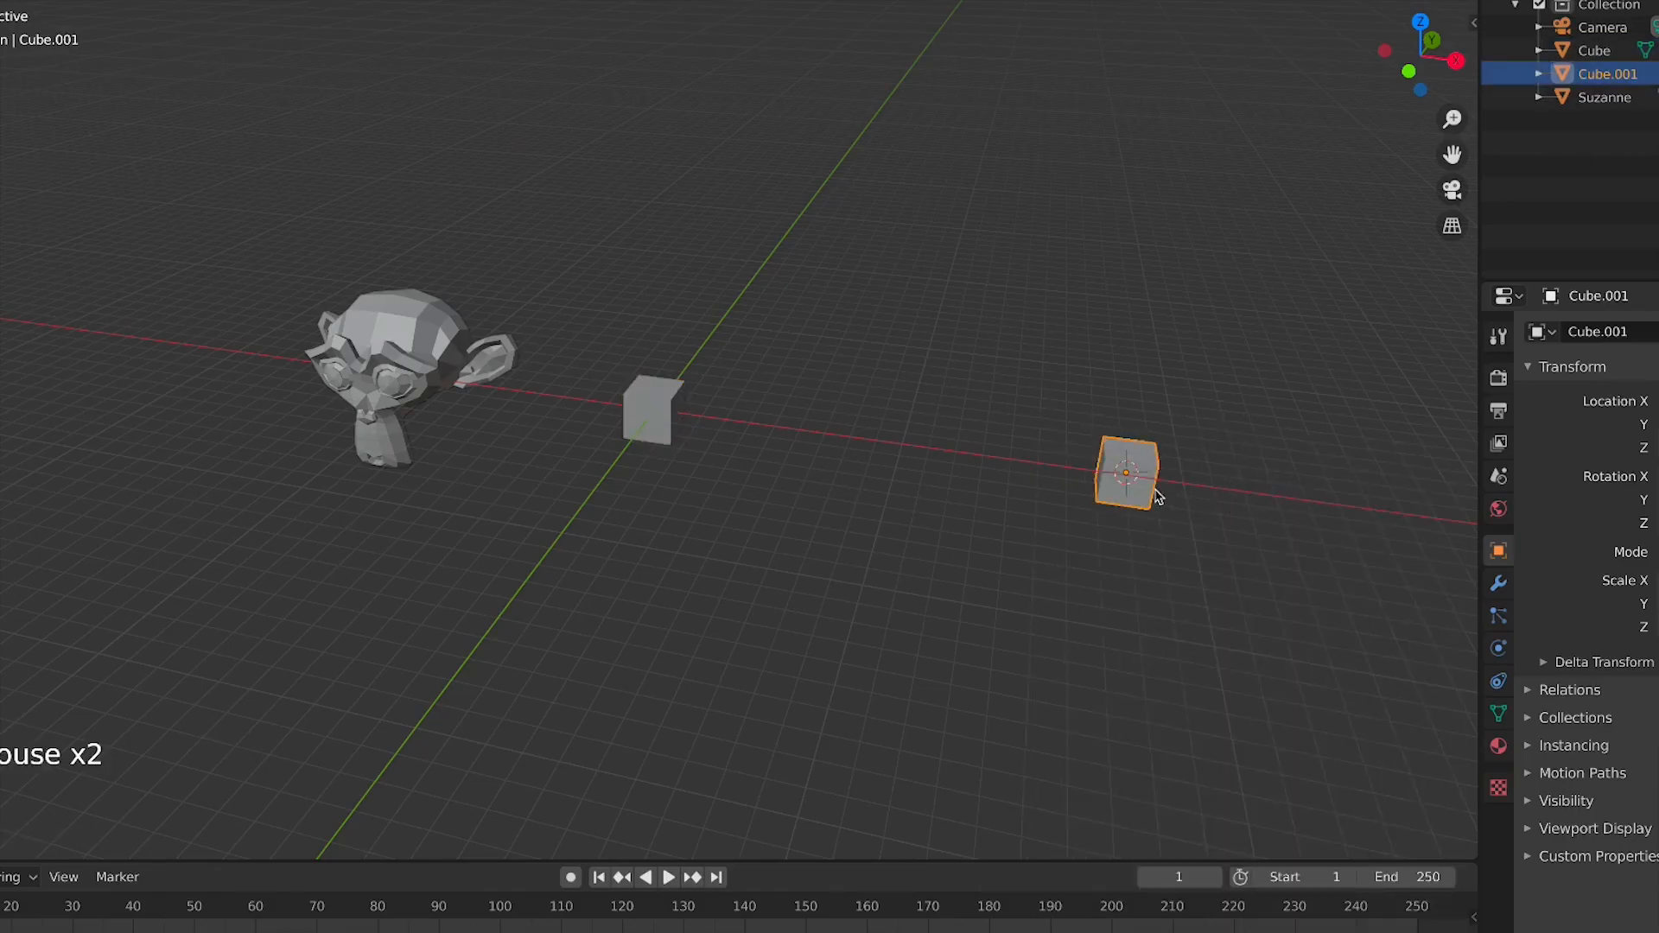
pyautogui.click(1141, 351)
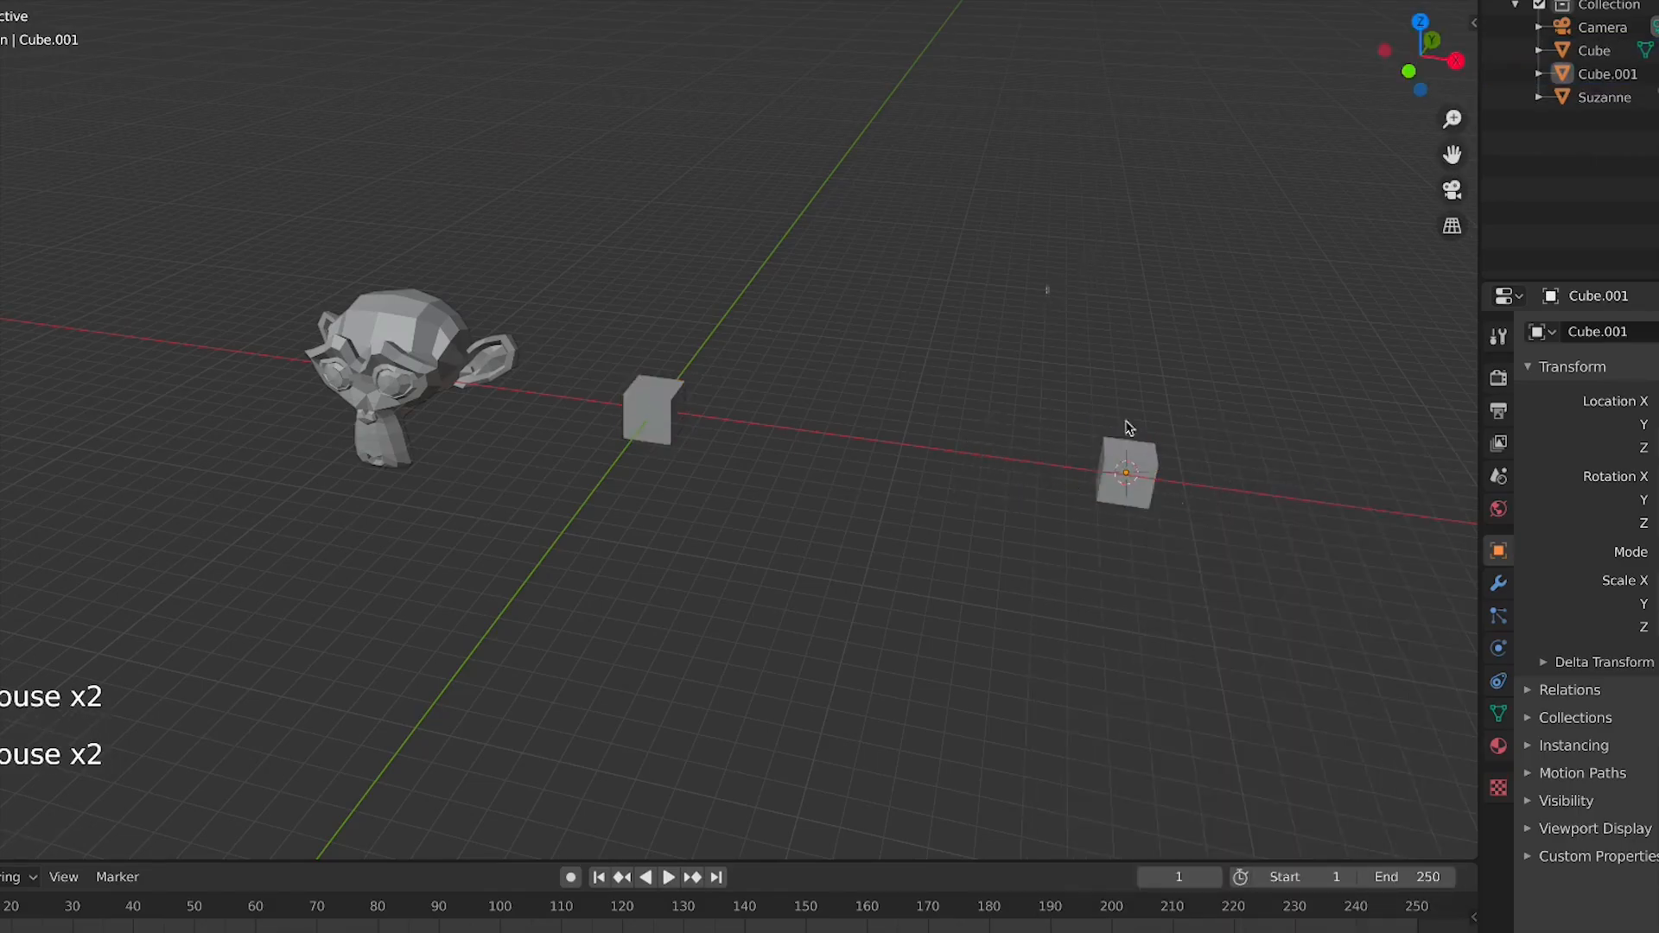
pyautogui.click(1125, 473)
pyautogui.press('Delete')
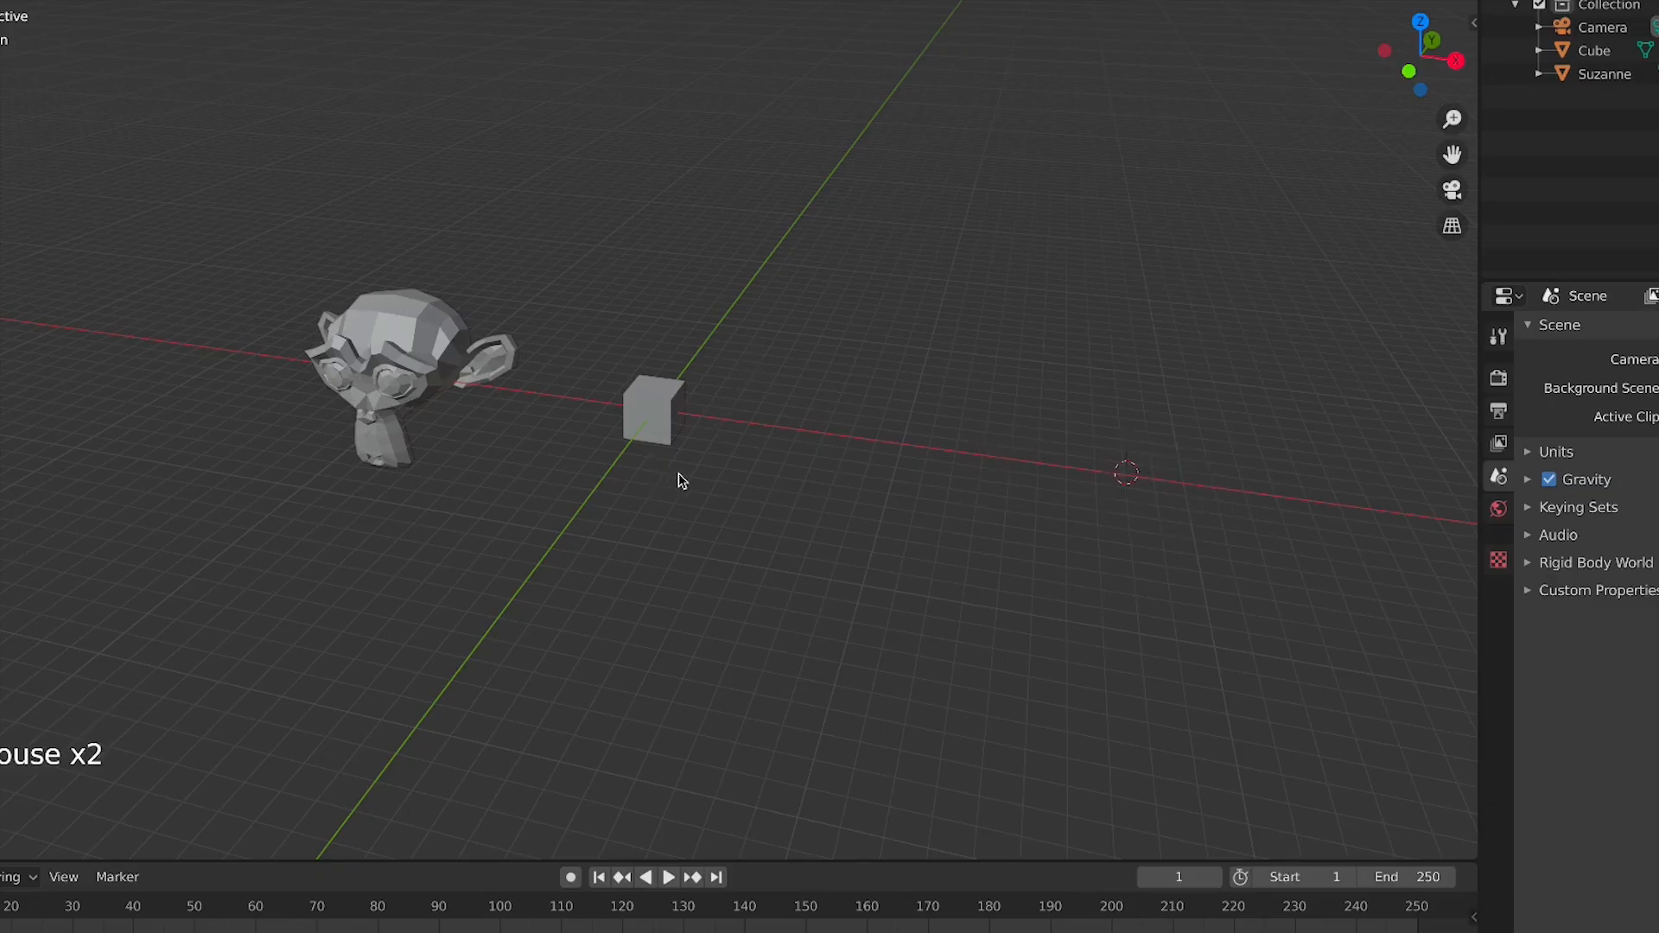
# Reset the 3D cursor to the origin, frame the whole scene and select the original cube
pyautogui.hotkey('shift', 'c')
pyautogui.scroll(3, 848, 395)
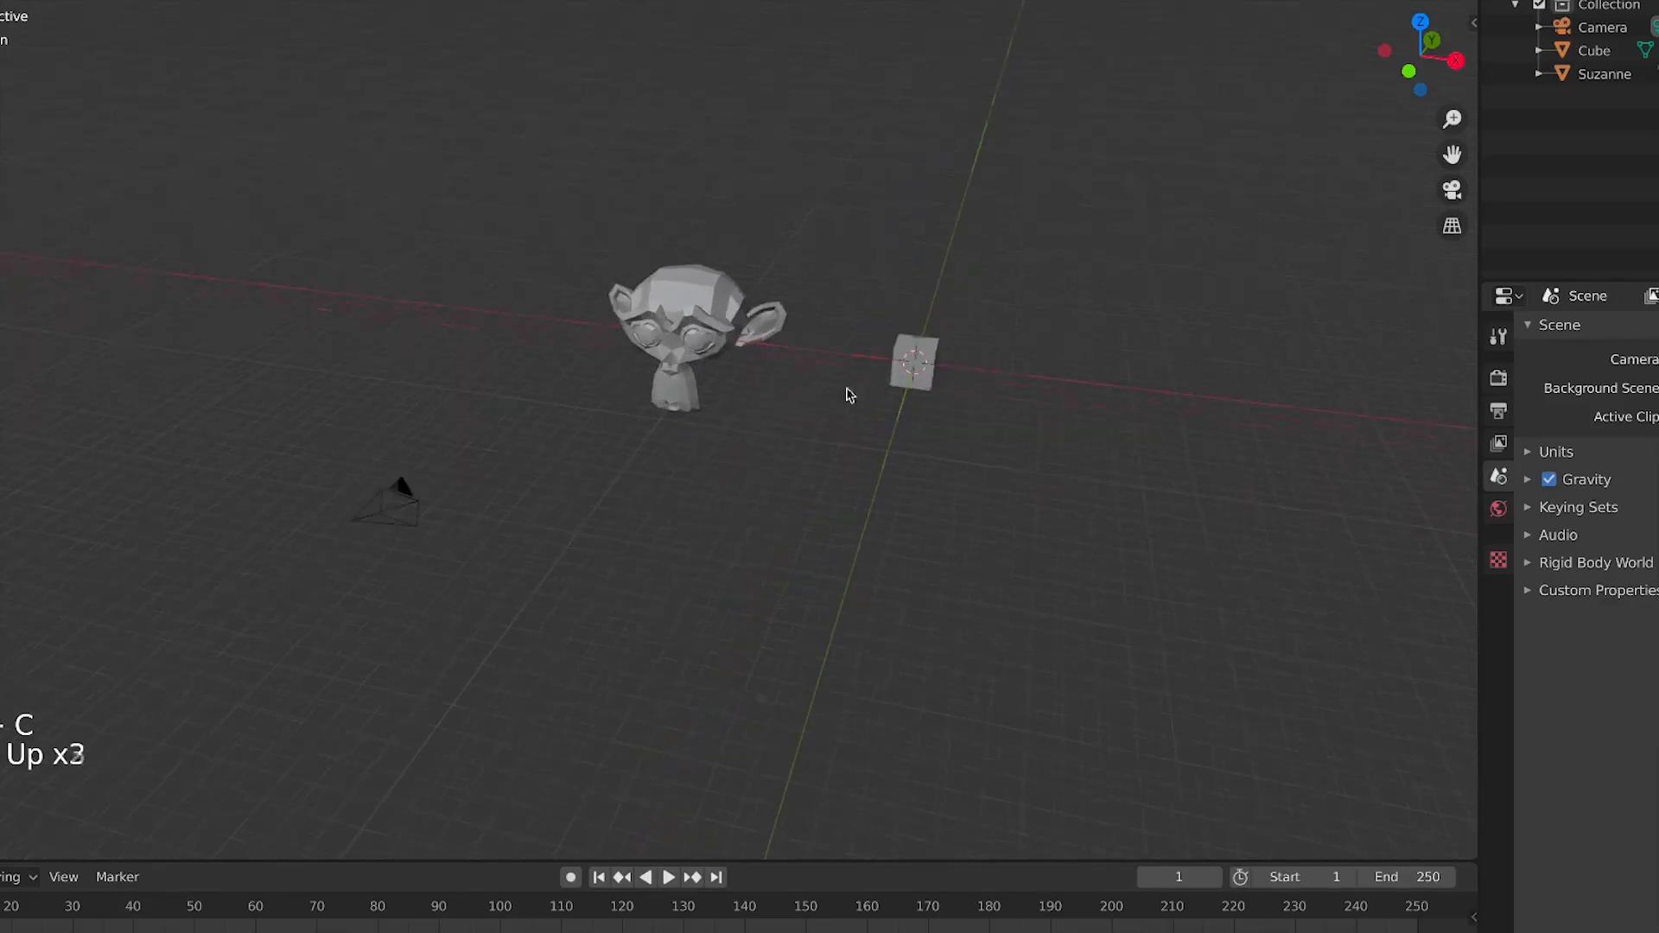
pyautogui.click(924, 362)
pyautogui.keyDown('shift'); pyautogui.moveTo(983, 355); pyautogui.dragTo(722, 396, button='middle'); pyautogui.keyUp('shift')
pyautogui.scroll(3, 723, 396)
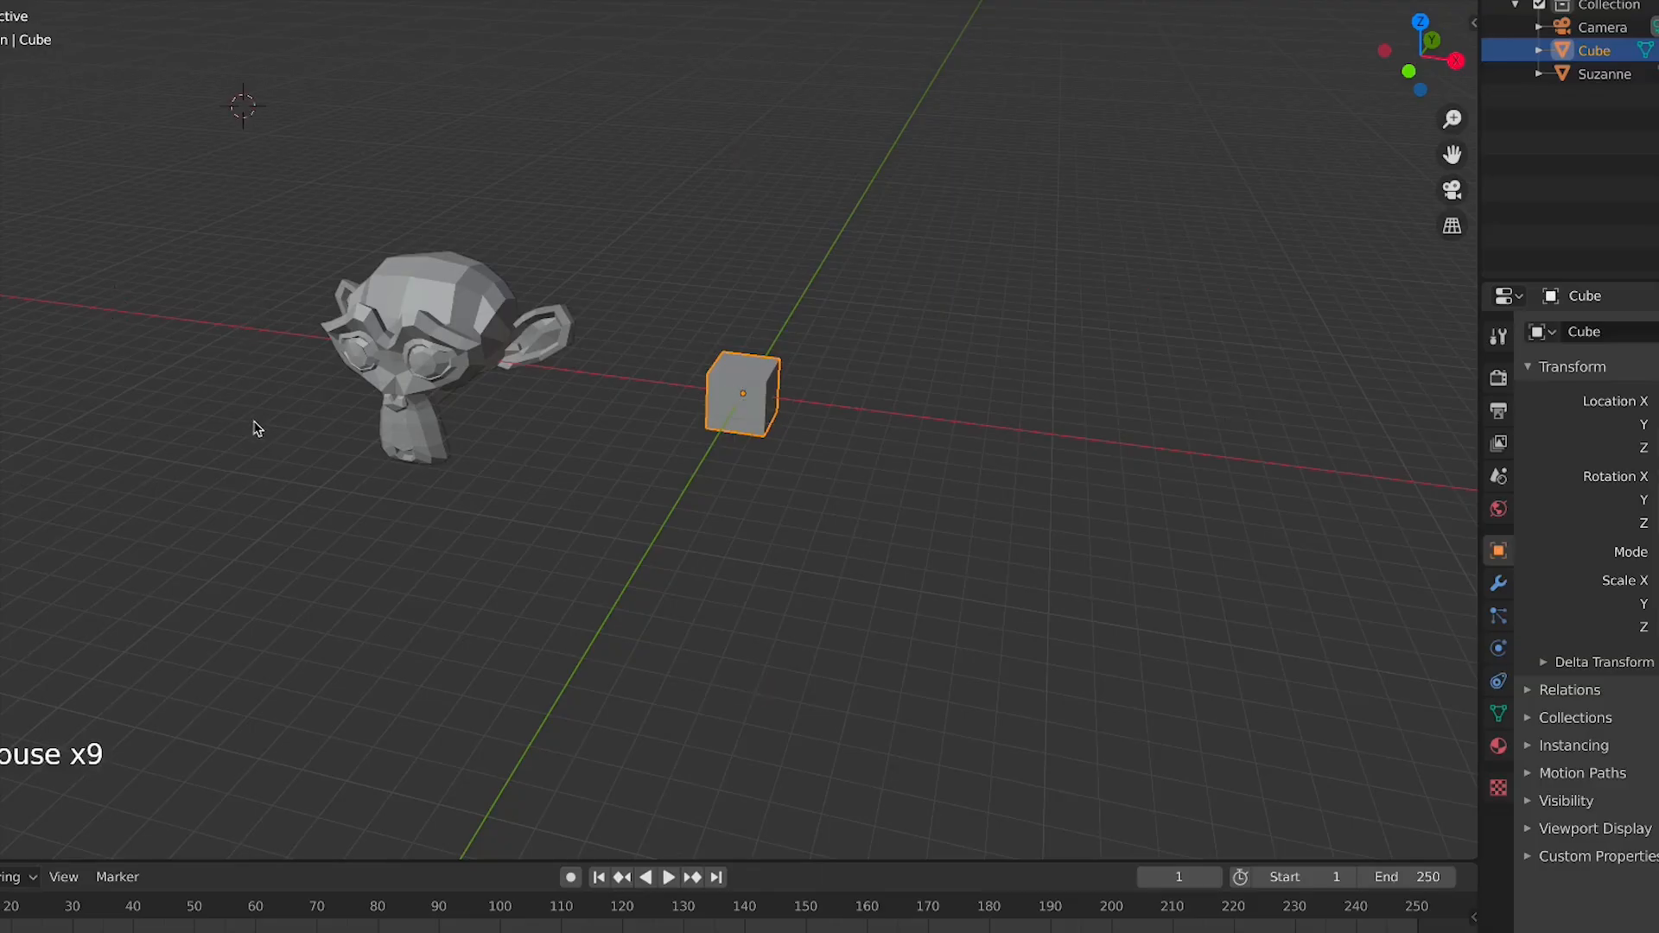
# Frame all objects and orbit, pan and zoom around the scene, including the front view
pyautogui.hotkey('shift', 'c')
pyautogui.scroll(4, 501, 519)
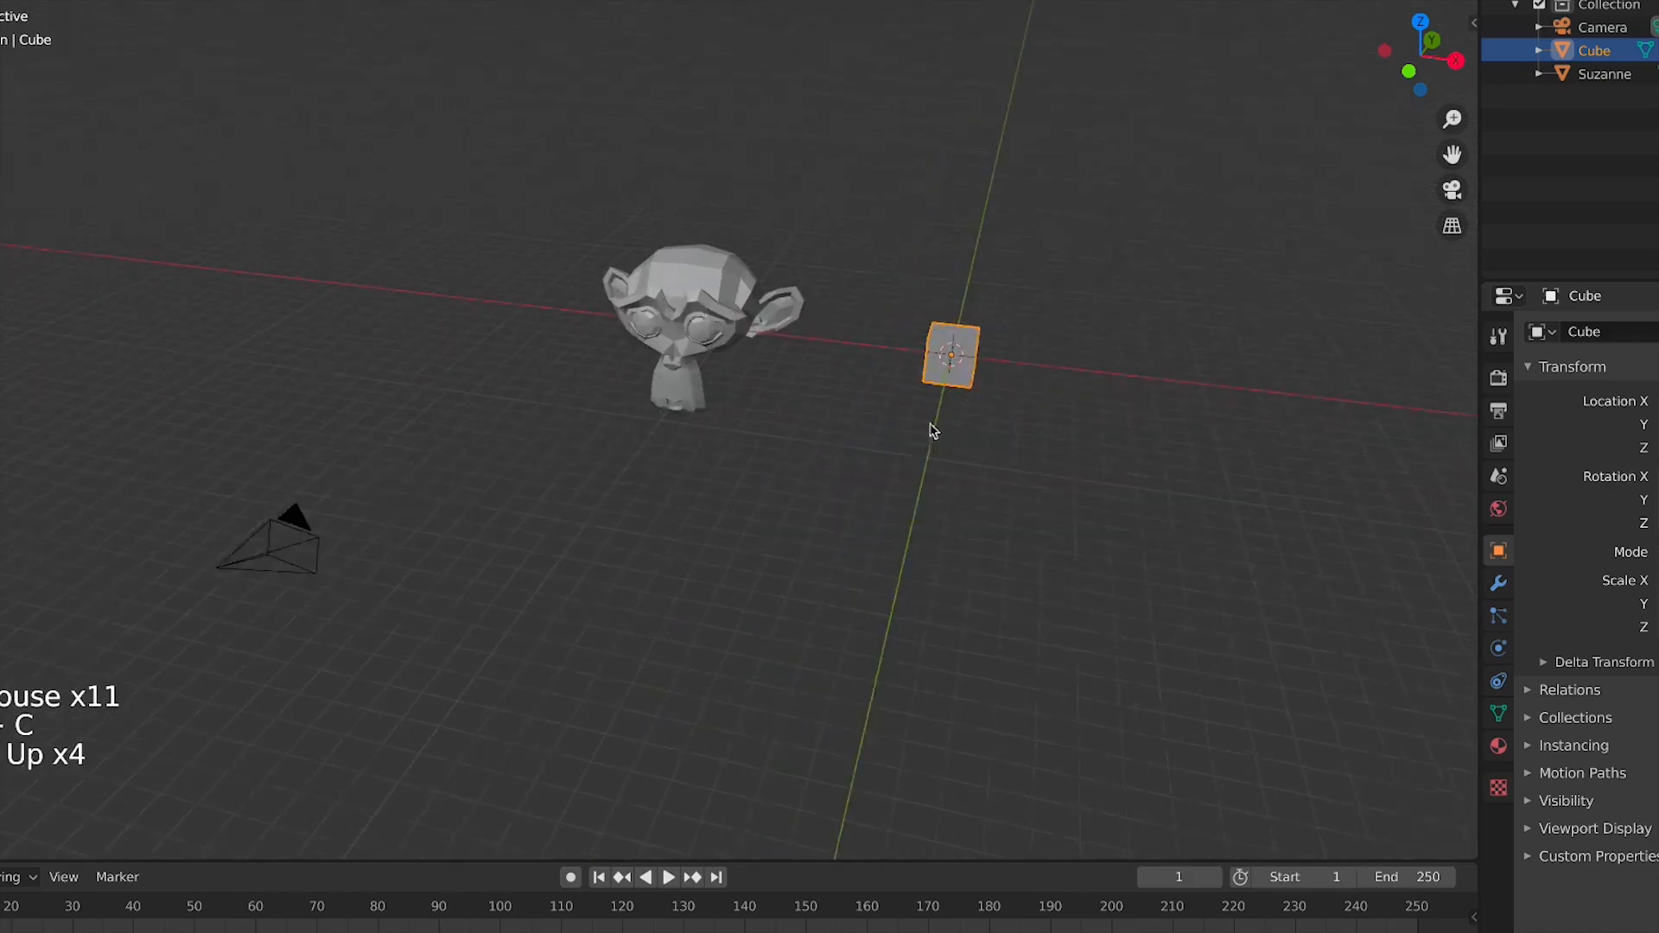
pyautogui.keyDown('shift'); pyautogui.moveTo(519, 527); pyautogui.dragTo(141, 610, button='middle'); pyautogui.keyUp('shift')
pyautogui.scroll(4, 278, 612)
pyautogui.keyDown('shift'); pyautogui.moveTo(278, 612); pyautogui.dragTo(797, 622, button='middle'); pyautogui.keyUp('shift')
pyautogui.press('KP_1')
pyautogui.scroll(-3, 478, 596)
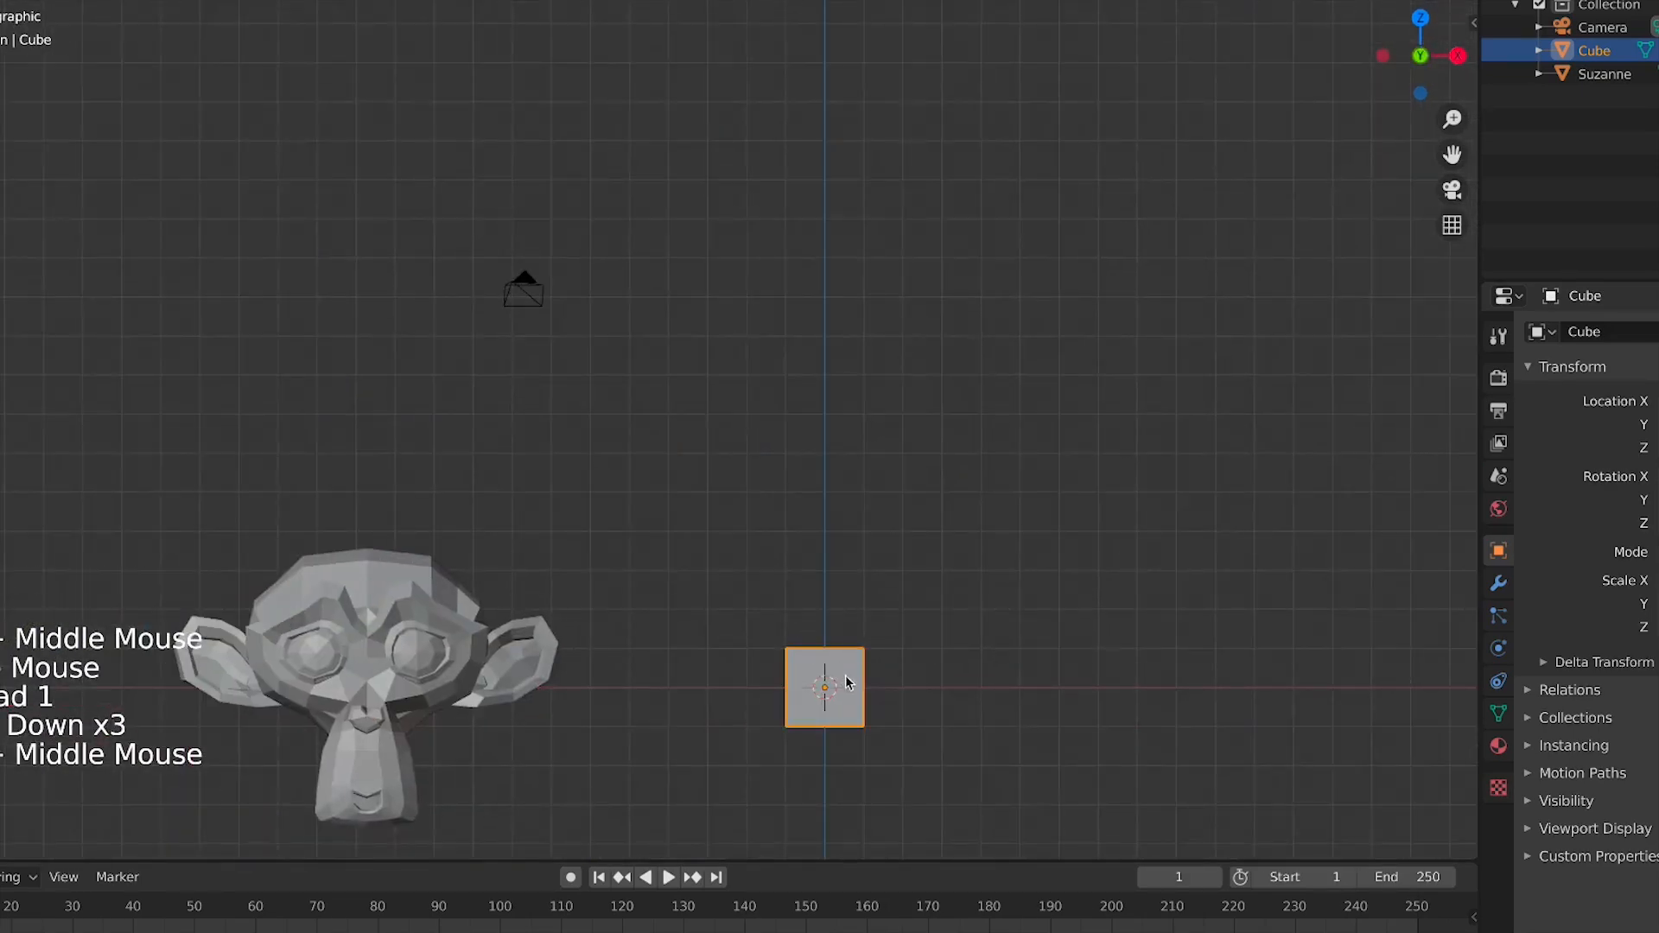
pyautogui.keyDown('shift'); pyautogui.moveTo(846, 682); pyautogui.dragTo(790, 452, button='middle'); pyautogui.keyUp('shift')
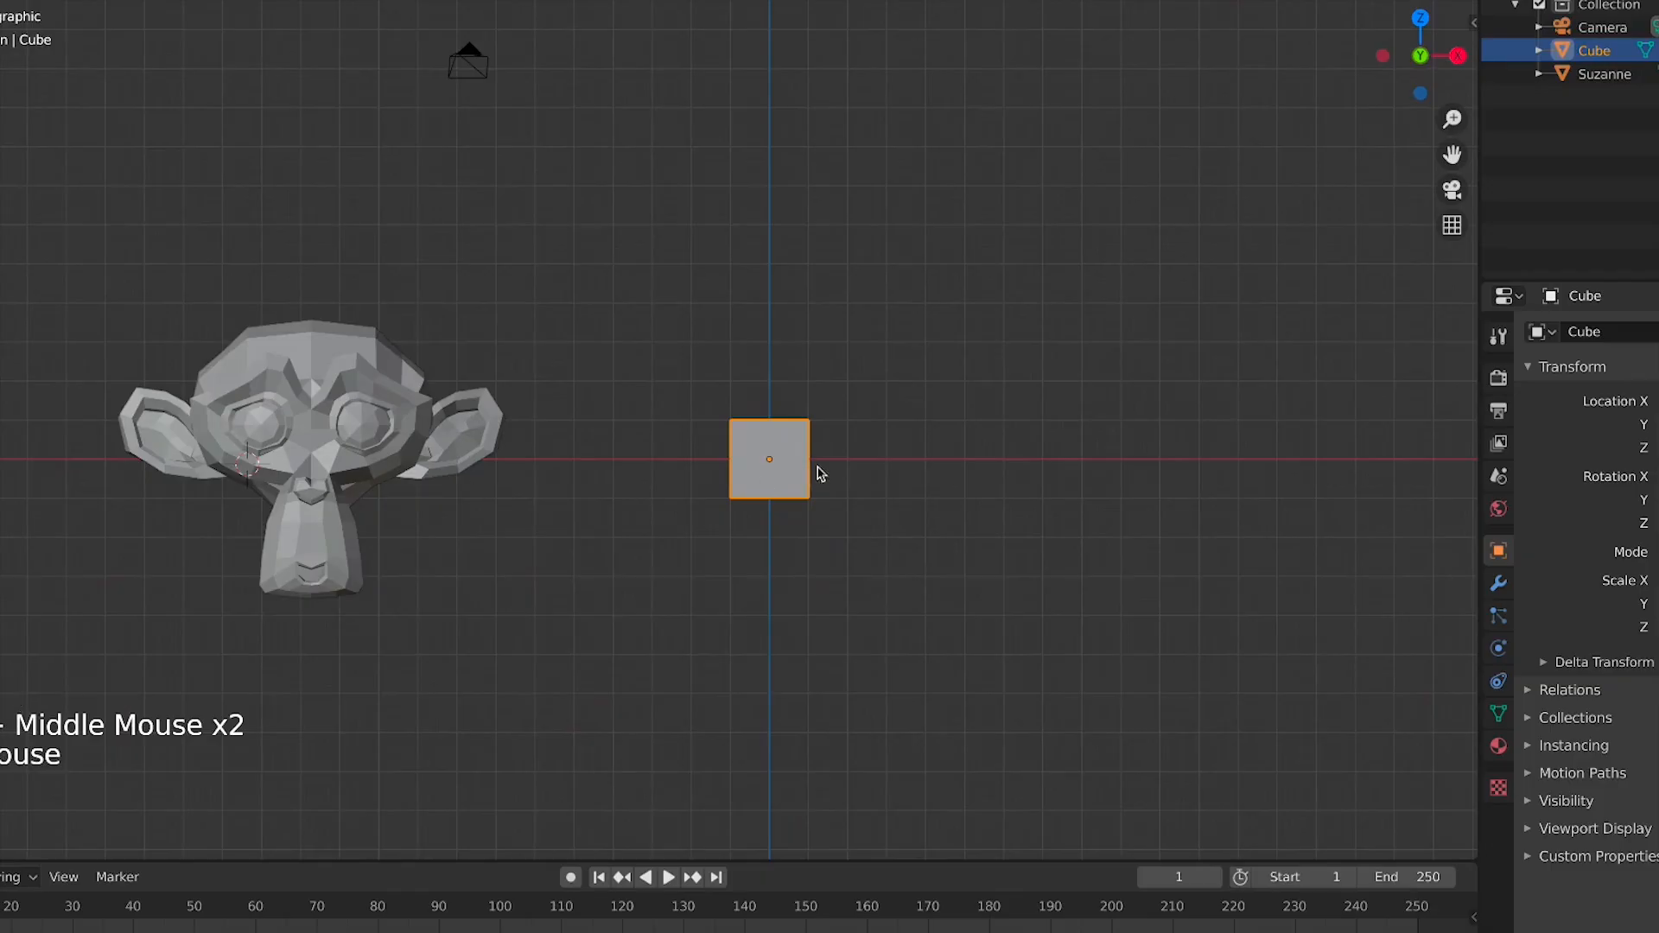
pyautogui.hotkey('shift', 'c')
pyautogui.scroll(5, 868, 534)
pyautogui.keyDown('shift'); pyautogui.moveTo(1223, 674); pyautogui.dragTo(851, 452, button='middle'); pyautogui.keyUp('shift')
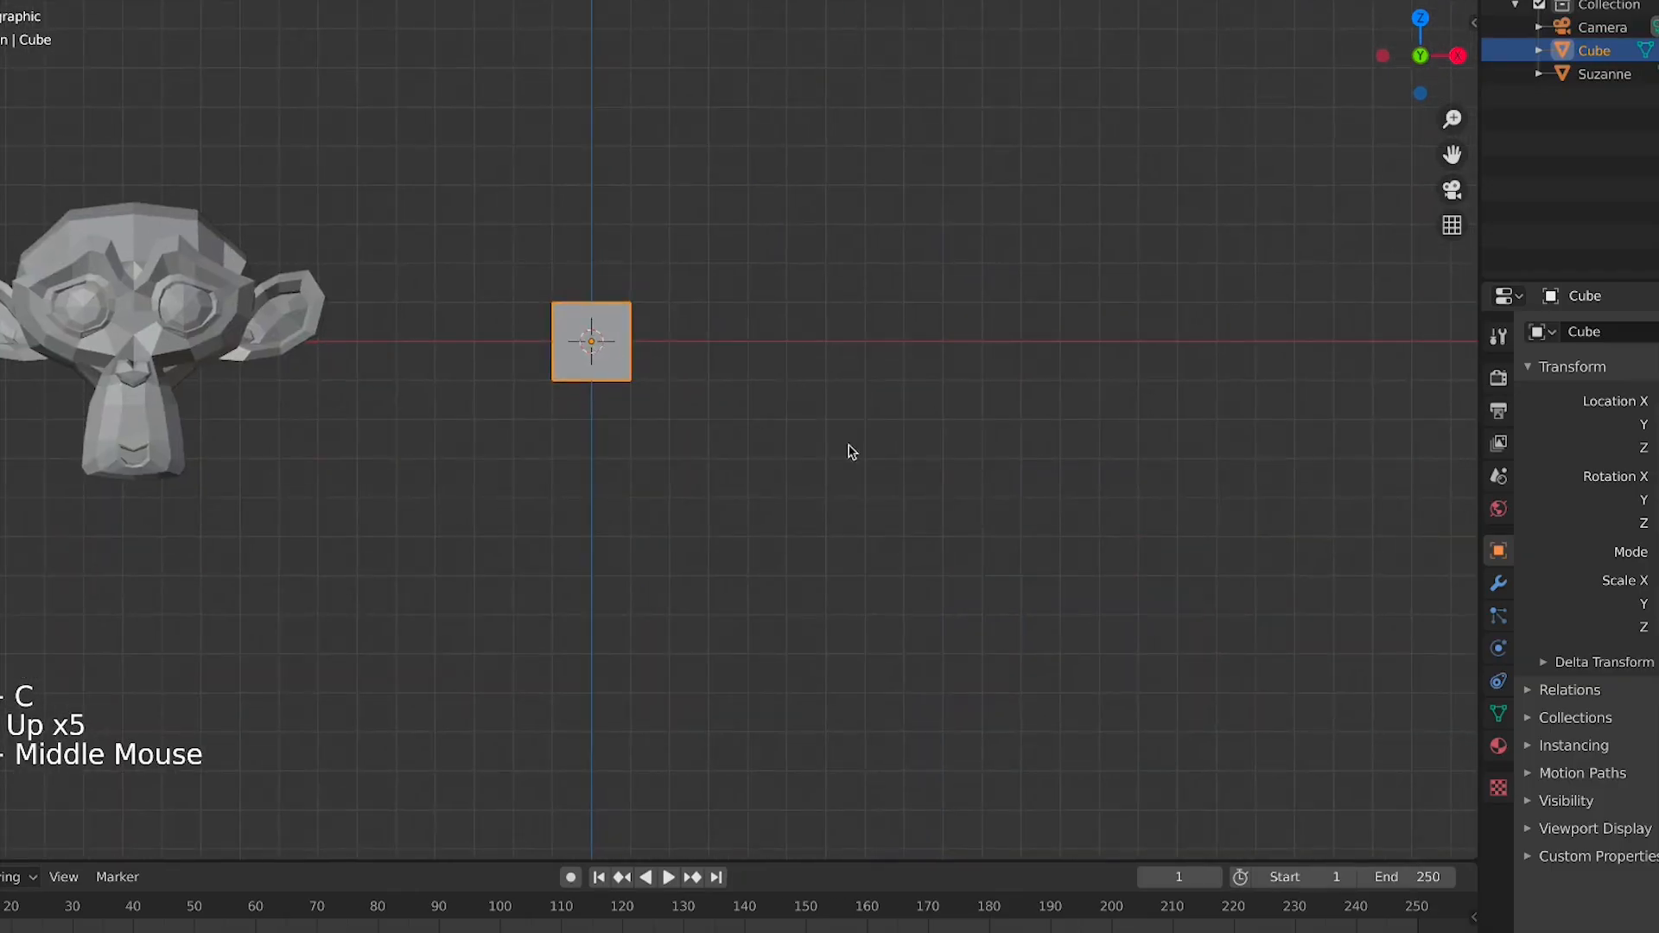
# Start rotating the cube and cancel the rotation
pyautogui.scroll(4, 643, 356)
pyautogui.keyDown('shift'); pyautogui.moveTo(545, 349); pyautogui.dragTo(636, 602, button='middle'); pyautogui.keyUp('shift')
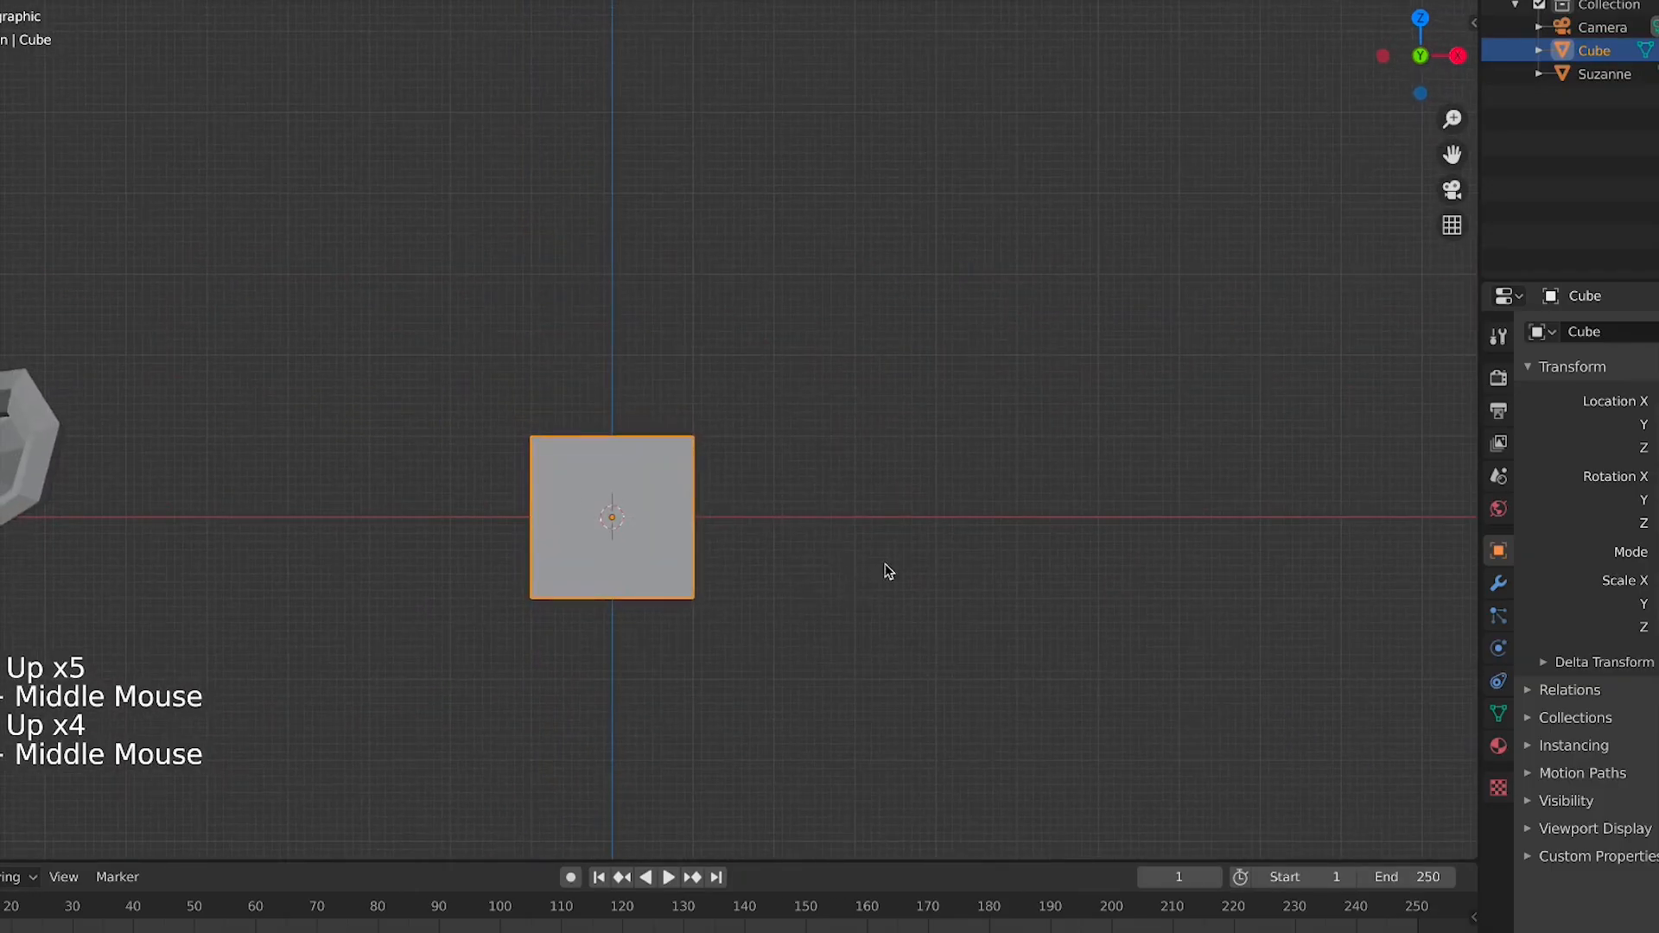
pyautogui.press('r')
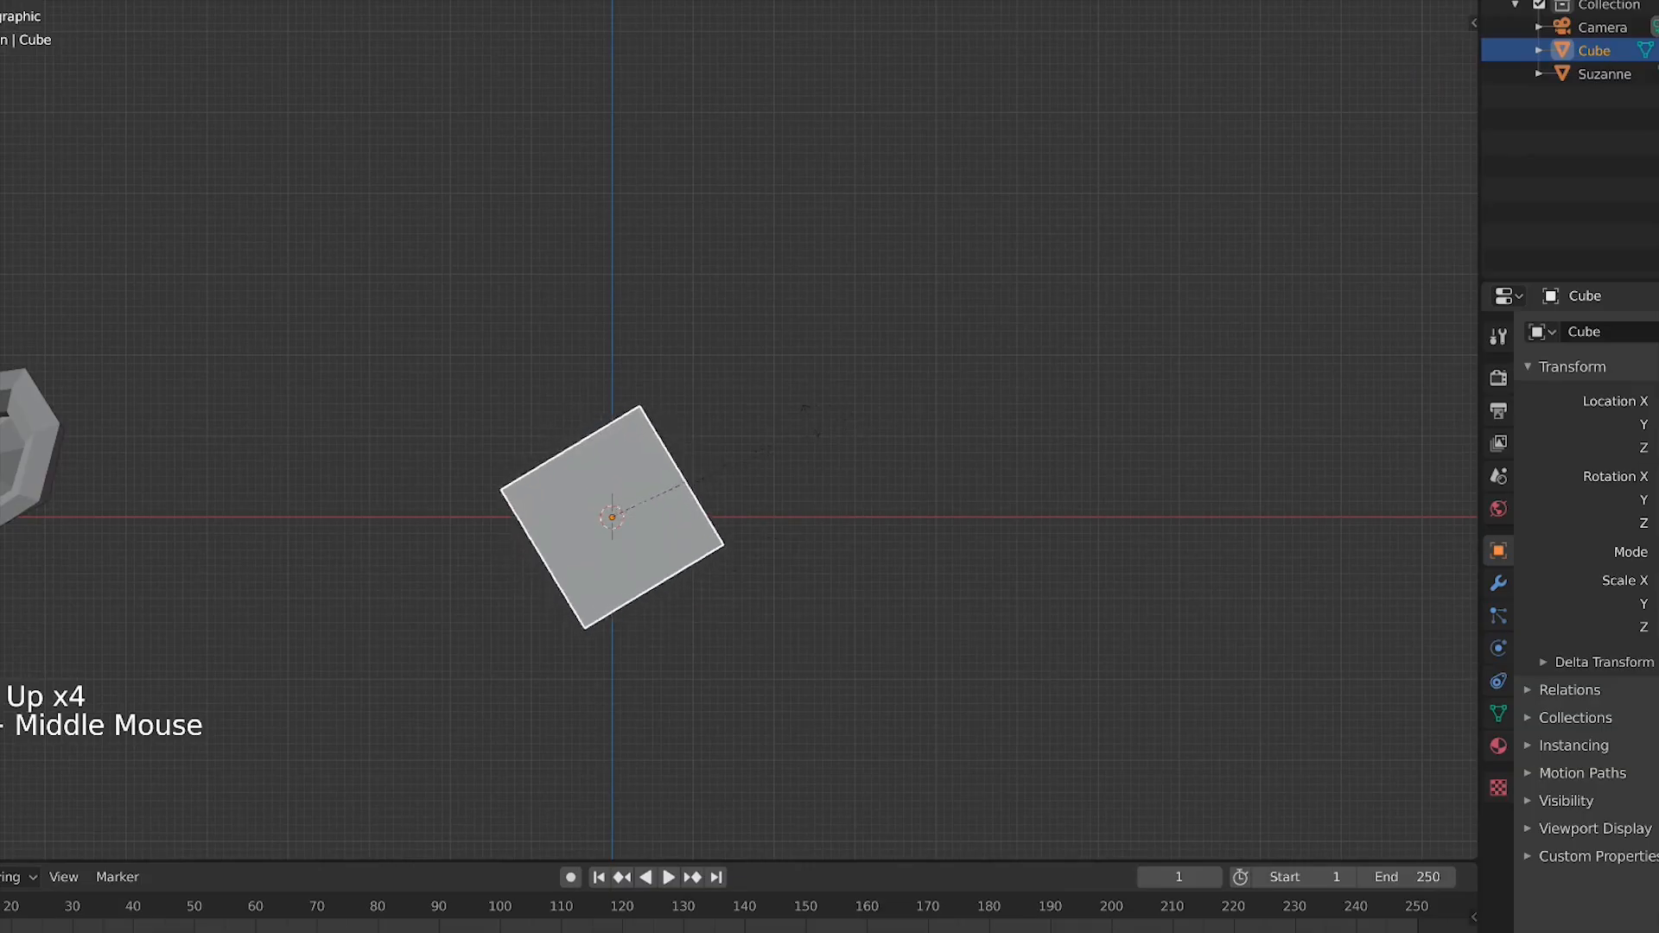
pyautogui.rightClick(712, 498)
# Frame the whole scene with the 3D cursor reset, then zoom, pan and orbit into a perspective view
pyautogui.scroll(-4, 631, 534)
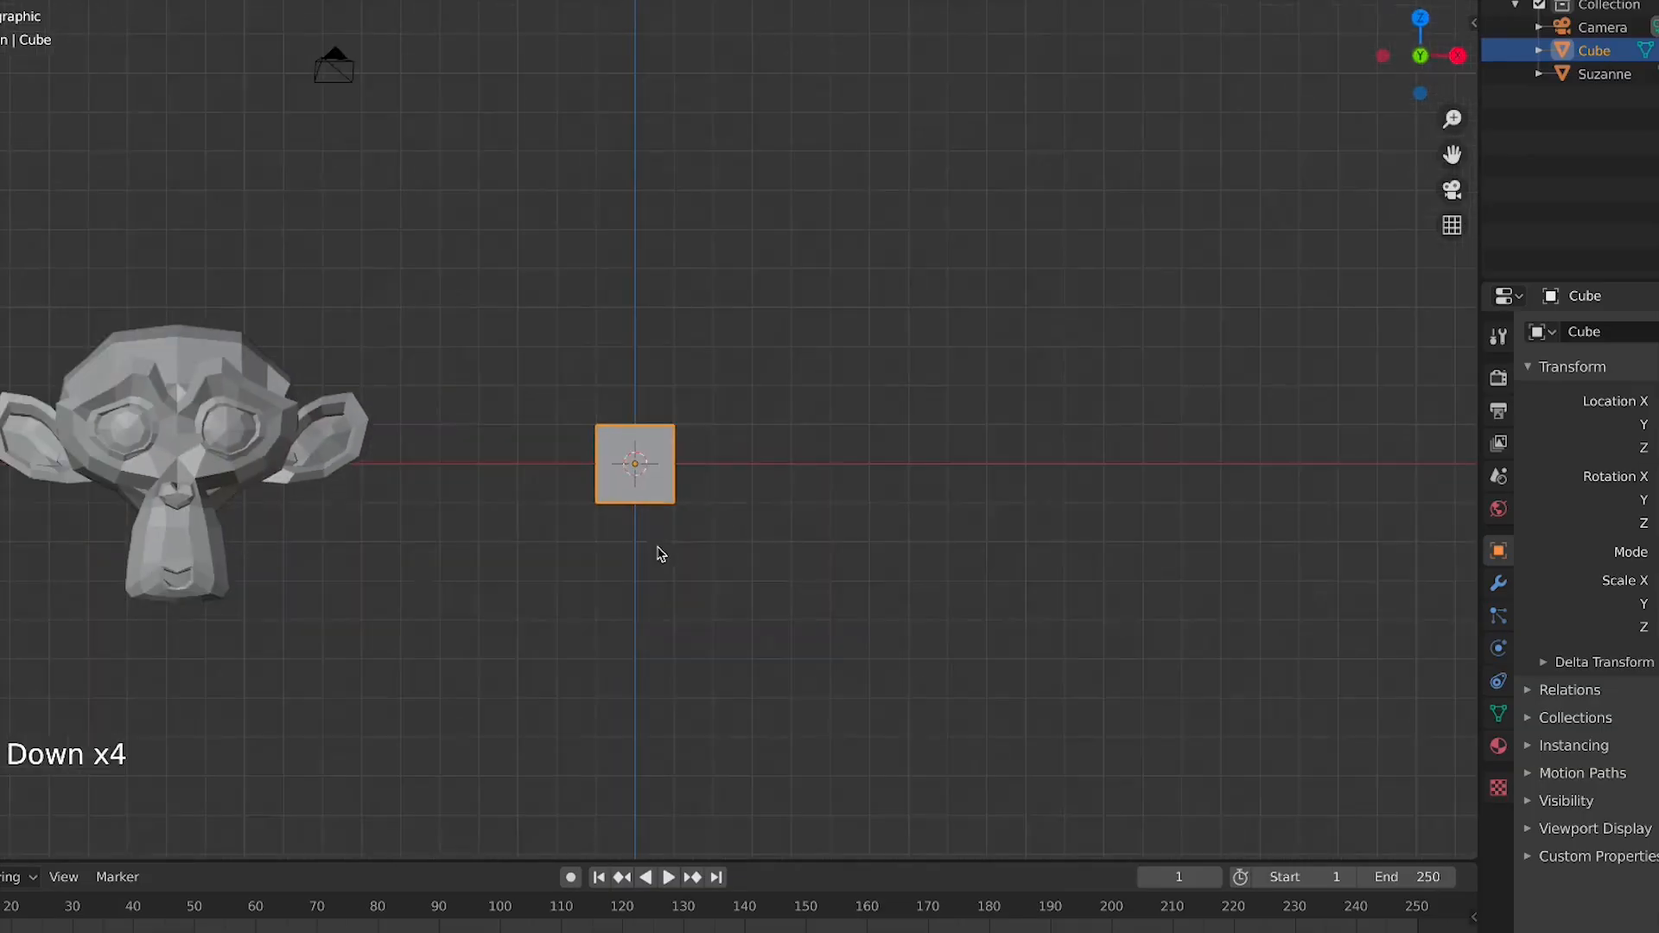
pyautogui.scroll(3, 626, 515)
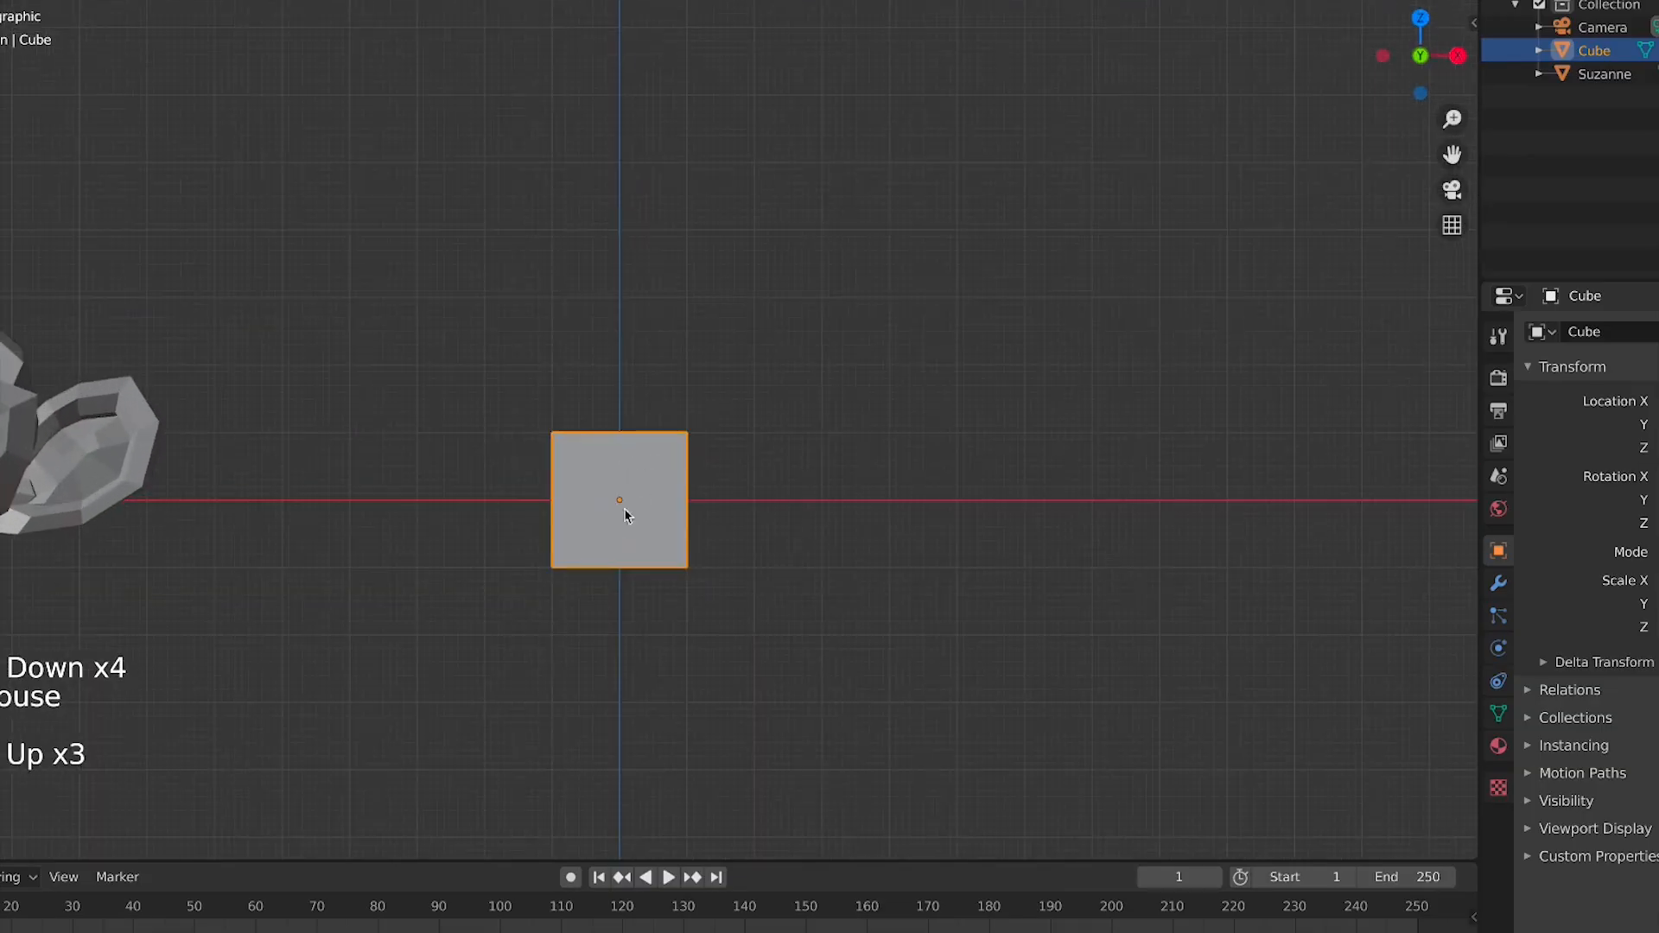
pyautogui.scroll(1, 622, 505)
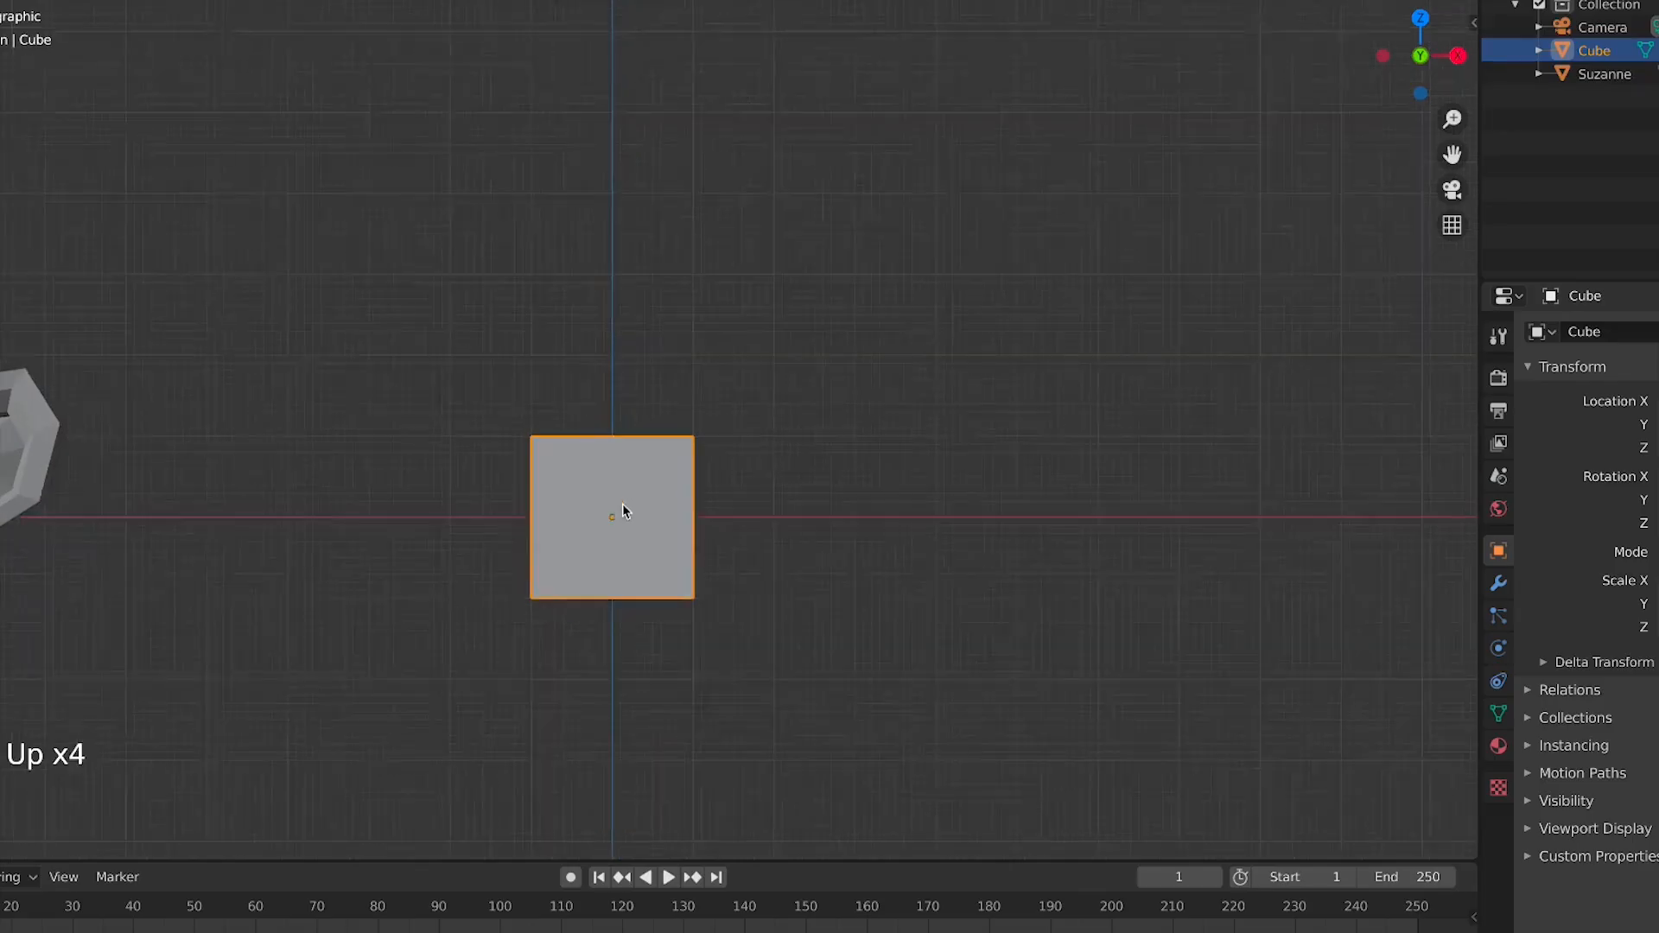
pyautogui.scroll(3, 622, 510)
pyautogui.keyDown('shift'); pyautogui.rightClick(624, 540); pyautogui.keyUp('shift')
pyautogui.scroll(-3, 625, 563)
pyautogui.hotkey('shift', 'c')
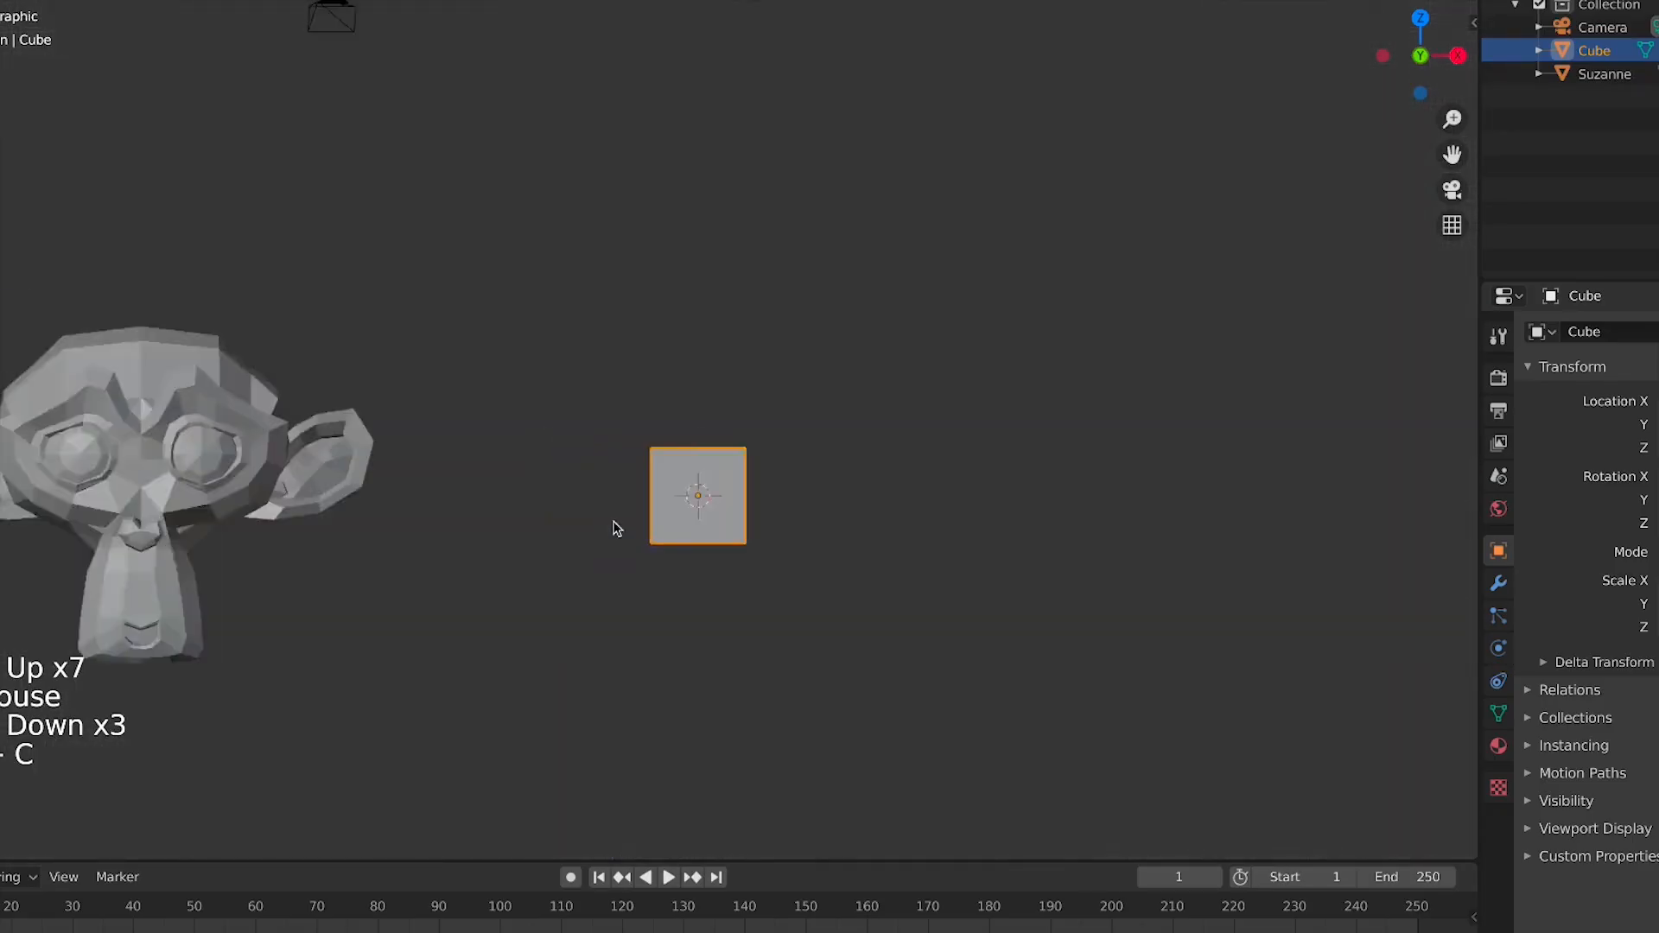
pyautogui.scroll(4, 861, 542)
pyautogui.keyDown('shift'); pyautogui.moveTo(860, 542); pyautogui.dragTo(601, 451, button='middle'); pyautogui.keyUp('shift')
pyautogui.scroll(3, 418, 360)
pyautogui.scroll(4, 614, 470)
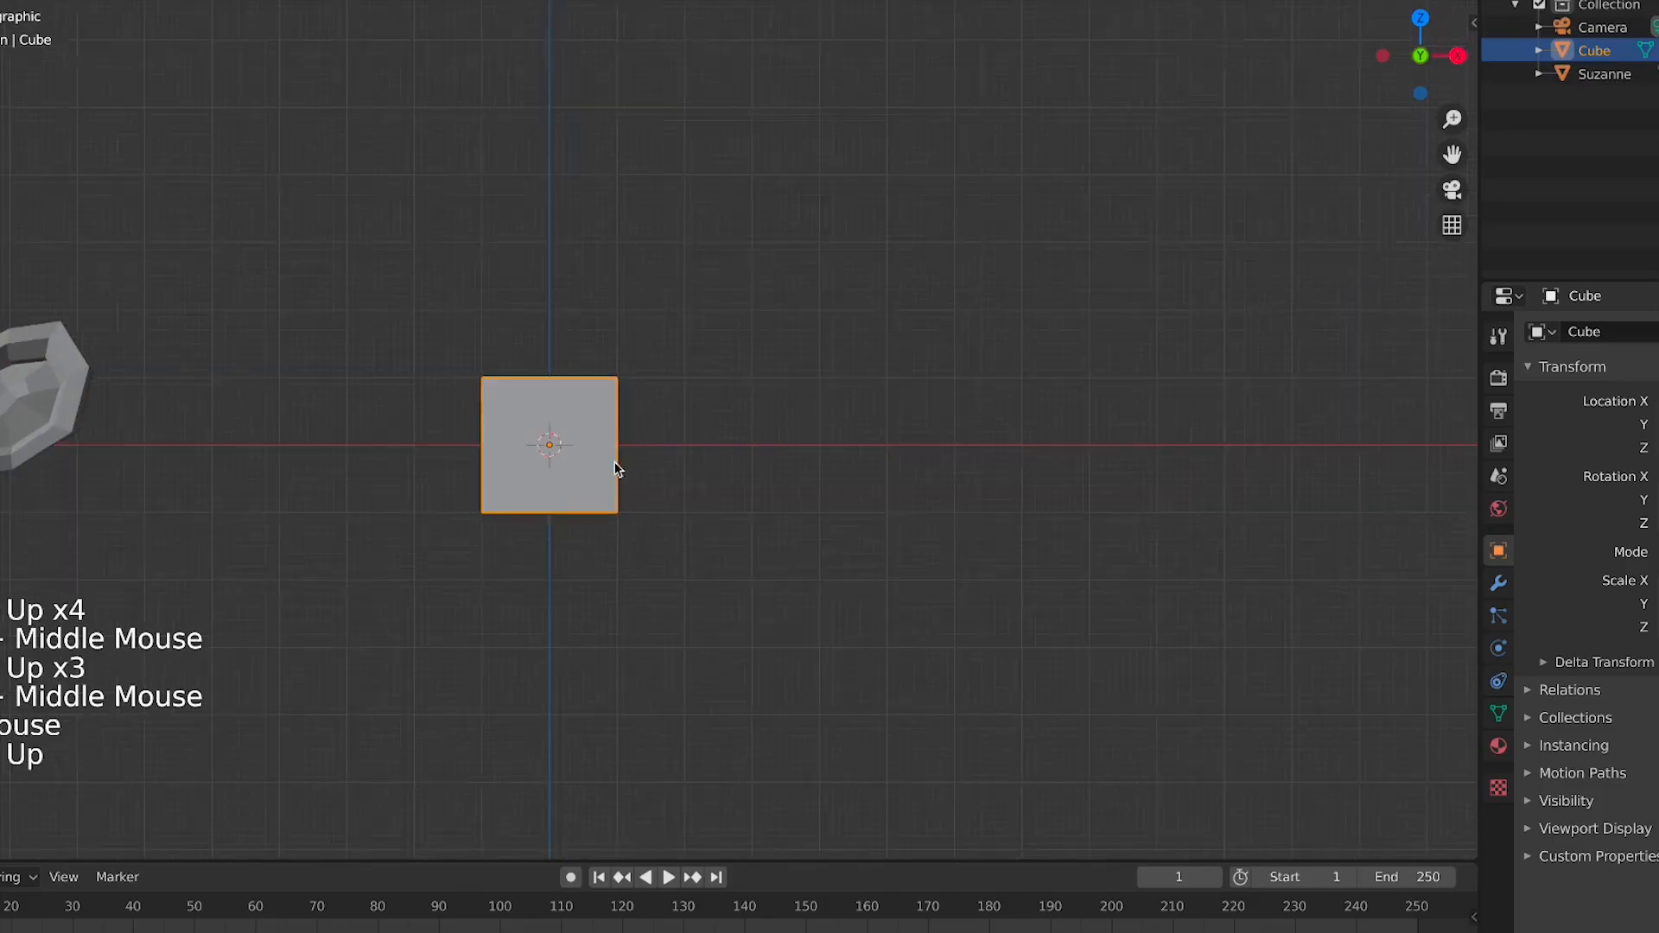
pyautogui.moveTo(473, 486); pyautogui.dragTo(496, 521, button='middle')
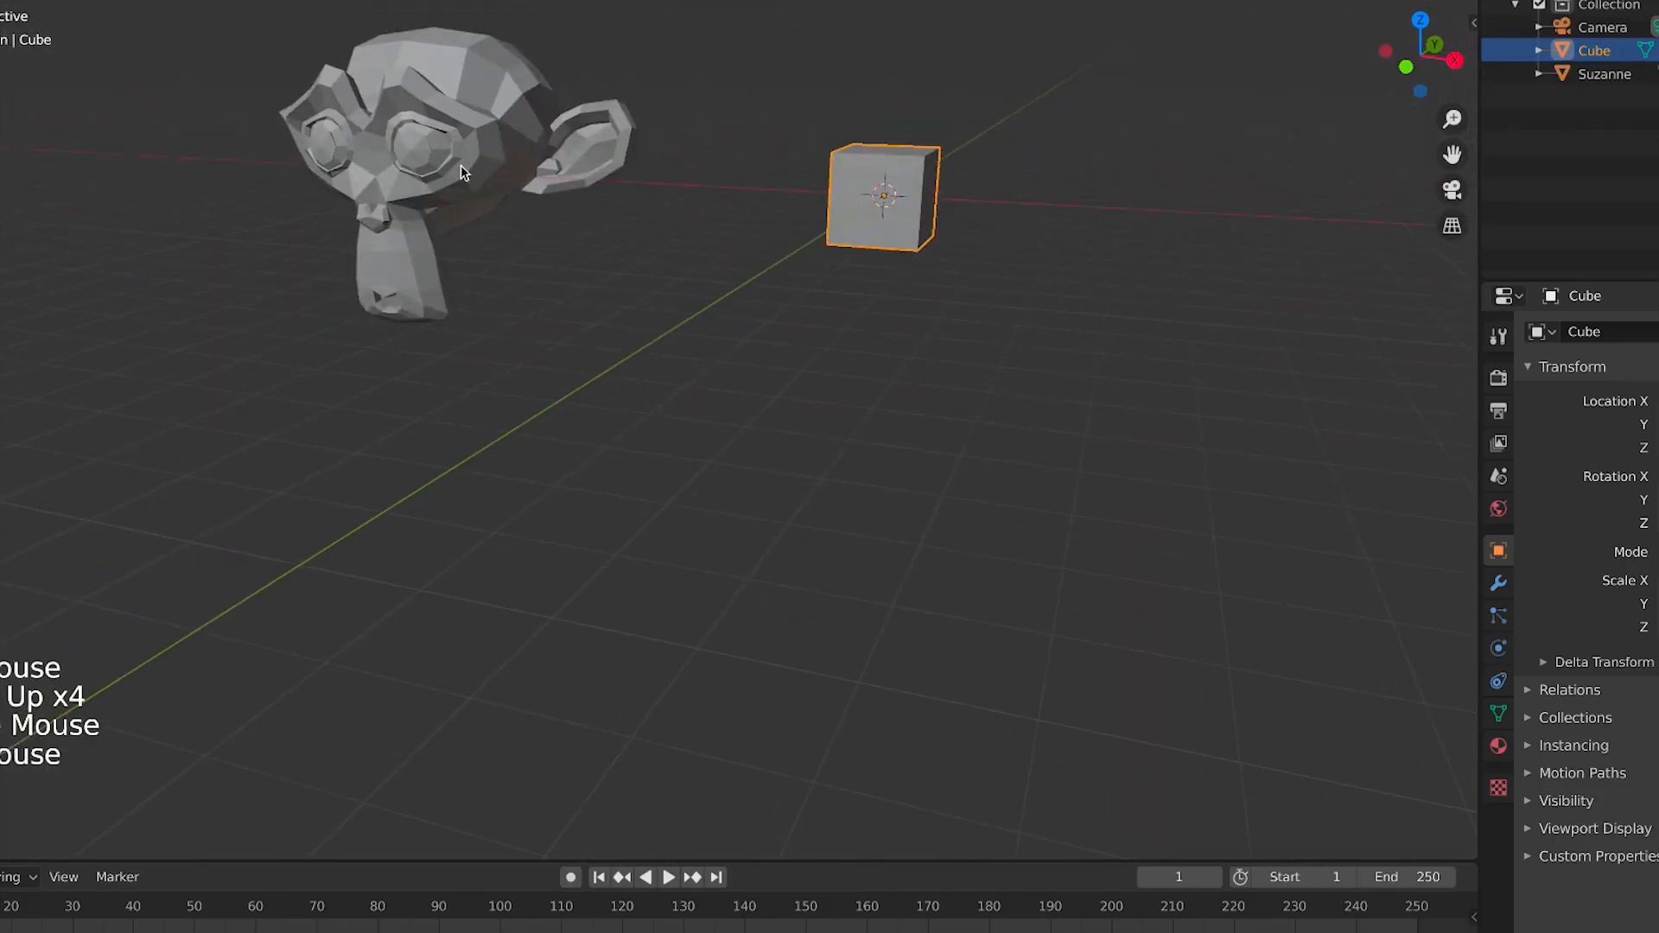
# Select Suzanne, switch to top view and move it further left of the cube
pyautogui.click(460, 164)
pyautogui.press('x')
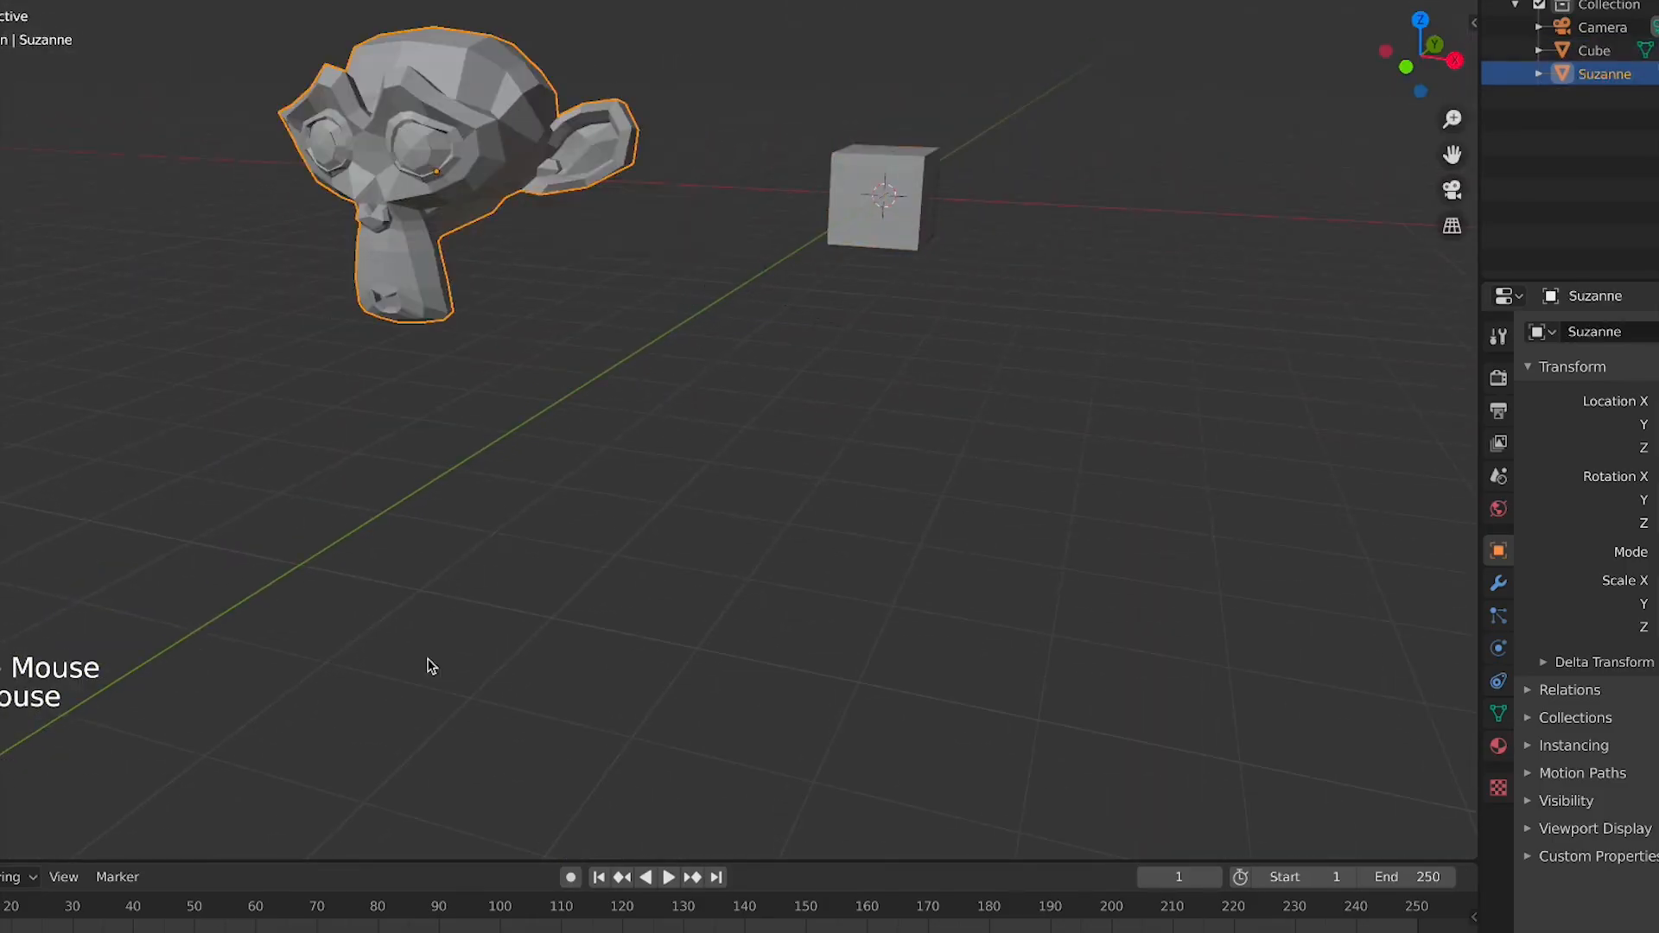
pyautogui.press('KP_7')
pyautogui.scroll(-5, 596, 242)
pyautogui.scroll(-4, 560, 247)
pyautogui.keyDown('shift'); pyautogui.moveTo(458, 346); pyautogui.dragTo(609, 595, button='middle'); pyautogui.keyUp('shift')
pyautogui.press('g')
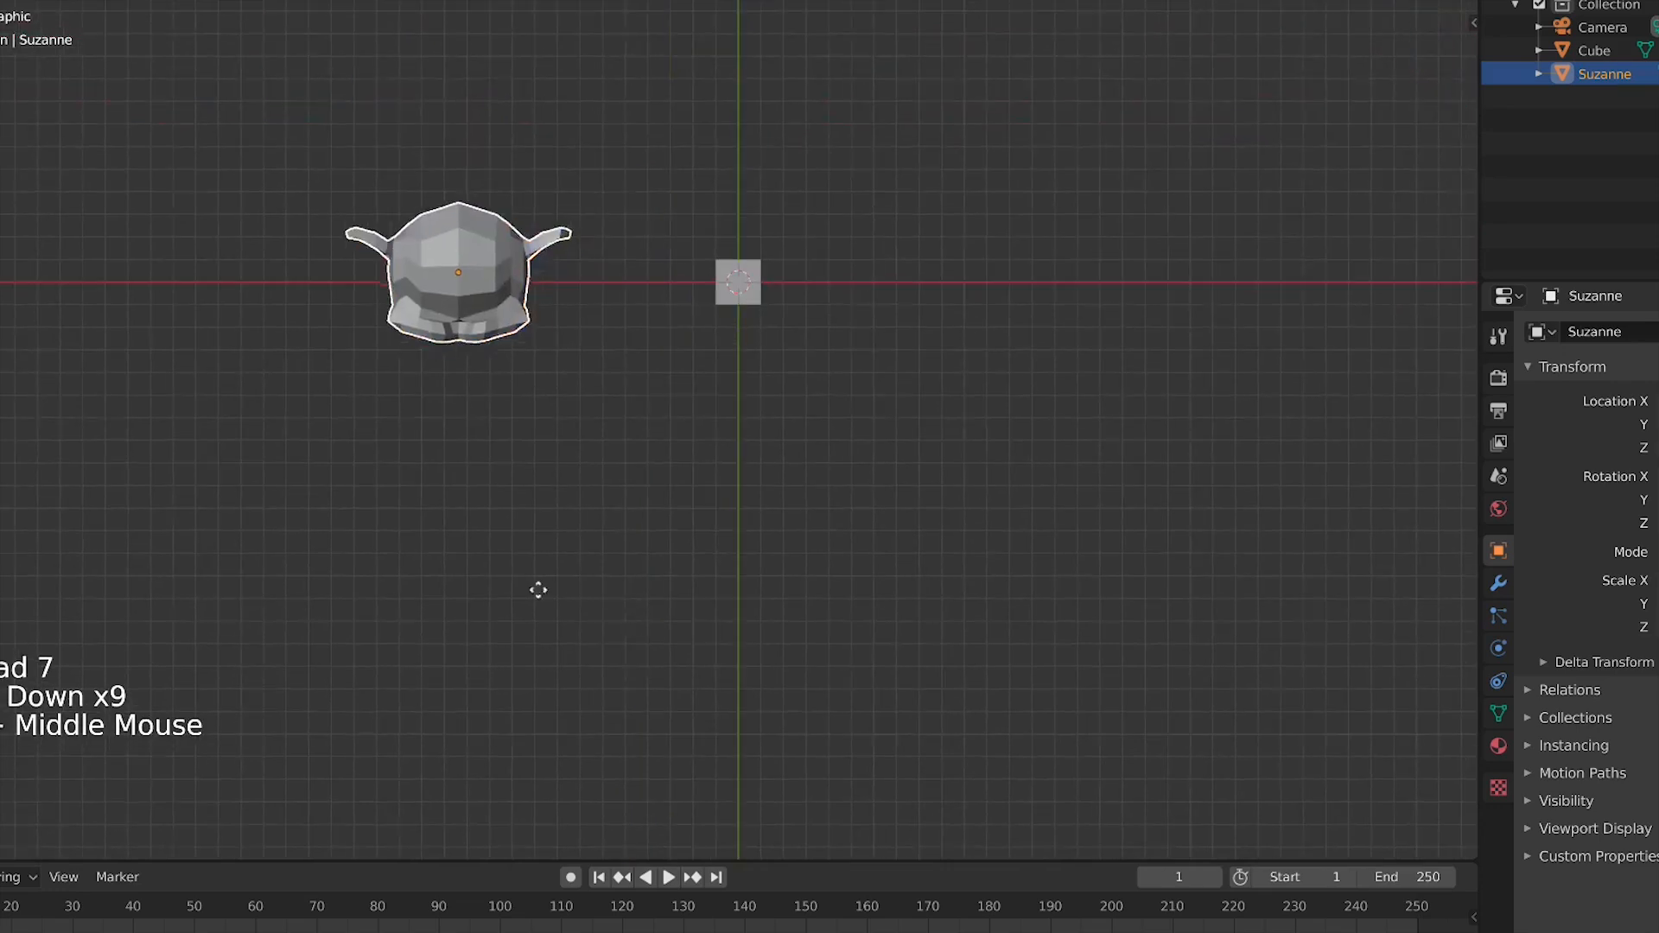
pyautogui.click(74, 594)
# Select the cube in front view, start rotating it and cancel the rotation
pyautogui.moveTo(737, 347); pyautogui.dragTo(477, 418, button='middle')
pyautogui.click(785, 355)
pyautogui.scroll(5, 941, 400)
pyautogui.press('KP_1')
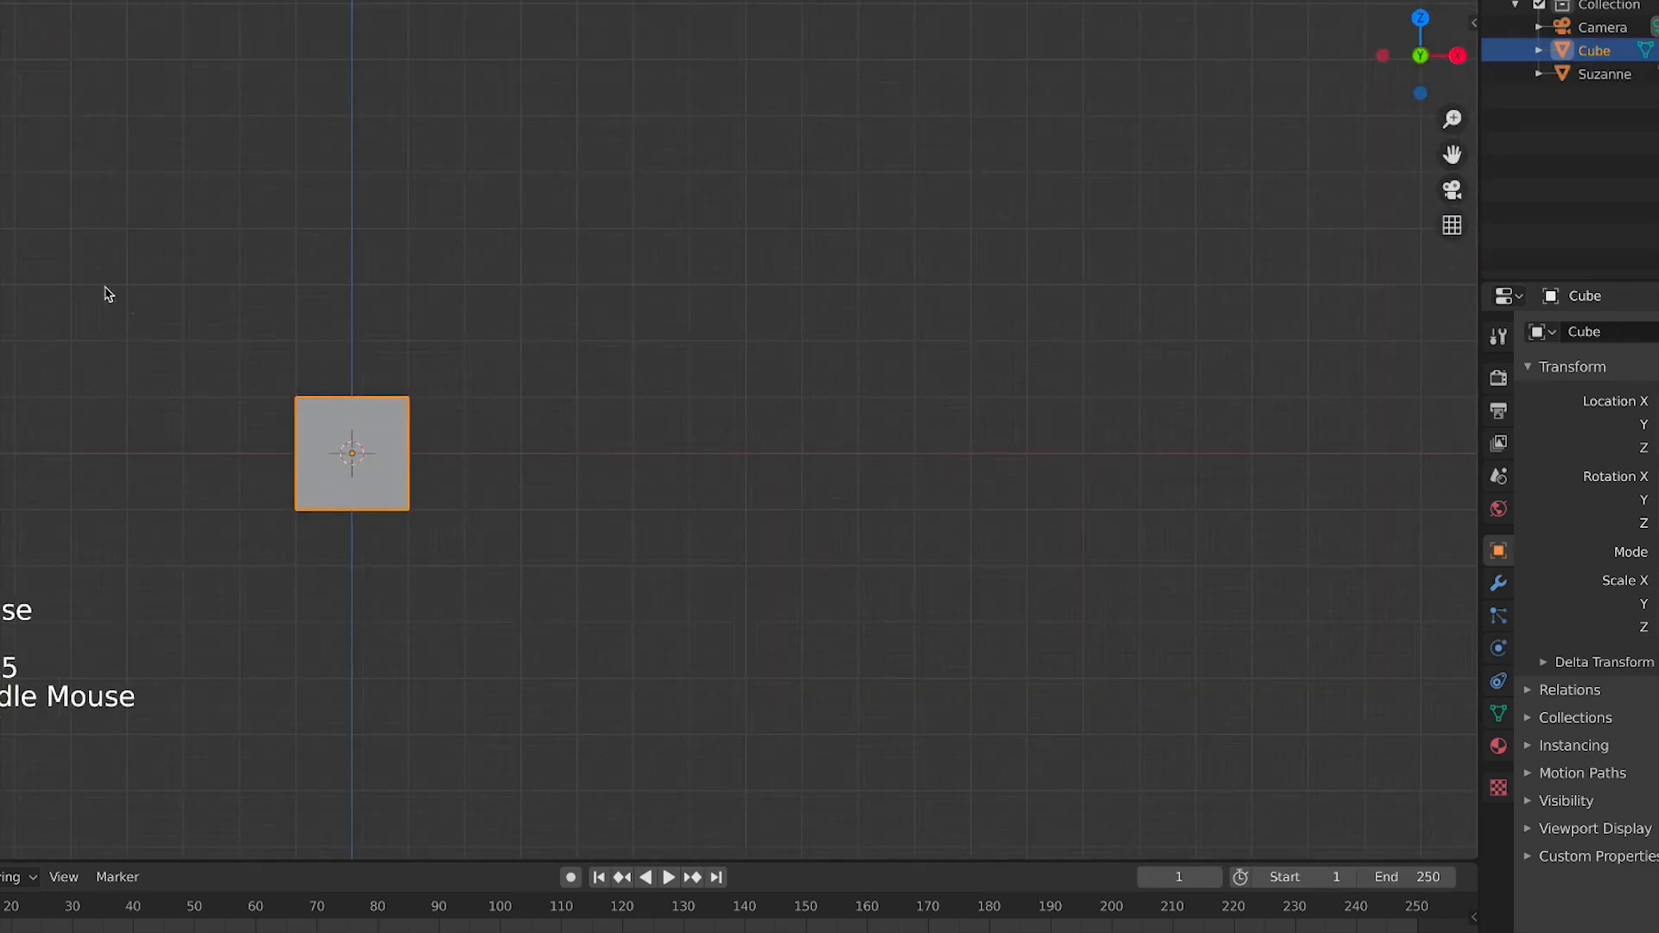
pyautogui.press('r')
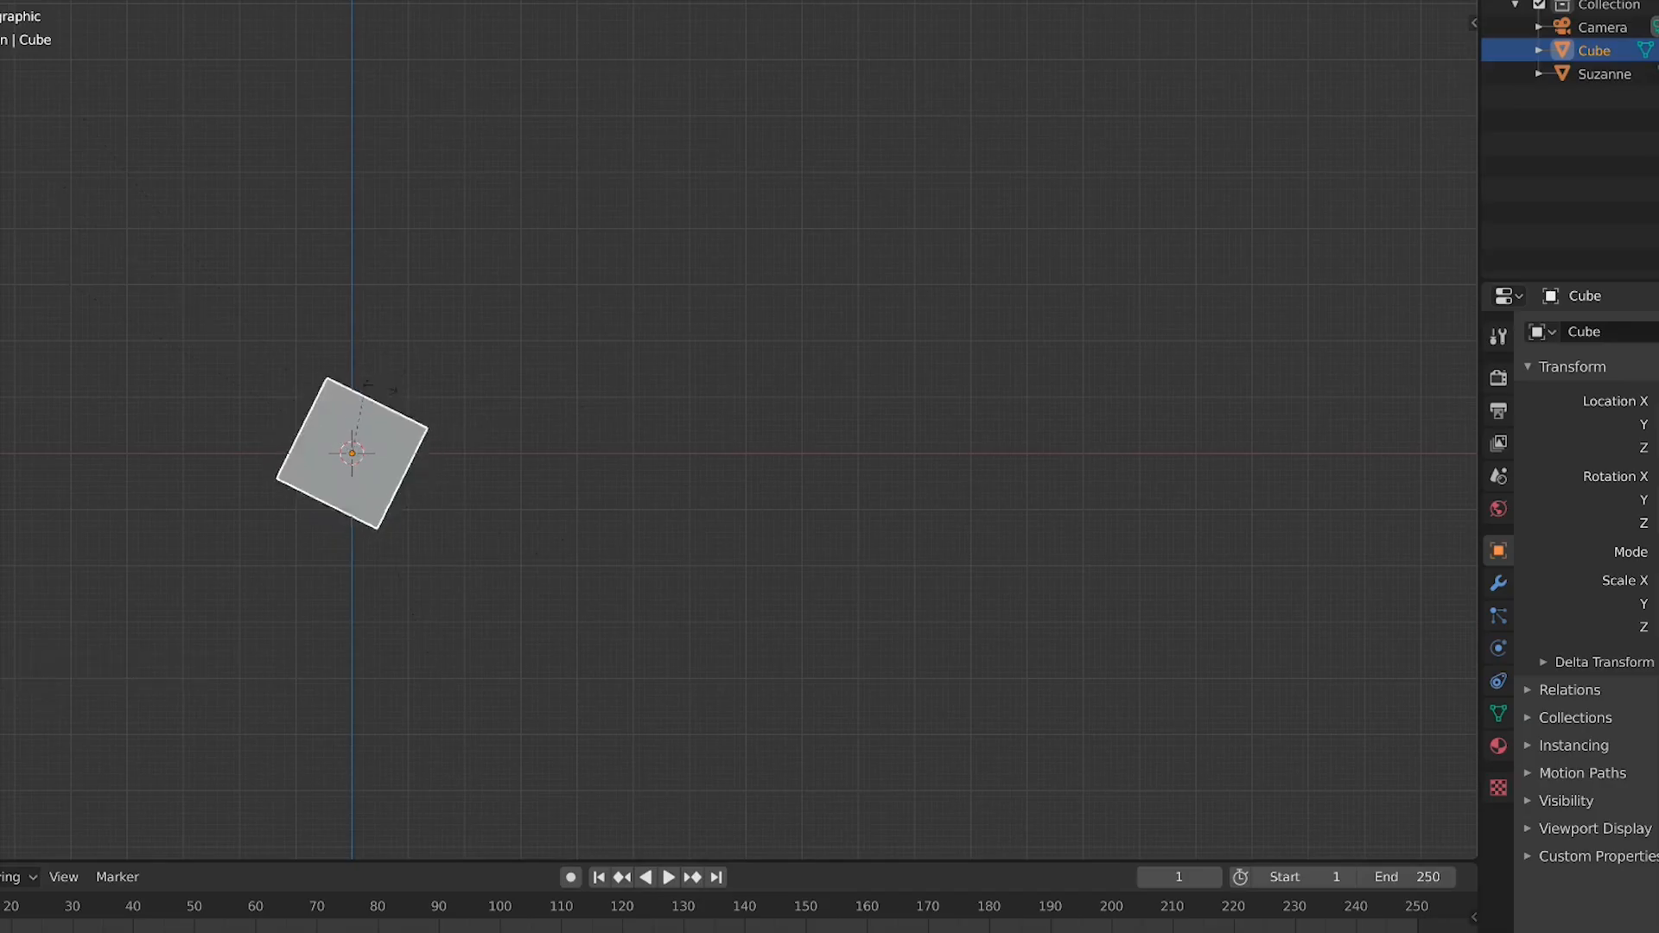
pyautogui.rightClick(28, 327)
# Start rotating and then scaling the cube, cancelling each transform
pyautogui.scroll(-3, 289, 415)
pyautogui.scroll(-1, 481, 467)
pyautogui.keyDown('shift'); pyautogui.moveTo(481, 466); pyautogui.dragTo(815, 512, button='middle'); pyautogui.keyUp('shift')
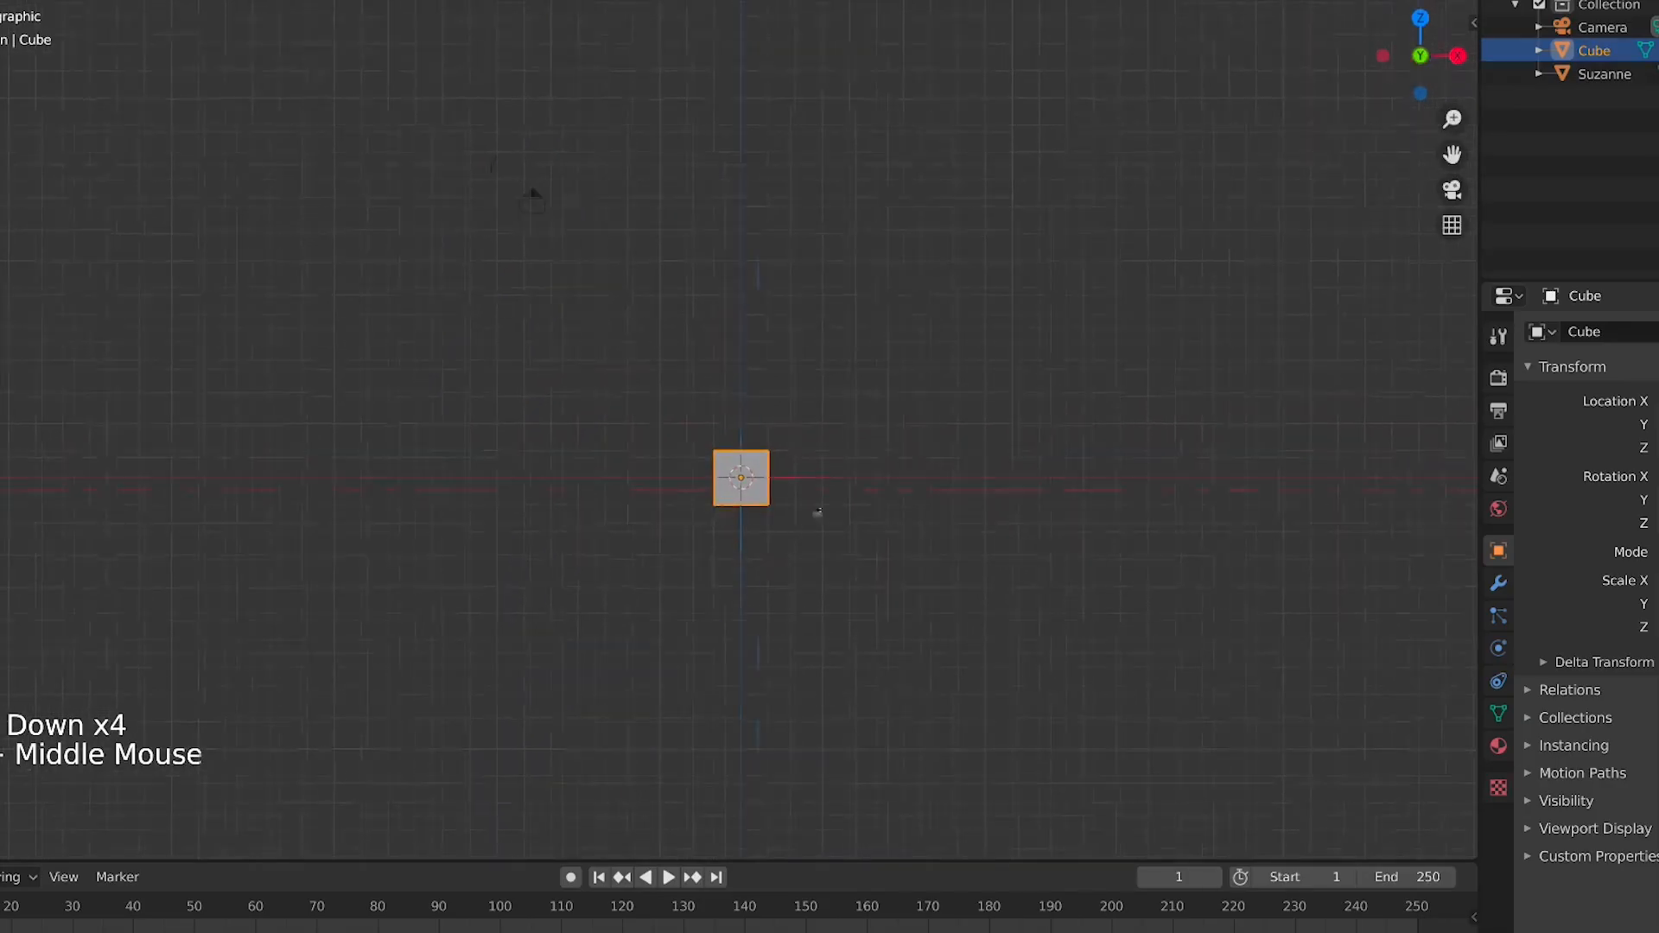
pyautogui.scroll(5, 815, 511)
pyautogui.press('r')
pyautogui.rightClick(856, 496)
pyautogui.scroll(-5, 857, 496)
pyautogui.press('s')
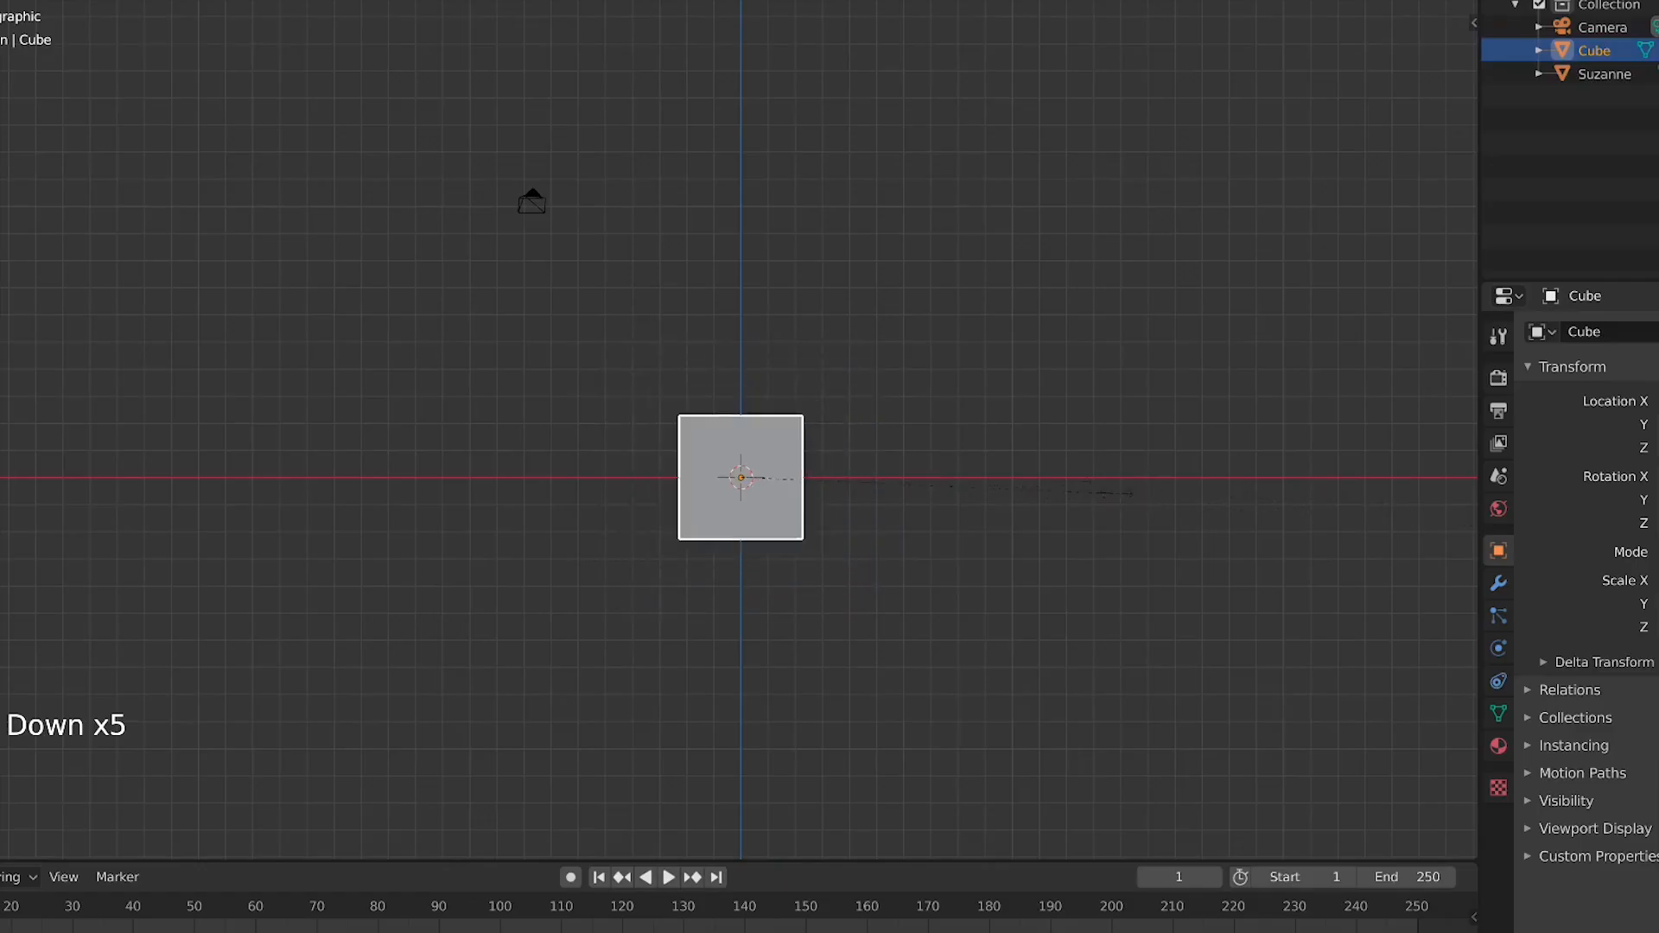
pyautogui.rightClick(1451, 513)
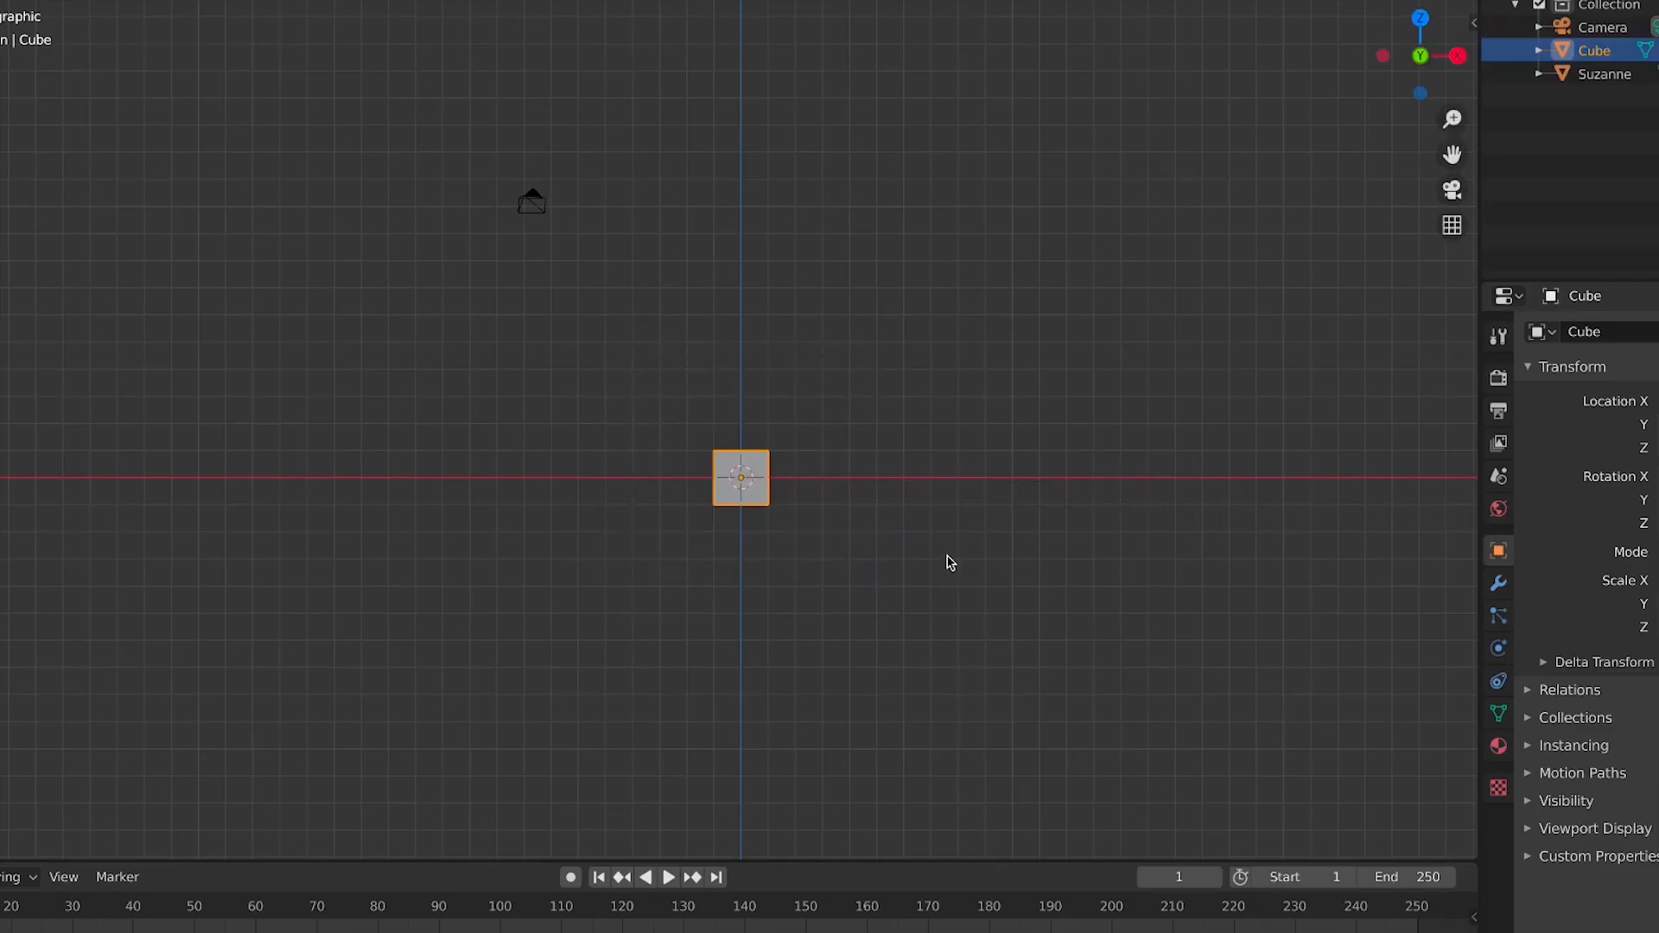
# Move the cube up and to the left, away from the 3D cursor
pyautogui.scroll(3, 702, 411)
pyautogui.moveTo(839, 518); pyautogui.dragTo(257, 242)
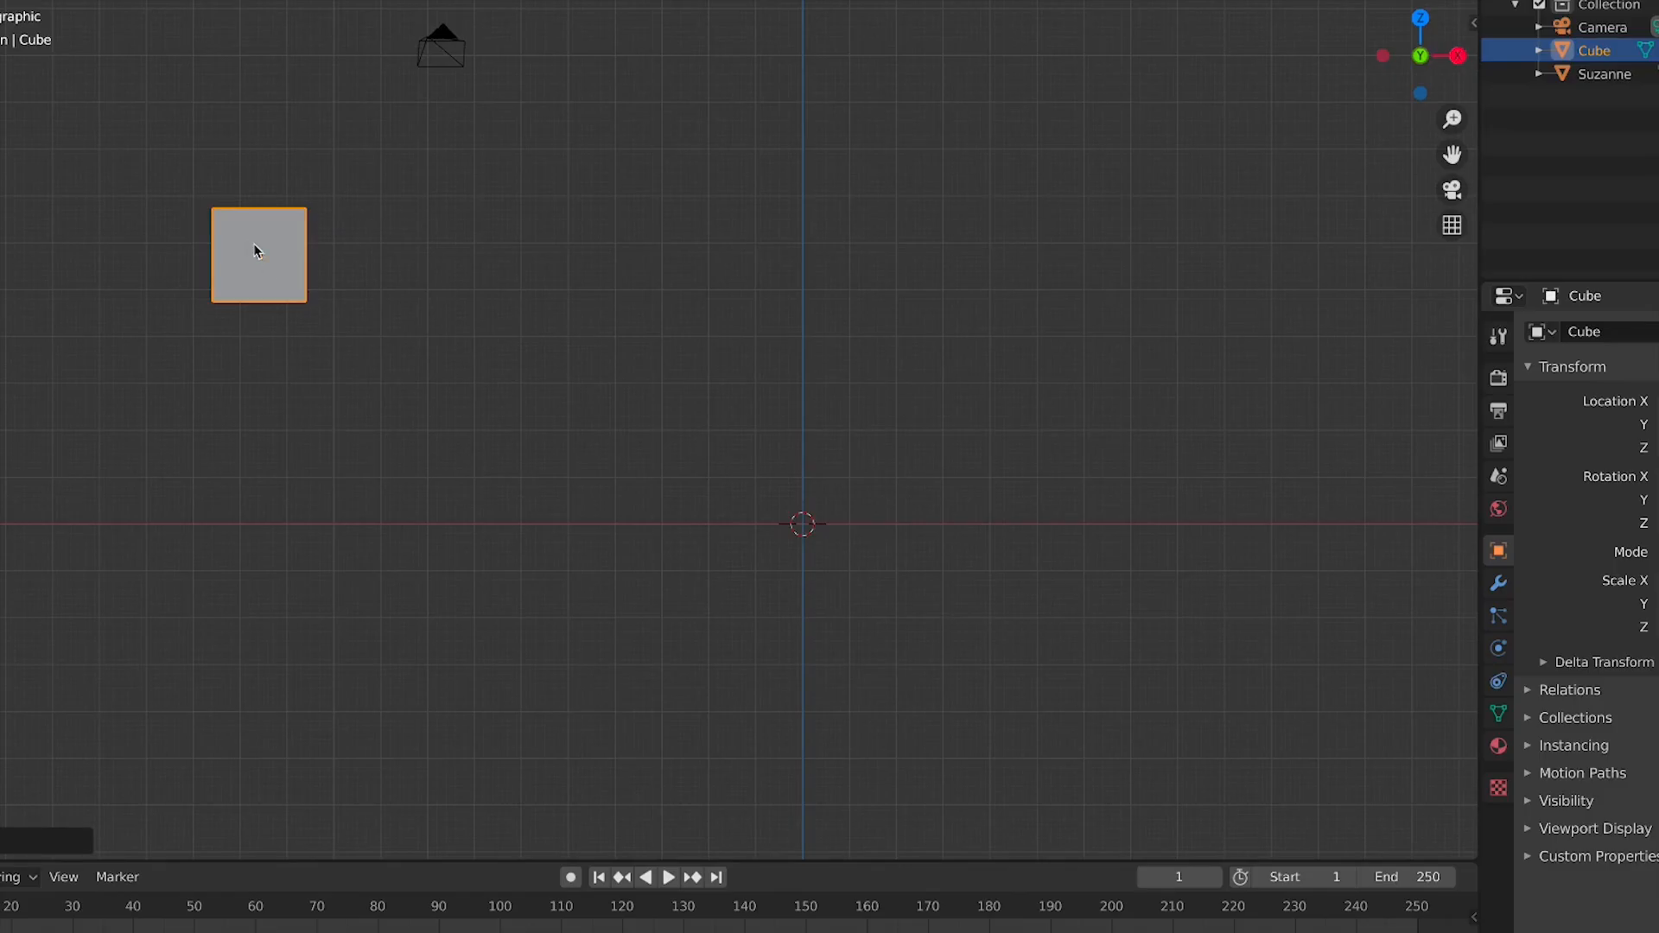
pyautogui.moveTo(354, 307); pyautogui.dragTo(313, 318)
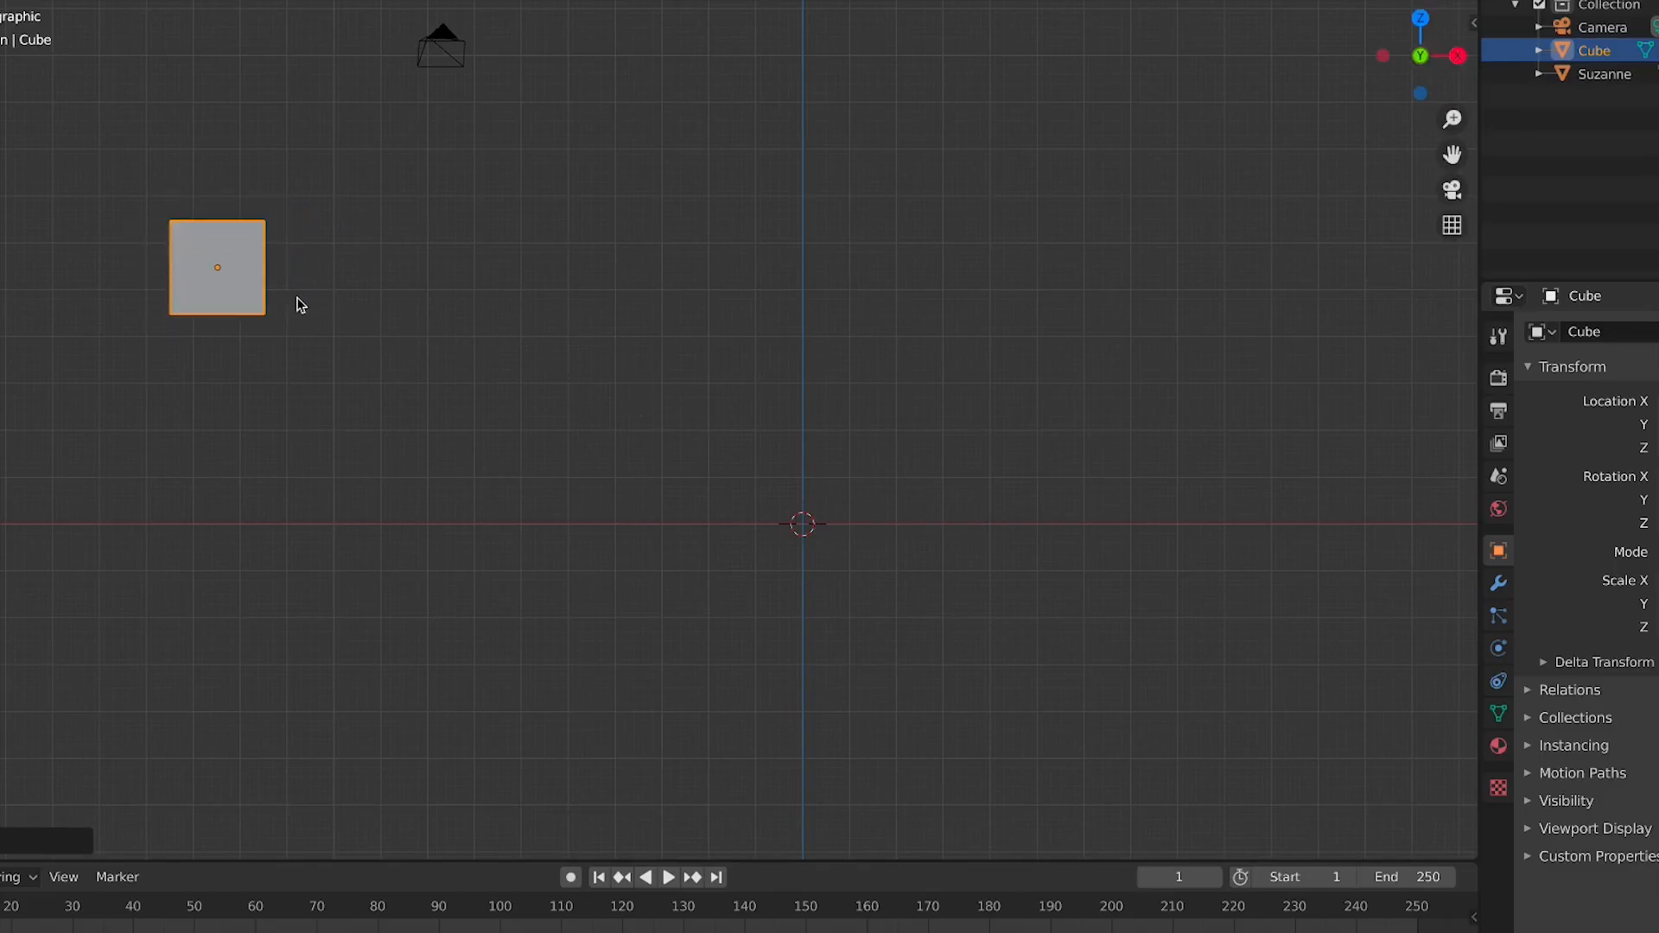
# Set the cube's origin to the 3D cursor
pyautogui.rightClick(234, 261)
pyautogui.moveTo(295, 325)
pyautogui.rightClick(240, 260)
pyautogui.moveTo(268, 315)
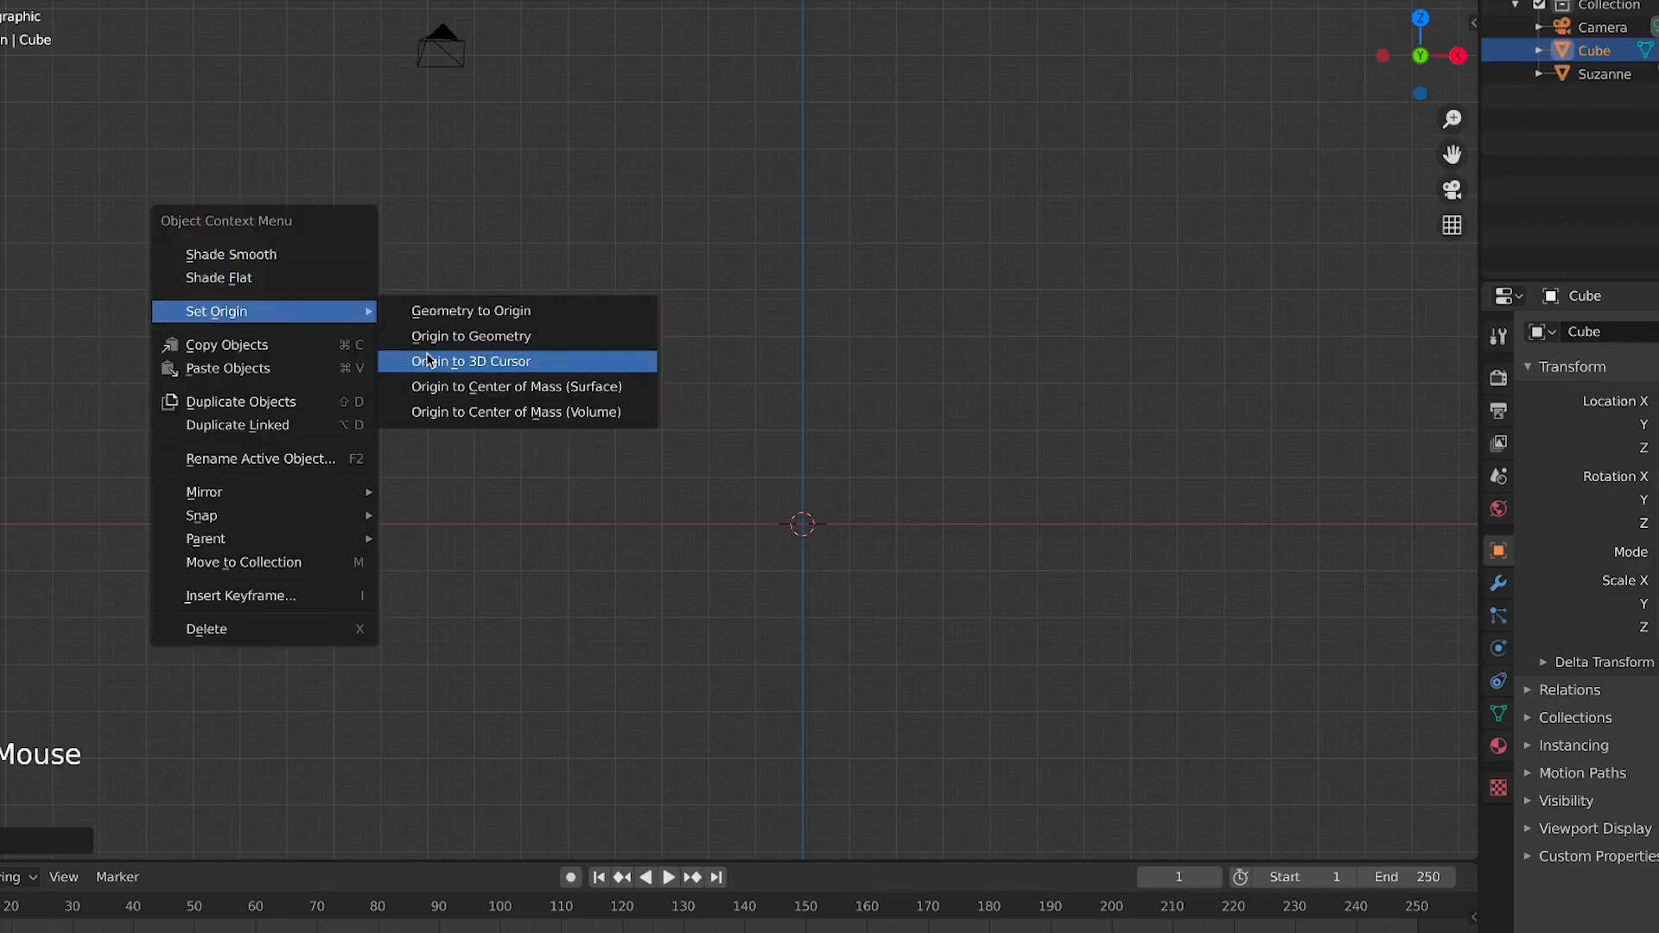
pyautogui.click(430, 360)
# Rotate and scale the cube around its new origin, cancelling both transforms
pyautogui.scroll(-5, 548, 400)
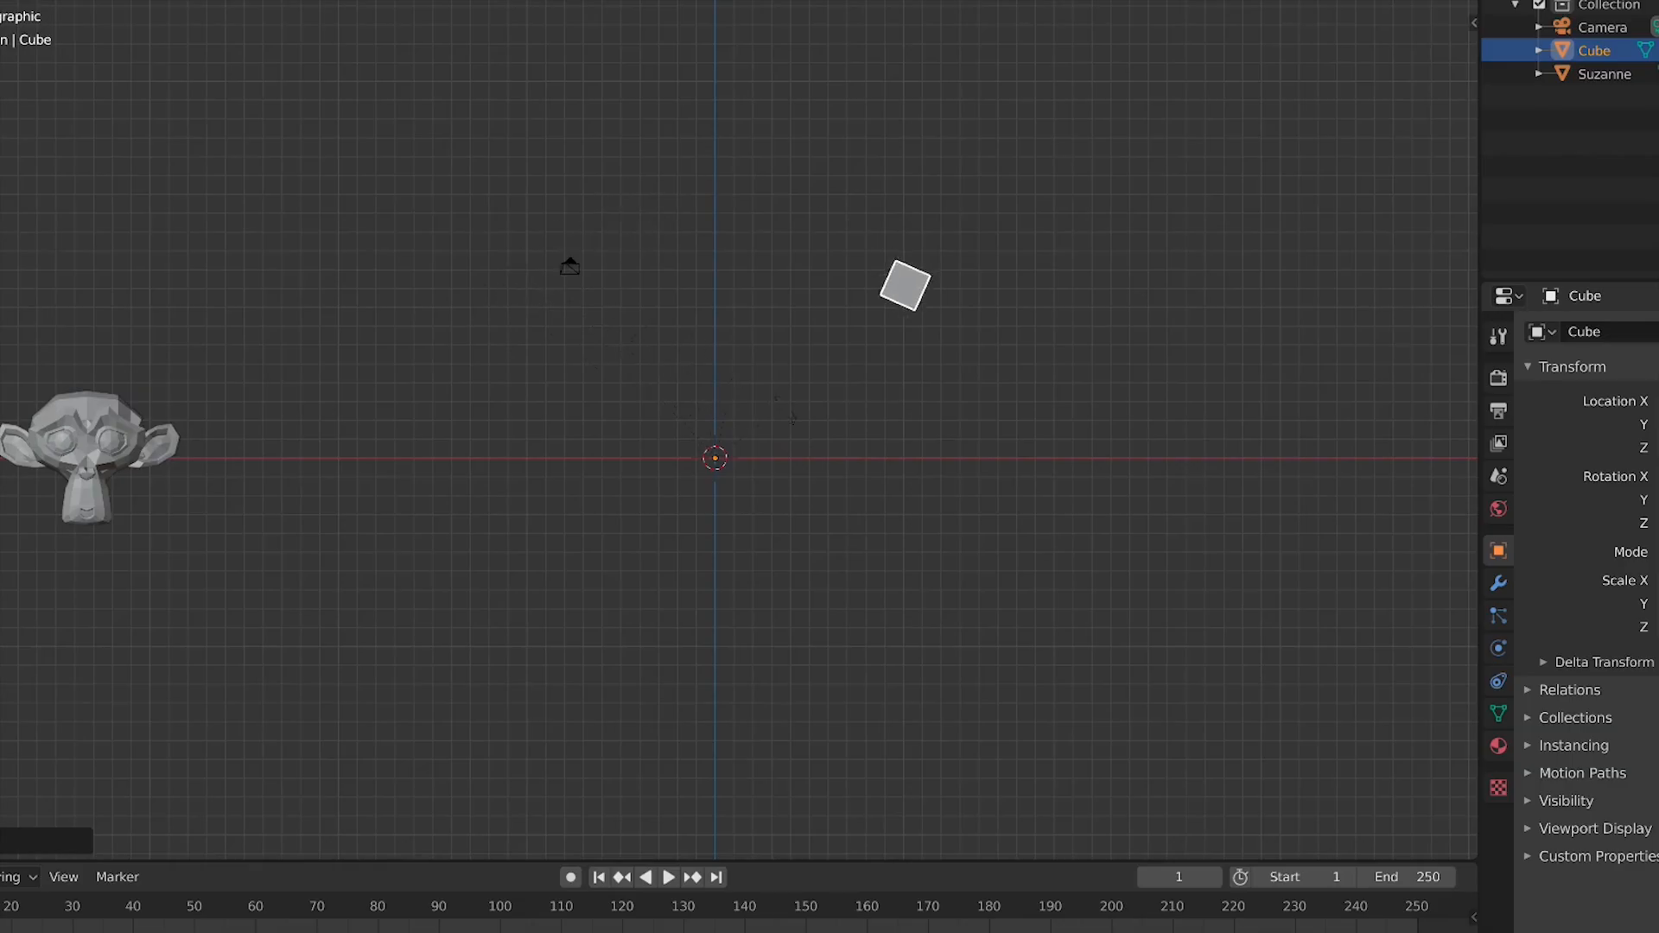
pyautogui.click(592, 464)
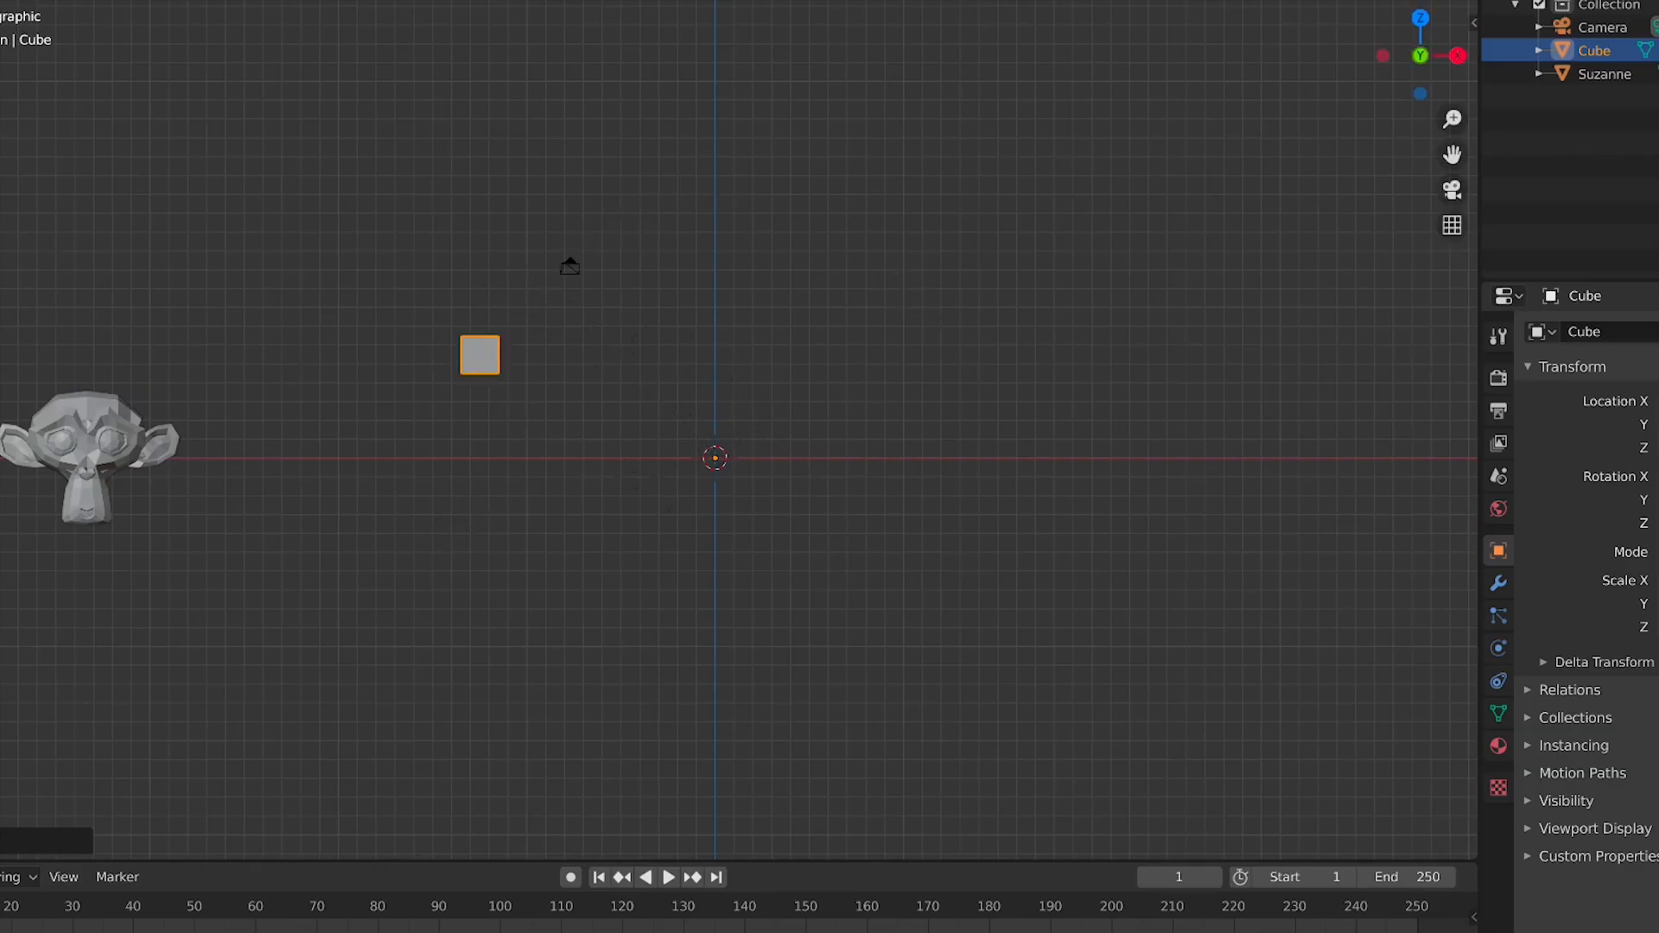
pyautogui.press('r')
pyautogui.rightClick(827, 390)
pyautogui.press('s')
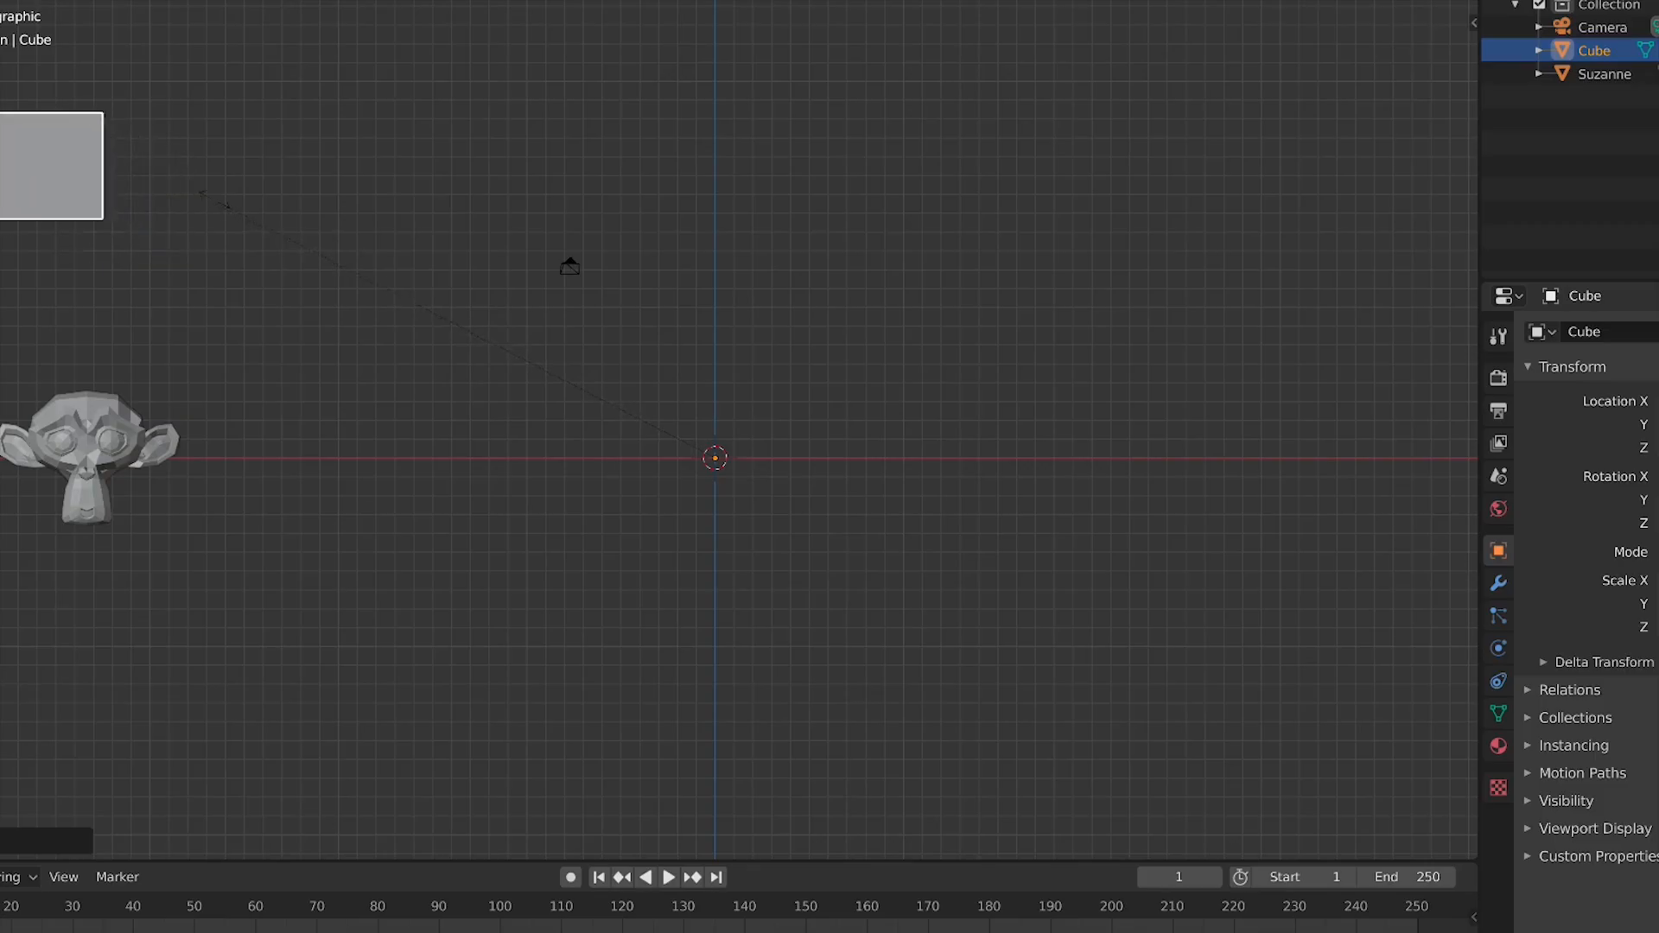
pyautogui.scroll(4, 868, 578)
pyautogui.scroll(-2, 868, 578)
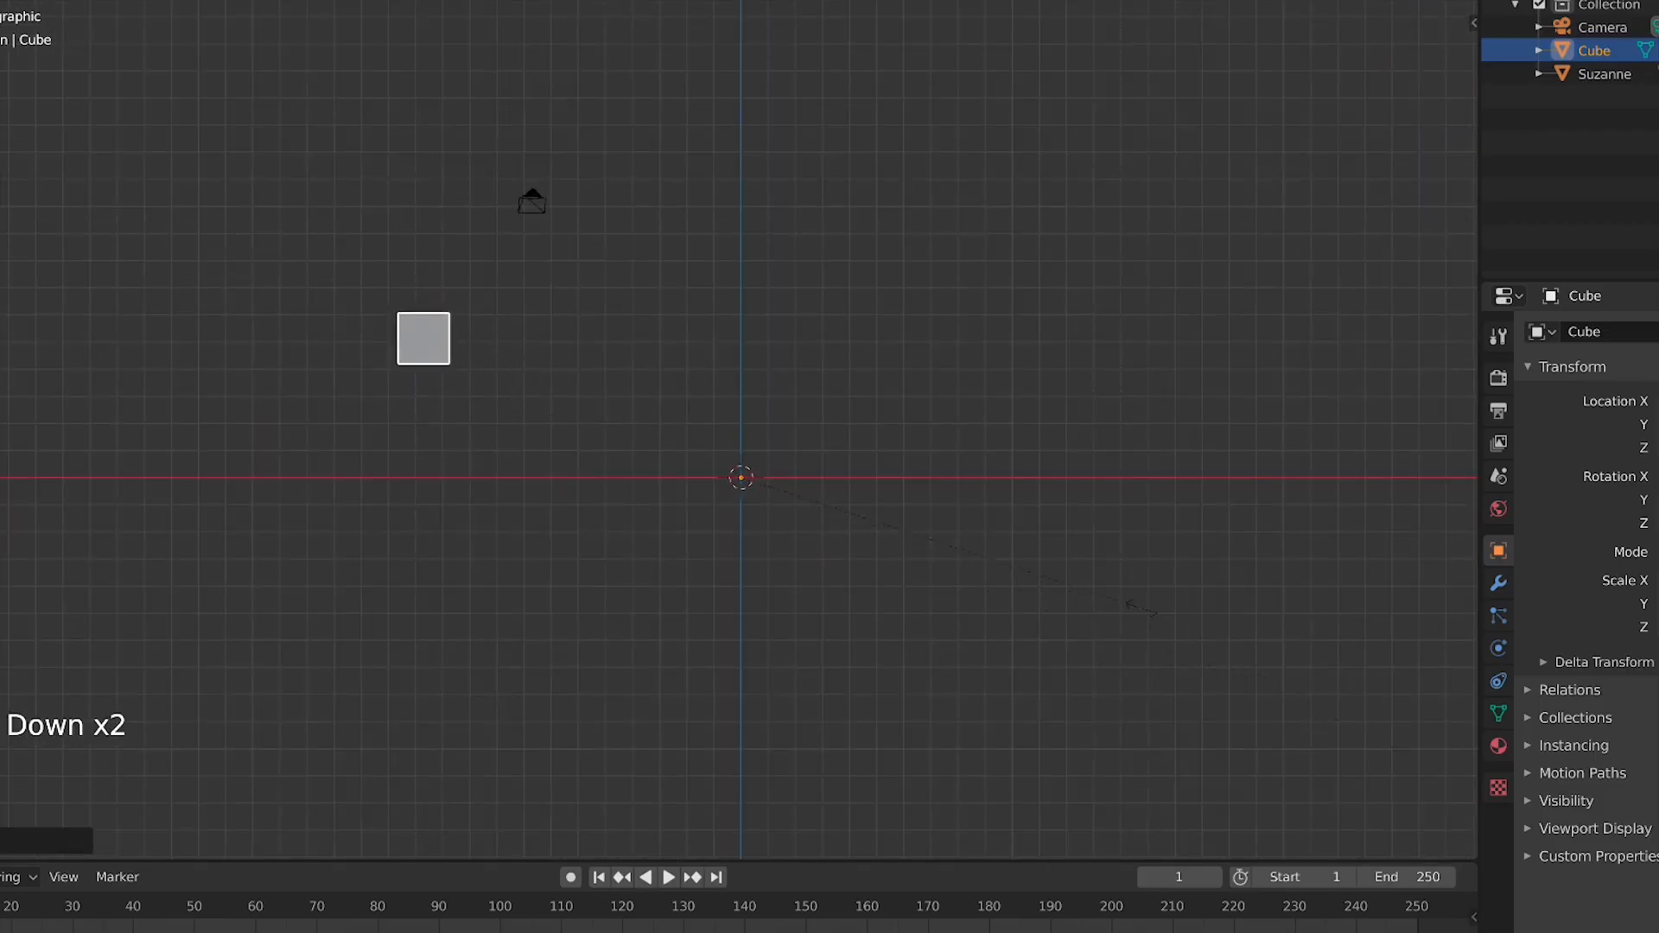
pyautogui.press('Escape')
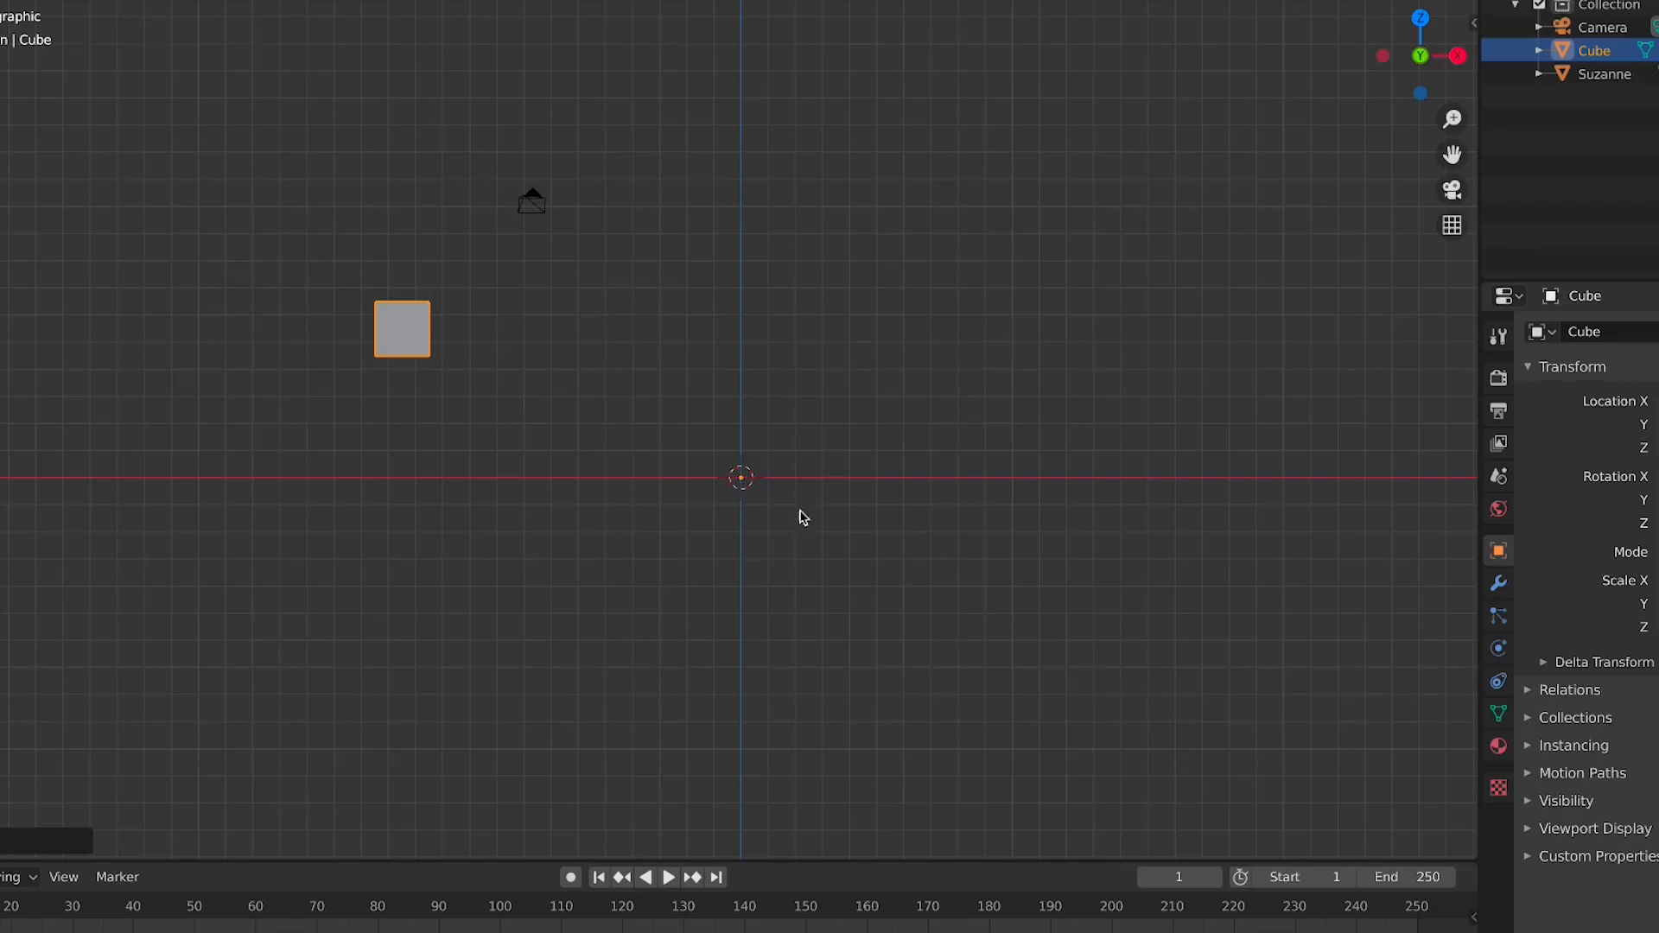
# Set the cube's origin to its center of mass (volume)
pyautogui.rightClick(355, 298)
pyautogui.moveTo(378, 313)
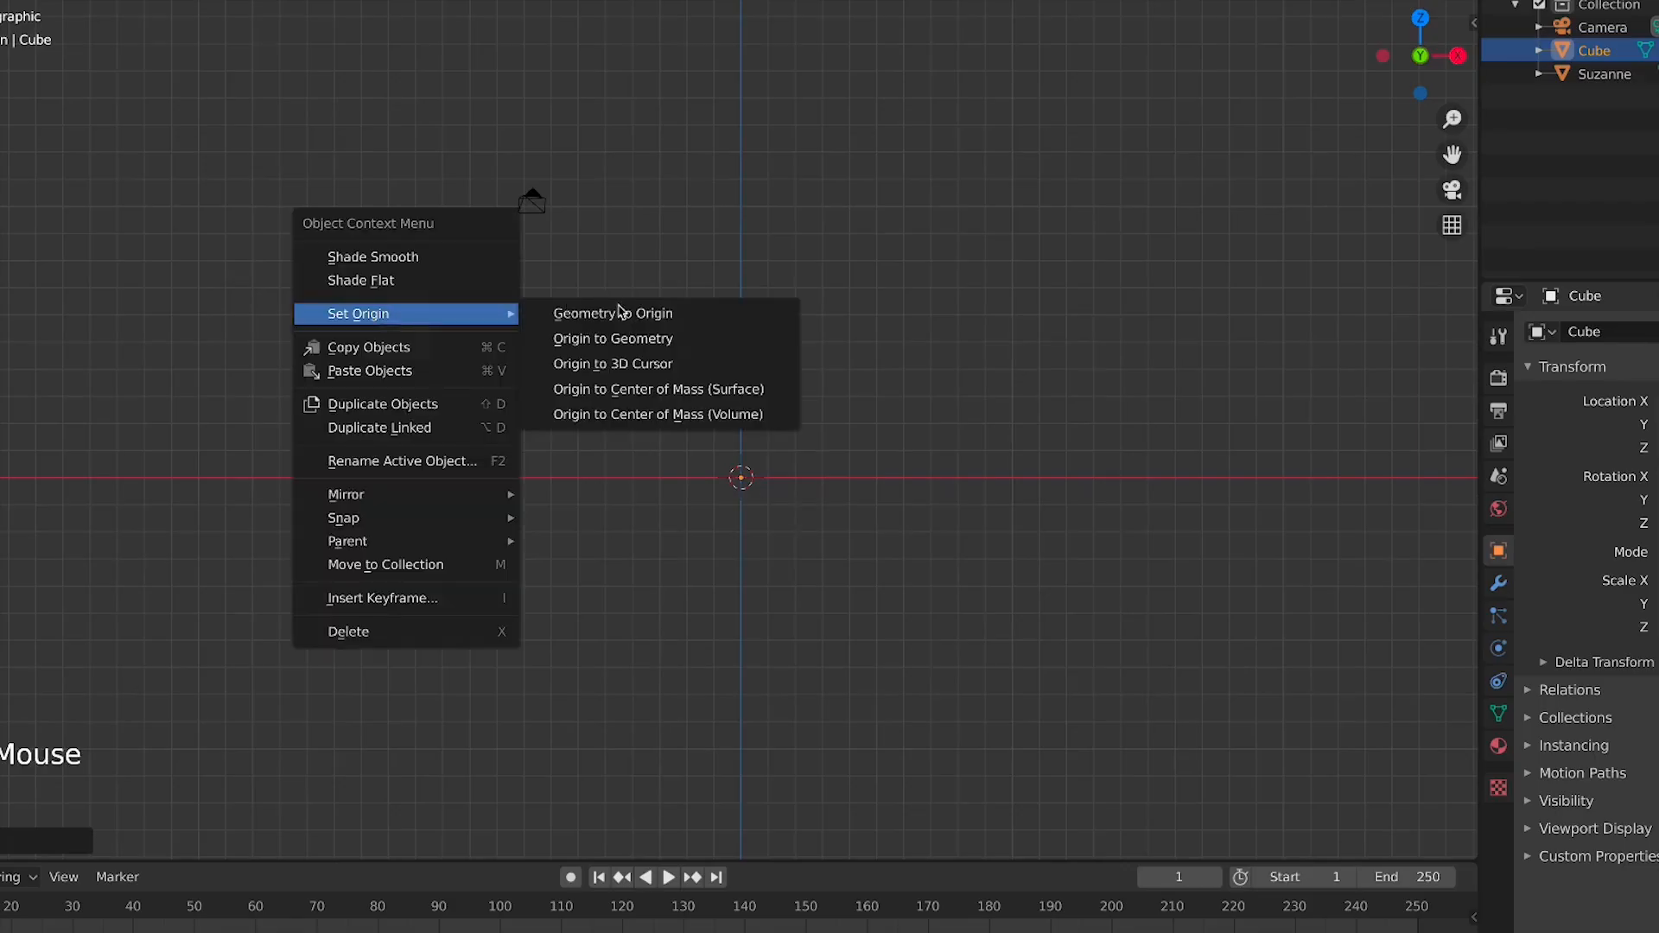
pyautogui.click(661, 415)
pyautogui.press('g')
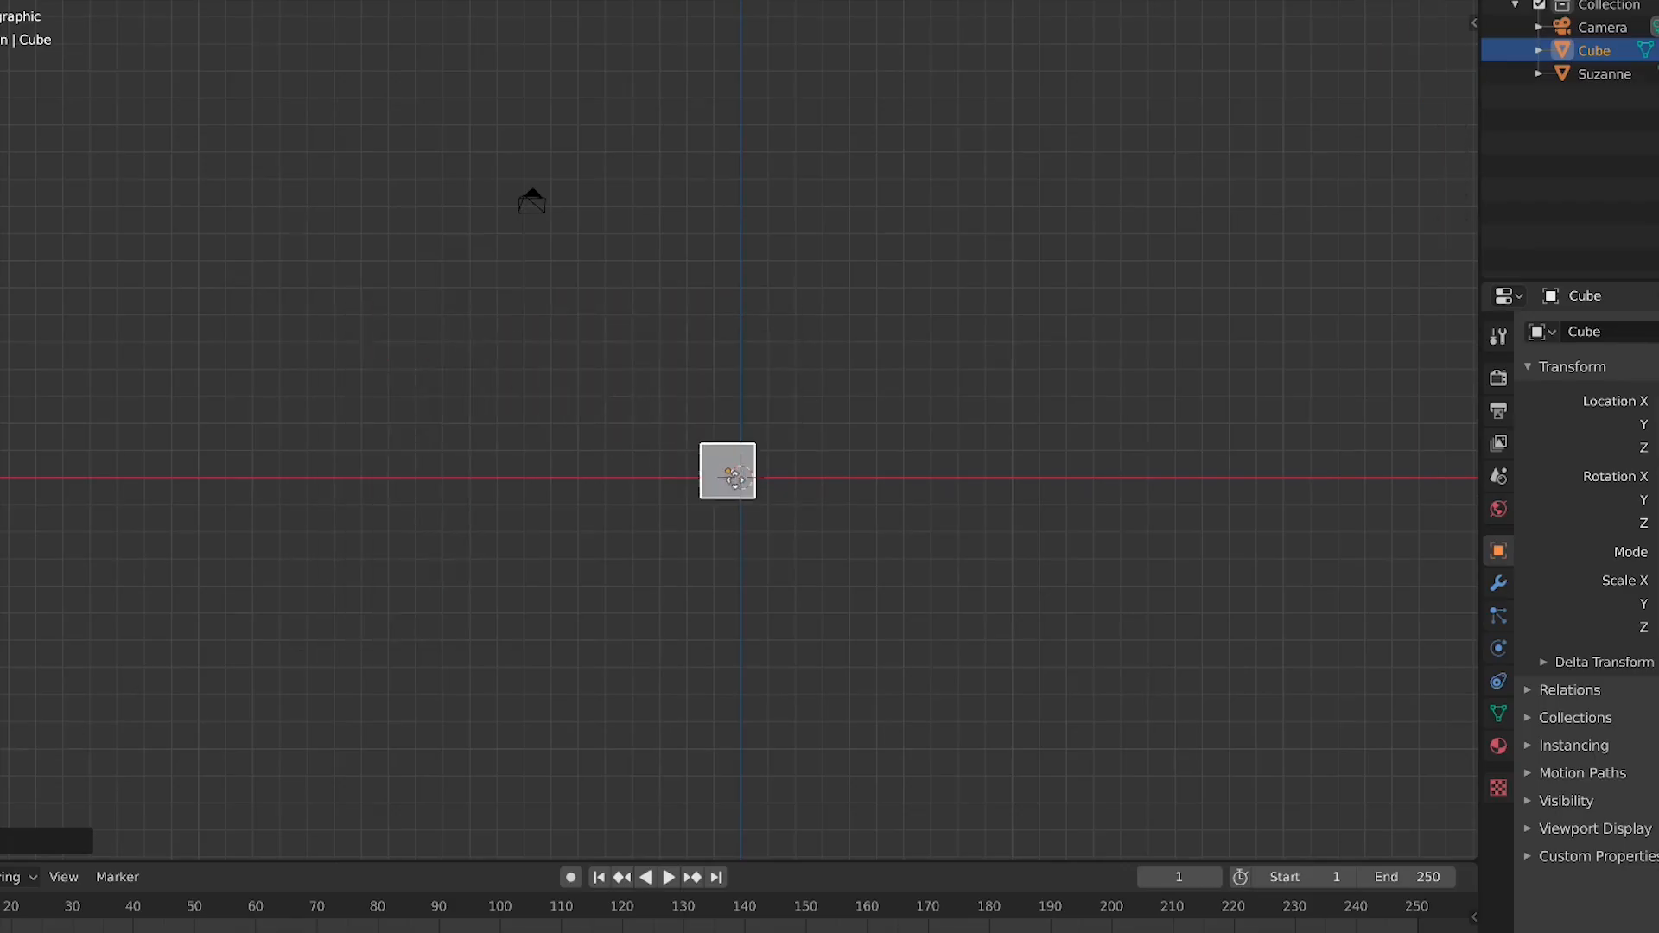
pyautogui.press('Escape')
# Set the cube's origin back to the 3D cursor
pyautogui.rightClick(427, 336)
pyautogui.moveTo(424, 324)
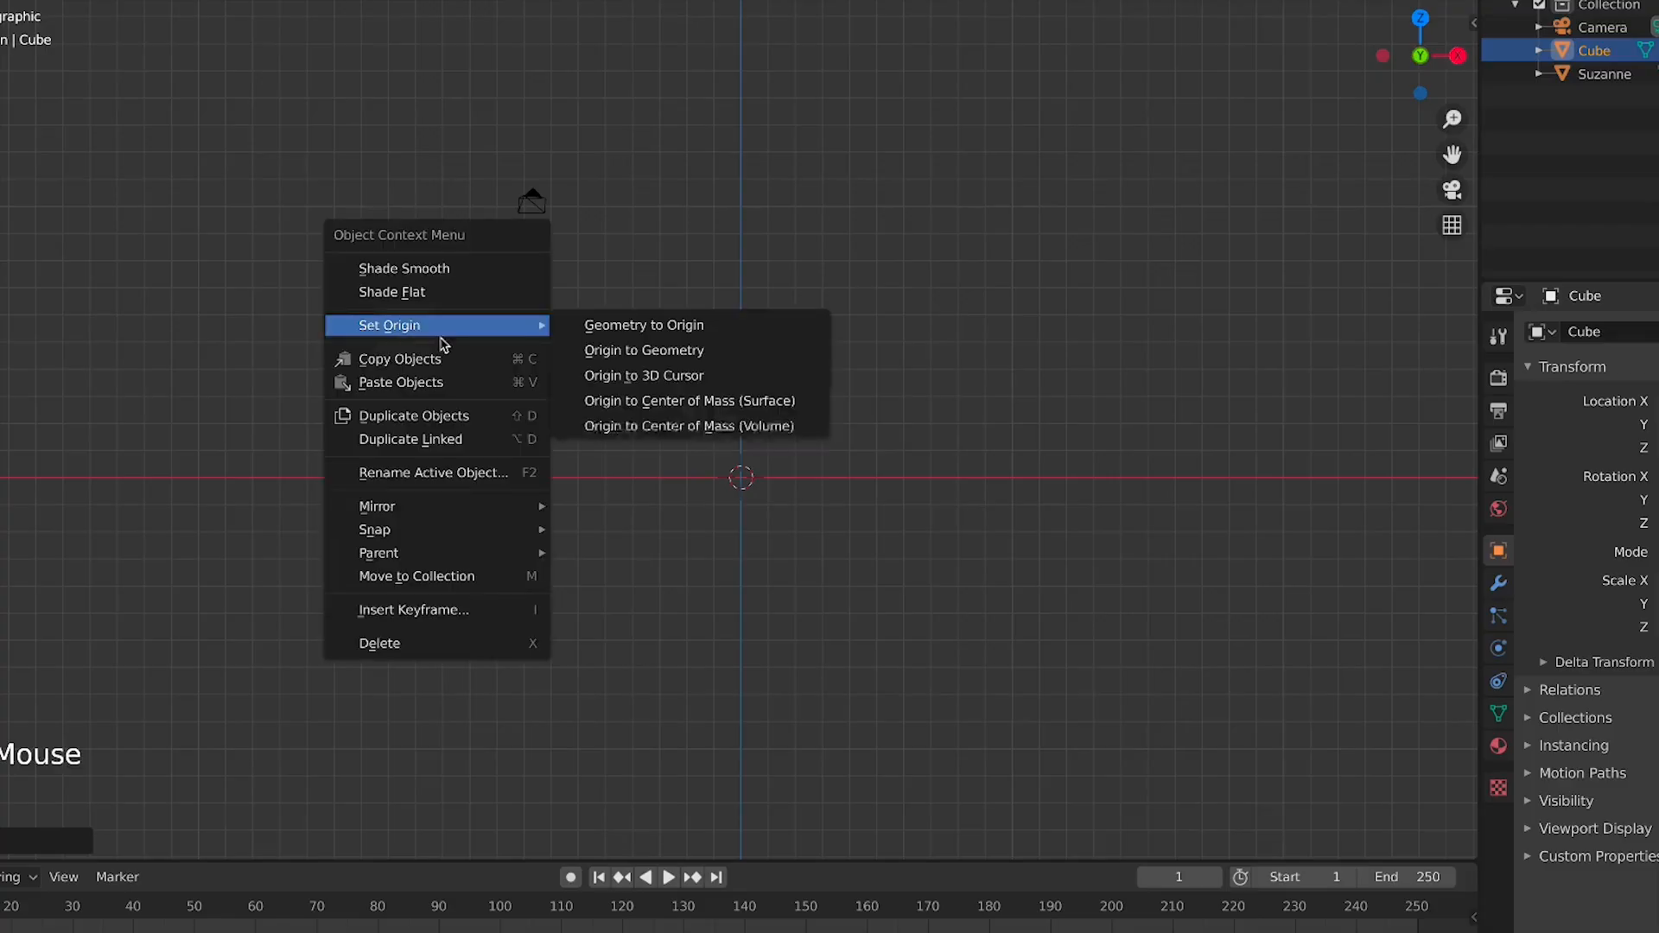
pyautogui.click(706, 378)
pyautogui.scroll(1, 783, 493)
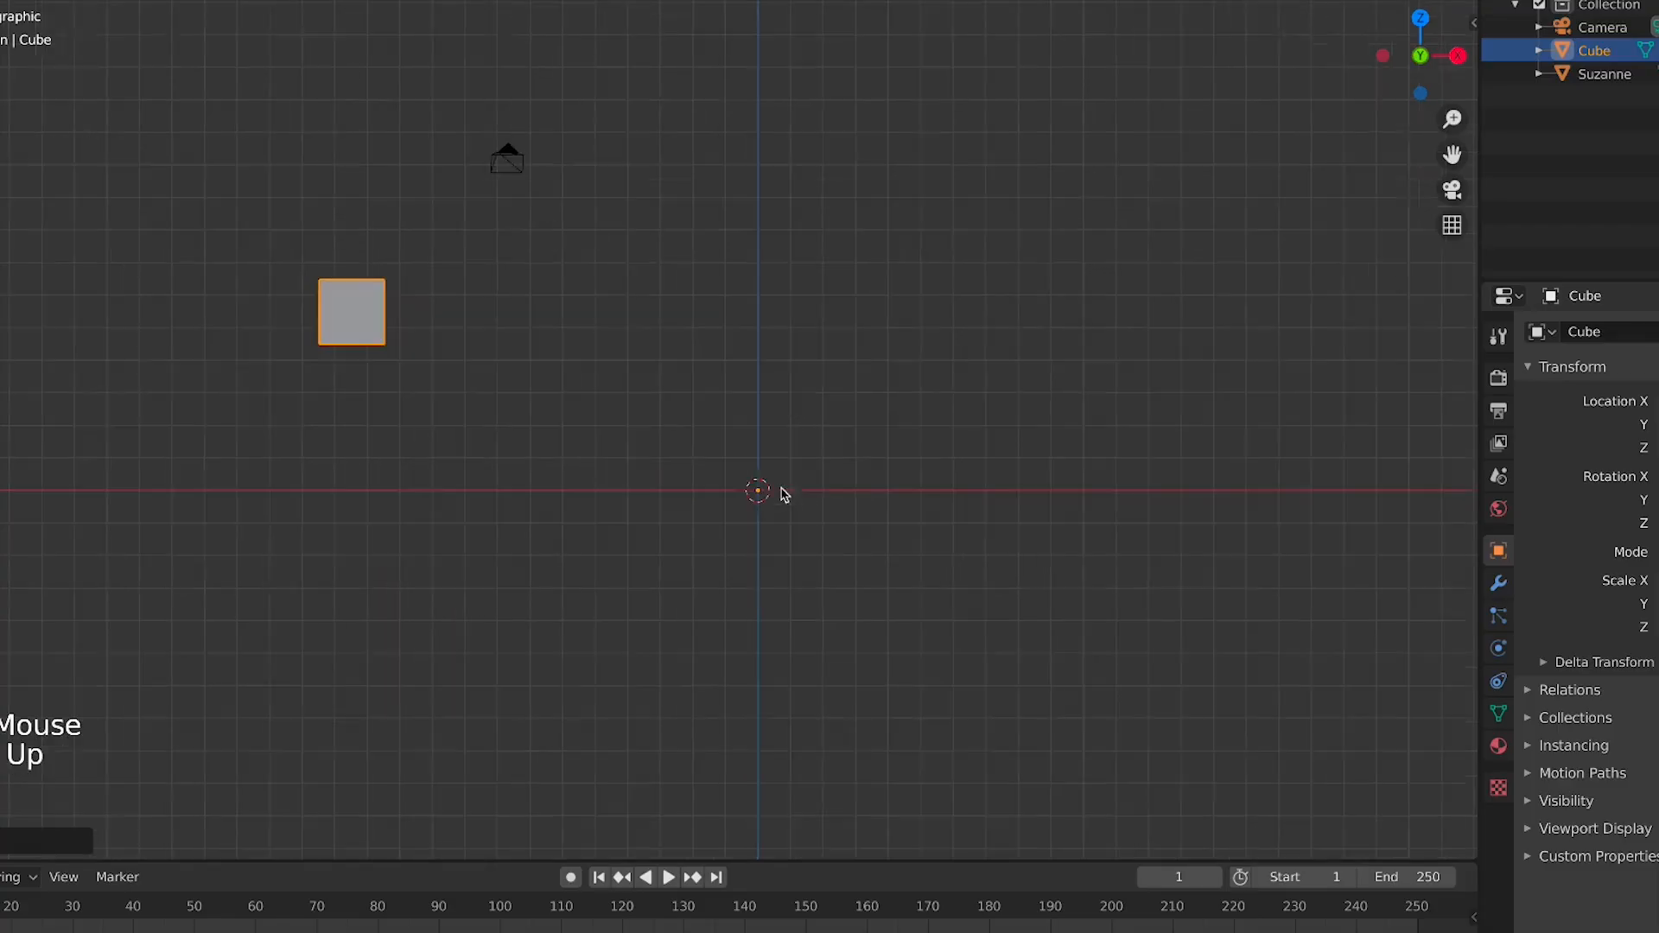
# Move the cube's geometry onto its origin with Geometry to Origin
pyautogui.rightClick(392, 328)
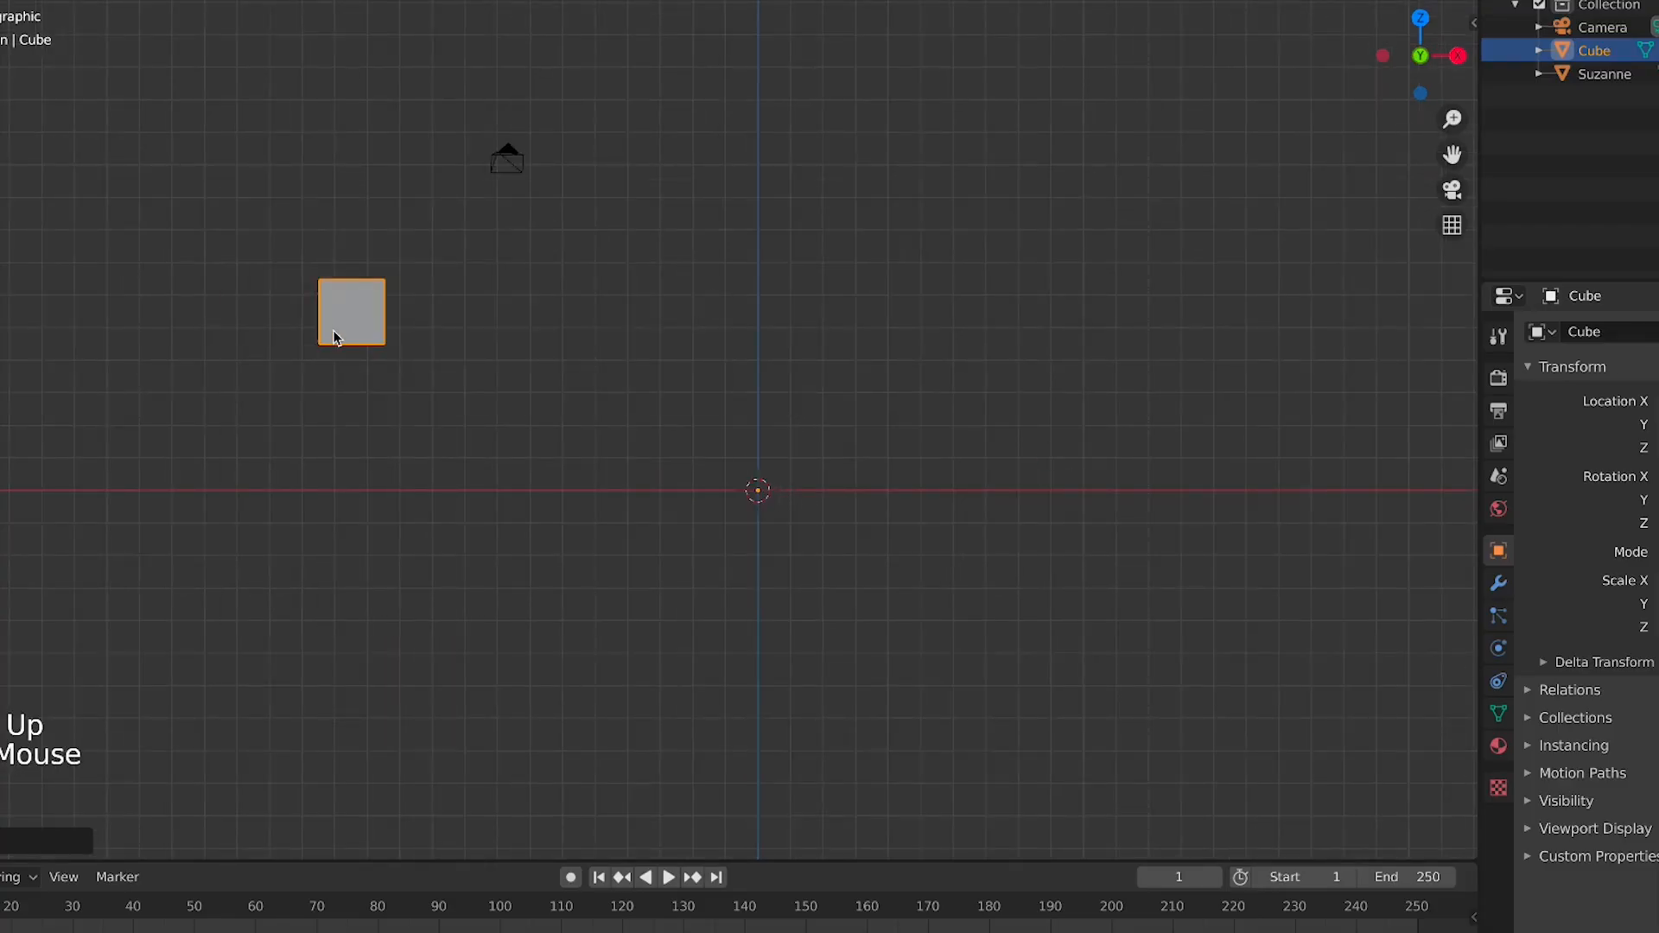
pyautogui.rightClick(379, 310)
pyautogui.moveTo(378, 310)
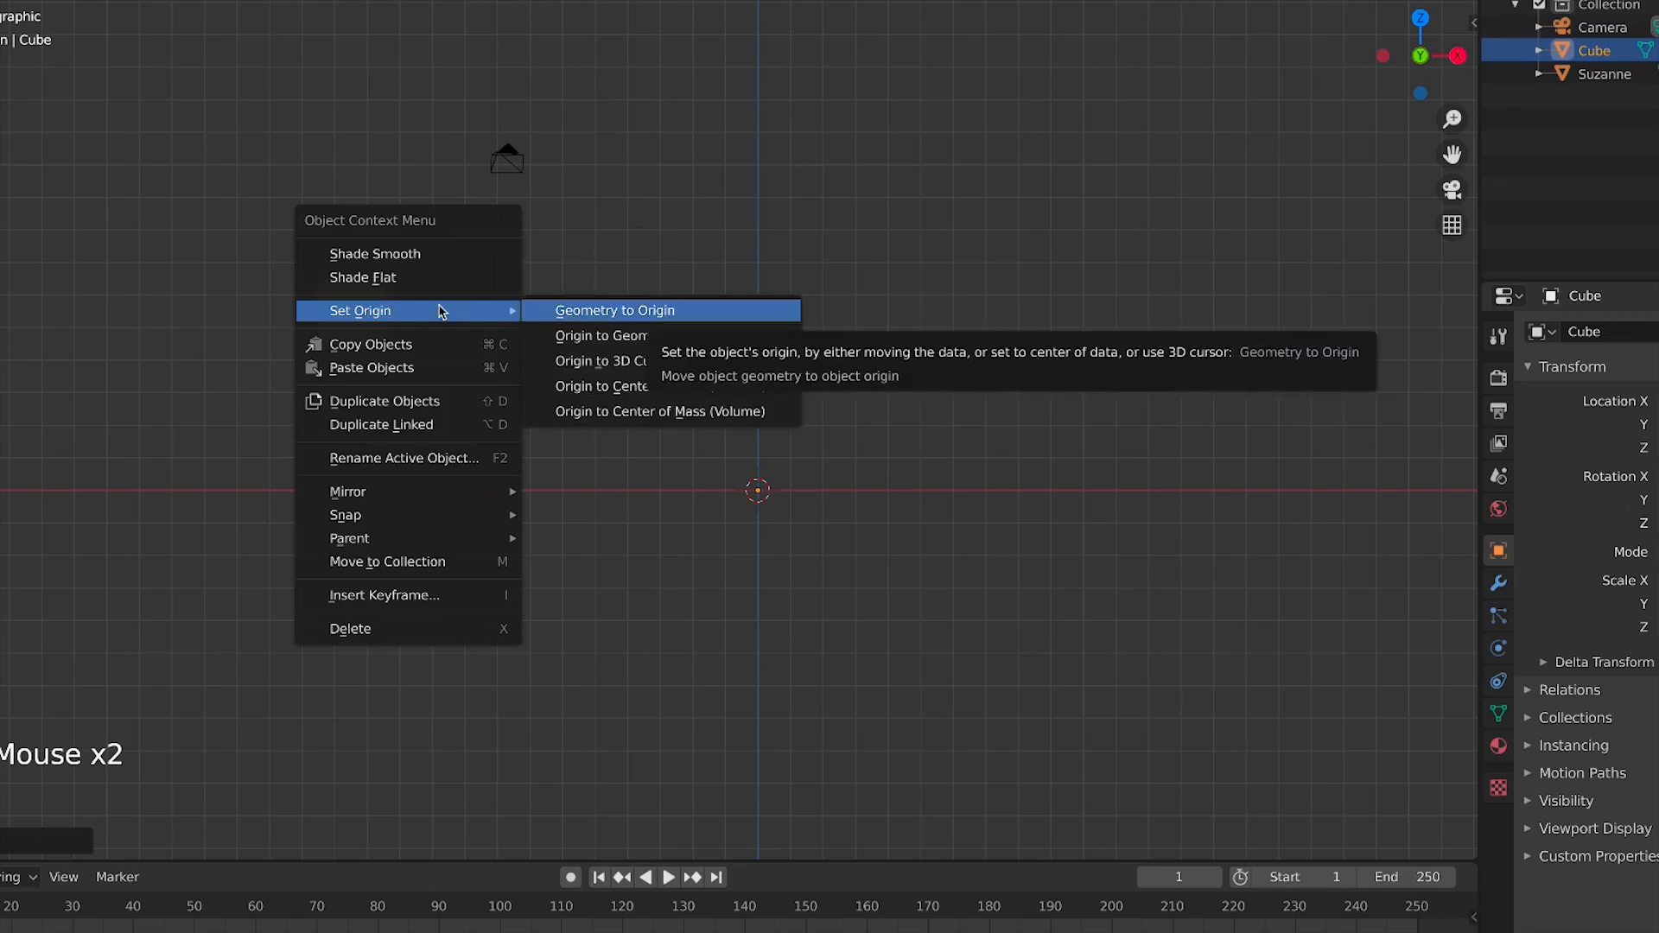
pyautogui.click(641, 313)
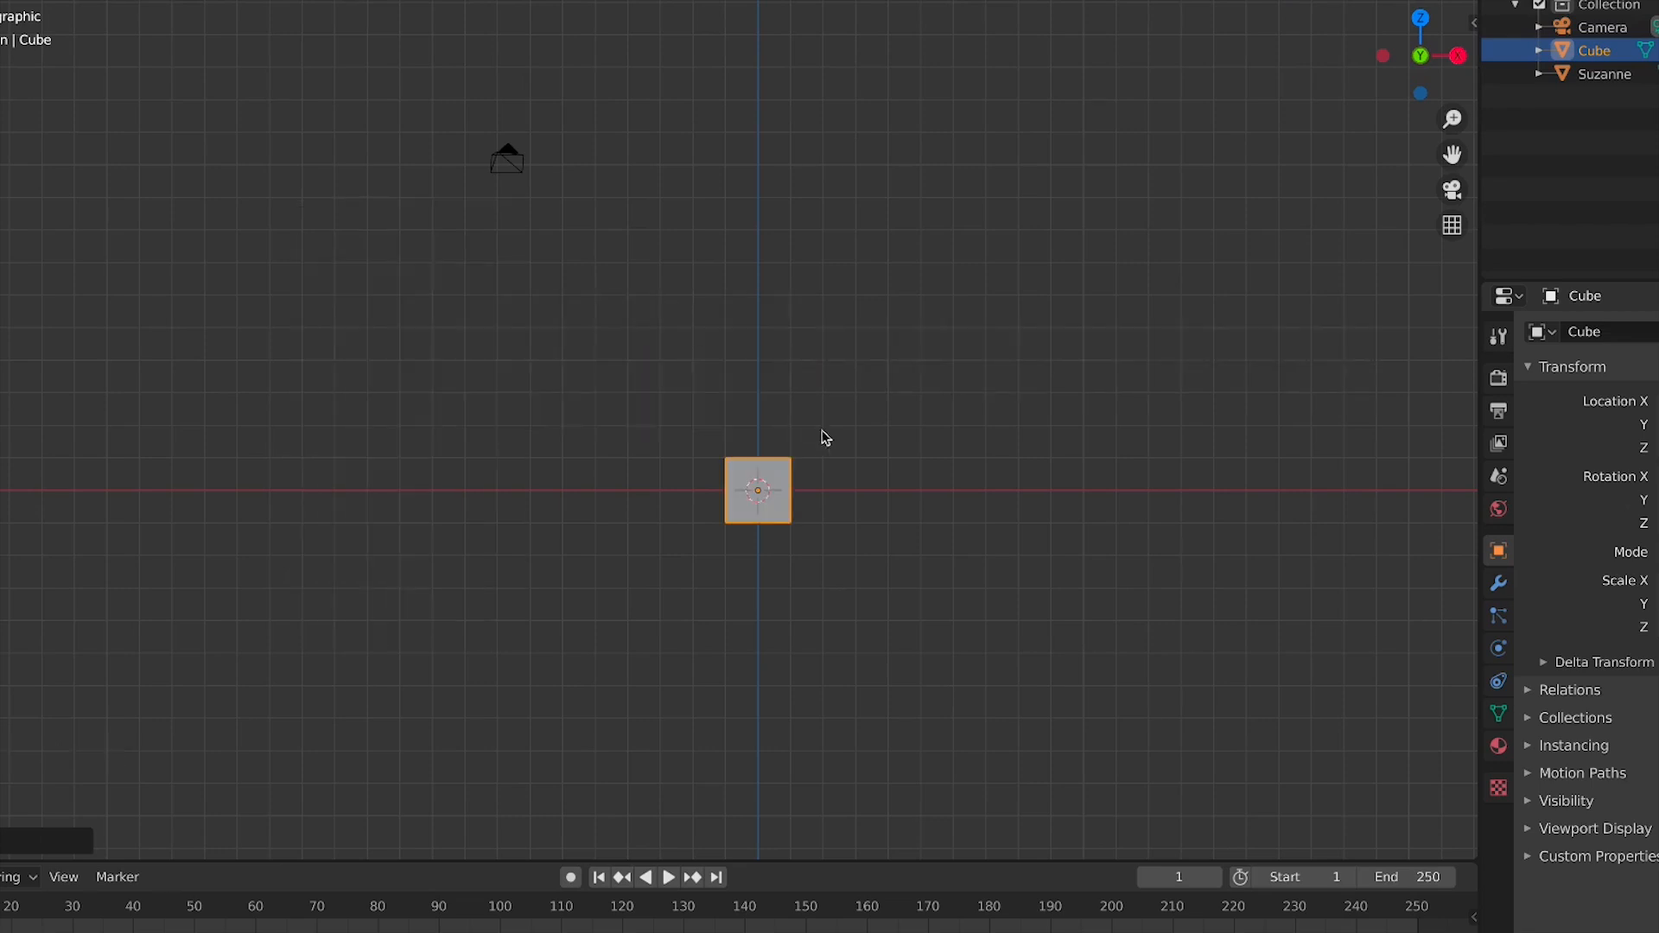
# Switch to front view and zoom and pan around the cube at the world origin
pyautogui.click(938, 513)
pyautogui.moveTo(937, 513); pyautogui.dragTo(904, 515, button='middle')
pyautogui.scroll(2, 852, 537)
pyautogui.click(781, 523)
pyautogui.press('KP_1')
pyautogui.scroll(2, 885, 519)
pyautogui.scroll(1, 942, 570)
pyautogui.click(963, 607)
pyautogui.scroll(-2, 1036, 640)
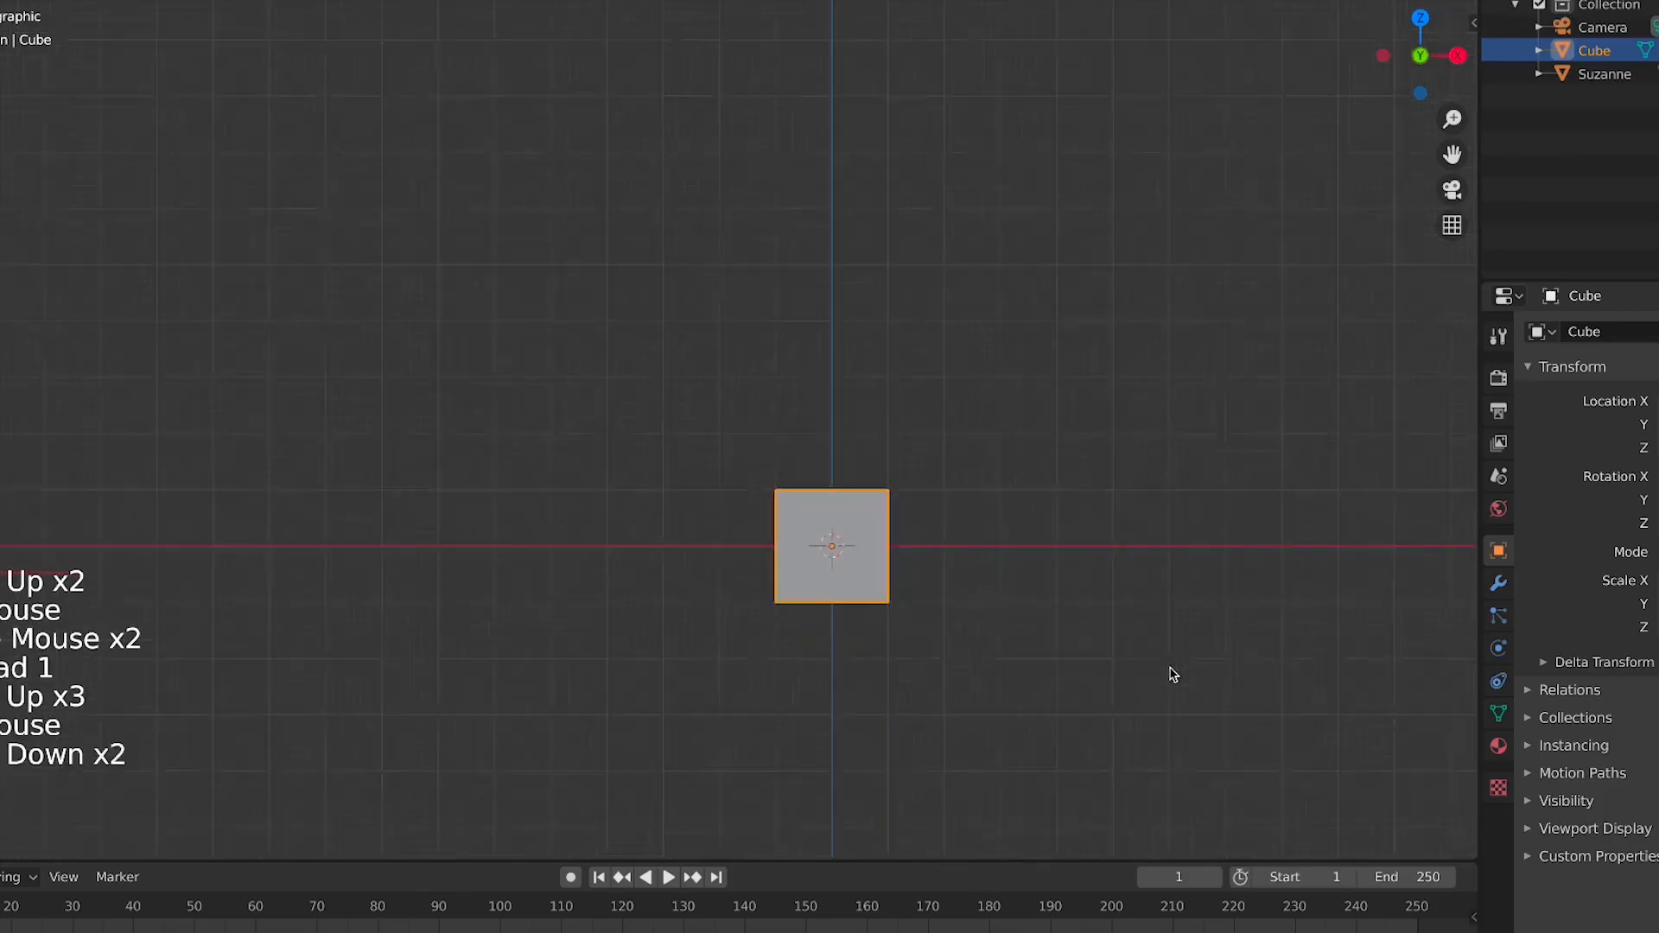
pyautogui.scroll(-5, 1173, 675)
pyautogui.click(925, 555)
pyautogui.click(717, 458)
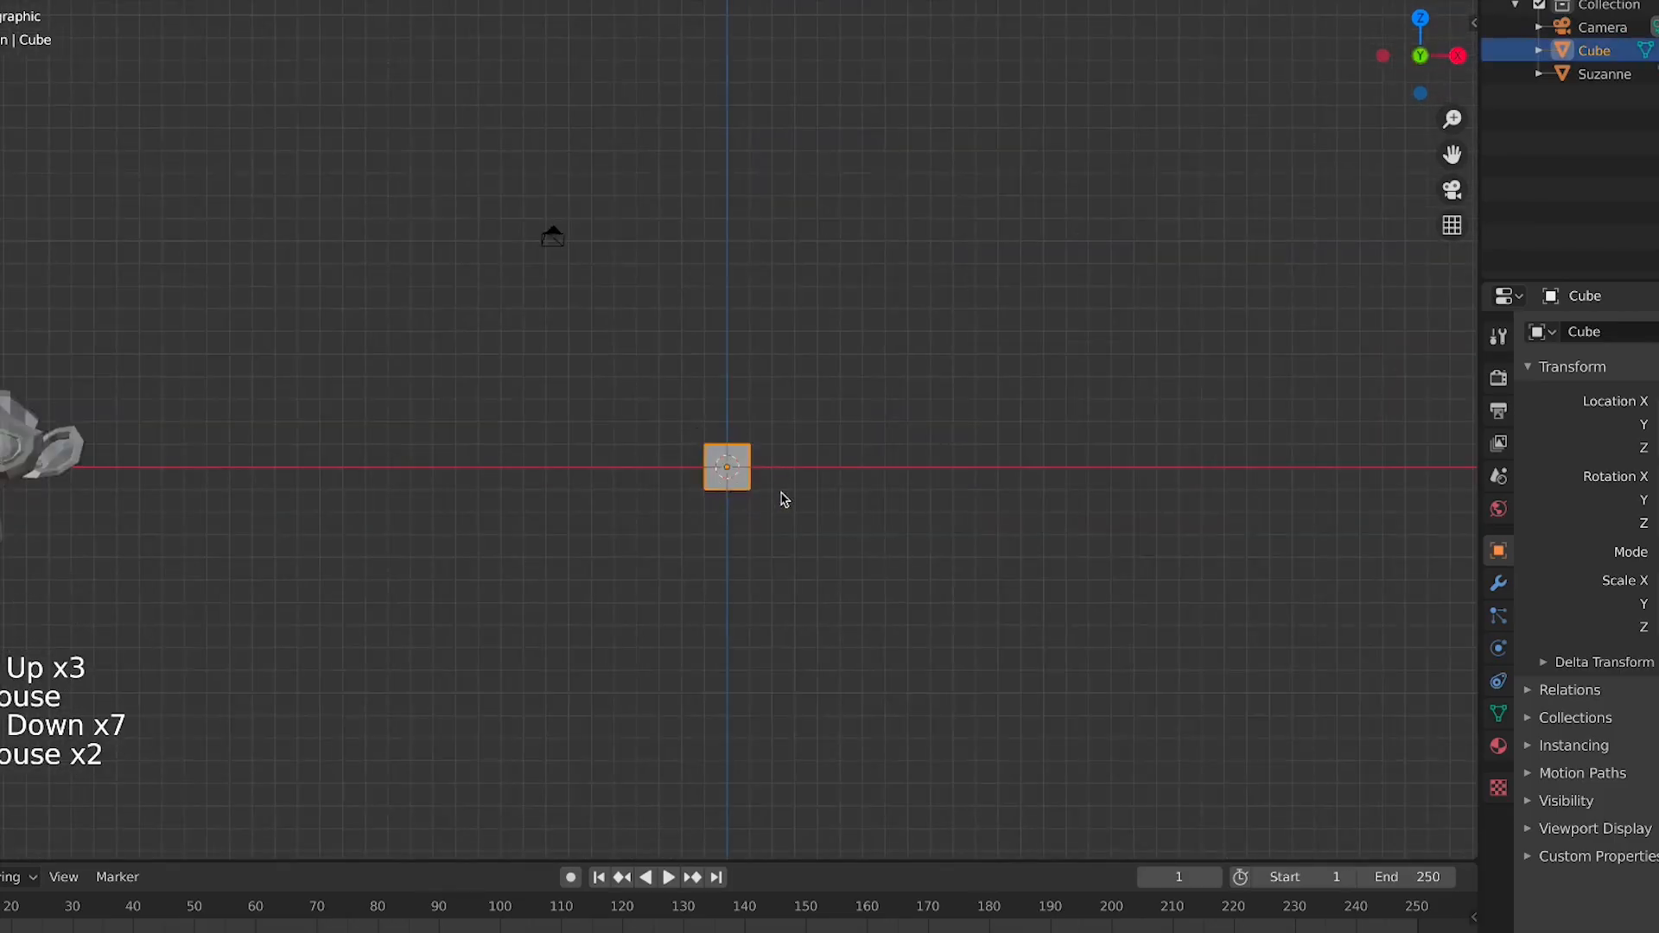
pyautogui.scroll(5, 878, 544)
pyautogui.keyDown('shift'); pyautogui.moveTo(878, 544); pyautogui.dragTo(800, 389, button='middle'); pyautogui.keyUp('shift')
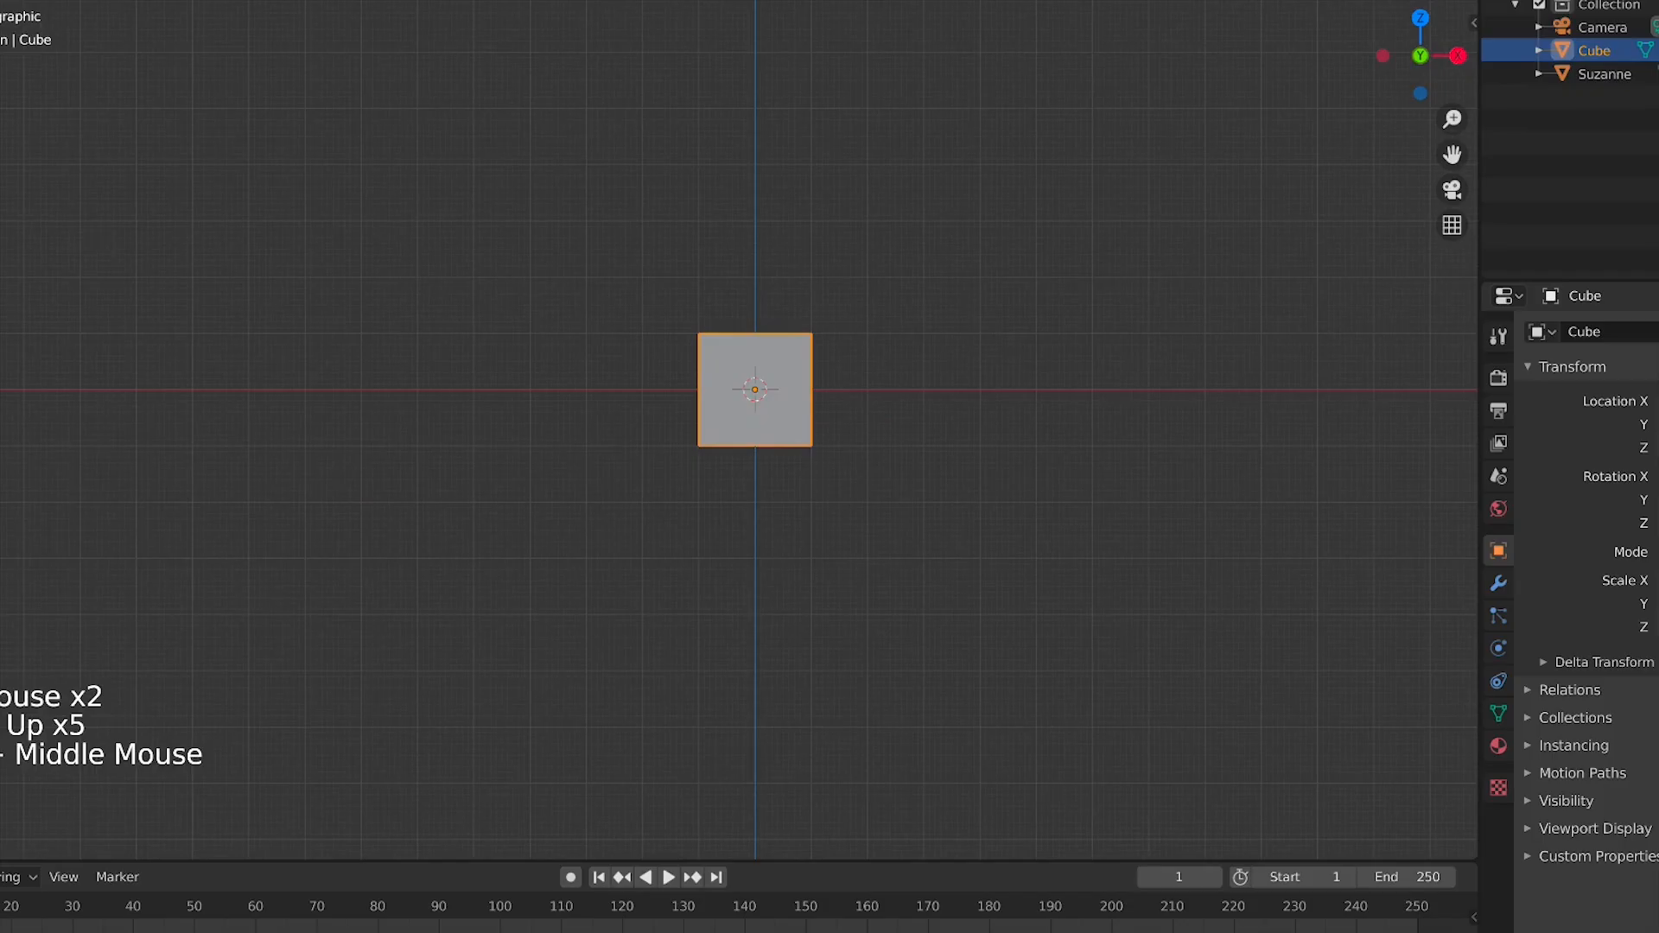
# In edit mode, move the cube's geometry to the left, away from its origin, and return to object mode
pyautogui.press('Tab')
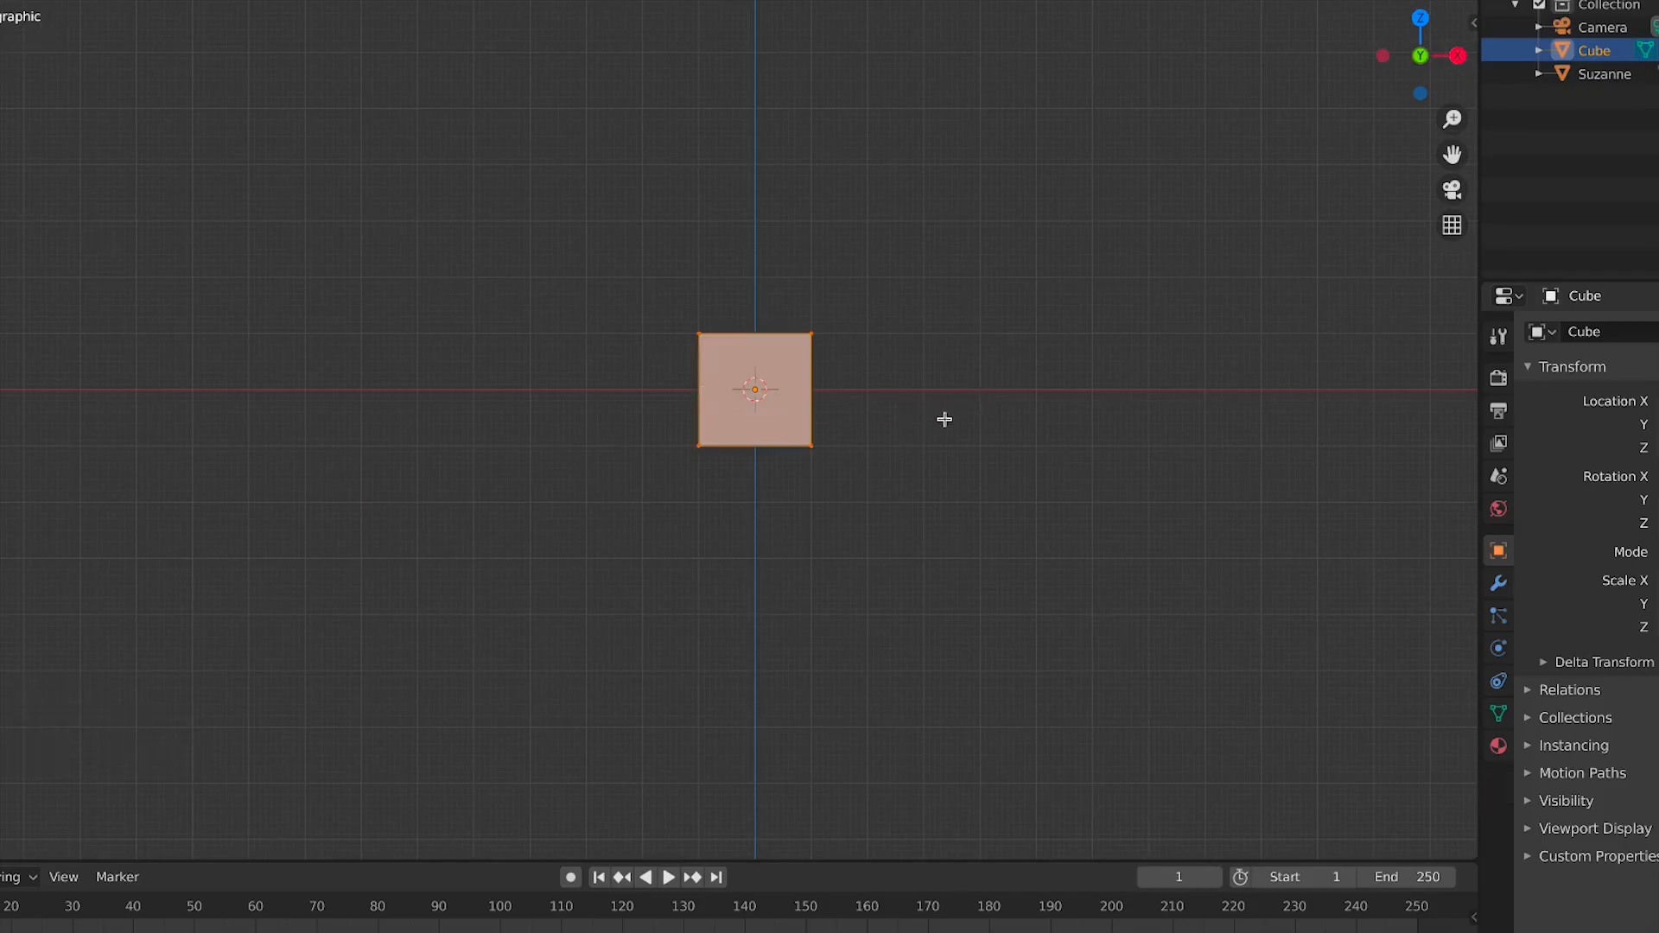
pyautogui.press('g')
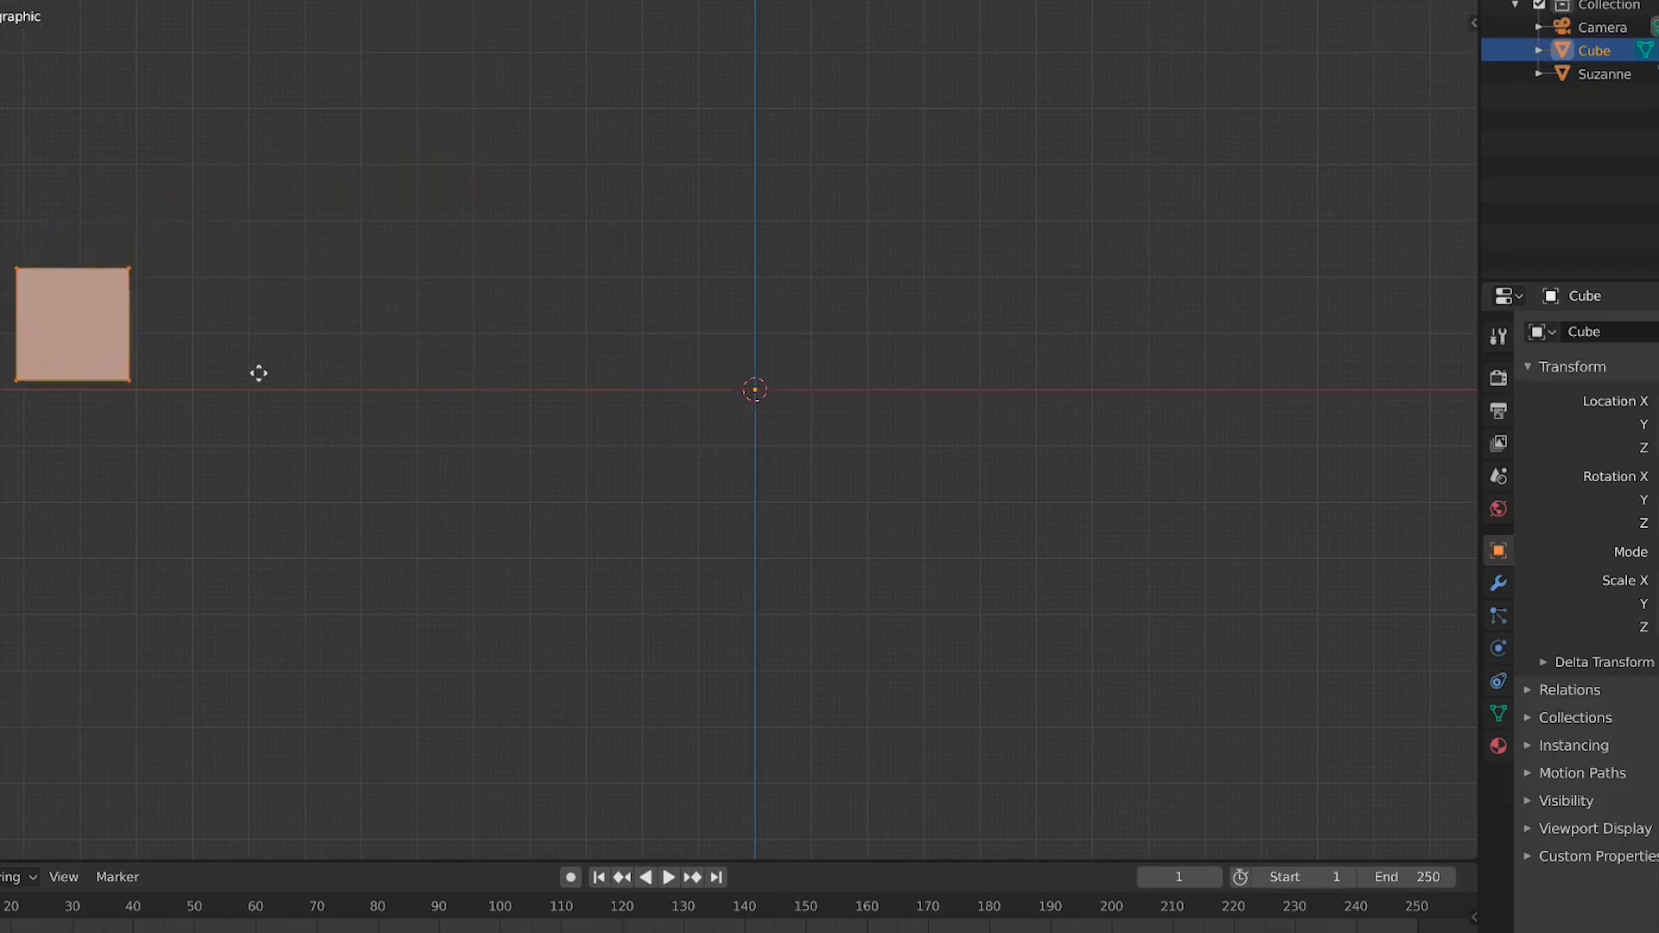
pyautogui.click(211, 415)
pyautogui.press('Tab')
# Rotate the cube around its offset origin at the world center
pyautogui.scroll(-2, 316, 267)
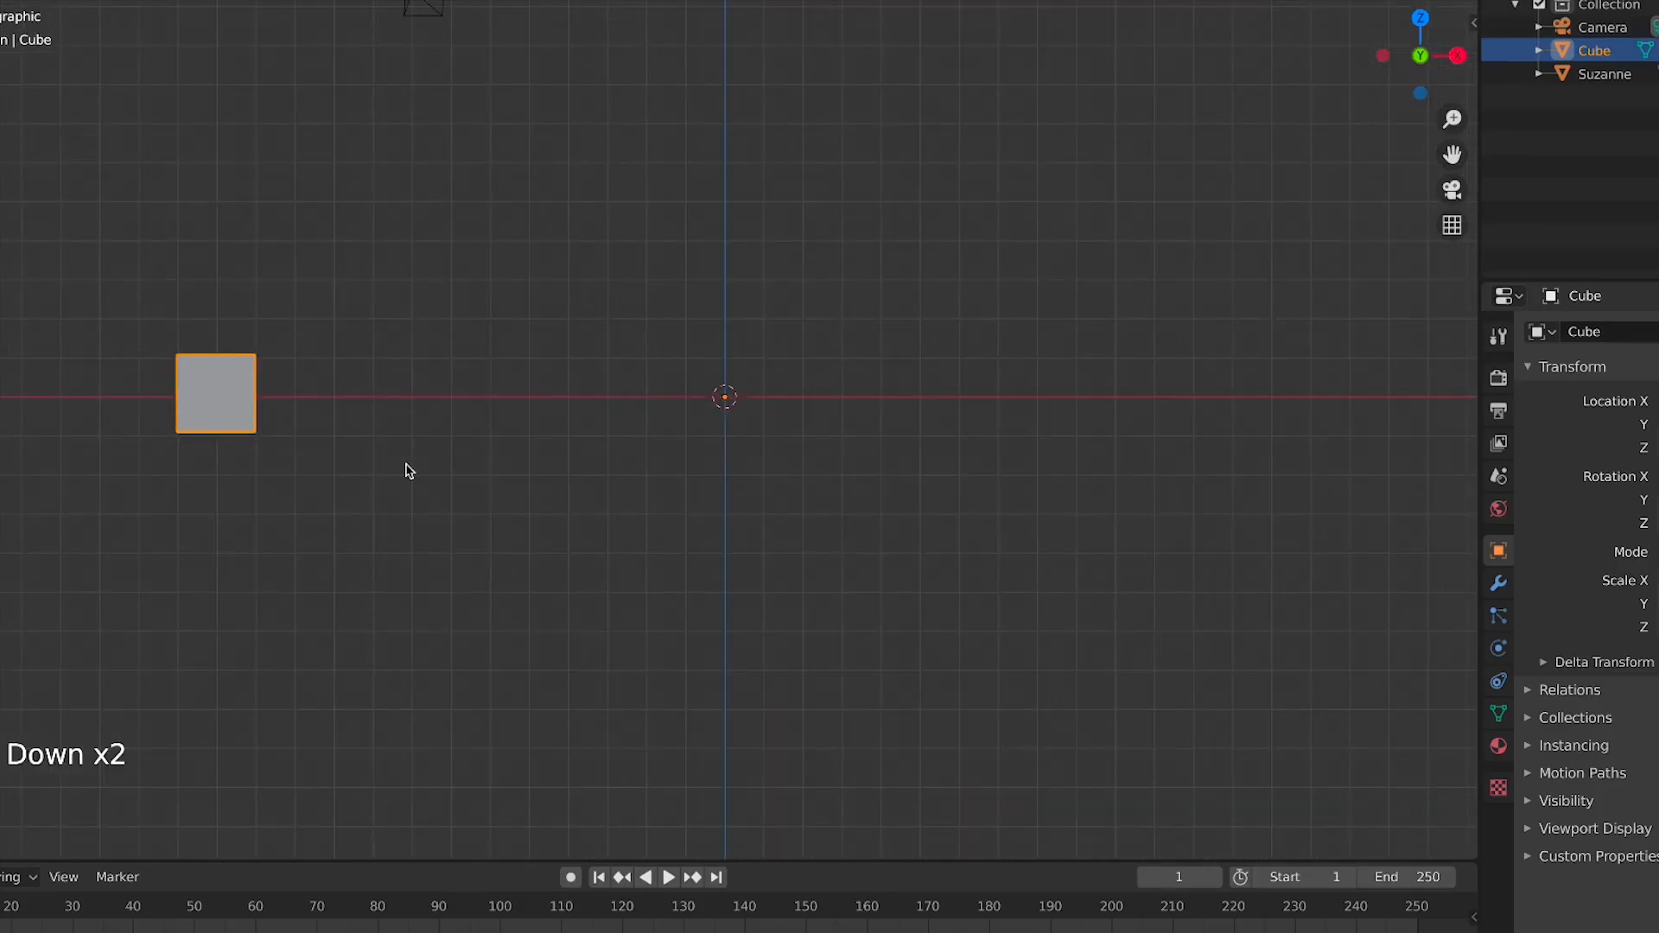
pyautogui.press('r')
pyautogui.rightClick(788, 413)
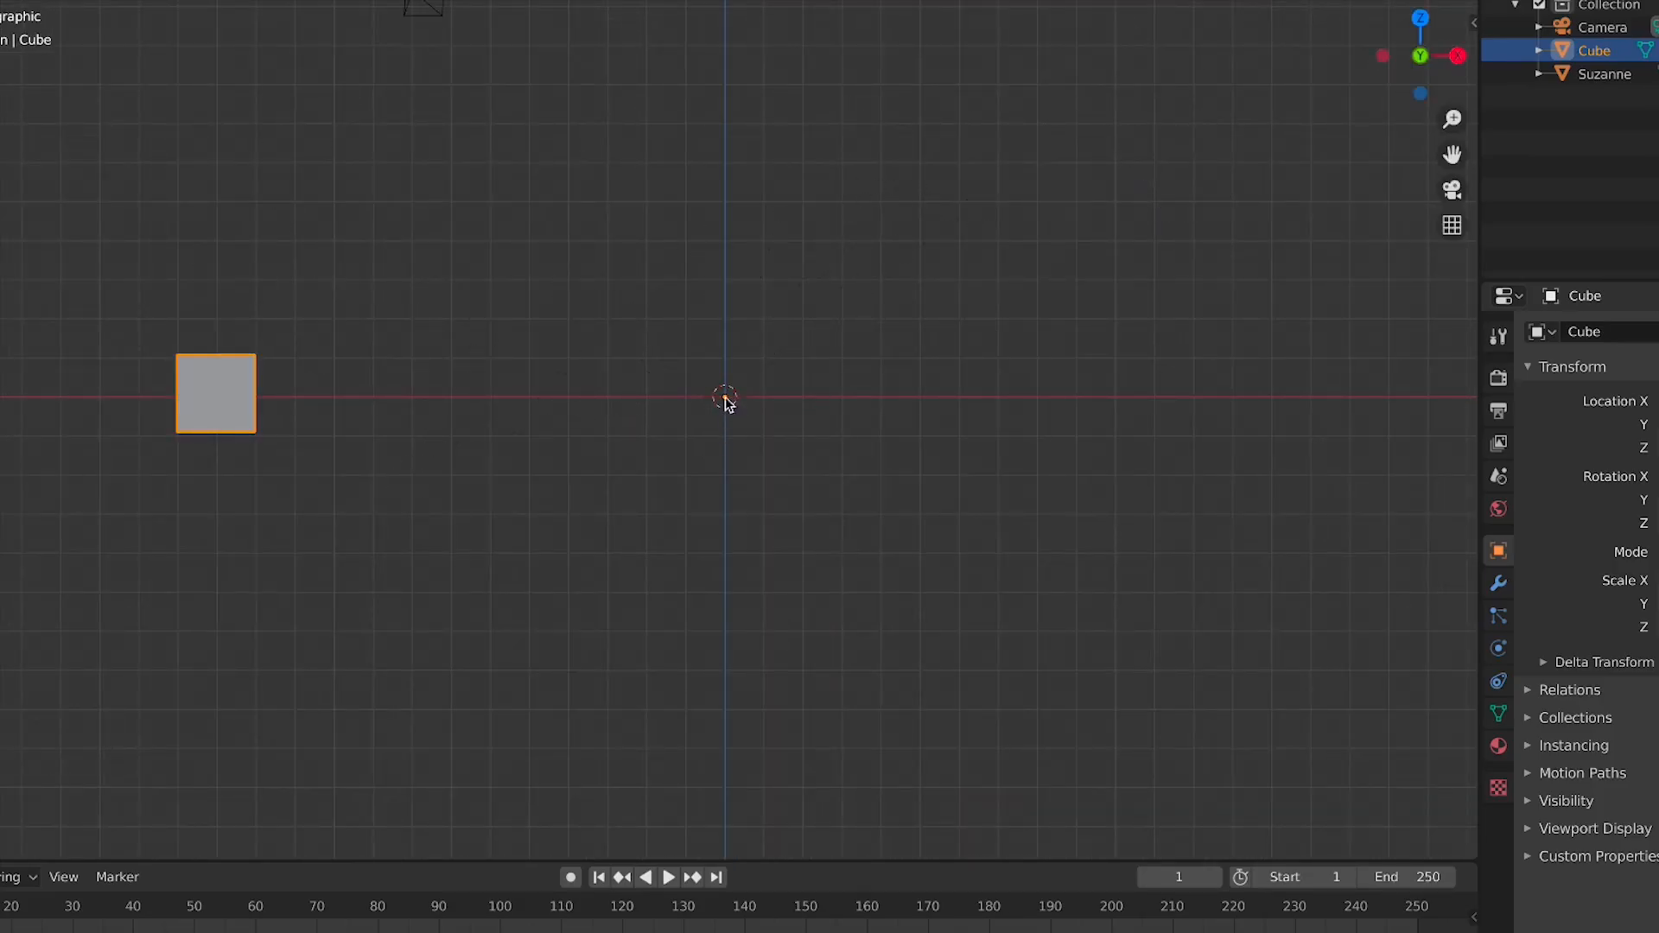
pyautogui.press('r')
pyautogui.rightClick(741, 352)
pyautogui.scroll(-4, 691, 380)
pyautogui.press('r')
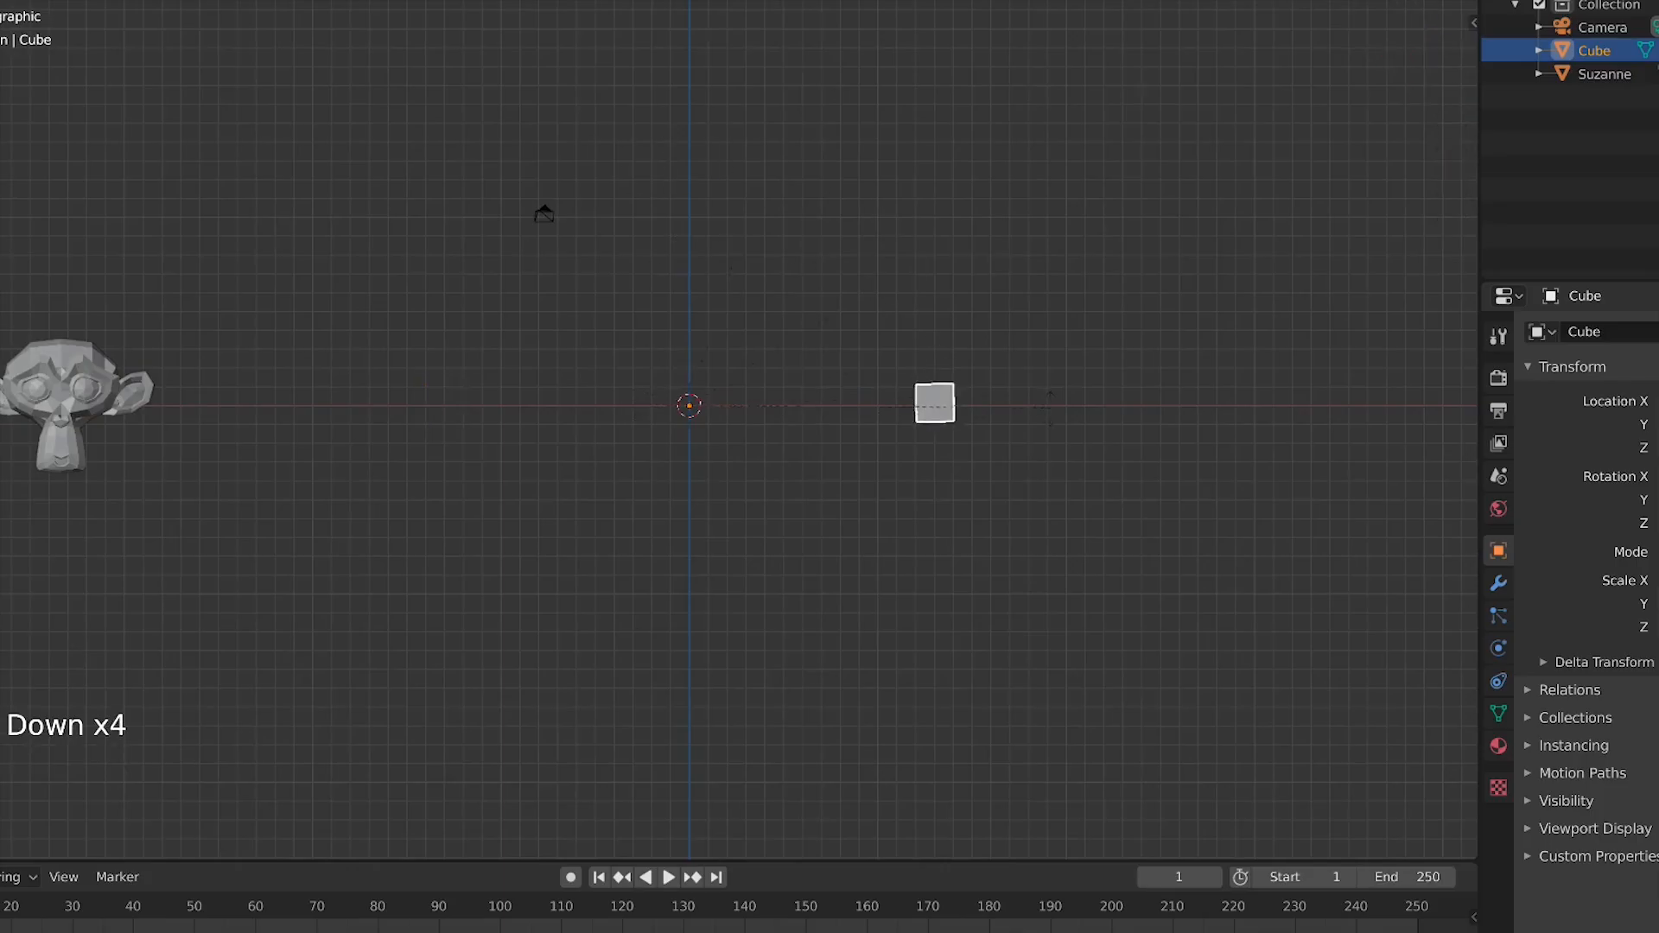
pyautogui.click(494, 361)
# Try scaling the cube's geometry around the offset origin
pyautogui.scroll(3, 382, 432)
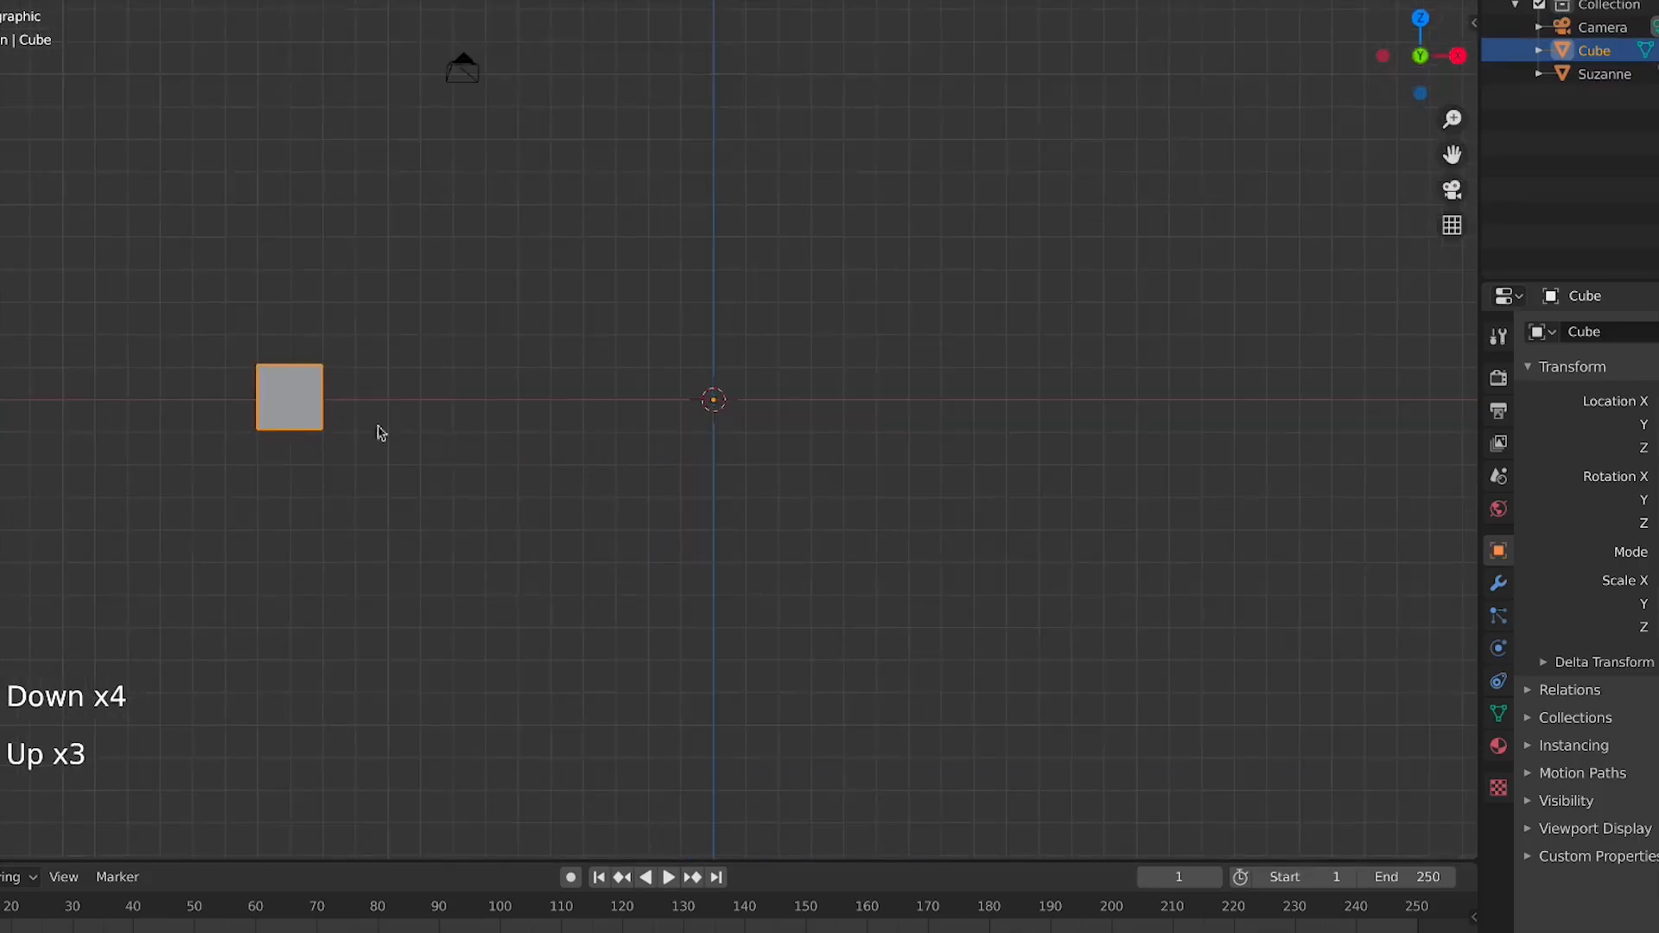
pyautogui.scroll(-1, 363, 426)
pyautogui.scroll(-3, 361, 424)
pyautogui.keyDown('shift'); pyautogui.moveTo(428, 454); pyautogui.dragTo(757, 521, button='middle'); pyautogui.keyUp('shift')
pyautogui.scroll(2, 716, 479)
pyautogui.scroll(3, 714, 478)
pyautogui.moveTo(724, 570); pyautogui.dragTo(724, 572)
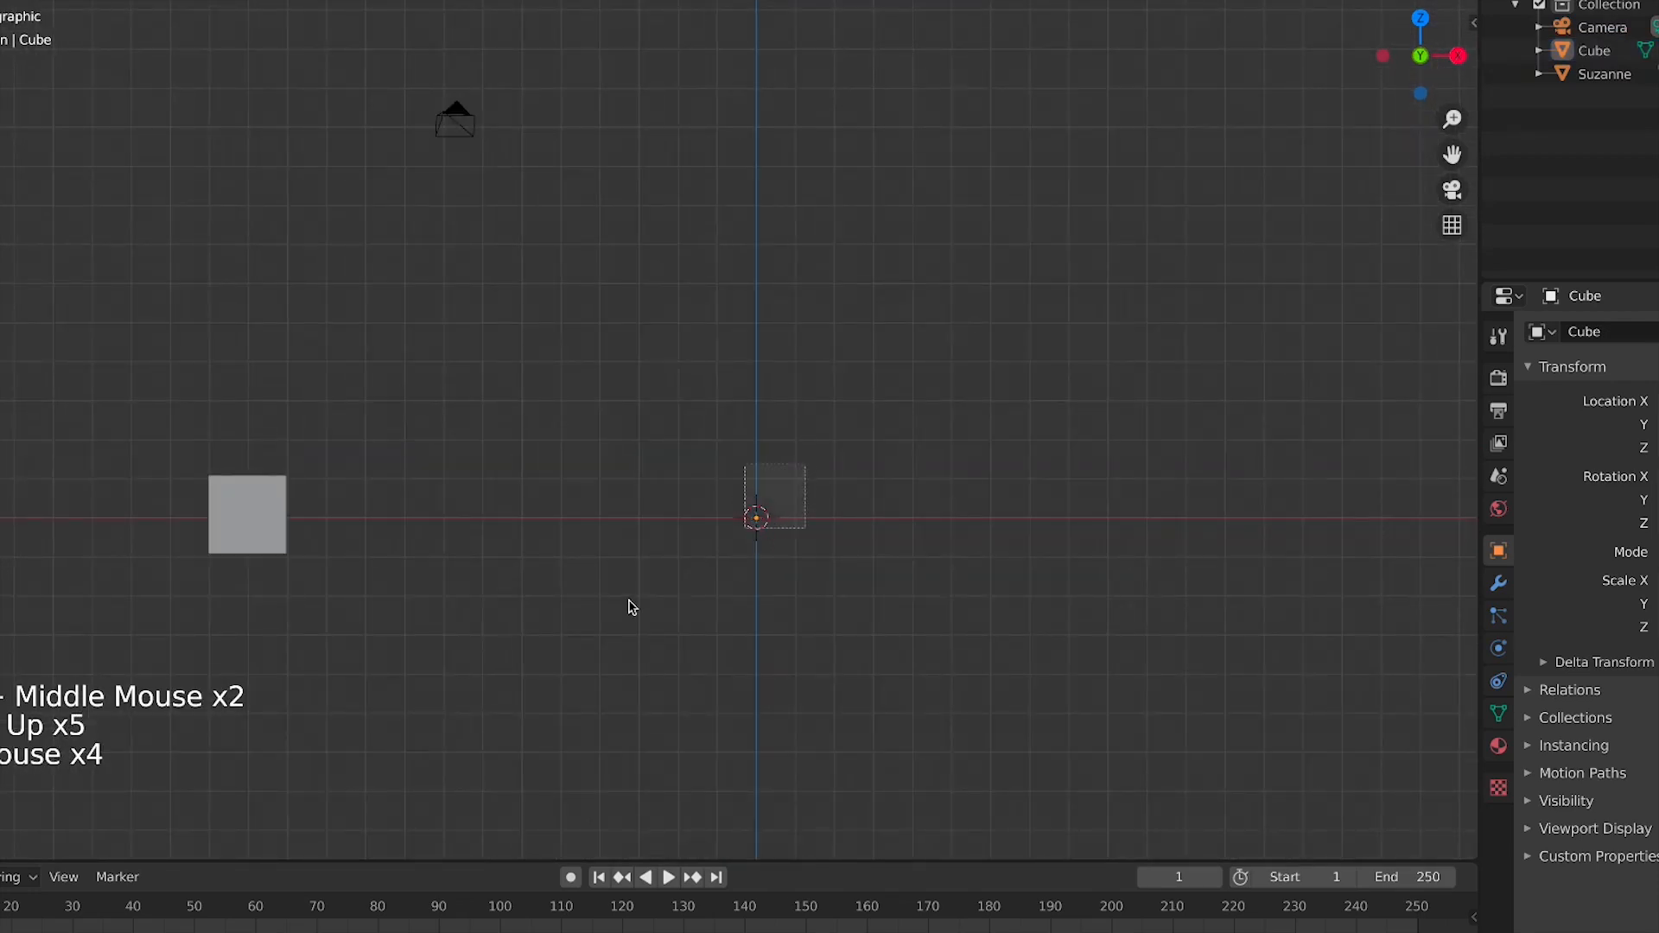
pyautogui.click(210, 501)
pyautogui.scroll(-3, 656, 491)
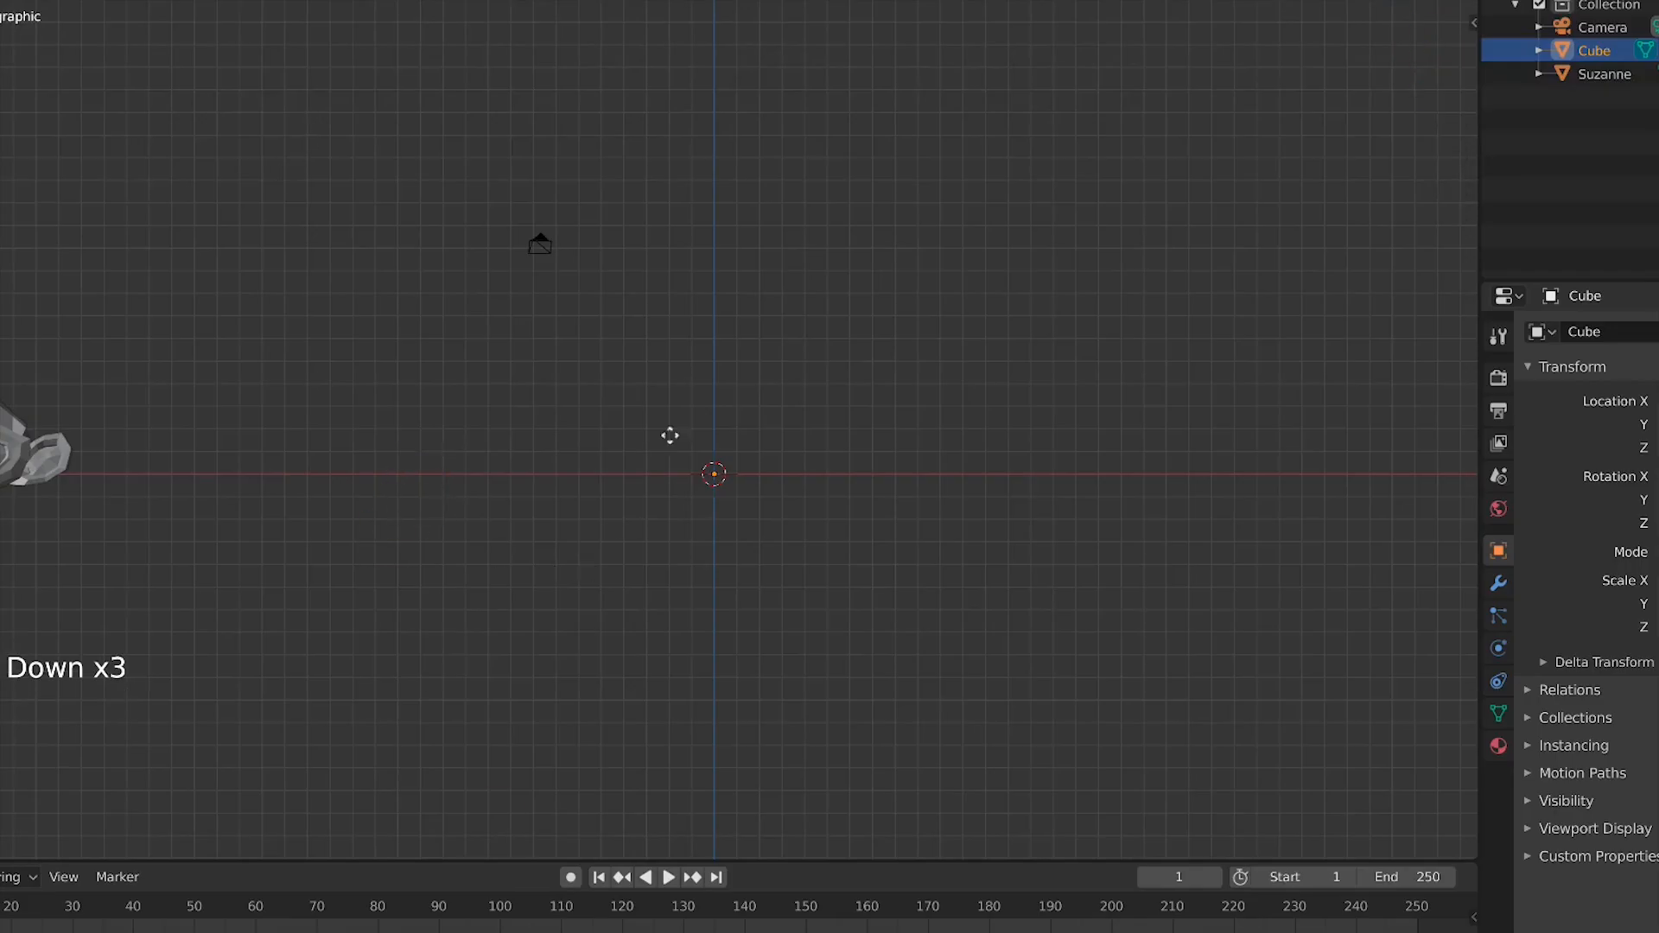
pyautogui.press('s')
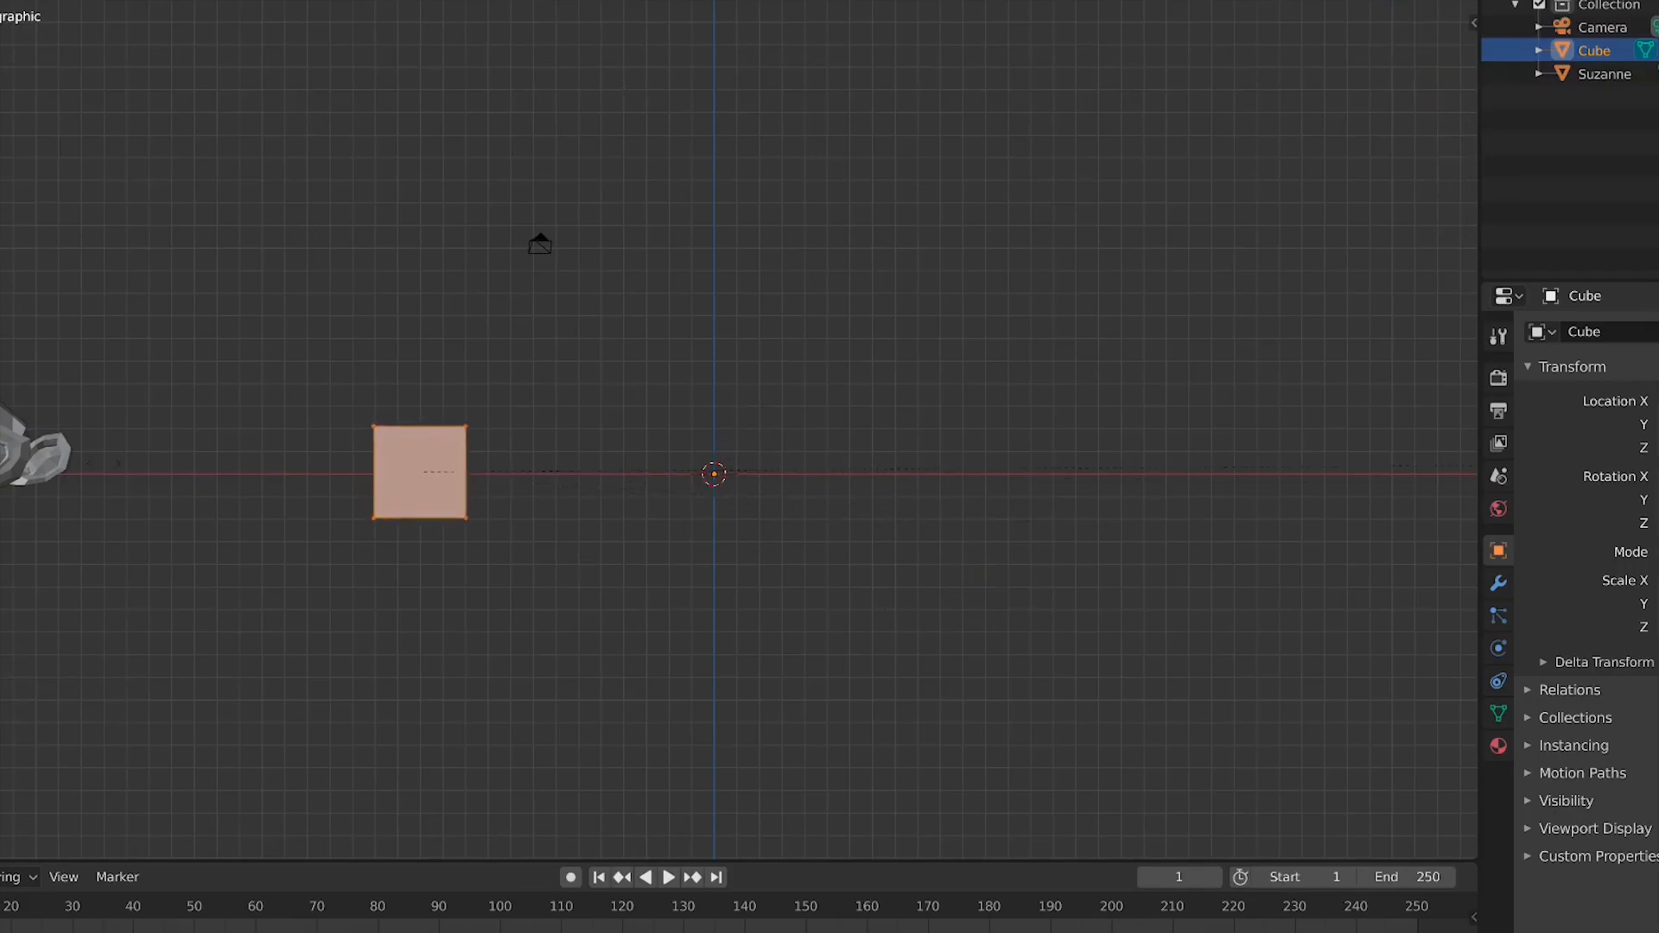
pyautogui.rightClick(149, 487)
pyautogui.scroll(3, 697, 521)
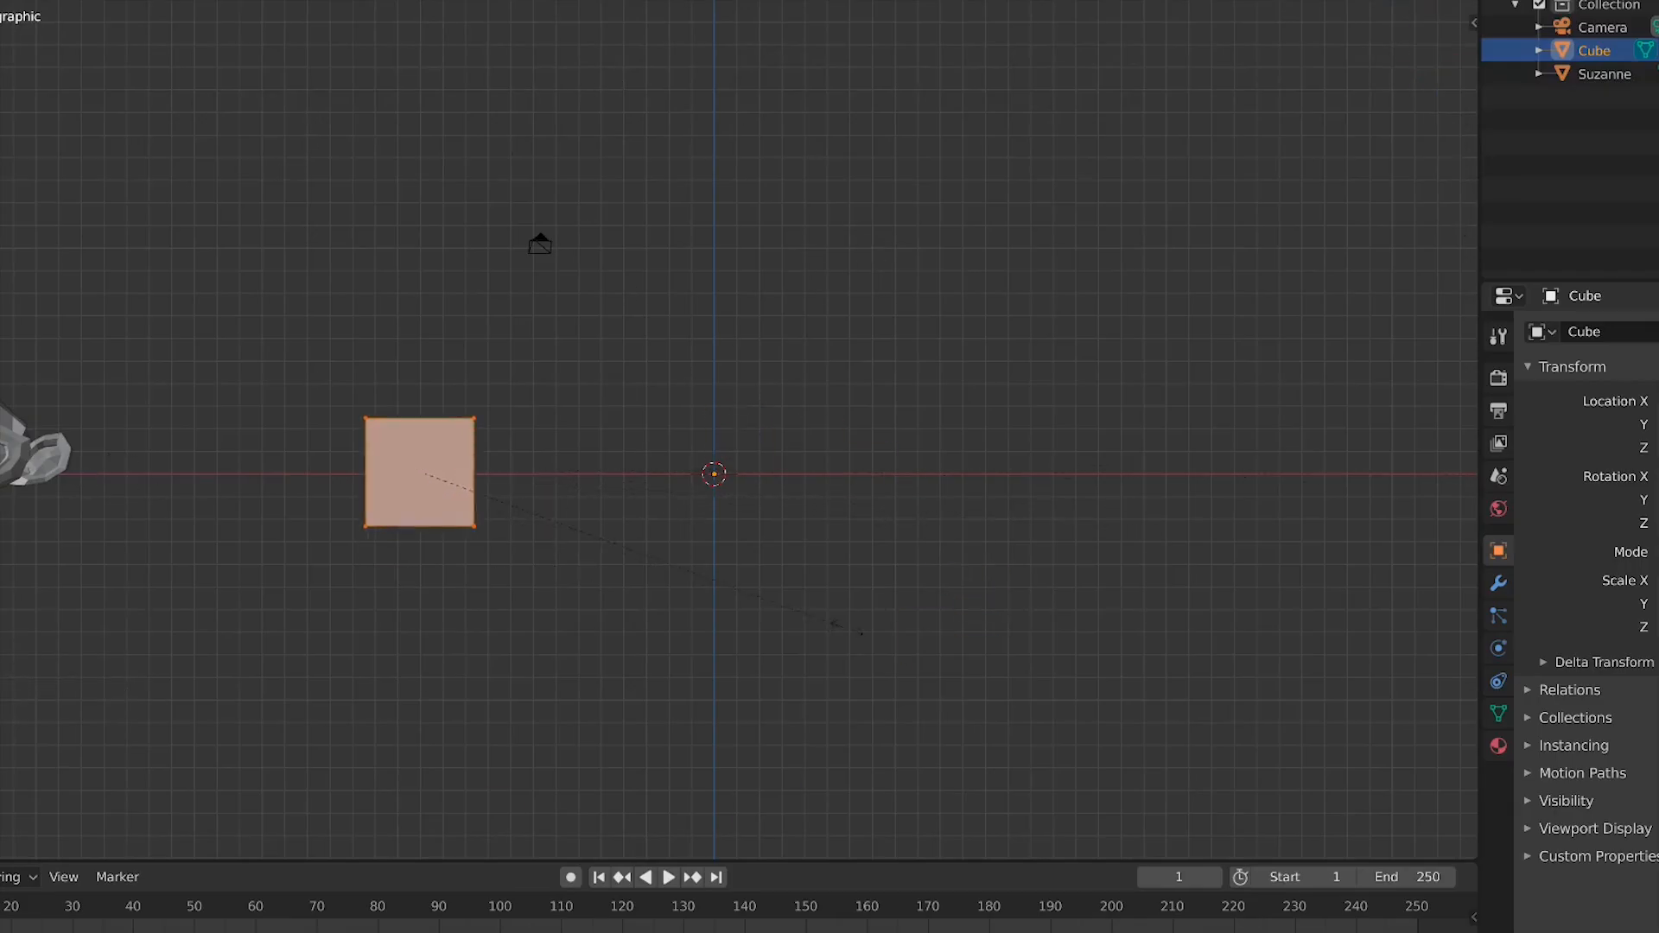
# Leave edit mode and move the cube object up and to the left
pyautogui.press('Tab')
pyautogui.press('g')
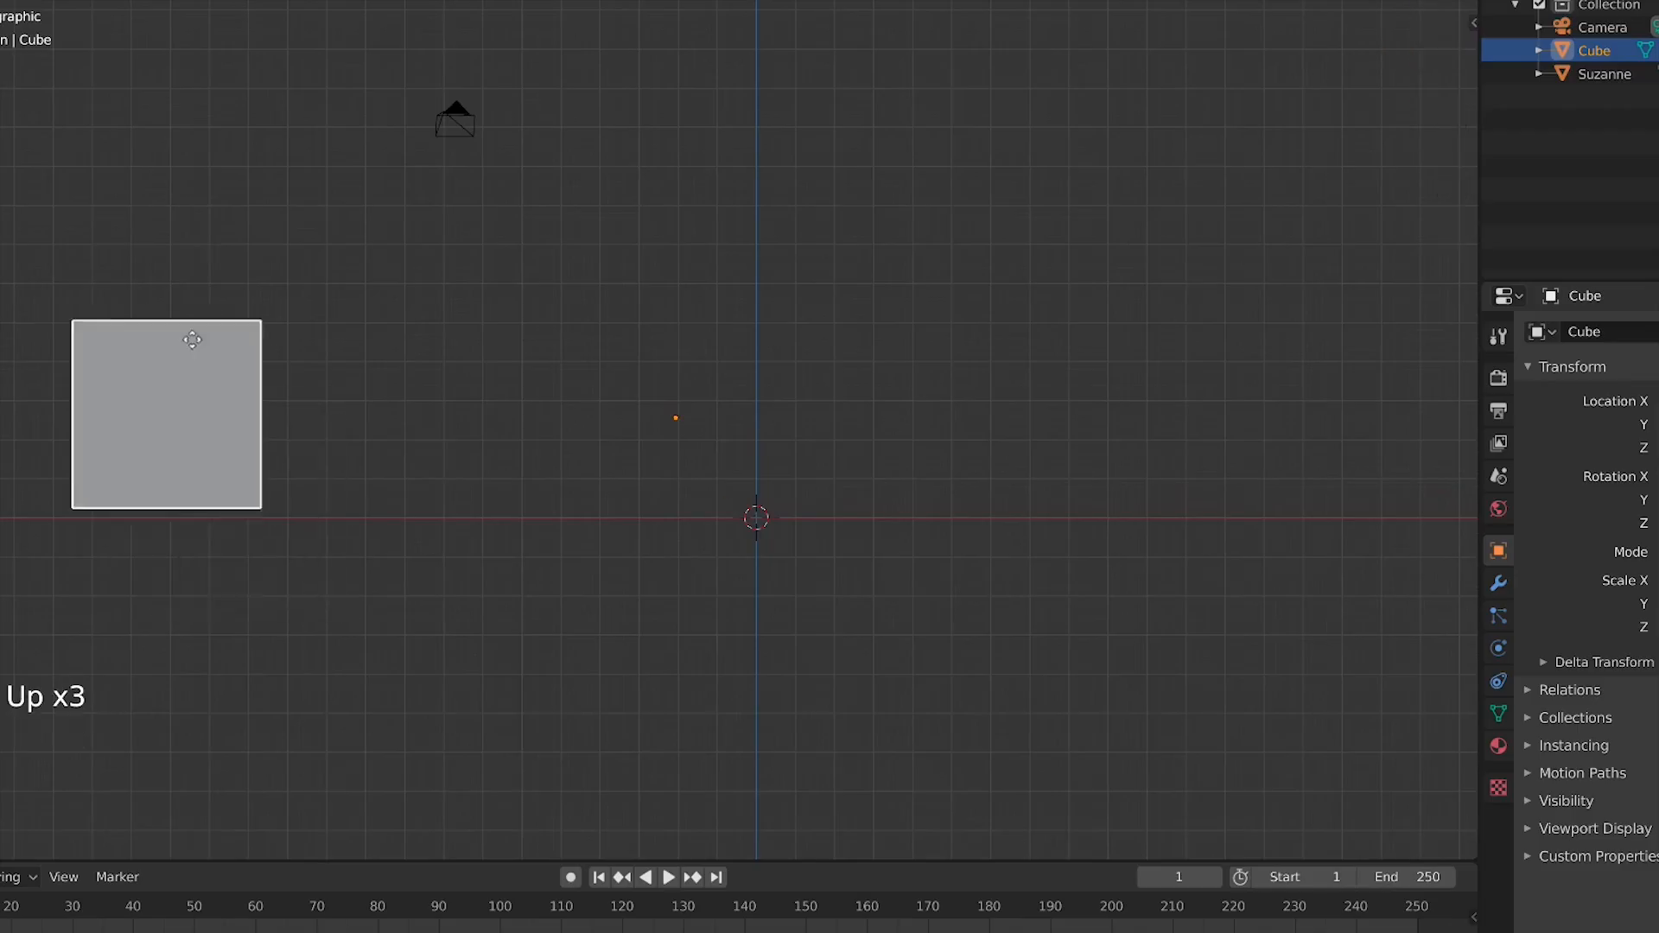
pyautogui.rightClick(570, 530)
pyautogui.press('g')
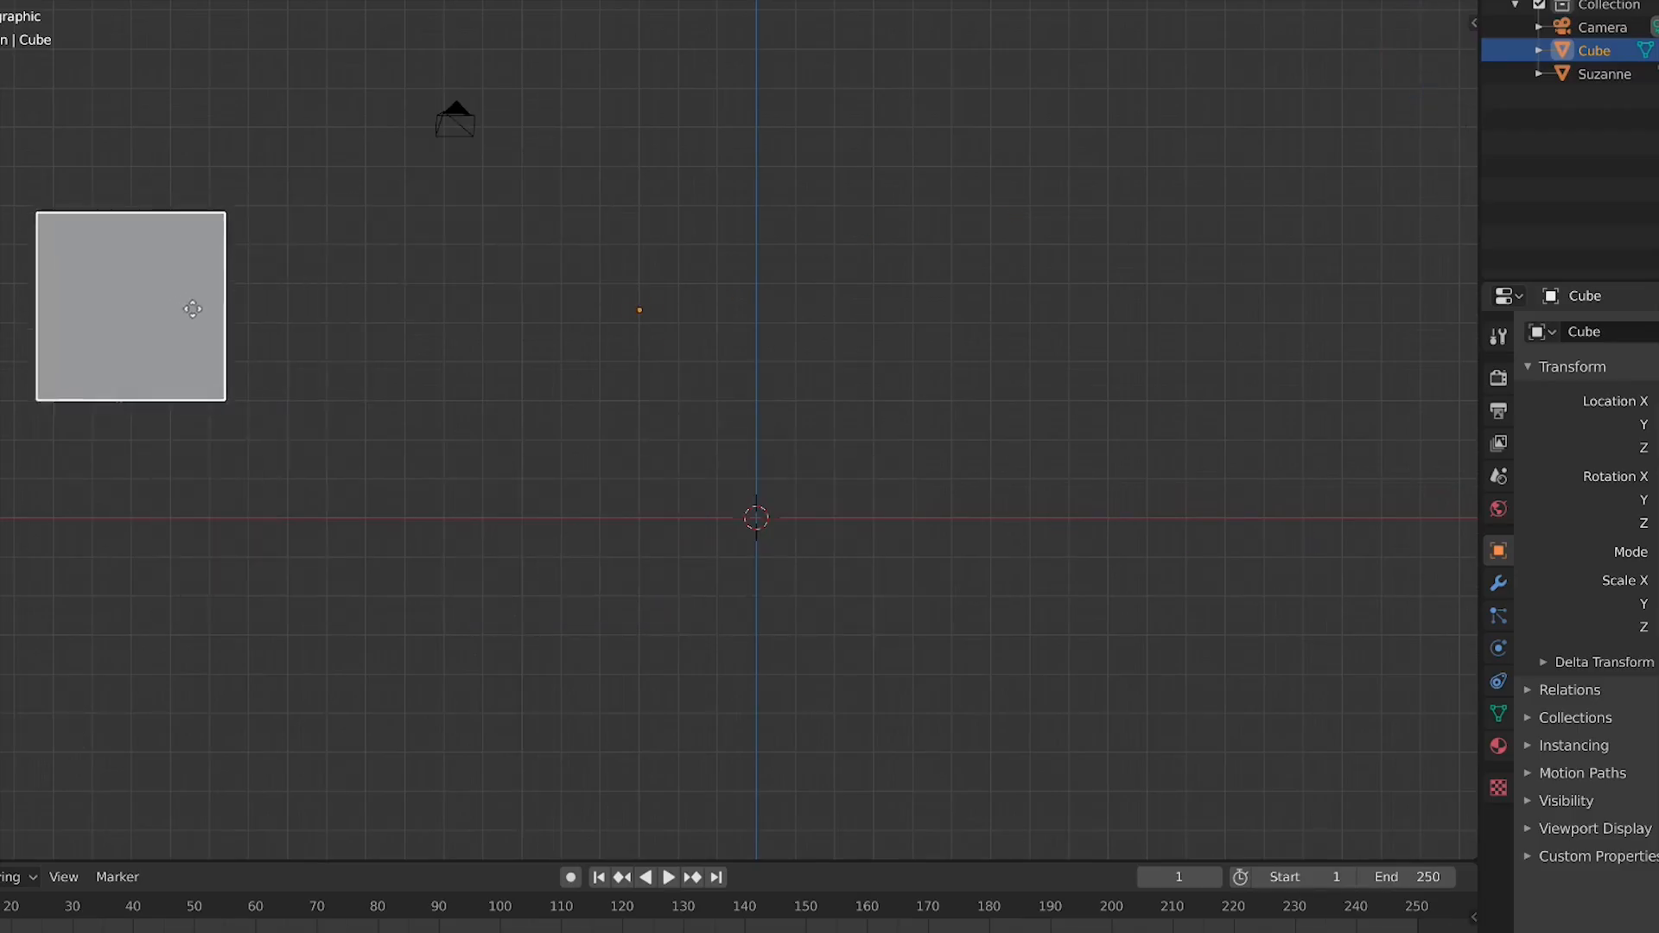
pyautogui.click(133, 331)
# Enter edit mode and move the cube's geometry down below the world origin line
pyautogui.keyDown('shift'); pyautogui.moveTo(413, 520); pyautogui.dragTo(635, 413, button='middle'); pyautogui.keyUp('shift')
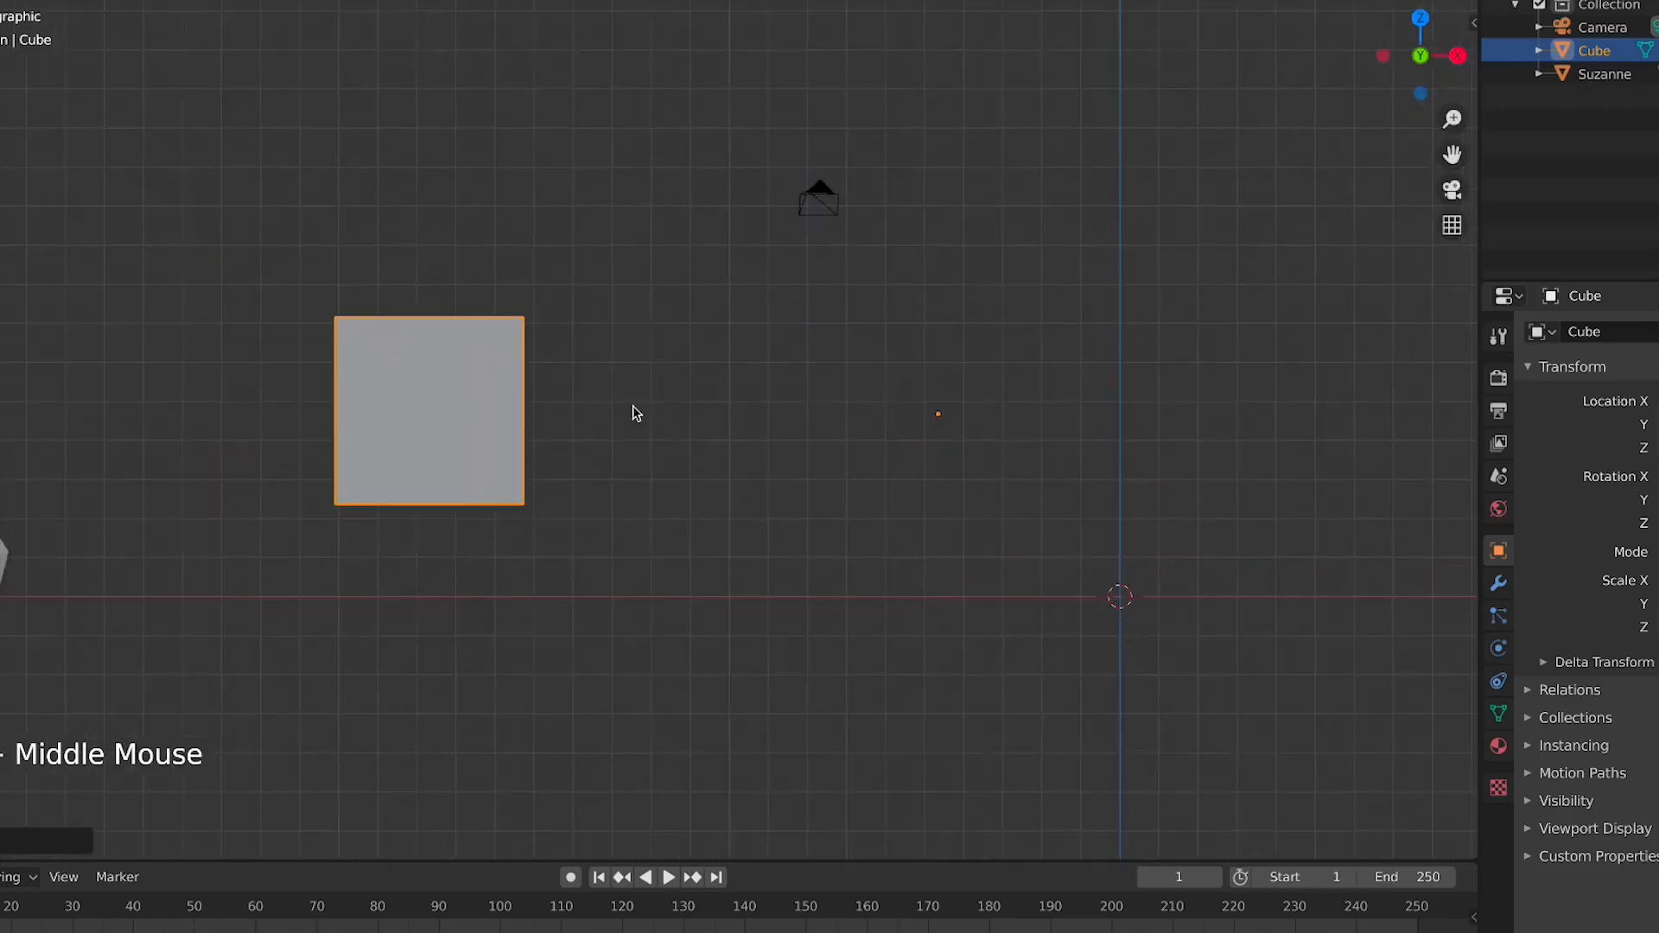
pyautogui.moveTo(980, 362); pyautogui.dragTo(894, 475)
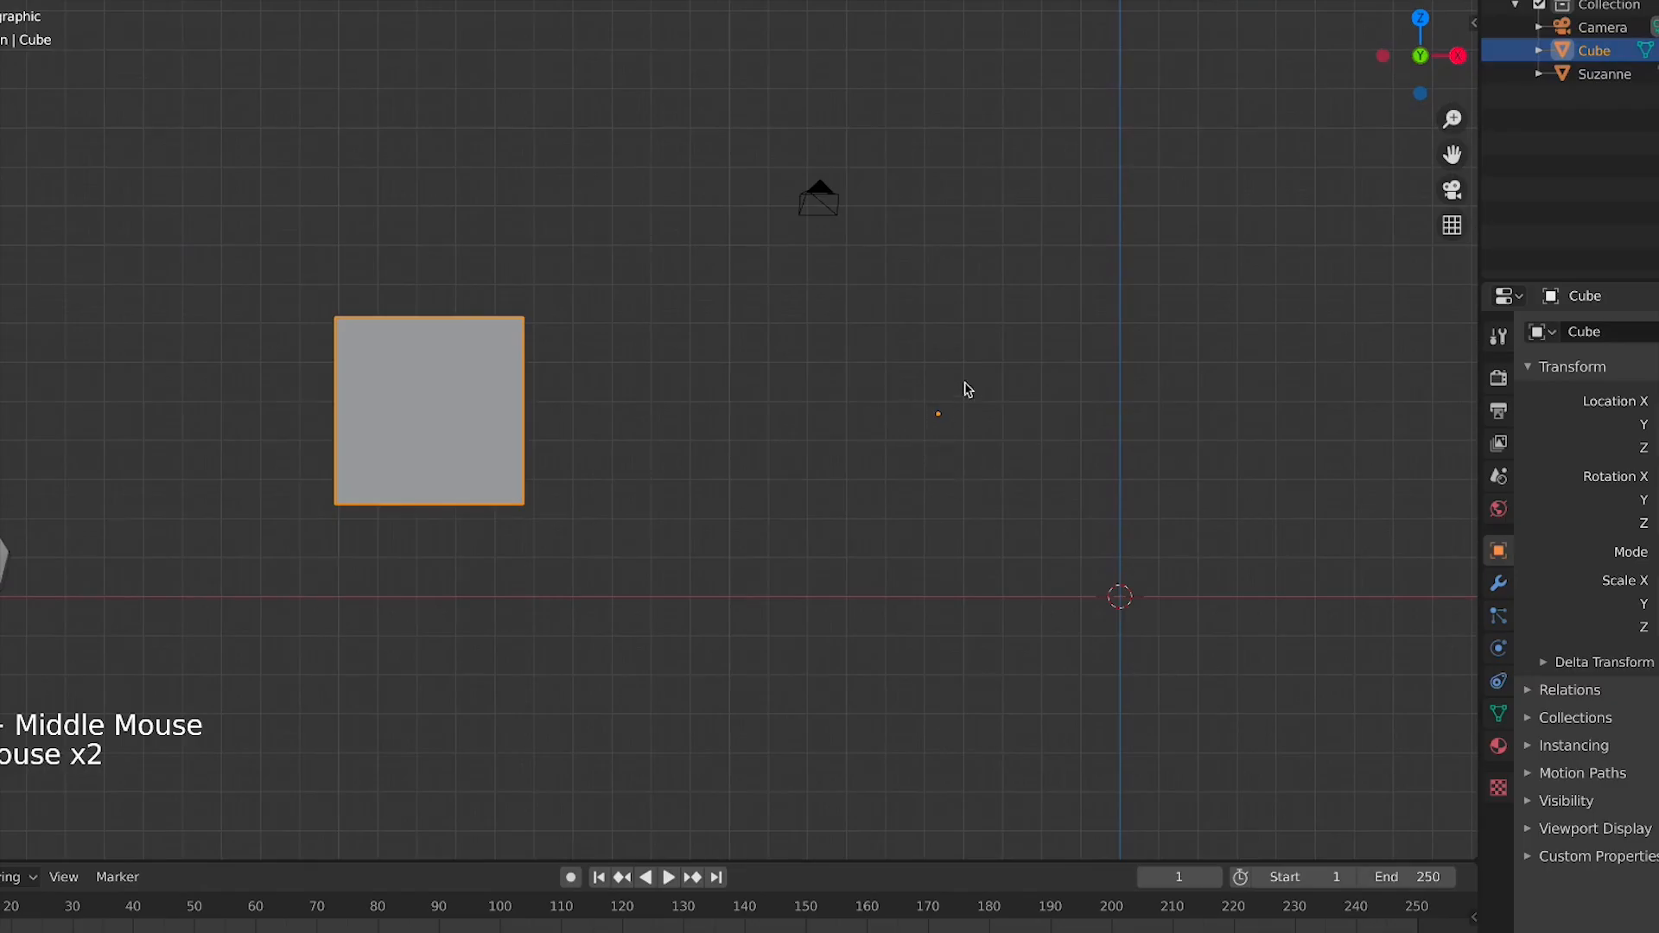
pyautogui.moveTo(951, 384); pyautogui.dragTo(869, 479)
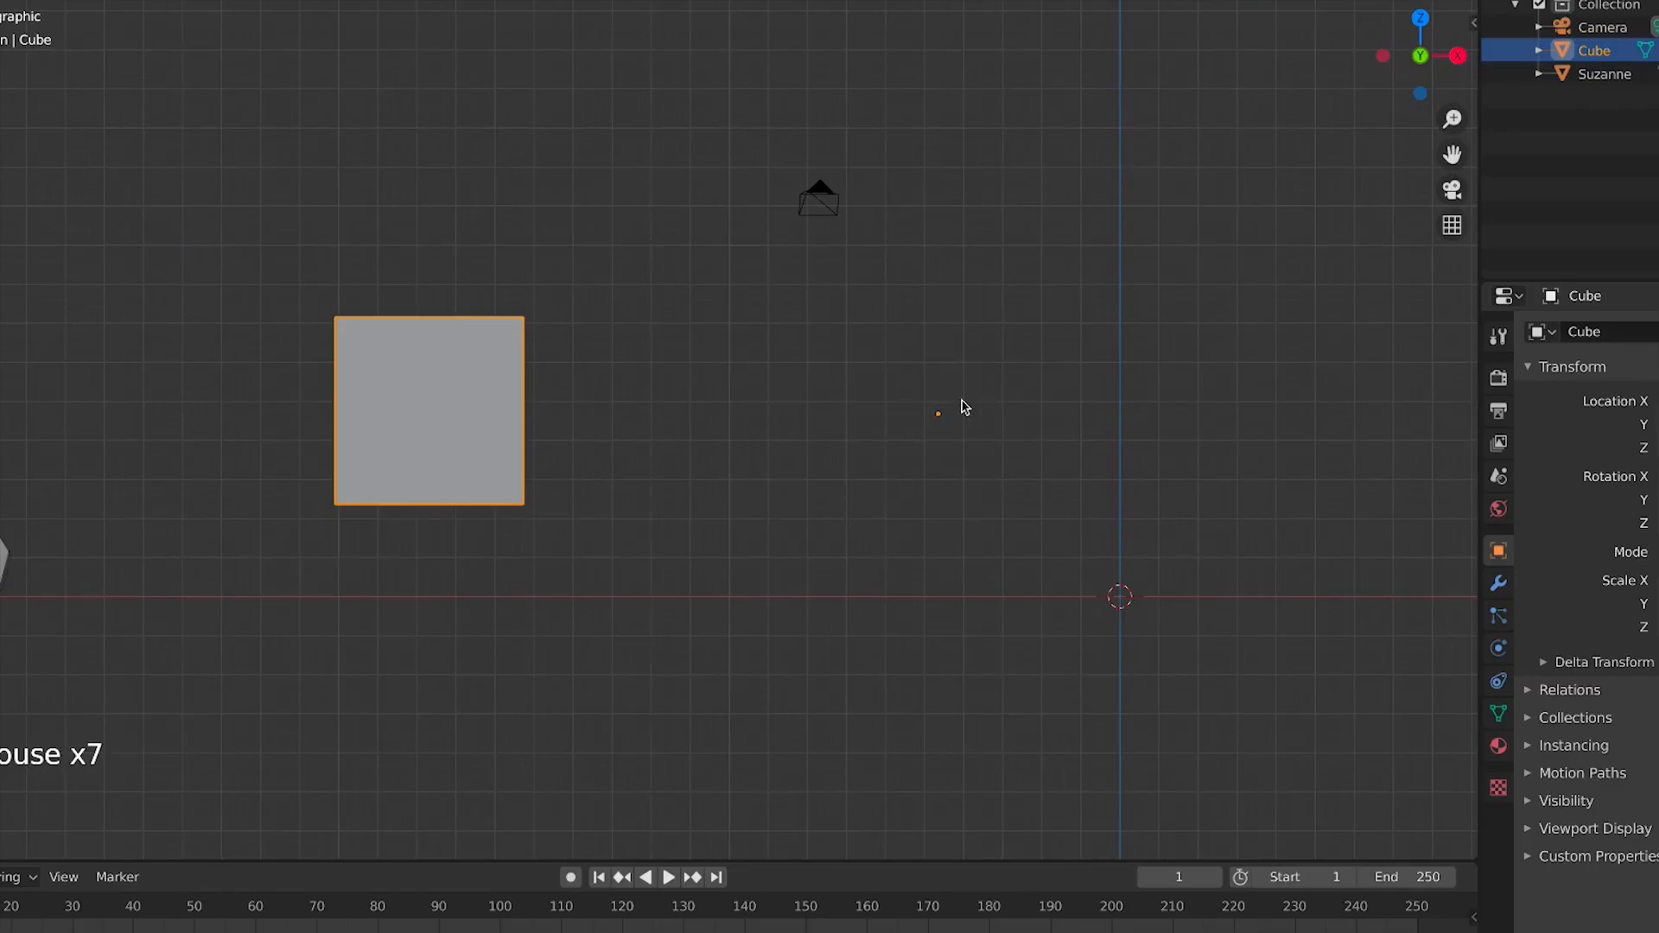
pyautogui.press('Tab')
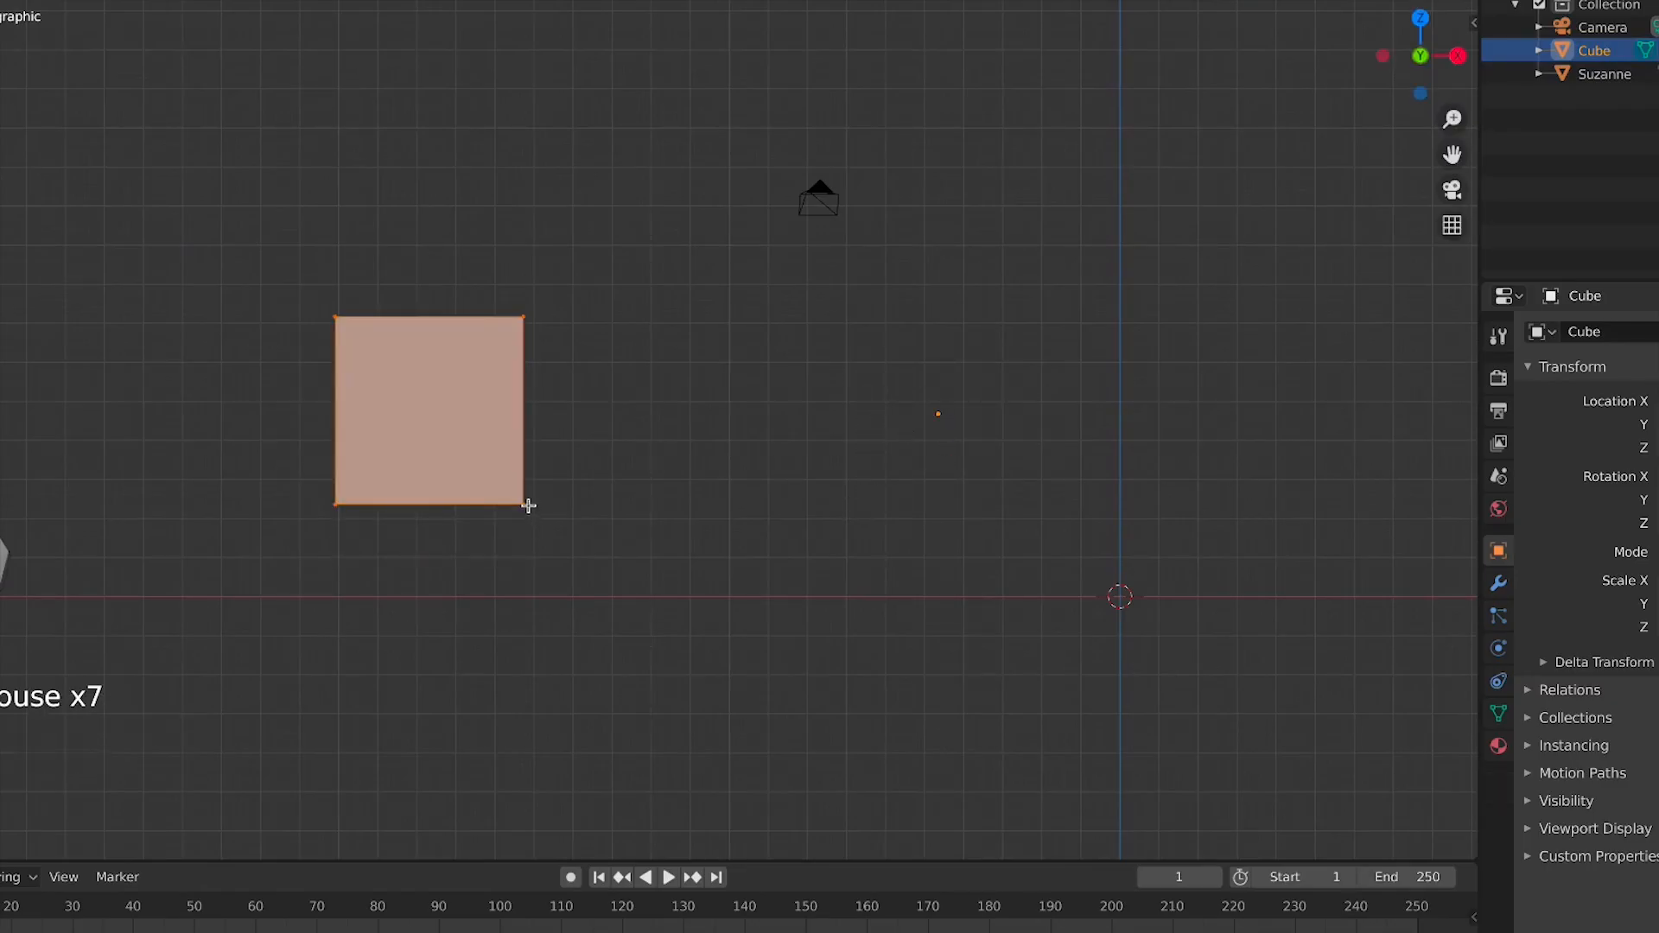
pyautogui.press('g')
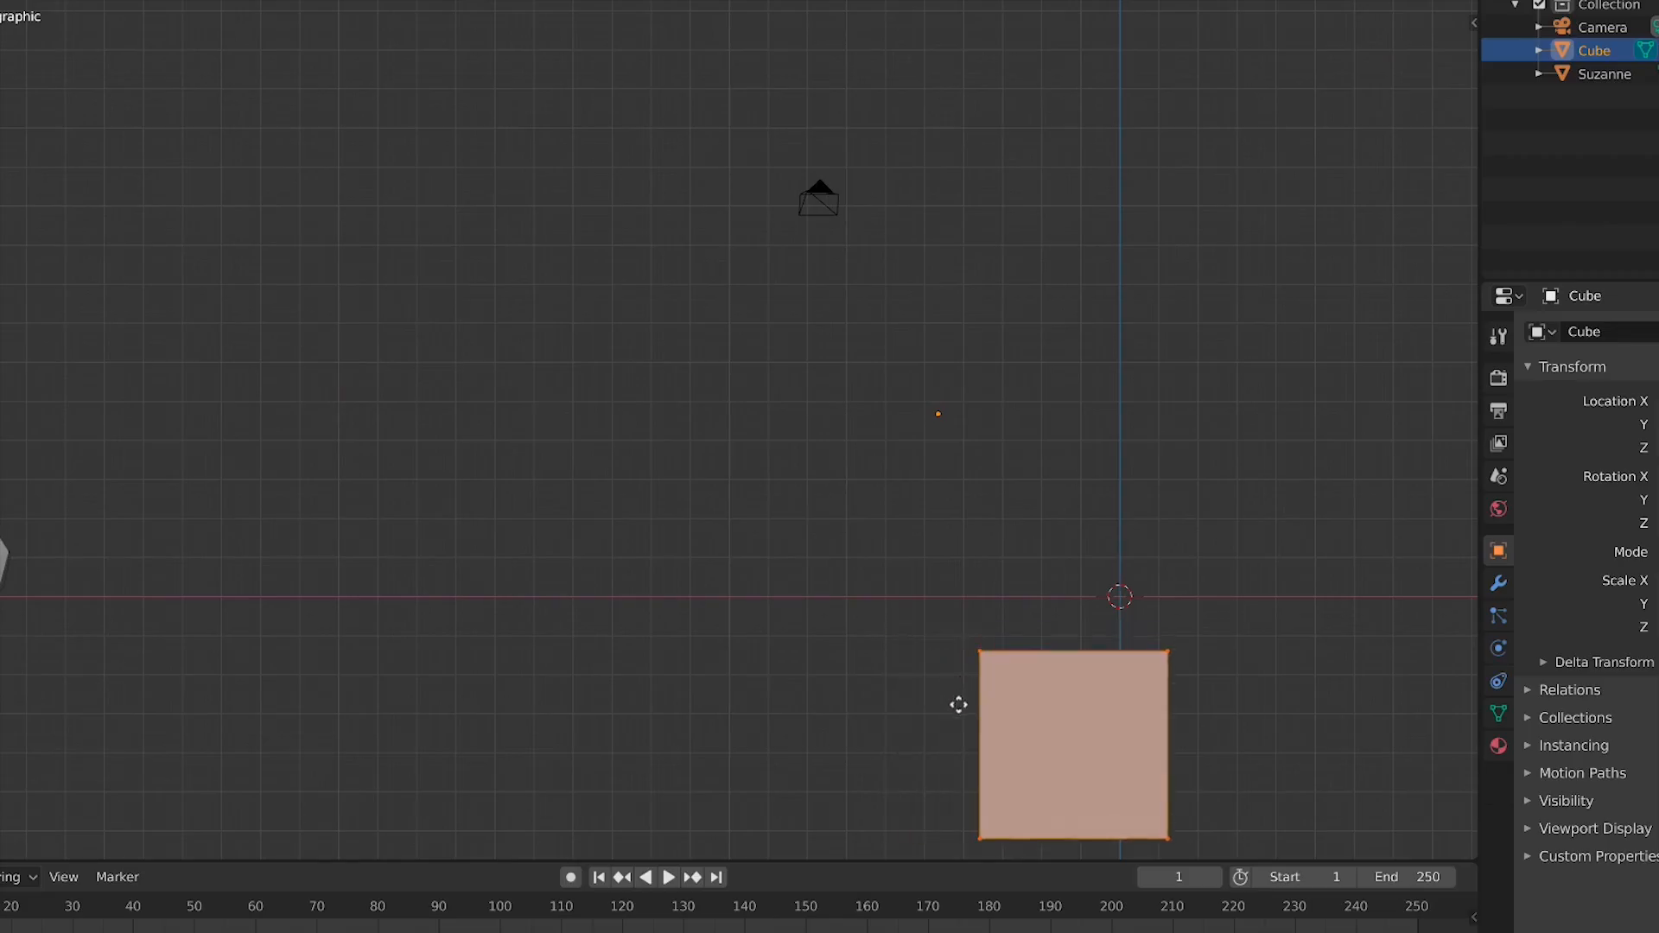
pyautogui.click(959, 705)
# Return to object mode and move the cube object together with its origin
pyautogui.keyDown('shift'); pyautogui.moveTo(943, 638); pyautogui.dragTo(609, 578, button='middle'); pyautogui.keyUp('shift')
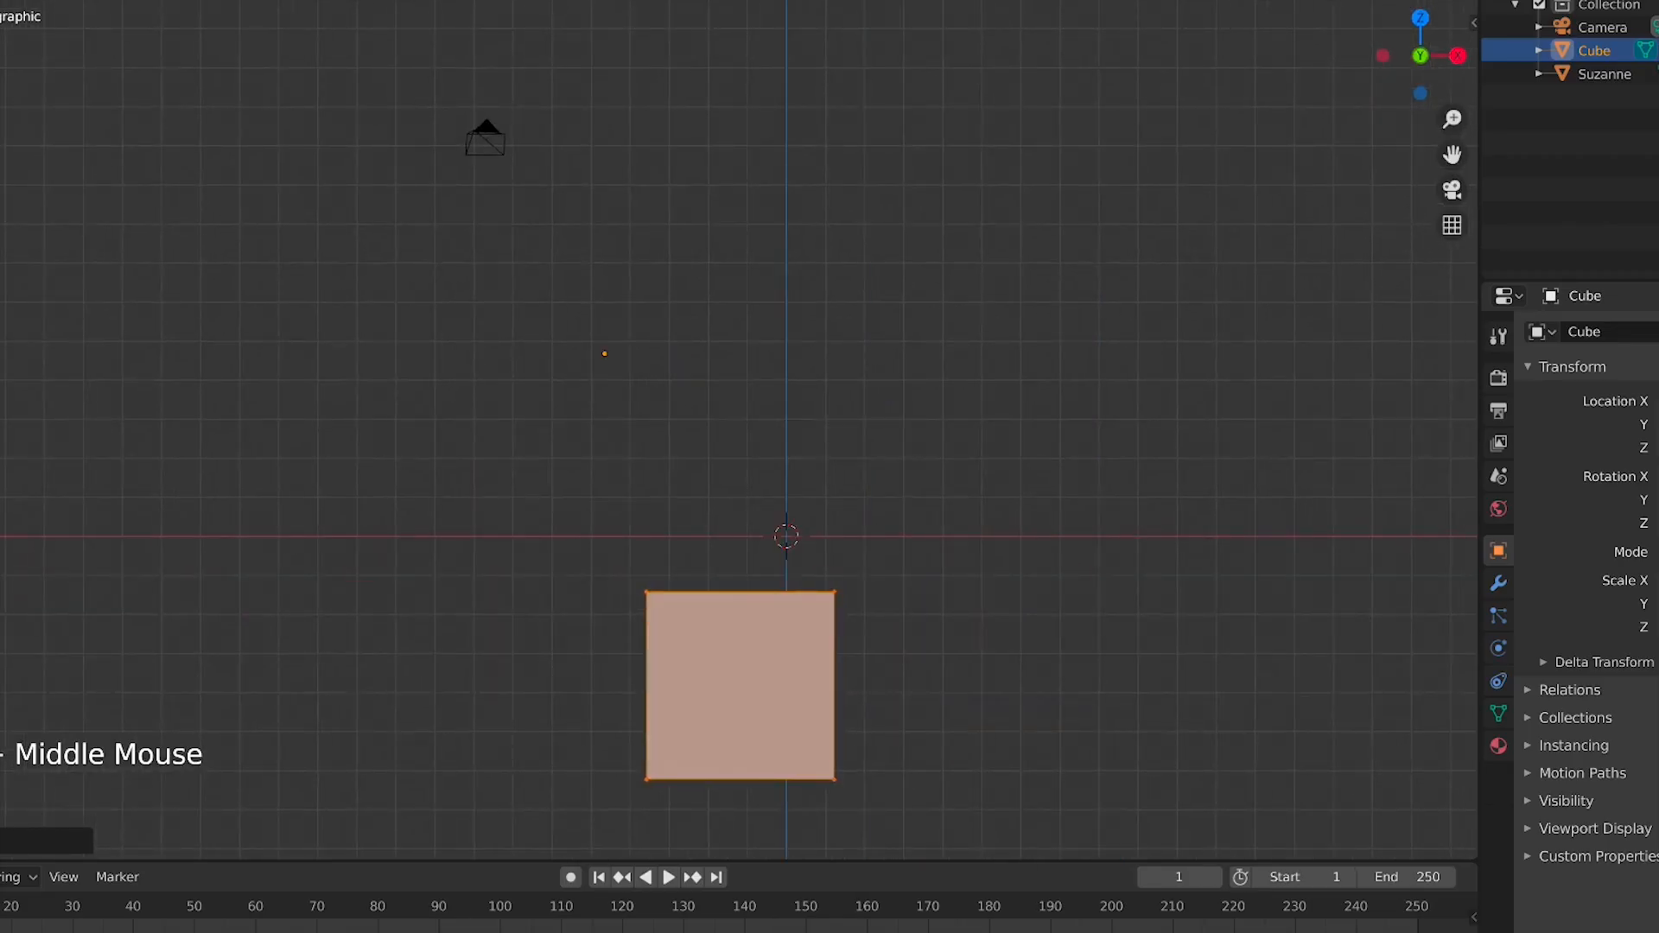
pyautogui.press('Tab')
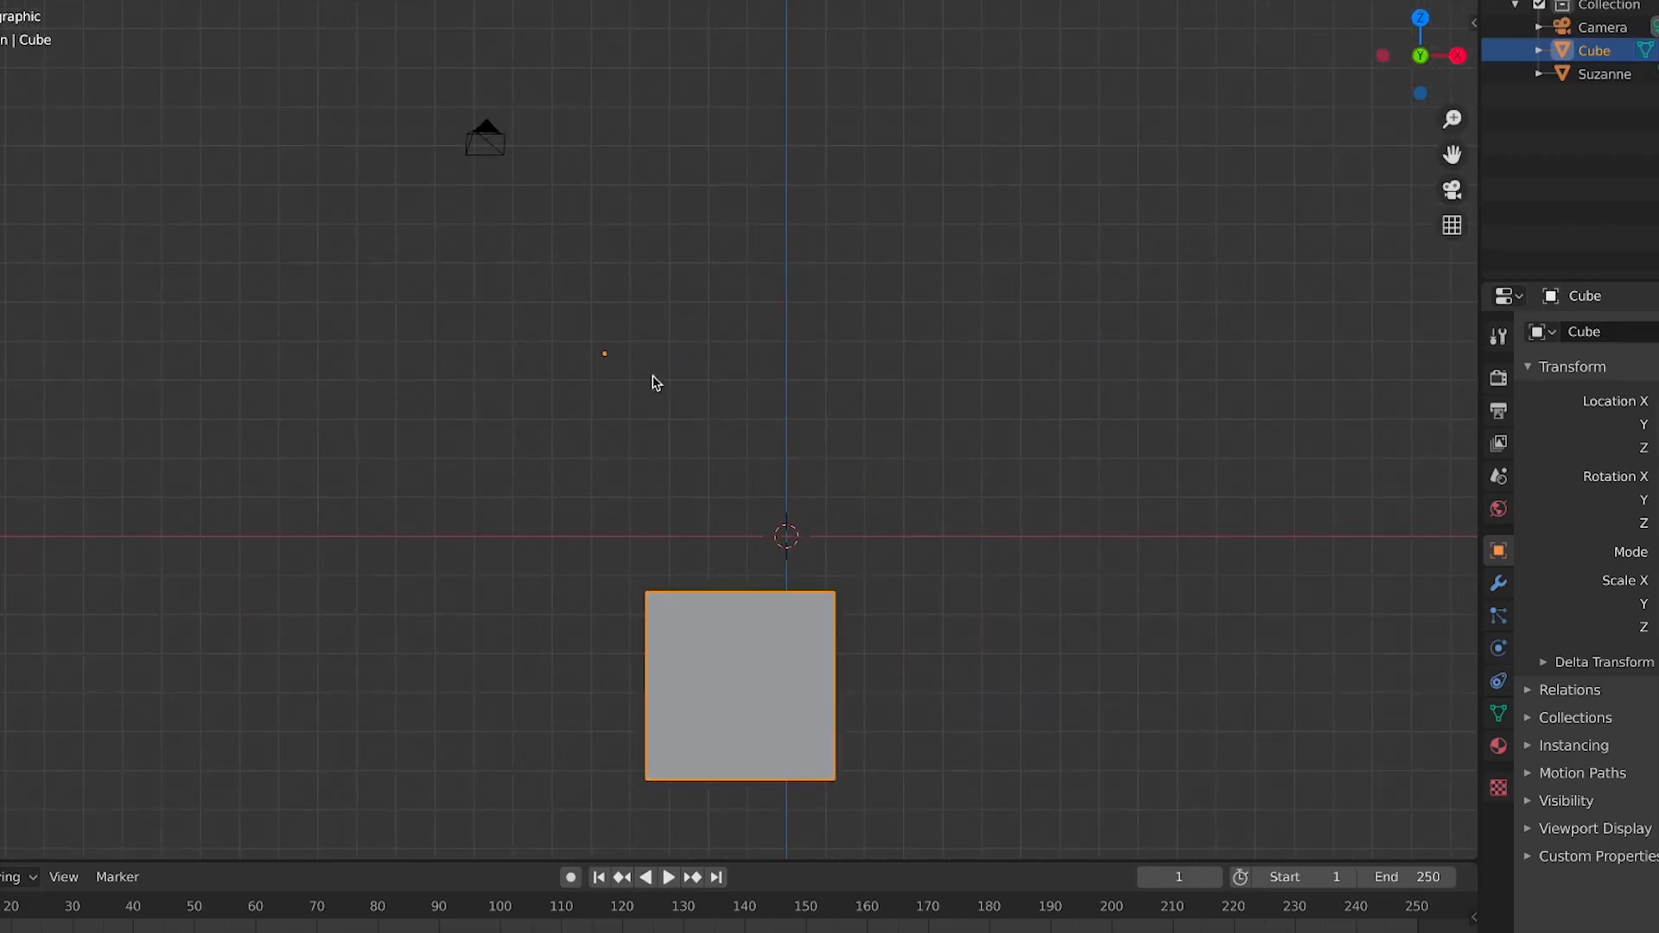
pyautogui.press('g')
pyautogui.click(637, 433)
# Delete the cube object
pyautogui.scroll(-3, 799, 640)
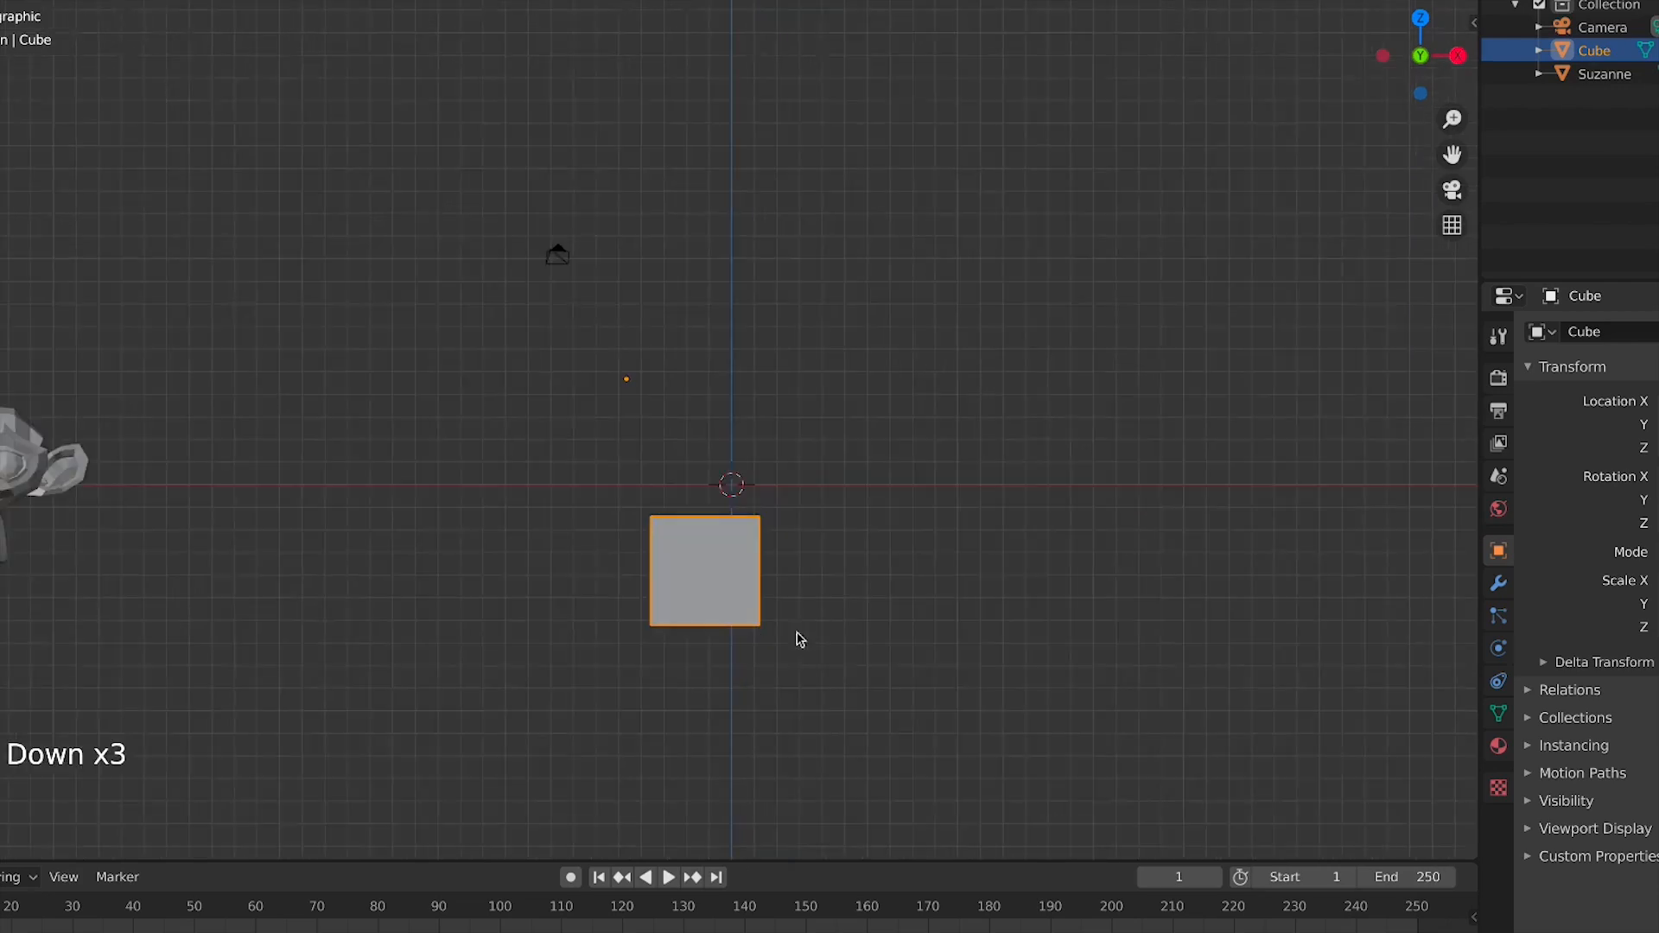
pyautogui.click(622, 394)
pyautogui.moveTo(666, 337); pyautogui.dragTo(617, 395)
pyautogui.press('g')
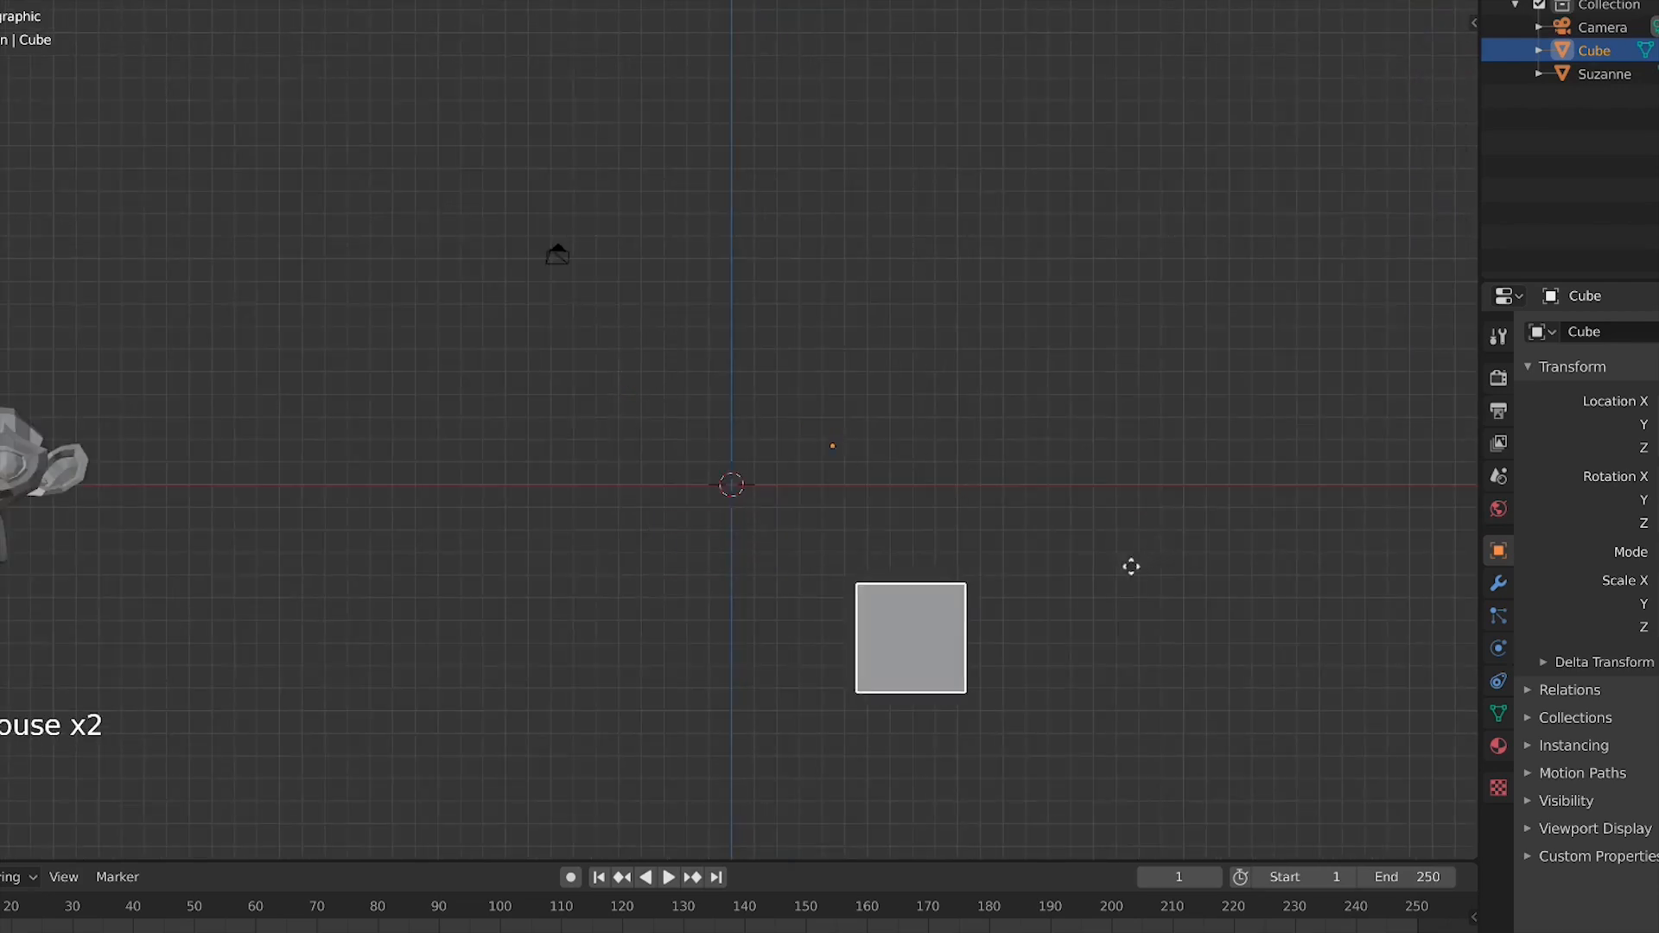
pyautogui.rightClick(929, 499)
pyautogui.rightClick(657, 539)
pyautogui.moveTo(657, 539)
pyautogui.rightClick(690, 565)
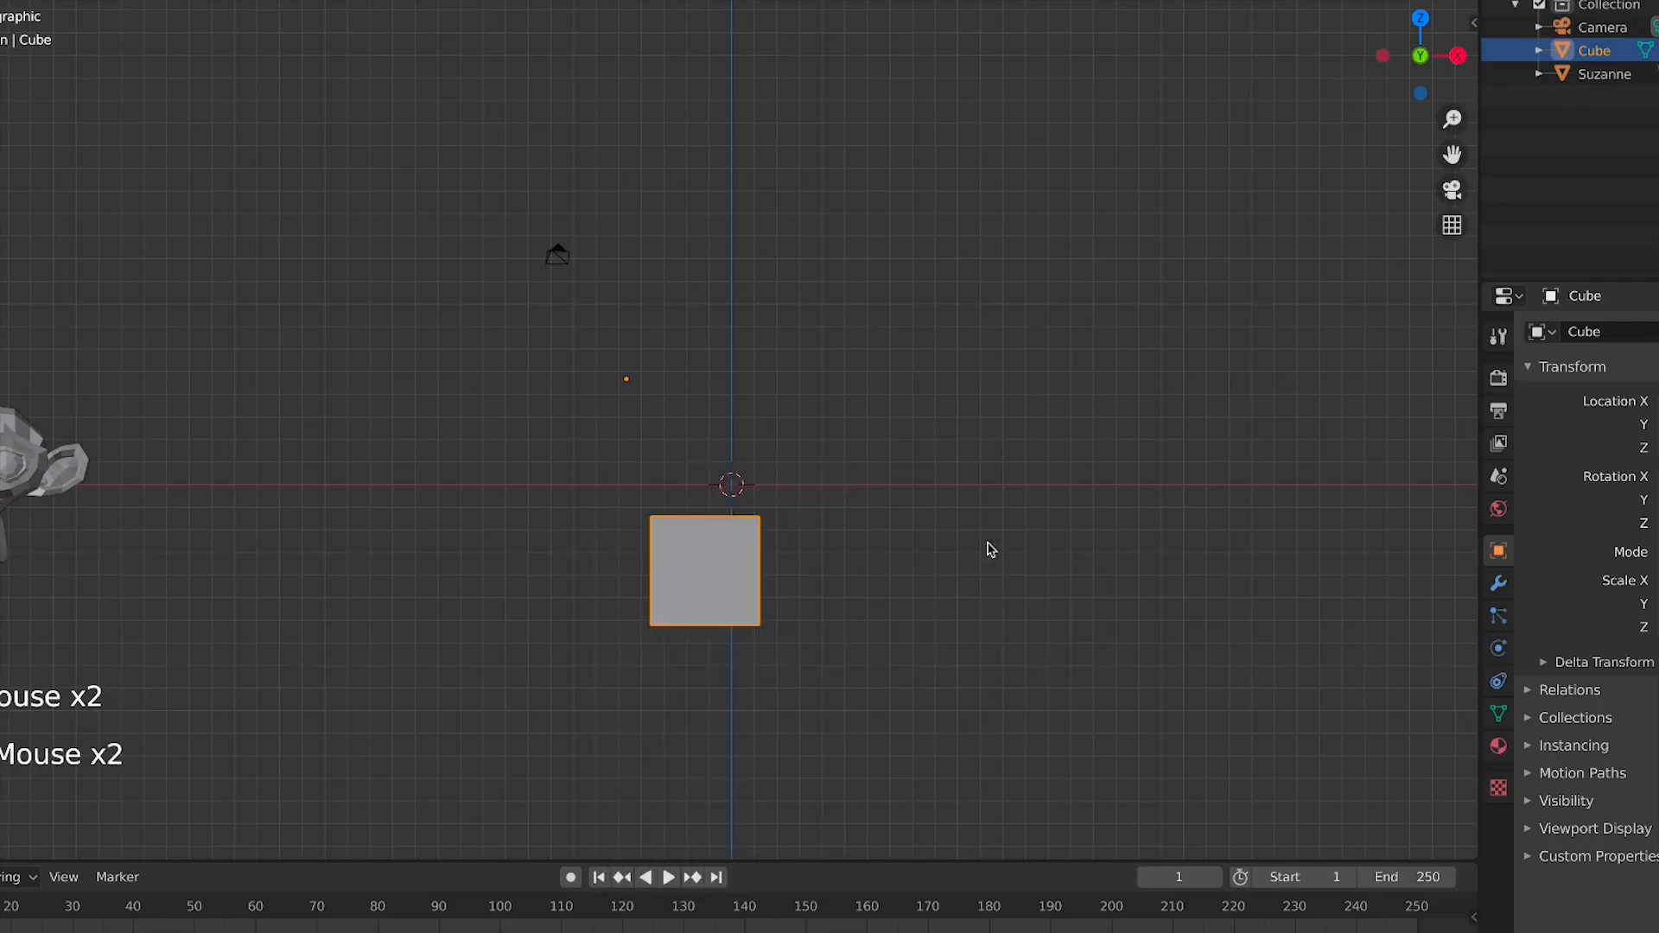
pyautogui.press('x')
pyautogui.click(911, 533)
# Select Suzanne and move it along the X axis to the world origin
pyautogui.click(12, 494)
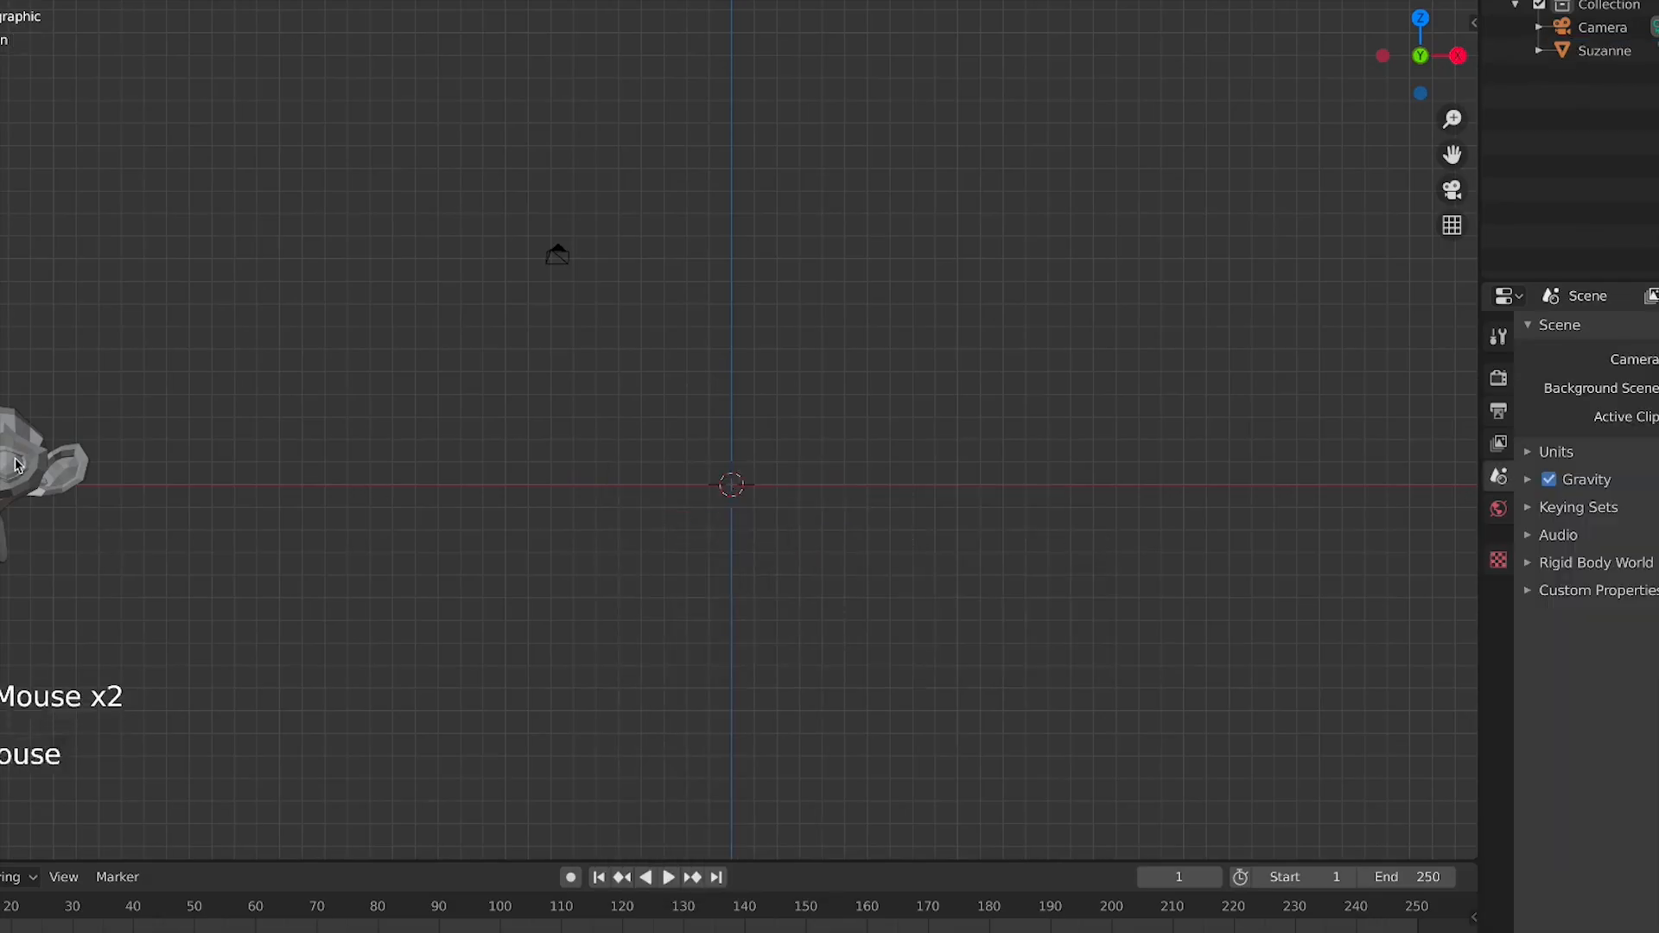
pyautogui.press('g')
pyautogui.press('x')
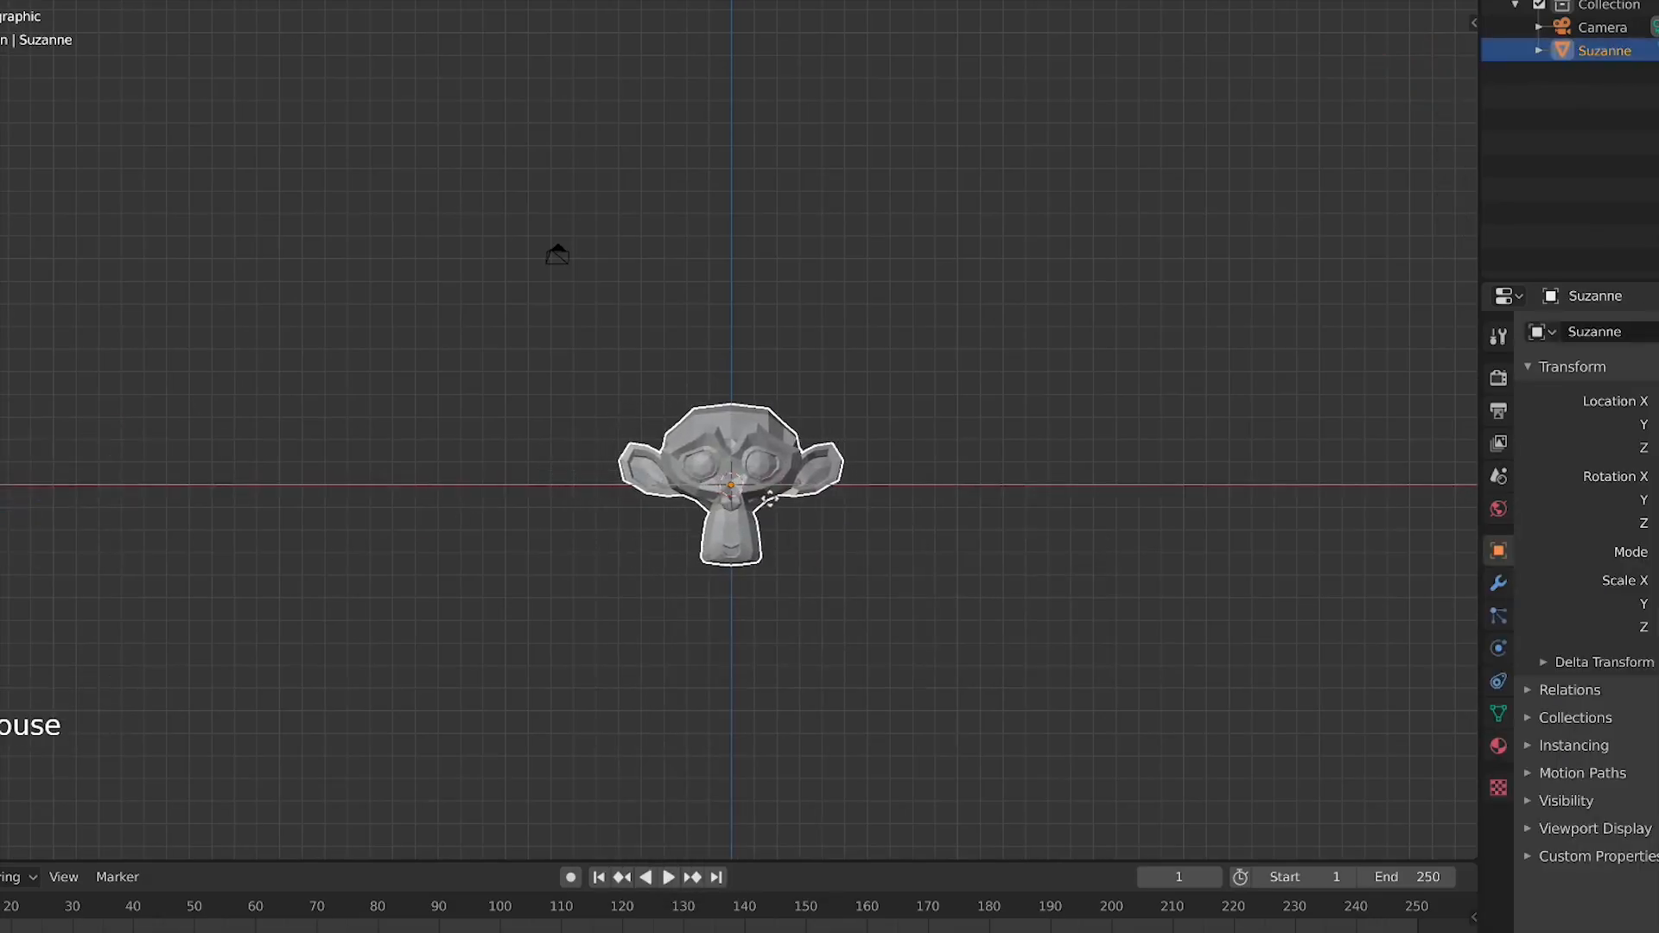
pyautogui.click(769, 498)
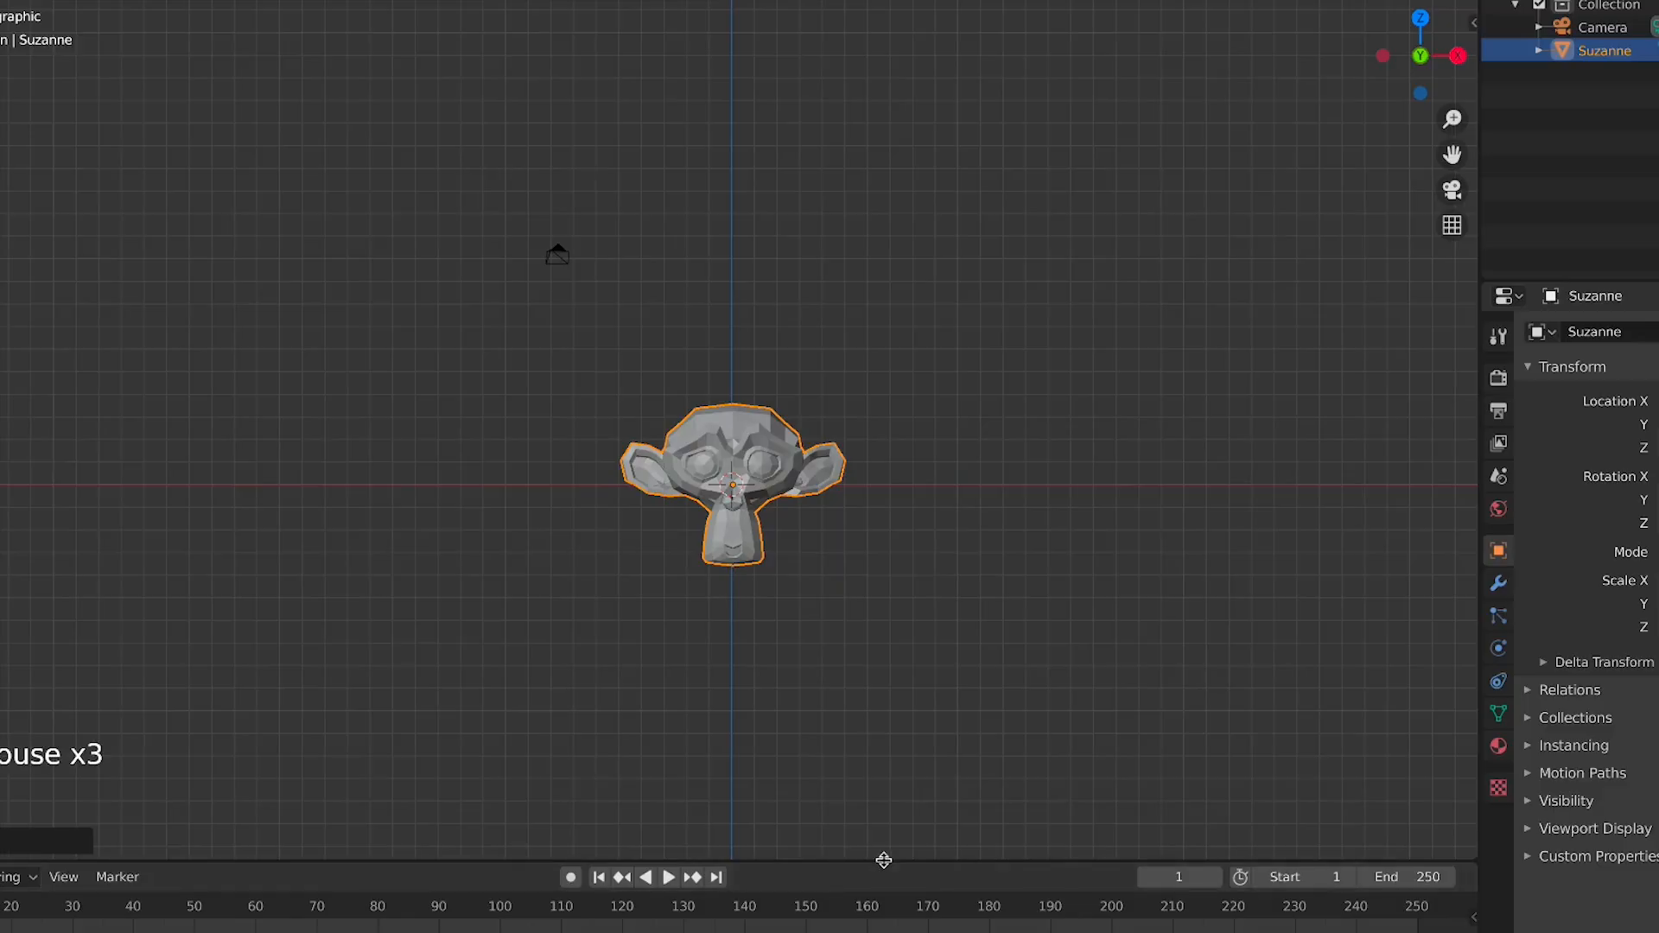
# Enlarge the timeline area and start animation playback
pyautogui.moveTo(882, 862); pyautogui.dragTo(915, 653)
pyautogui.scroll(-2, 727, 823)
pyautogui.scroll(4, 728, 824)
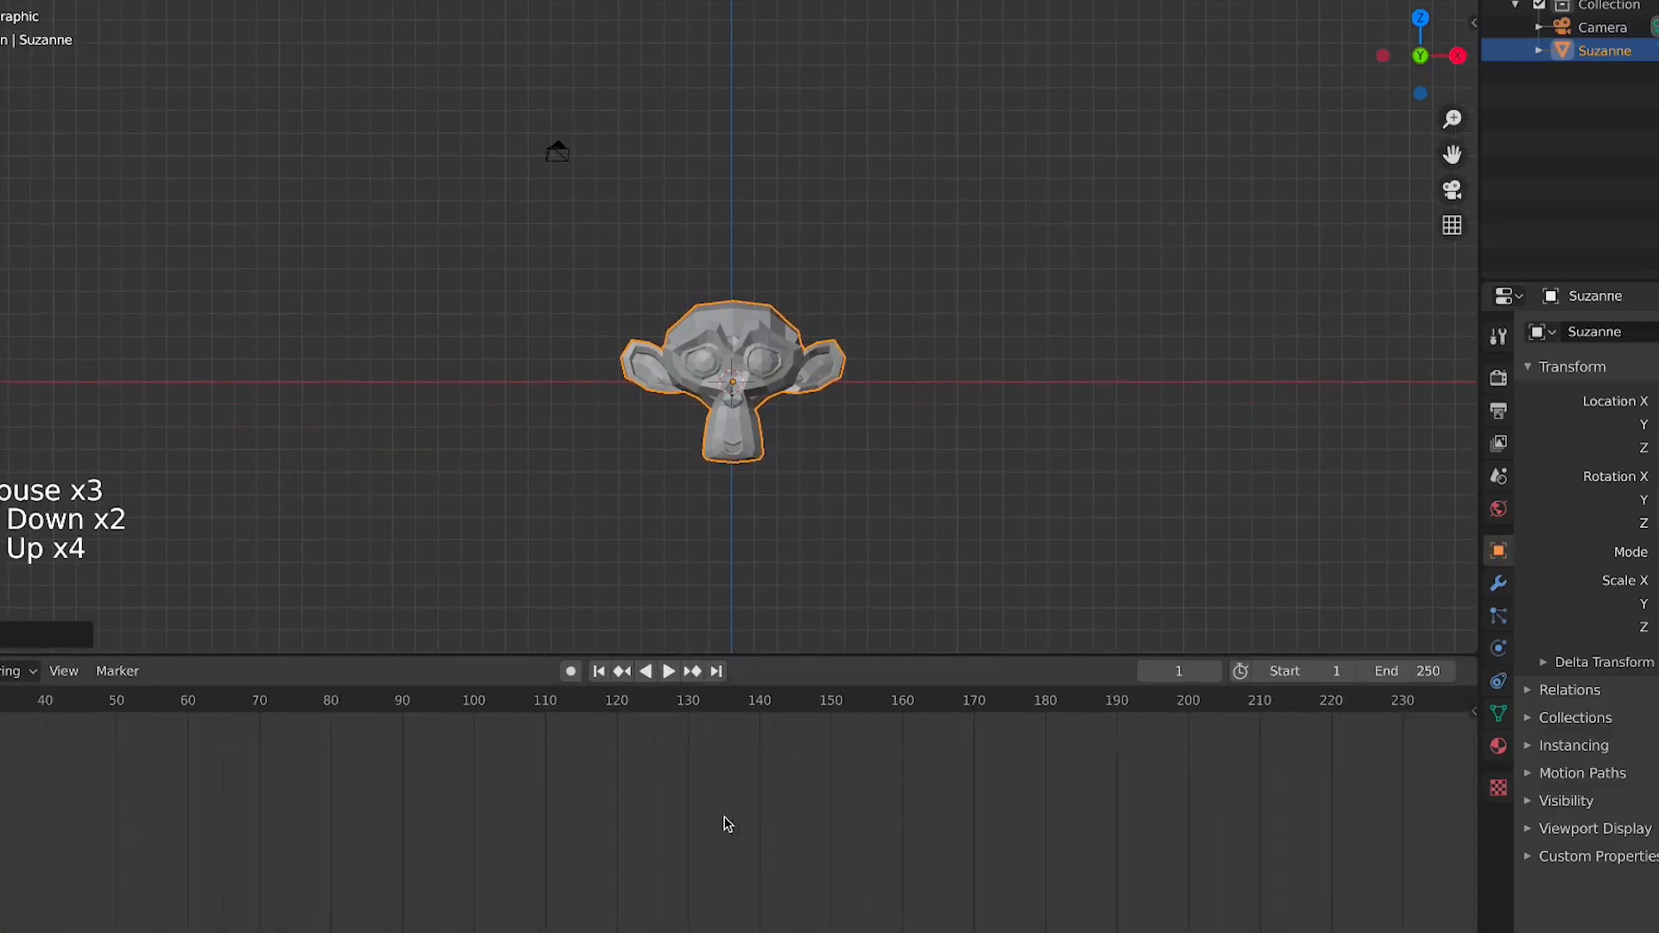
pyautogui.scroll(-5, 727, 823)
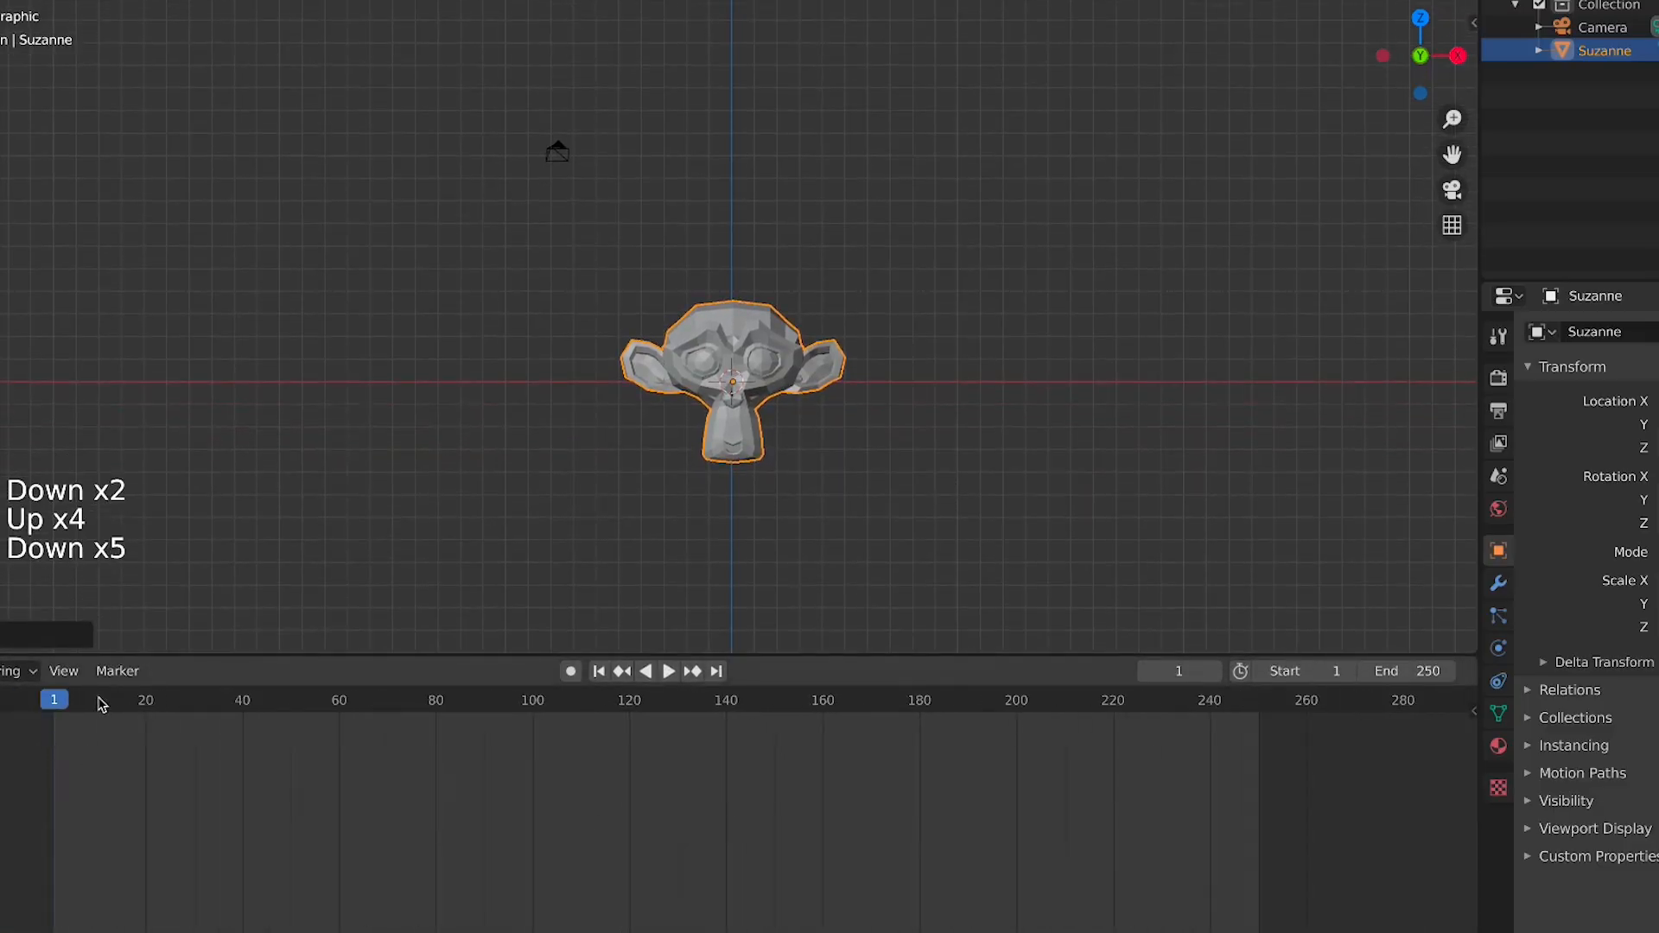
pyautogui.moveTo(99, 704); pyautogui.dragTo(67, 739)
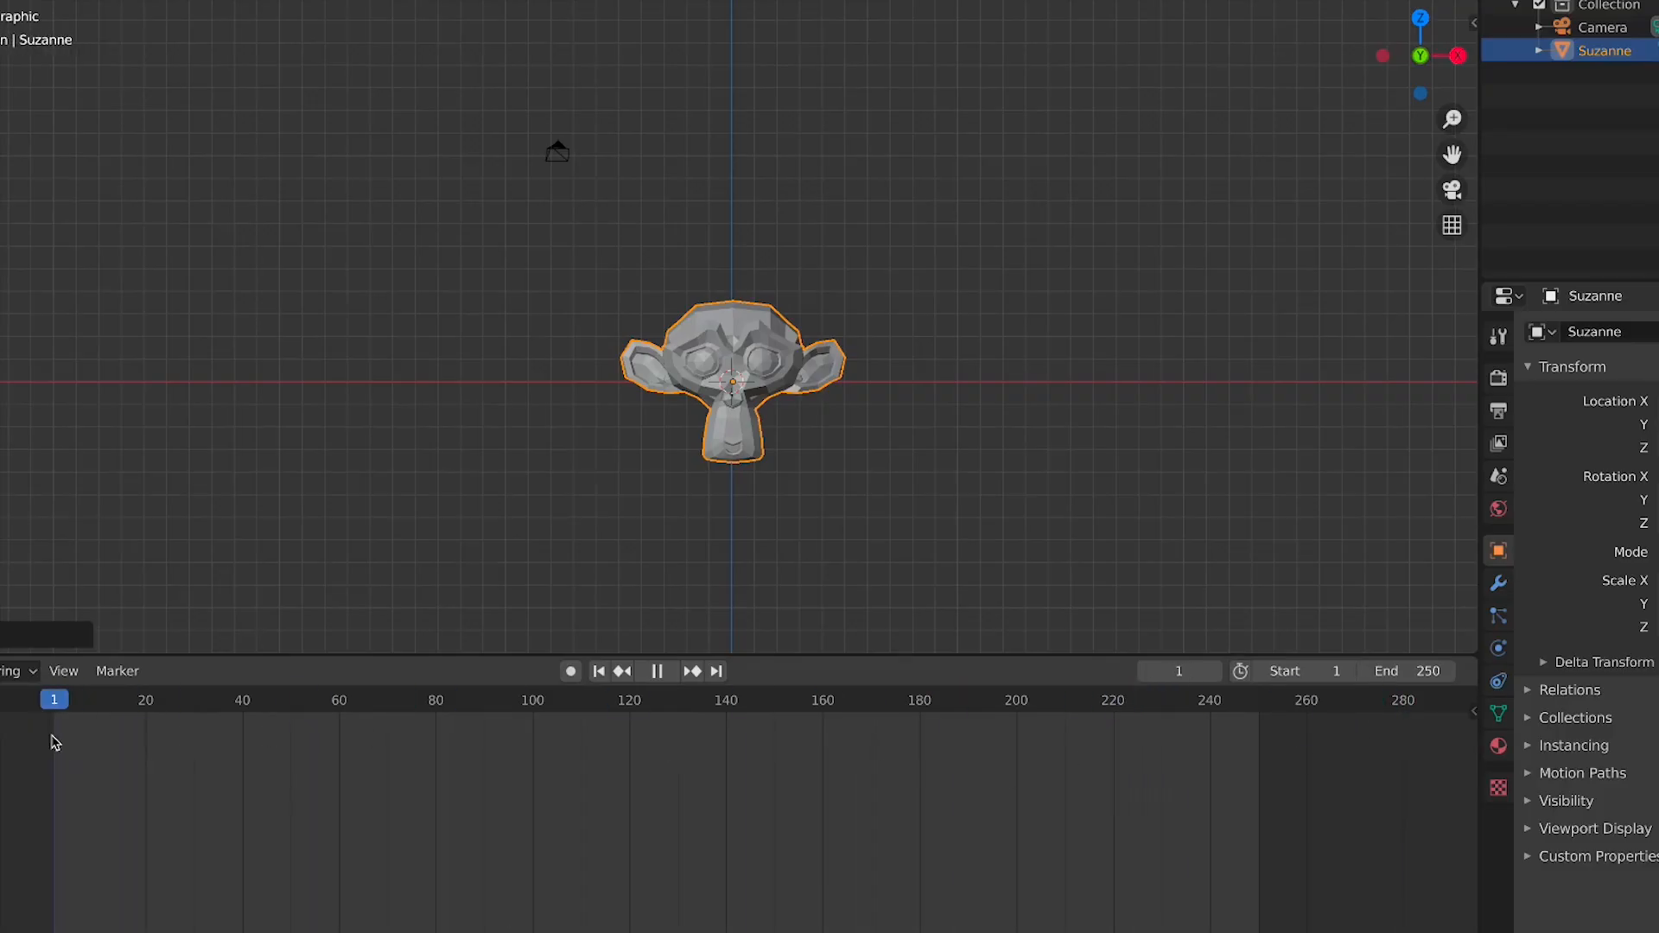
pyautogui.press('space')
# Select the camera object by clicking it in the viewport
pyautogui.scroll(-2, 726, 583)
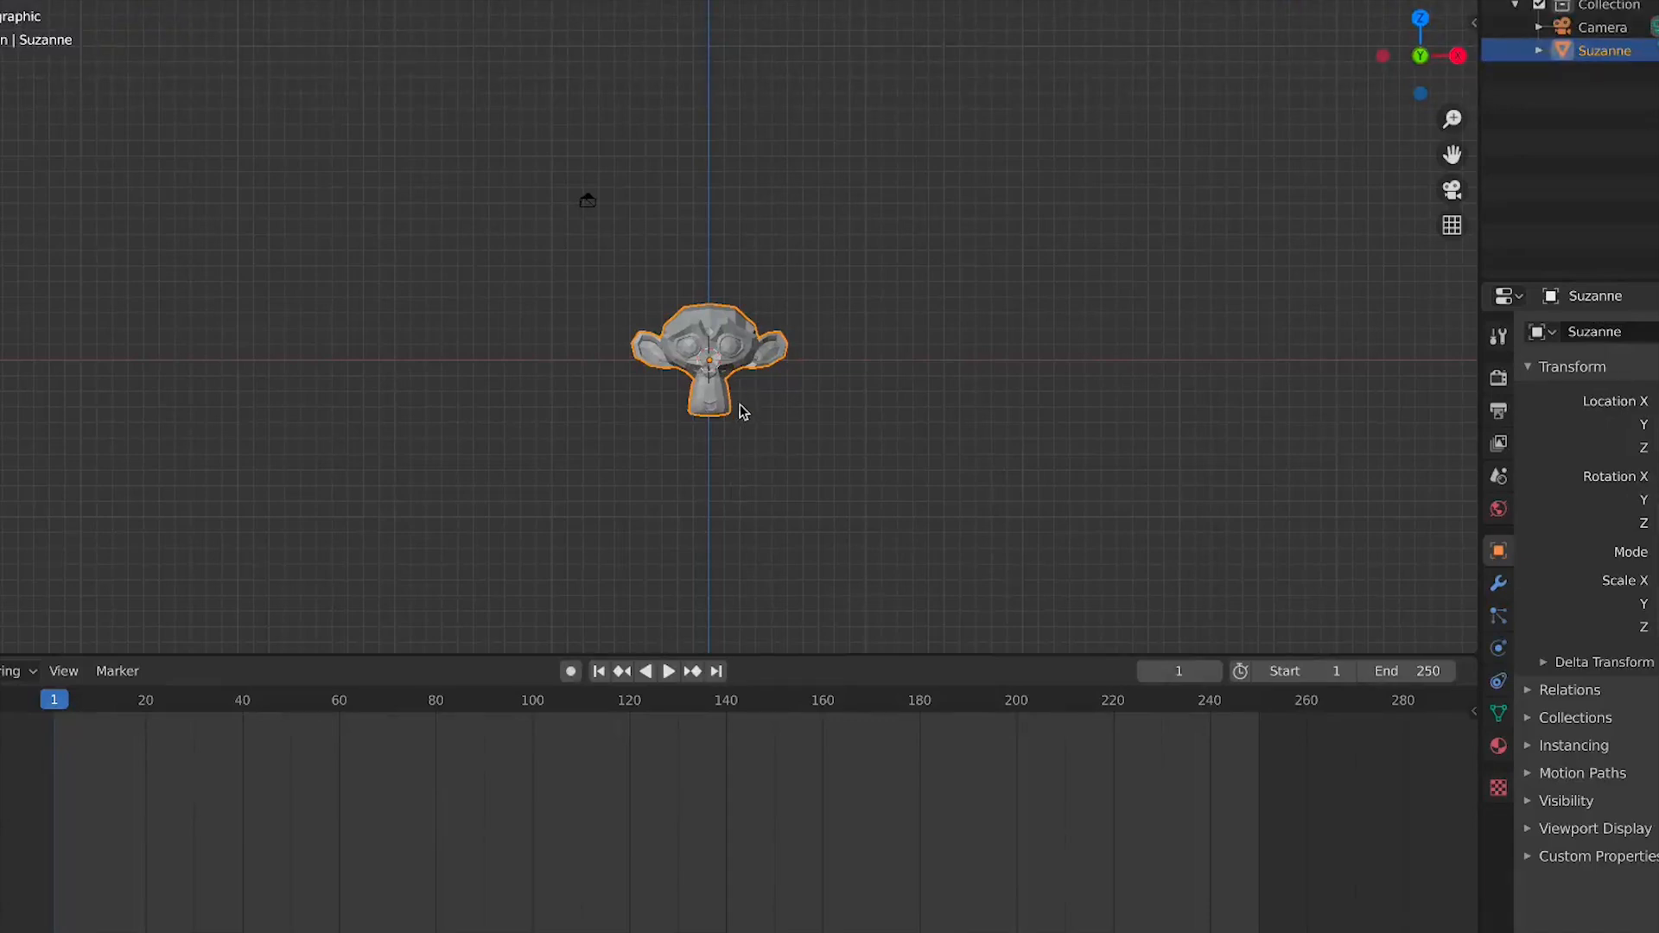
pyautogui.scroll(2, 724, 353)
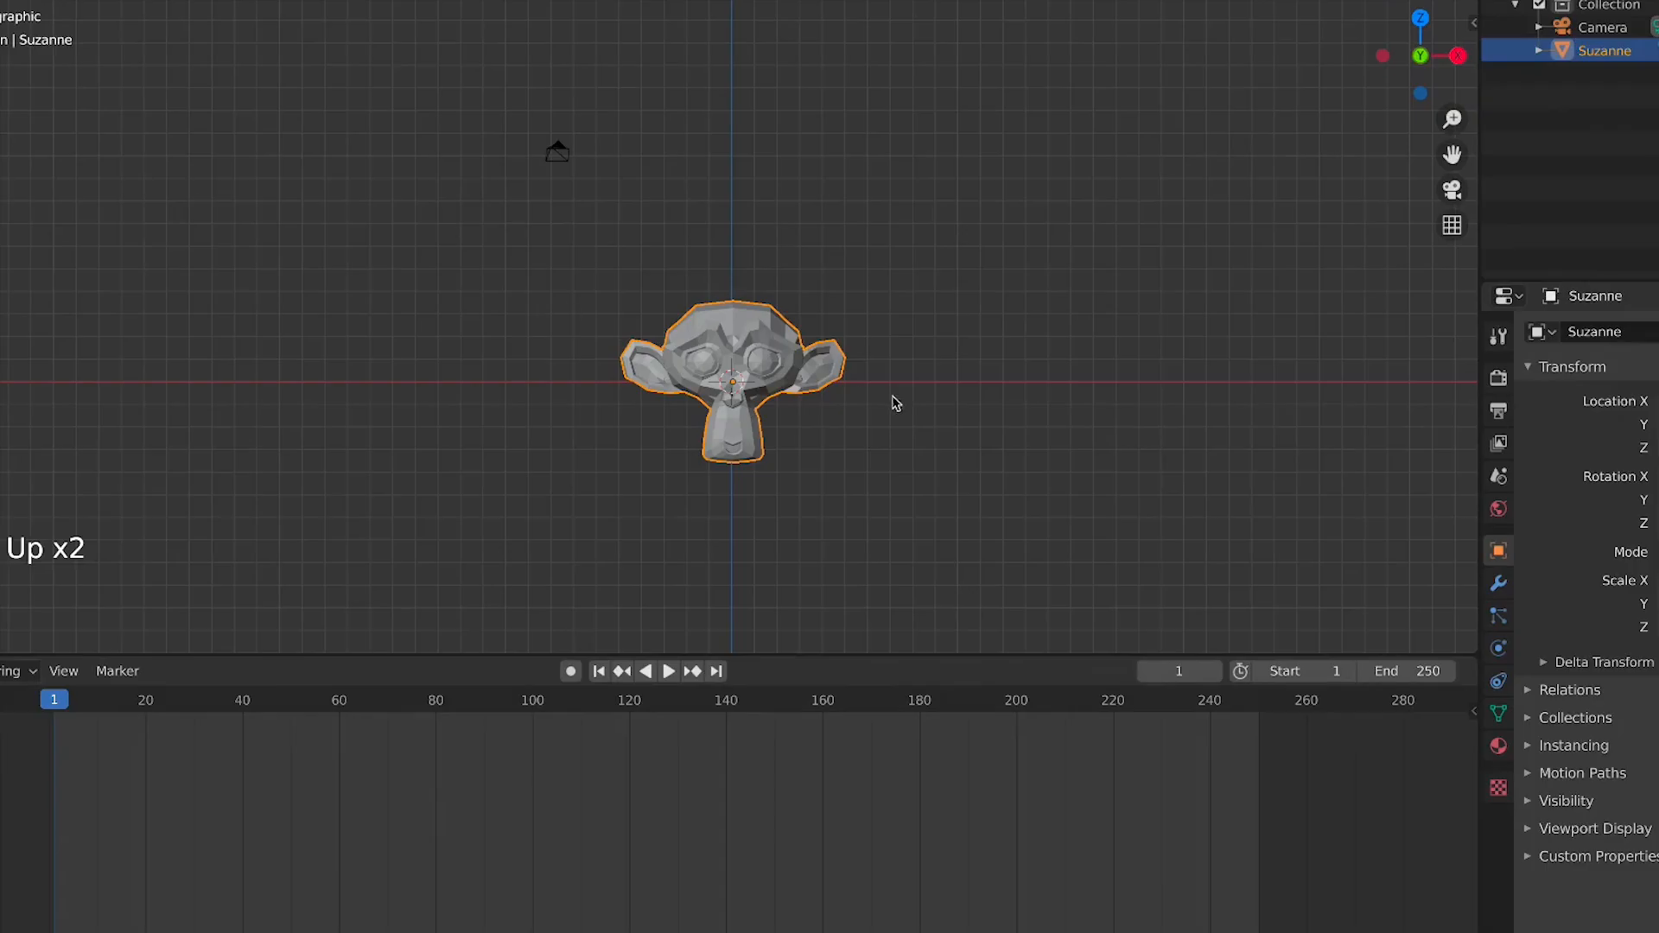
pyautogui.click(916, 345)
pyautogui.click(935, 289)
pyautogui.click(835, 331)
pyautogui.click(810, 349)
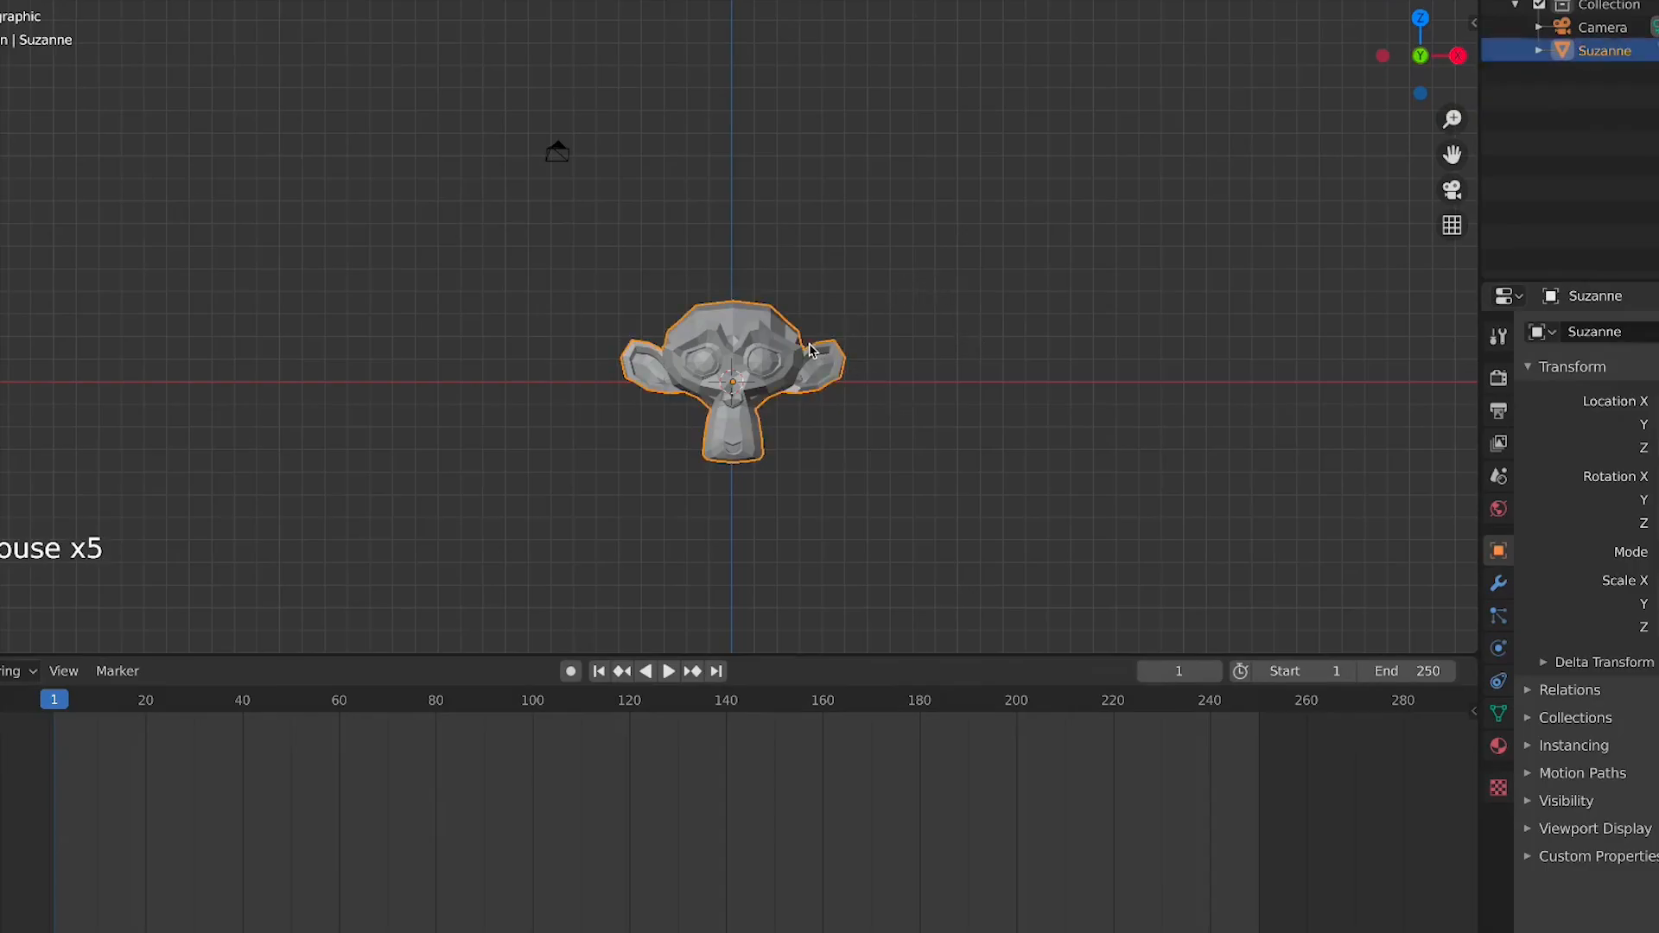
pyautogui.click(655, 210)
pyautogui.click(555, 149)
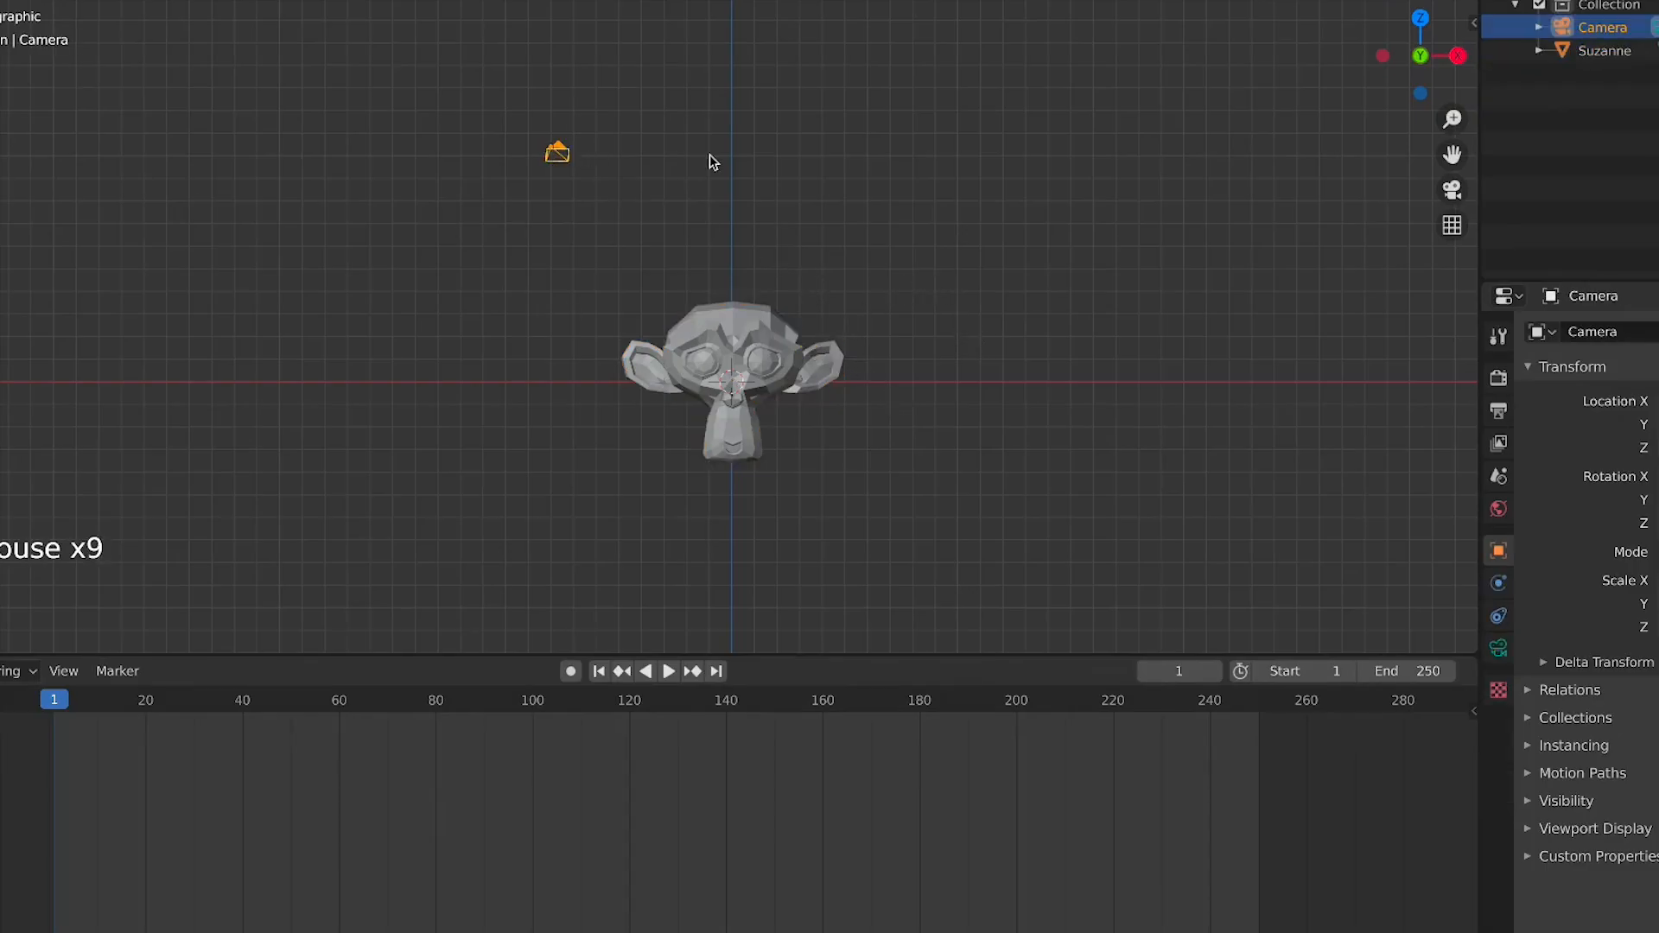
pyautogui.click(803, 210)
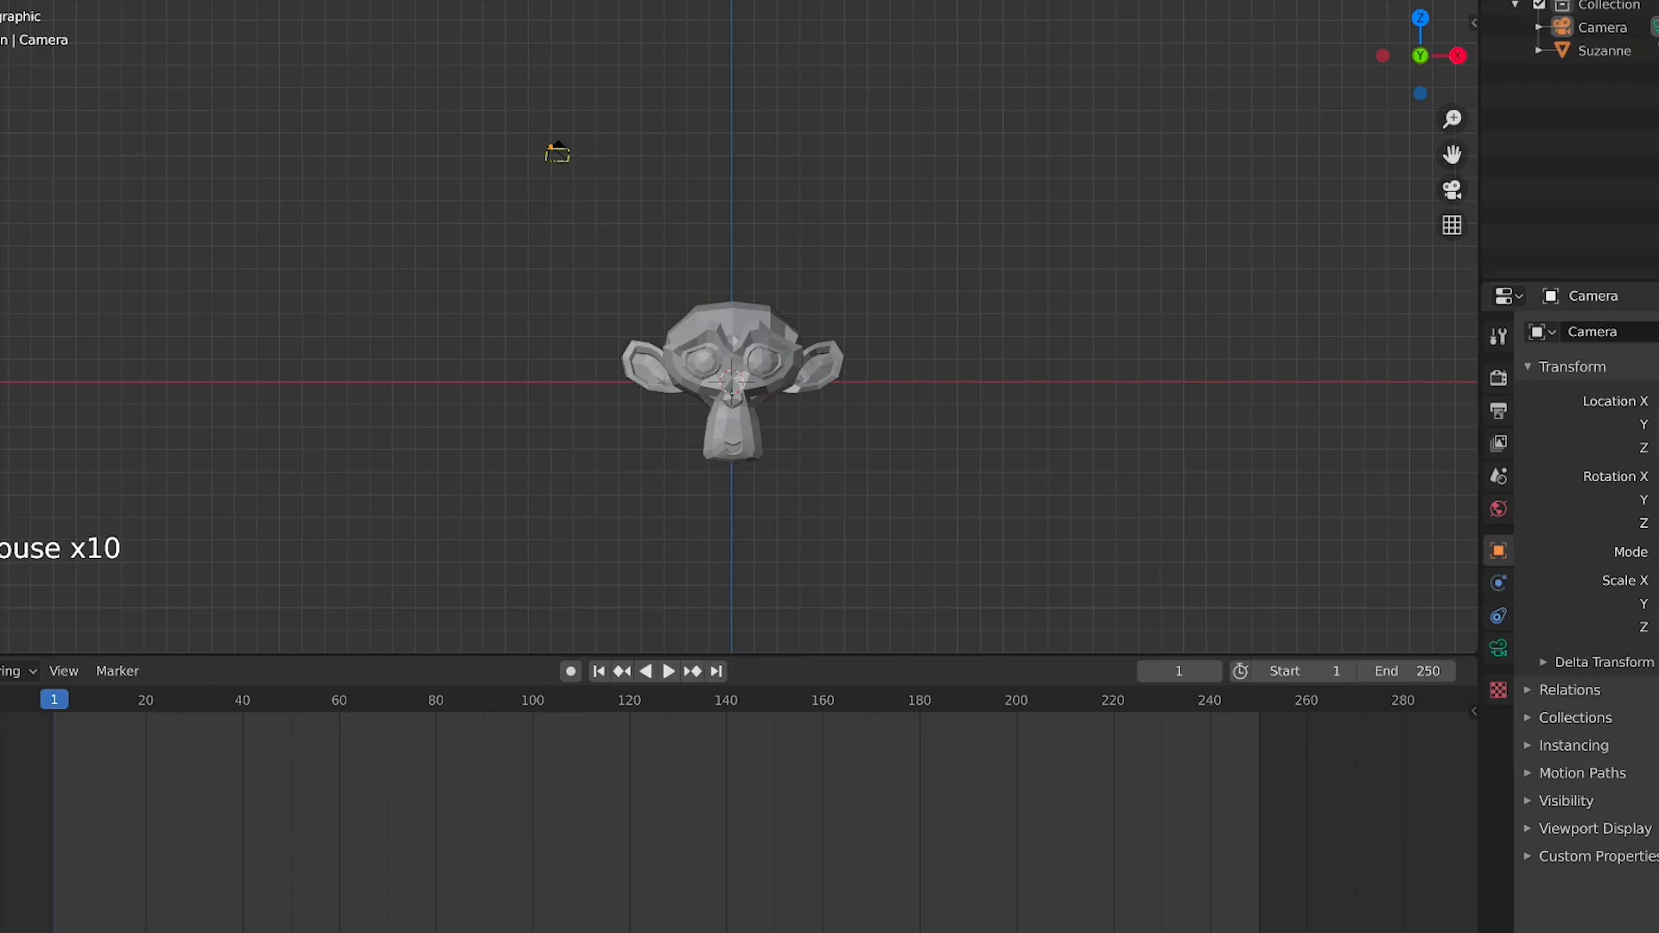
# Open the Edit menu, close it, and reselect Suzanne in the viewport
pyautogui.click(0, 0)
pyautogui.click(0, 0)
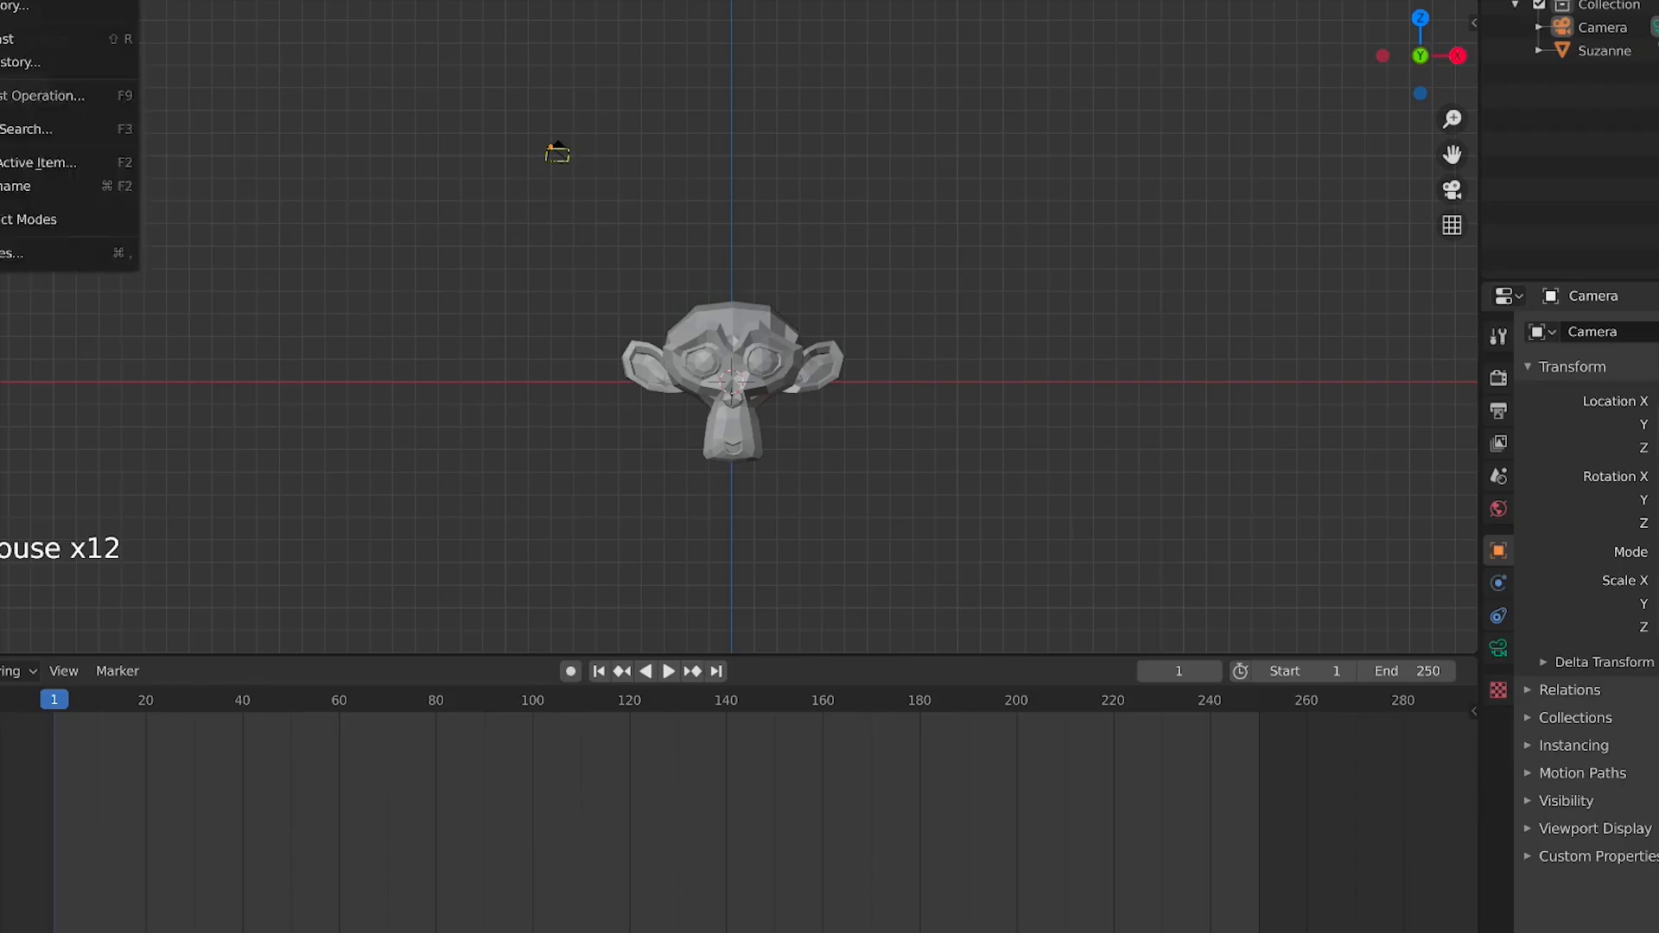
pyautogui.click(616, 335)
pyautogui.click(832, 344)
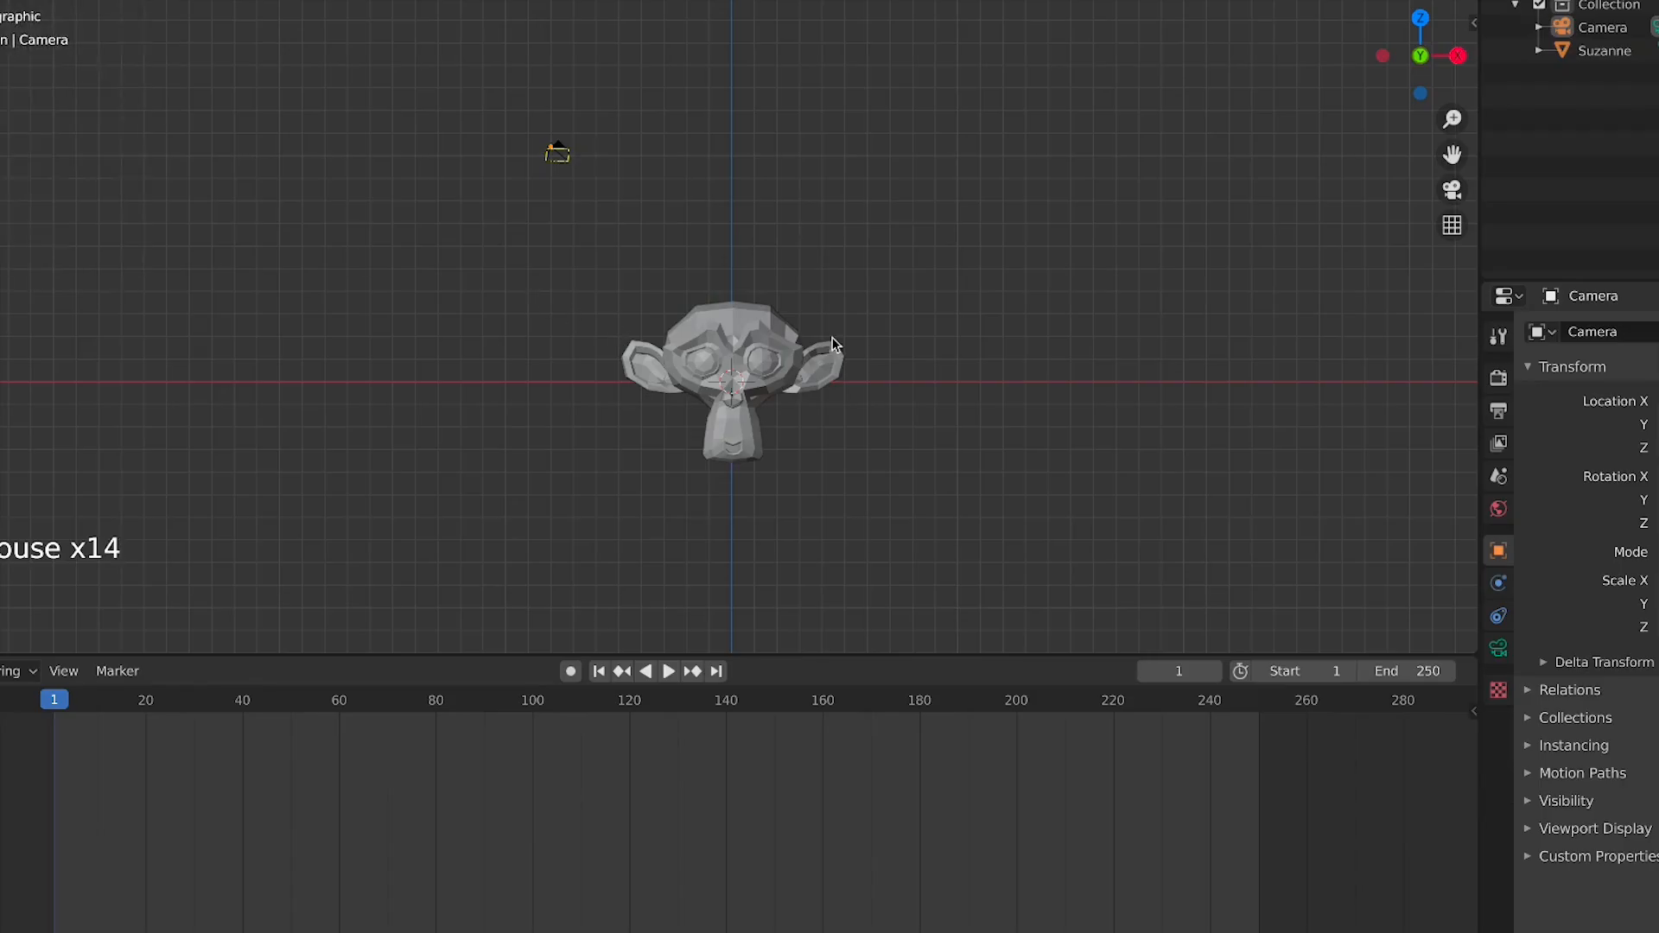
# Open the Add menu, dismiss it without adding anything, and deselect Suzanne in the viewport
pyautogui.click(930, 359)
pyautogui.click(764, 378)
pyautogui.click(860, 382)
pyautogui.hotkey('shift', 'a')
pyautogui.moveTo(847, 374)
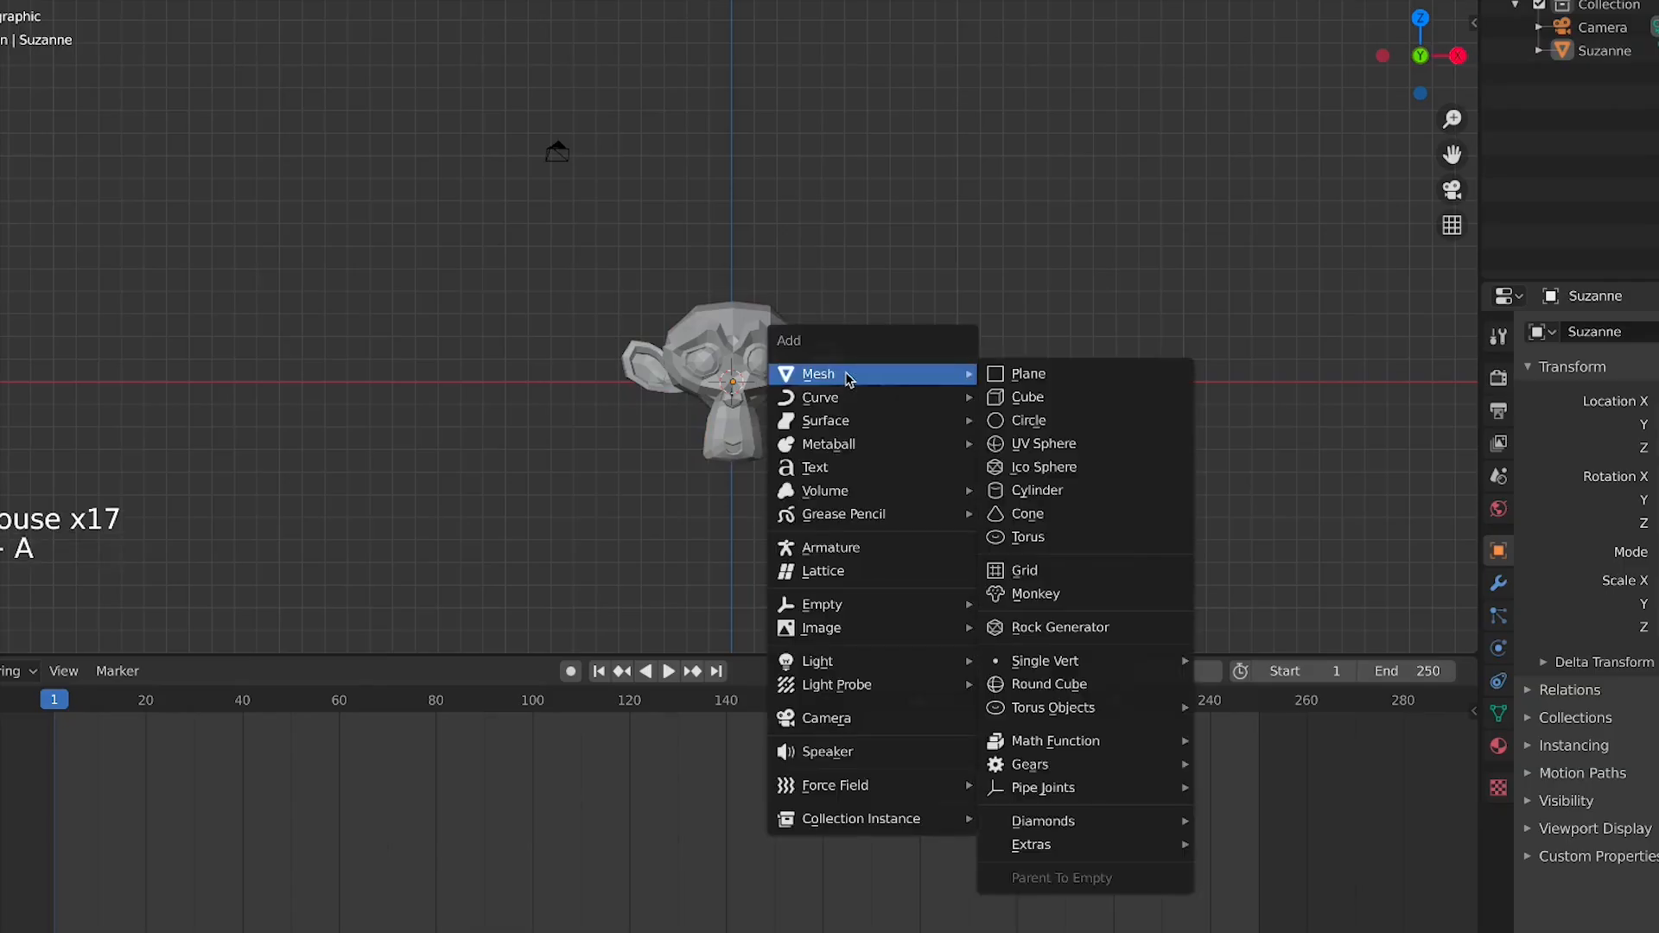
pyautogui.click(295, 382)
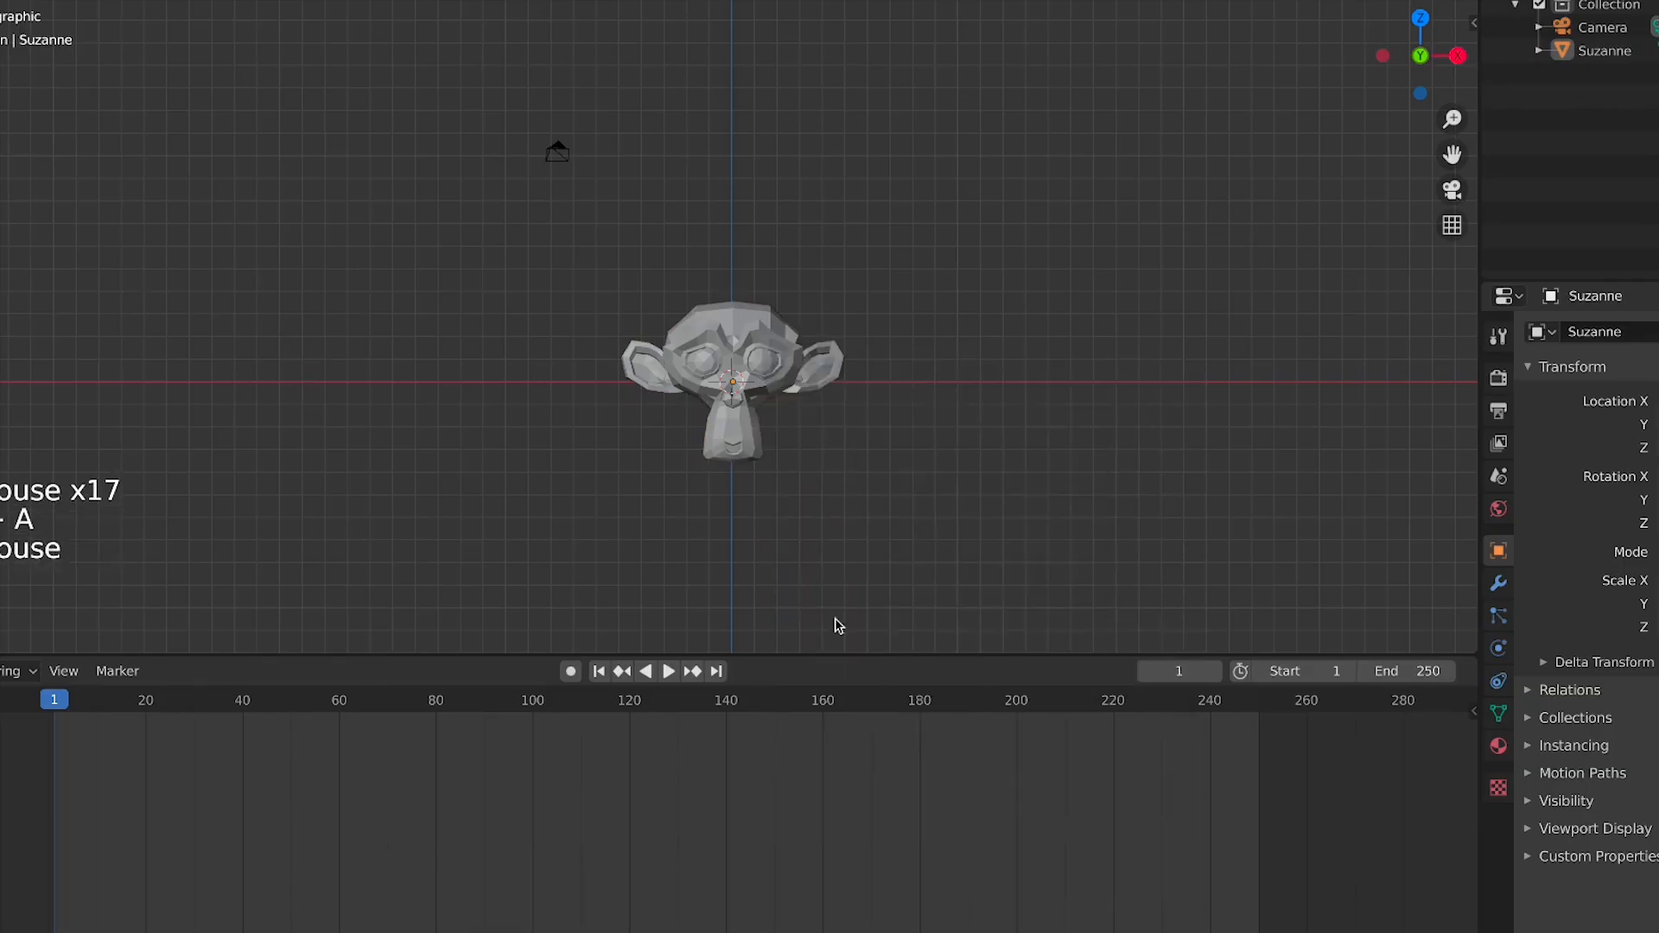
# Zoom the timeline and scrub the playhead back and forth through the frames
pyautogui.scroll(4, 578, 888)
pyautogui.scroll(-2, 578, 889)
pyautogui.moveTo(619, 896)
pyautogui.mouseDown(button='middle')
pyautogui.moveTo(673, 883)
pyautogui.moveTo(633, 889)
pyautogui.mouseUp(button='middle')
pyautogui.scroll(-1, 627, 885)
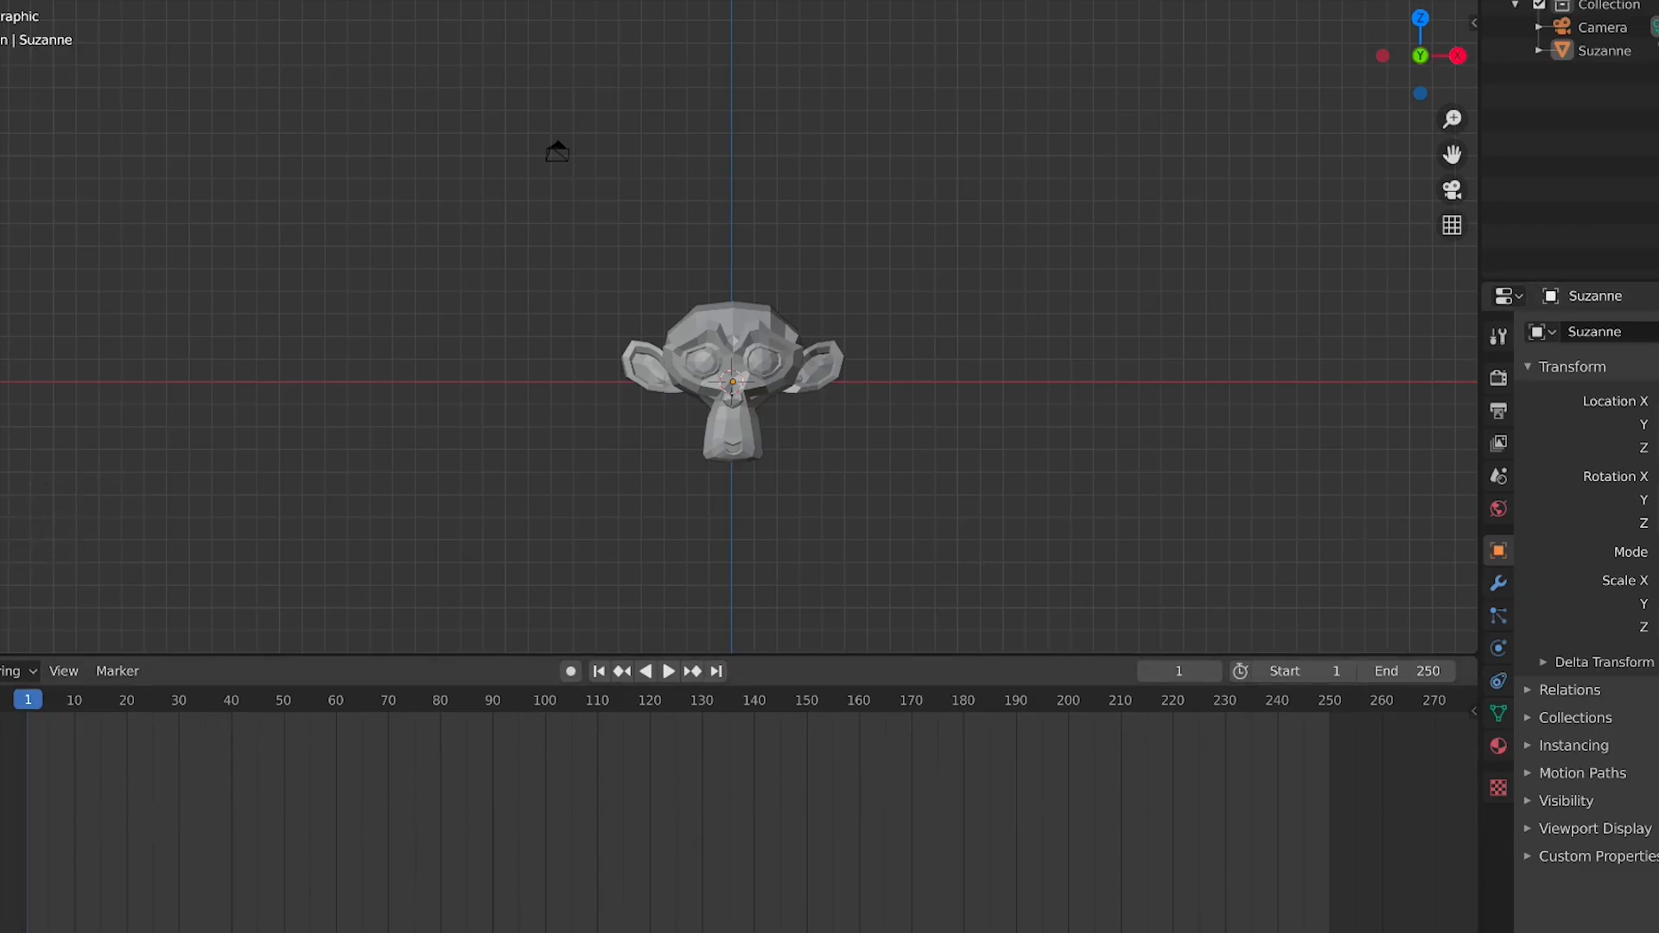
pyautogui.moveTo(48, 739); pyautogui.dragTo(624, 783)
pyautogui.moveTo(13, 735); pyautogui.dragTo(988, 798)
pyautogui.moveTo(1329, 812); pyautogui.dragTo(58, 865)
pyautogui.moveTo(482, 826); pyautogui.dragTo(637, 839)
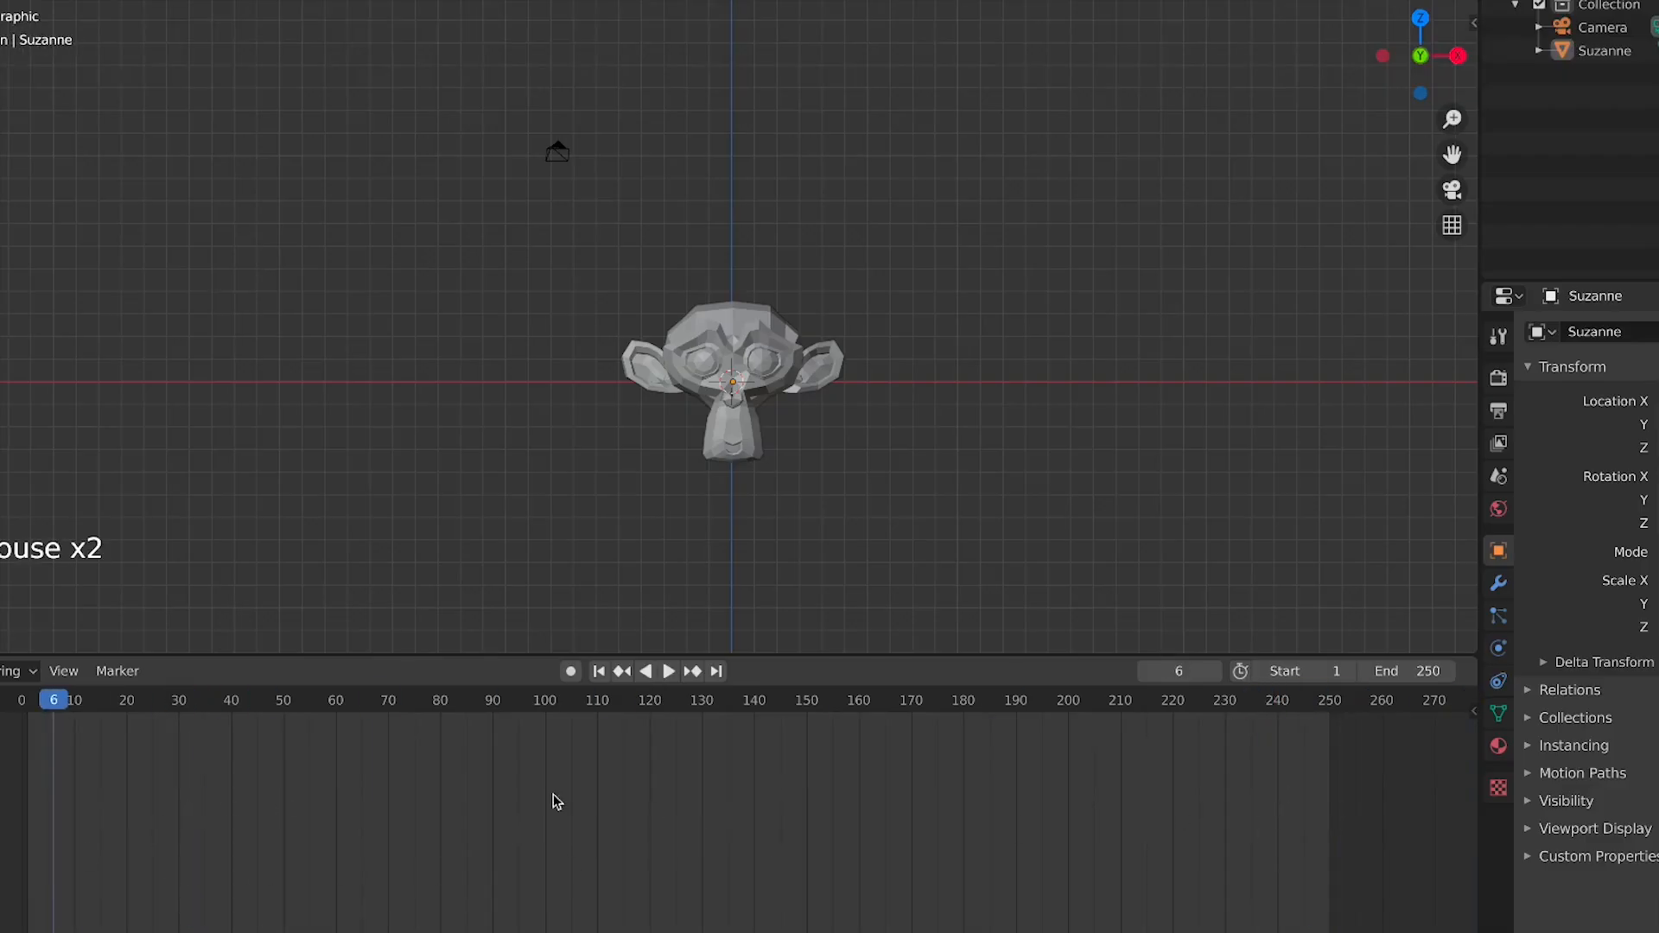
pyautogui.moveTo(30, 710); pyautogui.dragTo(9, 761)
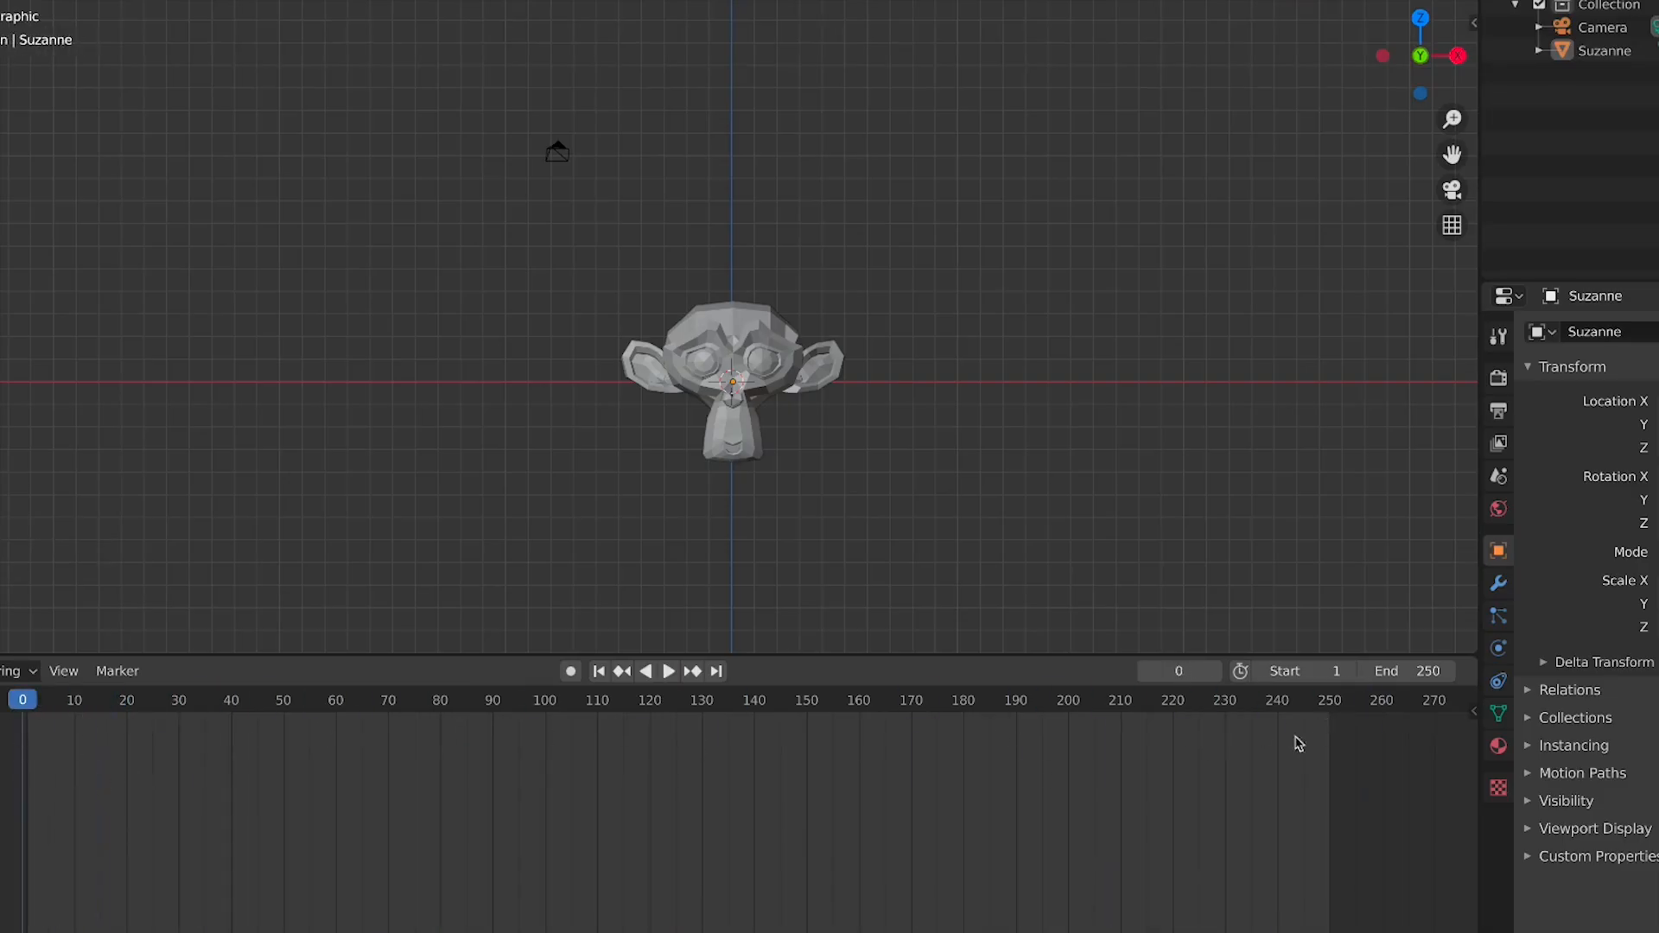
# Scrub the playhead across the timeline and return the current frame to 1
pyautogui.click(1299, 670)
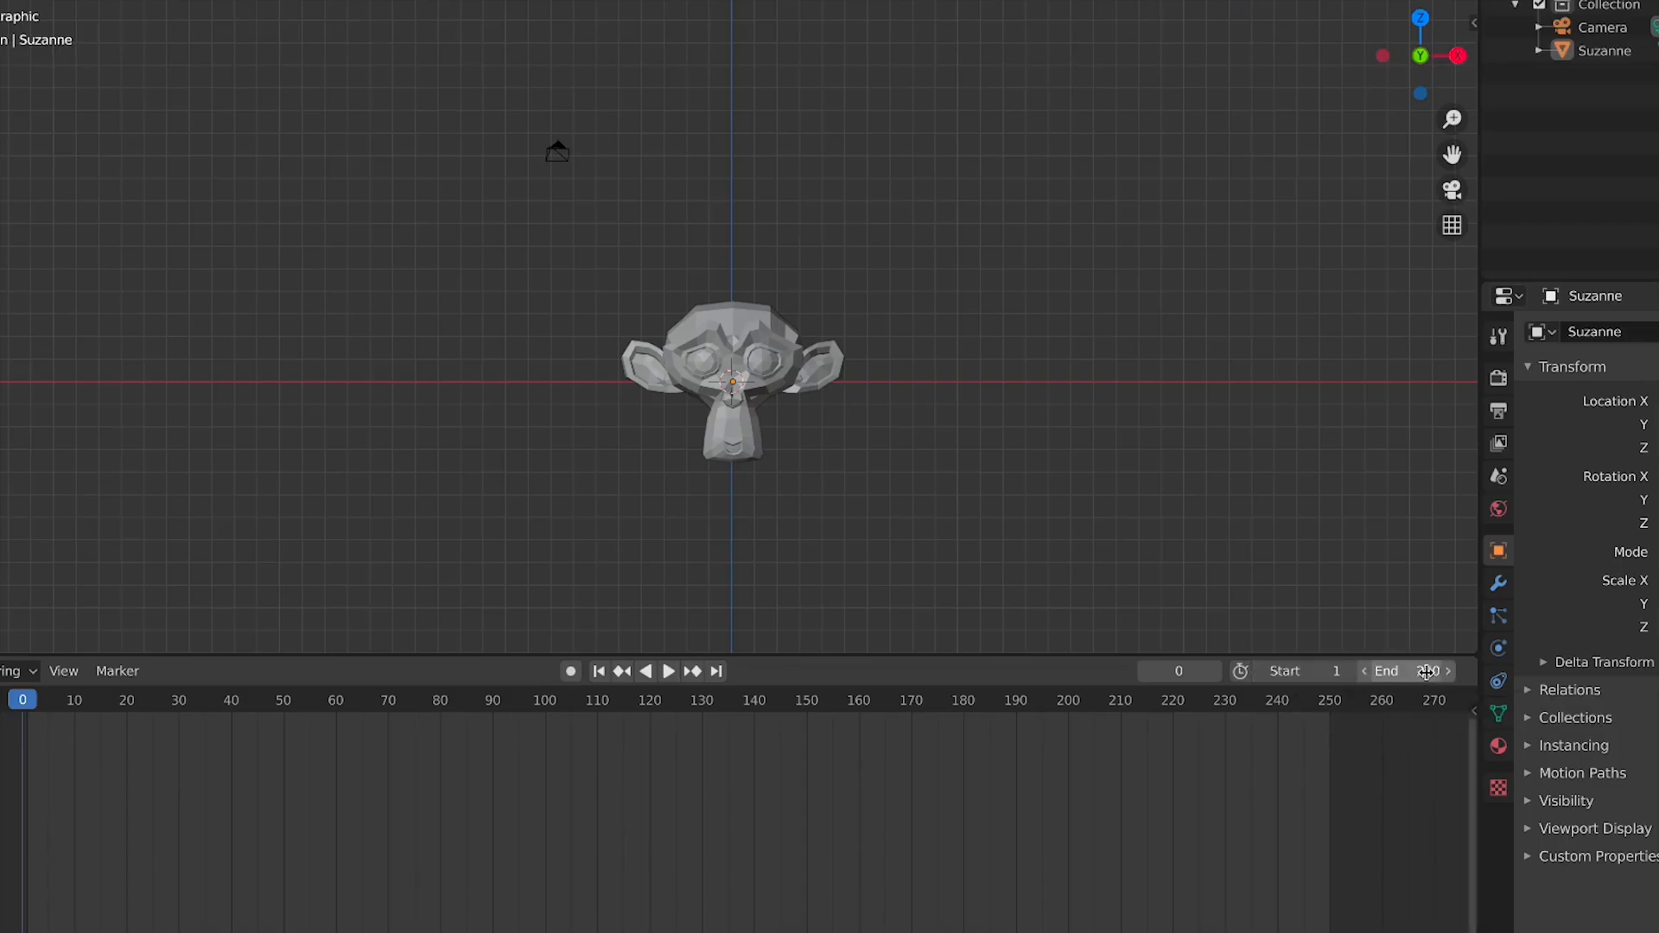
pyautogui.moveTo(16, 713); pyautogui.dragTo(949, 778)
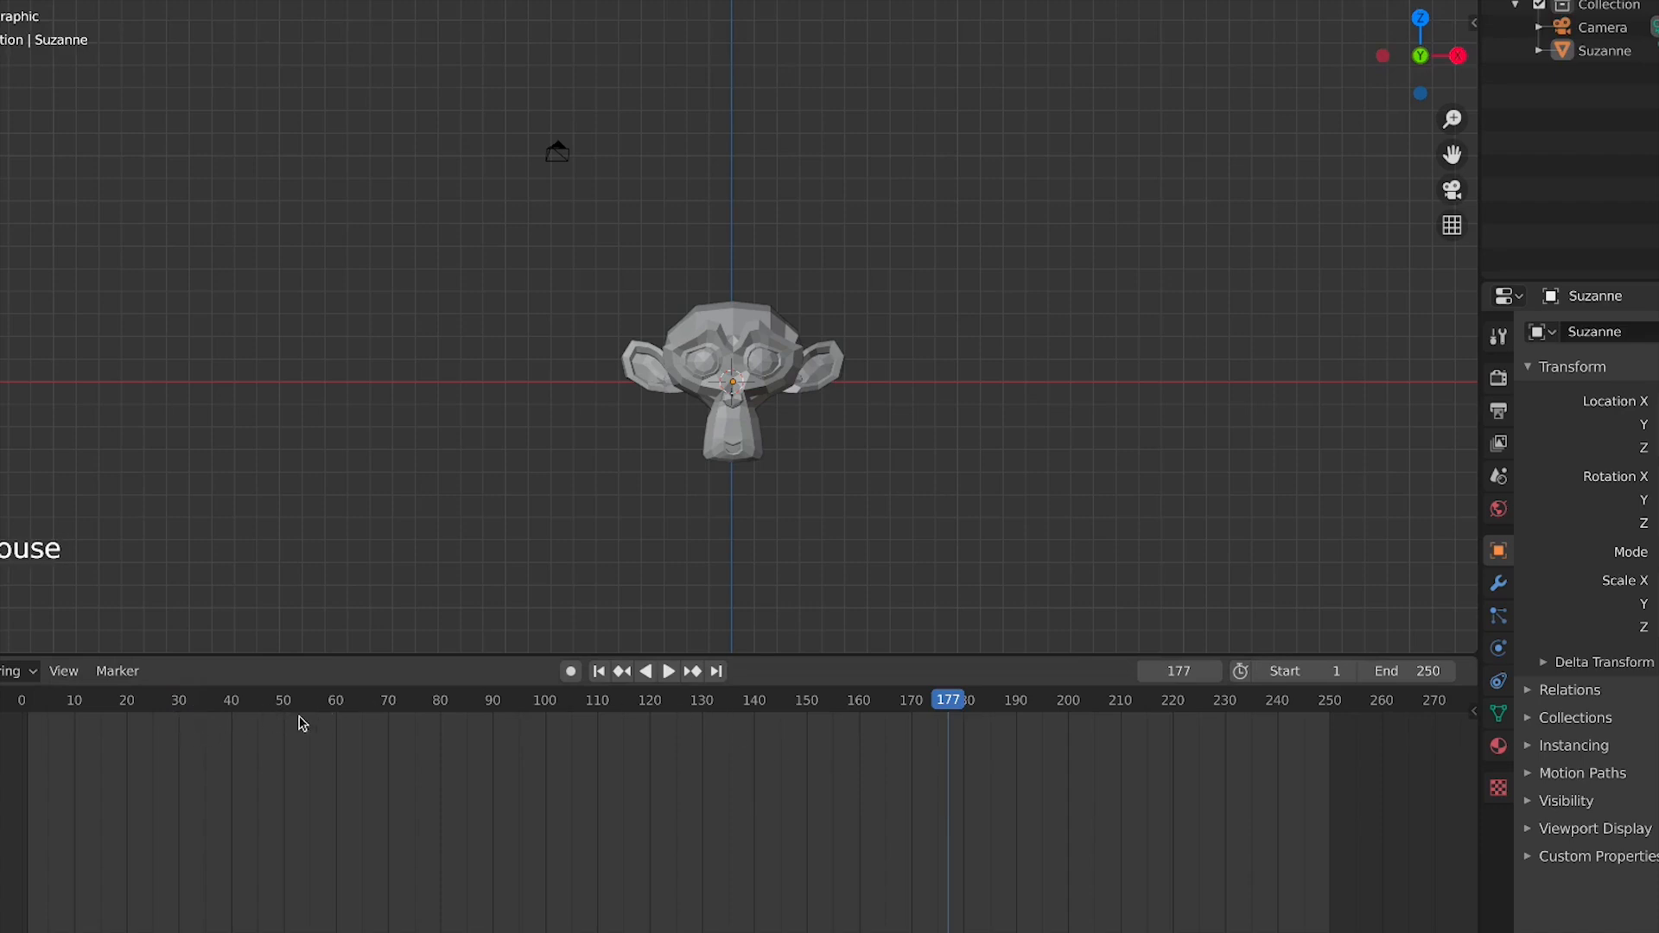
pyautogui.moveTo(417, 717); pyautogui.dragTo(275, 655)
pyautogui.moveTo(166, 696); pyautogui.dragTo(1254, 713)
pyautogui.moveTo(1234, 722); pyautogui.dragTo(186, 808)
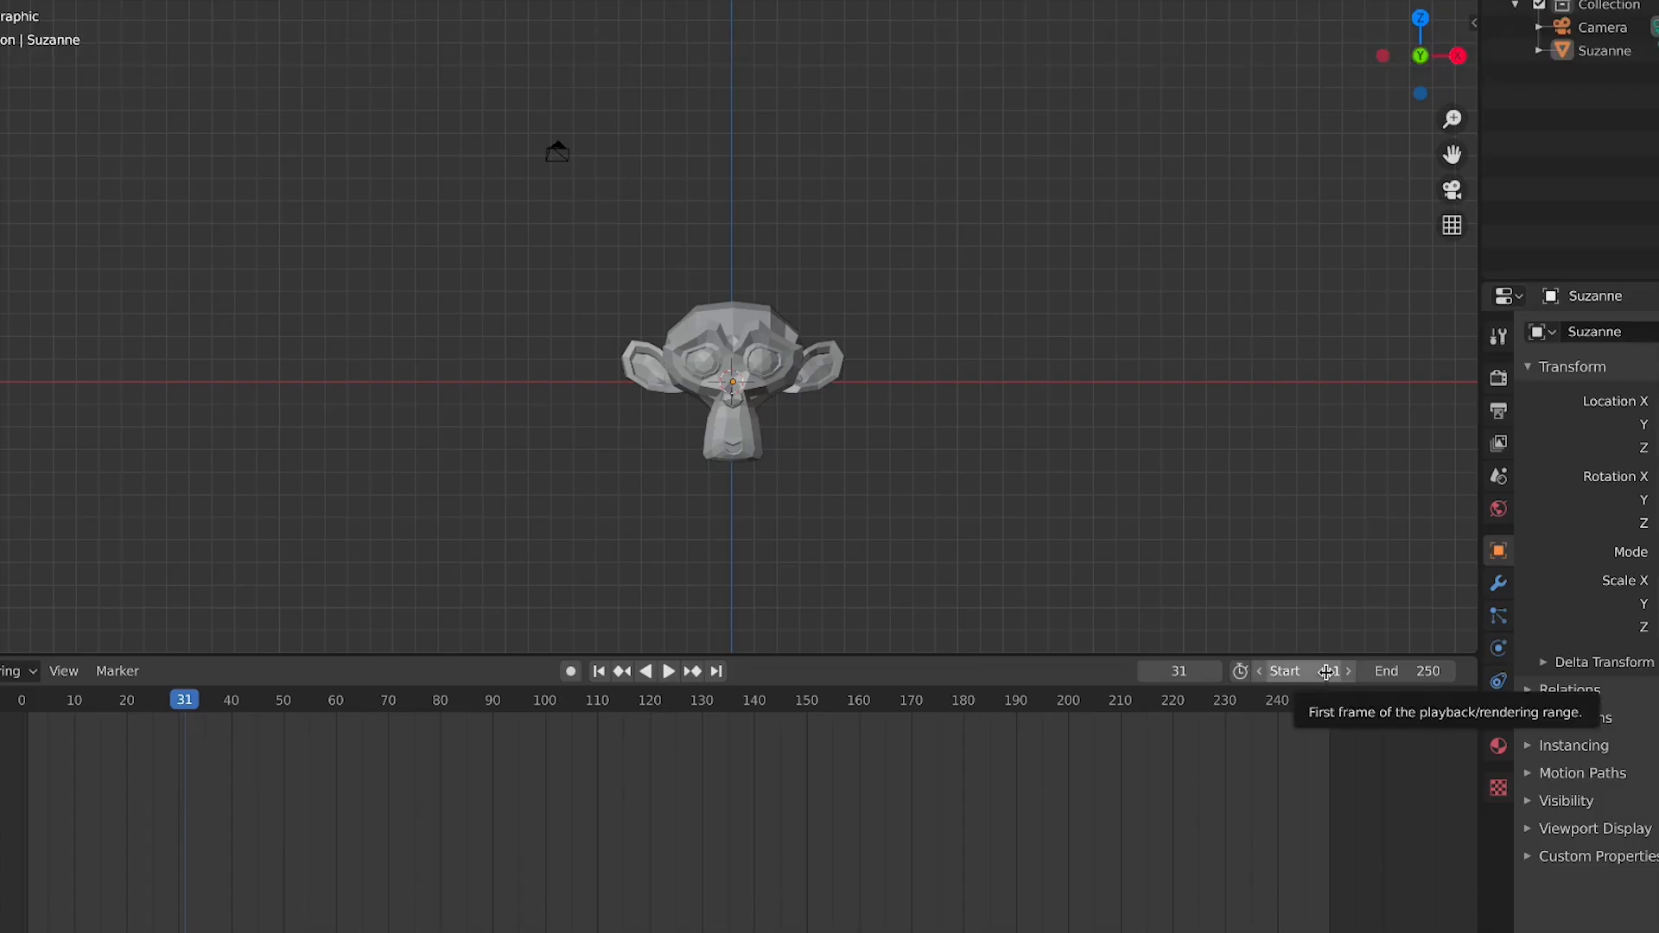
pyautogui.click(33, 705)
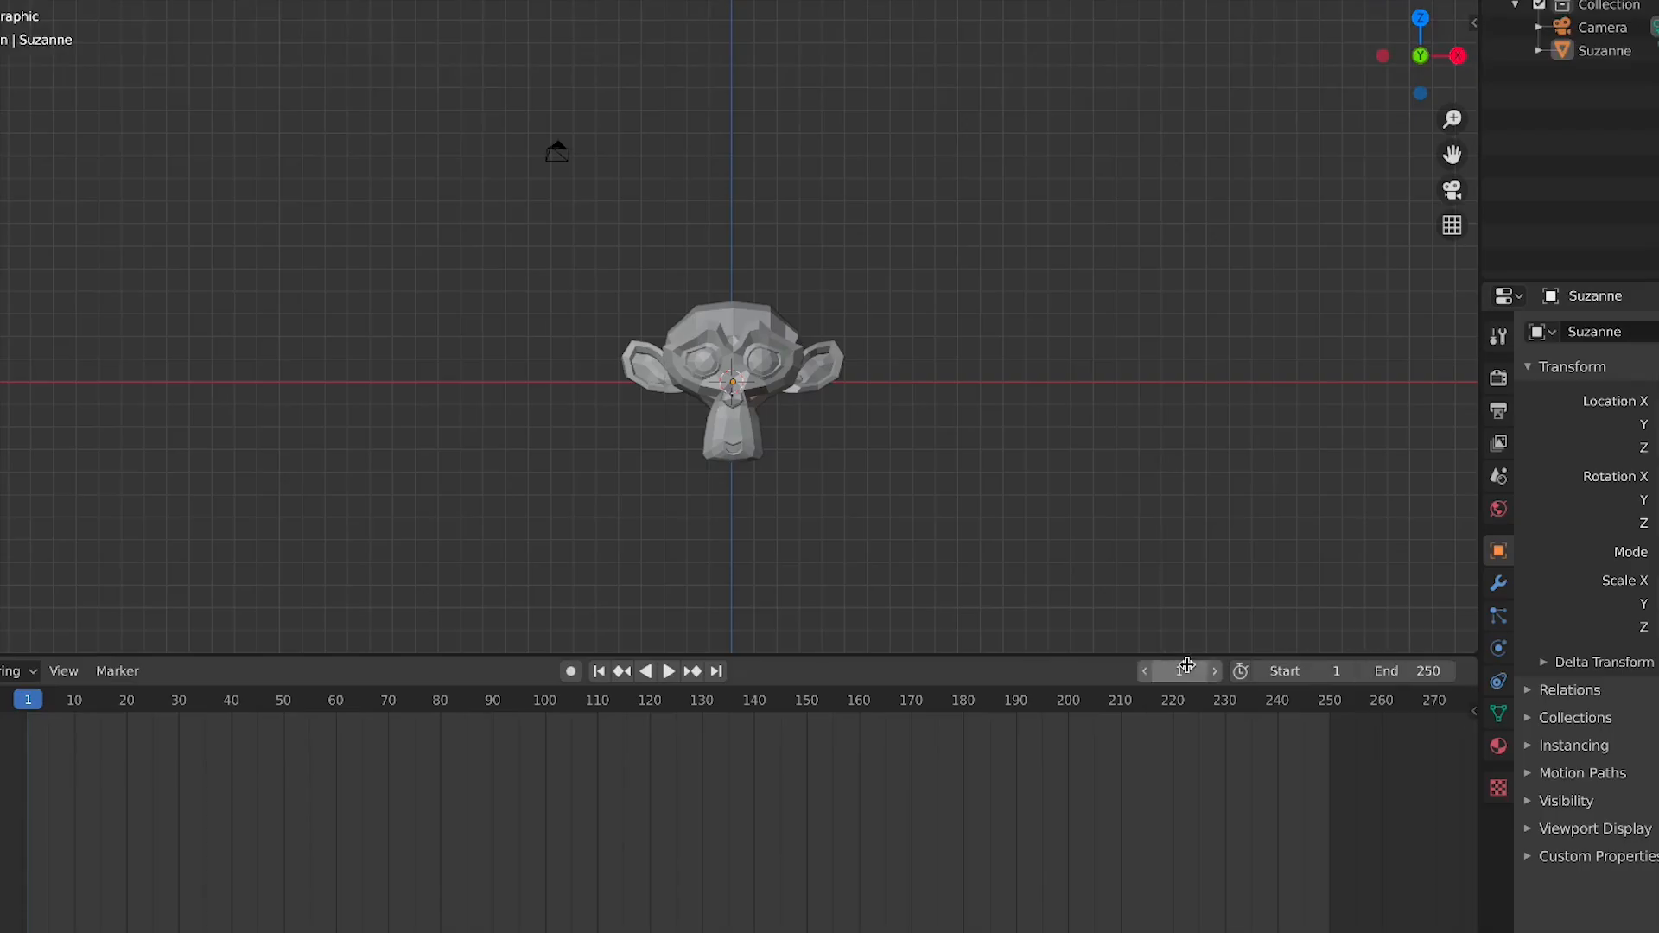
# Set the animation's end frame to 240
pyautogui.moveTo(1300, 673)
pyautogui.mouseDown()
pyautogui.moveTo(1426, 673)
pyautogui.moveTo(1296, 673)
pyautogui.mouseUp()
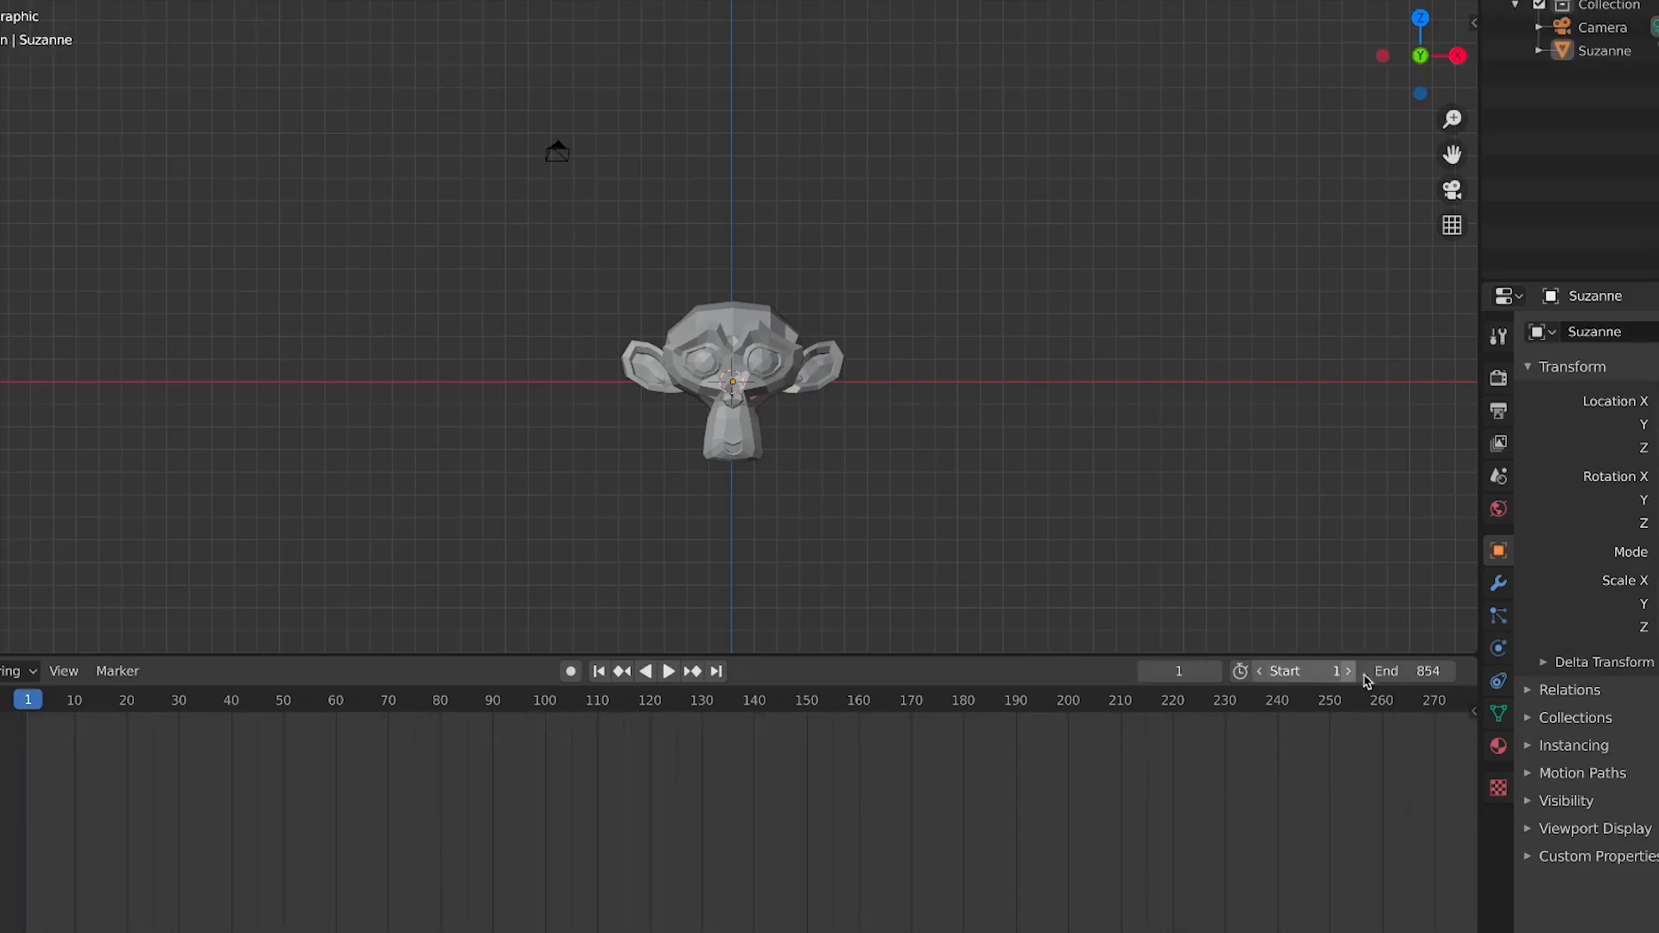
pyautogui.moveTo(1409, 671); pyautogui.dragTo(1451, 671)
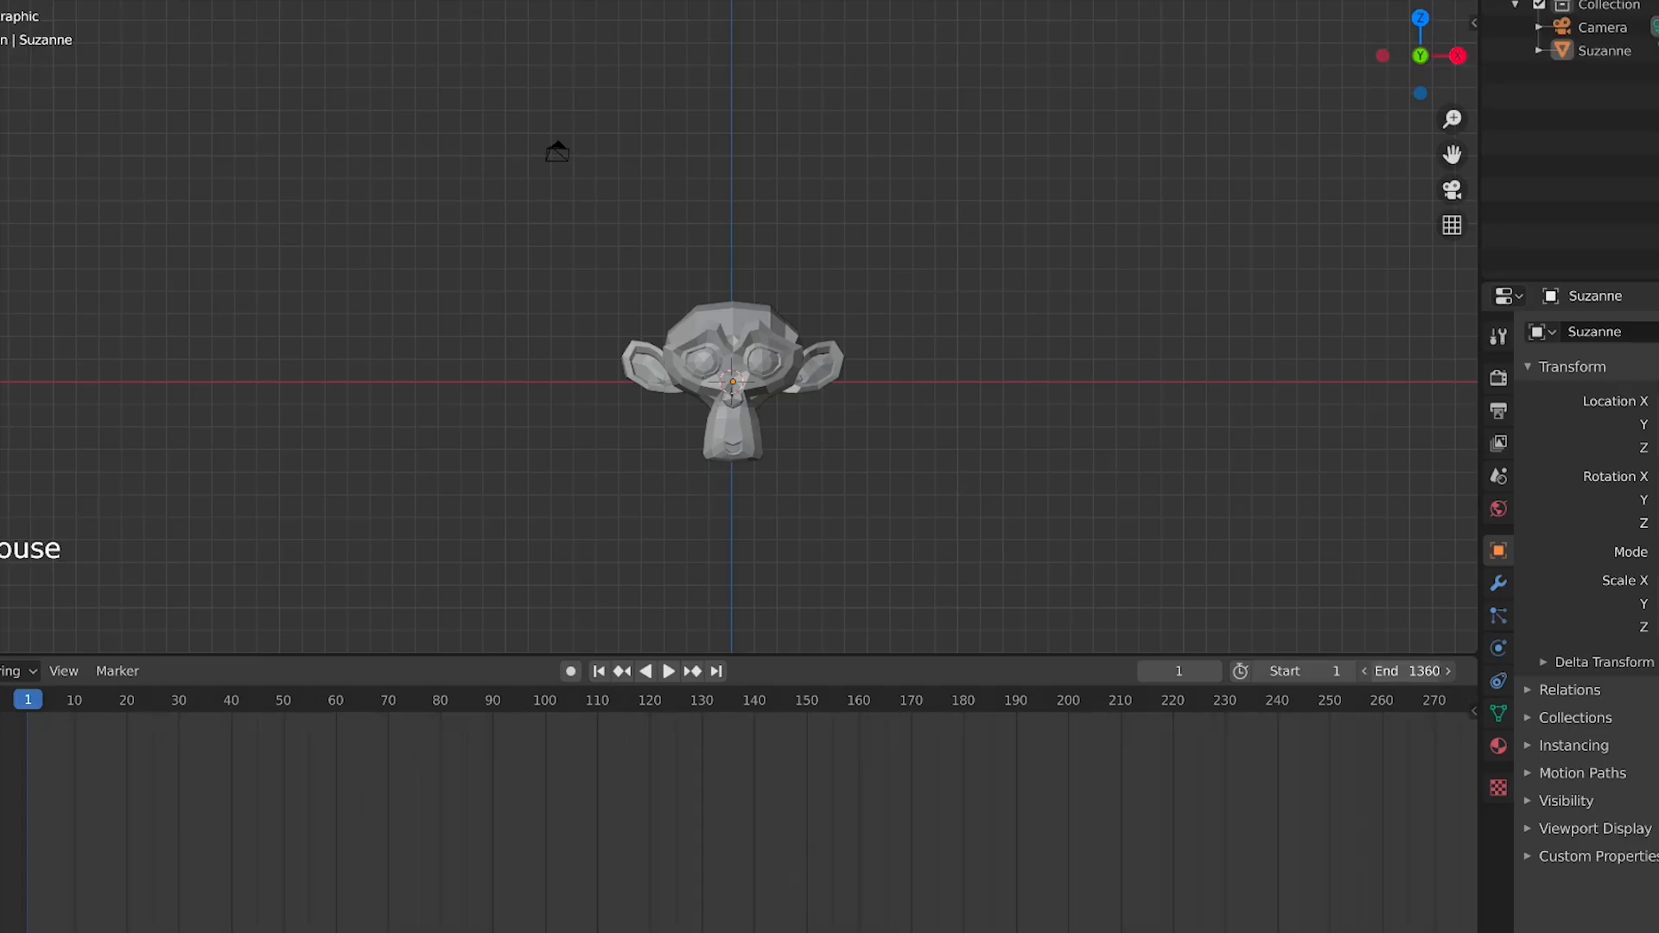
pyautogui.scroll(-13, 1334, 737)
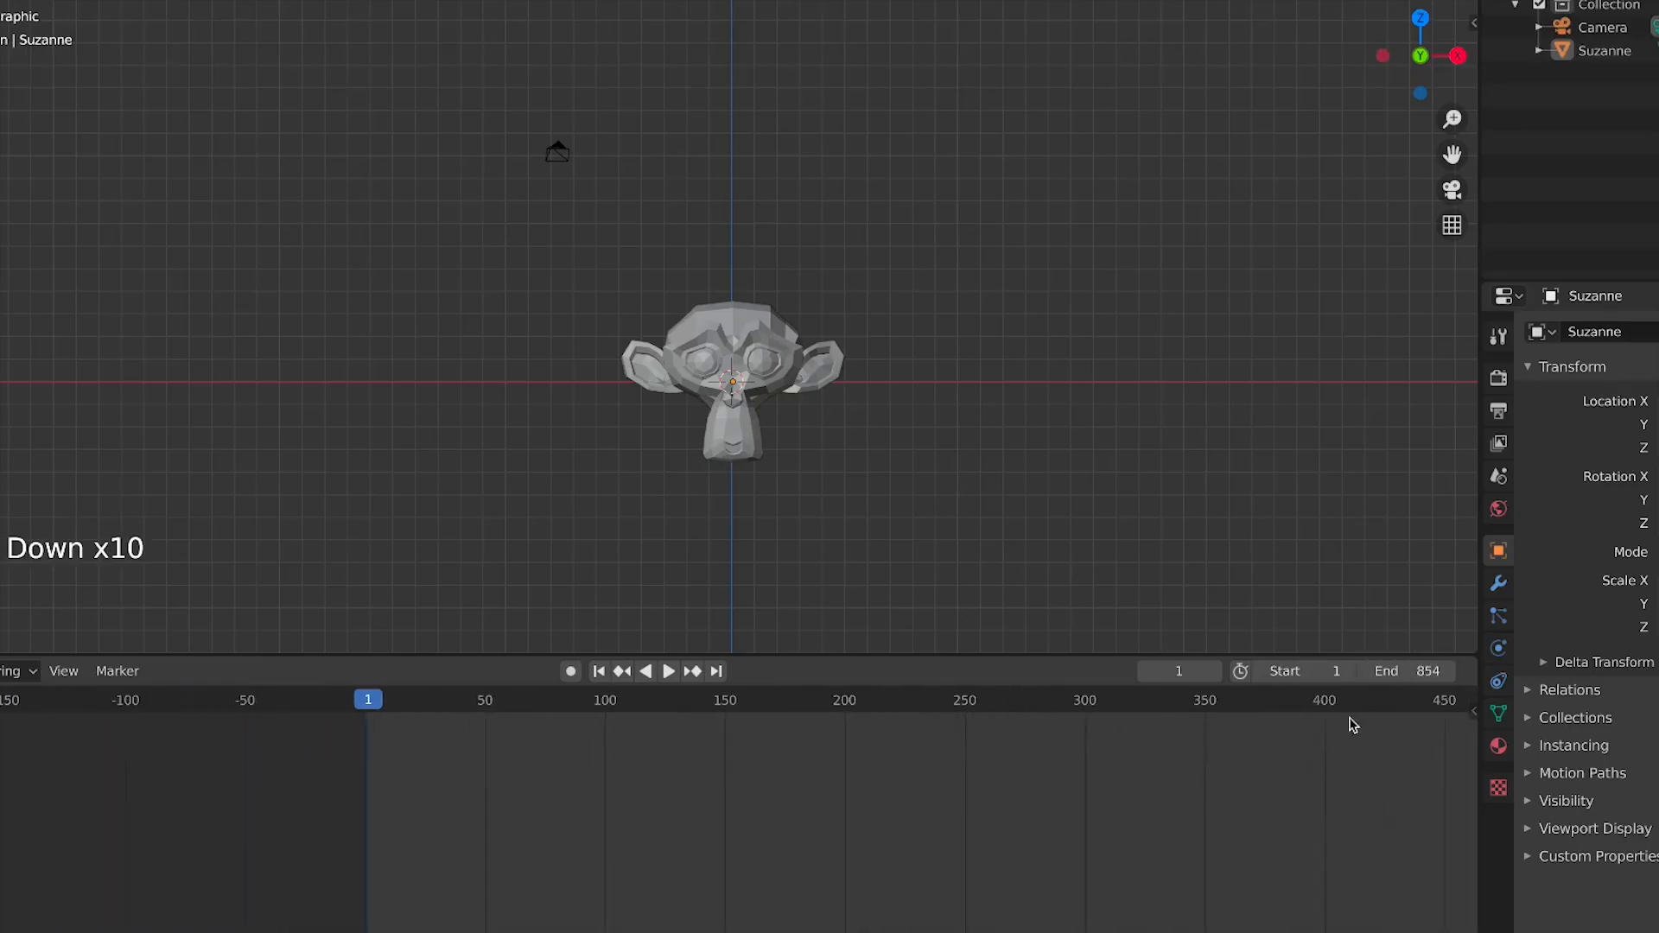
pyautogui.moveTo(1402, 671)
pyautogui.mouseDown()
pyautogui.moveTo(1444, 672)
pyautogui.moveTo(1354, 672)
pyautogui.moveTo(1374, 671)
pyautogui.mouseUp()
pyautogui.click(1405, 673)
pyautogui.write('20')
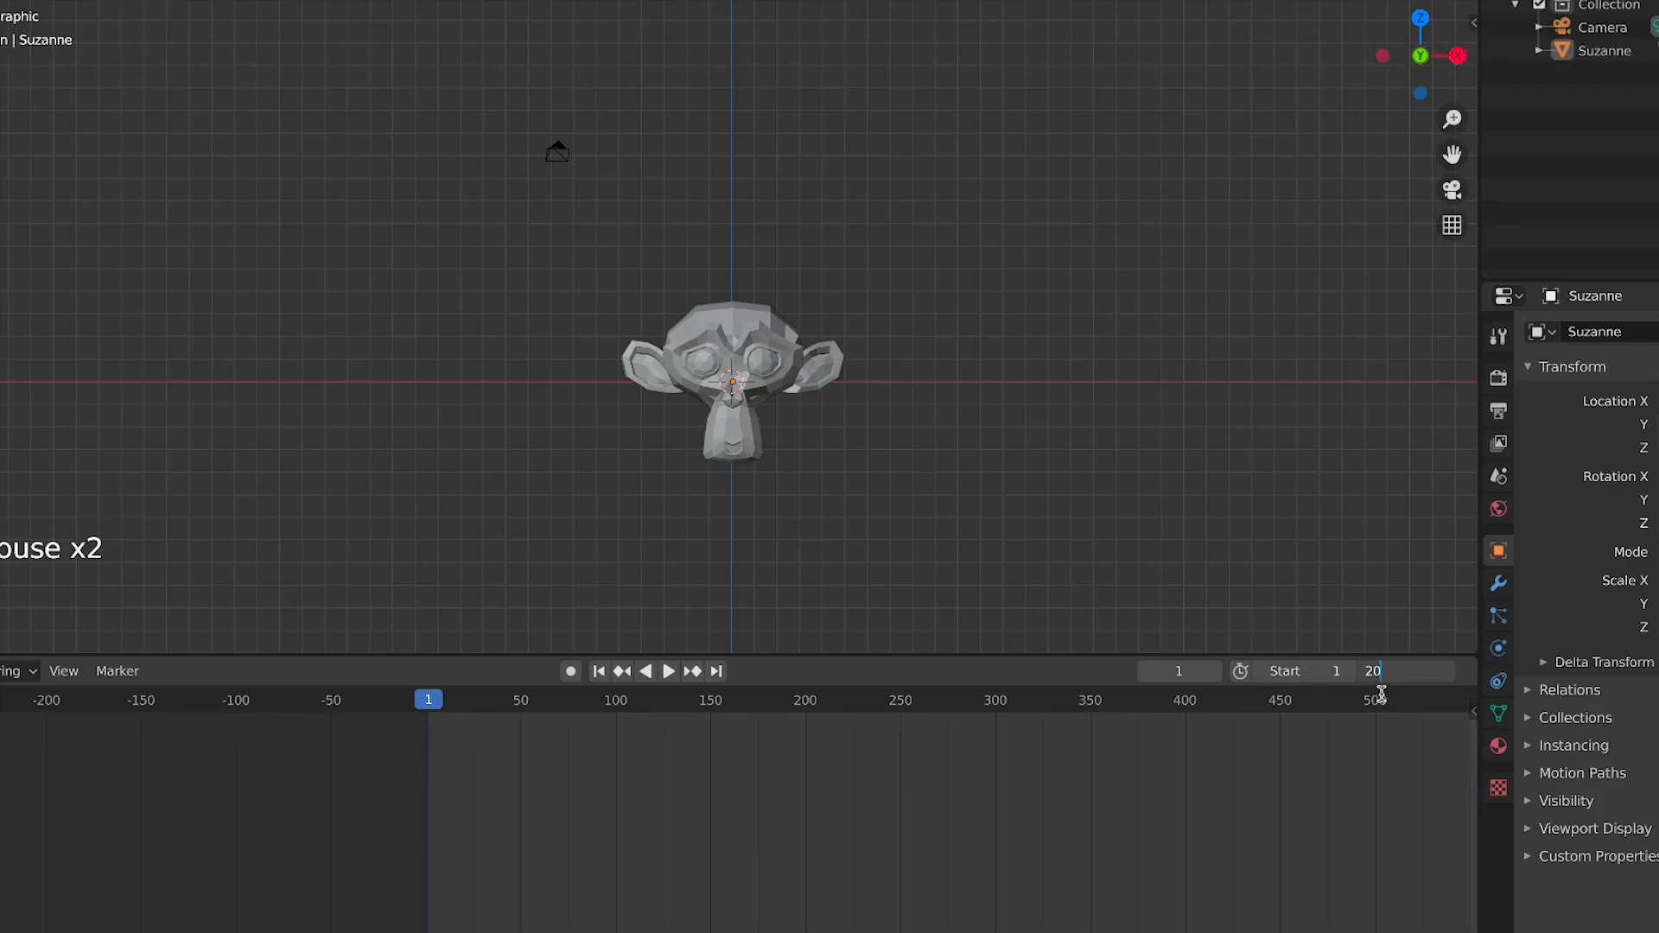
pyautogui.write('0')
pyautogui.moveTo(1398, 676); pyautogui.dragTo(1145, 663)
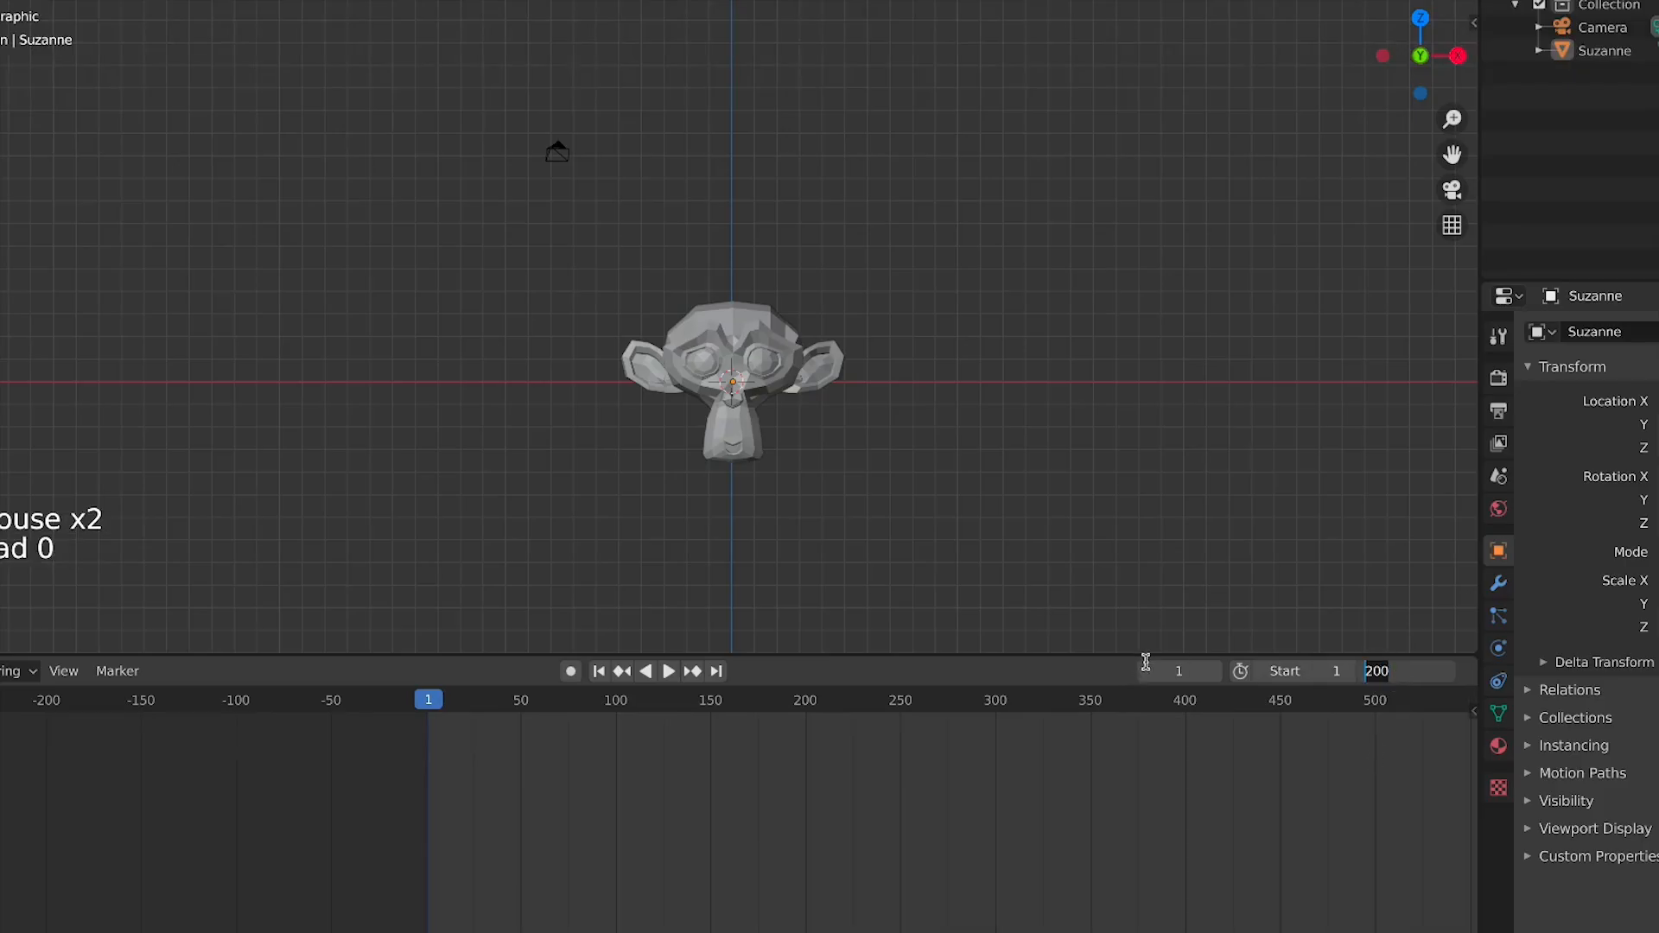
pyautogui.write('240')
pyautogui.press('Return')
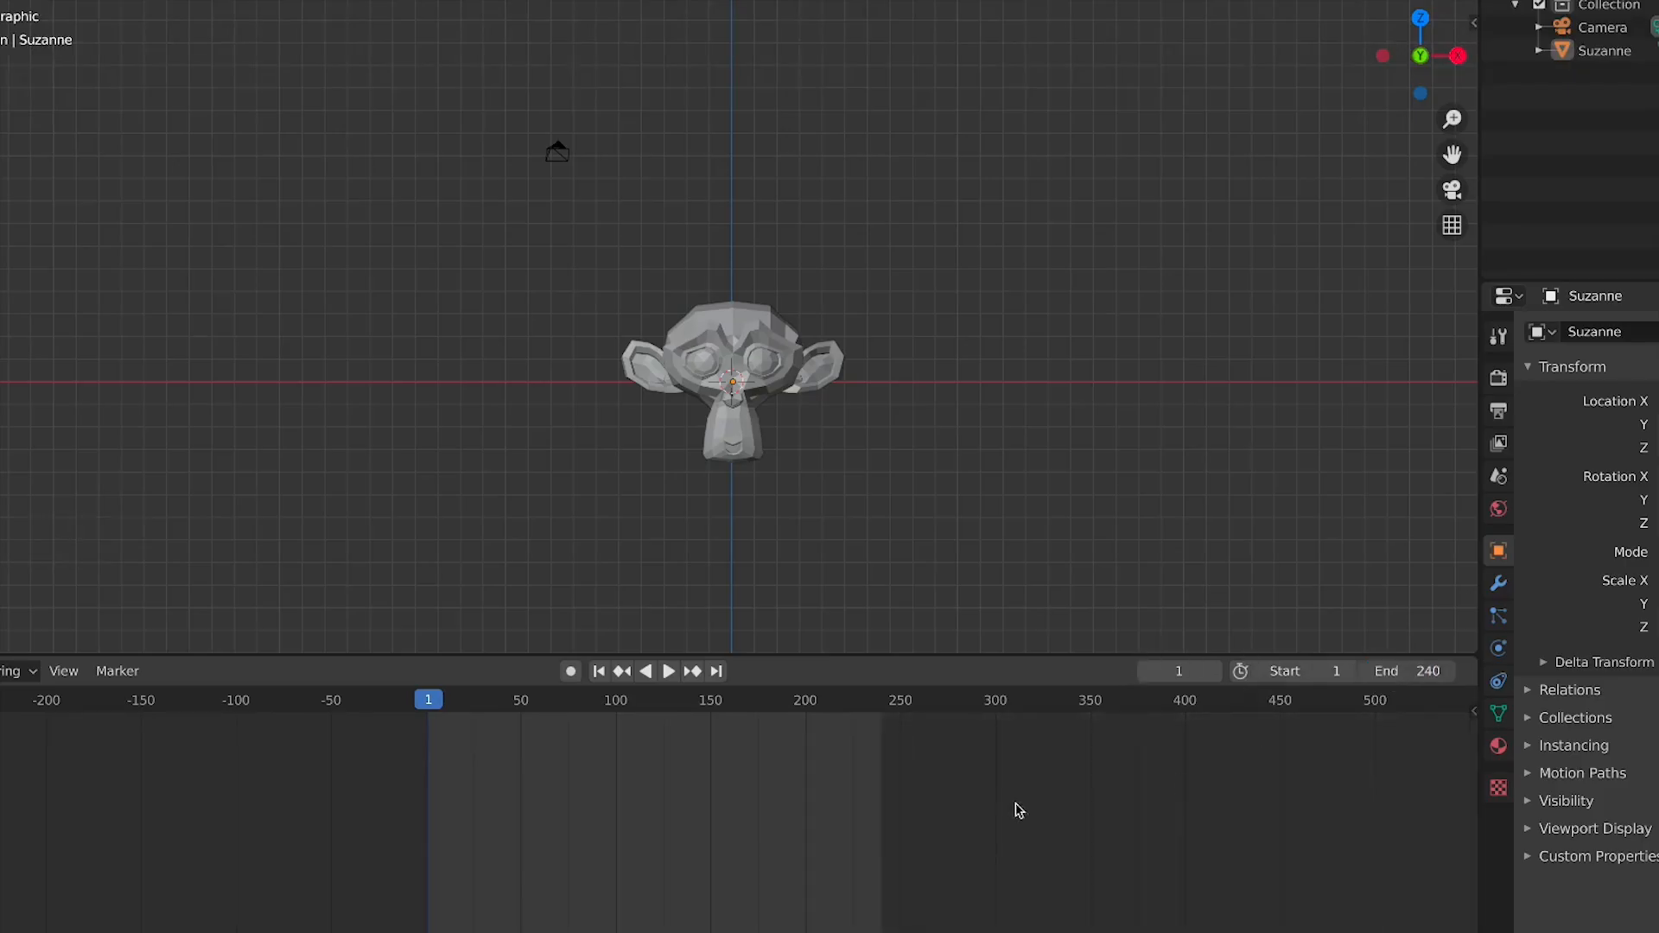
# Zoom and pan the timeline to examine the frame range
pyautogui.scroll(8, 922, 822)
pyautogui.scroll(-8, 908, 822)
pyautogui.scroll(17, 574, 824)
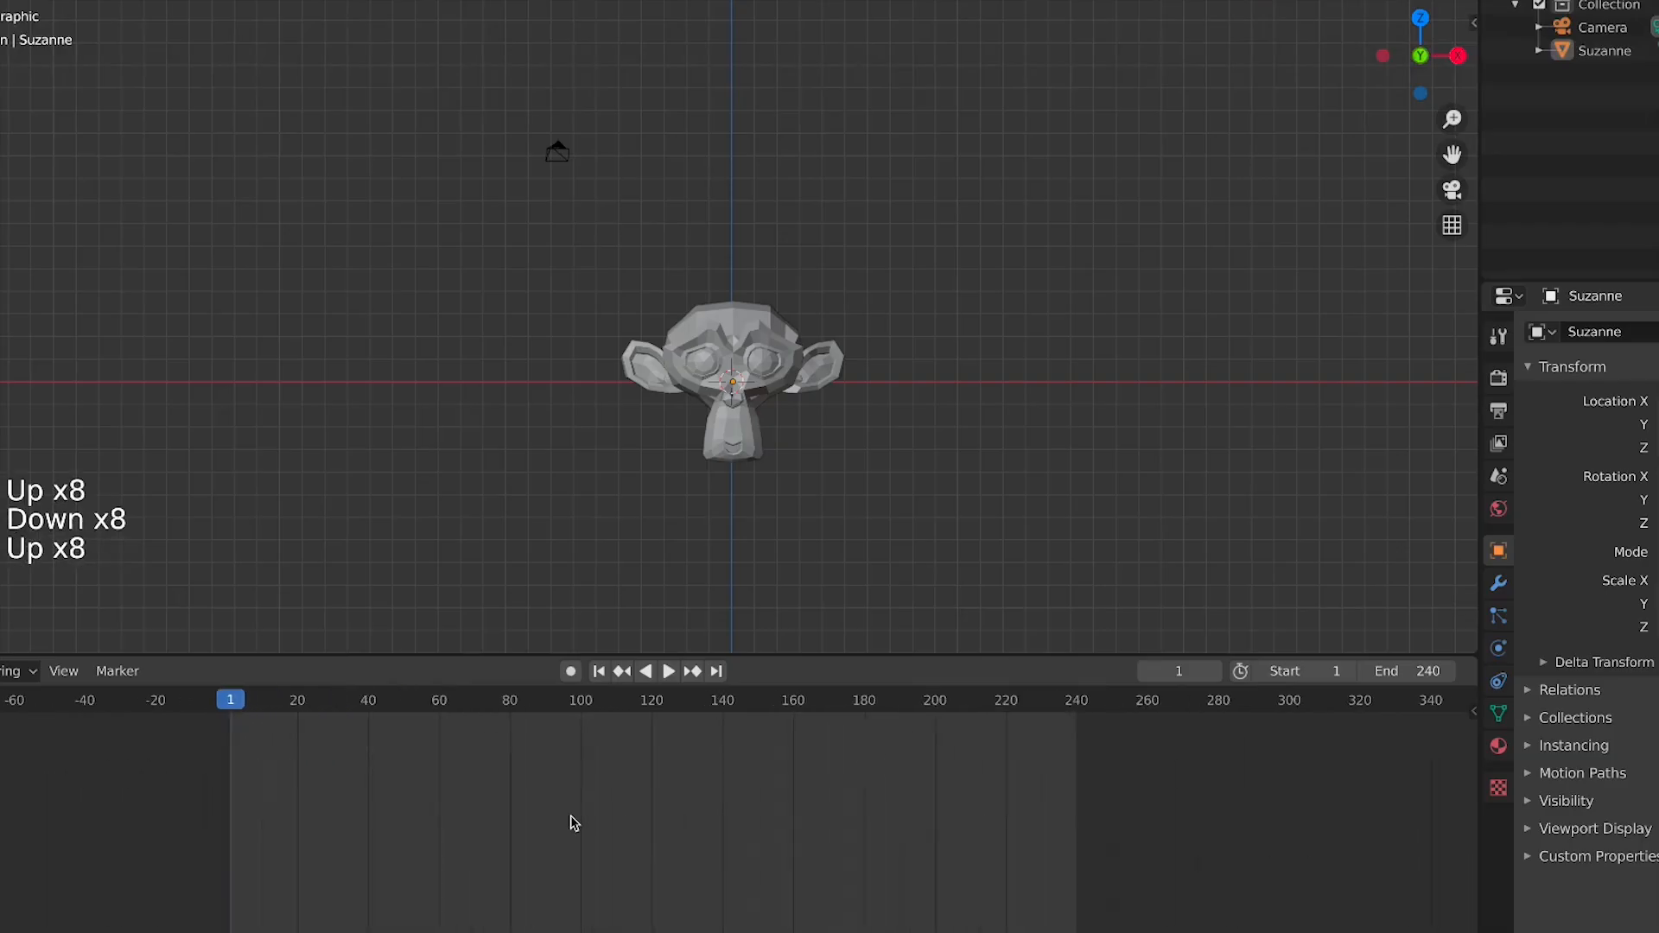
pyautogui.scroll(-7, 574, 823)
pyautogui.scroll(10, 574, 824)
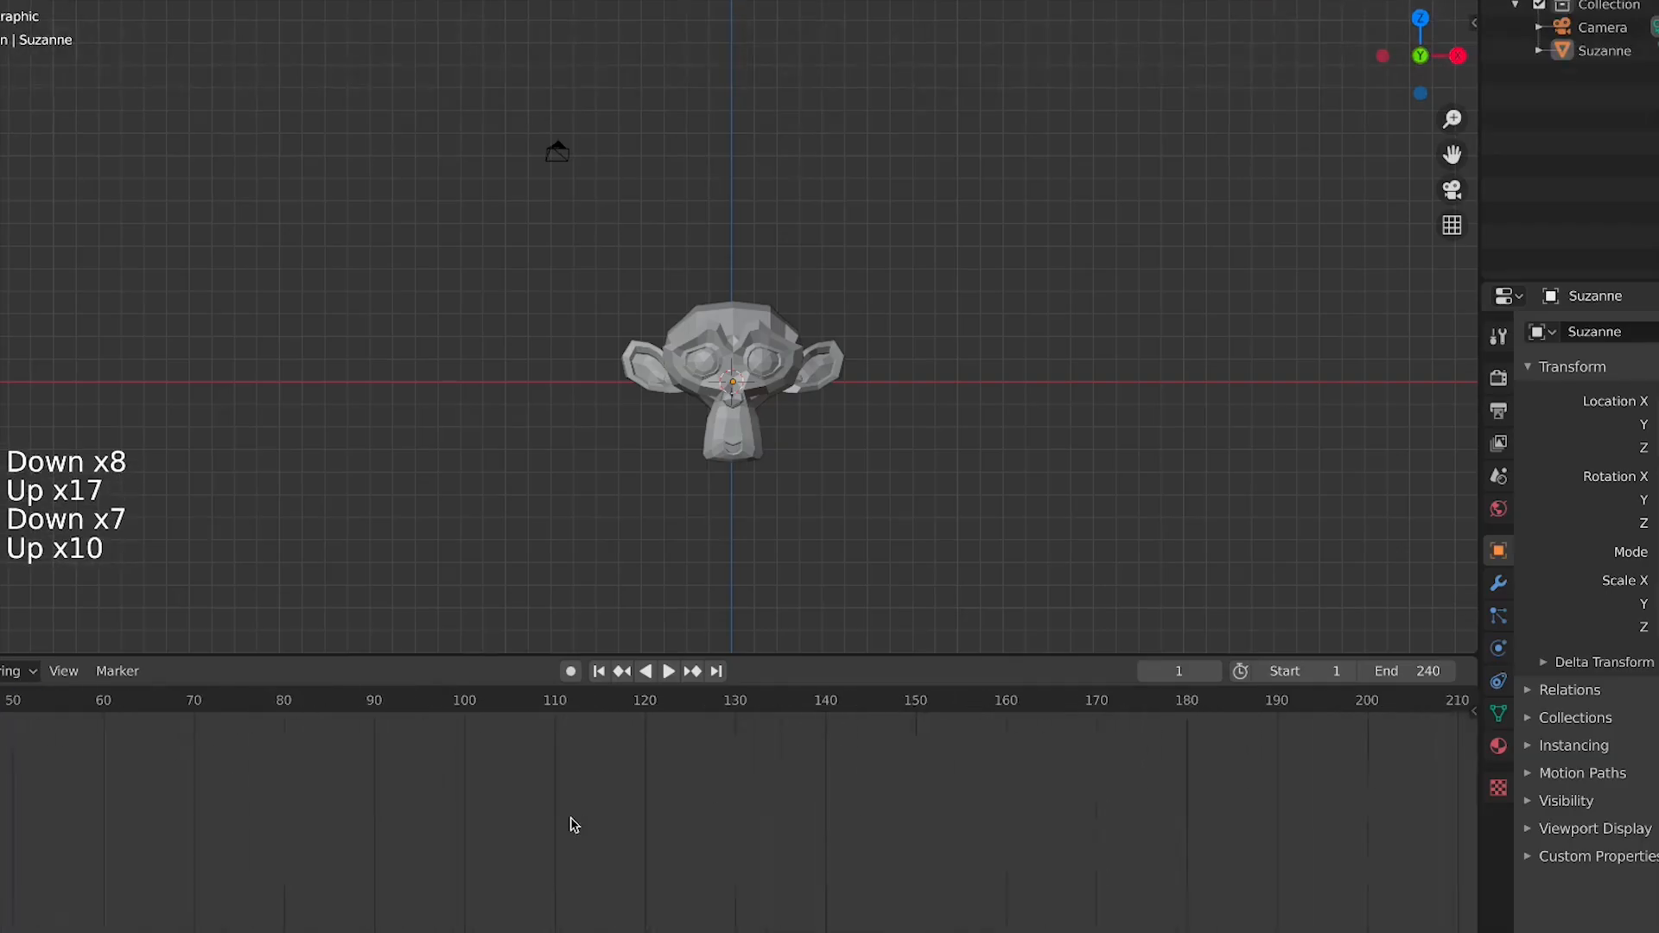
pyautogui.scroll(-1, 570, 822)
pyautogui.scroll(4, 570, 822)
pyautogui.scroll(-17, 571, 821)
pyautogui.scroll(6, 570, 829)
pyautogui.scroll(20, 570, 830)
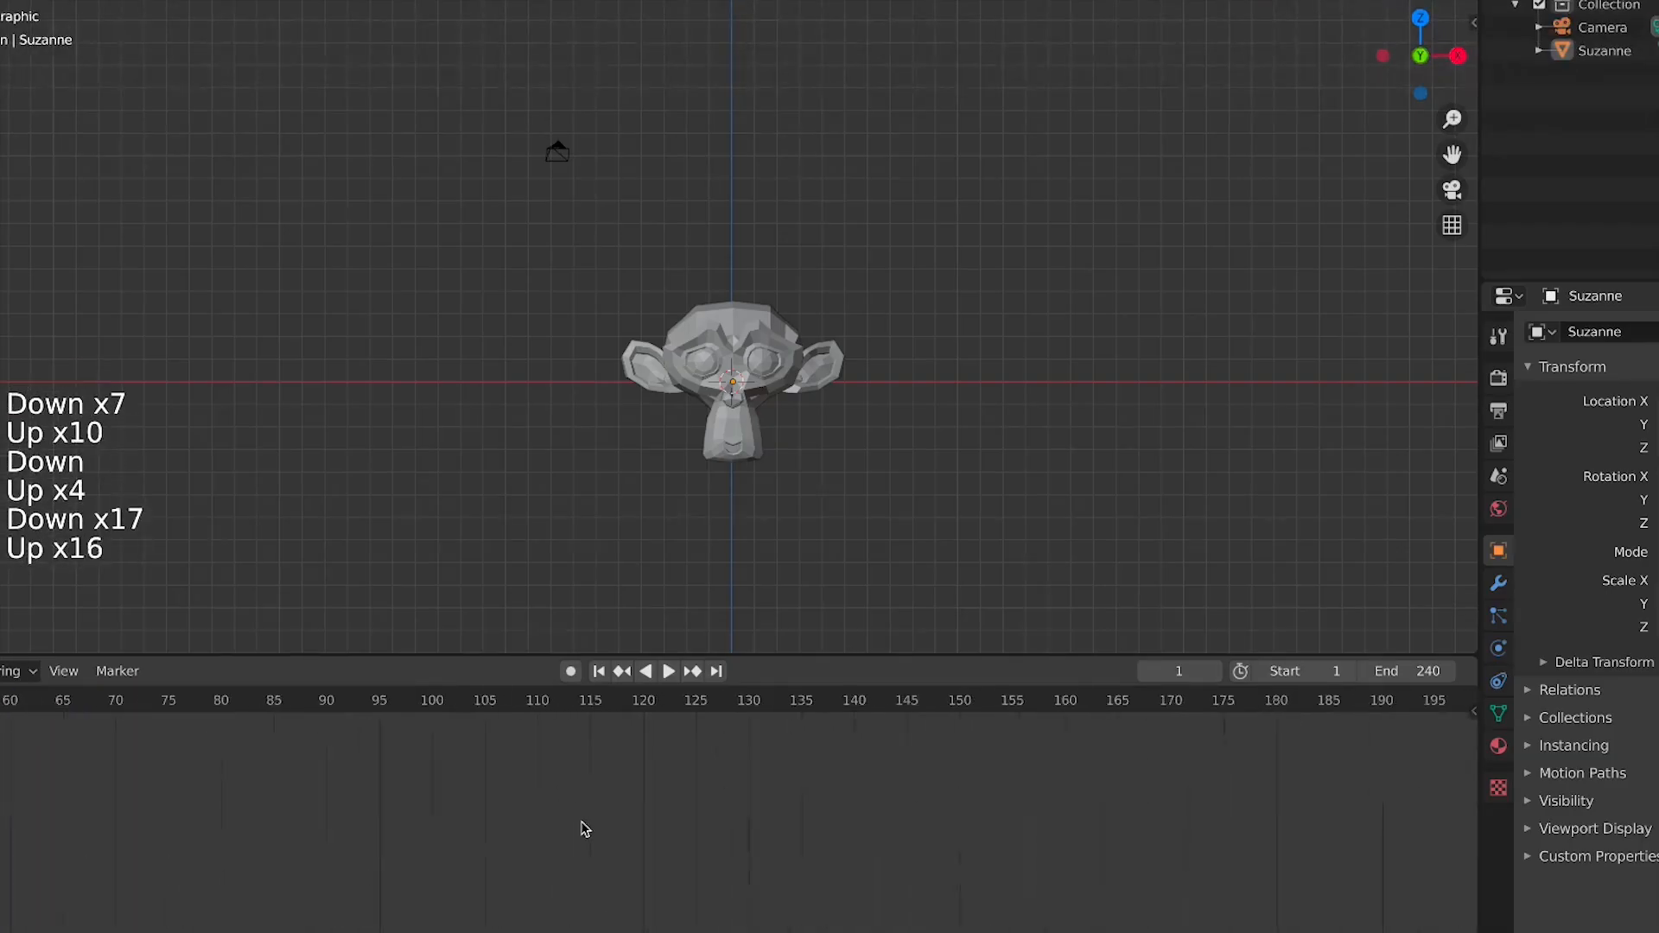
pyautogui.scroll(5, 581, 834)
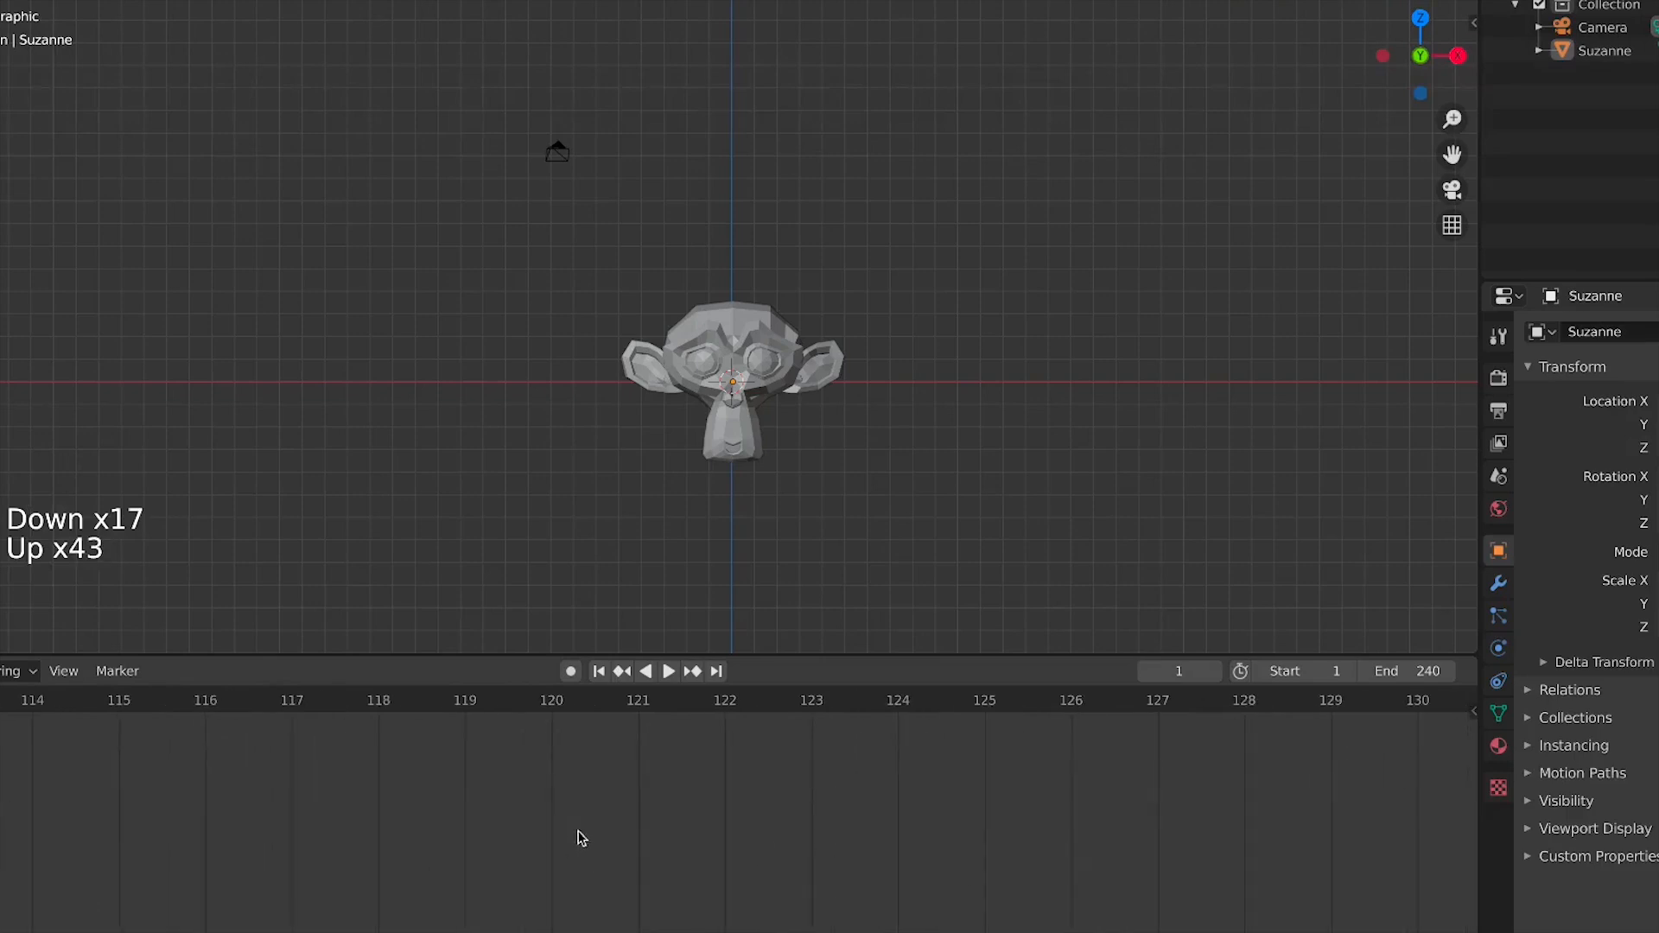
pyautogui.moveTo(581, 834); pyautogui.dragTo(173, 834, button='middle')
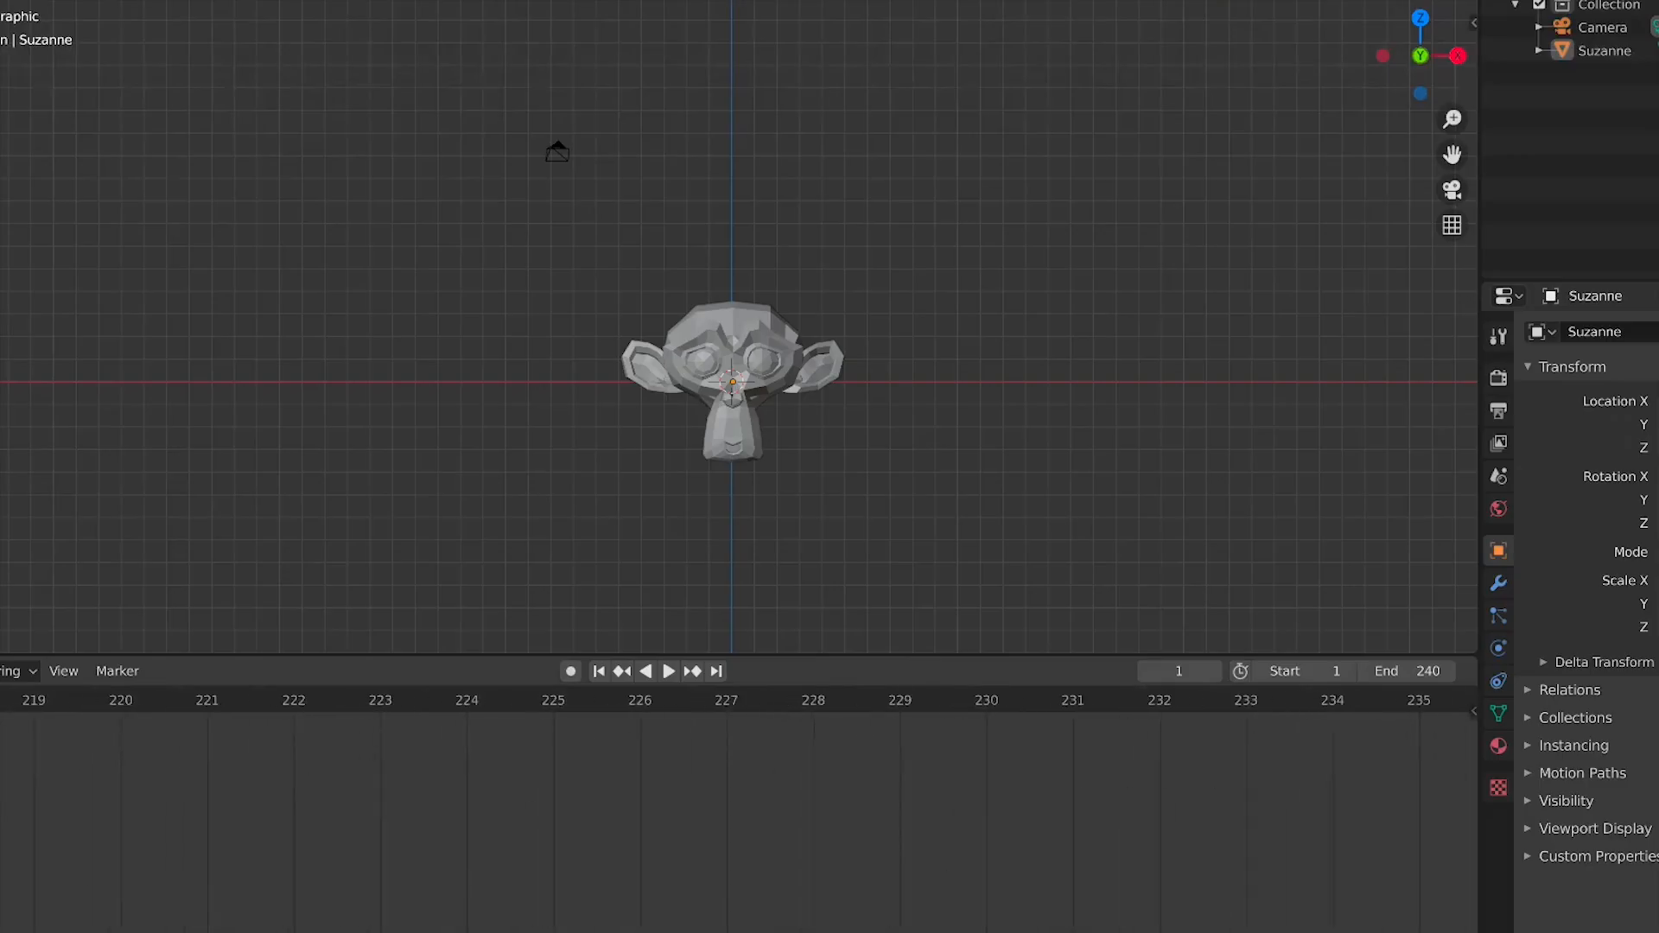
pyautogui.moveTo(518, 834); pyautogui.dragTo(965, 849, button='middle')
pyautogui.scroll(1, 320, 830)
pyautogui.moveTo(1276, 893); pyautogui.dragTo(1473, 873, button='middle')
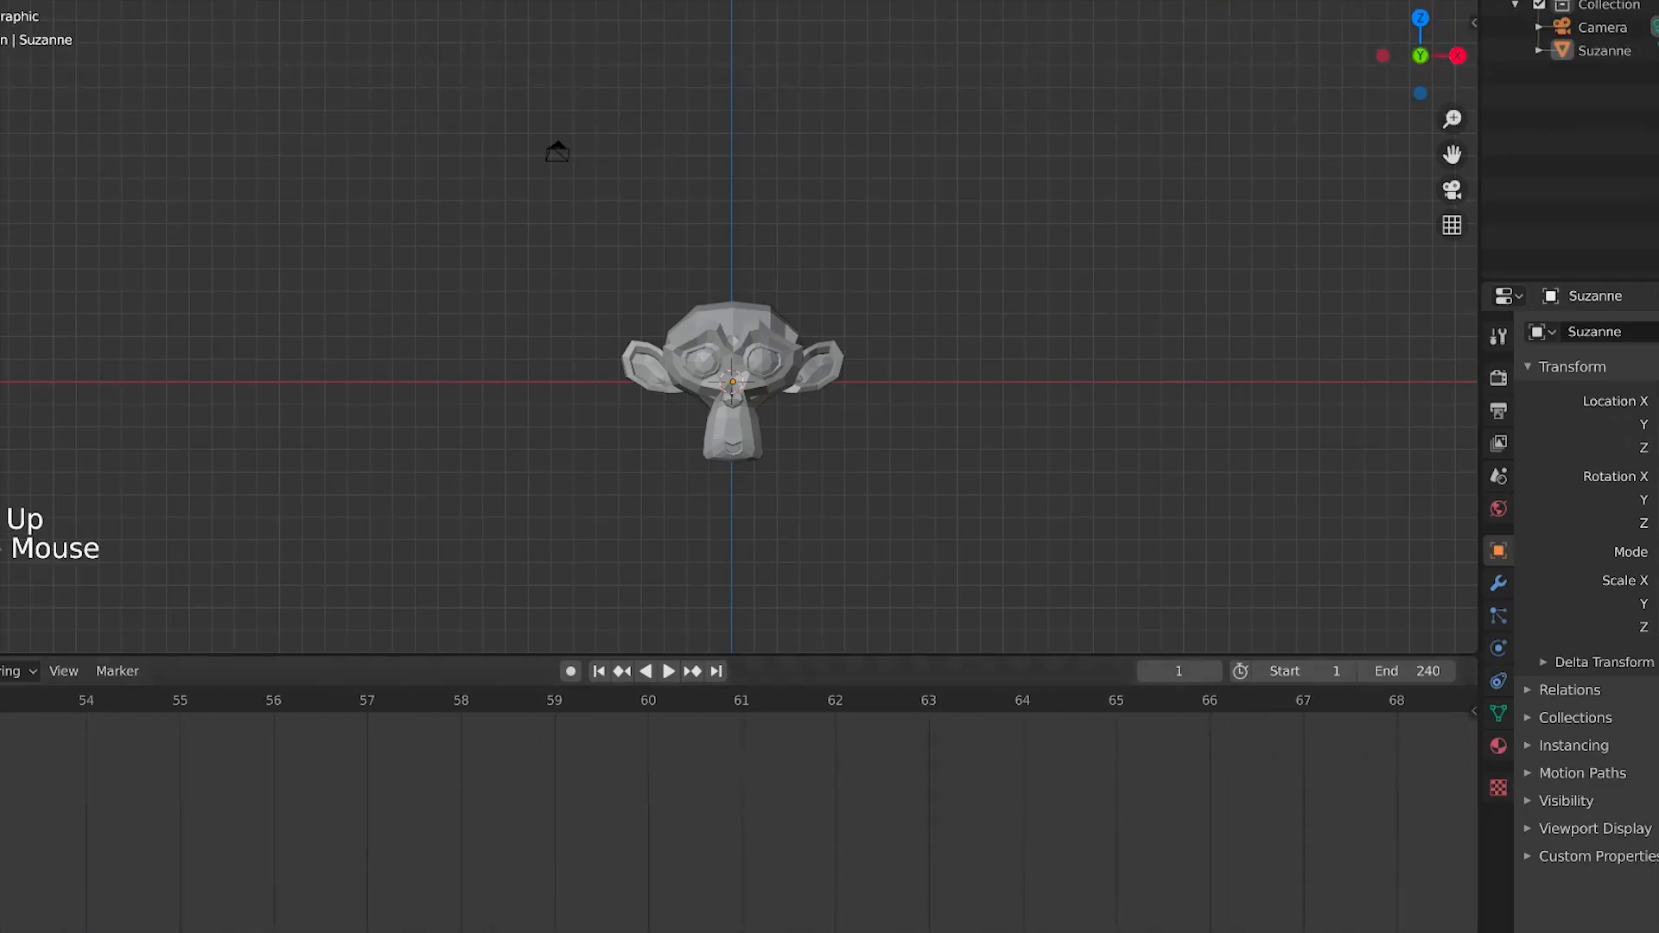
pyautogui.moveTo(420, 875); pyautogui.dragTo(1240, 903, button='middle')
pyautogui.scroll(-2, 1239, 894)
pyautogui.scroll(-20, 1240, 900)
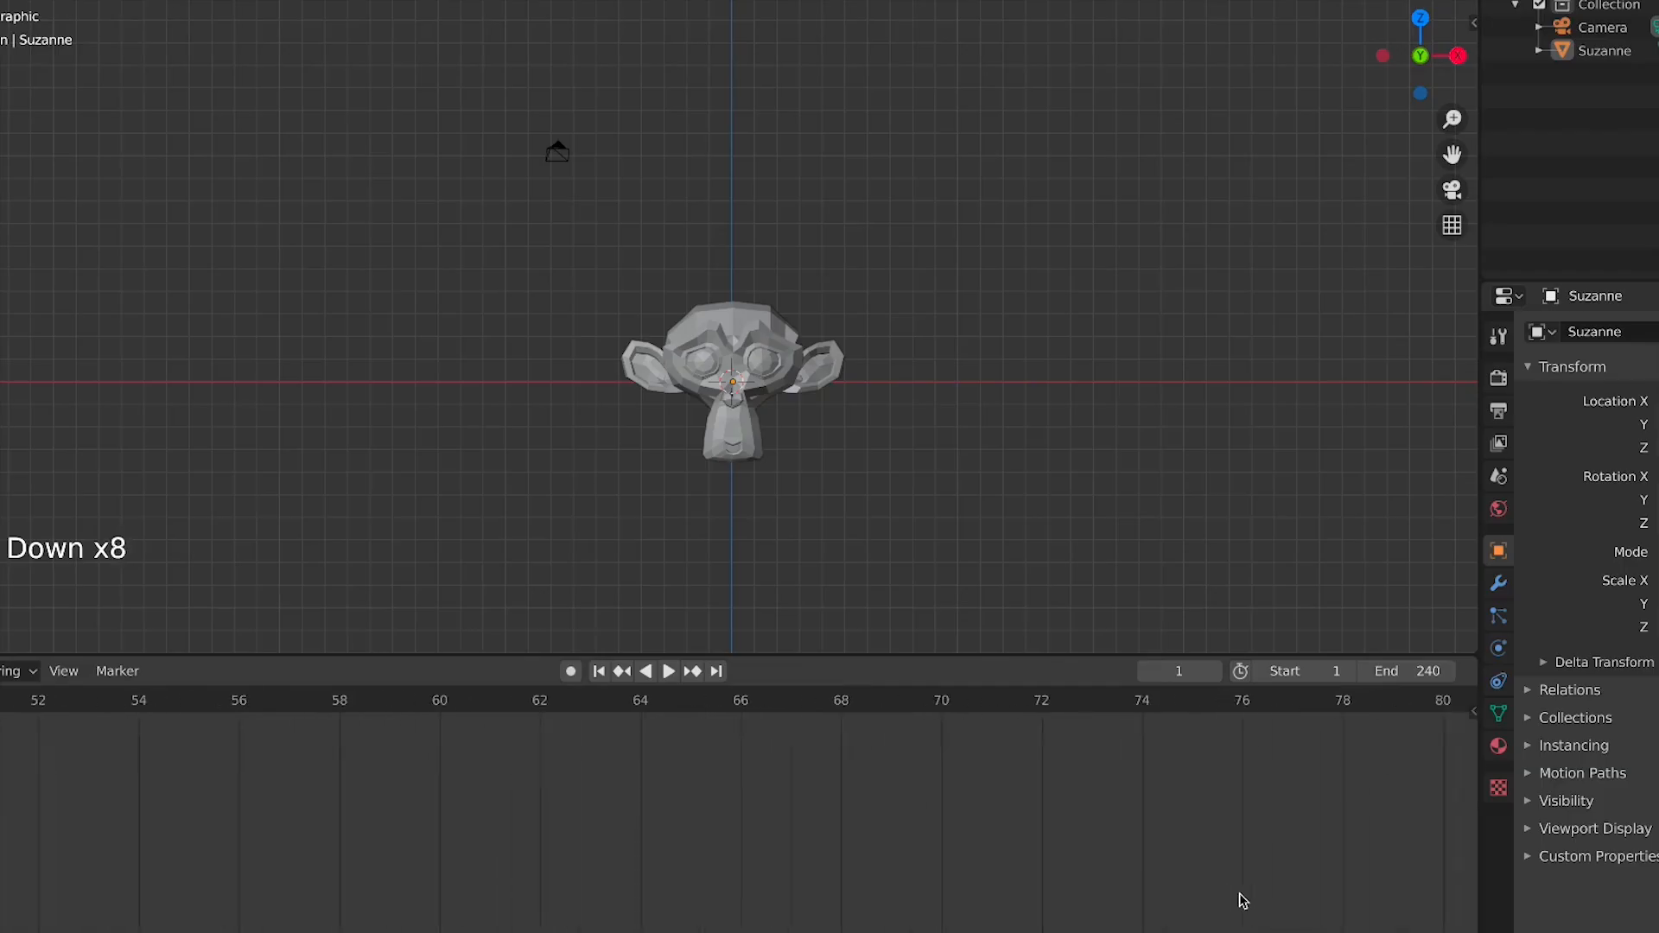
pyautogui.scroll(-6, 866, 834)
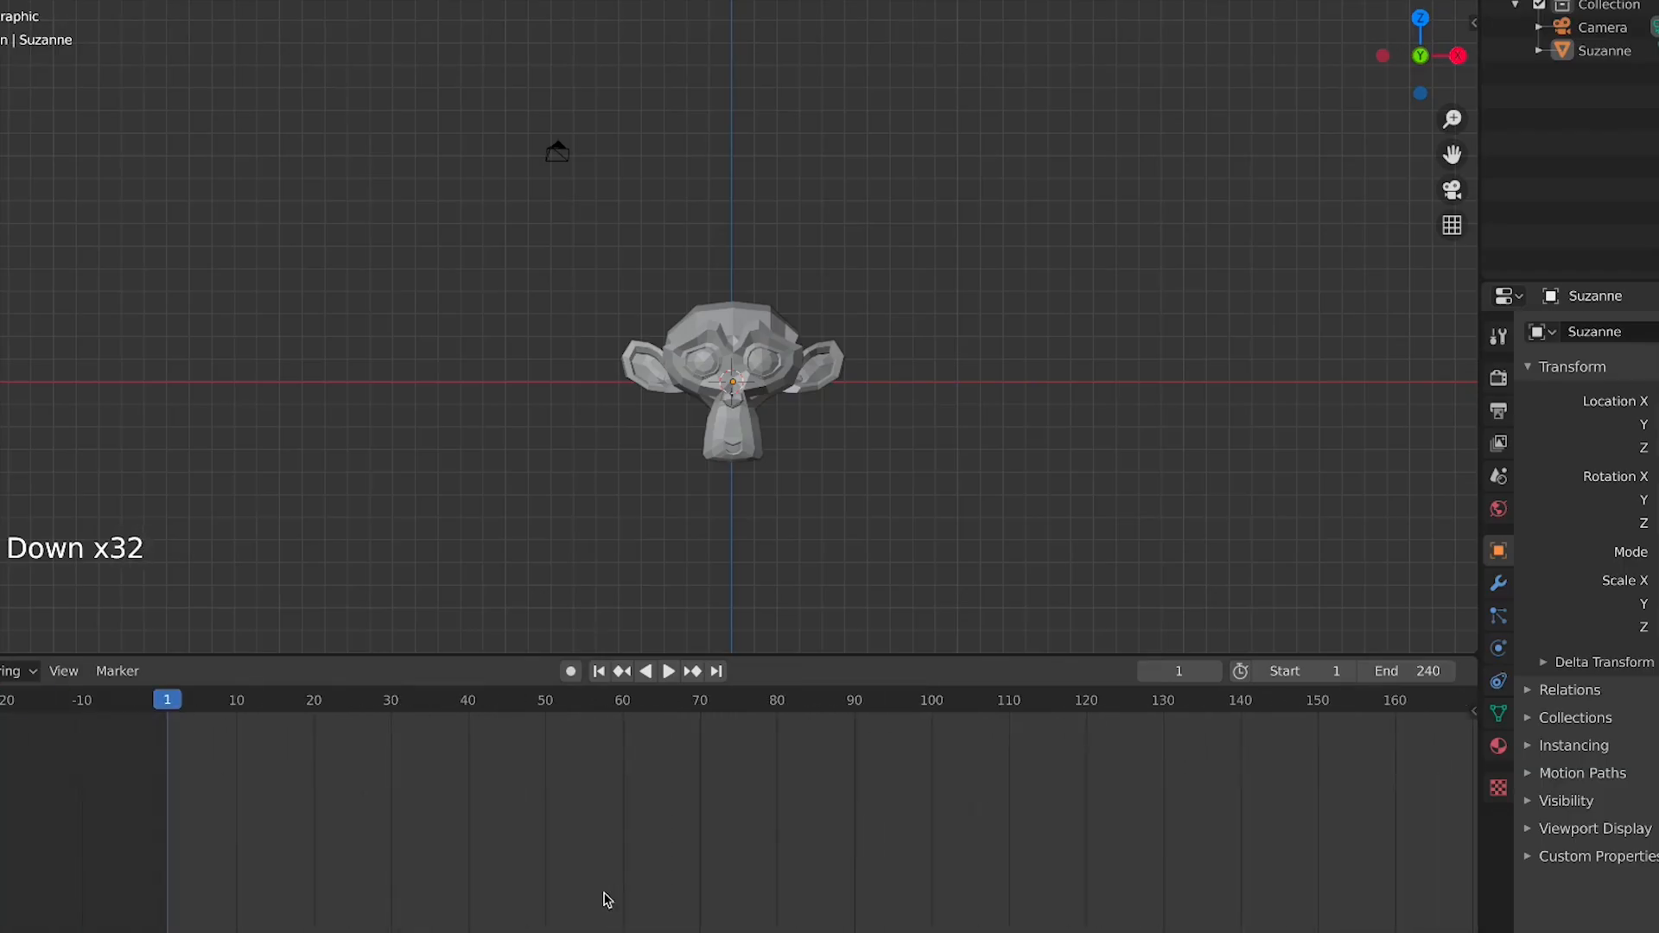
pyautogui.moveTo(766, 787); pyautogui.dragTo(937, 878, button='middle')
pyautogui.scroll(-13, 666, 781)
pyautogui.scroll(4, 318, 852)
pyautogui.scroll(8, 381, 856)
pyautogui.scroll(-6, 389, 863)
pyautogui.scroll(-6, 847, 856)
pyautogui.scroll(-5, 667, 702)
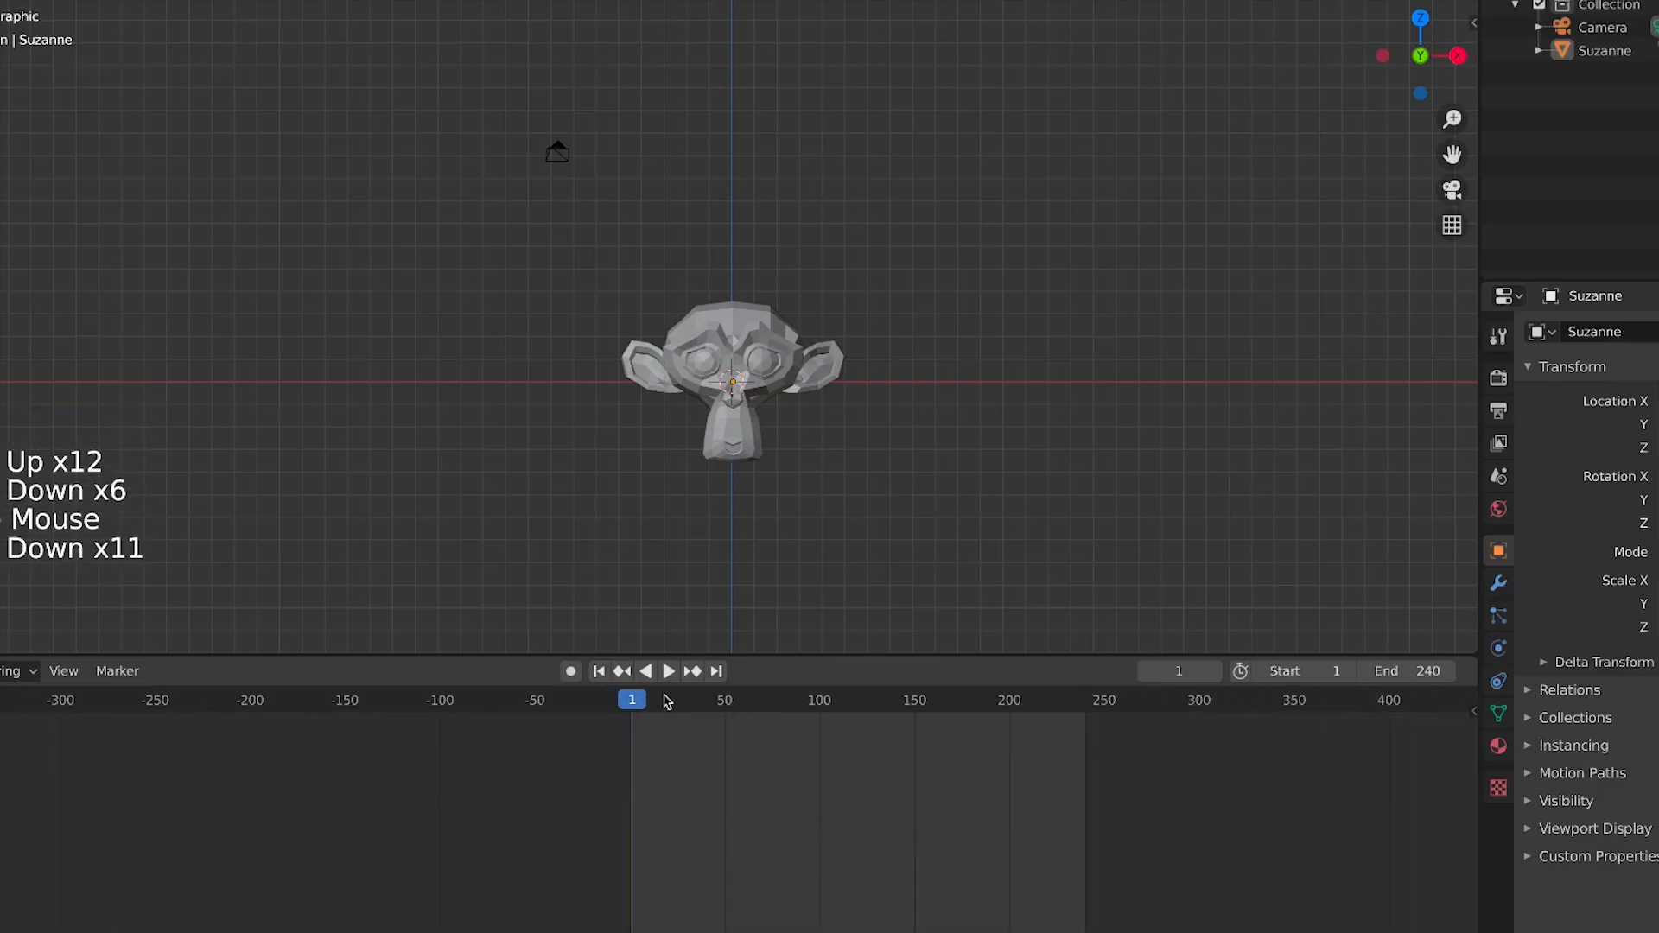
pyautogui.scroll(15, 833, 841)
pyautogui.scroll(-13, 836, 841)
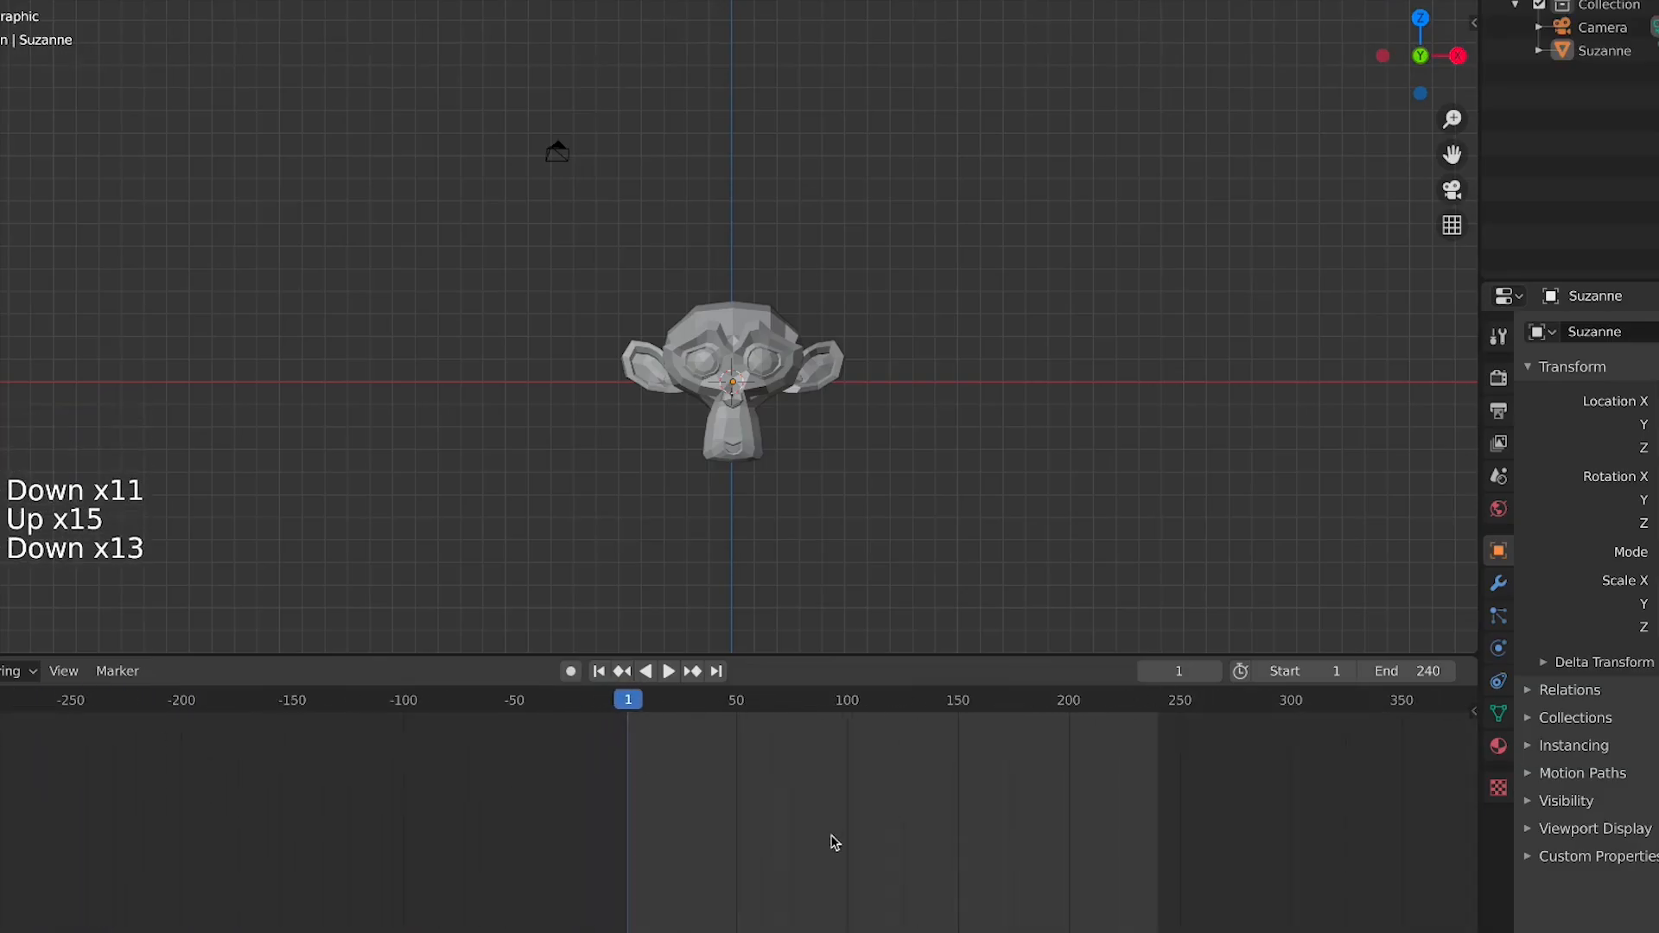
pyautogui.moveTo(833, 840); pyautogui.dragTo(601, 862, button='middle')
pyautogui.scroll(1, 445, 754)
pyautogui.moveTo(474, 767); pyautogui.dragTo(744, 870, button='middle')
pyautogui.moveTo(363, 866); pyautogui.dragTo(330, 766, button='middle')
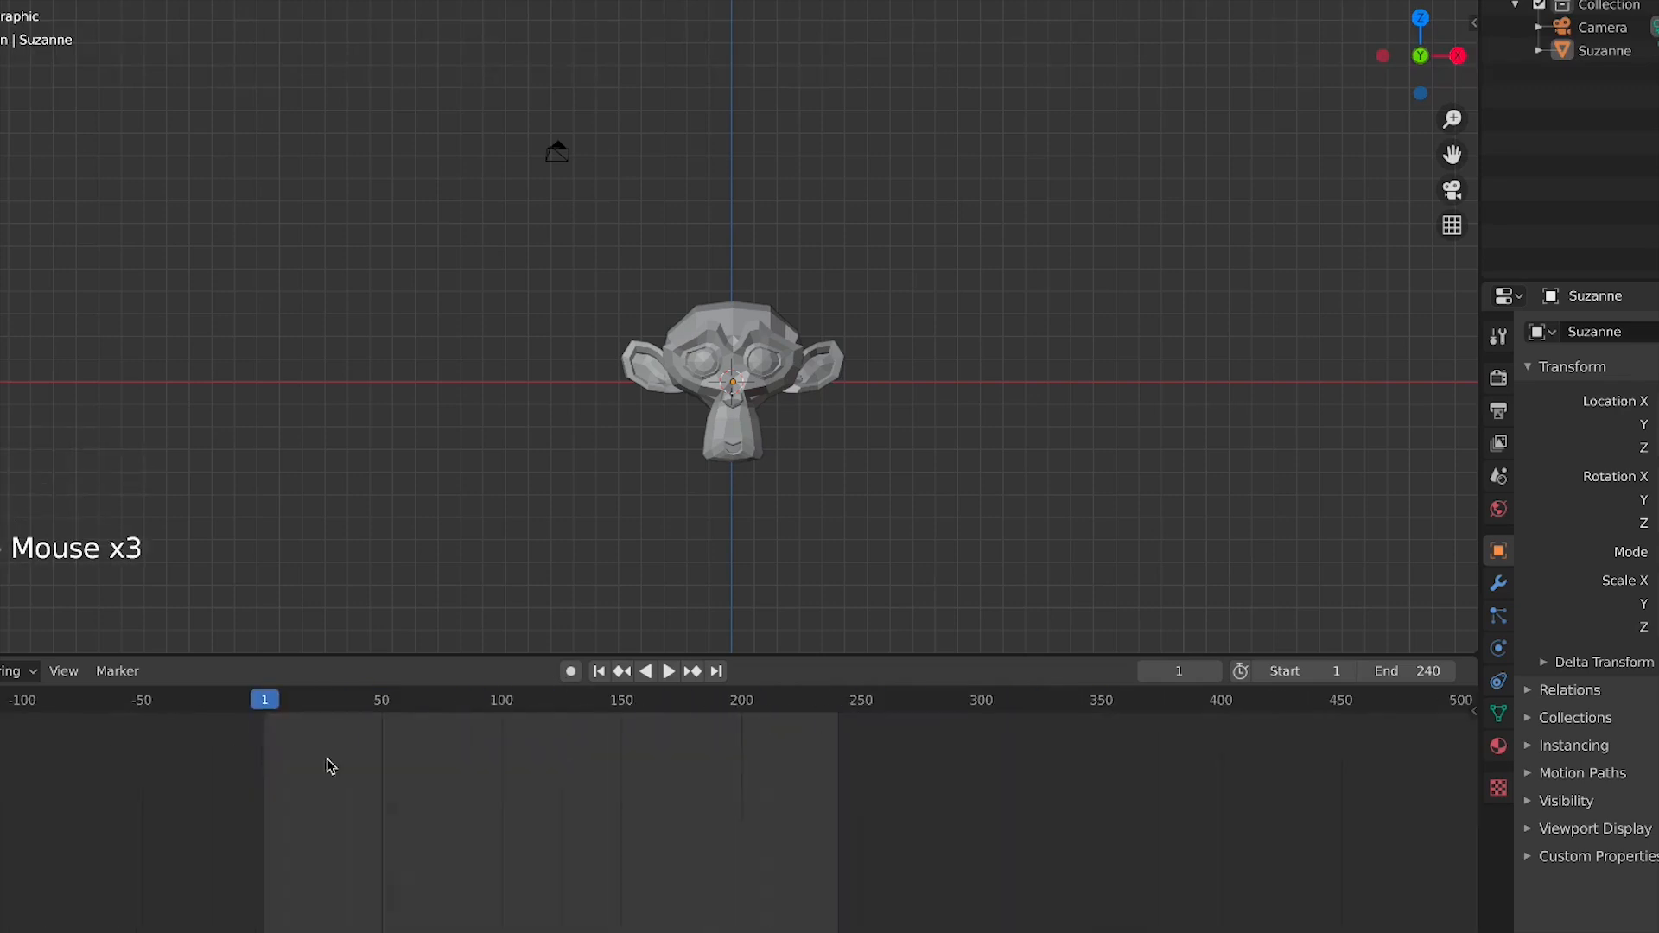
pyautogui.scroll(4, 366, 743)
pyautogui.scroll(4, 186, 717)
pyautogui.moveTo(200, 747); pyautogui.dragTo(167, 706, button='middle')
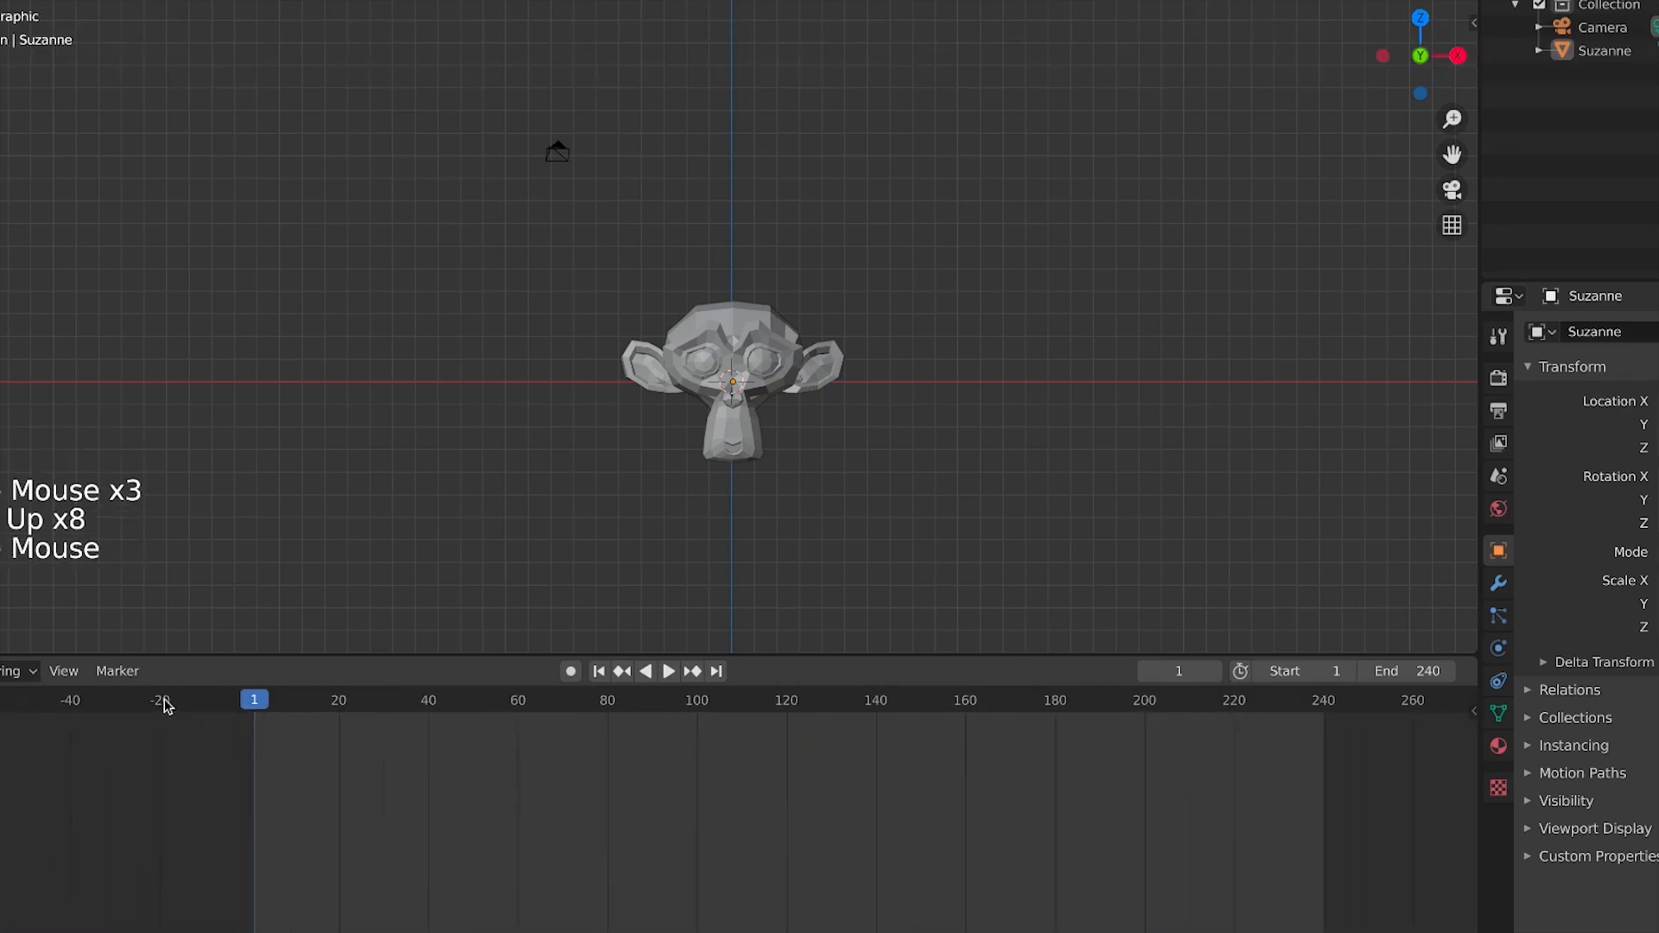
# Scrub the playhead to frame 81 and step backward one frame at a time
pyautogui.moveTo(262, 713); pyautogui.dragTo(612, 718)
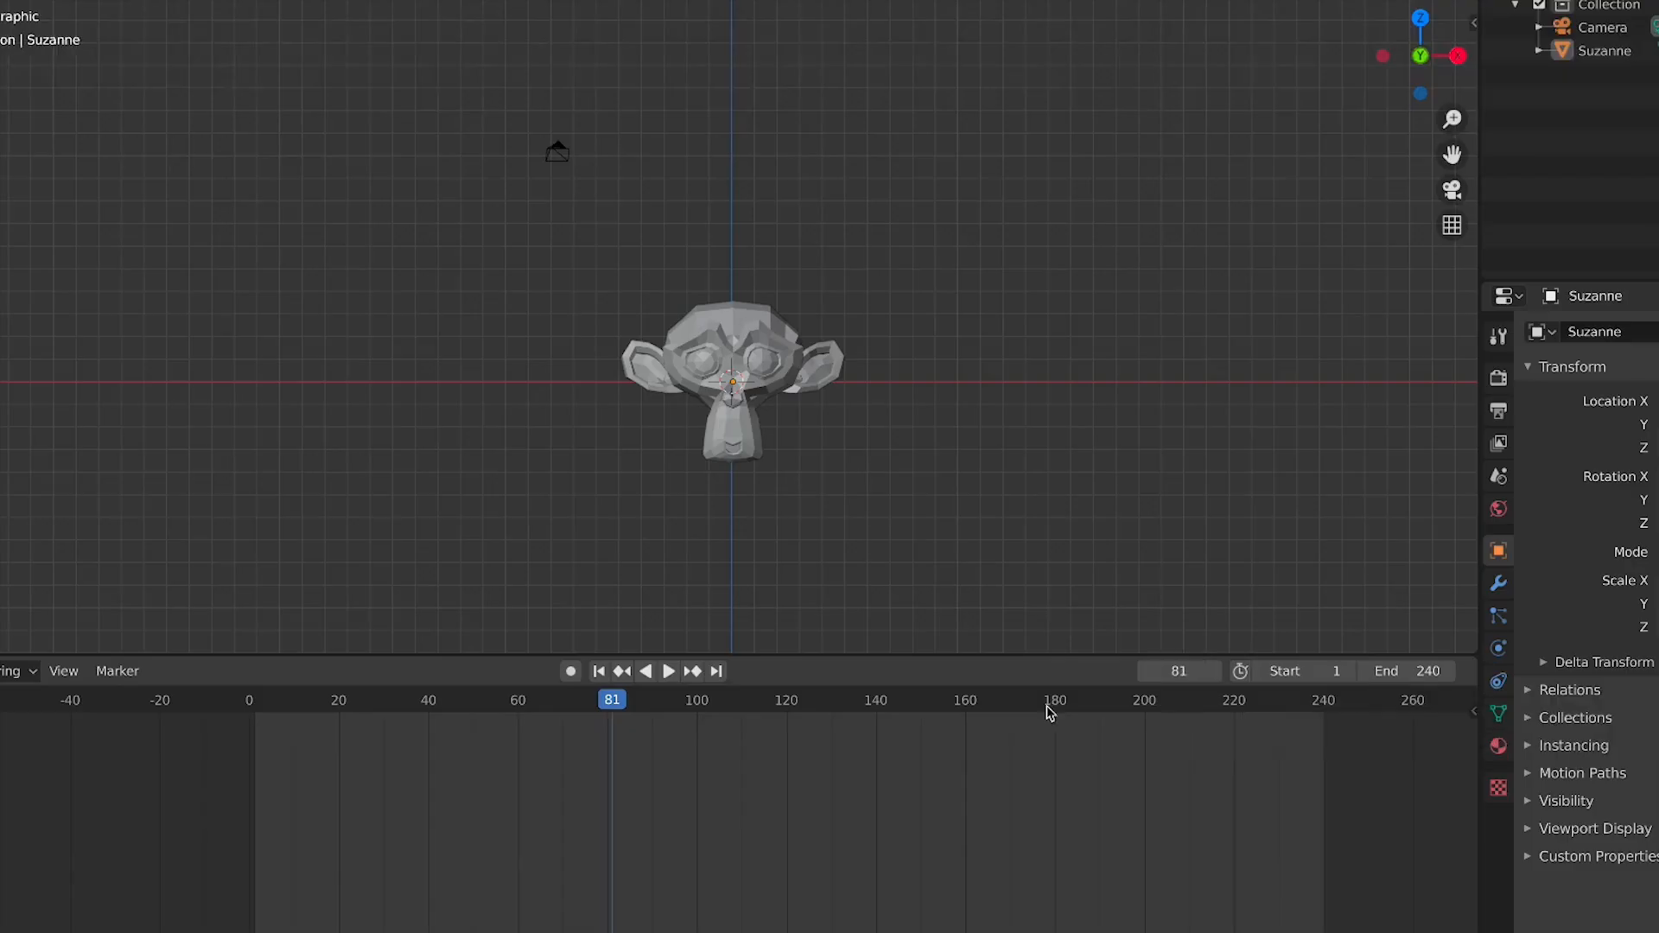
pyautogui.press('Left')
pyautogui.press('Left')
pyautogui.press('Left')
pyautogui.press('Left')
pyautogui.press('Left')
pyautogui.press('Left')
pyautogui.press('Left')
pyautogui.press('Left')
pyautogui.press('Left')
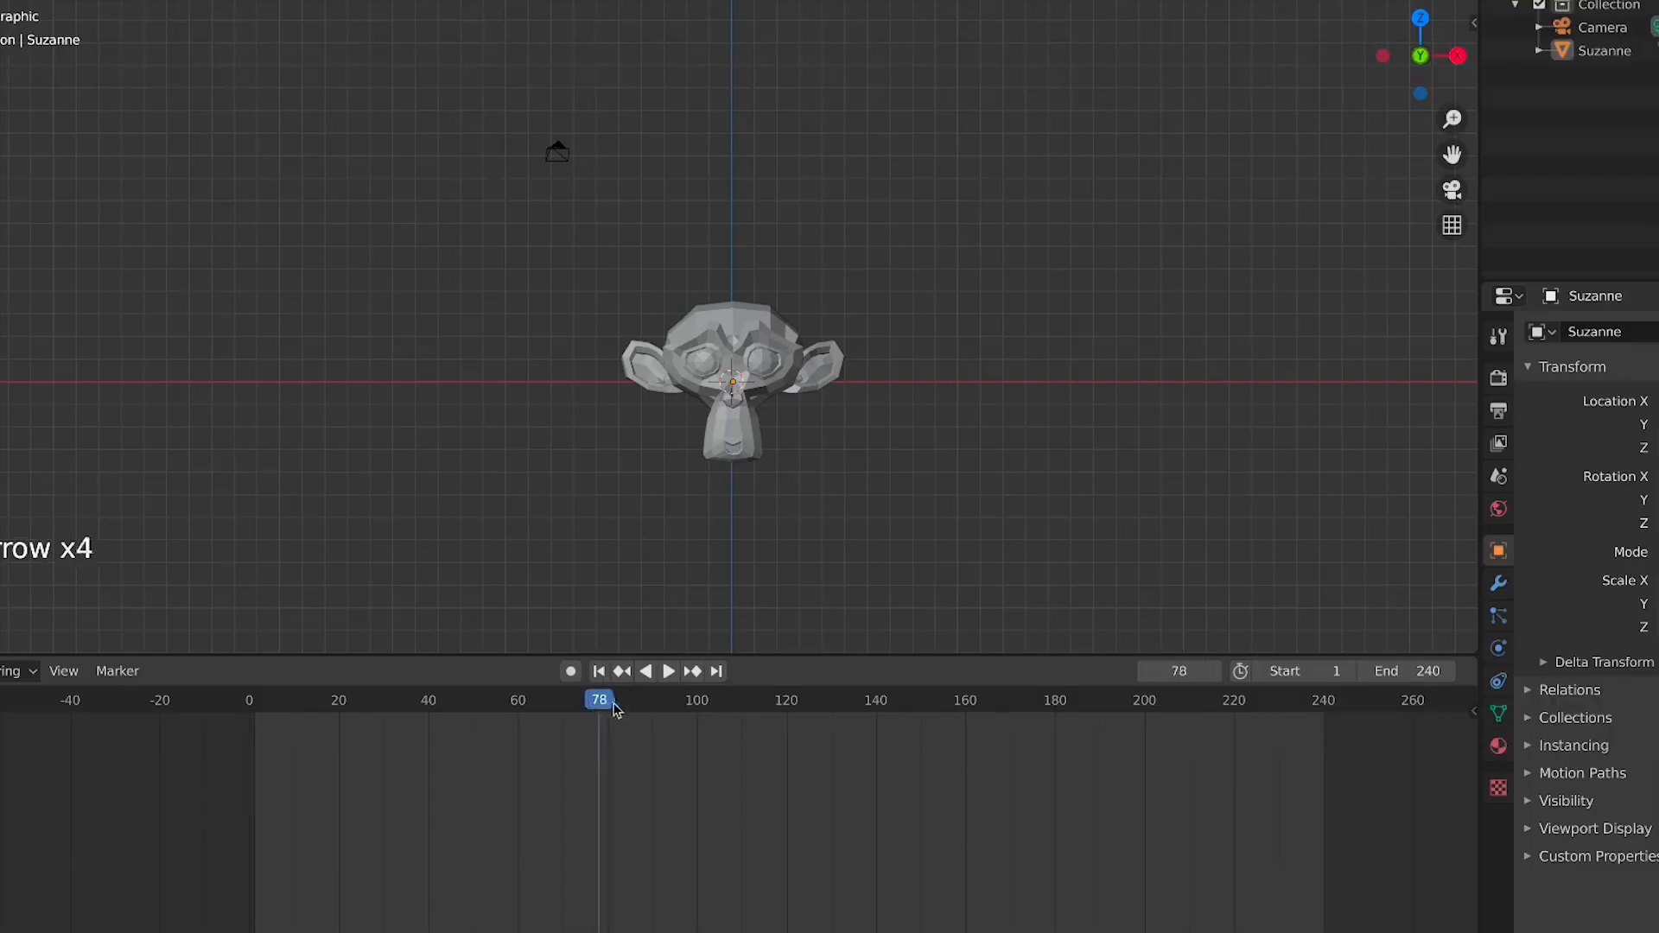
pyautogui.press('Left')
pyautogui.press('Left')
pyautogui.press('Left')
pyautogui.press('Left')
pyautogui.press('Left')
pyautogui.press('Left')
pyautogui.press('Left')
pyautogui.press('Left')
pyautogui.press('Left')
pyautogui.press('Left')
pyautogui.press('Left')
pyautogui.press('Left')
pyautogui.press('Left')
pyautogui.press('Left')
pyautogui.press('Left')
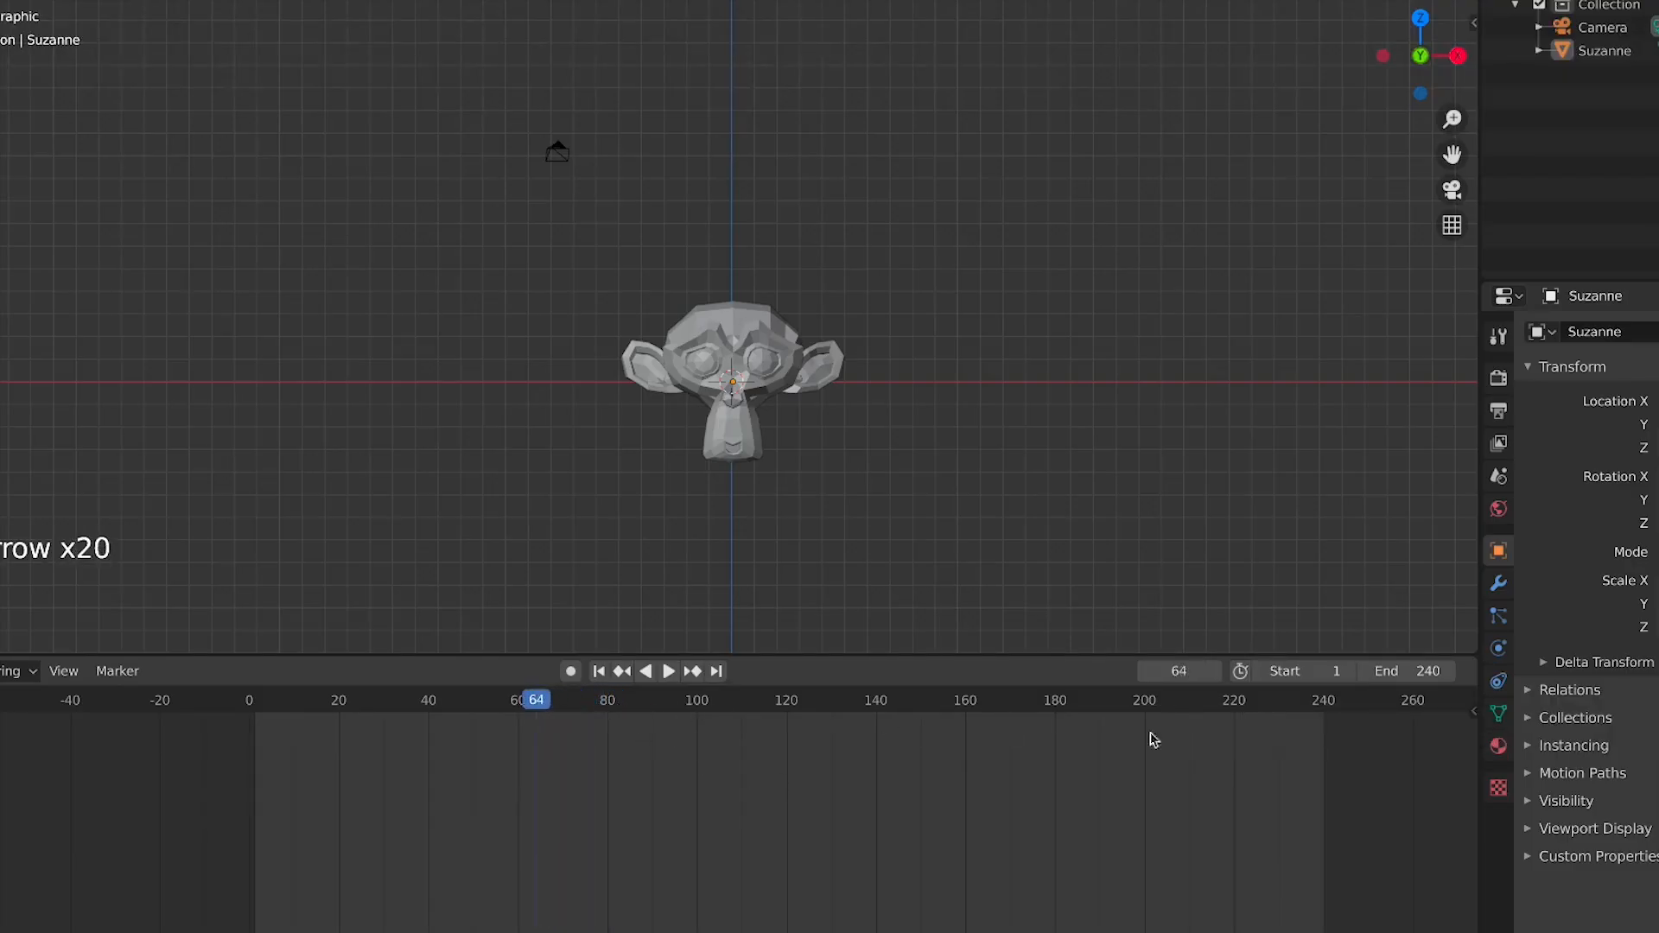
# Set the current frame to 50 and step frame by frame forward and back
pyautogui.click(1188, 673)
pyautogui.write('50')
pyautogui.press('Return')
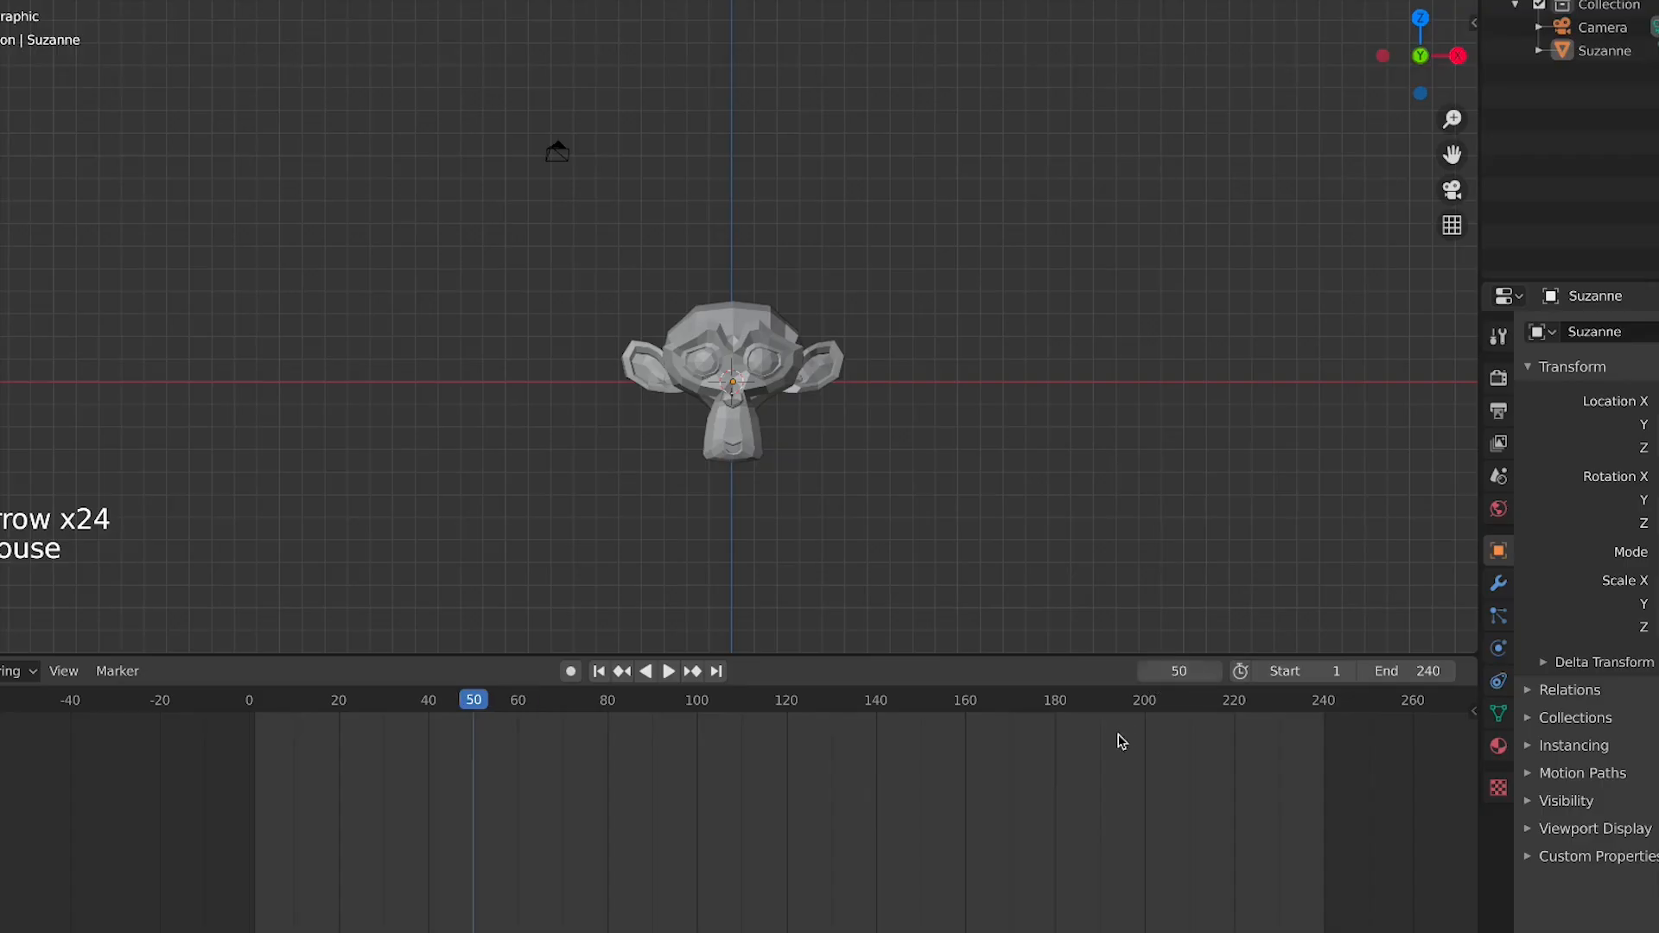
pyautogui.press('Right')
pyautogui.press('Right')
pyautogui.press('Right')
pyautogui.press('Right')
pyautogui.press('Right')
pyautogui.press('Right')
pyautogui.press('Right')
pyautogui.press('Right')
pyautogui.press('Left')
pyautogui.press('Left')
pyautogui.press('Left')
pyautogui.press('Left')
pyautogui.press('Left')
pyautogui.press('Left')
pyautogui.press('Left')
pyautogui.press('Left')
pyautogui.press('Left')
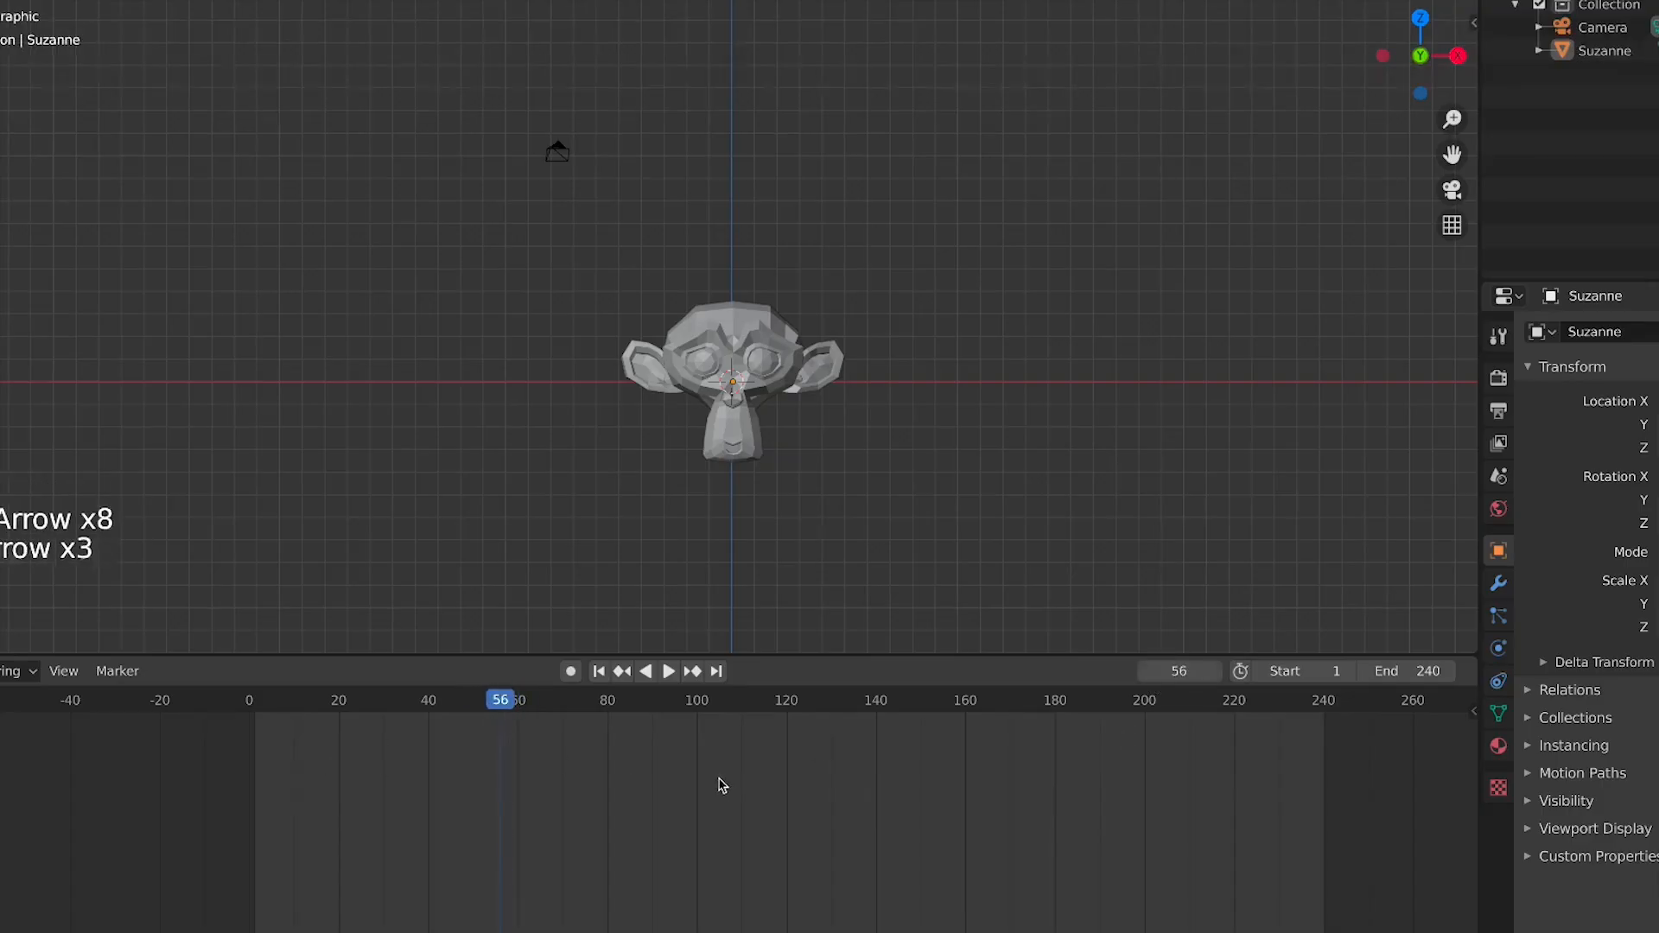
pyautogui.press('Left')
pyautogui.press('Left')
pyautogui.press('Left')
pyautogui.press('Left')
pyautogui.press('Left')
pyautogui.press('Left')
pyautogui.press('Left')
pyautogui.press('Left')
pyautogui.press('Left')
pyautogui.press('Left')
pyautogui.press('Left')
pyautogui.press('Left')
pyautogui.press('Left')
pyautogui.press('Left')
pyautogui.press('Left')
pyautogui.press('Left')
pyautogui.press('Left')
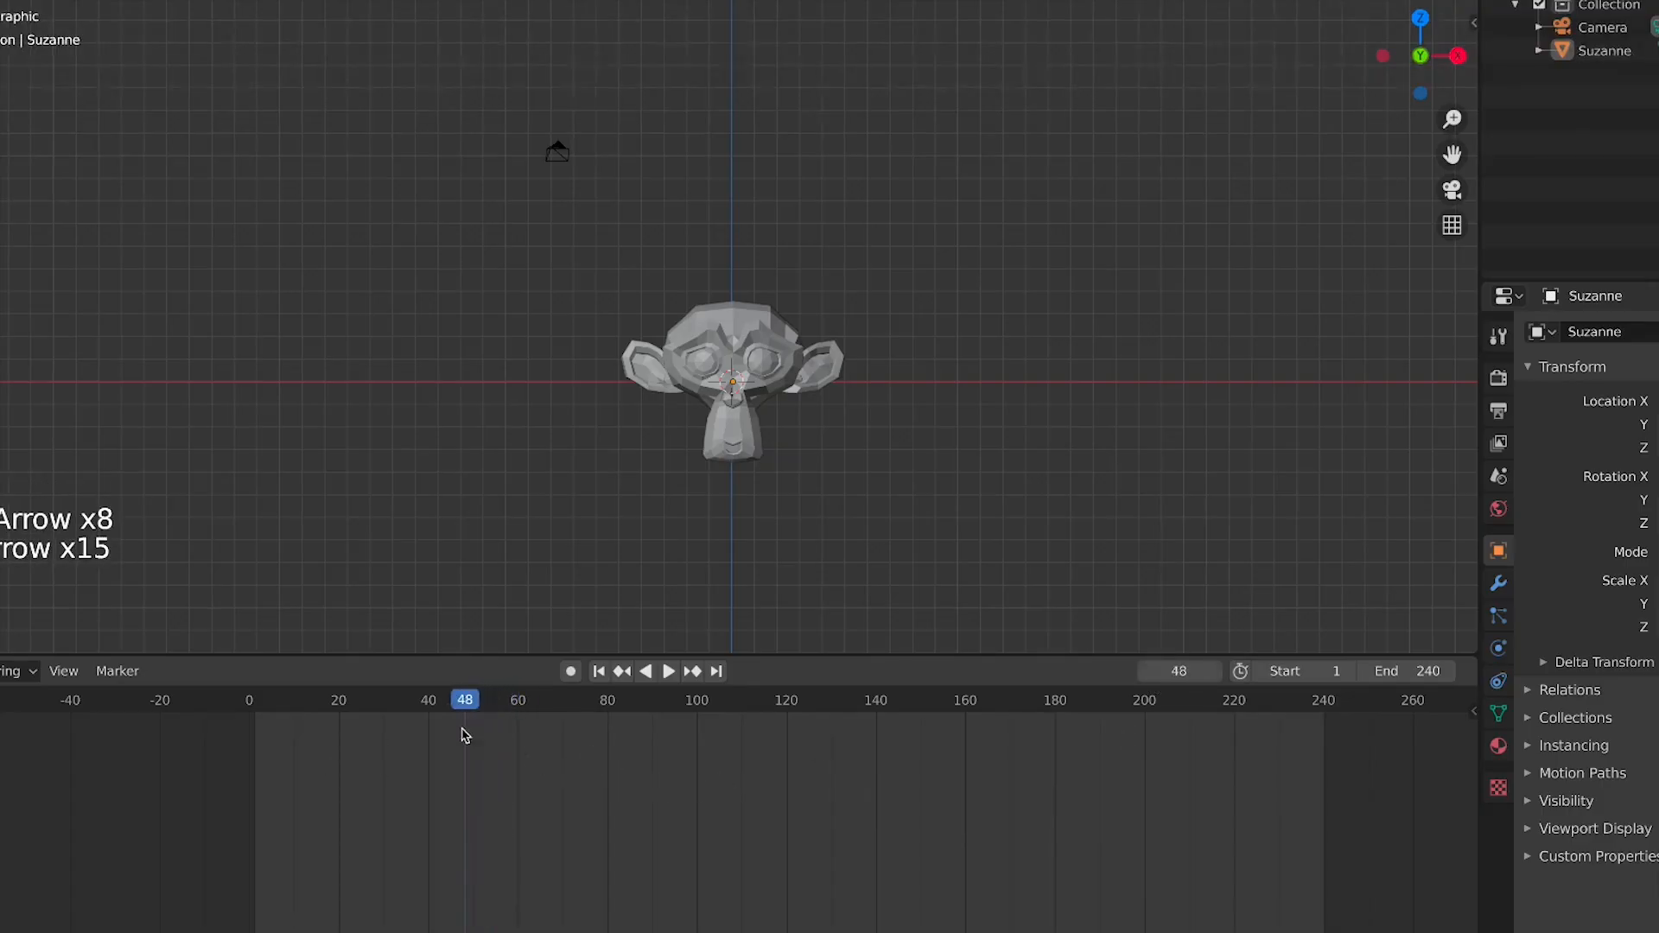
# Step the current frame forward one frame at a time
pyautogui.press('Right')
pyautogui.press('Right')
pyautogui.press('Right')
pyautogui.press('Right')
pyautogui.press('Right')
pyautogui.press('Right')
pyautogui.press('Right')
pyautogui.press('Right')
pyautogui.press('Right')
pyautogui.press('Right')
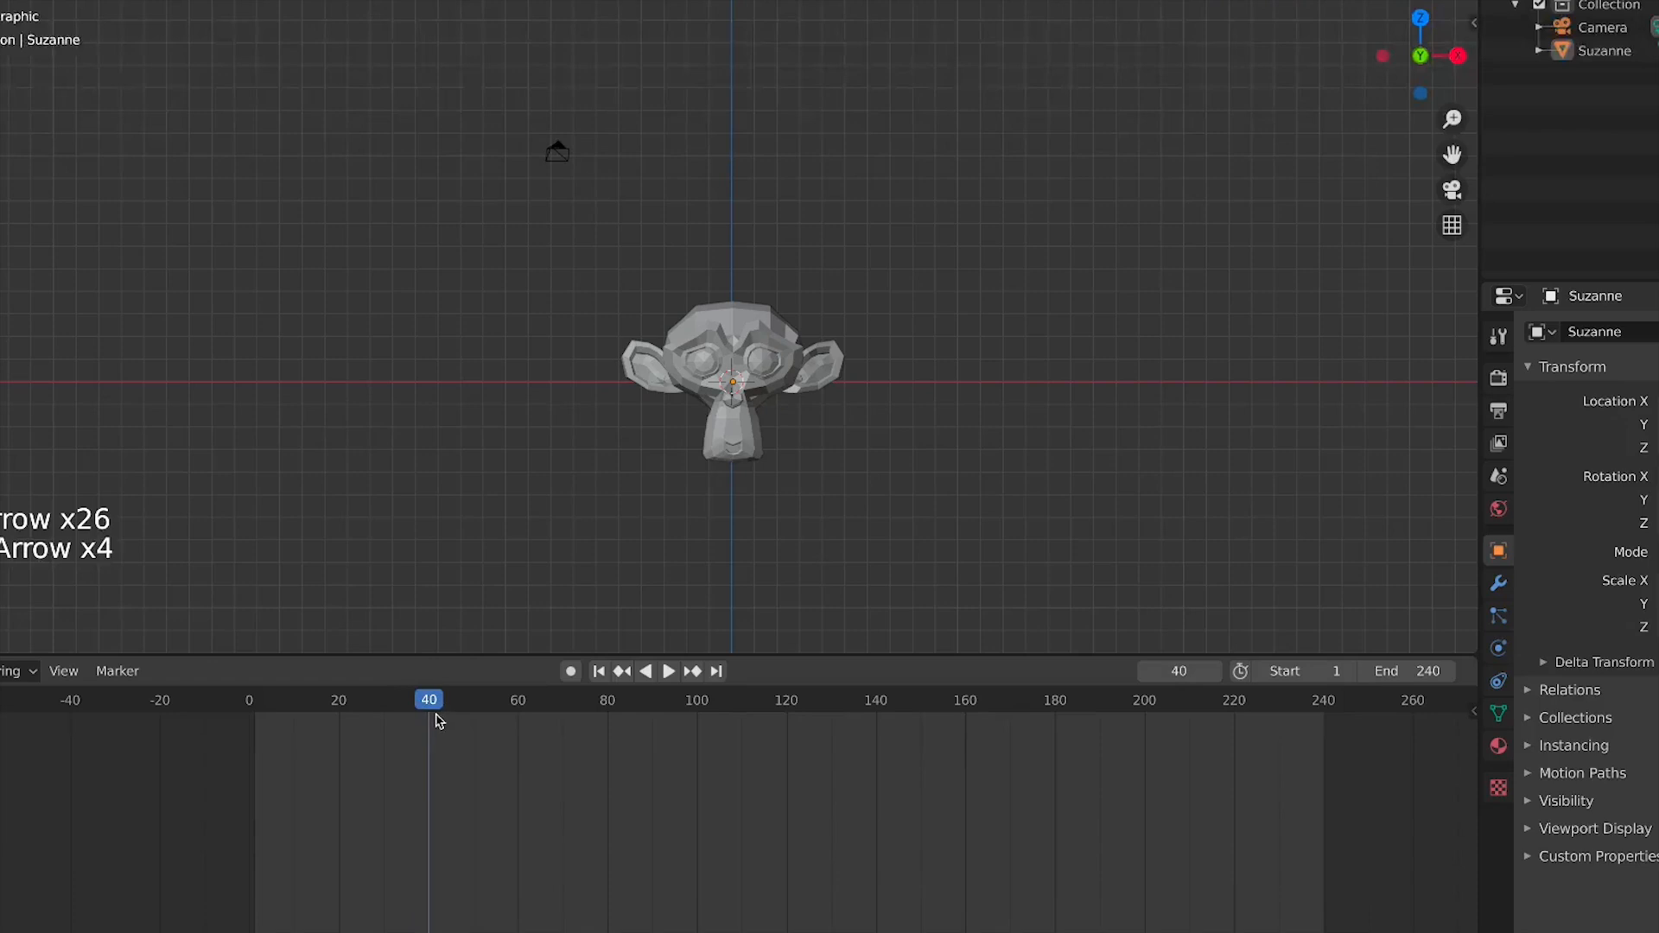
pyautogui.press('Right')
pyautogui.press('Right')
pyautogui.press('Right')
pyautogui.press('Right')
pyautogui.press('Right')
pyautogui.press('Right')
pyautogui.press('Right')
pyautogui.press('Right')
pyautogui.press('Right')
pyautogui.press('Right')
pyautogui.press('Right')
pyautogui.press('Right')
pyautogui.press('Right')
pyautogui.press('Right')
pyautogui.press('Right')
pyautogui.press('Right')
pyautogui.press('Right')
pyautogui.press('Right')
pyautogui.press('Right')
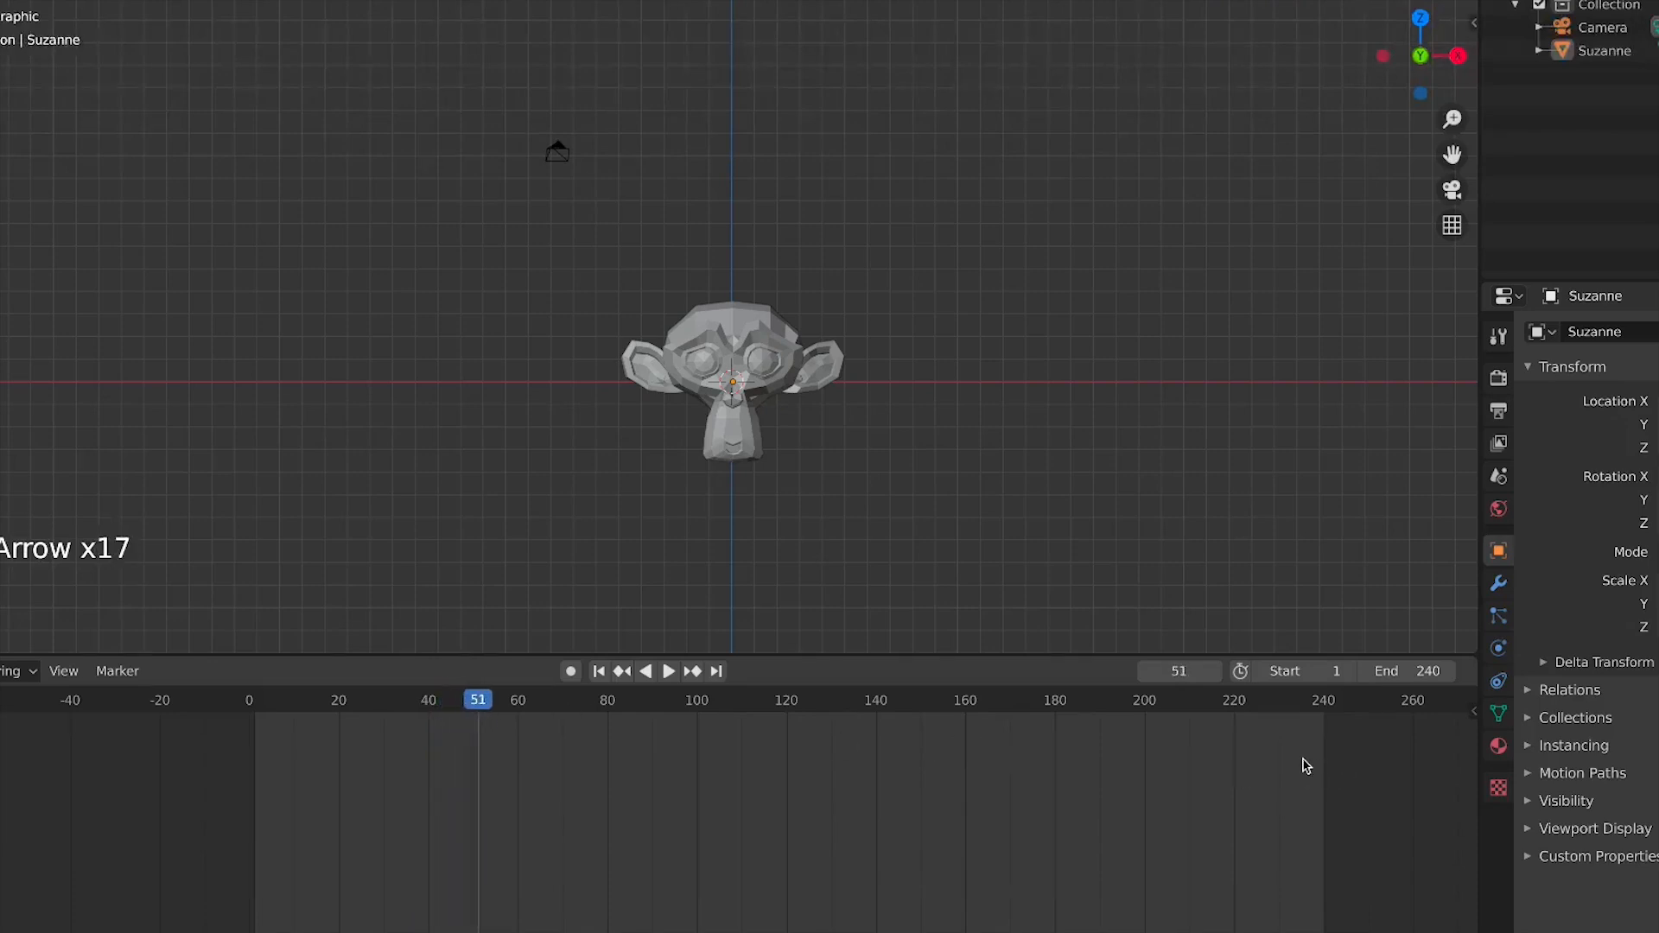
# Step the current frame forward to 75, then back to 32, one frame at a time
pyautogui.press('Right')
pyautogui.press('Right')
pyautogui.press('Right')
pyautogui.press('Right')
pyautogui.press('Right')
pyautogui.press('Right')
pyautogui.press('Right')
pyautogui.press('Right')
pyautogui.press('Right')
pyautogui.press('Right')
pyautogui.press('Right')
pyautogui.press('Right')
pyautogui.press('Right')
pyautogui.press('Right')
pyautogui.press('Right')
pyautogui.press('Right')
pyautogui.press('Right')
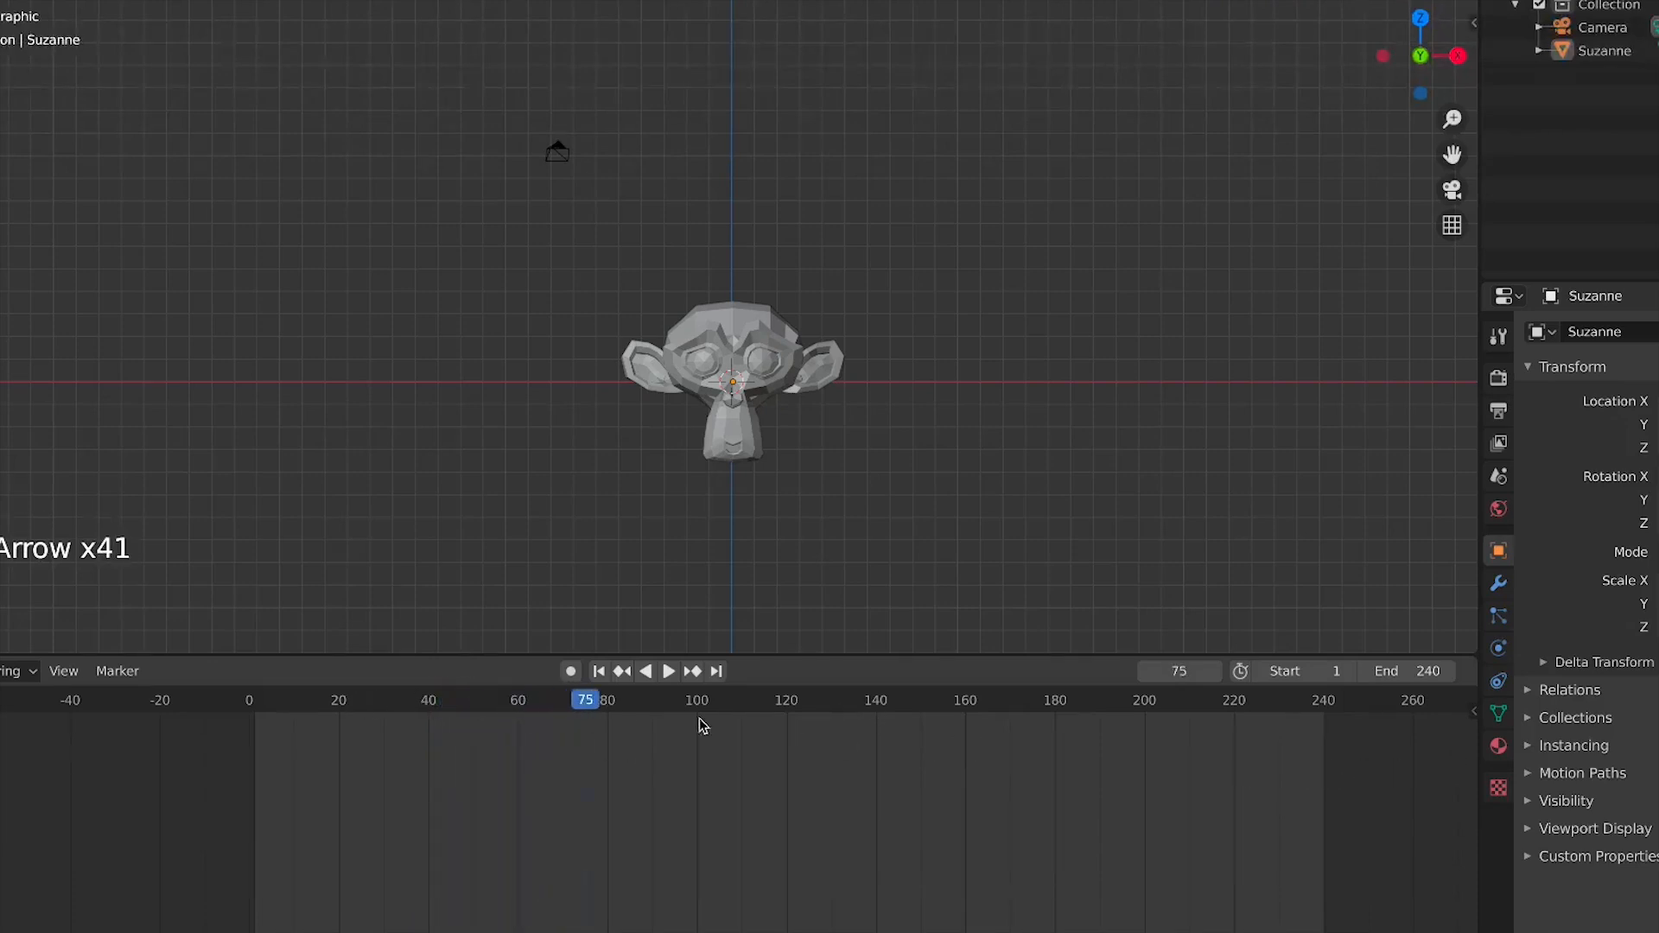
pyautogui.press('Left')
pyautogui.press('Left')
pyautogui.press('Left')
pyautogui.press('Left')
pyautogui.press('Left')
pyautogui.press('Left')
pyautogui.press('Left')
pyautogui.press('Left')
pyautogui.press('Left')
pyautogui.press('Left')
pyautogui.press('Left')
pyautogui.press('Left')
pyautogui.press('Left')
pyautogui.press('Left')
pyautogui.press('Left')
pyautogui.press('Left')
pyautogui.press('Left')
pyautogui.press('Left')
pyautogui.press('Left')
pyautogui.press('Left')
pyautogui.press('Left')
pyautogui.press('Left')
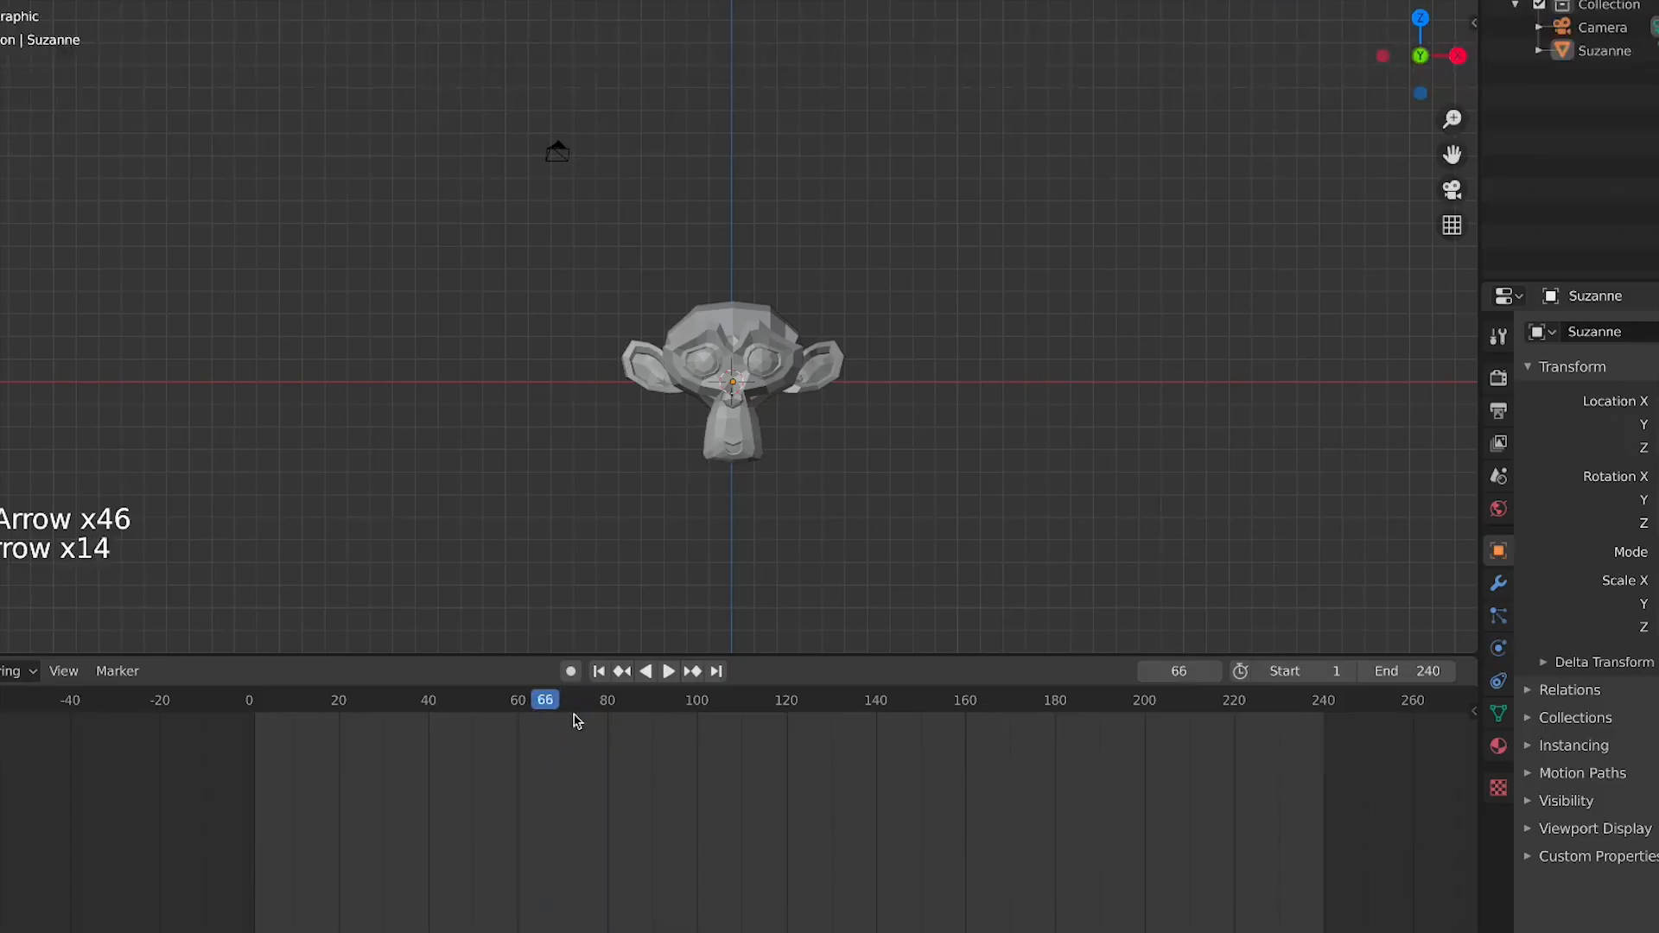
pyautogui.press('Left')
pyautogui.press('Left')
pyautogui.press('Left')
pyautogui.press('Left')
pyautogui.press('Left')
pyautogui.press('Left')
pyautogui.press('Left')
pyautogui.press('Left')
pyautogui.press('Left')
pyautogui.press('Left')
pyautogui.press('Left')
pyautogui.press('Left')
pyautogui.press('Left')
pyautogui.press('Left')
pyautogui.press('Left')
pyautogui.press('Left')
pyautogui.press('Left')
pyautogui.press('Left')
pyautogui.press('Left')
pyautogui.press('Left')
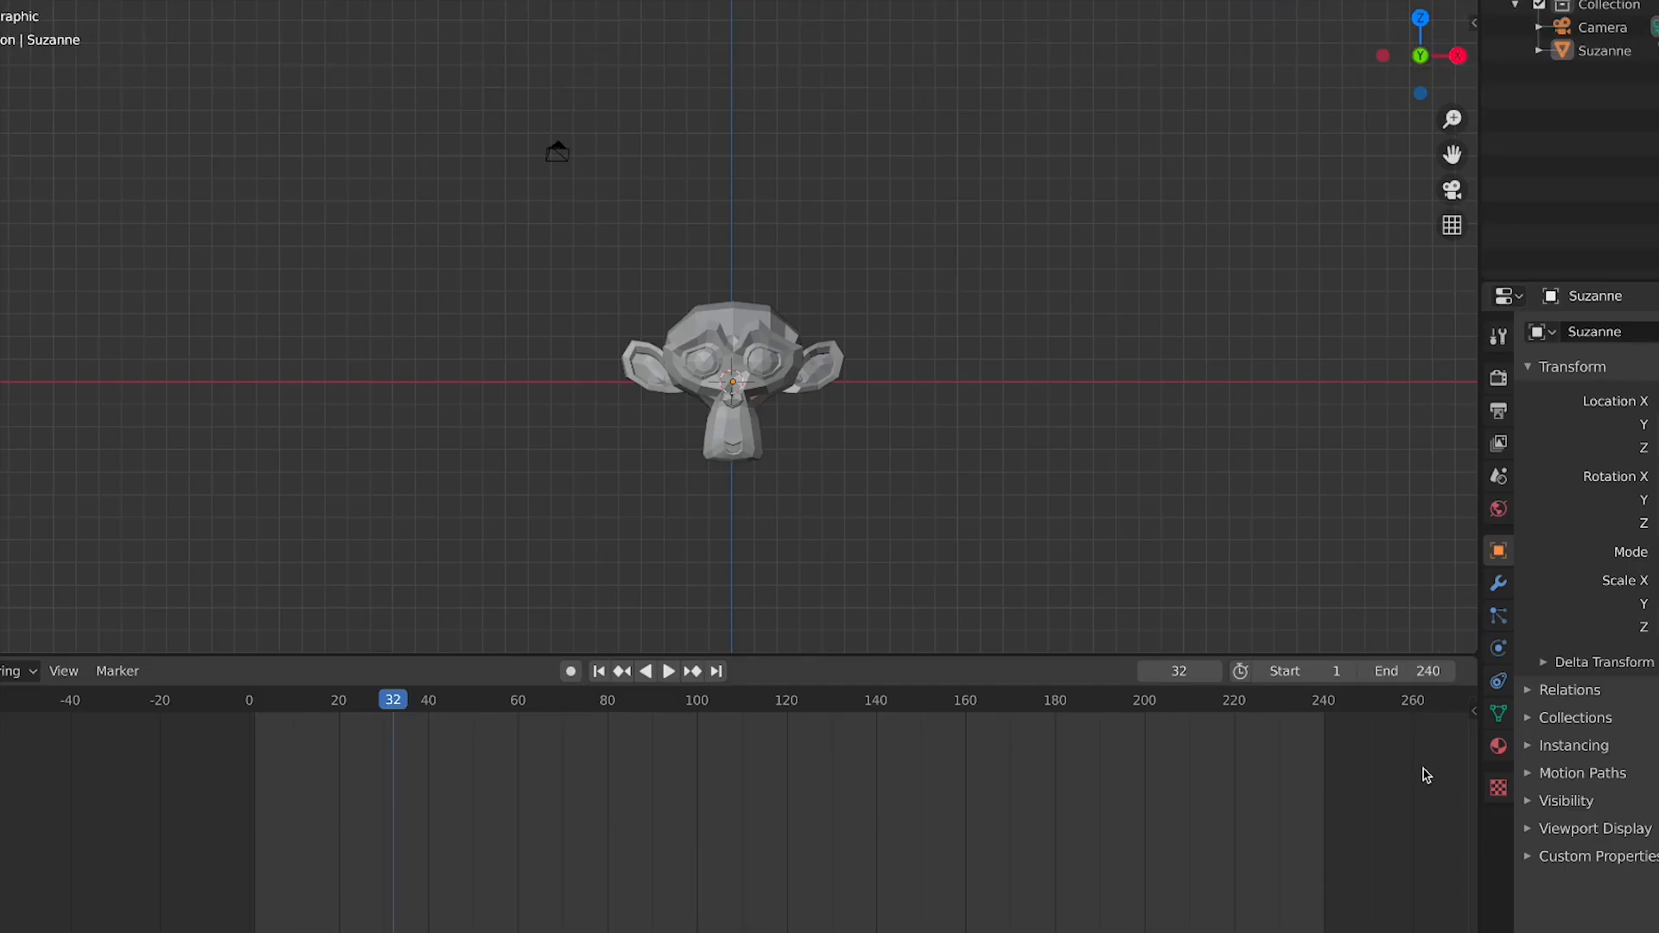
# Open the Output properties and enter the expression 24*10 as the scene's end frame
pyautogui.click(1499, 442)
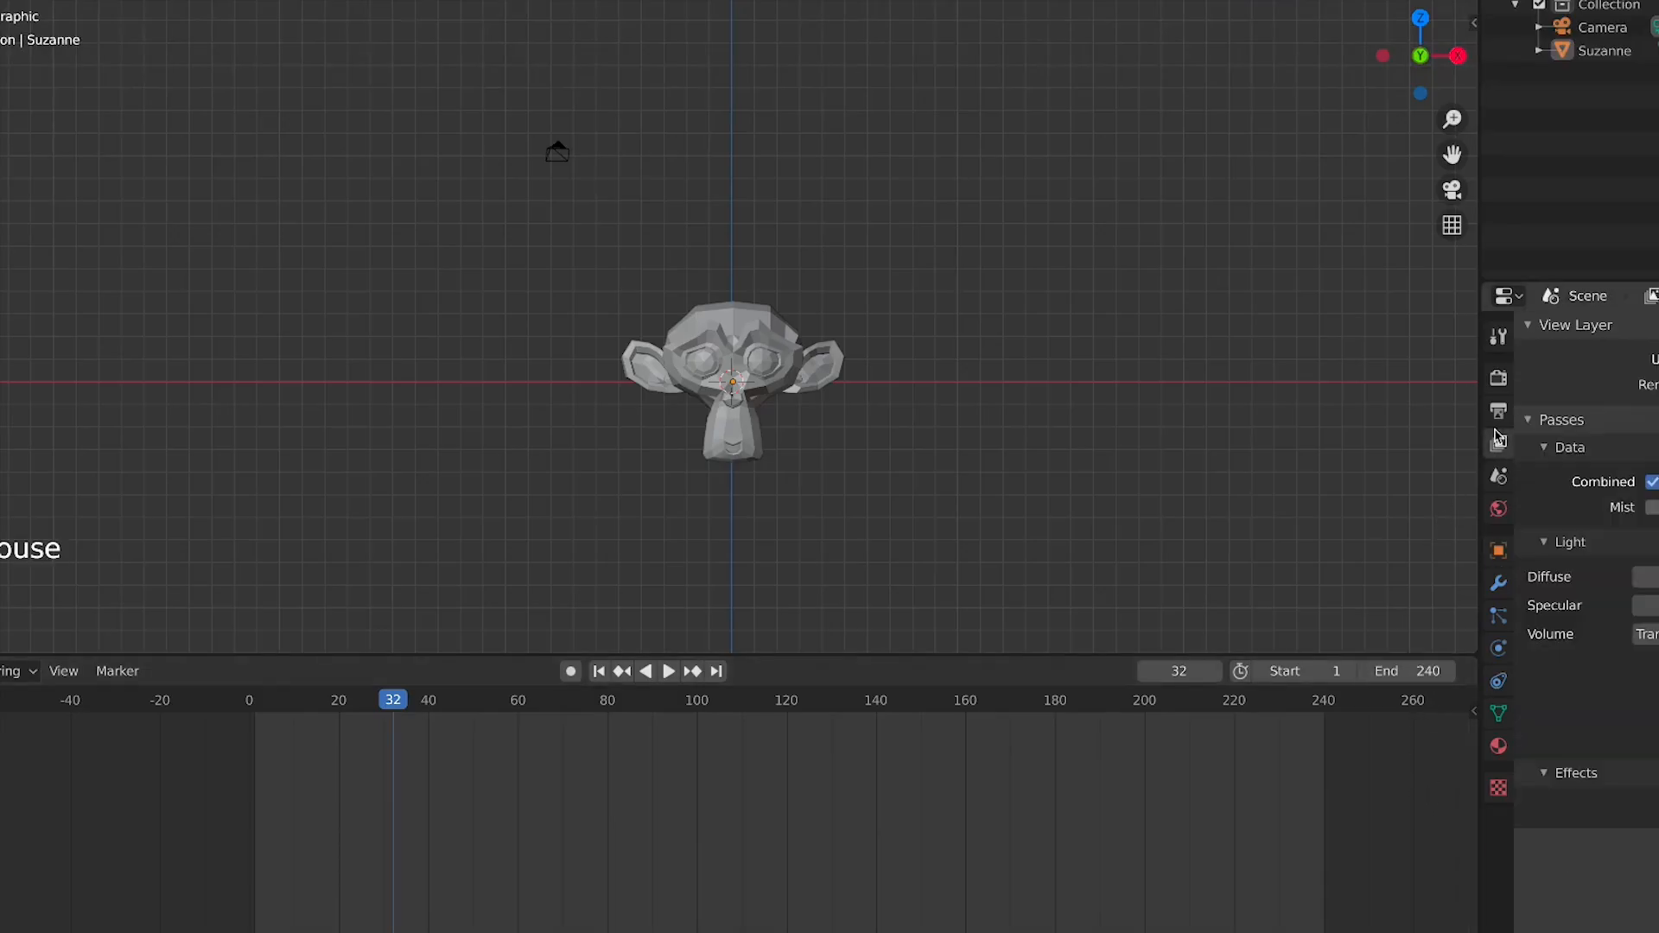
pyautogui.click(1502, 411)
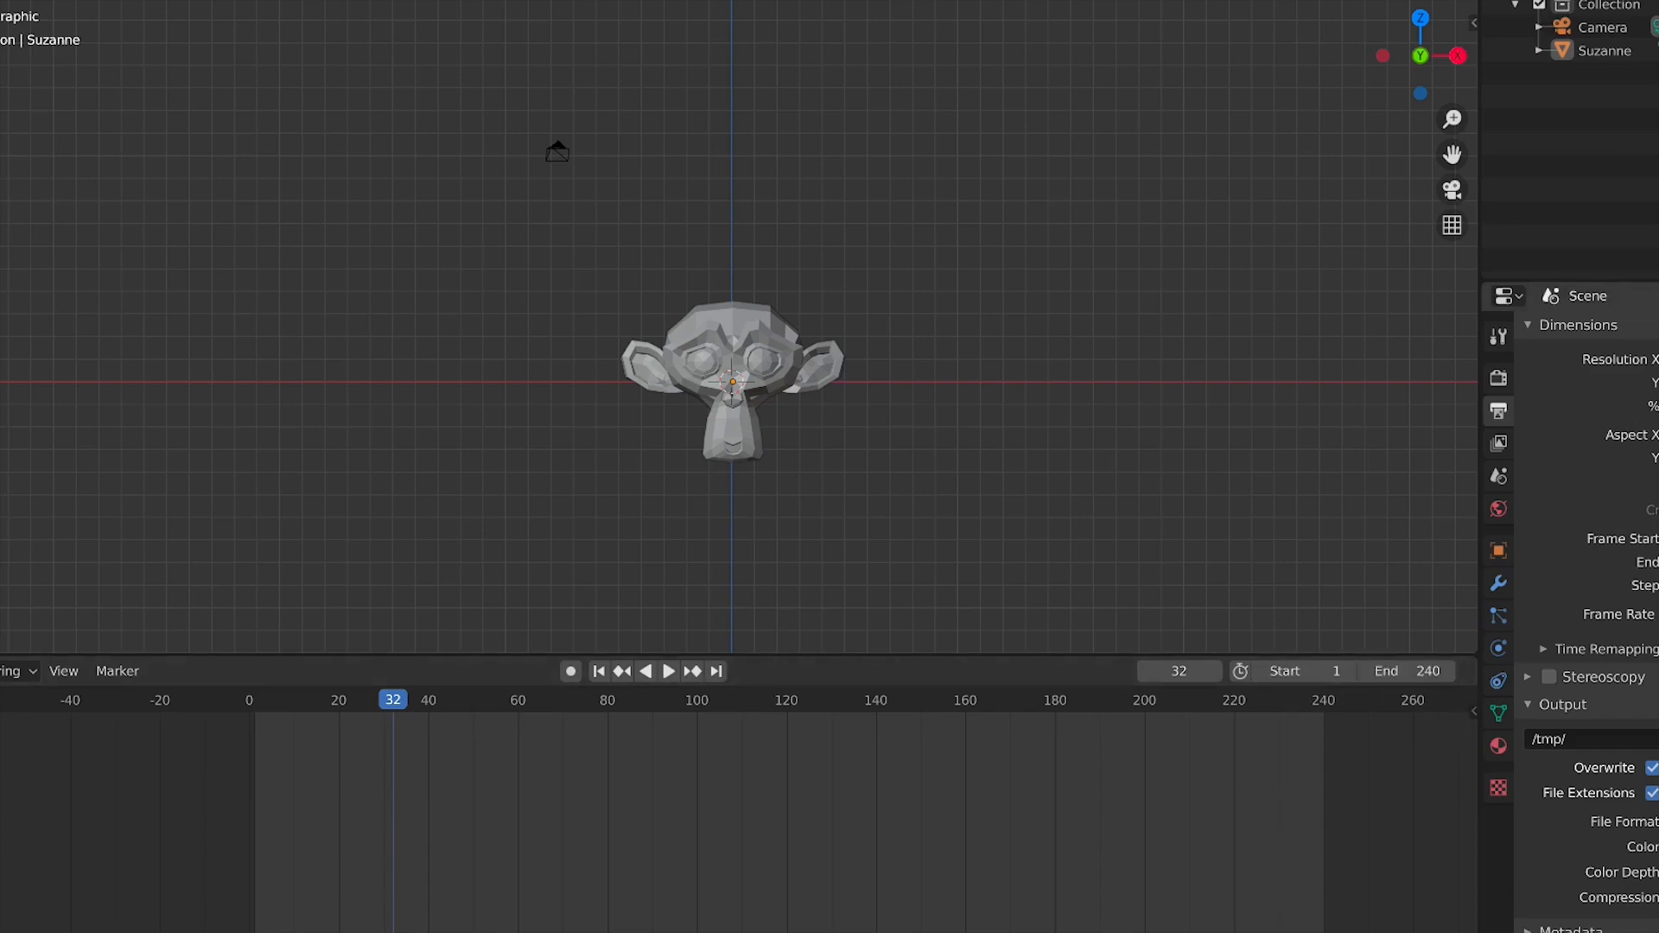
pyautogui.click(1409, 672)
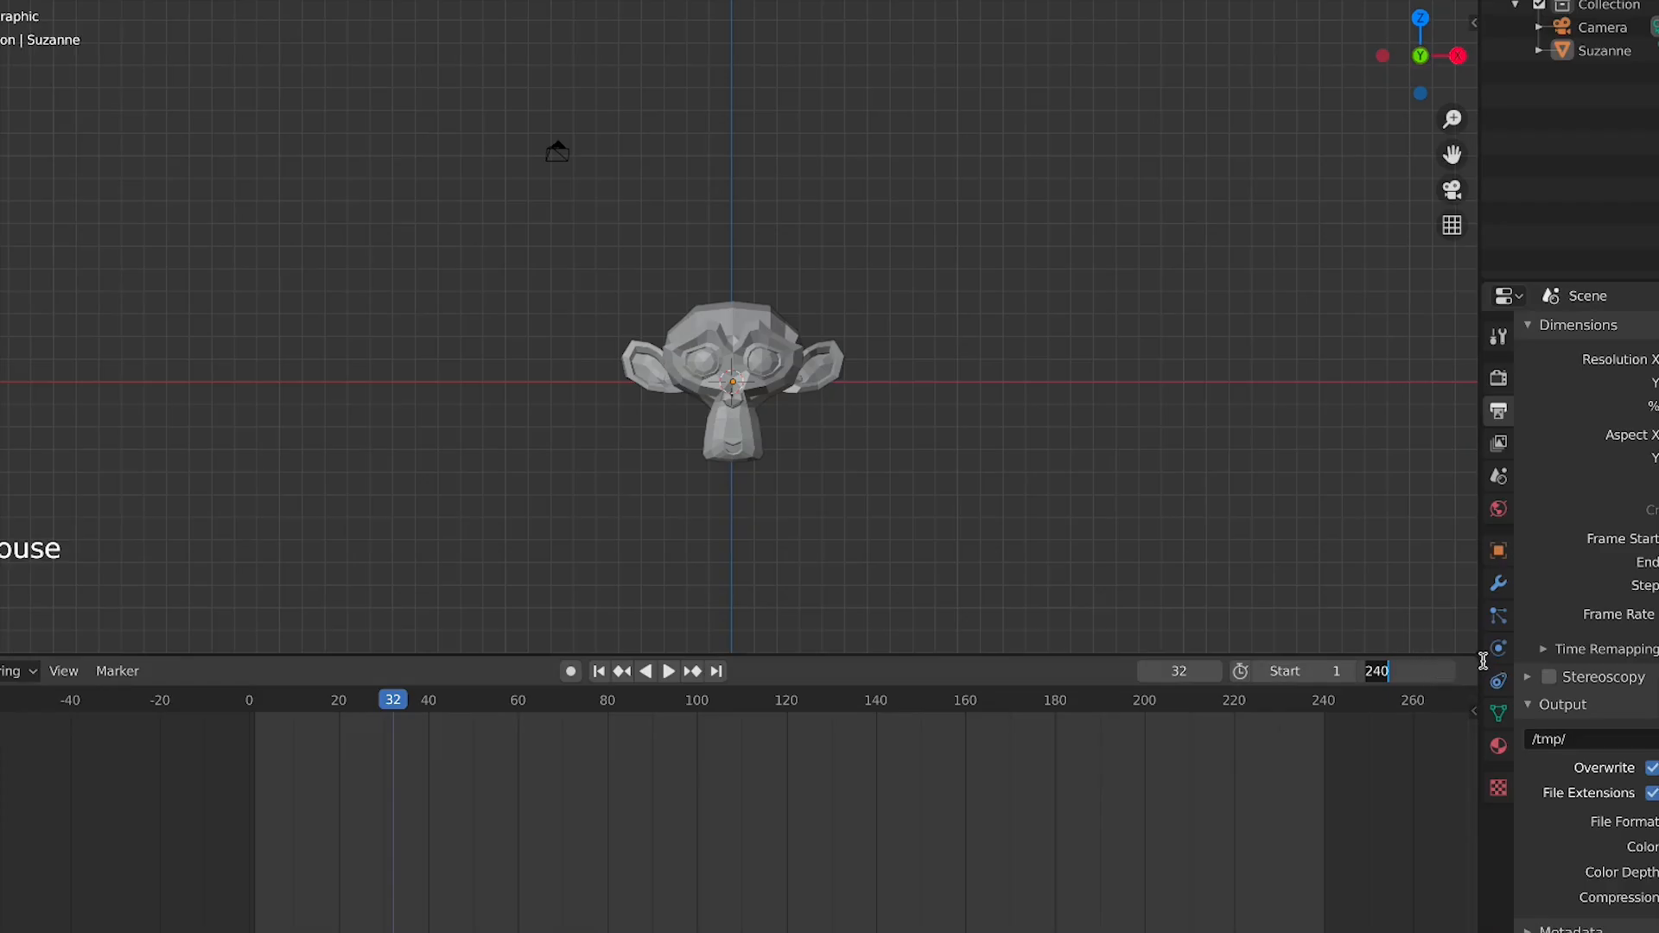
pyautogui.write('2')
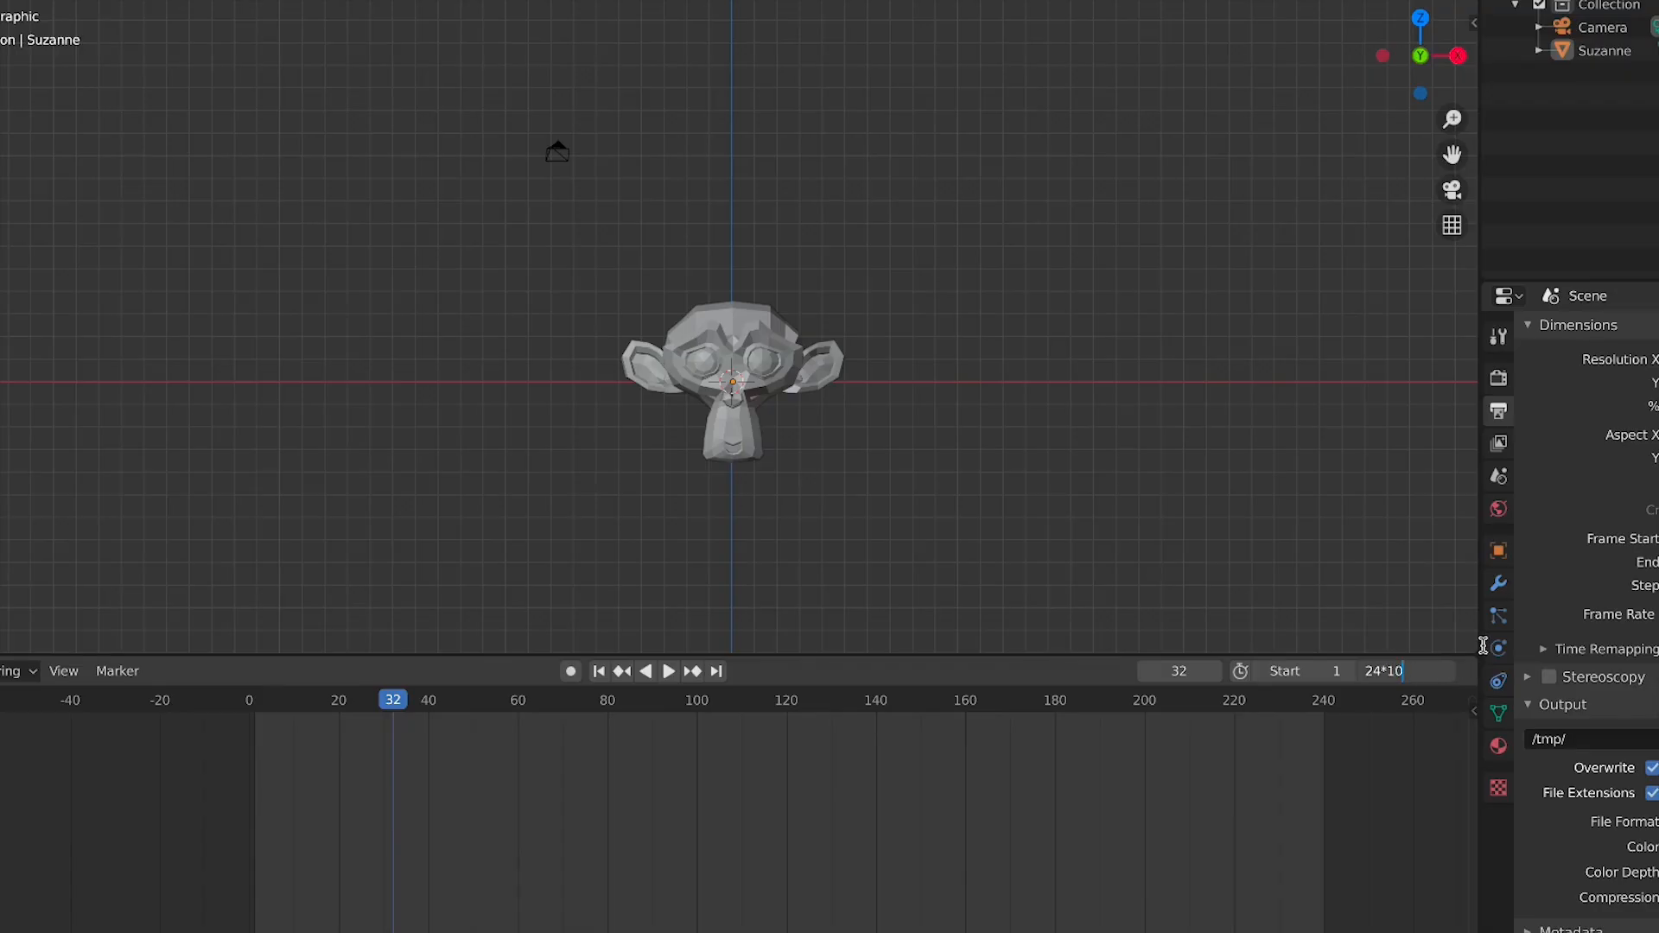
pyautogui.press('Return')
# Set the end frame using the expression 240-24
pyautogui.doubleClick(1417, 672)
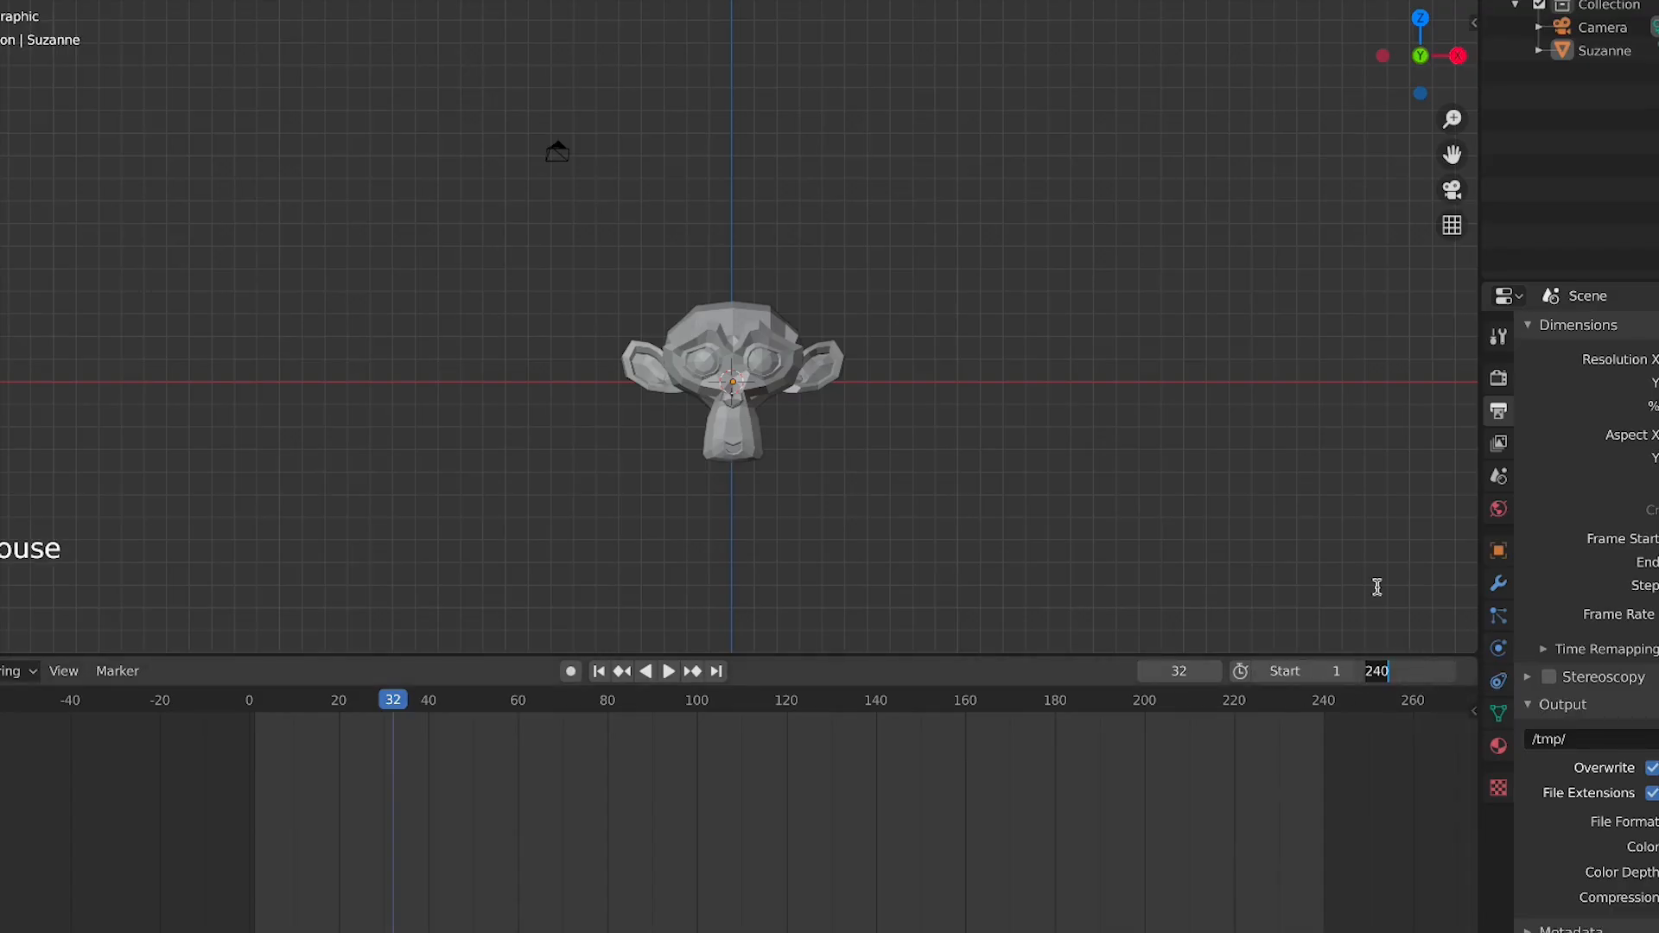
pyautogui.click(1408, 671)
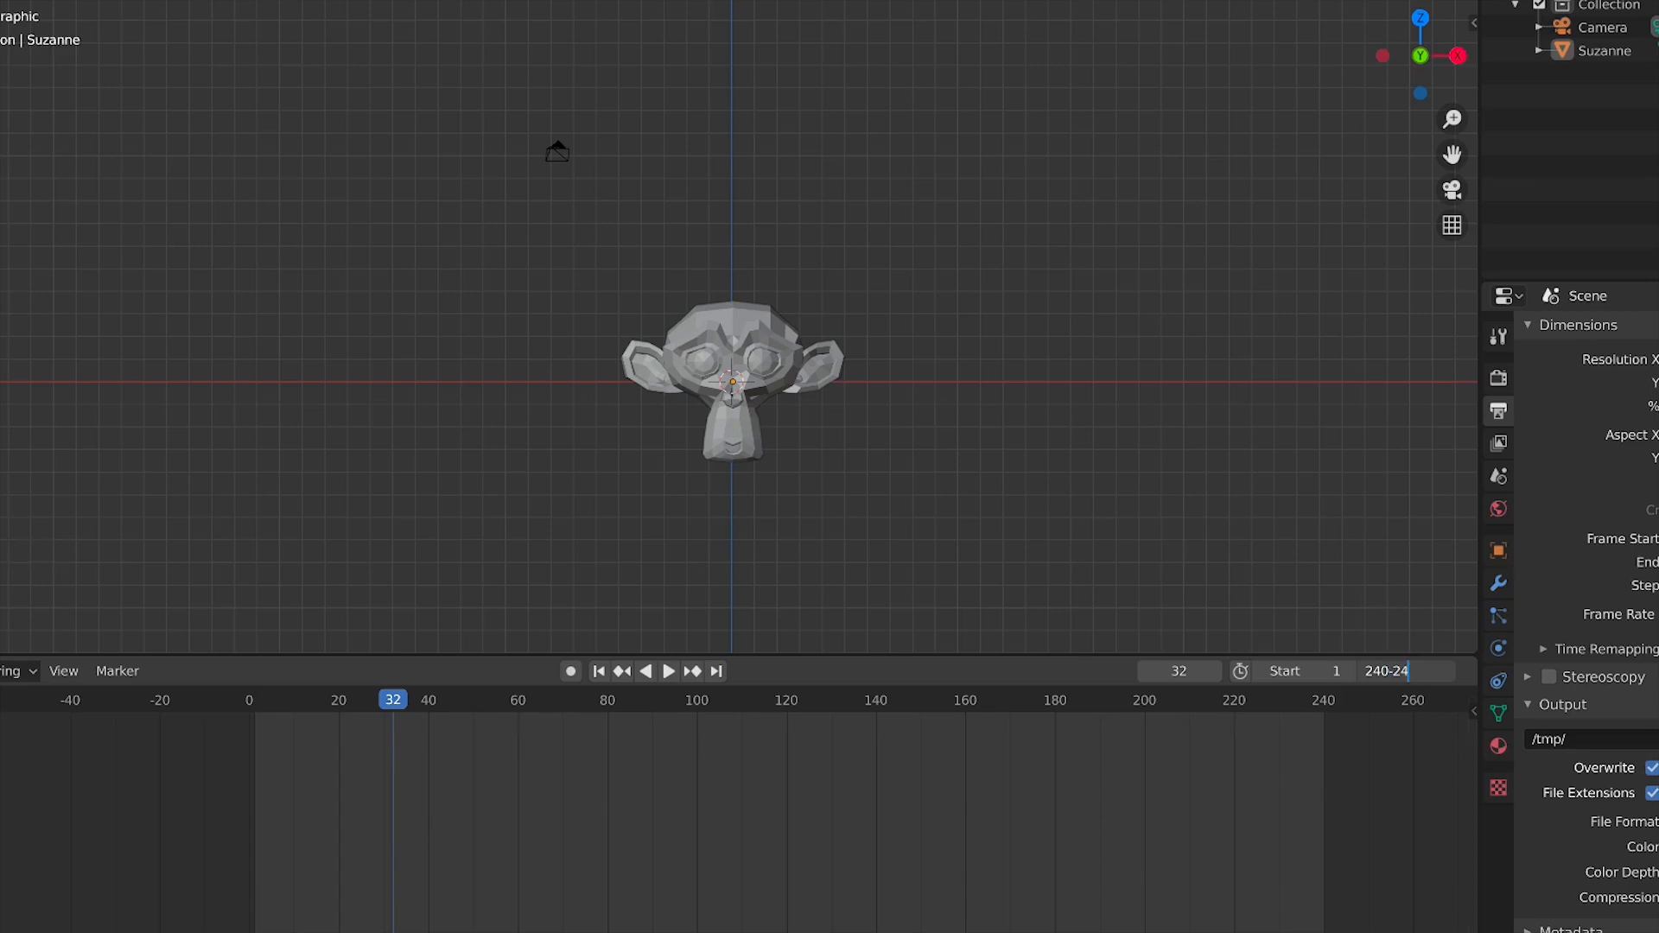
pyautogui.press('Return')
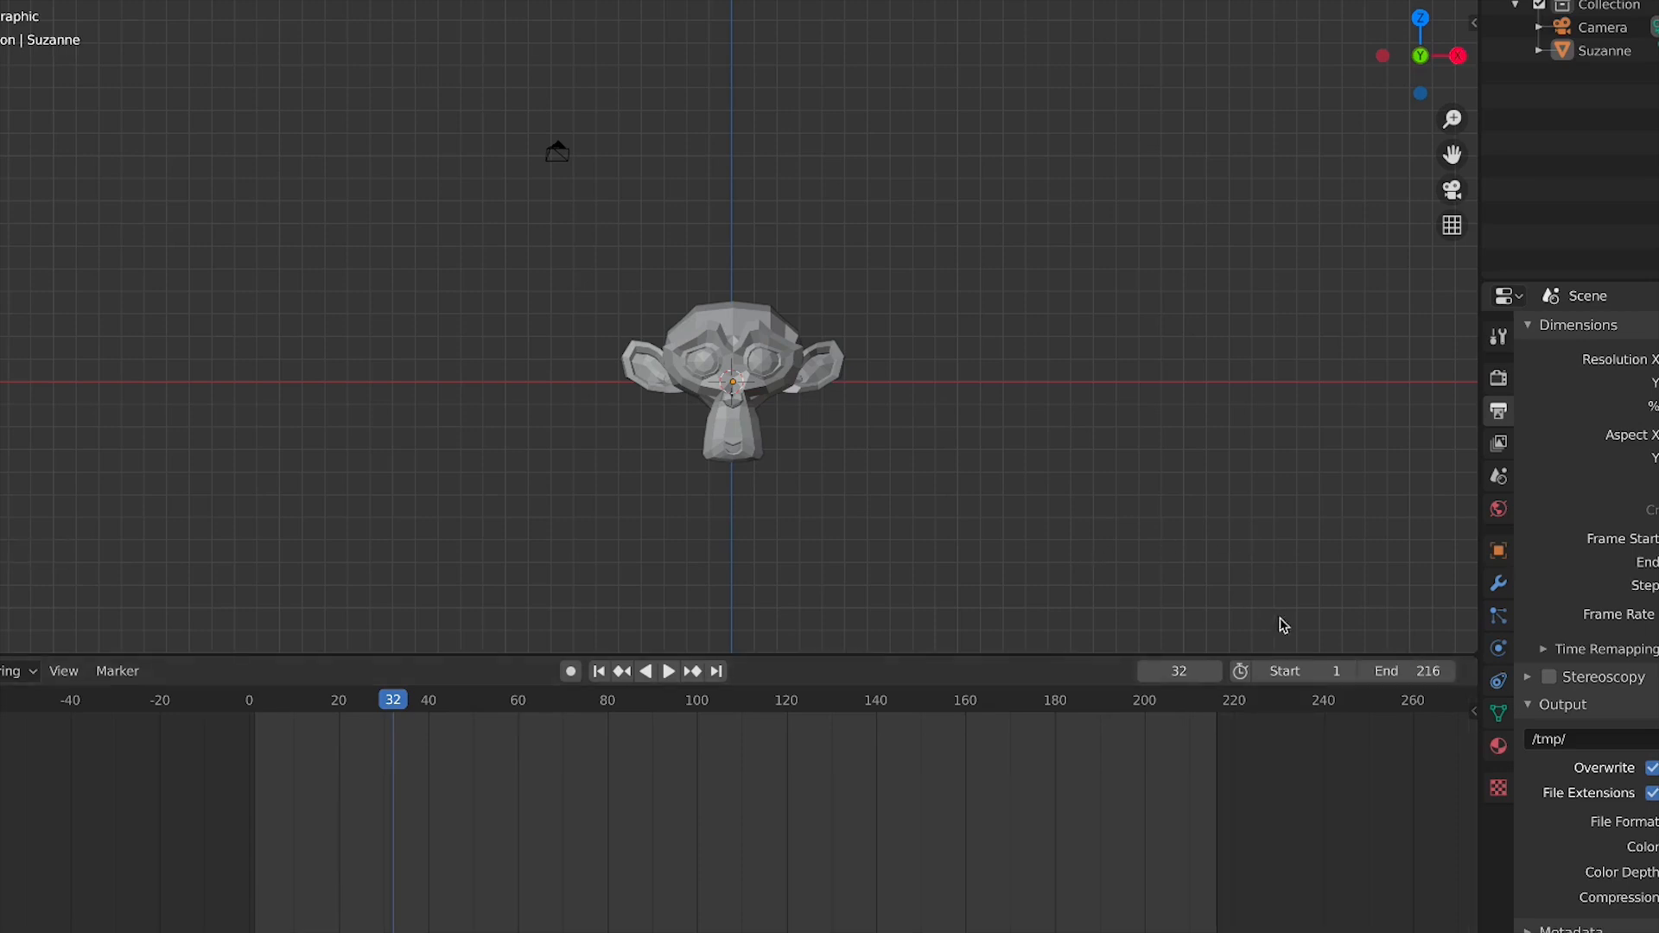
# Set the end frame back to 240
pyautogui.click(1410, 671)
pyautogui.write('240')
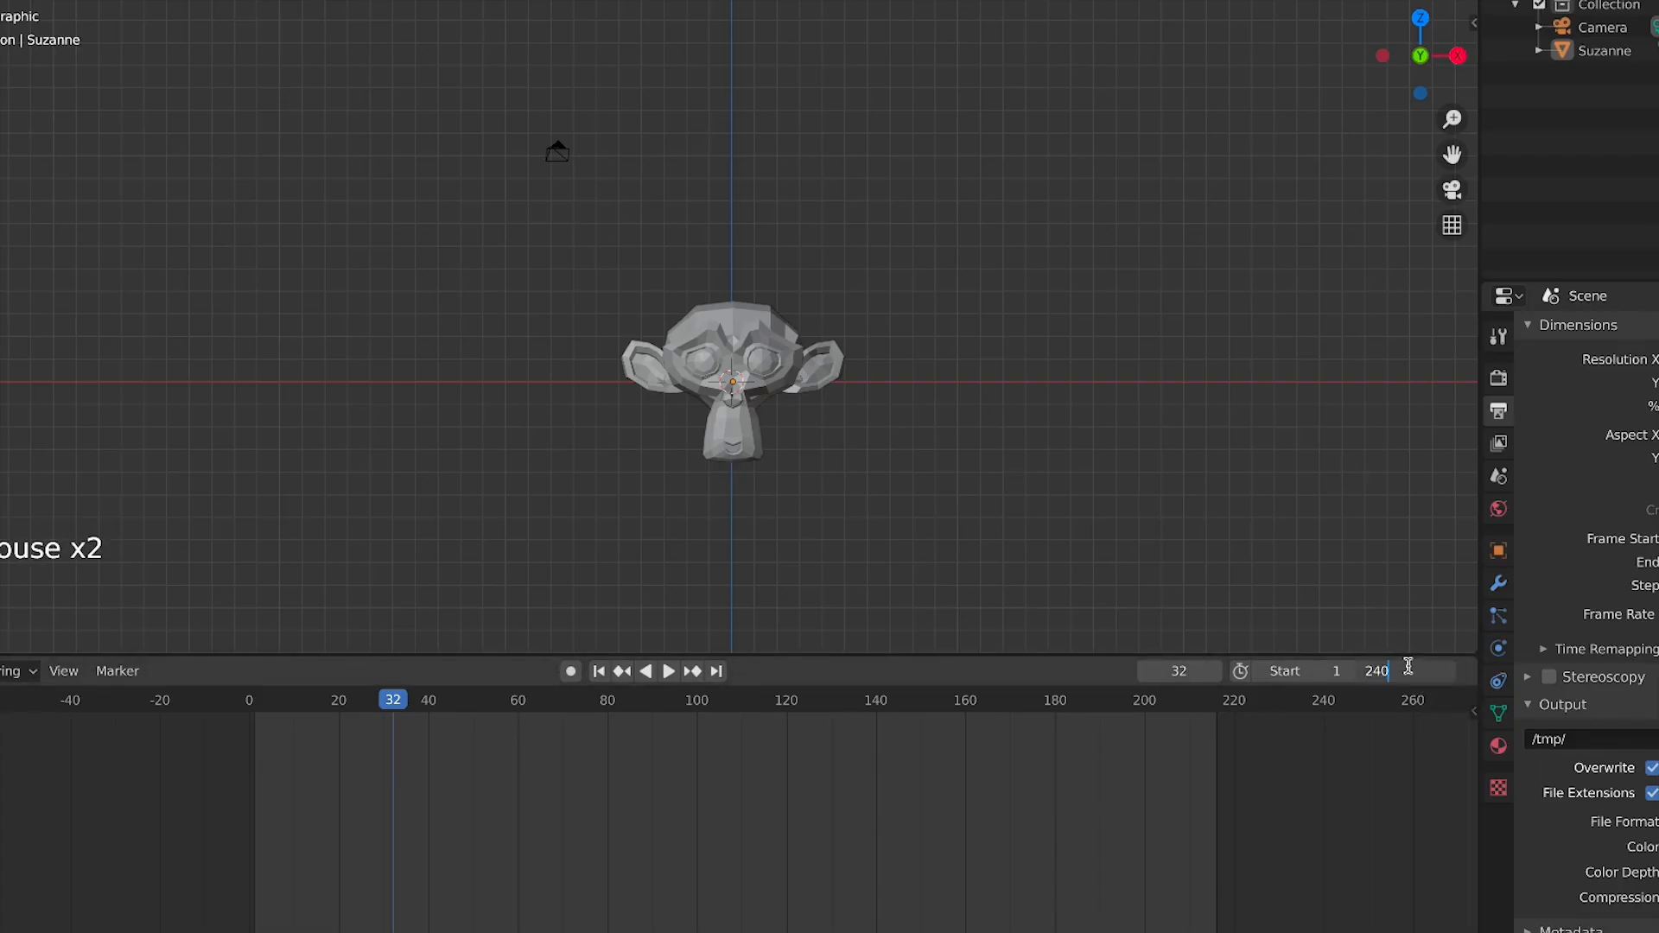
pyautogui.press('Return')
pyautogui.click(1408, 666)
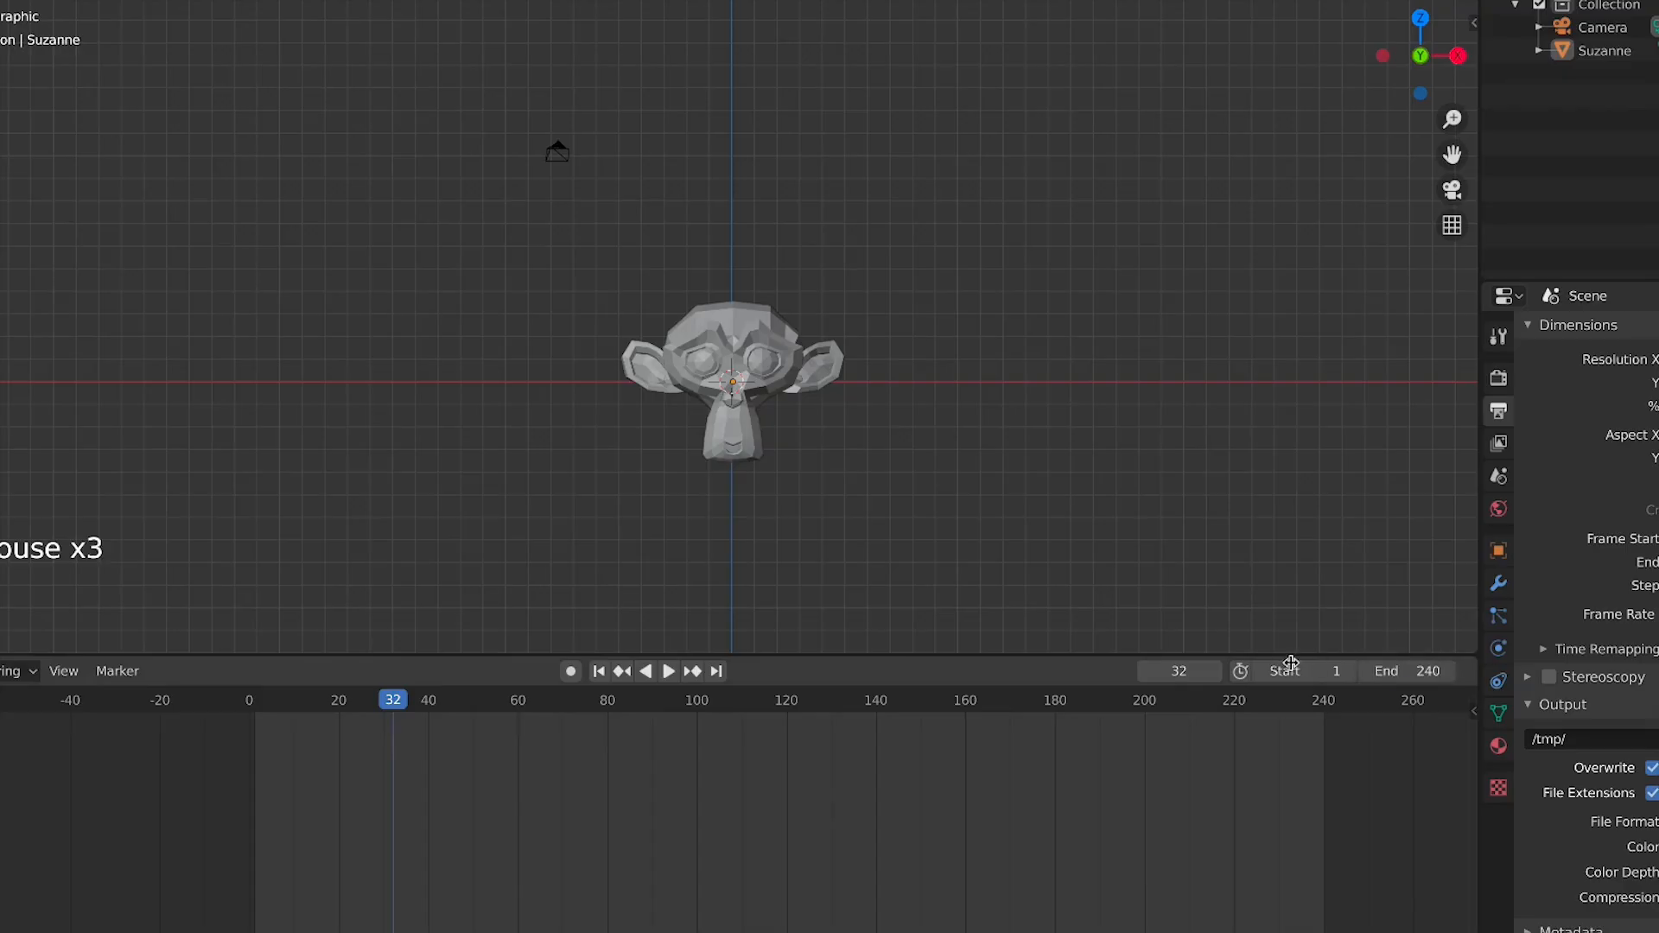
pyautogui.click(1300, 606)
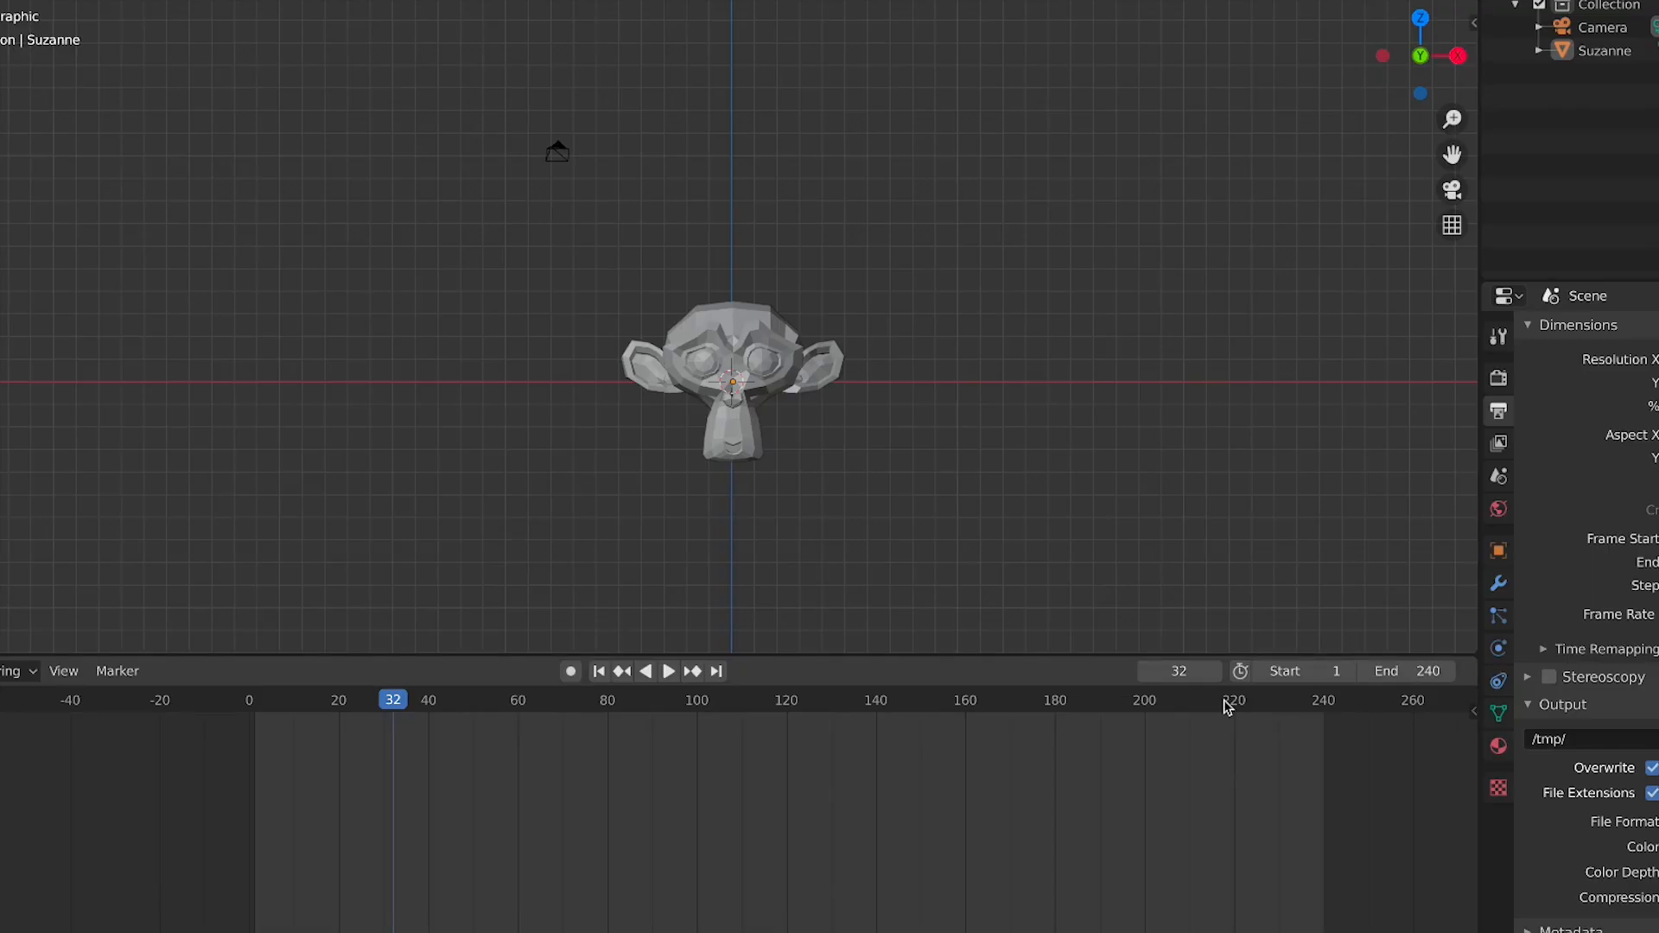
pyautogui.click(107, 673)
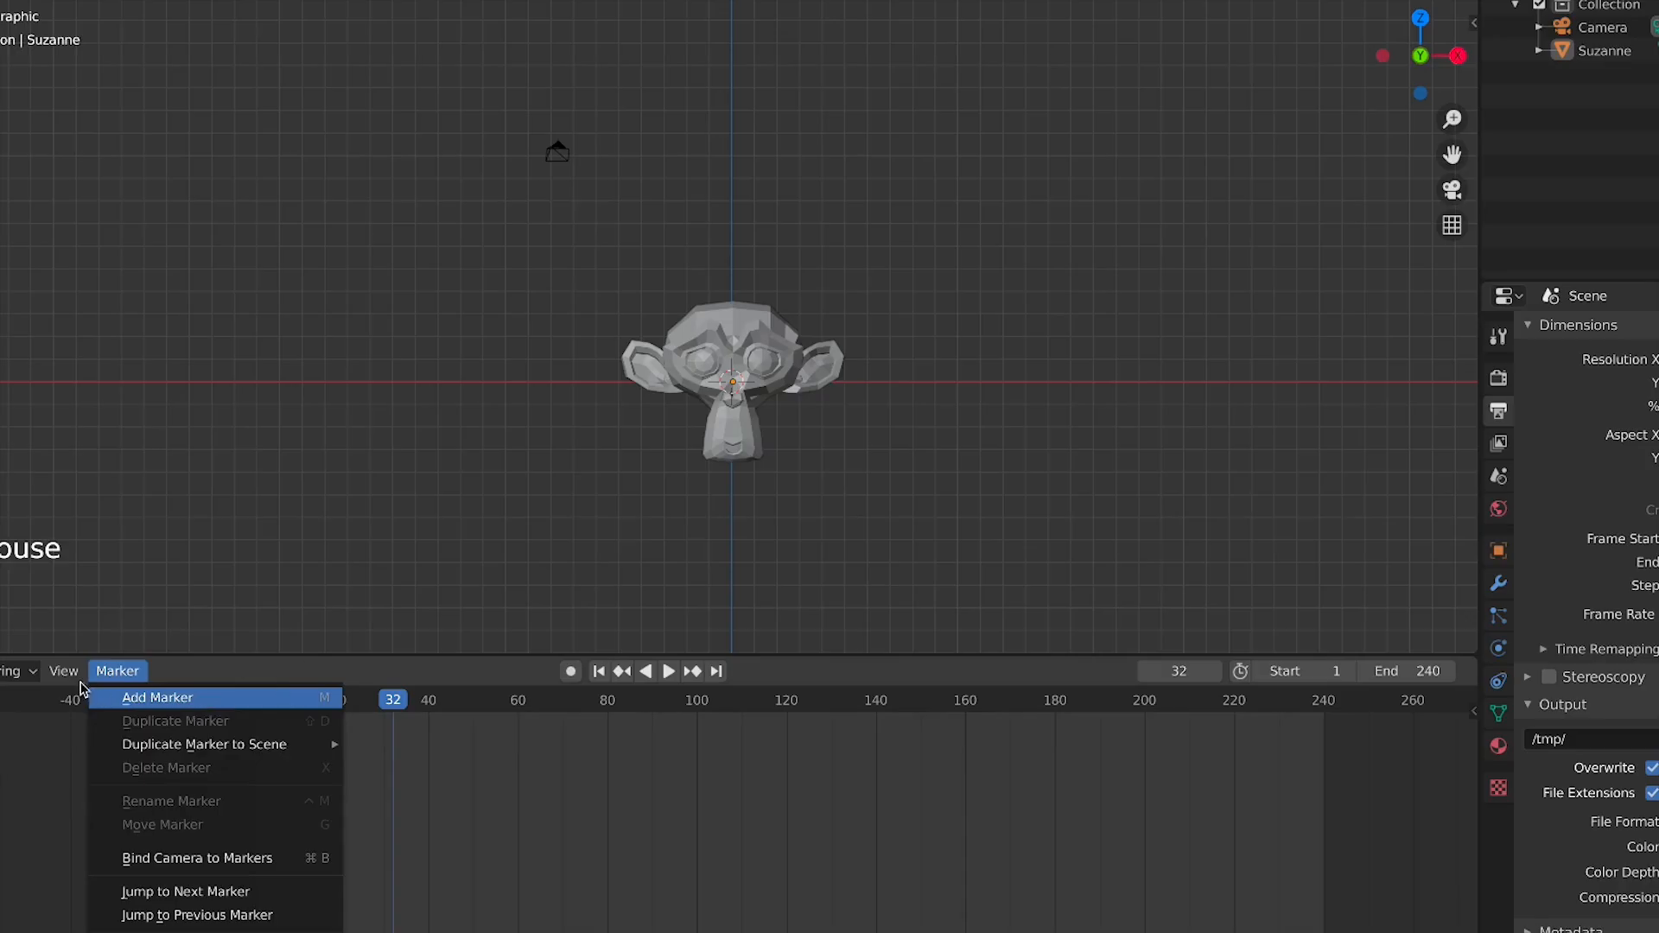
pyautogui.click(63, 671)
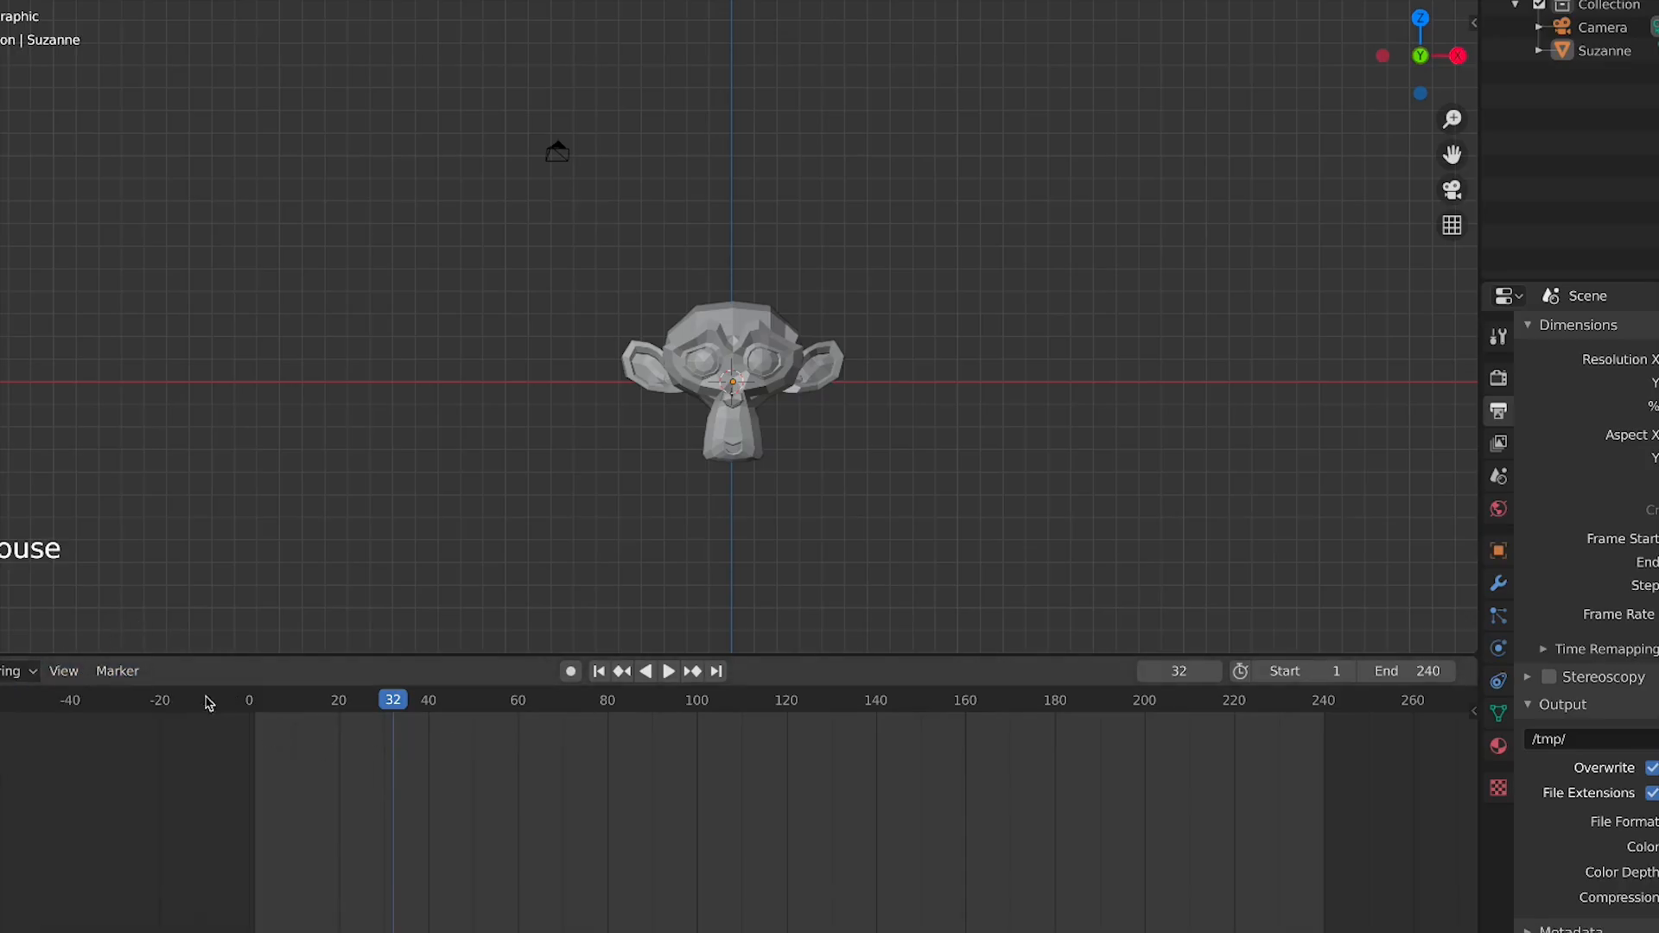
pyautogui.click(118, 672)
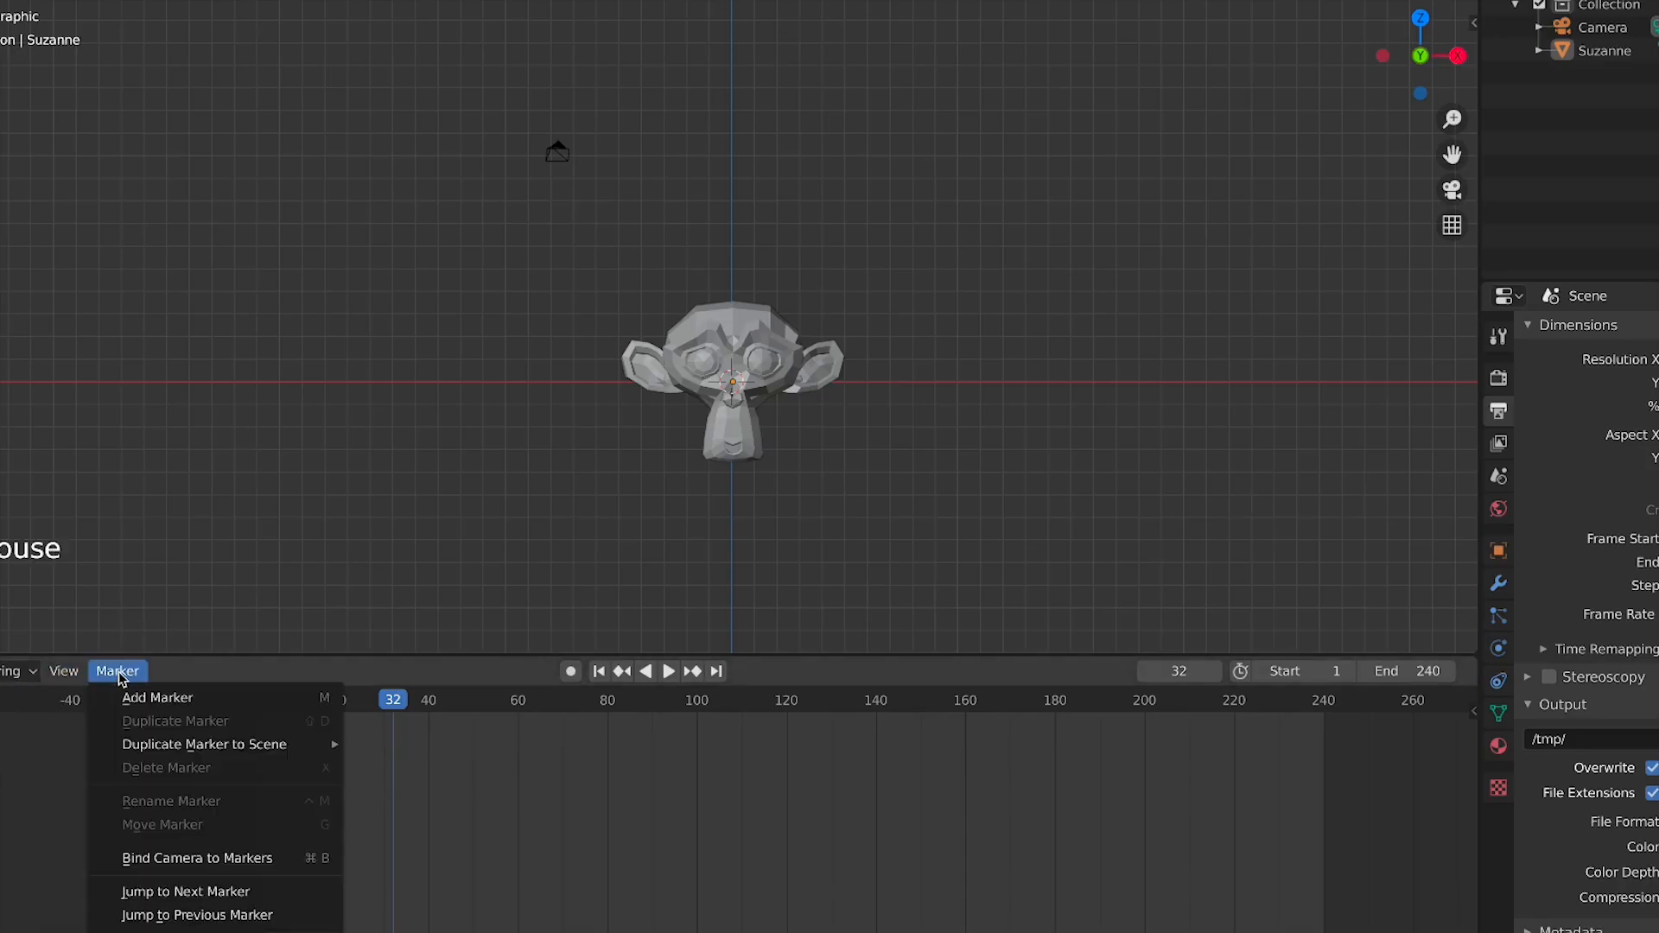
# Select the Suzanne monkey head and delete it
pyautogui.click(760, 458)
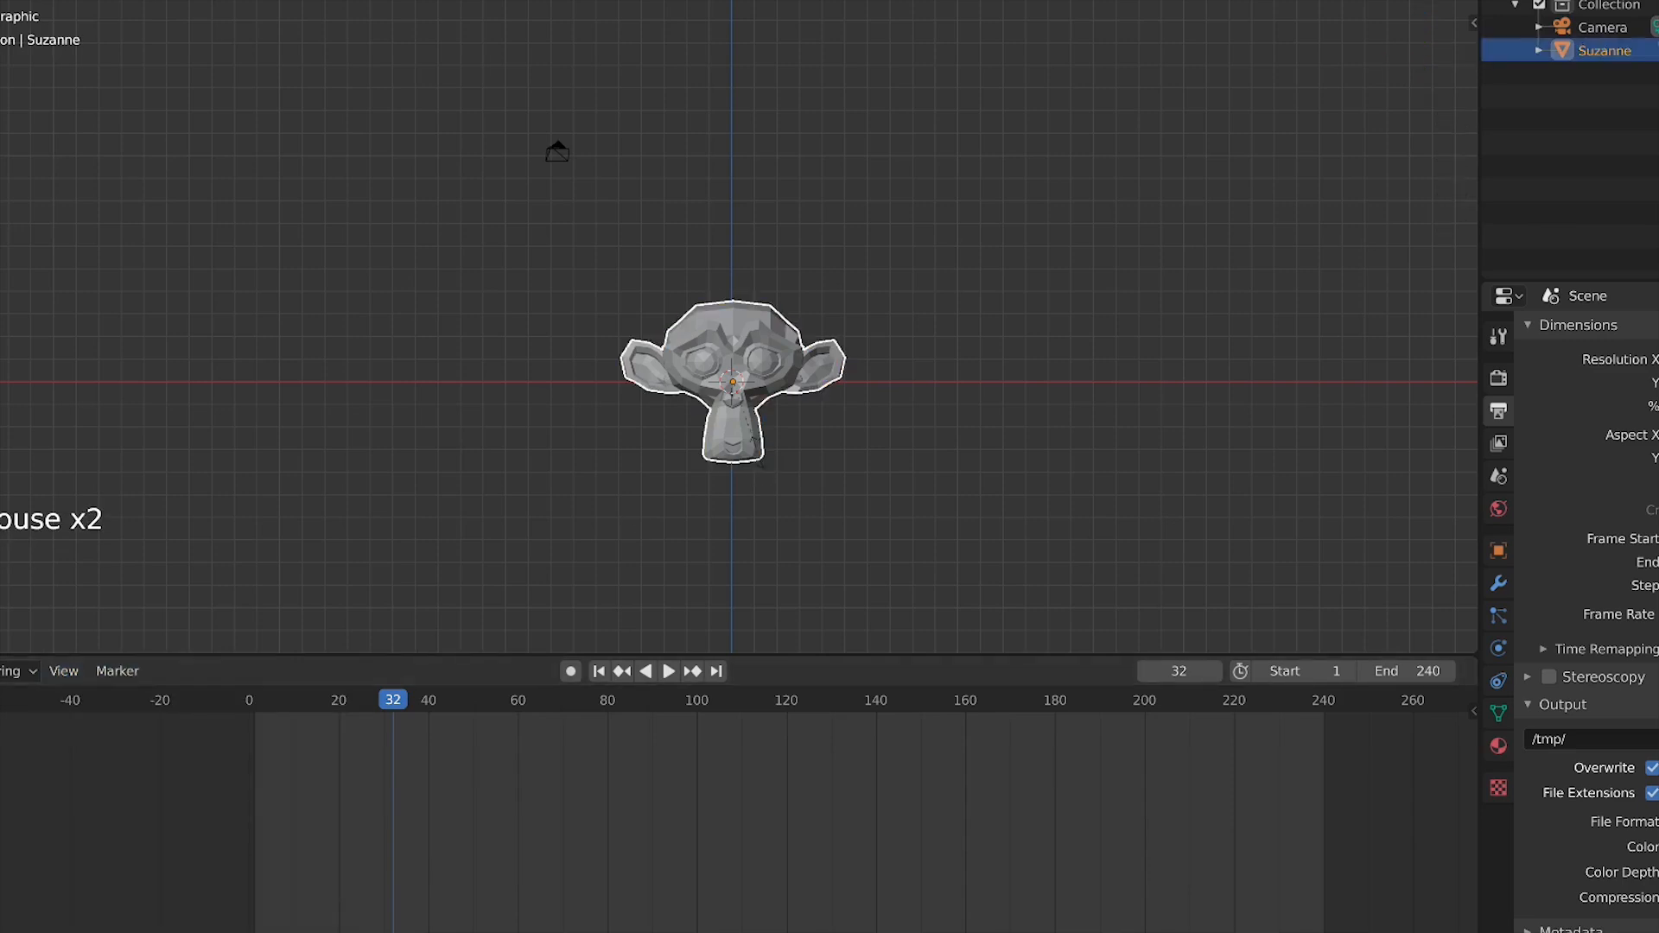
pyautogui.press('x')
pyautogui.click(754, 455)
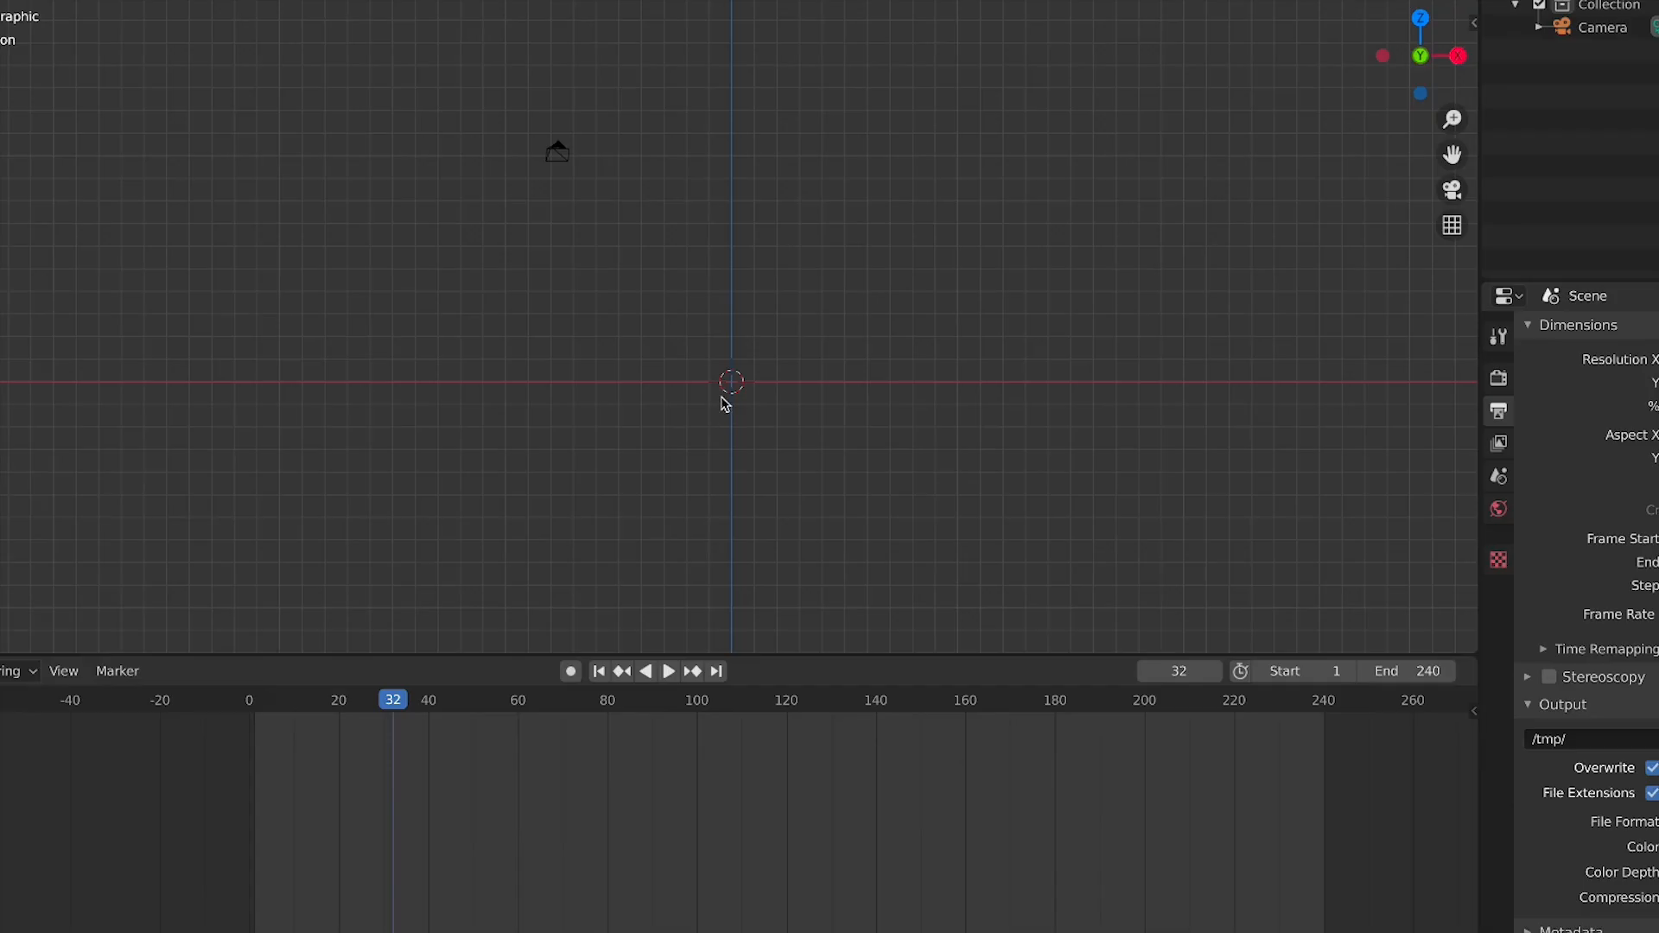
# Add a cube mesh at the 3D cursor
pyautogui.hotkey('shift', 'a')
pyautogui.click(918, 423)
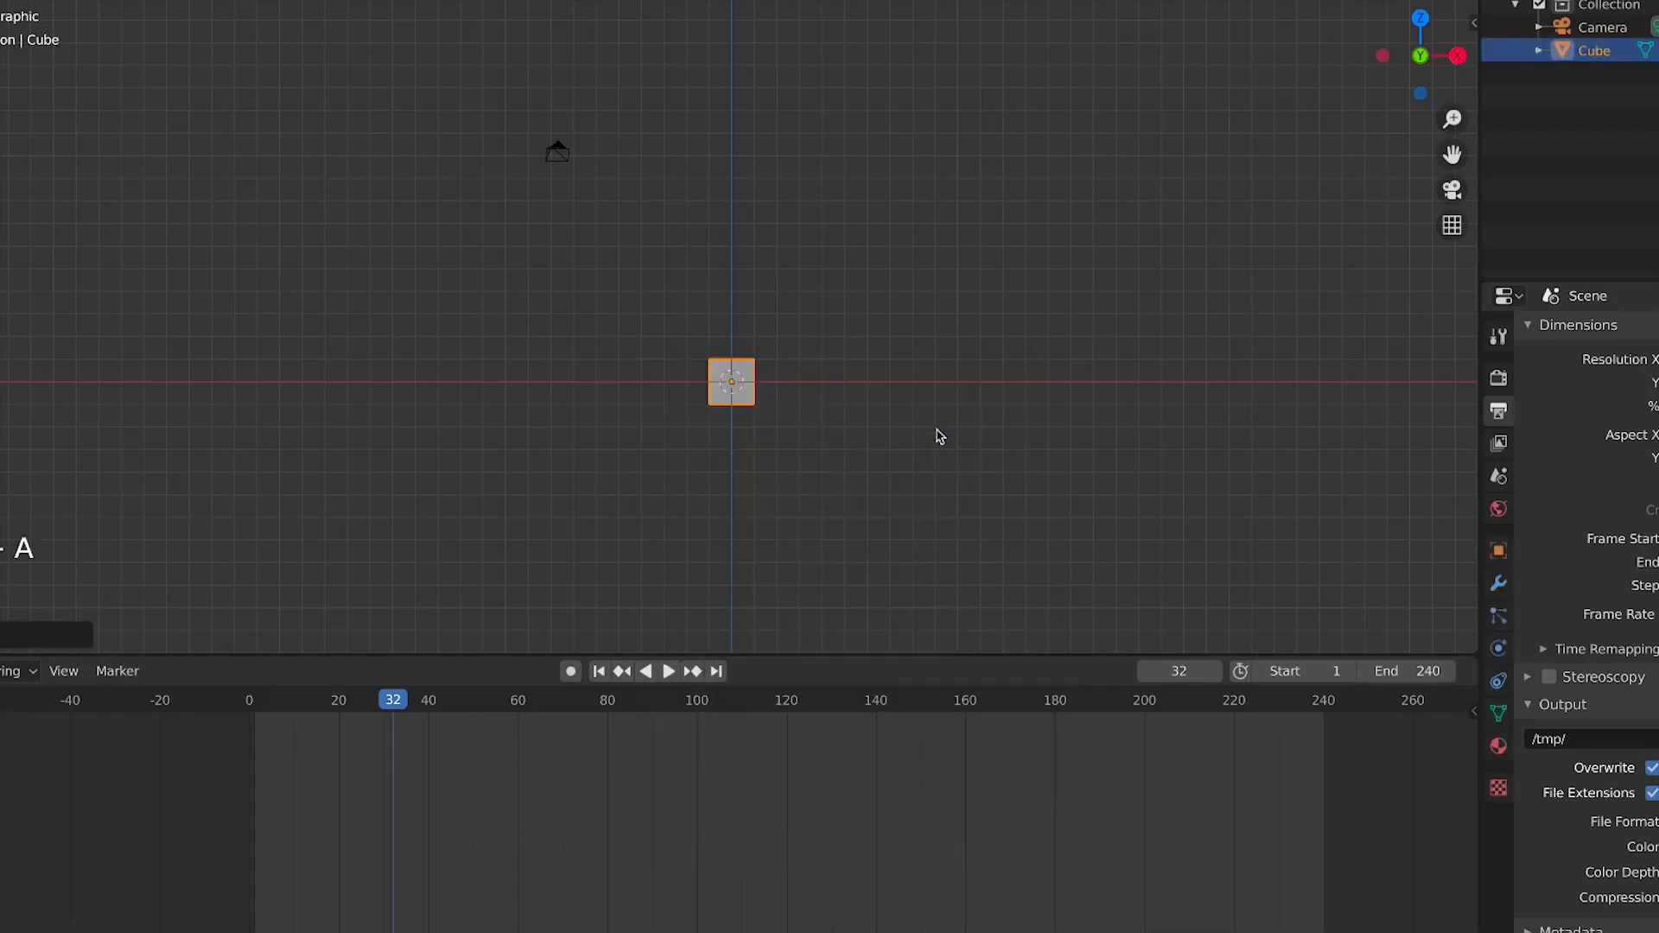
pyautogui.scroll(5, 795, 413)
pyautogui.scroll(-4, 859, 467)
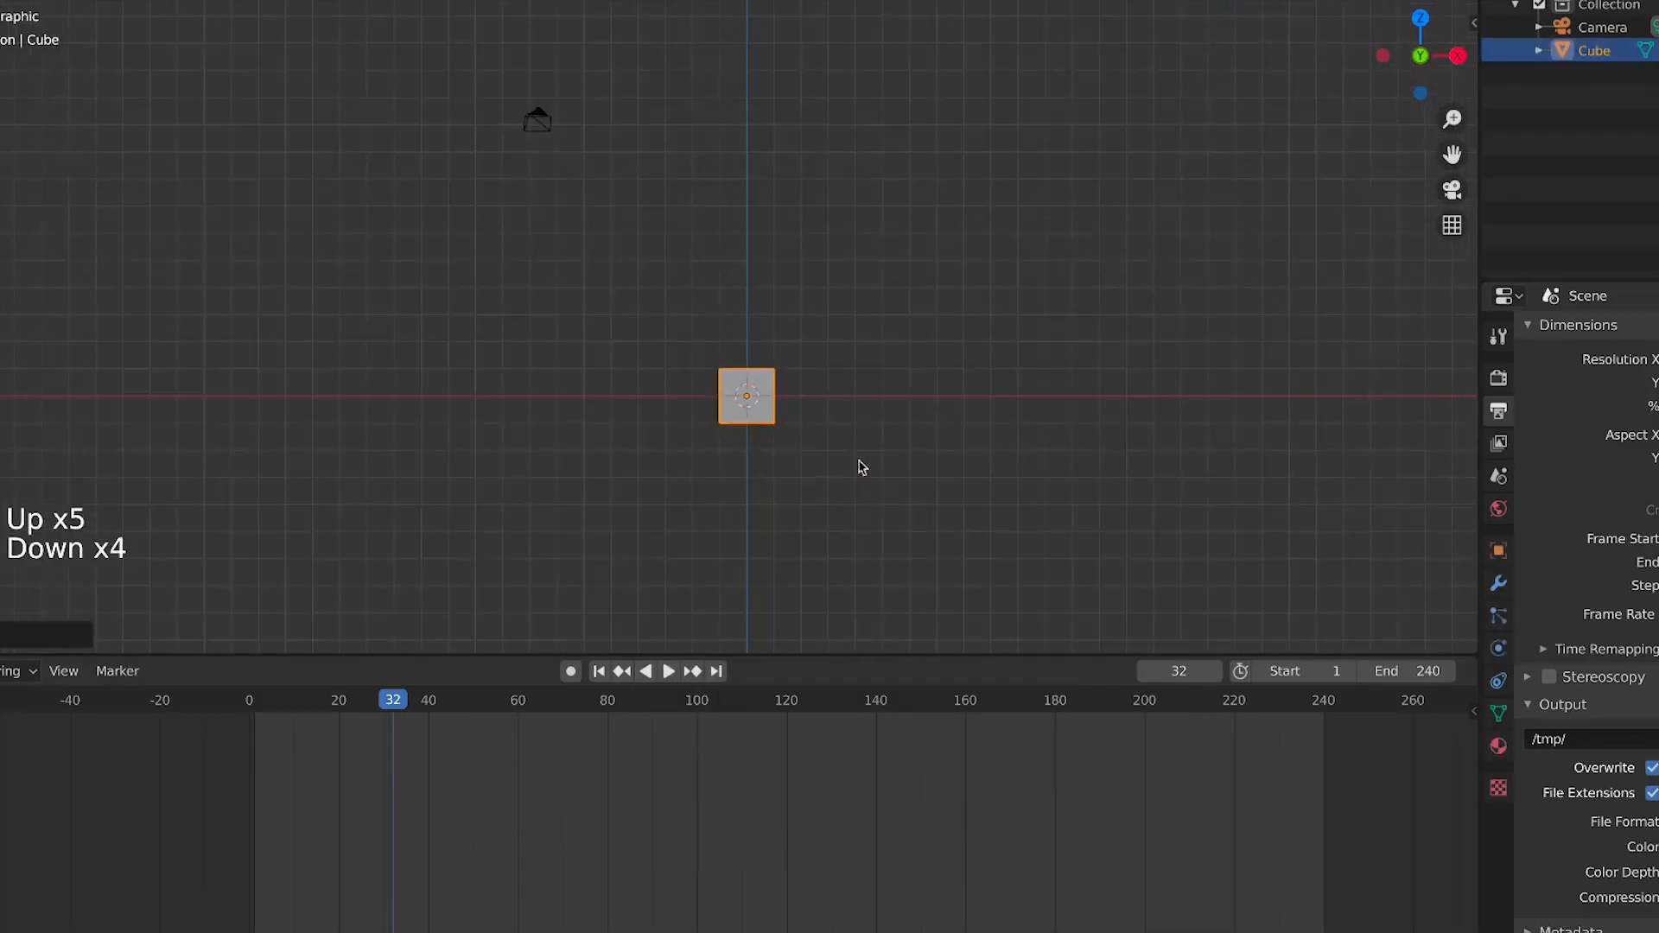
pyautogui.scroll(2, 792, 427)
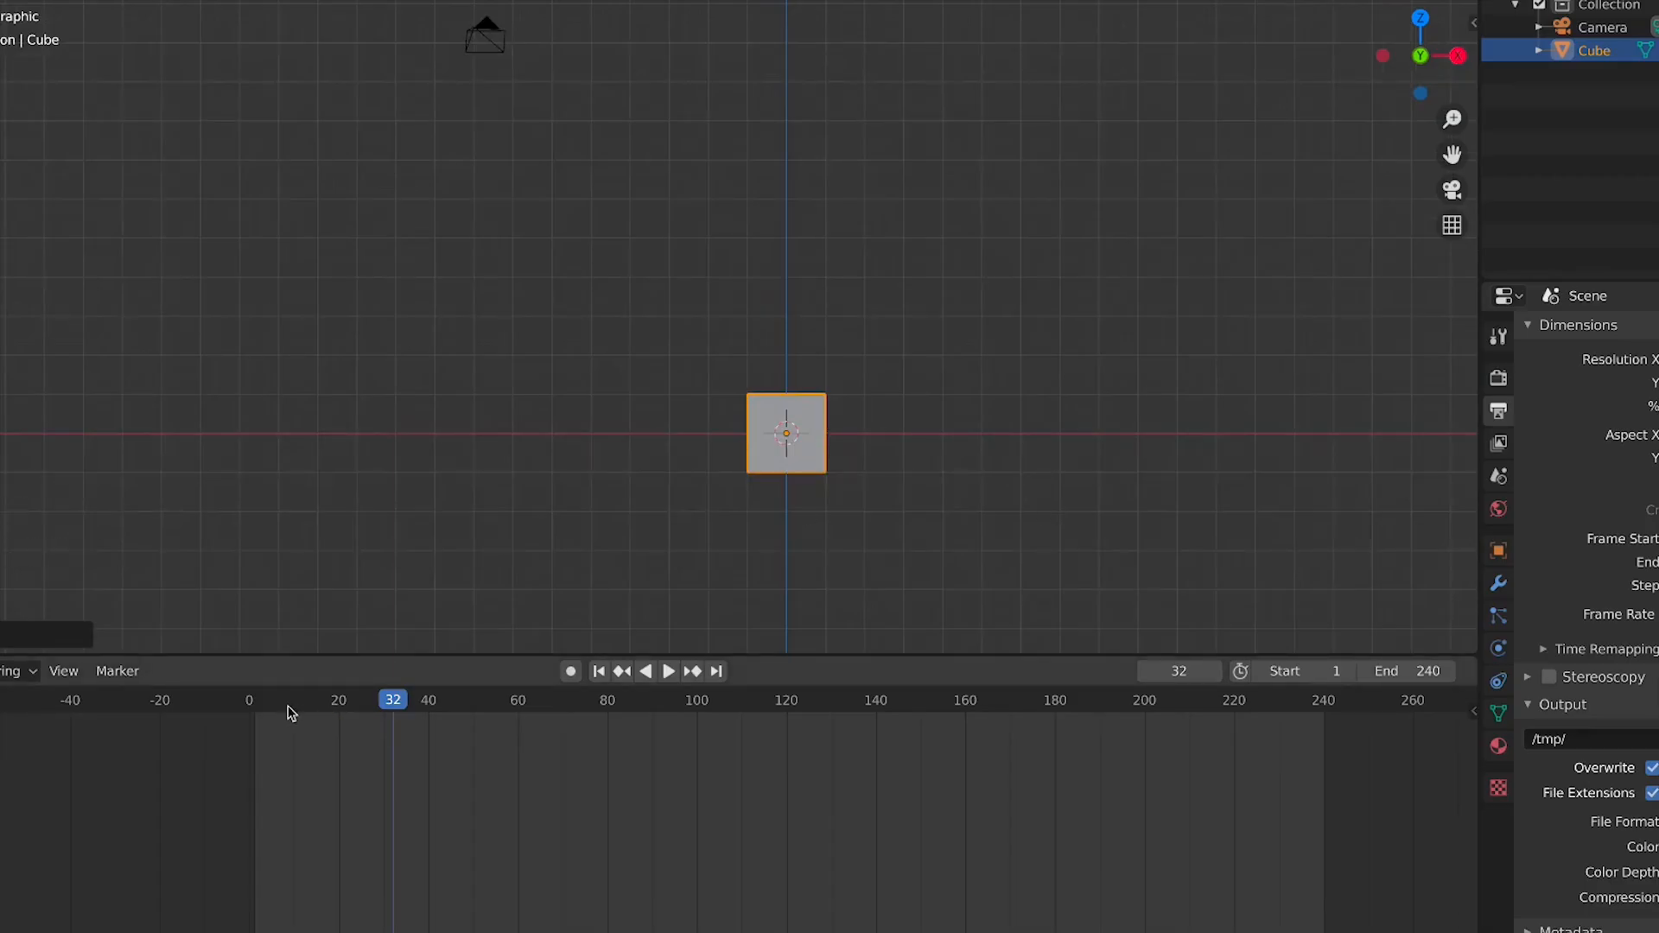
# Set the current frame to 1, then start and stop animation playback
pyautogui.click(254, 710)
pyautogui.moveTo(331, 782); pyautogui.dragTo(490, 800, button='middle')
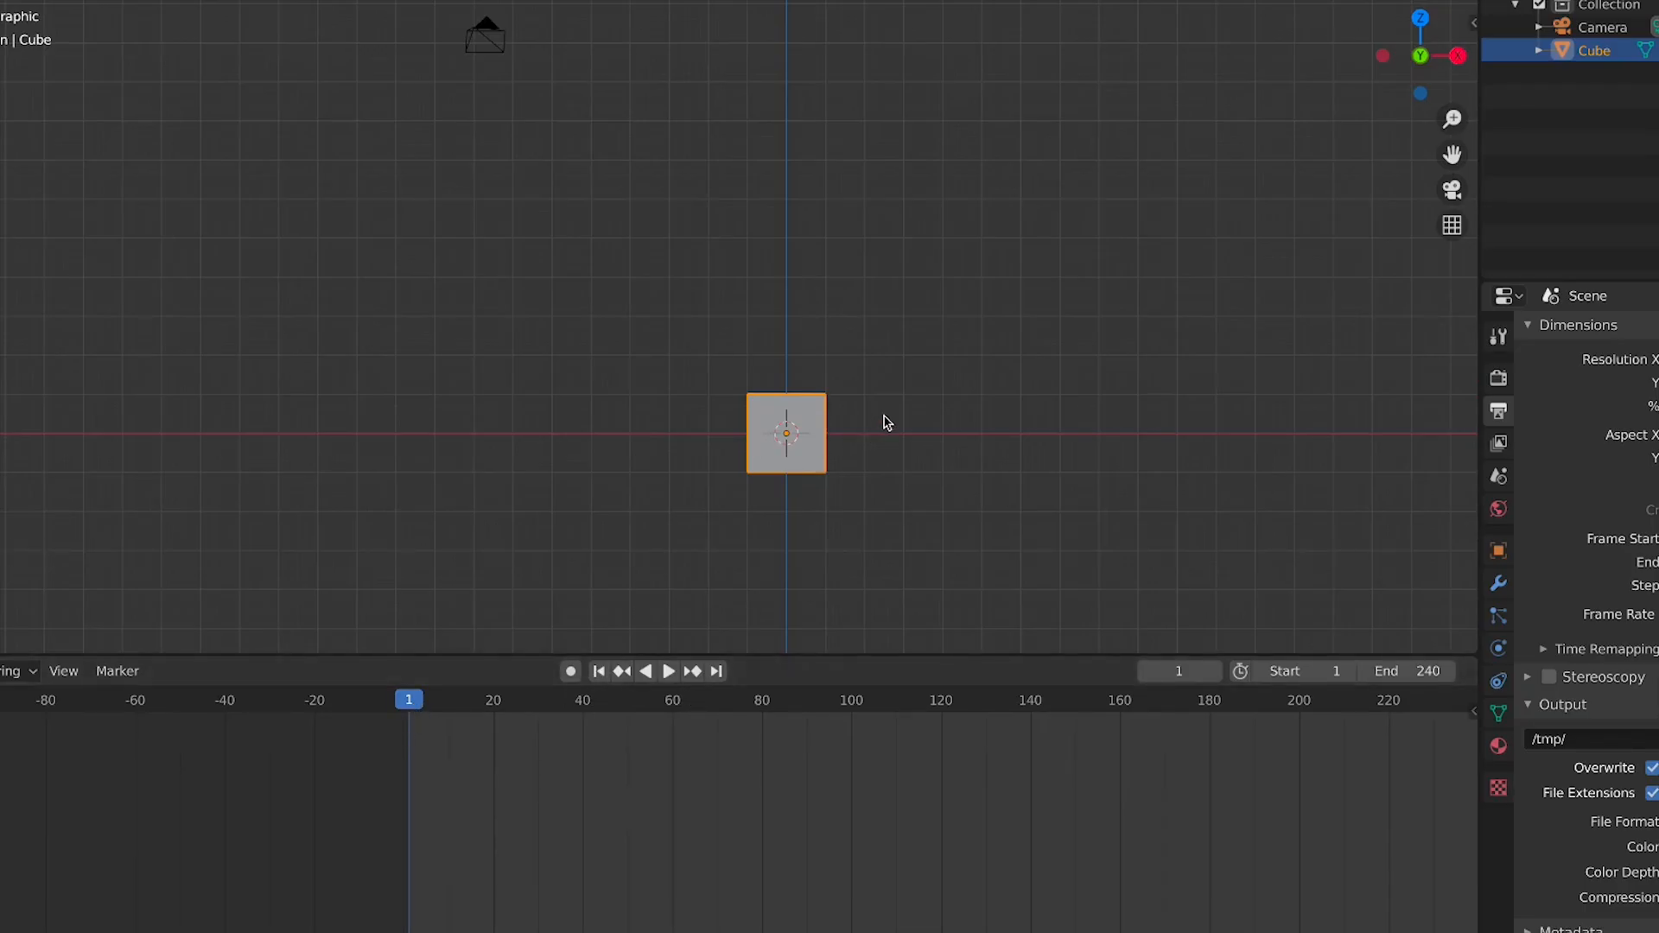
pyautogui.press('space')
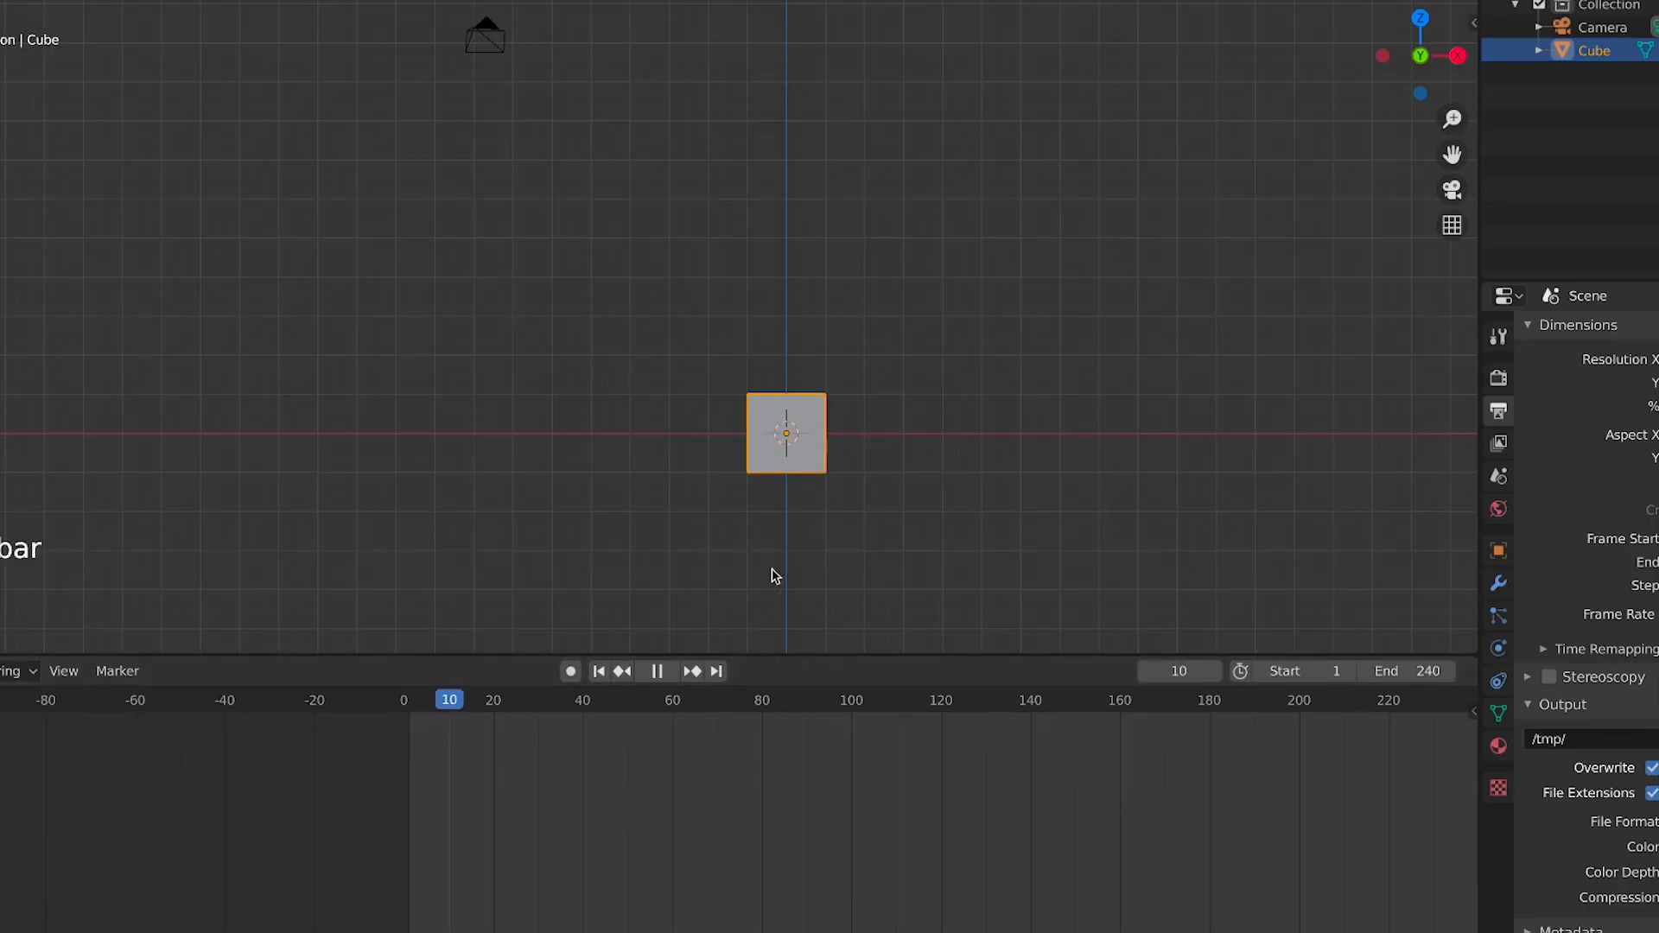
pyautogui.press('space')
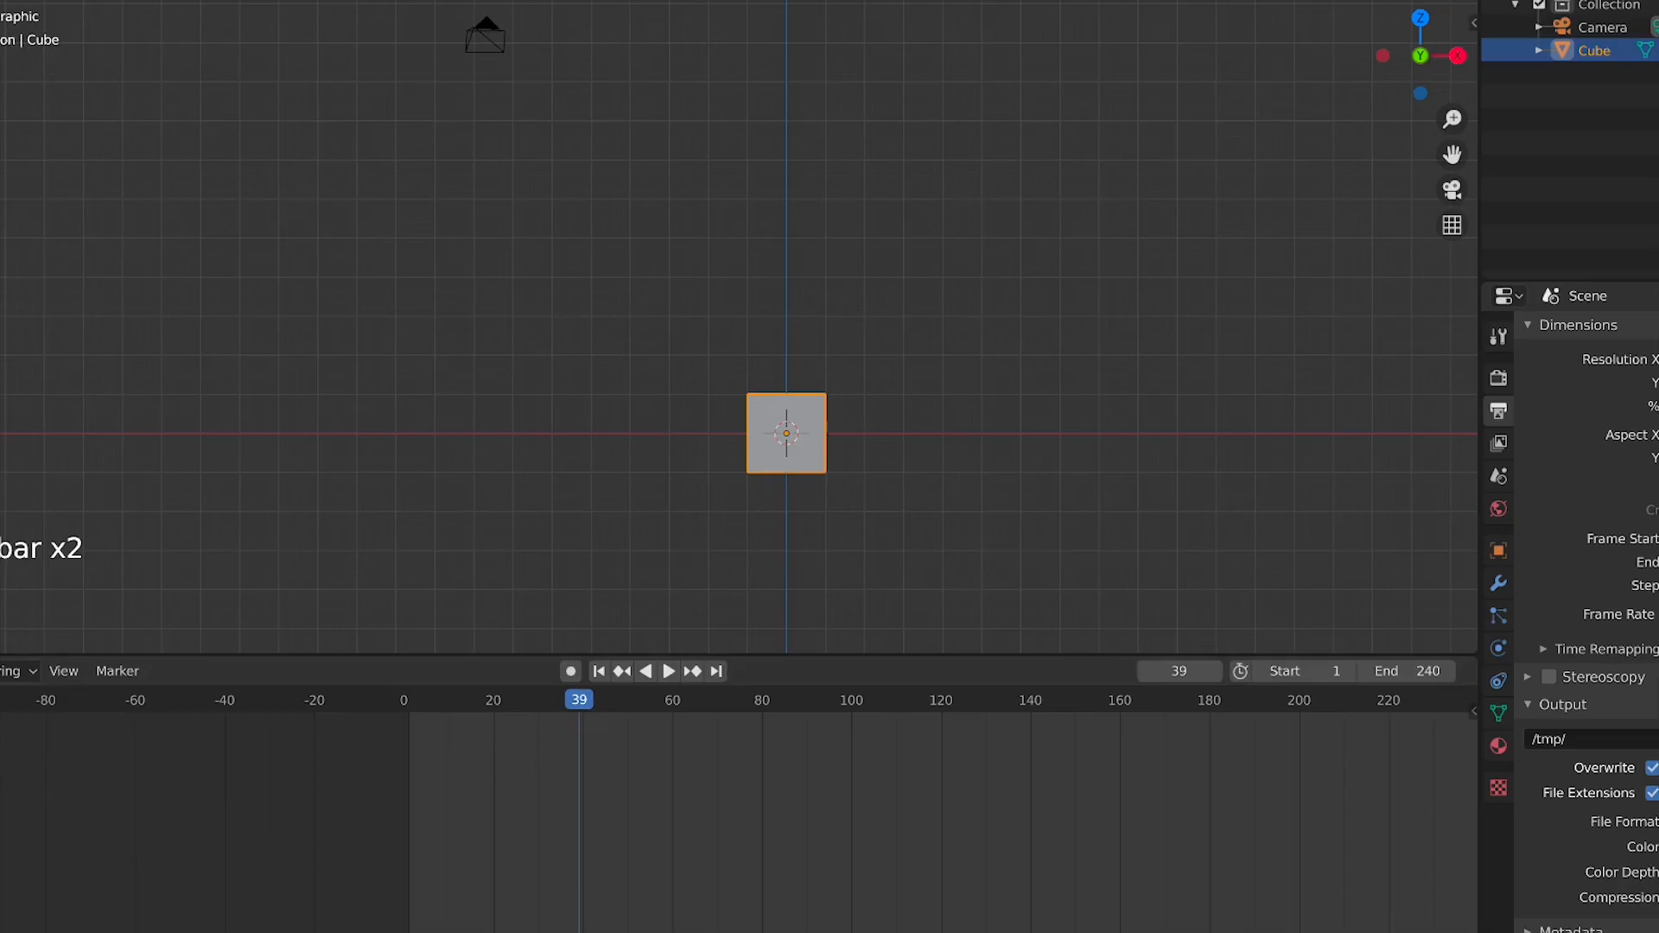
# Play the animation forward and in reverse, pausing between runs, using the playback controls
pyautogui.click(669, 672)
pyautogui.click(669, 672)
pyautogui.click(646, 672)
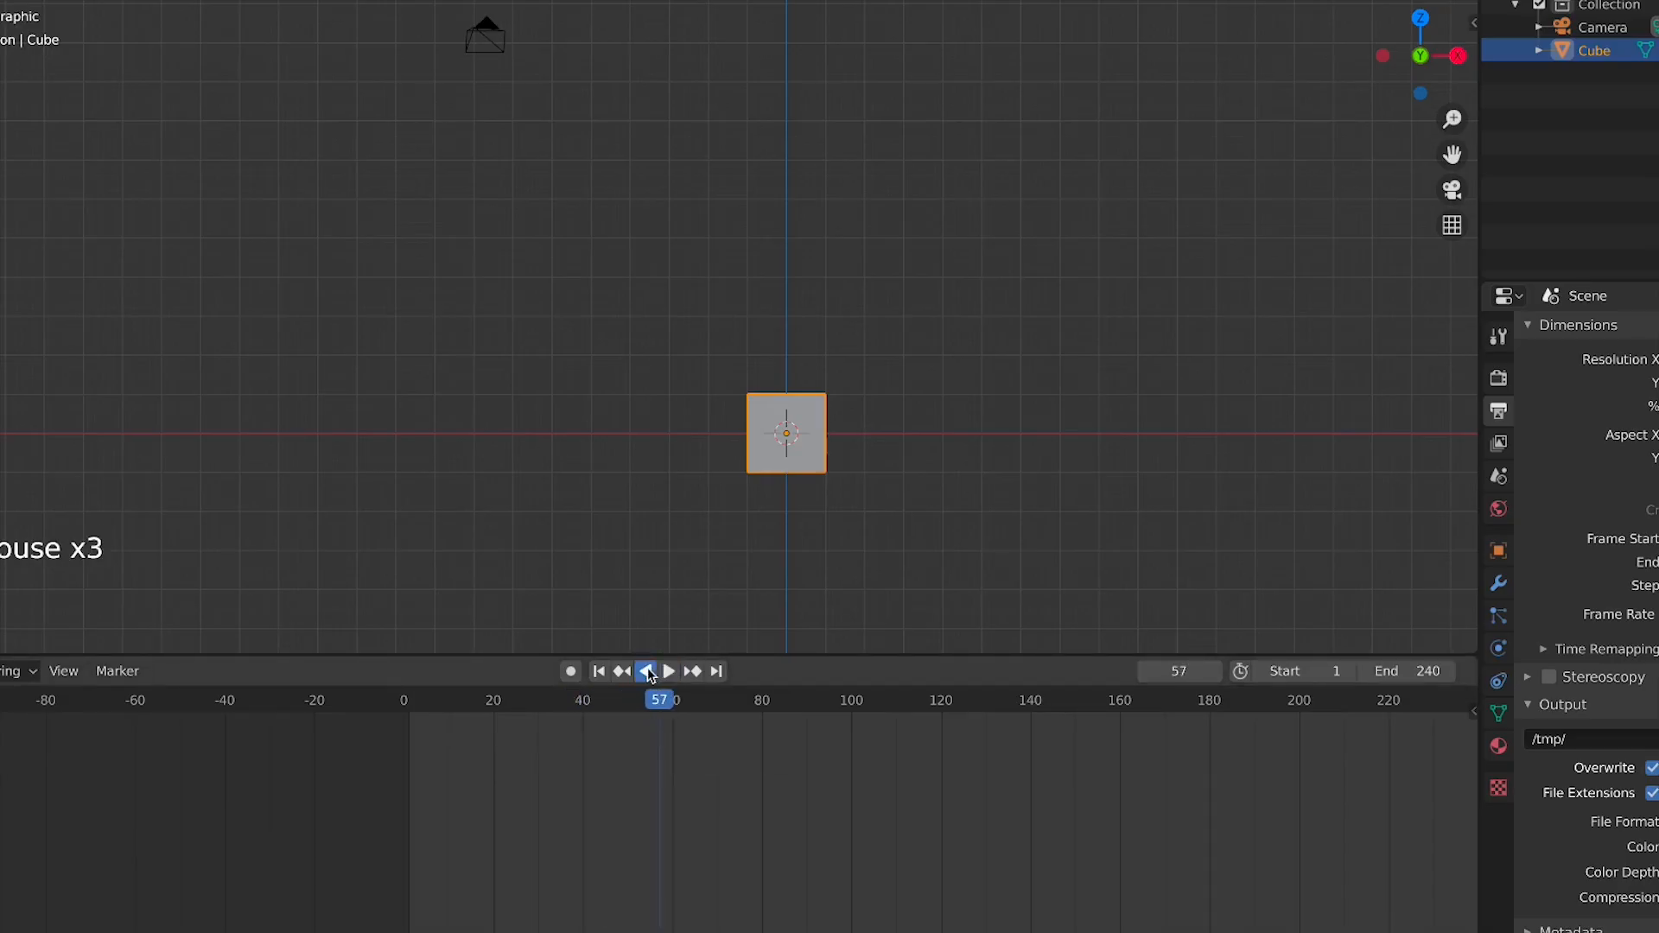
pyautogui.click(667, 672)
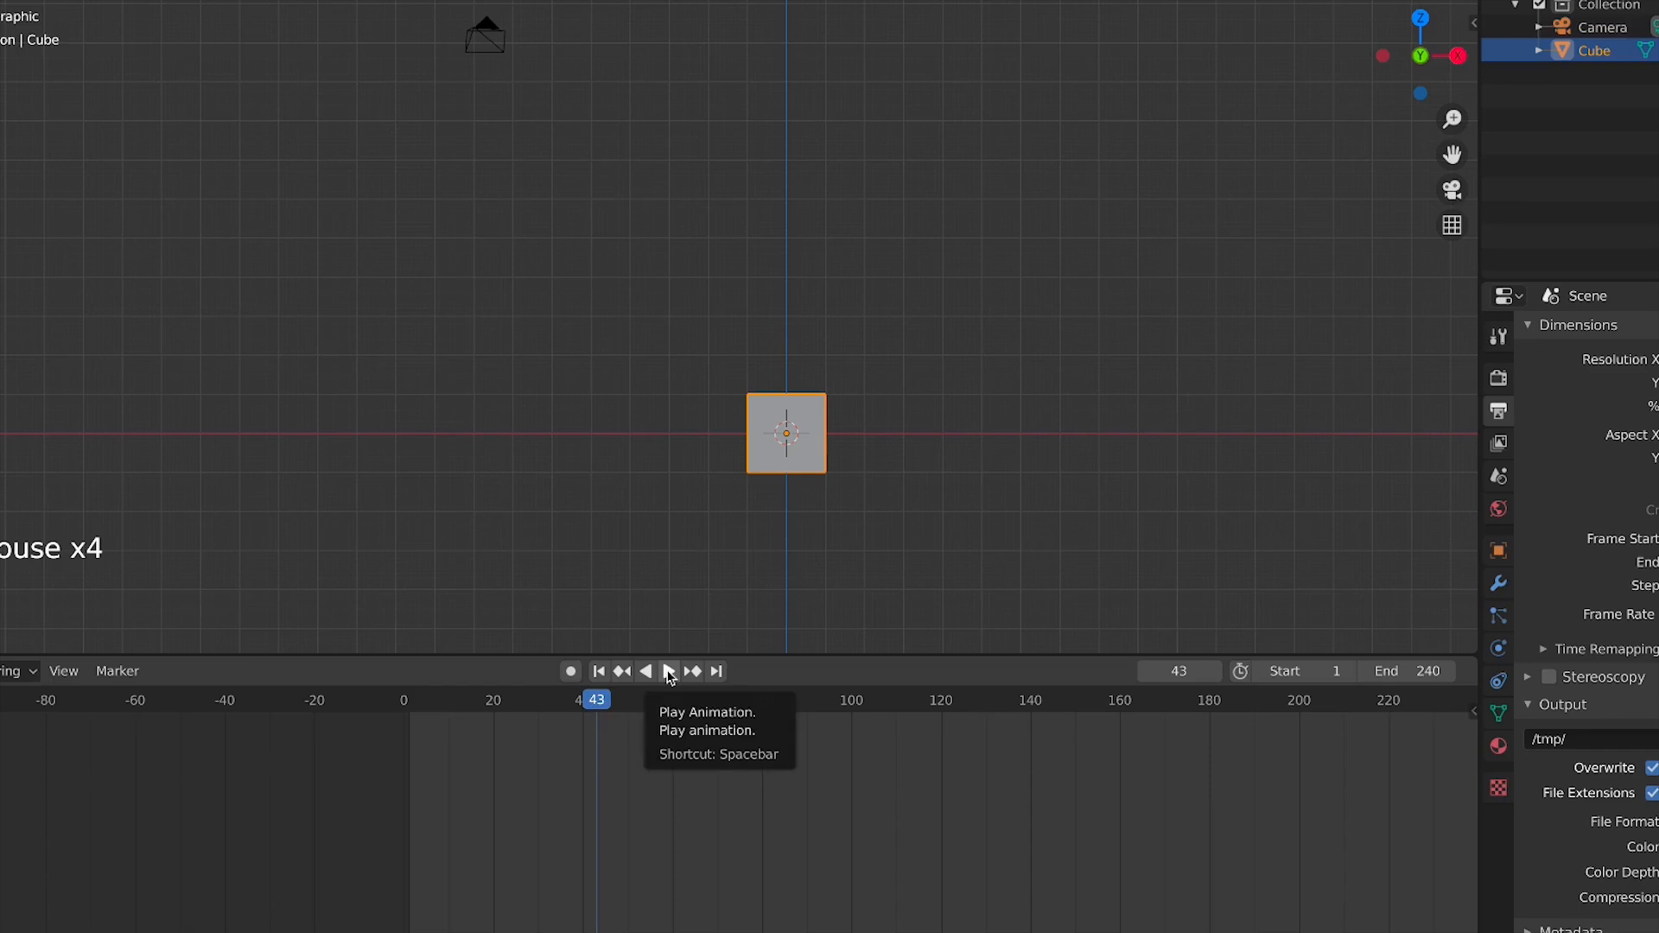
pyautogui.click(668, 673)
pyautogui.click(669, 672)
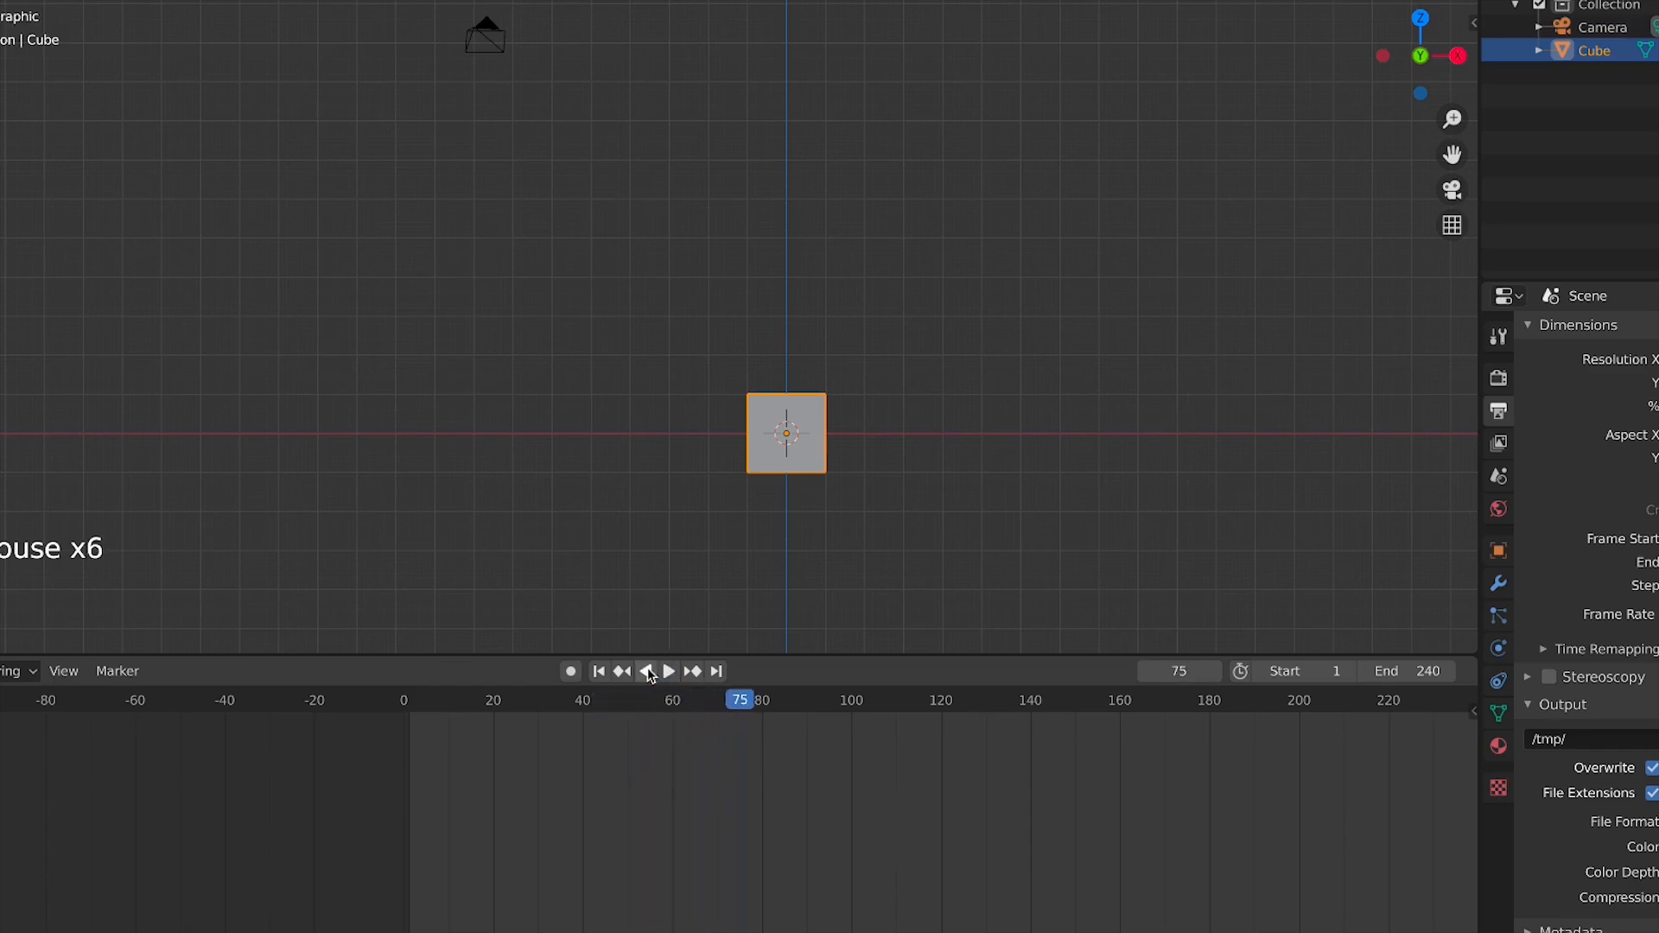
pyautogui.click(652, 673)
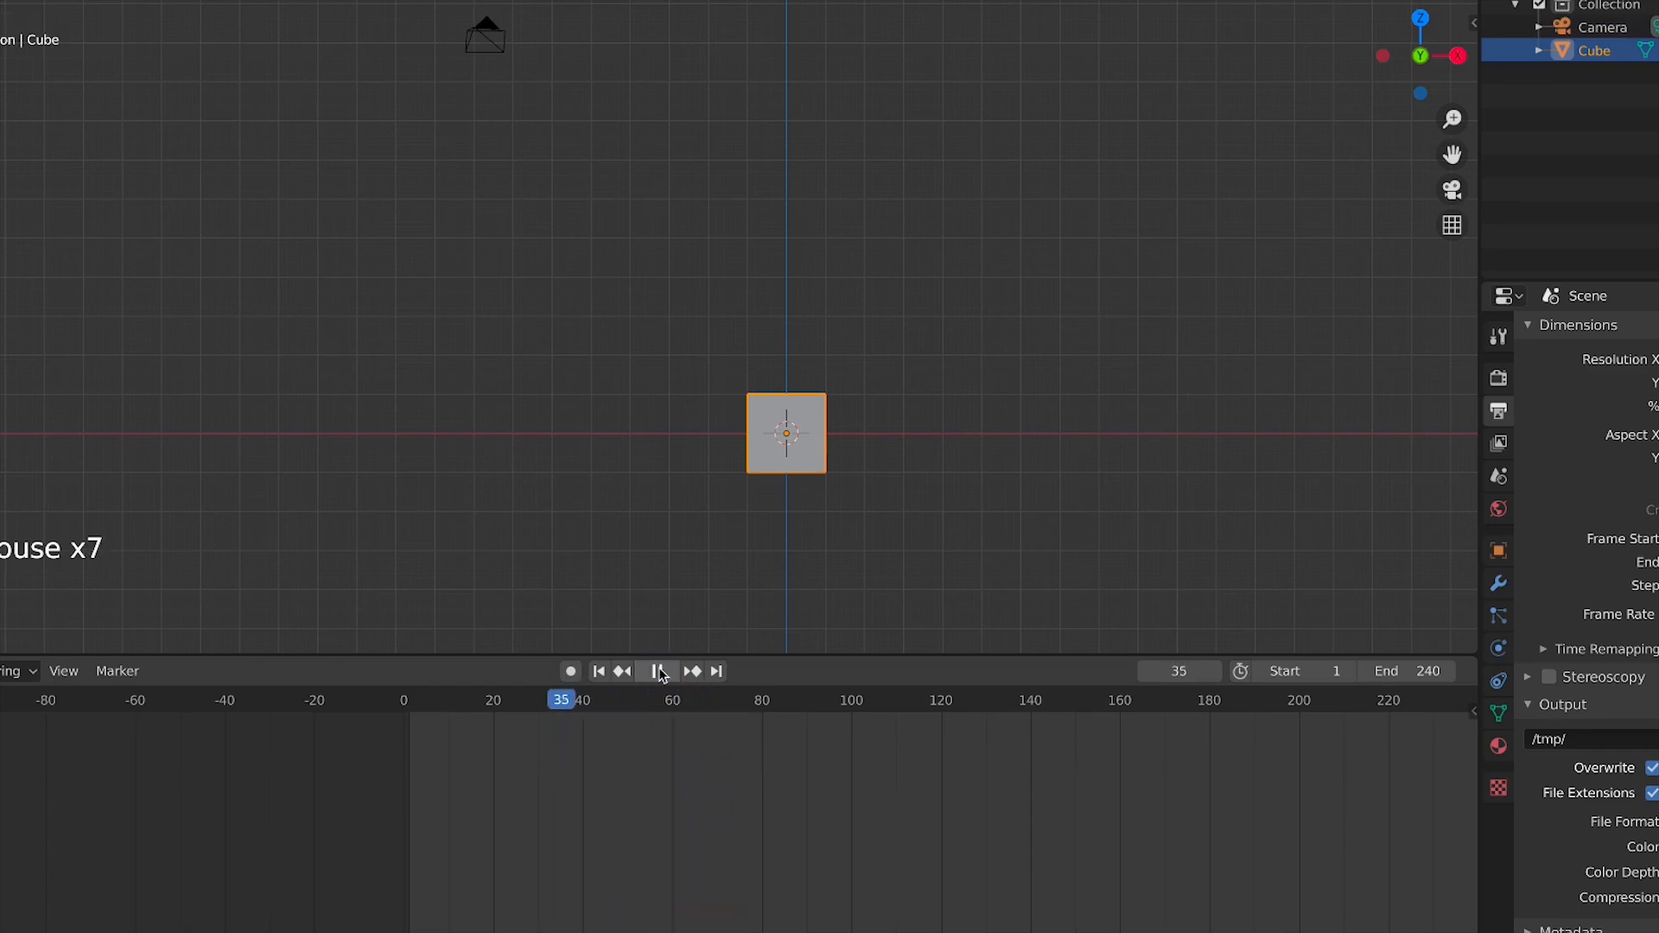
pyautogui.click(656, 675)
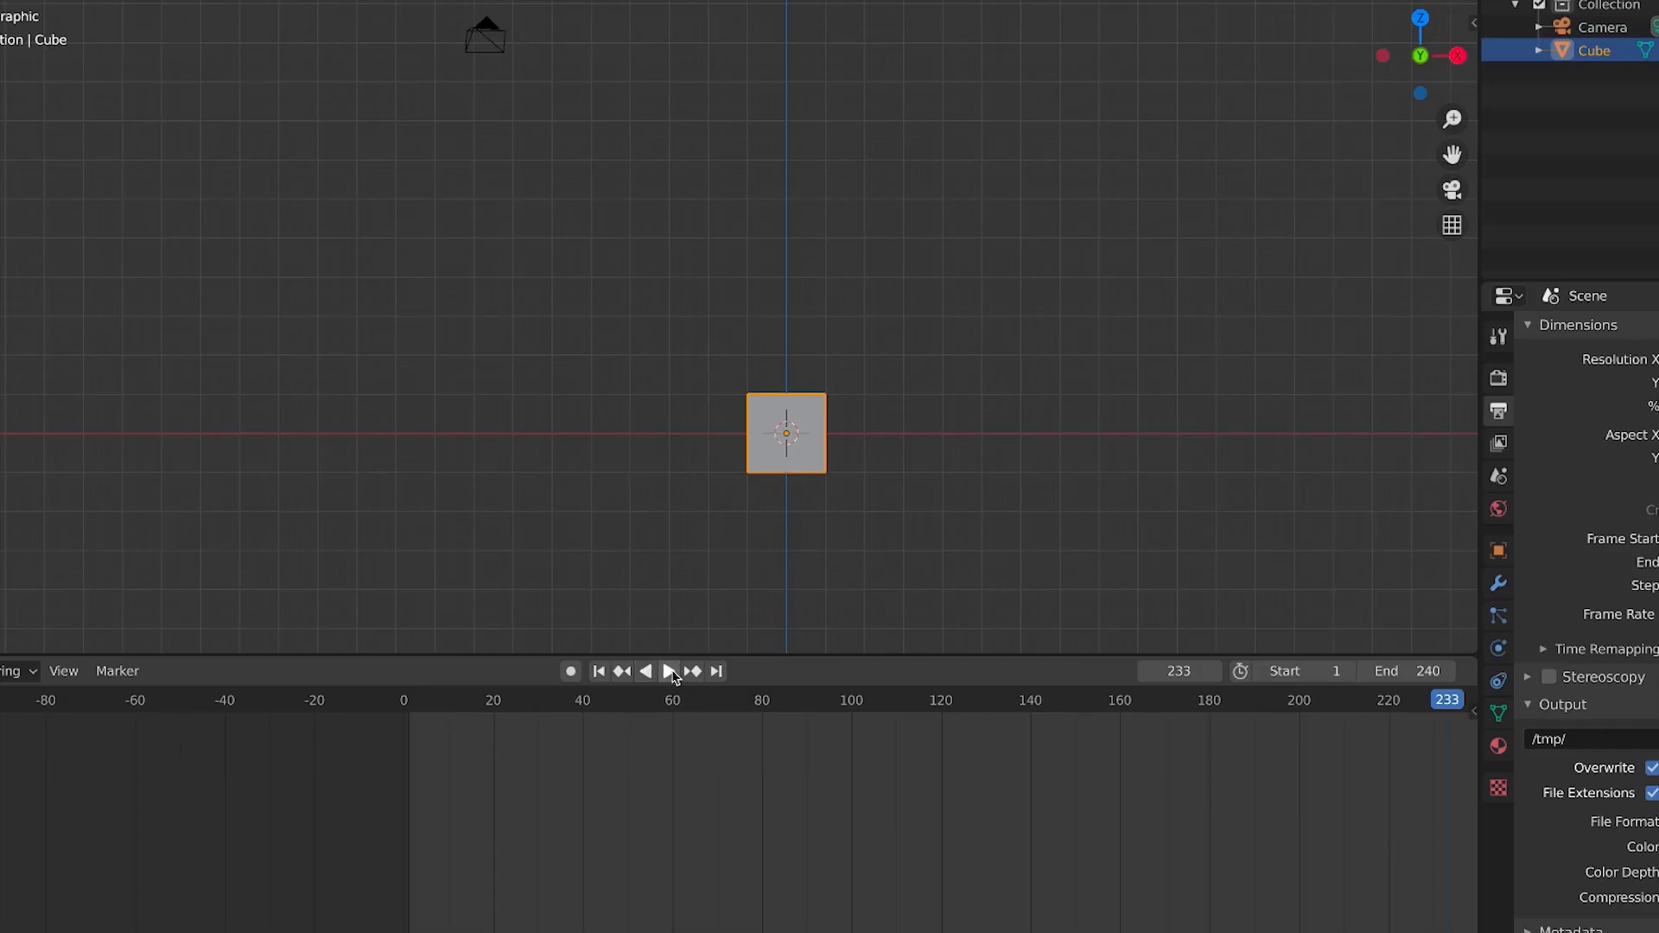
pyautogui.click(671, 673)
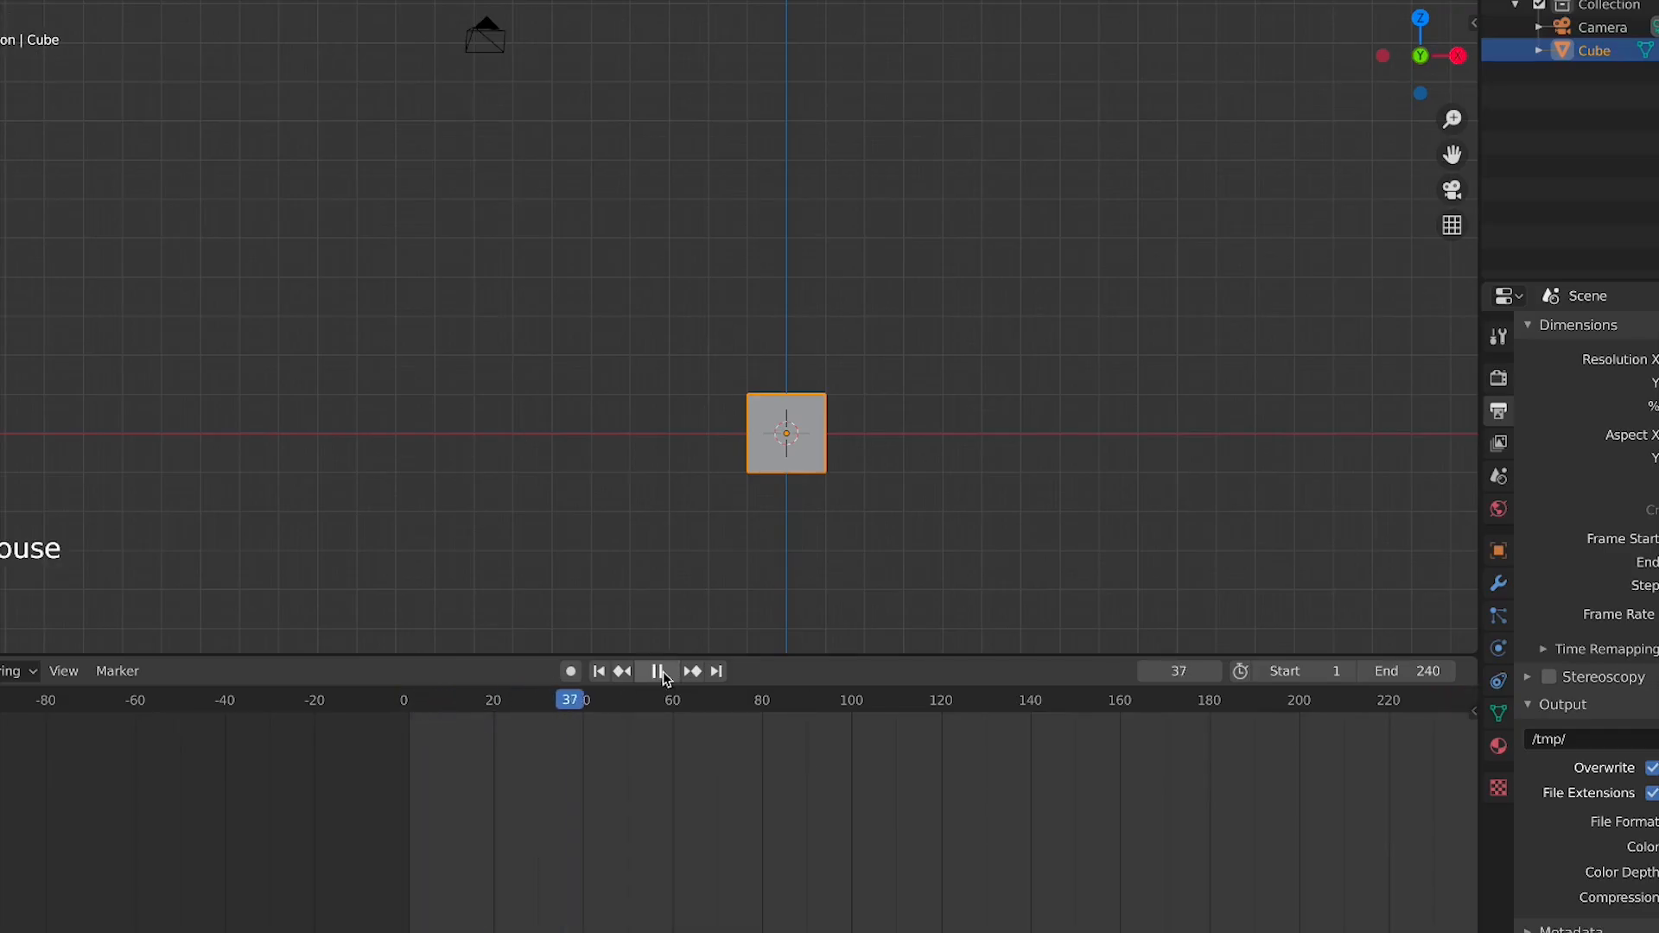
pyautogui.click(664, 674)
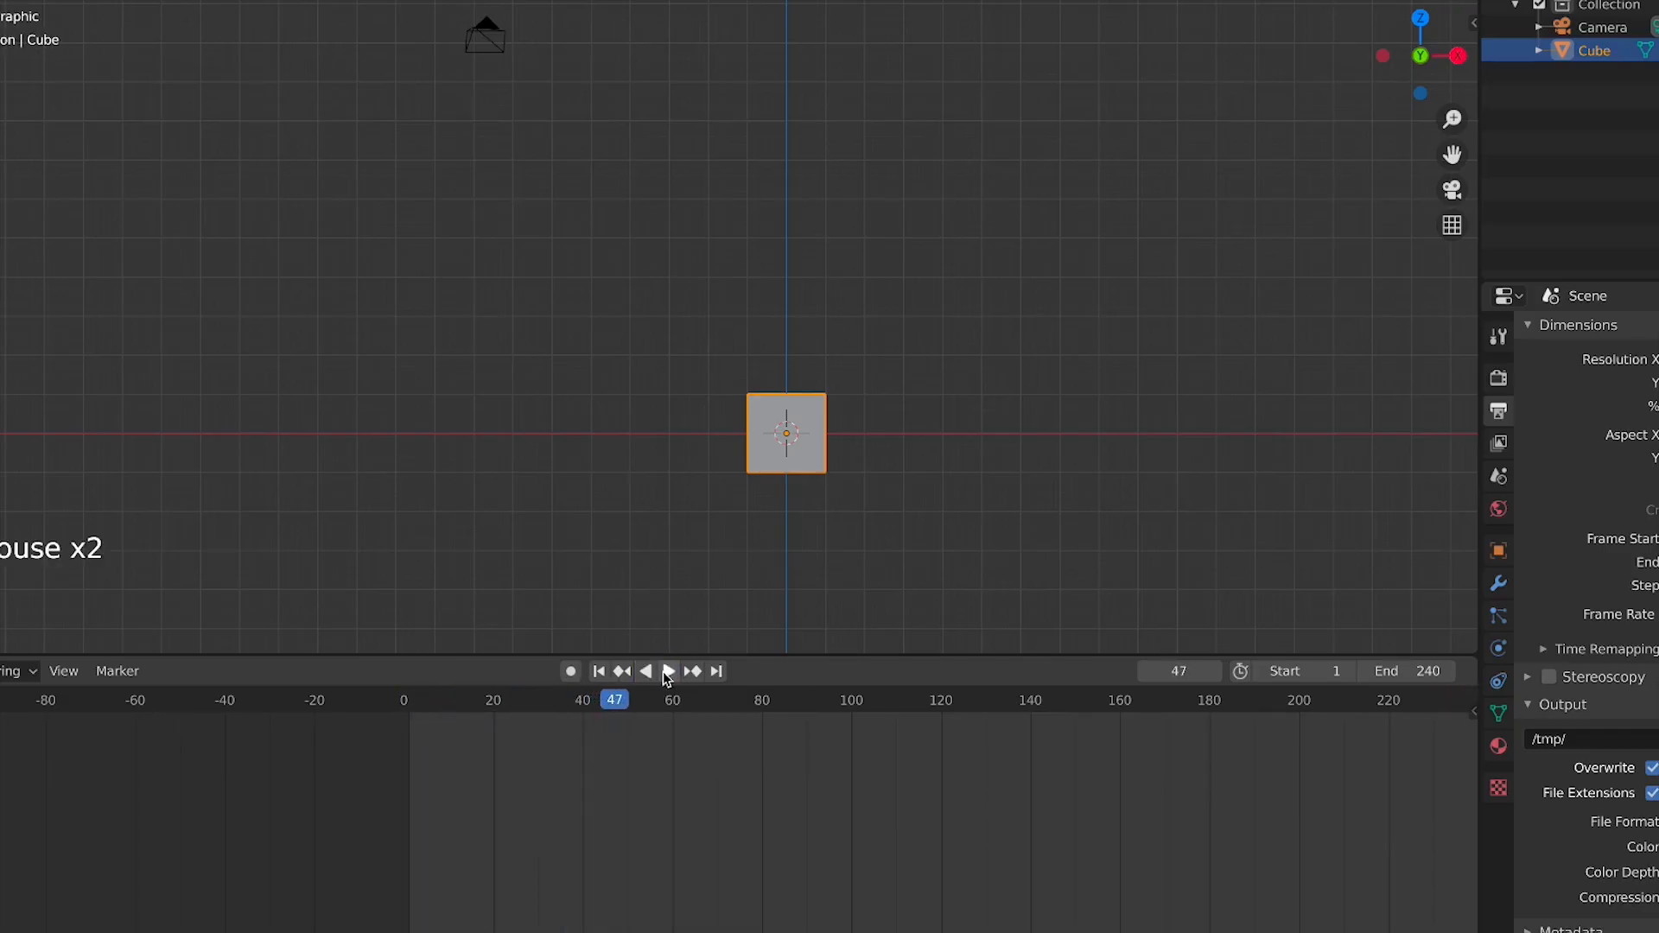
# Jump back and forth between the end frame and the start frame, and try the next-keyframe jump
pyautogui.click(717, 674)
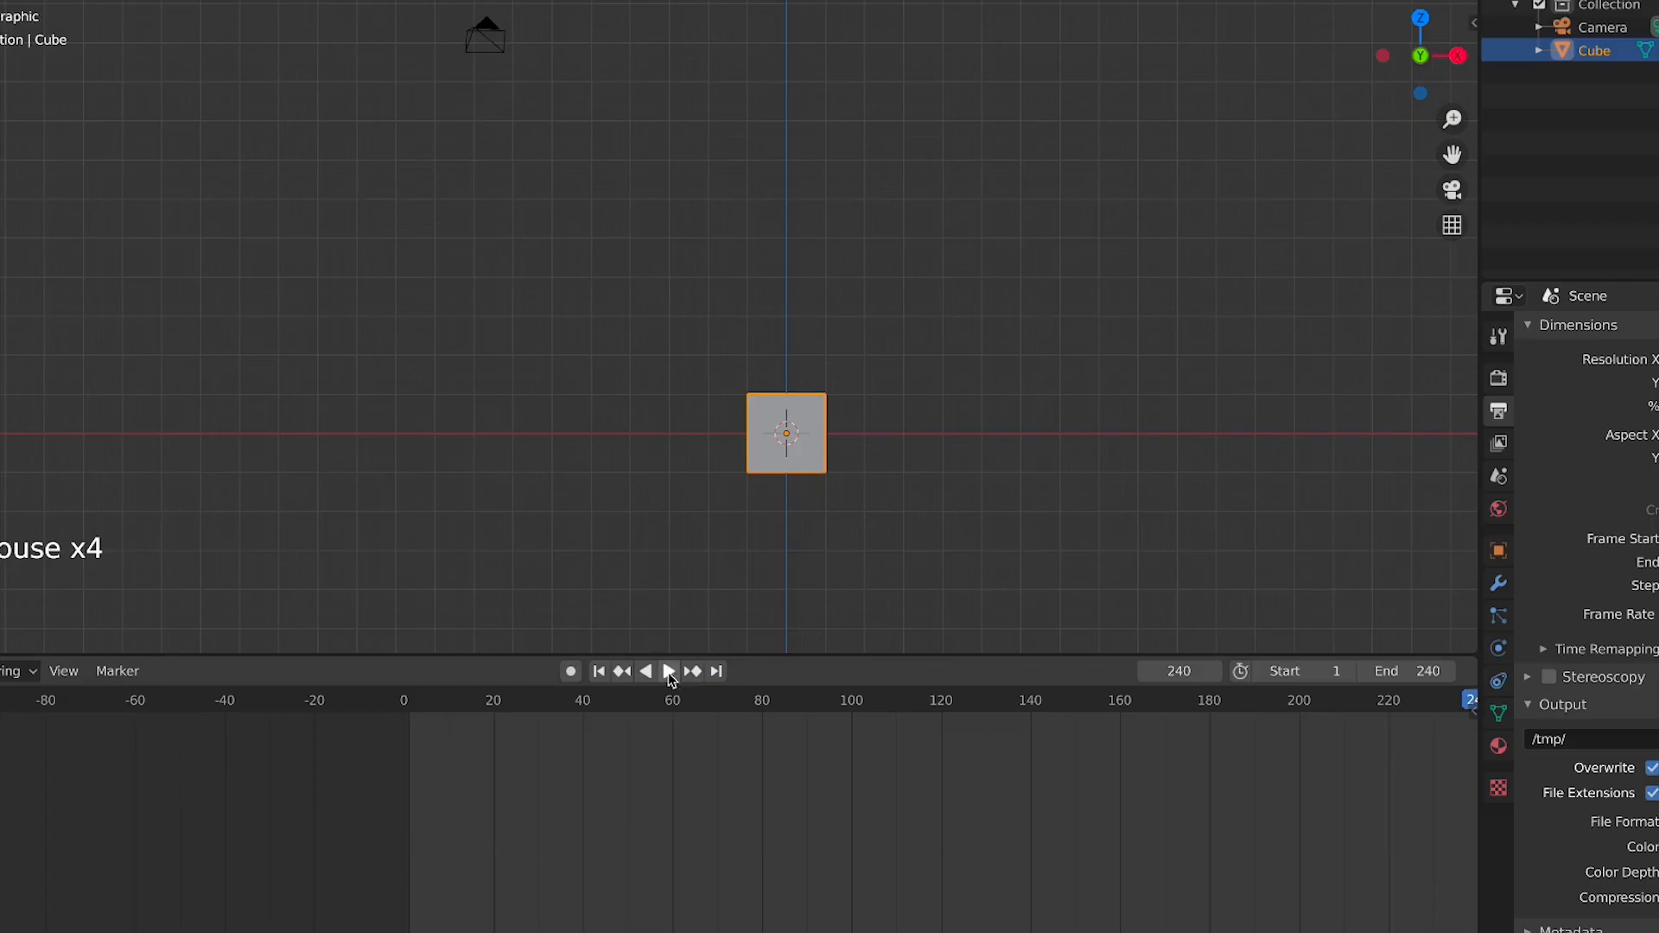
pyautogui.click(599, 672)
pyautogui.click(719, 672)
pyautogui.click(598, 672)
pyautogui.click(716, 672)
pyautogui.click(693, 674)
pyautogui.tripleClick(693, 674)
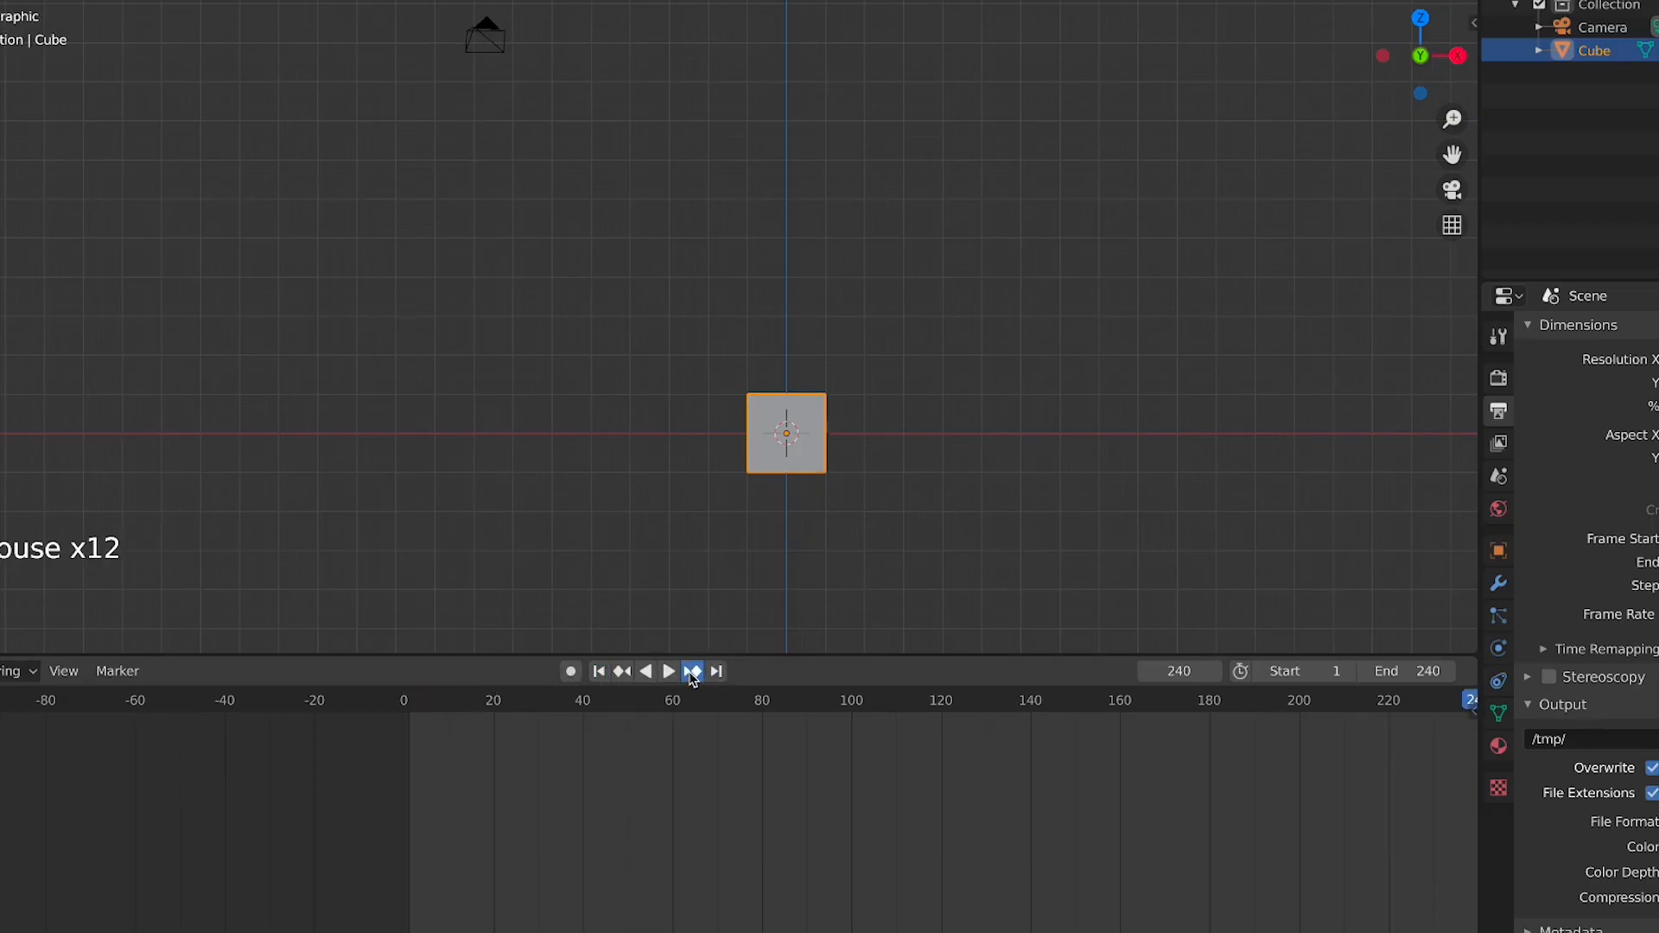
# Test the previous and next keyframe jumps, the jump to the end frame and reverse playback
pyautogui.click(624, 673)
pyautogui.click(692, 673)
pyautogui.click(622, 673)
pyautogui.click(716, 673)
pyautogui.click(622, 673)
pyautogui.click(693, 674)
pyautogui.click(716, 673)
pyautogui.click(648, 673)
pyautogui.click(650, 674)
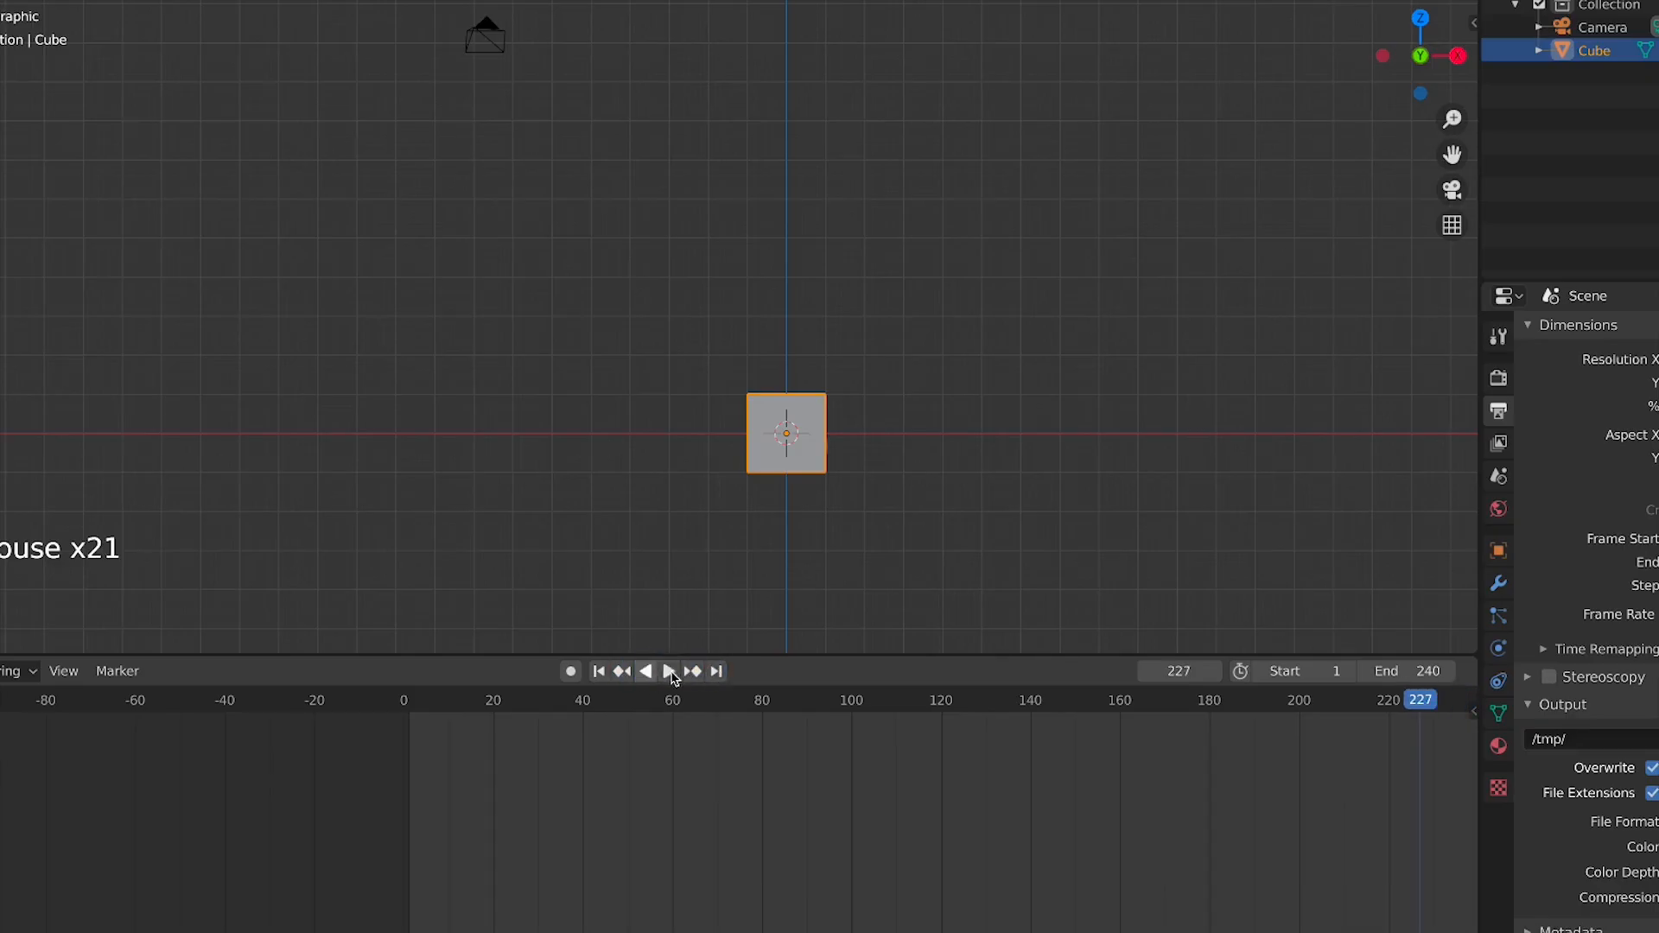
# Try the next-keyframe jump again and return to the start frame
pyautogui.click(693, 673)
pyautogui.click(694, 673)
pyautogui.click(594, 673)
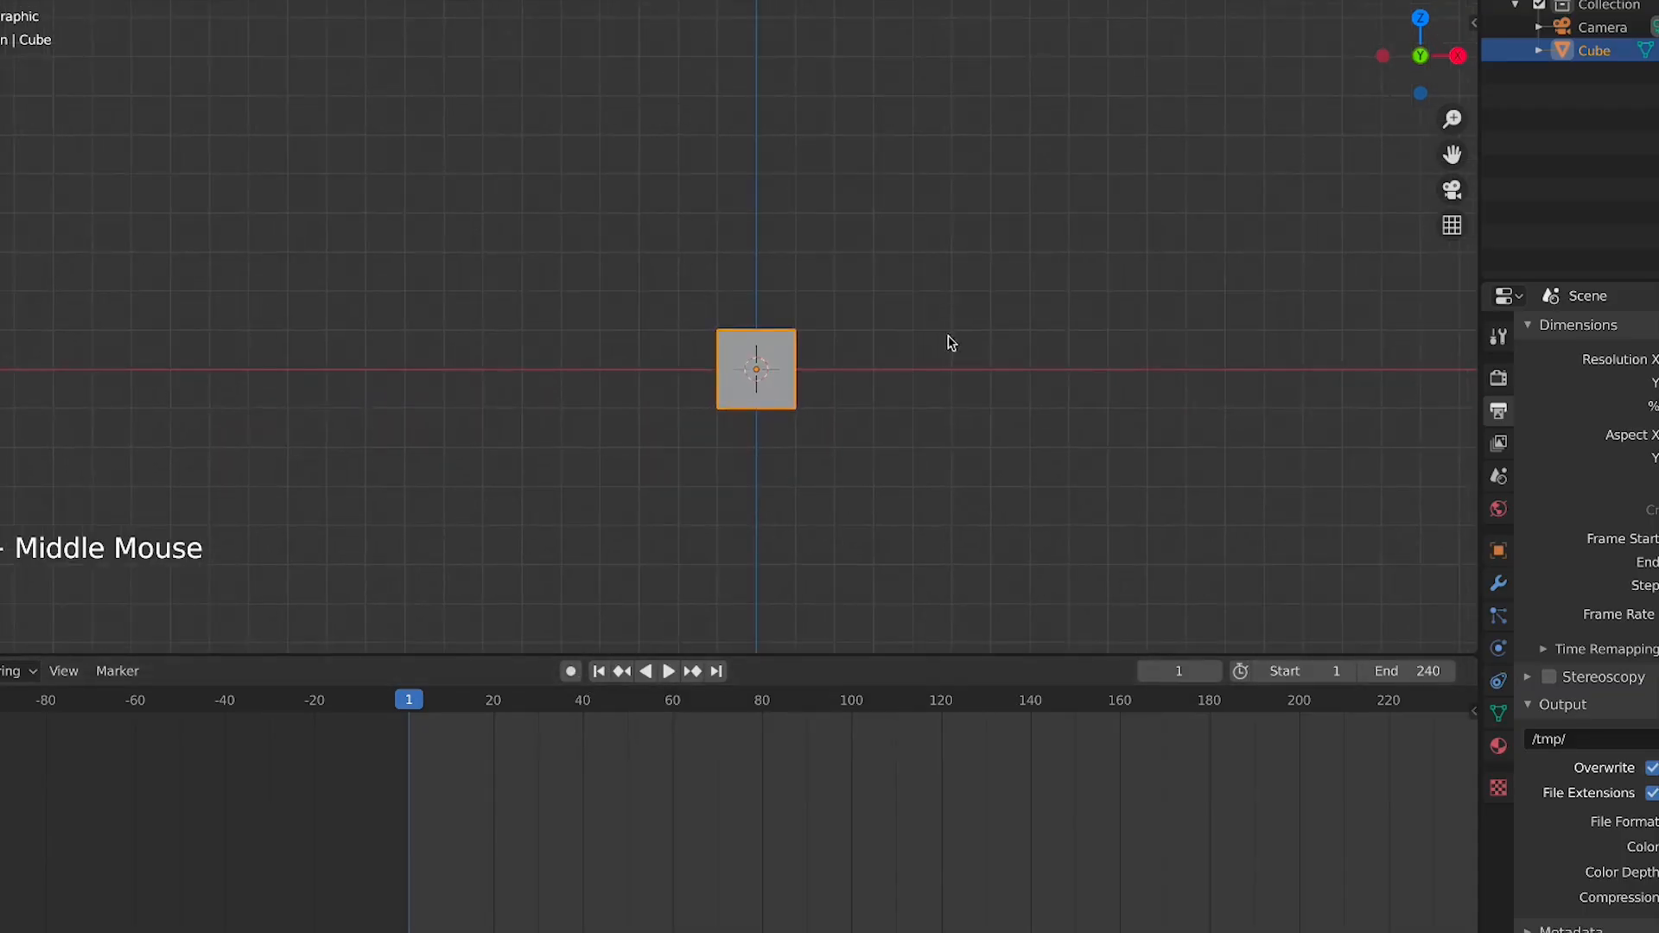
# Zoom in on the cube and insert a location keyframe at frame 1
pyautogui.scroll(2, 968, 359)
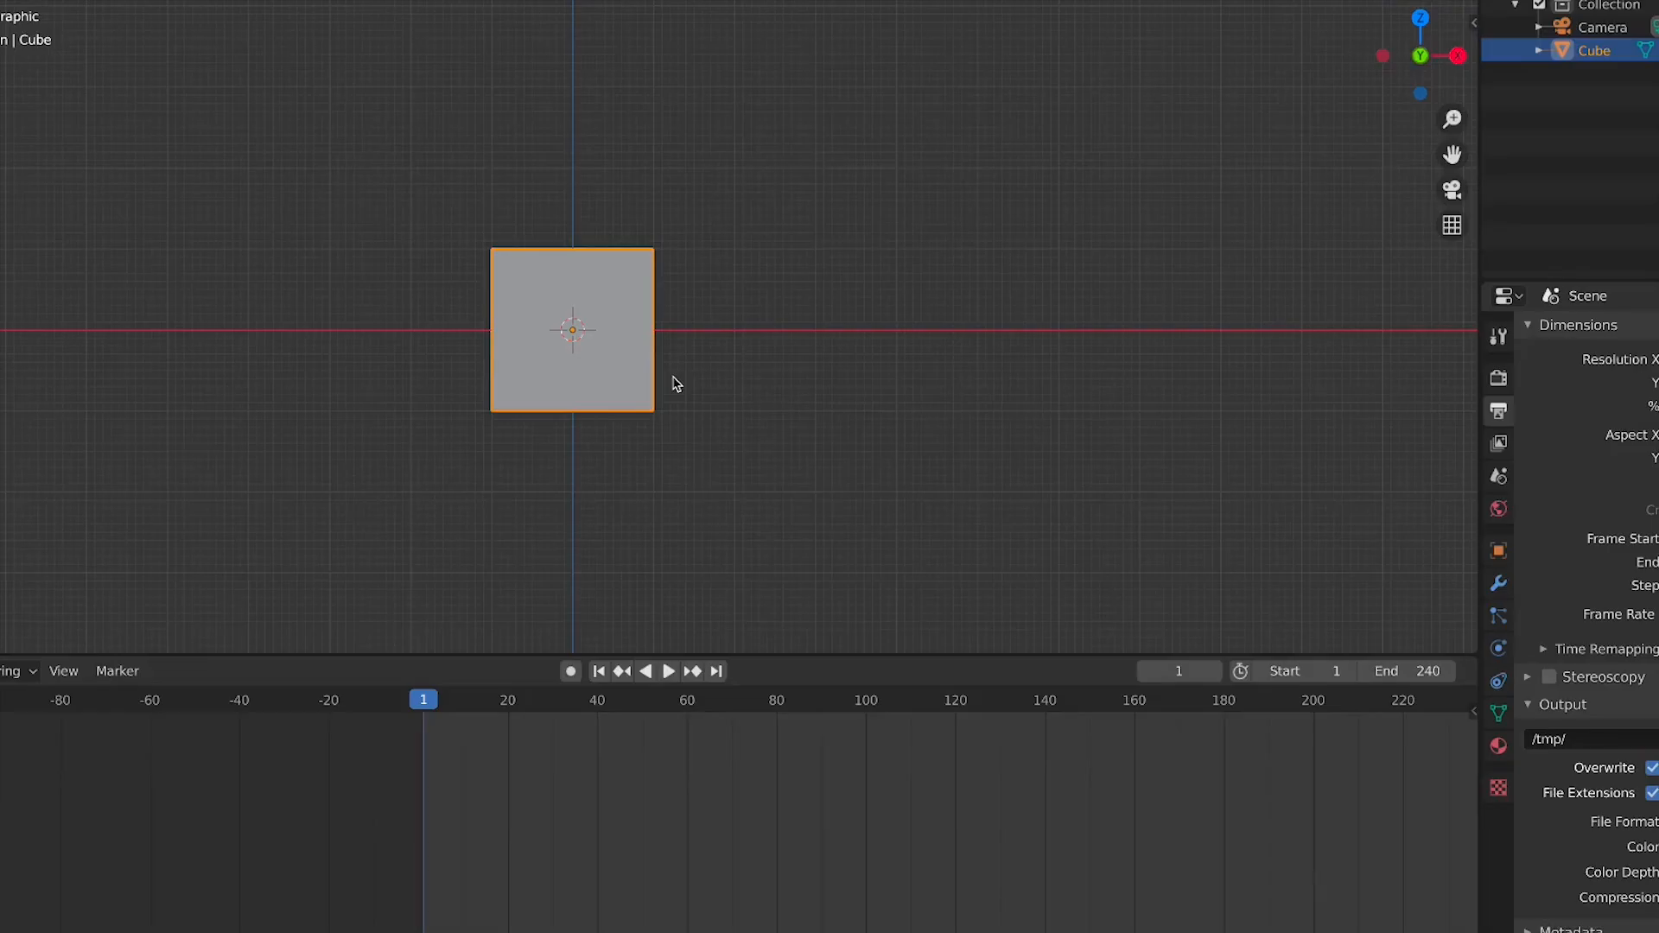
pyautogui.keyDown('shift'); pyautogui.moveTo(626, 388); pyautogui.dragTo(708, 418, button='middle'); pyautogui.keyUp('shift')
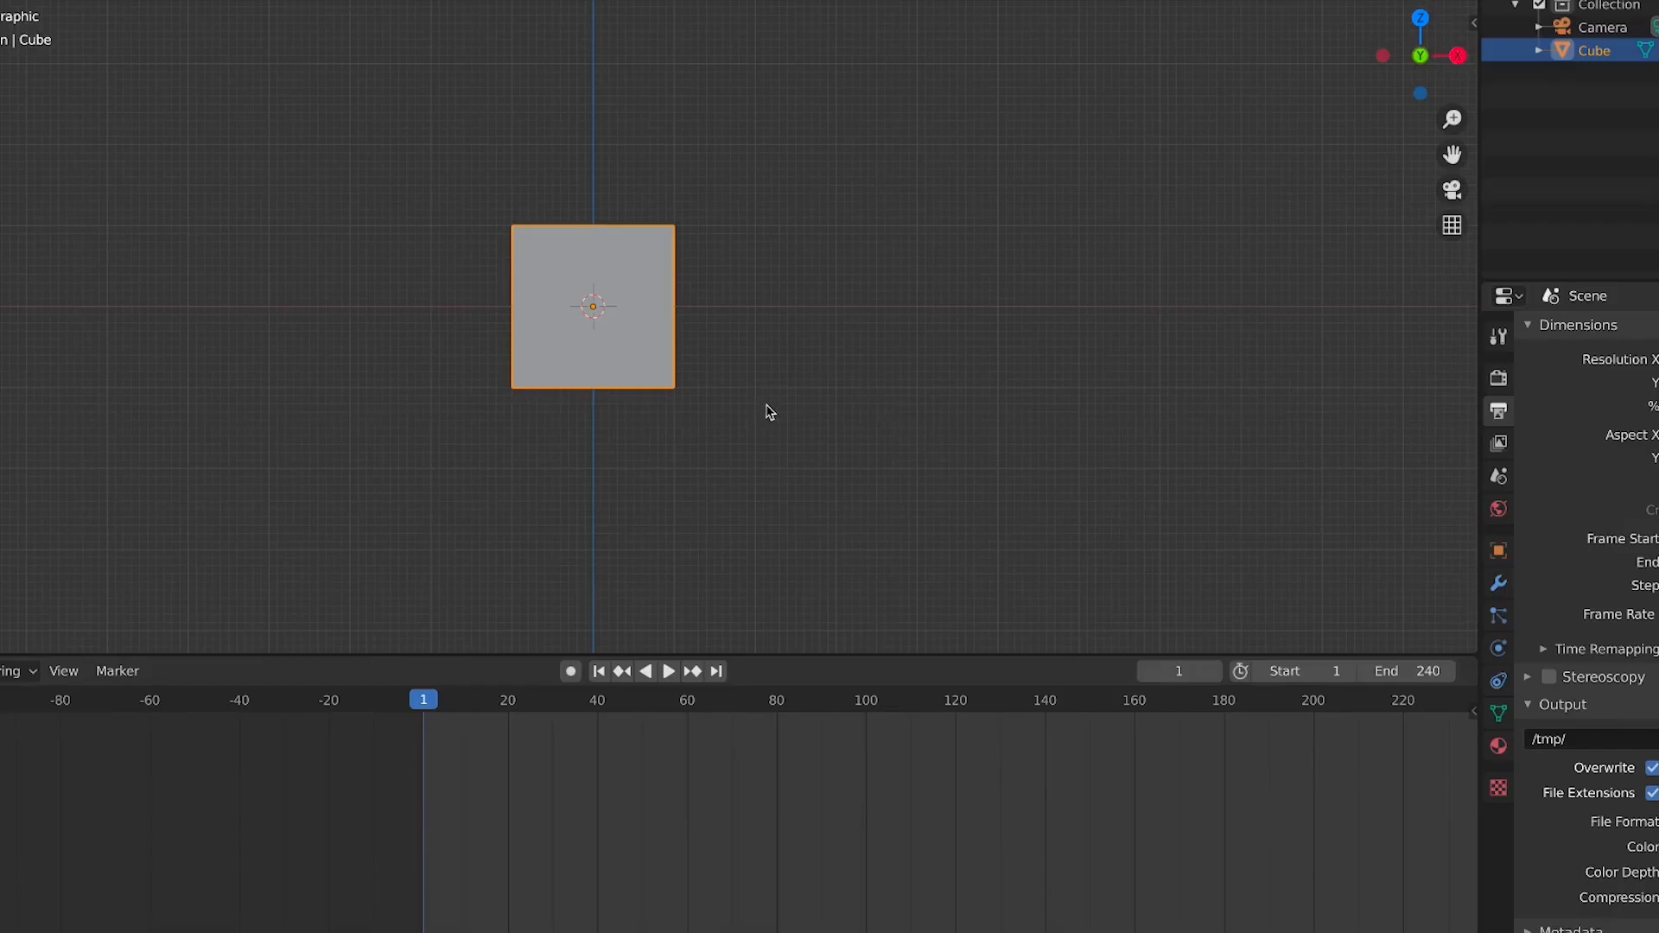
pyautogui.press('i')
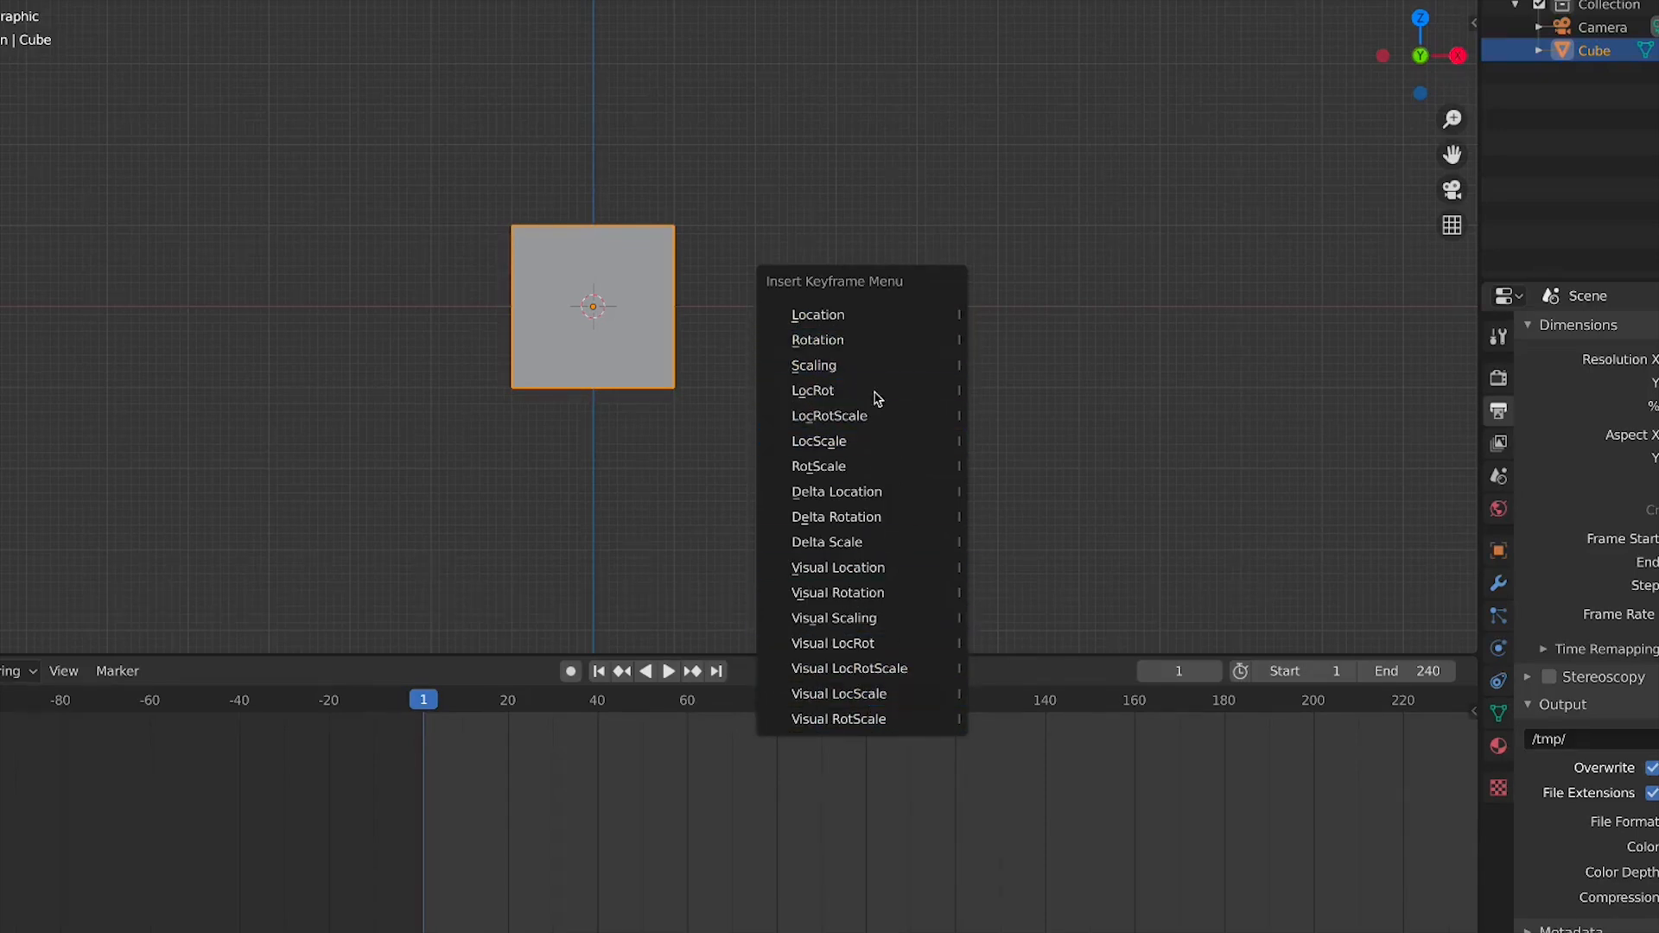
pyautogui.click(862, 319)
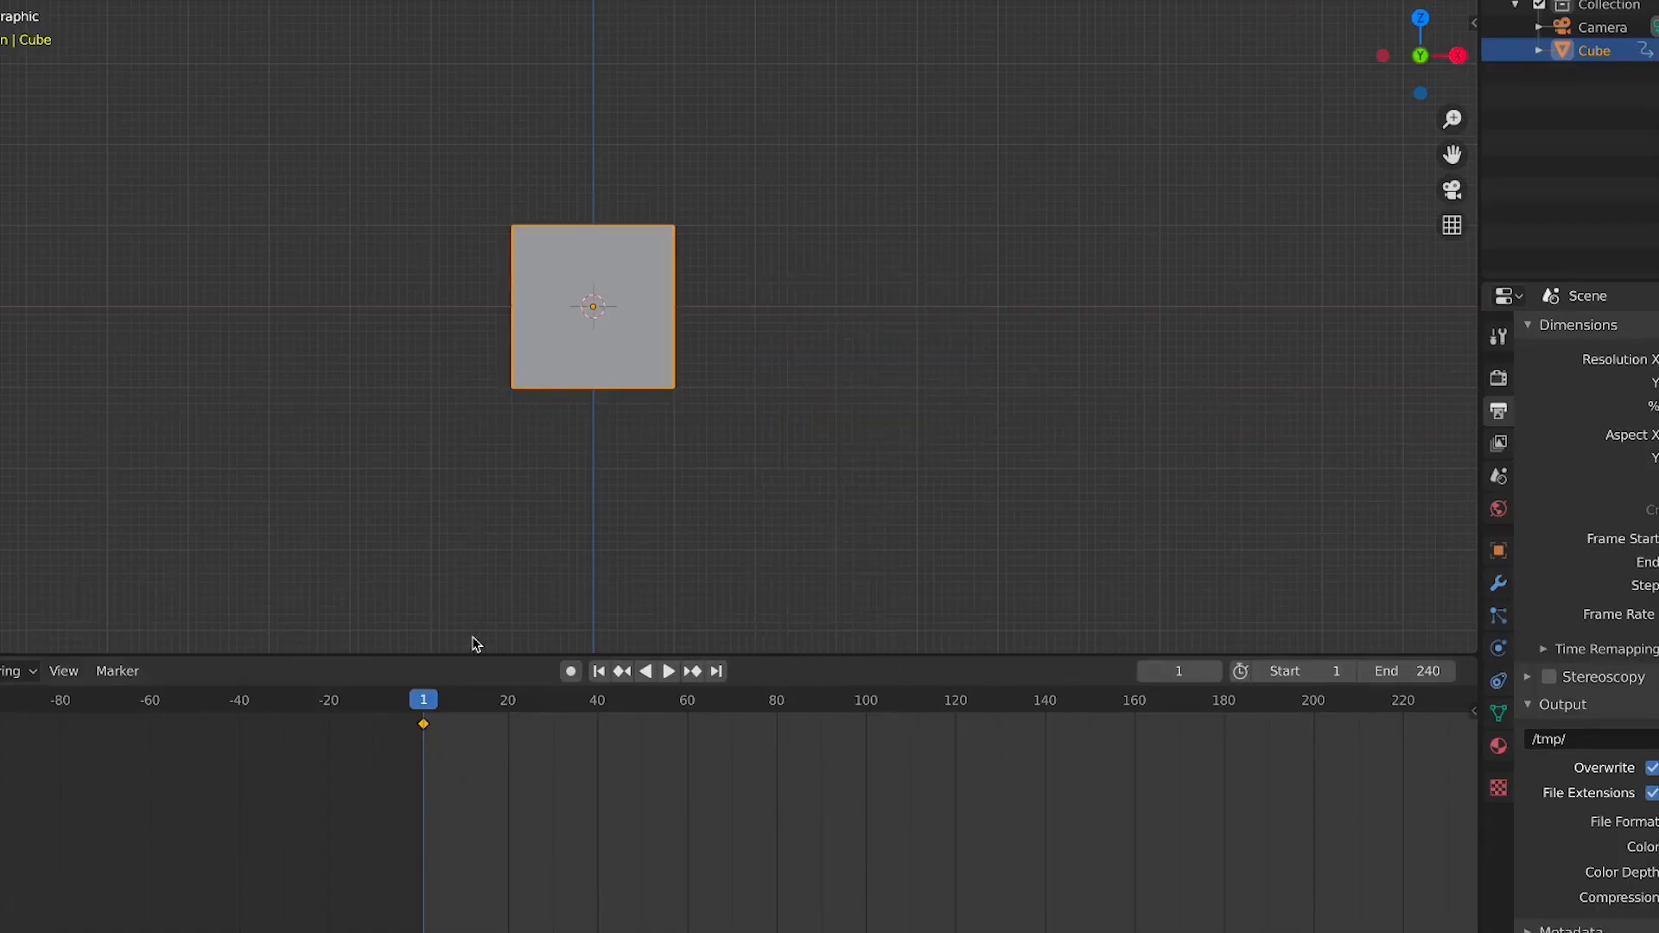
# Insert another location keyframe at frame 1, select it in the timeline, and scrub and play the timeline
pyautogui.press('i')
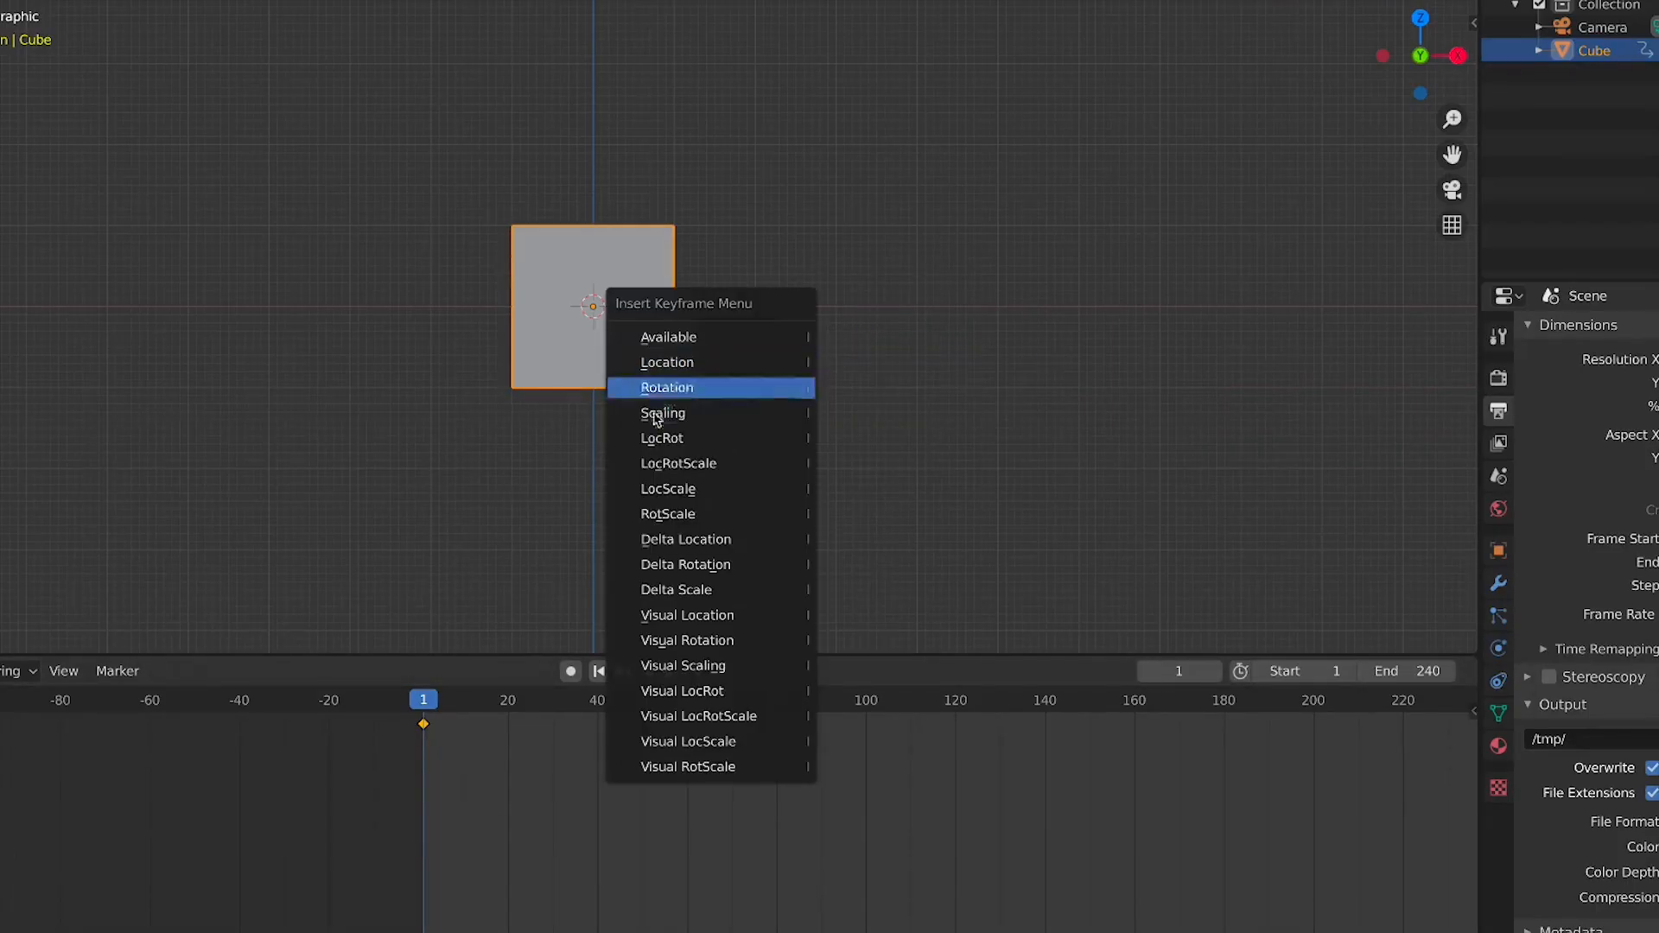
pyautogui.click(677, 364)
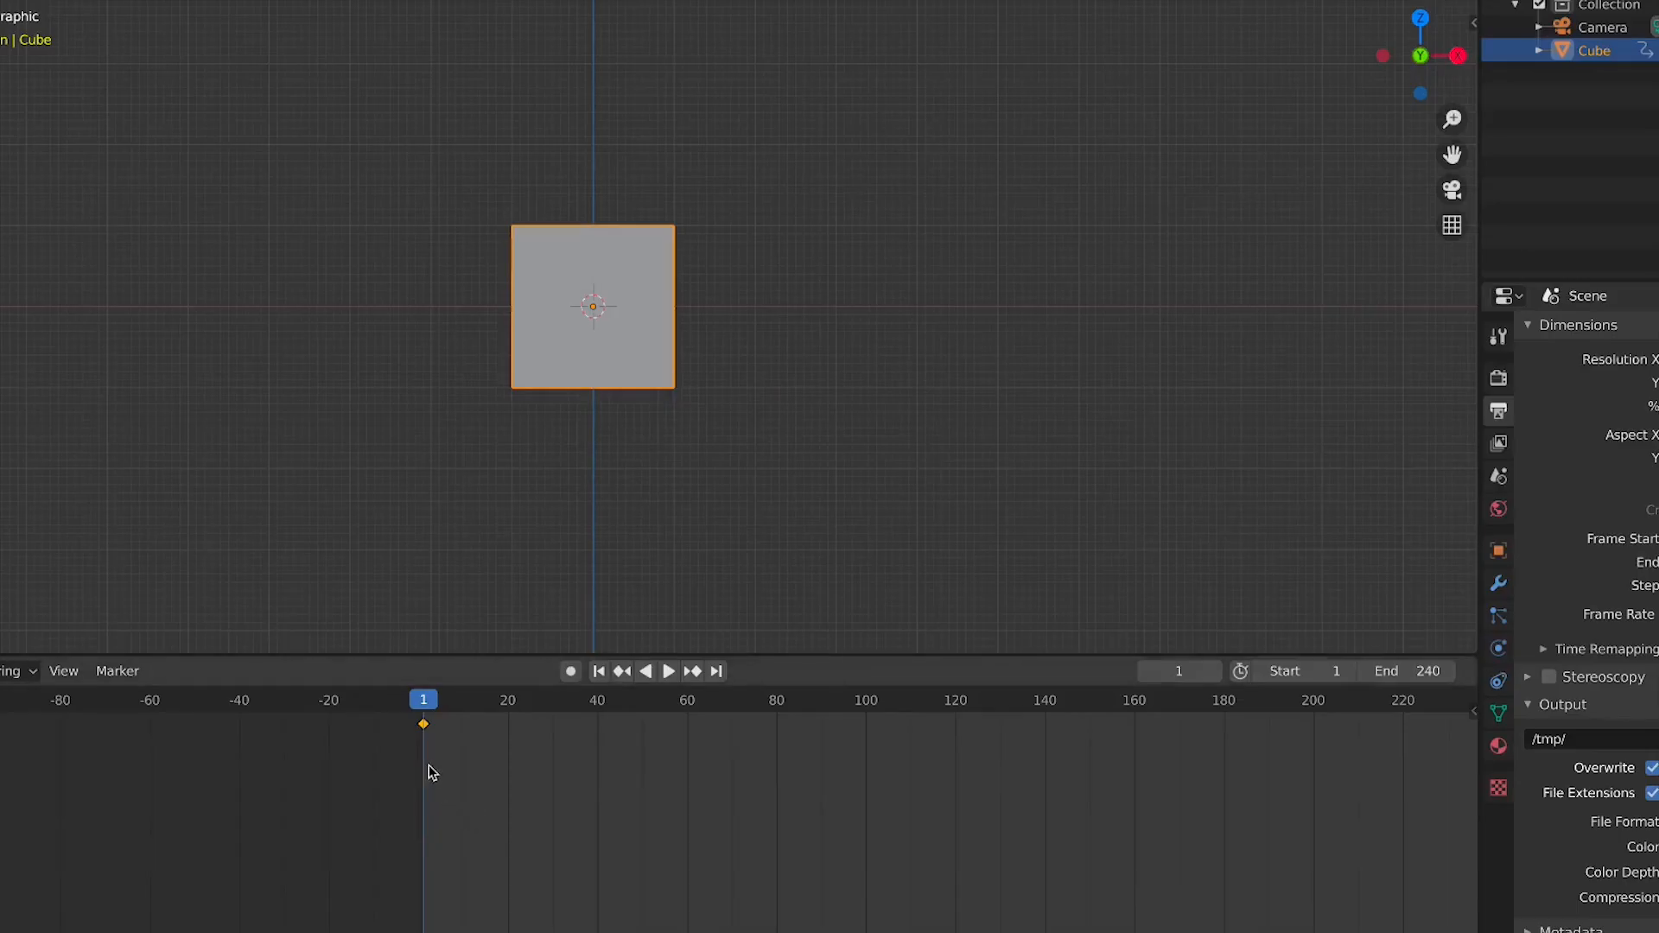
pyautogui.doubleClick(424, 731)
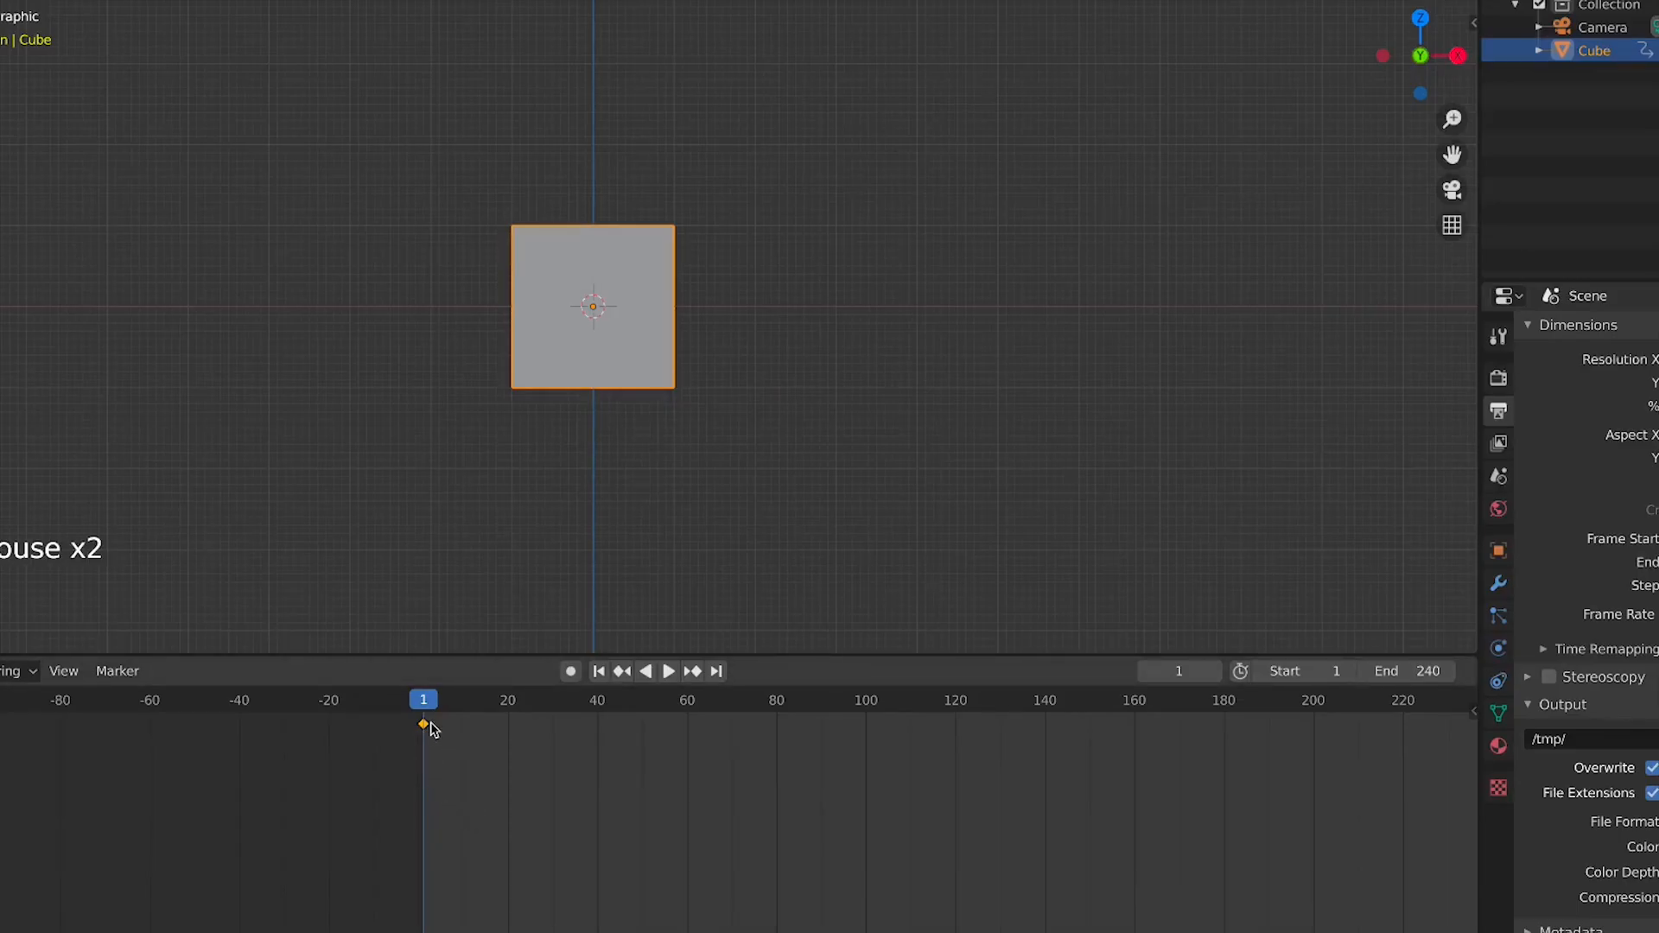
pyautogui.moveTo(423, 700); pyautogui.dragTo(580, 716)
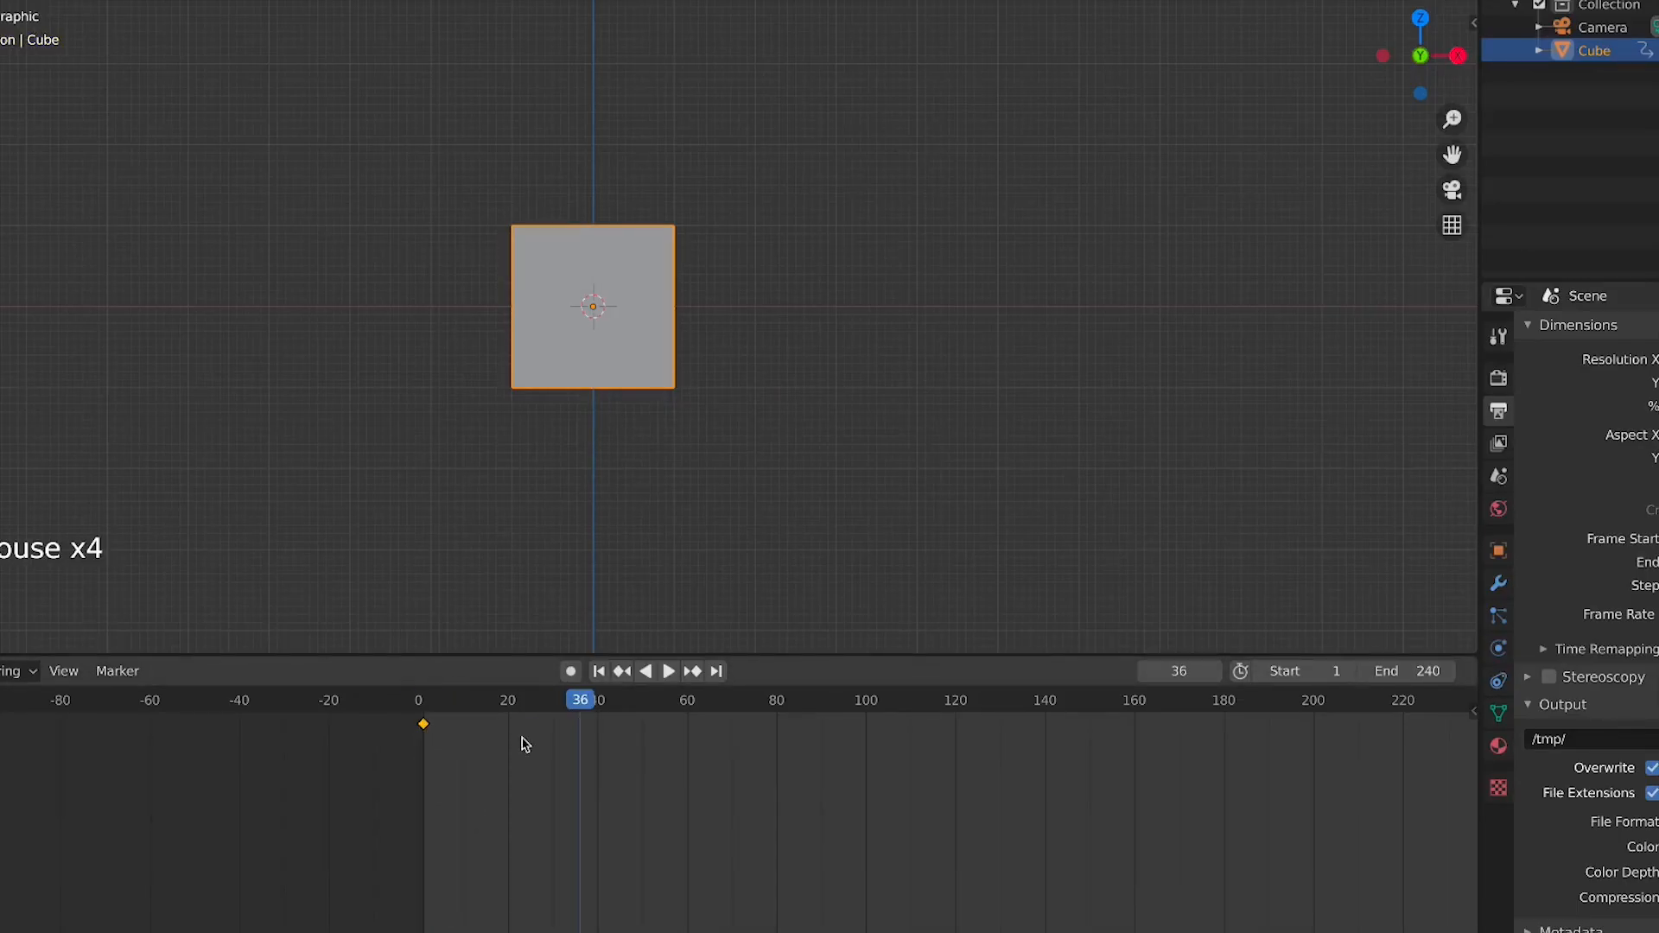
pyautogui.click(426, 720)
pyautogui.moveTo(423, 715); pyautogui.dragTo(230, 845)
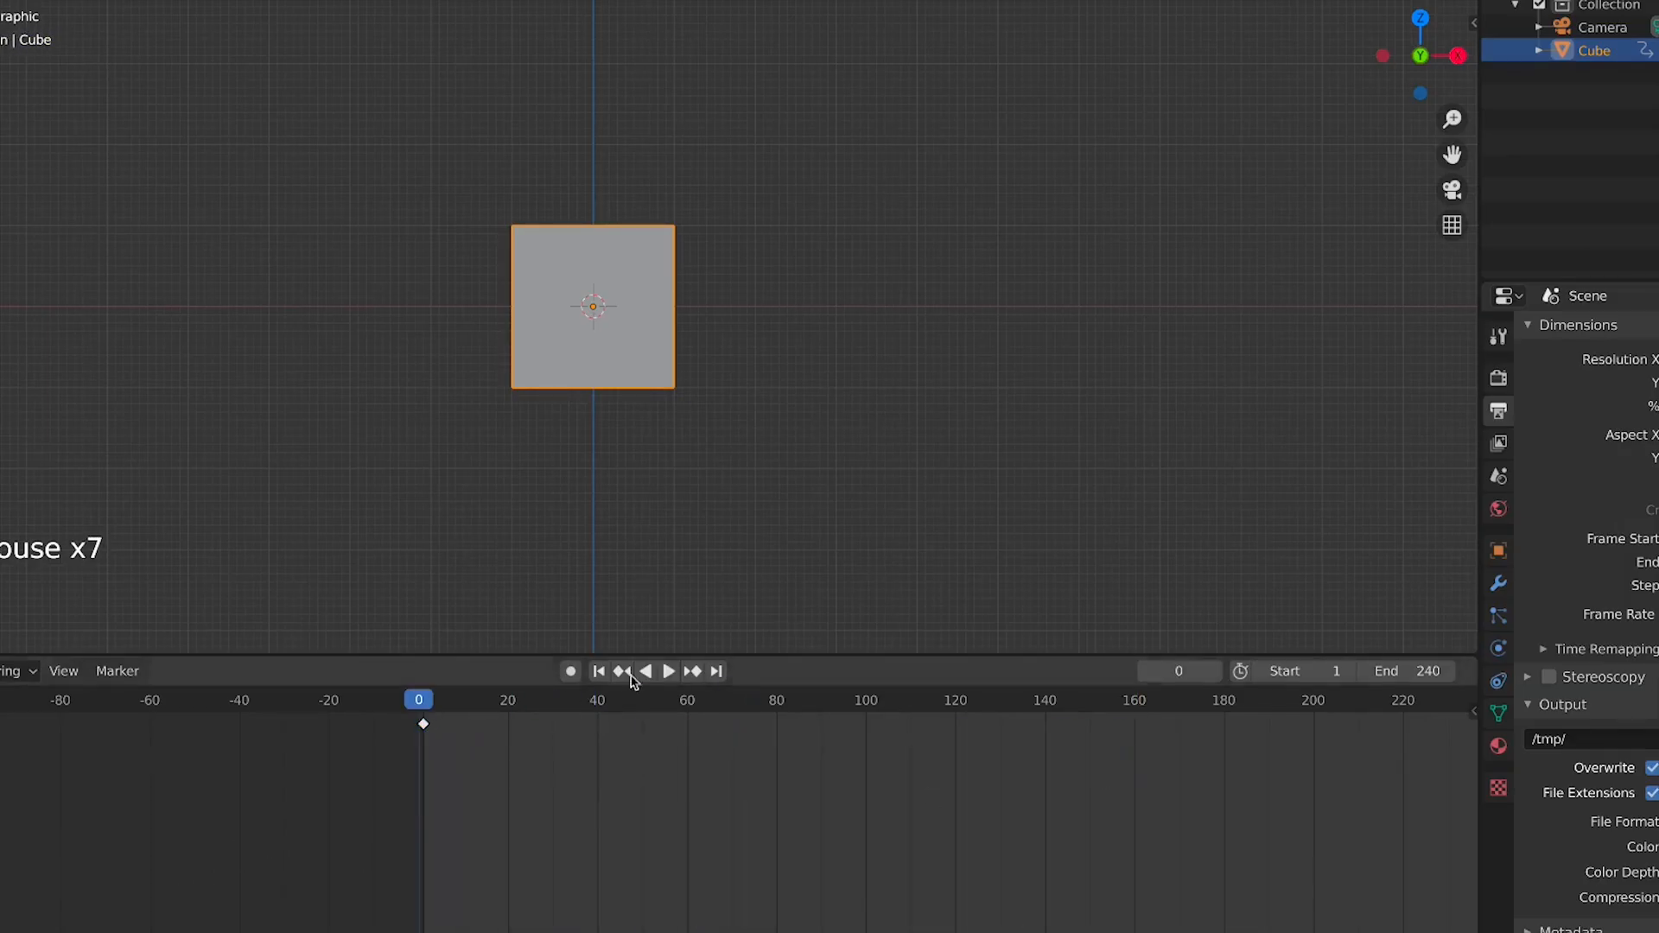
pyautogui.click(668, 672)
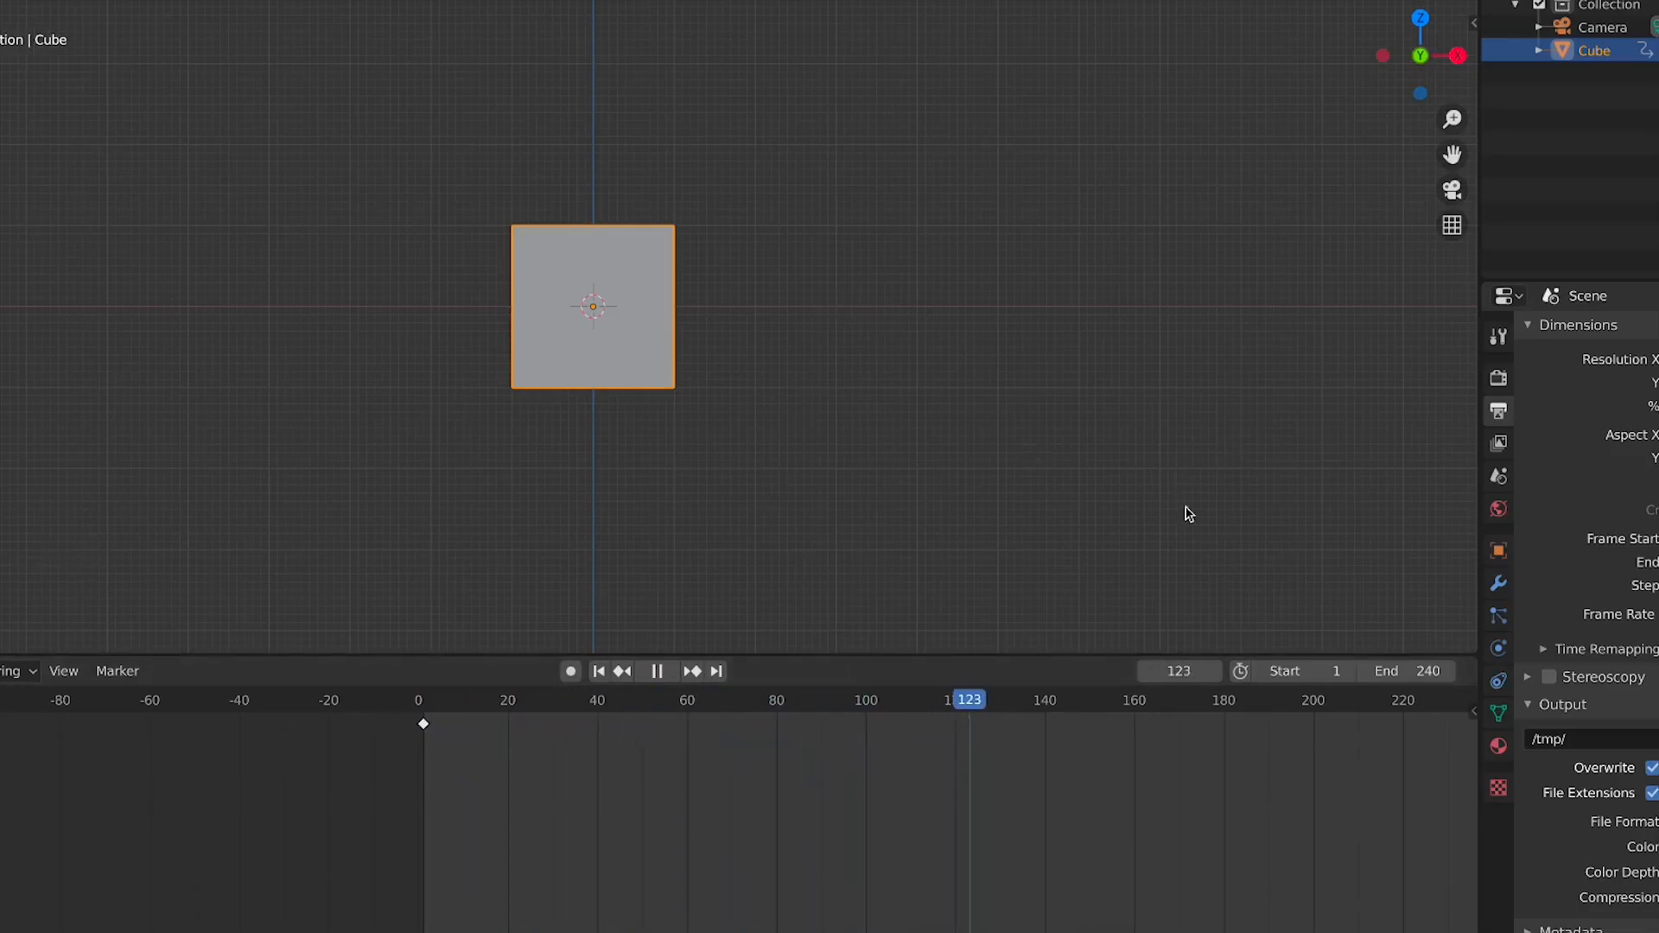
pyautogui.scroll(-5, 852, 770)
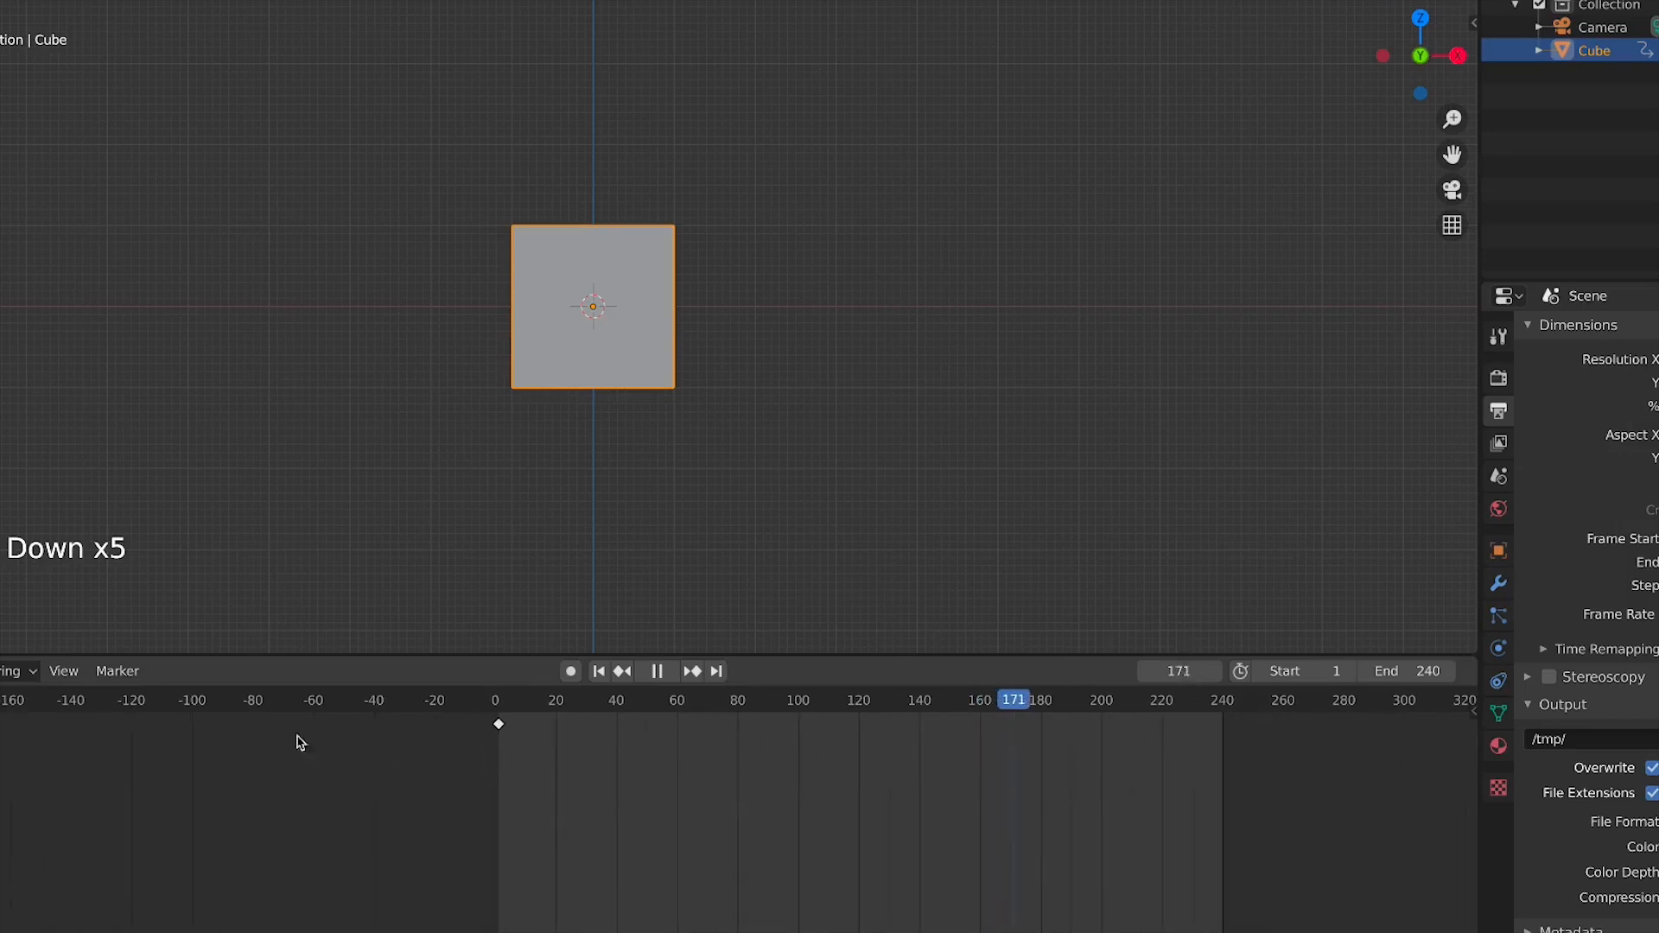
pyautogui.press('space')
# At frame 120, move the cube along the X axis and insert a location keyframe there
pyautogui.click(501, 705)
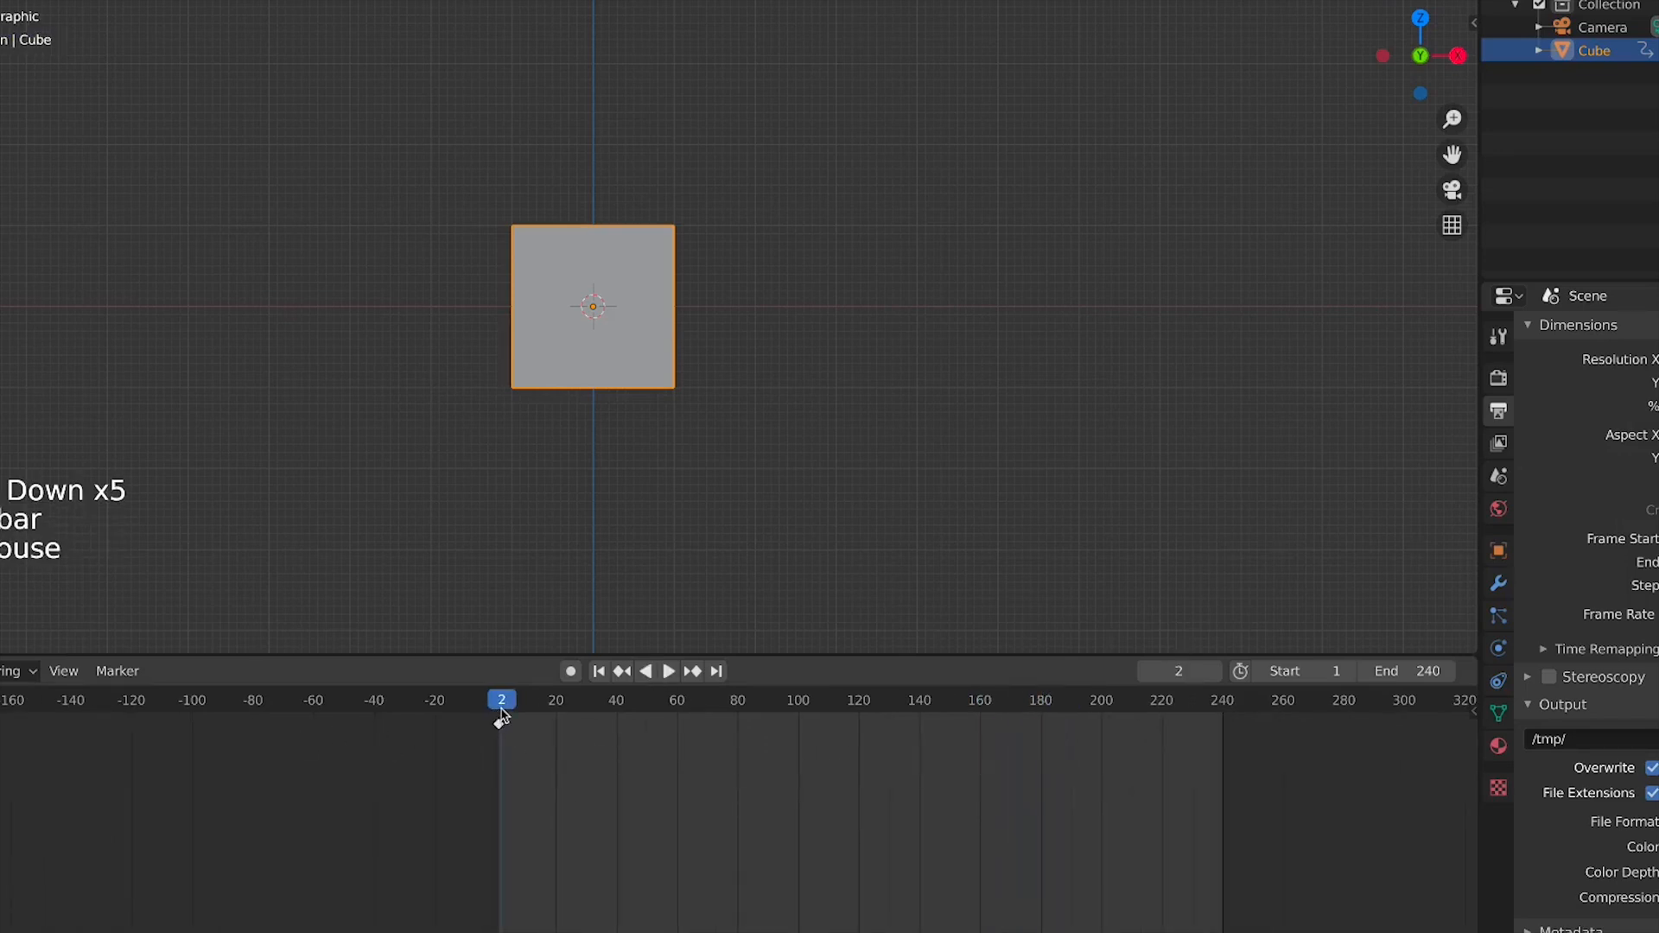
pyautogui.moveTo(502, 716); pyautogui.dragTo(860, 724)
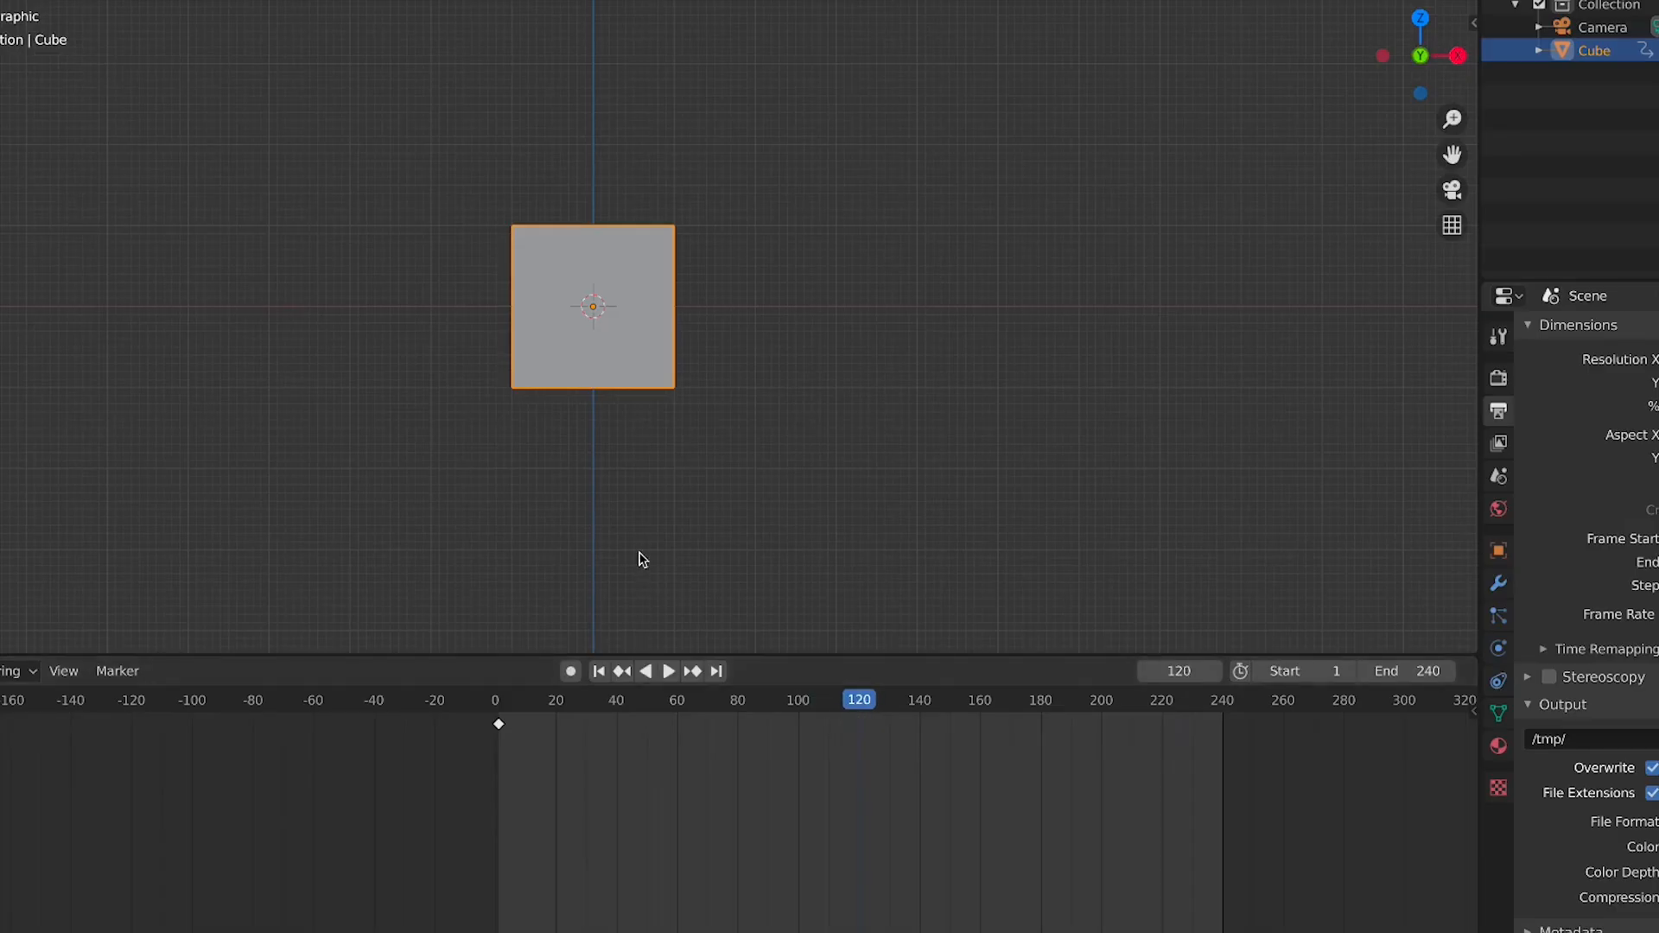
pyautogui.press('g')
pyautogui.press('x')
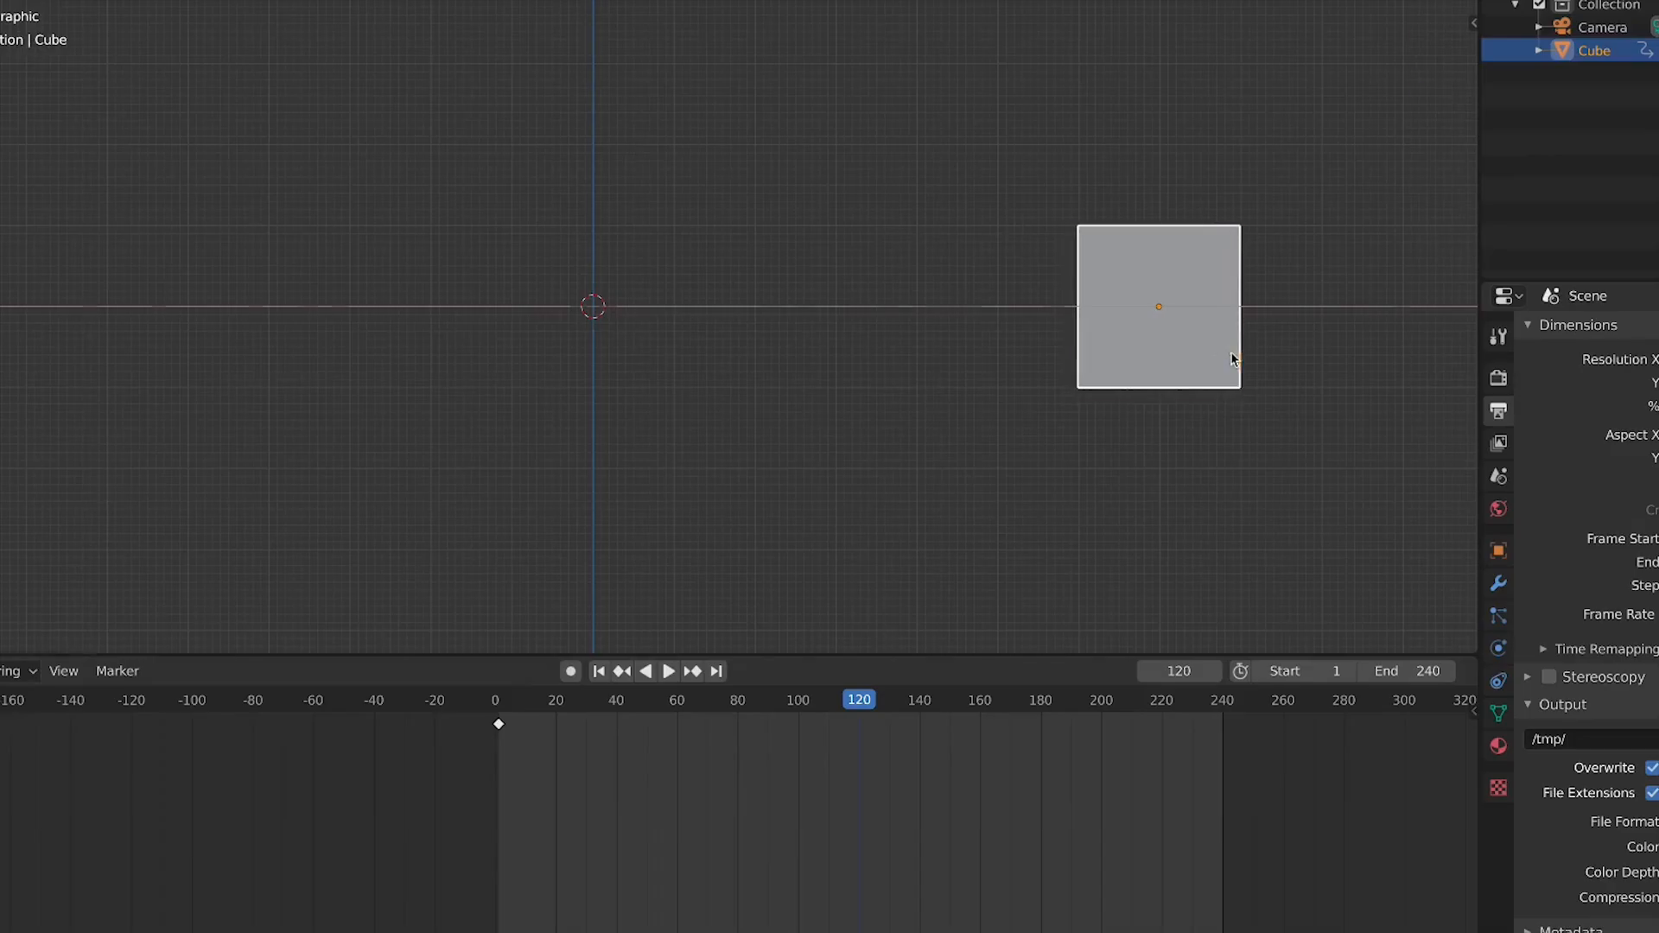
pyautogui.click(1231, 355)
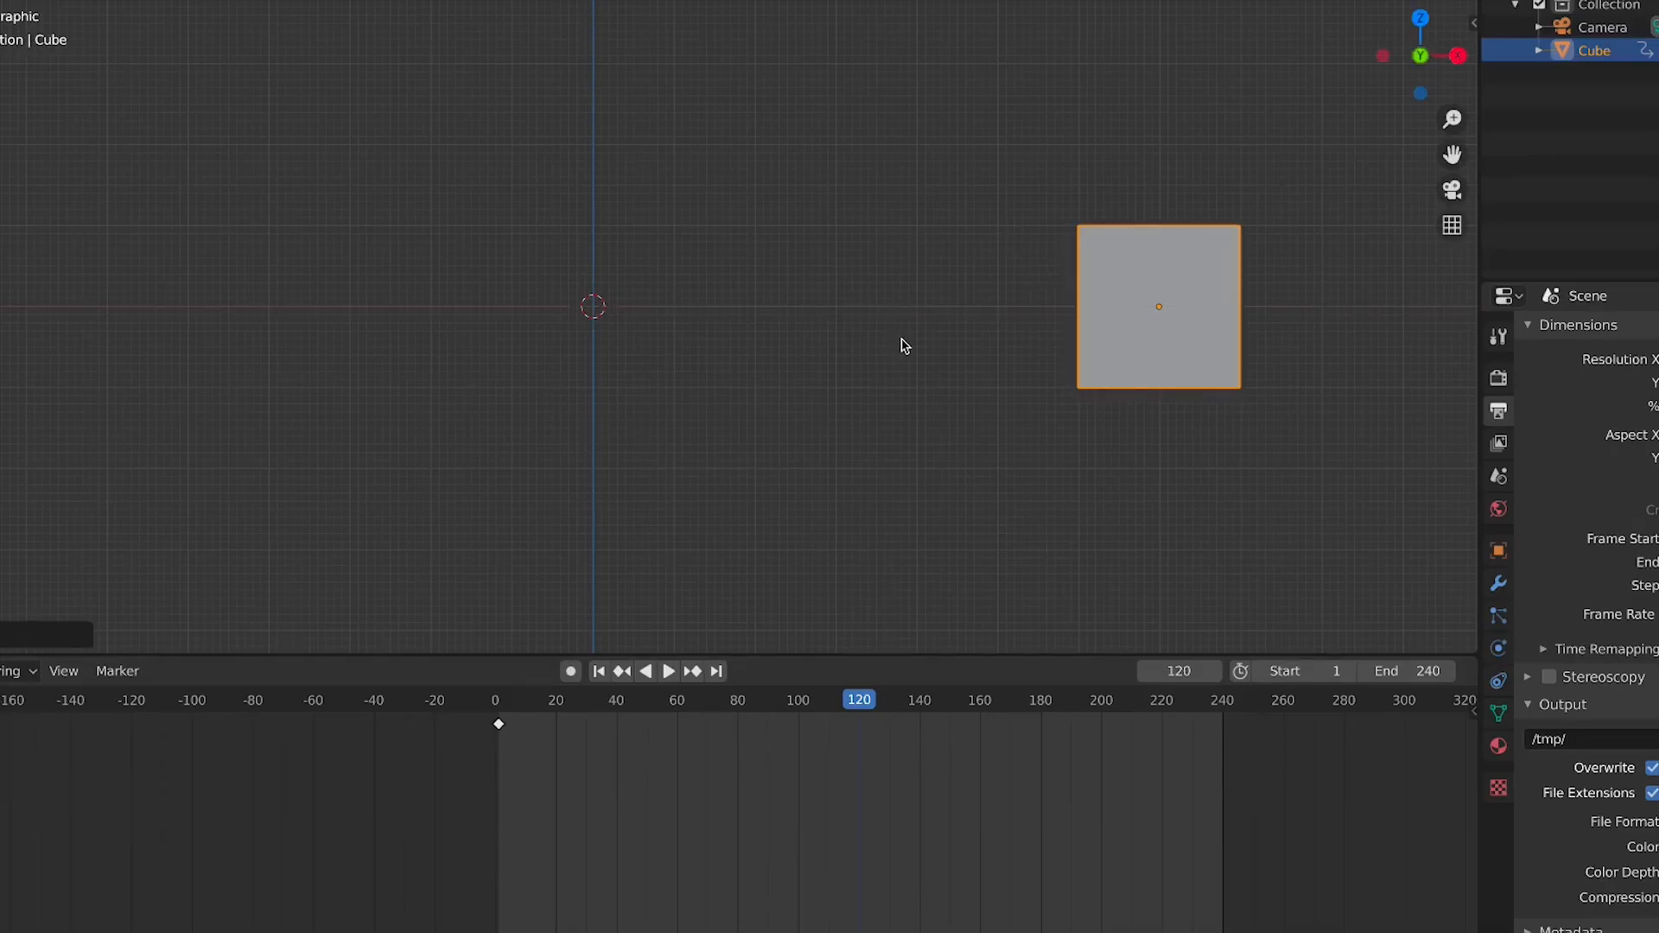
pyautogui.press('i')
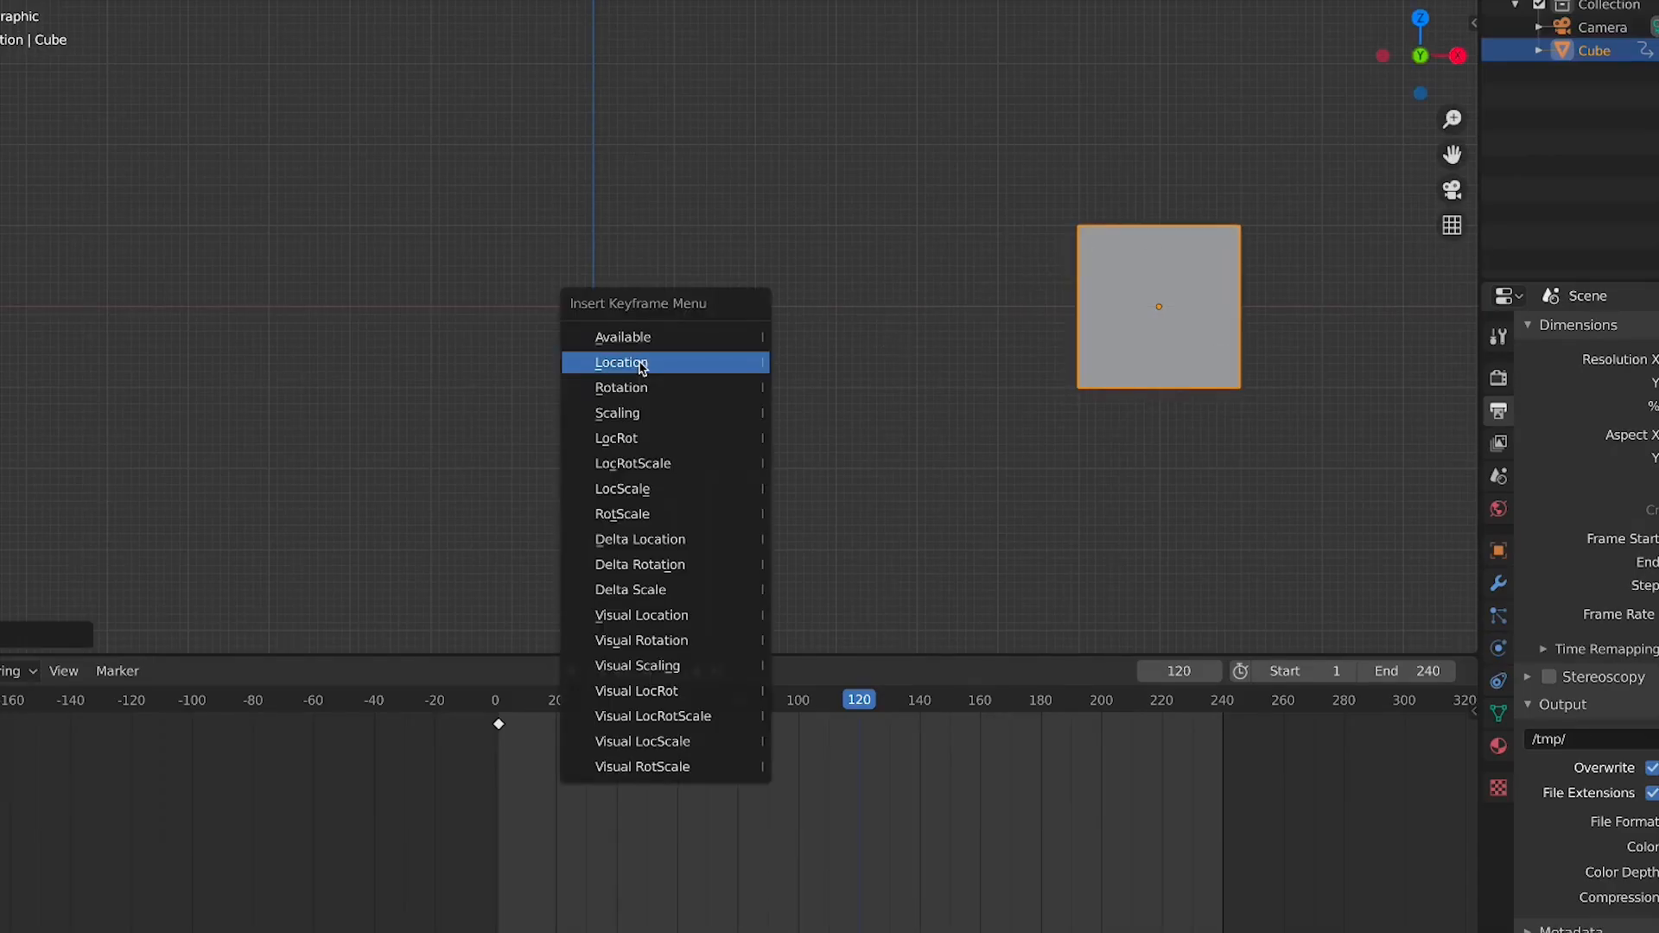
pyautogui.click(642, 365)
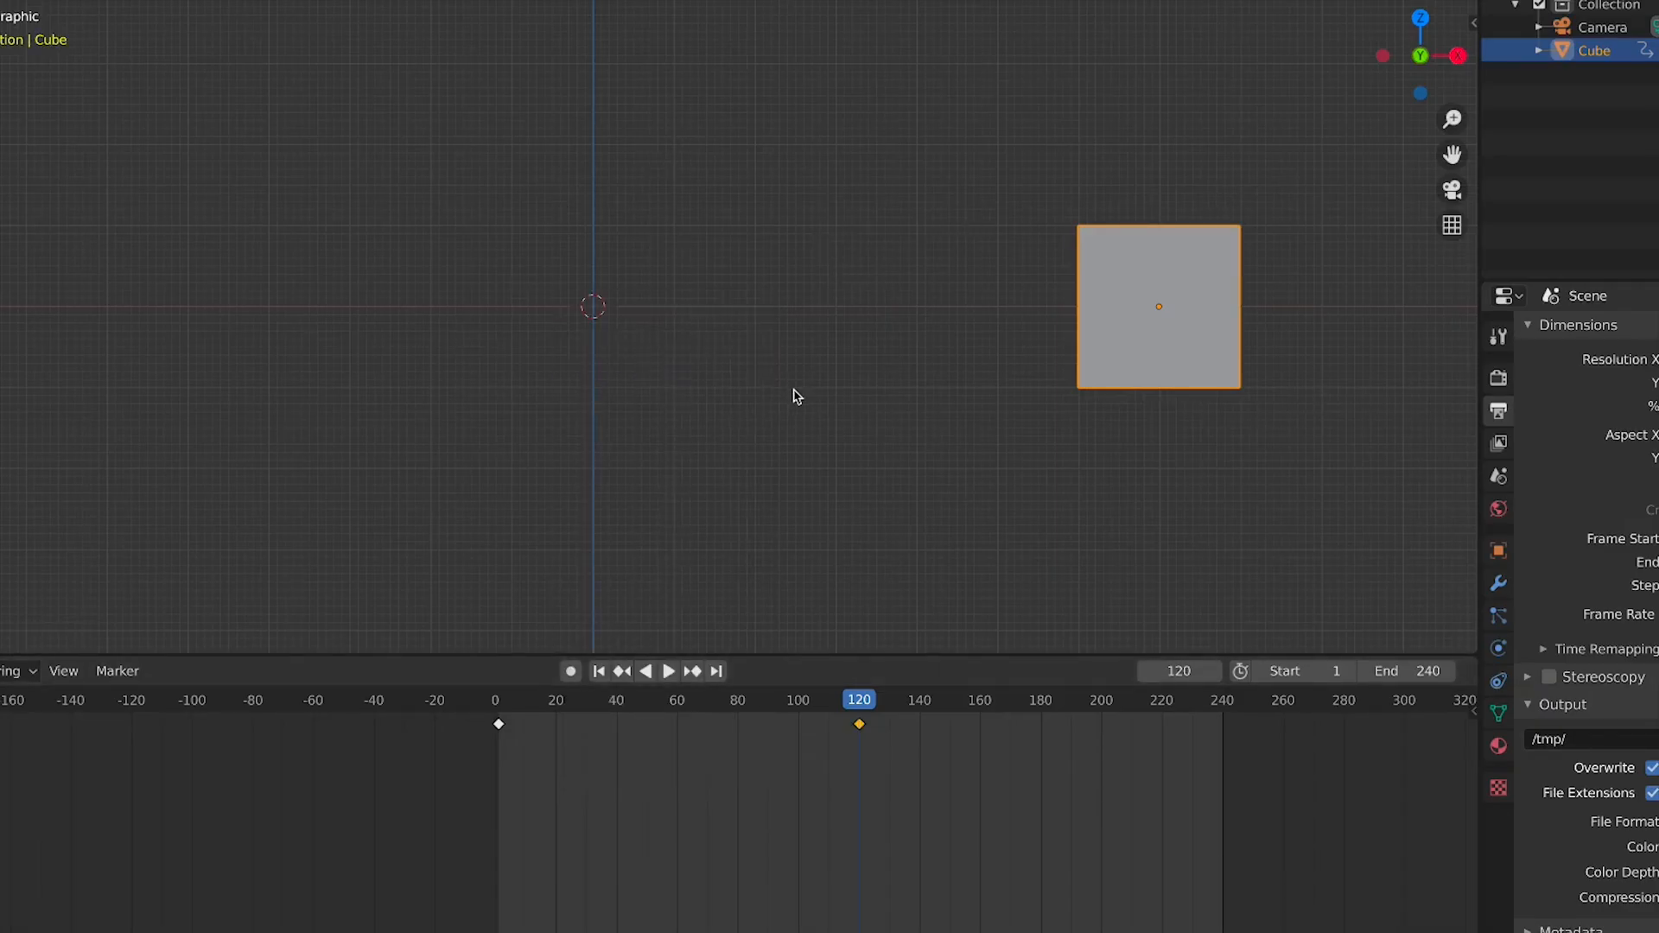
# Play the animation and scrub the playhead between the keyframes at frame 1 and frame 120
pyautogui.press('space')
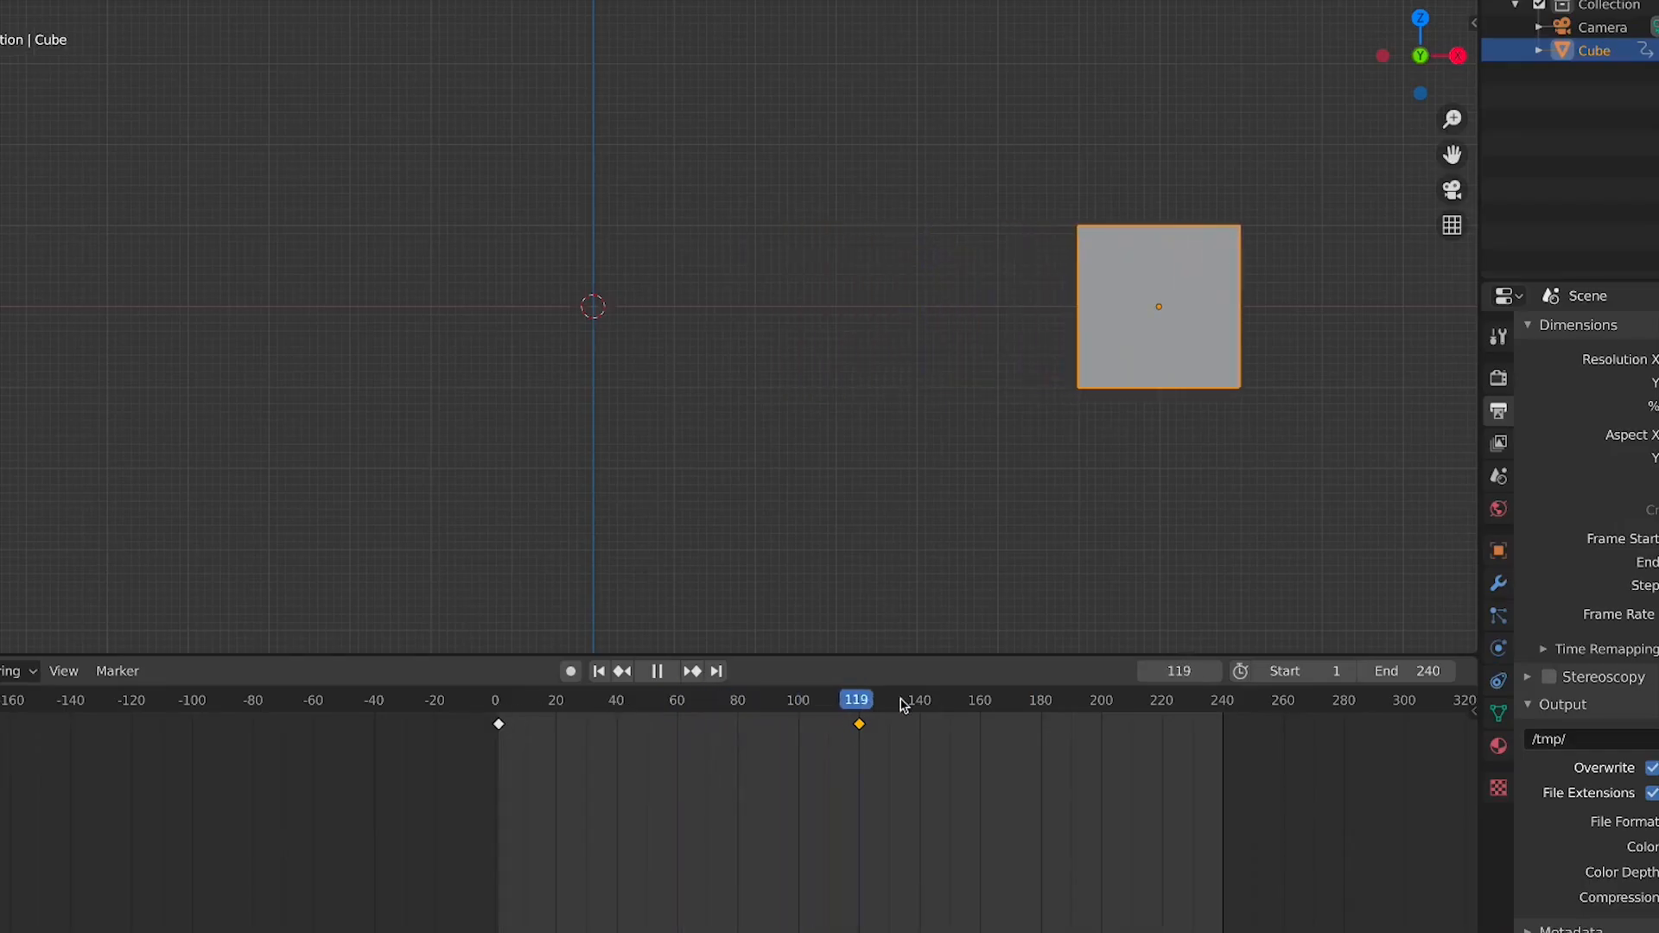
pyautogui.click(499, 716)
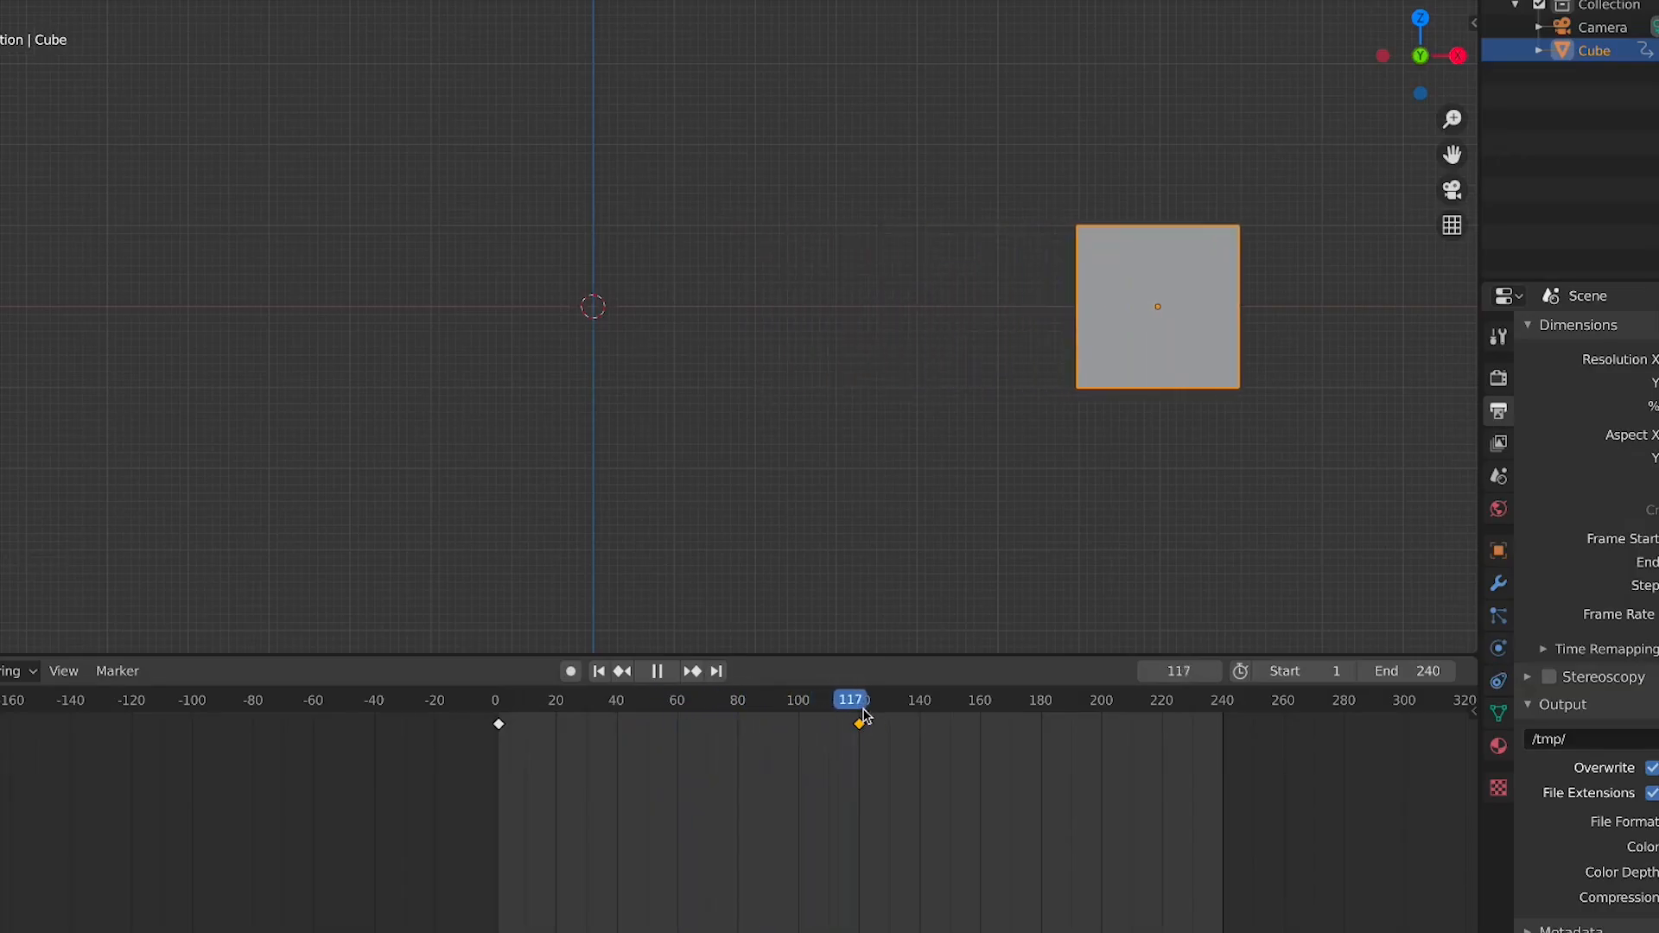
pyautogui.press('space')
pyautogui.click(862, 708)
pyautogui.click(859, 706)
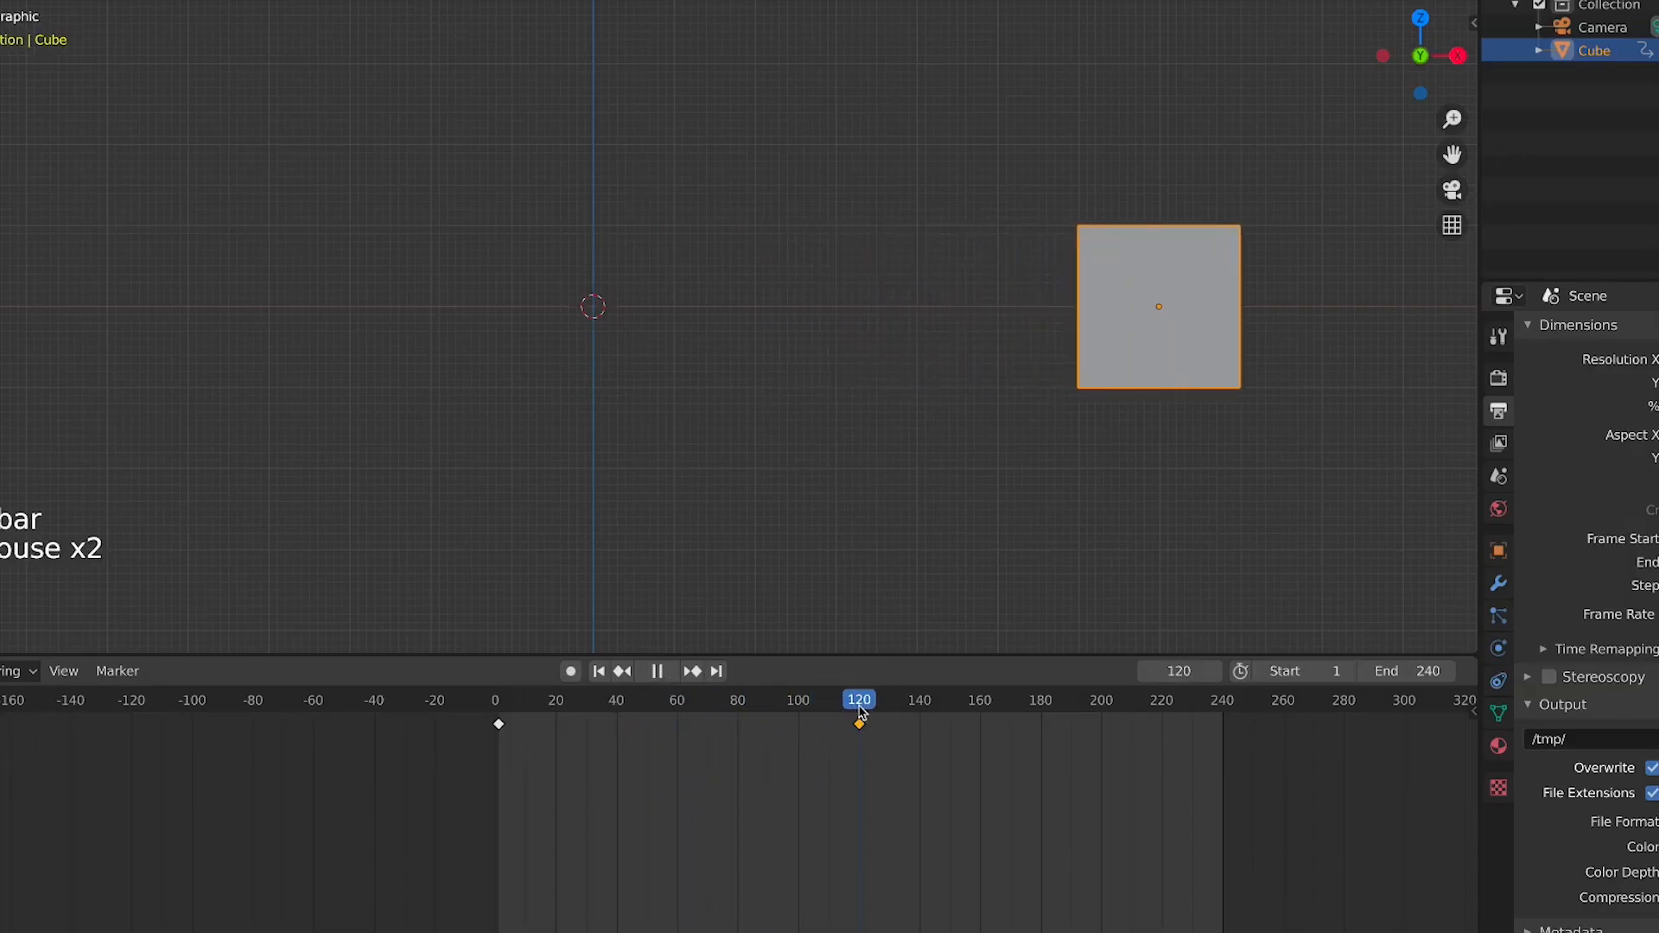
pyautogui.click(859, 708)
pyautogui.press('space')
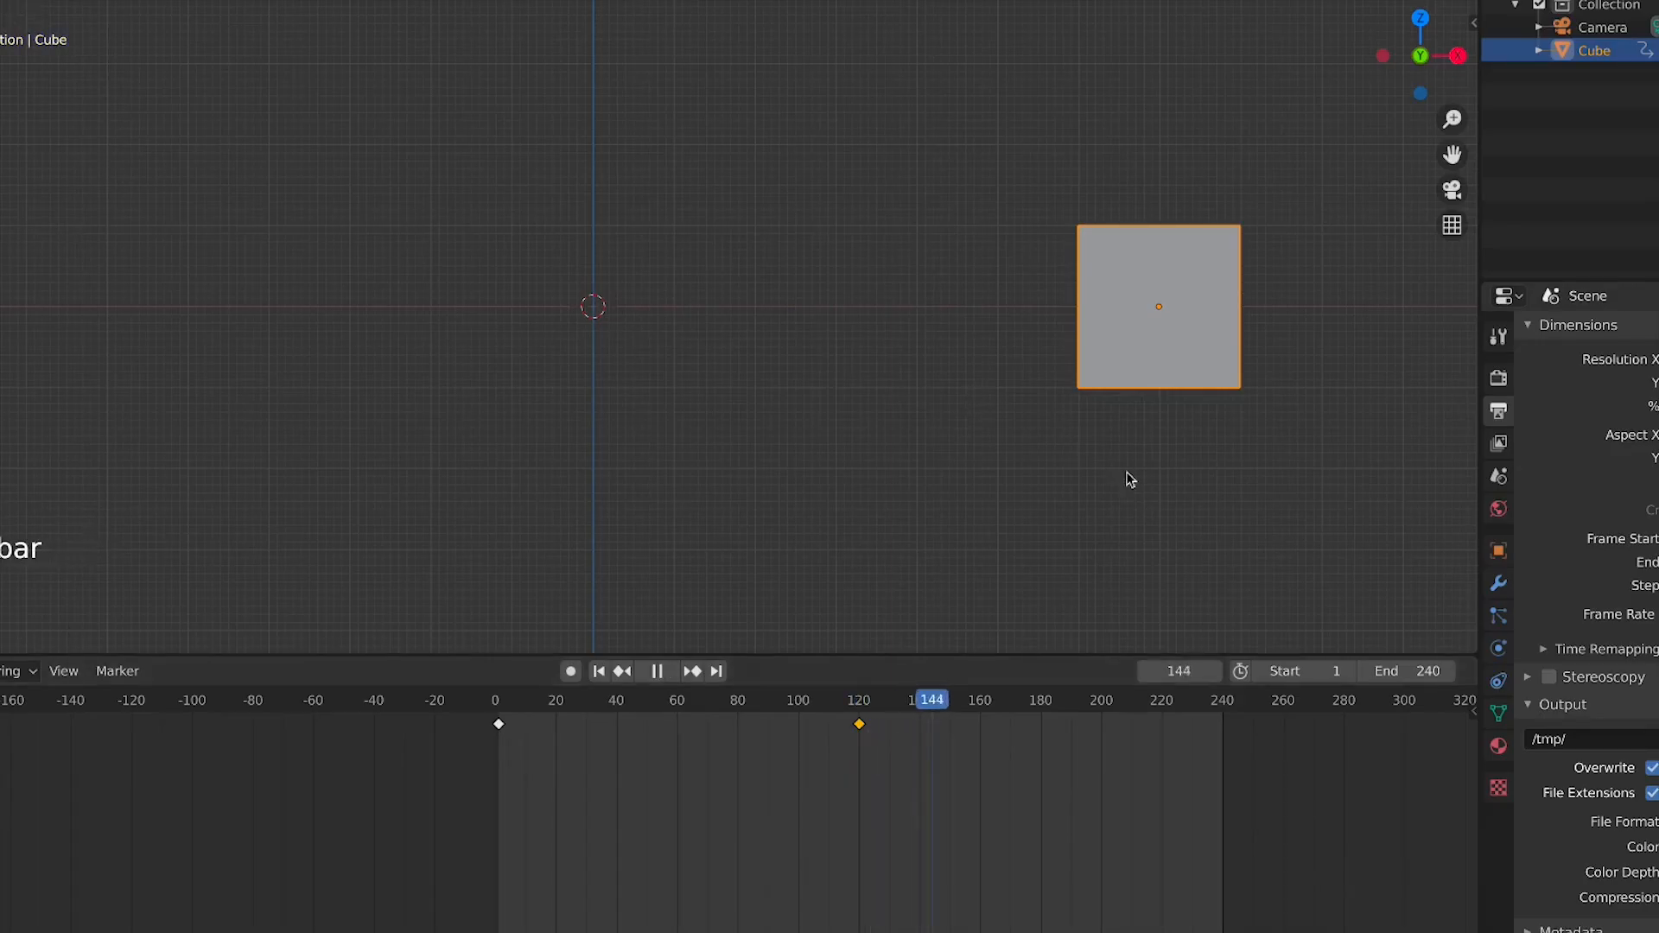
pyautogui.press('space')
# Toggle the selection of the keyframes, jump the playhead to the end of the range and play the animation
pyautogui.click(868, 778)
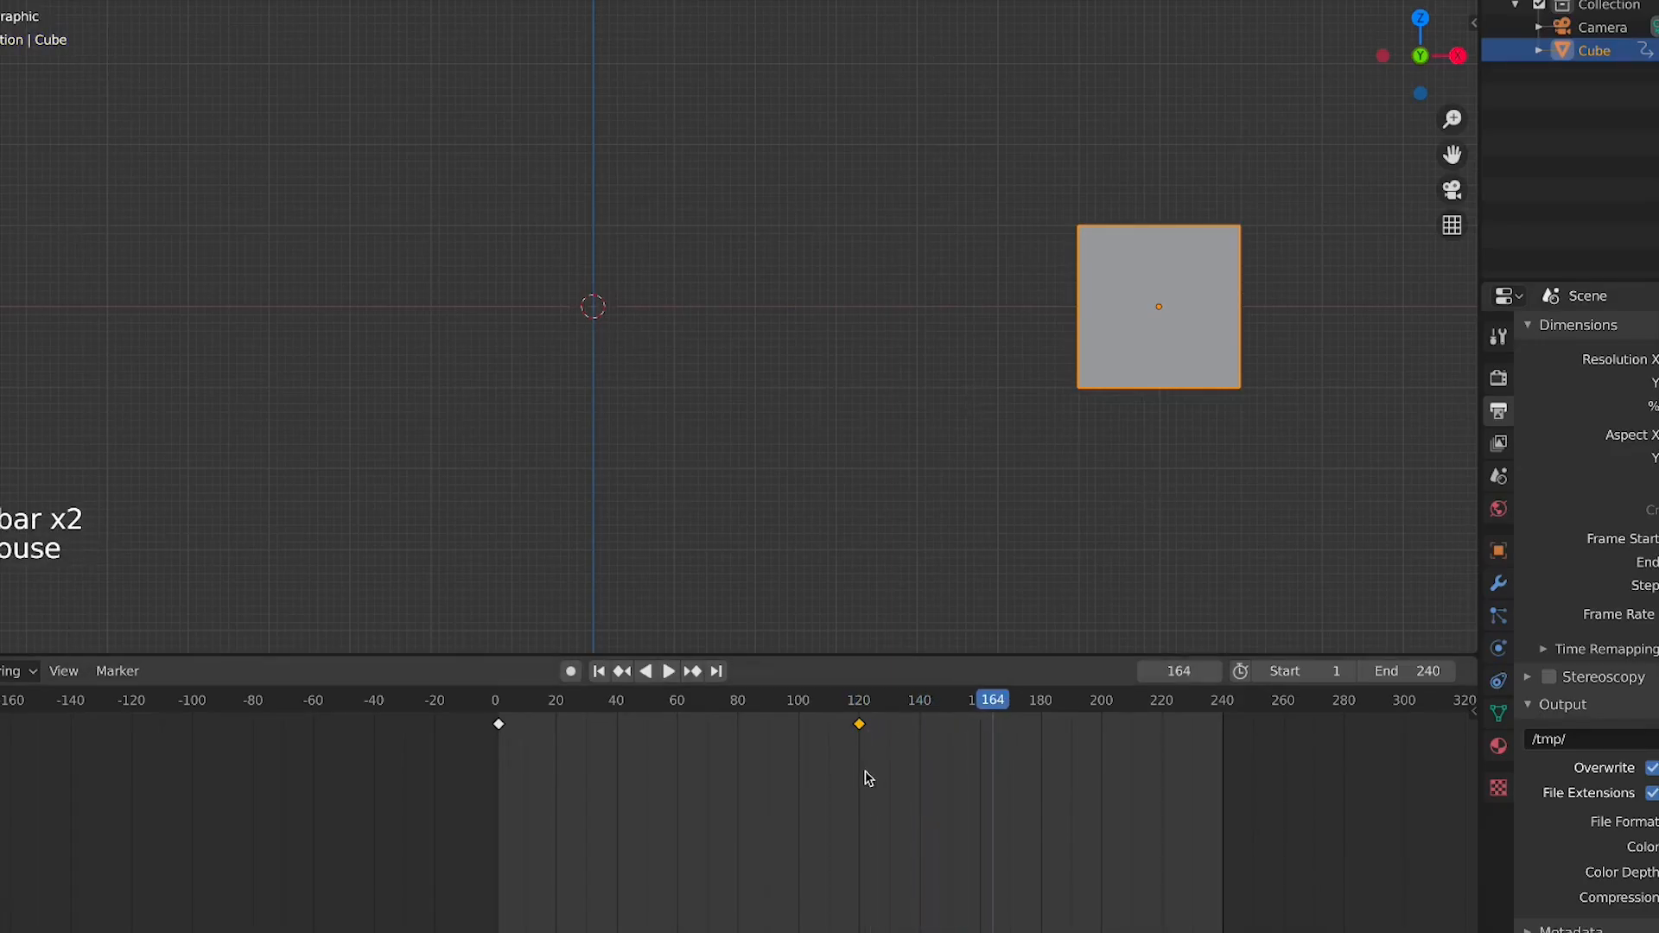
pyautogui.click(862, 710)
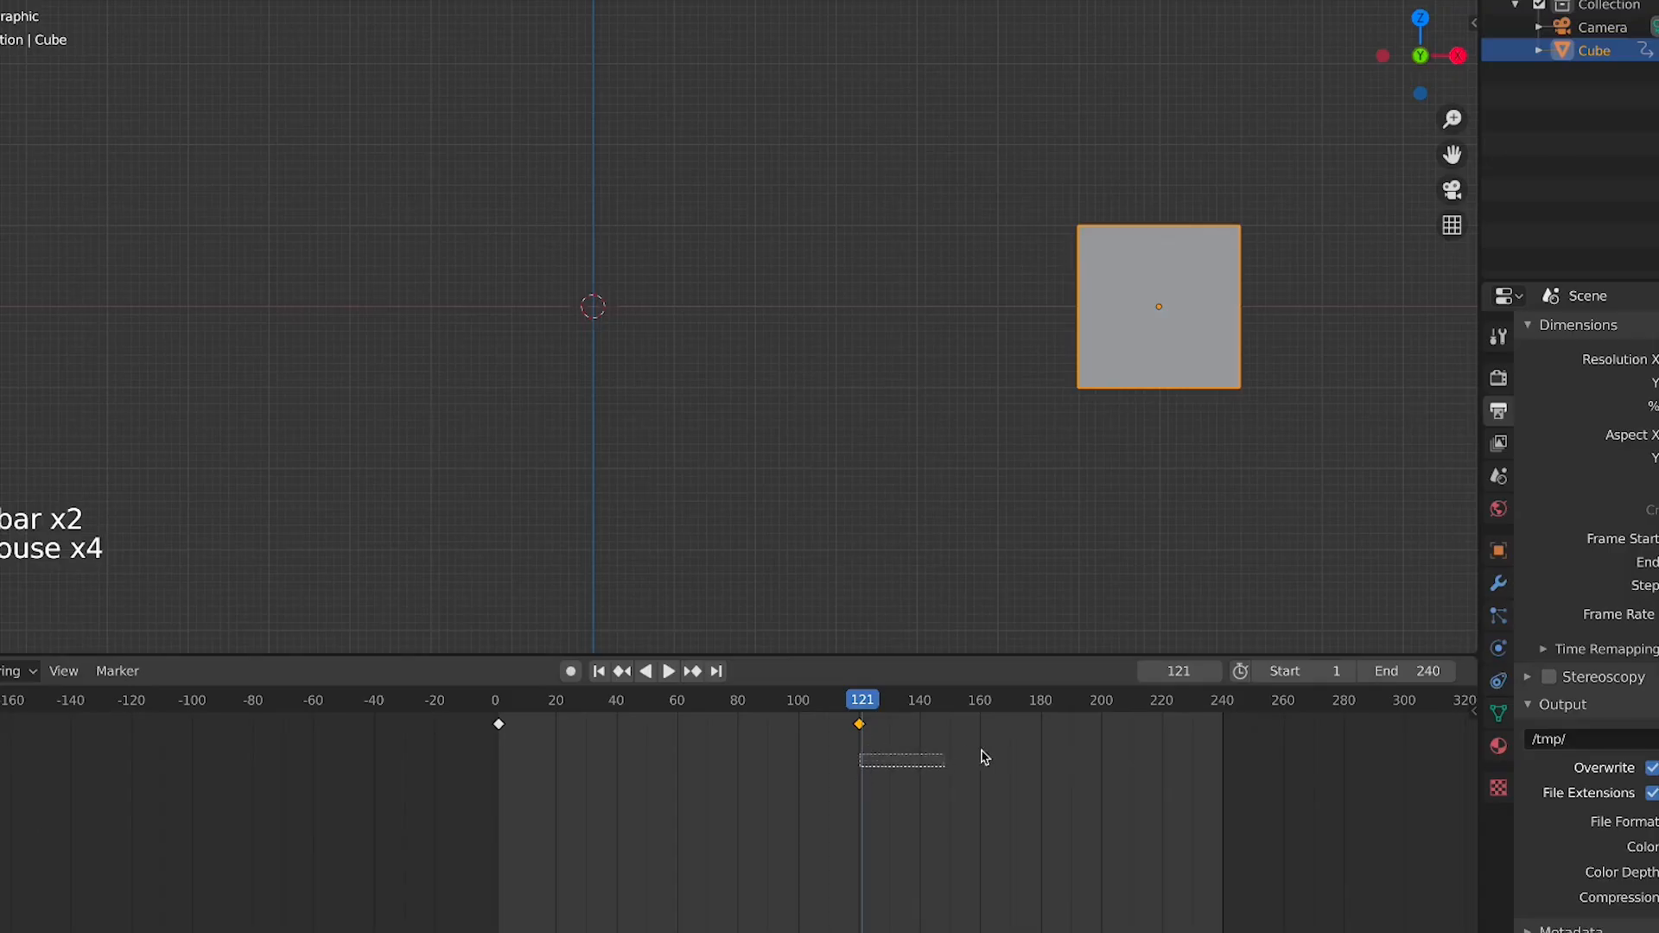
pyautogui.moveTo(986, 758); pyautogui.dragTo(1346, 739)
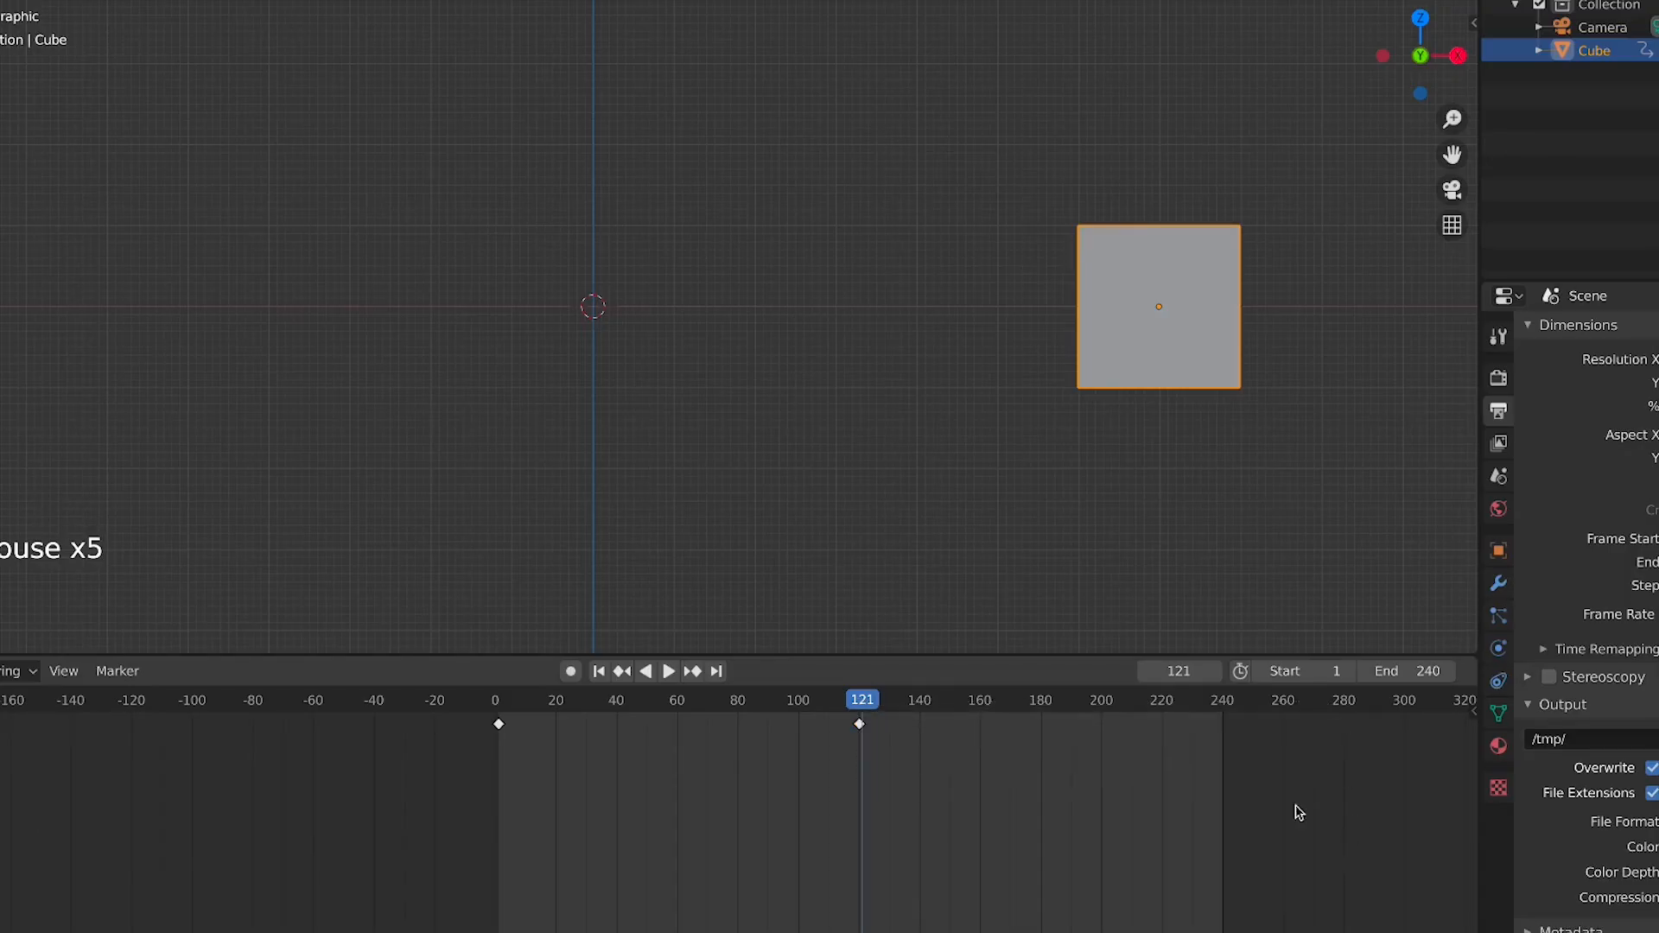
pyautogui.moveTo(1345, 839); pyautogui.dragTo(862, 728)
pyautogui.click(1232, 705)
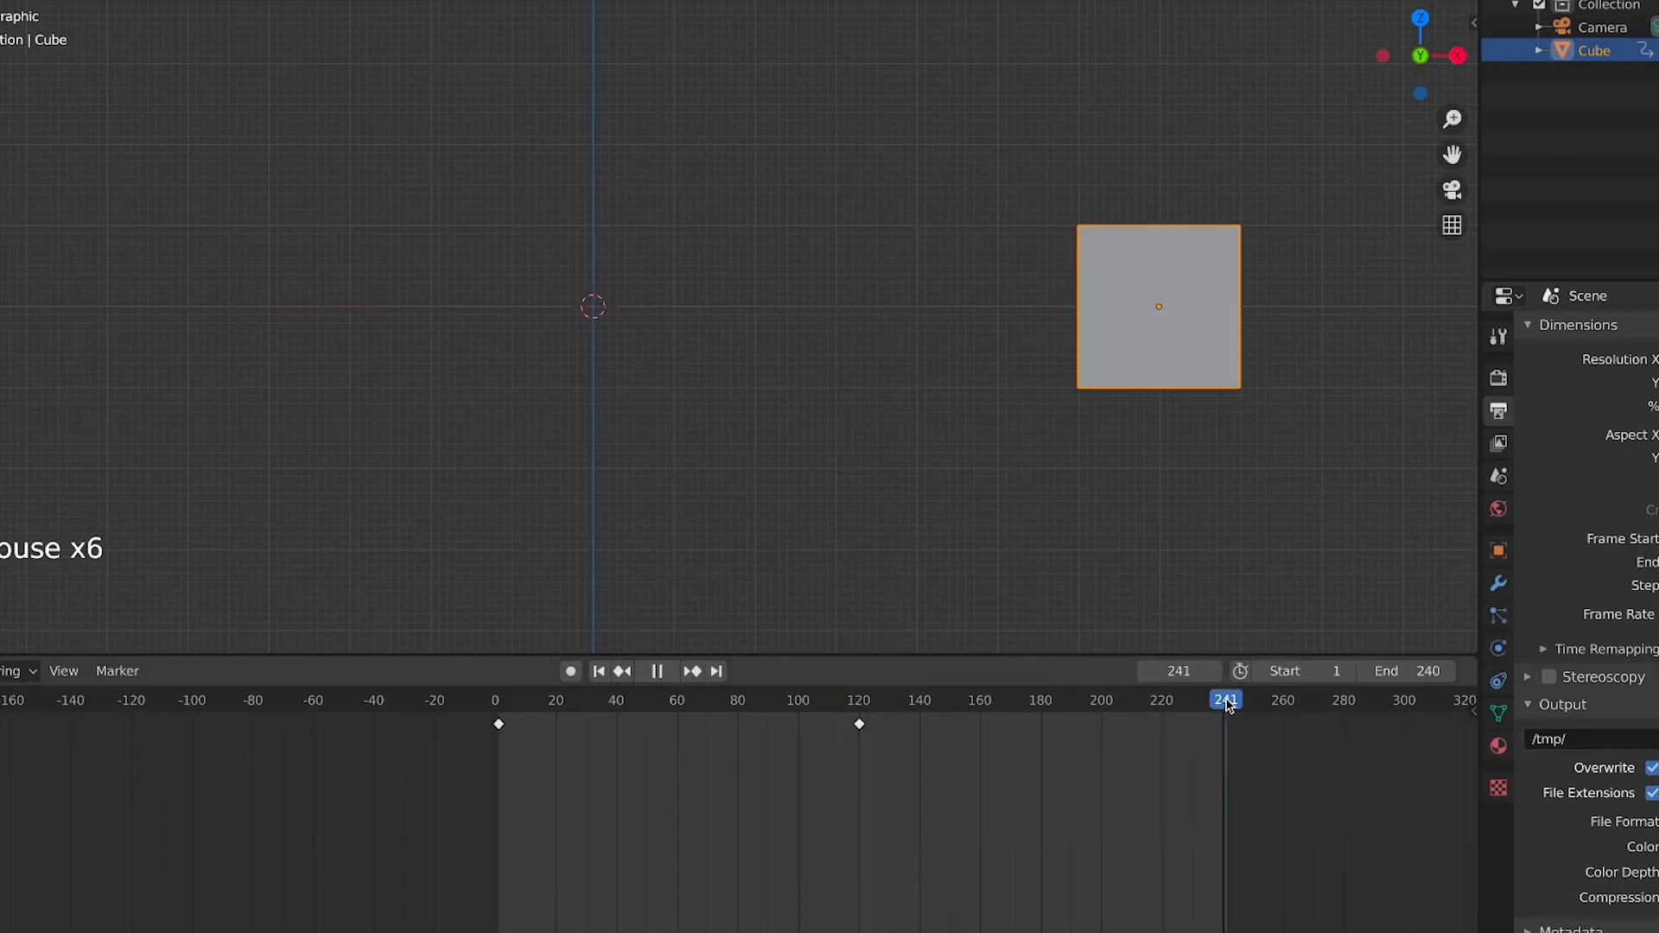
pyautogui.click(1230, 705)
pyautogui.click(1229, 706)
pyautogui.press('space')
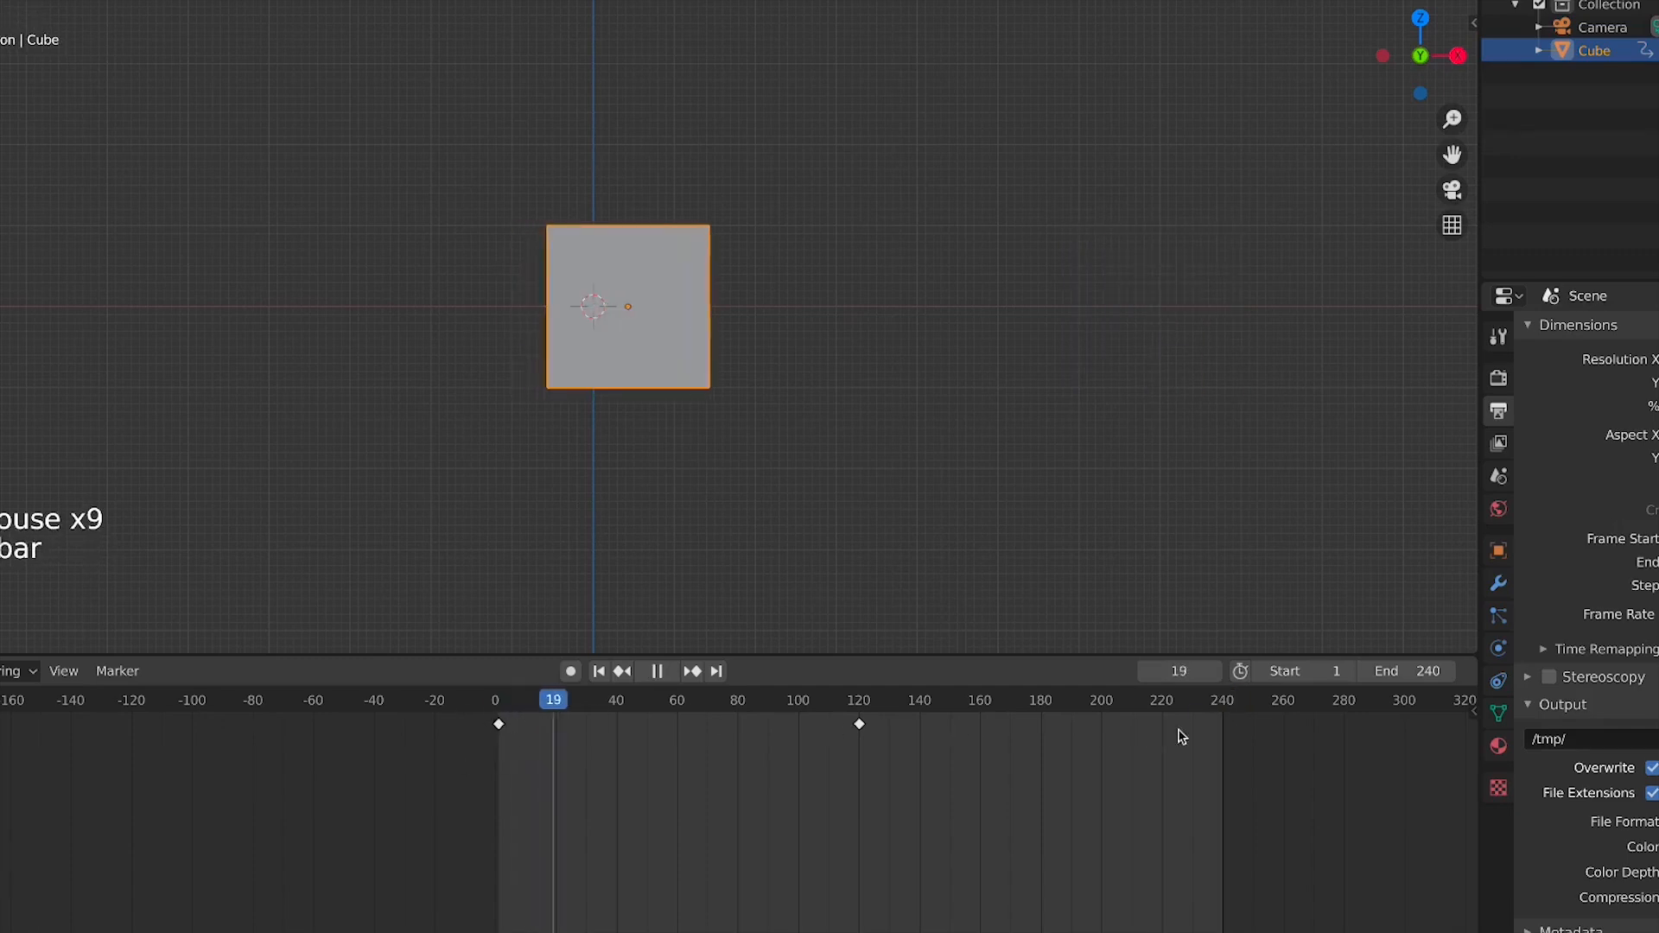
pyautogui.press('space')
# Play the animation again from frame 240 and from near the first keyframe, pausing midway
pyautogui.click(1226, 705)
pyautogui.moveTo(1224, 703); pyautogui.dragTo(1224, 703)
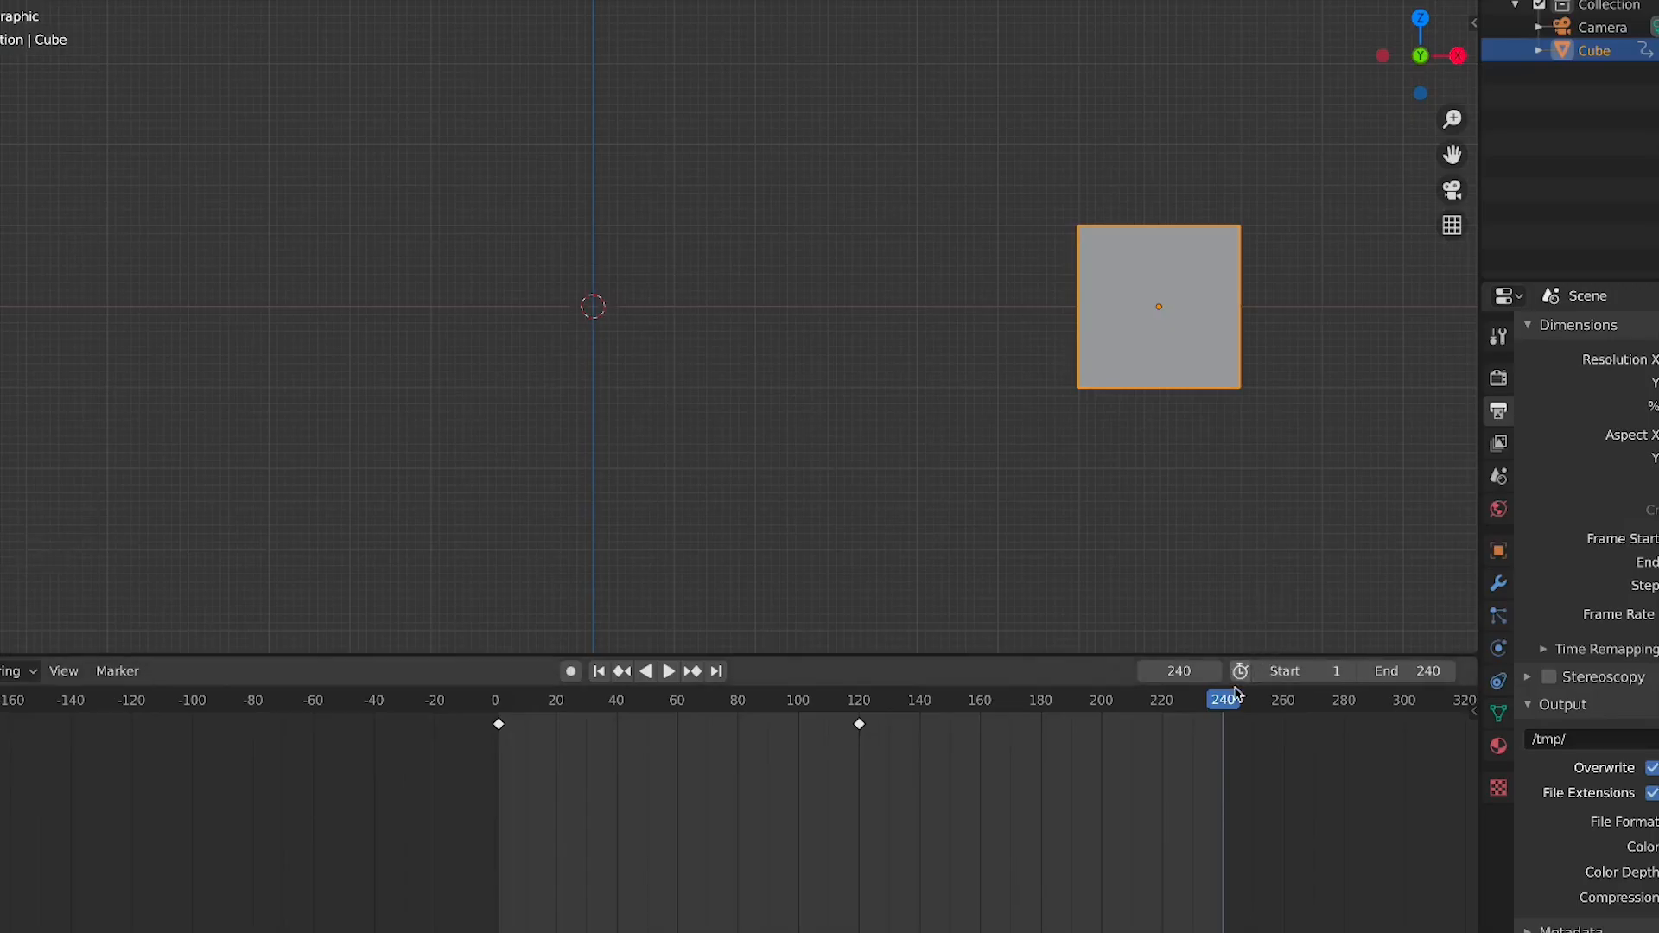
pyautogui.press('space')
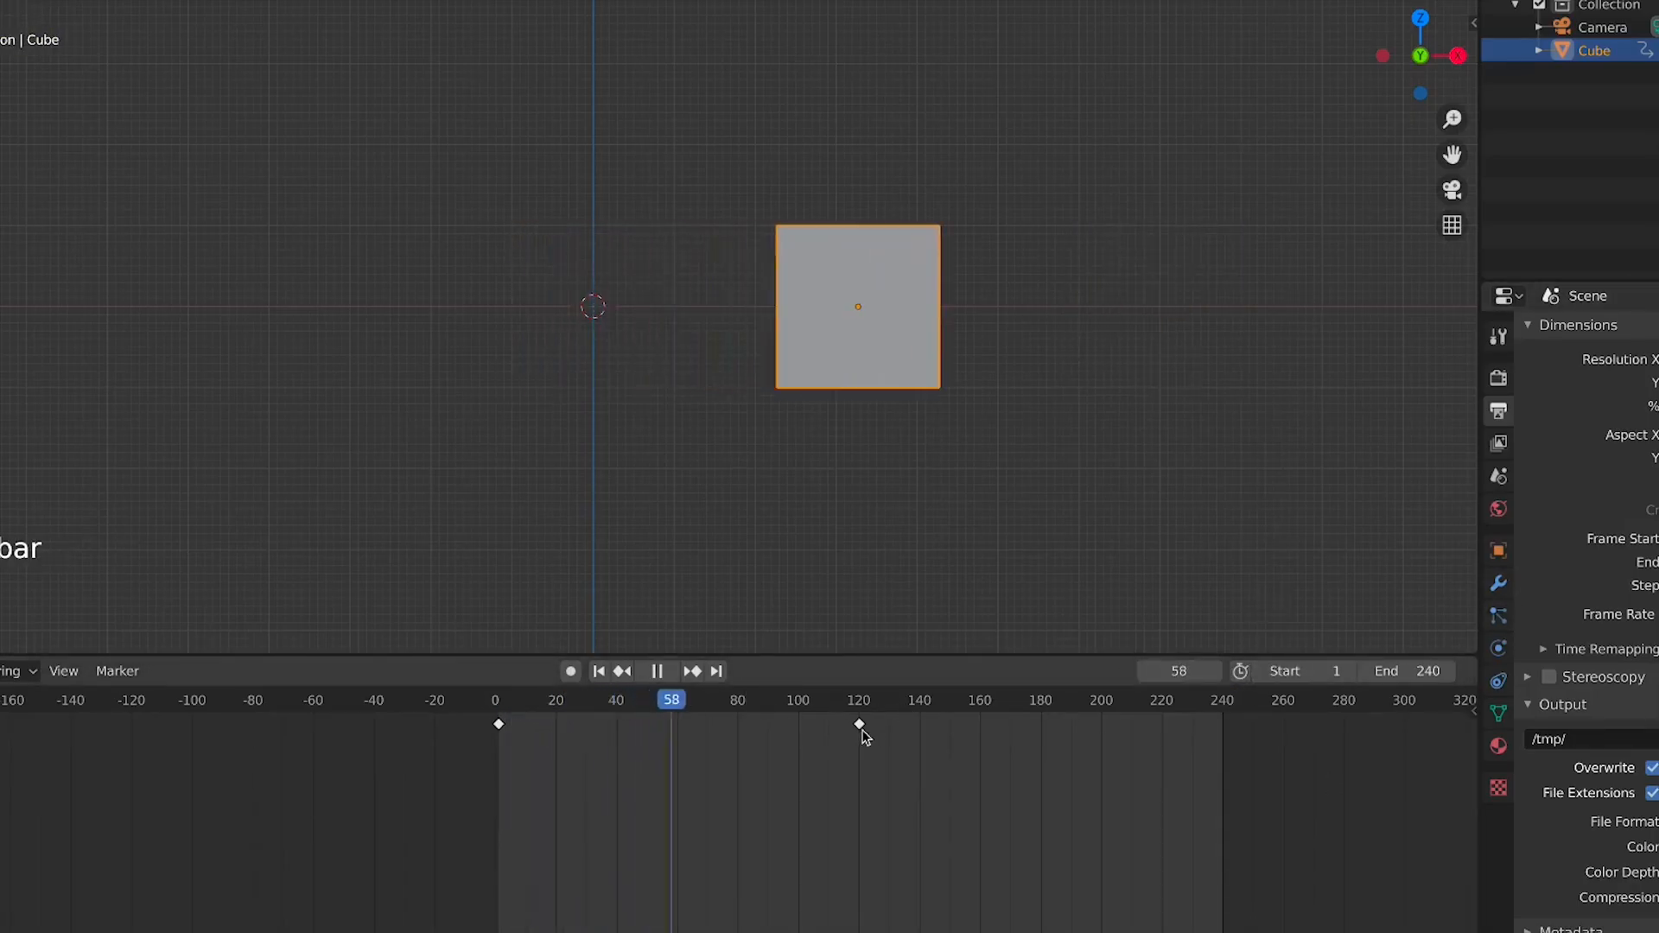
pyautogui.click(502, 710)
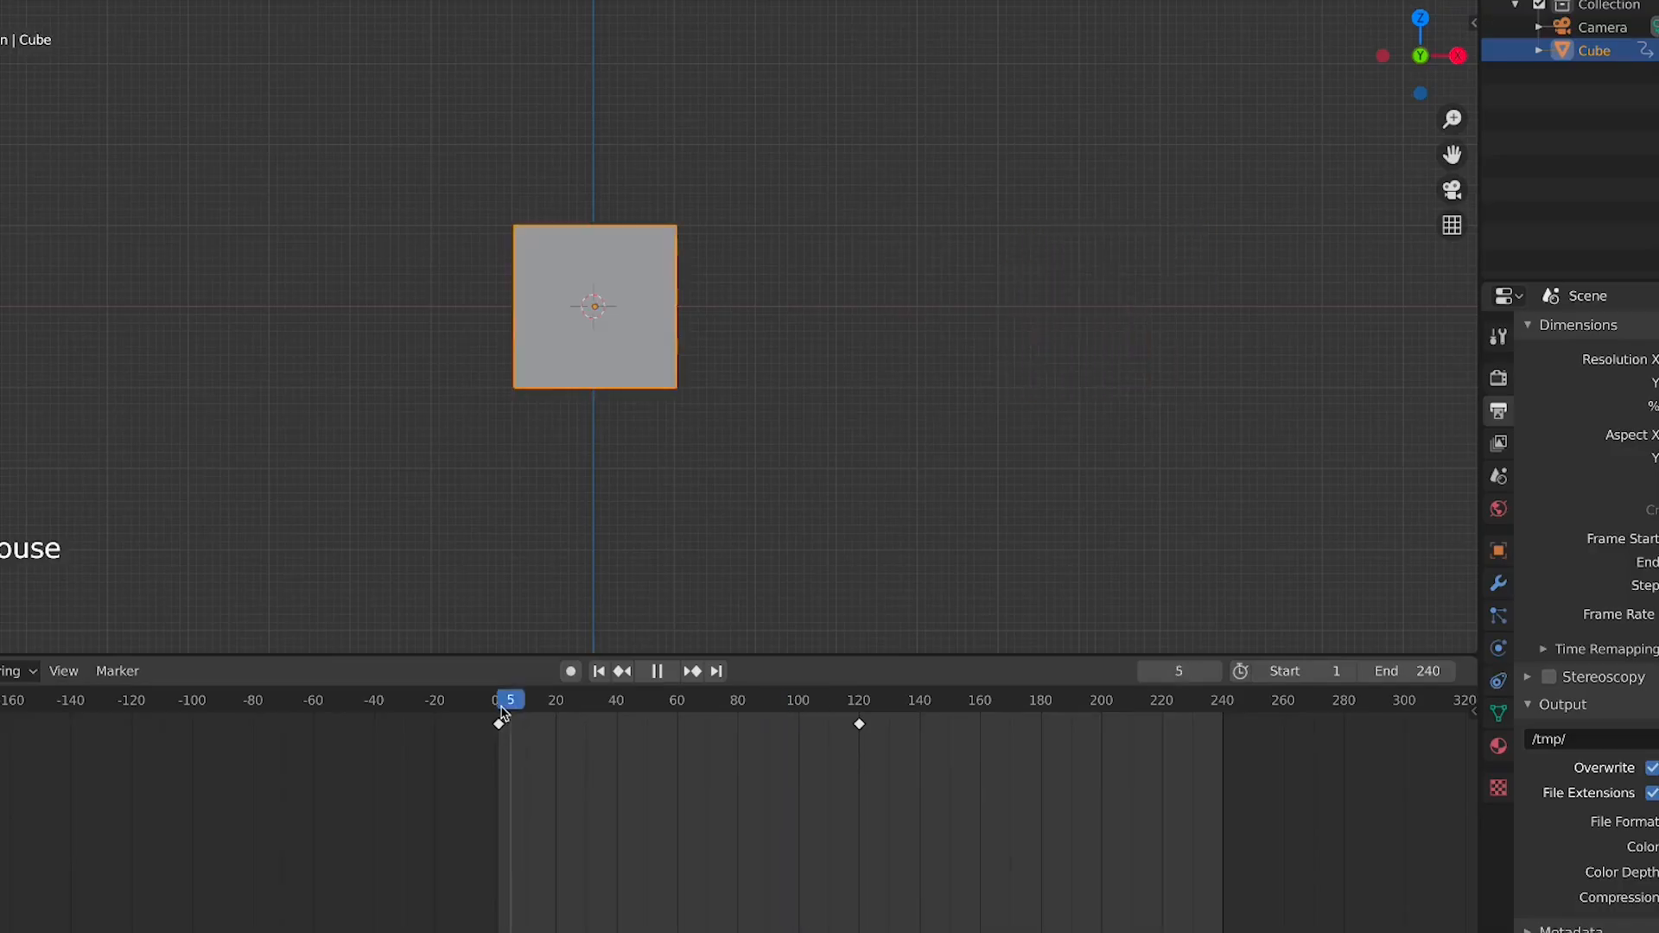
pyautogui.press('space')
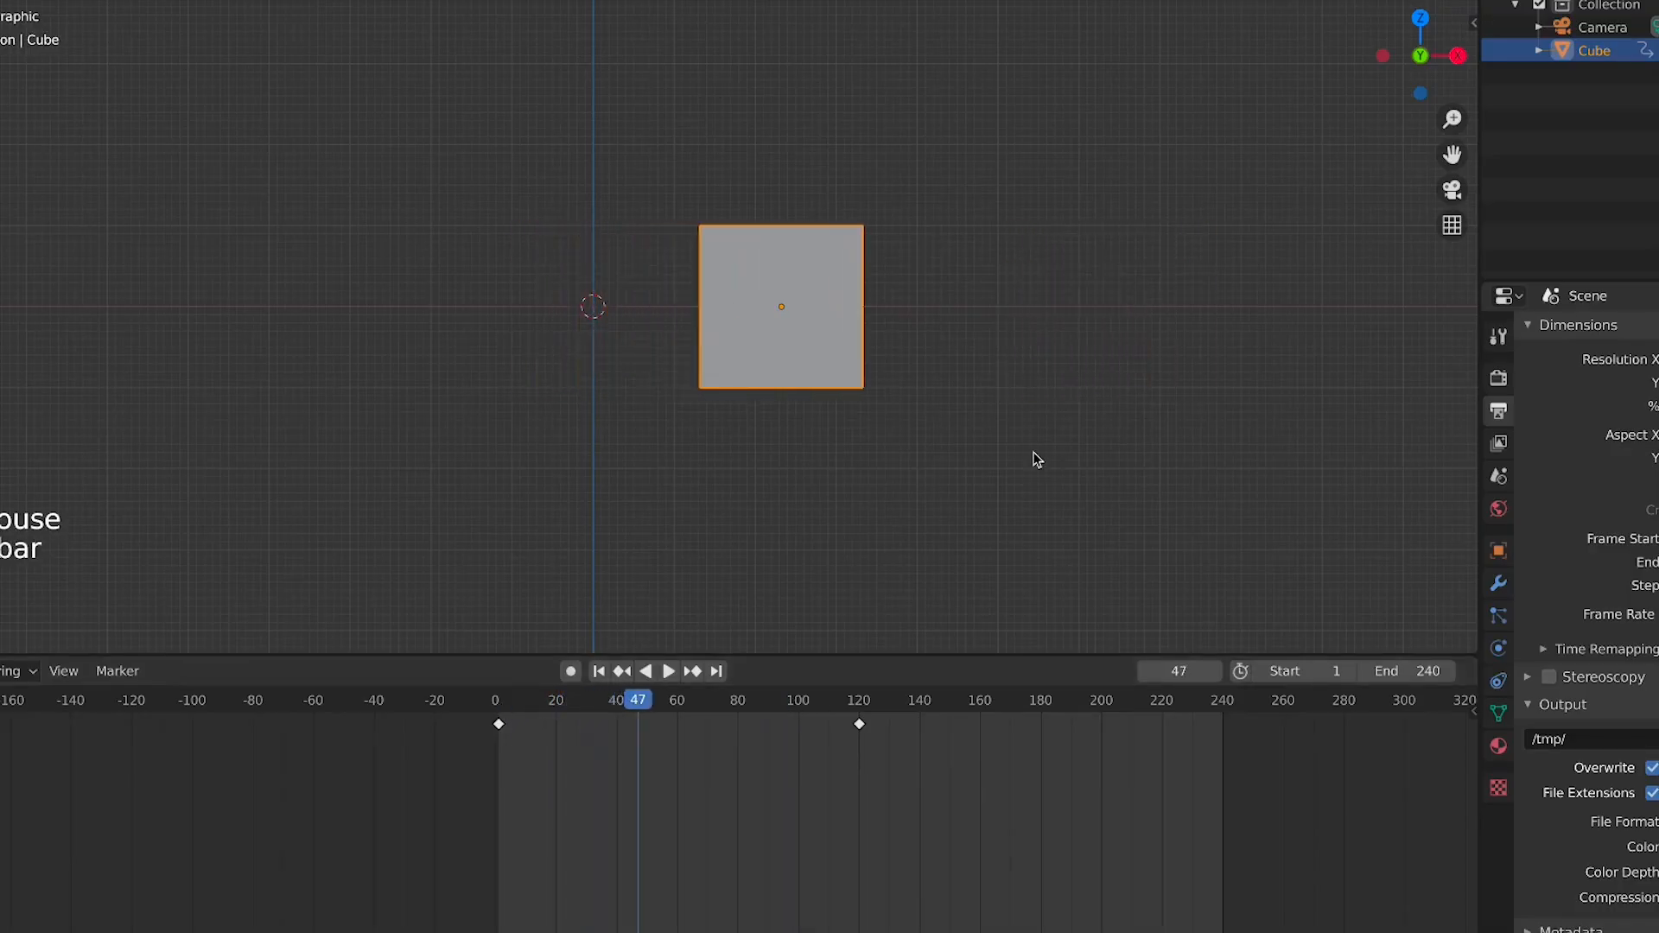
# Open the sidebar to inspect the cube's location values and return the playhead to frame 1
pyautogui.press('n')
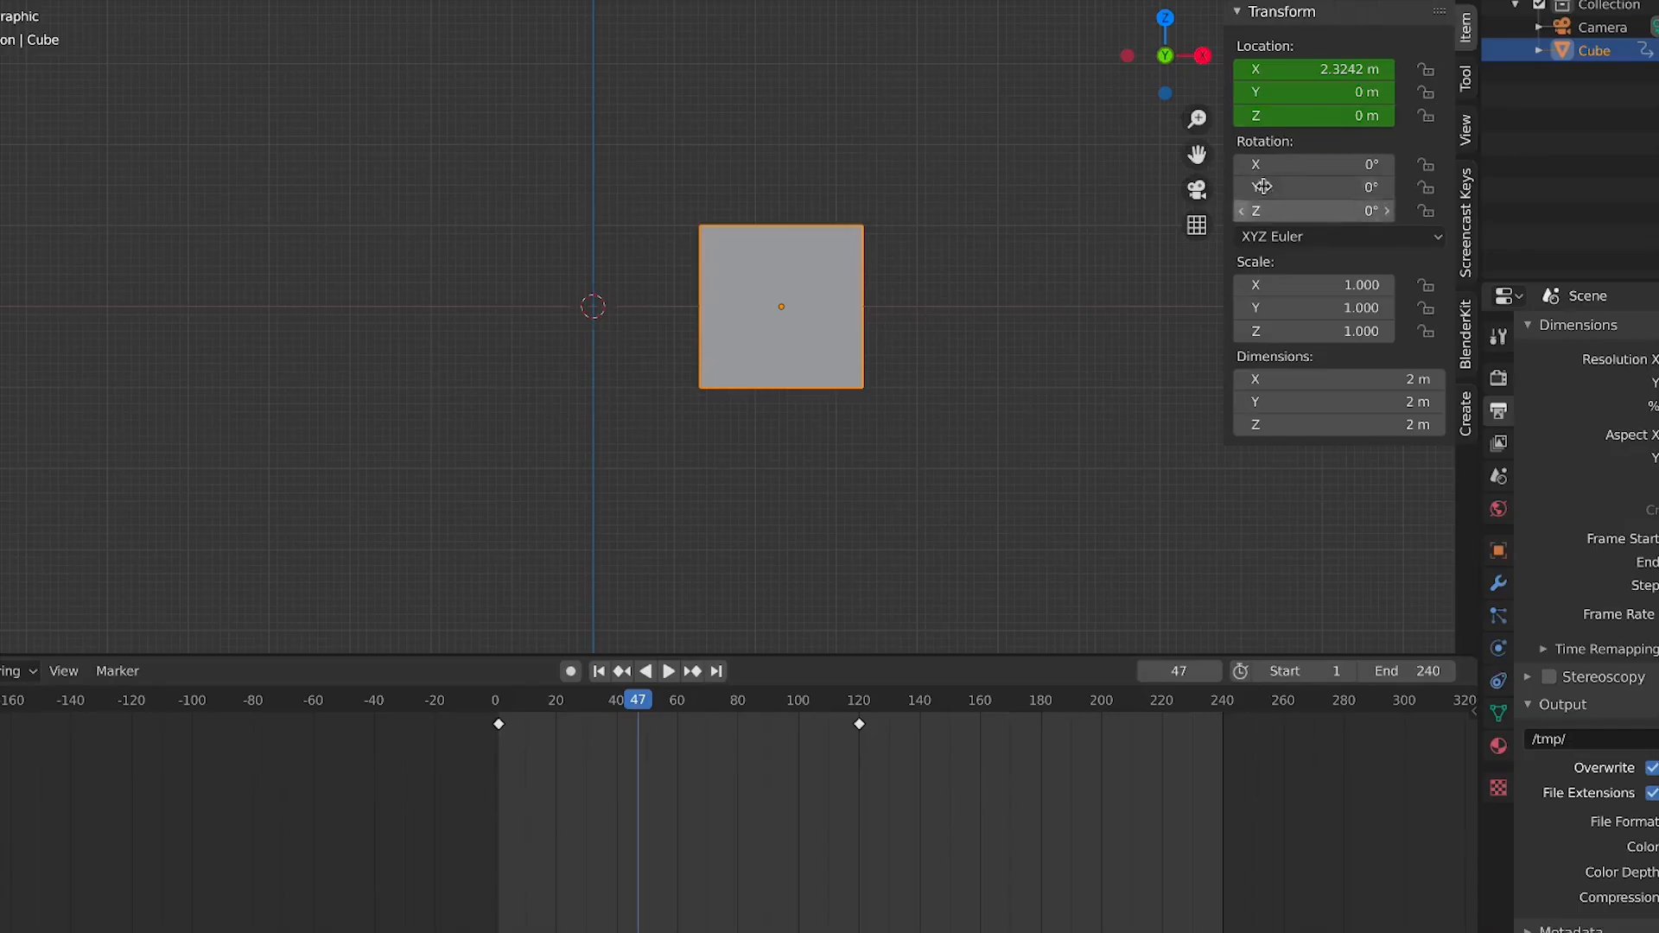
pyautogui.click(498, 707)
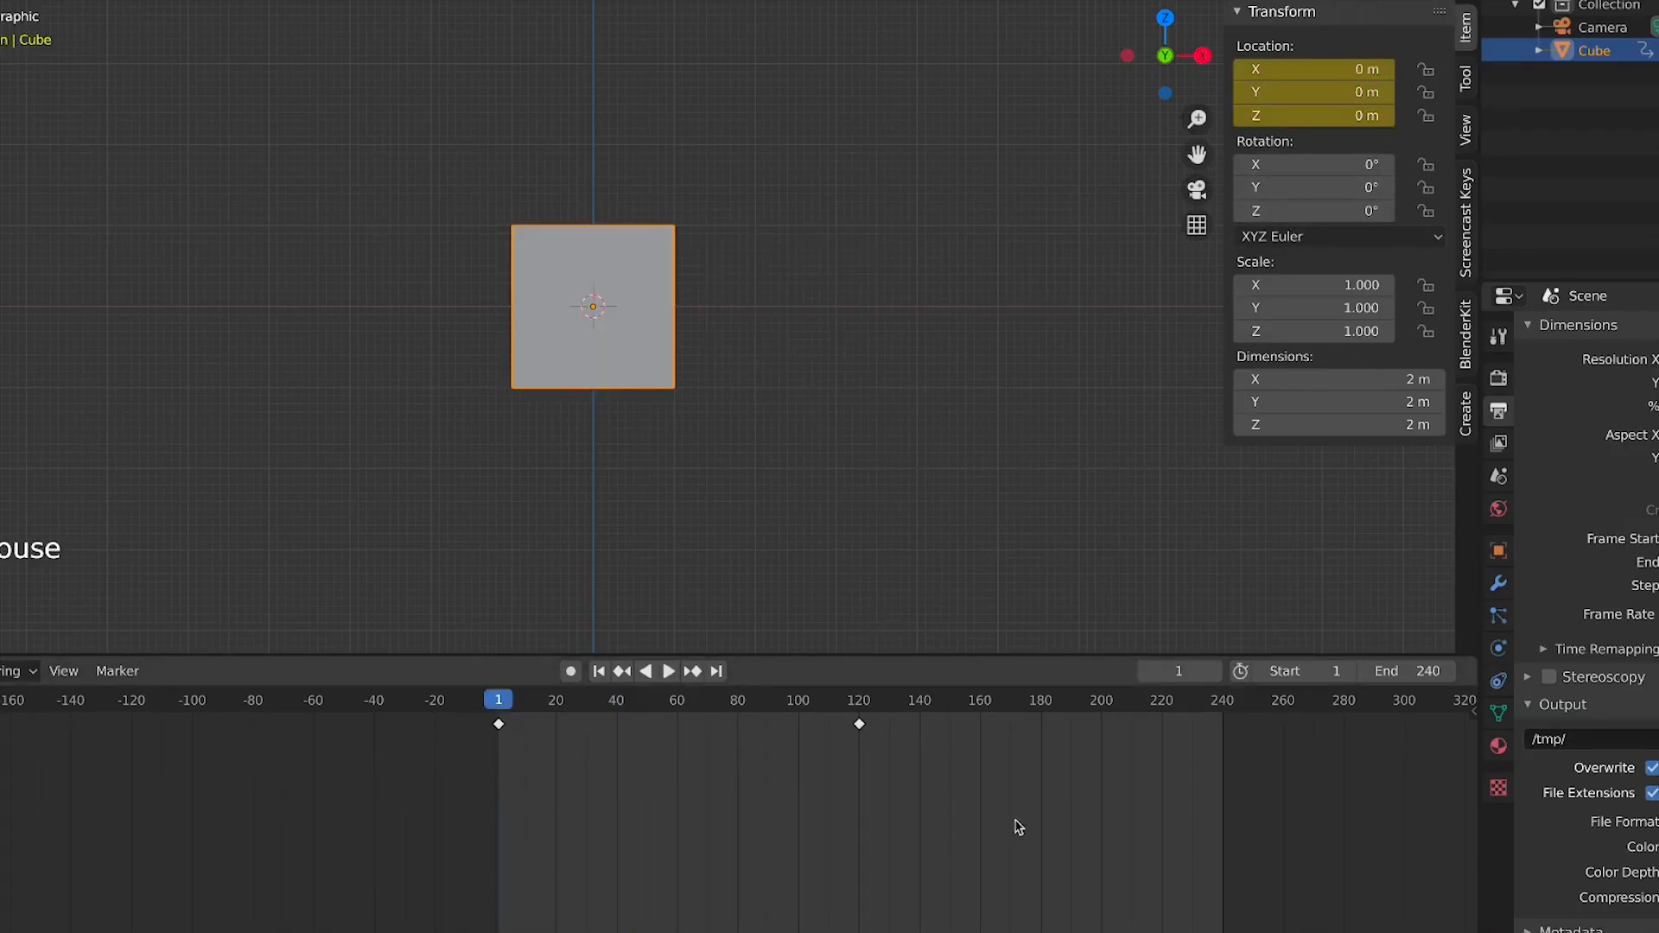
pyautogui.moveTo(1080, 843); pyautogui.dragTo(102, 691)
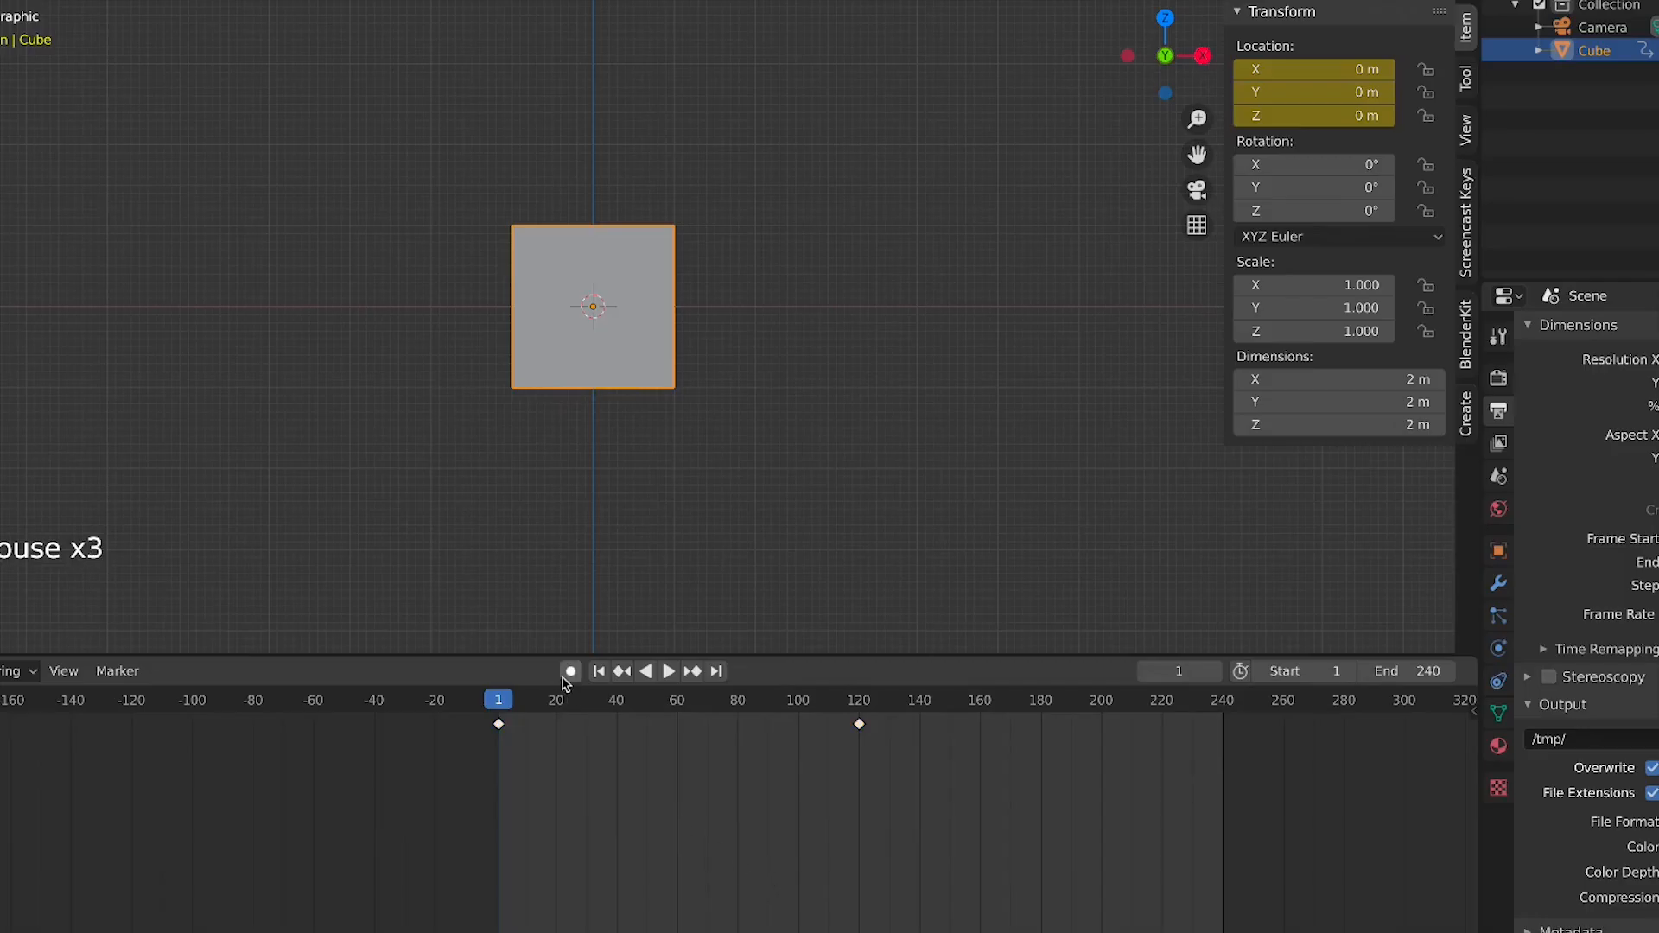
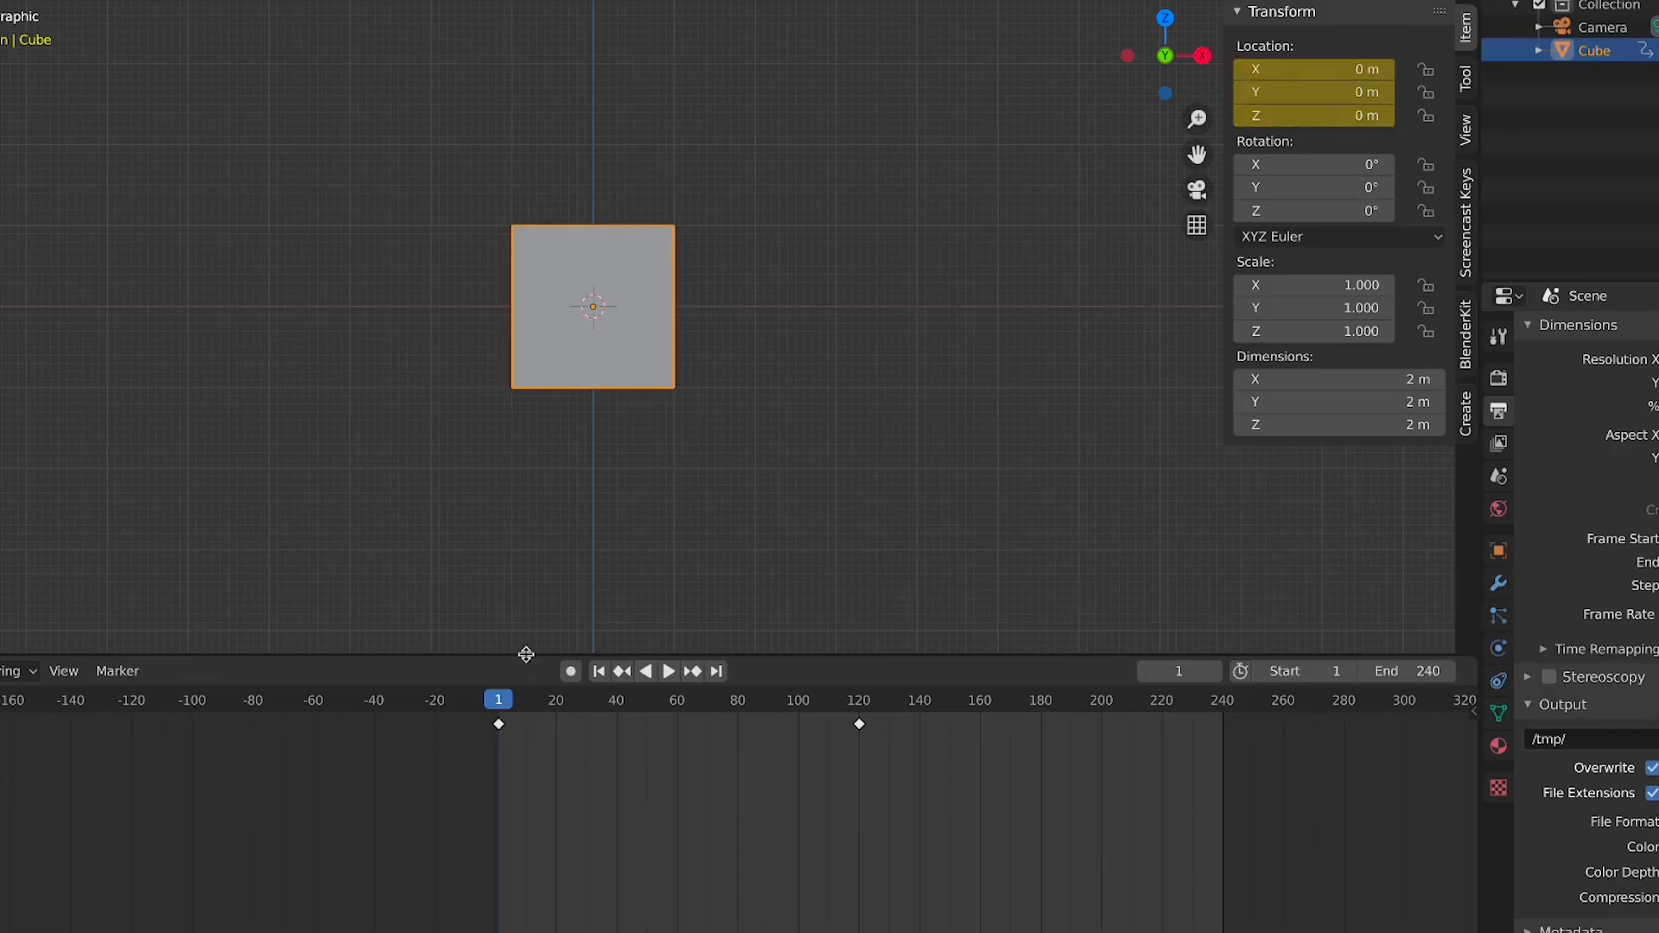
# Scrub the playhead and play the animation between the keyframes at frame 1 and frame 120
pyautogui.moveTo(501, 713); pyautogui.dragTo(509, 713)
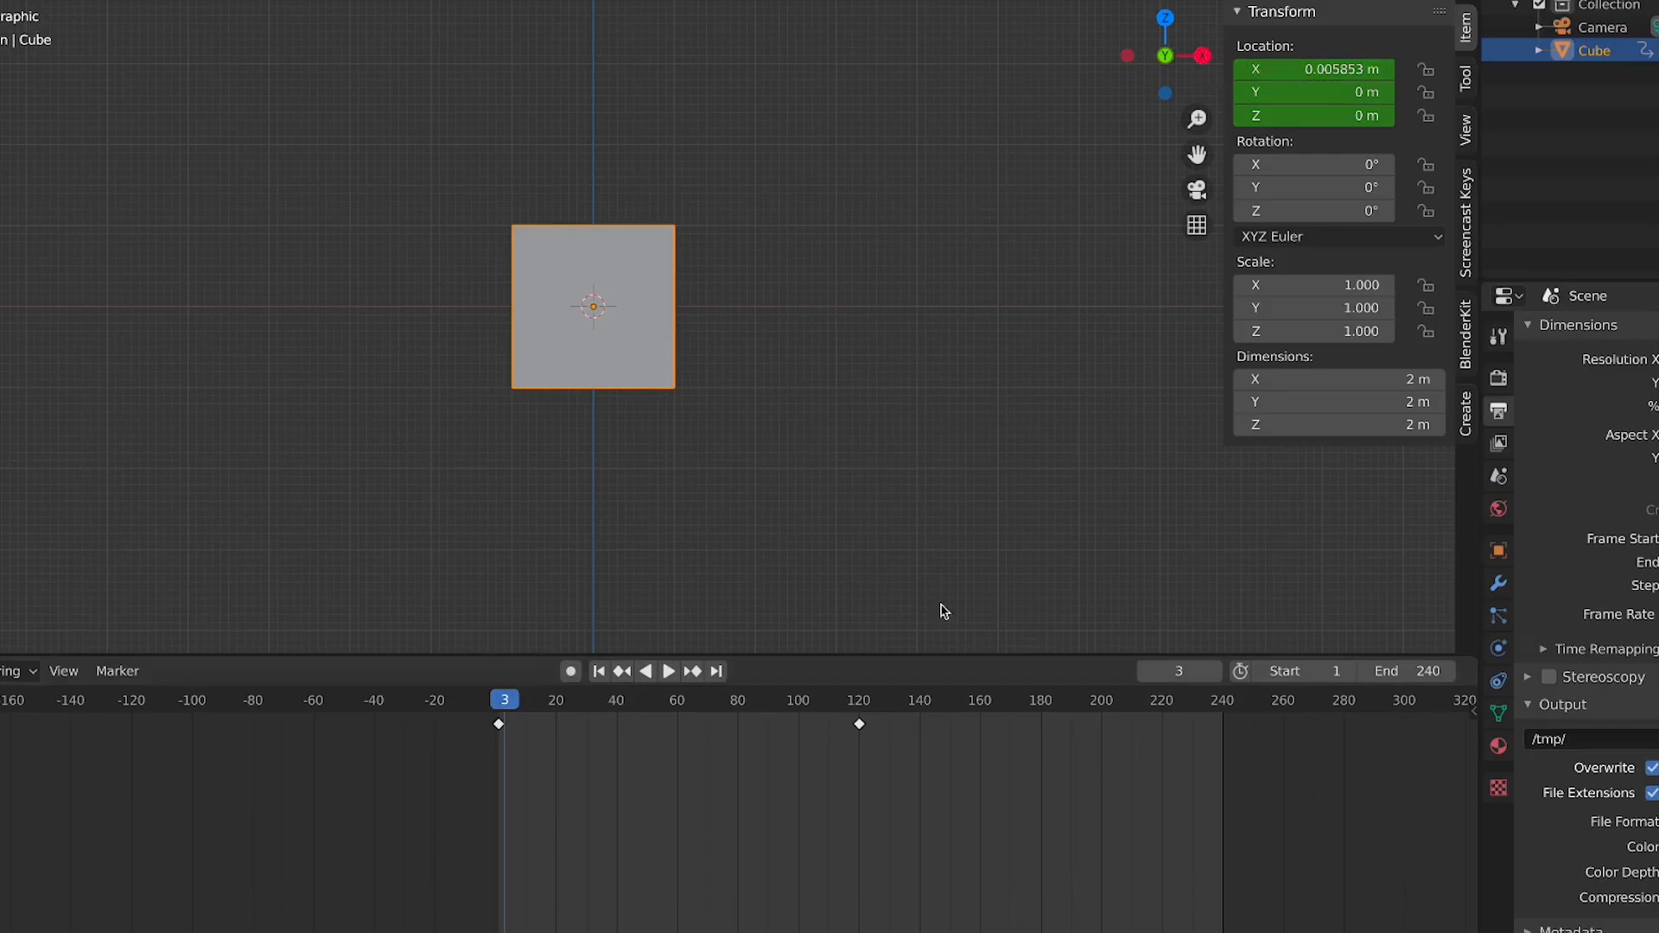
pyautogui.moveTo(517, 711)
pyautogui.mouseDown()
pyautogui.moveTo(582, 730)
pyautogui.moveTo(505, 722)
pyautogui.mouseUp()
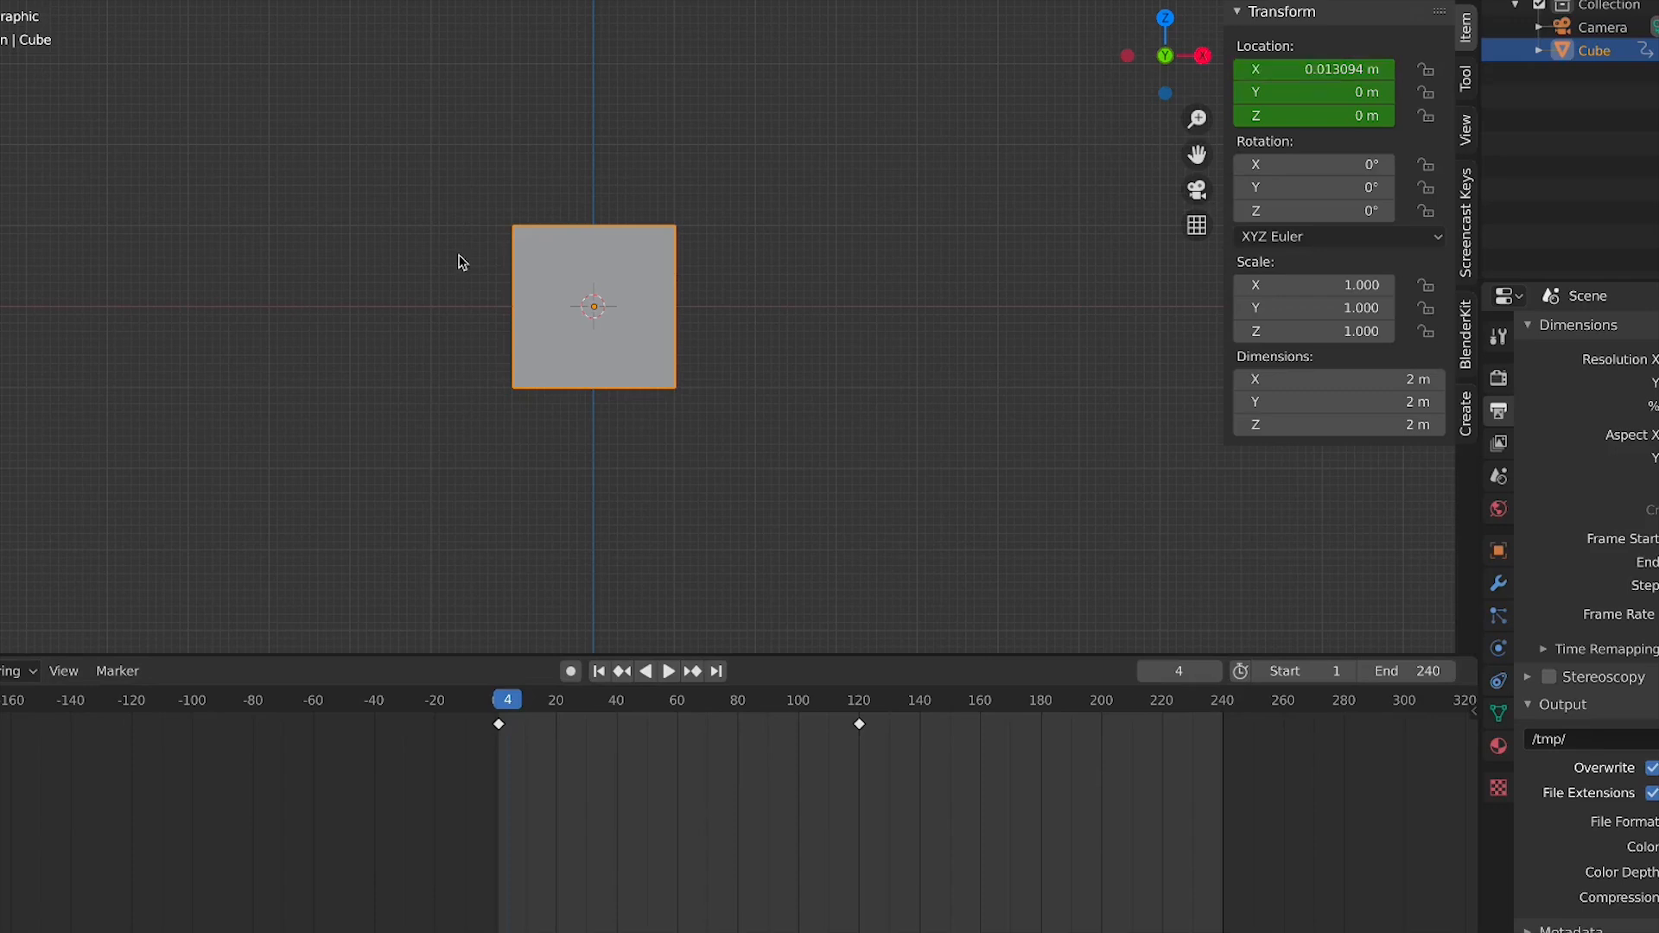
pyautogui.press('space')
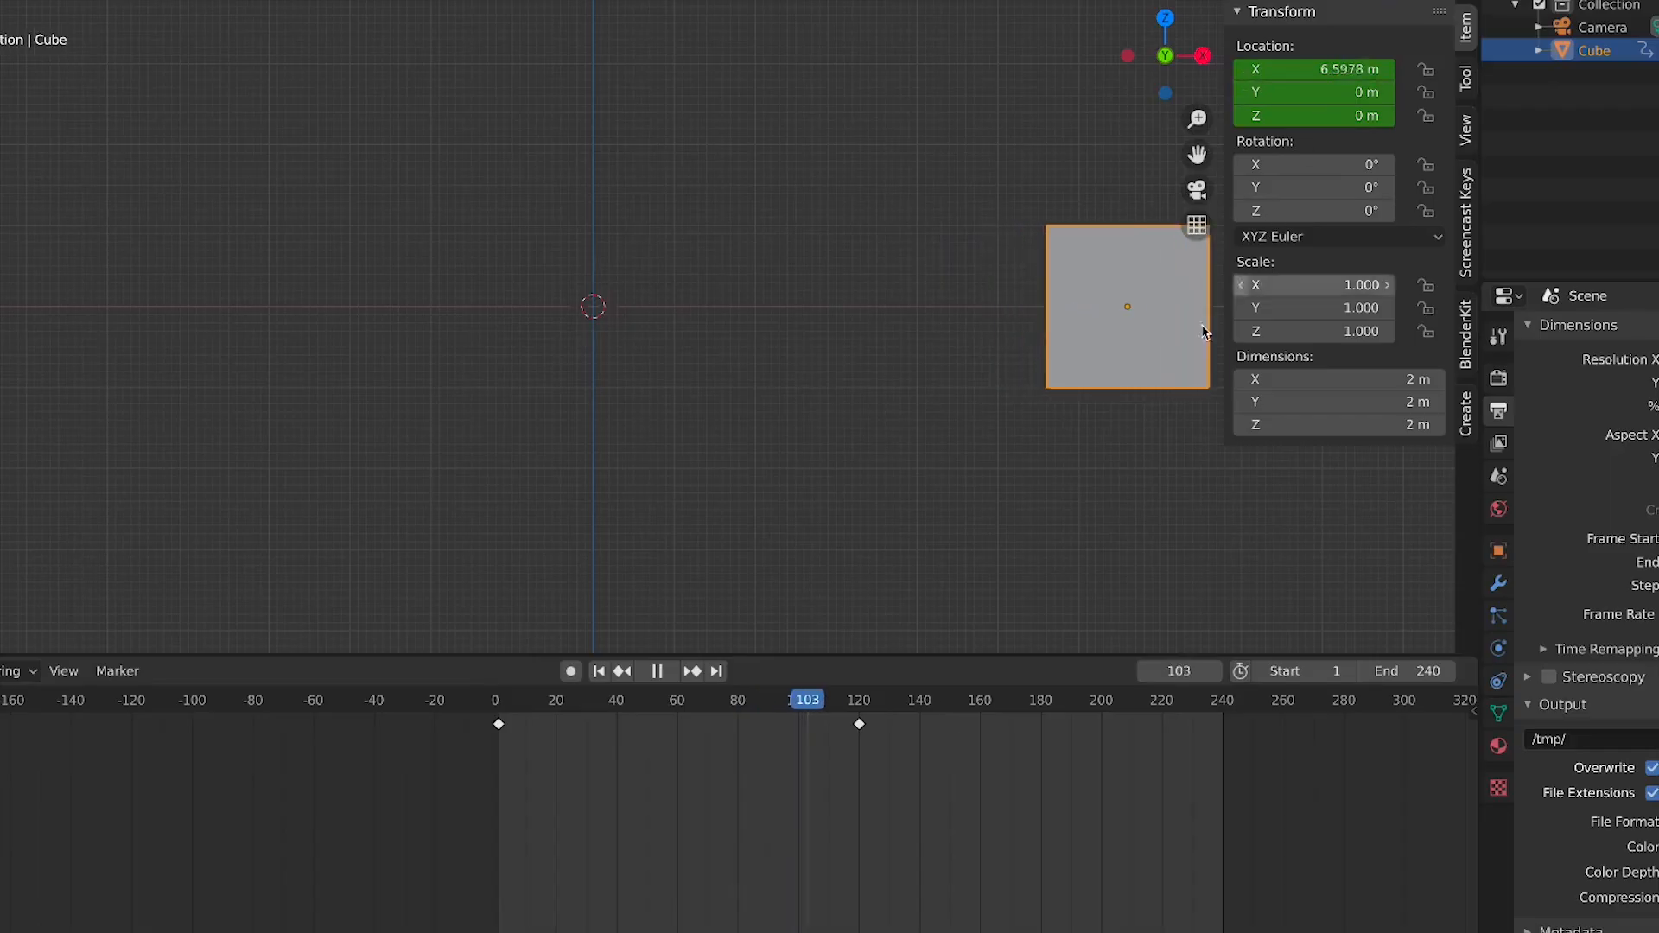
pyautogui.press('space')
pyautogui.moveTo(855, 704); pyautogui.dragTo(859, 713)
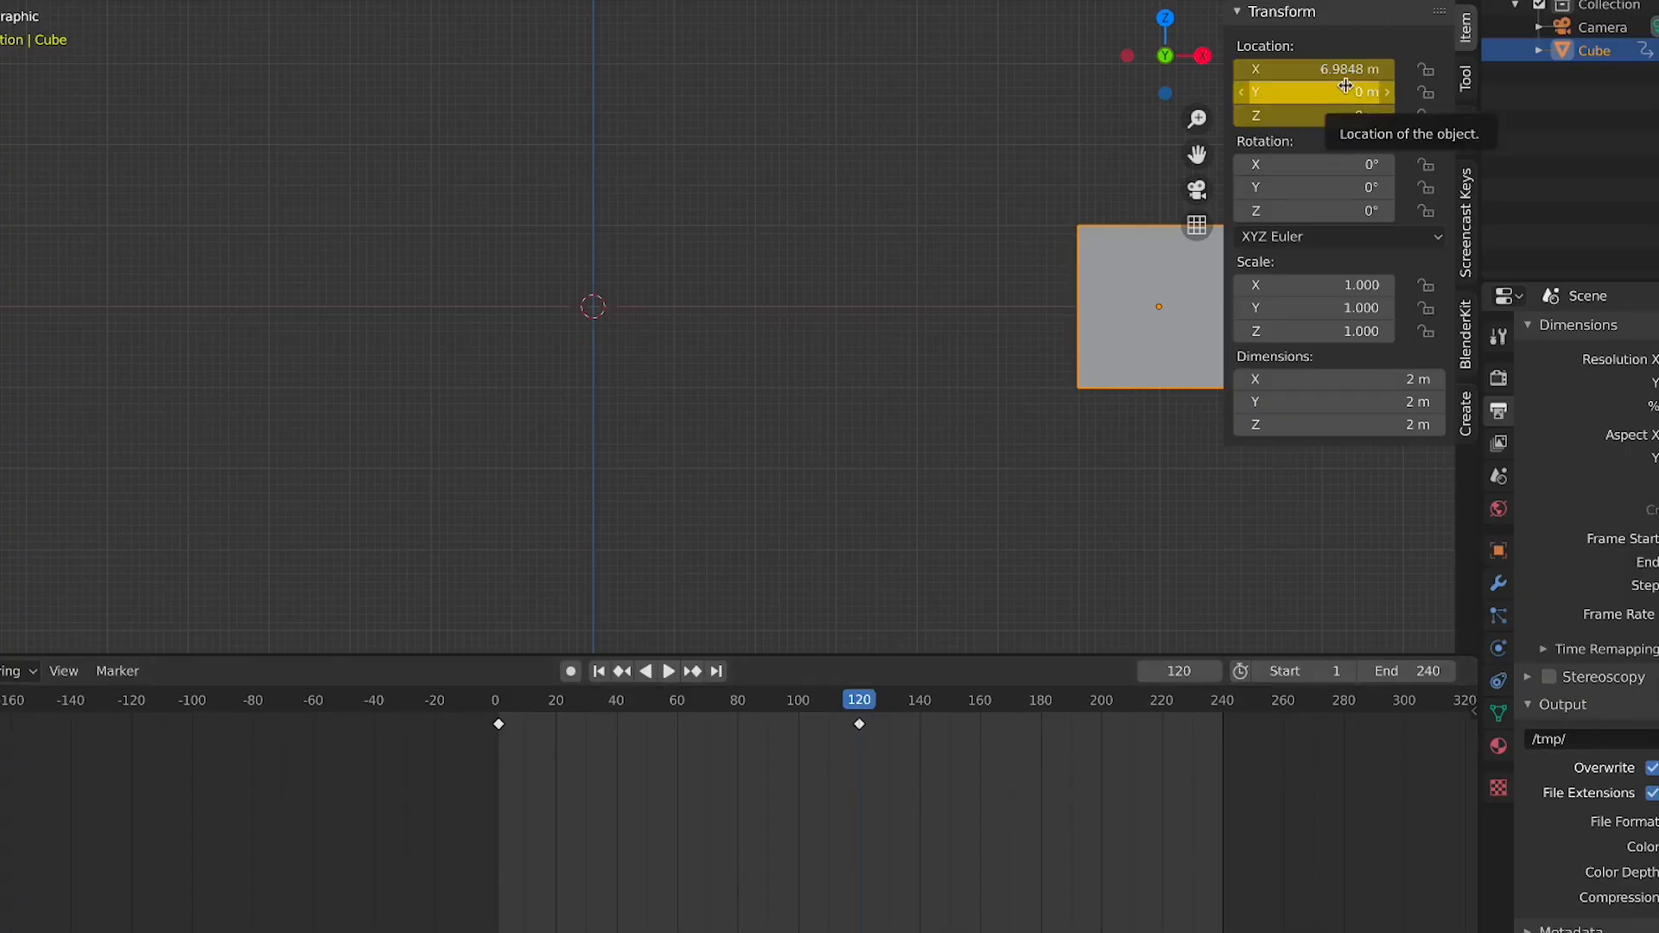
pyautogui.press('space')
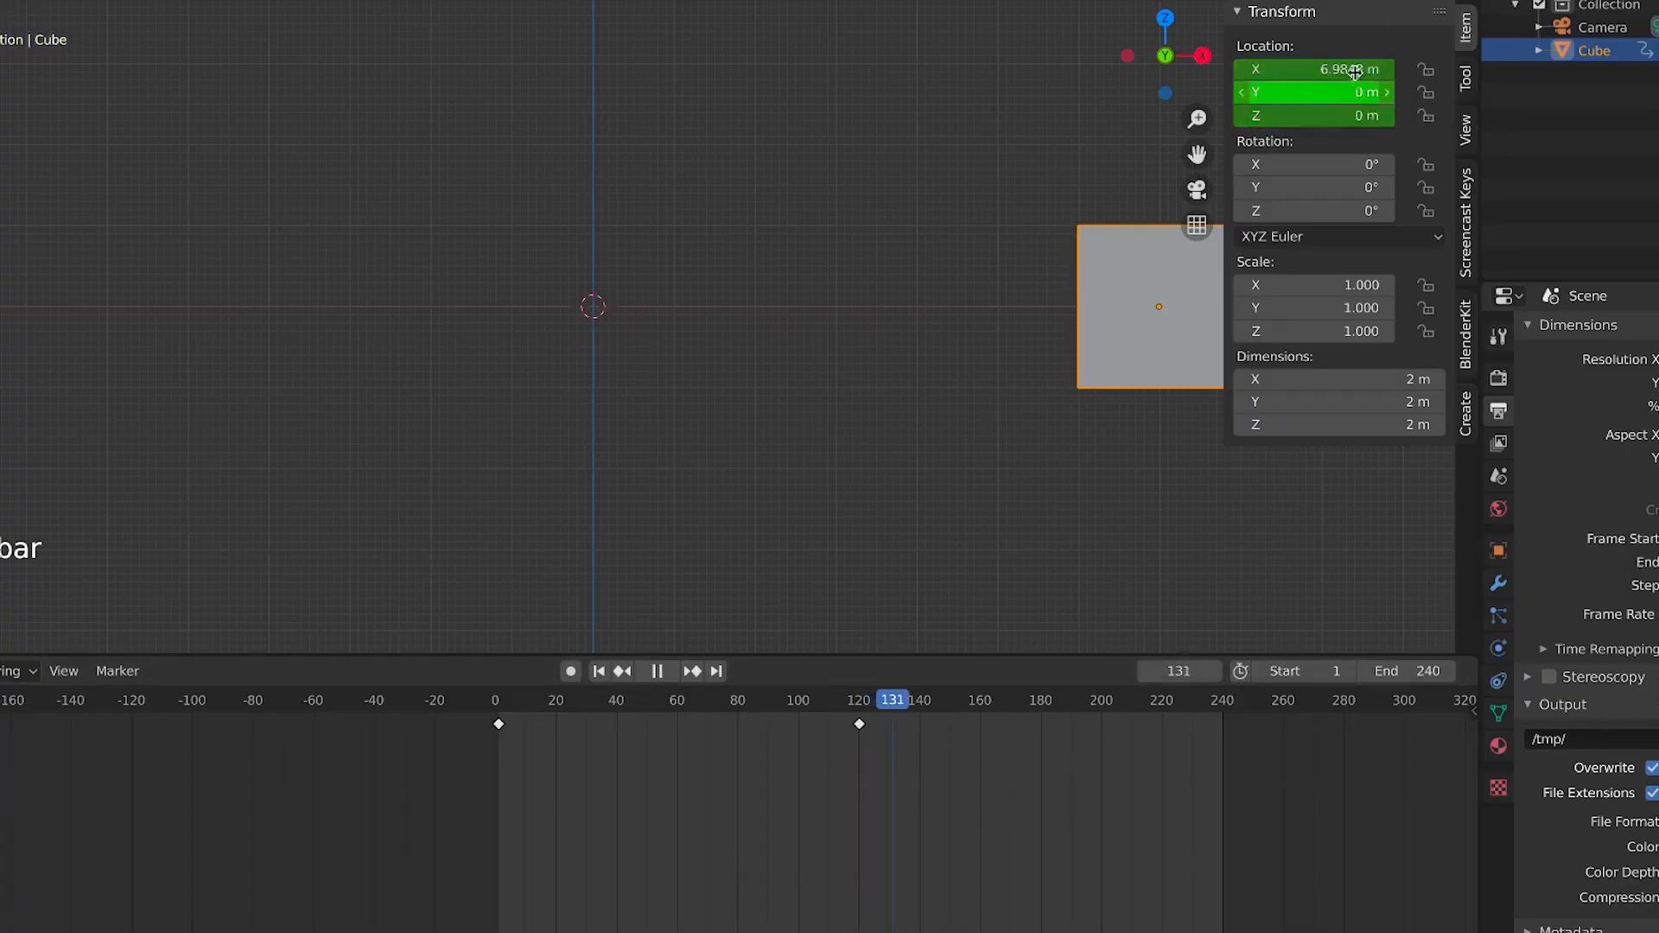
pyautogui.press('space')
pyautogui.moveTo(881, 707); pyautogui.dragTo(929, 715)
pyautogui.press('space')
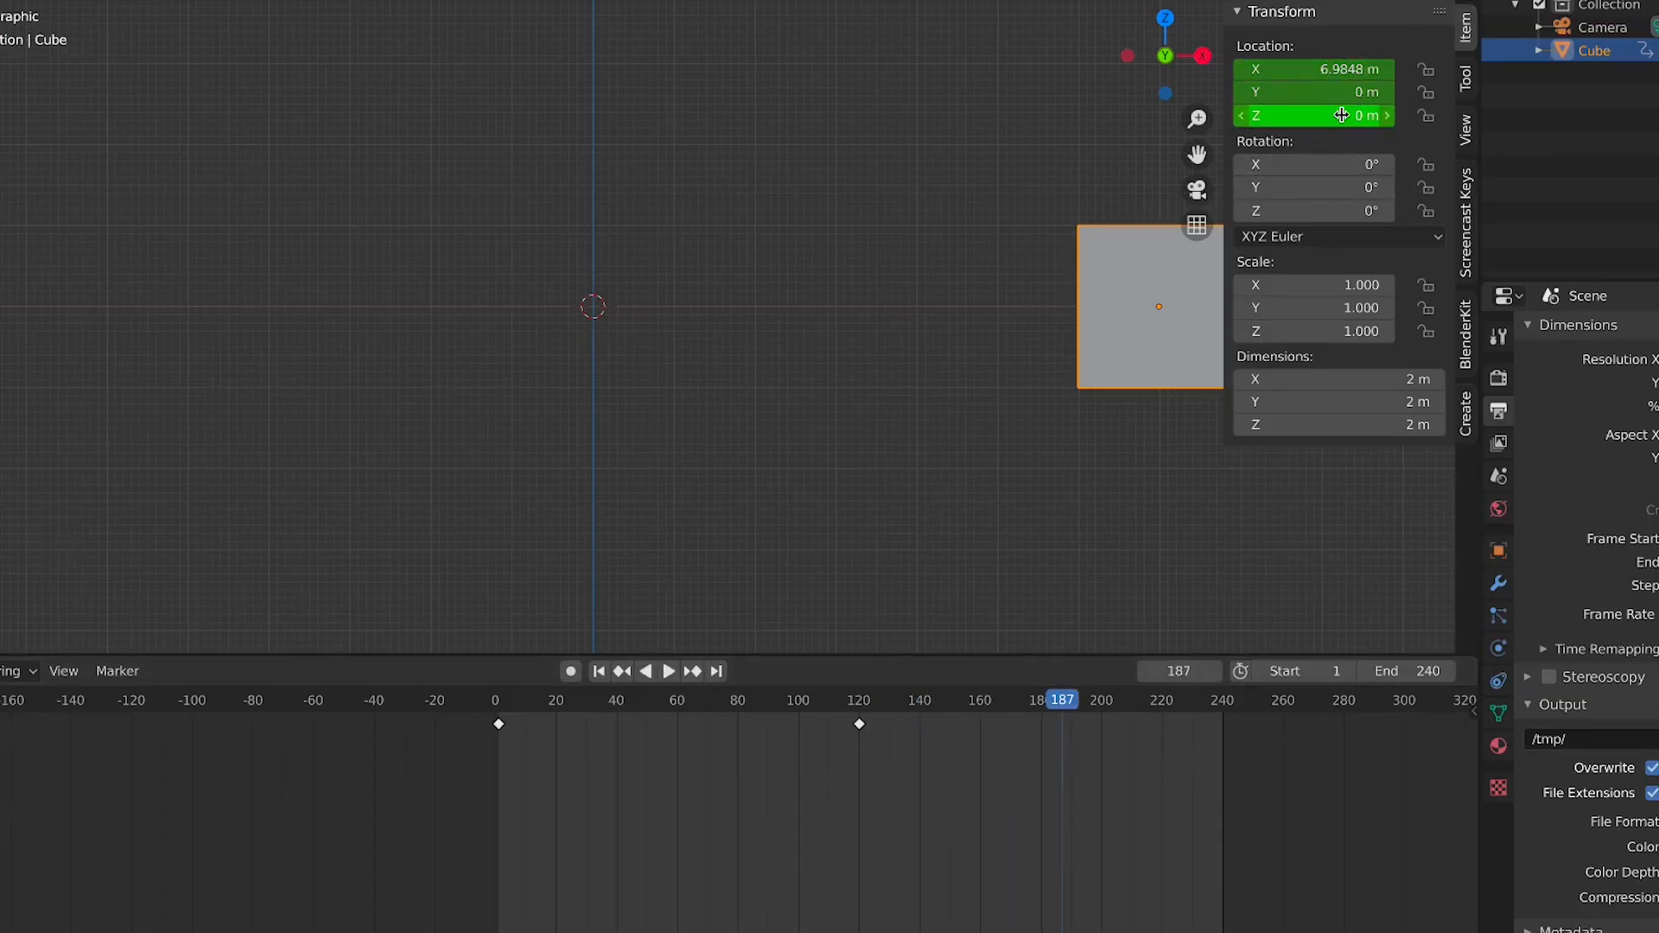
# At frame 120, select that keyframe and set the cube's X location to 7 m
pyautogui.click(858, 709)
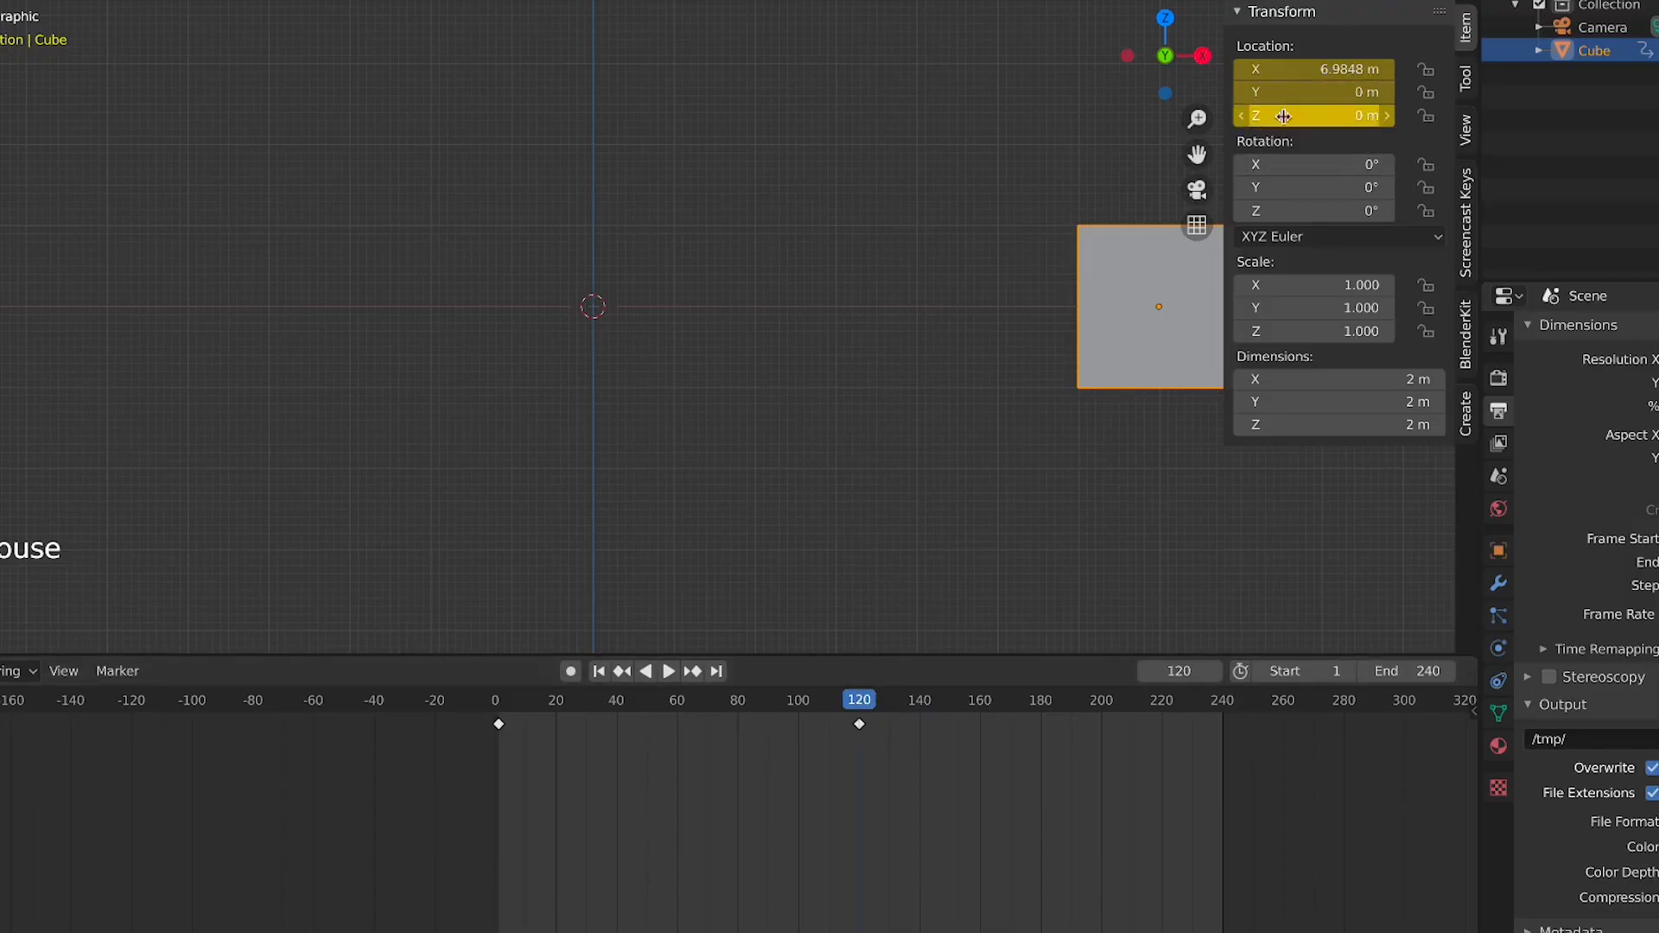
pyautogui.moveTo(866, 705); pyautogui.dragTo(1158, 717)
pyautogui.moveTo(1023, 832); pyautogui.dragTo(859, 726)
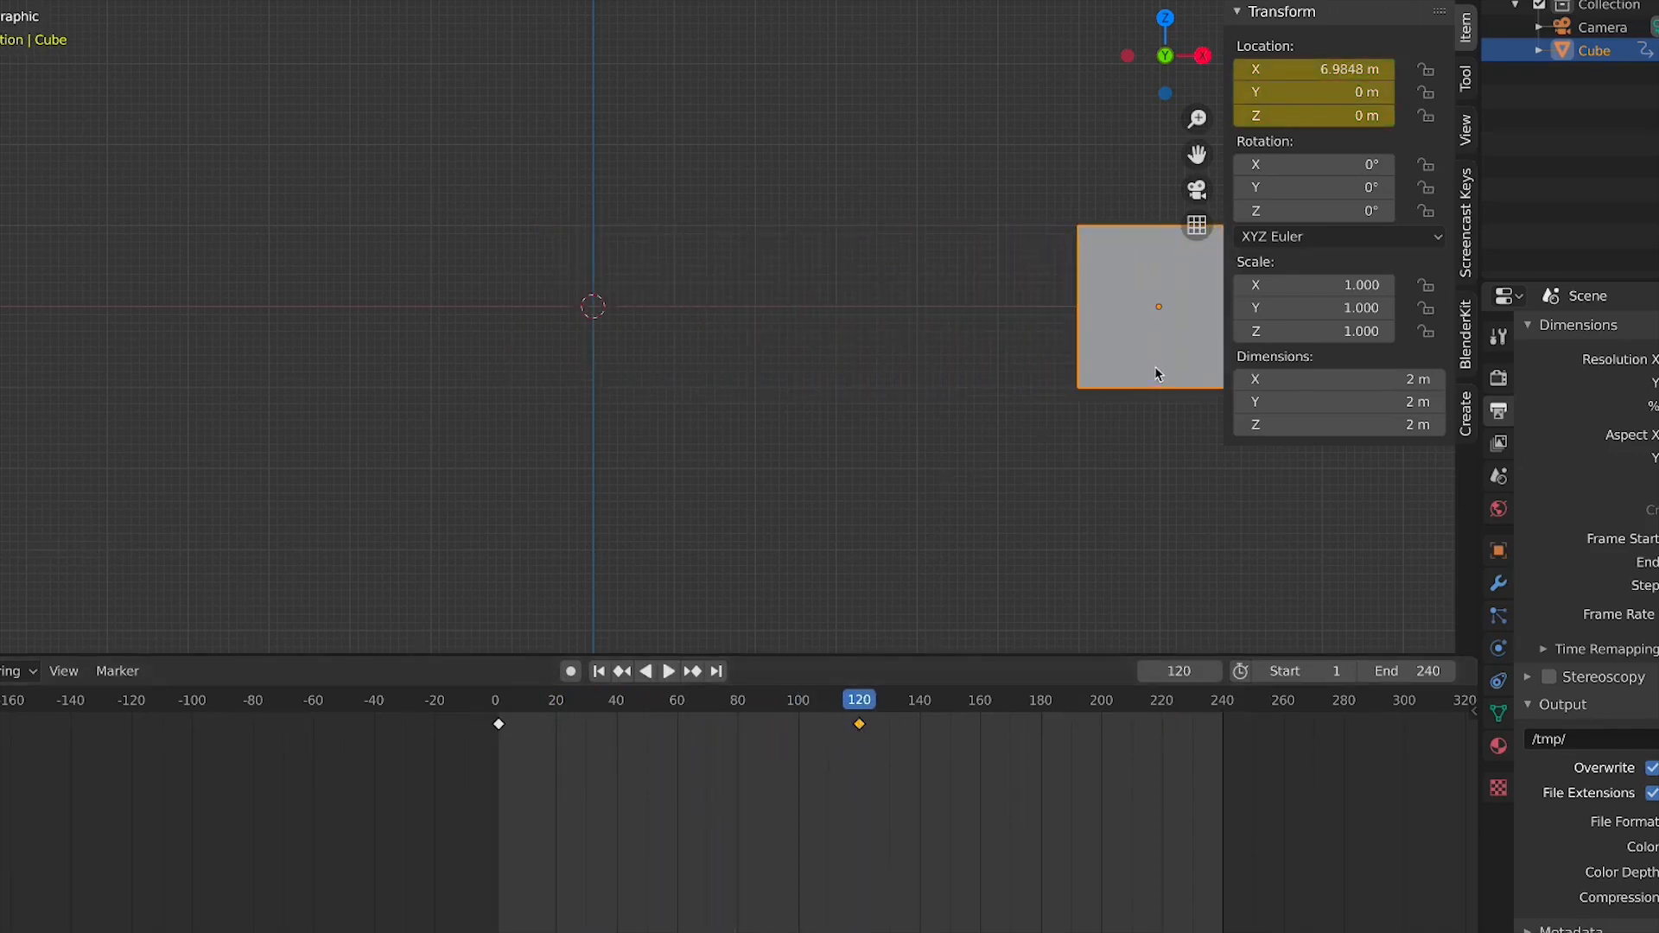
pyautogui.click(1310, 71)
pyautogui.write('7')
pyautogui.press('Return')
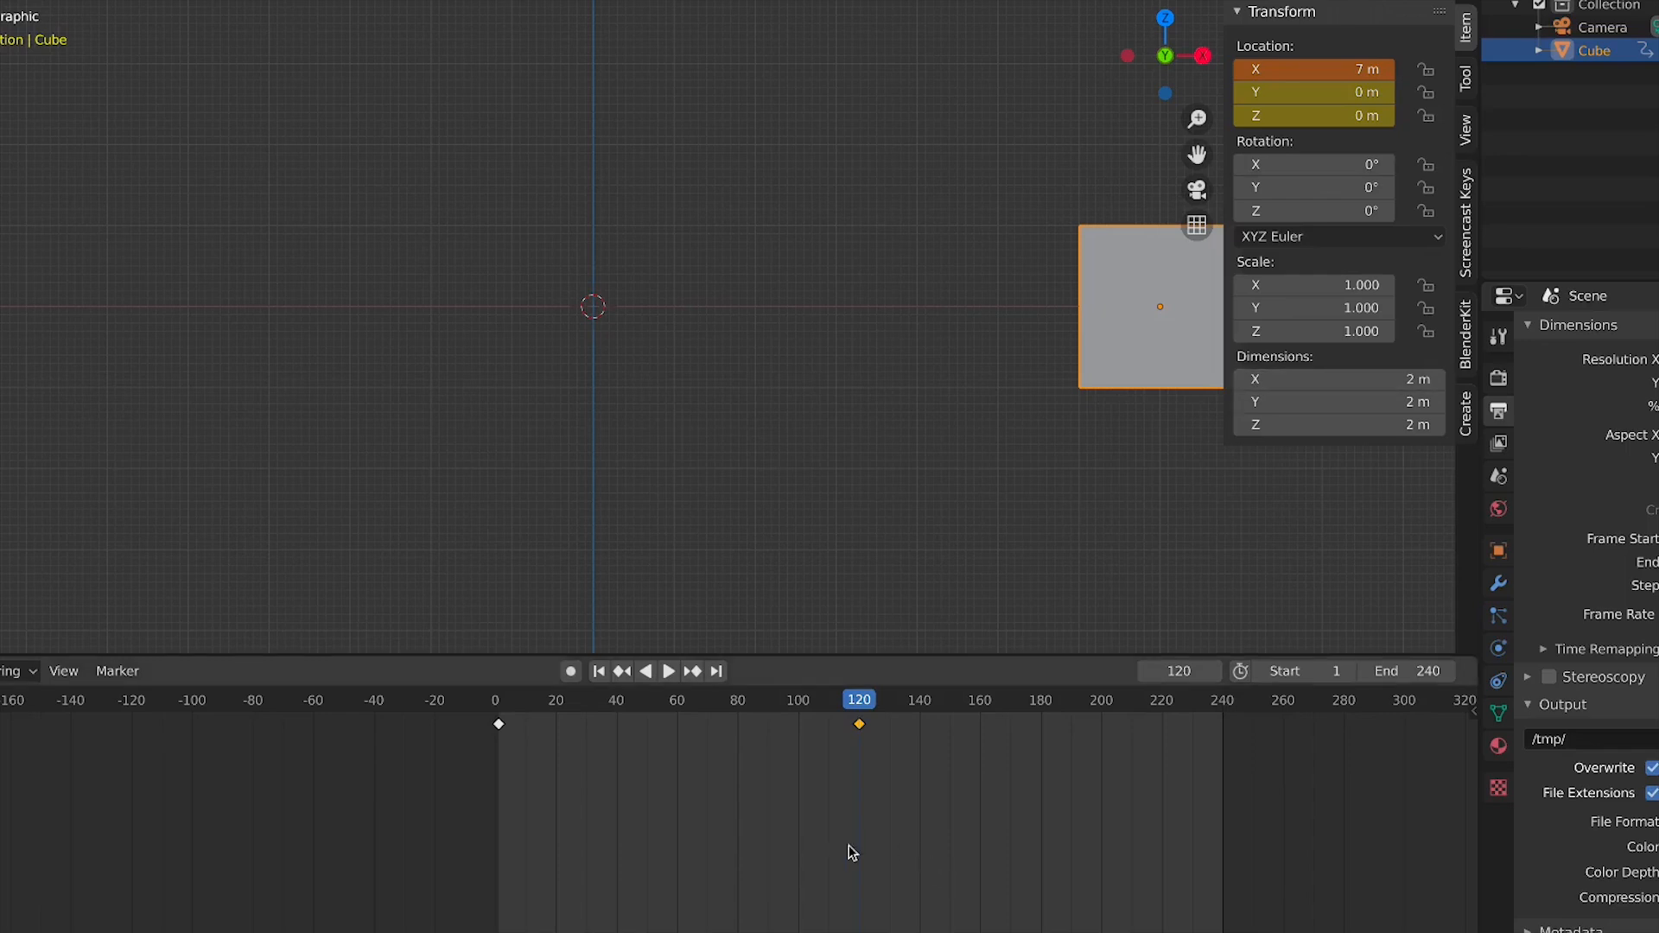
# Jump to frame 1 and play the animation
pyautogui.click(500, 710)
pyautogui.press('space')
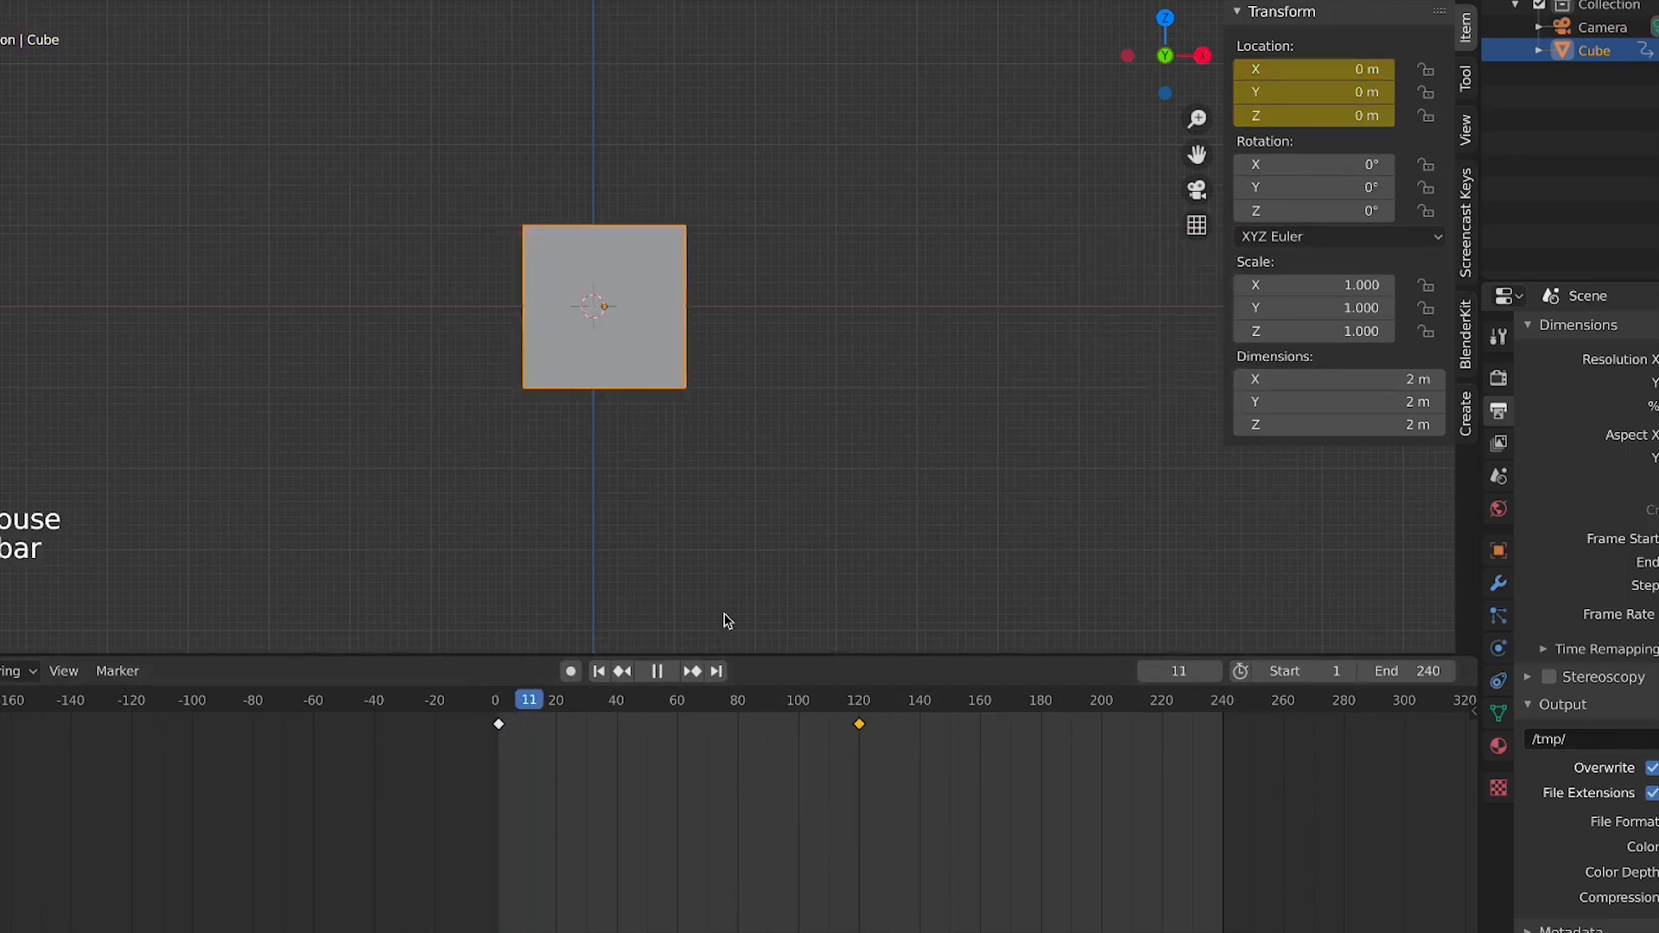
# Return to frame 120, set the cube's X location to 7 m and replace the keyframes with the new value
pyautogui.click(858, 710)
pyautogui.moveTo(858, 710); pyautogui.dragTo(862, 711)
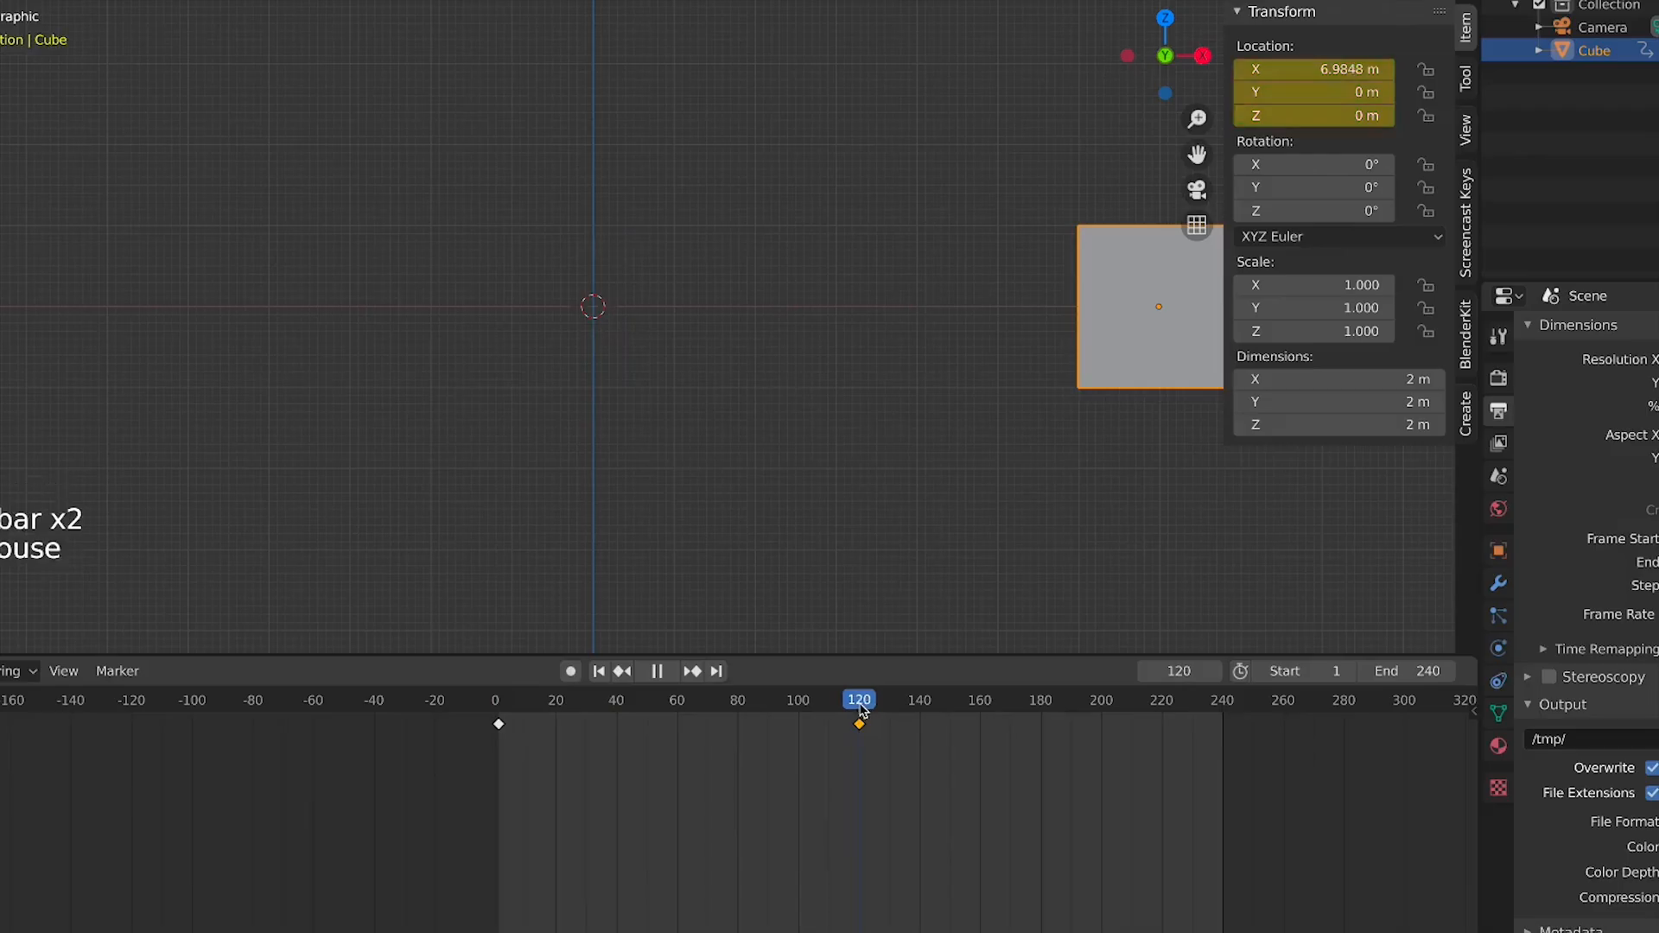
pyautogui.doubleClick(1302, 71)
pyautogui.write('7')
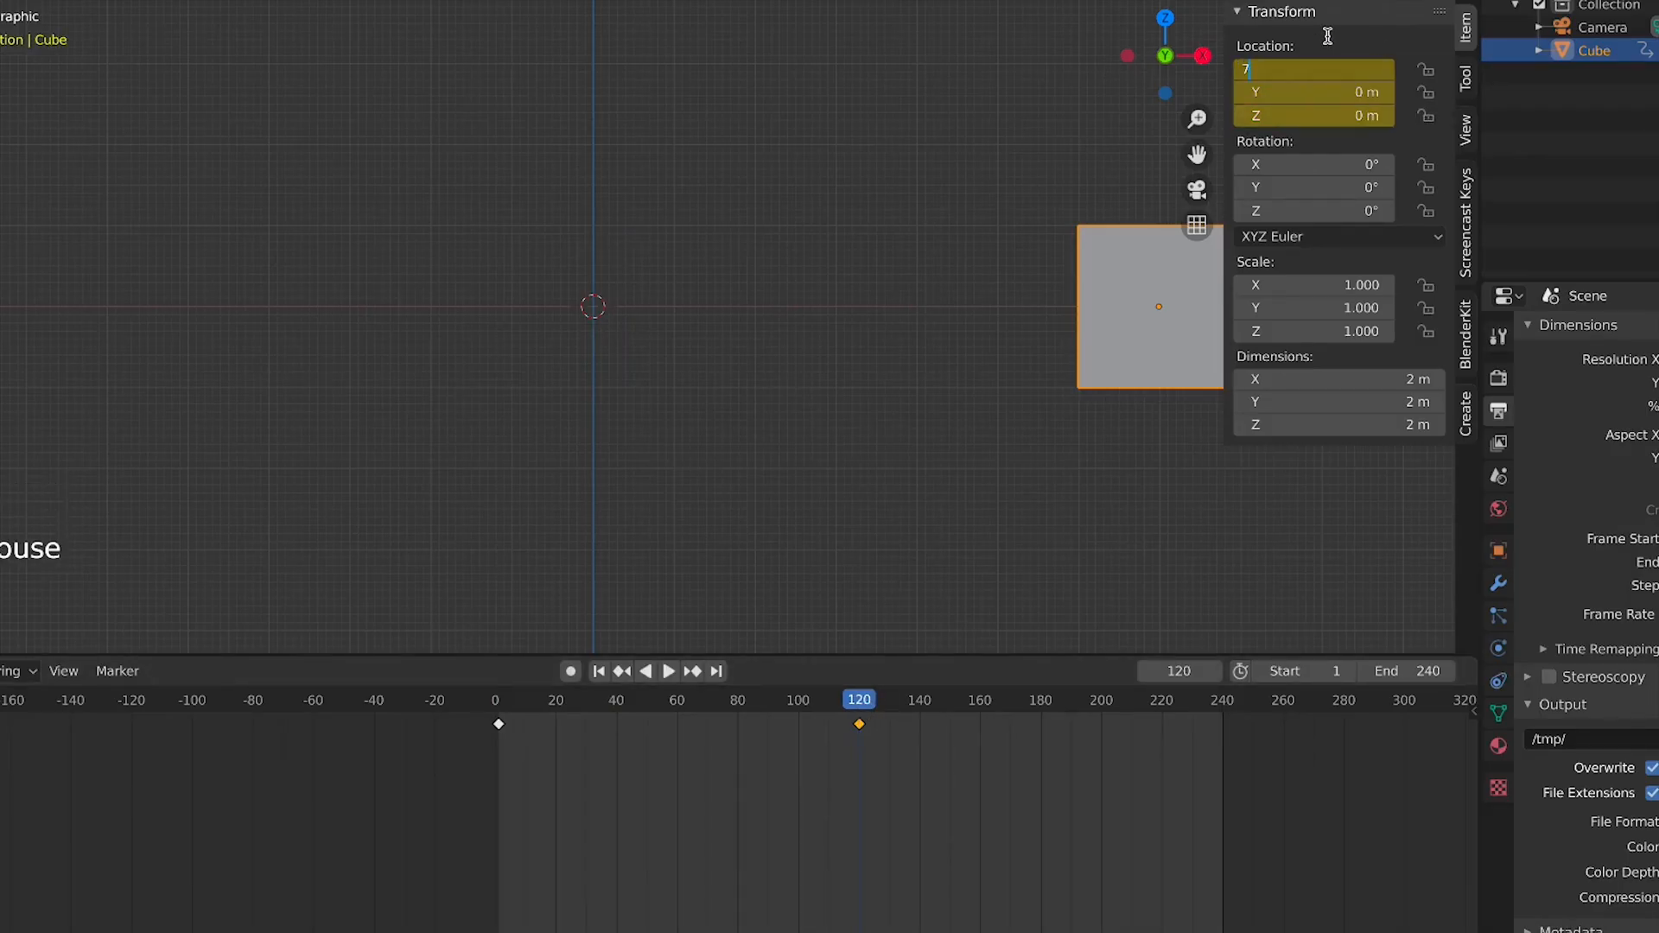
pyautogui.press('Return')
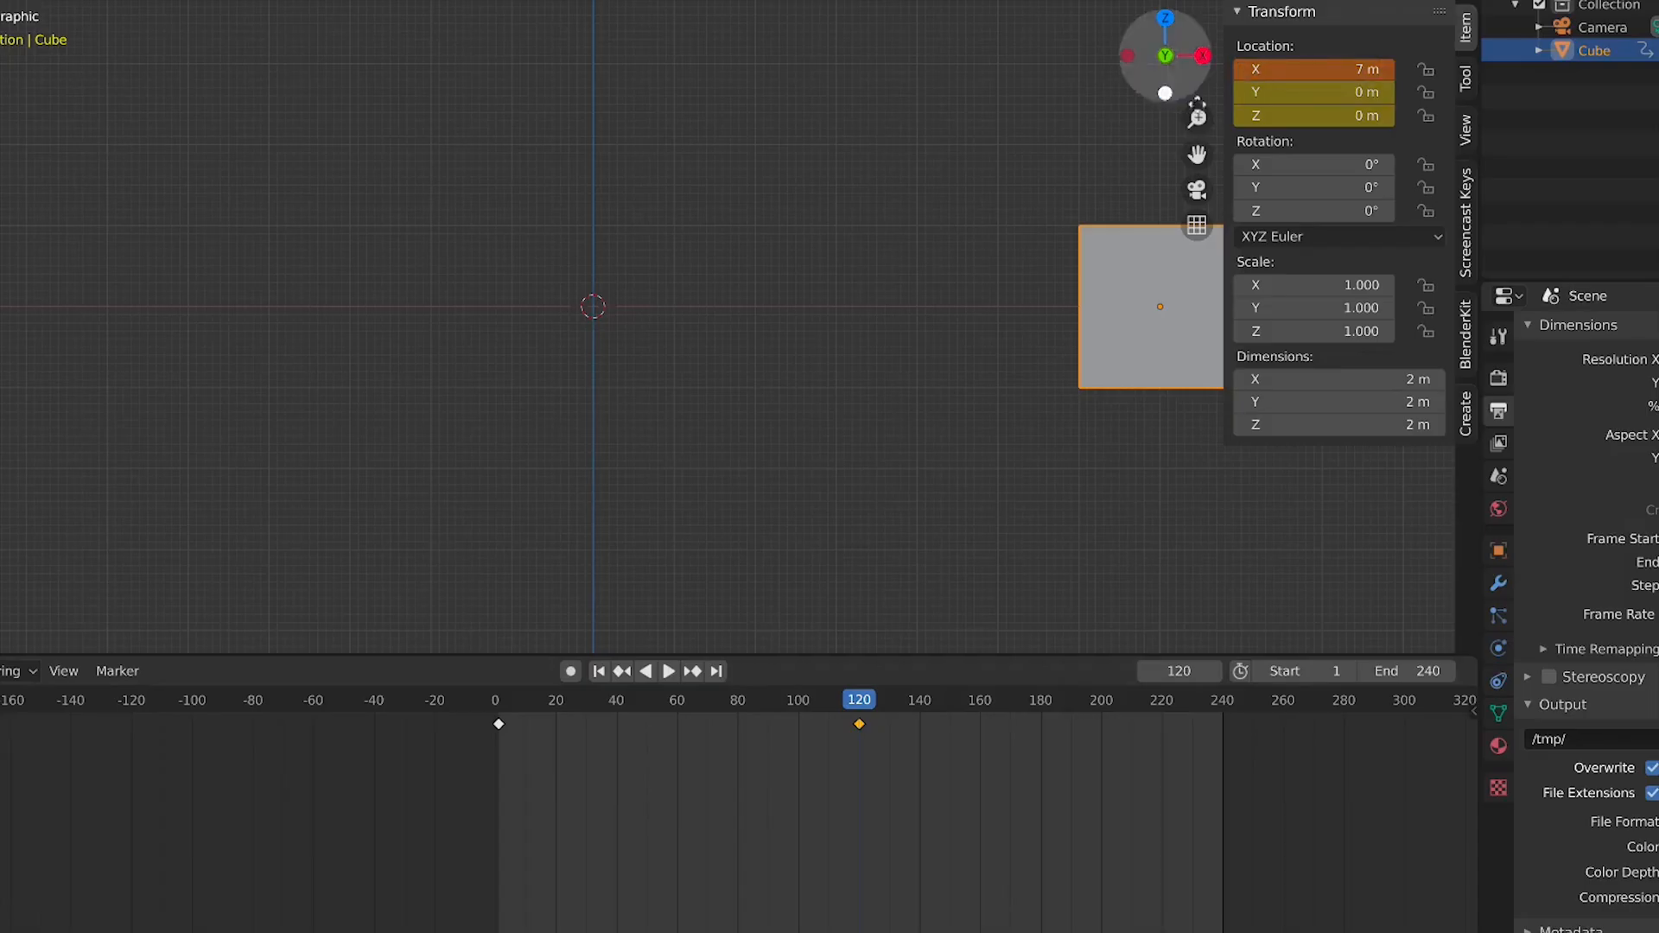
pyautogui.rightClick(1292, 71)
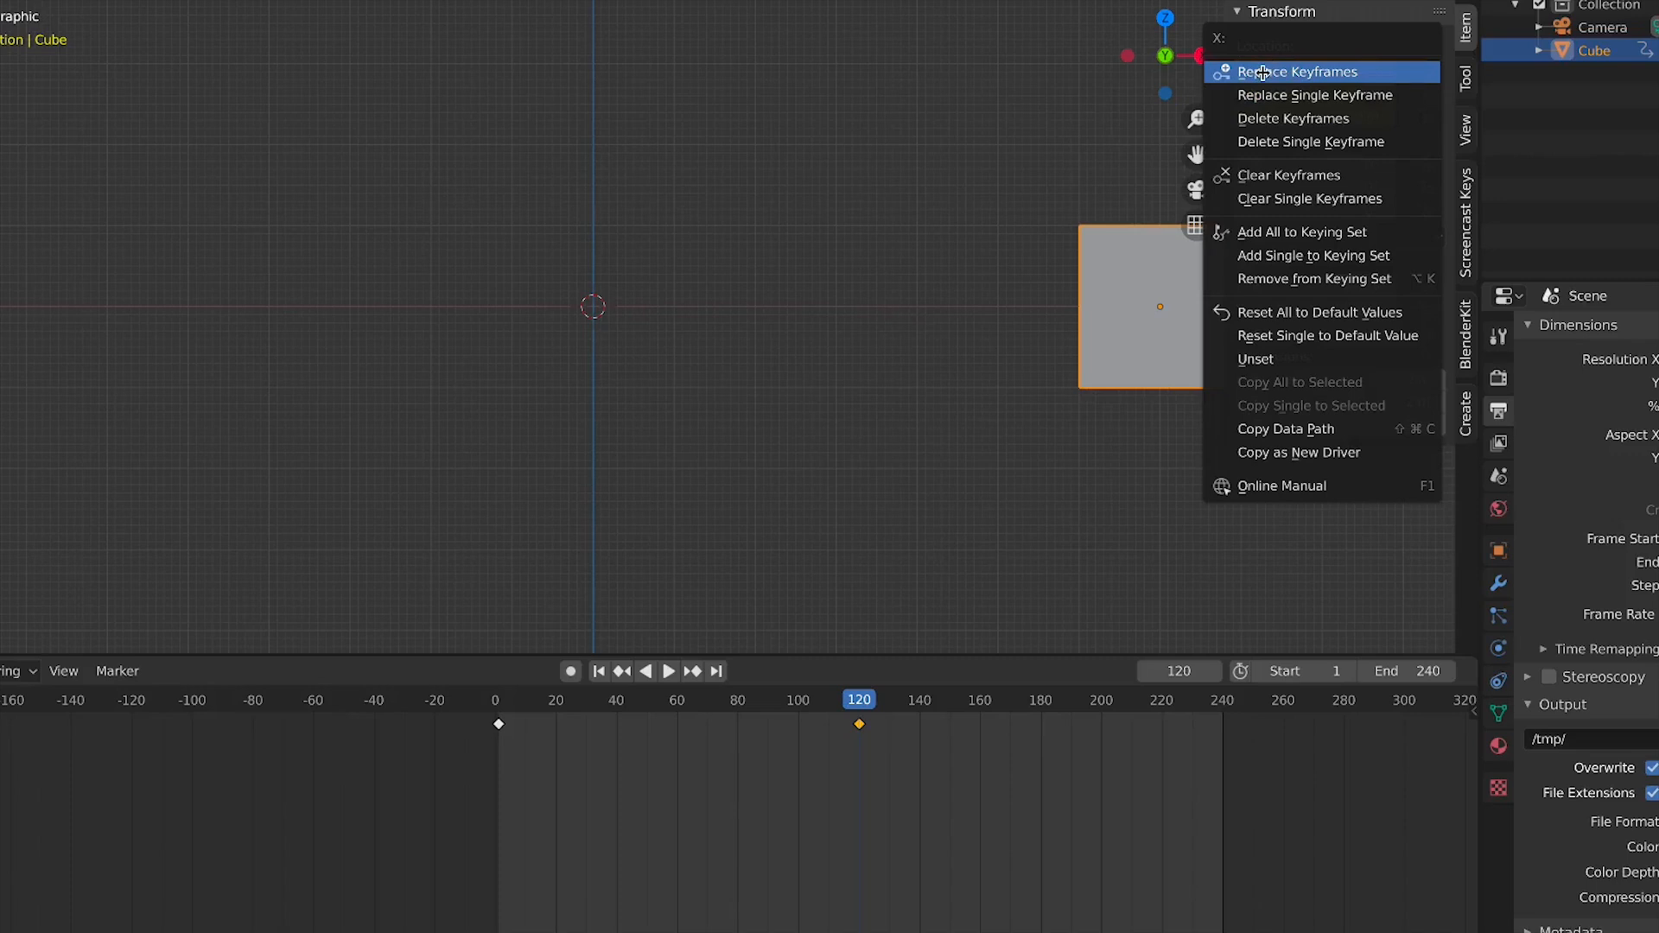
pyautogui.click(1264, 71)
pyautogui.rightClick(1315, 67)
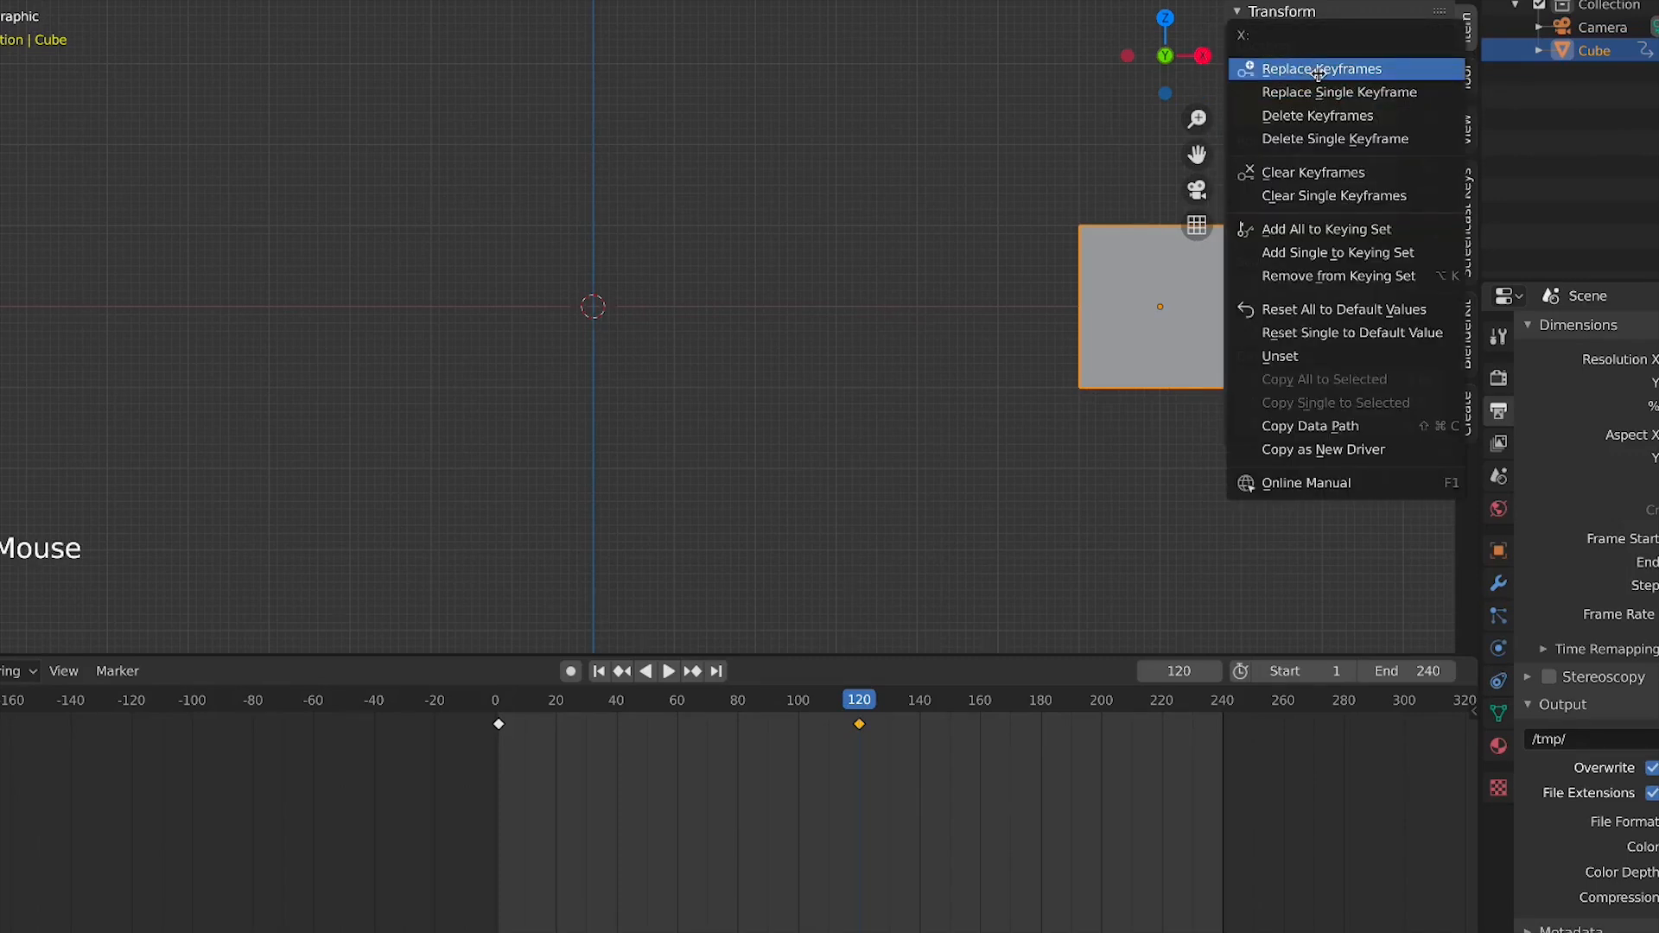
pyautogui.click(1318, 71)
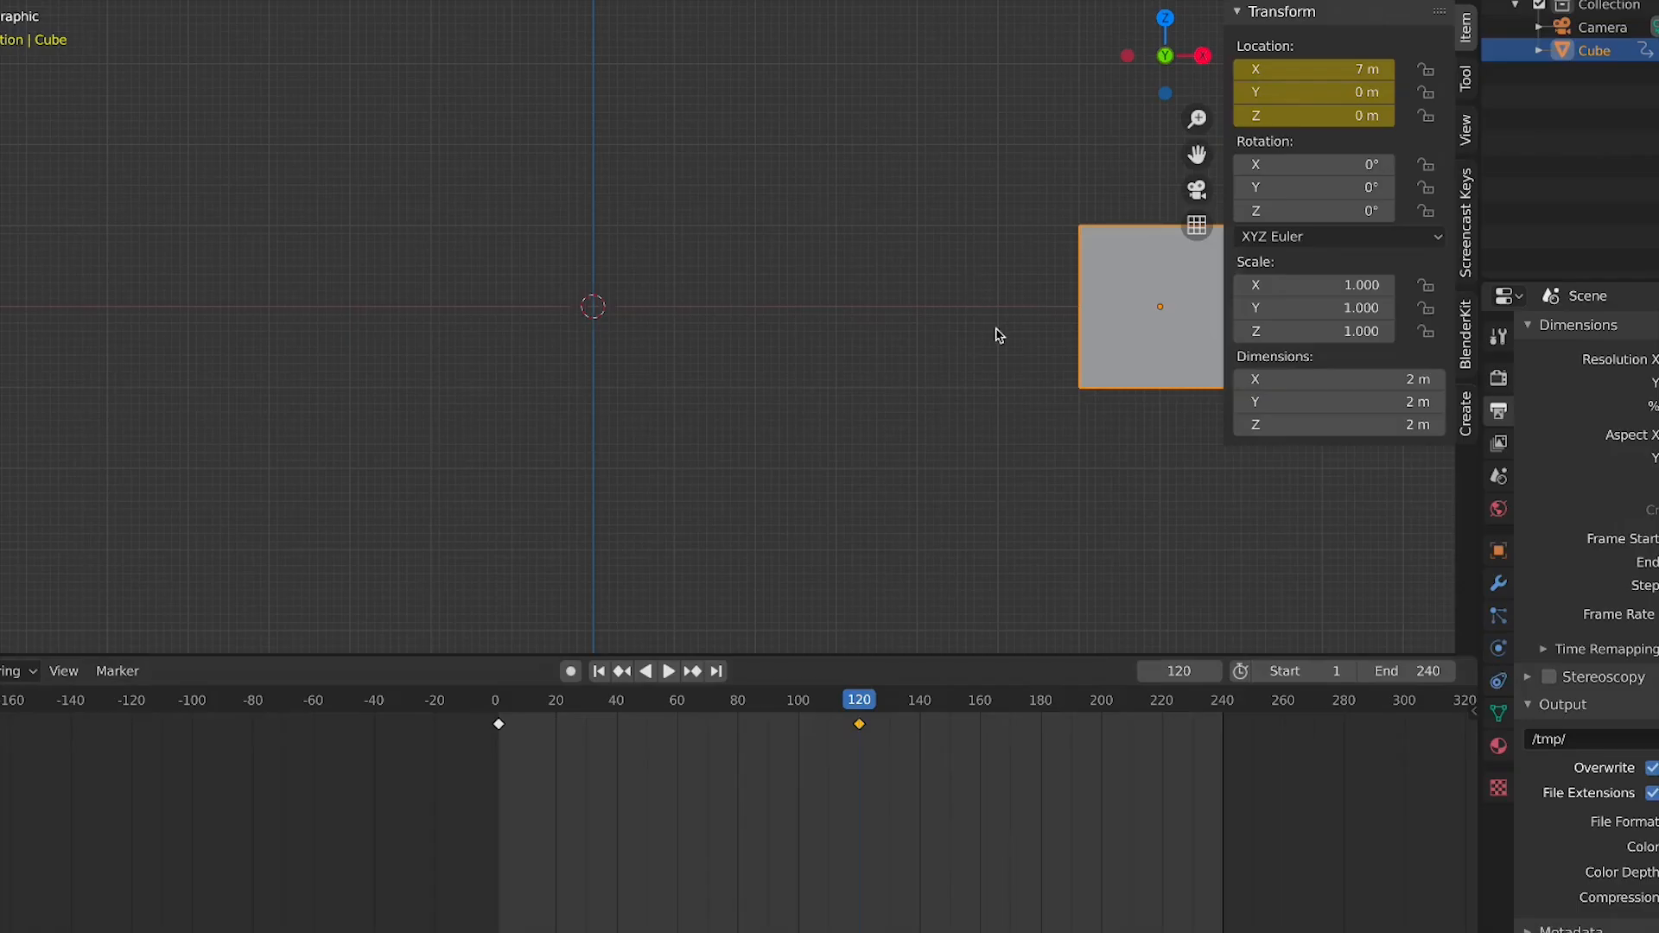
# Move the cube along X to about 9.48 m and insert a Location keyframe at frame 120
pyautogui.press('g')
pyautogui.press('x')
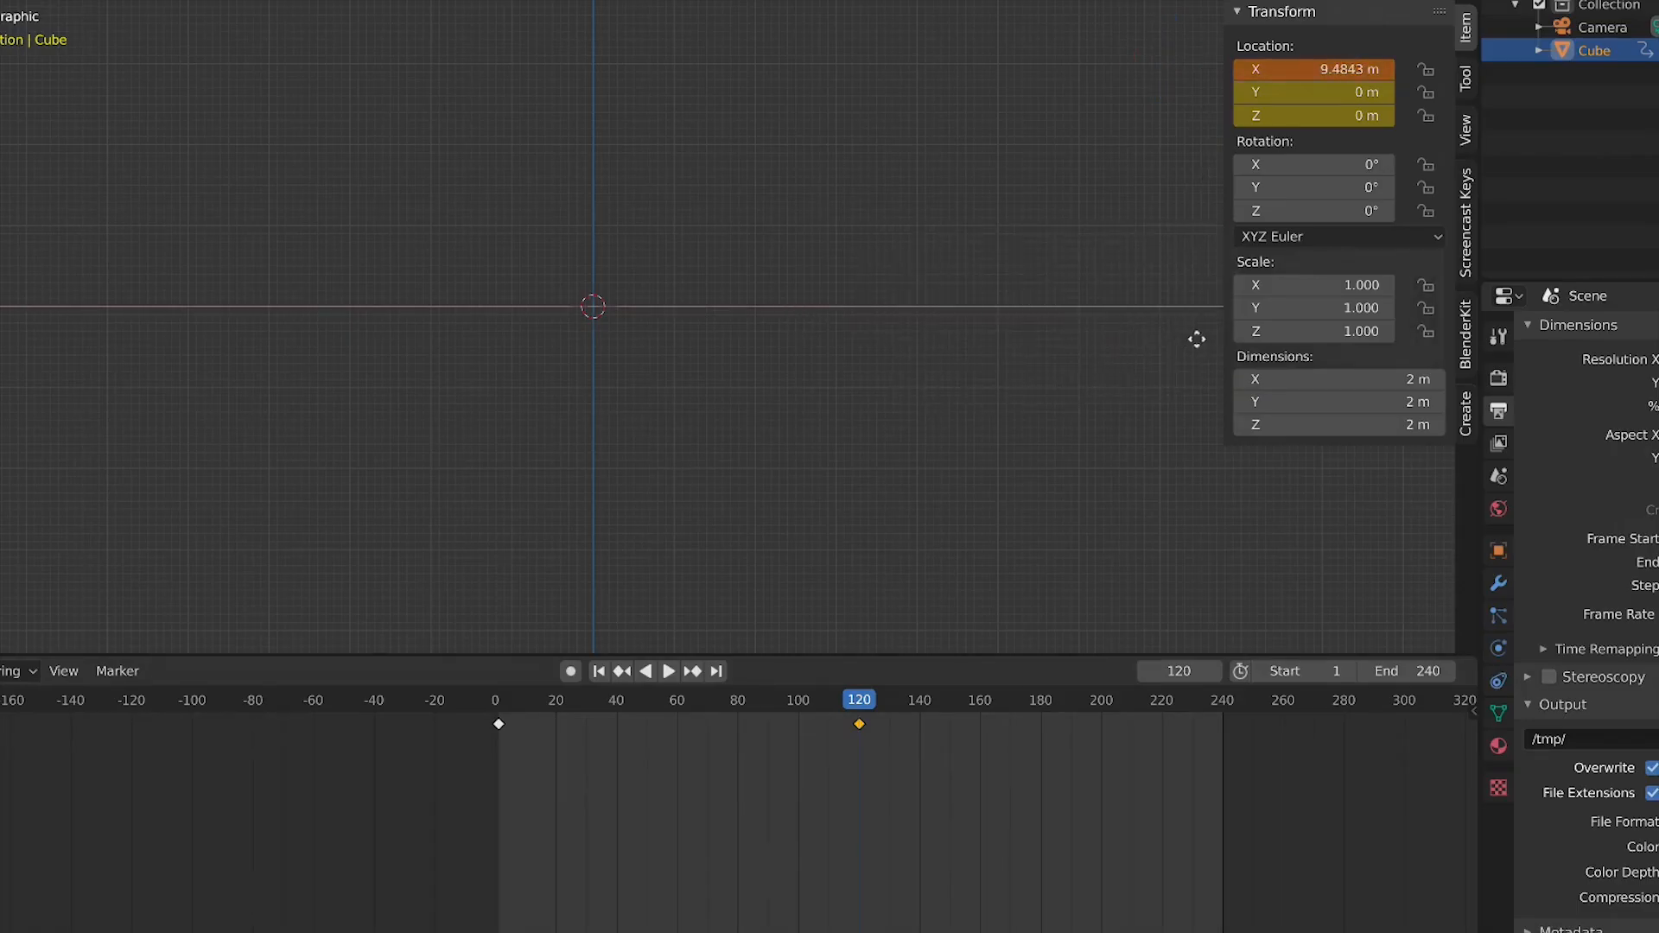
pyautogui.click(1197, 339)
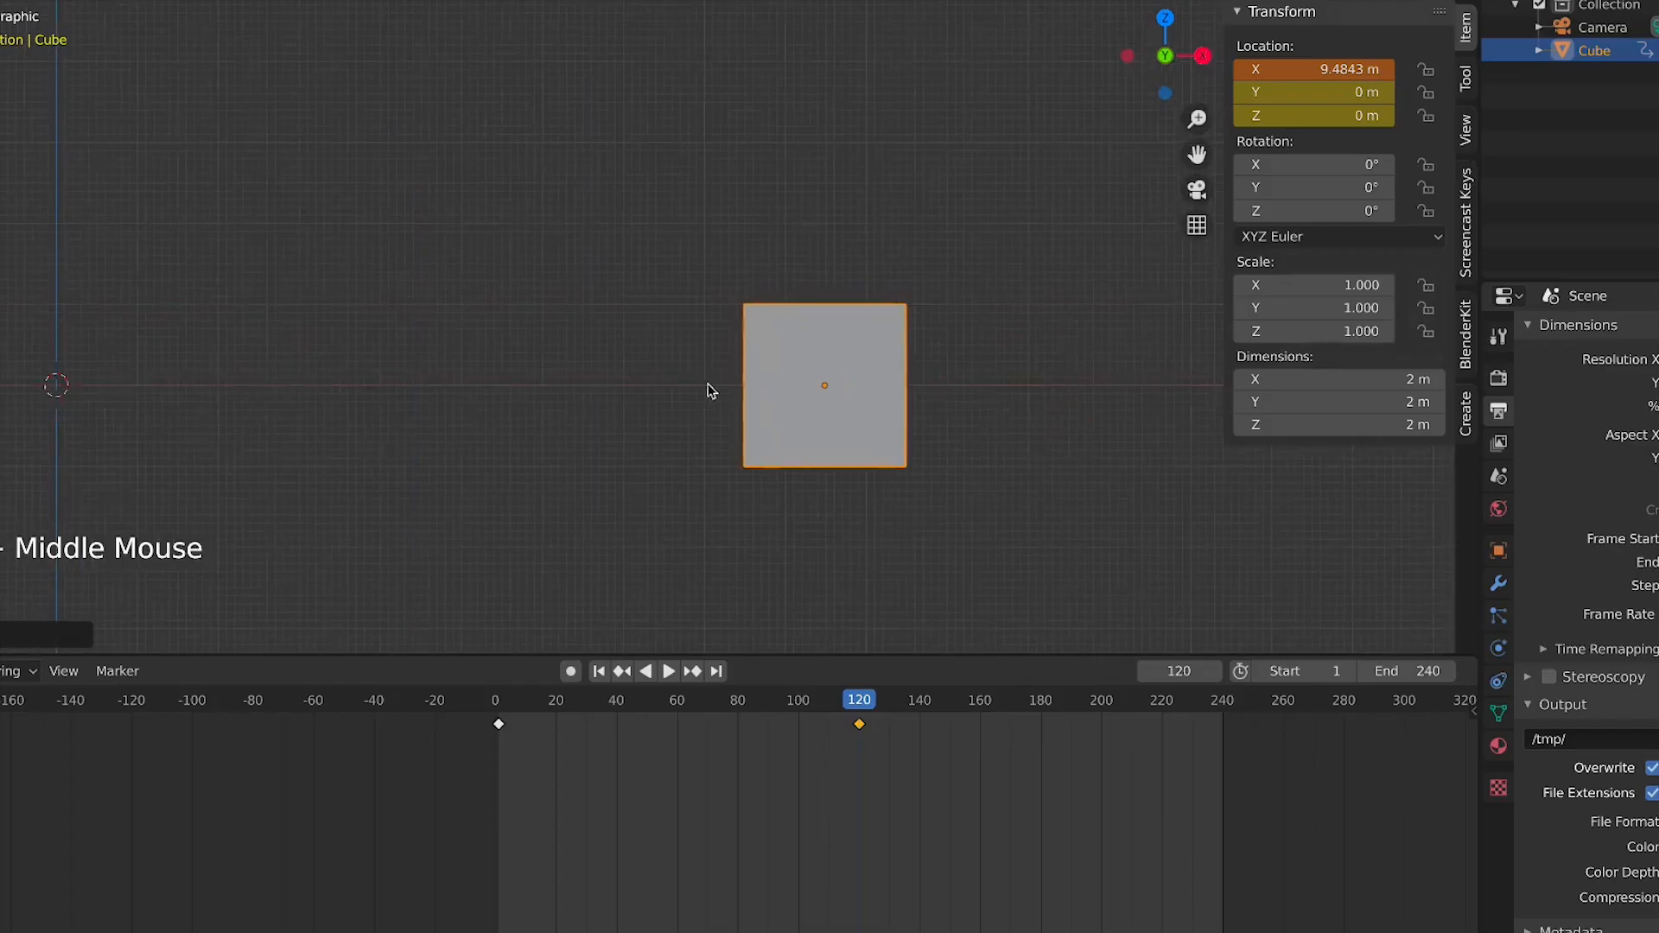
pyautogui.press('i')
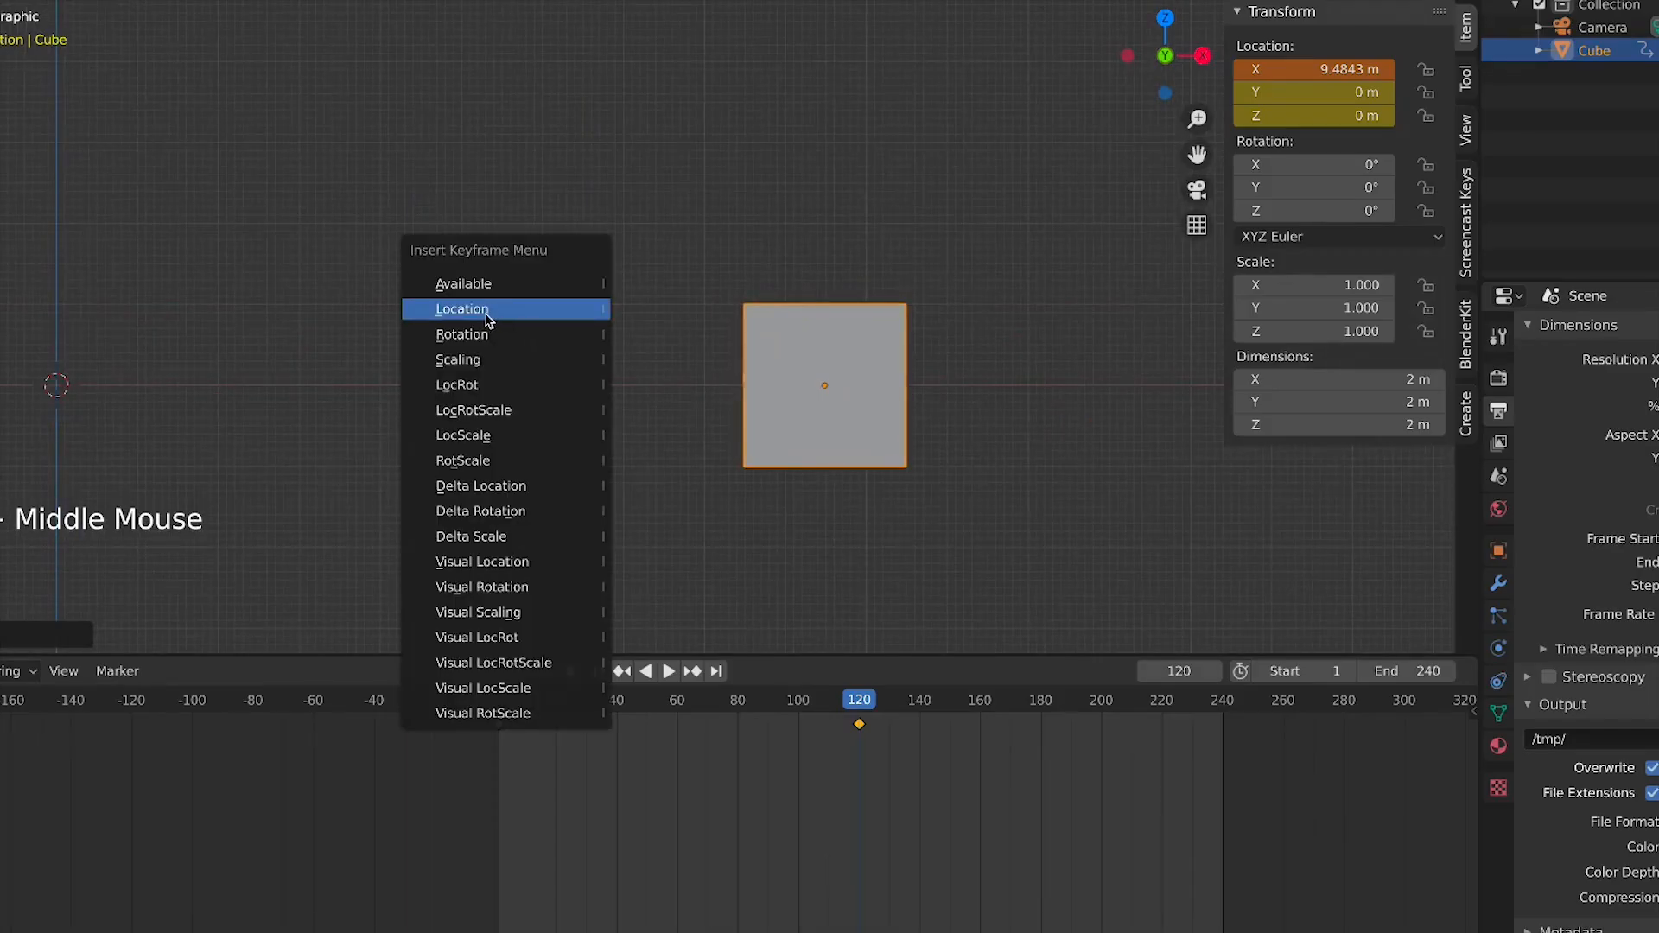
pyautogui.click(488, 318)
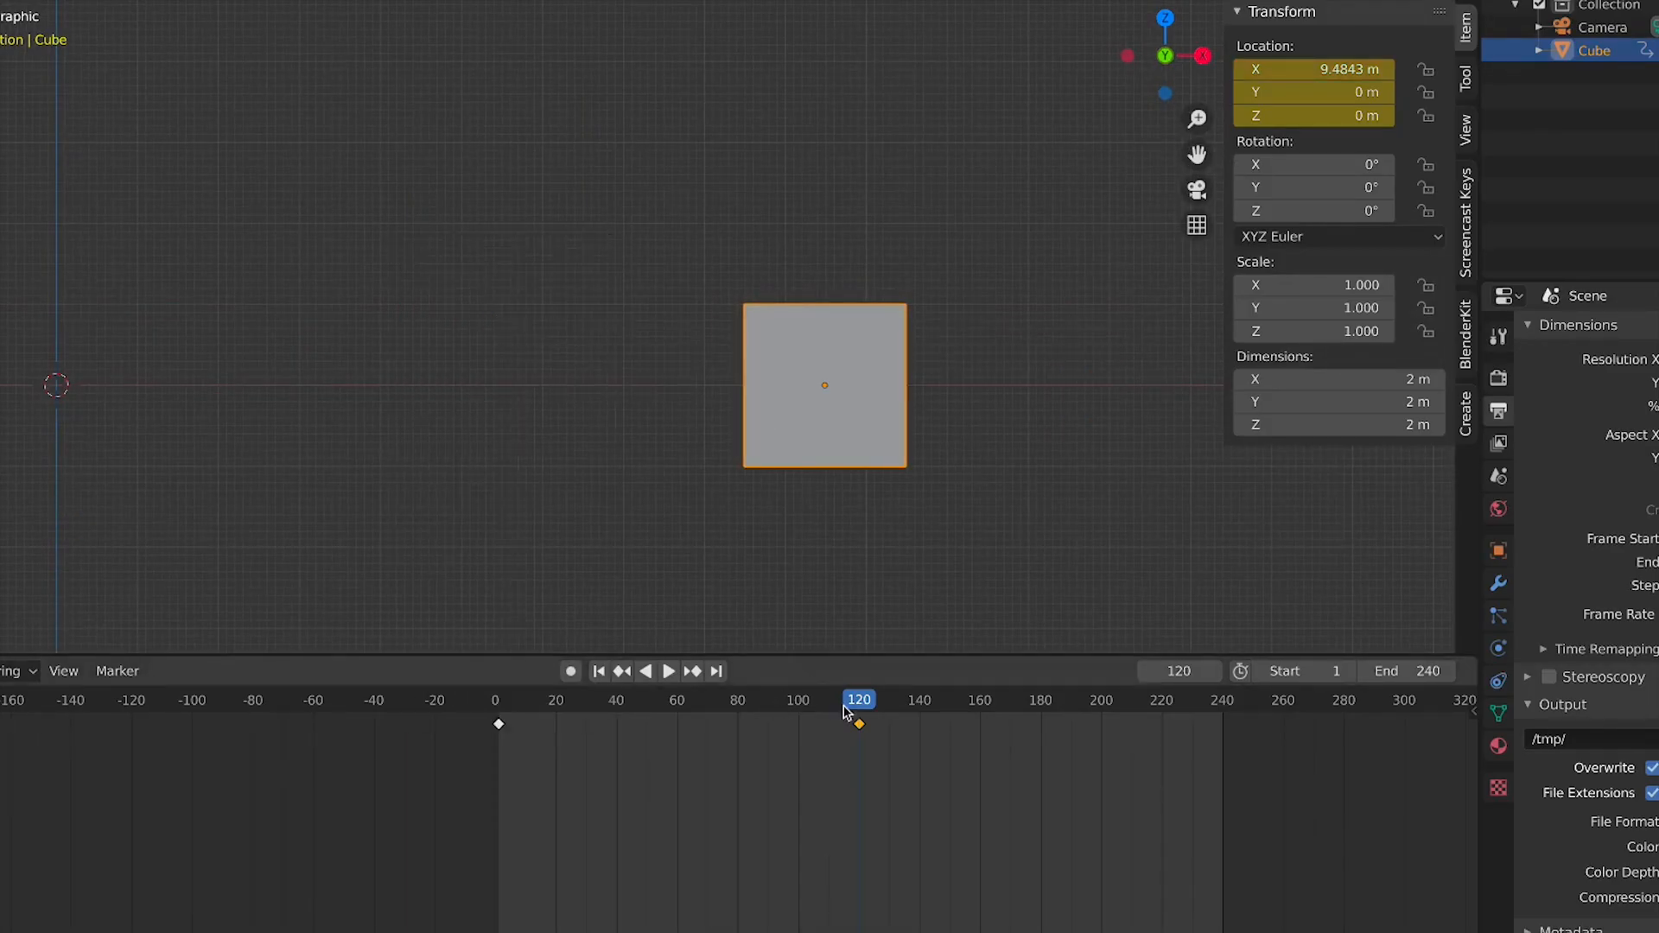
# Play the animation and scrub the playhead between frame 1 and frame 120
pyautogui.press('space')
pyautogui.click(739, 707)
pyautogui.moveTo(739, 707); pyautogui.dragTo(859, 722)
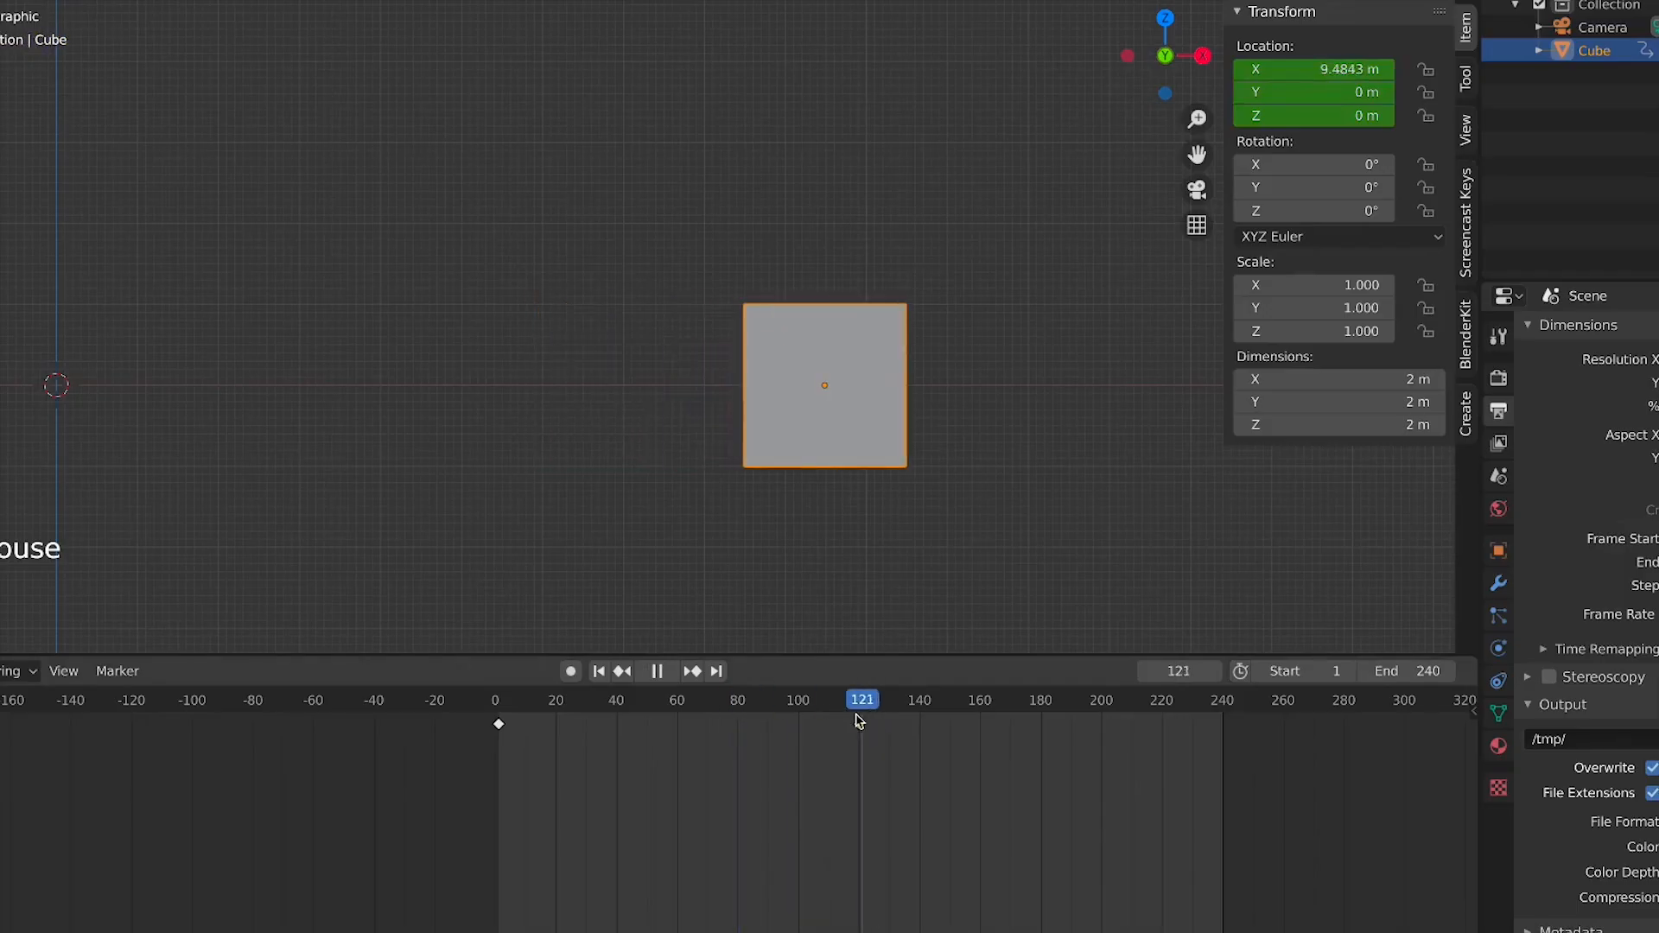
pyautogui.click(860, 719)
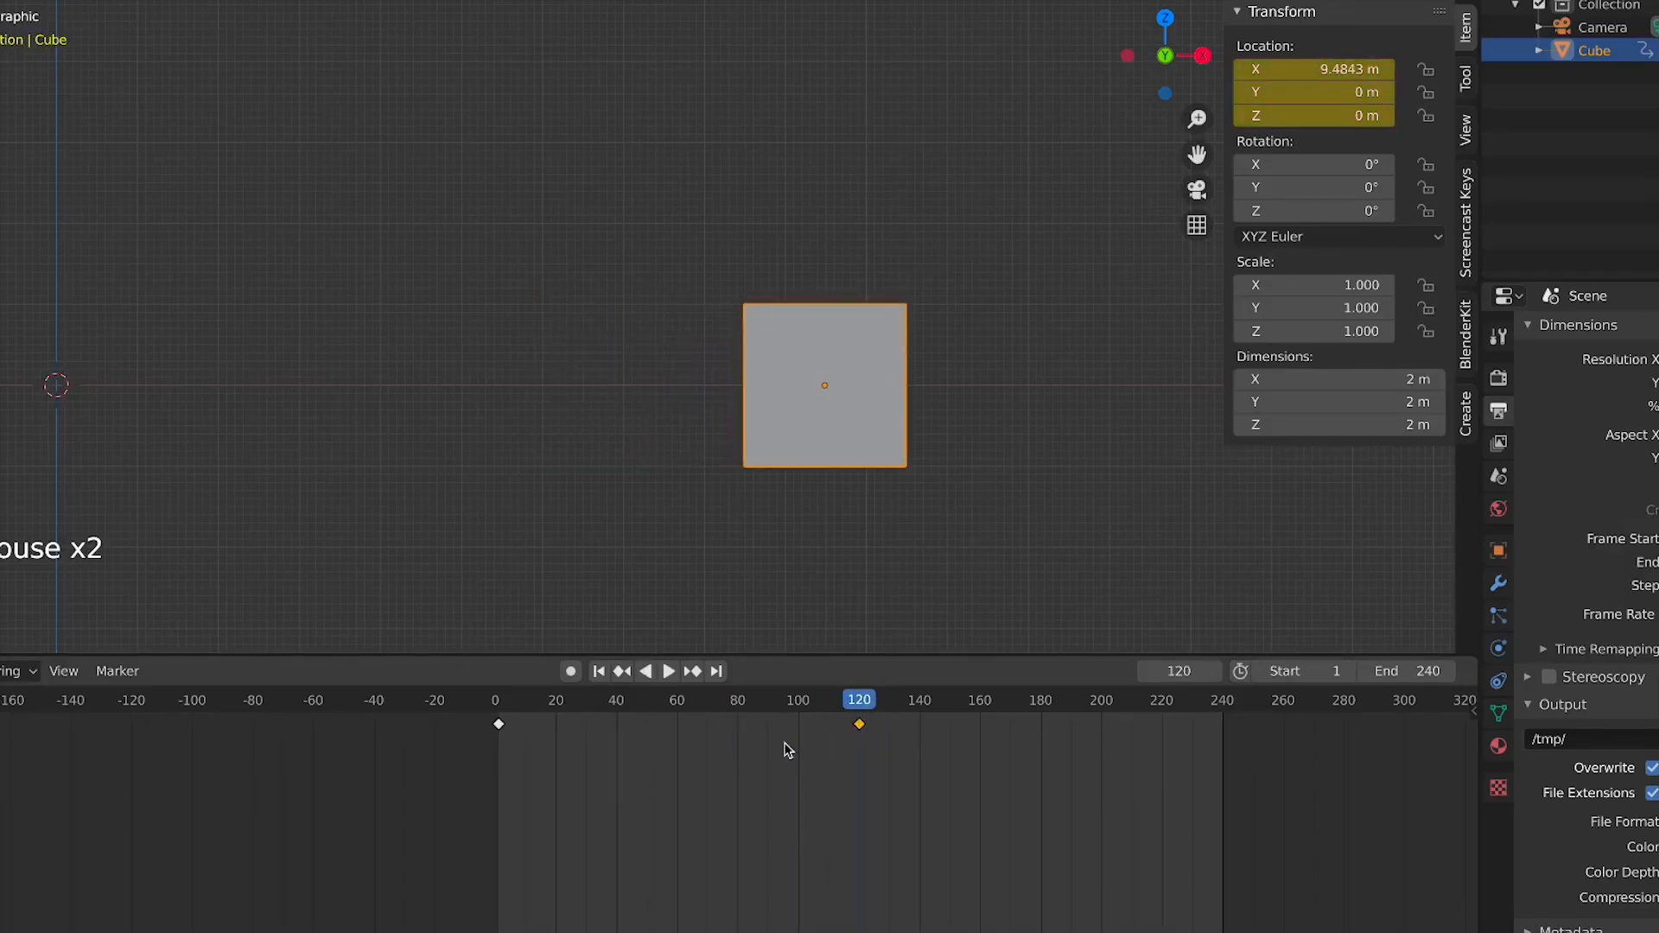
pyautogui.click(504, 707)
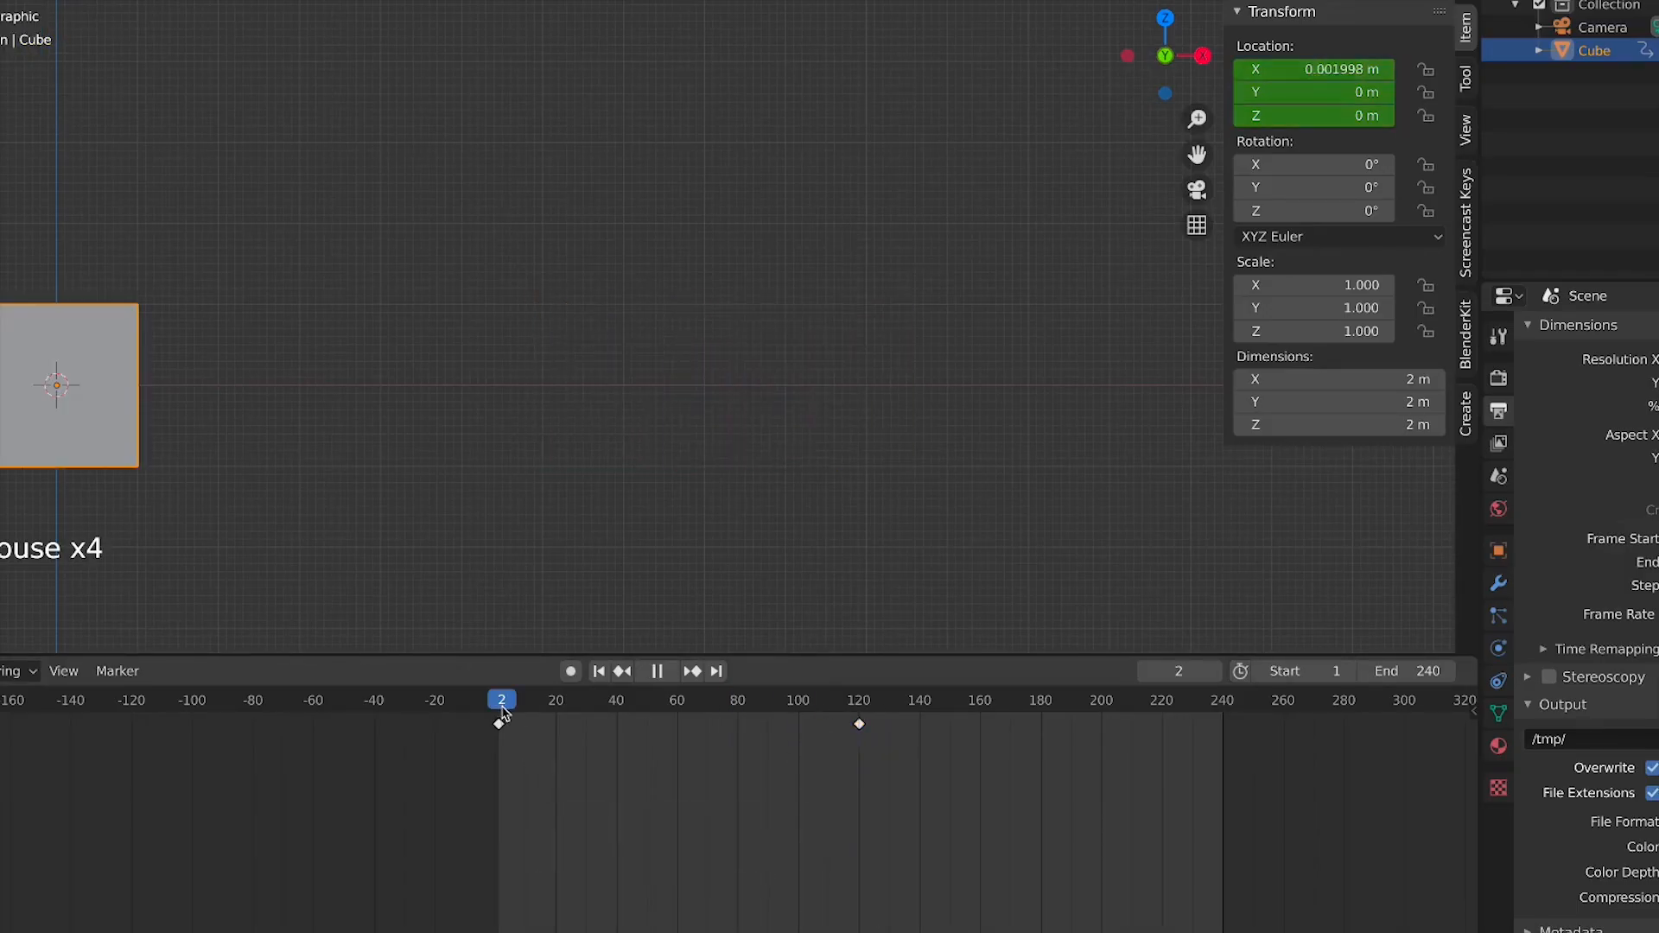
pyautogui.moveTo(504, 714); pyautogui.dragTo(862, 780)
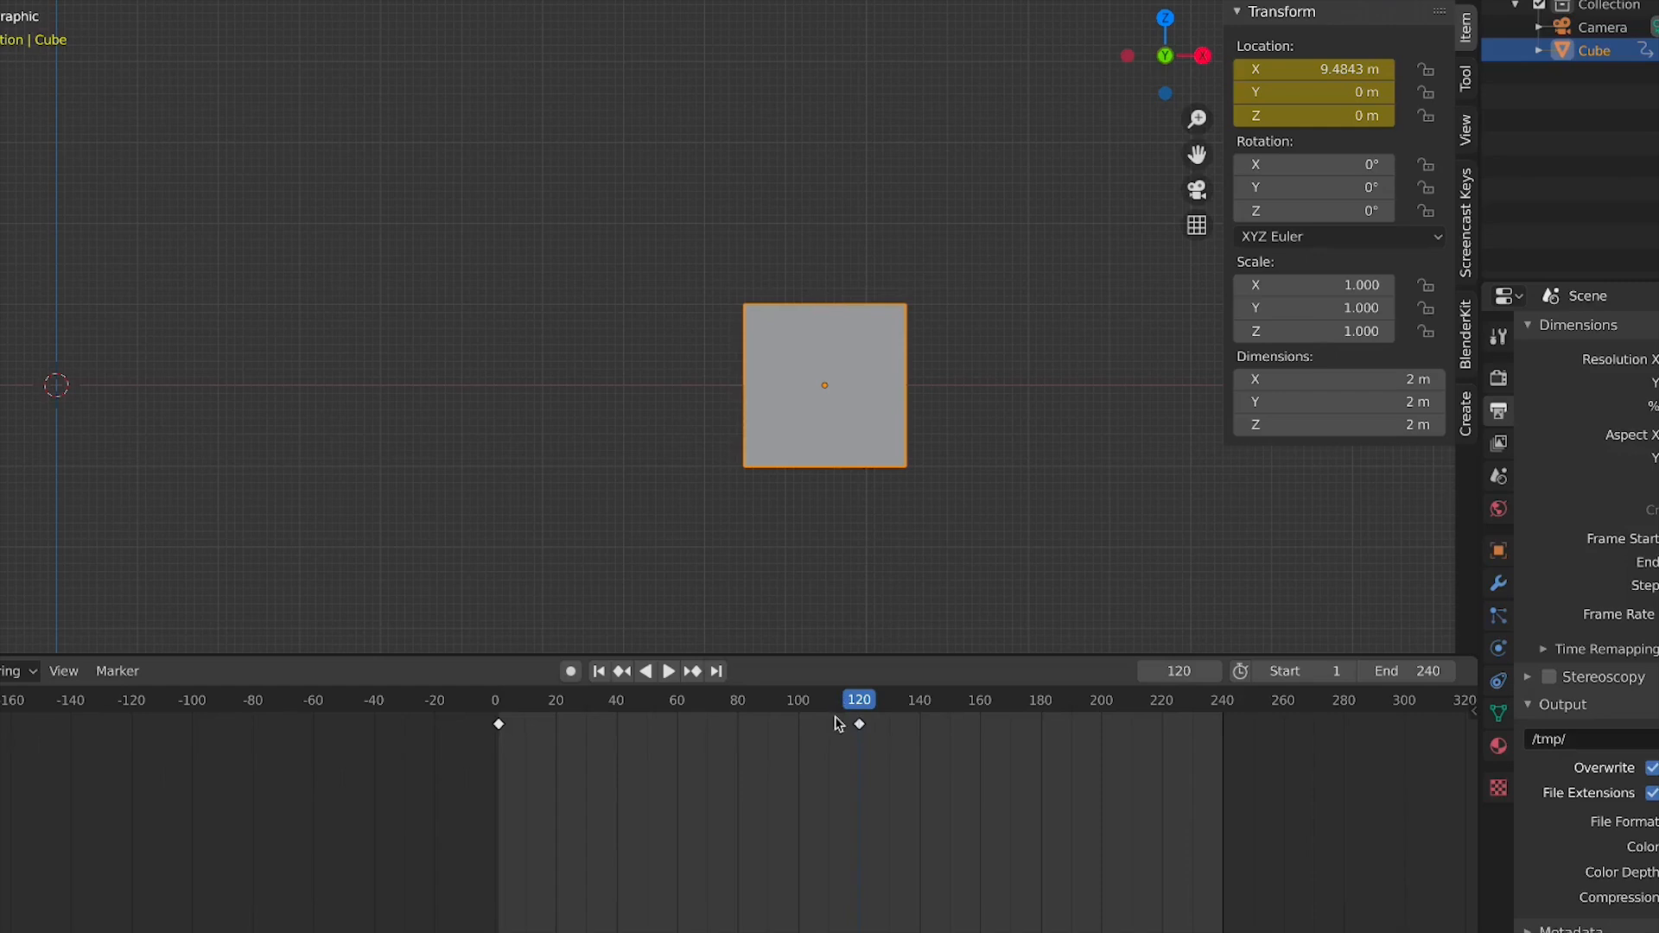
# Select the first keyframe and duplicate it, placing the copy at about frame 66
pyautogui.moveTo(763, 848); pyautogui.dragTo(419, 724)
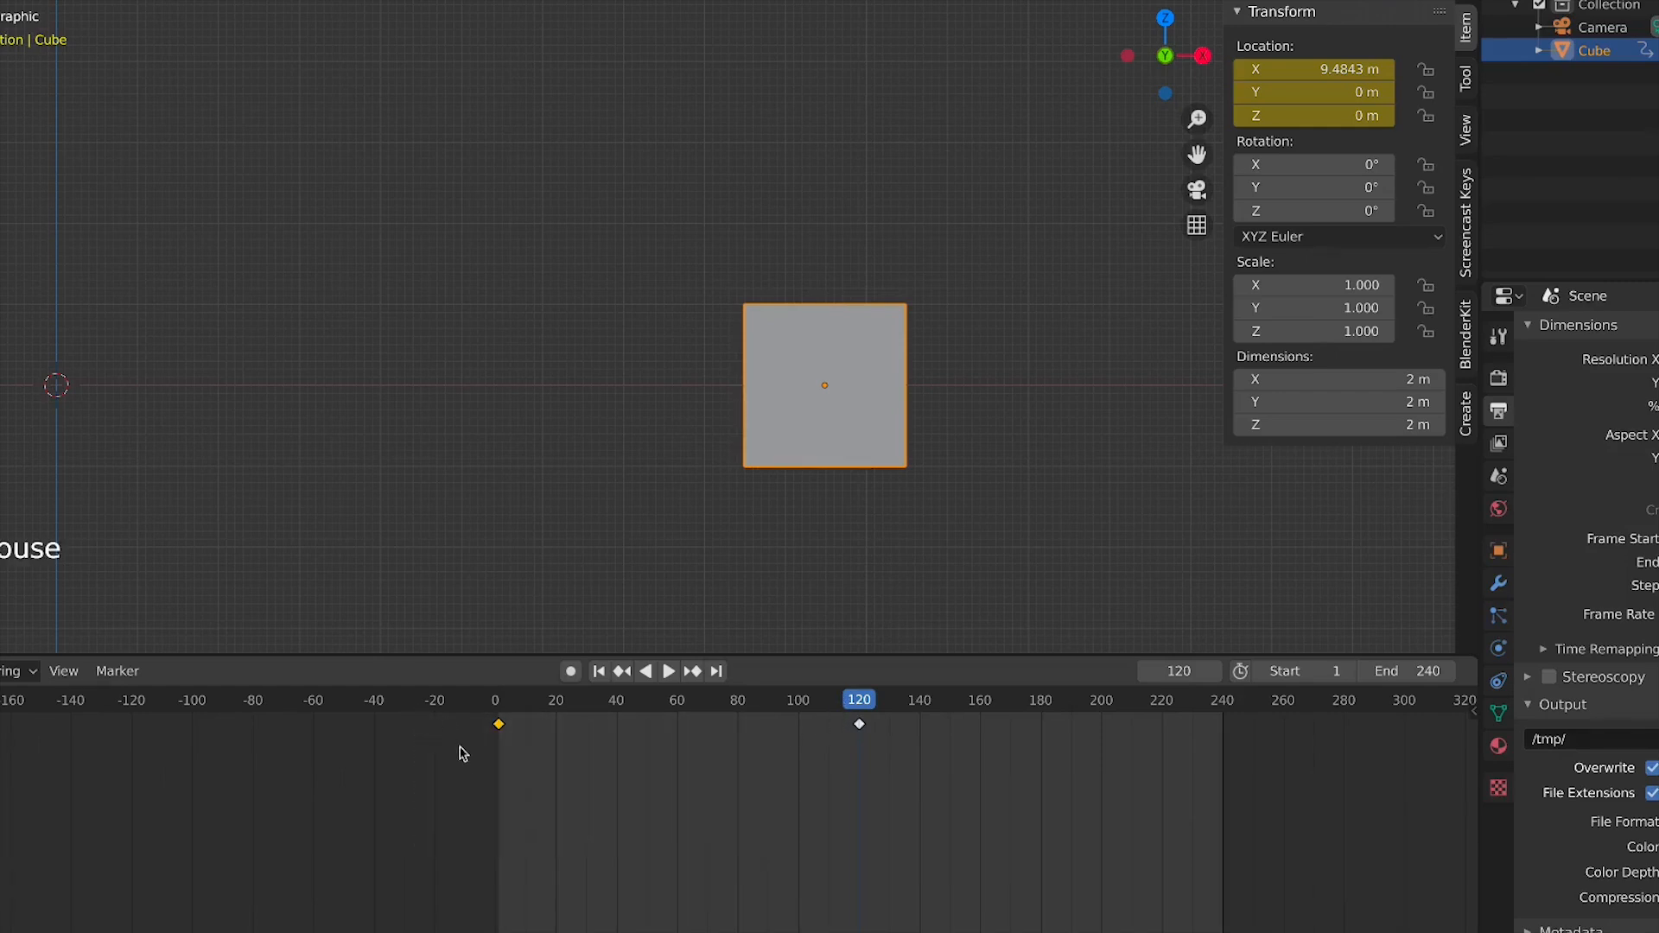
pyautogui.click(497, 713)
pyautogui.press('space')
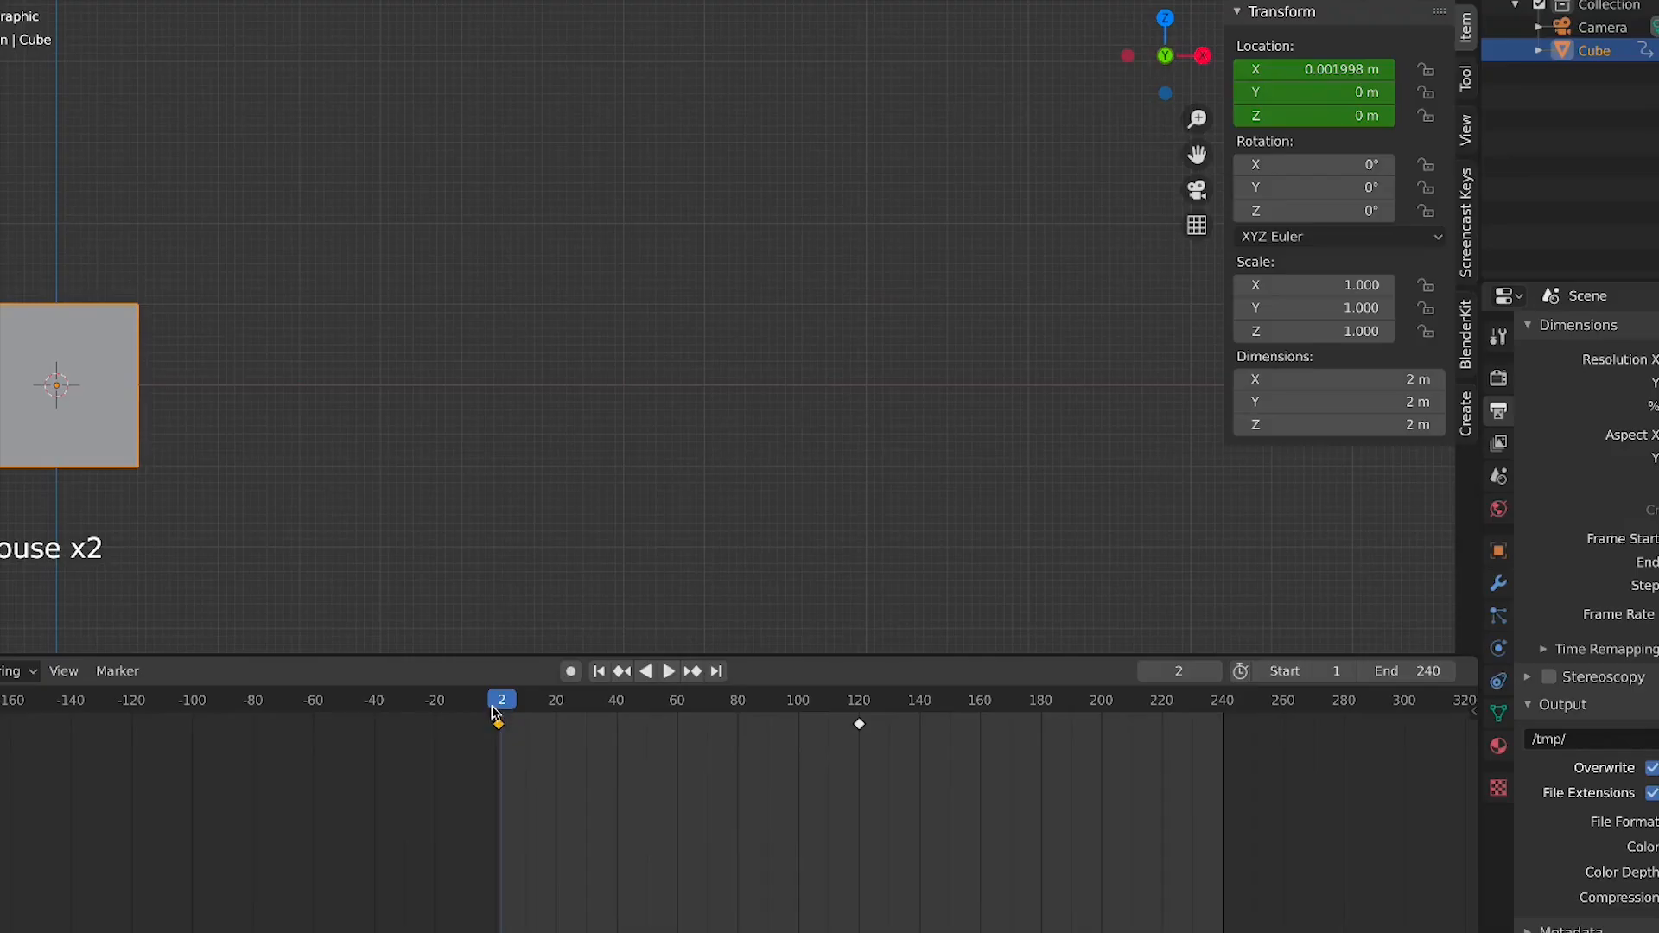
pyautogui.click(496, 714)
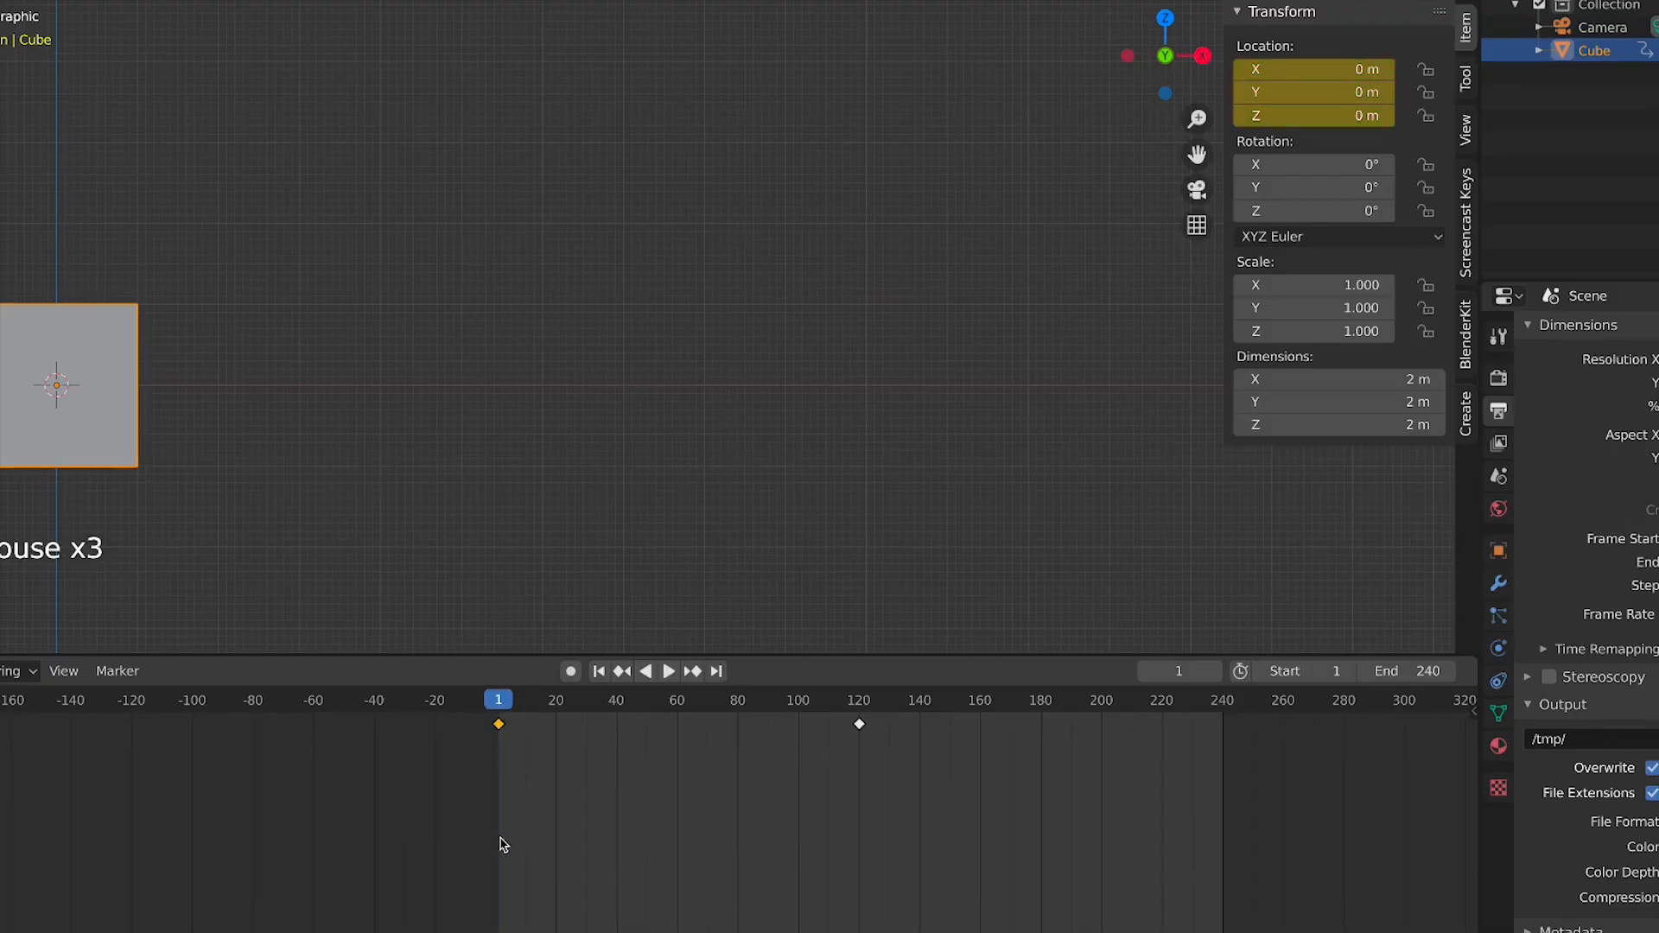
pyautogui.hotkey('shift', 'd')
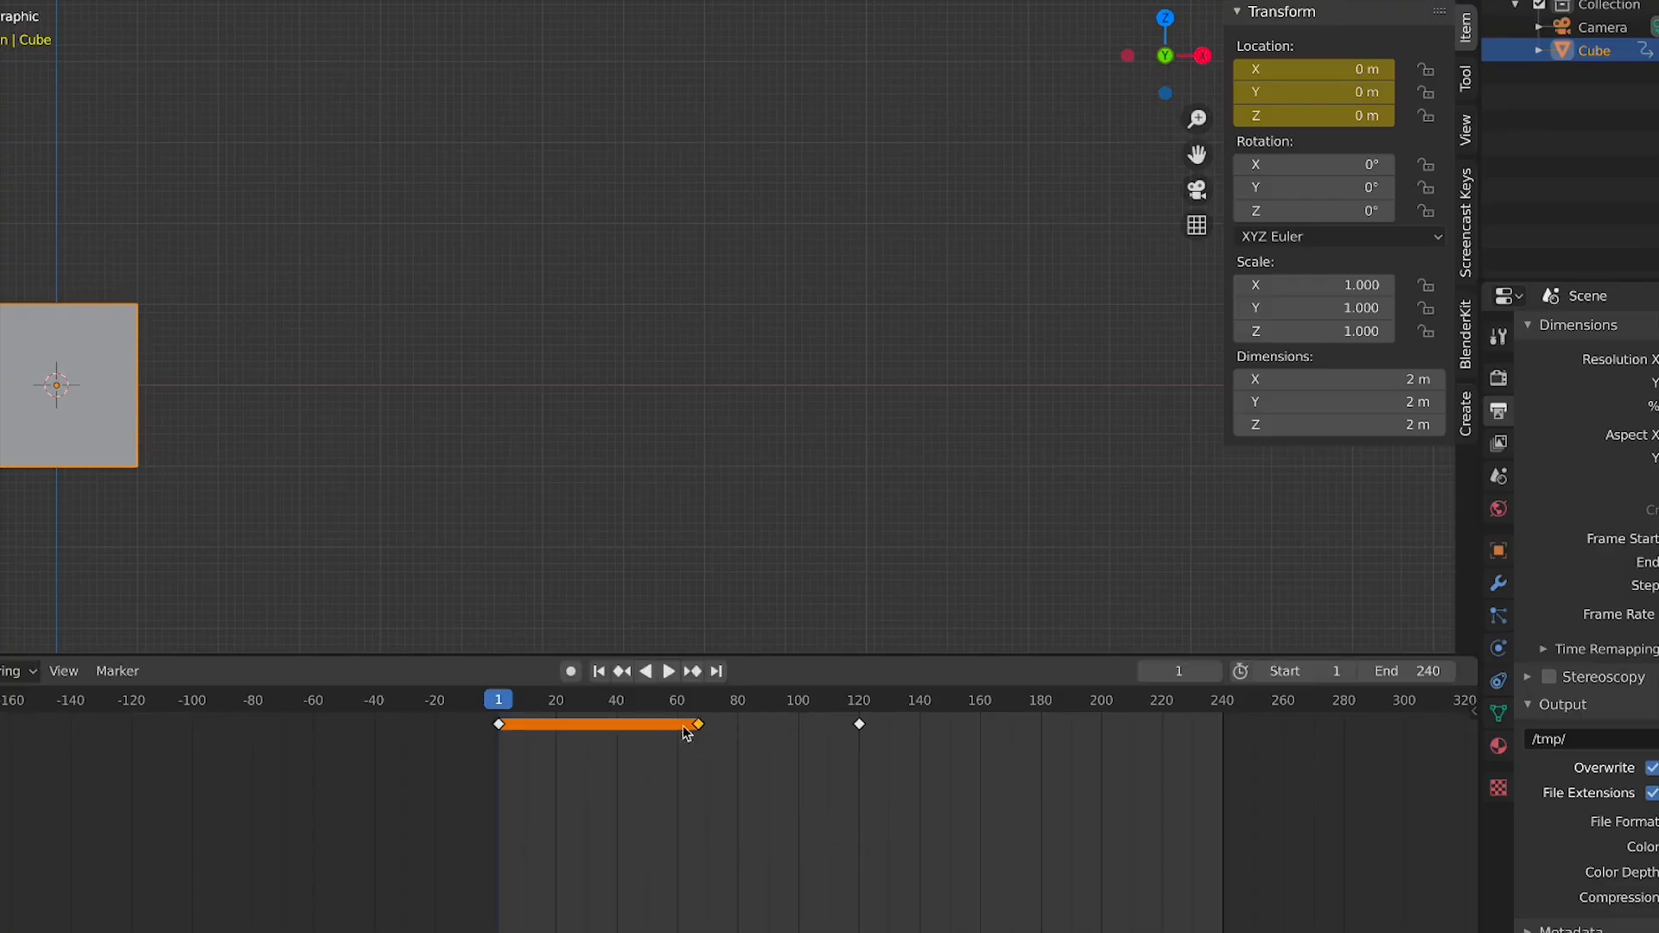
pyautogui.click(697, 783)
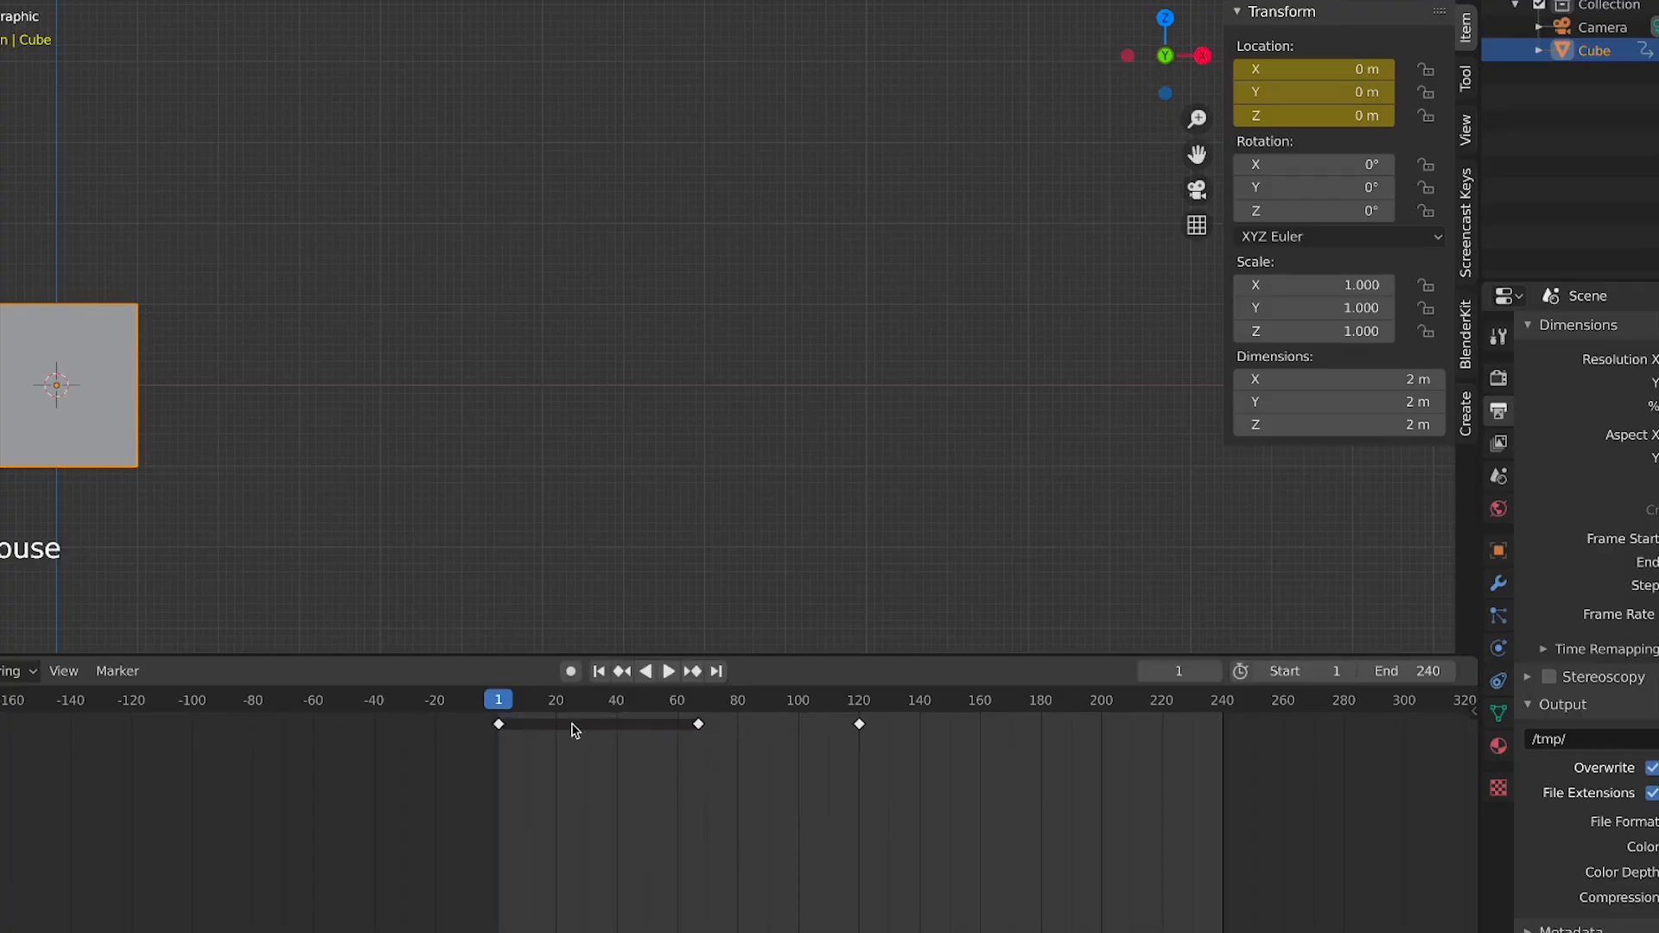
# Scrub and play the animation between the first keyframe and its copy
pyautogui.moveTo(459, 721); pyautogui.dragTo(437, 720)
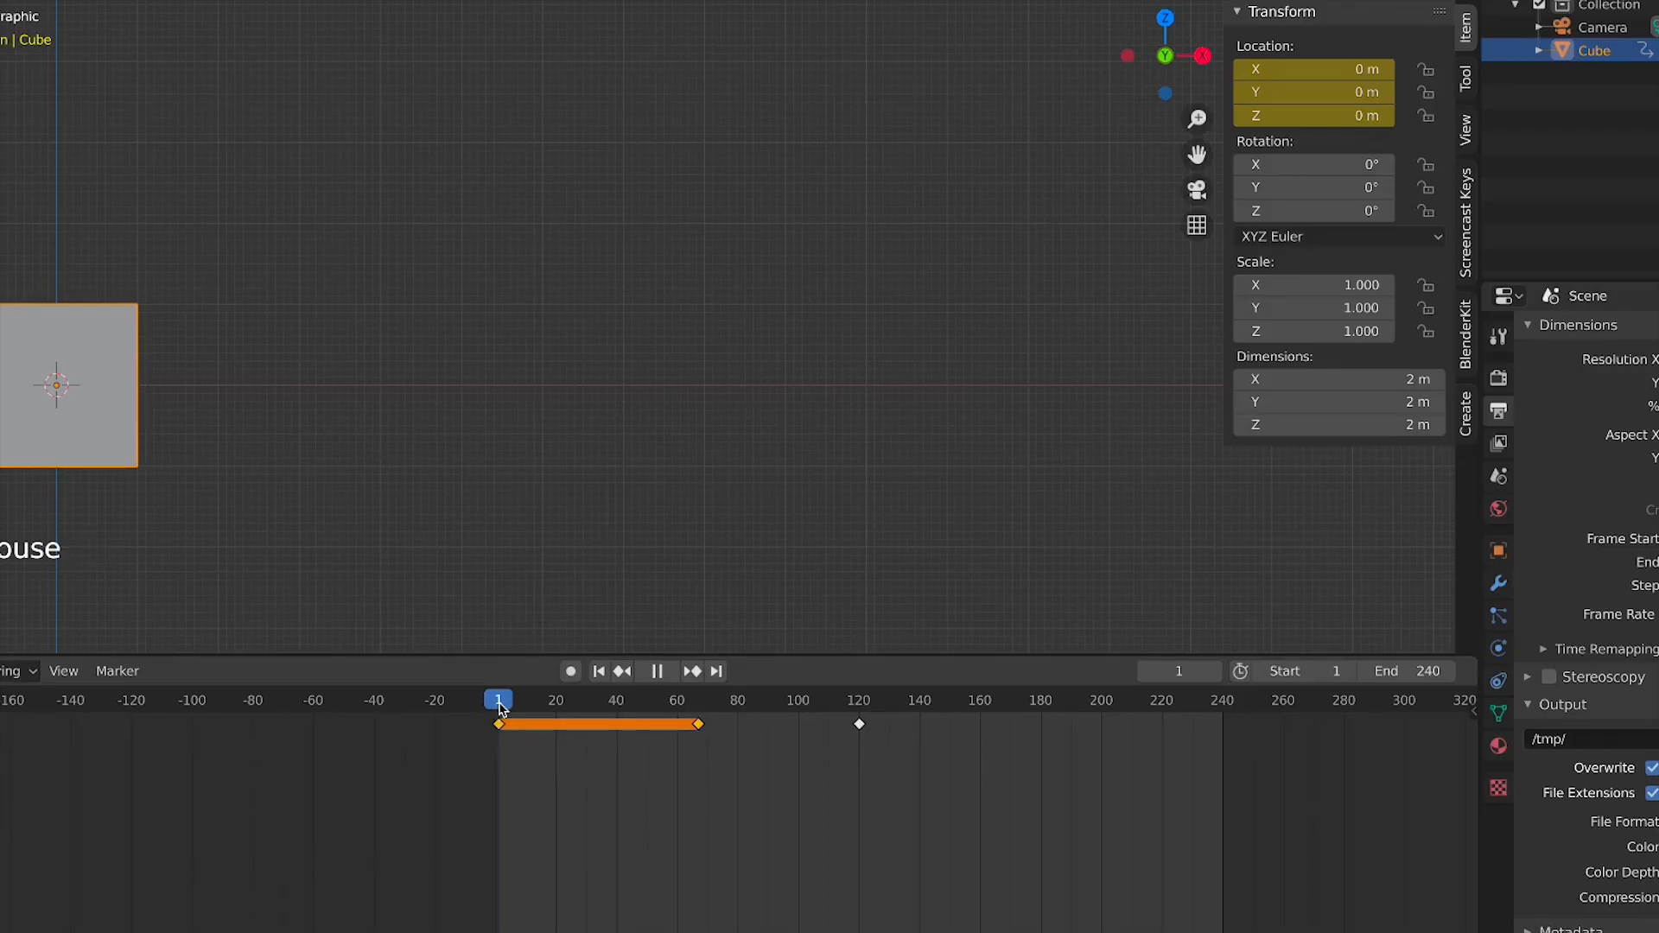
pyautogui.moveTo(499, 705); pyautogui.dragTo(567, 713)
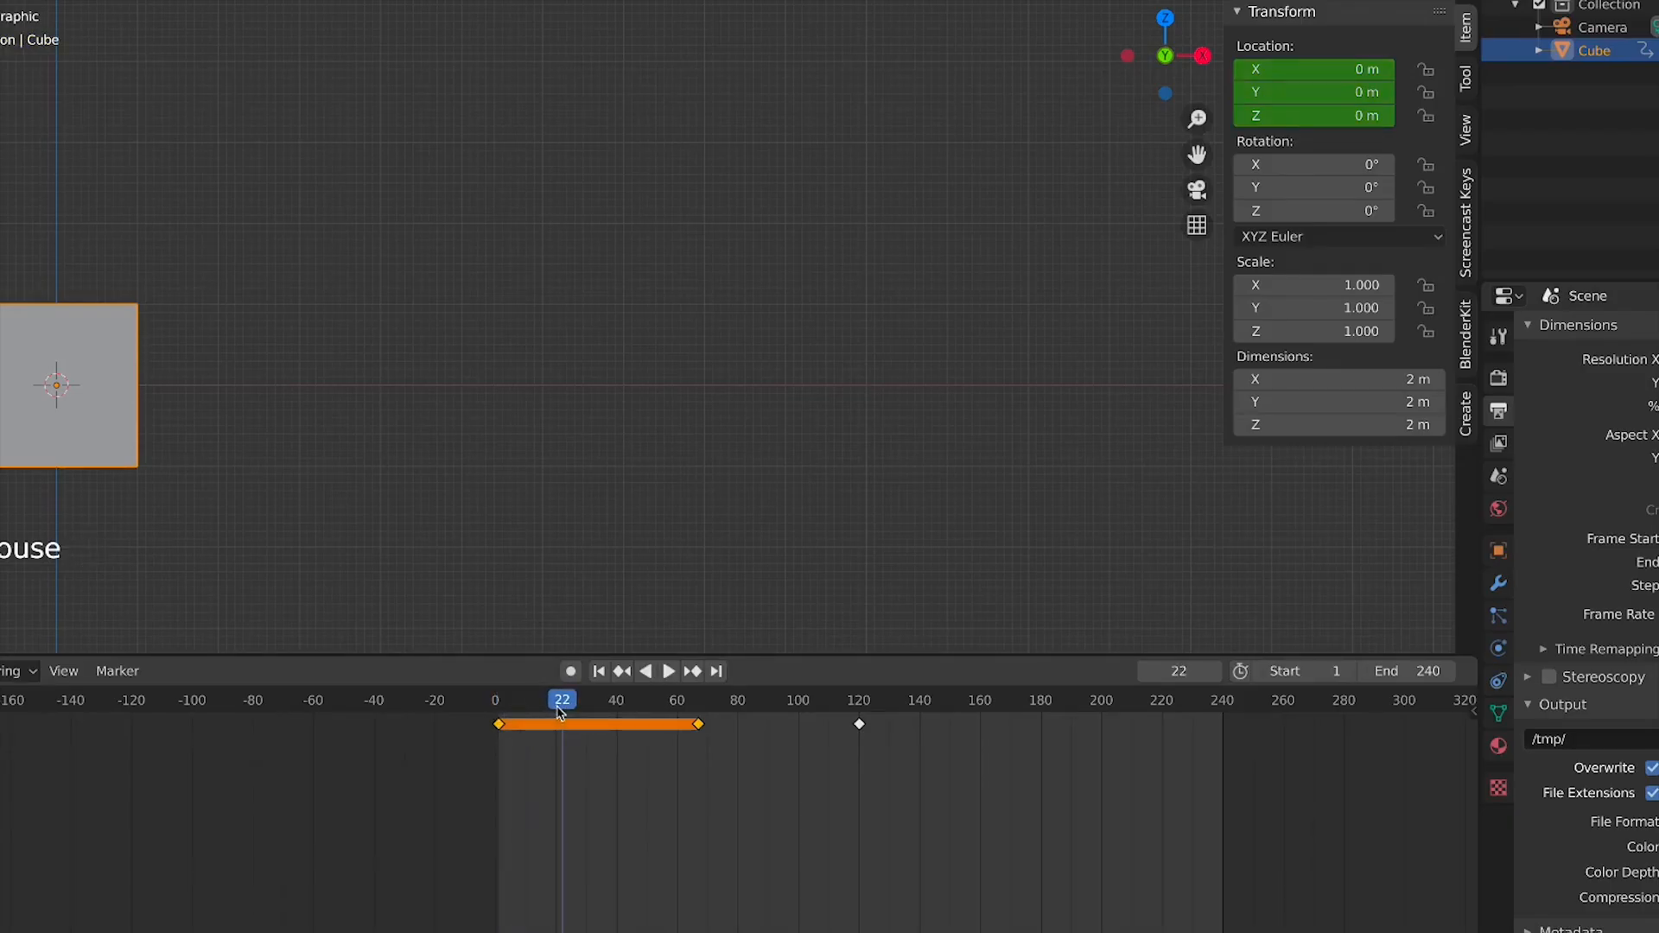
pyautogui.press('space')
pyautogui.moveTo(673, 720)
pyautogui.mouseDown()
pyautogui.moveTo(497, 720)
pyautogui.moveTo(705, 736)
pyautogui.moveTo(619, 740)
pyautogui.moveTo(648, 714)
pyautogui.mouseUp()
pyautogui.click(736, 784)
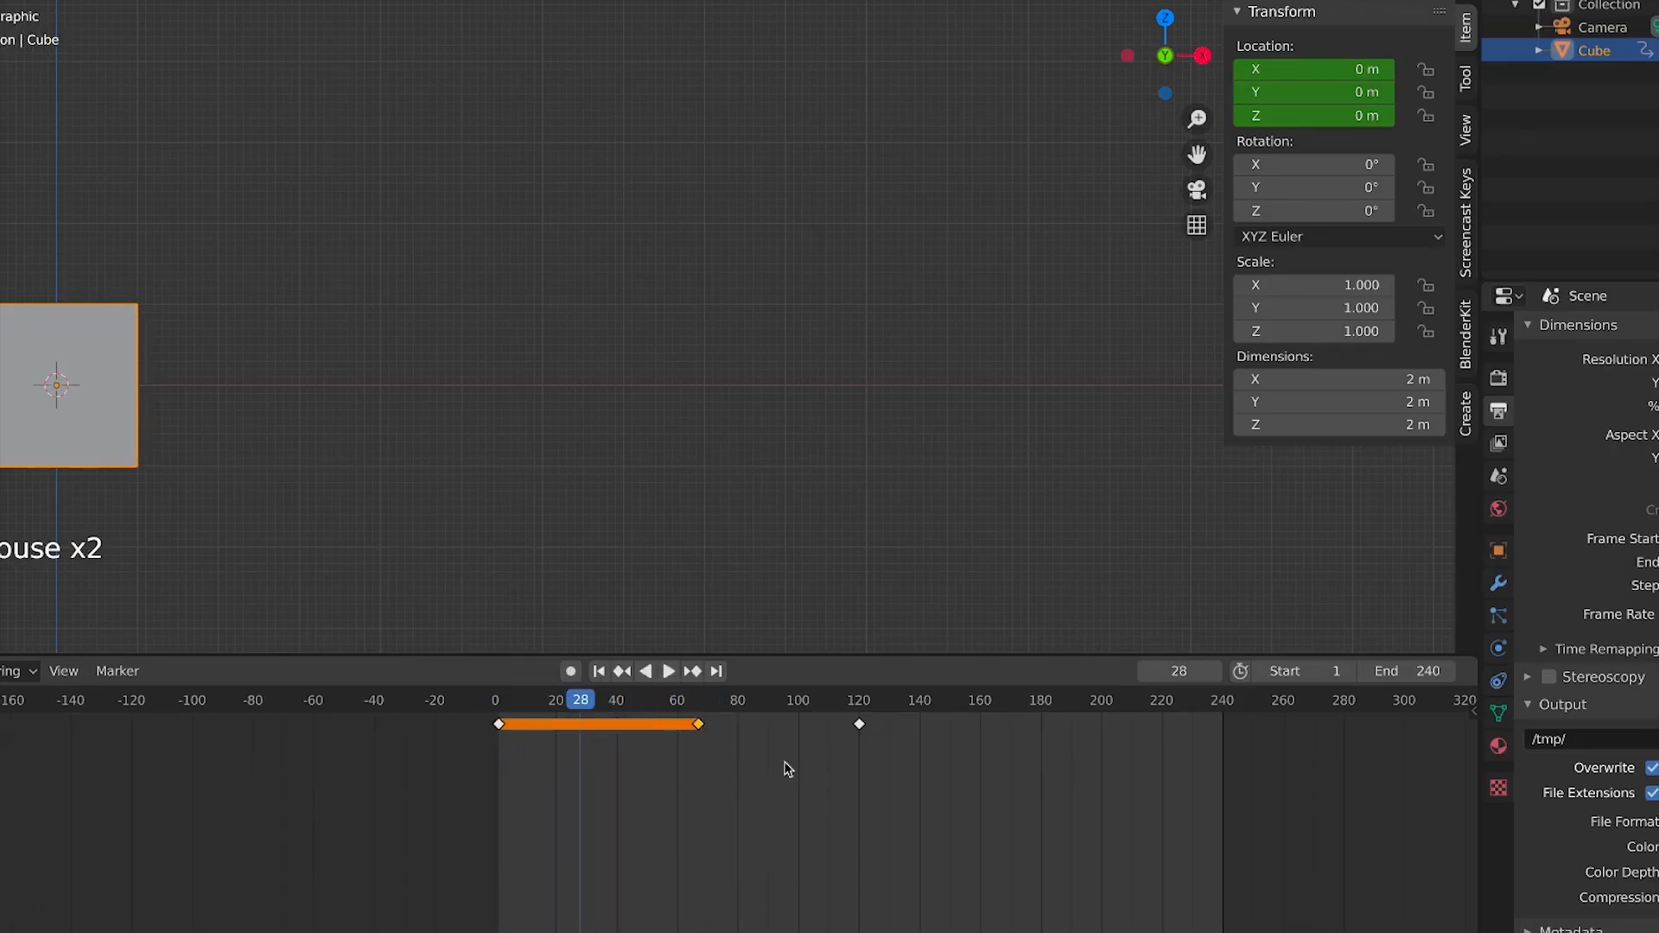
# Move the duplicated keyframe to frame 240 and play the animation
pyautogui.press('g')
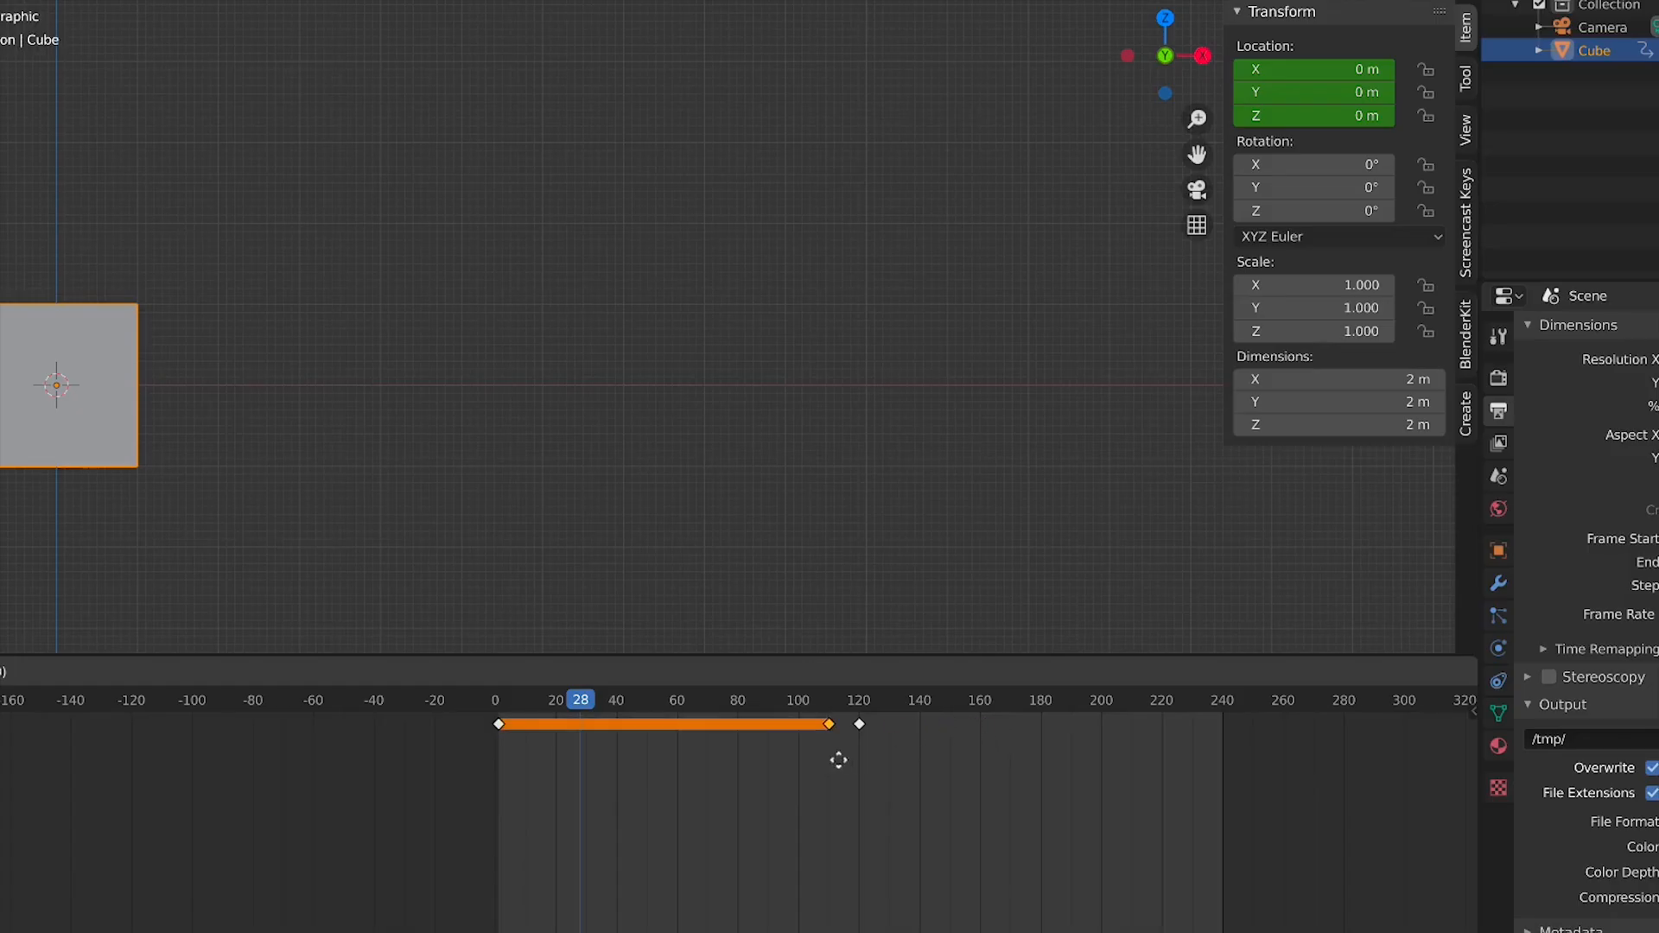
pyautogui.click(790, 760)
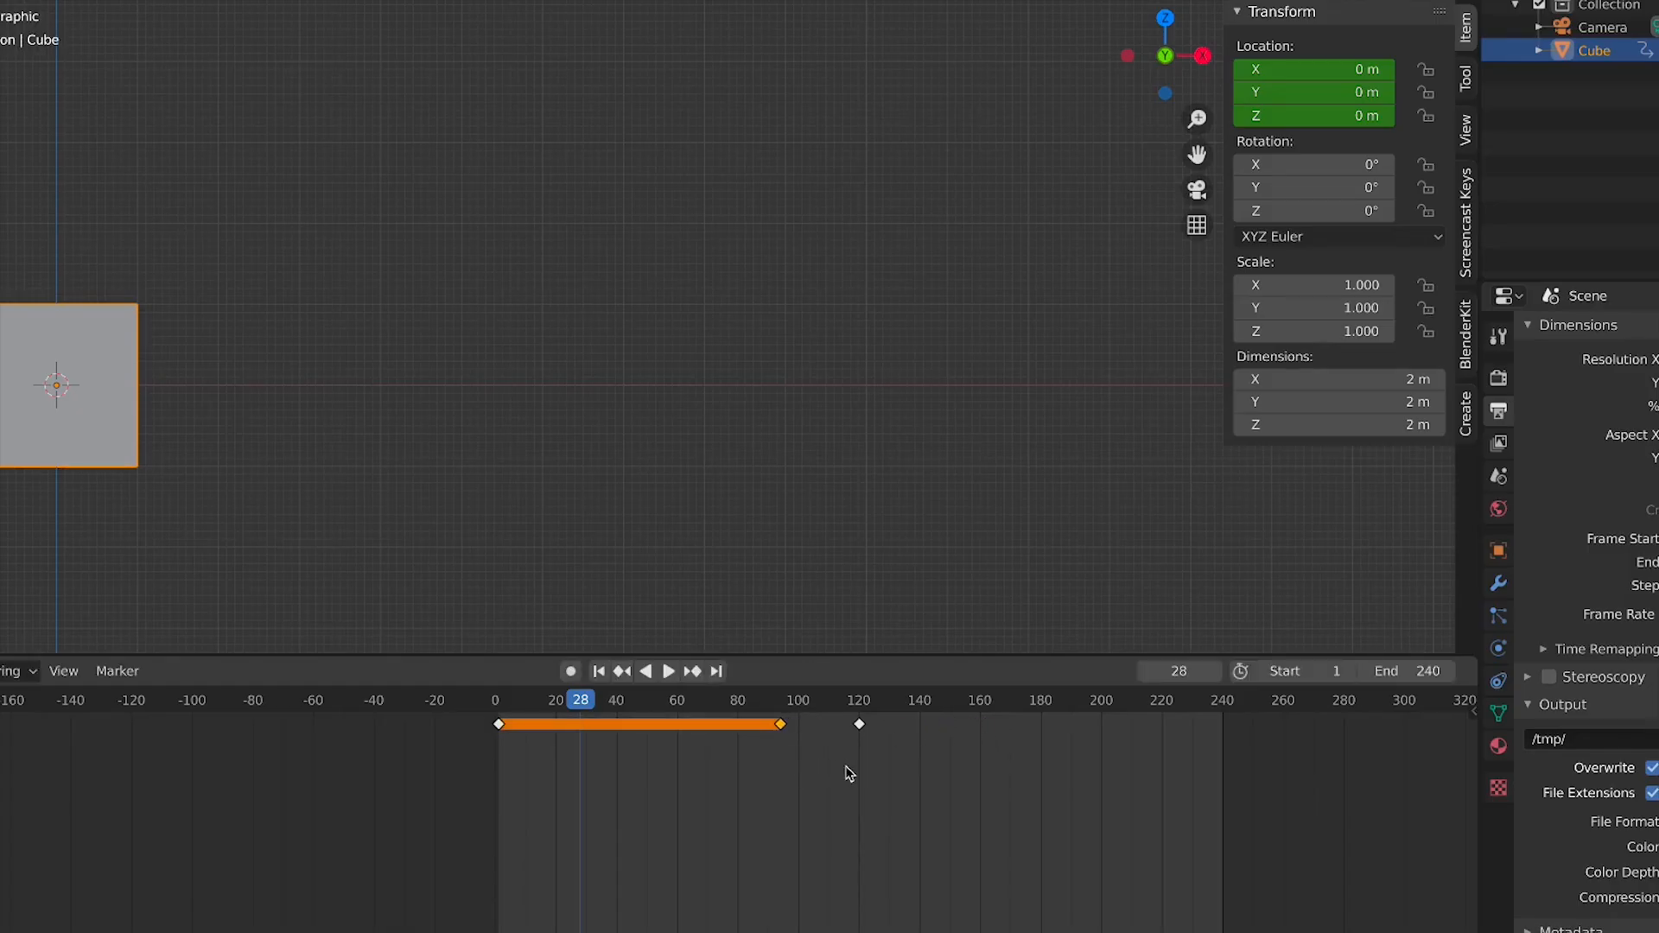
pyautogui.press('g')
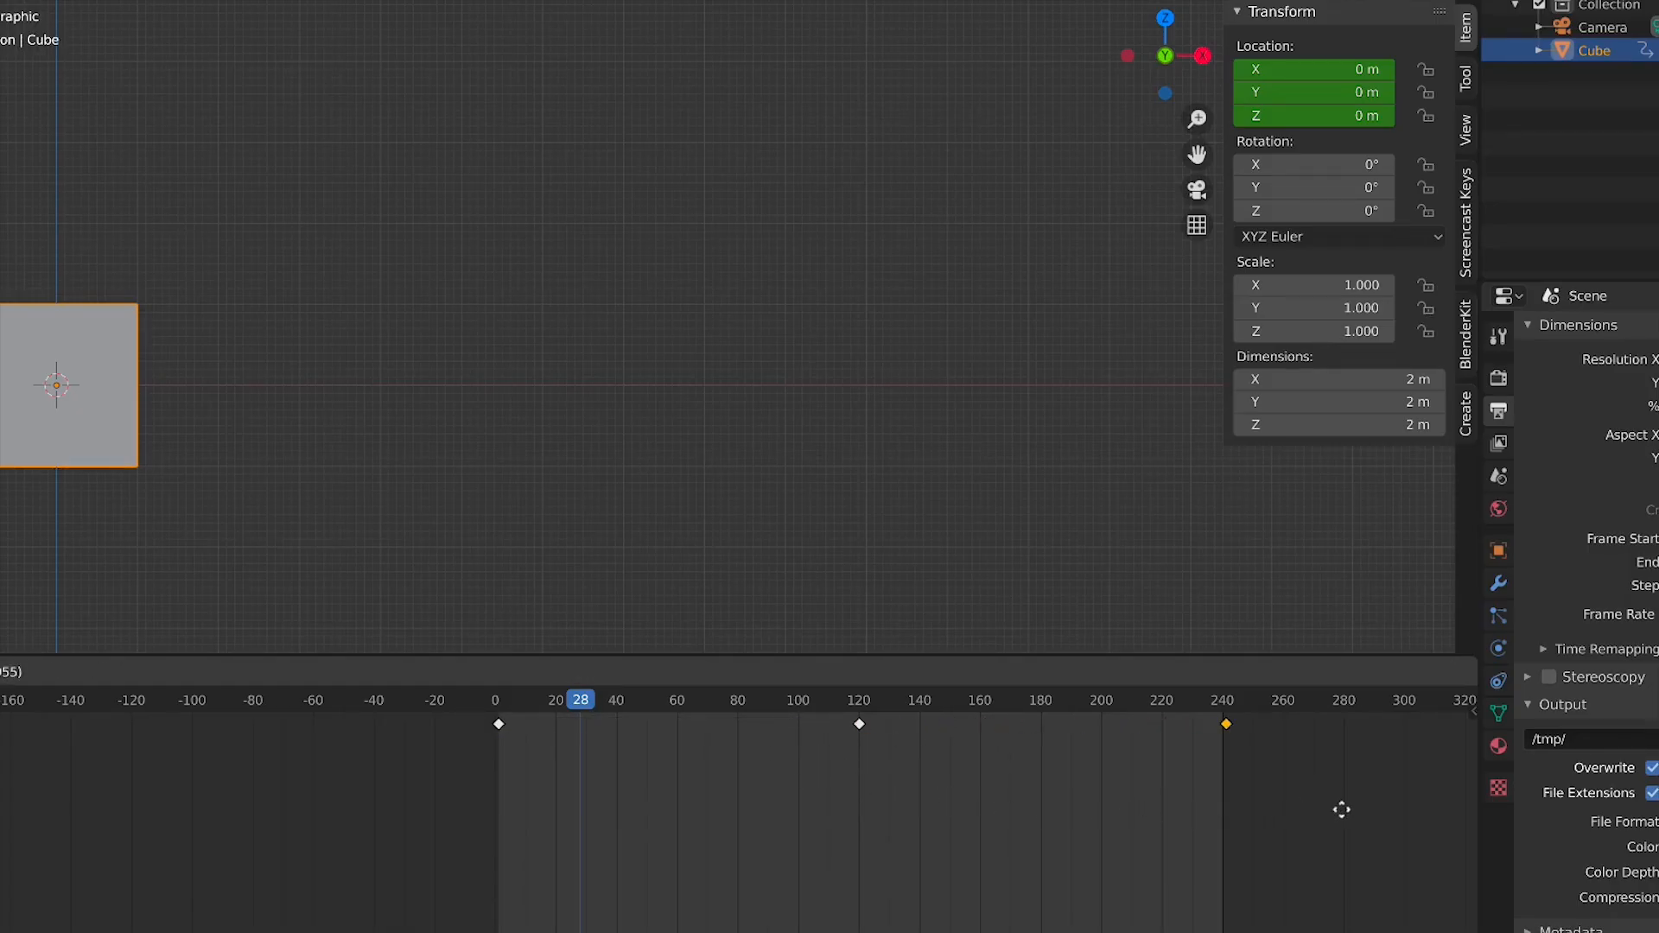
pyautogui.click(1340, 810)
pyautogui.press('space')
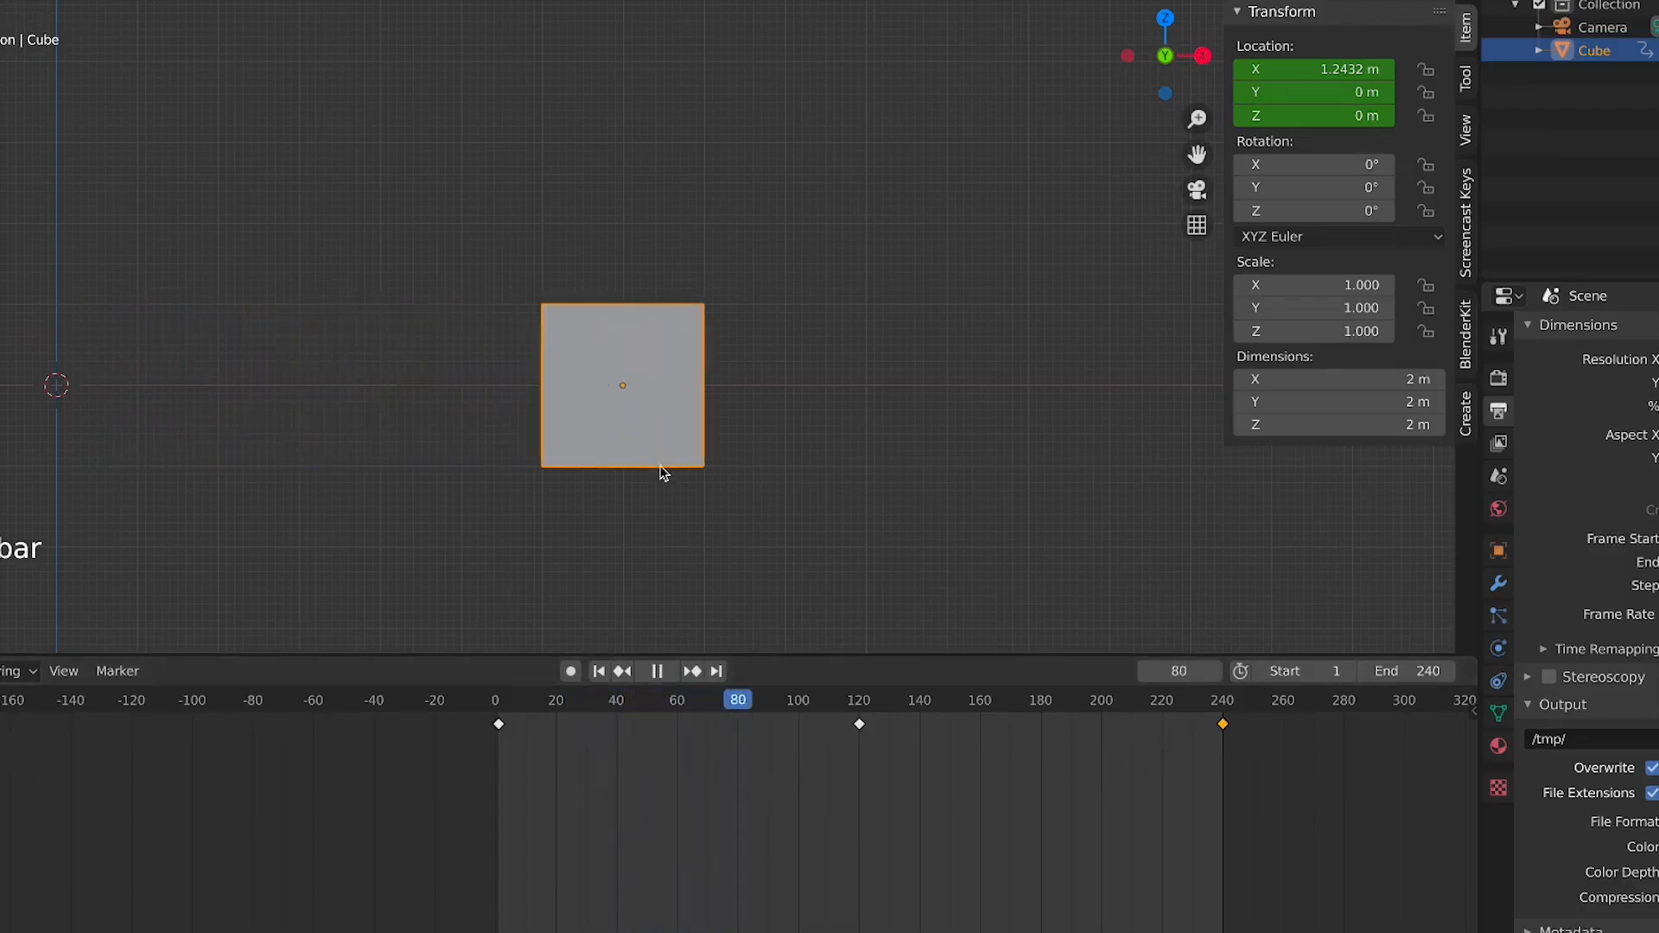
# Play the animation and scrub the playhead from frame 124 to frame 240
pyautogui.press('space')
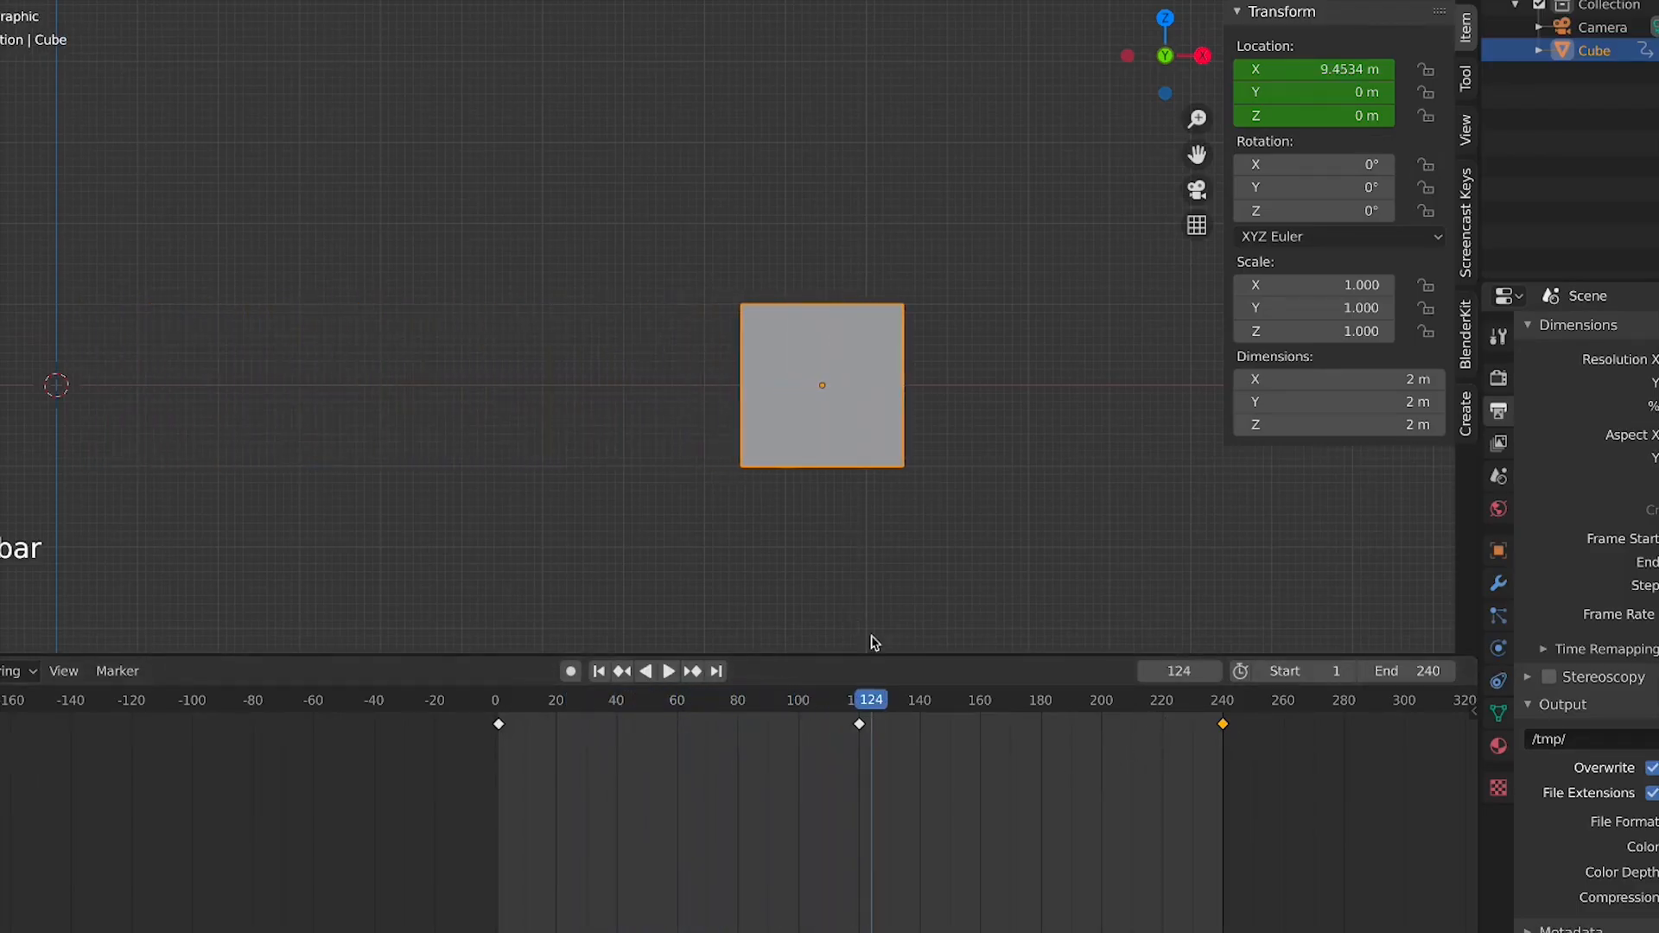
pyautogui.moveTo(868, 719); pyautogui.dragTo(1132, 737)
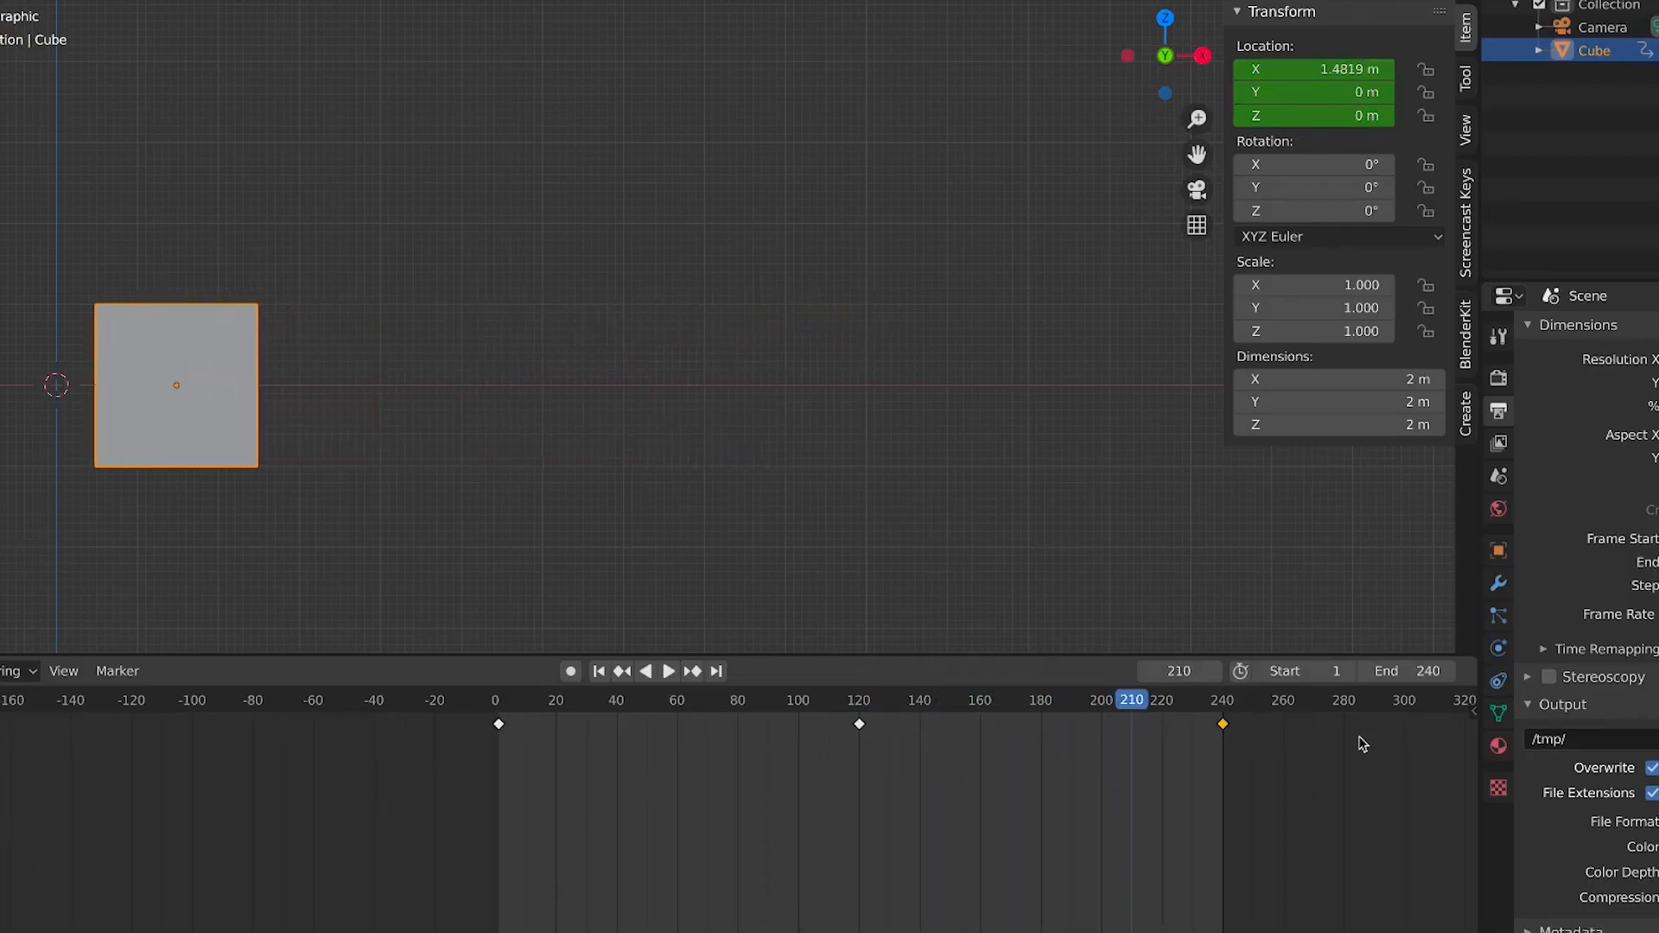
pyautogui.click(1220, 726)
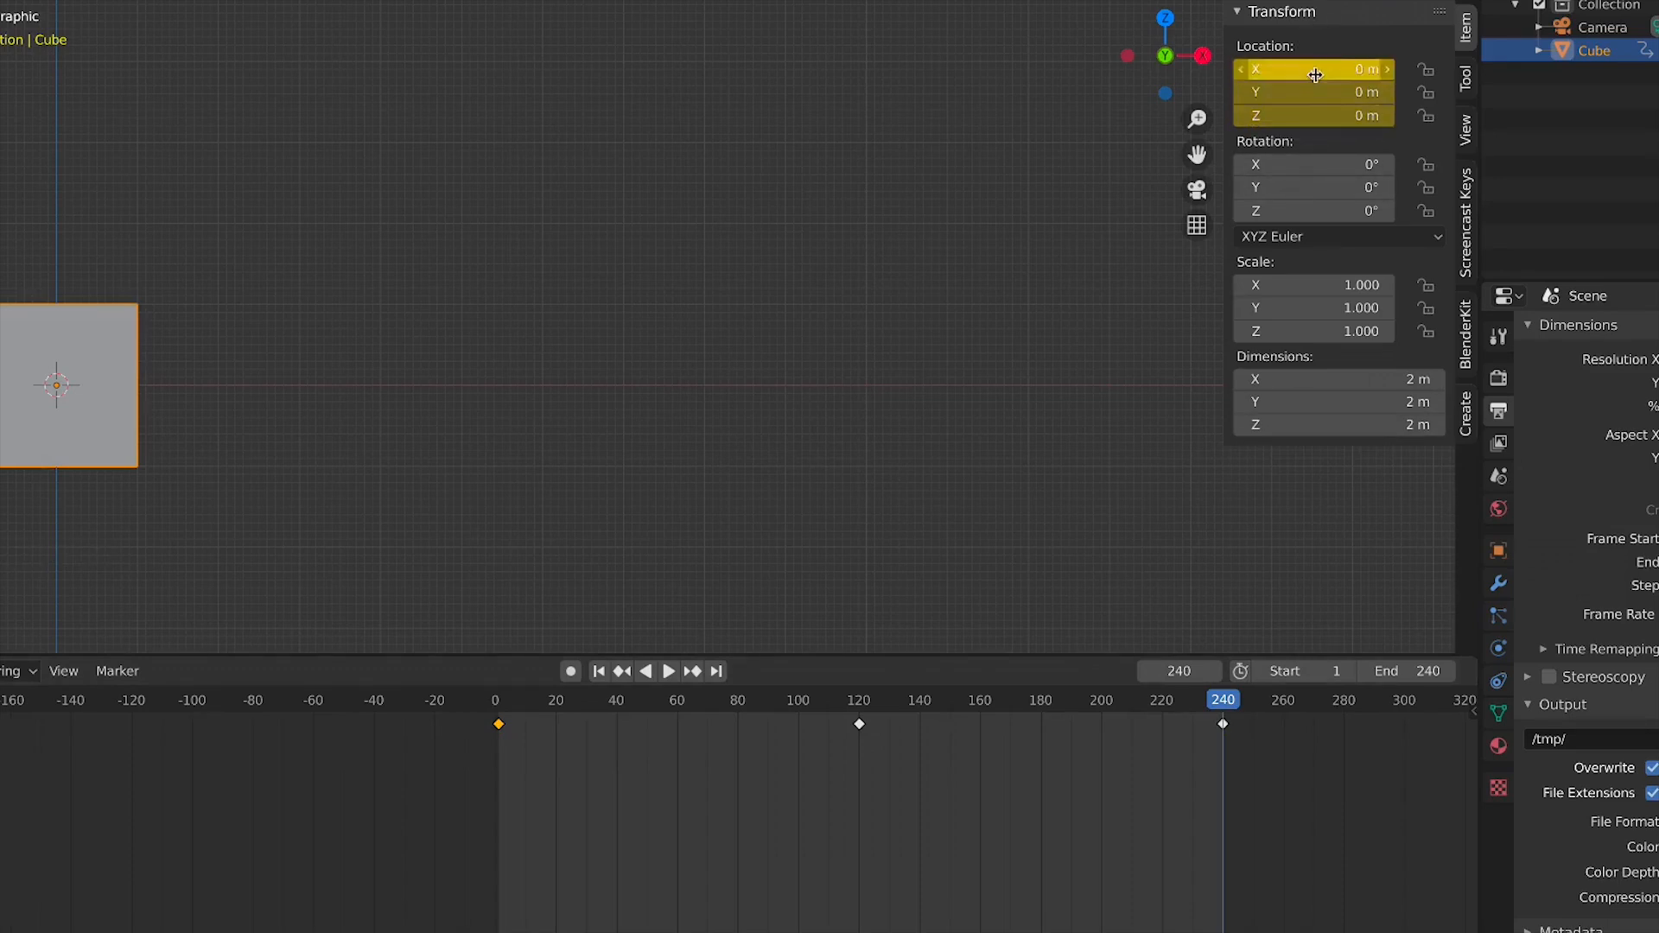
# Play the animation with the cube and its motion path in view
pyautogui.press('space')
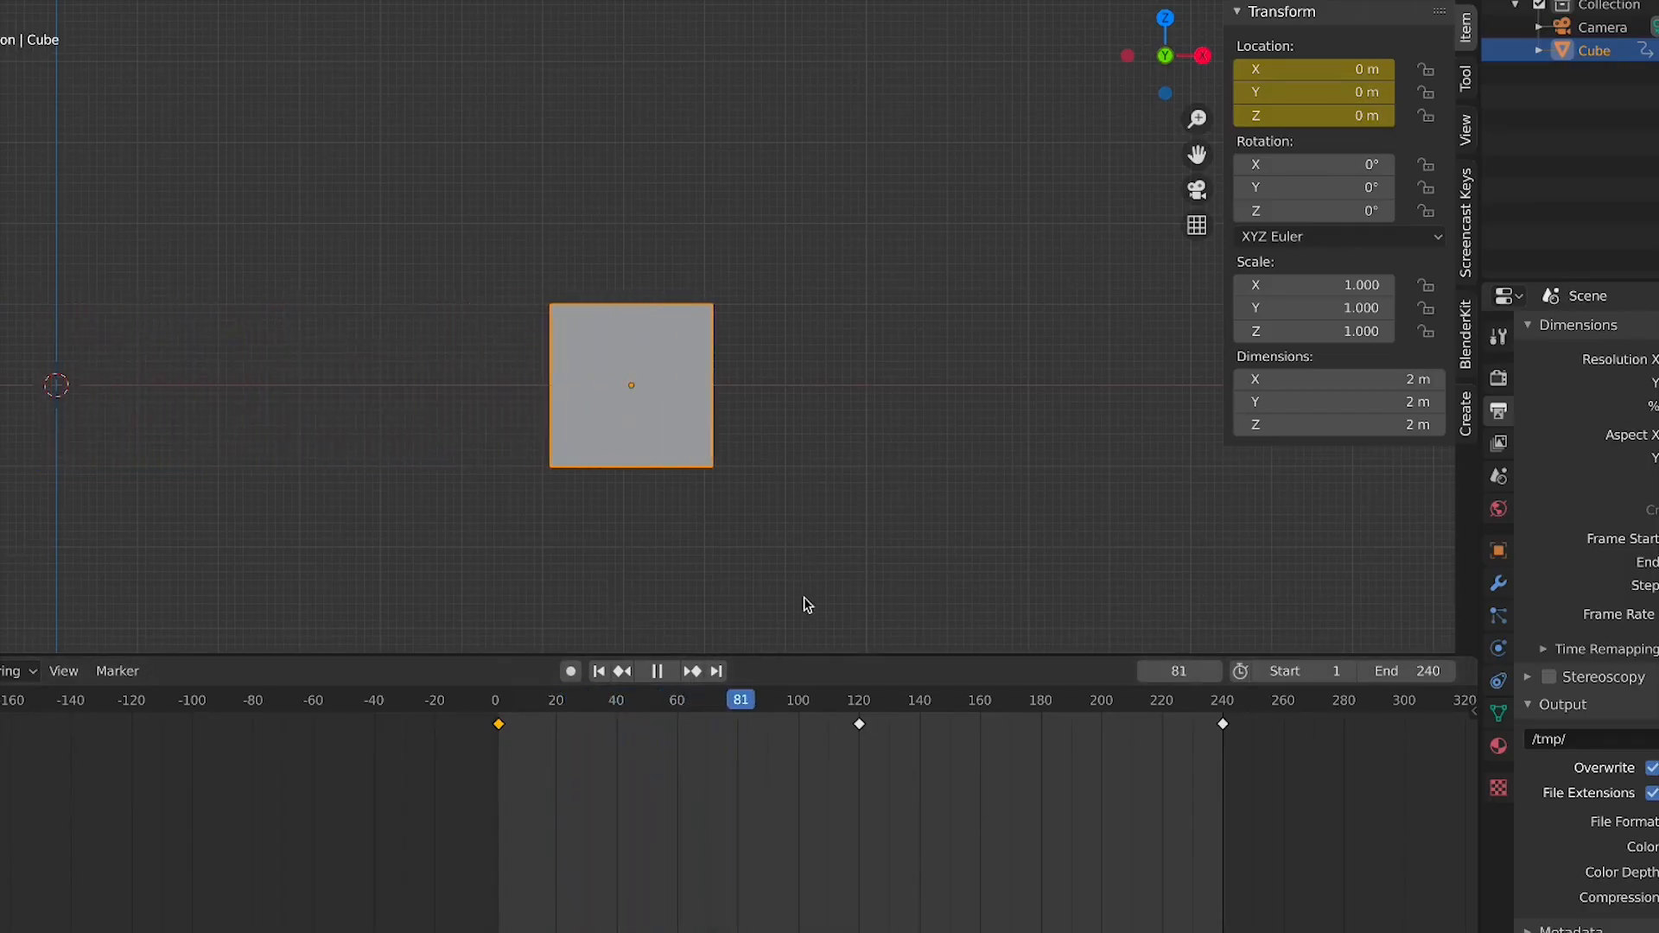
pyautogui.scroll(-3, 804, 560)
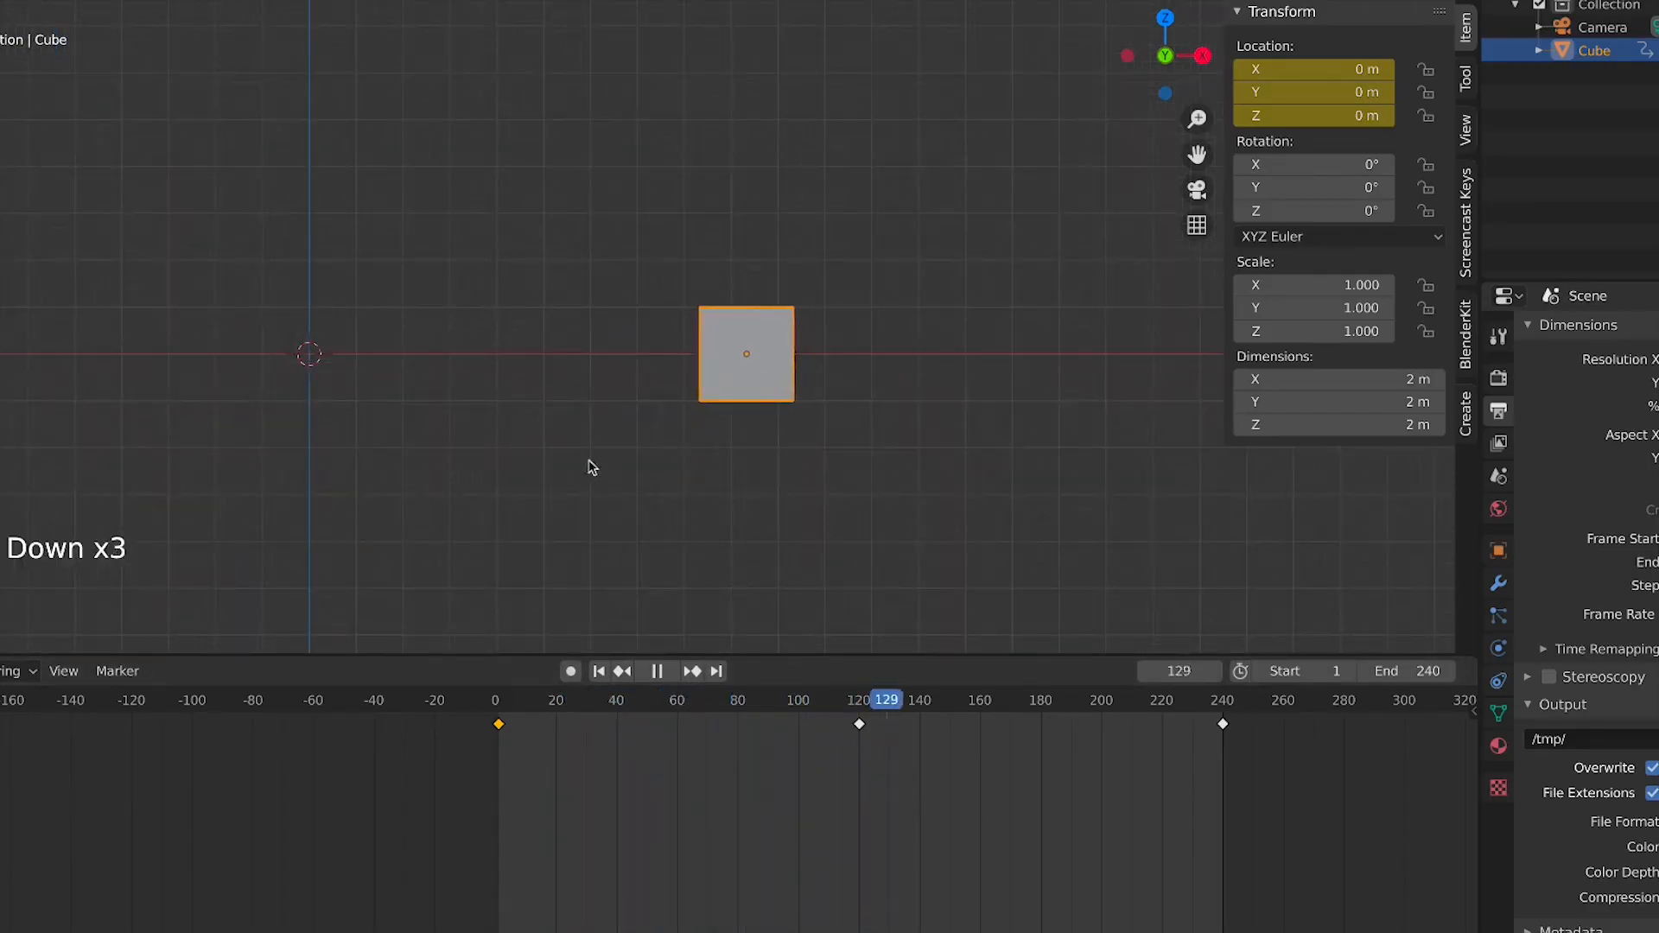
pyautogui.keyDown('shift'); pyautogui.moveTo(553, 490); pyautogui.dragTo(830, 526, button='middle'); pyautogui.keyUp('shift')
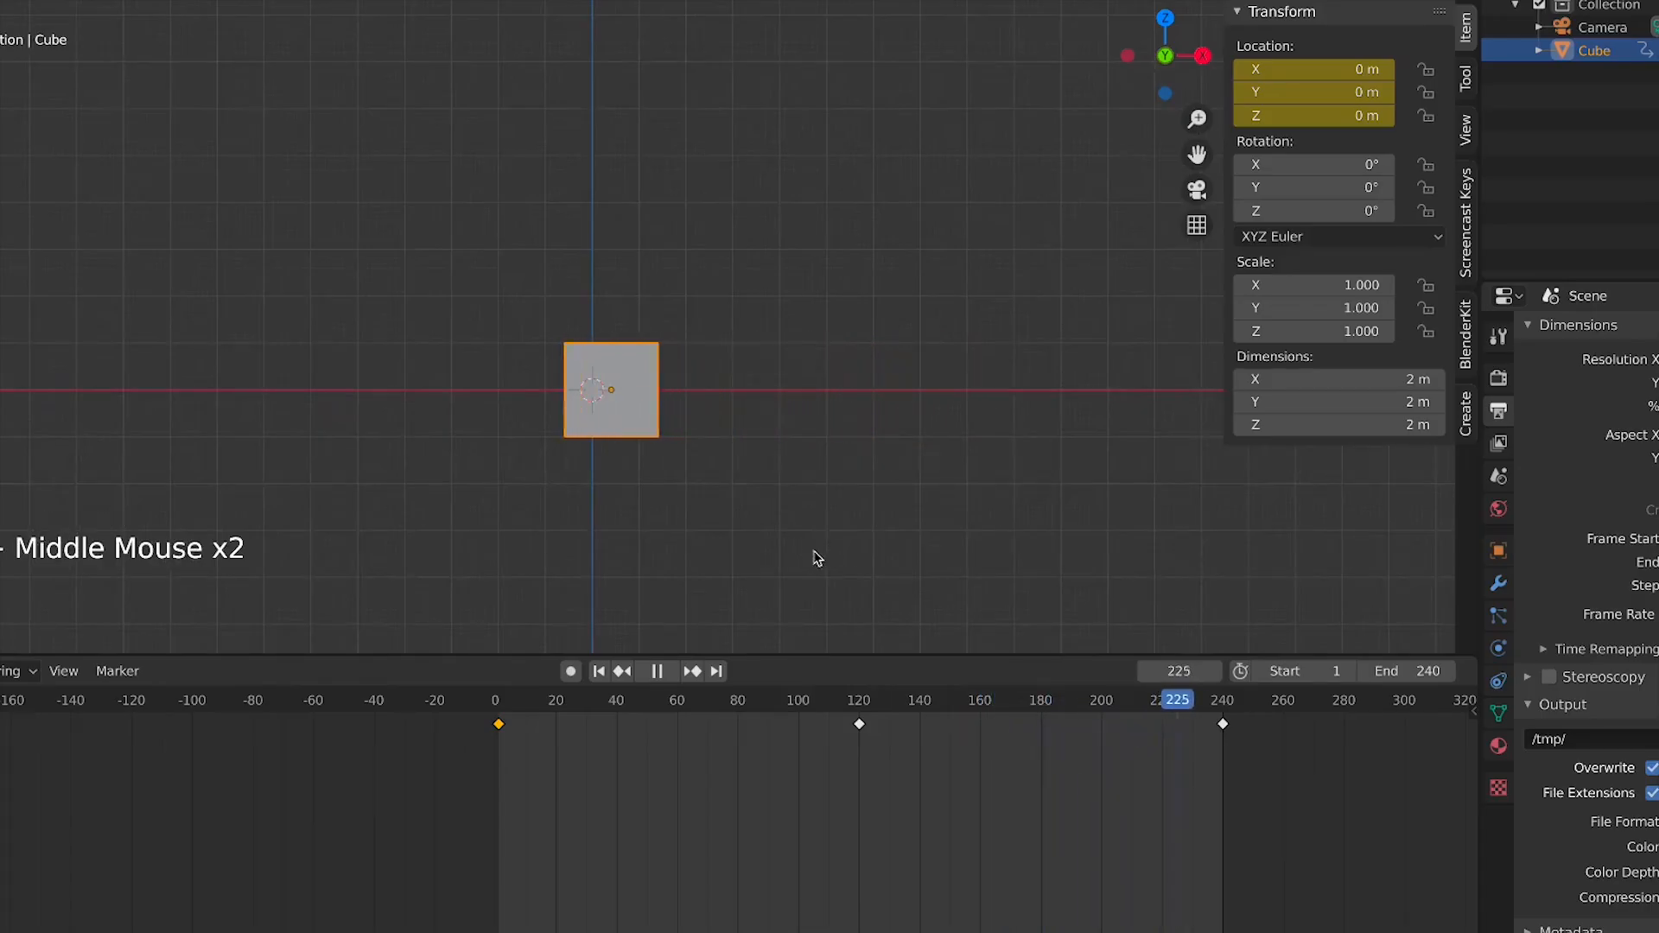
pyautogui.click(739, 492)
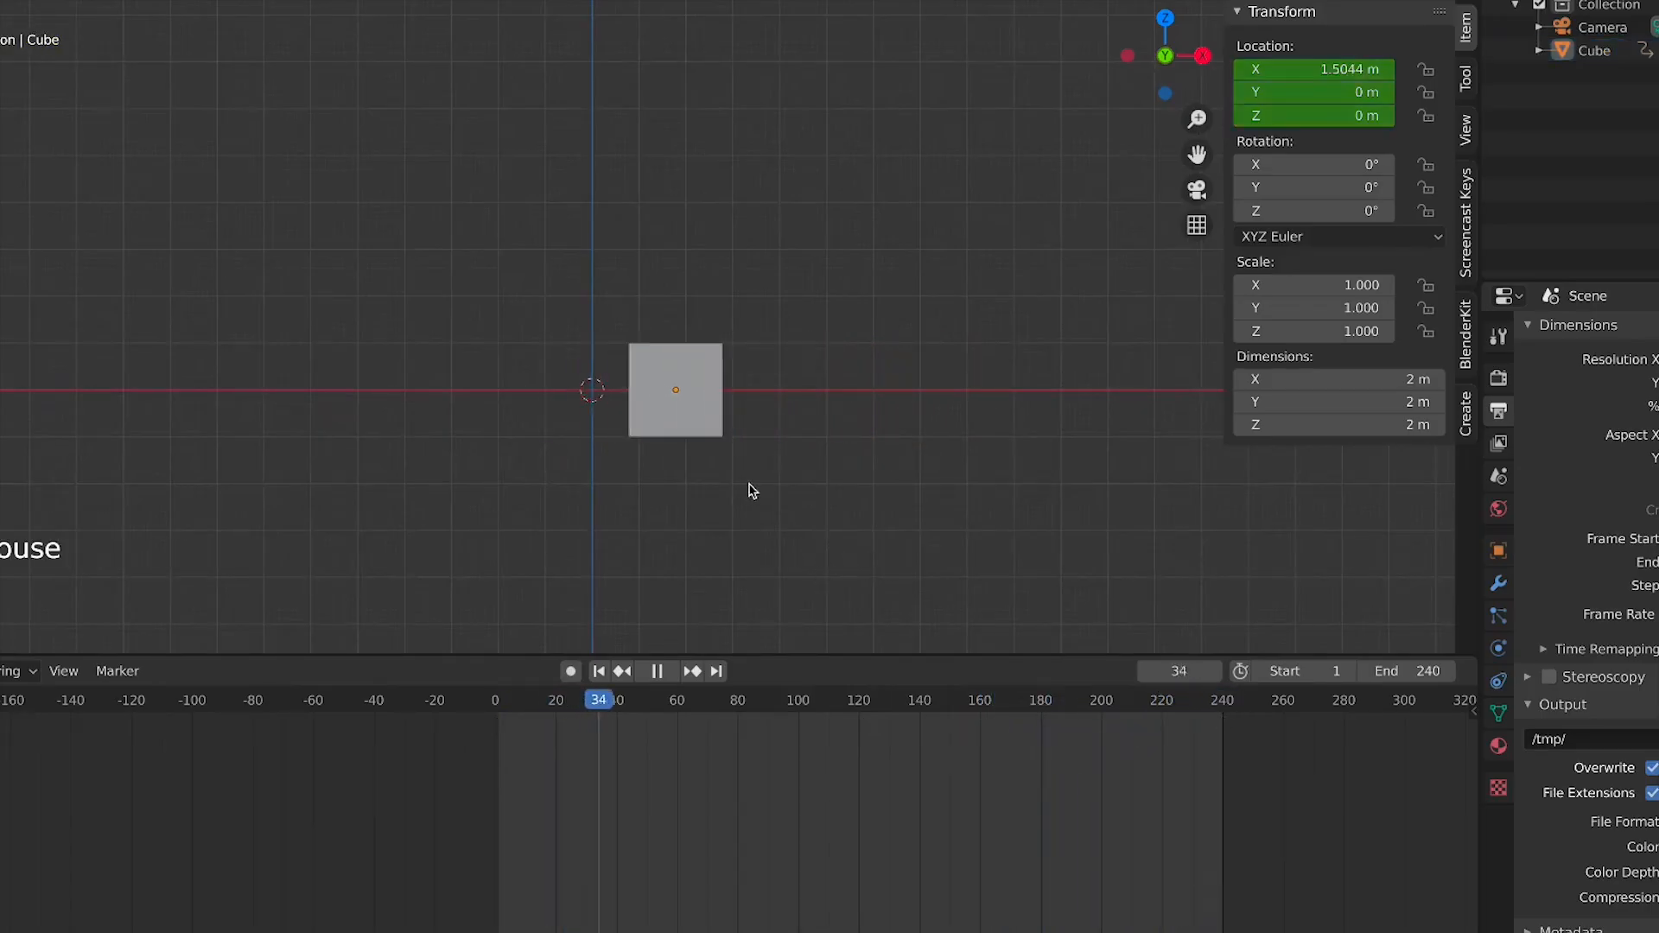
pyautogui.click(783, 428)
pyautogui.click(783, 425)
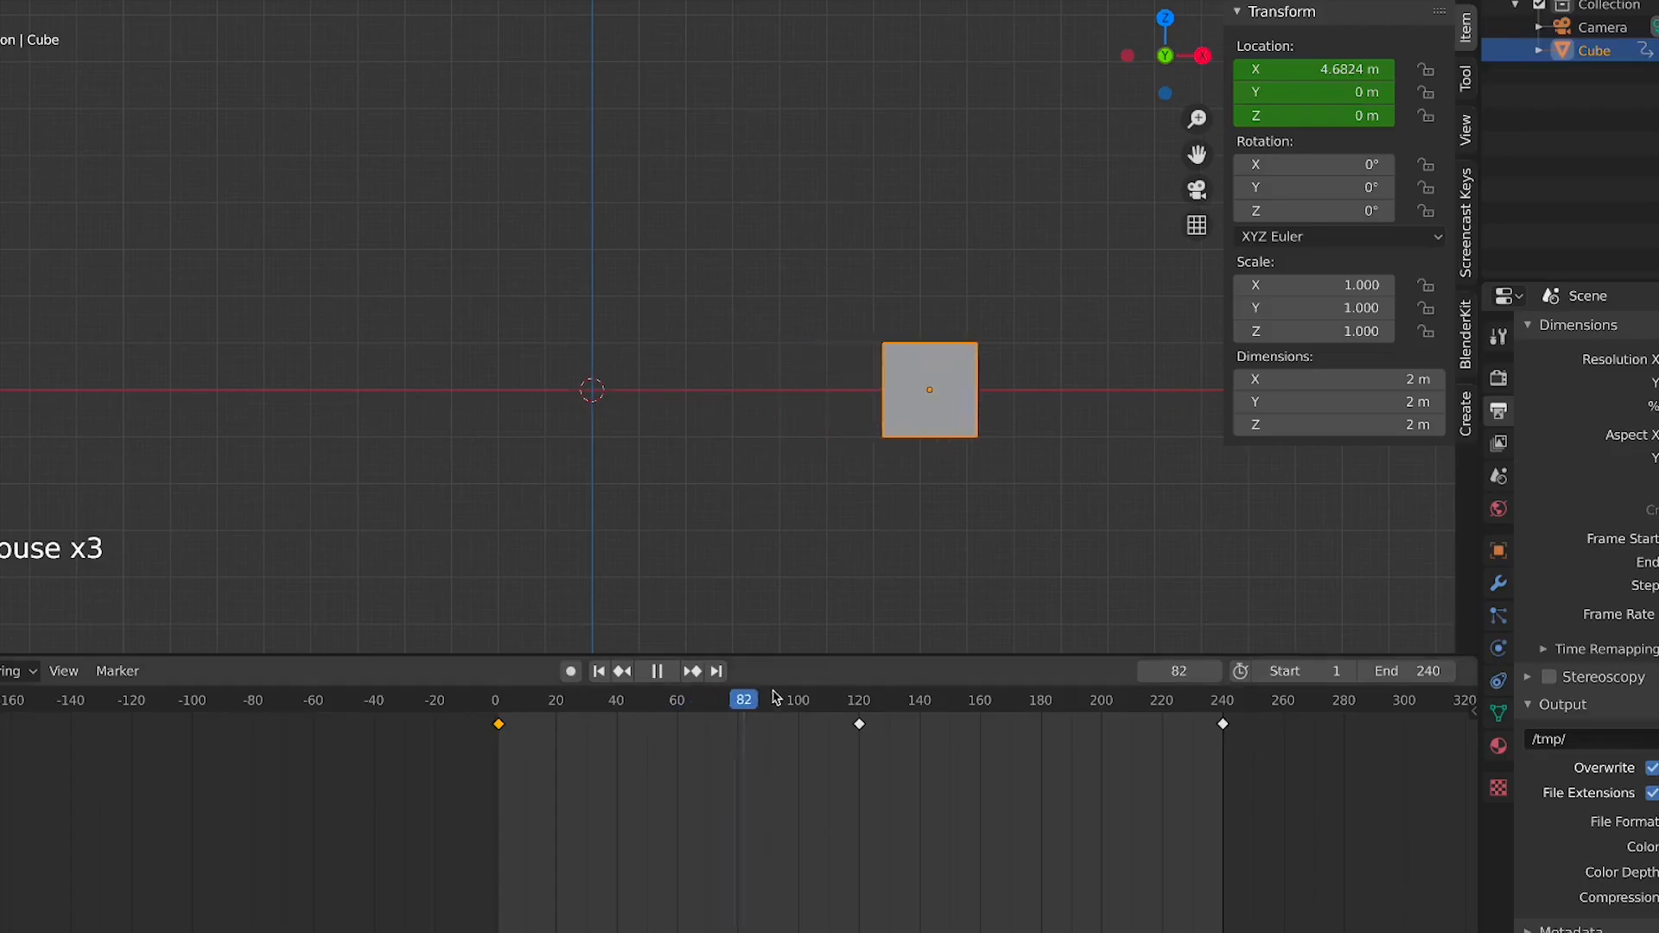
# Select the first keyframe and scrub and play the animation through frame 243
pyautogui.press('space')
pyautogui.click(499, 721)
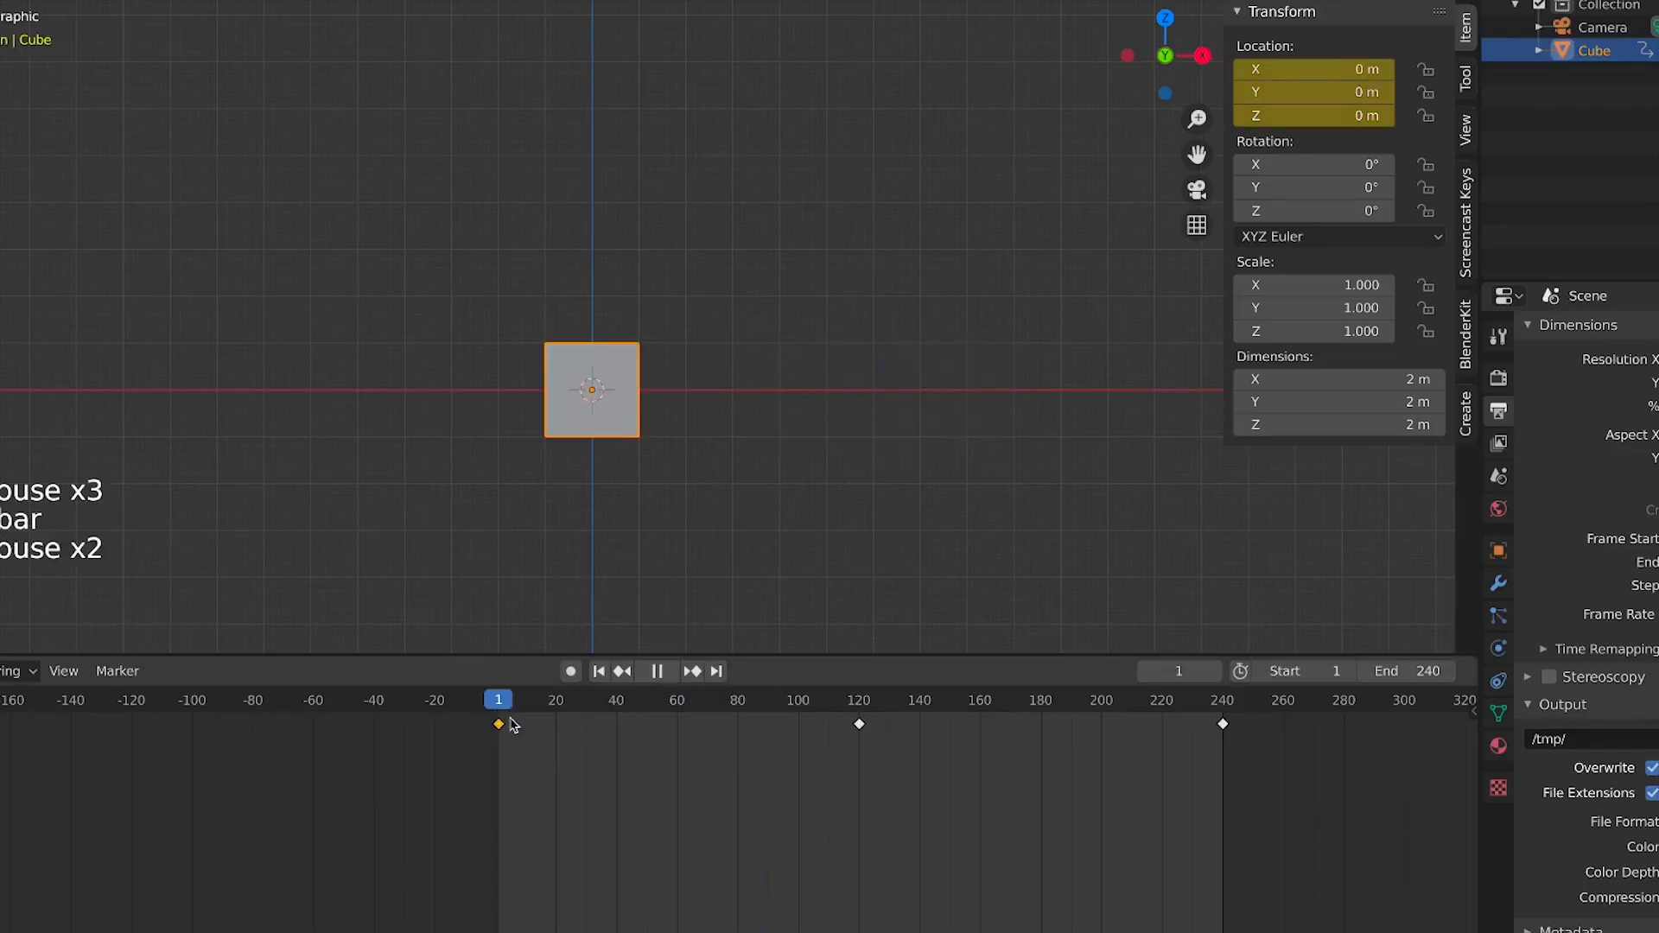
pyautogui.moveTo(514, 724); pyautogui.dragTo(757, 726)
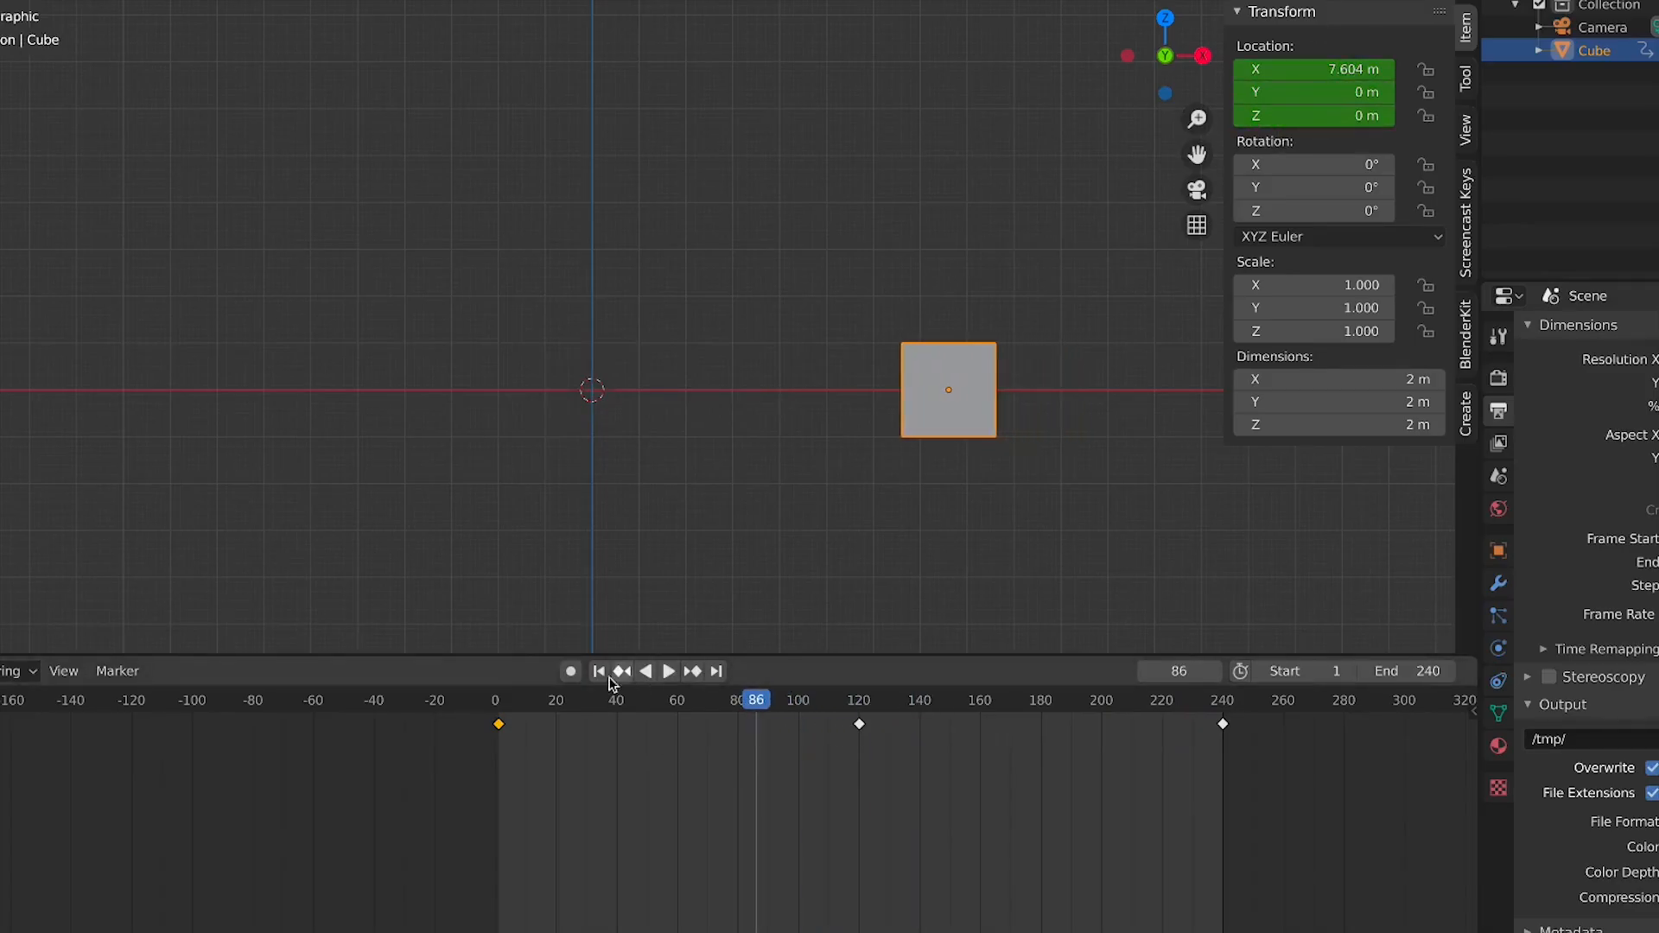
pyautogui.moveTo(499, 711); pyautogui.dragTo(1231, 833)
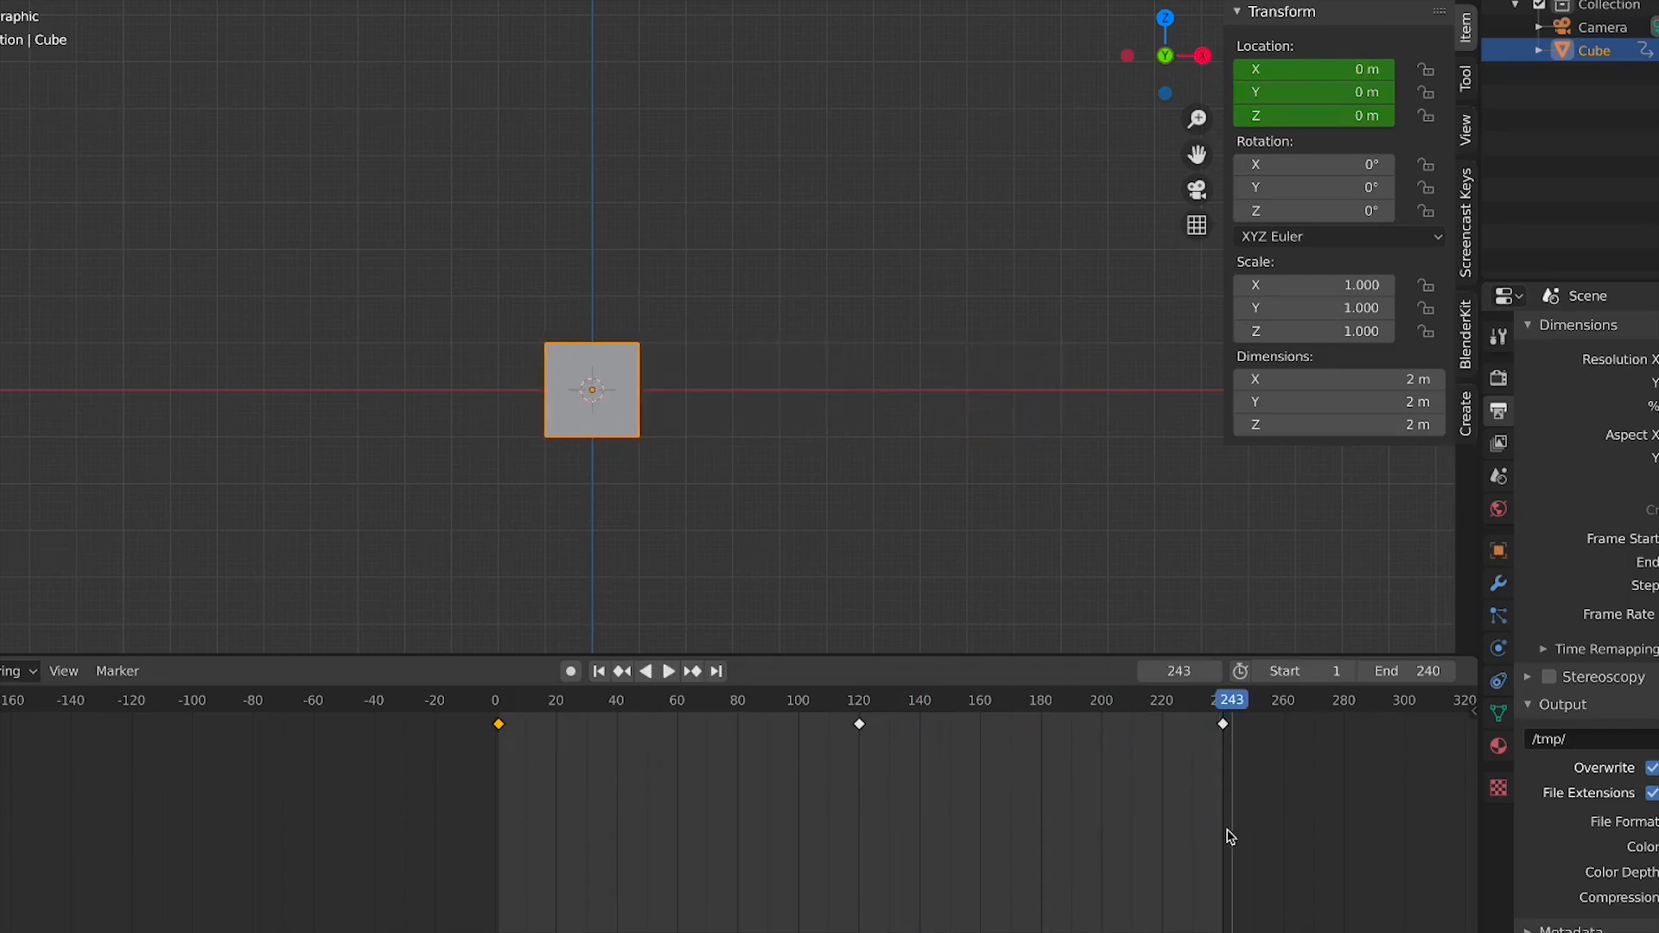
pyautogui.press('space')
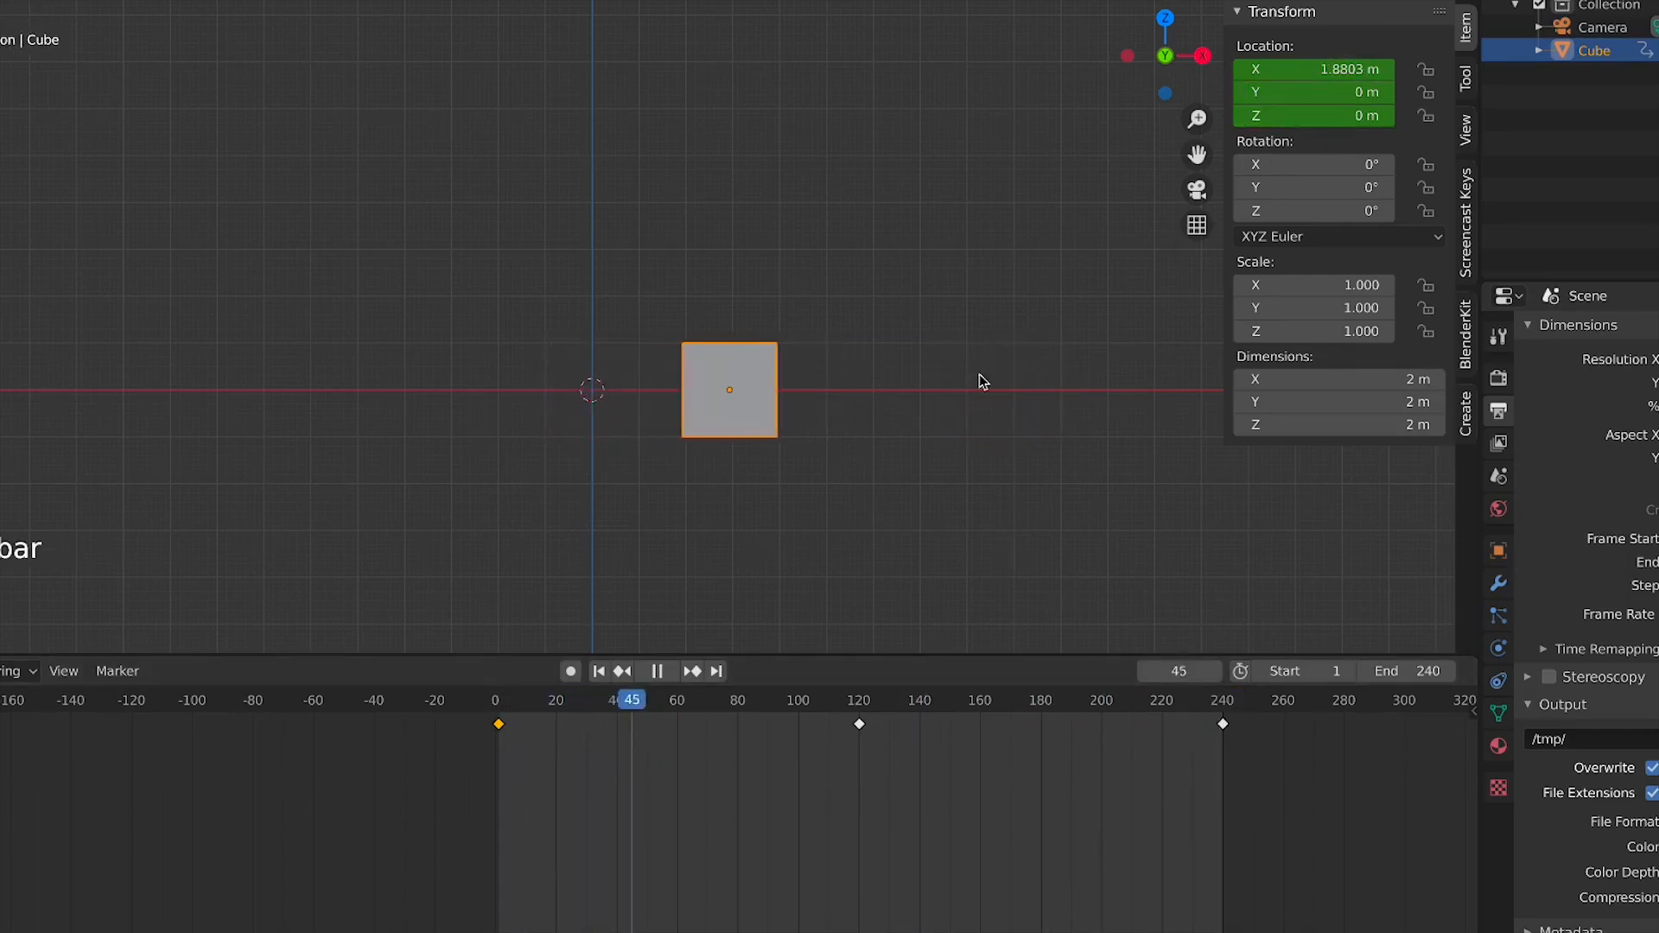
pyautogui.press('space')
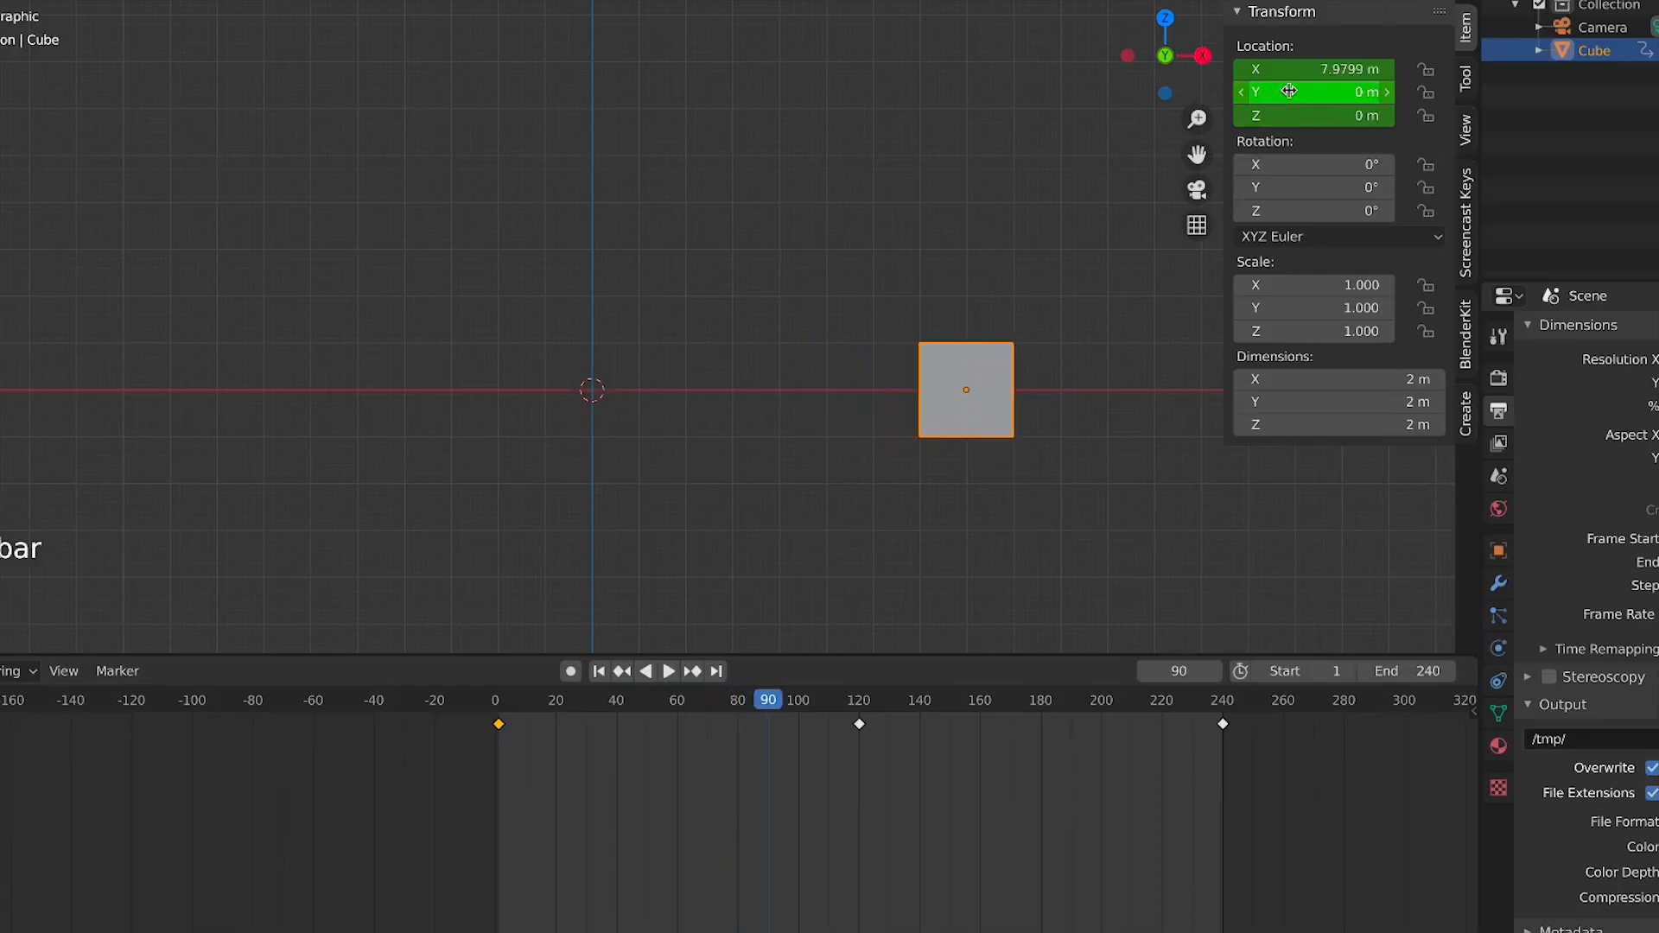
# Clear all of the cube's location keyframes and undo the clearing
pyautogui.rightClick(1287, 95)
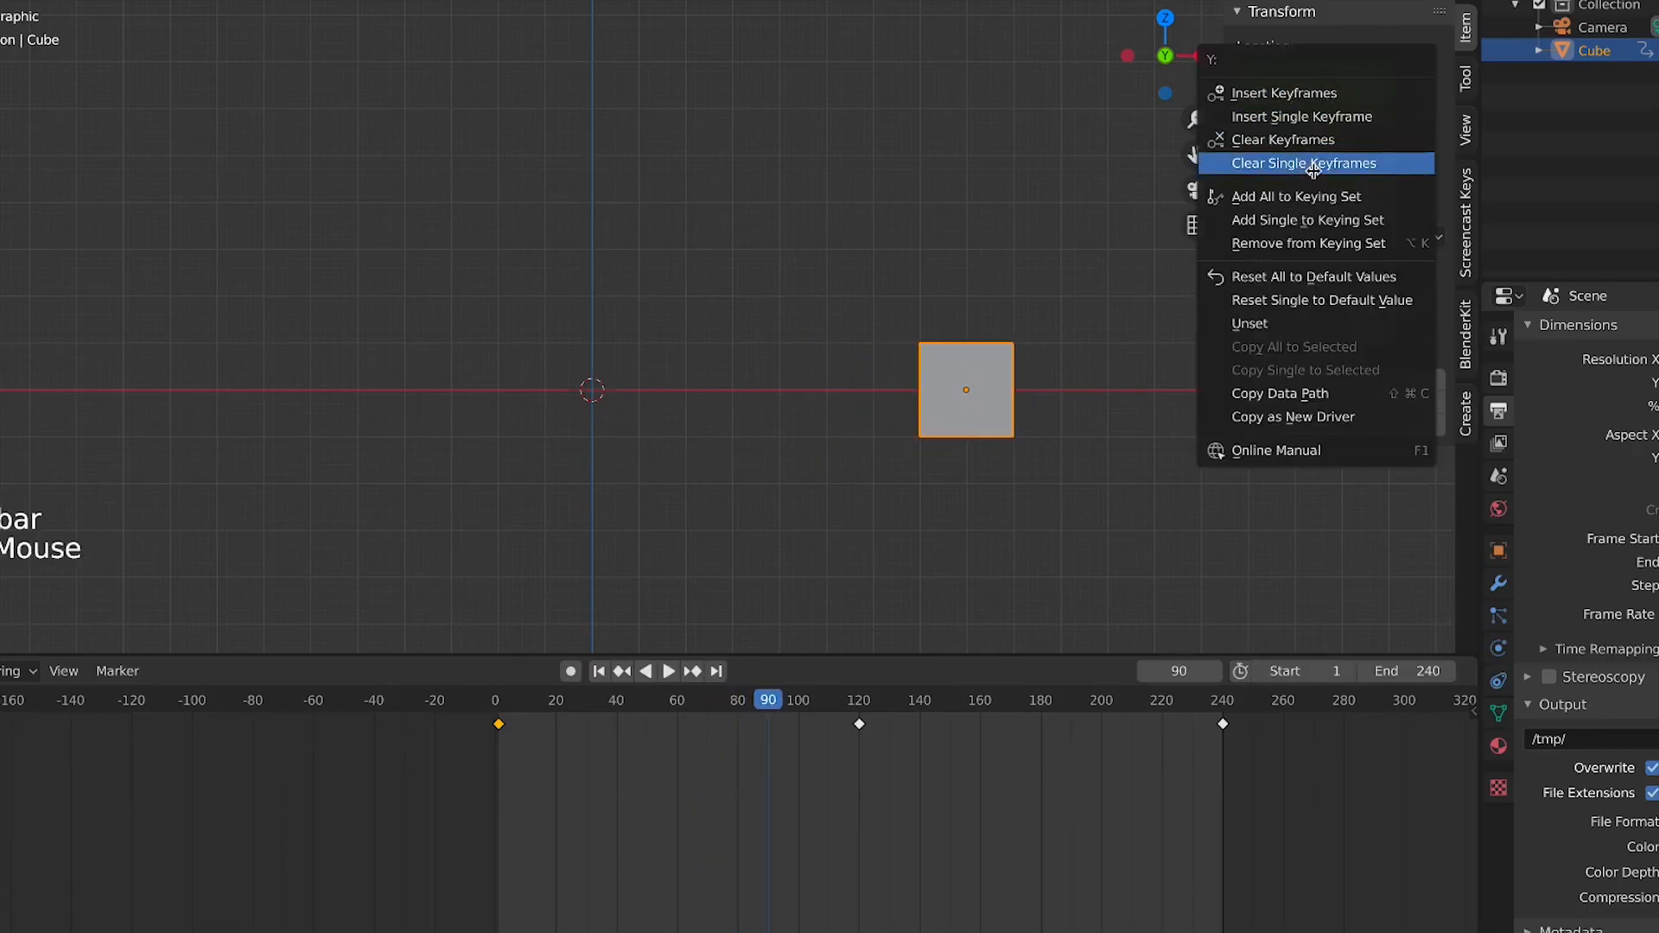
pyautogui.click(1286, 141)
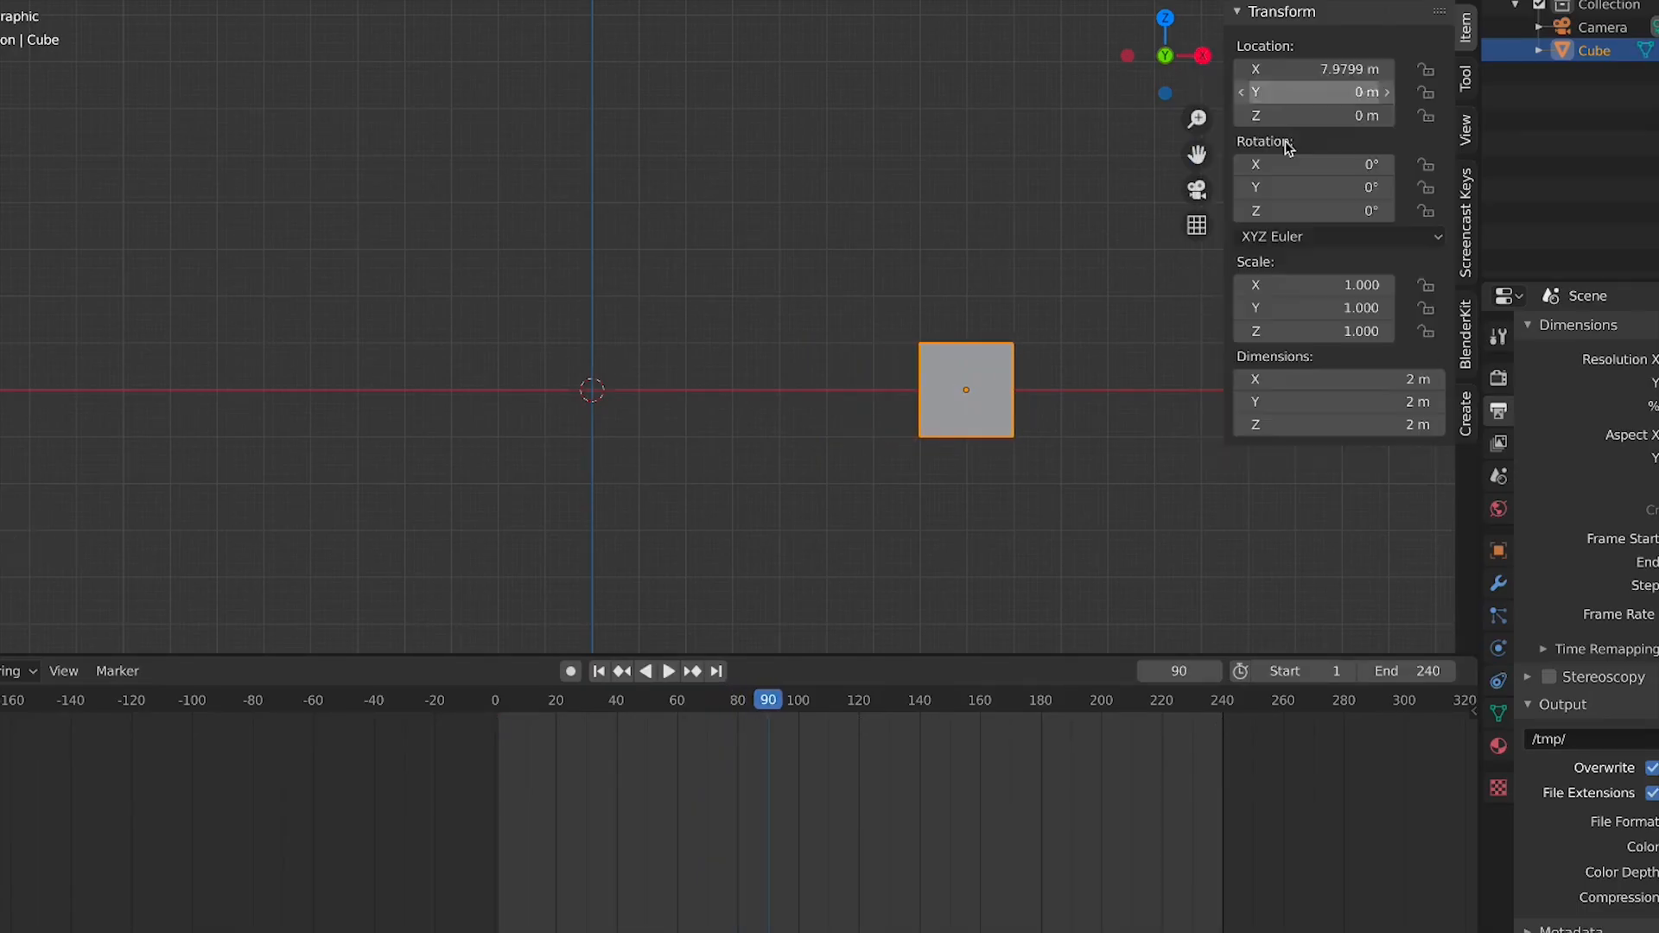
pyautogui.rightClick(1305, 102)
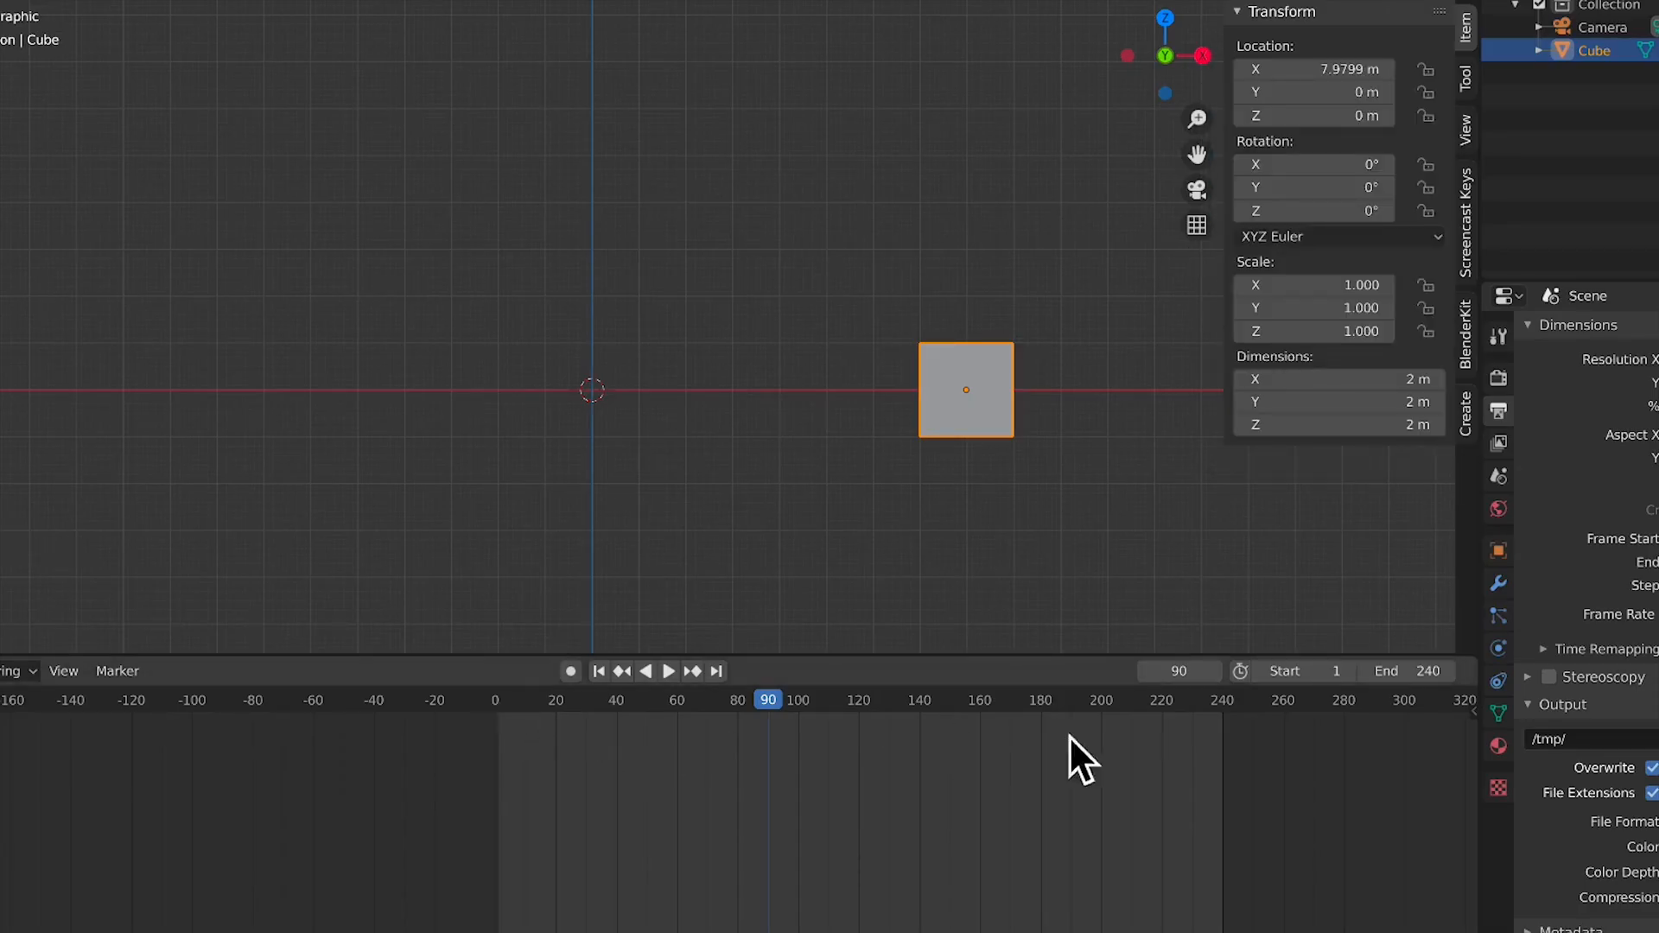
pyautogui.hotkey('ctrl', 'z')
# Clear the keyframes on the Y and Z location channels, keeping only the X channel animated
pyautogui.rightClick(1344, 86)
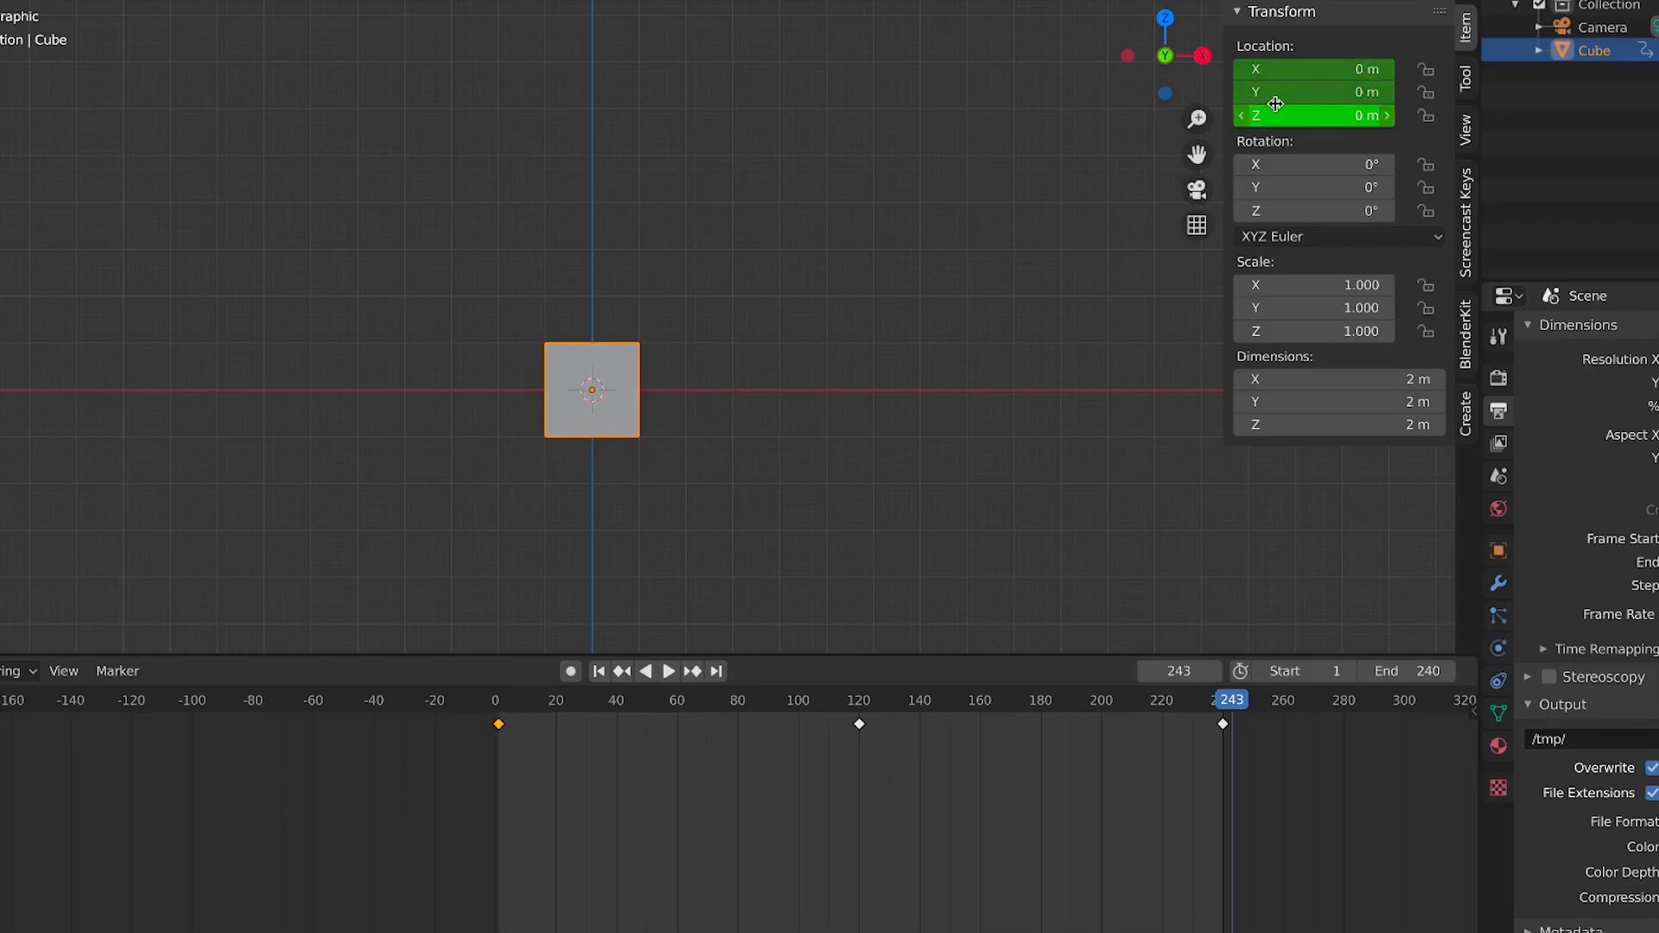
pyautogui.rightClick(1285, 93)
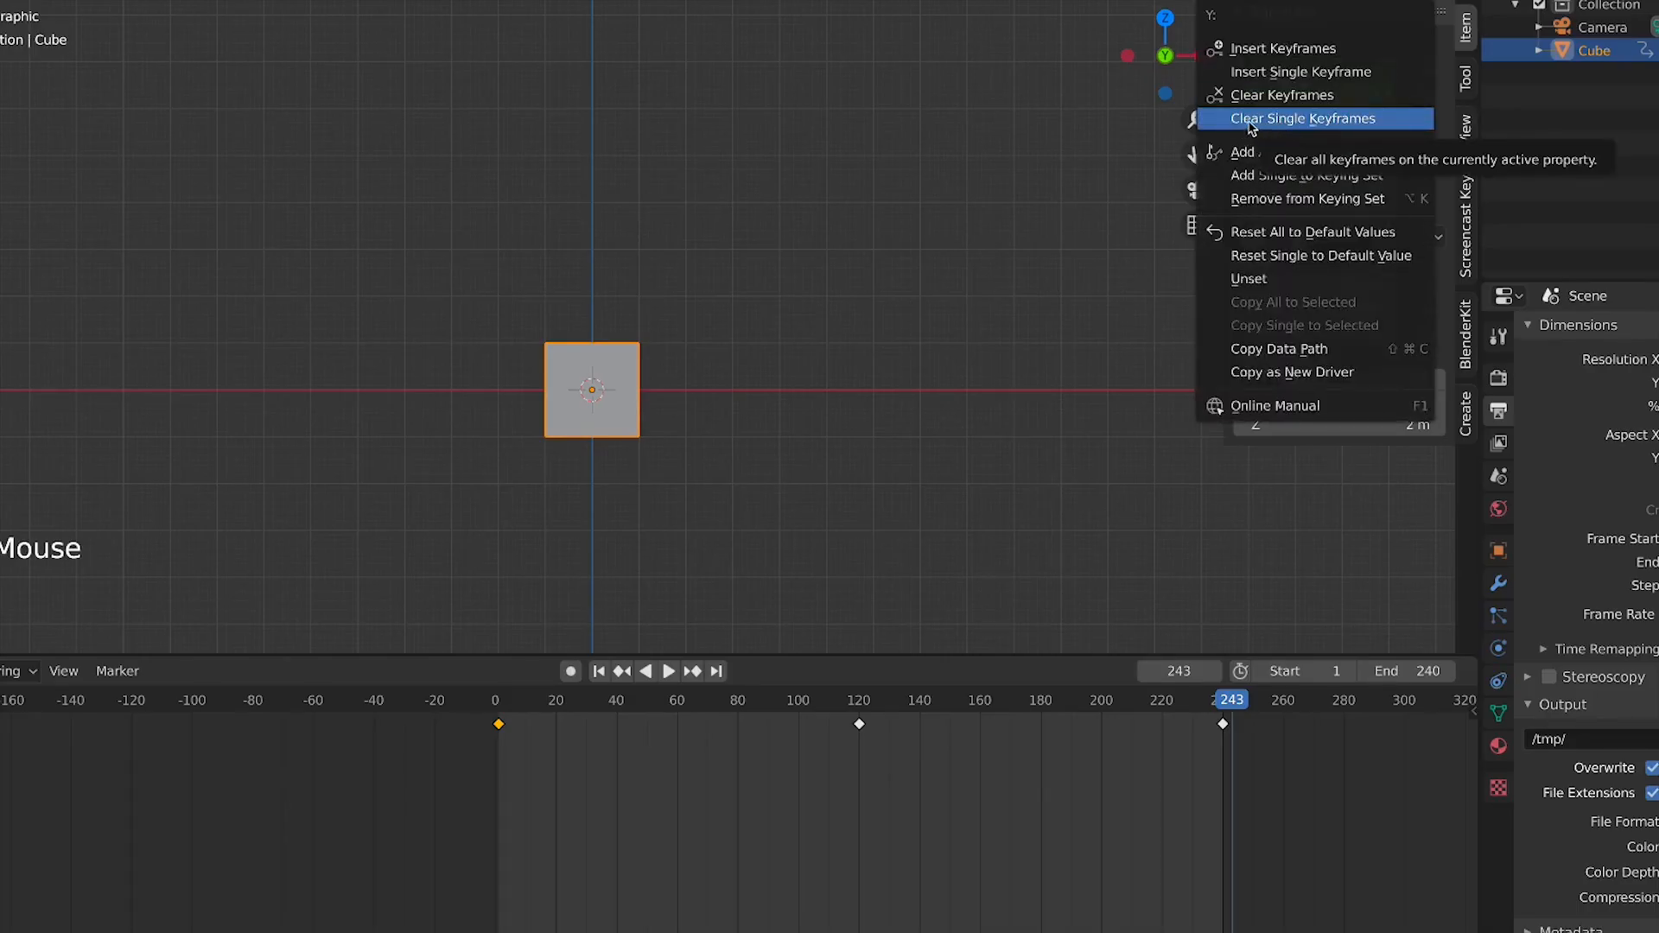
pyautogui.click(1323, 119)
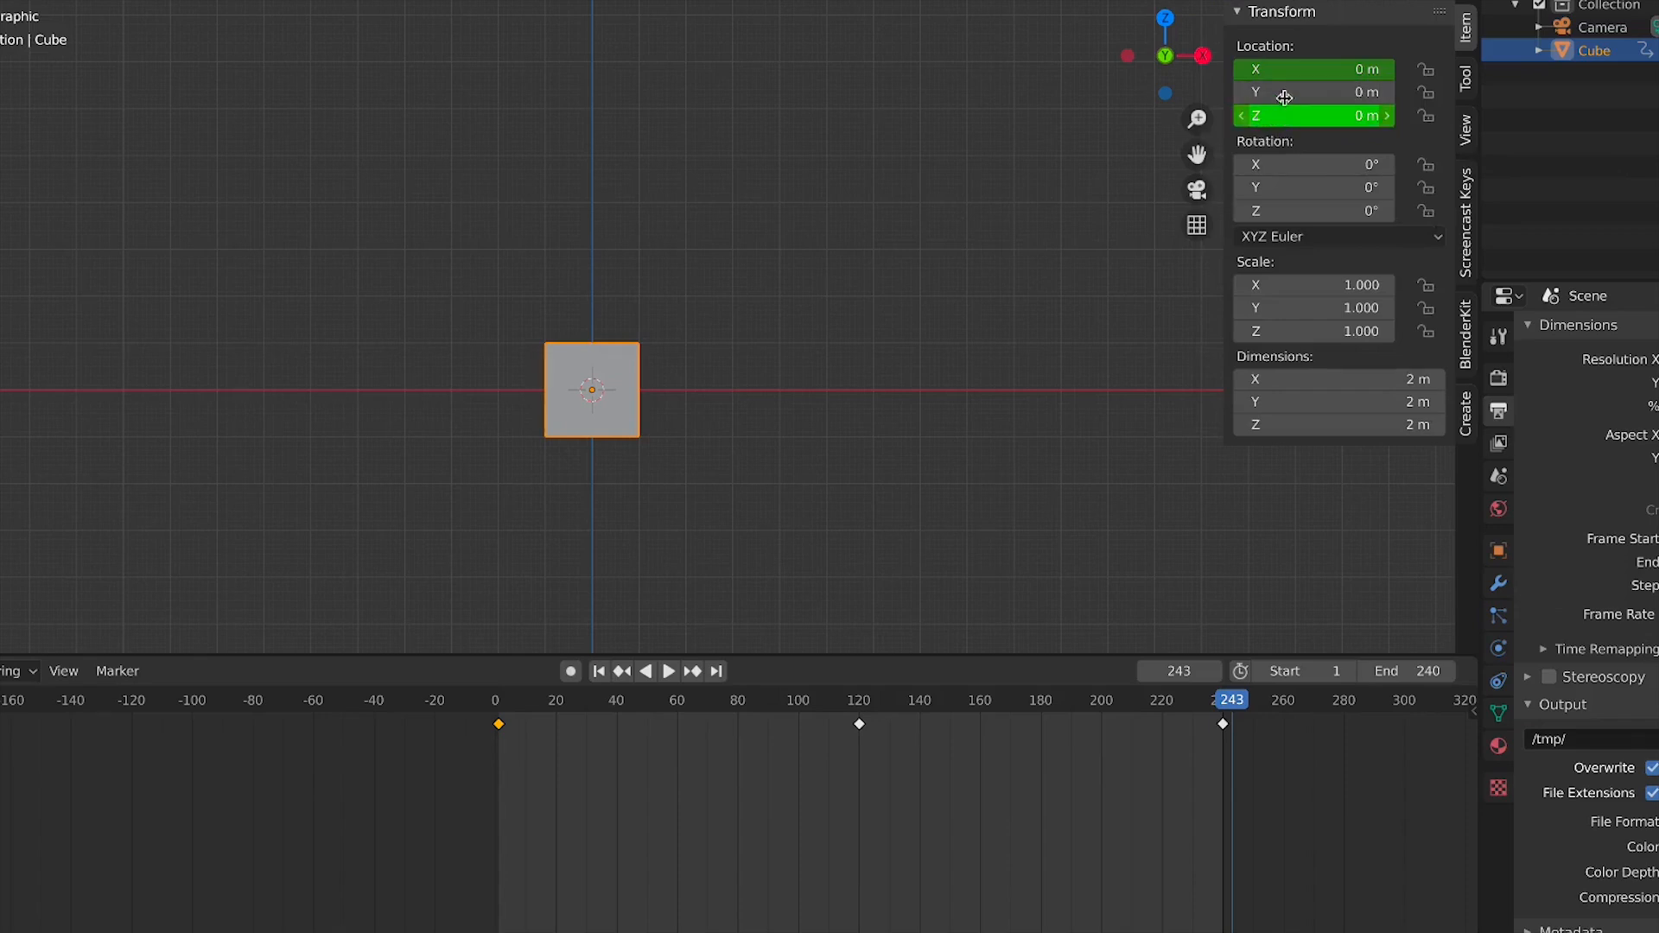
pyautogui.rightClick(1284, 115)
pyautogui.click(1280, 187)
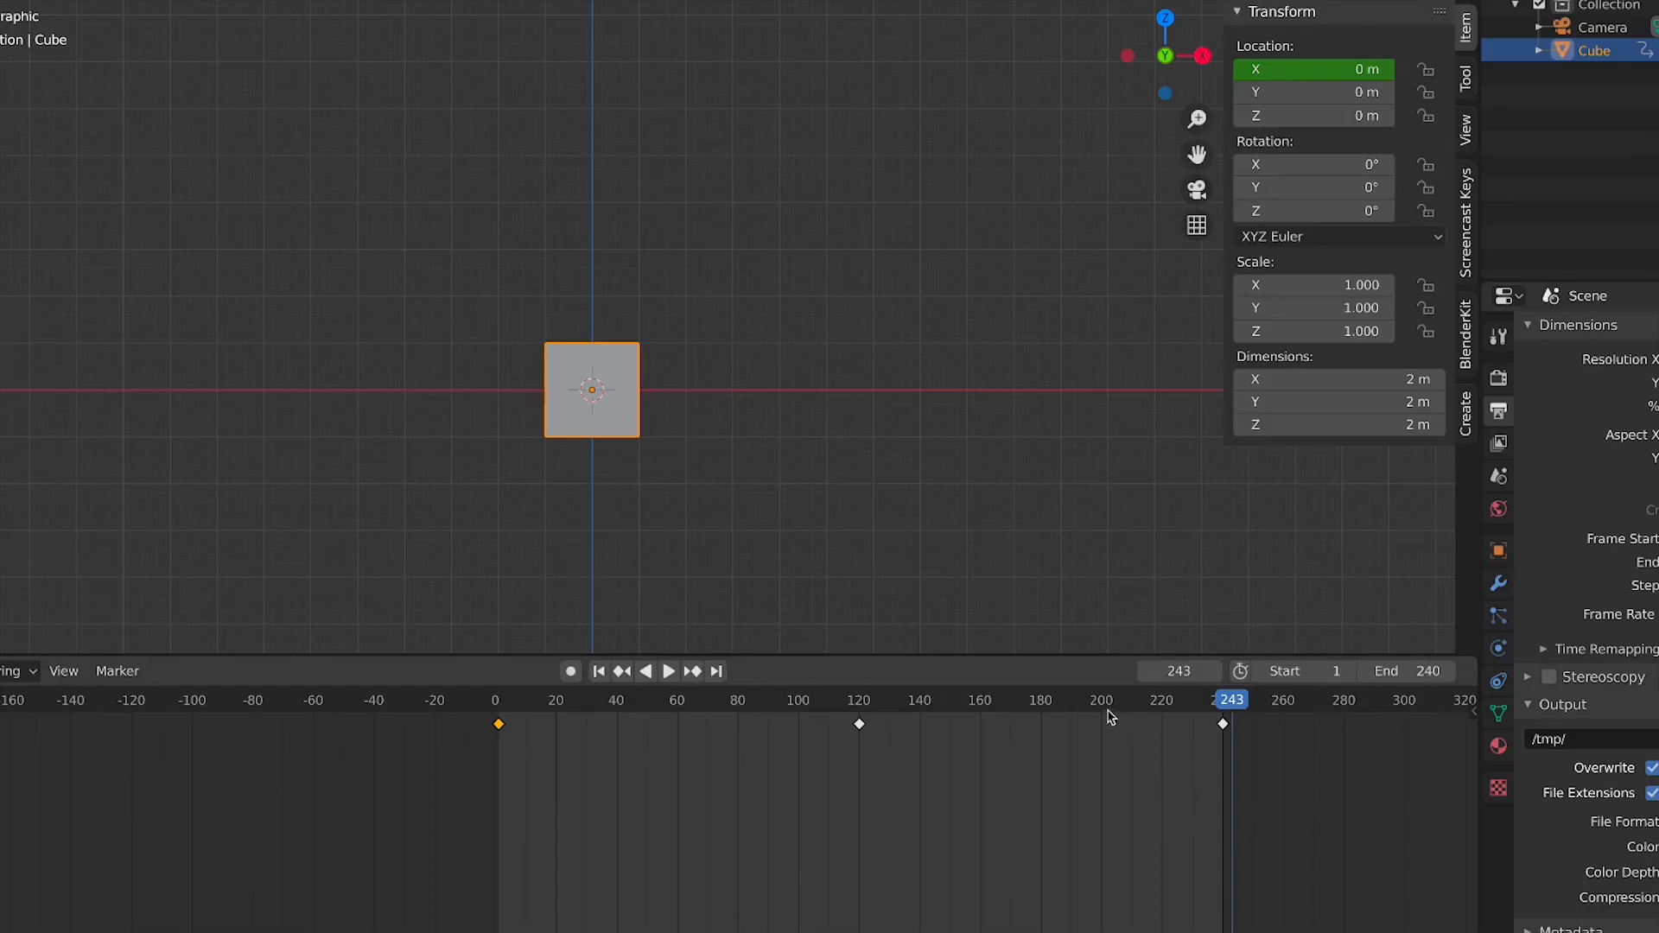
# Play the animation and scrub the playhead from frame 120 to frame 240
pyautogui.press('space')
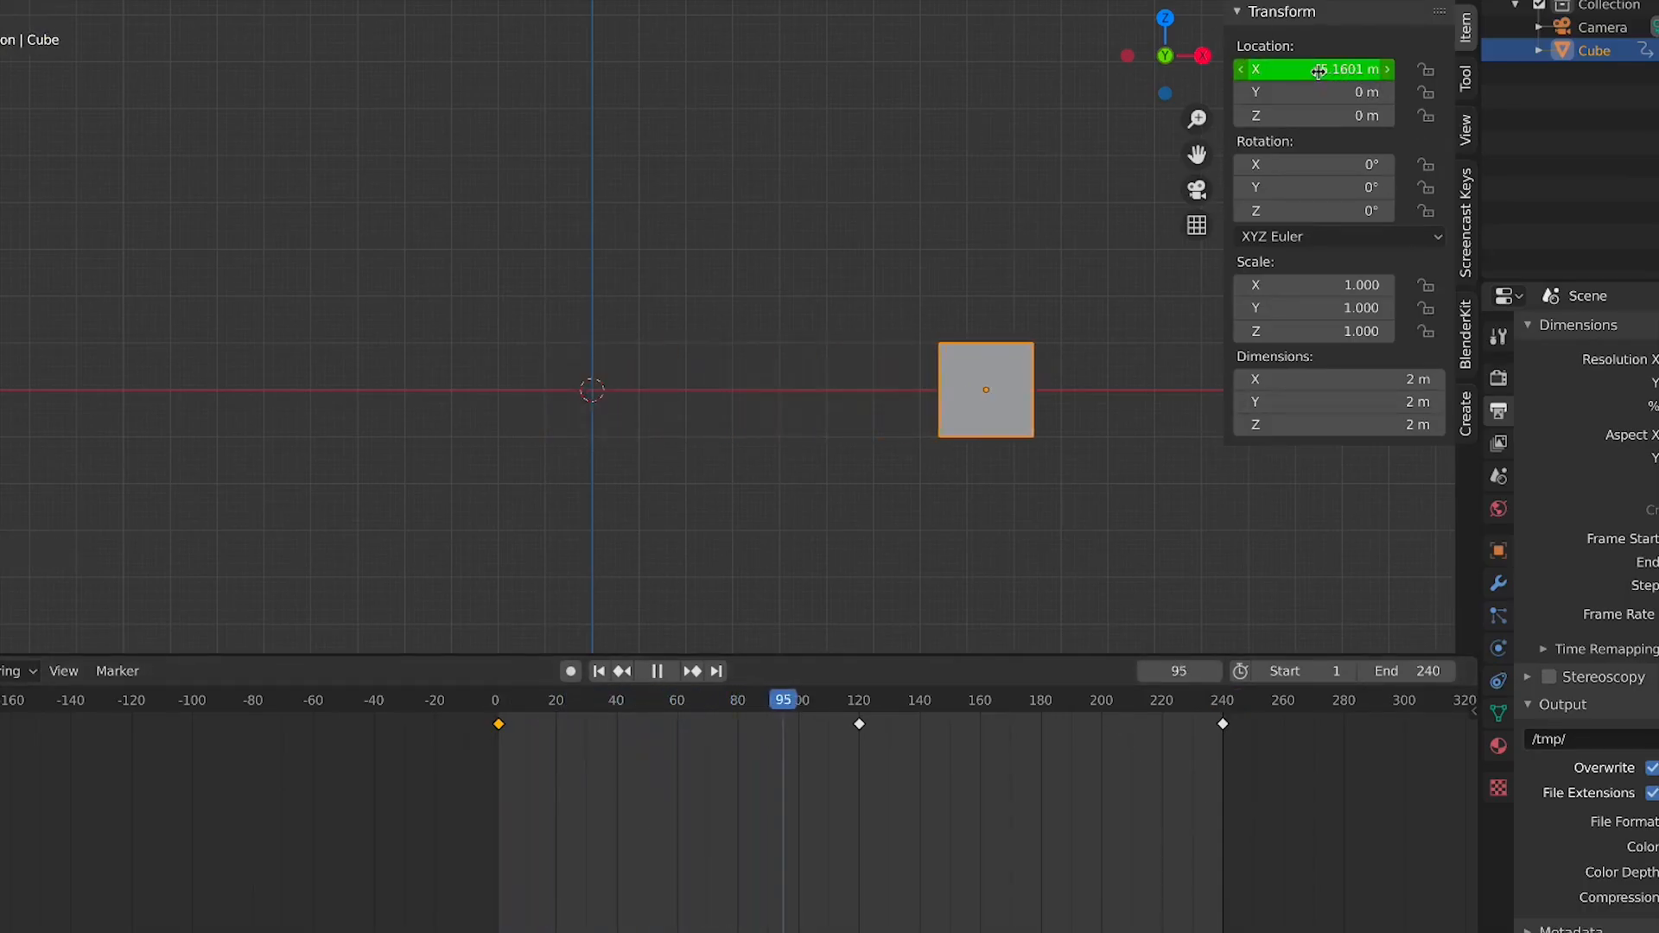
pyautogui.press('space')
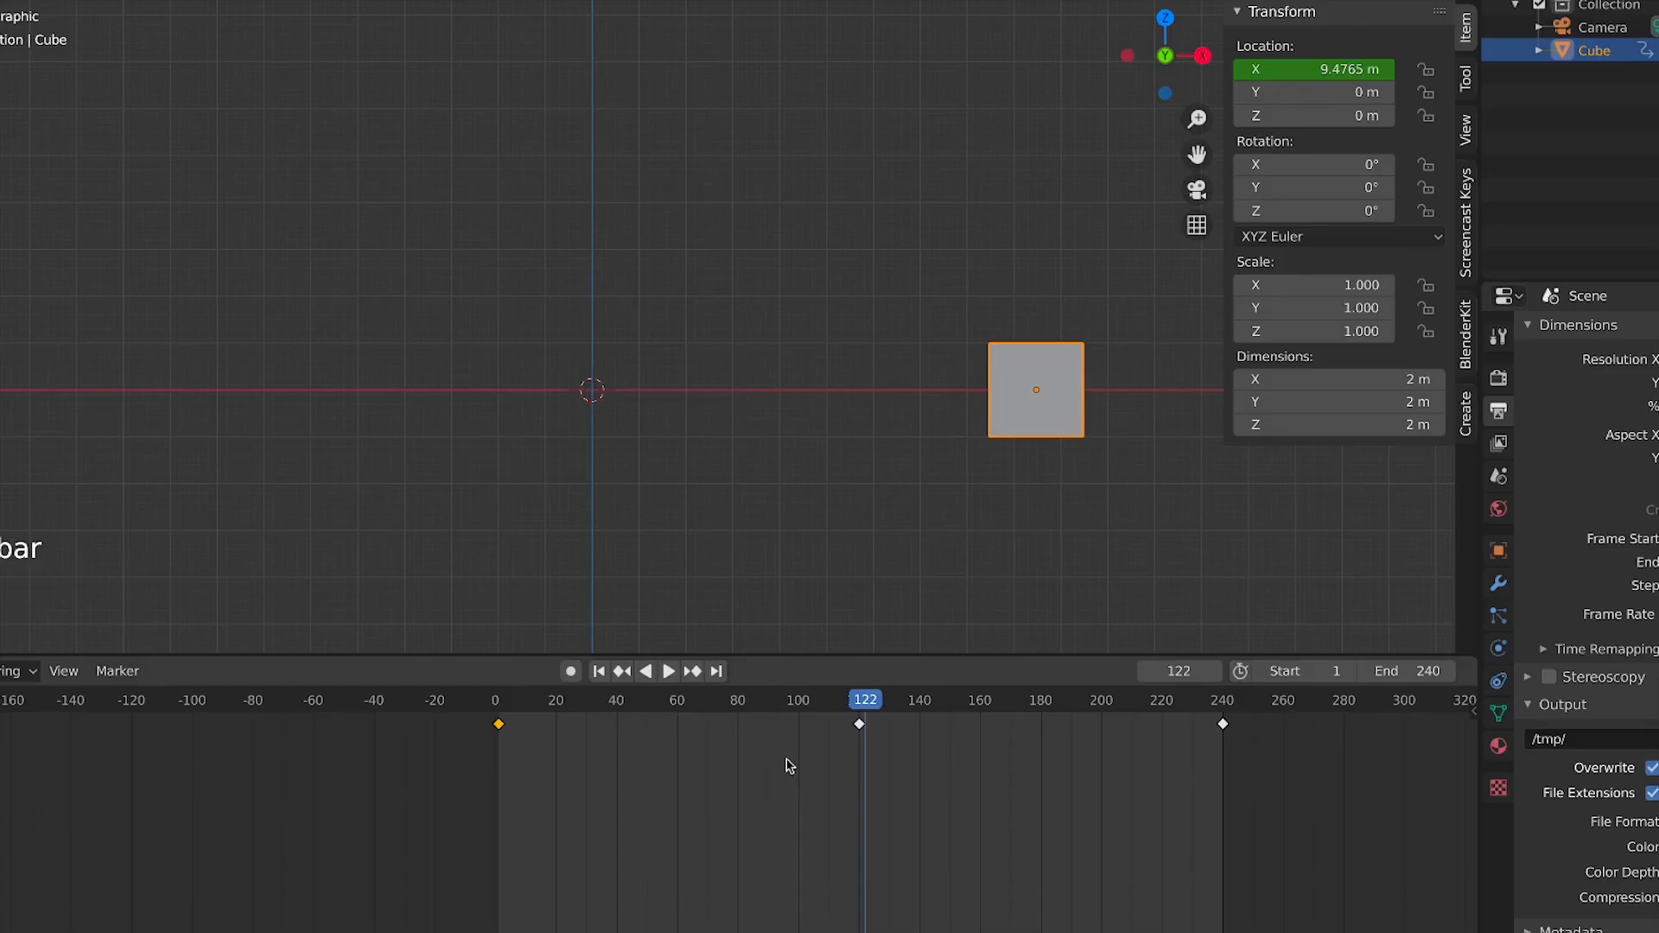
pyautogui.click(858, 702)
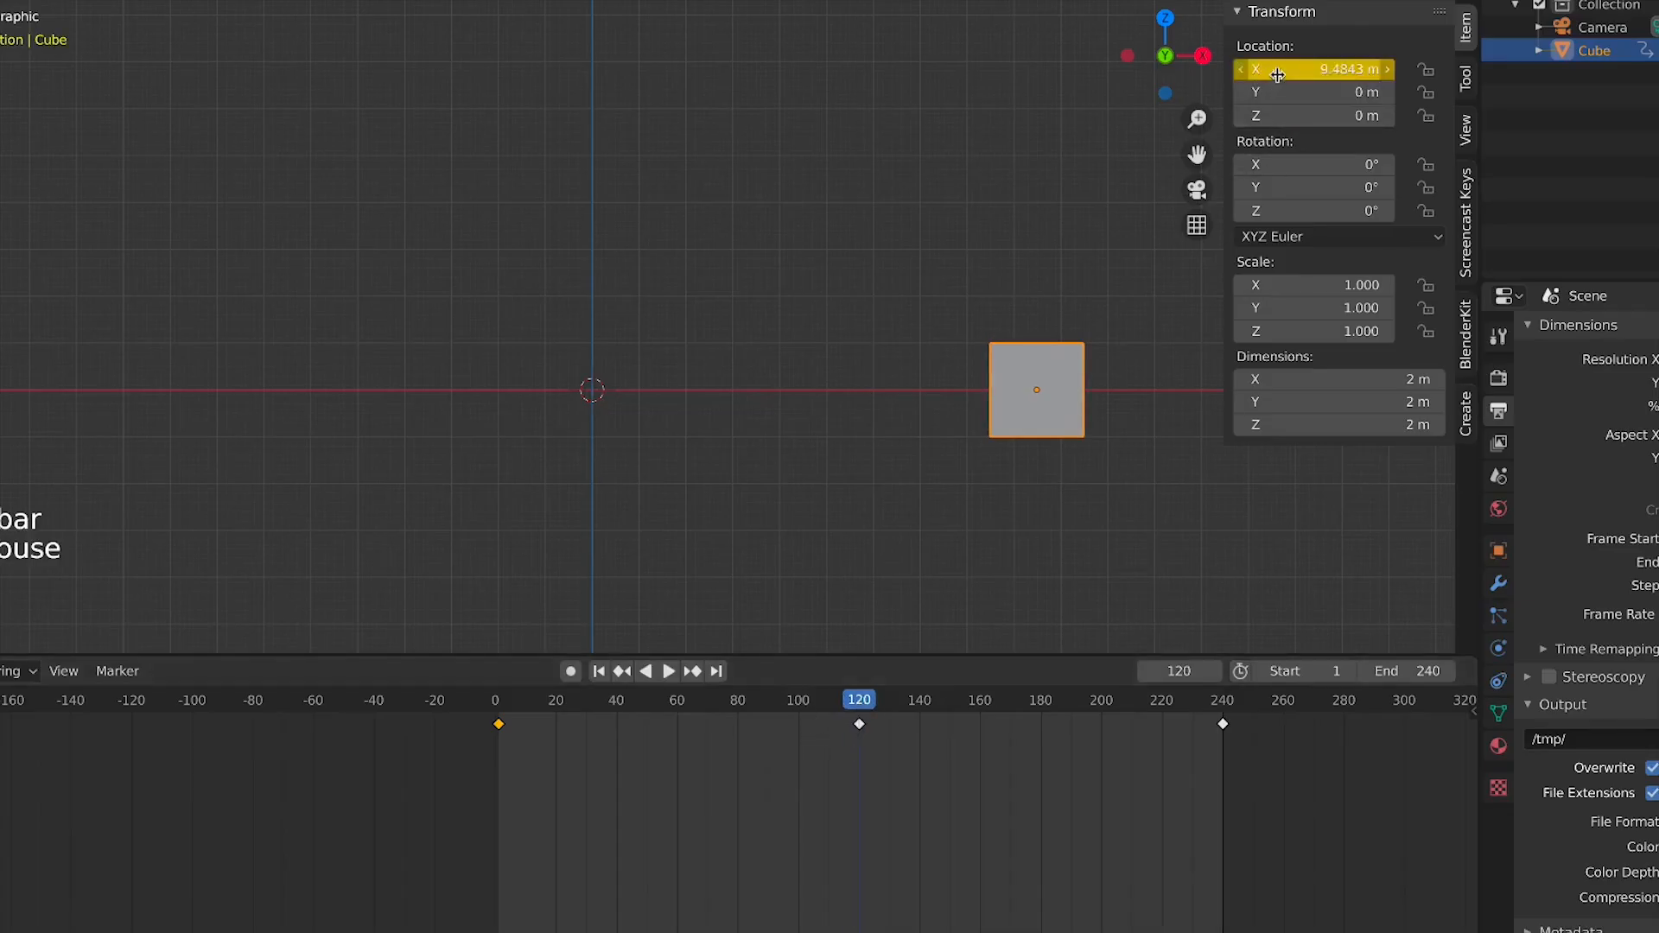
pyautogui.moveTo(860, 704); pyautogui.dragTo(1224, 748)
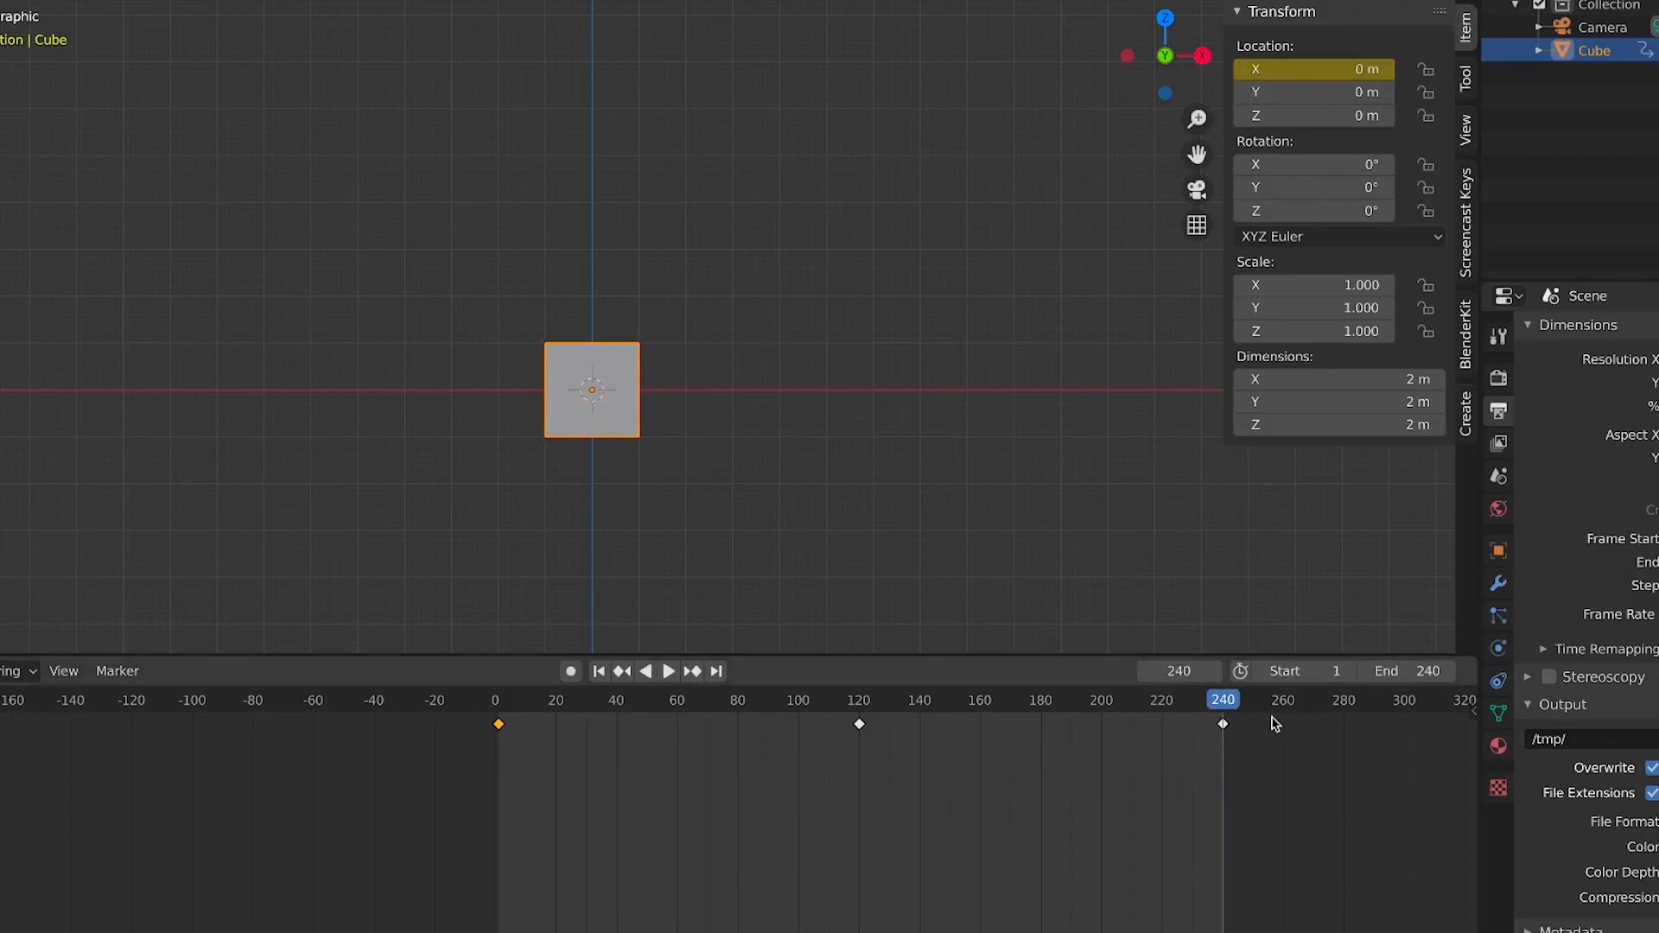
# Deselect the keyframes, play the animation and return the playhead to frame 1
pyautogui.moveTo(444, 745); pyautogui.dragTo(1220, 736)
pyautogui.press('space')
pyautogui.press('space')
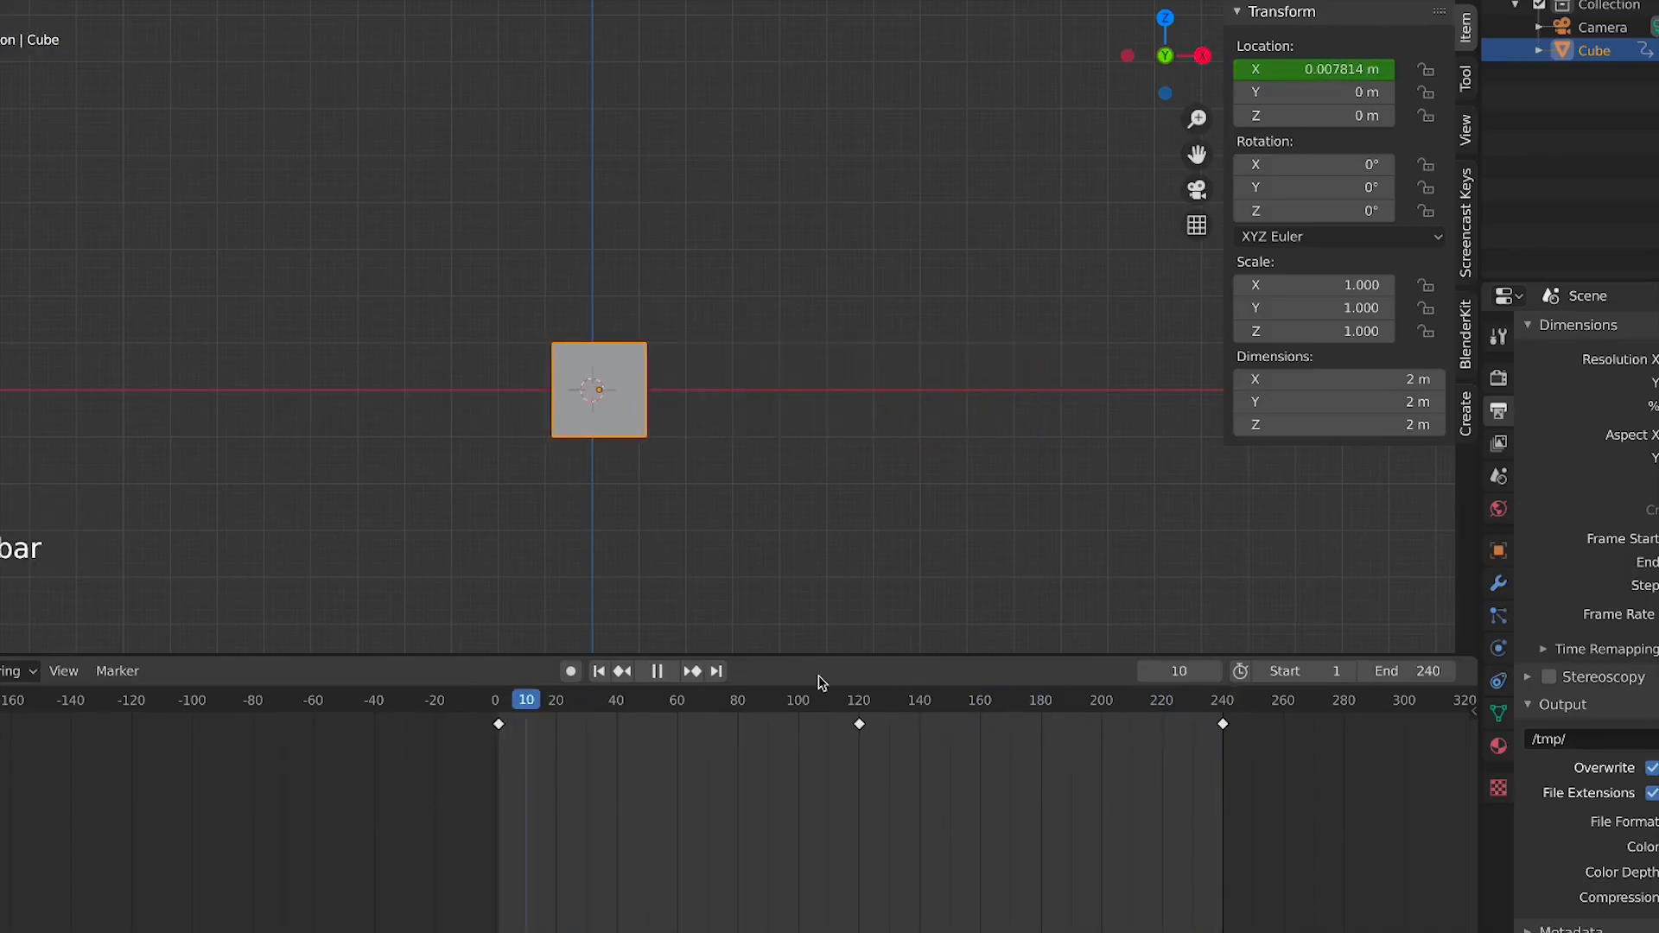
pyautogui.press('space')
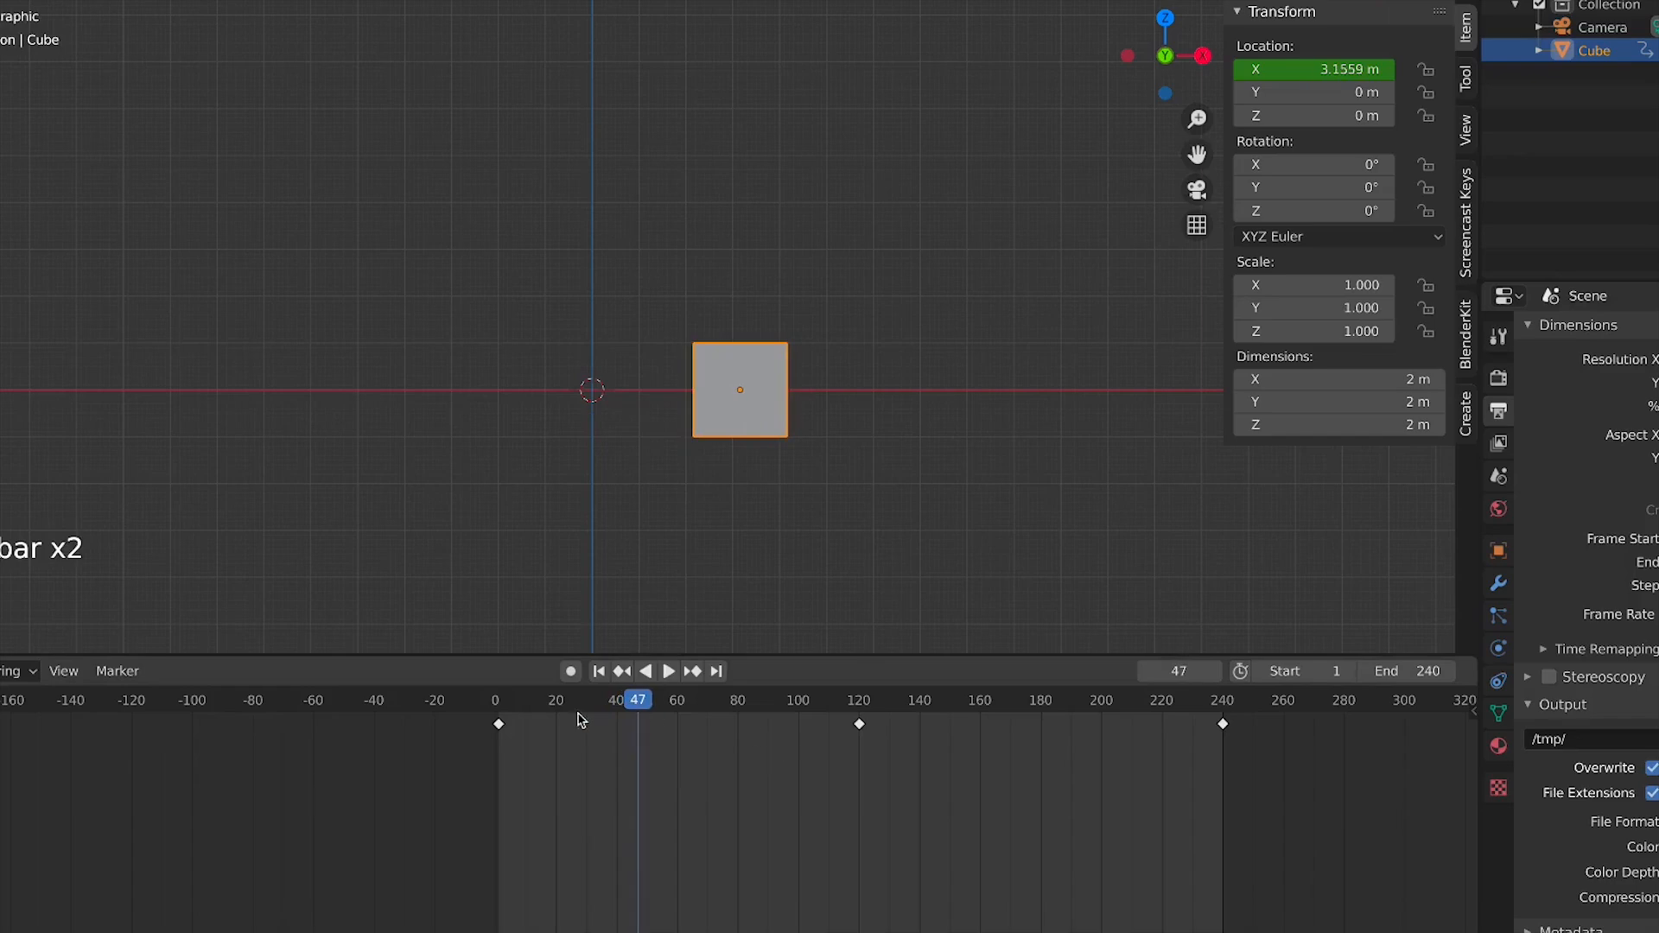
pyautogui.click(500, 710)
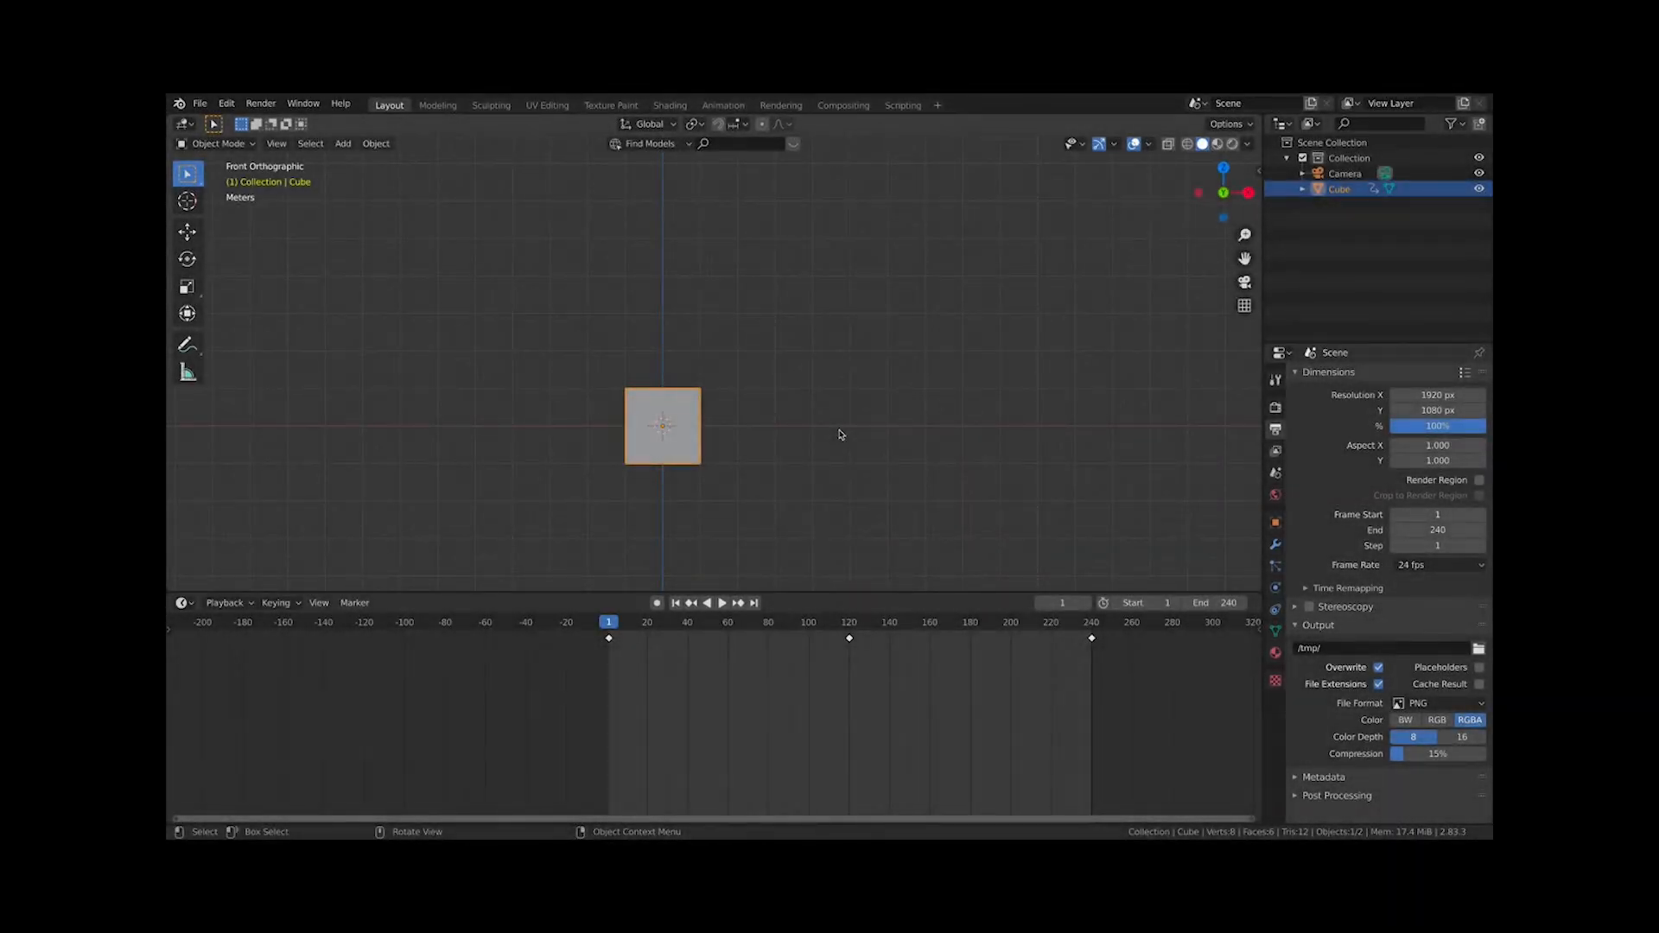
# Play the animation from frame 1 and toggle the sidebar's visibility off and on
pyautogui.press('space')
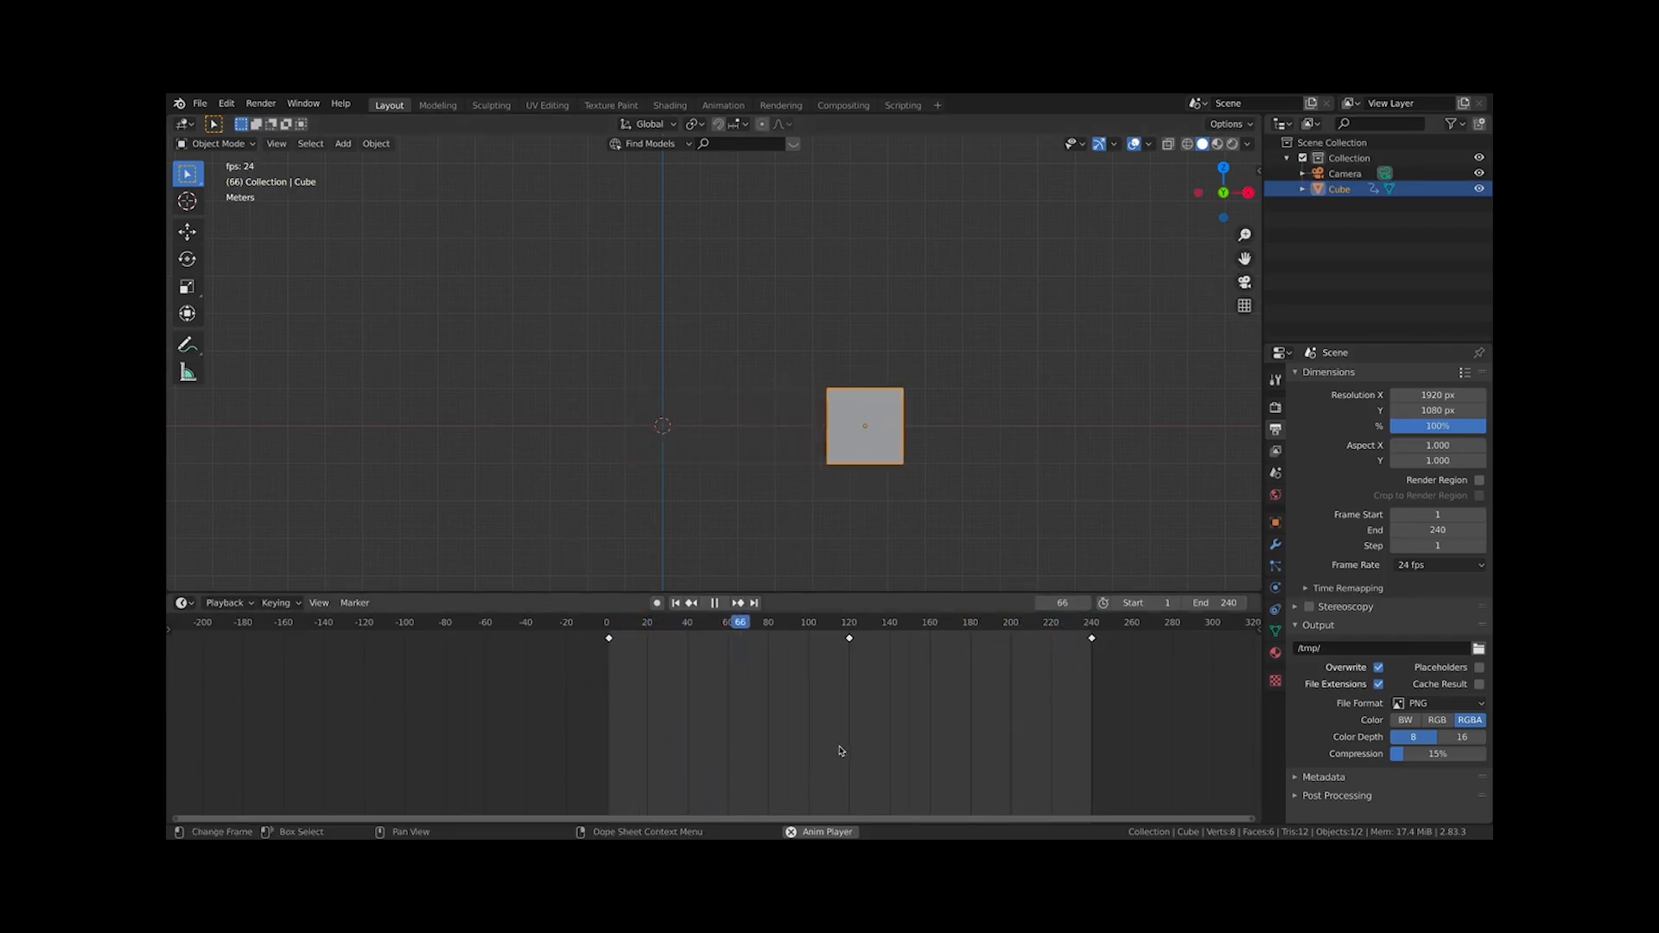
pyautogui.press('space')
pyautogui.click(675, 603)
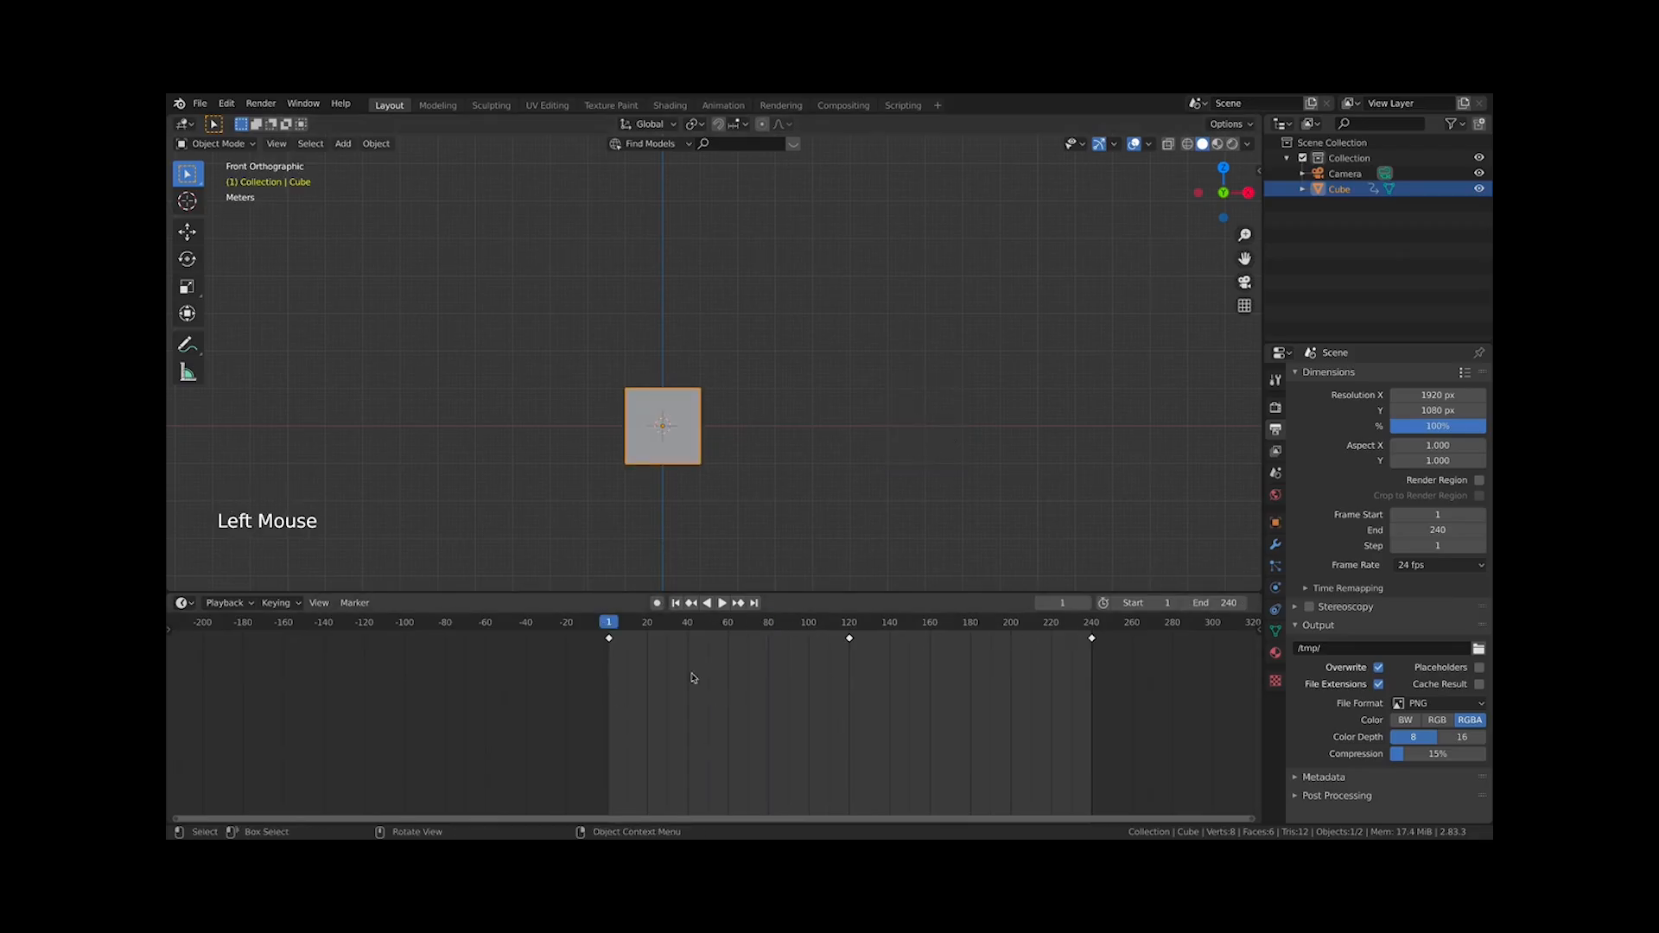
pyautogui.press('n')
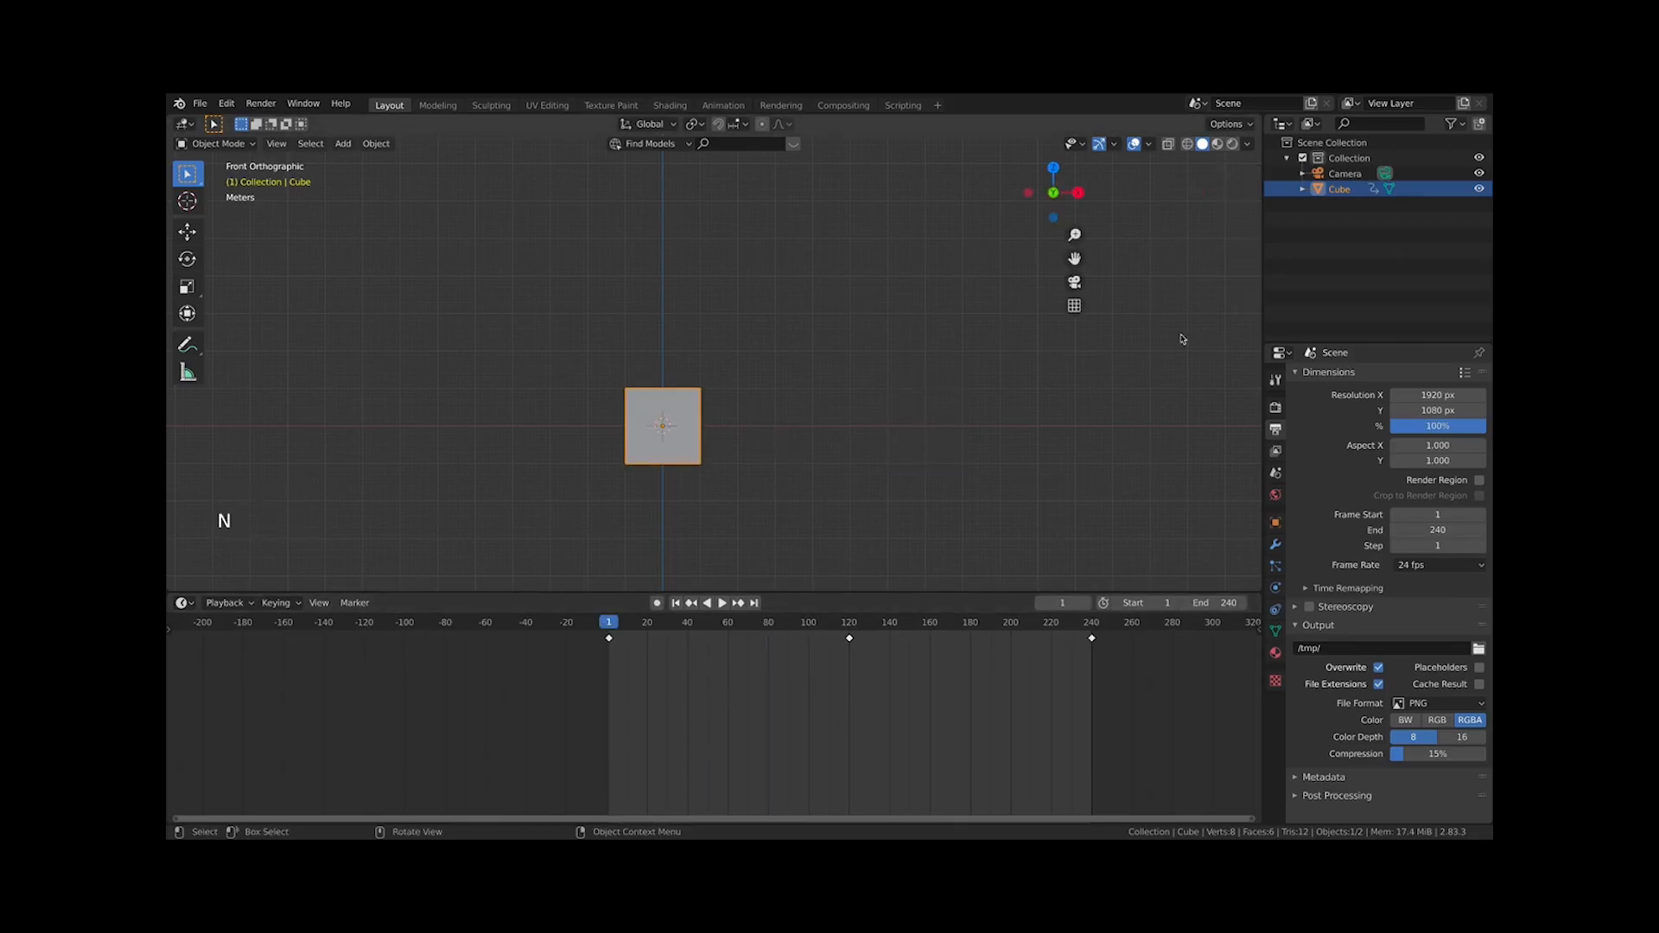
pyautogui.click(1253, 177)
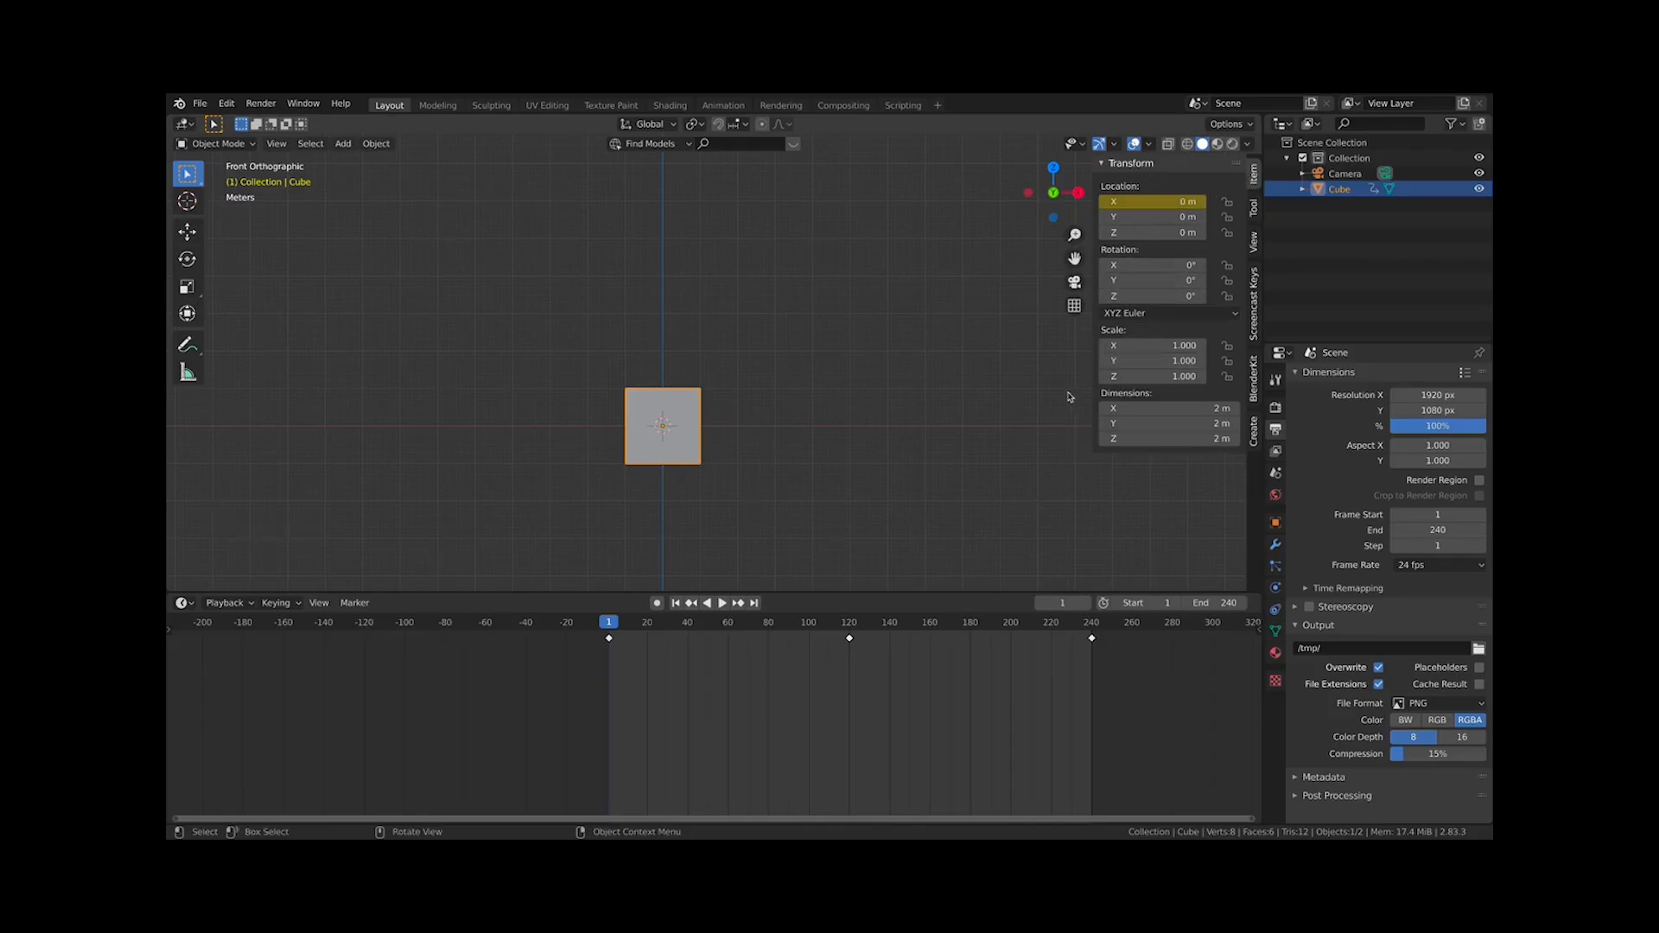
# Play and scrub the animation from frame 9 to frame 185, stopping at frame 60
pyautogui.press('space')
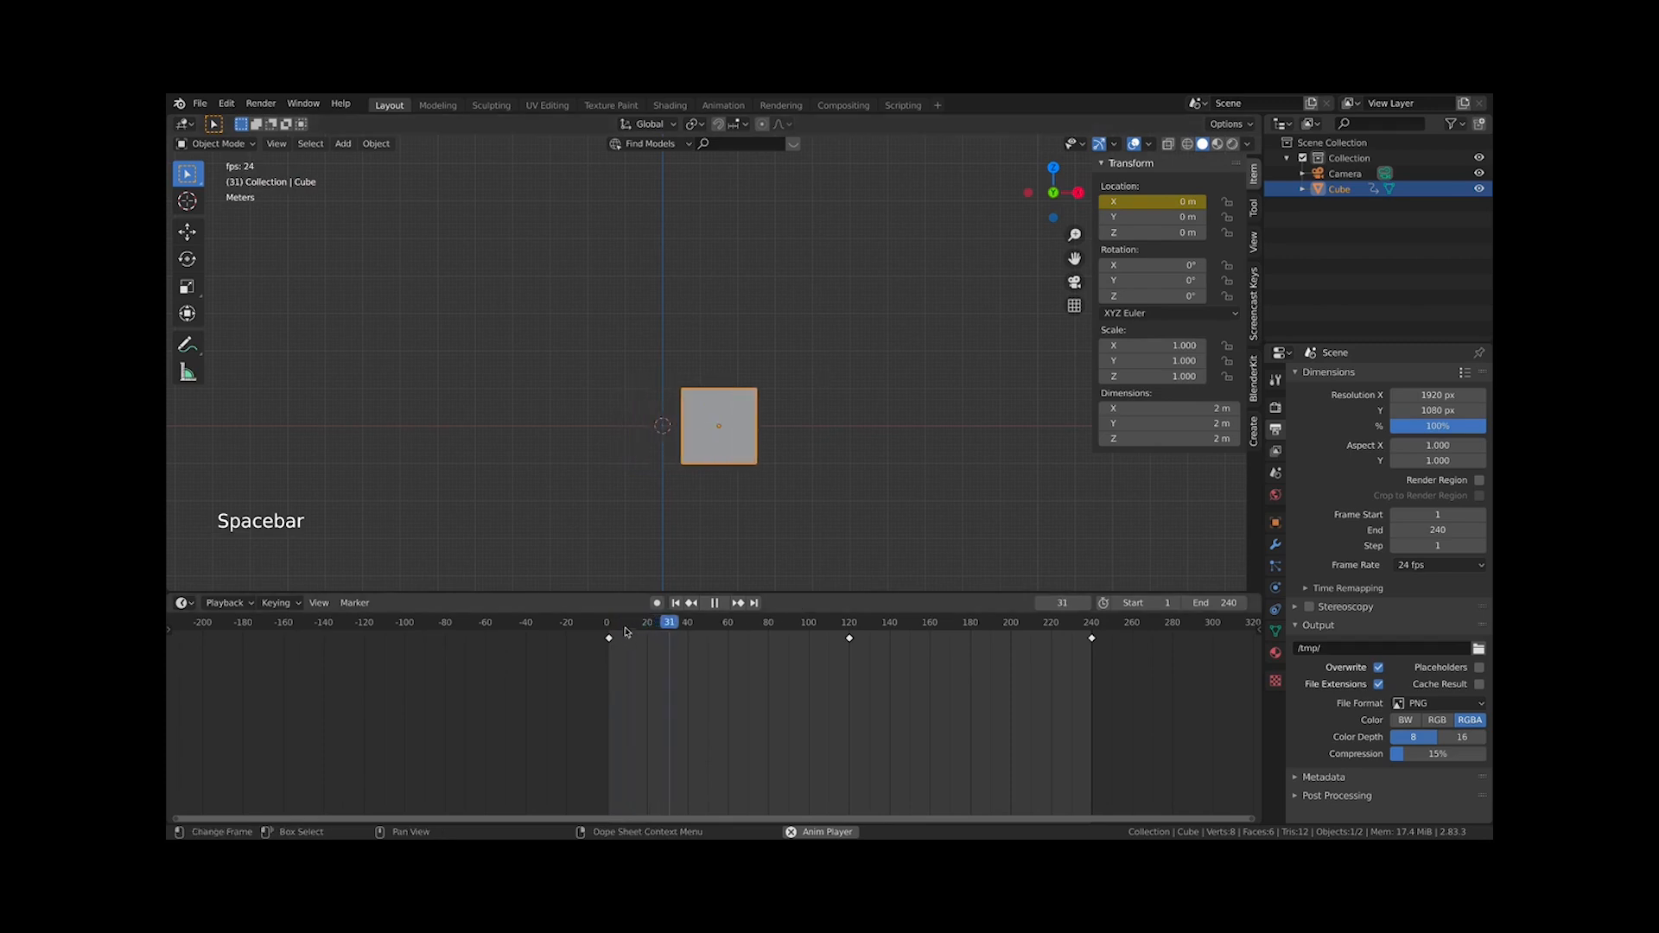
pyautogui.click(609, 628)
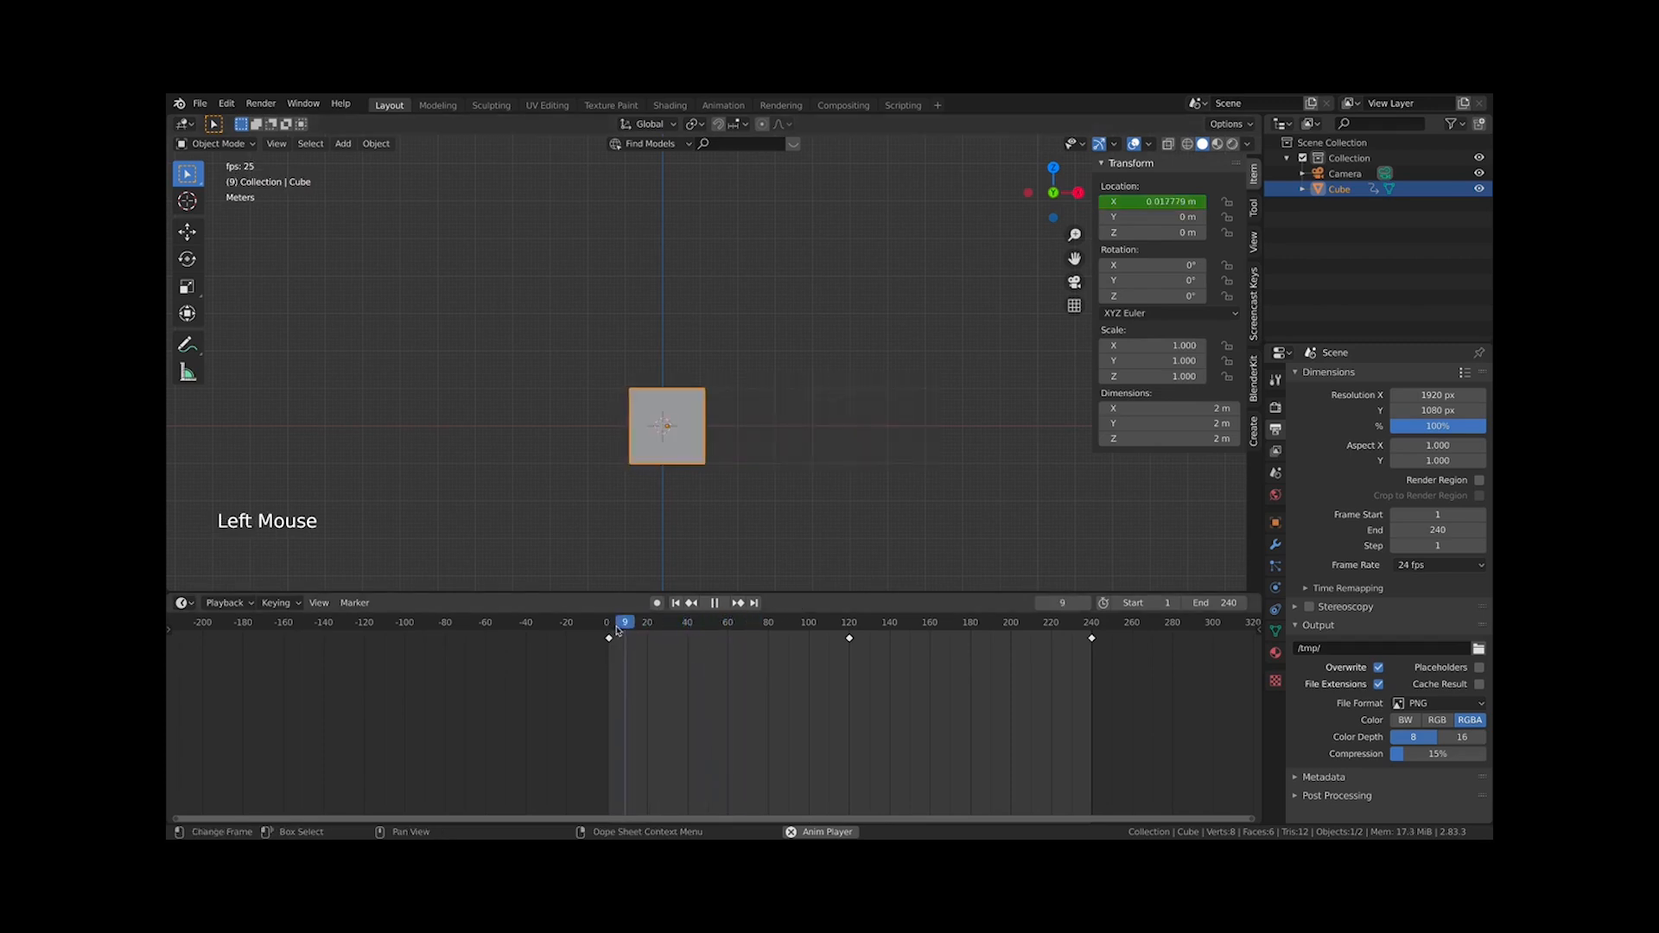
pyautogui.press('space')
pyautogui.moveTo(657, 631); pyautogui.dragTo(981, 637)
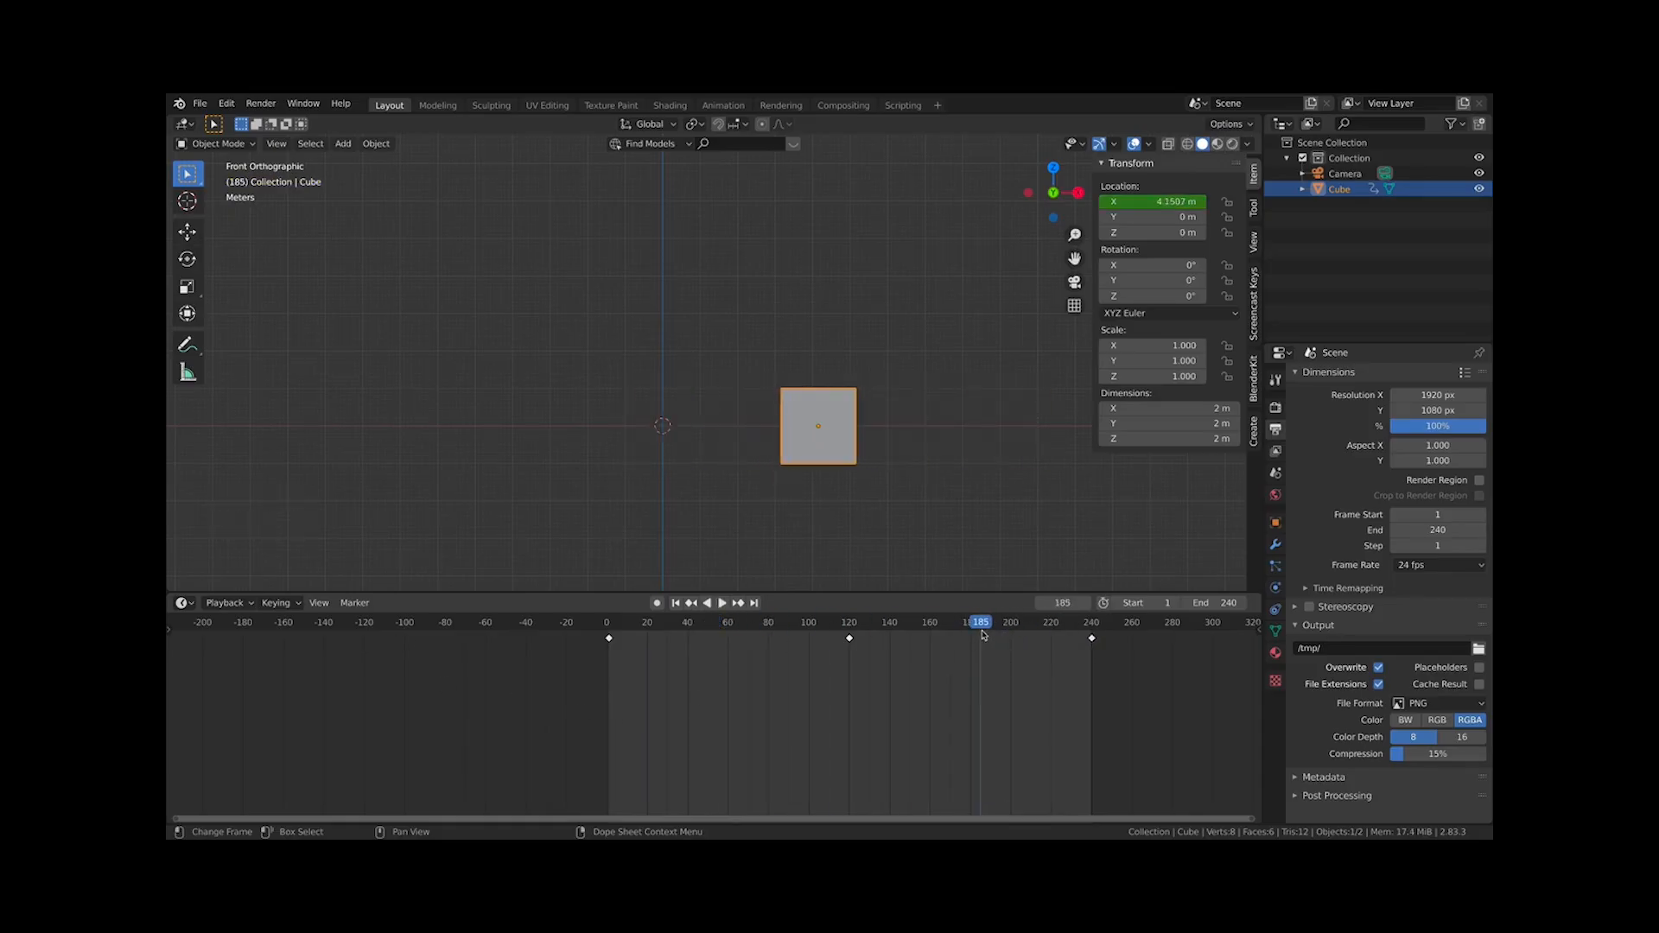
pyautogui.click(724, 624)
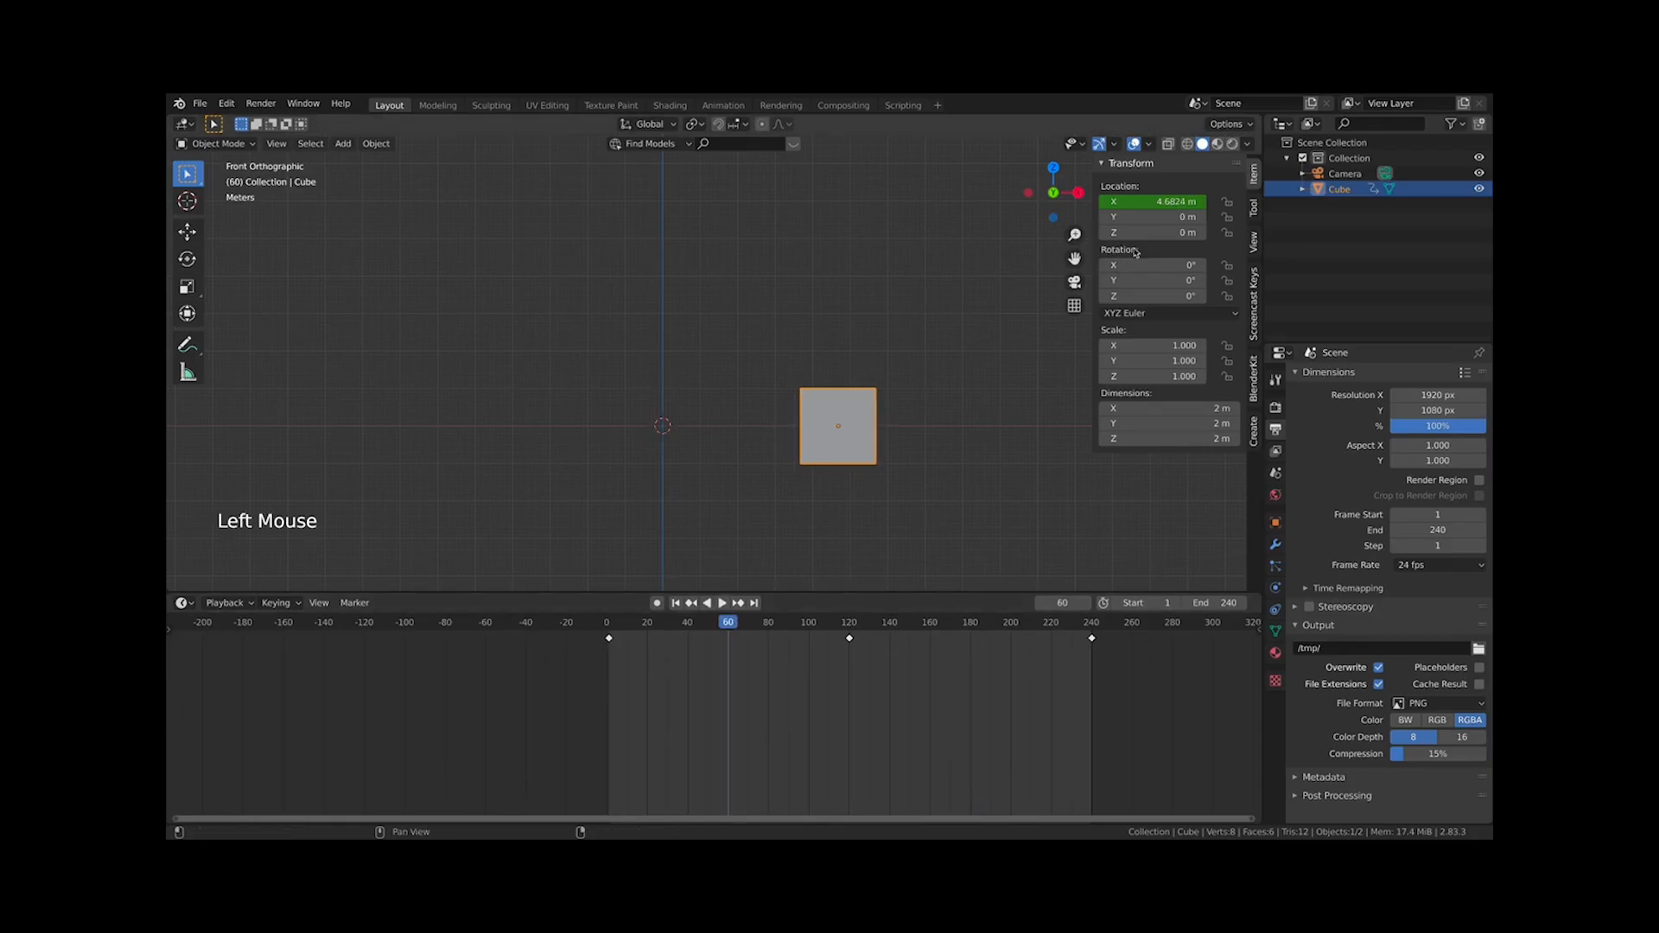
# At frame 60, set the cube's Z location to 5 m and insert a Location keyframe
pyautogui.click(1201, 232)
pyautogui.click(1200, 232)
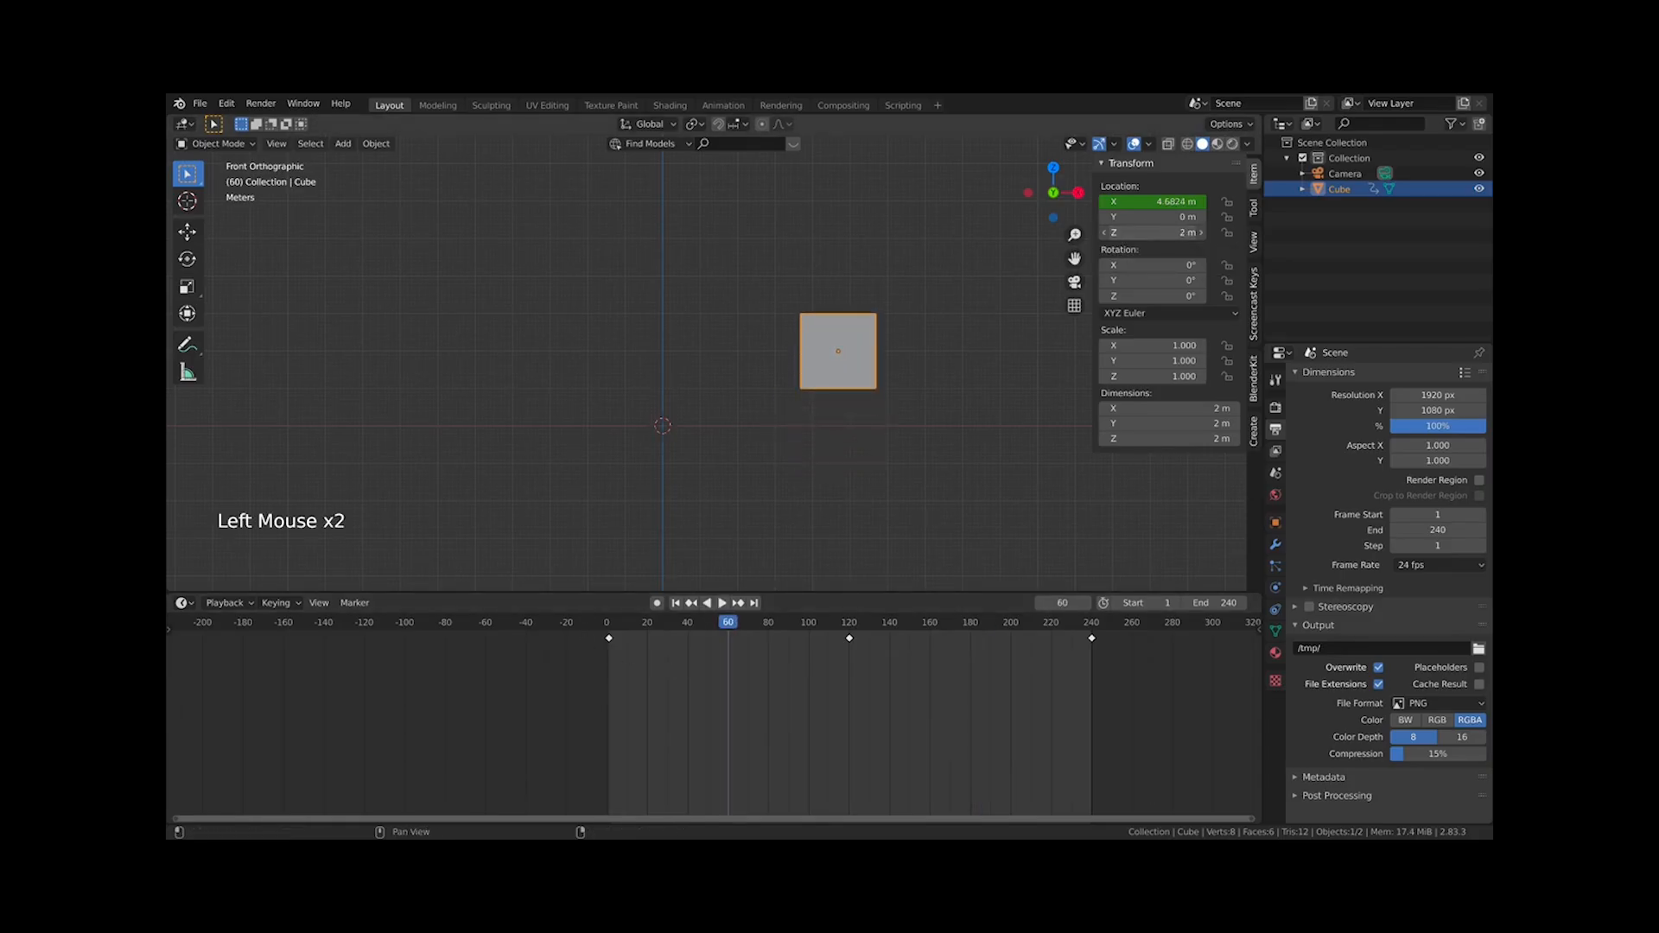
pyautogui.moveTo(1153, 233)
pyautogui.mouseDown()
pyautogui.moveTo(1349, 232)
pyautogui.moveTo(1167, 238)
pyautogui.mouseUp()
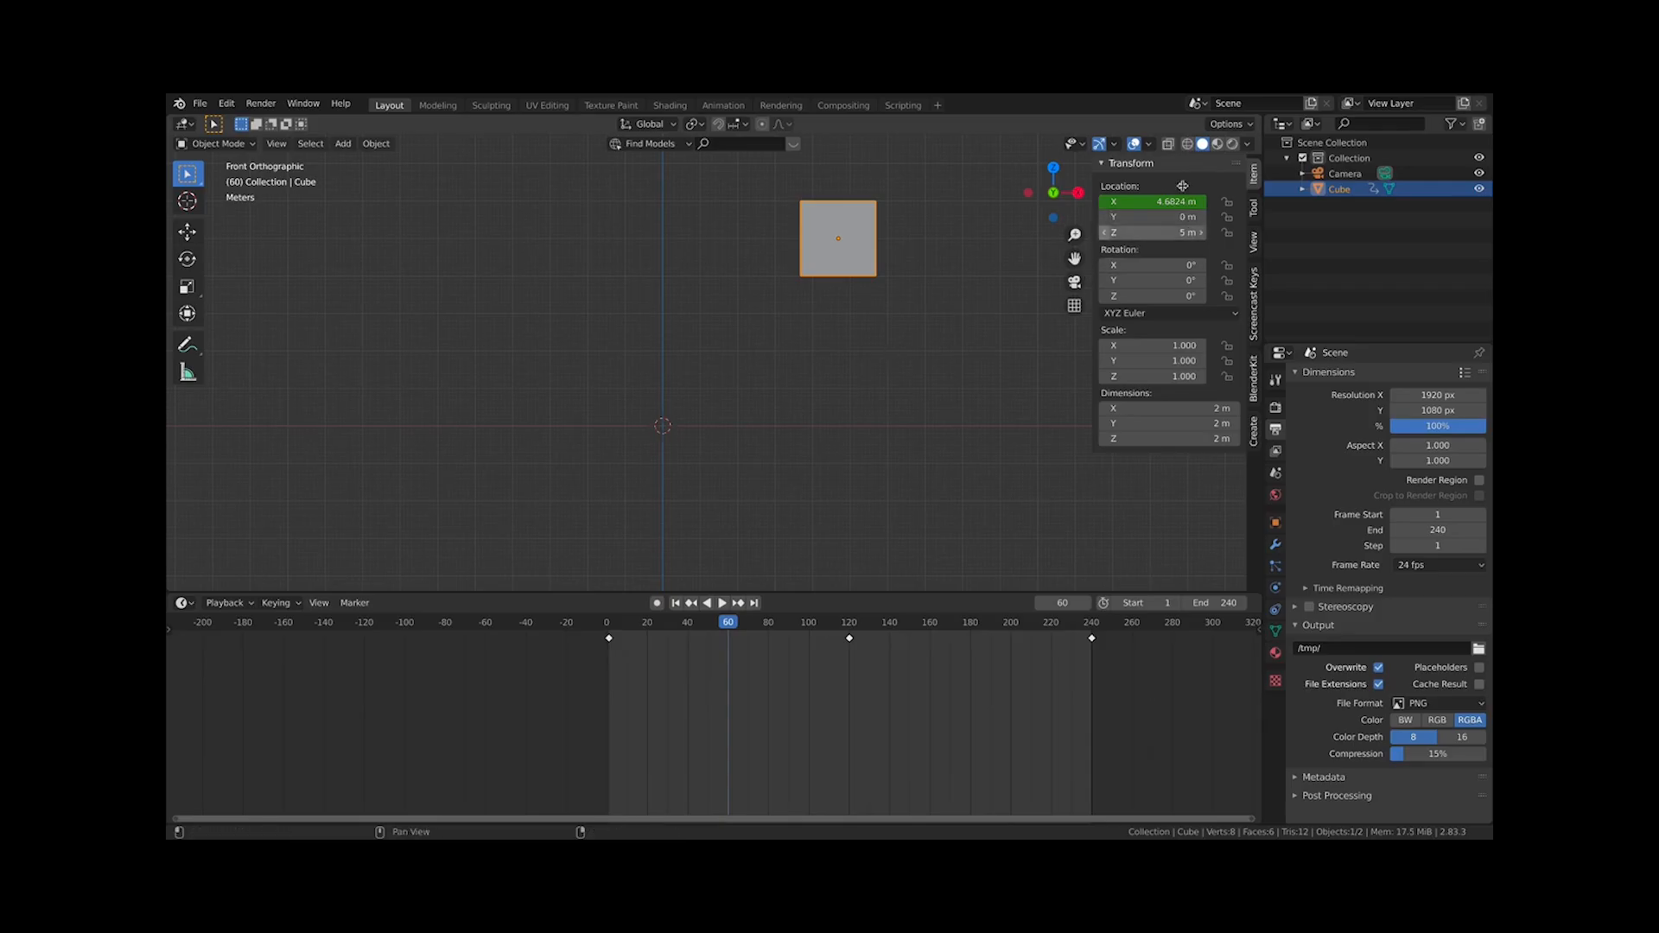
pyautogui.press('i')
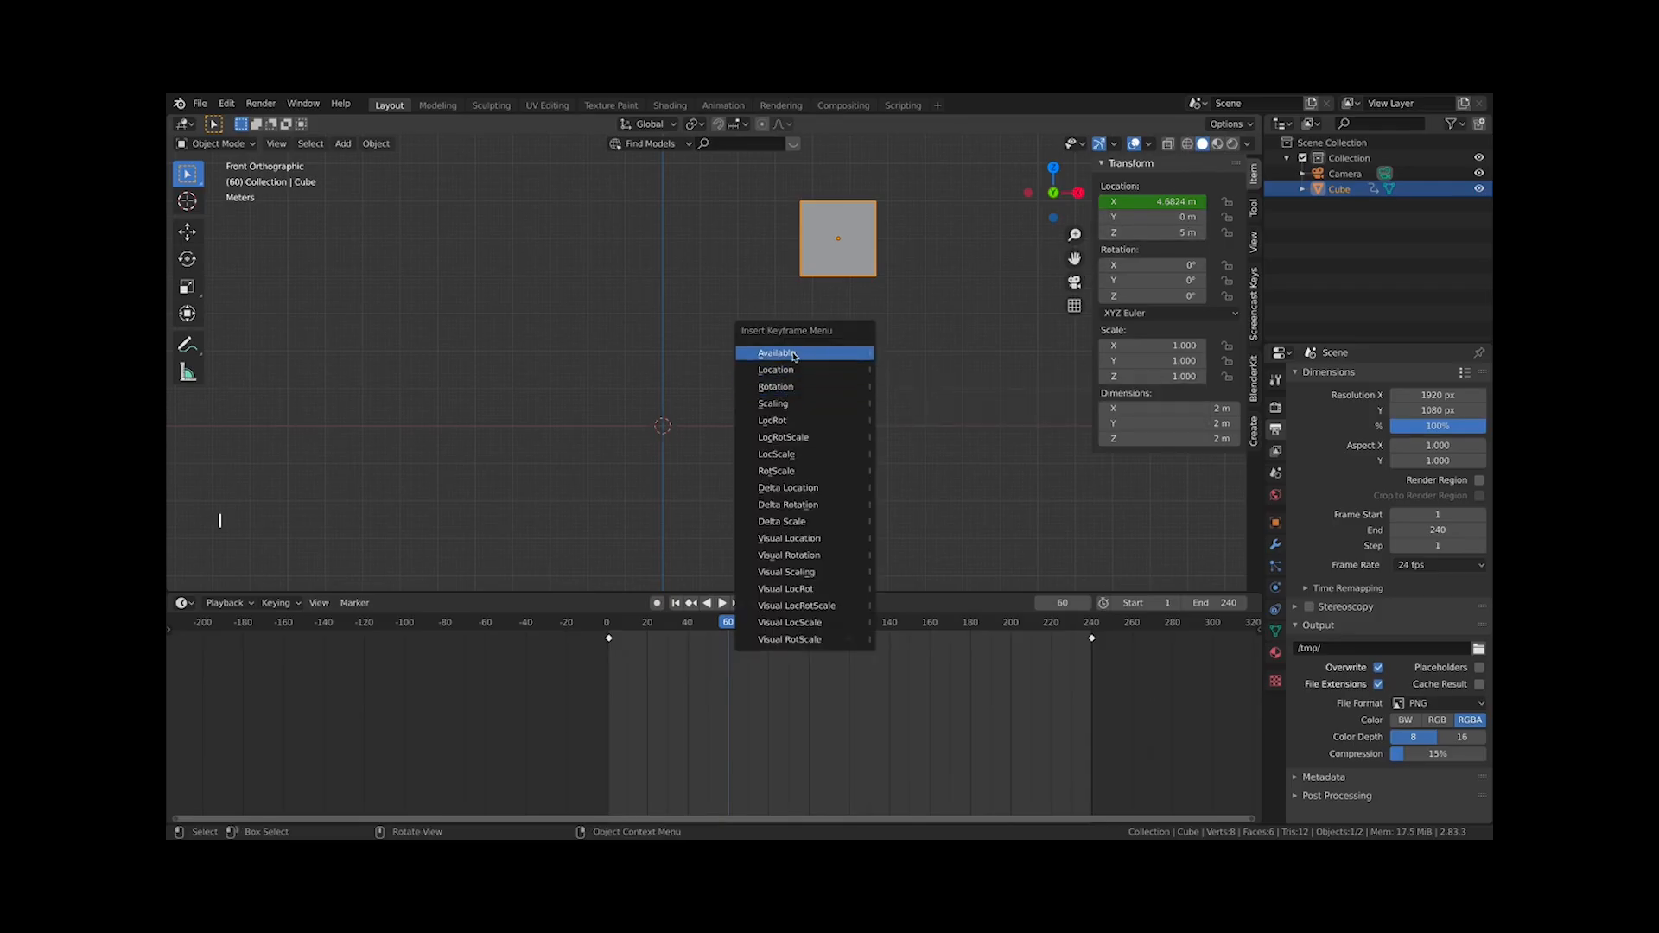
pyautogui.click(788, 368)
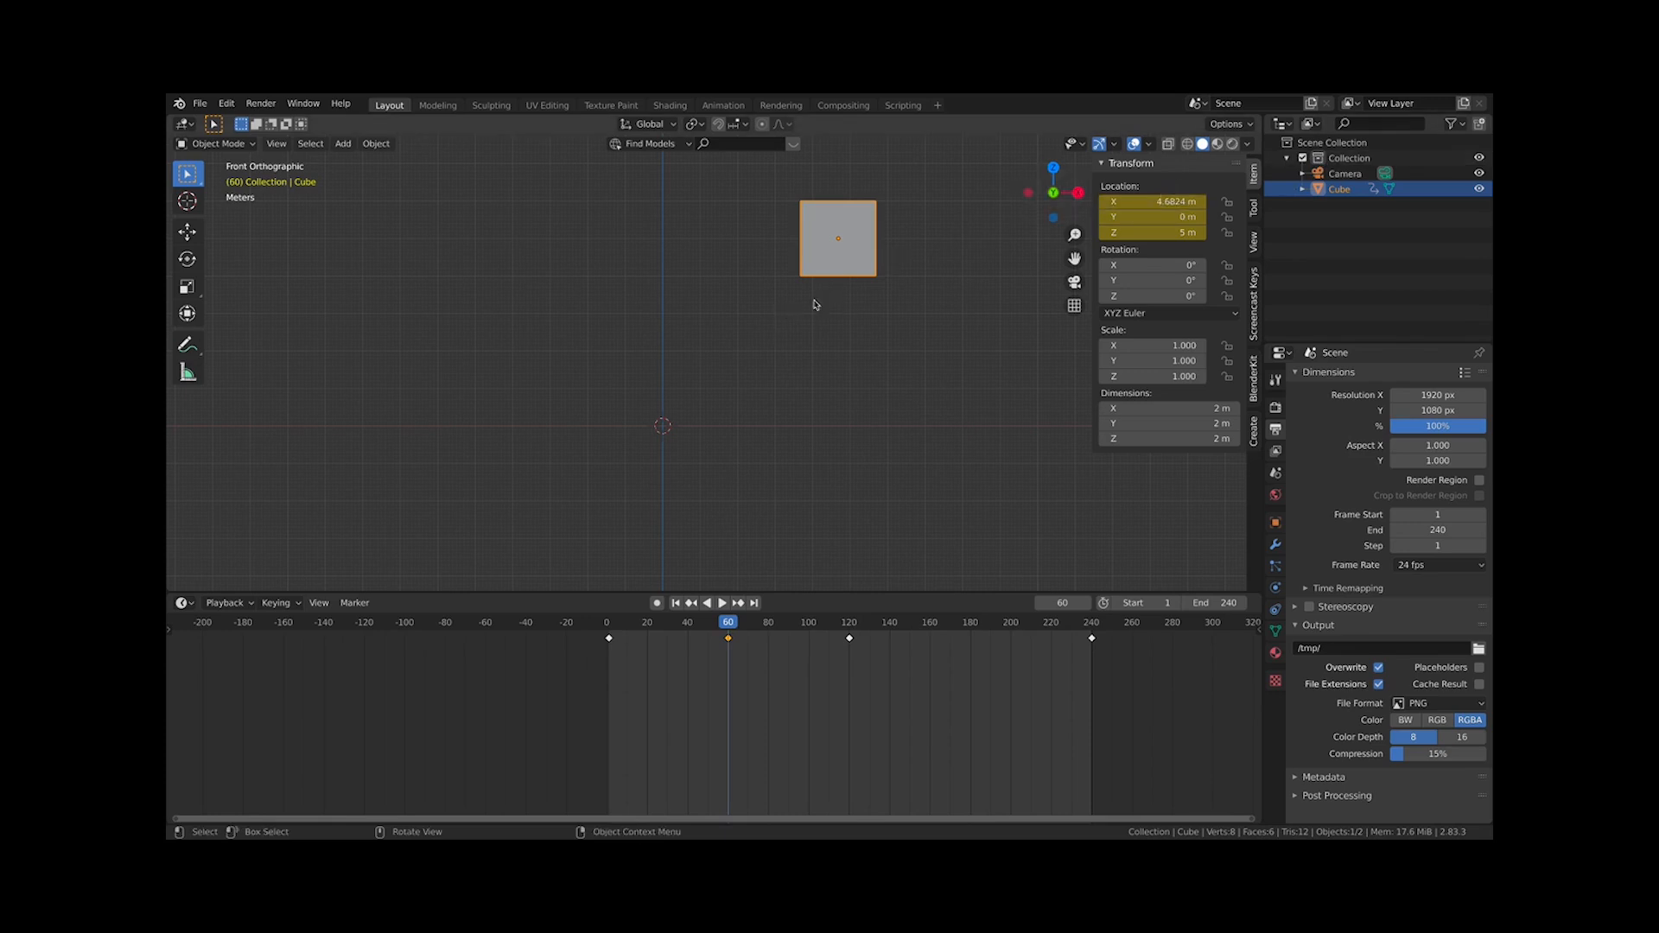
# Scrub and play the animation from frame 3, returning the playhead to frame 60
pyautogui.click(611, 623)
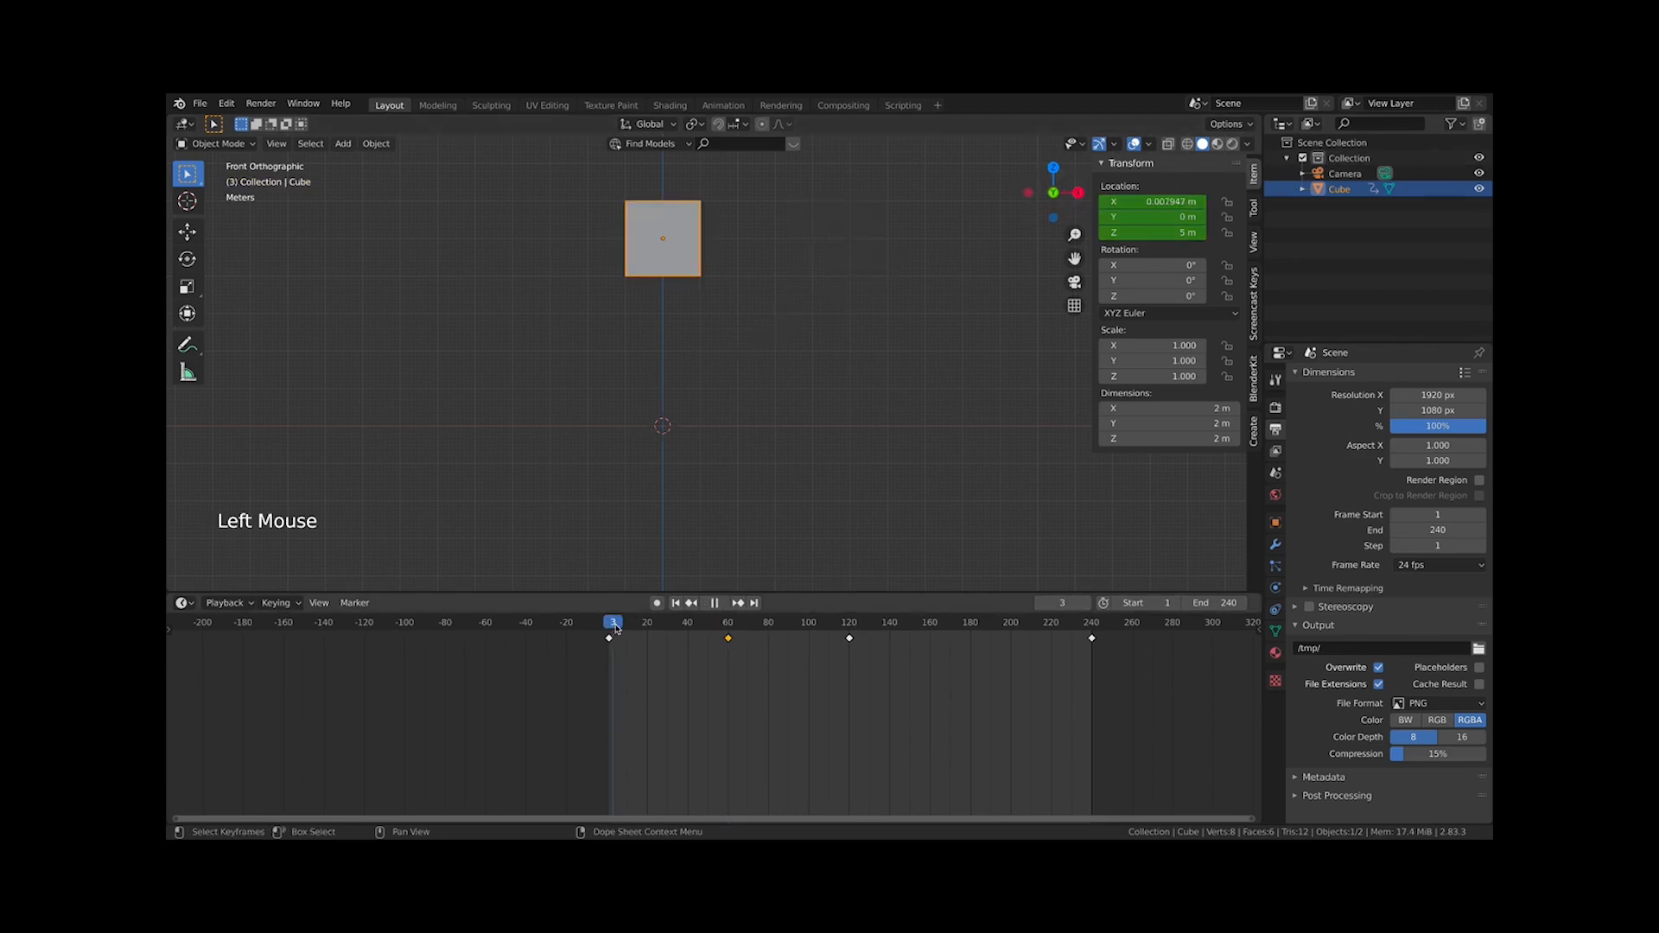
pyautogui.moveTo(614, 628); pyautogui.dragTo(921, 651)
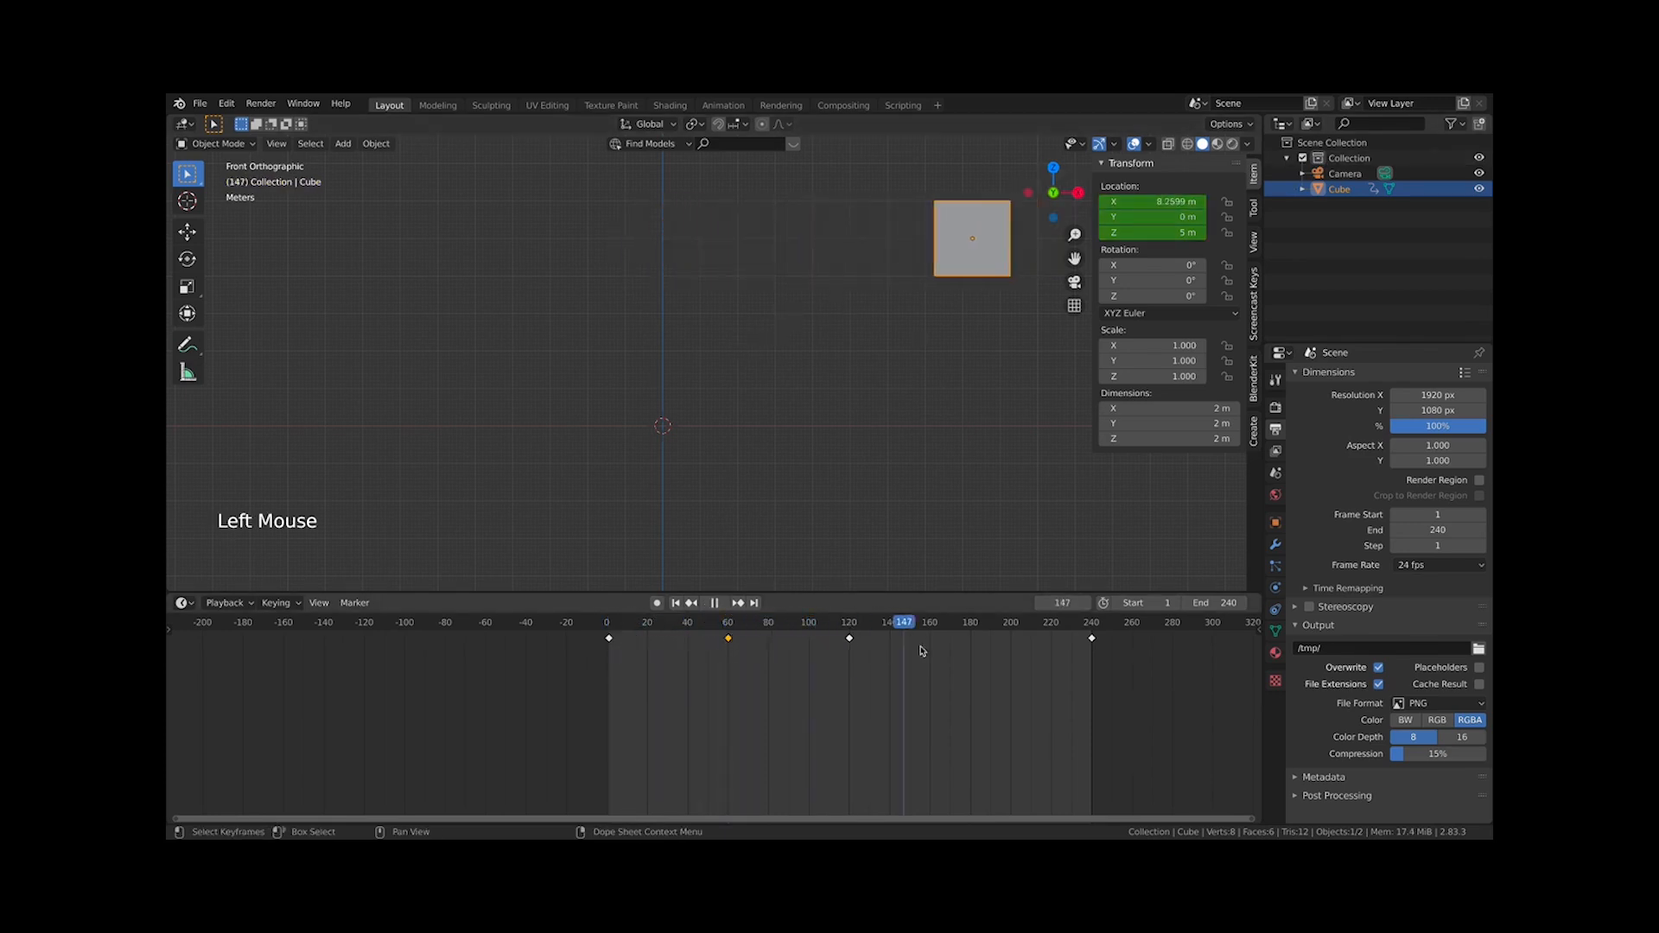
pyautogui.press('space')
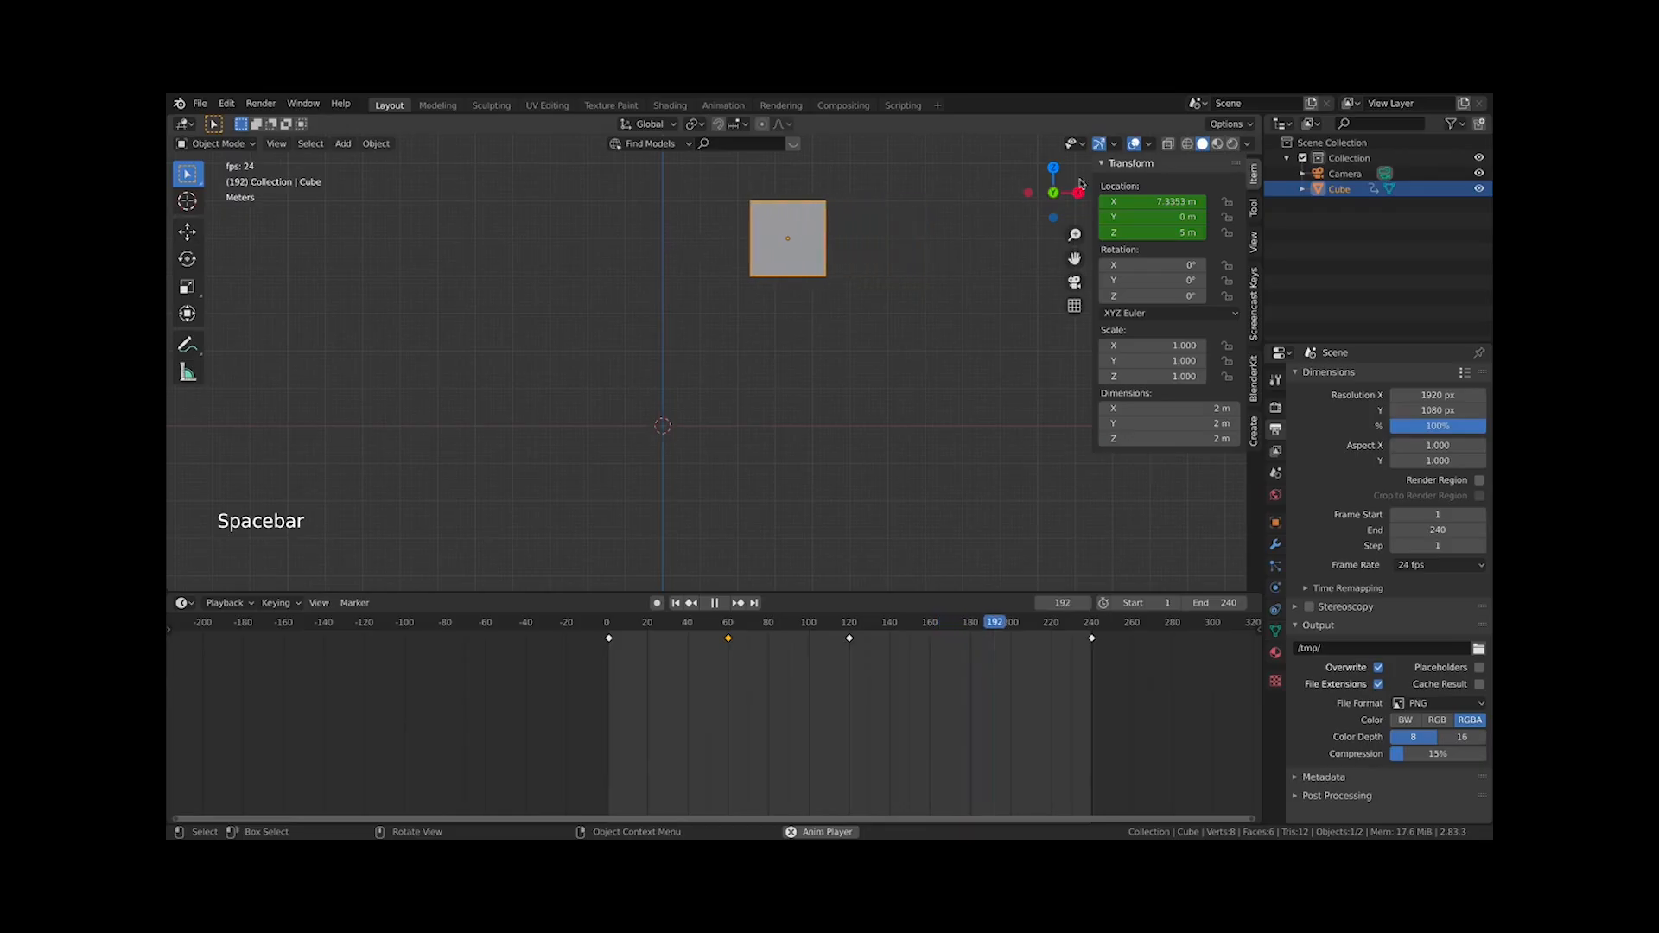
pyautogui.press('space')
pyautogui.click(729, 626)
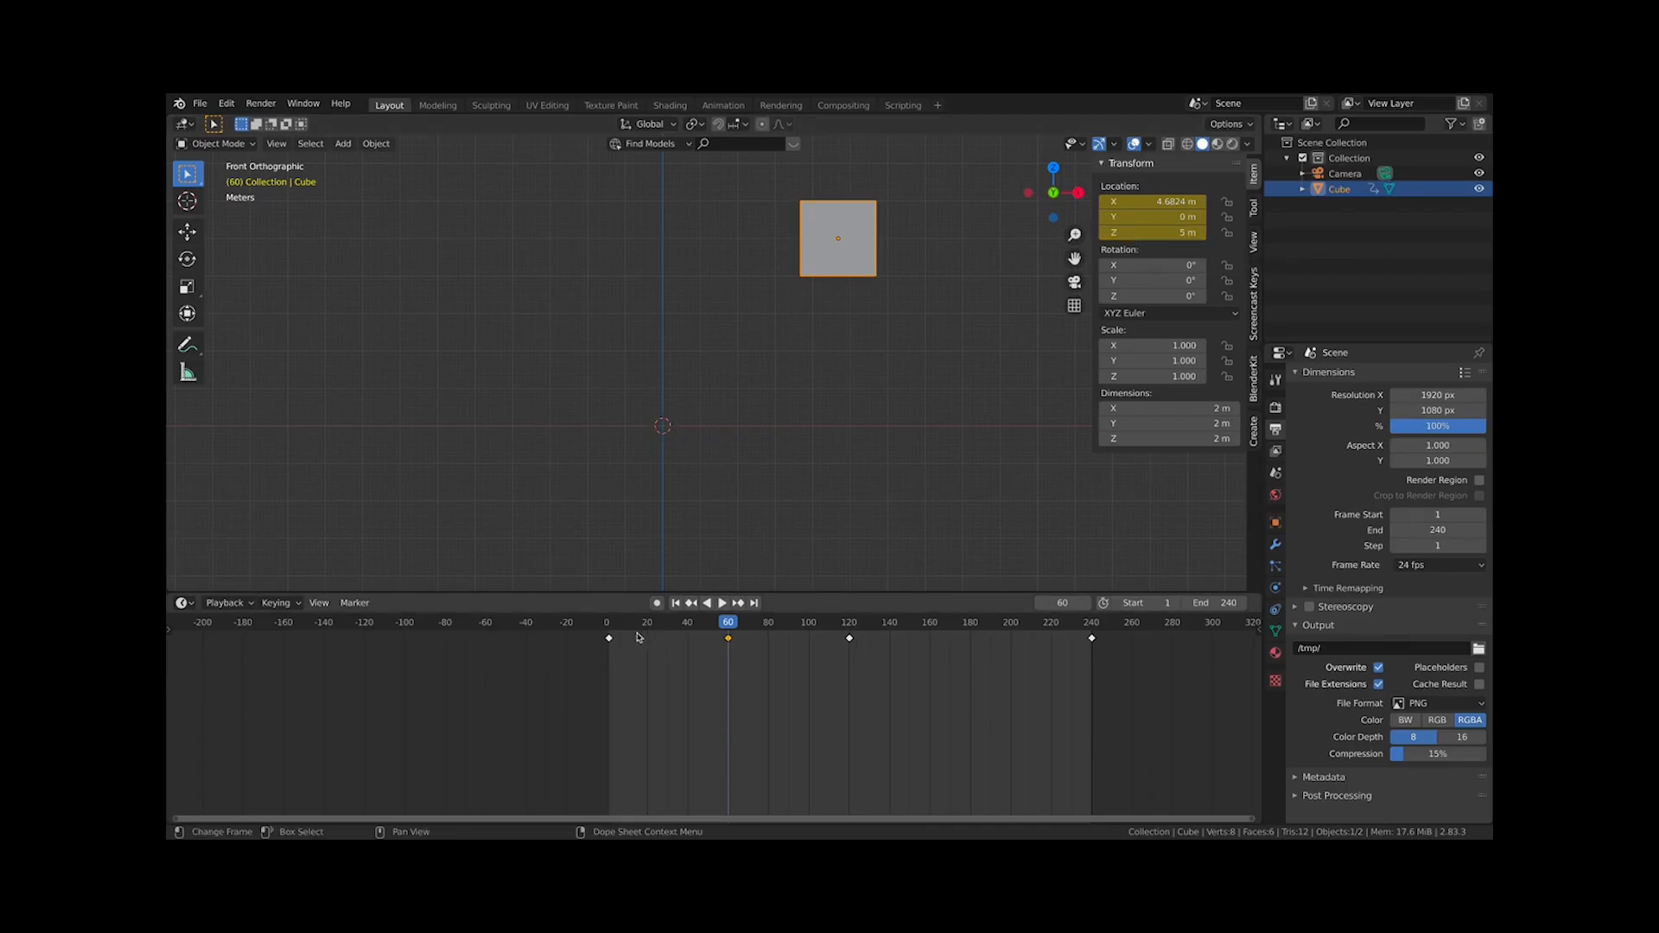
# Try to set the cube's Z location to 0 m at frame 1
pyautogui.click(607, 624)
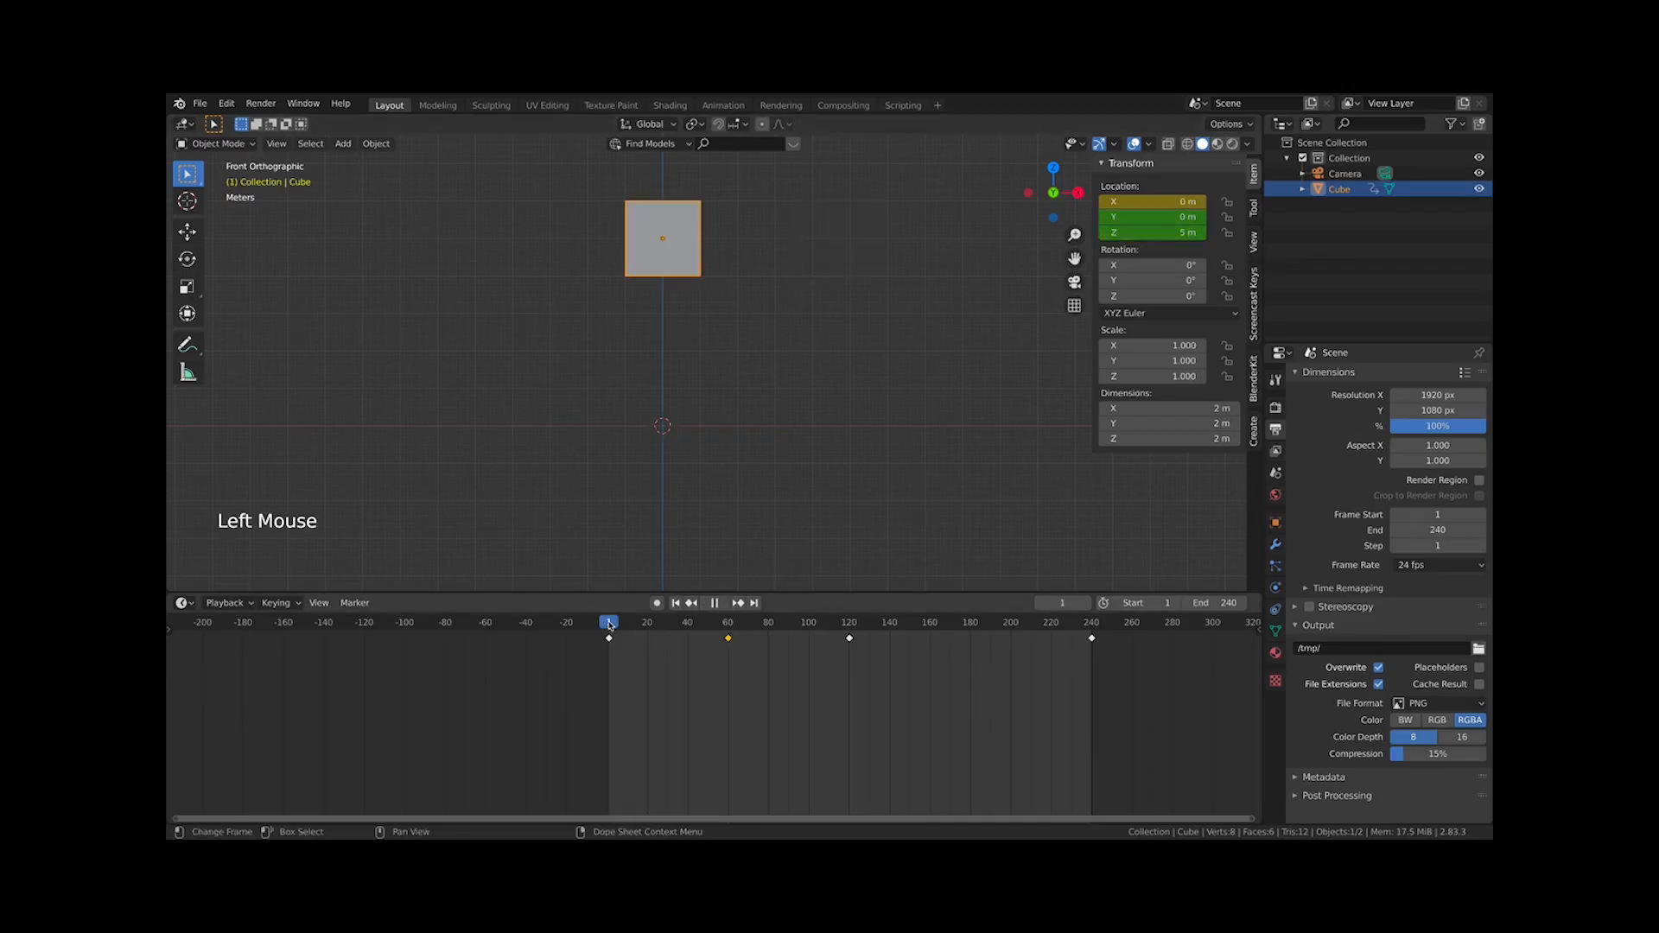
pyautogui.doubleClick(1147, 233)
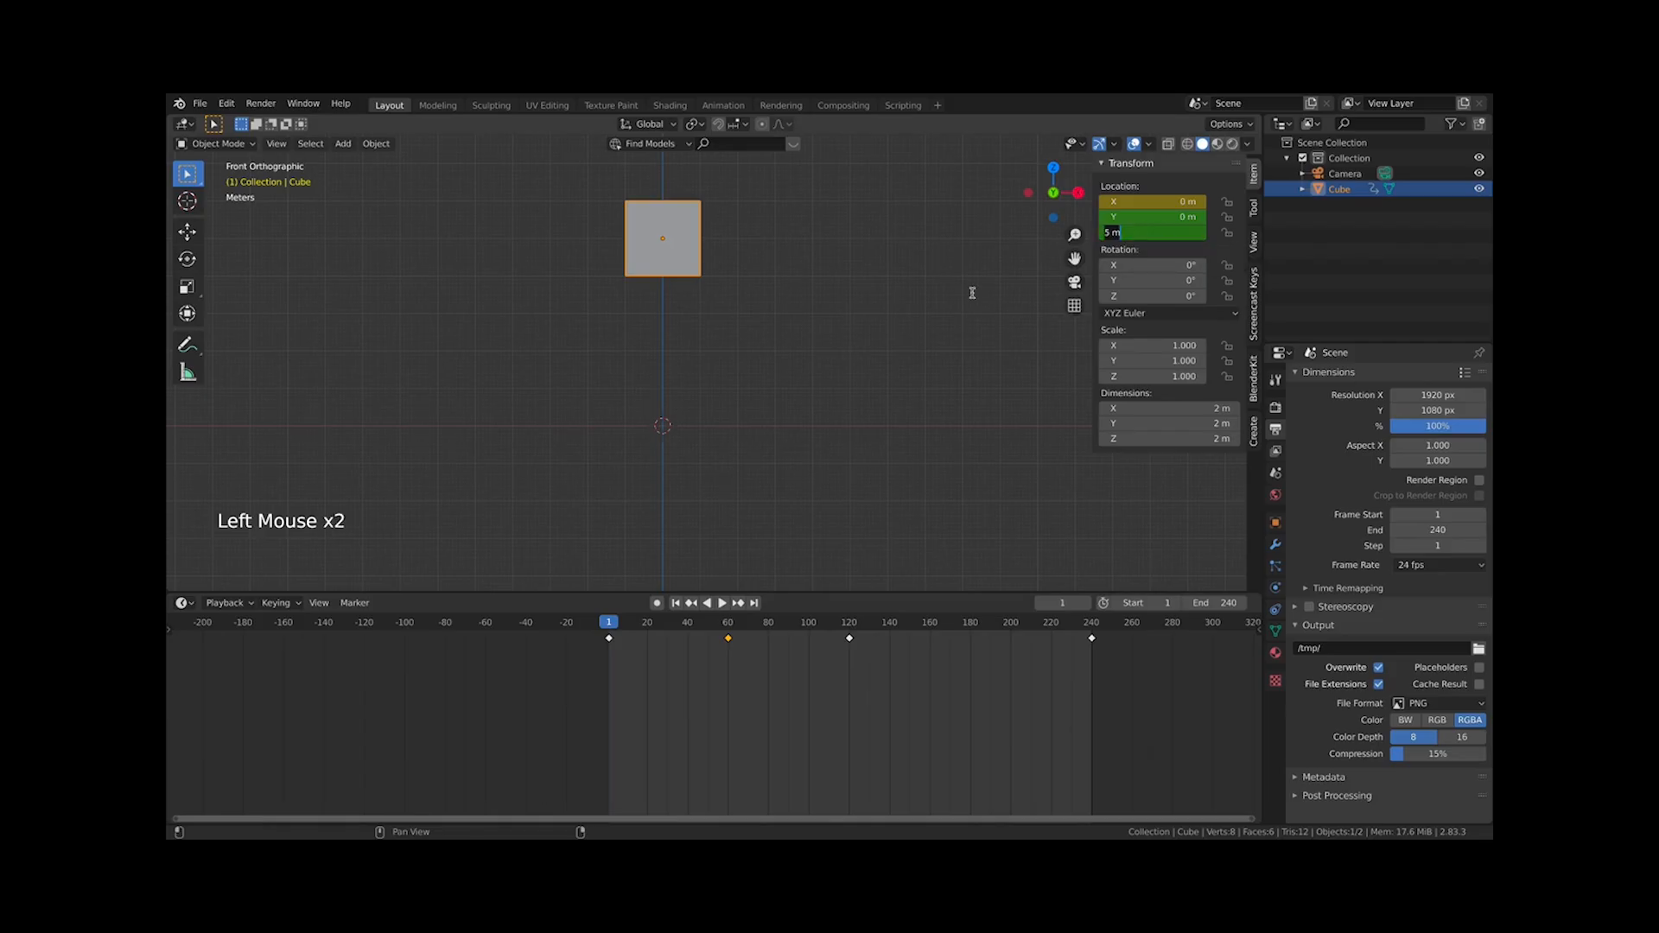
pyautogui.press('Return')
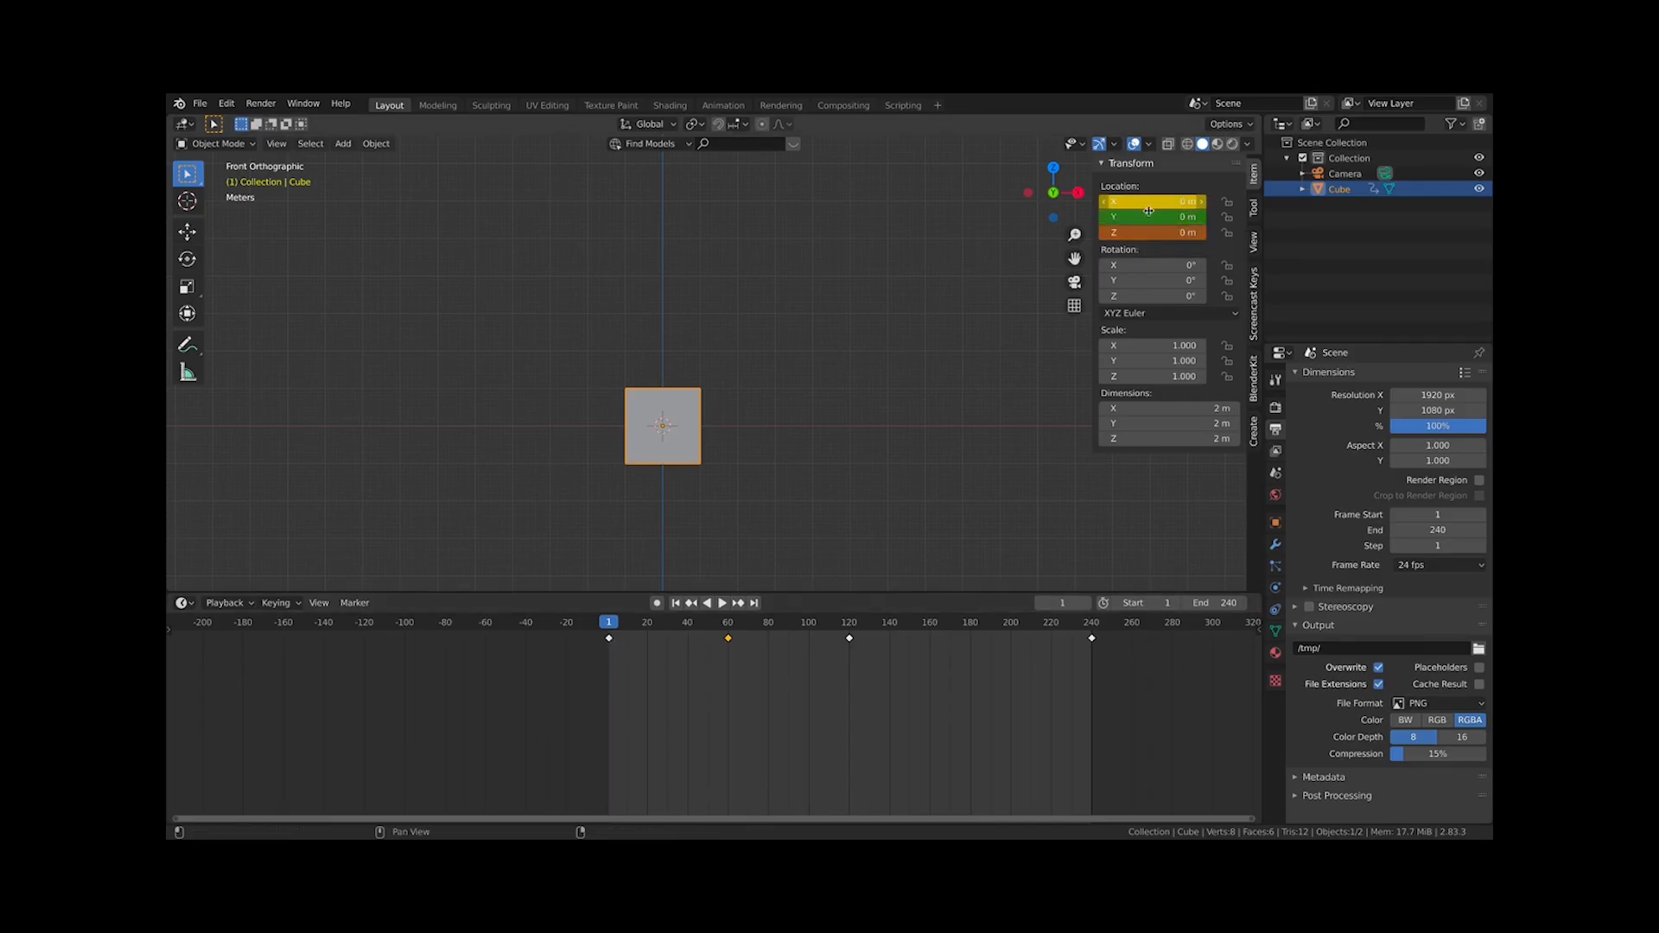
# At frame 1, set the cube's Z location to 0 m and insert keyframes for the location
pyautogui.scroll(6, 648, 776)
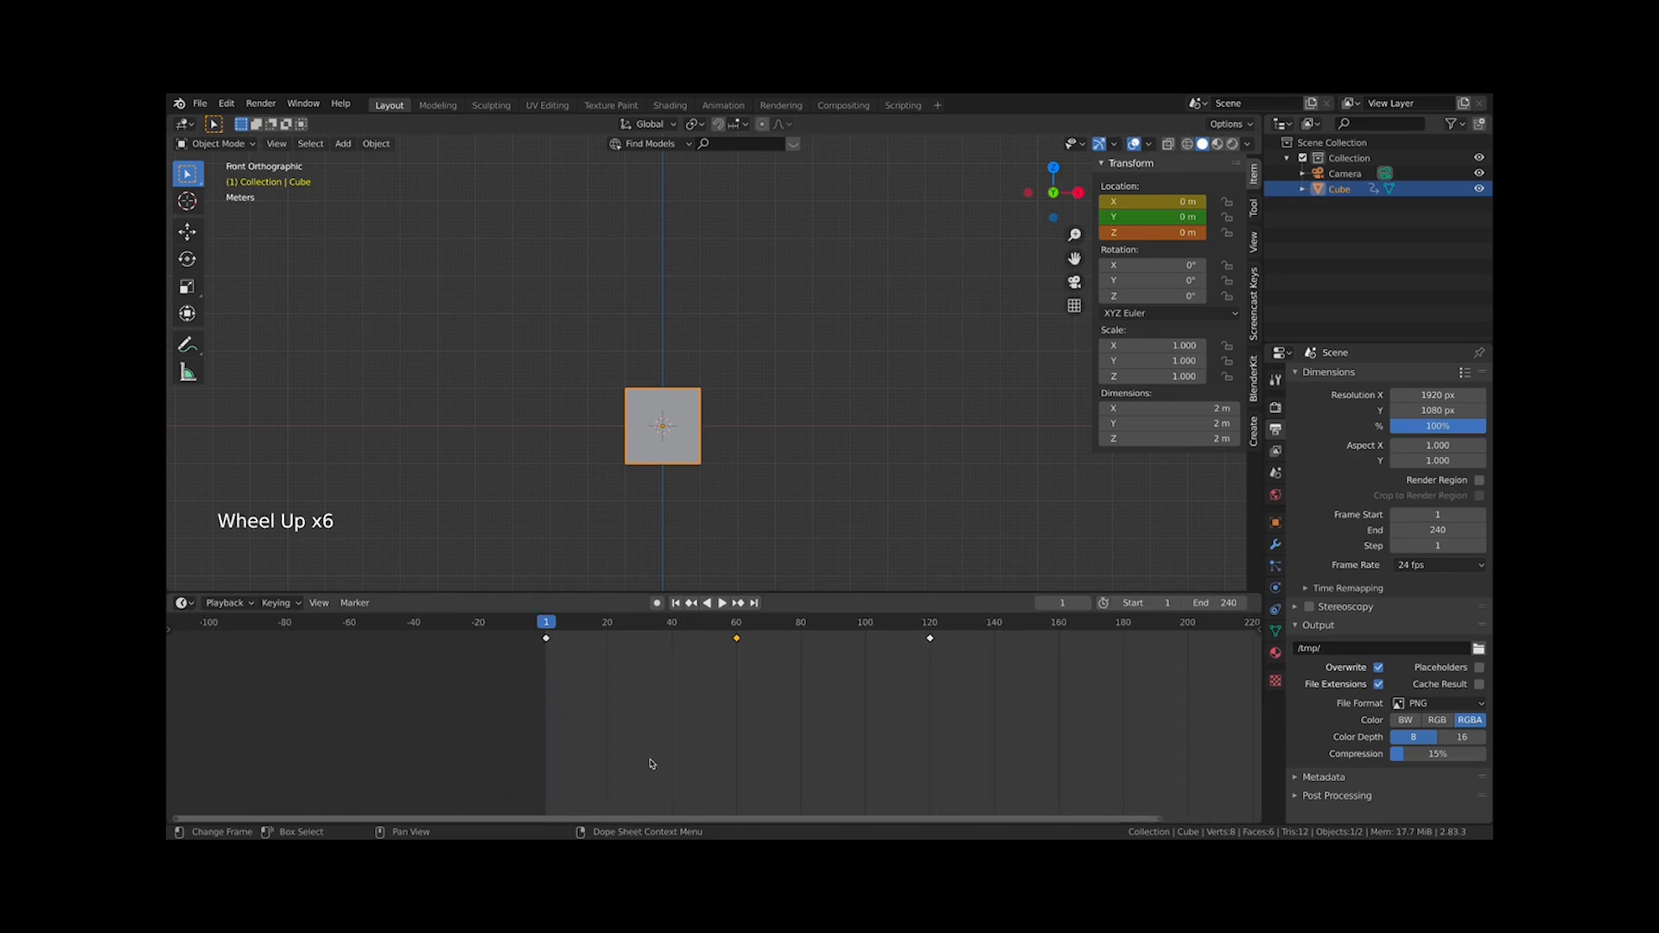
pyautogui.moveTo(648, 766); pyautogui.dragTo(463, 757, button='middle')
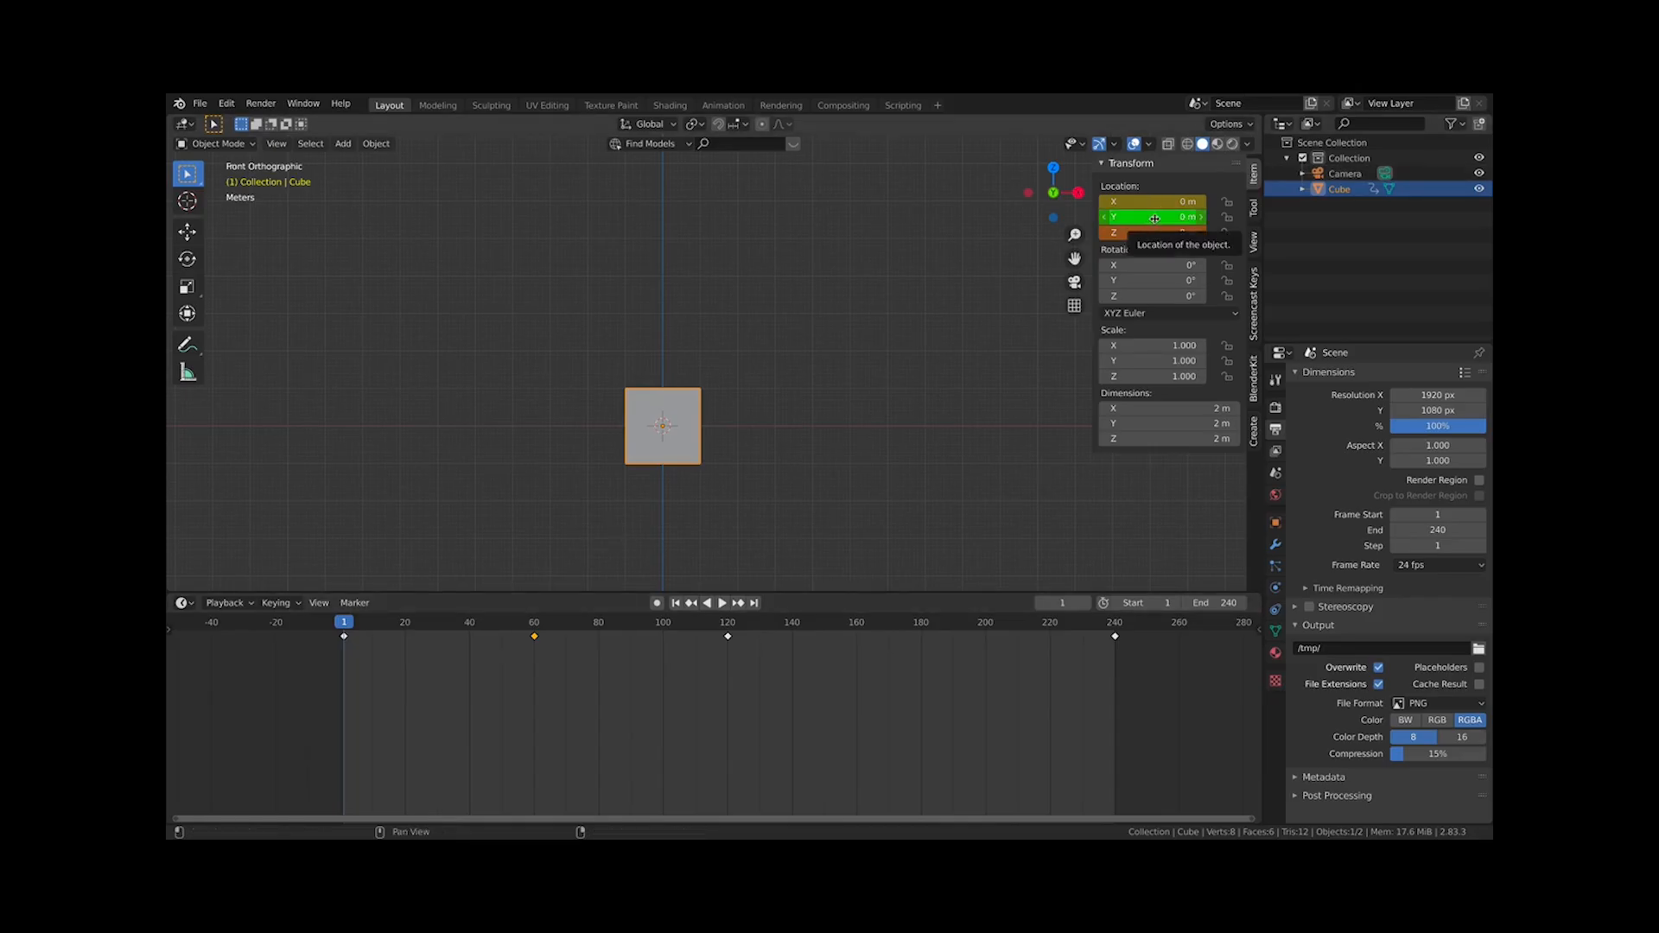
pyautogui.click(534, 634)
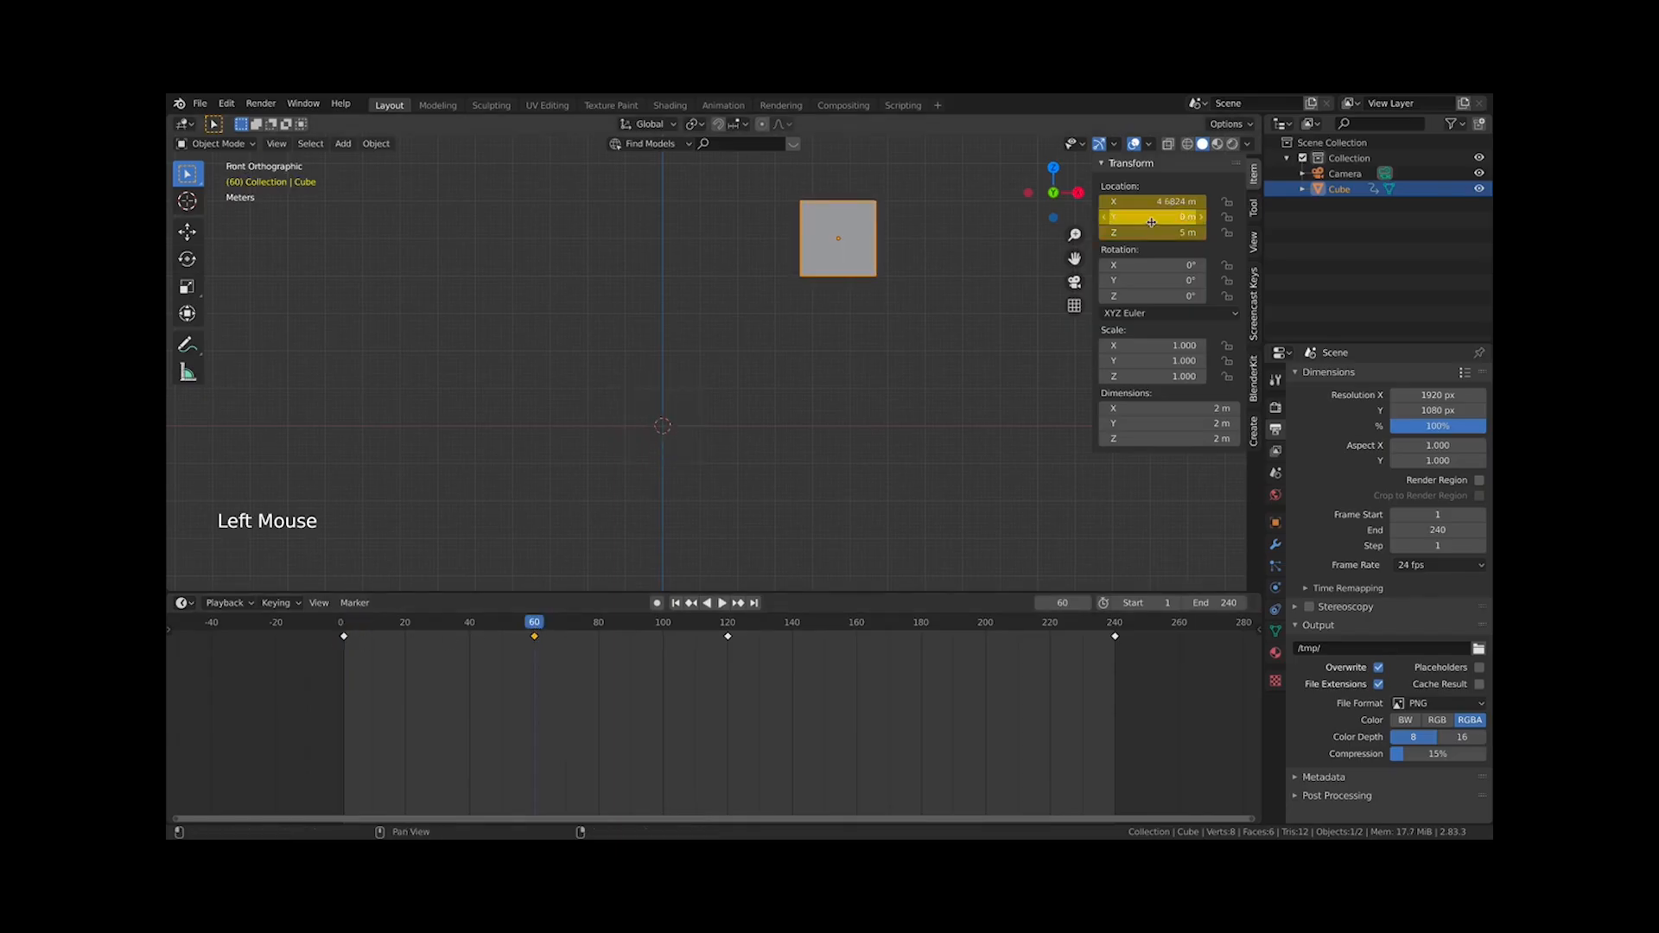
pyautogui.click(345, 624)
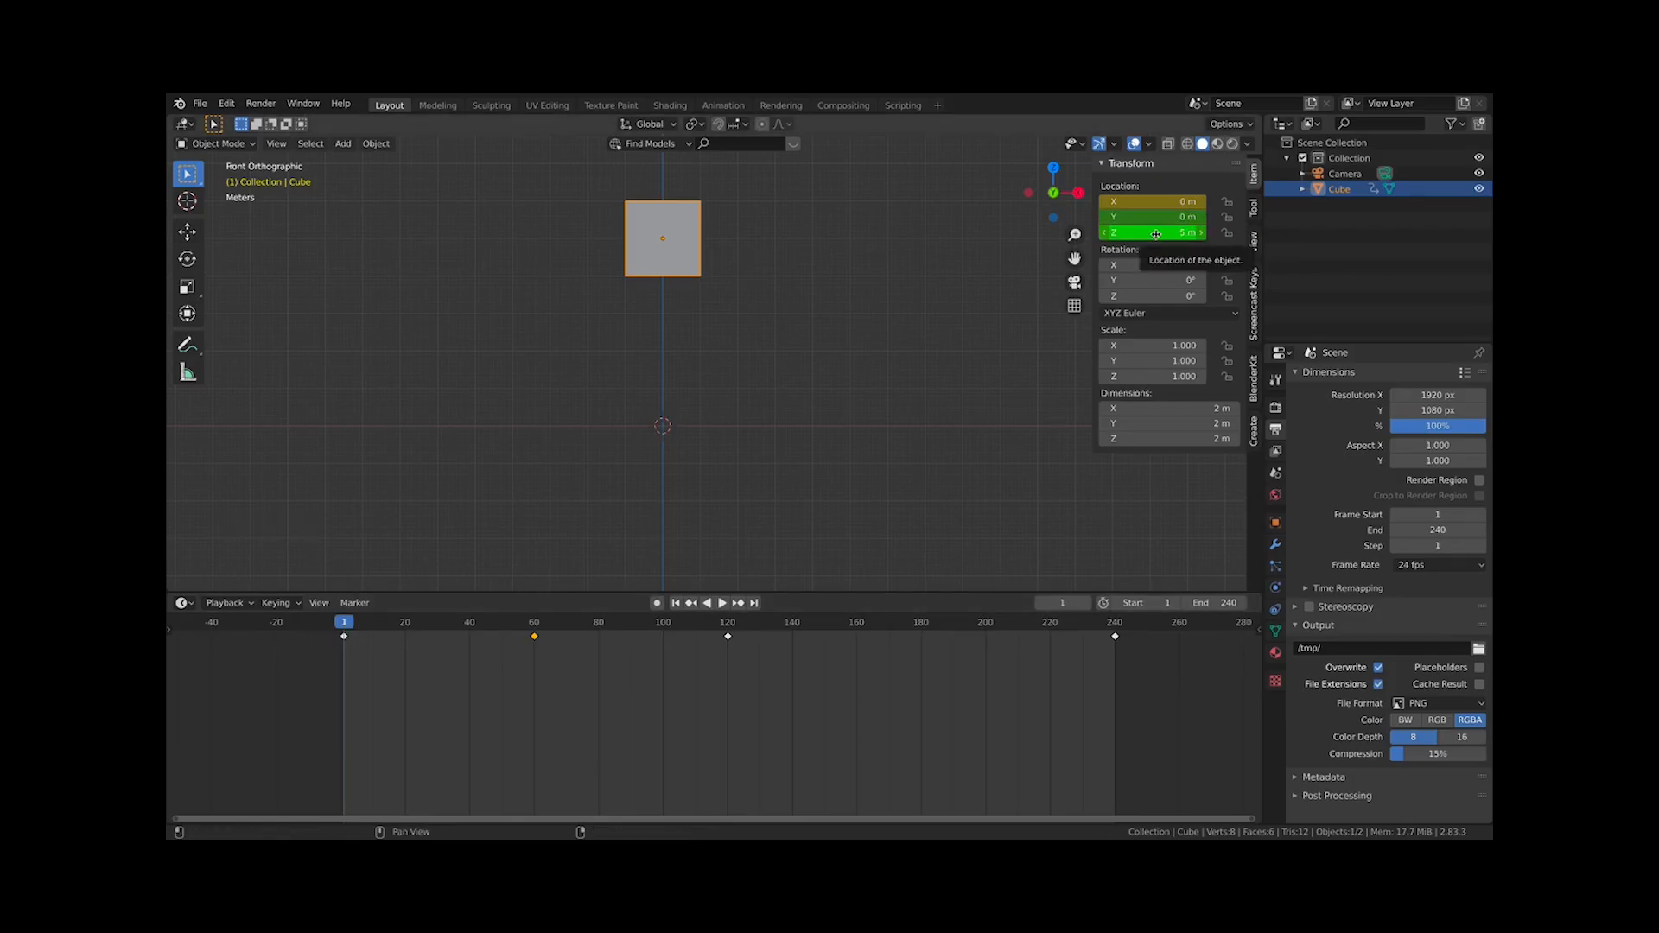
pyautogui.click(1155, 236)
pyautogui.write('0')
pyautogui.press('Return')
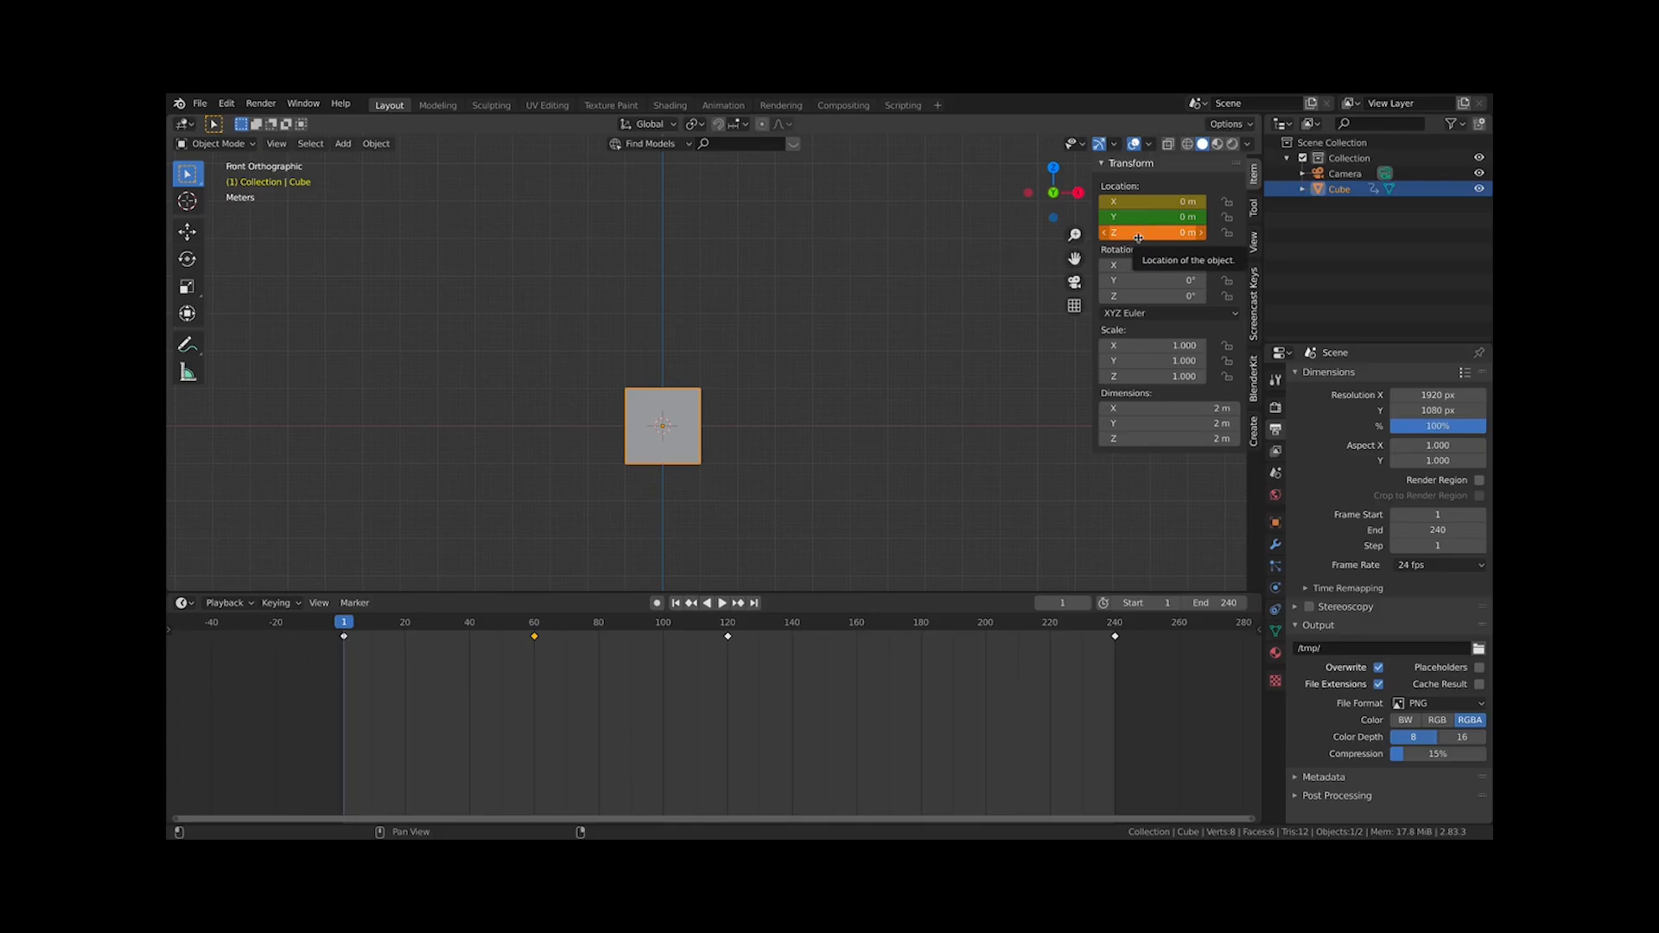
pyautogui.rightClick(1155, 235)
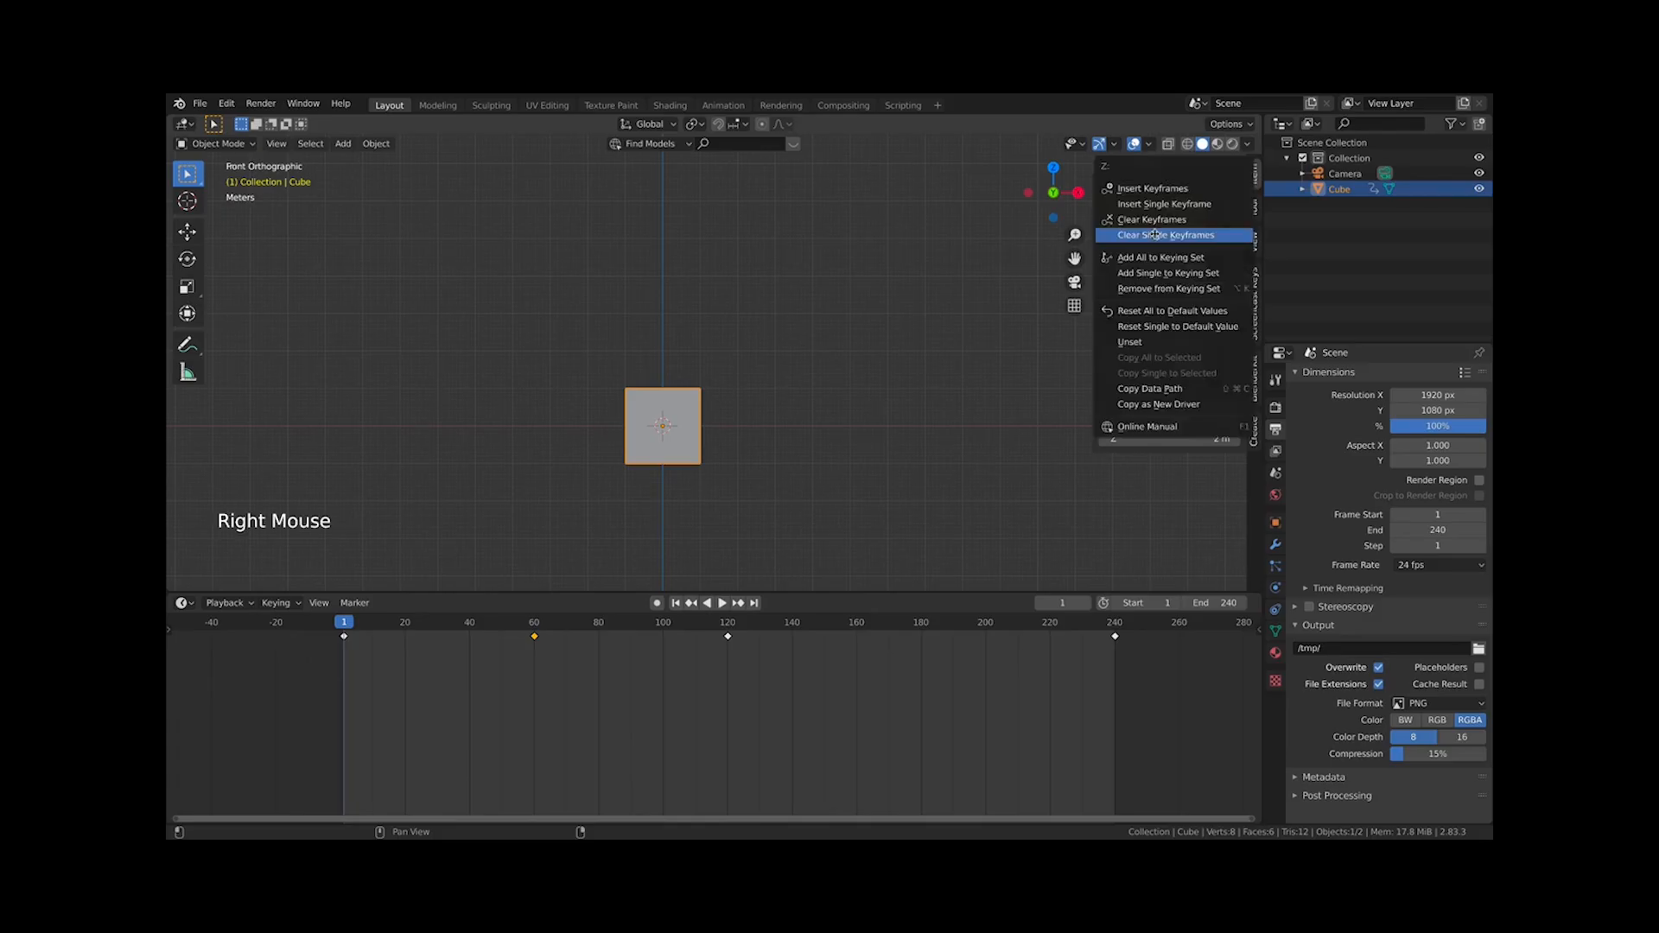
pyautogui.rightClick(1152, 228)
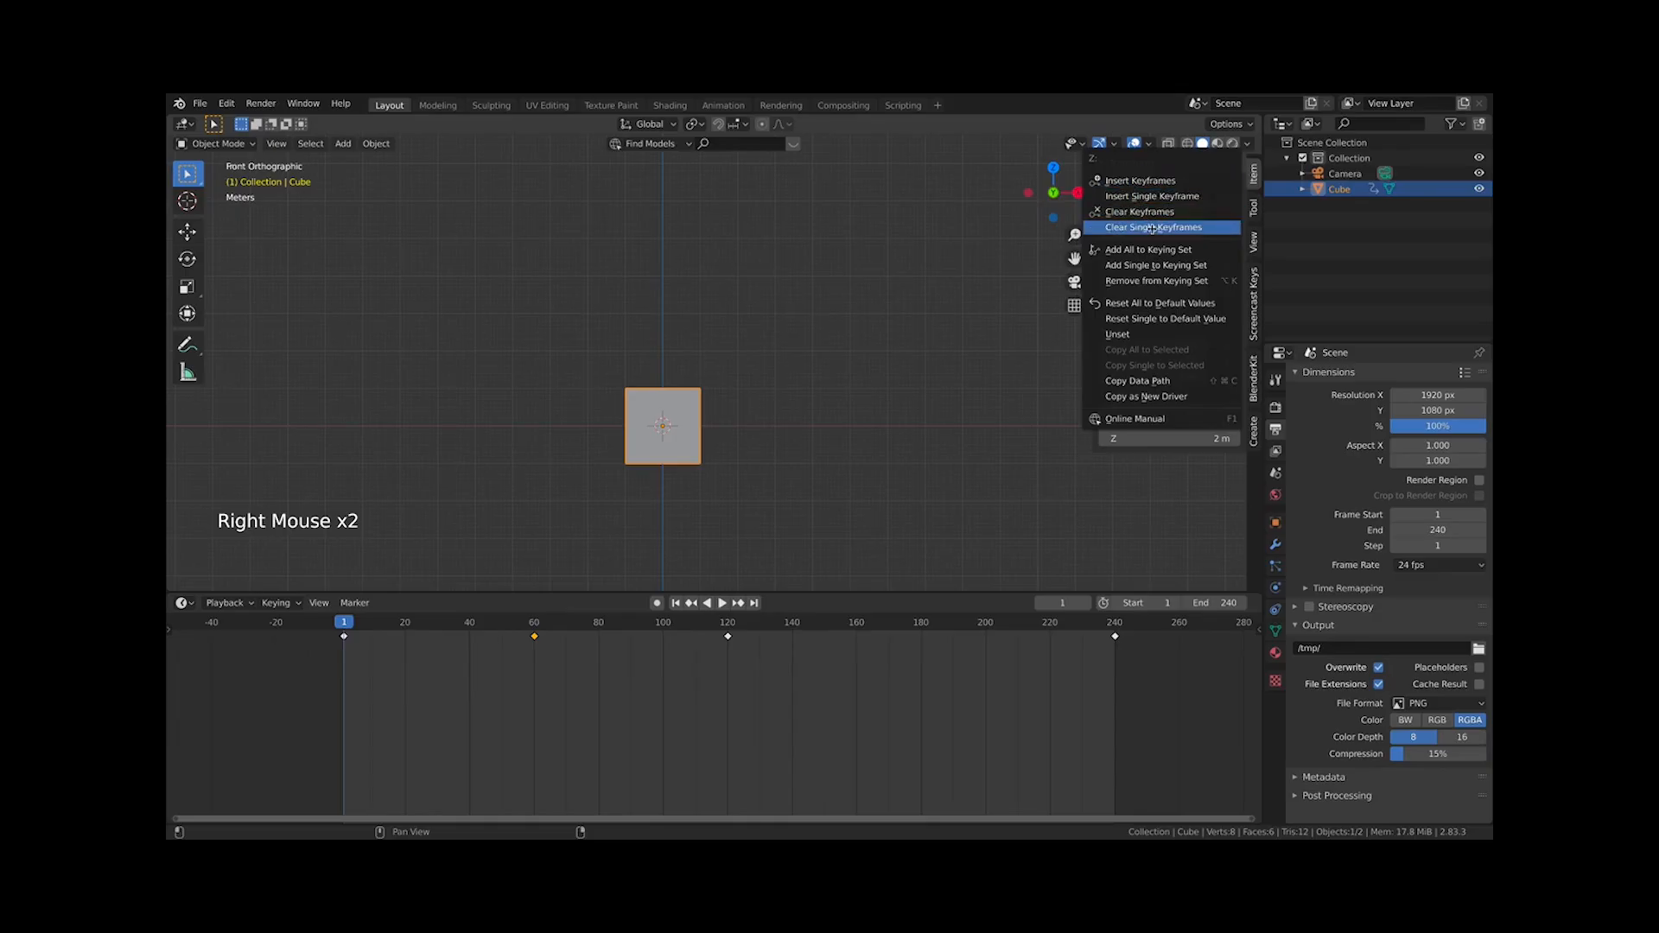
pyautogui.rightClick(1169, 235)
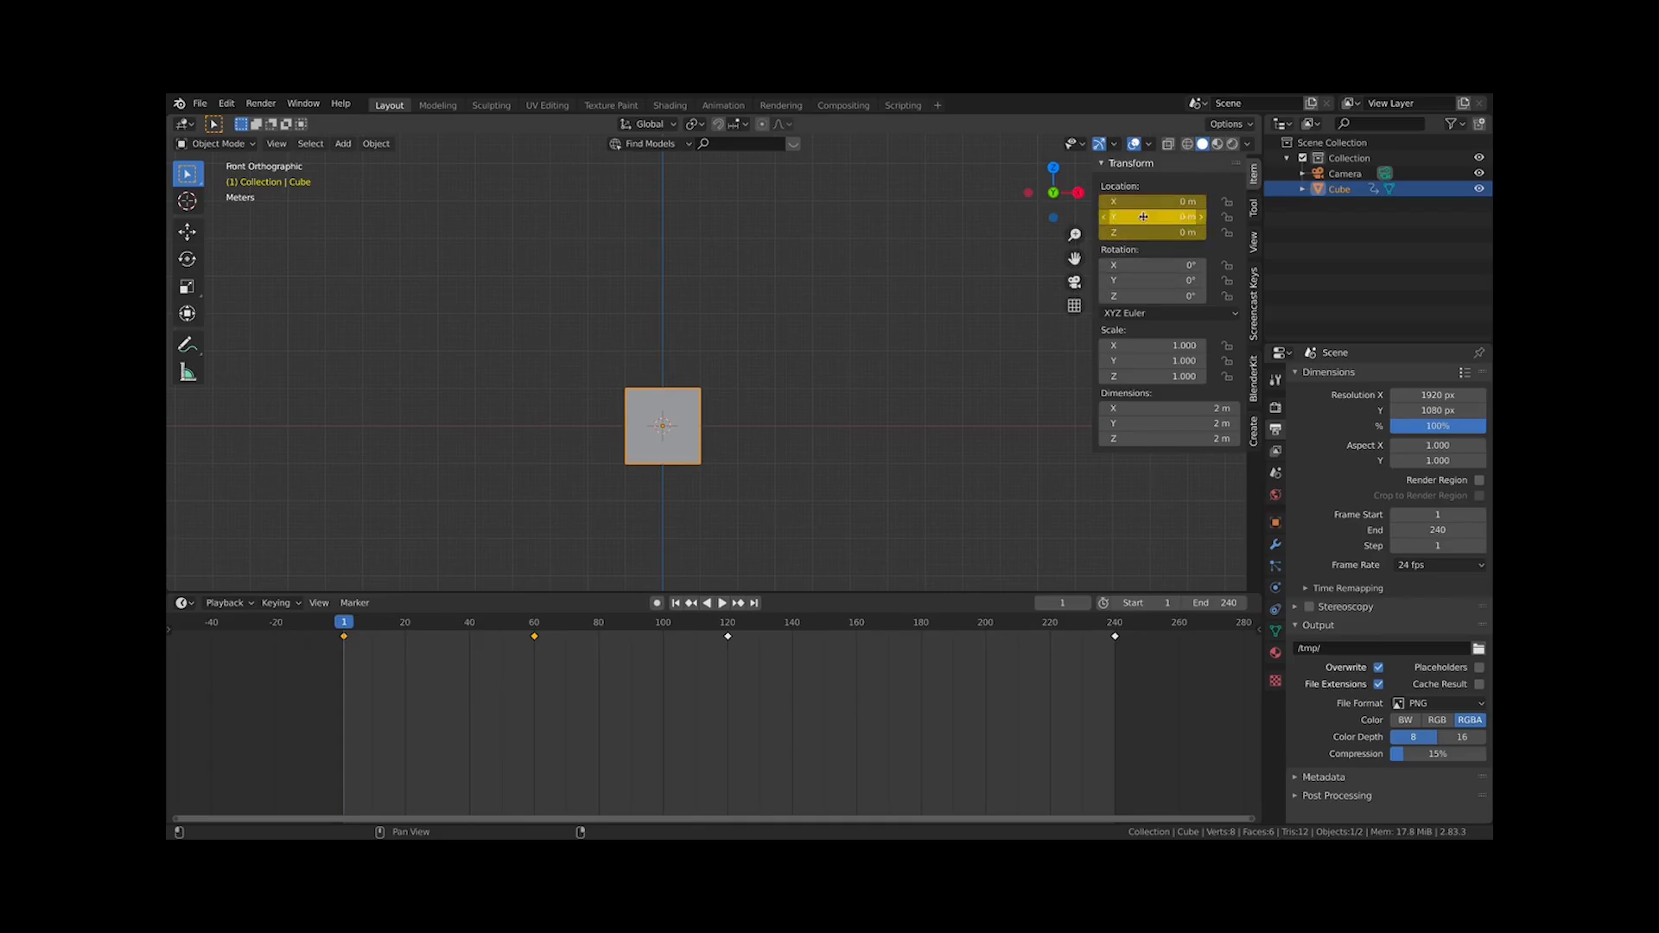
# Play the animation and scrub the playhead back to about frame 38
pyautogui.press('space')
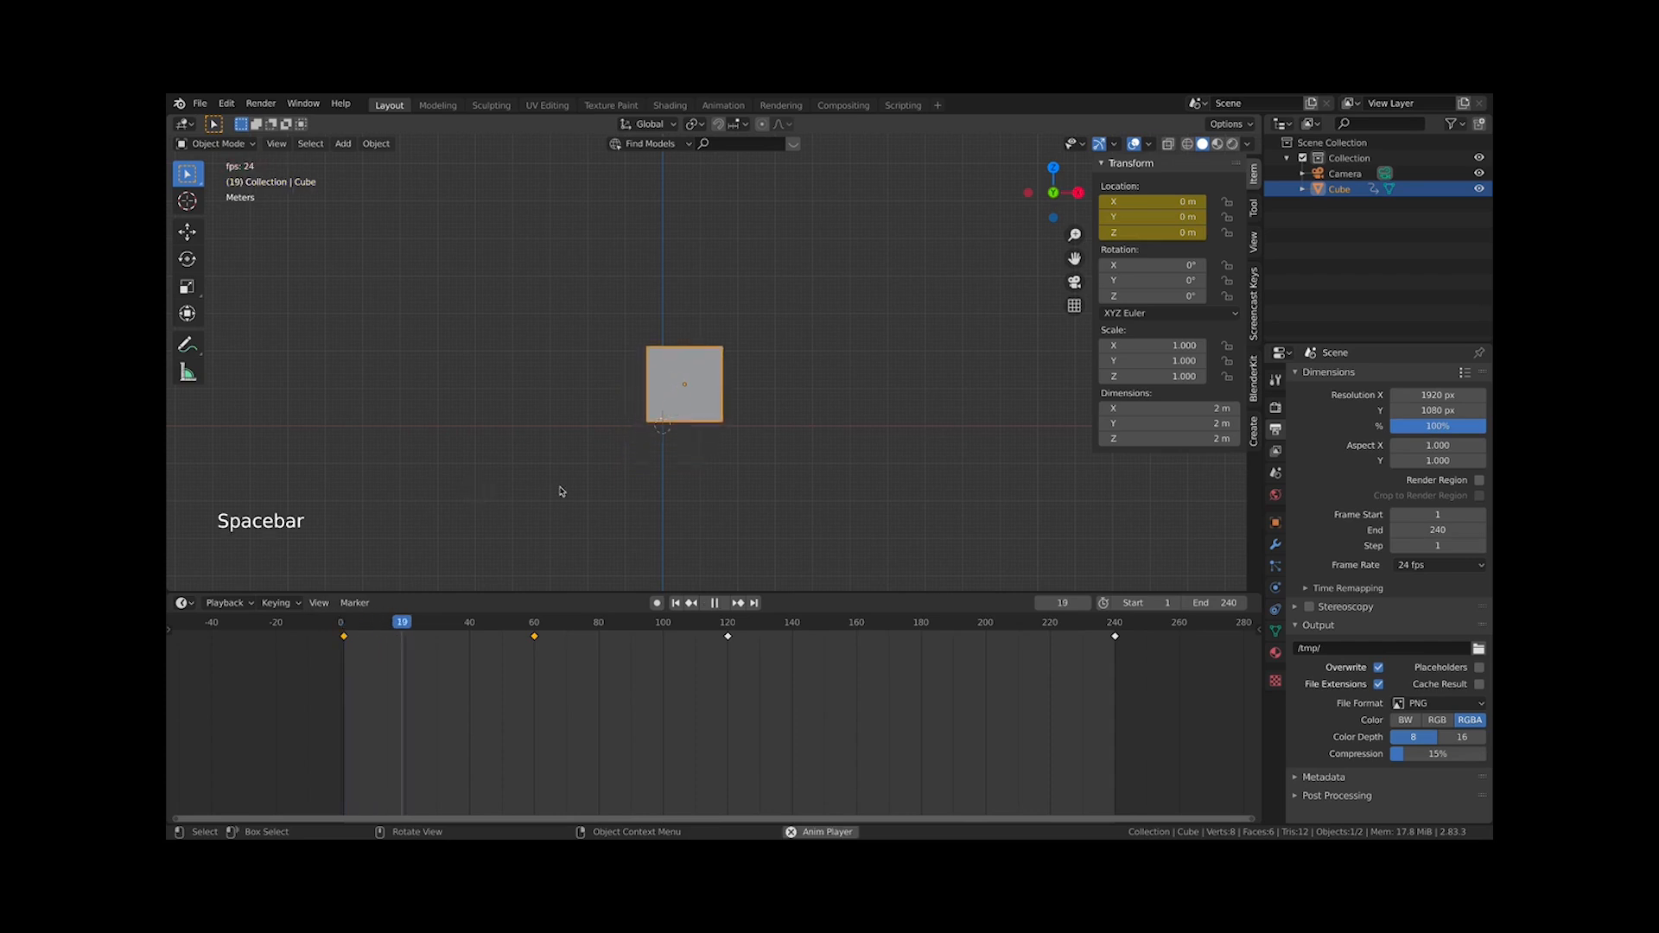
pyautogui.press('space')
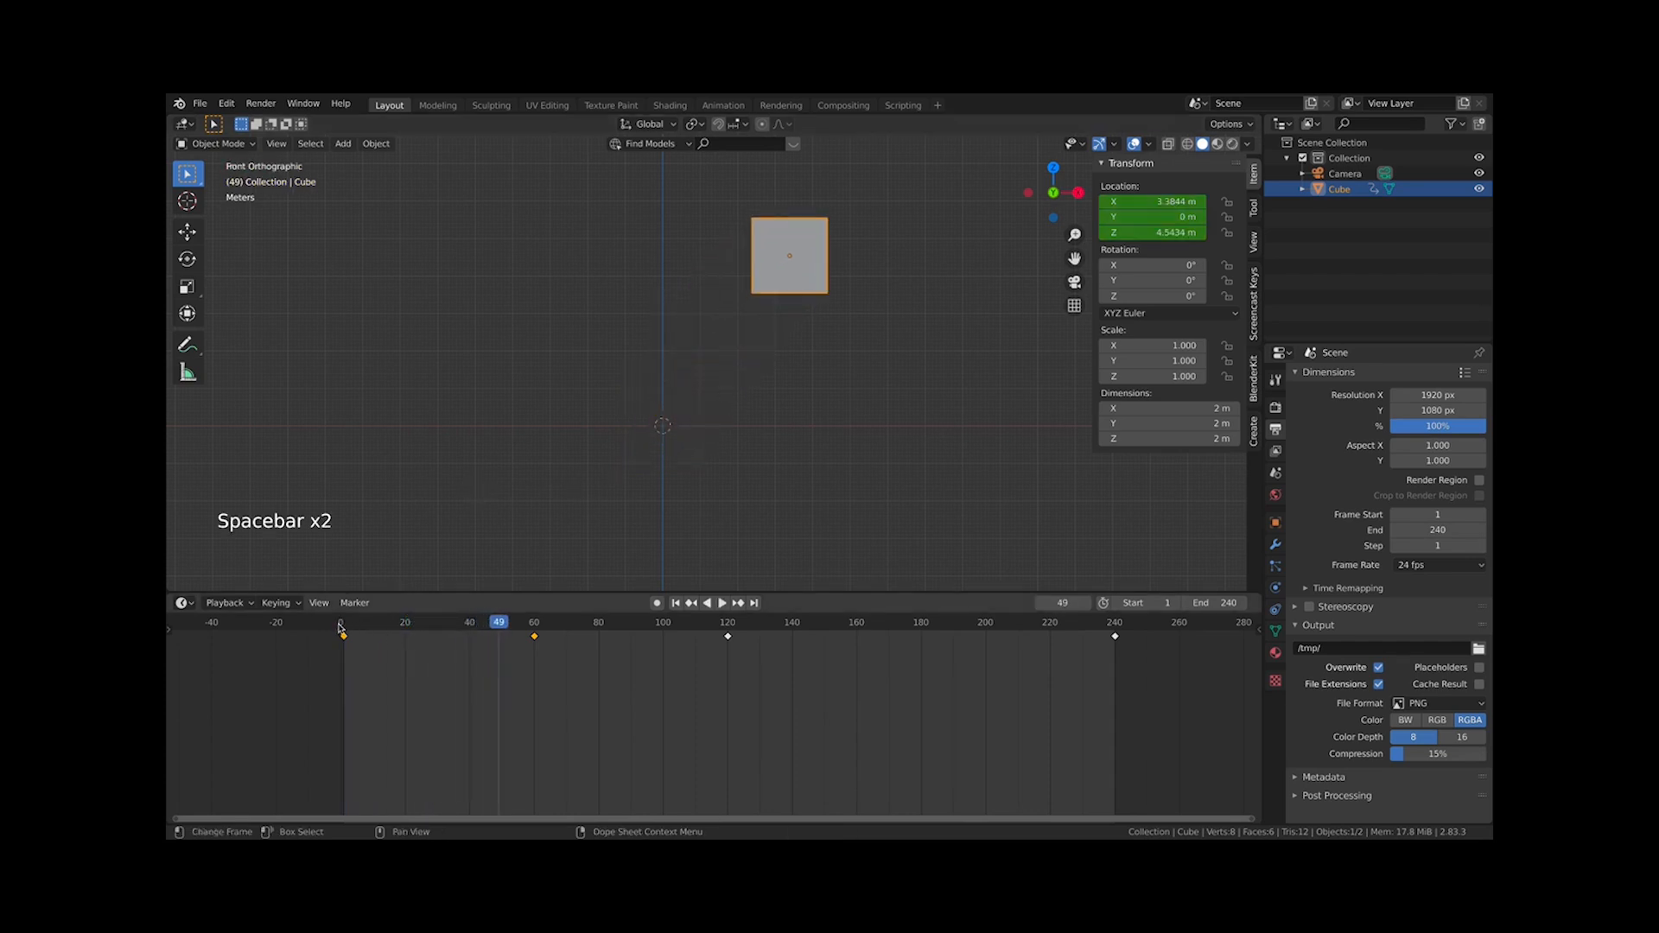
pyautogui.moveTo(340, 629); pyautogui.dragTo(464, 639)
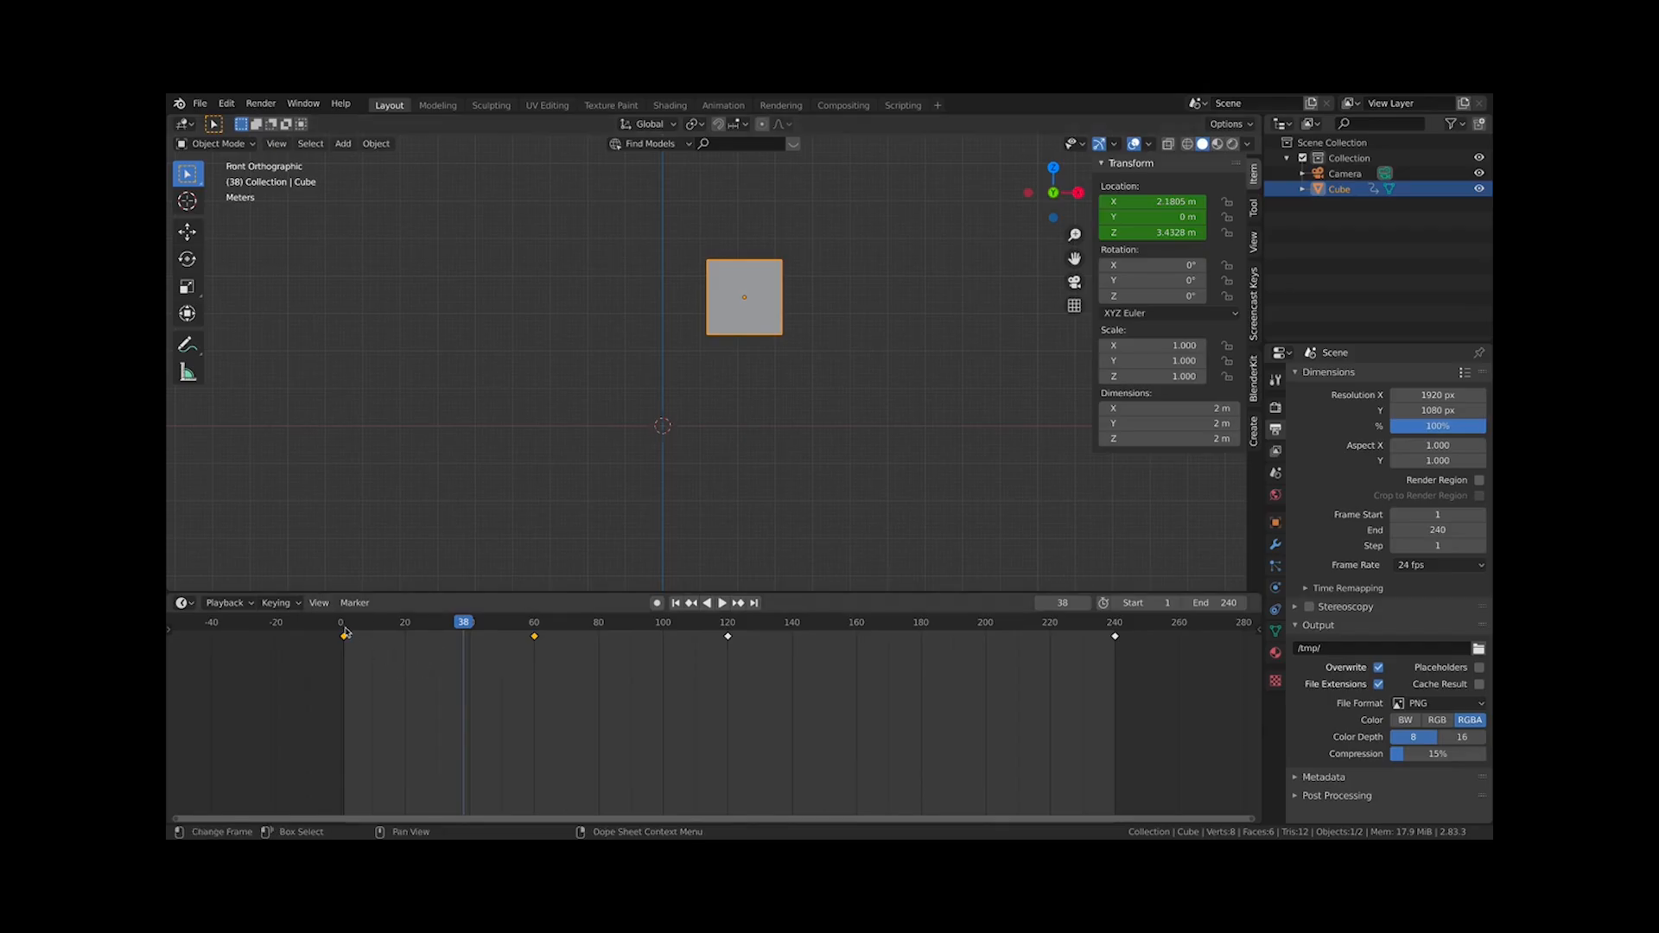
# Delete the keyframe at frame 240 from the timeline
pyautogui.moveTo(344, 633); pyautogui.dragTo(1112, 628)
pyautogui.click(1115, 636)
pyautogui.press('x')
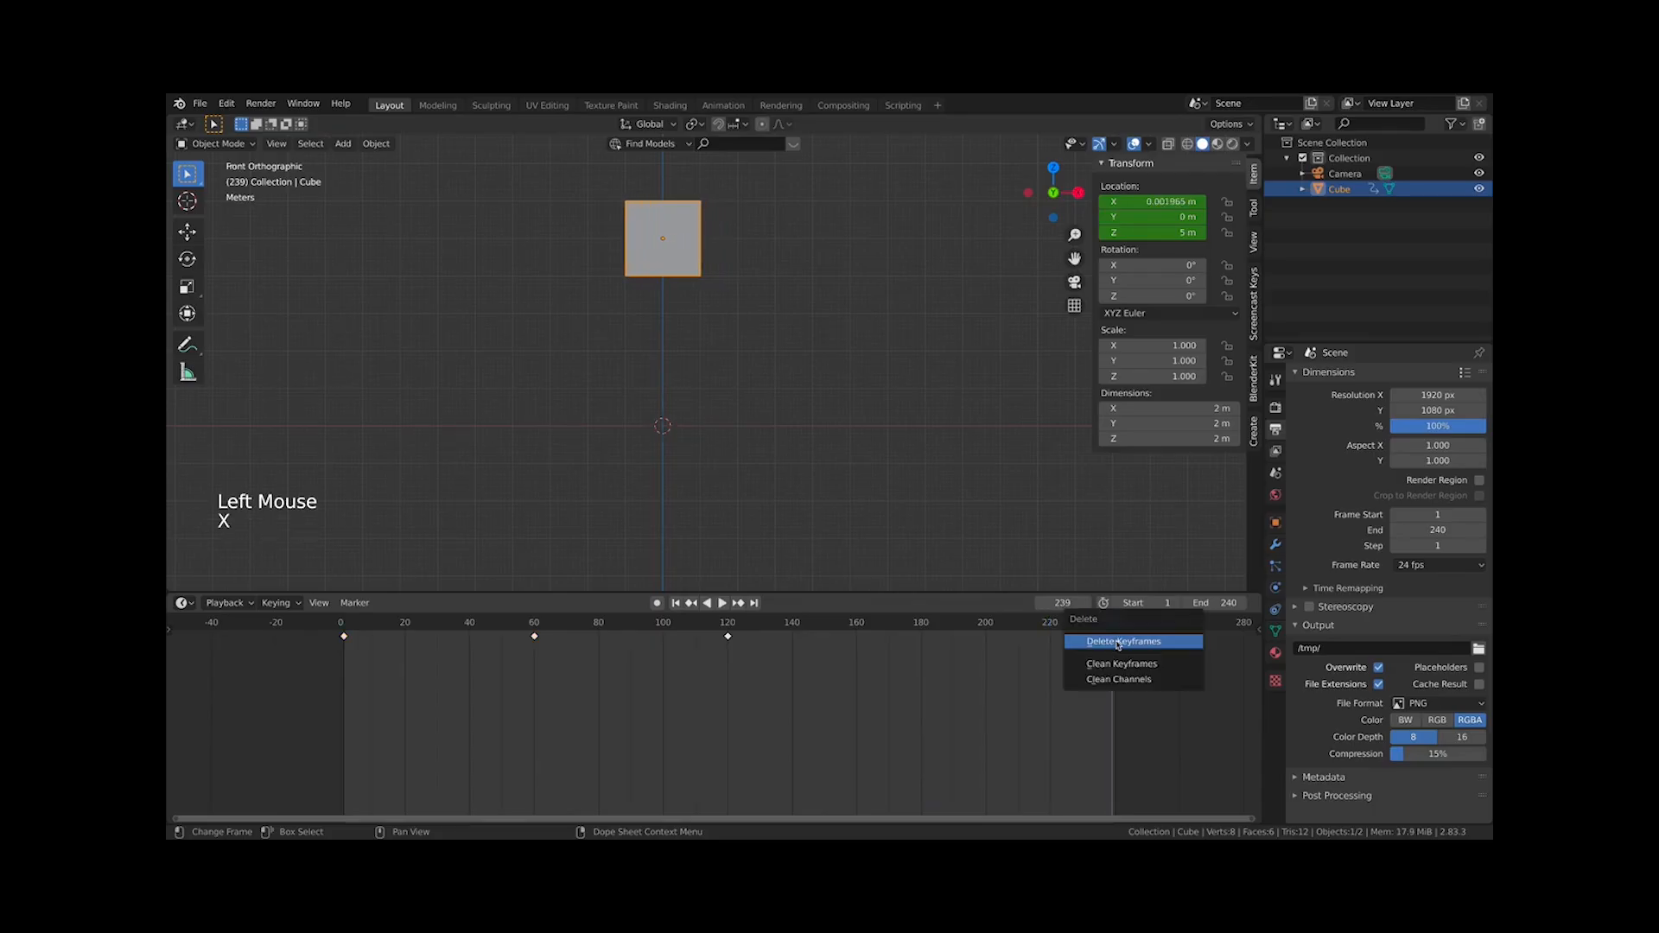
pyautogui.press('x')
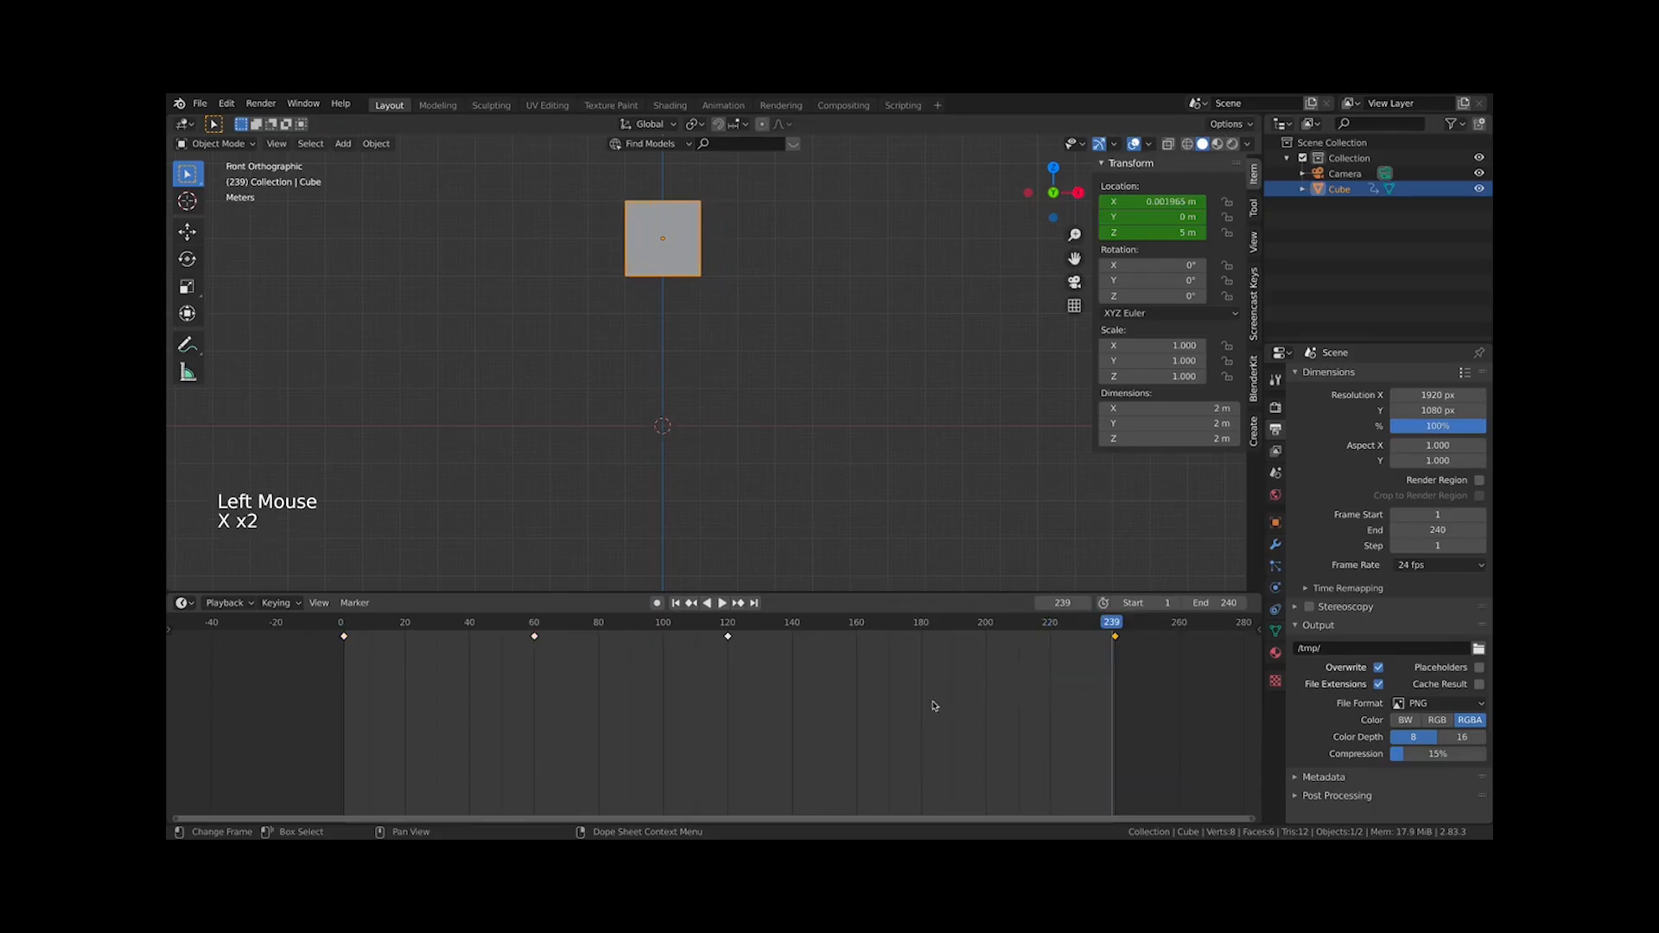
pyautogui.click(1239, 724)
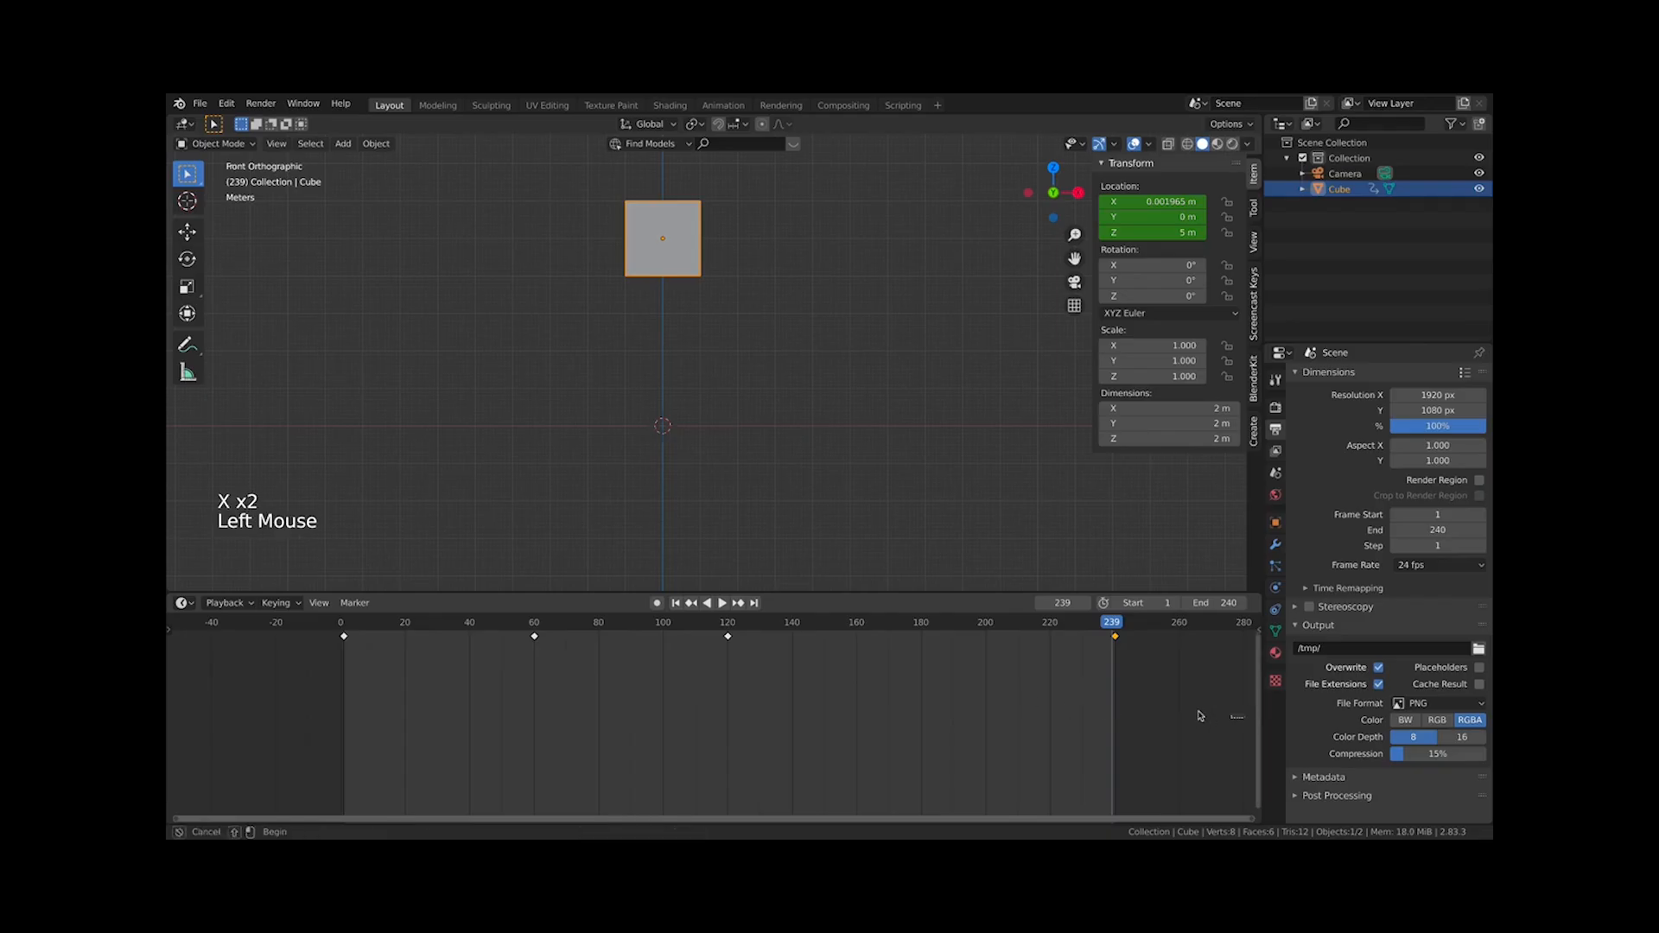
pyautogui.moveTo(1185, 726); pyautogui.dragTo(912, 614)
pyautogui.press('x')
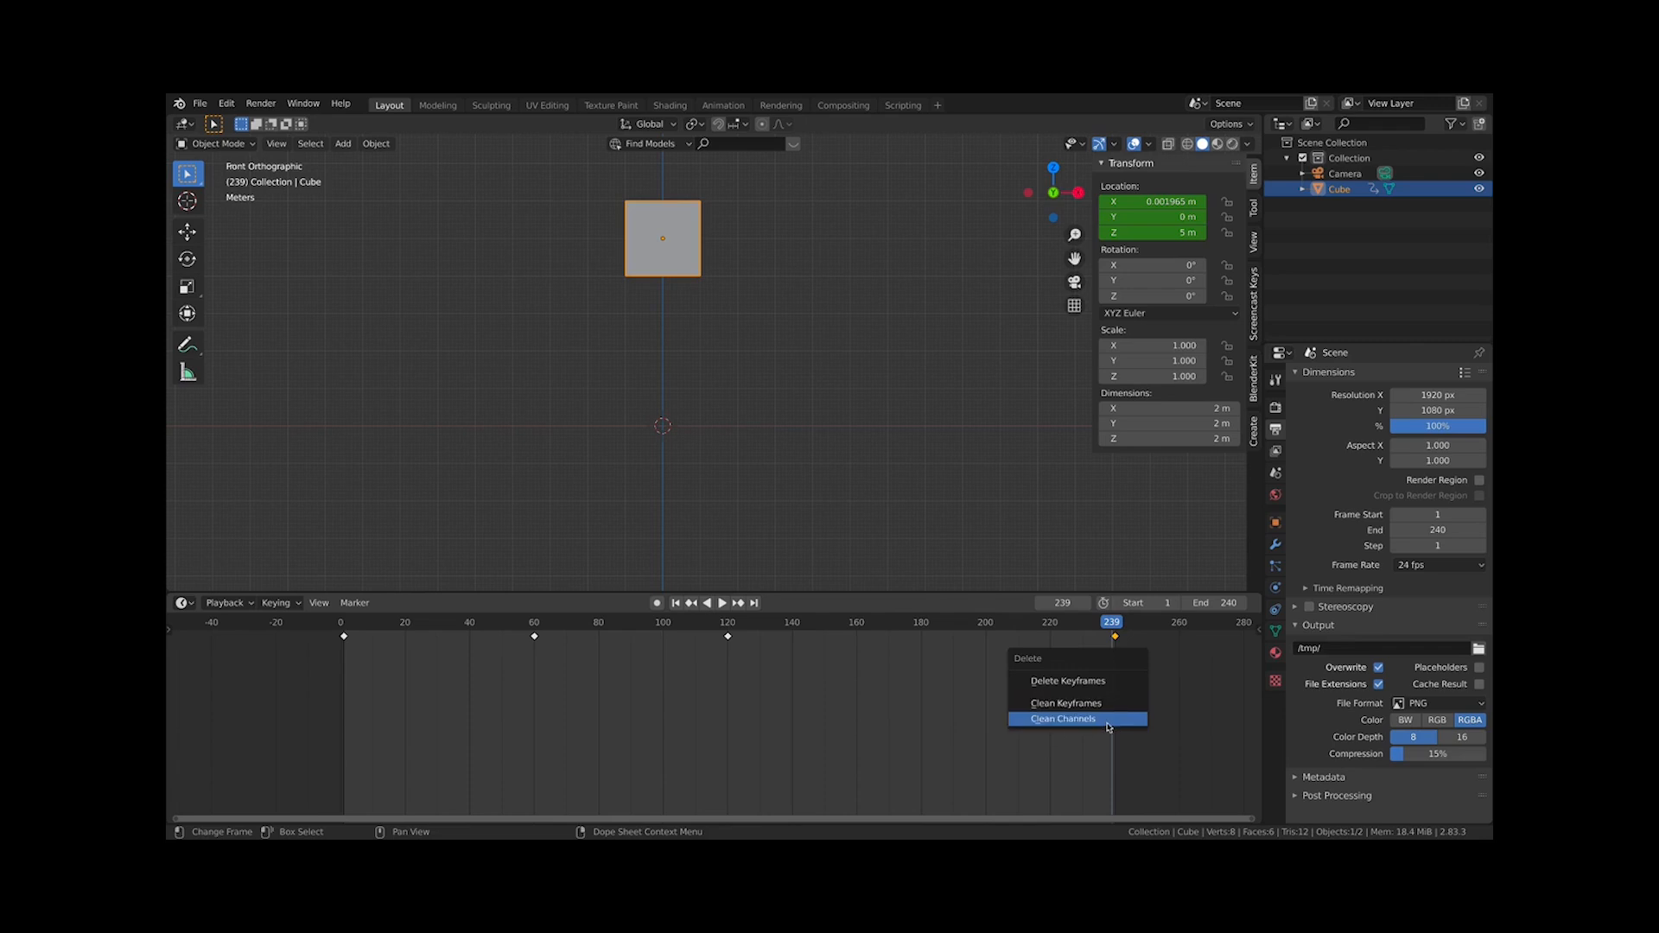
pyautogui.press('x')
pyautogui.click(1103, 669)
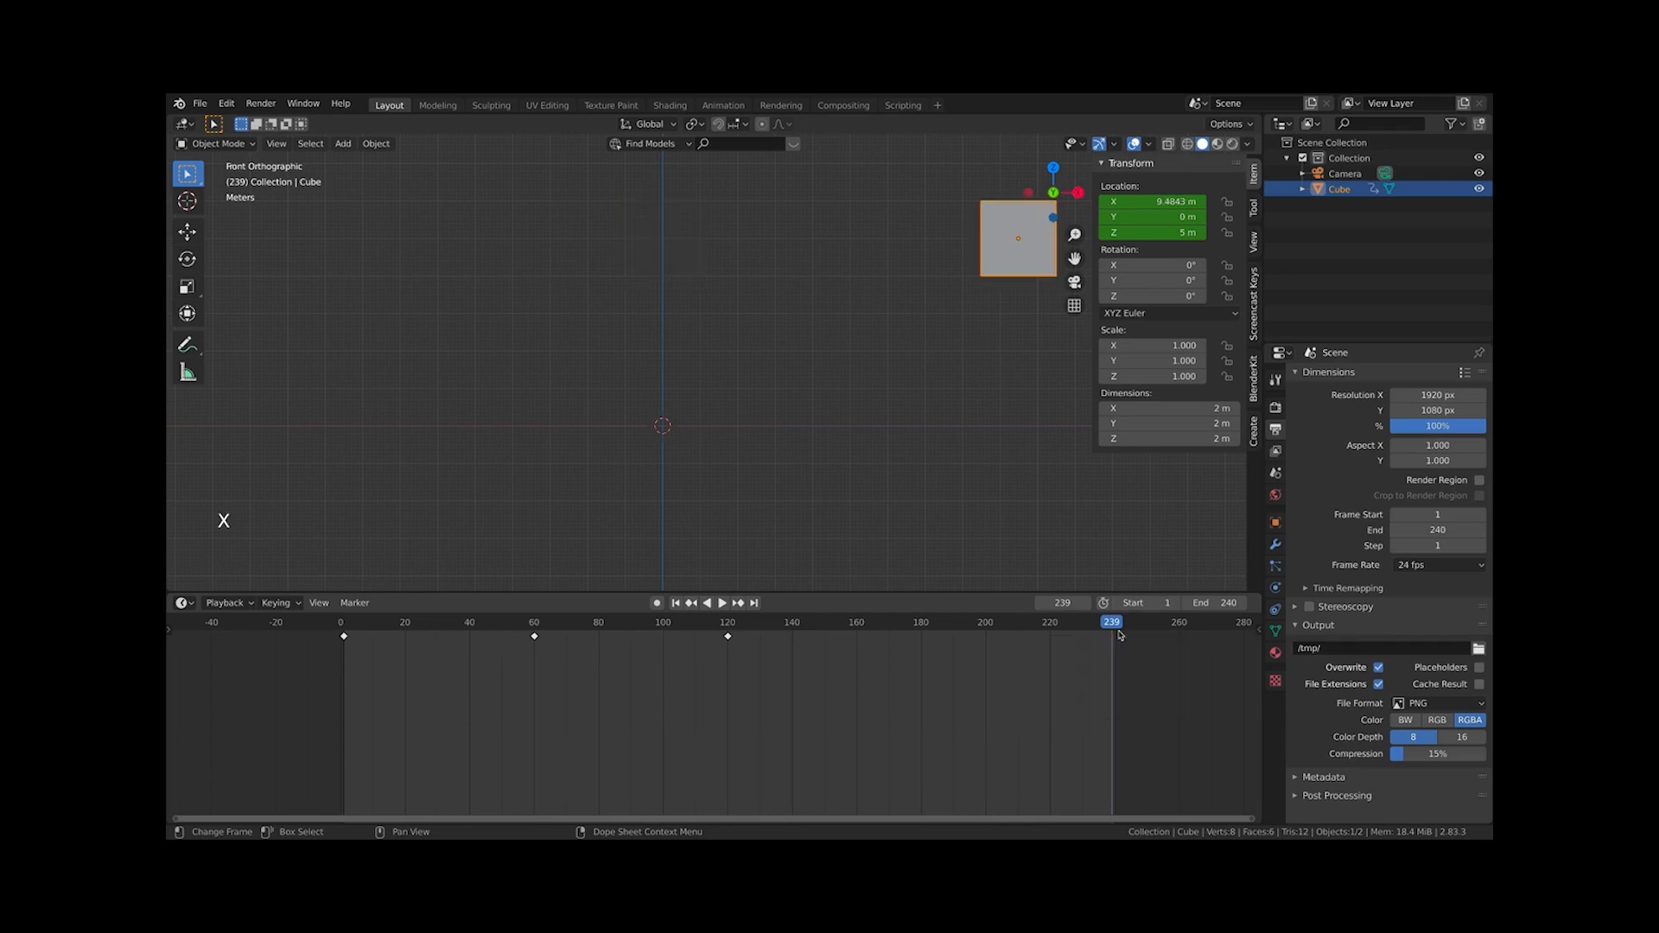
# Play the animation from frame 239 and stop it at frame 10
pyautogui.click(1110, 626)
pyautogui.press('space')
pyautogui.press('space')
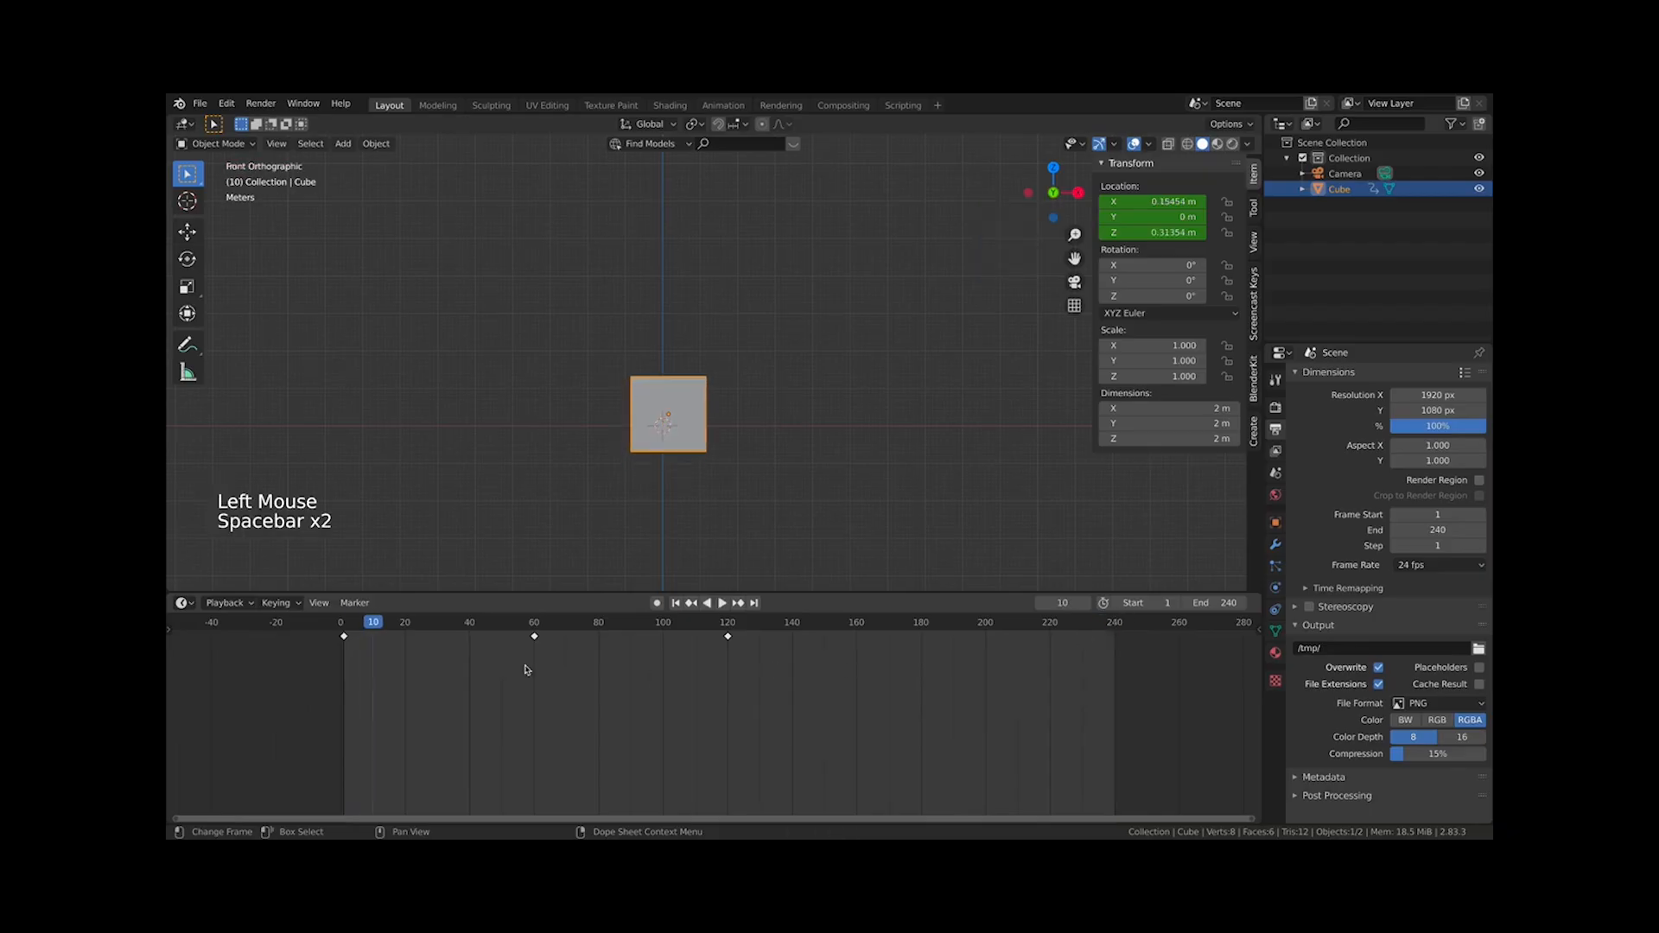
# Duplicate the frame 1 keyframe and place the copy at frame 240
pyautogui.click(344, 637)
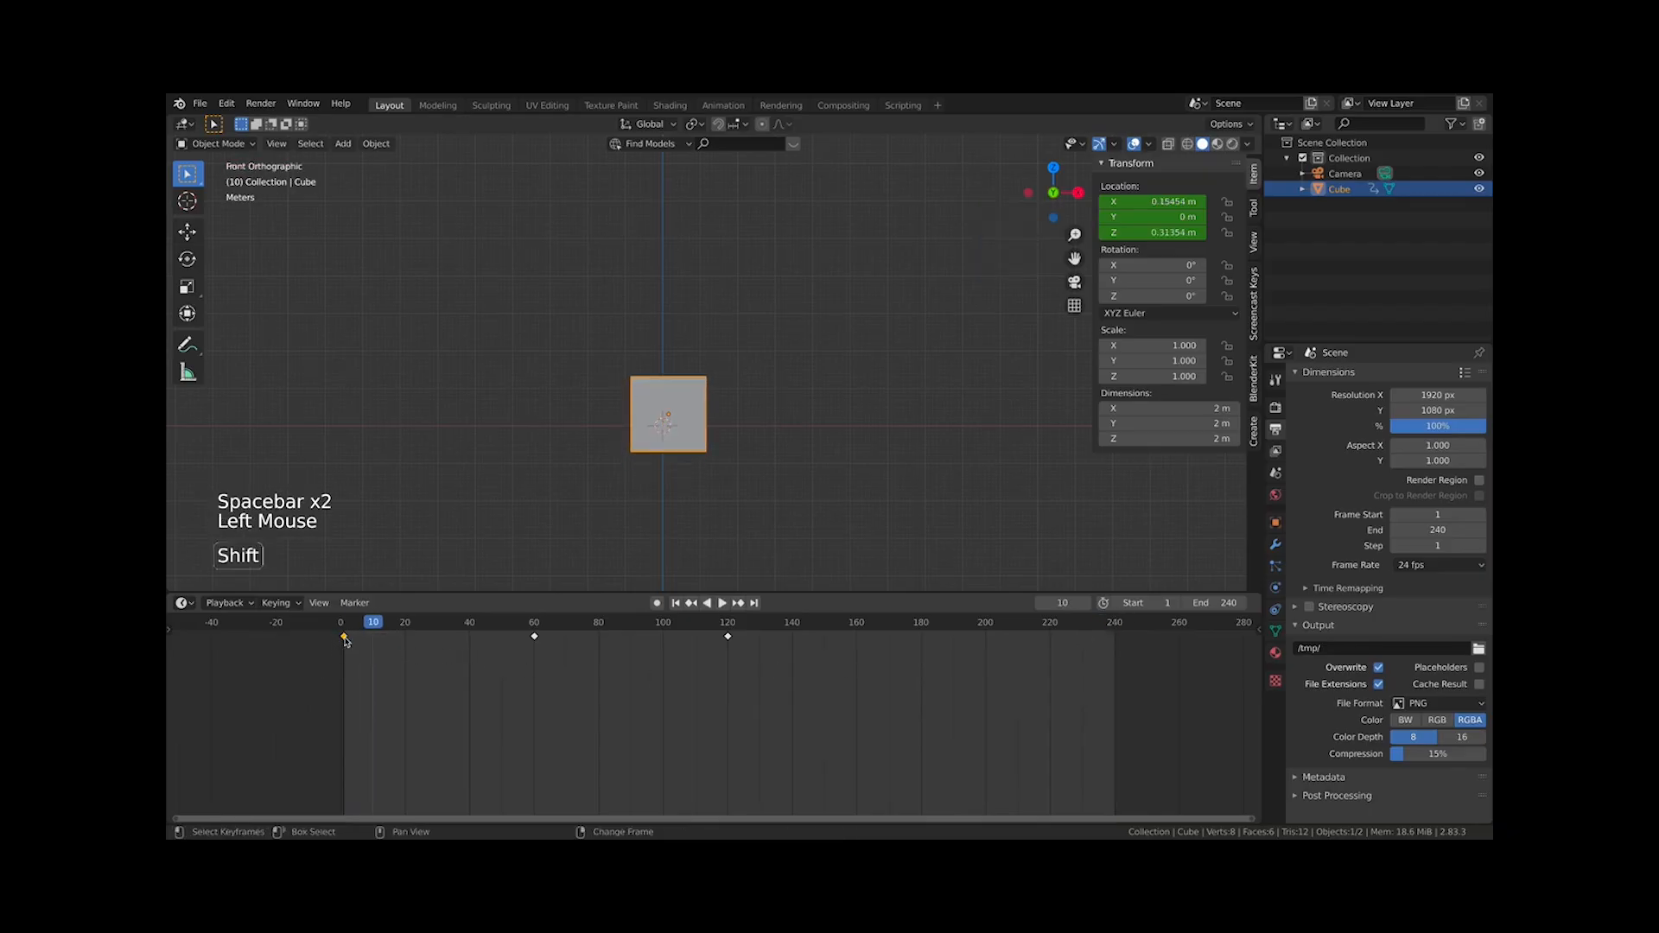
pyautogui.hotkey('shift', 'd')
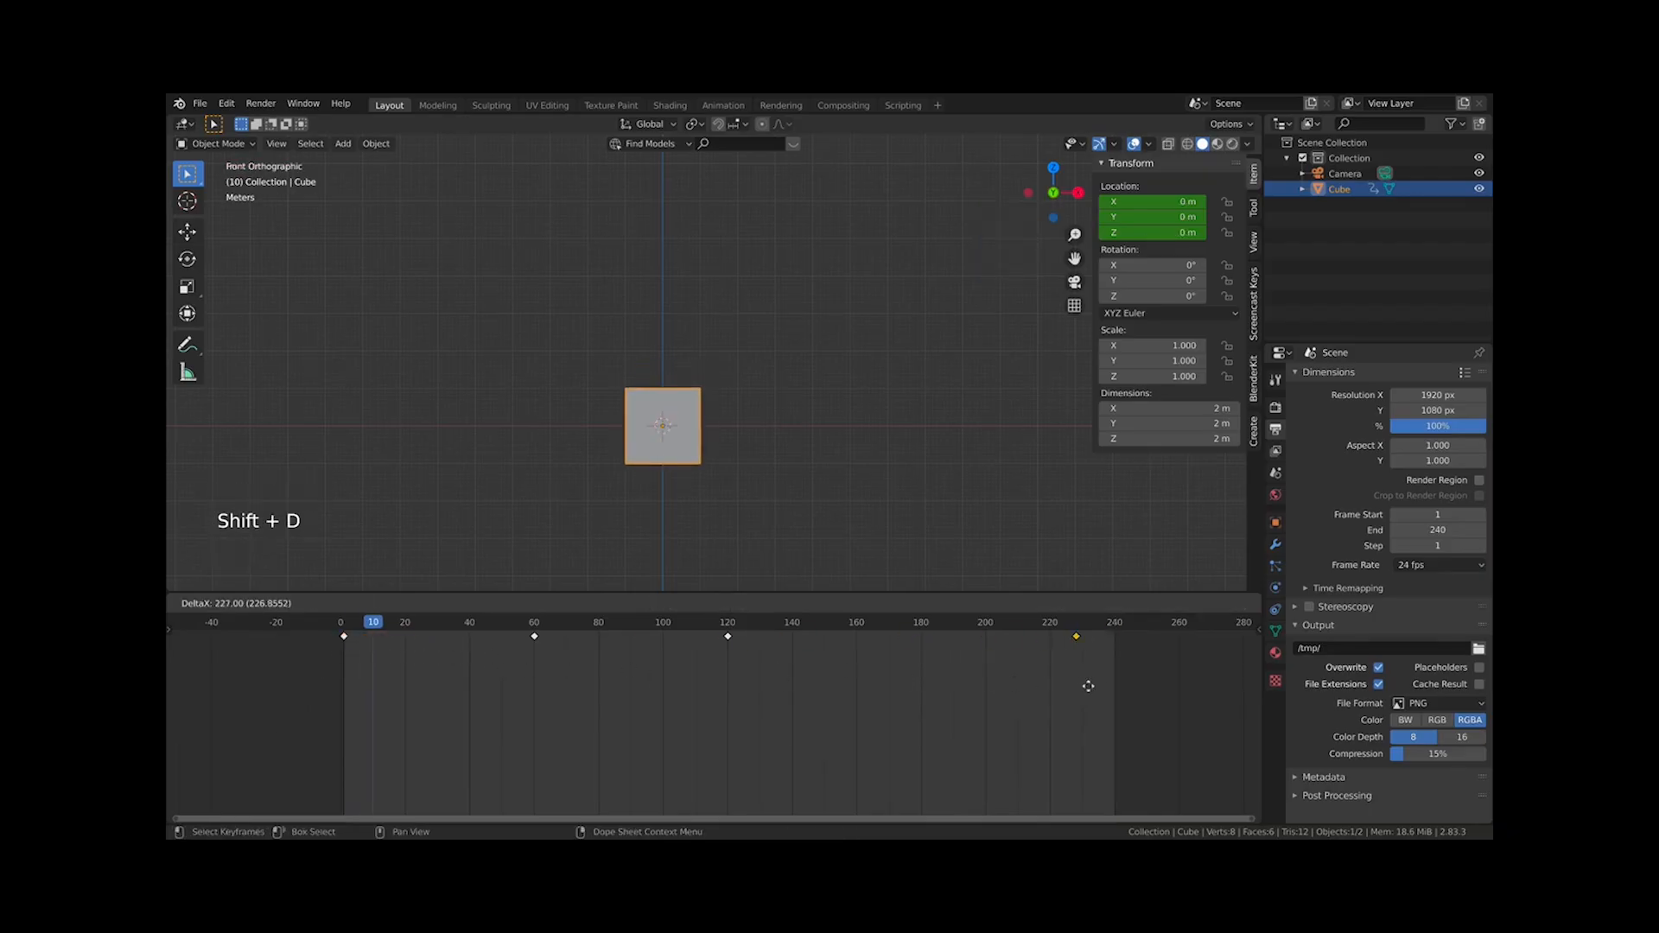
pyautogui.click(1116, 685)
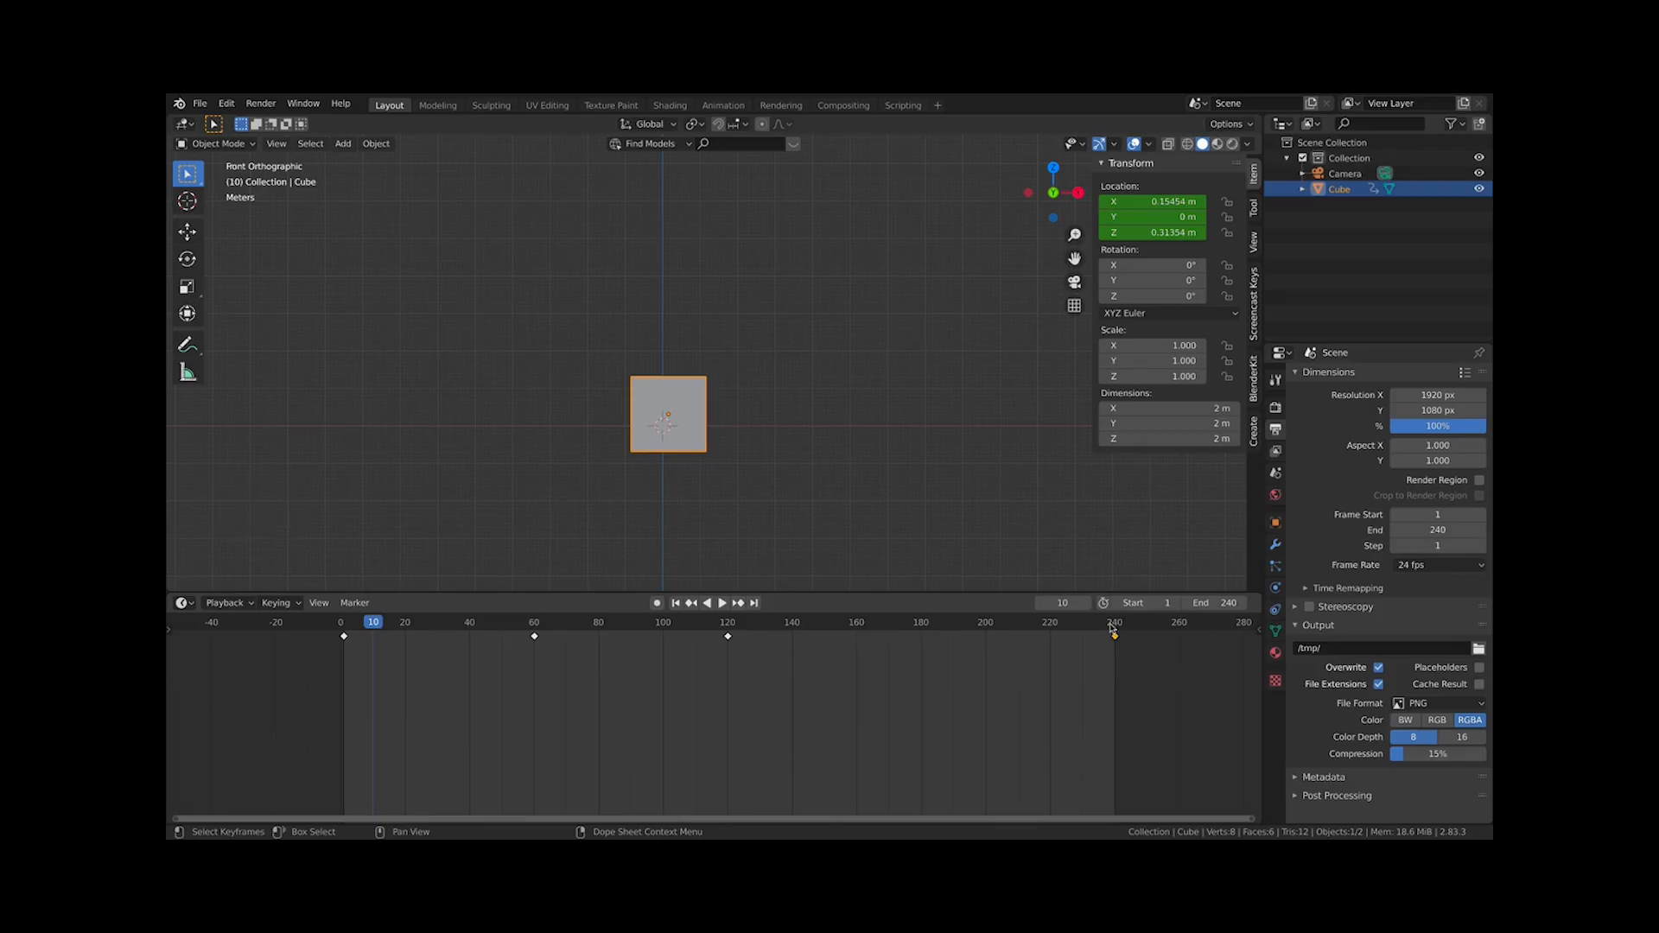
pyautogui.moveTo(1113, 629); pyautogui.dragTo(1117, 627)
# Play the animation and scrub the playhead from frame 120 to frame 240 and back to frame 59
pyautogui.press('space')
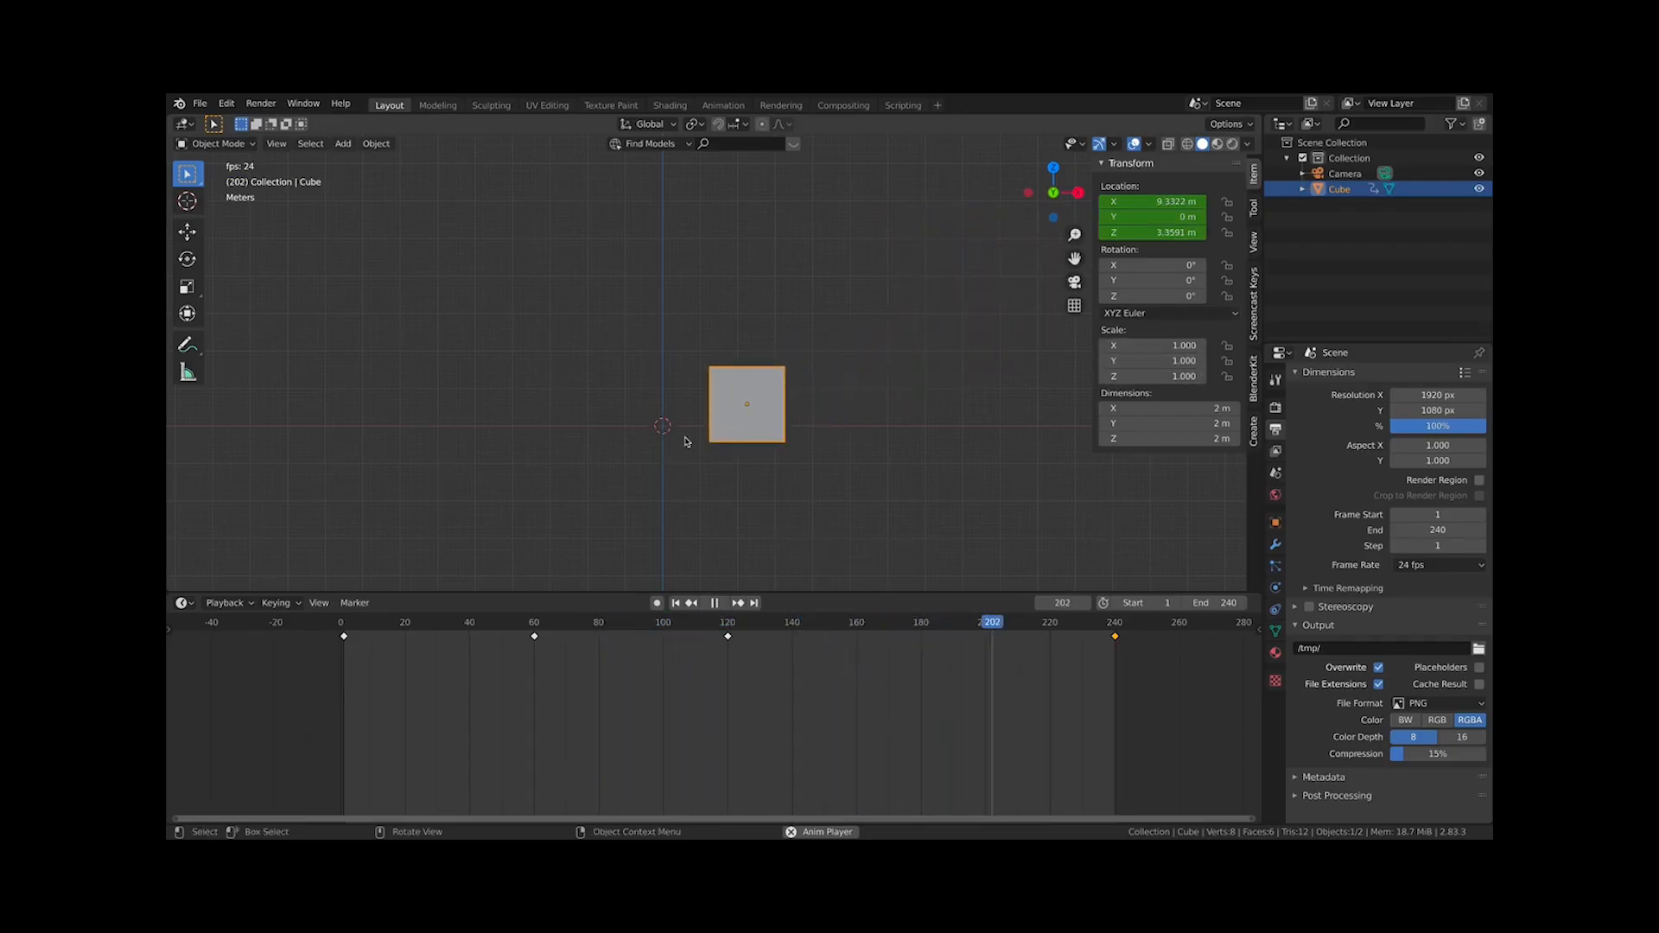
pyautogui.press('space')
pyautogui.moveTo(346, 633); pyautogui.dragTo(728, 639)
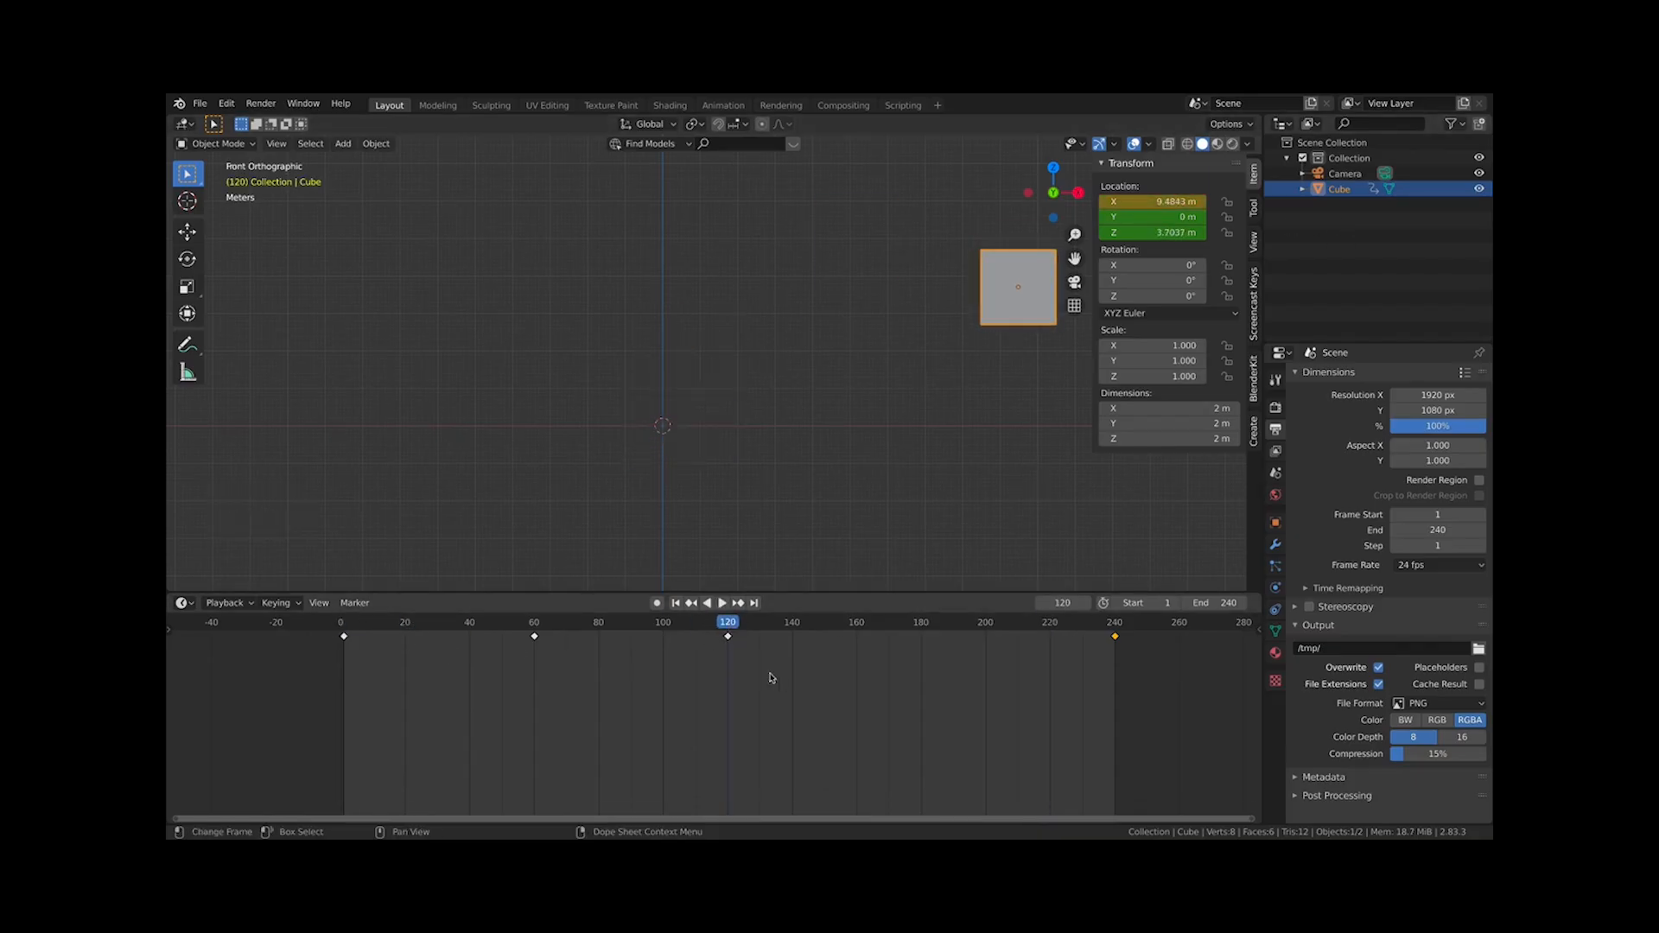
pyautogui.moveTo(729, 633); pyautogui.dragTo(1115, 635)
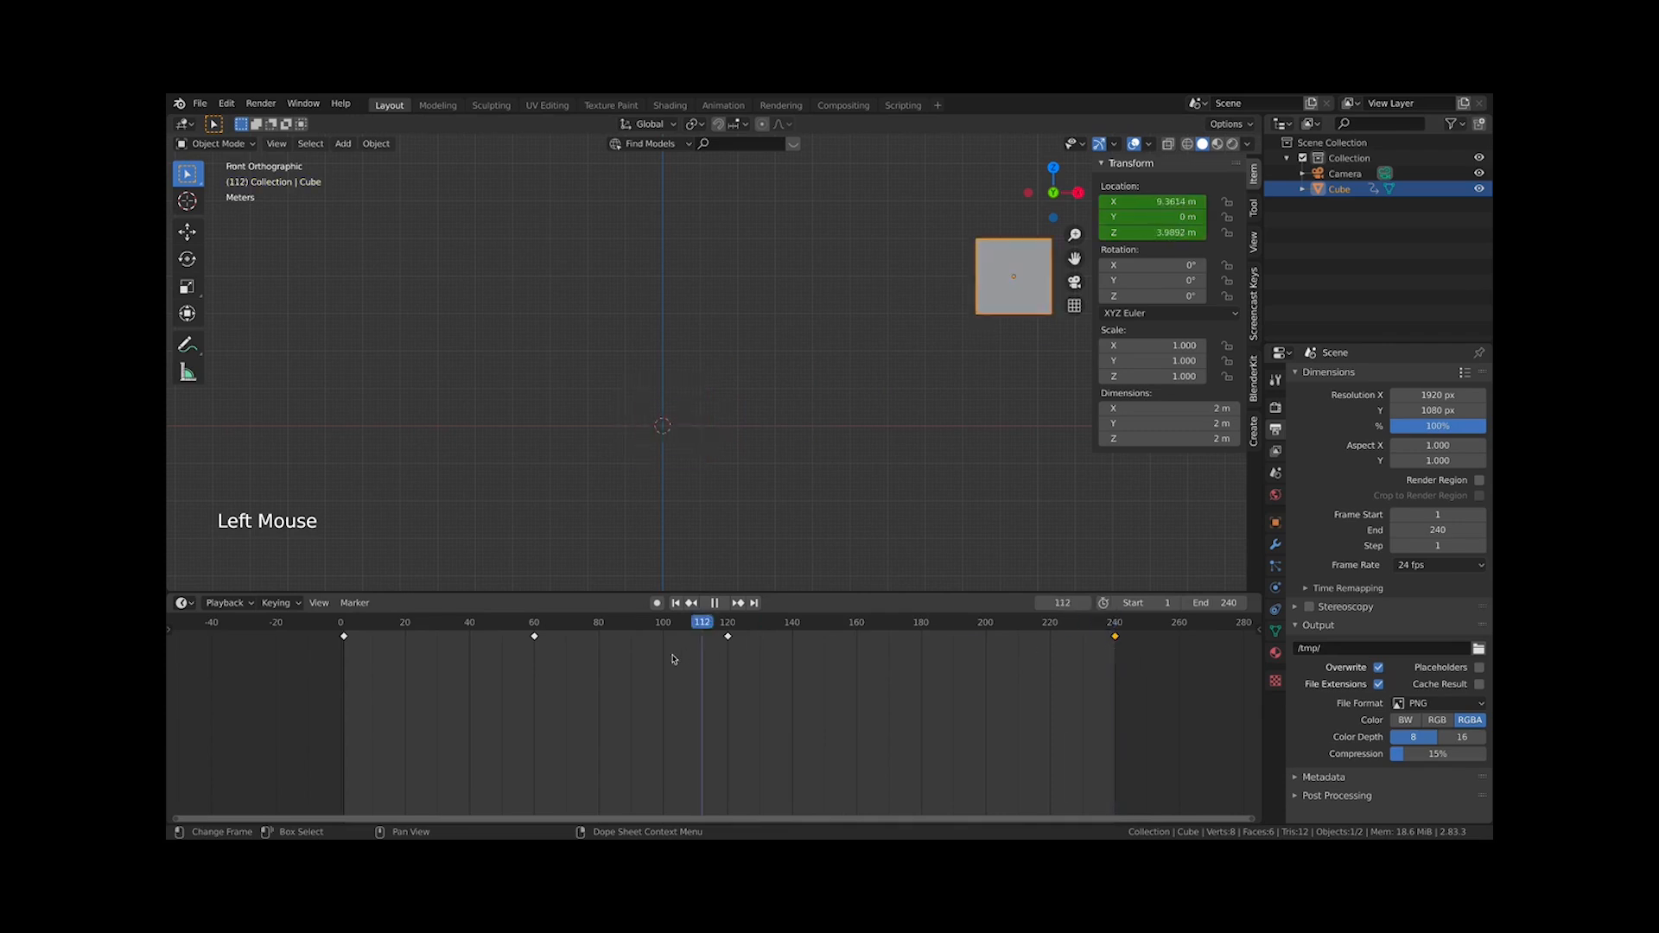
pyautogui.moveTo(673, 660); pyautogui.dragTo(529, 644)
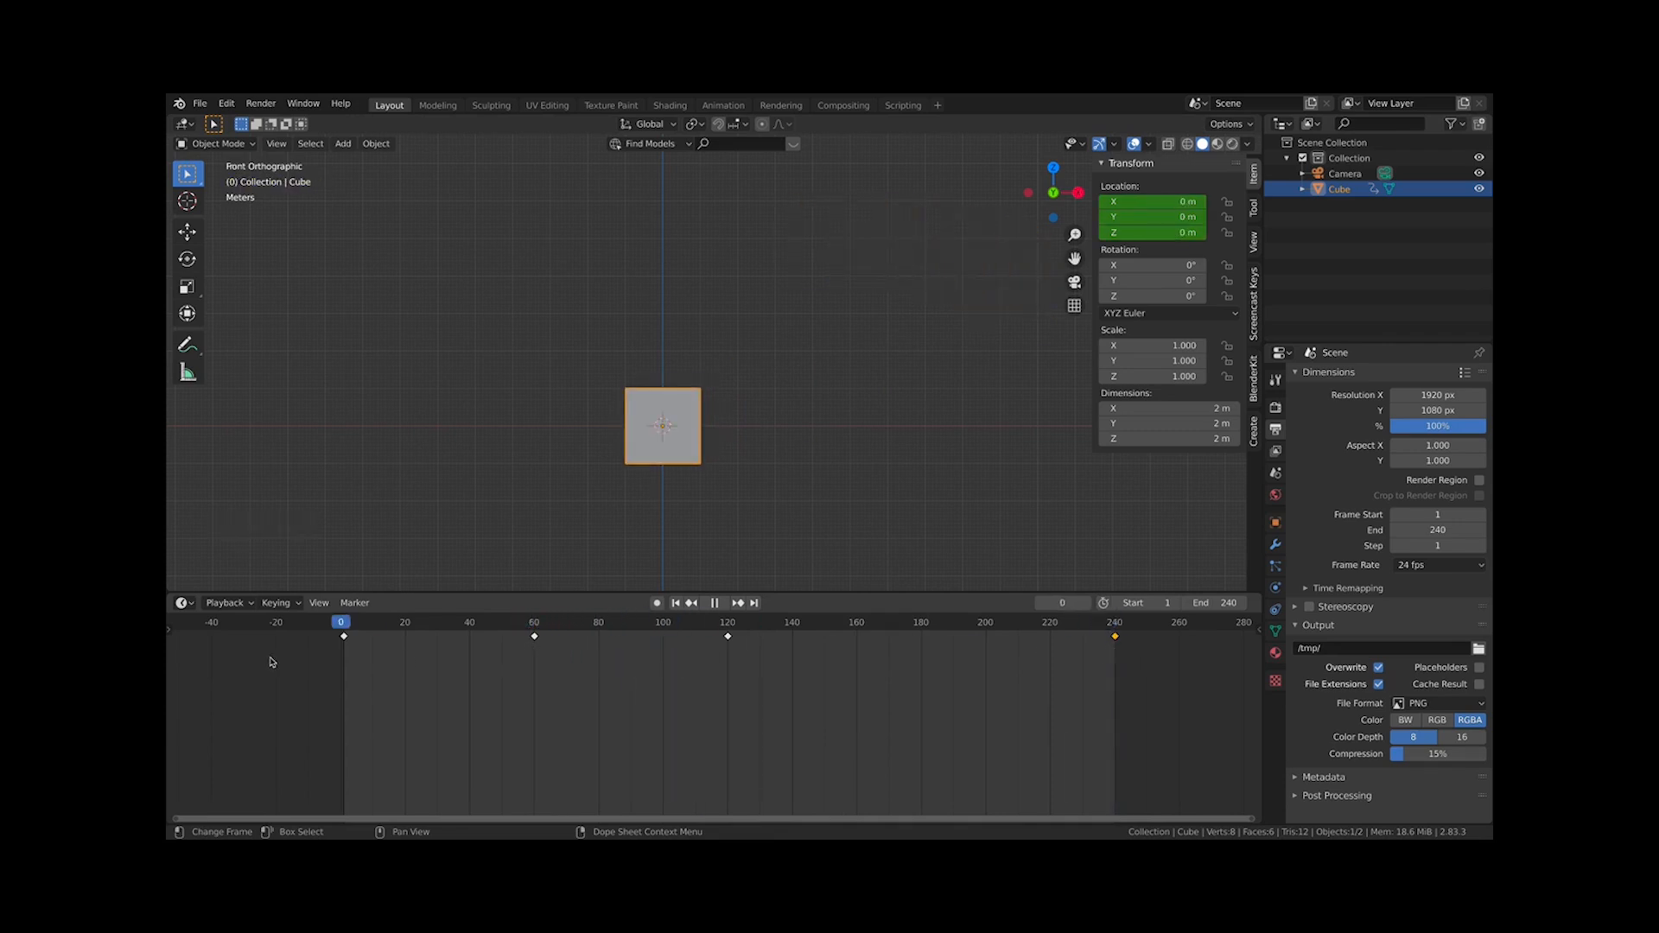
# Duplicate the frame 60 keyframe and place the copy at about frame 80
pyautogui.moveTo(344, 662); pyautogui.dragTo(536, 662)
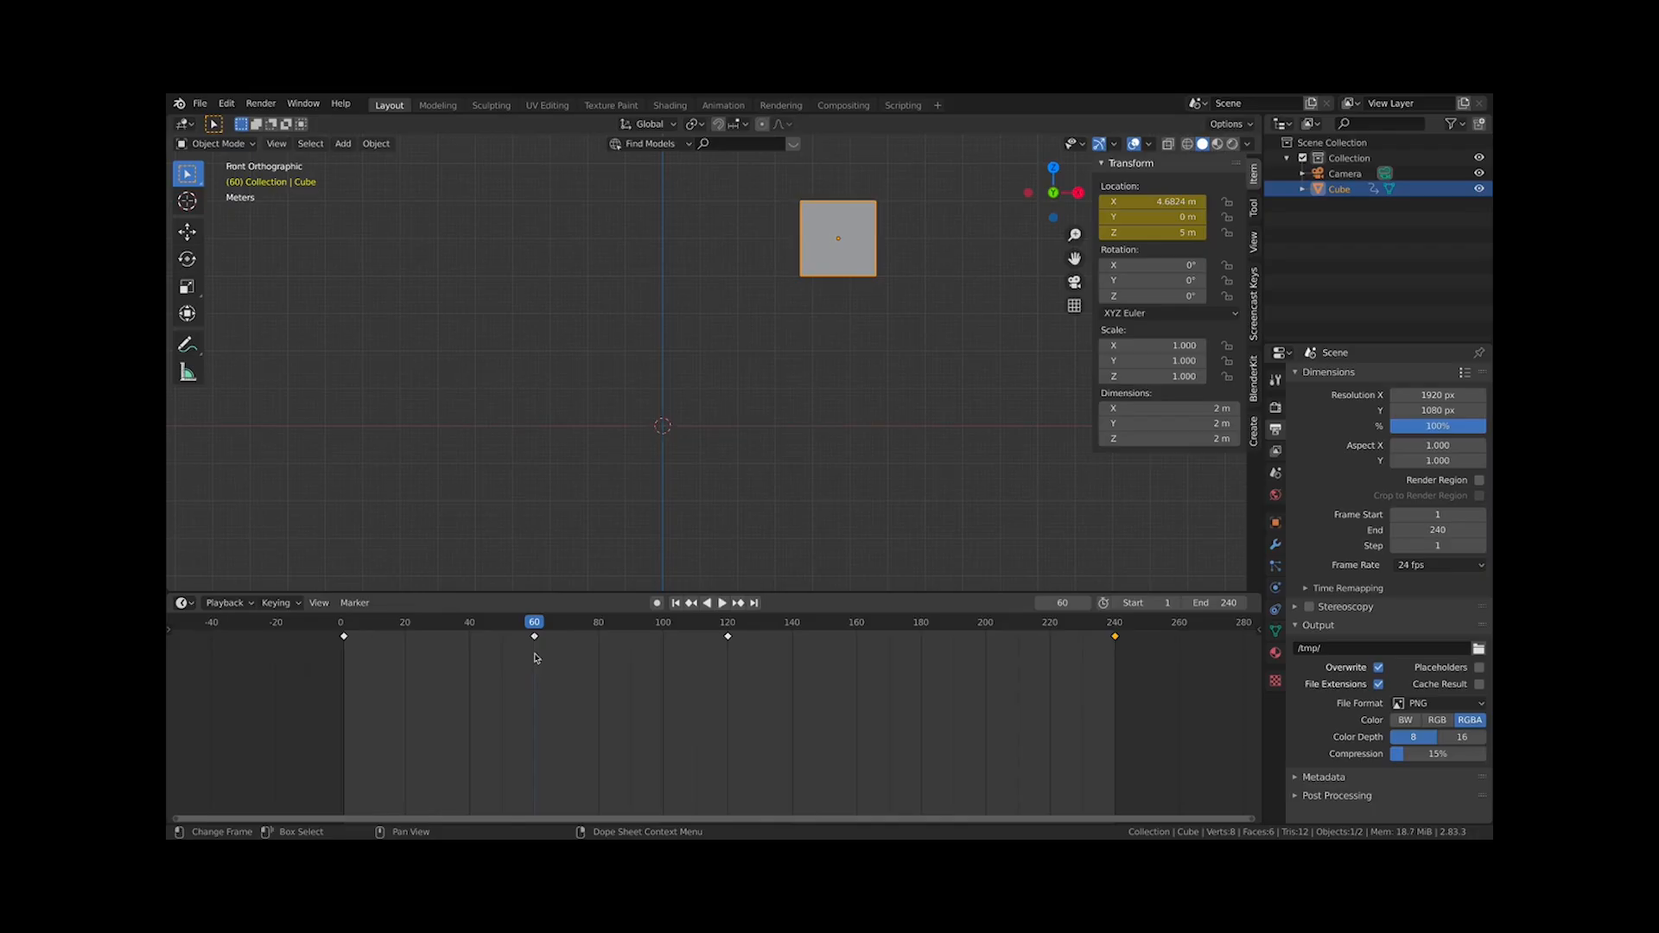
pyautogui.moveTo(580, 675); pyautogui.dragTo(465, 630)
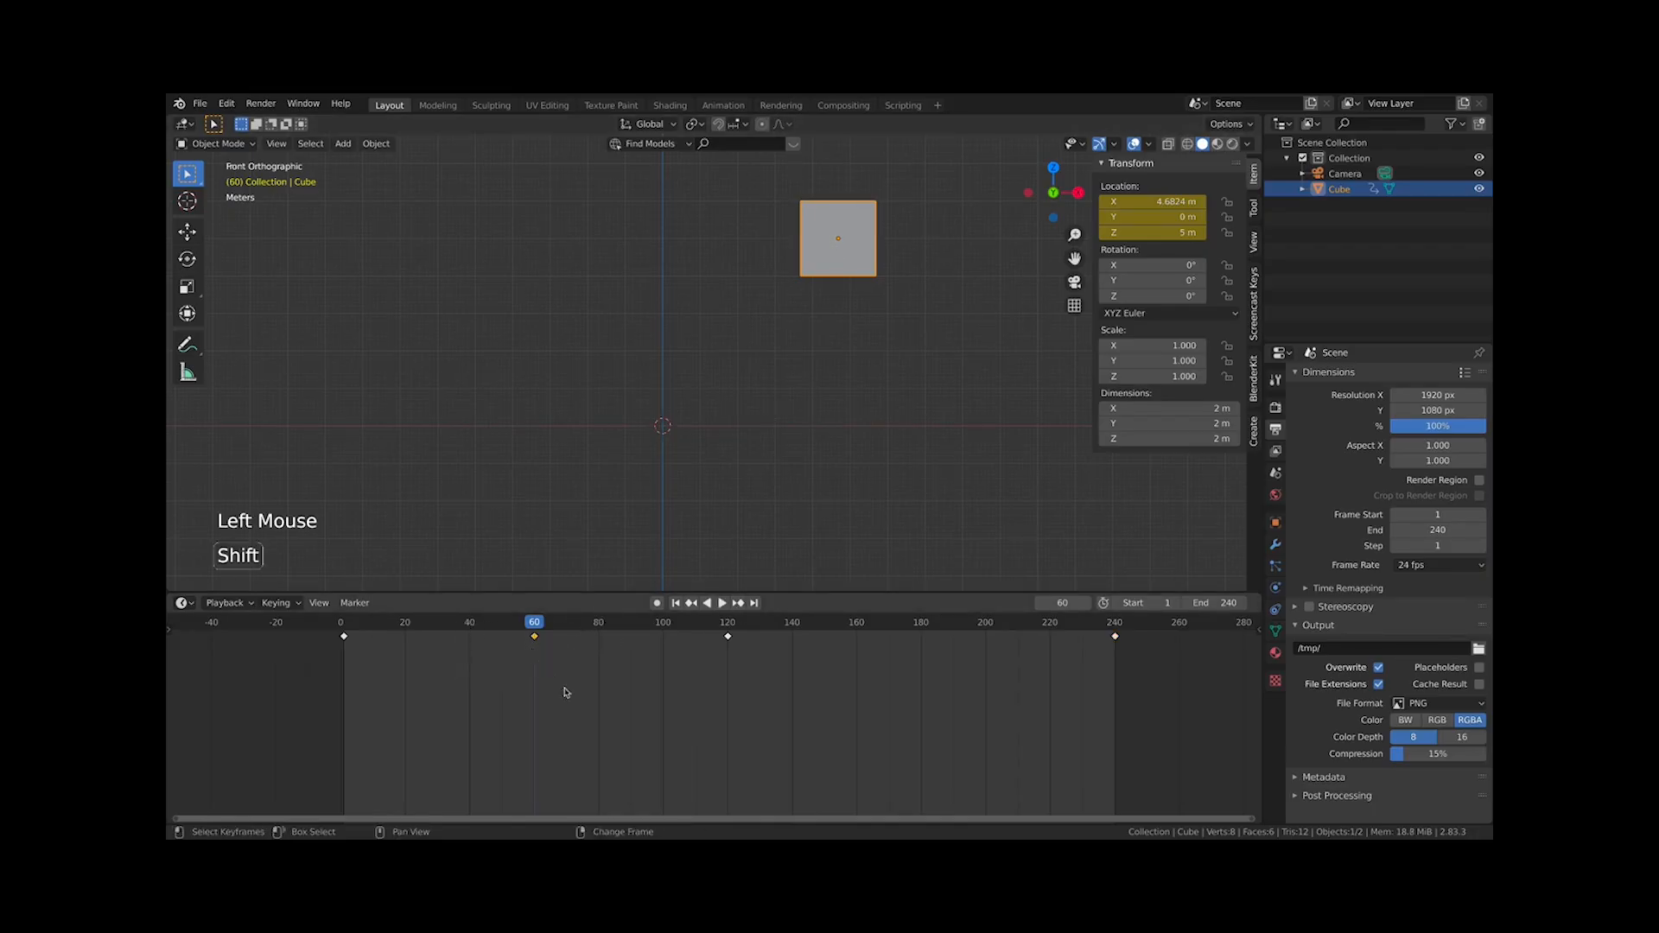
pyautogui.hotkey('shift', 'd')
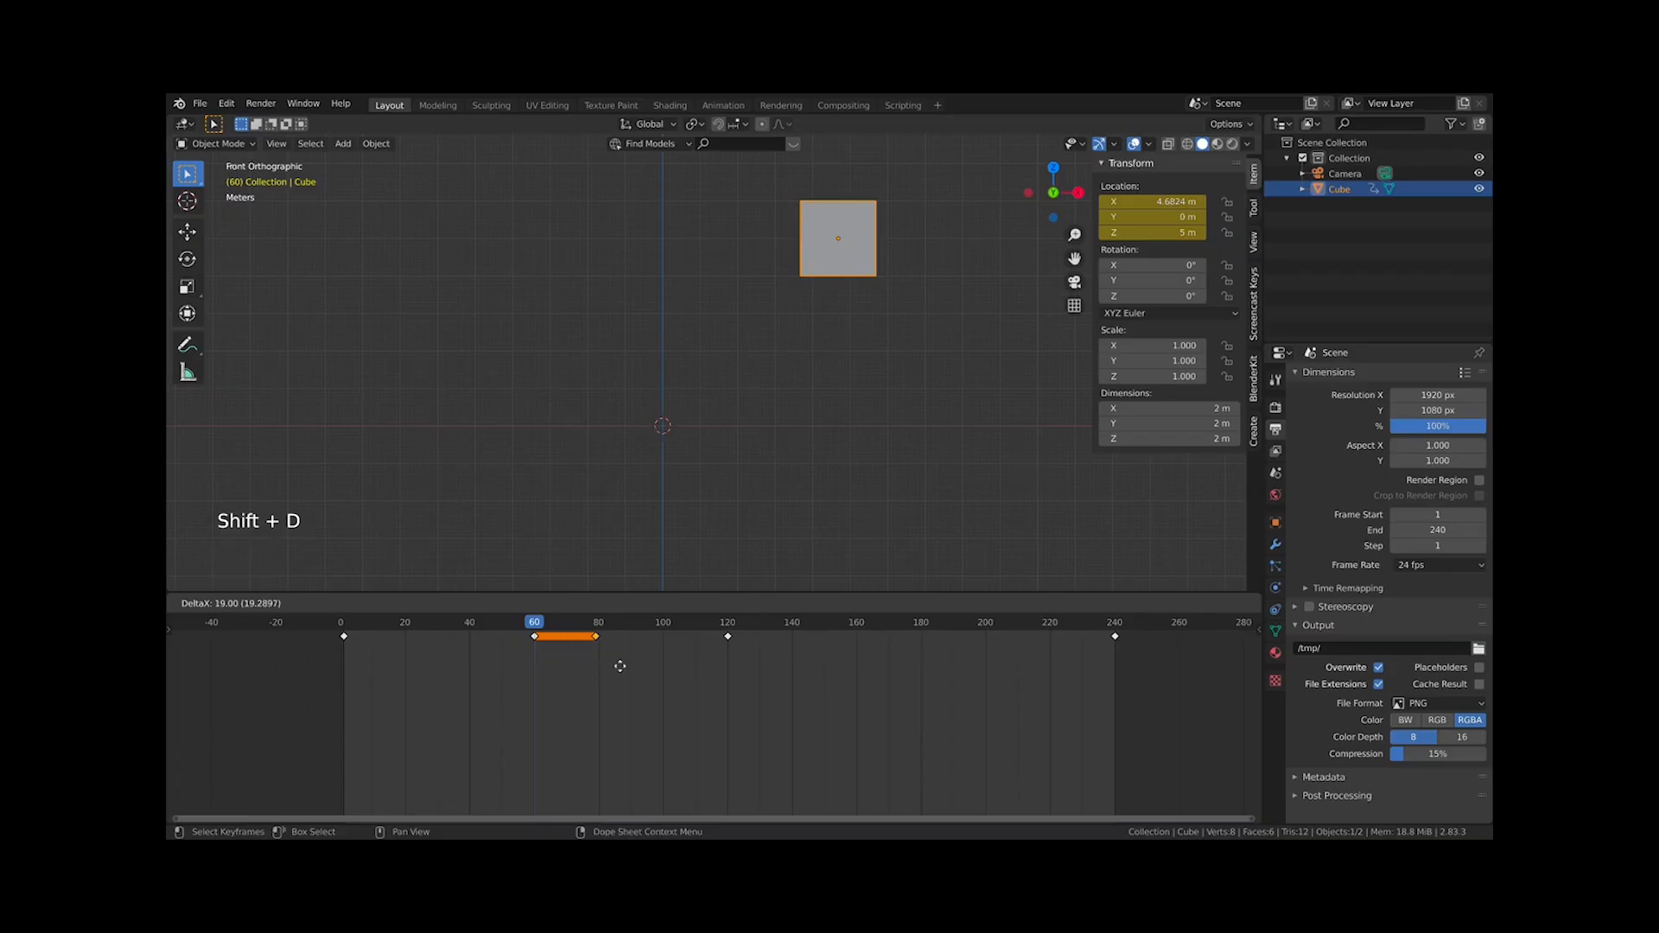
pyautogui.click(623, 667)
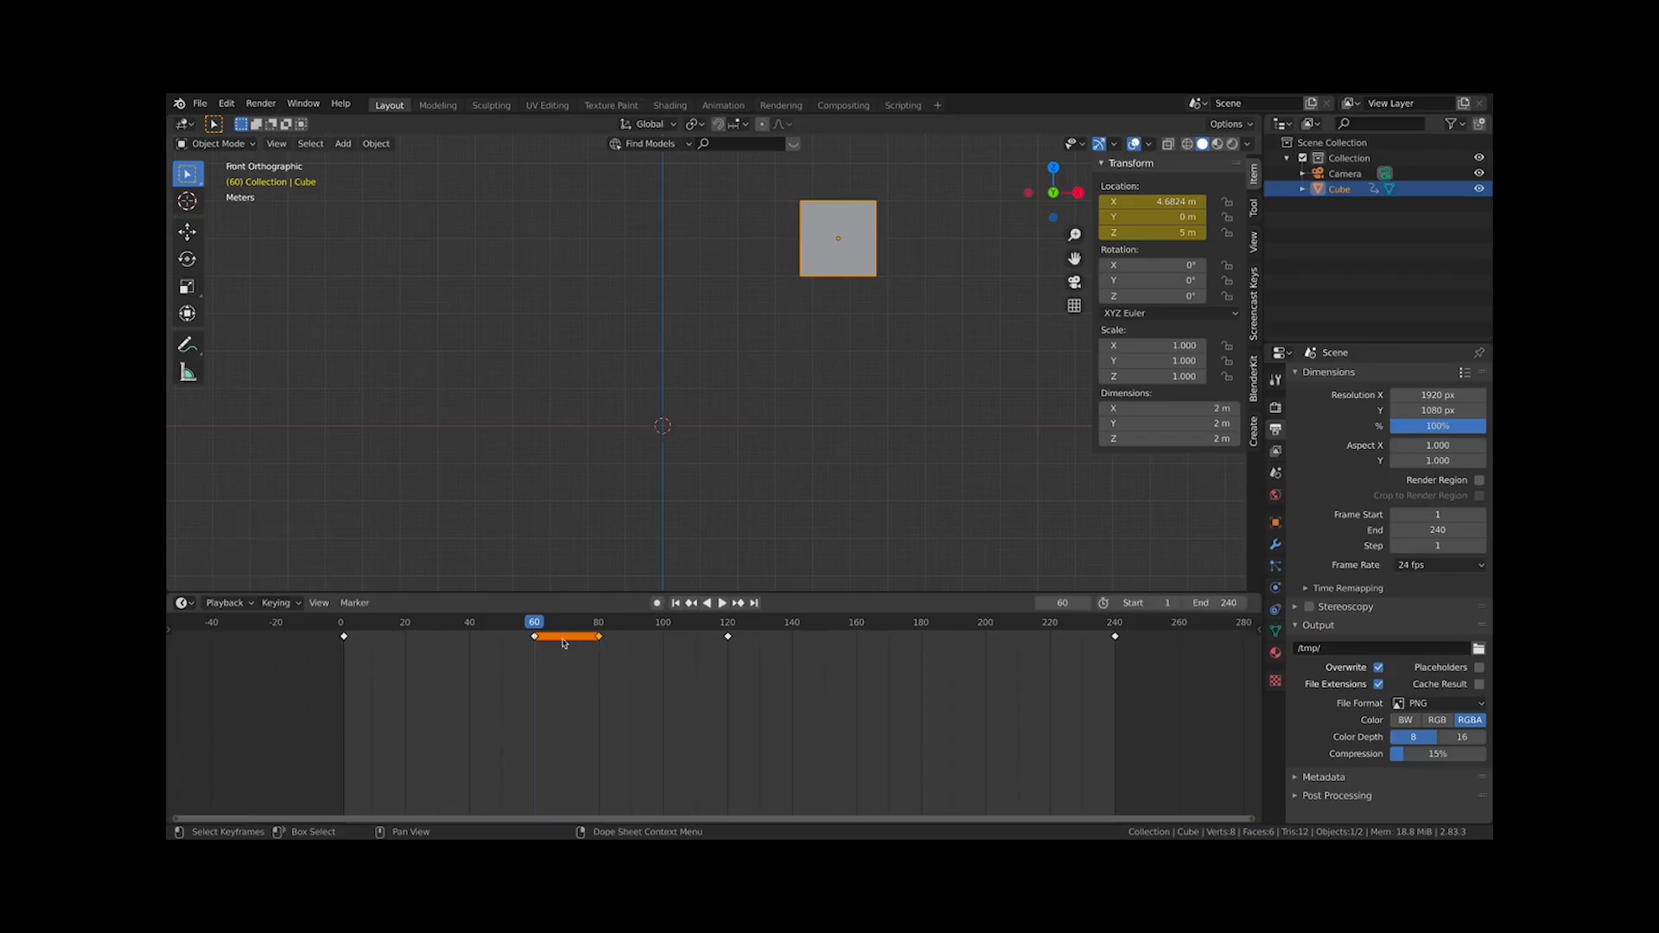
# At frame 120, set the cube's Z location to 5 m and insert location keyframes
pyautogui.moveTo(542, 671); pyautogui.dragTo(733, 652)
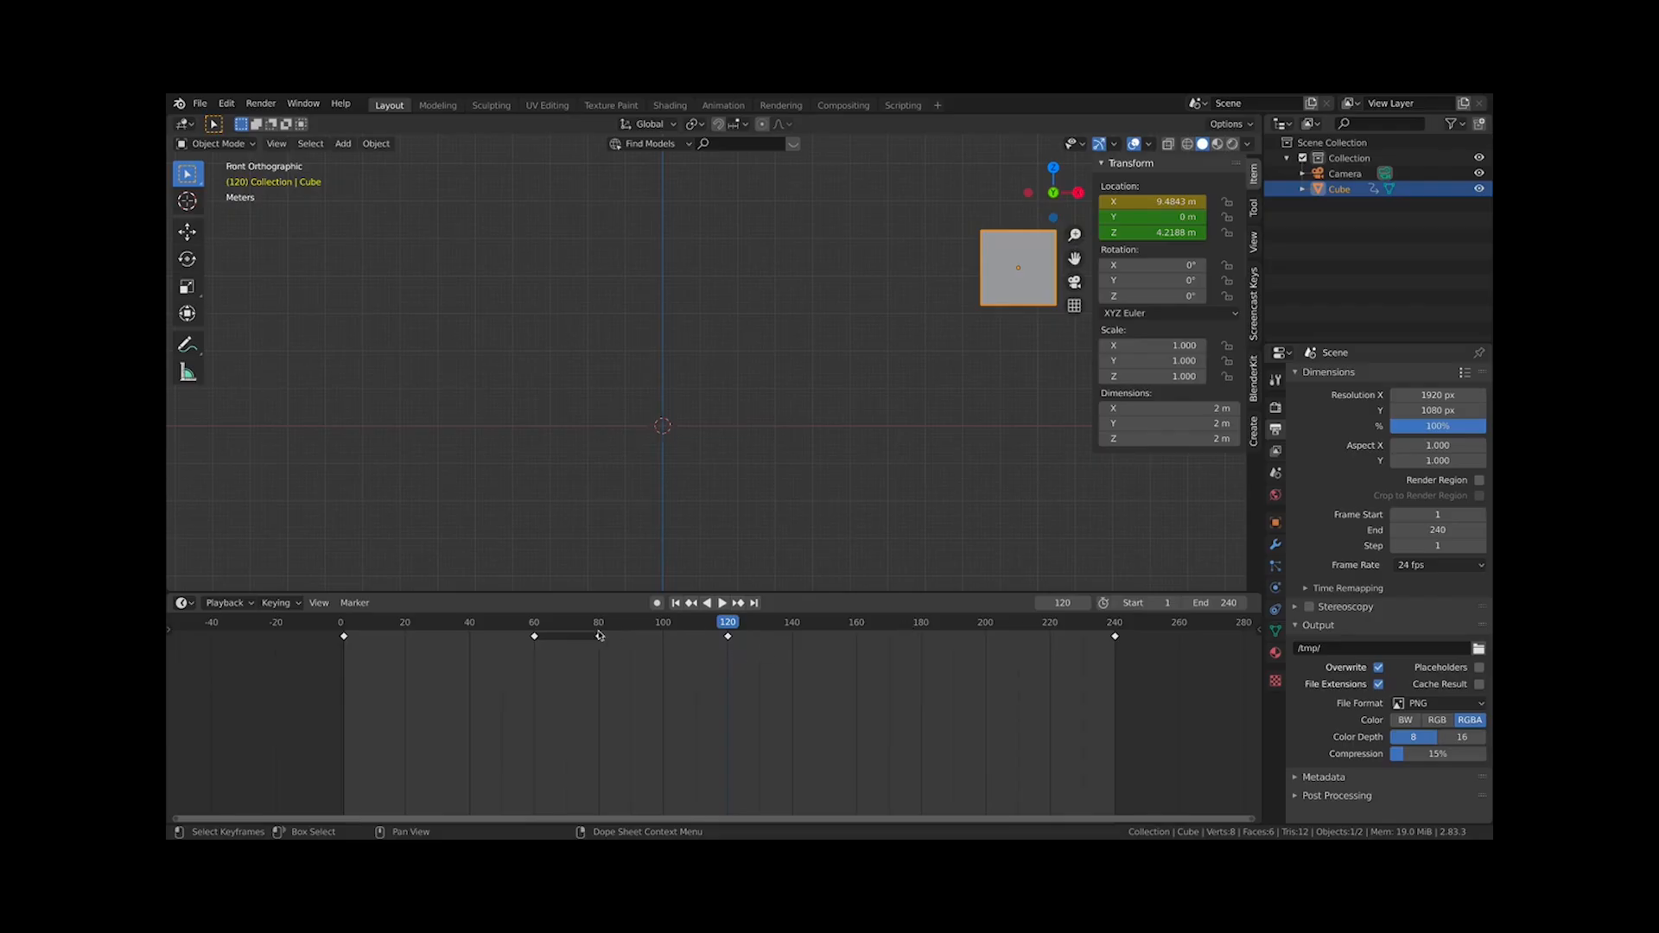
pyautogui.moveTo(605, 631)
pyautogui.mouseDown()
pyautogui.moveTo(729, 637)
pyautogui.moveTo(603, 628)
pyautogui.mouseUp()
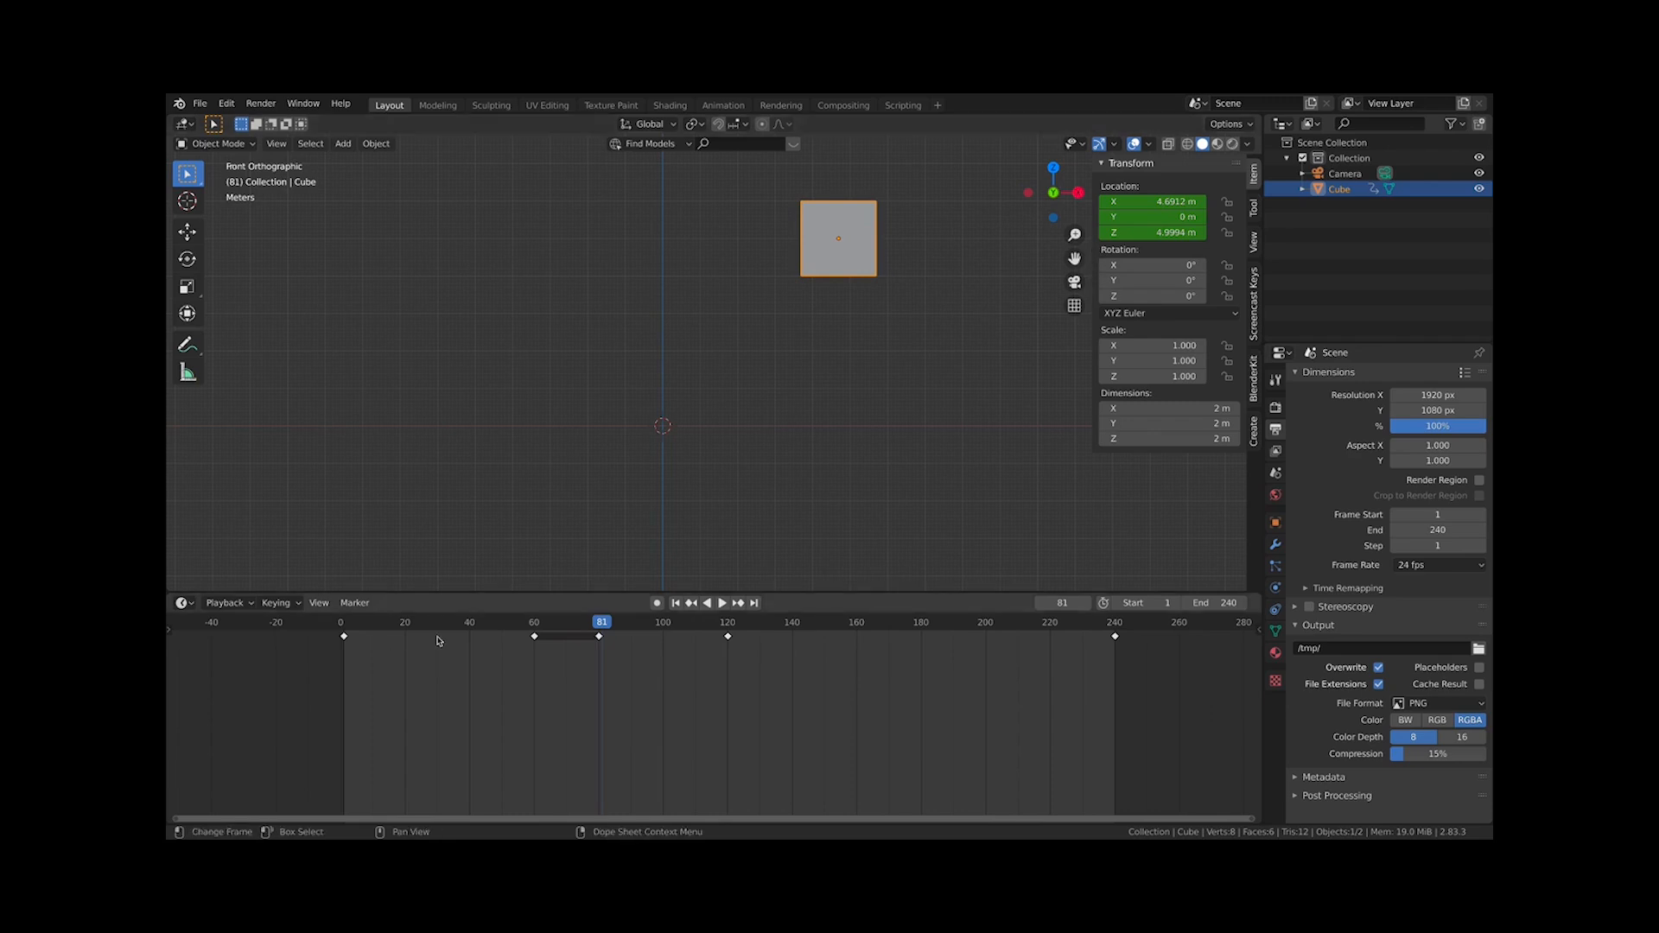
pyautogui.click(600, 629)
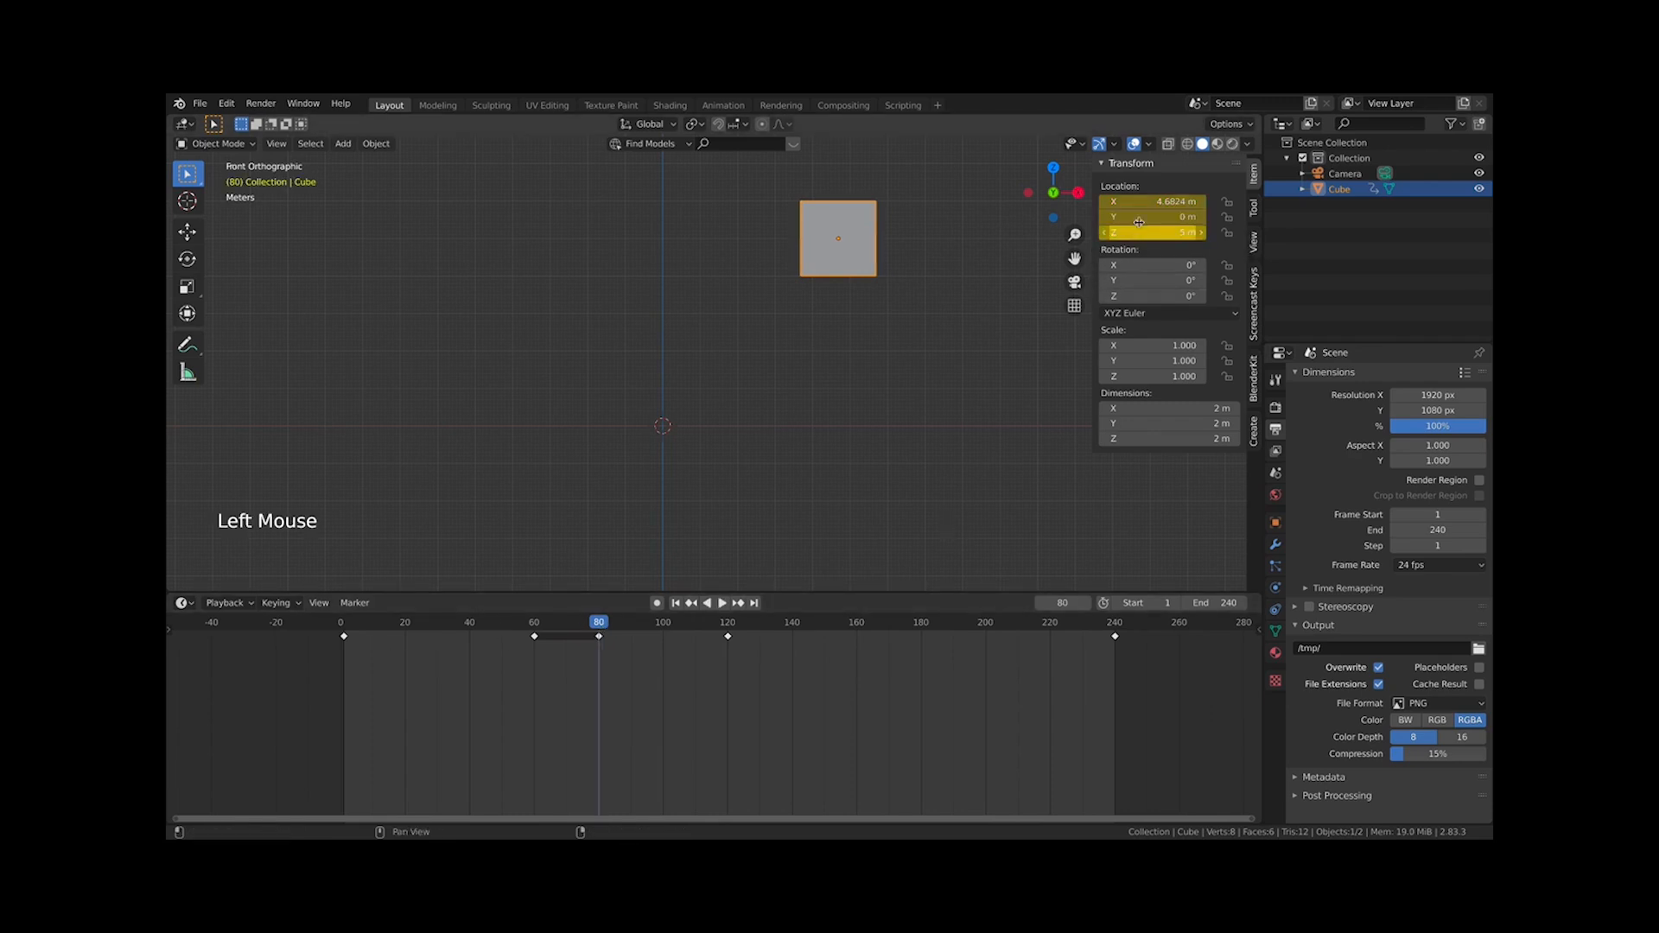
pyautogui.click(728, 628)
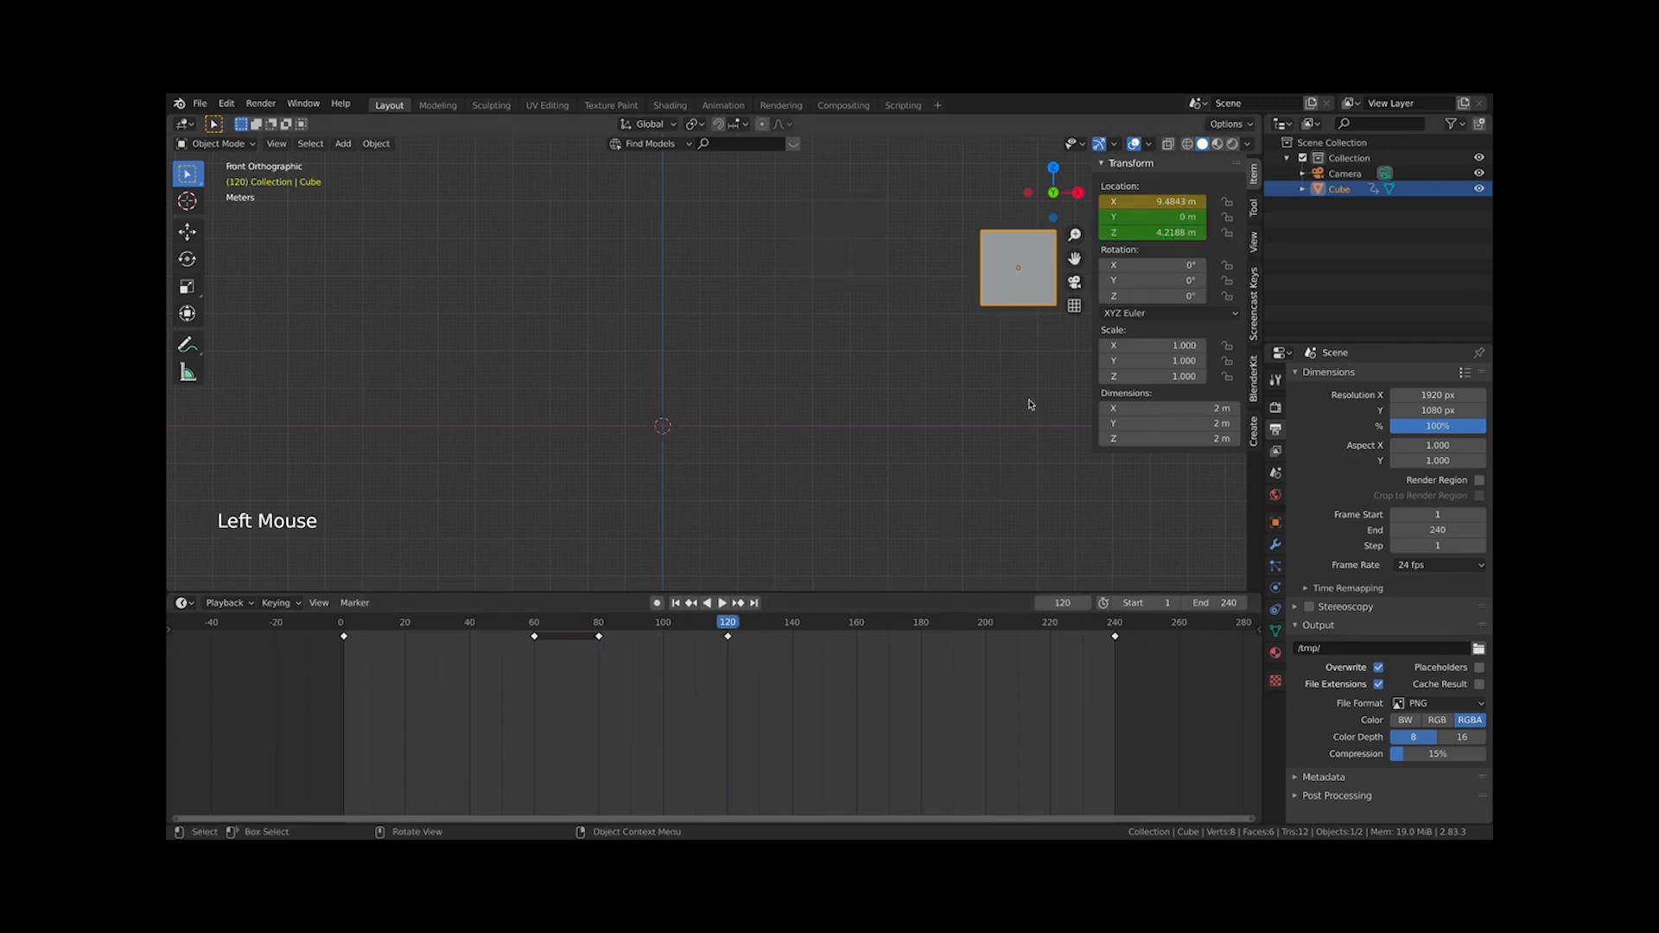
pyautogui.click(1150, 232)
pyautogui.write('5')
pyautogui.press('Return')
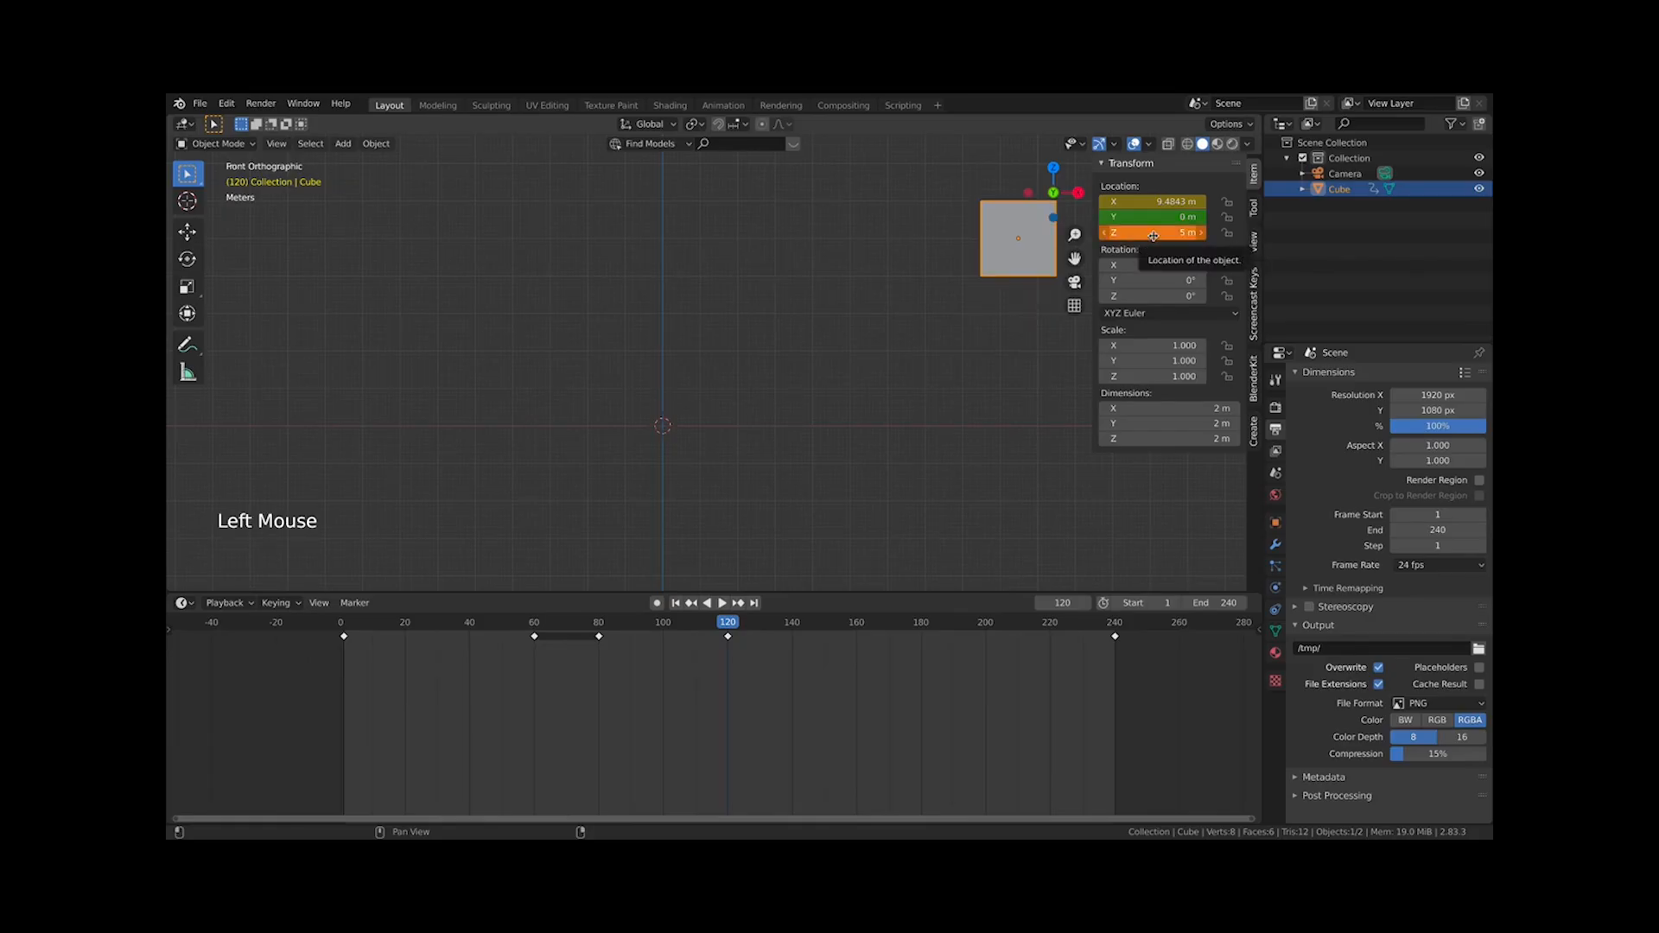
pyautogui.rightClick(1153, 235)
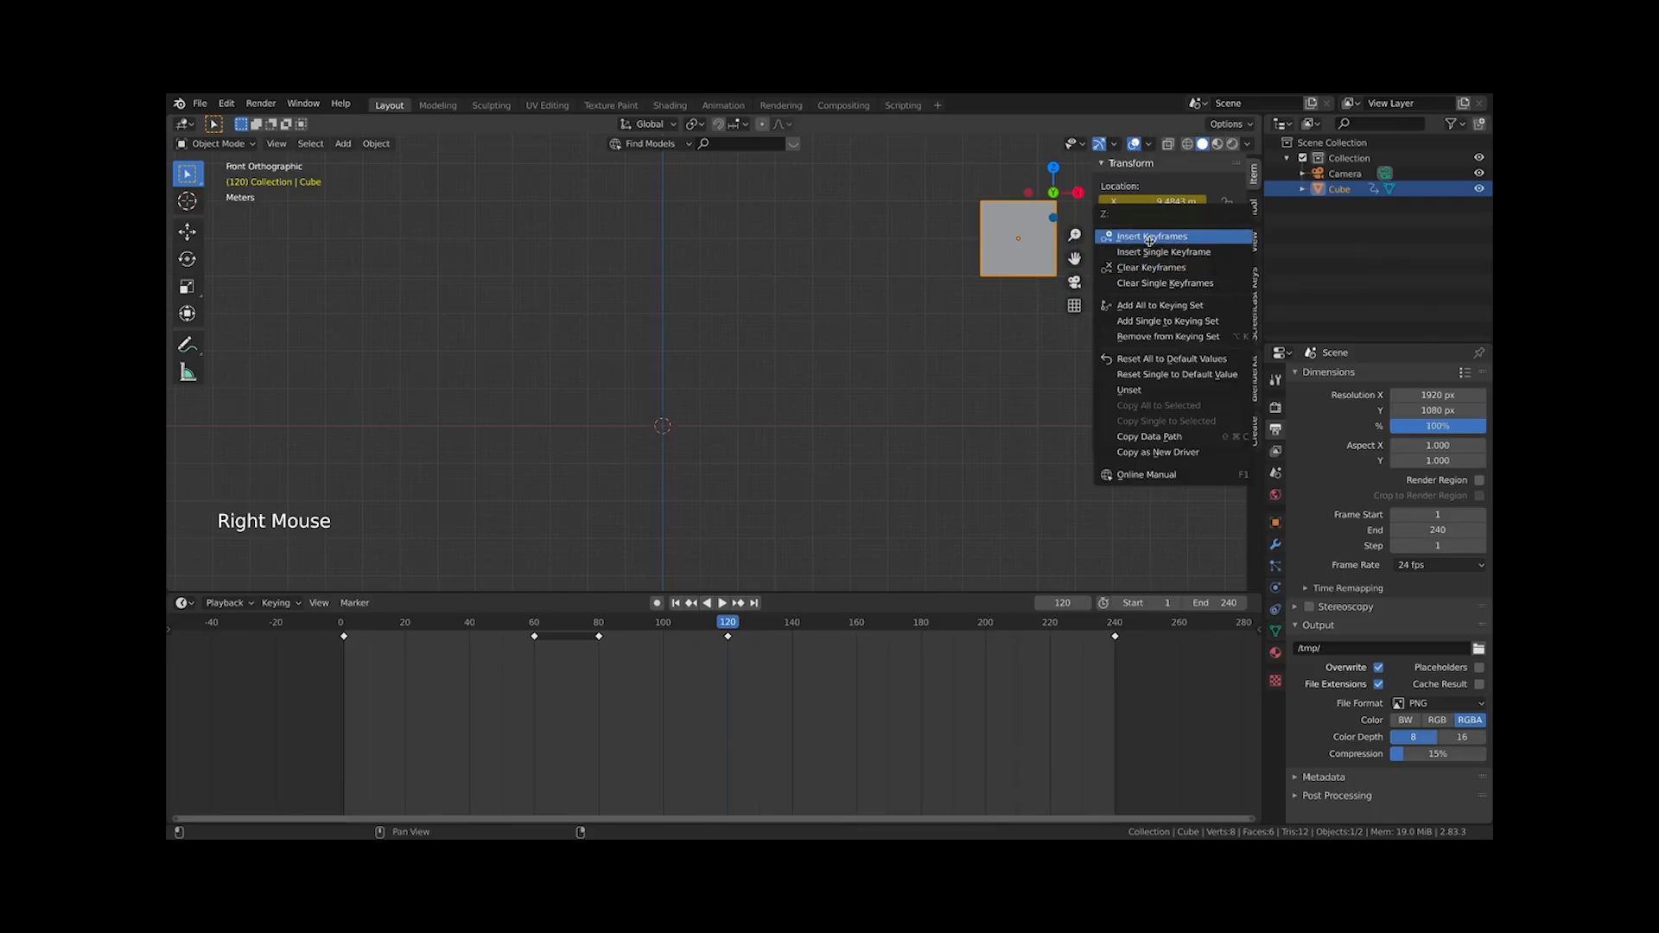
pyautogui.click(1149, 237)
# Play and stop the animation, then switch the timeline to display time in seconds
pyautogui.press('space')
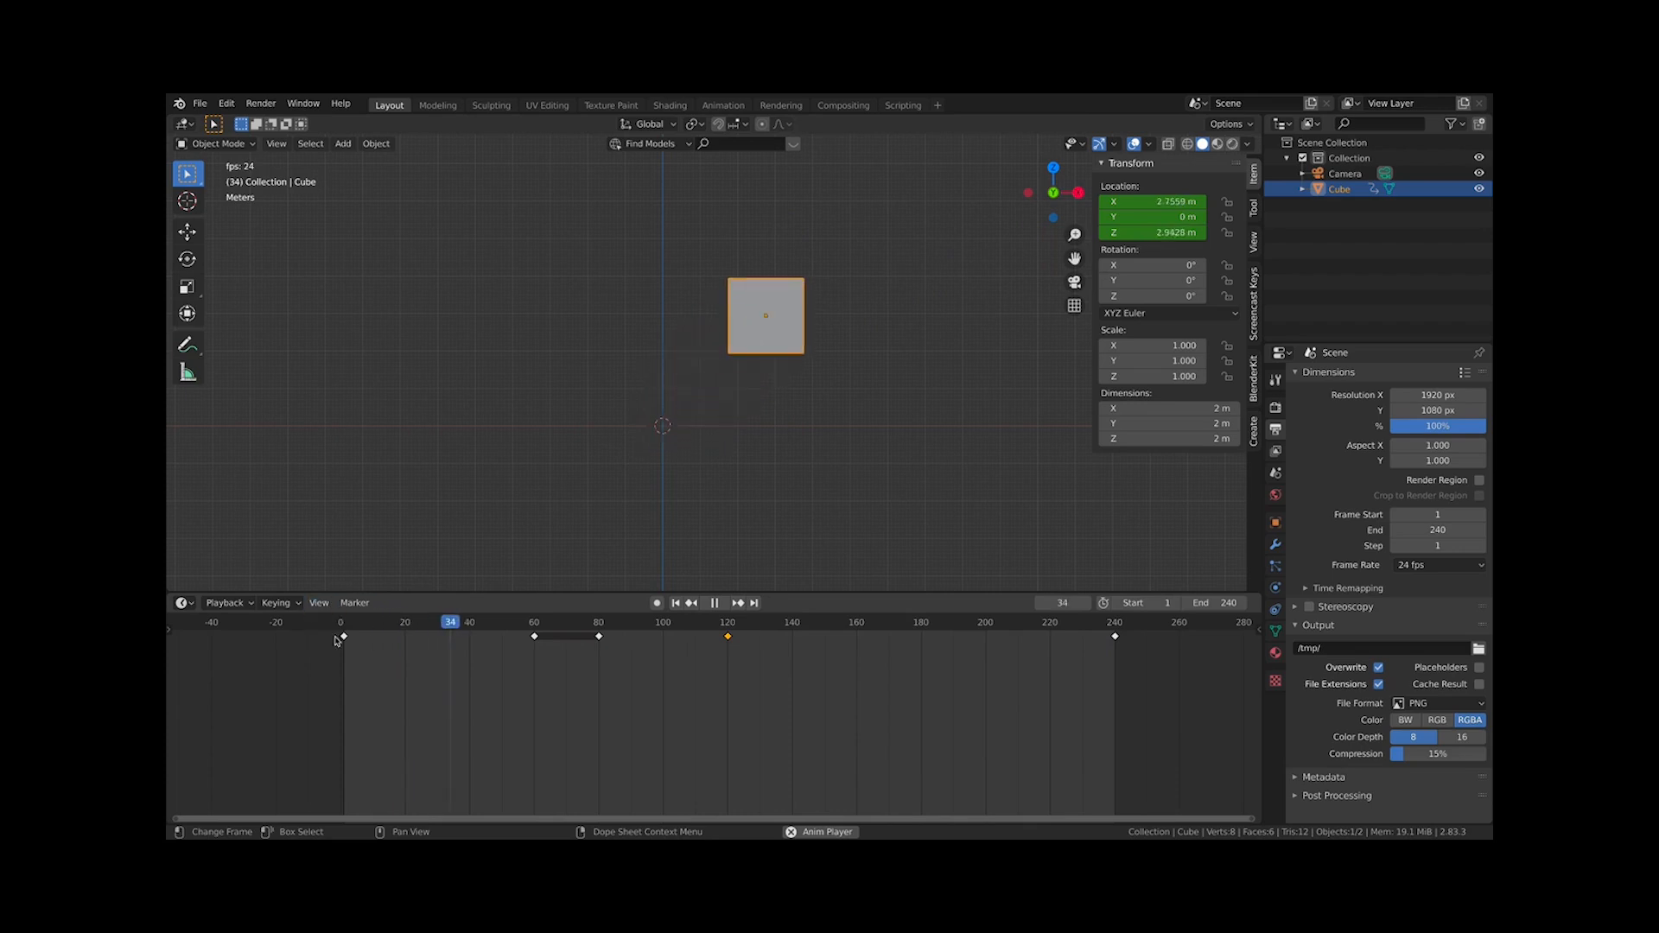
pyautogui.press('space')
pyautogui.click(317, 603)
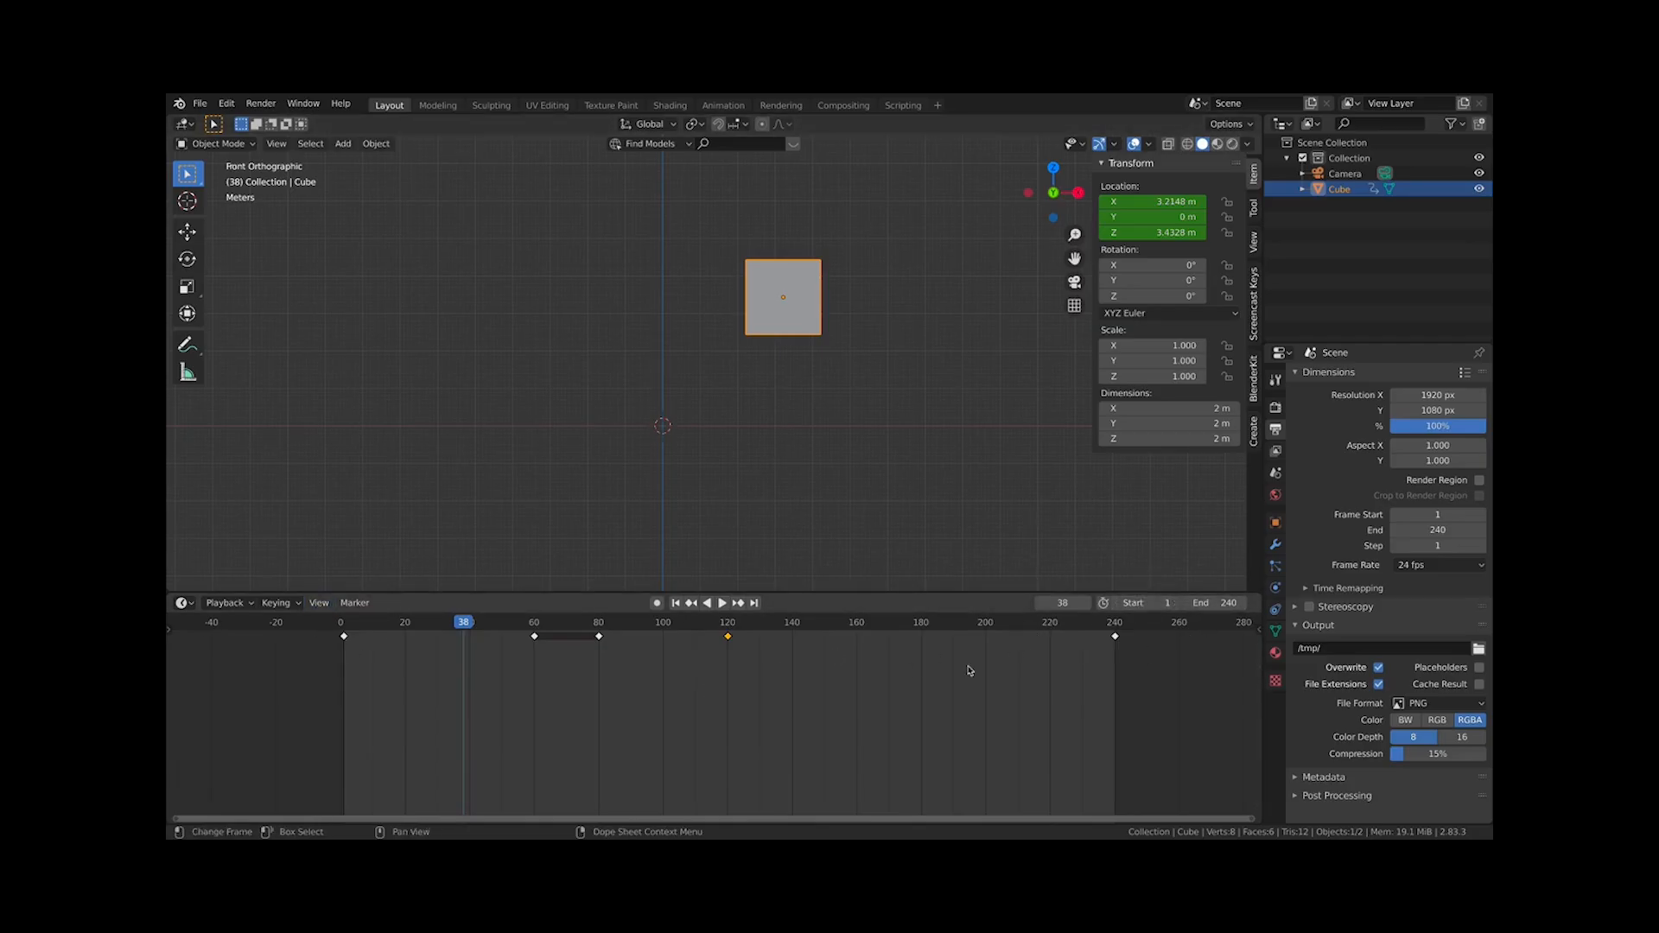
pyautogui.click(318, 603)
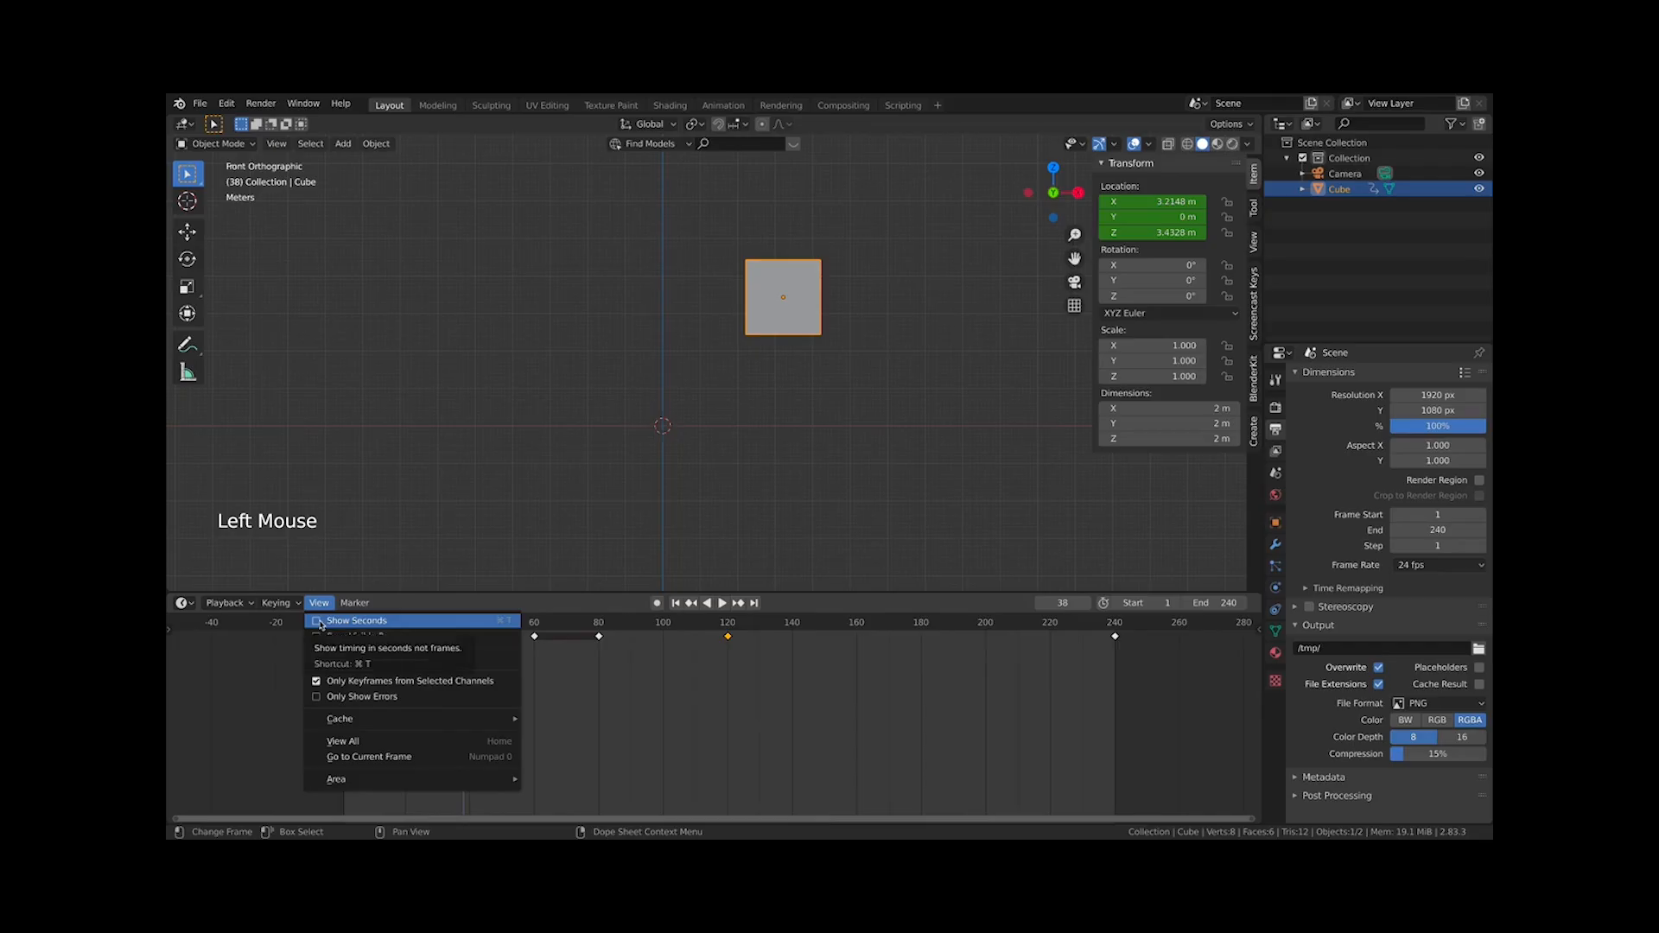
pyautogui.click(320, 621)
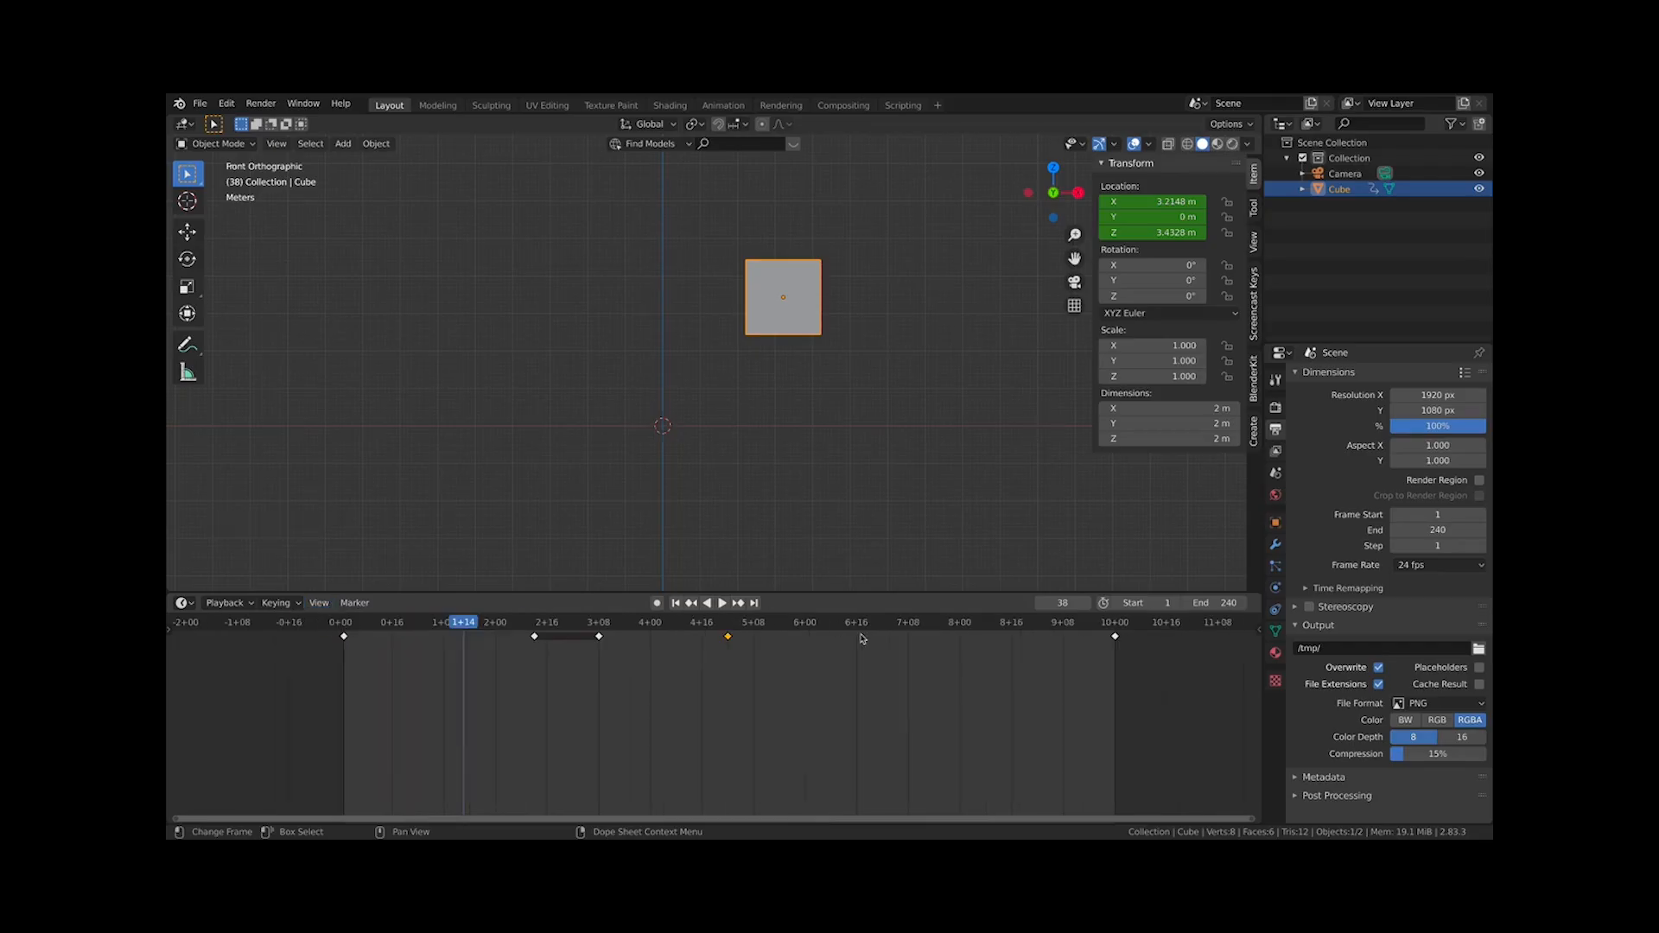
# Scrub the playhead across the timeline in seconds view and zoom and pan the timeline
pyautogui.moveTo(338, 628); pyautogui.dragTo(1063, 647)
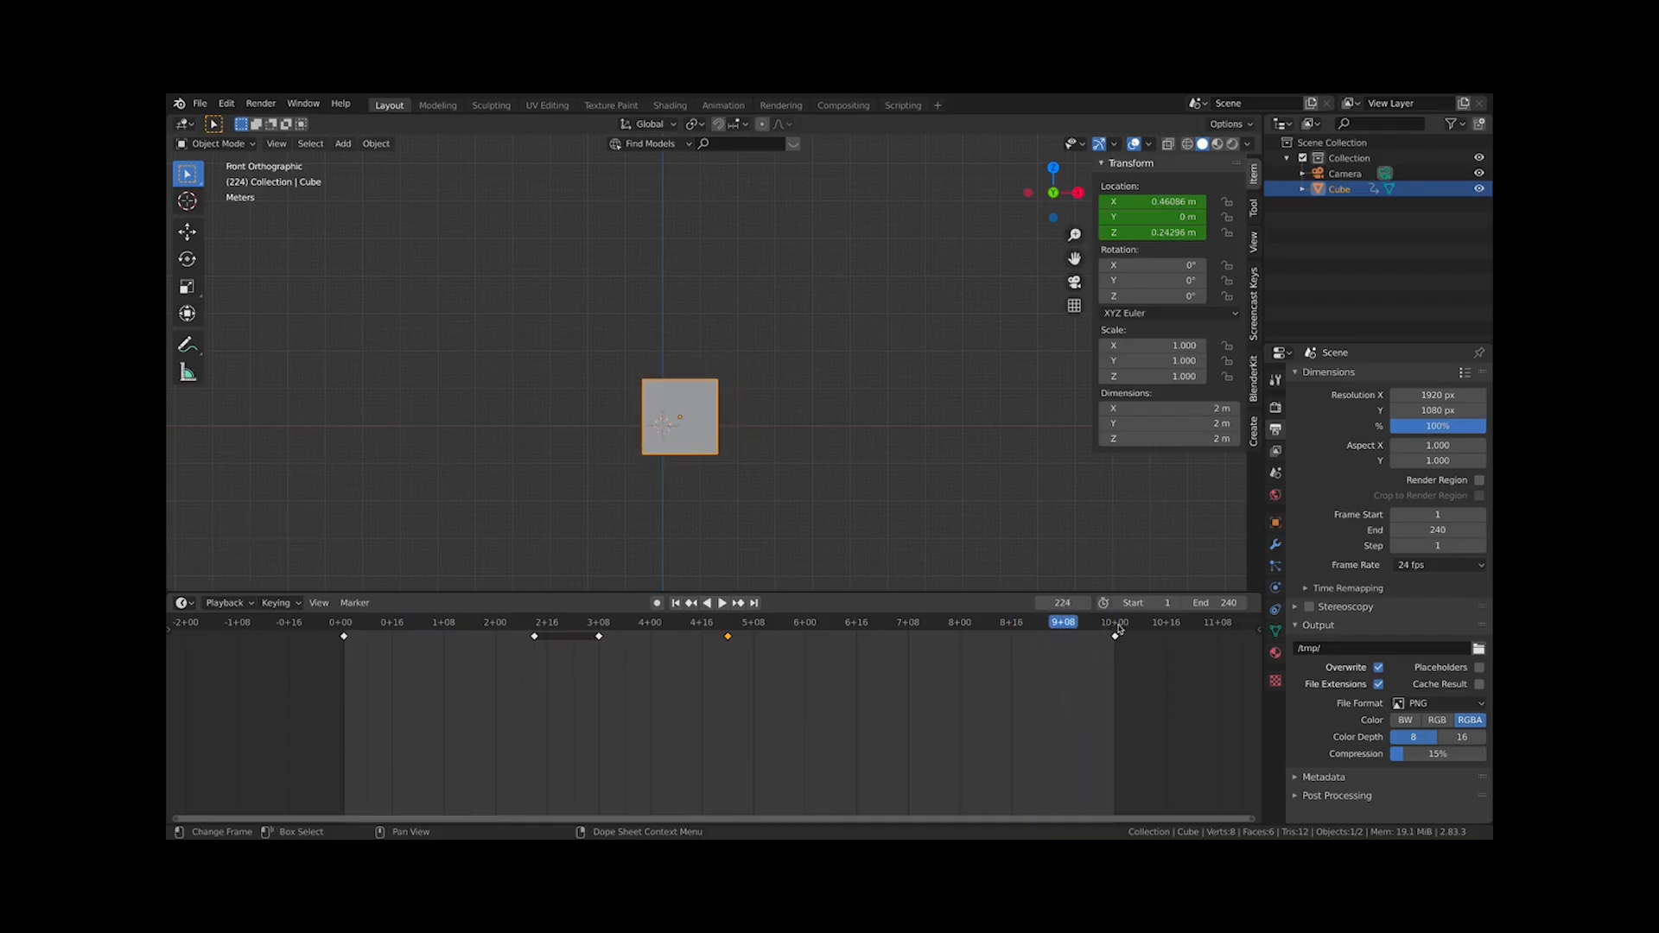
pyautogui.click(1114, 628)
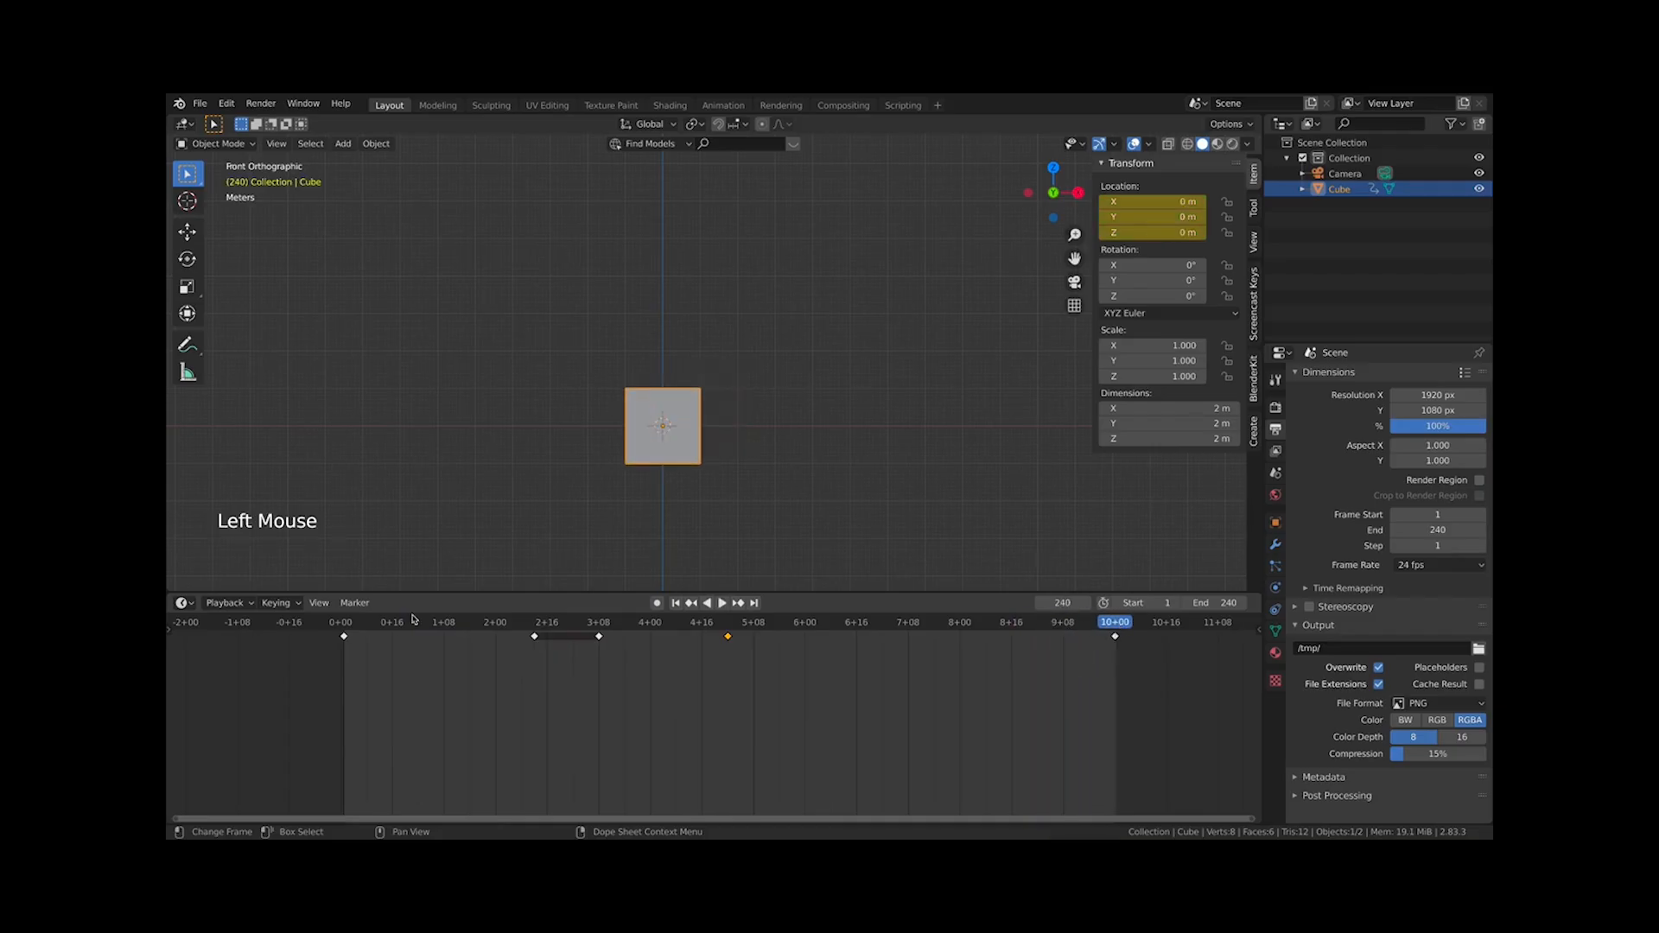
pyautogui.click(346, 627)
pyautogui.moveTo(344, 627); pyautogui.dragTo(424, 627)
pyautogui.scroll(-5, 493, 708)
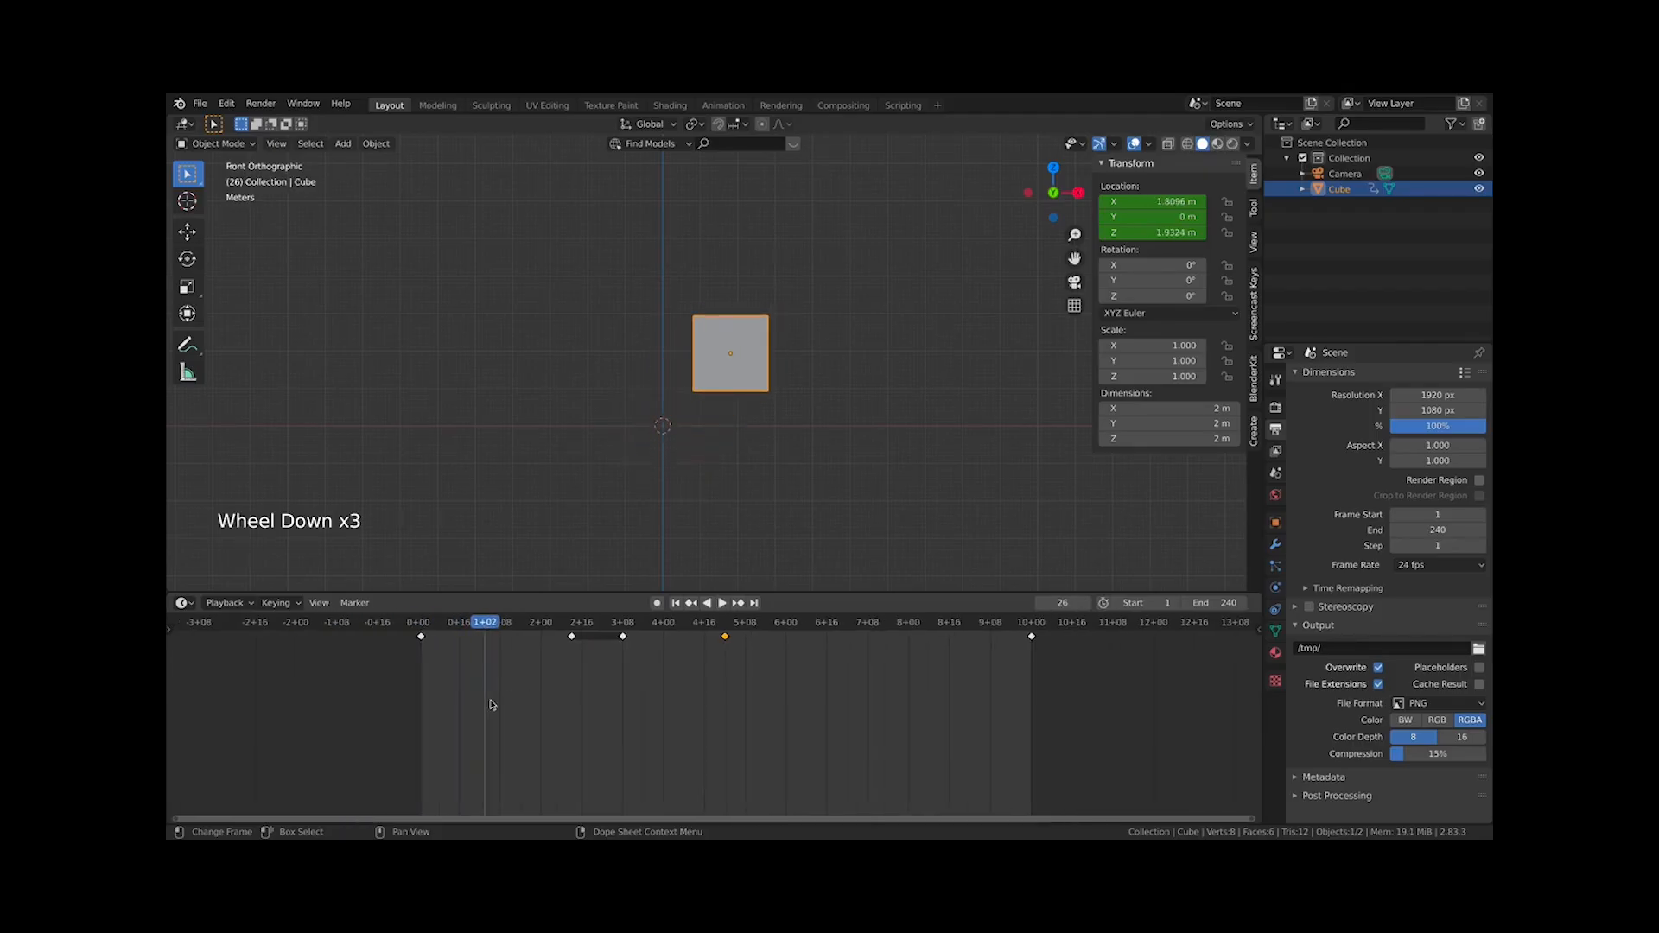
pyautogui.scroll(9, 493, 700)
pyautogui.click(311, 644)
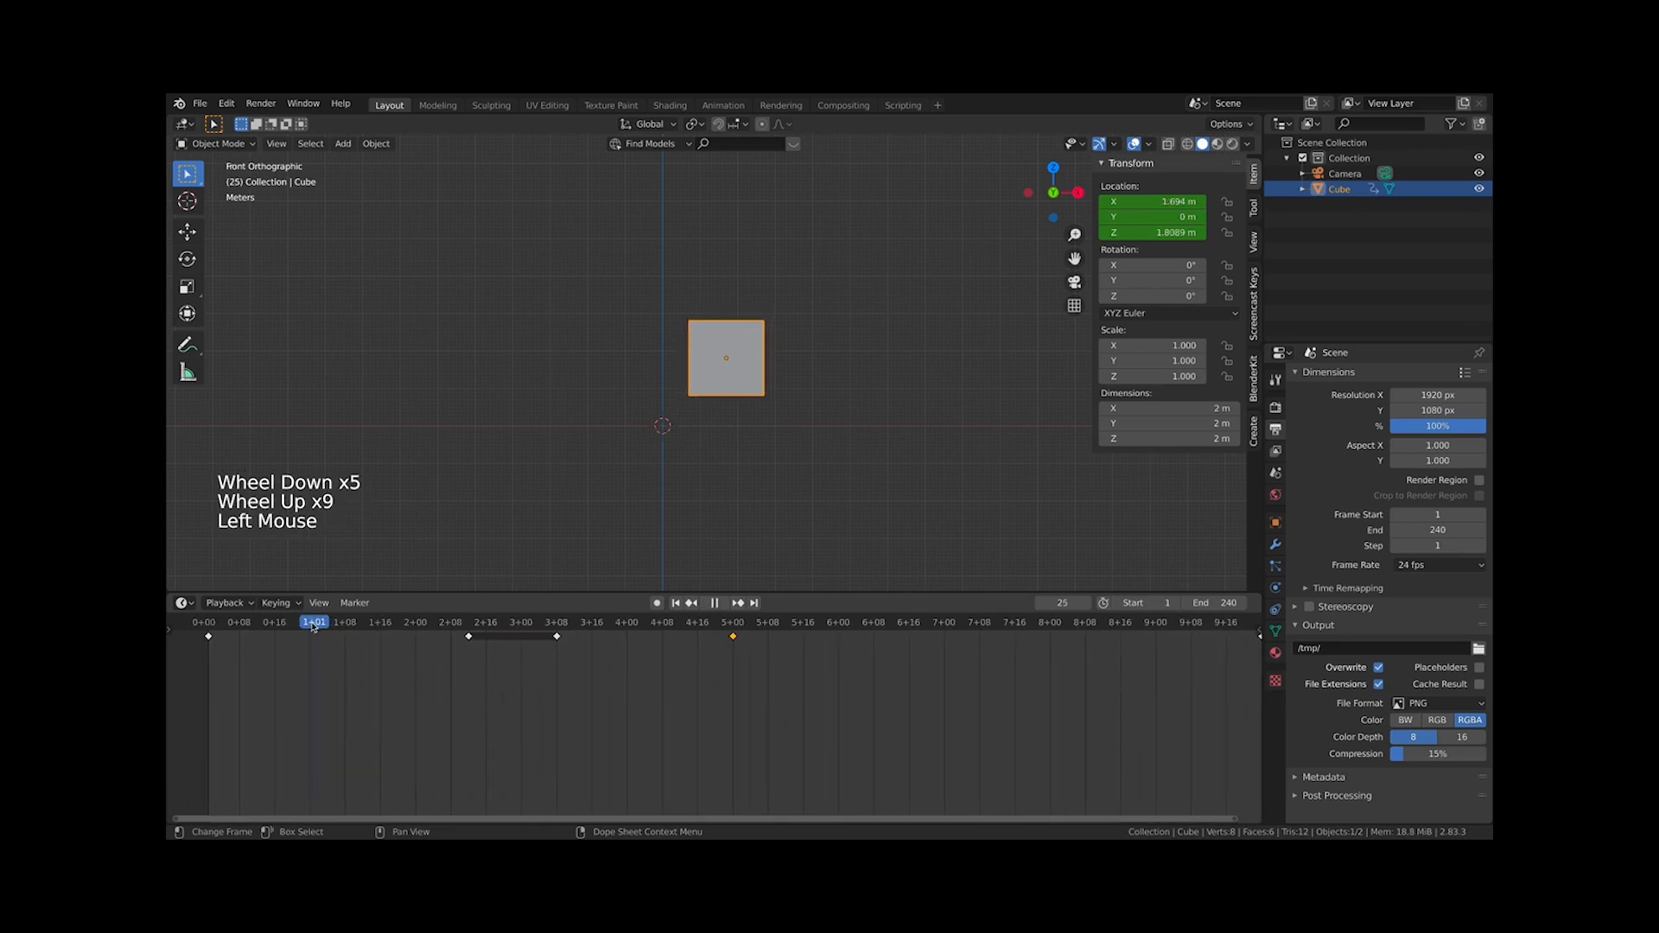
pyautogui.moveTo(350, 682); pyautogui.dragTo(603, 764, button='middle')
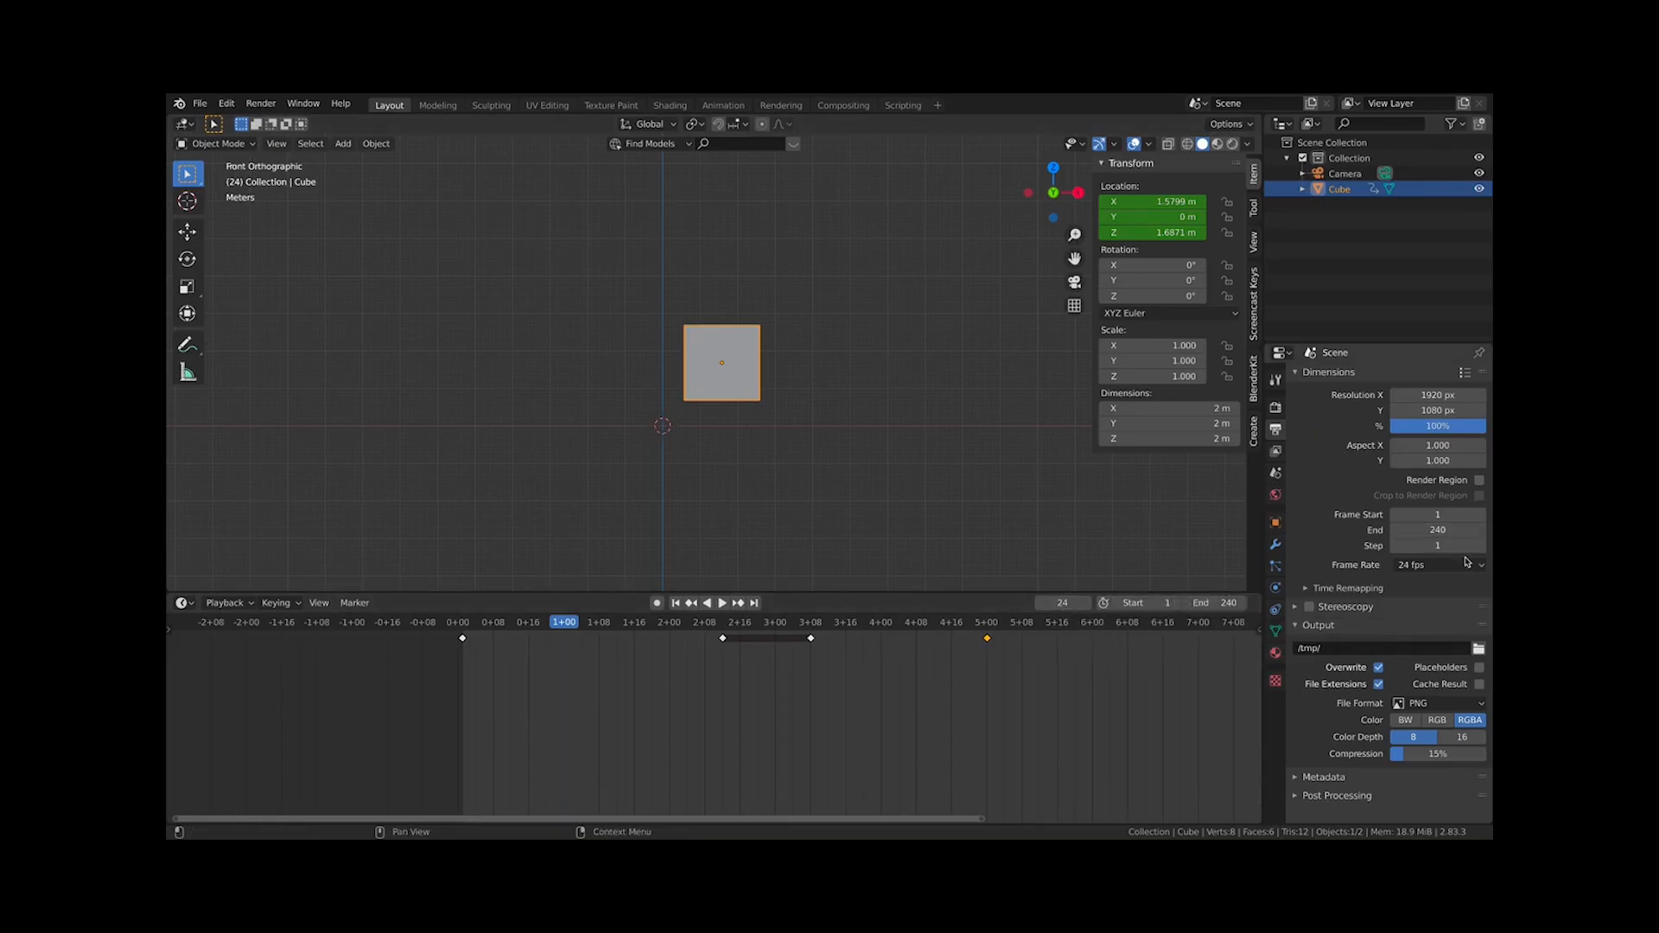
# Change the scene frame rate to 25 fps and scrub the playhead around the one-second mark
pyautogui.click(1439, 566)
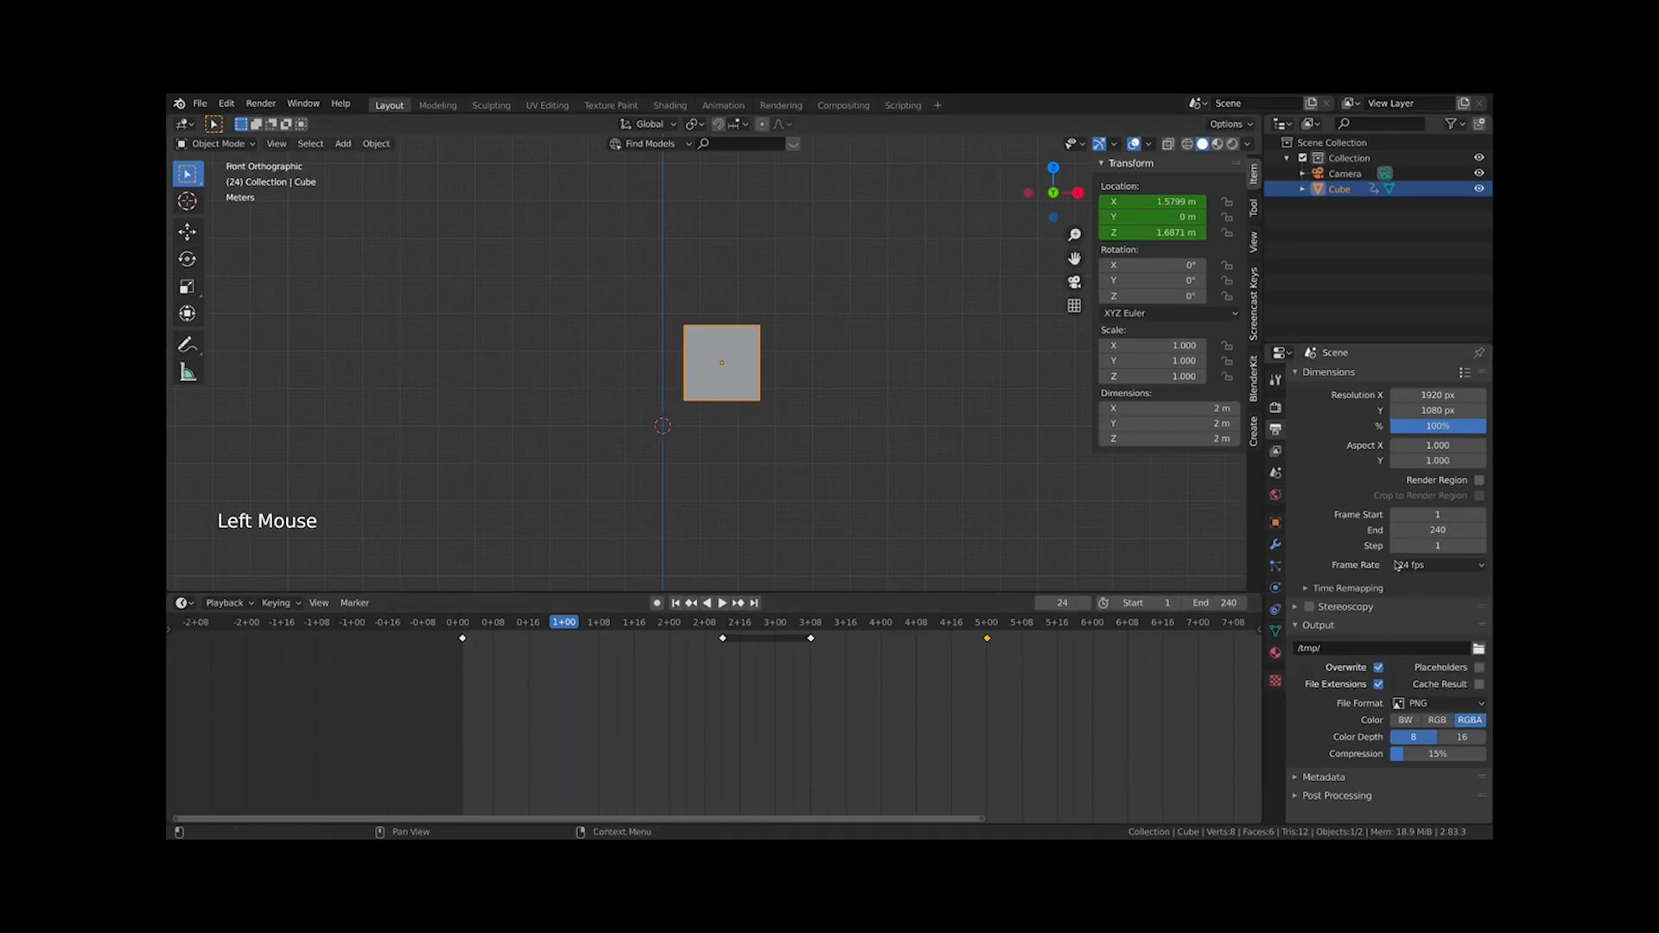
pyautogui.scroll(-1, 985, 663)
pyautogui.moveTo(977, 672); pyautogui.dragTo(847, 706, button='middle')
pyautogui.click(1429, 574)
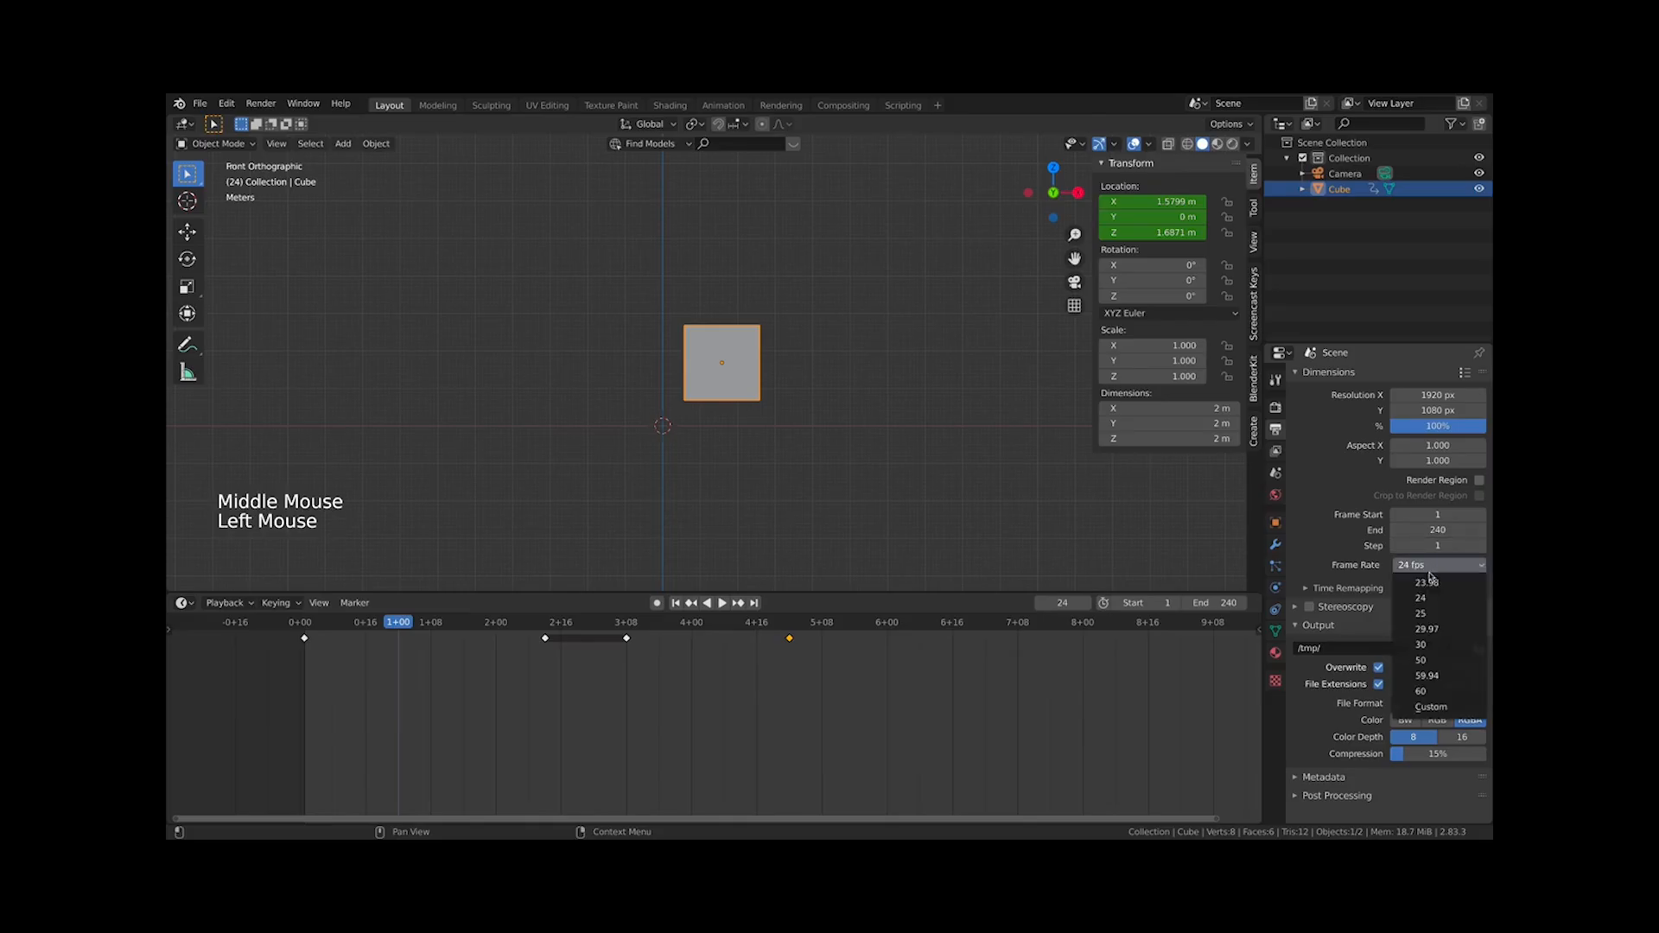
pyautogui.click(1434, 591)
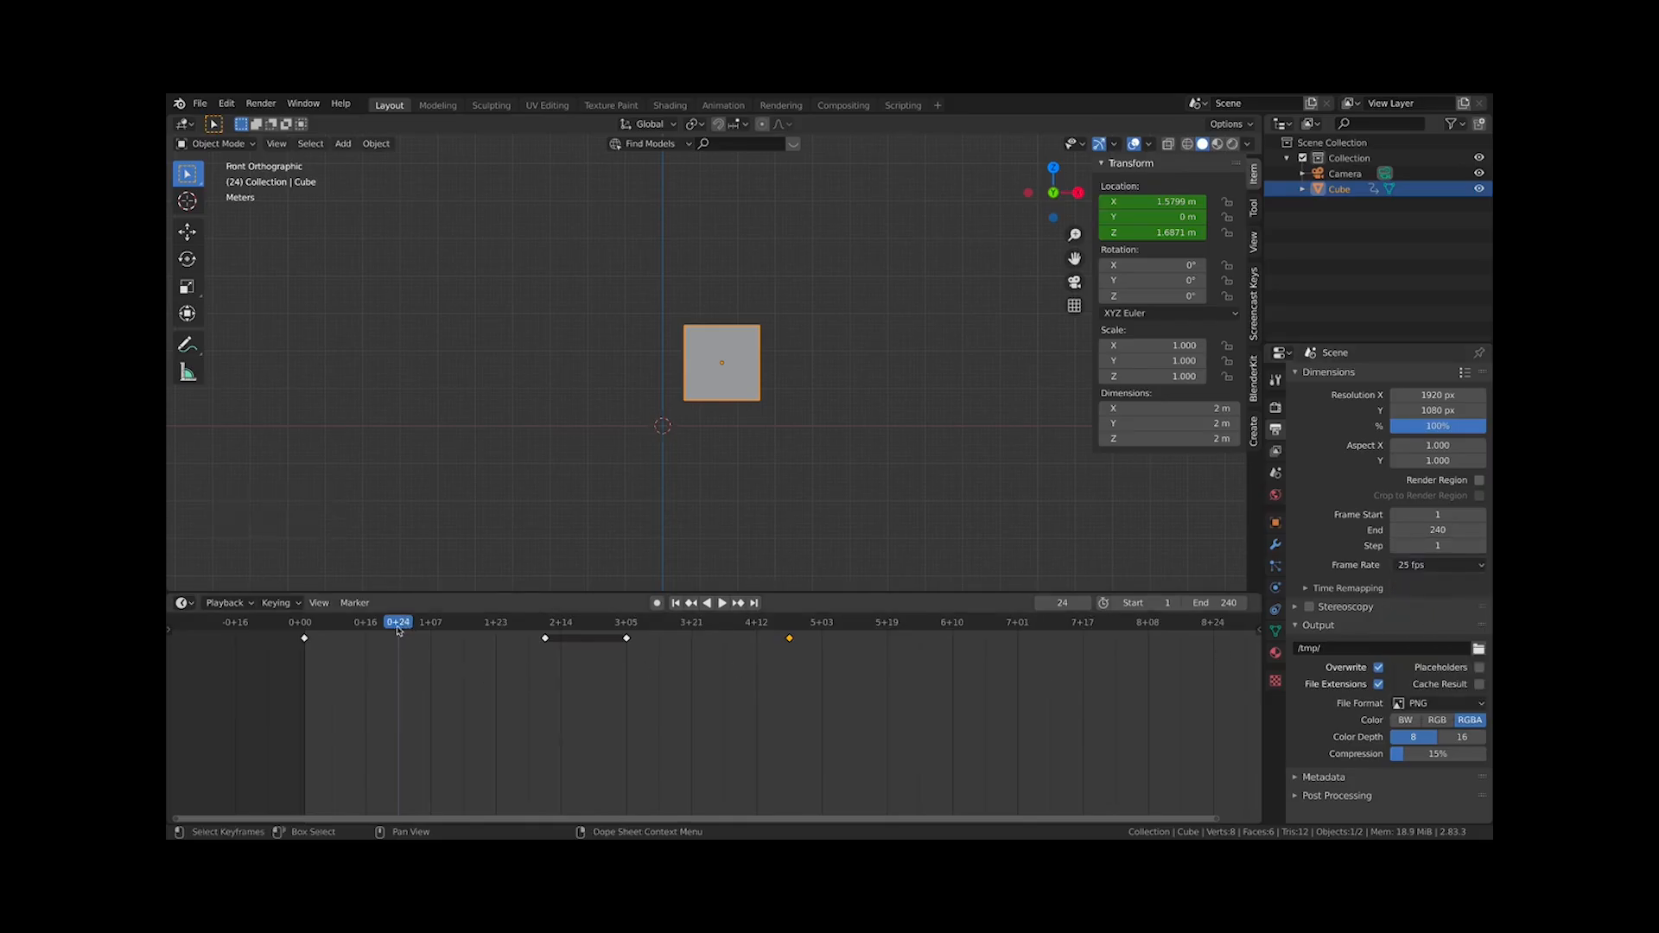
pyautogui.moveTo(397, 629); pyautogui.dragTo(402, 626)
pyautogui.click(403, 631)
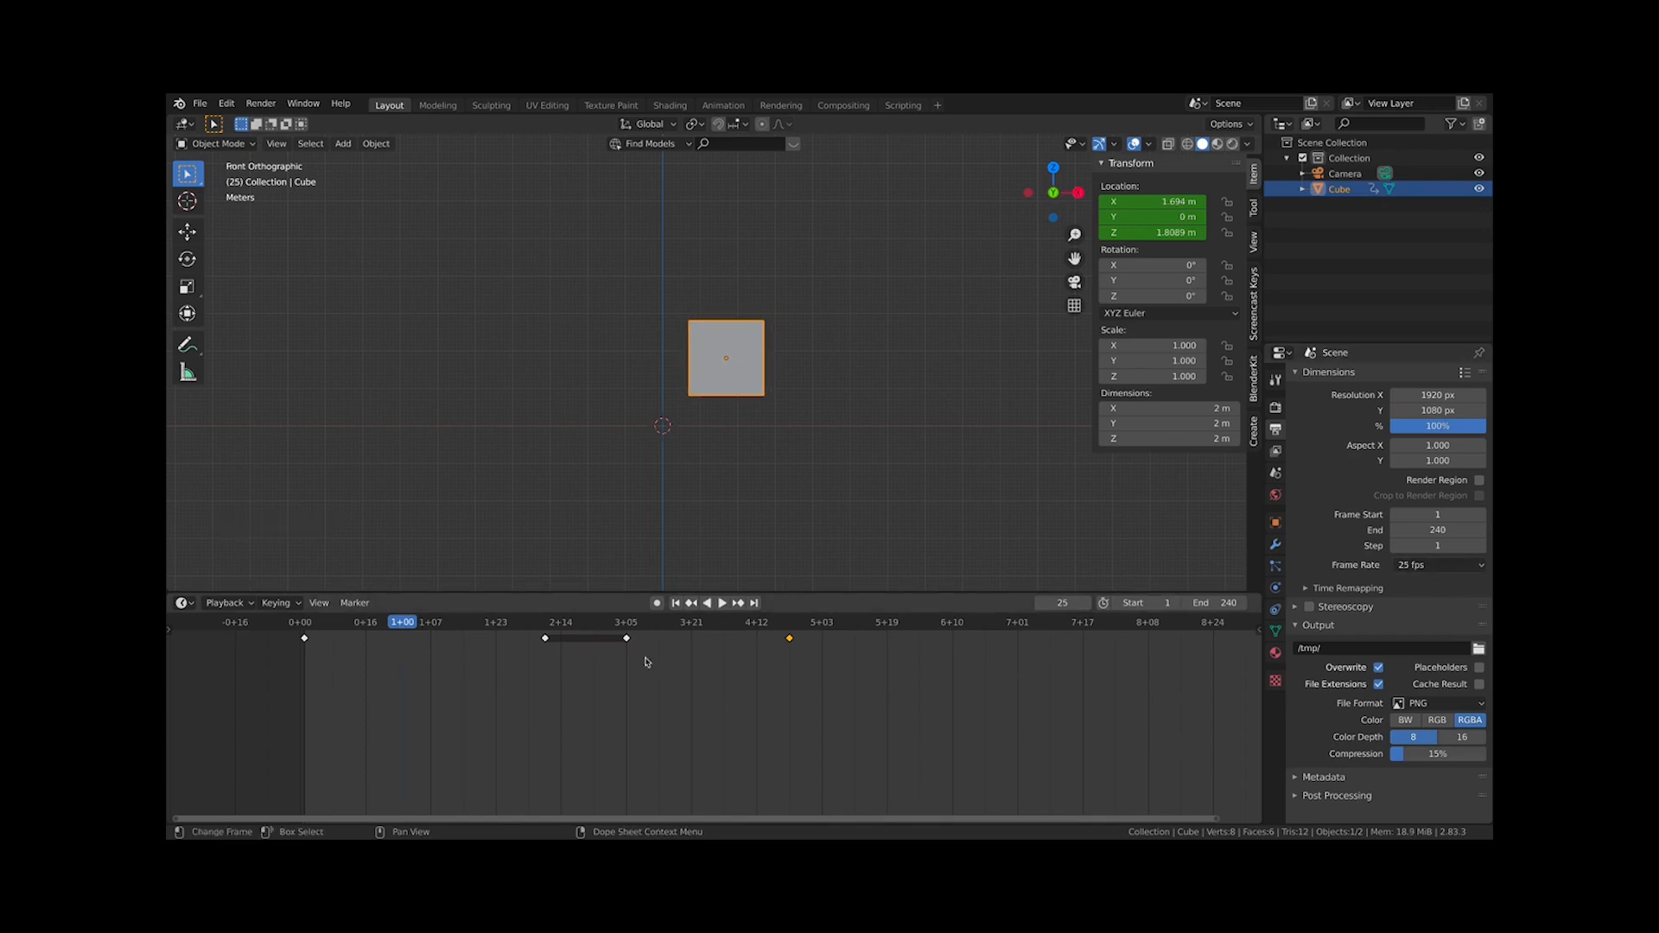
pyautogui.click(402, 625)
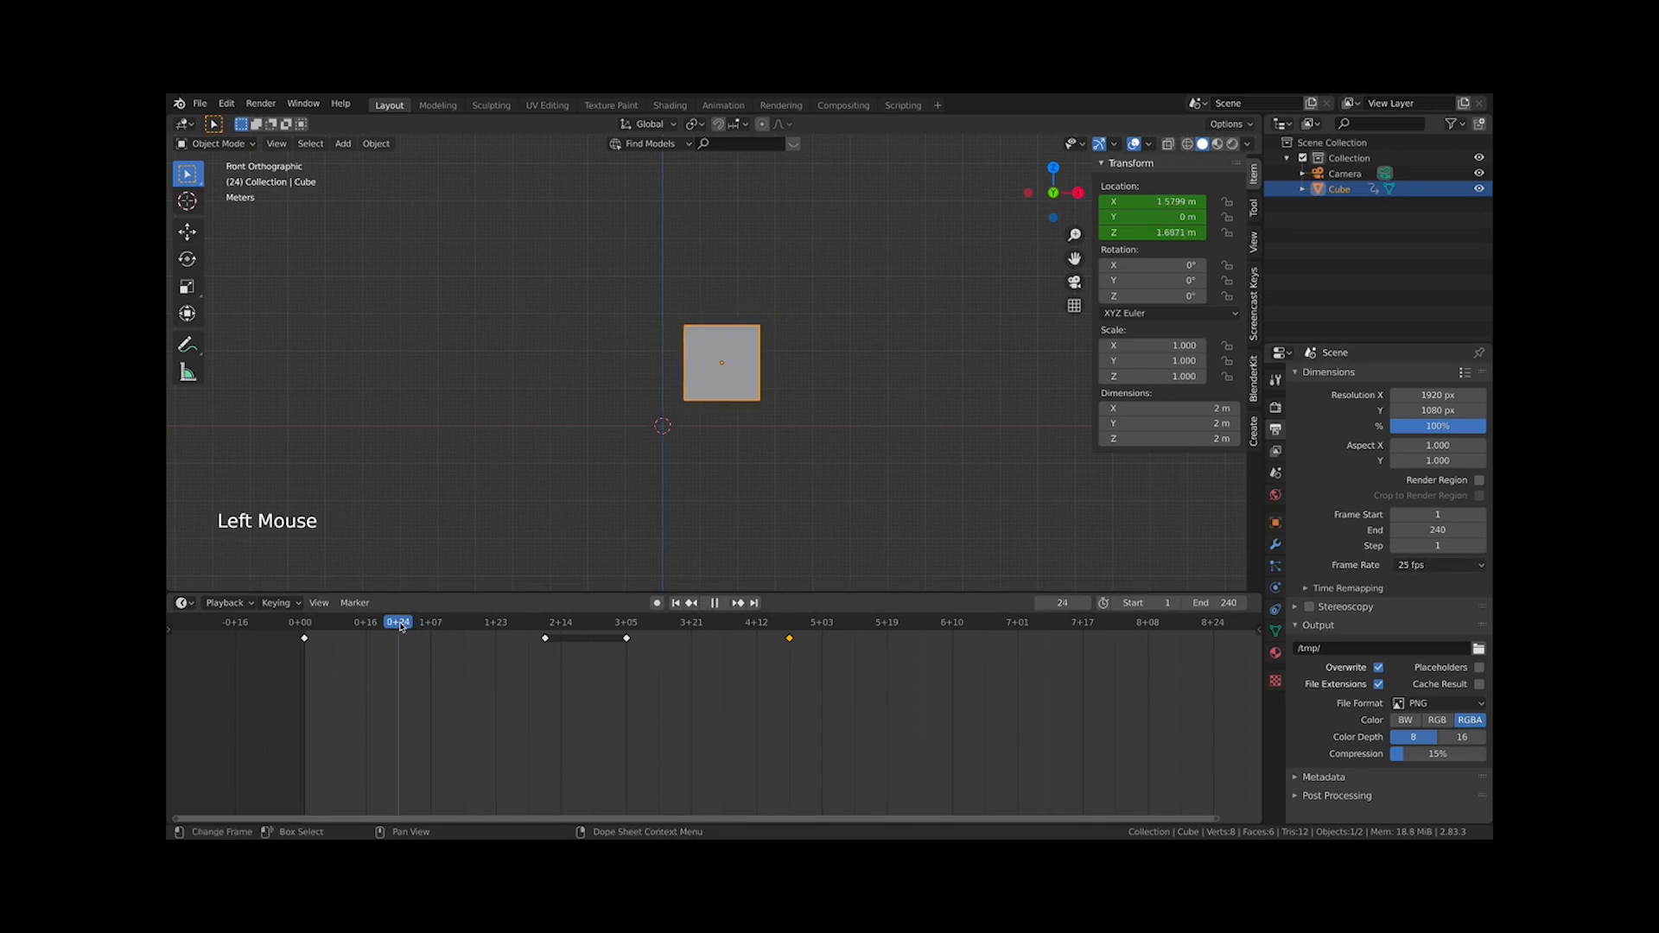
# Set the frame rate back to 24 fps and switch the timeline back to showing frames
pyautogui.click(1474, 574)
pyautogui.click(1434, 598)
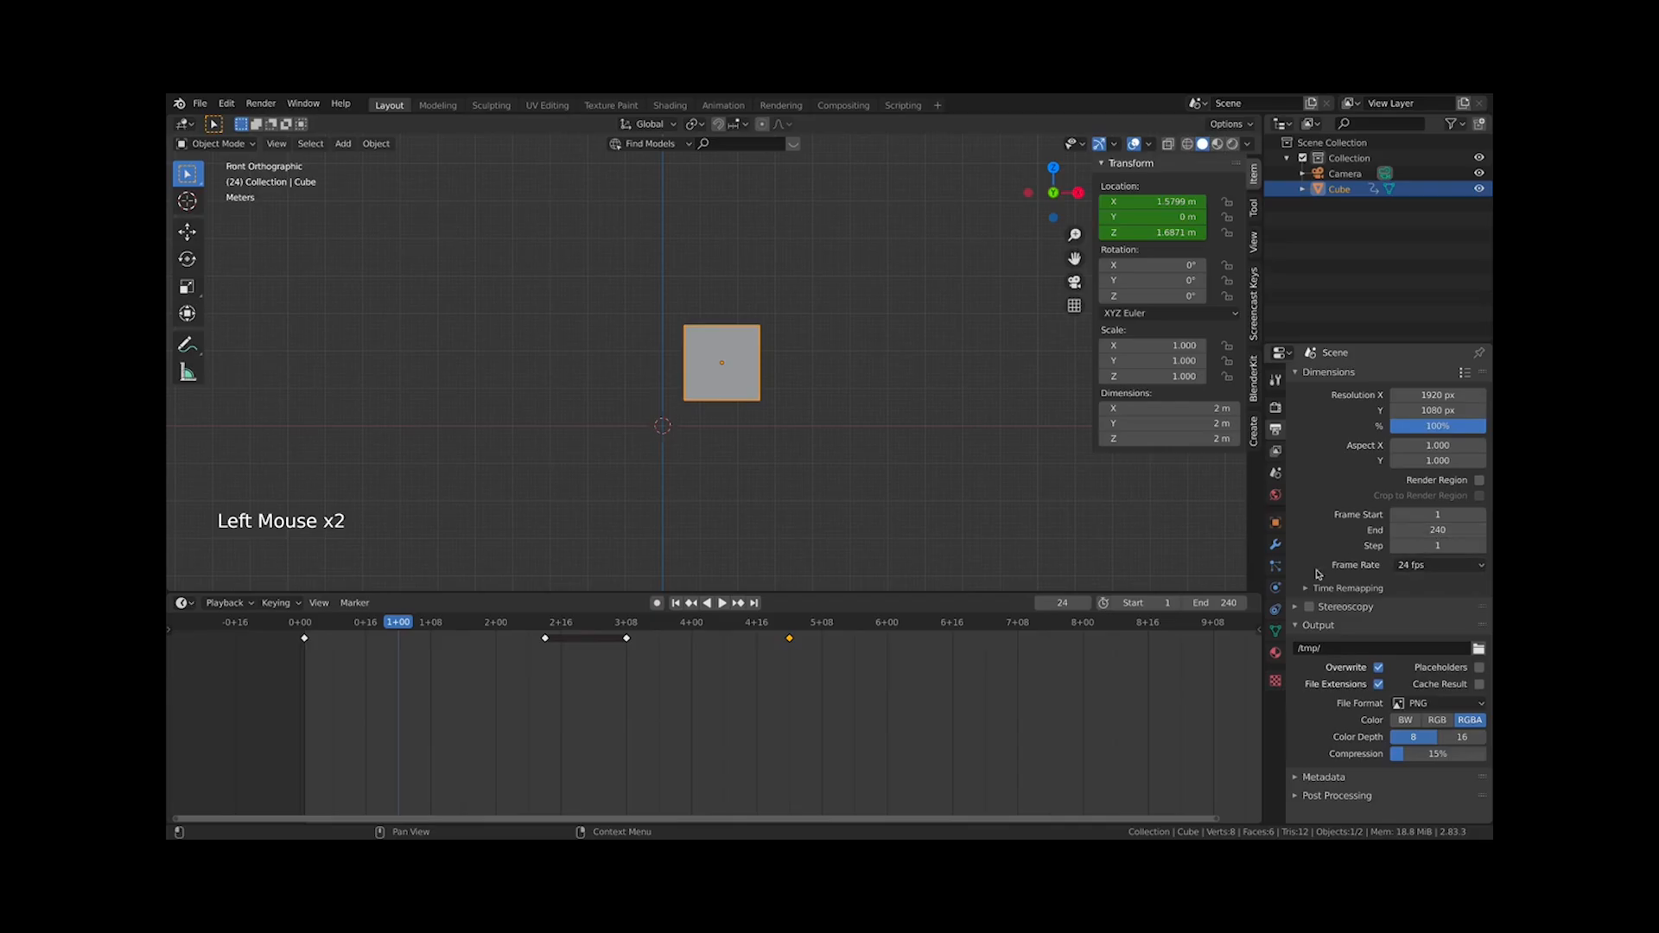
pyautogui.click(320, 603)
pyautogui.click(352, 602)
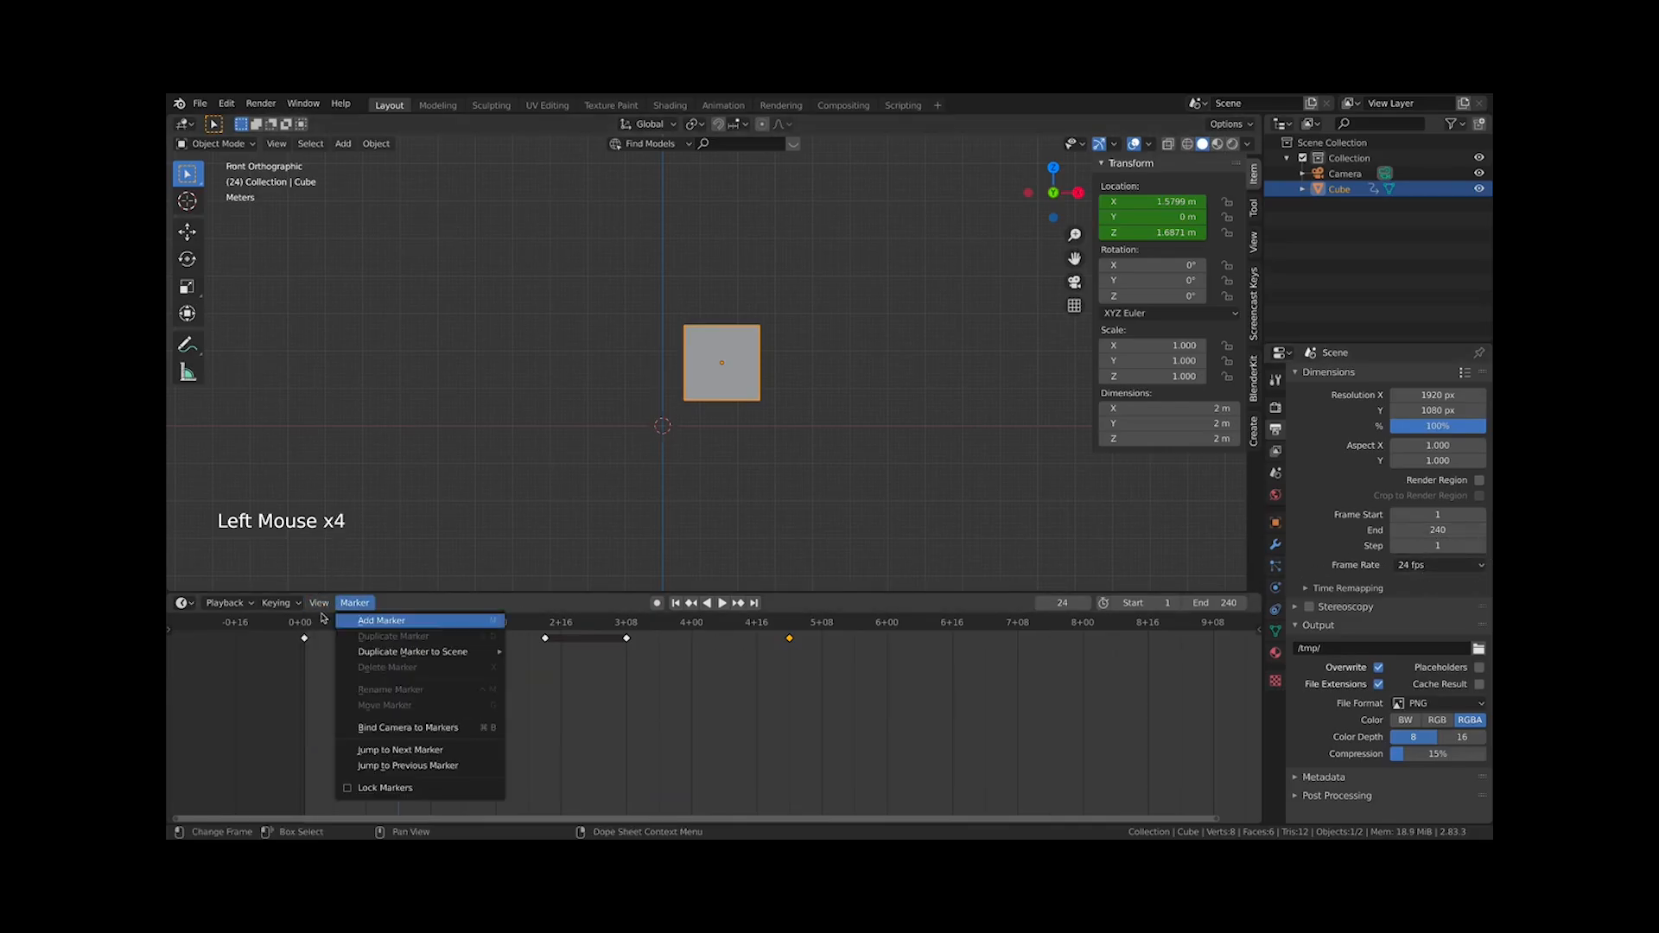
pyautogui.click(321, 617)
pyautogui.click(319, 602)
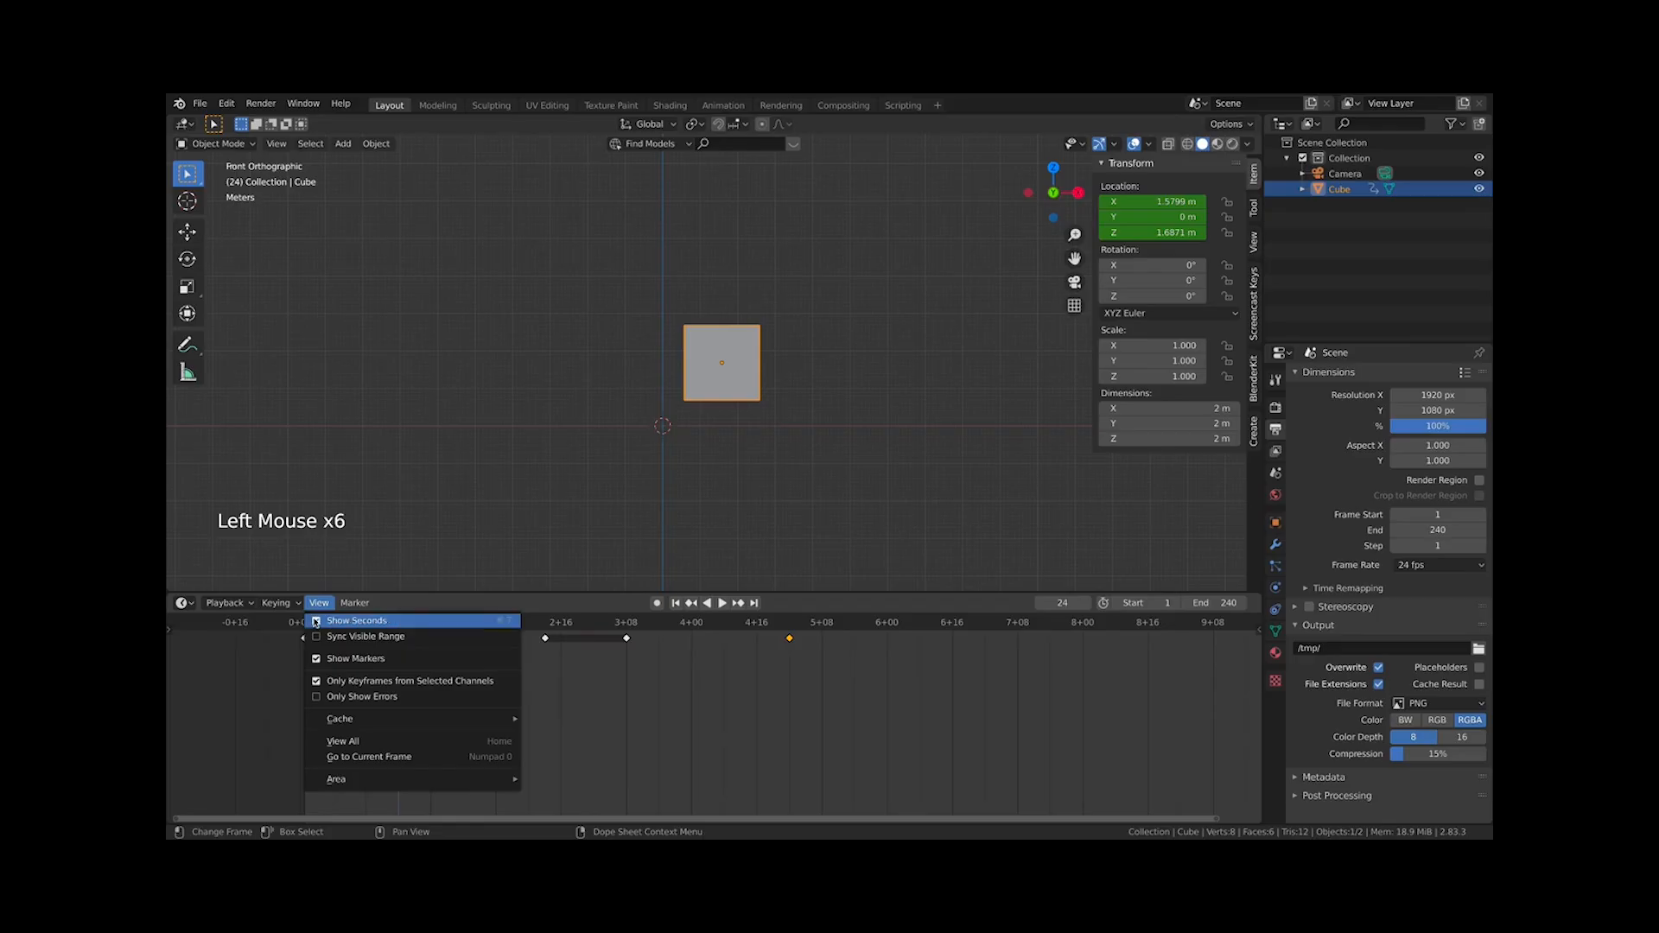
pyautogui.click(316, 621)
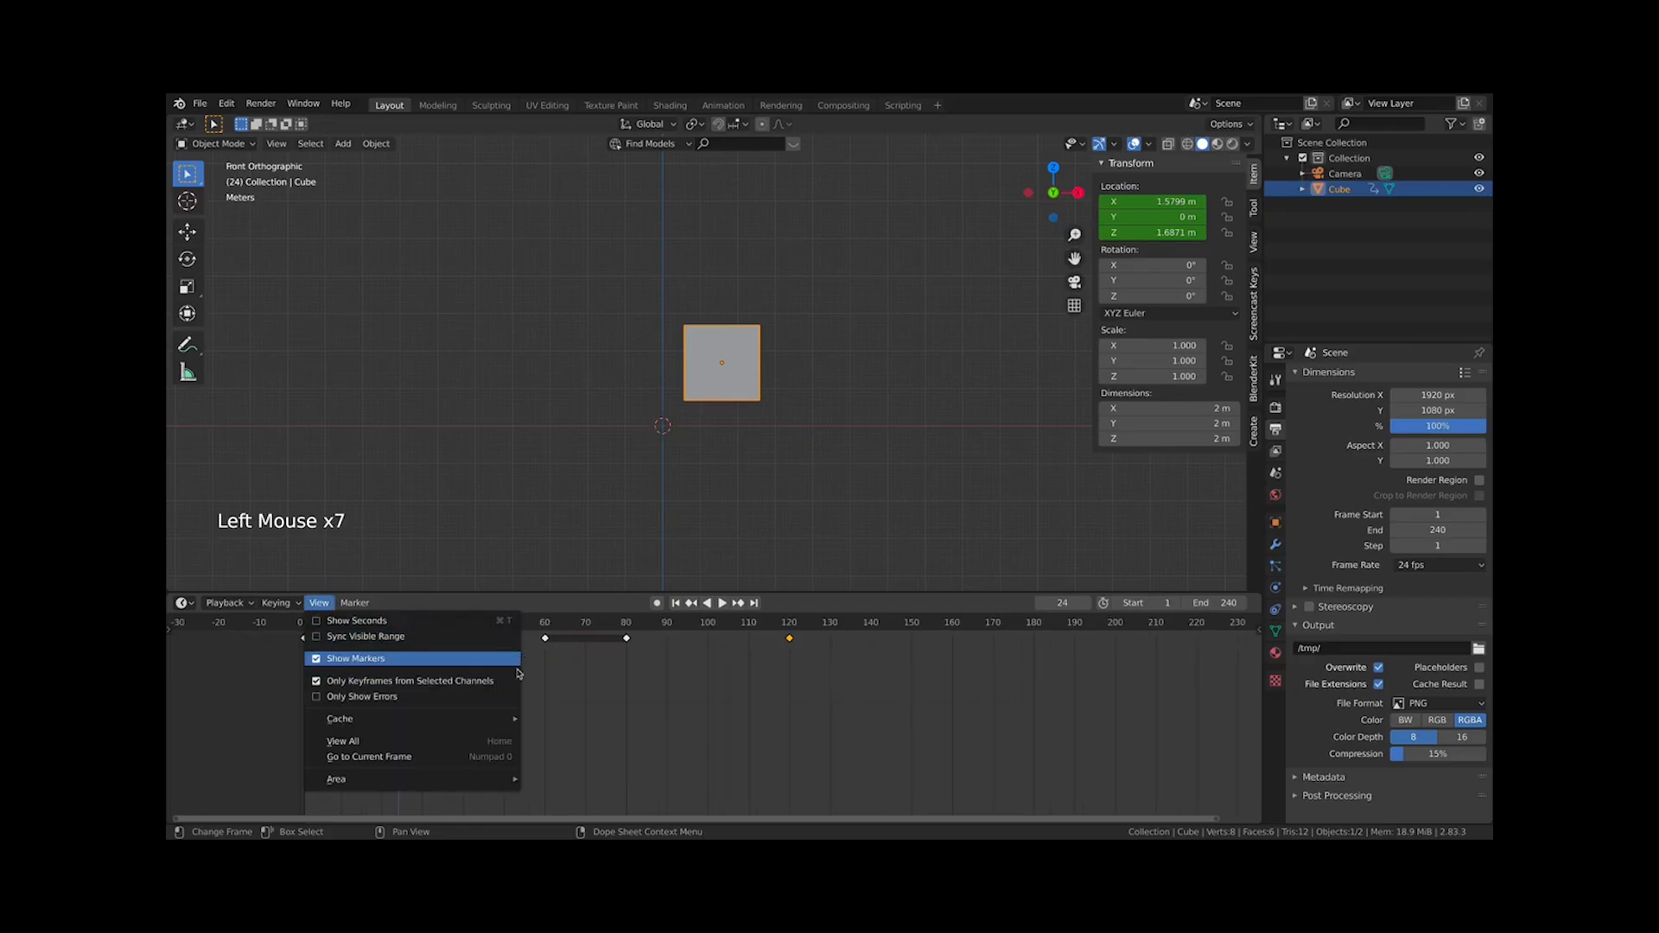
pyautogui.click(321, 603)
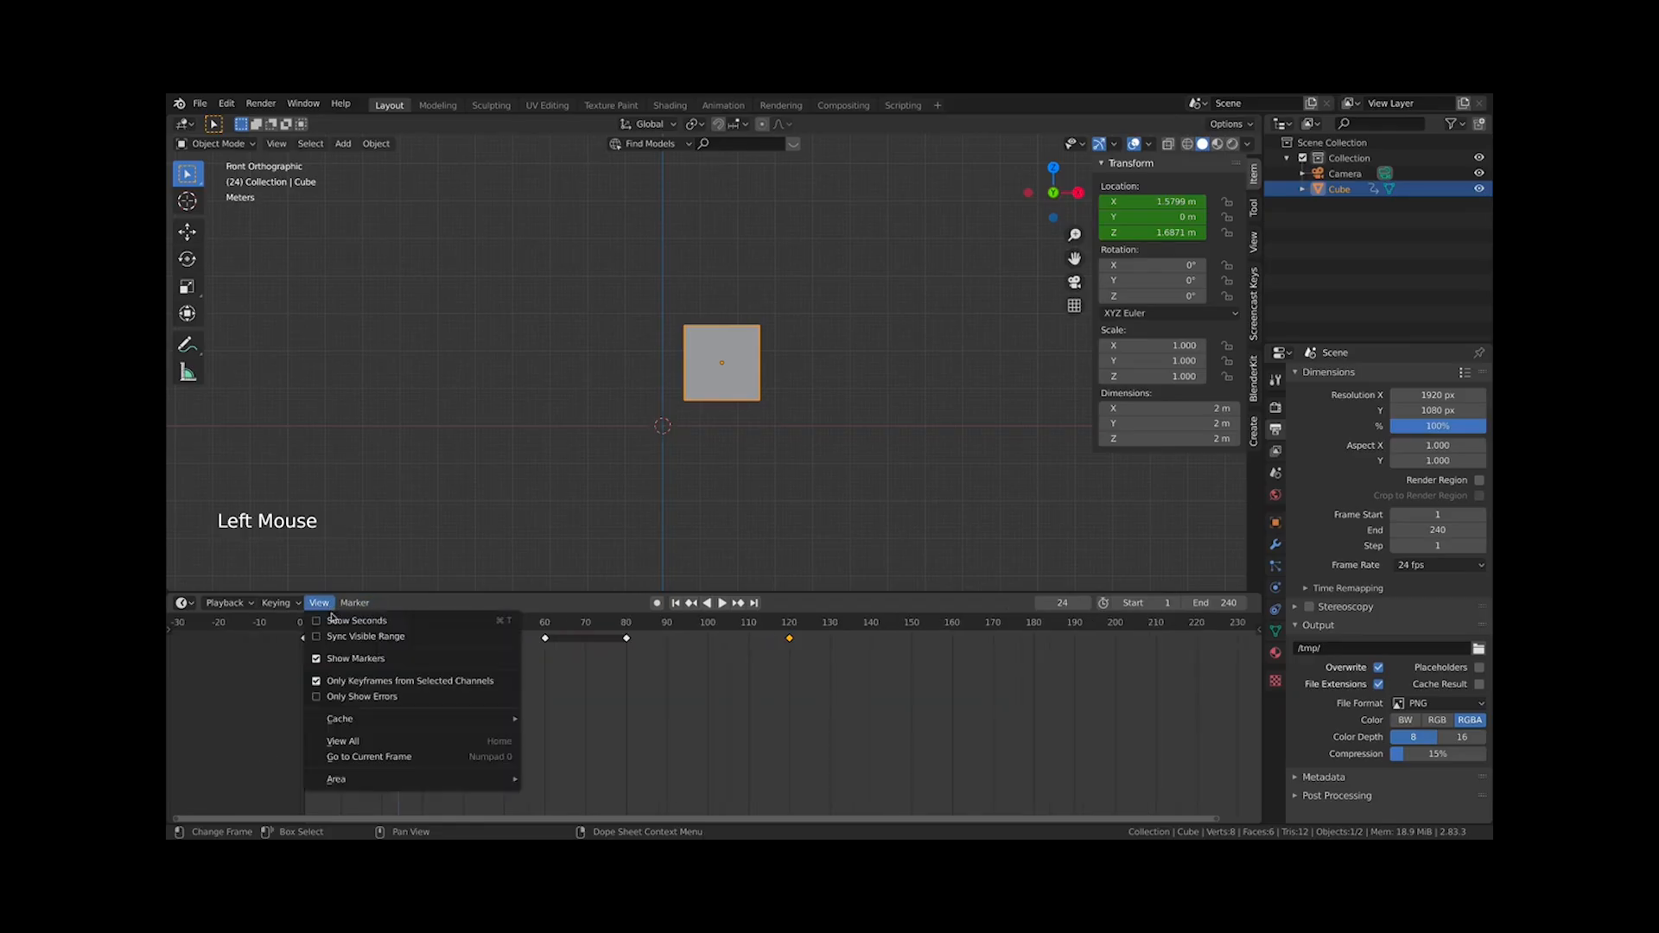
pyautogui.moveTo(392, 779)
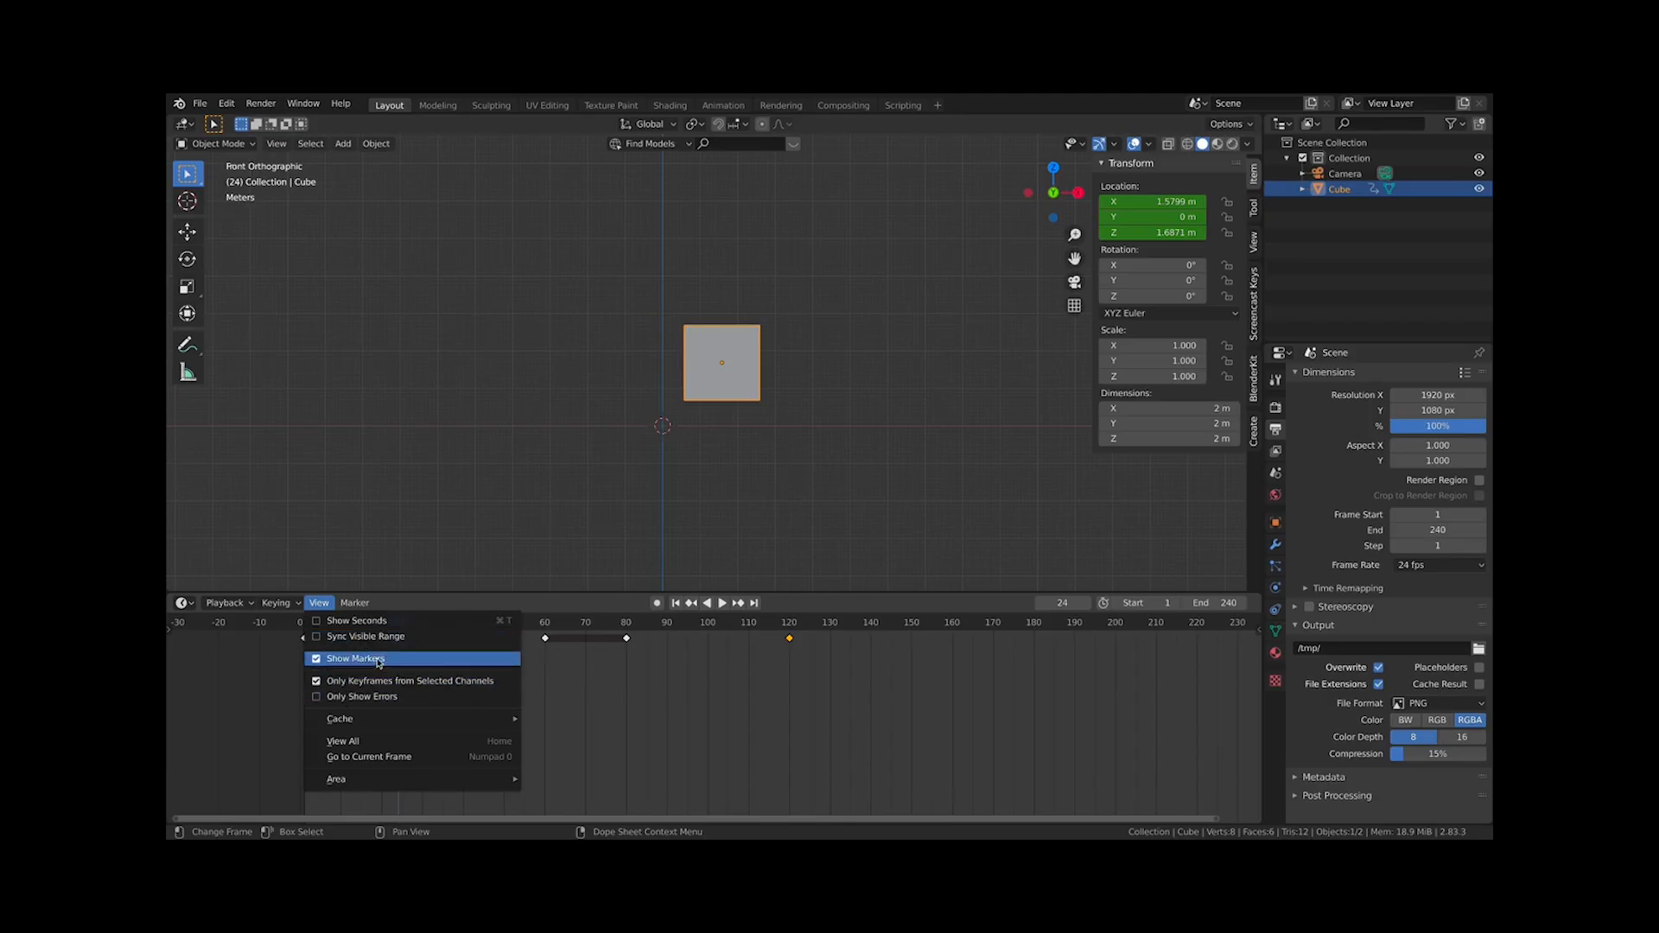
pyautogui.click(361, 605)
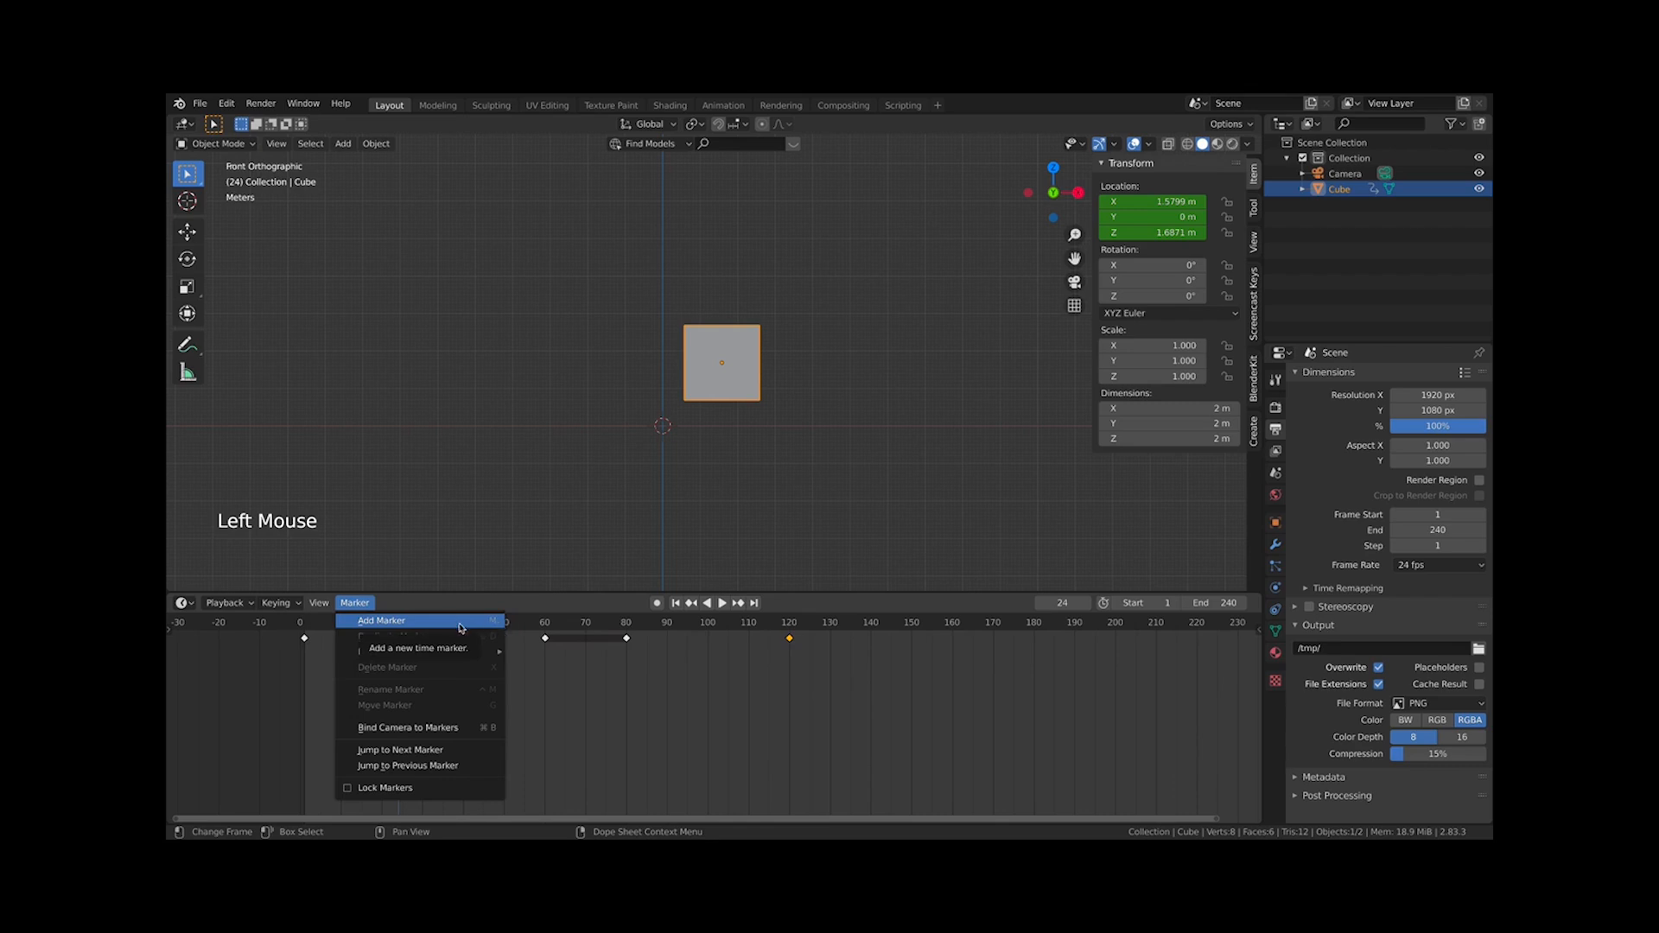
pyautogui.click(349, 605)
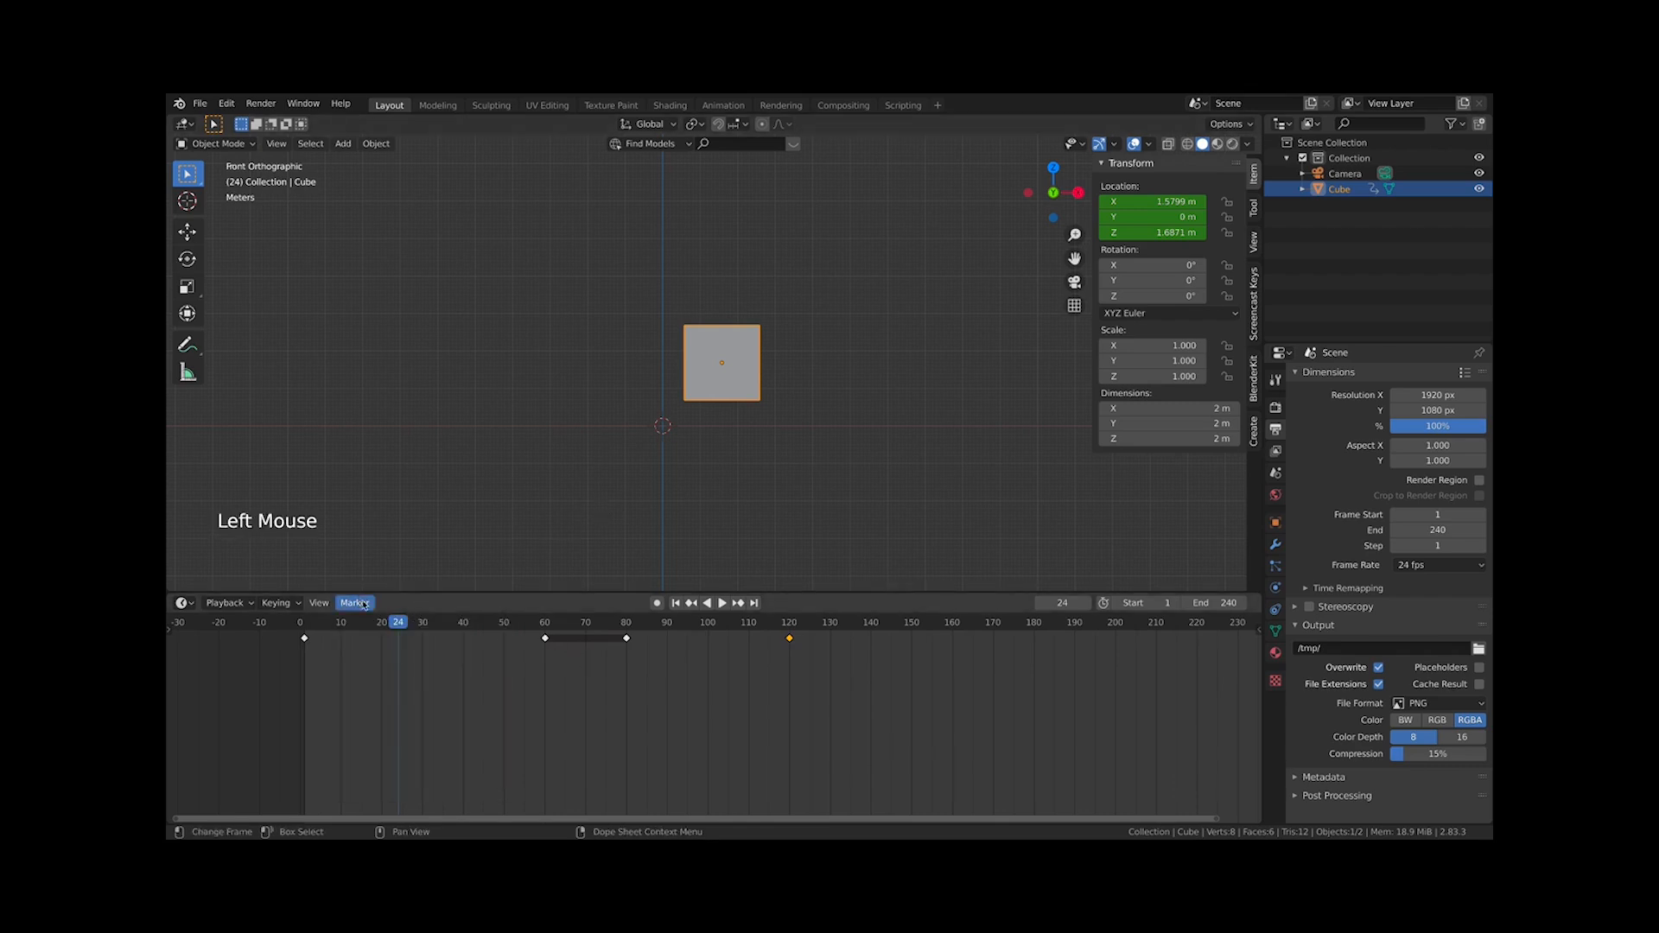
# Add a timeline marker at frame 1
pyautogui.moveTo(474, 593); pyautogui.dragTo(389, 458)
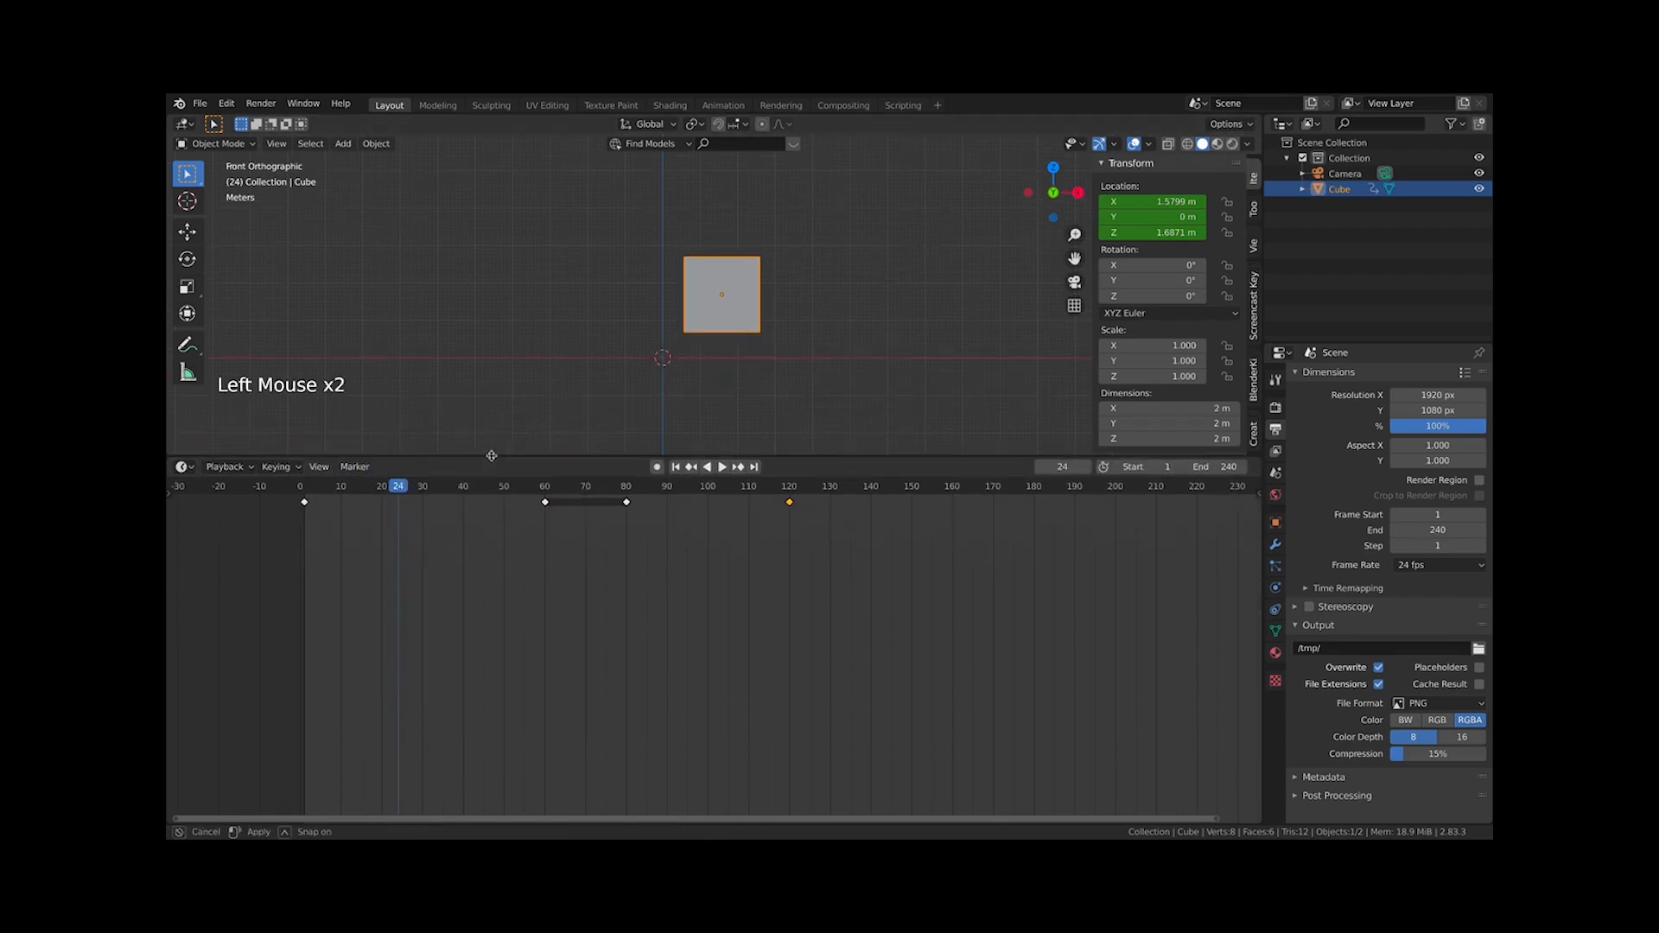
pyautogui.click(304, 489)
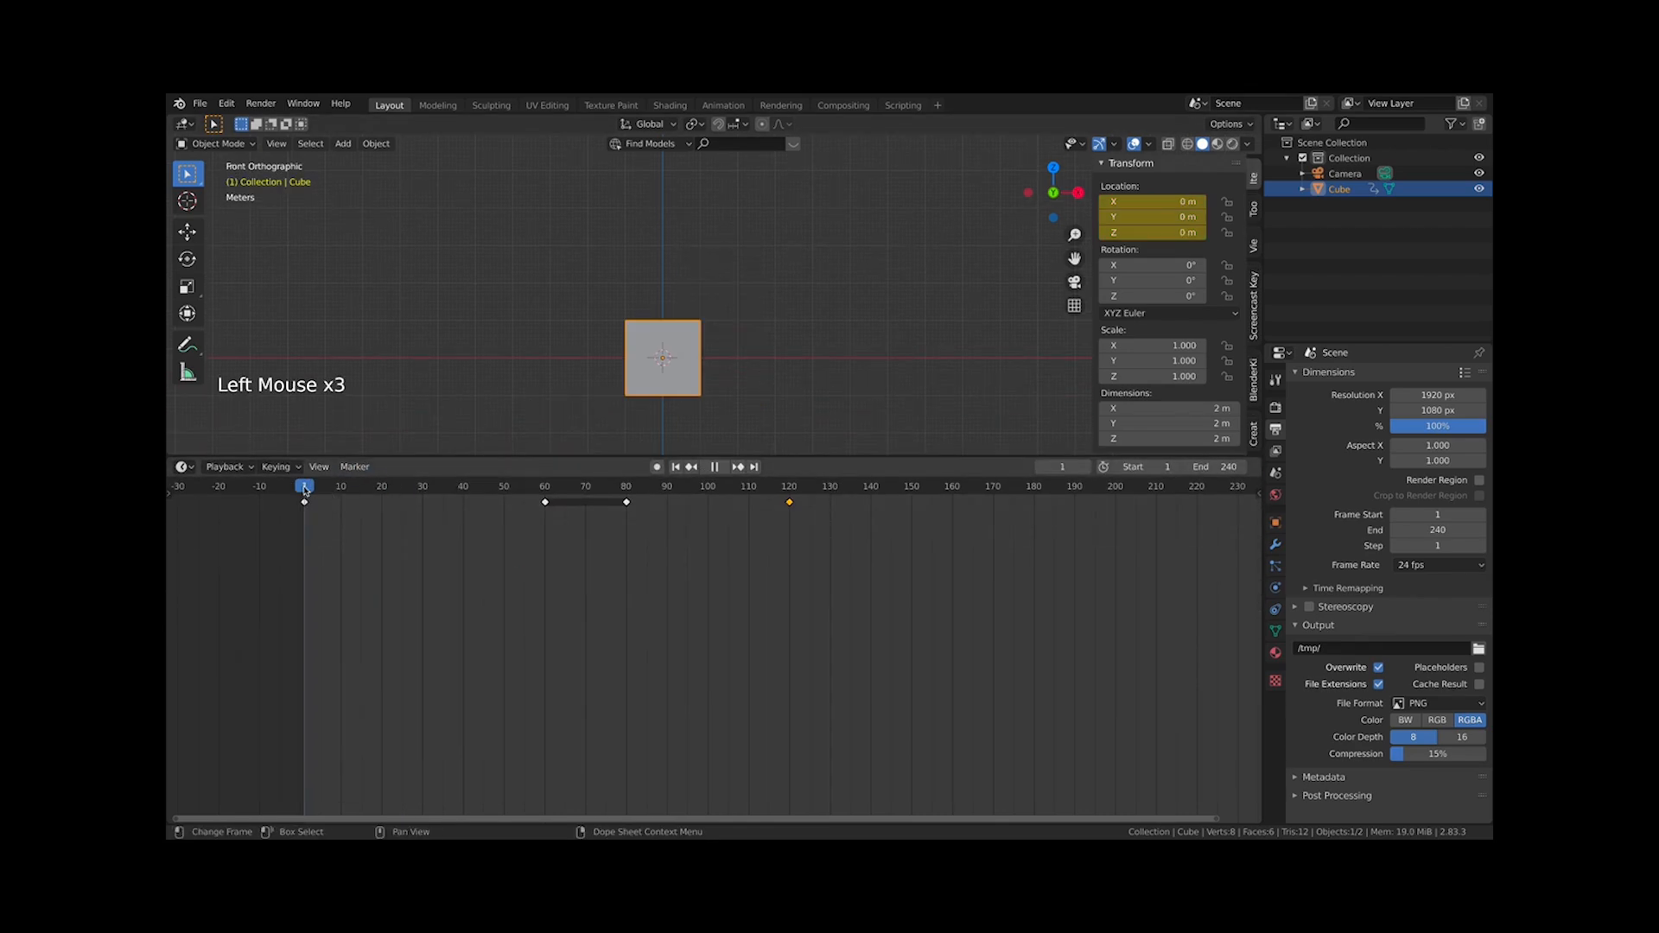
pyautogui.click(354, 468)
pyautogui.click(381, 482)
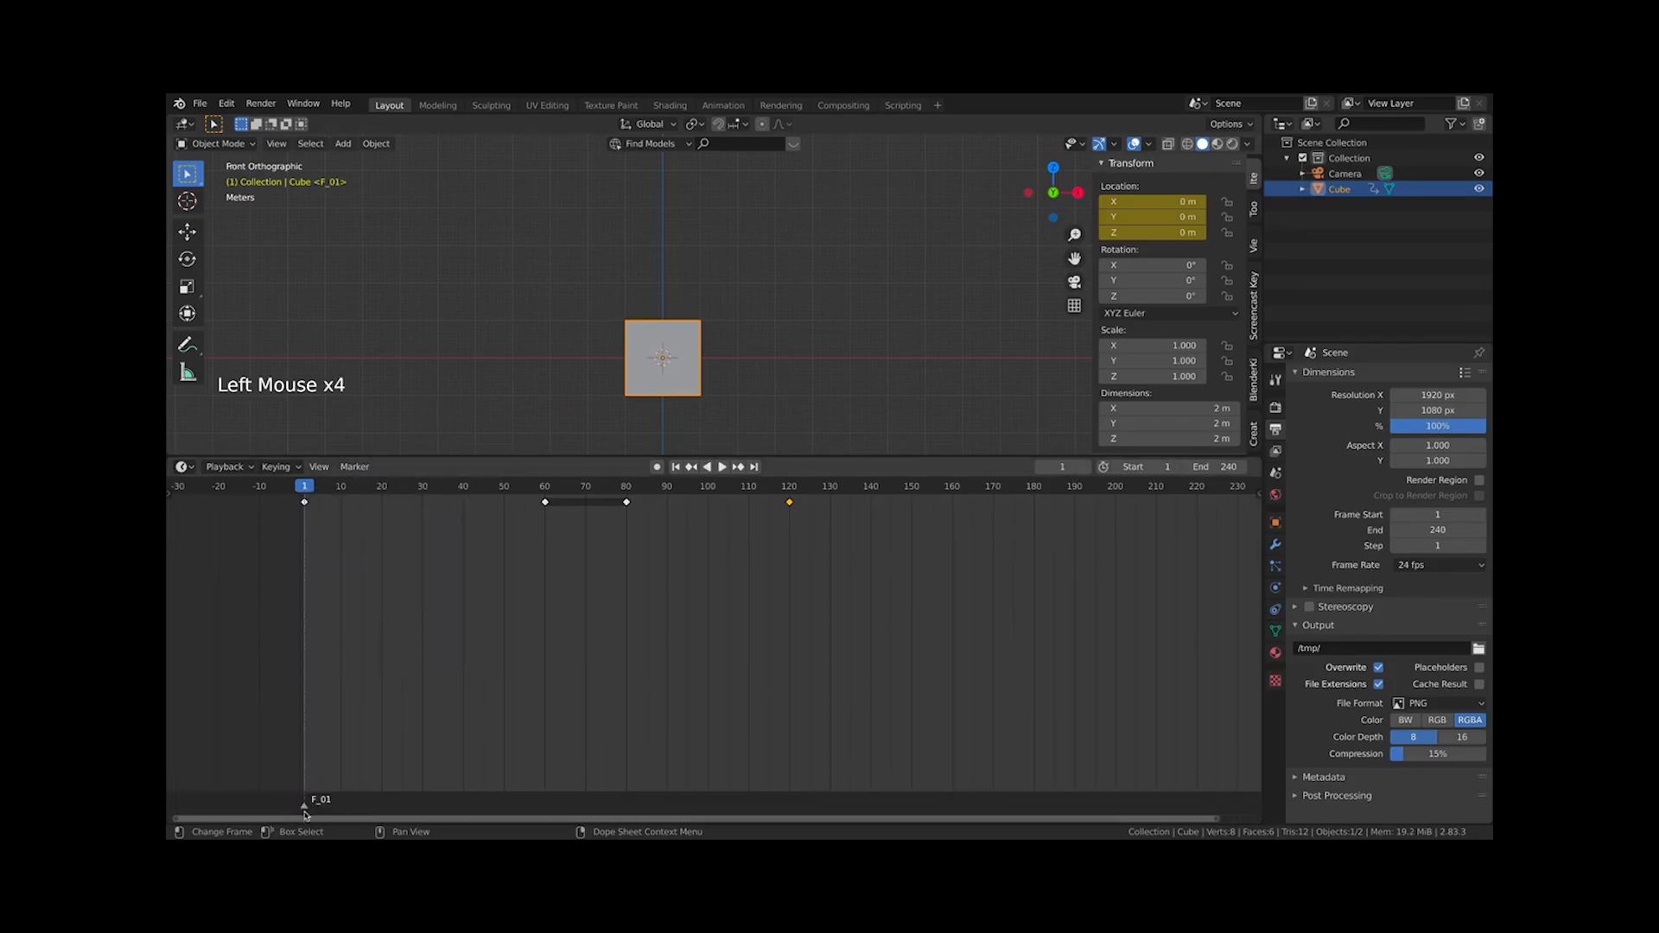
# Rename the frame 1 marker to START and try moving it along the timeline and back
pyautogui.click(354, 467)
pyautogui.click(393, 553)
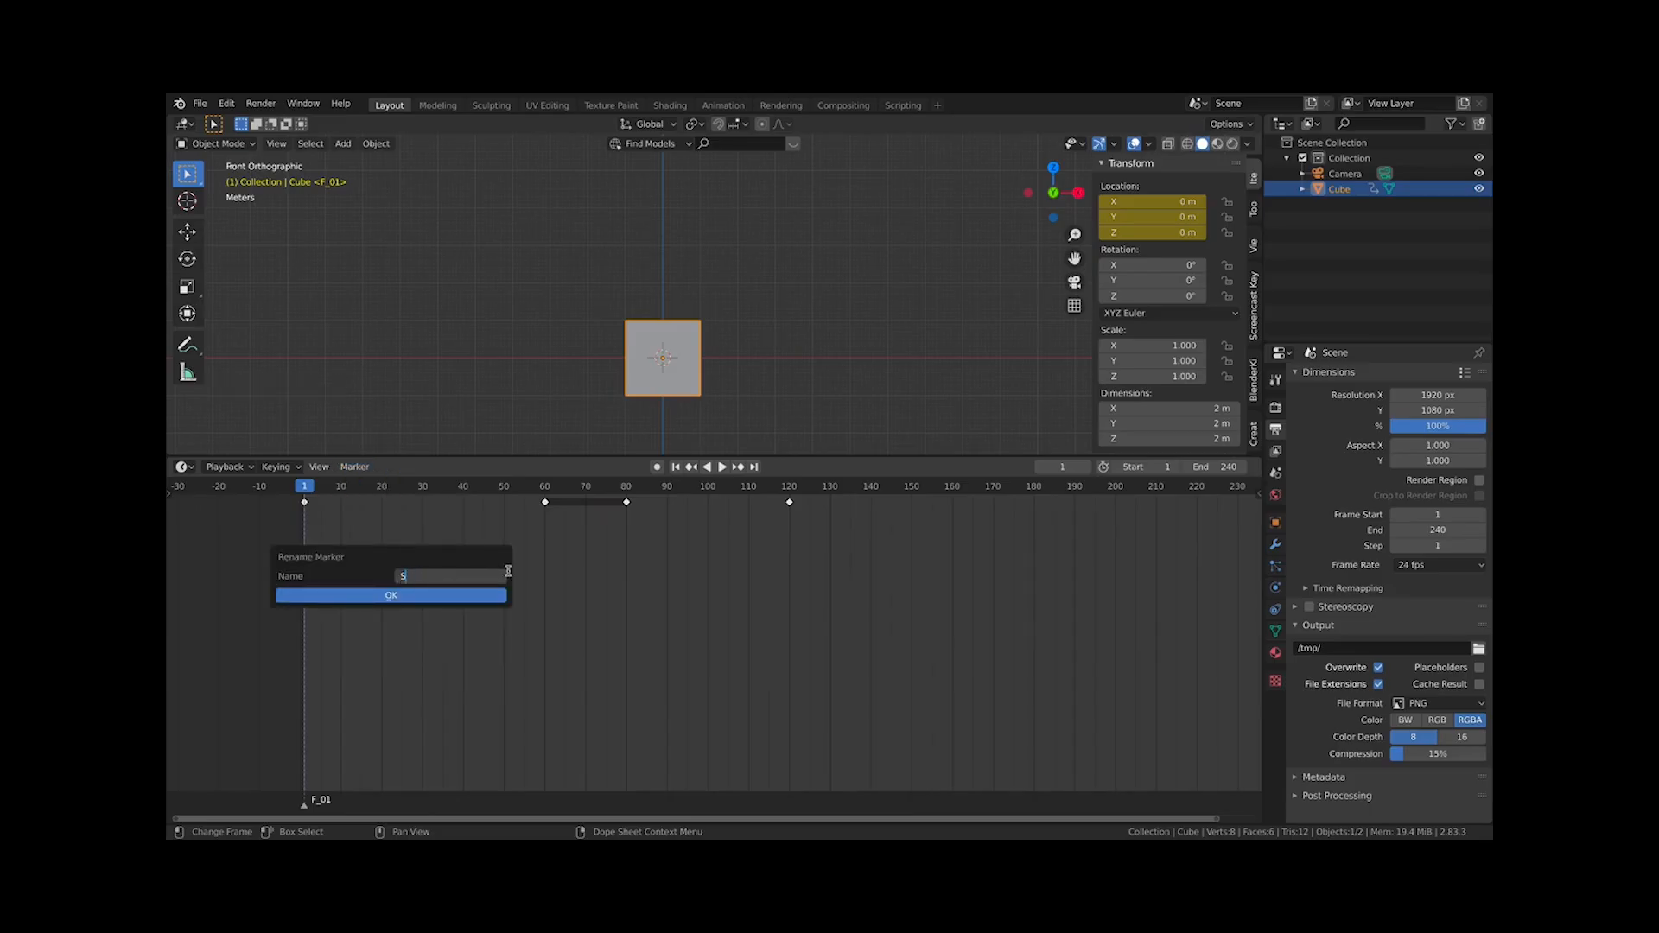
pyautogui.click(416, 597)
pyautogui.moveTo(308, 810)
pyautogui.mouseDown()
pyautogui.moveTo(1064, 814)
pyautogui.moveTo(358, 817)
pyautogui.moveTo(659, 803)
pyautogui.mouseUp()
pyautogui.moveTo(451, 803)
pyautogui.mouseDown()
pyautogui.moveTo(1100, 755)
pyautogui.moveTo(266, 789)
pyautogui.moveTo(1164, 694)
pyautogui.moveTo(513, 728)
pyautogui.moveTo(345, 777)
pyautogui.moveTo(311, 767)
pyautogui.mouseUp()
# Add a marker at frame 60 and rename it to UP
pyautogui.moveTo(498, 495); pyautogui.dragTo(544, 494)
pyautogui.click(357, 467)
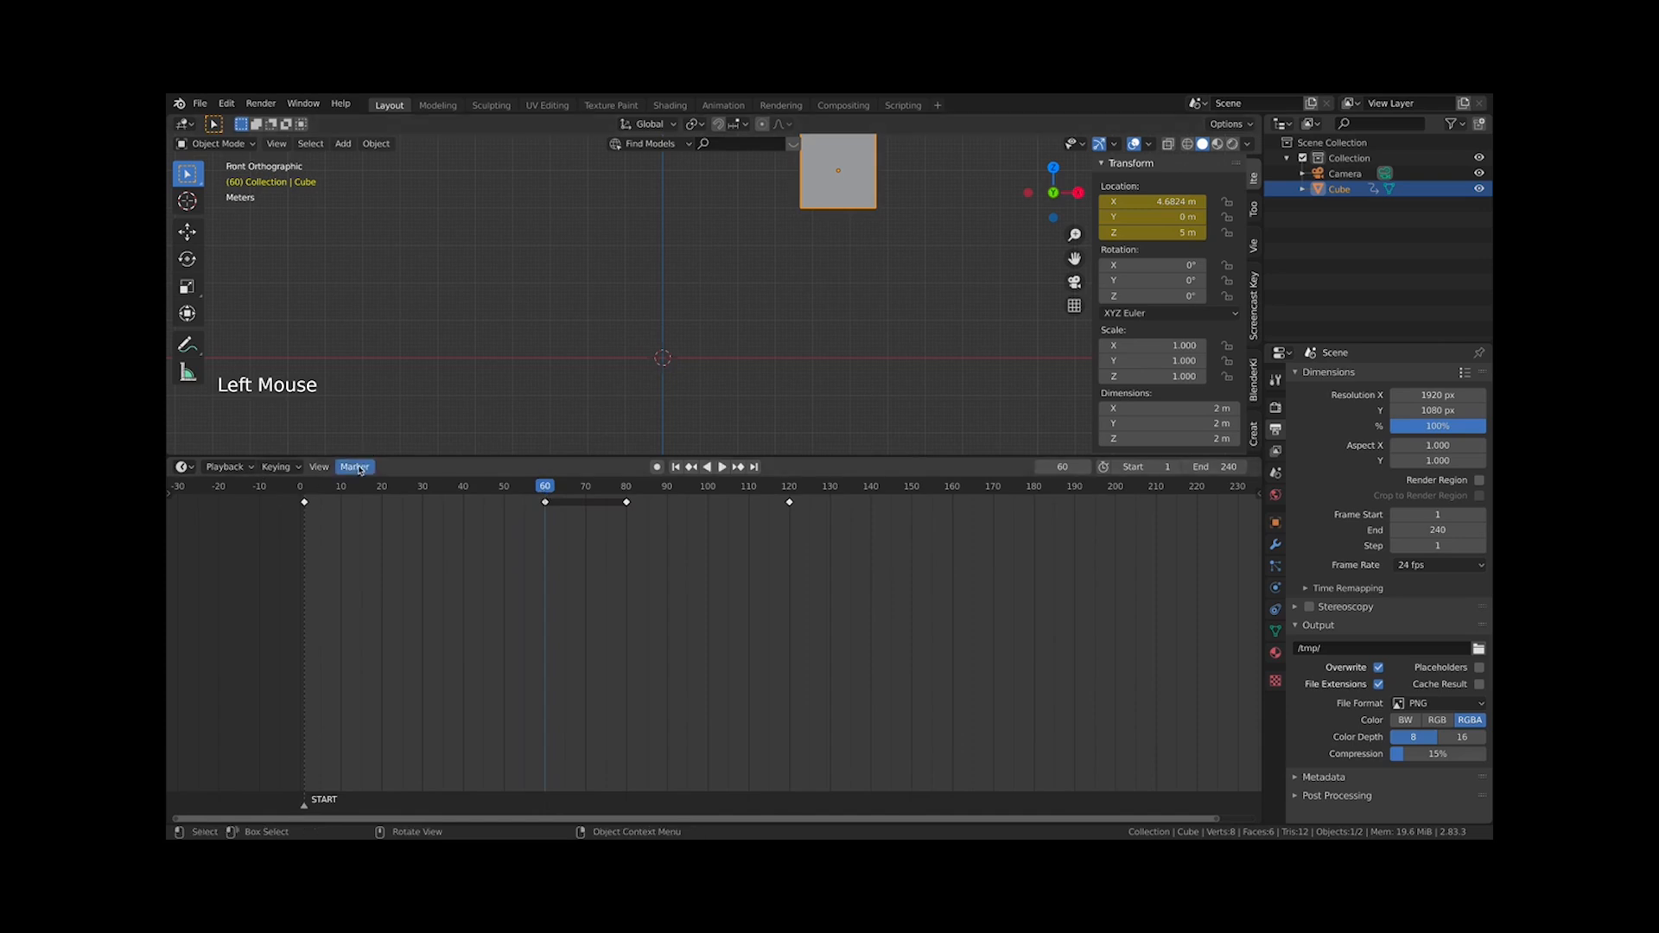
pyautogui.click(384, 478)
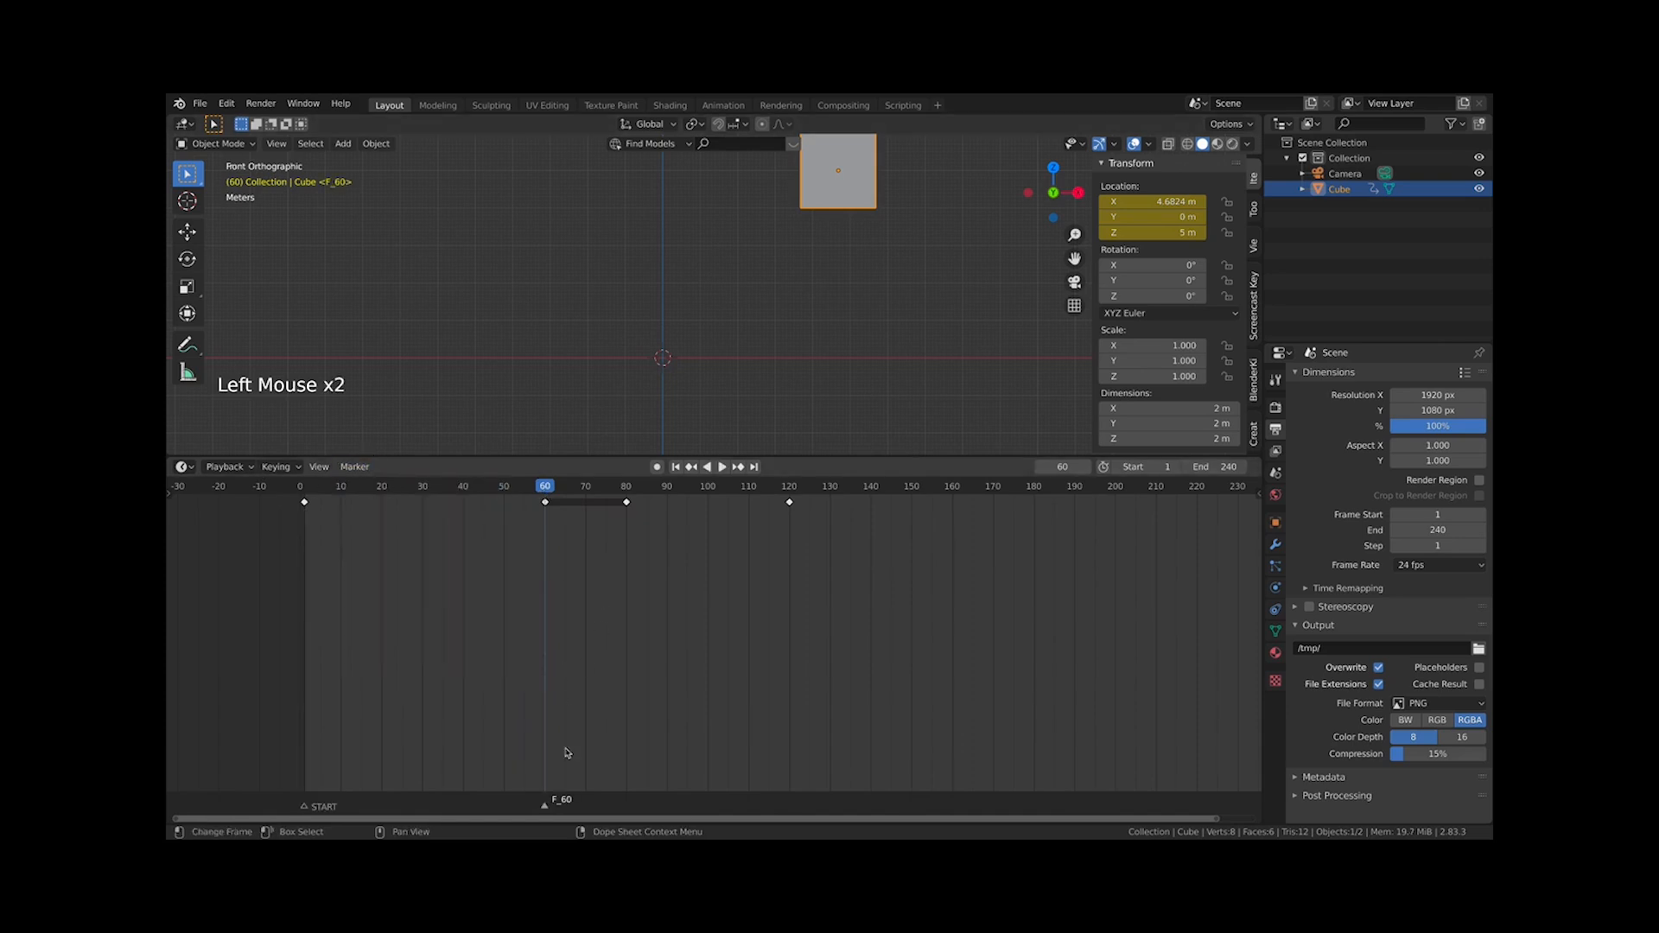
pyautogui.click(354, 467)
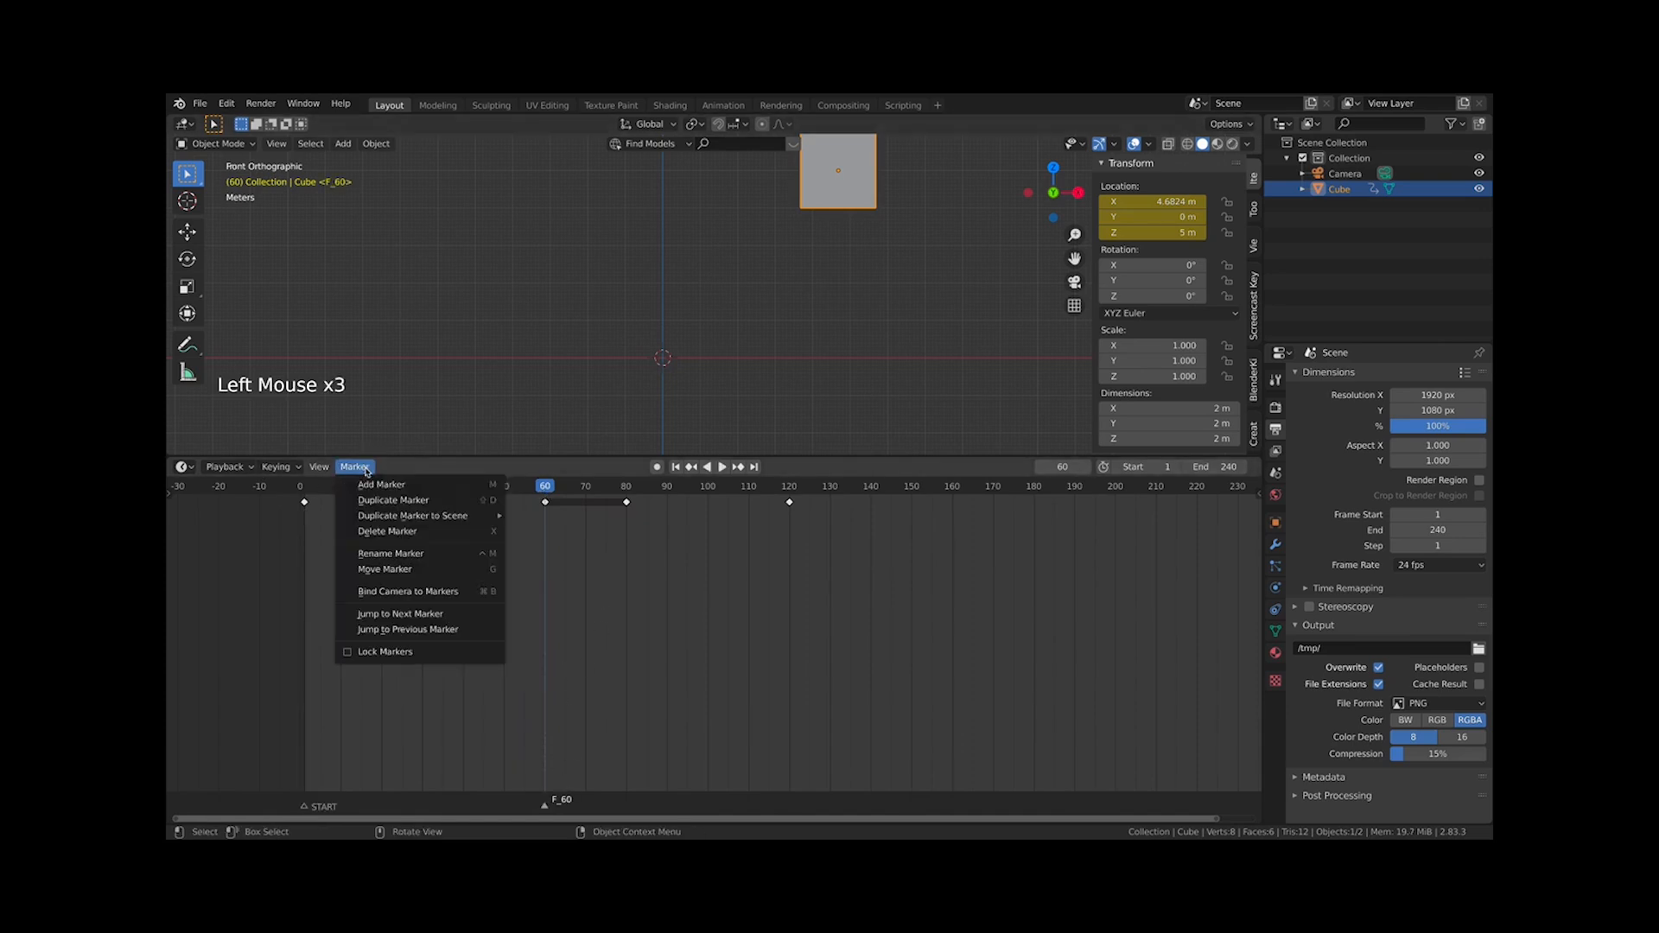
pyautogui.click(396, 557)
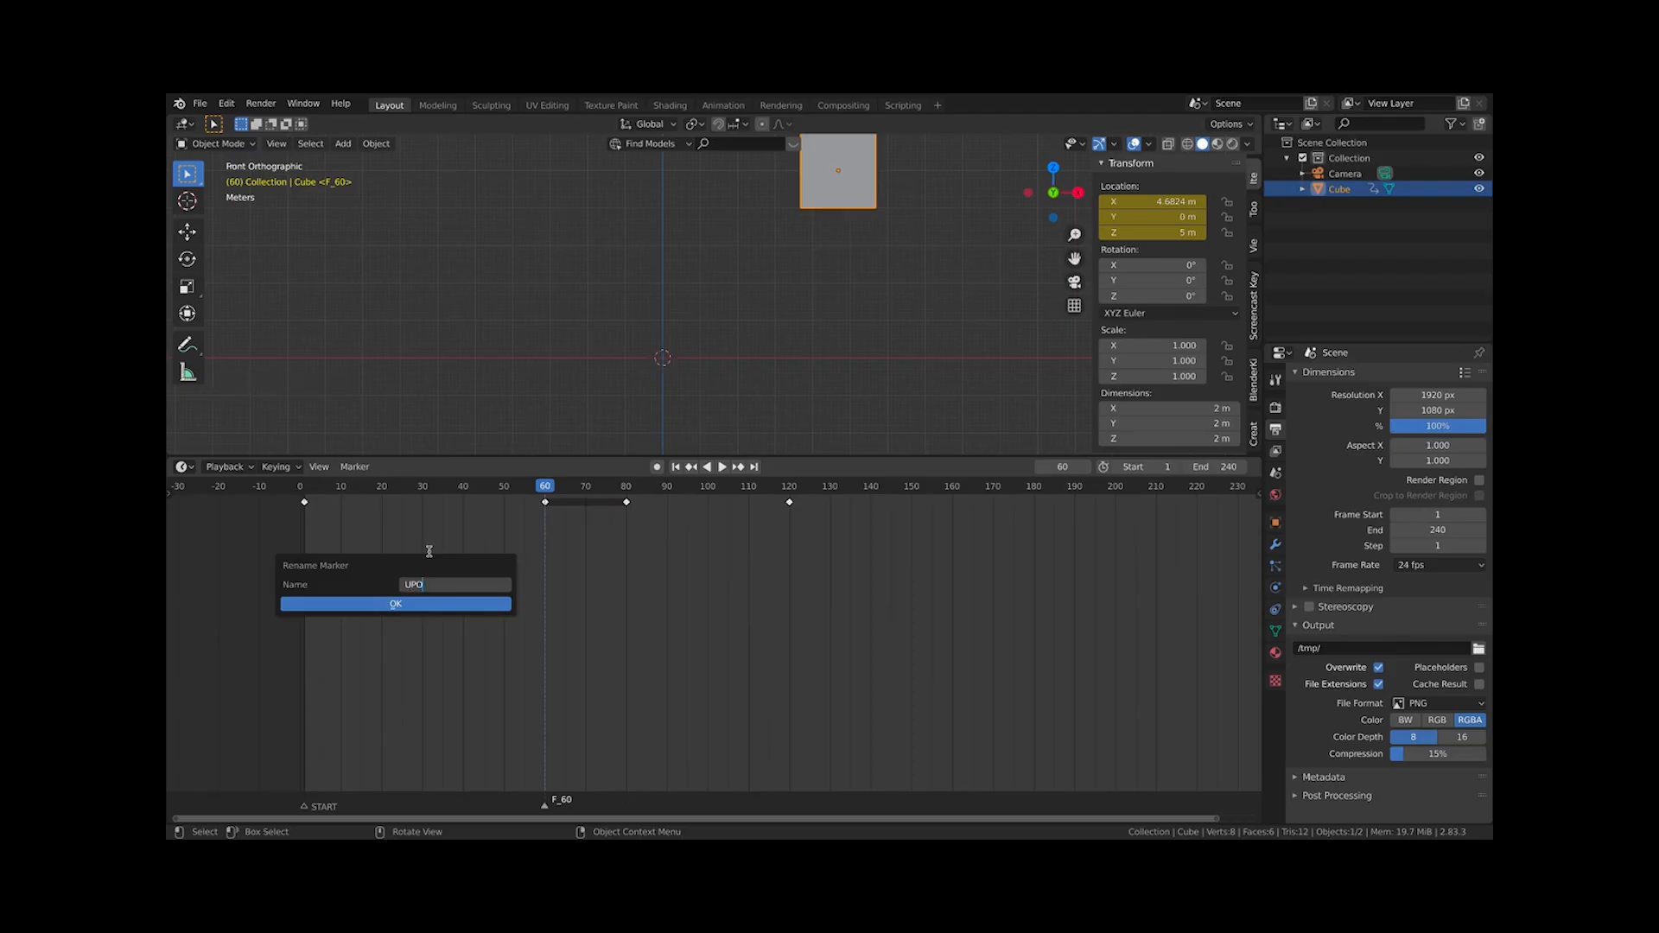
pyautogui.press('Return')
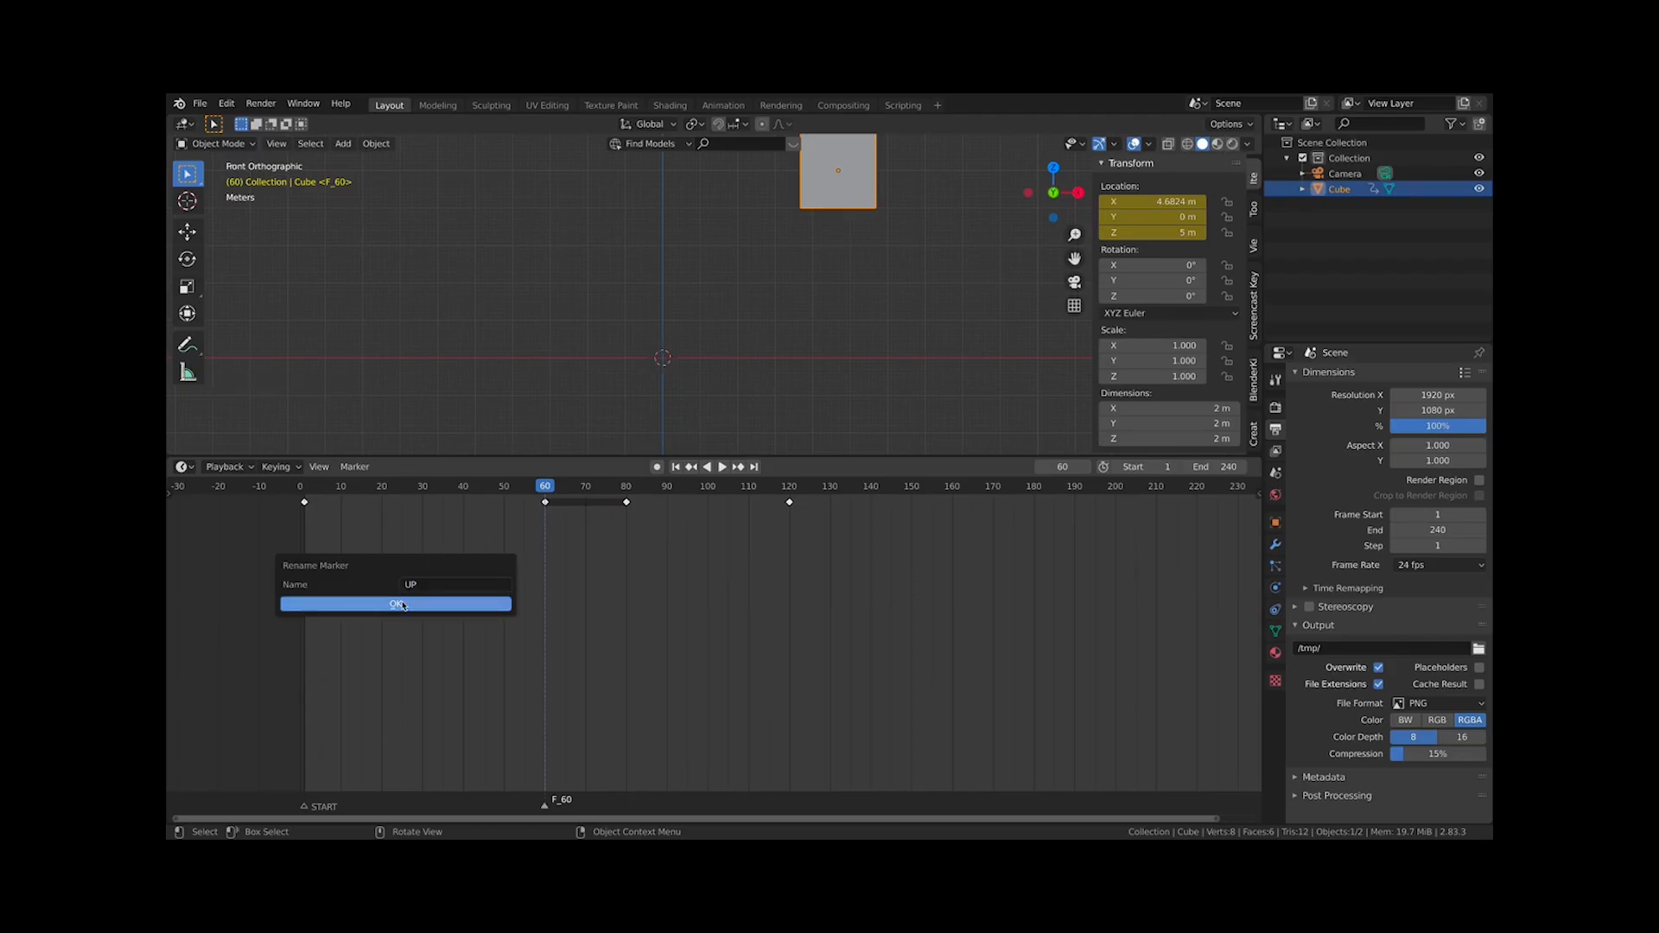
pyautogui.click(455, 603)
# Select the UP marker and delete it
pyautogui.moveTo(299, 490); pyautogui.dragTo(545, 544)
pyautogui.doubleClick(544, 806)
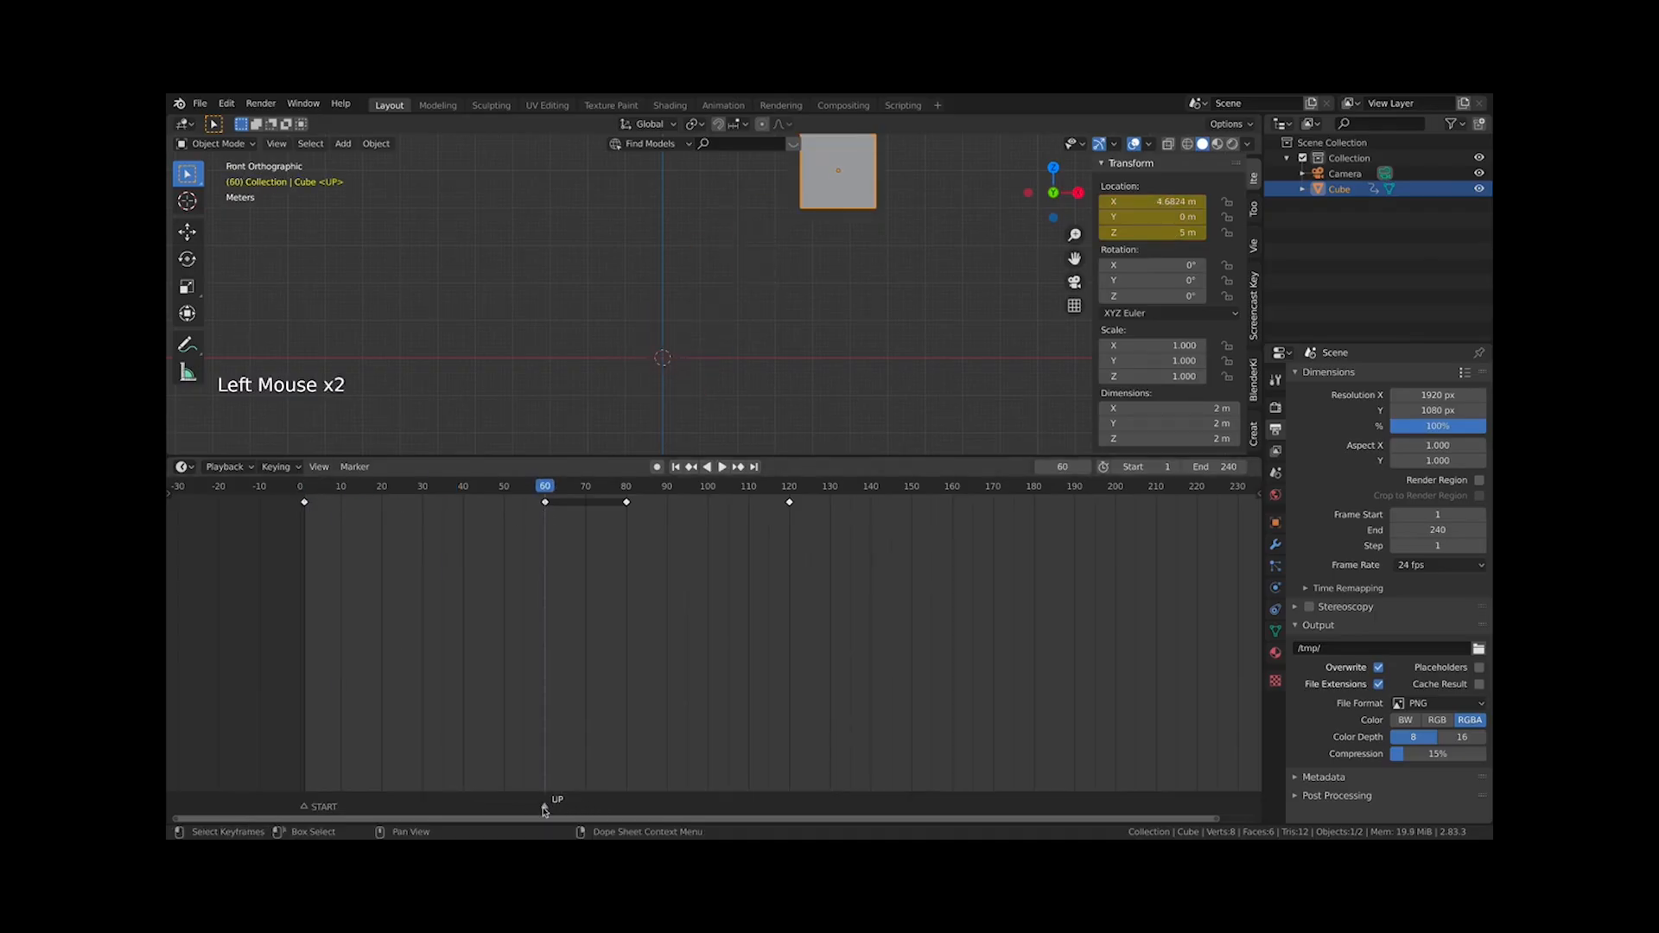
pyautogui.moveTo(545, 811)
pyautogui.mouseDown()
pyautogui.moveTo(516, 810)
pyautogui.moveTo(547, 802)
pyautogui.mouseUp()
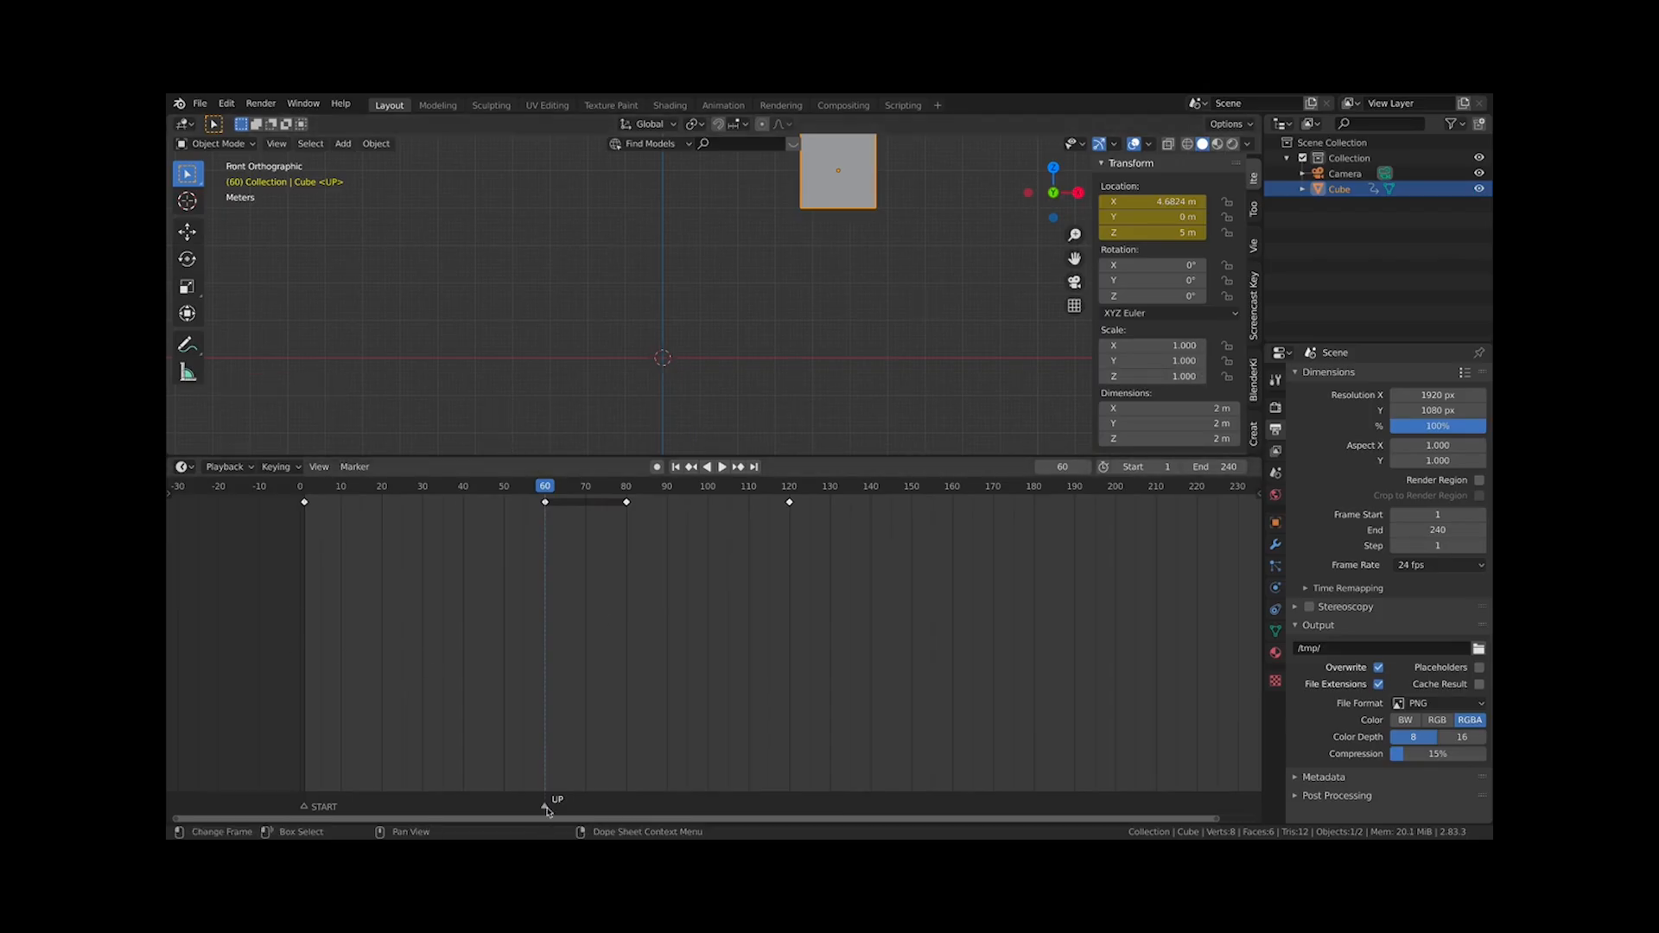
pyautogui.moveTo(308, 489); pyautogui.dragTo(551, 535)
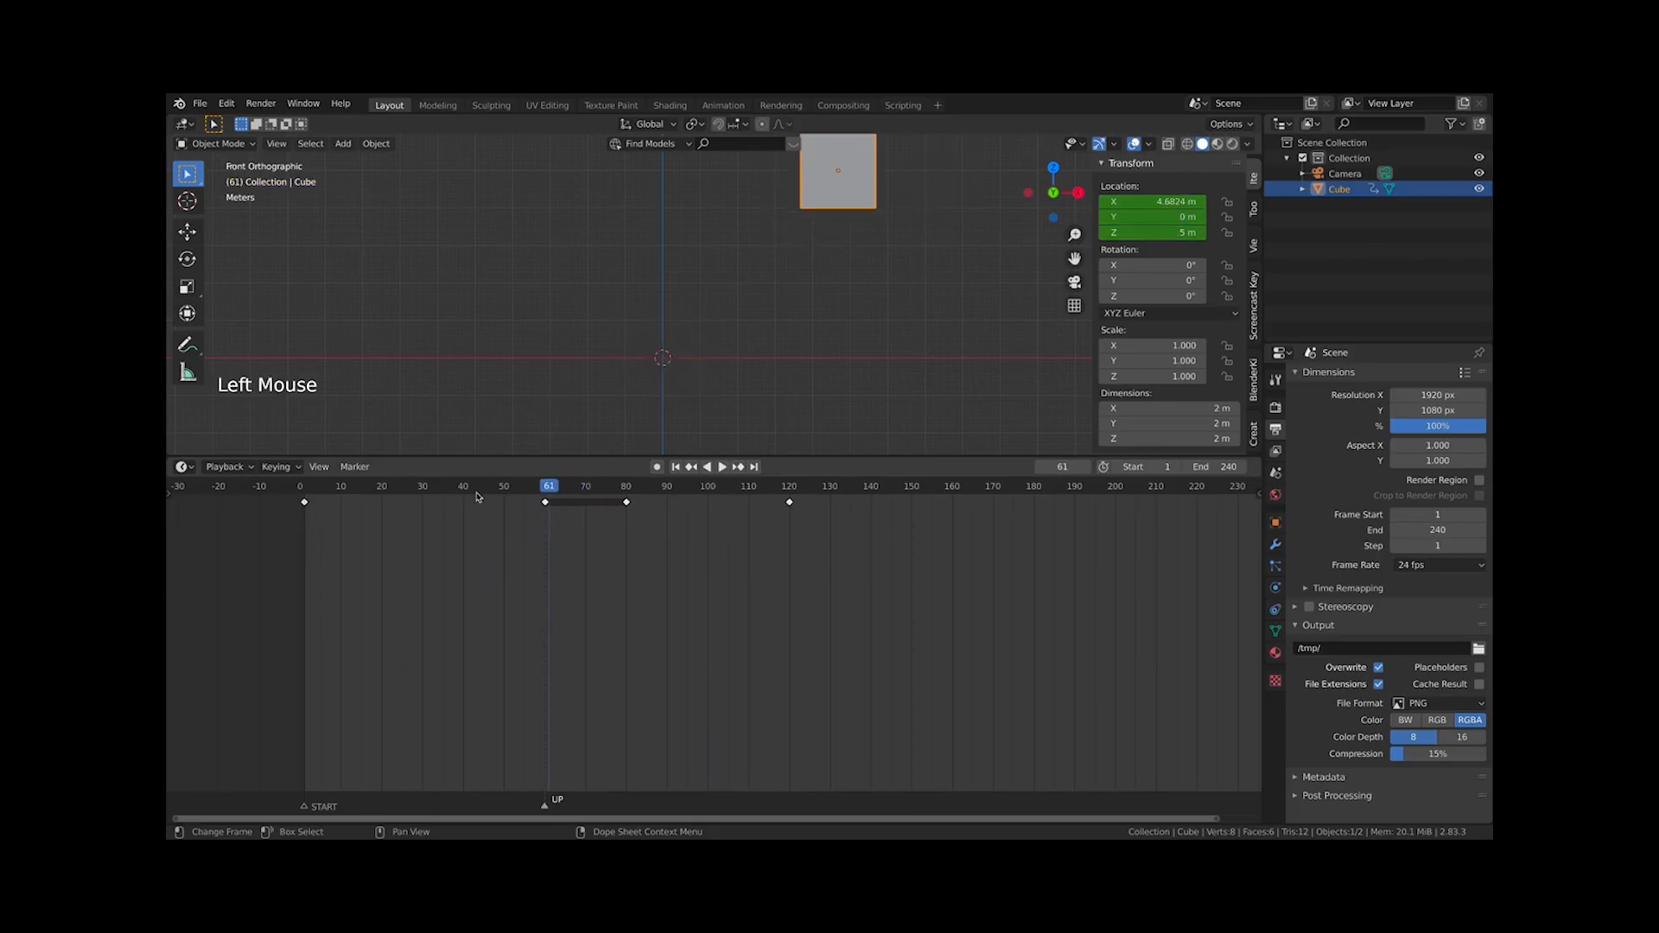
pyautogui.click(355, 466)
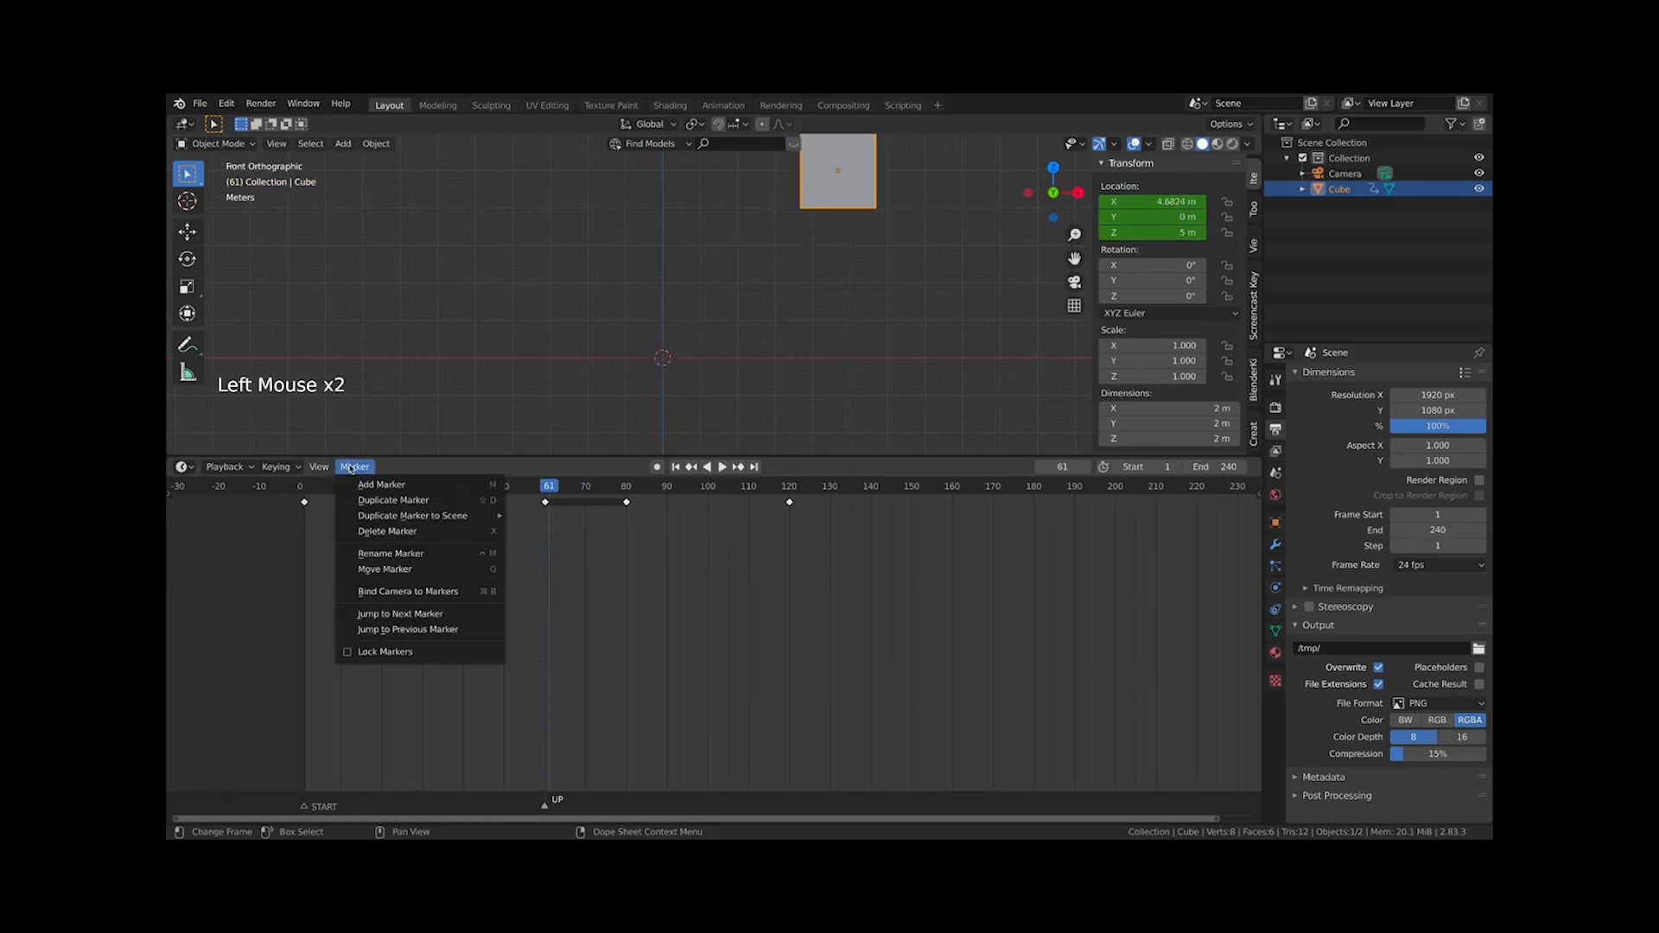
pyautogui.click(405, 532)
pyautogui.click(405, 537)
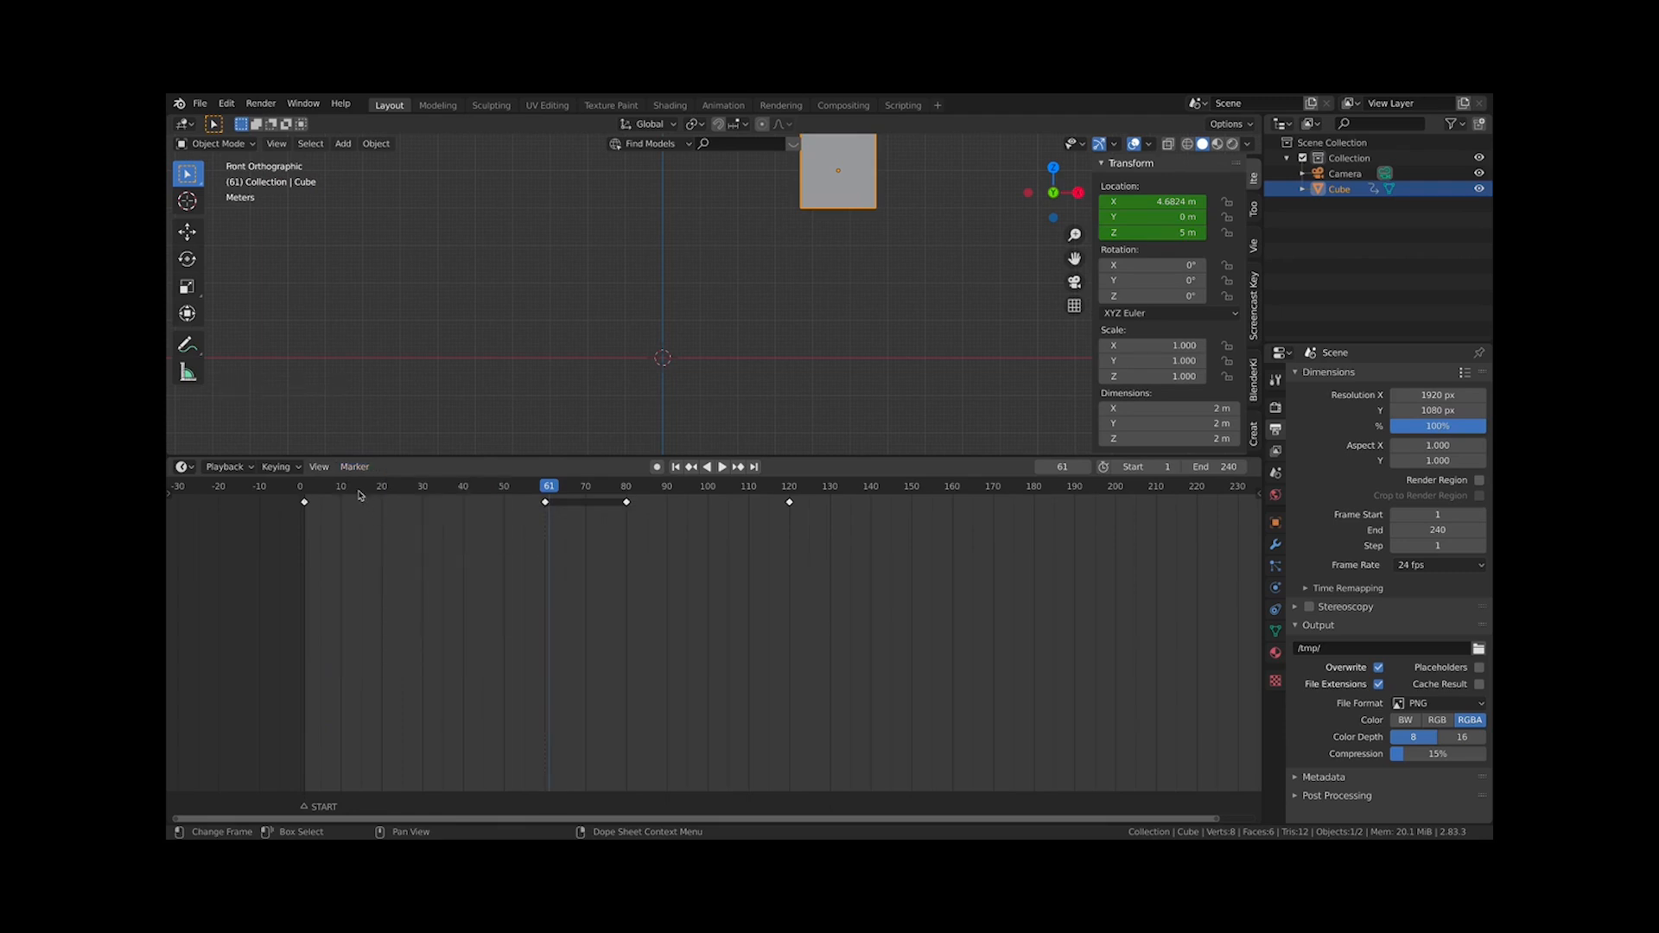
# Delete the START marker at frame 1
pyautogui.moveTo(338, 491); pyautogui.dragTo(305, 497)
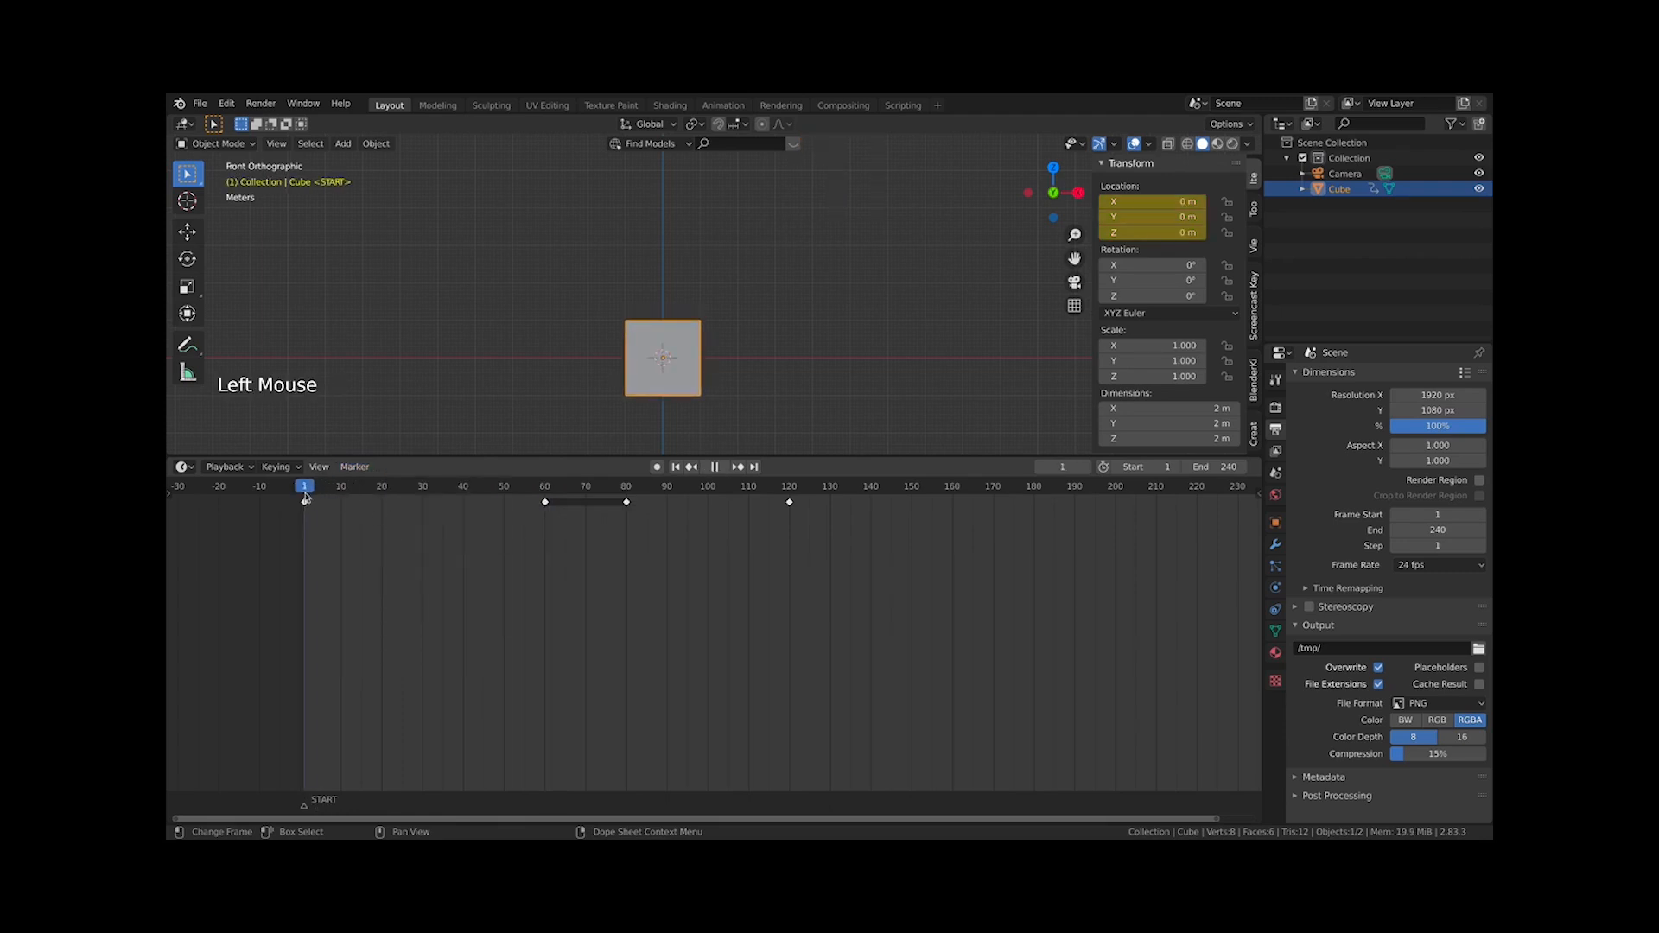
pyautogui.click(355, 467)
pyautogui.click(306, 490)
pyautogui.click(375, 452)
pyautogui.click(355, 467)
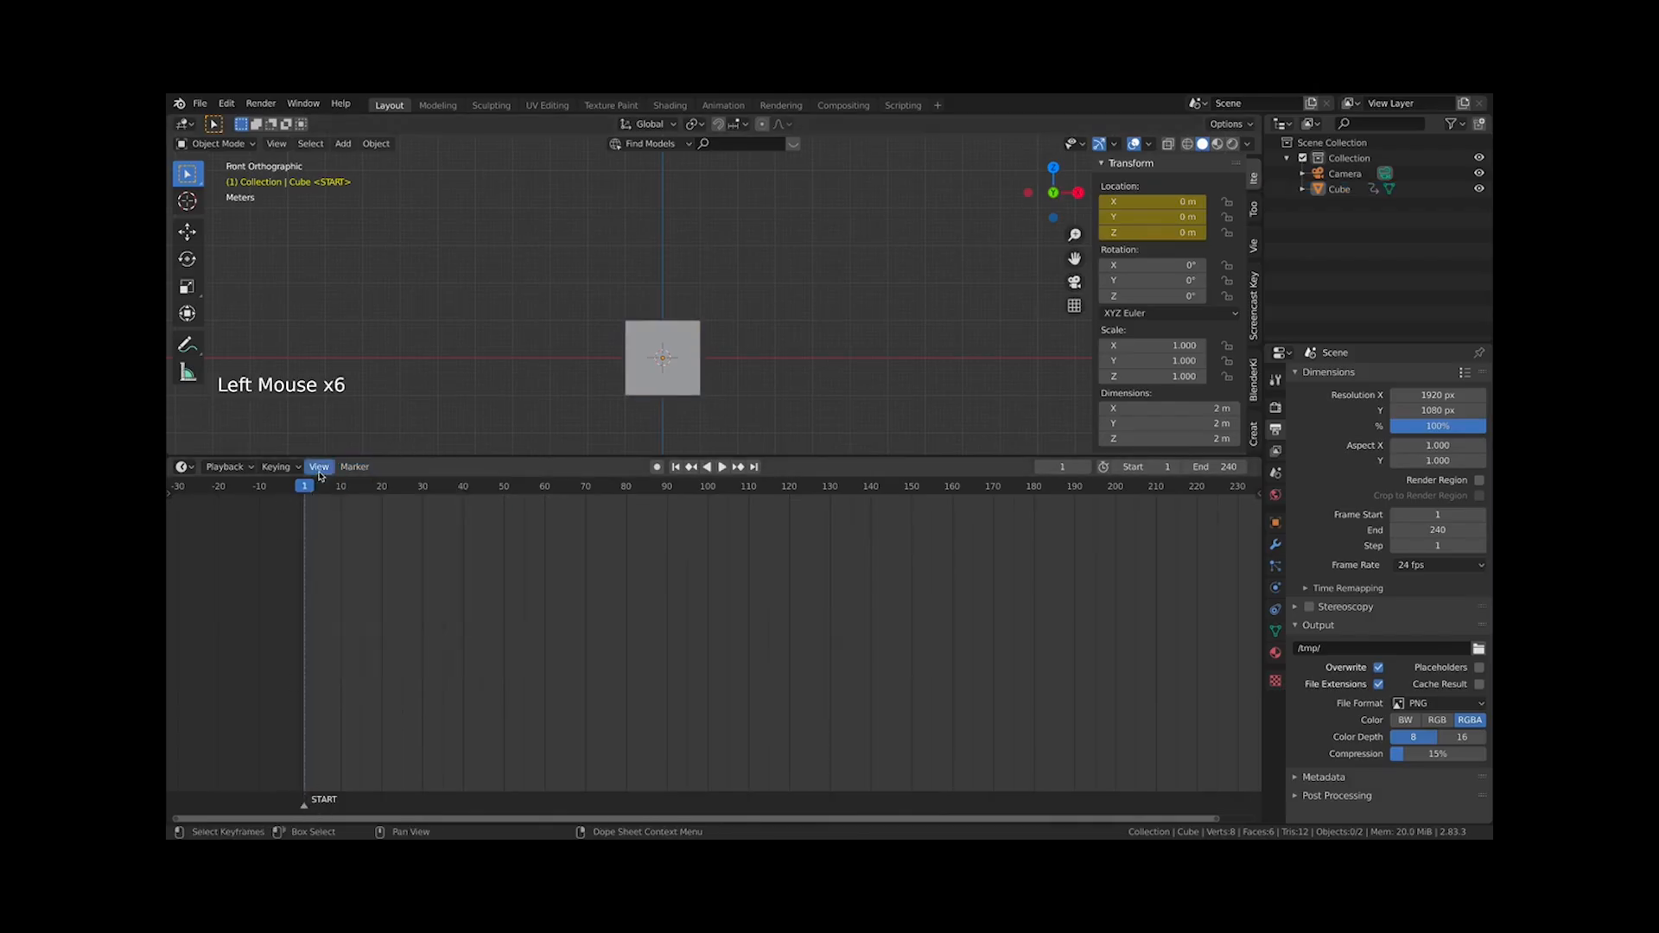
pyautogui.click(354, 467)
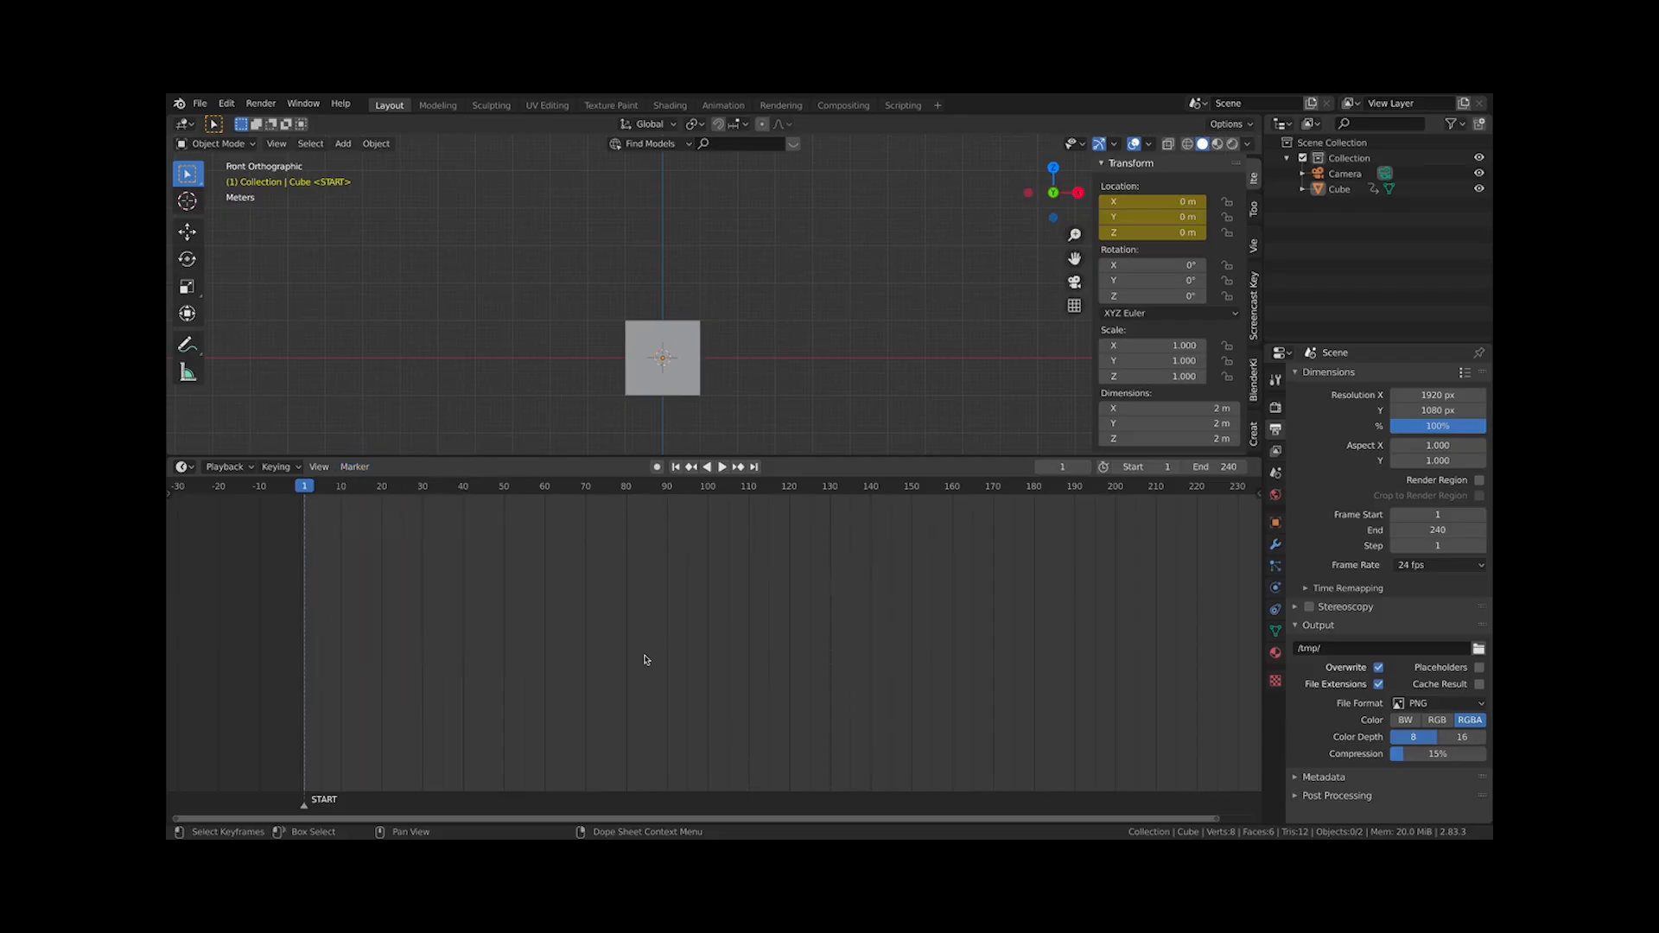
pyautogui.press('x')
pyautogui.click(324, 794)
# Select the cube again so its keyframes show in the timeline
pyautogui.scroll(-3, 437, 596)
pyautogui.moveTo(437, 596); pyautogui.dragTo(492, 734, button='middle')
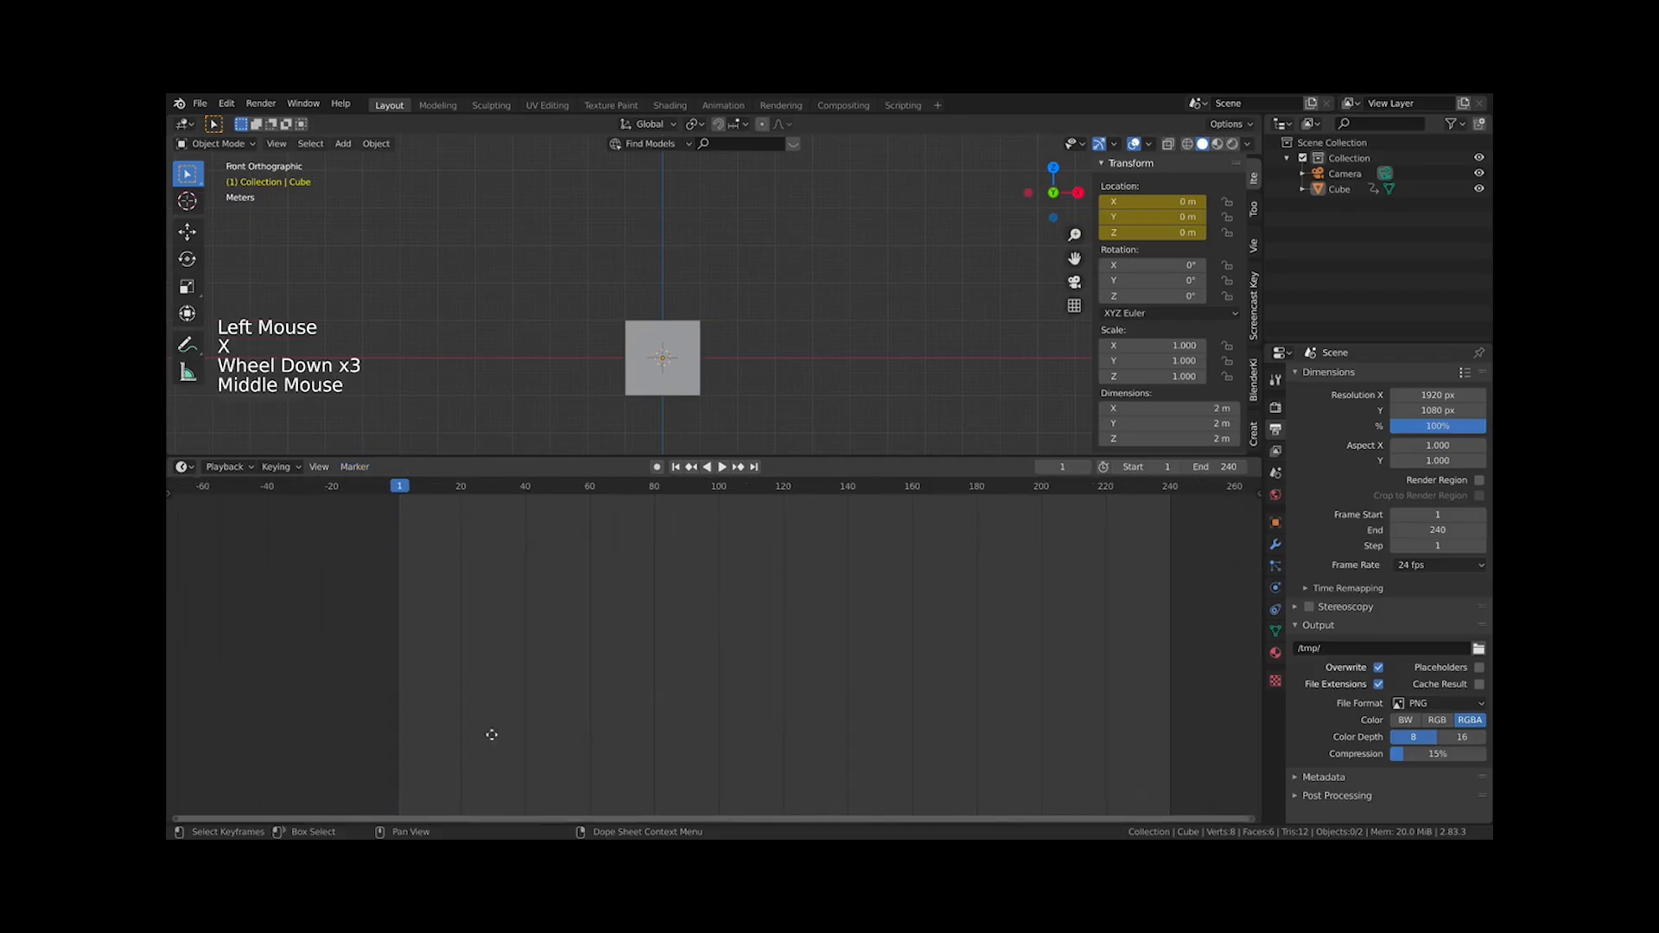
pyautogui.click(663, 358)
pyautogui.scroll(4, 648, 501)
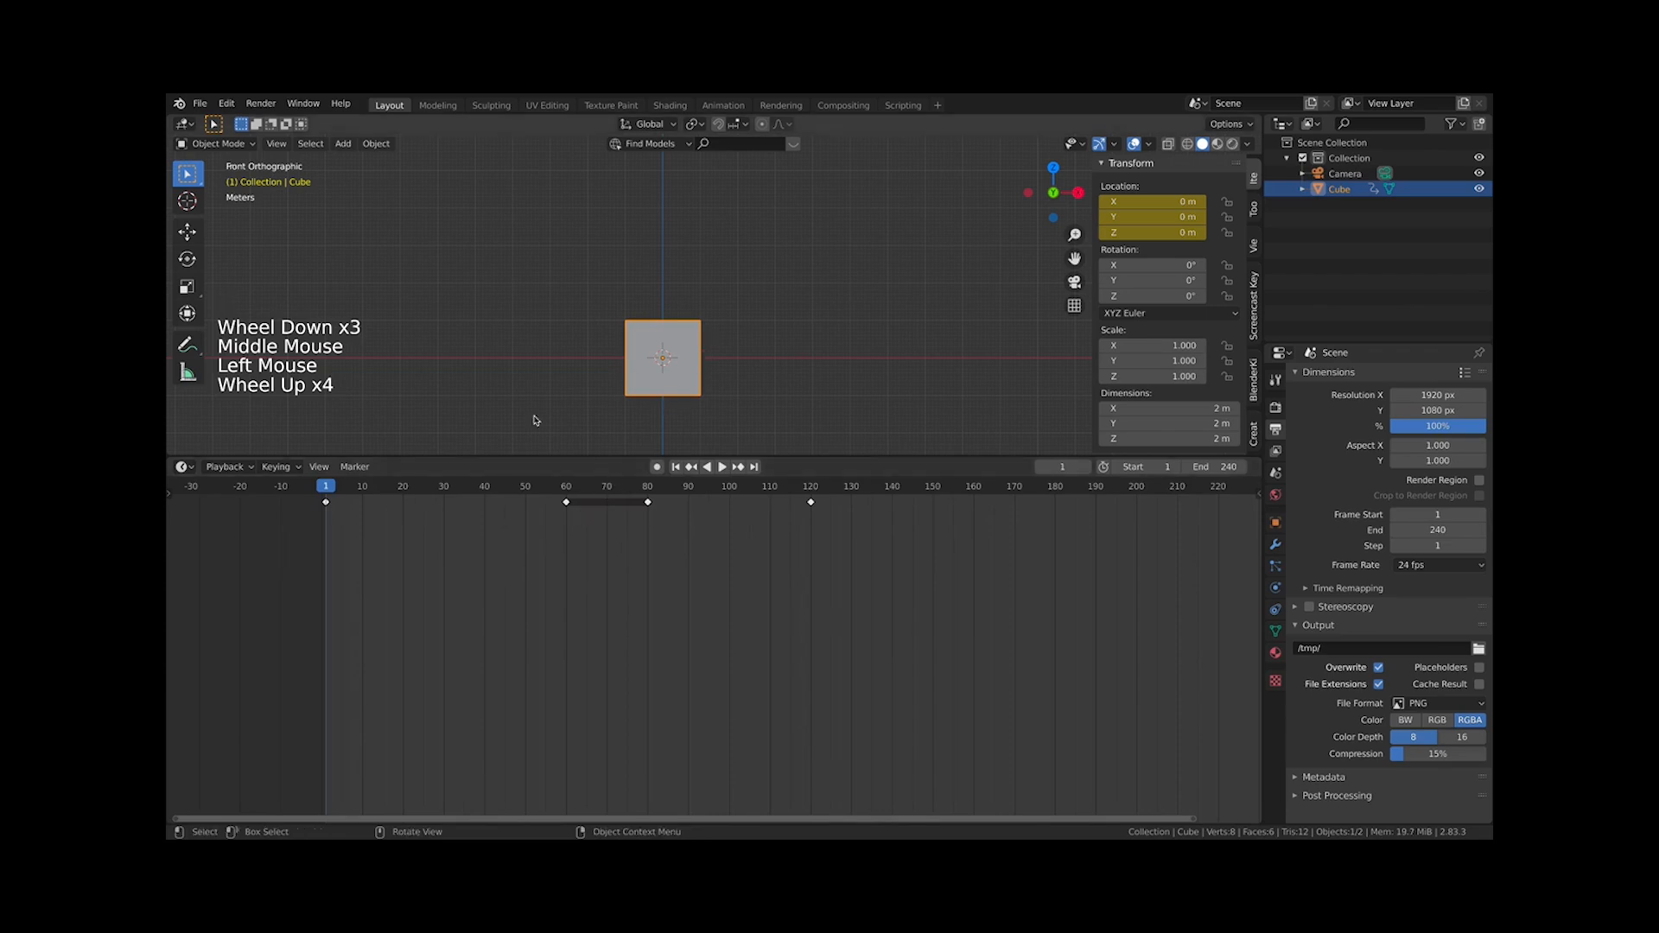
pyautogui.moveTo(894, 458); pyautogui.dragTo(894, 582)
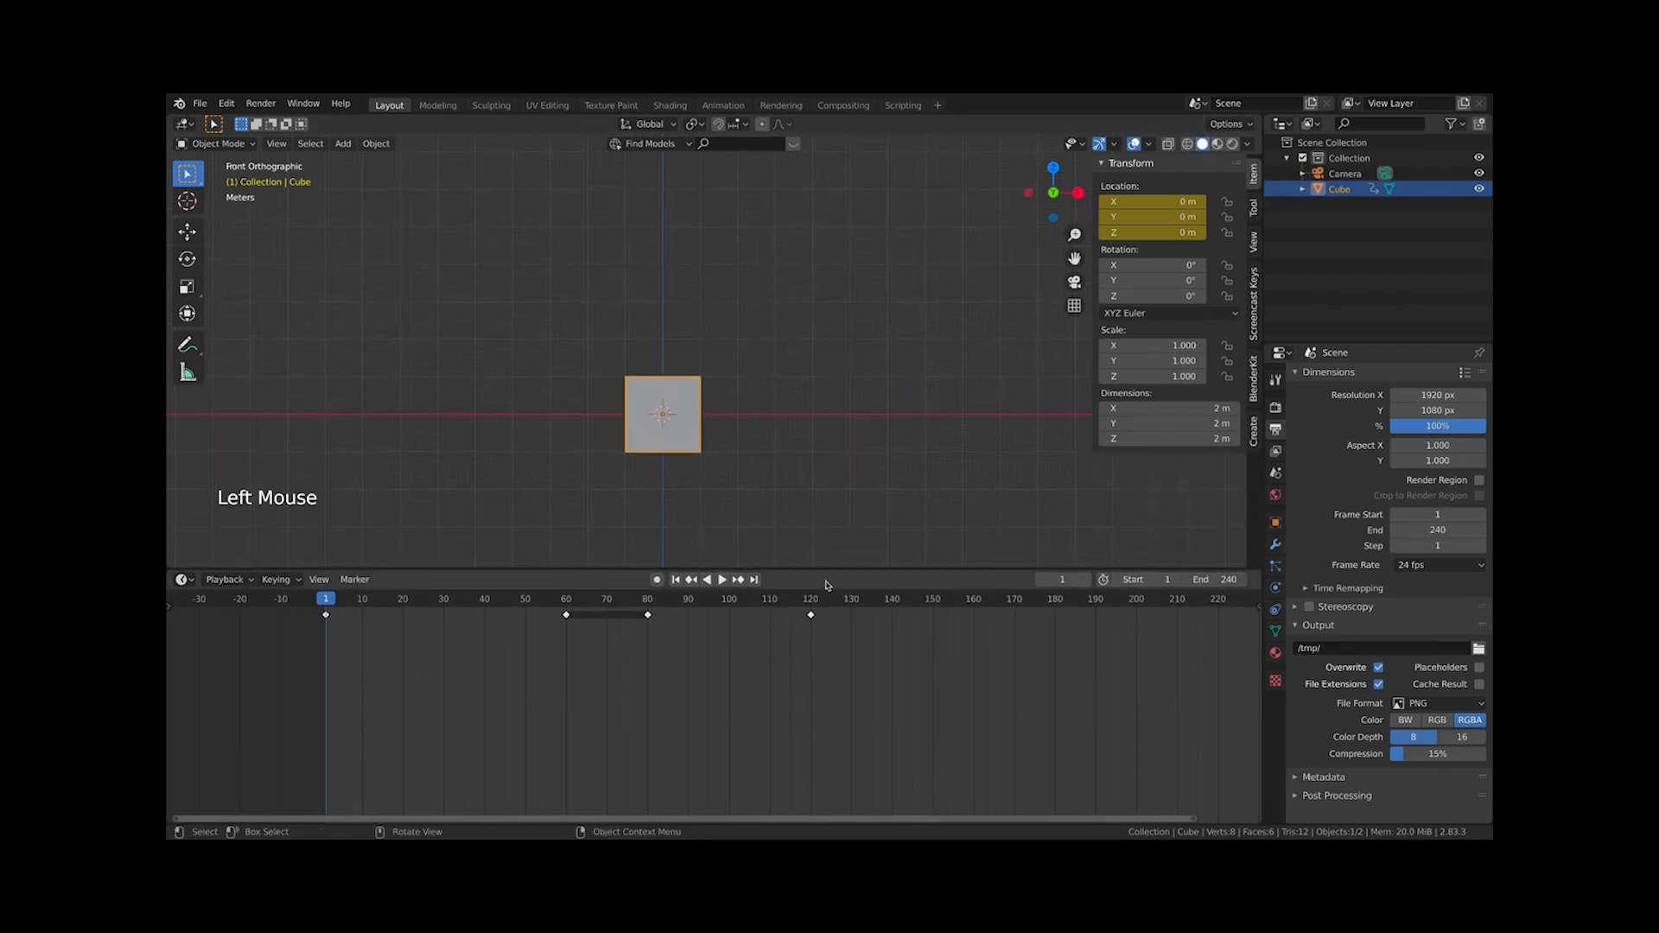
pyautogui.click(1275, 610)
pyautogui.click(1258, 612)
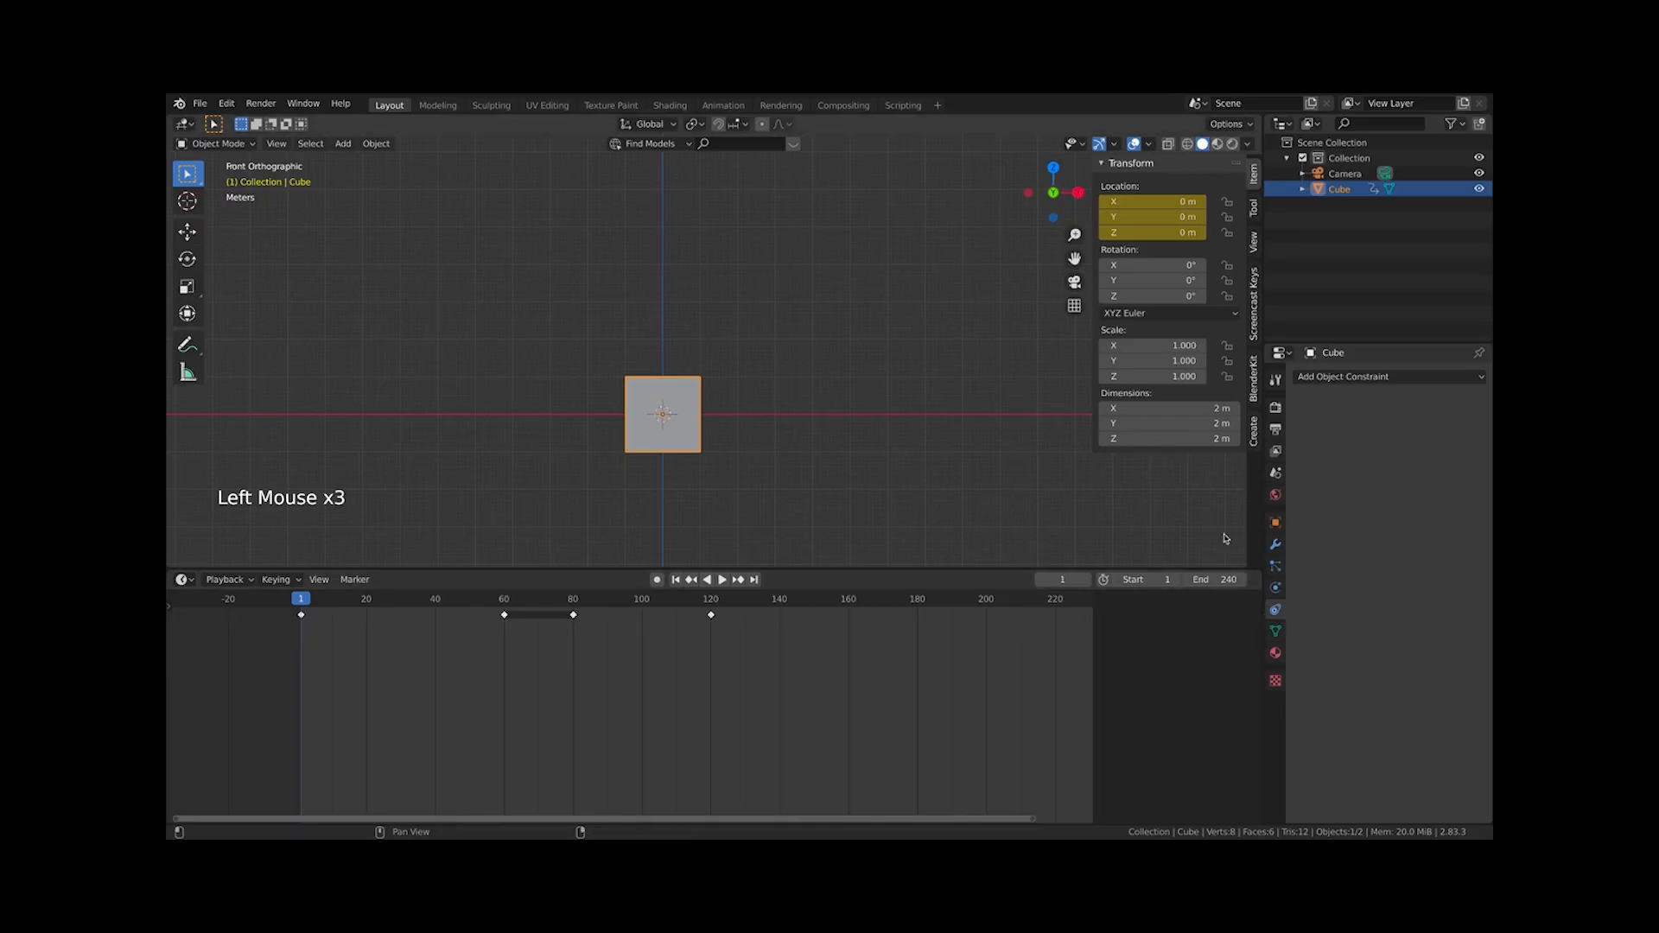
pyautogui.scroll(3, 524, 675)
pyautogui.scroll(-2, 562, 689)
pyautogui.moveTo(563, 689); pyautogui.dragTo(580, 689, button='middle')
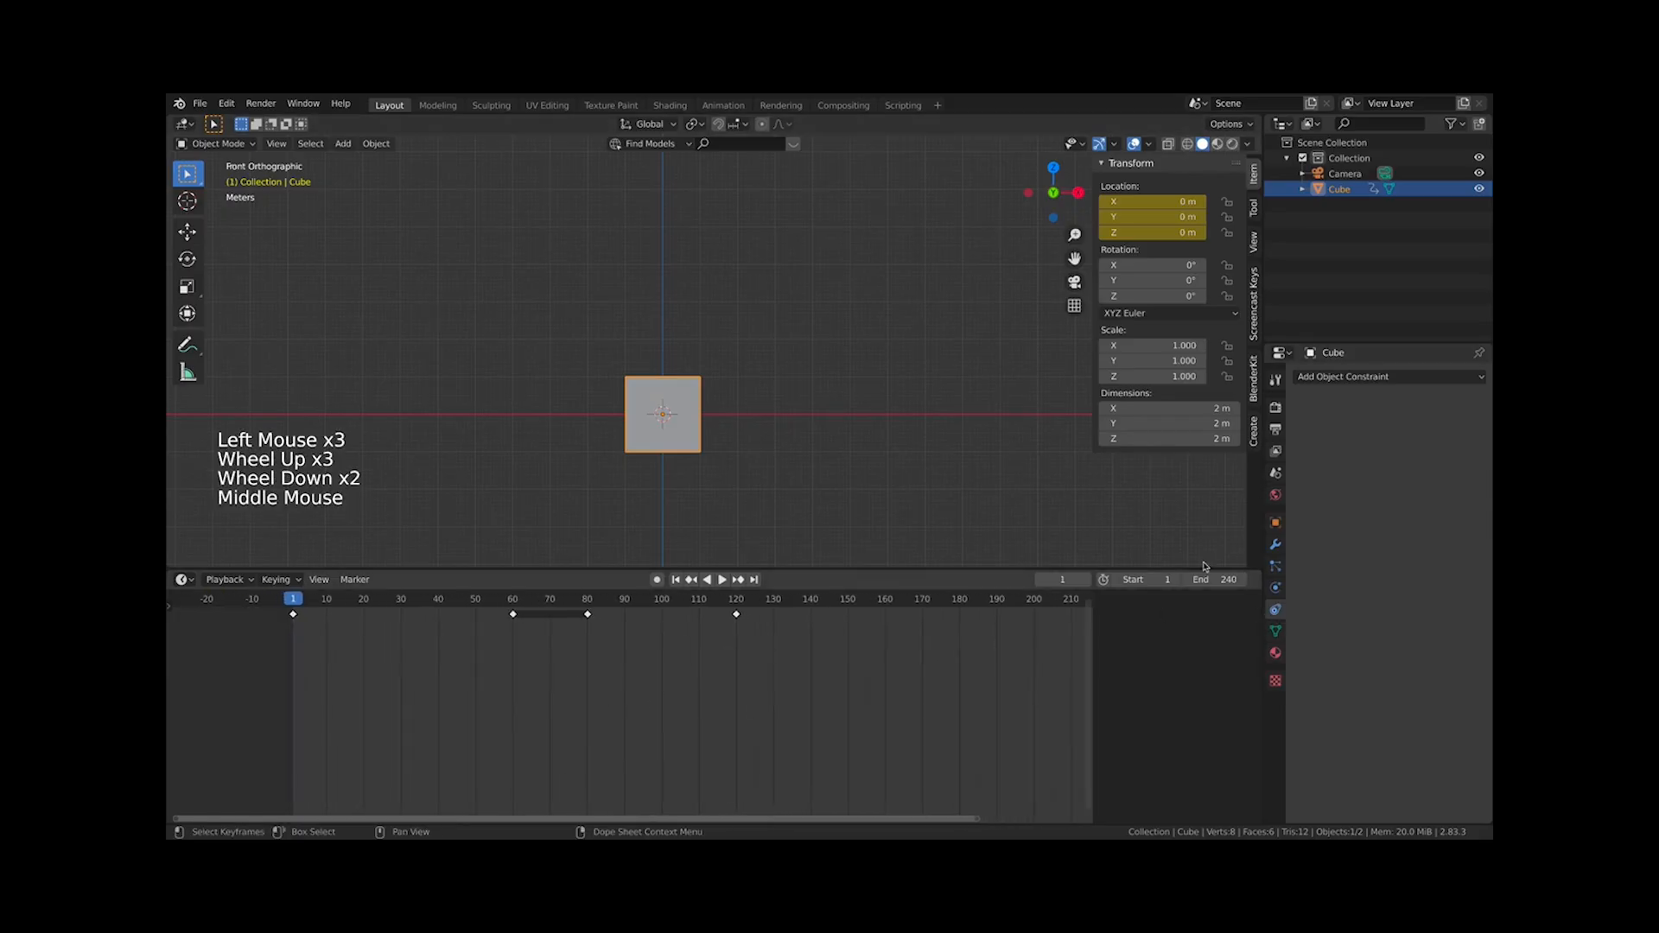
pyautogui.click(1276, 429)
# Play and stop the animation
pyautogui.scroll(-4, 788, 414)
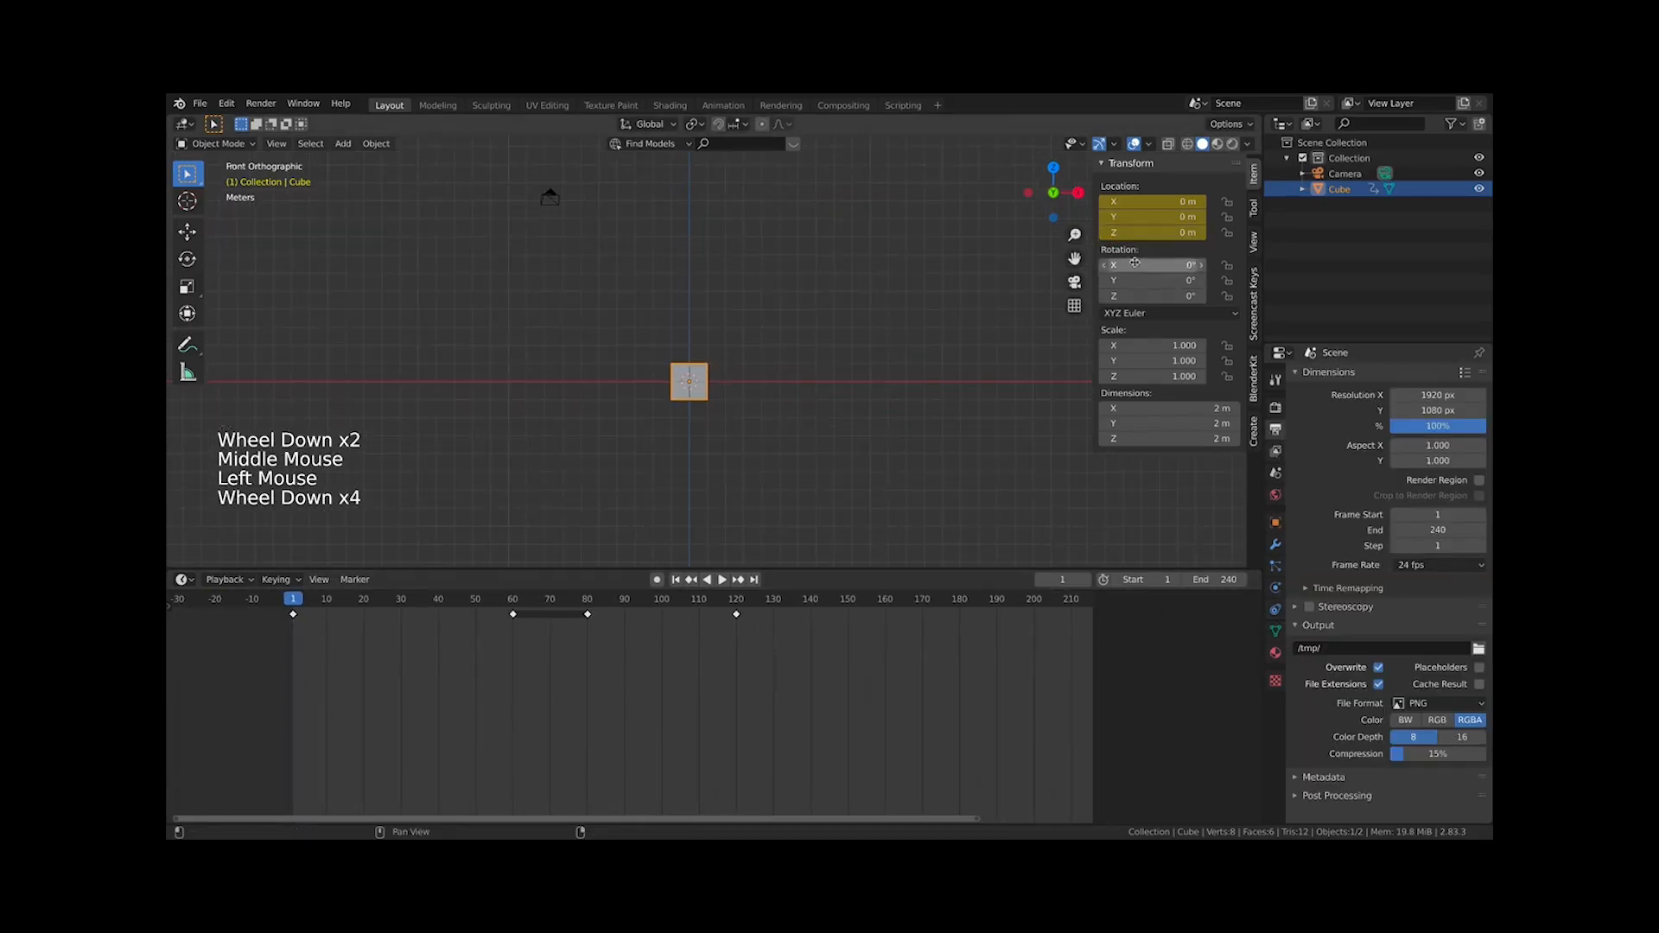
pyautogui.press('space')
pyautogui.press('space')
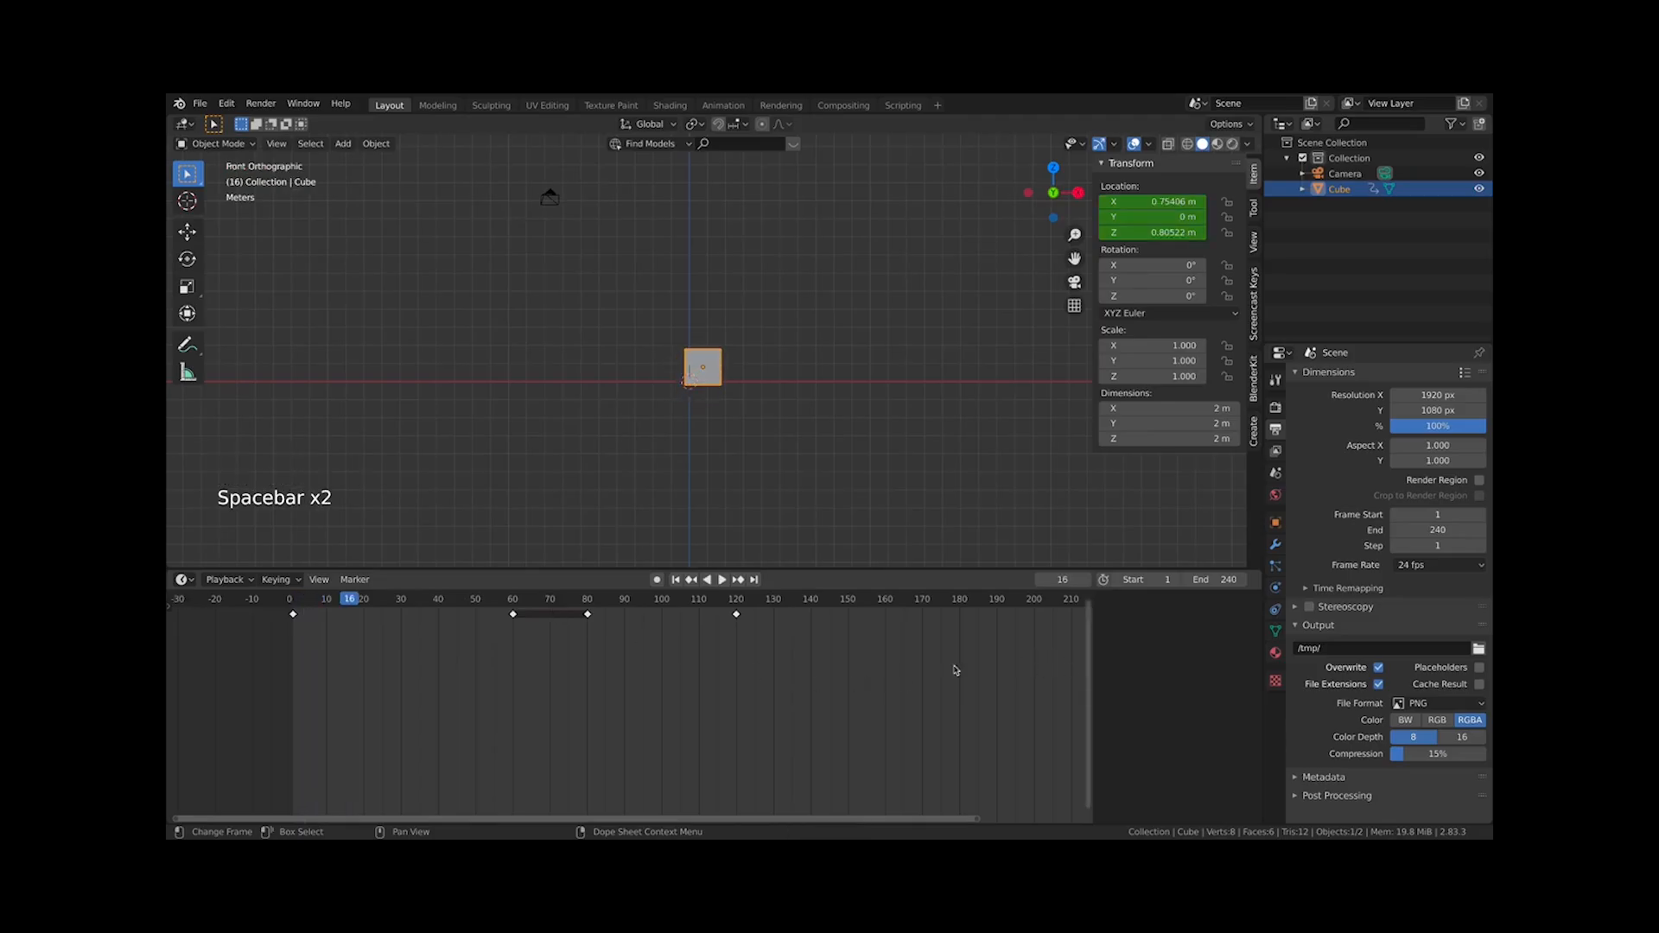
# Try box-selecting and selecting all of the cube's keyframes, then deselect them
pyautogui.scroll(-5, 955, 671)
pyautogui.moveTo(1033, 685); pyautogui.dragTo(347, 593)
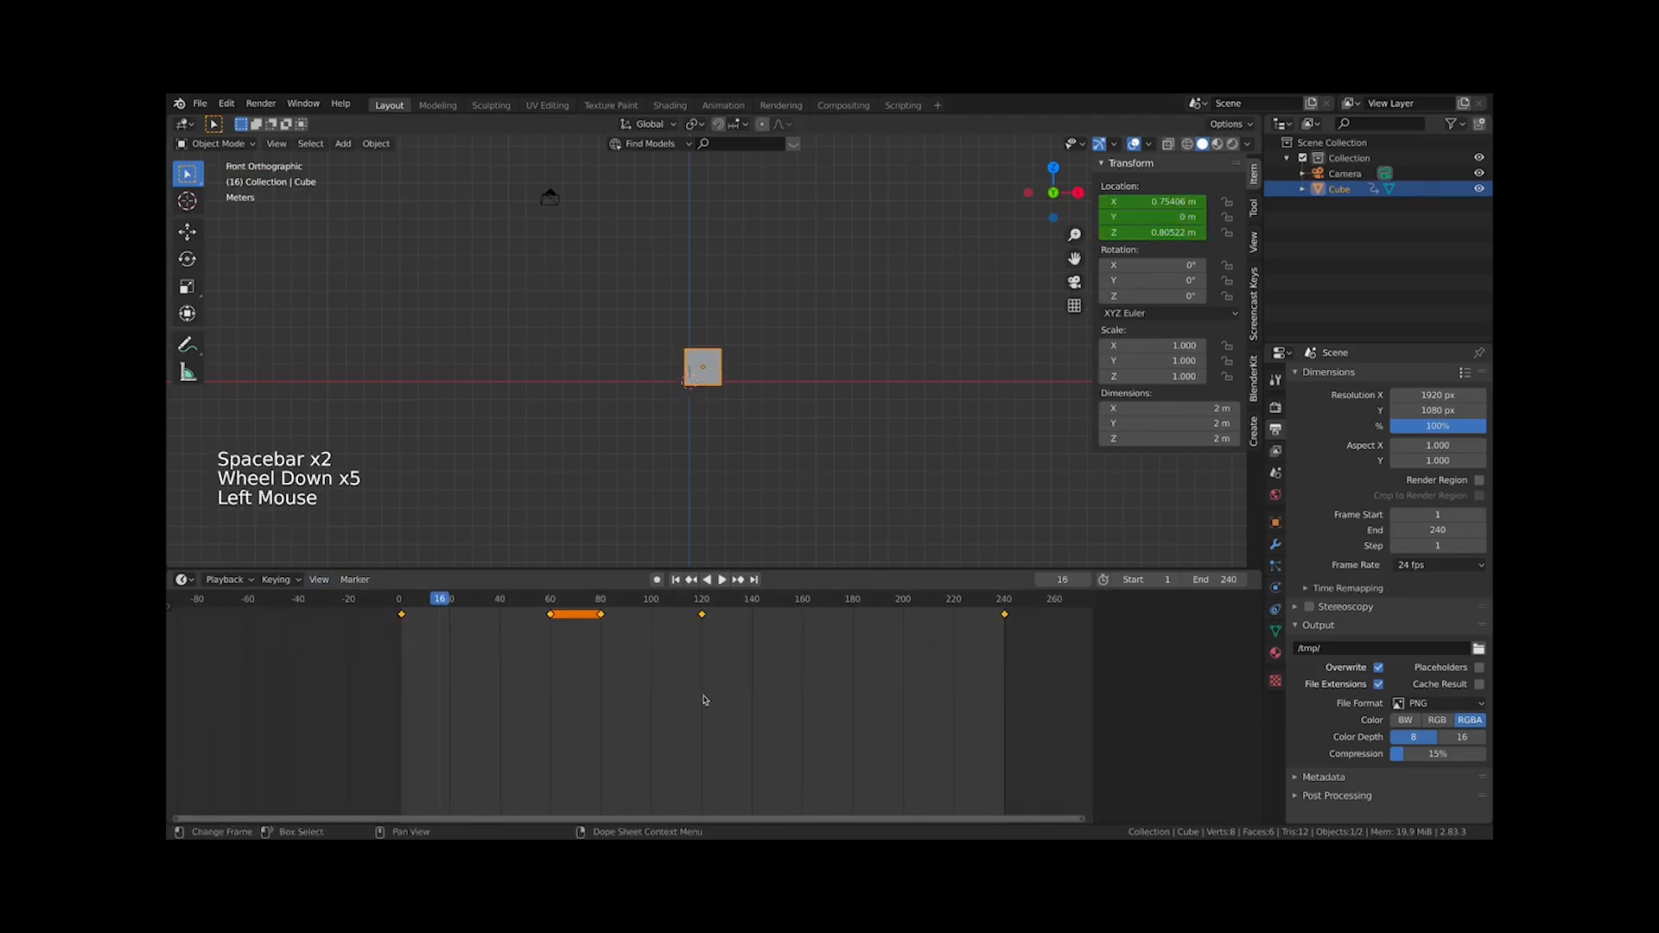
pyautogui.press('a')
pyautogui.click(847, 670)
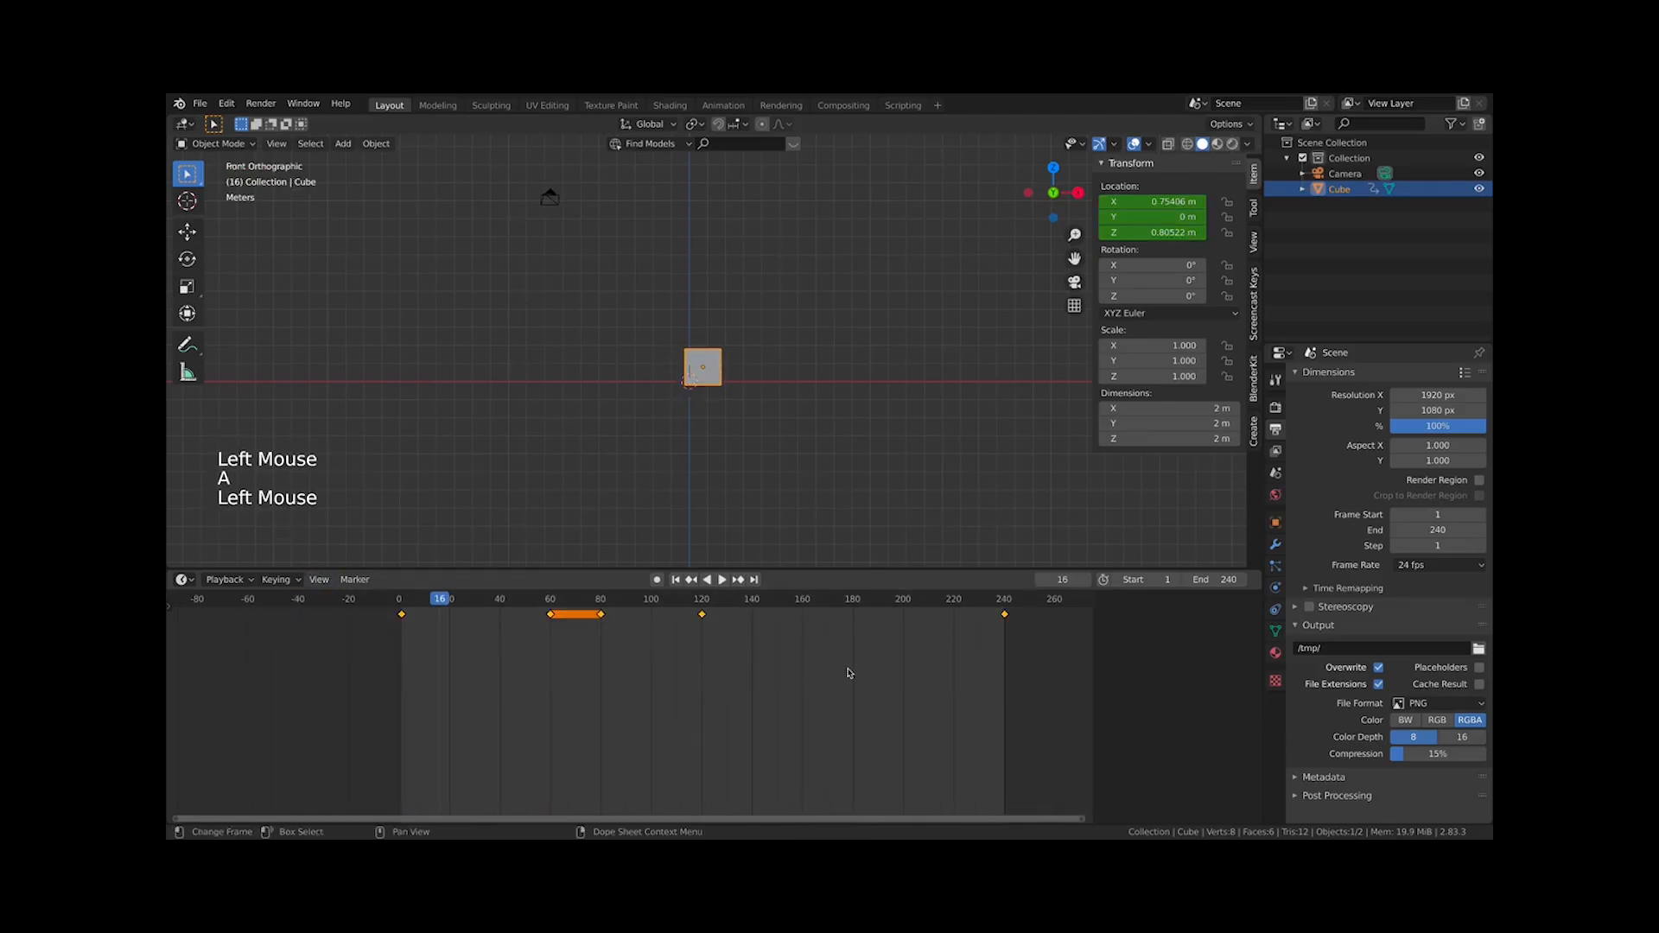
pyautogui.click(1003, 620)
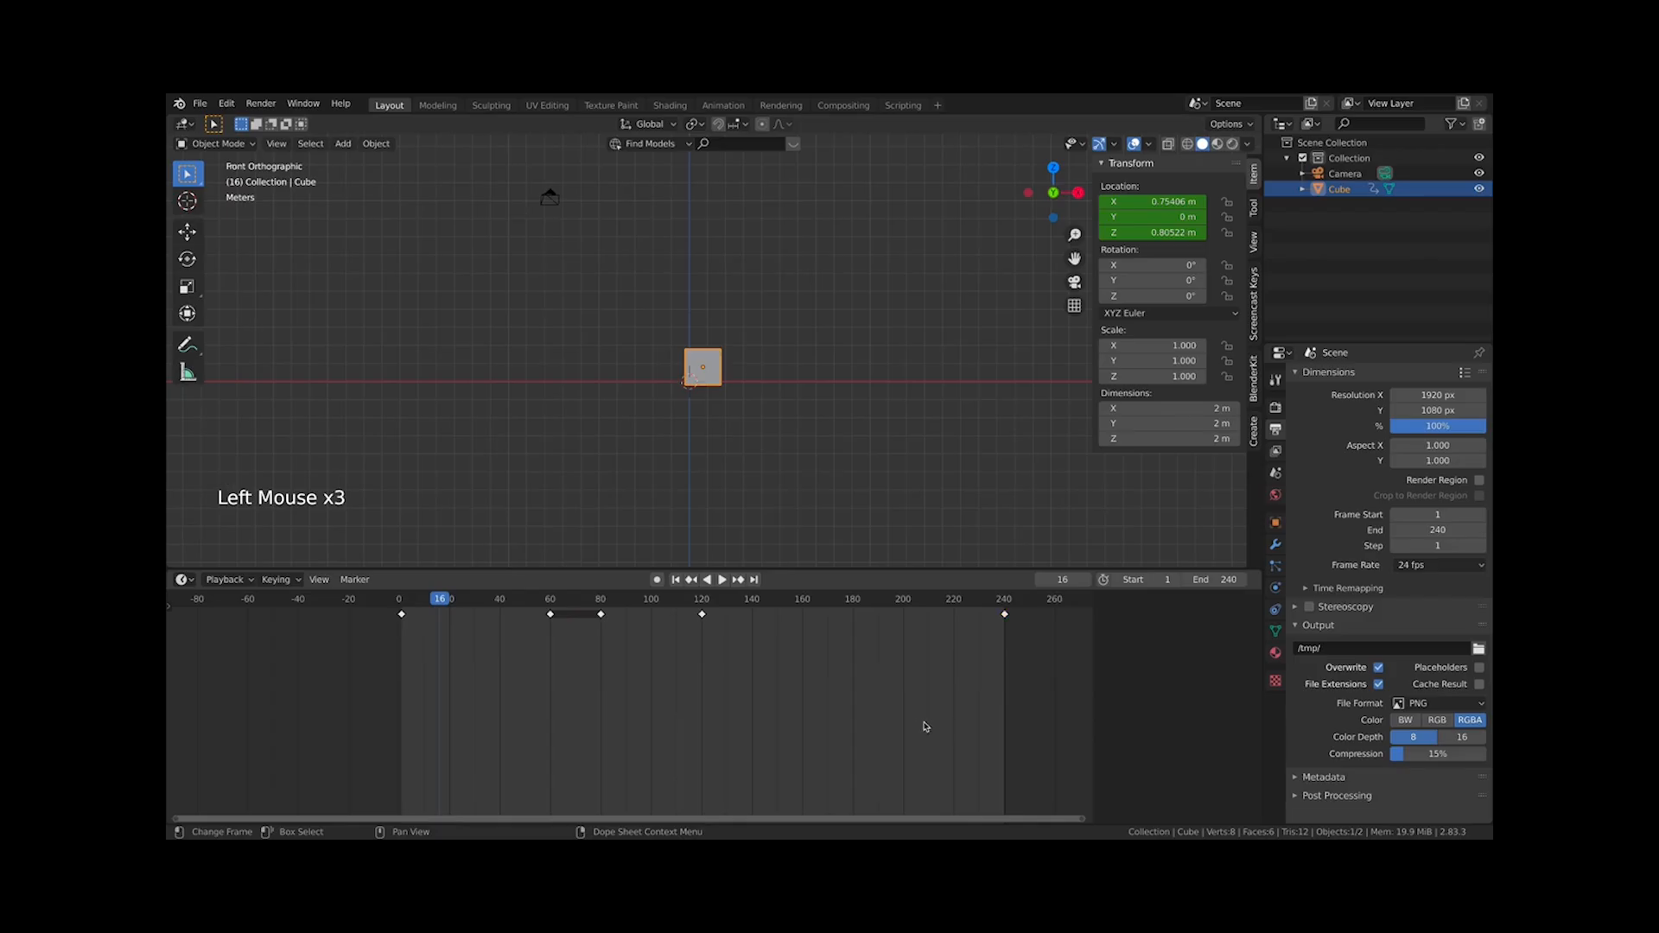
pyautogui.press('a')
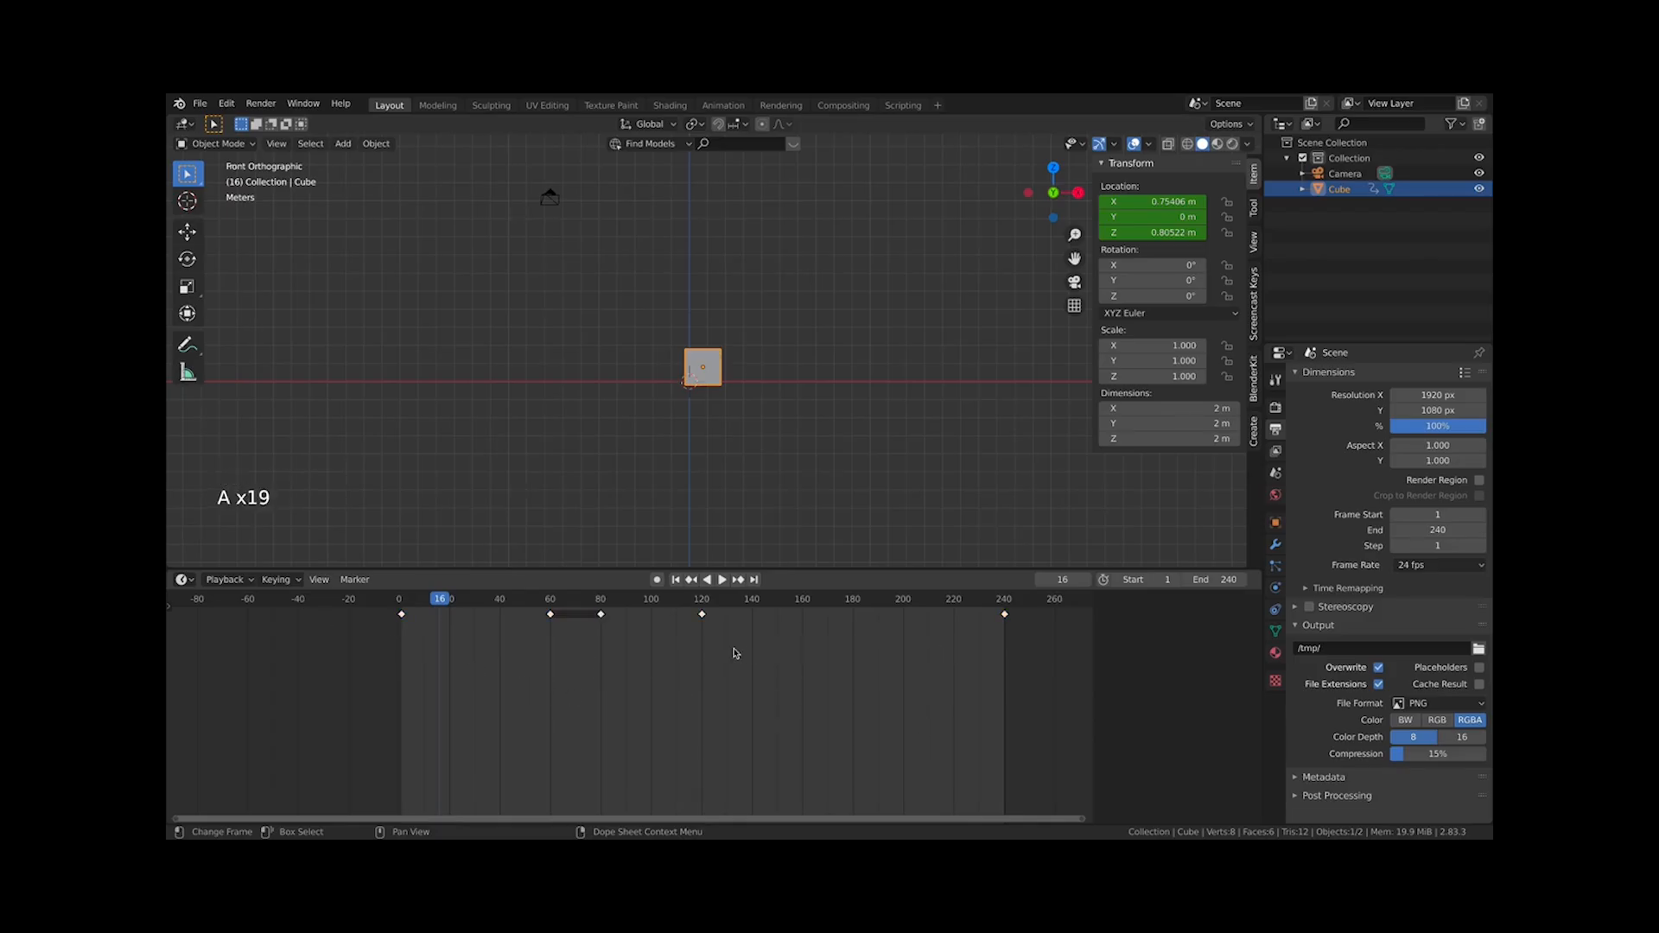
pyautogui.press('a')
pyautogui.press('a')
pyautogui.press('a')
pyautogui.press('a')
pyautogui.press('a')
pyautogui.press('a')
pyautogui.click(705, 378)
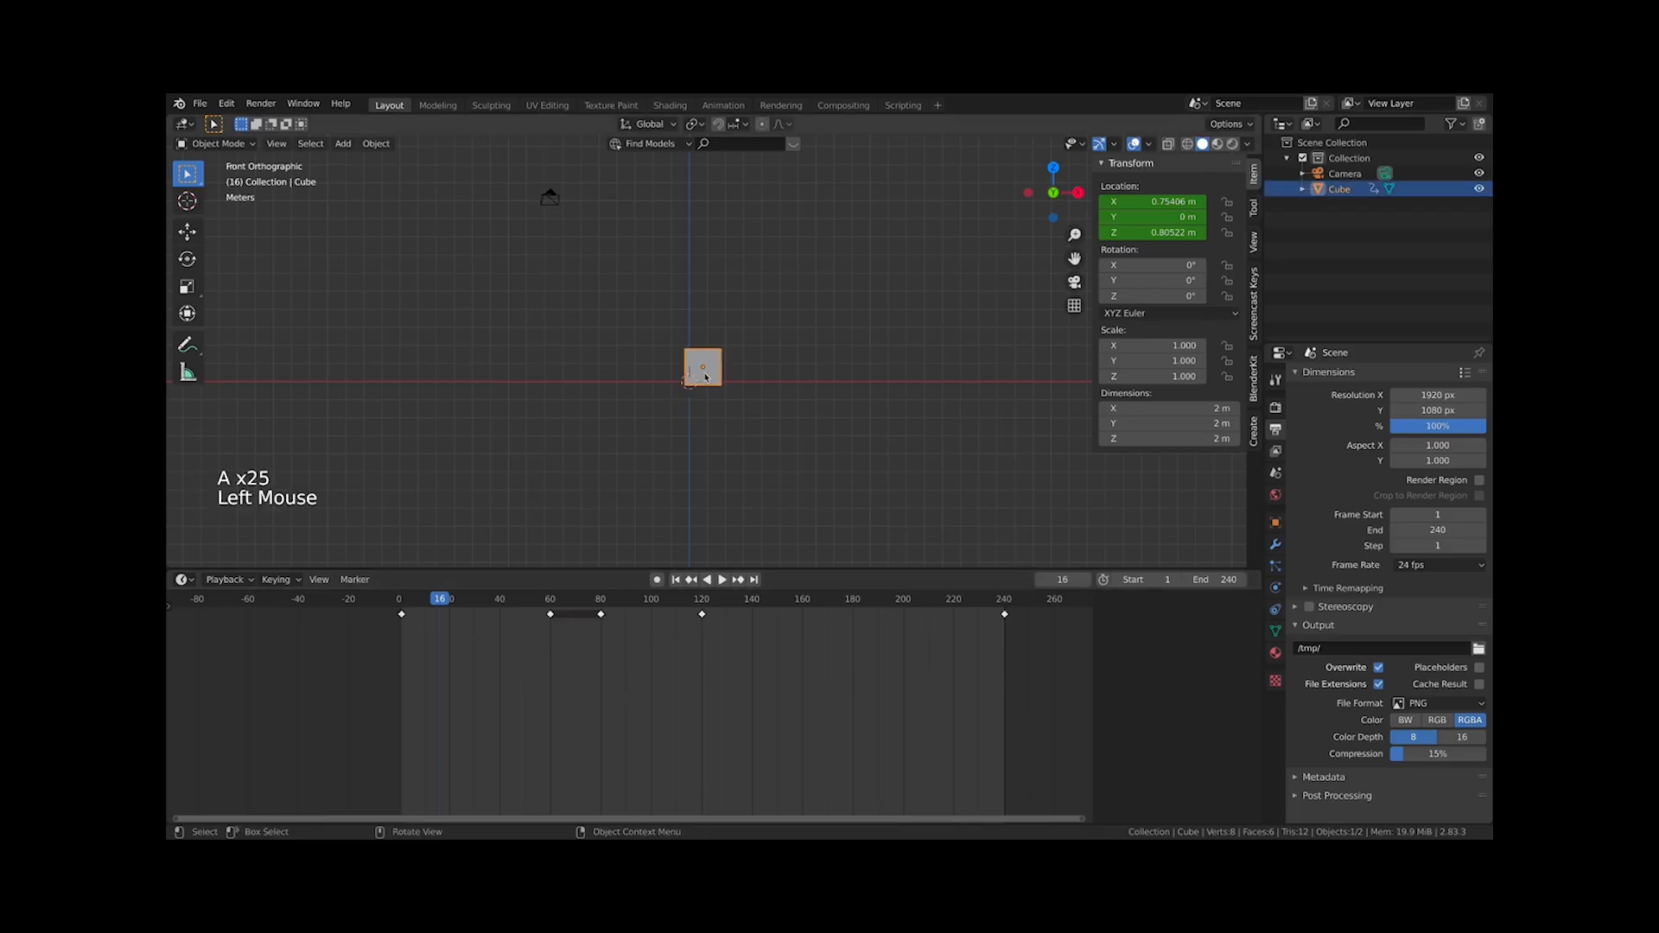
pyautogui.press('a')
pyautogui.press('a')
pyautogui.press('a')
pyautogui.click(757, 354)
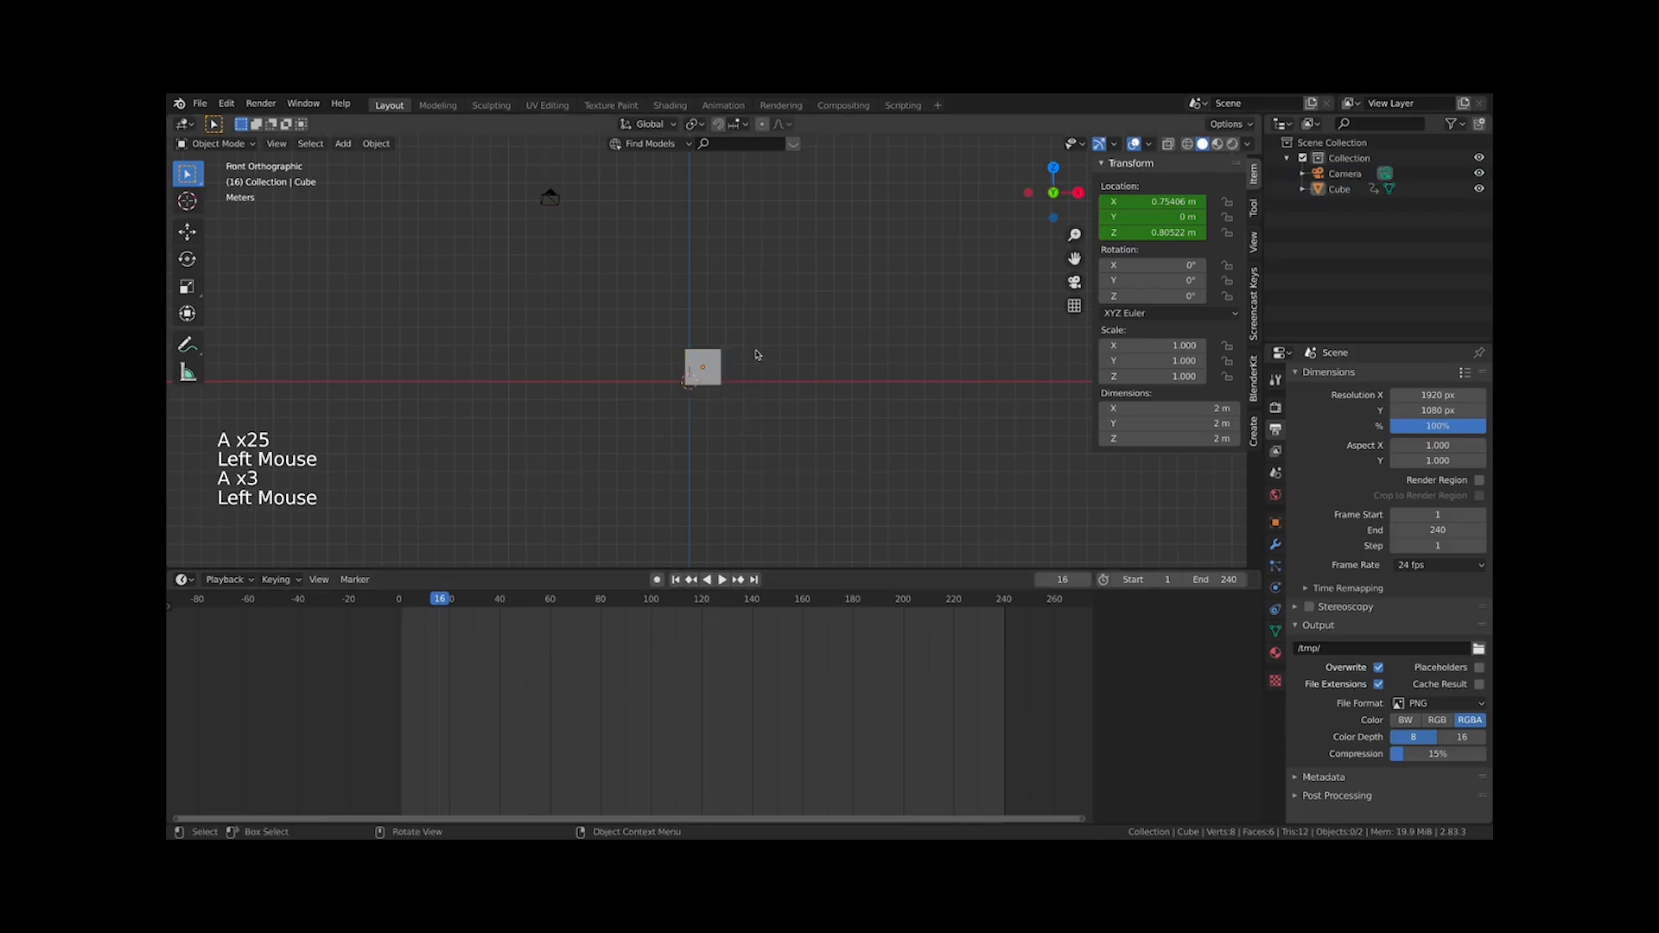
pyautogui.click(725, 361)
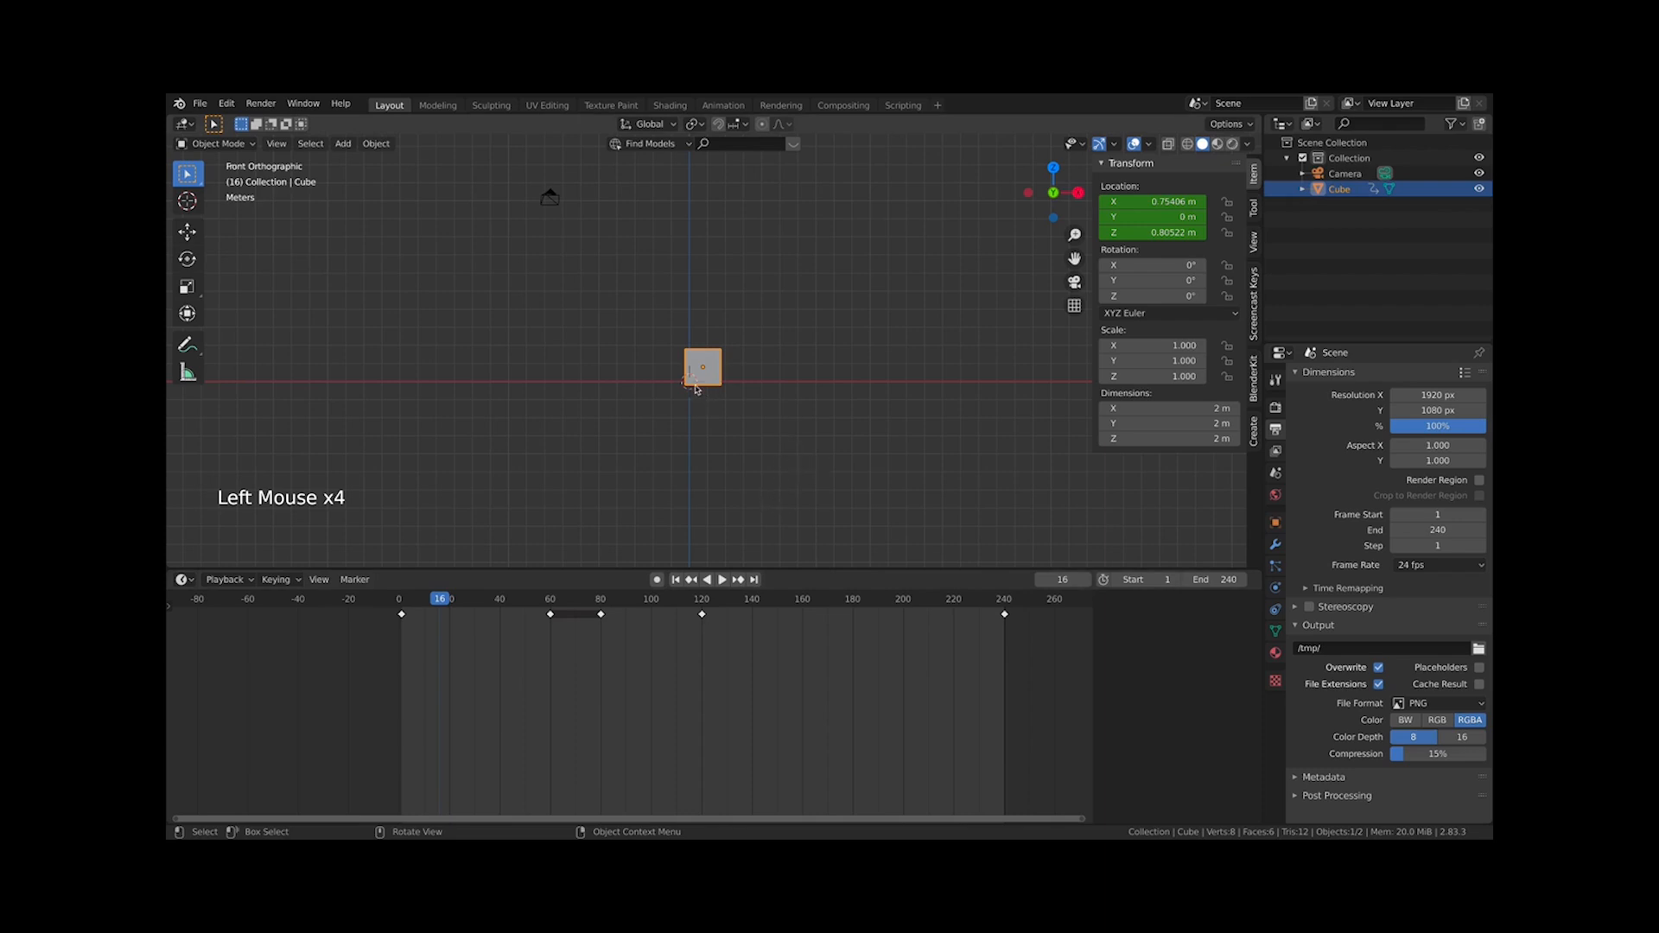
pyautogui.click(679, 420)
# Add a cylinder mesh and move it to the left of the cube
pyautogui.hotkey('shift', 'a')
pyautogui.moveTo(679, 421)
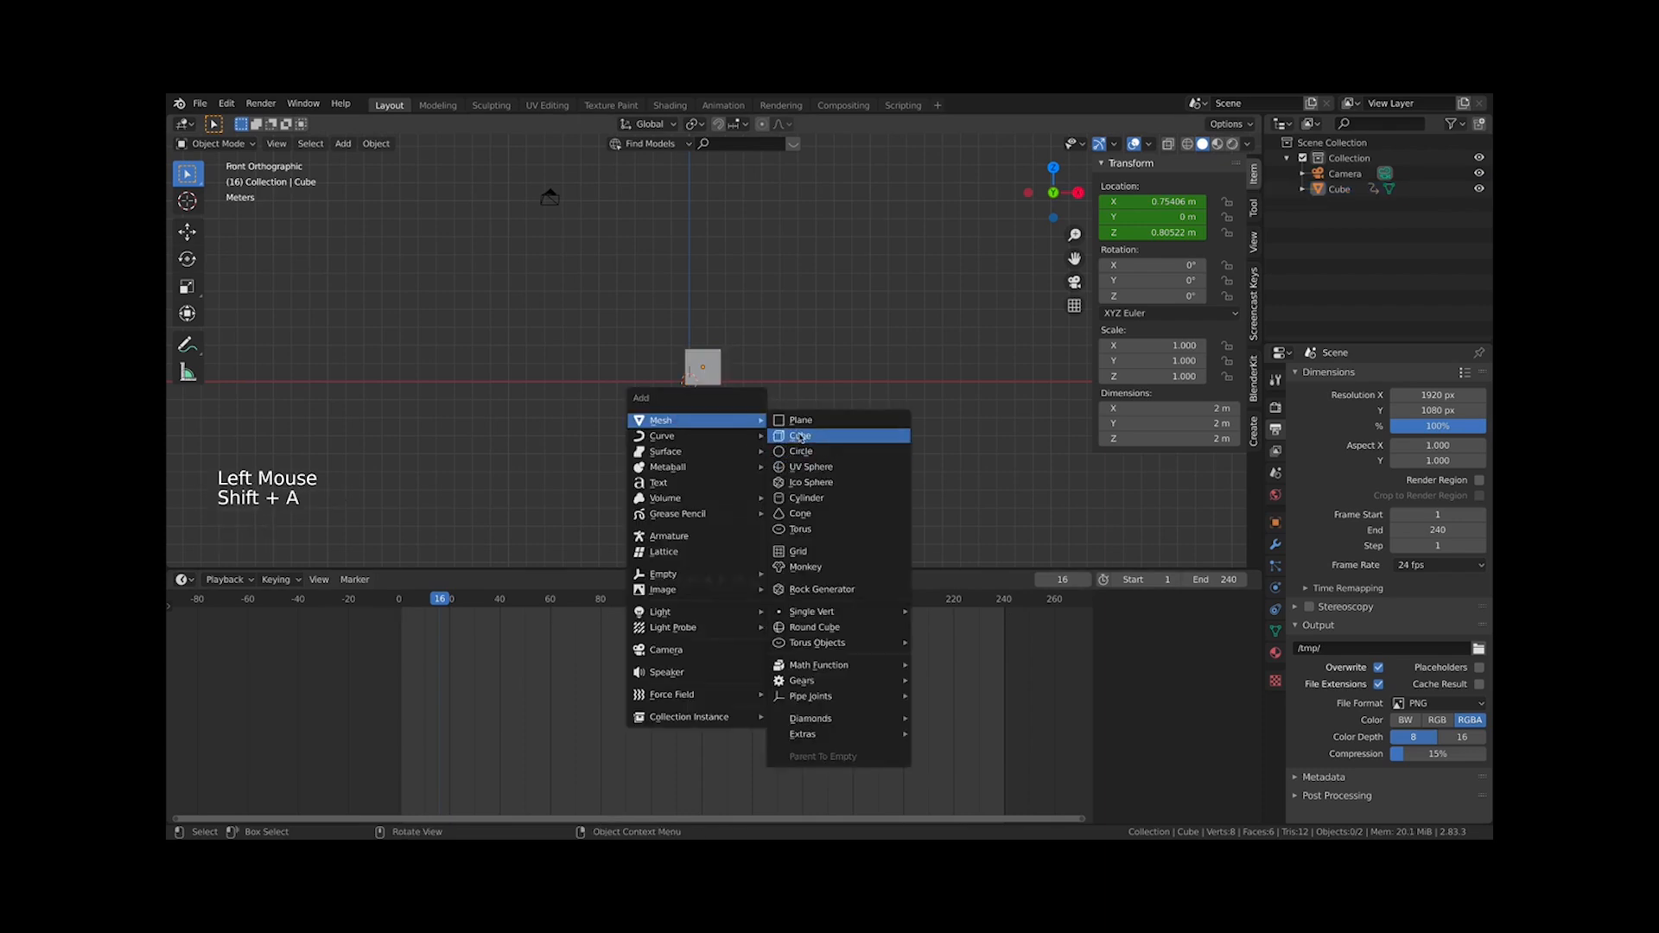
pyautogui.click(806, 498)
pyautogui.press('g')
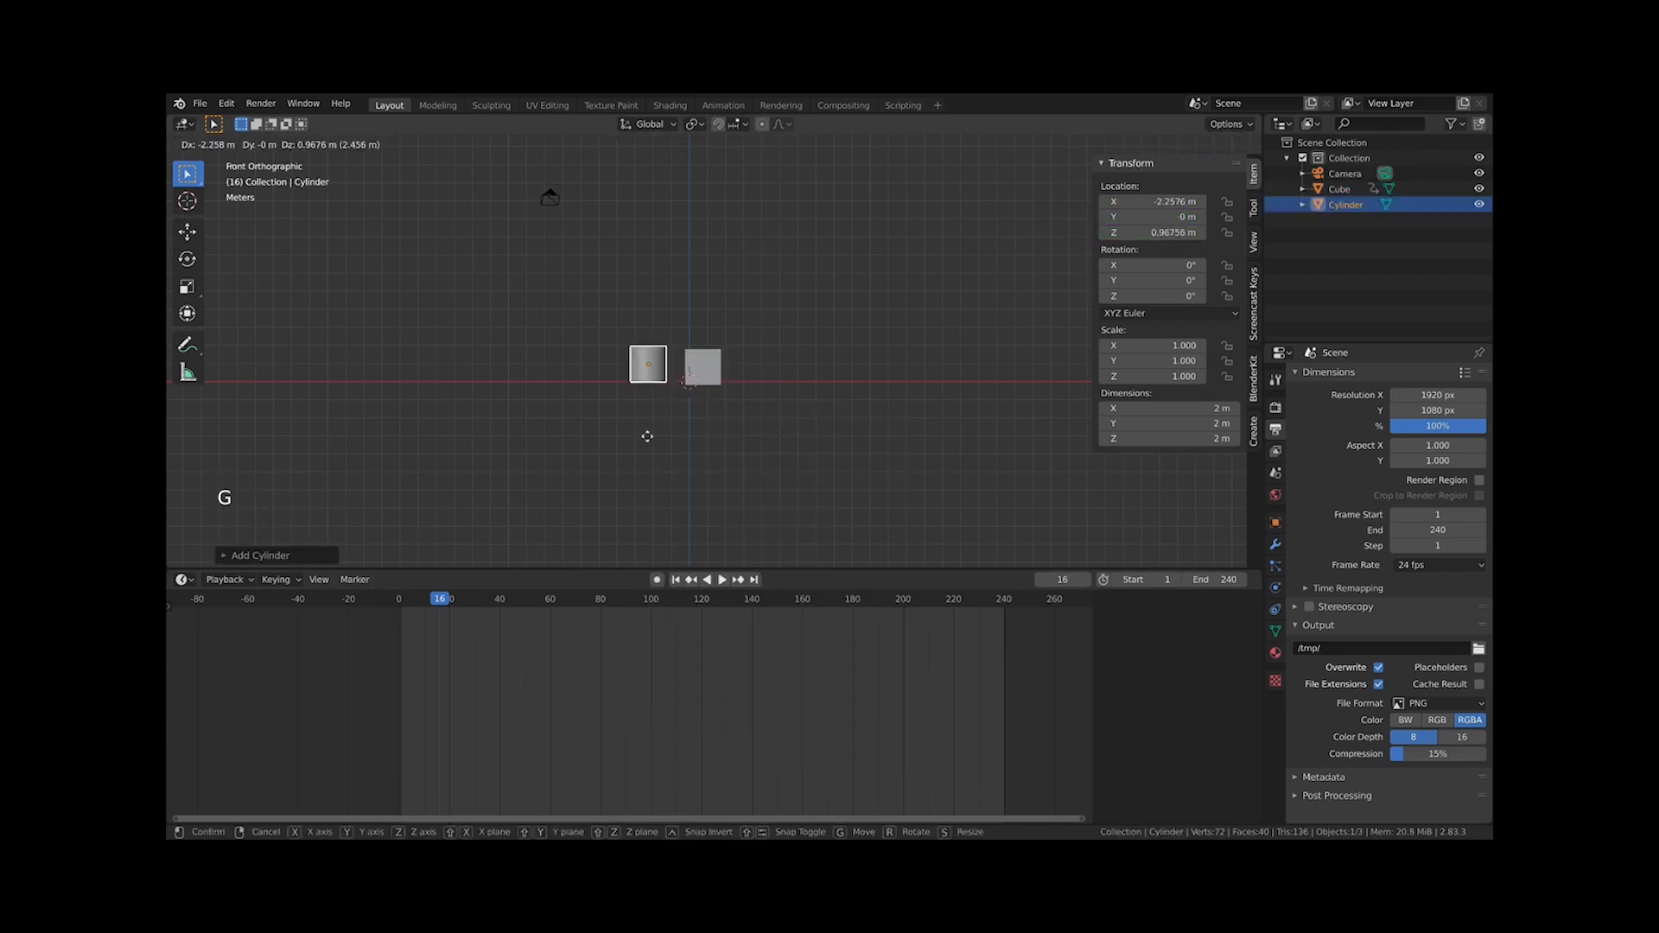
pyautogui.click(654, 478)
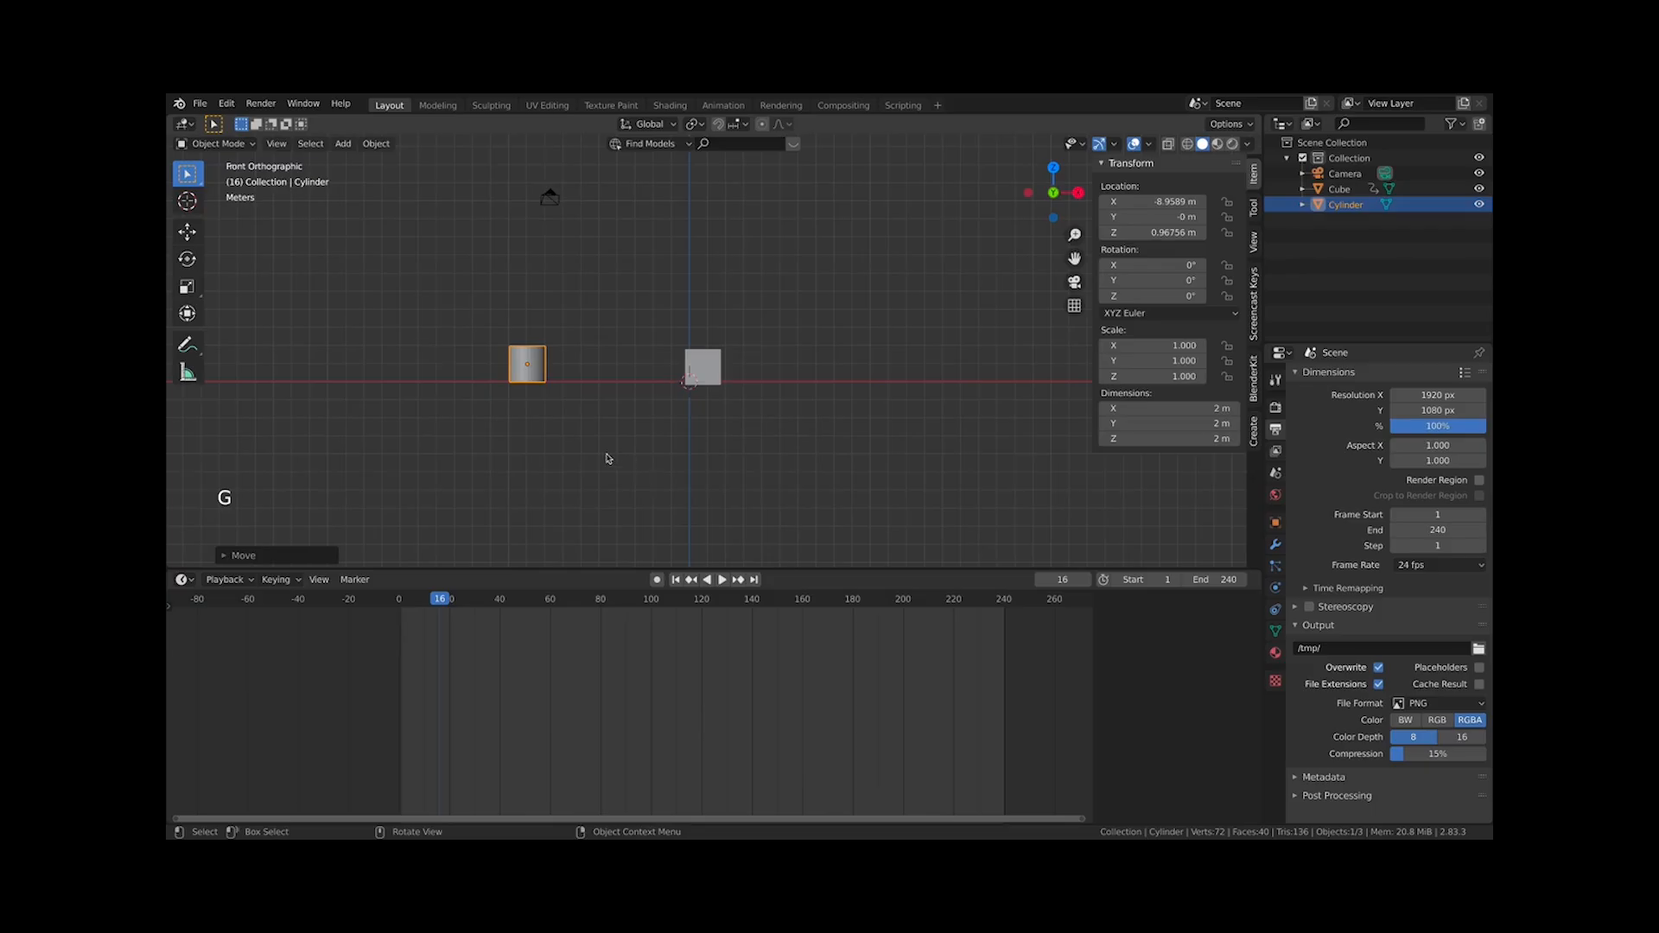
# Insert a location keyframe for the cylinder at frame 16 and jump to frame 51
pyautogui.press('i')
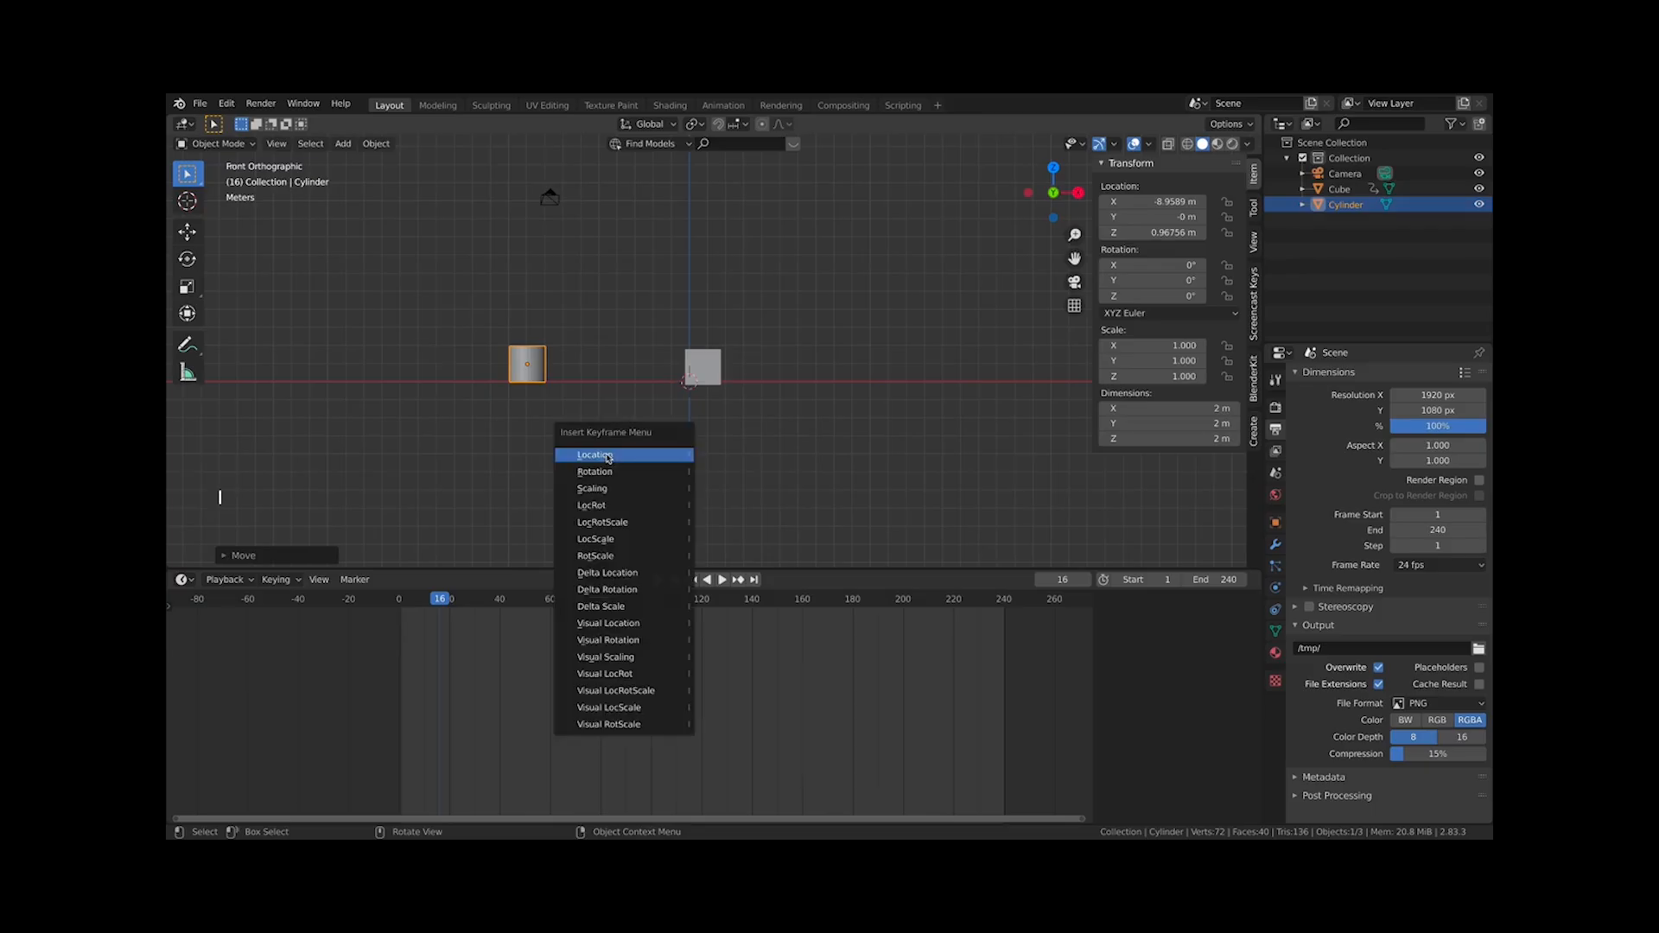
pyautogui.click(607, 457)
pyautogui.click(527, 624)
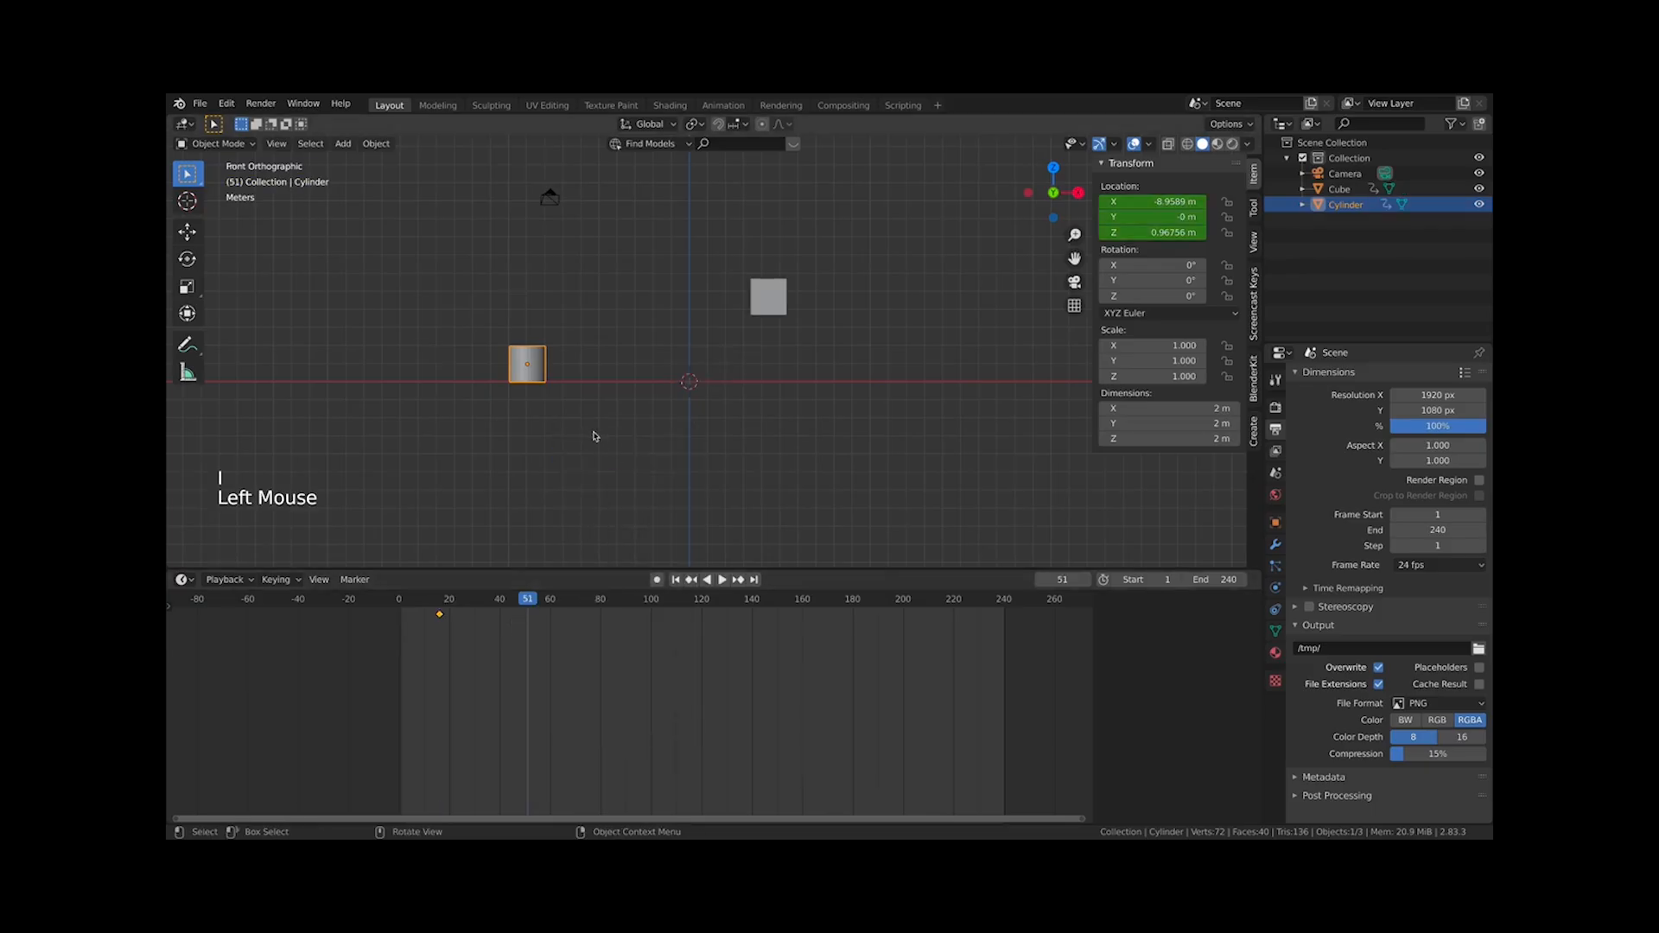
# Move the cylinder to the right, to about X 3.4 m, and insert a location keyframe at frame 51
pyautogui.press('g')
pyautogui.click(690, 441)
pyautogui.press('i')
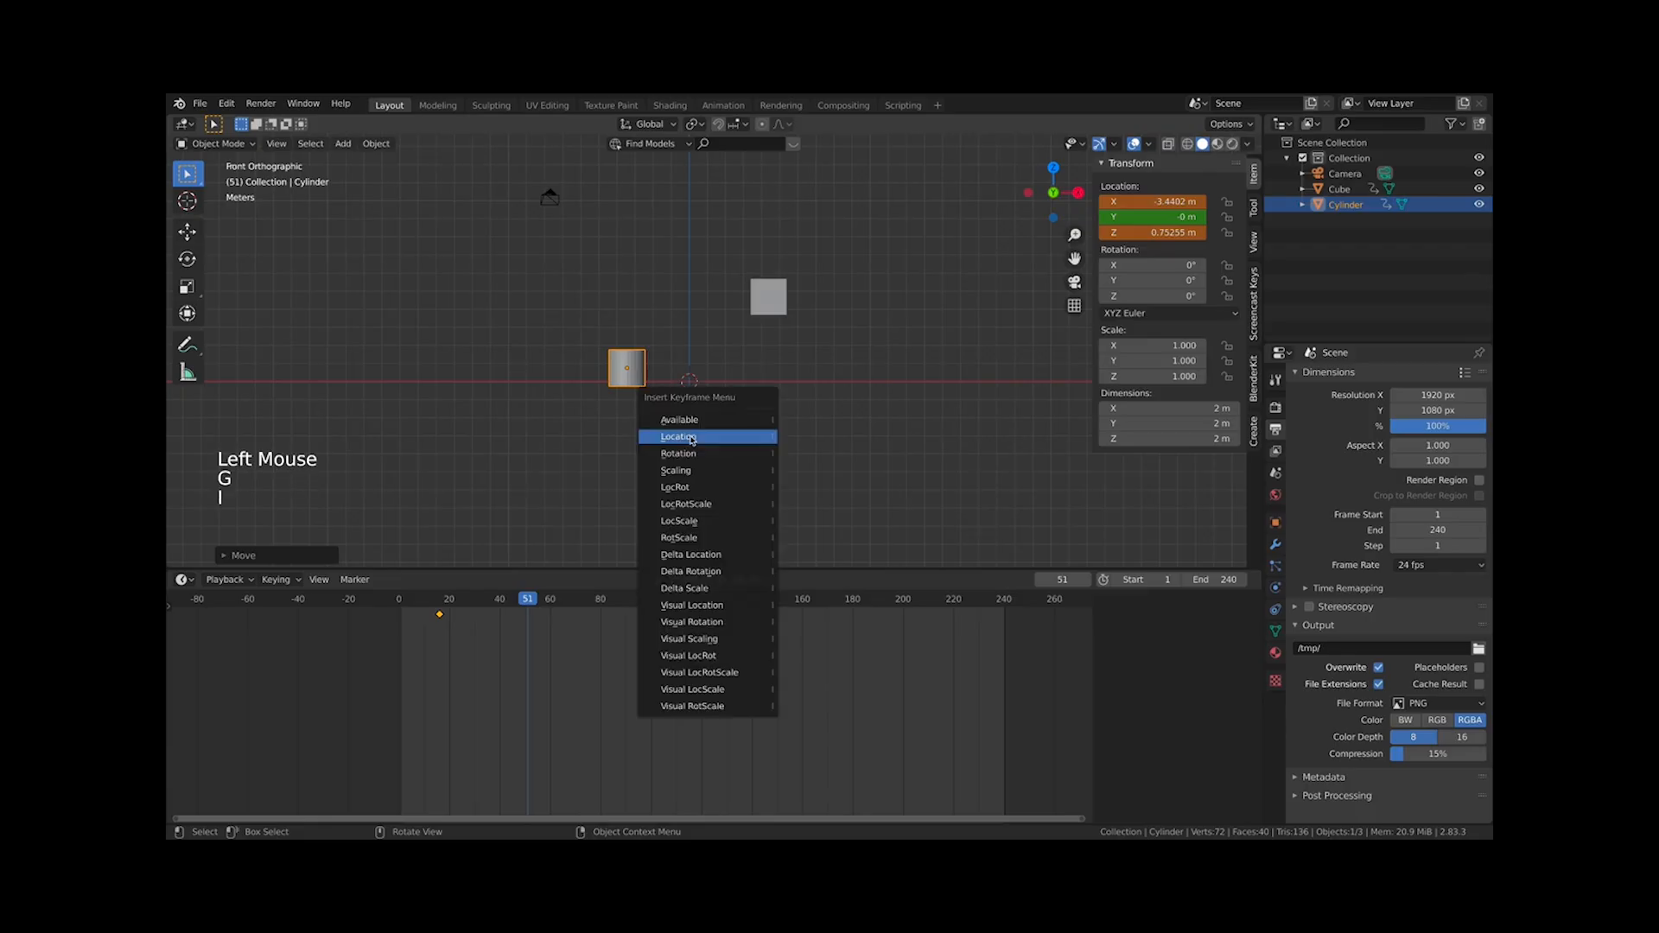
pyautogui.click(691, 440)
# Scrub the timeline to frame 40 and select the cylinder to view its keyframes
pyautogui.moveTo(424, 608); pyautogui.dragTo(500, 610)
pyautogui.click(753, 448)
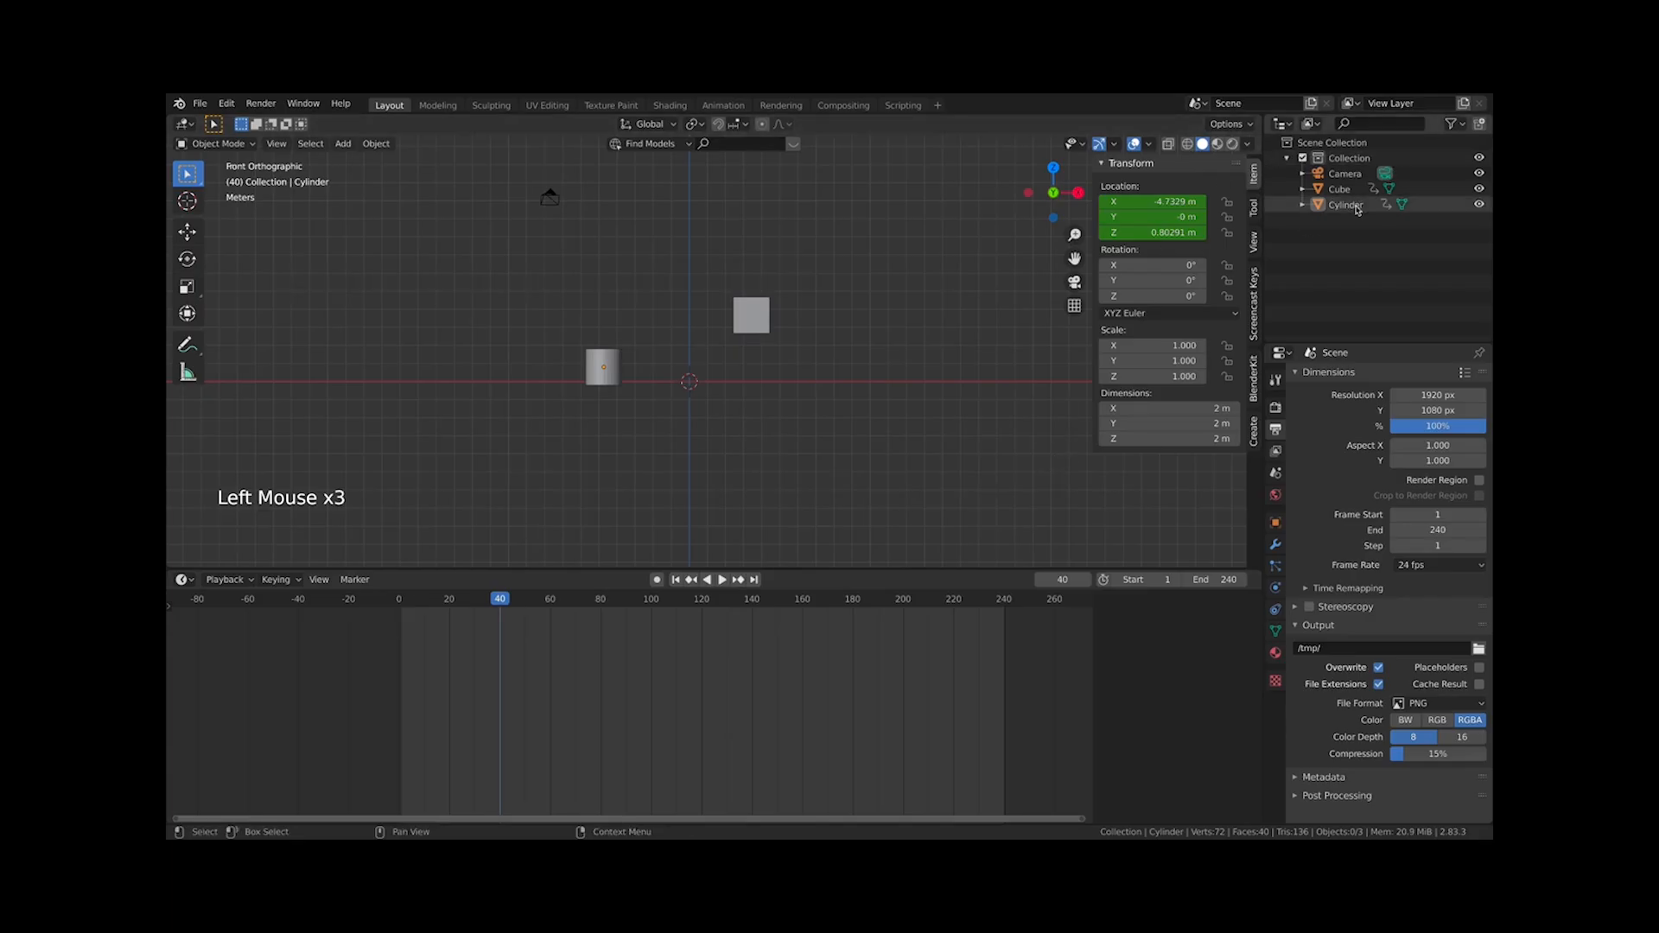
pyautogui.moveTo(1001, 705); pyautogui.dragTo(329, 611)
pyautogui.click(586, 372)
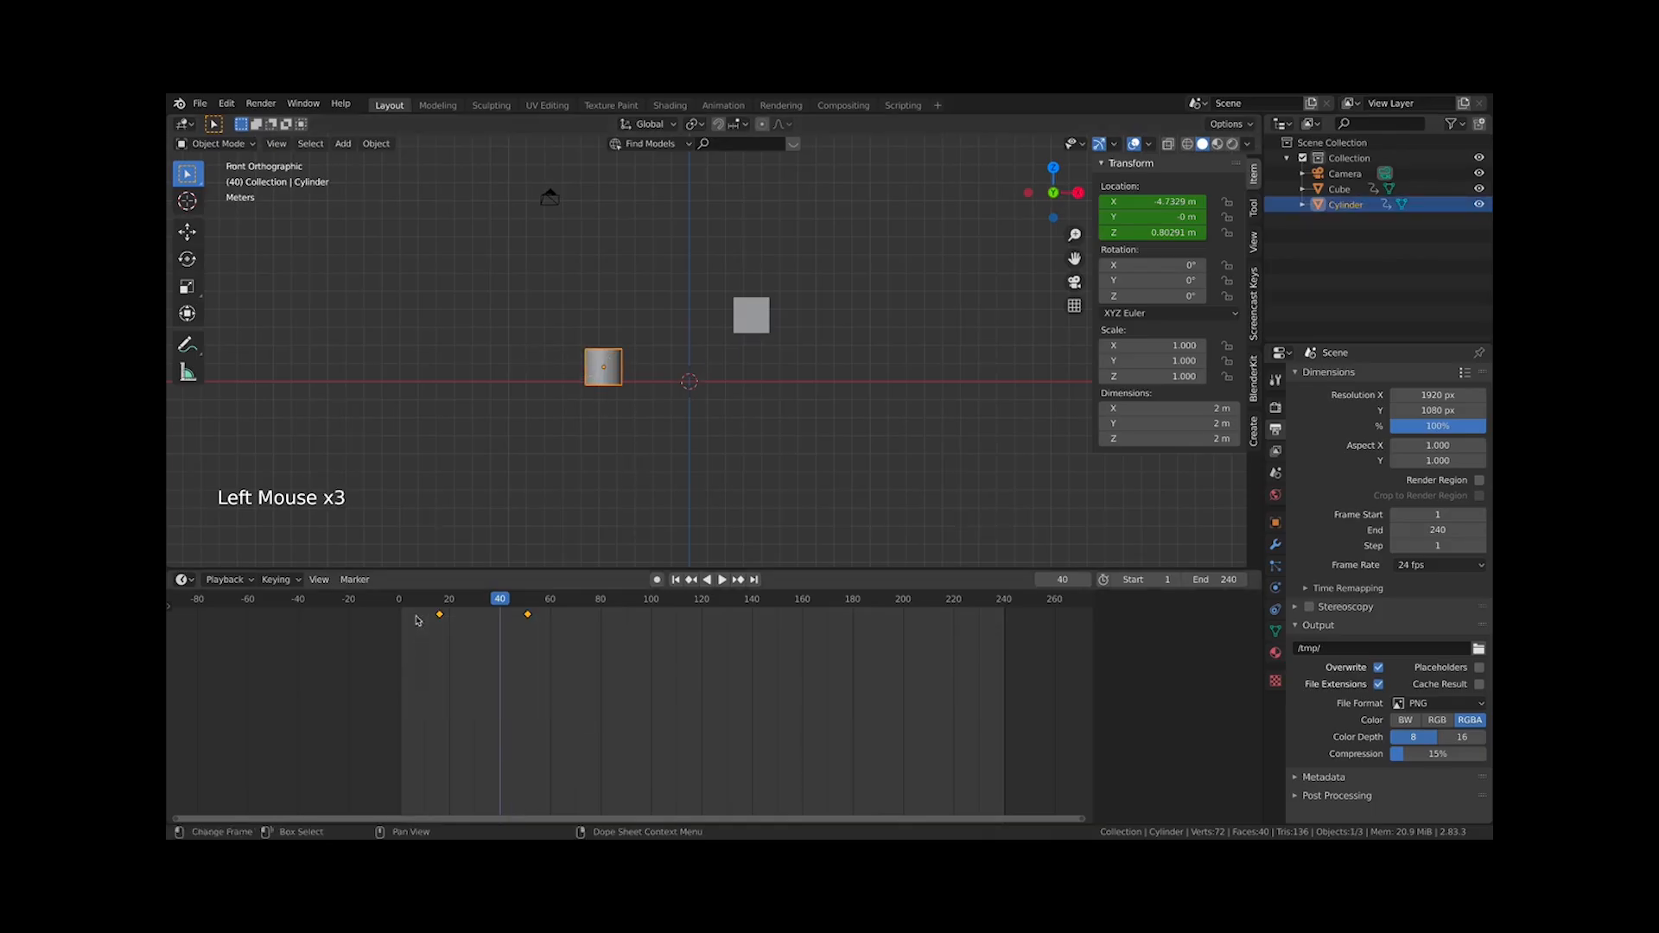
# Alternate selecting the cube and the cylinder to compare their keyframes in the timeline
pyautogui.click(749, 305)
pyautogui.click(617, 384)
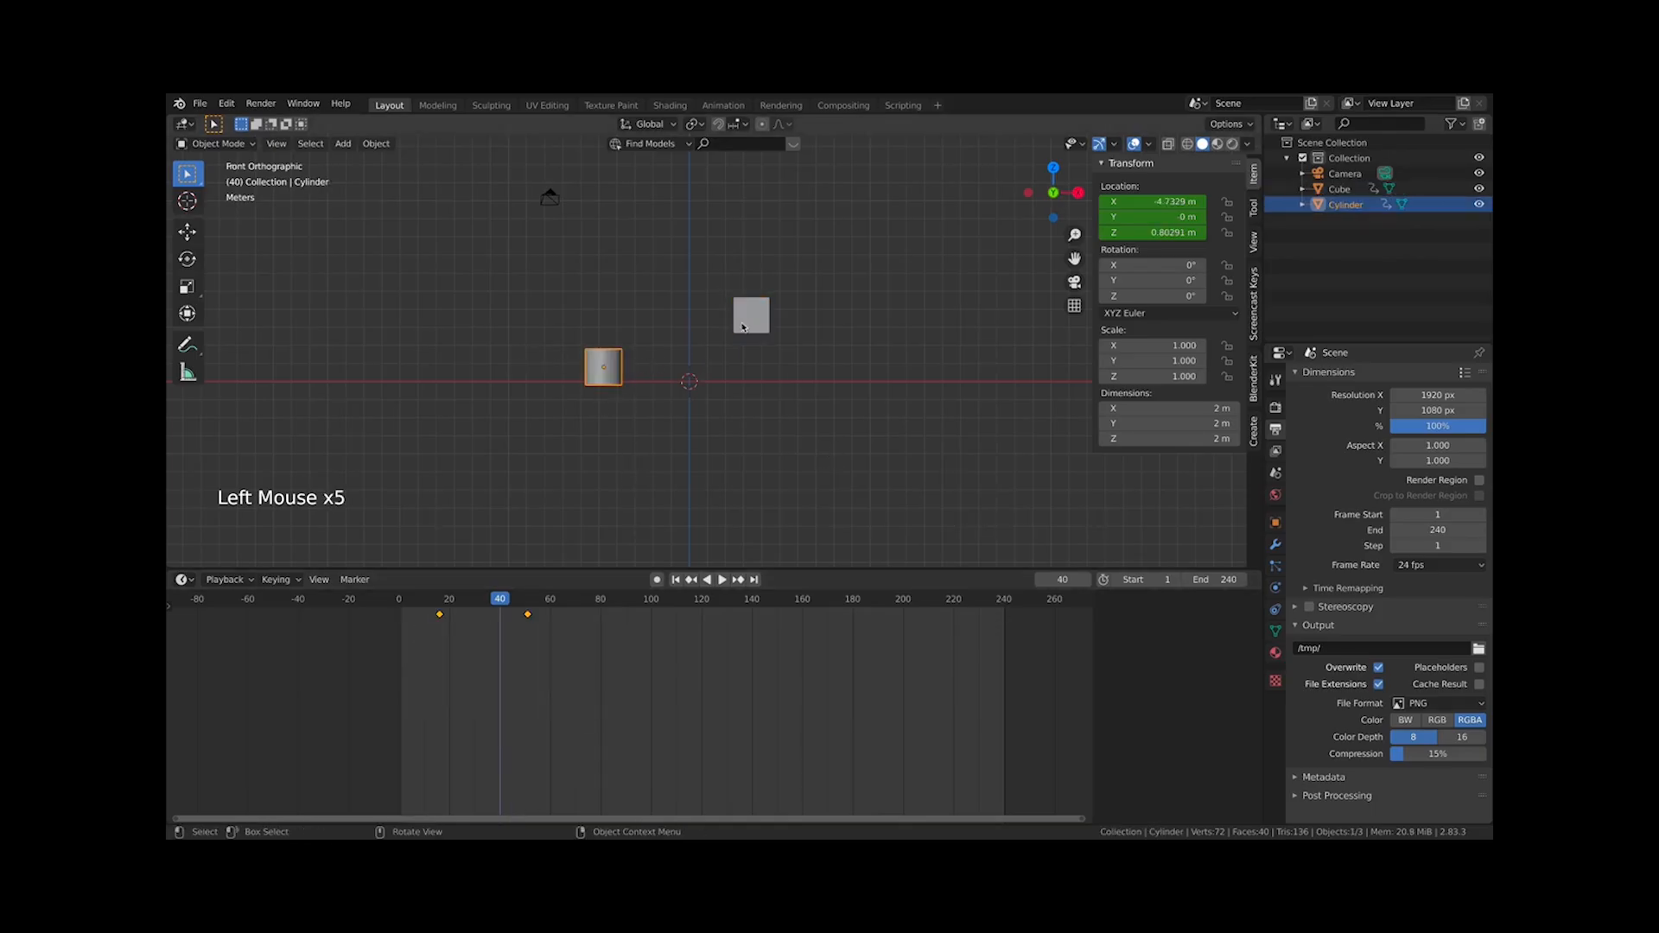
pyautogui.click(743, 323)
pyautogui.click(528, 407)
pyautogui.click(594, 382)
pyautogui.click(771, 304)
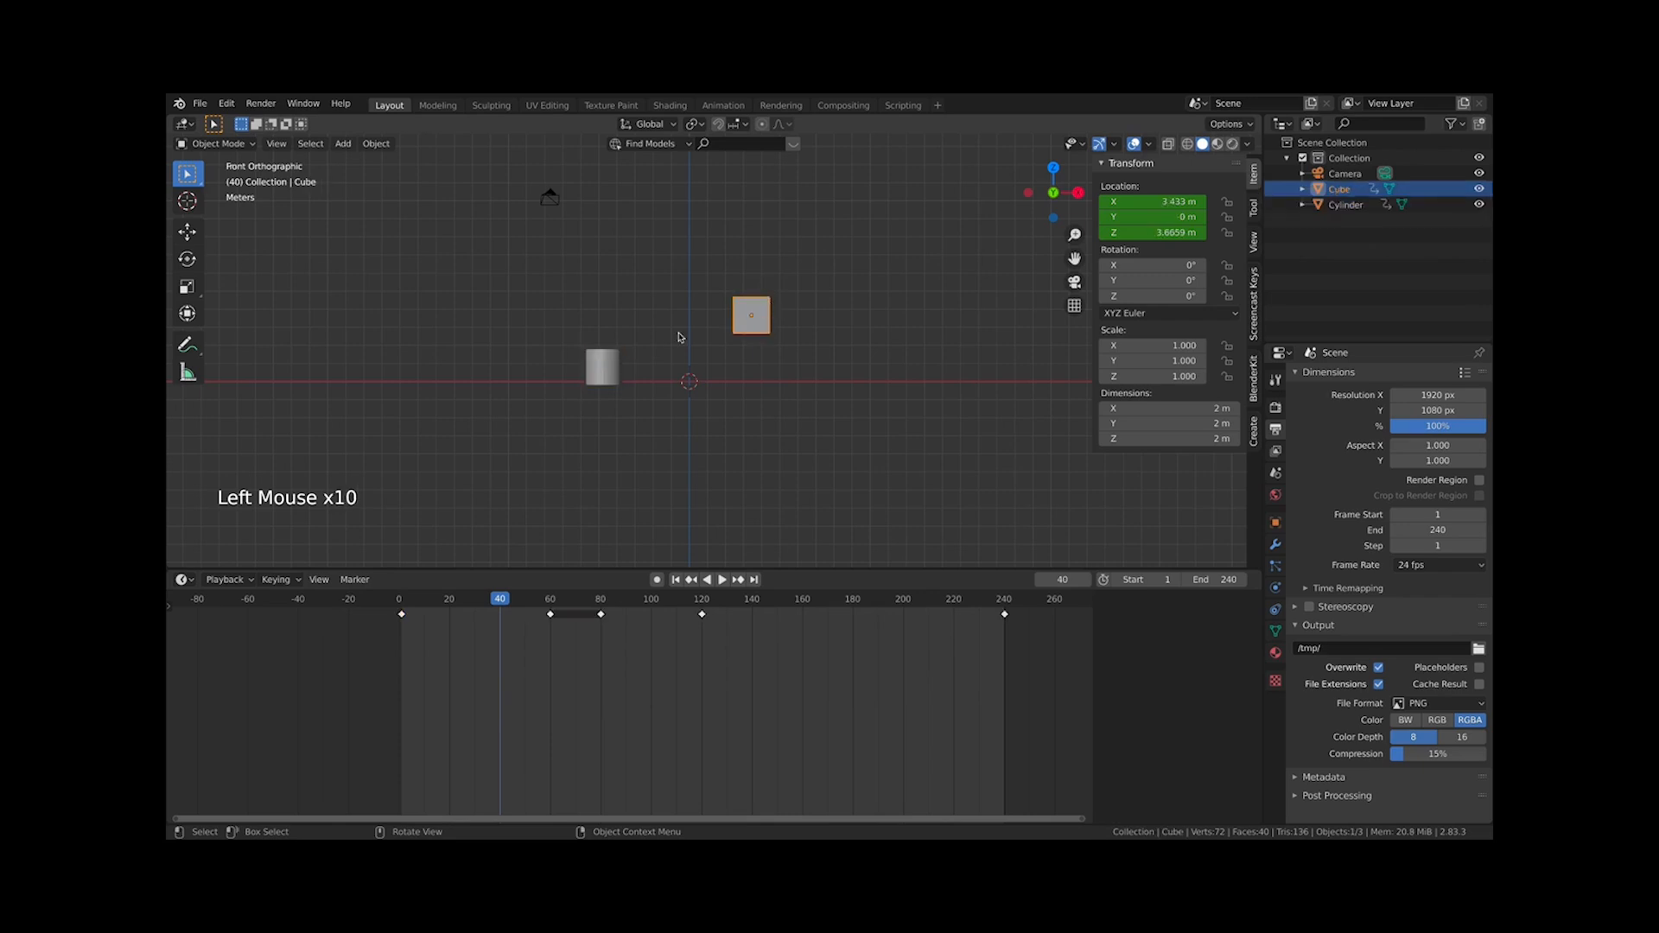
pyautogui.click(572, 367)
pyautogui.click(615, 364)
pyautogui.click(777, 315)
pyautogui.click(751, 321)
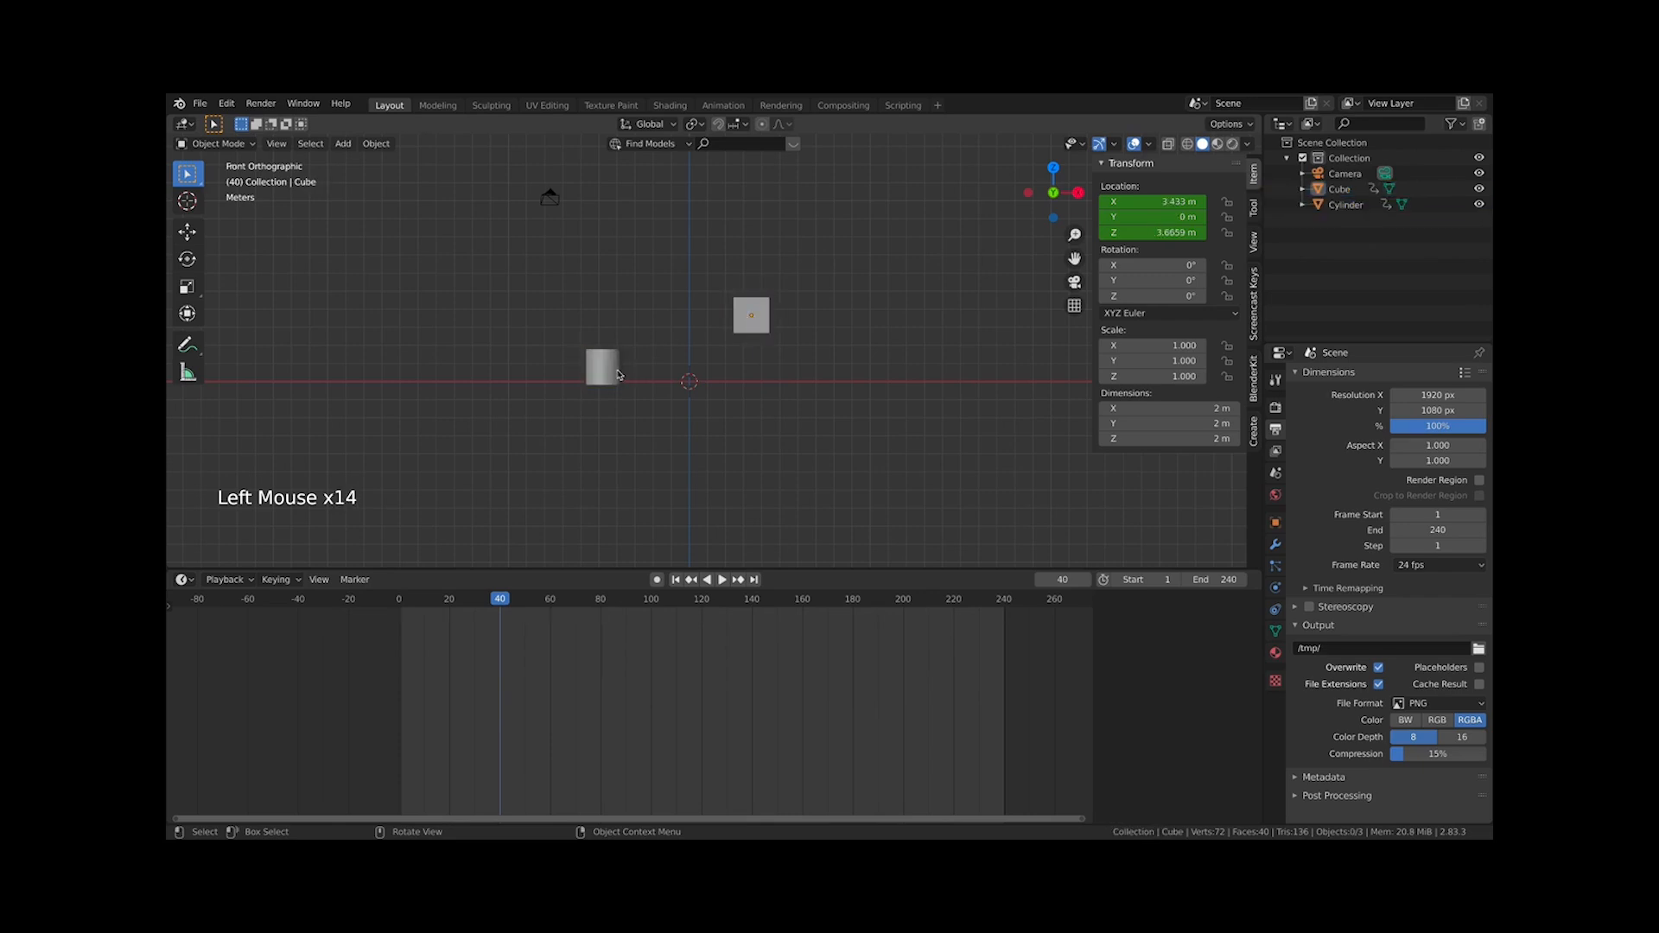
pyautogui.click(617, 374)
pyautogui.click(753, 329)
pyautogui.click(607, 401)
pyautogui.click(614, 378)
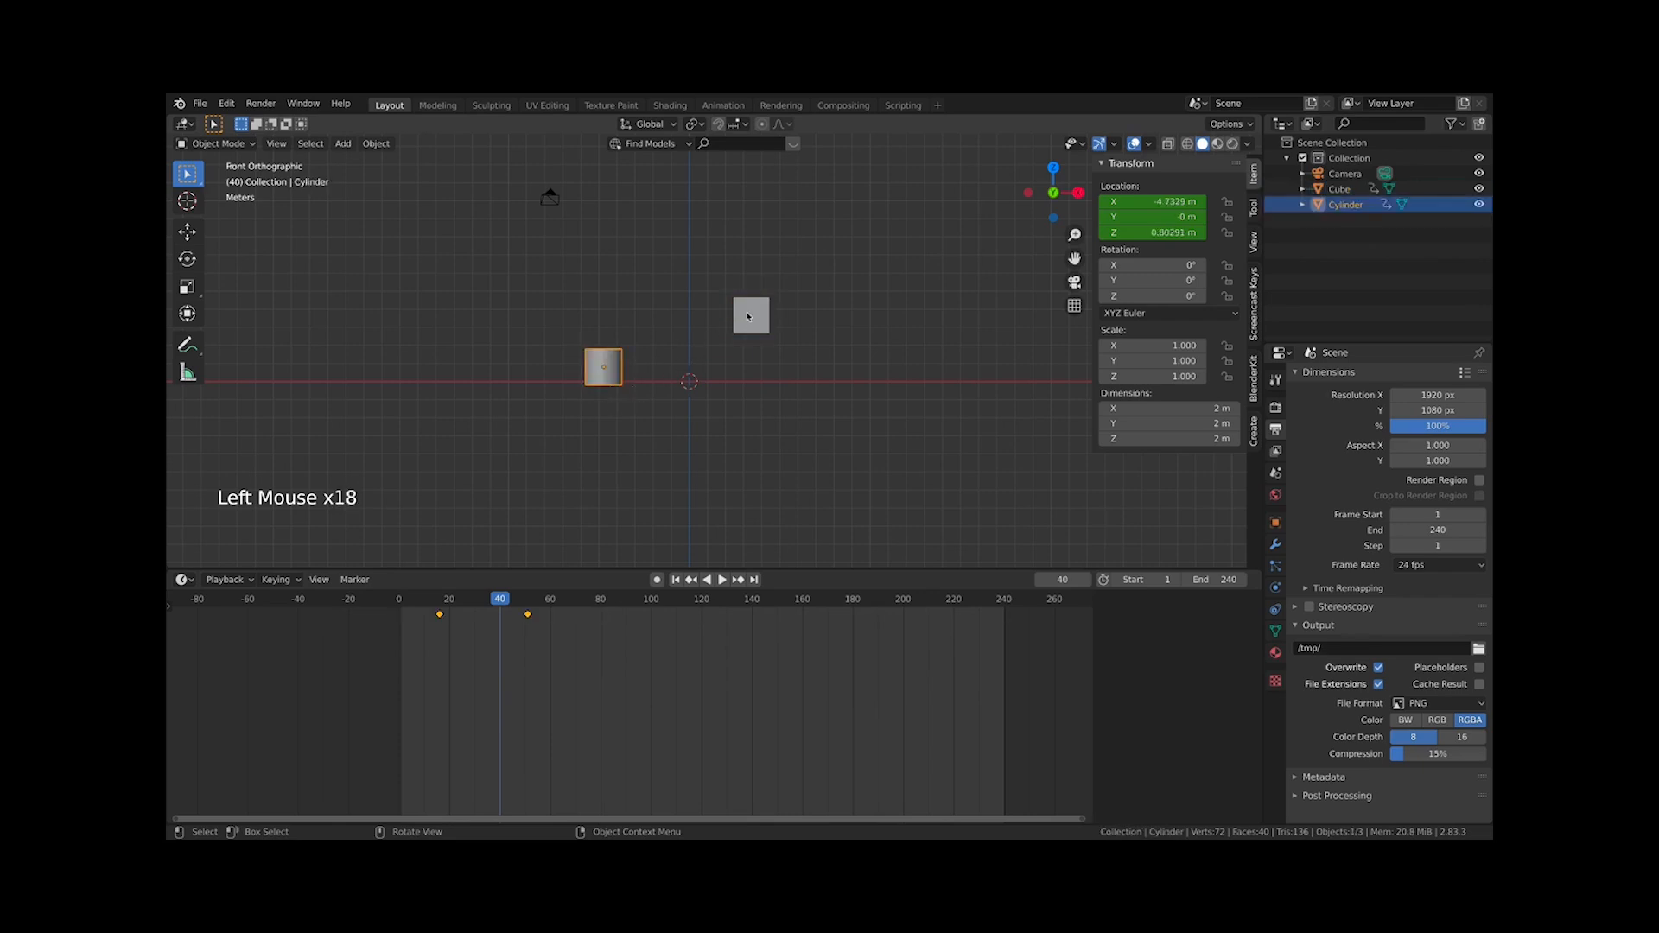
pyautogui.click(748, 316)
pyautogui.click(618, 367)
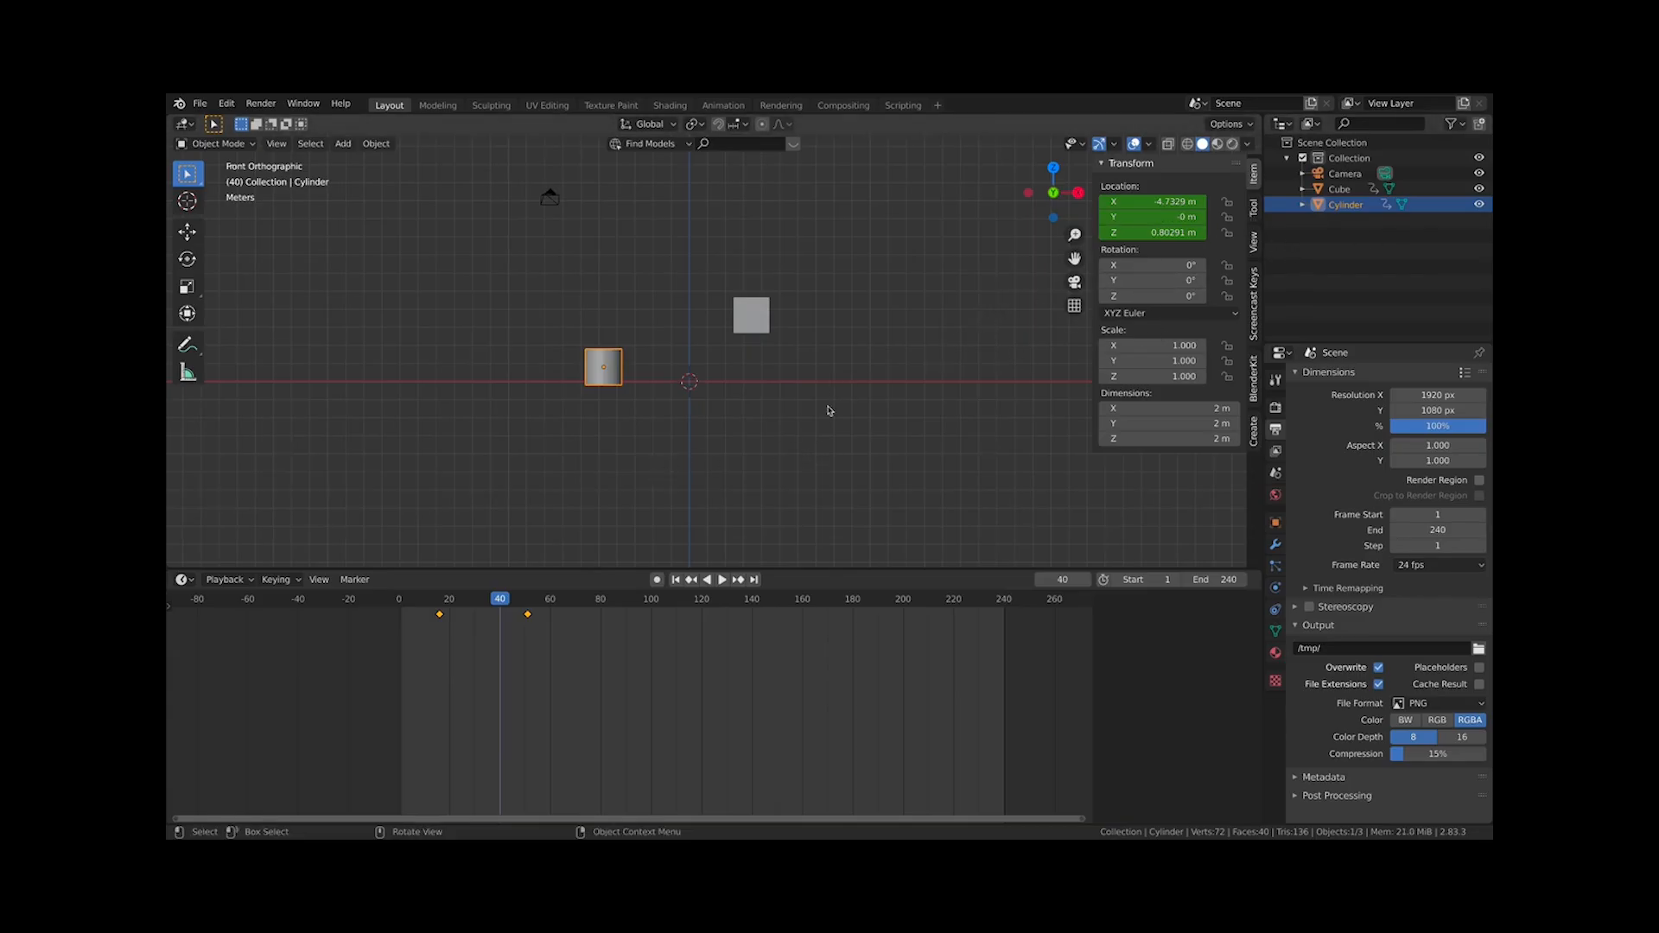
pyautogui.click(767, 317)
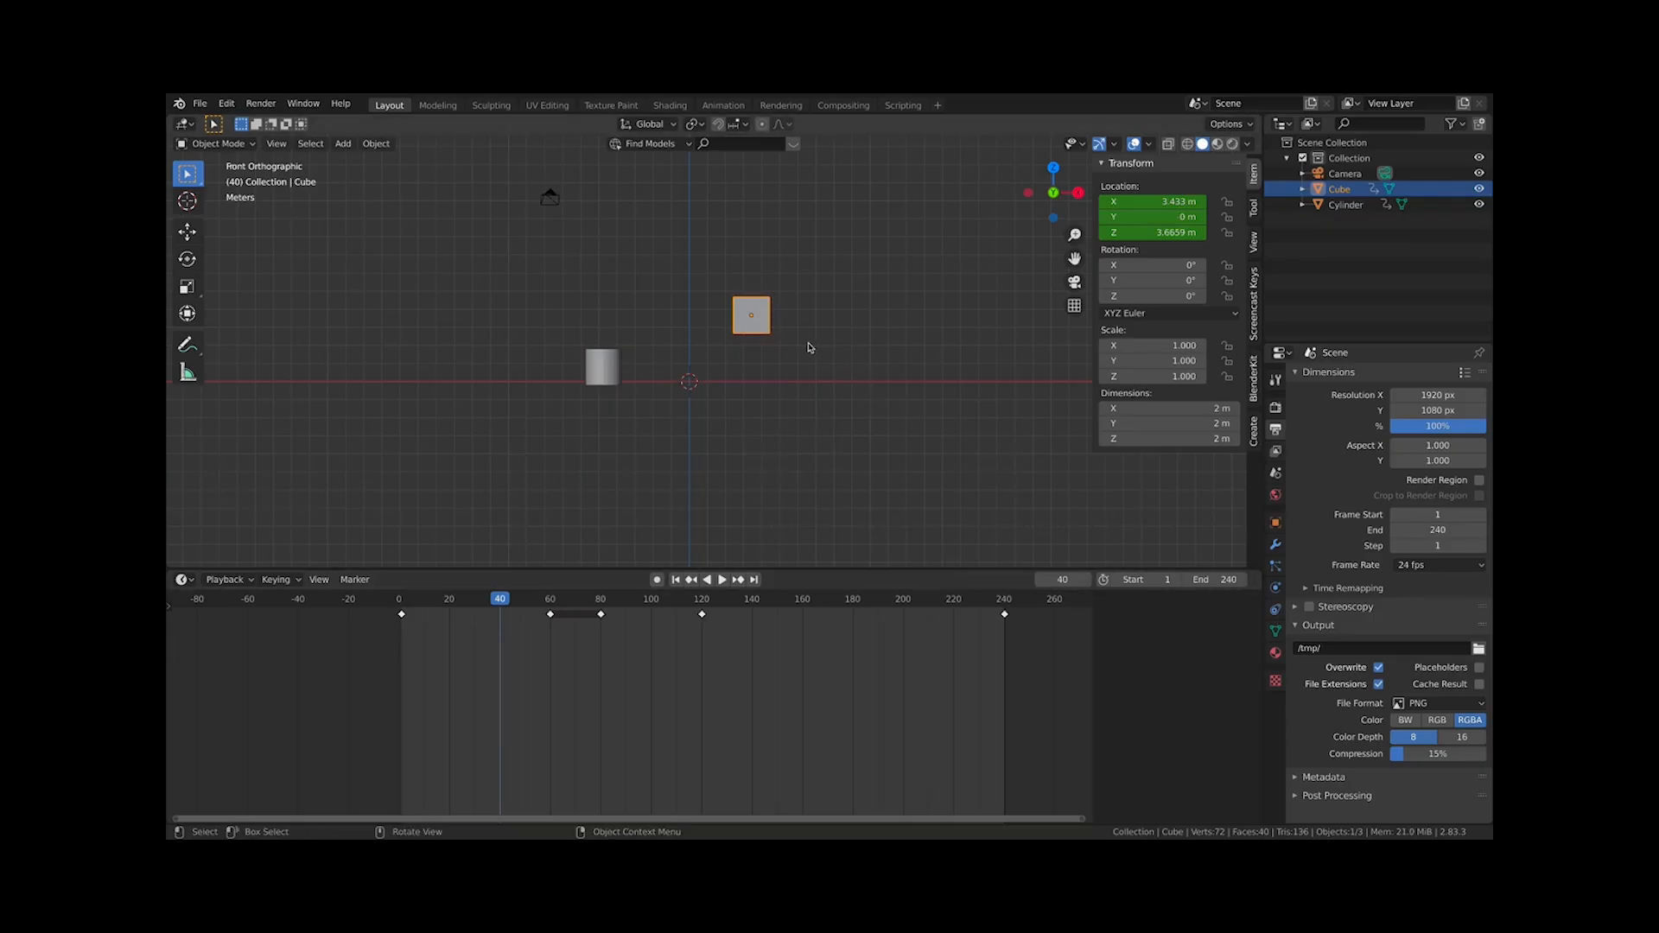
pyautogui.click(621, 372)
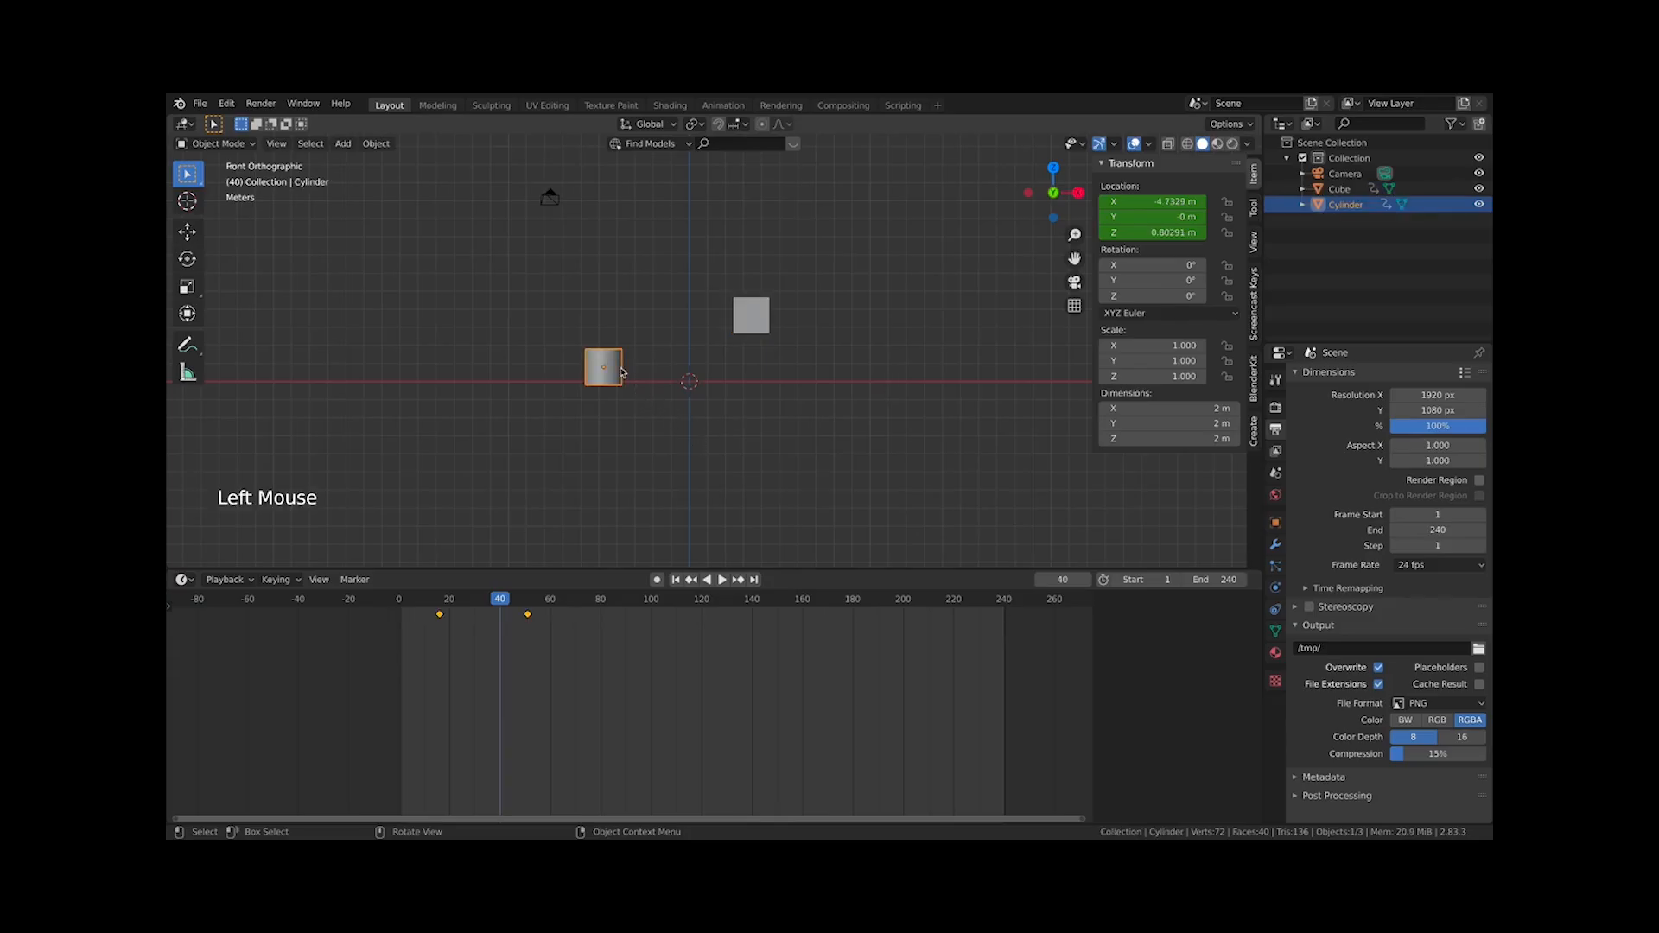
# Delete the cylinder
pyautogui.press('x')
pyautogui.click(647, 382)
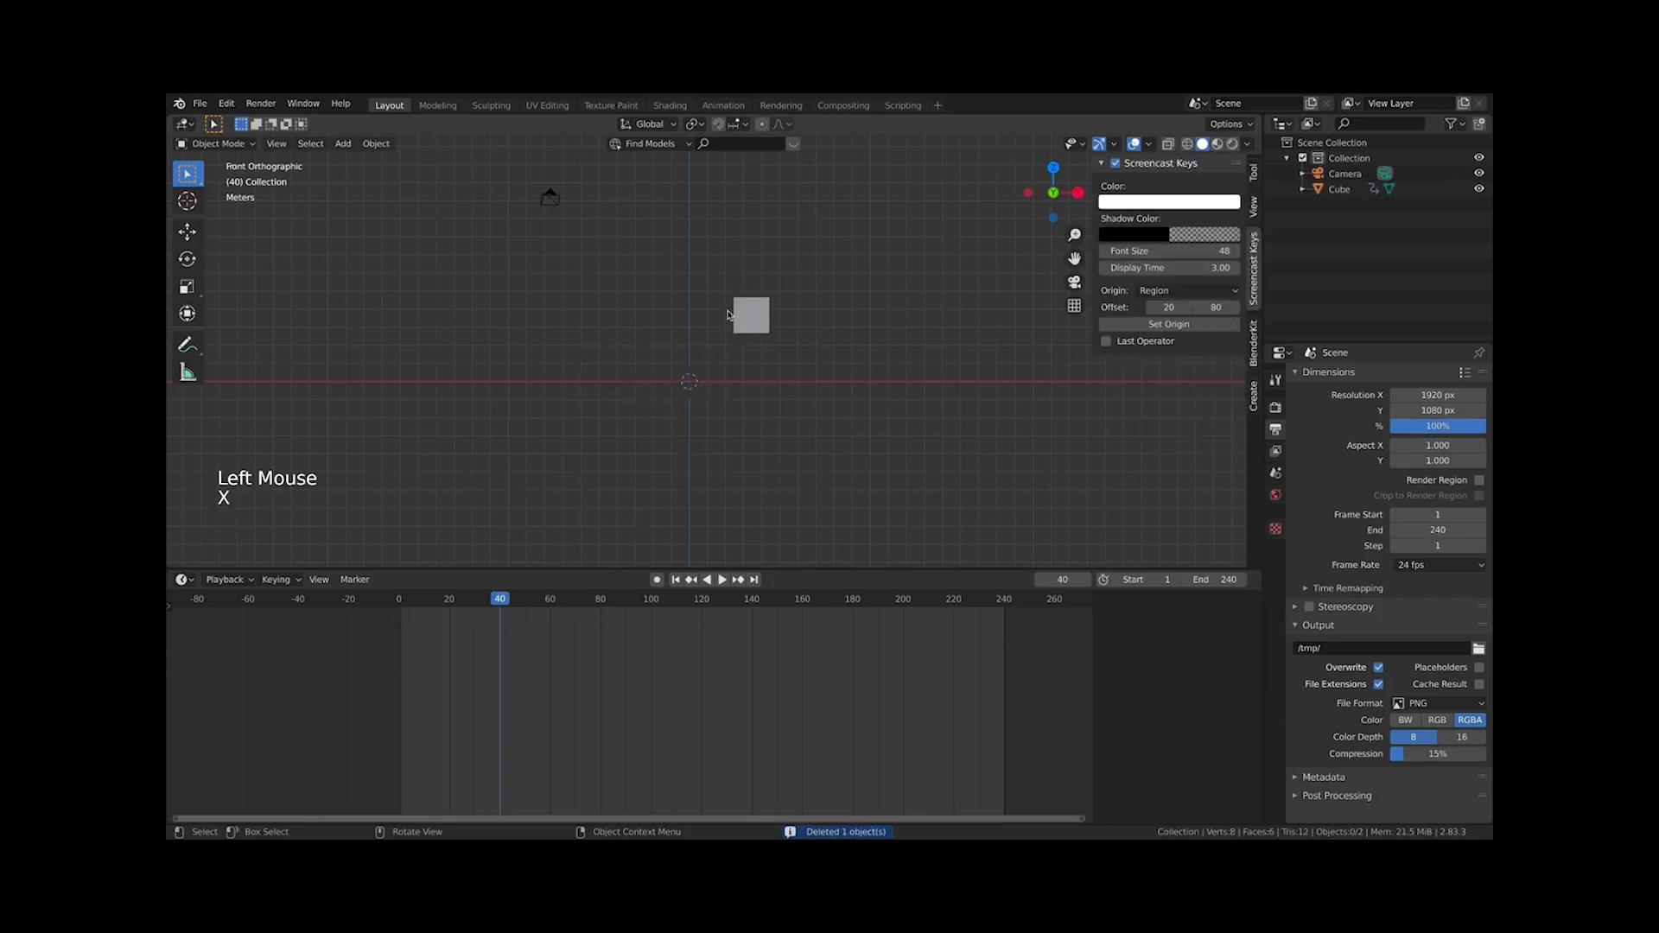
# Select the cube, delete its location keyframe at frame 1, then clear all of its keyframes
pyautogui.click(755, 317)
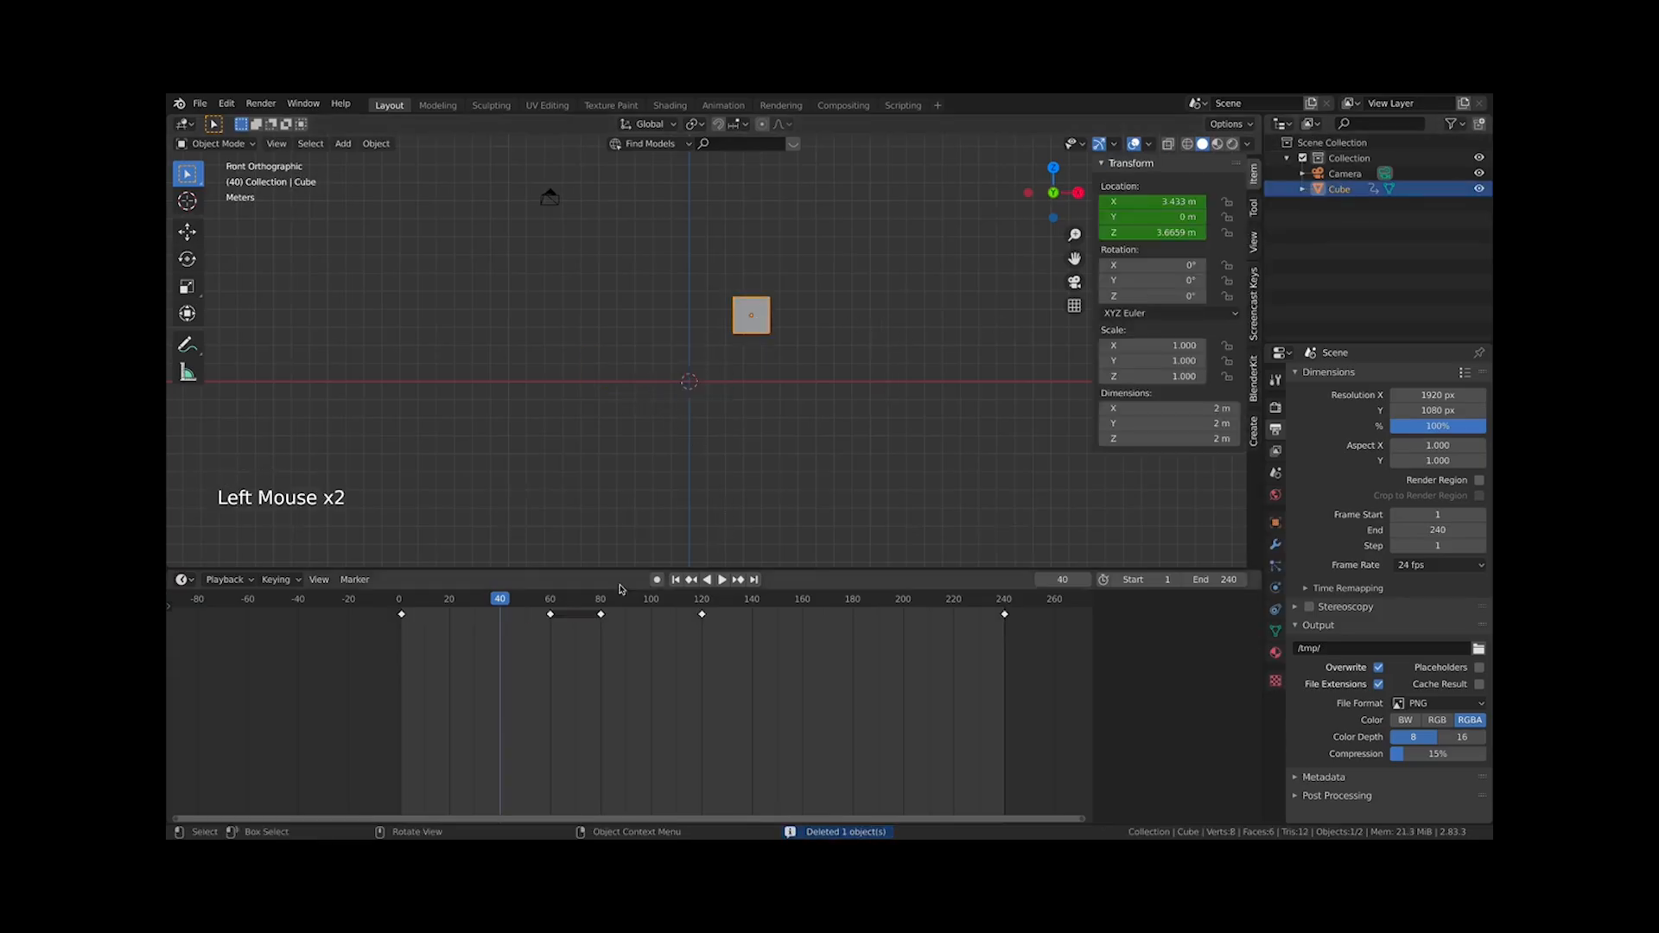
pyautogui.click(401, 602)
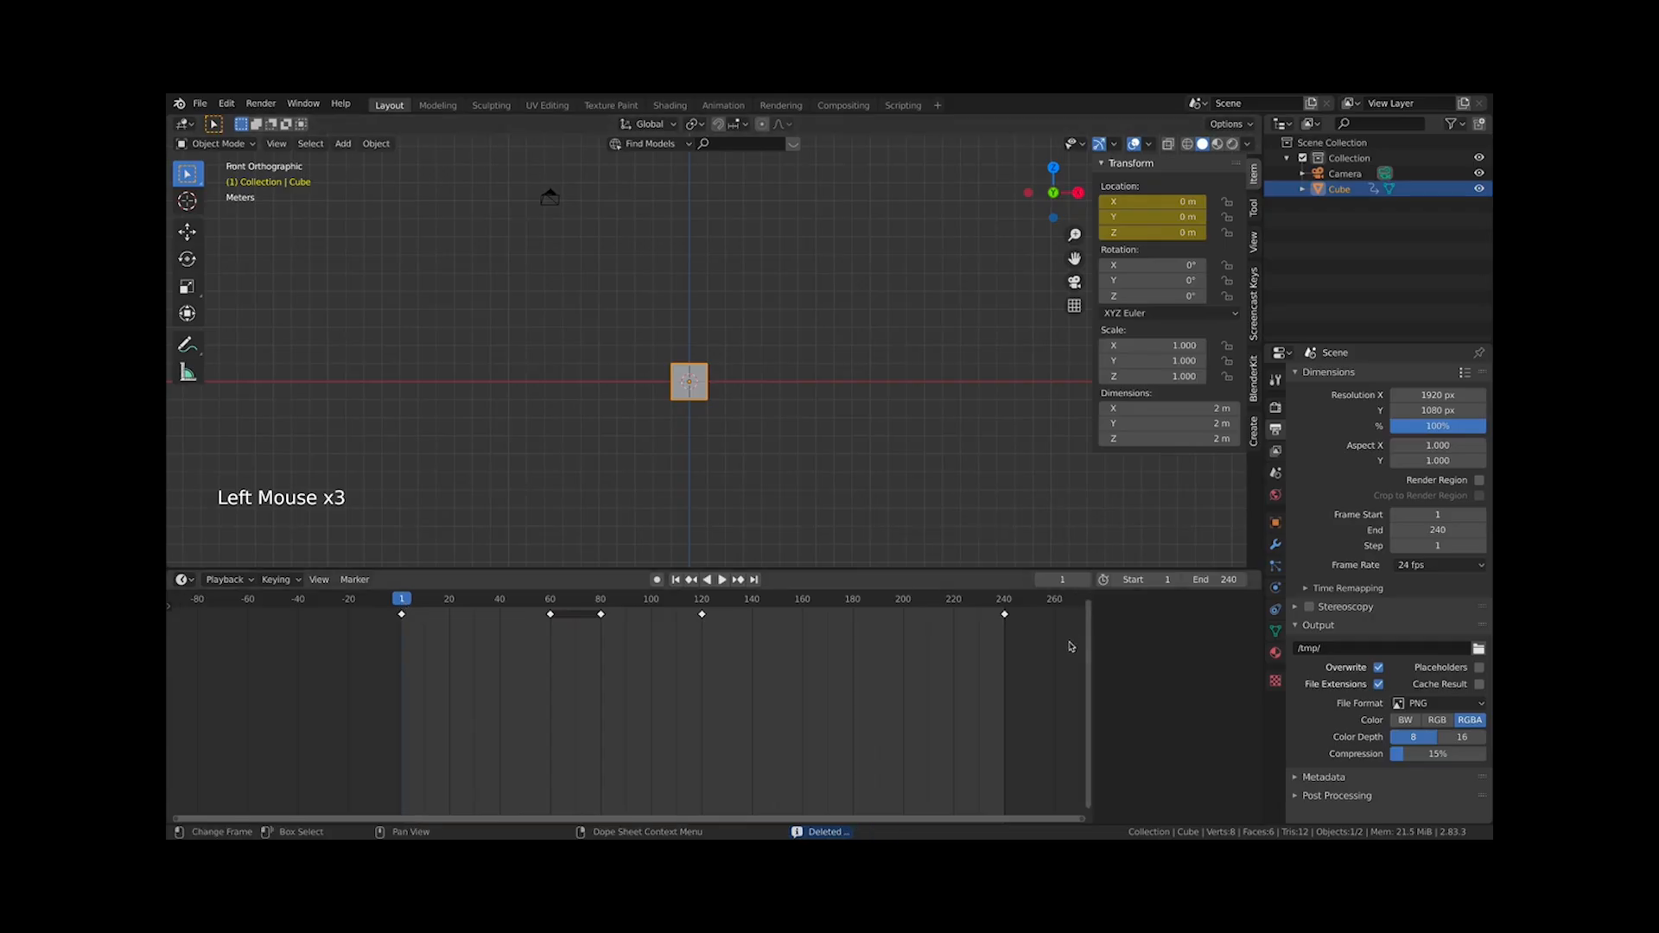
pyautogui.rightClick(1156, 200)
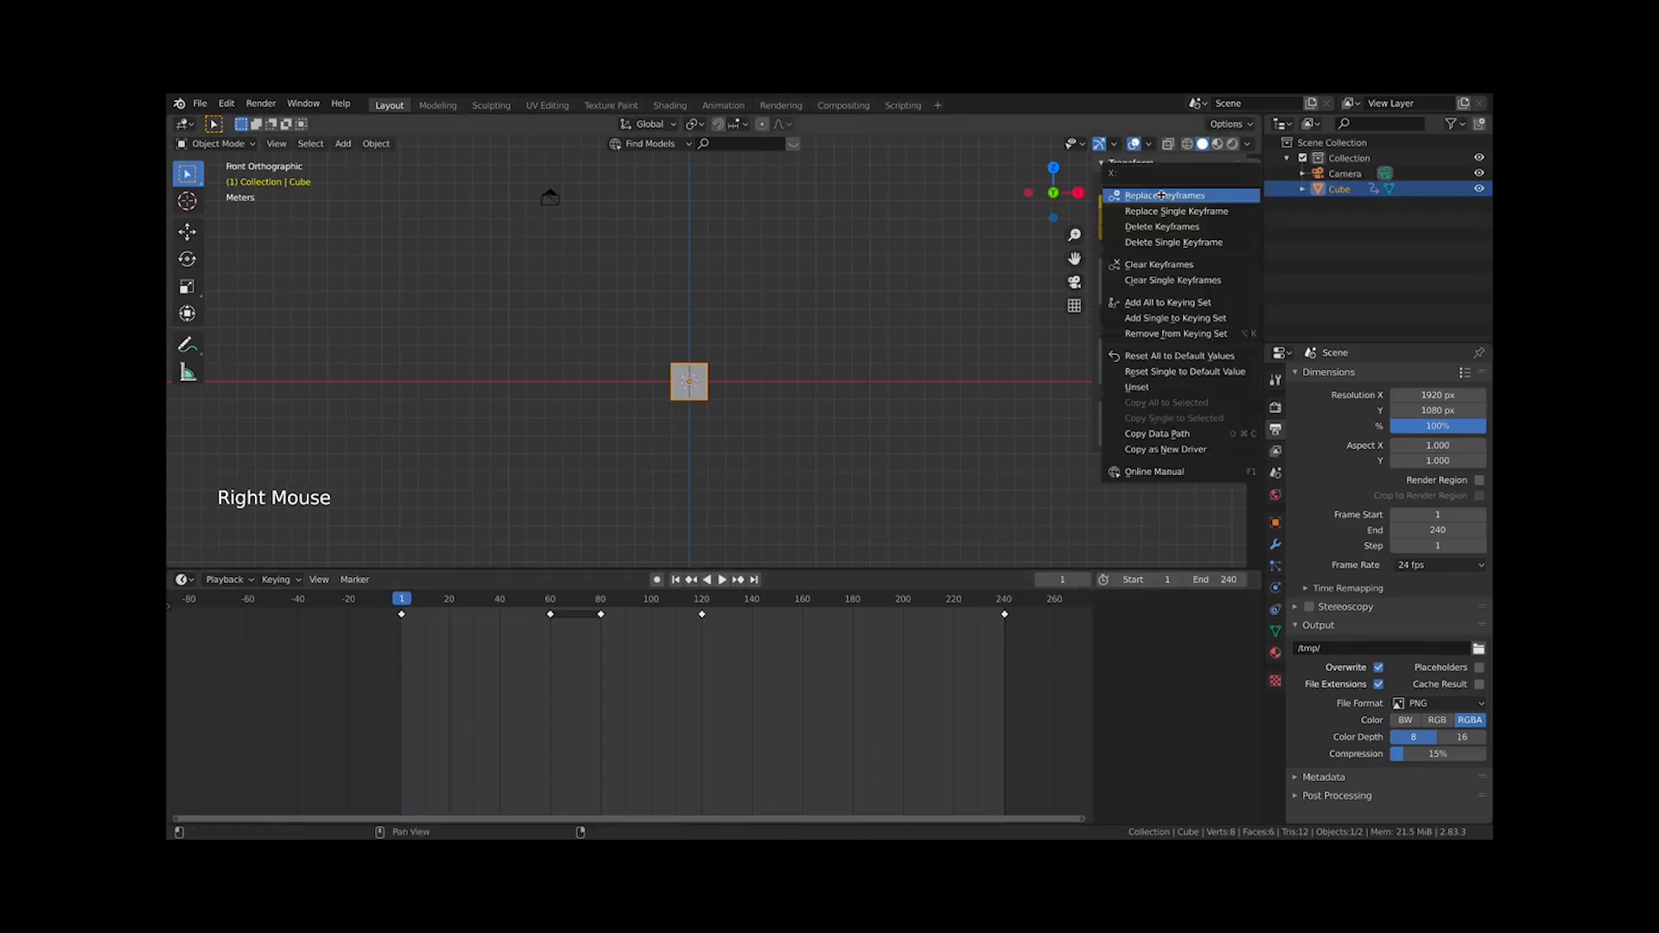
pyautogui.click(1173, 243)
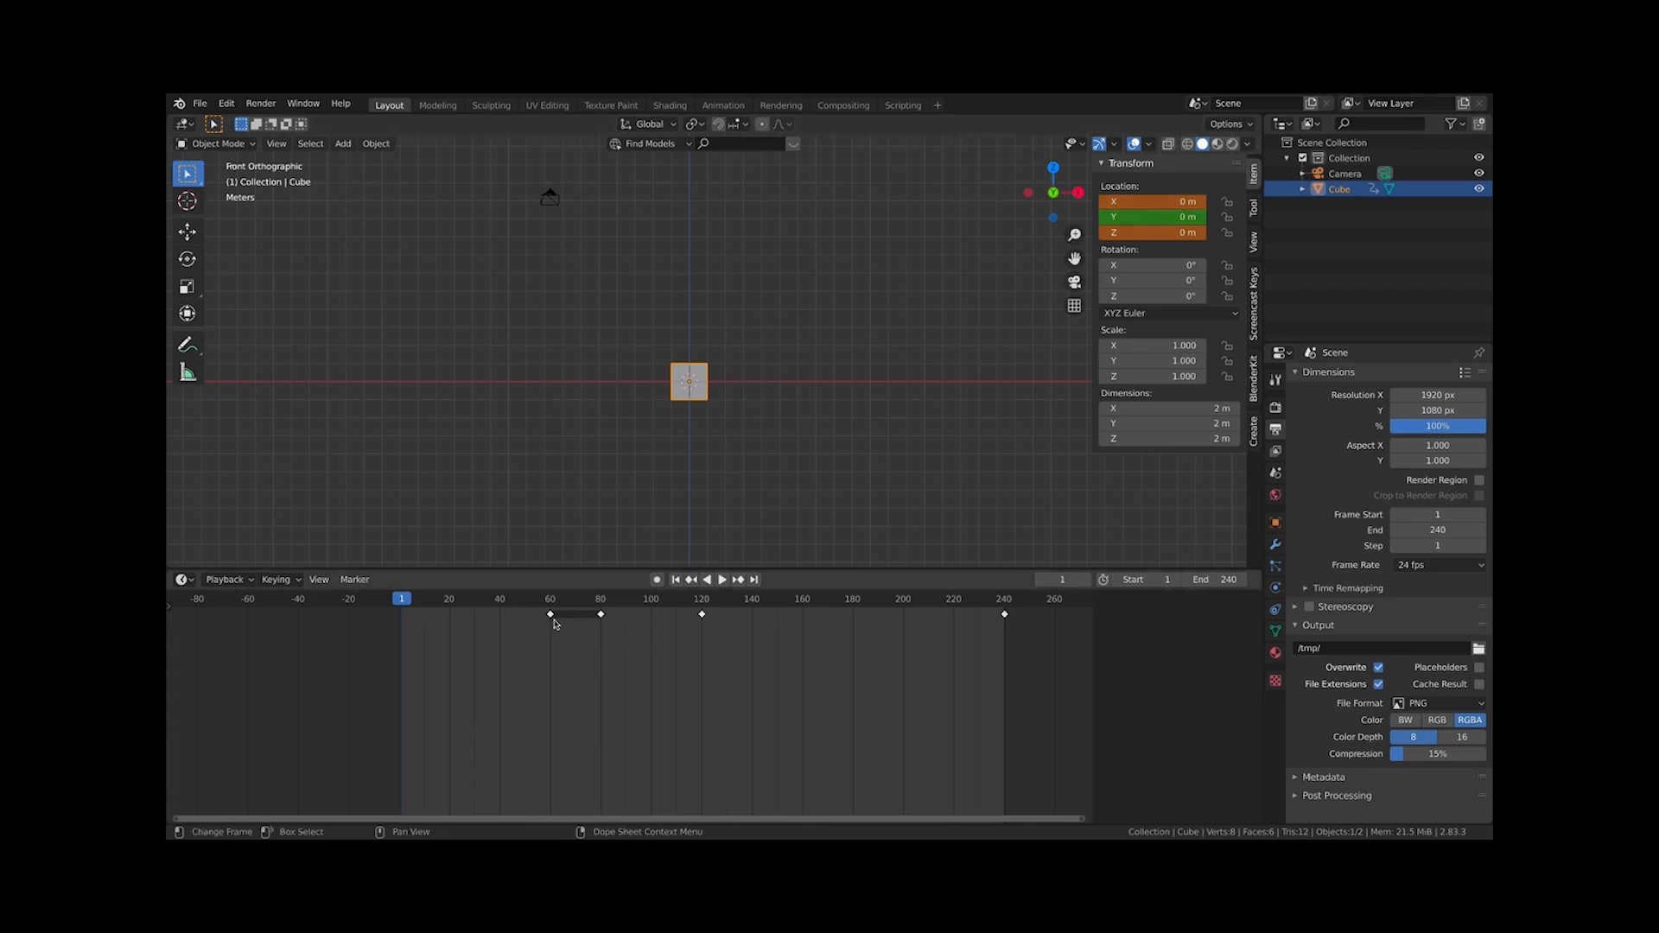
pyautogui.rightClick(1141, 232)
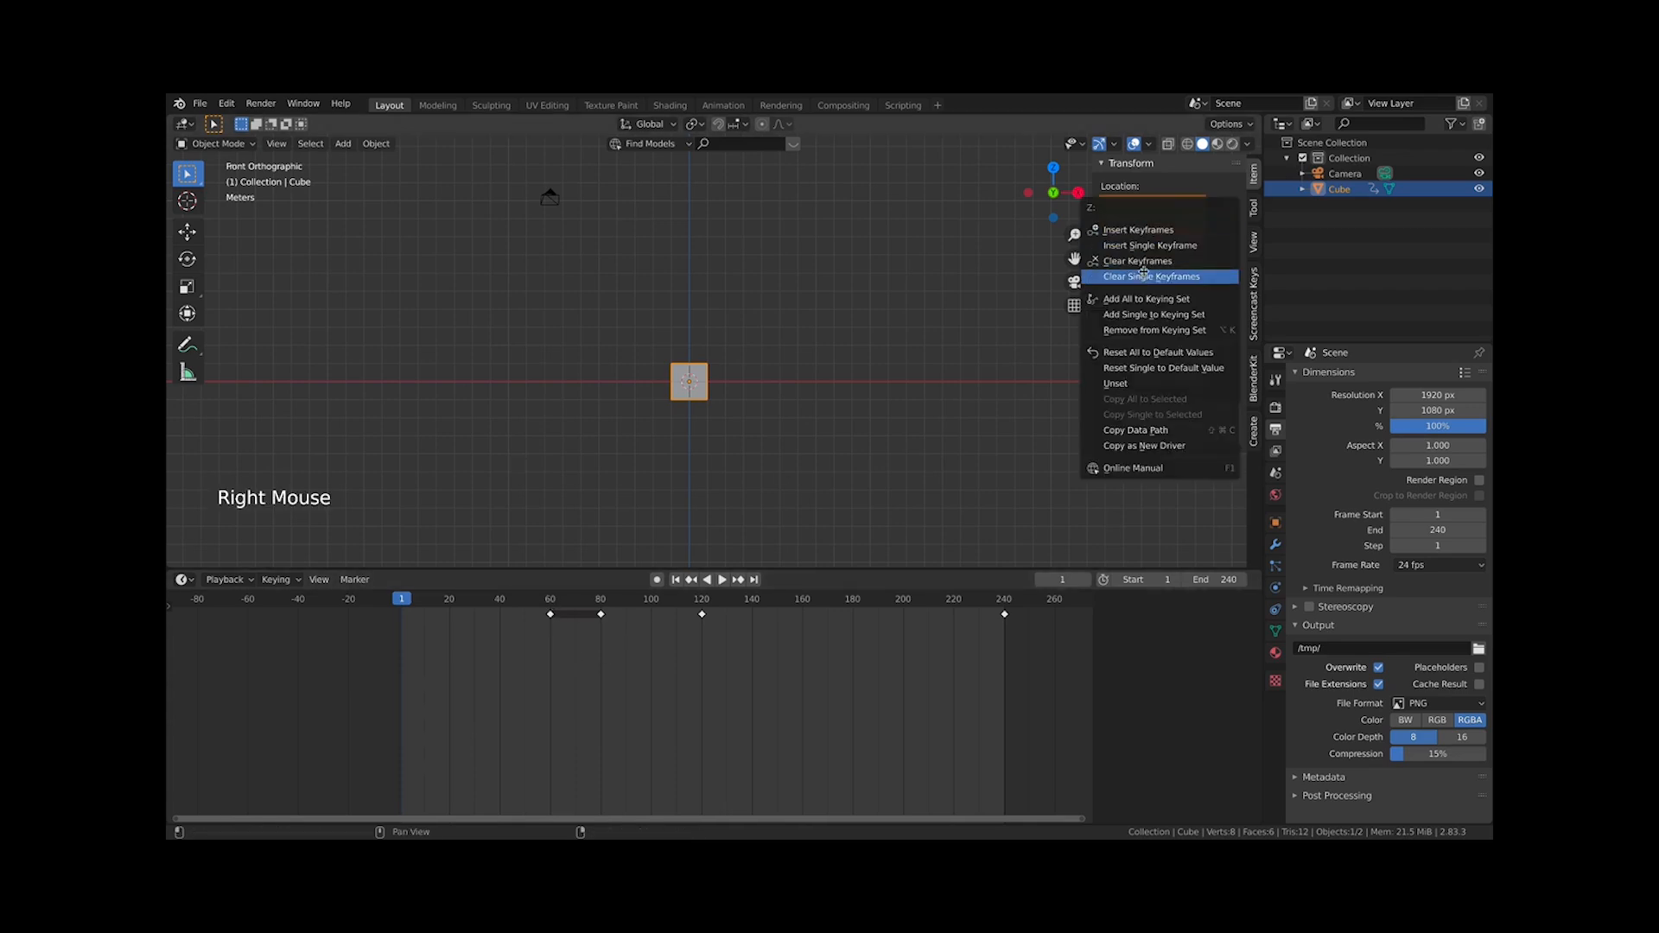
pyautogui.click(1124, 261)
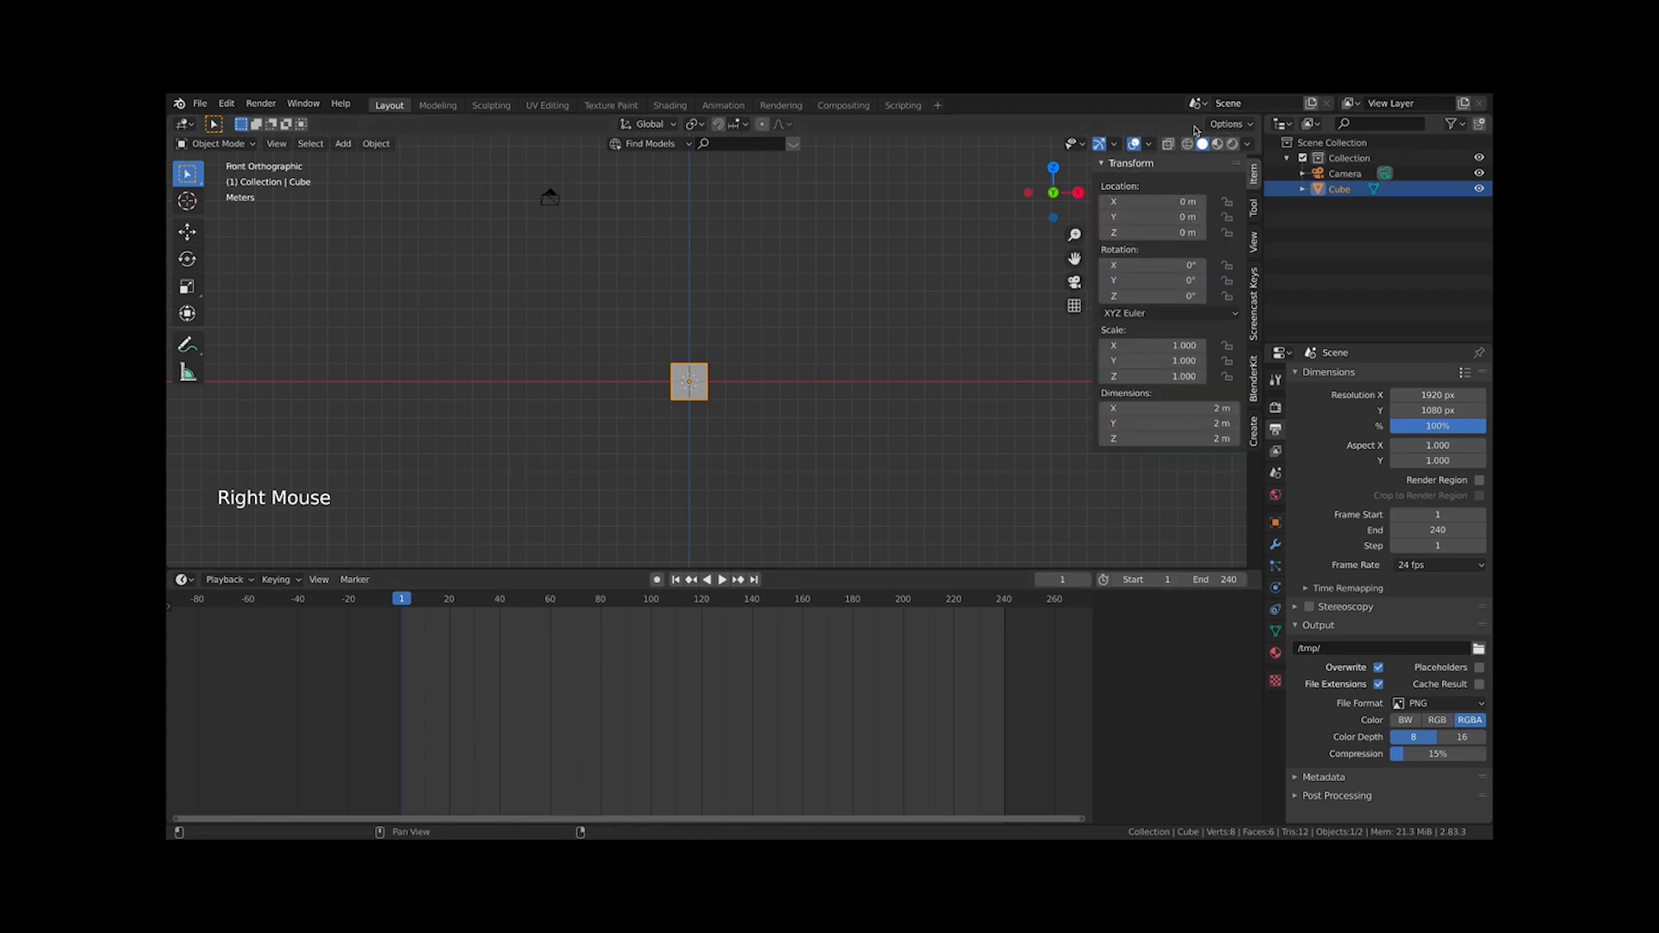
# Select the cube, play and stop its animation, and jump back to the first frame
pyautogui.click(767, 444)
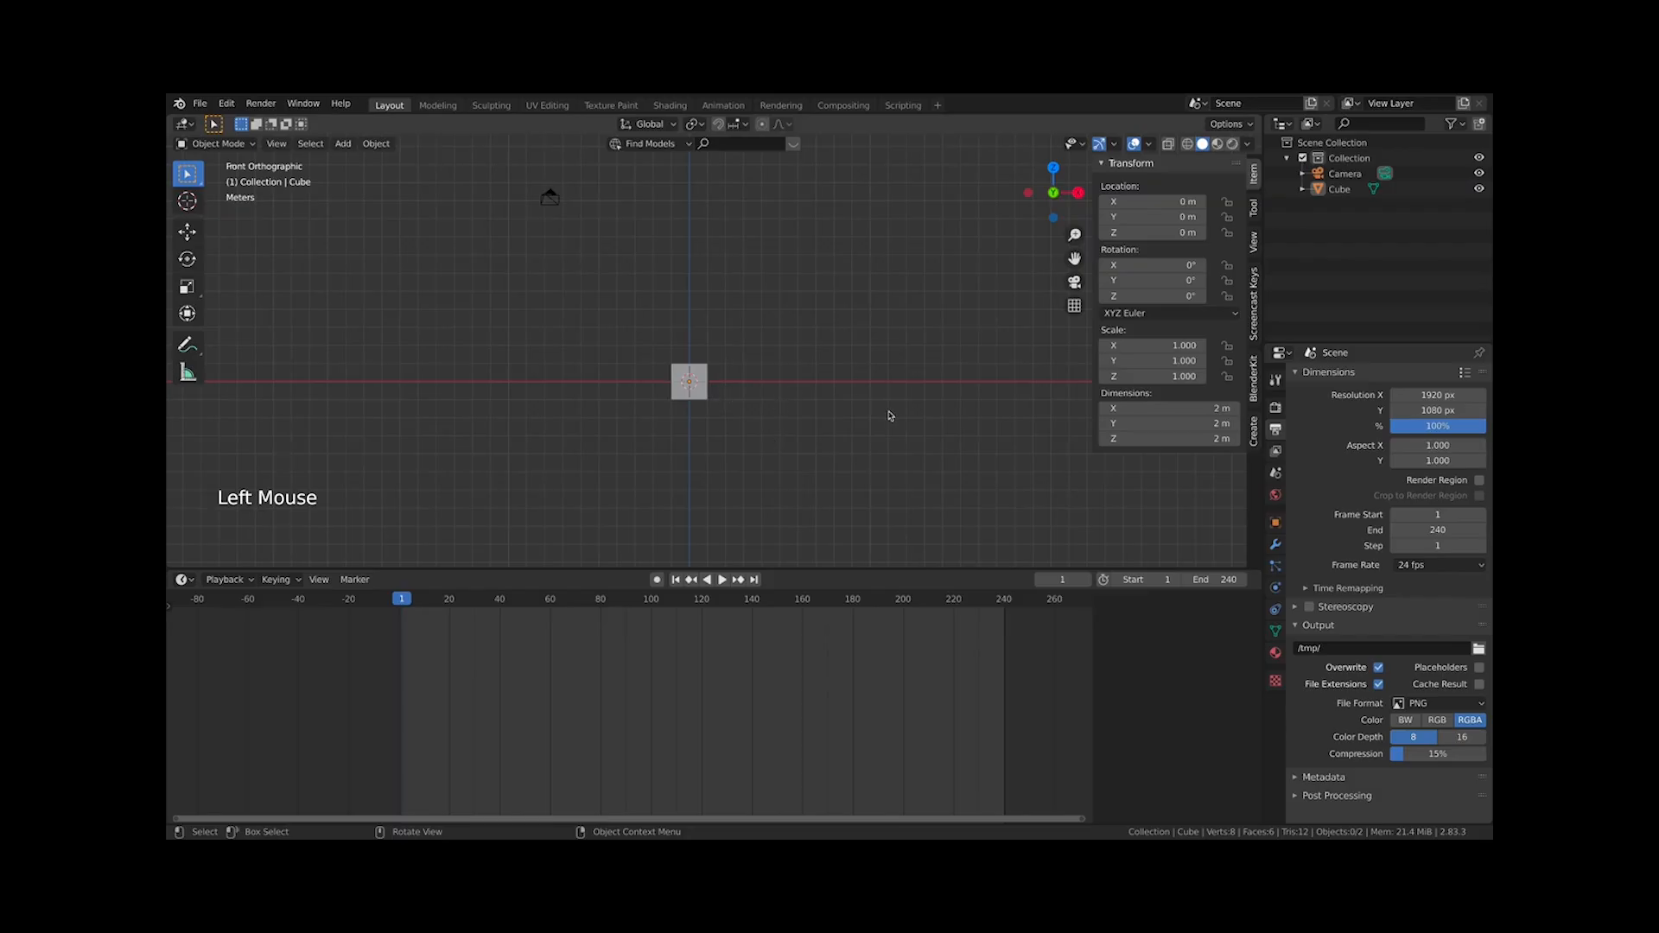
pyautogui.click(688, 381)
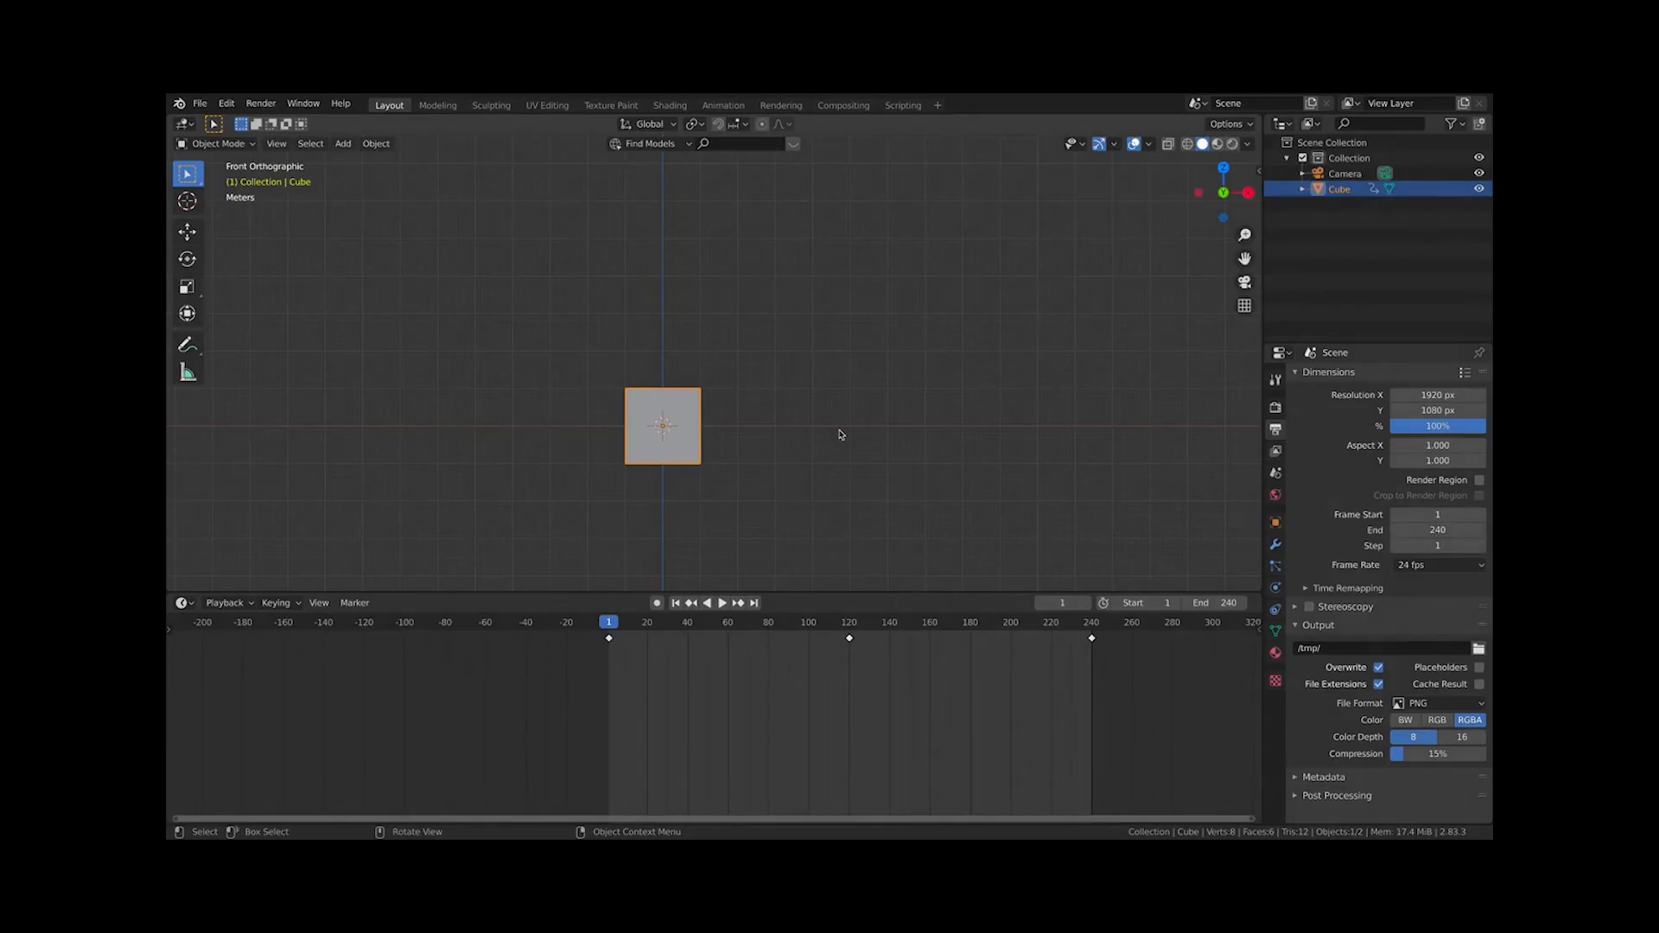
pyautogui.press('space')
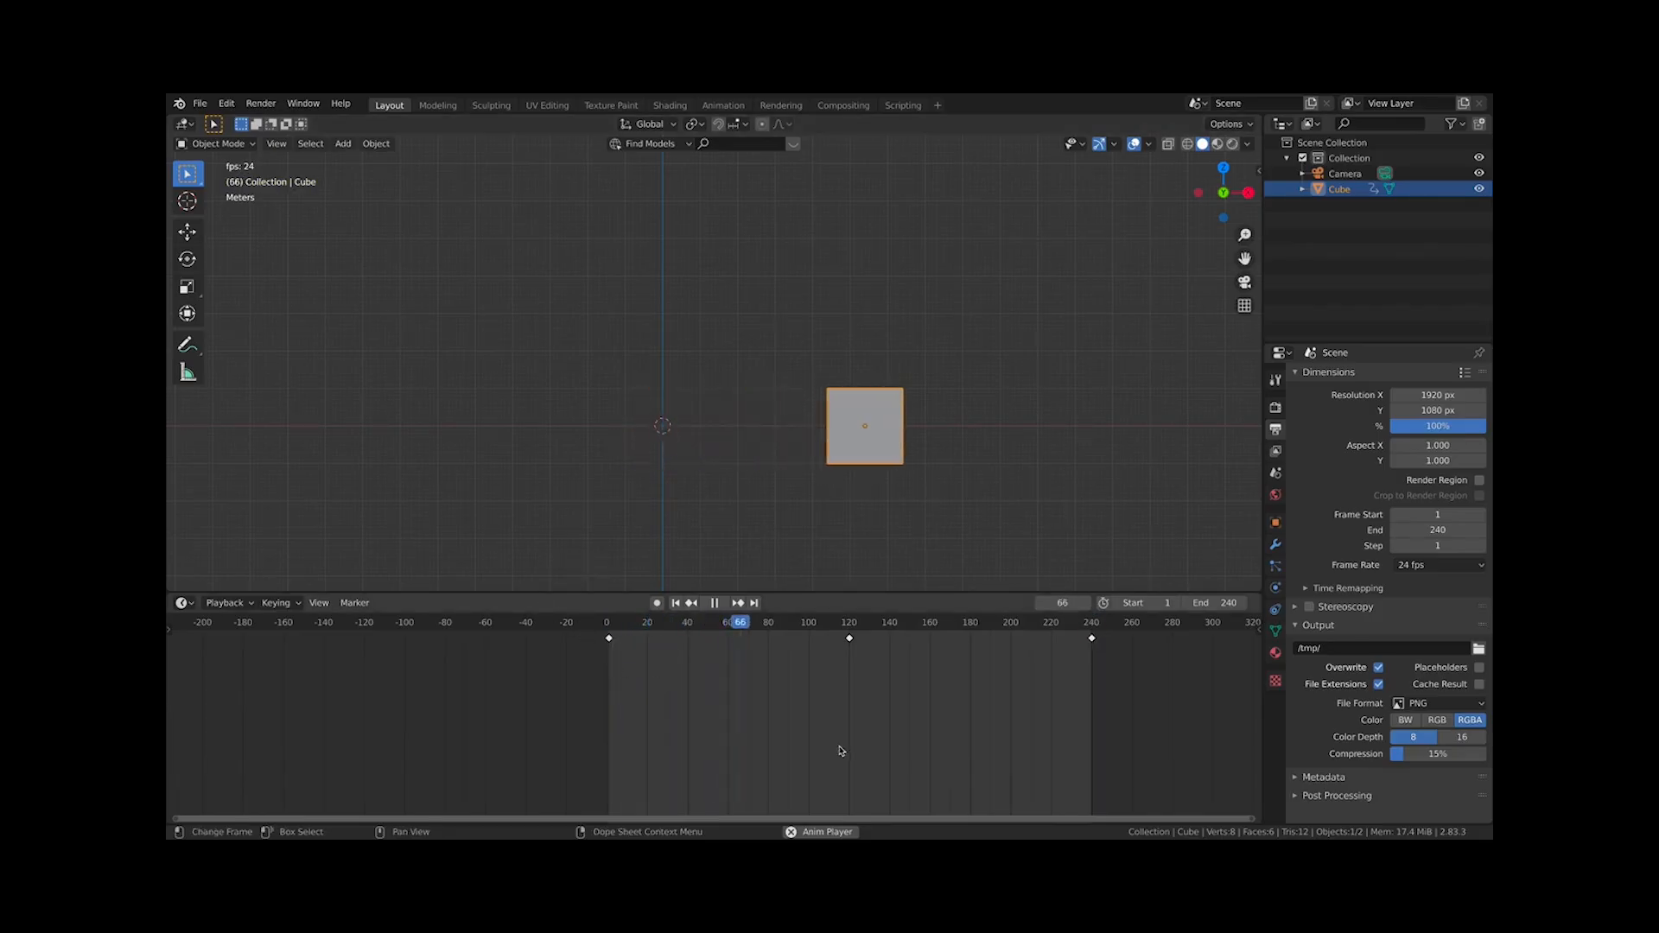
pyautogui.press('space')
pyautogui.click(676, 603)
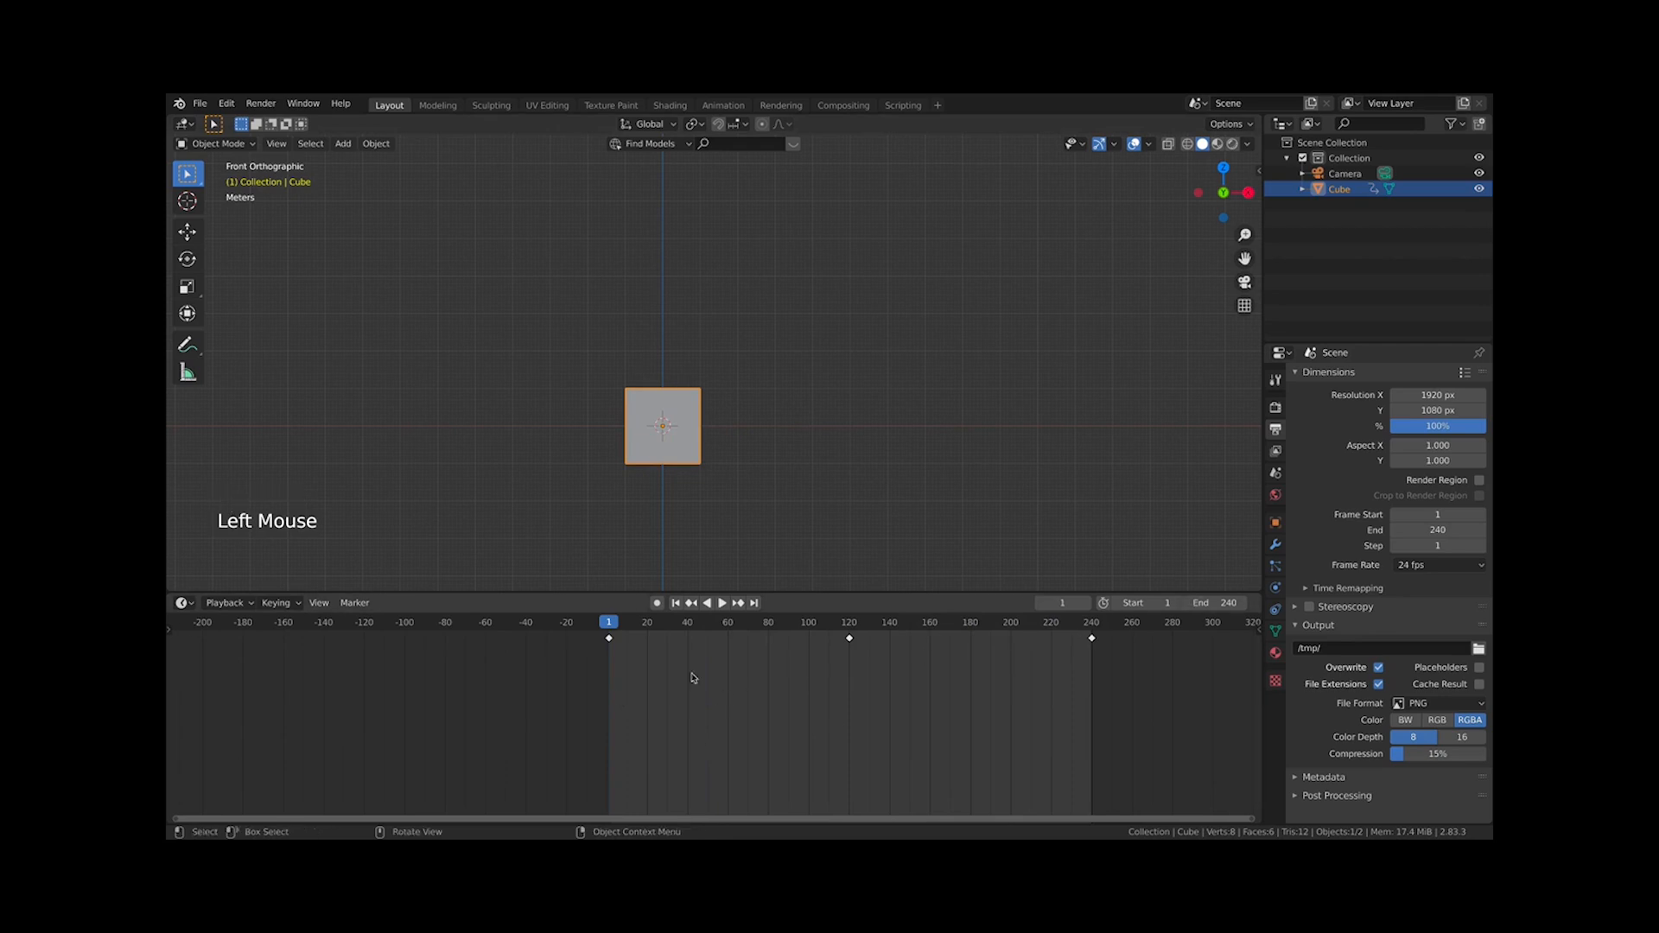
# Show the sidebar's Item panel, then play and scrub through the cube's animation
pyautogui.press('n')
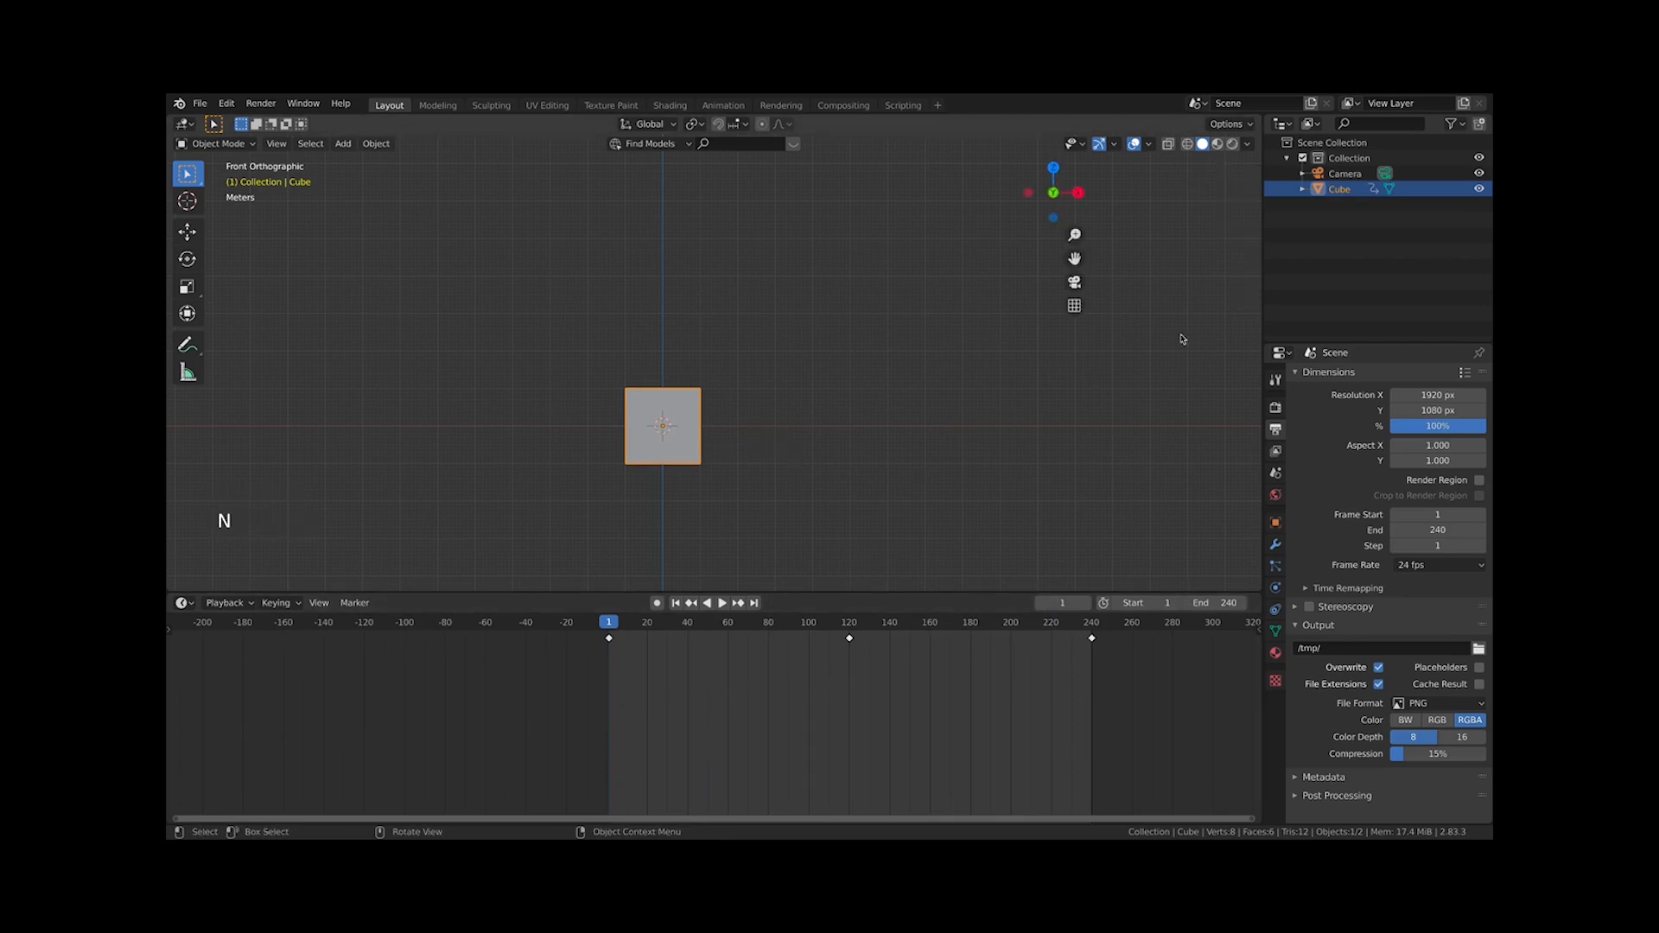
pyautogui.click(1253, 176)
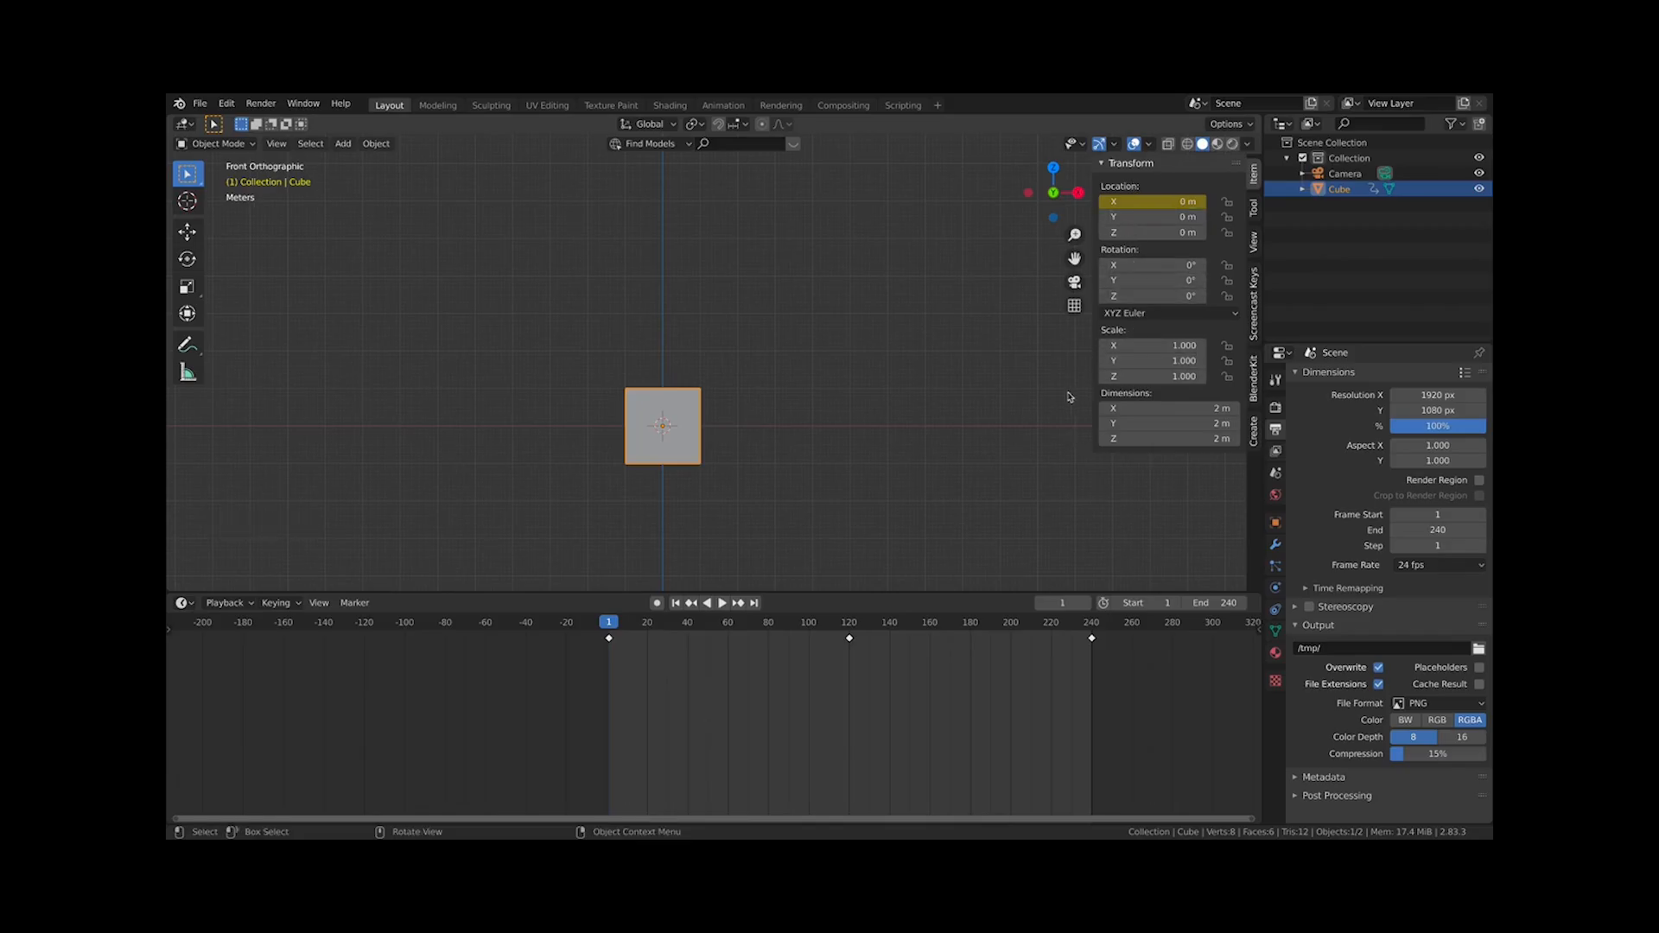
pyautogui.press('space')
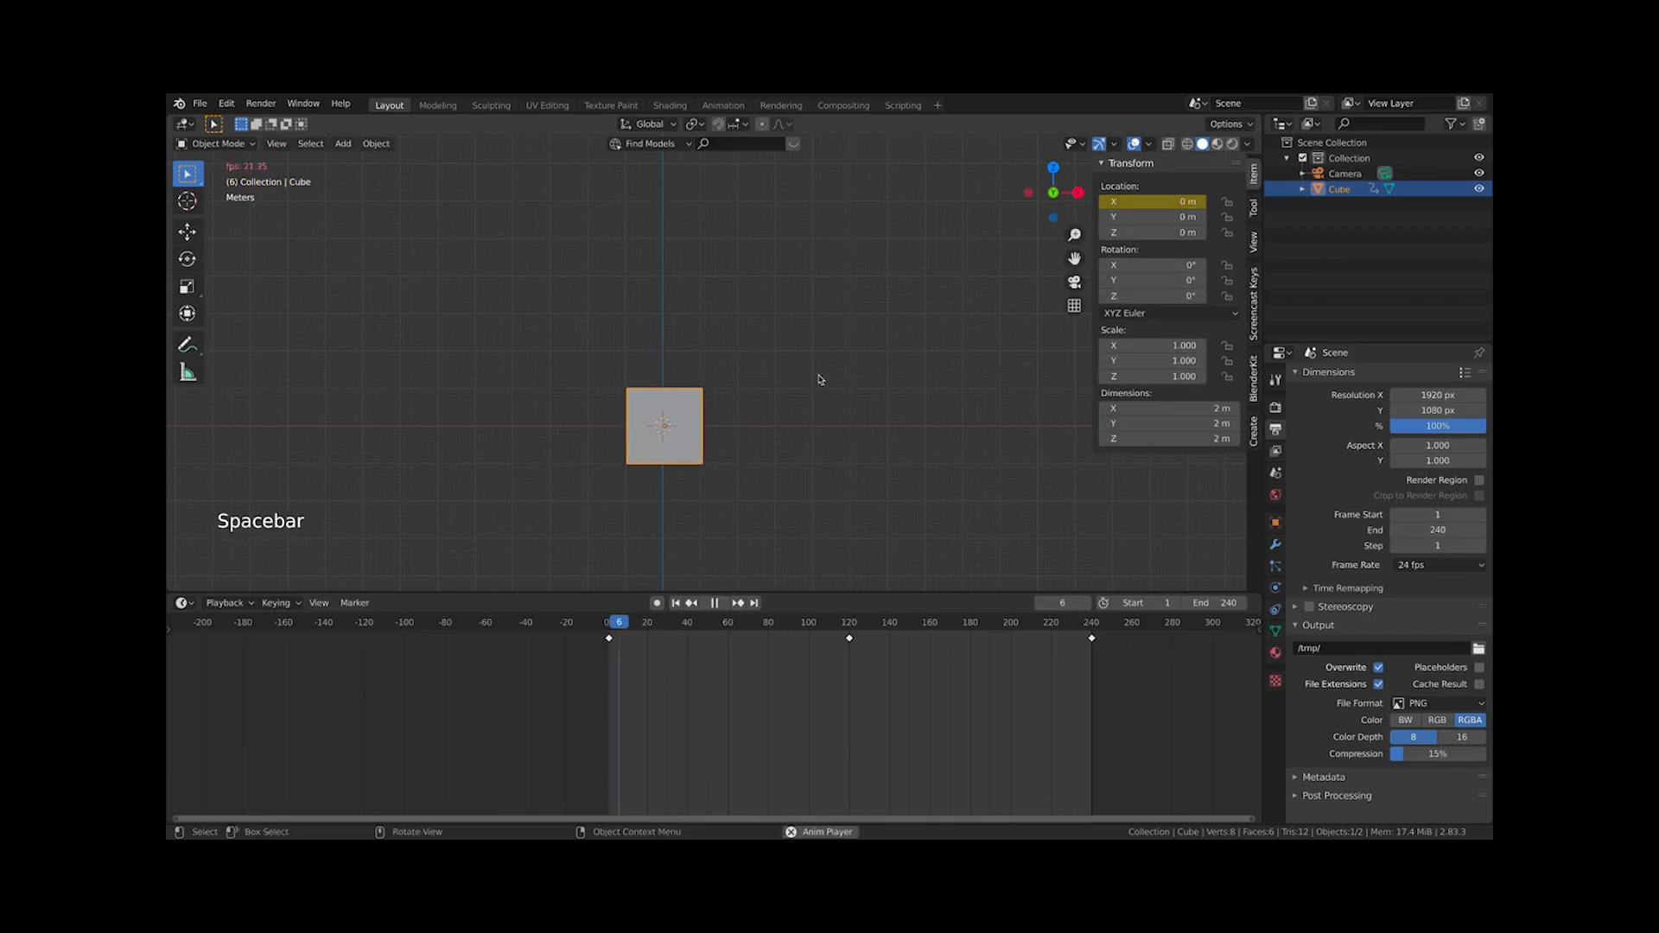
pyautogui.click(621, 629)
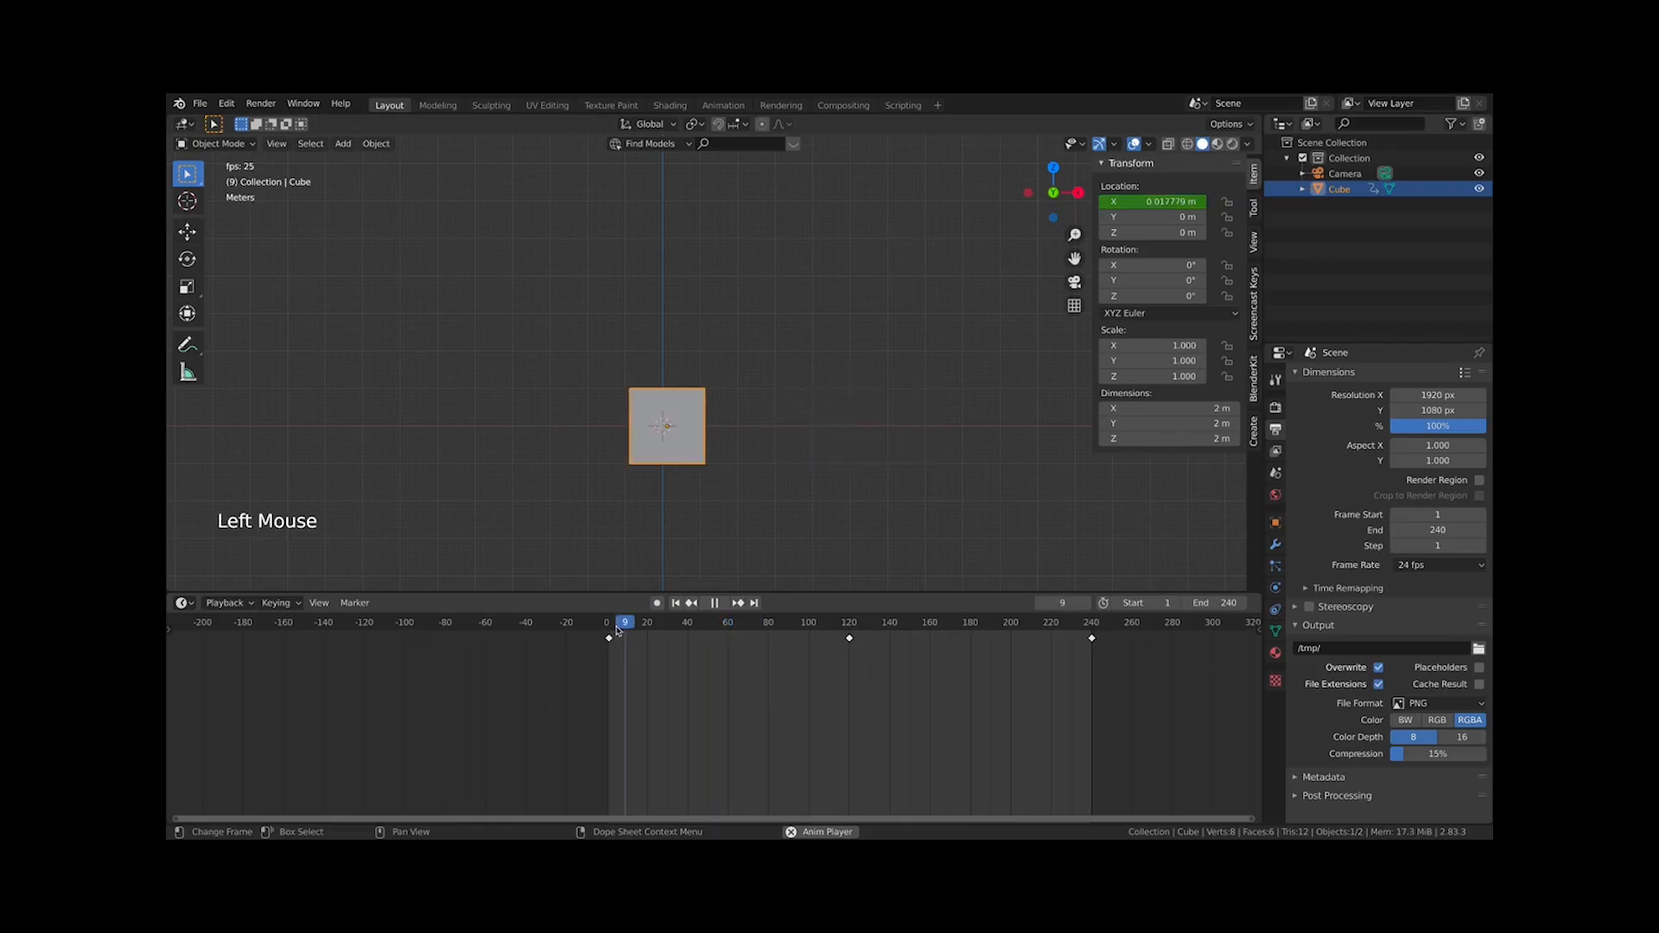
pyautogui.press('space')
pyautogui.moveTo(652, 634); pyautogui.dragTo(982, 637)
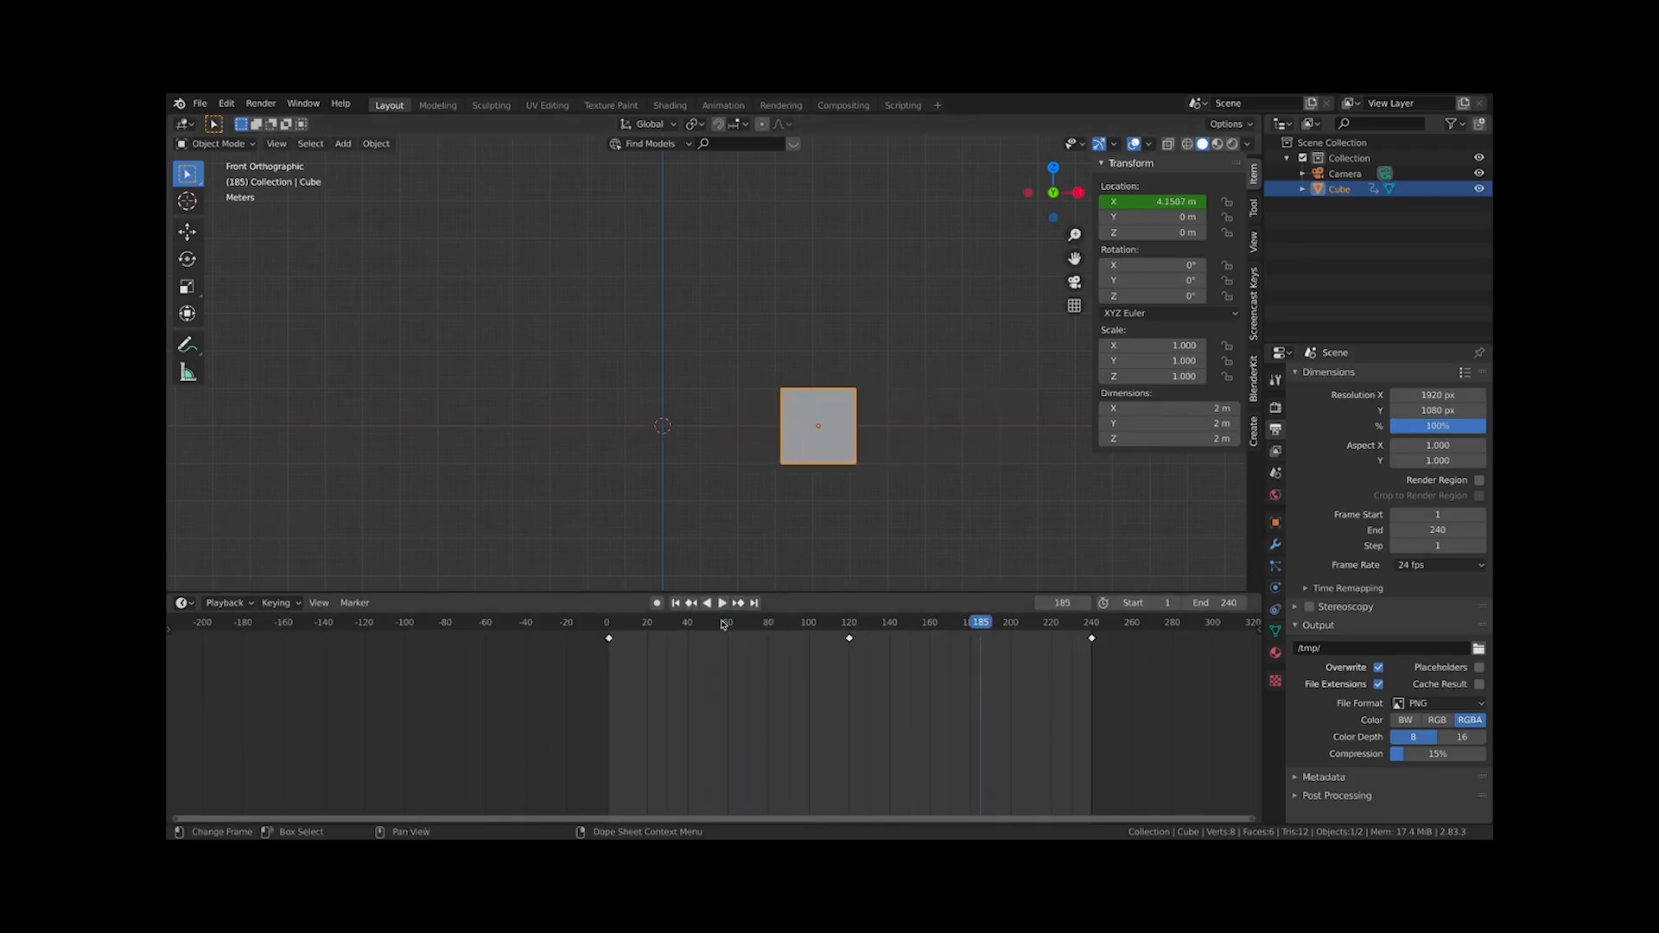
# At frame 60, raise the cube's Z location to 5 m and insert a location keyframe
pyautogui.moveTo(723, 623); pyautogui.dragTo(730, 627)
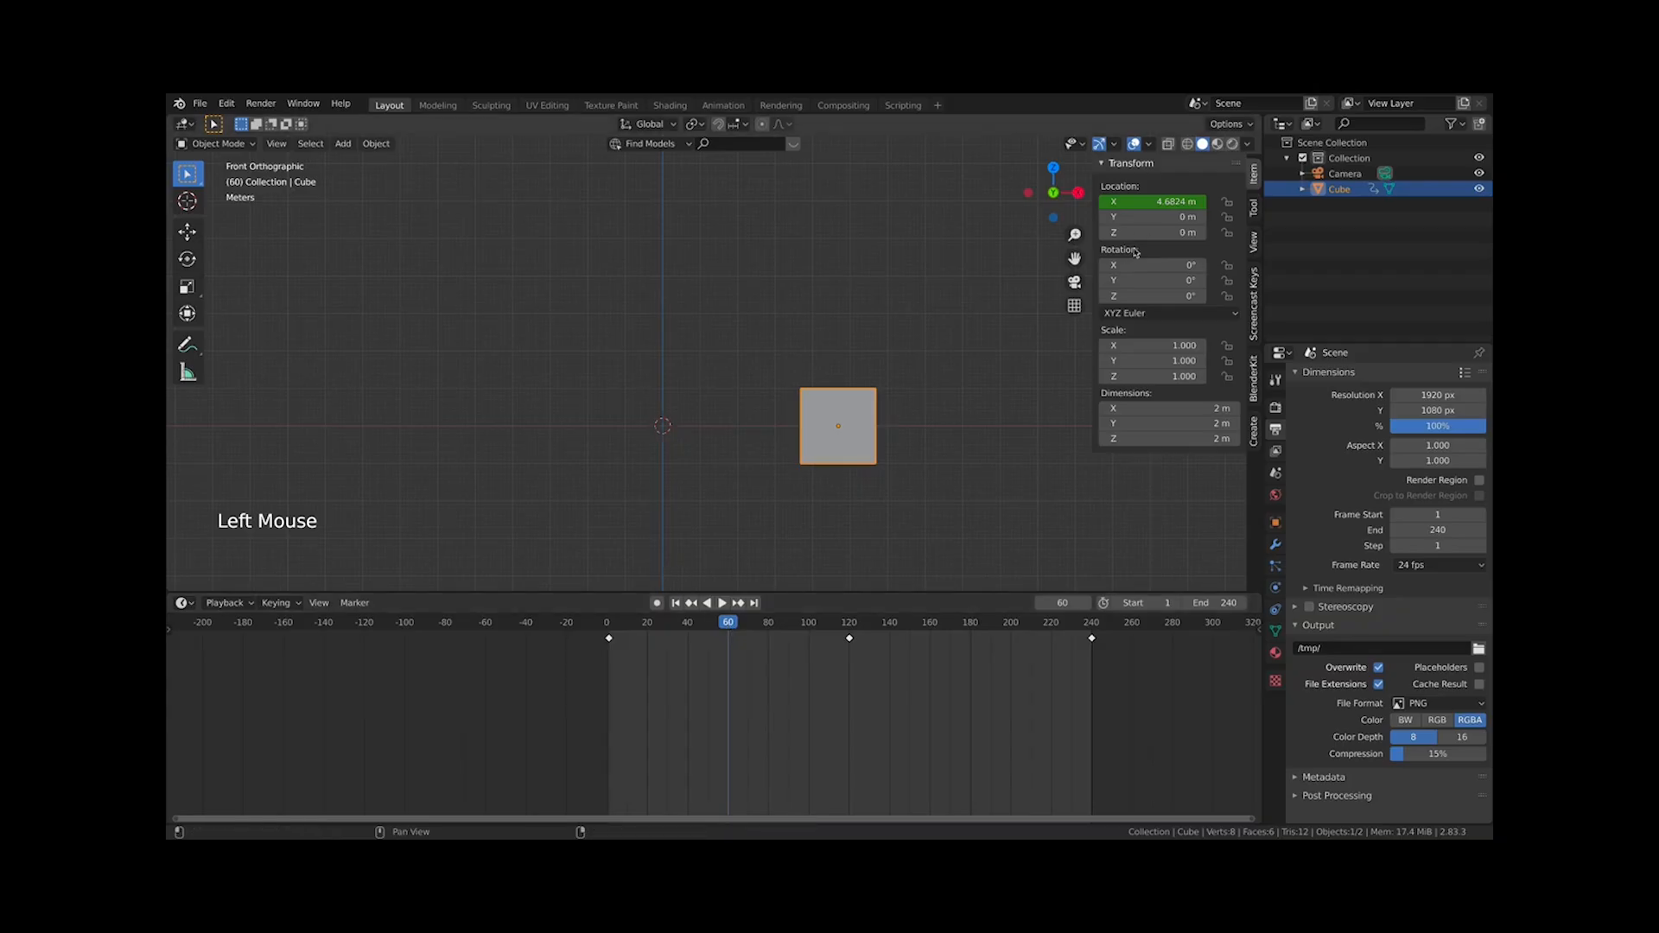
pyautogui.moveTo(1134, 233); pyautogui.dragTo(1443, 232)
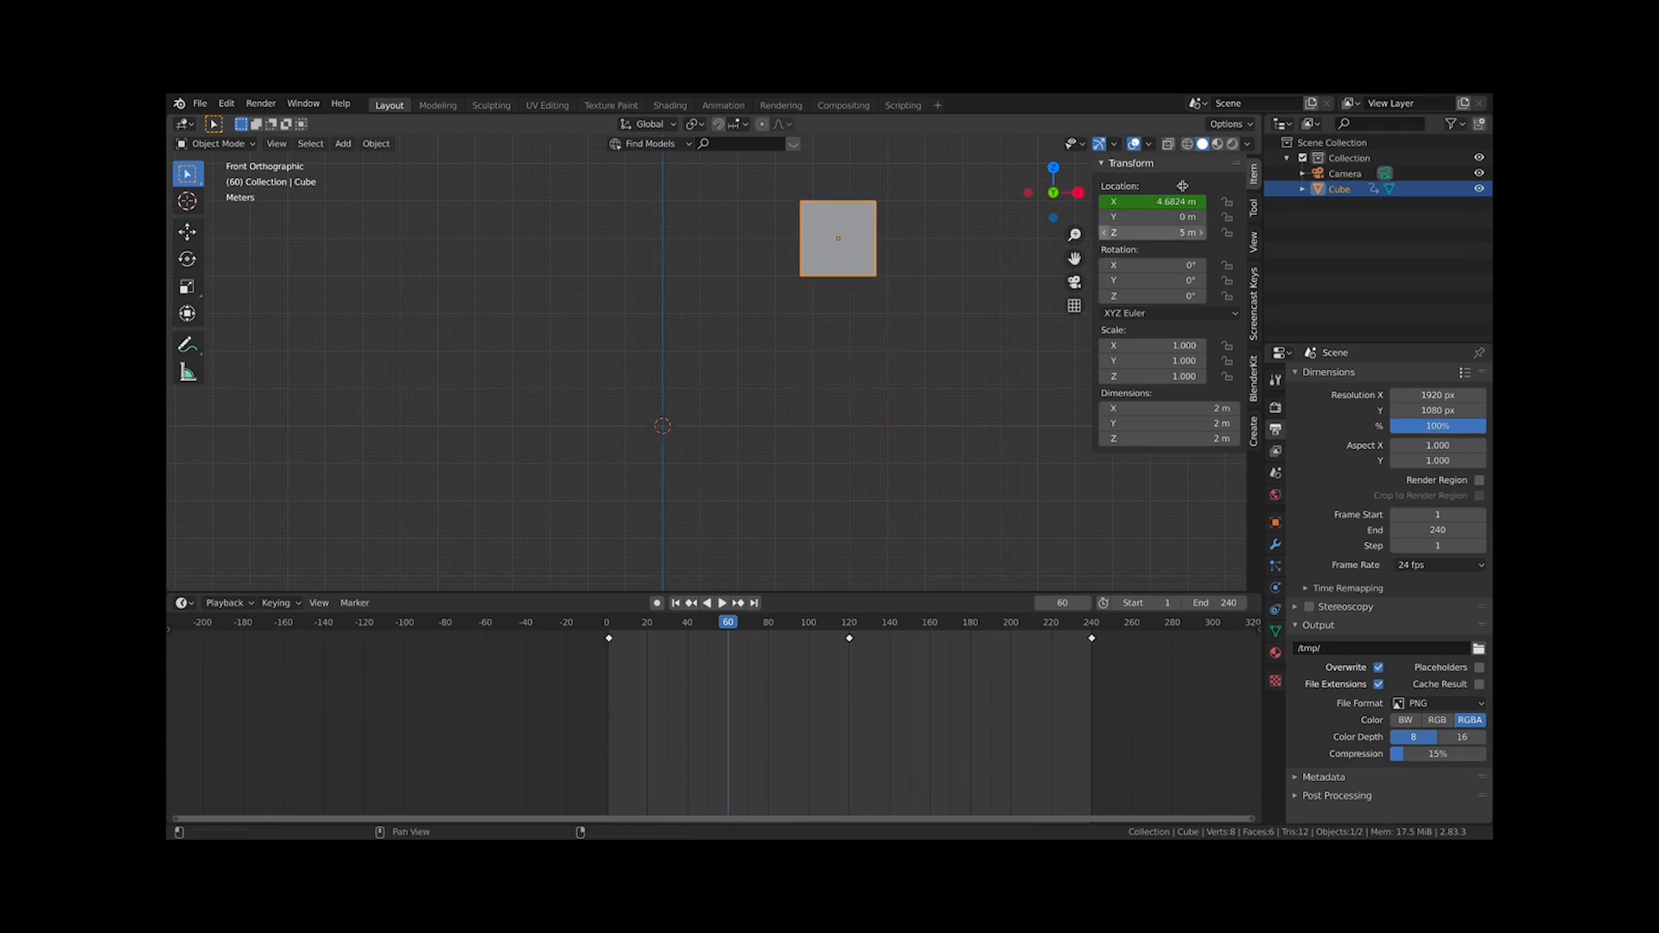
pyautogui.press('i')
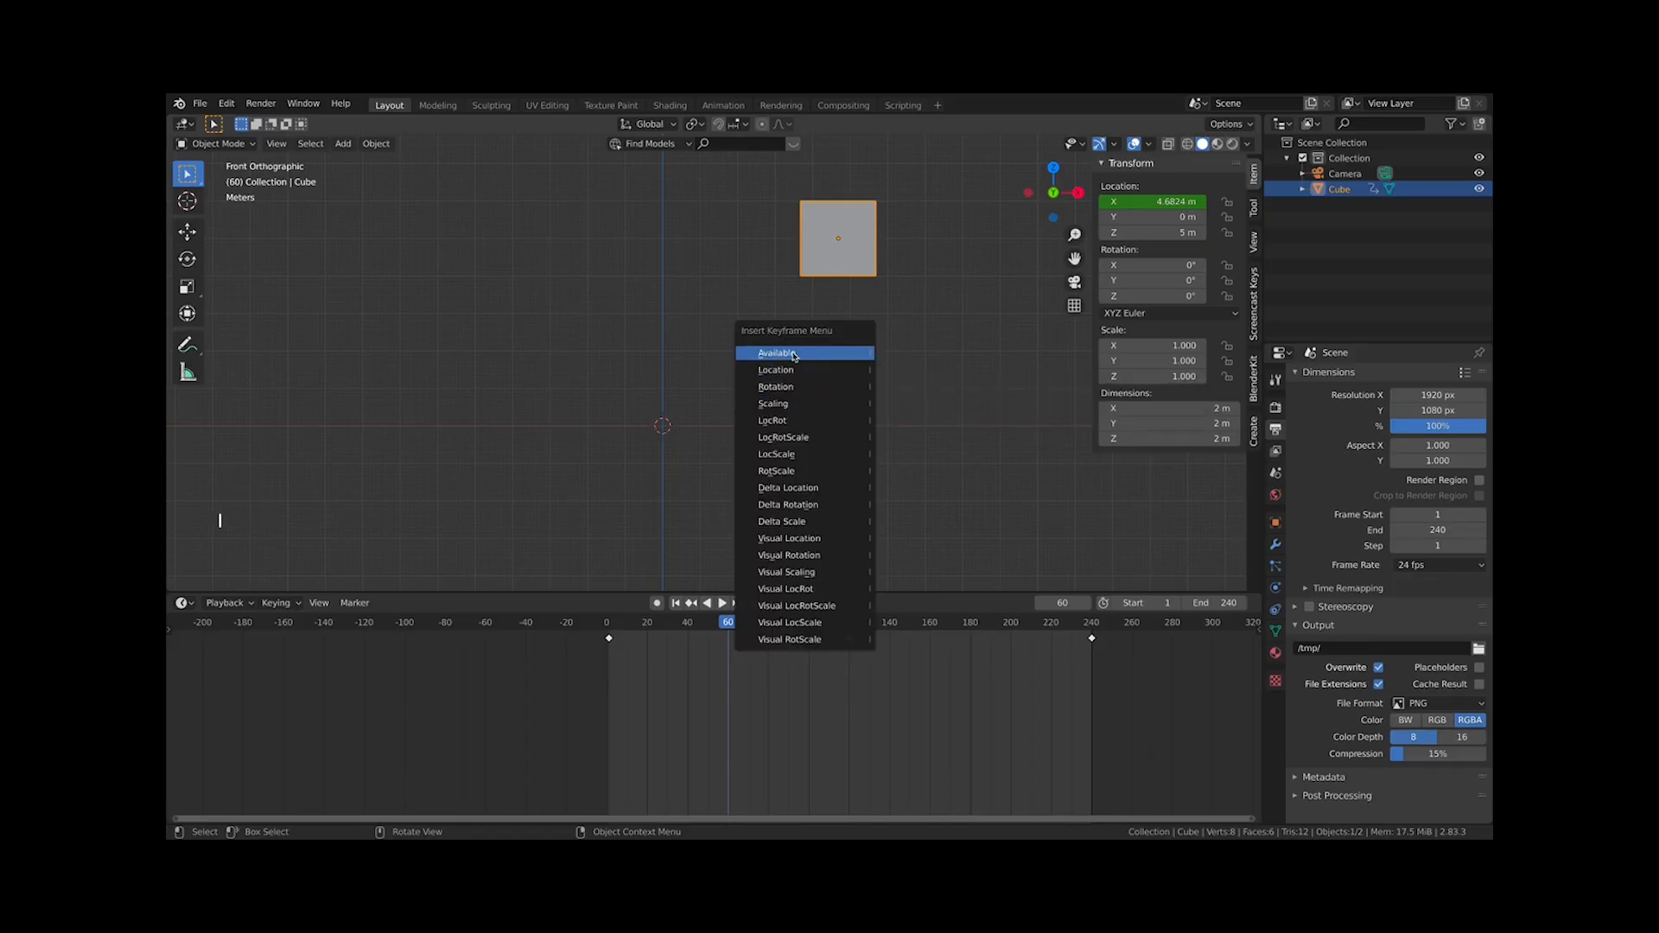
pyautogui.click(788, 369)
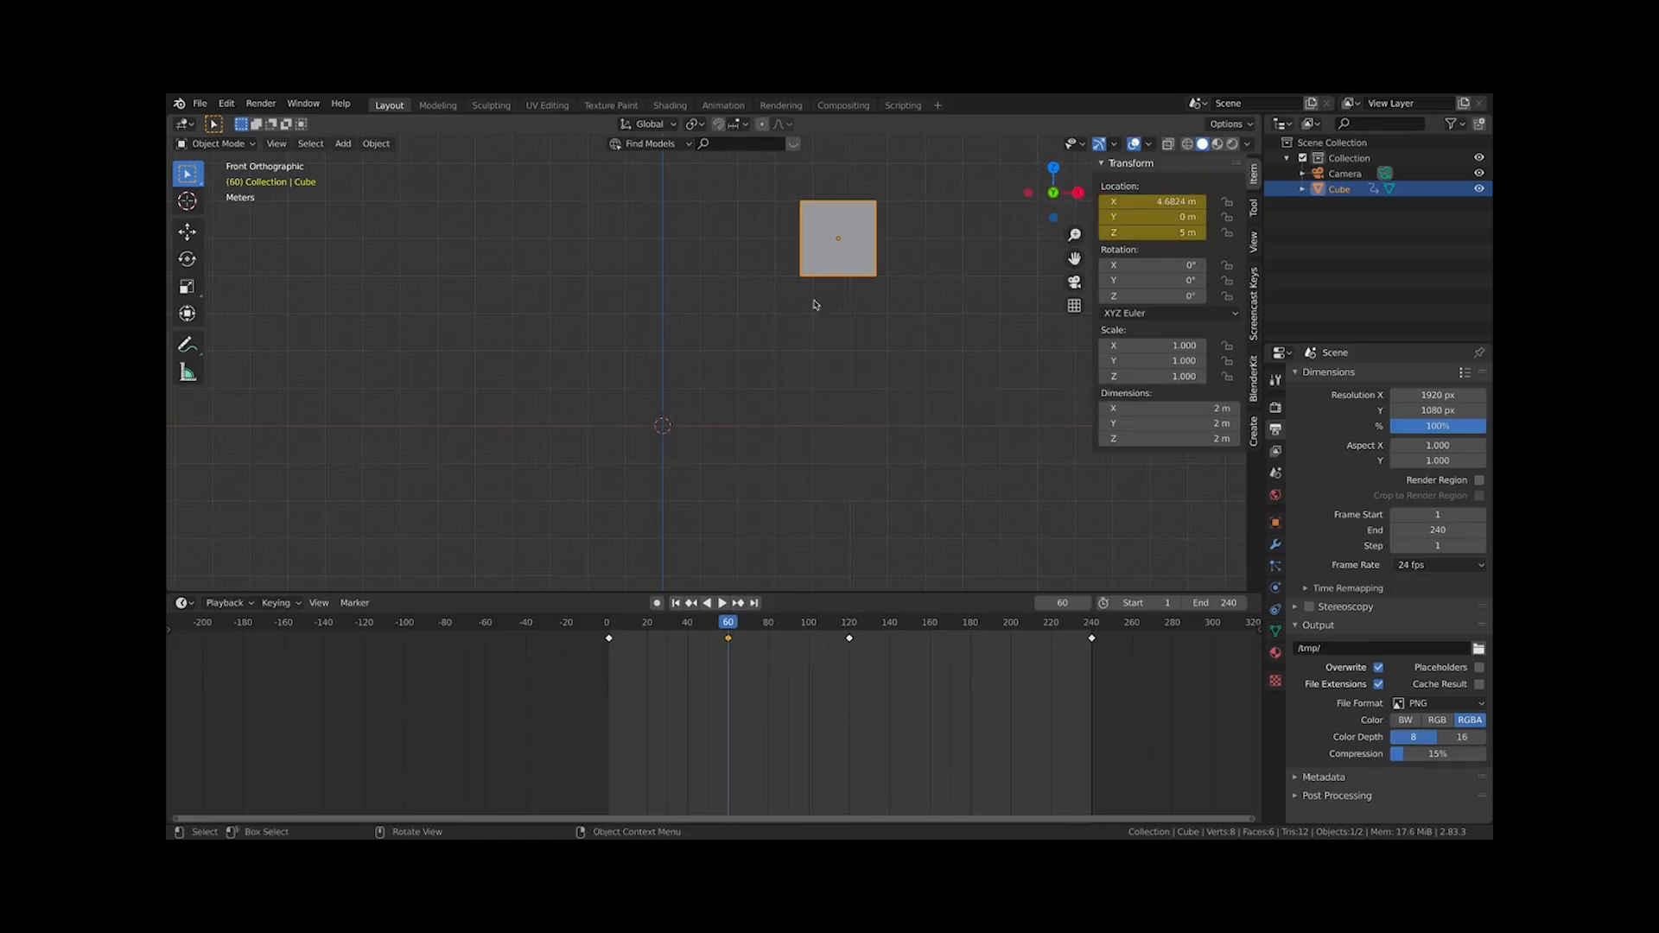
# Scrub and play the animation, then check the cube at frame 60 and frame 1
pyautogui.click(611, 626)
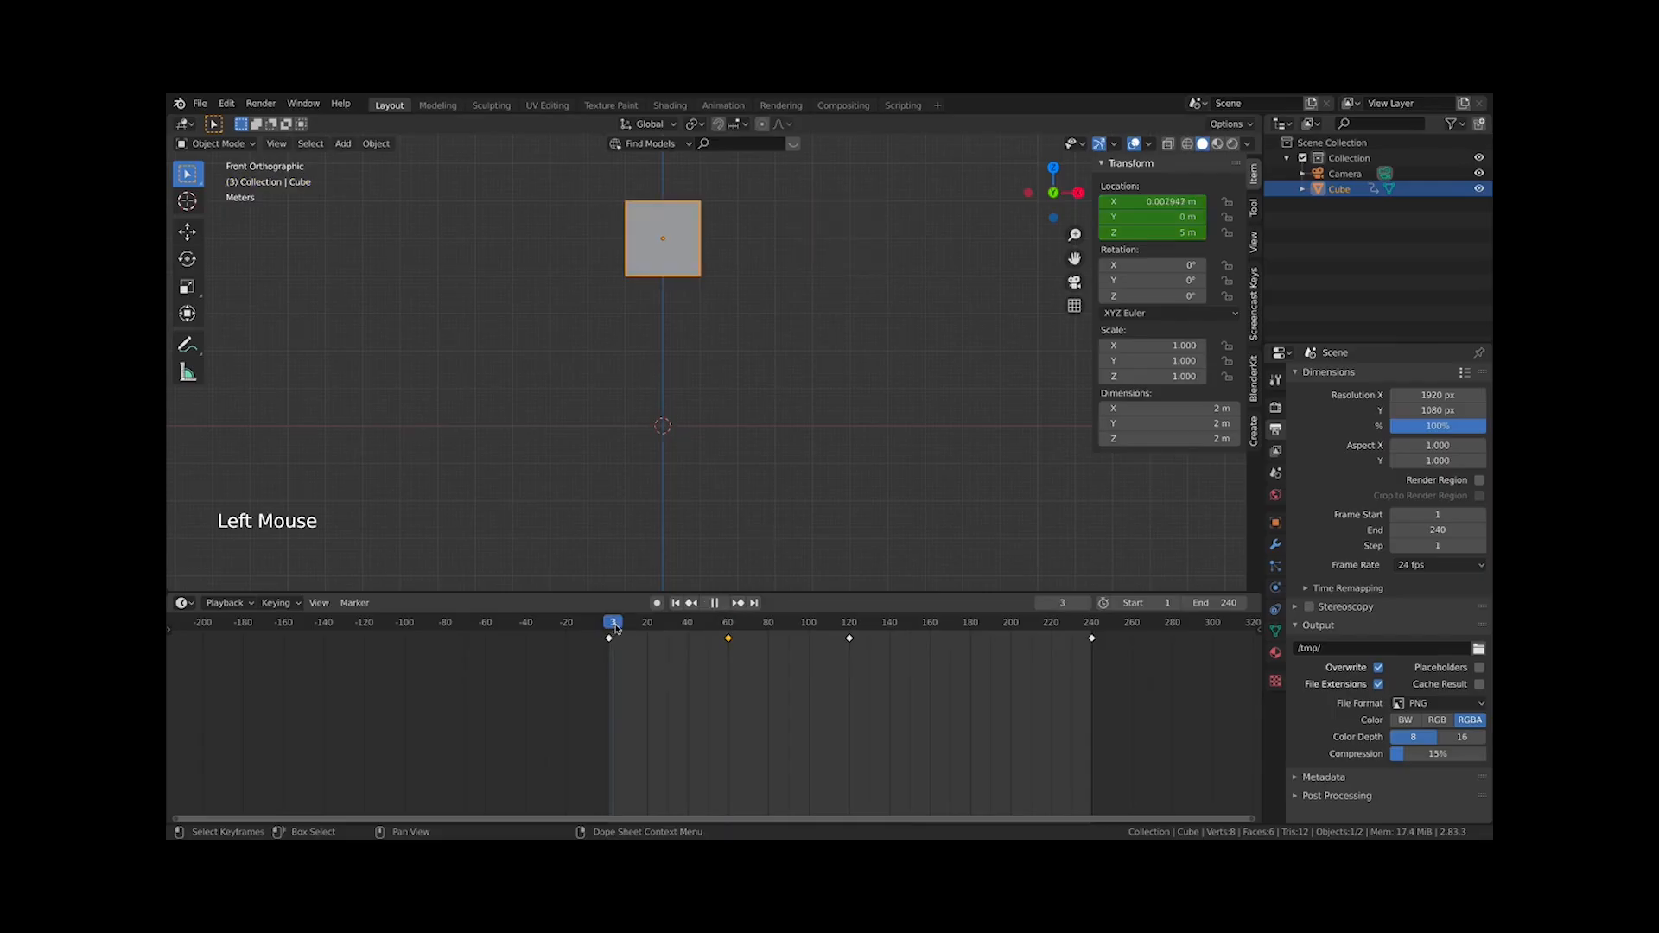
pyautogui.moveTo(615, 628); pyautogui.dragTo(921, 651)
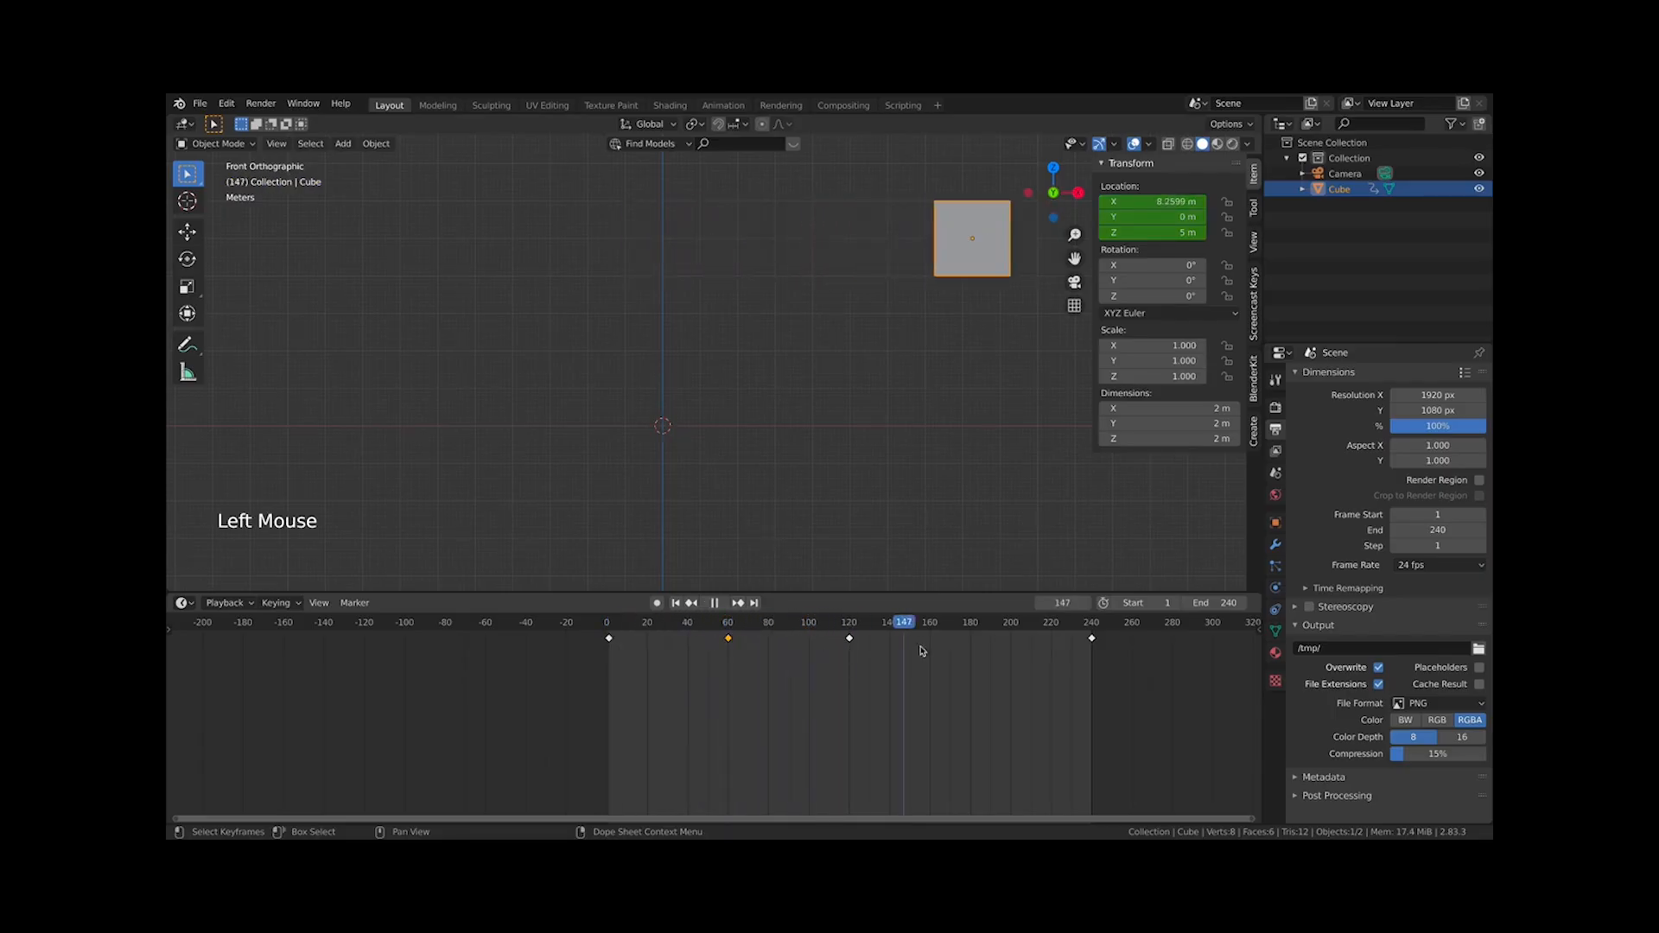
pyautogui.press('space')
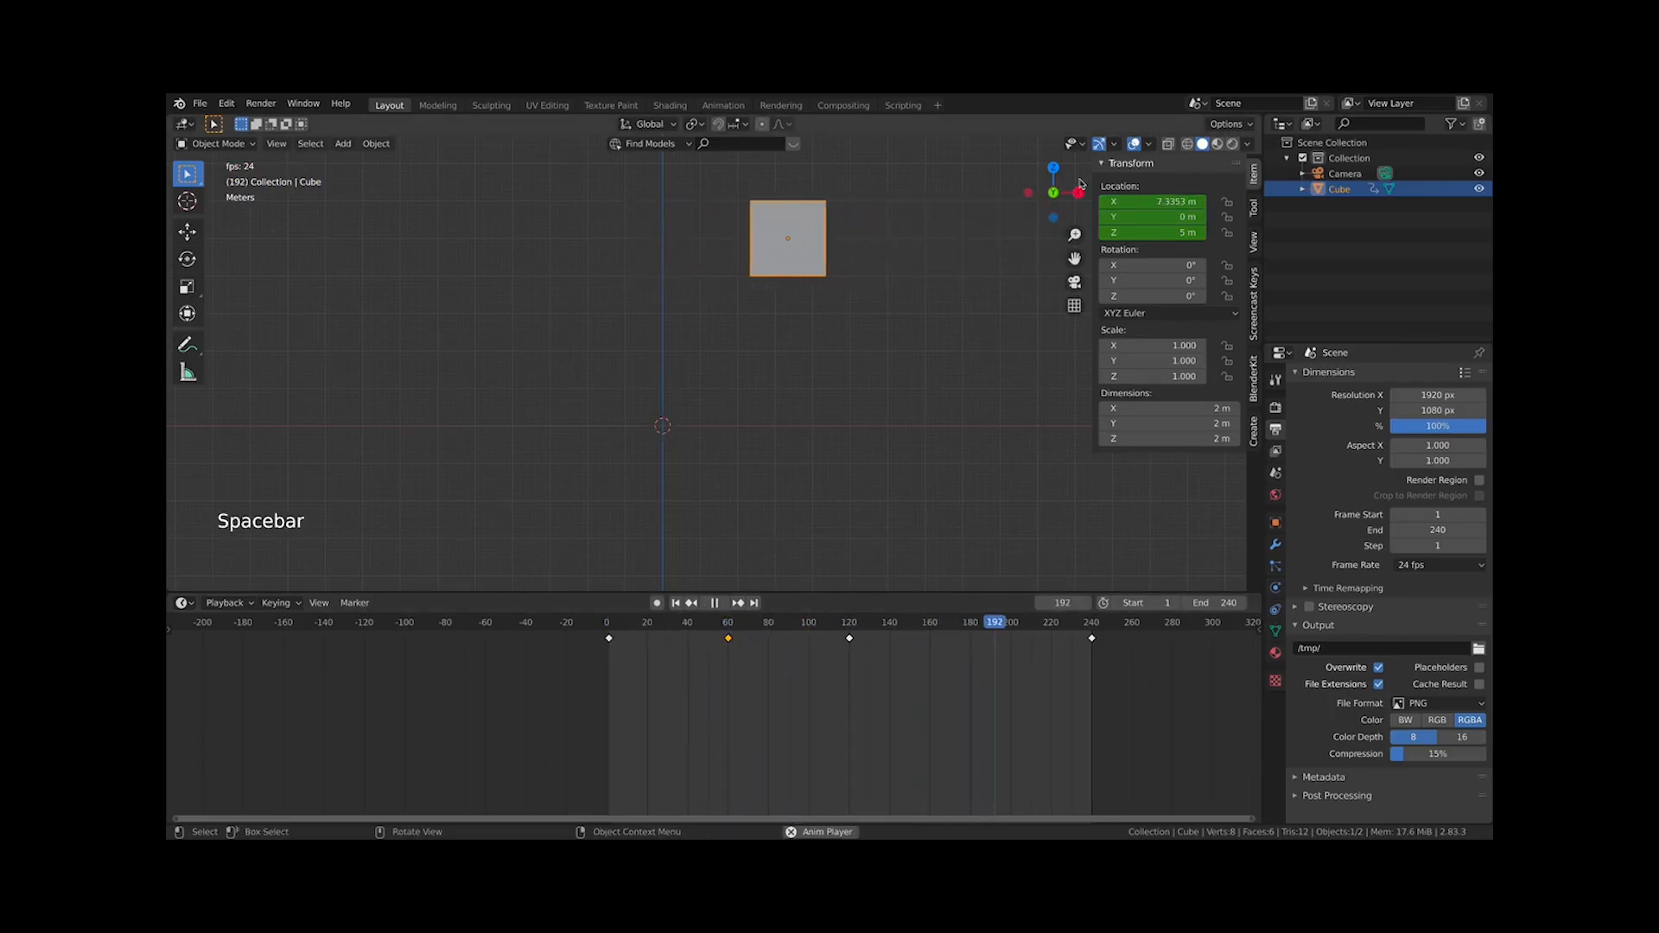
pyautogui.press('space')
pyautogui.click(728, 629)
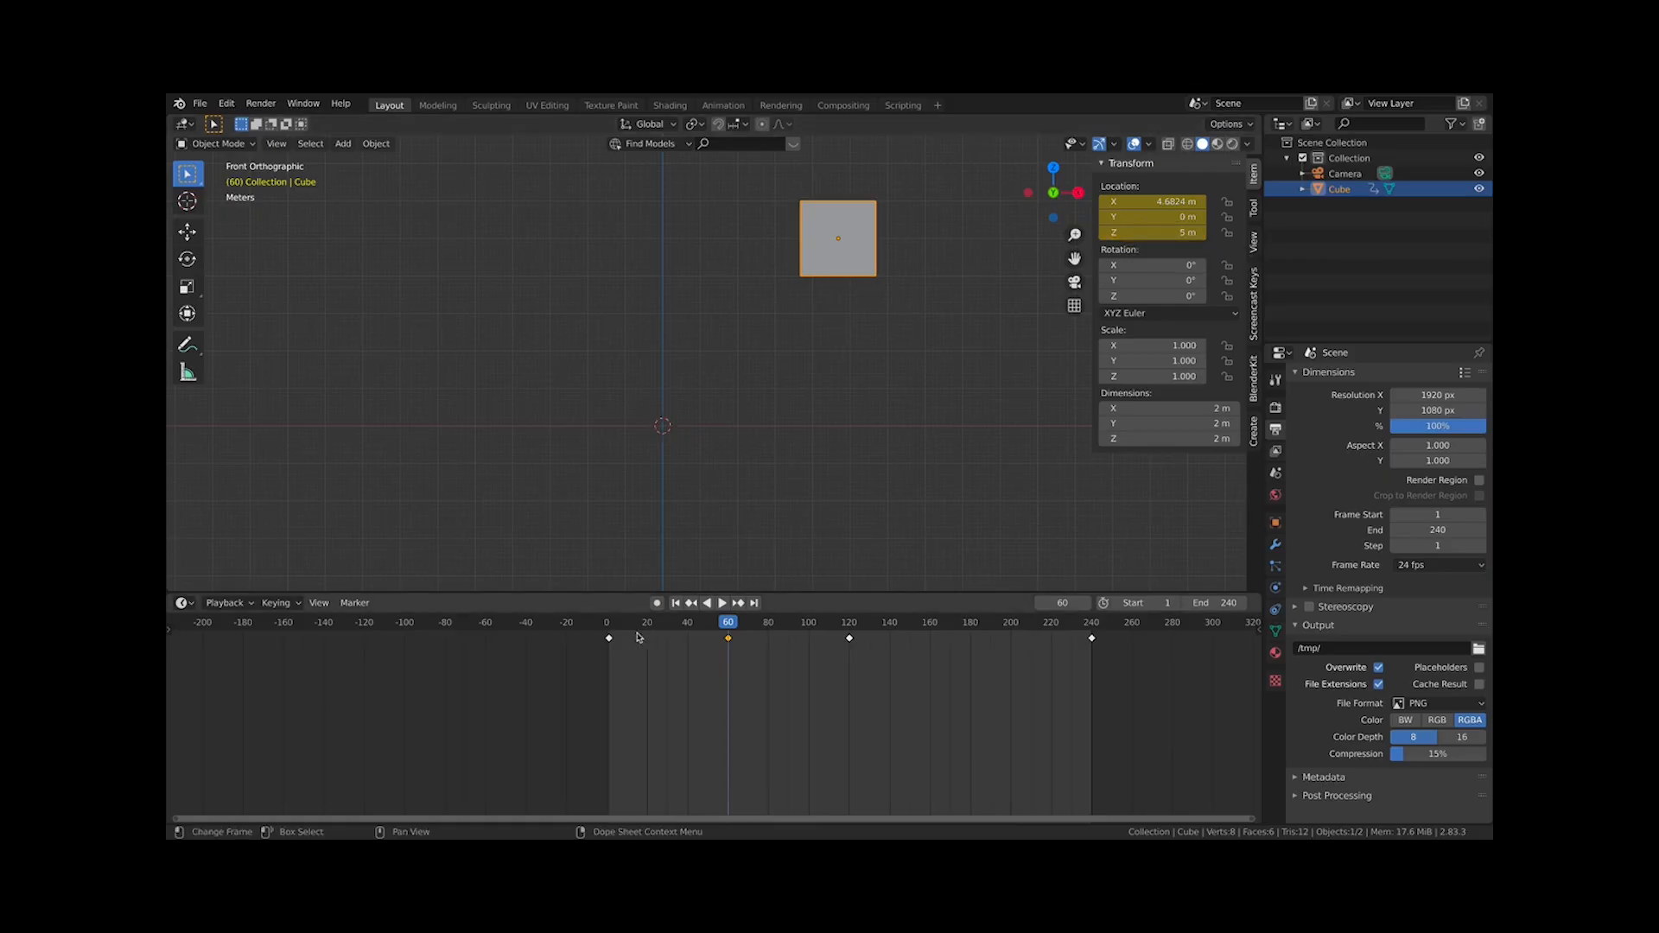
pyautogui.click(609, 623)
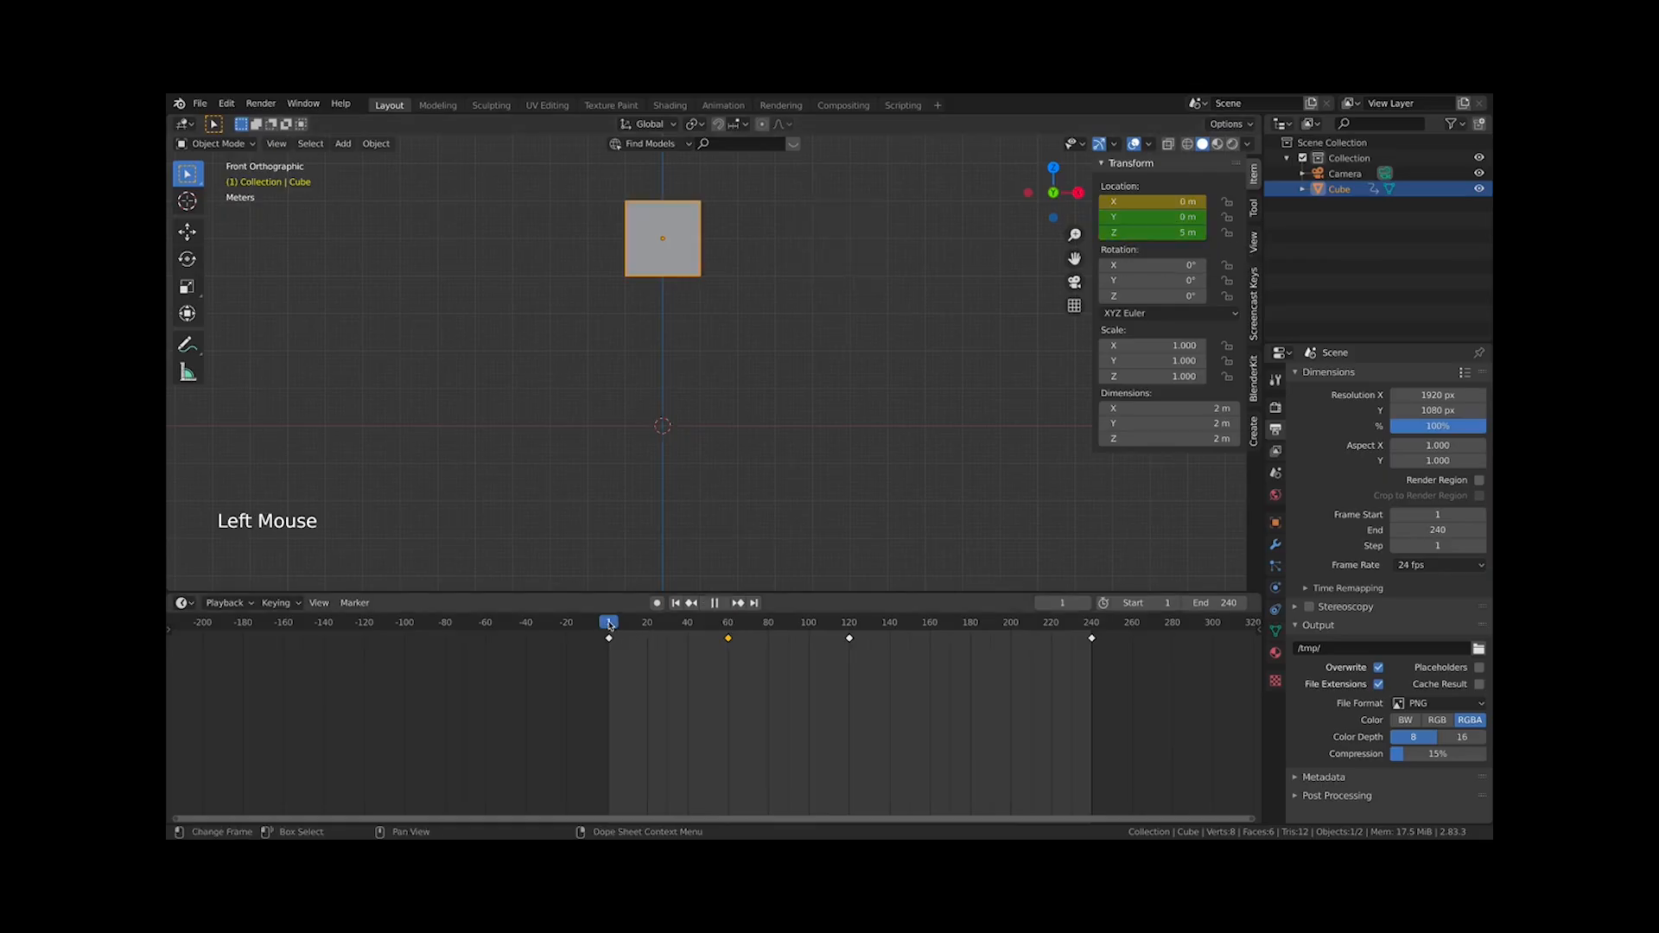
# Set the cube's Z location to 0 m at frame 1
pyautogui.doubleClick(1149, 233)
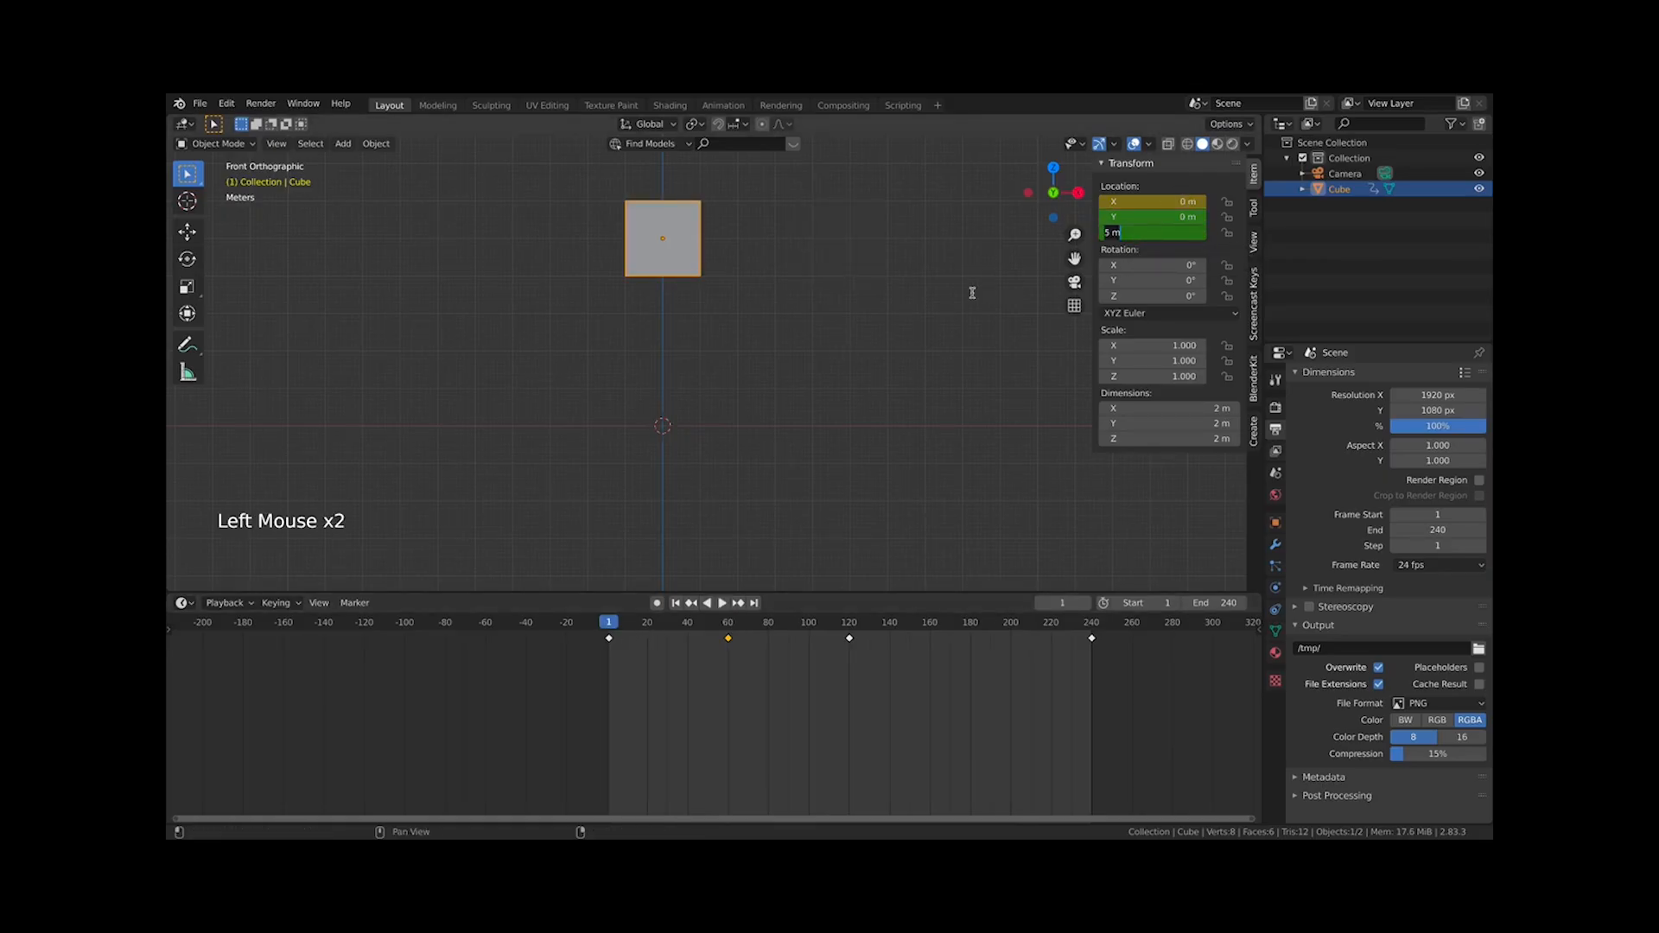
pyautogui.write('0')
pyautogui.press('Return')
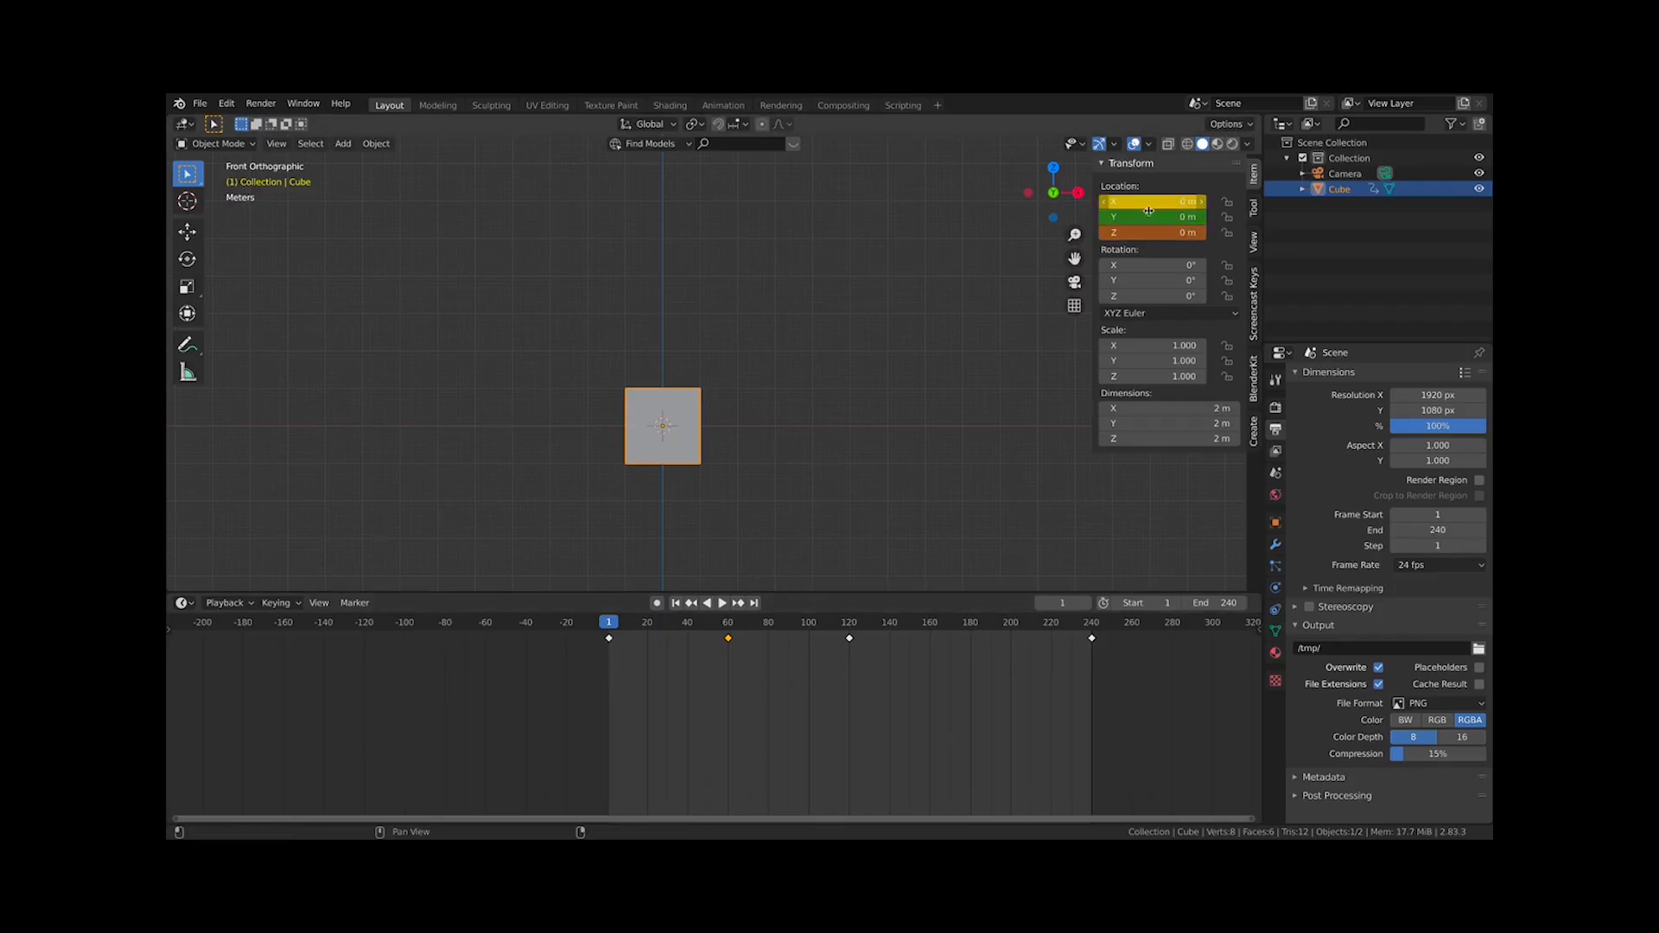
# At frame 1, set the cube's Z location to 0 m and insert a location keyframe
pyautogui.scroll(6, 651, 778)
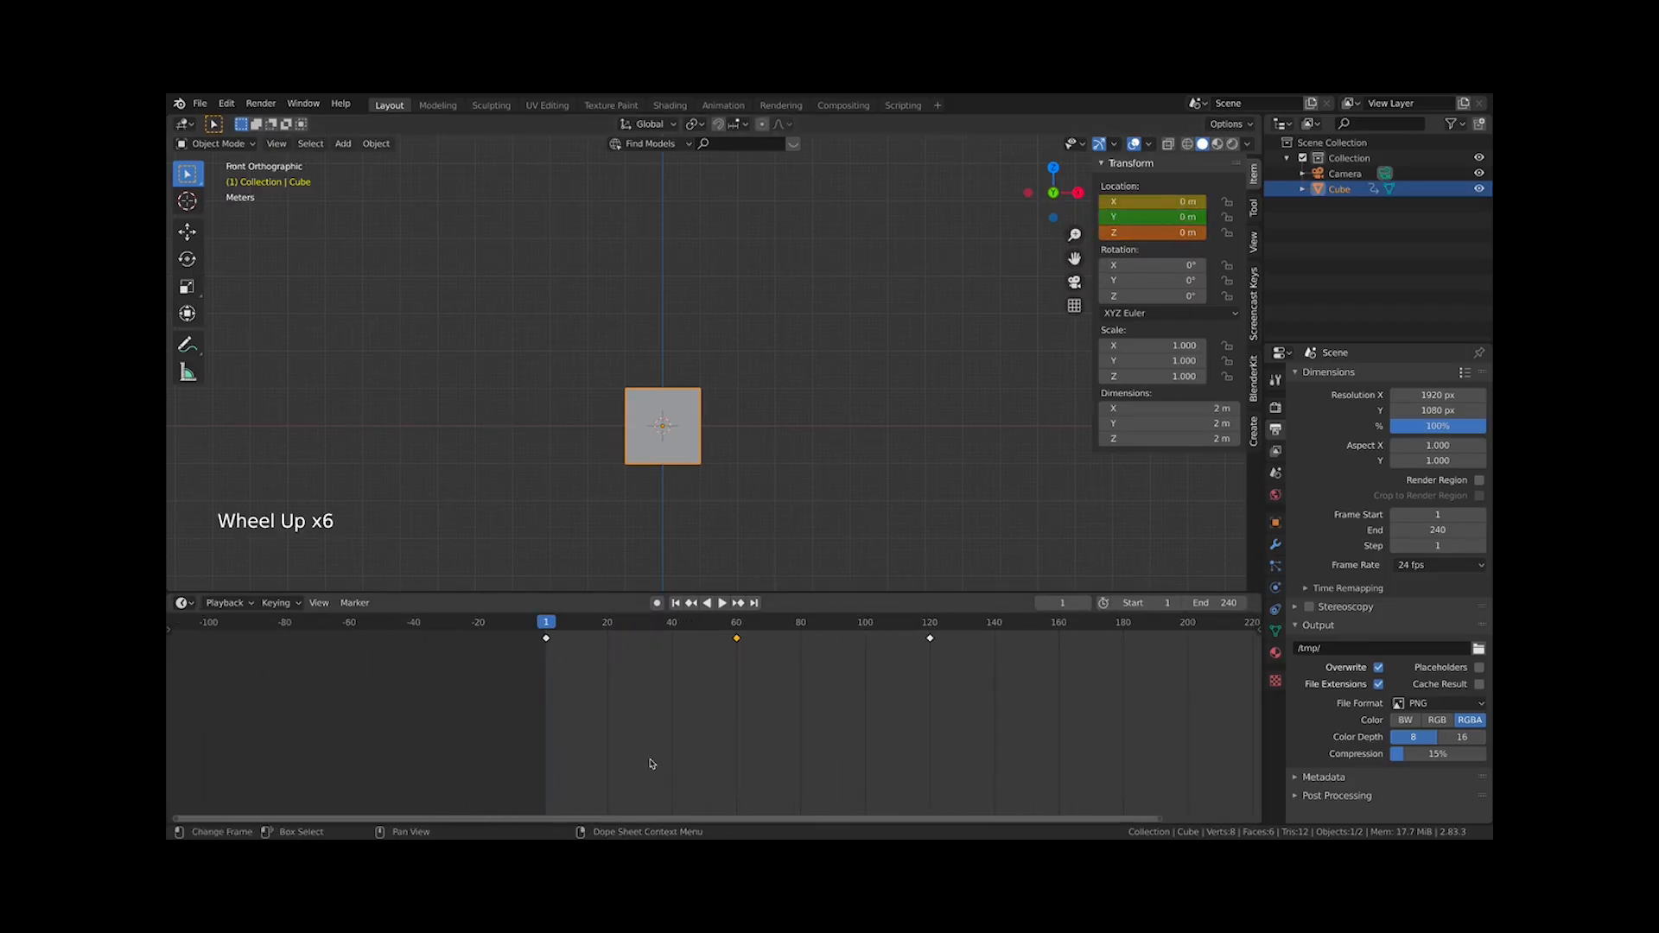
pyautogui.moveTo(652, 766); pyautogui.dragTo(460, 757, button='middle')
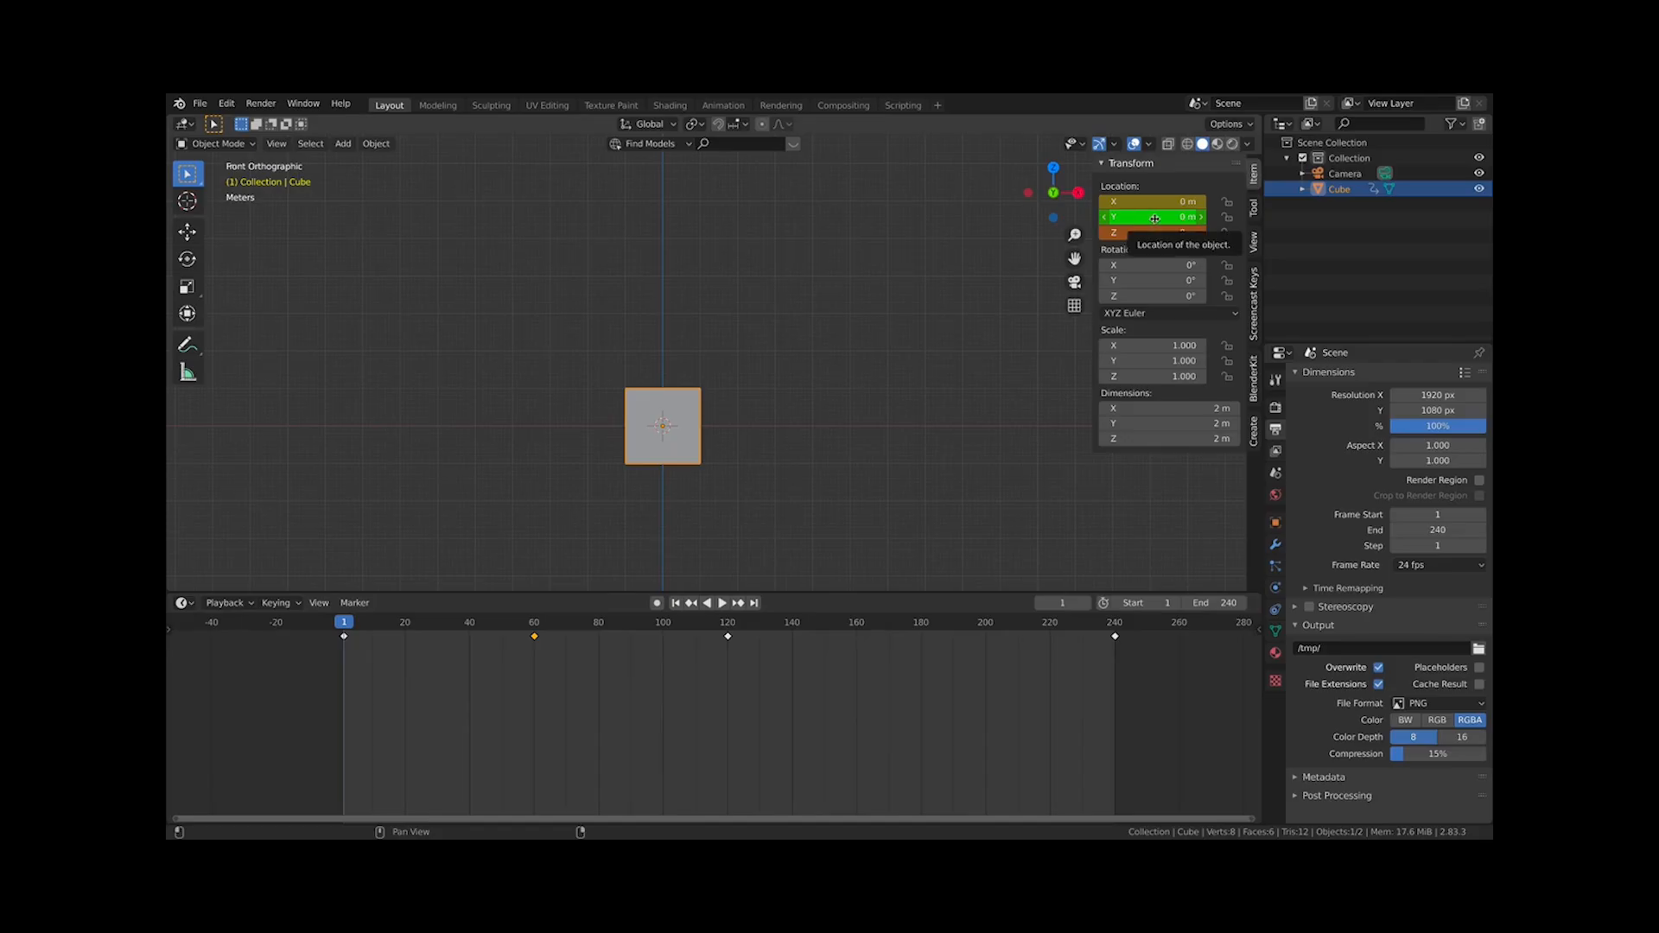
pyautogui.click(534, 635)
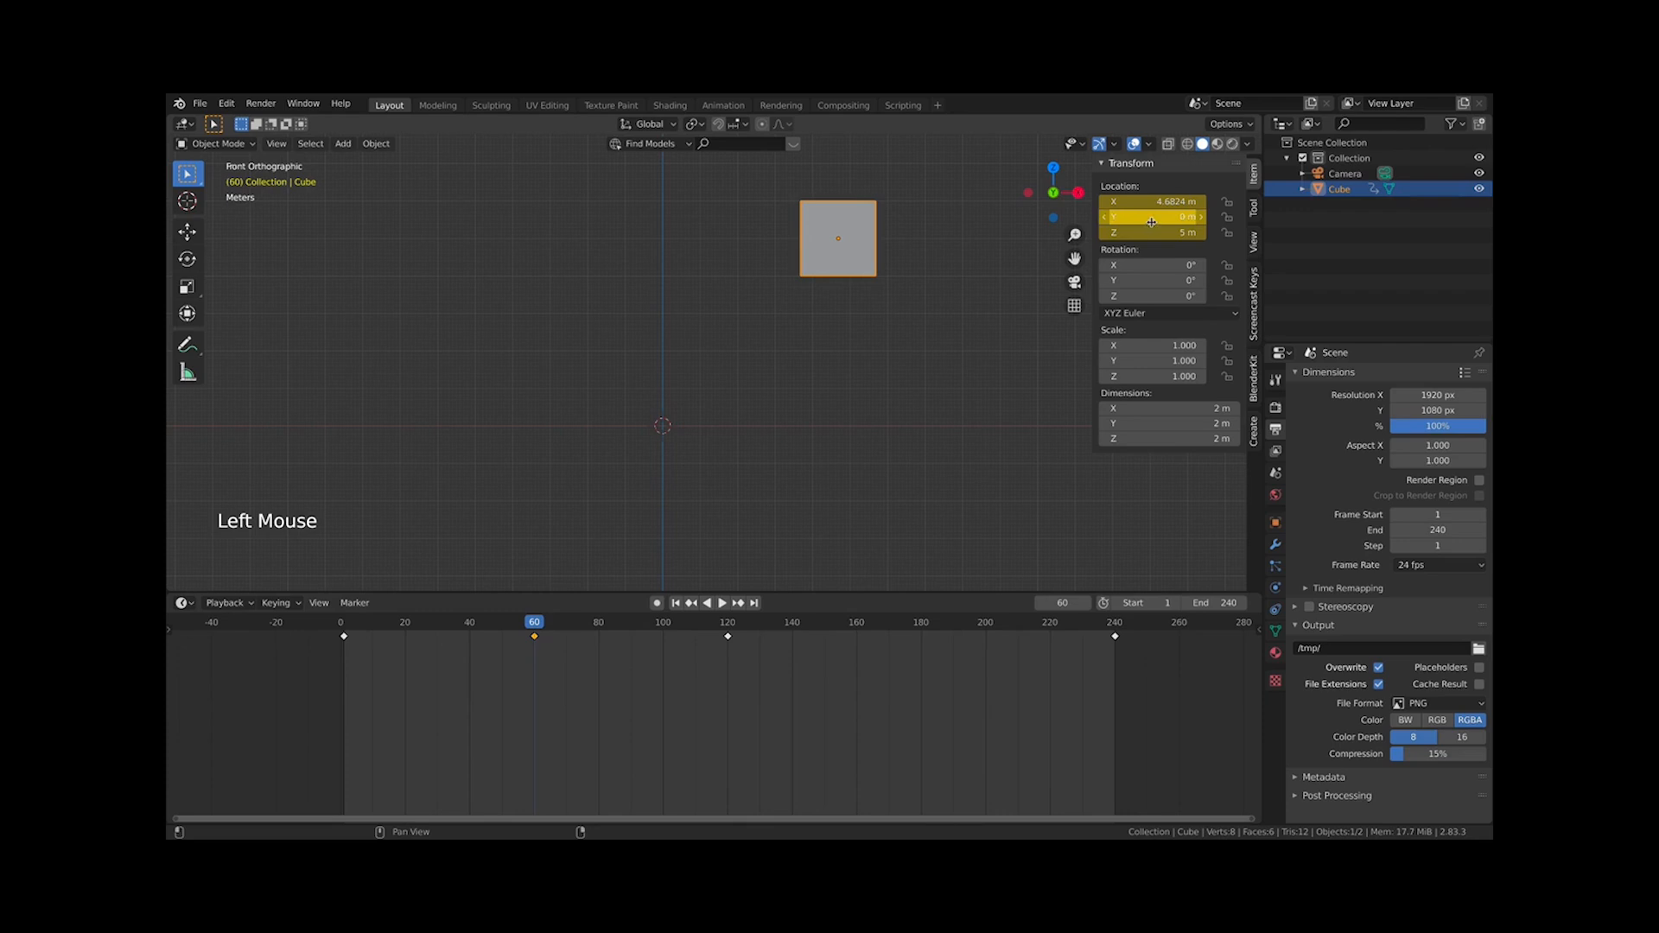
pyautogui.click(345, 624)
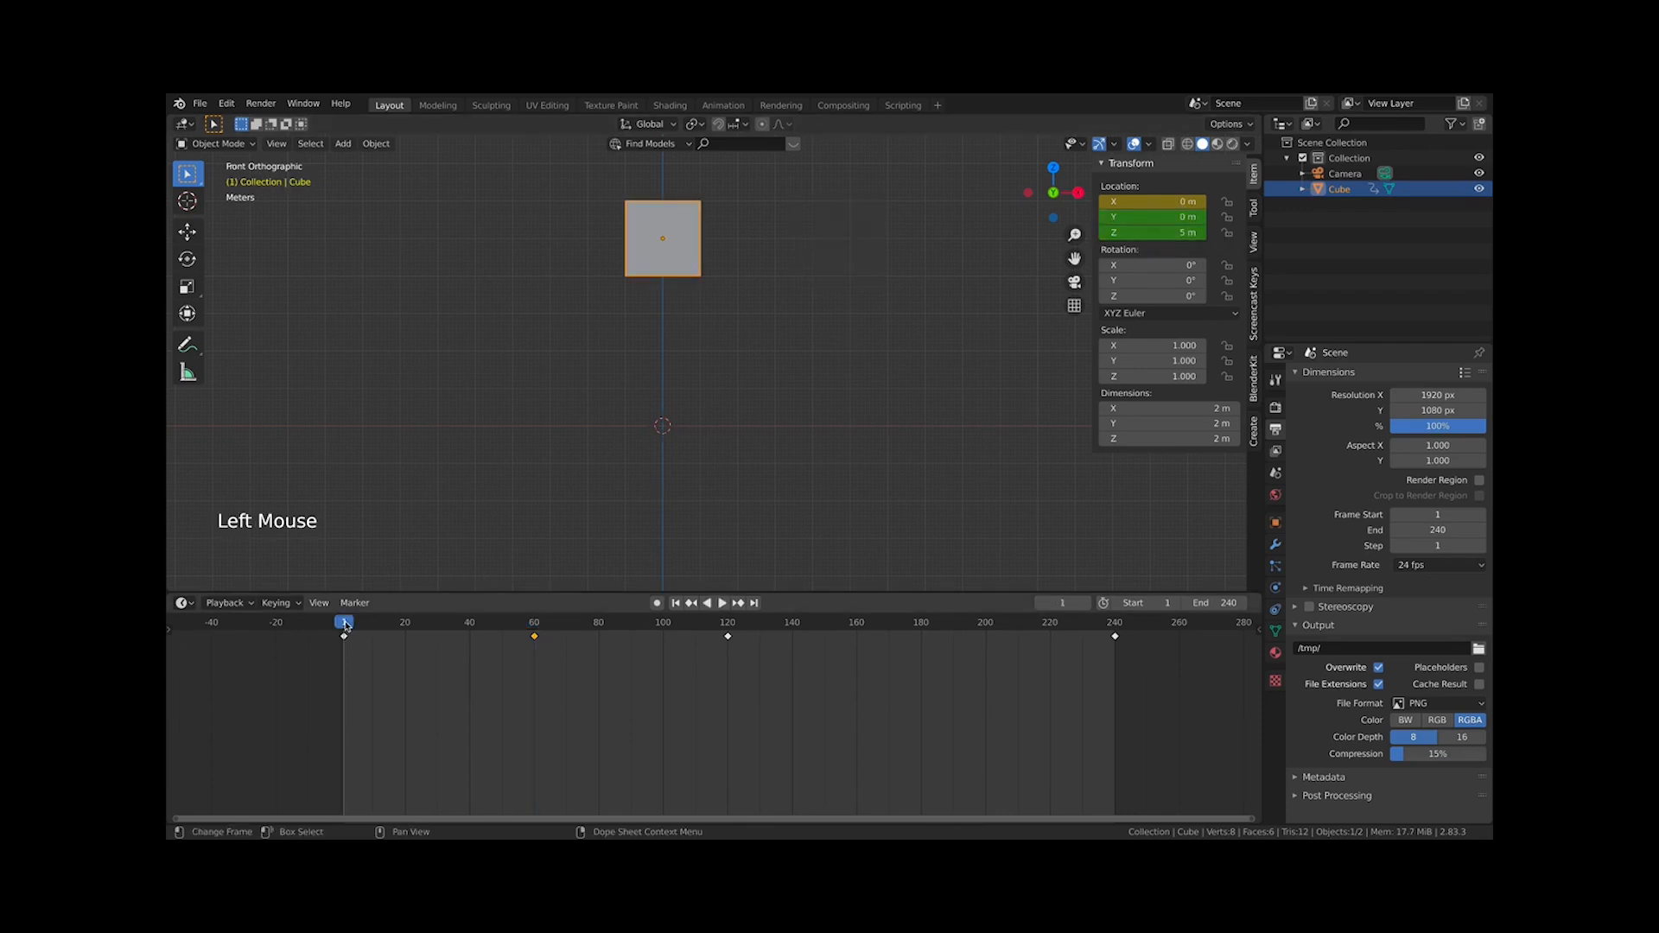
pyautogui.click(1156, 234)
pyautogui.write('0')
pyautogui.press('Return')
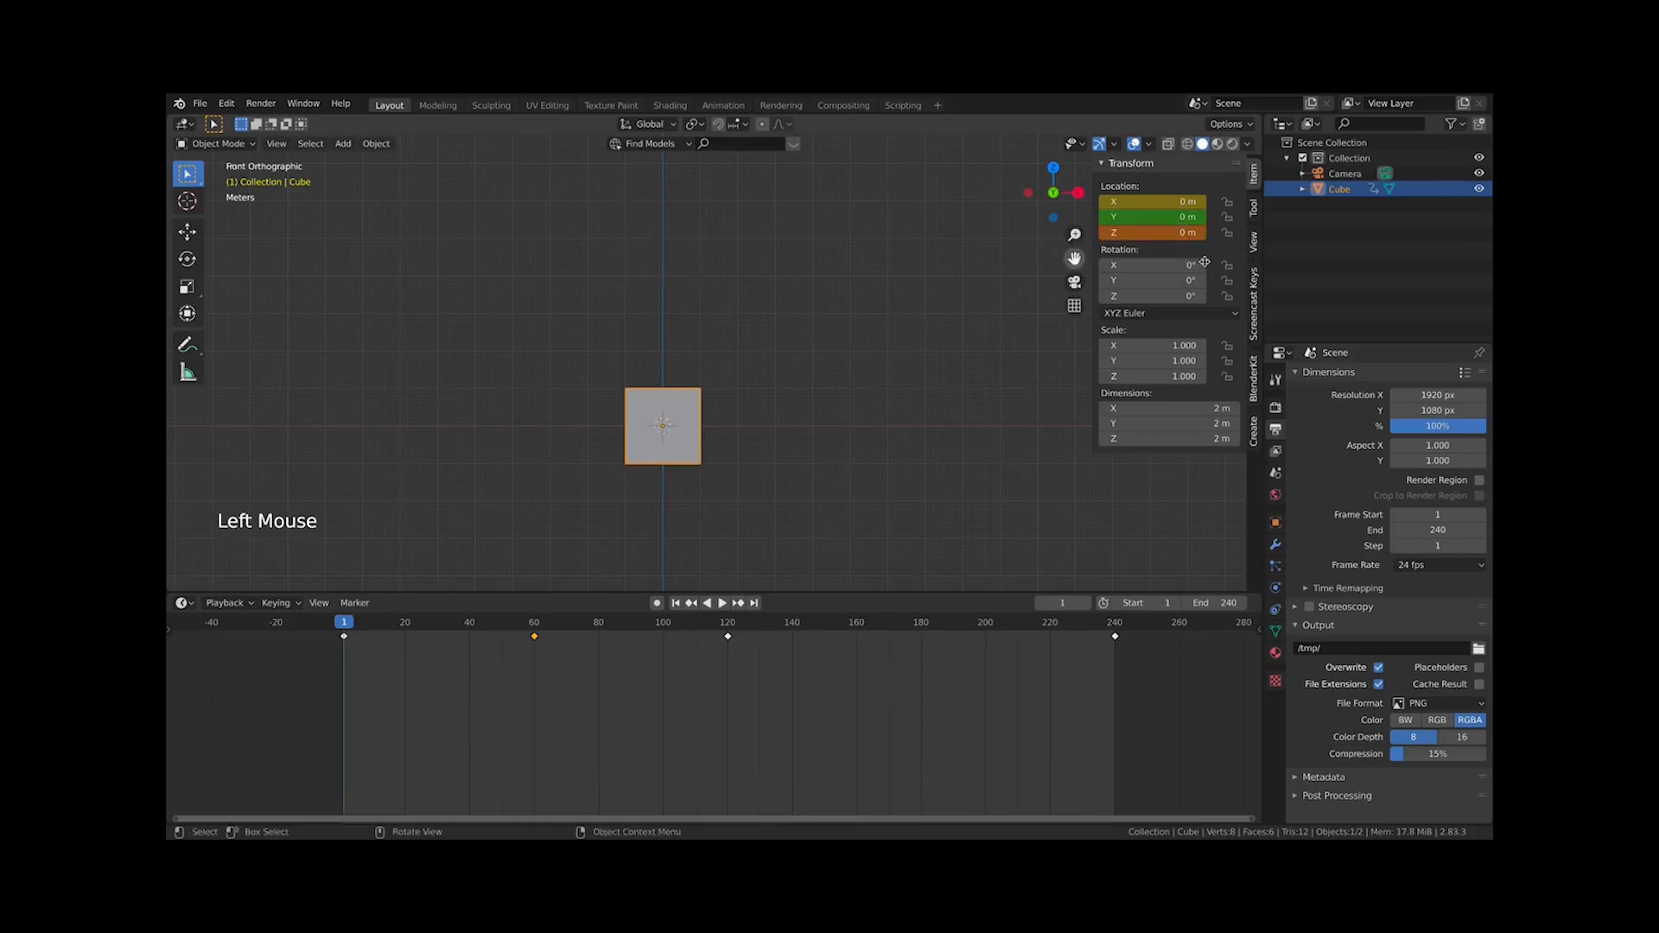
pyautogui.rightClick(1156, 235)
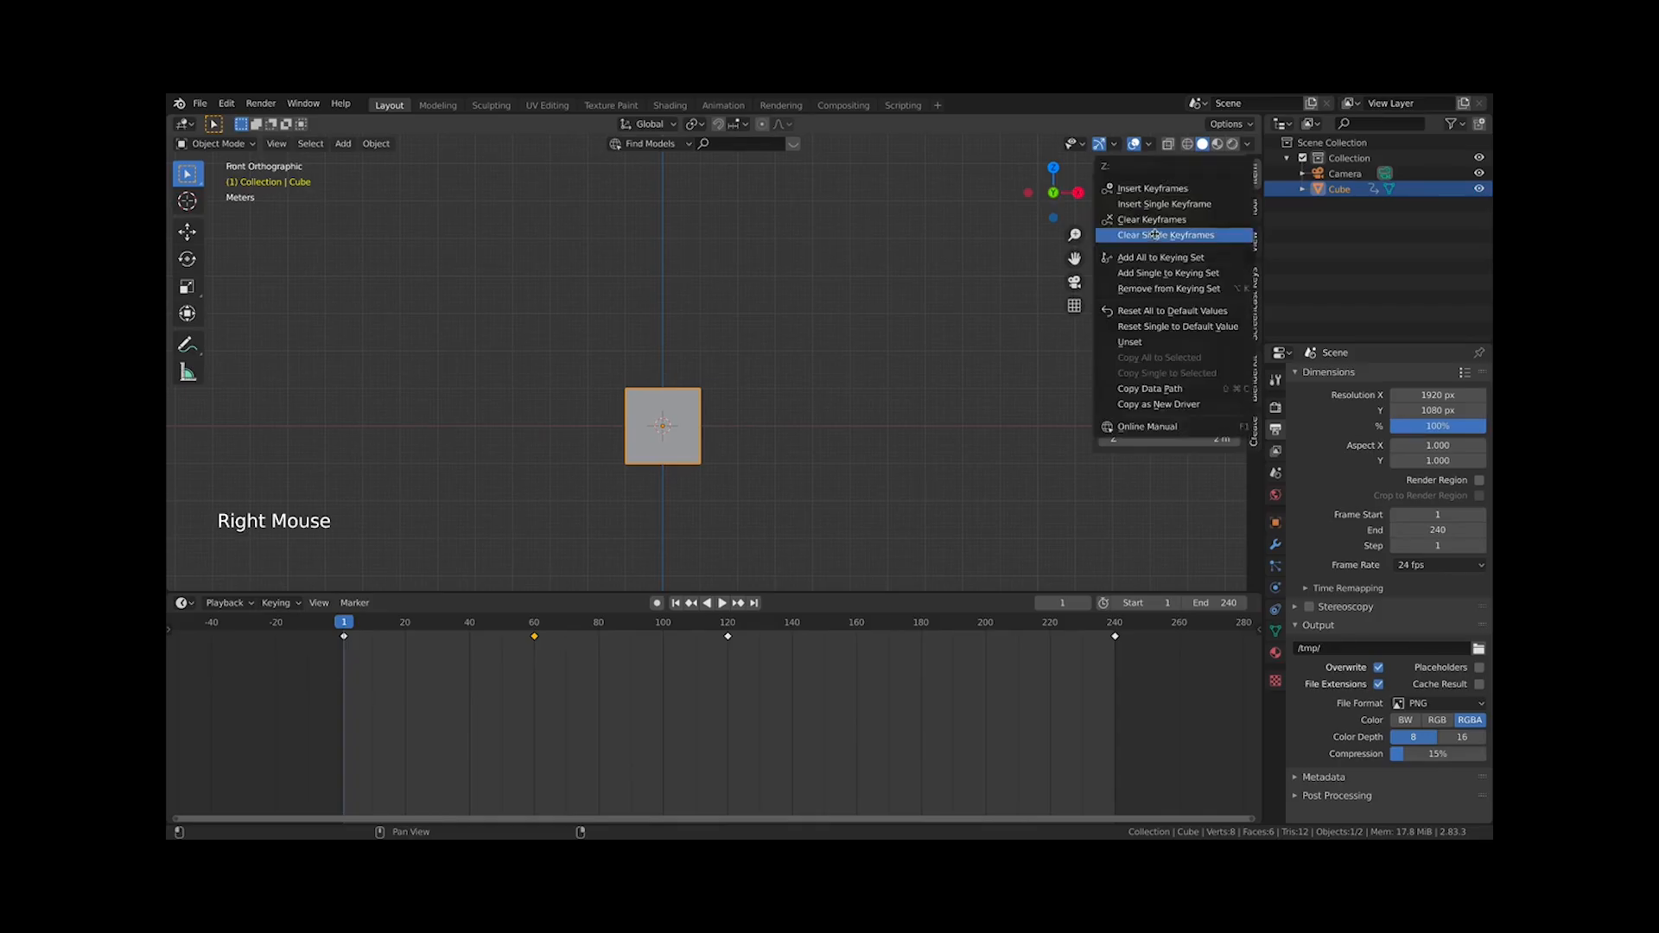
pyautogui.rightClick(1153, 231)
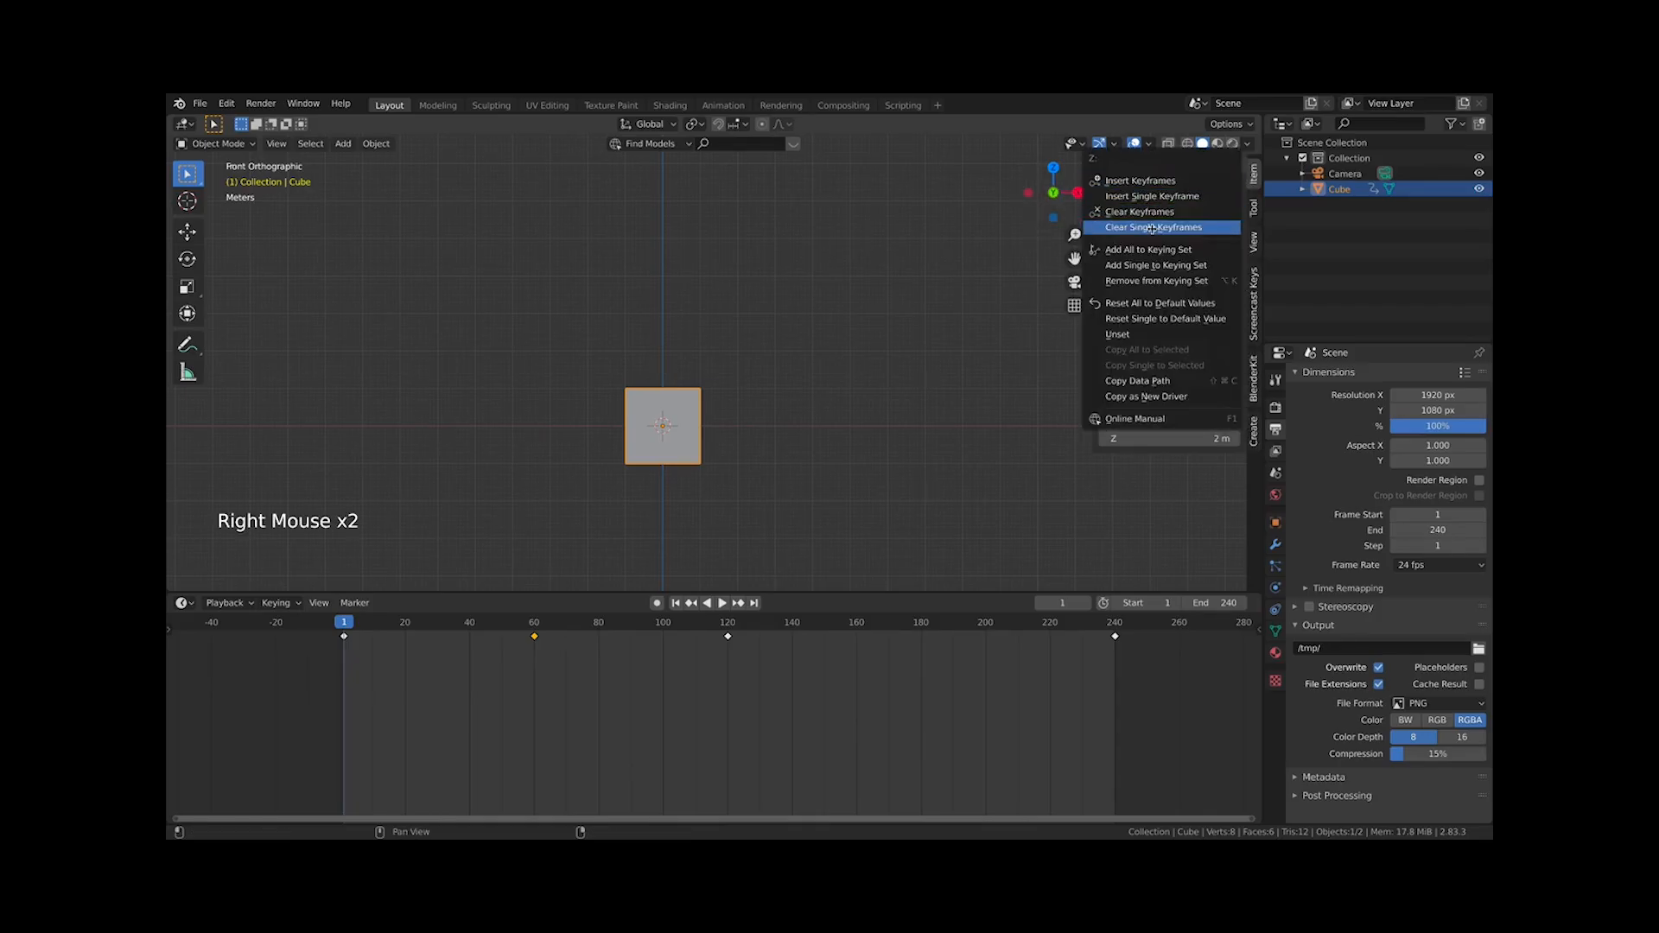
pyautogui.click(1140, 212)
pyautogui.rightClick(1169, 233)
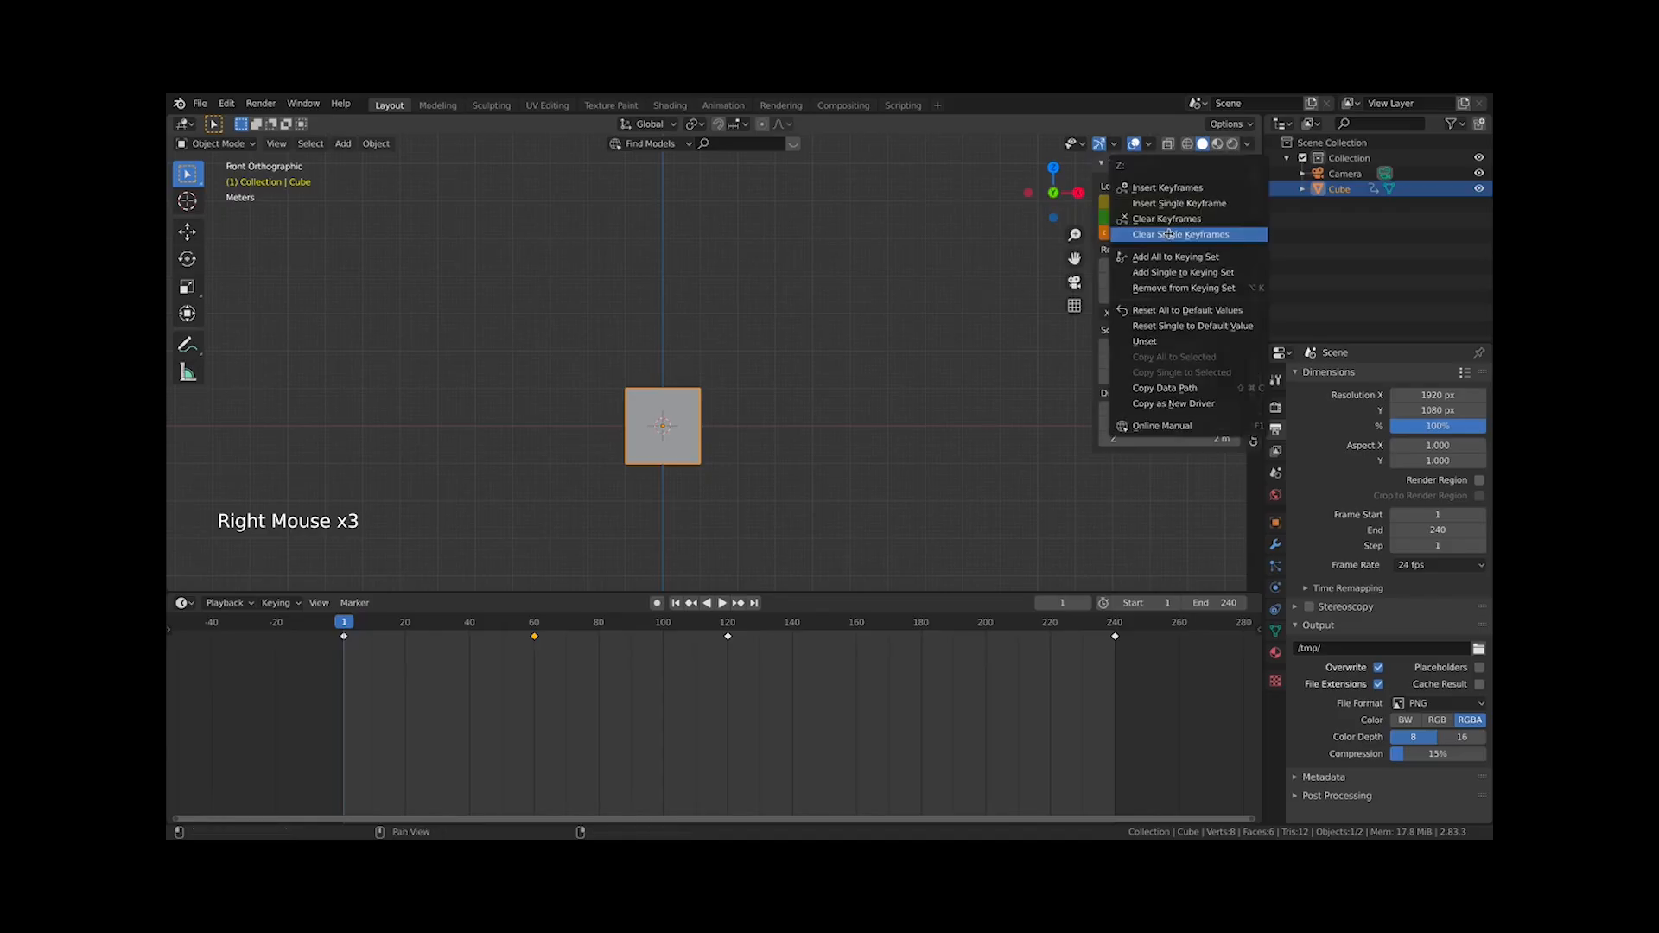
pyautogui.click(1149, 181)
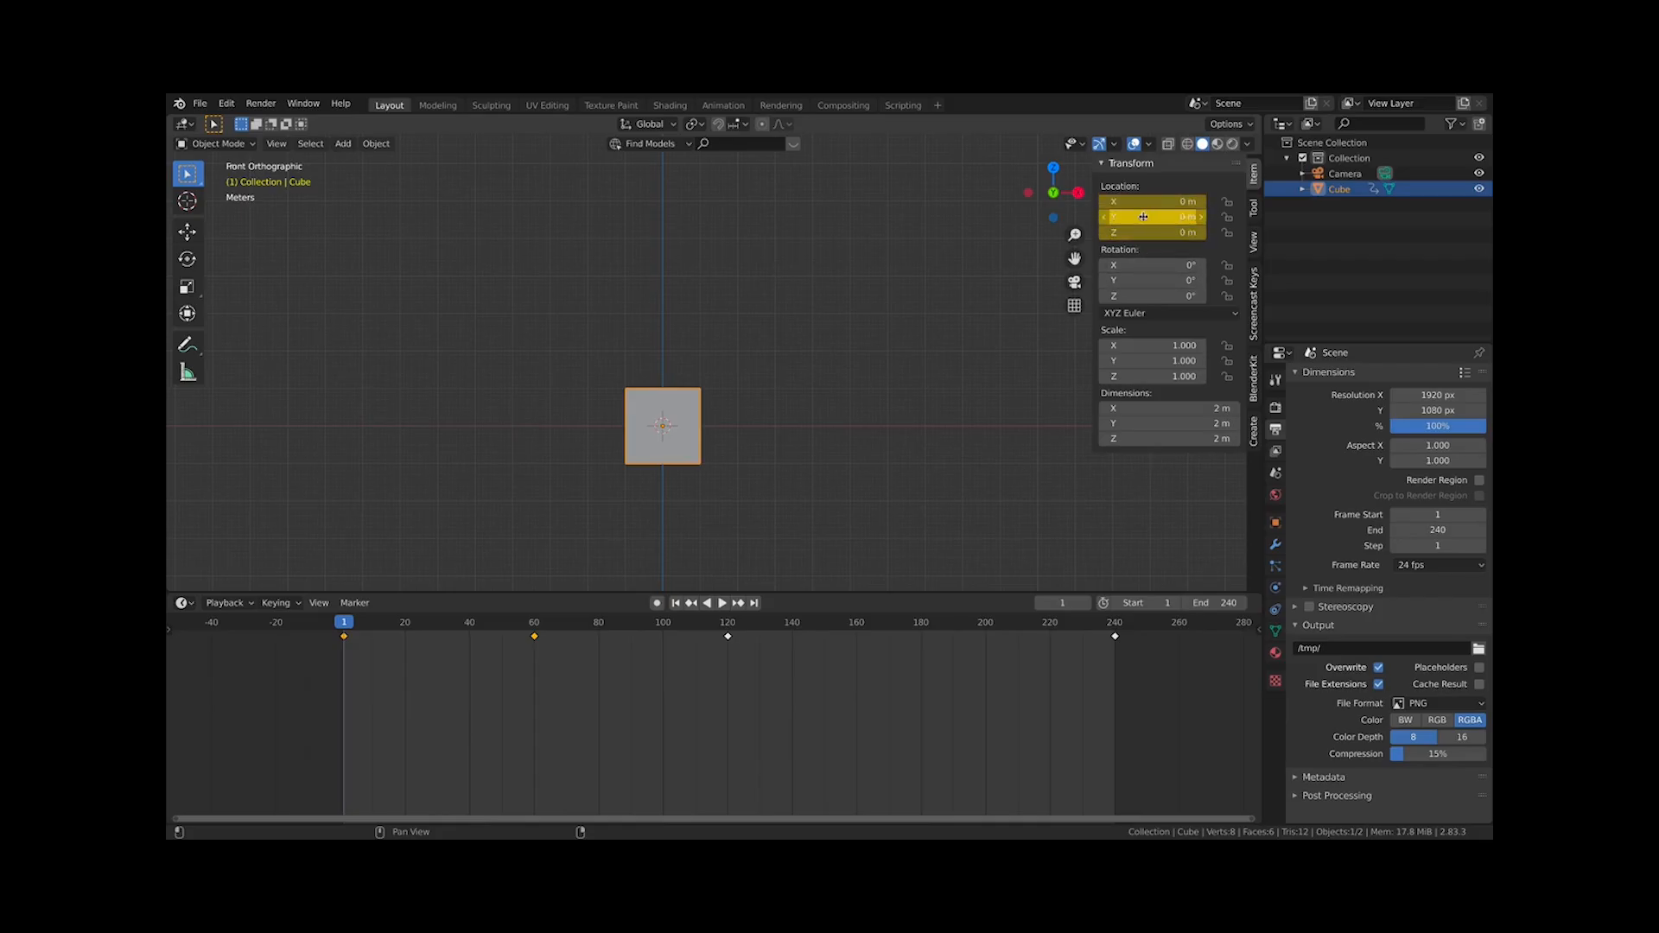
# Play, stop and scrub through the cube's animation
pyautogui.press('space')
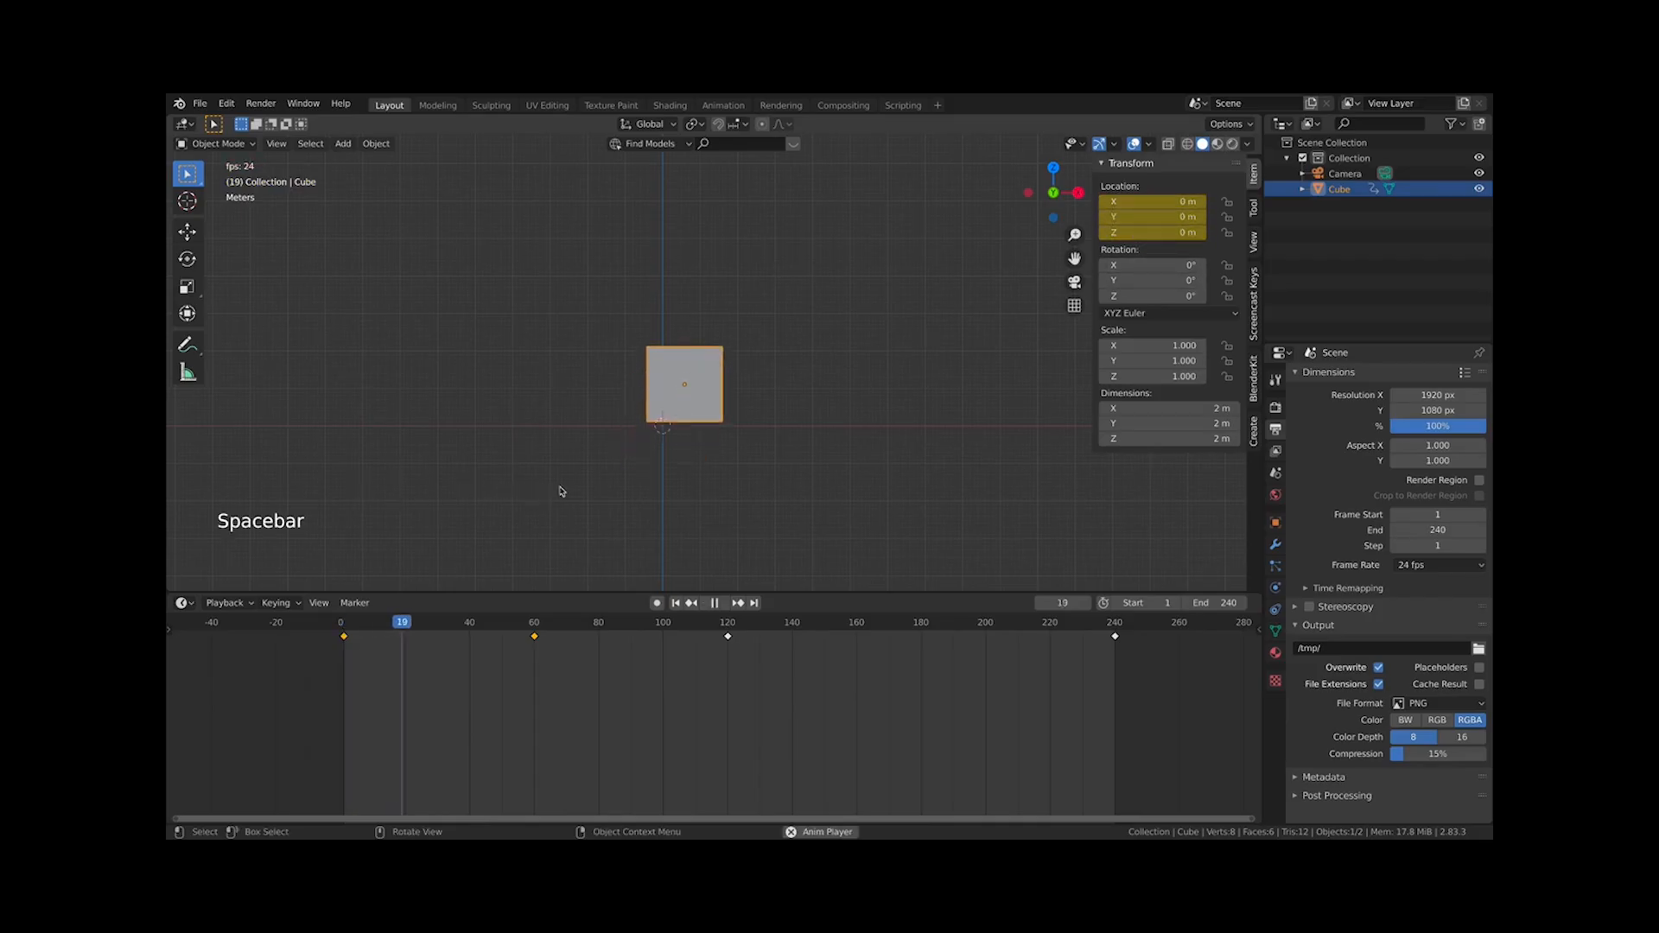
pyautogui.press('space')
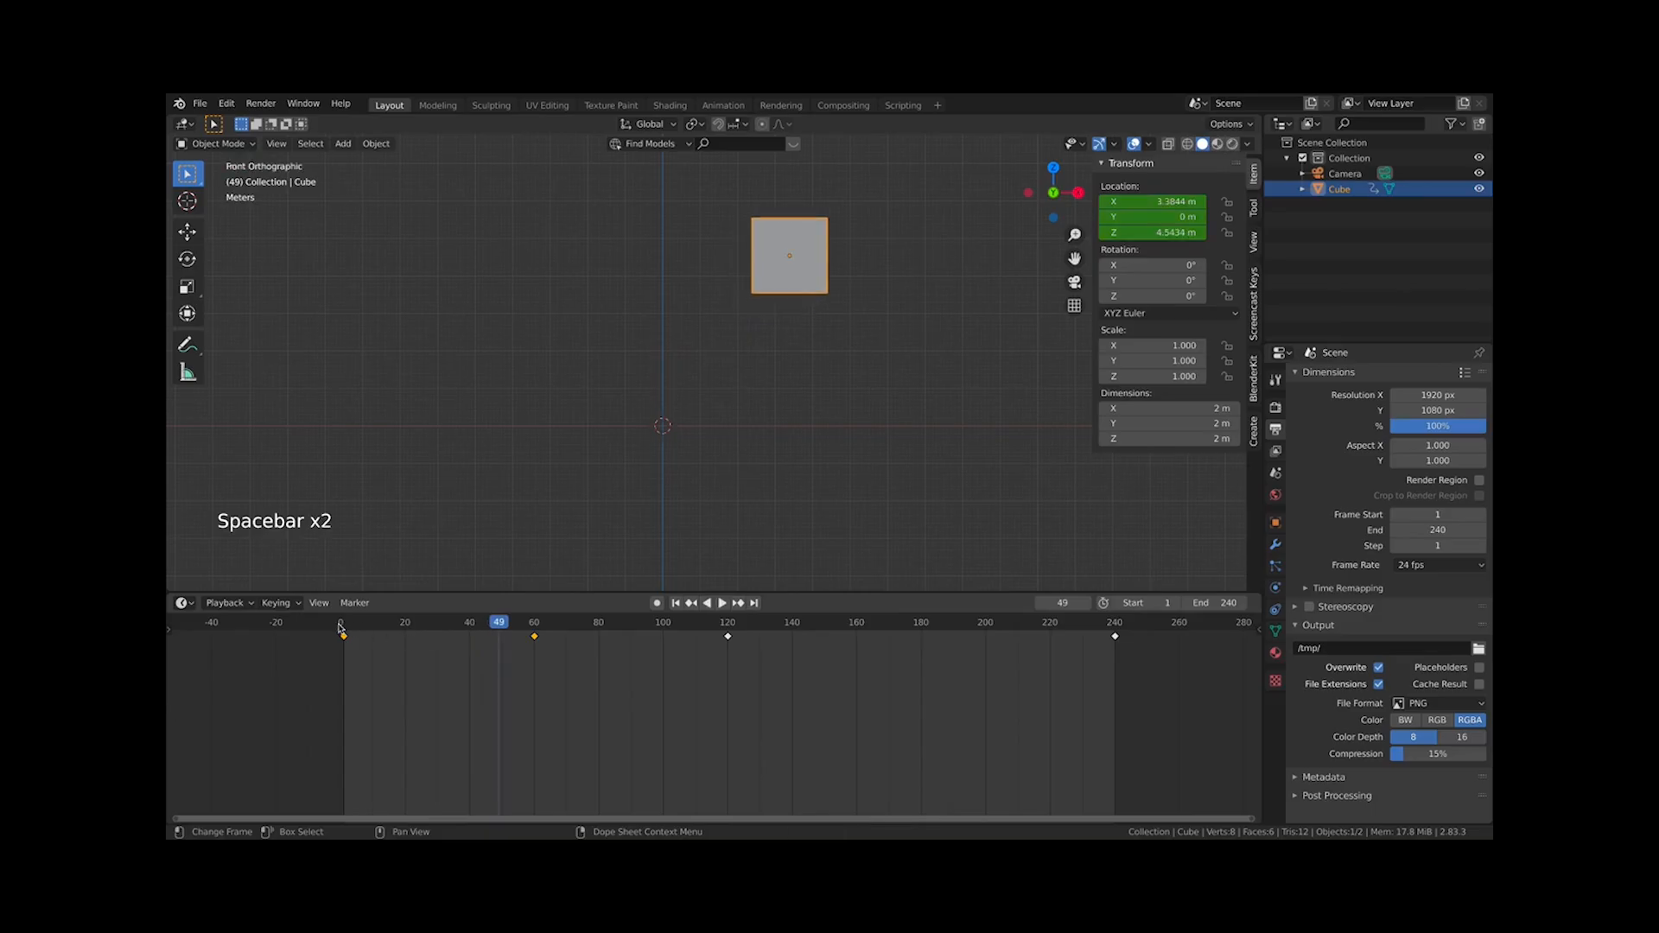
pyautogui.moveTo(339, 629); pyautogui.dragTo(464, 640)
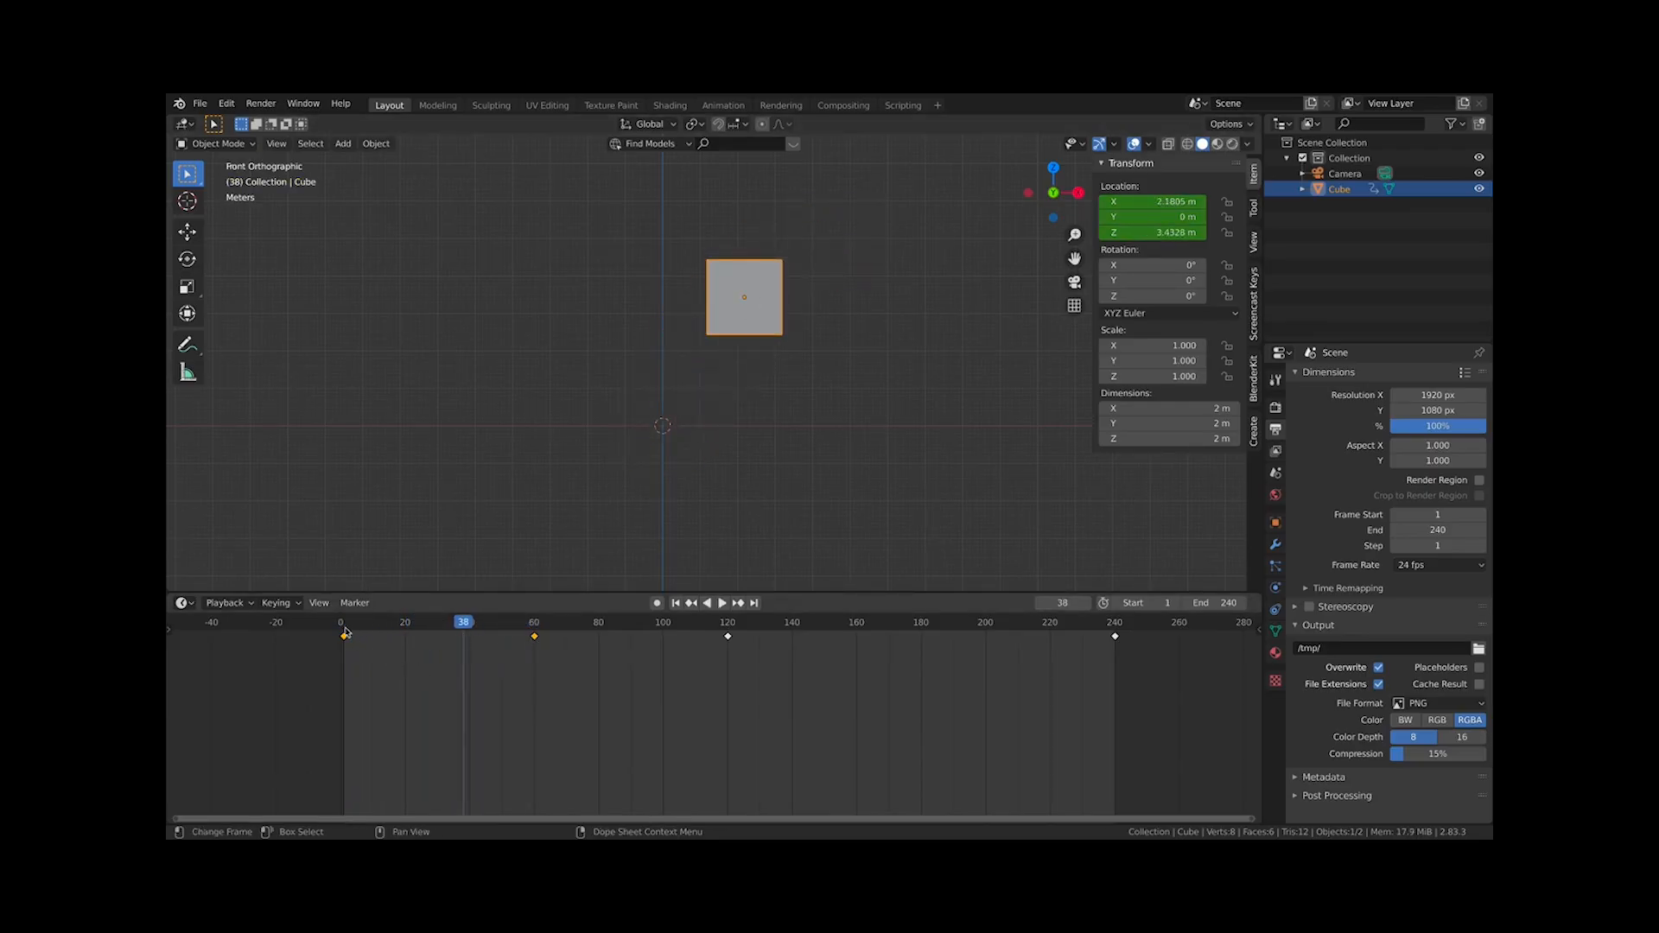
# Select the keyframe at frame 240 and delete it
pyautogui.moveTo(345, 633); pyautogui.dragTo(1117, 644)
pyautogui.press('x')
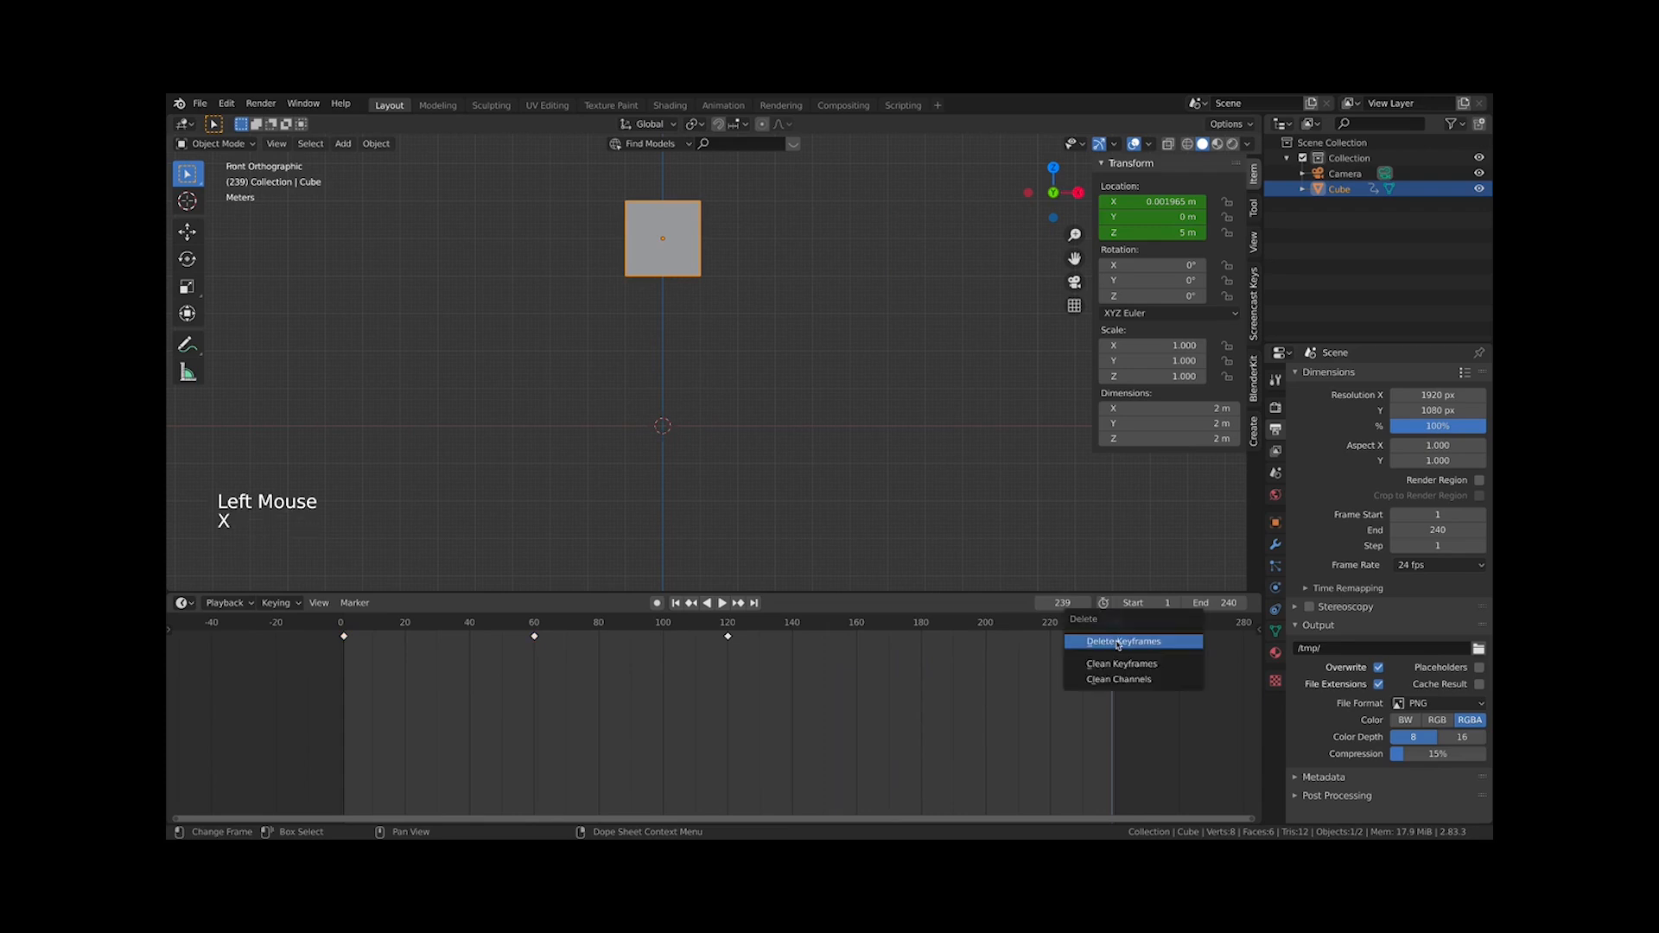
pyautogui.press('x')
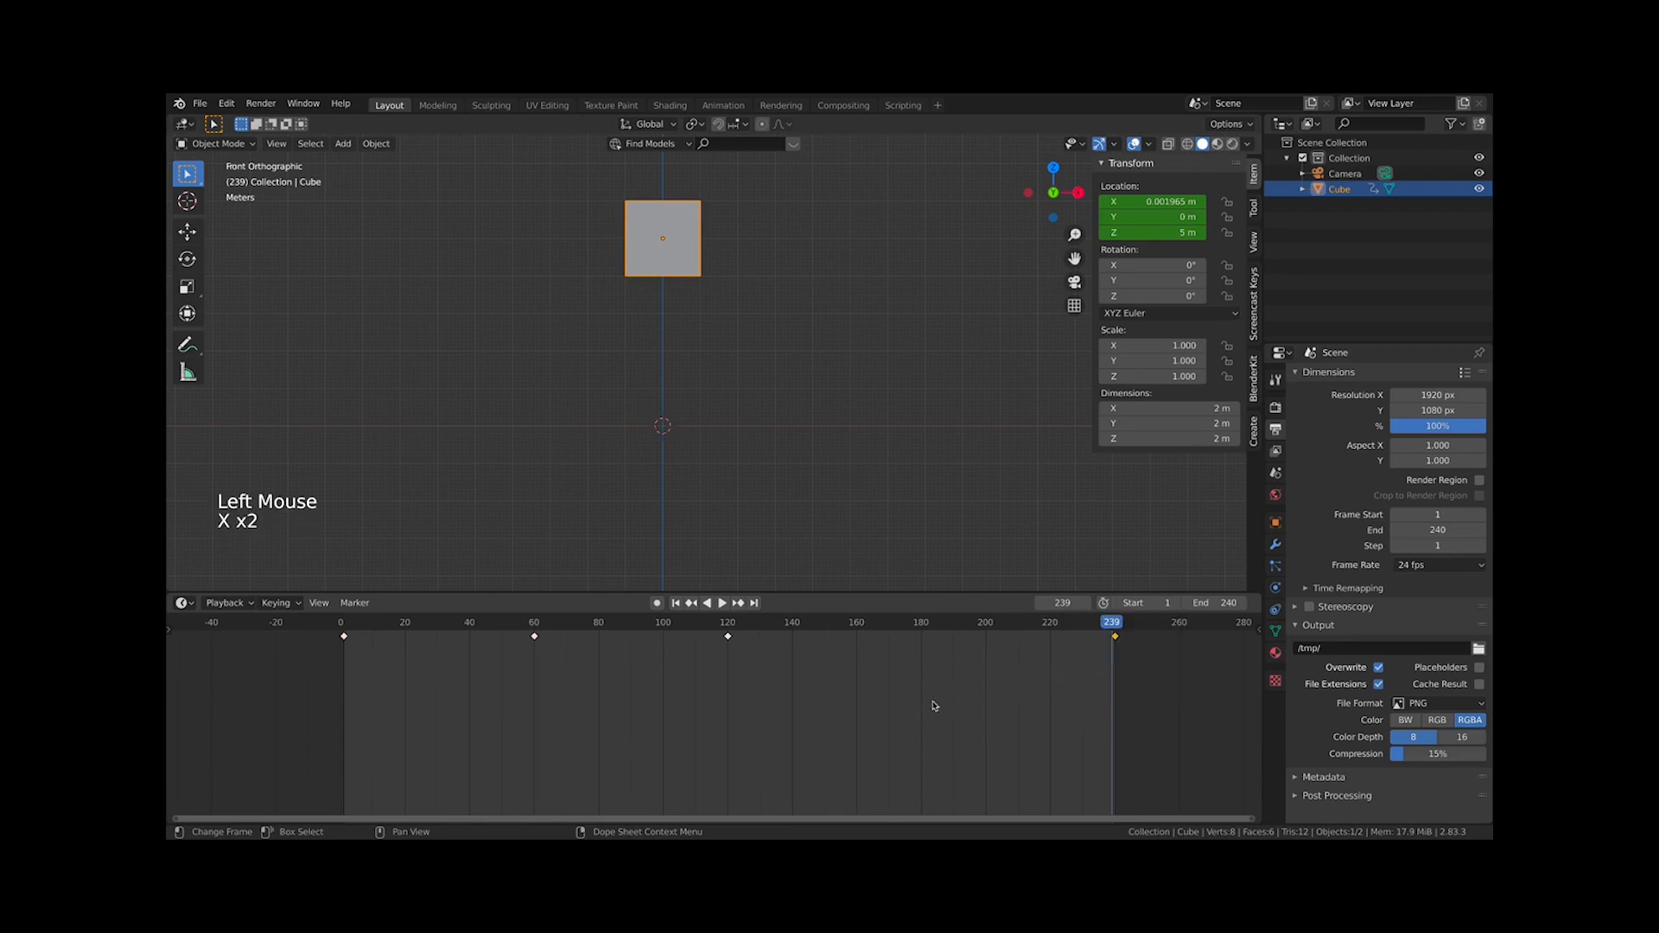
pyautogui.moveTo(1241, 721); pyautogui.dragTo(914, 619)
pyautogui.press('x')
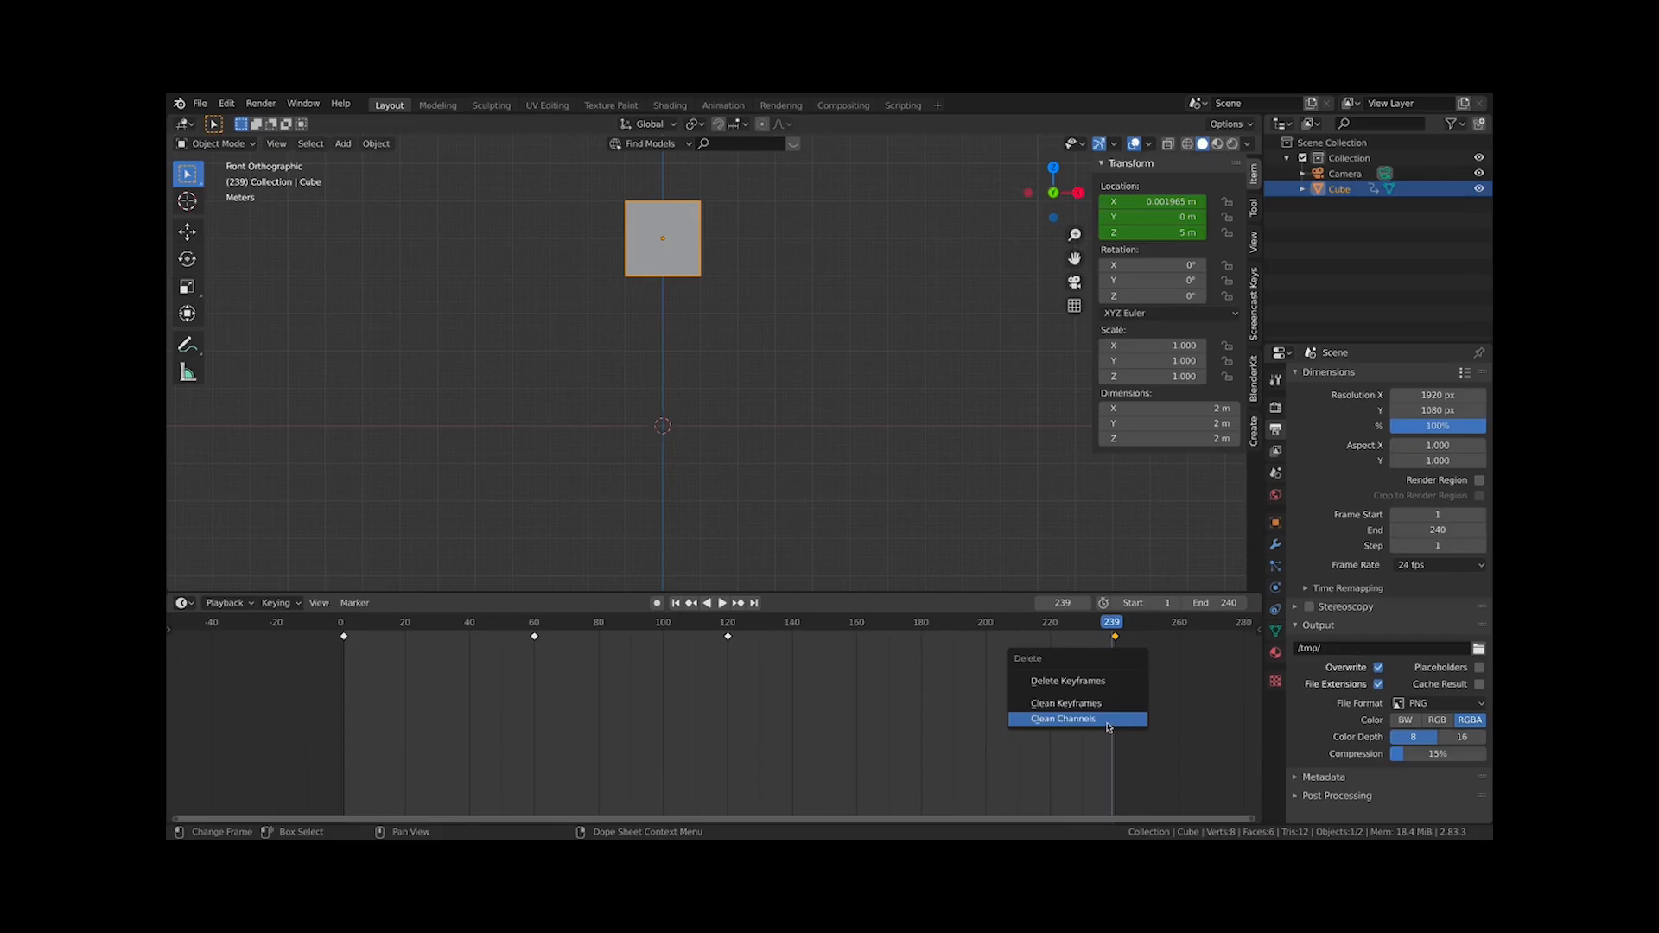
pyautogui.press('x')
pyautogui.click(1103, 671)
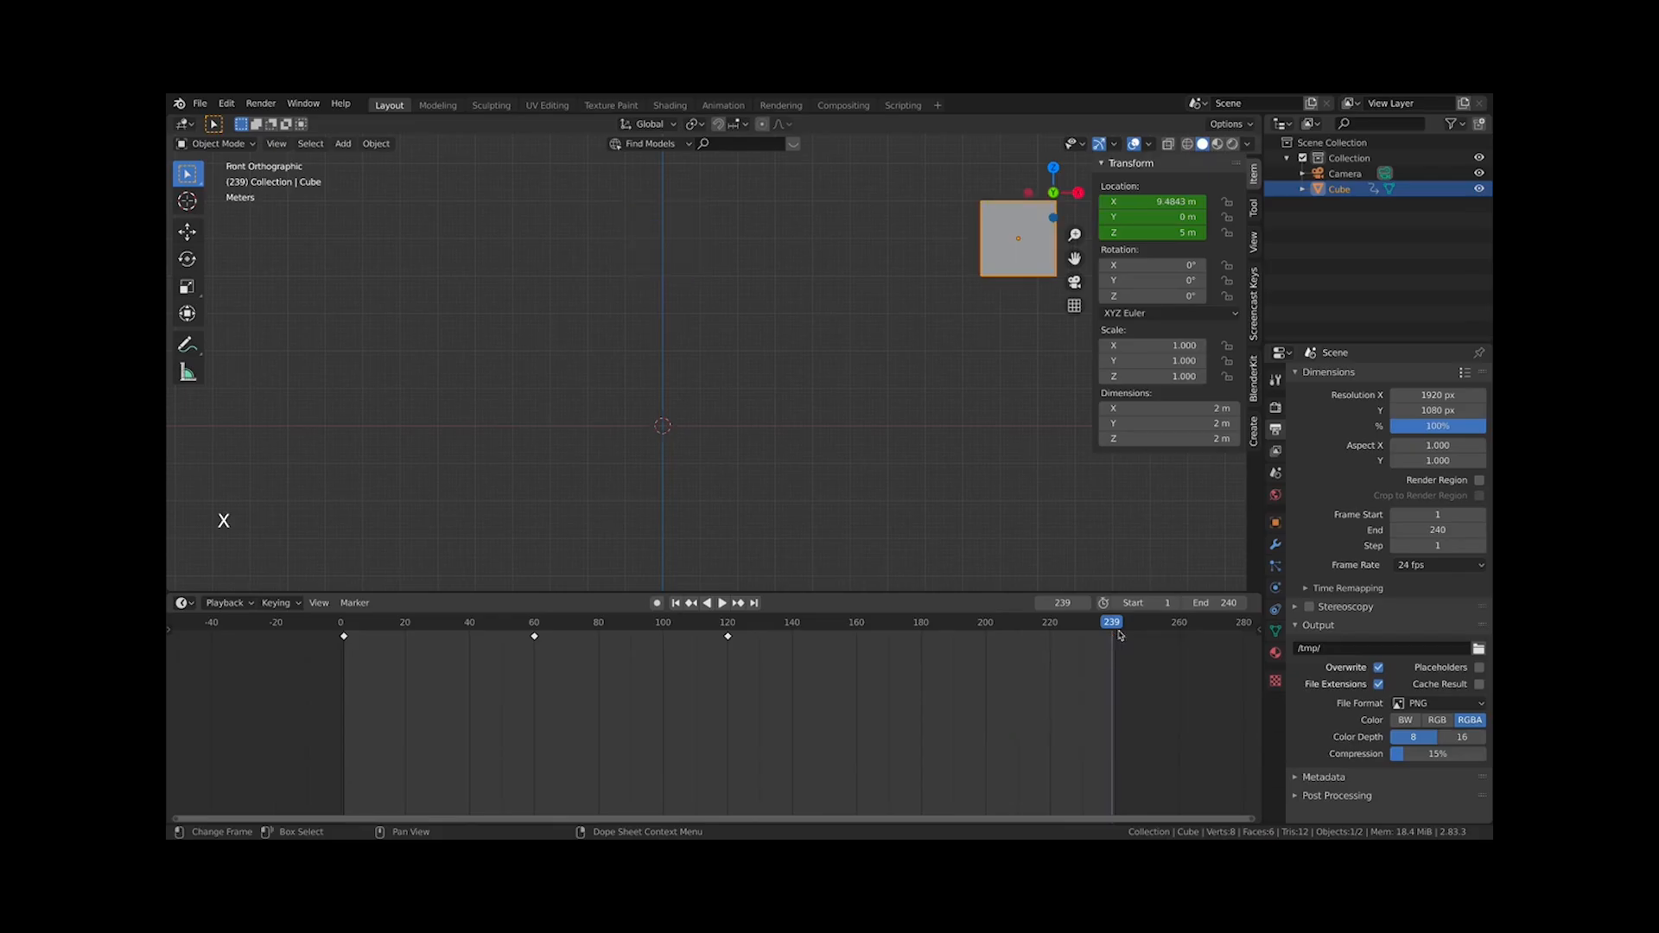
# Play and stop the animation to check the motion without the last keyframe
pyautogui.click(1110, 625)
pyautogui.press('space')
pyautogui.press('space')
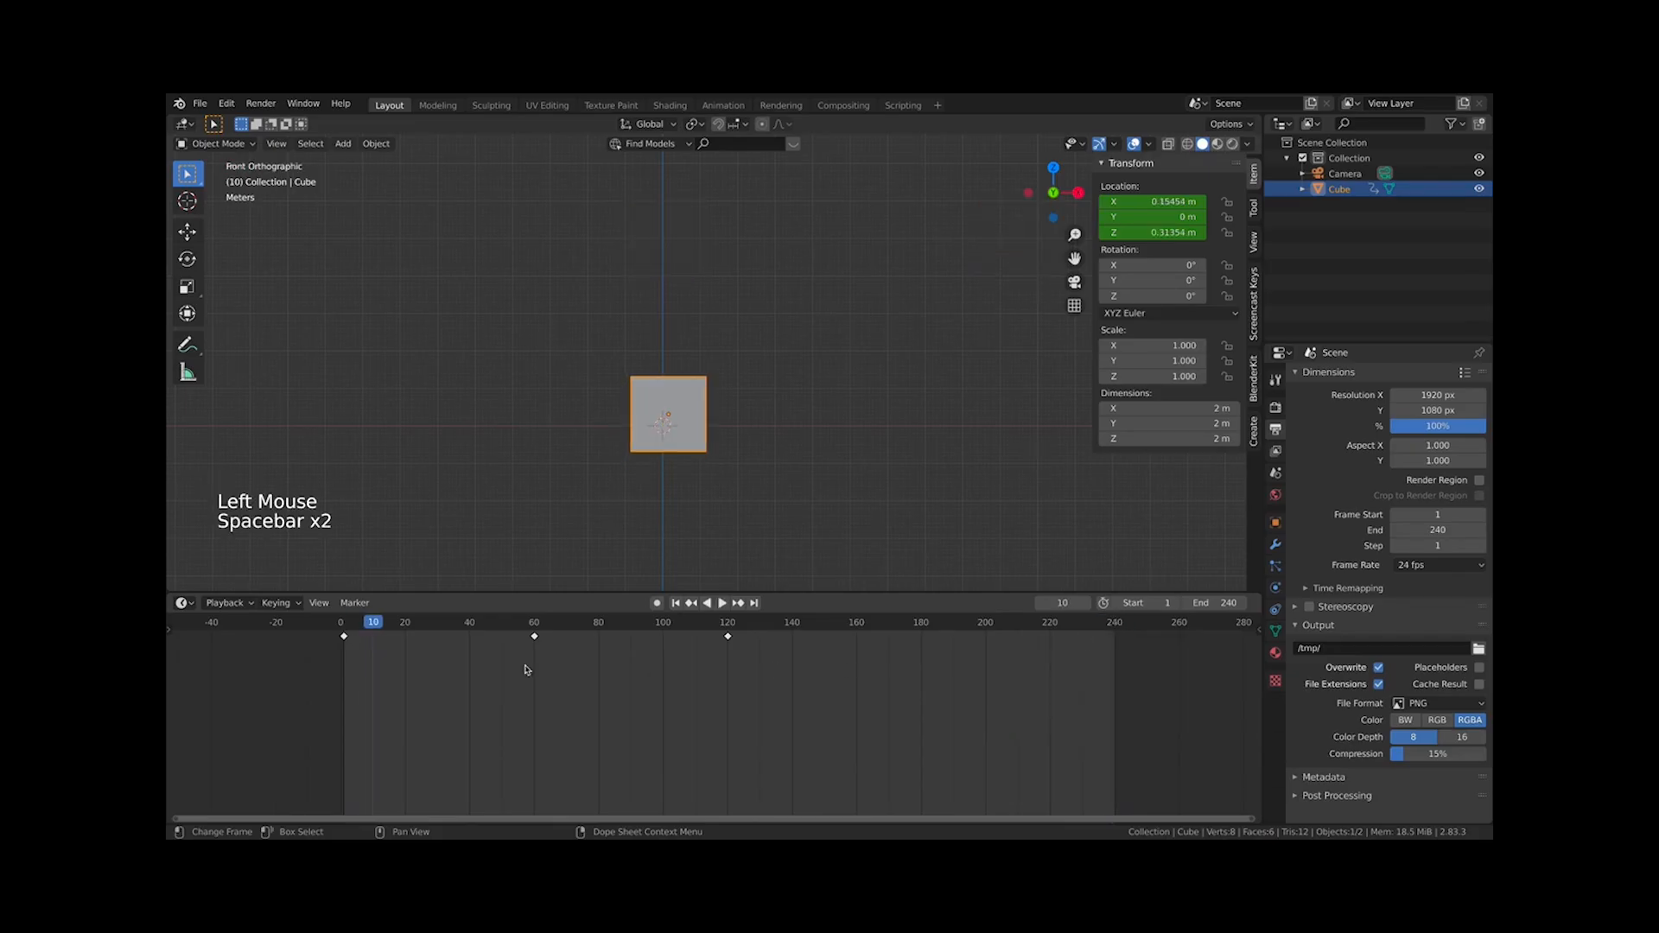
# Duplicate the frame 1 keyframe and place the copy at frame 240
pyautogui.click(344, 637)
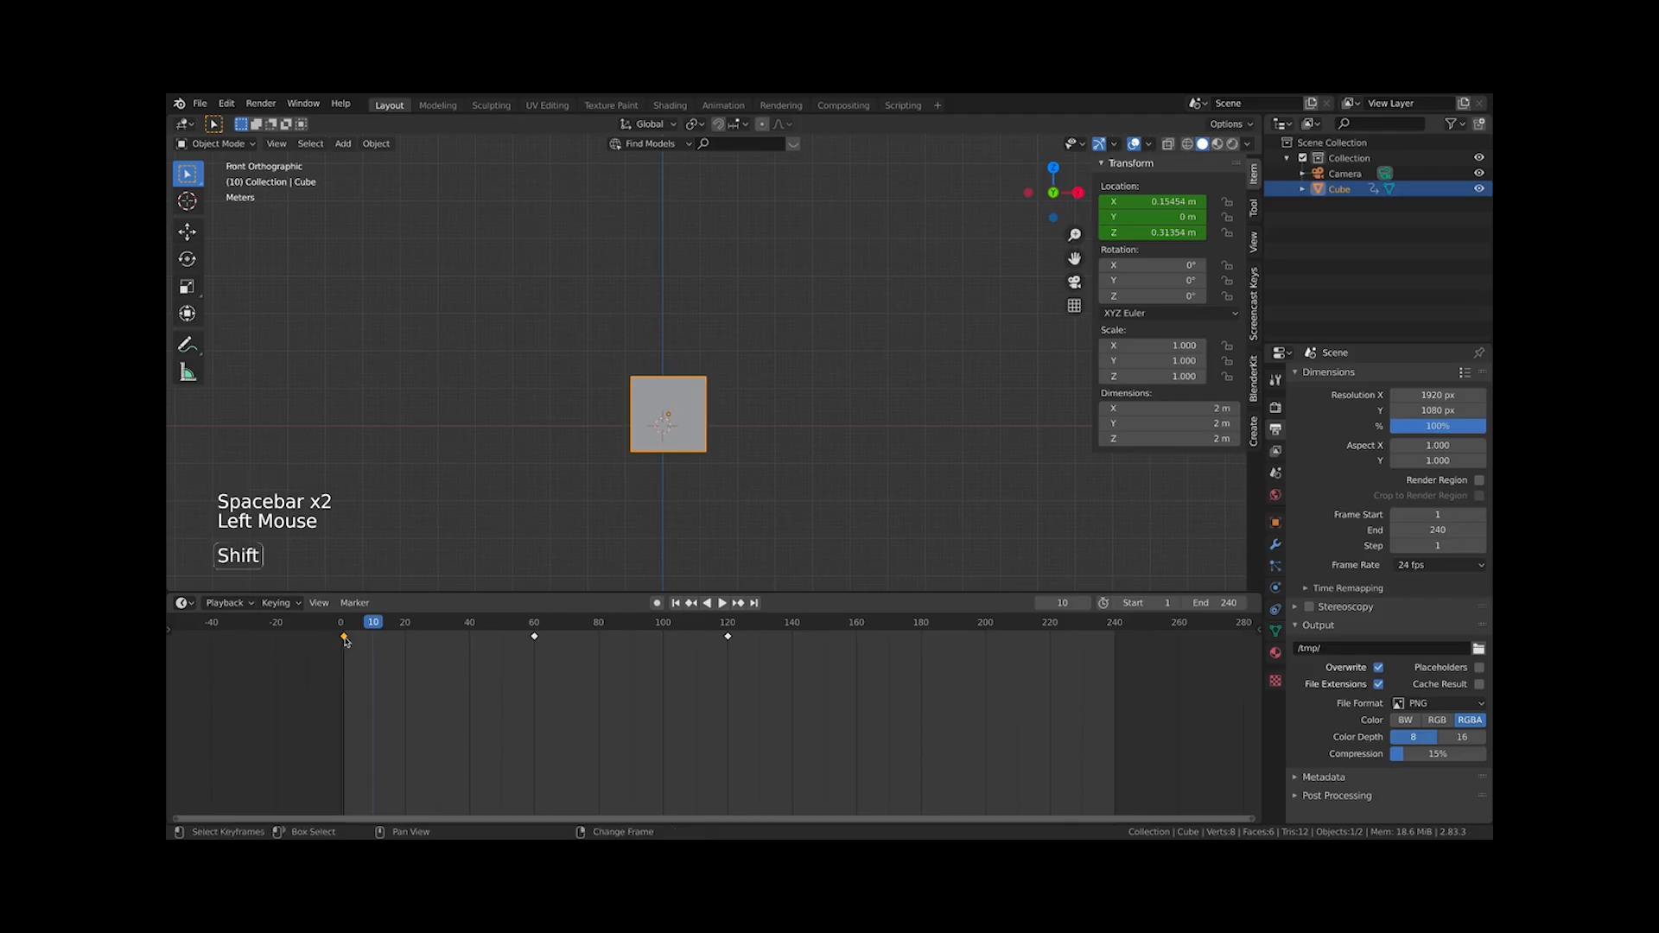
pyautogui.hotkey('shift', 'd')
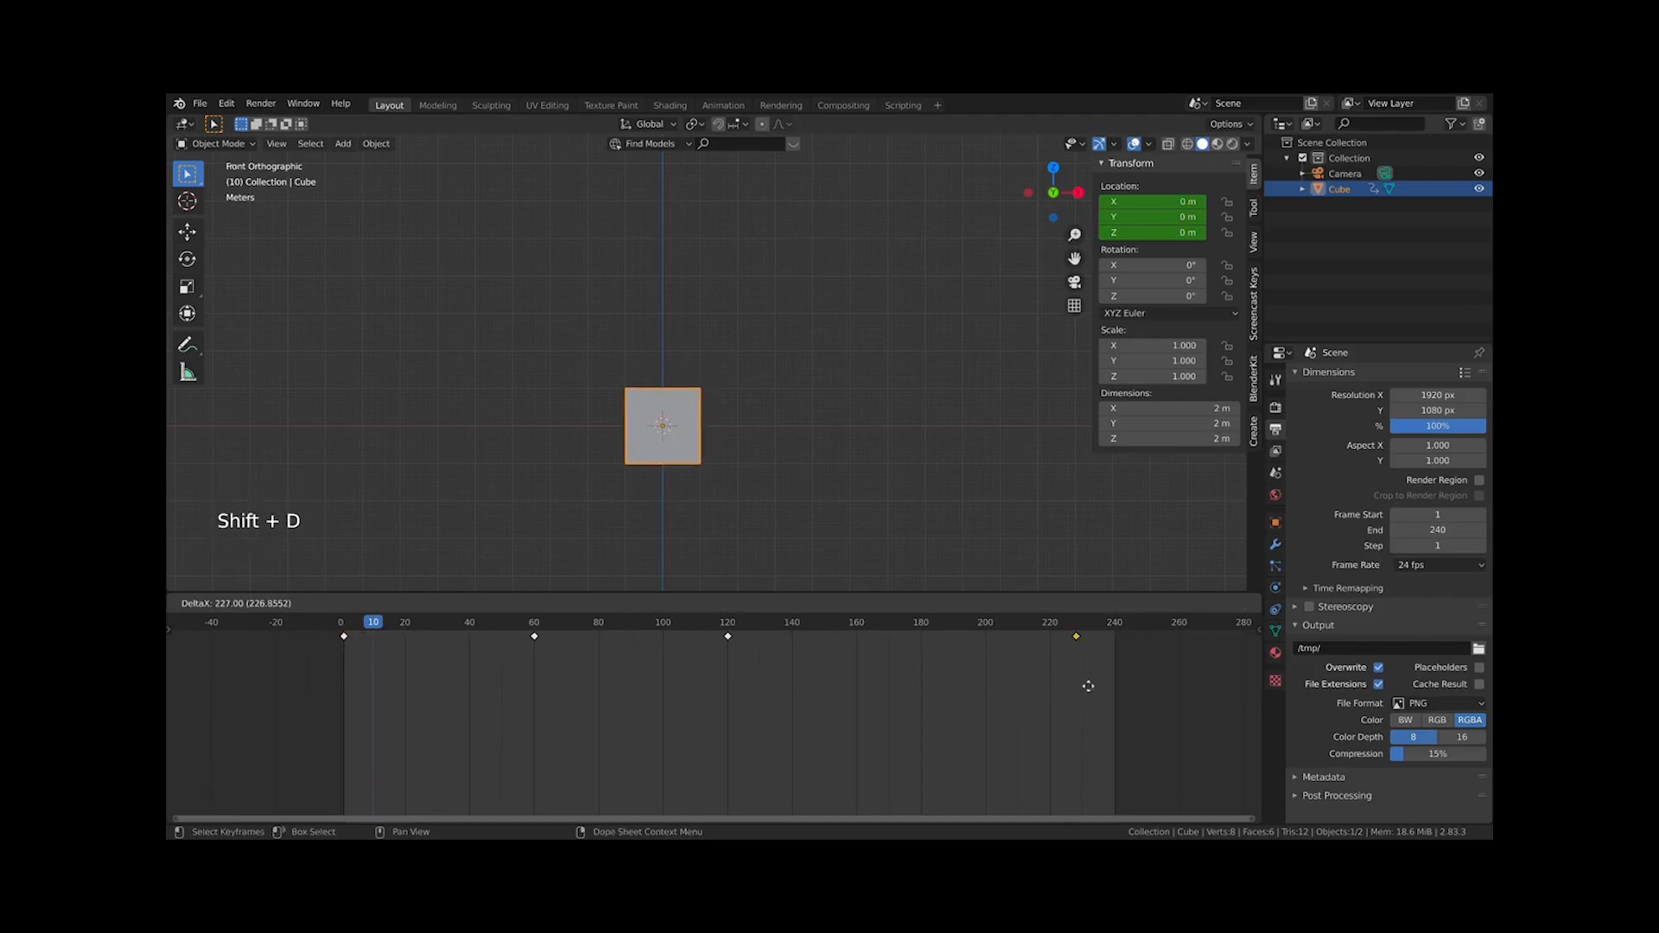
pyautogui.click(1115, 683)
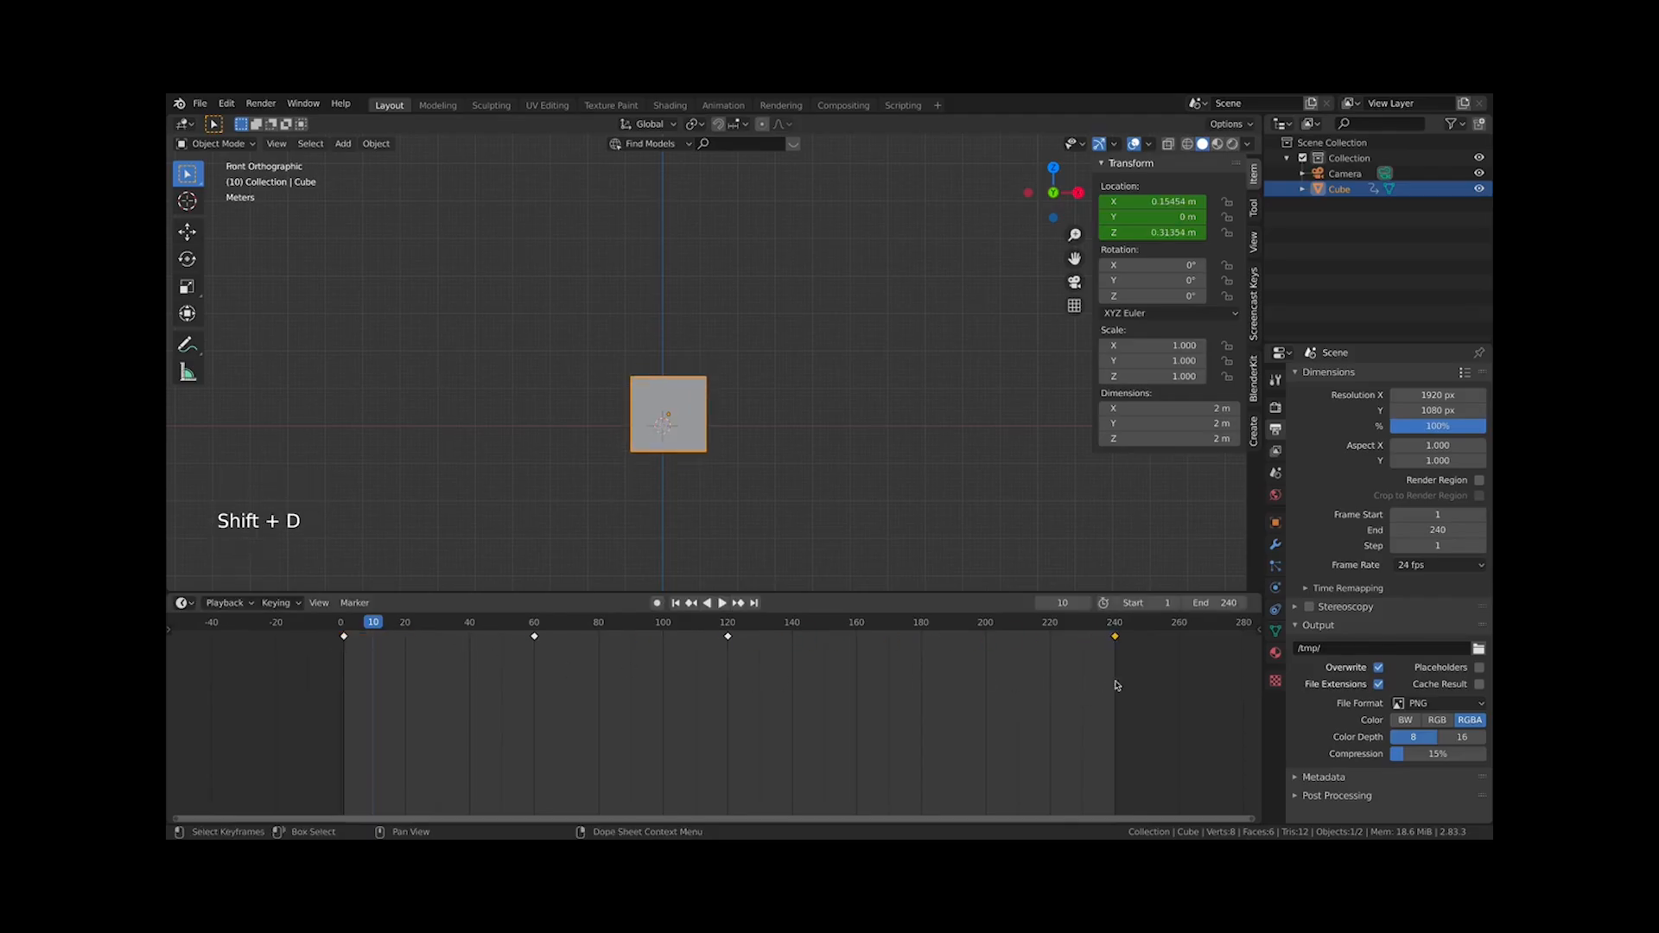
# Play the animation and scrub to frames 120, 240 and 60 to check the cube
pyautogui.click(1113, 626)
pyautogui.press('space')
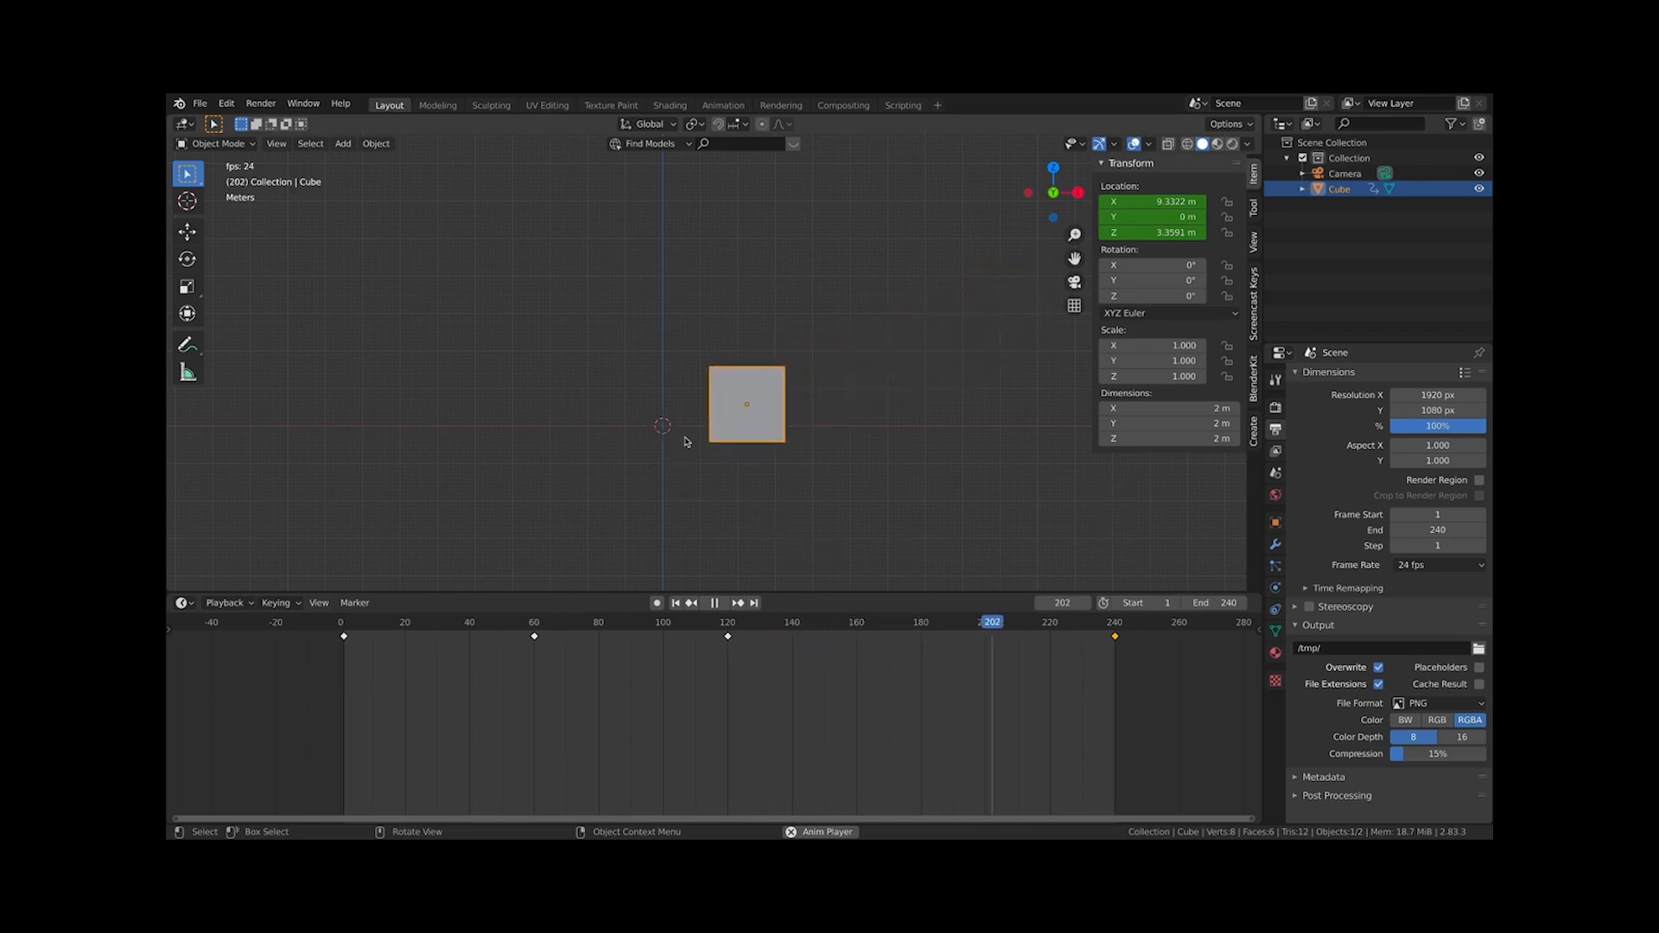
pyautogui.press('space')
pyautogui.moveTo(344, 632); pyautogui.dragTo(729, 639)
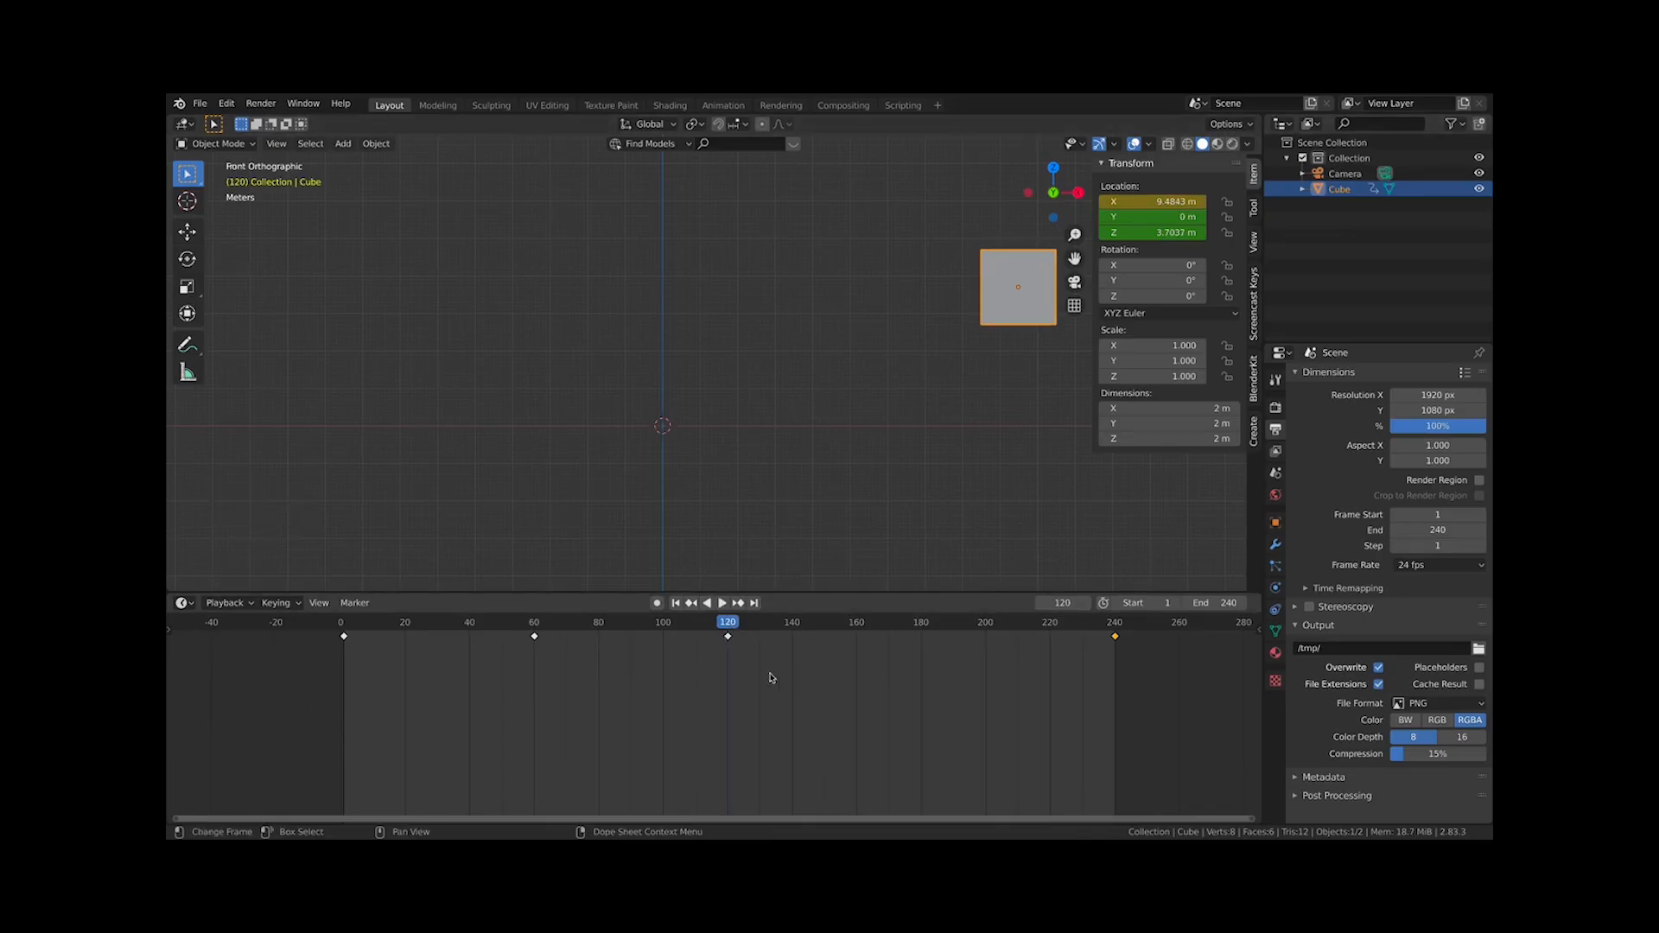
pyautogui.moveTo(728, 629); pyautogui.dragTo(1116, 647)
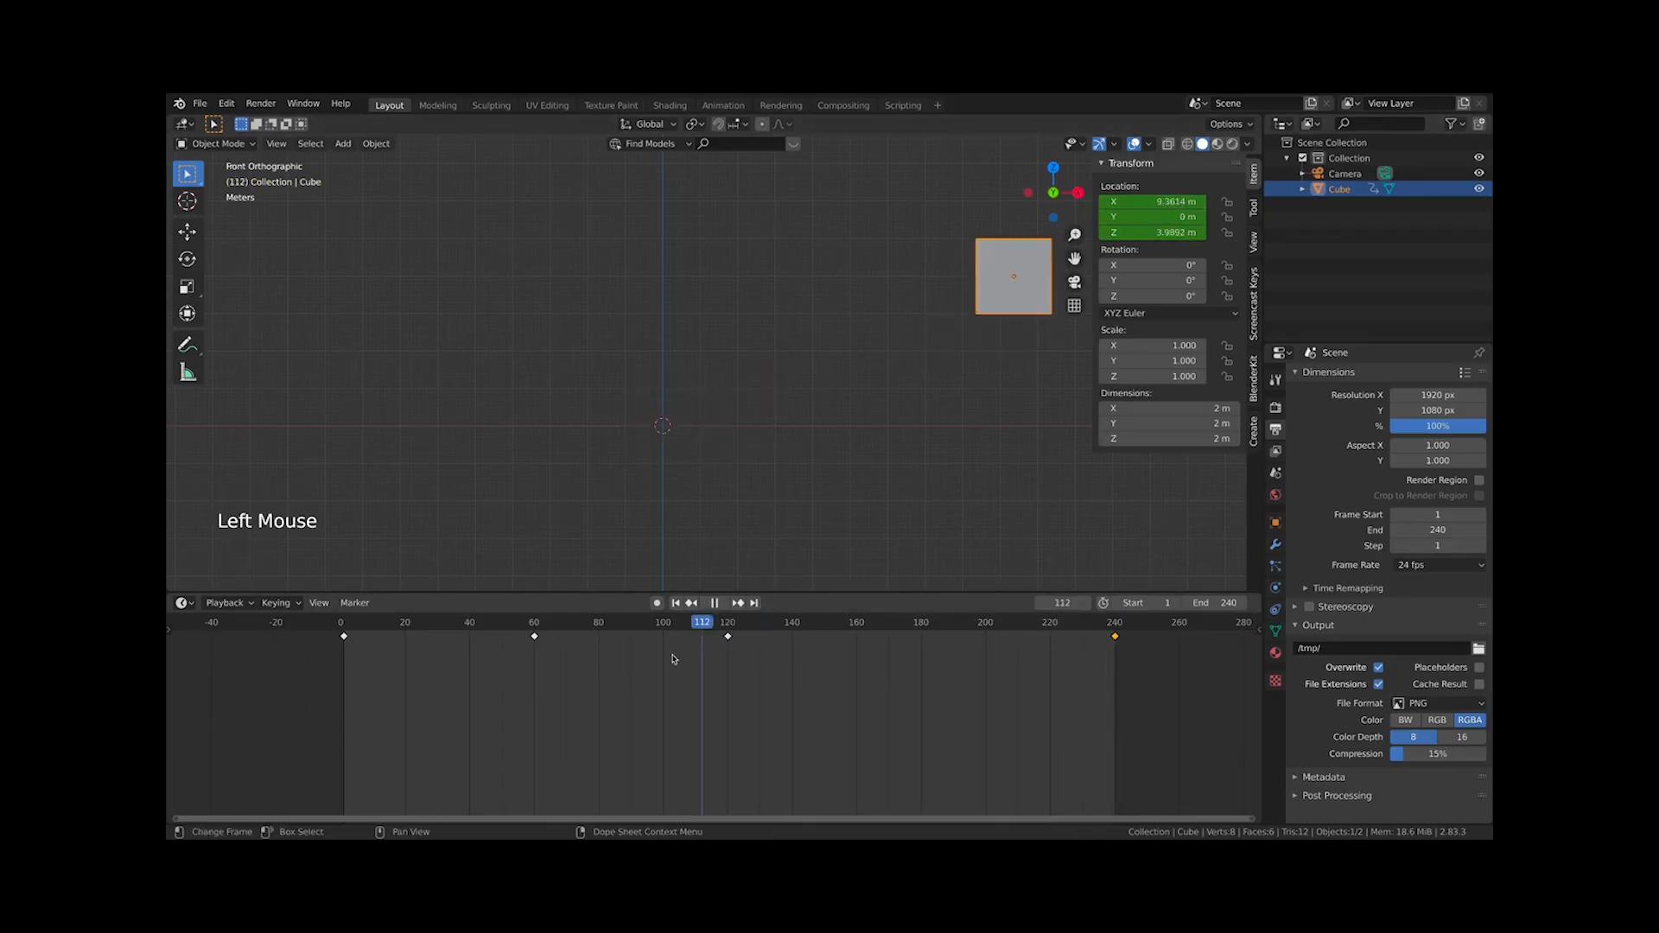
pyautogui.moveTo(673, 659); pyautogui.dragTo(536, 662)
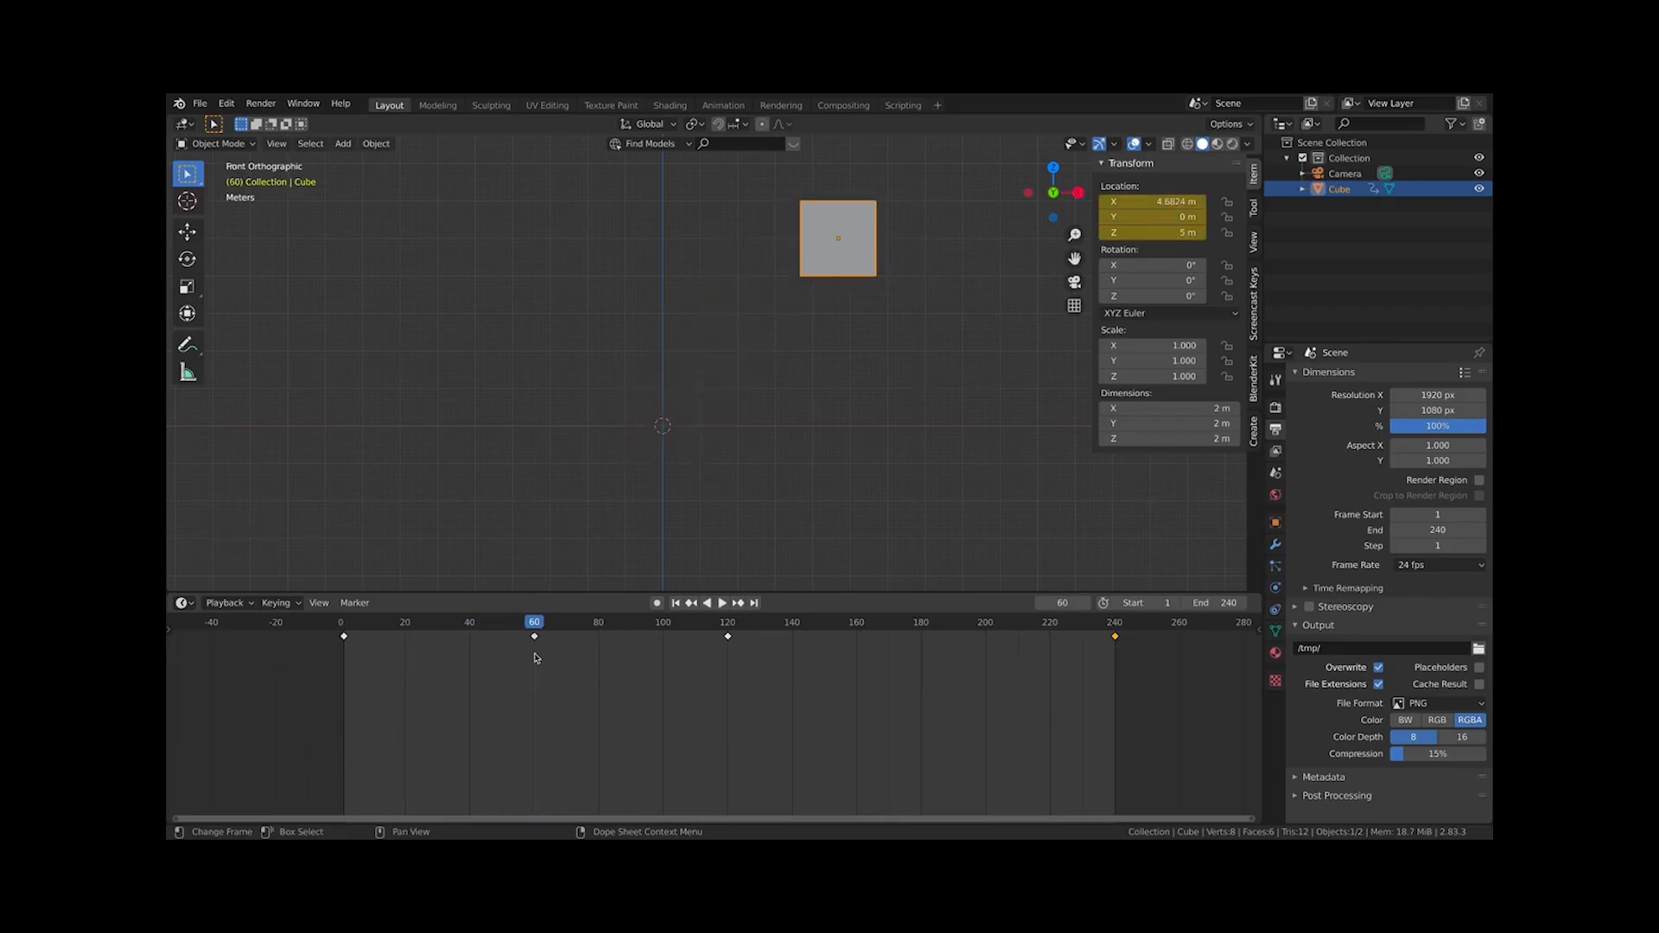
# Duplicate the frame 60 keyframe and place the copy at frame 80
pyautogui.moveTo(581, 678); pyautogui.dragTo(465, 630)
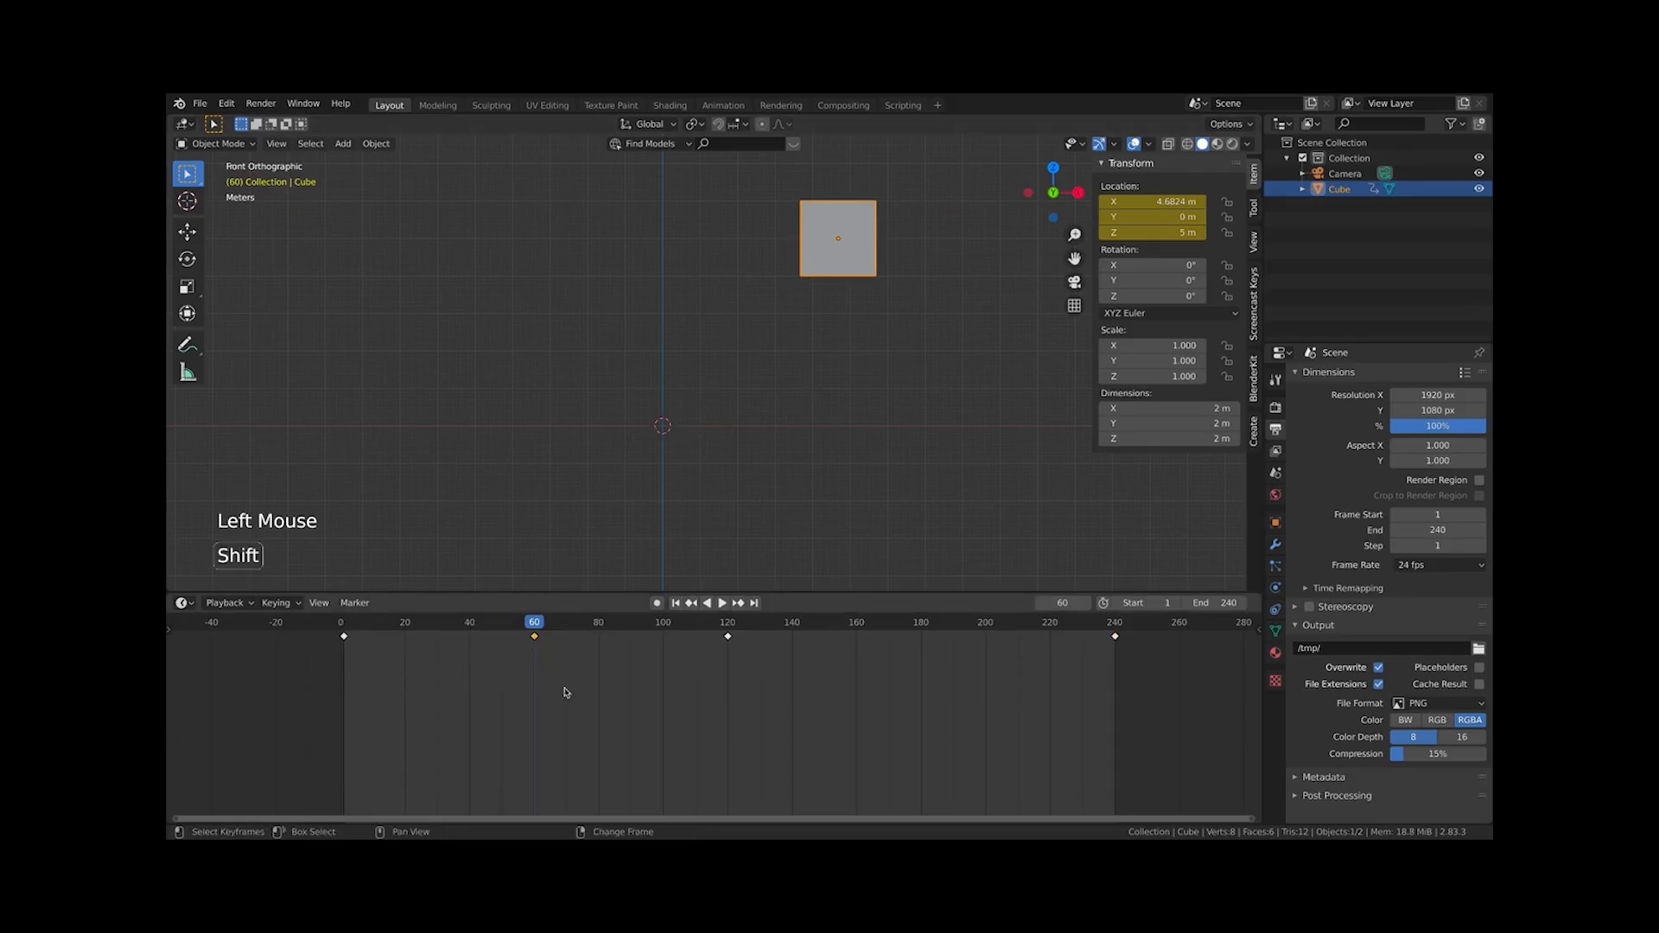
pyautogui.hotkey('shift', 'd')
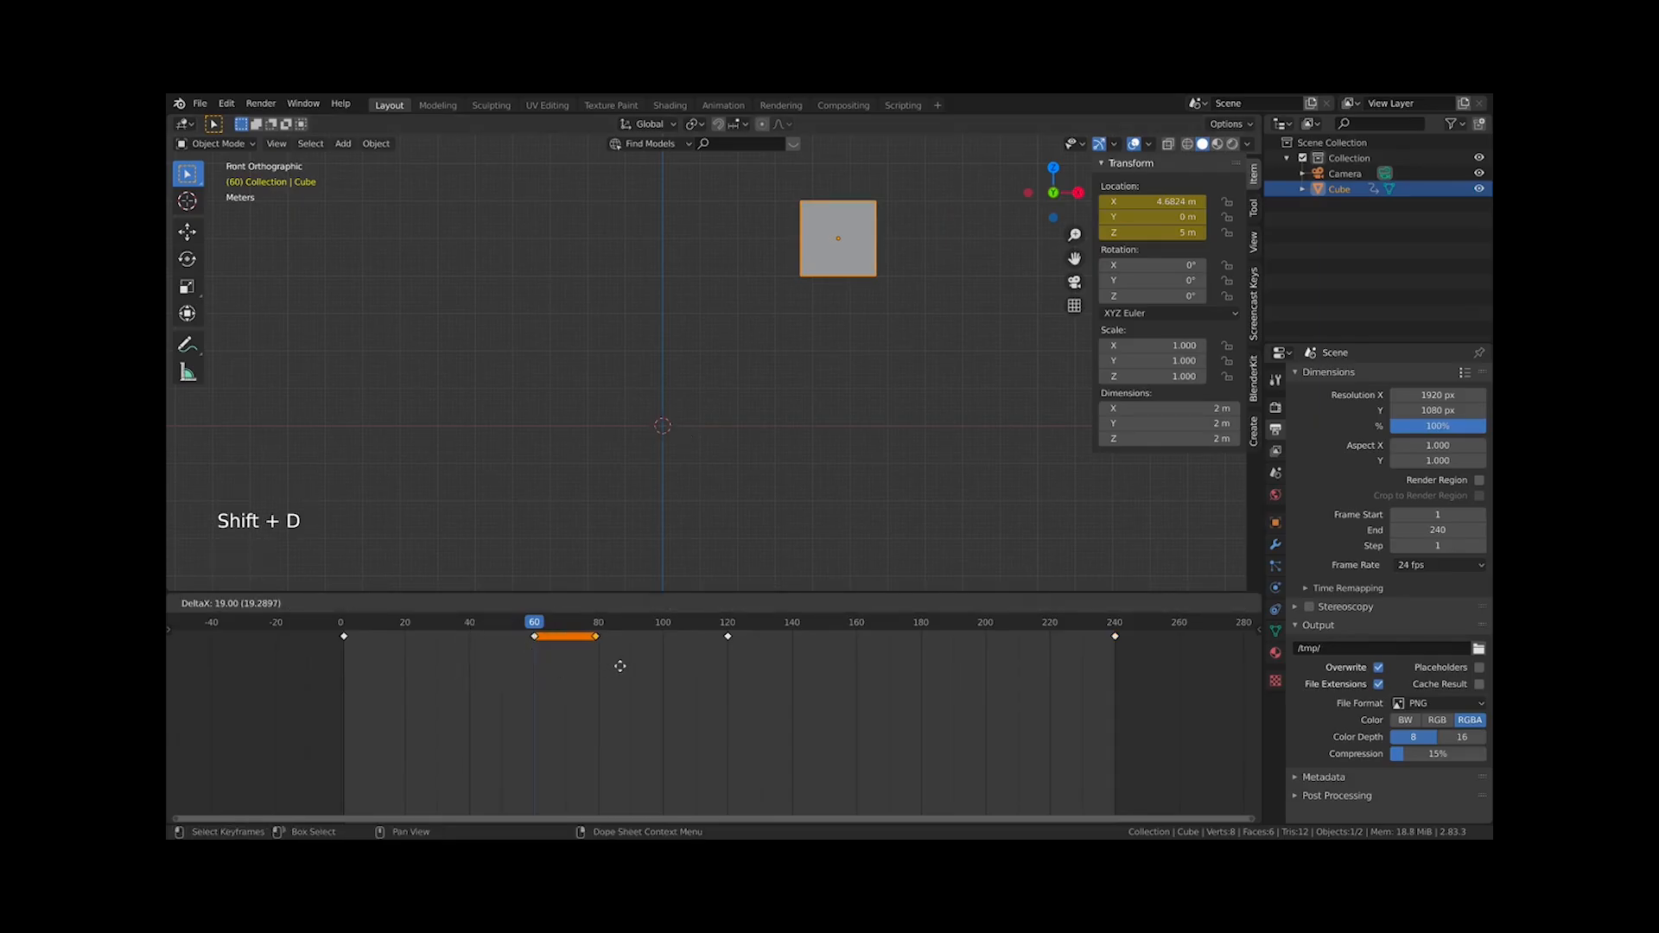
pyautogui.click(625, 668)
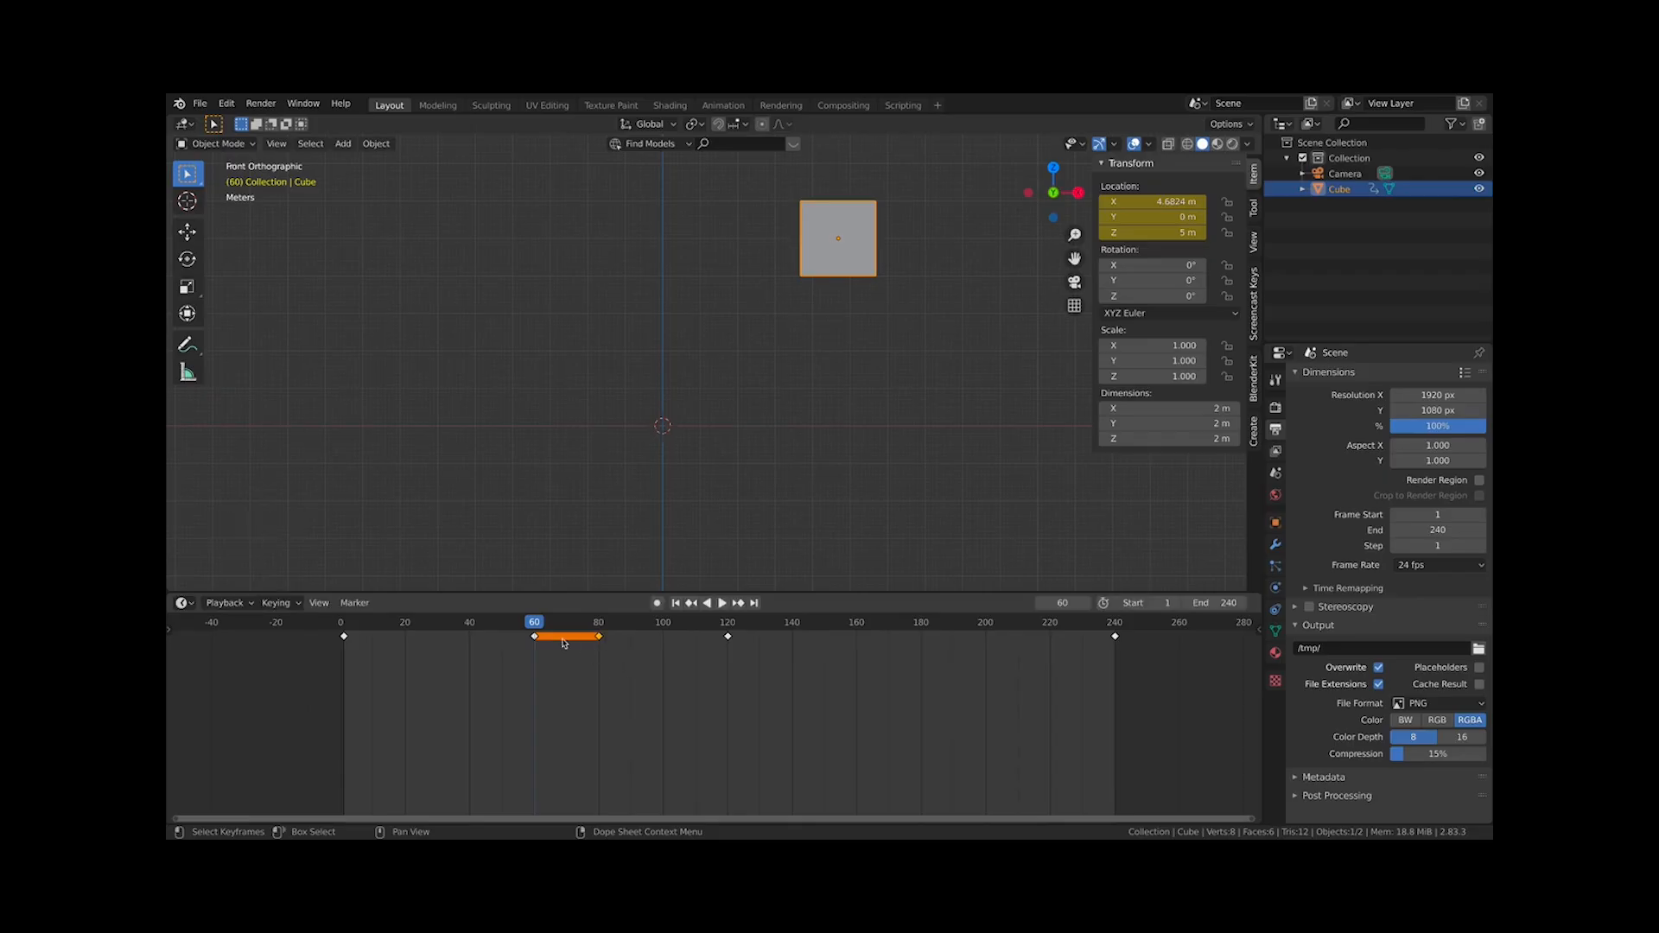
# Scrub between frames 60 and 120 to check the held position
pyautogui.moveTo(592, 697); pyautogui.dragTo(728, 650)
pyautogui.click(537, 624)
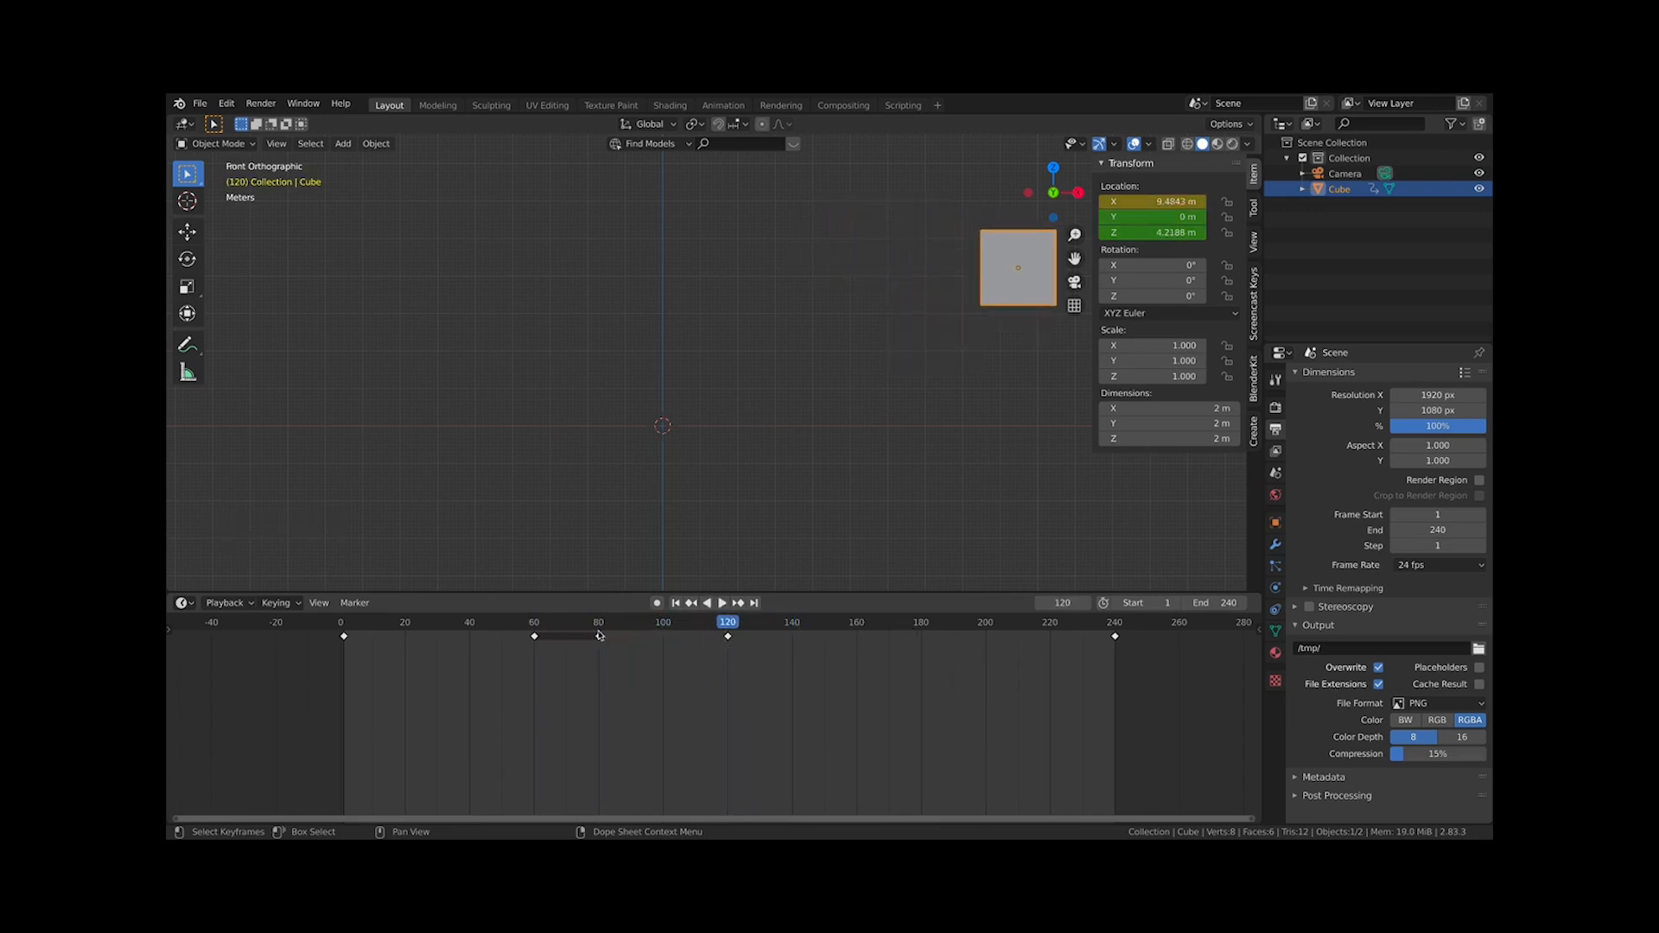
pyautogui.moveTo(606, 631)
pyautogui.mouseDown()
pyautogui.moveTo(729, 636)
pyautogui.moveTo(602, 629)
pyautogui.mouseUp()
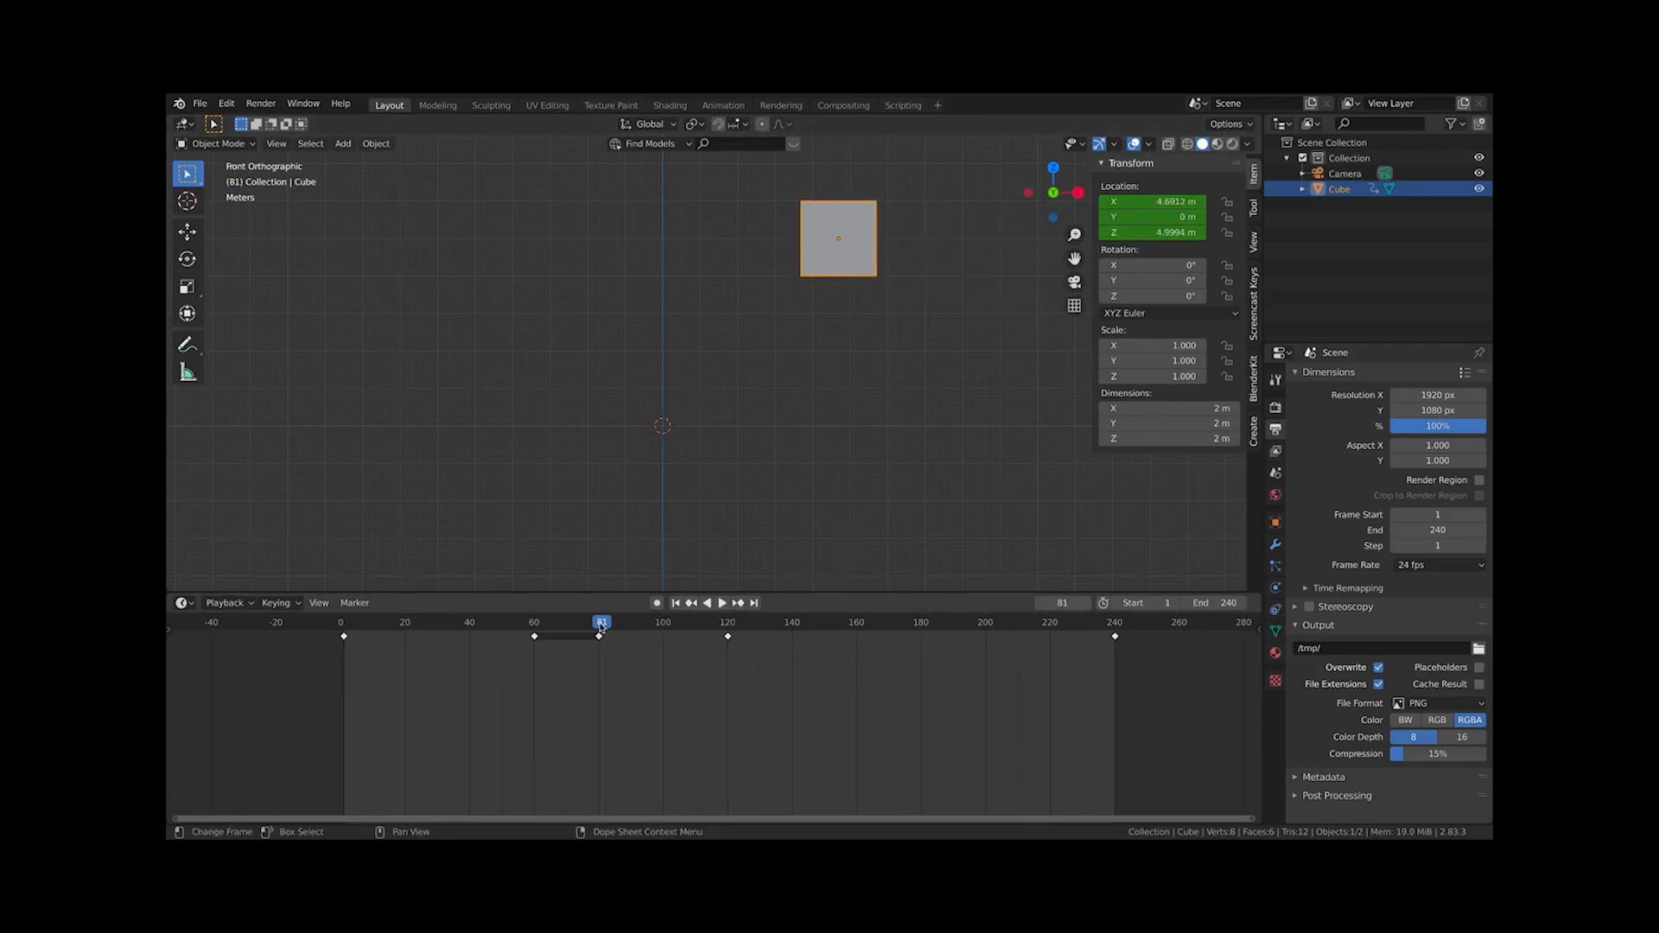
pyautogui.click(600, 630)
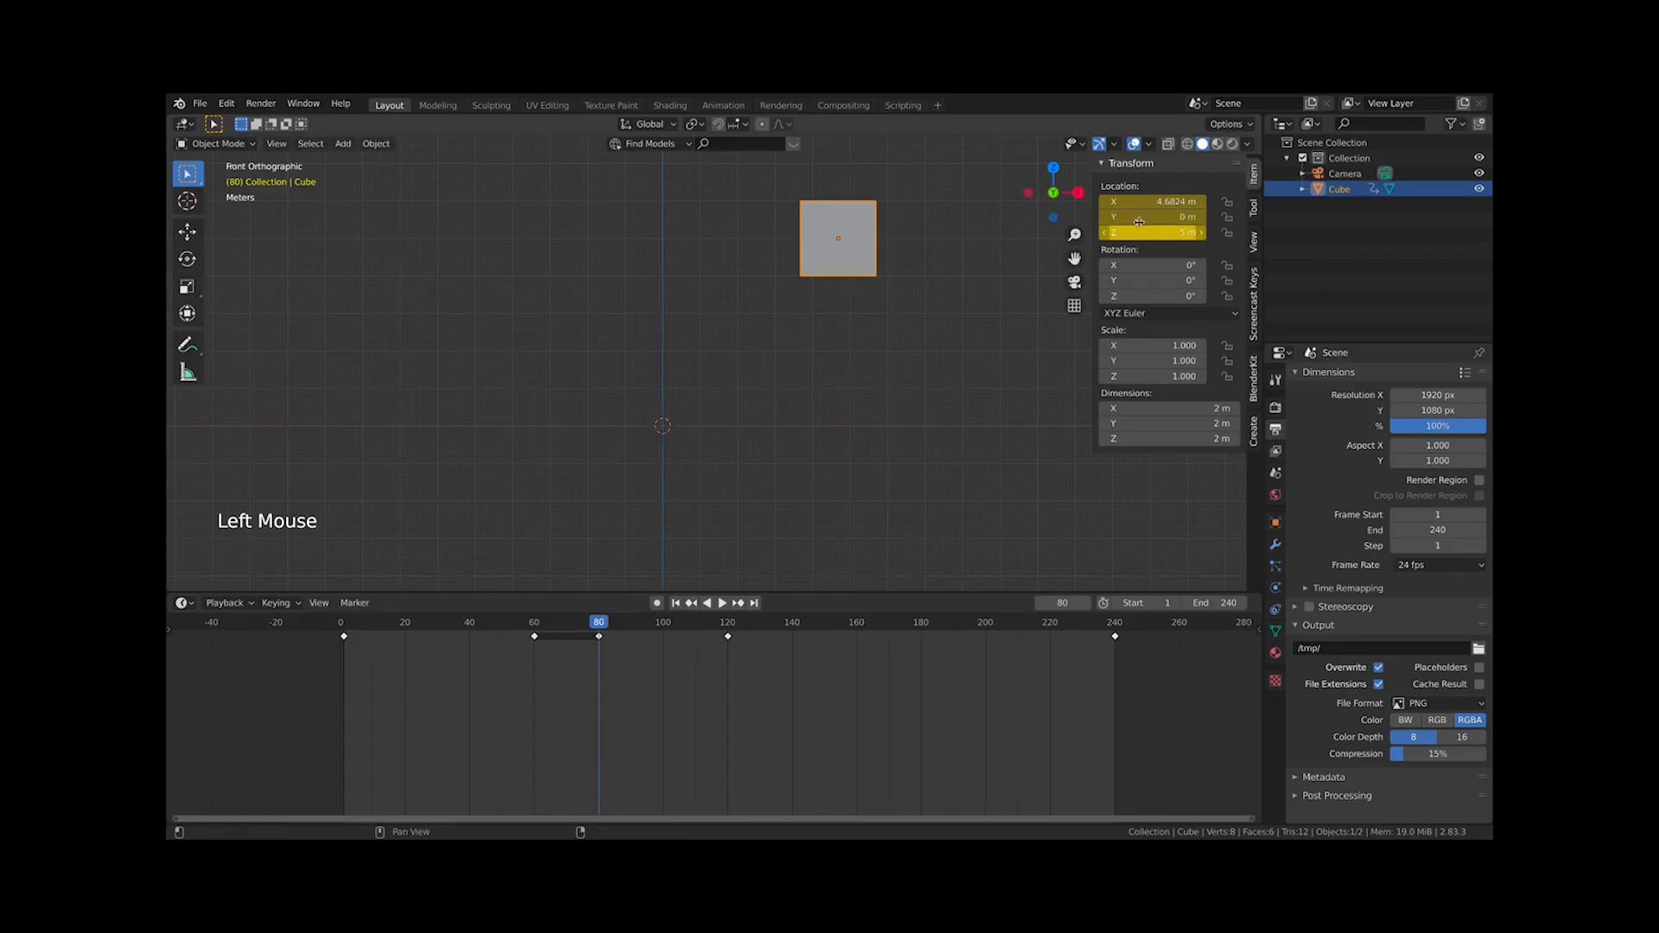
# At frame 120, set the cube's Z location to 5 m, insert a location keyframe and play the animation
pyautogui.press('Up')
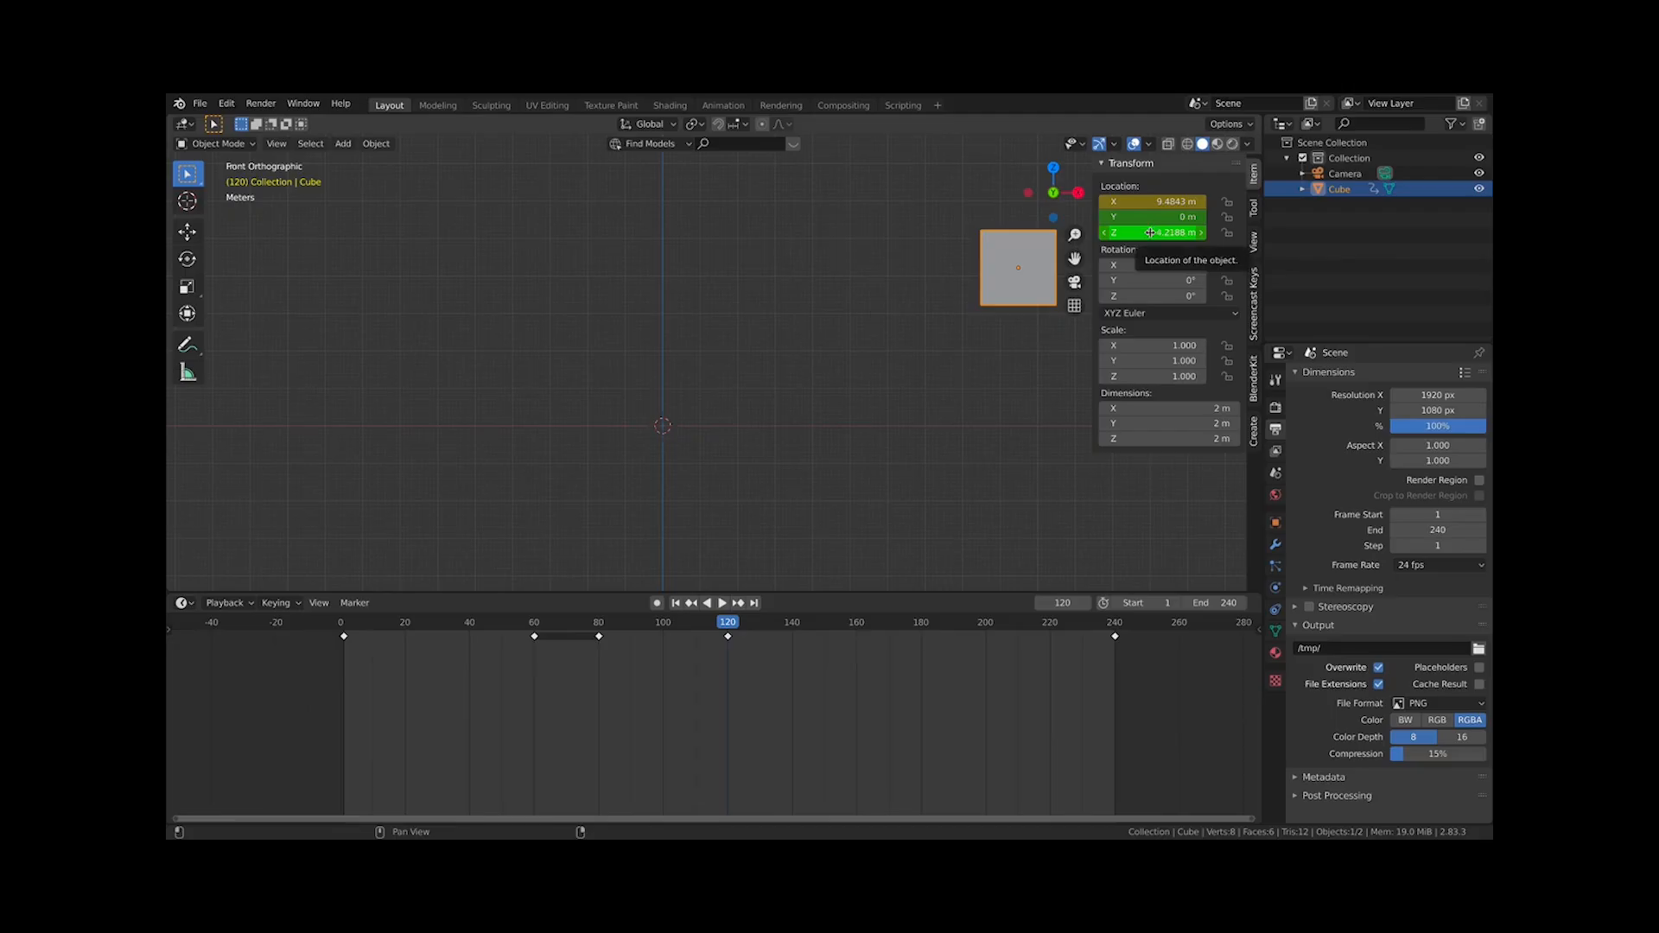
pyautogui.moveTo(1150, 232); pyautogui.dragTo(1151, 257)
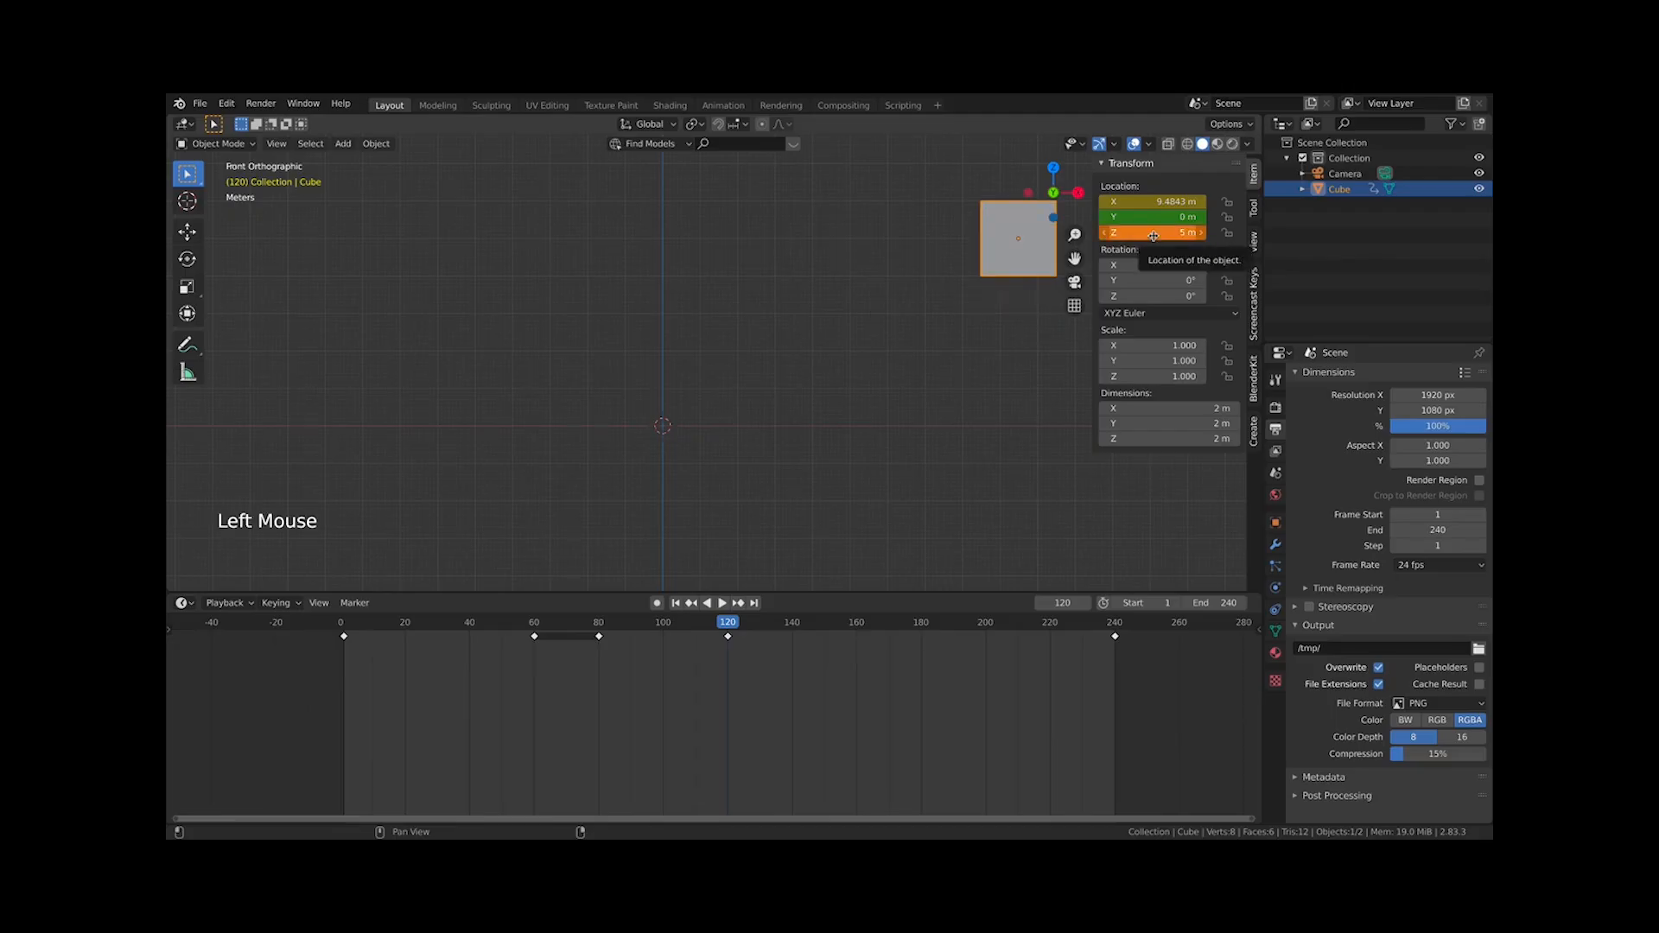
pyautogui.rightClick(1153, 235)
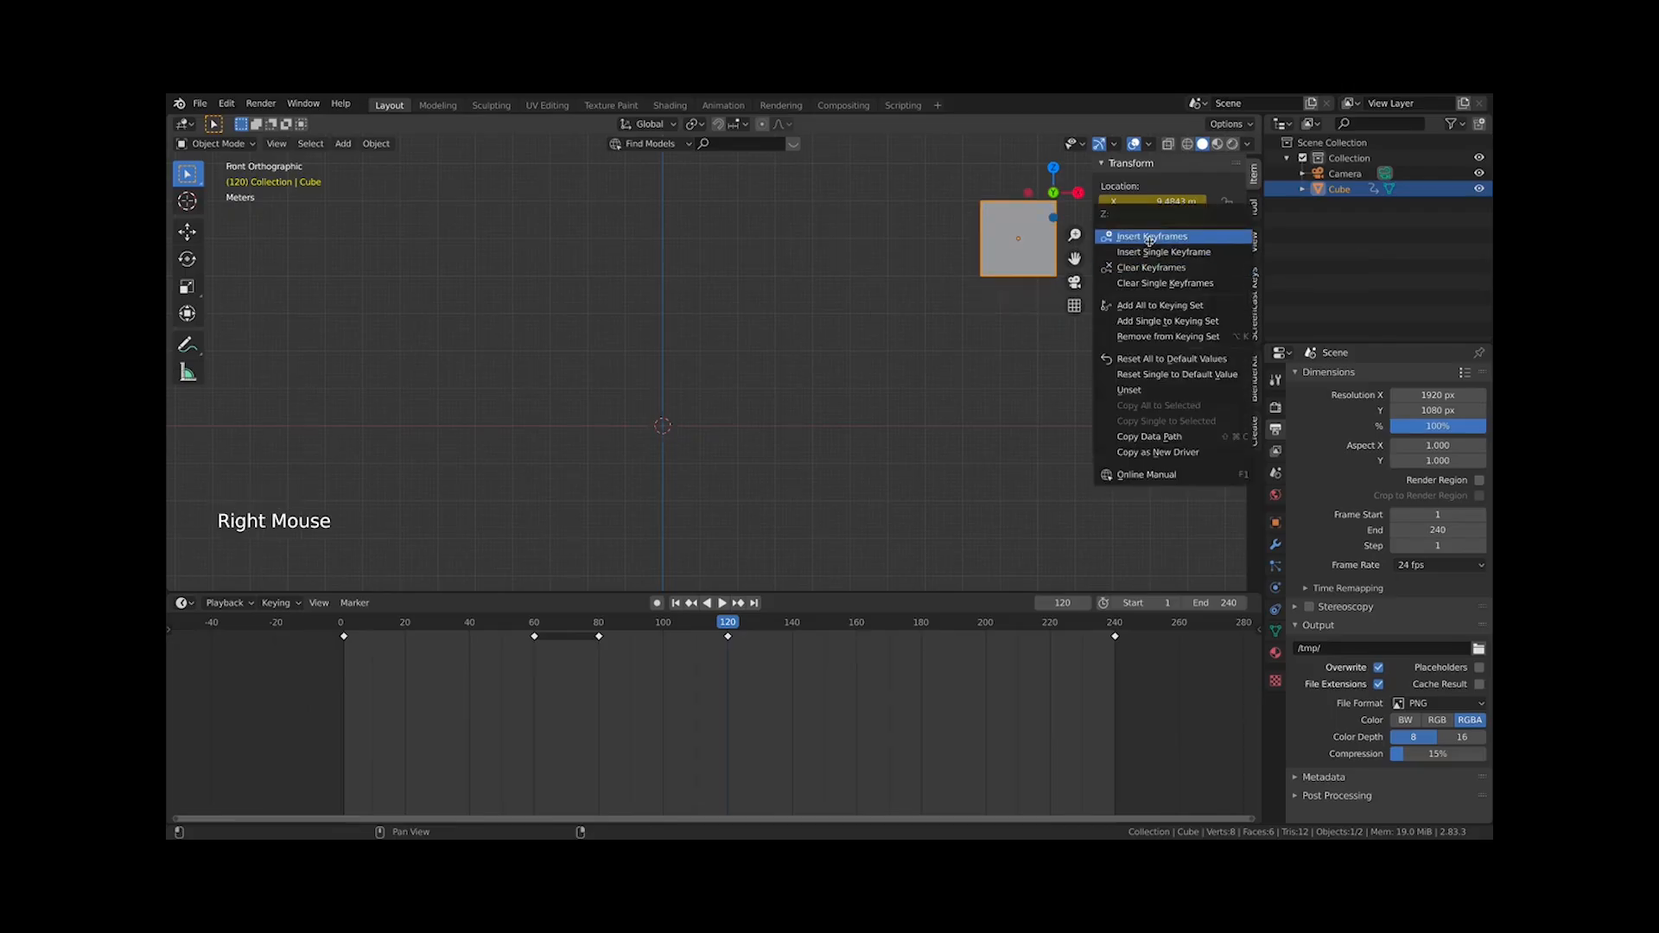
pyautogui.click(1150, 237)
pyautogui.press('space')
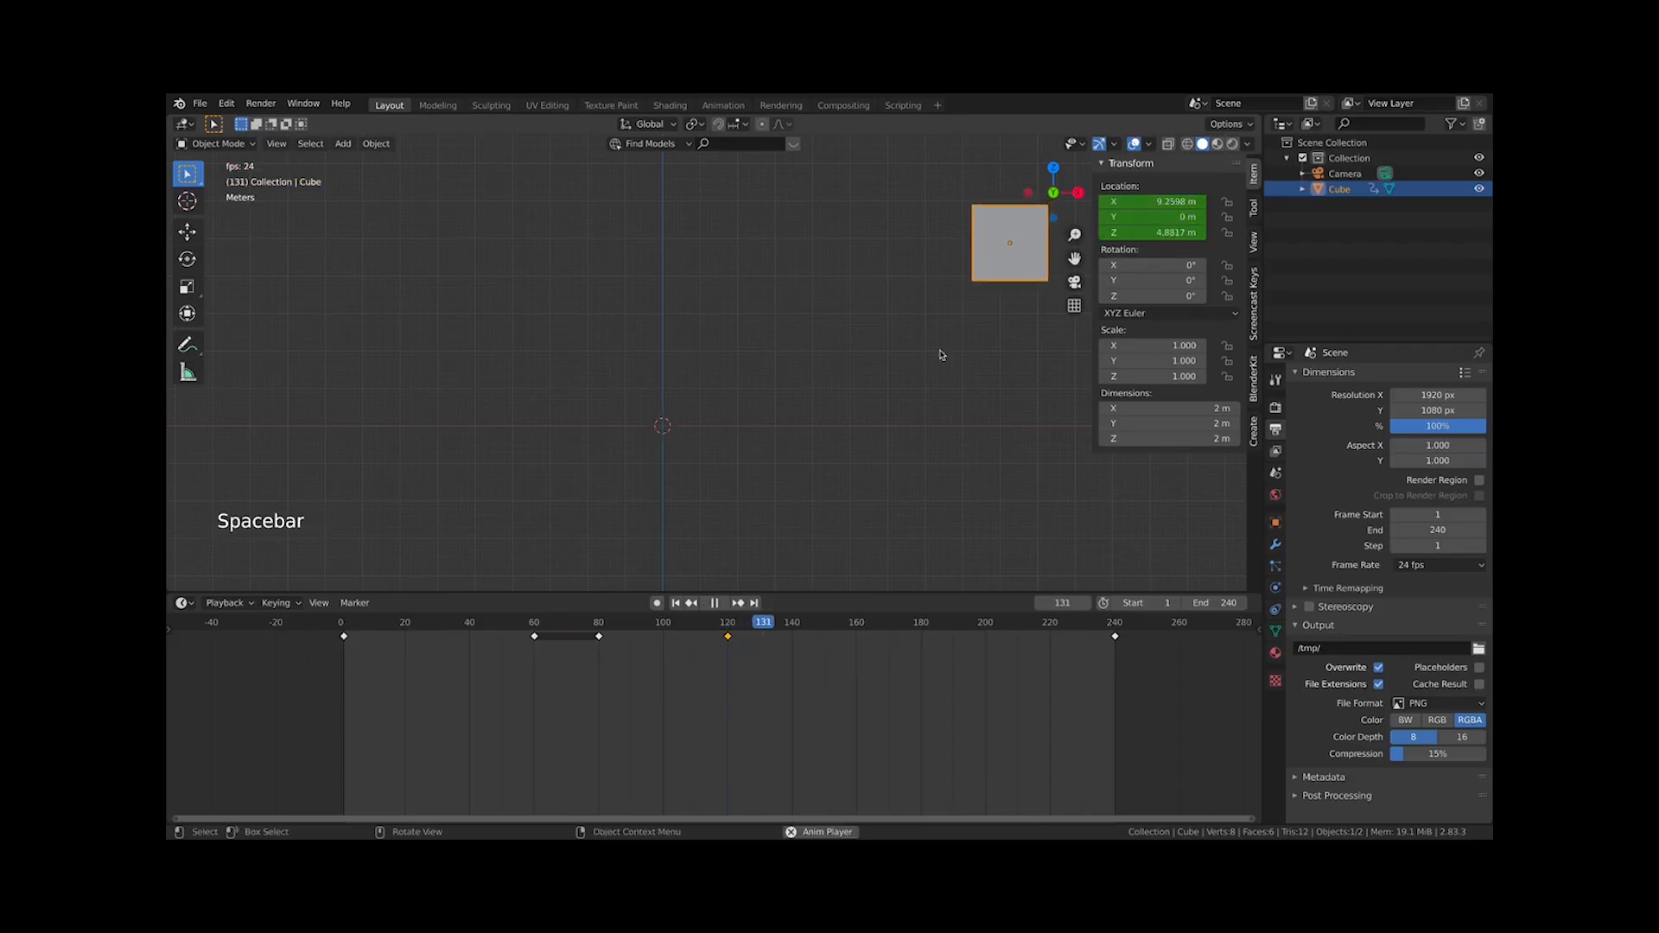
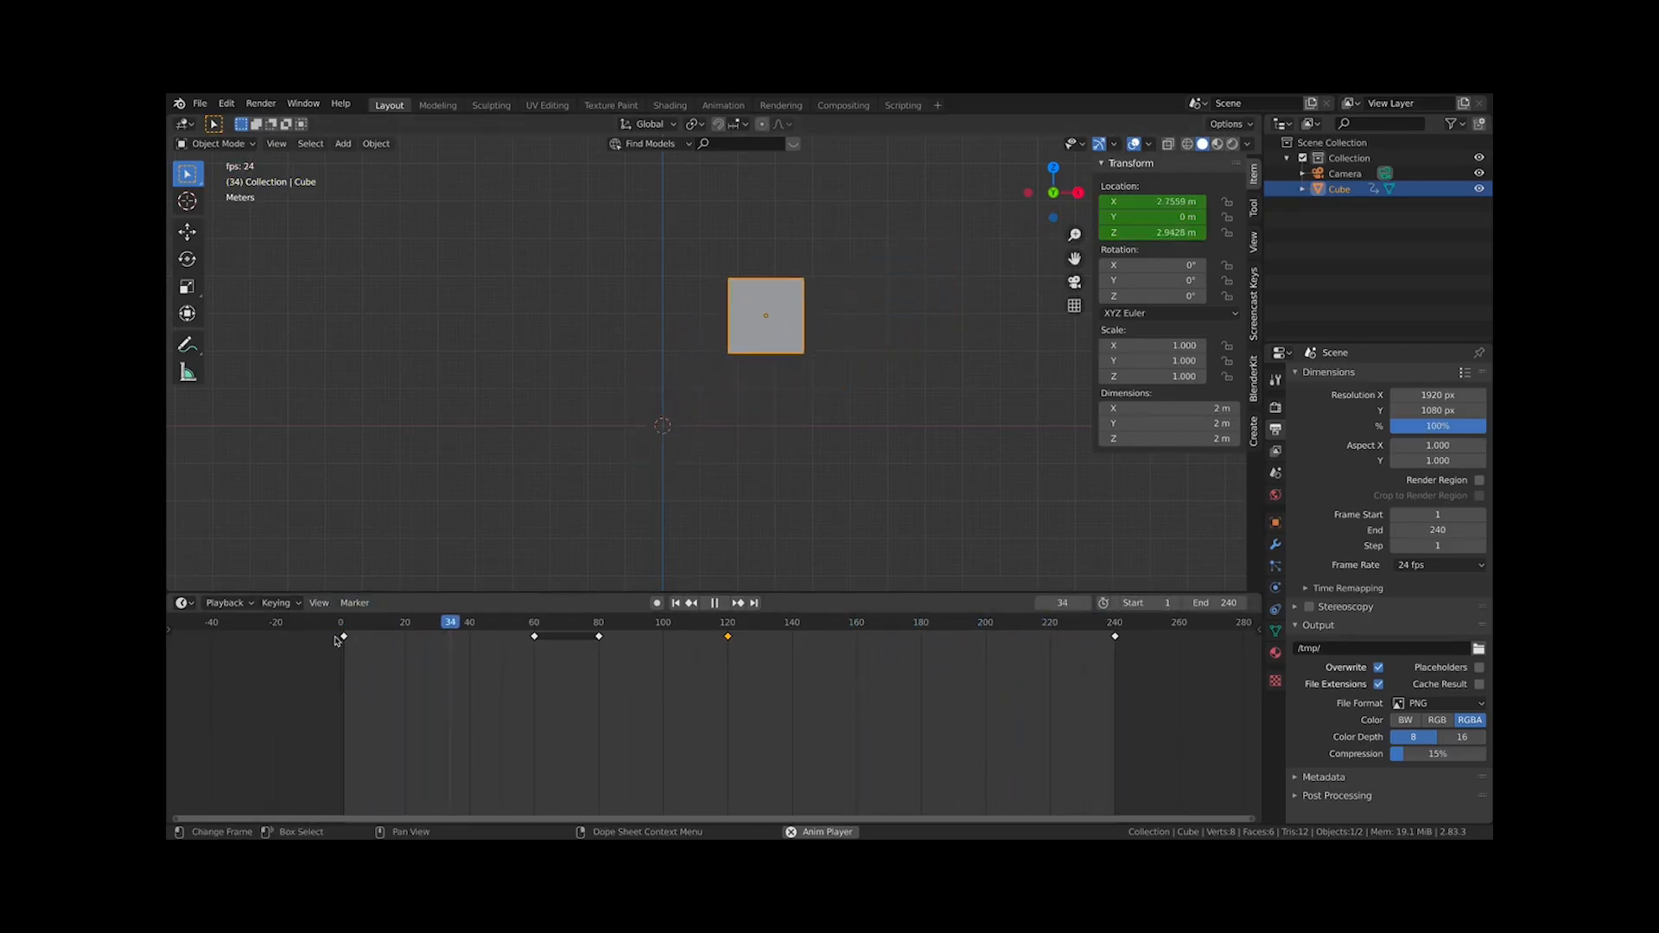
# Stop playback and switch the timeline to display time in seconds instead of frames
pyautogui.press('space')
pyautogui.click(316, 603)
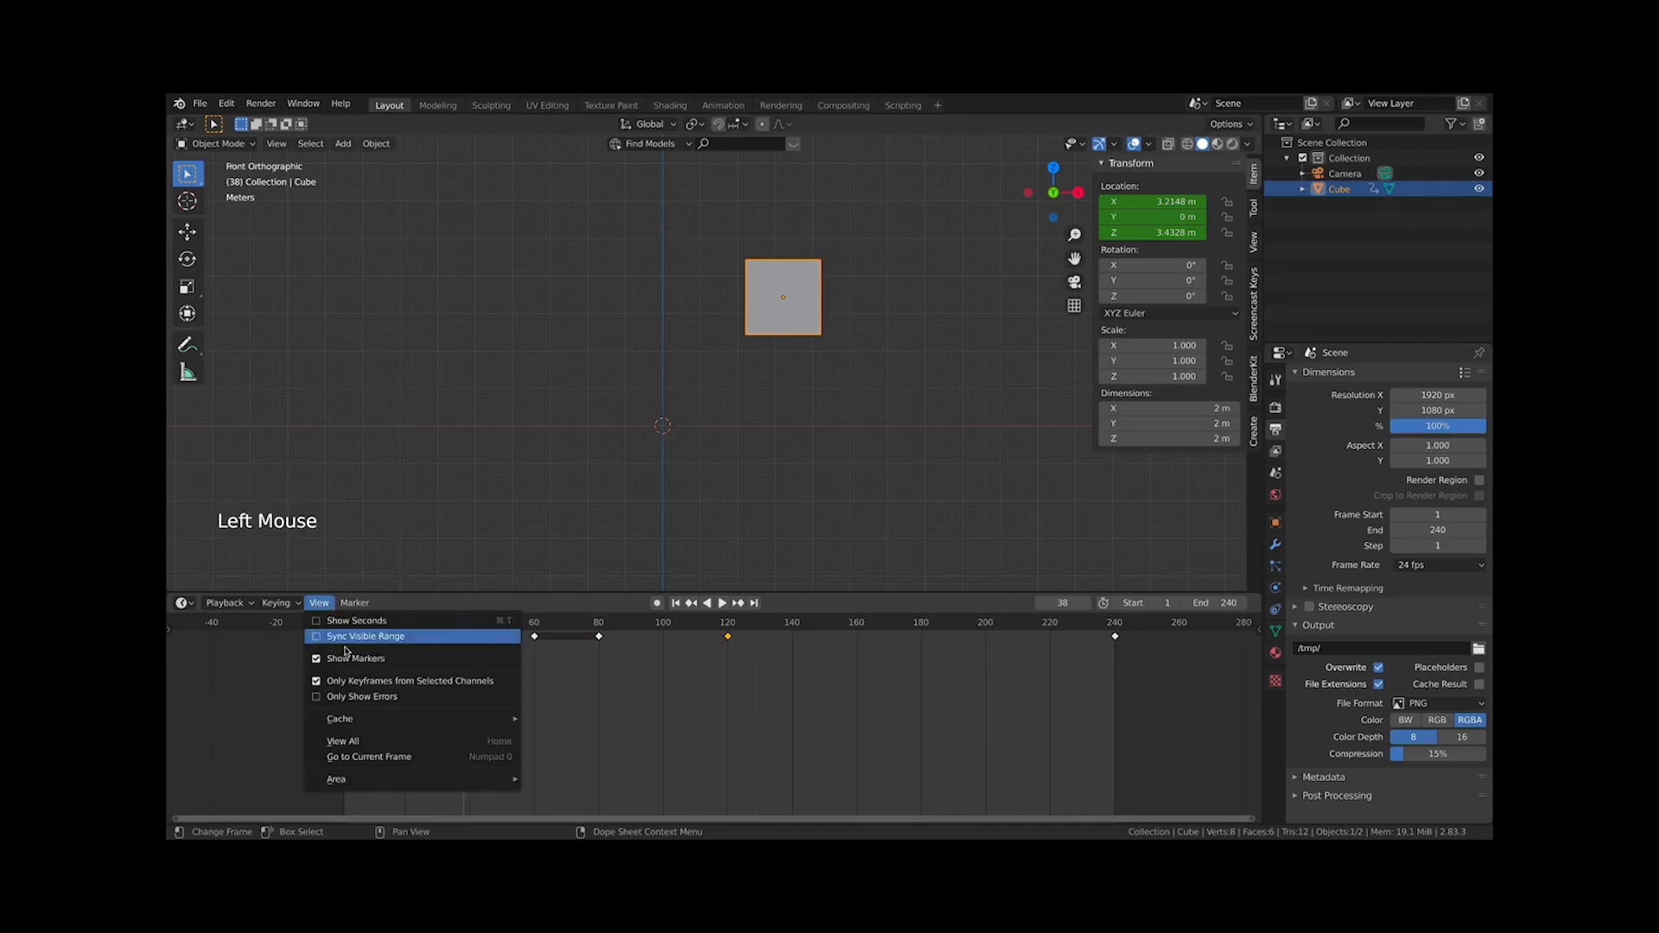
pyautogui.click(326, 608)
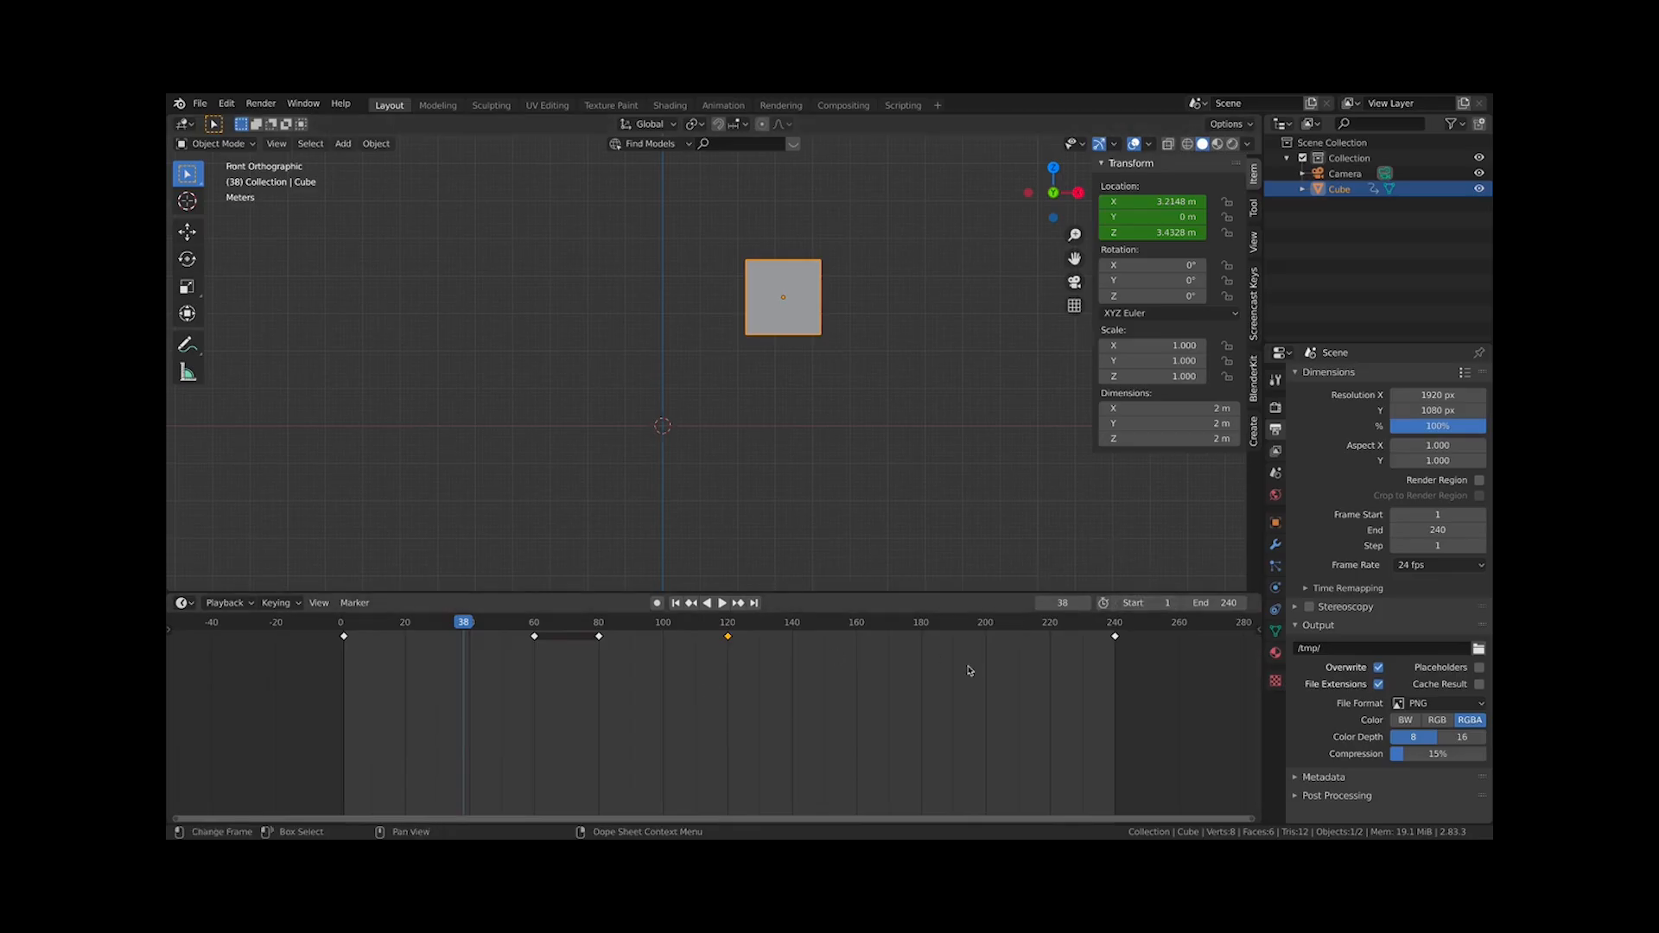
pyautogui.click(319, 603)
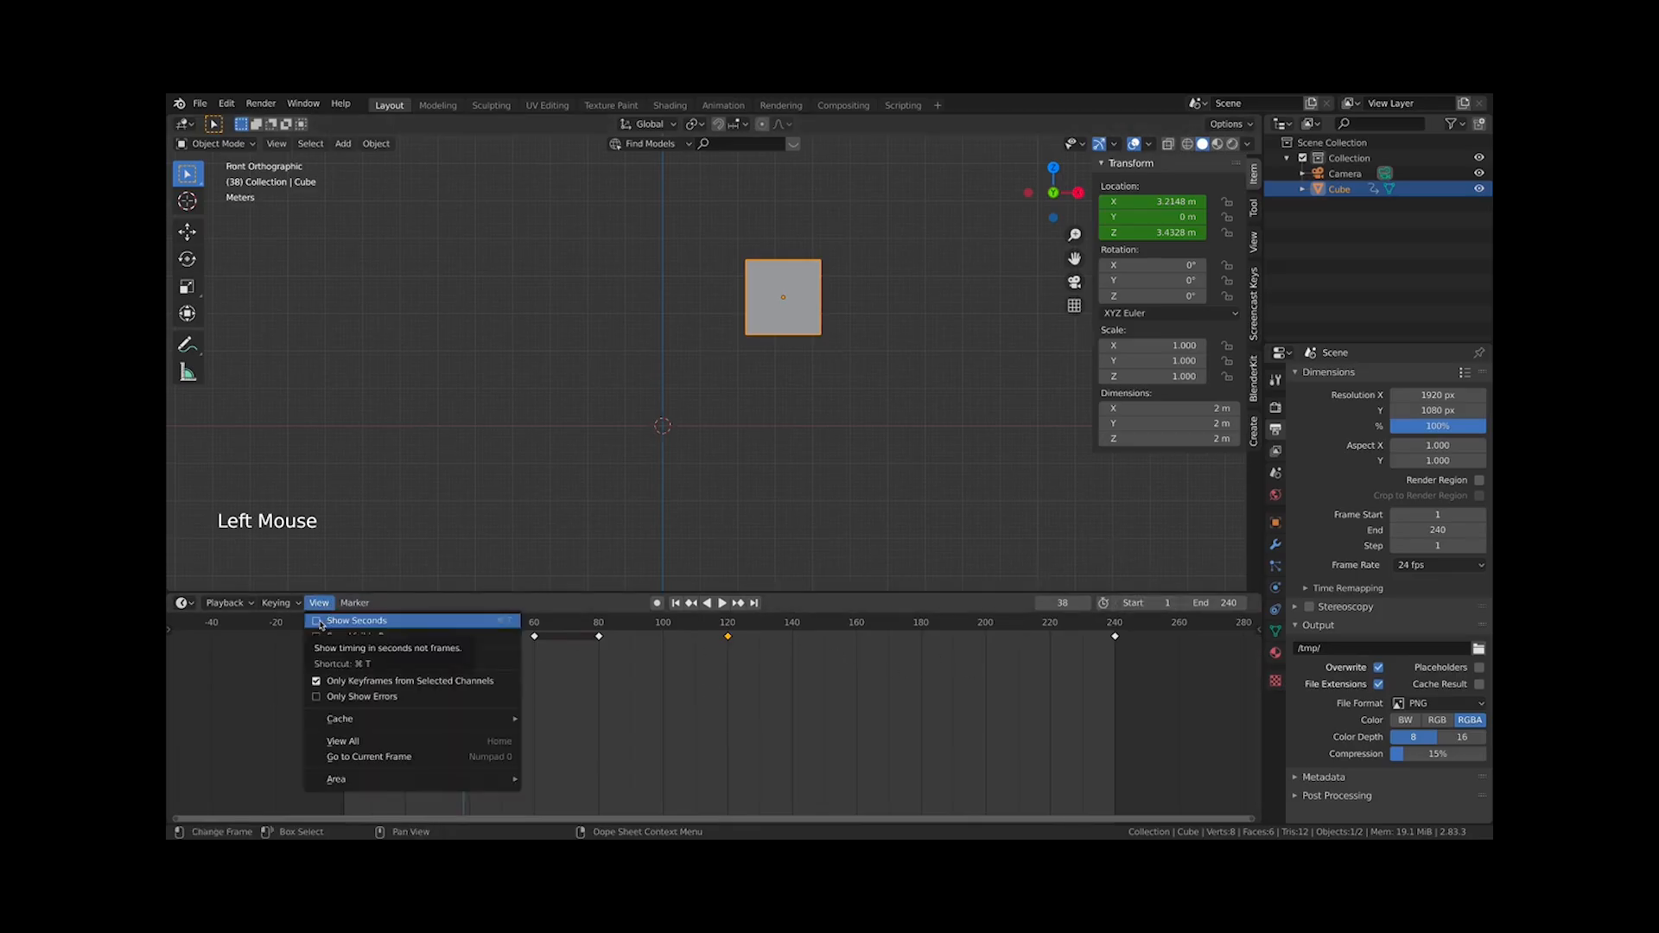
pyautogui.click(318, 623)
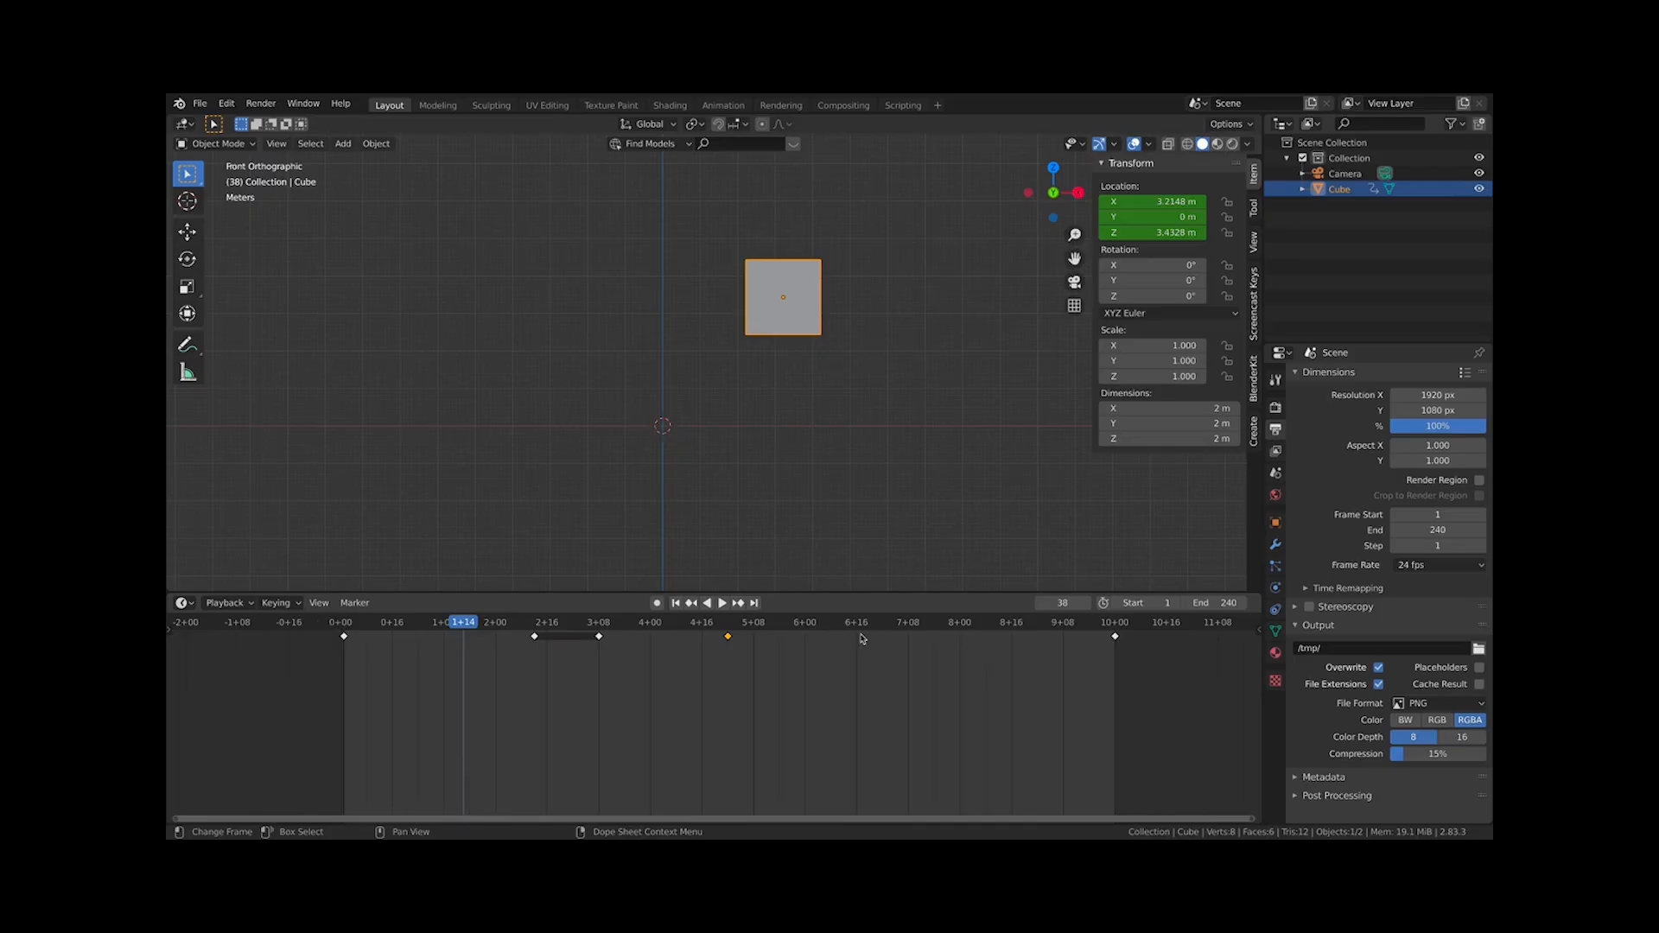
# Scrub across the seconds-based timeline to compare keyframe times
pyautogui.moveTo(338, 628); pyautogui.dragTo(1087, 643)
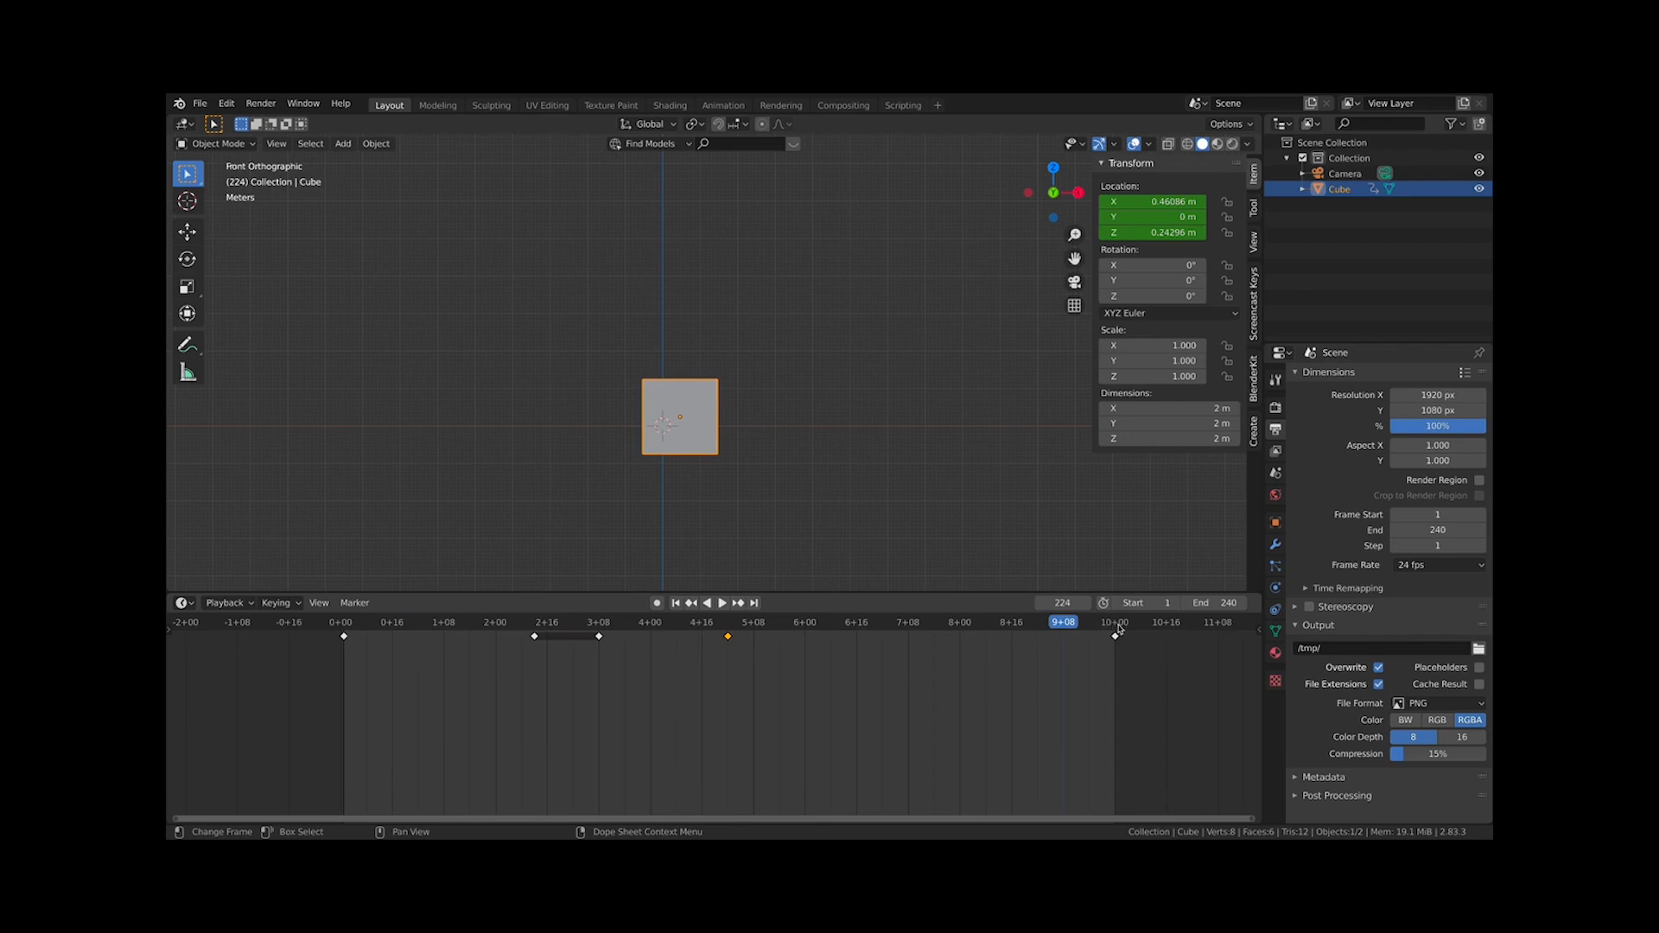
pyautogui.click(1115, 624)
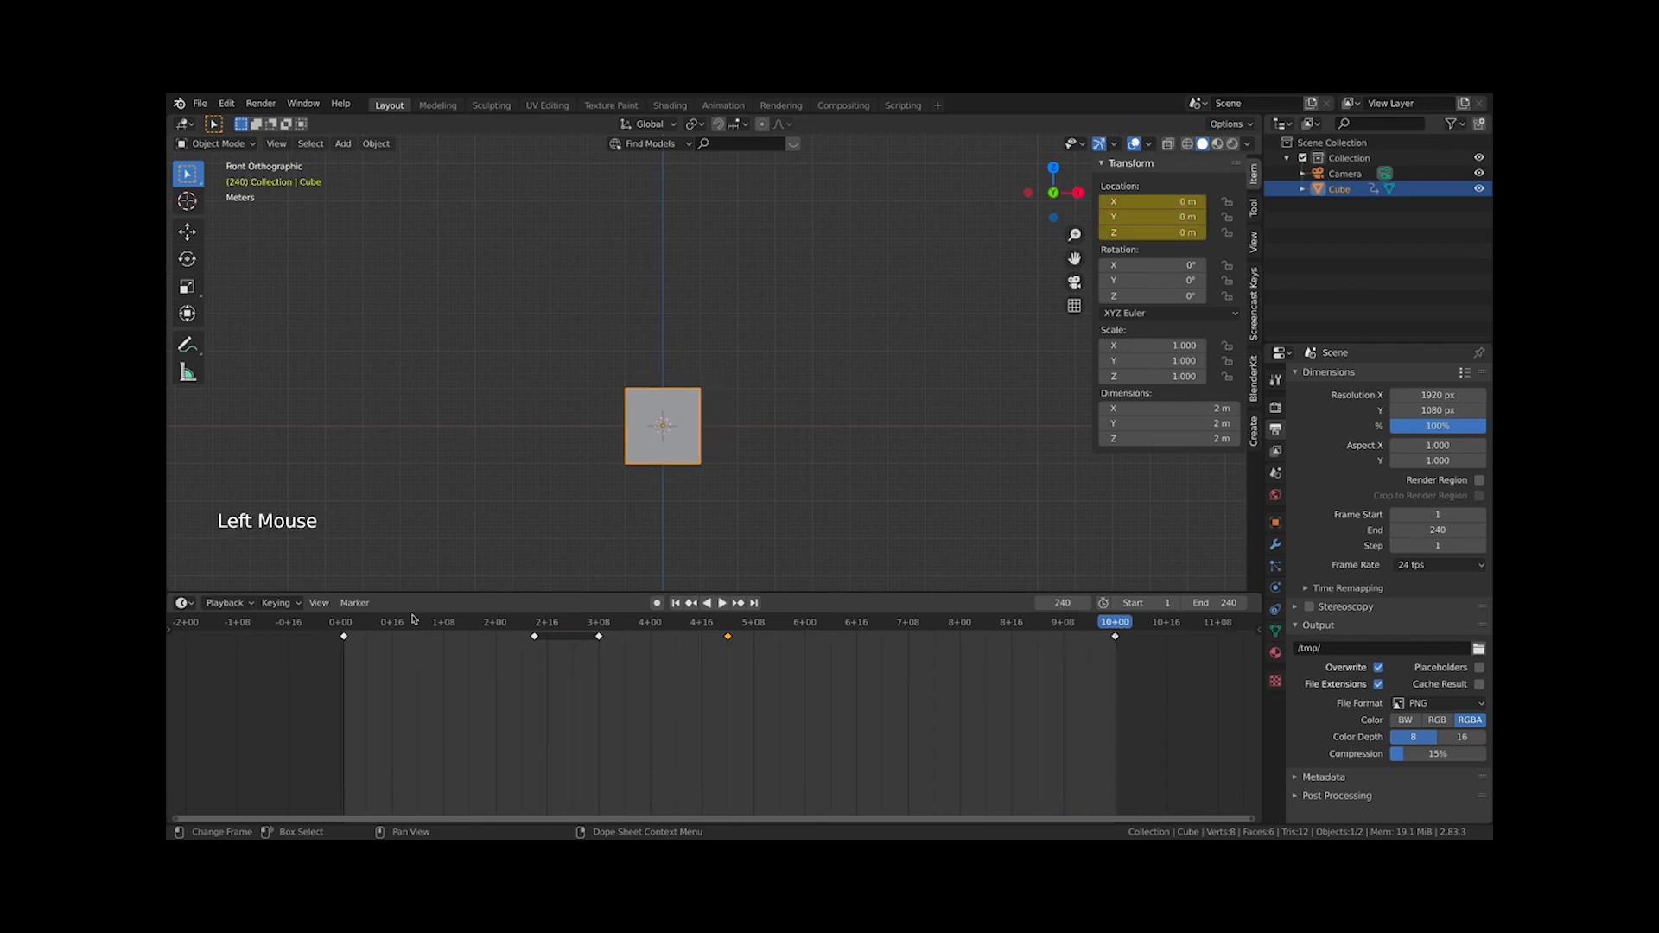
pyautogui.click(344, 627)
pyautogui.moveTo(344, 626); pyautogui.dragTo(425, 626)
pyautogui.scroll(-5, 493, 707)
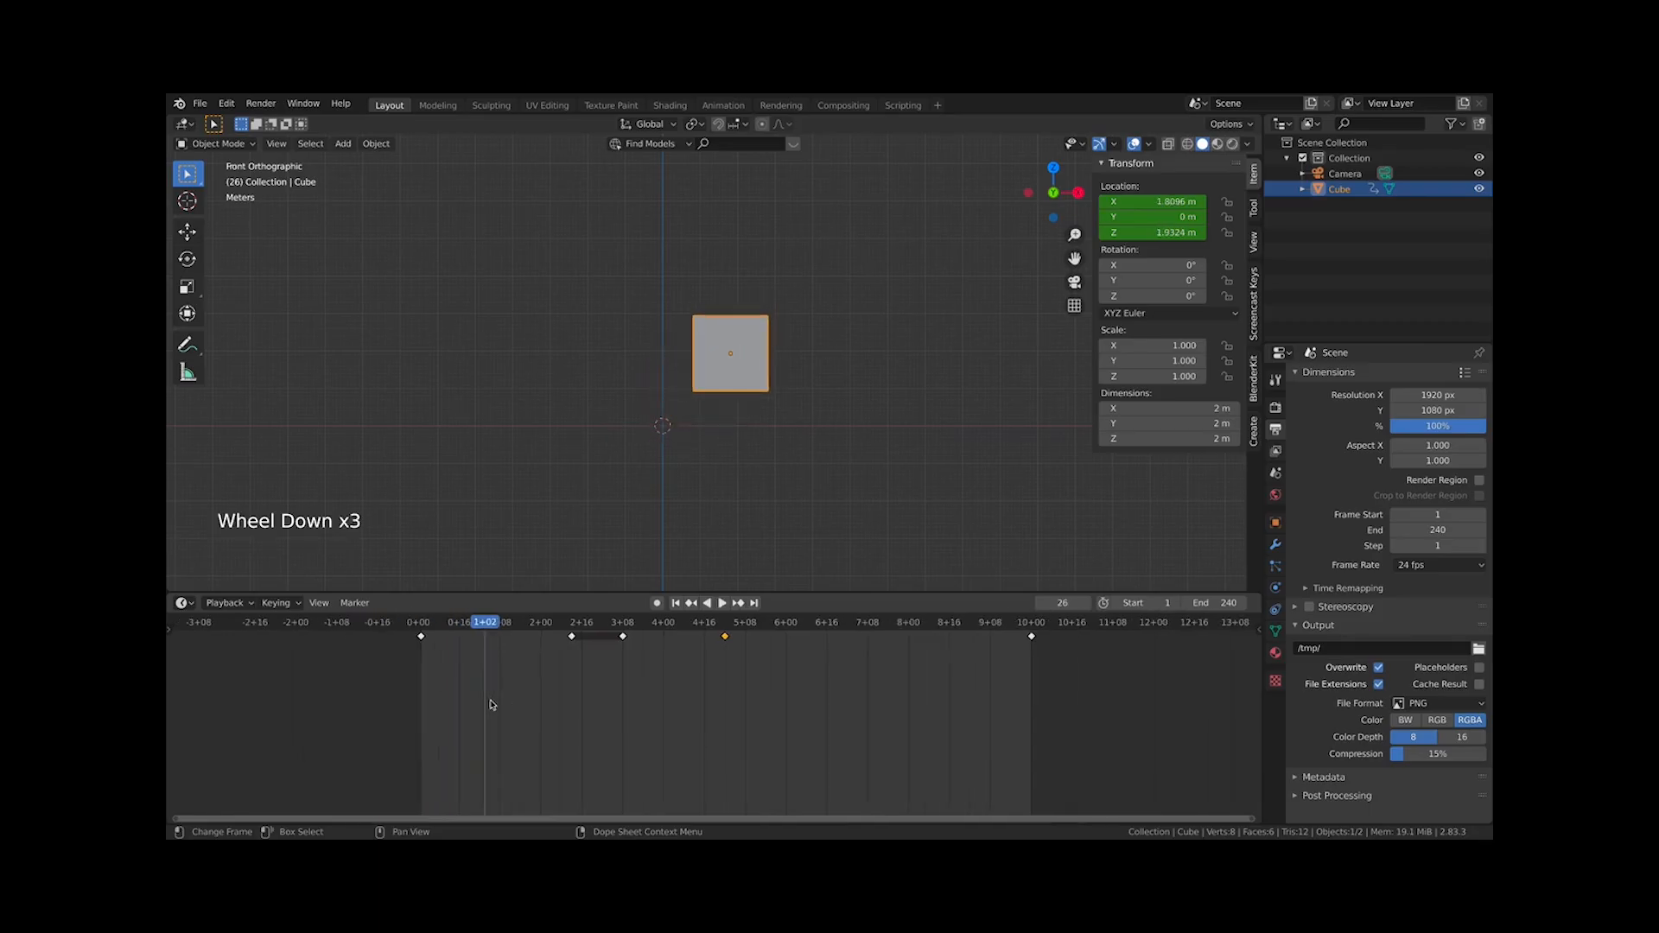
pyautogui.scroll(9, 492, 704)
pyautogui.moveTo(316, 624); pyautogui.dragTo(310, 623)
pyautogui.moveTo(349, 681); pyautogui.dragTo(603, 759, button='middle')
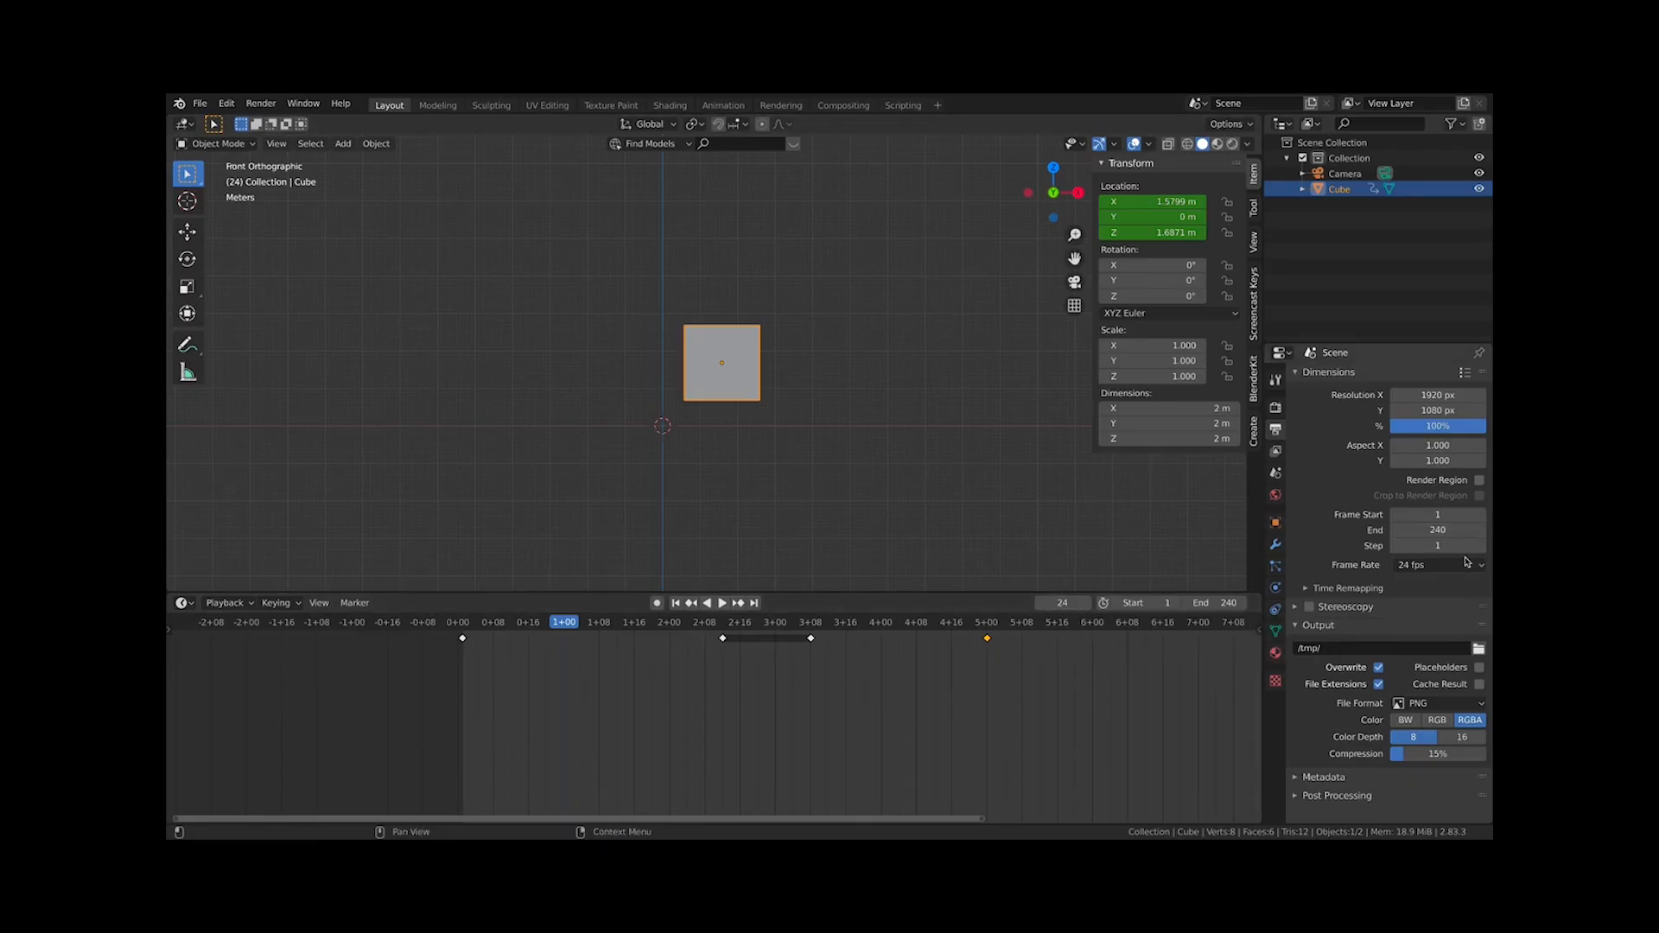
# Set the scene frame rate to 25 fps and scrub the timeline around the one-second mark
pyautogui.click(1439, 566)
pyautogui.scroll(-1, 985, 663)
pyautogui.moveTo(992, 666); pyautogui.dragTo(847, 709, button='middle')
pyautogui.click(1431, 567)
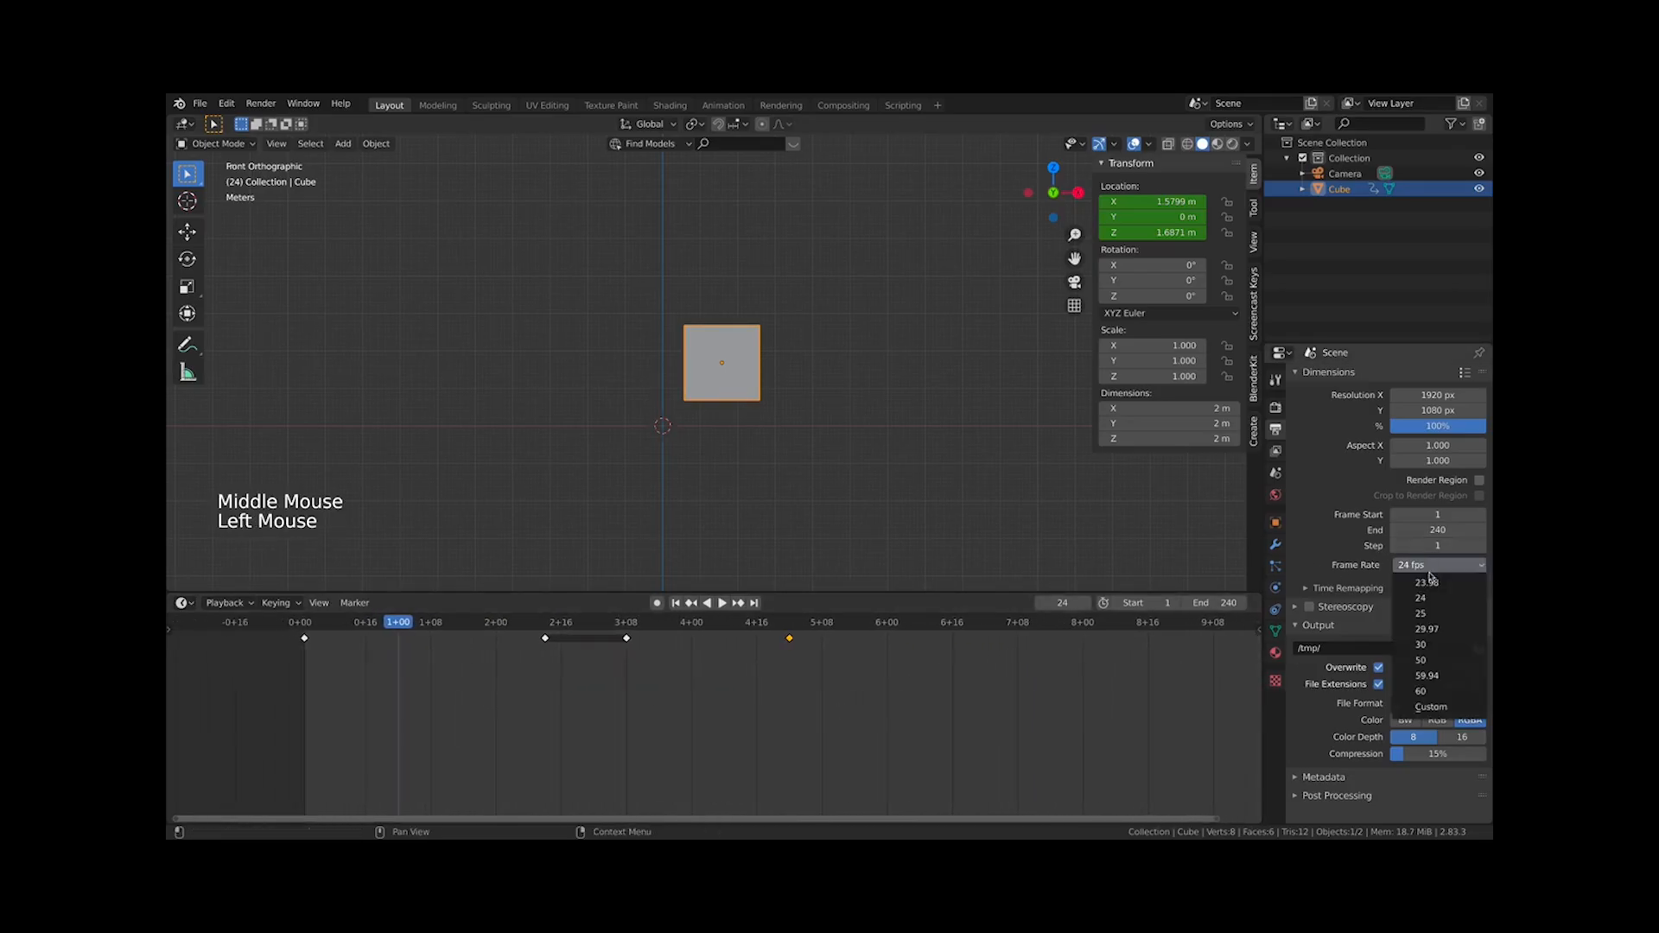
pyautogui.click(1426, 613)
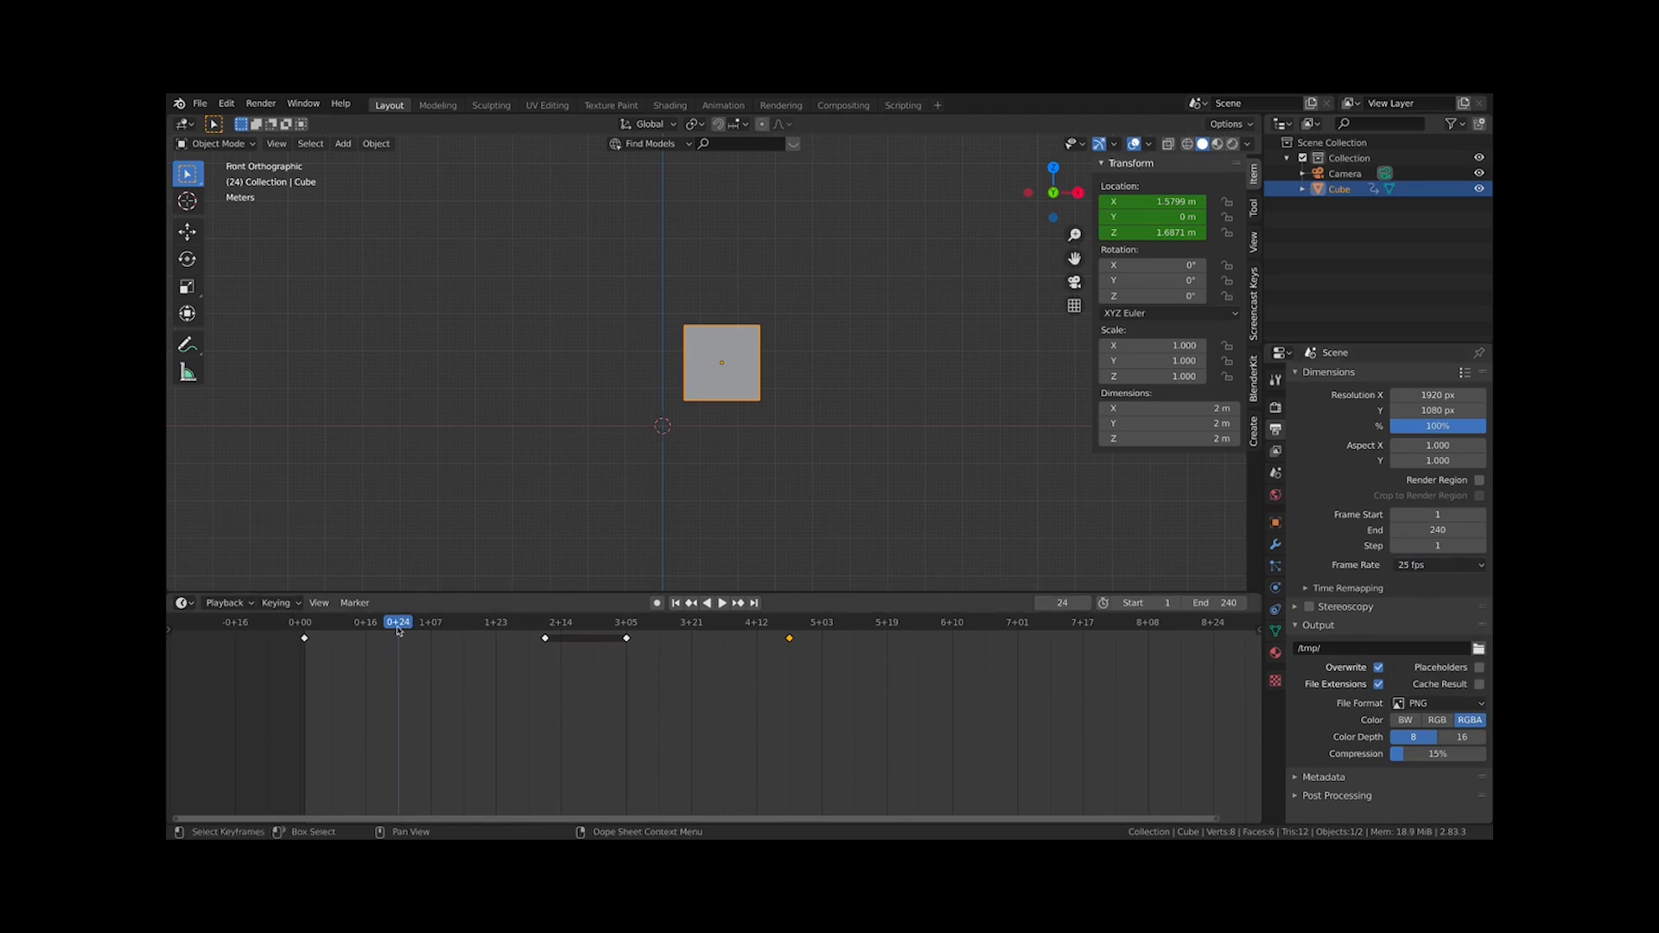
pyautogui.moveTo(398, 629); pyautogui.dragTo(402, 625)
pyautogui.doubleClick(400, 632)
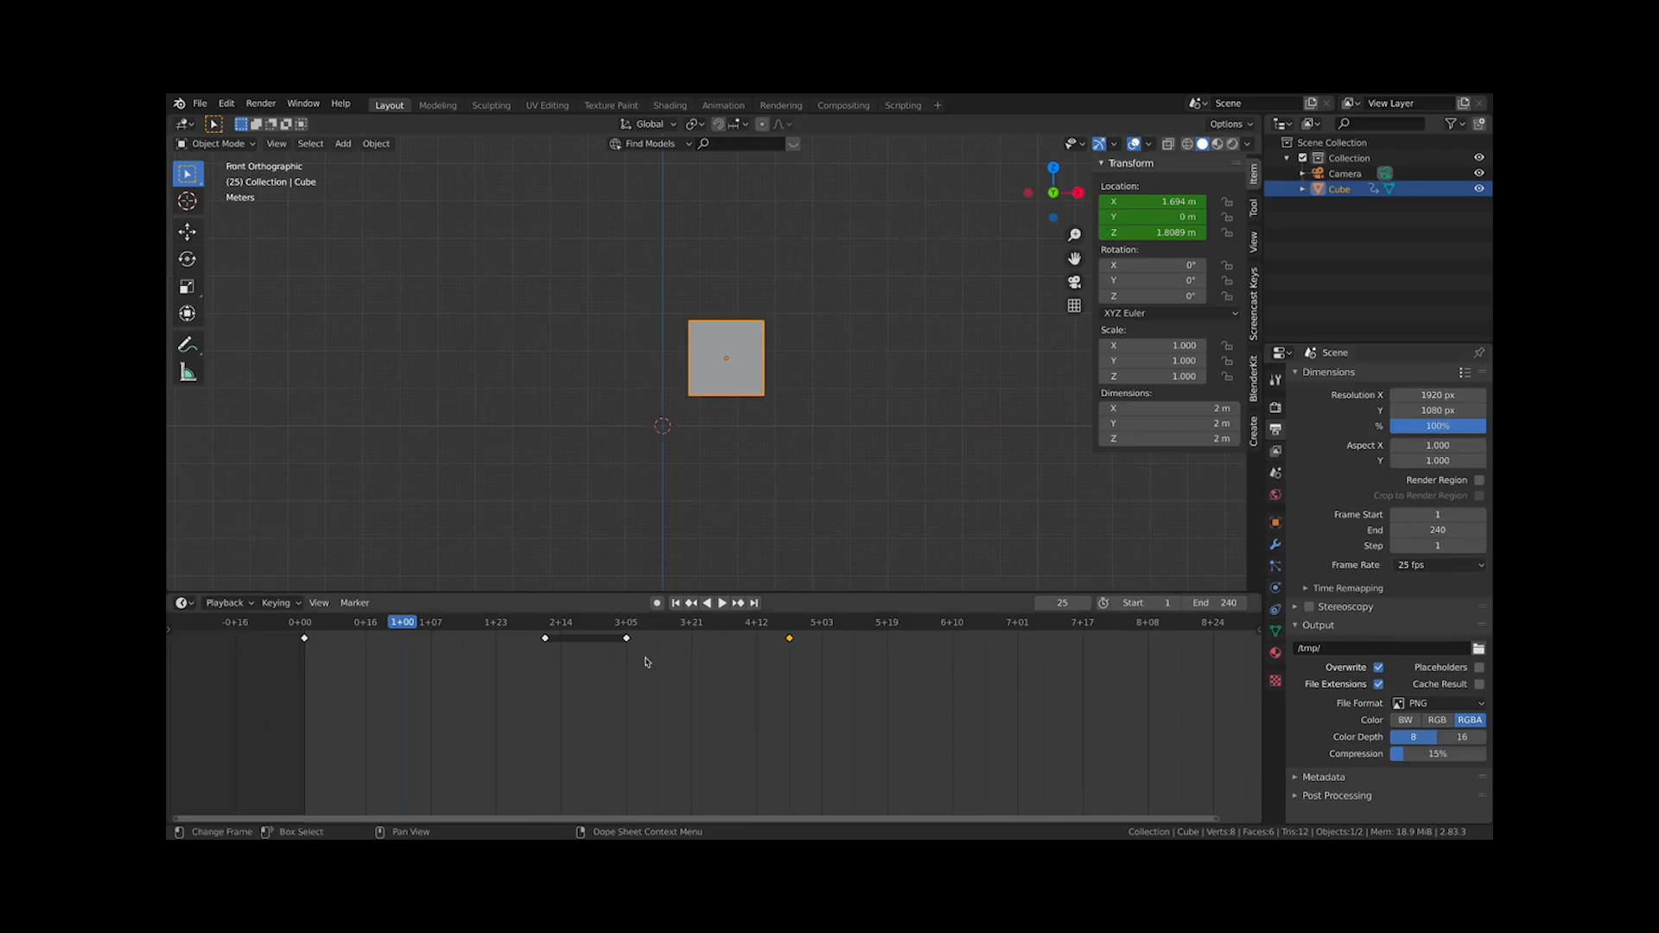
pyautogui.click(398, 627)
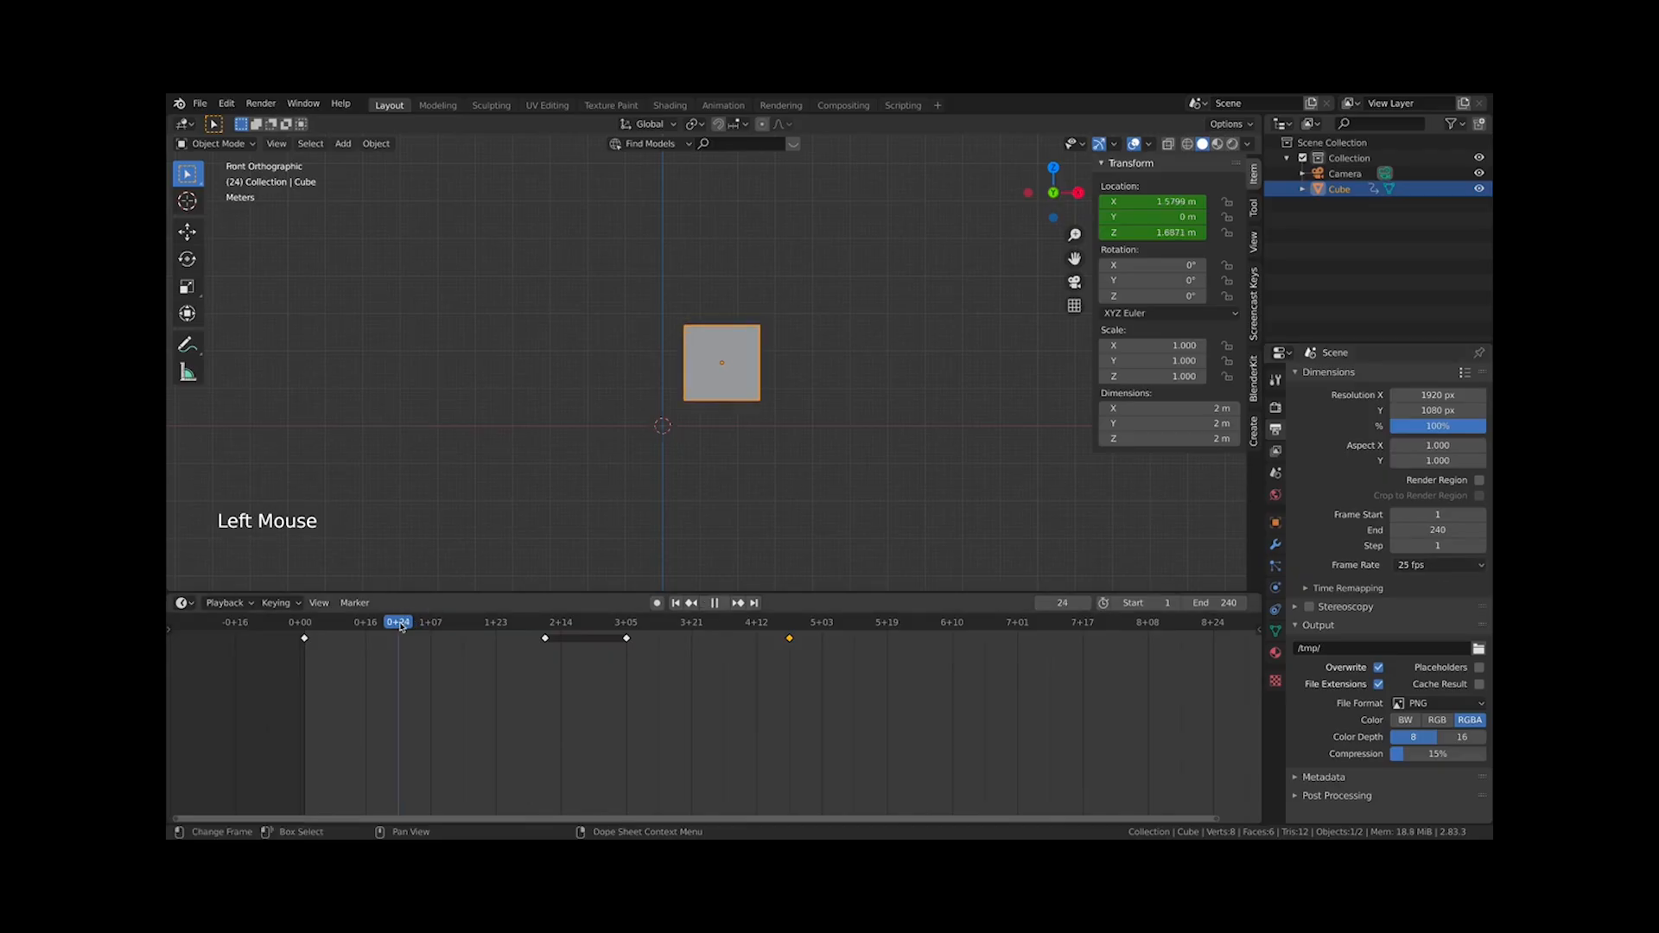
# Restore the frame rate to 24 fps and turn off the seconds display in the timeline
pyautogui.click(1469, 566)
pyautogui.click(1457, 599)
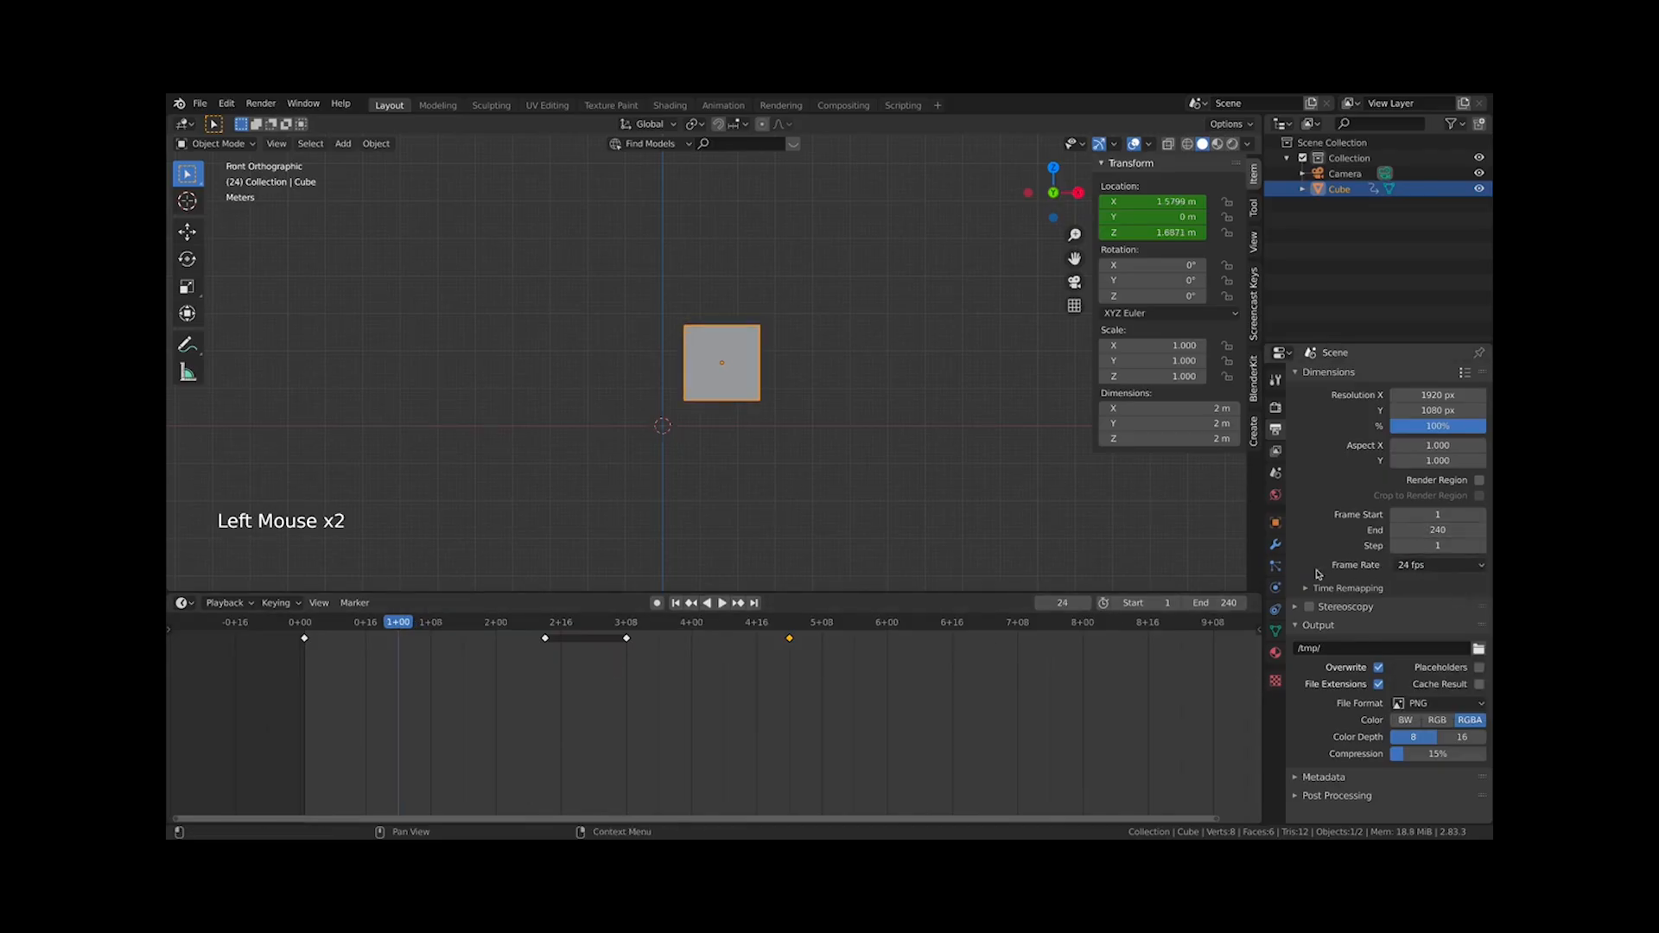
pyautogui.click(323, 604)
pyautogui.click(319, 604)
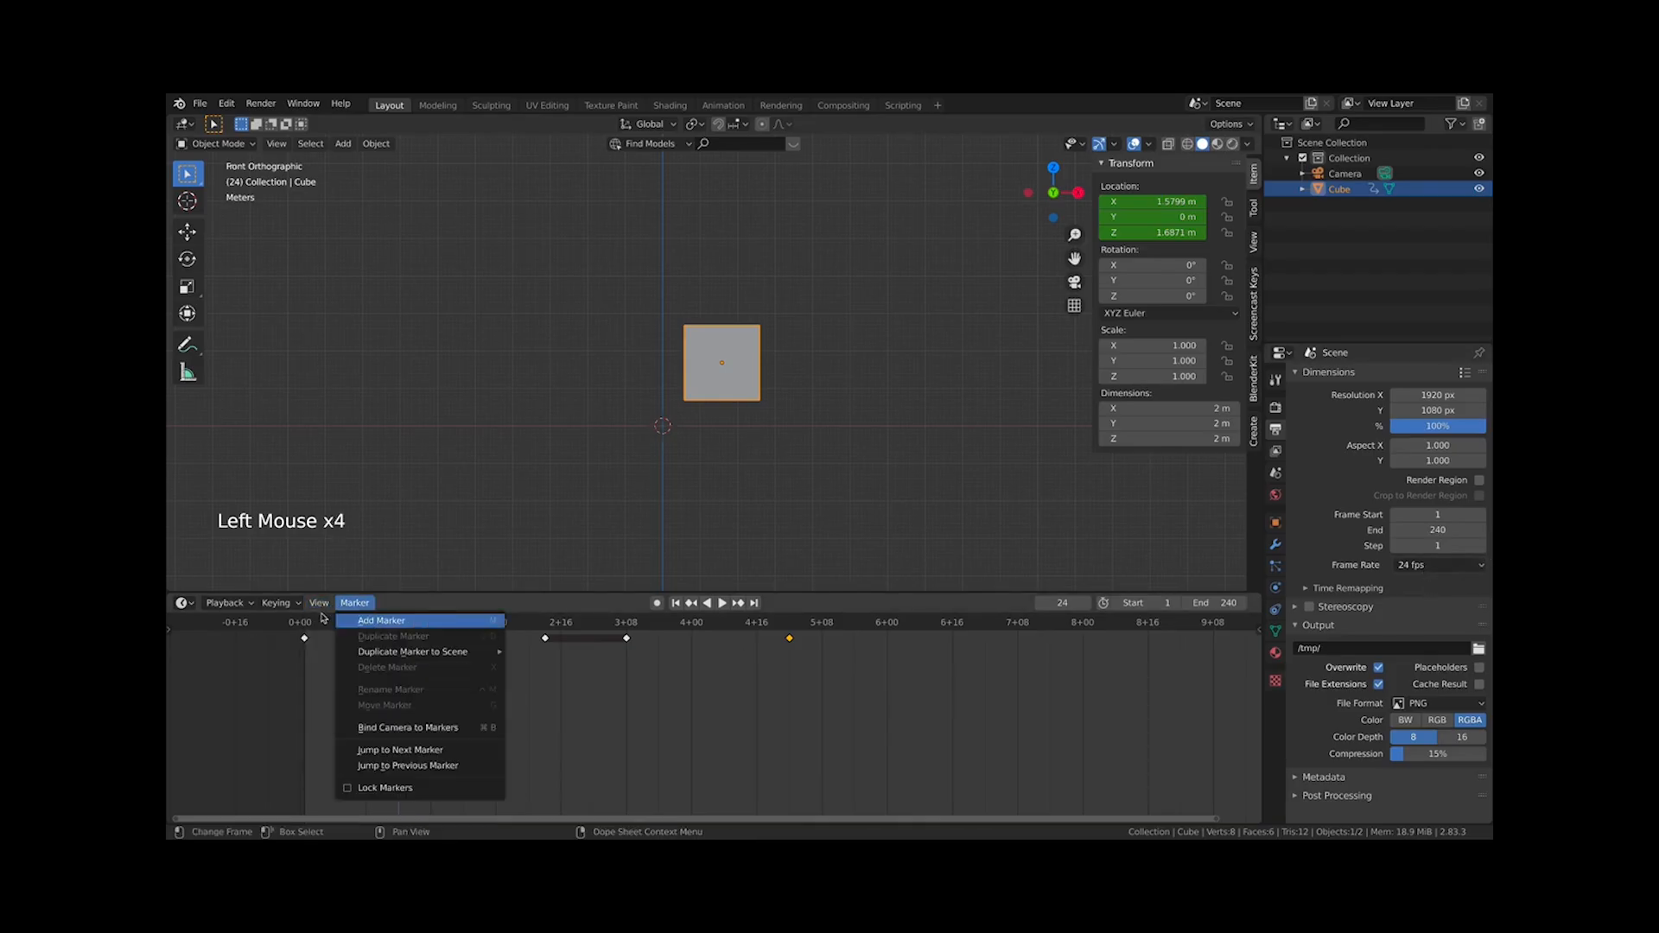
pyautogui.click(320, 615)
pyautogui.click(318, 604)
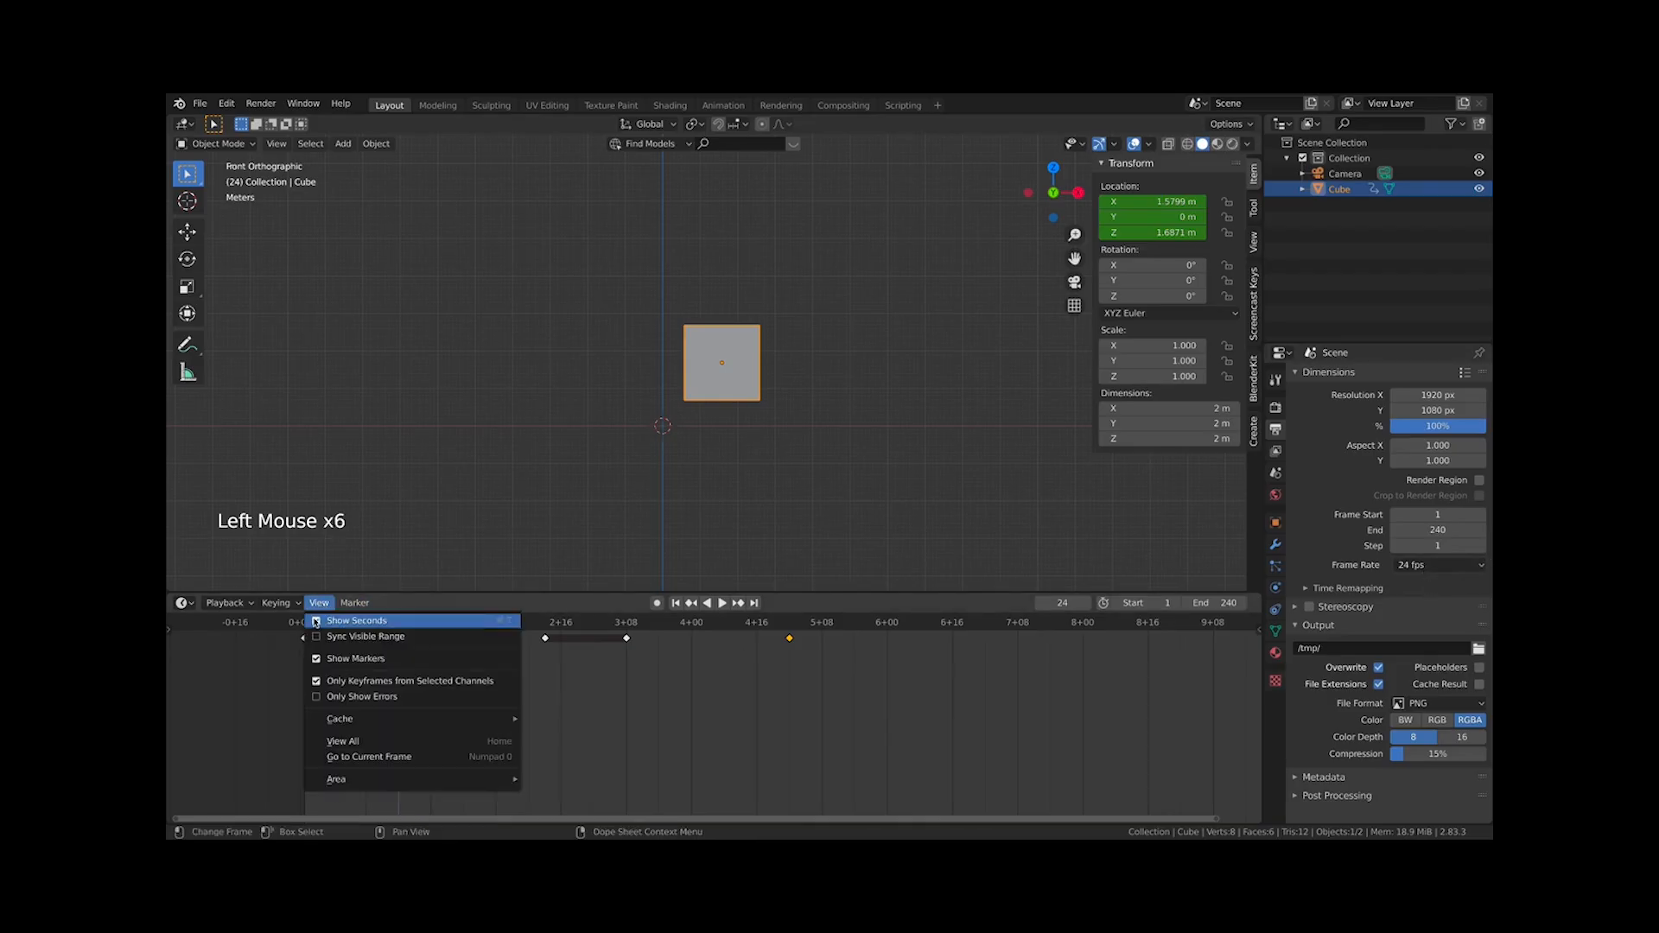
pyautogui.click(315, 622)
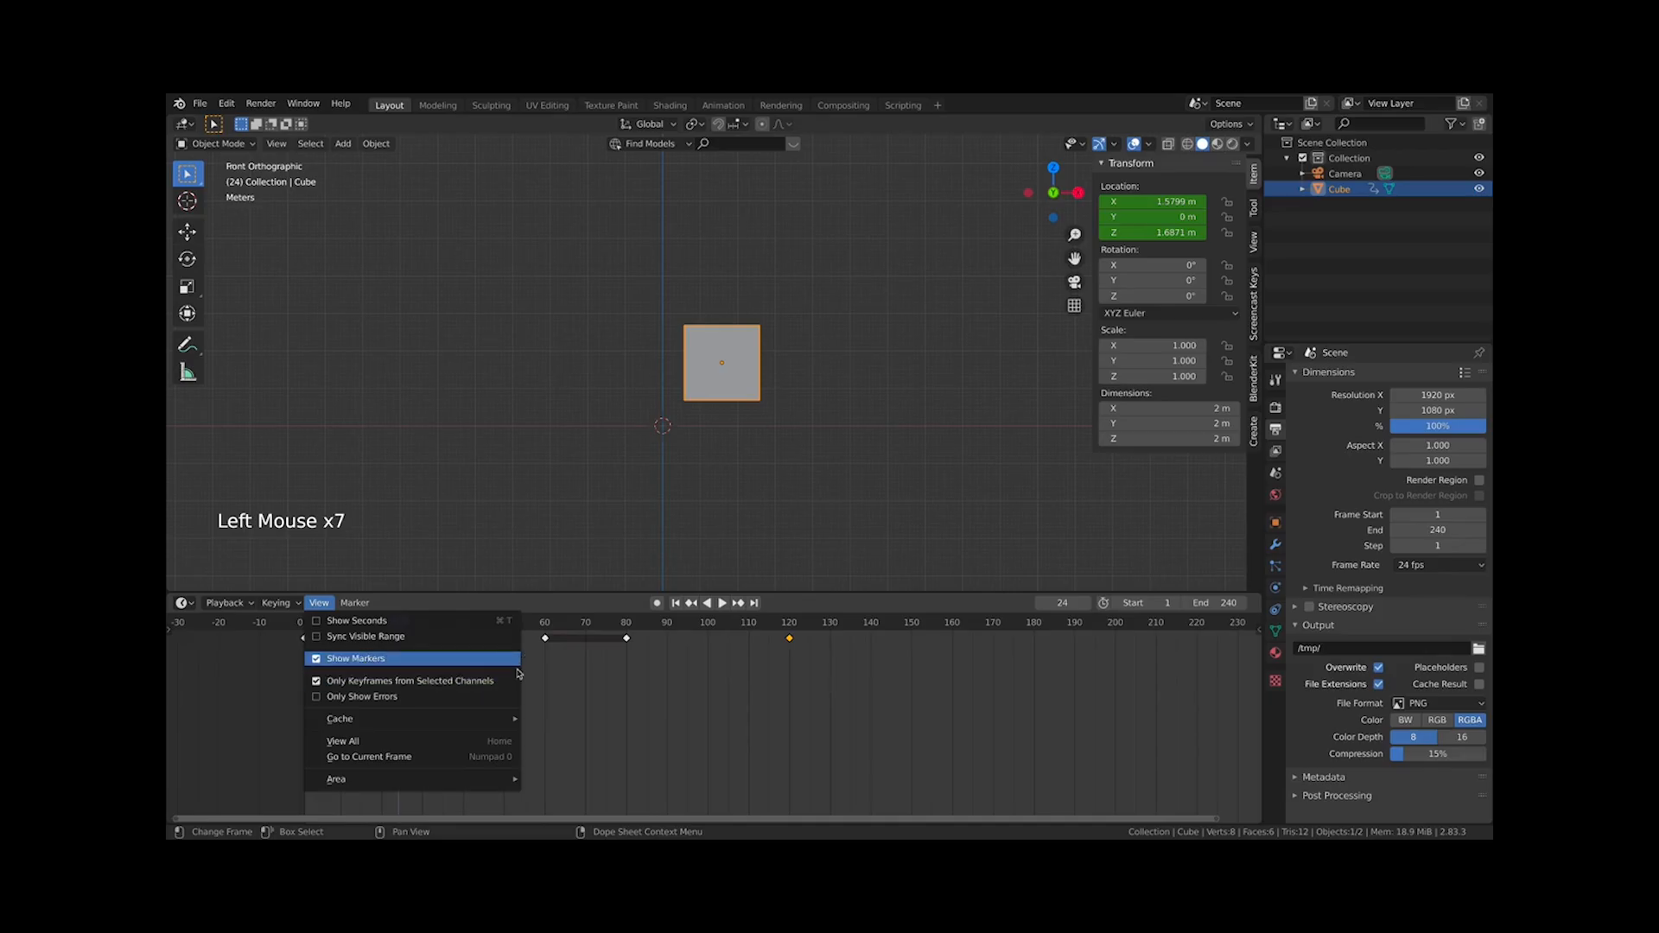
pyautogui.click(438, 684)
pyautogui.click(322, 604)
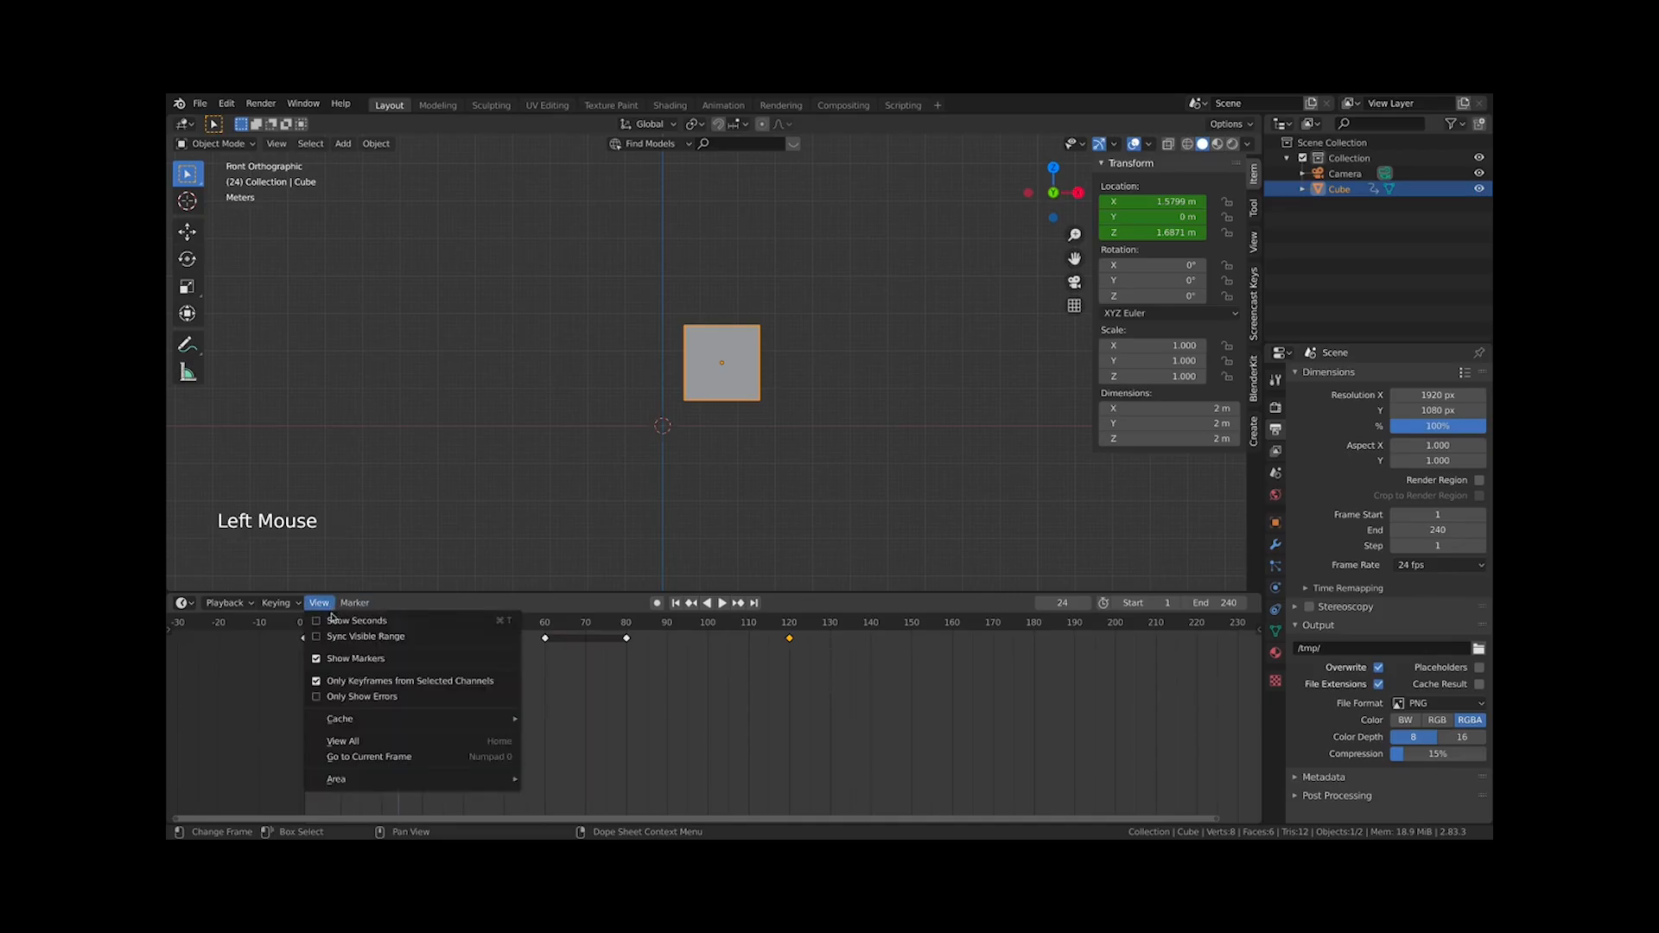
pyautogui.moveTo(392, 778)
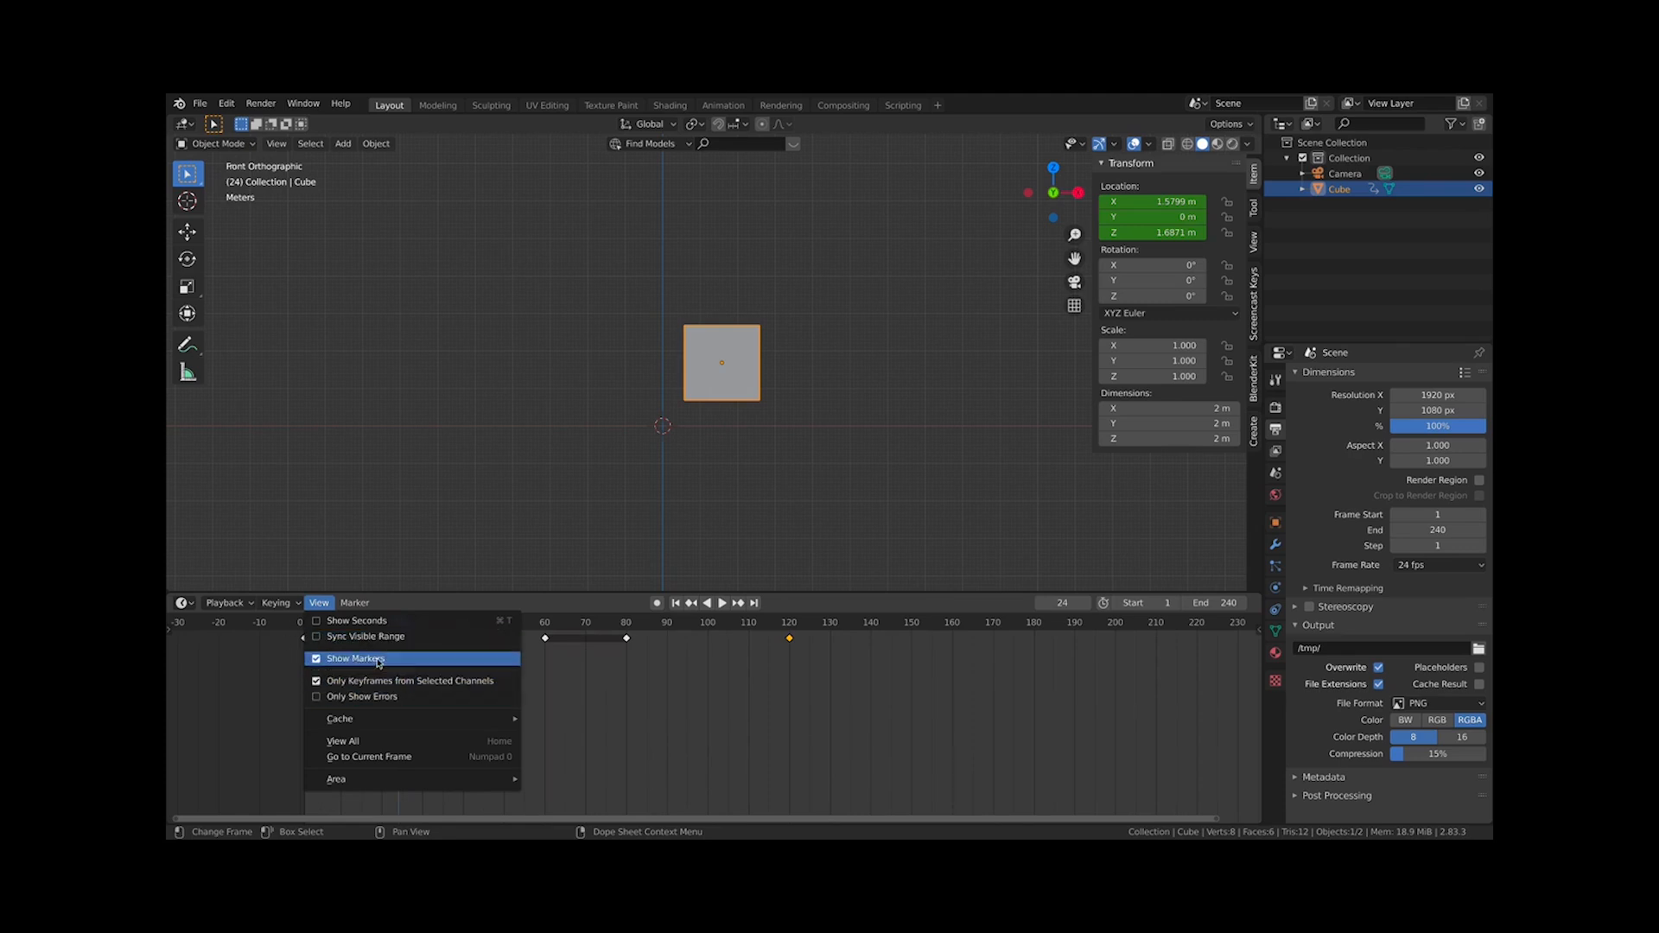
pyautogui.click(359, 606)
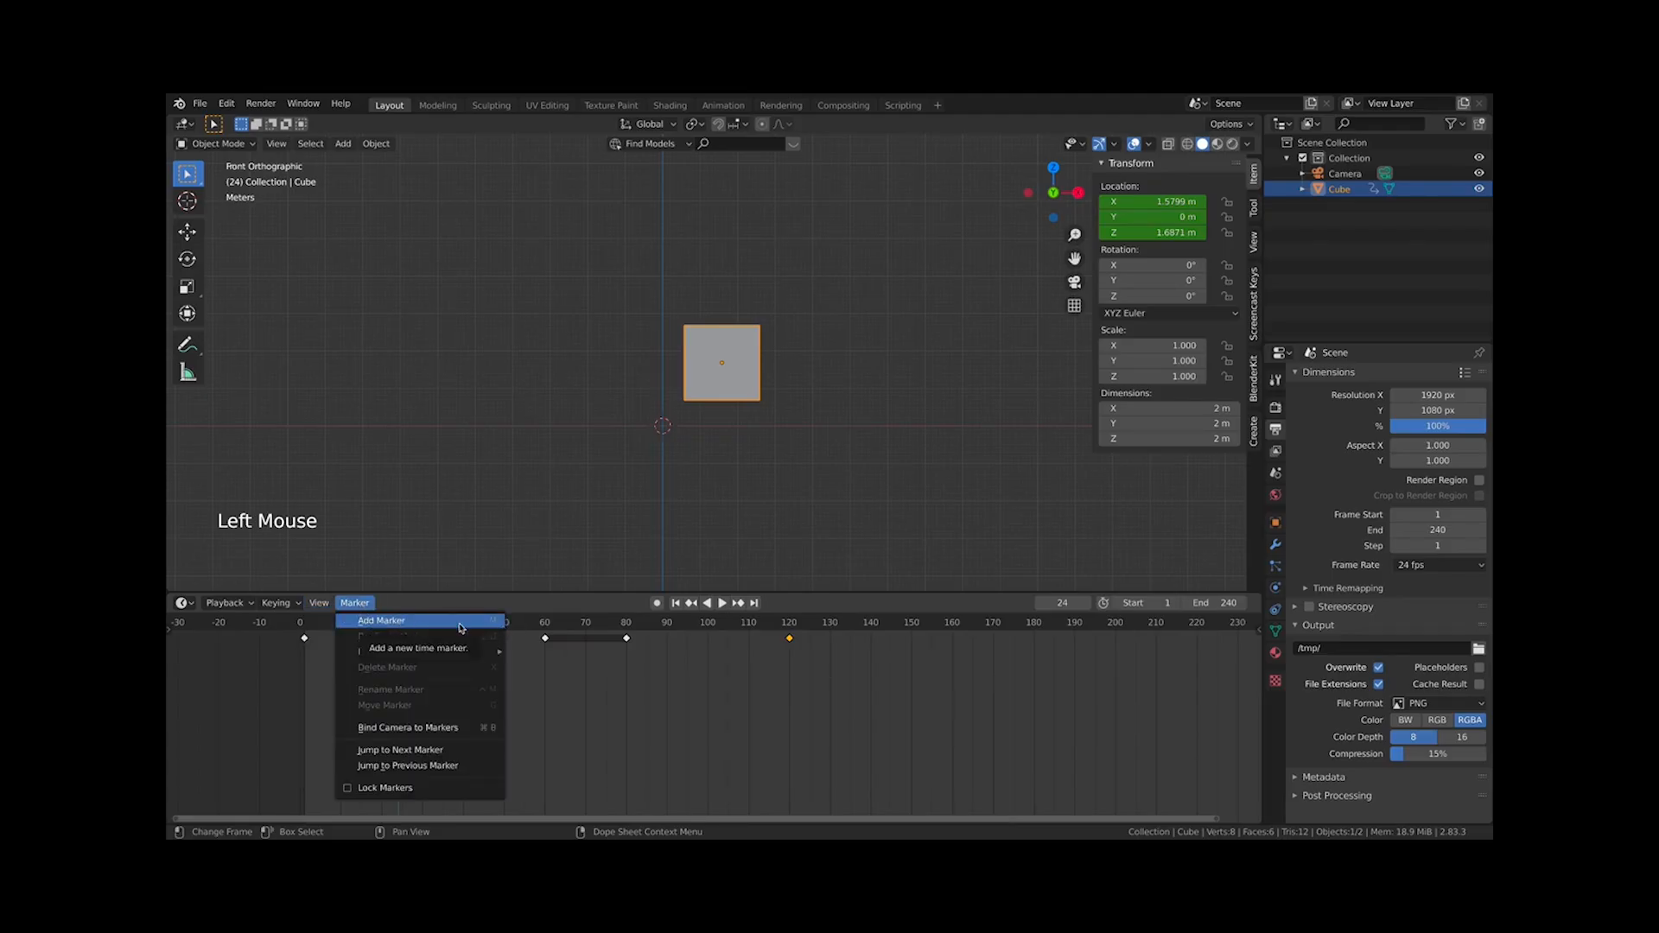
pyautogui.click(353, 605)
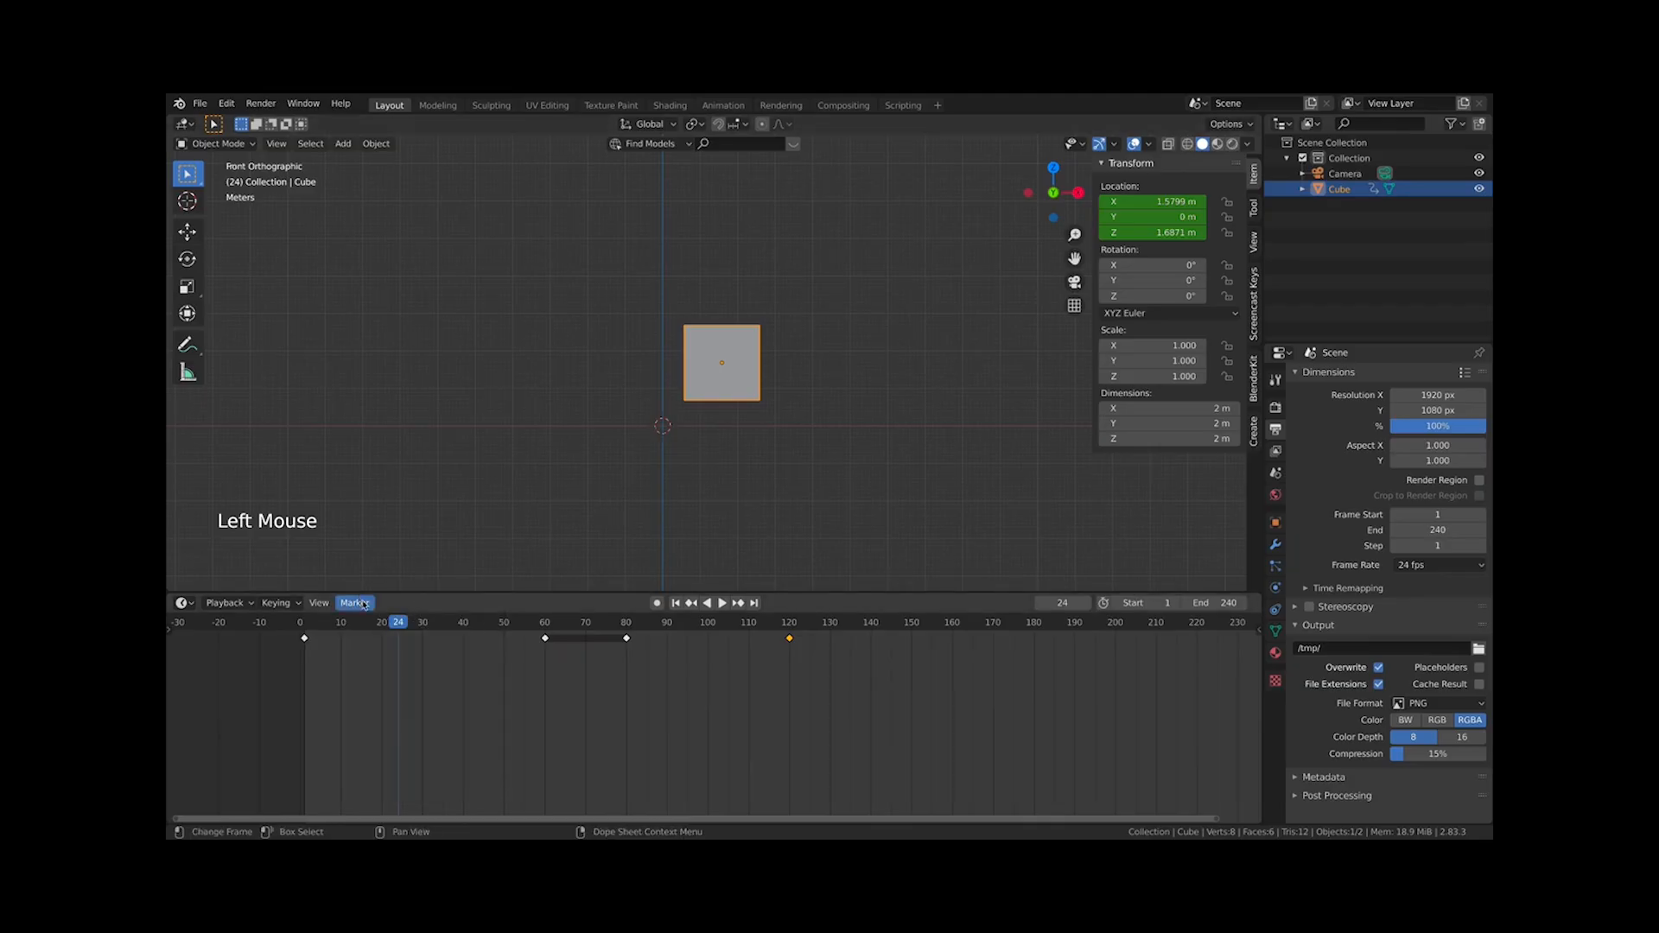
# Enlarge the timeline area, go to frame 1 and add a marker there
pyautogui.moveTo(474, 593); pyautogui.dragTo(449, 457)
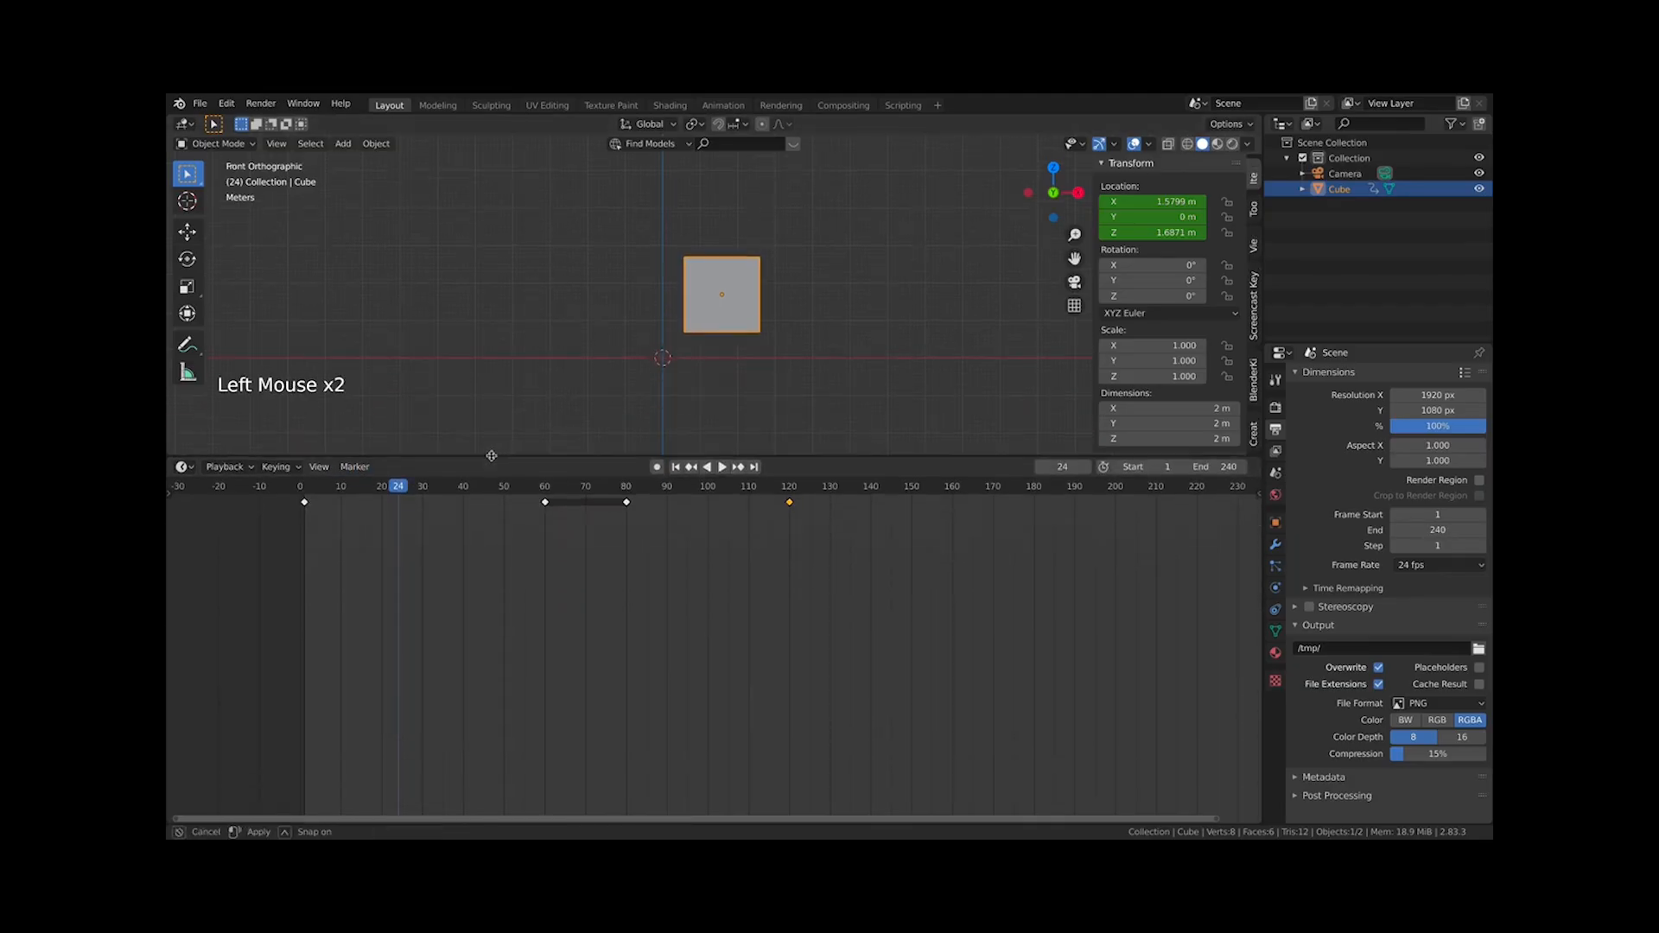
pyautogui.click(305, 489)
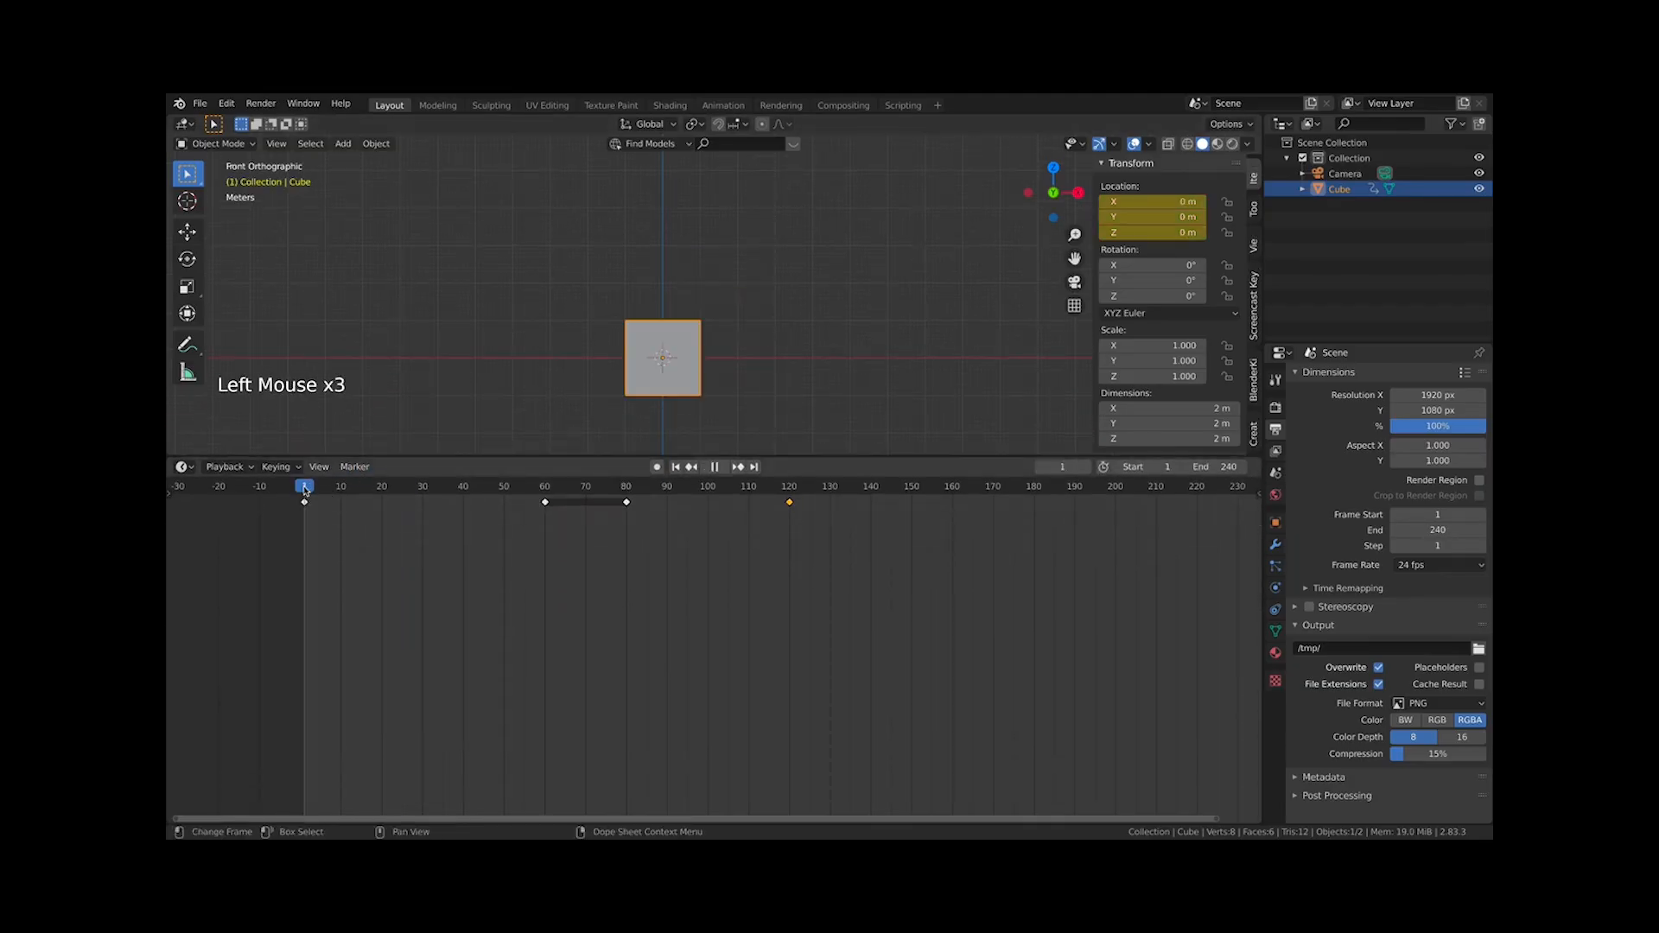
pyautogui.click(354, 468)
pyautogui.click(372, 482)
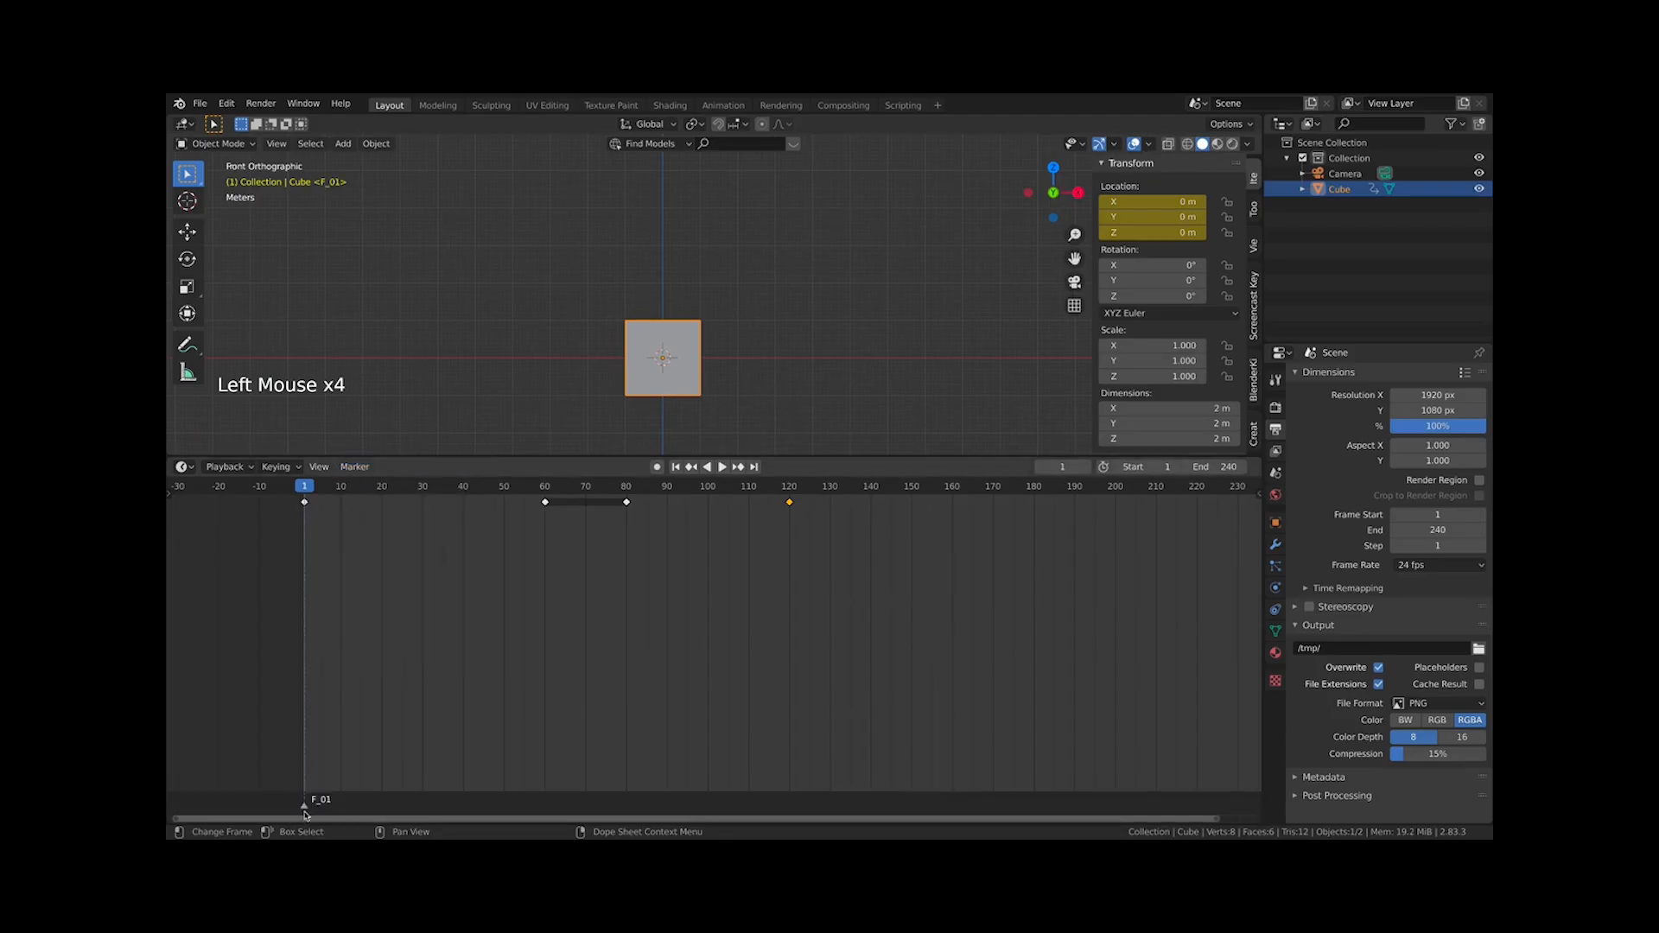
# Rename the frame 1 marker to START
pyautogui.click(354, 467)
pyautogui.click(392, 553)
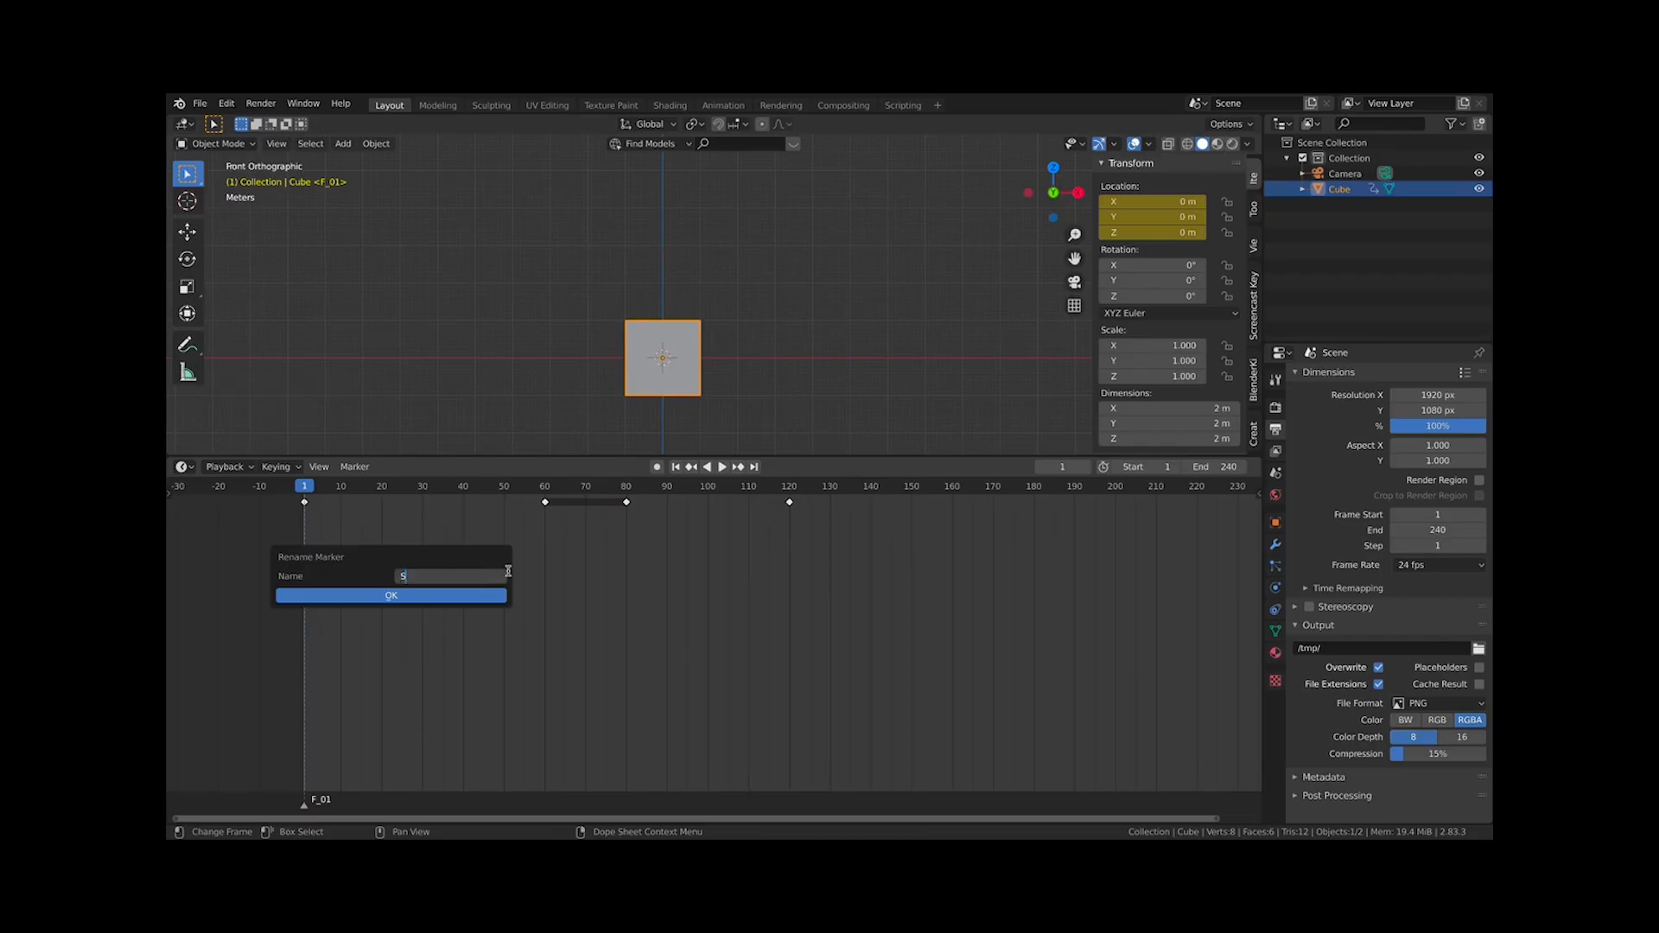
pyautogui.click(415, 597)
# Move to frame 60 and add a marker there
pyautogui.moveTo(309, 809)
pyautogui.mouseDown()
pyautogui.moveTo(1158, 802)
pyautogui.moveTo(518, 799)
pyautogui.moveTo(1029, 765)
pyautogui.moveTo(264, 791)
pyautogui.moveTo(1158, 691)
pyautogui.moveTo(513, 727)
pyautogui.moveTo(315, 765)
pyautogui.moveTo(325, 741)
pyautogui.mouseUp()
pyautogui.moveTo(453, 483); pyautogui.dragTo(544, 483)
pyautogui.click(356, 467)
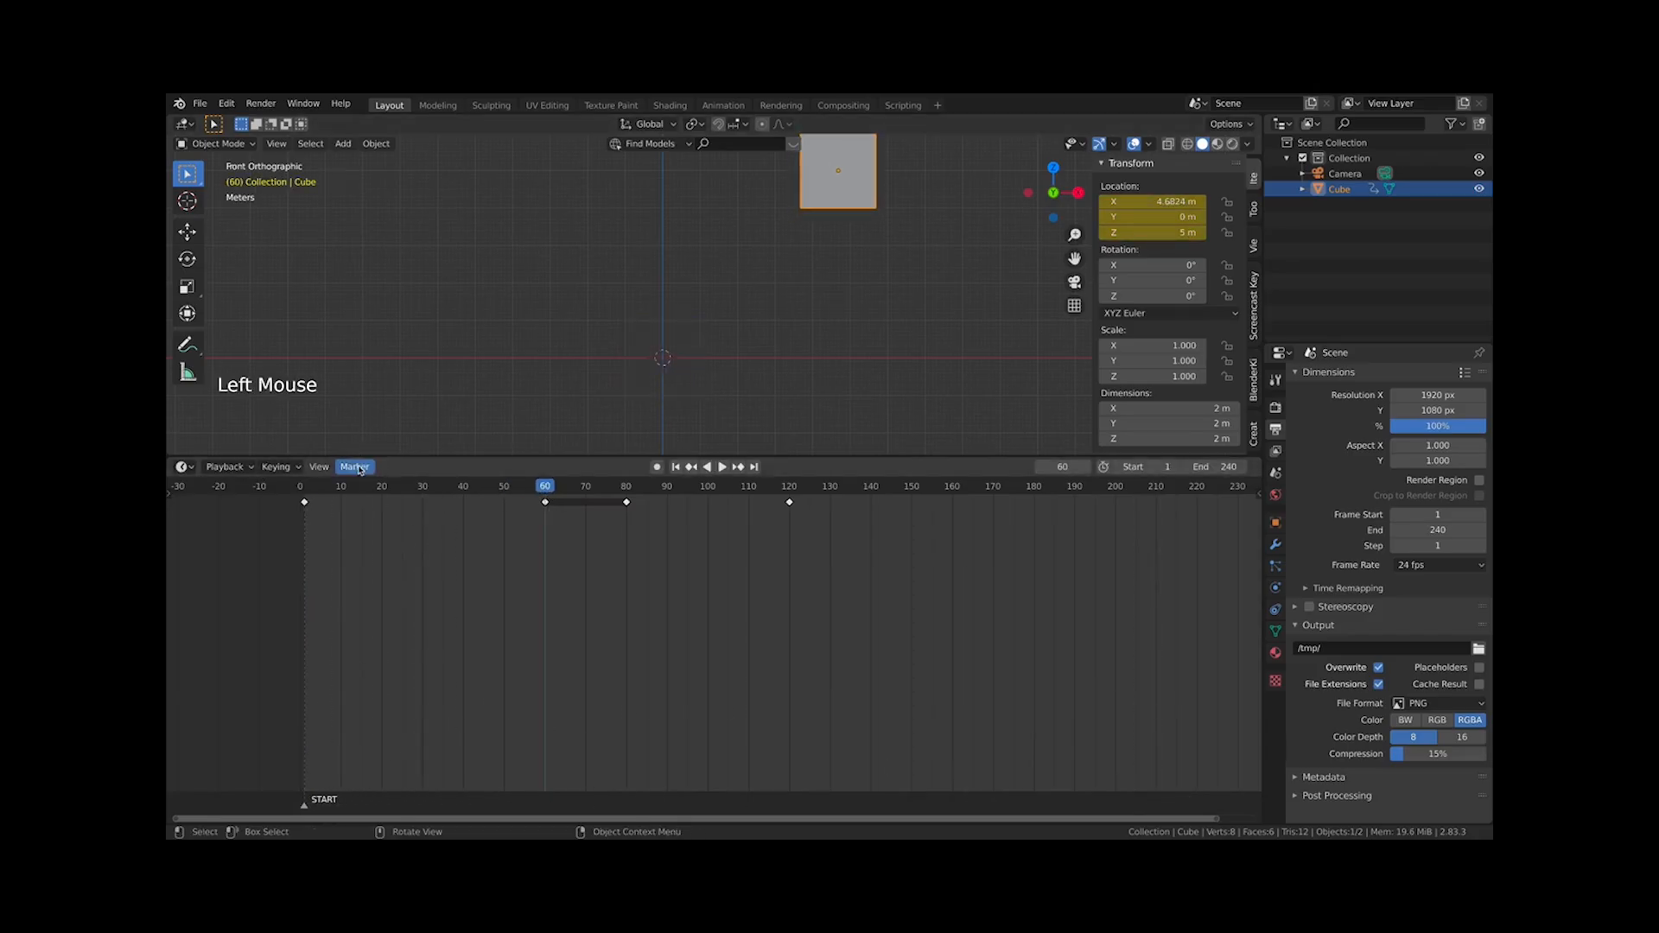
pyautogui.click(350, 471)
pyautogui.click(374, 485)
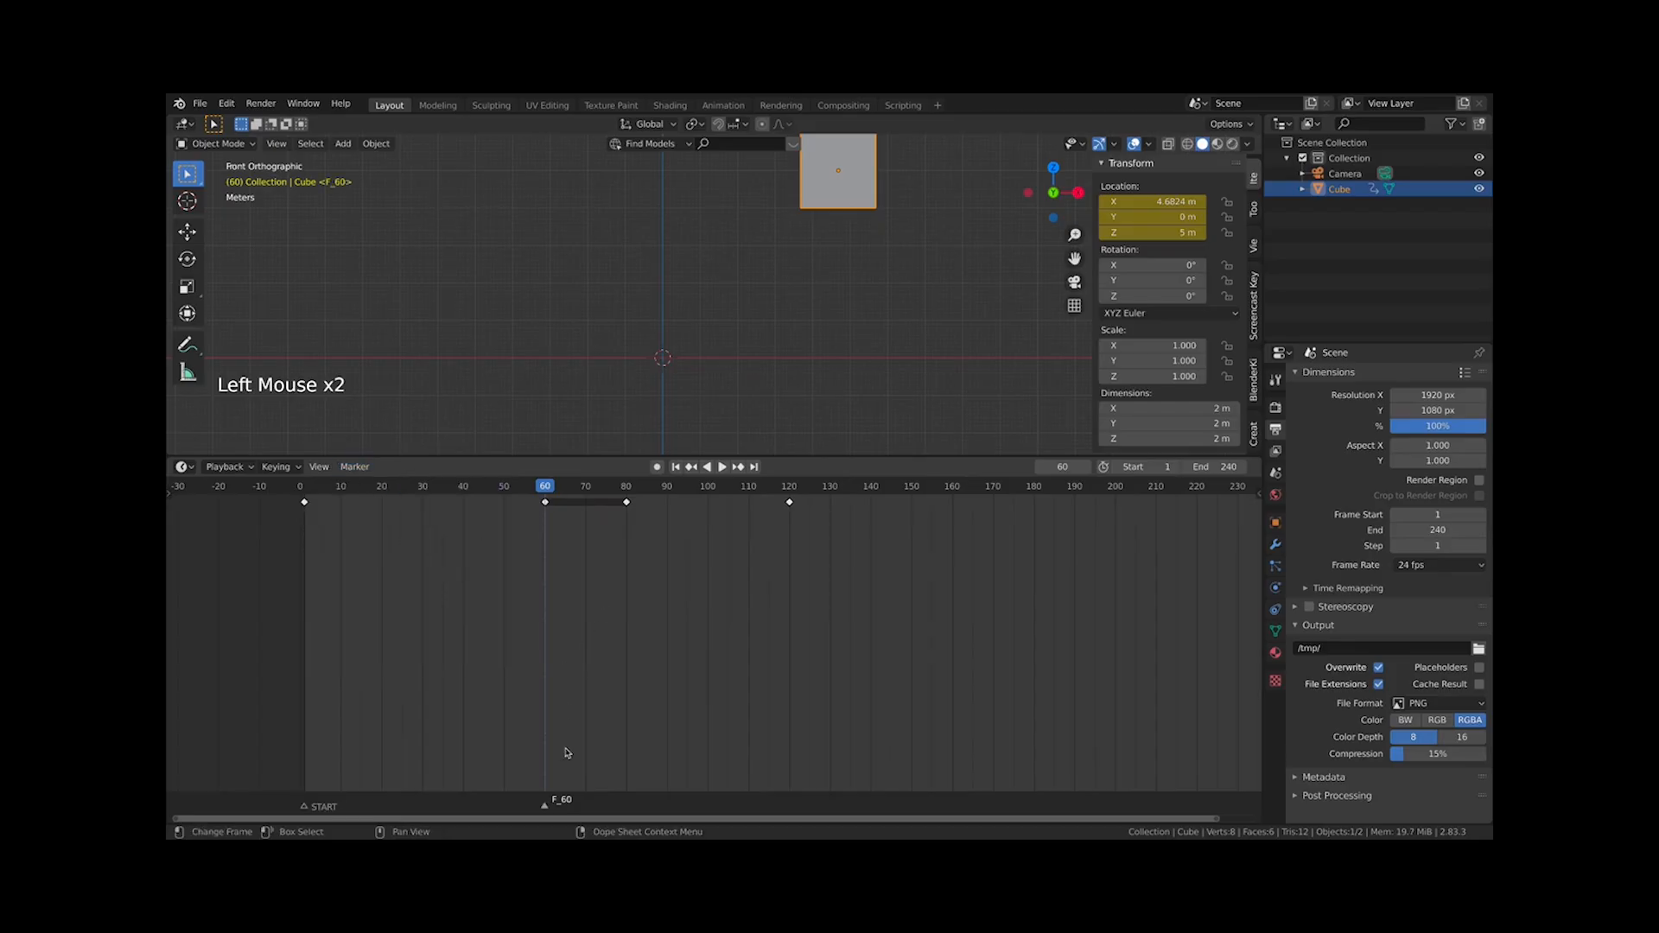
# Rename the frame 60 marker to UP
pyautogui.click(354, 467)
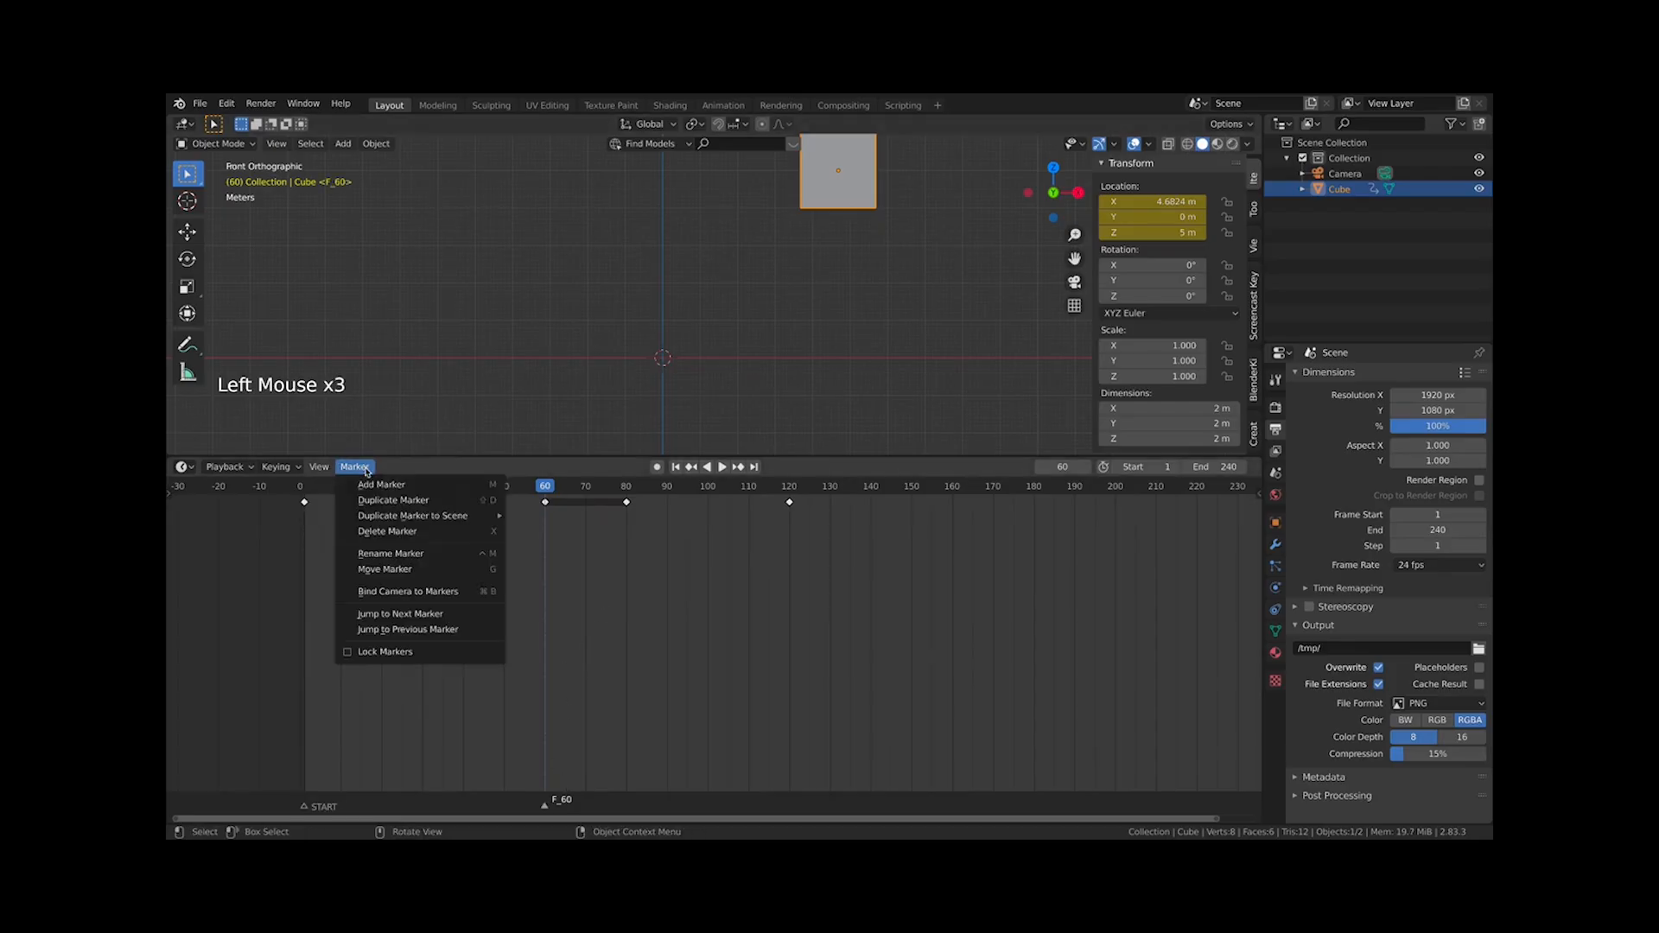
pyautogui.click(396, 557)
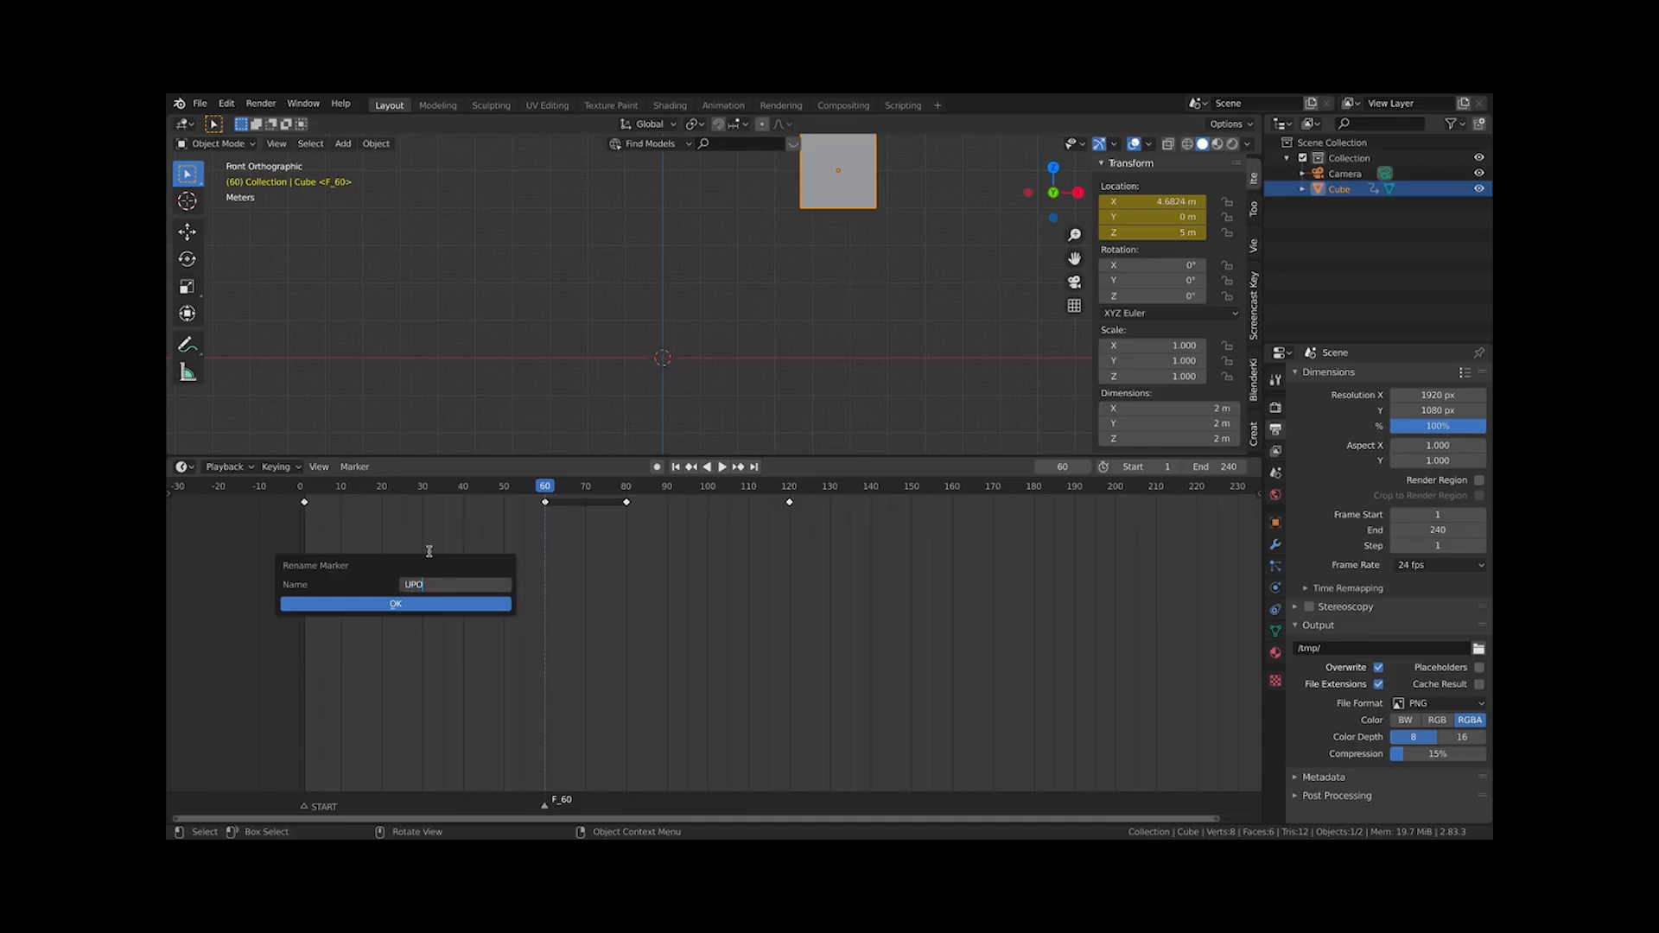
pyautogui.press('Return')
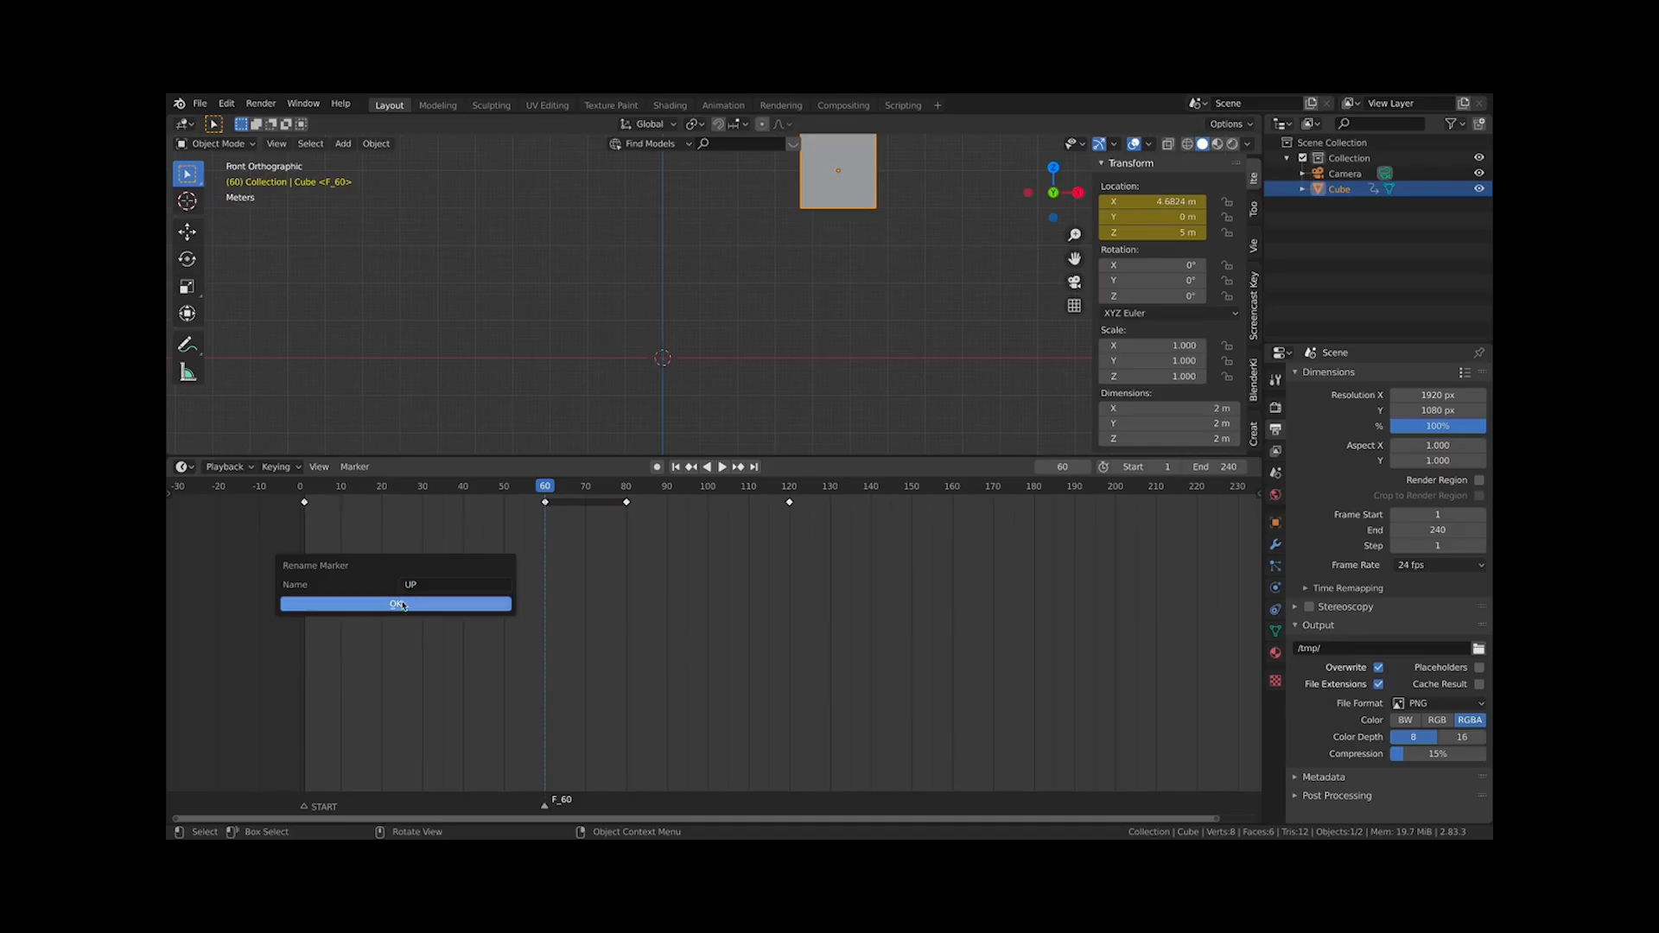
pyautogui.click(440, 603)
# Select the UP marker and delete it
pyautogui.click(303, 499)
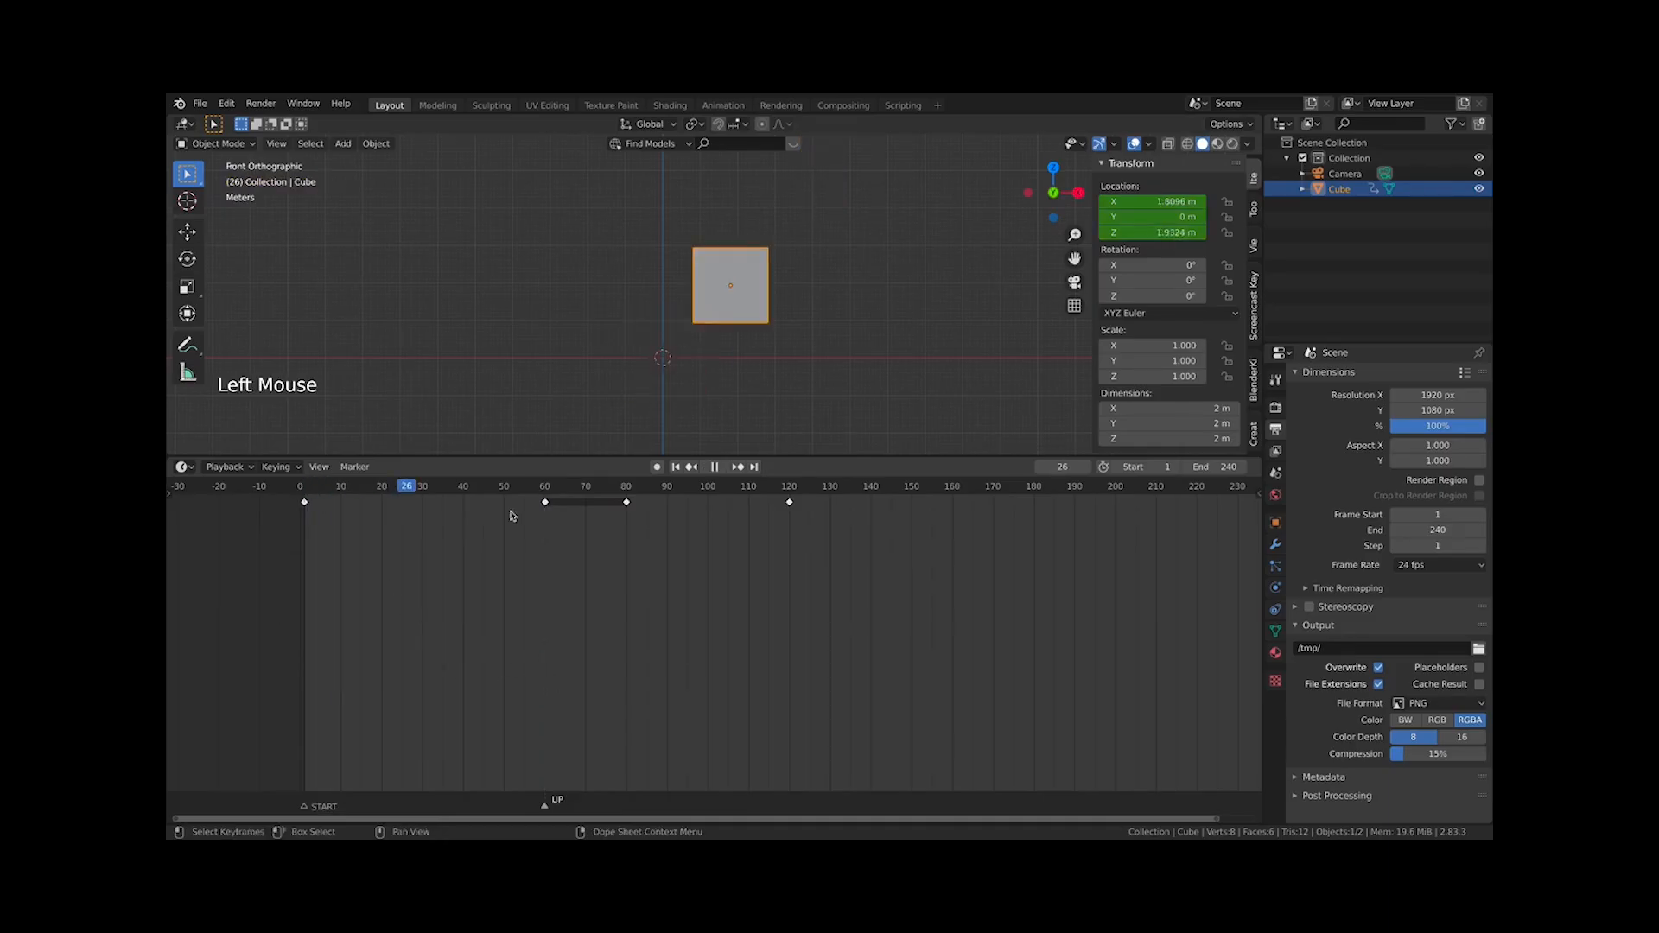
pyautogui.click(545, 807)
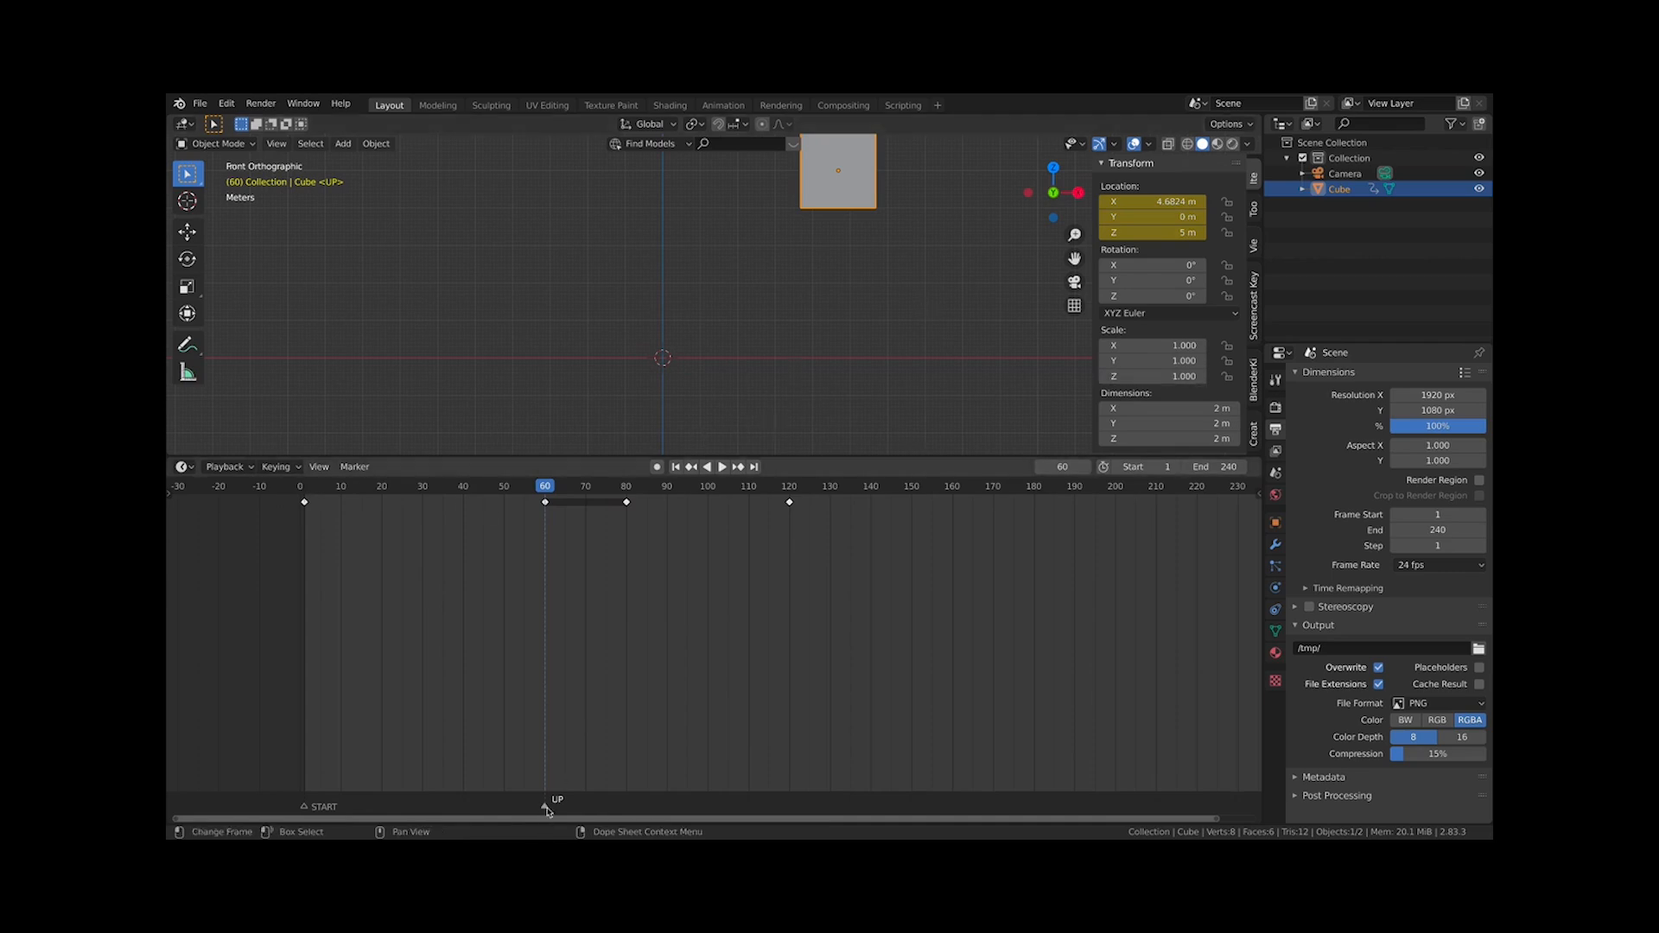
pyautogui.moveTo(309, 490); pyautogui.dragTo(552, 536)
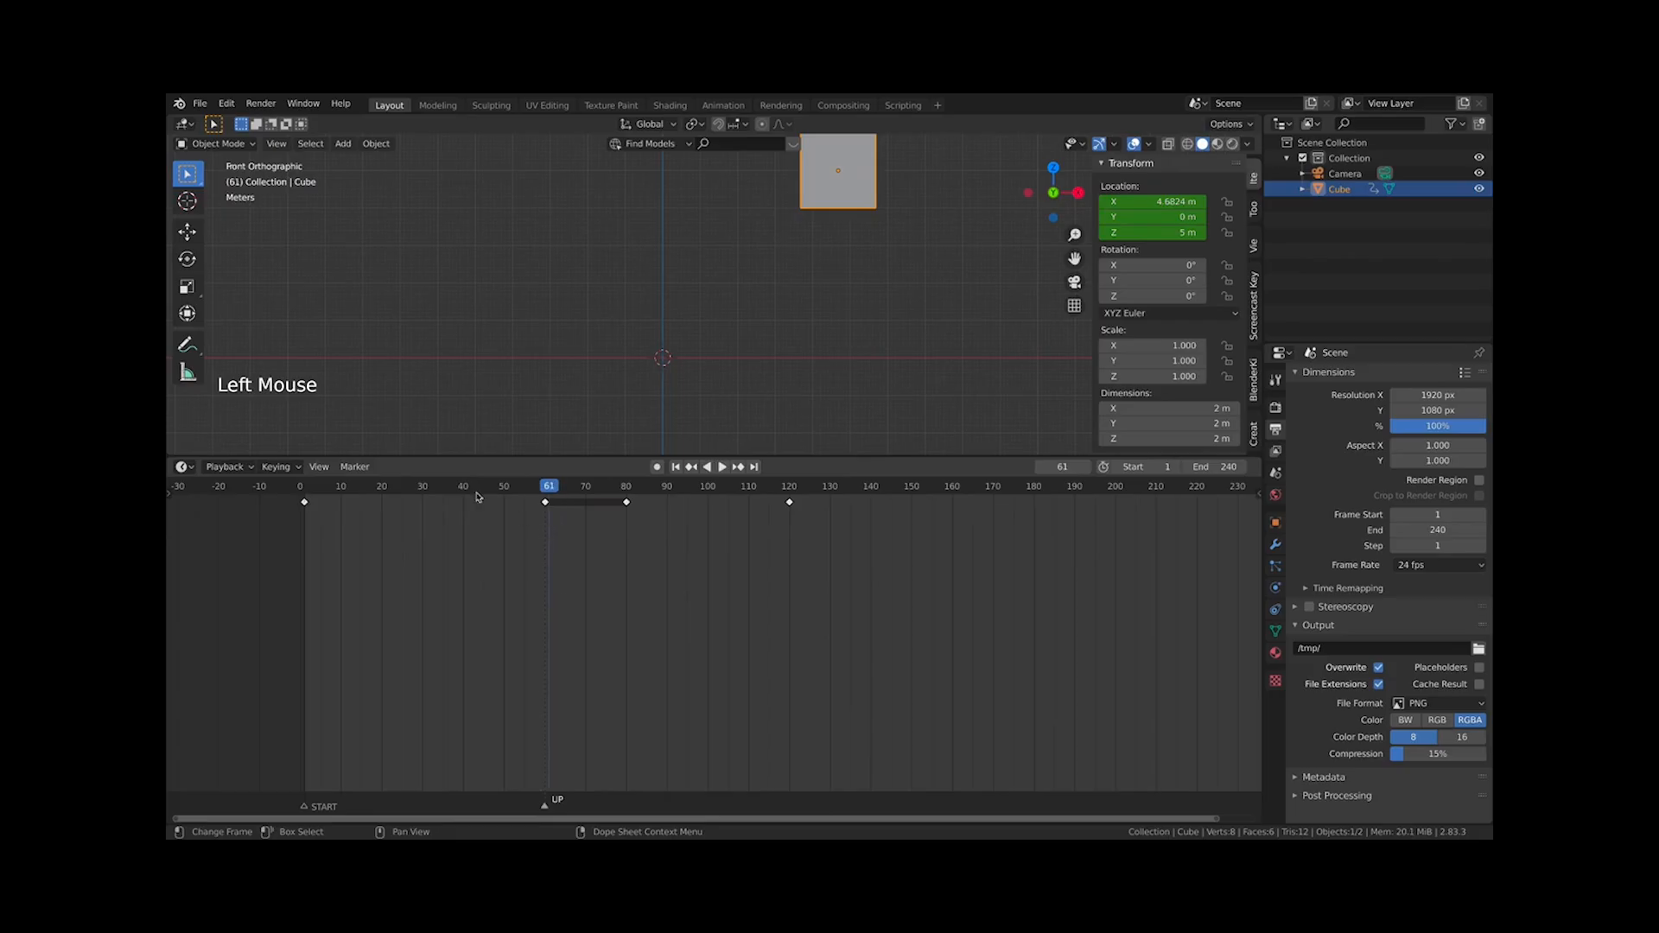
pyautogui.click(355, 467)
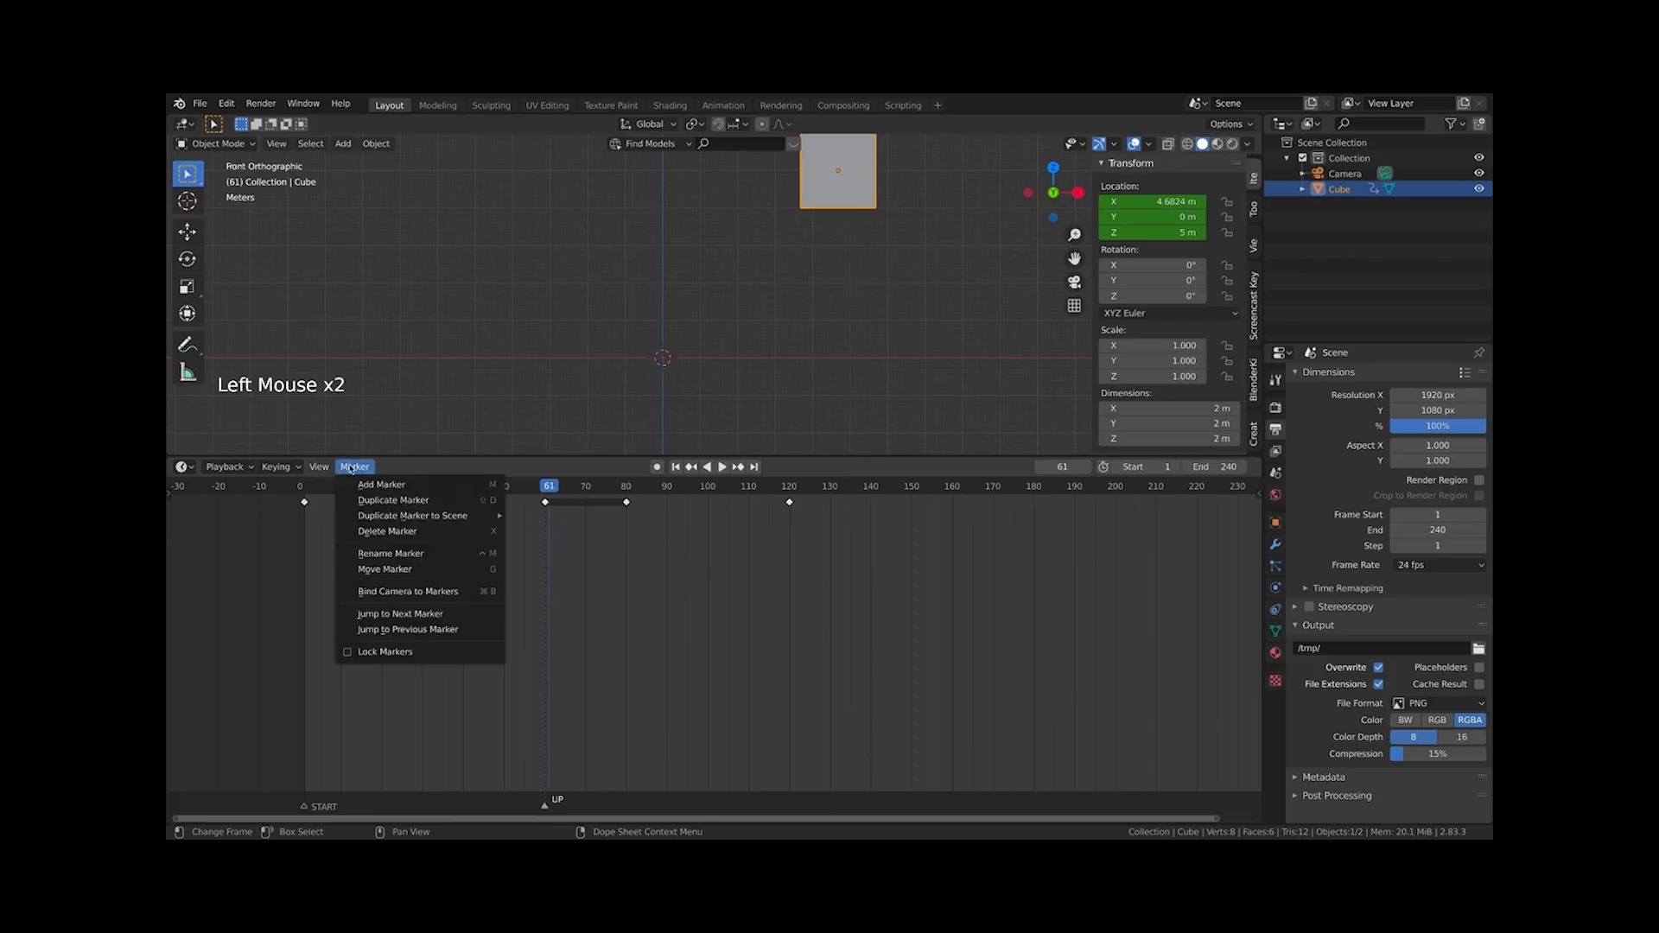
pyautogui.click(406, 532)
pyautogui.click(406, 539)
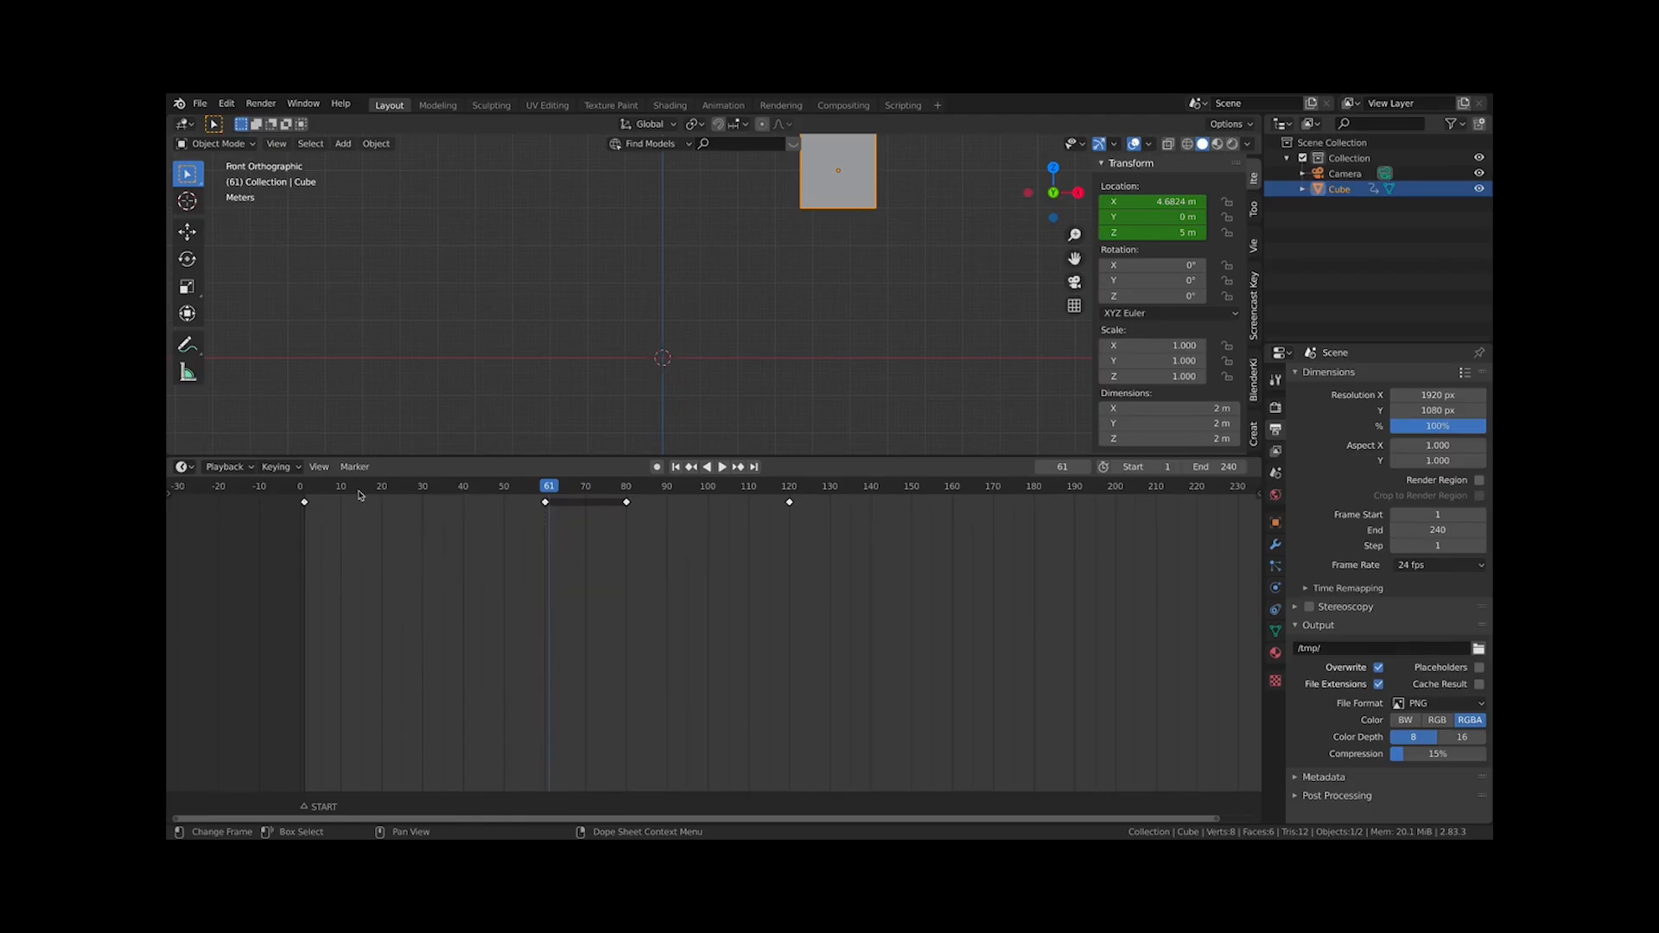
# Move to frame 1 and delete the START marker
pyautogui.moveTo(338, 490); pyautogui.dragTo(305, 497)
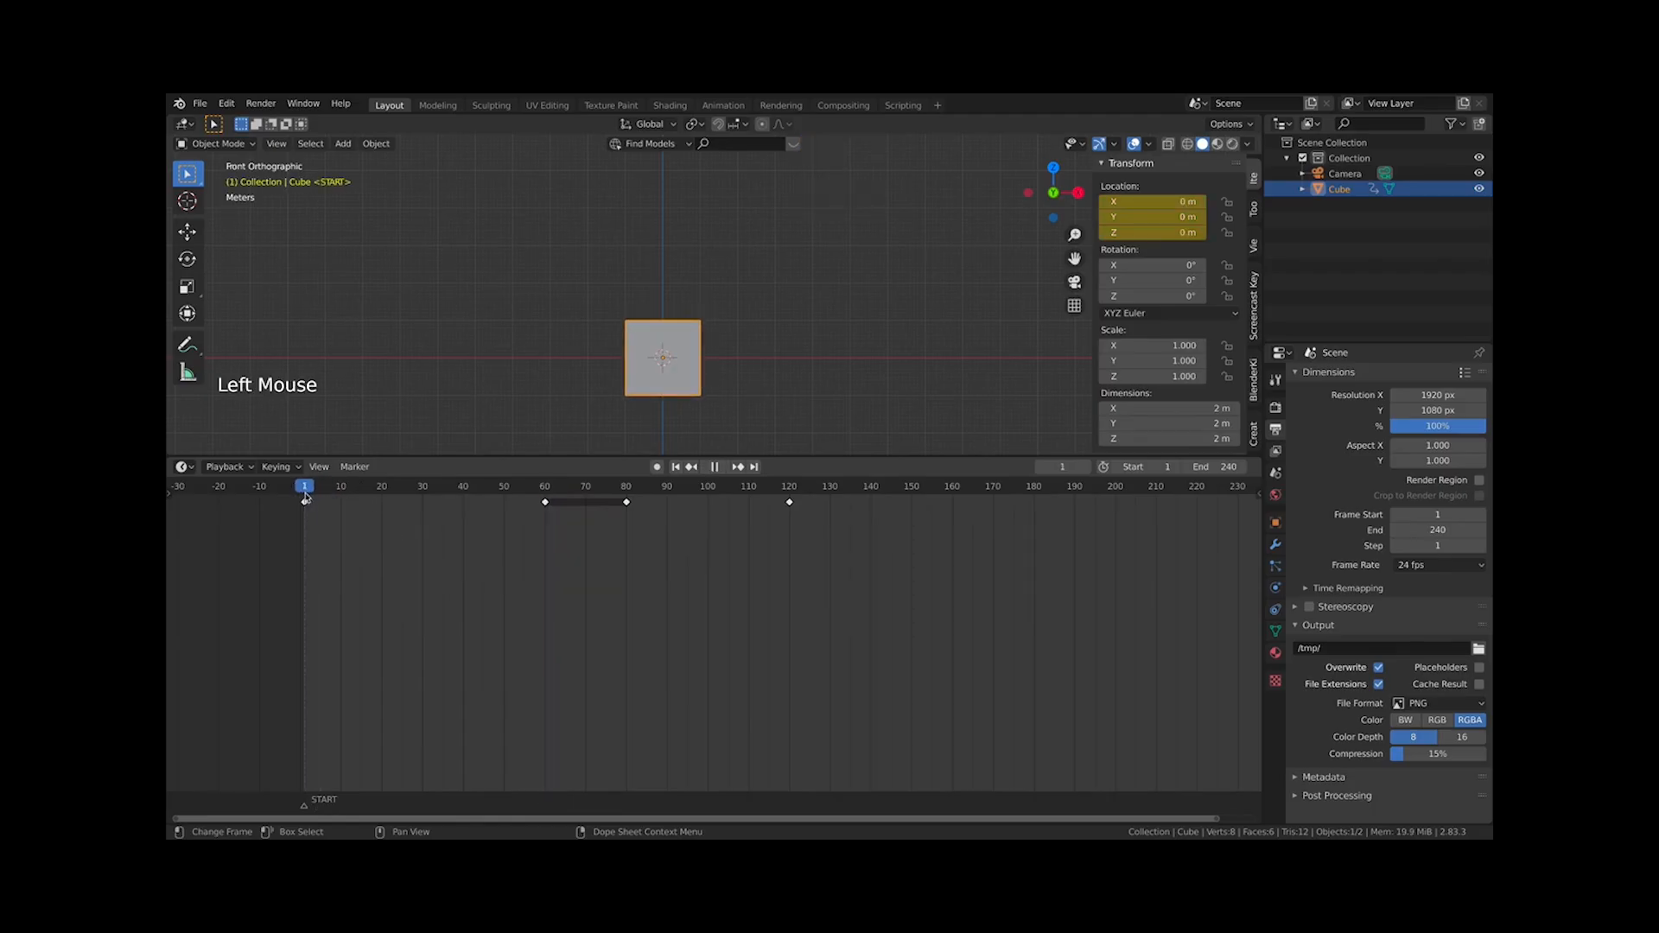
pyautogui.click(354, 468)
pyautogui.click(306, 490)
pyautogui.click(377, 453)
pyautogui.click(356, 466)
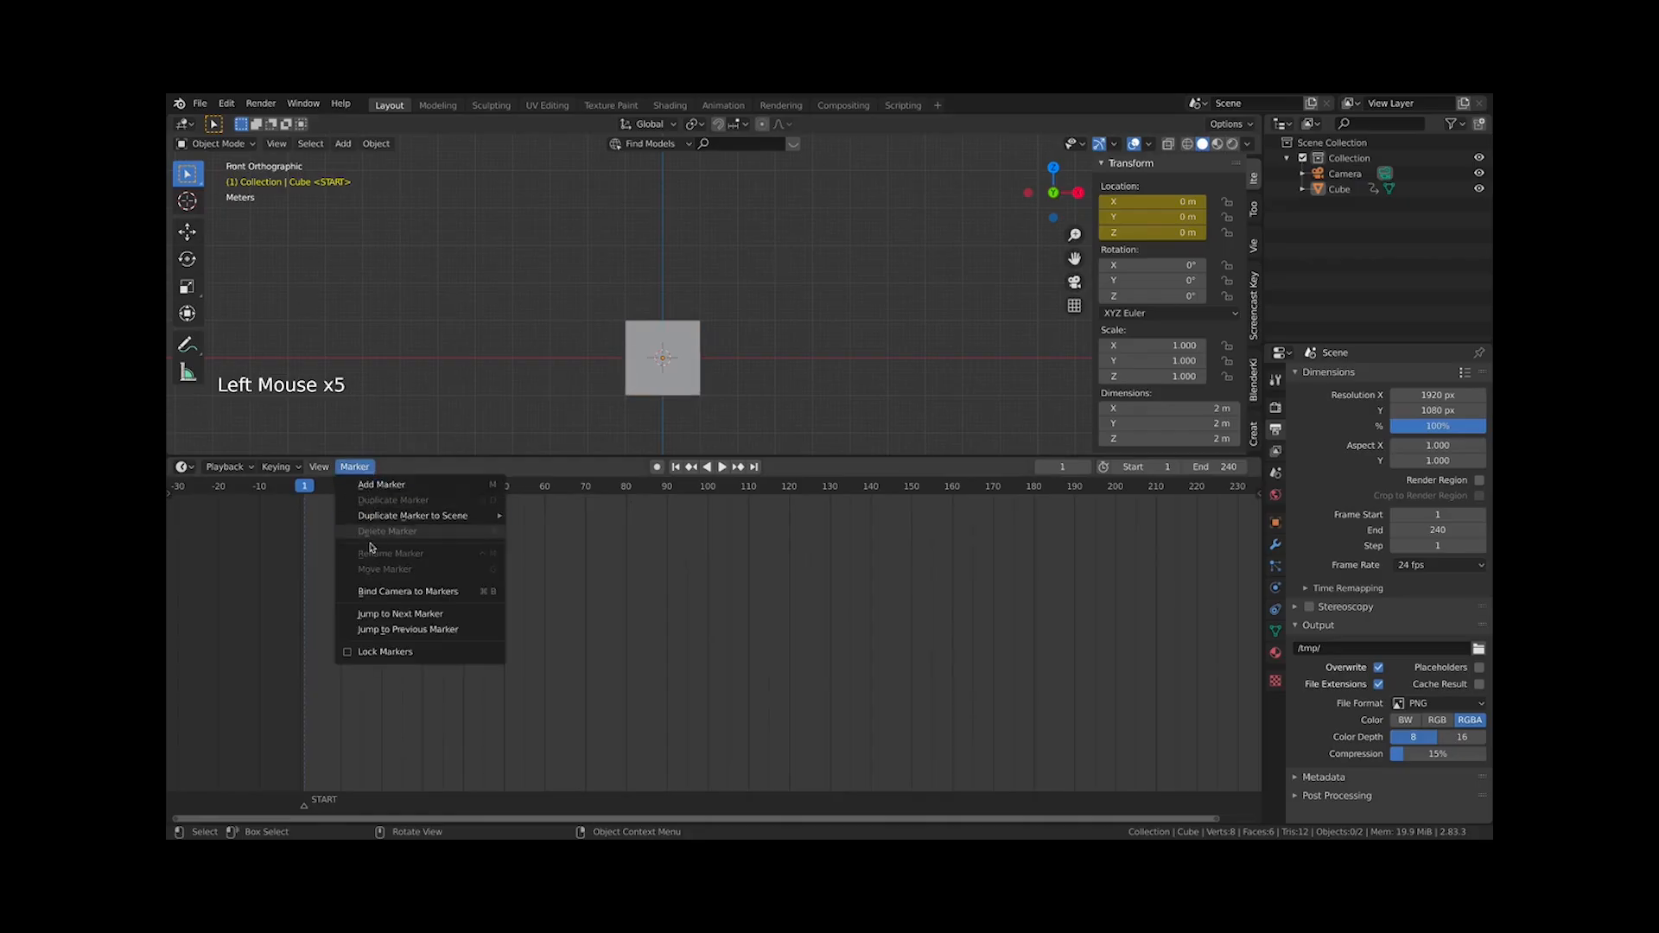
pyautogui.click(306, 807)
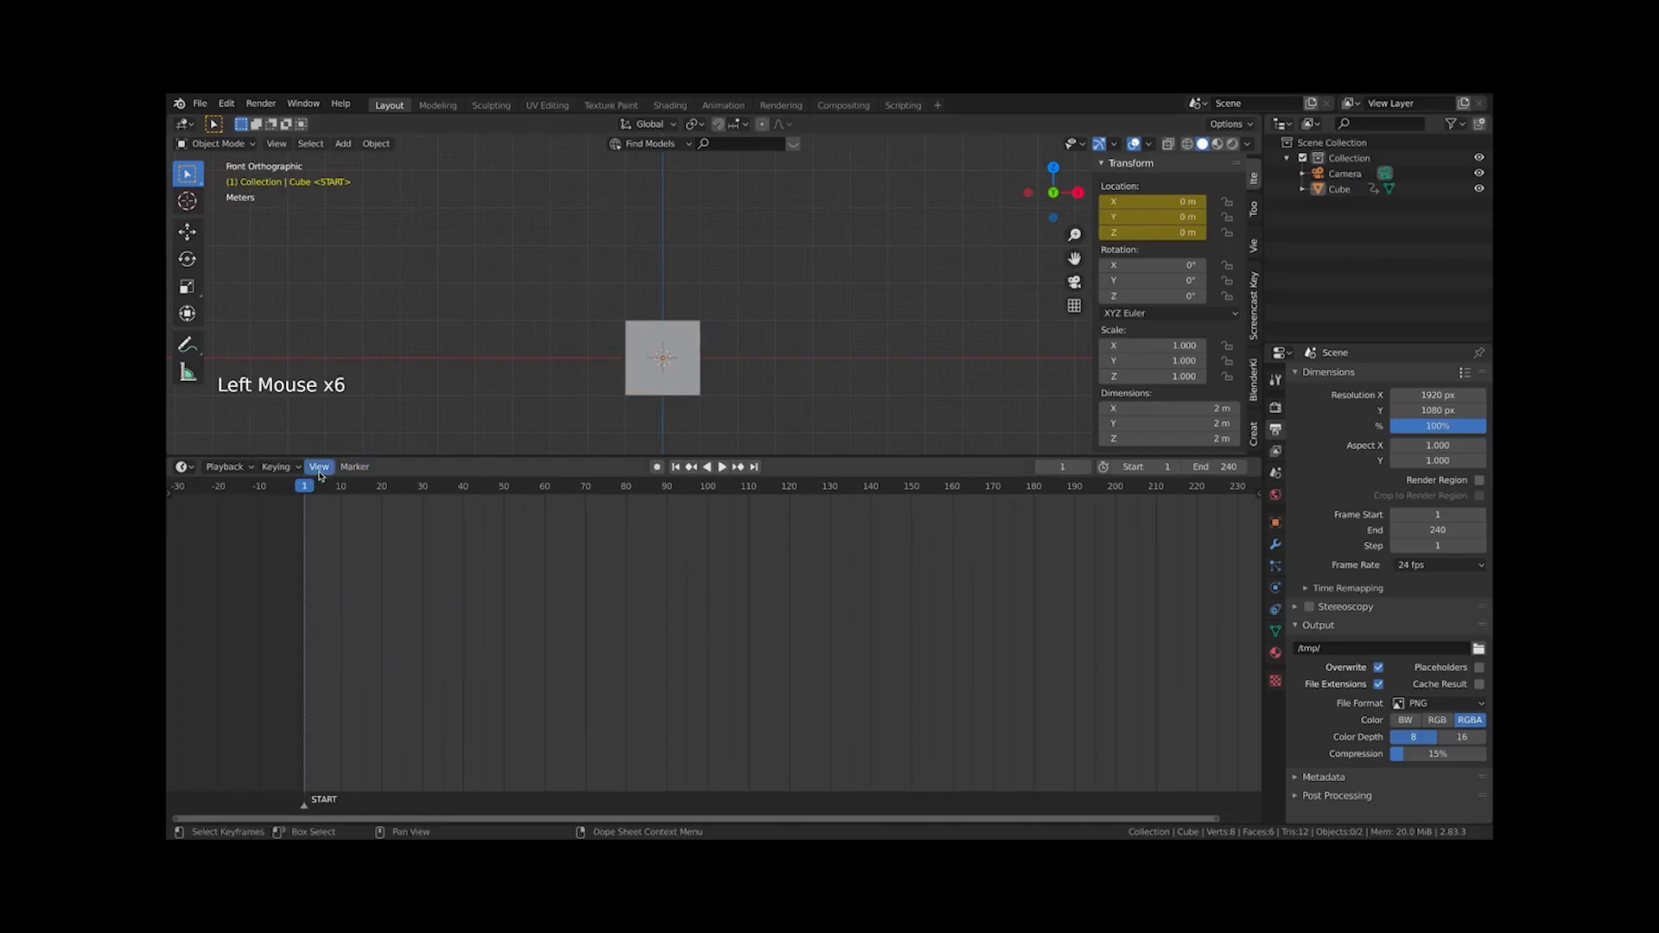
pyautogui.click(354, 466)
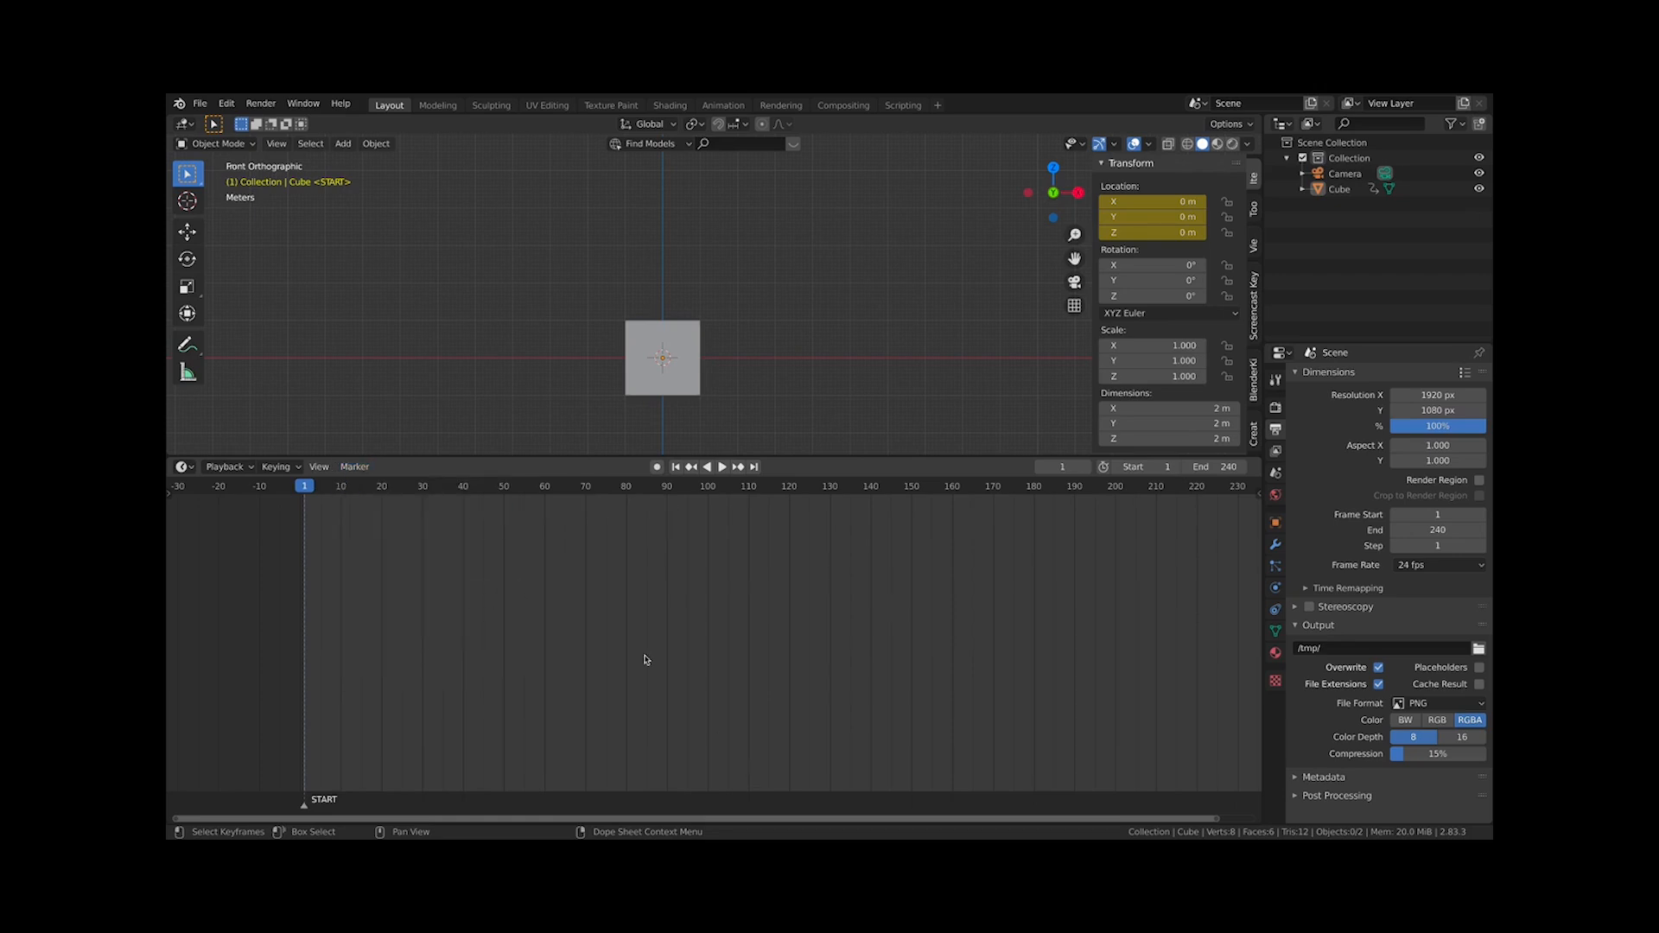
pyautogui.click(306, 807)
pyautogui.press('x')
pyautogui.click(306, 799)
# Reselect the cube and enlarge the timeline editor to show its keyframes
pyautogui.scroll(-3, 437, 600)
pyautogui.moveTo(437, 599); pyautogui.dragTo(492, 734, button='middle')
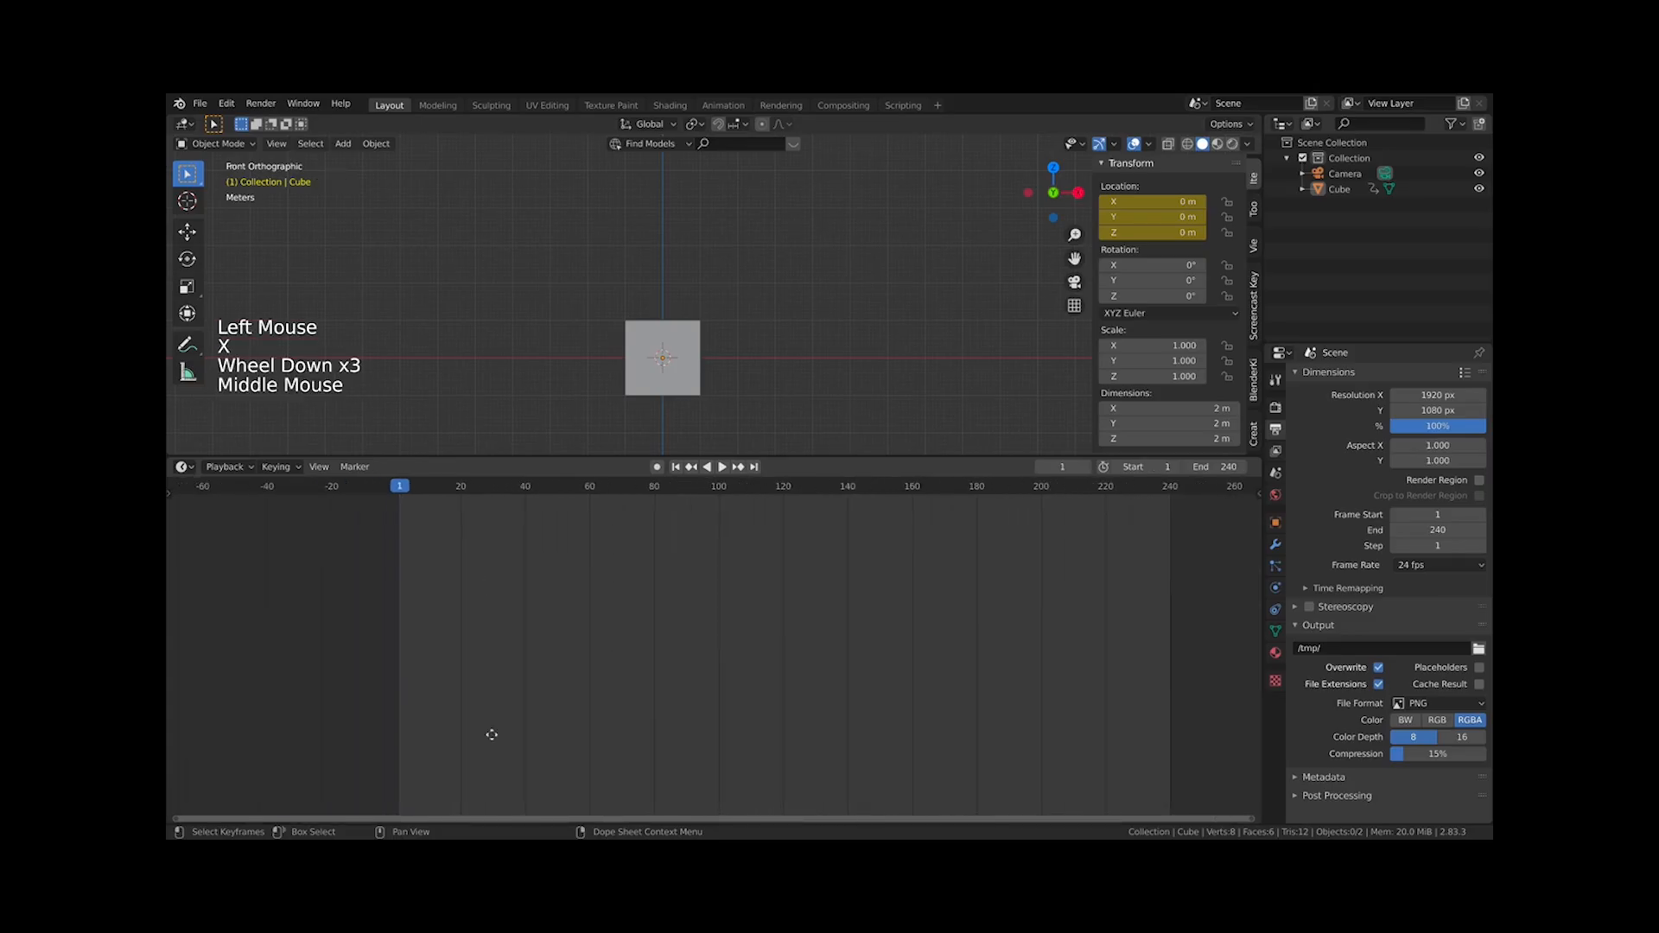
pyautogui.click(663, 363)
pyautogui.scroll(4, 683, 510)
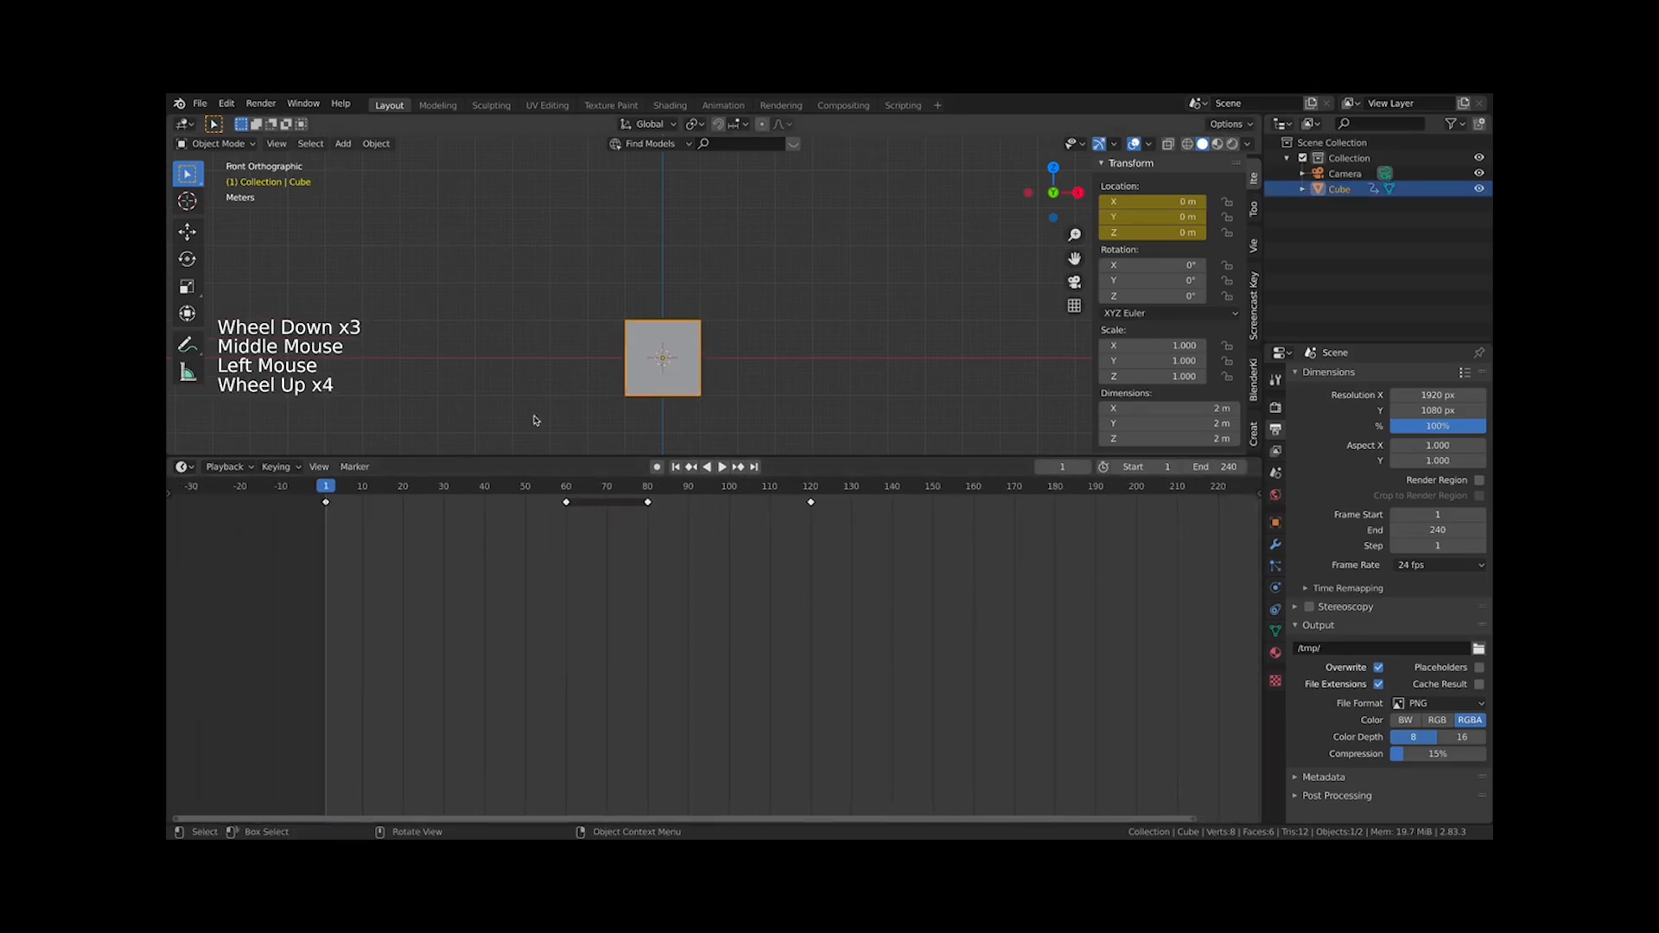
pyautogui.moveTo(894, 457); pyautogui.dragTo(895, 582)
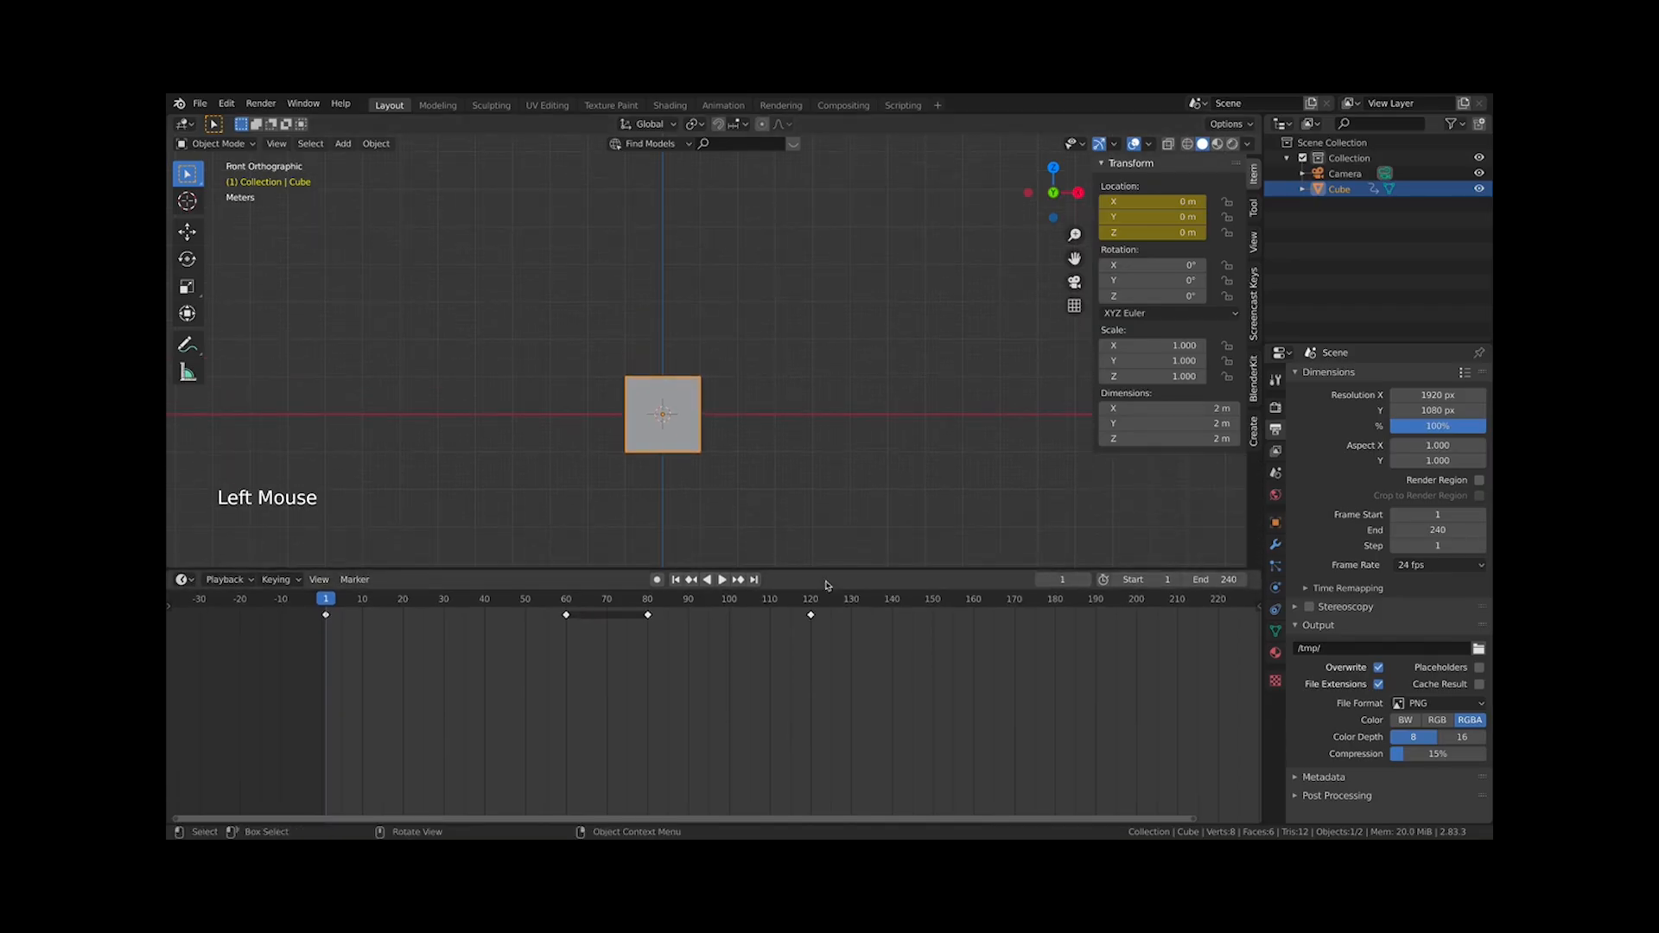
pyautogui.click(1271, 610)
pyautogui.click(1259, 610)
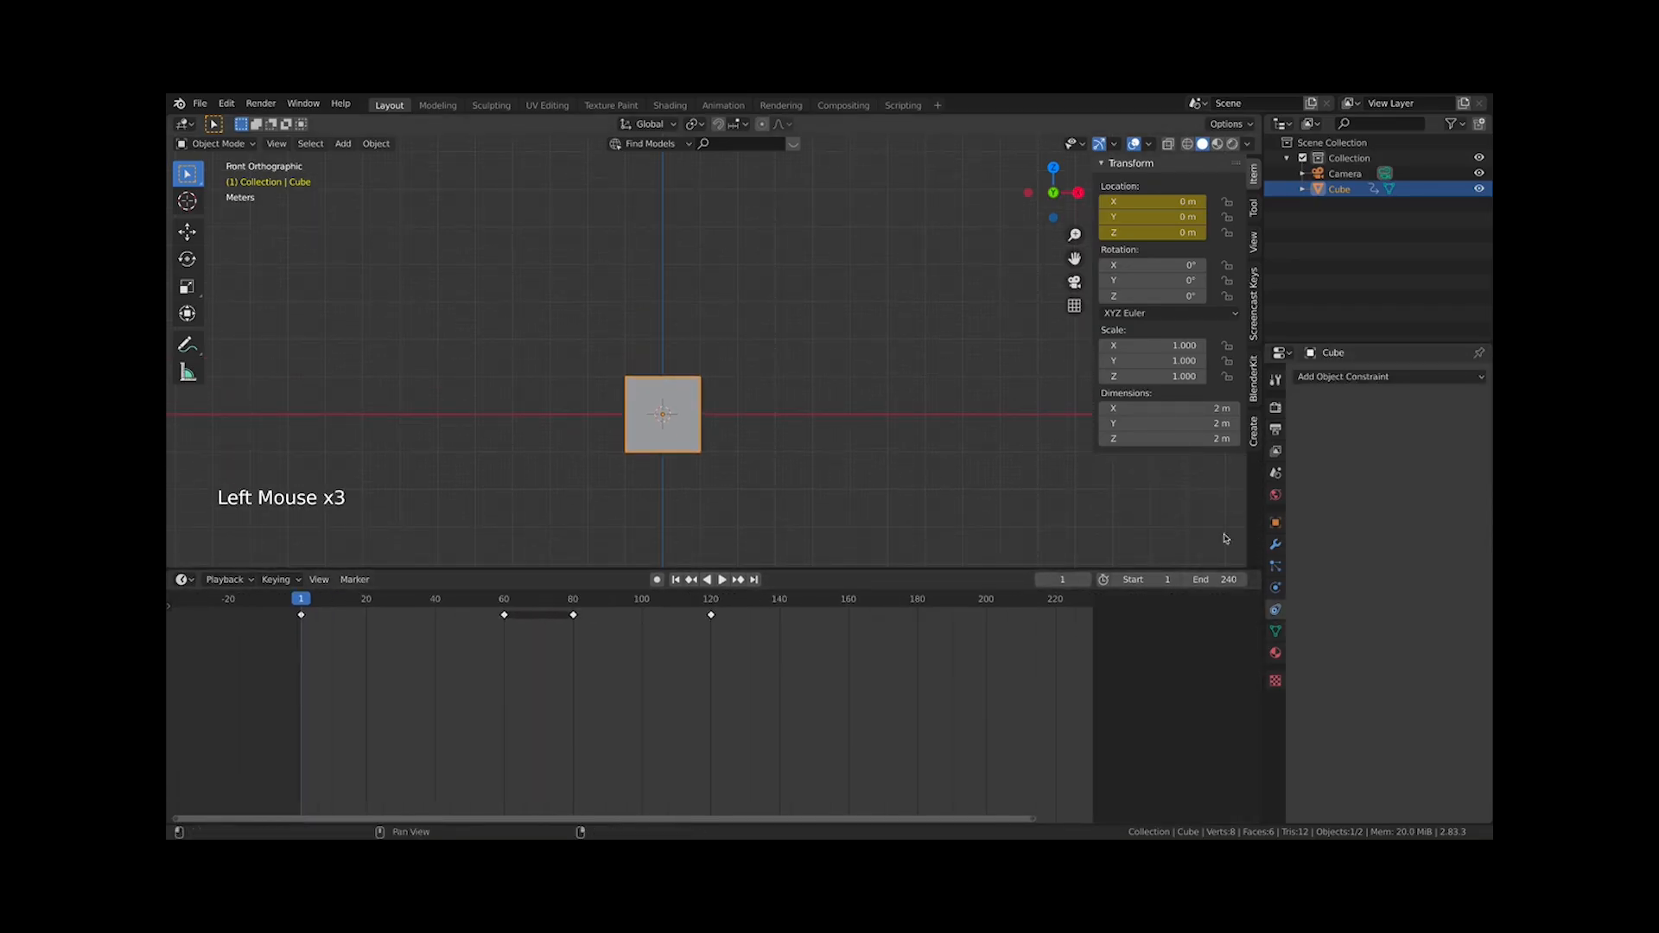
pyautogui.scroll(3, 519, 674)
pyautogui.scroll(-2, 562, 689)
pyautogui.moveTo(562, 689); pyautogui.dragTo(581, 689, button='middle')
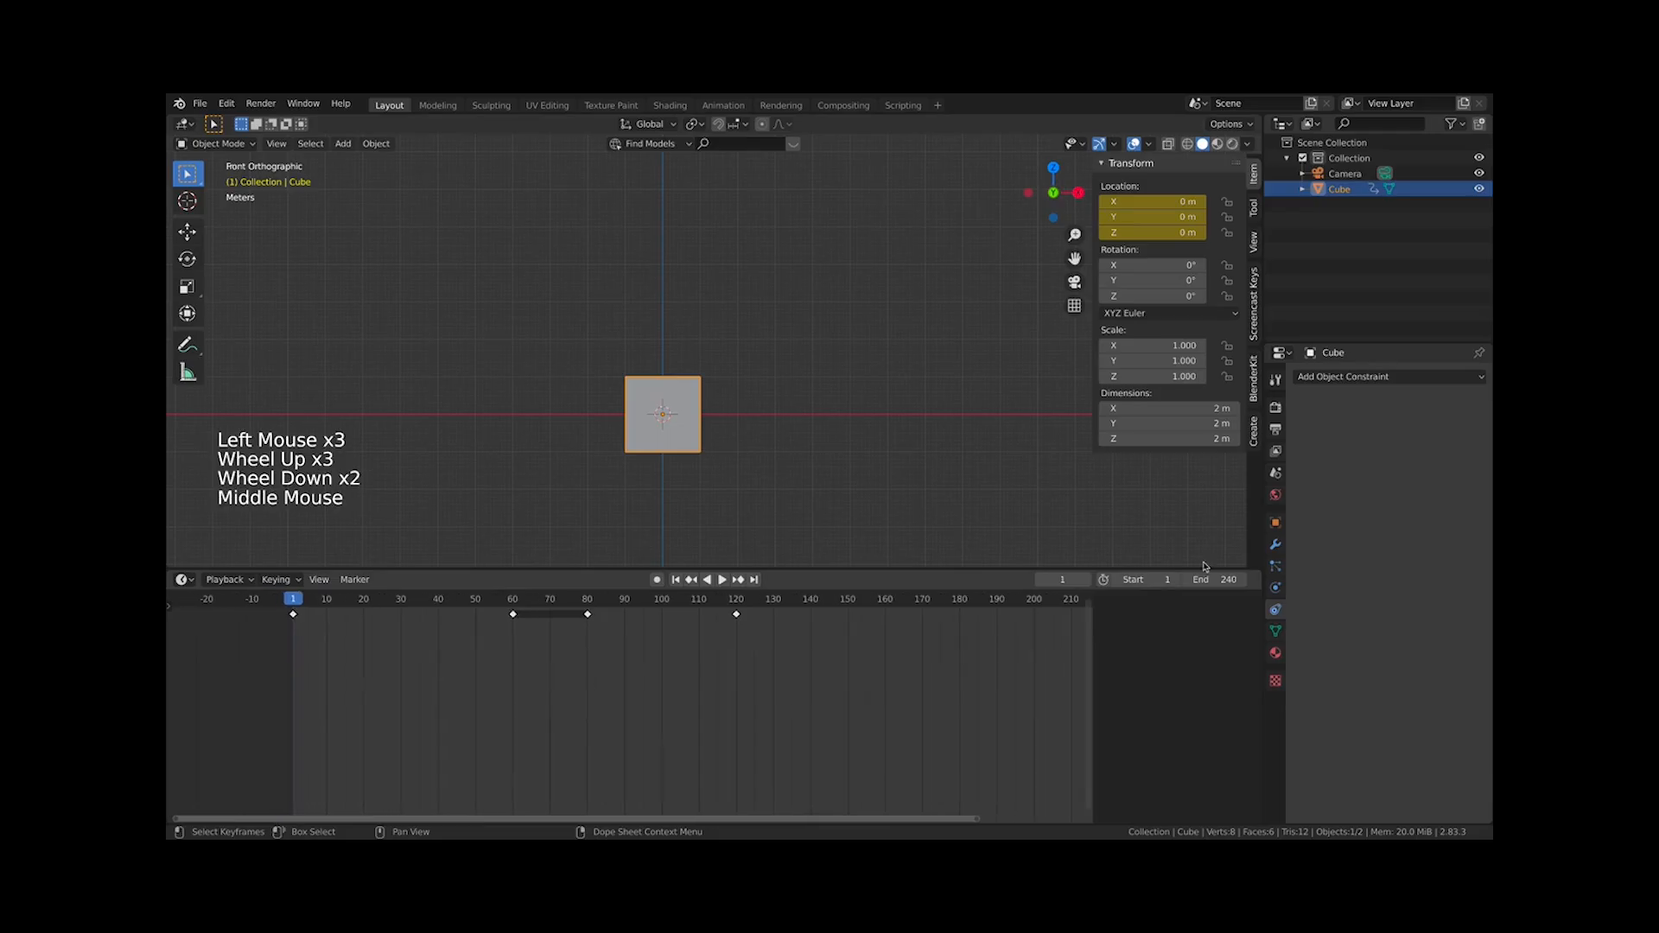
pyautogui.click(1276, 430)
pyautogui.scroll(-4, 786, 411)
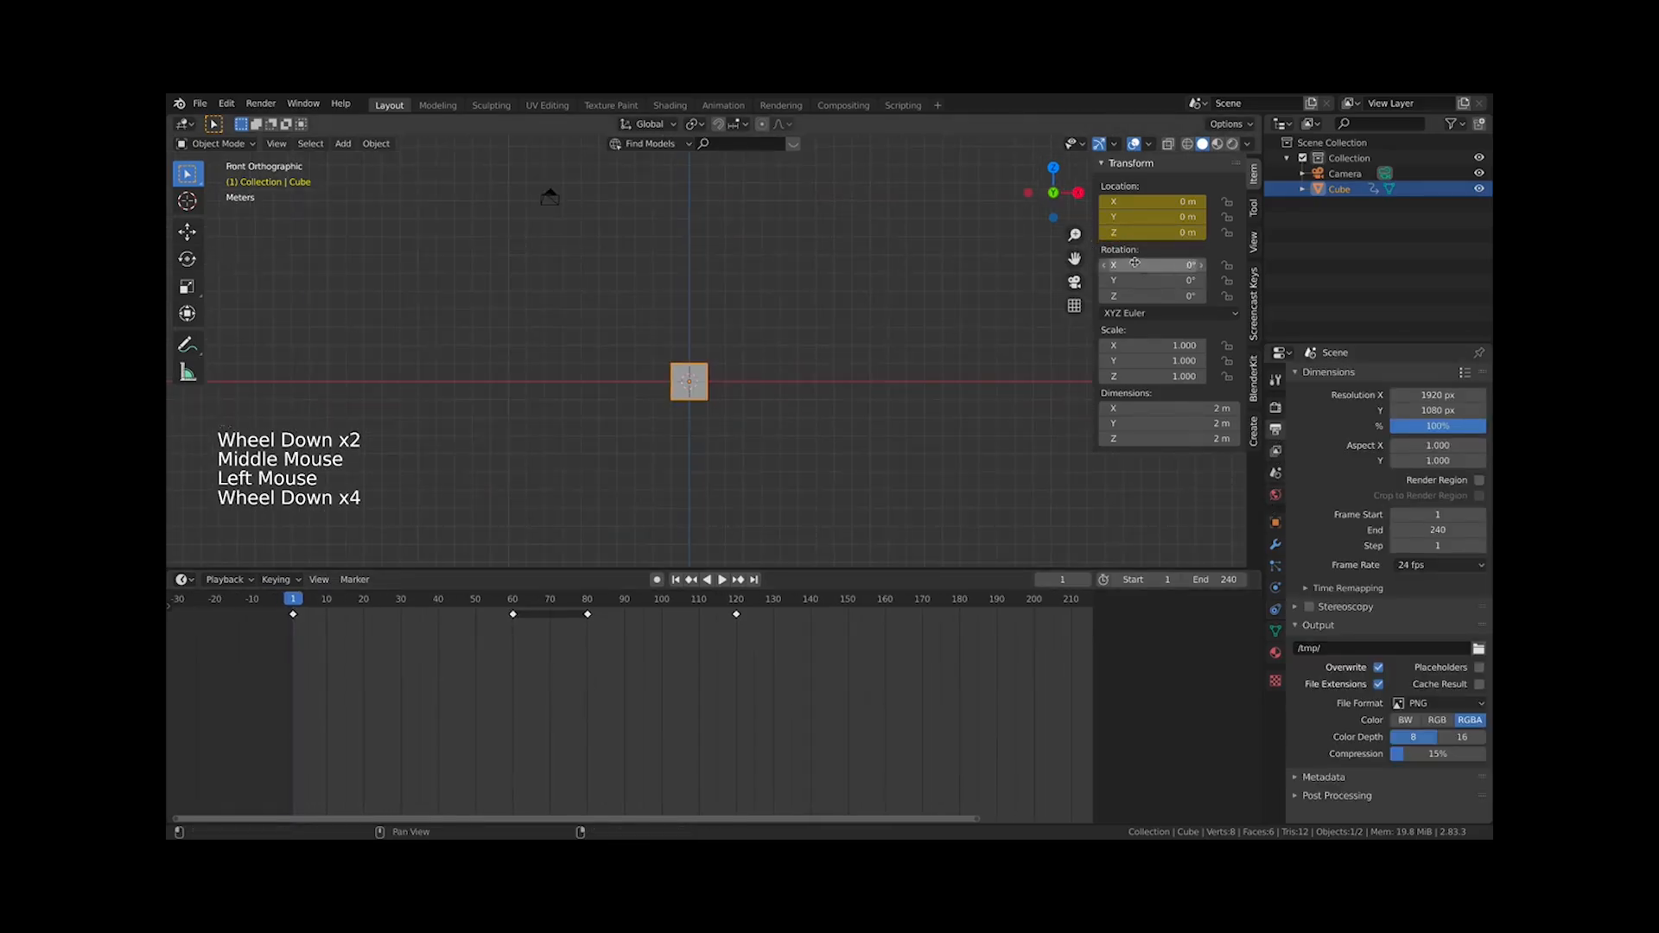
# Play and stop the animation, then select and deselect all of the cube's keyframes
pyautogui.press('space')
pyautogui.press('space')
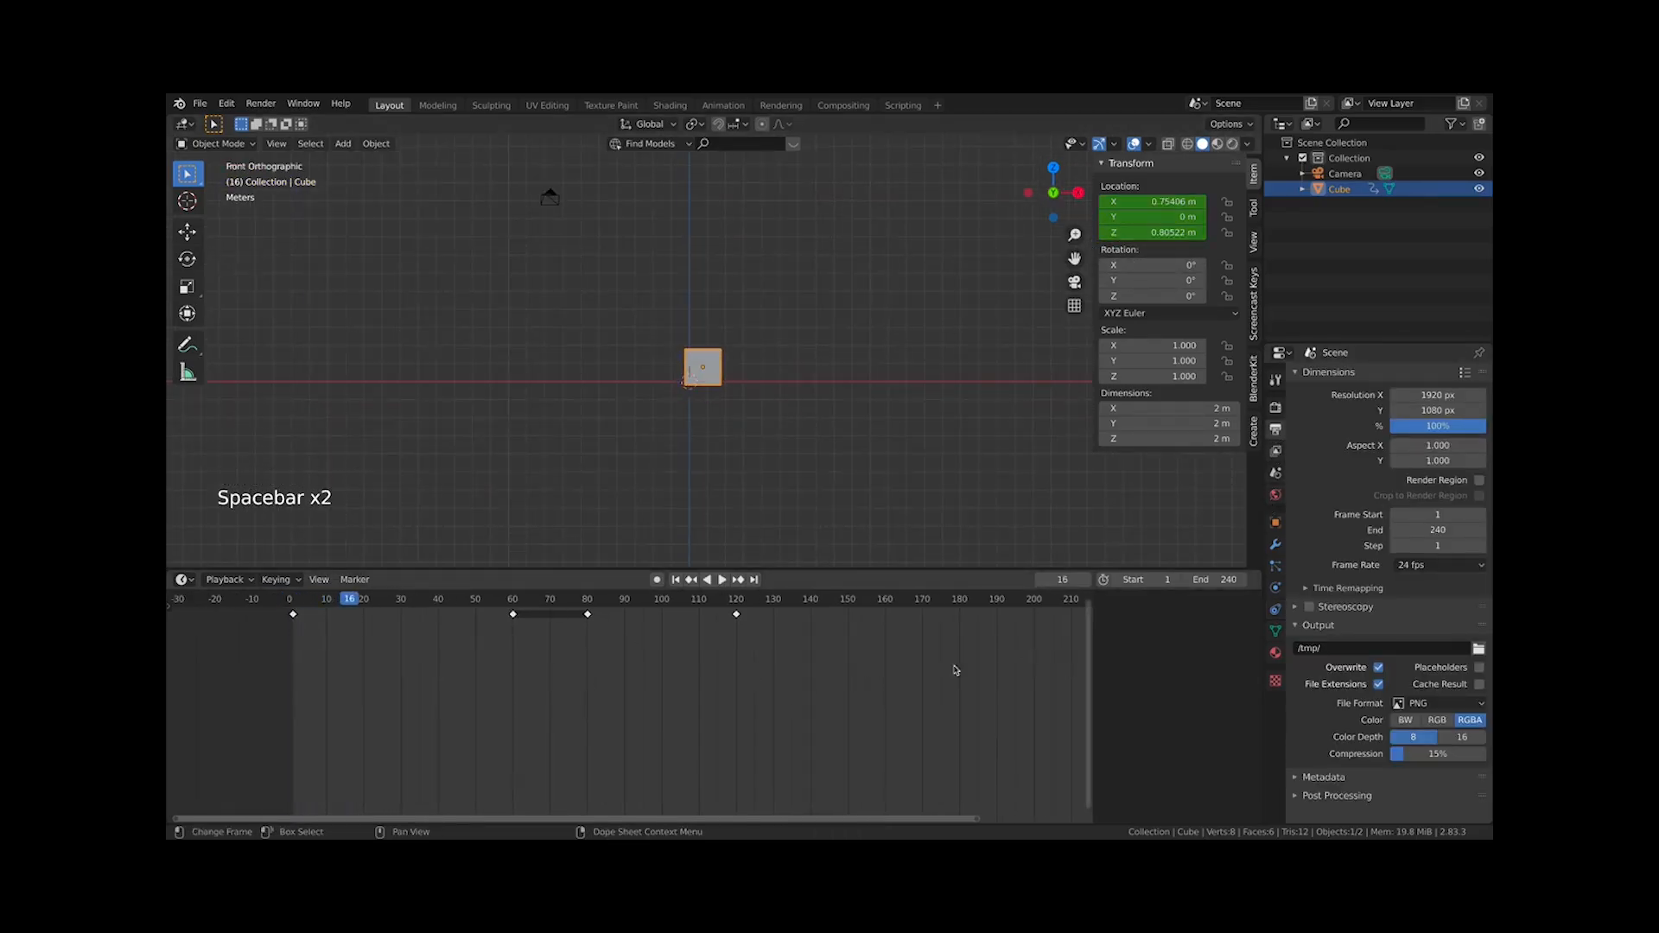
pyautogui.scroll(-5, 916, 670)
pyautogui.moveTo(1034, 683); pyautogui.dragTo(320, 579)
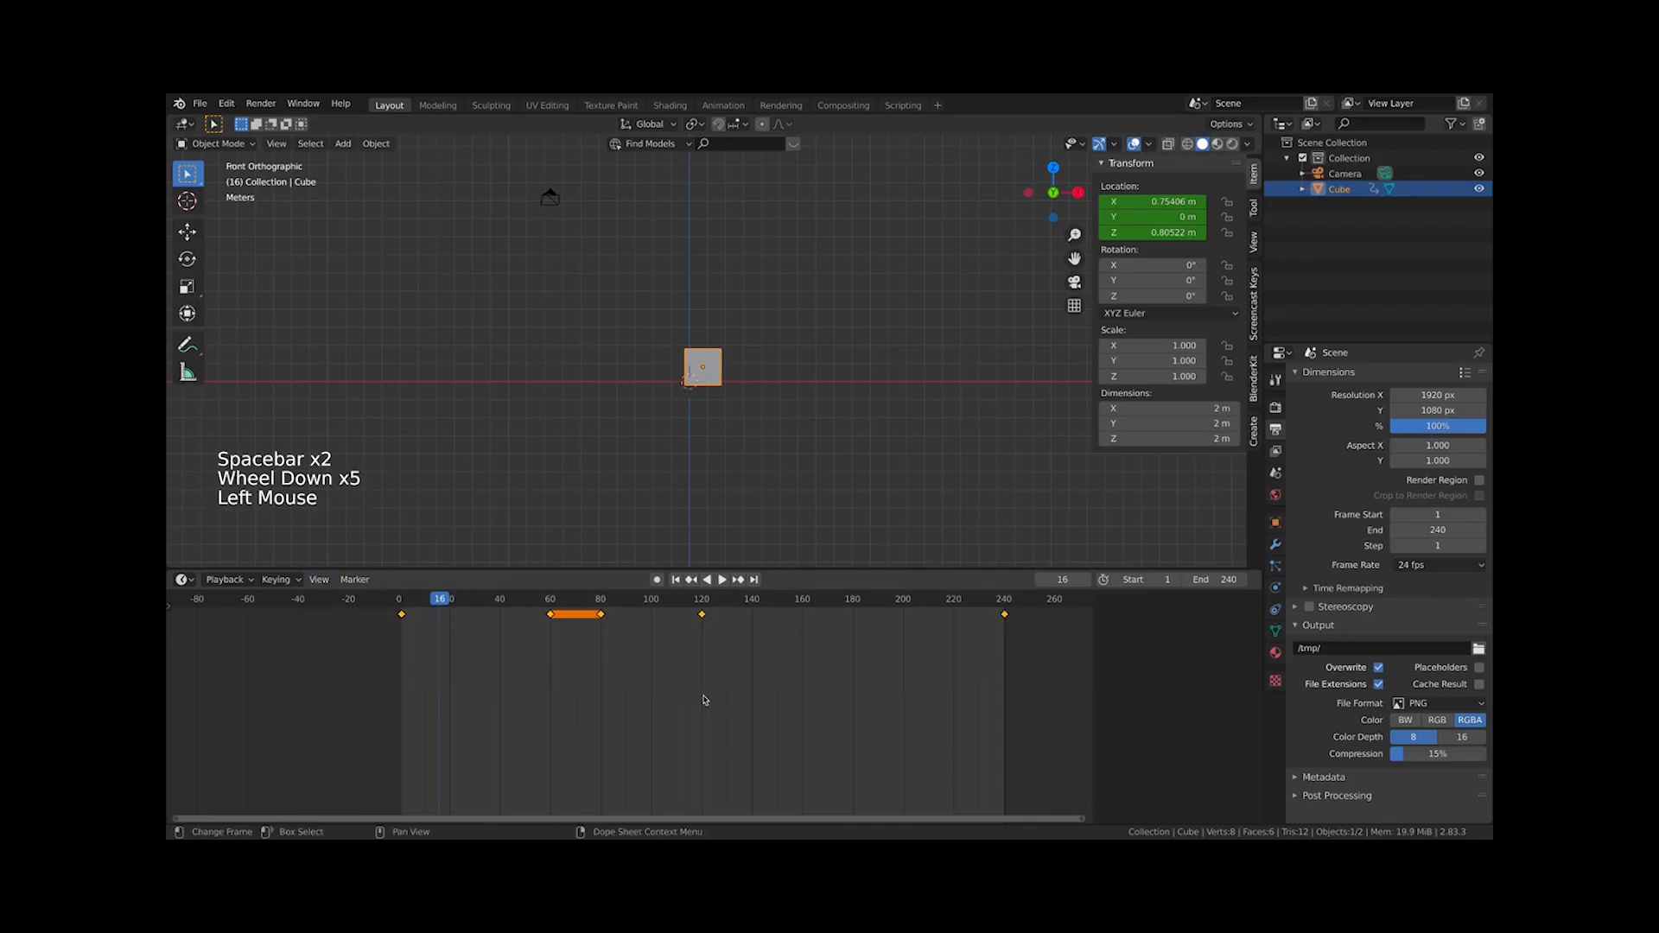
pyautogui.press('a')
pyautogui.click(848, 674)
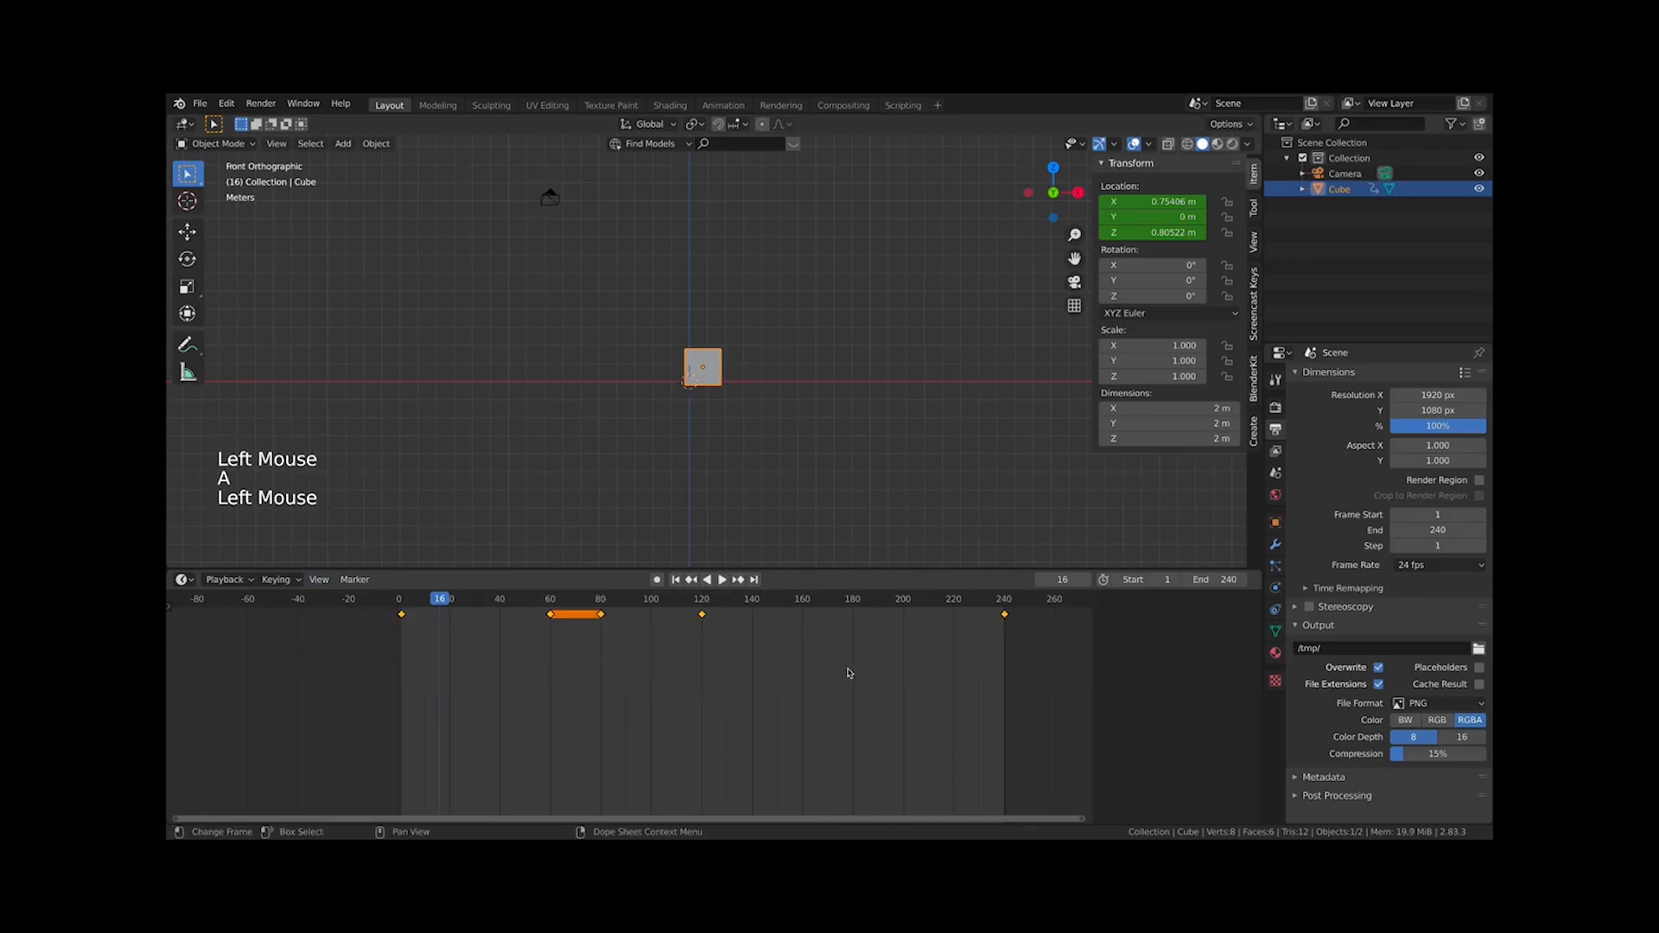
pyautogui.moveTo(1022, 670); pyautogui.dragTo(871, 607)
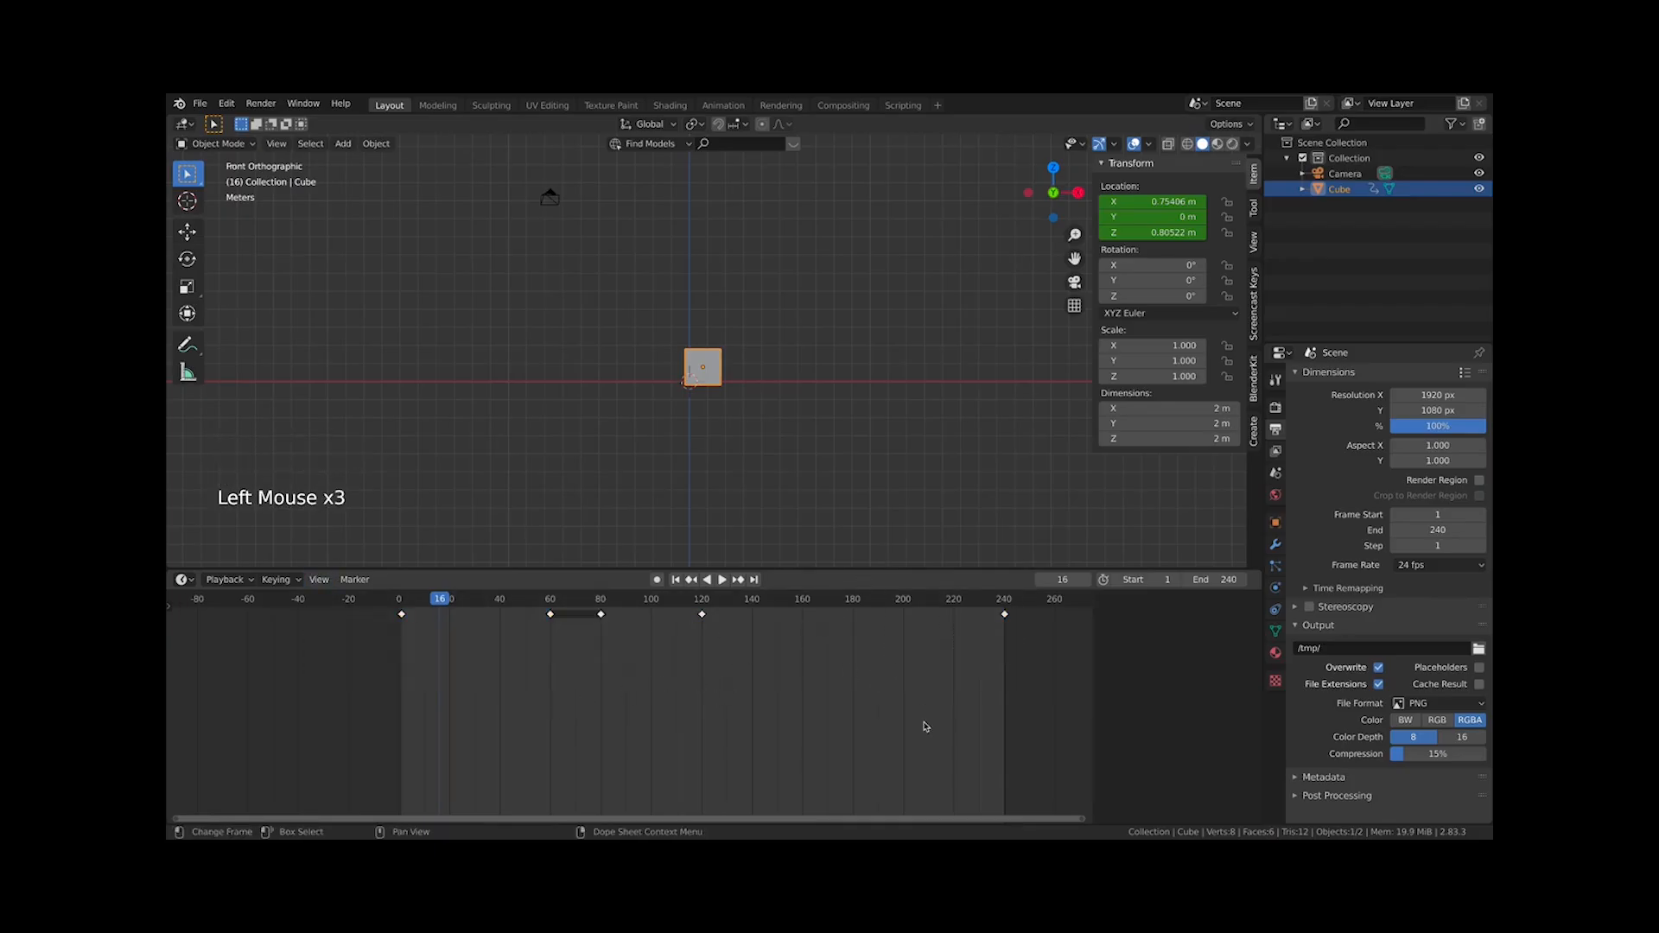
pyautogui.press('a')
pyautogui.press('a')
pyautogui.press('a')
pyautogui.press('a')
pyautogui.press('a')
pyautogui.press('a')
pyautogui.press('a')
pyautogui.press('a')
pyautogui.press('a')
pyautogui.press('a')
pyautogui.press('a')
pyautogui.press('a')
pyautogui.press('a')
pyautogui.press('a')
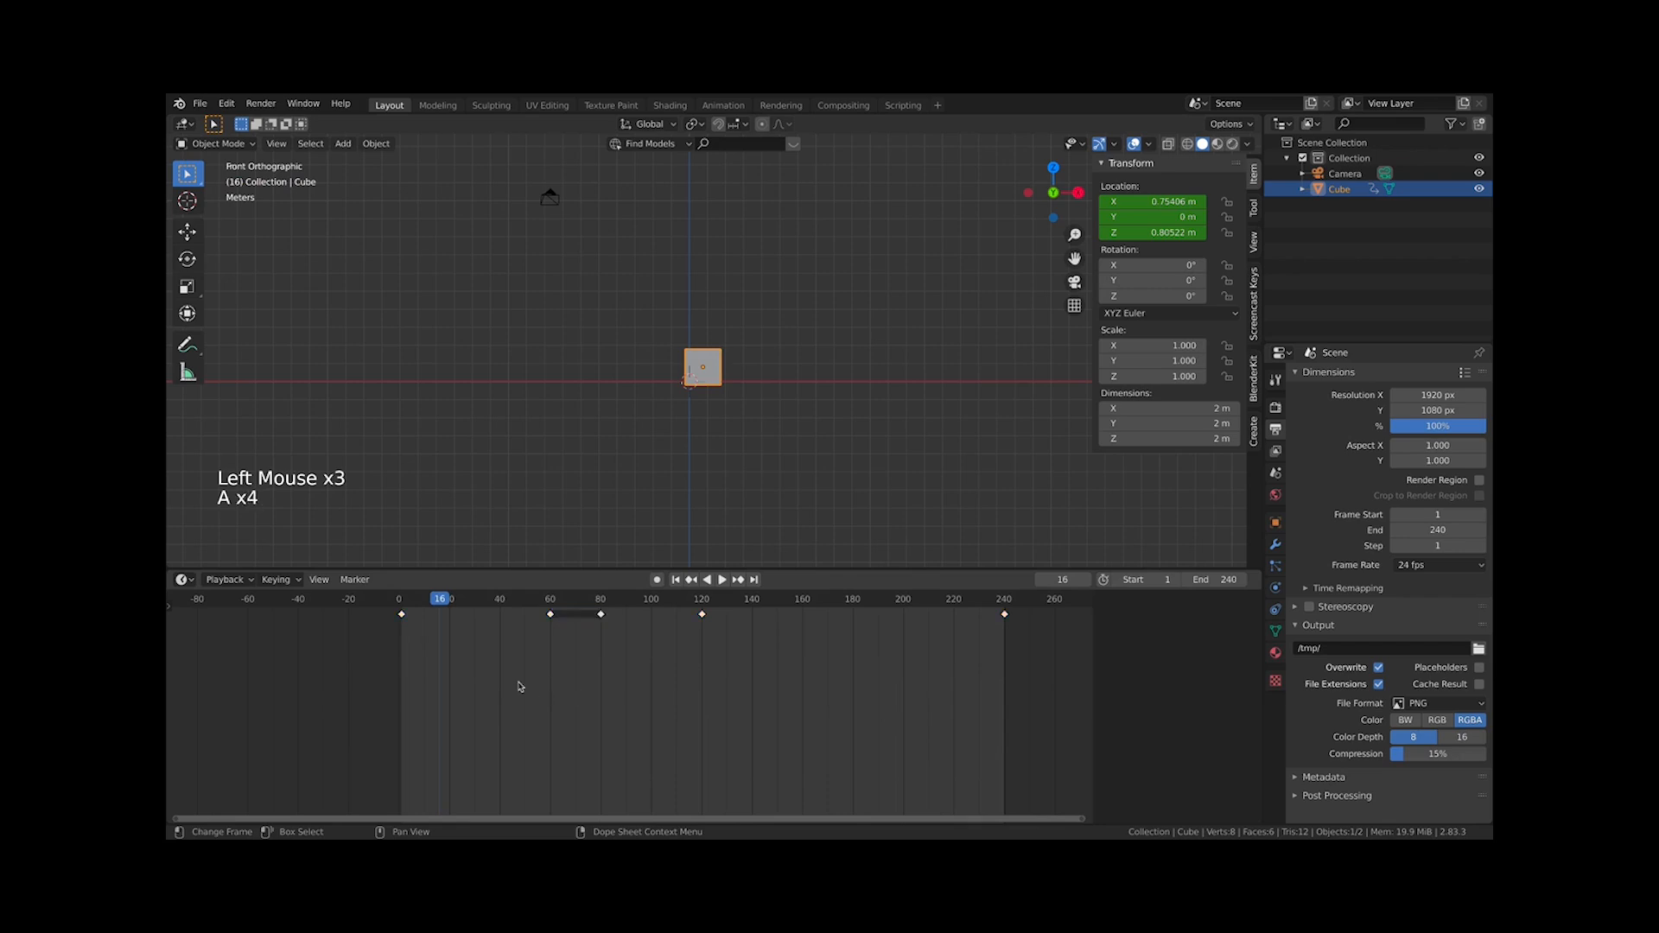
pyautogui.press('a')
pyautogui.press('a')
pyautogui.press('a')
pyautogui.press('a')
pyautogui.press('a')
pyautogui.press('a')
pyautogui.press('a')
pyautogui.press('a')
pyautogui.press('a')
pyautogui.press('a')
pyautogui.press('a')
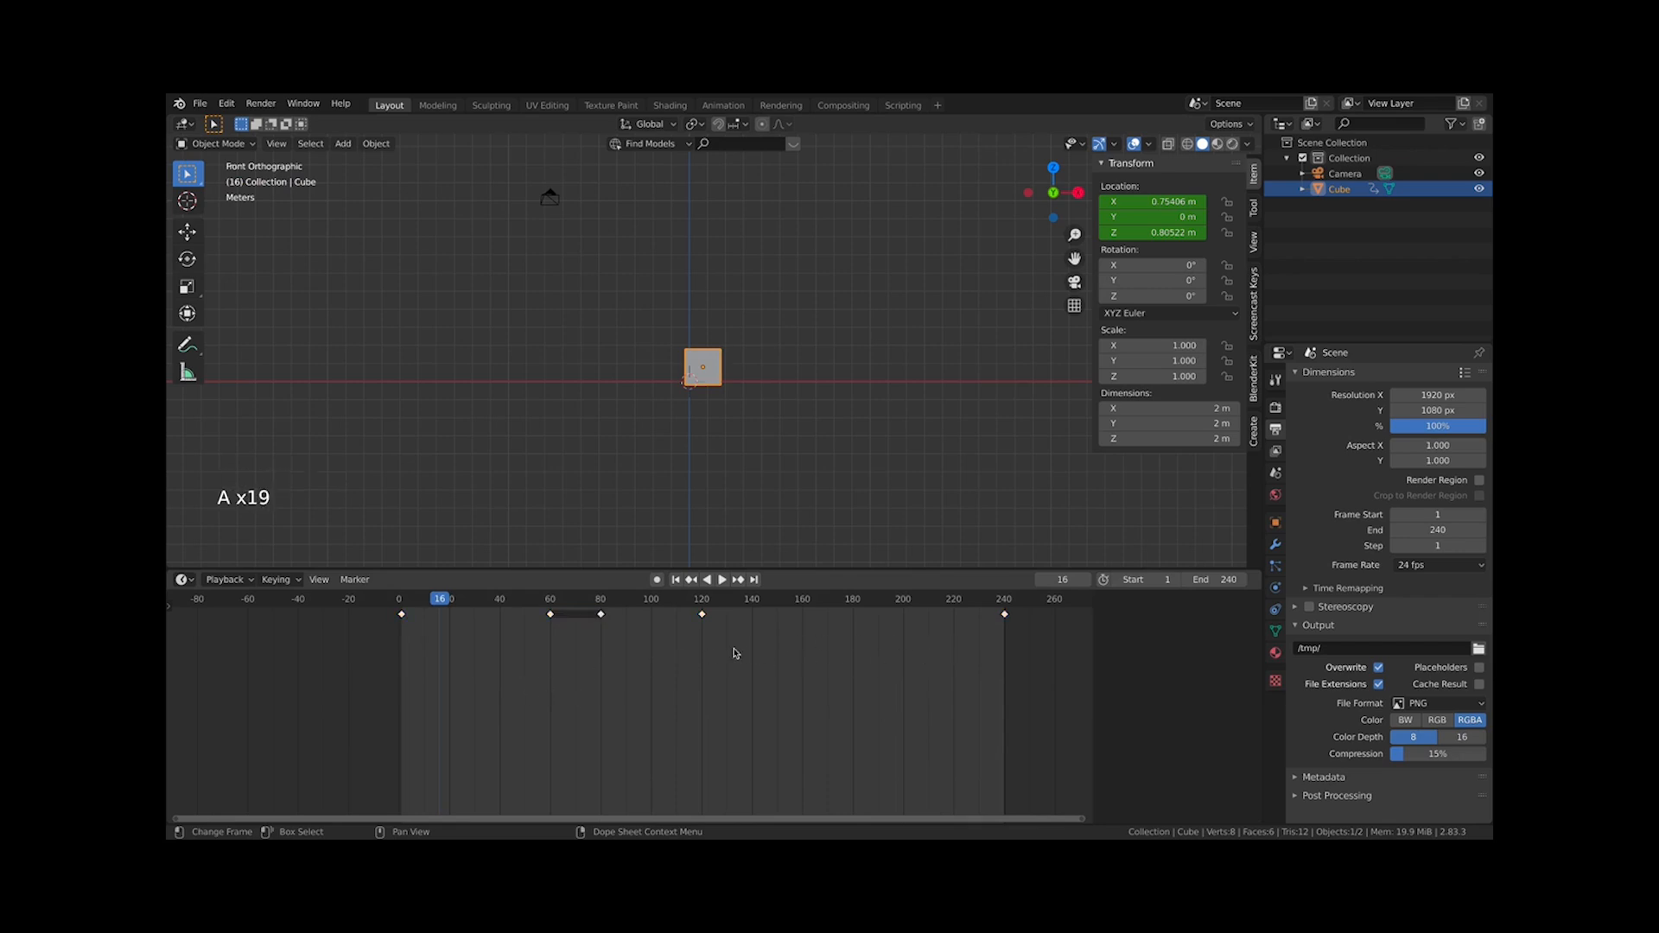
# Select all objects in the viewport, then clear the selection
pyautogui.click(706, 378)
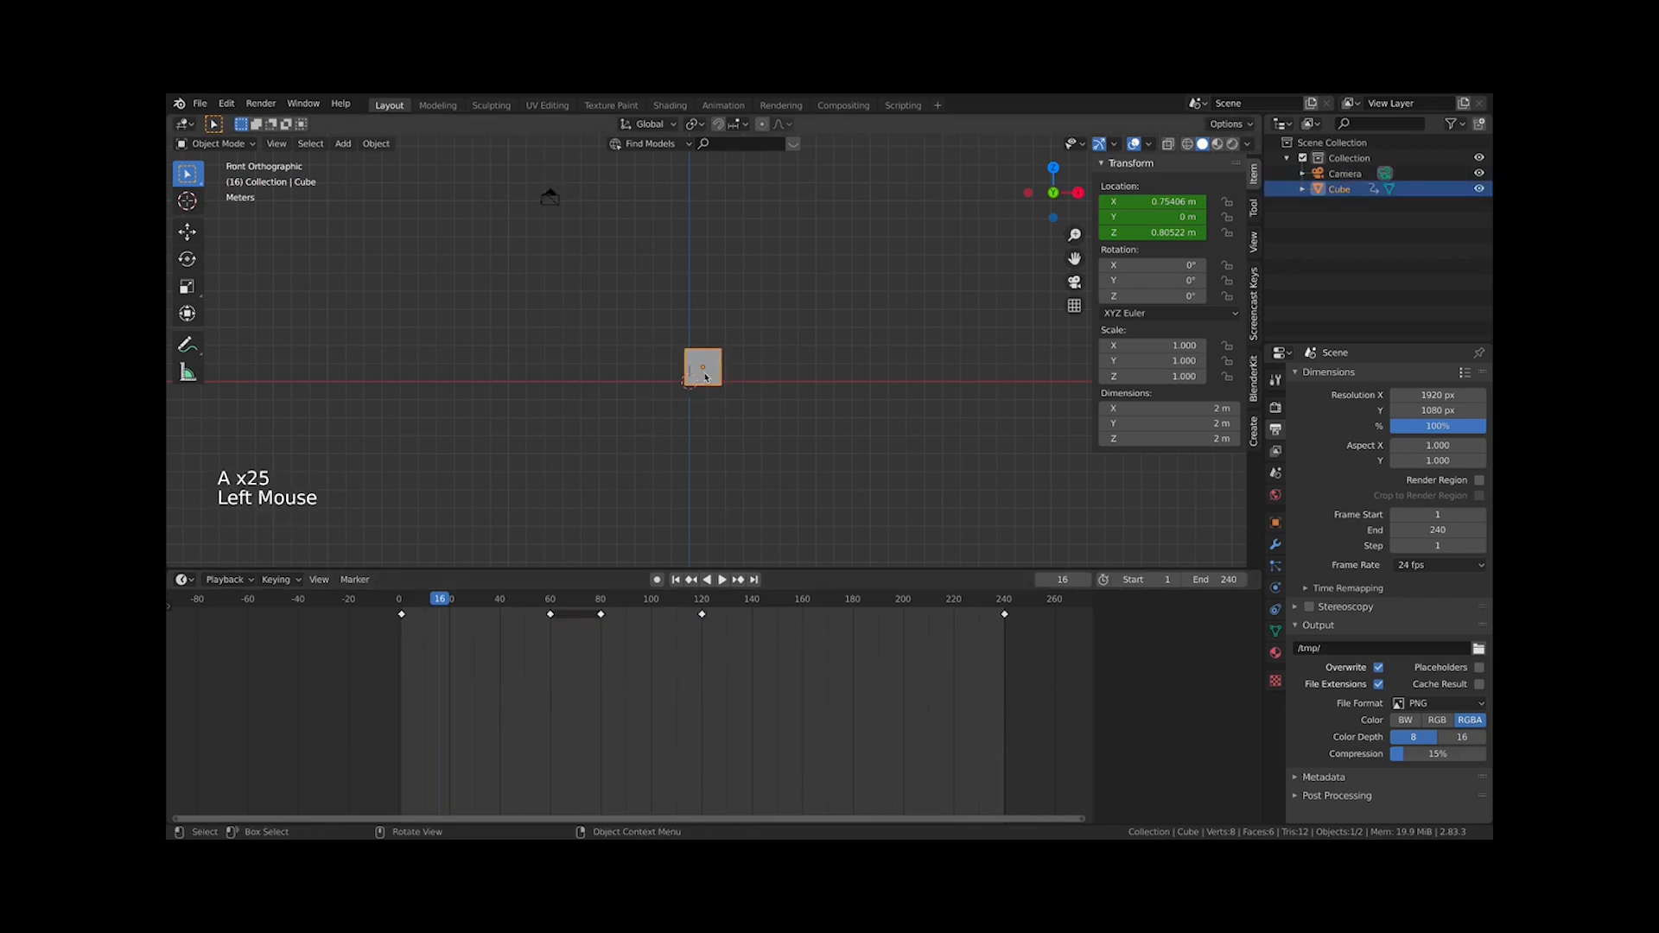
pyautogui.press('a')
pyautogui.press('a')
pyautogui.press('a')
pyautogui.click(785, 473)
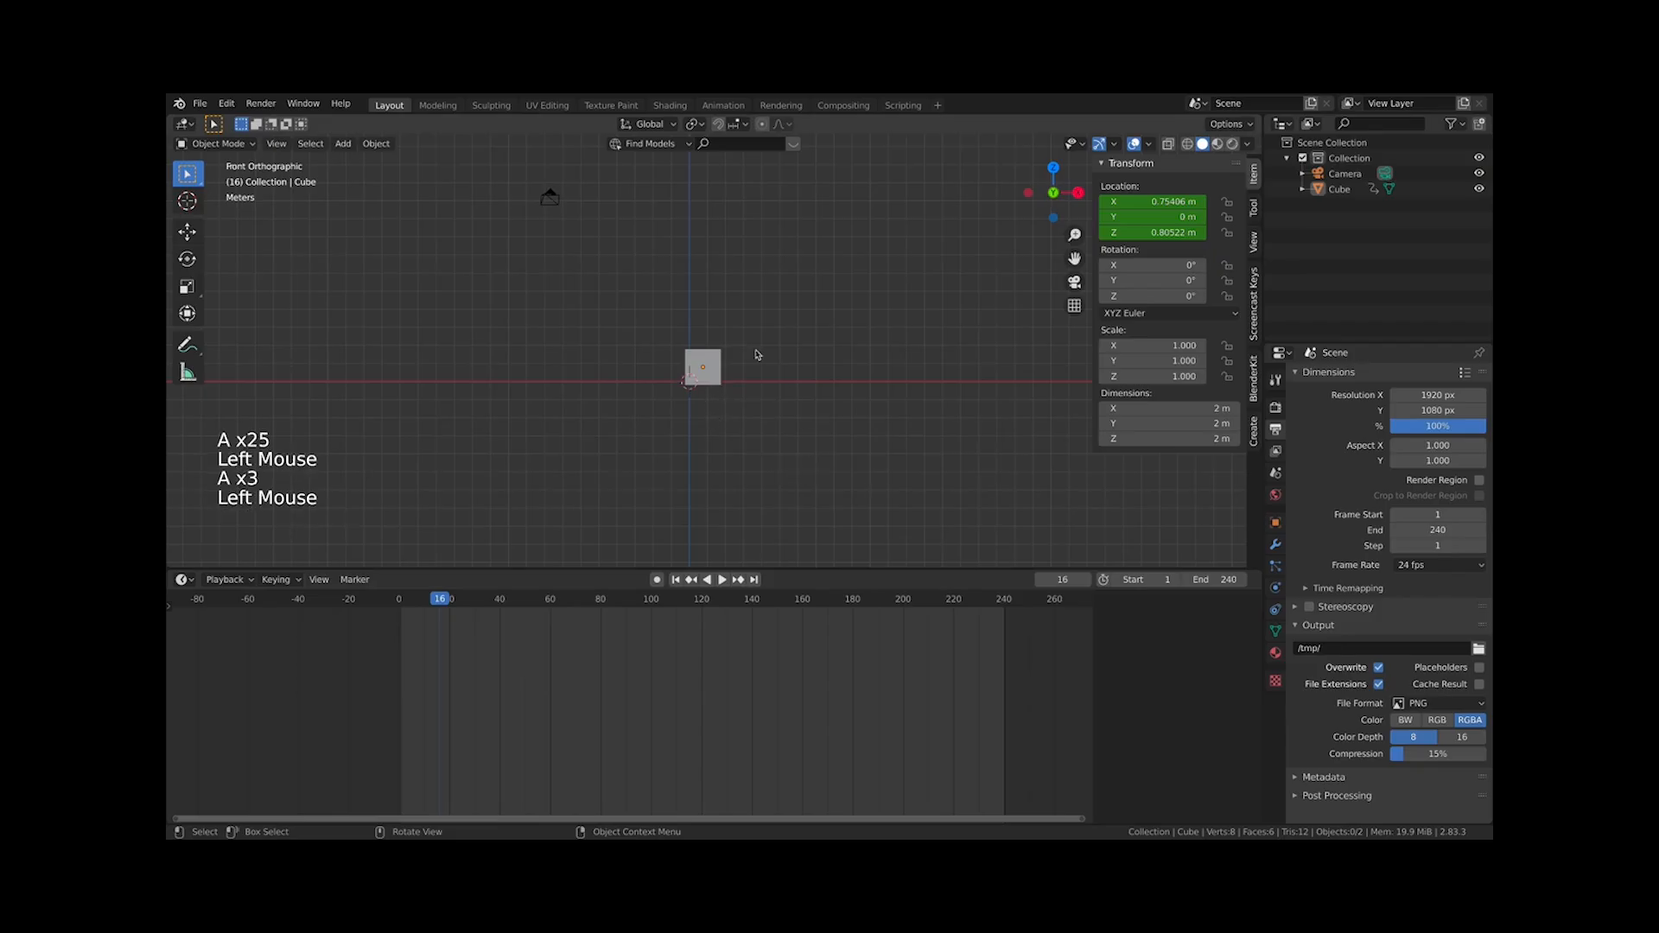
pyautogui.click(722, 363)
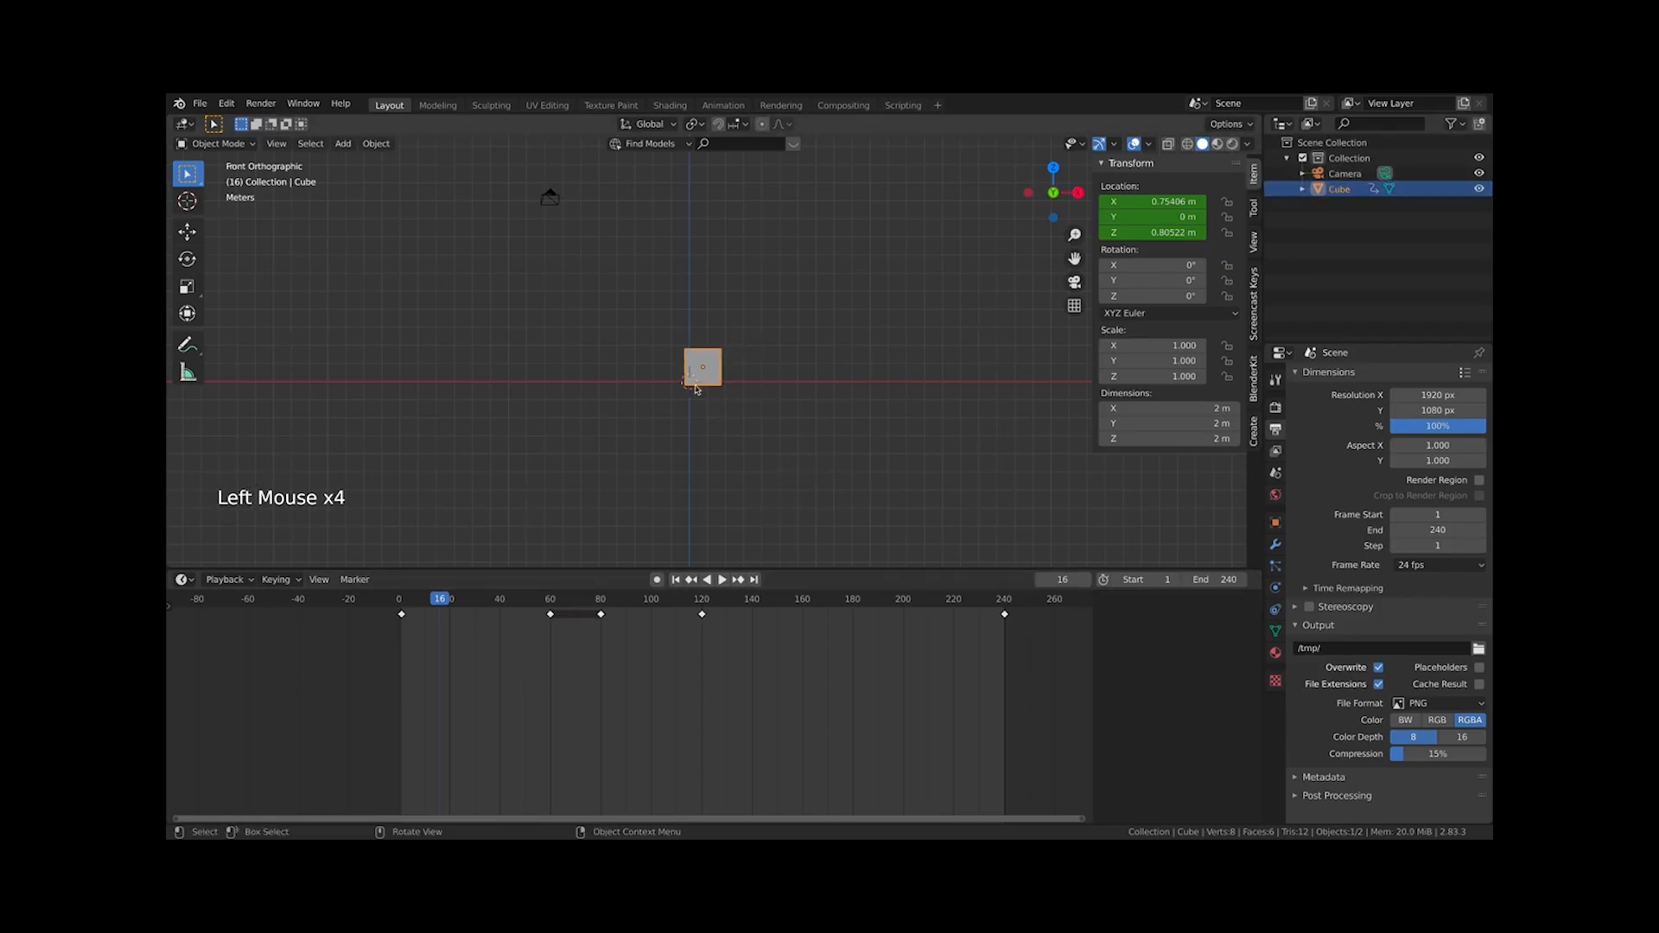
pyautogui.click(679, 419)
# Add a cylinder at about X −9 m and keyframe its location at frame 16
pyautogui.hotkey('shift', 'a')
pyautogui.moveTo(681, 420)
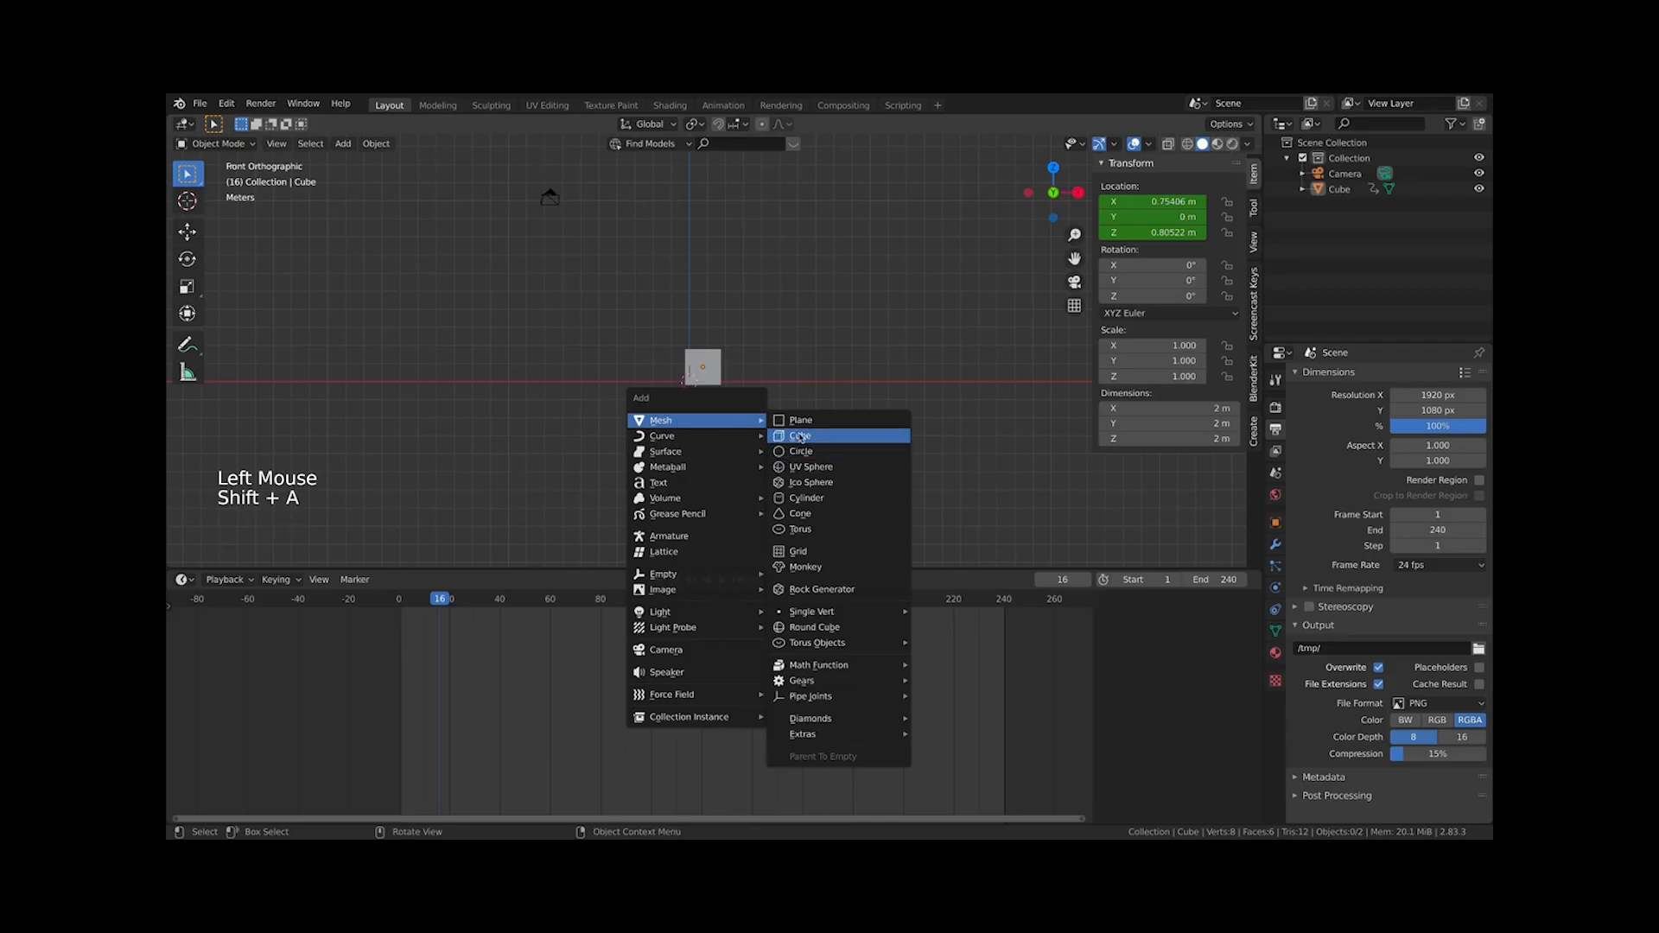
pyautogui.click(806, 497)
pyautogui.press('g')
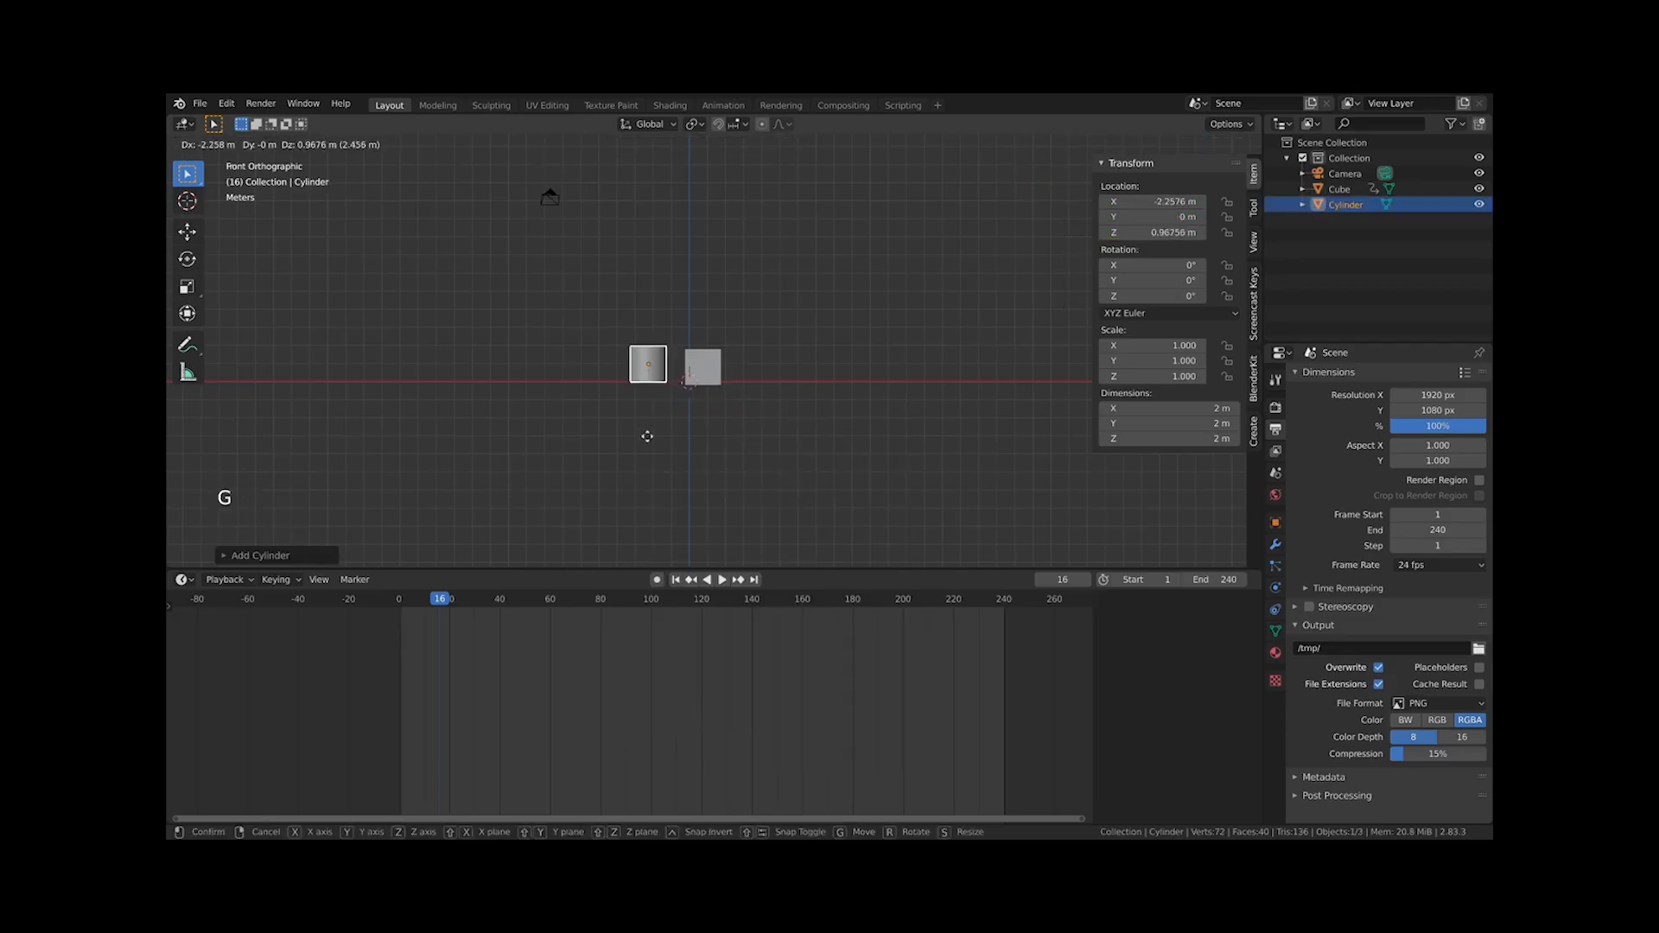
pyautogui.click(654, 478)
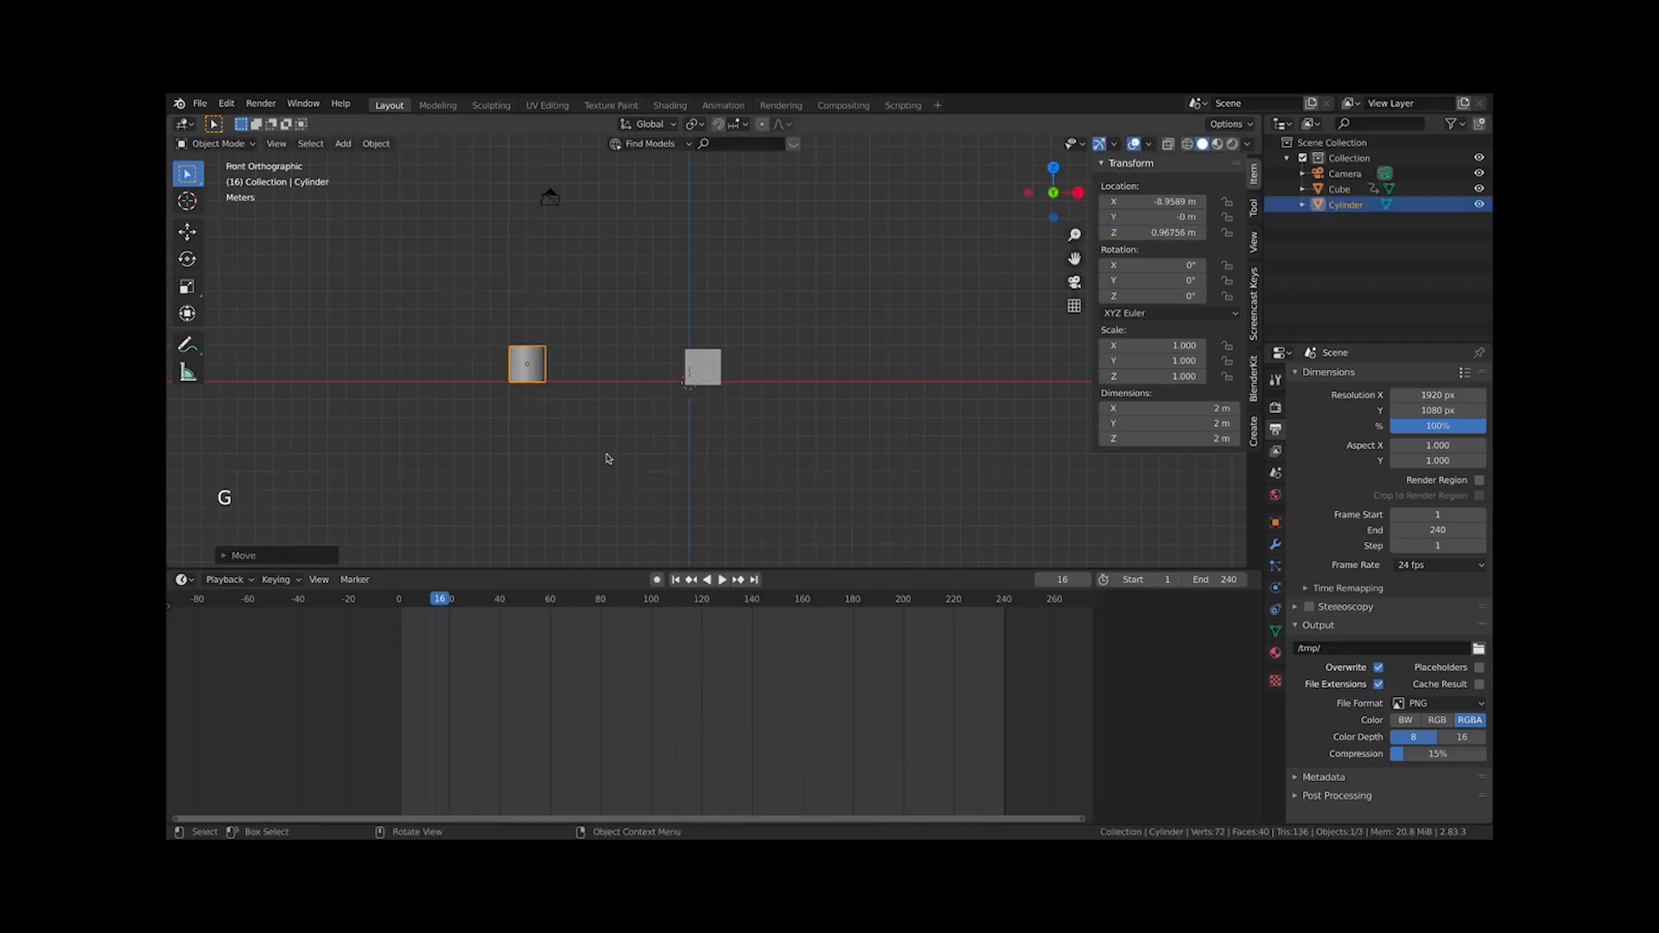
pyautogui.press('i')
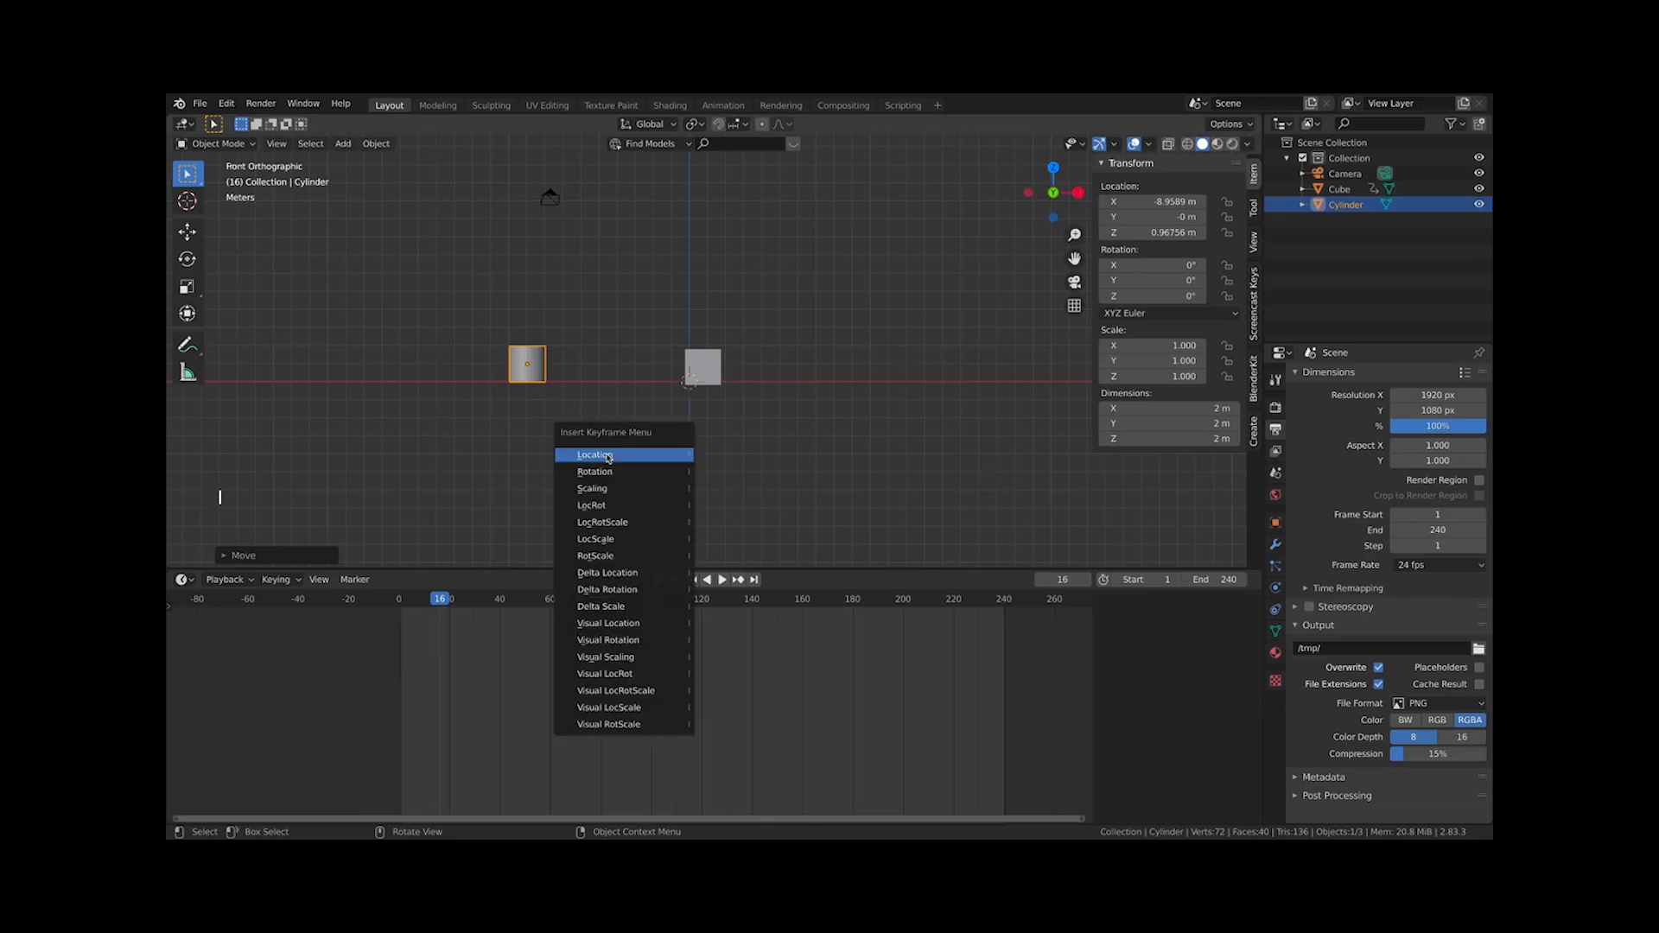
pyautogui.click(608, 458)
# At frame 51, move the cylinder to about X −3.4 m and keyframe its location
pyautogui.click(527, 629)
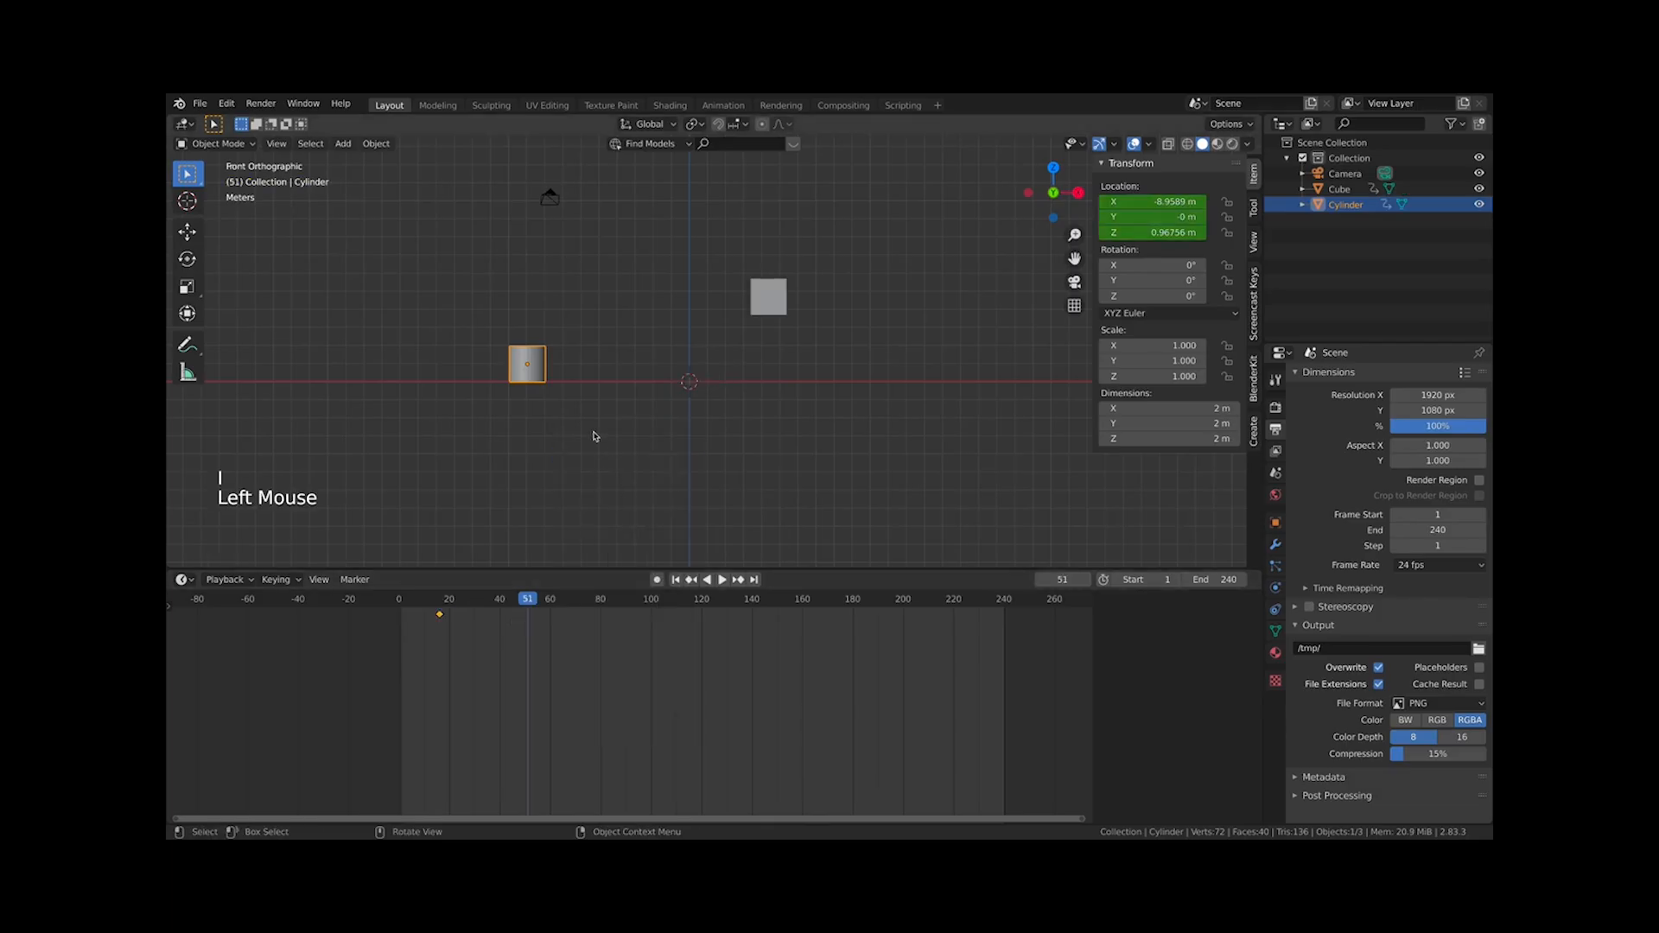
pyautogui.press('g')
pyautogui.click(689, 437)
pyautogui.press('i')
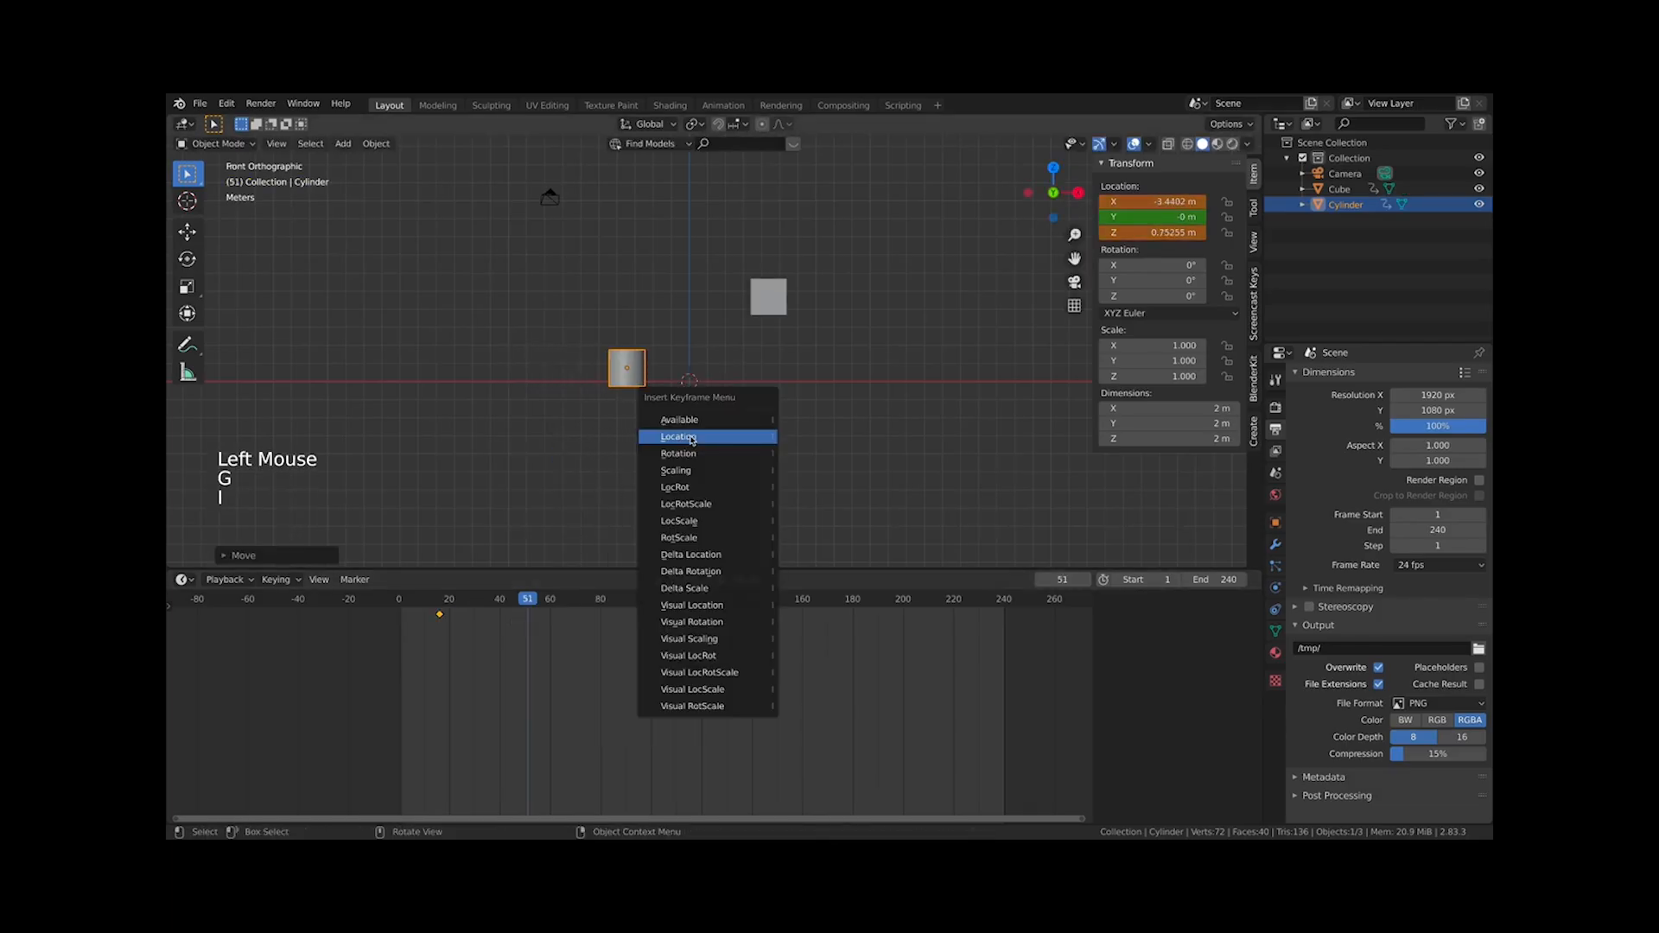
pyautogui.click(693, 438)
# Alternate selection between the cube and the cylinder to compare which keyframes the timeline shows at frame 40
pyautogui.moveTo(406, 624); pyautogui.dragTo(500, 611)
pyautogui.click(753, 448)
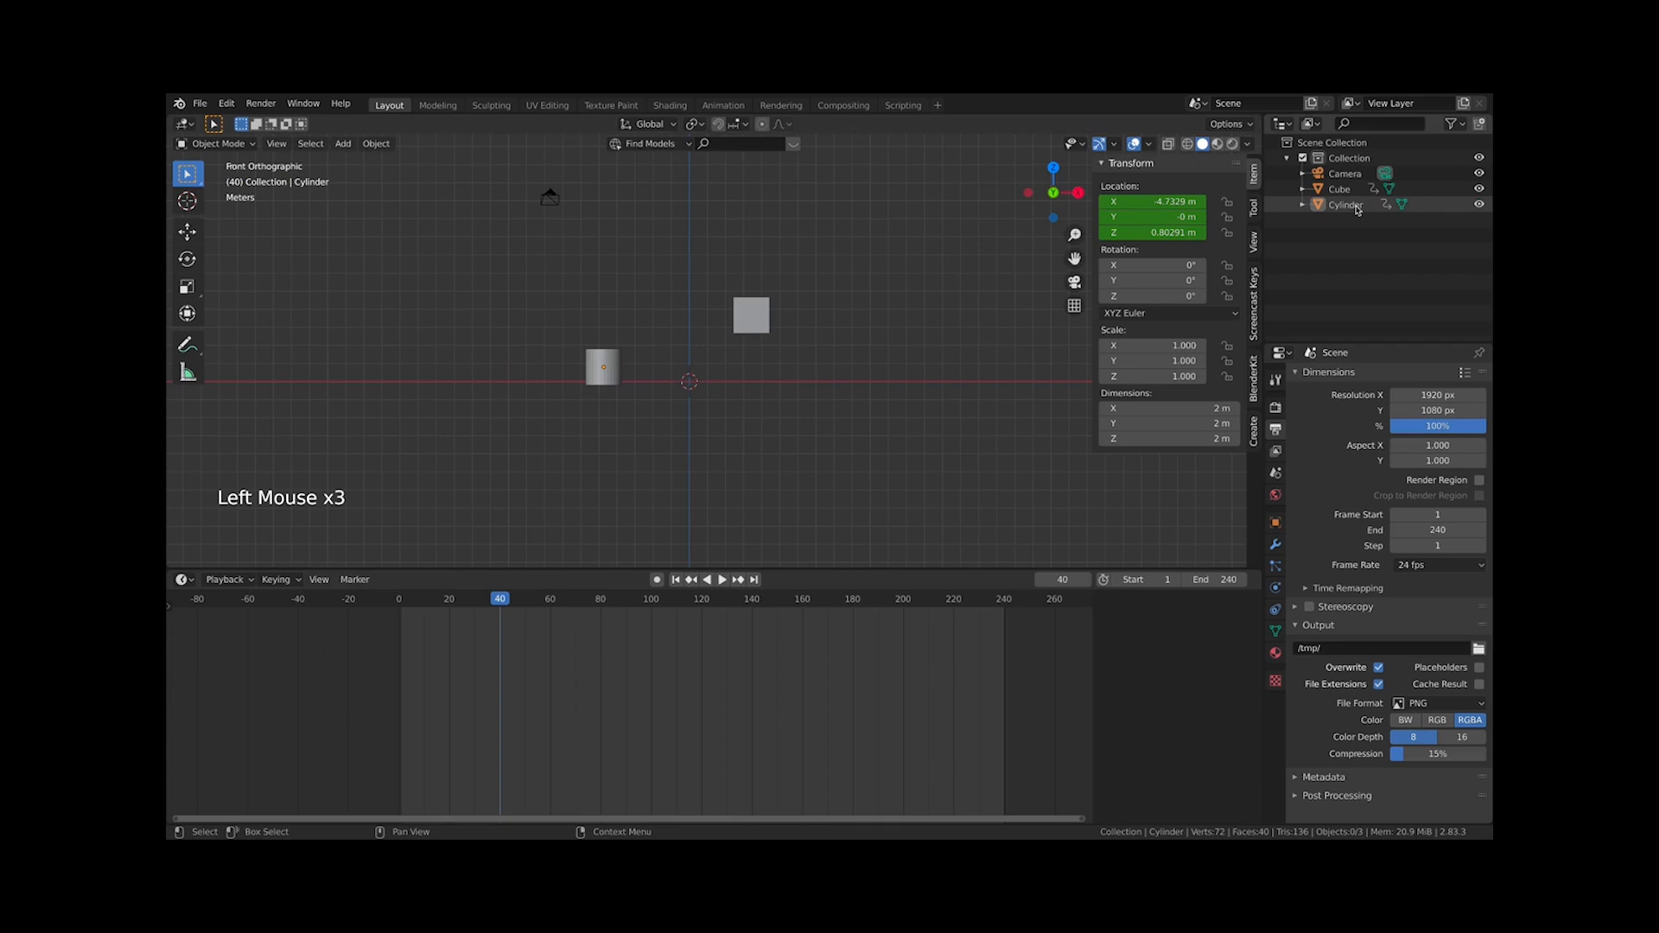
pyautogui.moveTo(1004, 717); pyautogui.dragTo(326, 607)
pyautogui.click(586, 372)
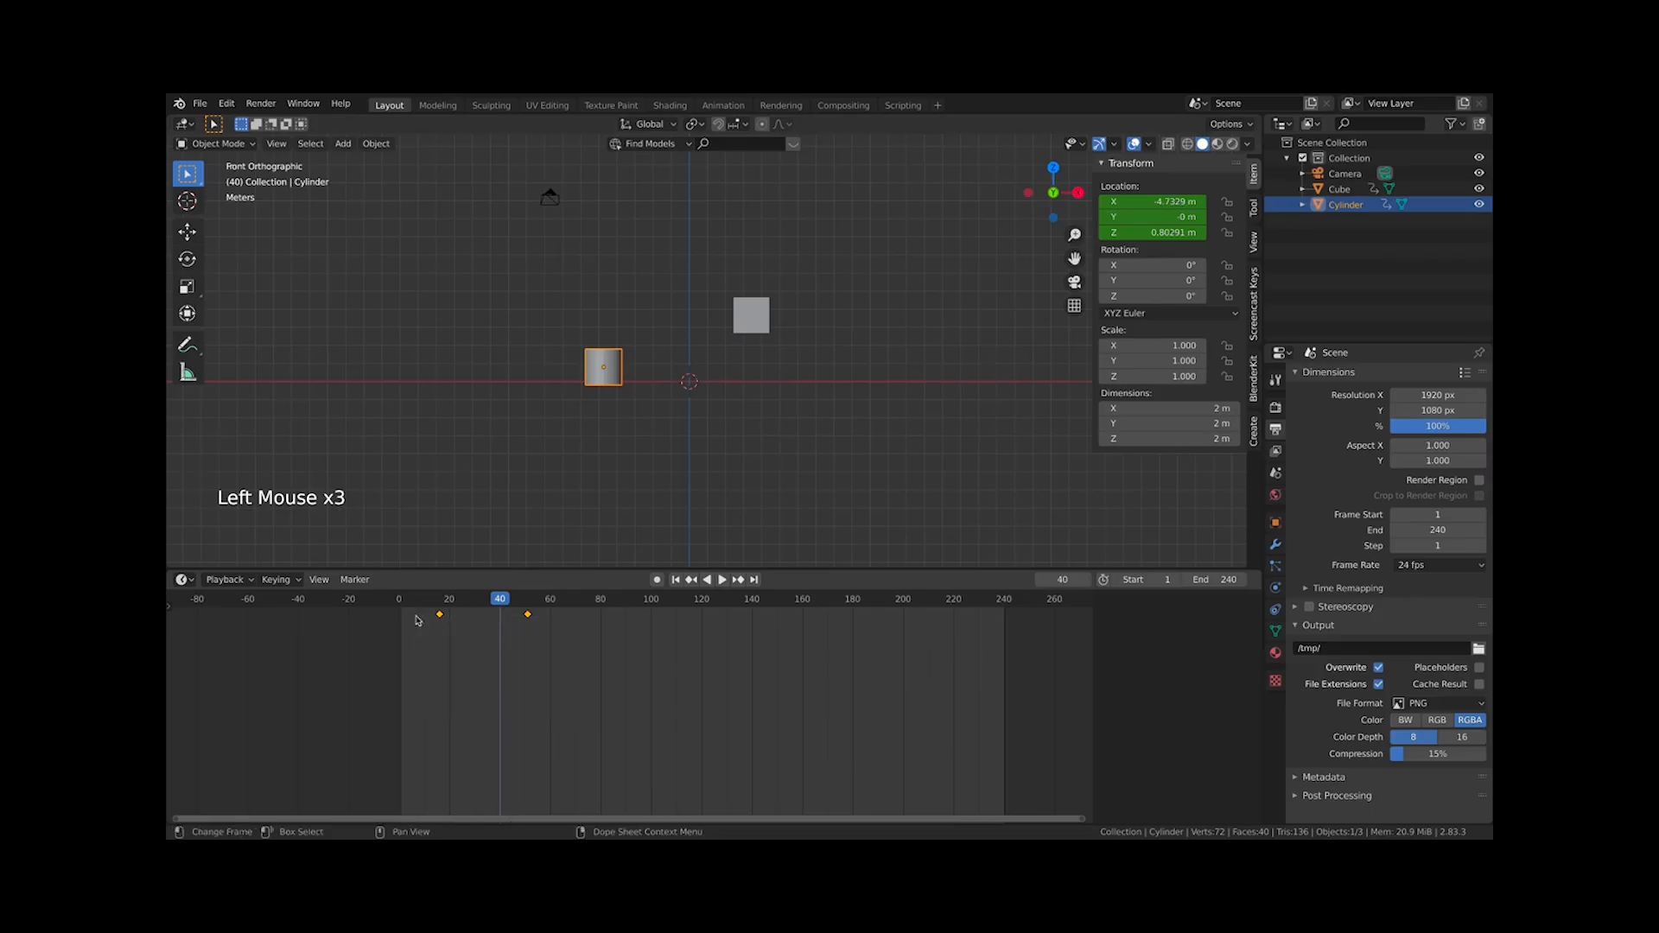
pyautogui.click(749, 305)
pyautogui.click(615, 383)
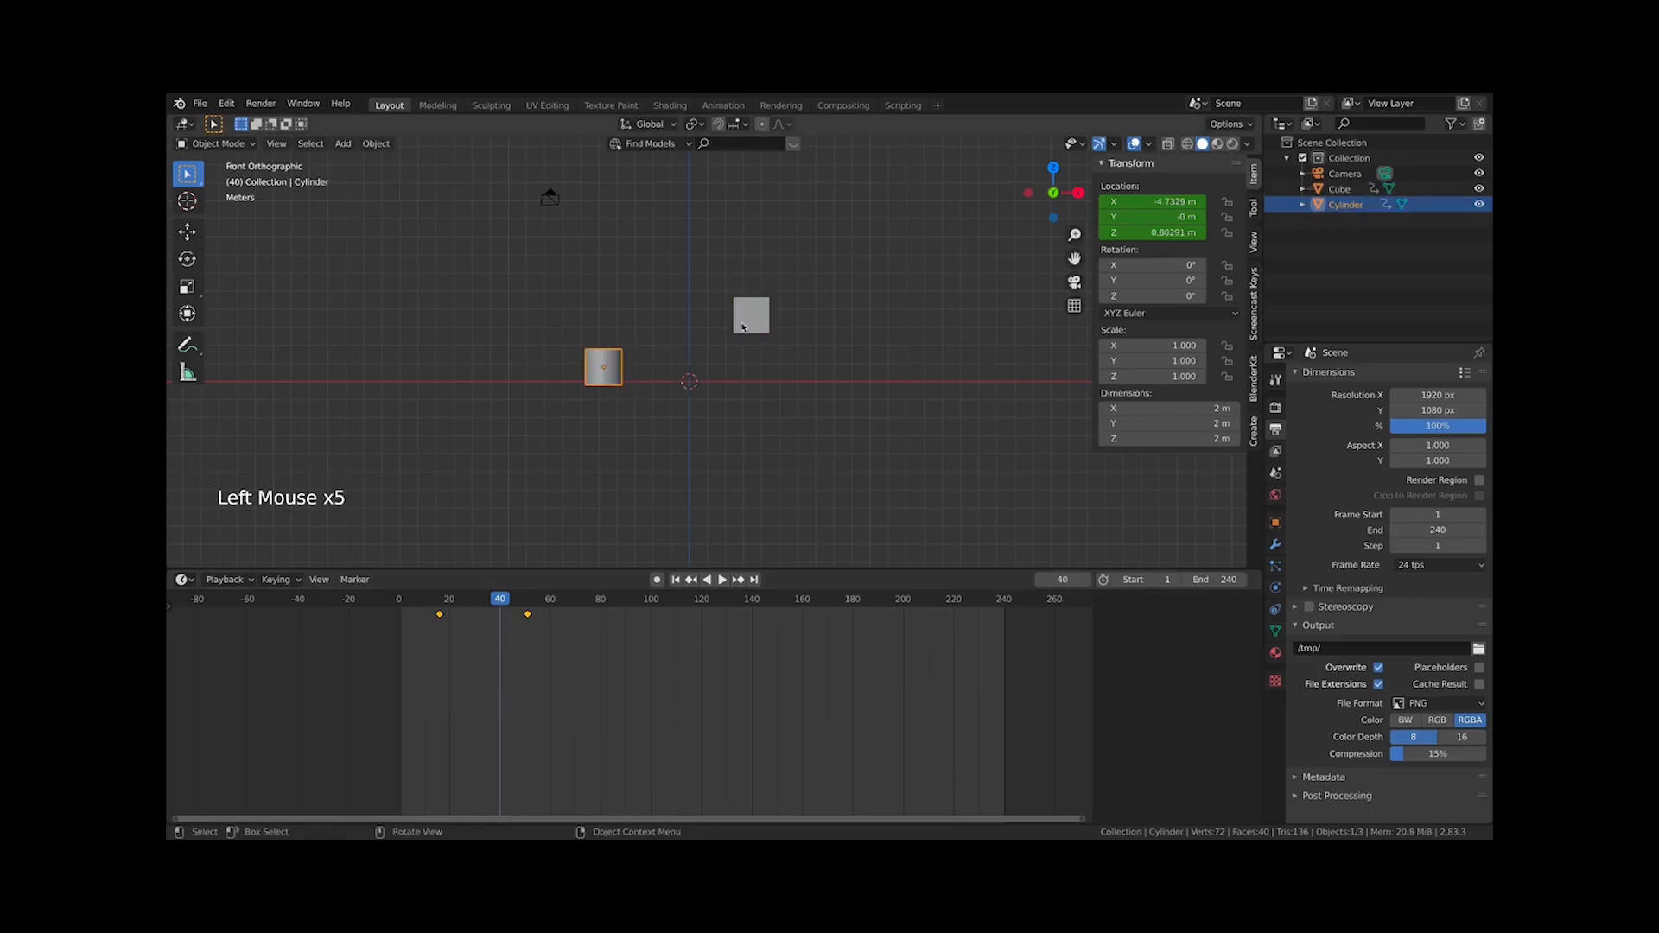
pyautogui.click(744, 323)
pyautogui.click(528, 407)
pyautogui.click(593, 383)
pyautogui.click(767, 304)
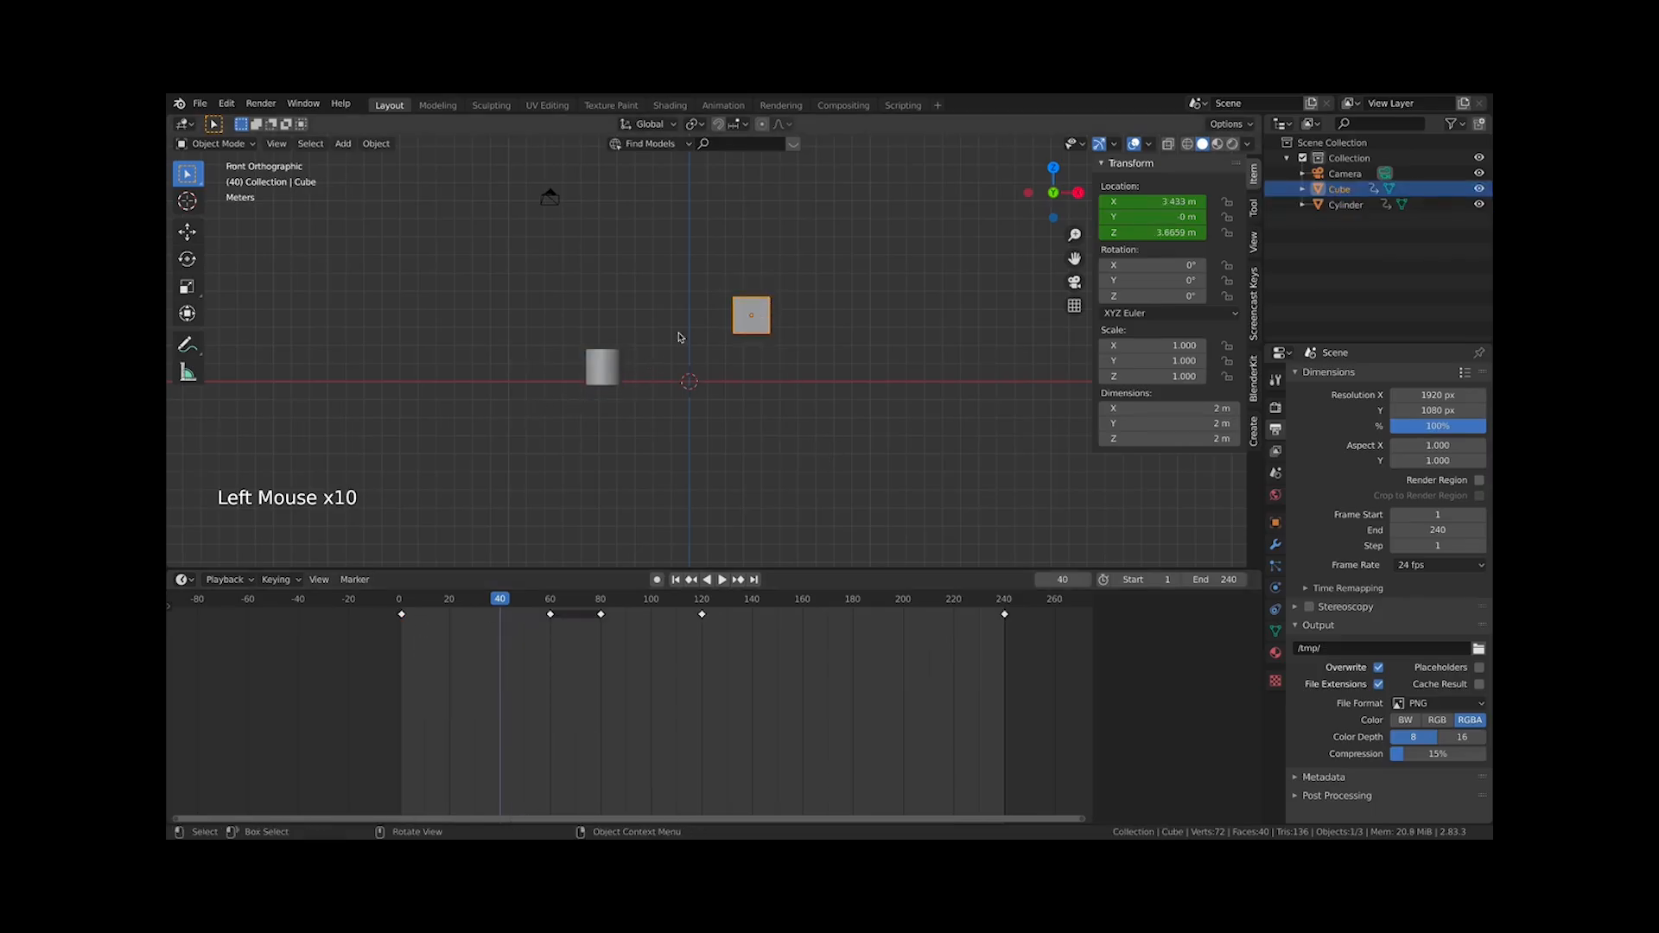
pyautogui.click(573, 366)
pyautogui.click(603, 367)
pyautogui.click(769, 314)
pyautogui.click(780, 317)
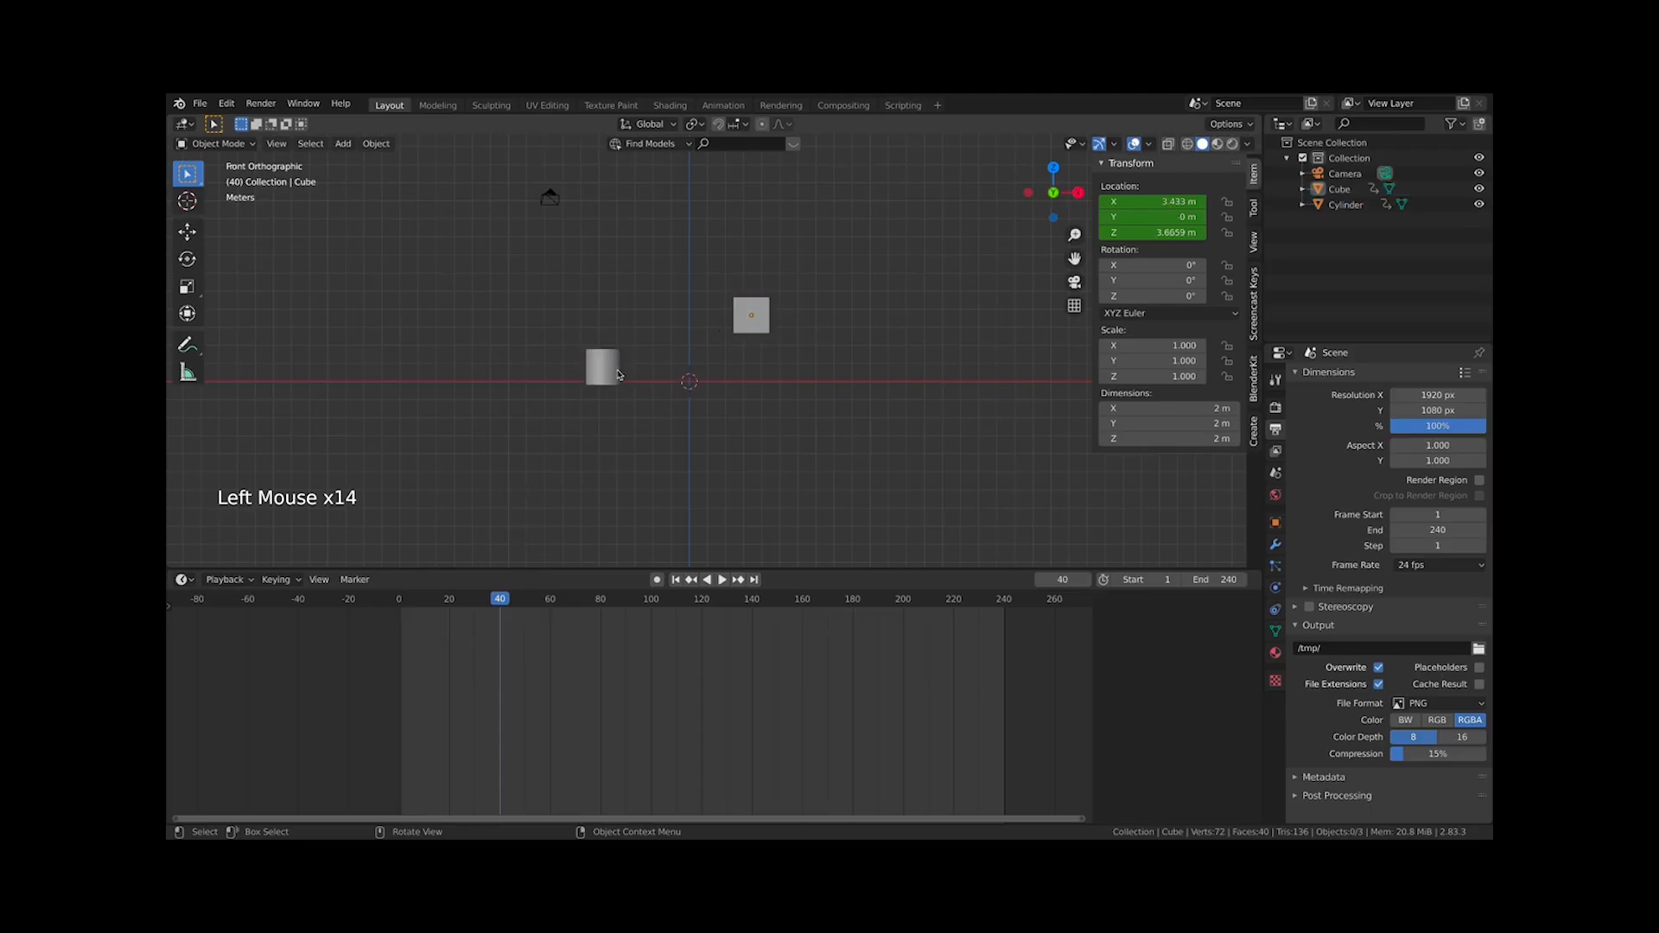
pyautogui.click(618, 375)
pyautogui.click(749, 315)
pyautogui.click(611, 401)
pyautogui.click(605, 370)
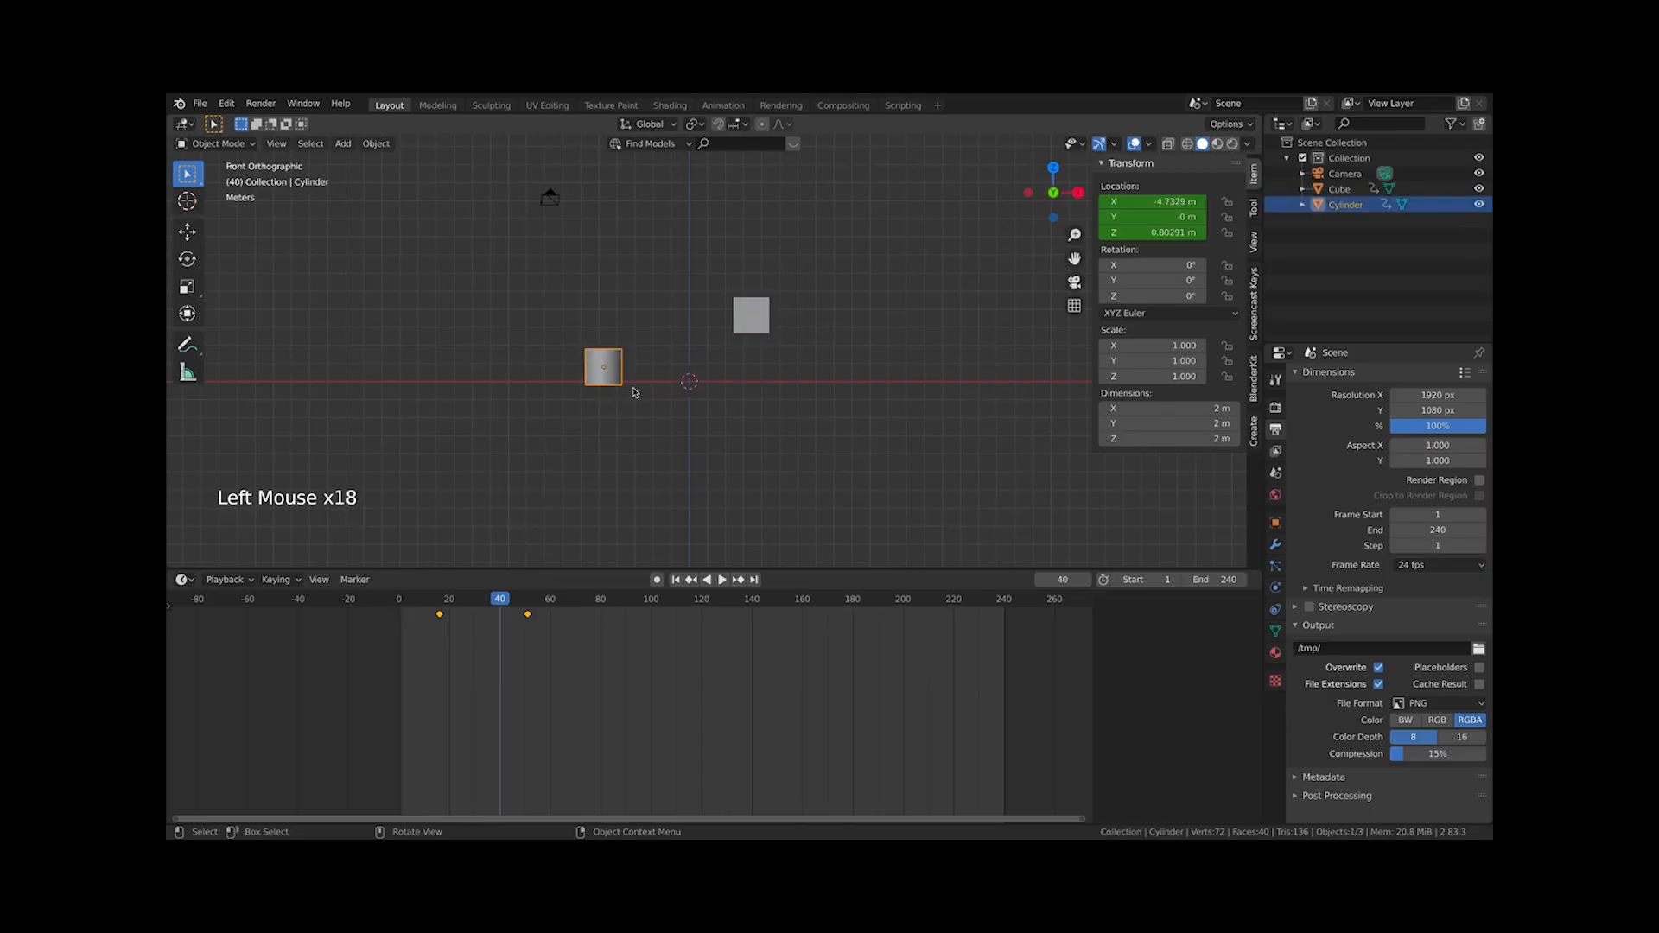
pyautogui.click(749, 316)
pyautogui.click(615, 369)
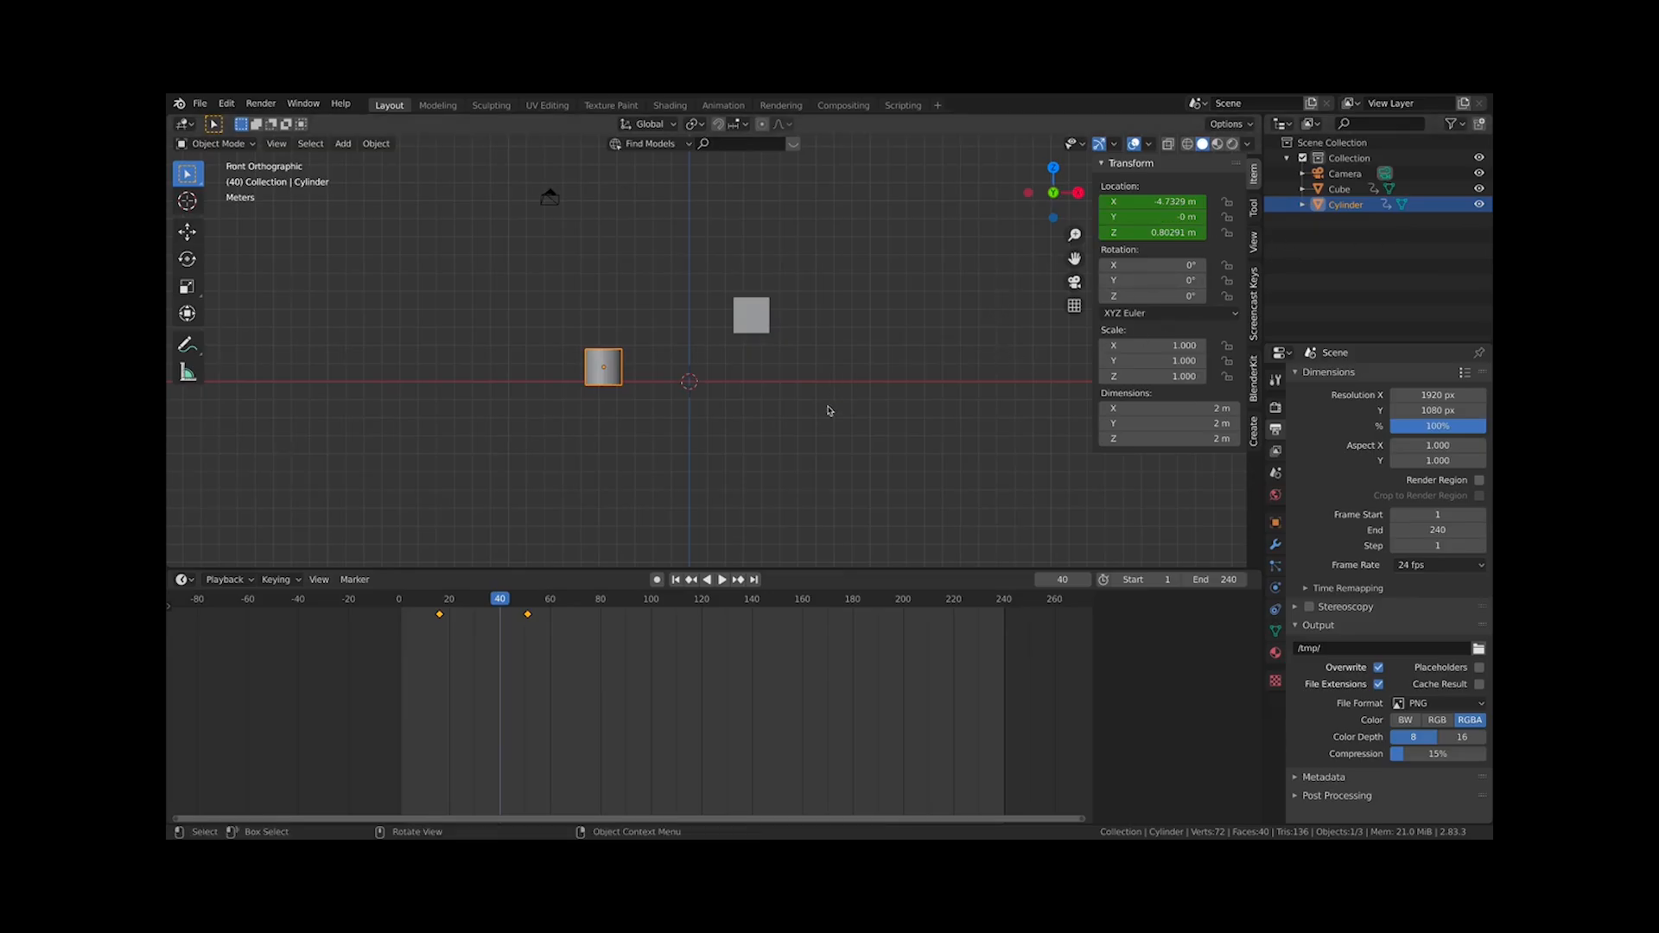
pyautogui.click(767, 316)
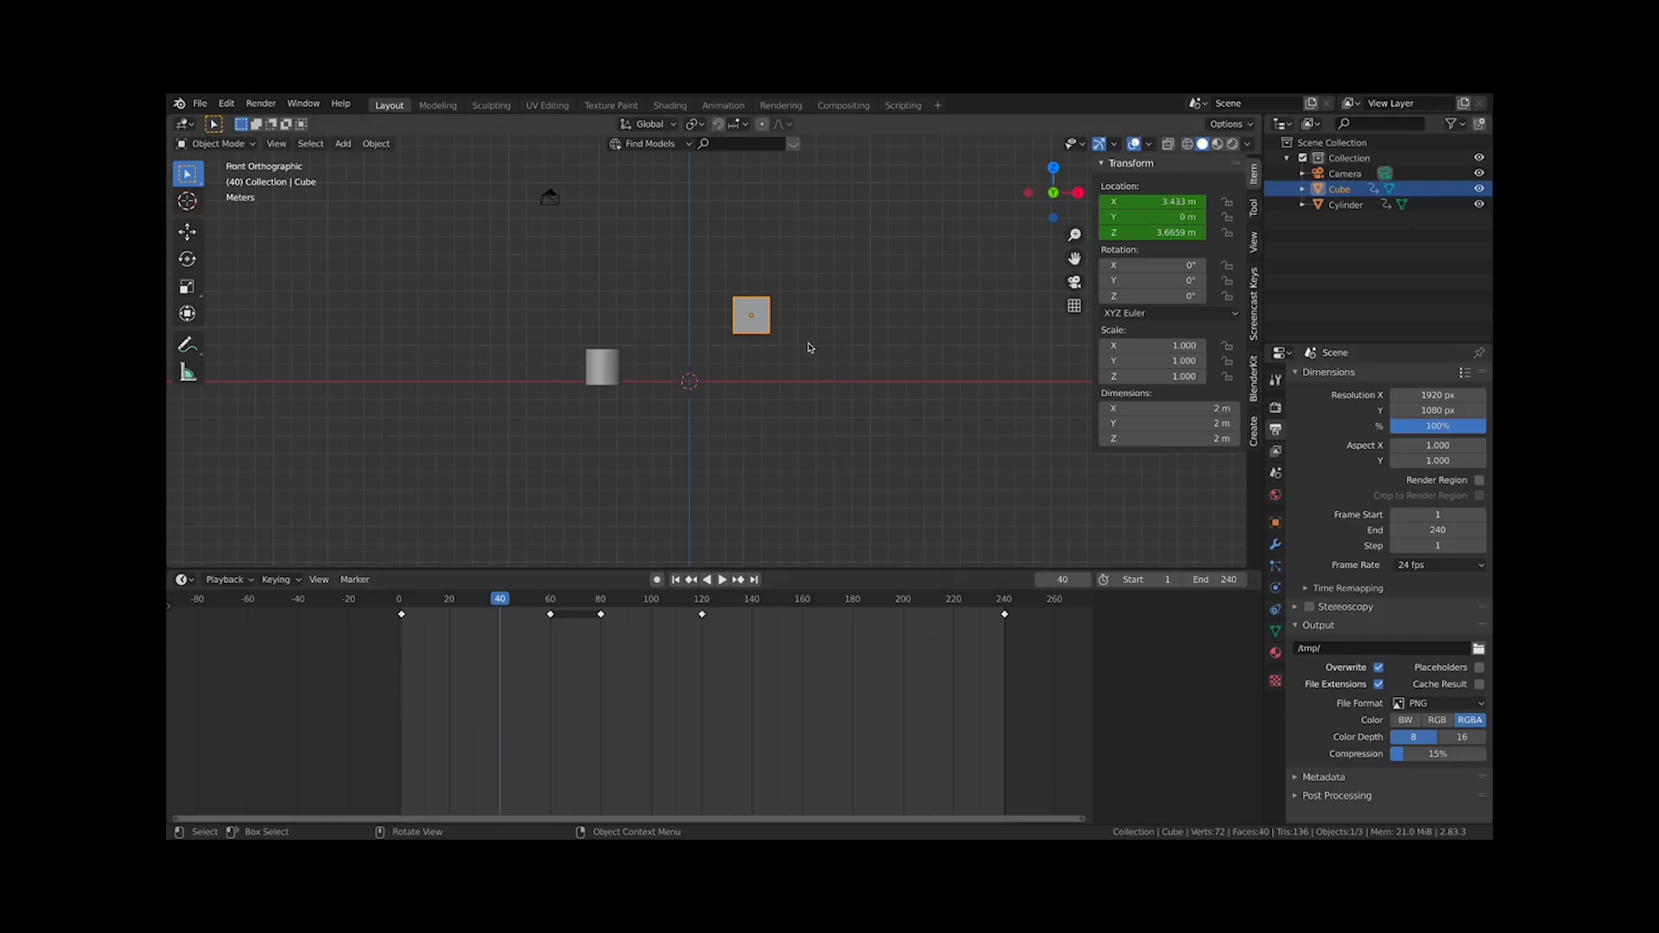
# Select the cylinder and delete it
pyautogui.click(620, 372)
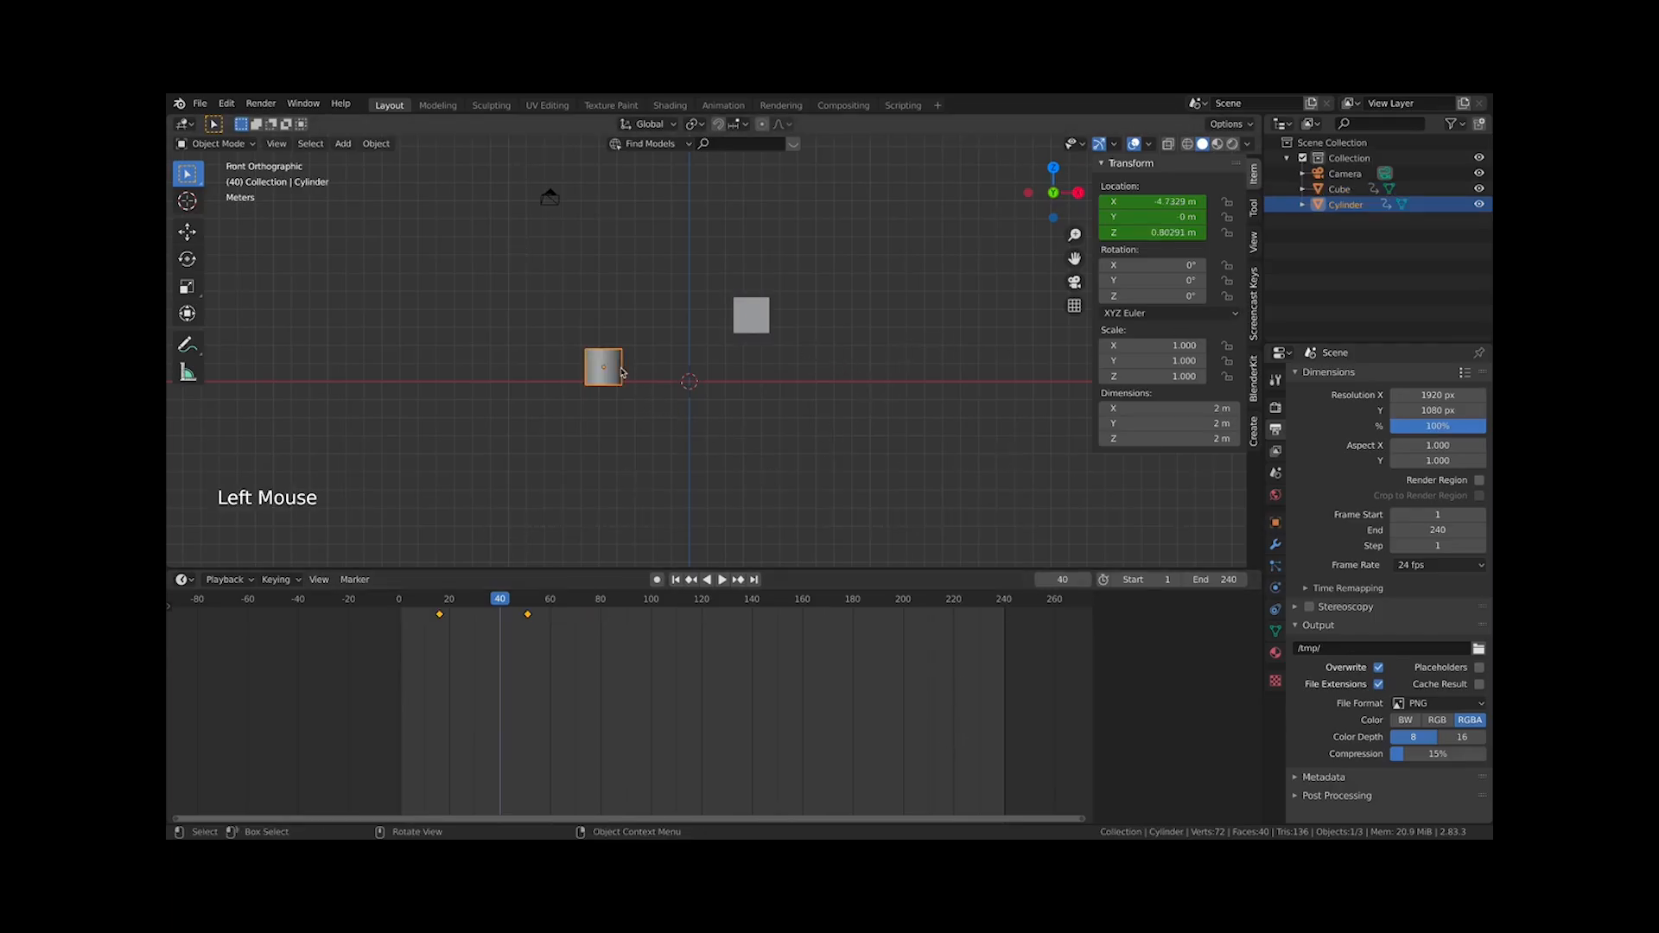
pyautogui.press('x')
pyautogui.click(647, 378)
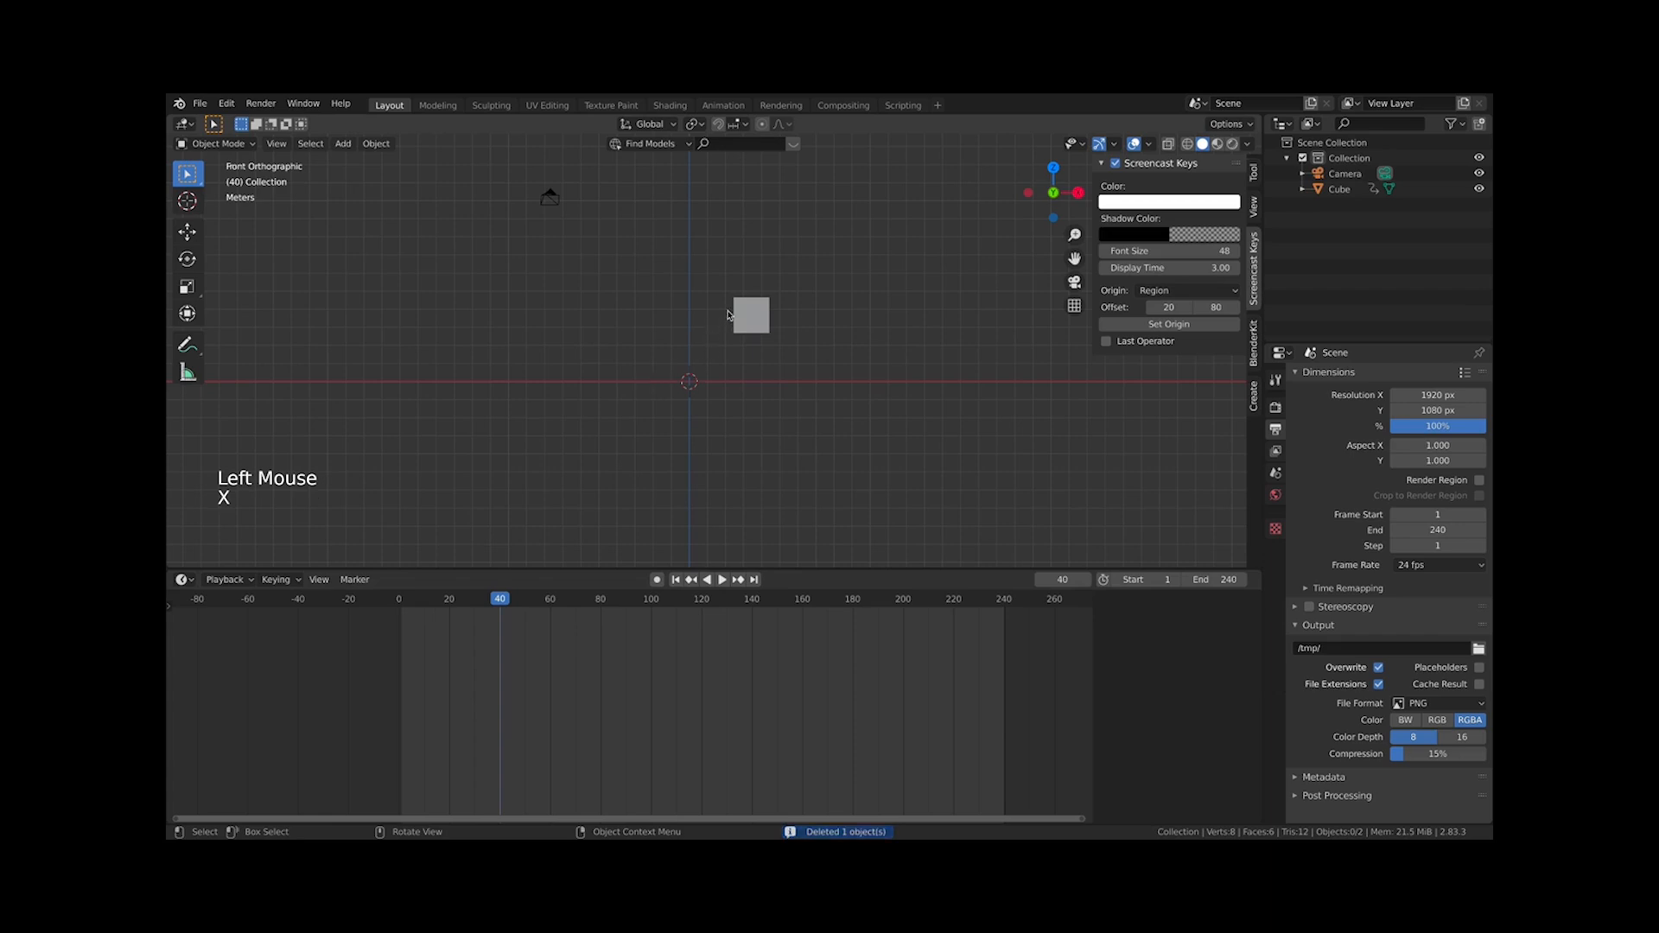
# Select the cube, go to frame 1 and delete its location keyframe there
pyautogui.click(755, 316)
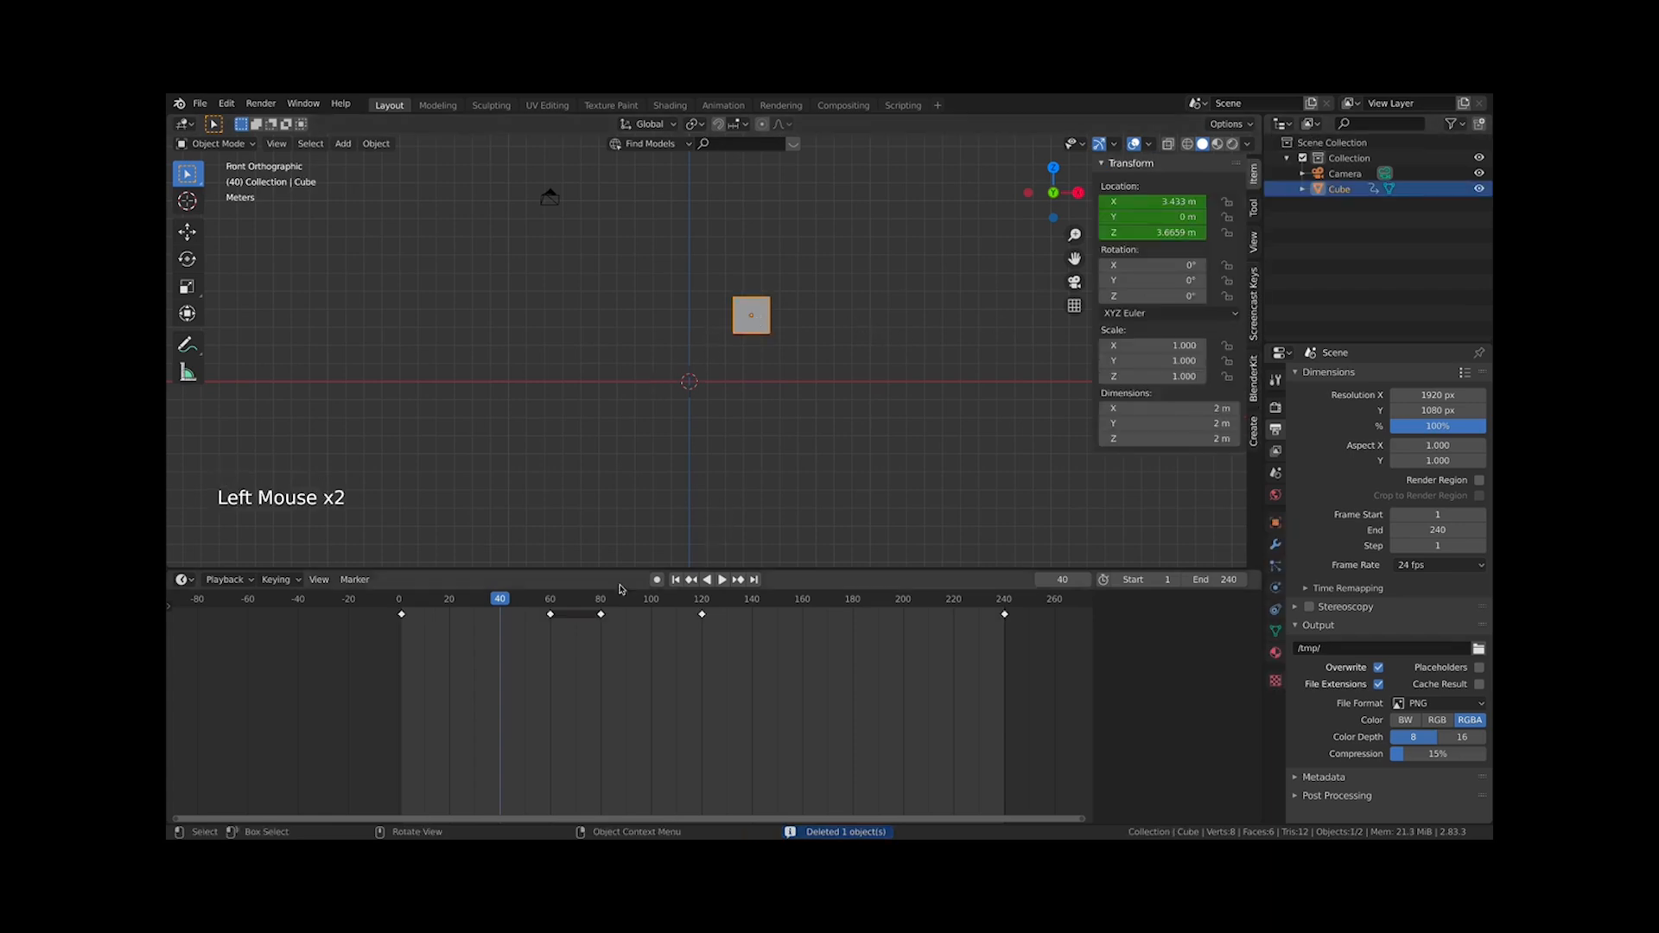
pyautogui.click(401, 600)
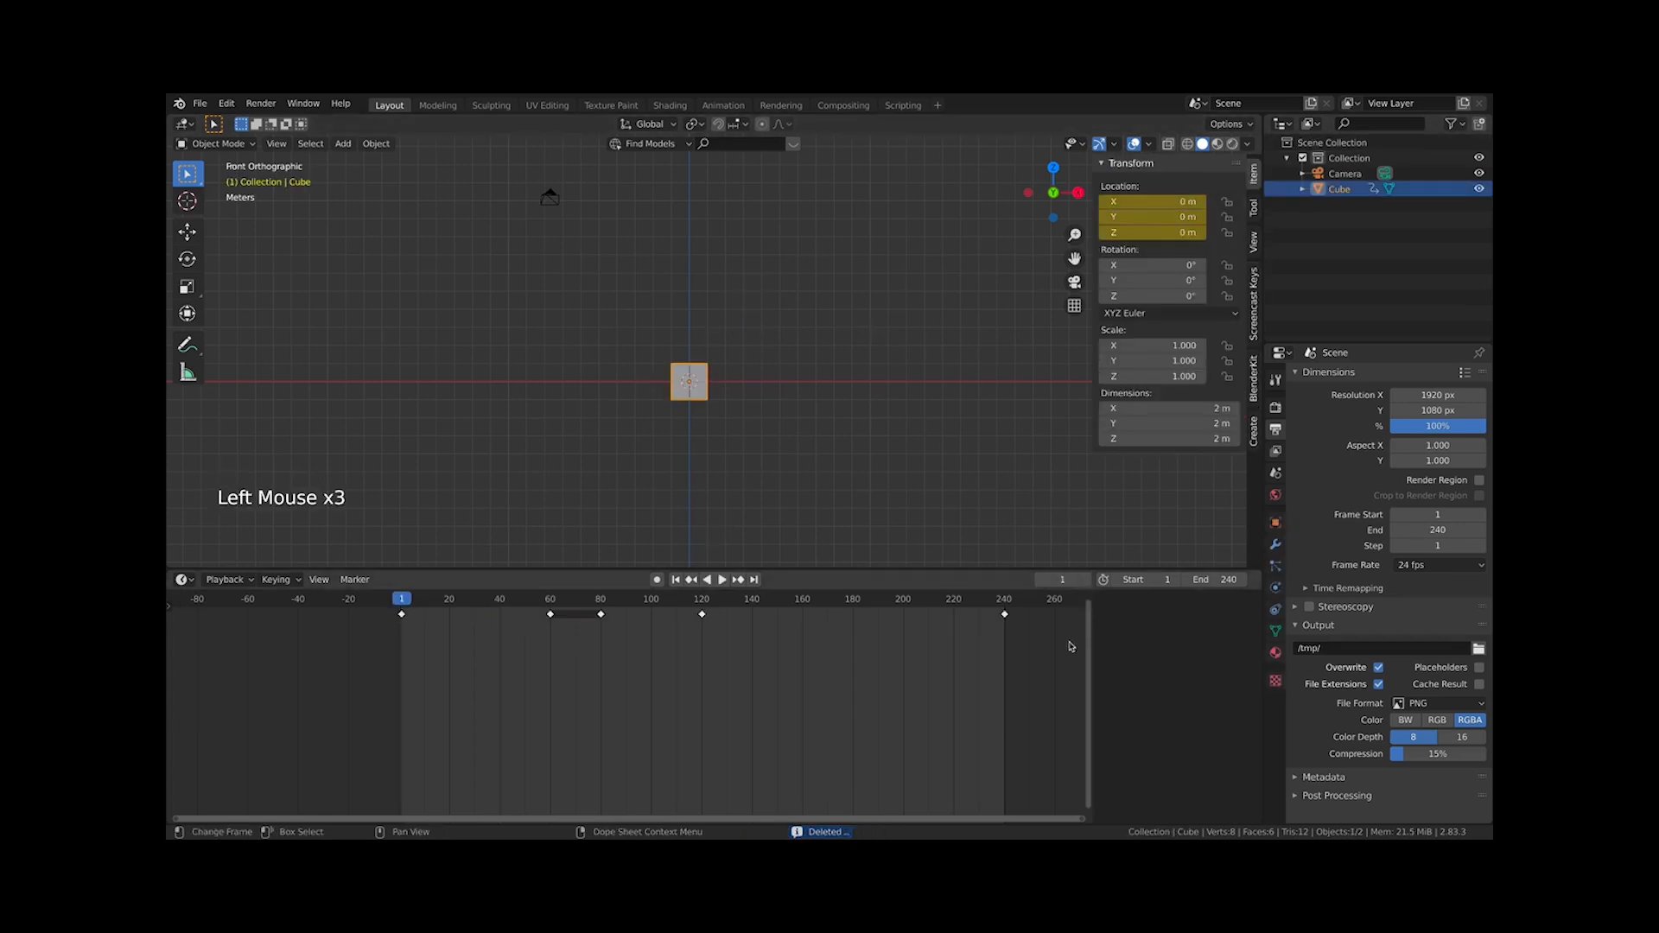
pyautogui.rightClick(1157, 197)
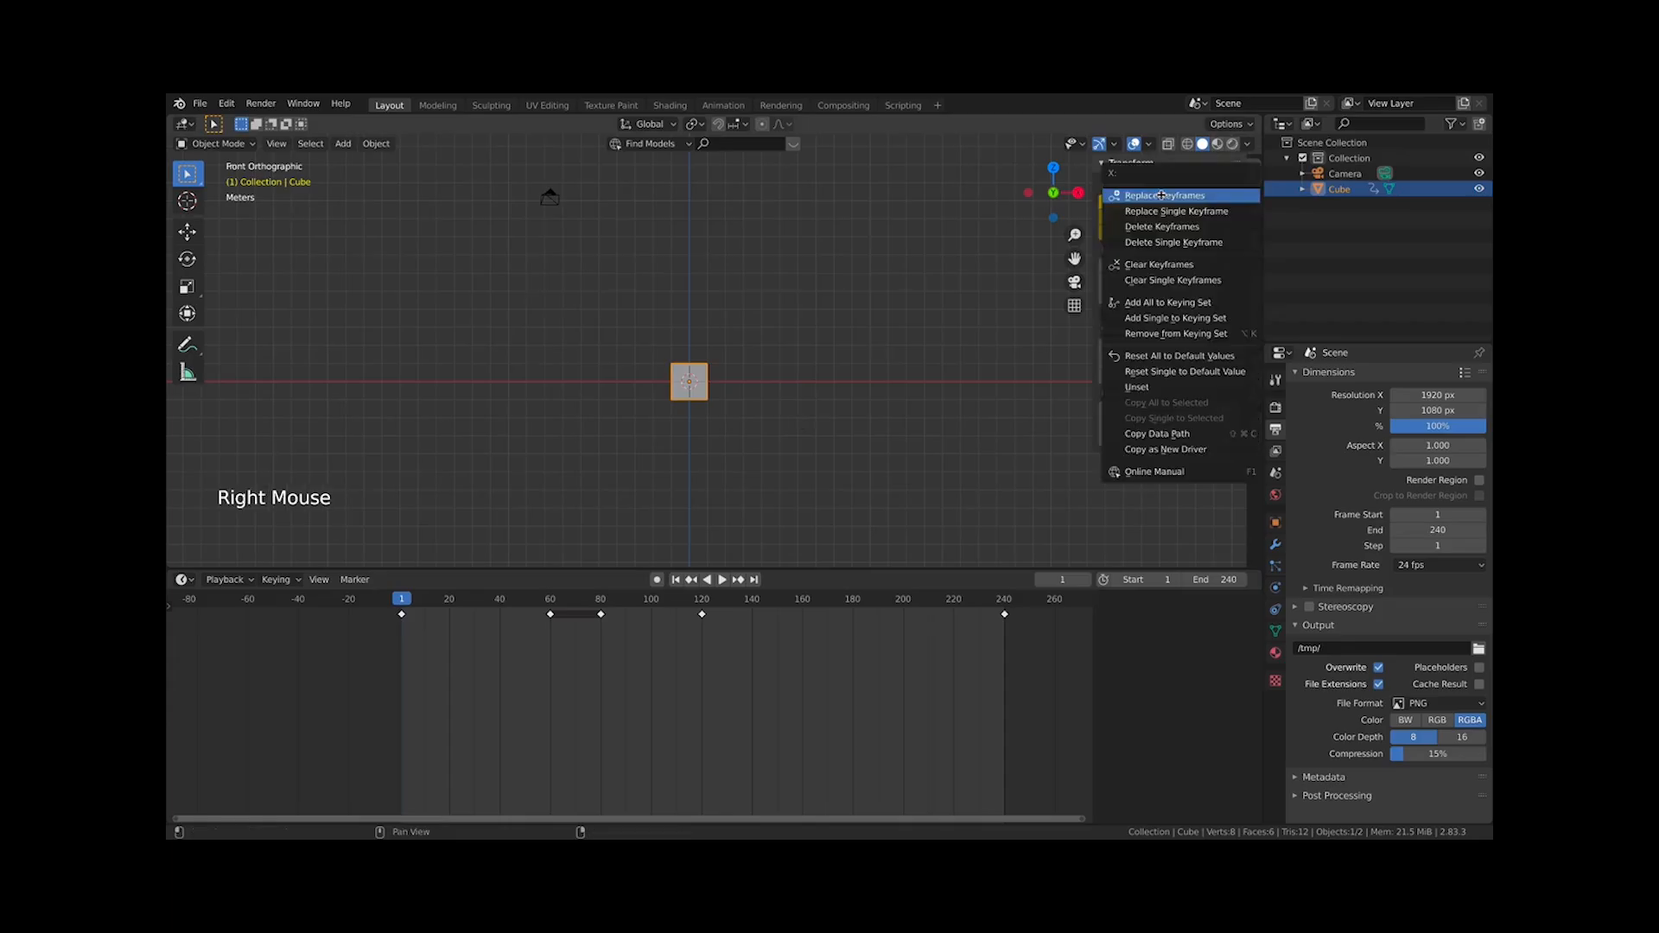
pyautogui.click(1172, 243)
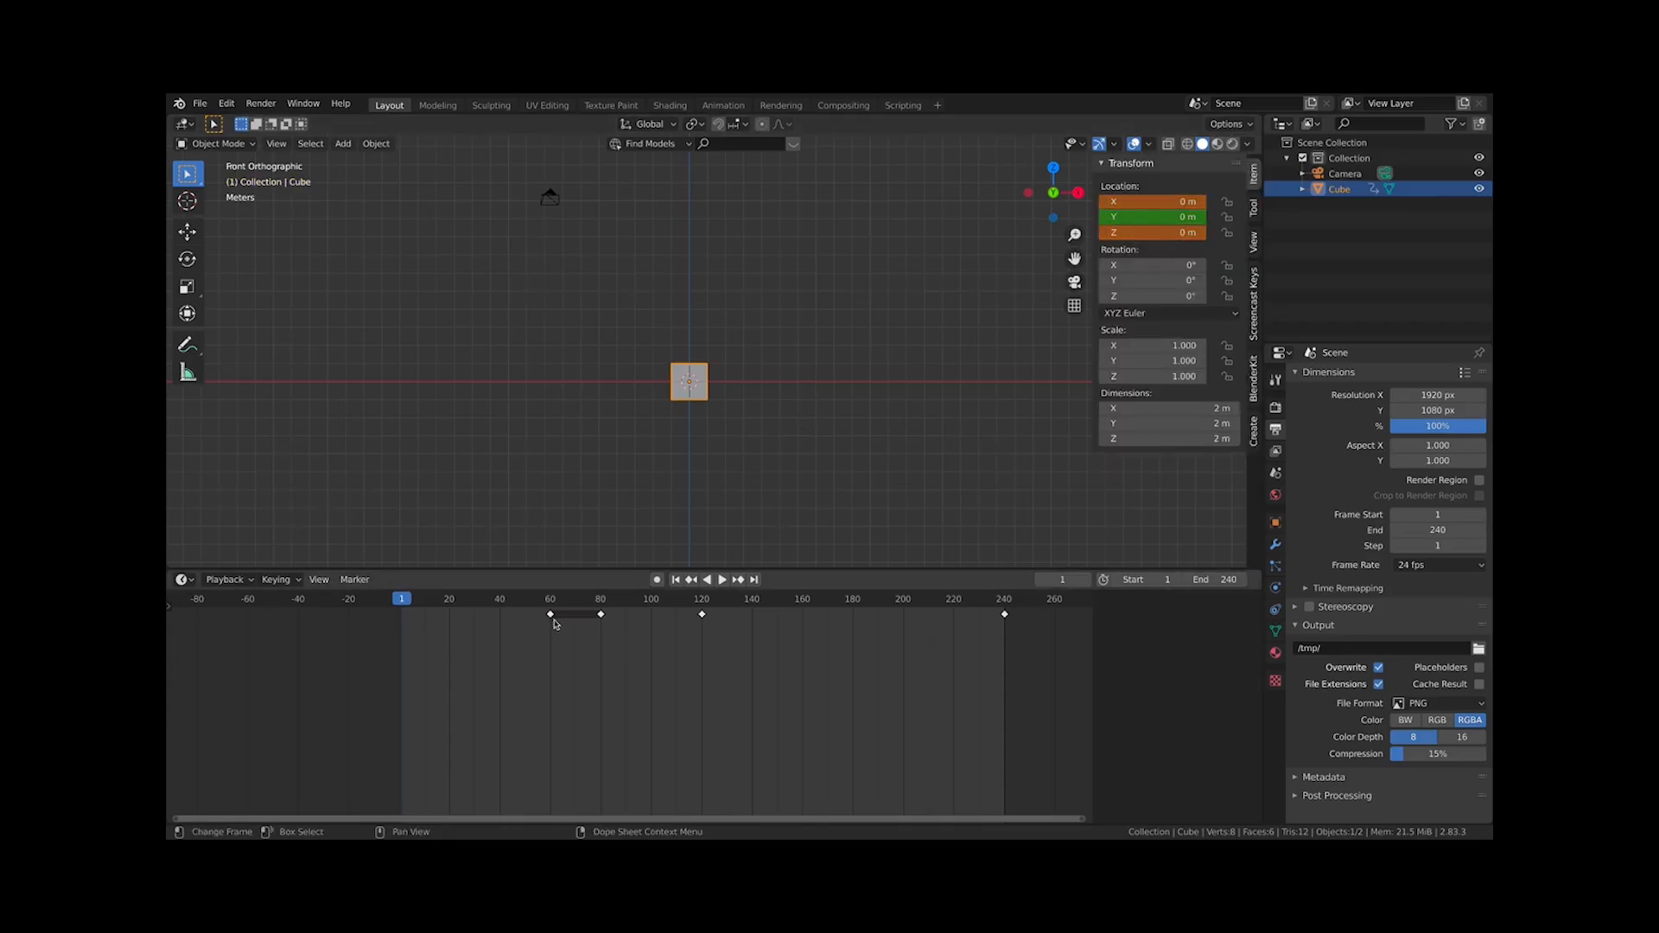
# Clear all of the cube's location keyframes and reselect the cube
pyautogui.rightClick(1140, 232)
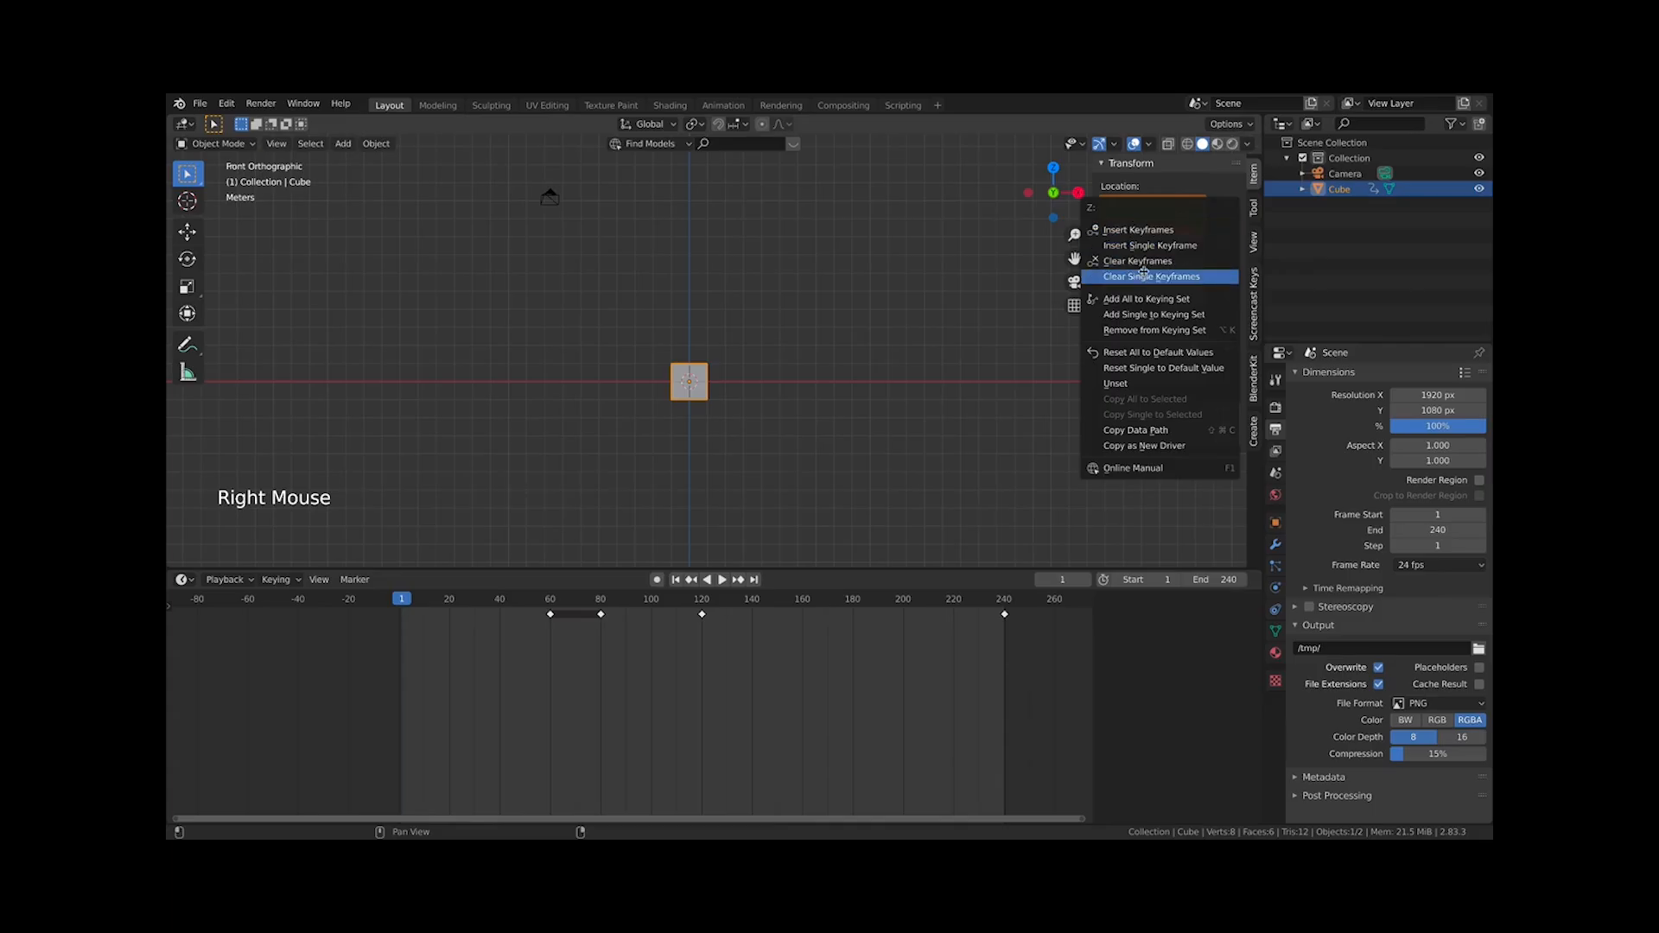
pyautogui.click(1138, 261)
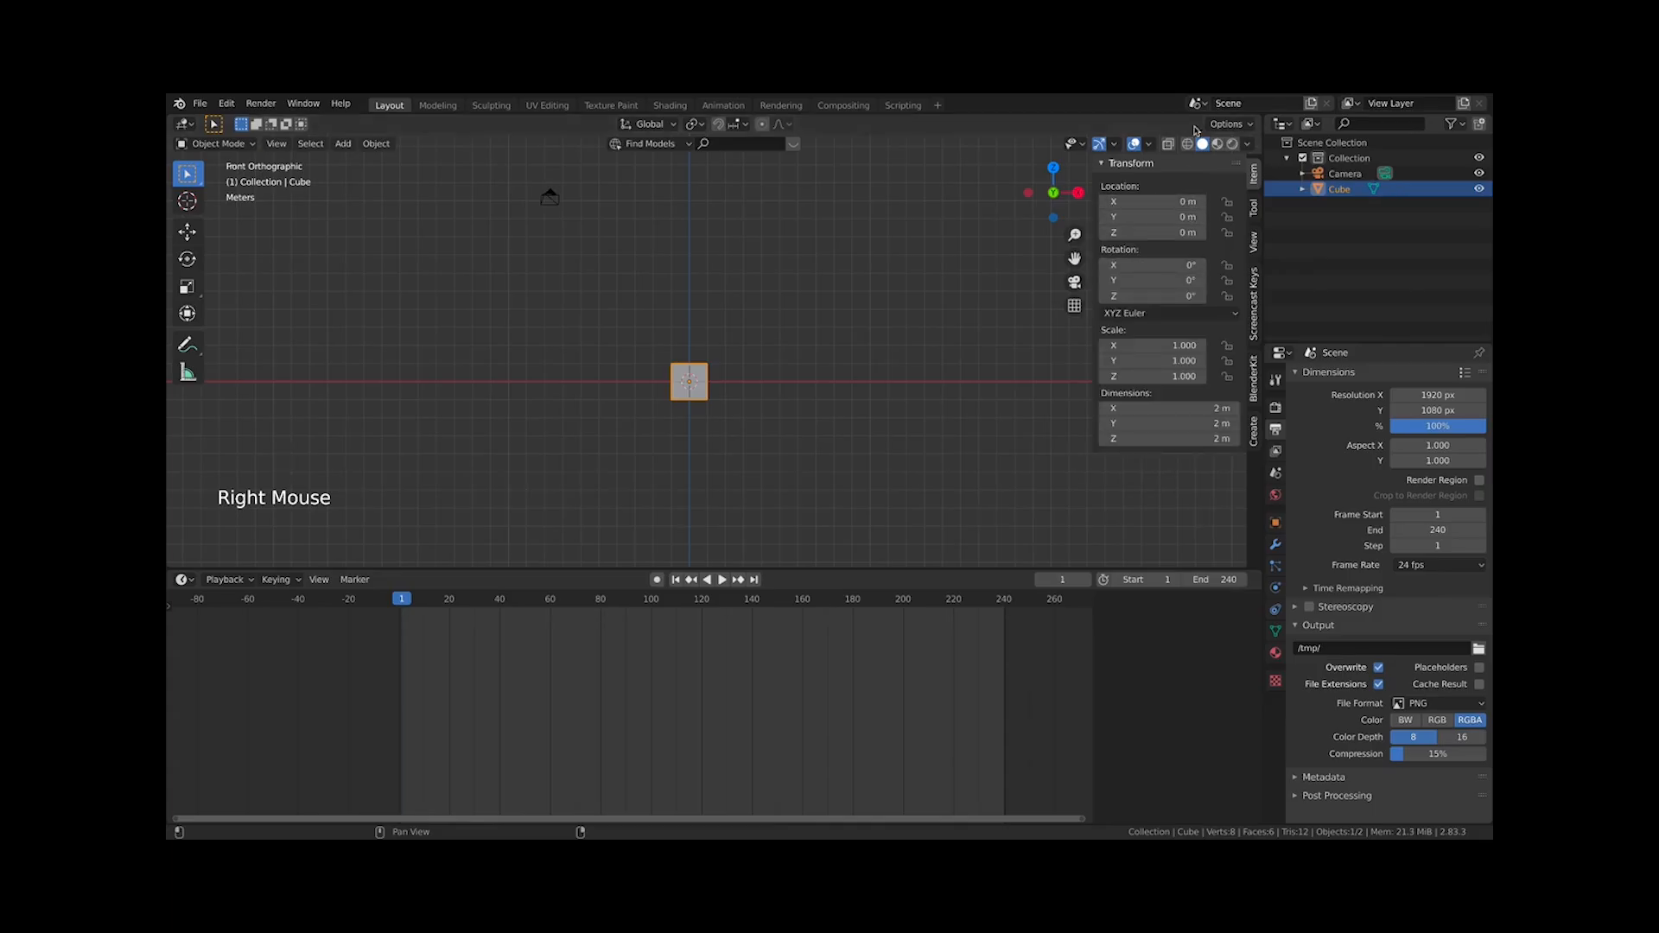
pyautogui.click(767, 444)
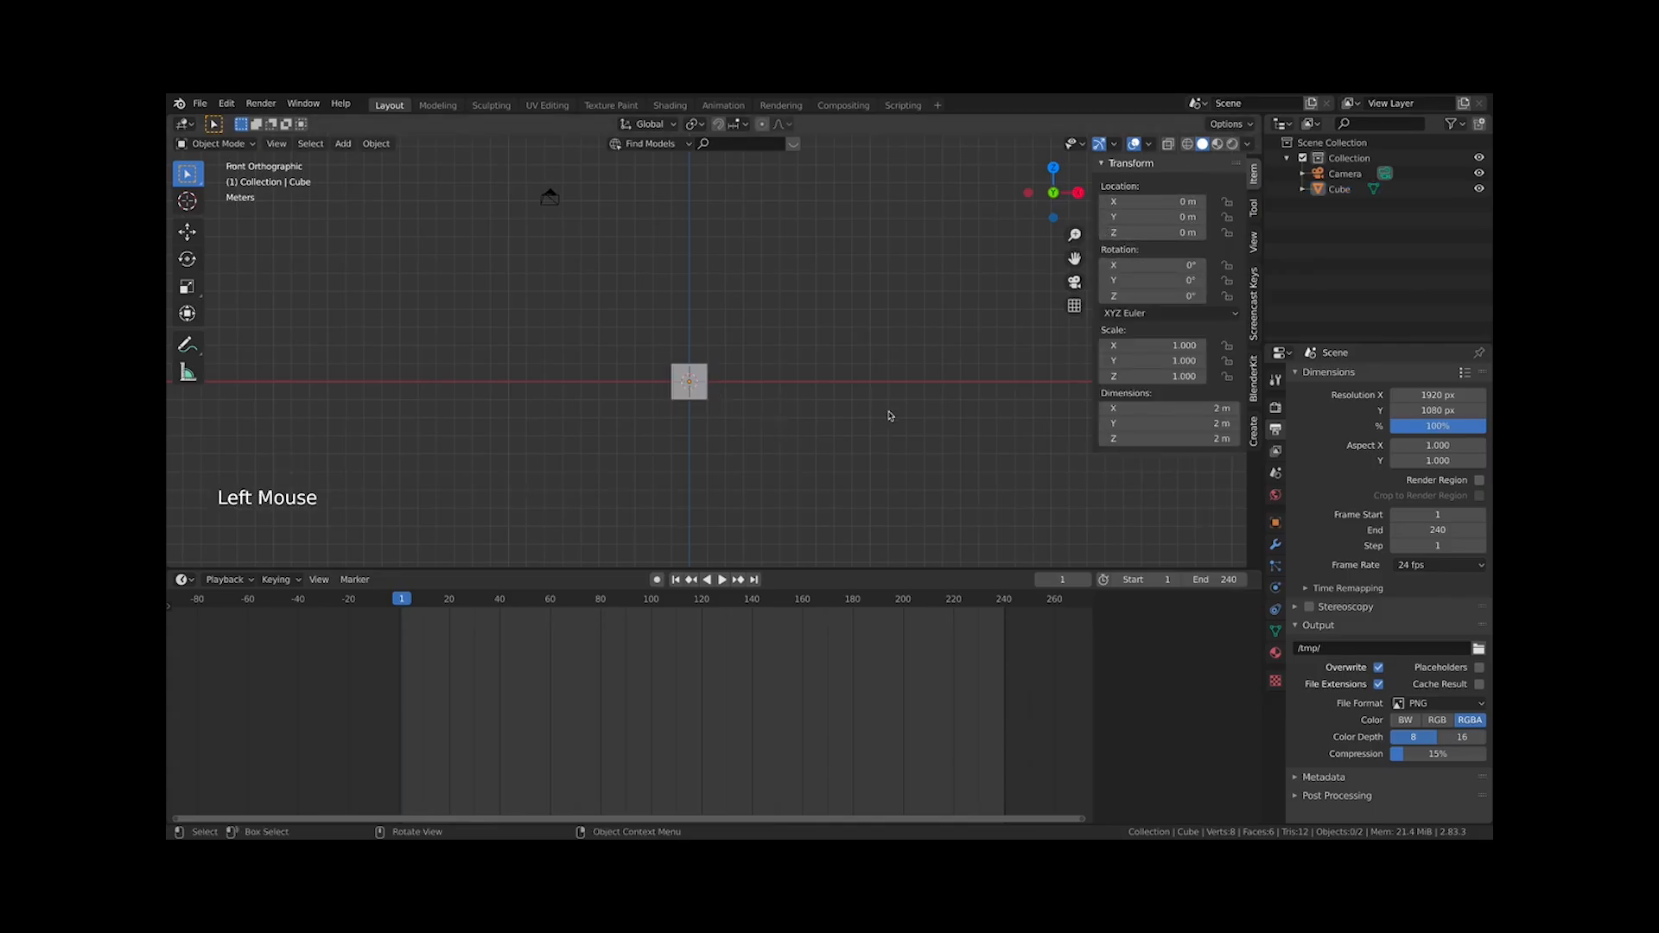
pyautogui.click(688, 398)
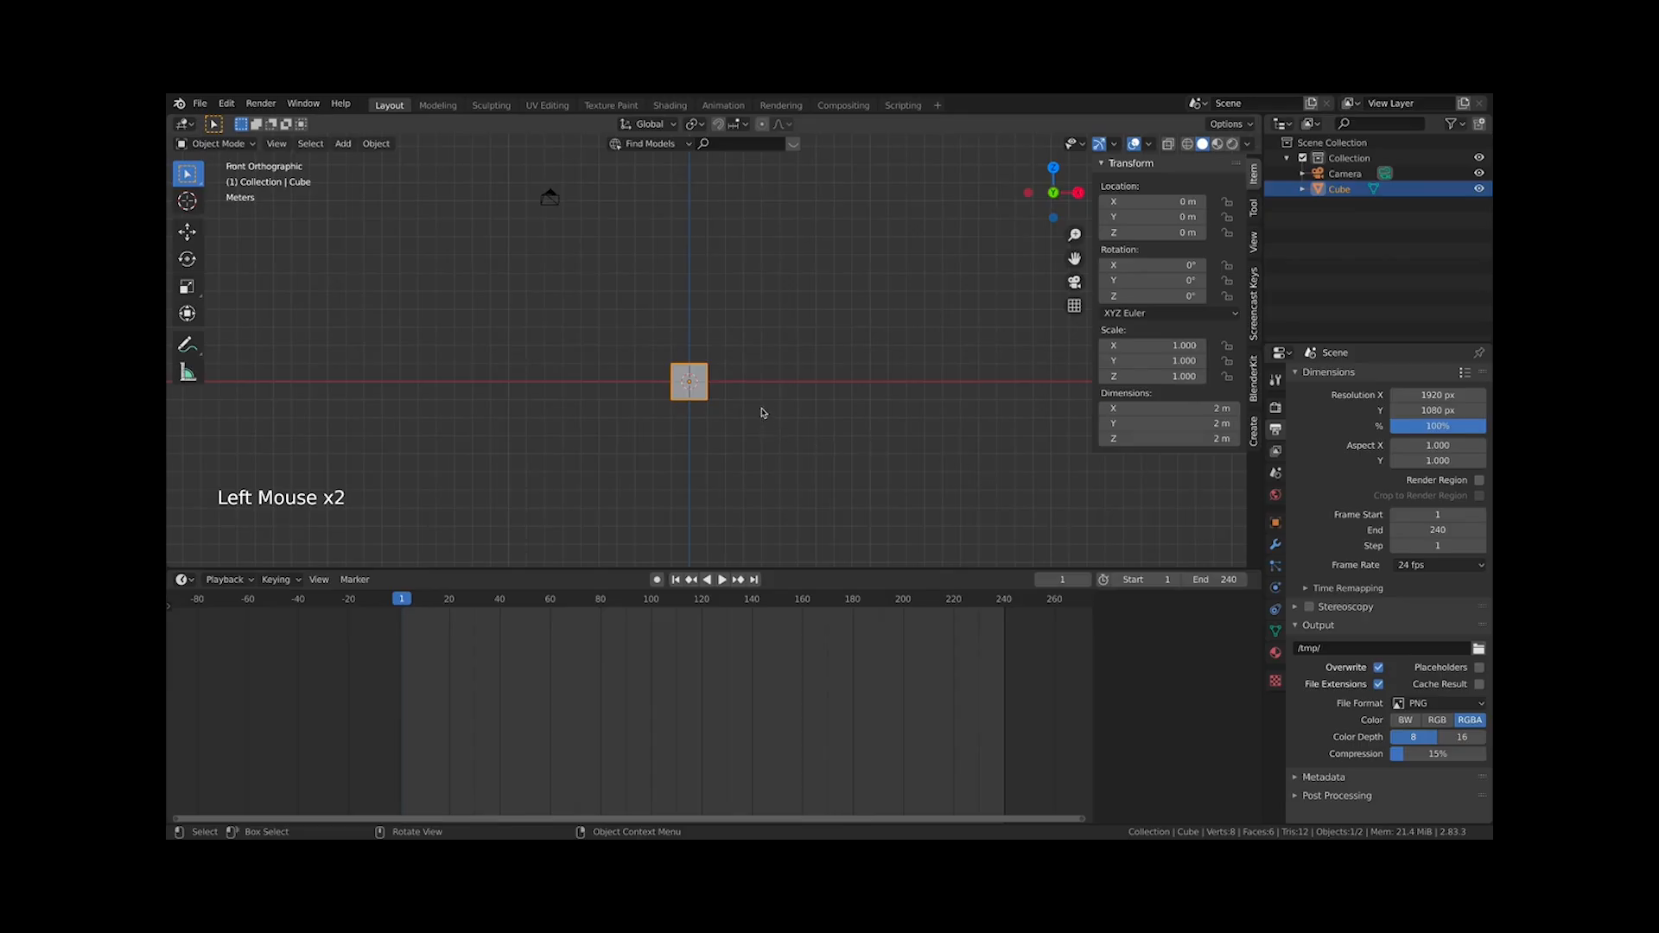
# Enable Auto Keying, go to frame 60 and move the cube to about X 9.2 m, Z 5.7 m
pyautogui.click(656, 584)
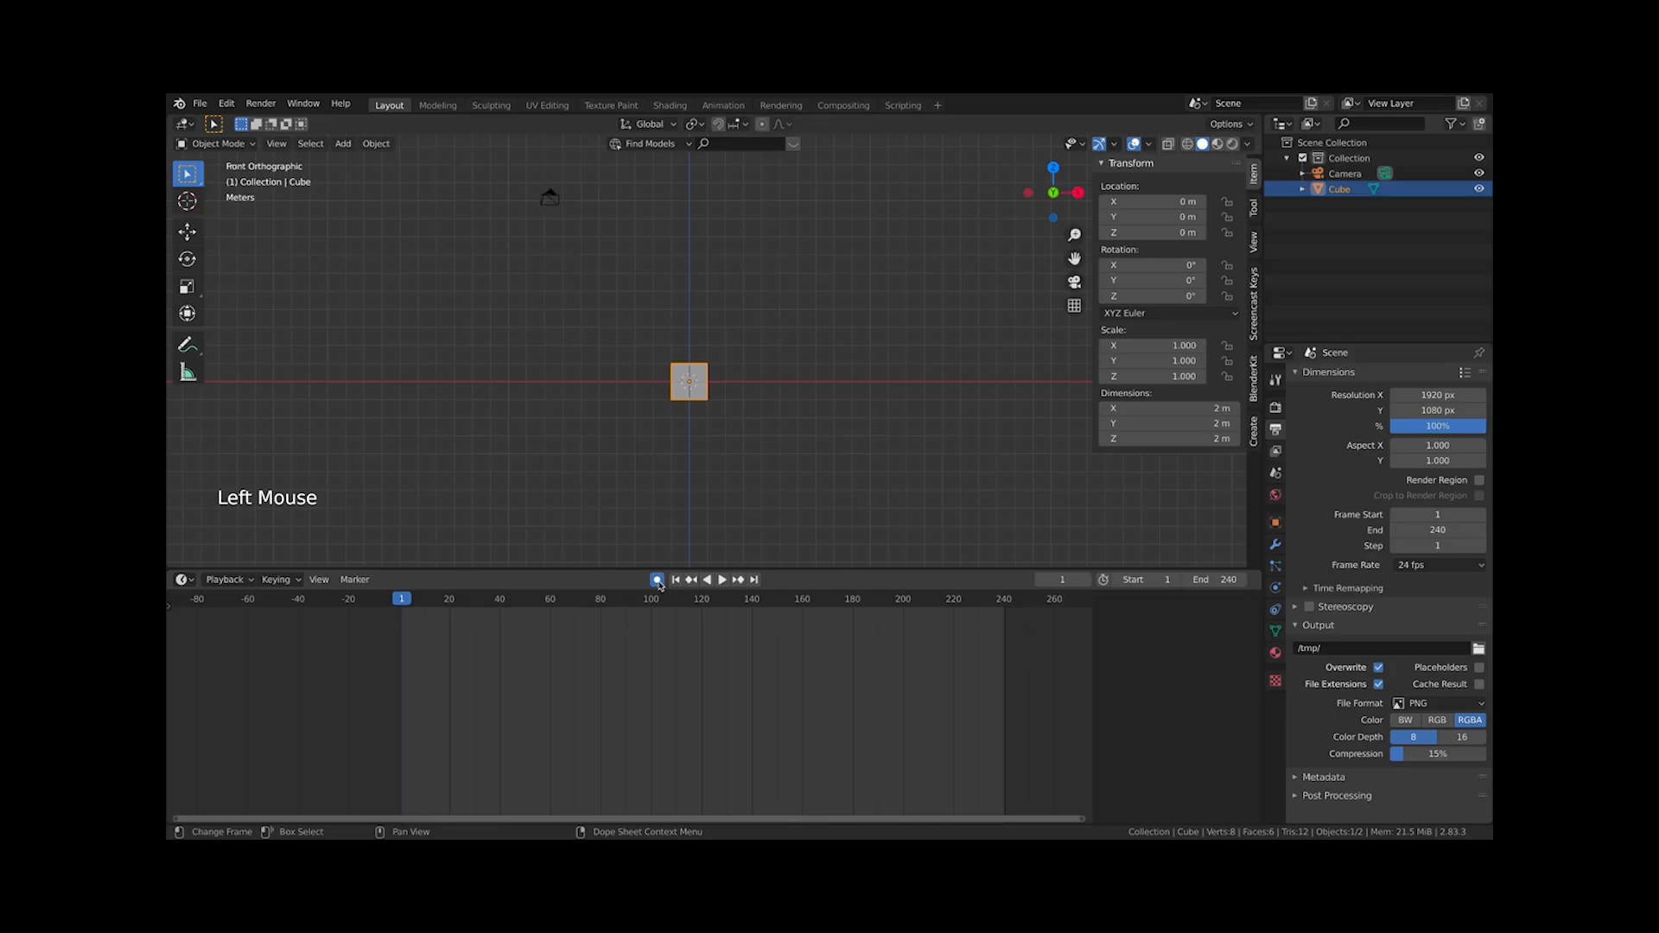
pyautogui.click(551, 604)
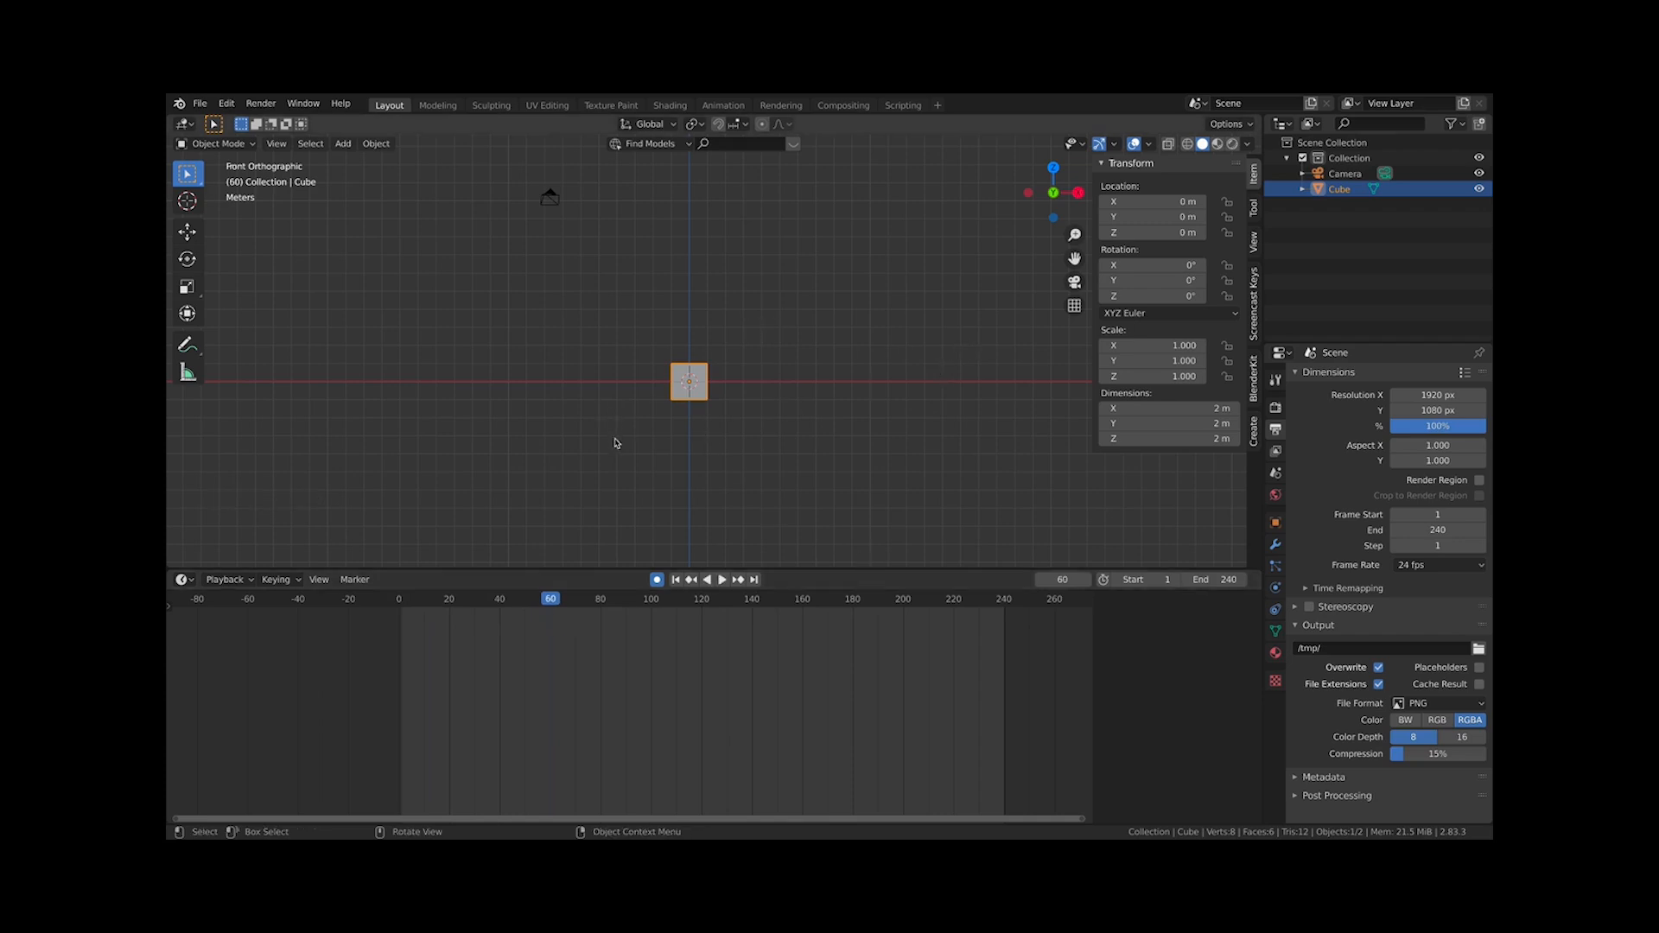
pyautogui.press('g')
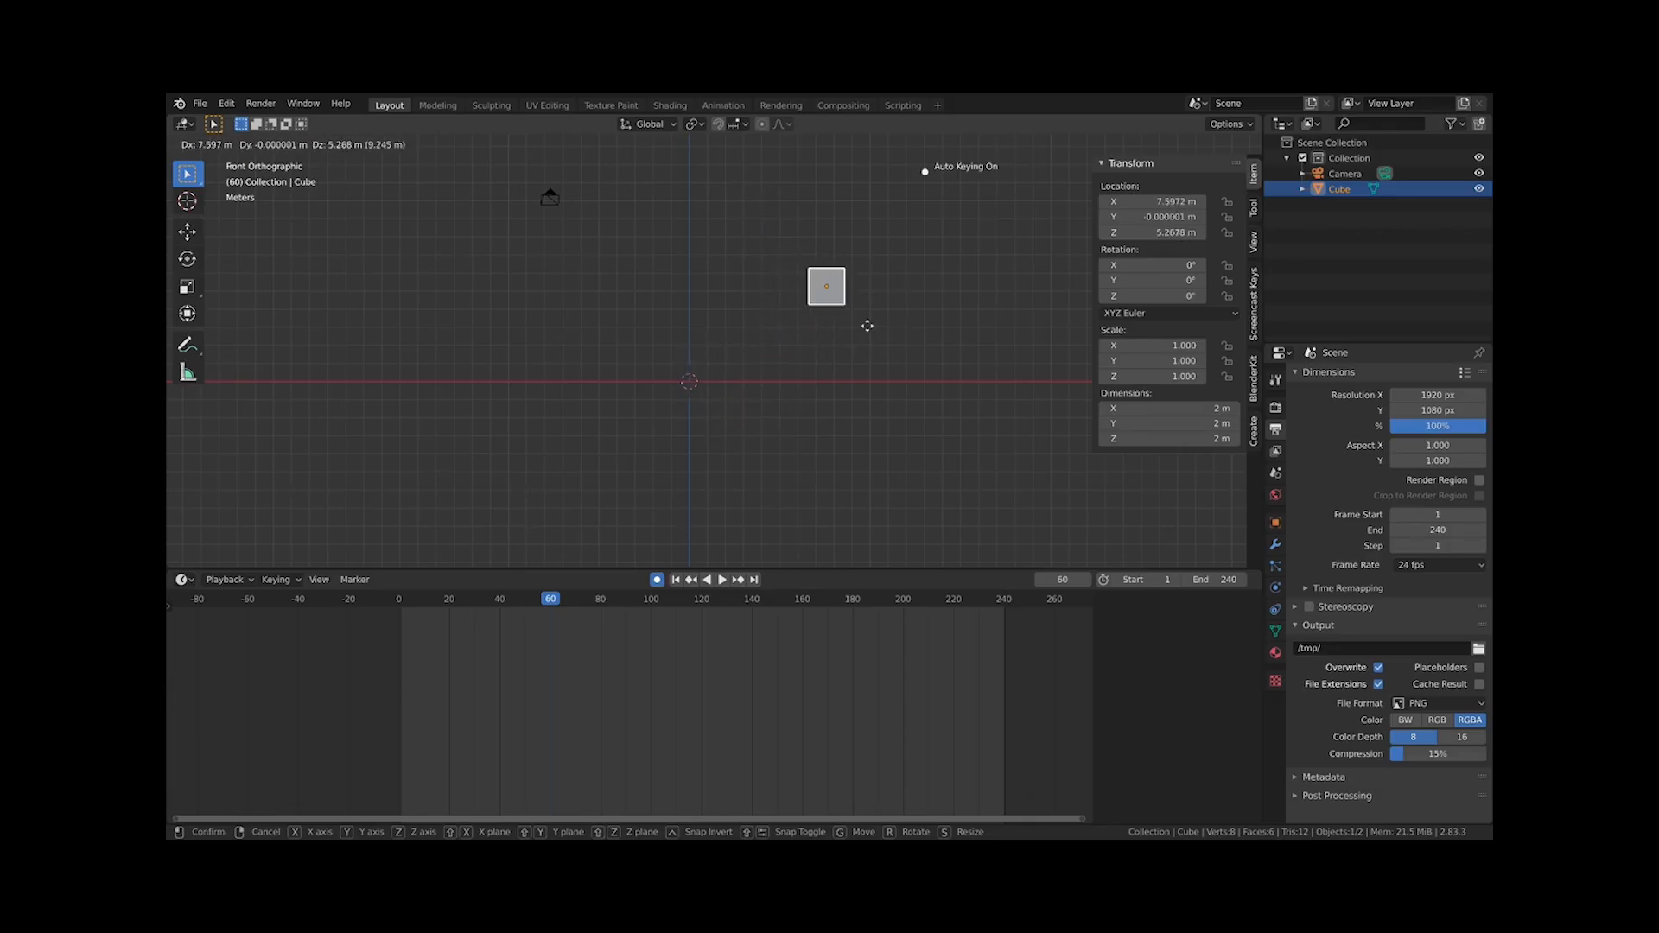
pyautogui.click(887, 327)
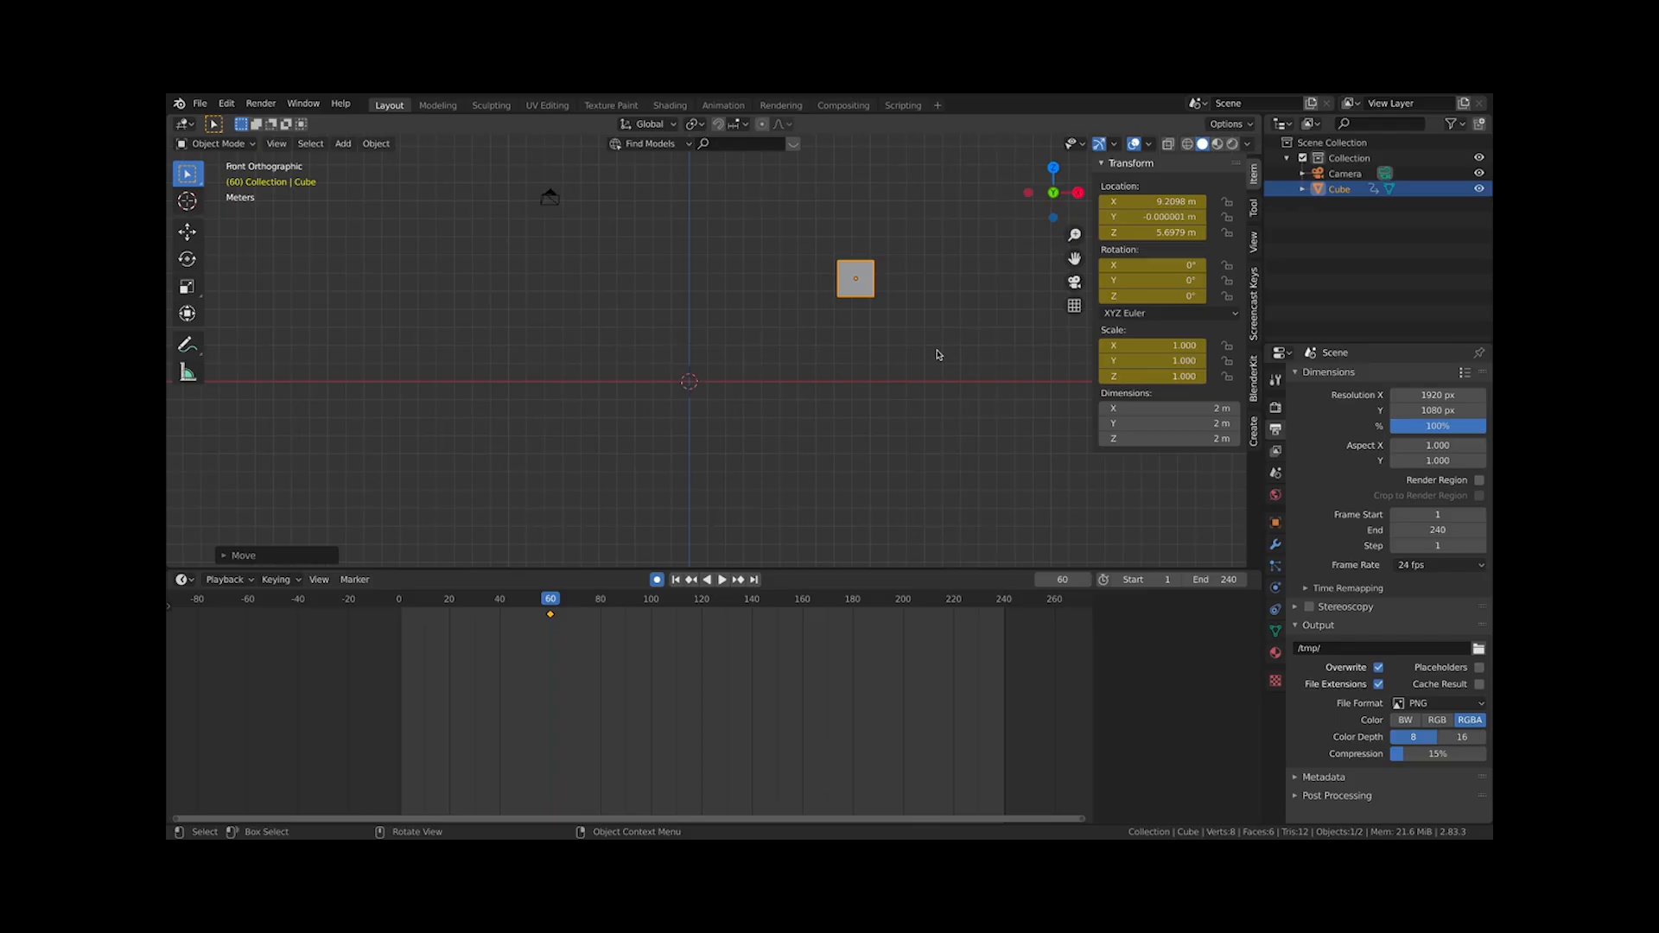
# Rotate the cube about −60° and scale it to about 2.85
pyautogui.press('r')
pyautogui.click(1008, 230)
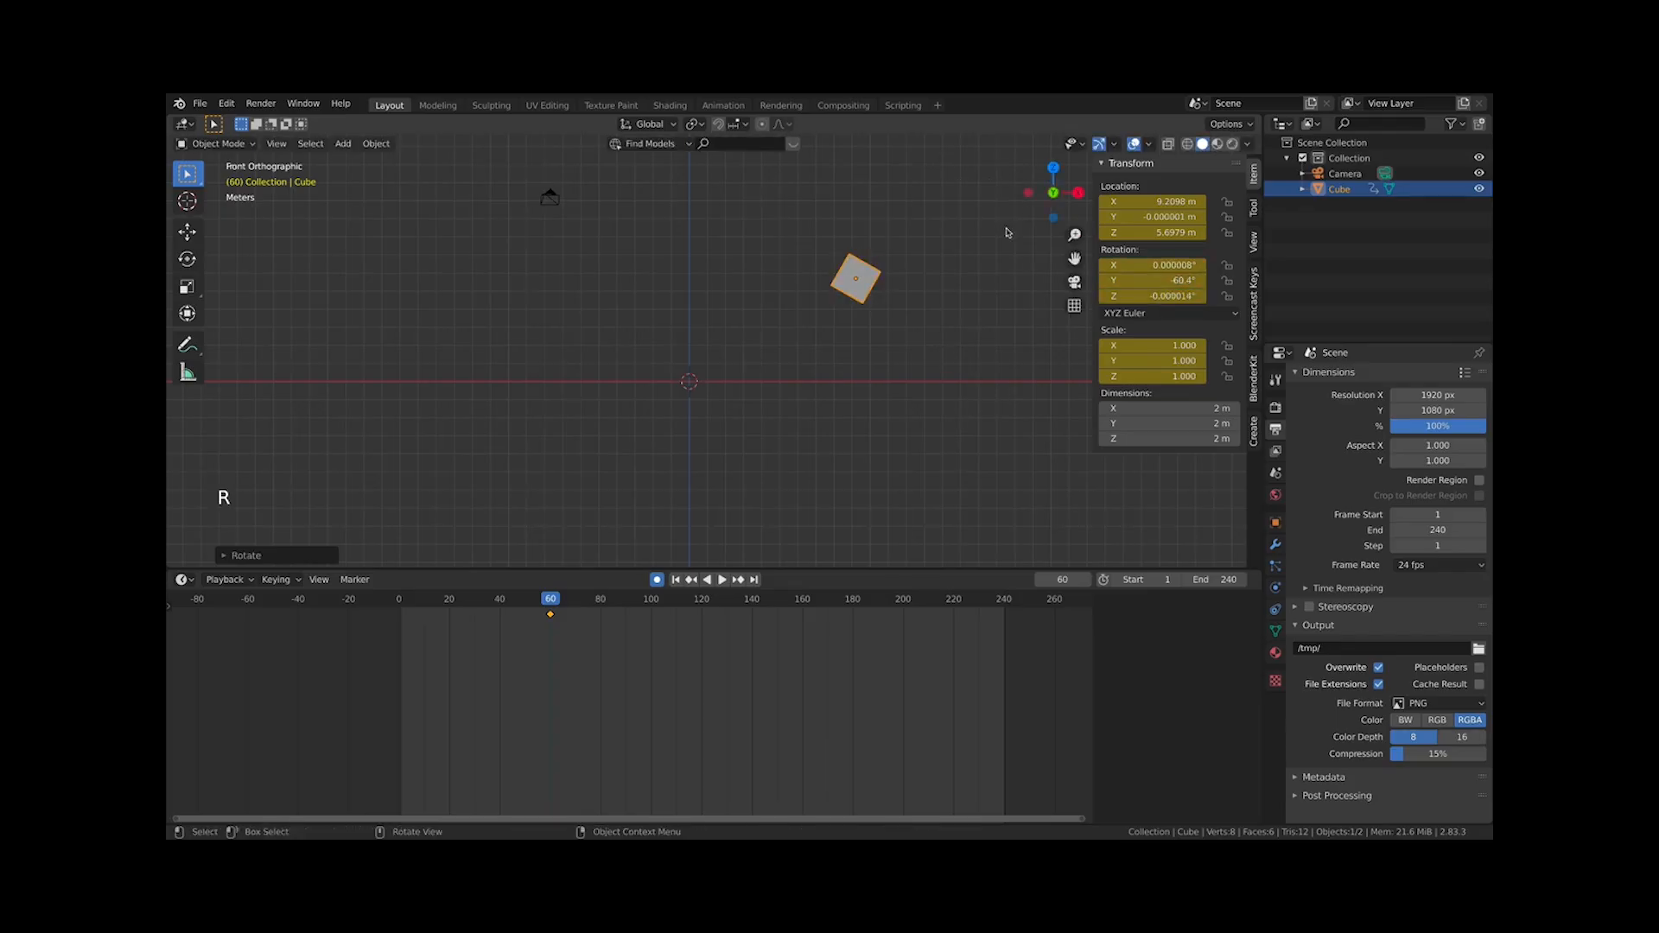
pyautogui.press('s')
pyautogui.click(1122, 294)
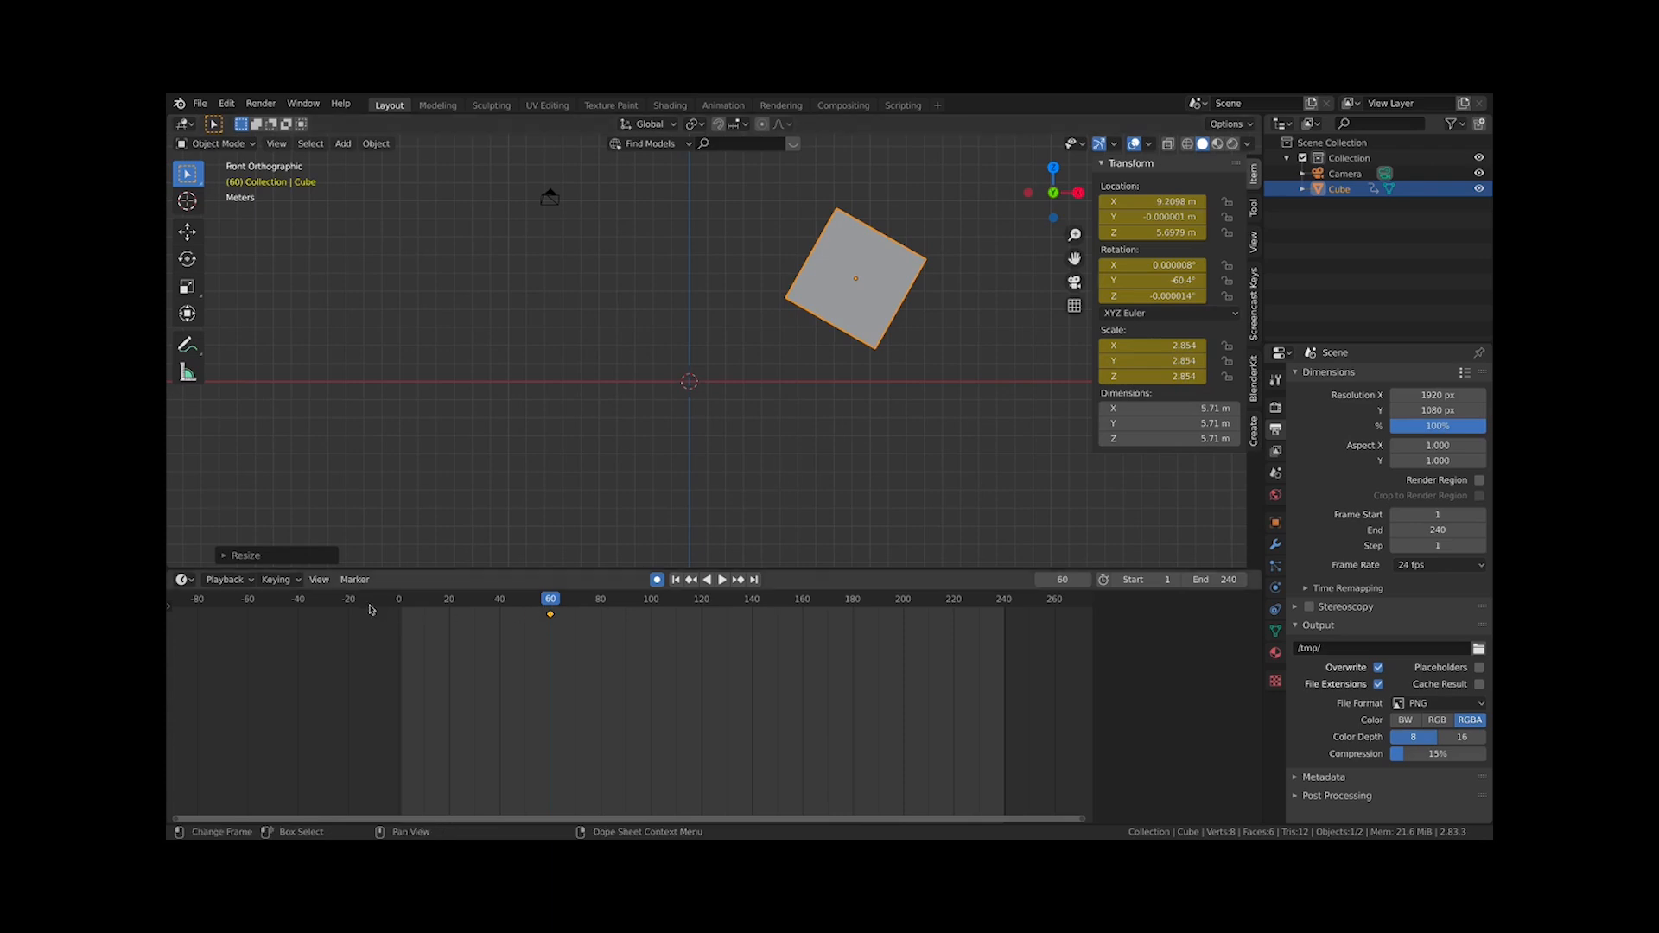
# At frame 1, move, scale and rotate the cube back to the origin at about 0.82 scale and 8° rotation
pyautogui.click(400, 610)
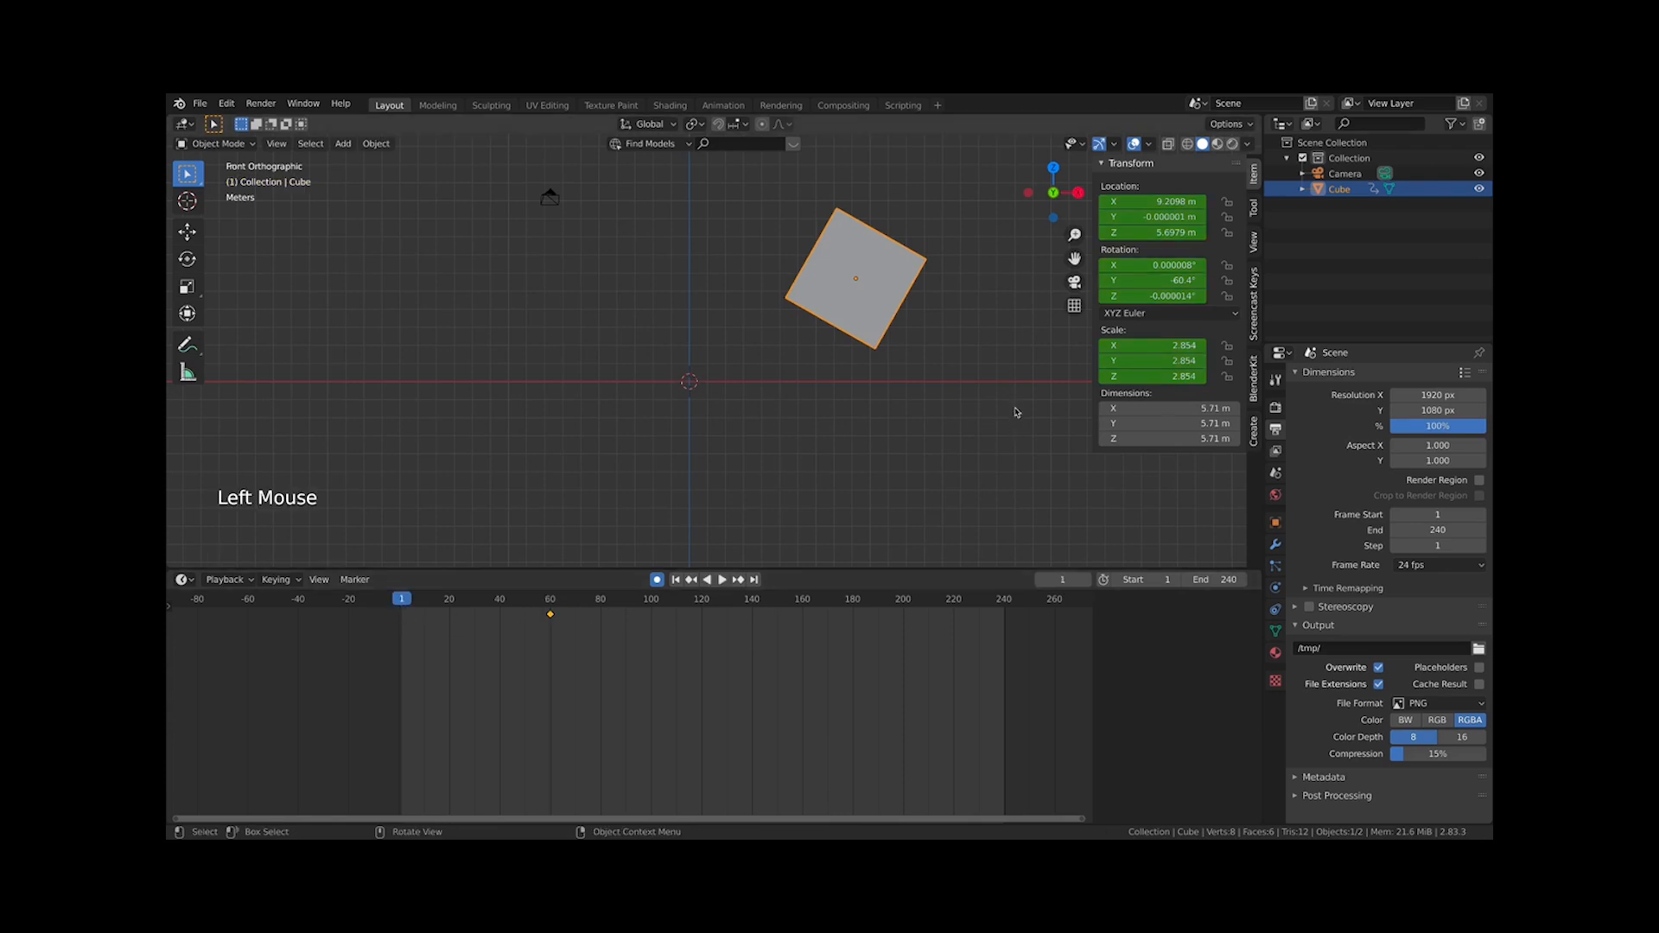
pyautogui.press('g')
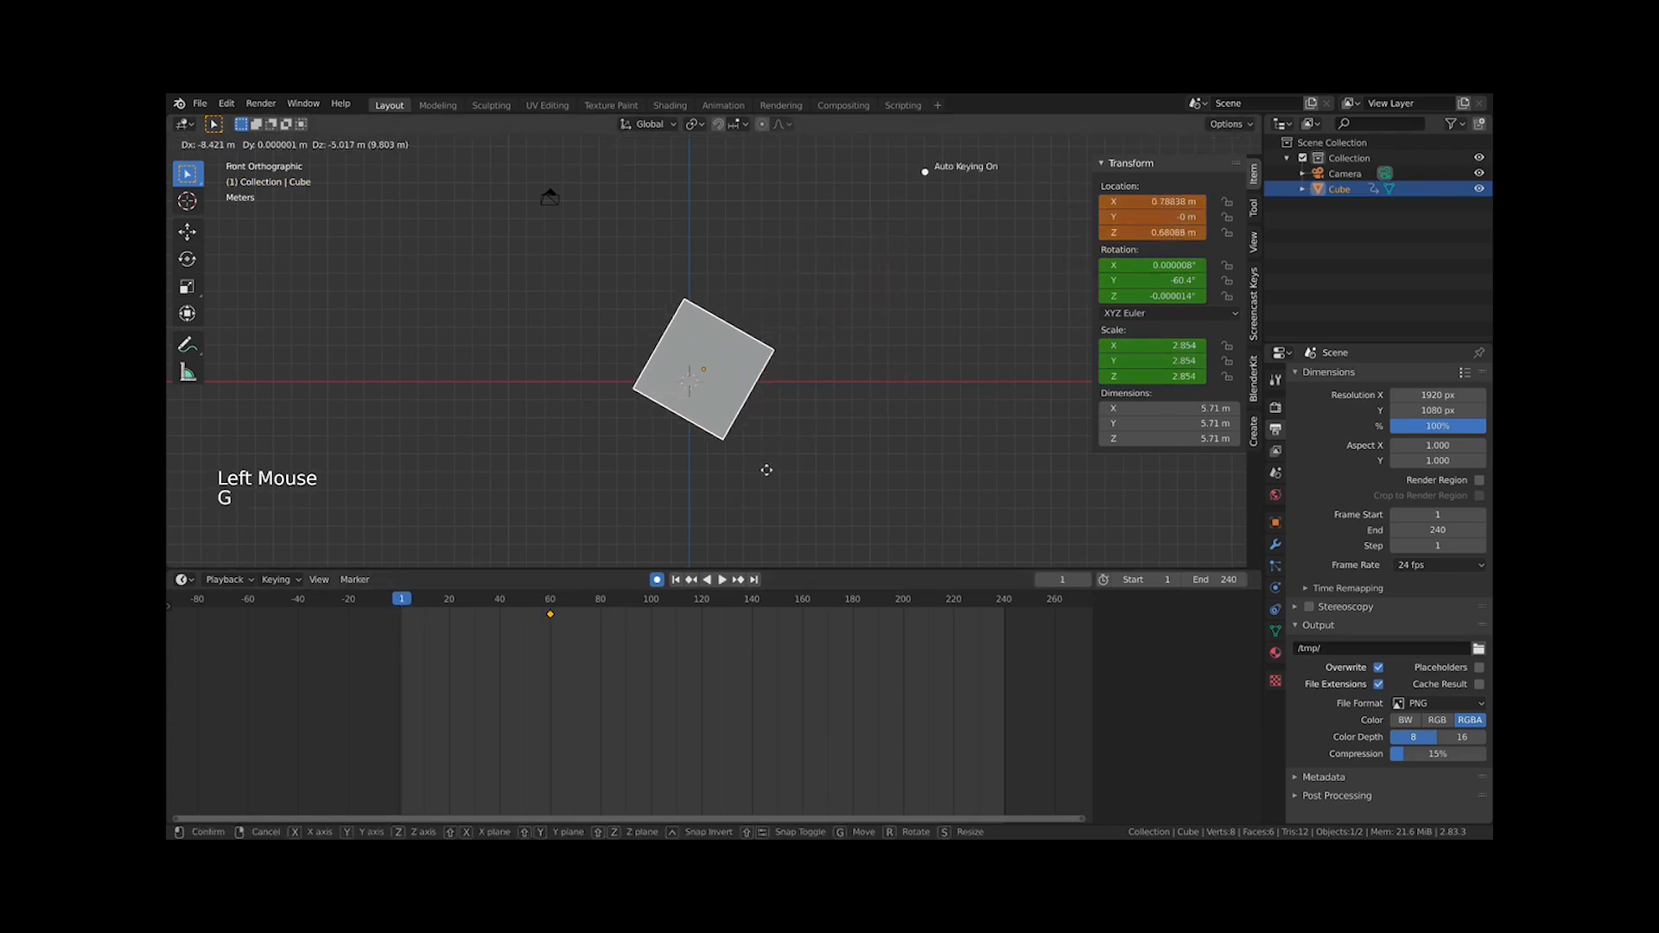
pyautogui.click(899, 498)
pyautogui.press('s')
pyautogui.click(748, 450)
pyautogui.press('r')
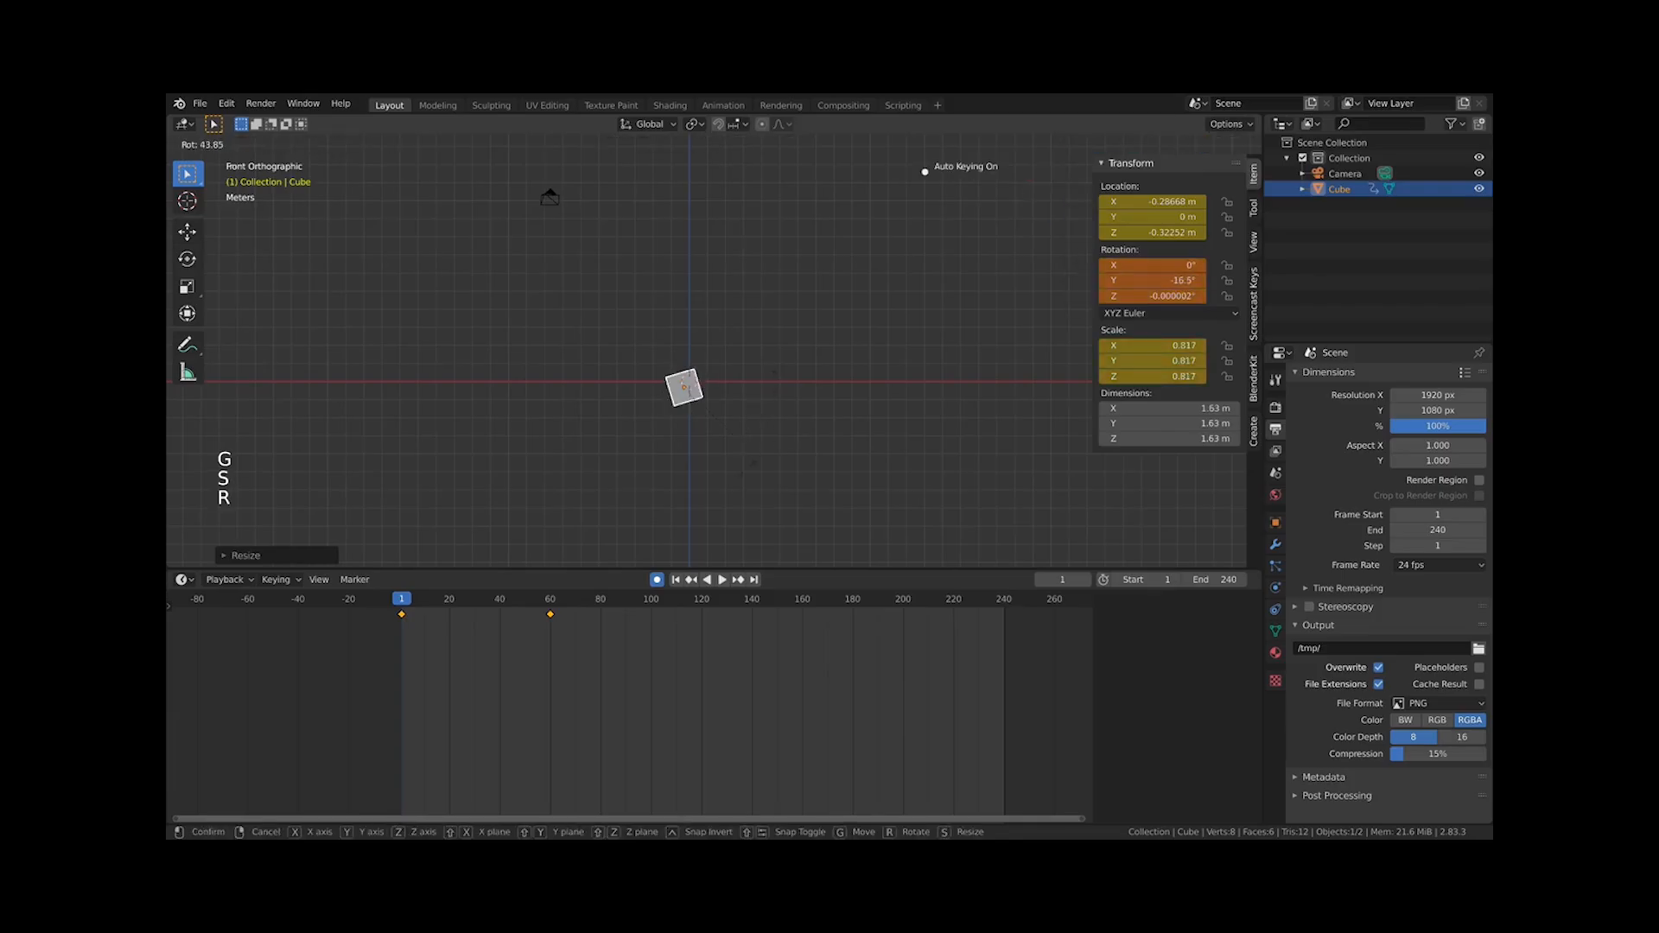
pyautogui.click(735, 448)
pyautogui.press('g')
pyautogui.click(724, 451)
pyautogui.press('r')
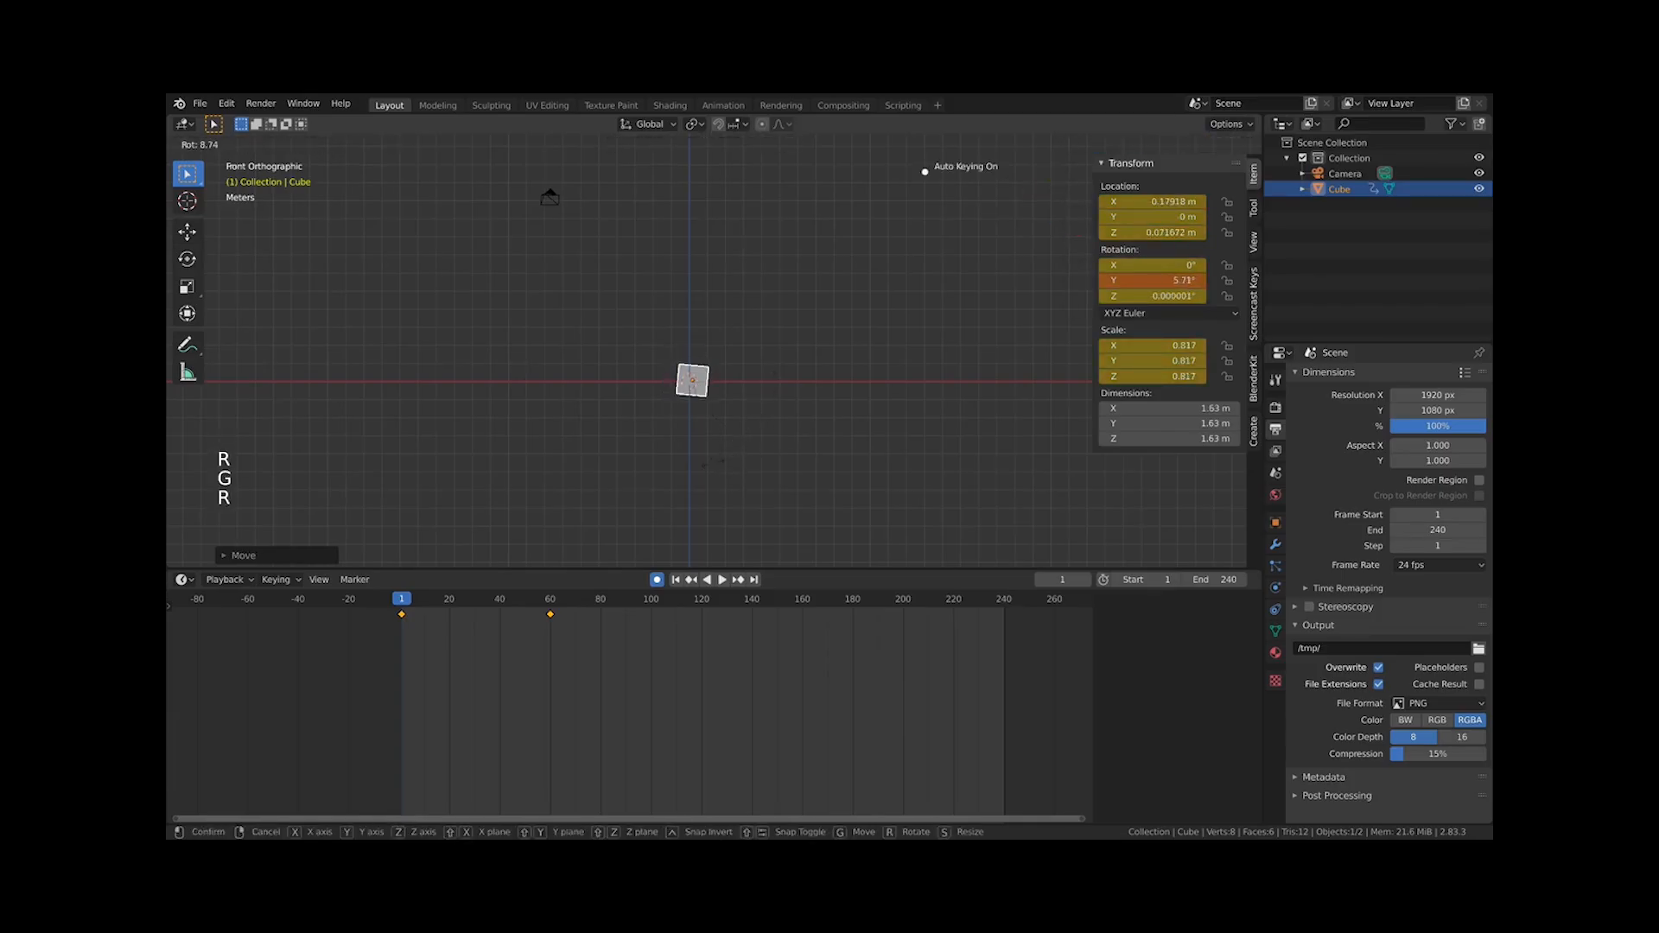
pyautogui.click(710, 459)
pyautogui.press('g')
pyautogui.click(706, 464)
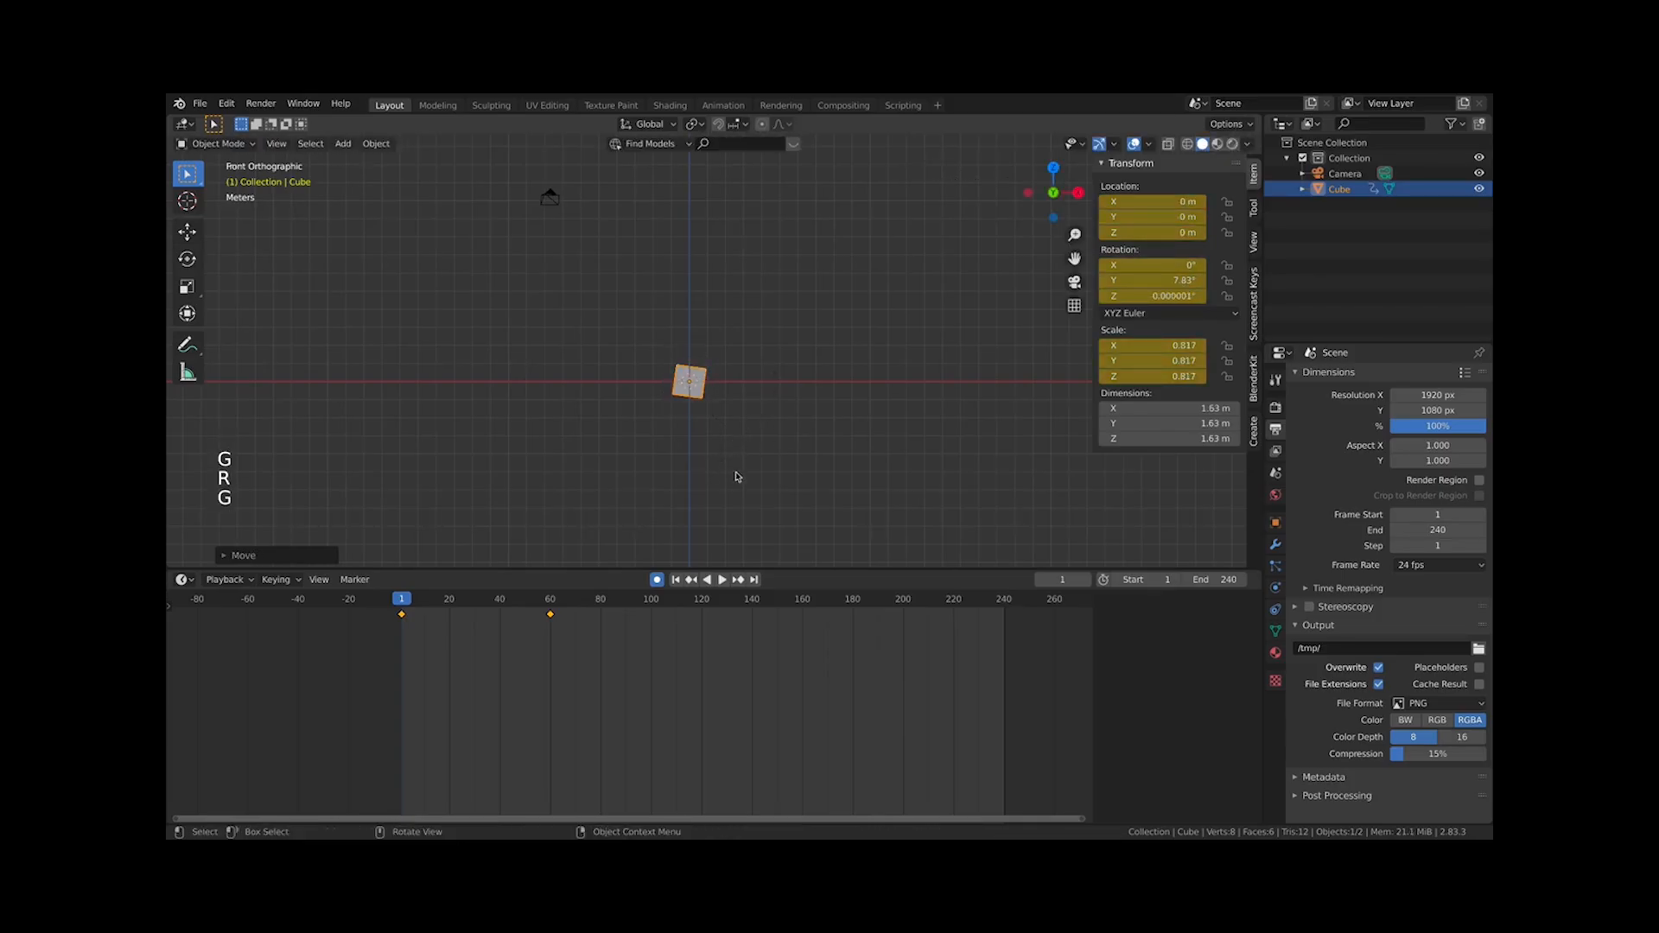
# At frame 100, move the cube to about X 21 m, scale it to about 6.87 and rotate it about −145°
pyautogui.click(651, 605)
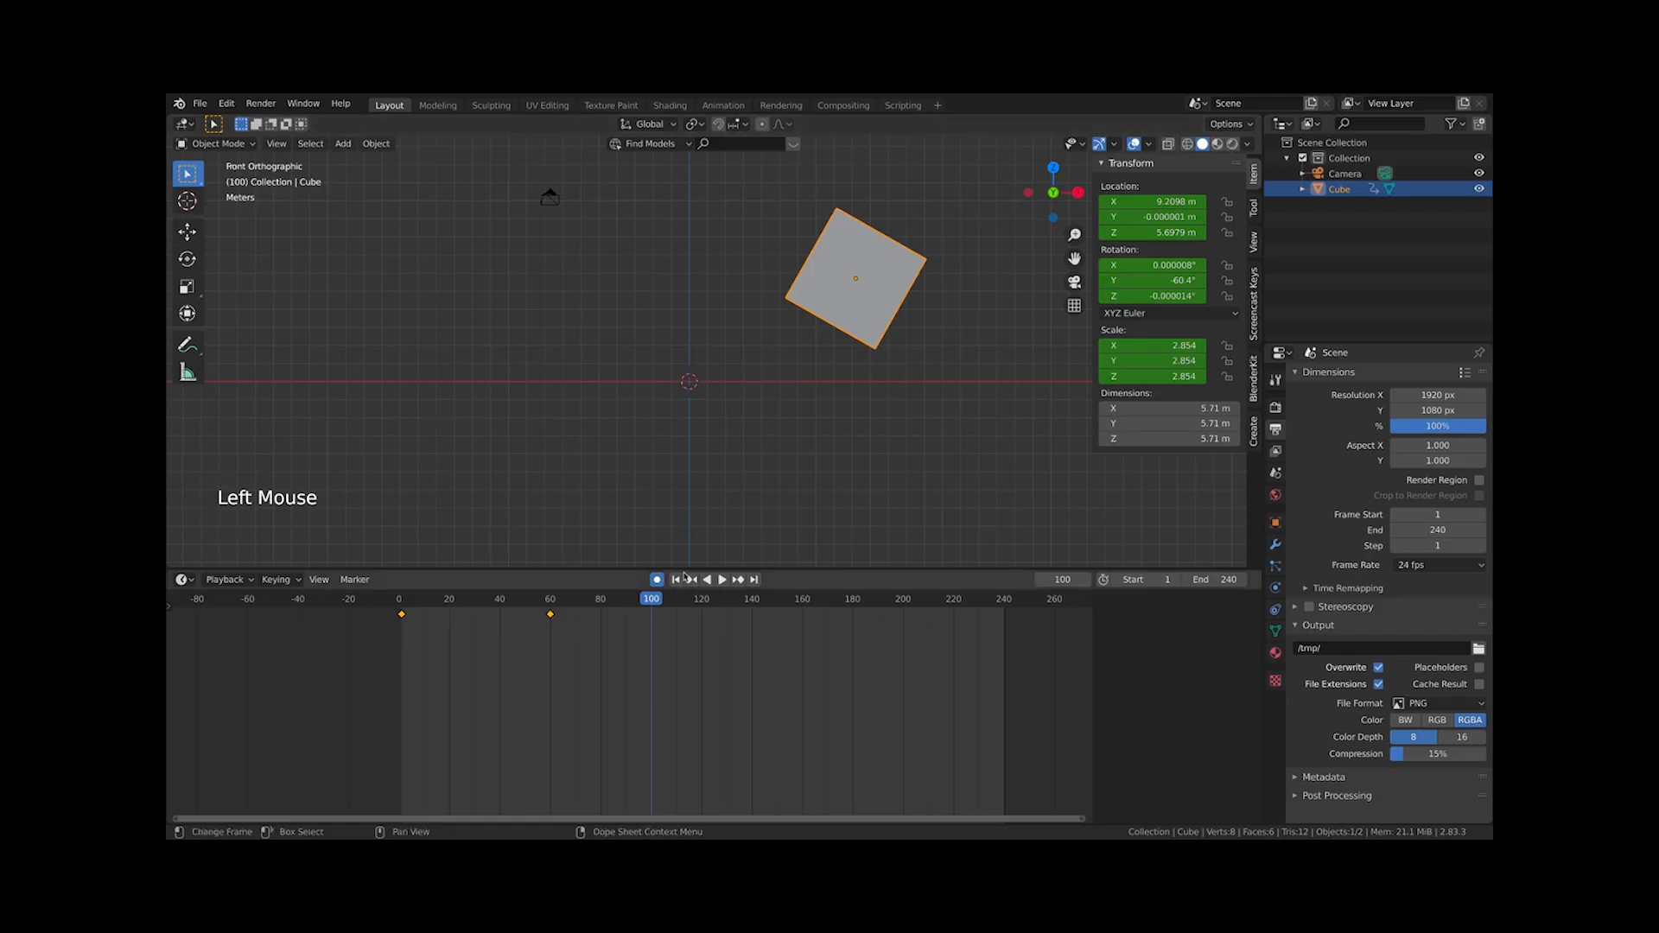
pyautogui.keyDown('shift'); pyautogui.moveTo(860, 369); pyautogui.dragTo(608, 341, button='middle'); pyautogui.keyUp('shift')
pyautogui.press('g')
pyautogui.click(843, 479)
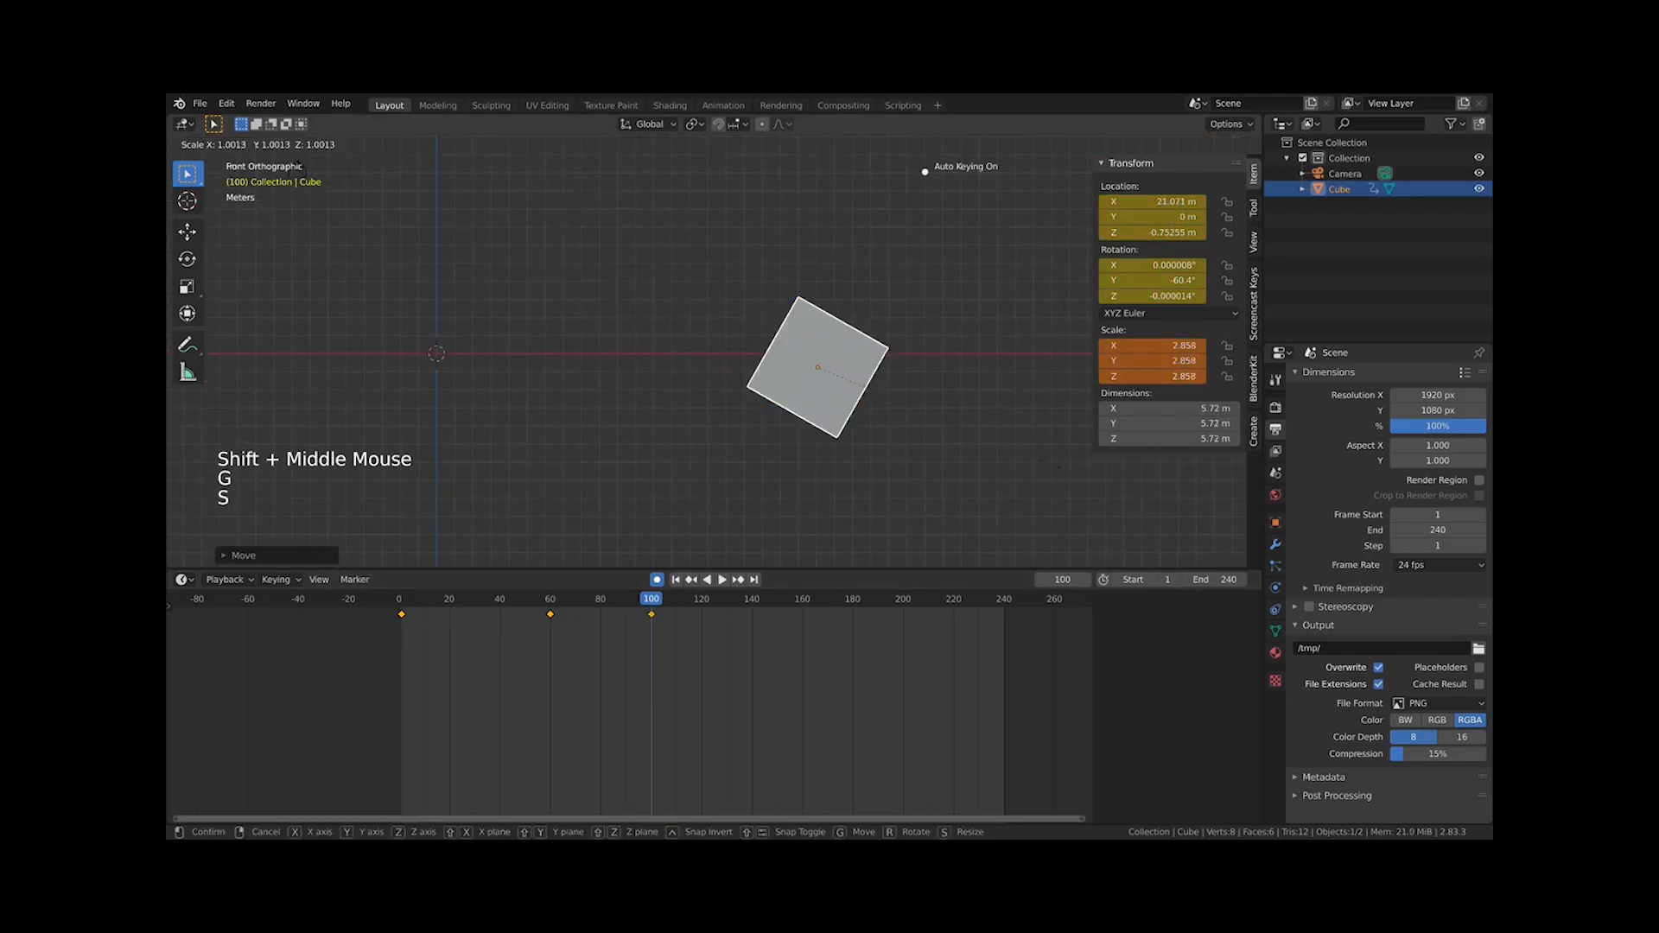
pyautogui.press('s')
pyautogui.click(1106, 474)
pyautogui.press('r')
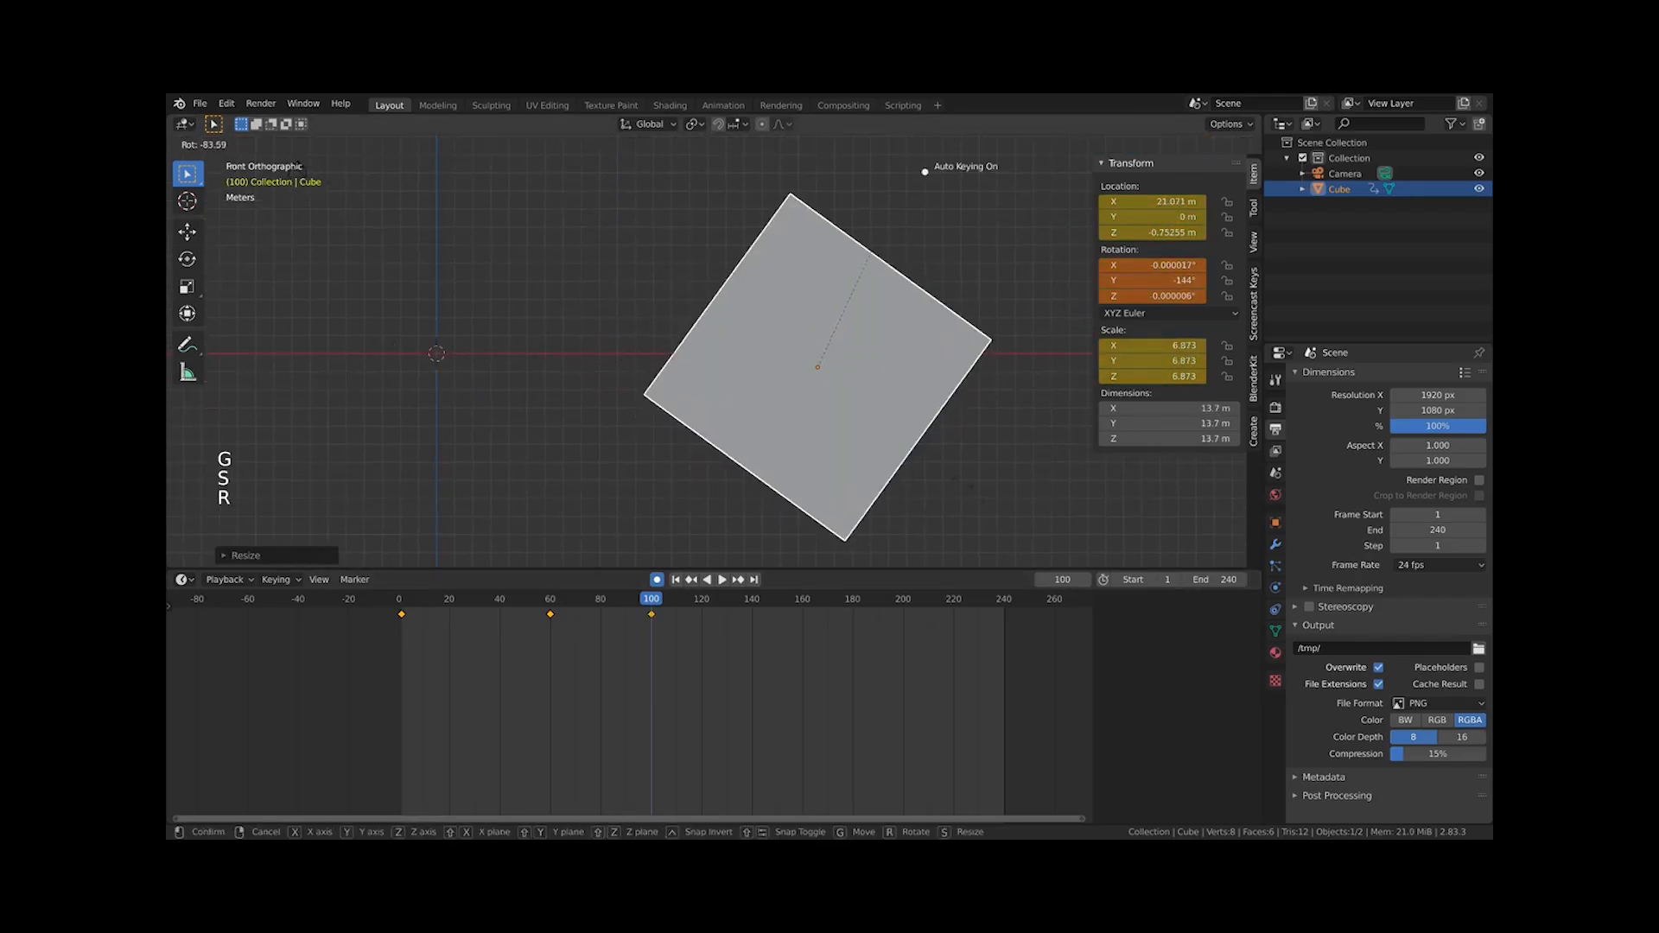
pyautogui.click(982, 483)
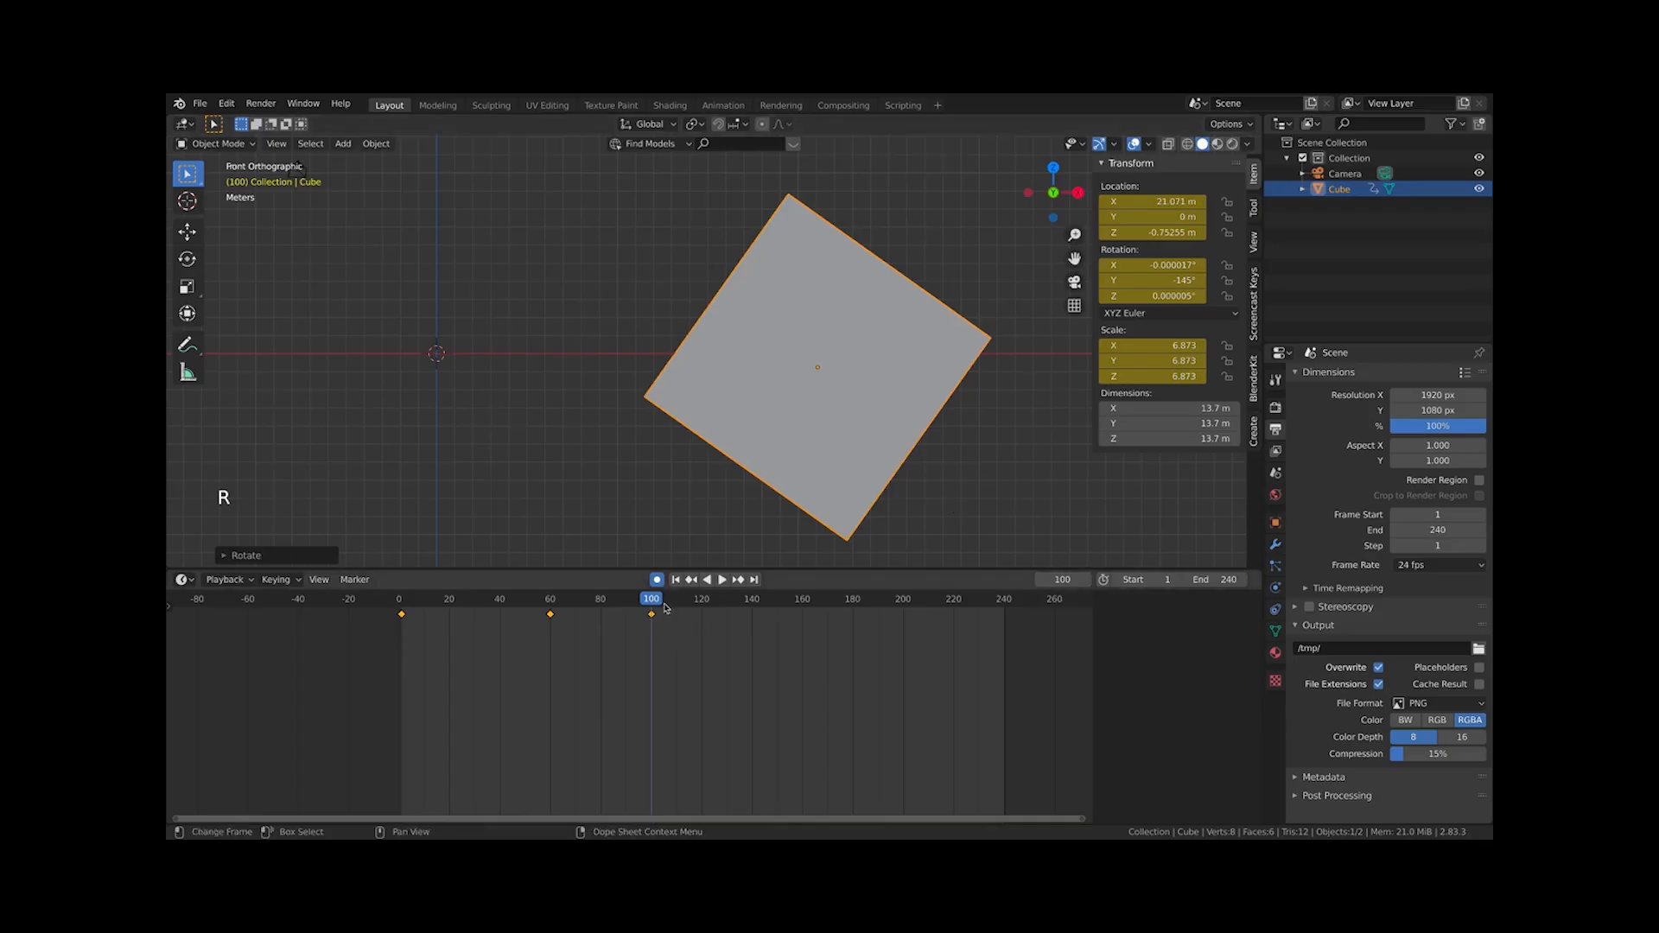
# Play the animation from the start and stop it
pyautogui.click(399, 611)
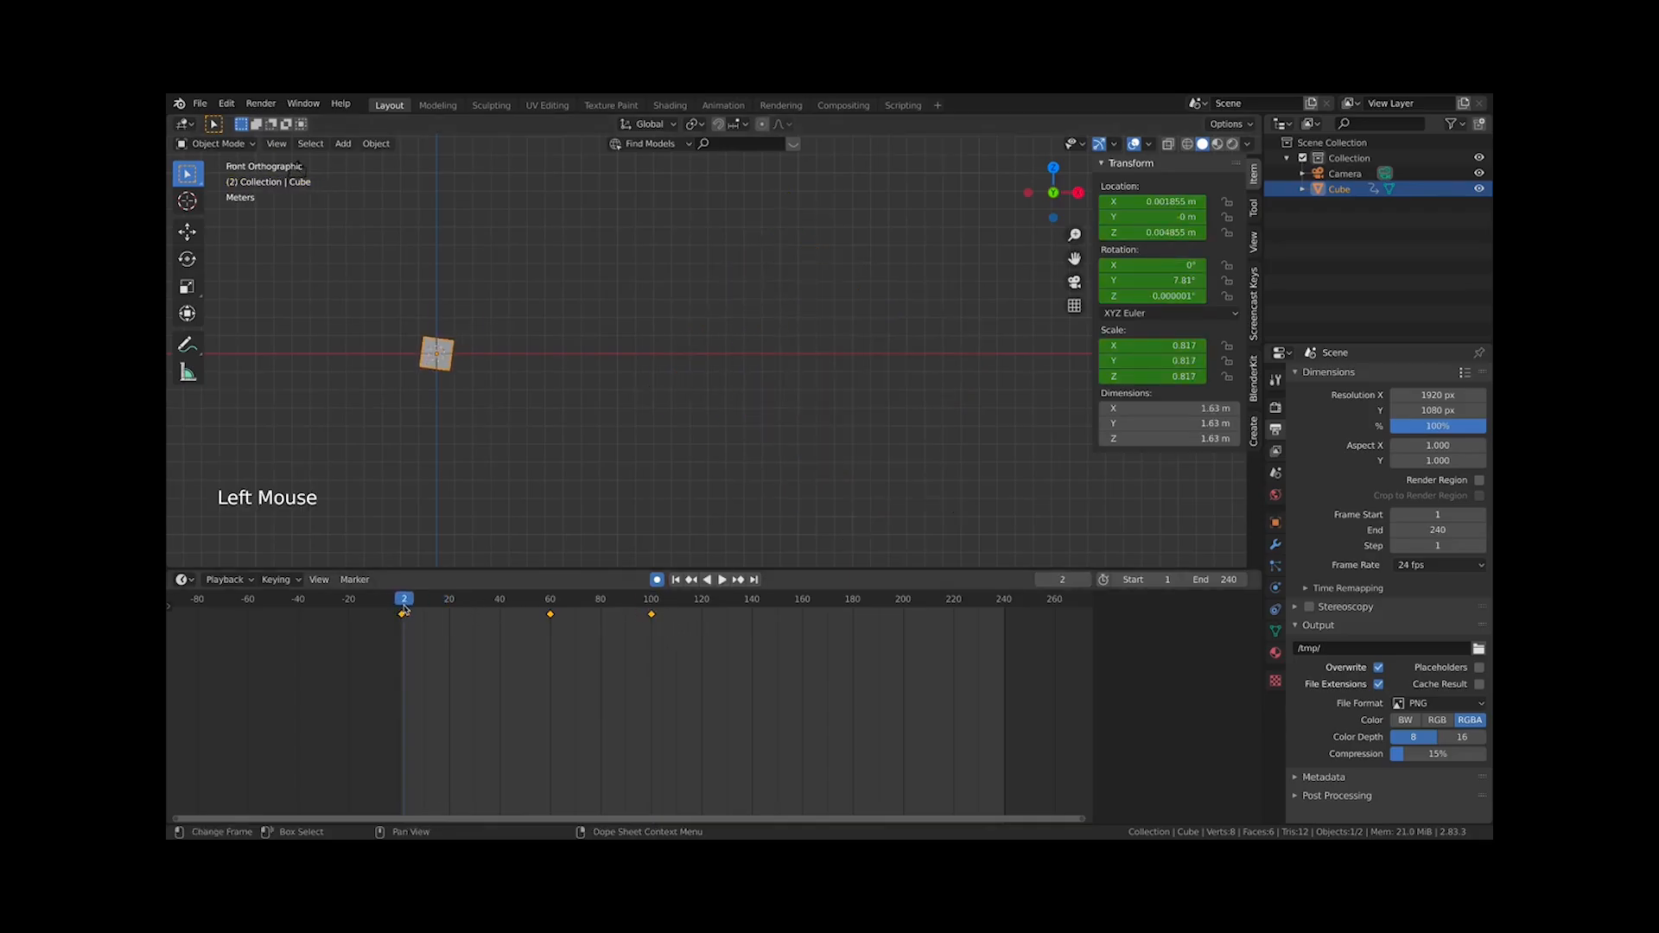
pyautogui.press('space')
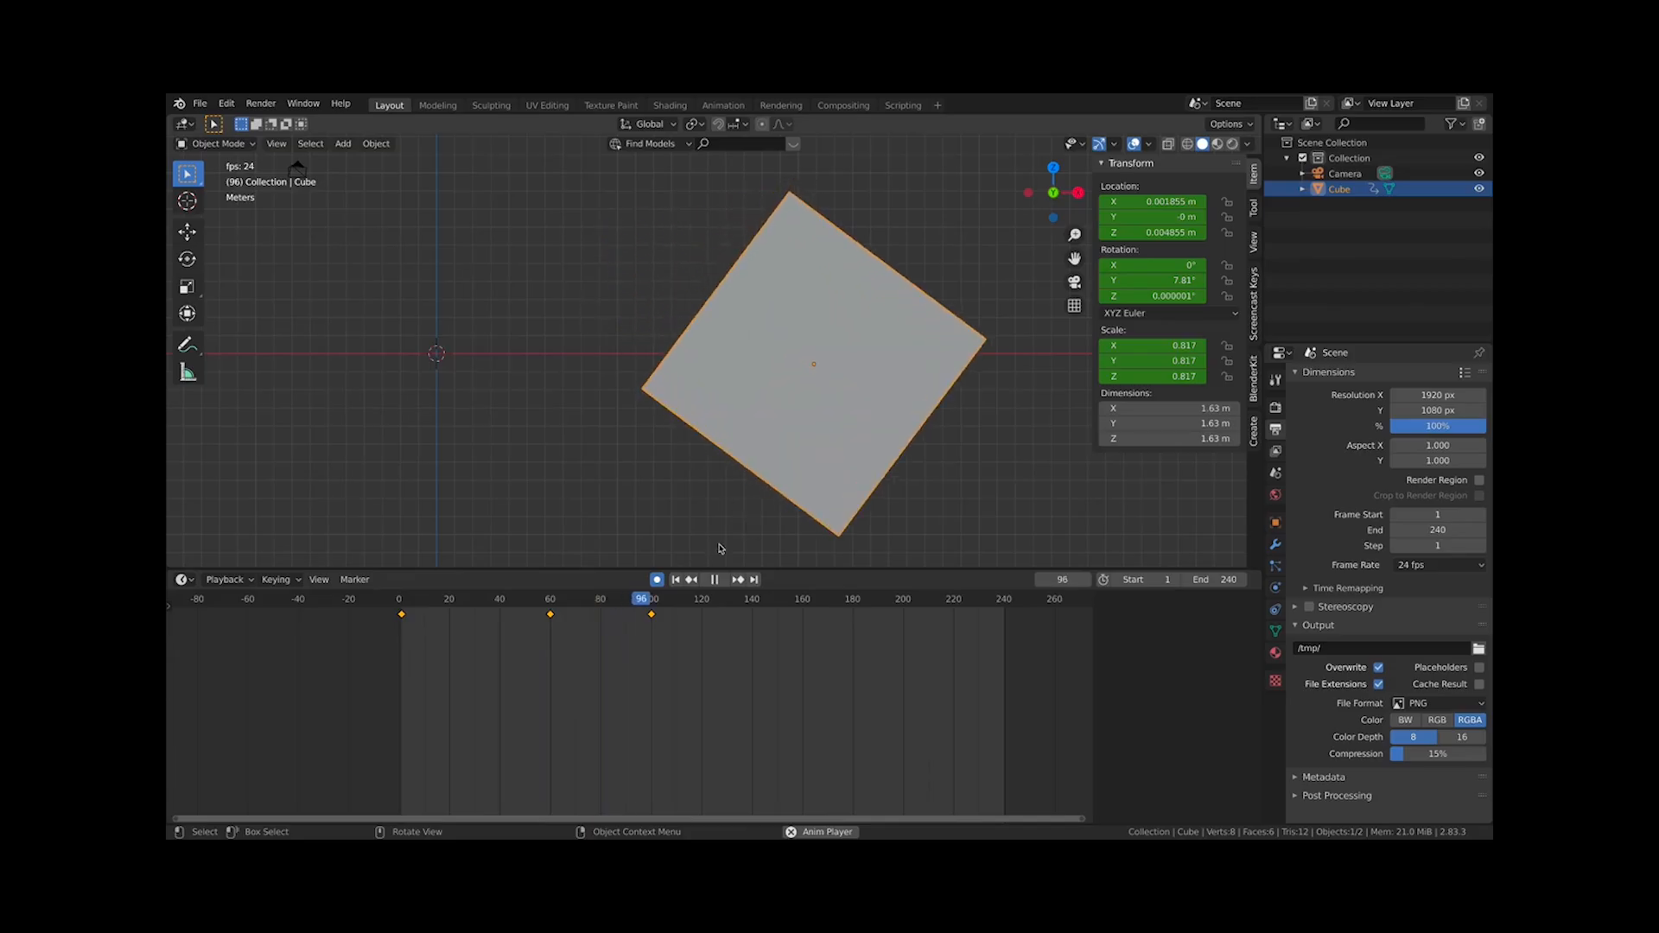
pyautogui.press('space')
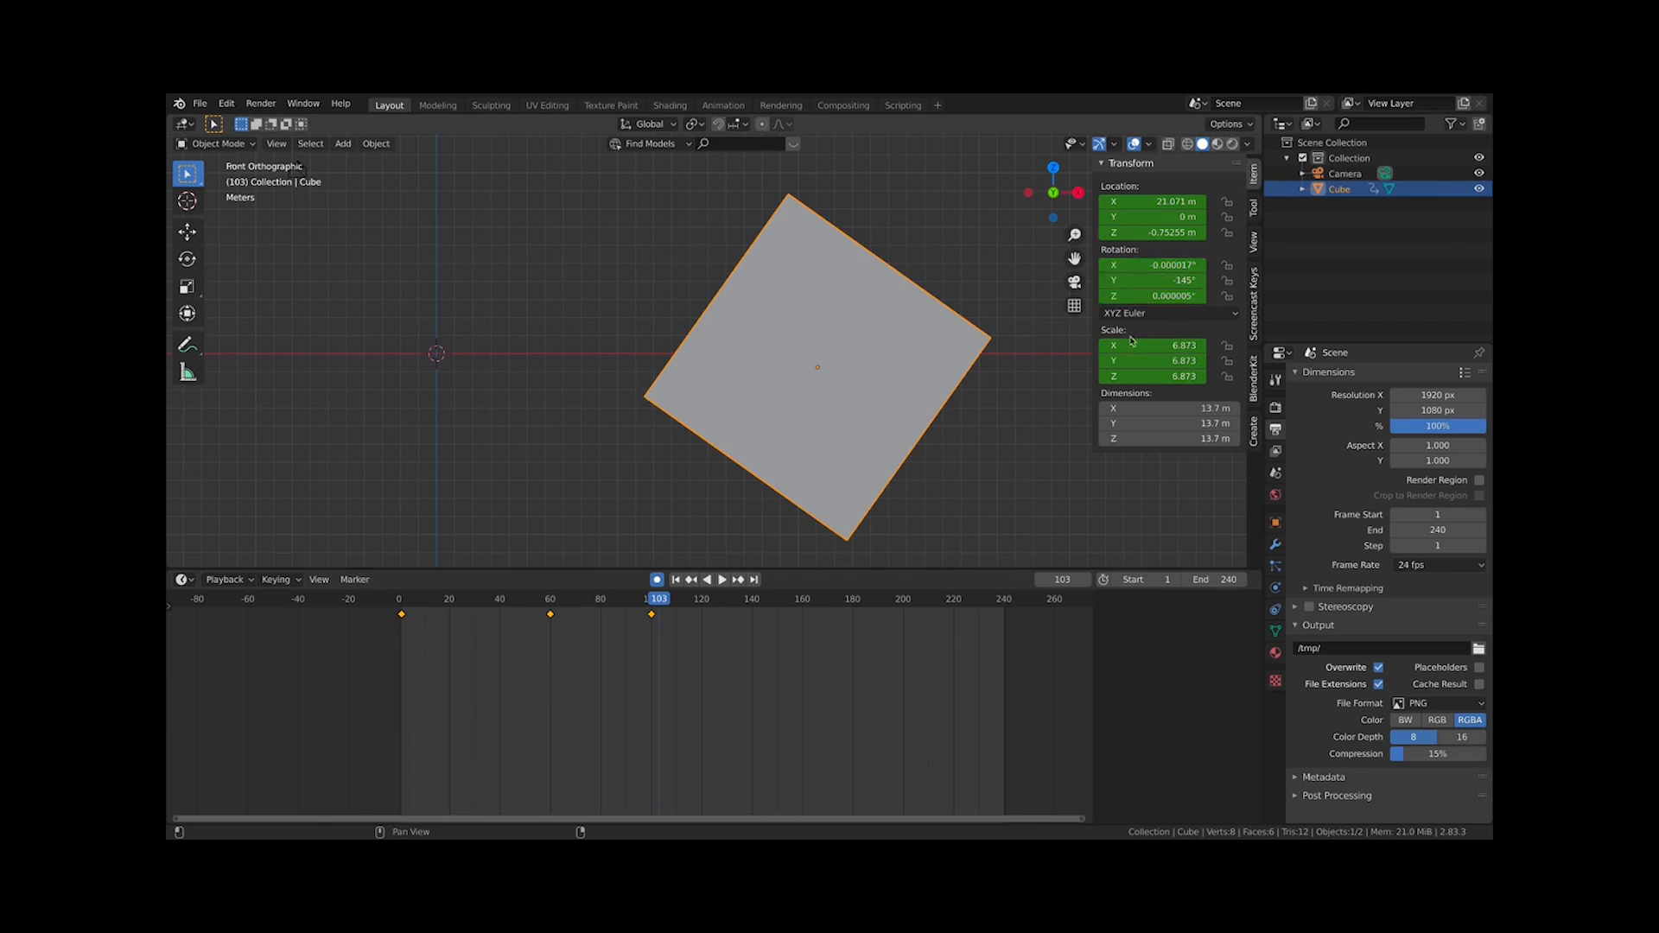
pyautogui.scroll(-3, 875, 356)
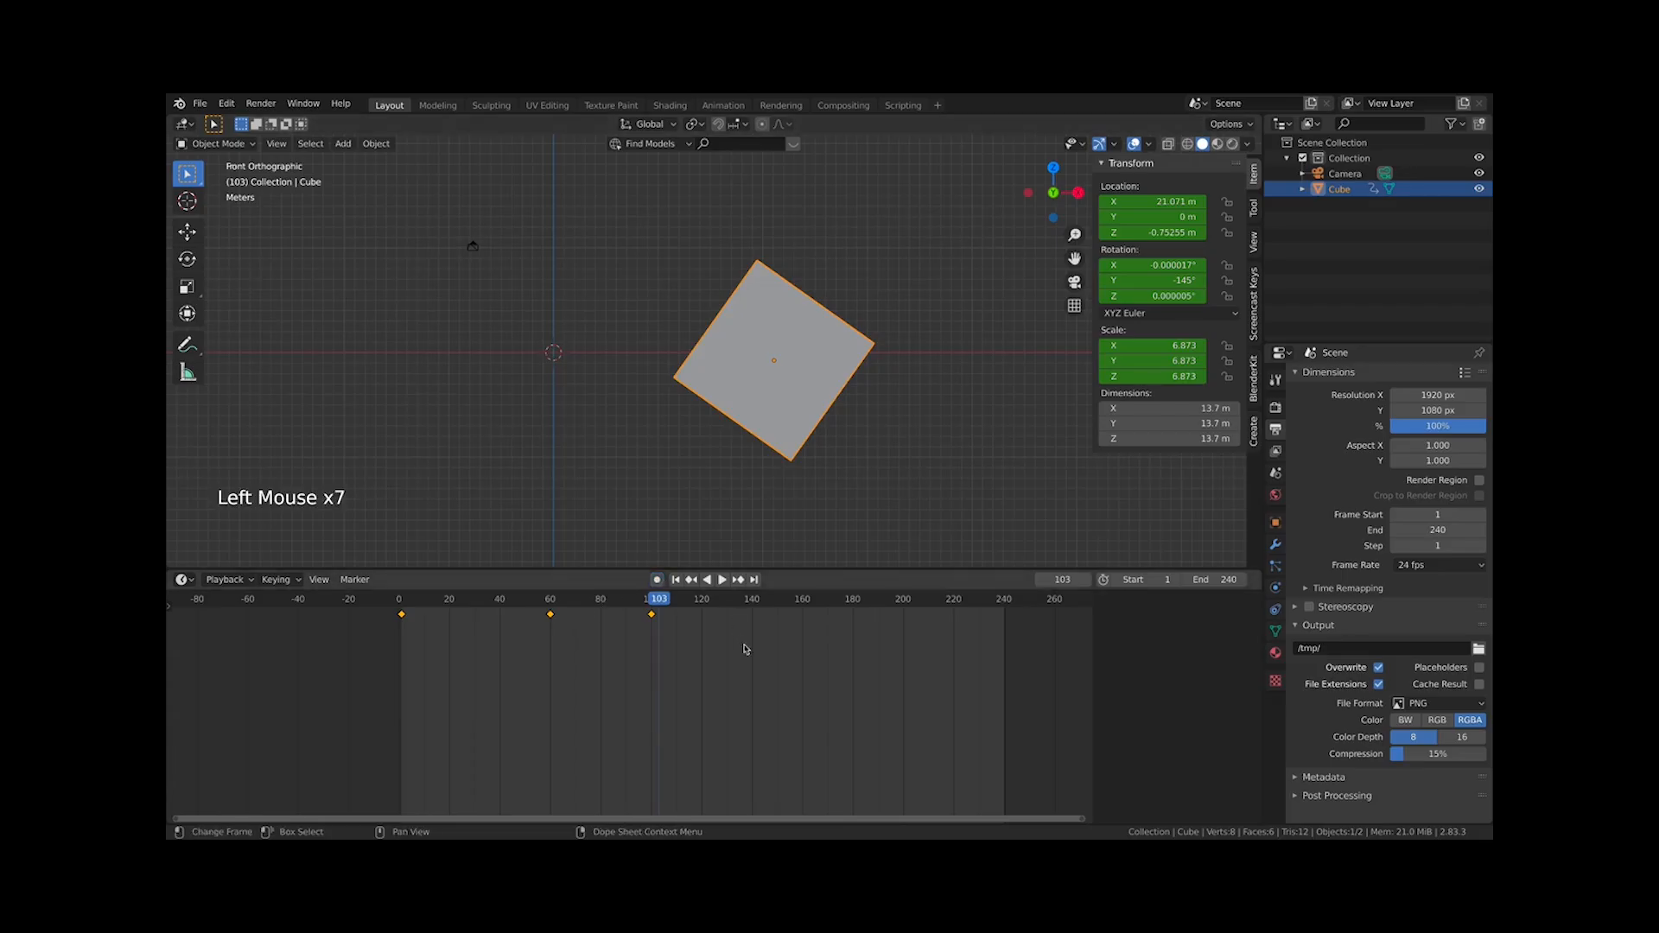
# Box-select the keyframes in the timeline and delete them
pyautogui.moveTo(739, 662); pyautogui.dragTo(437, 602)
pyautogui.press('x')
pyautogui.click(544, 630)
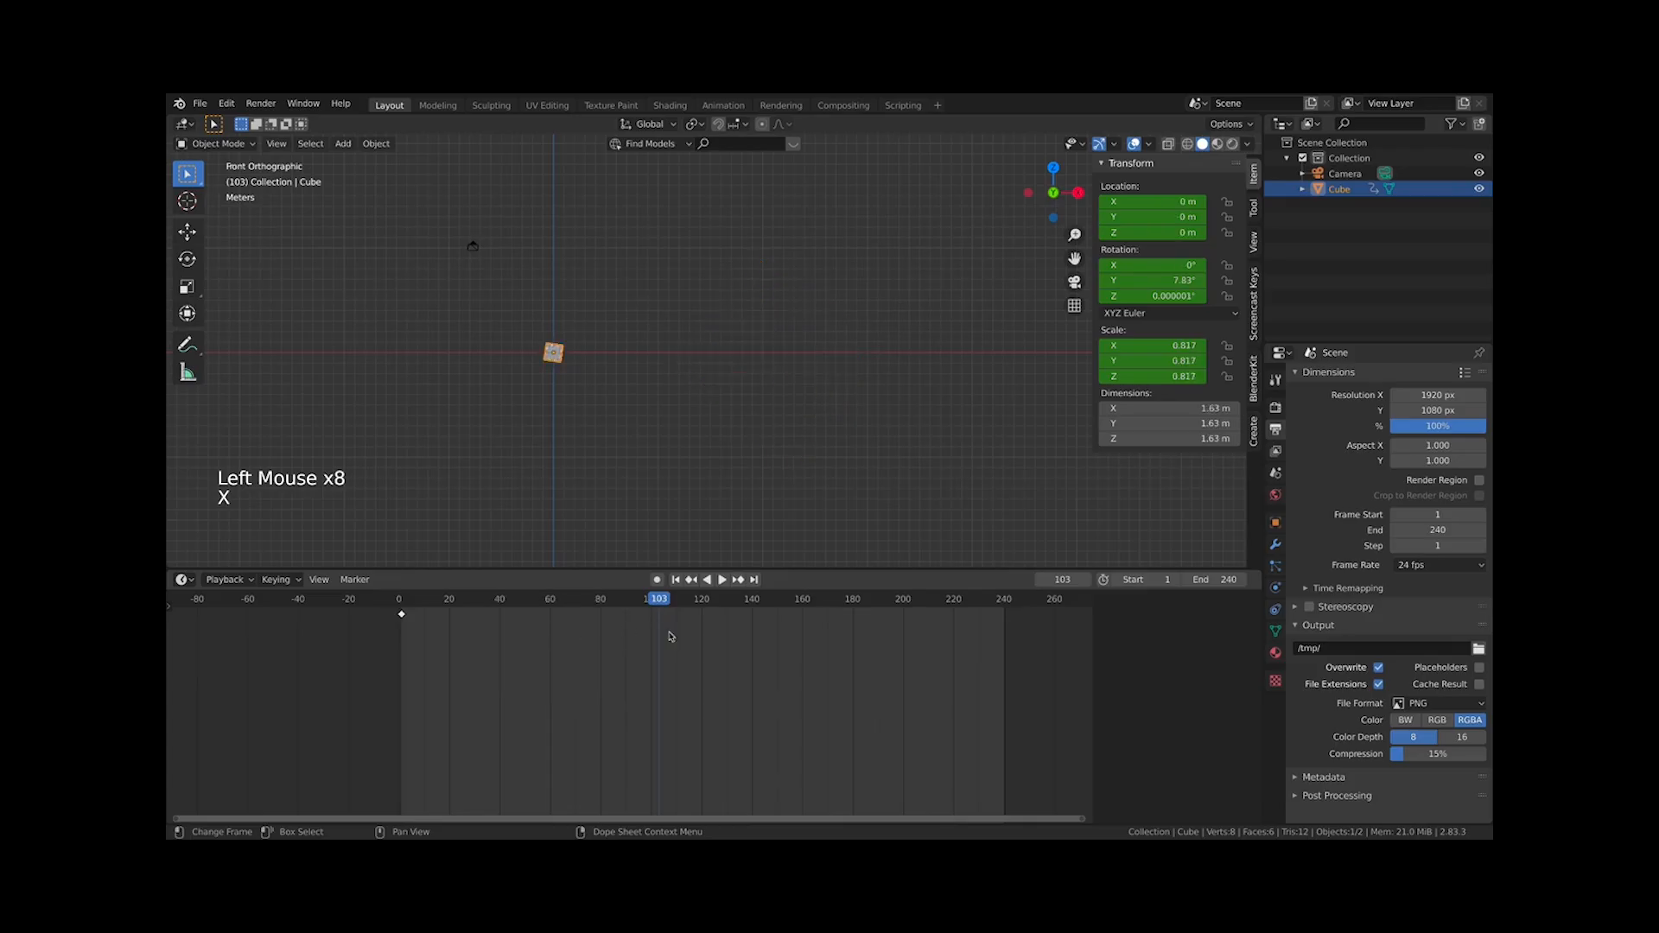
# At frame 1, clear the remaining keyframes on the cube's location, rotation and scale
pyautogui.click(397, 614)
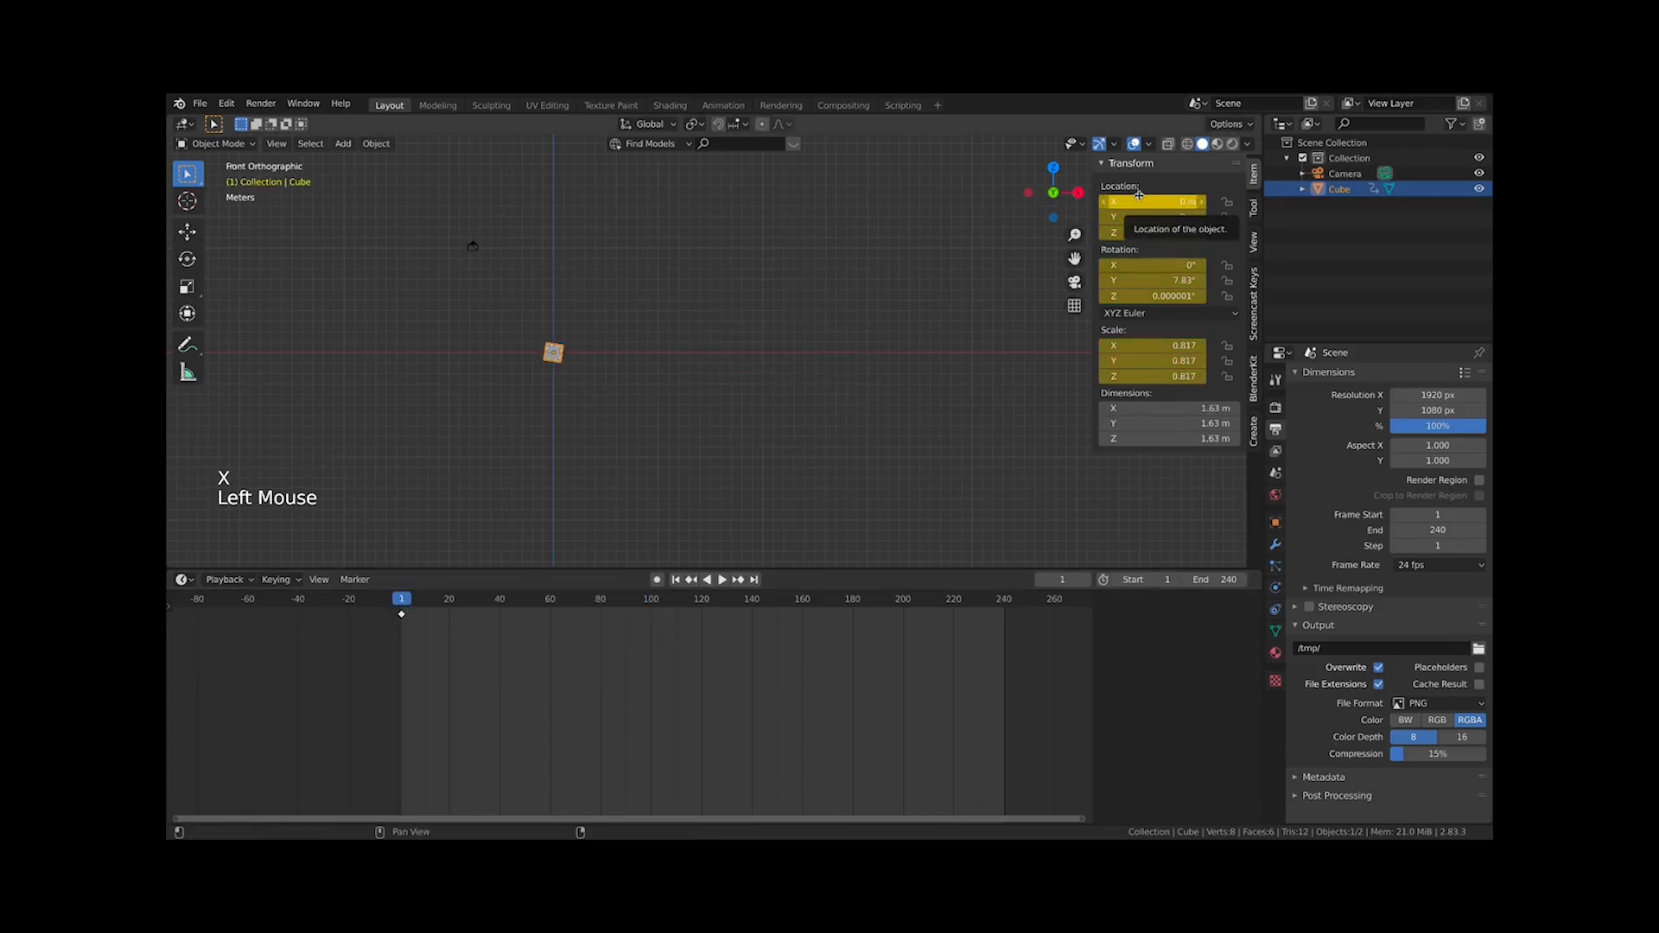
pyautogui.rightClick(1167, 264)
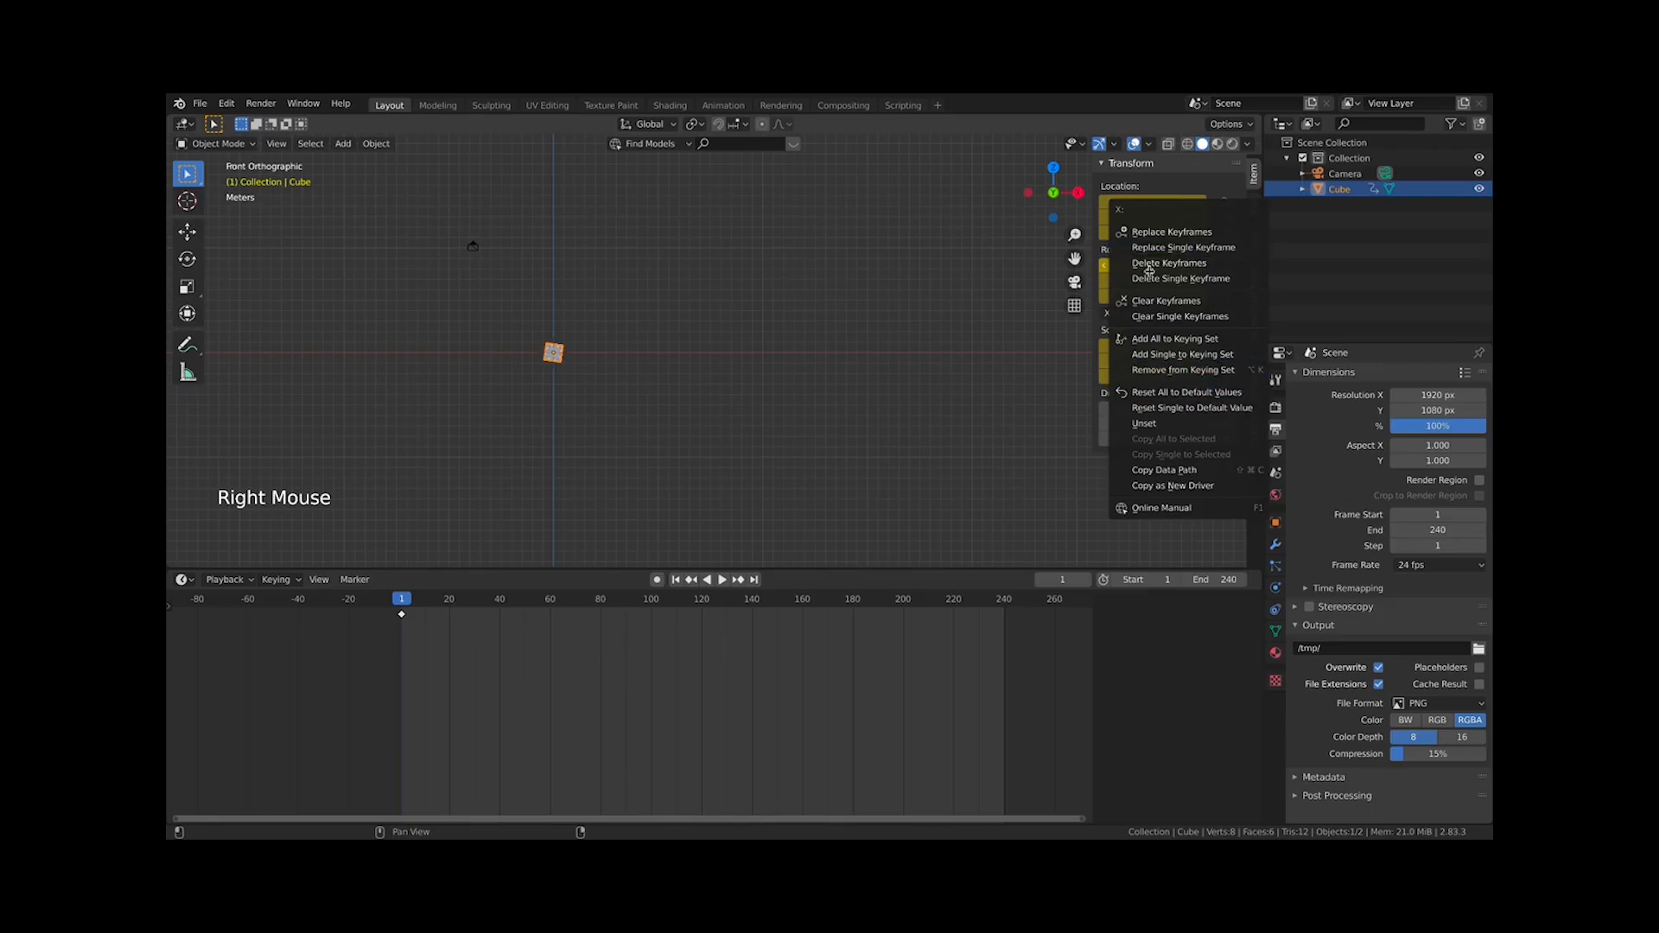
pyautogui.click(1165, 299)
pyautogui.rightClick(1172, 218)
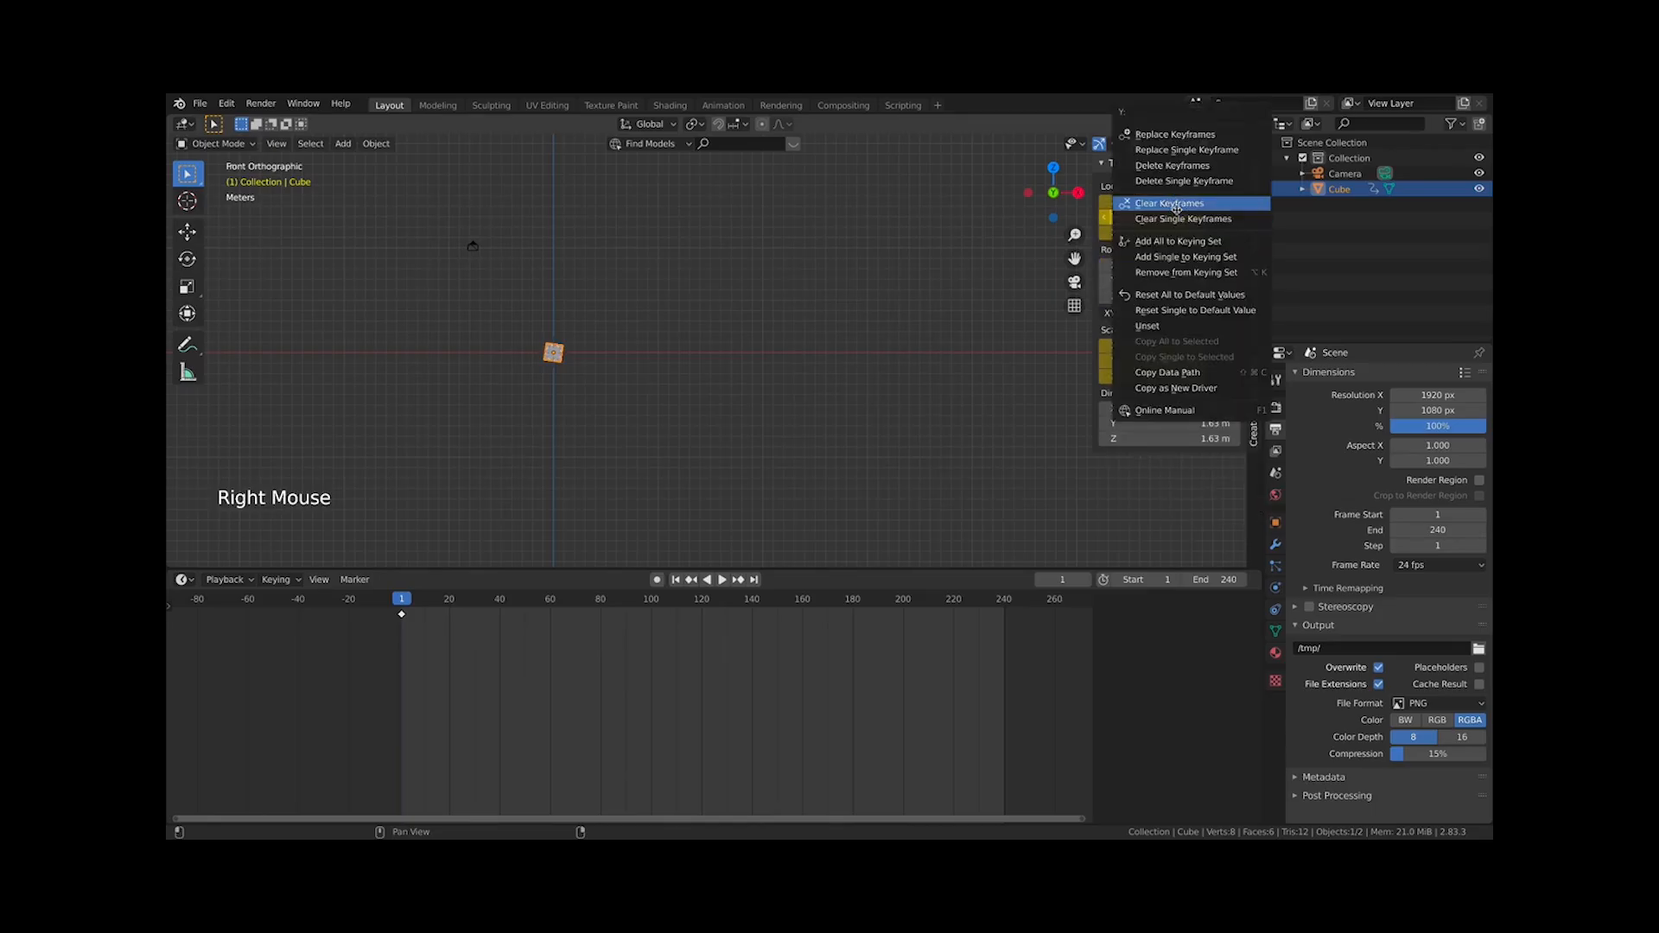
pyautogui.click(1175, 208)
pyautogui.rightClick(1142, 367)
pyautogui.click(1123, 373)
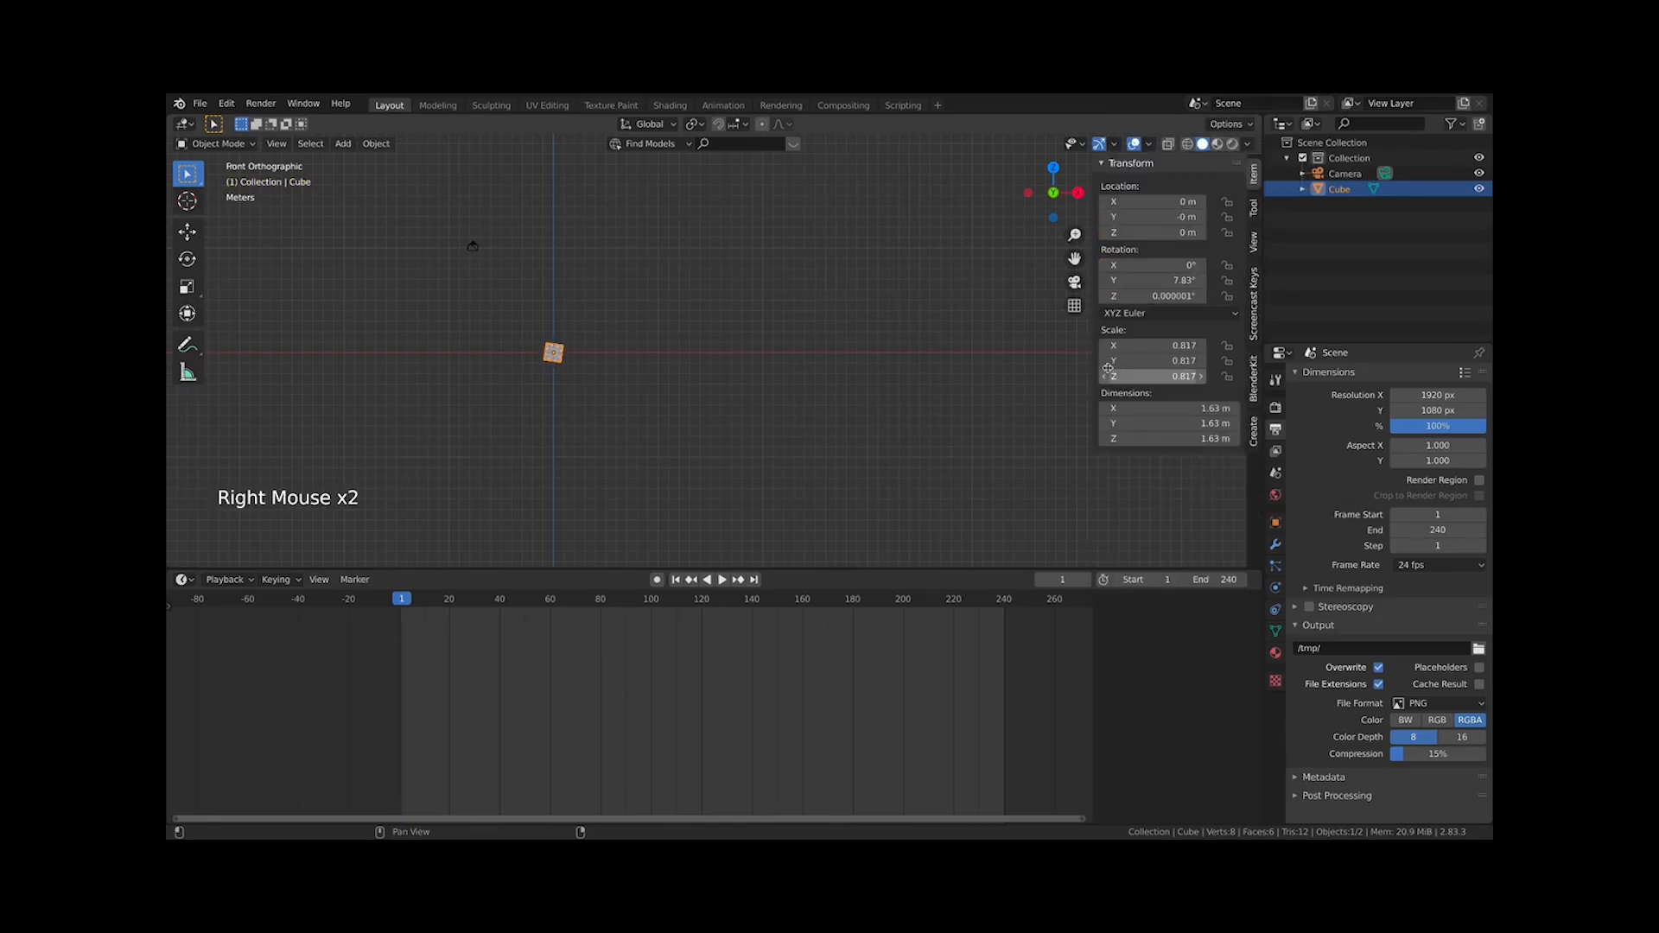
# Reset the cube's rotation to 0° and its scale to 1 on all axes
pyautogui.scroll(5, 724, 352)
pyautogui.keyDown('shift'); pyautogui.moveTo(588, 363); pyautogui.dragTo(762, 409, button='middle'); pyautogui.keyUp('shift')
pyautogui.click(1159, 267)
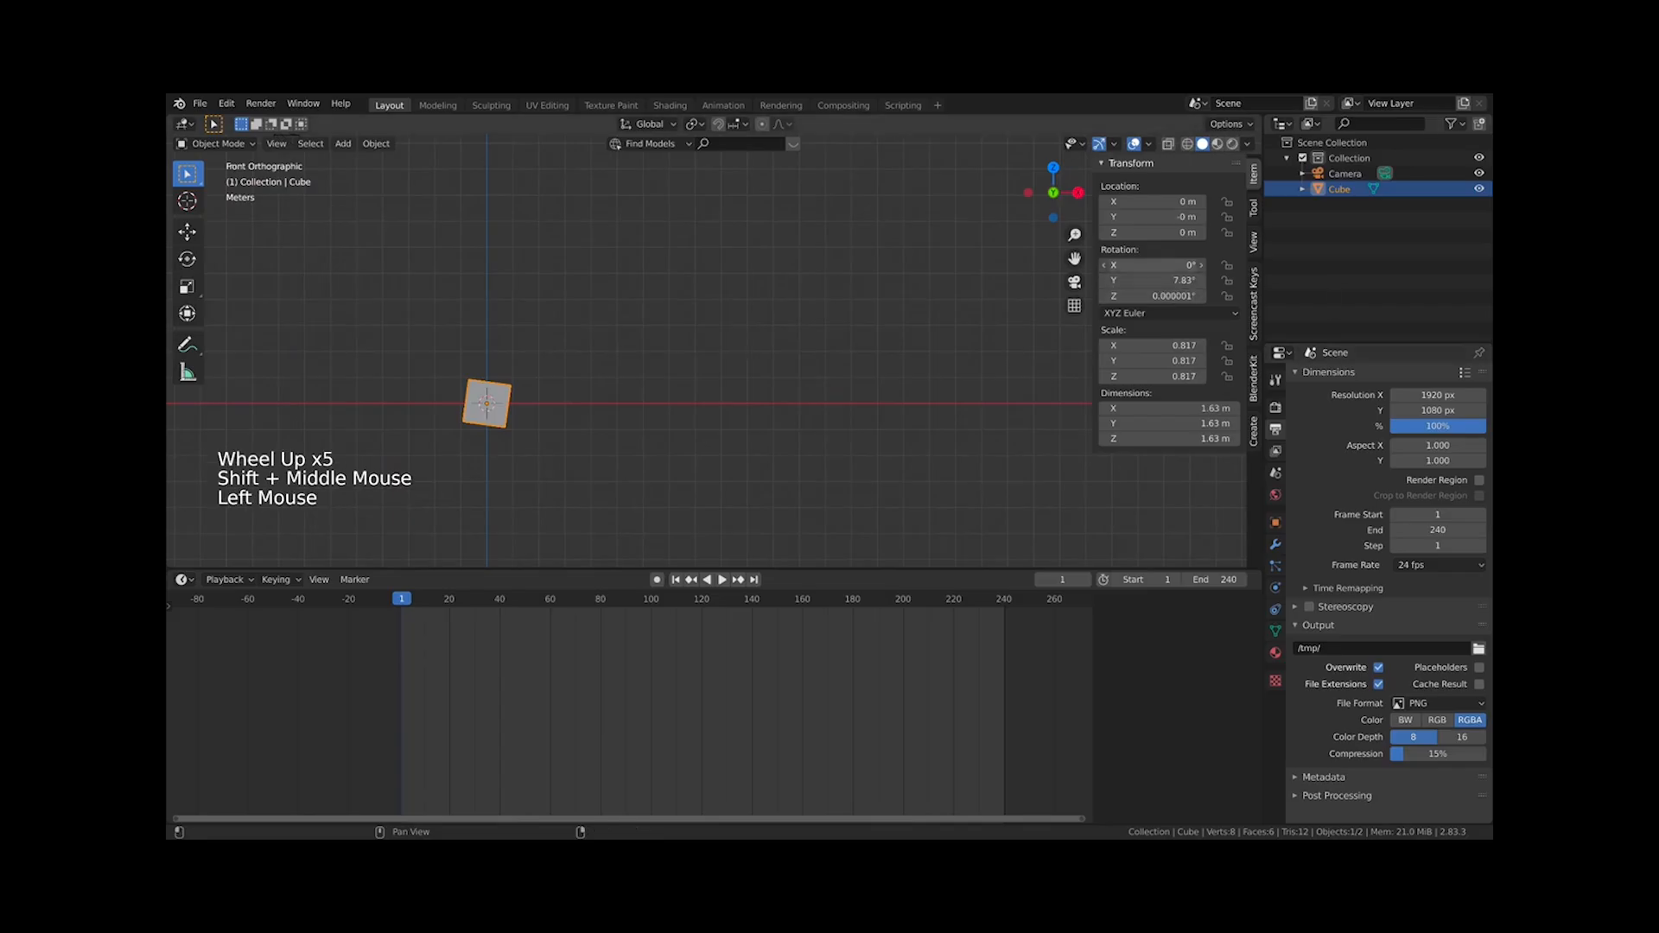
pyautogui.write('0')
pyautogui.moveTo(1159, 267); pyautogui.dragTo(1153, 376)
pyautogui.press('Return')
pyautogui.write('1')
pyautogui.press('Return')
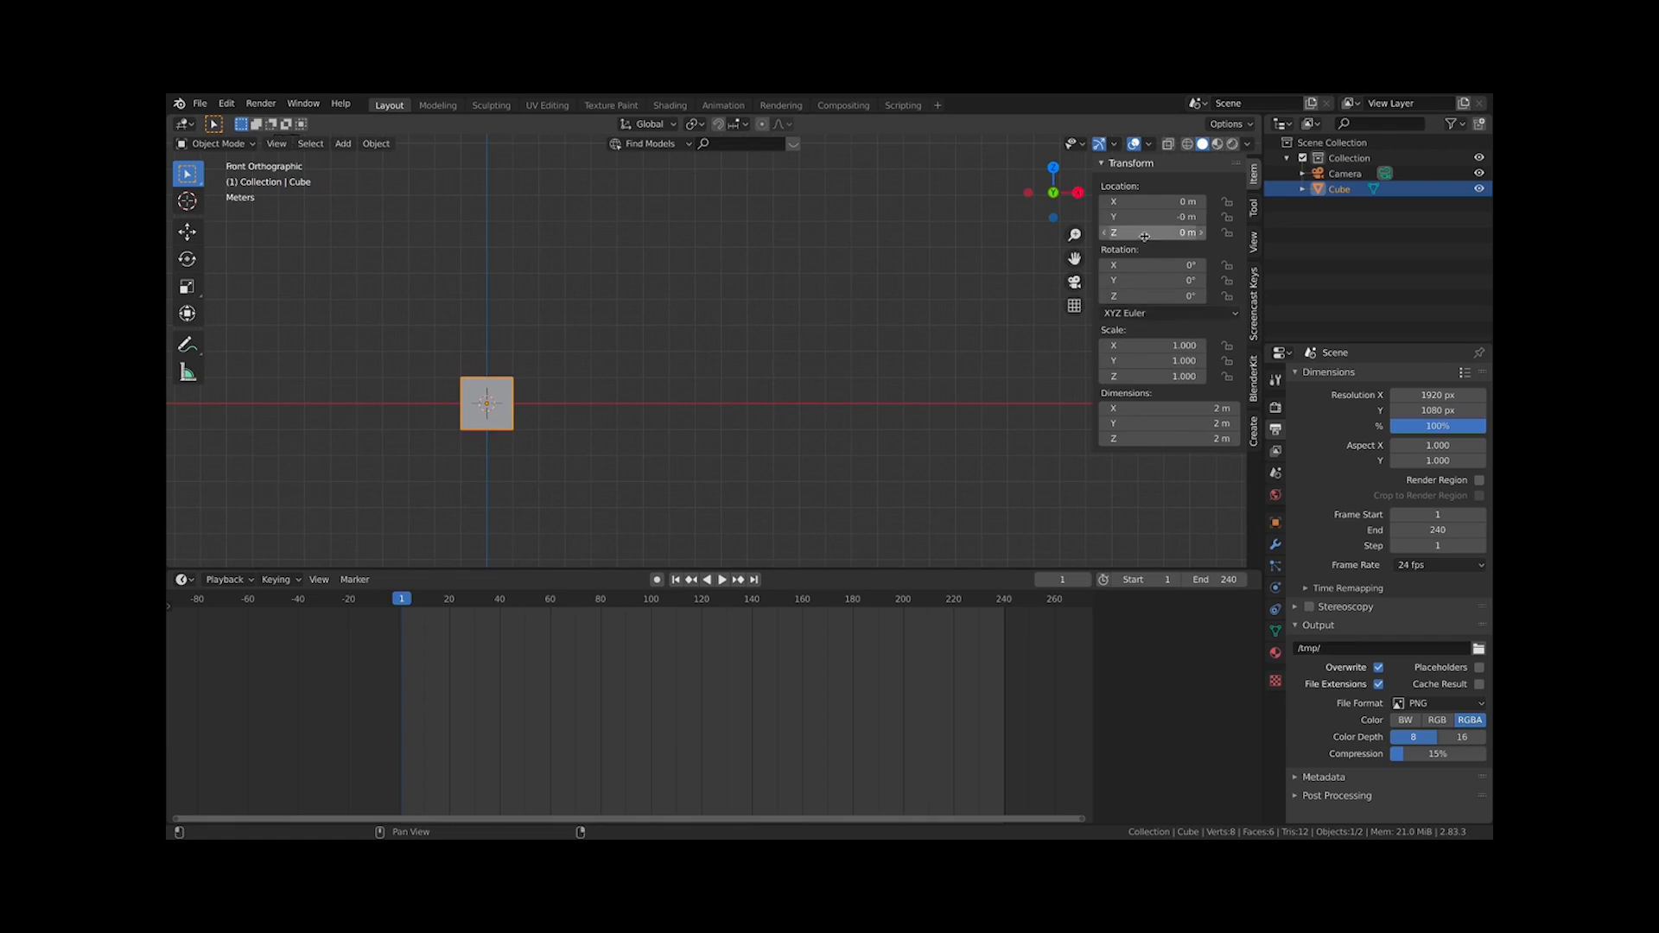
pyautogui.keyDown('shift'); pyautogui.moveTo(579, 373); pyautogui.dragTo(738, 379, button='middle'); pyautogui.keyUp('shift')
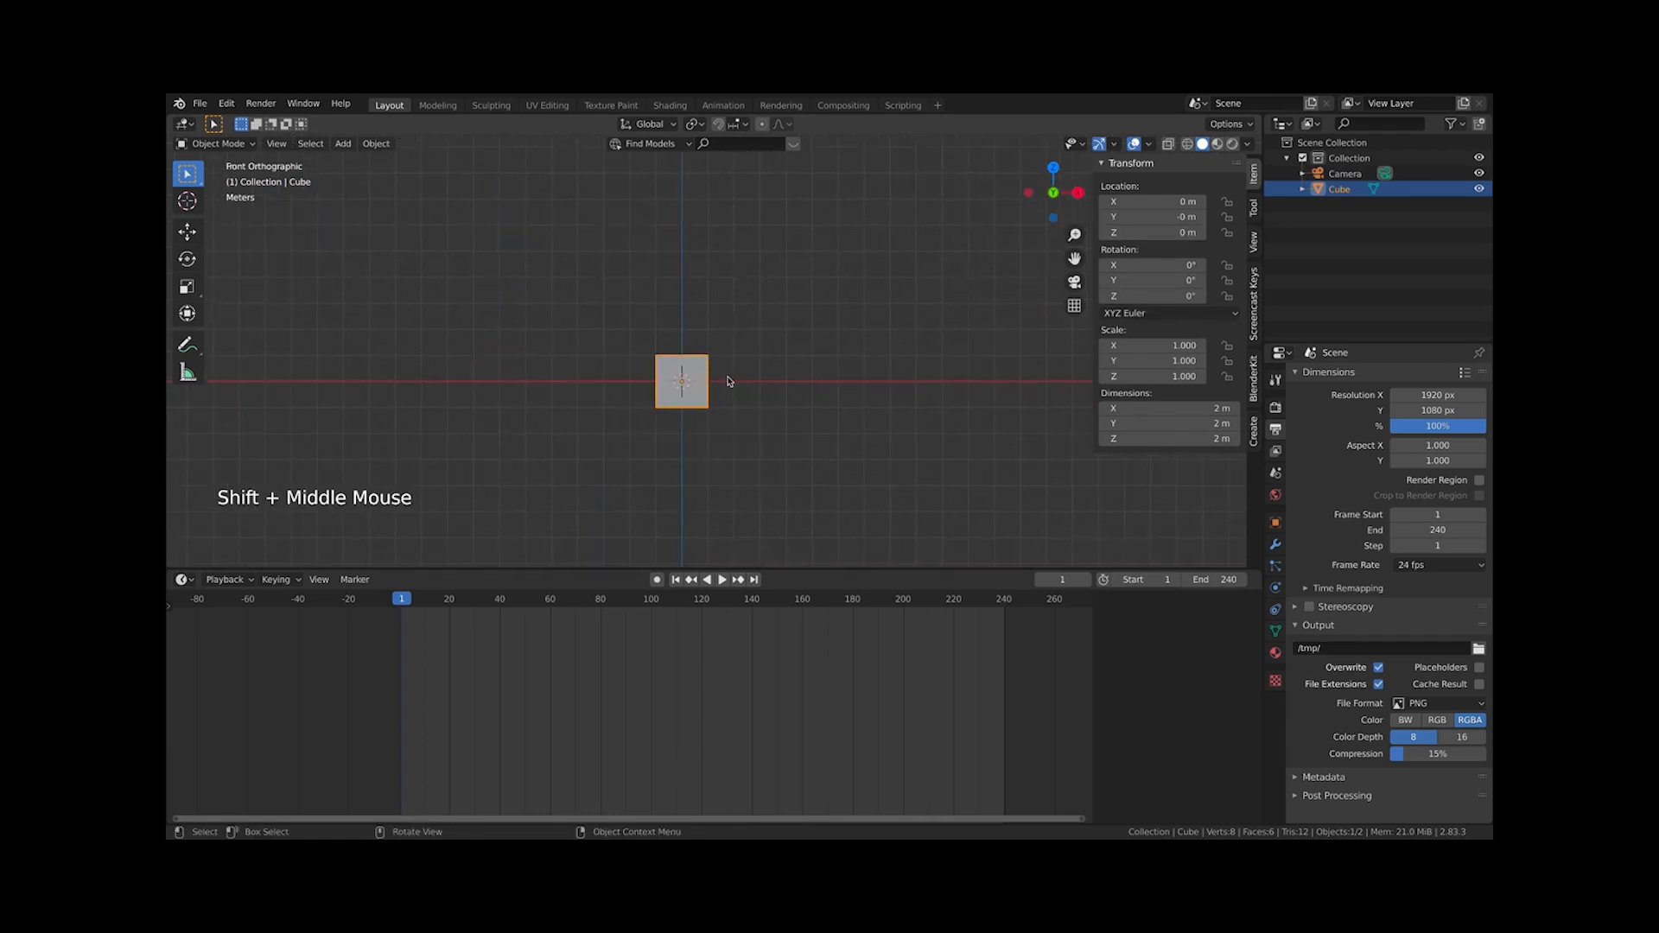
# Enlarge the timeline area below the viewport
pyautogui.press('i')
pyautogui.moveTo(620, 466); pyautogui.dragTo(735, 527, button='middle')
pyautogui.click(848, 567)
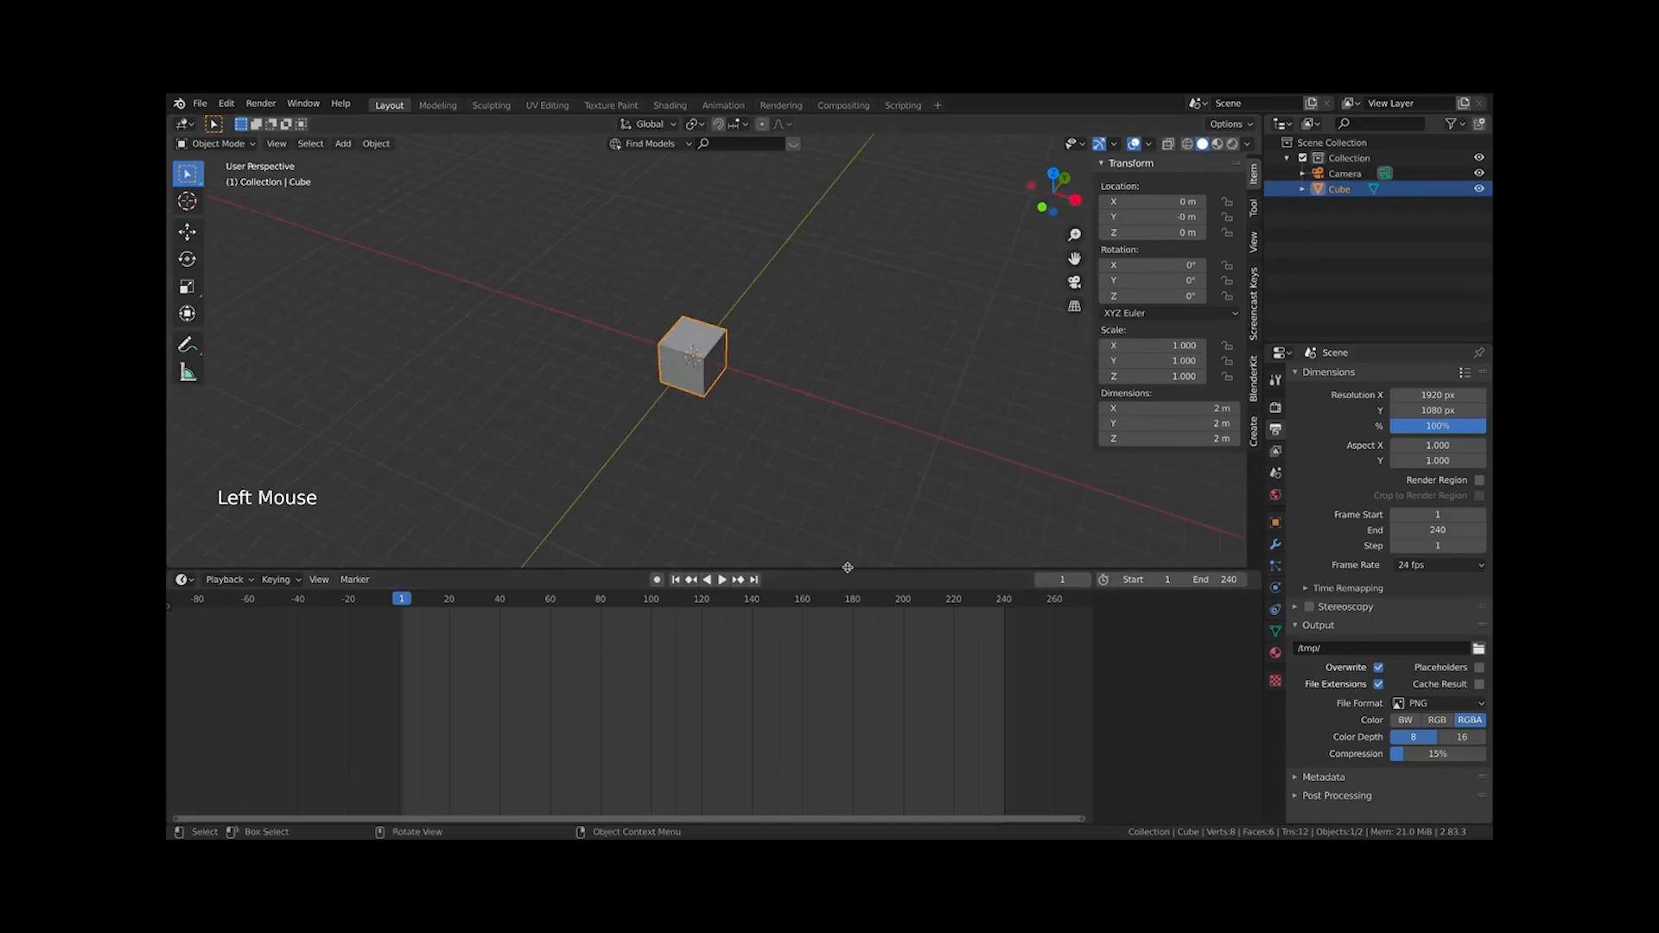
pyautogui.moveTo(848, 567); pyautogui.dragTo(848, 655)
pyautogui.scroll(-2, 742, 406)
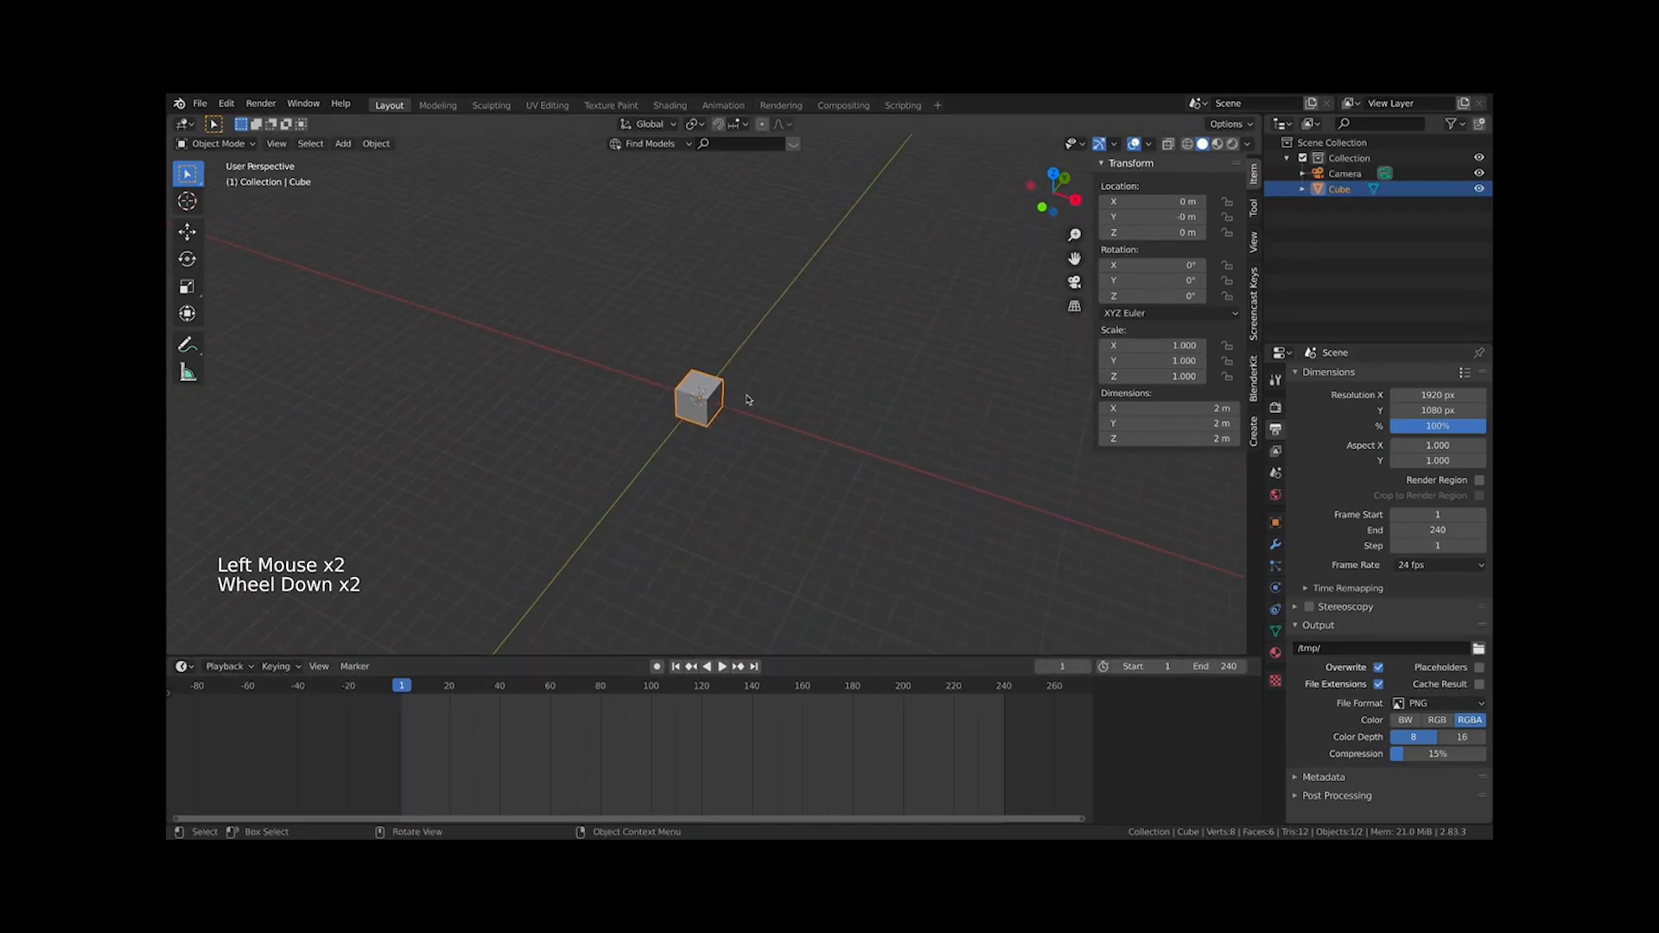
# Move the cube along the X axis to about -13.5 m
pyautogui.press('g')
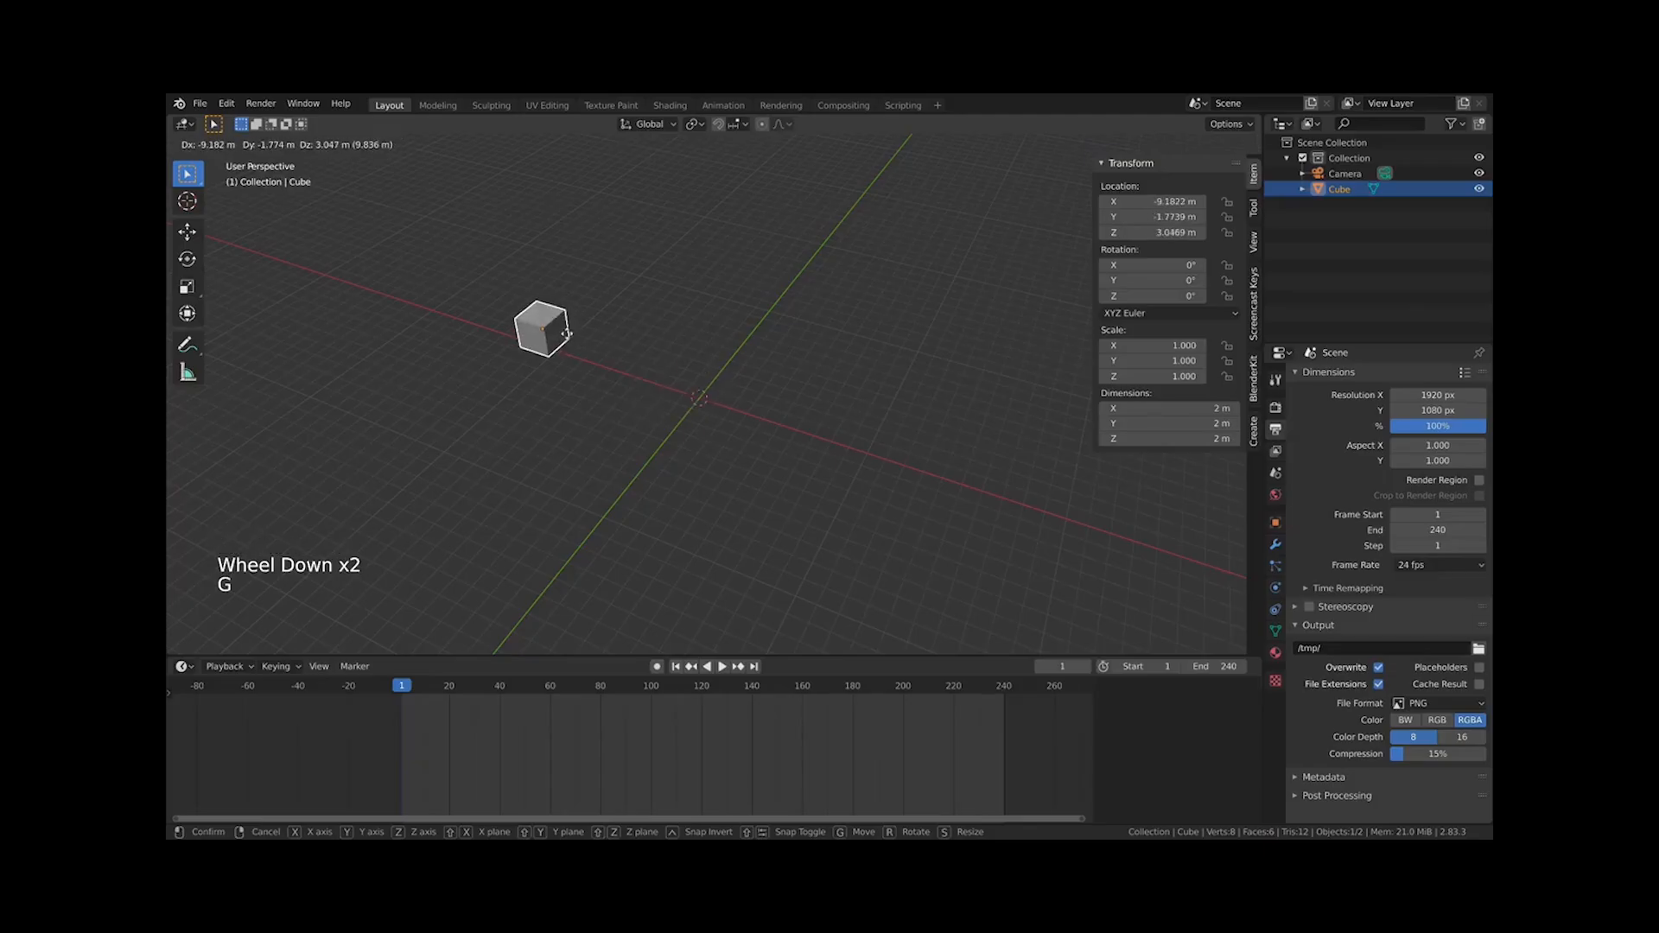
pyautogui.press('x')
pyautogui.click(576, 353)
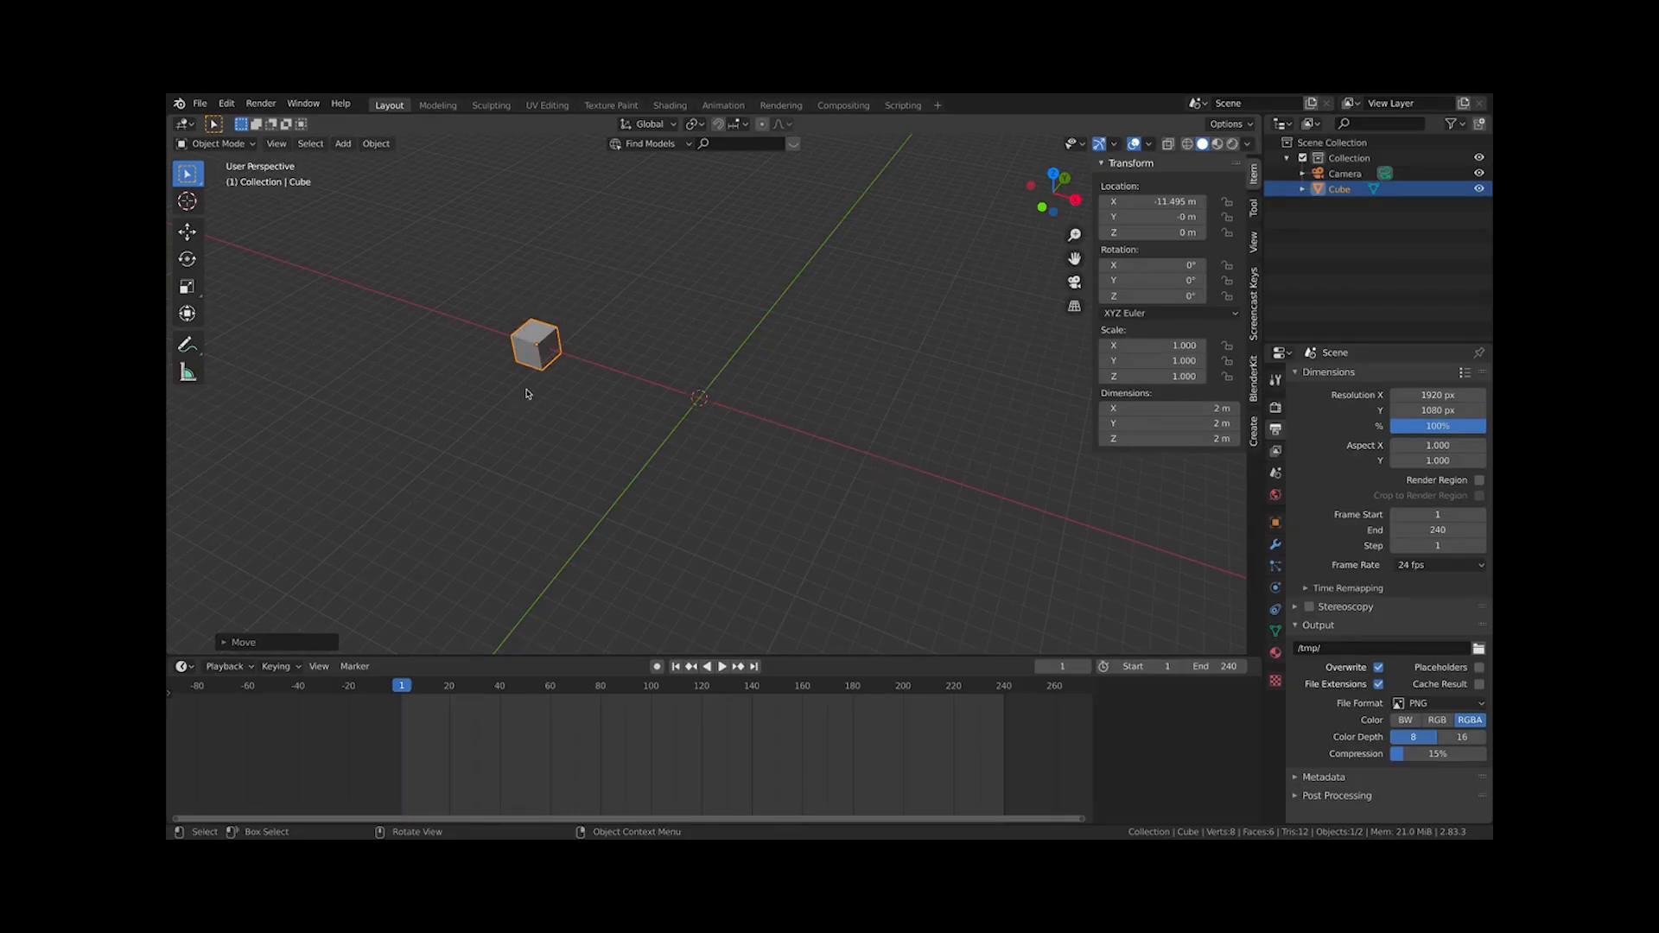
# Insert a LocScale keyframe on the cube at frame 1, then delete that keyframe from the timeline
pyautogui.press('i')
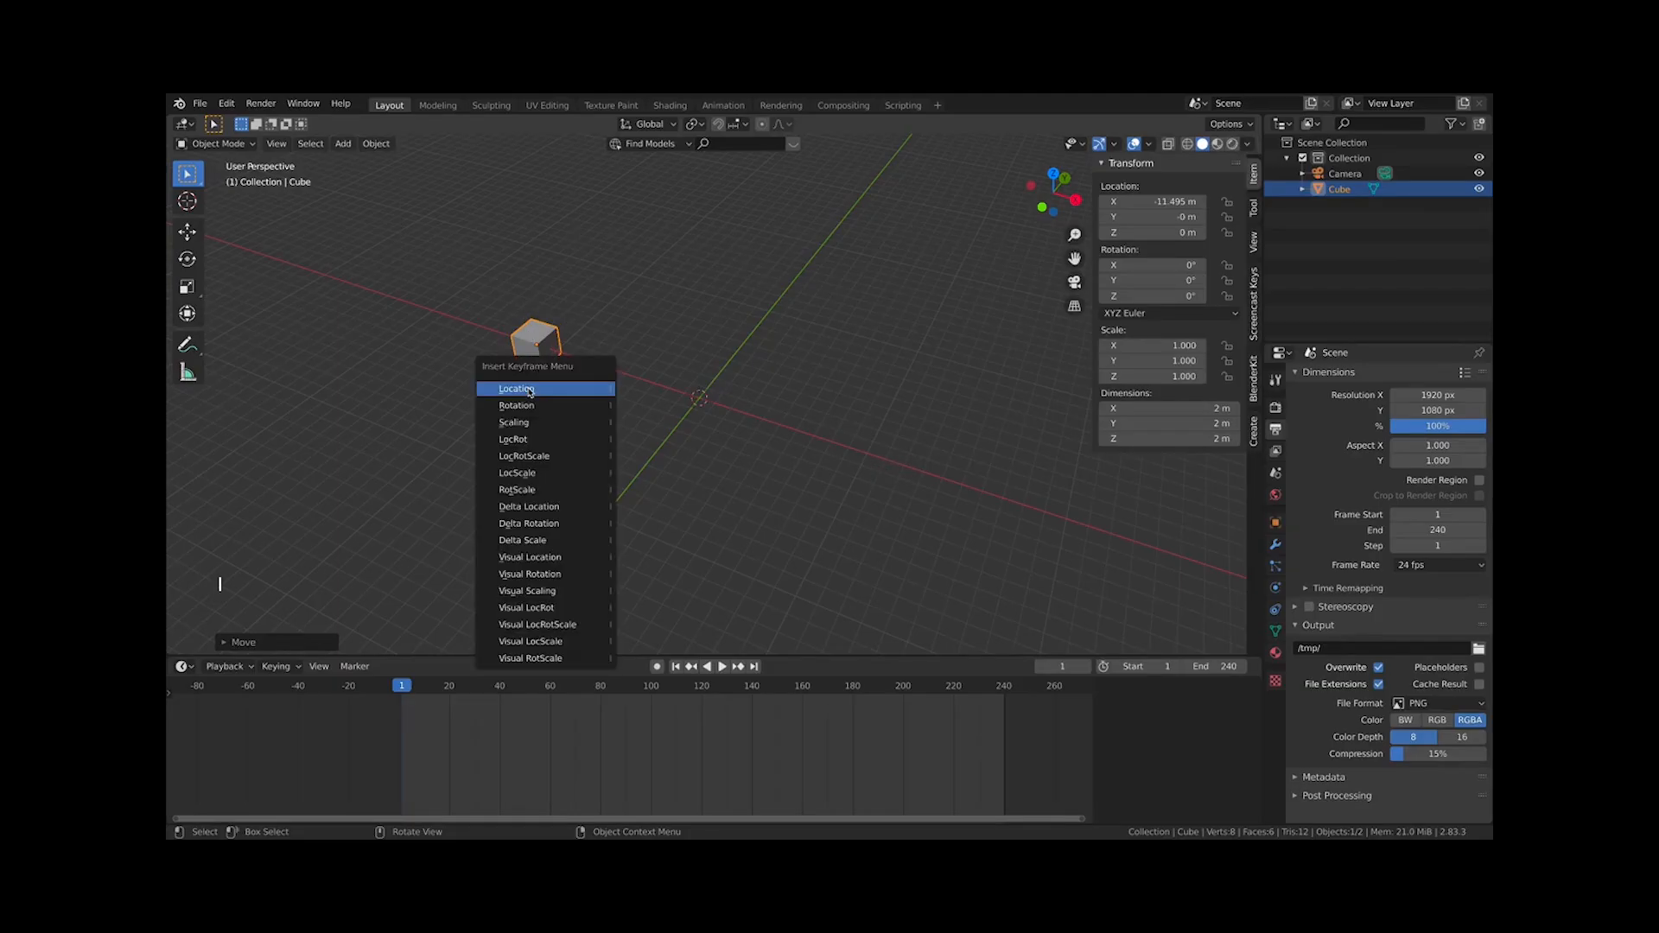
pyautogui.click(539, 474)
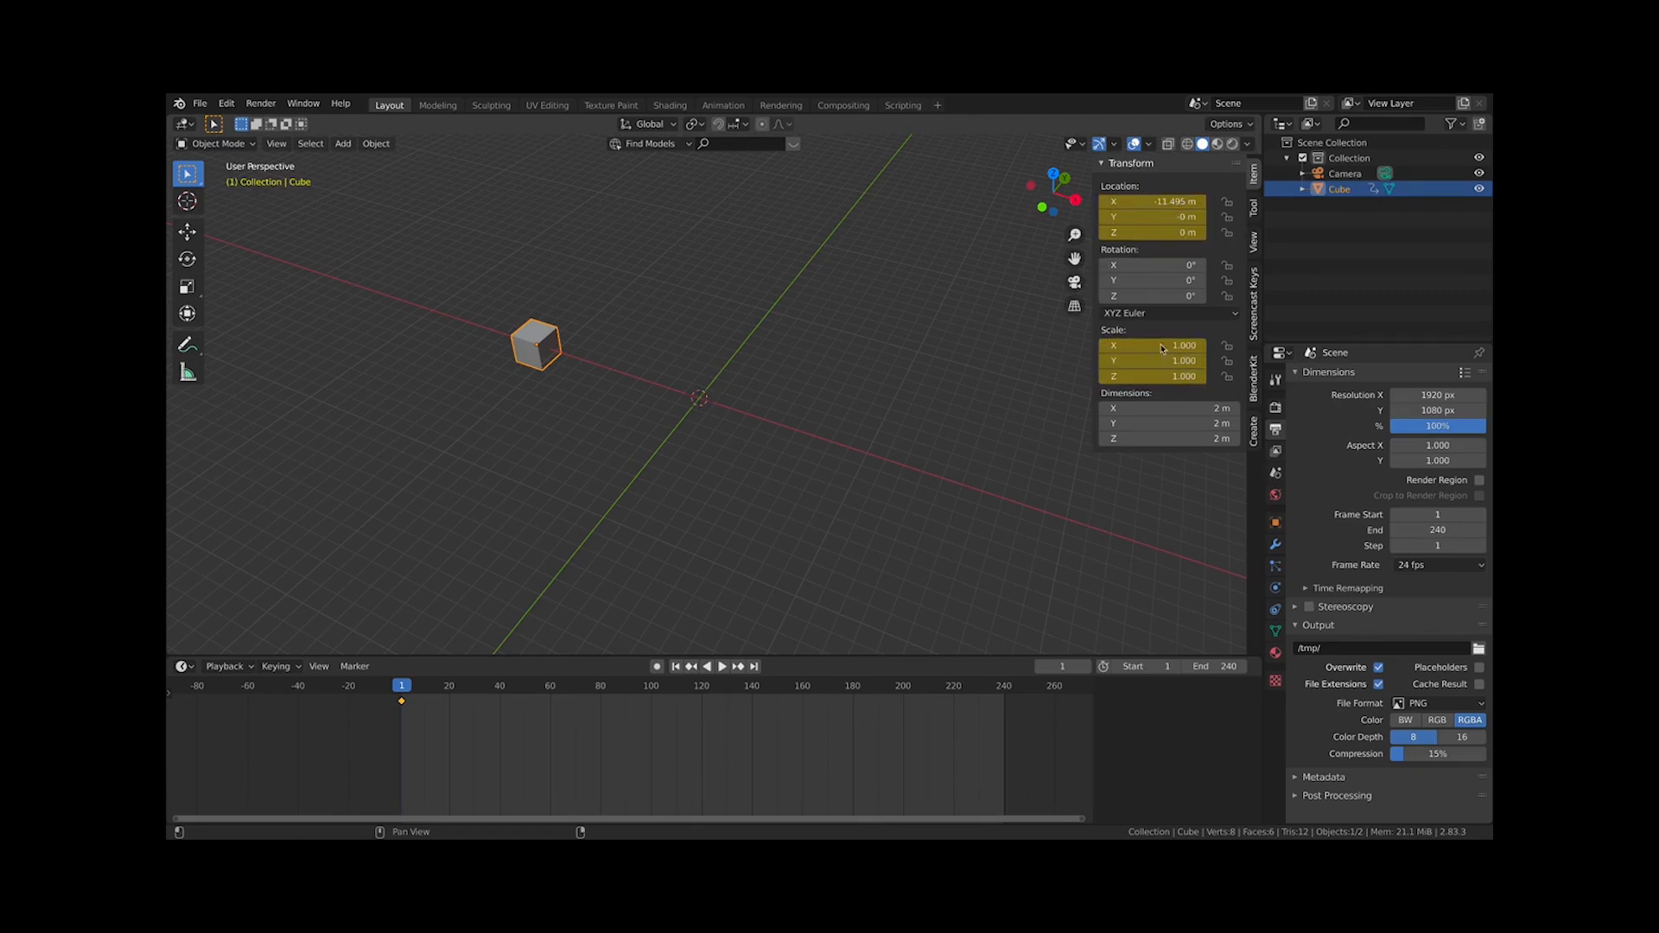
pyautogui.press('x')
pyautogui.click(411, 717)
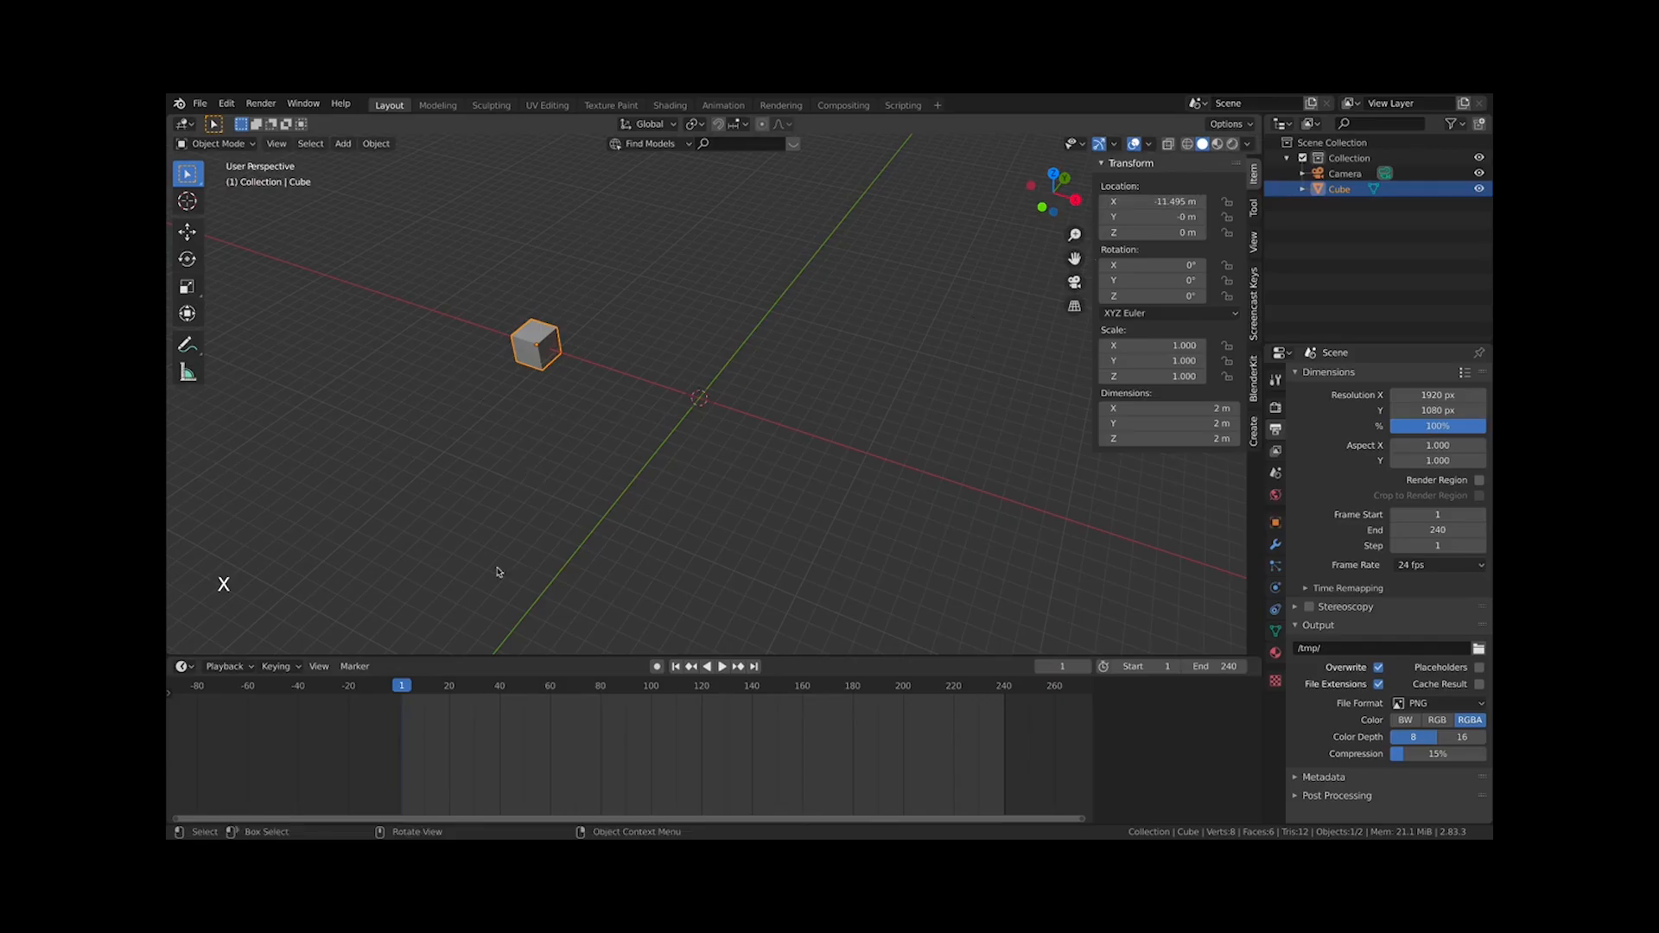
# Keyframe the cube's location and scale at frame 1 from the transform fields, undoing the extra rotation keyframe
pyautogui.moveTo(430, 724)
pyautogui.mouseDown(button='middle')
pyautogui.moveTo(492, 734)
pyautogui.moveTo(459, 734)
pyautogui.mouseUp(button='middle')
pyautogui.scroll(3, 481, 726)
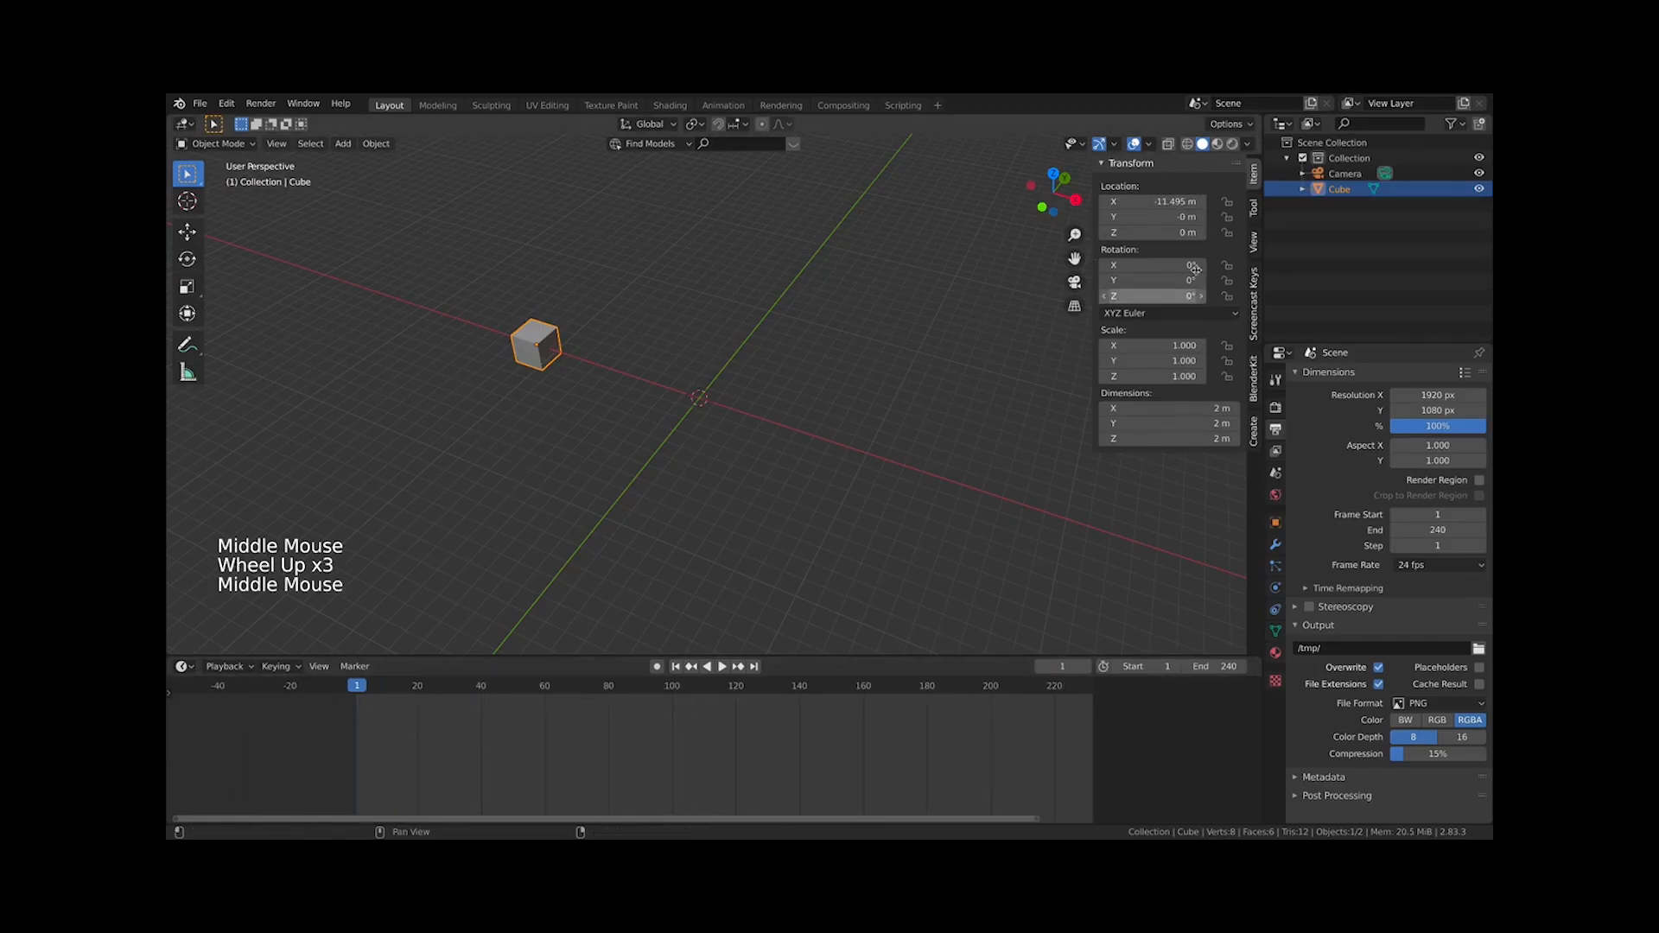
pyautogui.press('i')
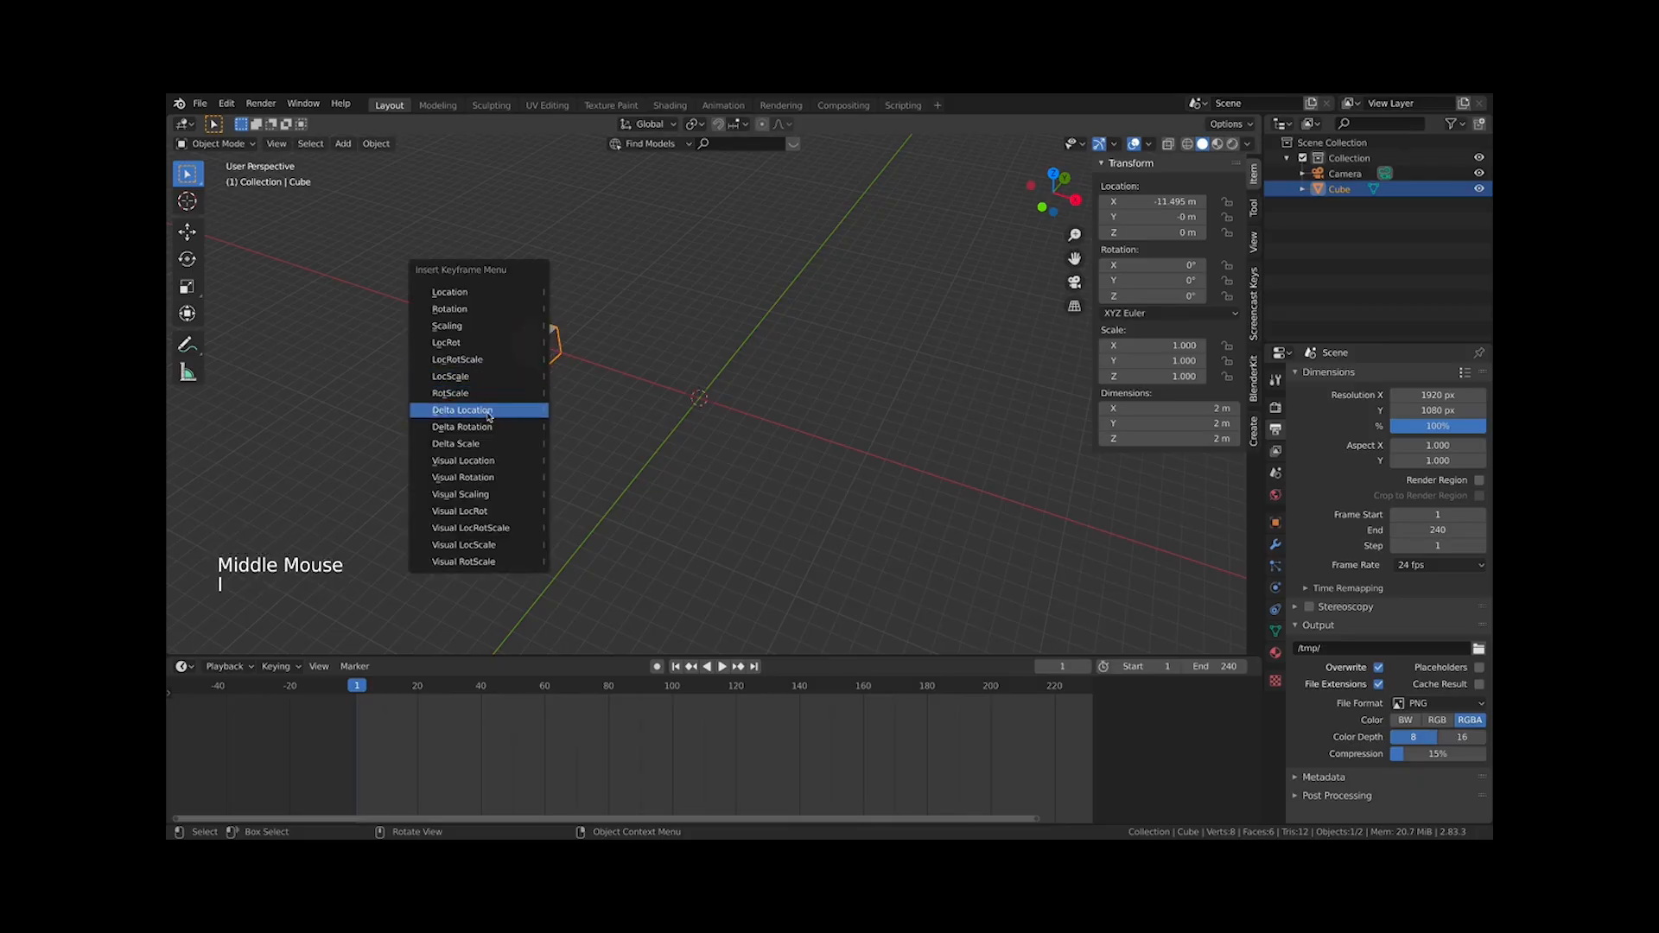
pyautogui.press('i')
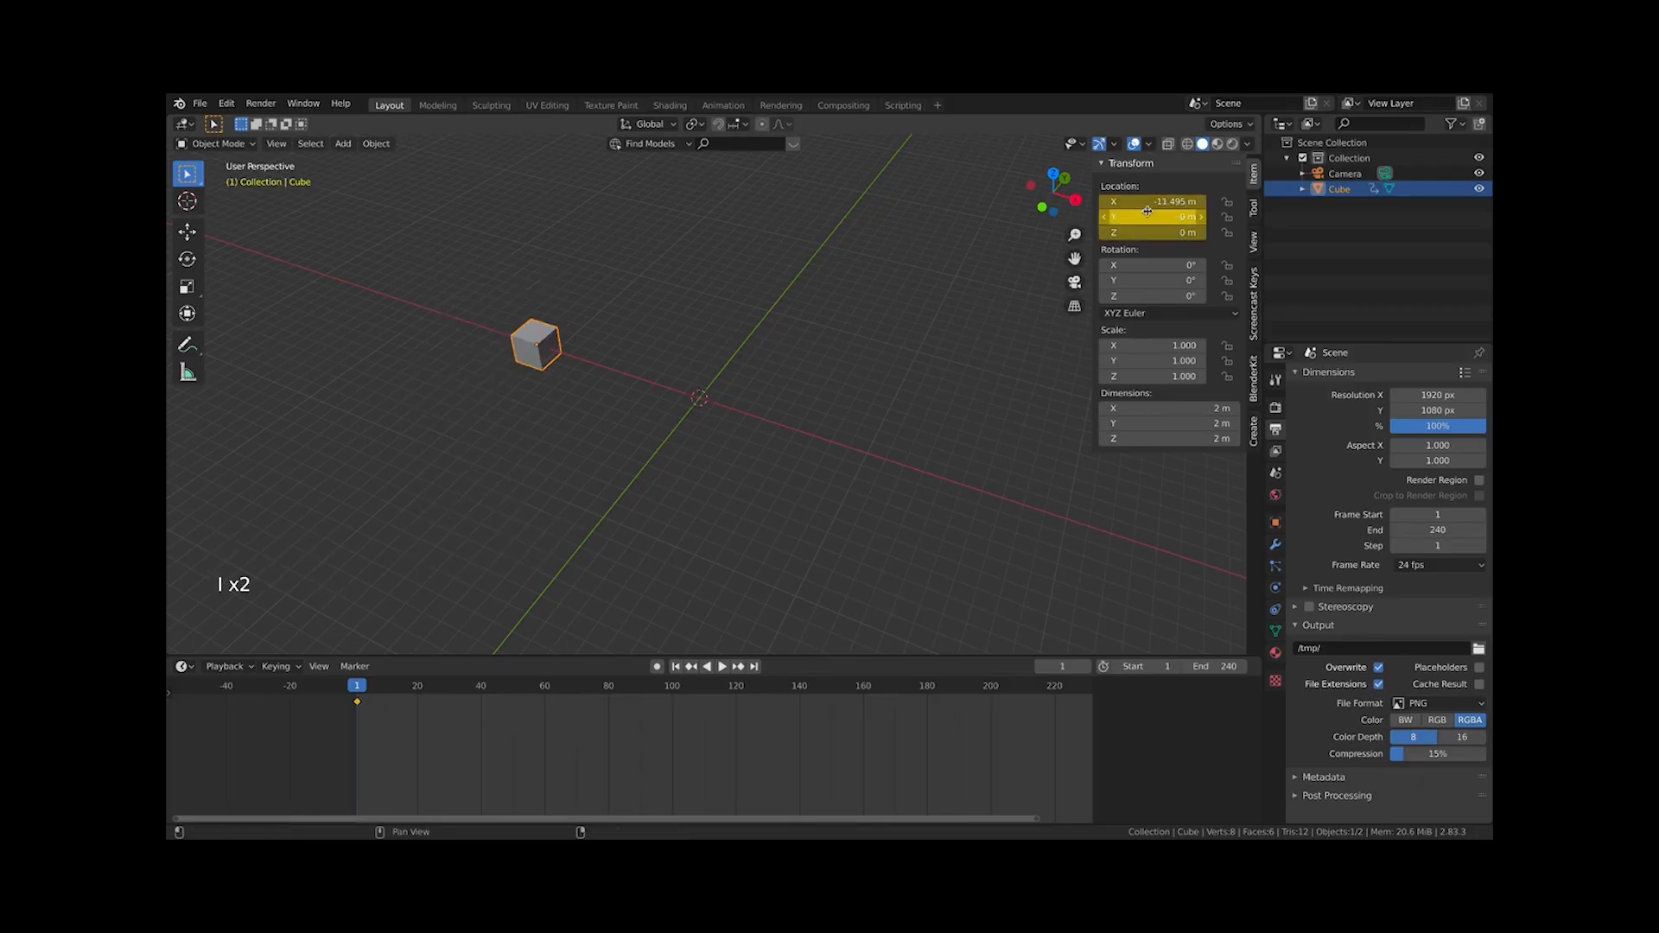
pyautogui.press('i')
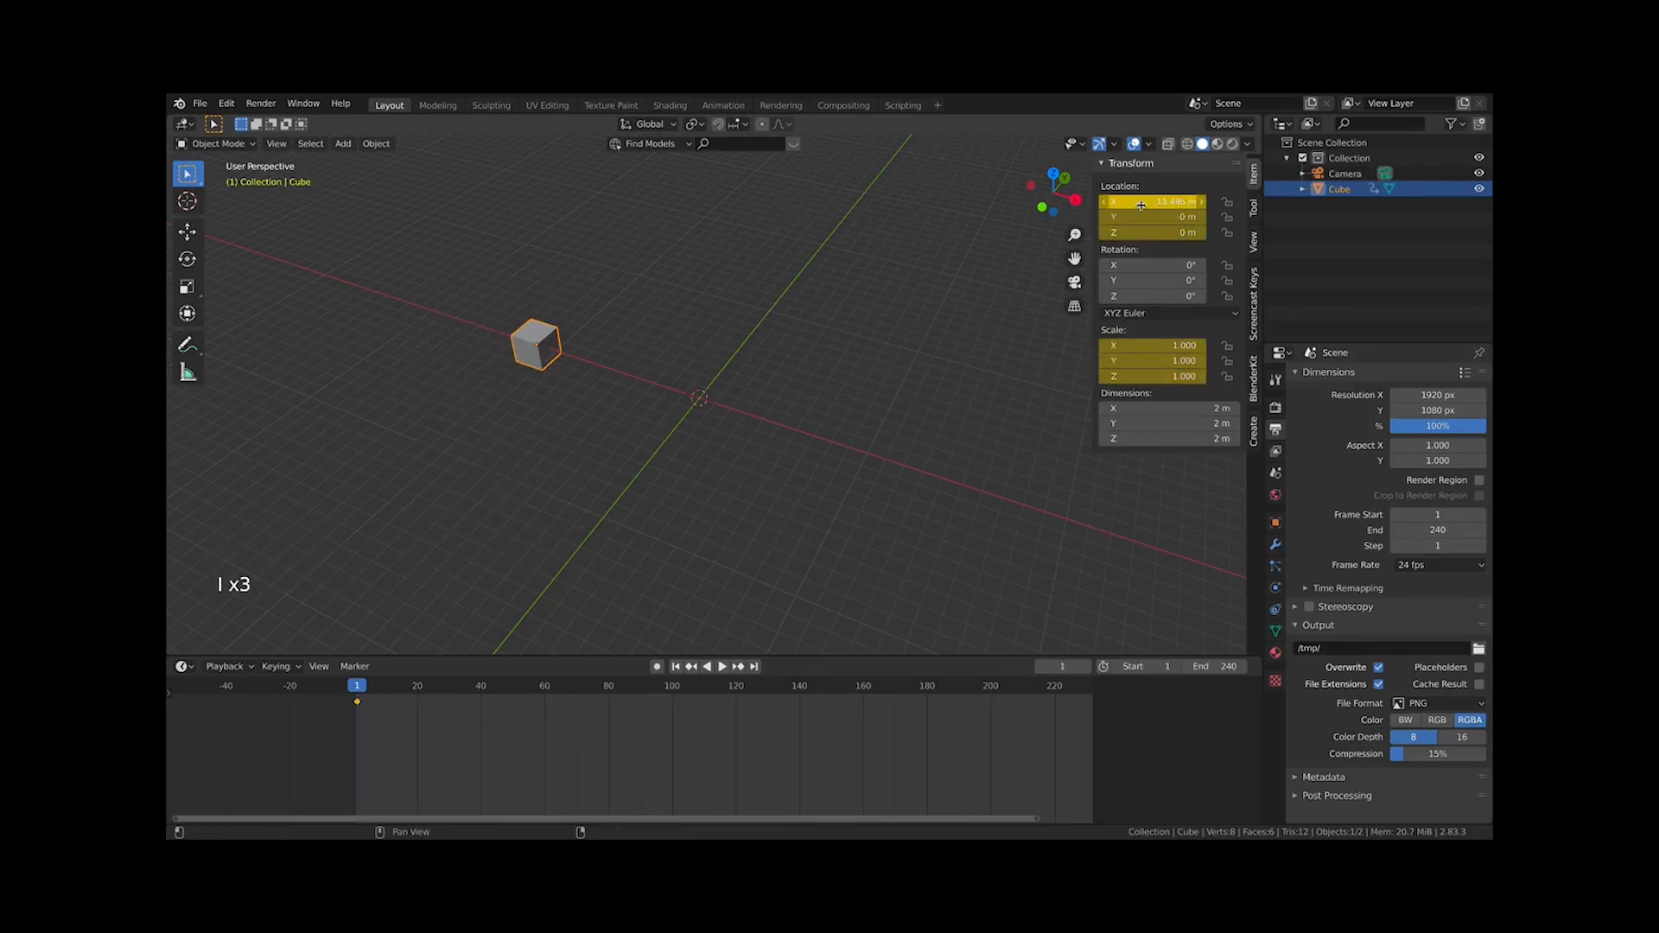
pyautogui.press('i')
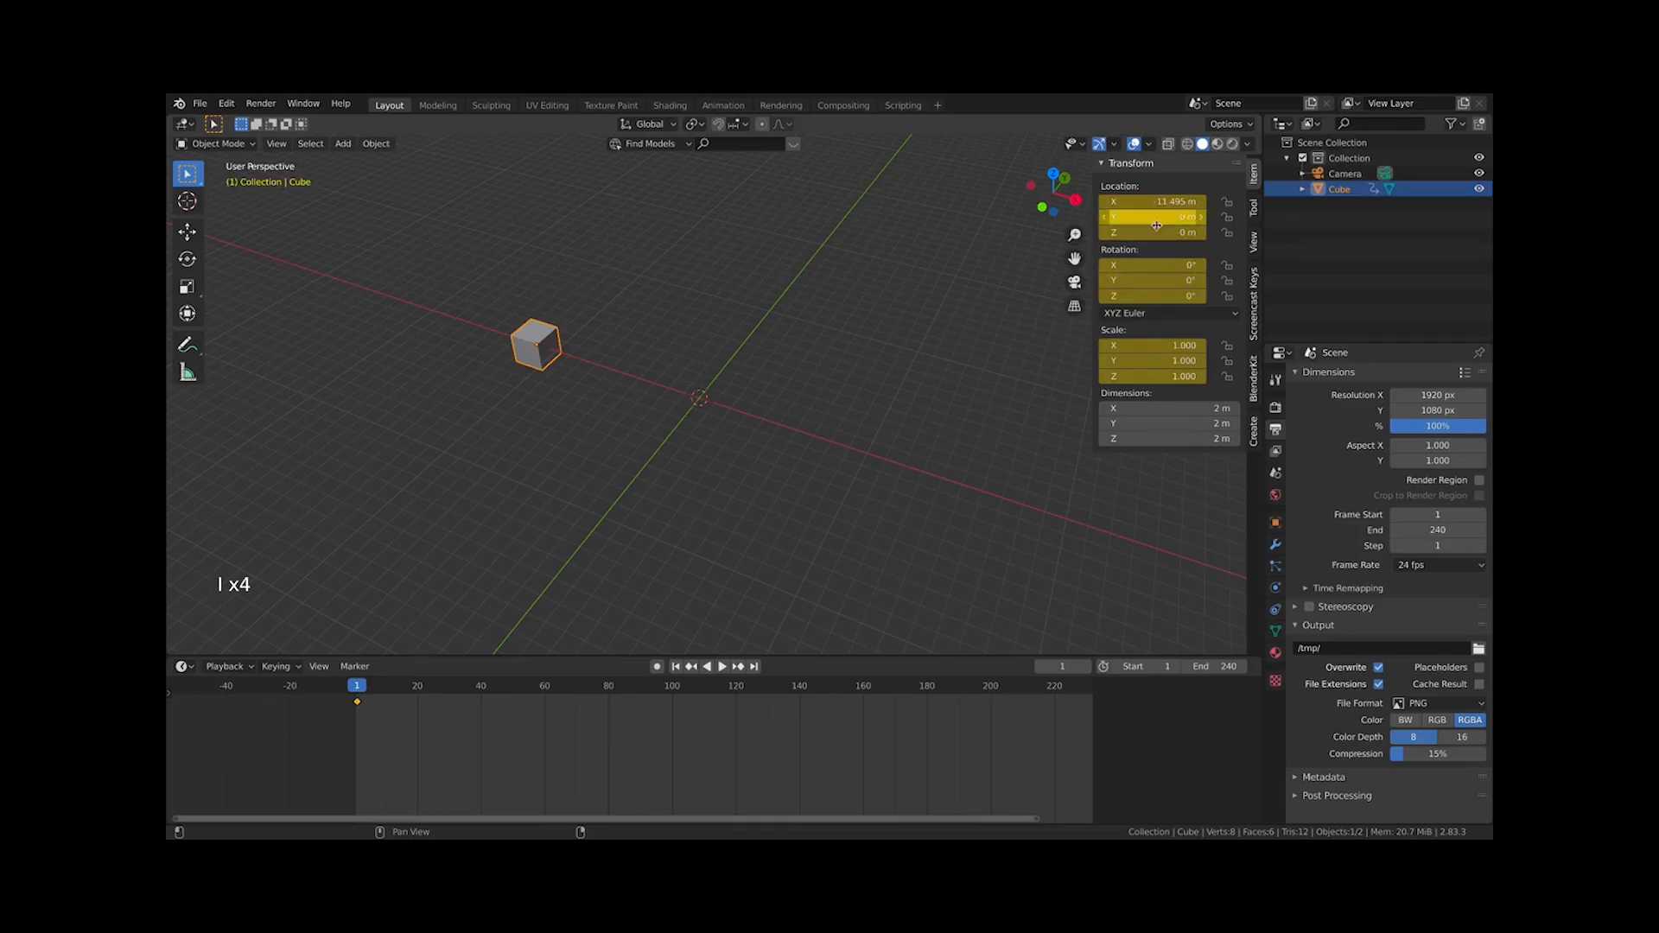
pyautogui.press('super+z')
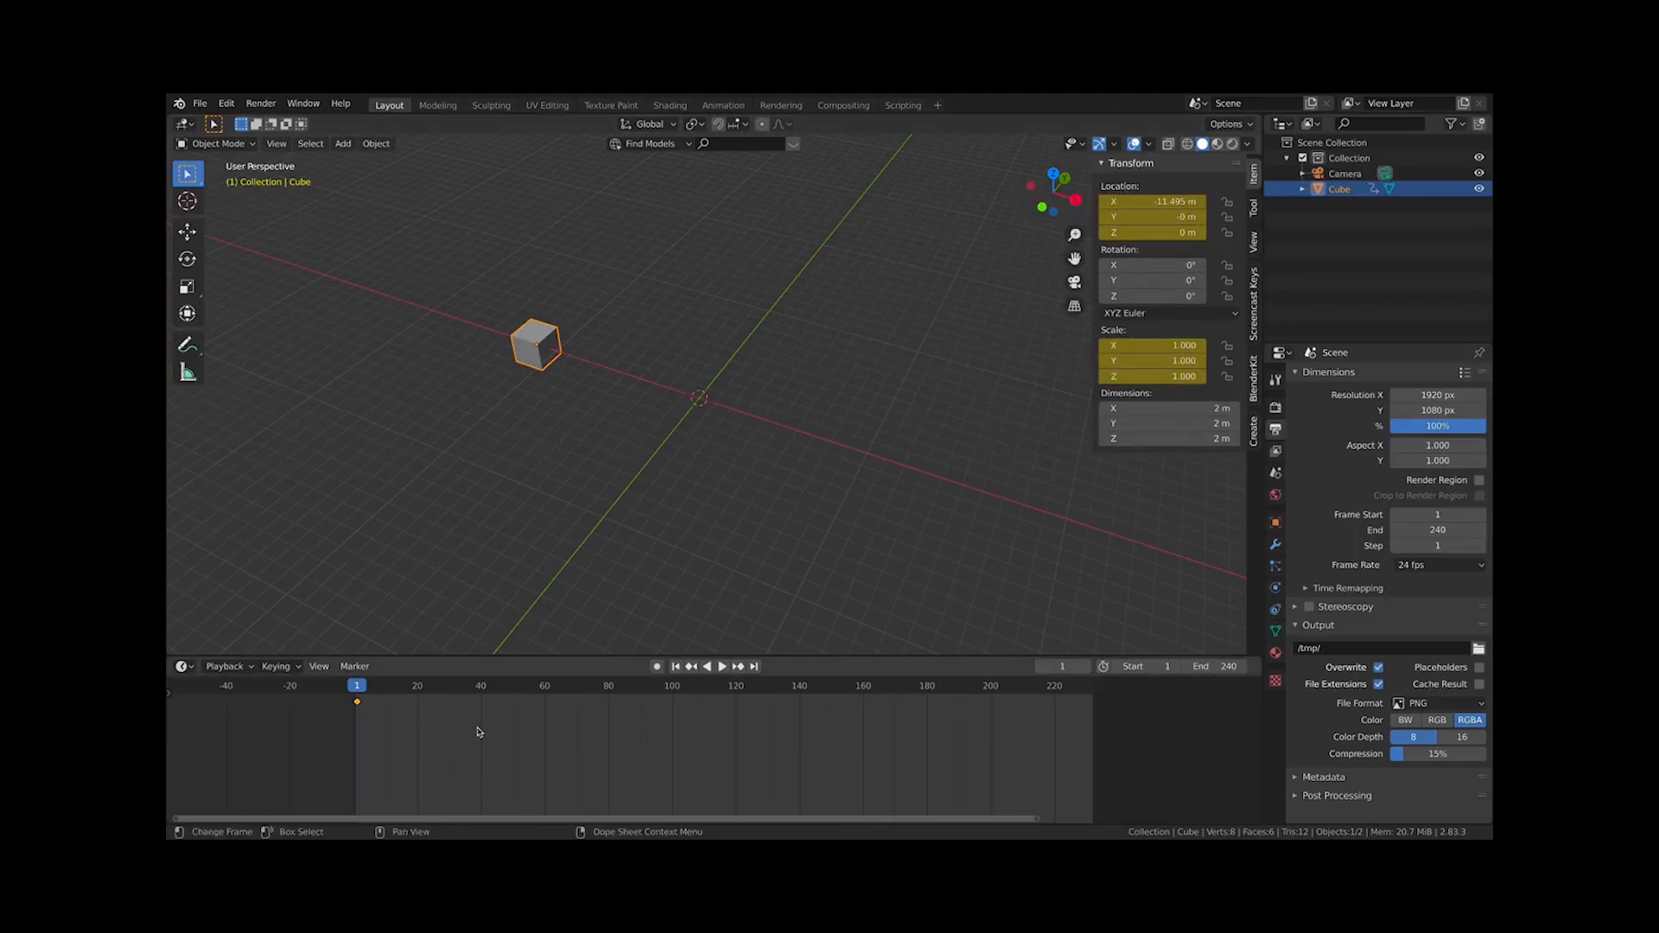
# Go to frame 100 and move the cube along the X axis to about 12.3 m
pyautogui.moveTo(540, 691); pyautogui.dragTo(674, 710)
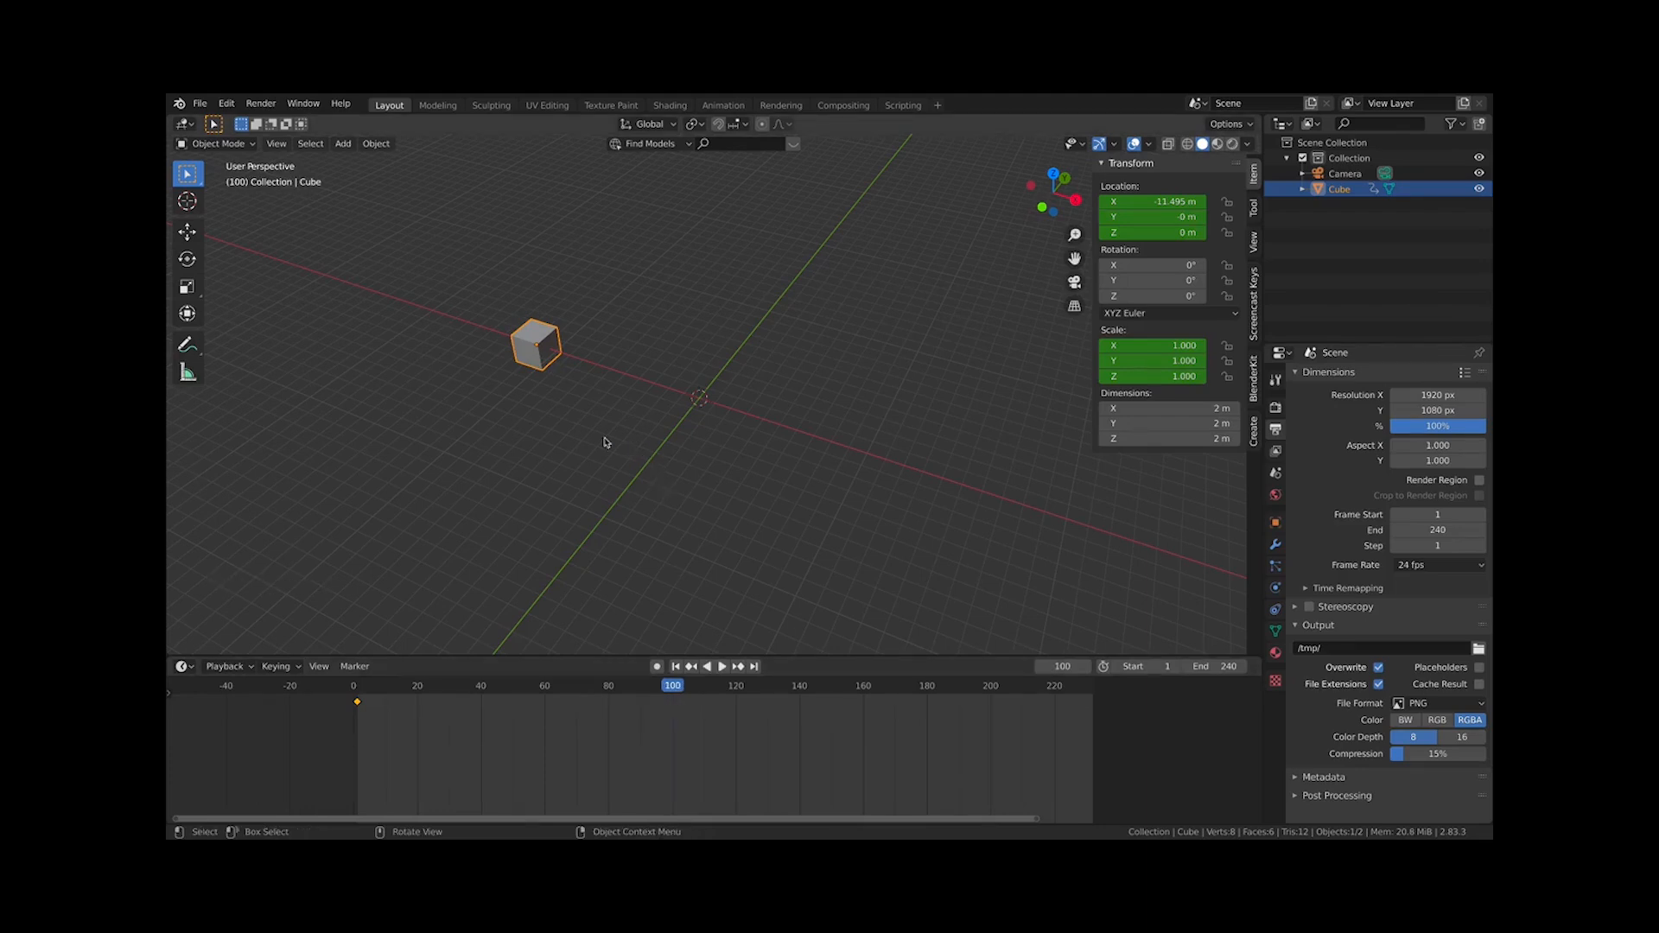
pyautogui.press('g')
pyautogui.press('x')
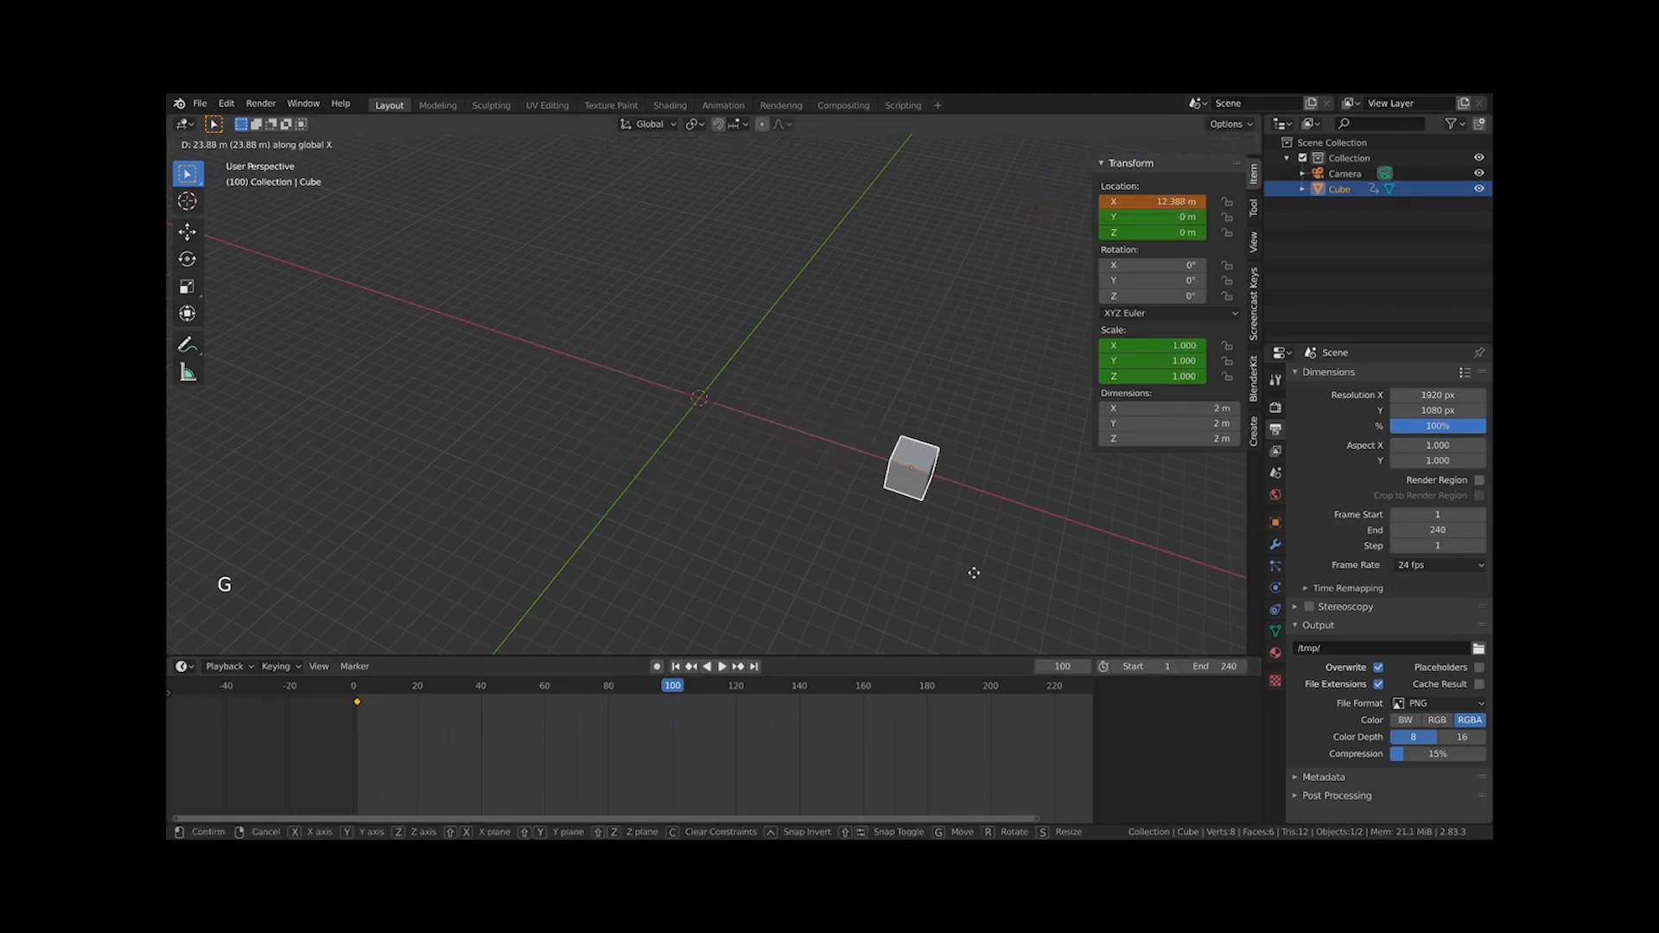
pyautogui.click(972, 573)
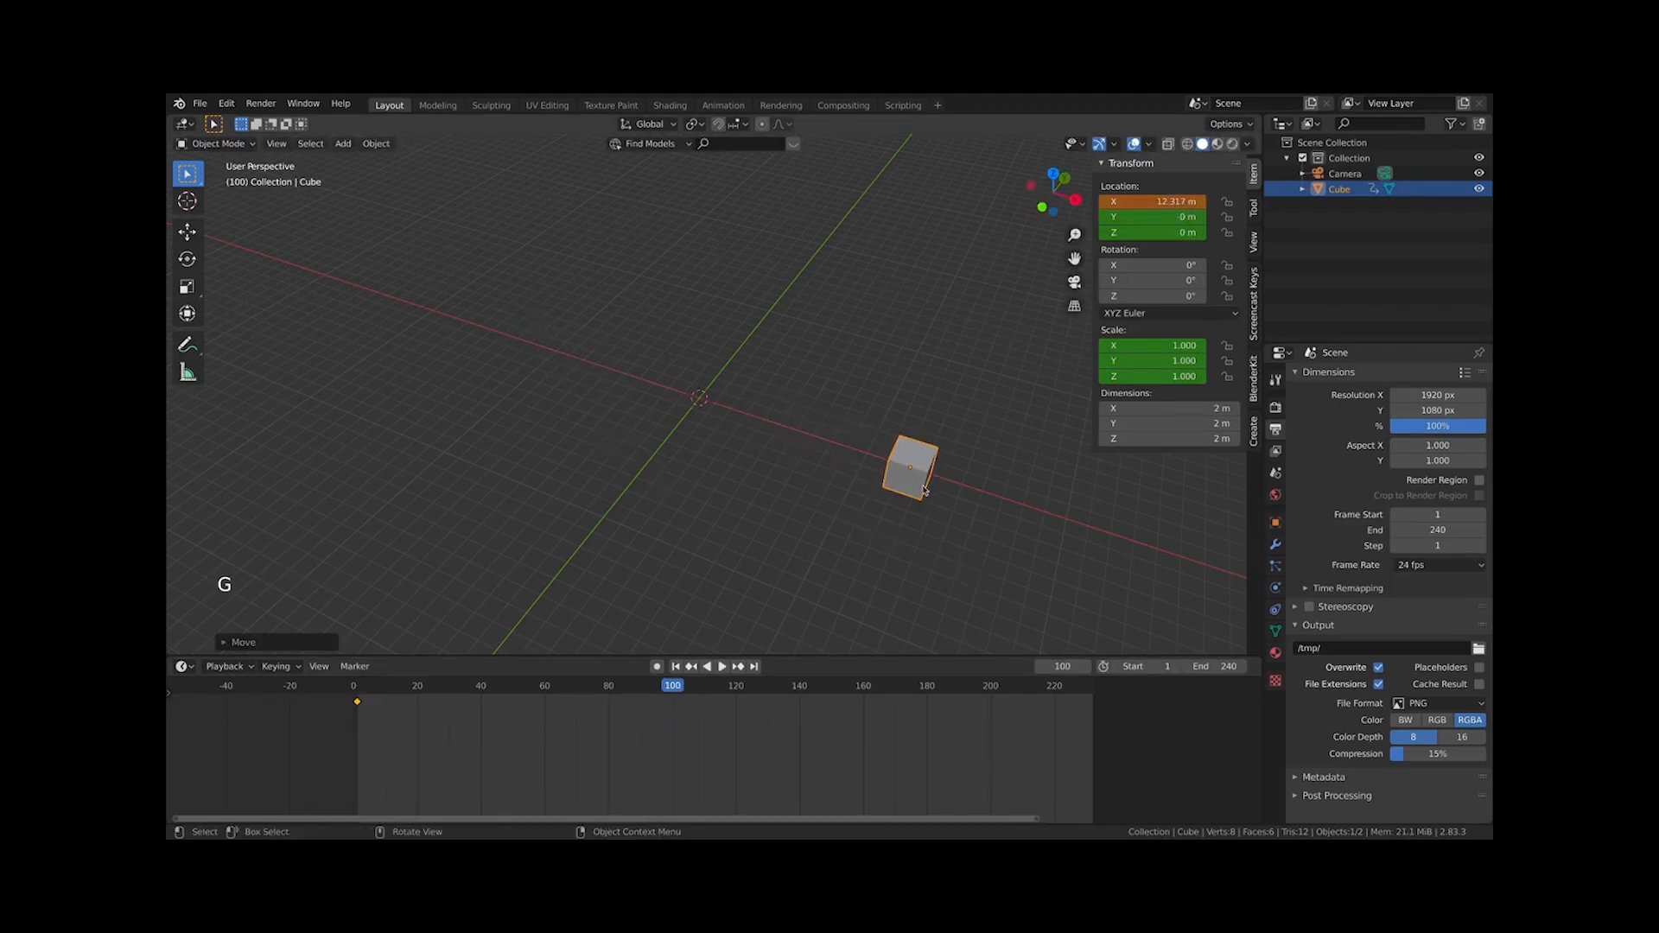
# Set the cube's scale to 1.5 on all axes and keyframe its scale and location at frame 100
pyautogui.click(1163, 344)
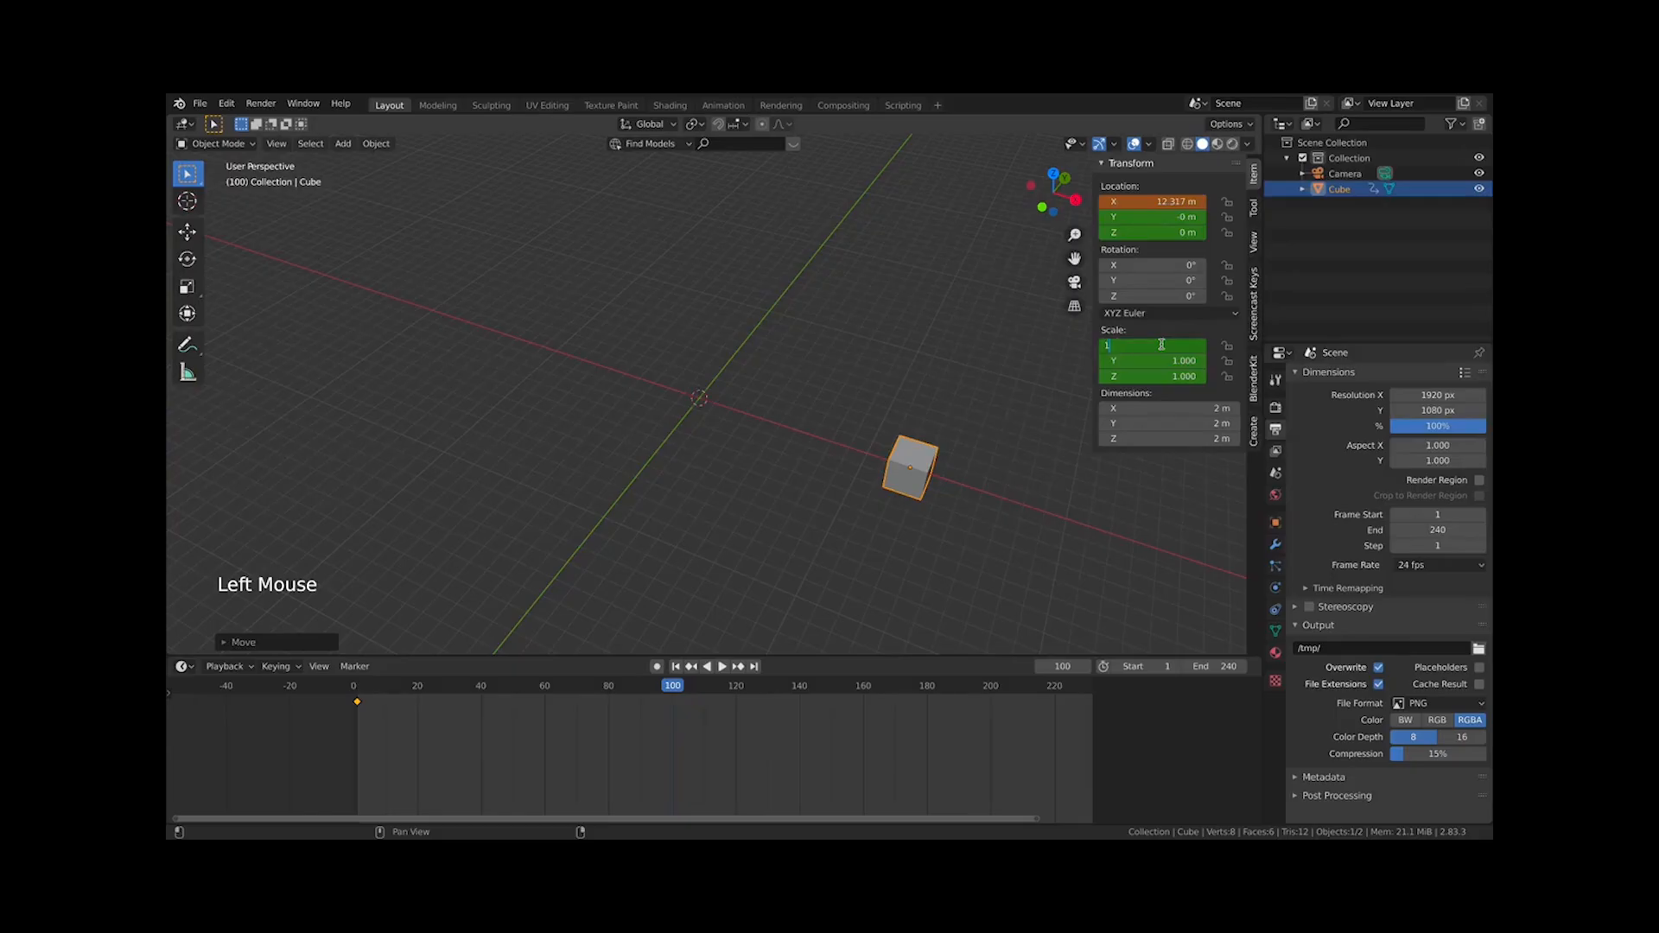
pyautogui.write('1.5')
pyautogui.press('Return')
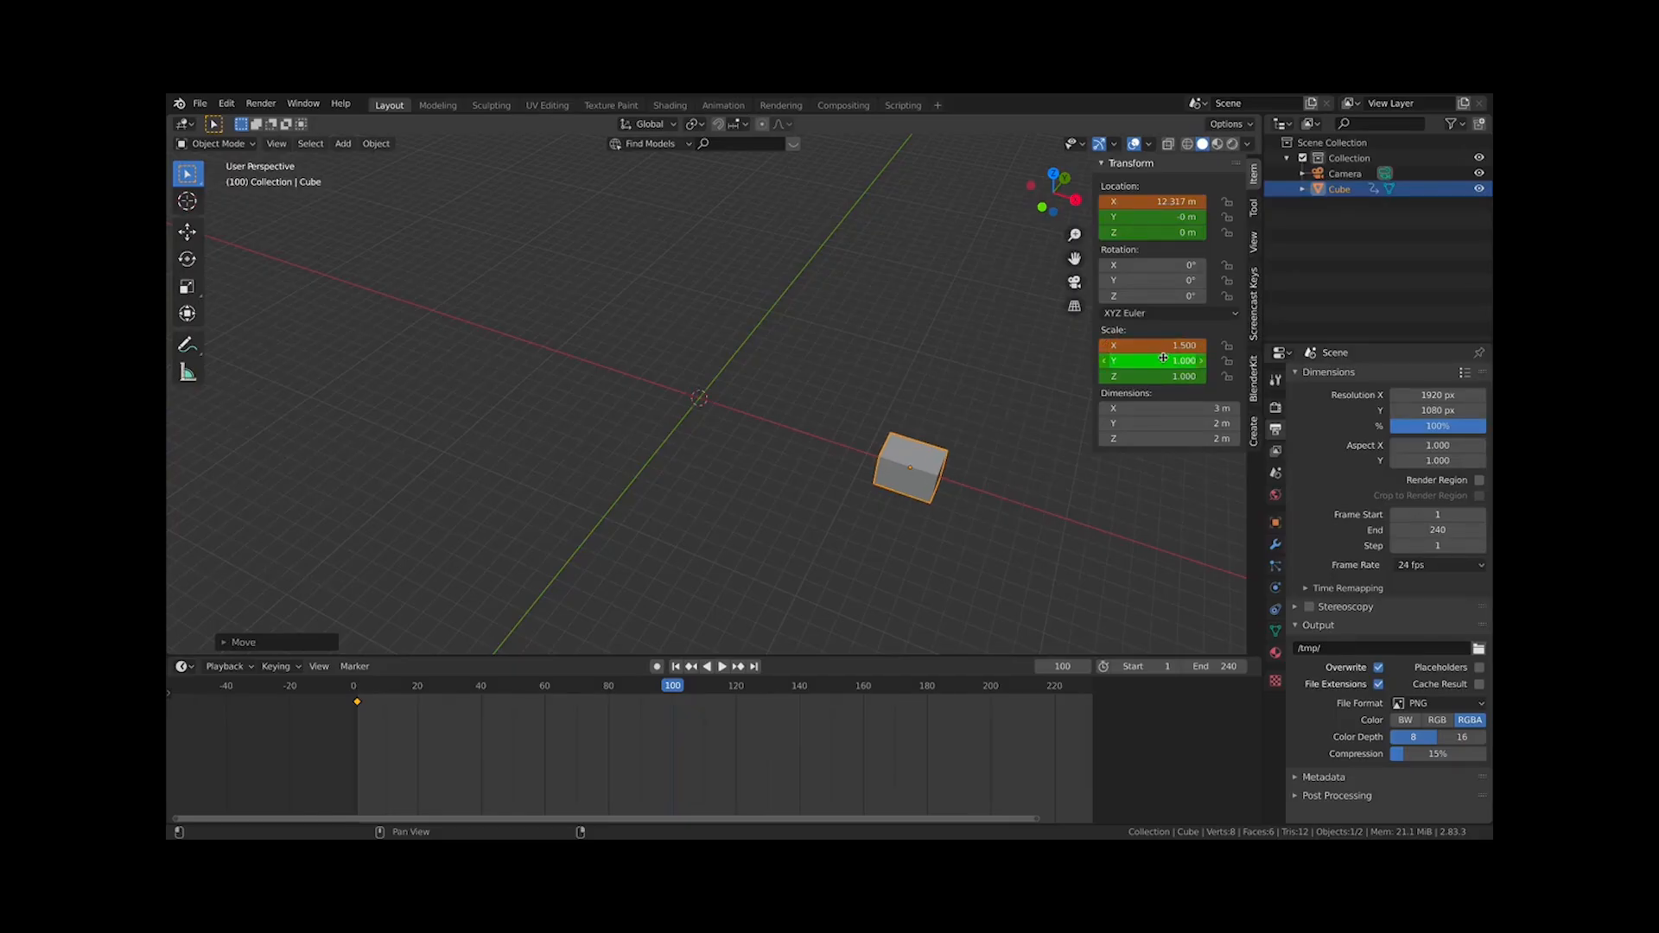
pyautogui.click(1164, 361)
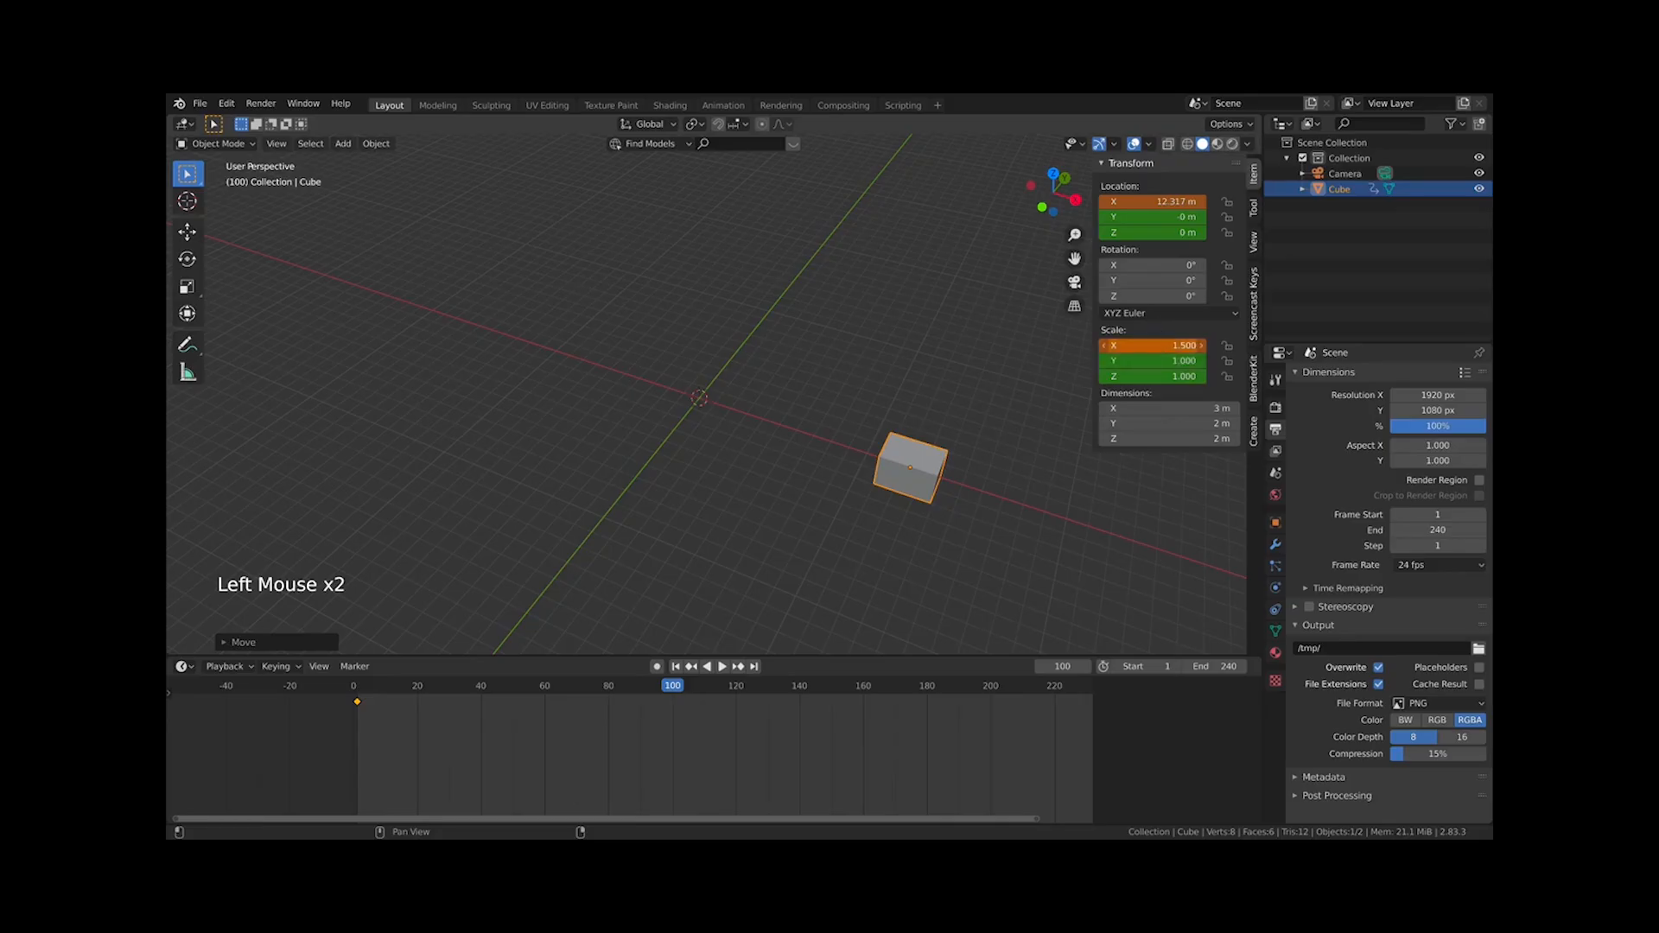
pyautogui.moveTo(1154, 345); pyautogui.dragTo(1154, 377)
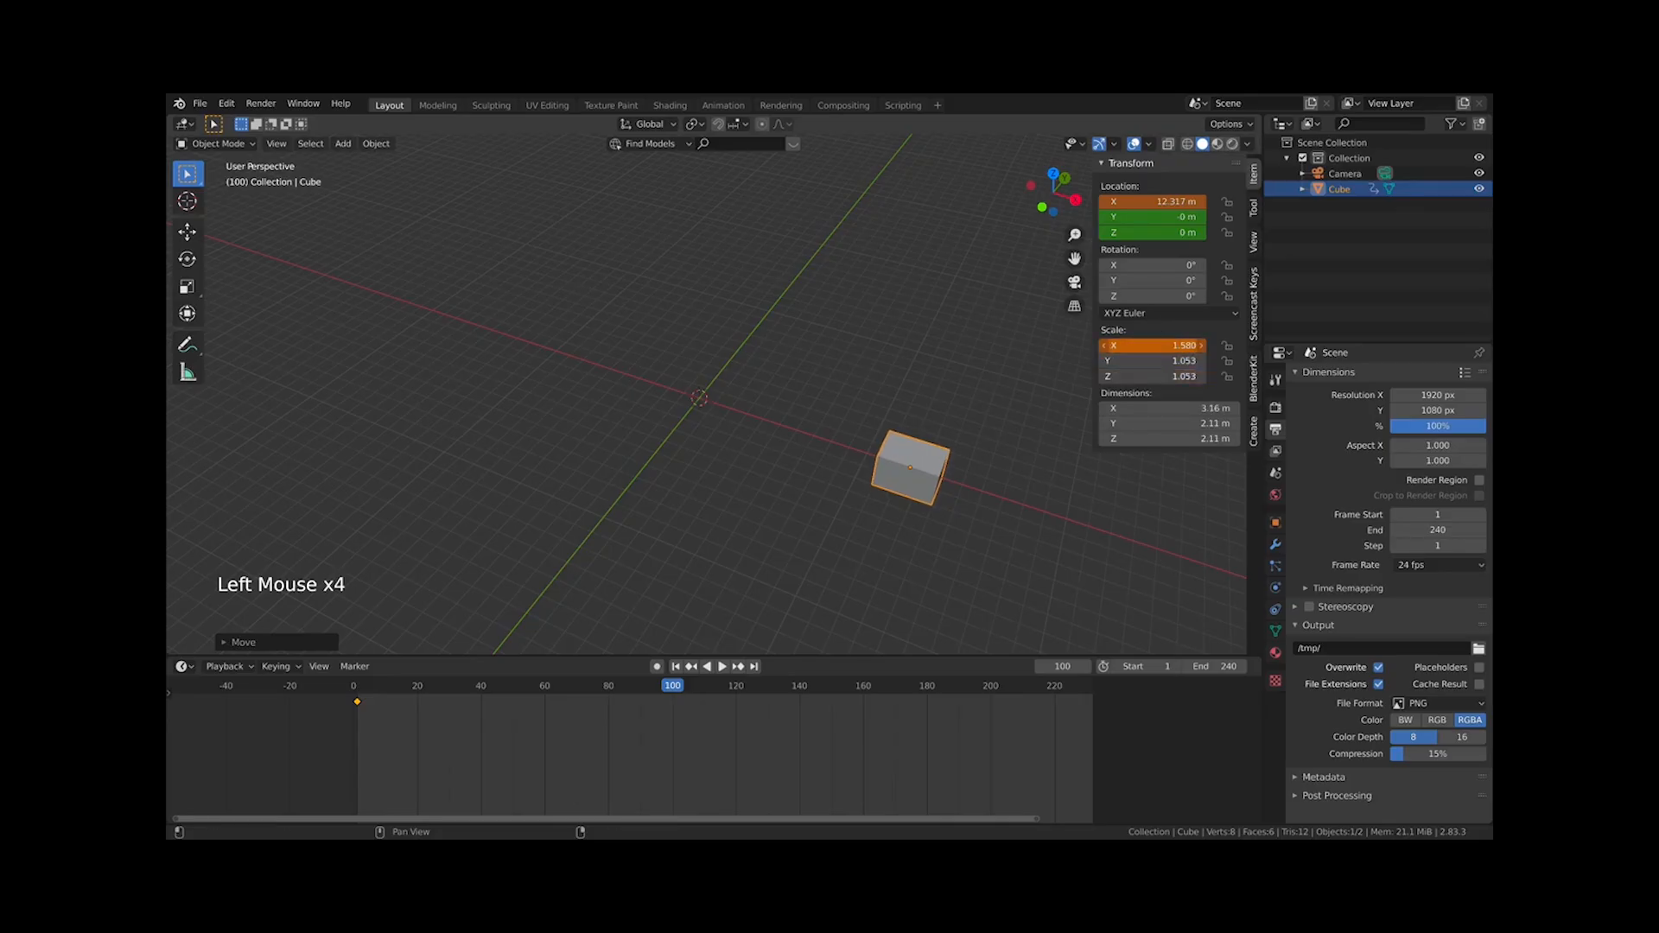
pyautogui.write('1.5')
pyautogui.press('Return')
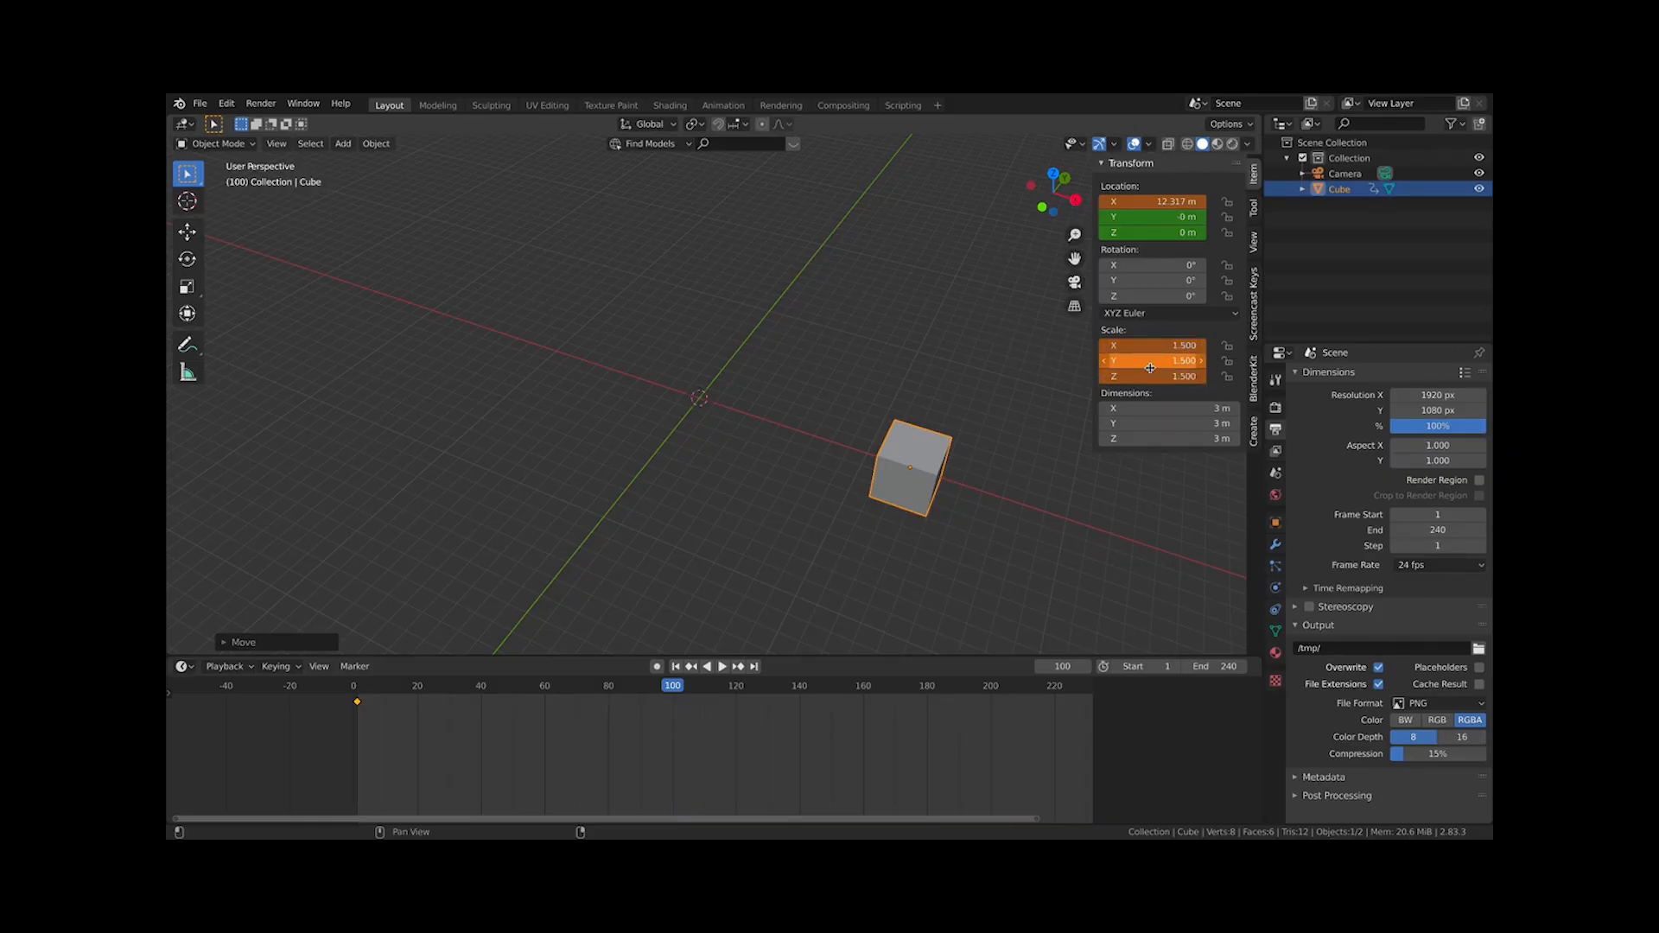
pyautogui.press('i')
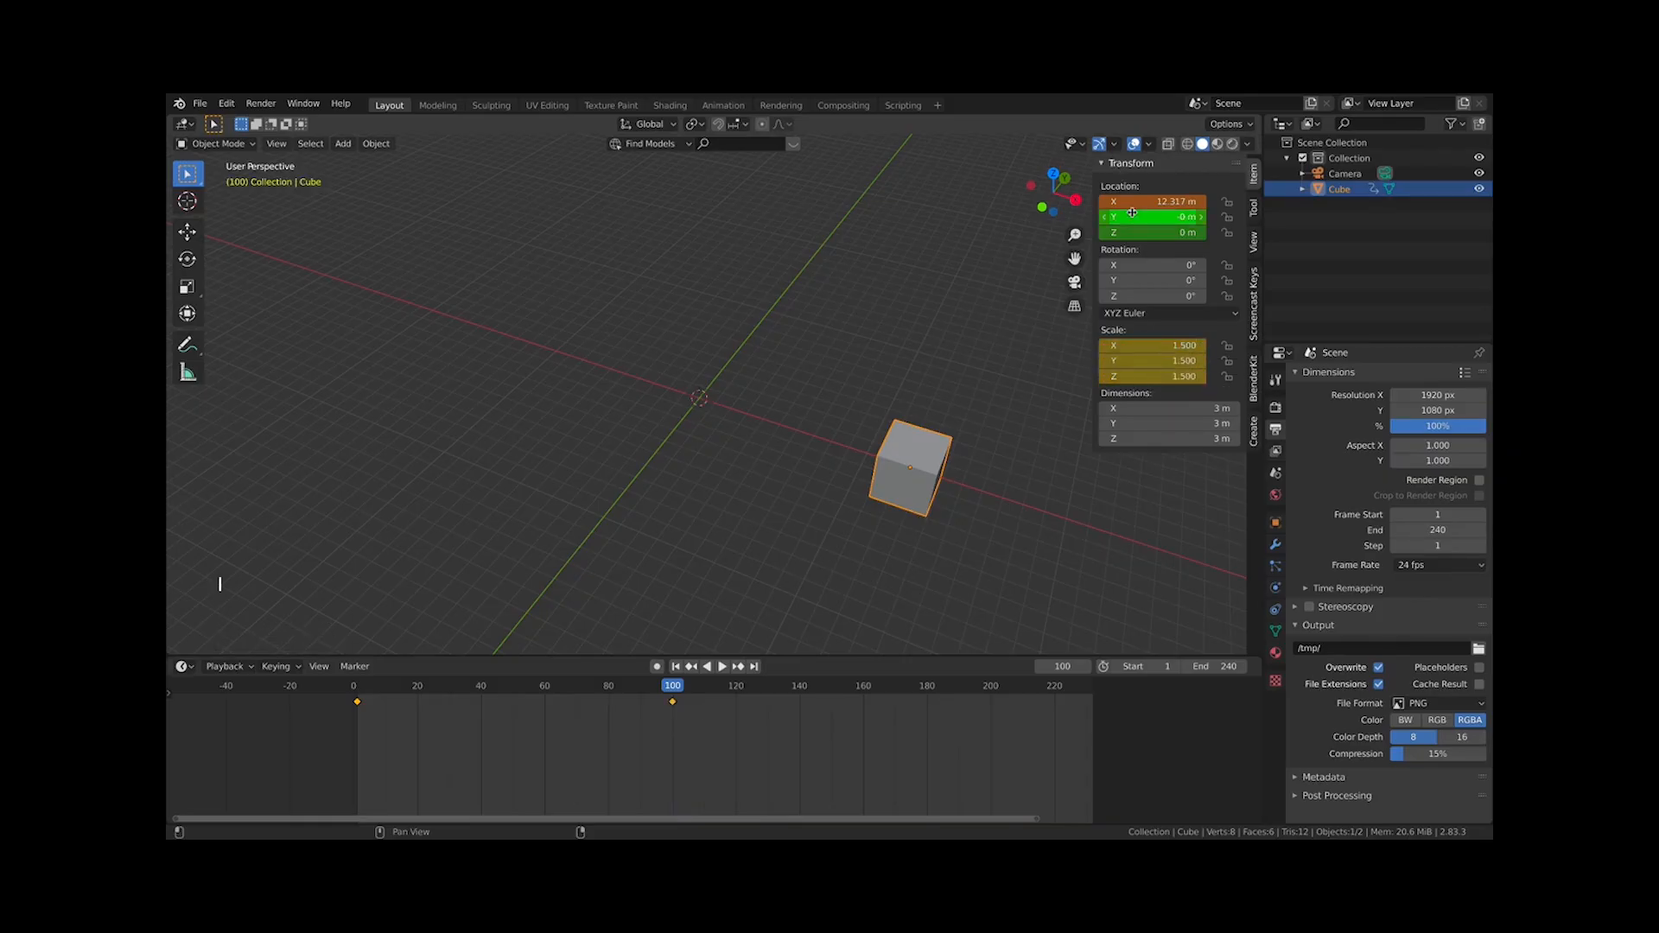
pyautogui.press('i')
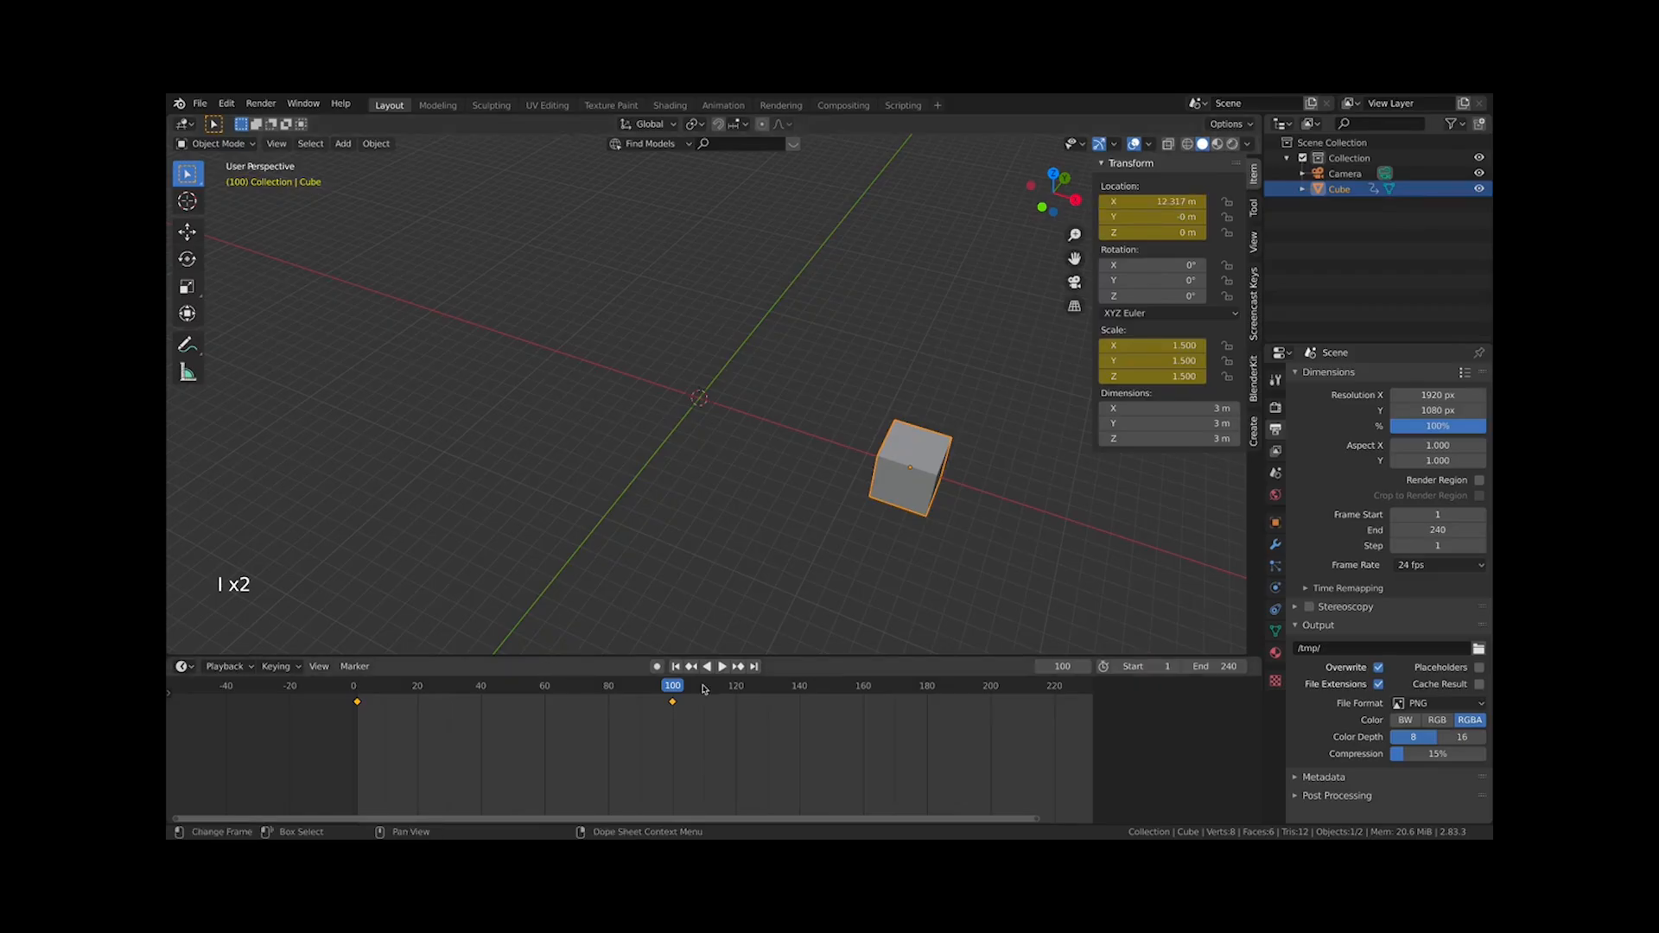
# Play the animation from frame 1 and stop it
pyautogui.click(361, 684)
pyautogui.press('space')
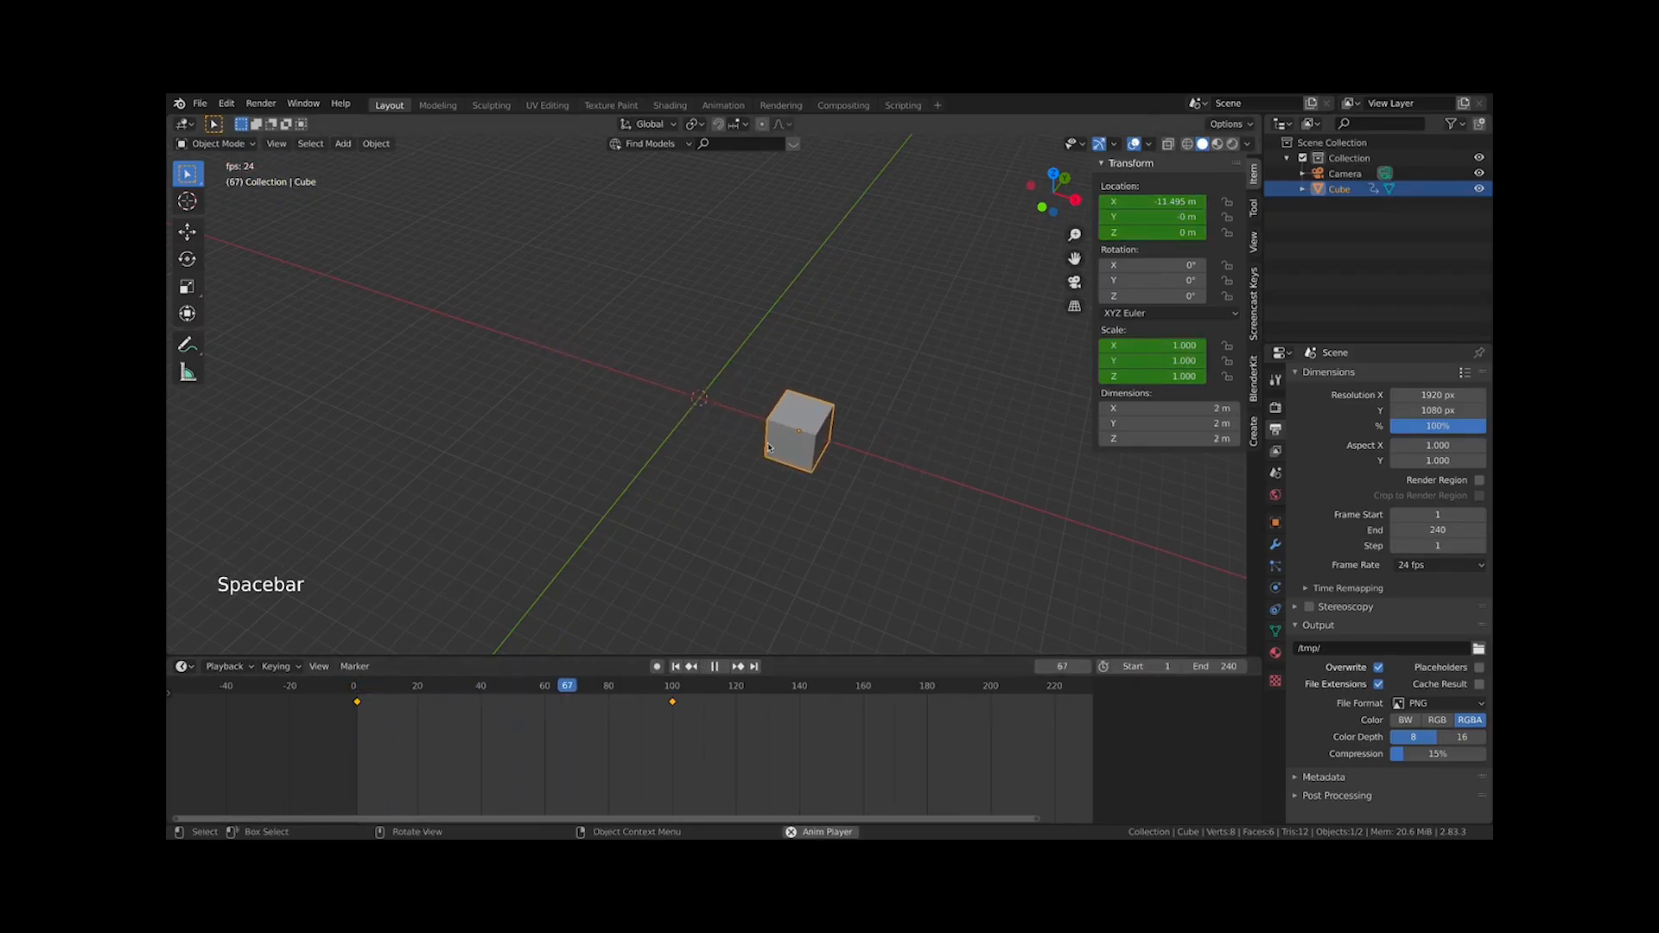
pyautogui.press('space')
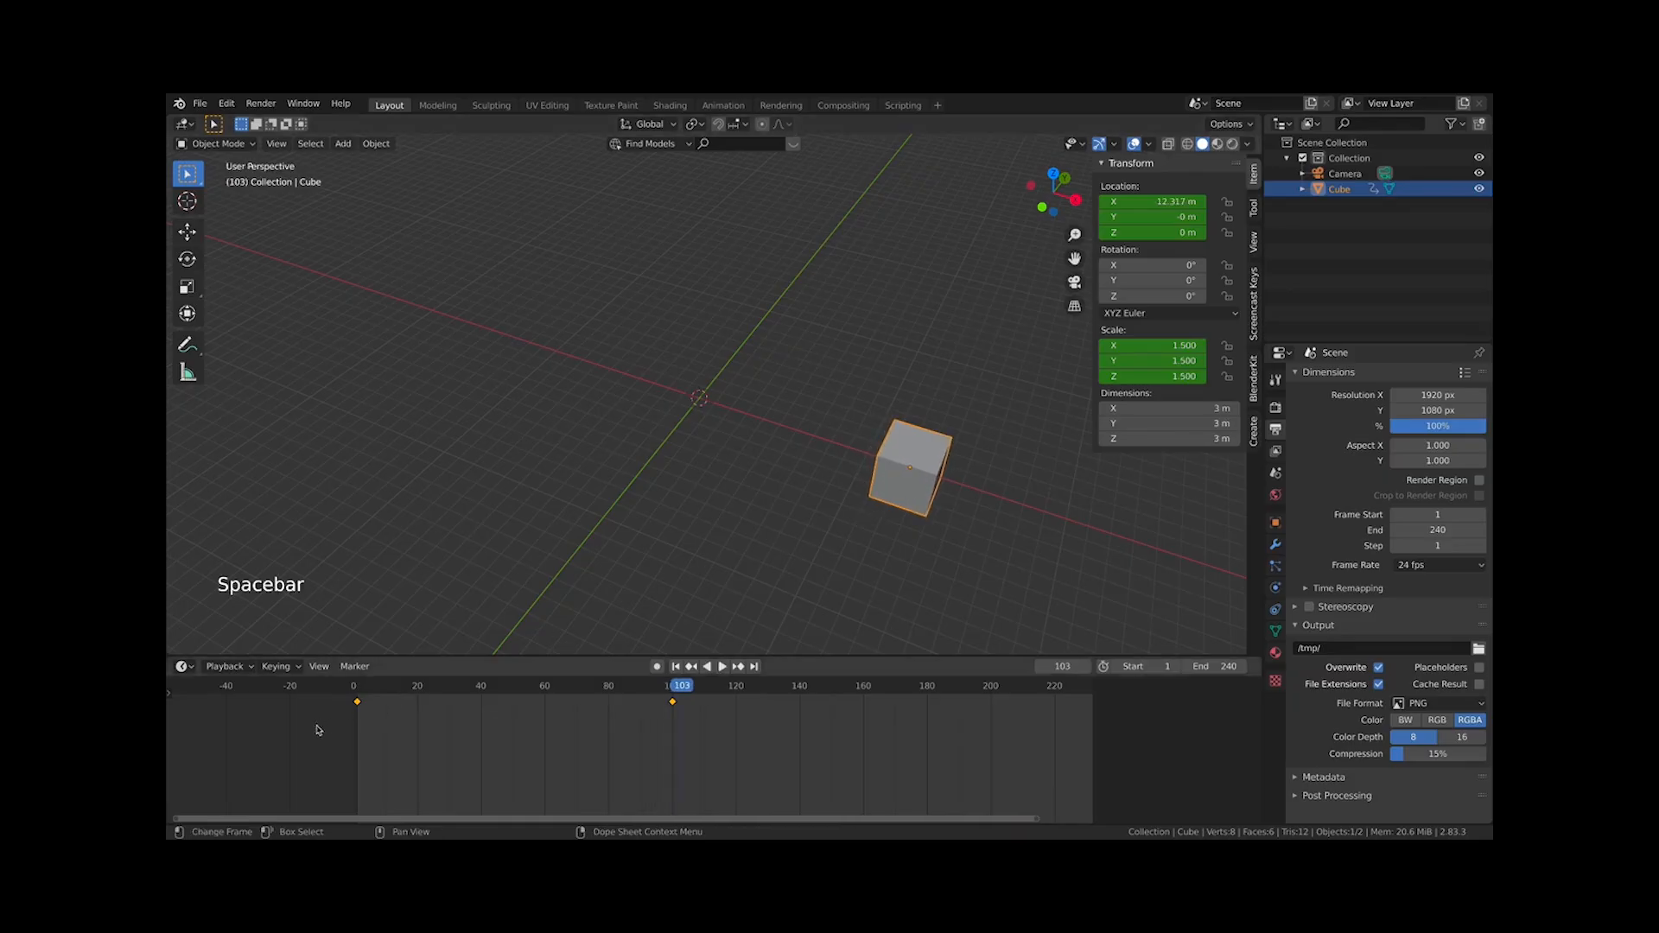
# At frame 1, set the cube's scale to about 0.31 on all axes and keyframe it
pyautogui.click(358, 696)
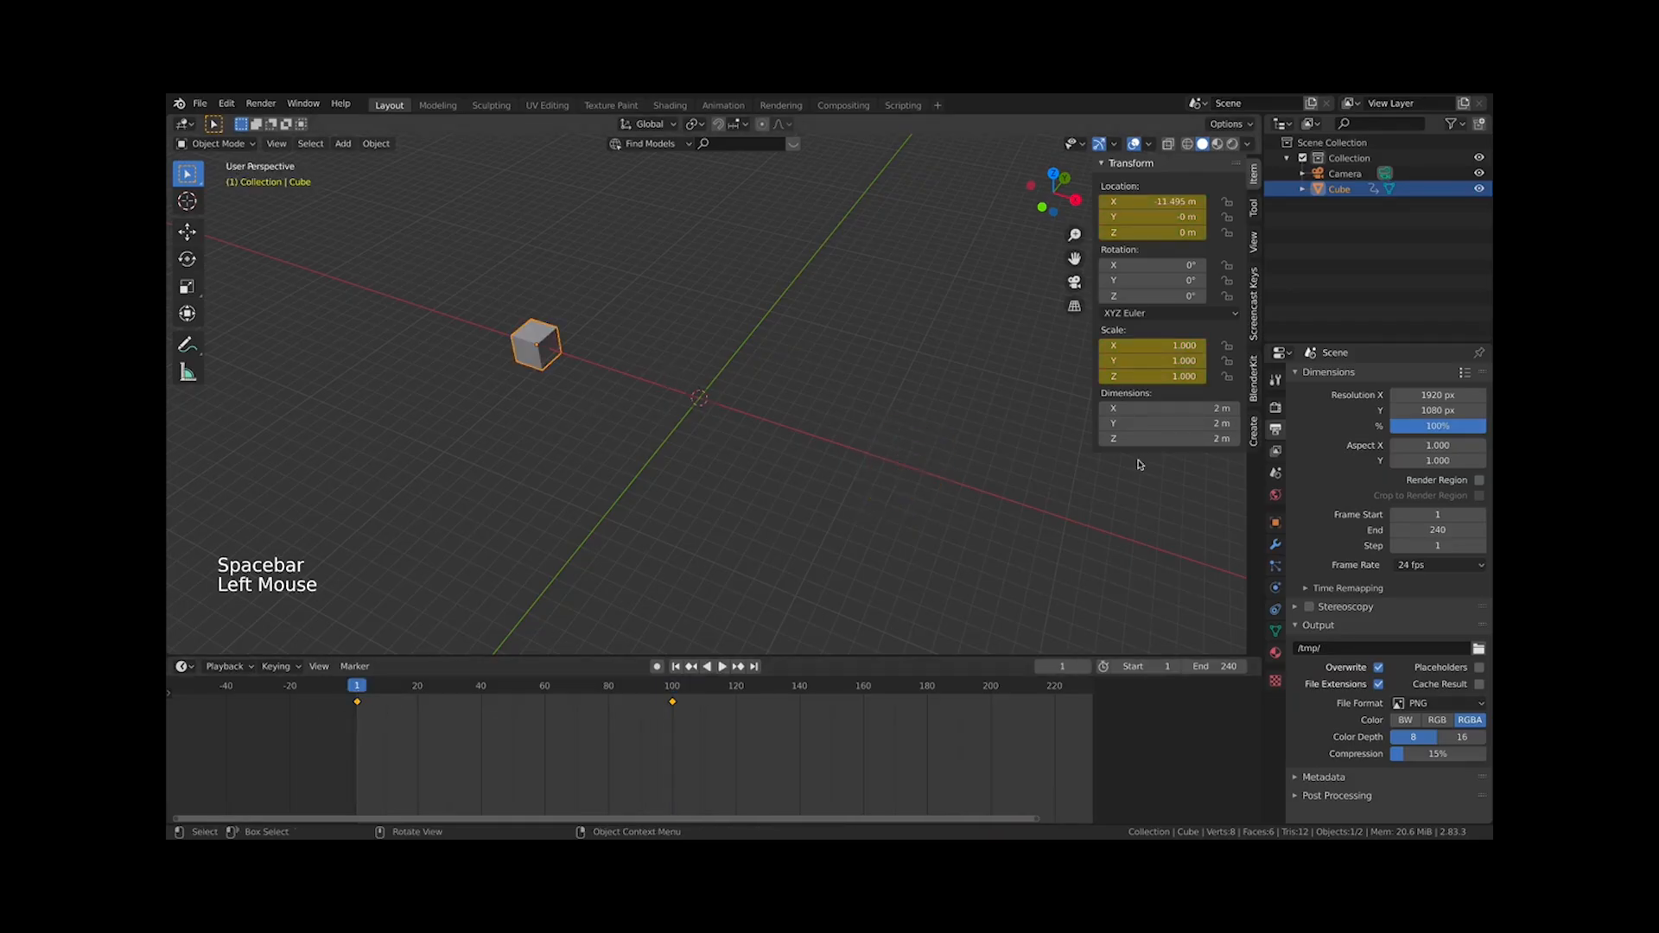
pyautogui.moveTo(1165, 344); pyautogui.dragTo(1084, 376)
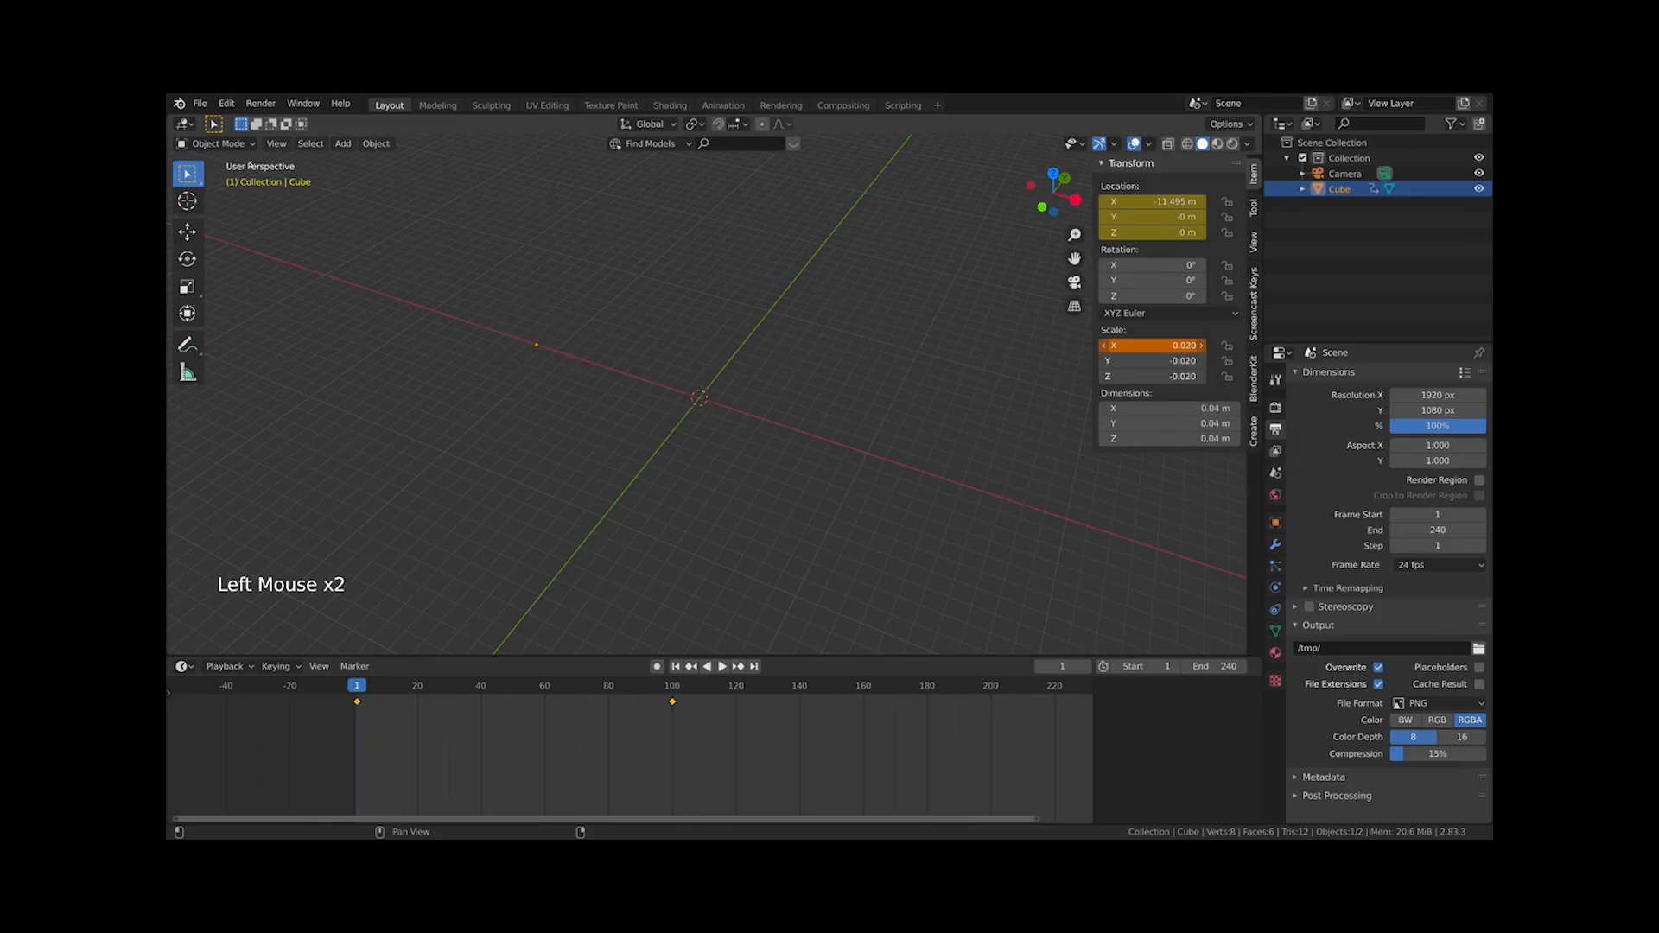
pyautogui.press('Escape')
pyautogui.press('i')
pyautogui.click(1166, 345)
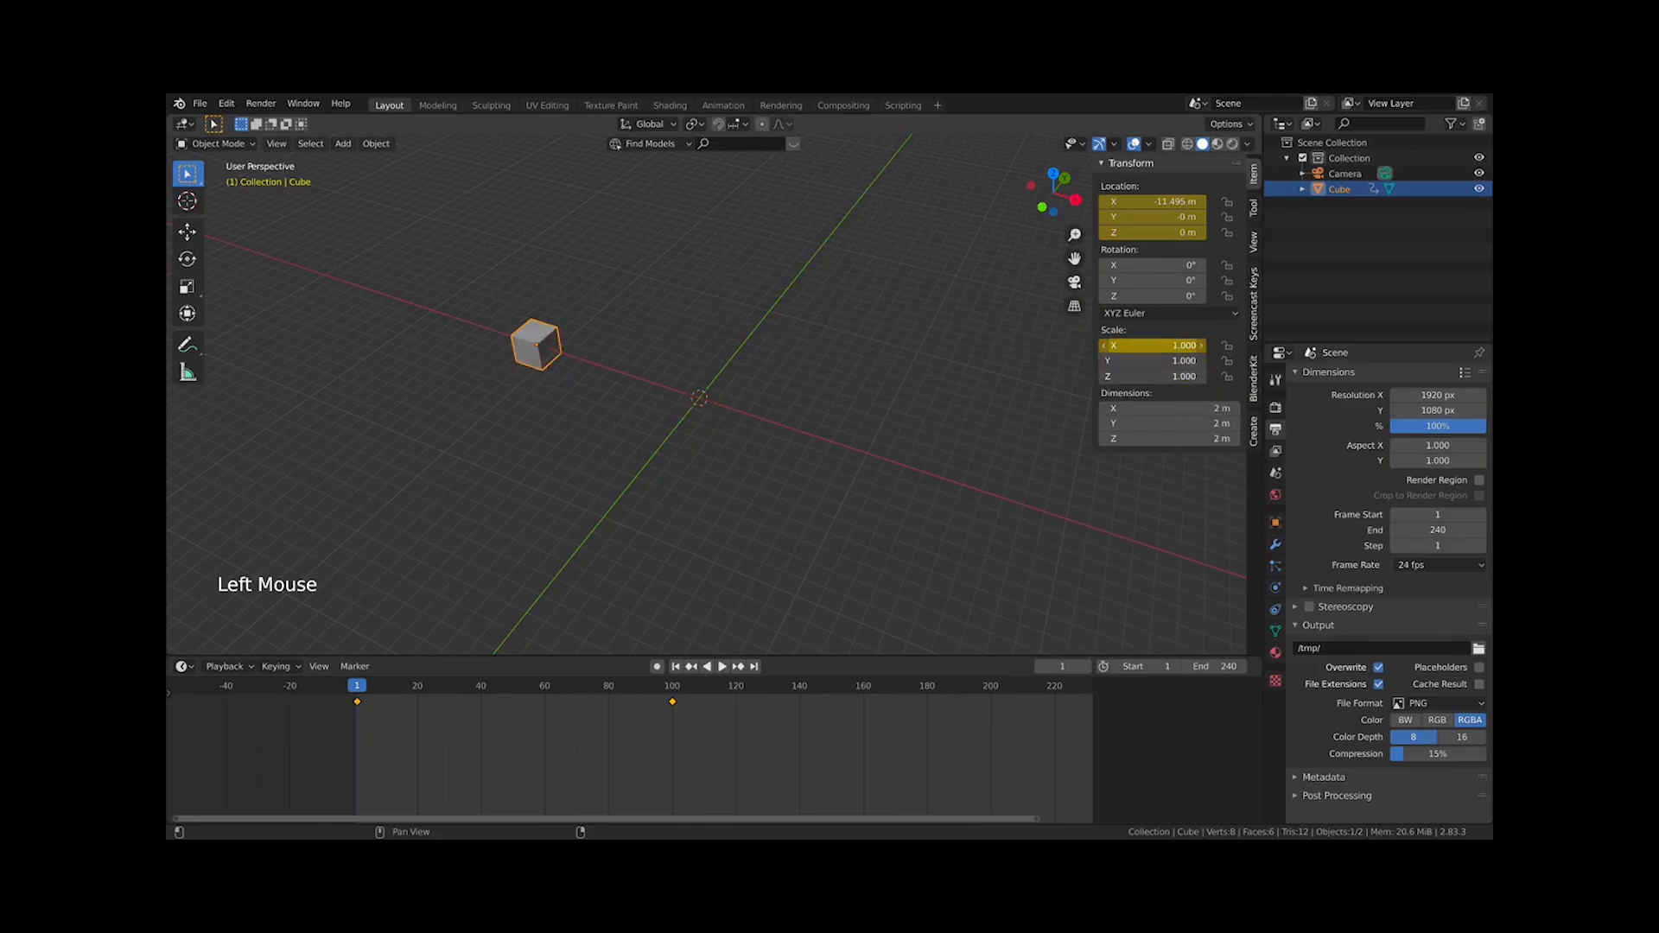
pyautogui.moveTo(1163, 350); pyautogui.dragTo(1272, 350)
pyautogui.press('Escape')
pyautogui.click(1163, 350)
pyautogui.press('Escape')
pyautogui.moveTo(1163, 346); pyautogui.dragTo(1142, 376)
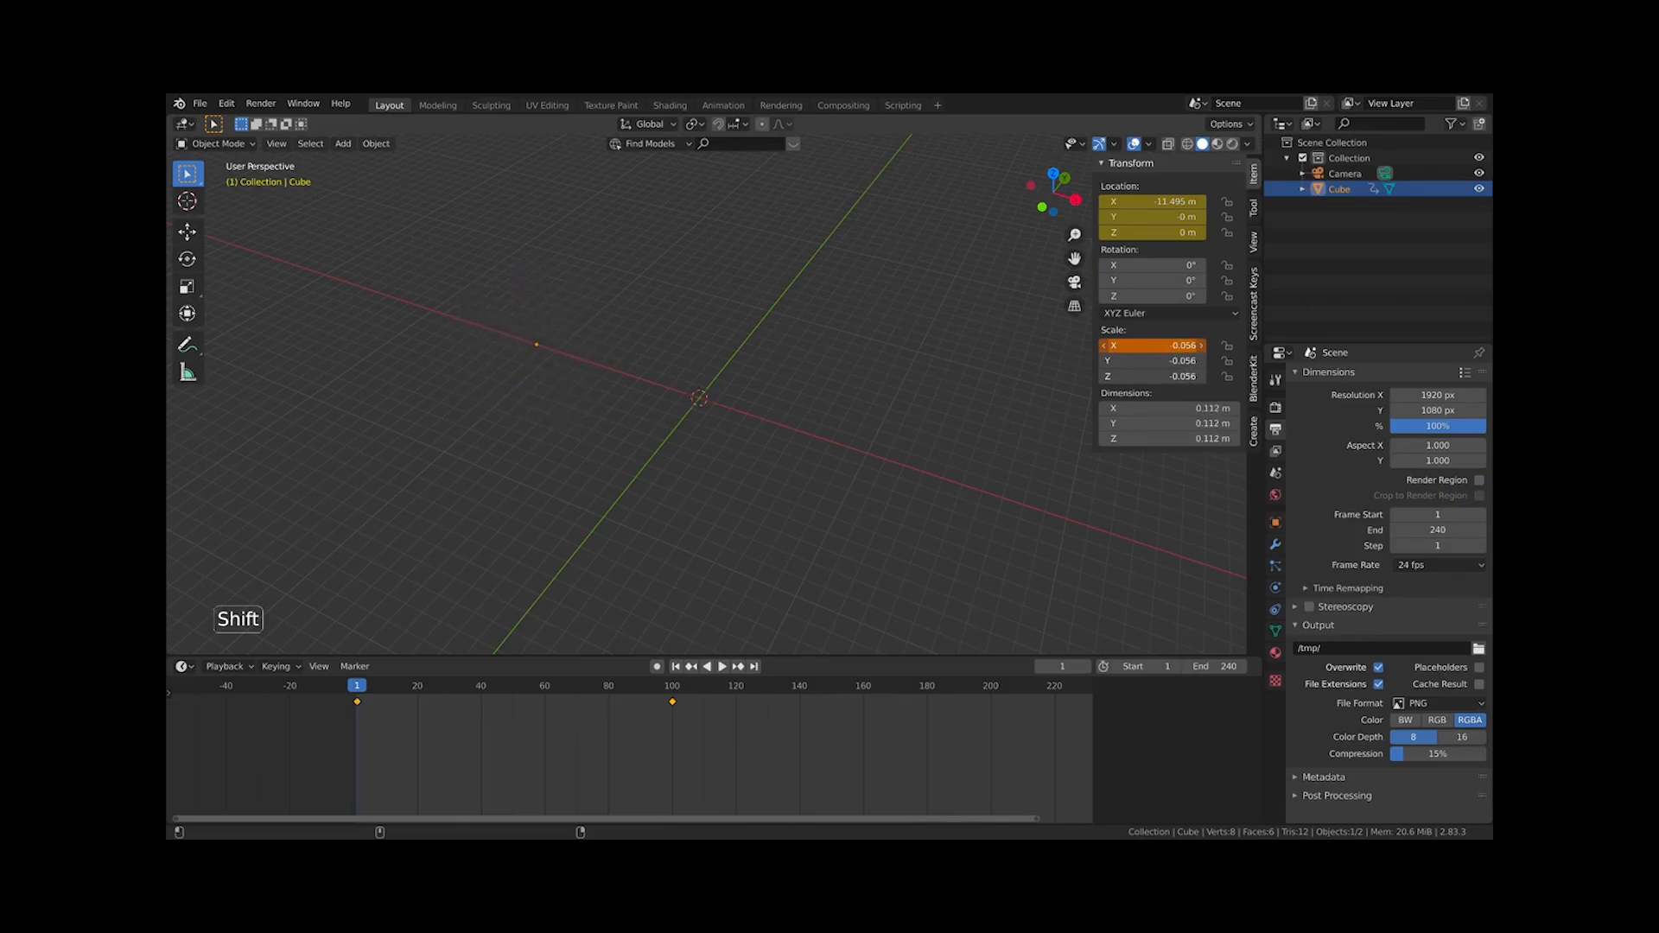
pyautogui.keyDown('shift'); pyautogui.moveTo(1149, 344); pyautogui.dragTo(1156, 345); pyautogui.keyUp('shift')
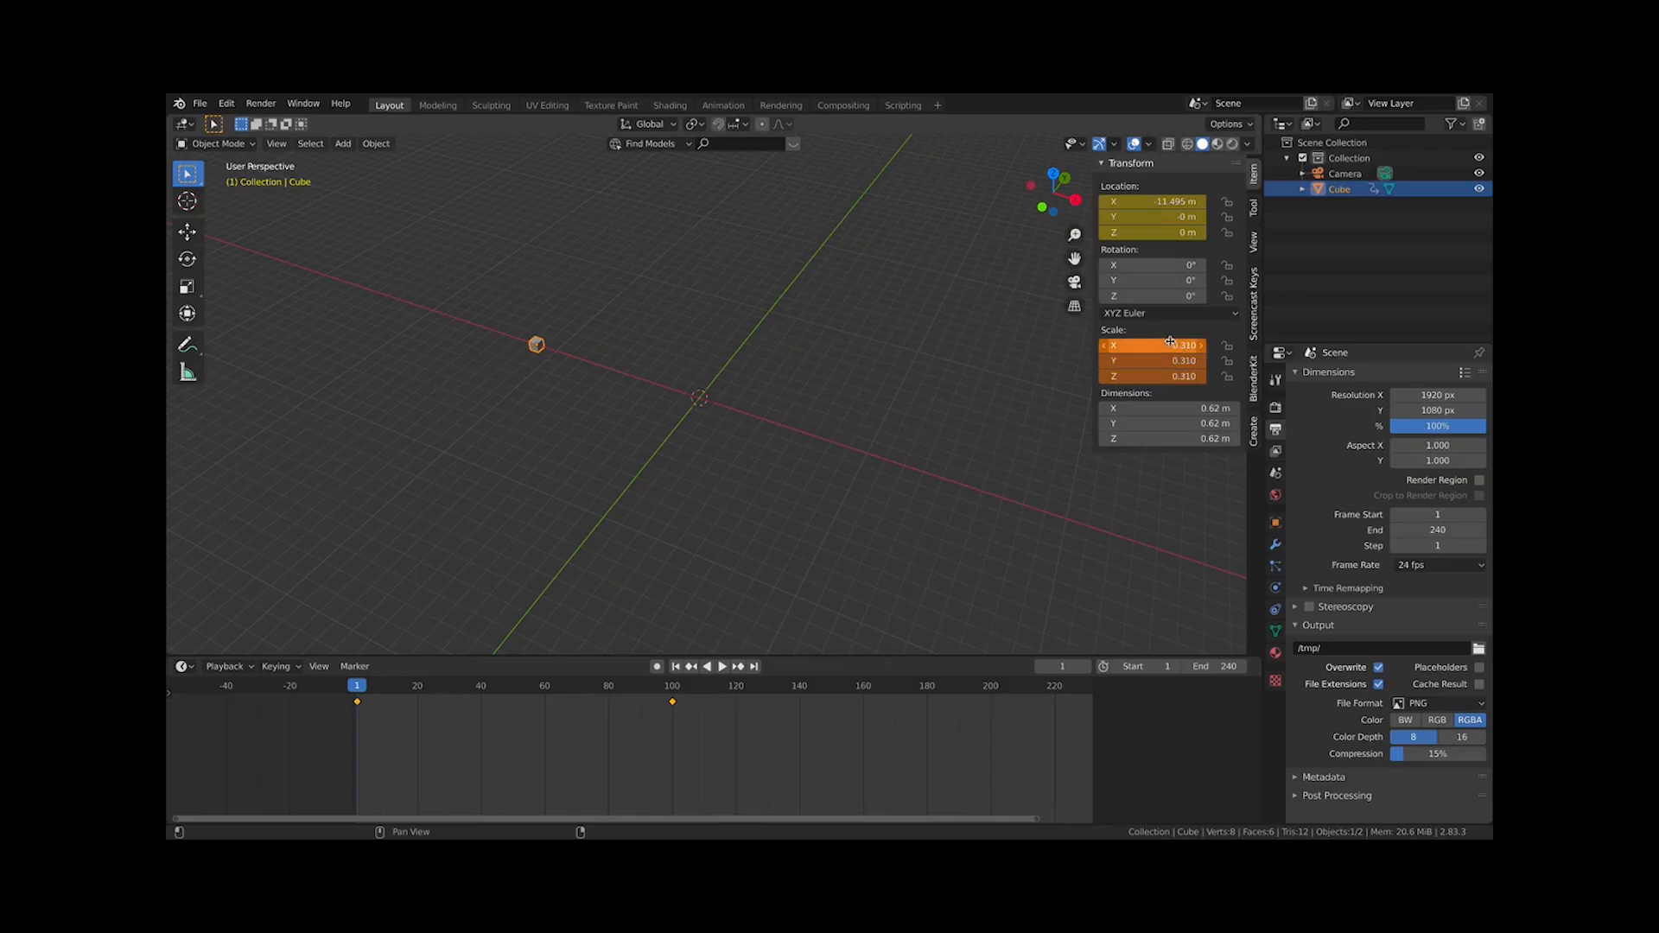
pyautogui.press('i')
# Play the animation and stop it
pyautogui.press('space')
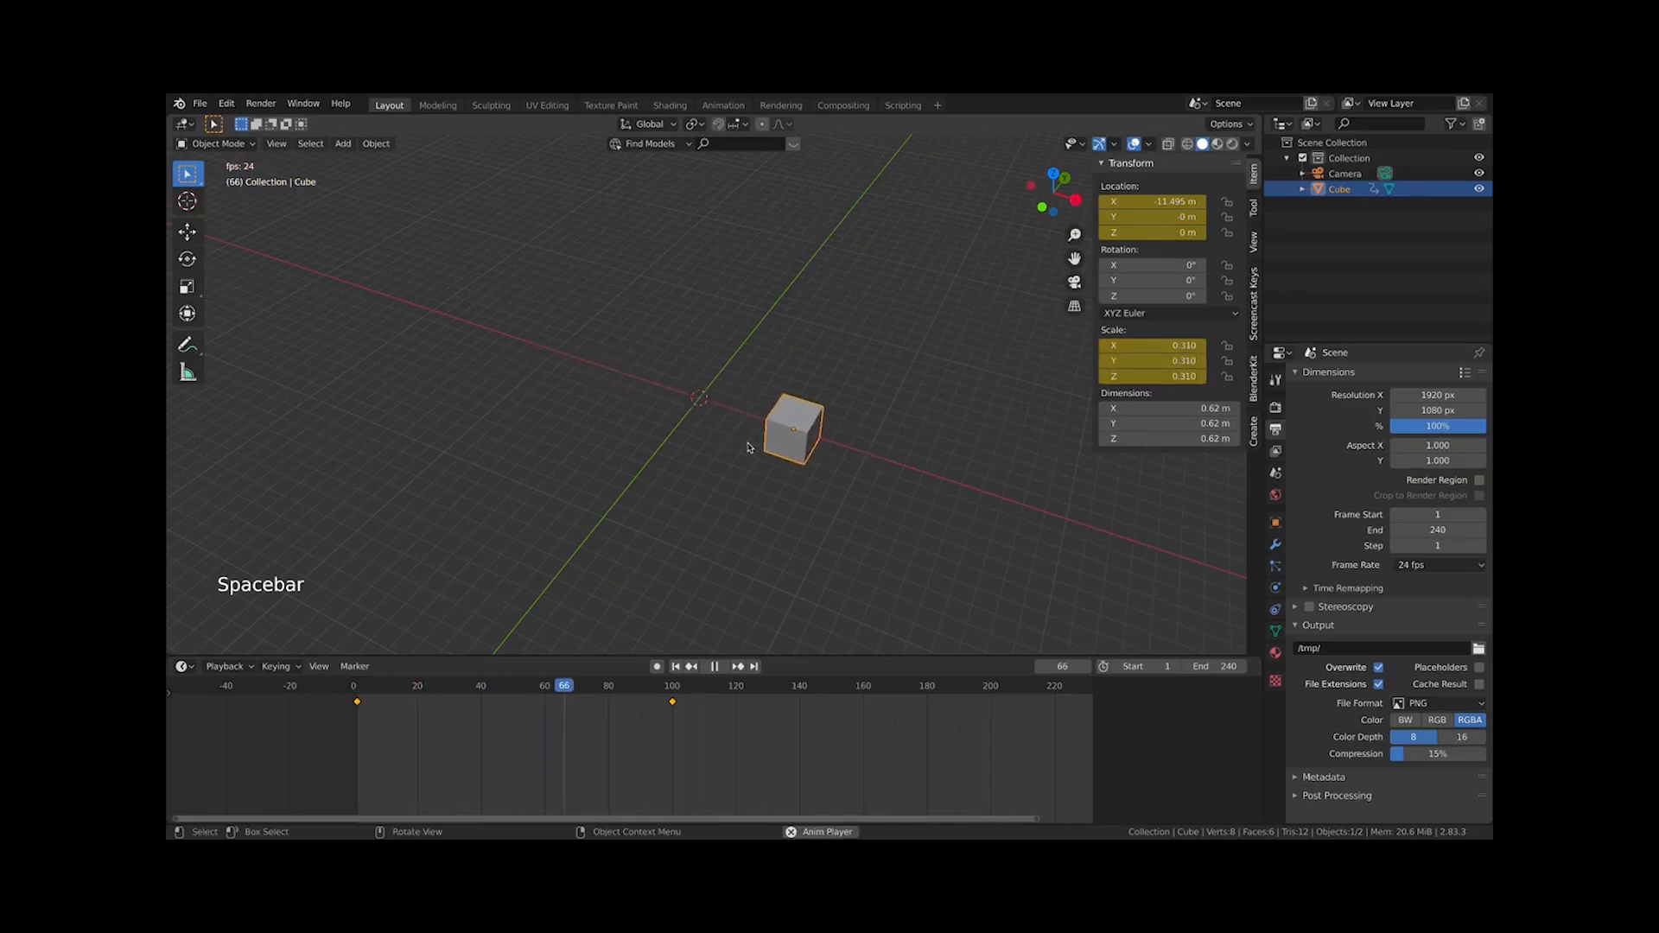
pyautogui.press('space')
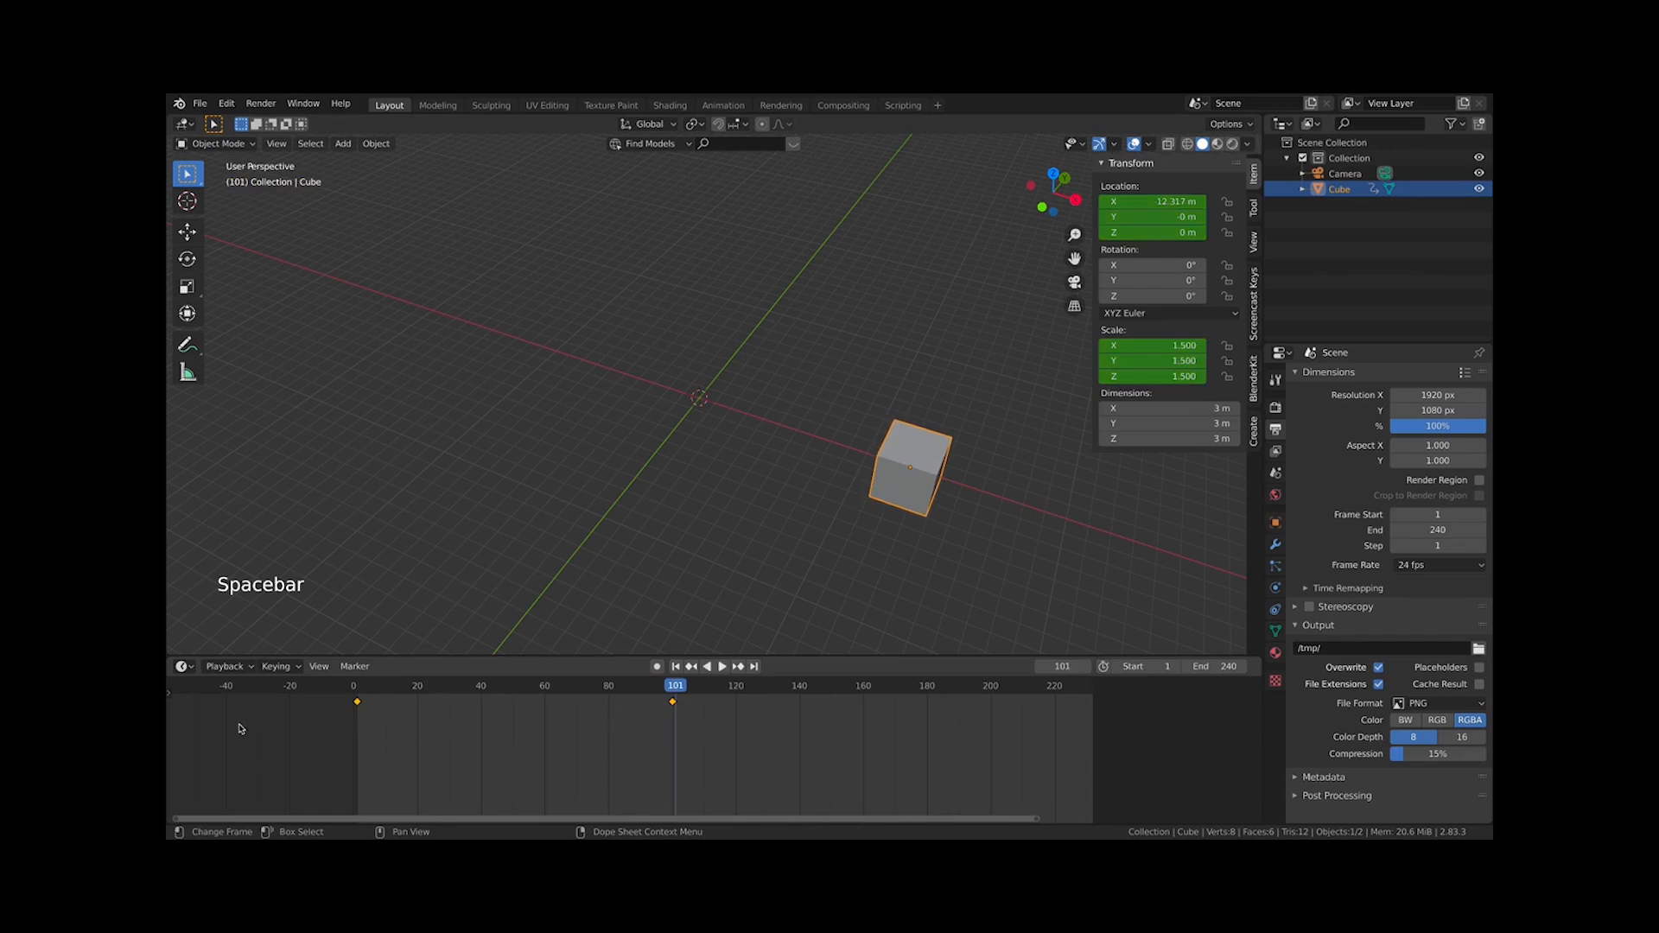
# Duplicate the frame-1 keyframe and place the copy at frame 240
pyautogui.moveTo(406, 760); pyautogui.dragTo(328, 695)
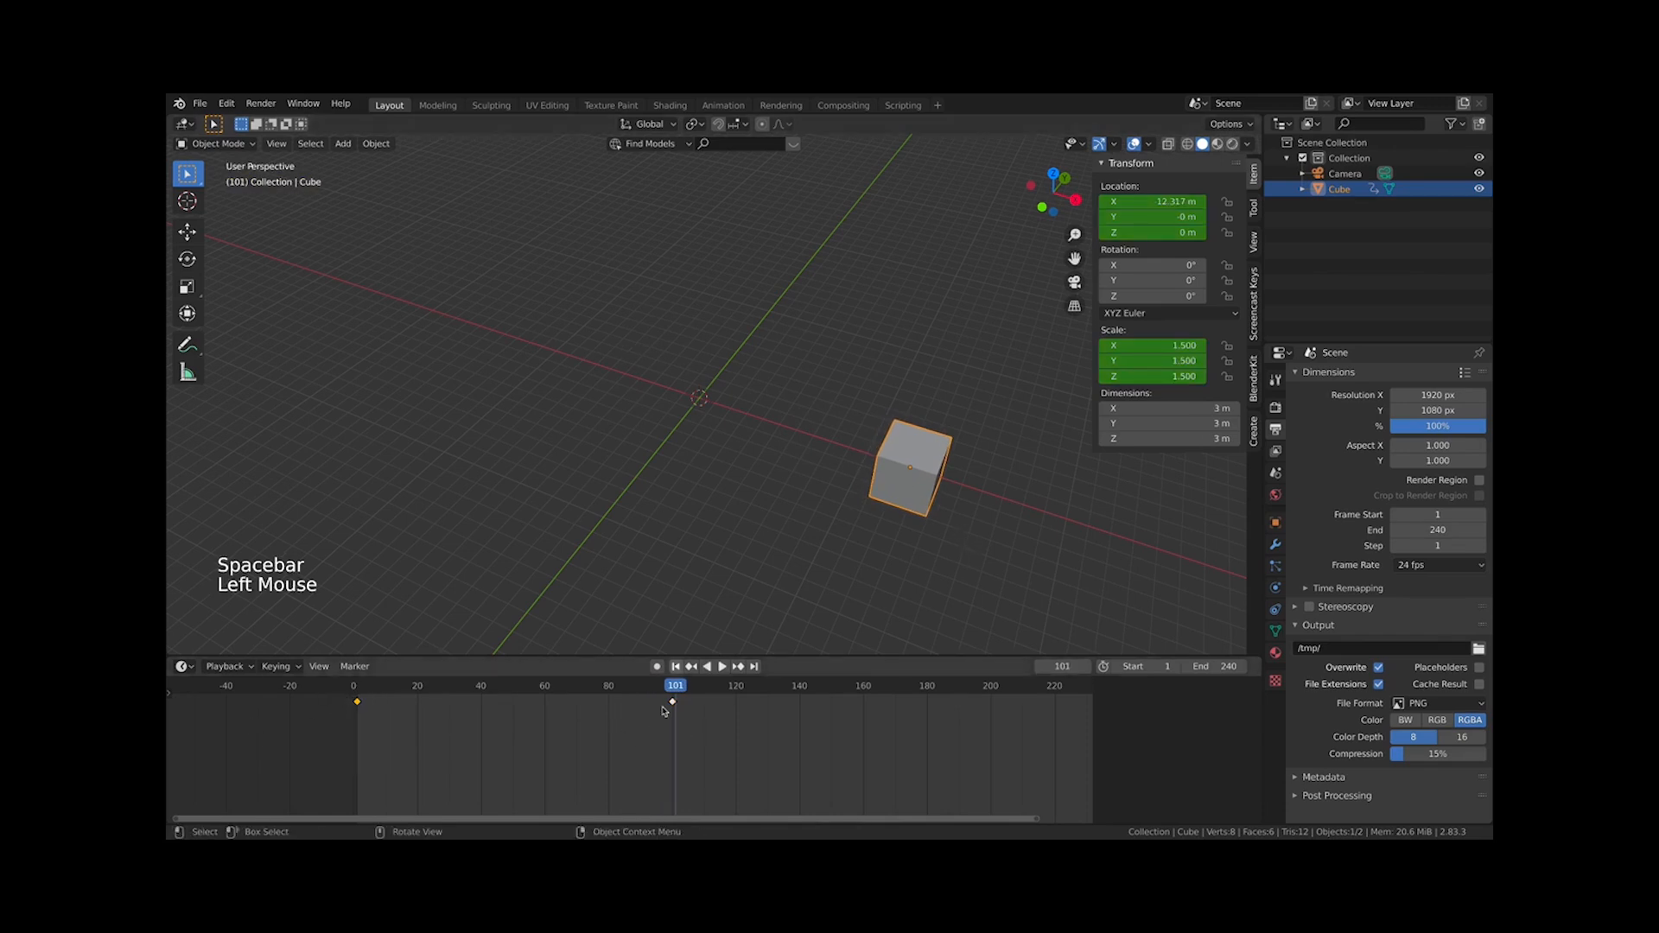
pyautogui.hotkey('shift', 'd')
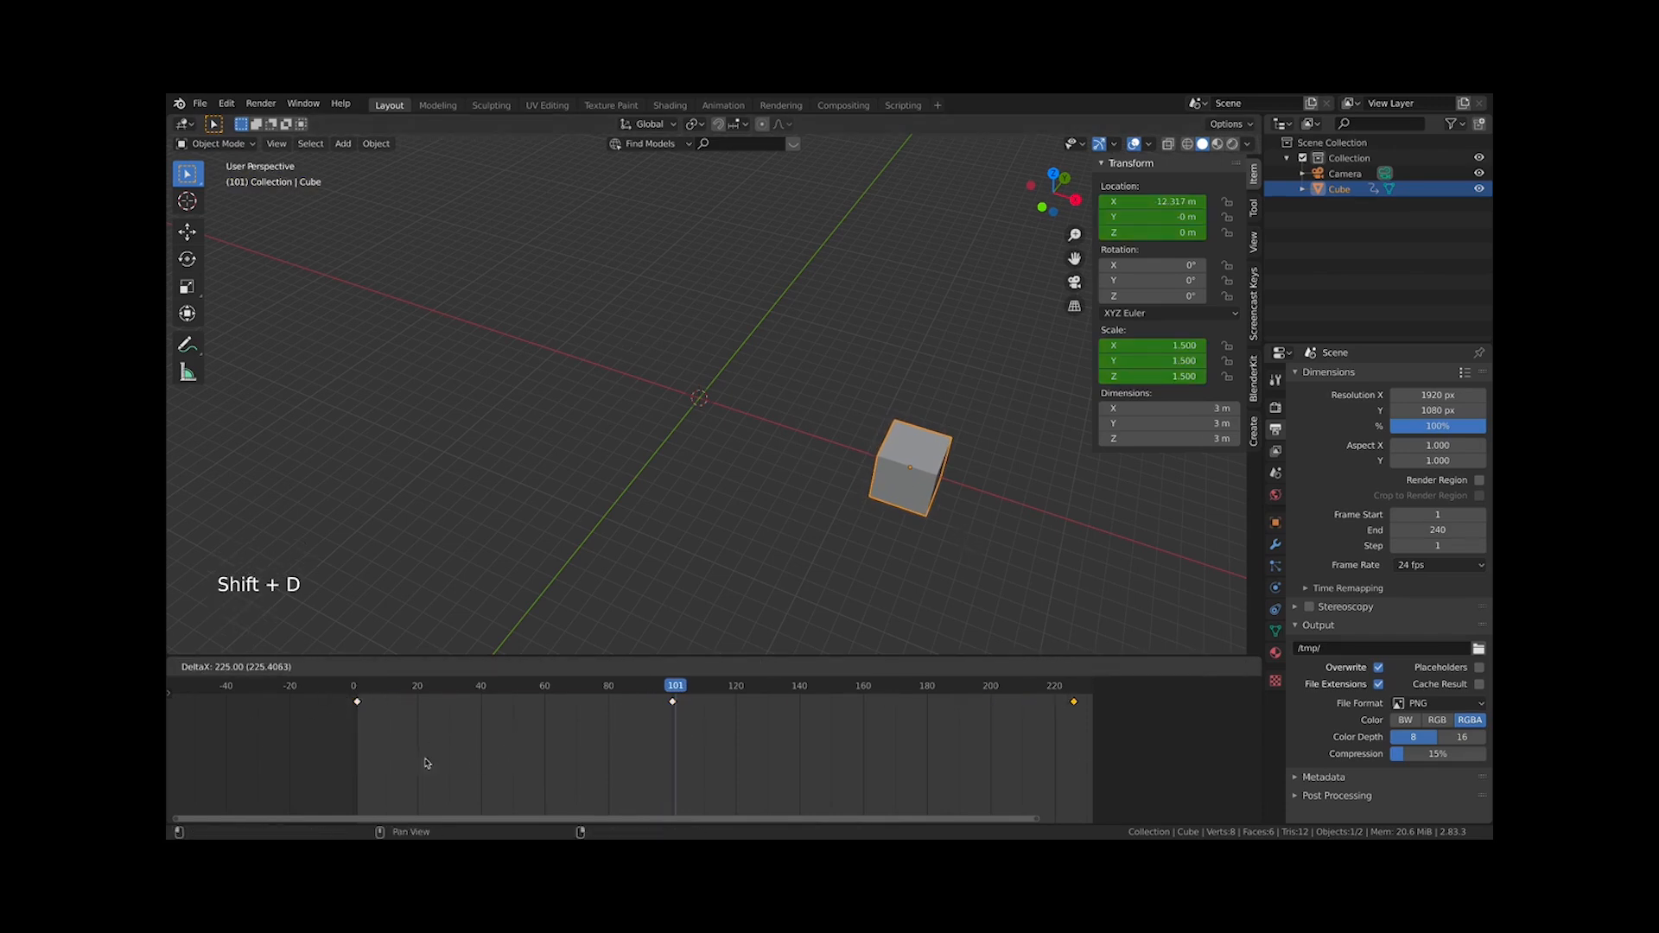
pyautogui.scroll(-3, 760, 769)
pyautogui.moveTo(840, 765); pyautogui.dragTo(753, 784, button='middle')
pyautogui.press('g')
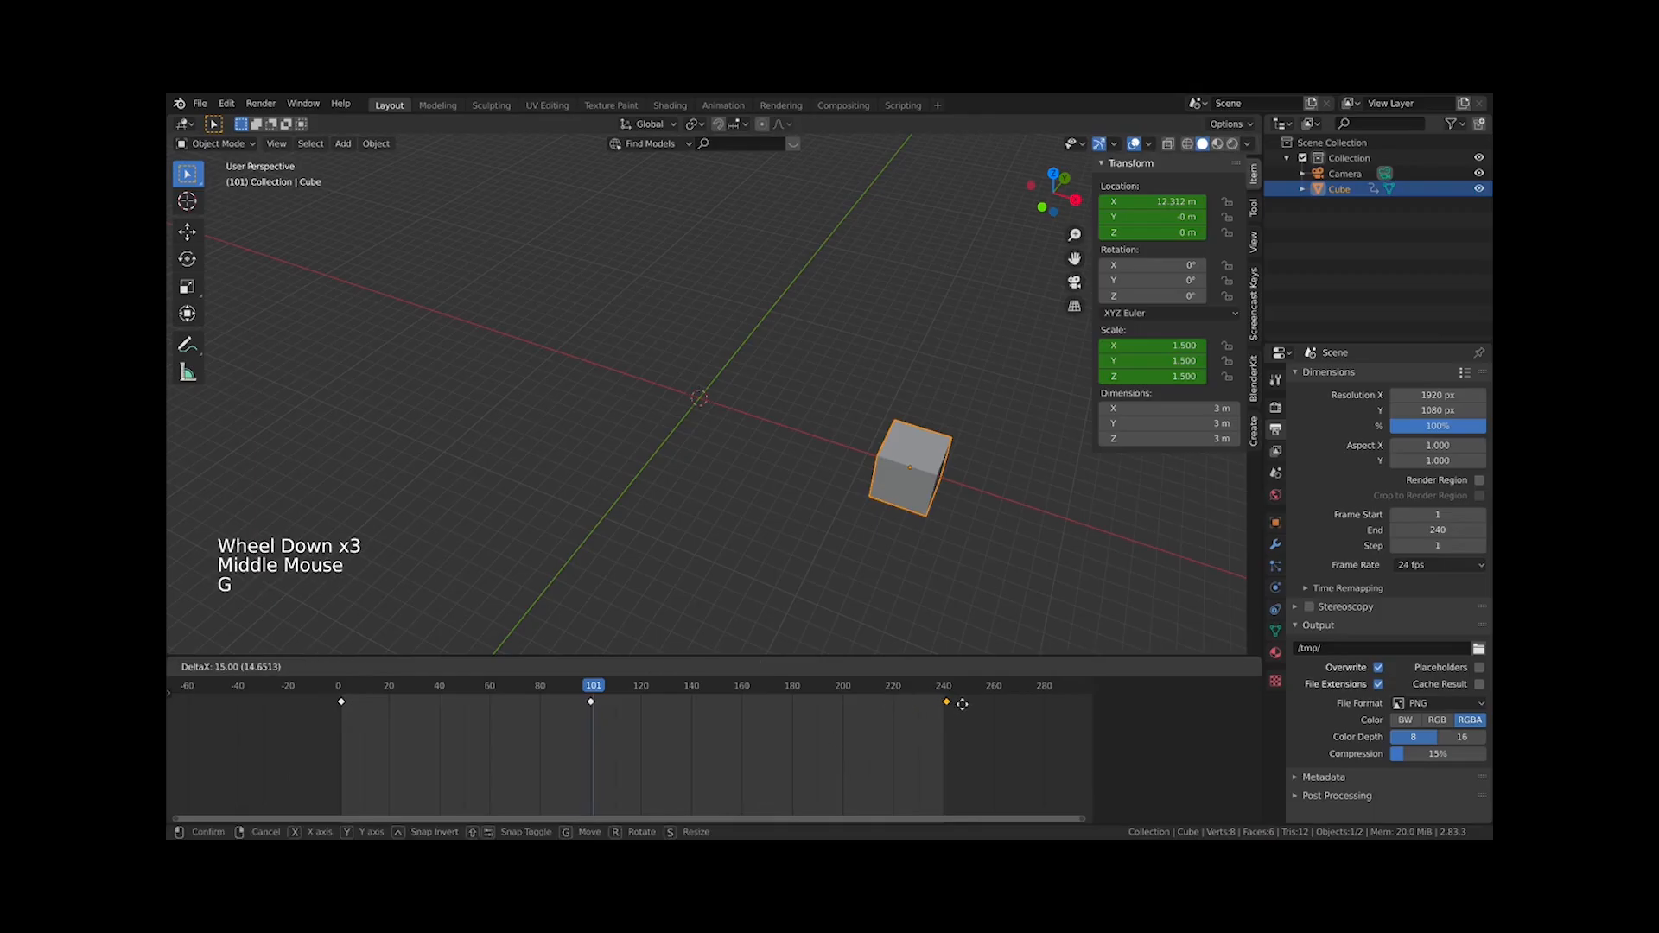
# Play the animation and stop it
pyautogui.press('space')
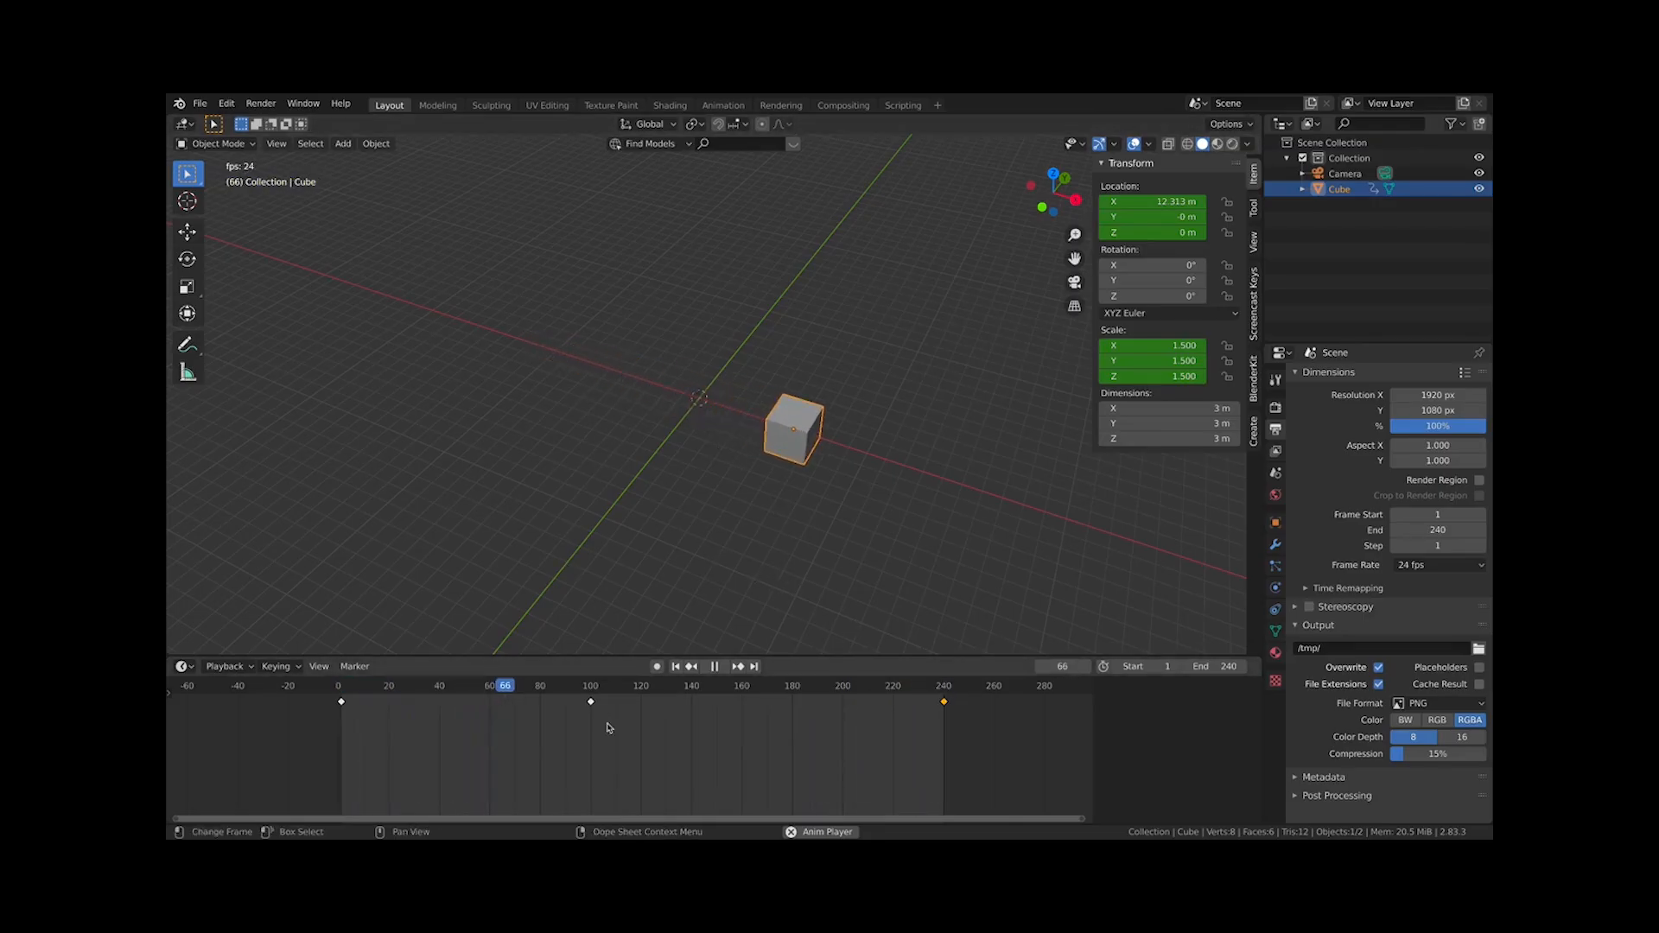
pyautogui.press('space')
# Move the frame-100 keyframe to frame 120
pyautogui.click(577, 704)
pyautogui.press('g')
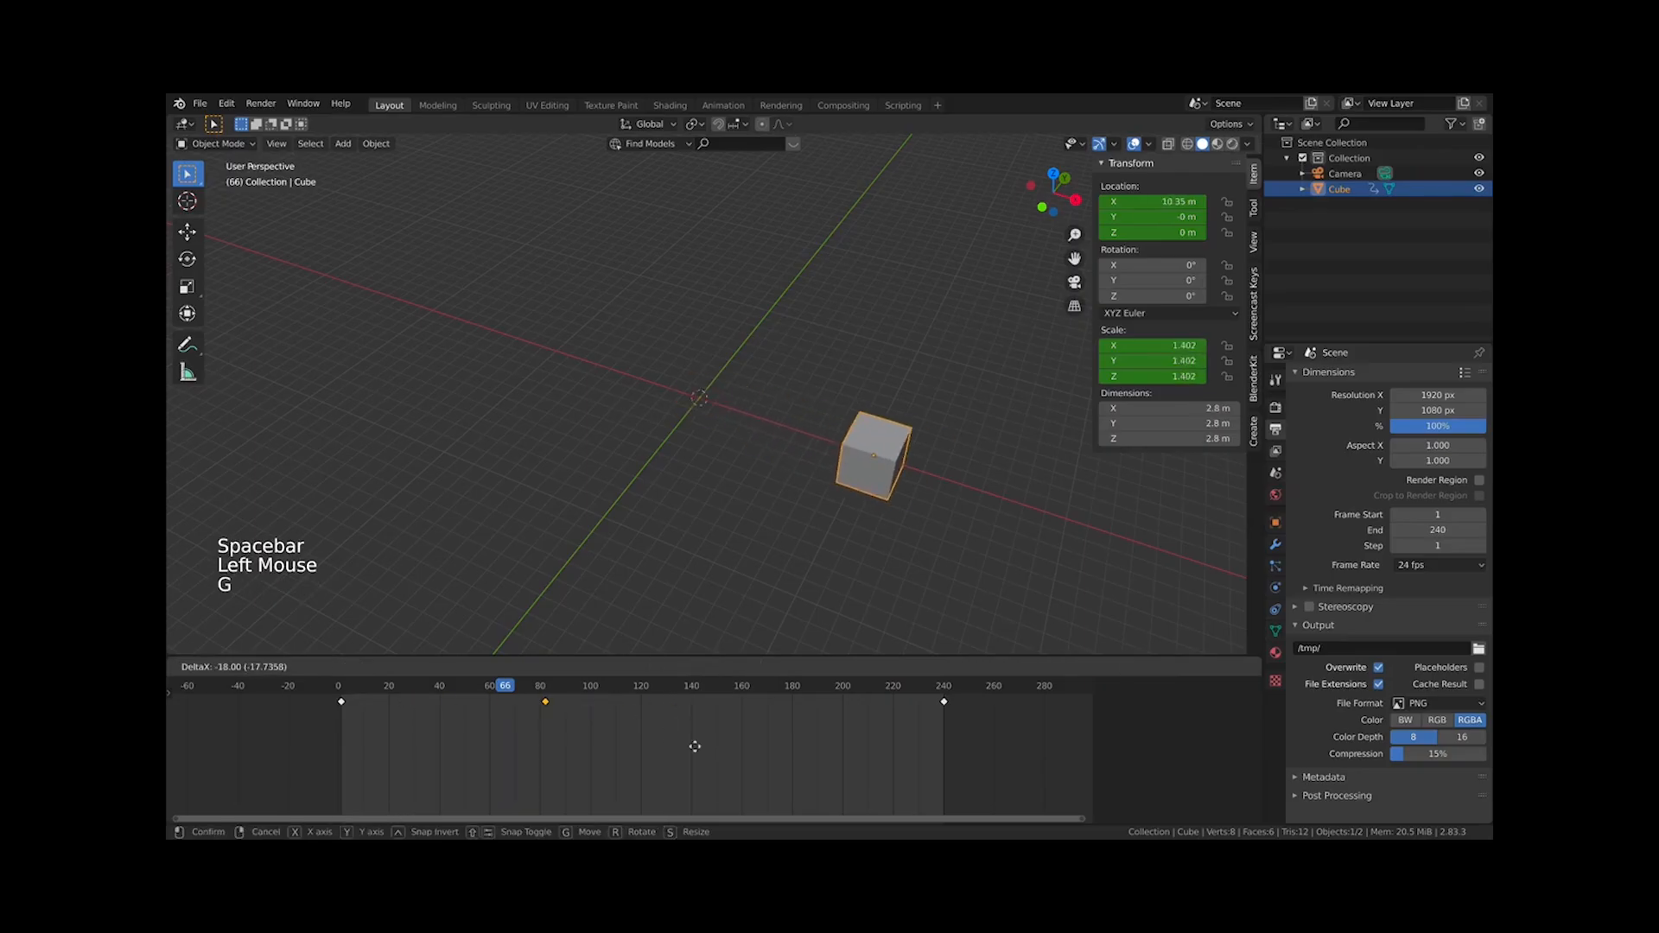
pyautogui.click(679, 754)
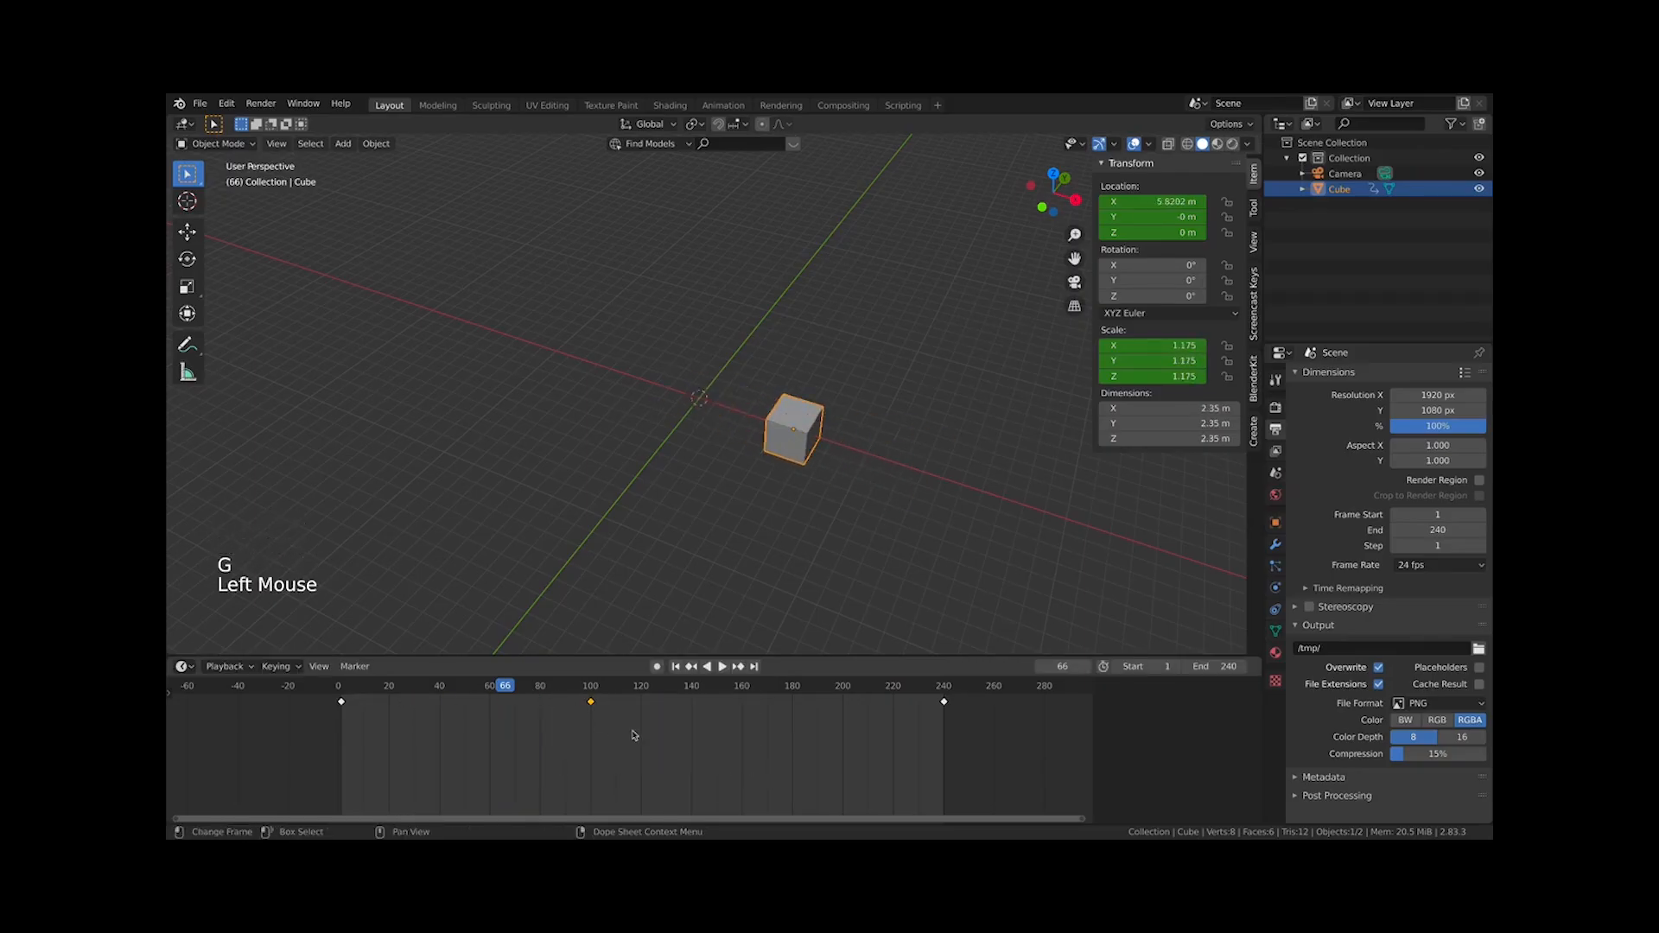
pyautogui.press('g')
pyautogui.click(681, 742)
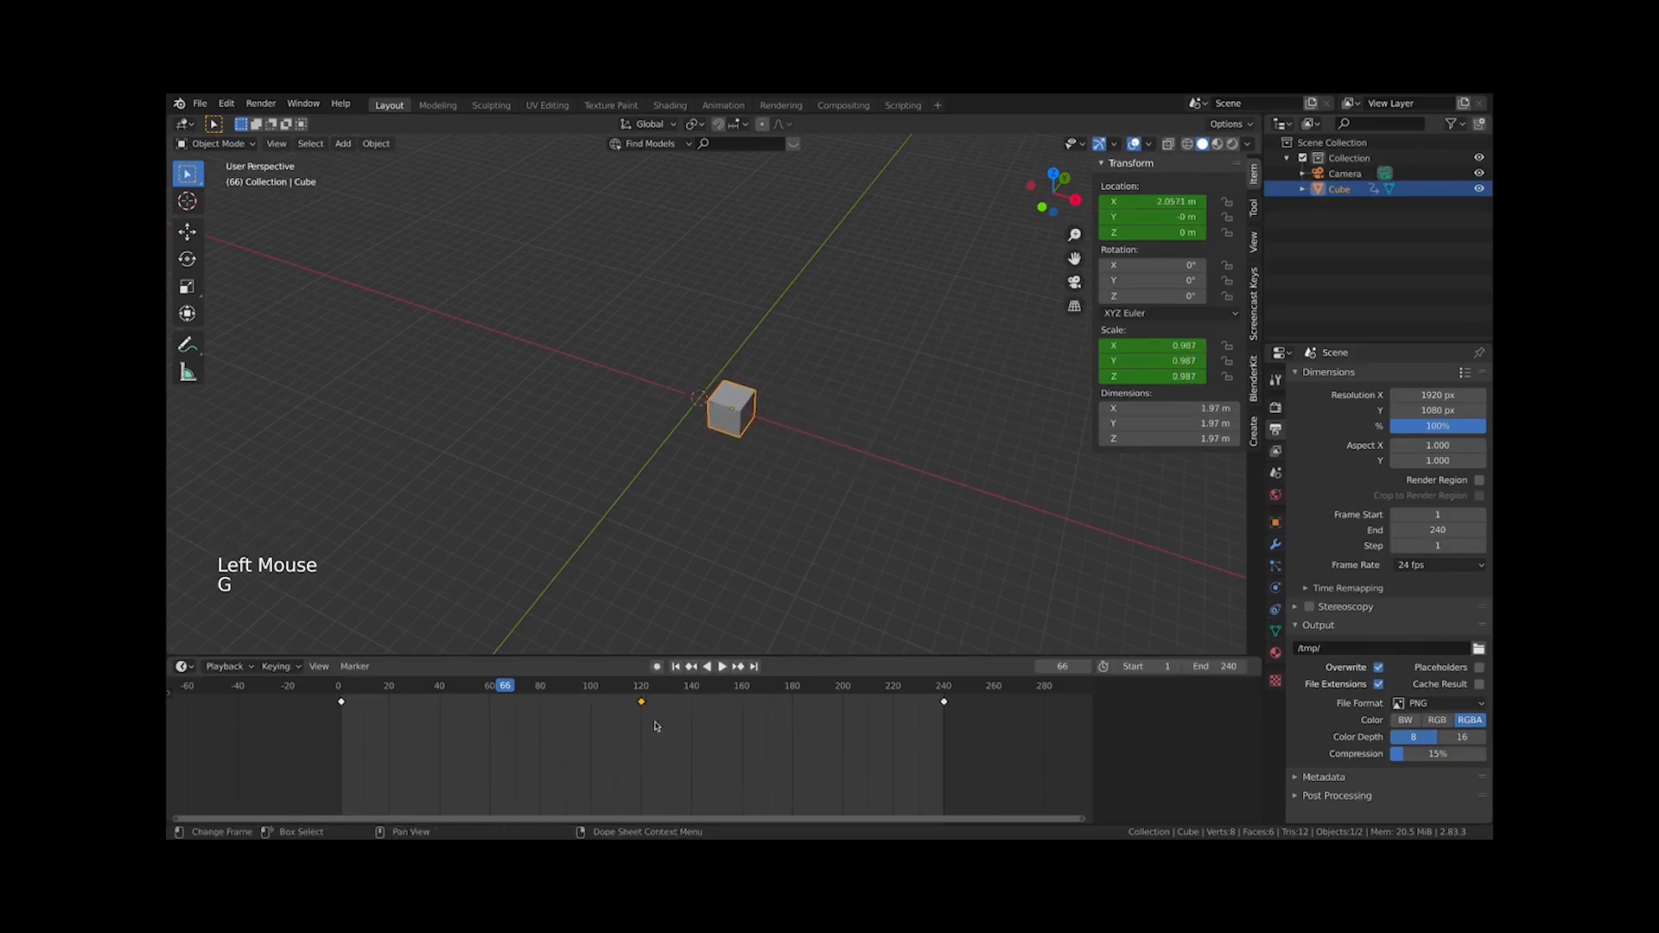
# Play the animation, stop it, and set the current frame to 120
pyautogui.press('space')
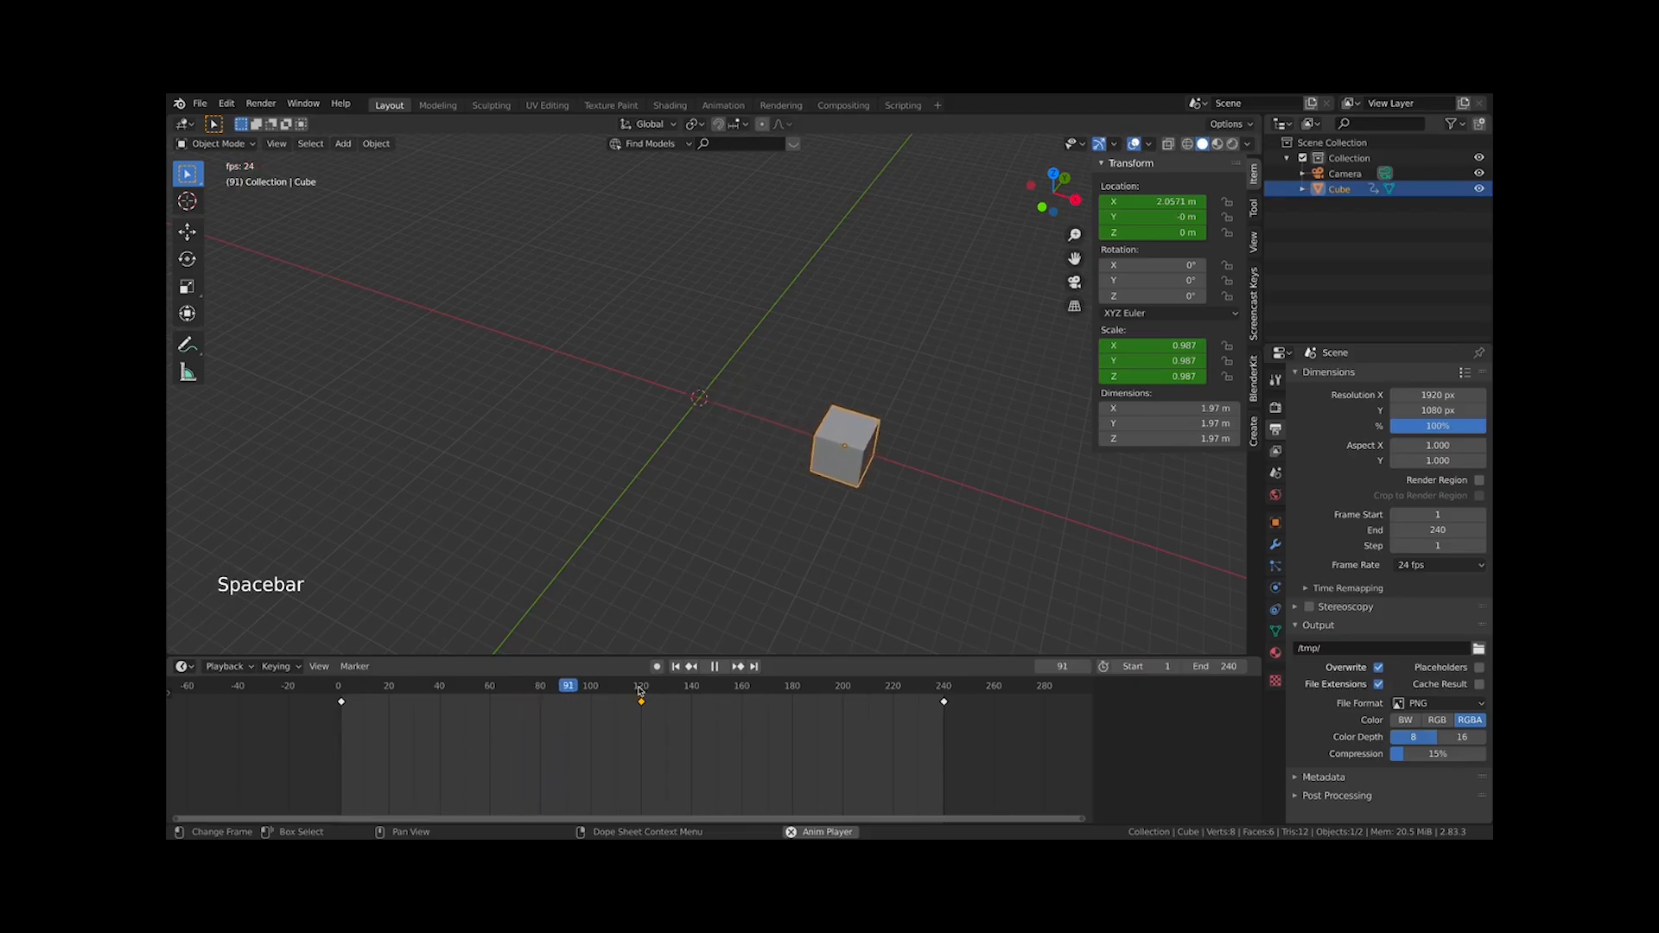
pyautogui.press('space')
pyautogui.click(646, 690)
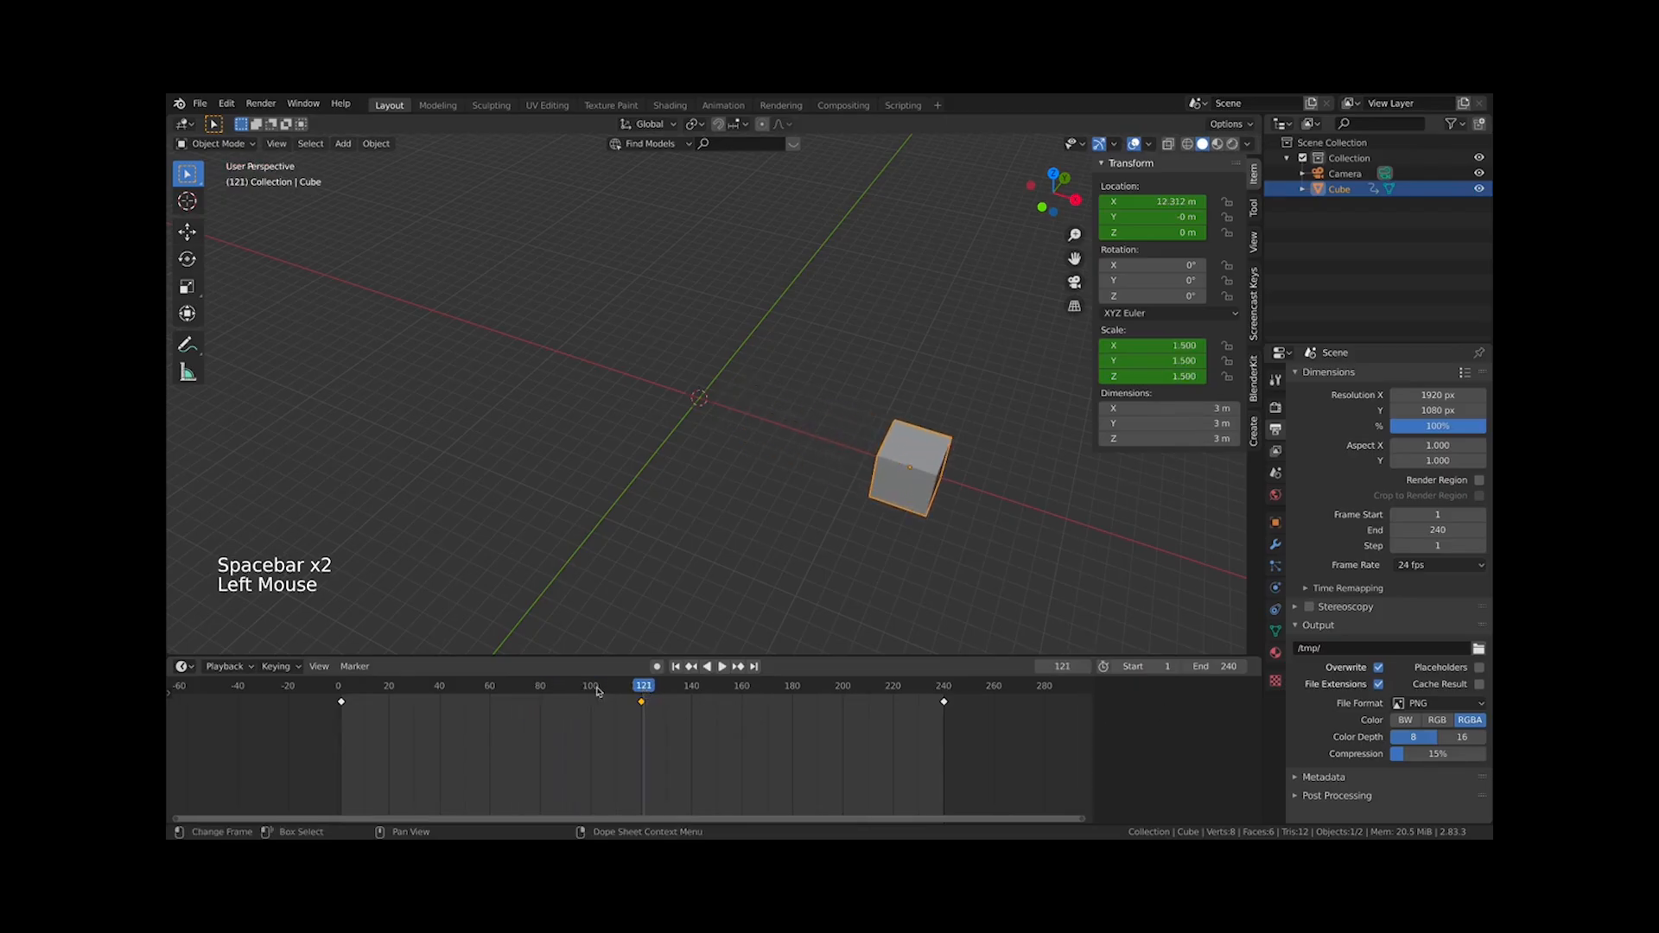
pyautogui.click(641, 689)
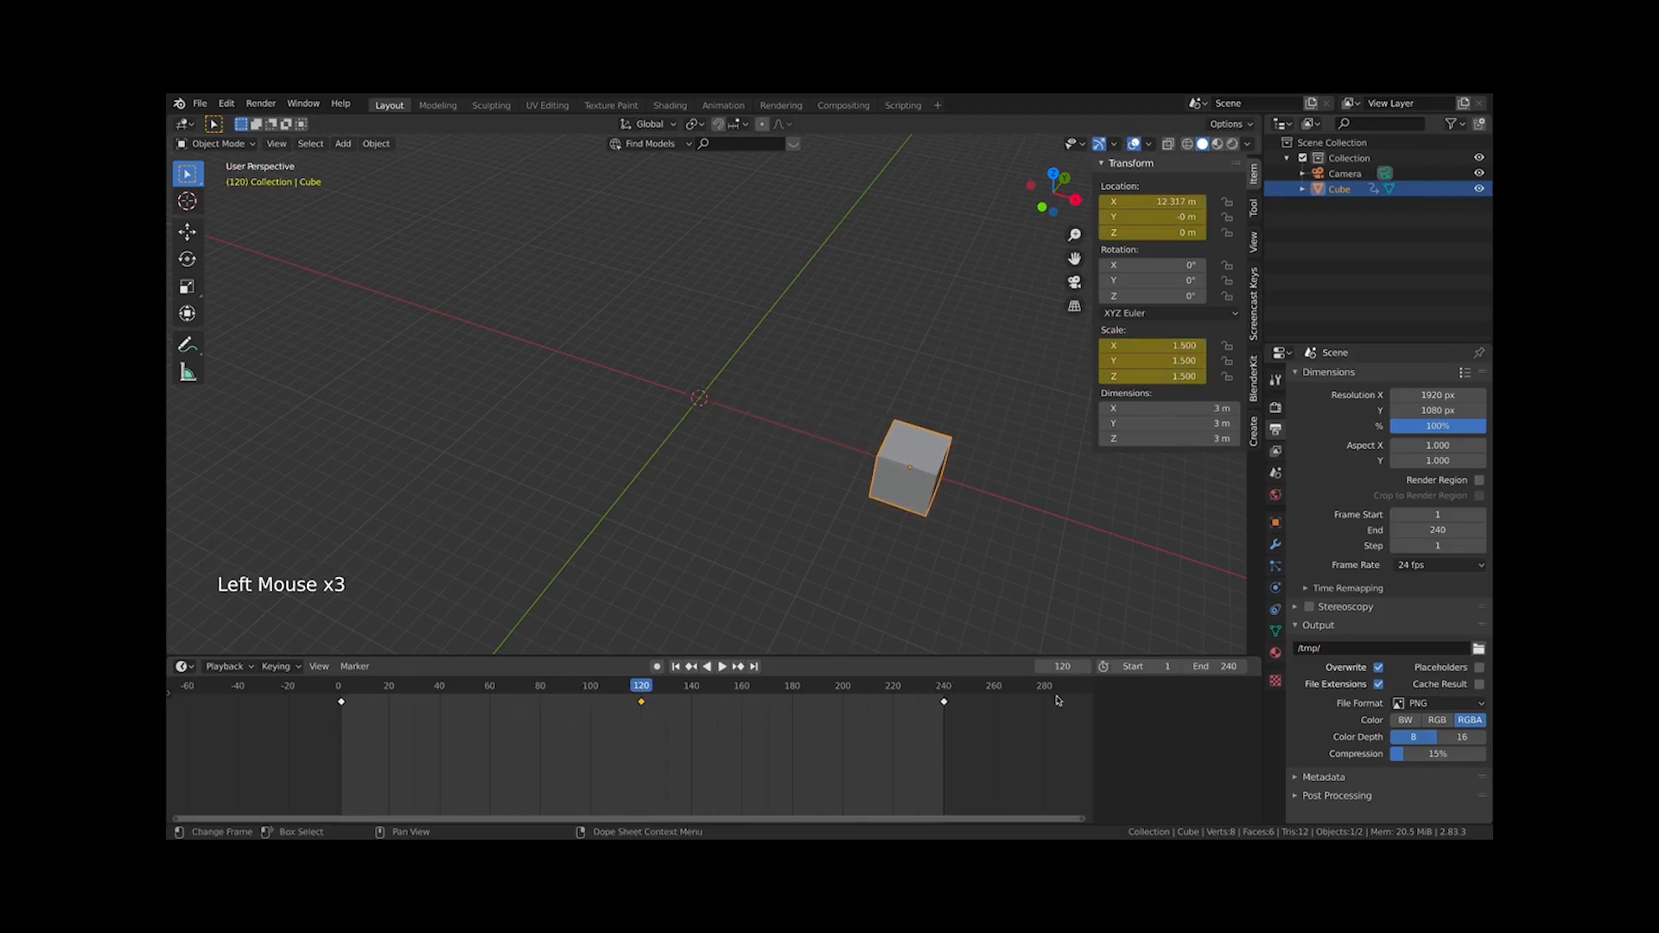
# Set the timeline end frame to 120 and restore it to 240
pyautogui.click(1217, 667)
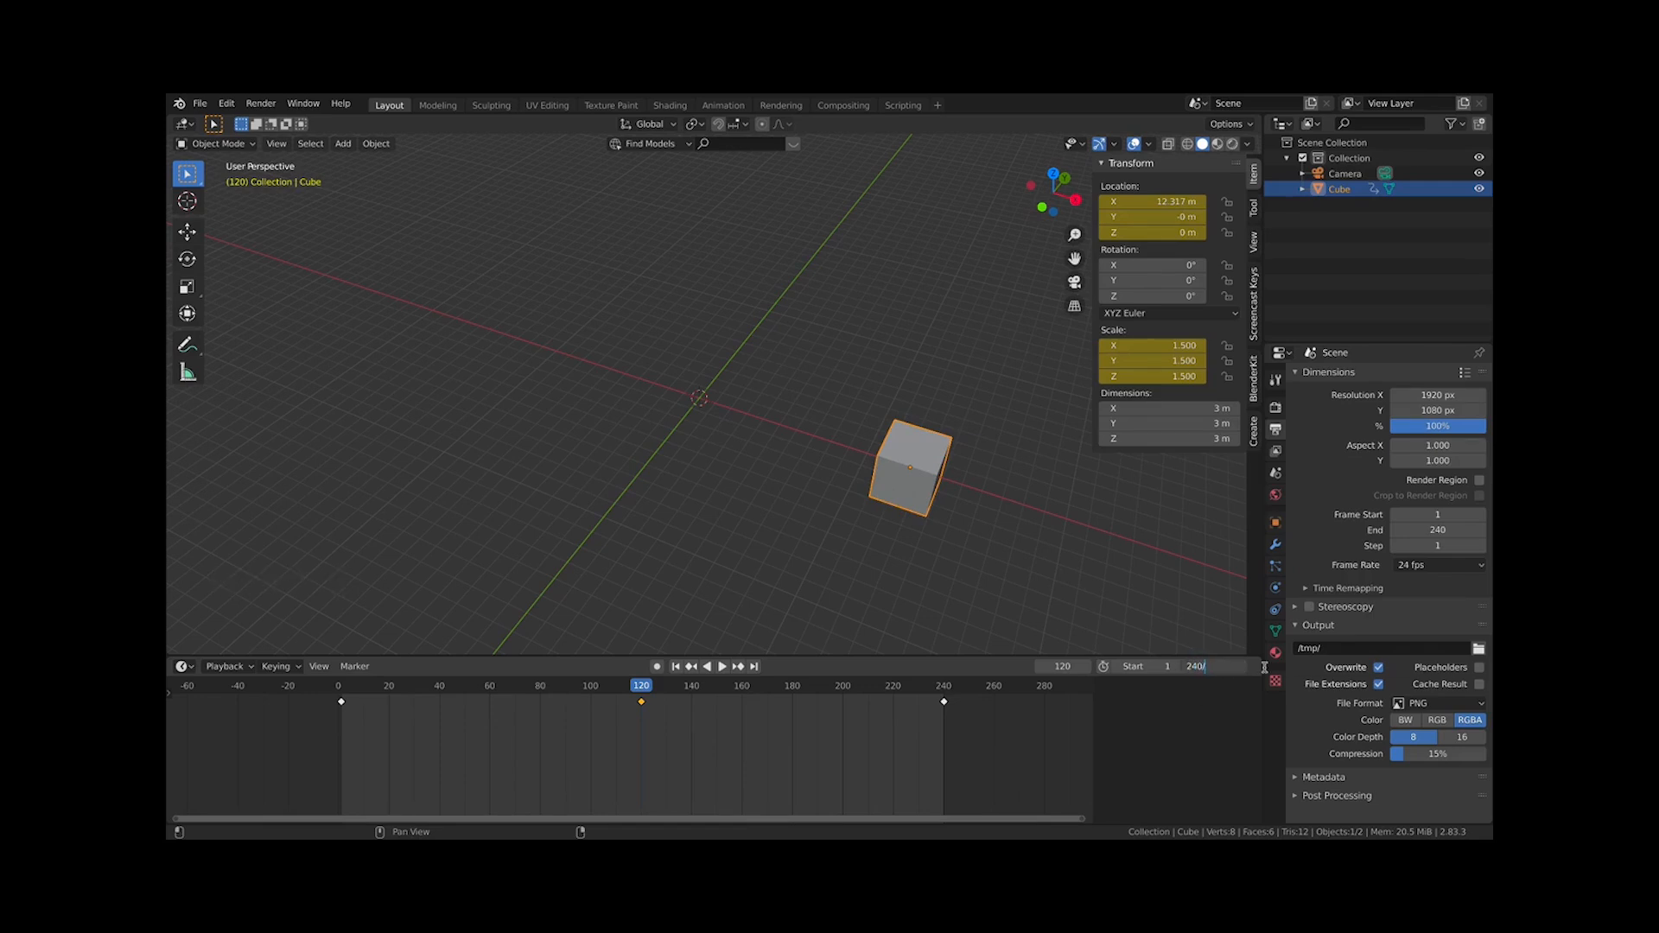
pyautogui.press('Return')
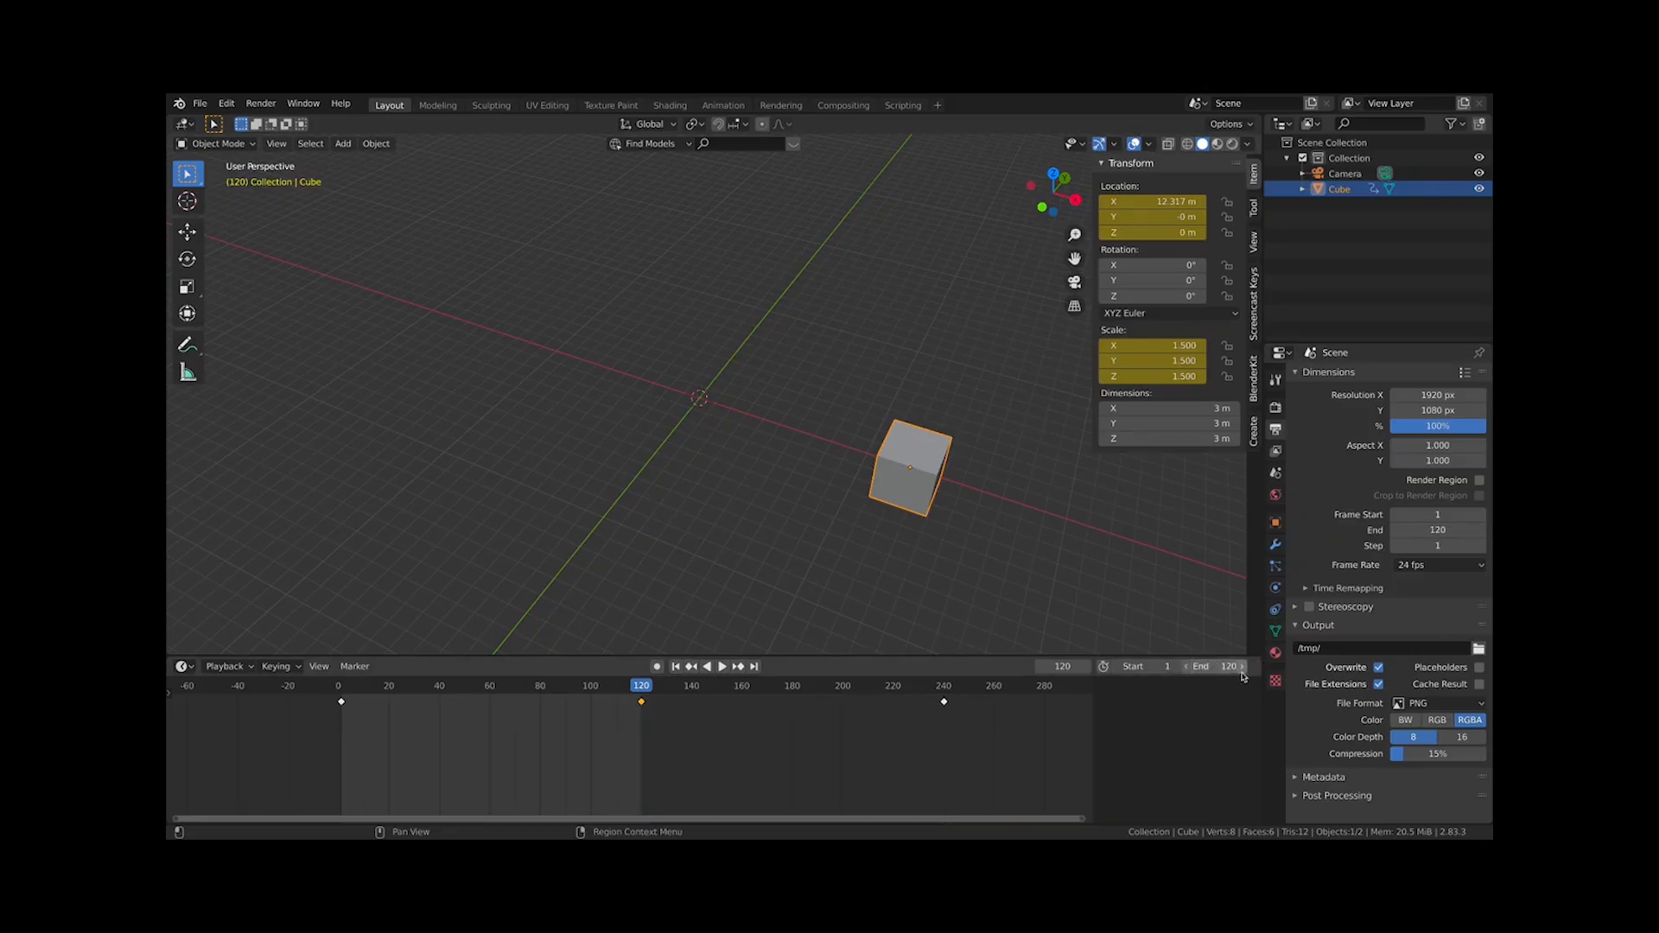
pyautogui.click(1229, 667)
pyautogui.press('Return')
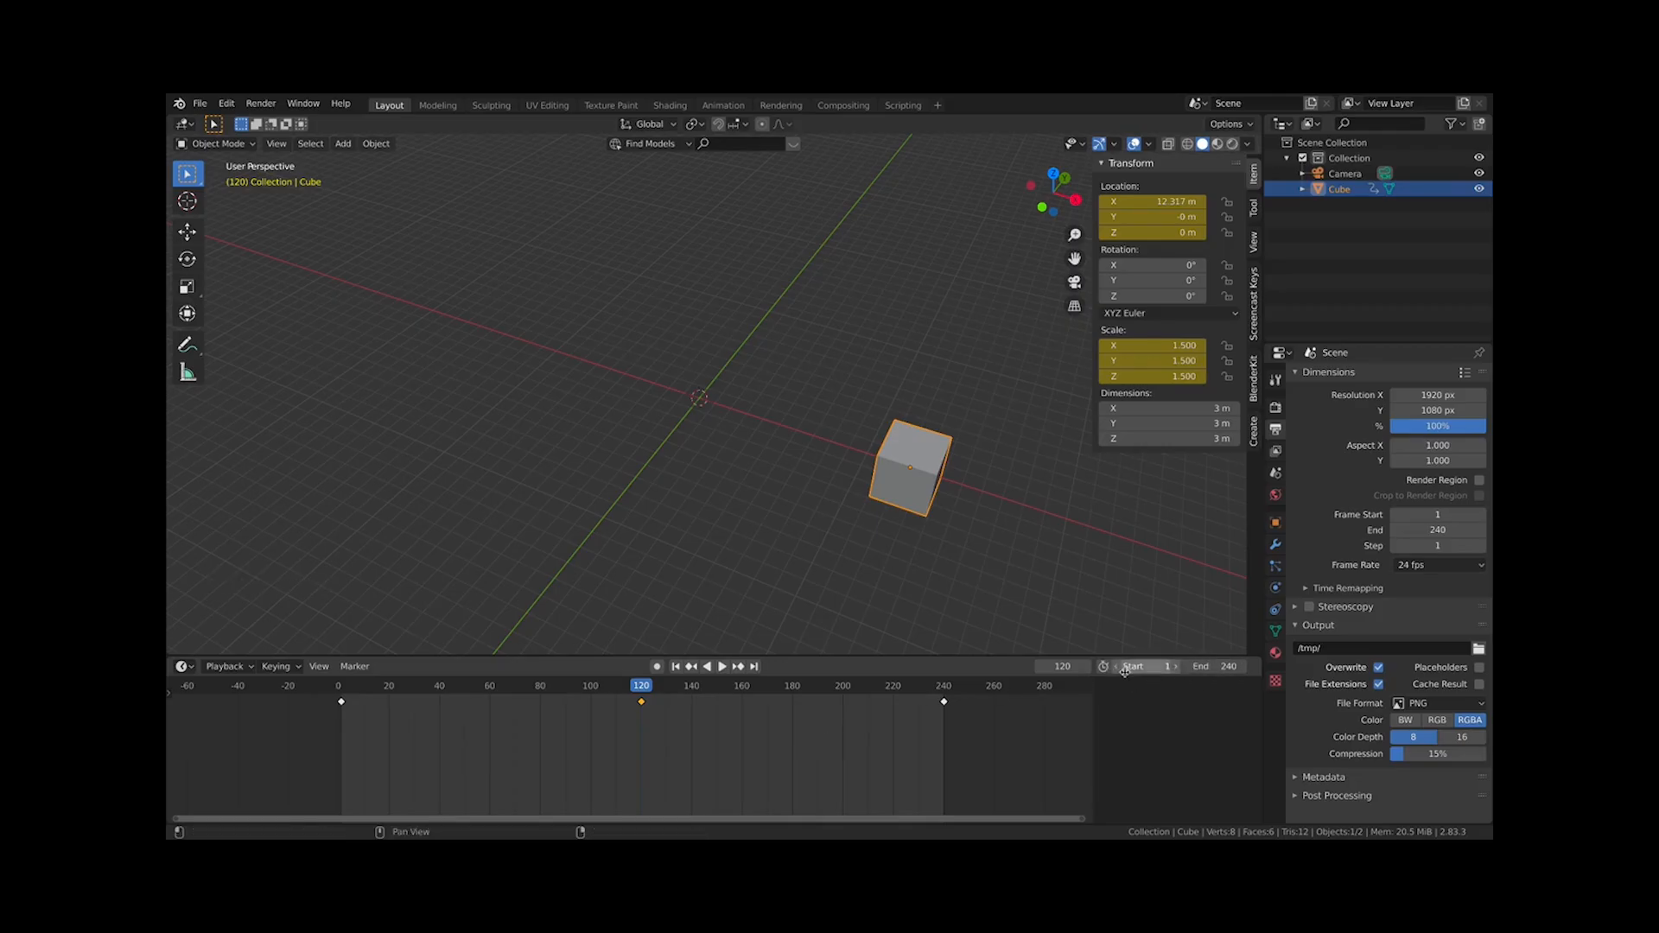
# Play the animation and stop it
pyautogui.press('space')
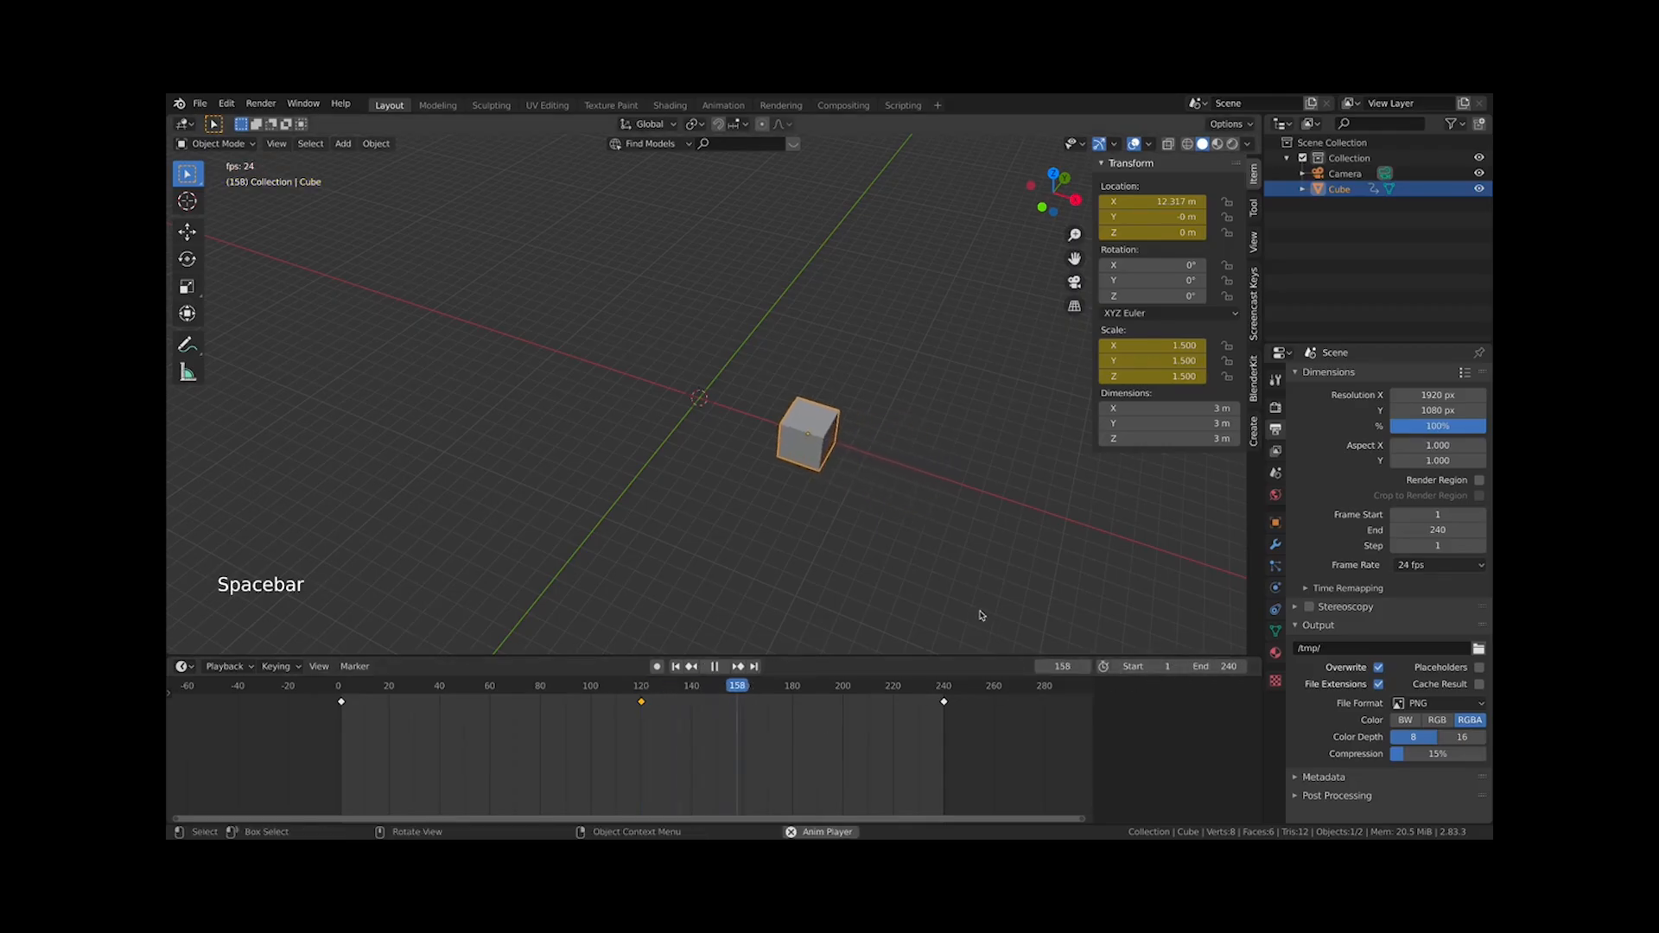
pyautogui.press('space')
# Keyframe the cube's small frame-1 pose at frame 1 and again at frame 240
pyautogui.click(341, 691)
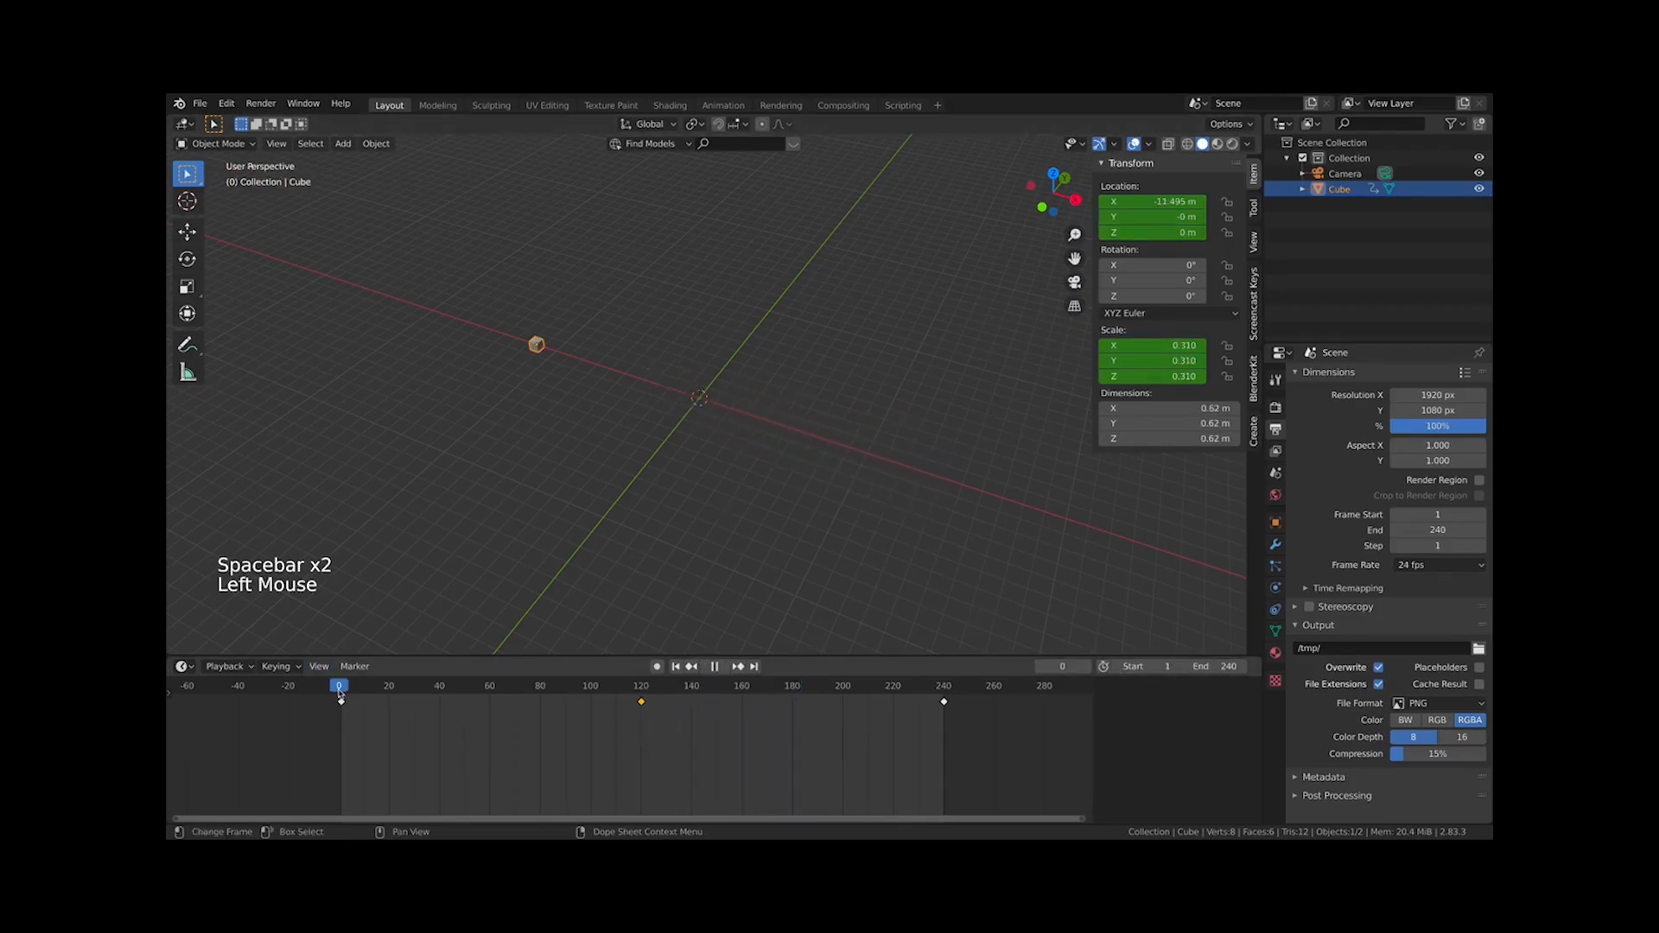
pyautogui.click(642, 691)
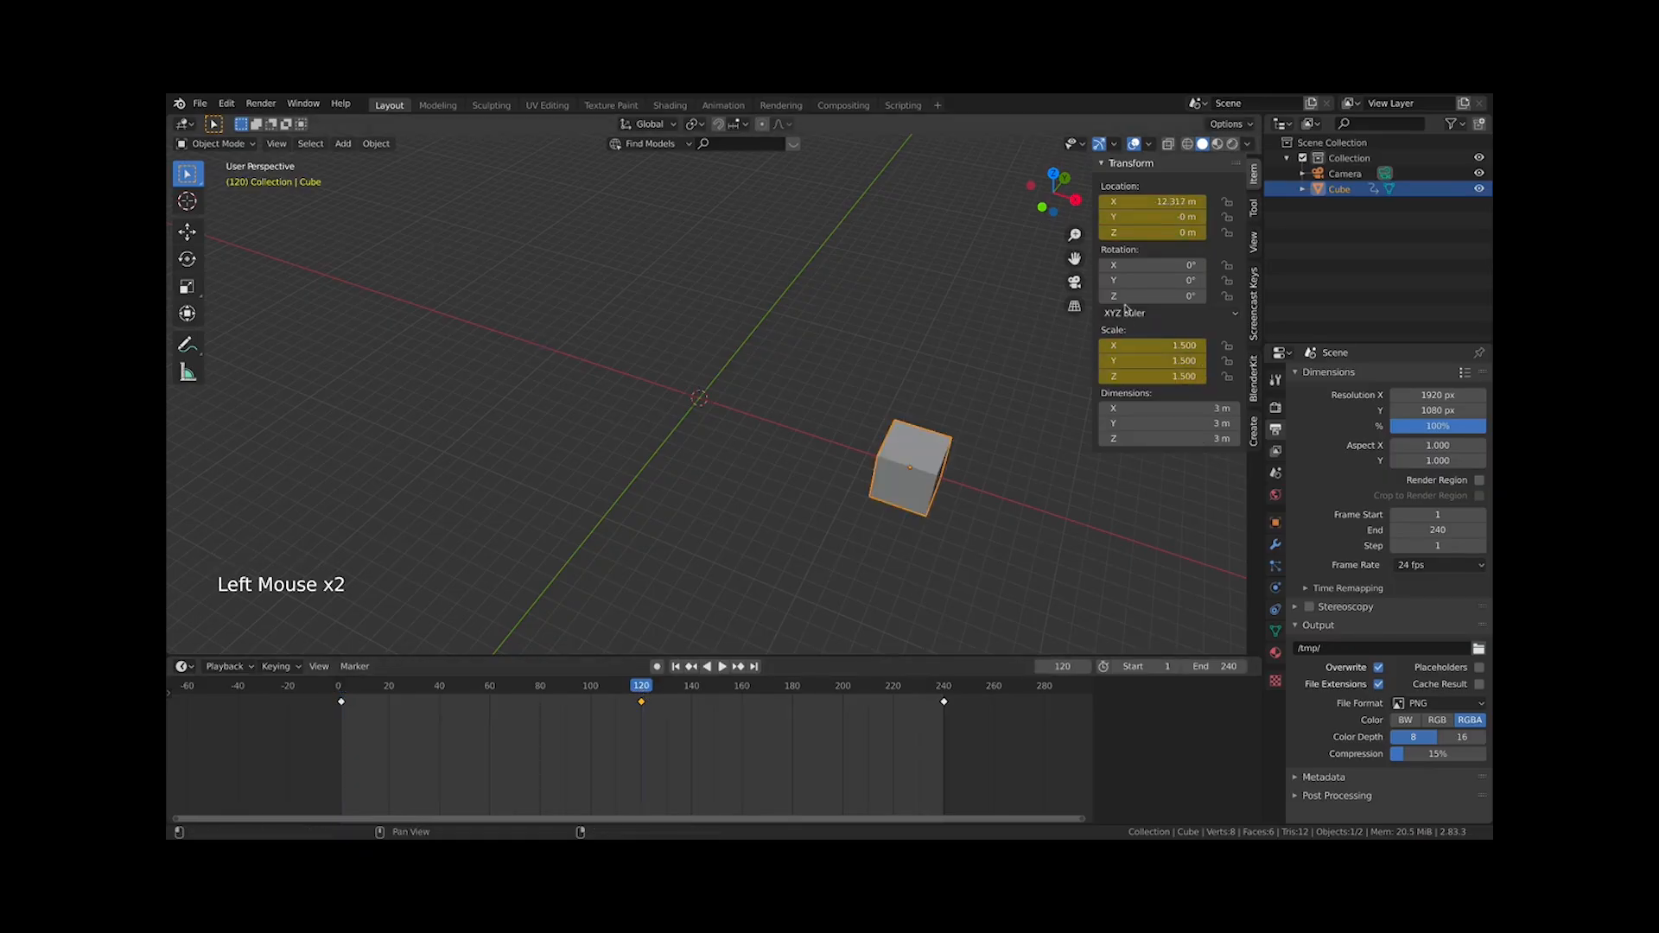
pyautogui.click(342, 691)
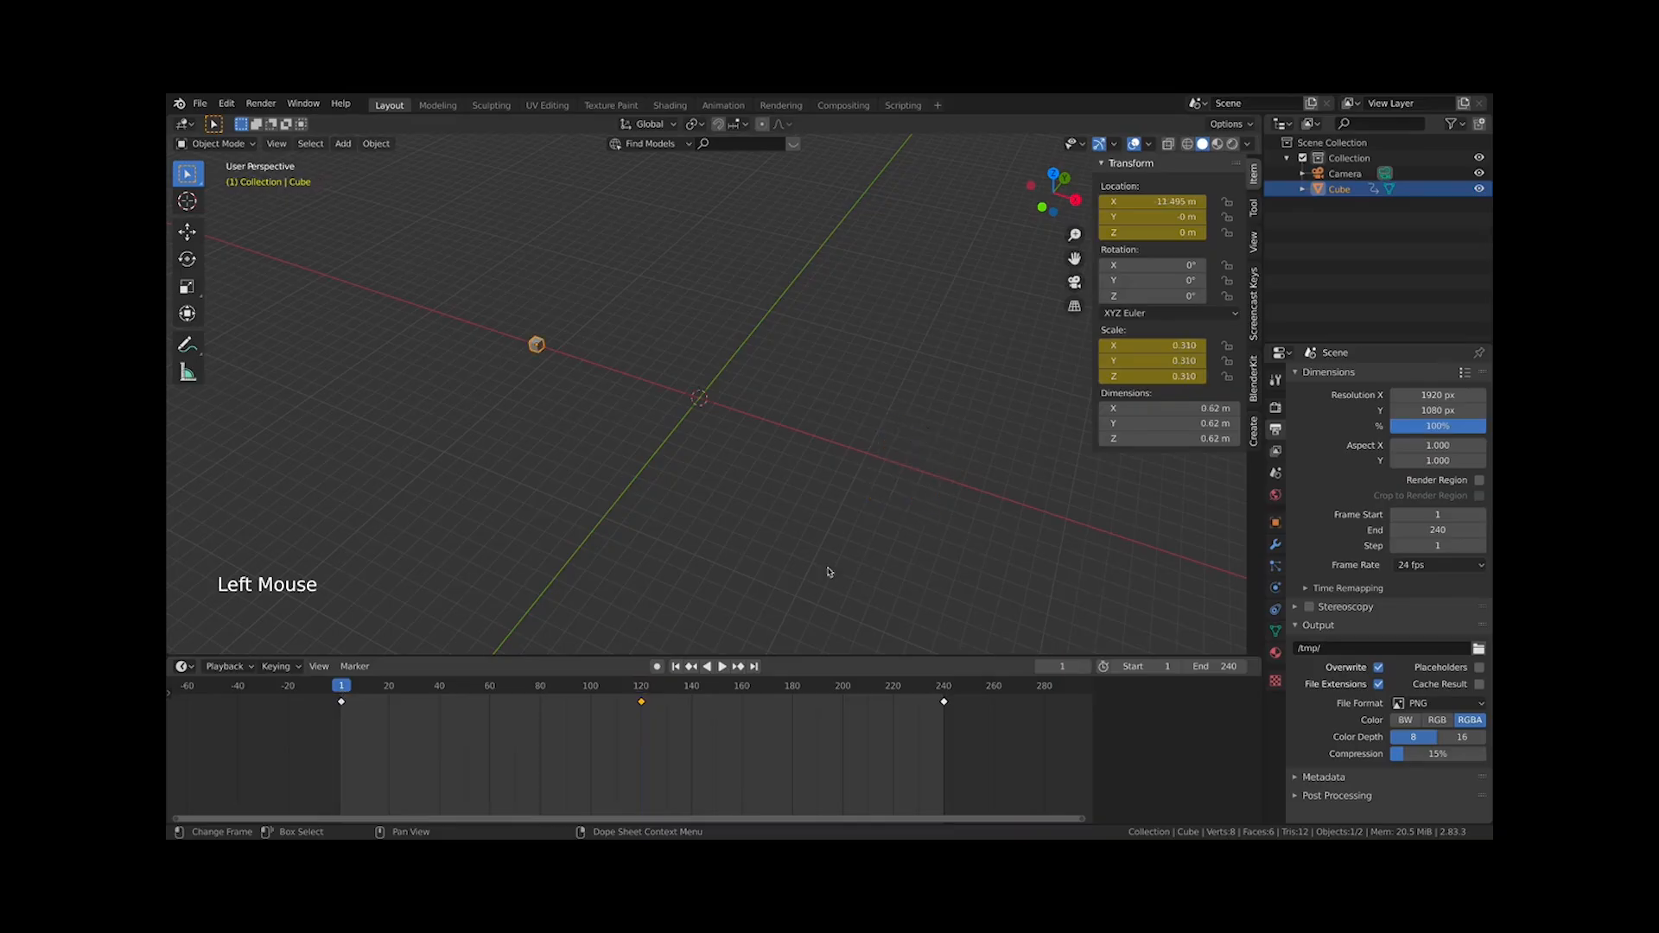
pyautogui.press('i')
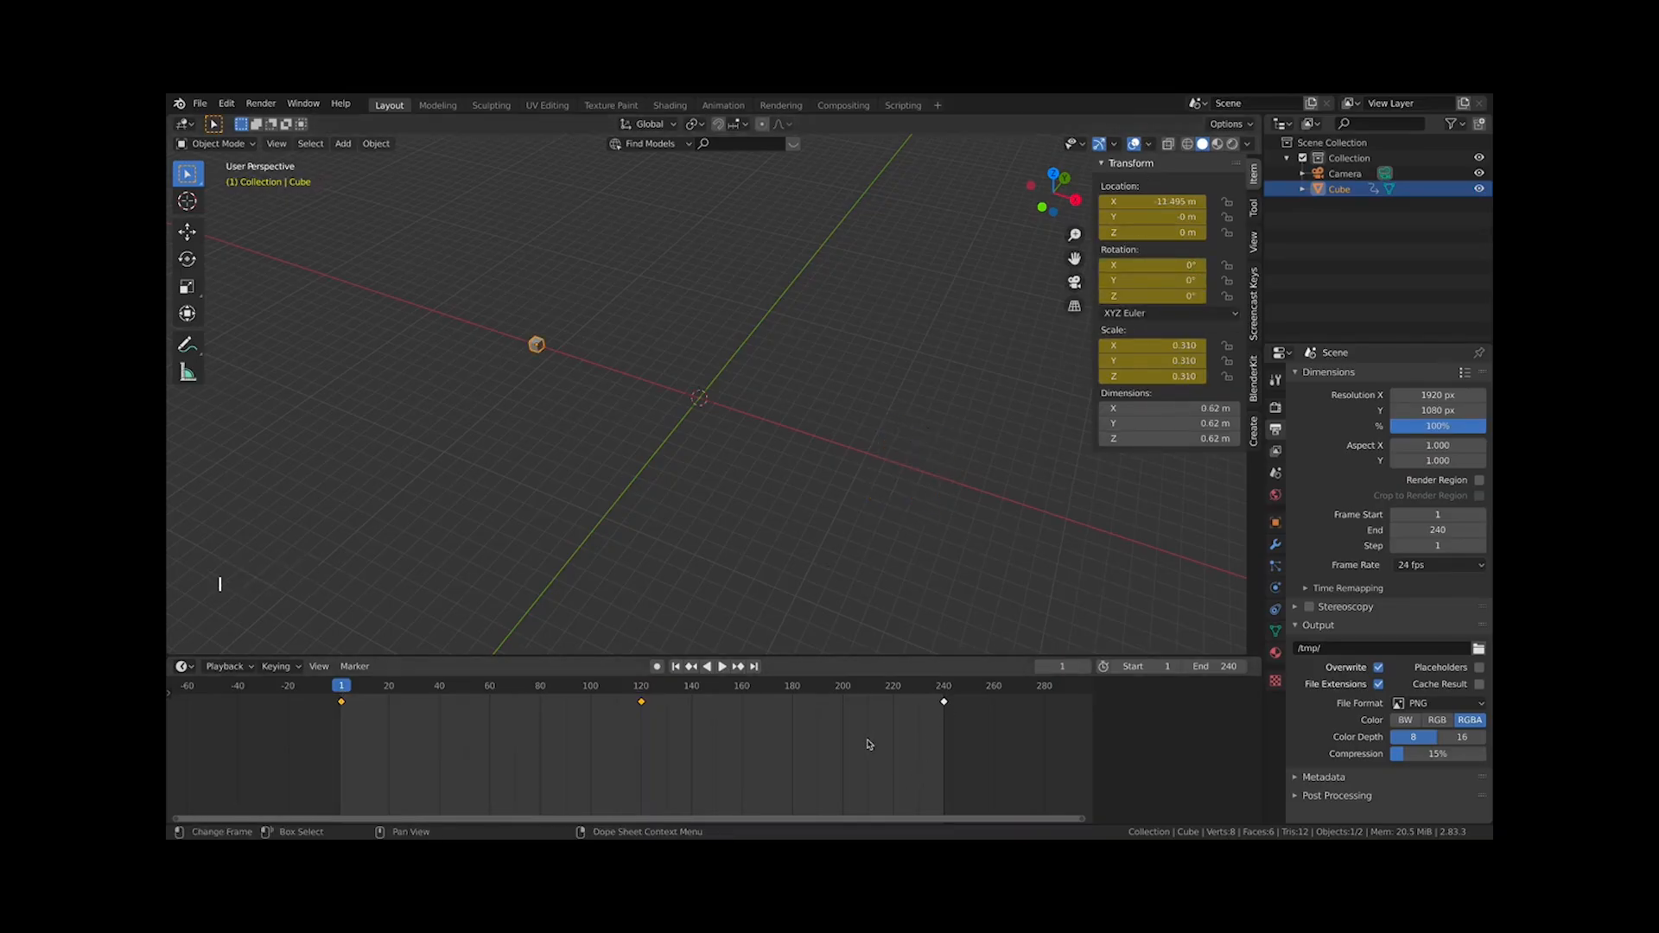
pyautogui.click(947, 688)
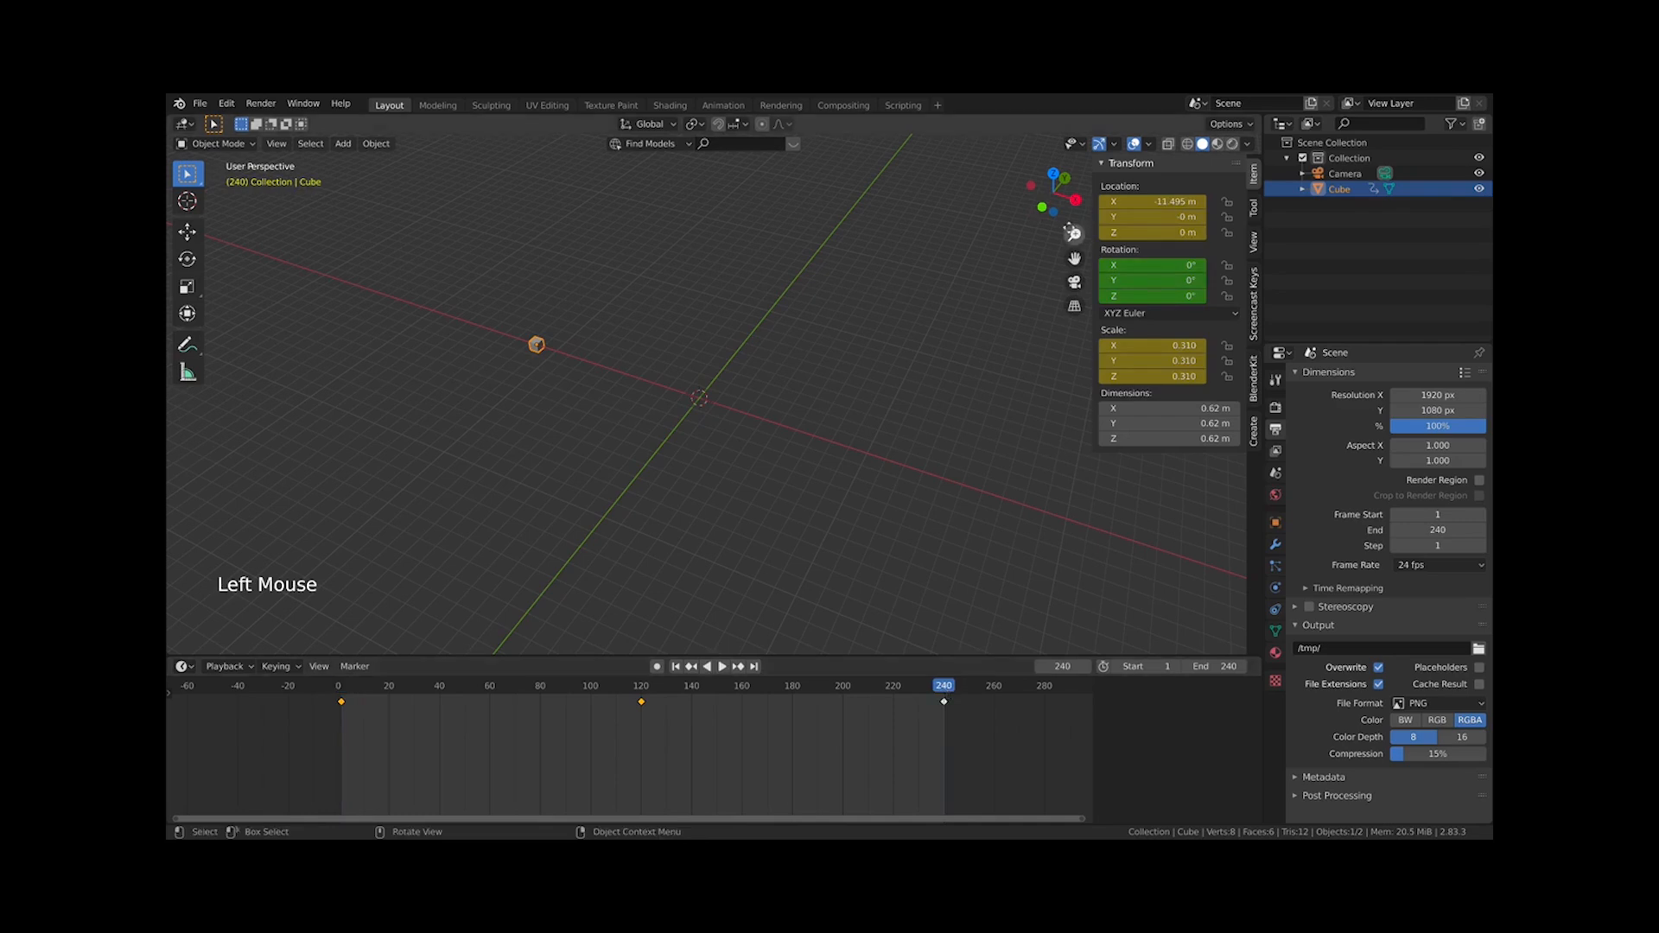
pyautogui.press('i')
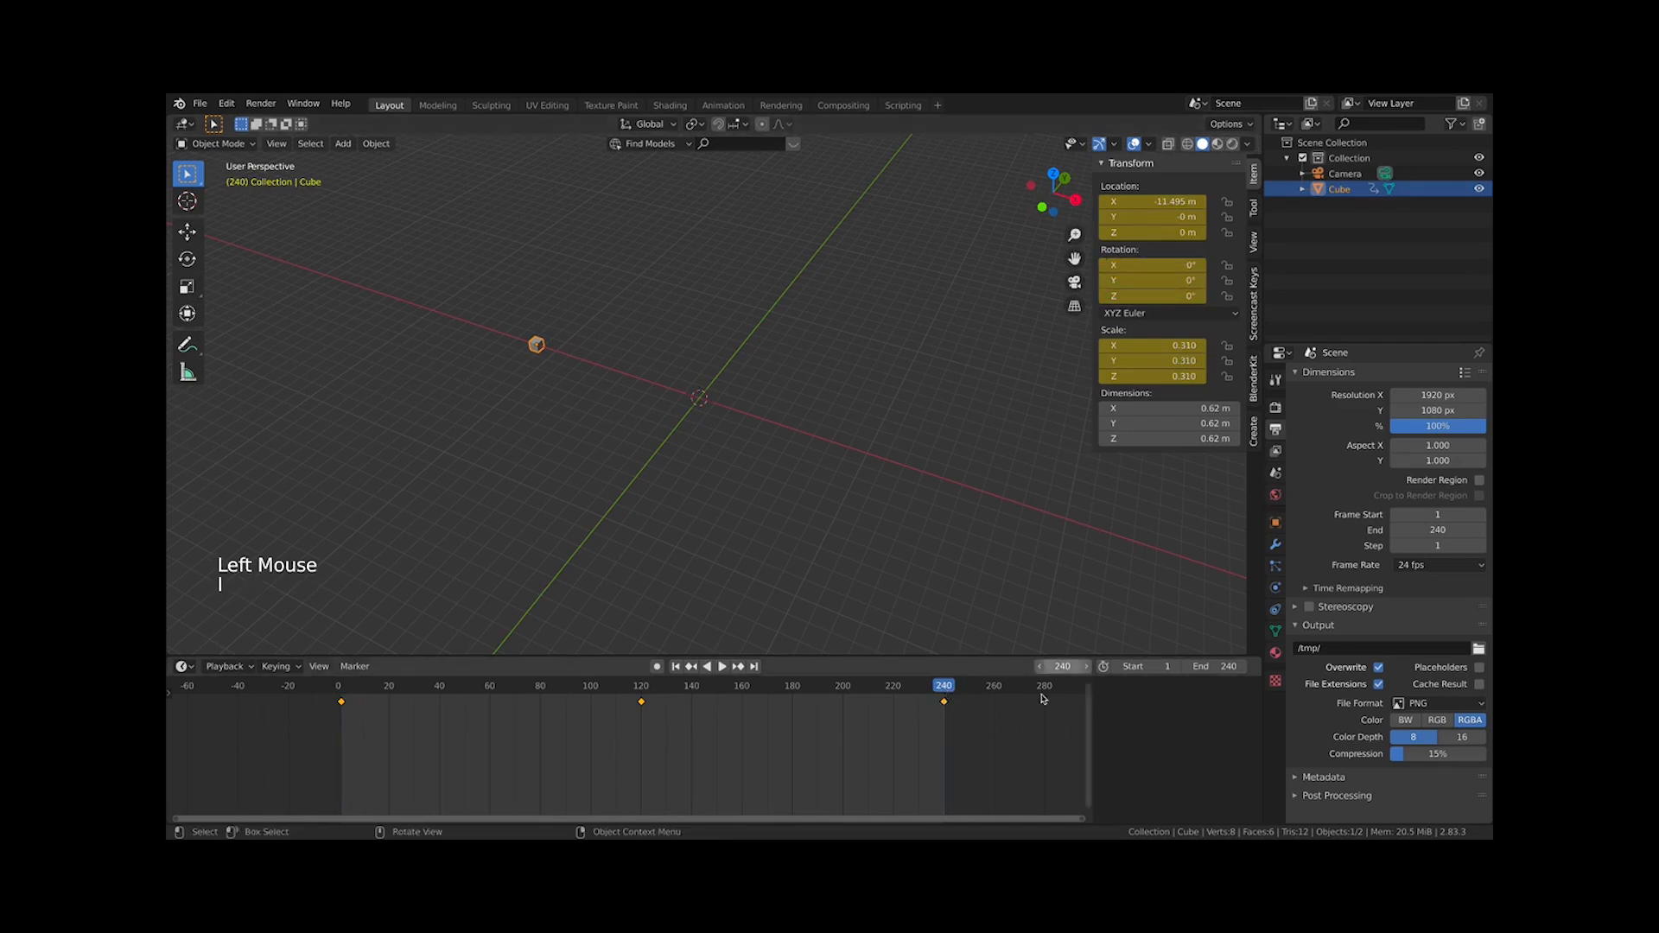
# At frame 120, set the cube's rotation to 90° on all three axes and keyframe it
pyautogui.click(641, 685)
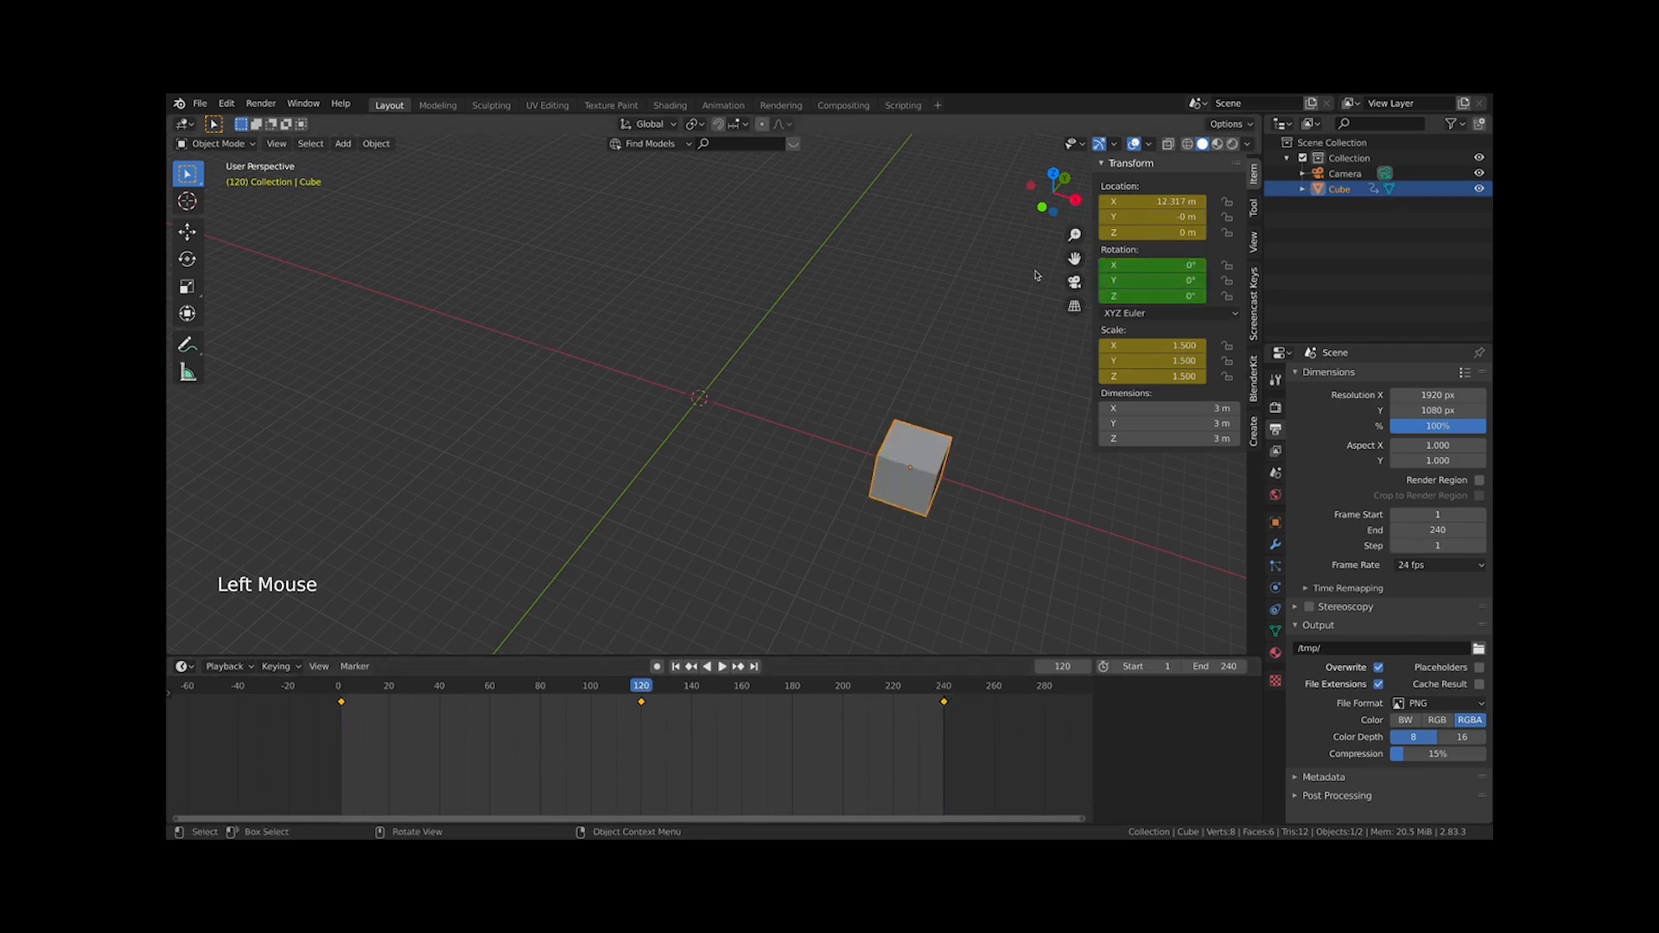
pyautogui.moveTo(1149, 266)
pyautogui.mouseDown()
pyautogui.moveTo(1211, 265)
pyautogui.moveTo(1132, 281)
pyautogui.moveTo(1132, 296)
pyautogui.moveTo(1166, 281)
pyautogui.moveTo(1143, 280)
pyautogui.mouseUp()
pyautogui.press('Escape')
pyautogui.write('90')
pyautogui.press('Return')
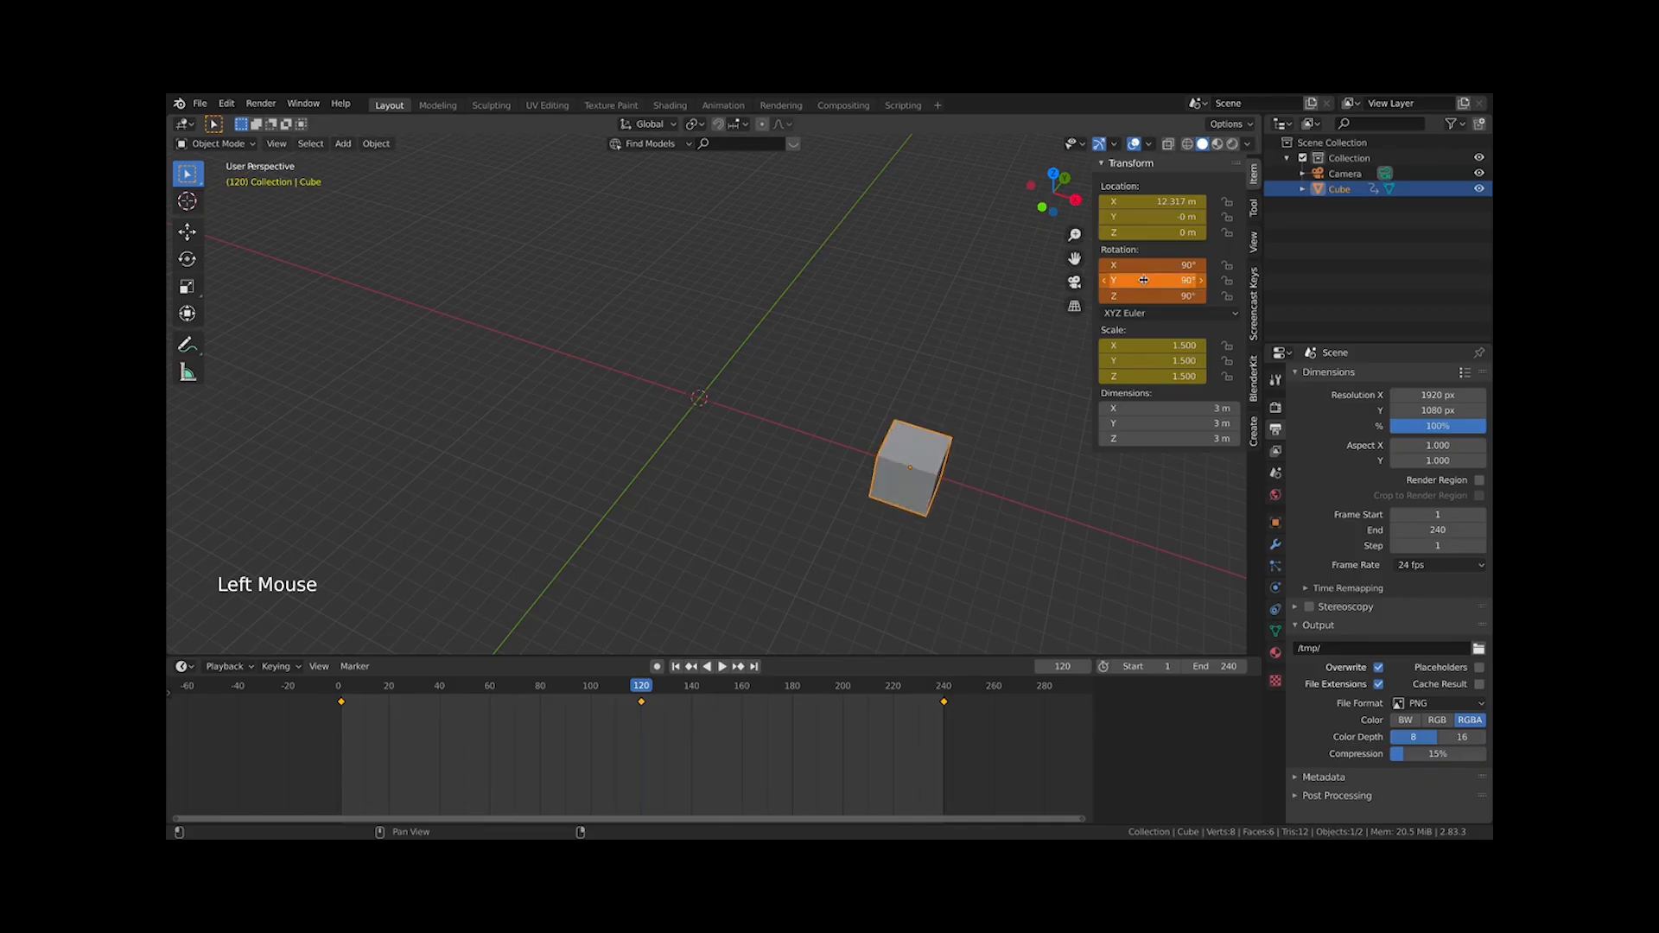
pyautogui.press('i')
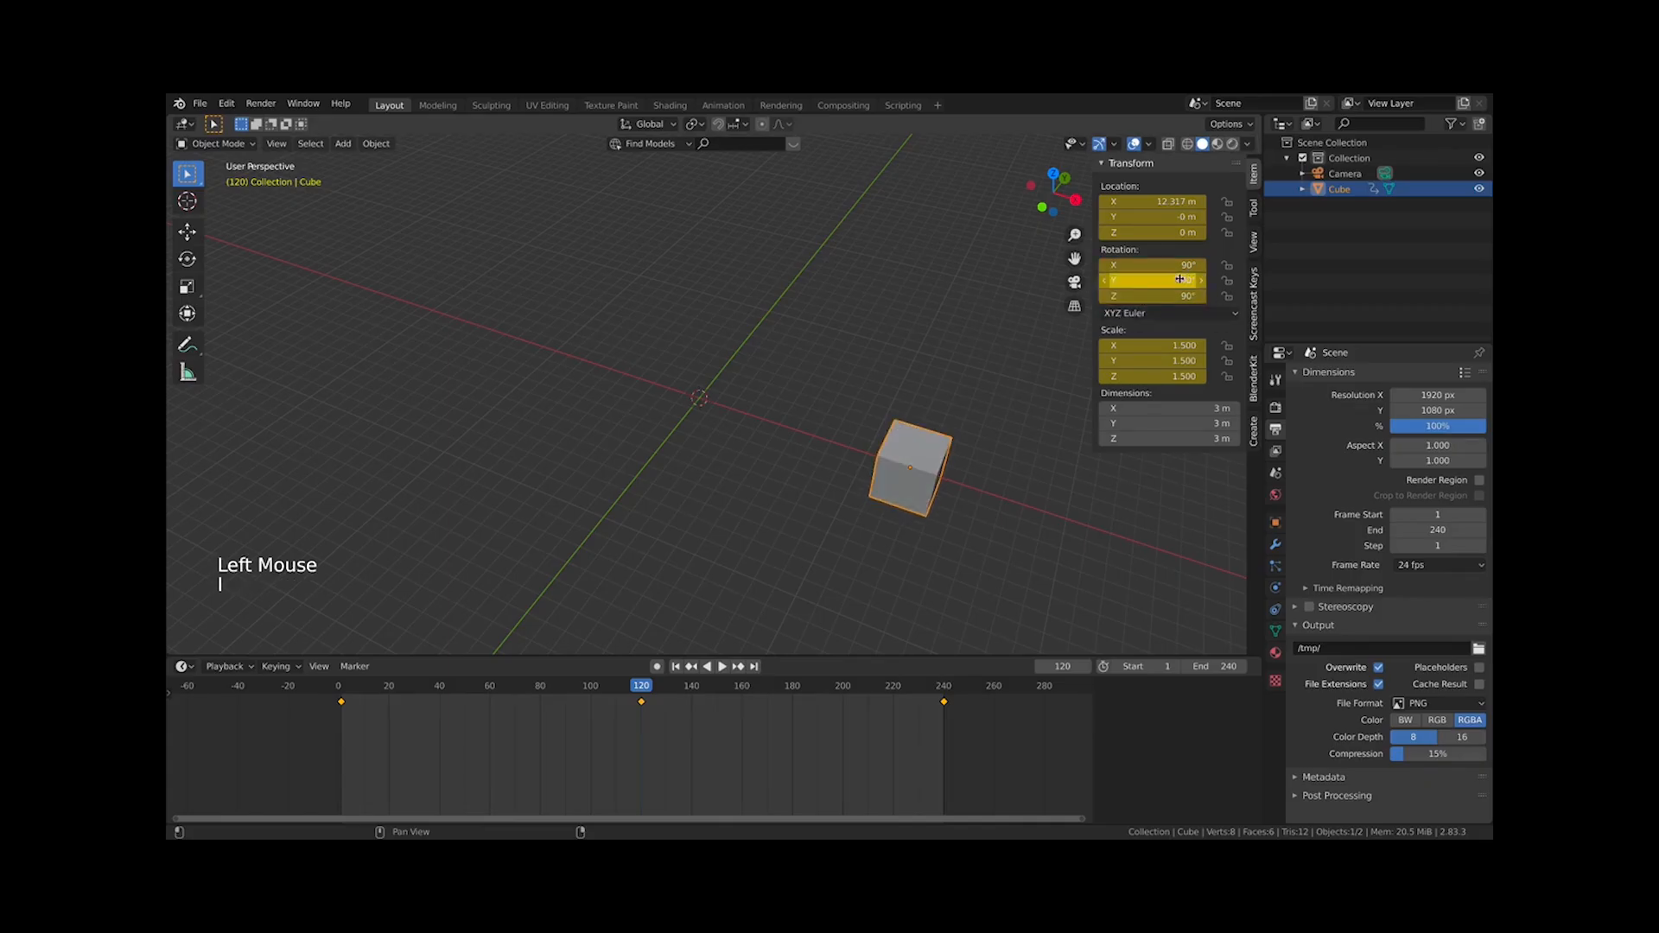
# Play the animation and stop it
pyautogui.press('space')
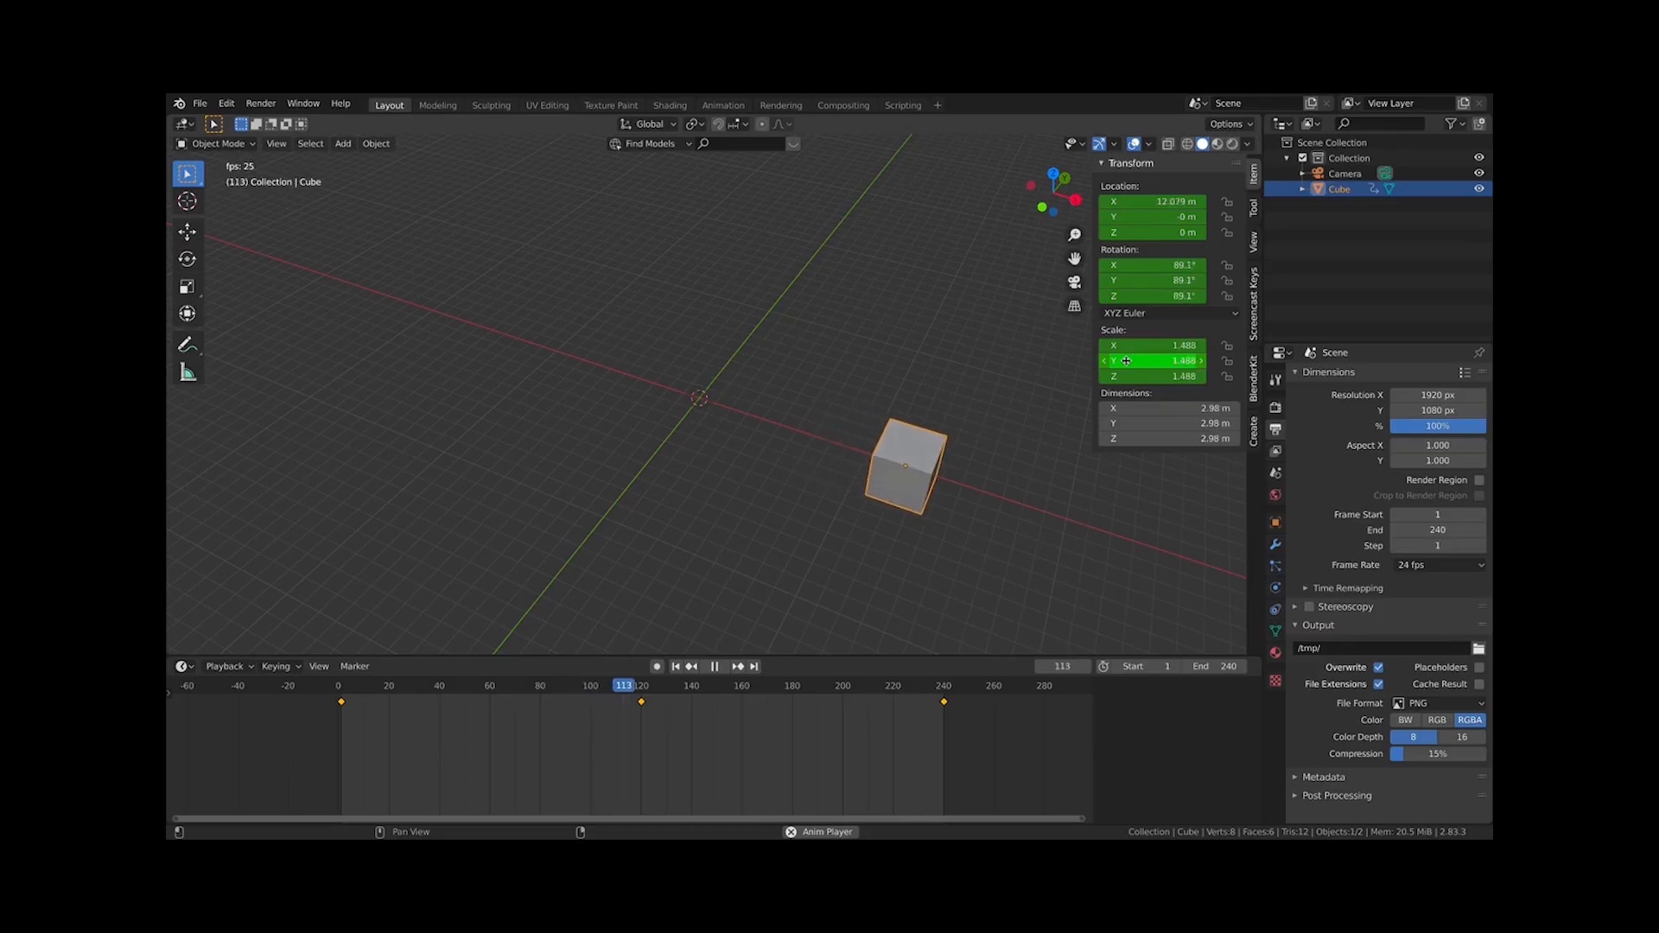
pyautogui.press('Escape')
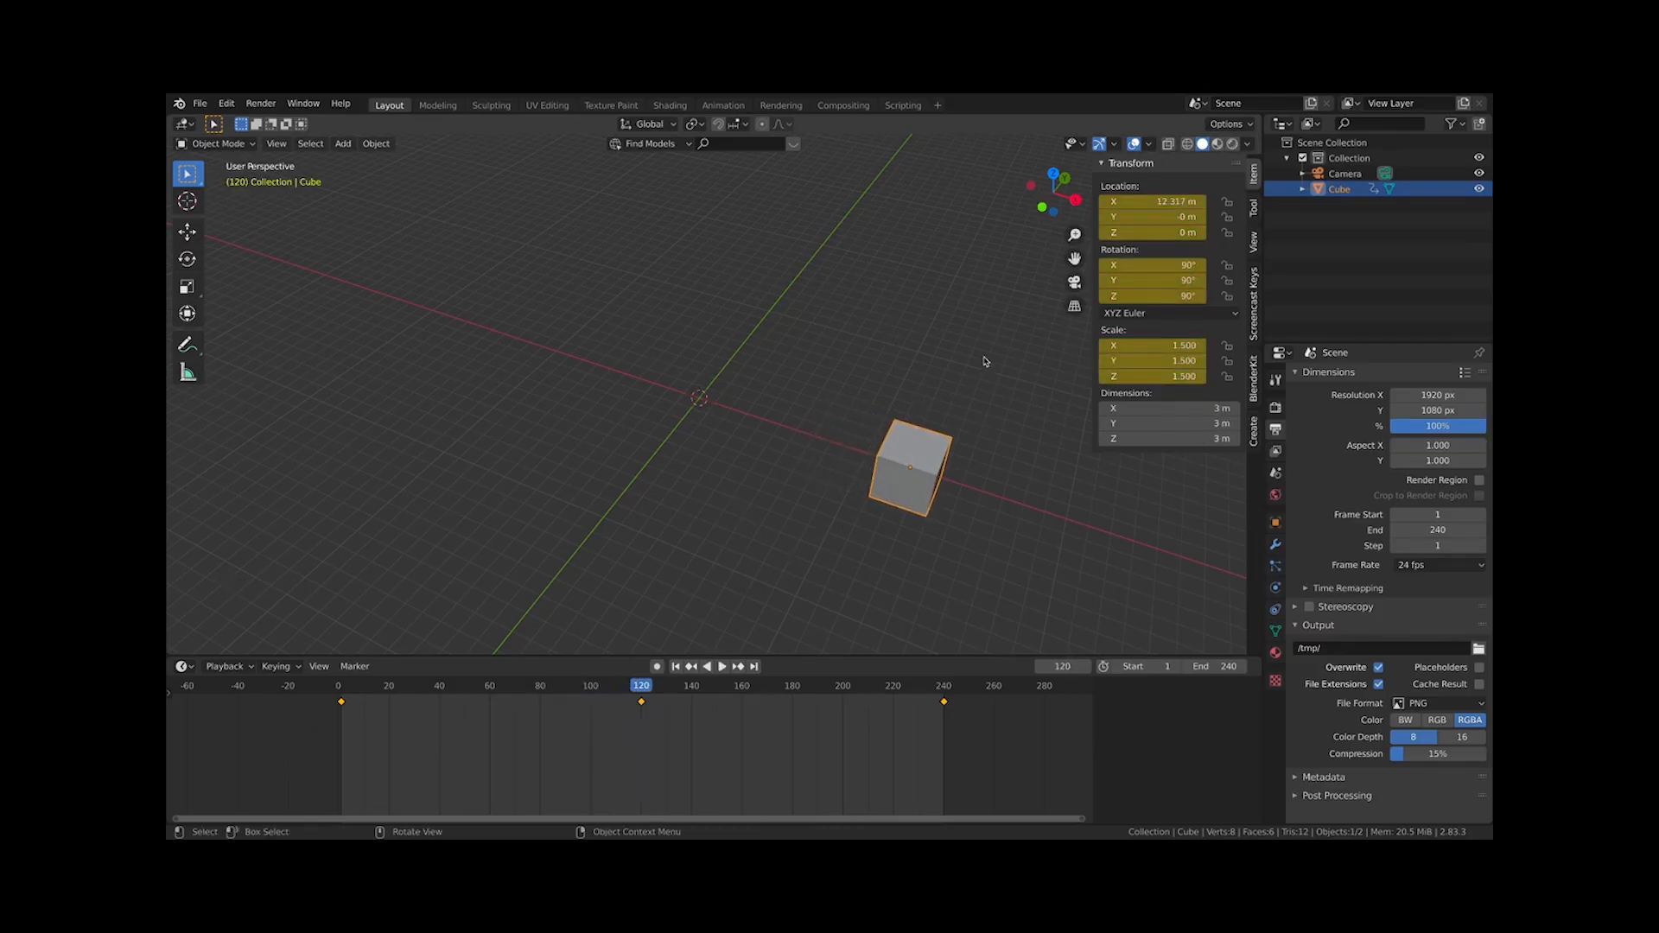
# At frame 120, set scale Y to 8.92, rotation Z to 143° and location Z to 14.72 m, and keyframe them
pyautogui.click(1158, 217)
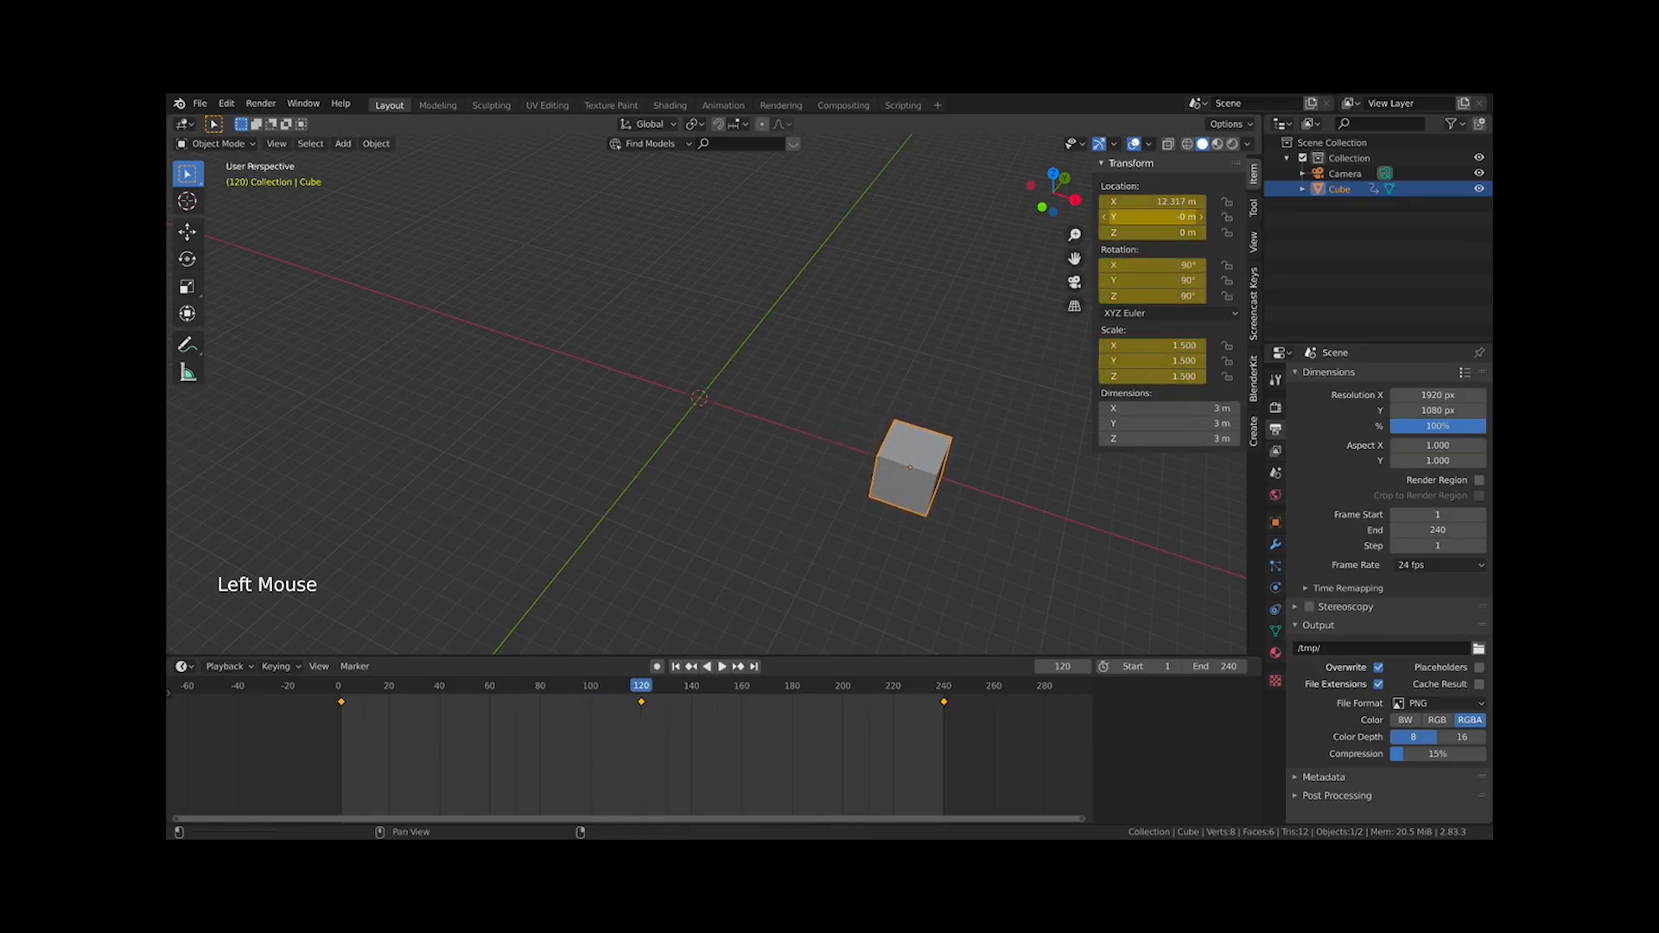
pyautogui.moveTo(1149, 217); pyautogui.dragTo(1149, 218)
pyautogui.moveTo(1124, 361); pyautogui.dragTo(1262, 362)
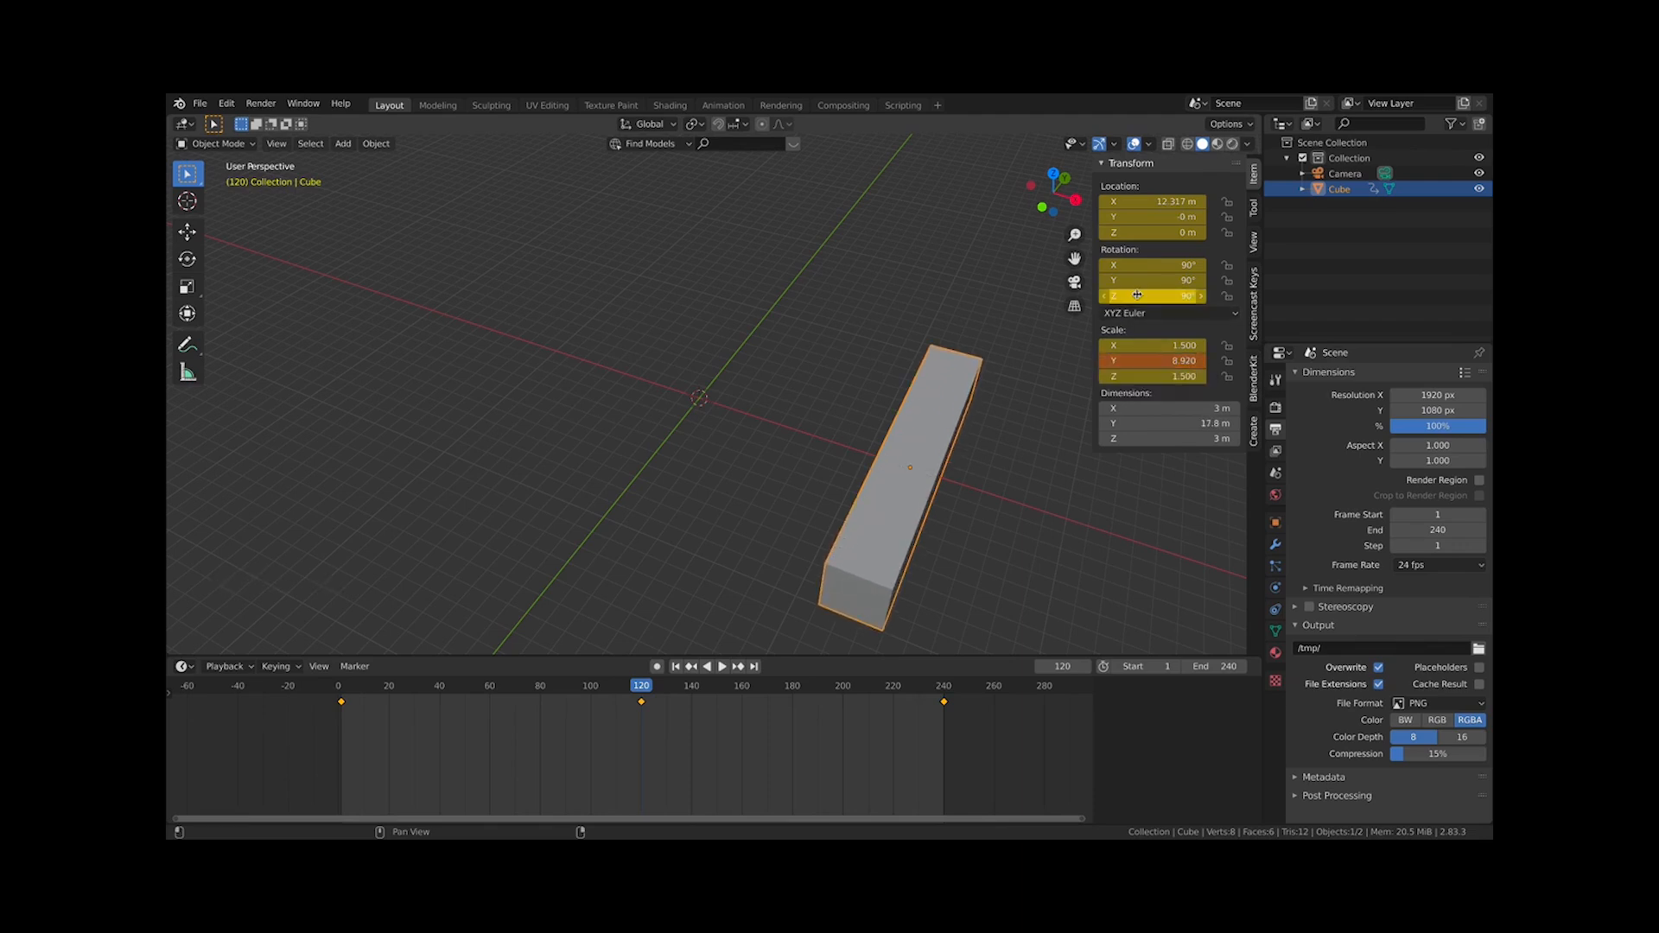
pyautogui.moveTo(1124, 296); pyautogui.dragTo(1174, 295)
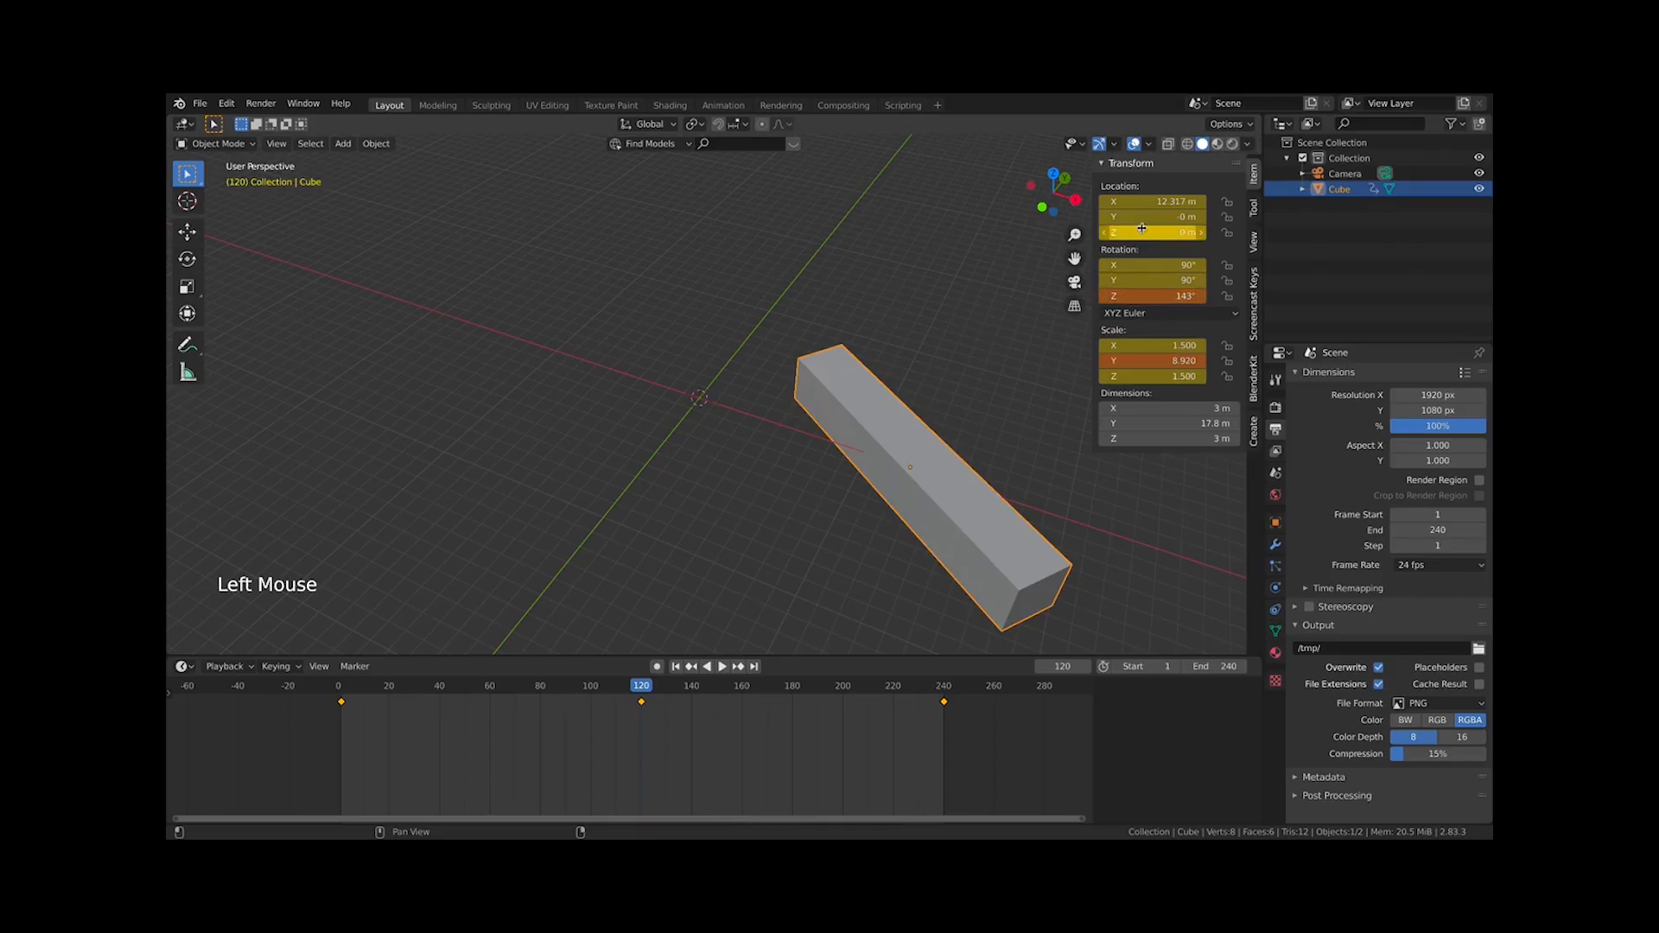
pyautogui.moveTo(1142, 233); pyautogui.dragTo(1197, 232)
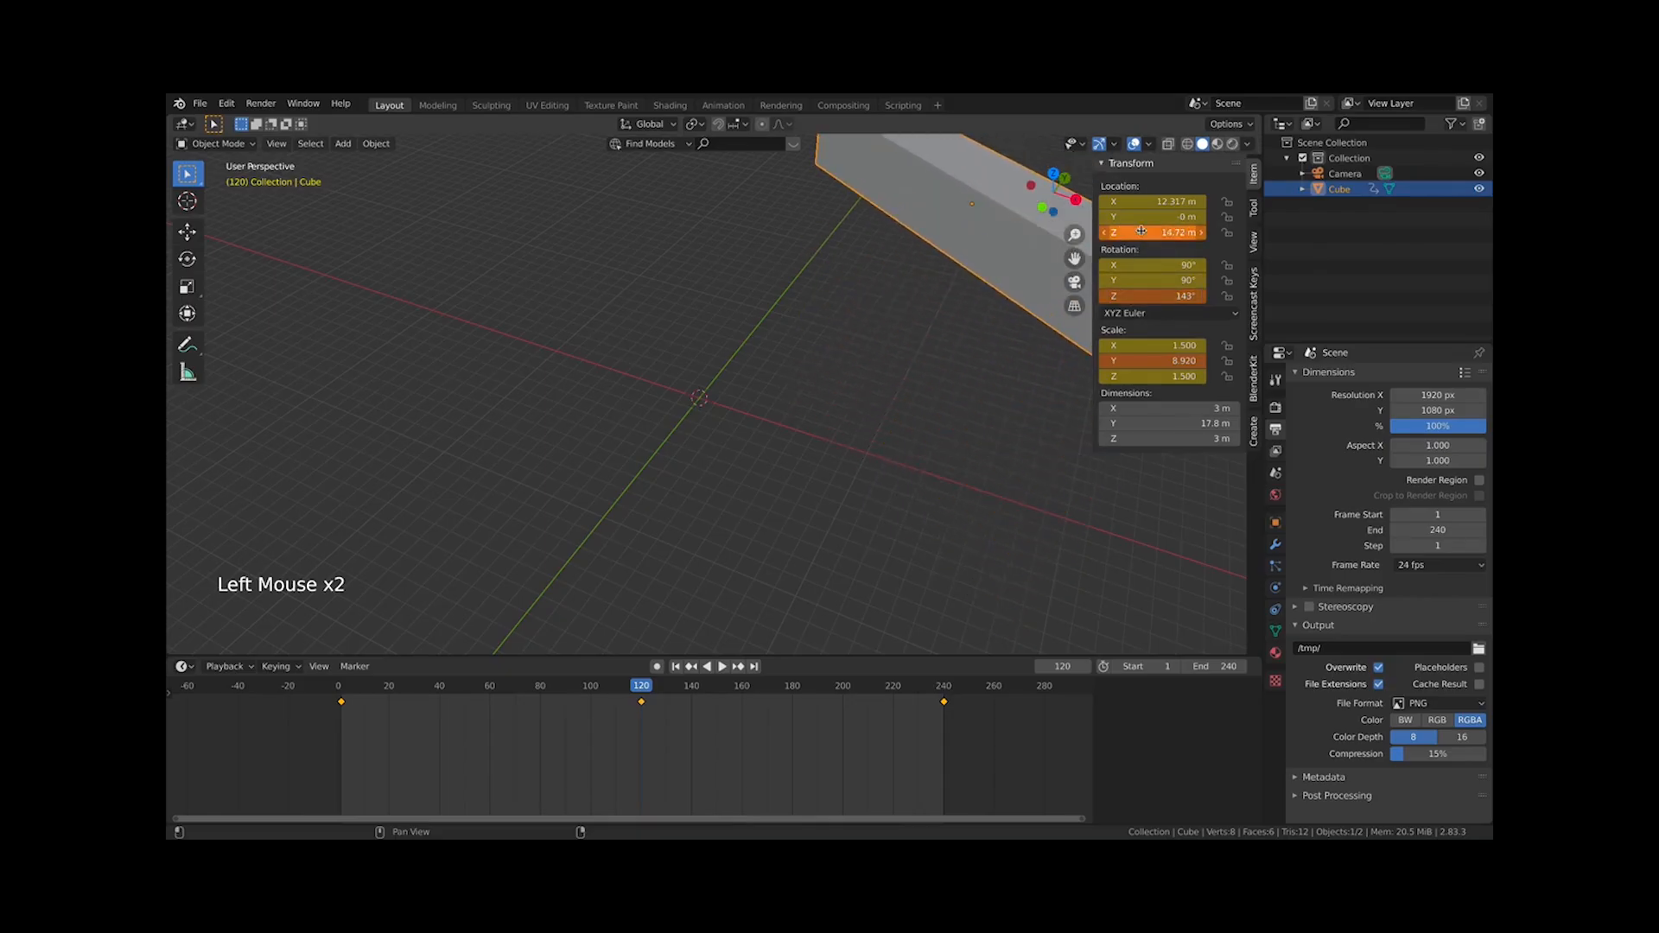
pyautogui.scroll(-2, 1141, 232)
pyautogui.rightClick(1171, 232)
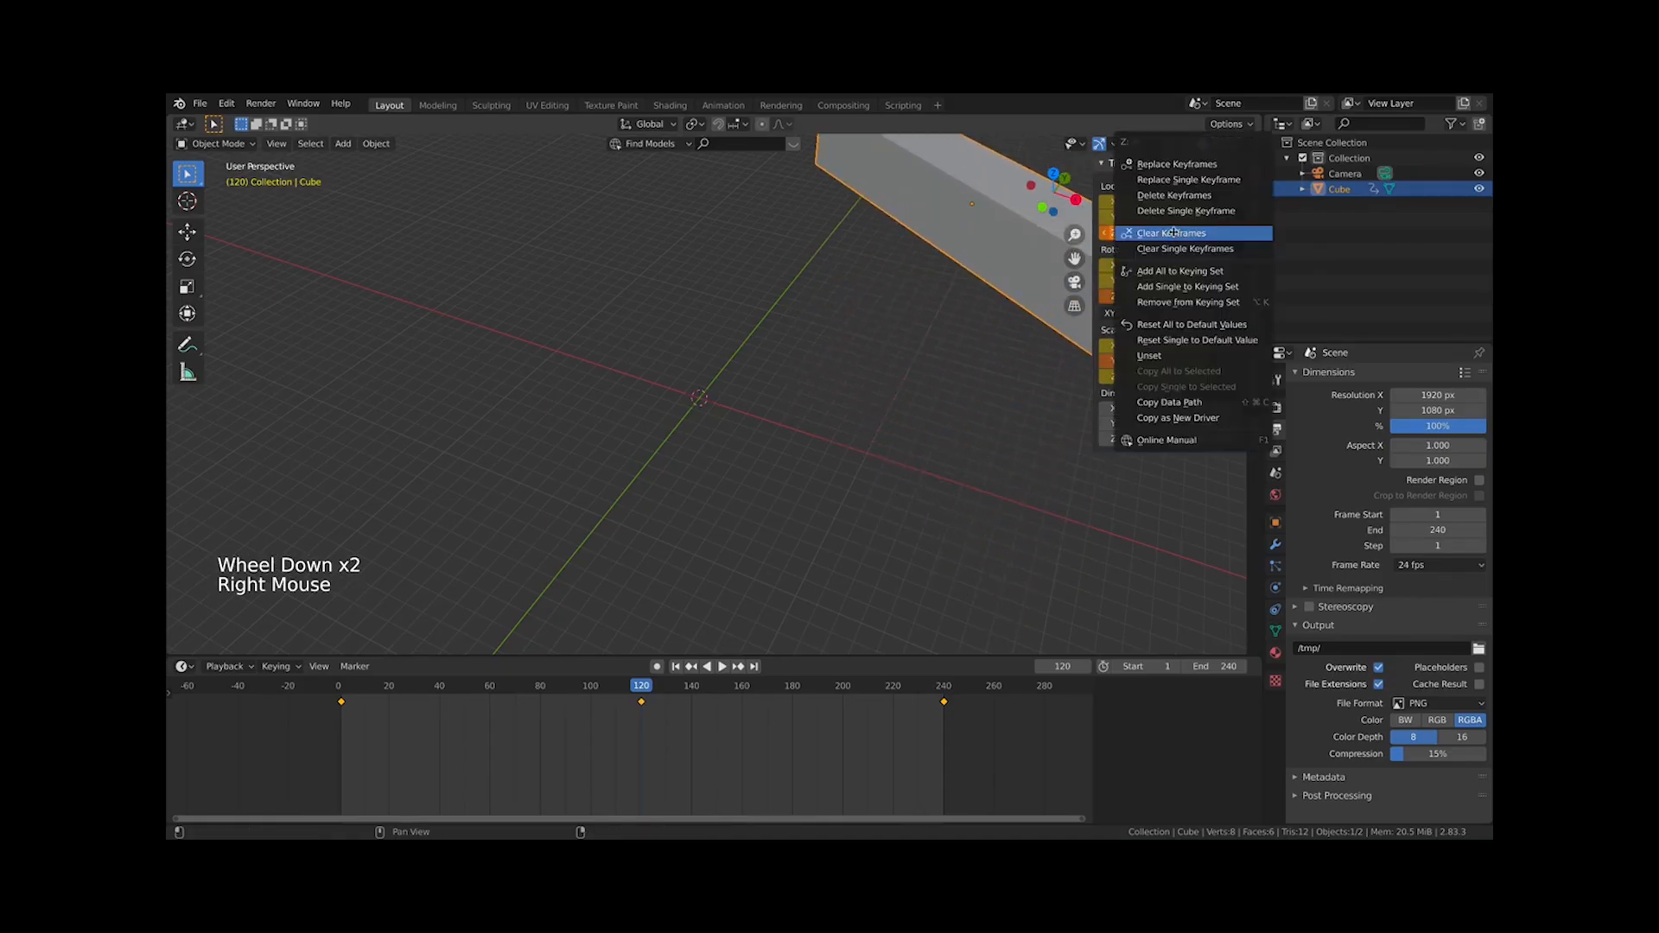
pyautogui.press('i')
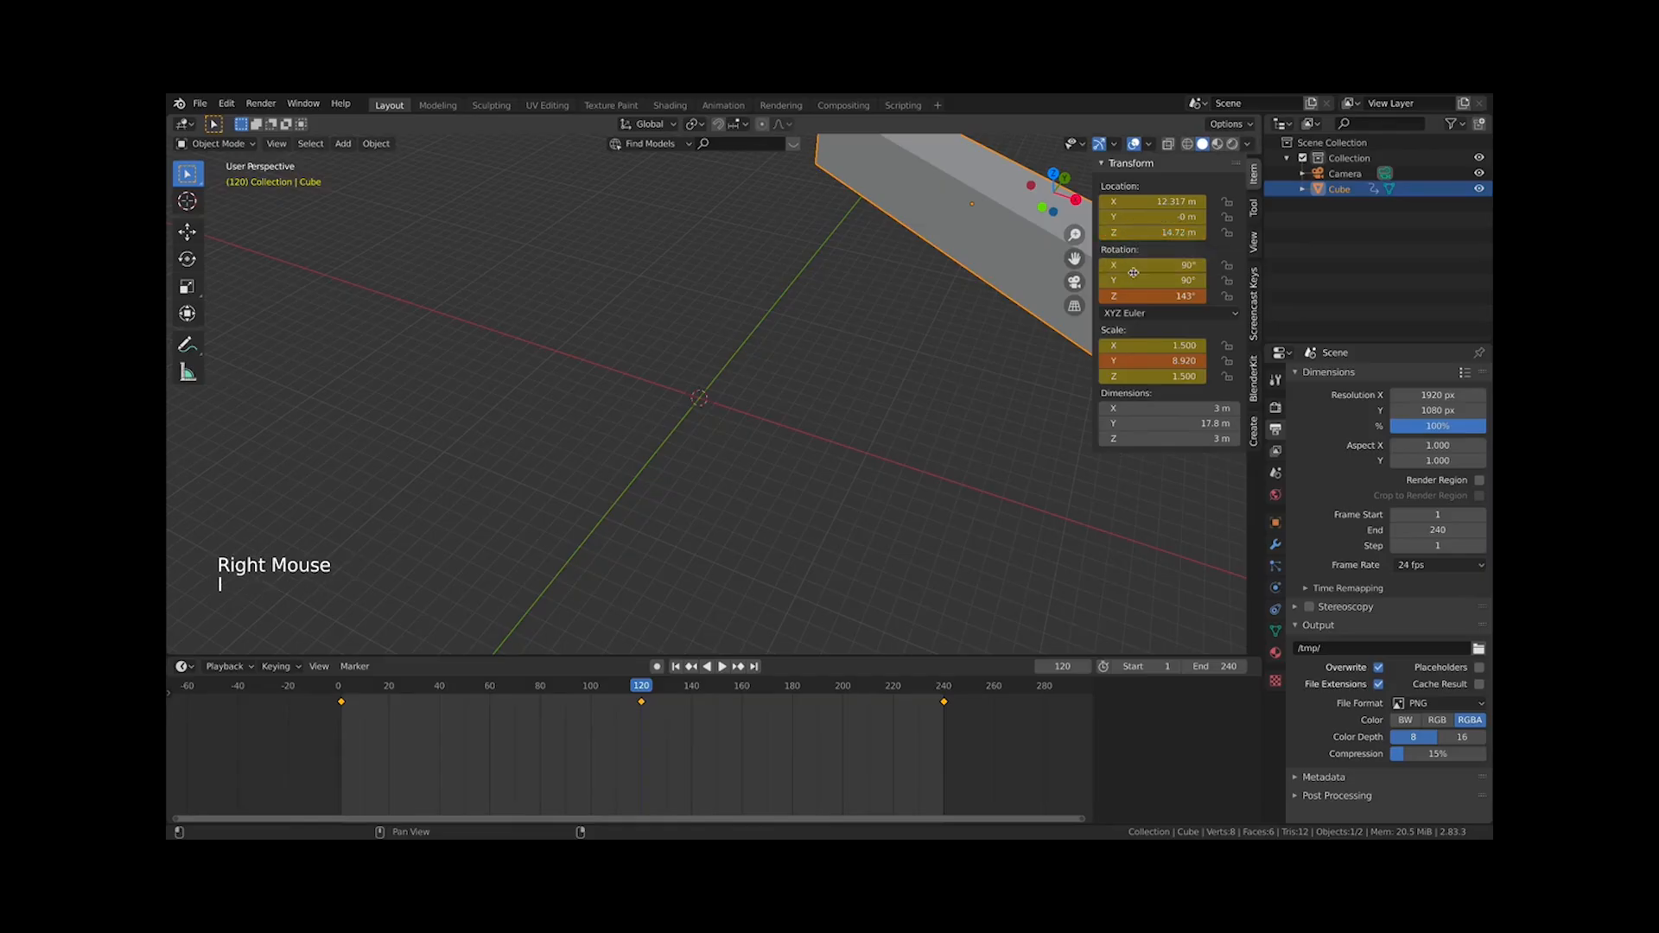
pyautogui.press('i')
pyautogui.press('i')
# Play the reworked animation through and stop it
pyautogui.scroll(-2, 966, 397)
pyautogui.press('space')
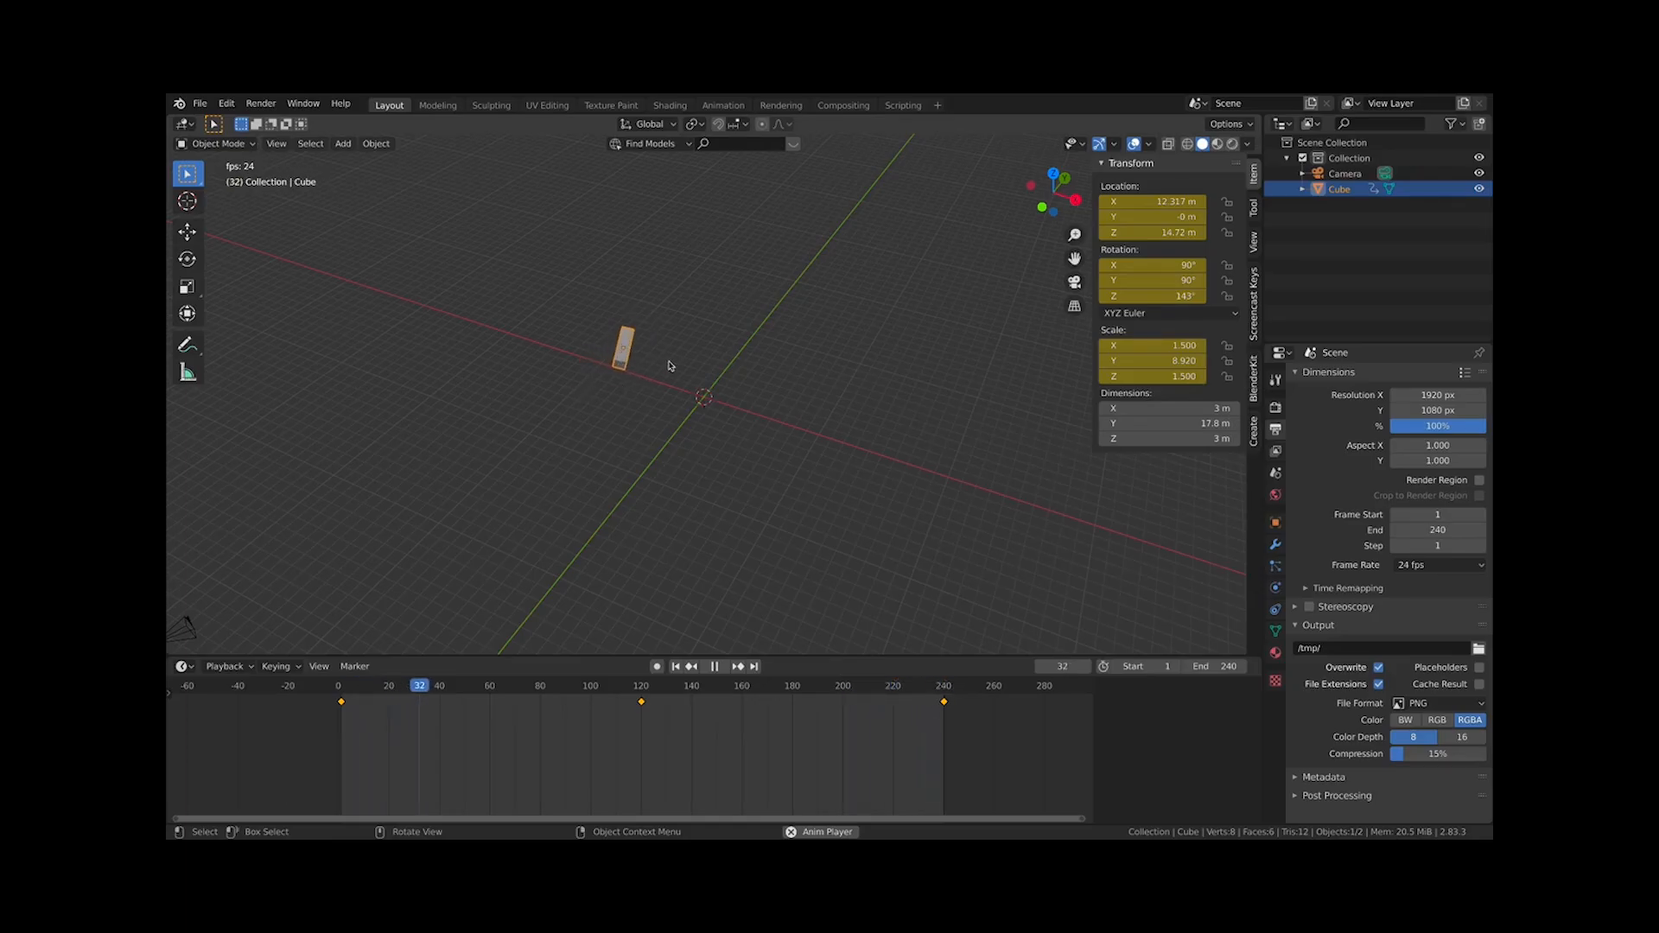
pyautogui.scroll(1, 678, 363)
pyautogui.scroll(-2, 1063, 400)
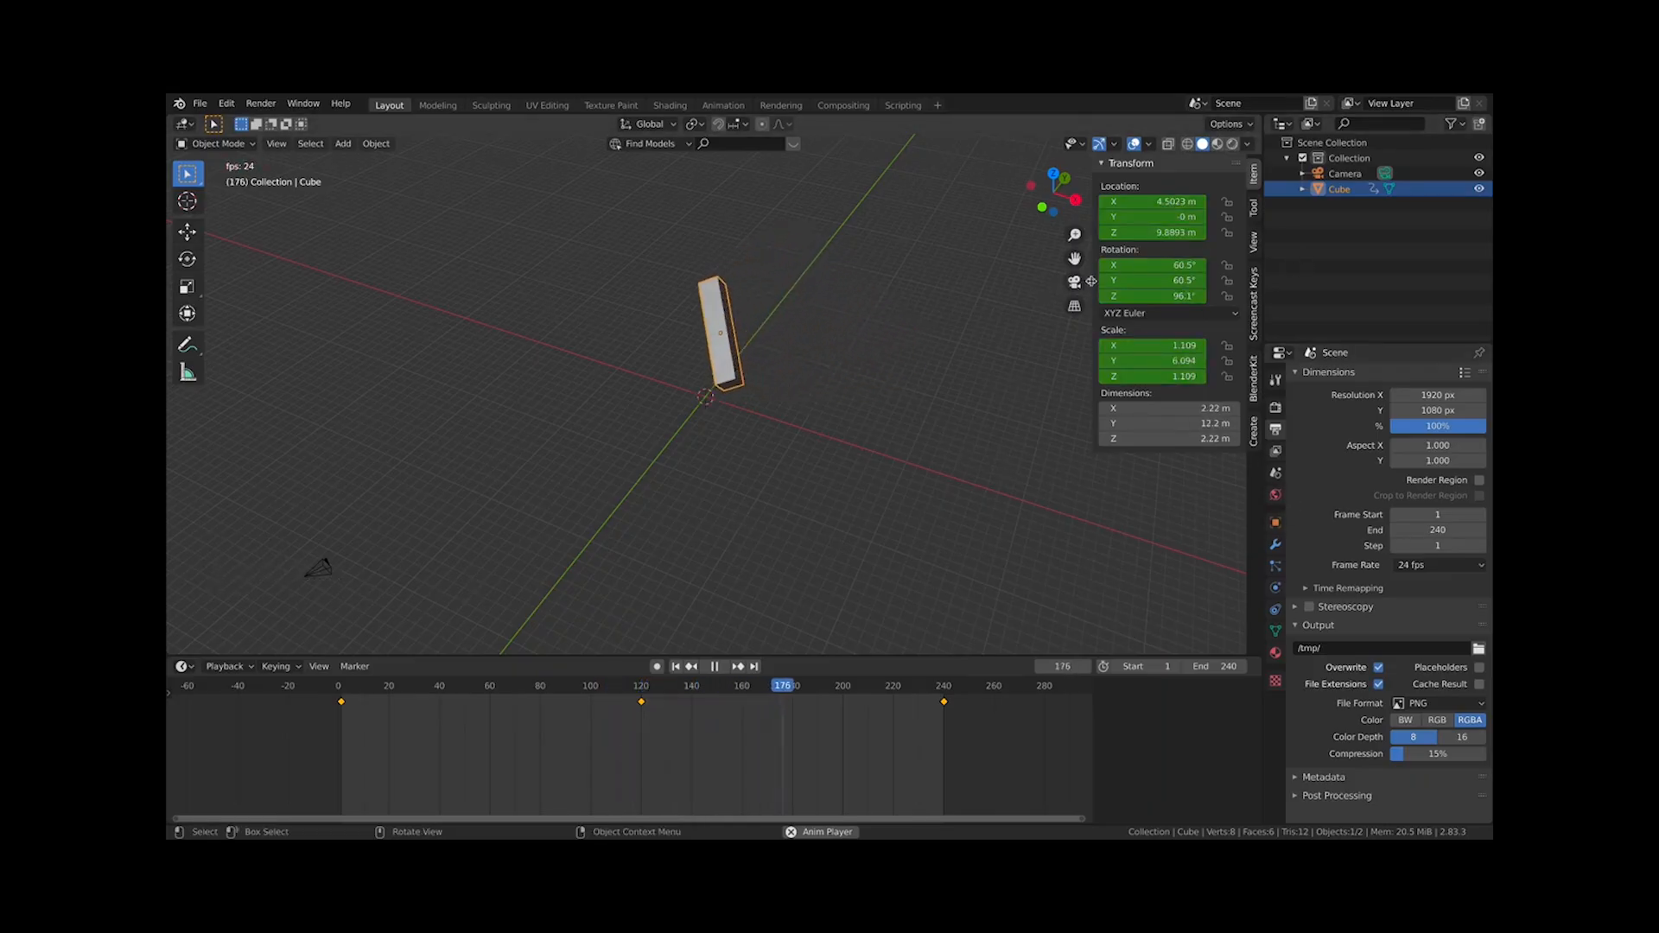
pyautogui.press('space')
# Try to delete keyframes in the timeline
pyautogui.click(981, 759)
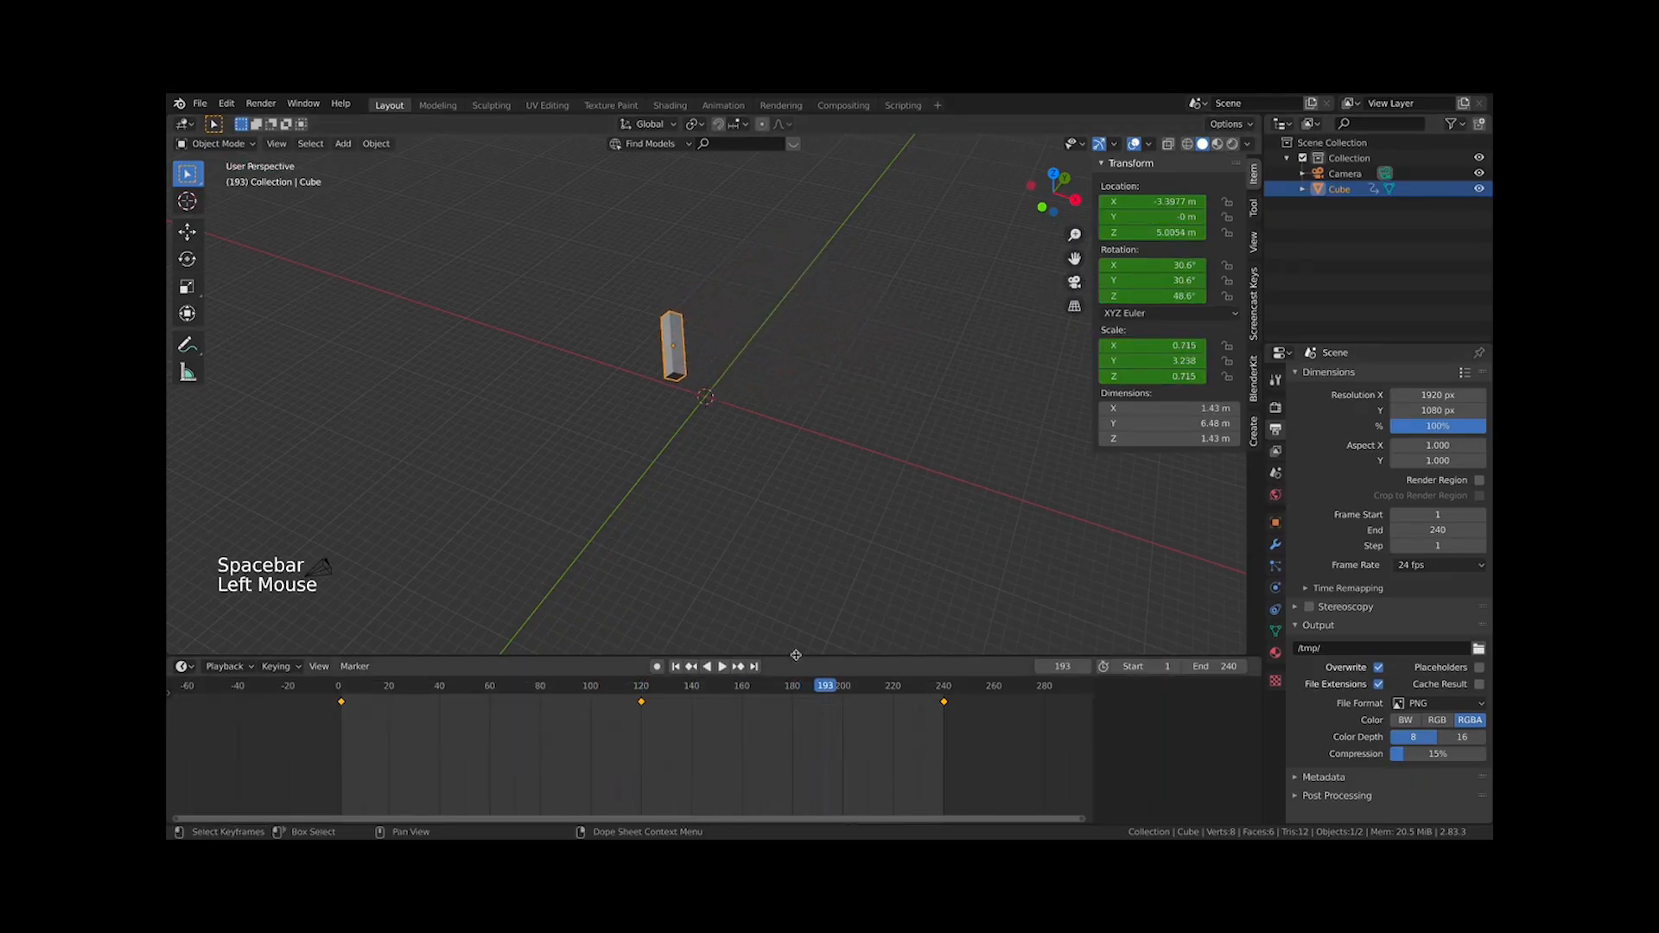
pyautogui.press('x')
pyautogui.moveTo(951, 745); pyautogui.dragTo(449, 680)
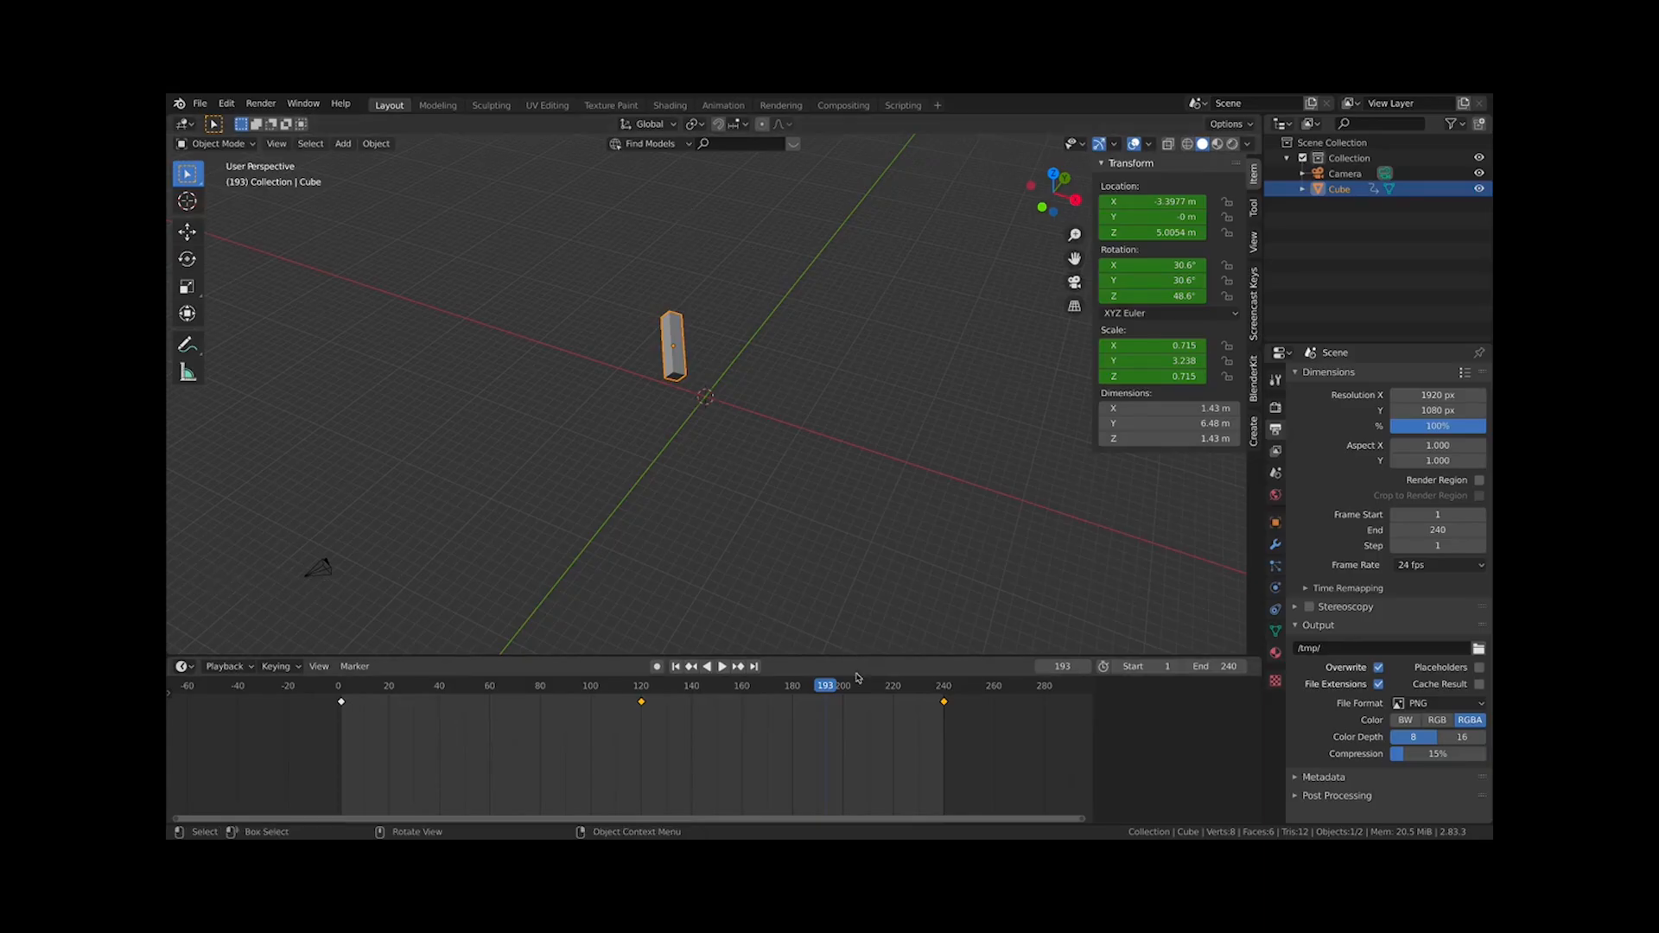
# Box-select all keyframes in the timeline, delete them, and undo the deletion
pyautogui.moveTo(985, 742); pyautogui.dragTo(290, 678)
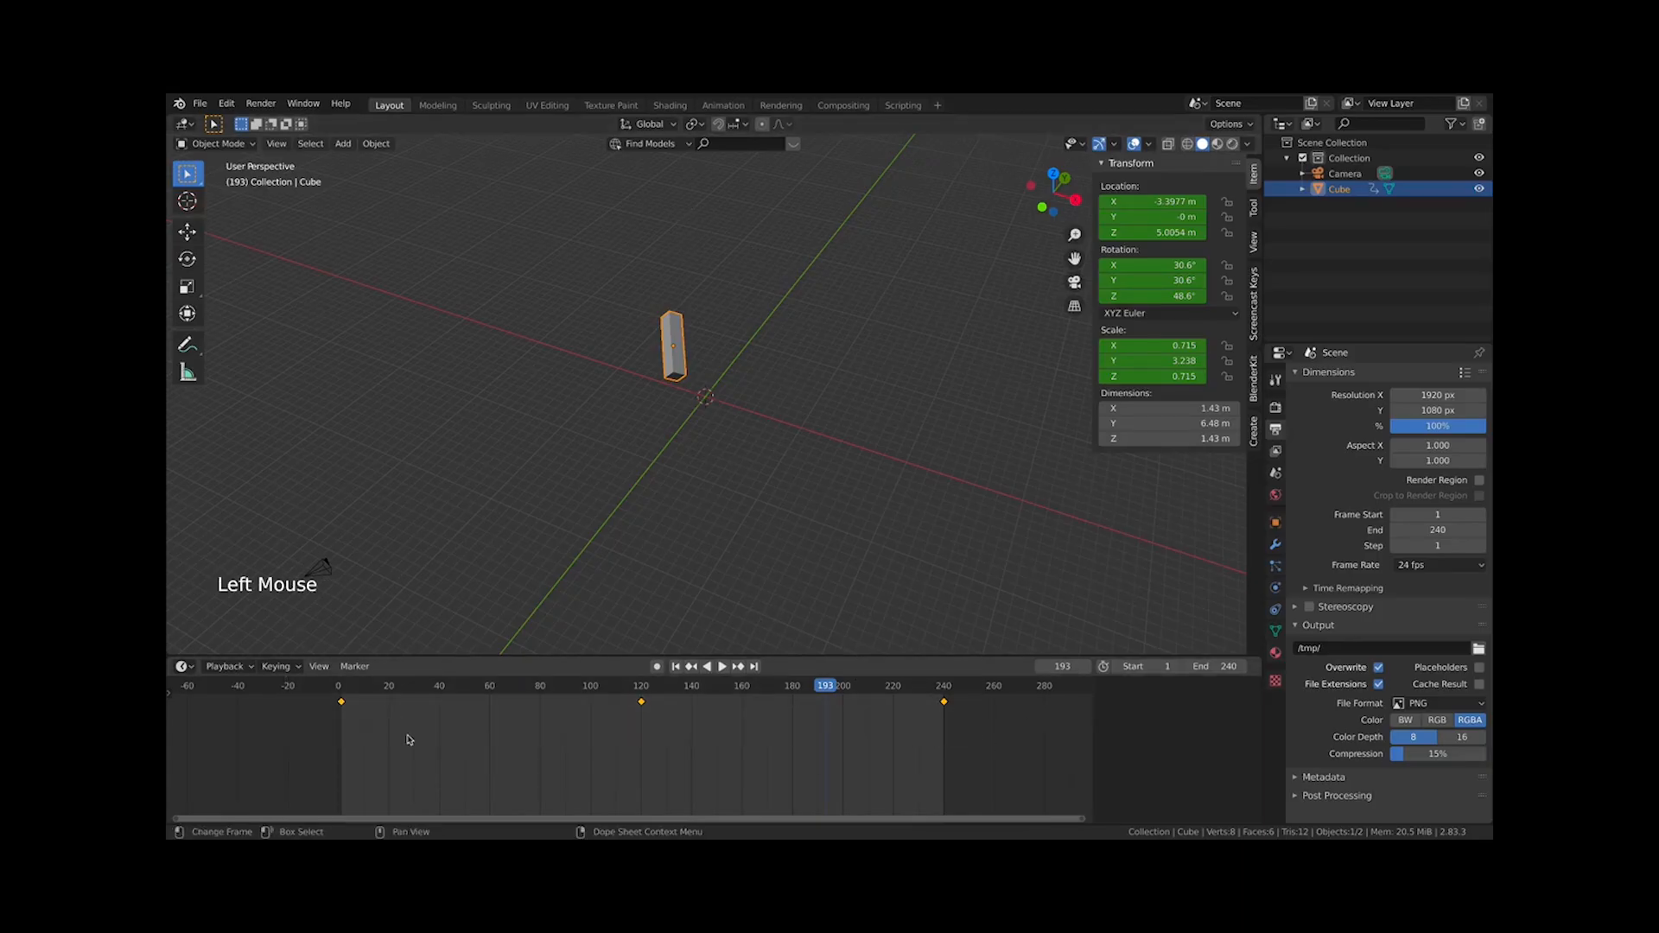
pyautogui.press('x')
pyautogui.click(408, 739)
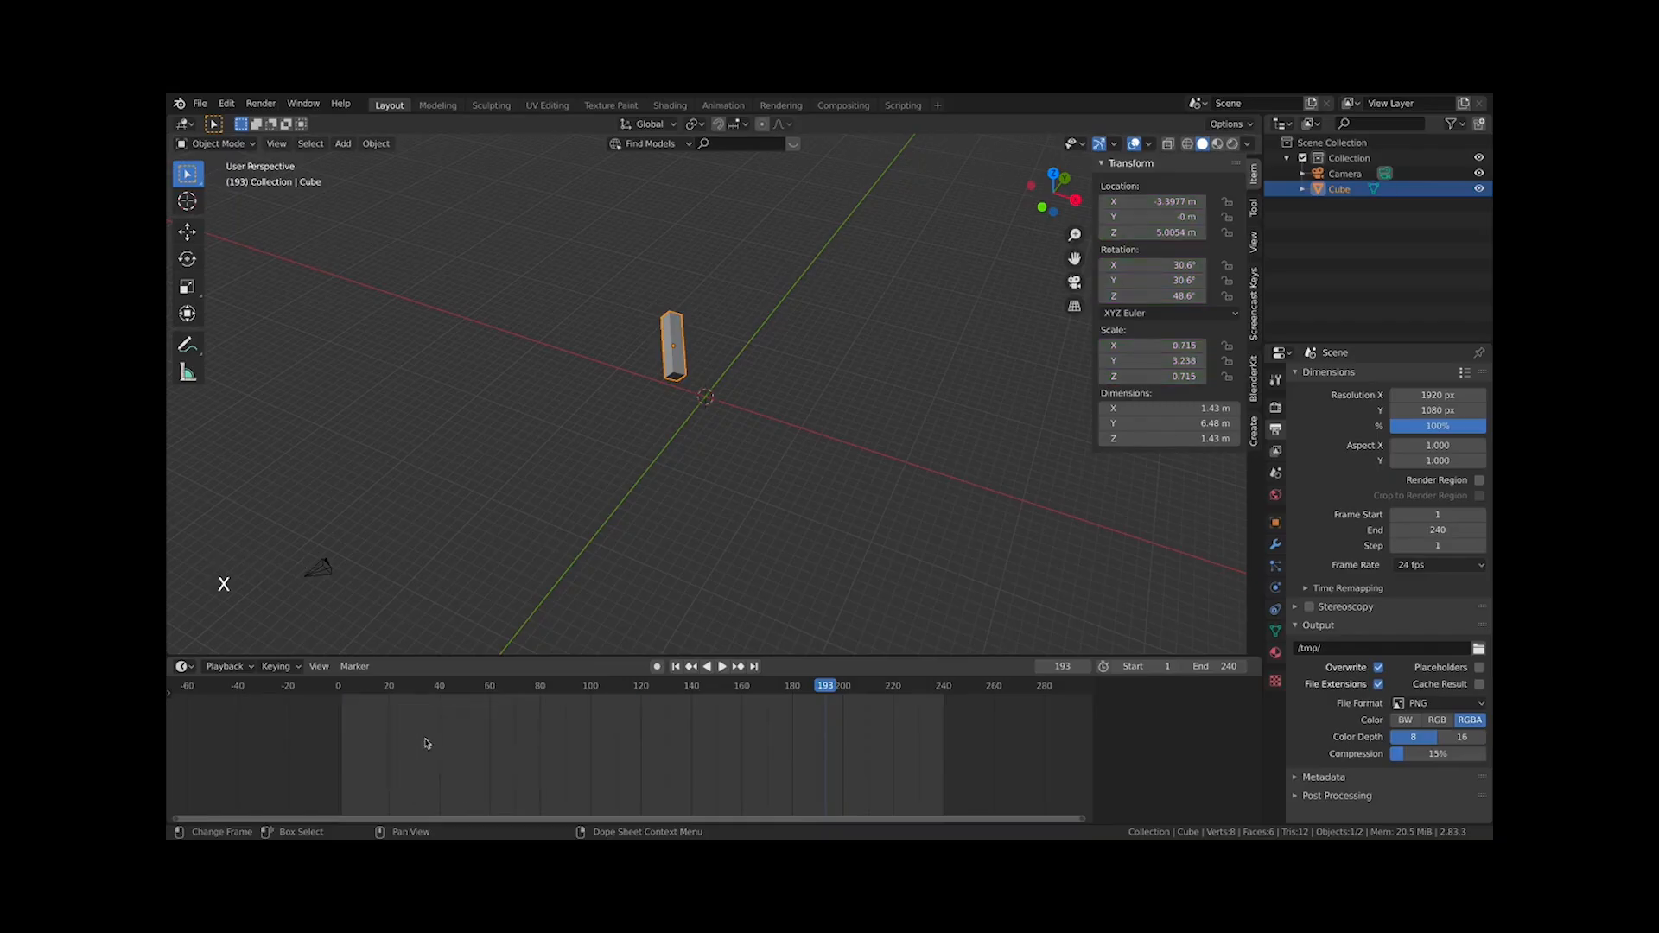
pyautogui.doubleClick(673, 344)
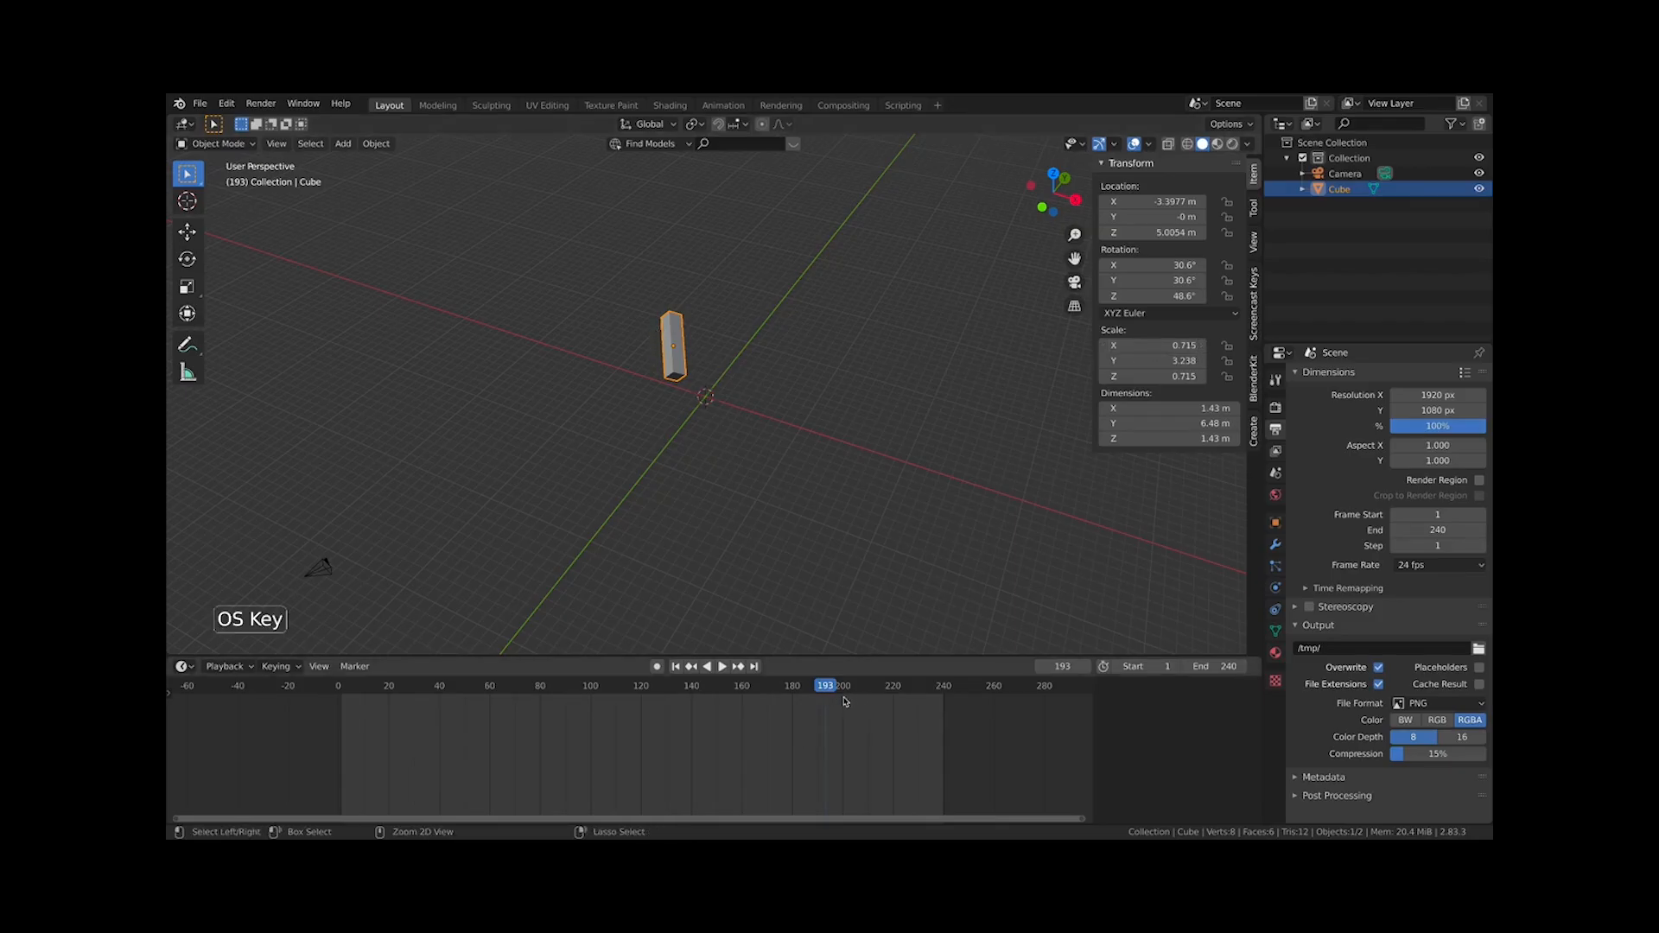
pyautogui.press('super+z')
pyautogui.press('super+z')
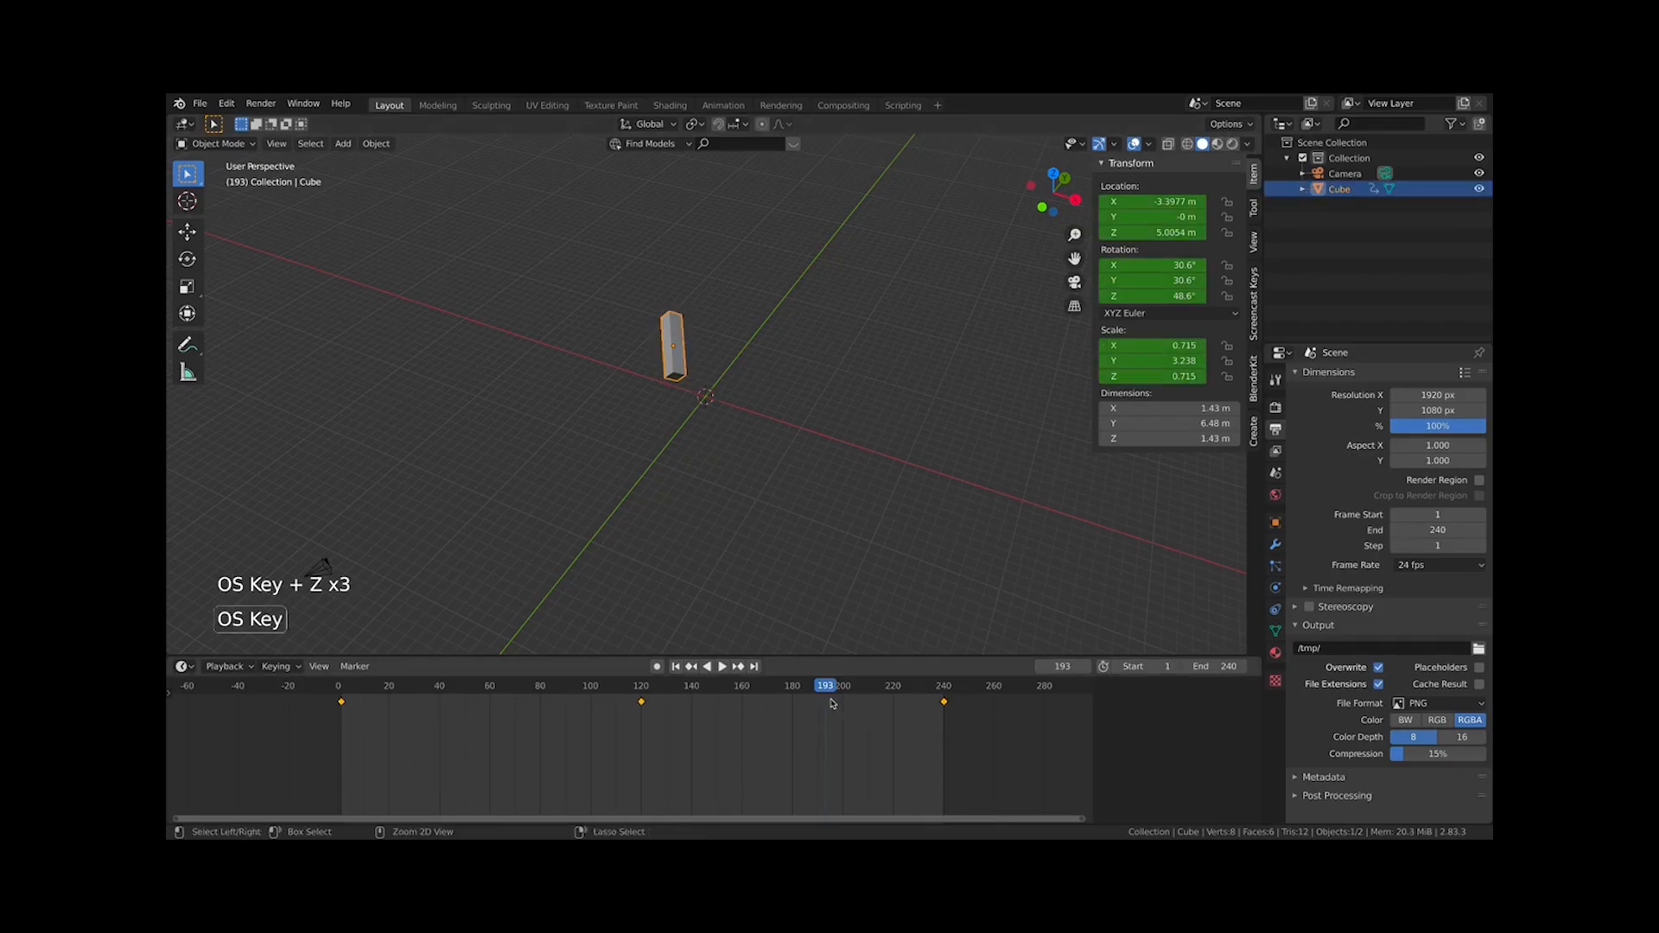
pyautogui.press('super+z')
# Go to frame 1, select the last keyframe in the timeline and try to delete it
pyautogui.click(341, 687)
pyautogui.scroll(3, 593, 389)
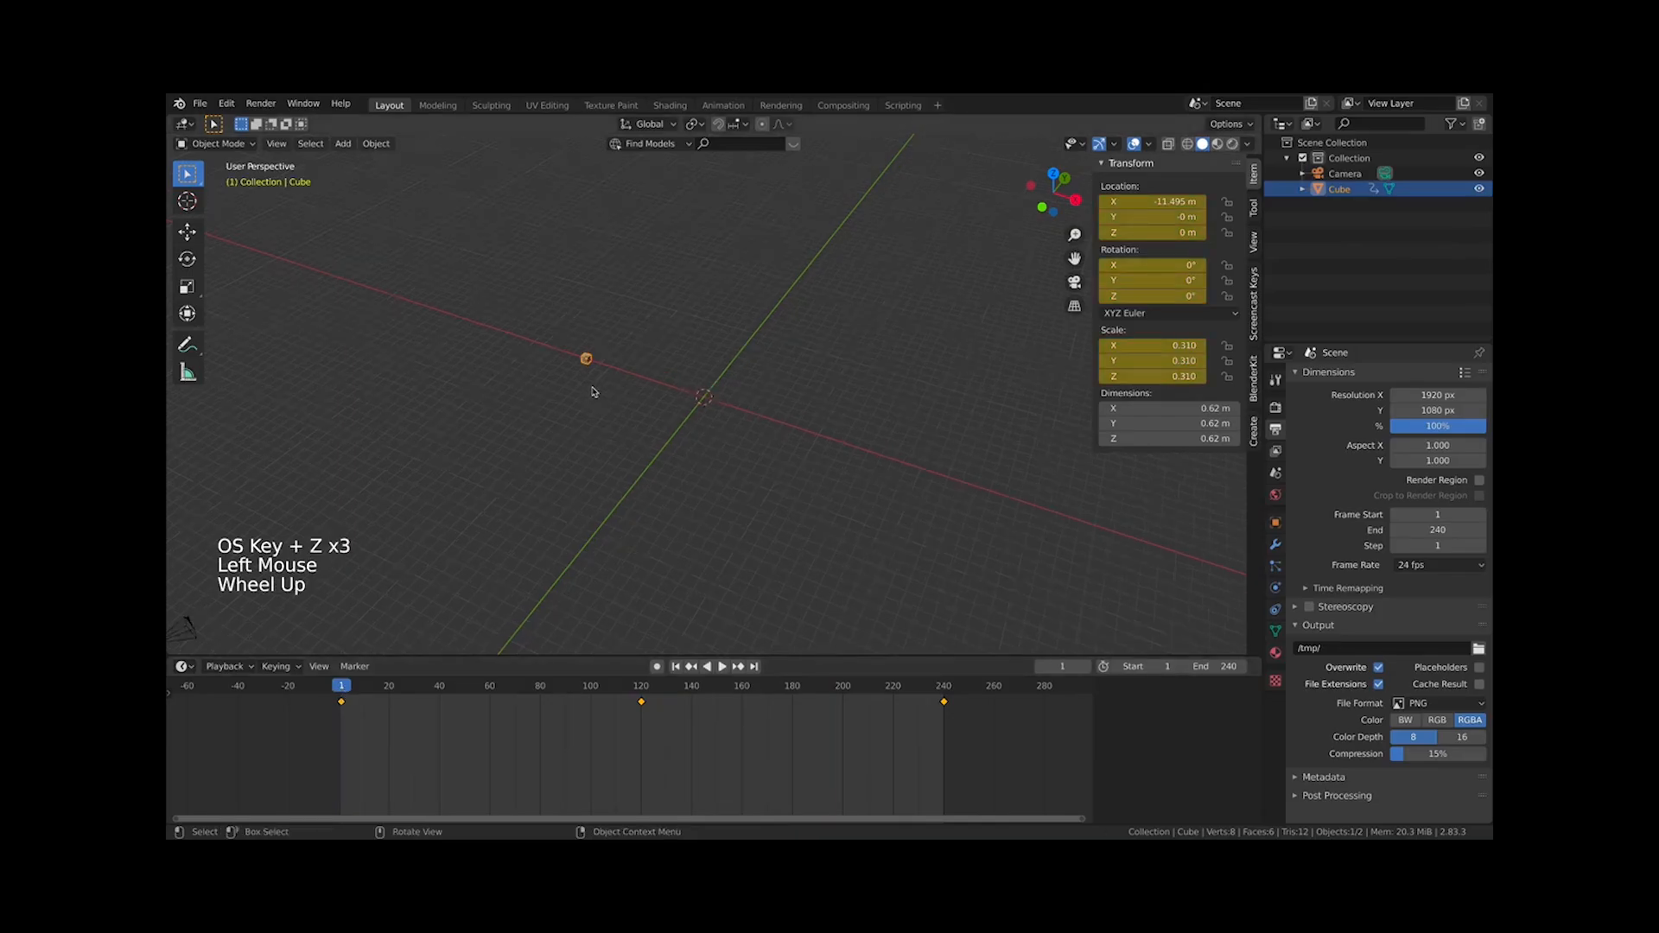
pyautogui.keyDown('shift'); pyautogui.moveTo(580, 389); pyautogui.dragTo(678, 480, button='middle'); pyautogui.keyUp('shift')
pyautogui.scroll(1, 678, 480)
pyautogui.scroll(3, 666, 482)
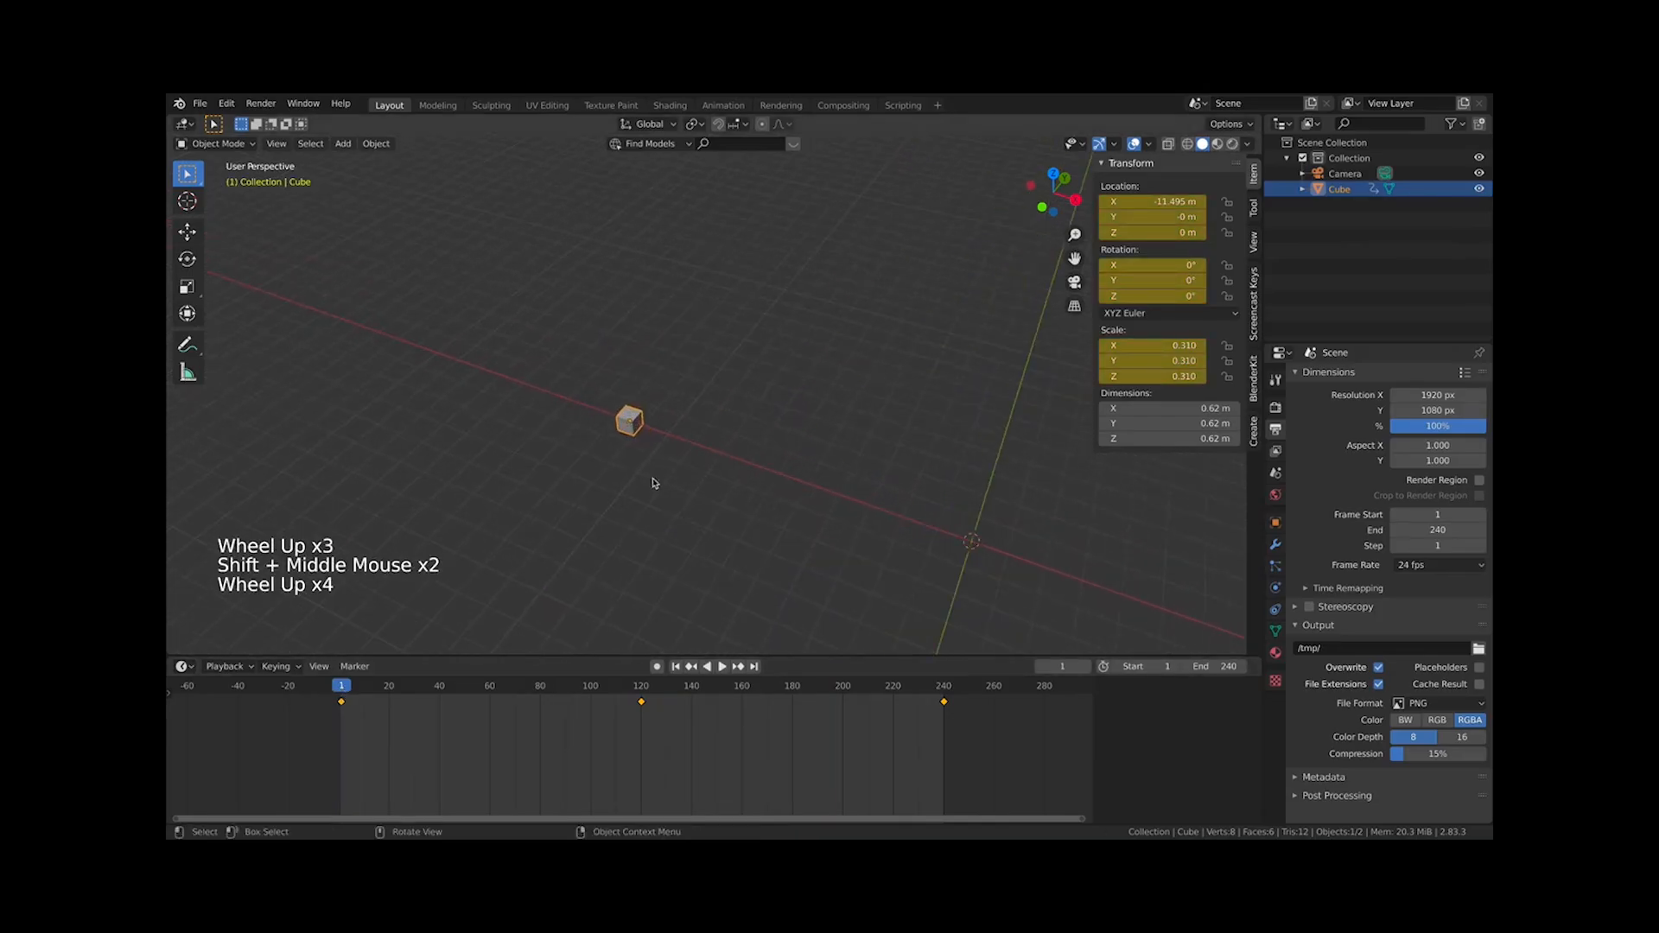
pyautogui.click(942, 730)
pyautogui.press('x')
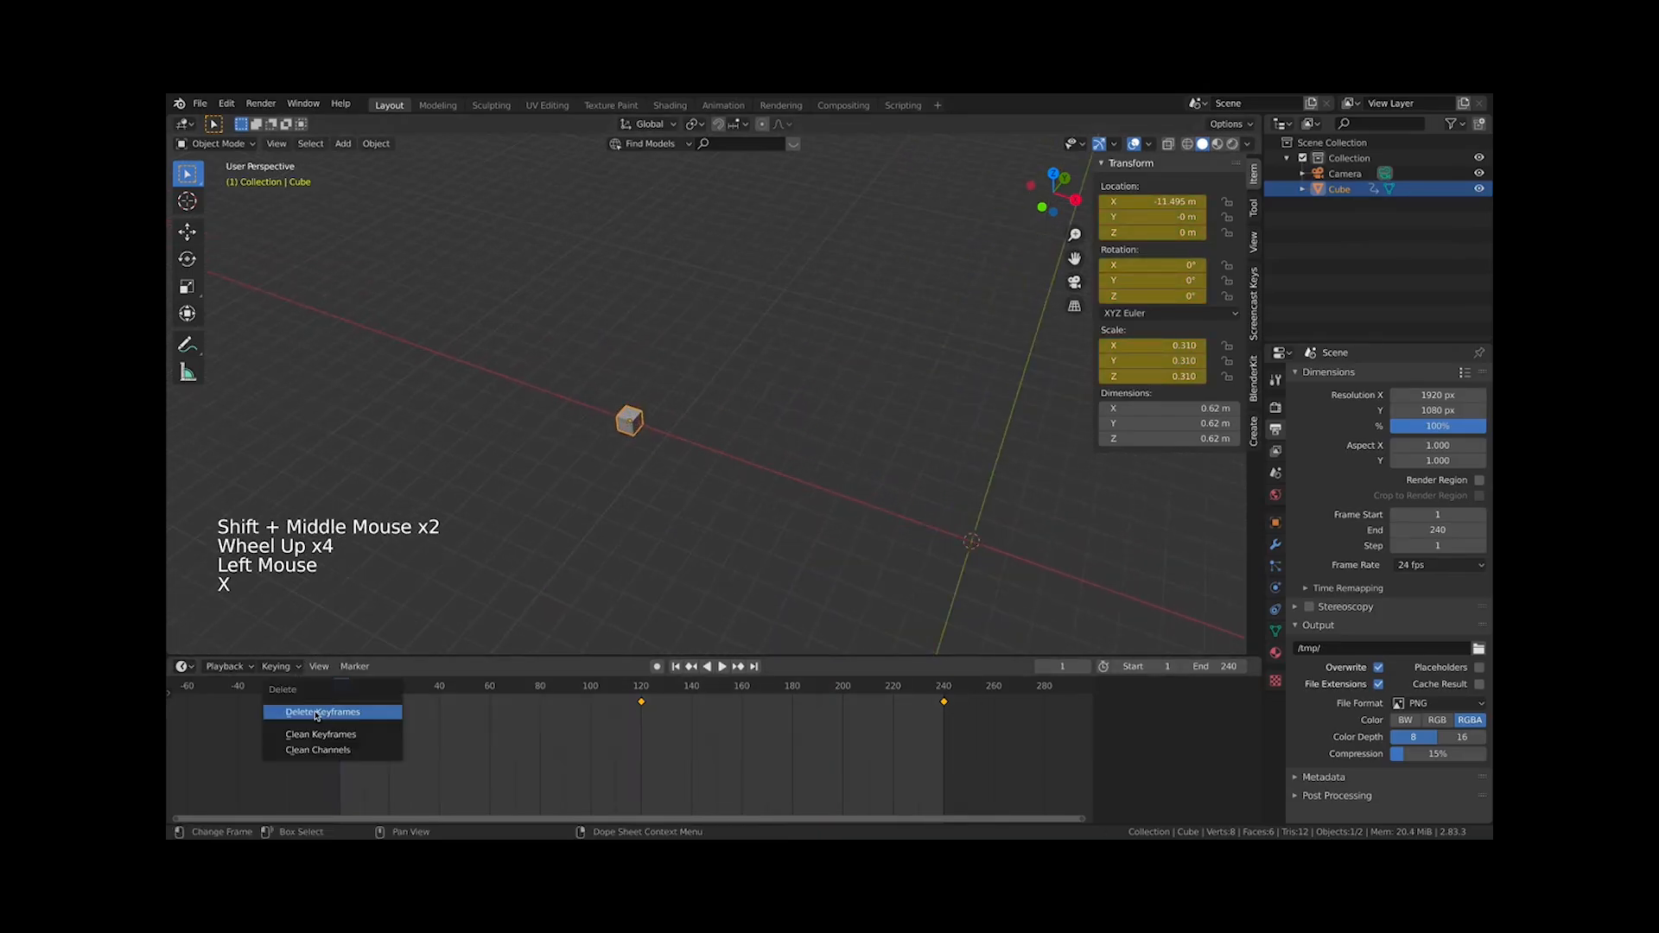
pyautogui.press('x')
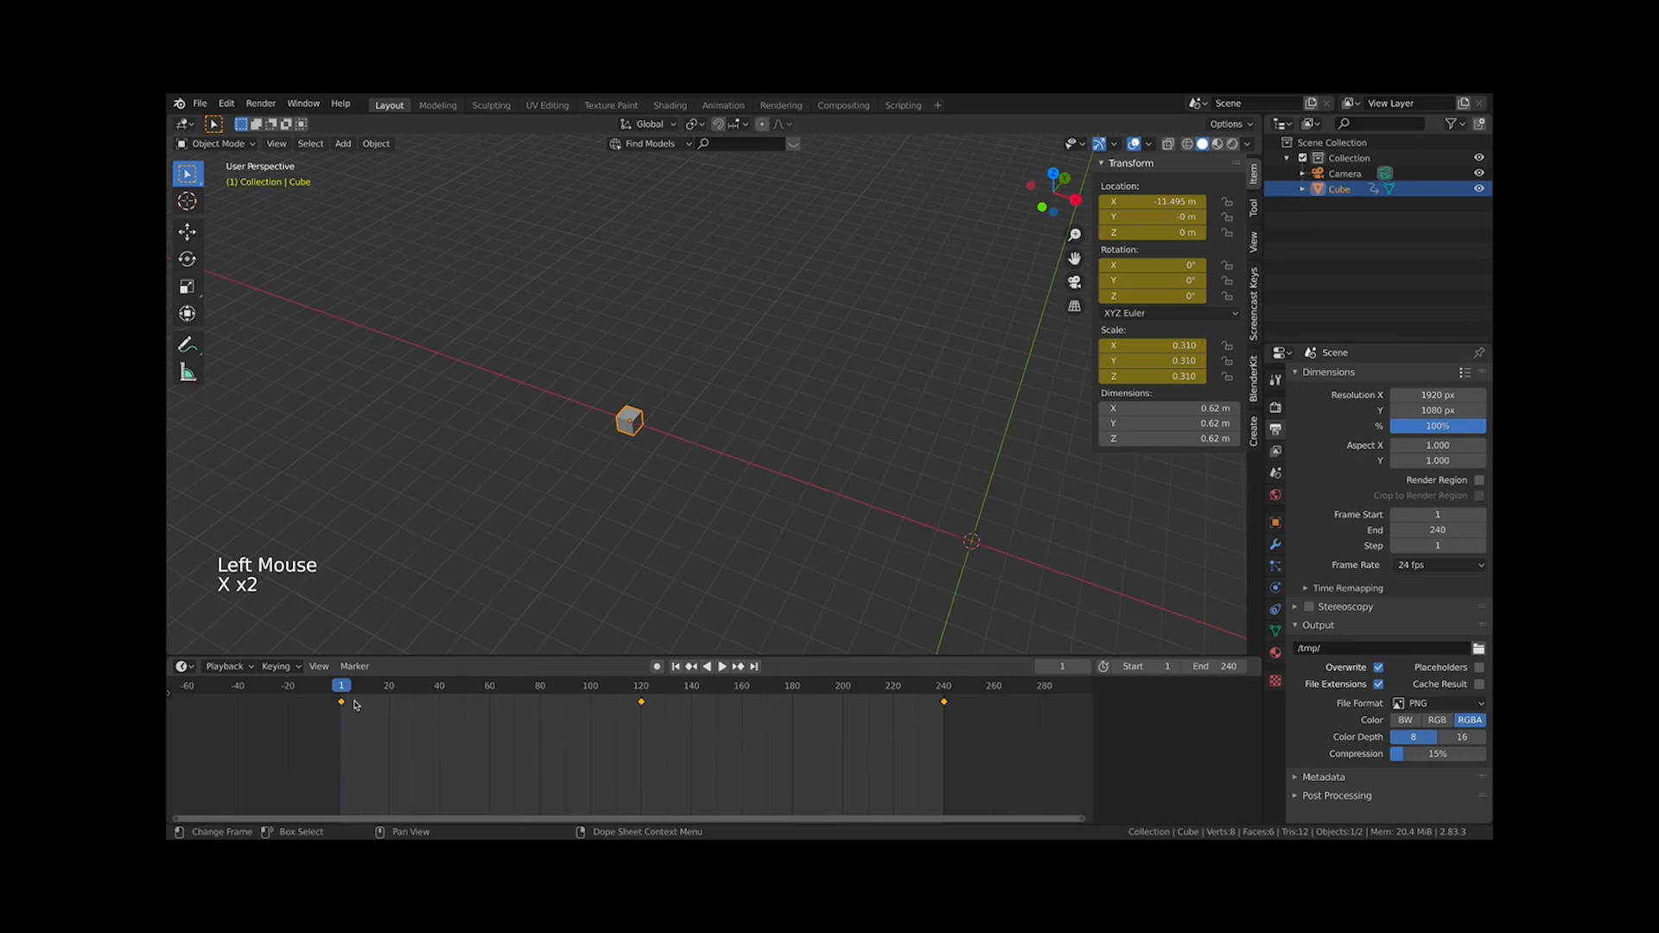
# Jump to frame 240, box-select the keyframes, try deleting them, and undo the deletion
pyautogui.moveTo(354, 705); pyautogui.dragTo(830, 701)
pyautogui.scroll(-6, 724, 743)
pyautogui.scroll(-7, 937, 476)
pyautogui.scroll(10, 659, 488)
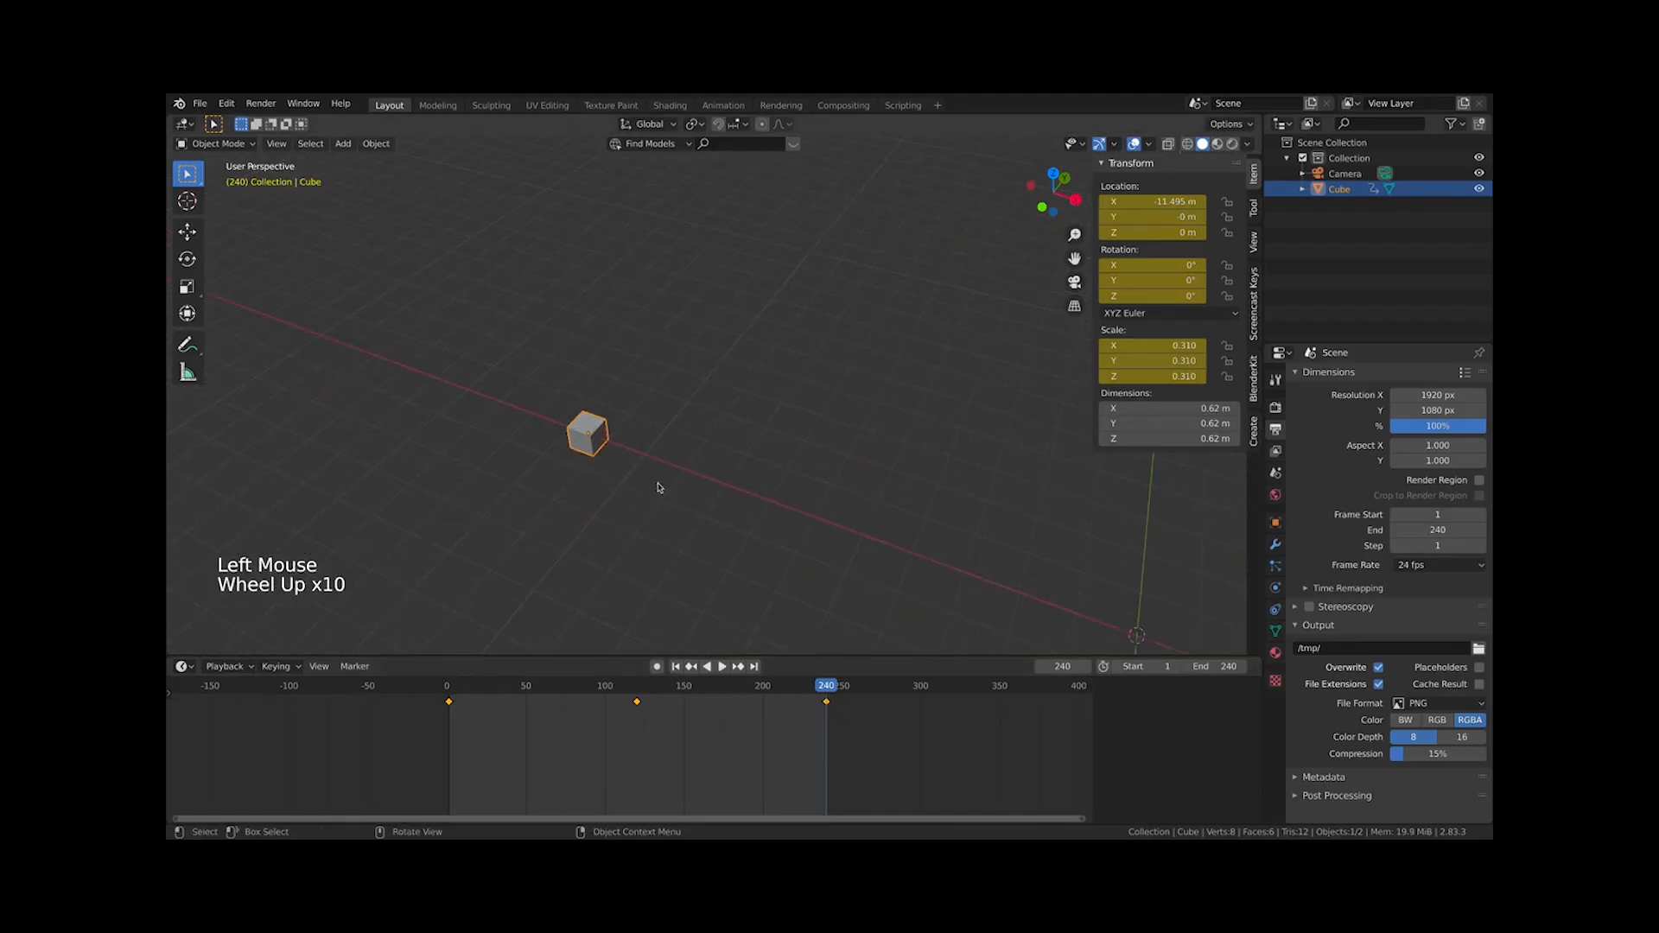
pyautogui.keyDown('shift'); pyautogui.moveTo(651, 479); pyautogui.dragTo(696, 479, button='middle'); pyautogui.keyUp('shift')
pyautogui.keyDown('shift'); pyautogui.moveTo(697, 478); pyautogui.dragTo(764, 477, button='middle'); pyautogui.keyUp('shift')
pyautogui.moveTo(894, 776); pyautogui.dragTo(304, 677)
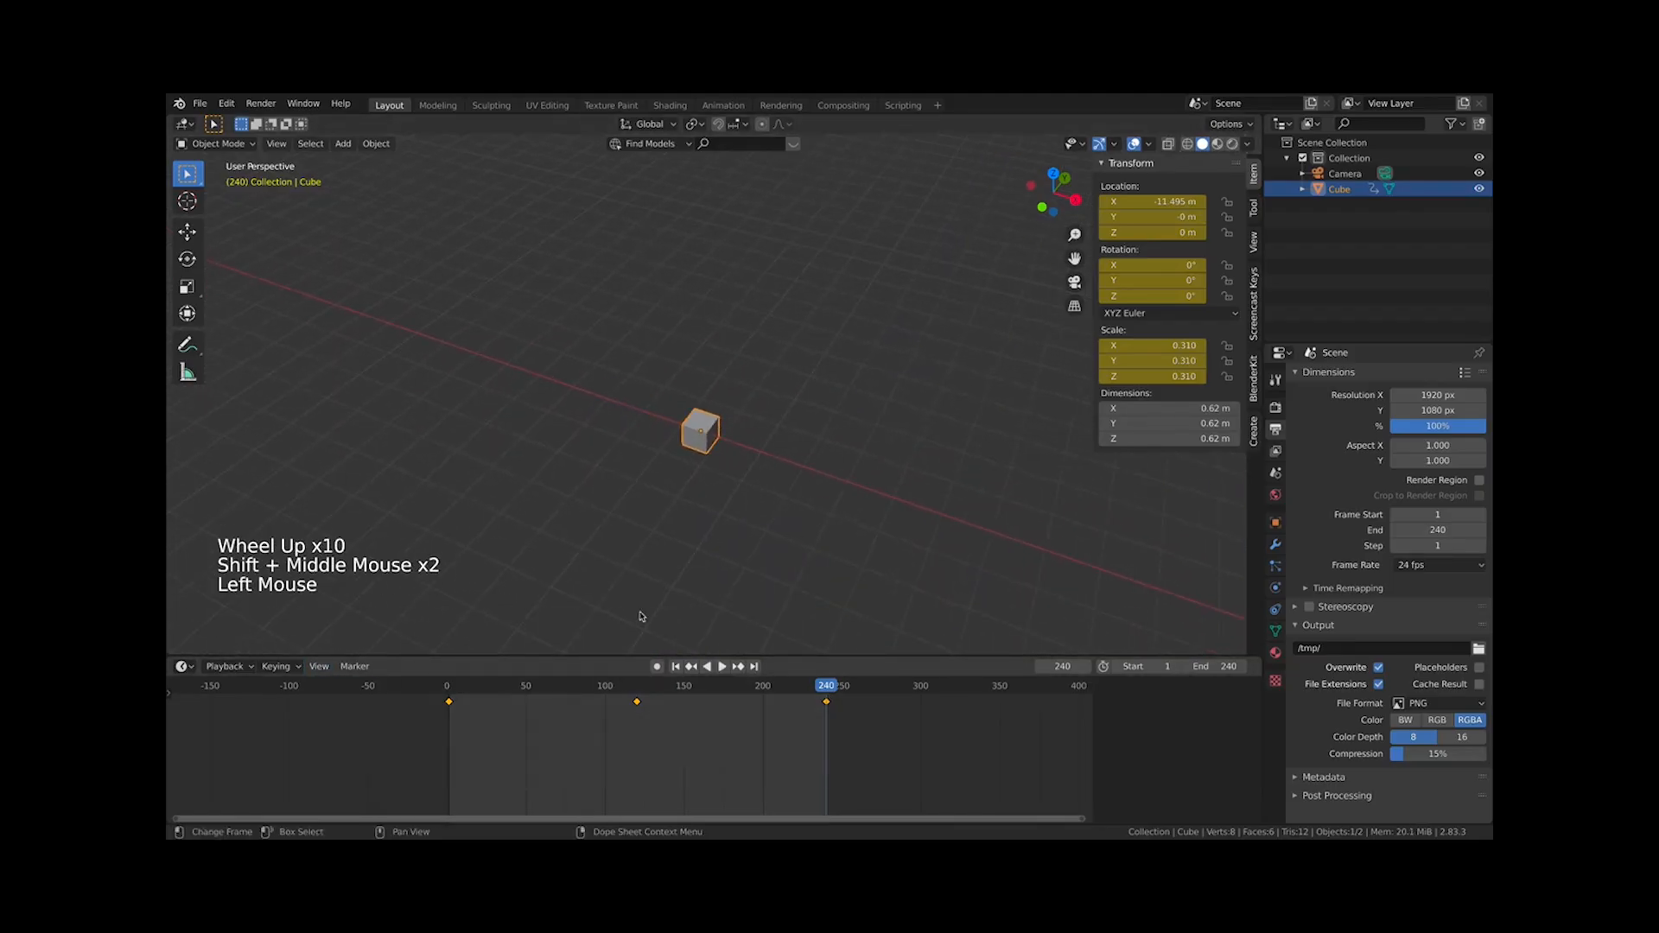
pyautogui.press('x')
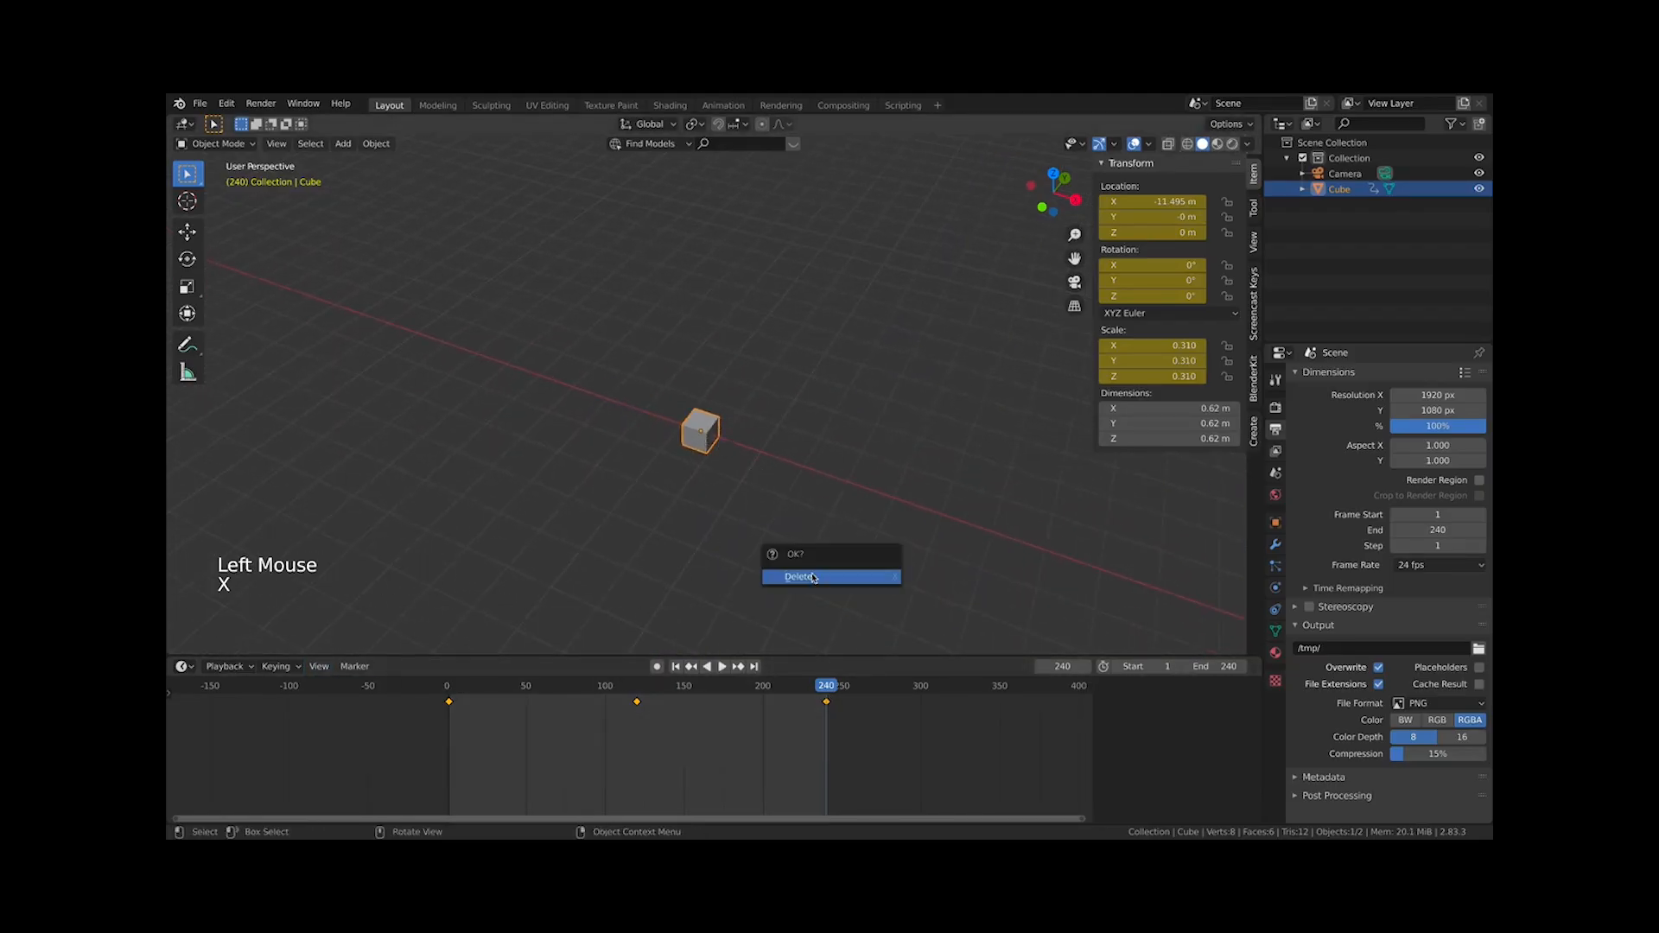
pyautogui.click(812, 578)
pyautogui.scroll(-8, 833, 609)
pyautogui.press('super+z')
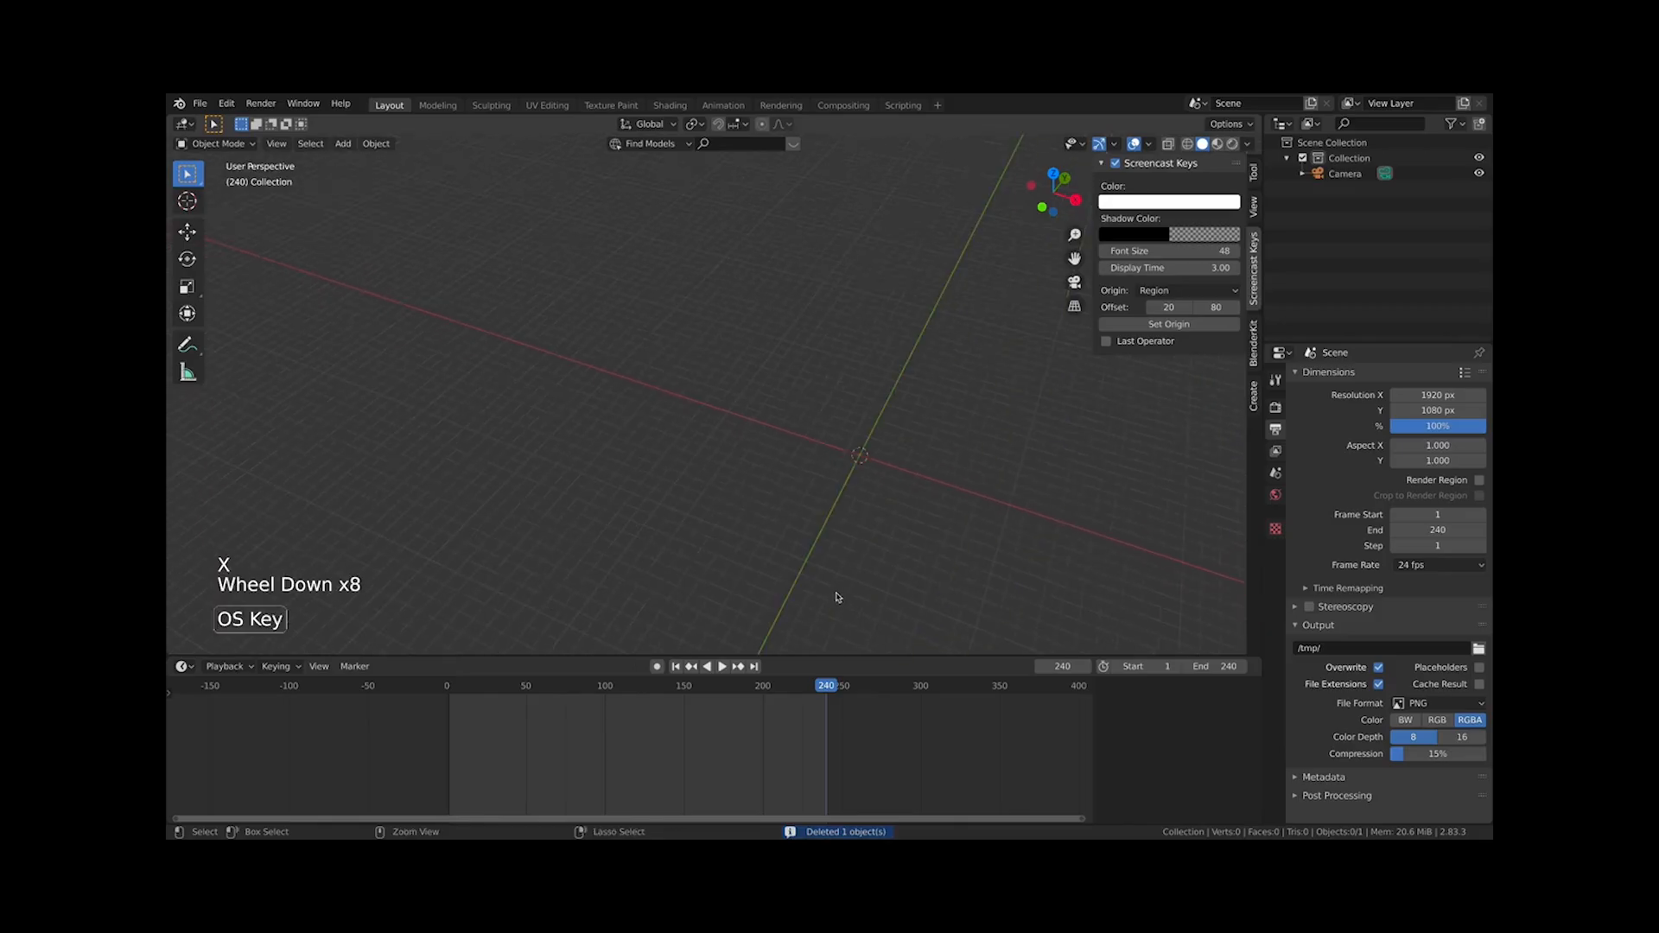
# Try repeatedly to delete the selected keyframes and undo the accidental cube deletion
pyautogui.moveTo(809, 693); pyautogui.dragTo(827, 689)
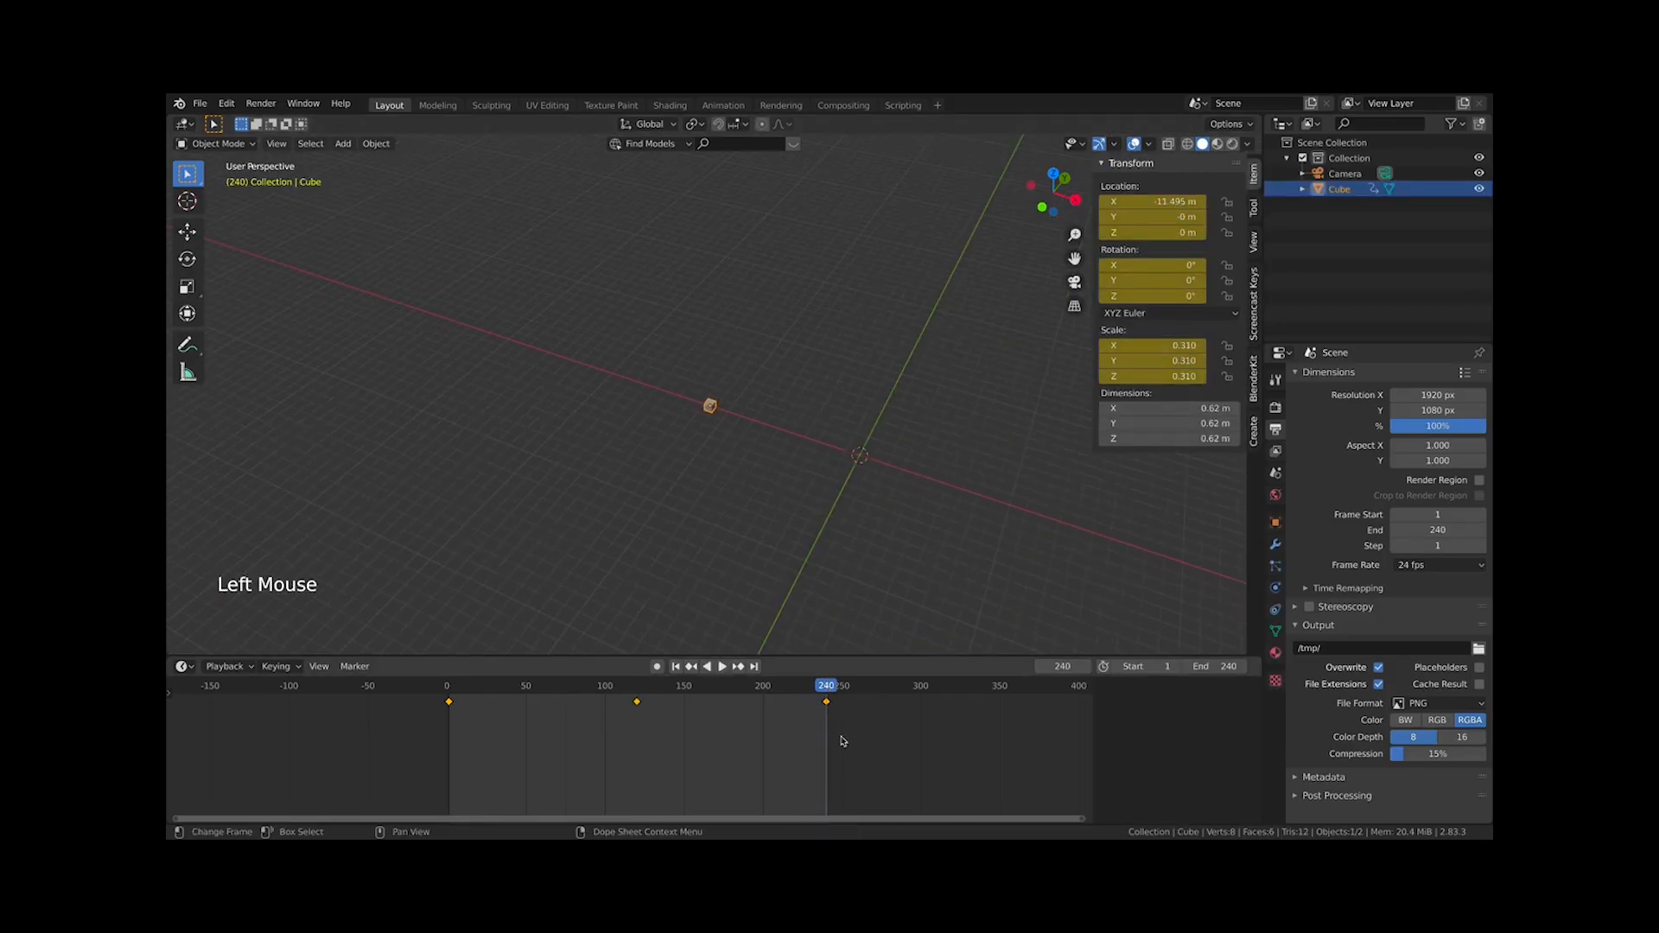
pyautogui.press('x')
pyautogui.press('x')
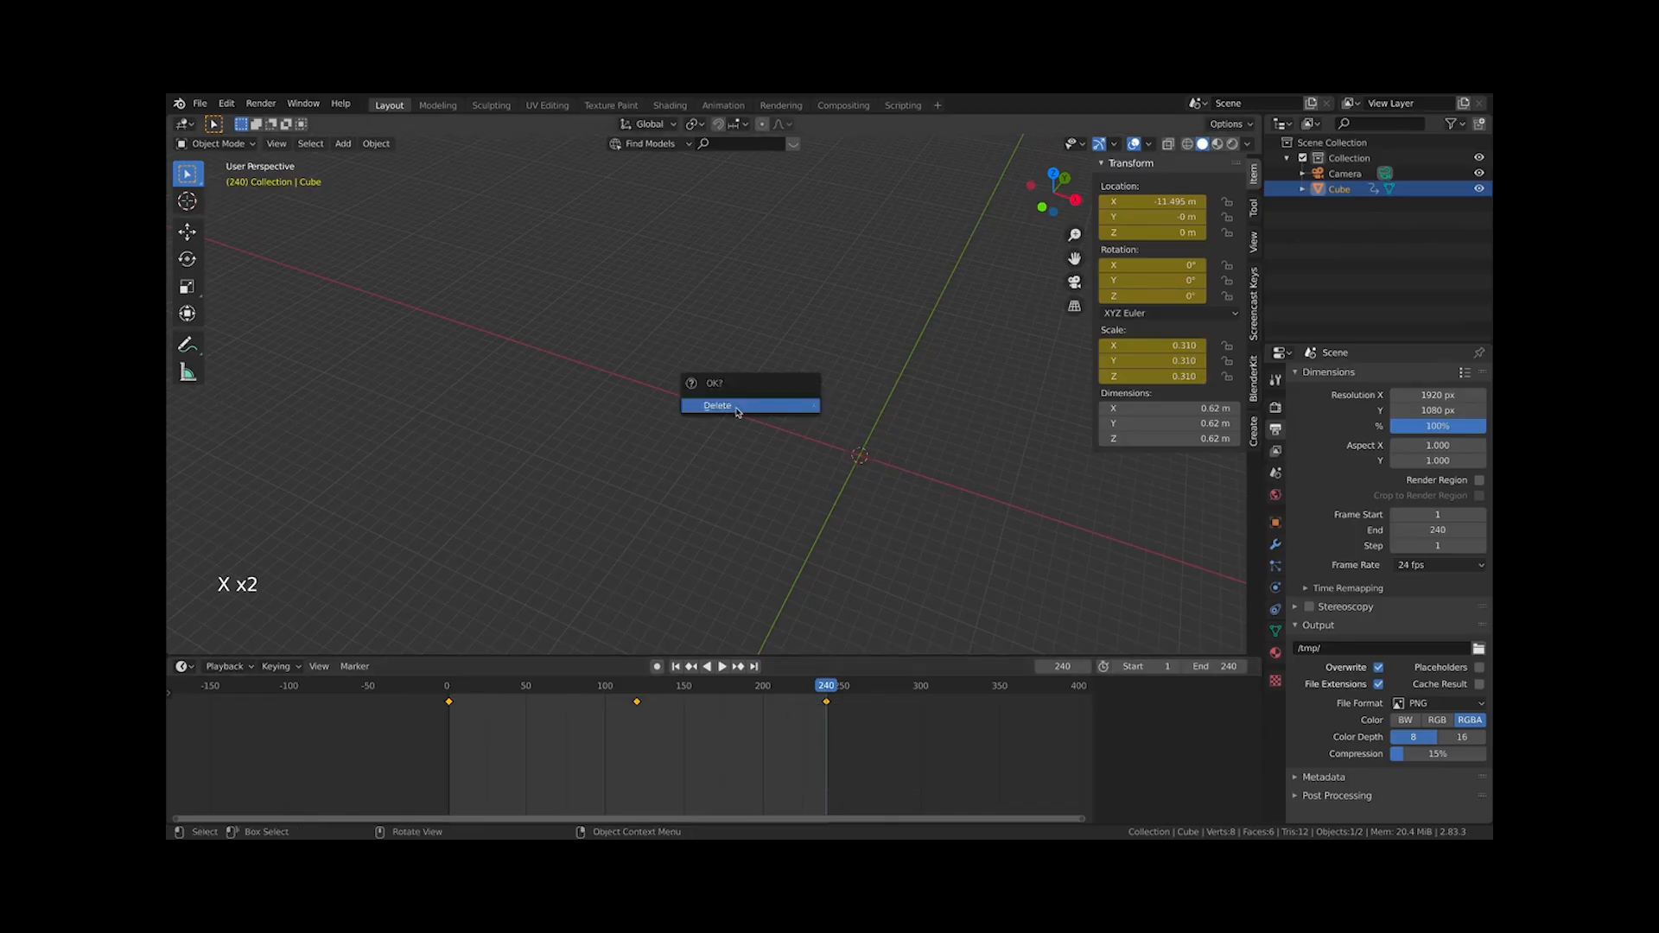
pyautogui.press('x')
pyautogui.press('x')
pyautogui.press('x')
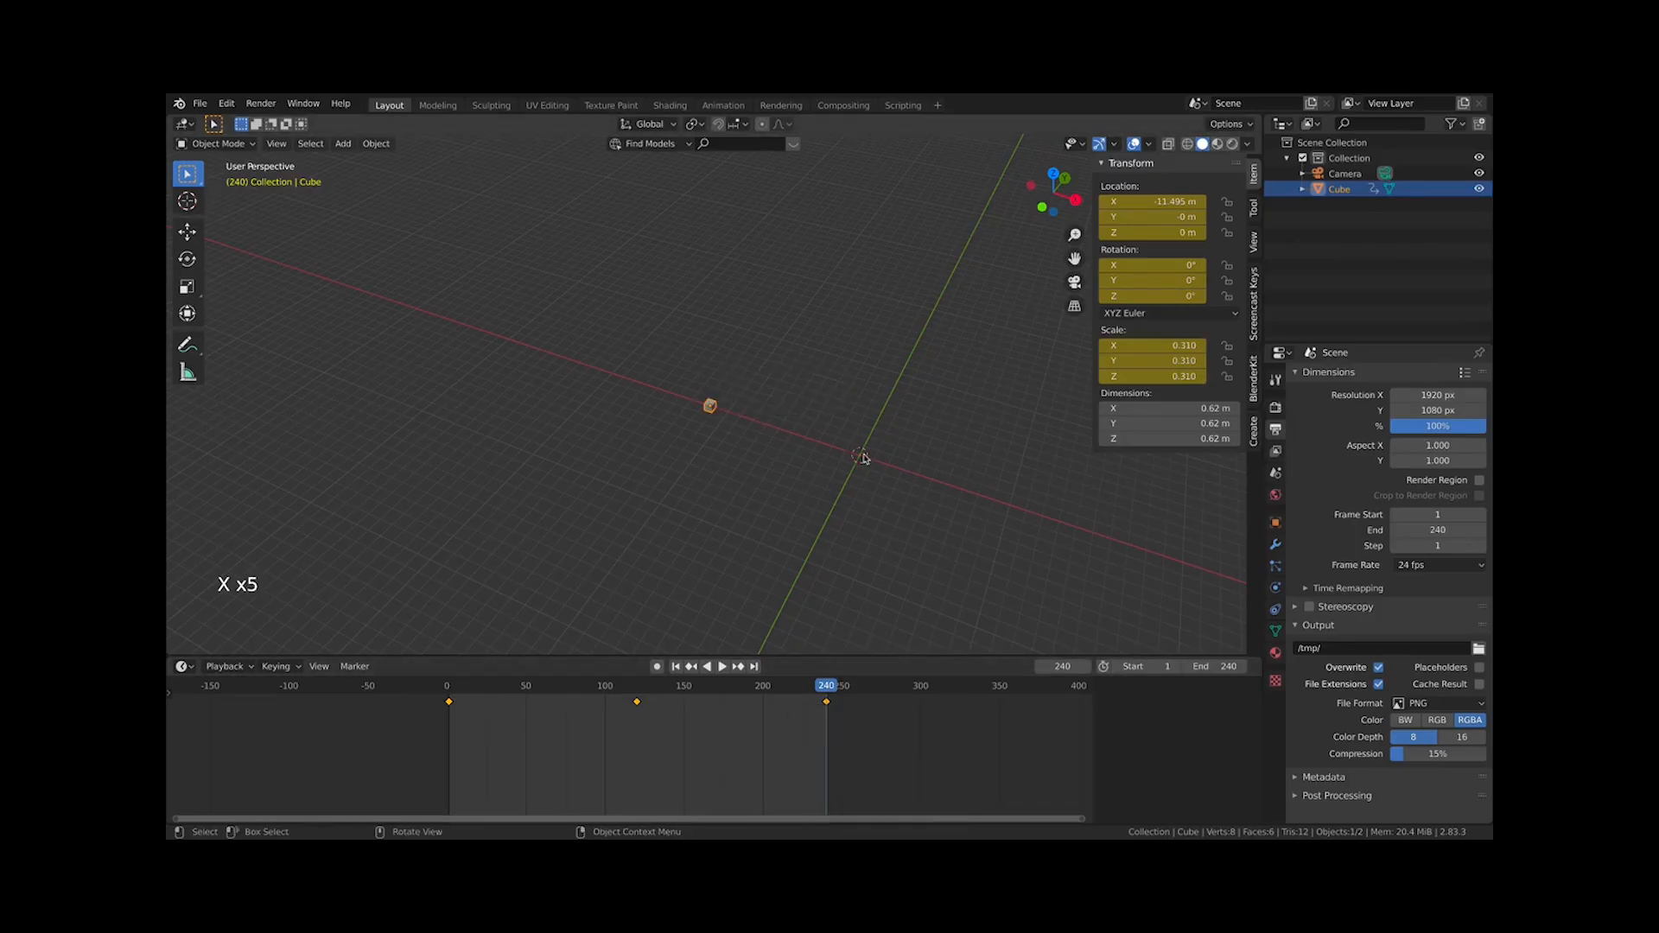
pyautogui.press('x')
pyautogui.press('x')
pyautogui.press('x')
pyautogui.press('x')
pyautogui.press('x')
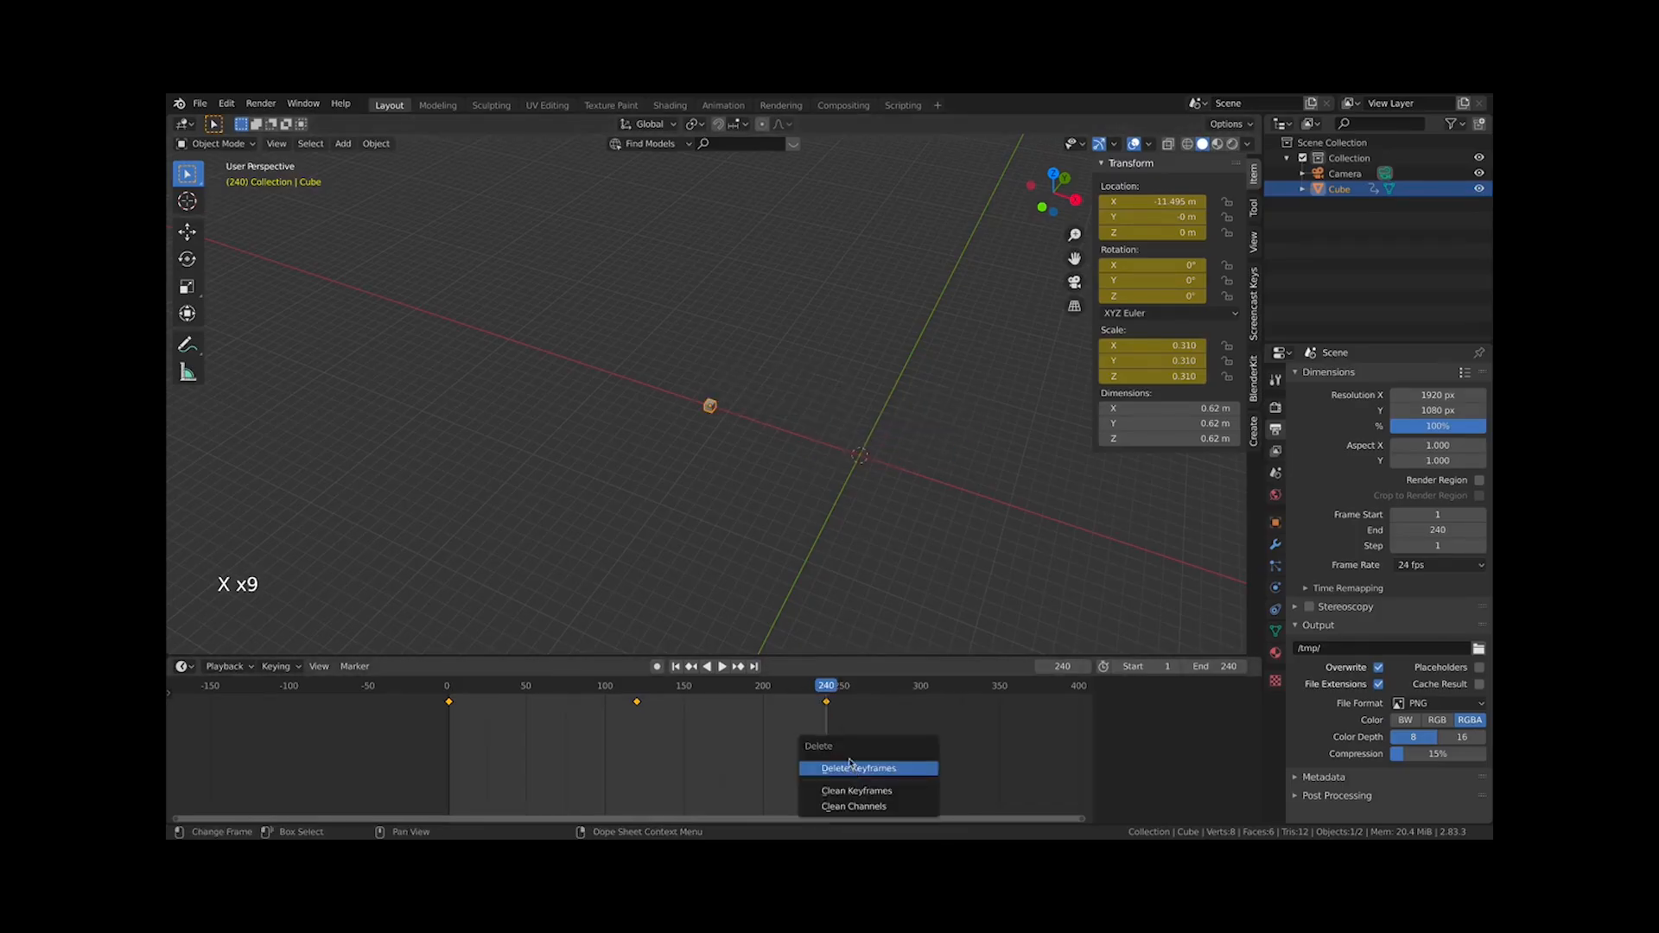
pyautogui.press('x')
pyautogui.press('x')
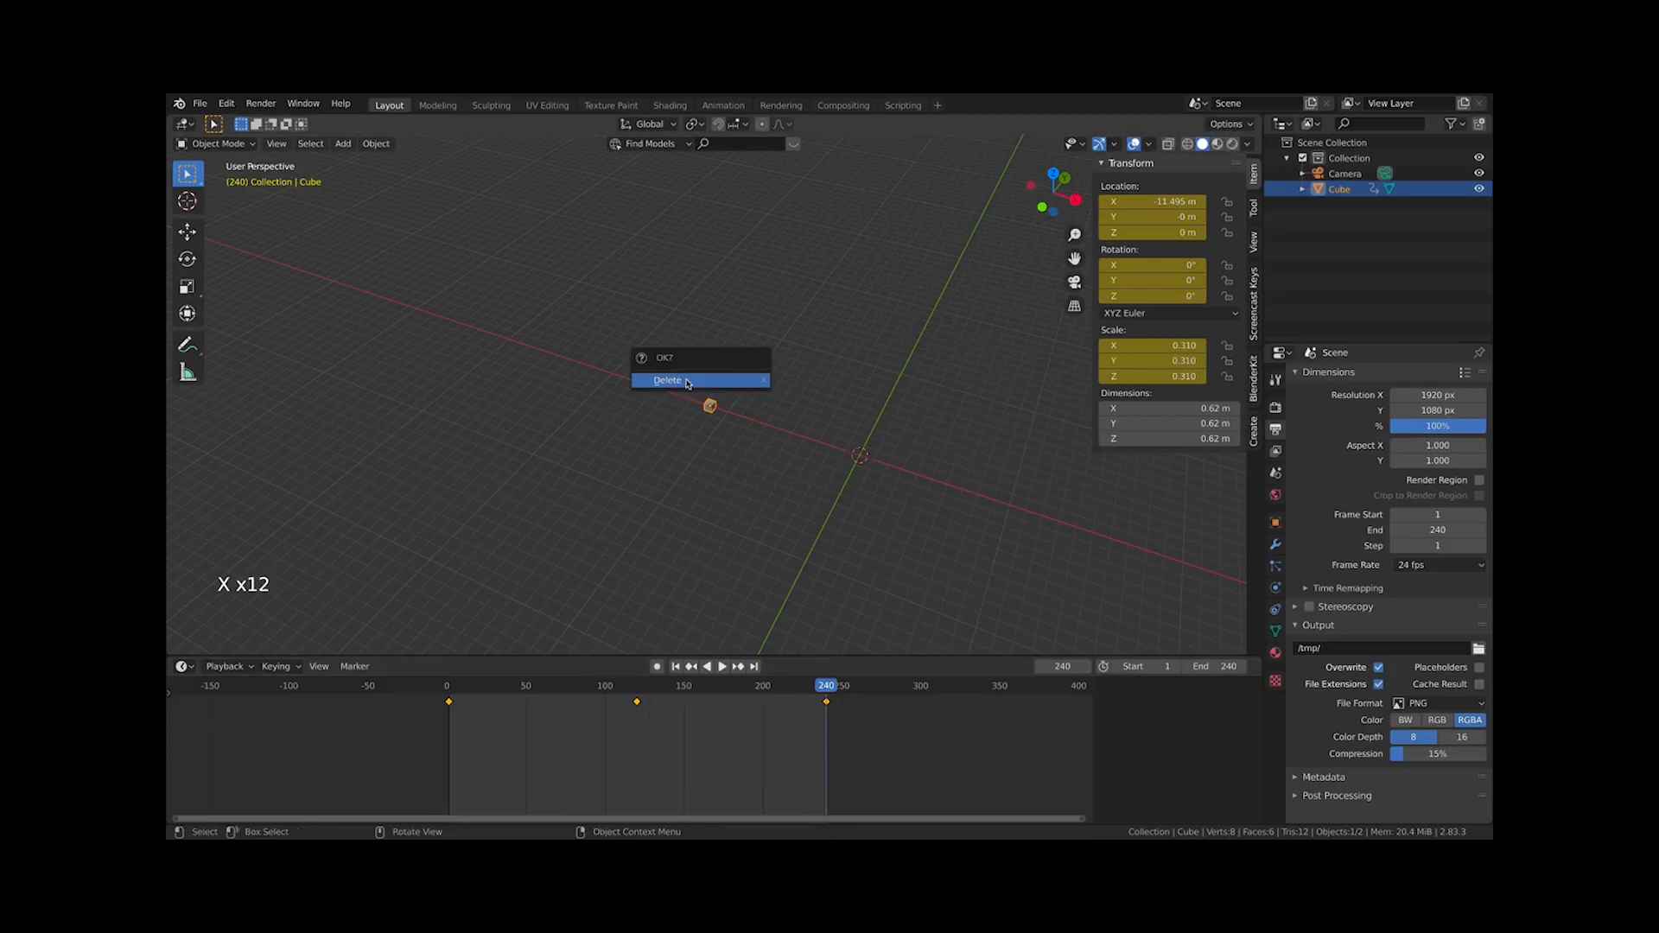
pyautogui.press('x')
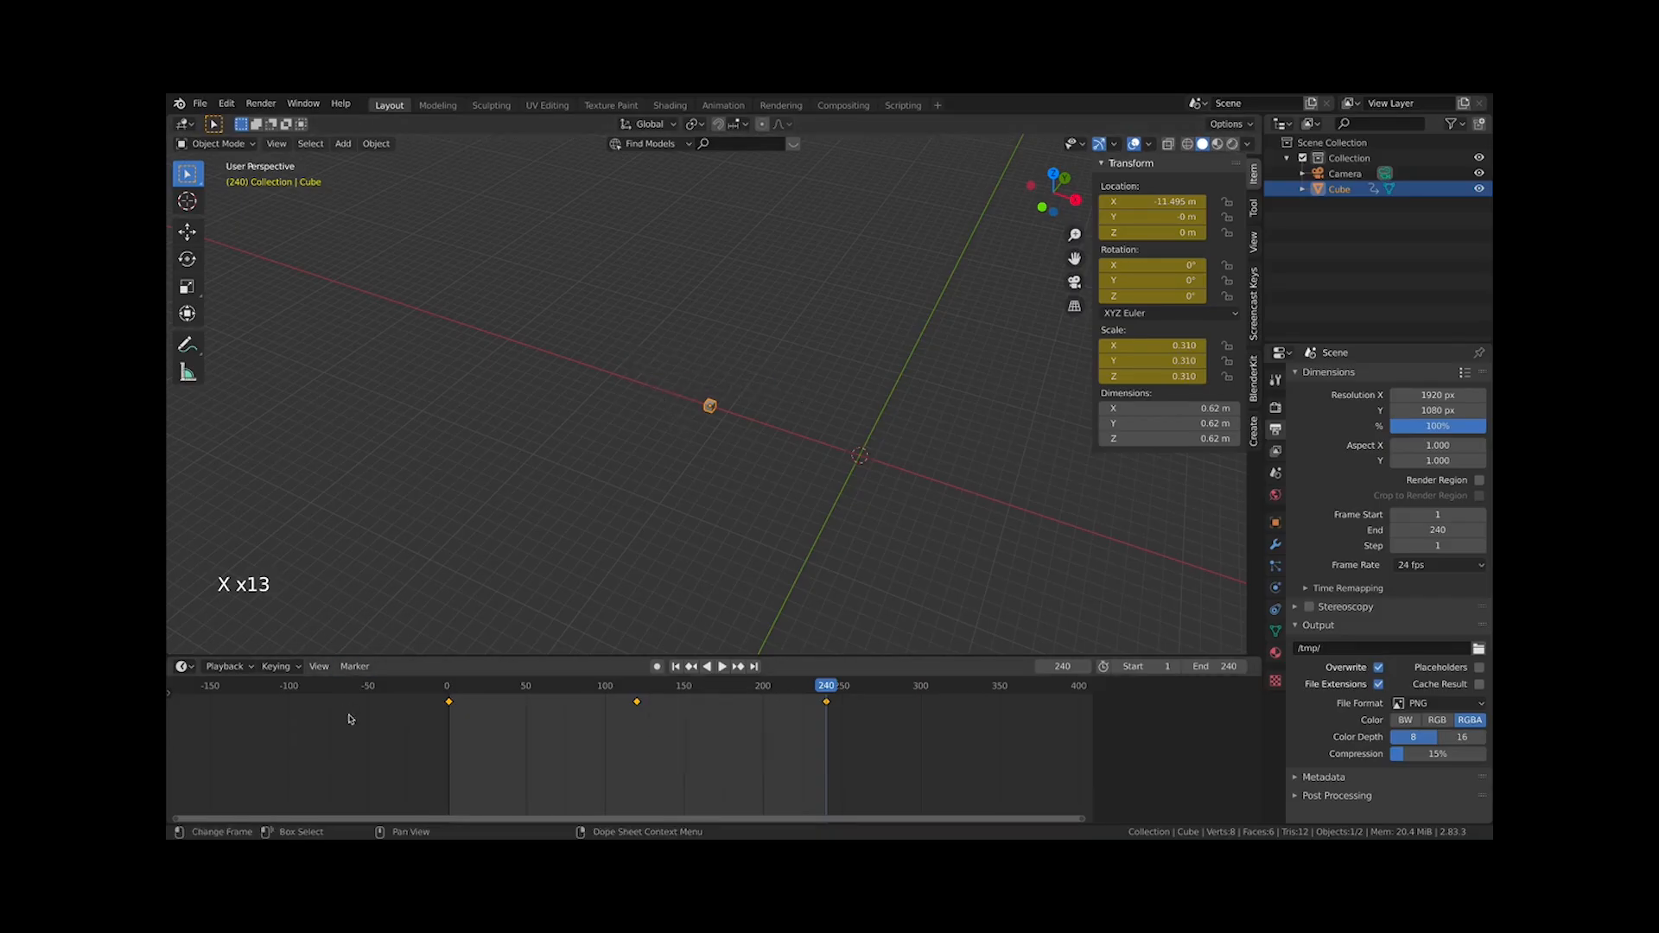
pyautogui.press('x')
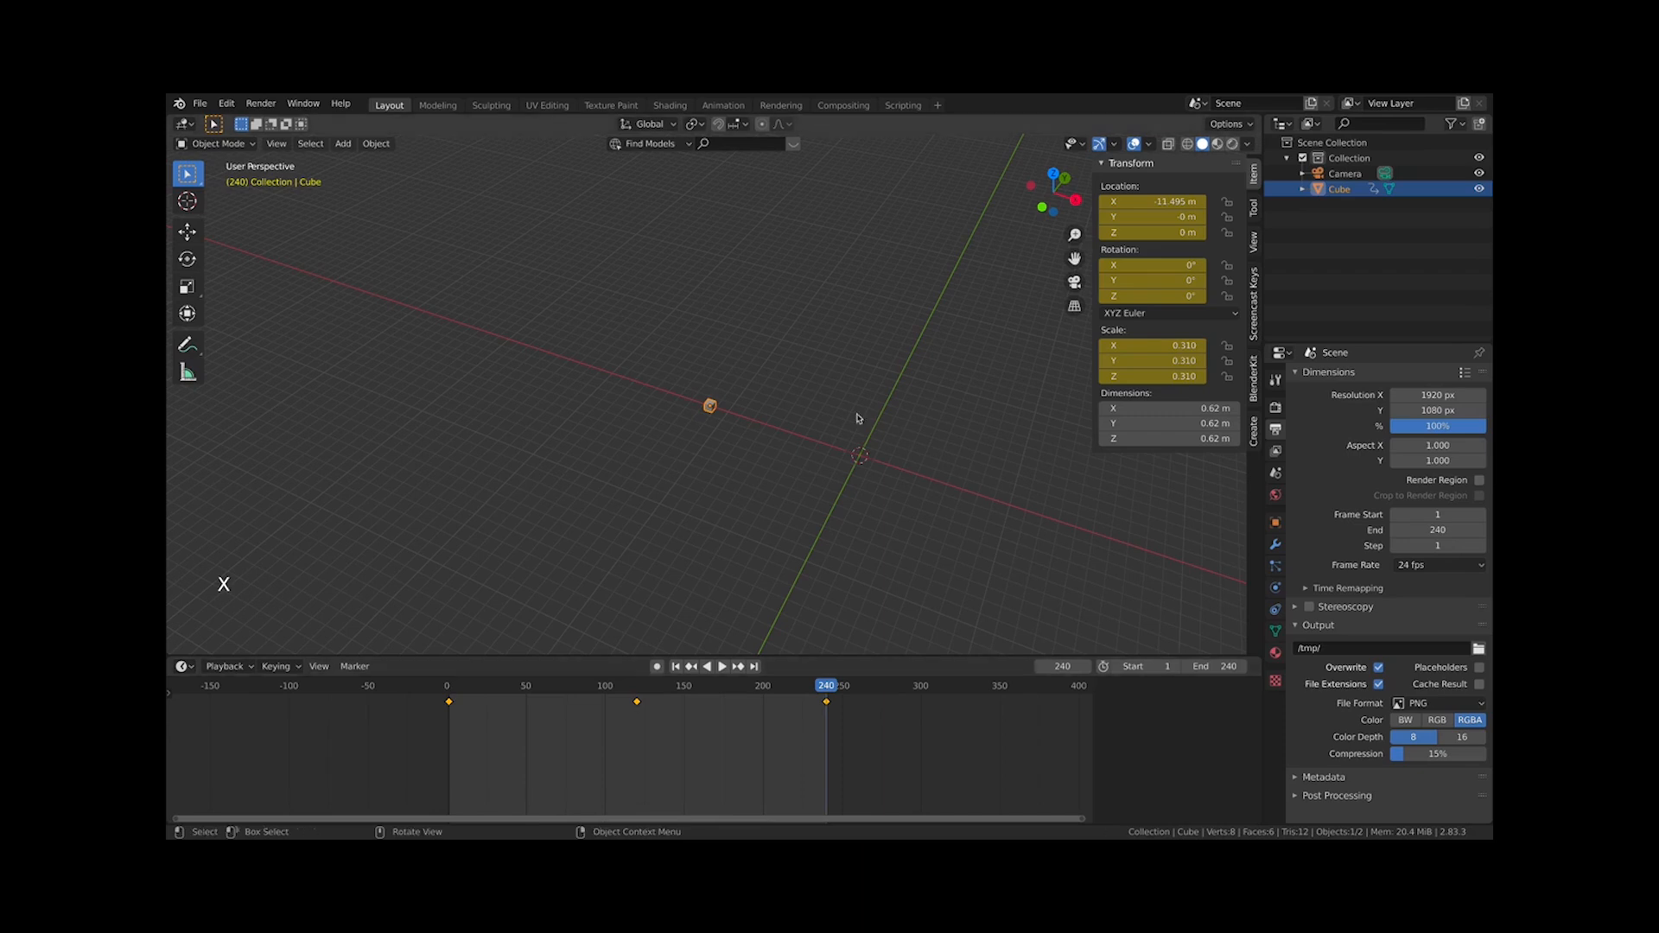
pyautogui.press('x')
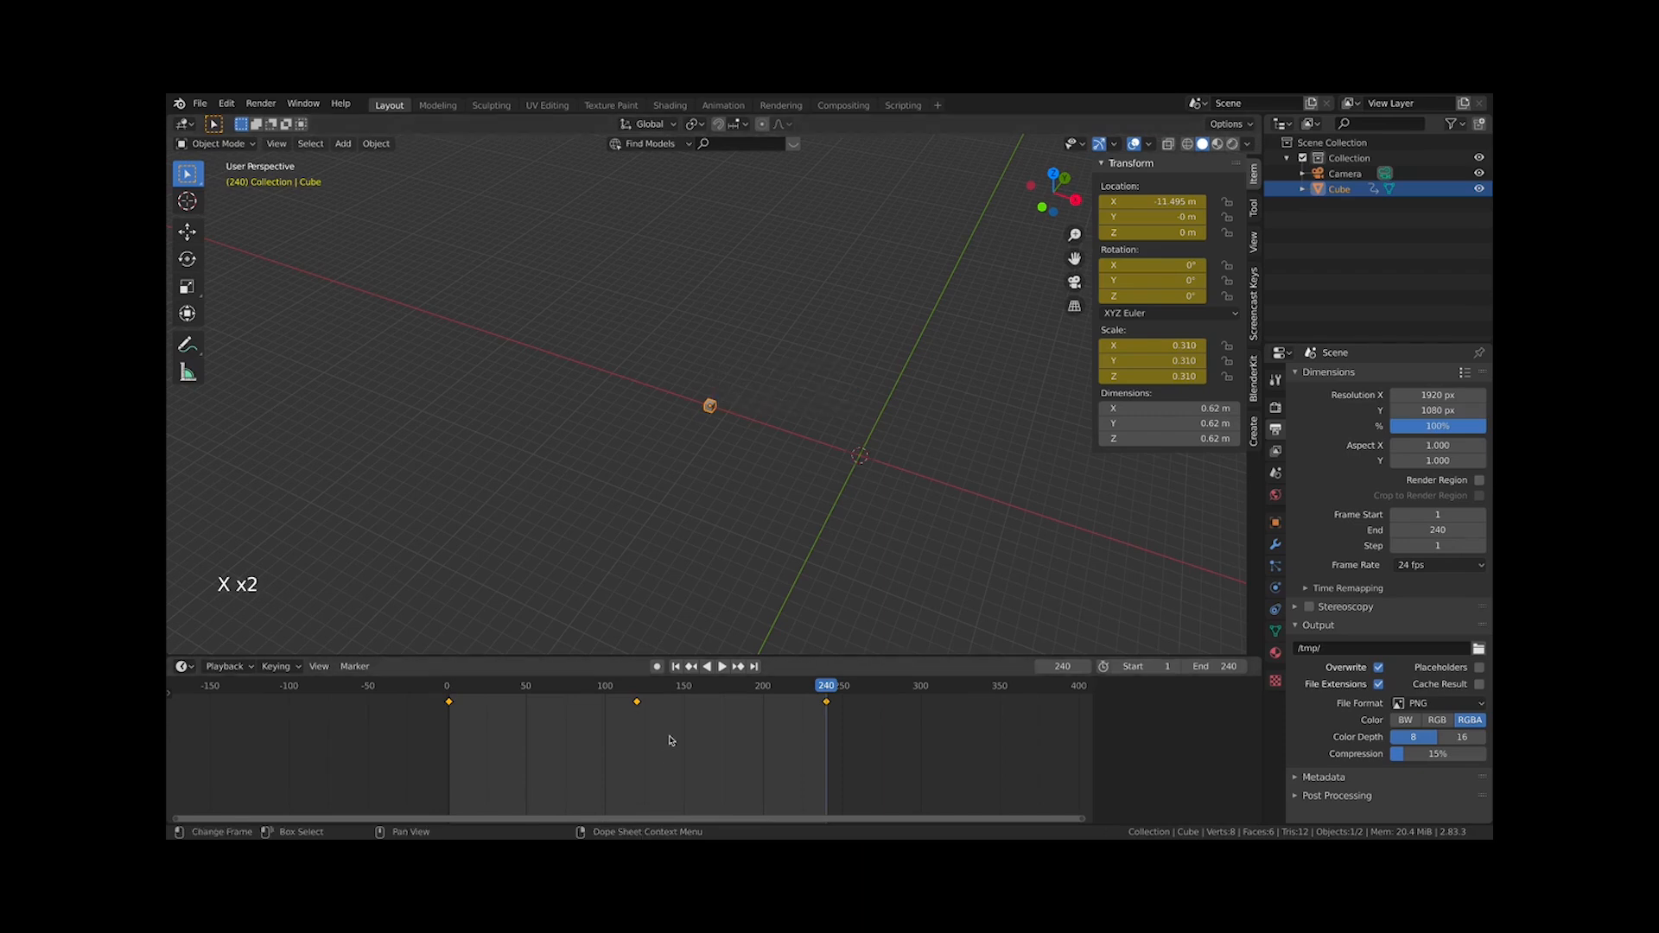
pyautogui.press('x')
pyautogui.click(1162, 349)
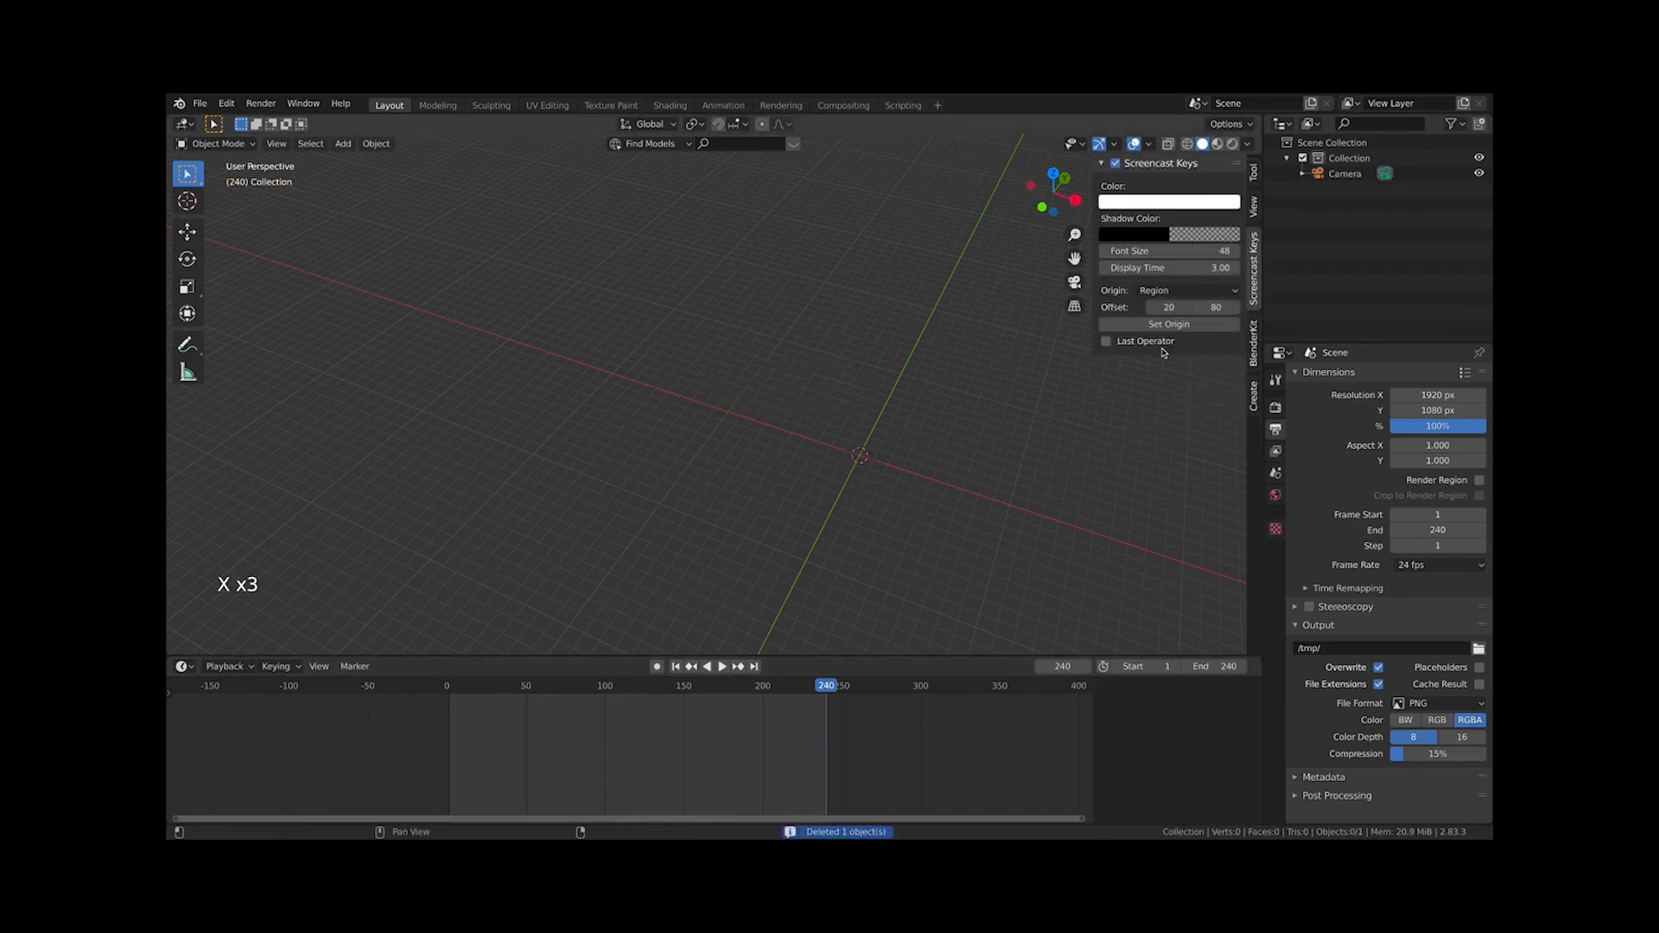
pyautogui.press('super+z')
# Delete and clear the cube's scale, rotation and location keyframes from their property fields
pyautogui.rightClick(1158, 350)
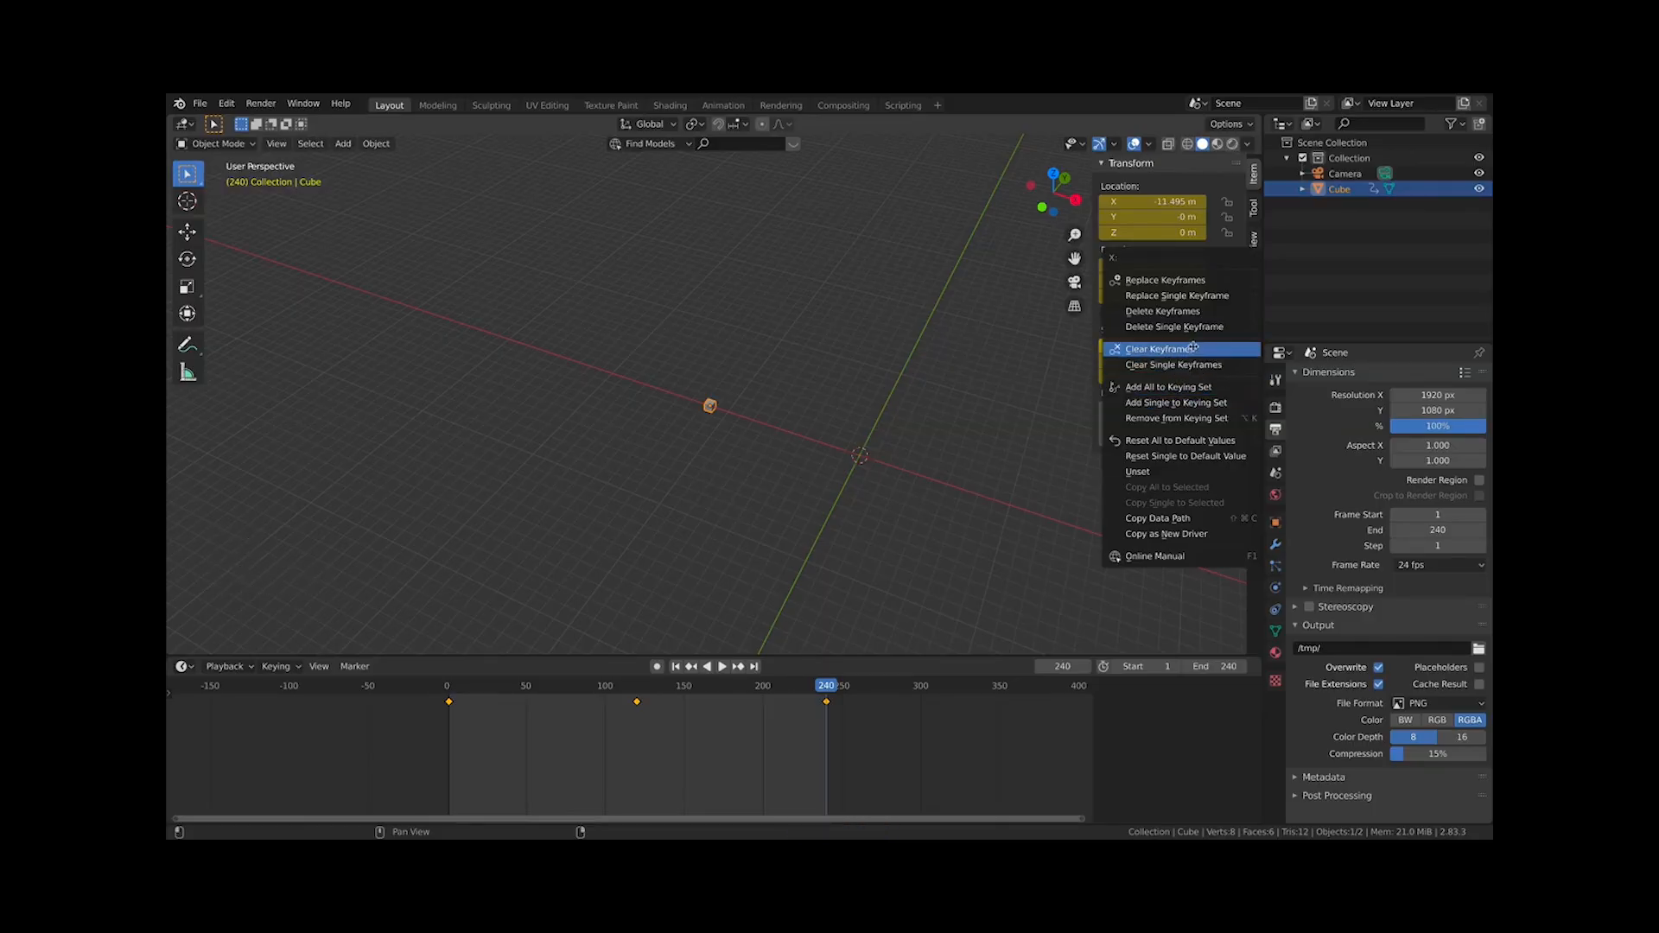
pyautogui.click(1161, 311)
pyautogui.rightClick(1152, 282)
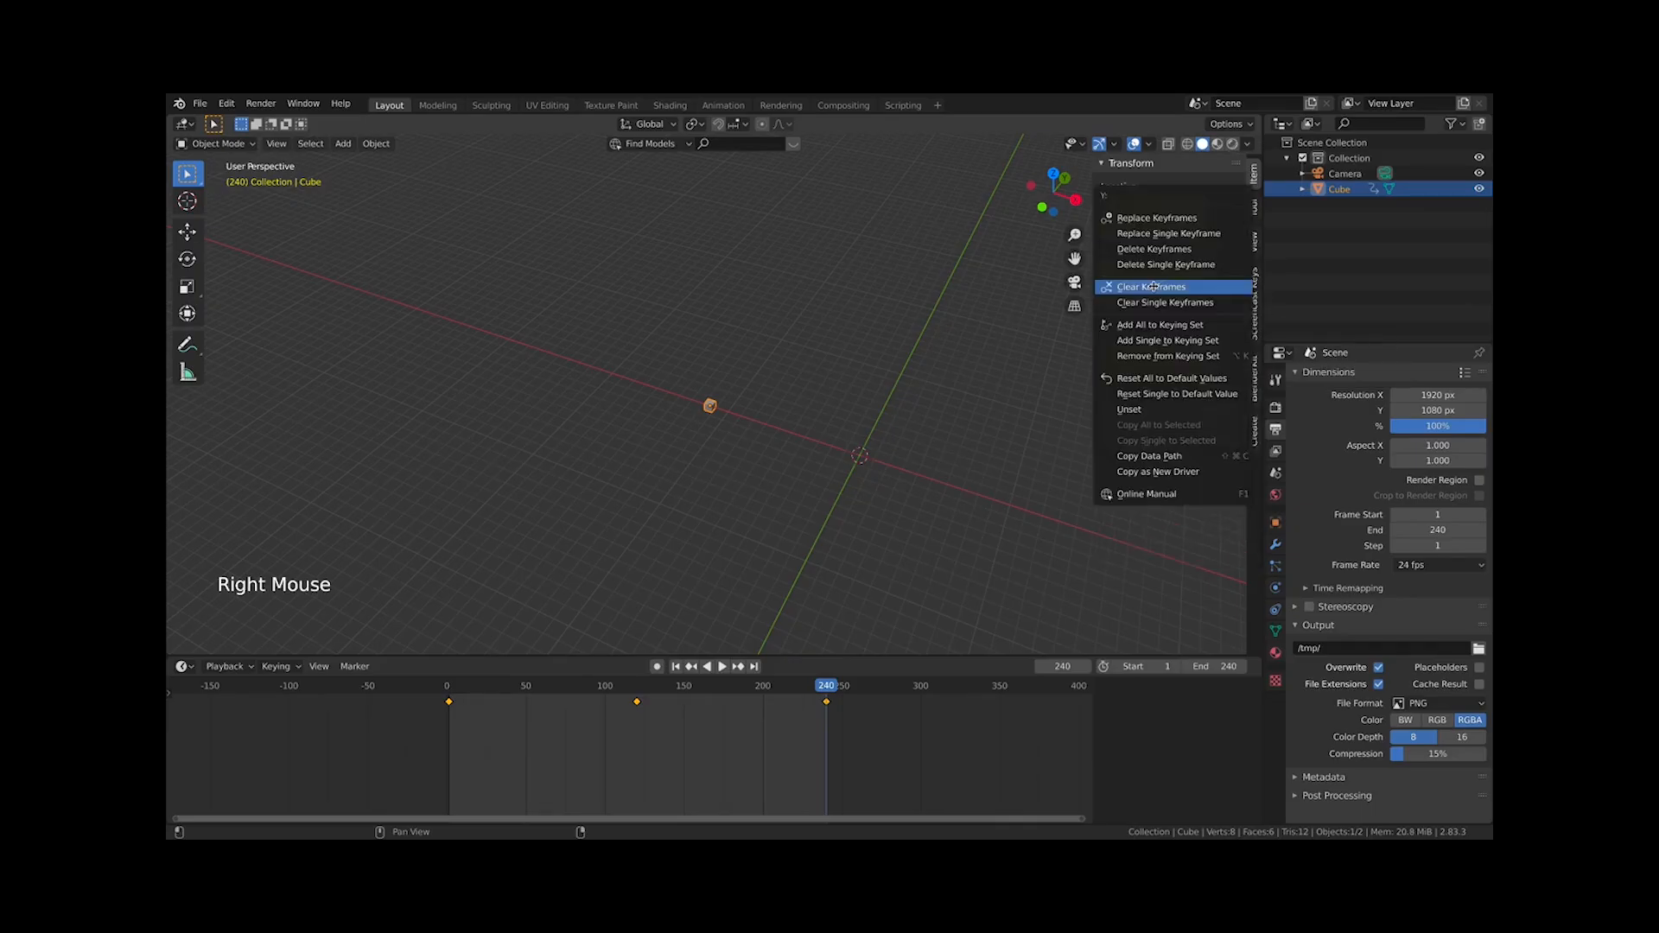
pyautogui.rightClick(1160, 360)
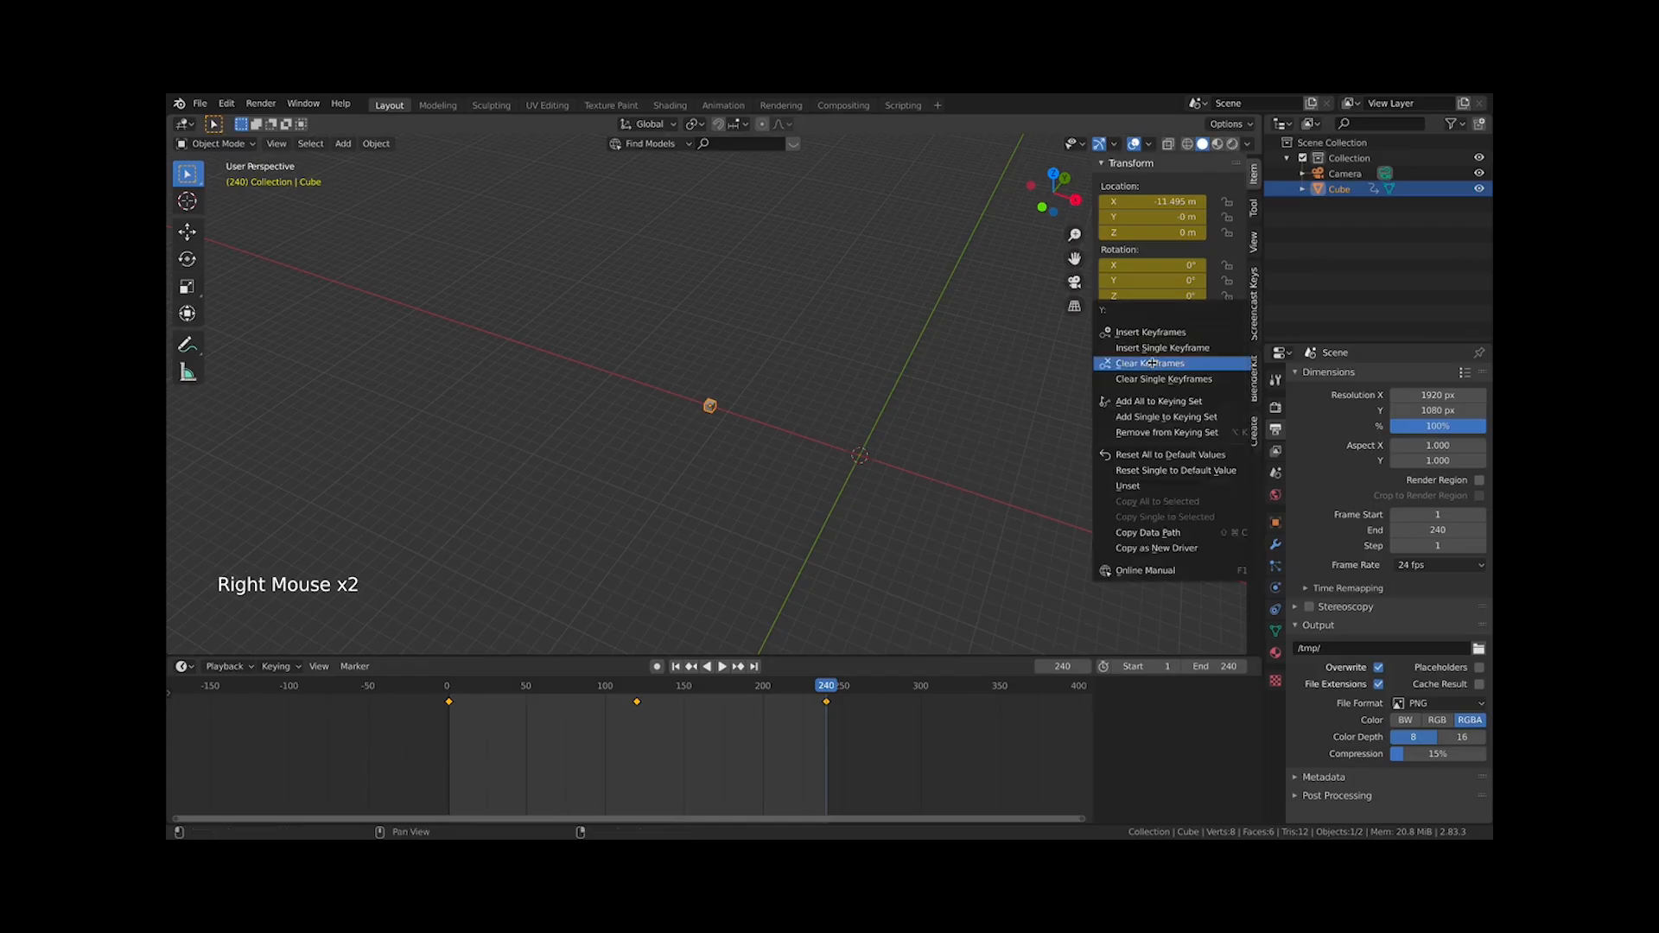
pyautogui.click(1158, 363)
pyautogui.rightClick(1158, 267)
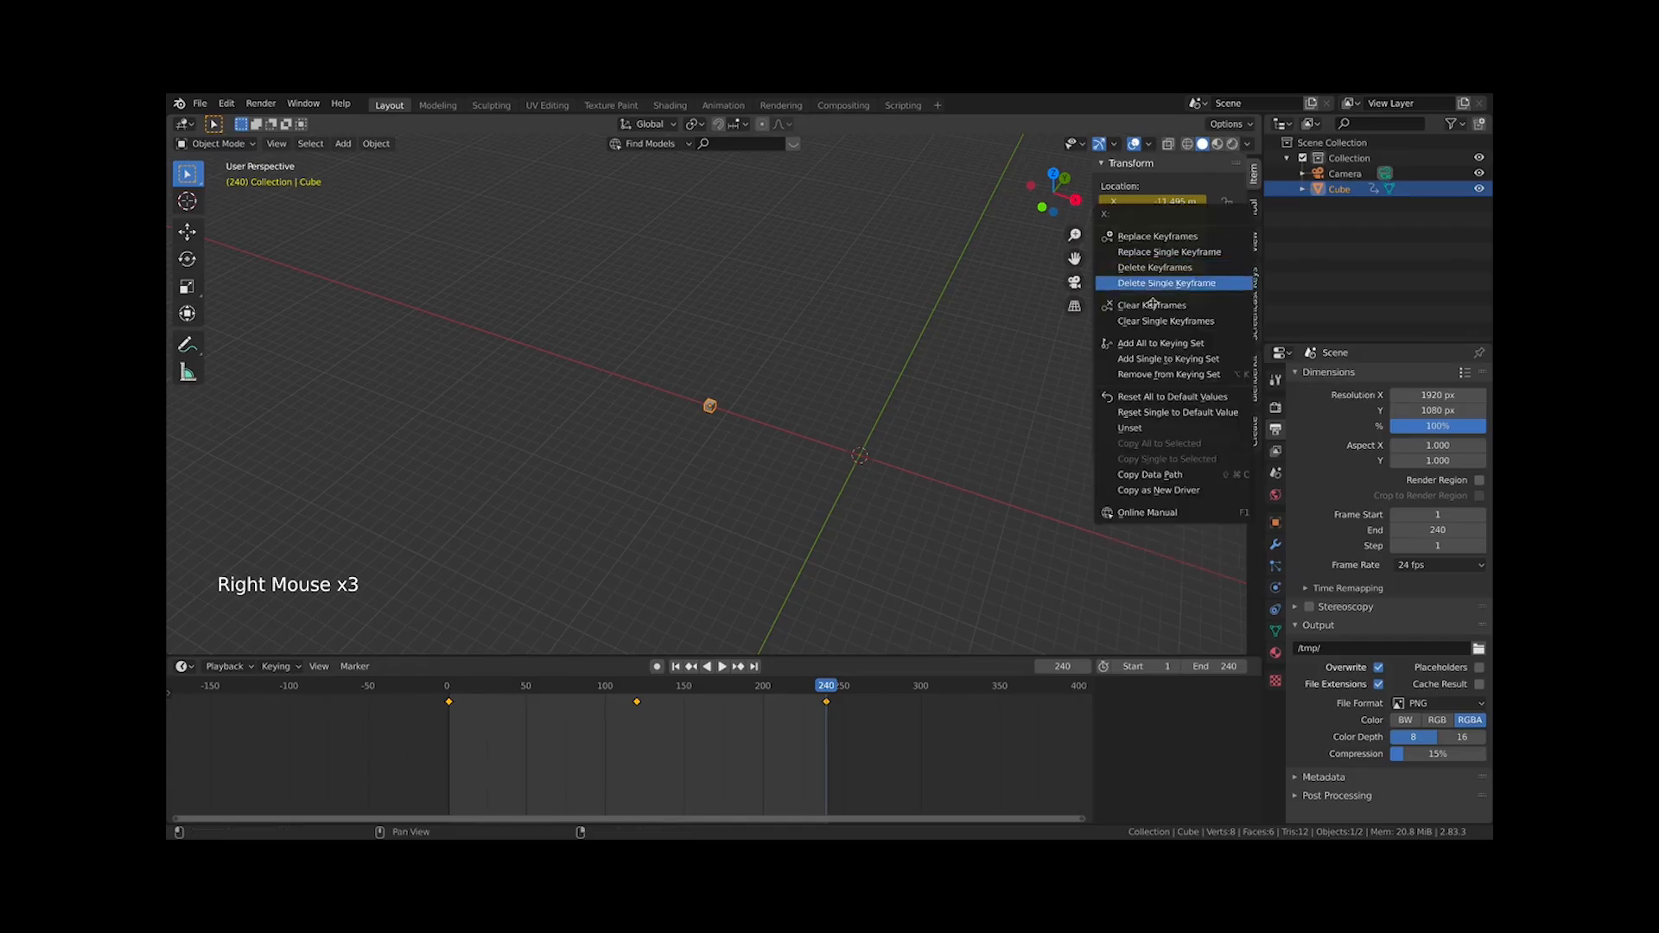
pyautogui.click(1162, 307)
pyautogui.rightClick(1166, 217)
pyautogui.click(1167, 220)
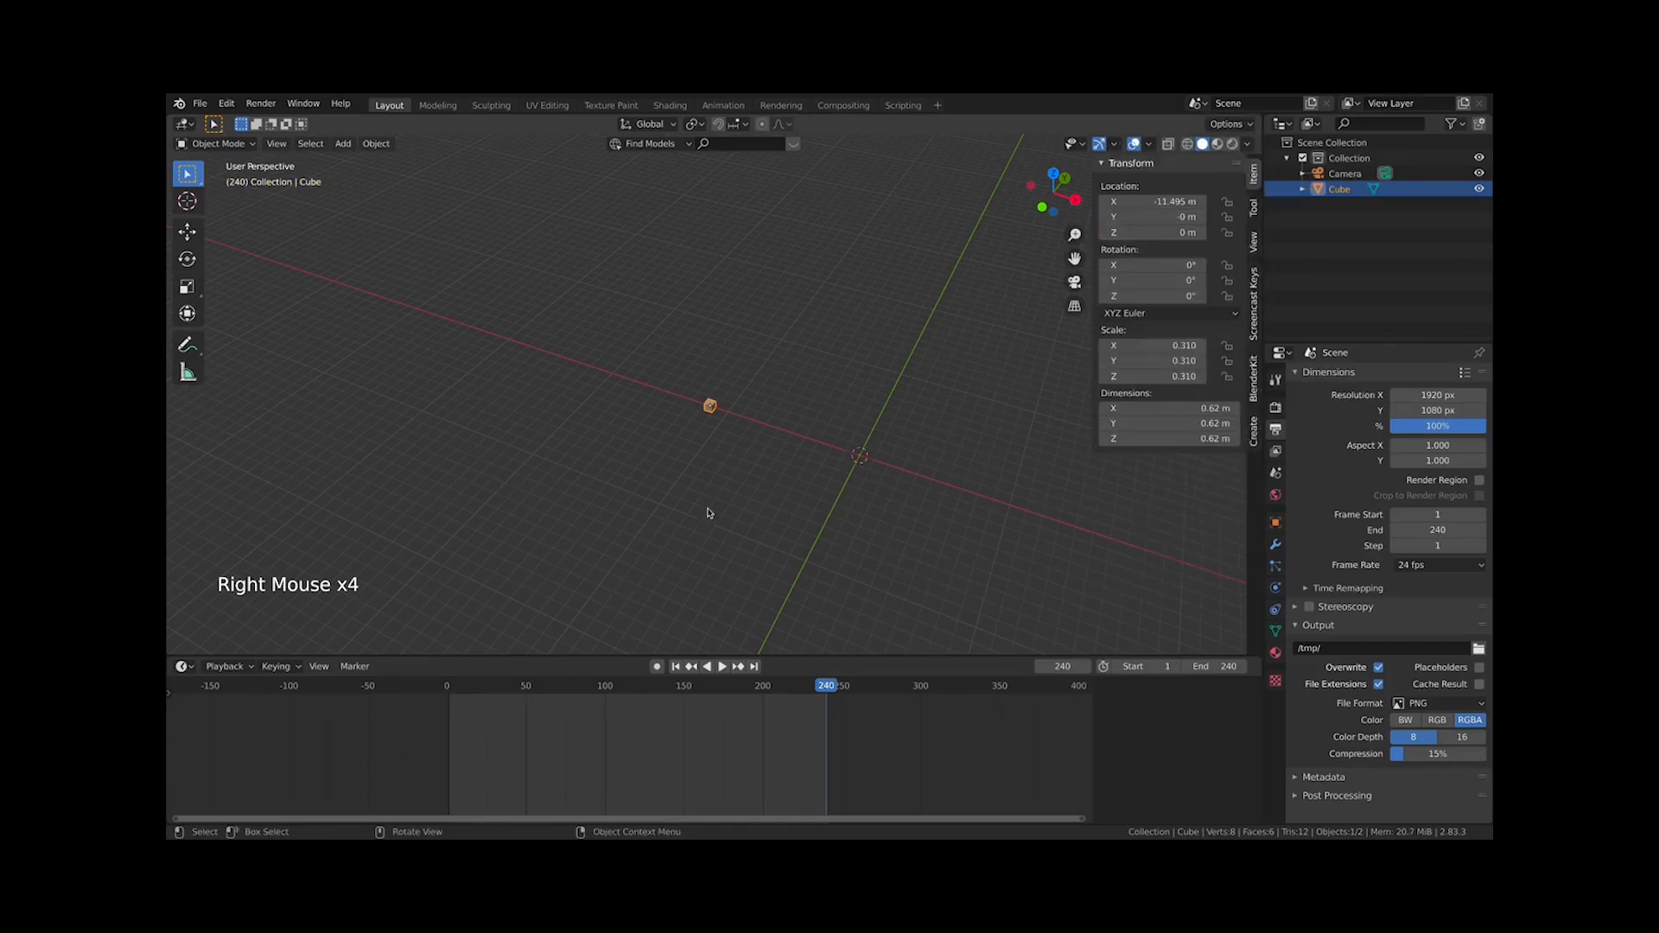
# At frame 1, insert a LocRotScale keyframe for the cube
pyautogui.scroll(2, 711, 515)
pyautogui.click(452, 689)
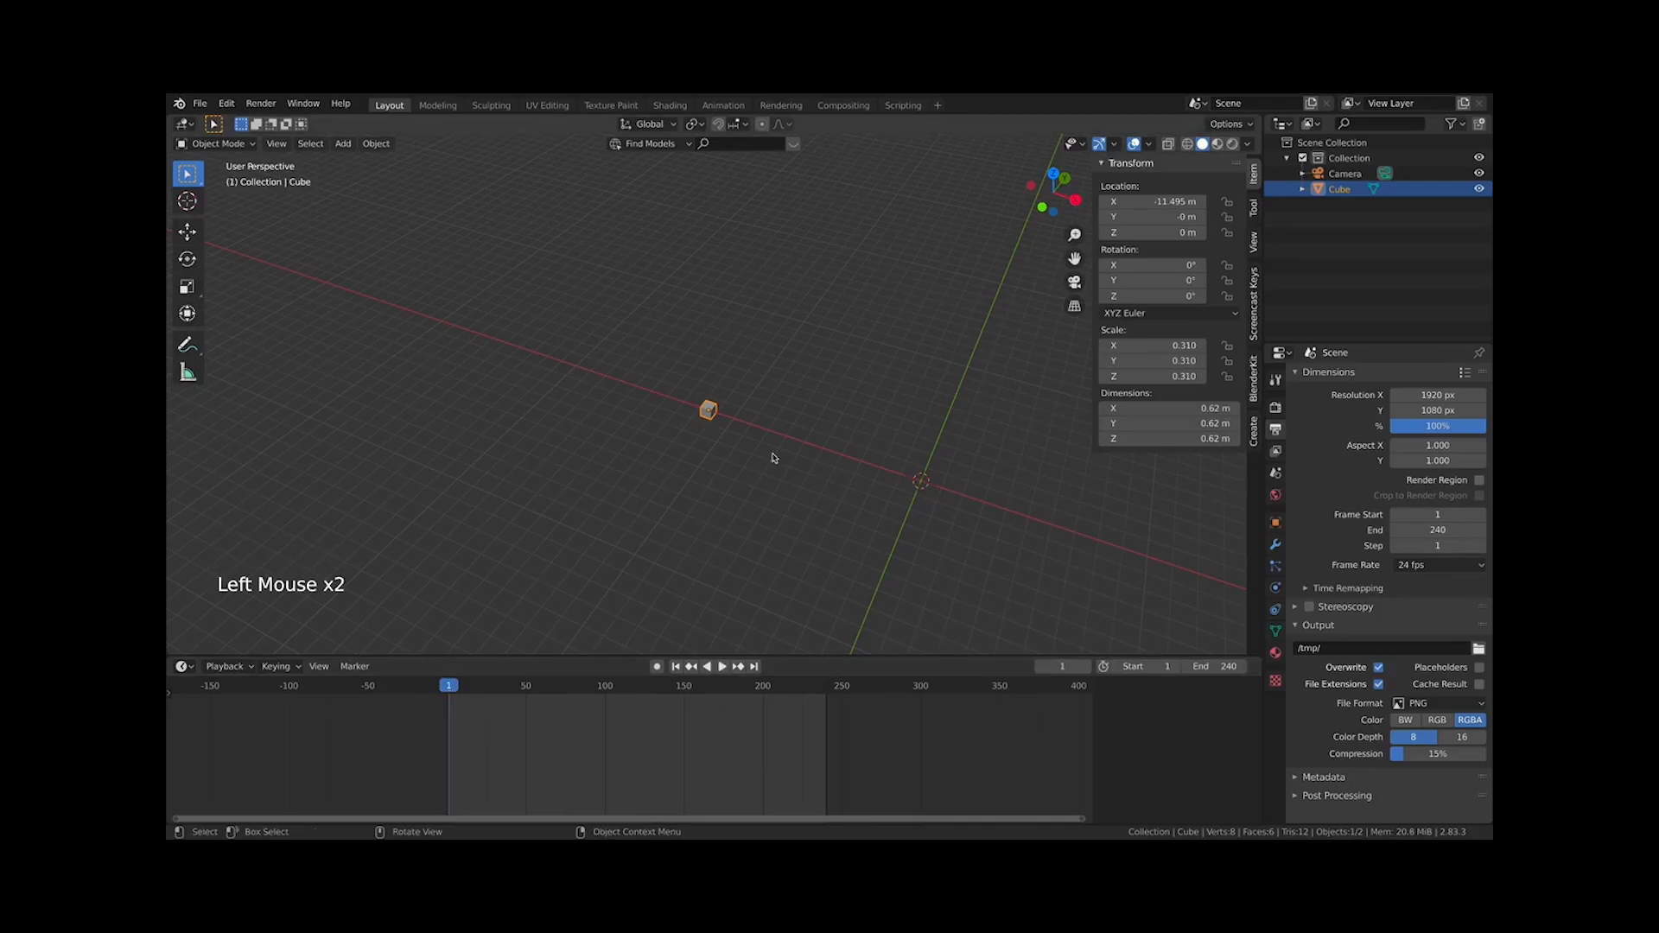
pyautogui.press('i')
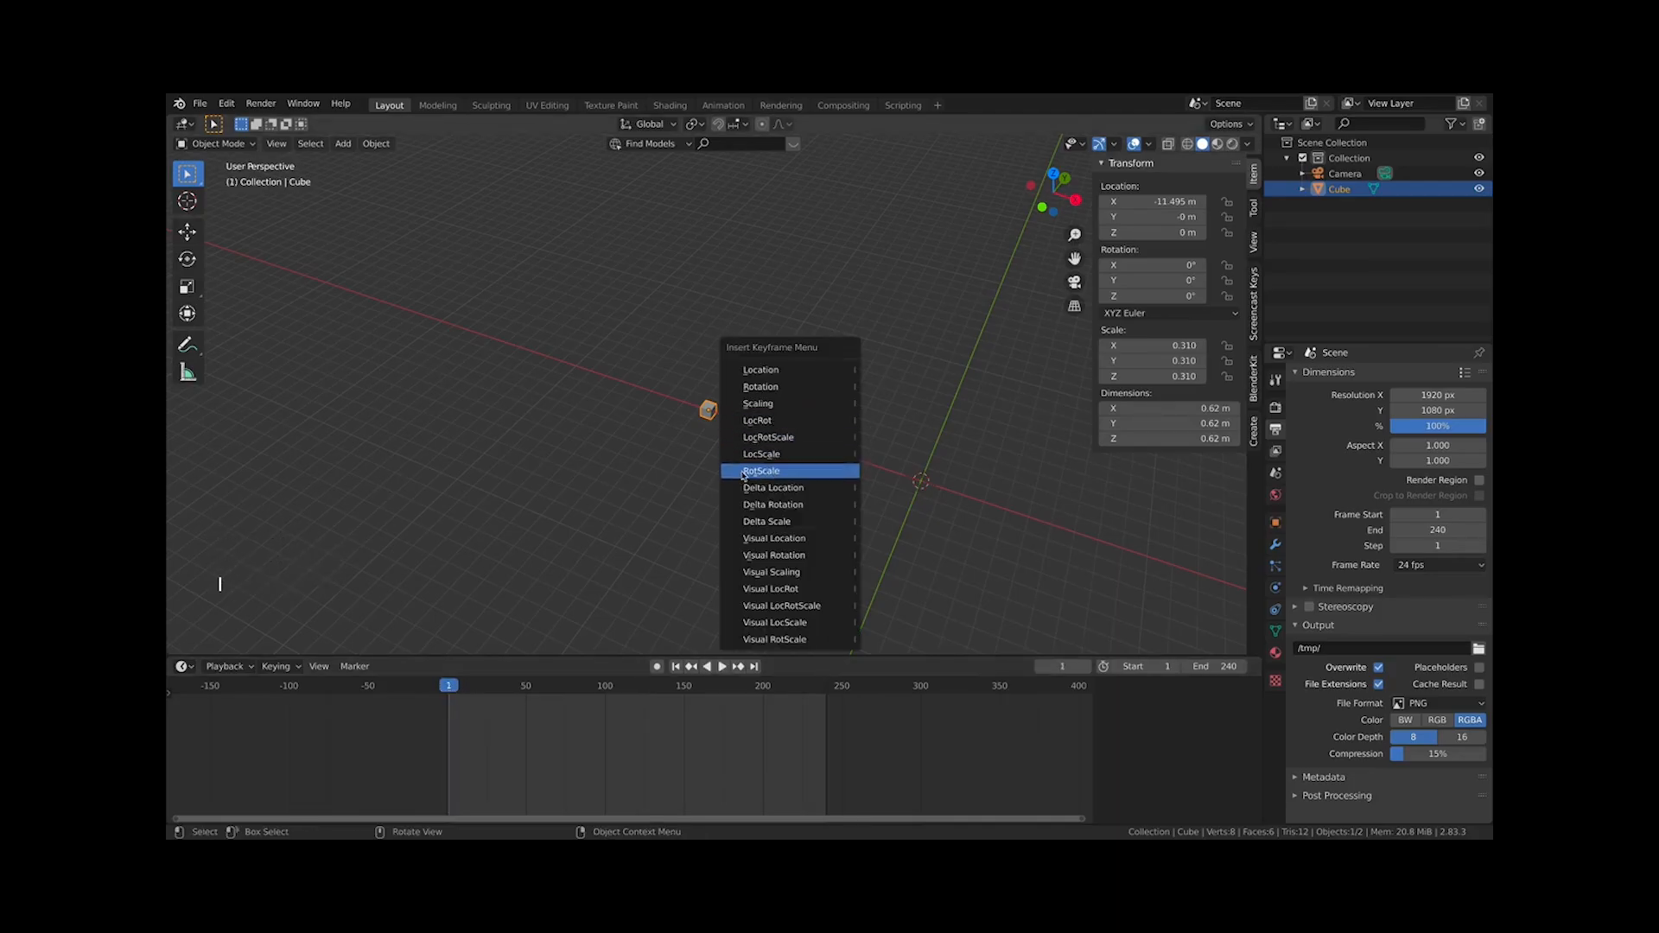
pyautogui.click(777, 439)
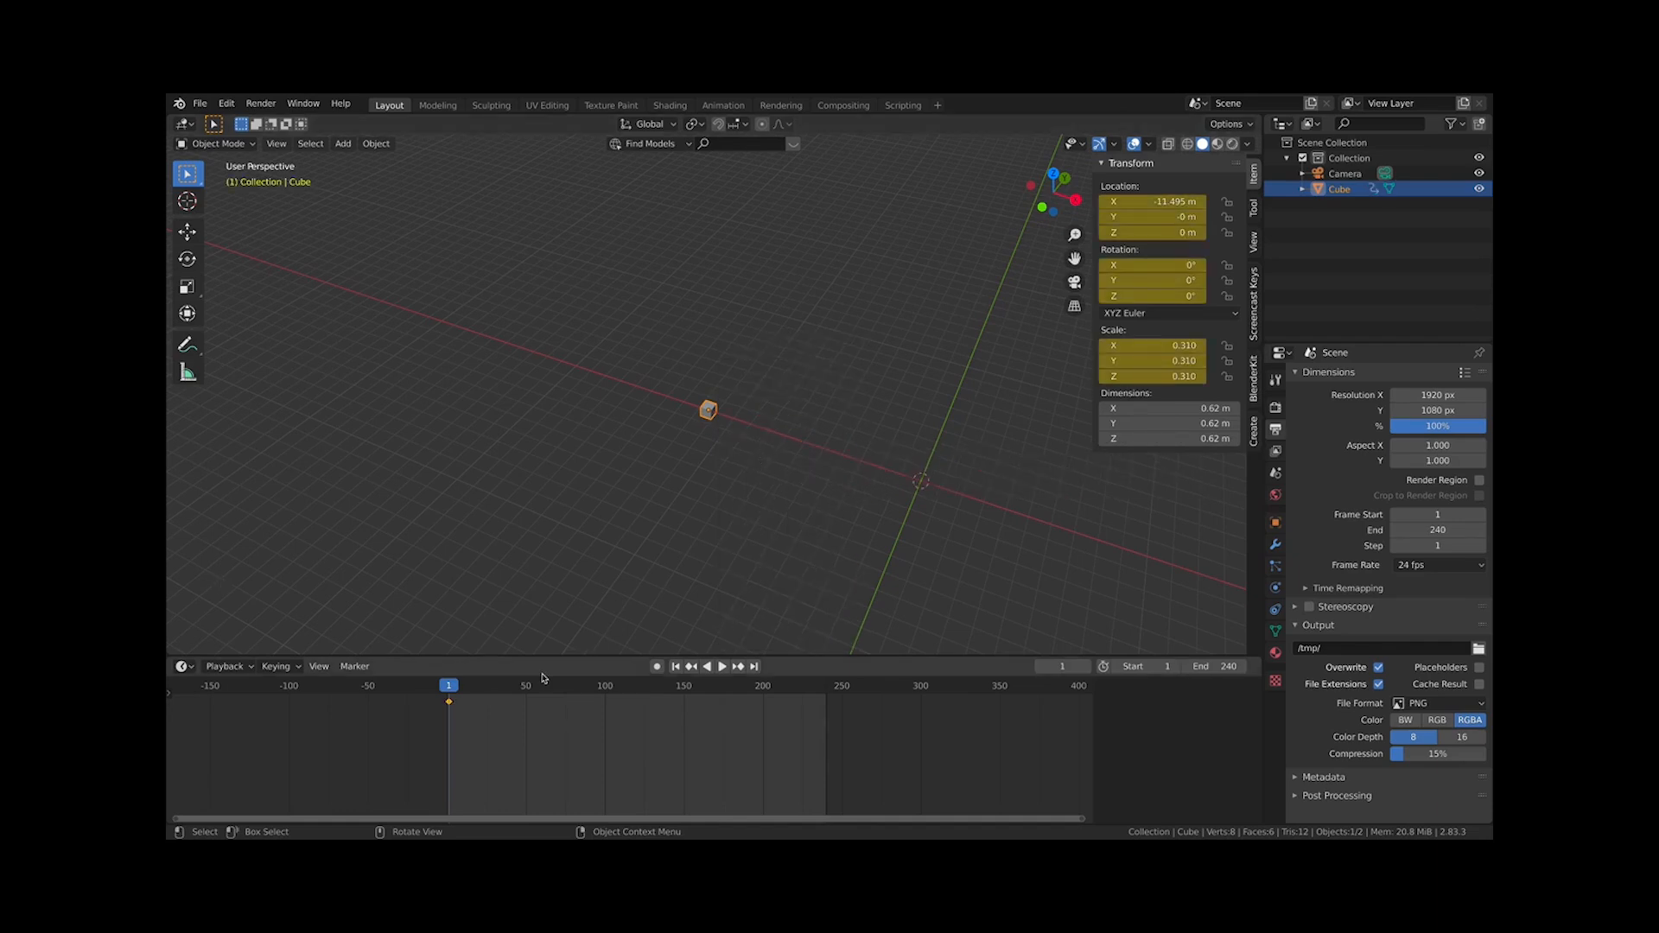
# At frame 120, move the cube along X to about 7.12 m
pyautogui.click(605, 688)
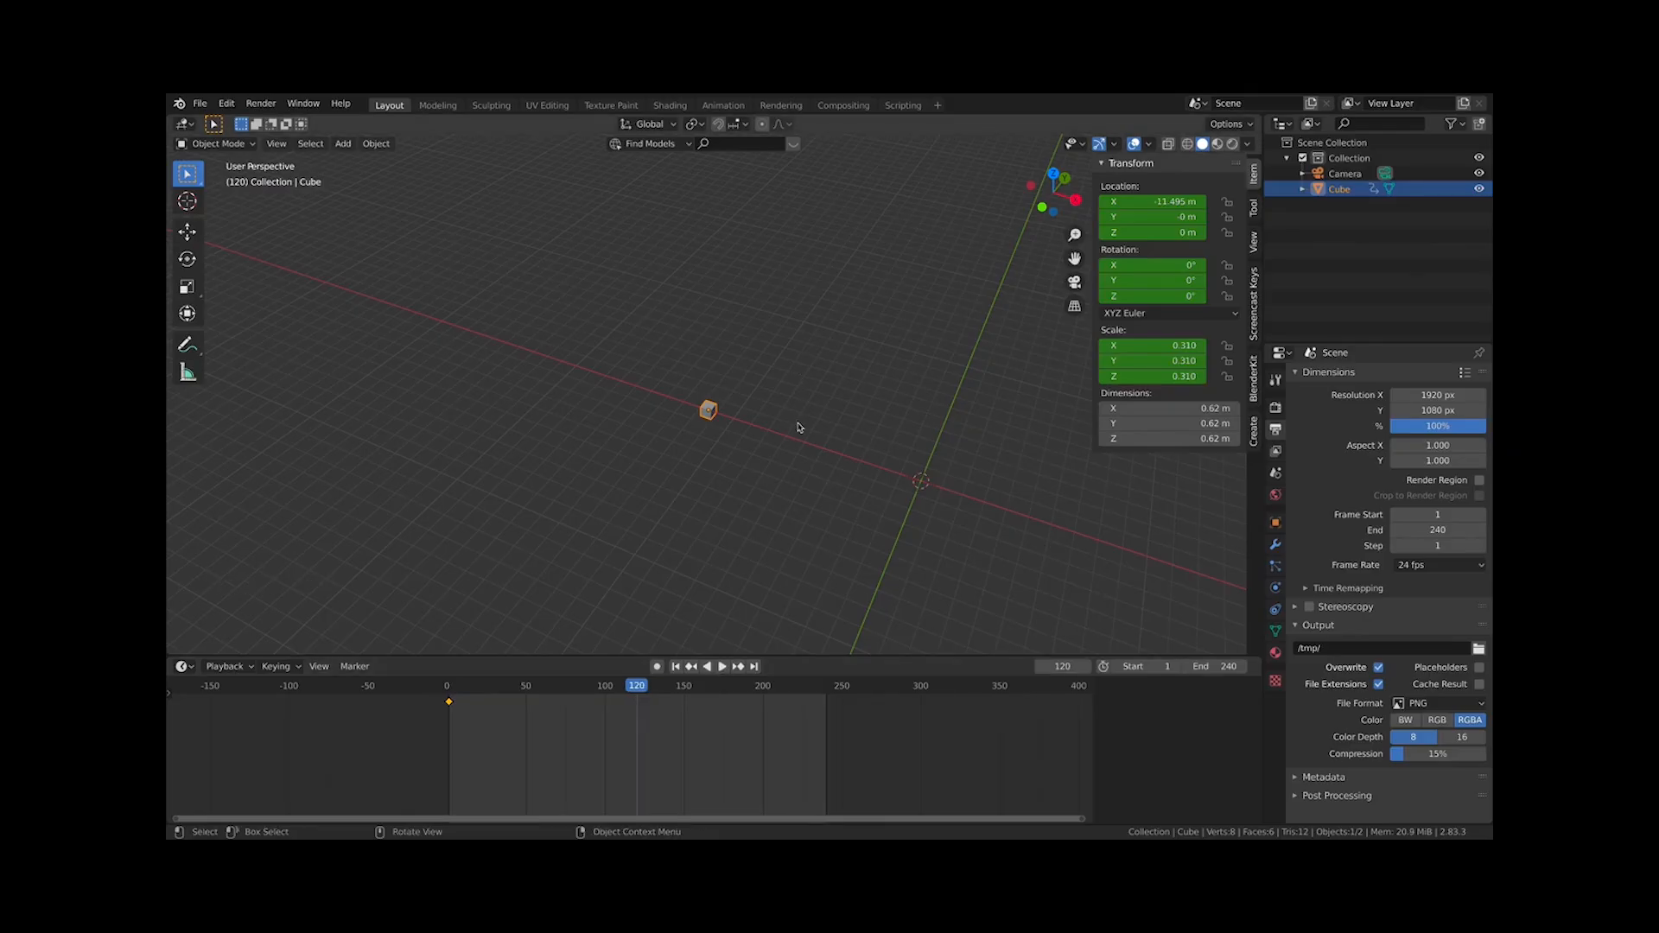
pyautogui.press('g')
pyautogui.click(1170, 555)
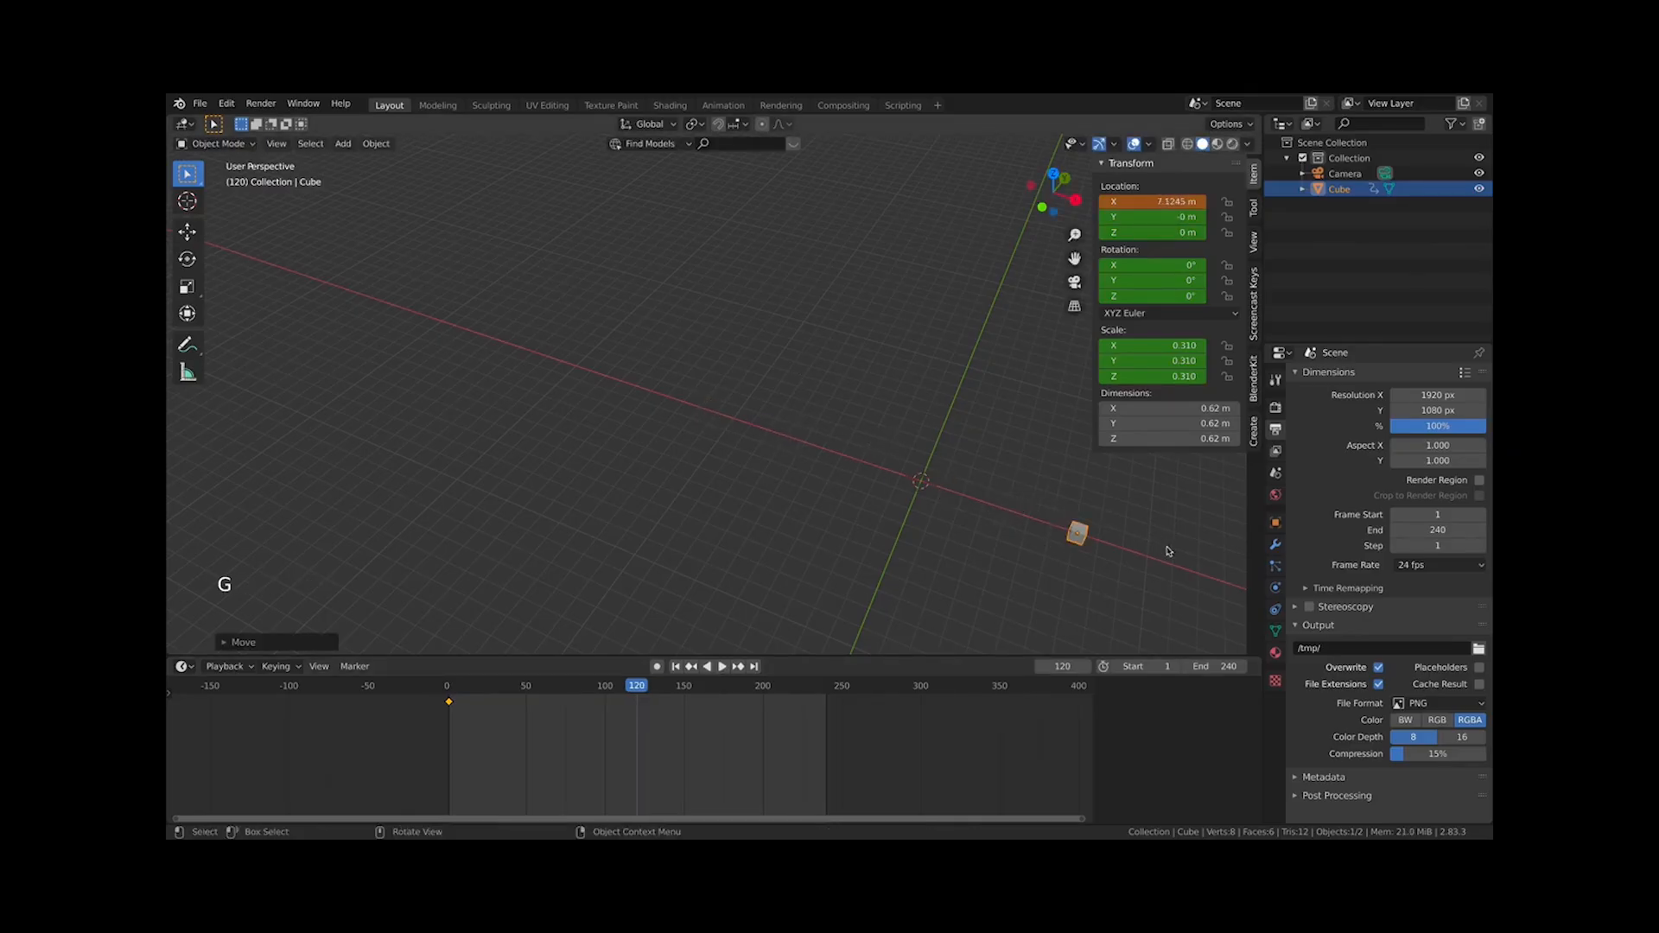
pyautogui.keyDown('shift'); pyautogui.moveTo(1170, 555); pyautogui.dragTo(737, 433, button='middle'); pyautogui.keyUp('shift')
# Scale the cube along Y to about 1.79
pyautogui.press('s')
pyautogui.press('y')
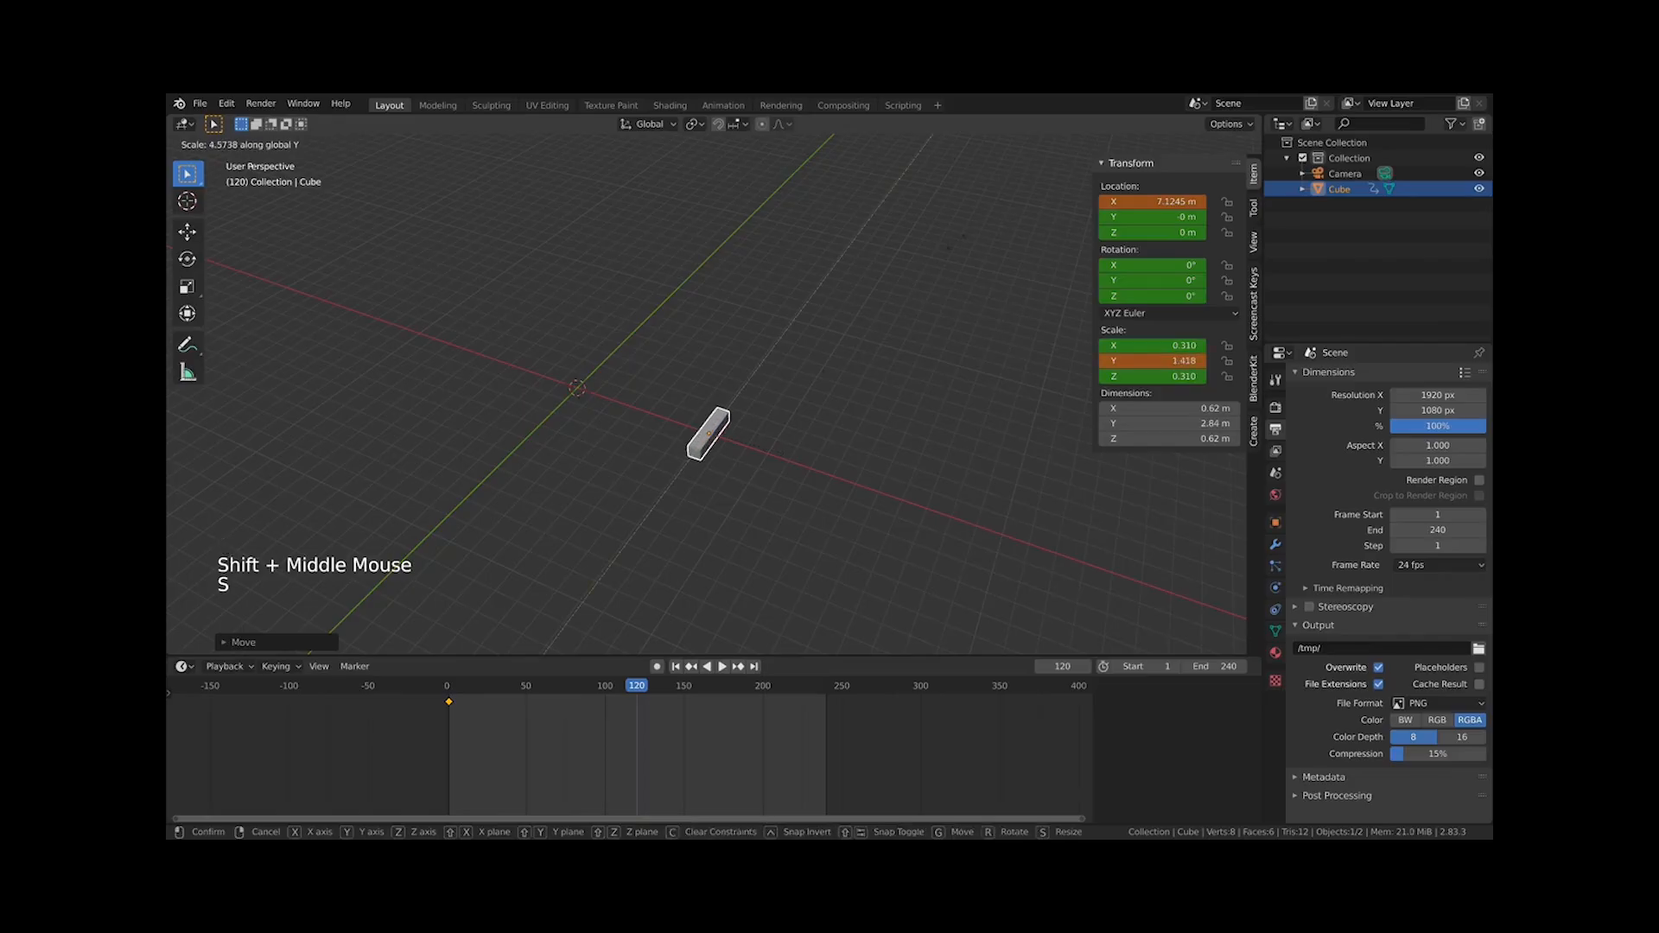
pyautogui.click(1007, 194)
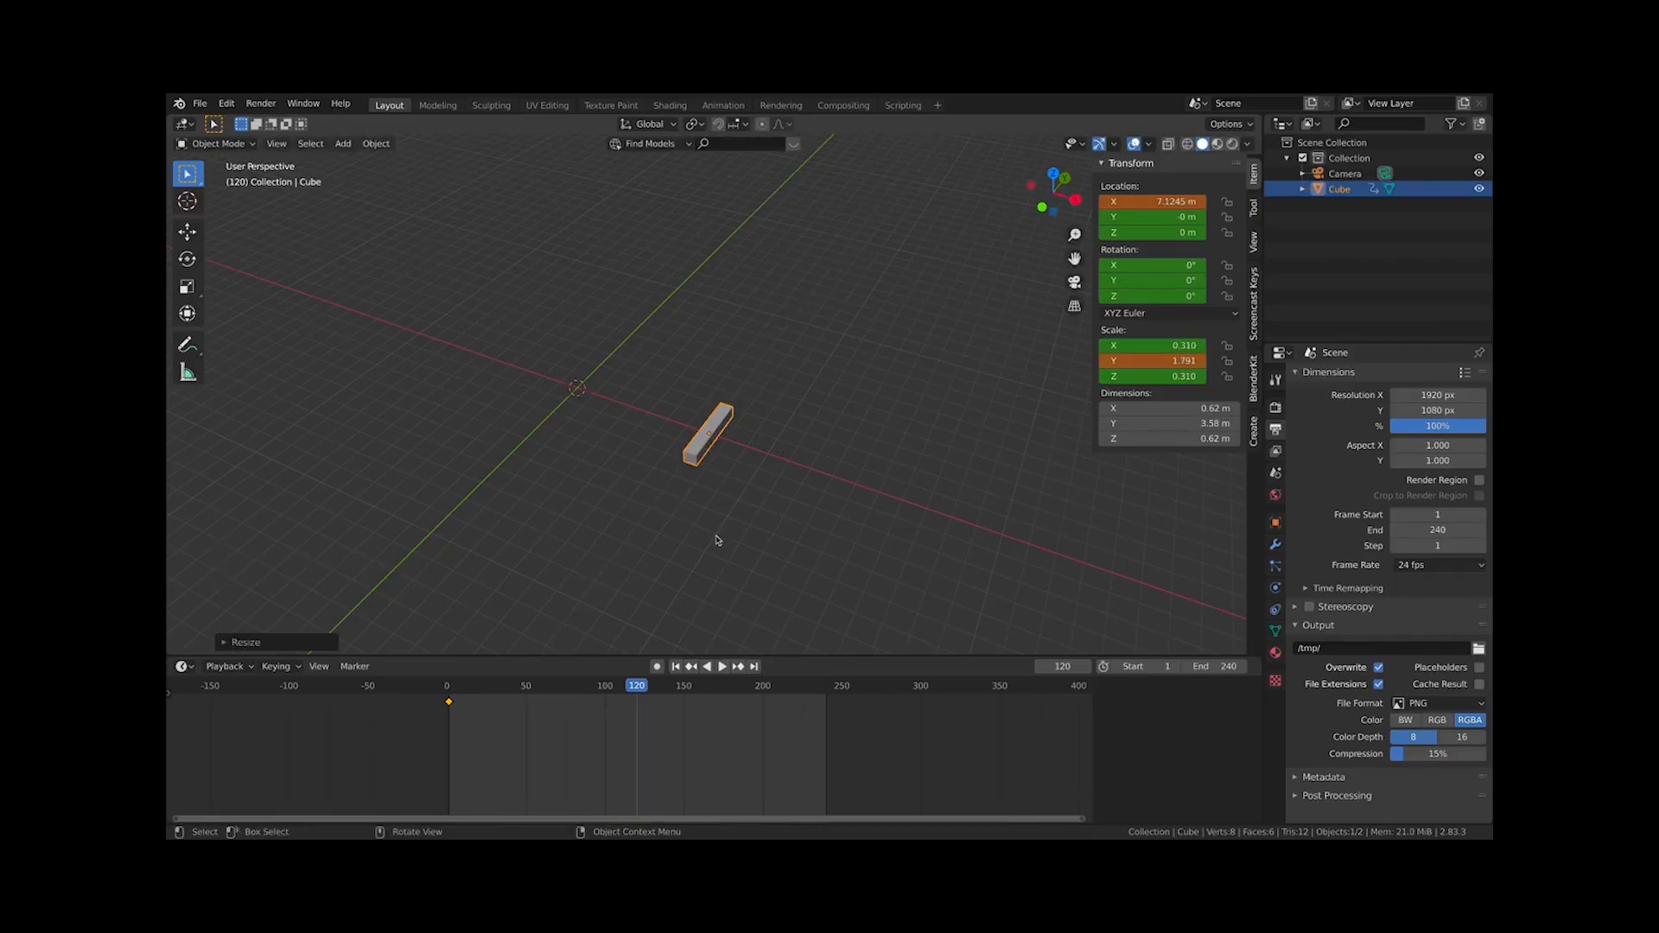
# Rotate the cube about X to about 257° and scale it uniformly to about 0.84, 4.85, 0.84
pyautogui.press('r')
pyautogui.press('x')
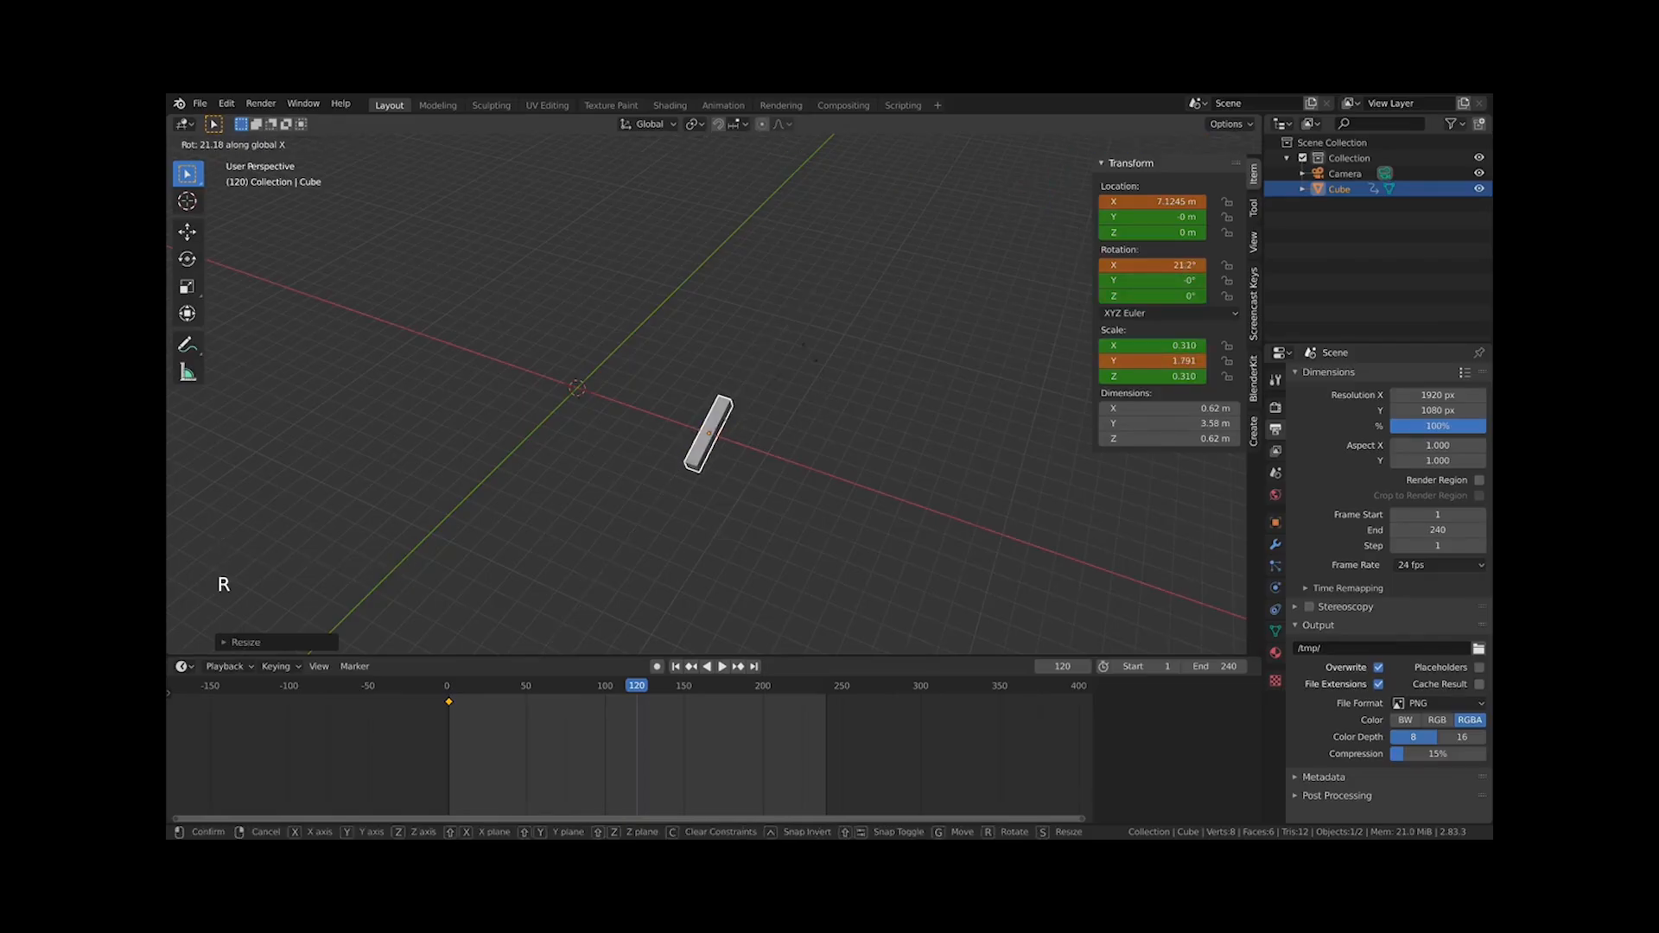
pyautogui.press('s')
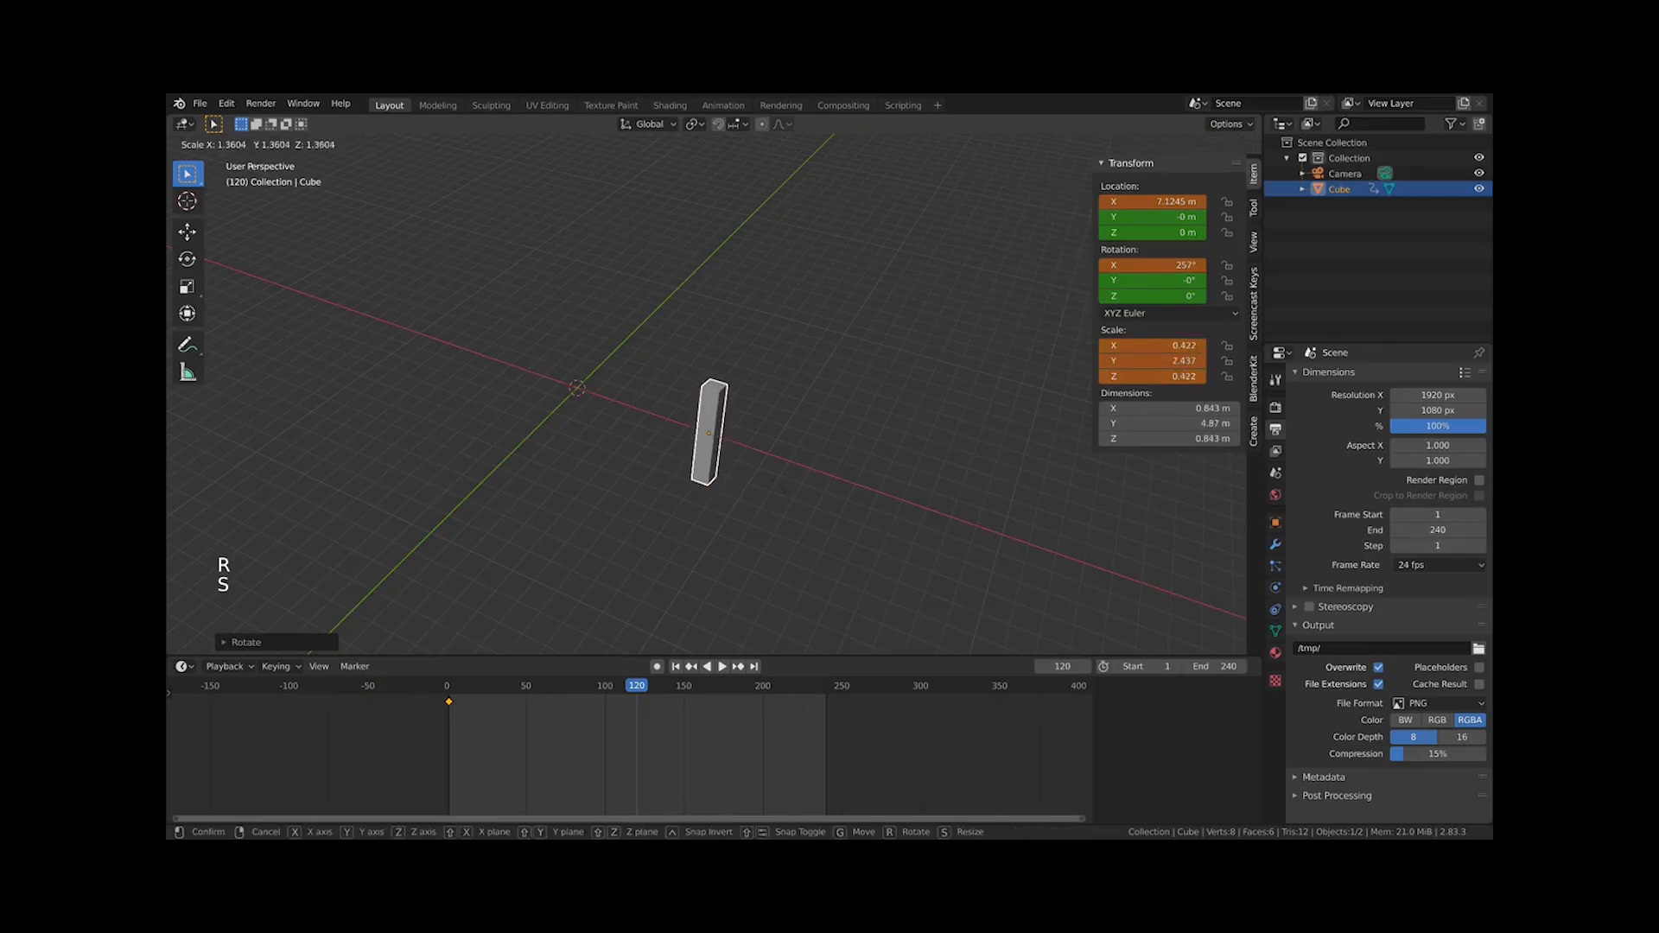
pyautogui.click(844, 508)
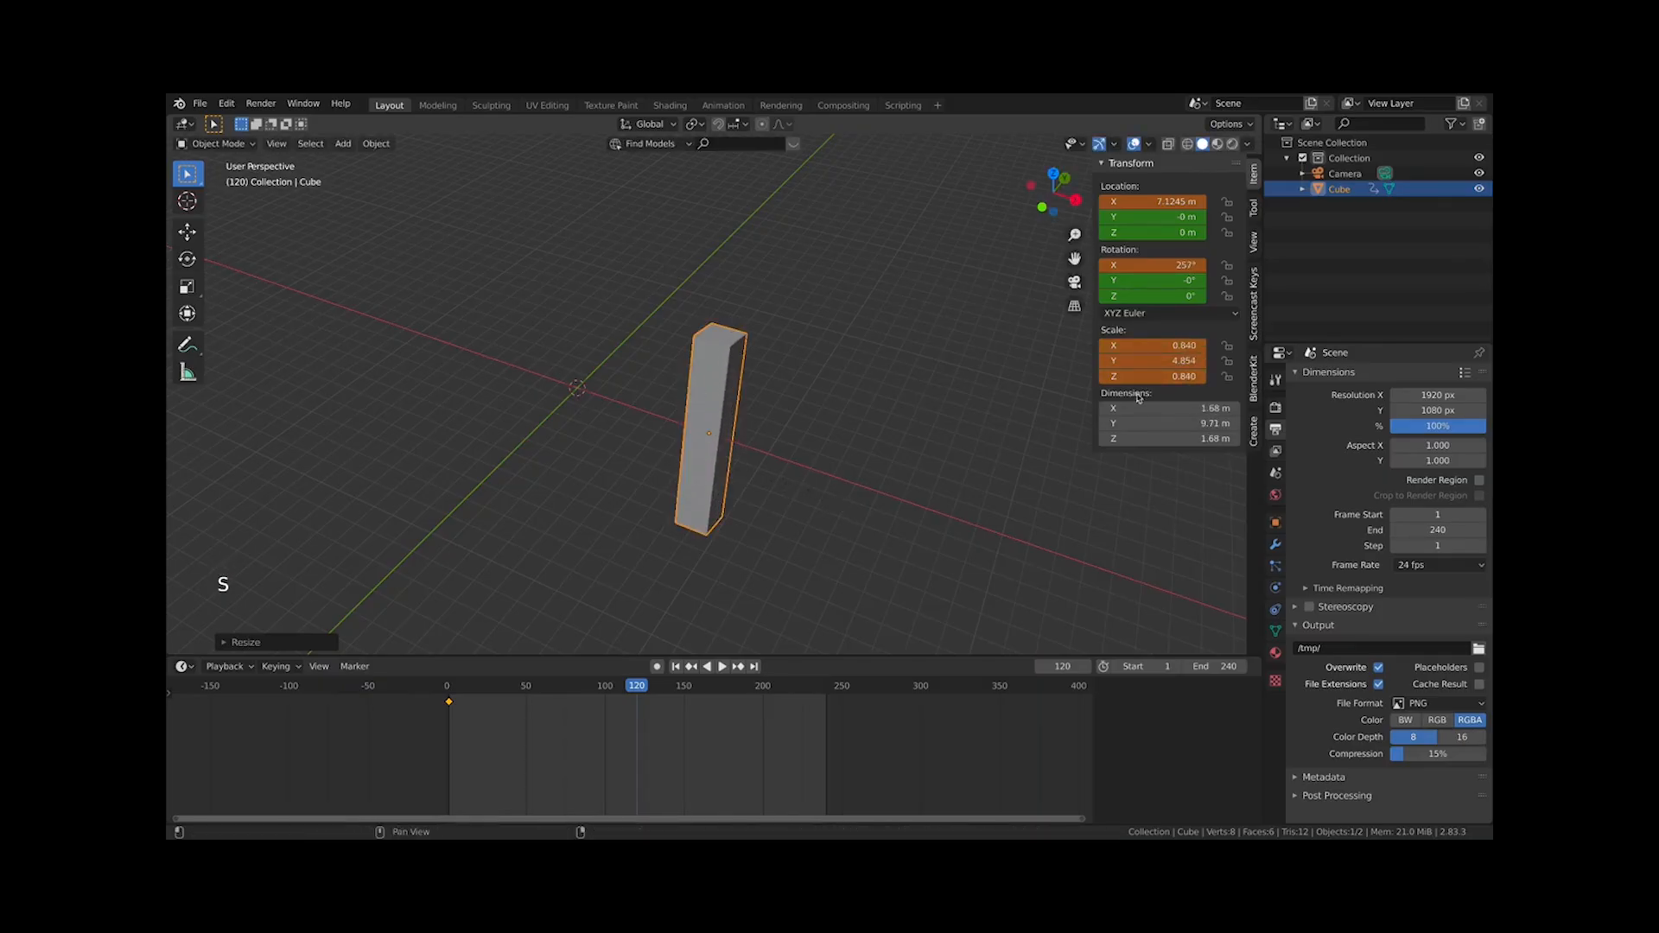
# At frame 120, insert a LocRotScale keyframe for the cube
pyautogui.press('i')
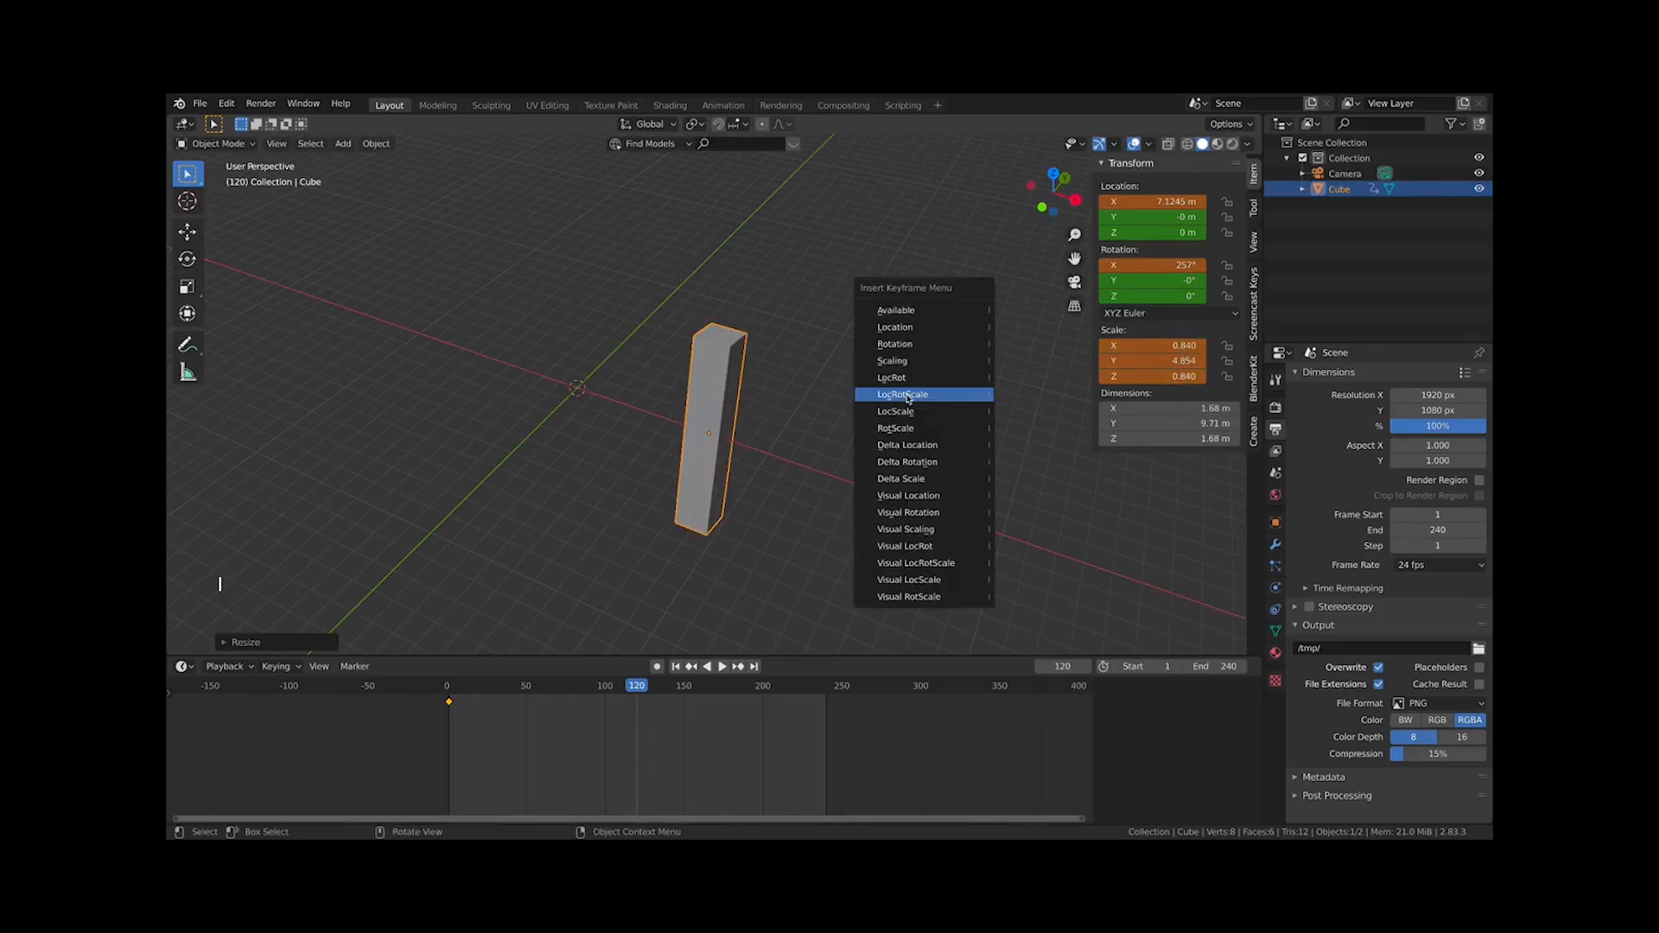
pyautogui.click(904, 394)
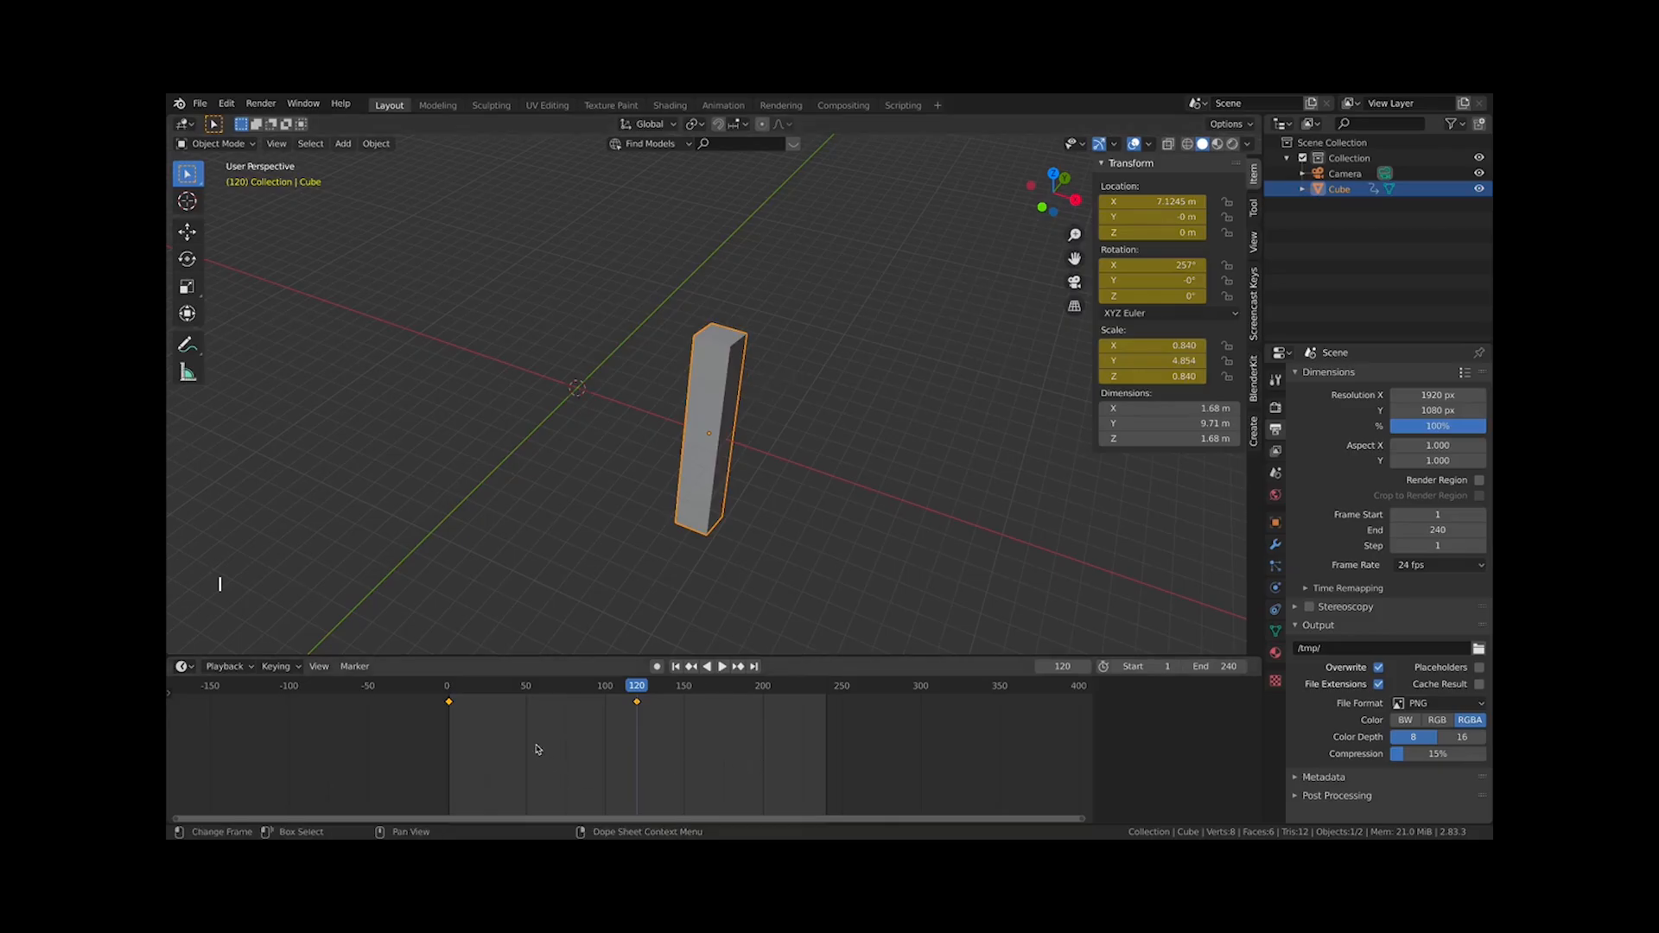
# Duplicate the first keyframe and place the copy at about frame 241
pyautogui.moveTo(504, 733); pyautogui.dragTo(451, 709)
pyautogui.hotkey('shift', 'd')
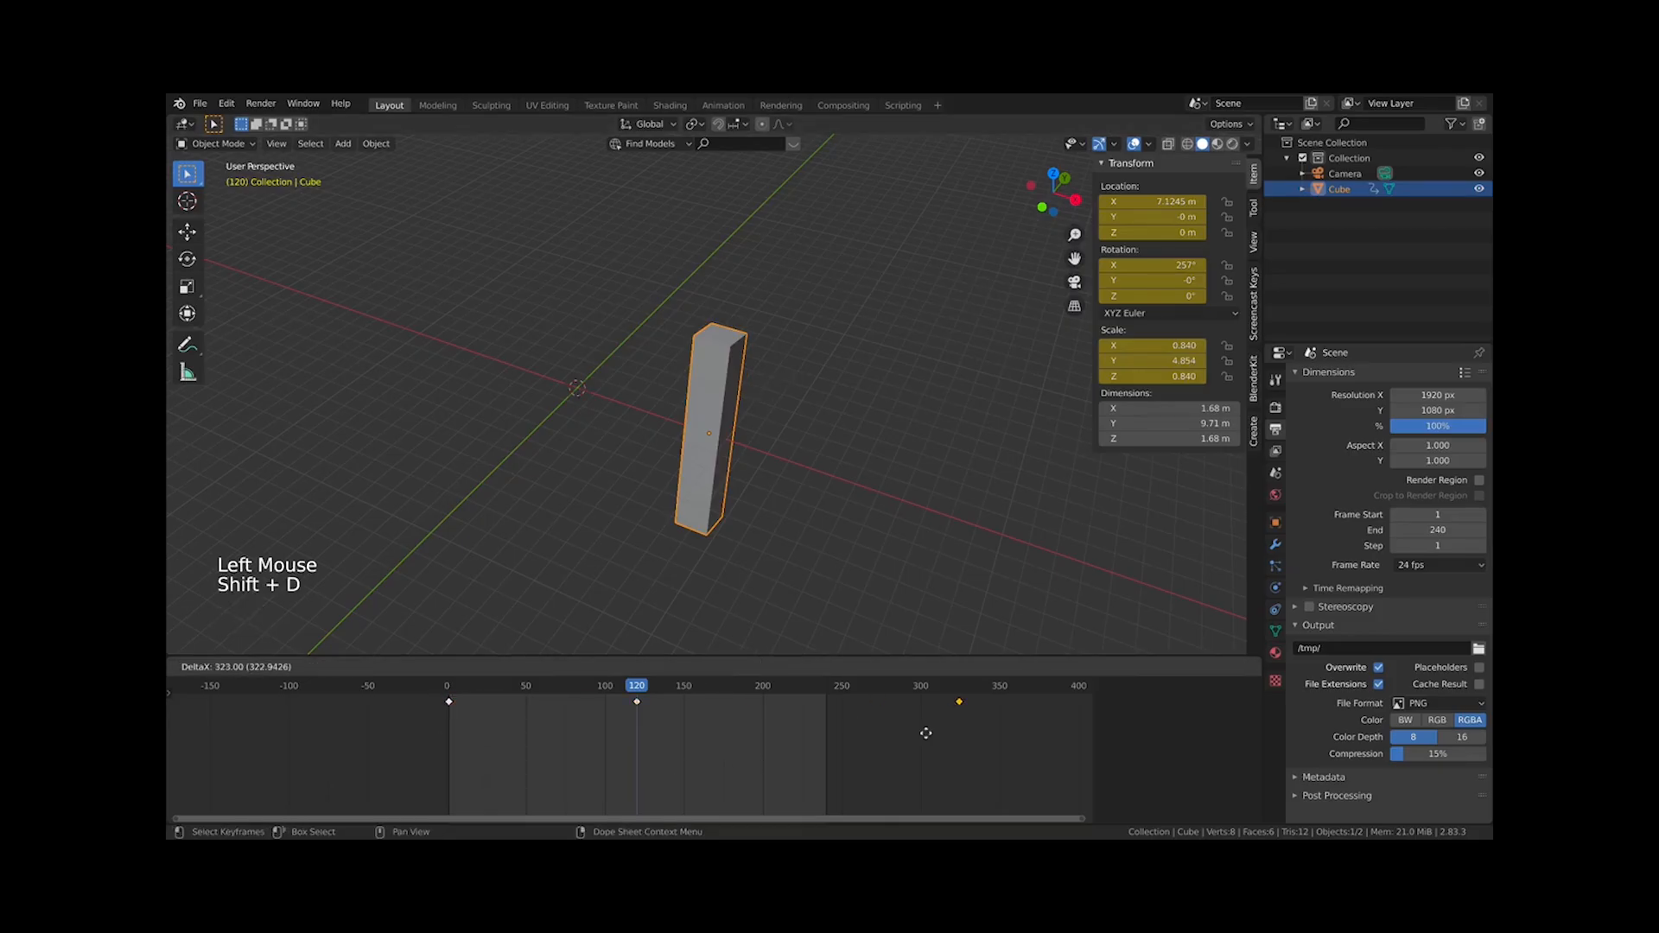
pyautogui.click(826, 719)
# Play the animation and watch the cube from the camera and perspective views
pyautogui.press('space')
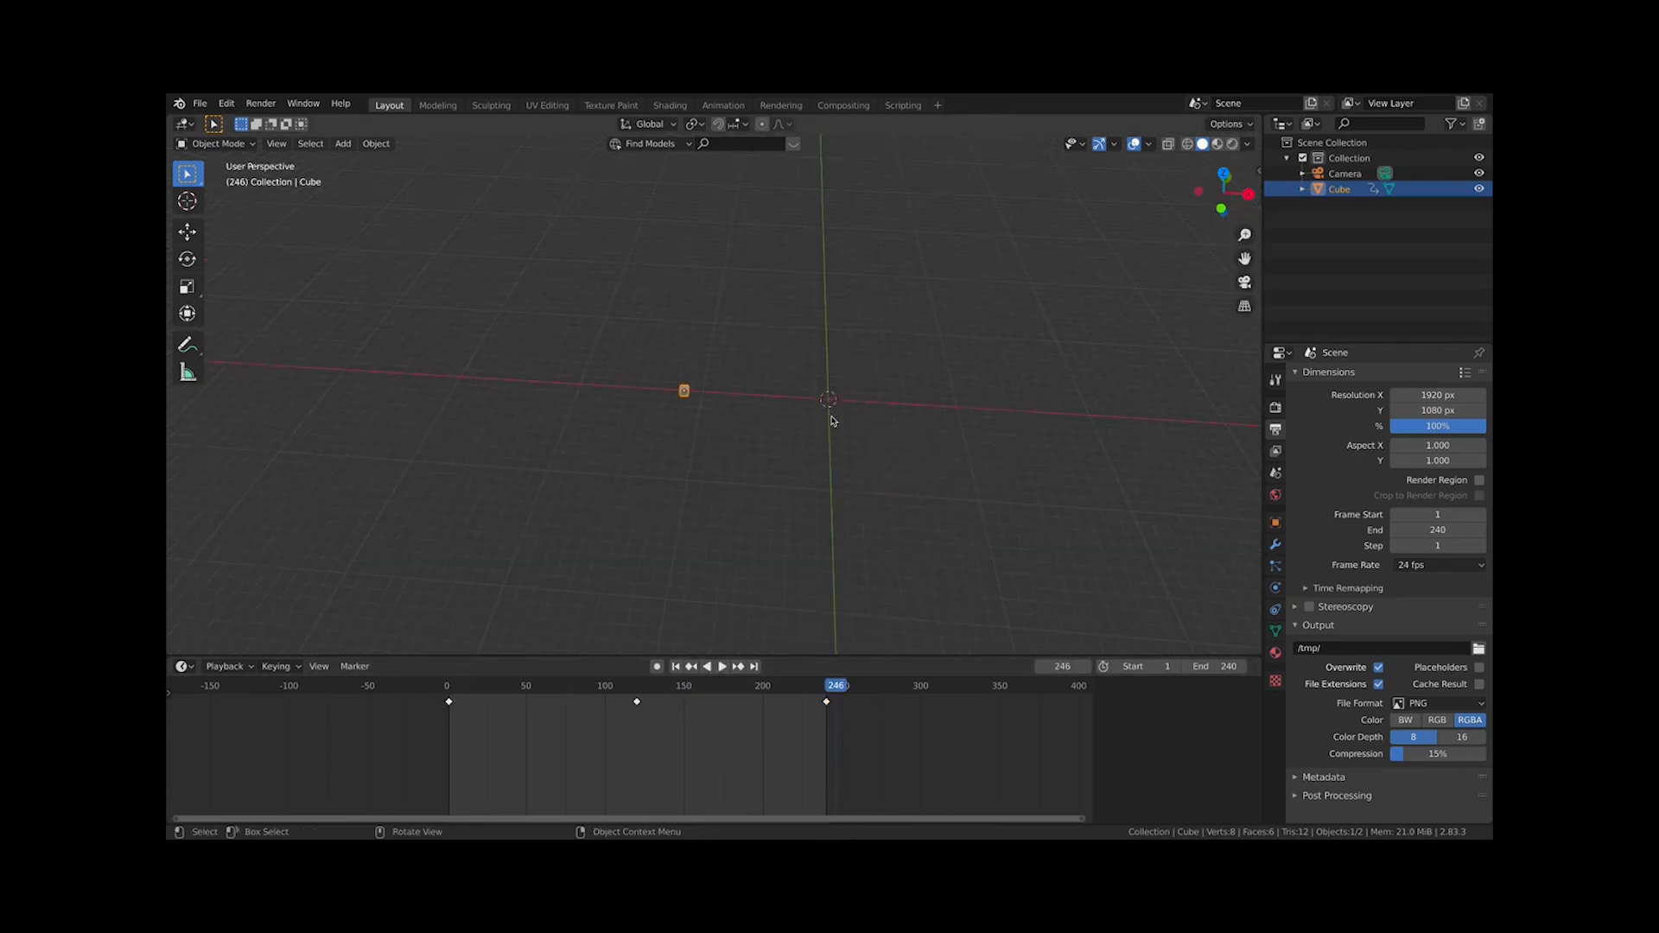
pyautogui.press('KP_7')
pyautogui.press('KP_0')
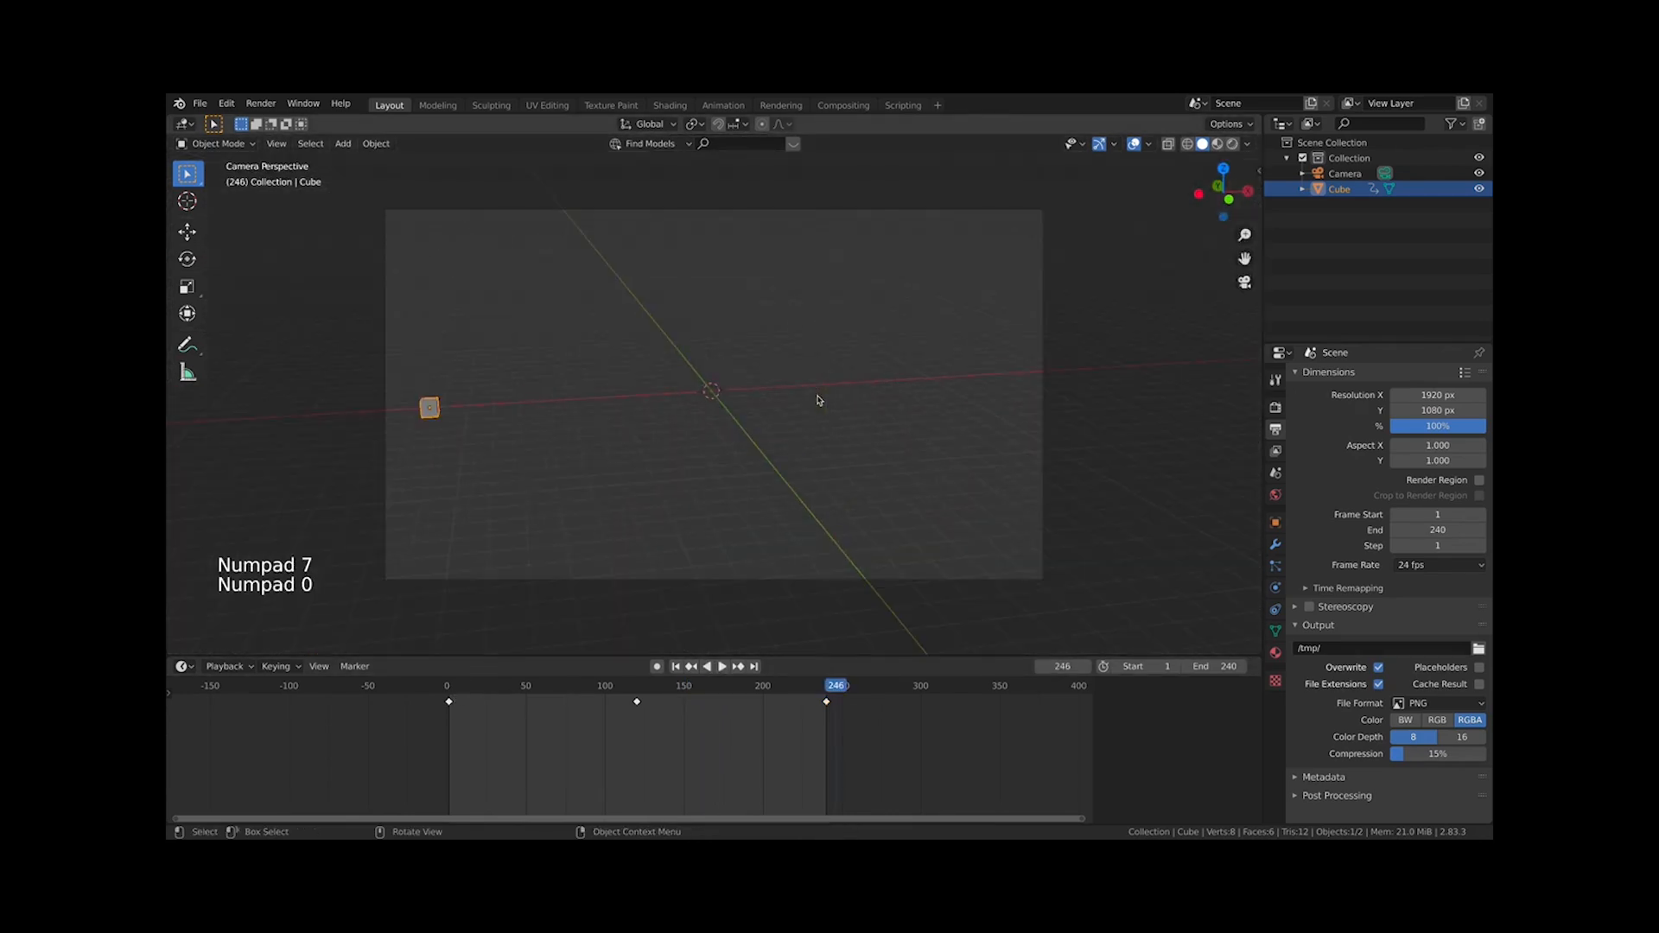
pyautogui.press('KP_0')
pyautogui.press('KP_1')
pyautogui.moveTo(850, 410); pyautogui.dragTo(796, 419, button='middle')
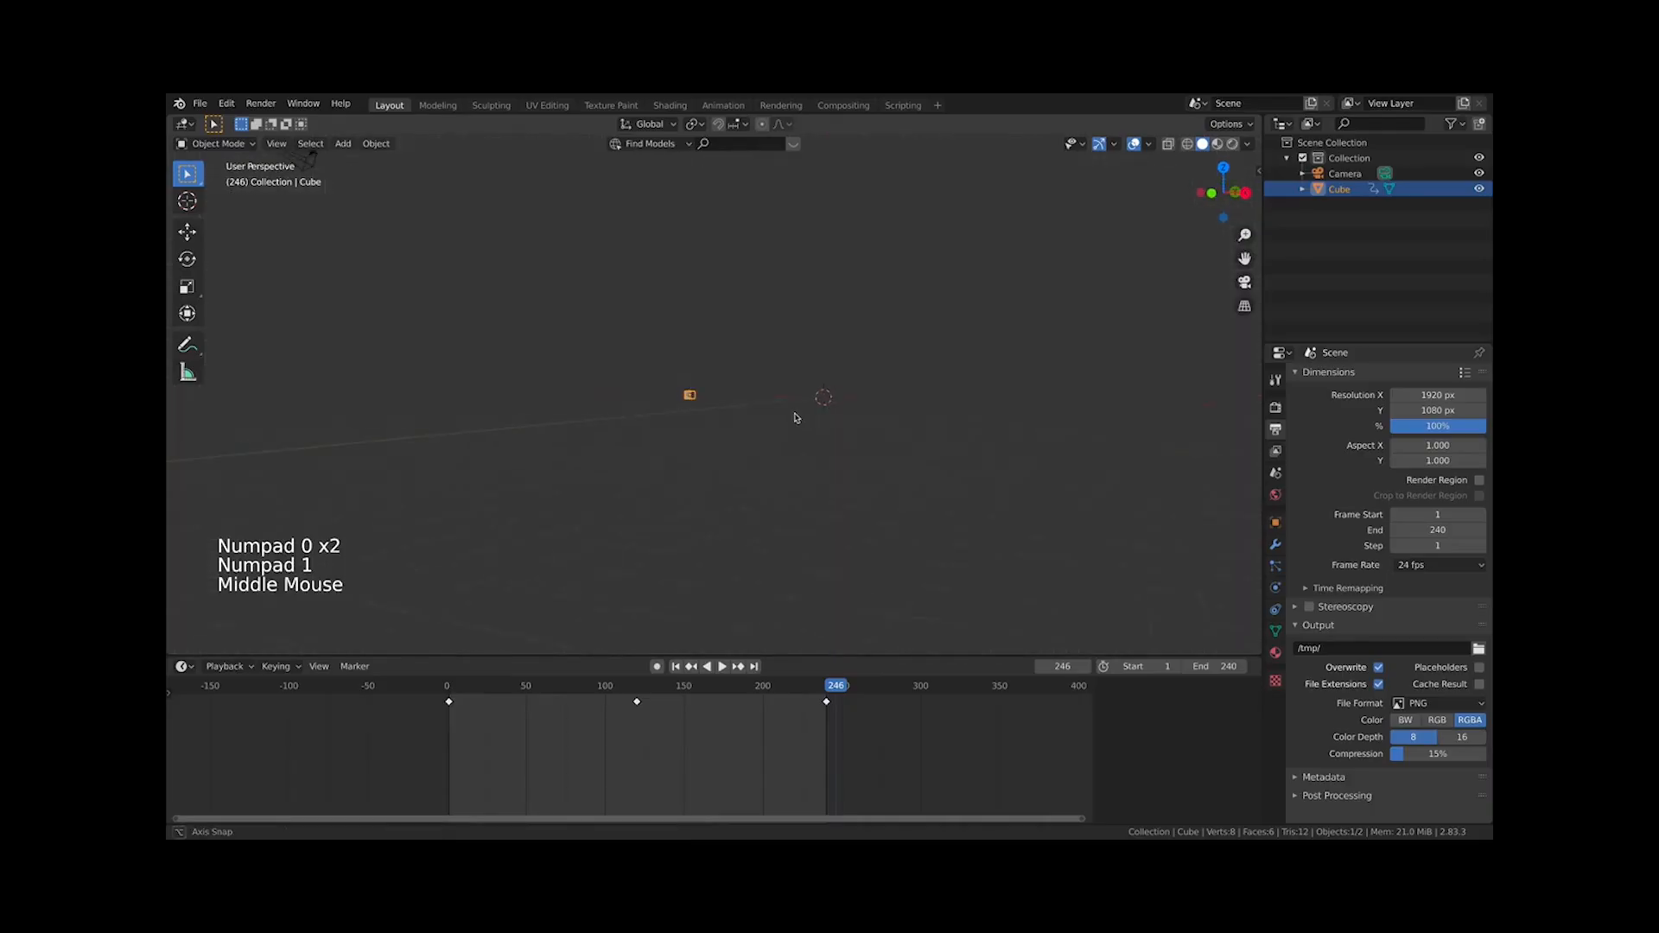
pyautogui.scroll(4, 781, 443)
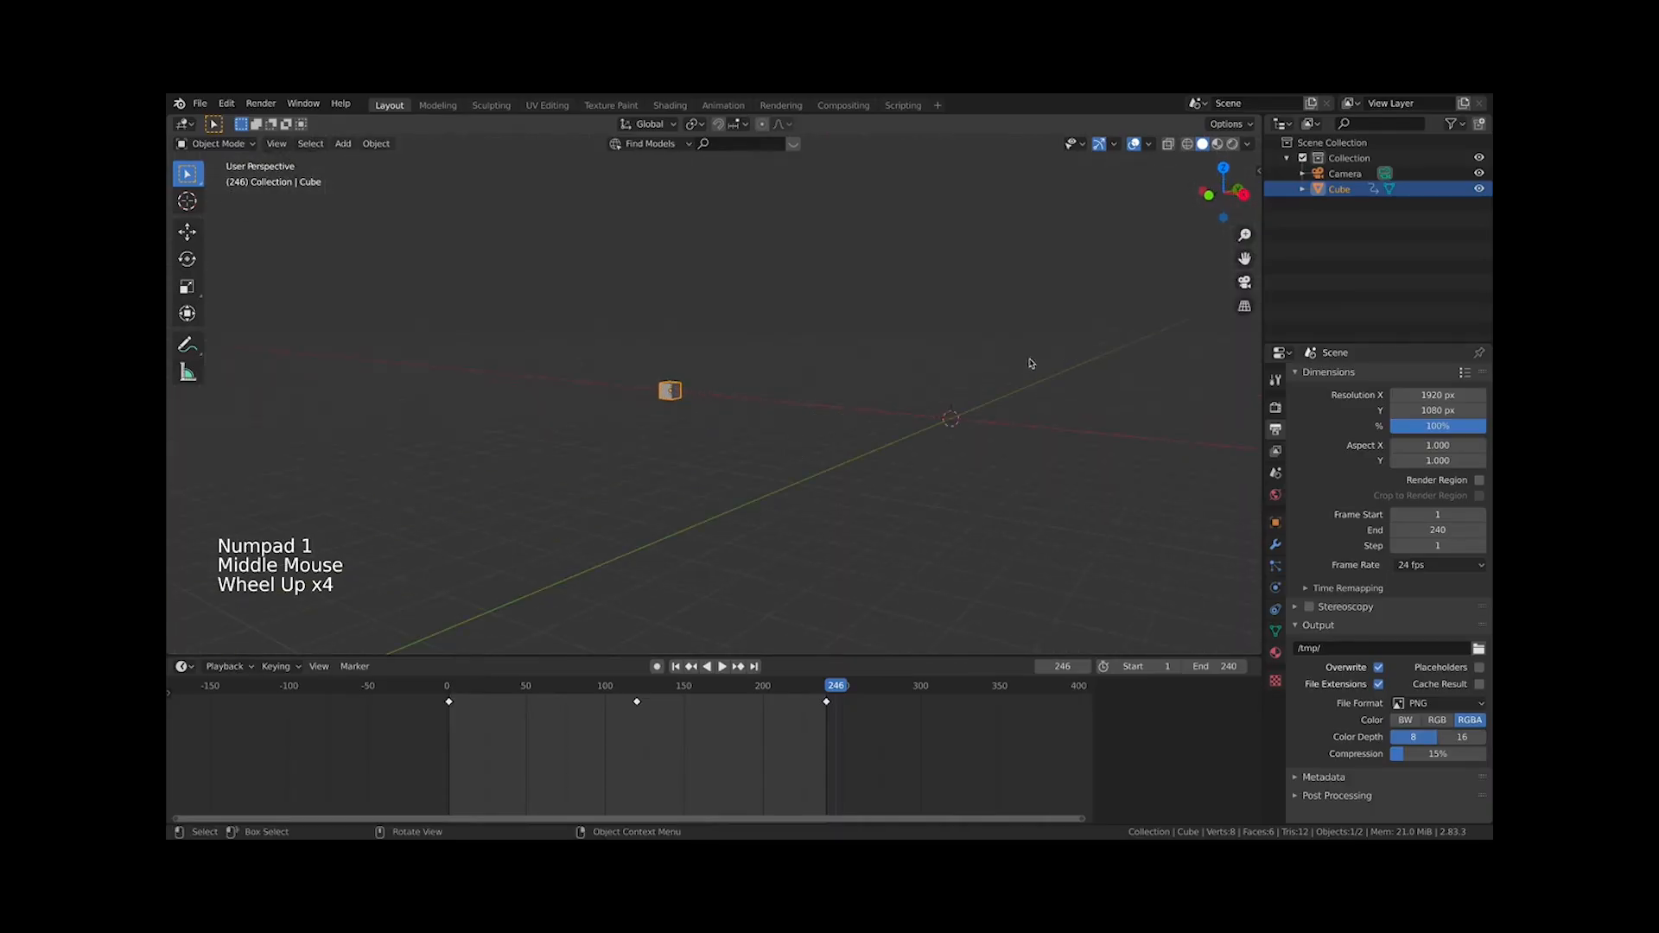
pyautogui.press('n')
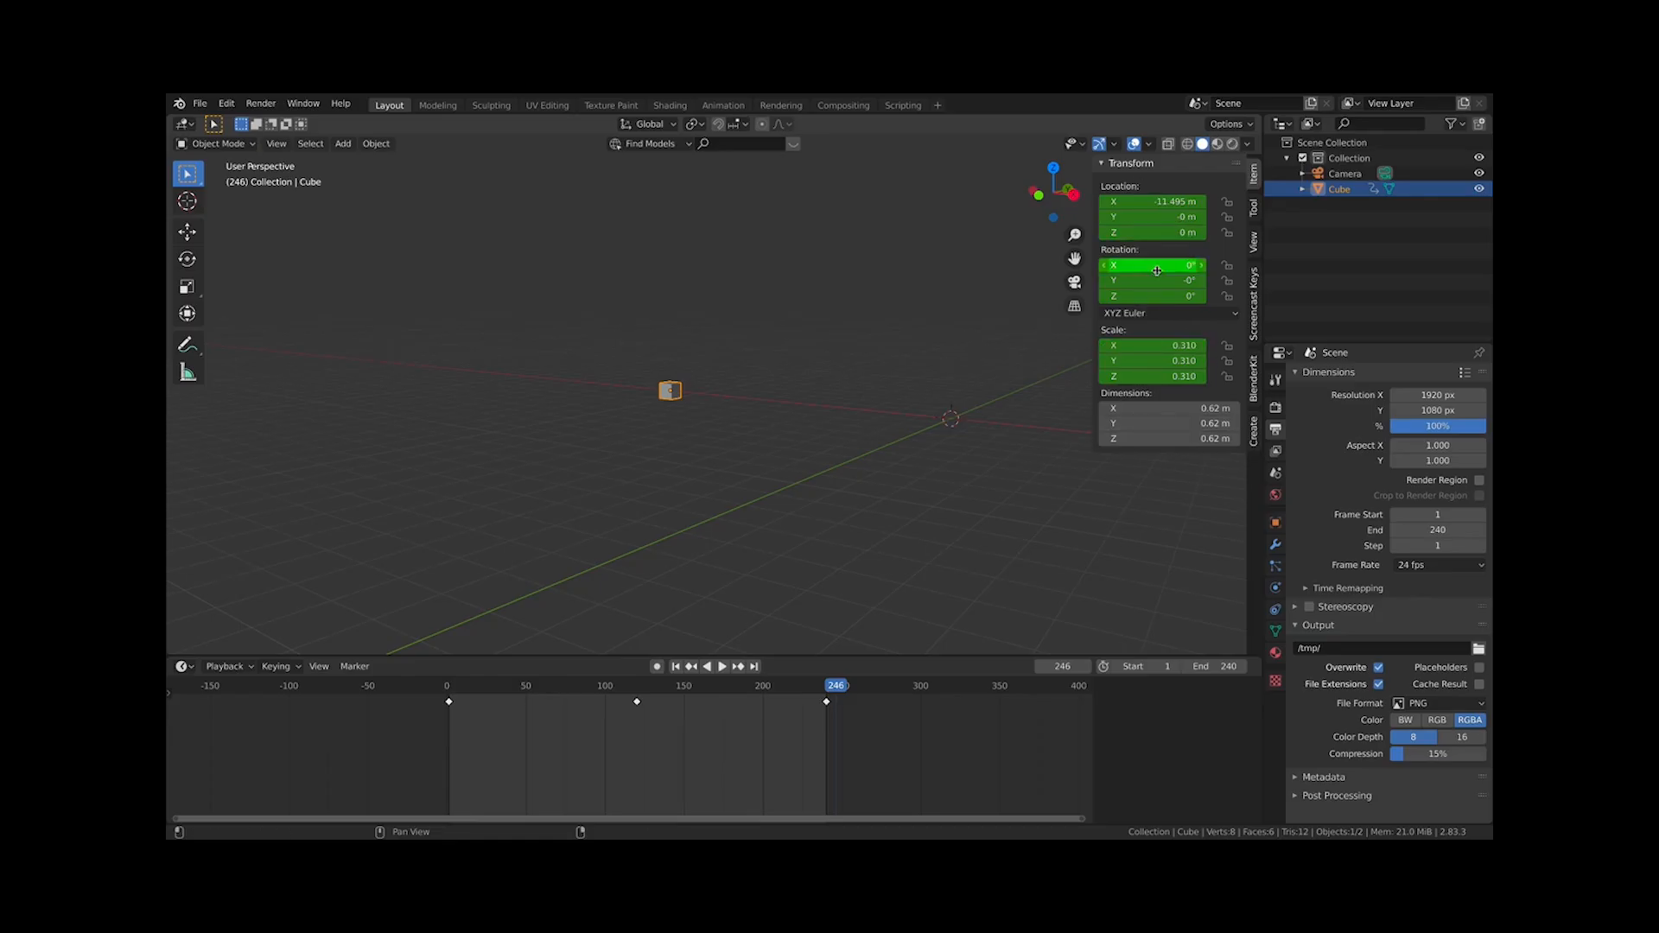
pyautogui.press('n')
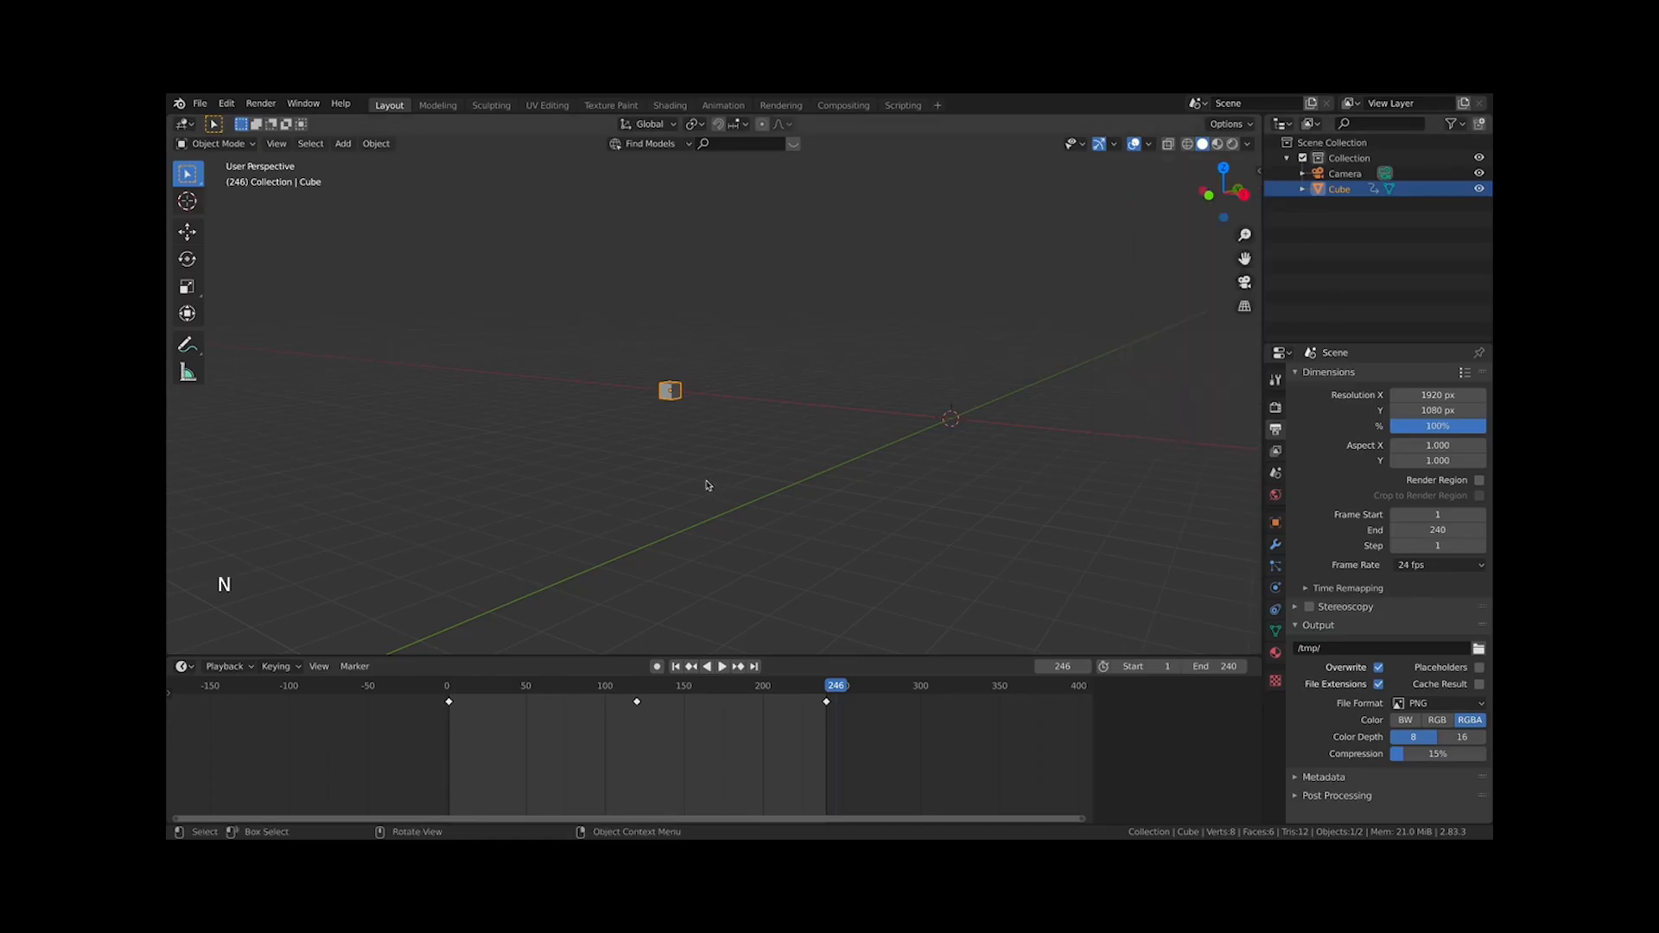
pyautogui.click(673, 418)
pyautogui.click(672, 396)
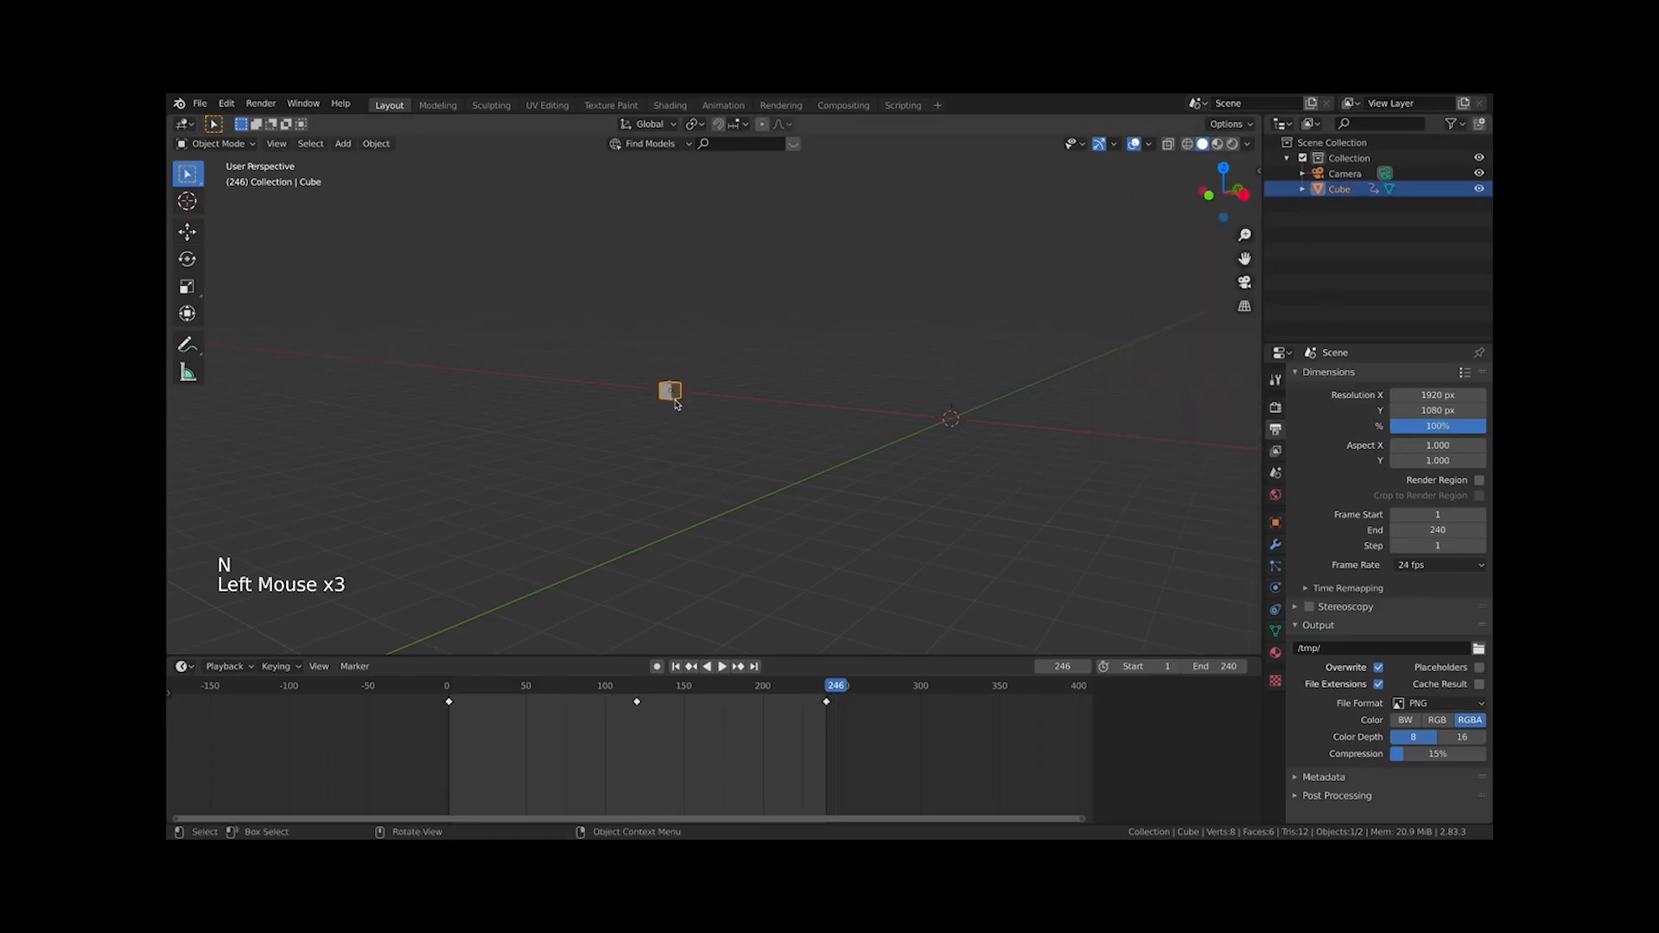
pyautogui.moveTo(447, 690)
pyautogui.mouseDown()
pyautogui.moveTo(801, 726)
pyautogui.moveTo(467, 691)
pyautogui.moveTo(833, 704)
pyautogui.moveTo(448, 705)
pyautogui.mouseUp()
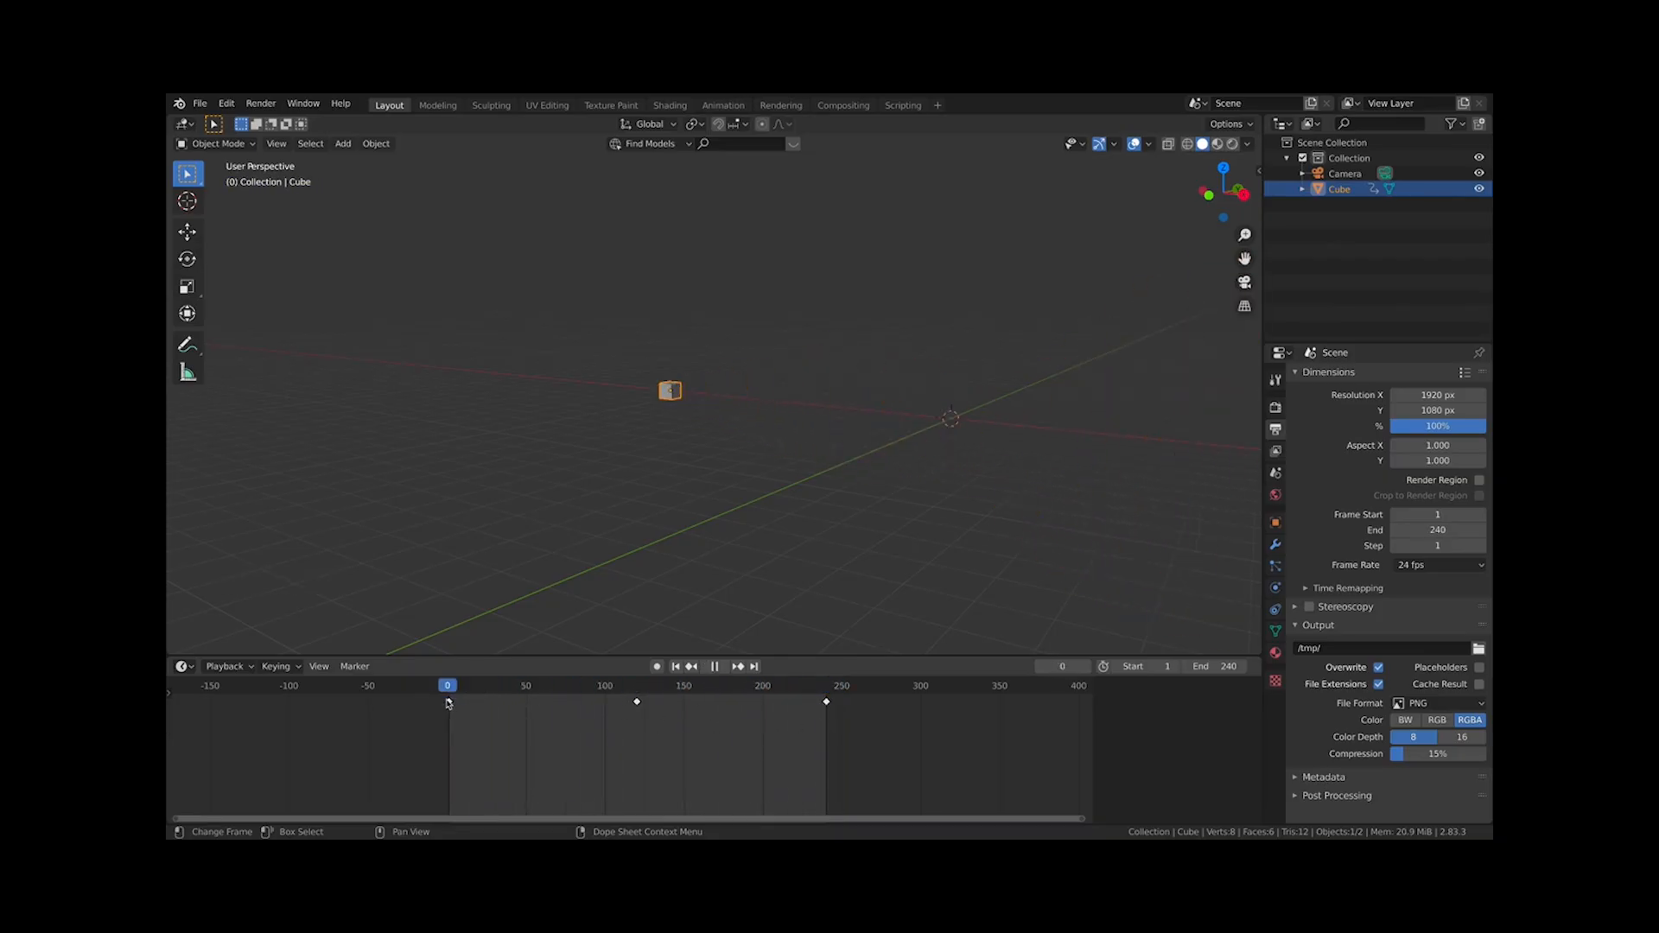
# Replay the animation in front orthographic view to watch the cube's motion
pyautogui.scroll(-3, 742, 383)
pyautogui.scroll(-4, 741, 383)
pyautogui.press('KP_7')
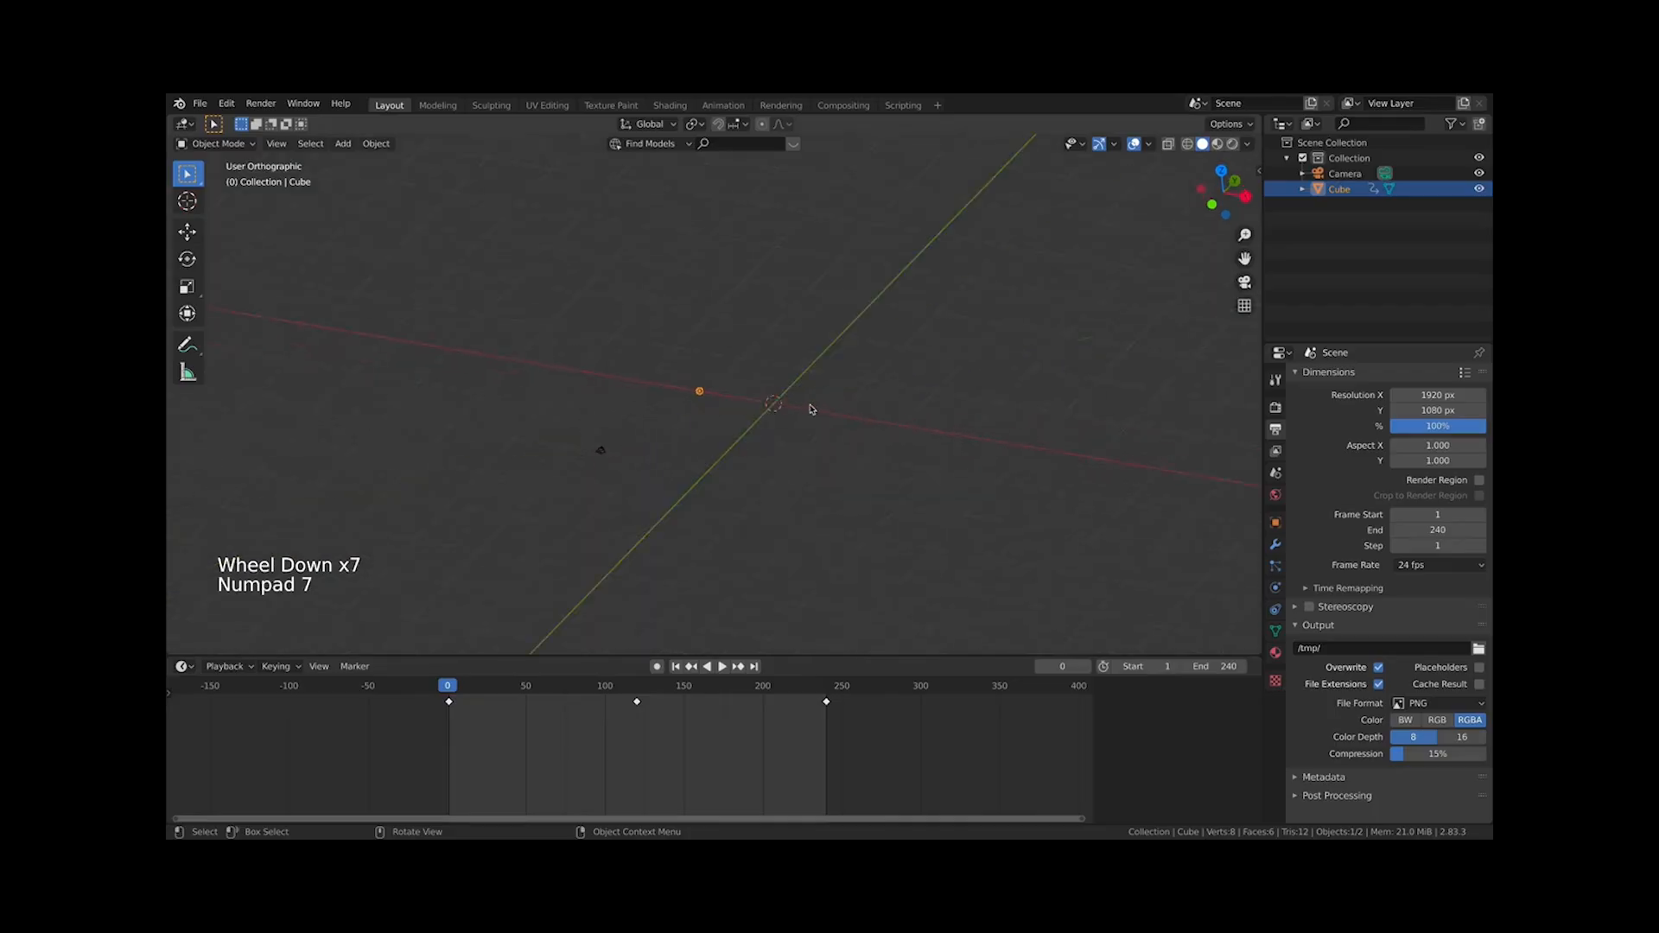
pyautogui.press('KP_0')
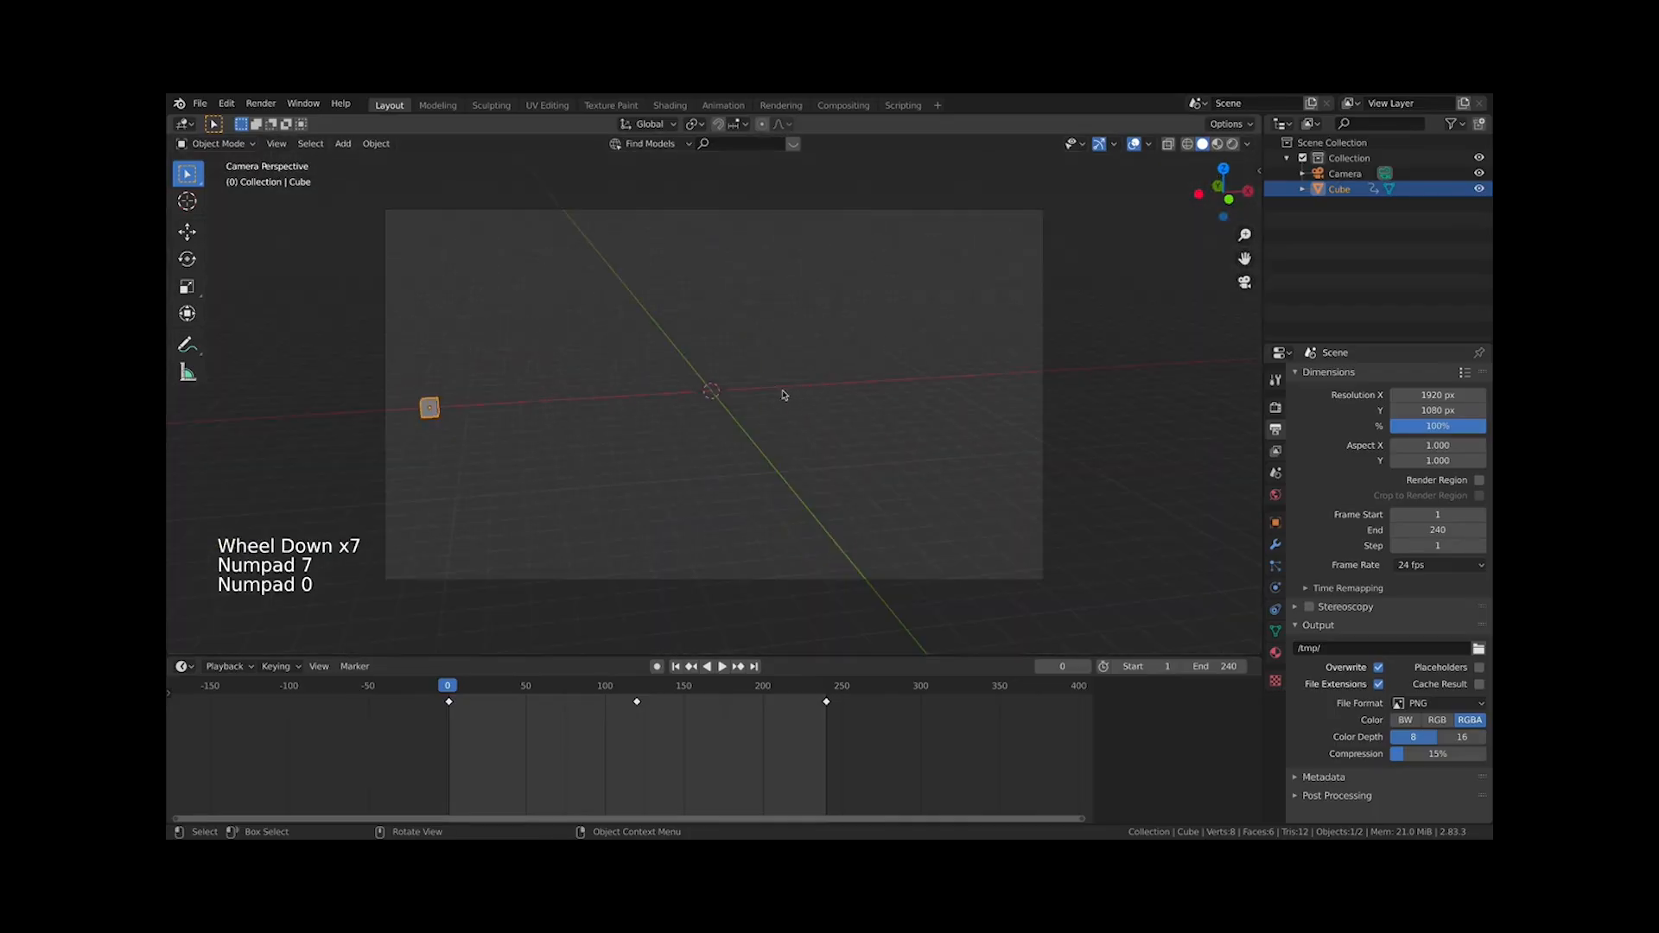
pyautogui.press('KP_1')
pyautogui.press('shift+super')
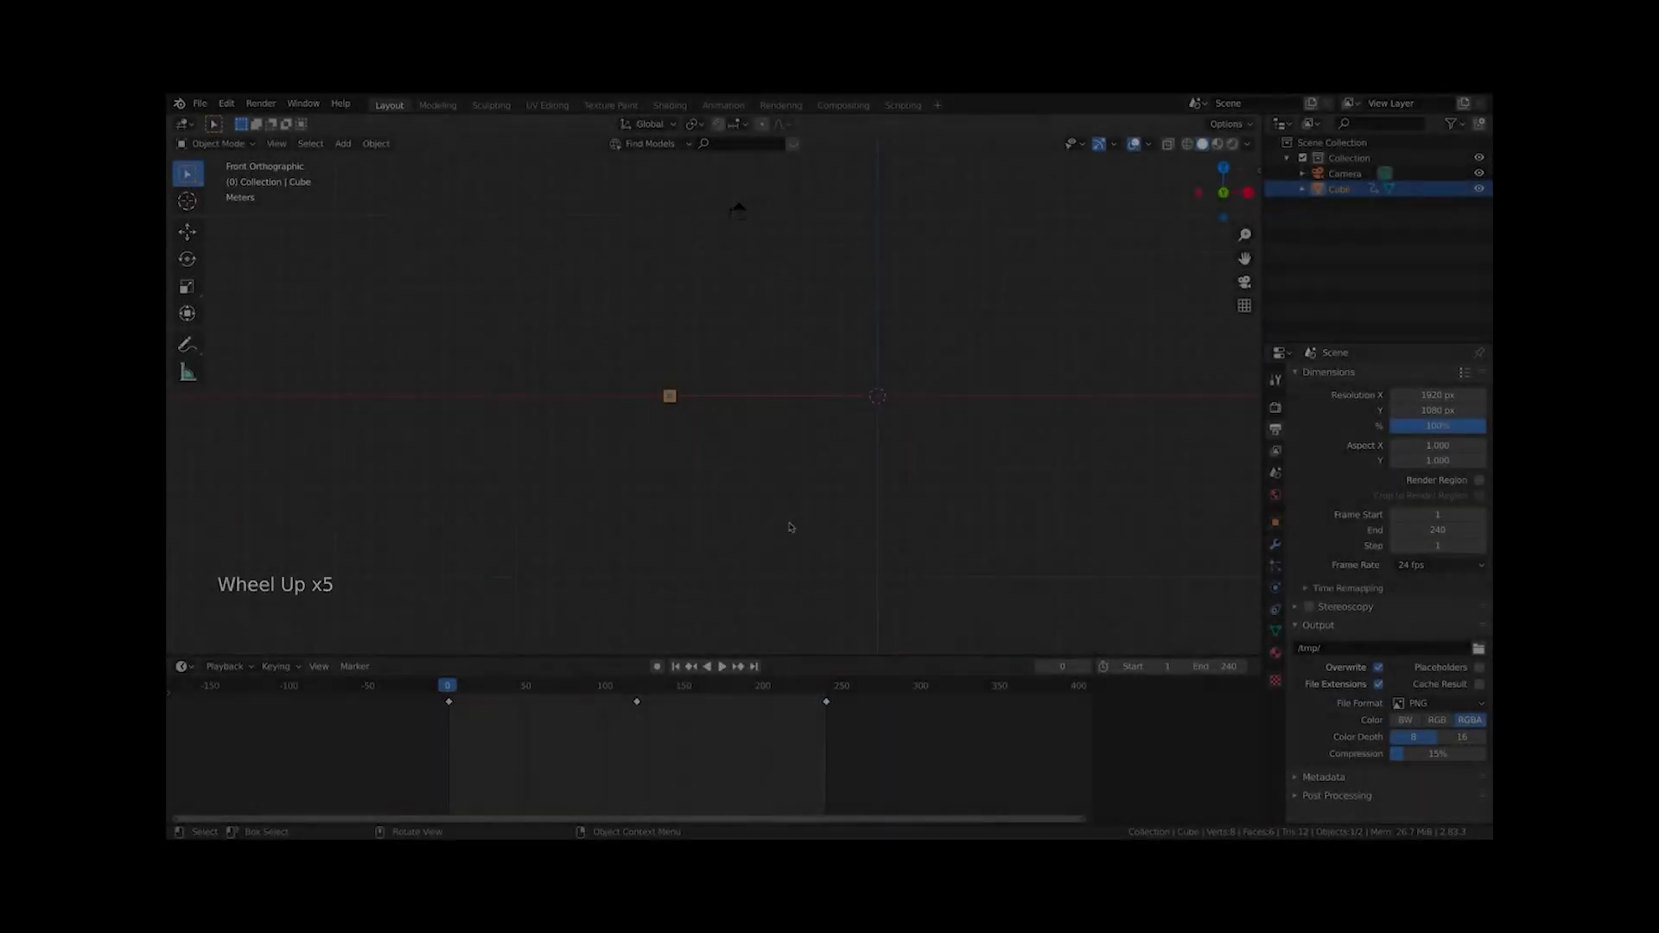
pyautogui.scroll(1, 789, 527)
pyautogui.scroll(-2, 786, 526)
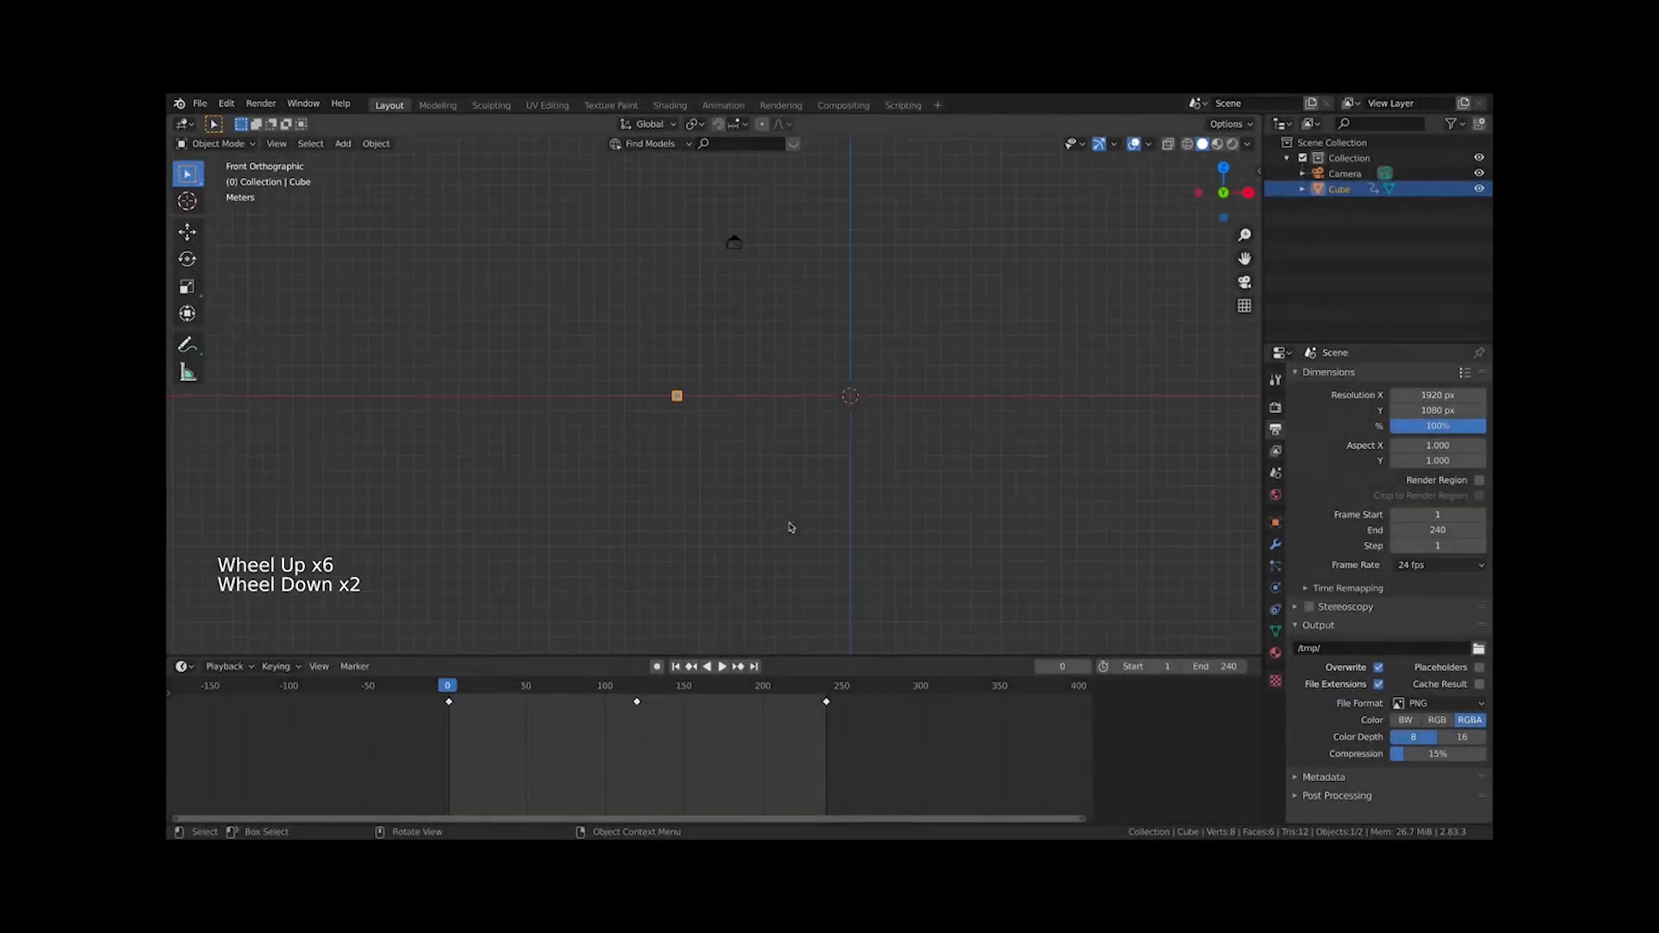
pyautogui.keyDown('shift'); pyautogui.moveTo(741, 496); pyautogui.dragTo(665, 520, button='middle'); pyautogui.keyUp('shift')
pyautogui.scroll(1, 664, 520)
pyautogui.press('space')
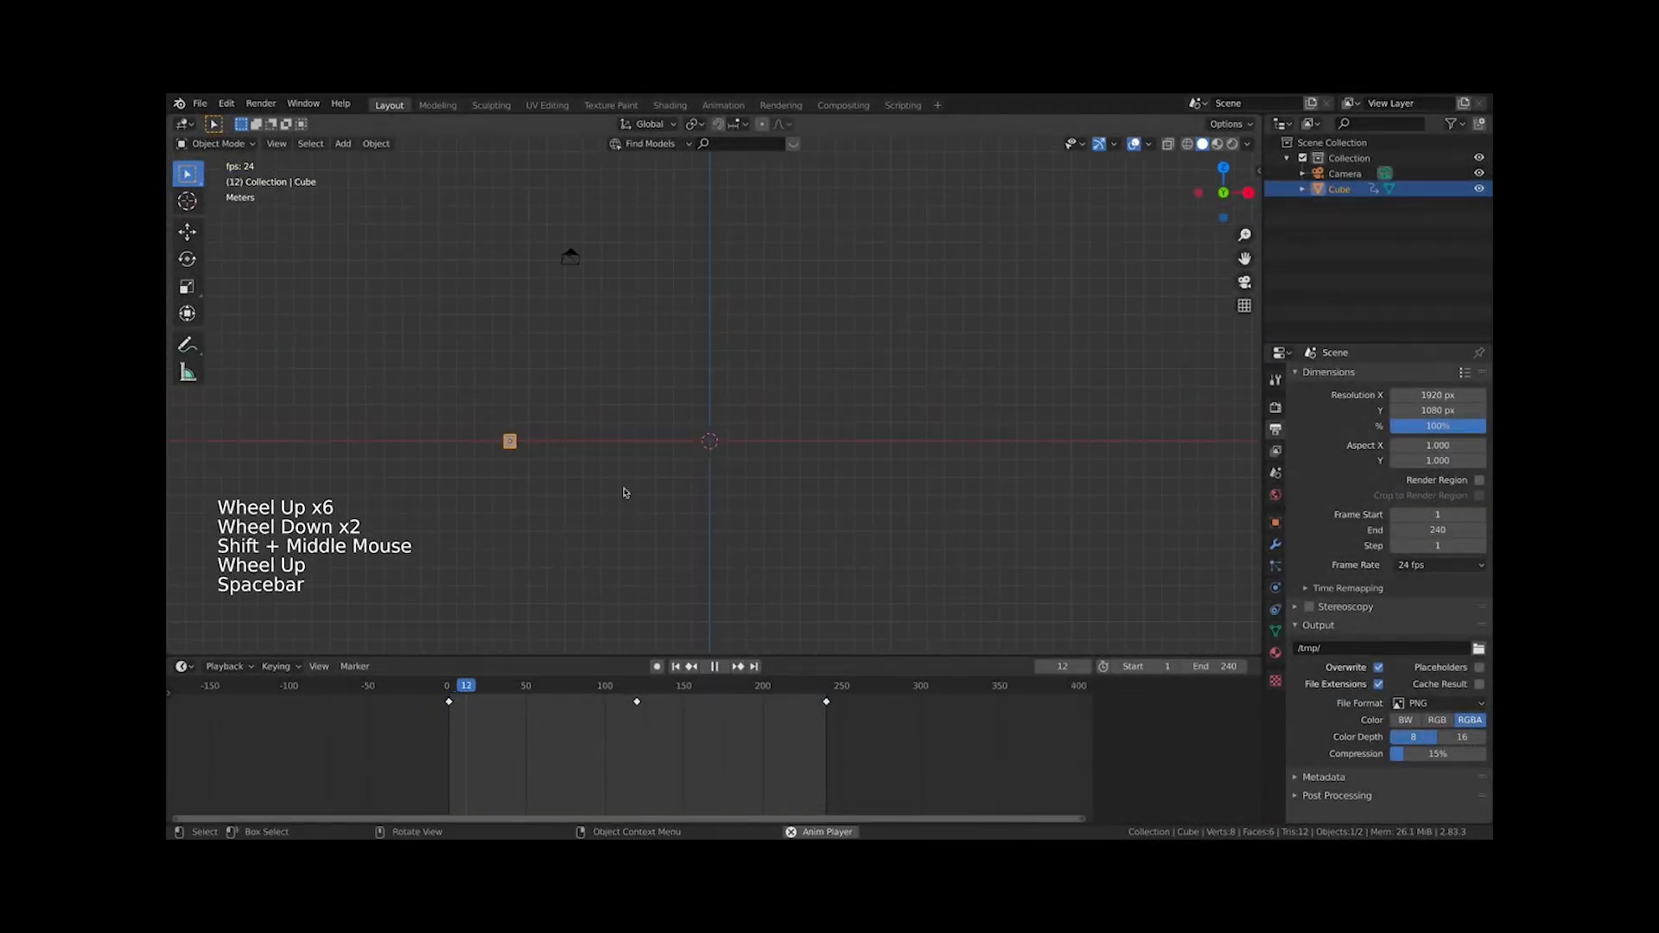
pyautogui.scroll(1, 596, 476)
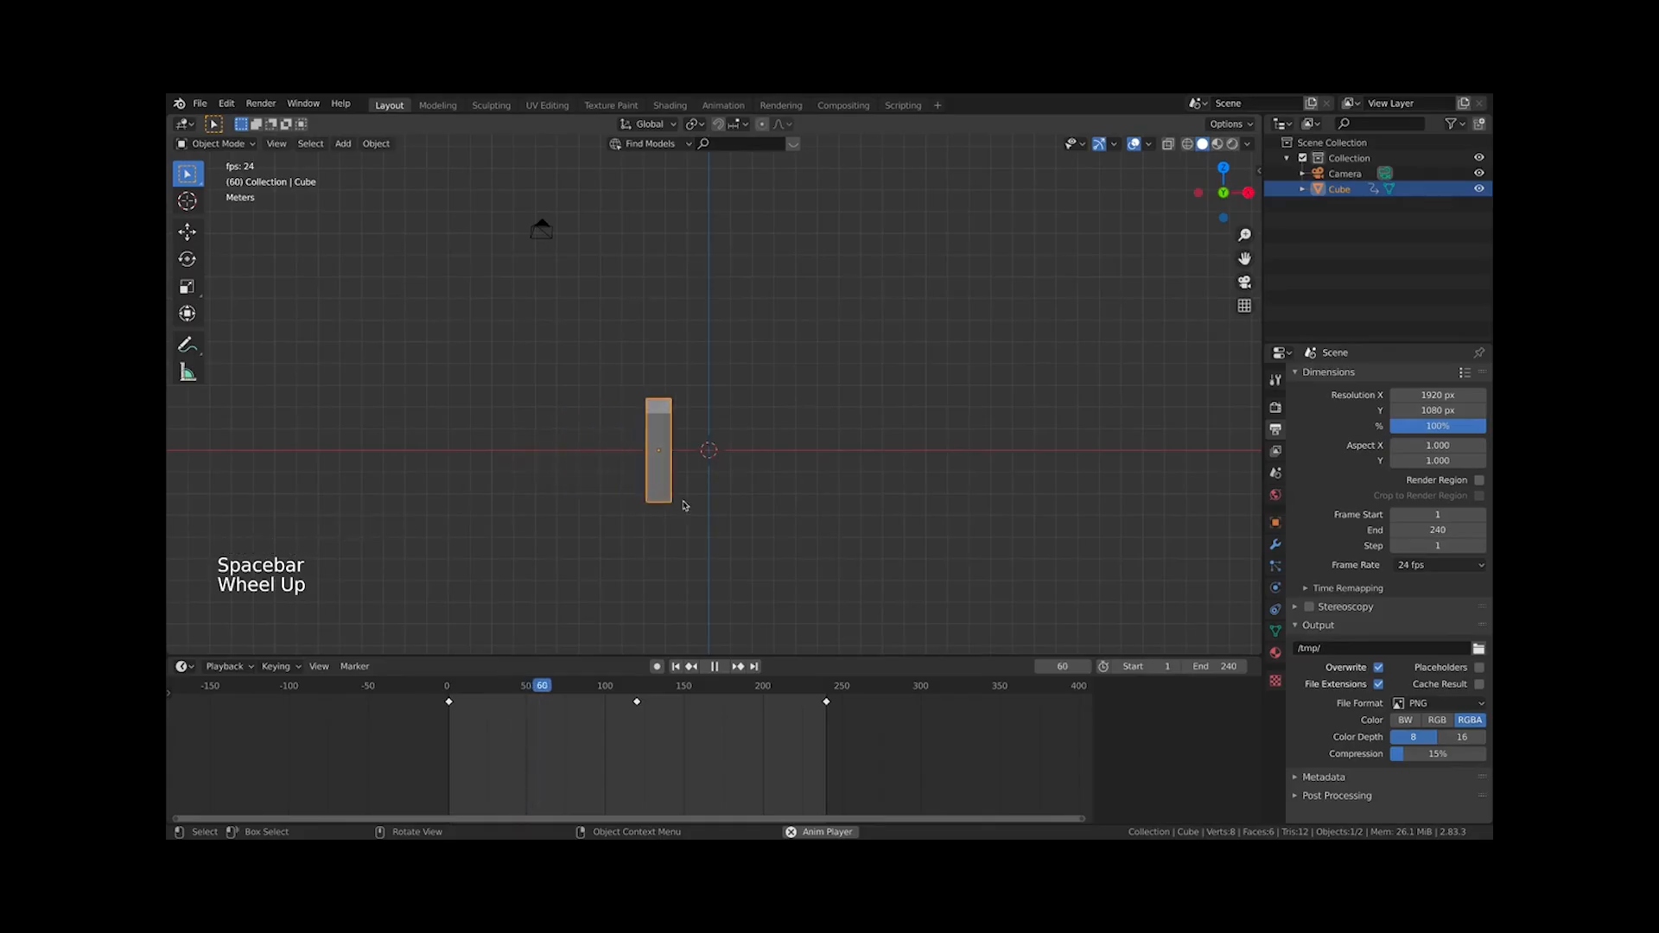
pyautogui.scroll(-3, 810, 481)
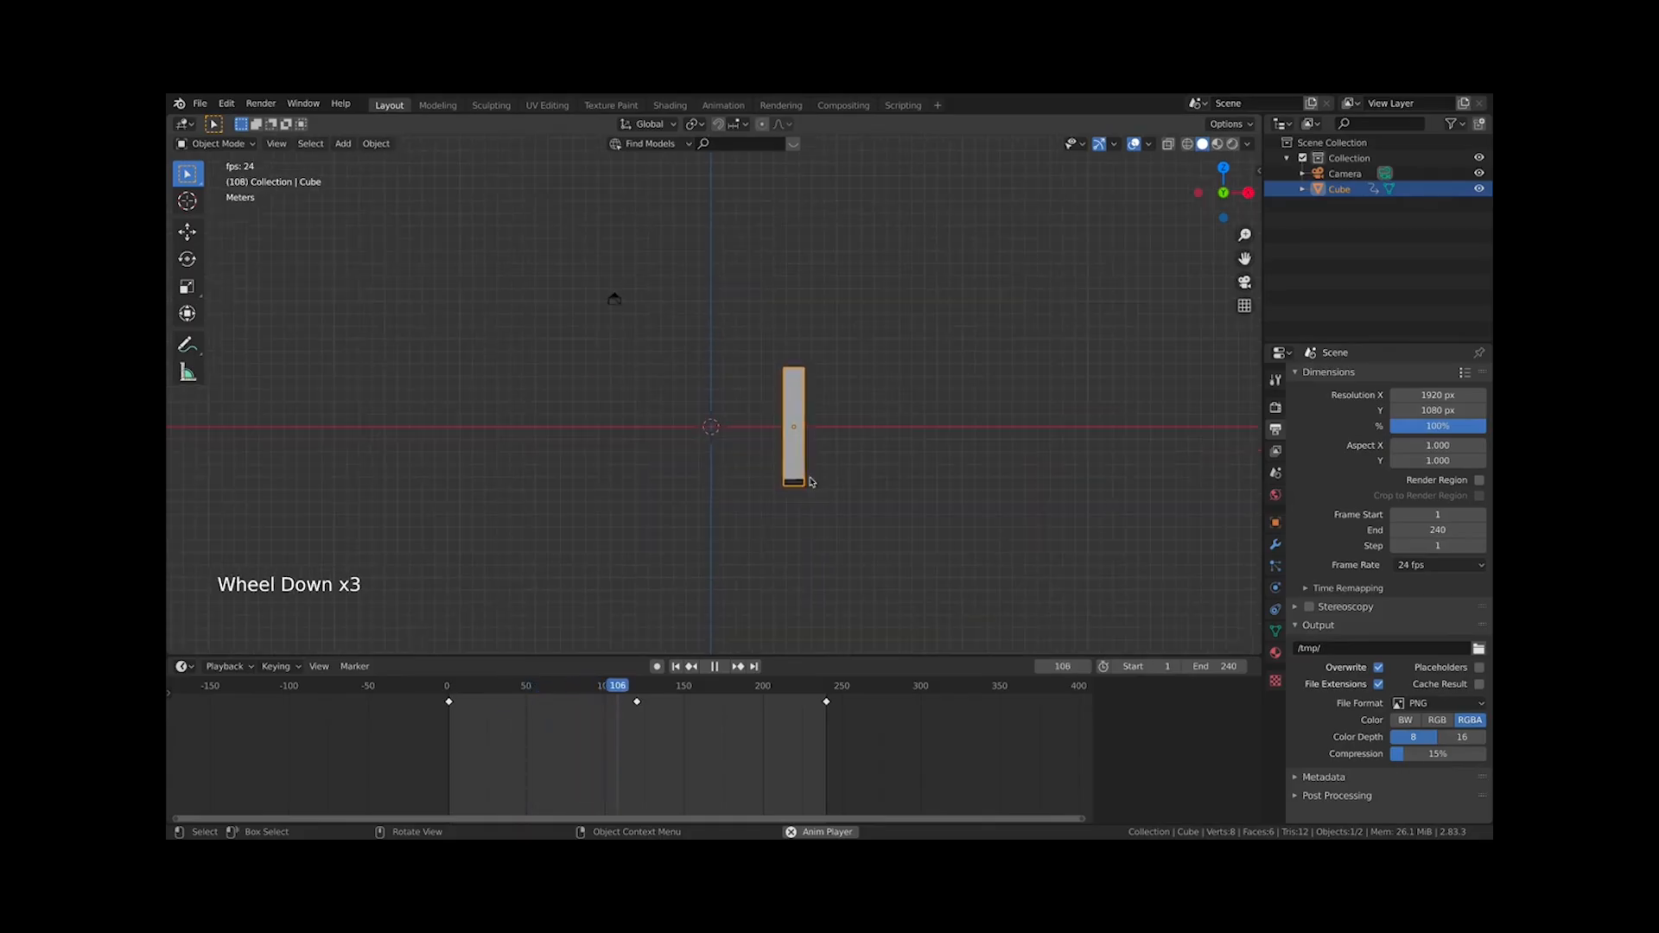
pyautogui.press('space')
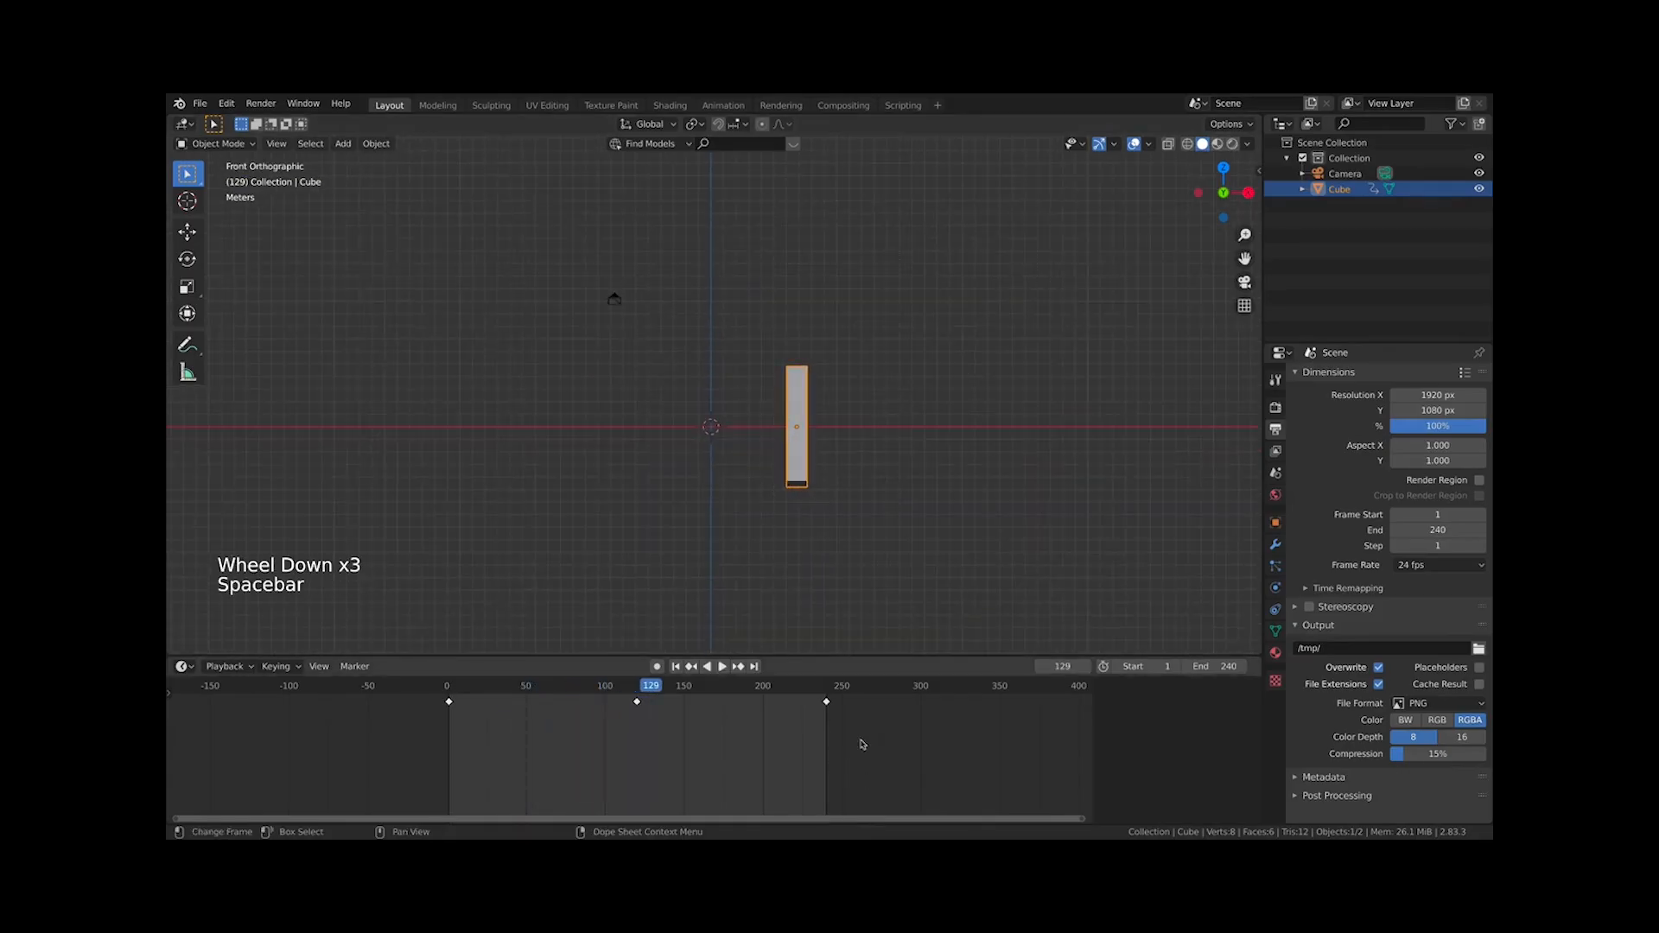
# Select all of the cube's keyframes in the timeline and delete them
pyautogui.moveTo(862, 741); pyautogui.dragTo(394, 683)
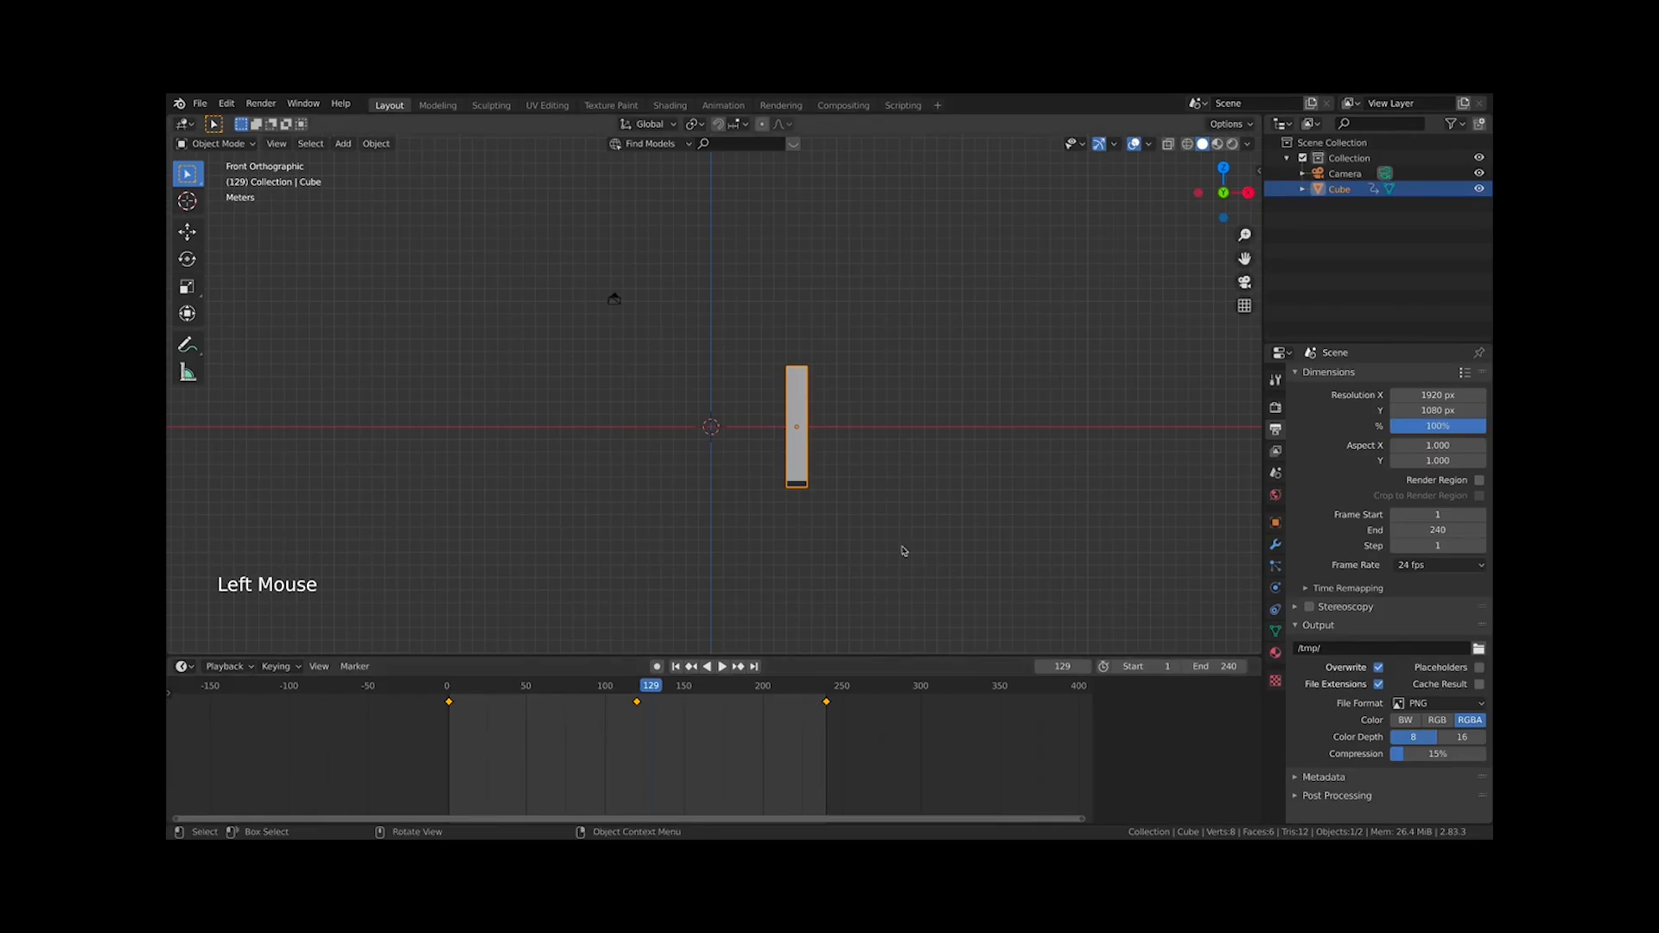
pyautogui.press('x')
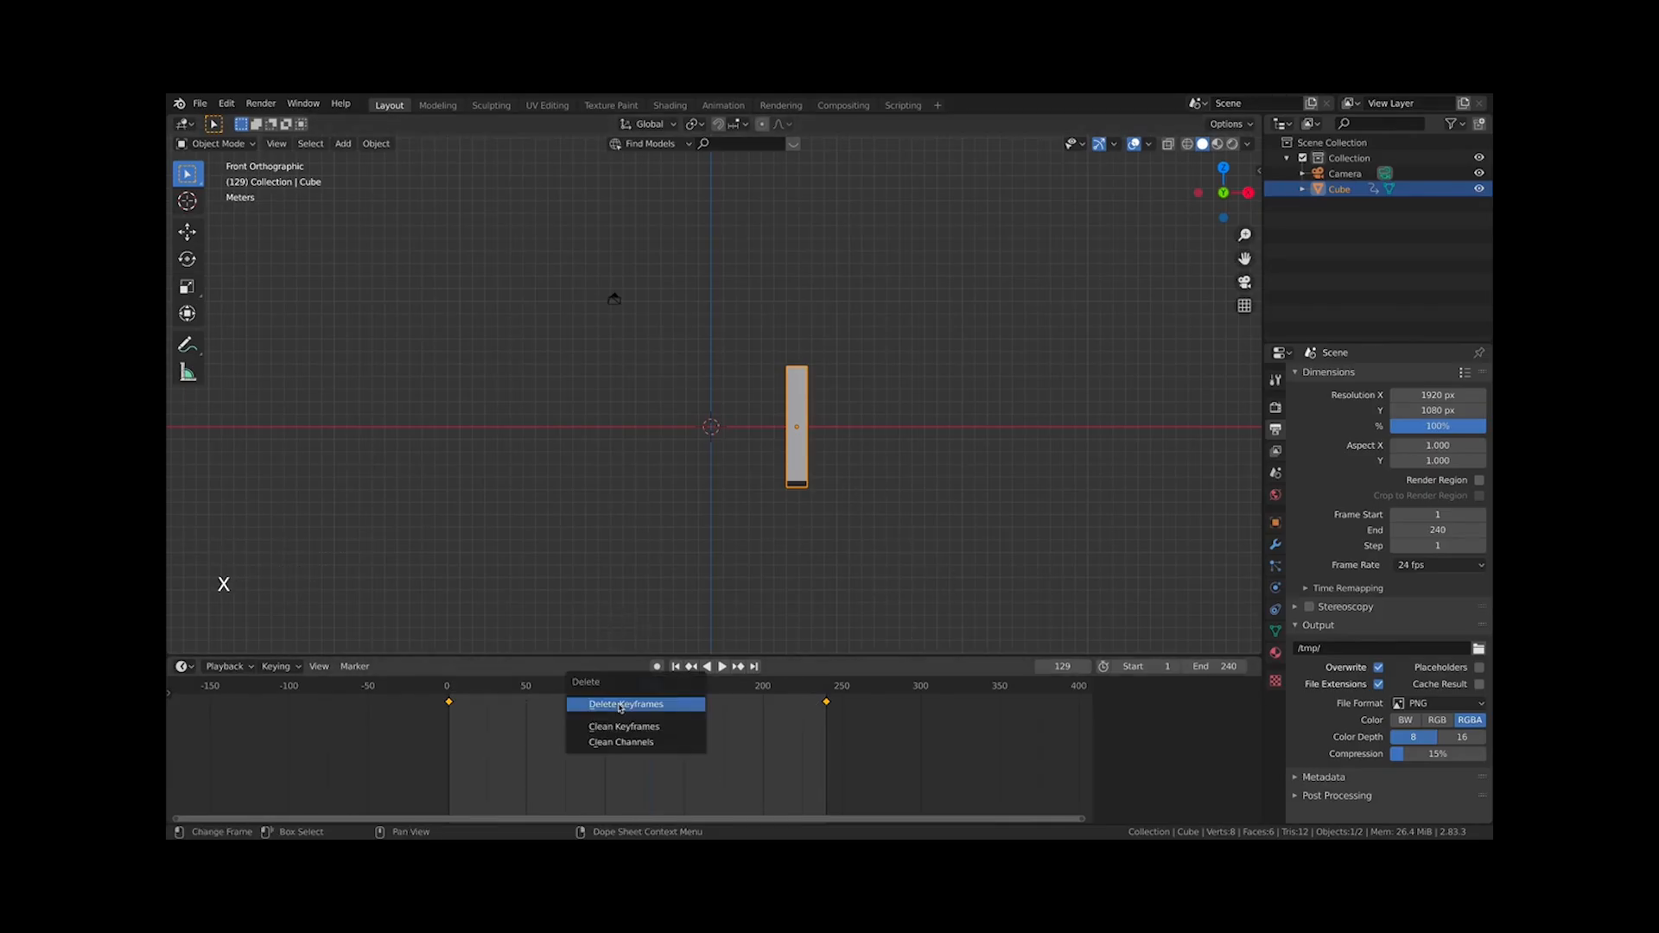
pyautogui.click(620, 708)
# Delete the cube object
pyautogui.press('x')
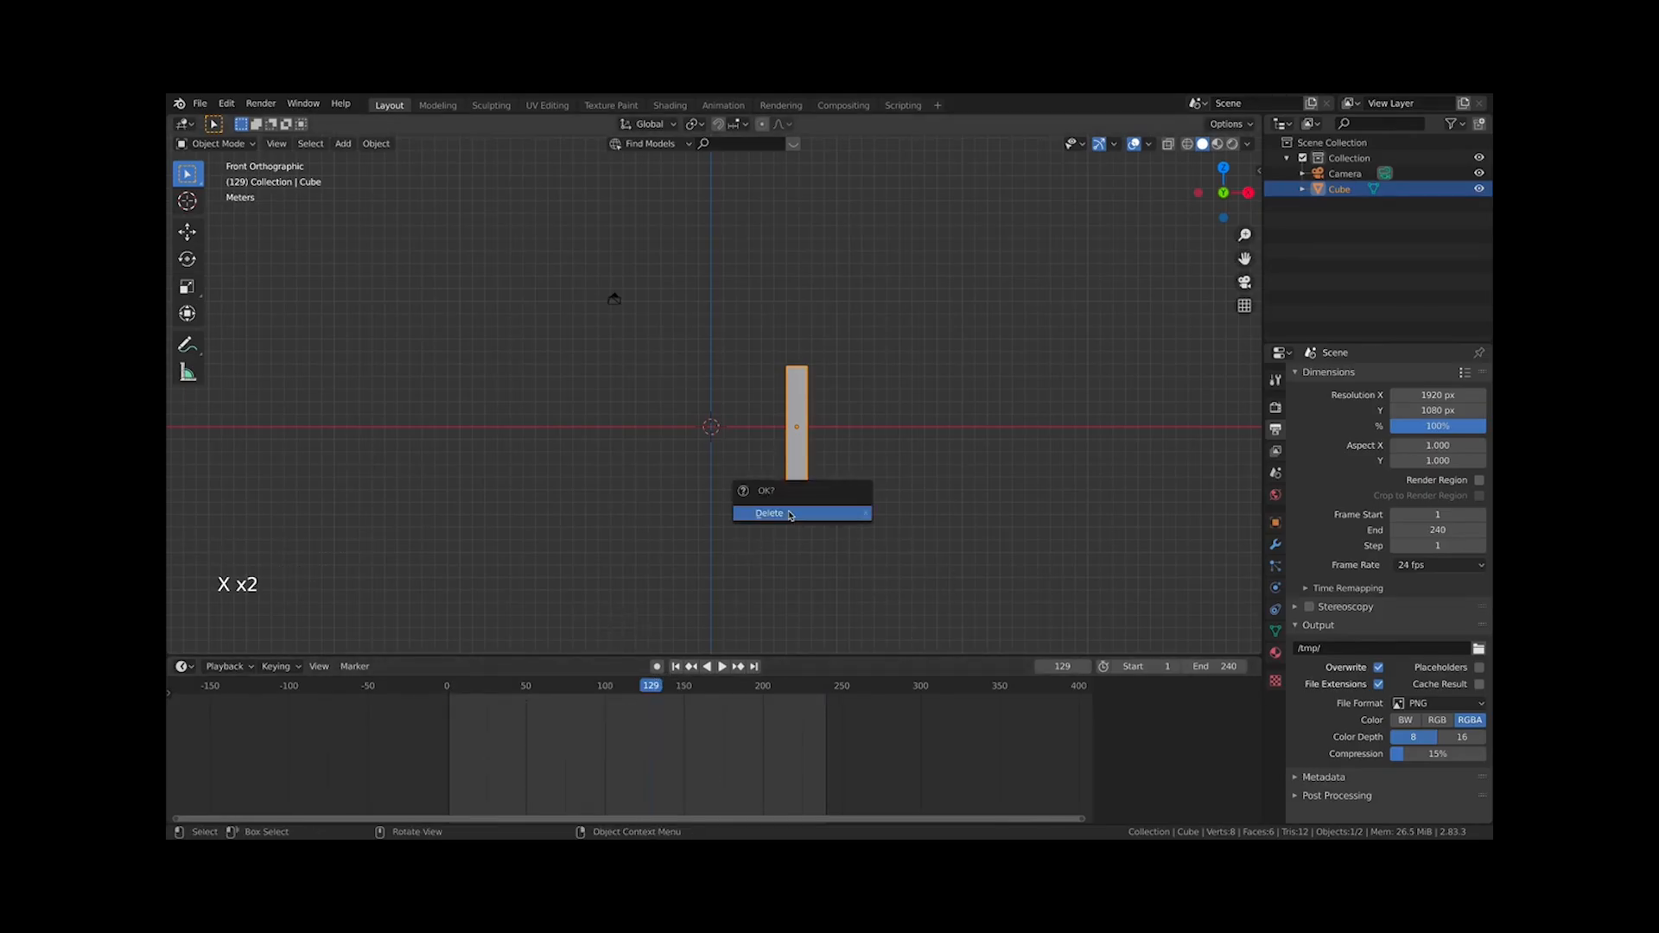
pyautogui.click(760, 510)
# Add a Monkey mesh and scale it up
pyautogui.hotkey('shift', 'a')
pyautogui.moveTo(708, 421)
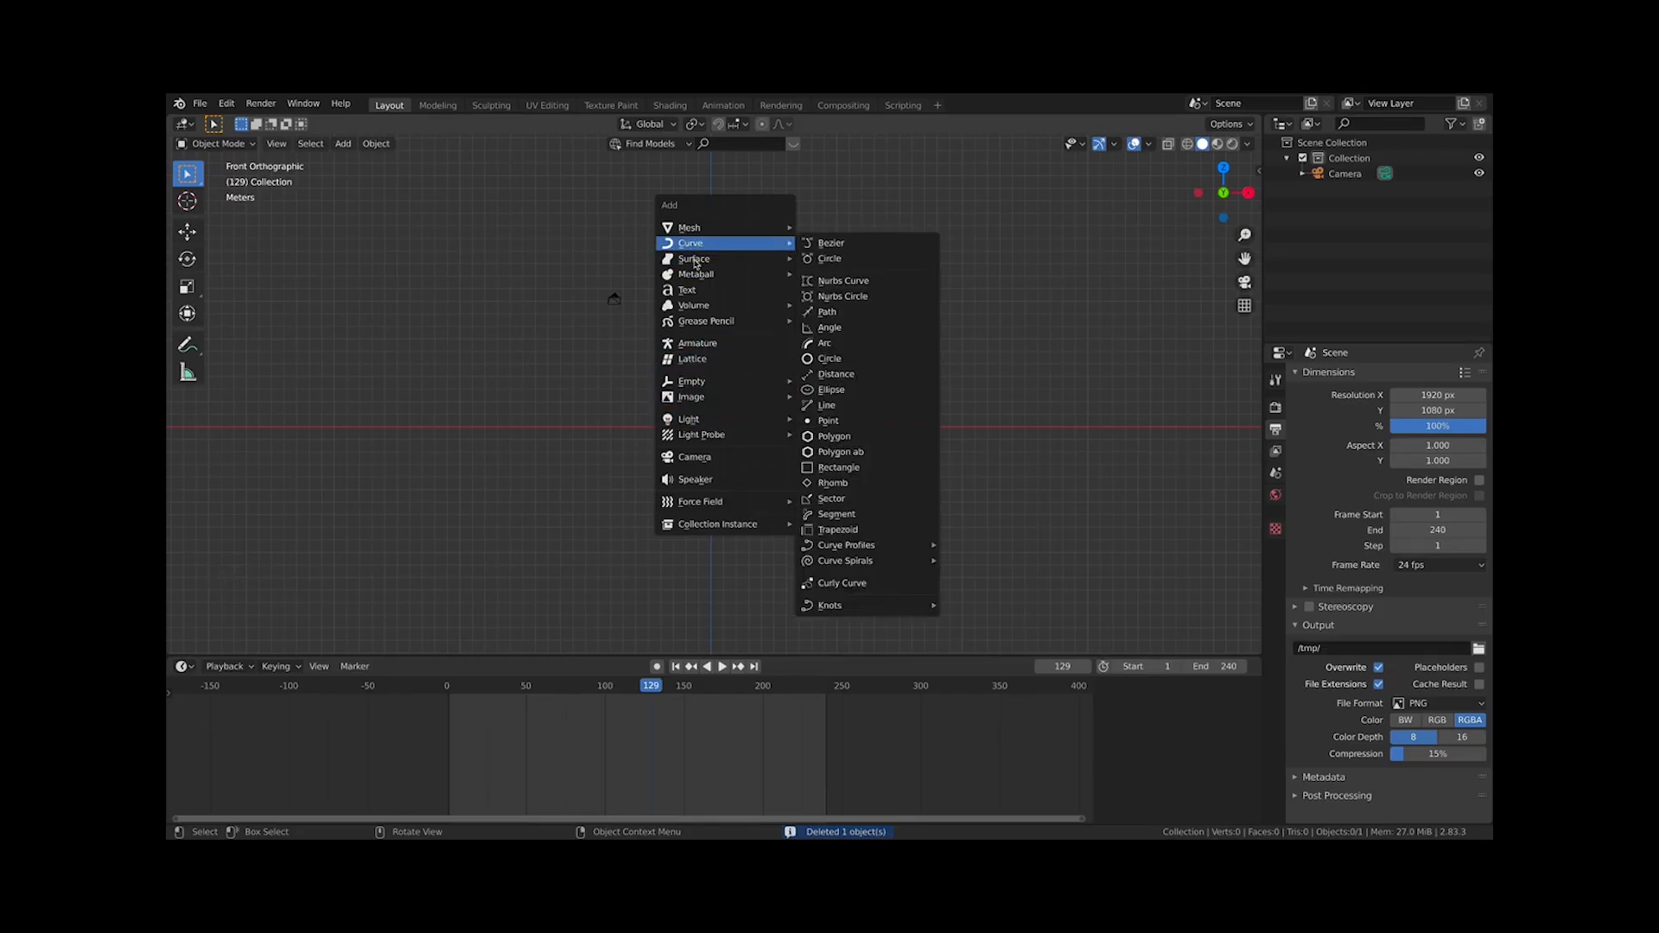
pyautogui.moveTo(693, 227)
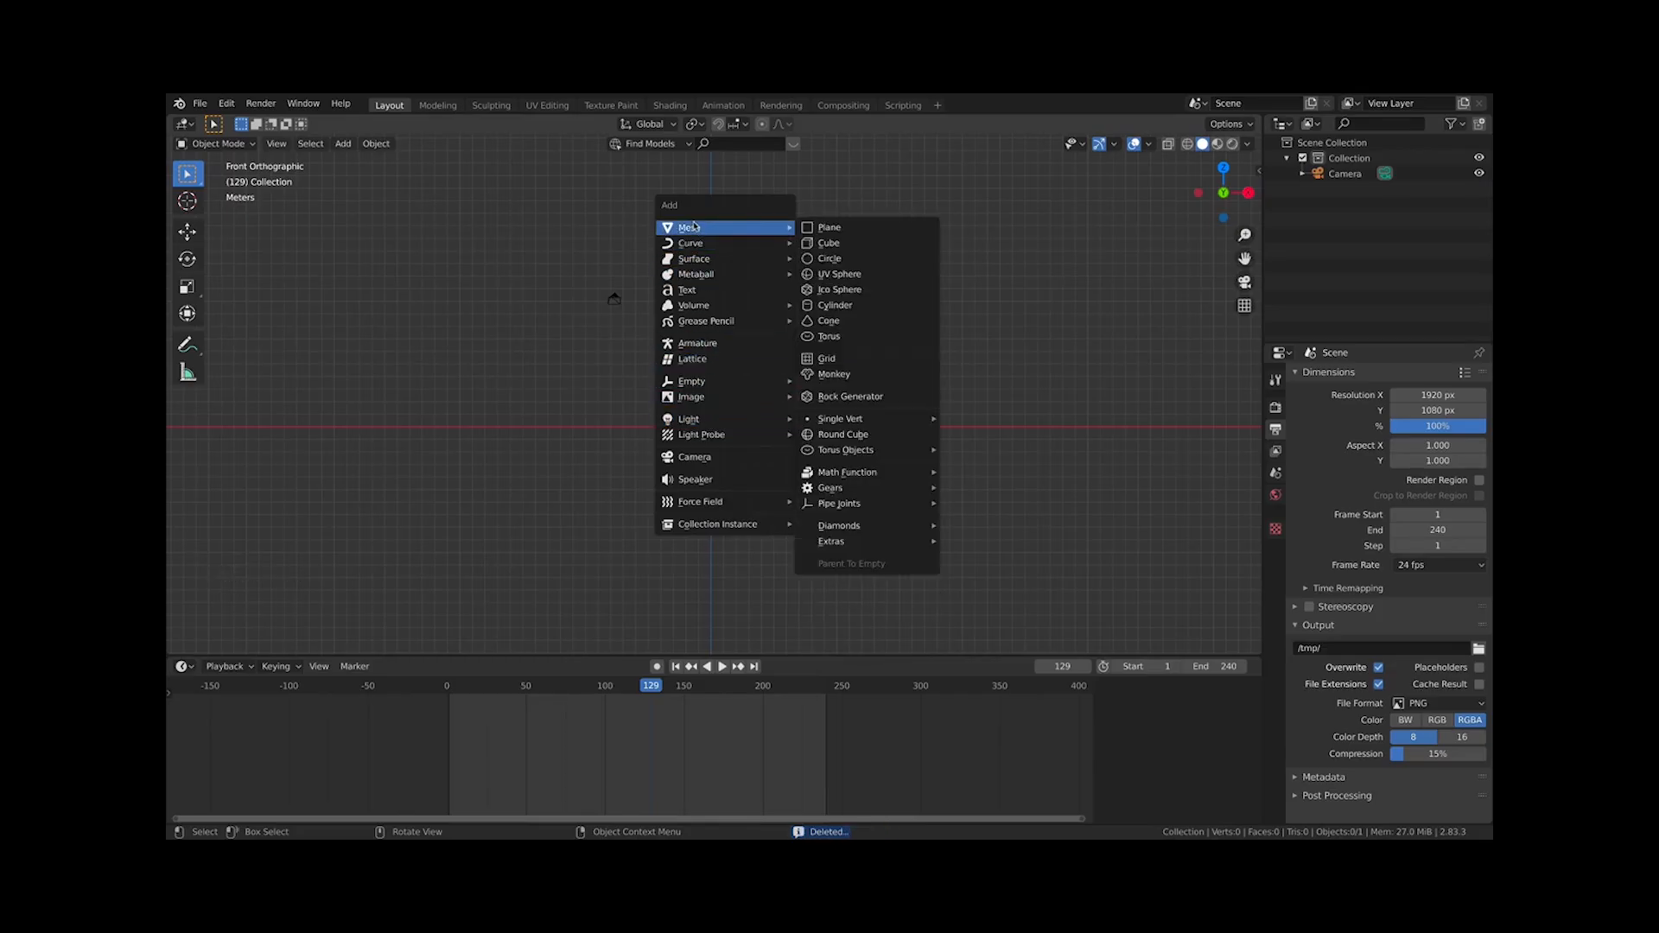
pyautogui.click(834, 374)
pyautogui.press('s')
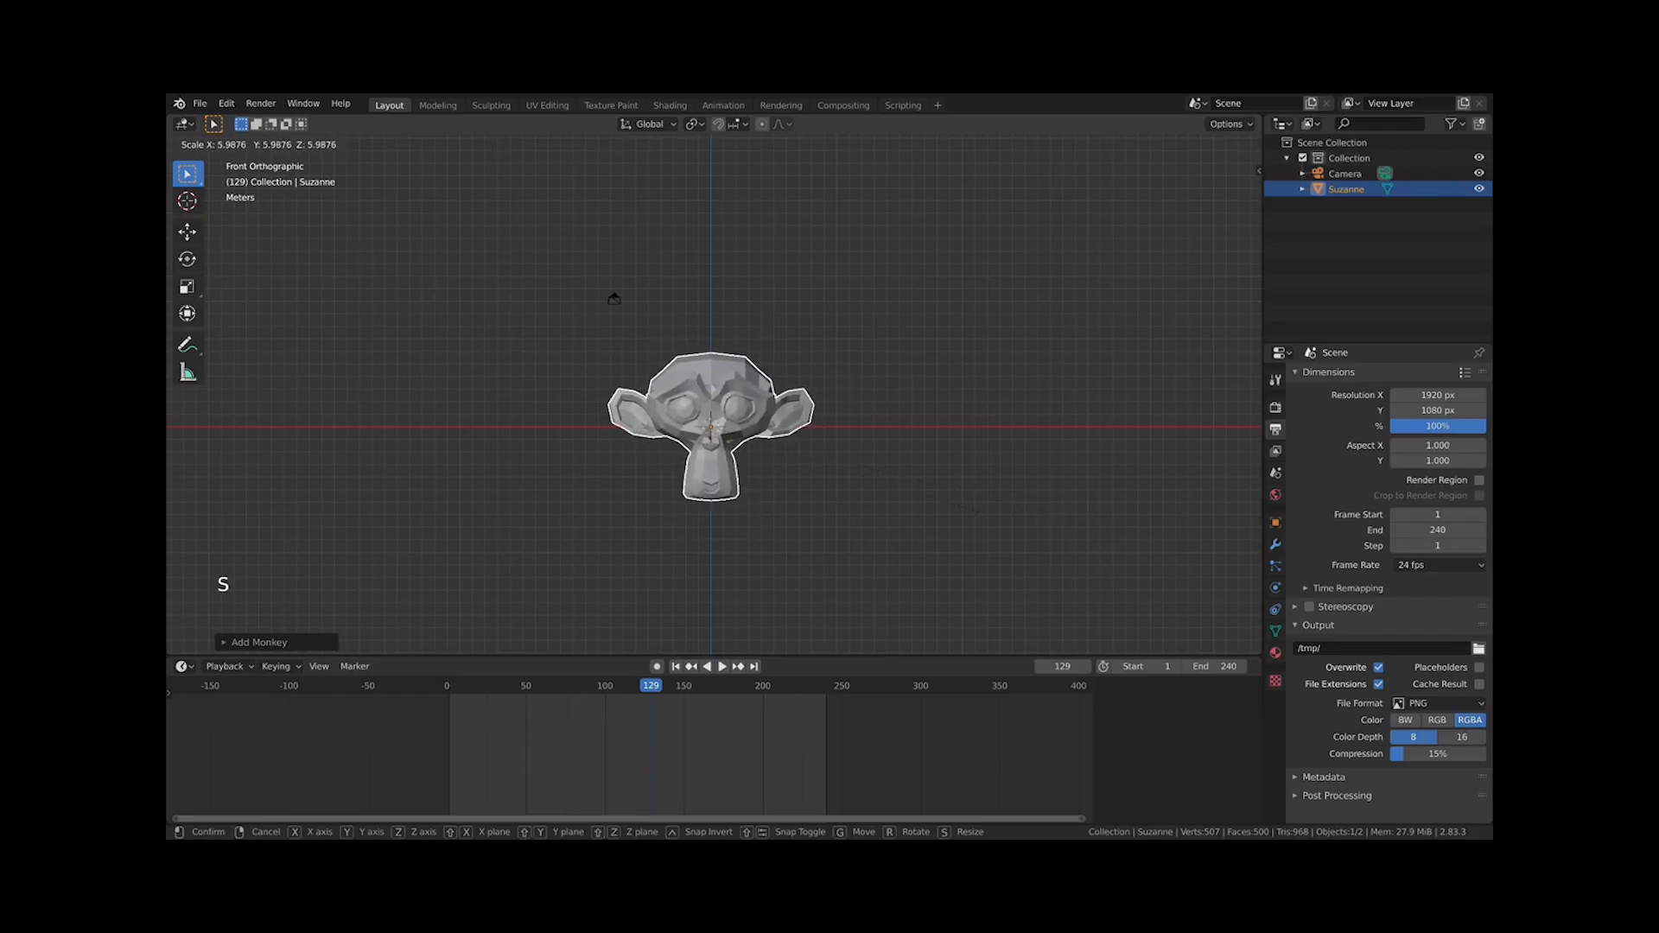
pyautogui.click(875, 488)
pyautogui.click(810, 488)
# Select the camera and, at frame 1, insert a LocRotScale keyframe for it
pyautogui.click(621, 298)
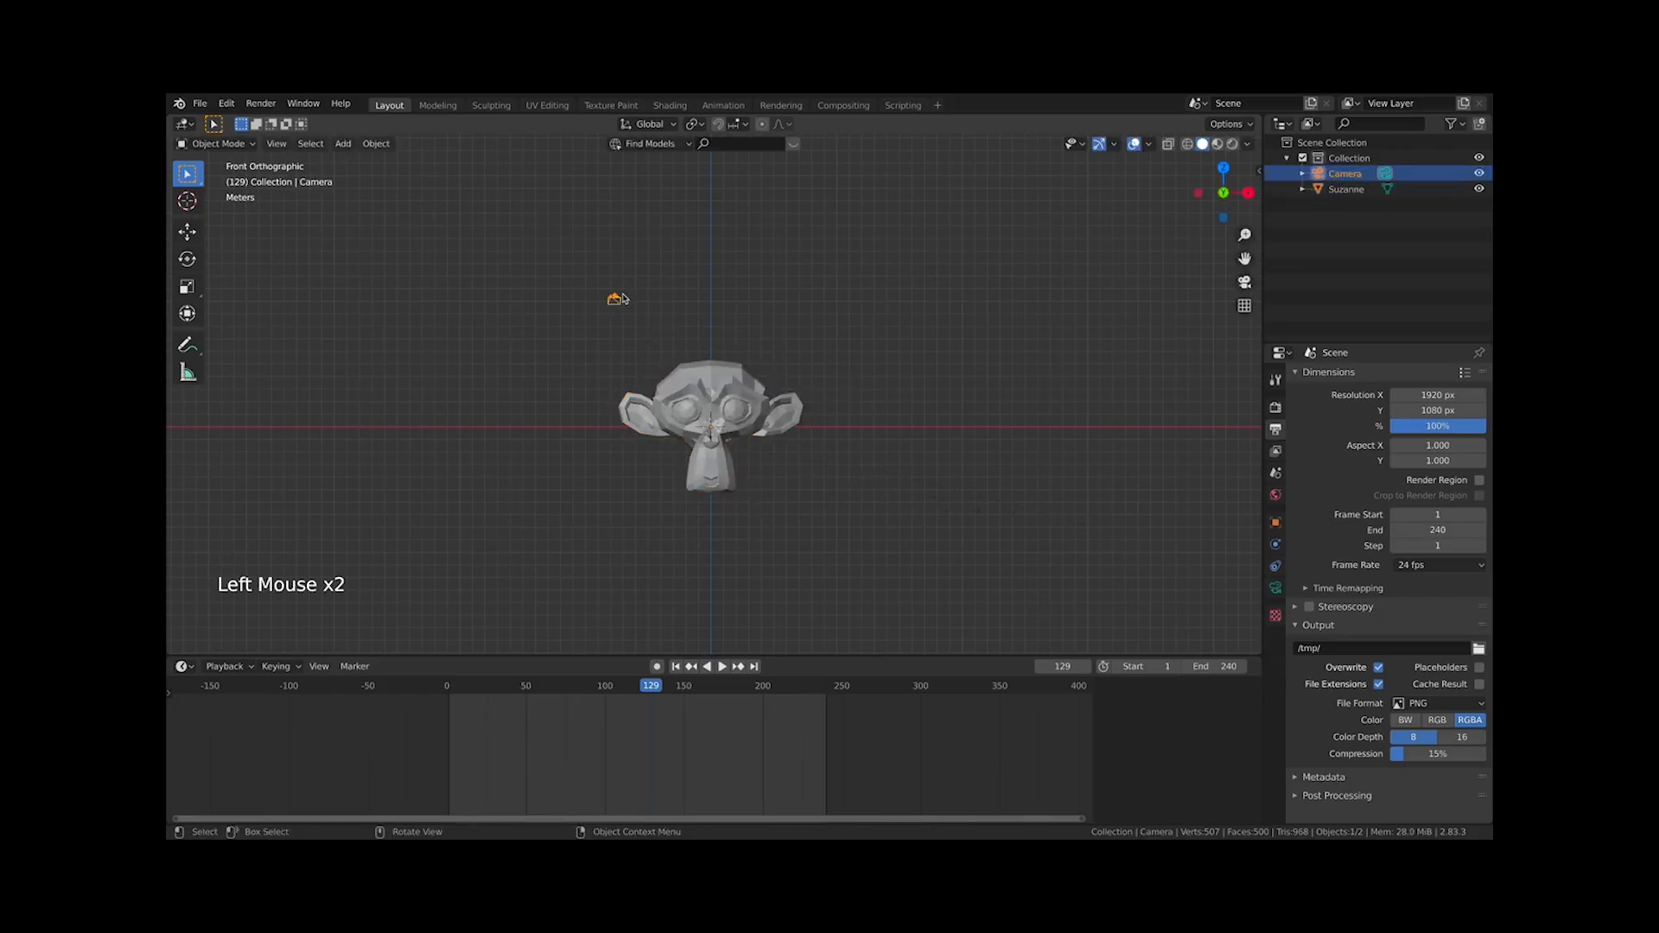
pyautogui.press('KP_7')
pyautogui.scroll(-7, 686, 519)
pyautogui.scroll(5, 722, 492)
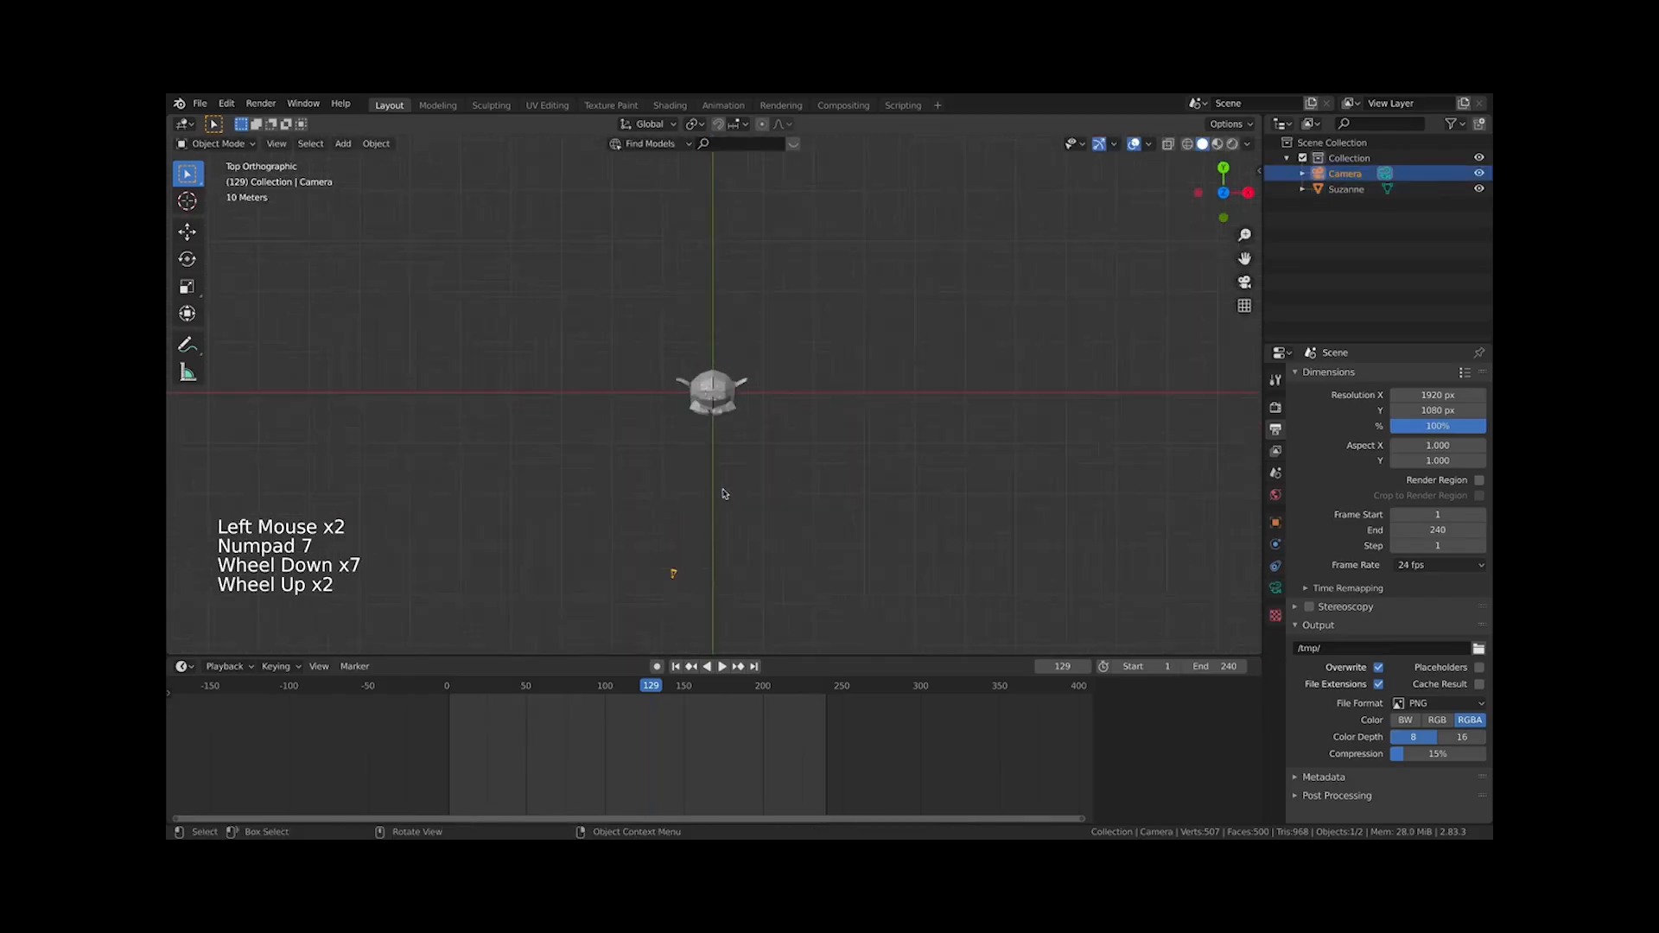
pyautogui.scroll(-2, 715, 507)
pyautogui.press('KP_0')
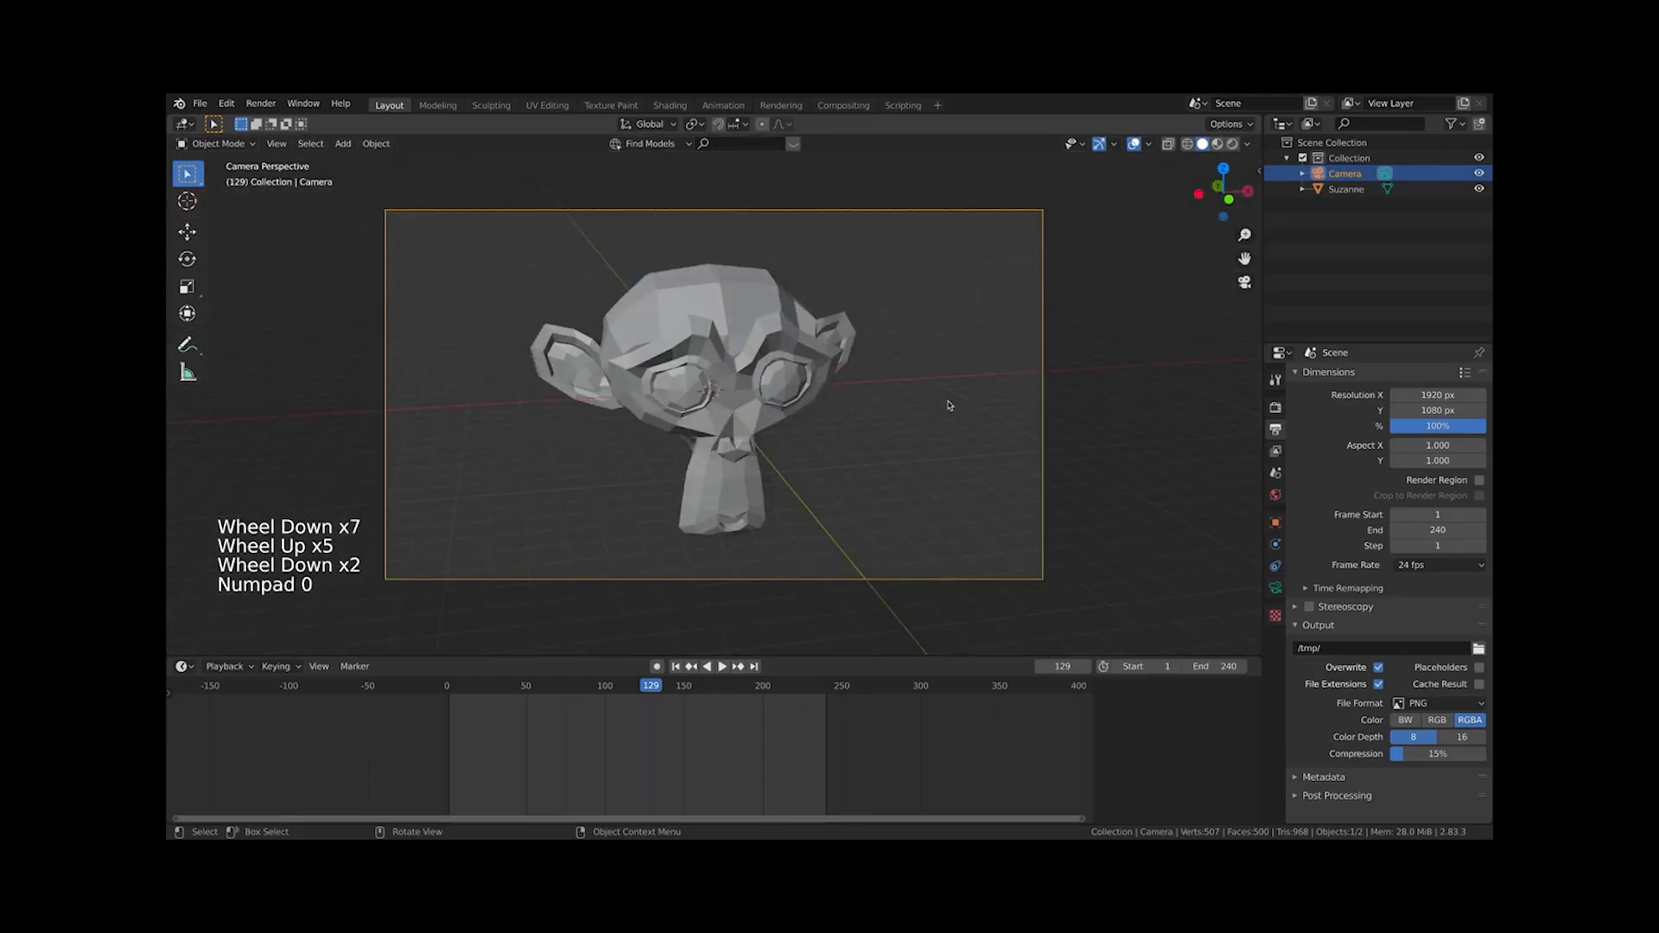
pyautogui.press('KP_0')
pyautogui.press('KP_0')
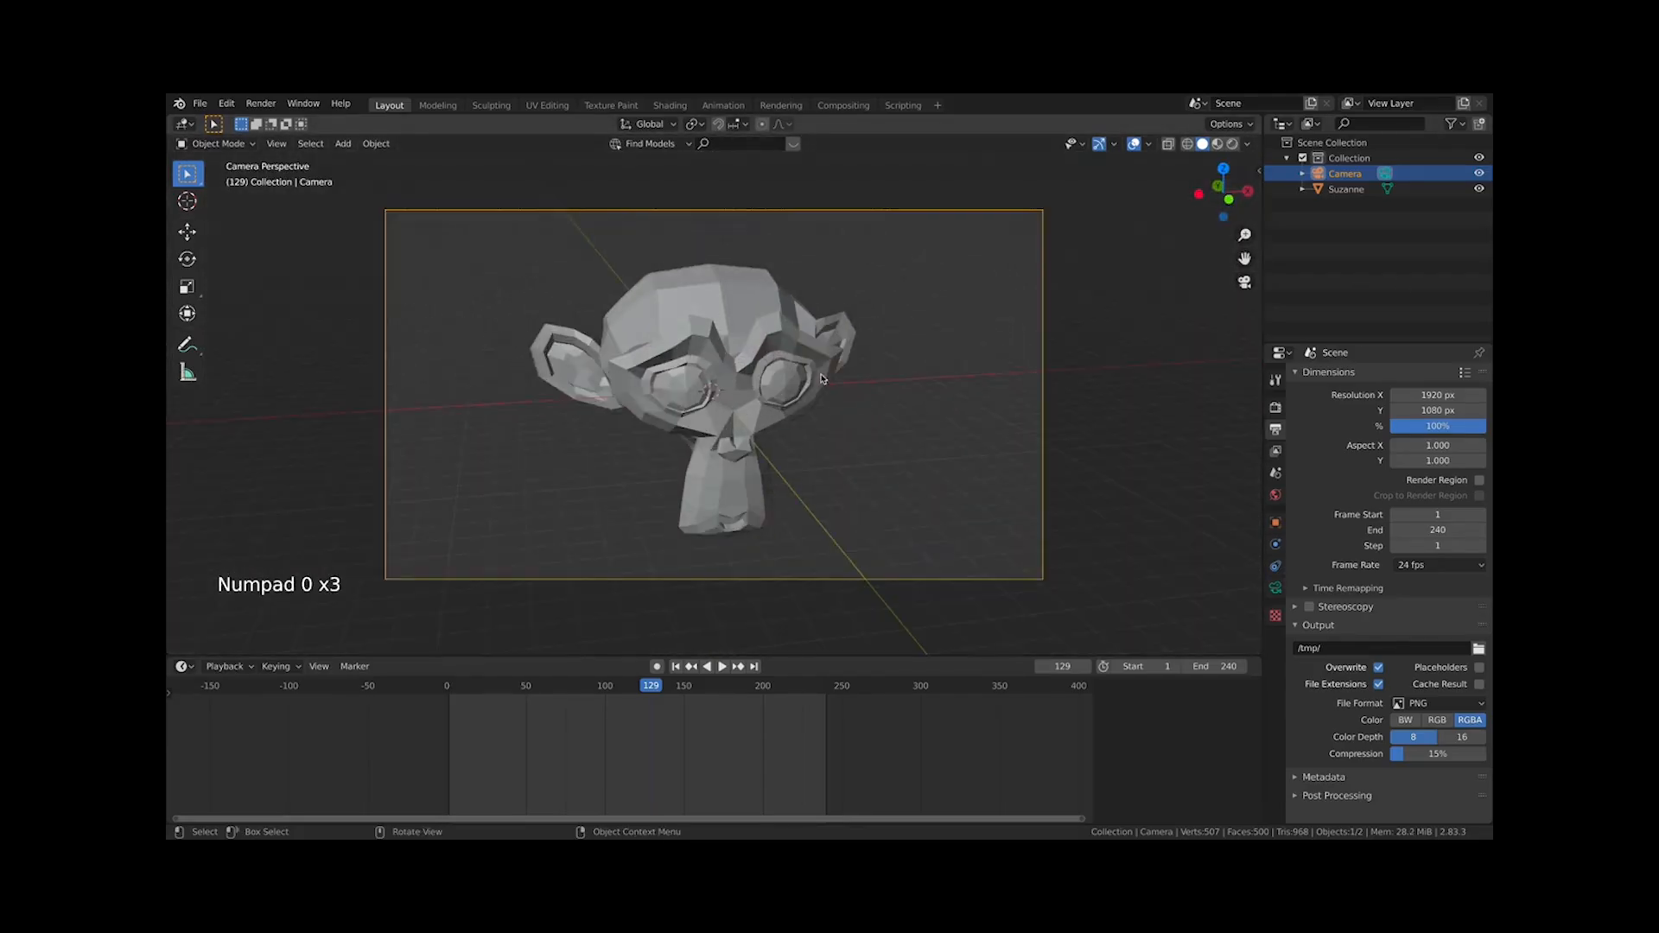
pyautogui.scroll(-1, 821, 378)
pyautogui.scroll(-6, 822, 378)
pyautogui.moveTo(819, 376); pyautogui.dragTo(812, 380, button='middle')
pyautogui.scroll(-6, 812, 380)
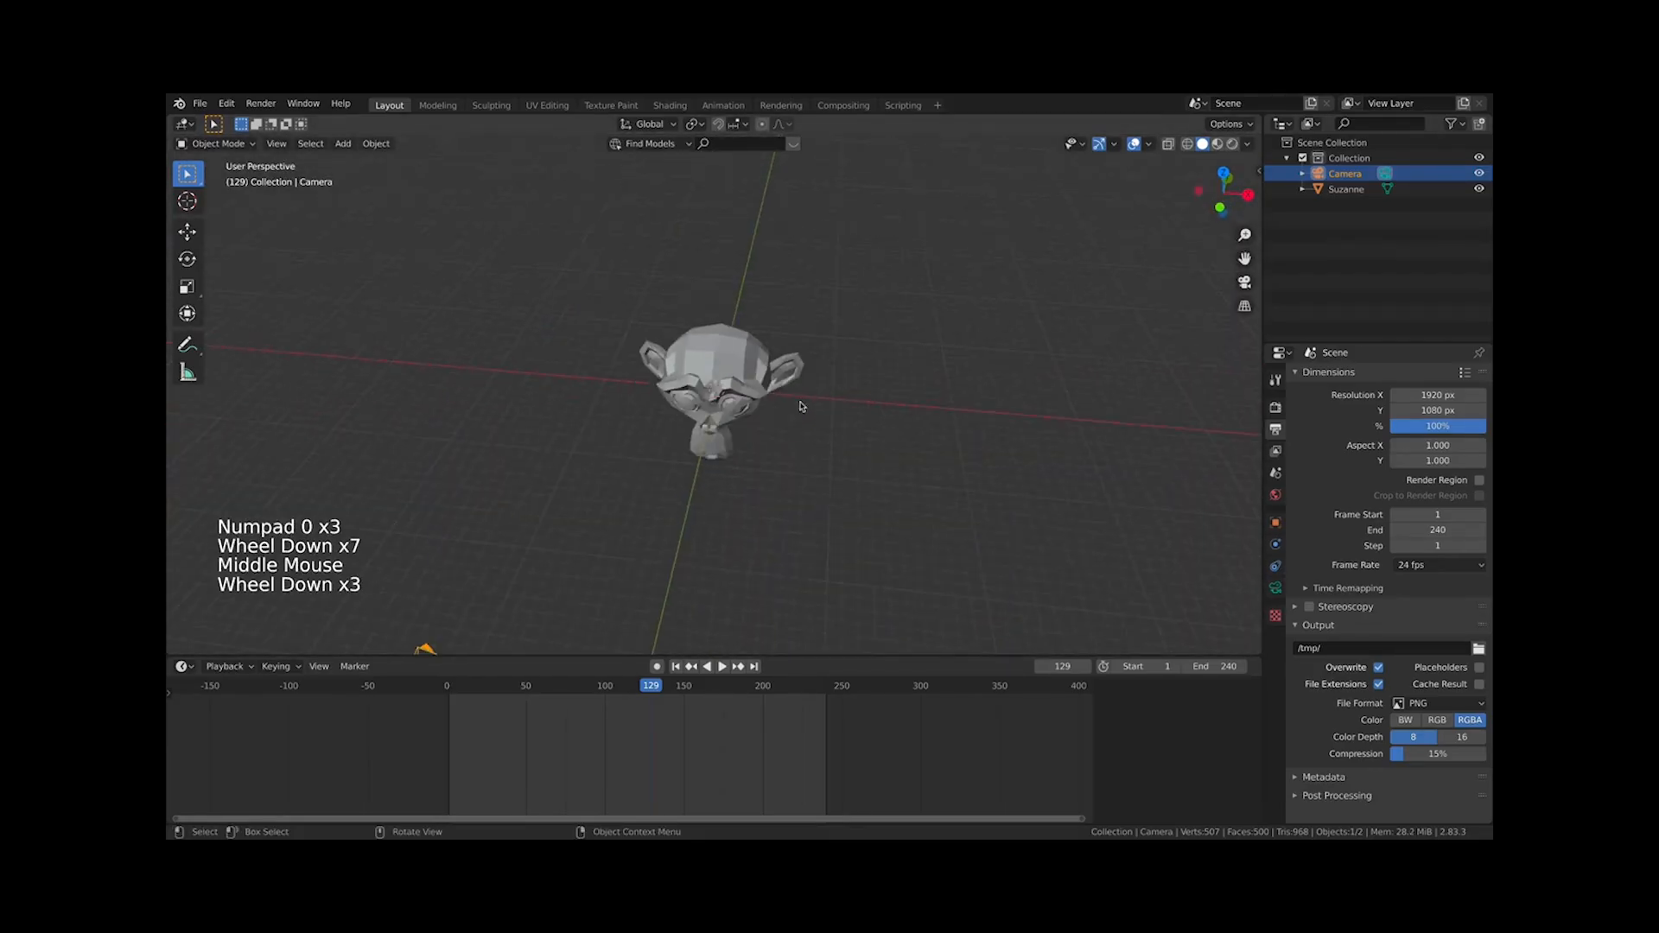
pyautogui.press('KP_0')
pyautogui.press('KP_0')
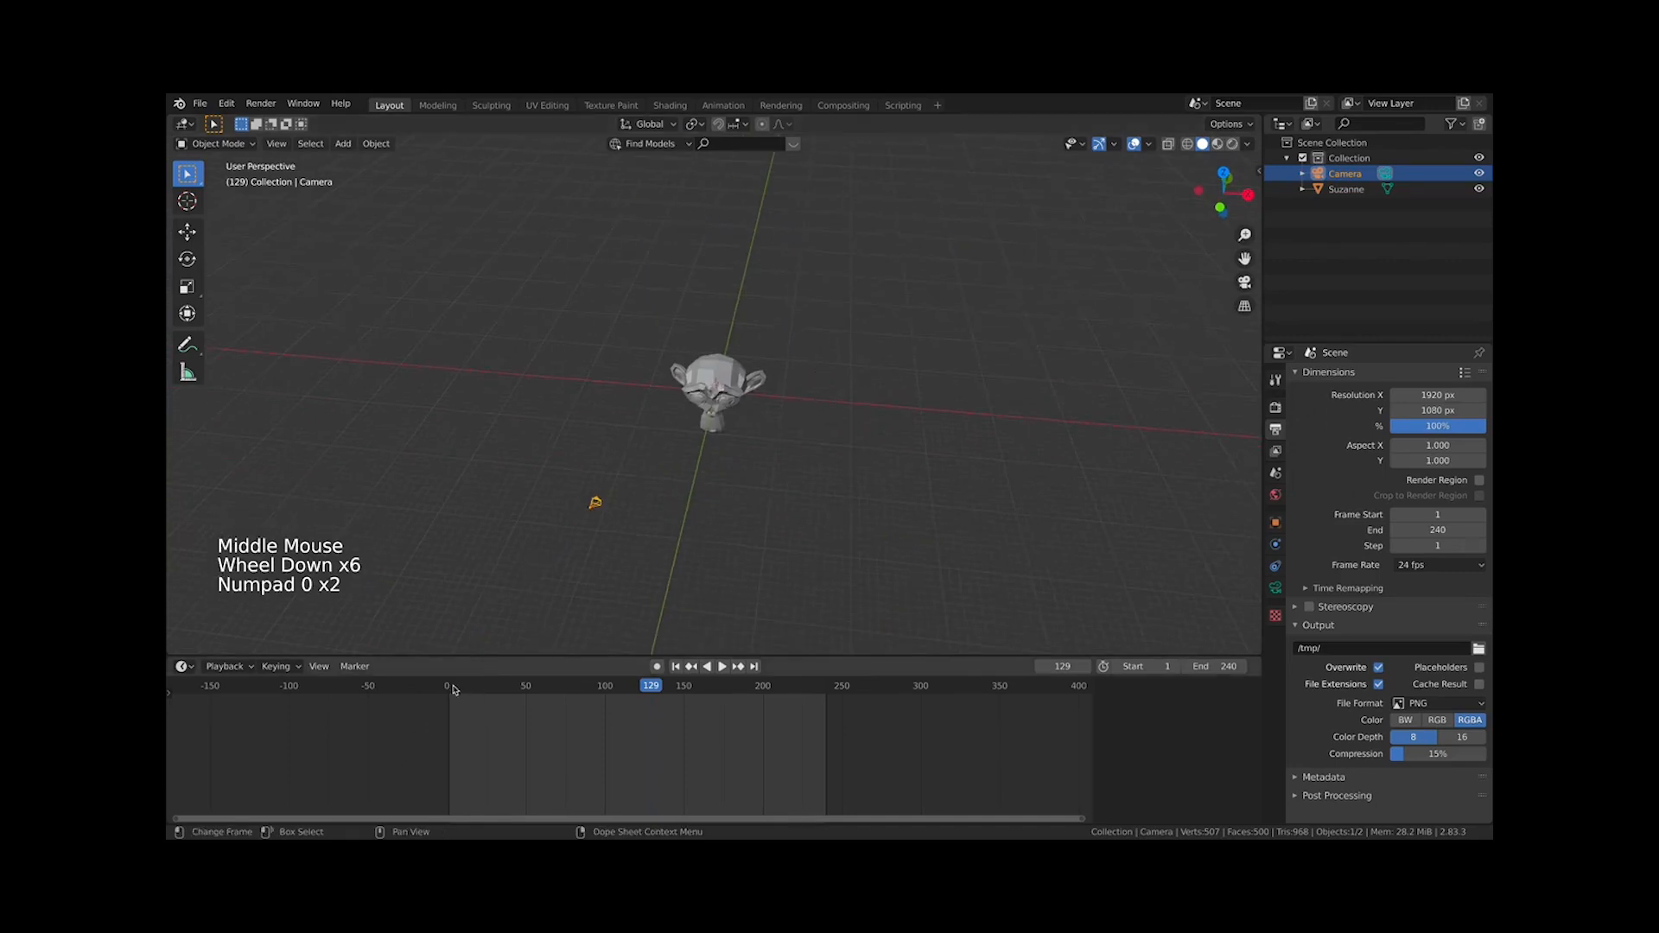
pyautogui.click(450, 687)
pyautogui.press('i')
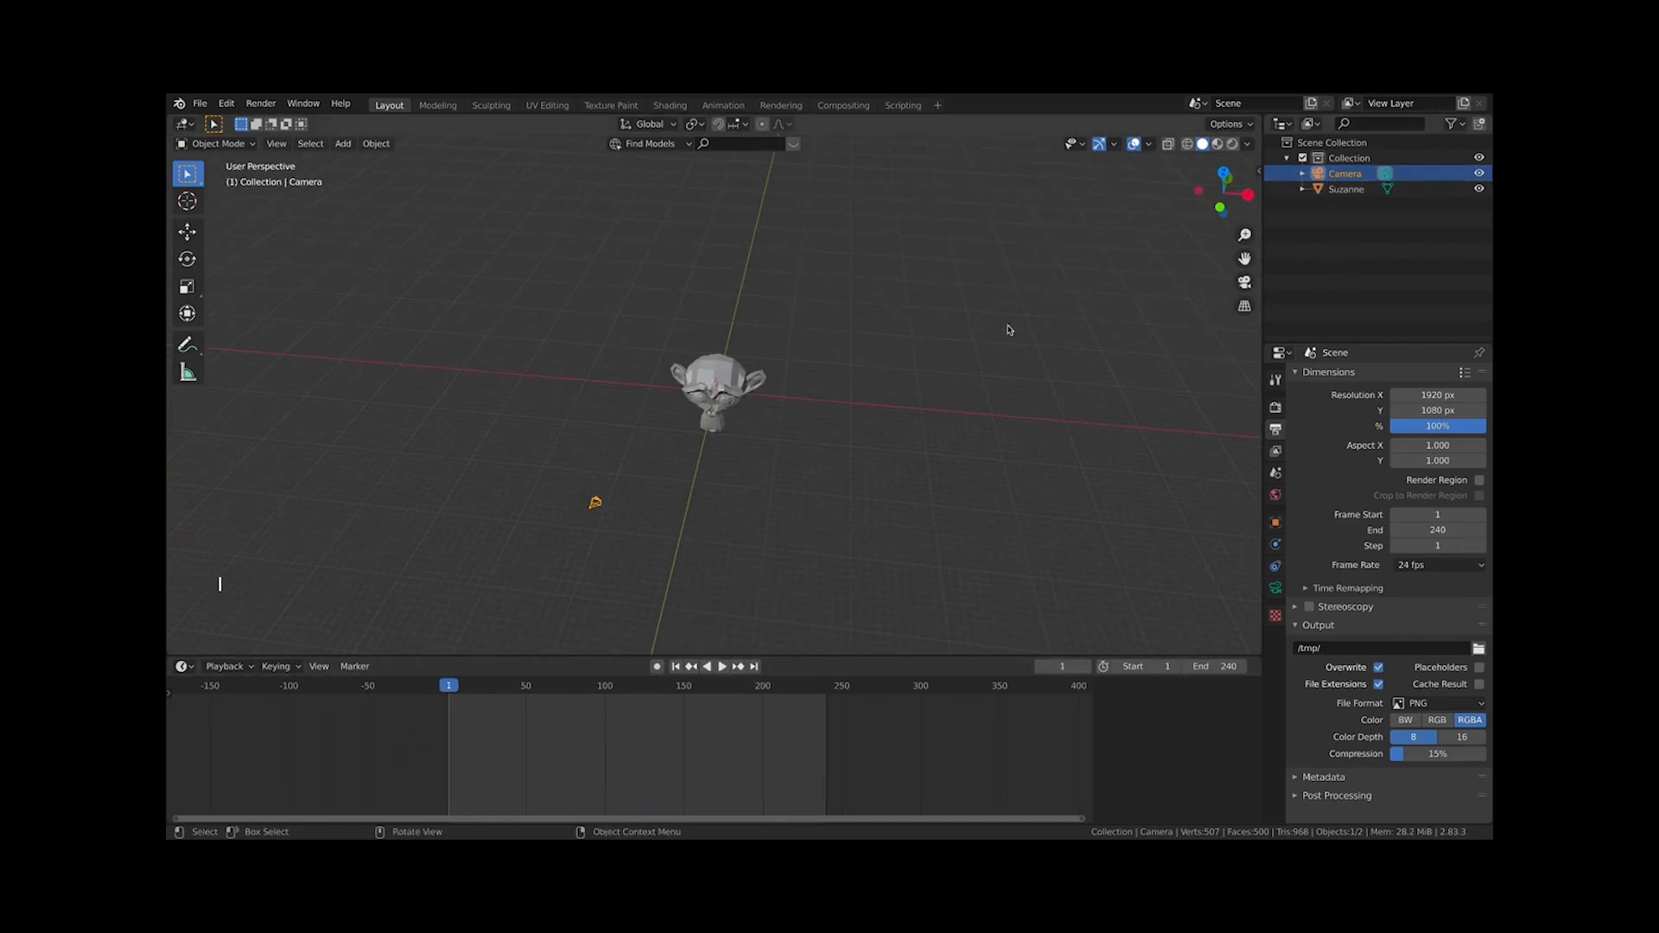
pyautogui.press('i')
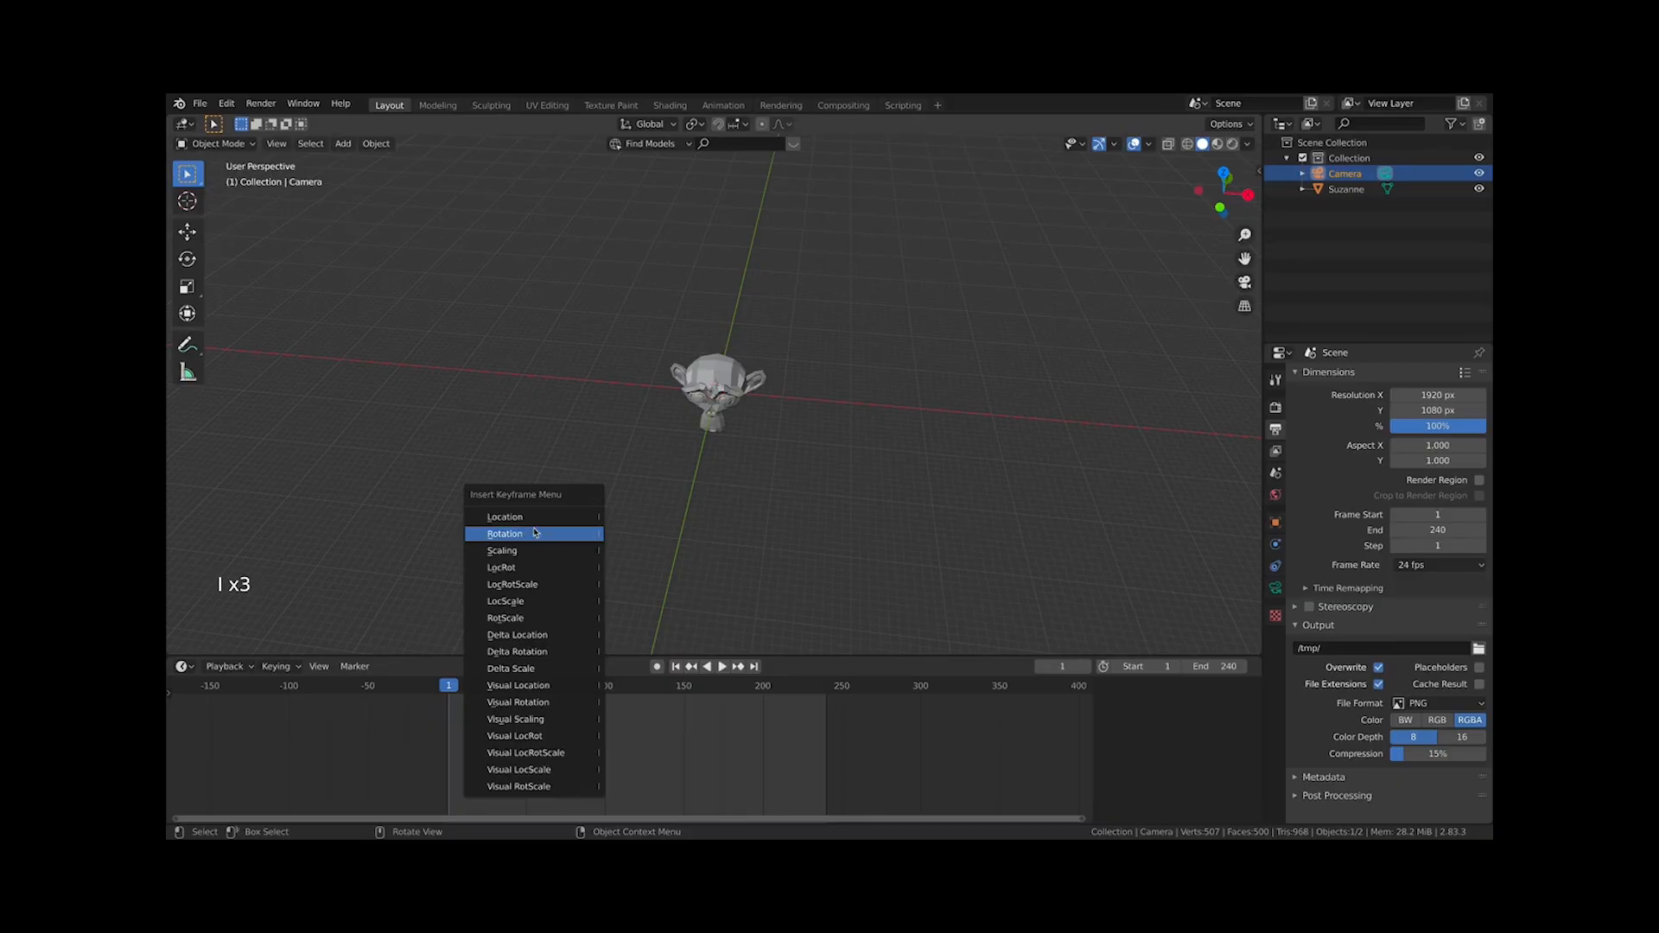
pyautogui.click(522, 589)
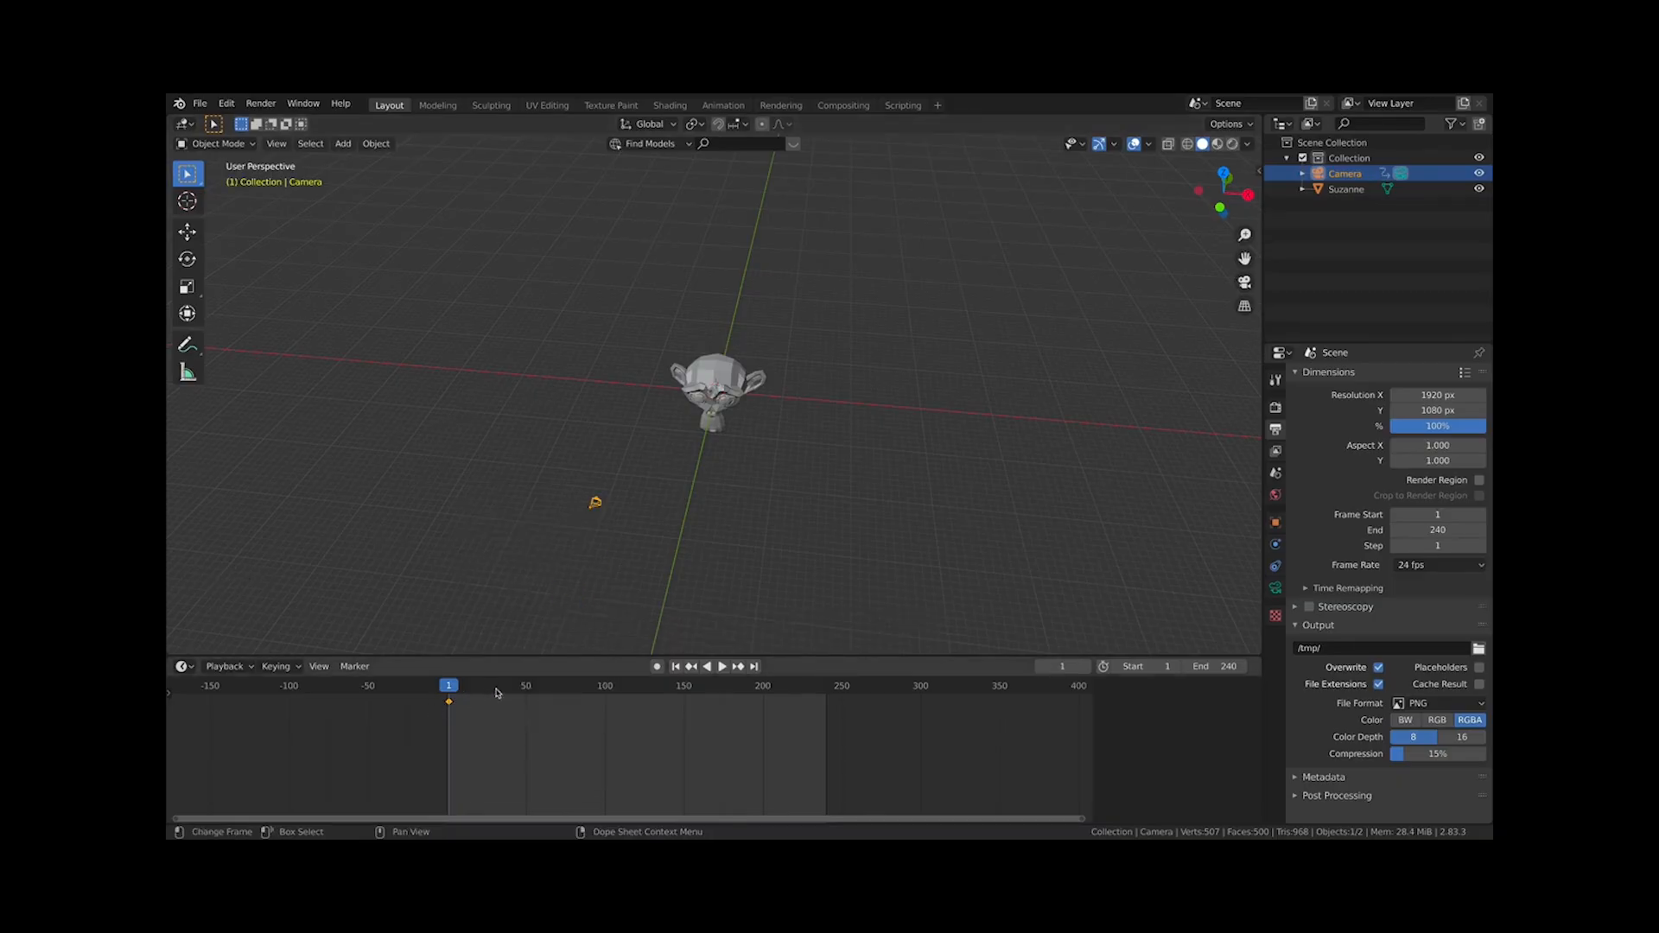
# At frame 120, switch to the camera view and fly the camera to a new position and angle around the monkey
pyautogui.moveTo(498, 695); pyautogui.dragTo(608, 698)
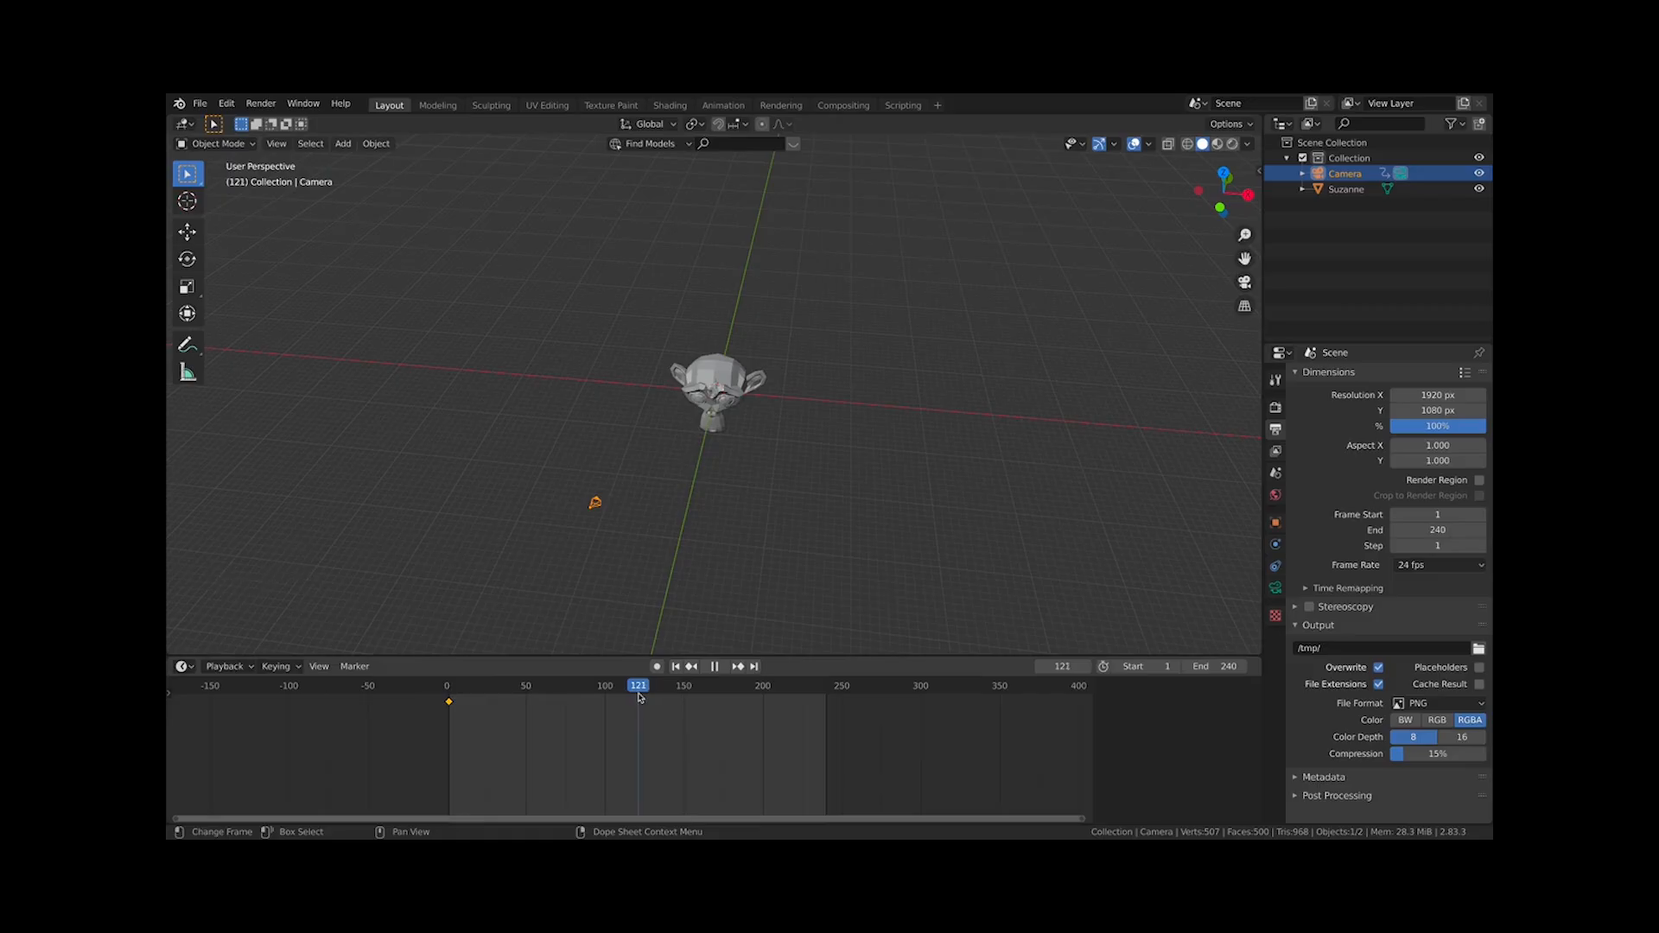
pyautogui.press('KP_0')
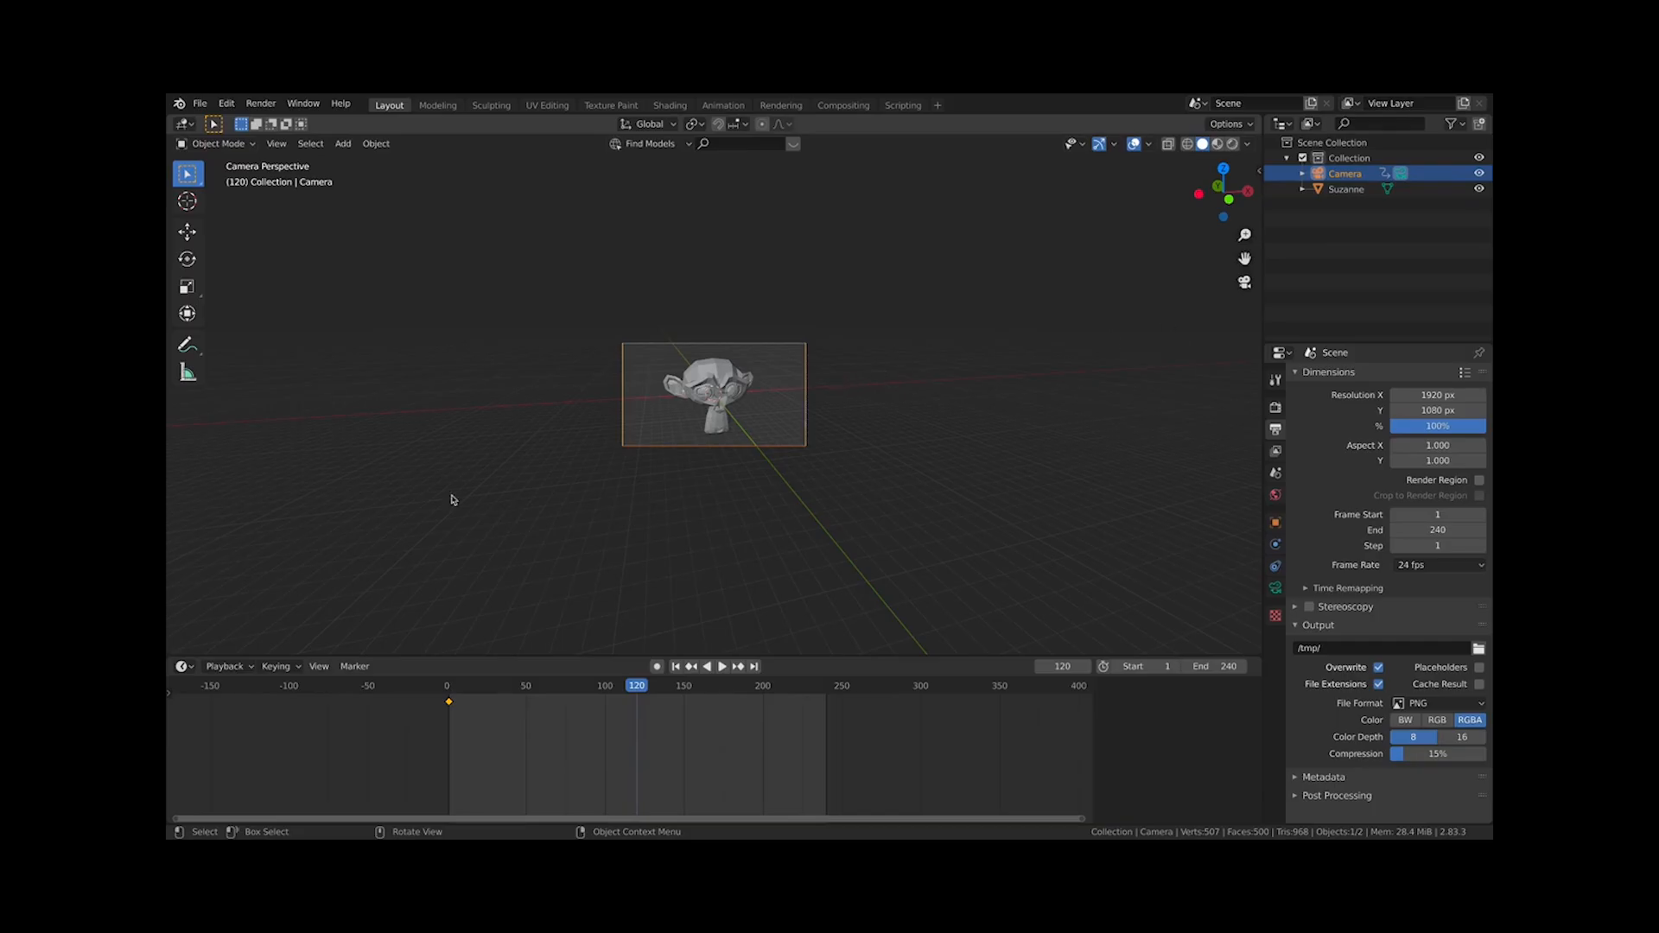
pyautogui.press('shift')
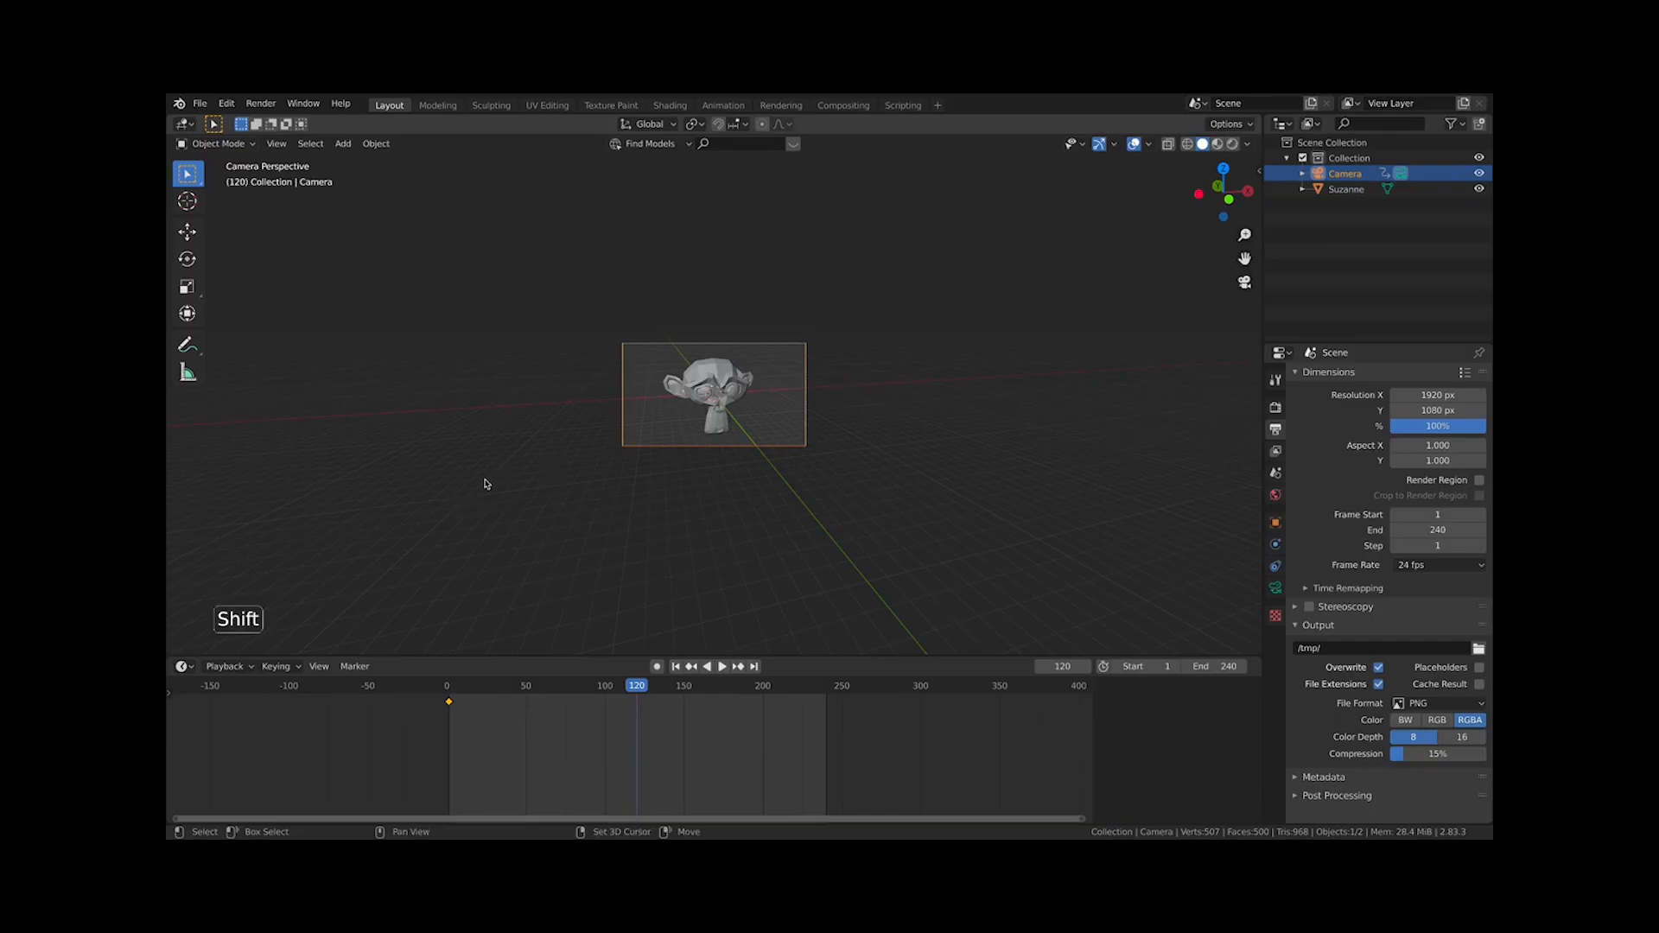
pyautogui.hotkey('shift', '`')
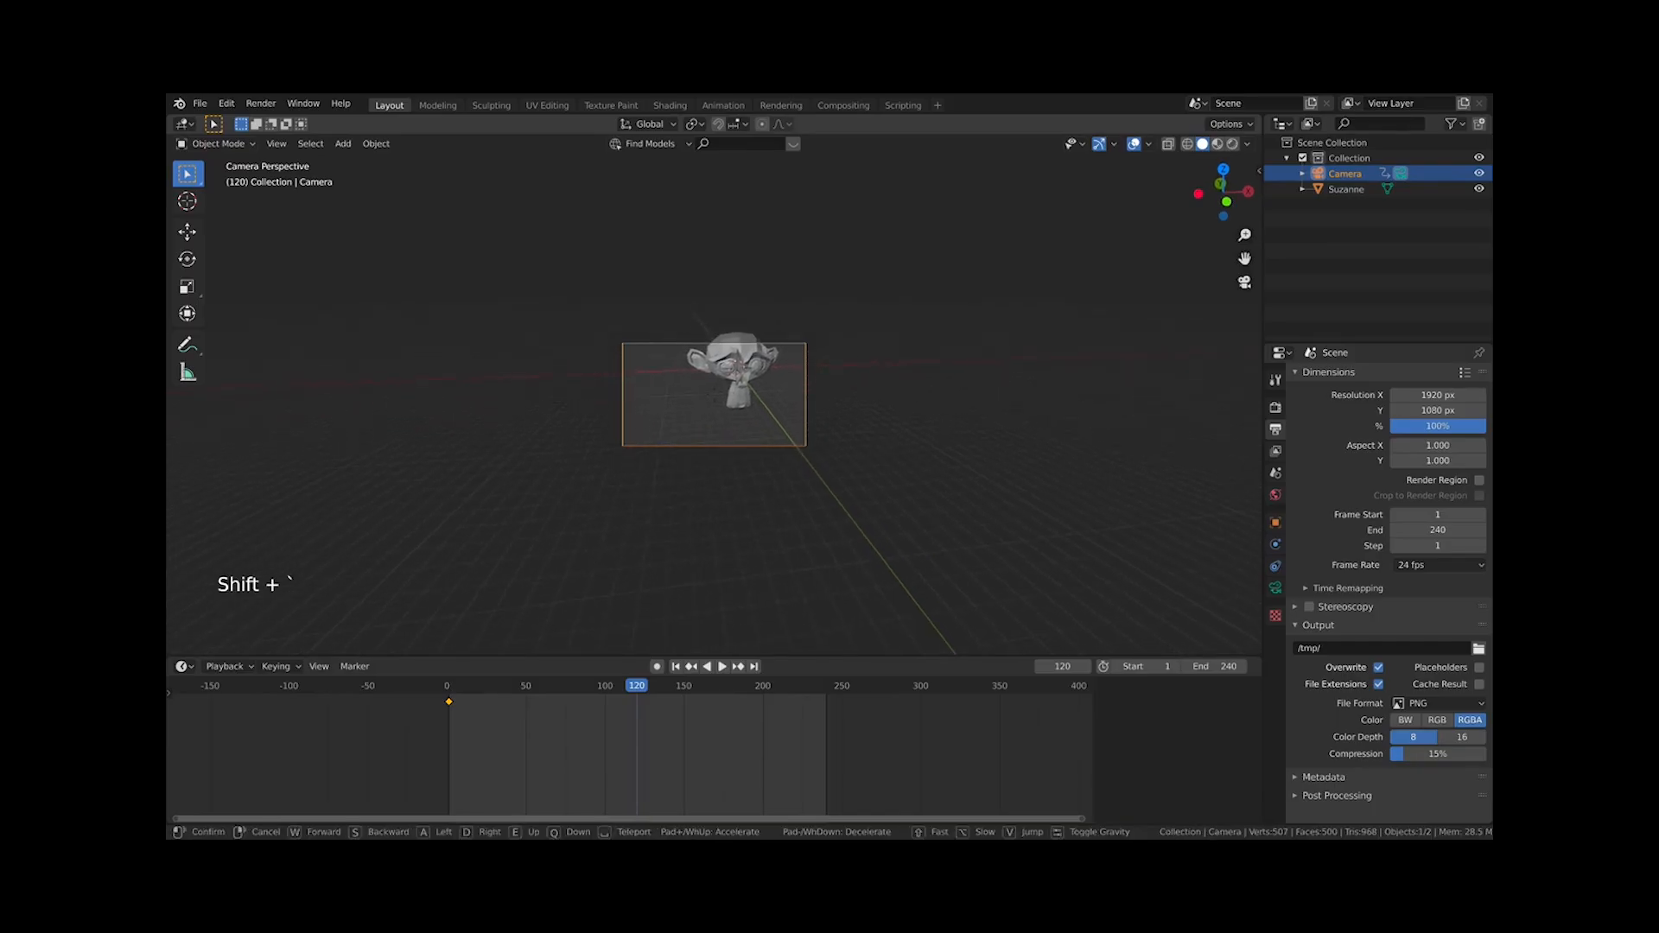
pyautogui.press('d')
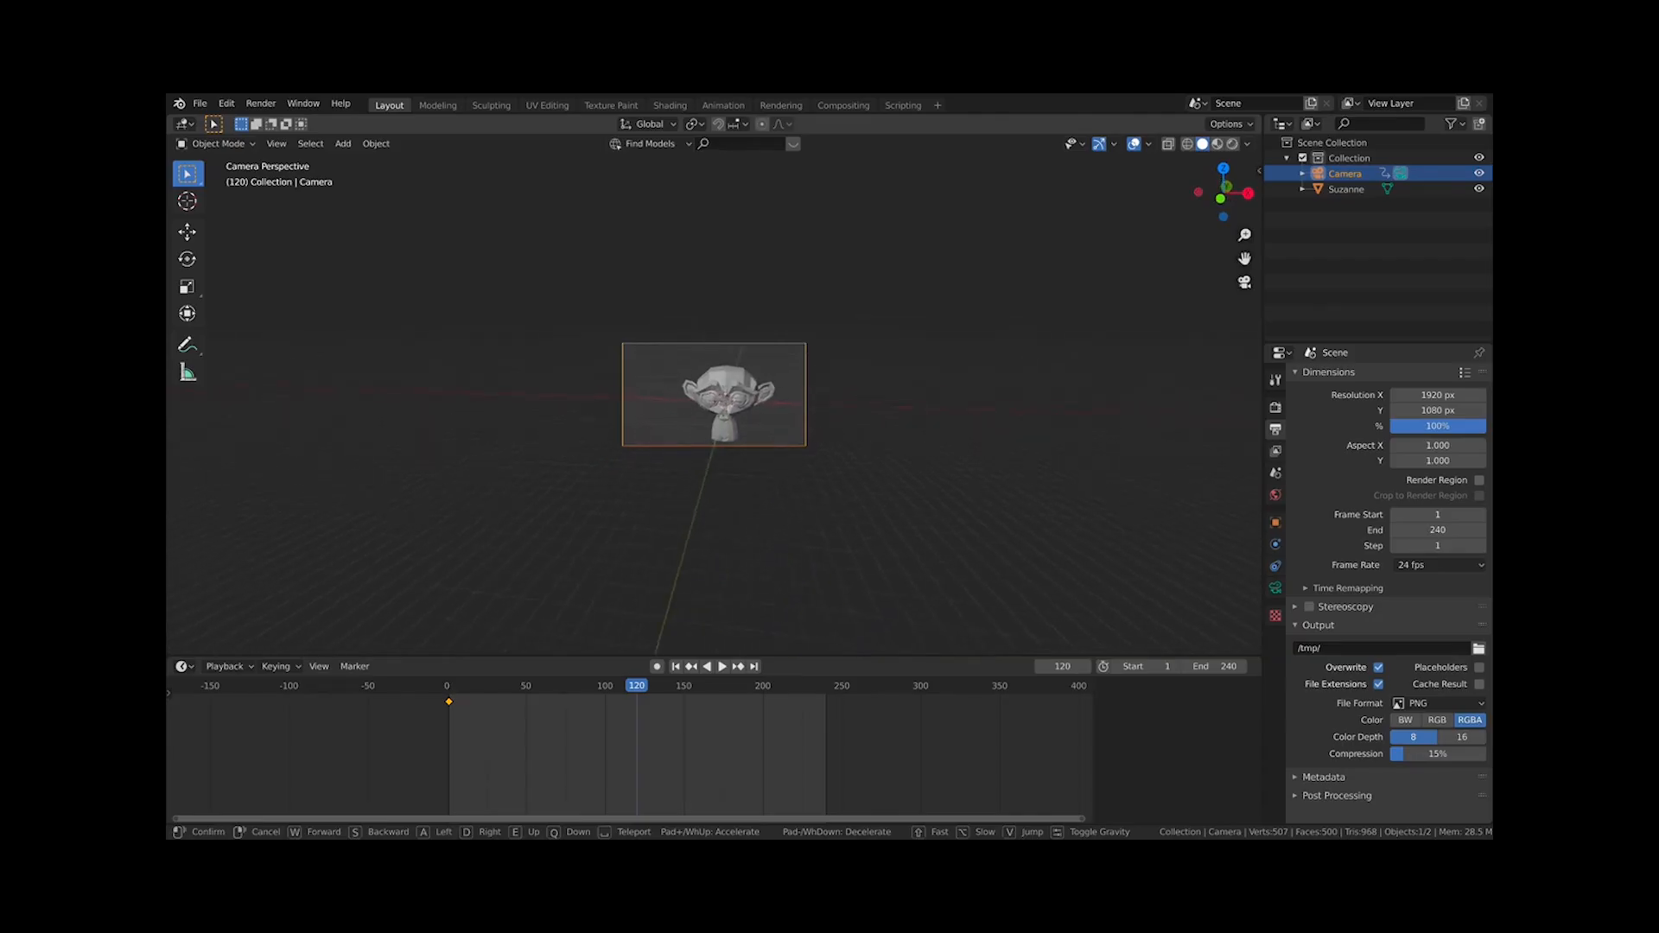
pyautogui.press('a')
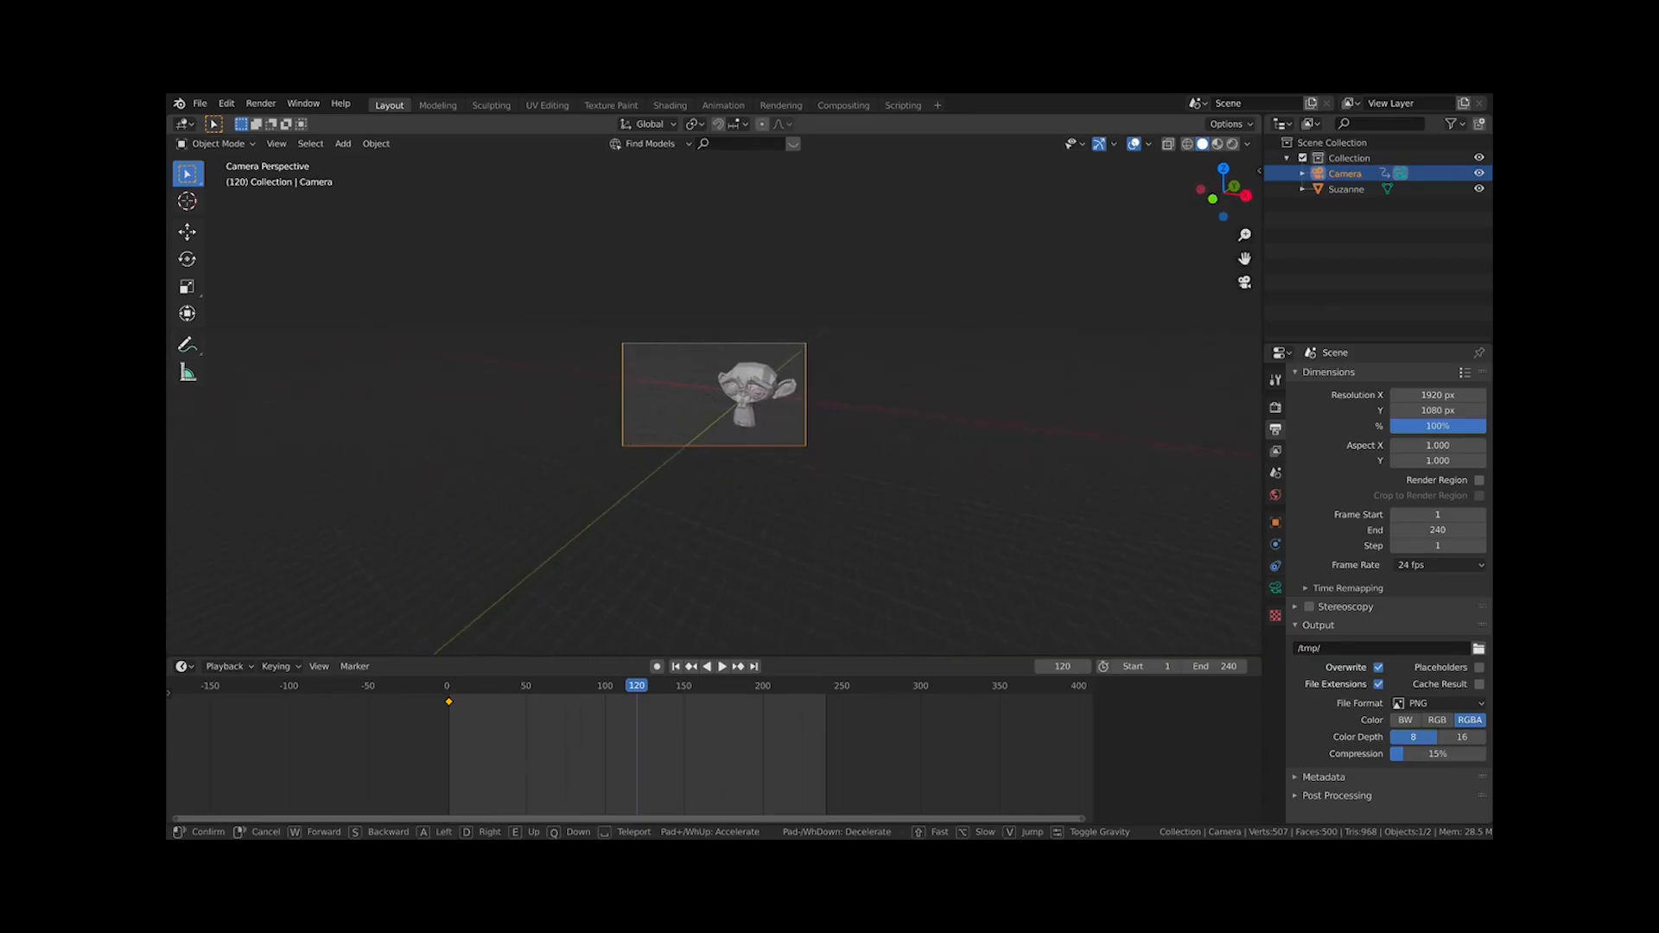
pyautogui.press('e')
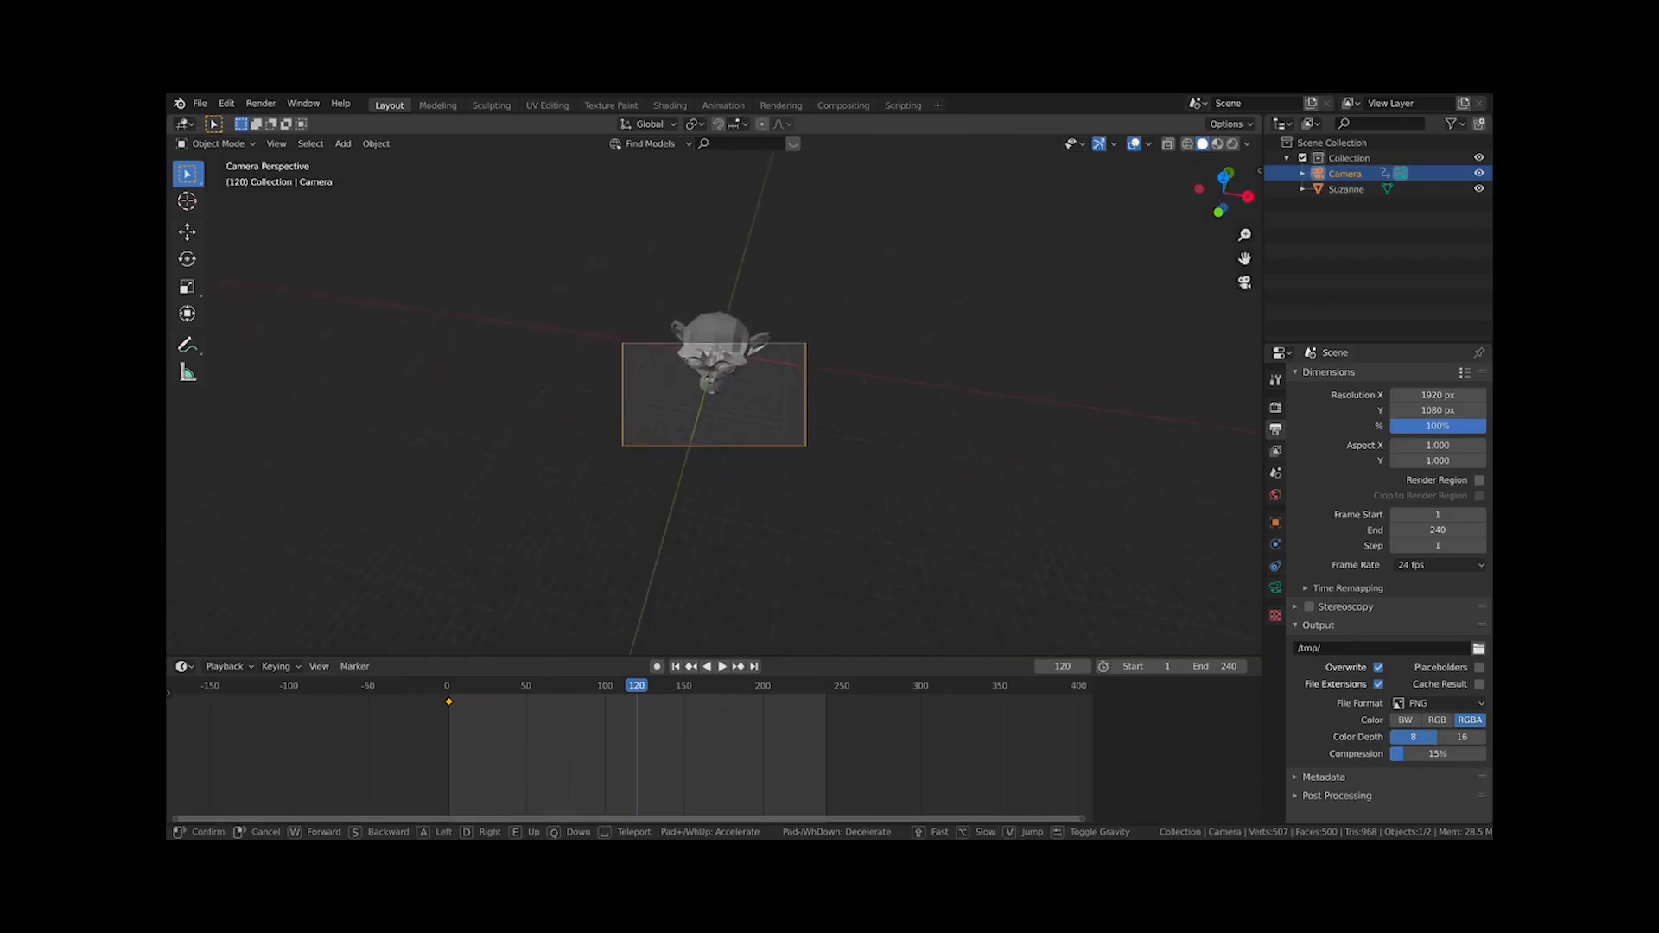
pyautogui.press('e')
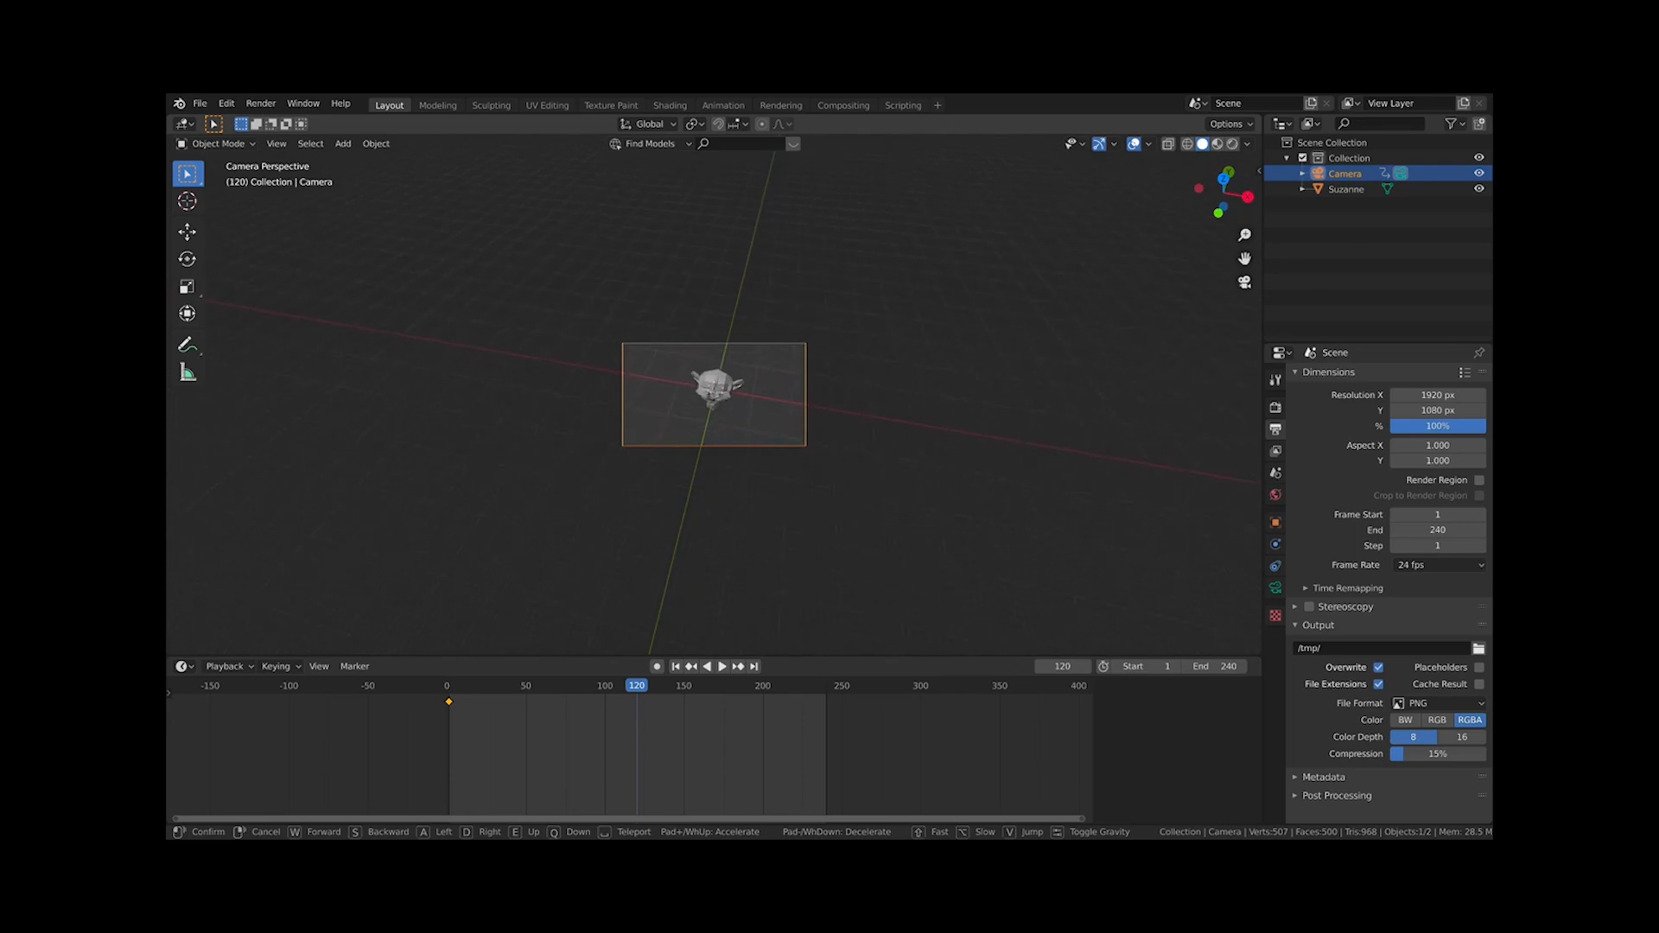
pyautogui.click(770, 412)
# Insert a LocRotScale keyframe for the camera at frame 120
pyautogui.scroll(6, 770, 411)
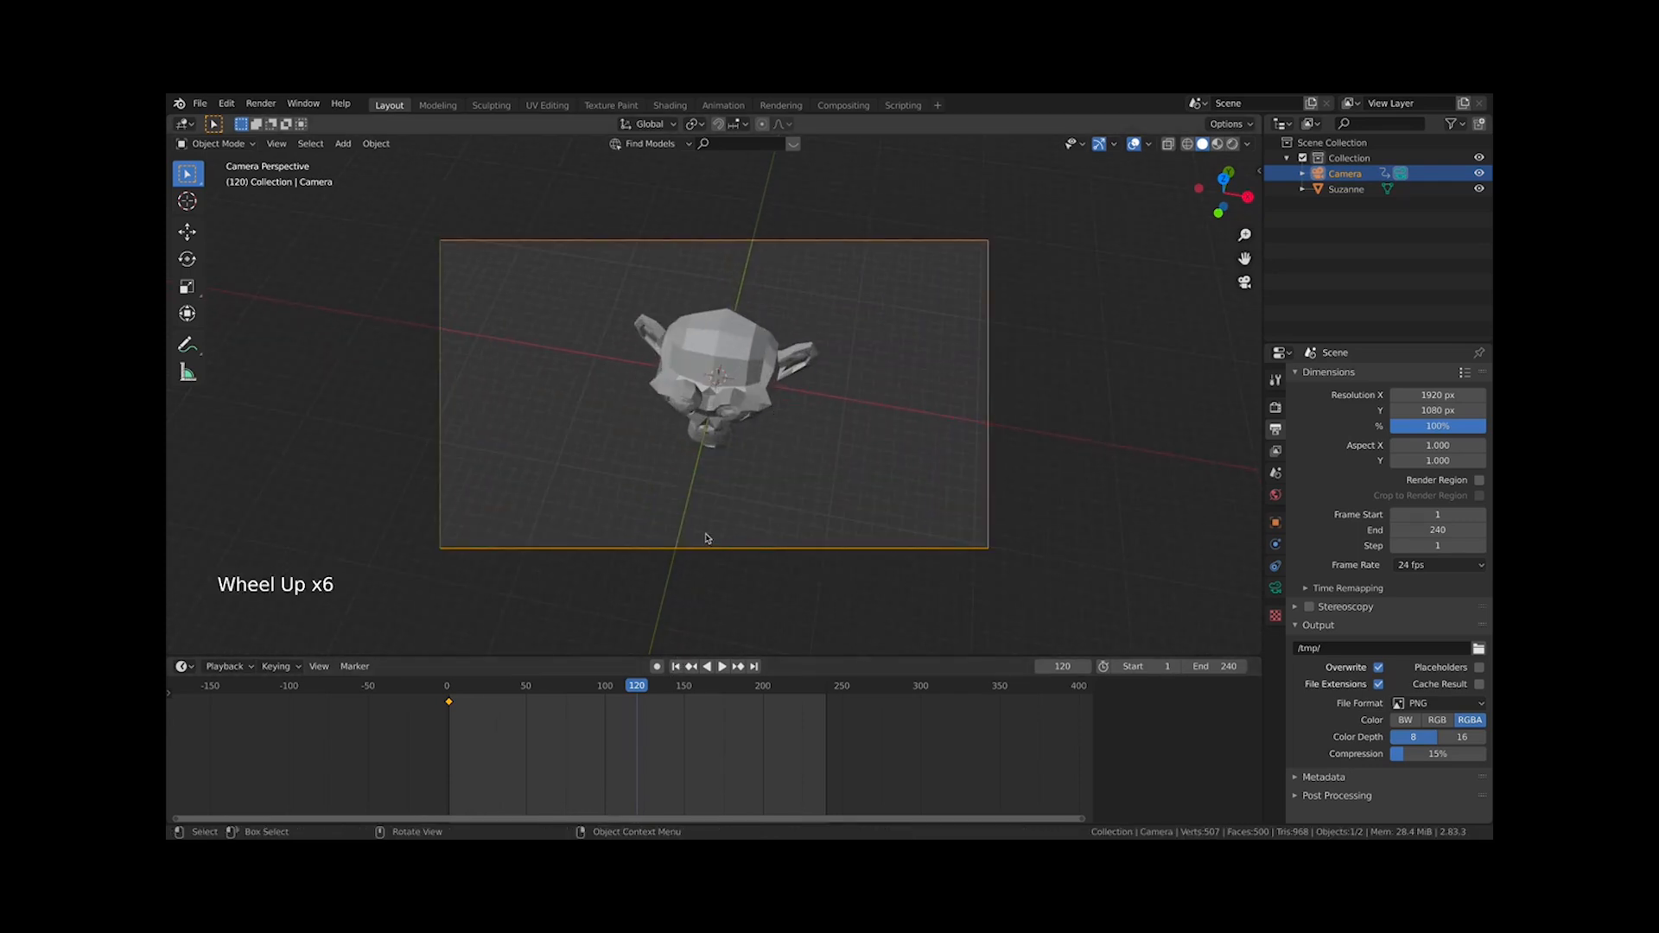
pyautogui.press('i')
pyautogui.press('i')
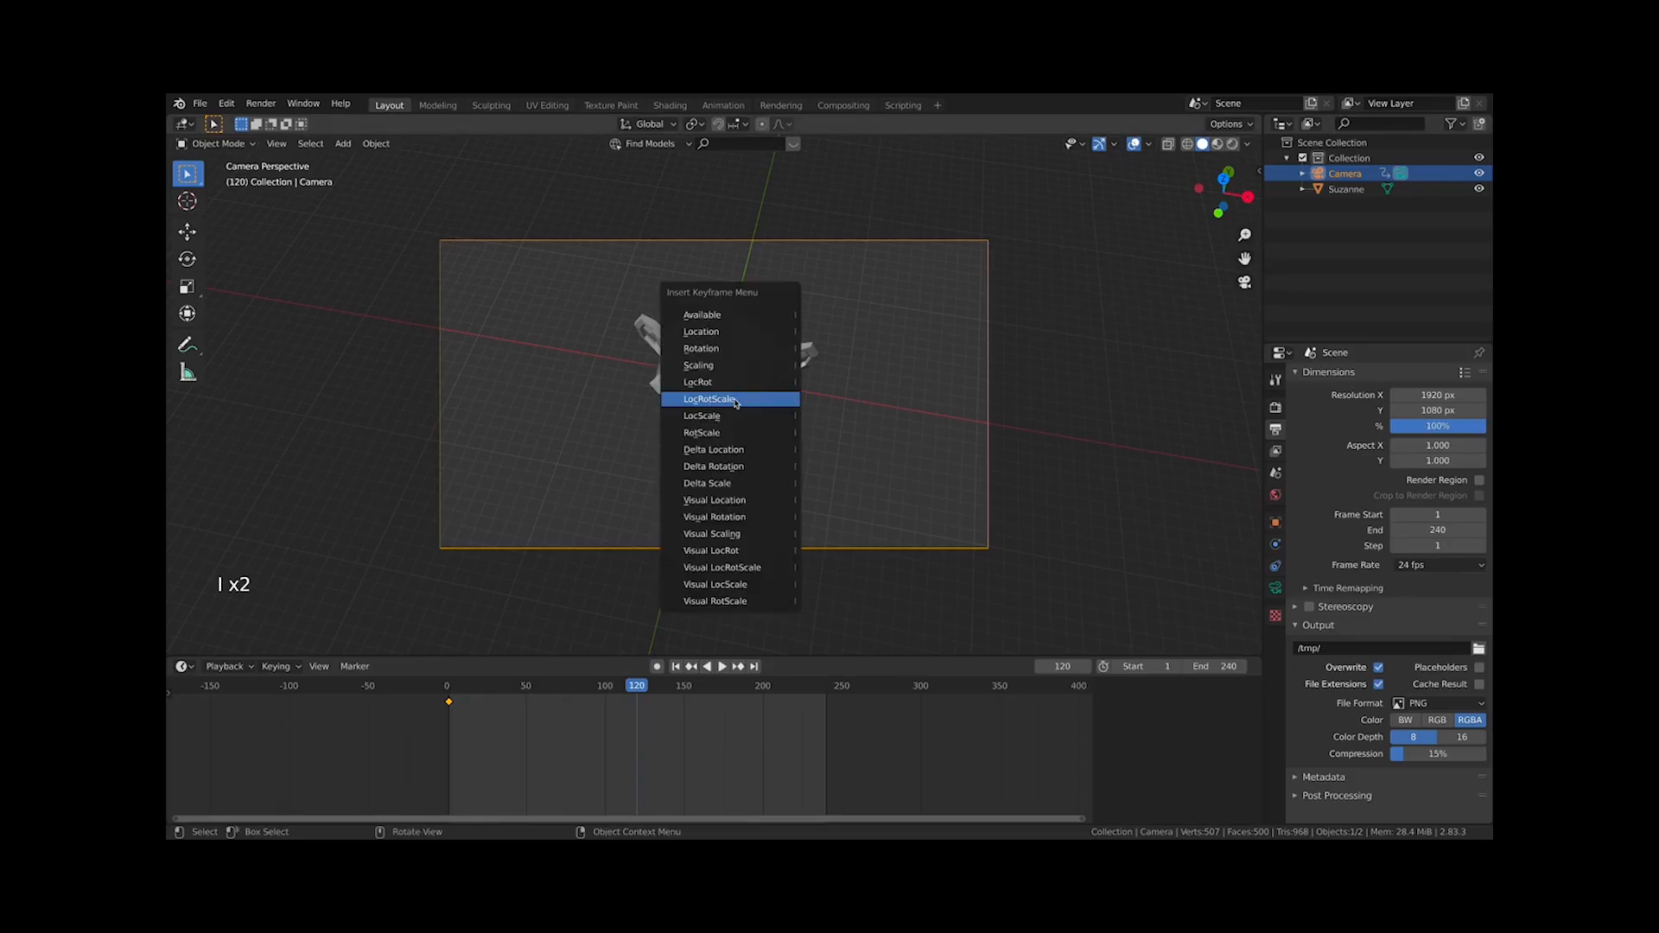
pyautogui.click(736, 400)
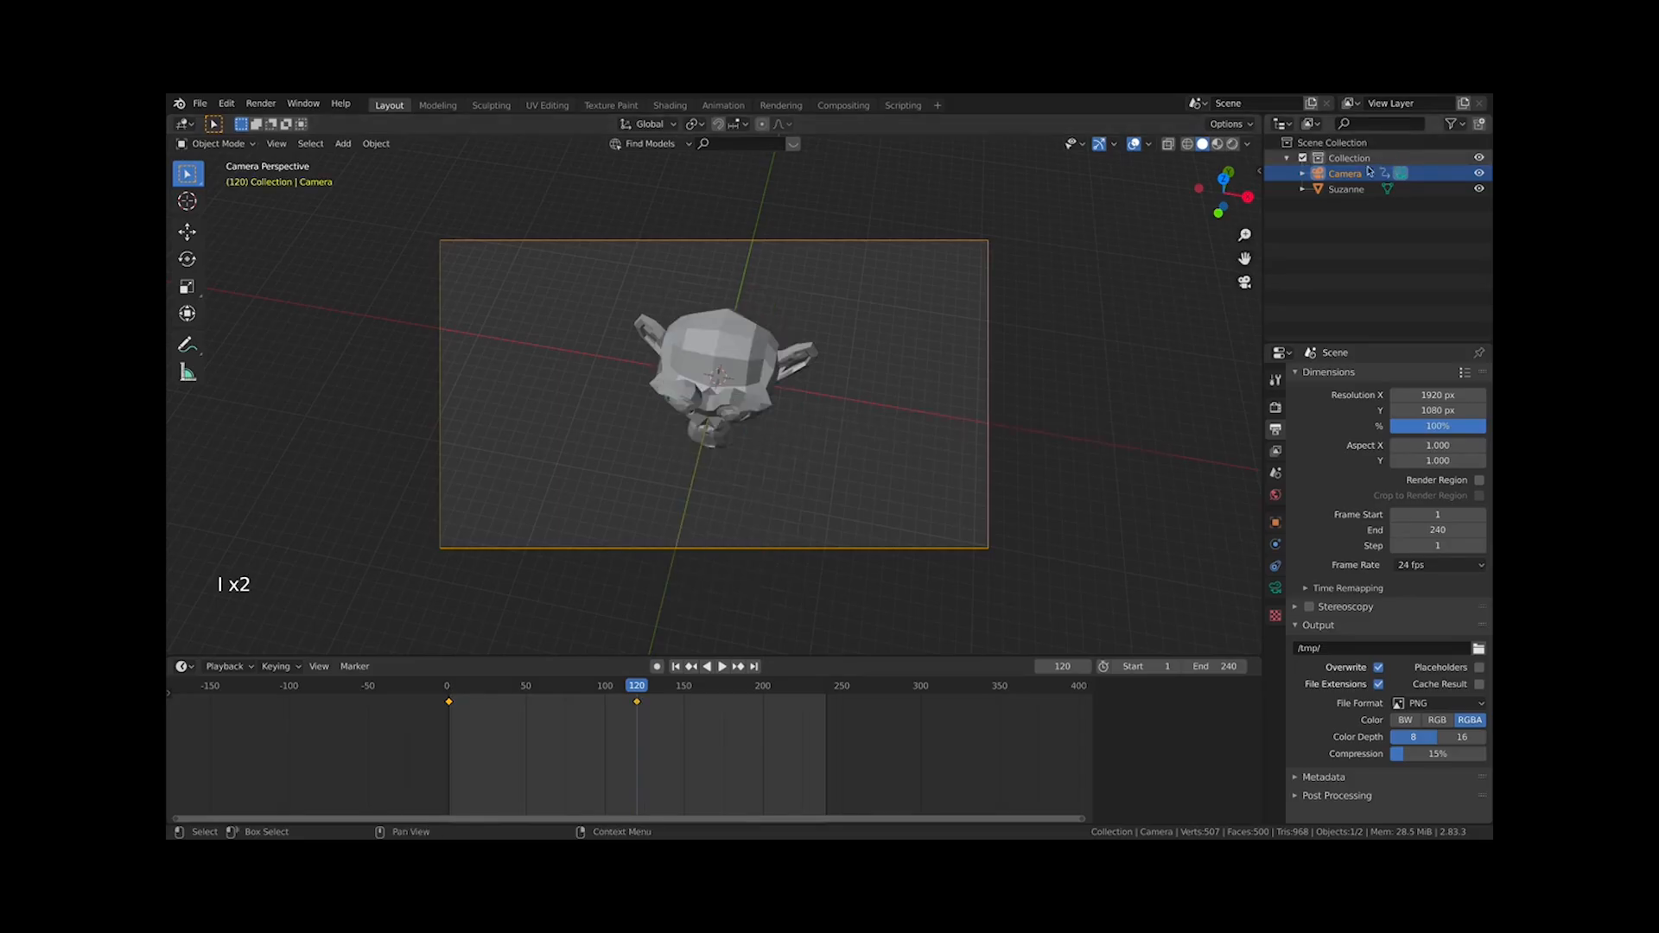
# Return to the first frame and play the camera animation, then stop it
pyautogui.moveTo(495, 691); pyautogui.dragTo(447, 691)
pyautogui.press('space')
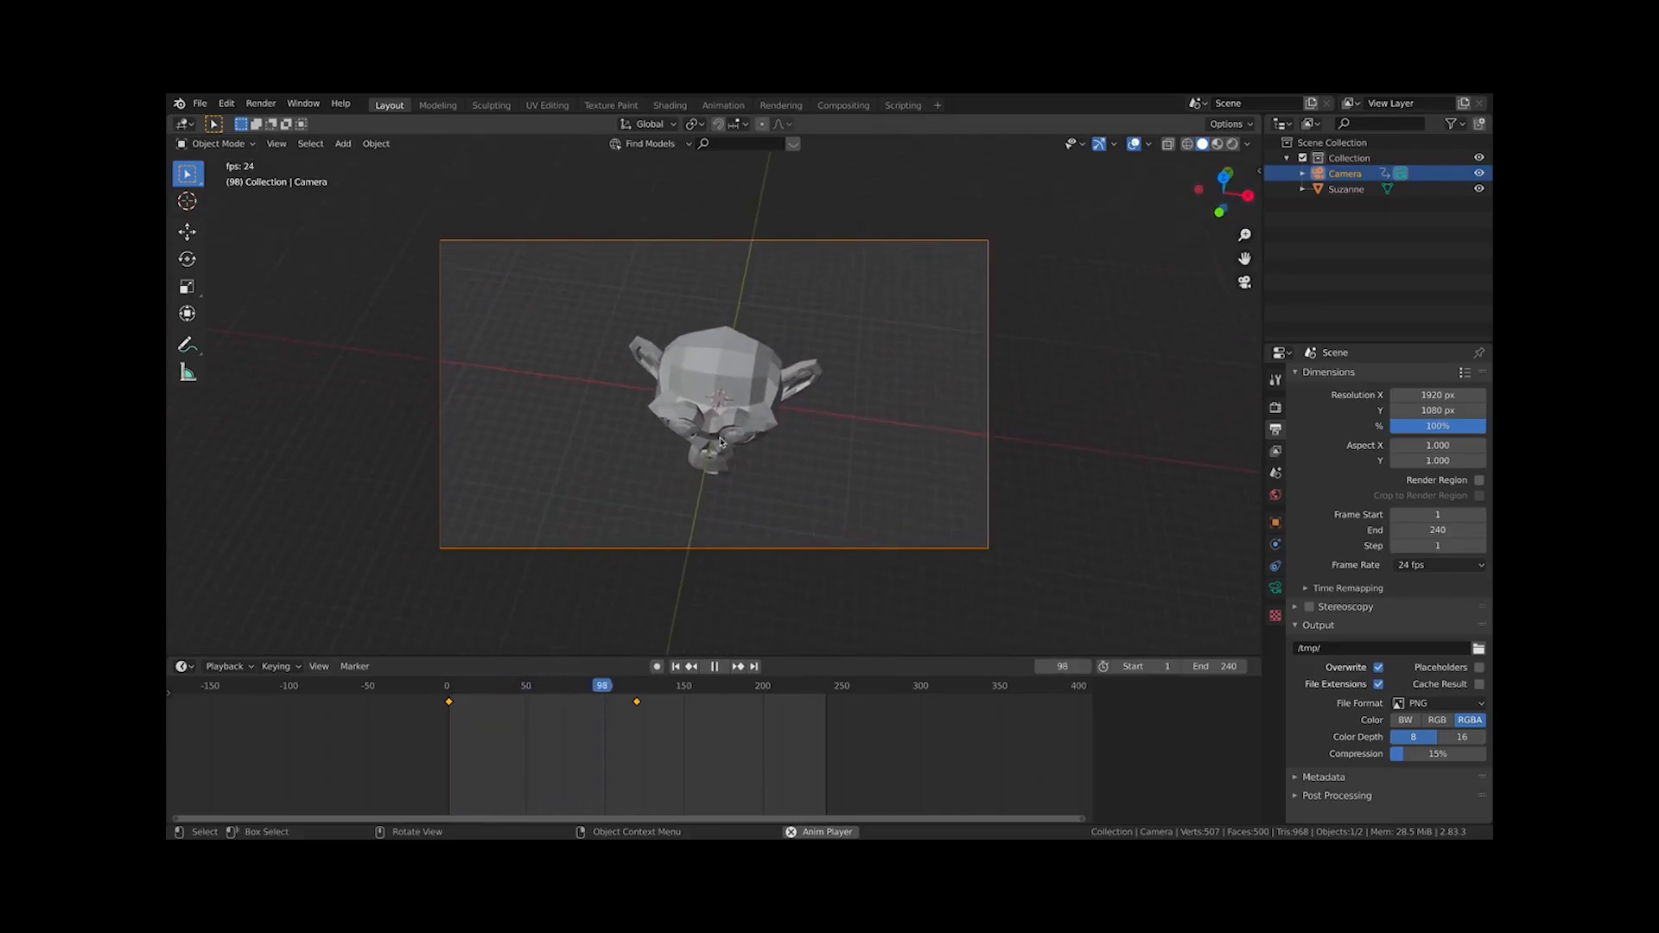
pyautogui.press('space')
# In front view, add a Point light and move it up along the Z axis above the monkey
pyautogui.press('KP_1')
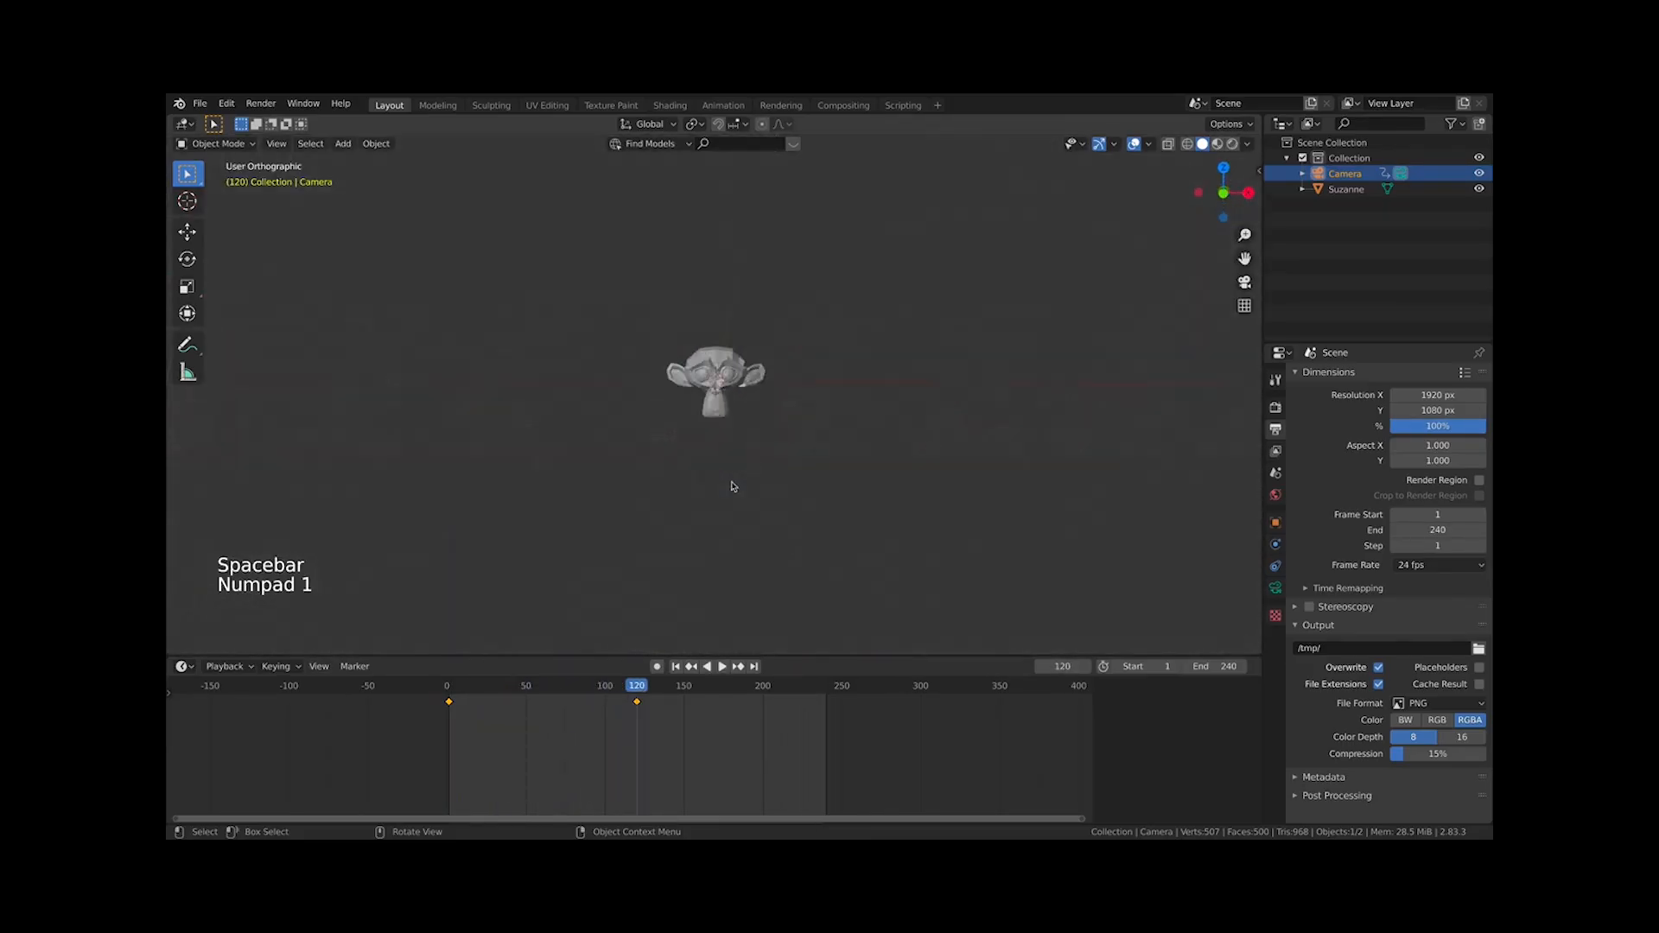
pyautogui.hotkey('shift', 'a')
pyautogui.moveTo(740, 675)
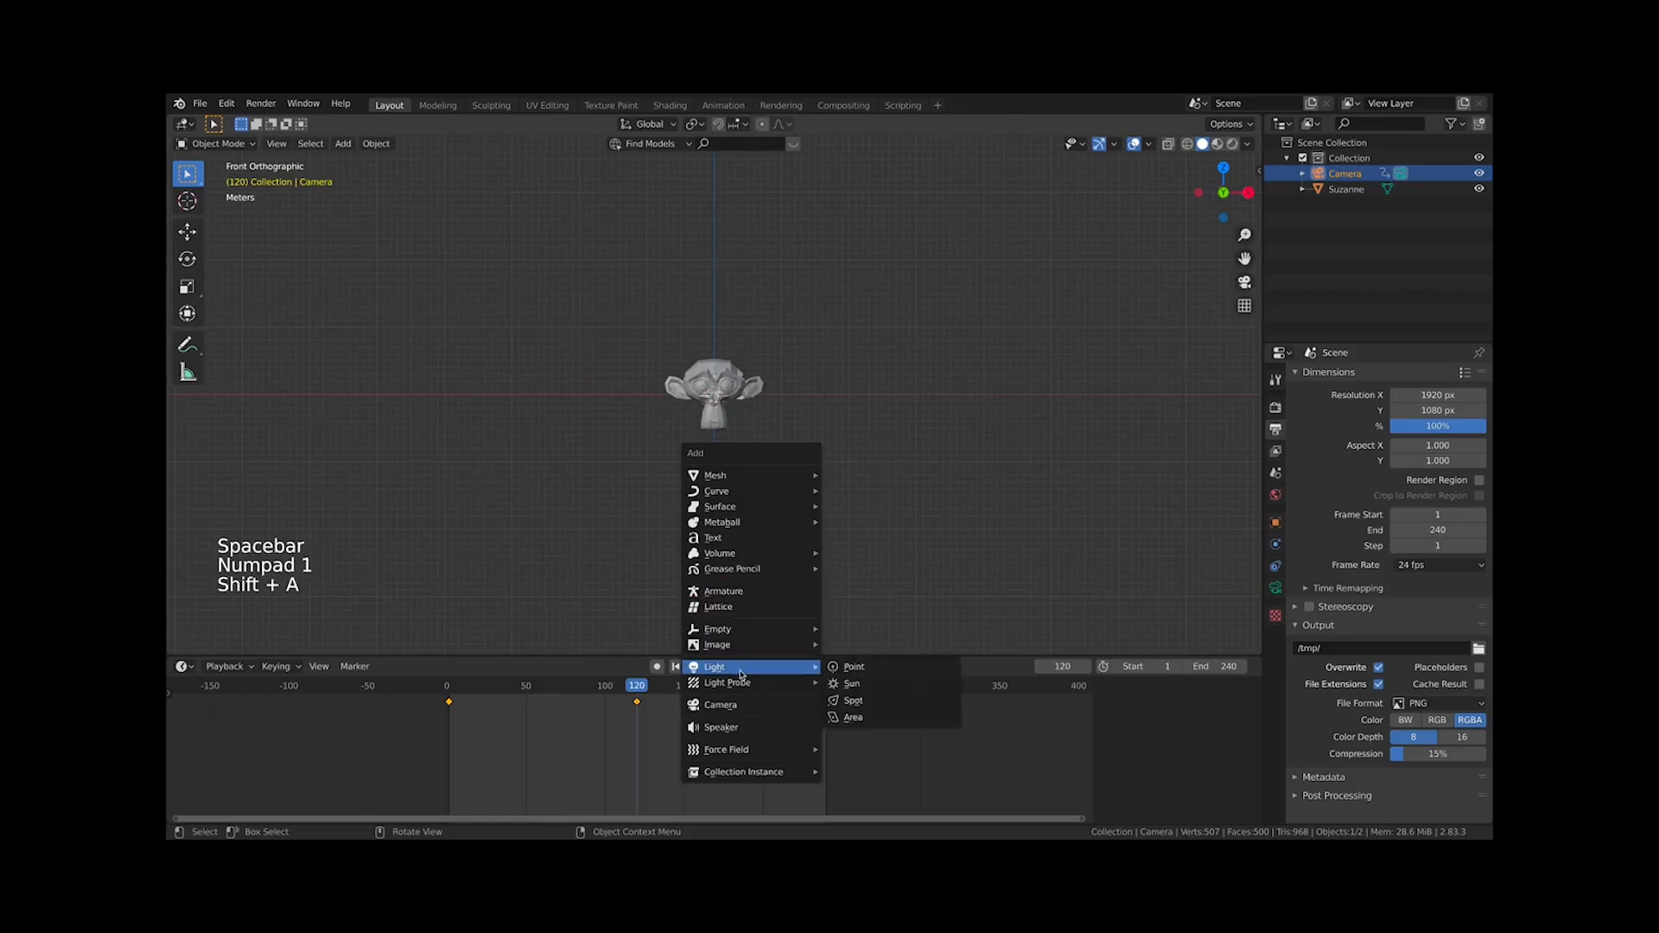
pyautogui.click(851, 666)
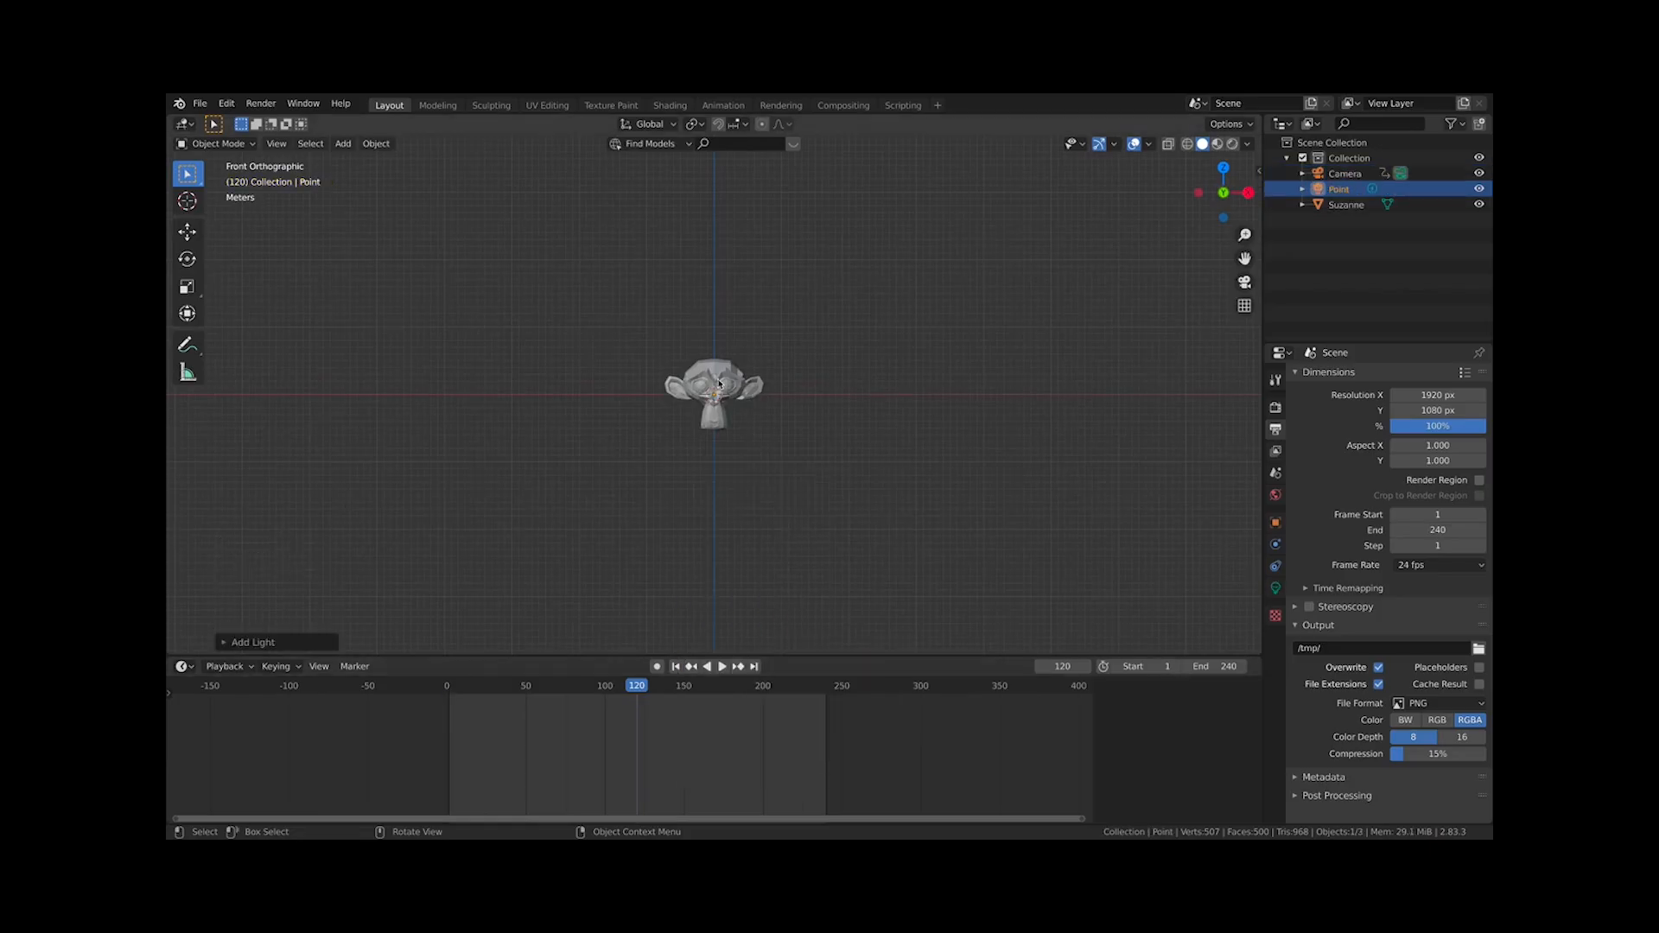
pyautogui.press('g')
pyautogui.press('z')
pyautogui.click(1100, 185)
# Switch the viewport shading to Rendered
pyautogui.click(1233, 144)
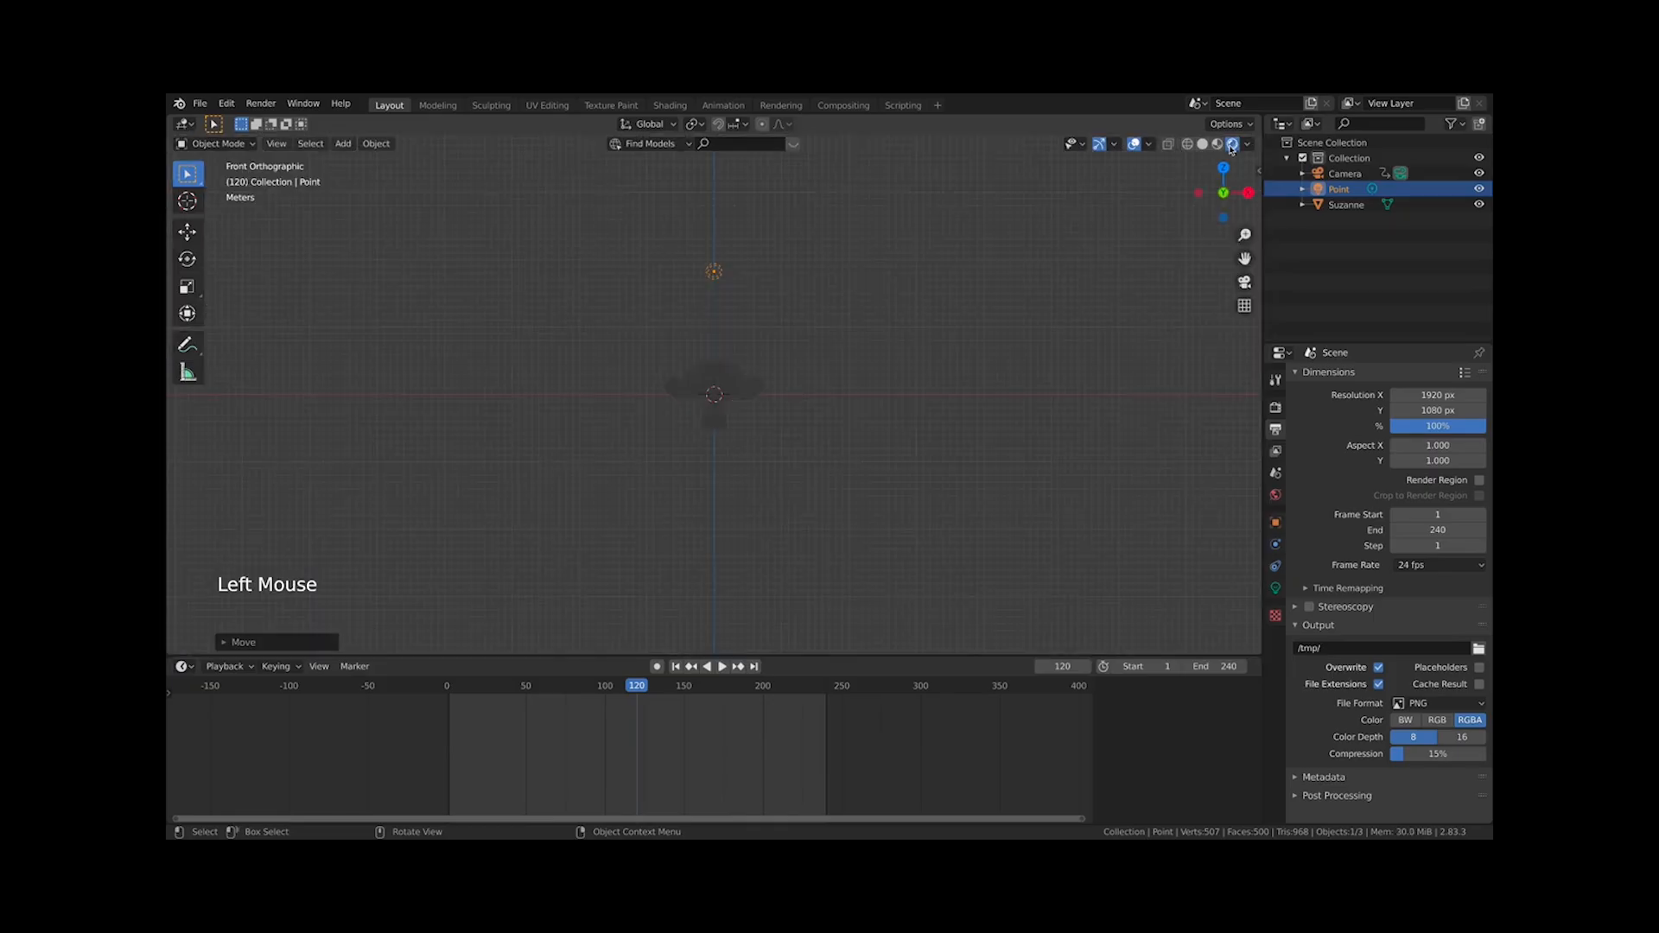
pyautogui.press('z')
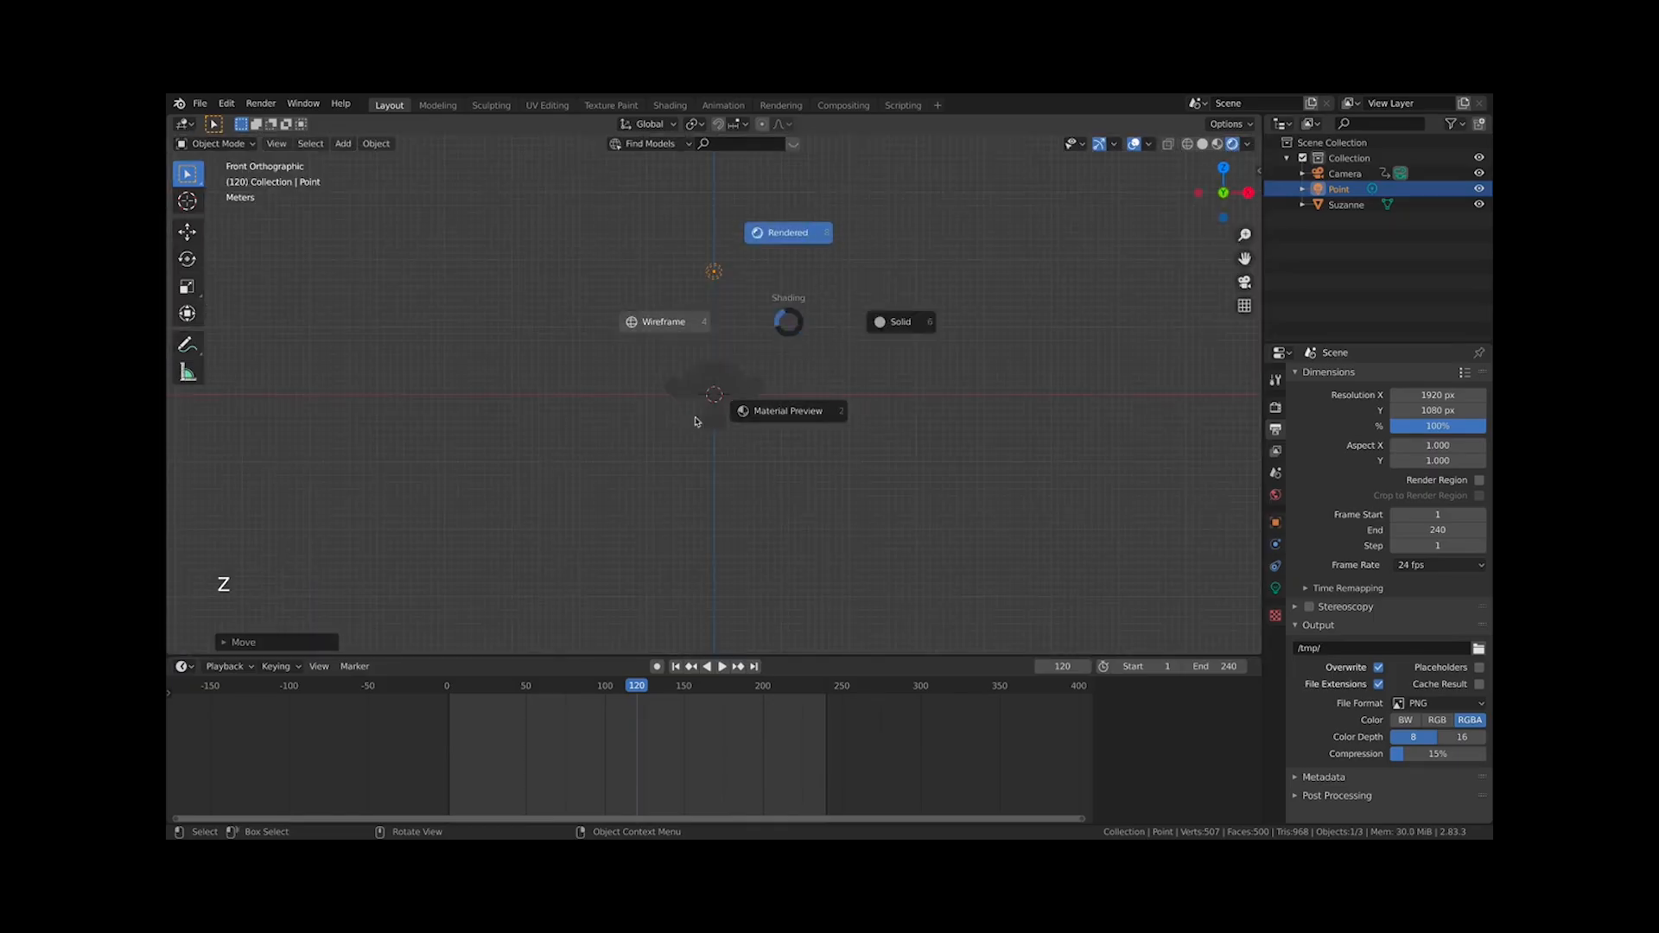
pyautogui.click(791, 174)
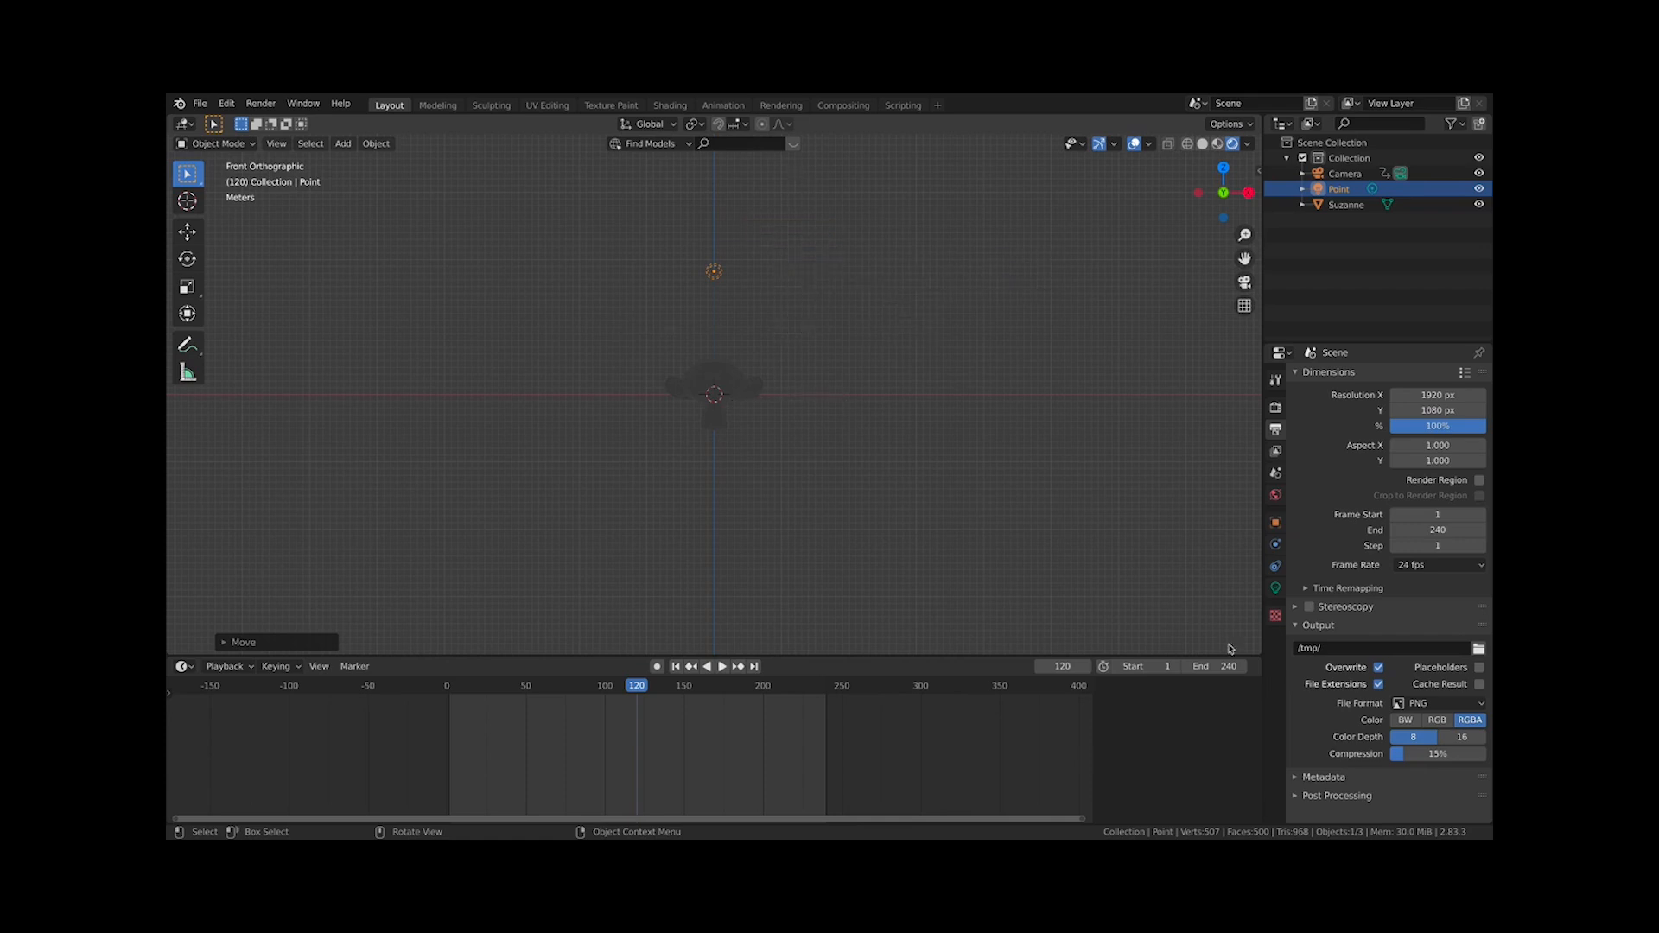
# In the light's properties, set the point light's Power to 1500 W
pyautogui.click(1276, 588)
pyautogui.scroll(-2, 768, 308)
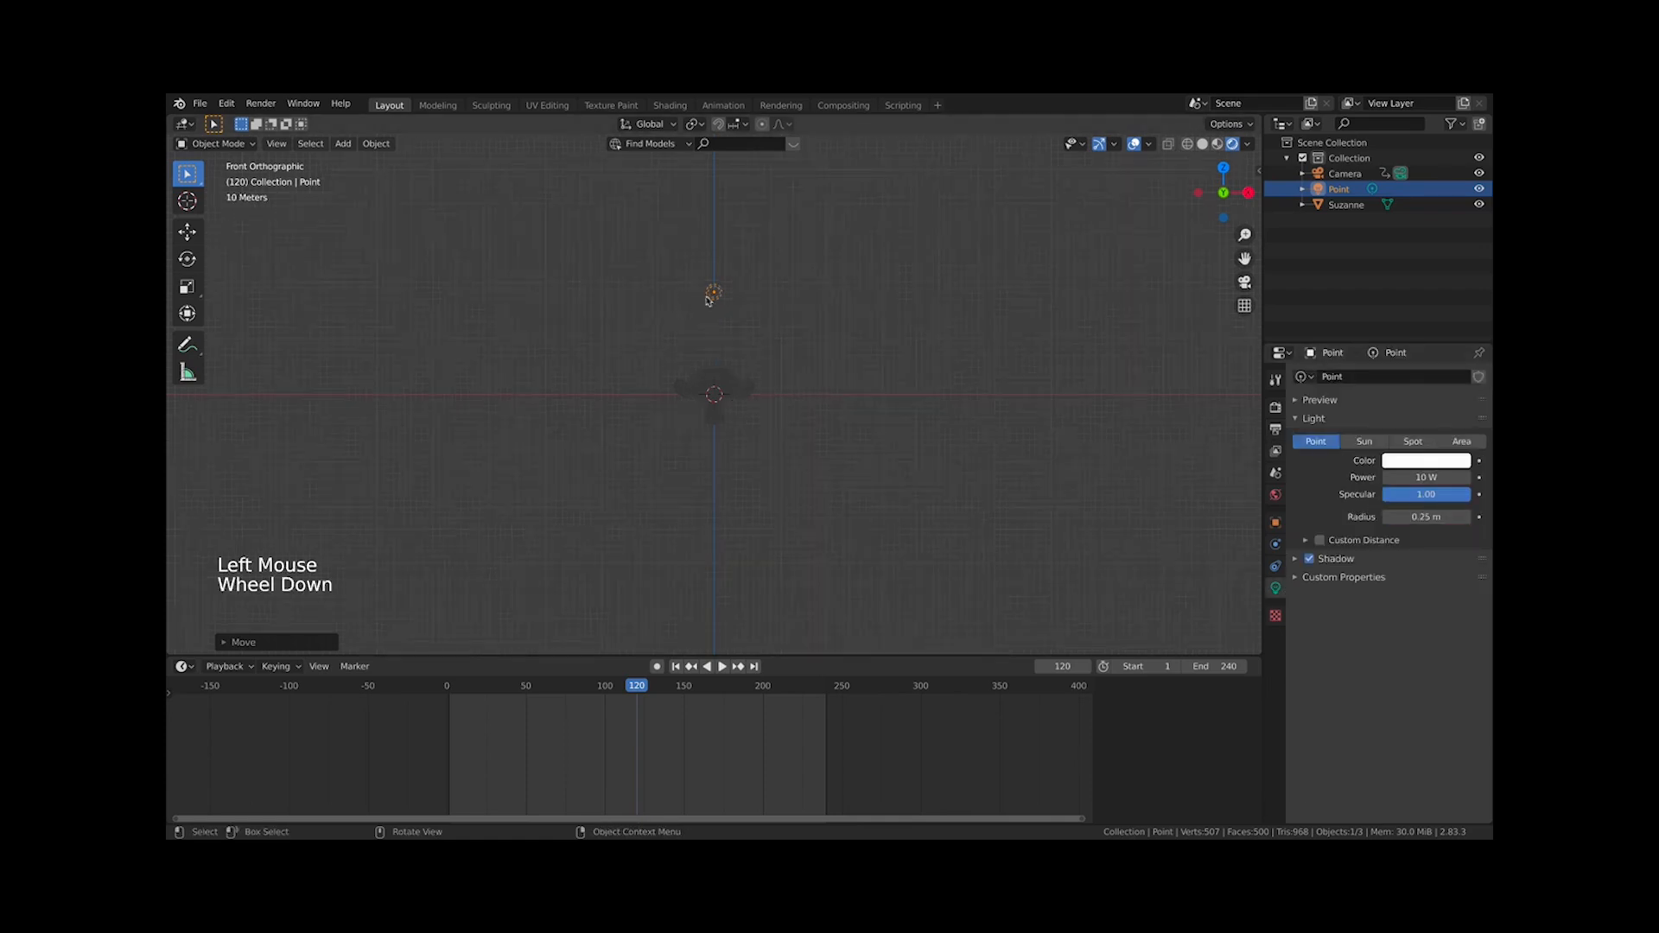
pyautogui.press('KP_0')
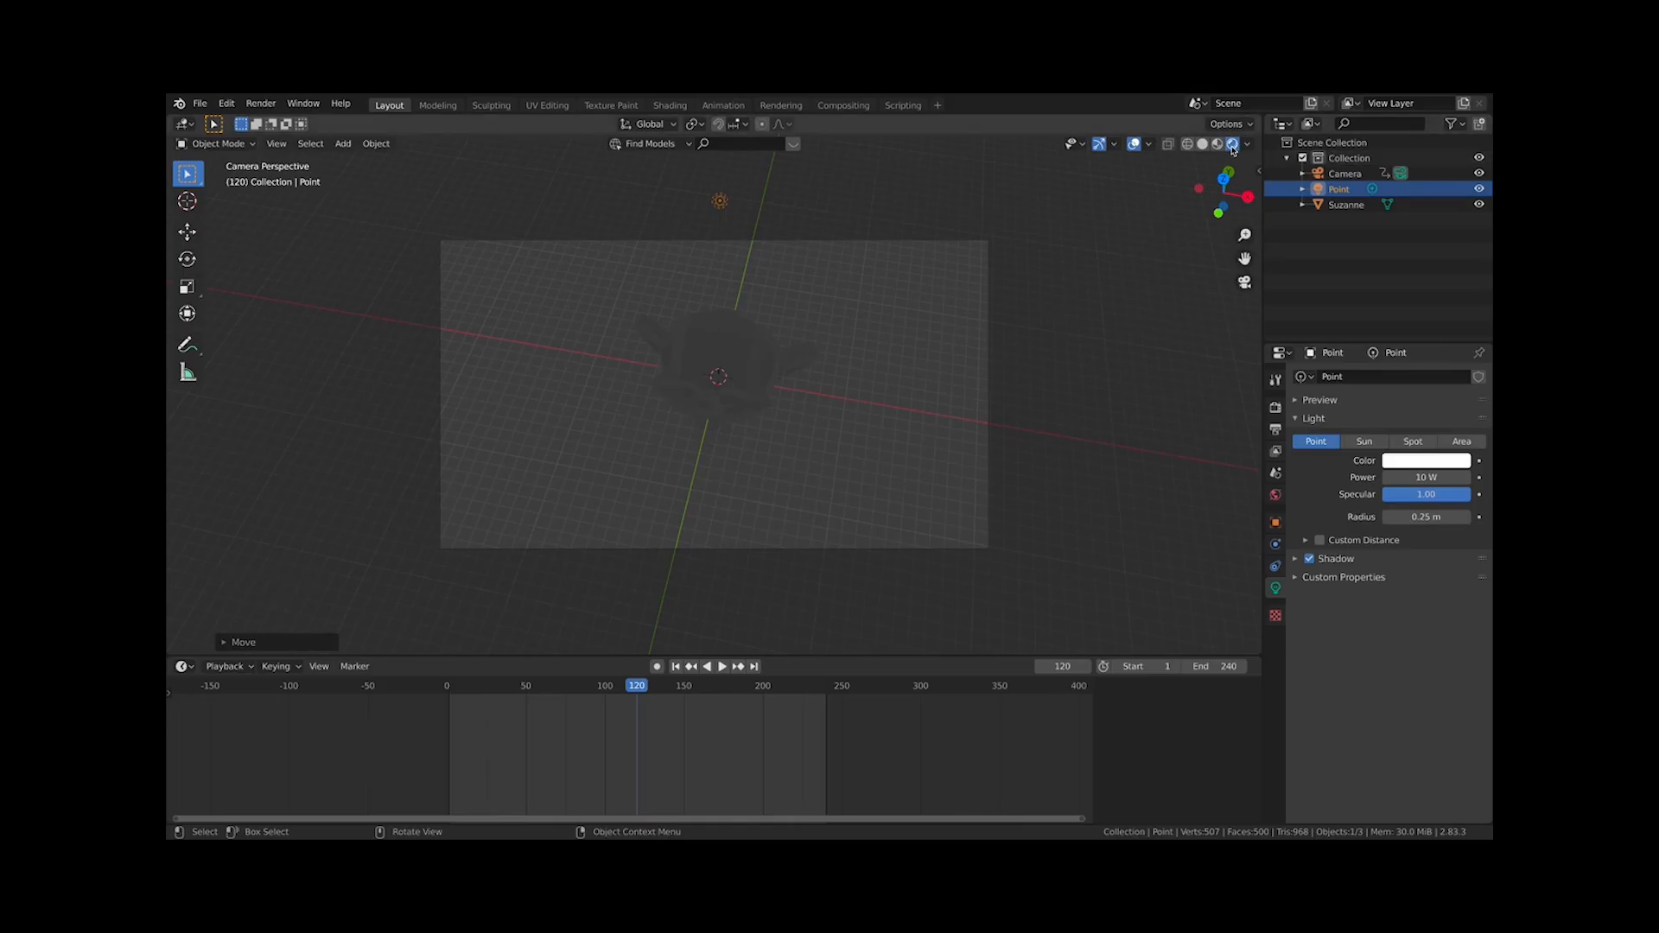
pyautogui.click(1408, 478)
pyautogui.write('0')
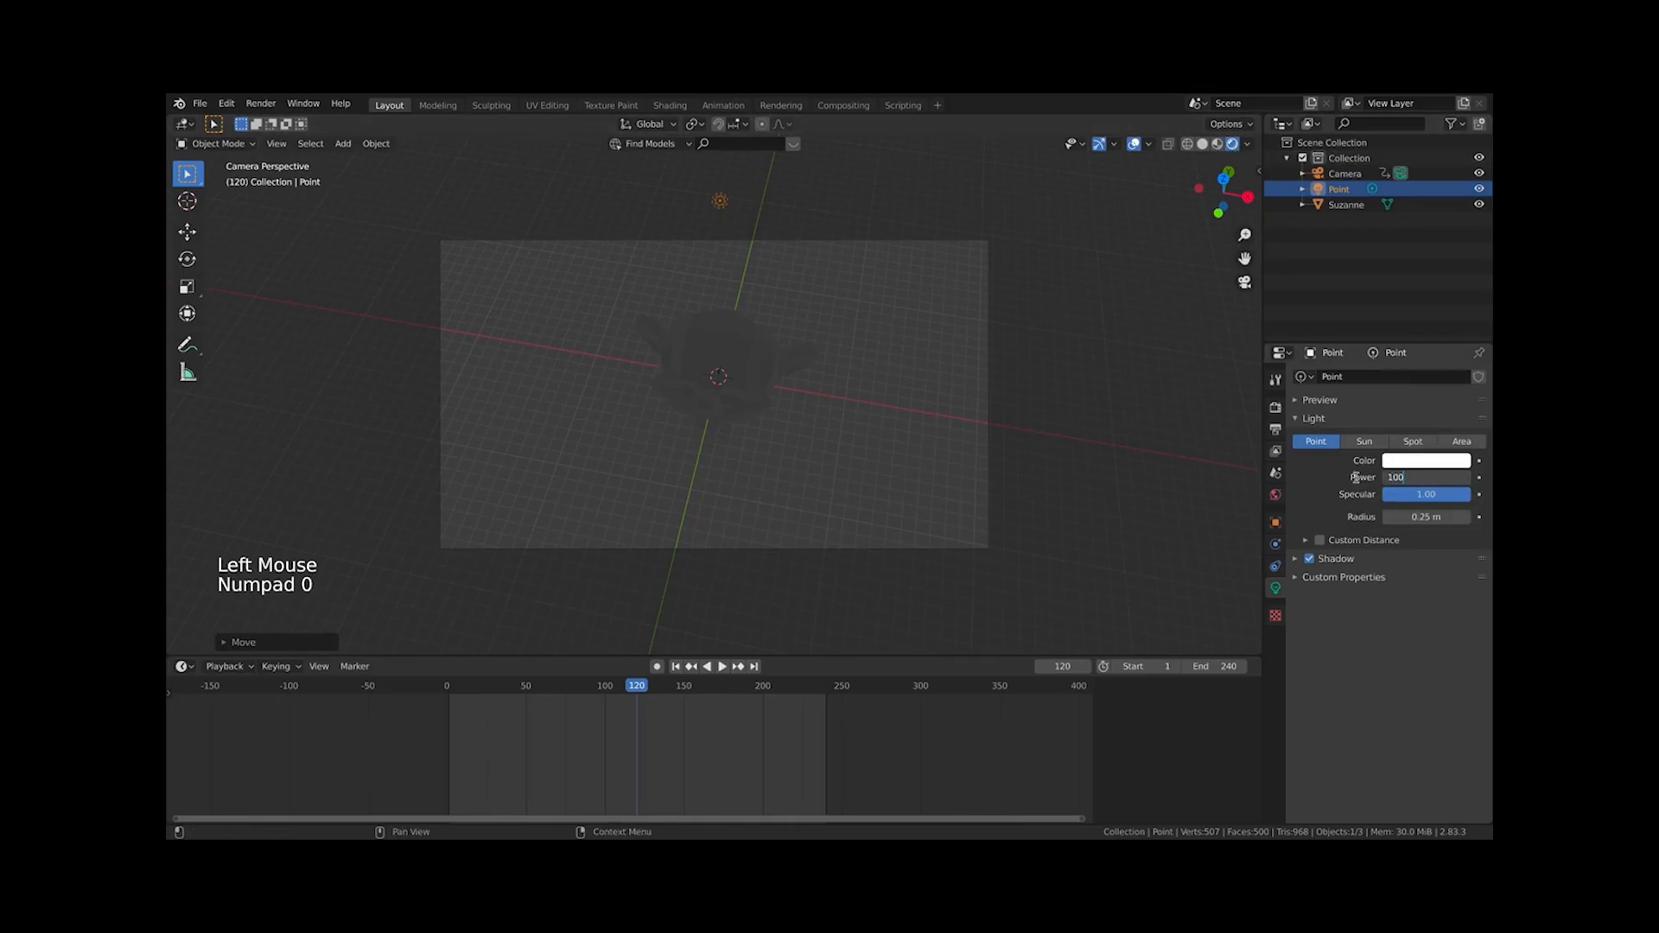
pyautogui.moveTo(1426, 478); pyautogui.dragTo(1482, 478)
pyautogui.click(1416, 480)
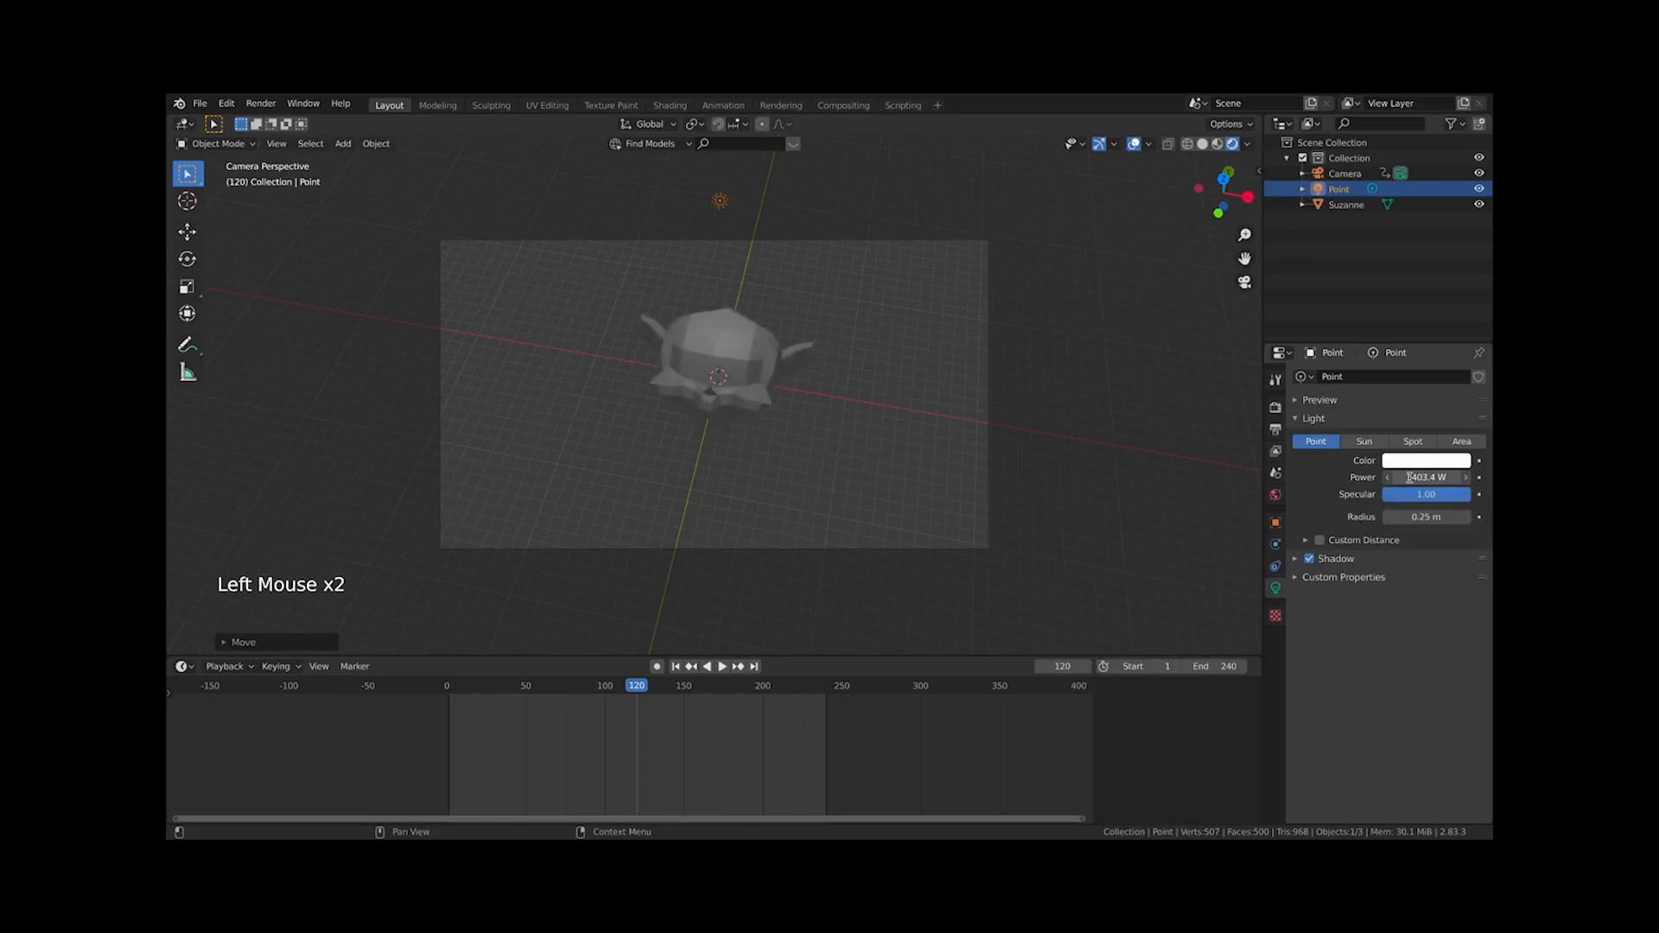
pyautogui.write('2000')
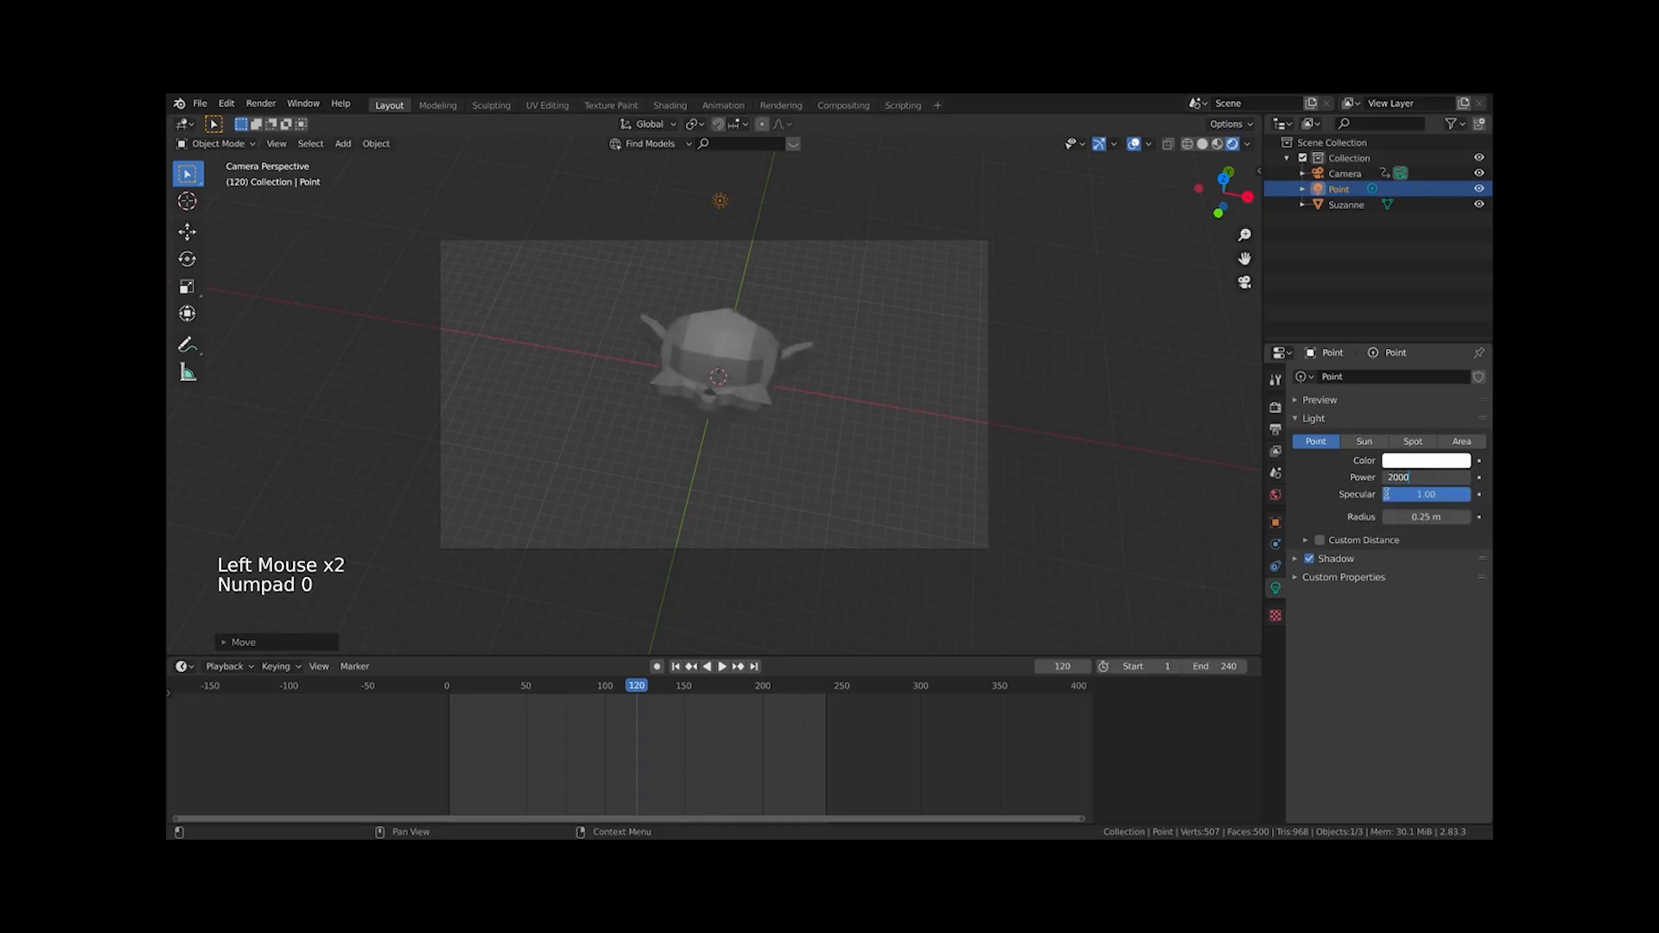
pyautogui.press('Return')
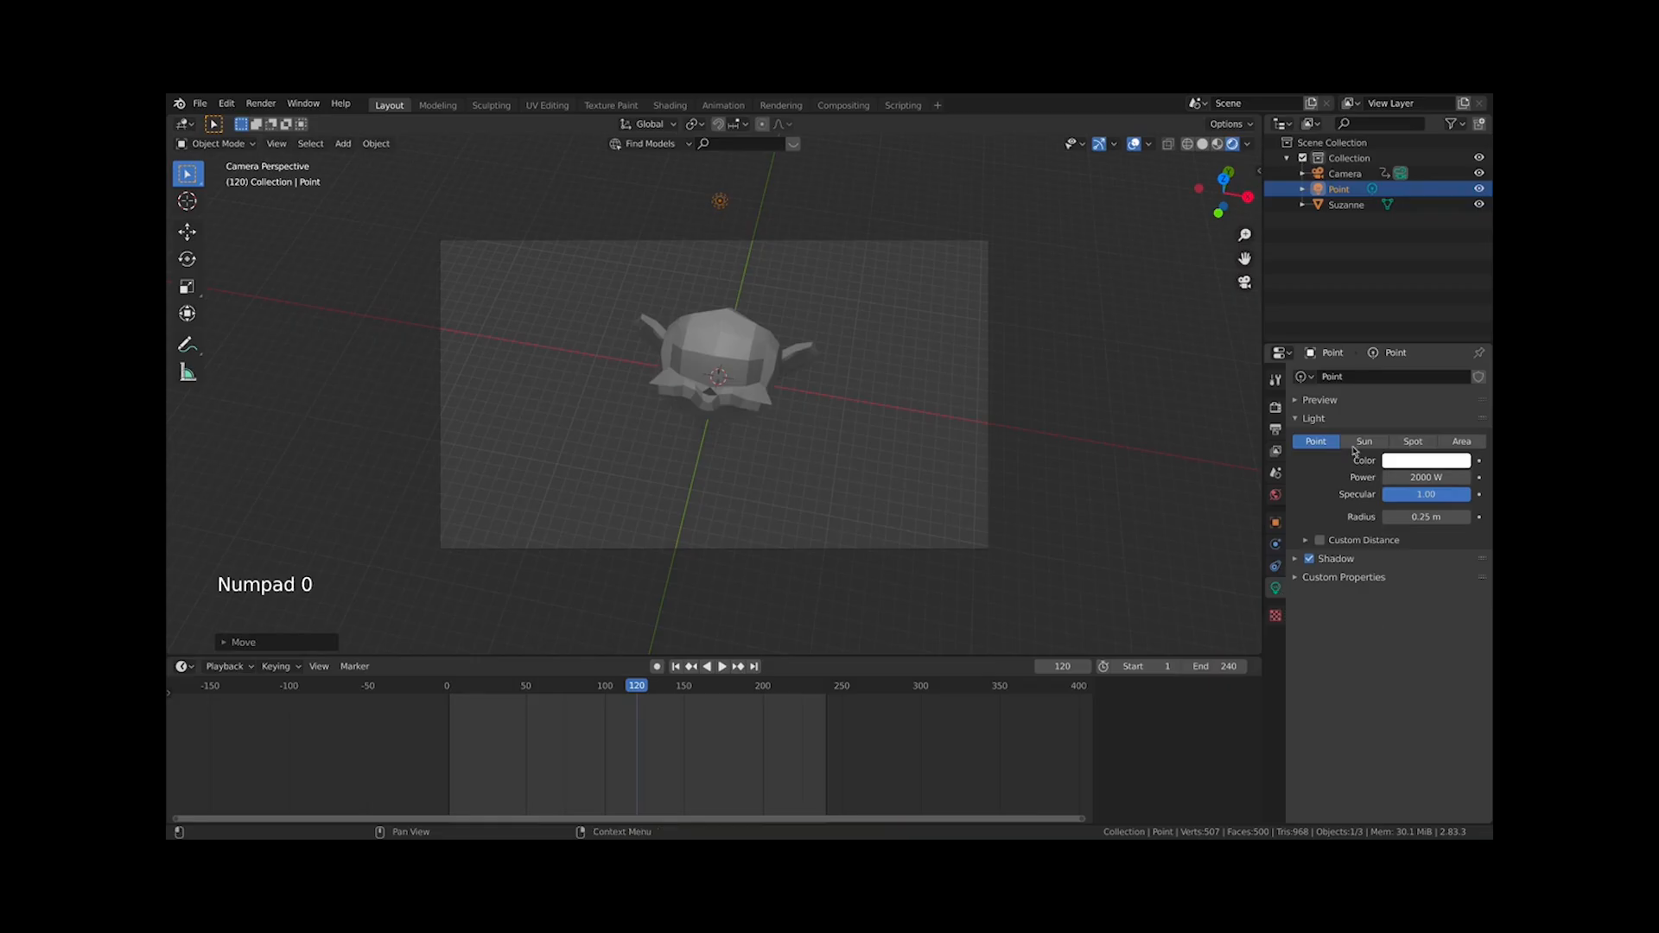
pyautogui.click(1422, 478)
pyautogui.write('1')
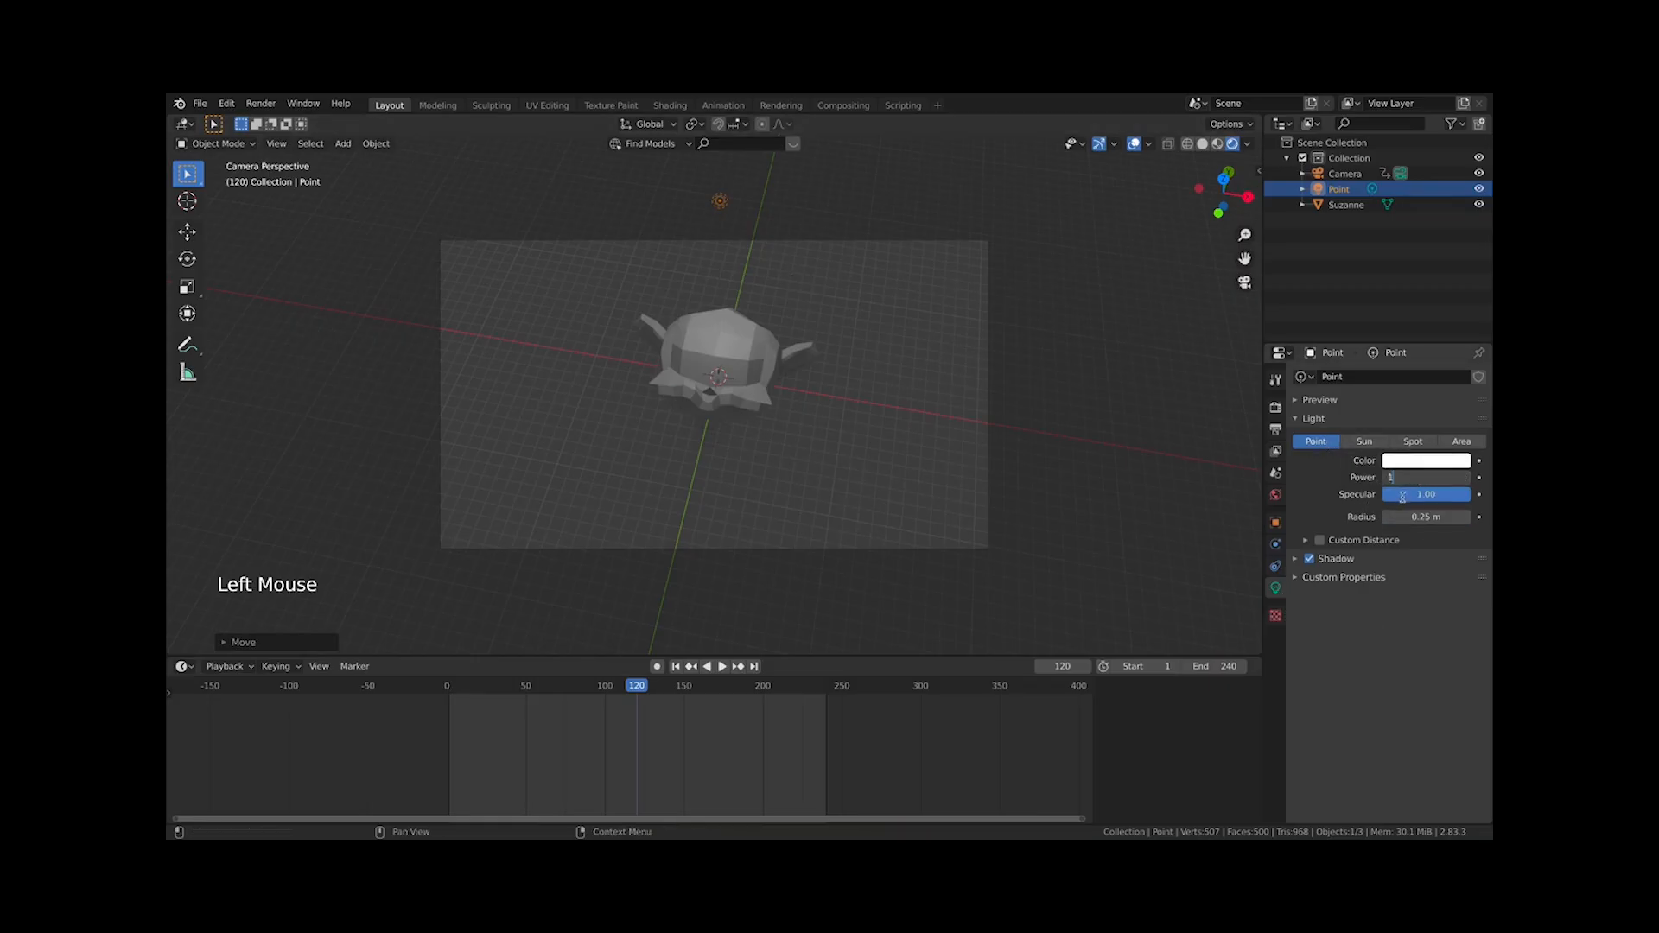
pyautogui.write('000 W')
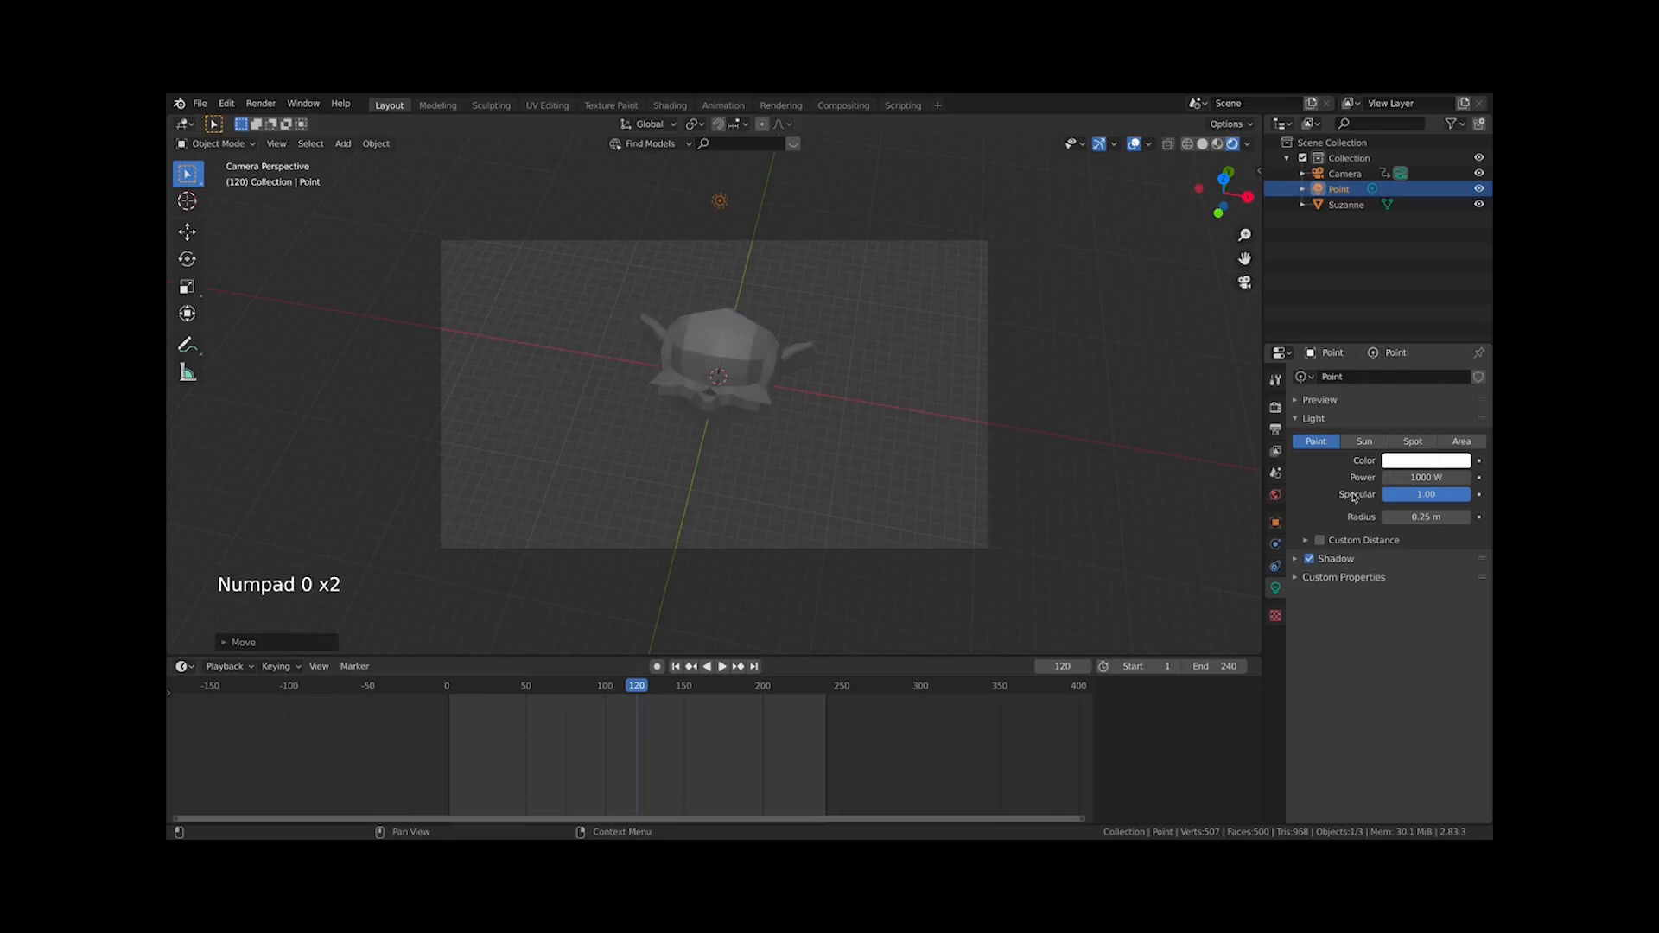
pyautogui.write('g')
pyautogui.rightClick(788, 355)
pyautogui.click(1420, 480)
pyautogui.write('1500')
pyautogui.click(1349, 489)
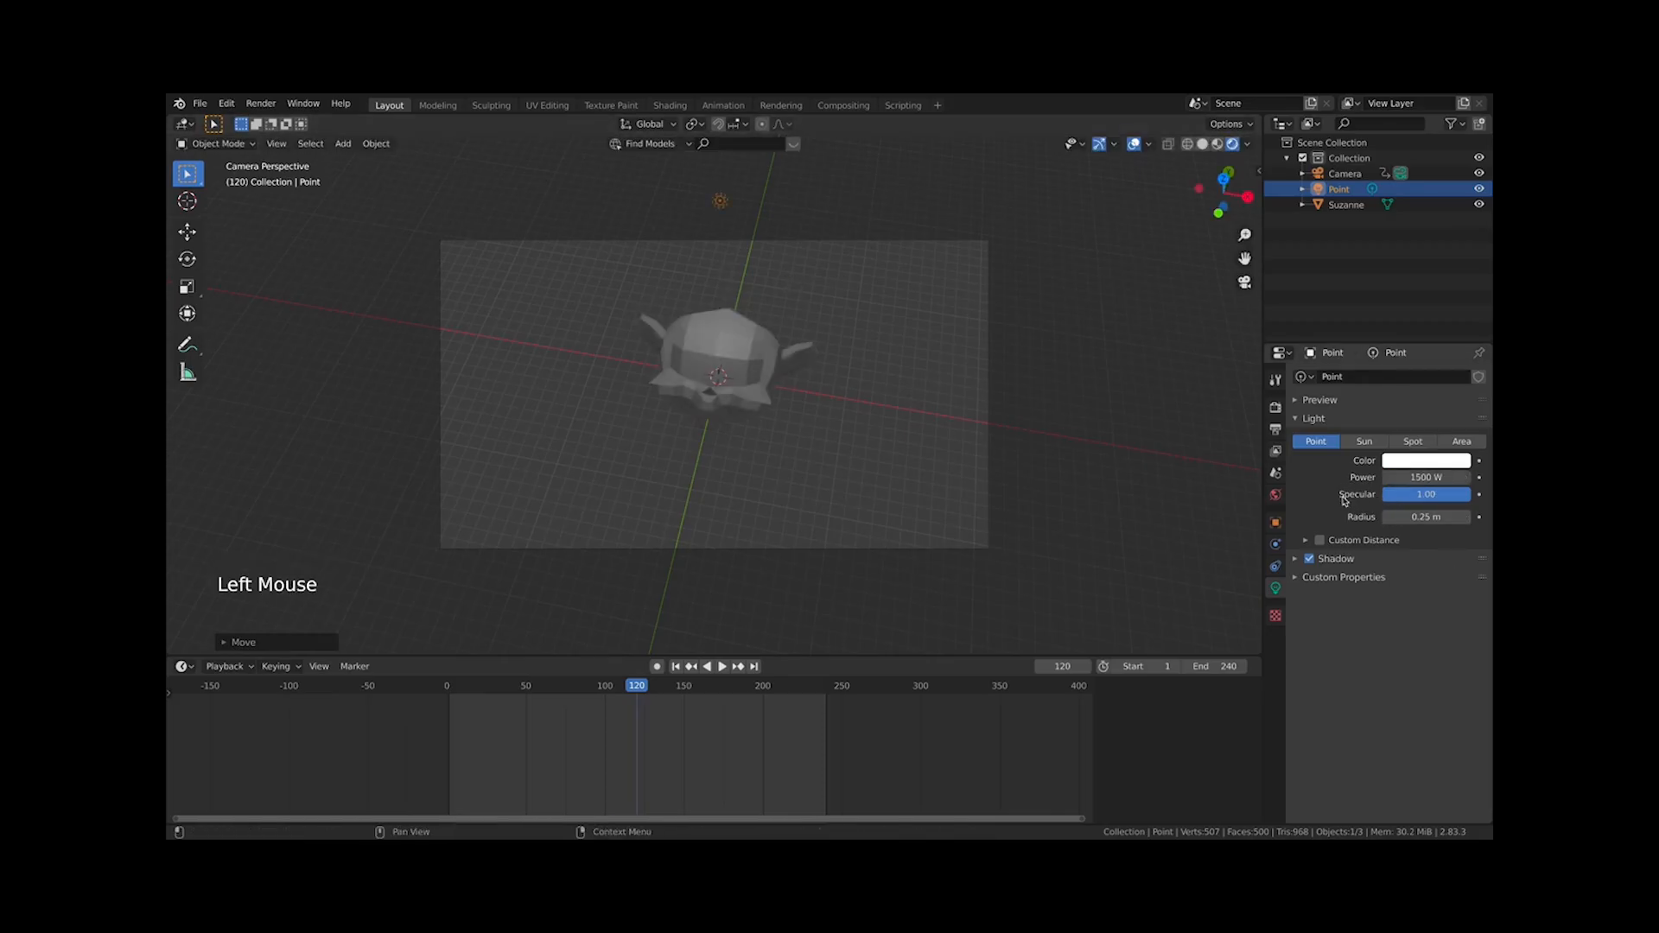
# Turn on auto keying and, at frame 120, move the light to the right to record a keyframe
pyautogui.press('g')
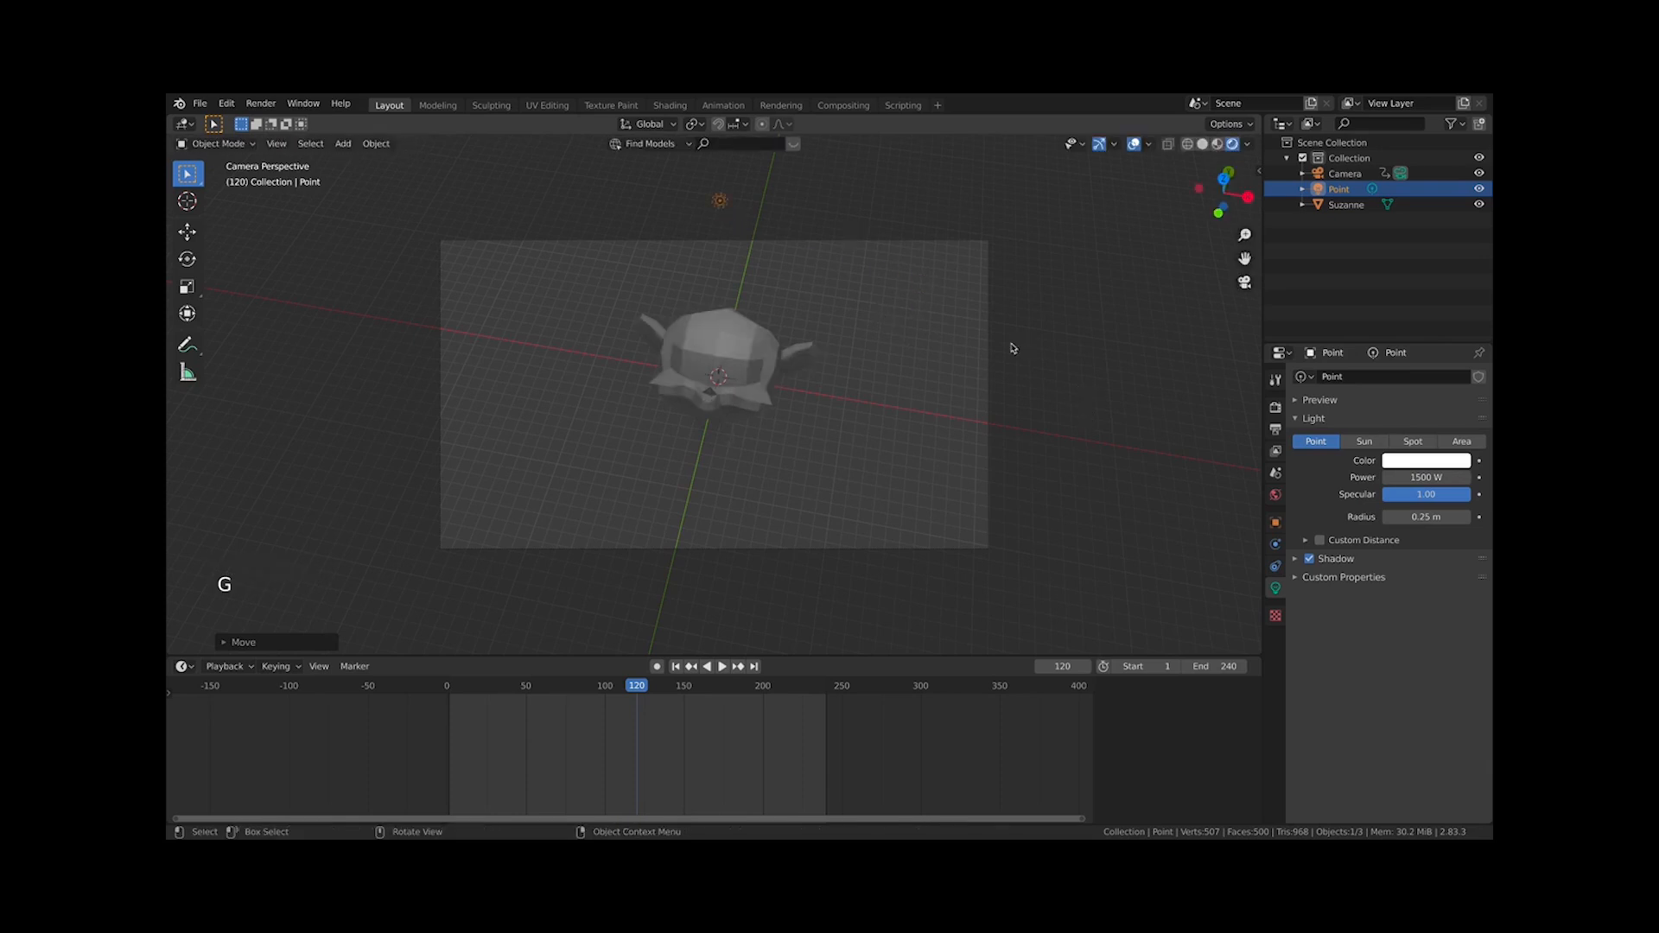
pyautogui.press('KP_1')
pyautogui.click(656, 666)
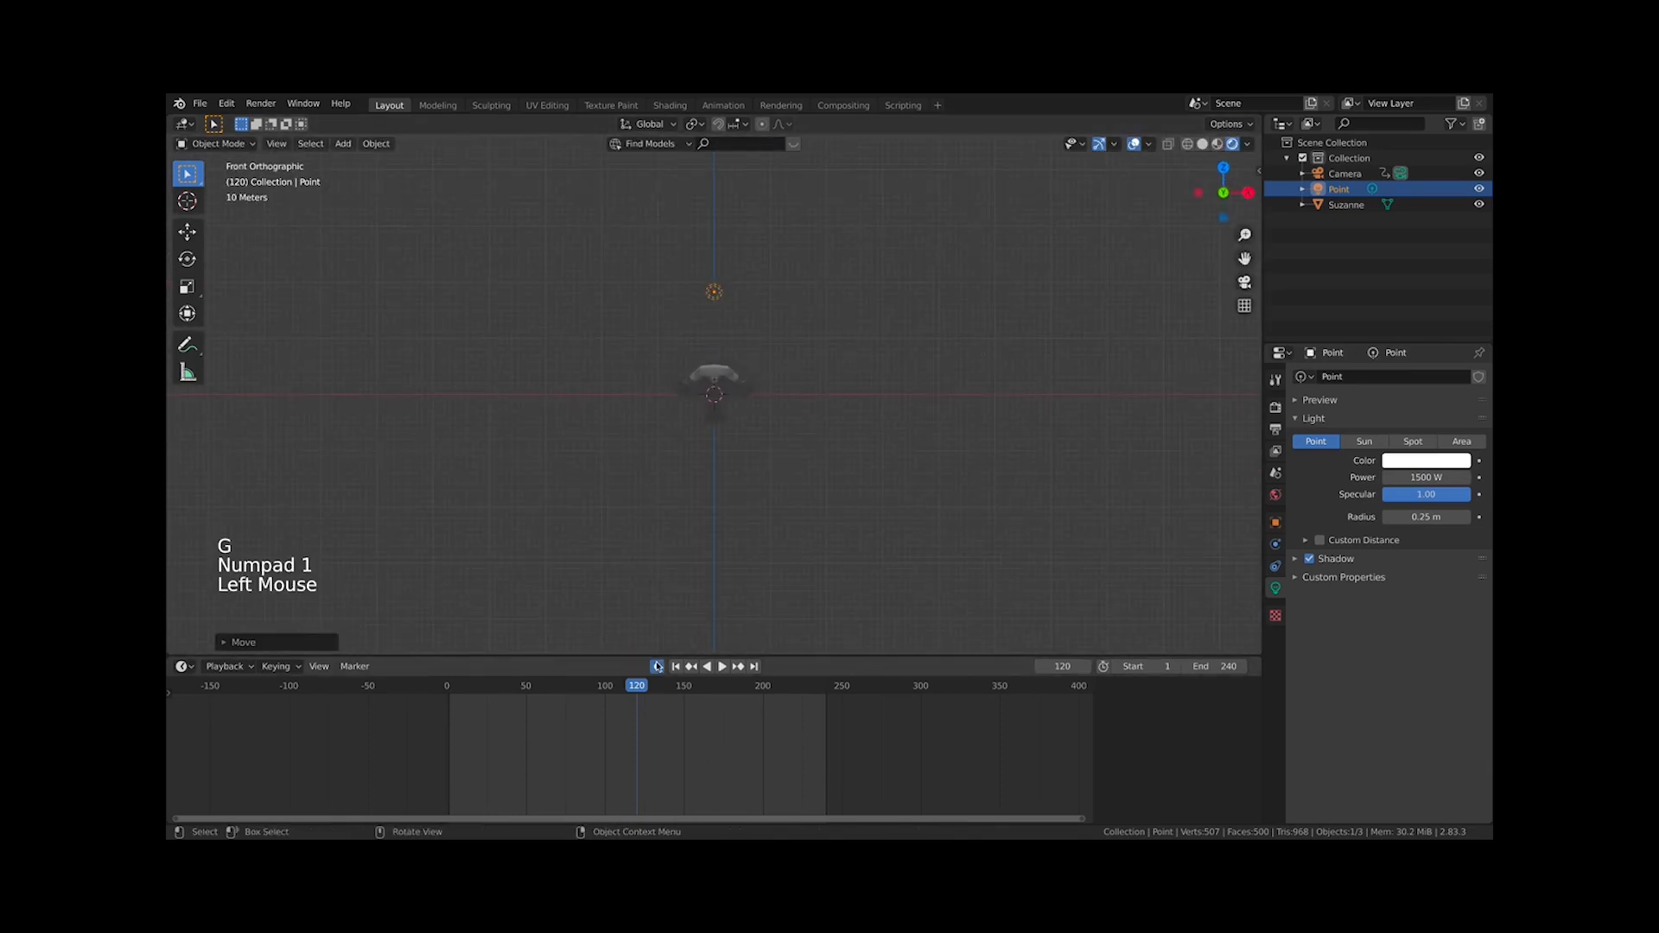
pyautogui.press('g')
pyautogui.click(895, 434)
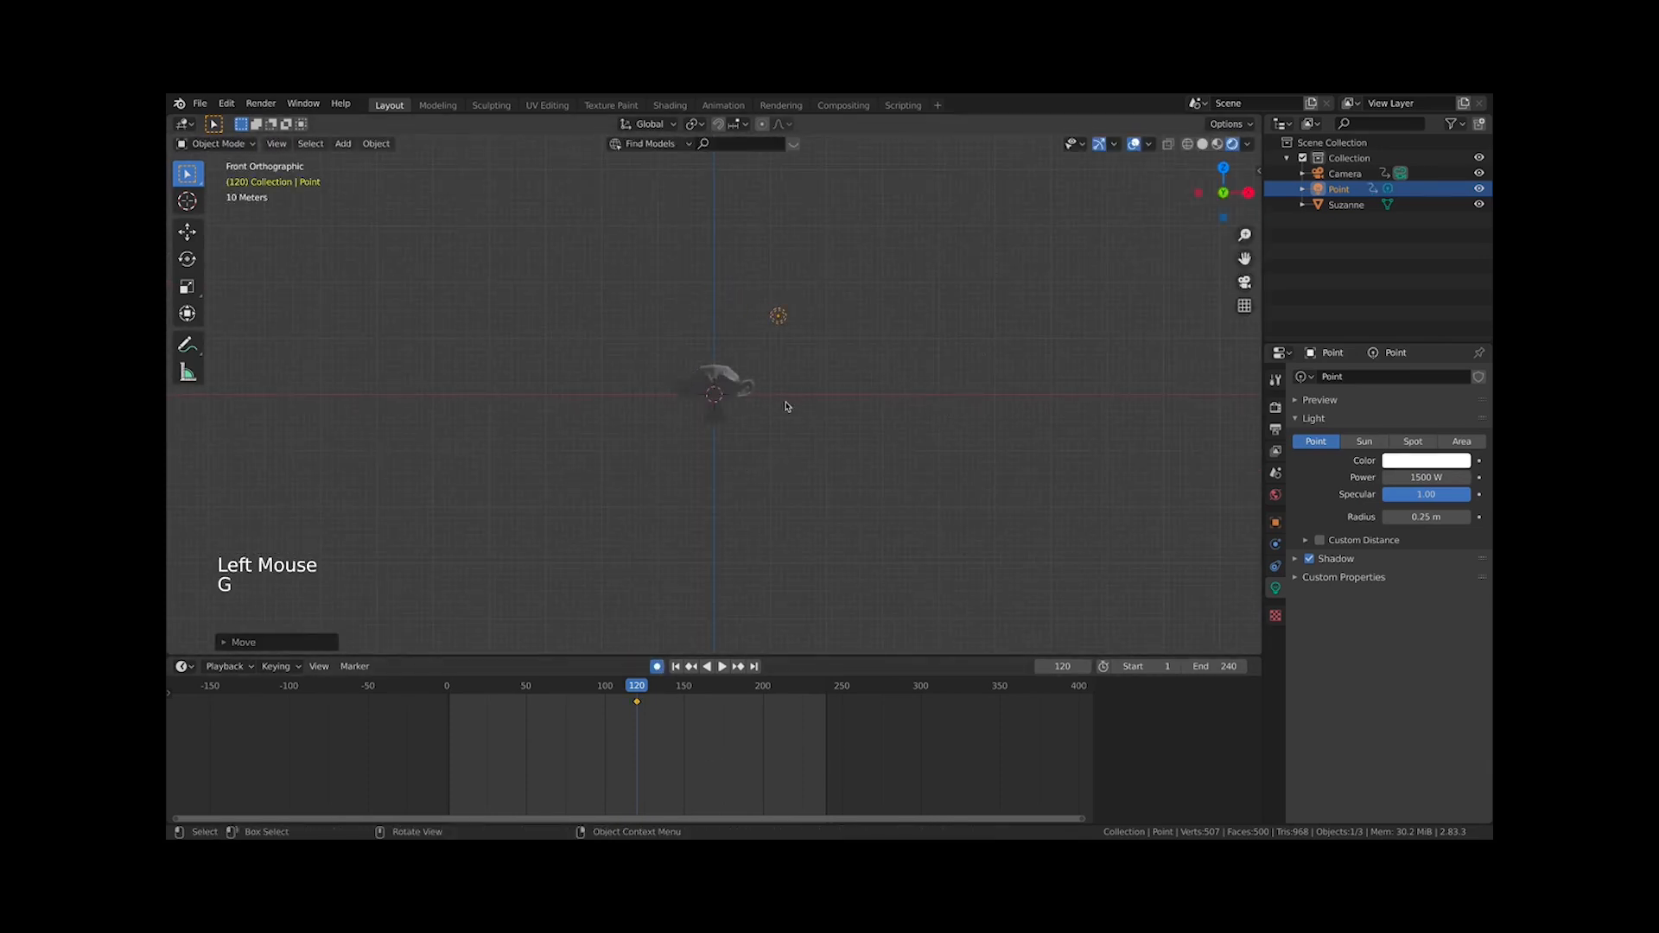
# Go to frame 0 and move the light to the upper left to record its starting keyframe
pyautogui.click(448, 689)
pyautogui.press('g')
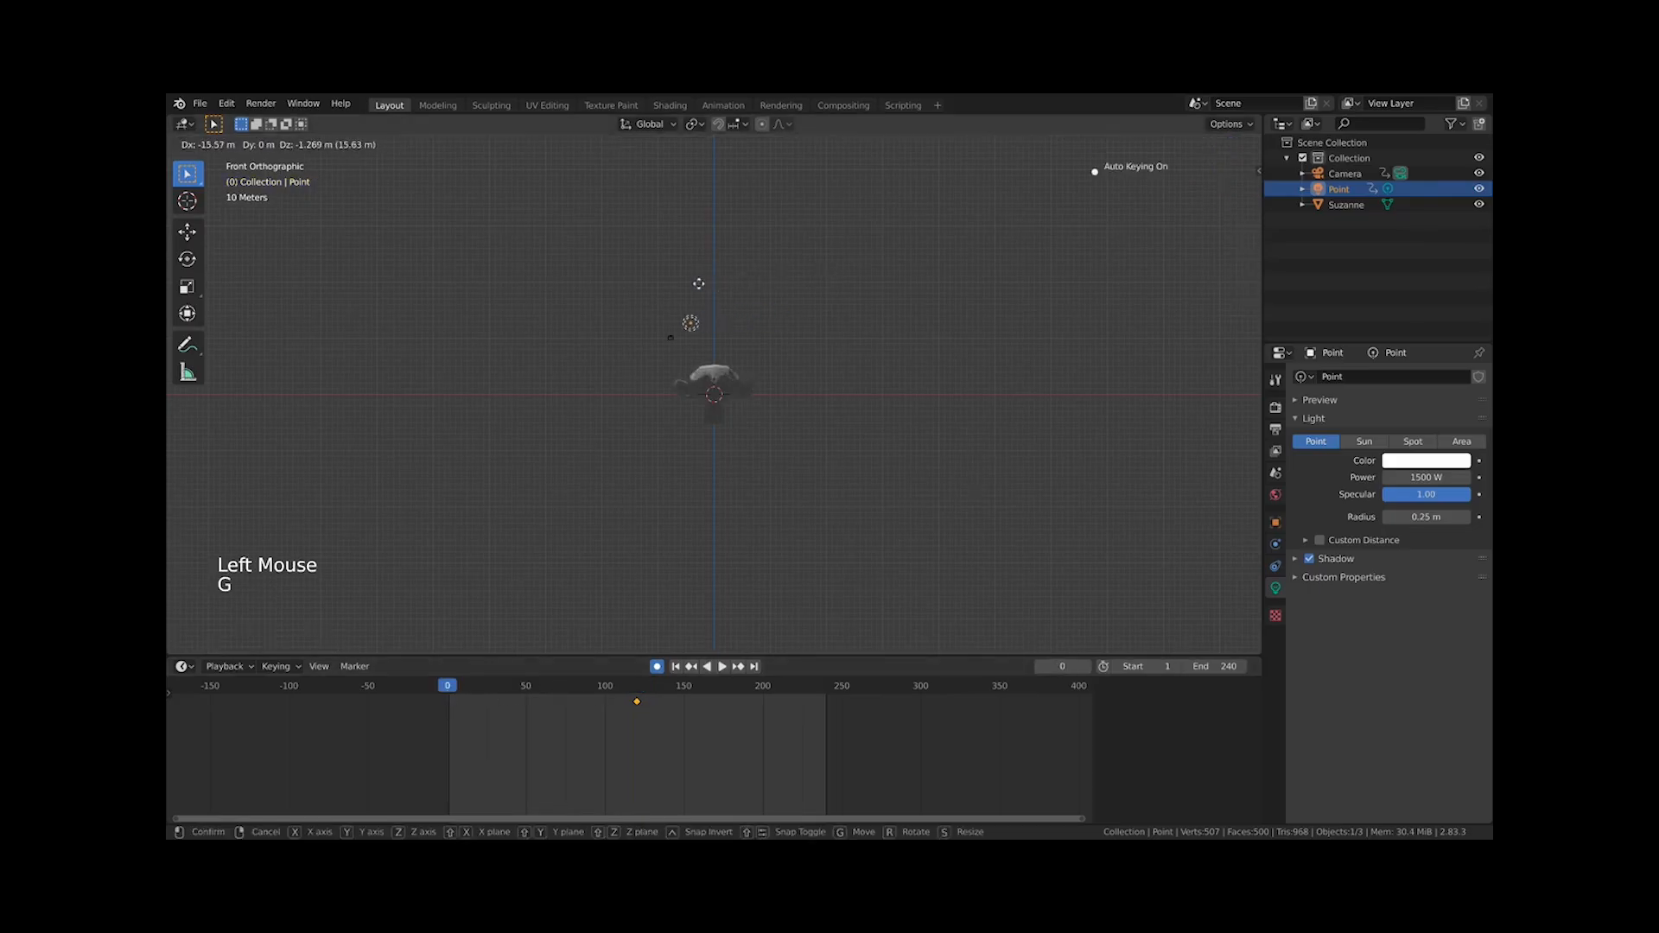
pyautogui.click(661, 335)
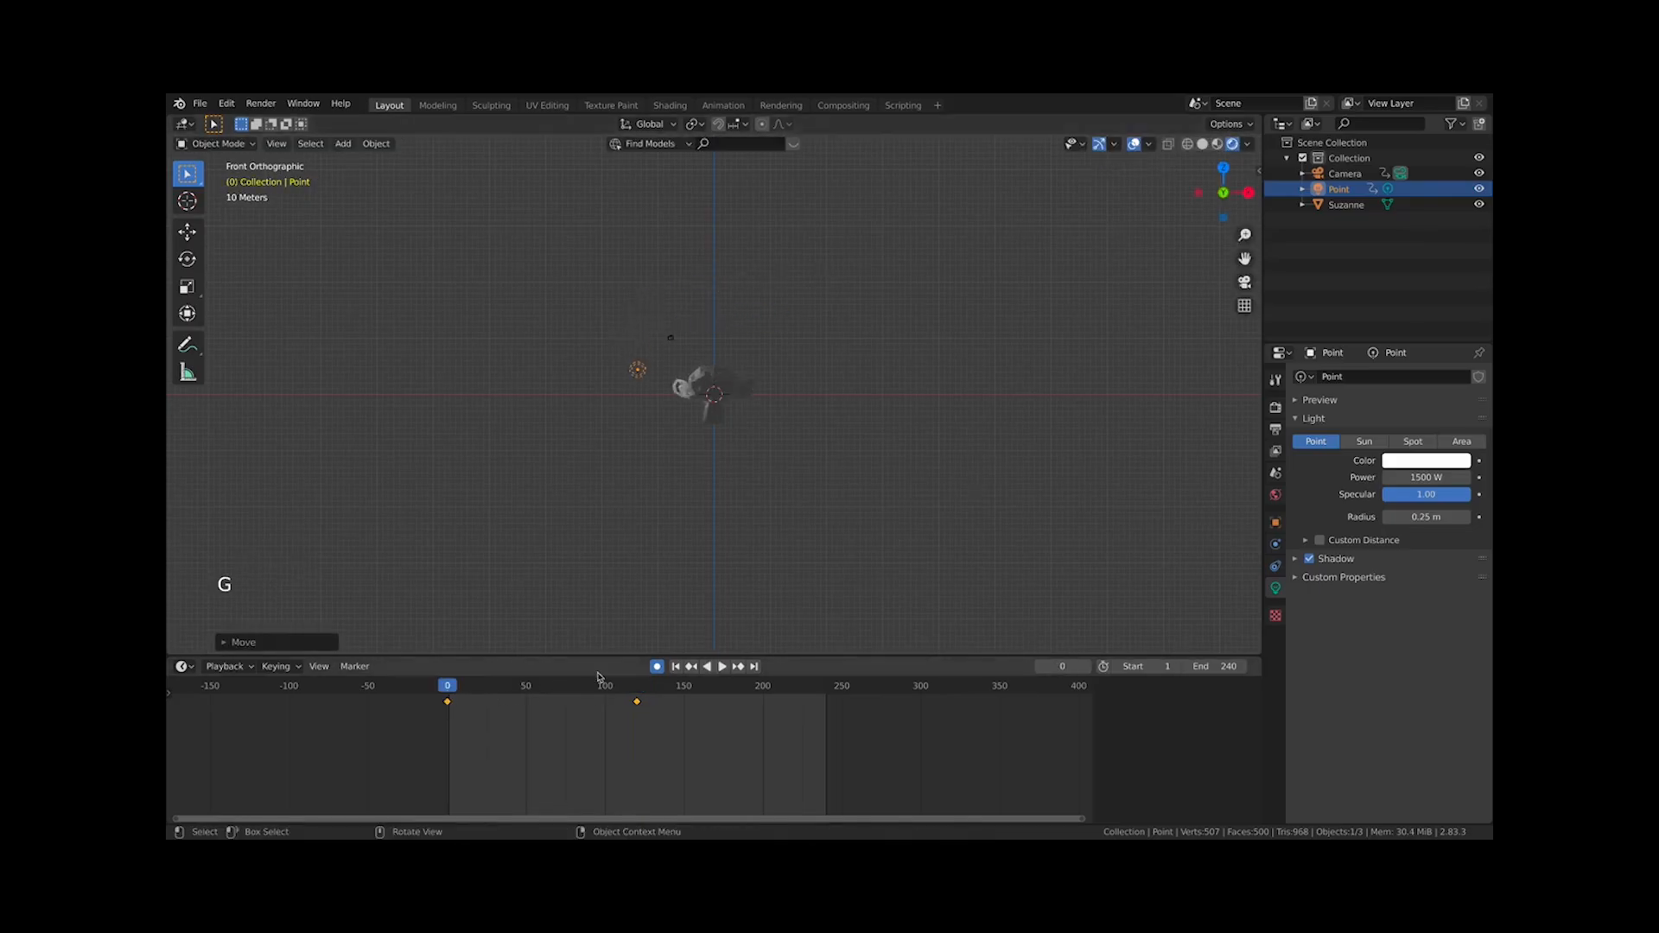
# At frame 240, move the light below and in front of the monkey using front and top views
pyautogui.moveTo(561, 692); pyautogui.dragTo(827, 713)
pyautogui.press('g')
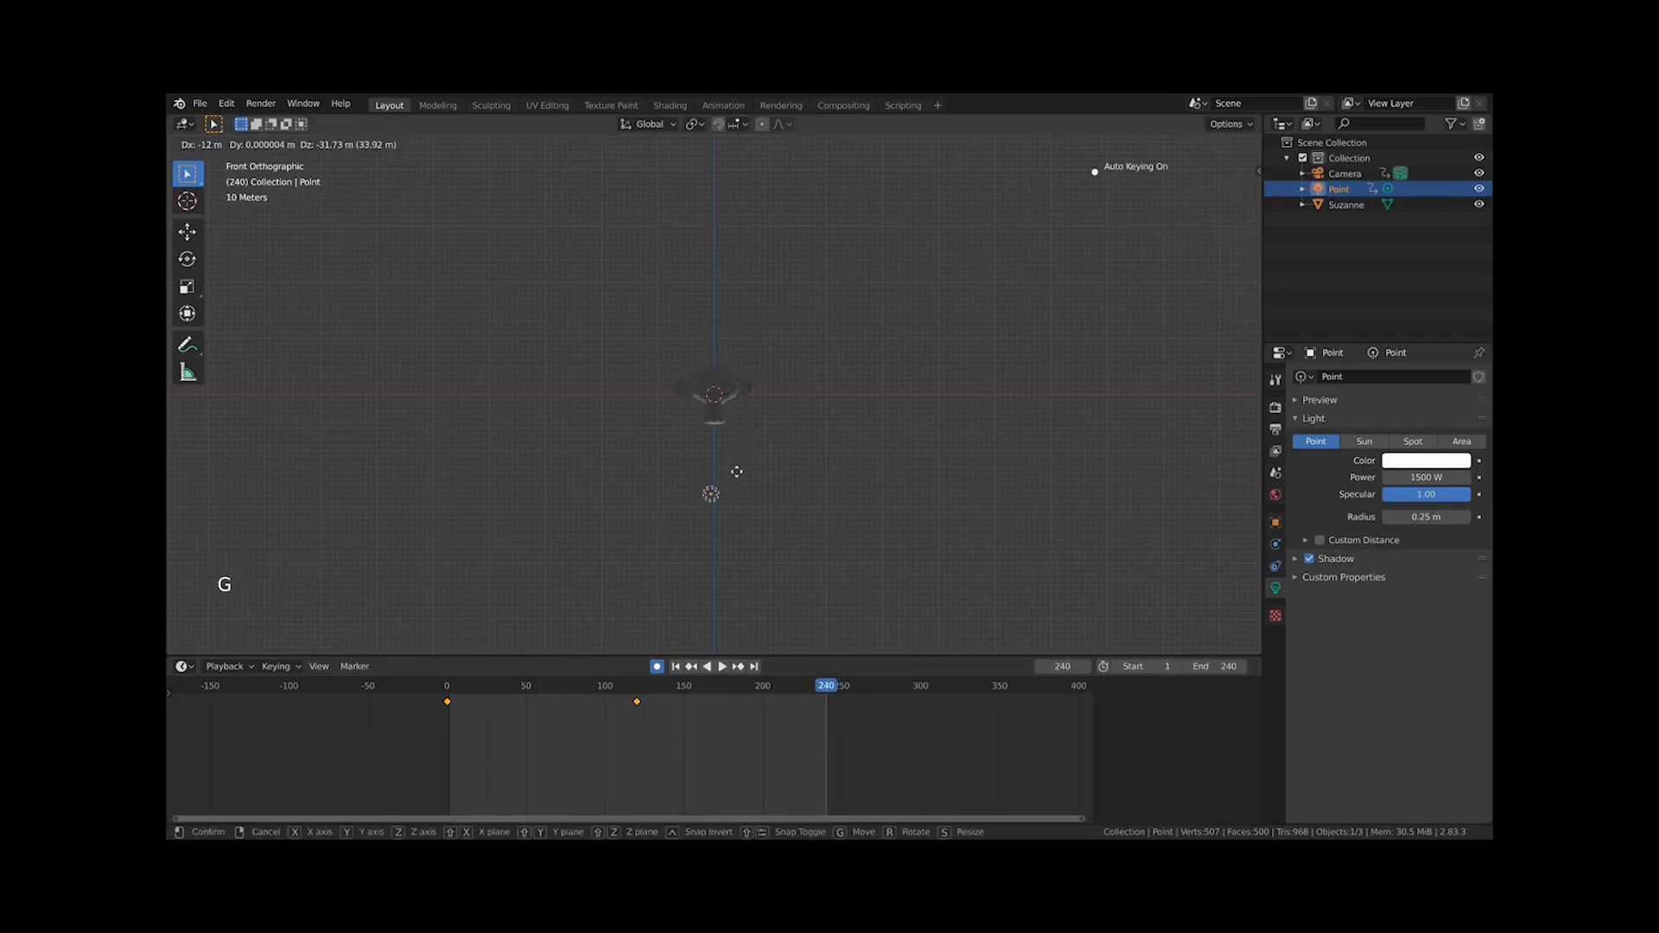
pyautogui.click(736, 471)
pyautogui.press('KP_7')
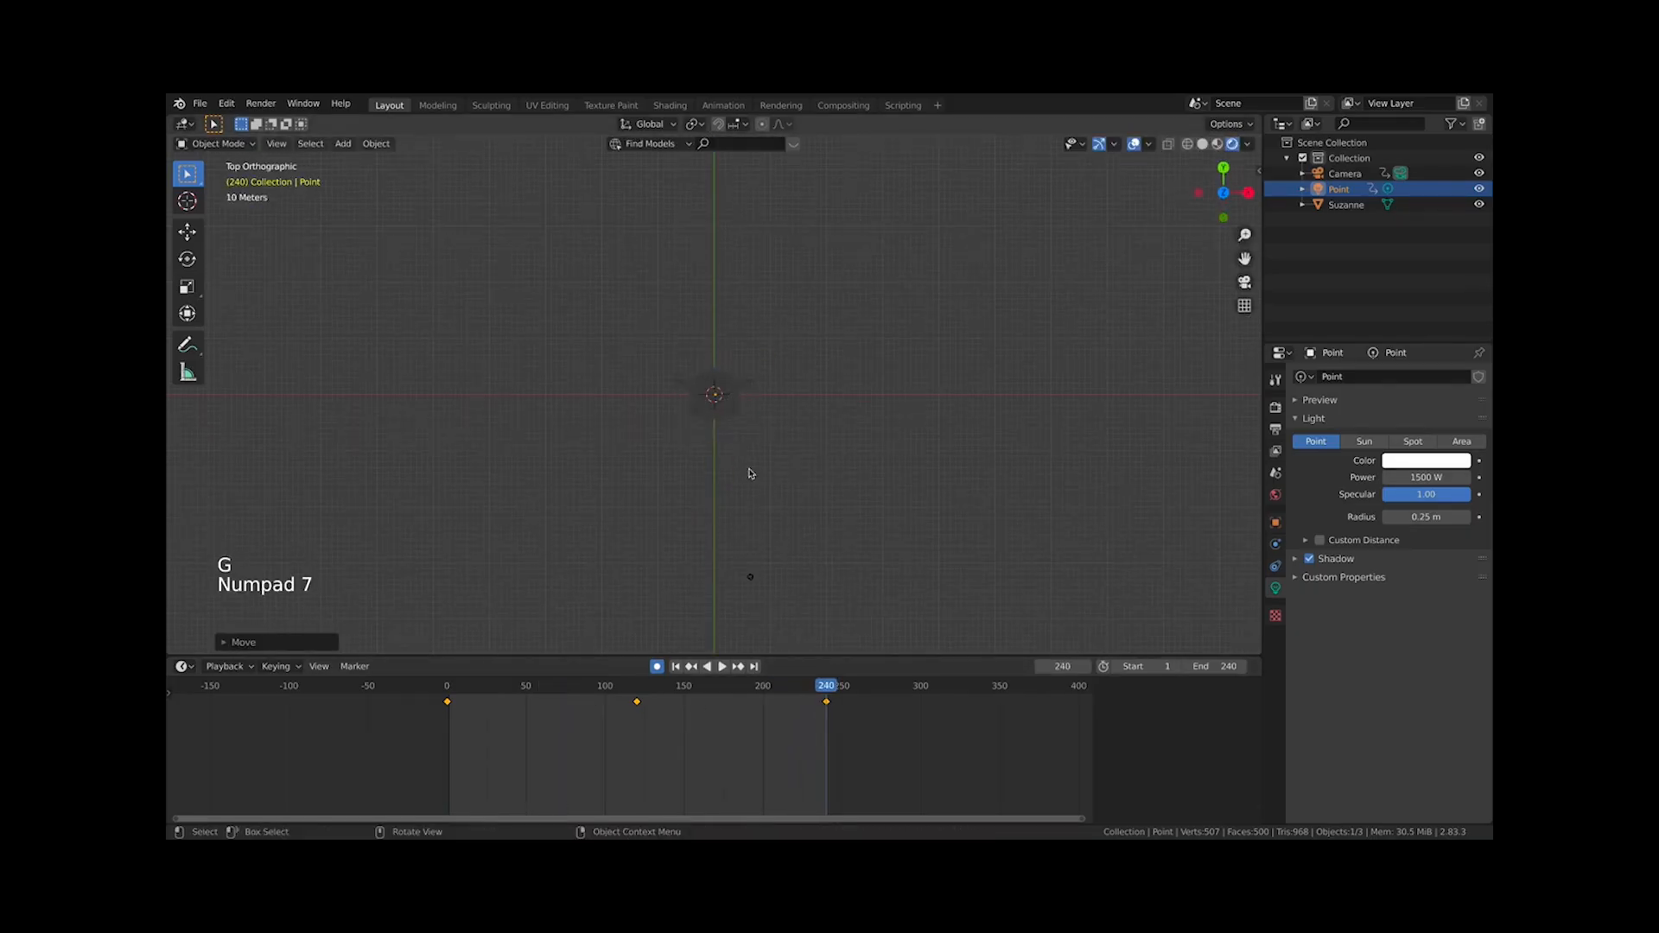
pyautogui.press('KP_1')
pyautogui.press('g')
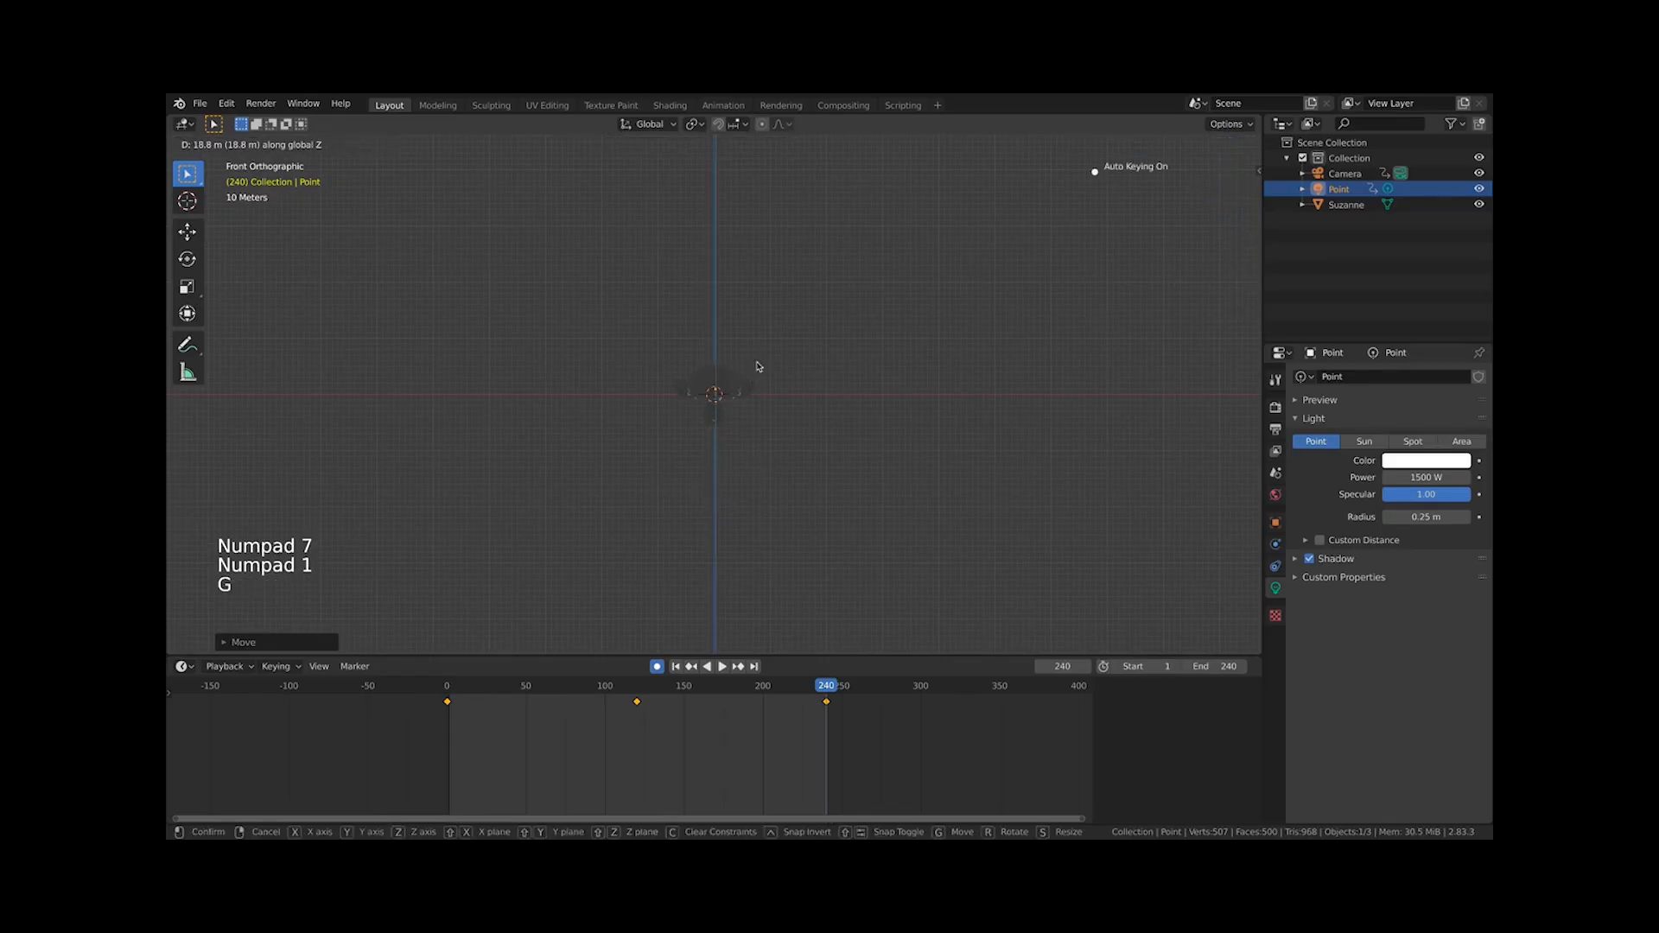
pyautogui.click(759, 367)
pyautogui.press('KP_7')
pyautogui.press('g')
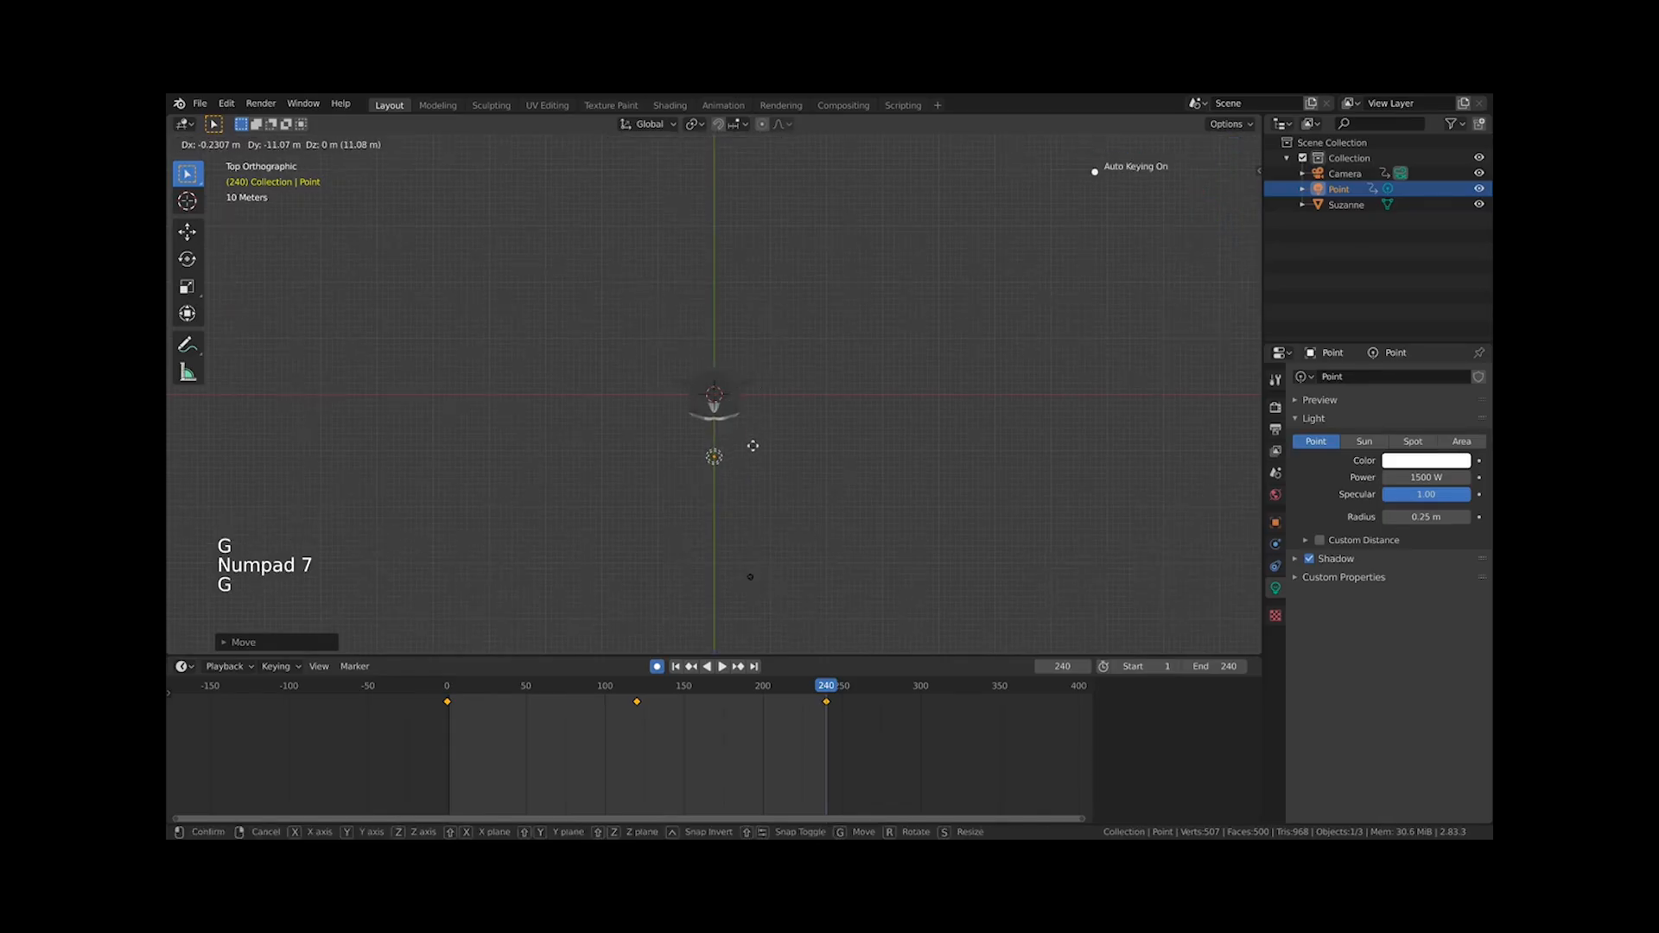
pyautogui.click(757, 442)
# Turn off auto keying, jump to the start and play the light animation through the camera
pyautogui.press('KP_0')
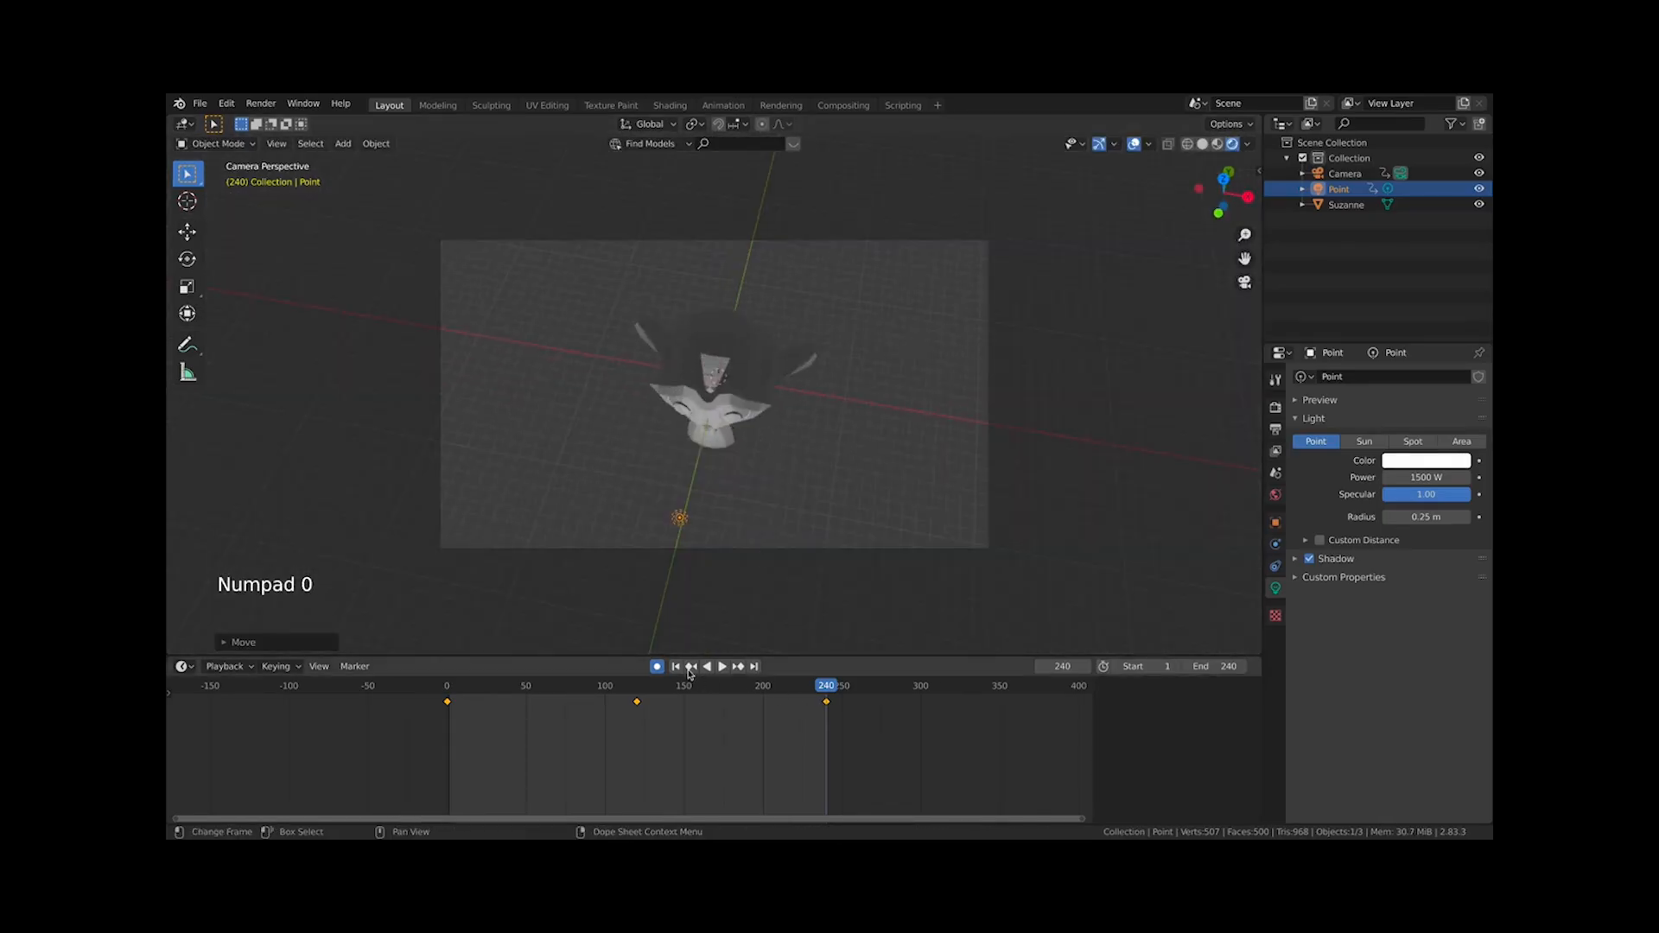
pyautogui.click(657, 667)
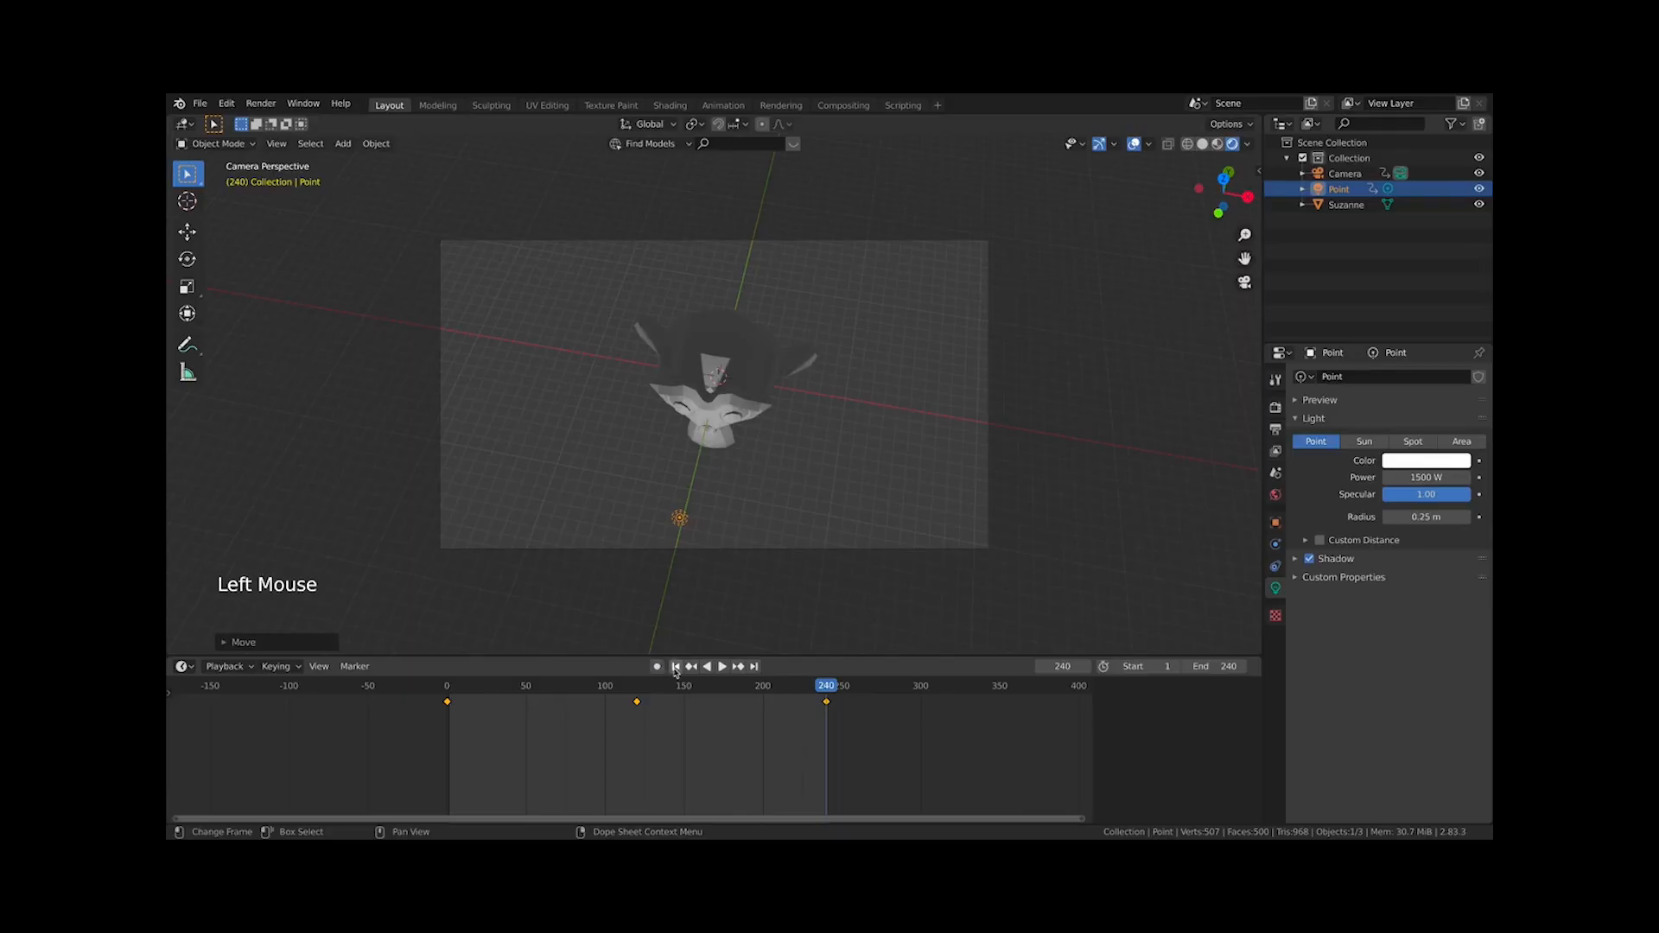
pyautogui.click(677, 666)
pyautogui.press('space')
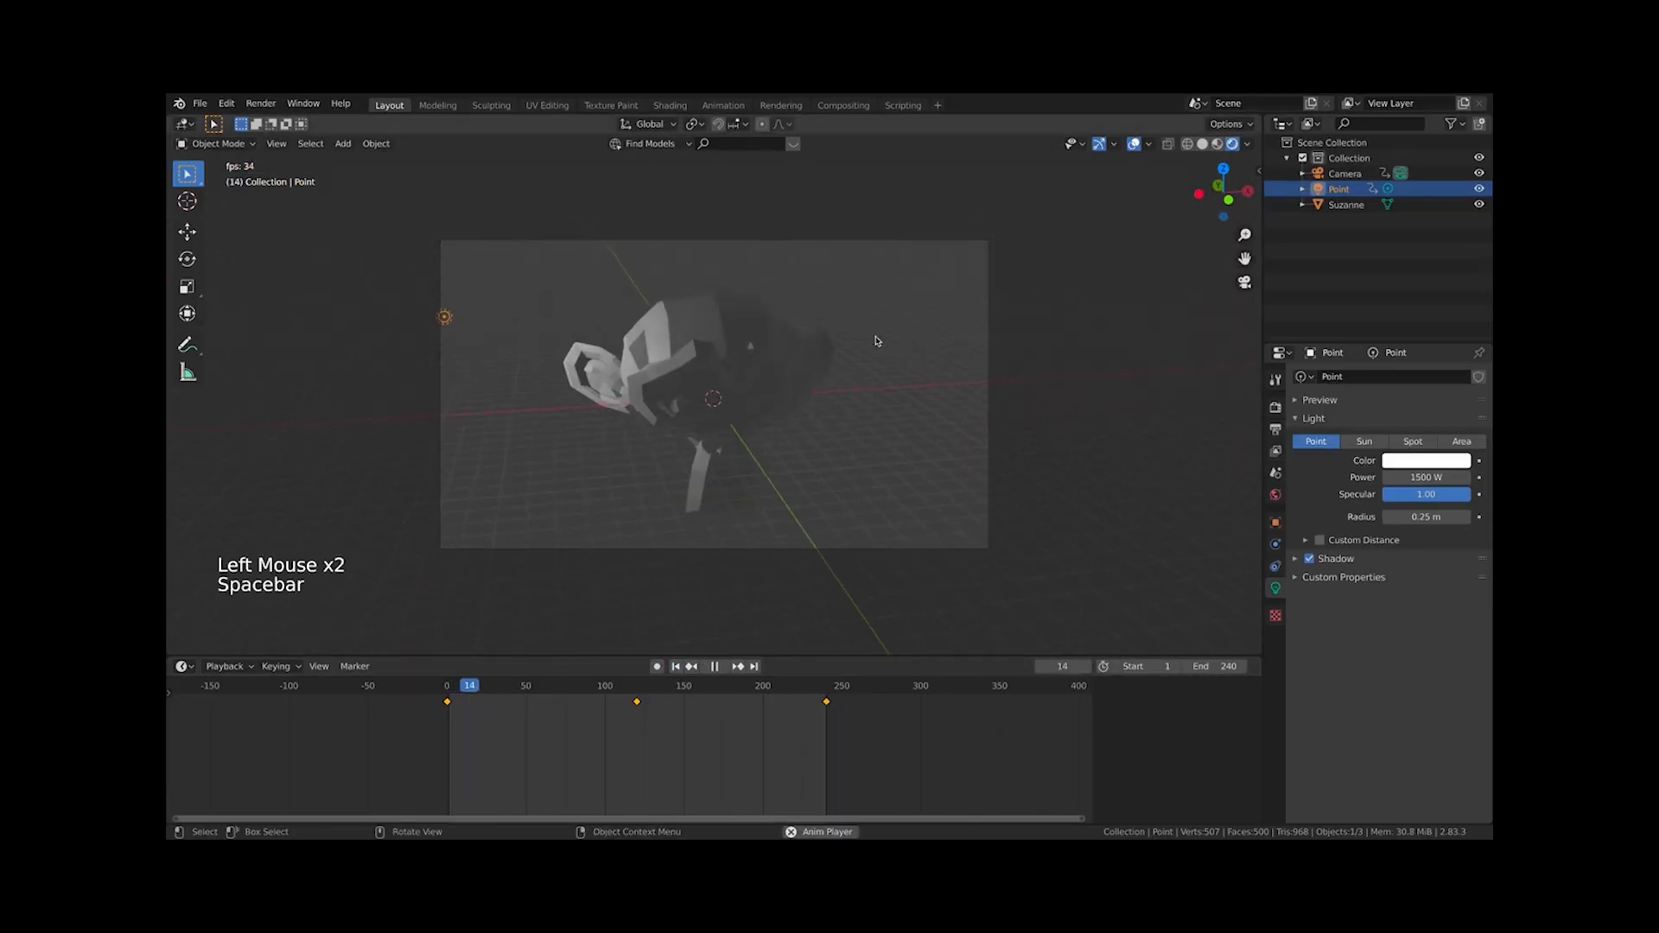
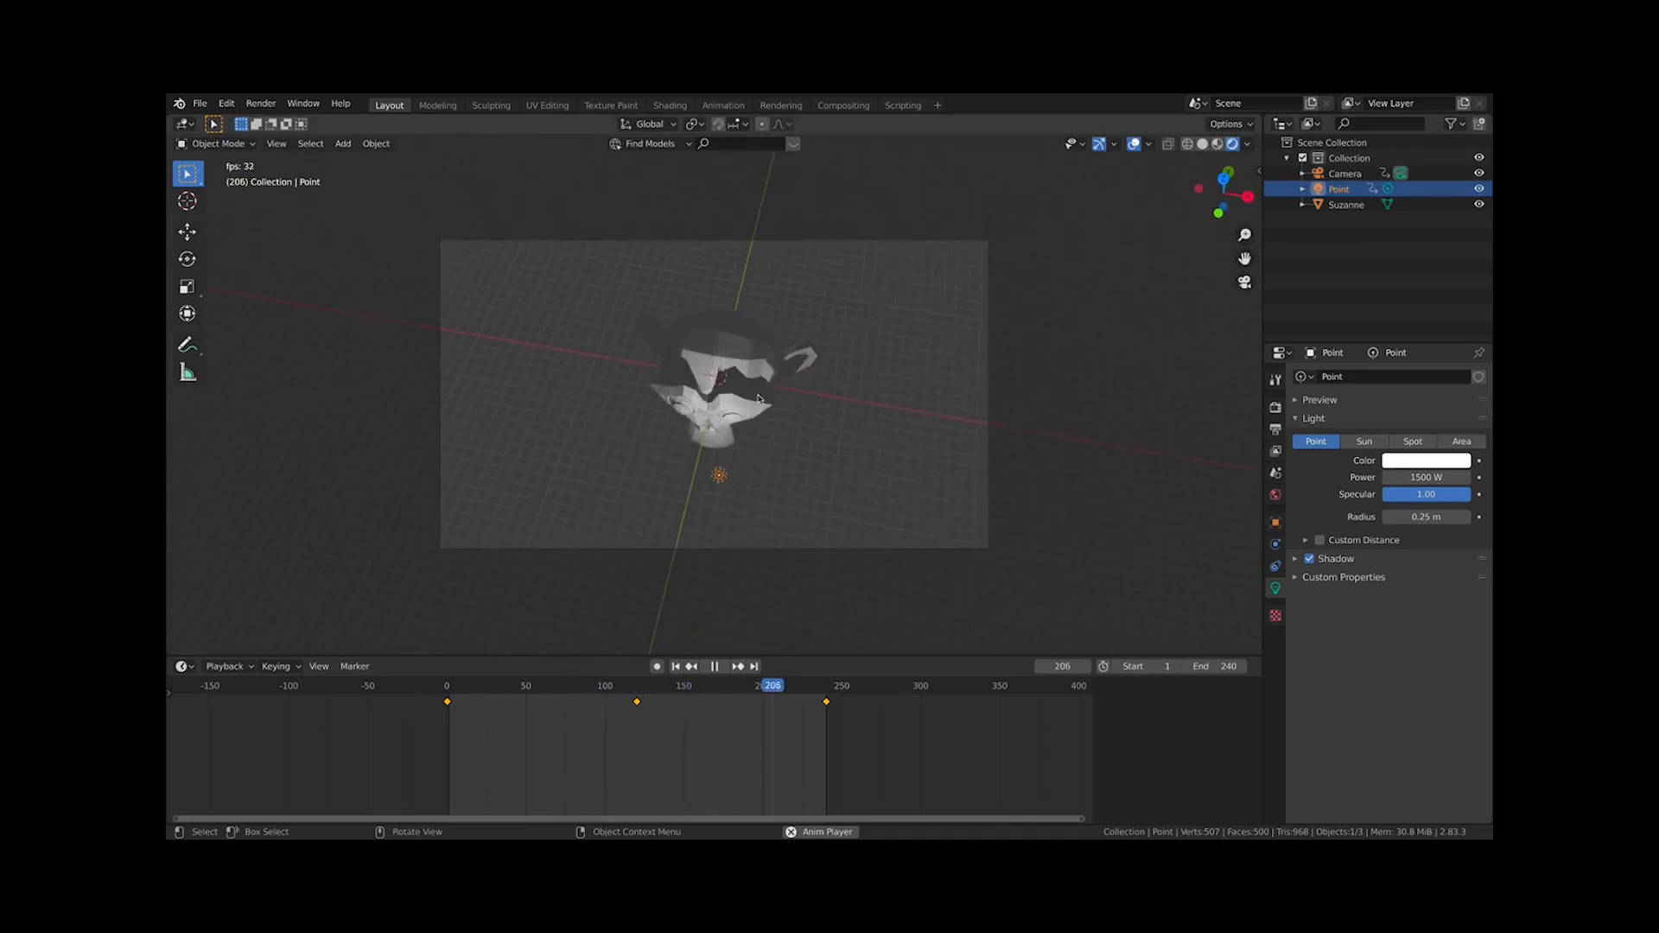
# Add a plane mesh to the scene and scale it up greatly around the monkey
pyautogui.scroll(-1, 806, 378)
pyautogui.press('KP_1')
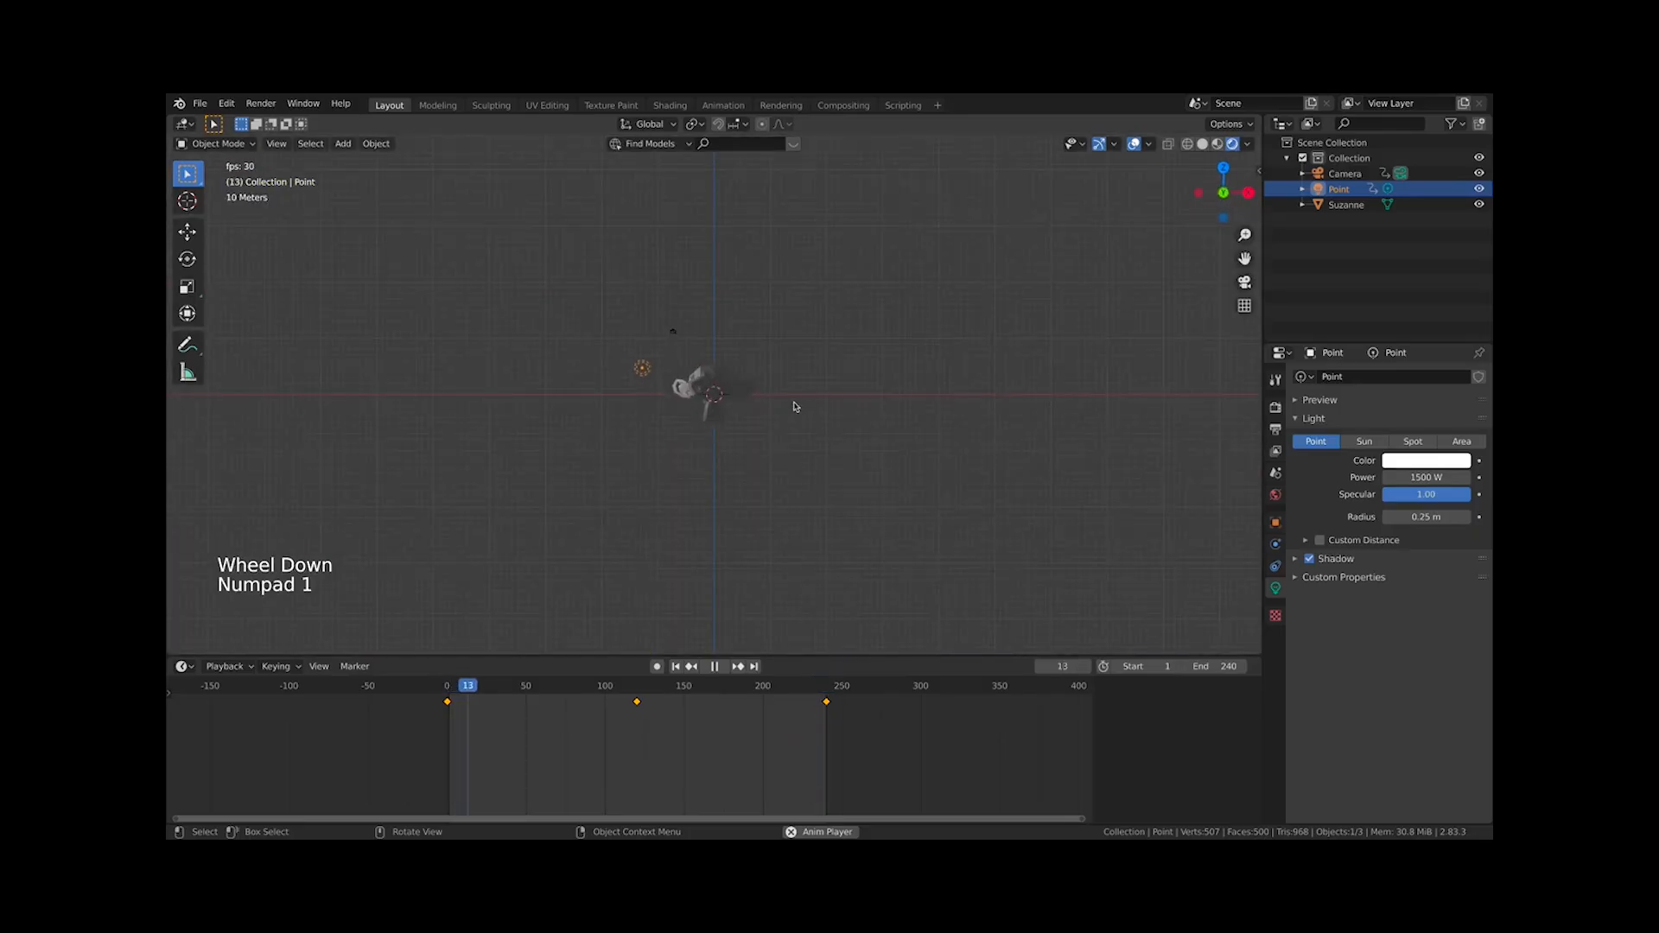
pyautogui.scroll(4, 787, 394)
pyautogui.click(717, 338)
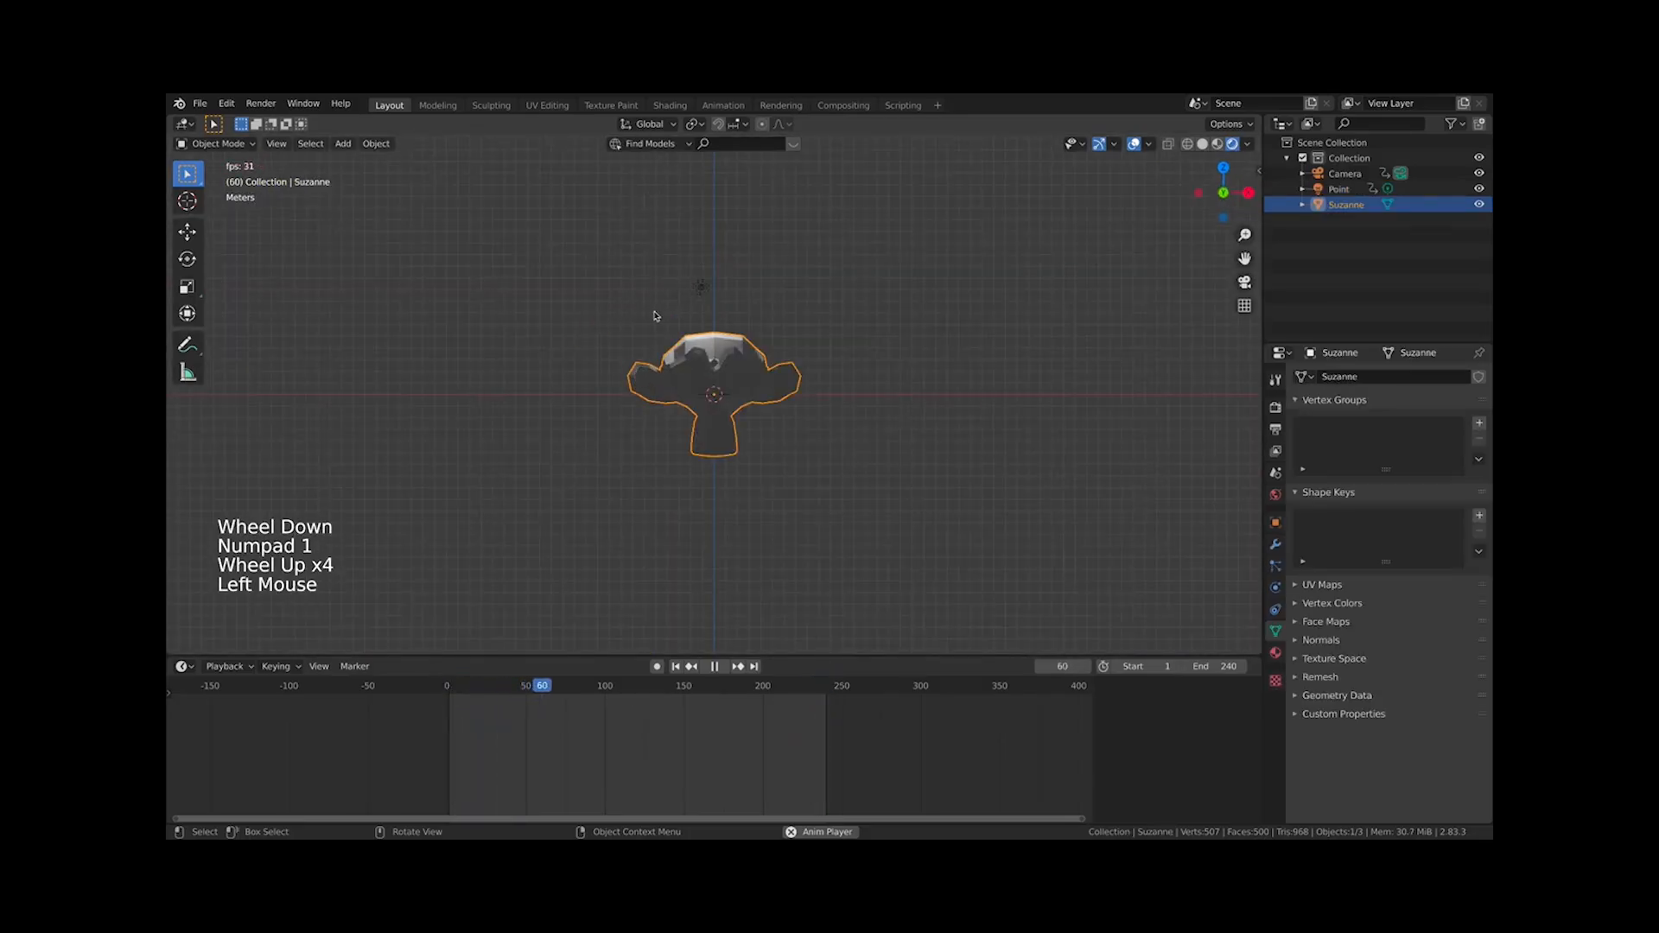
pyautogui.press('KP_0')
pyautogui.click(836, 435)
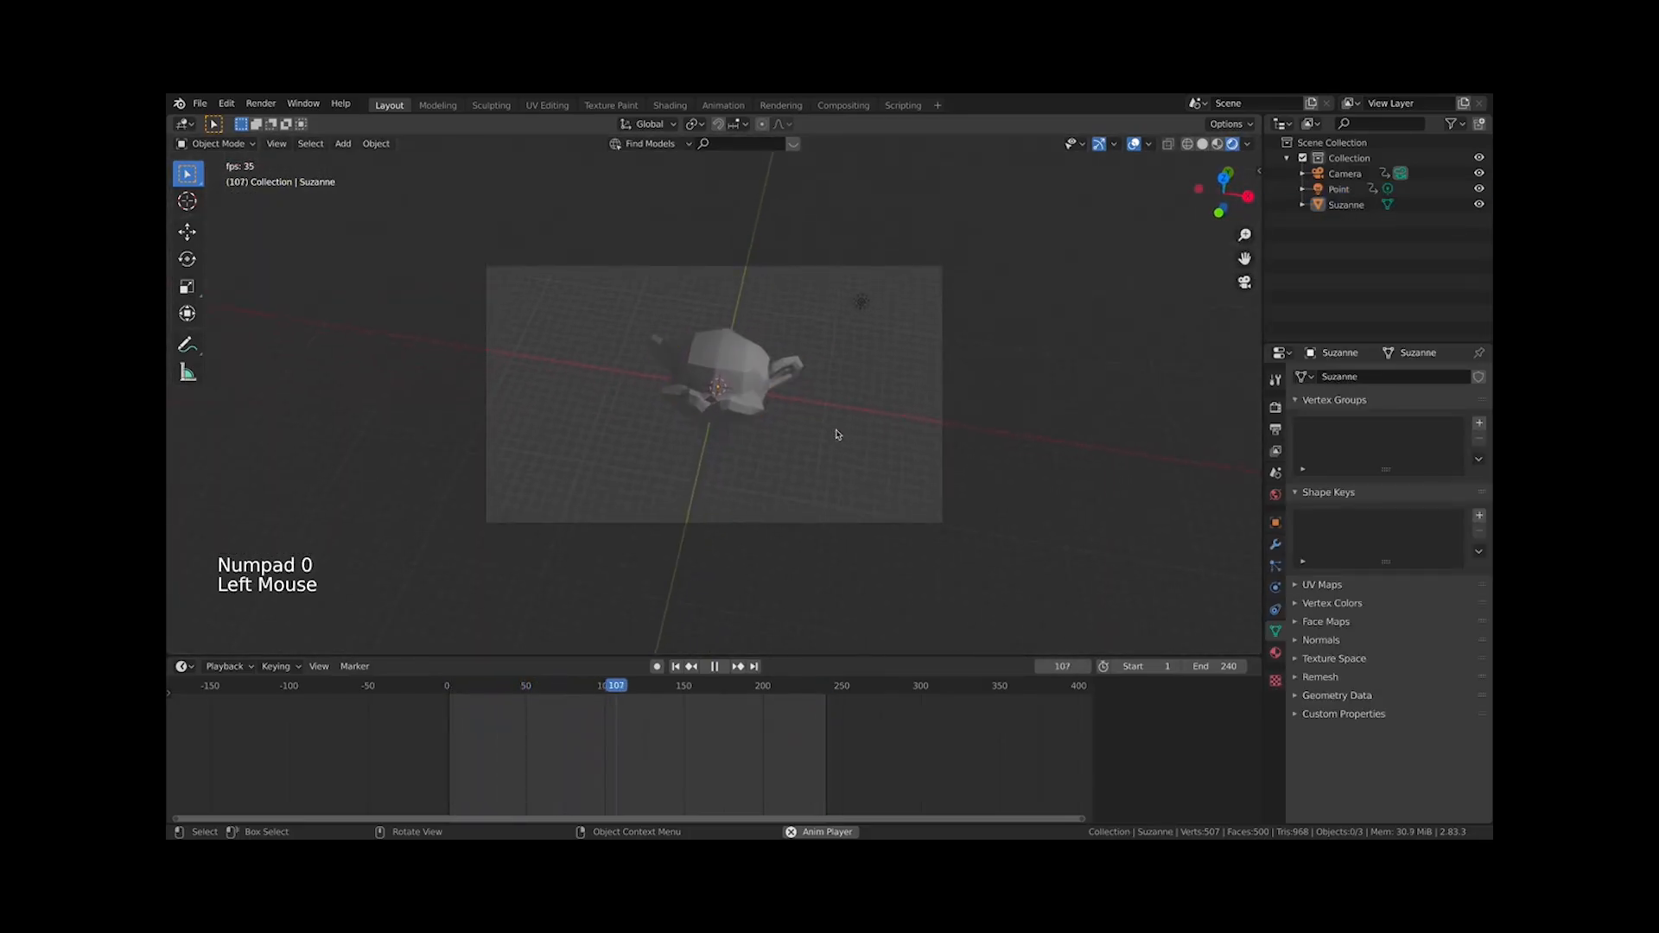
pyautogui.hotkey('shift', 'a')
pyautogui.moveTo(540, 223)
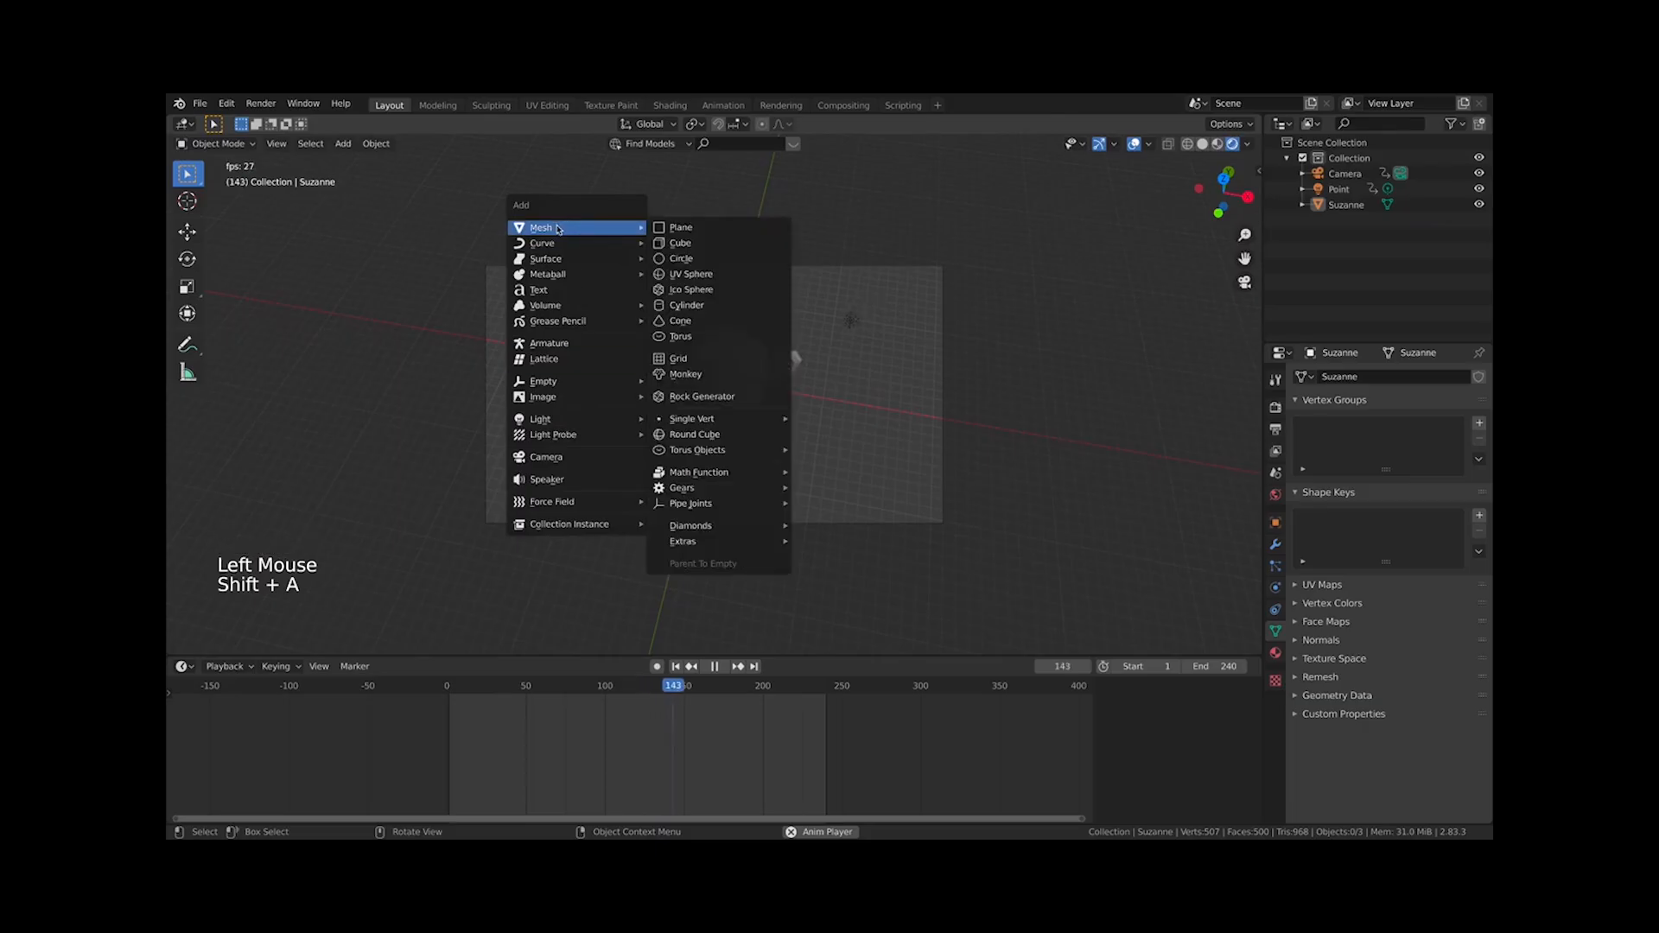
pyautogui.click(691, 226)
pyautogui.press('s')
pyautogui.click(834, 471)
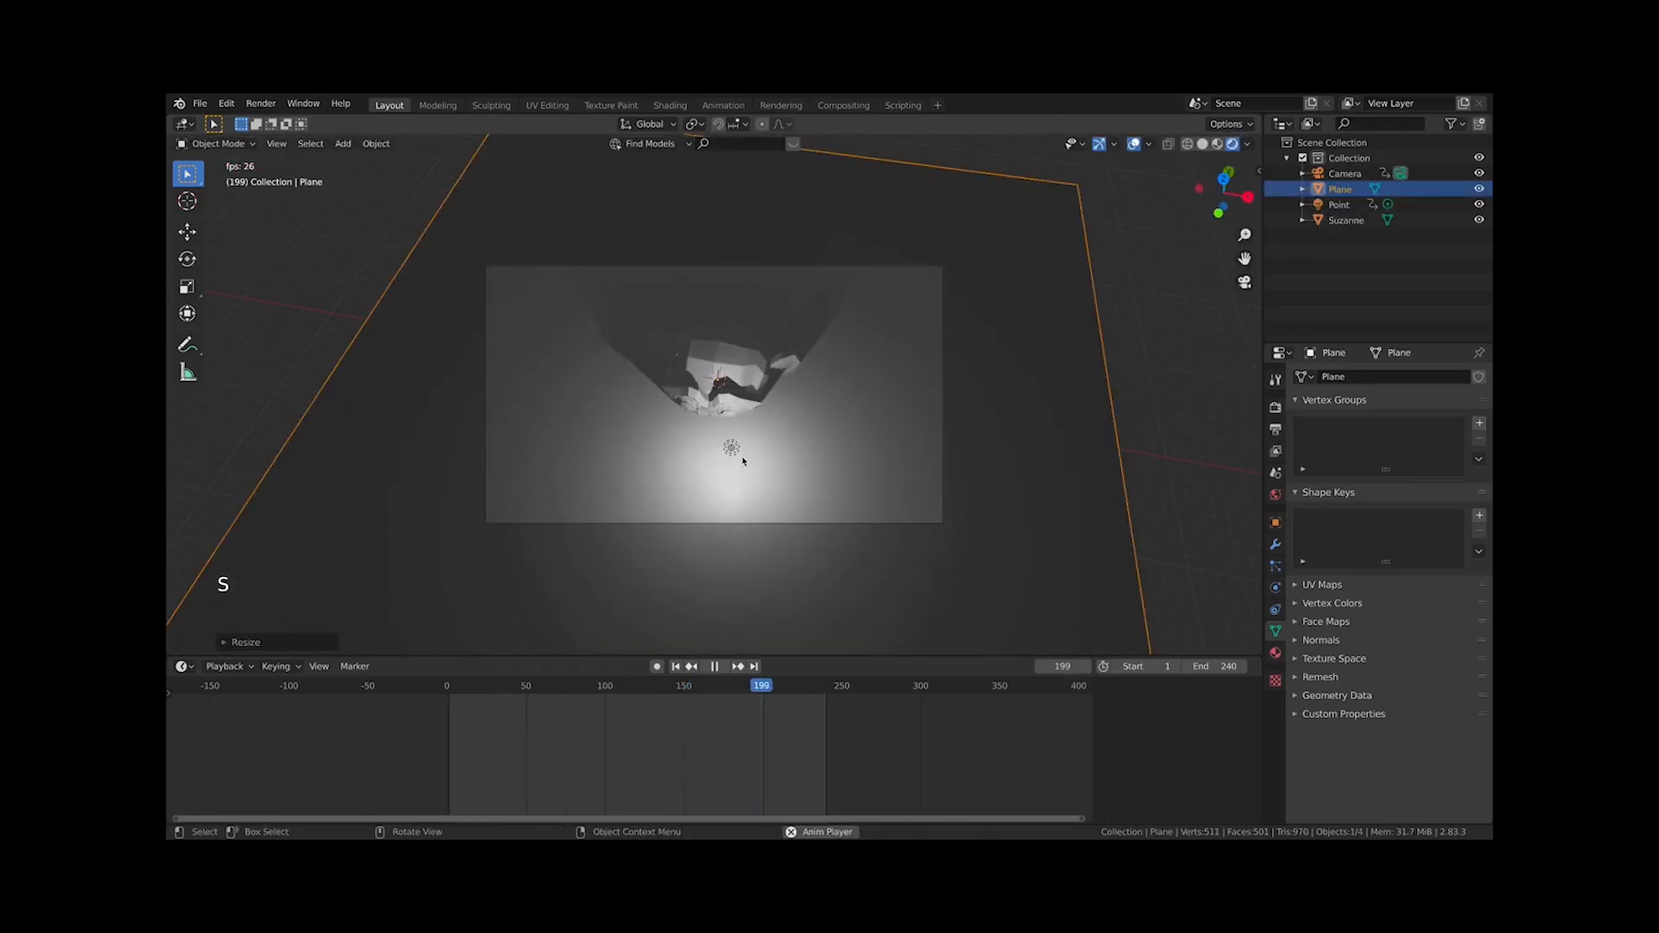
# Lower the plane along Z beneath the monkey and scale it further to form a floor
pyautogui.press('g')
pyautogui.press('z')
pyautogui.click(789, 532)
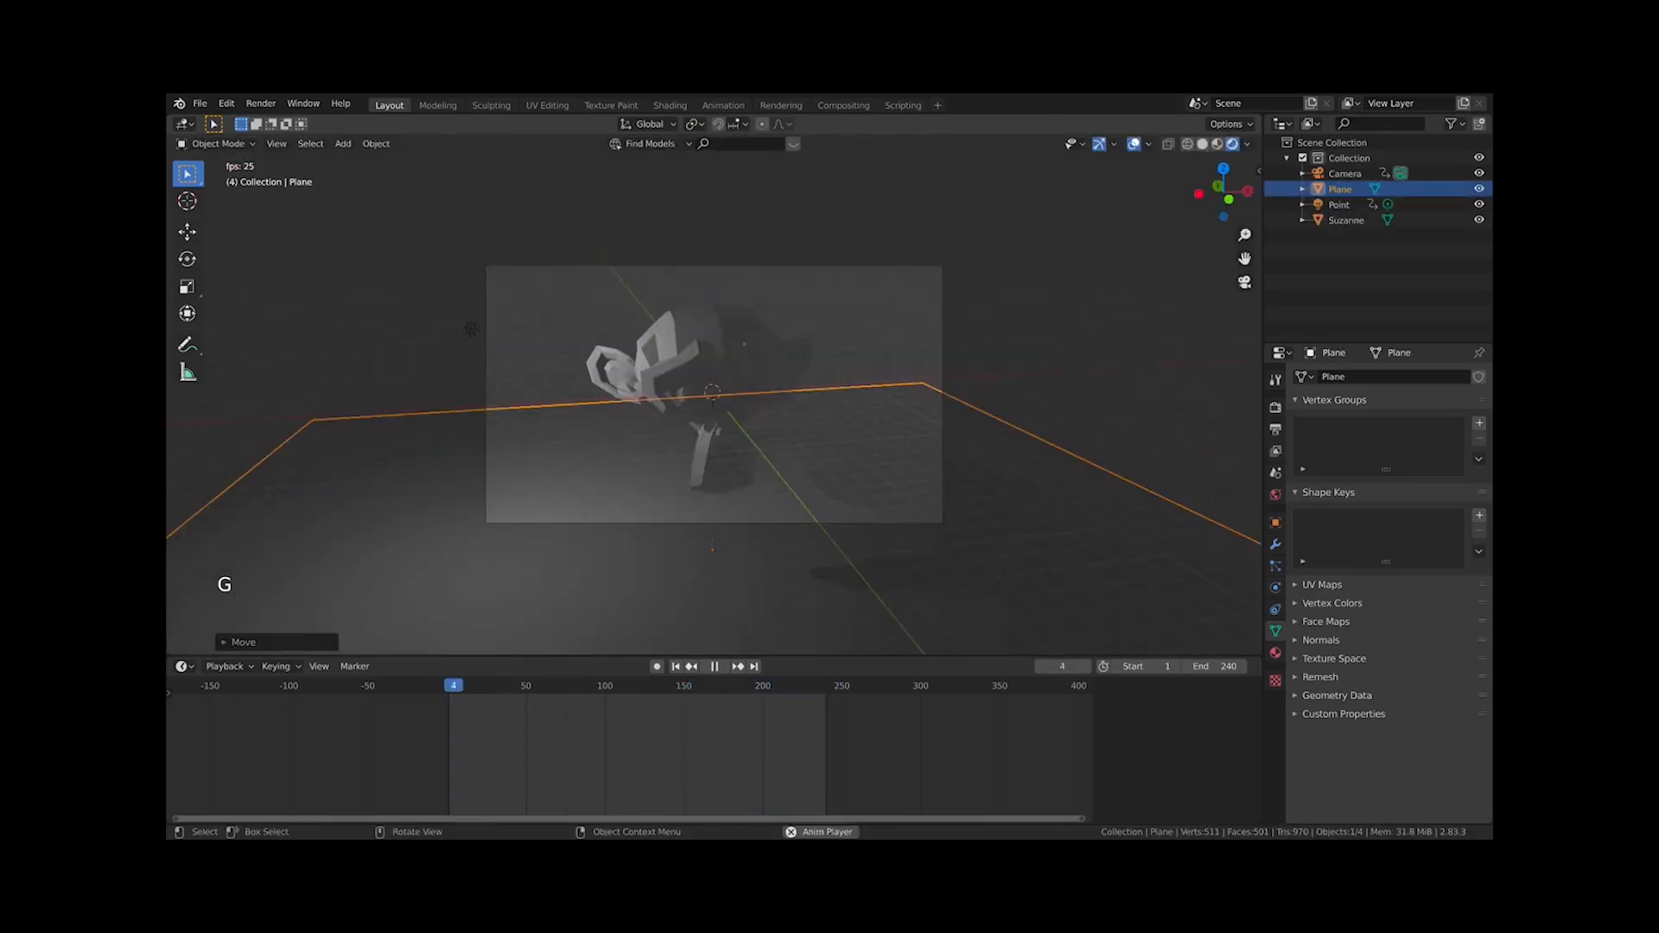
pyautogui.press('s')
pyautogui.click(489, 330)
# Give the monkey a new material and set its base color to red
pyautogui.click(718, 407)
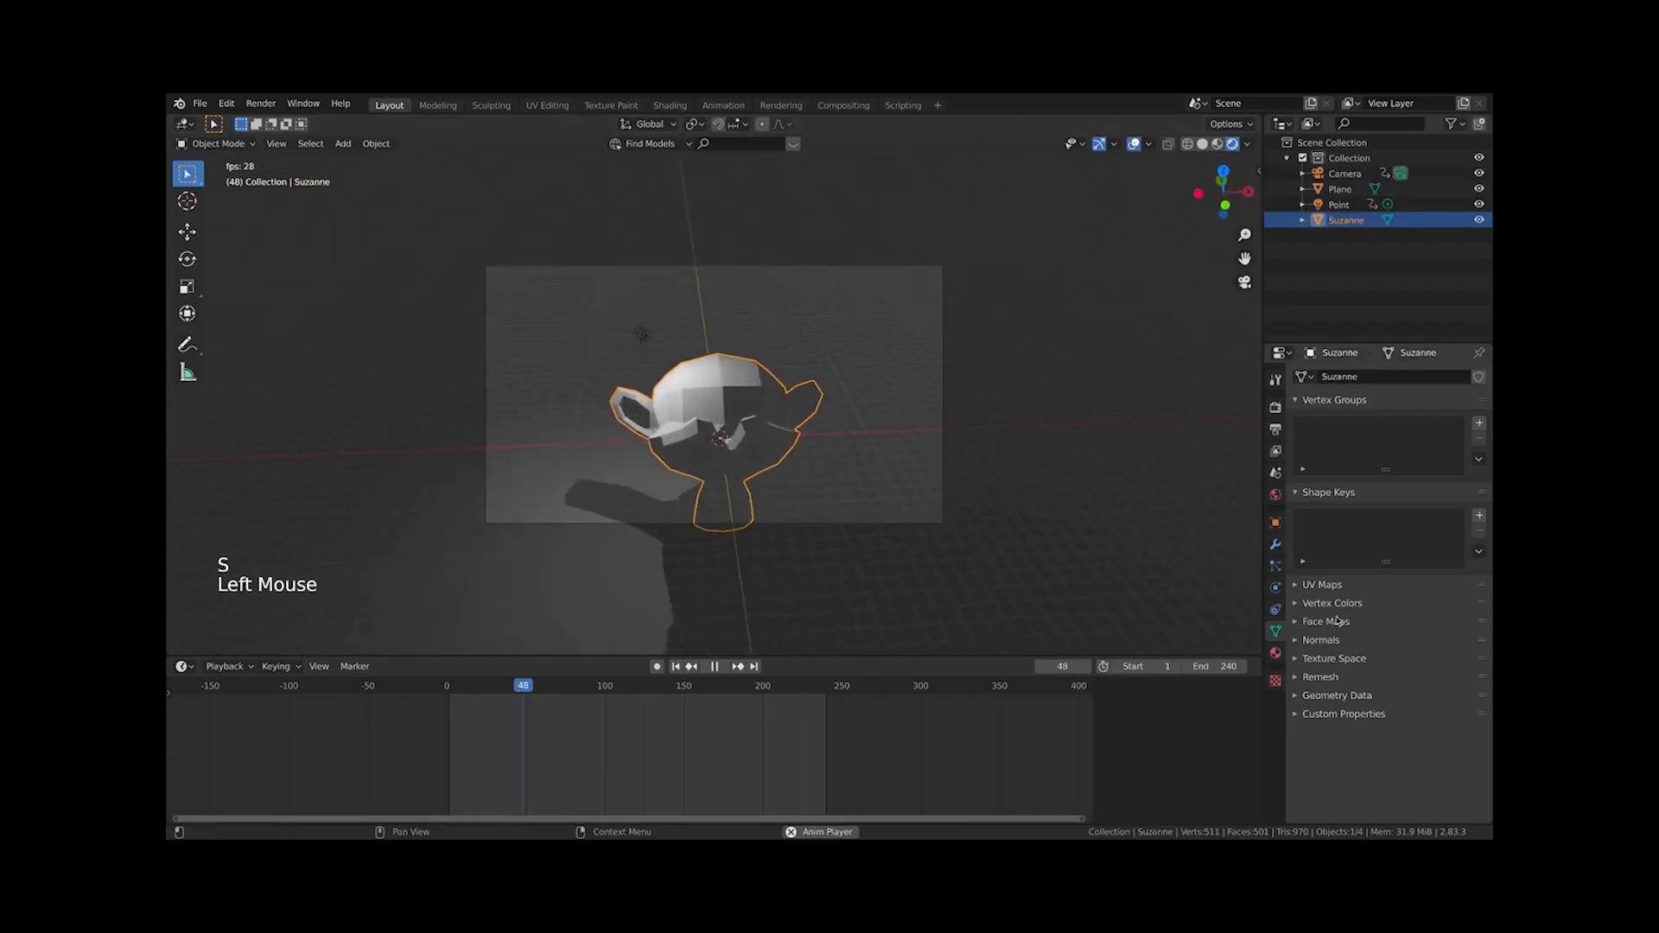
pyautogui.click(1277, 651)
pyautogui.click(1405, 442)
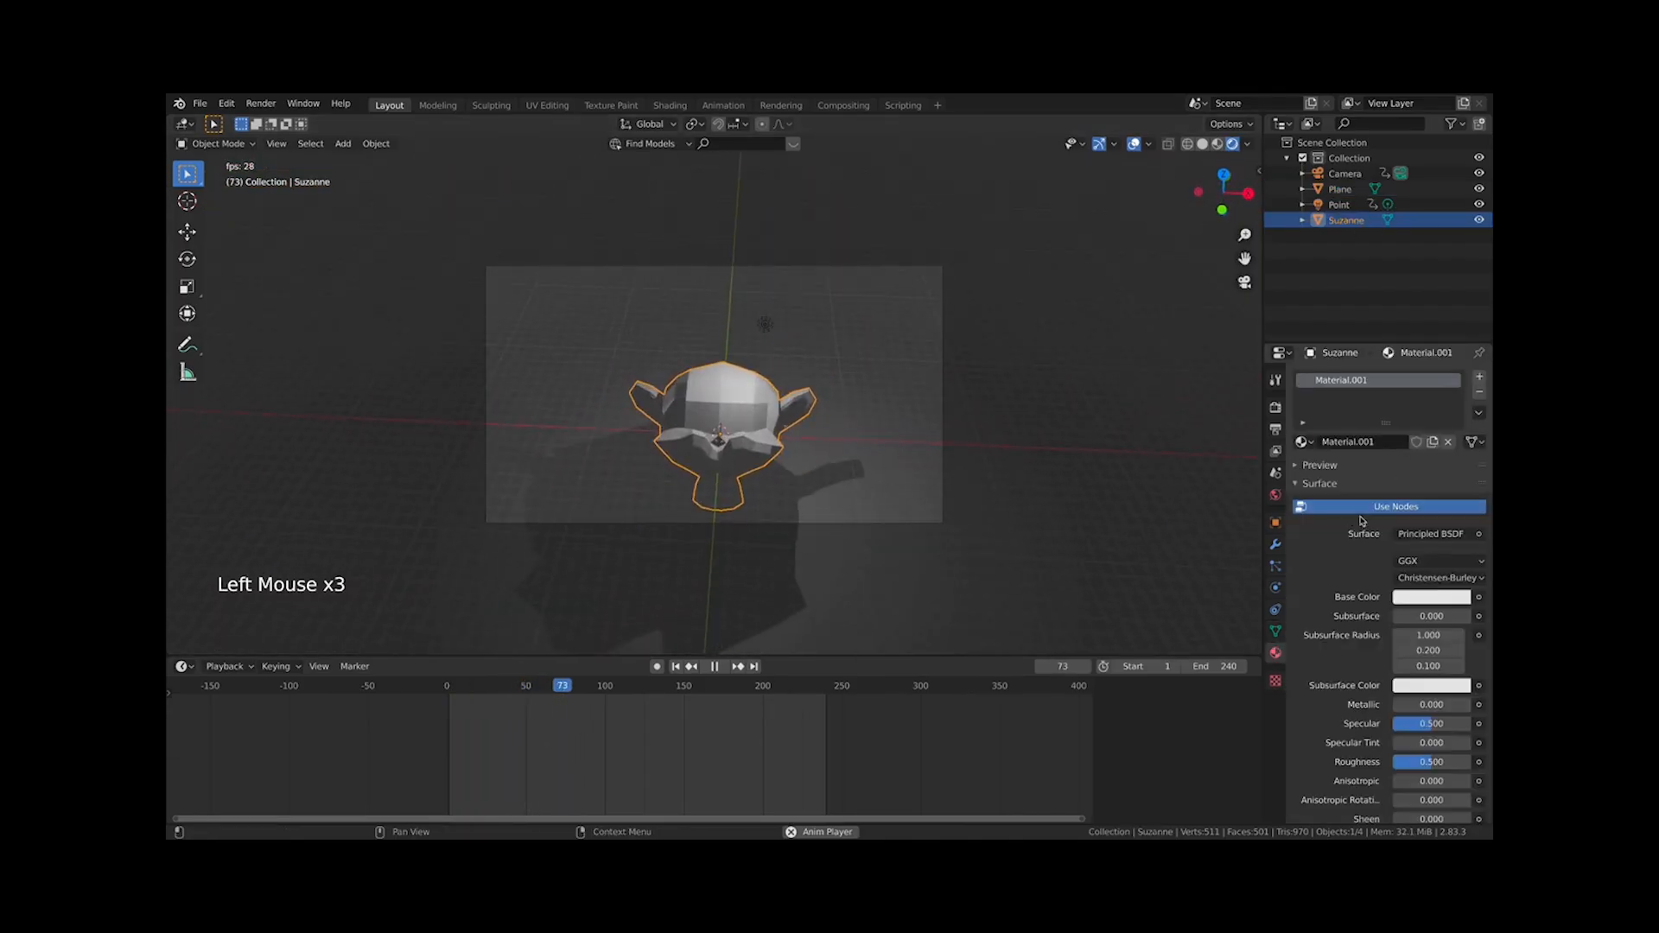
pyautogui.click(1409, 600)
pyautogui.moveTo(1402, 462); pyautogui.dragTo(1390, 475)
# Give the plane a new material and set its base color to light green
pyautogui.click(664, 420)
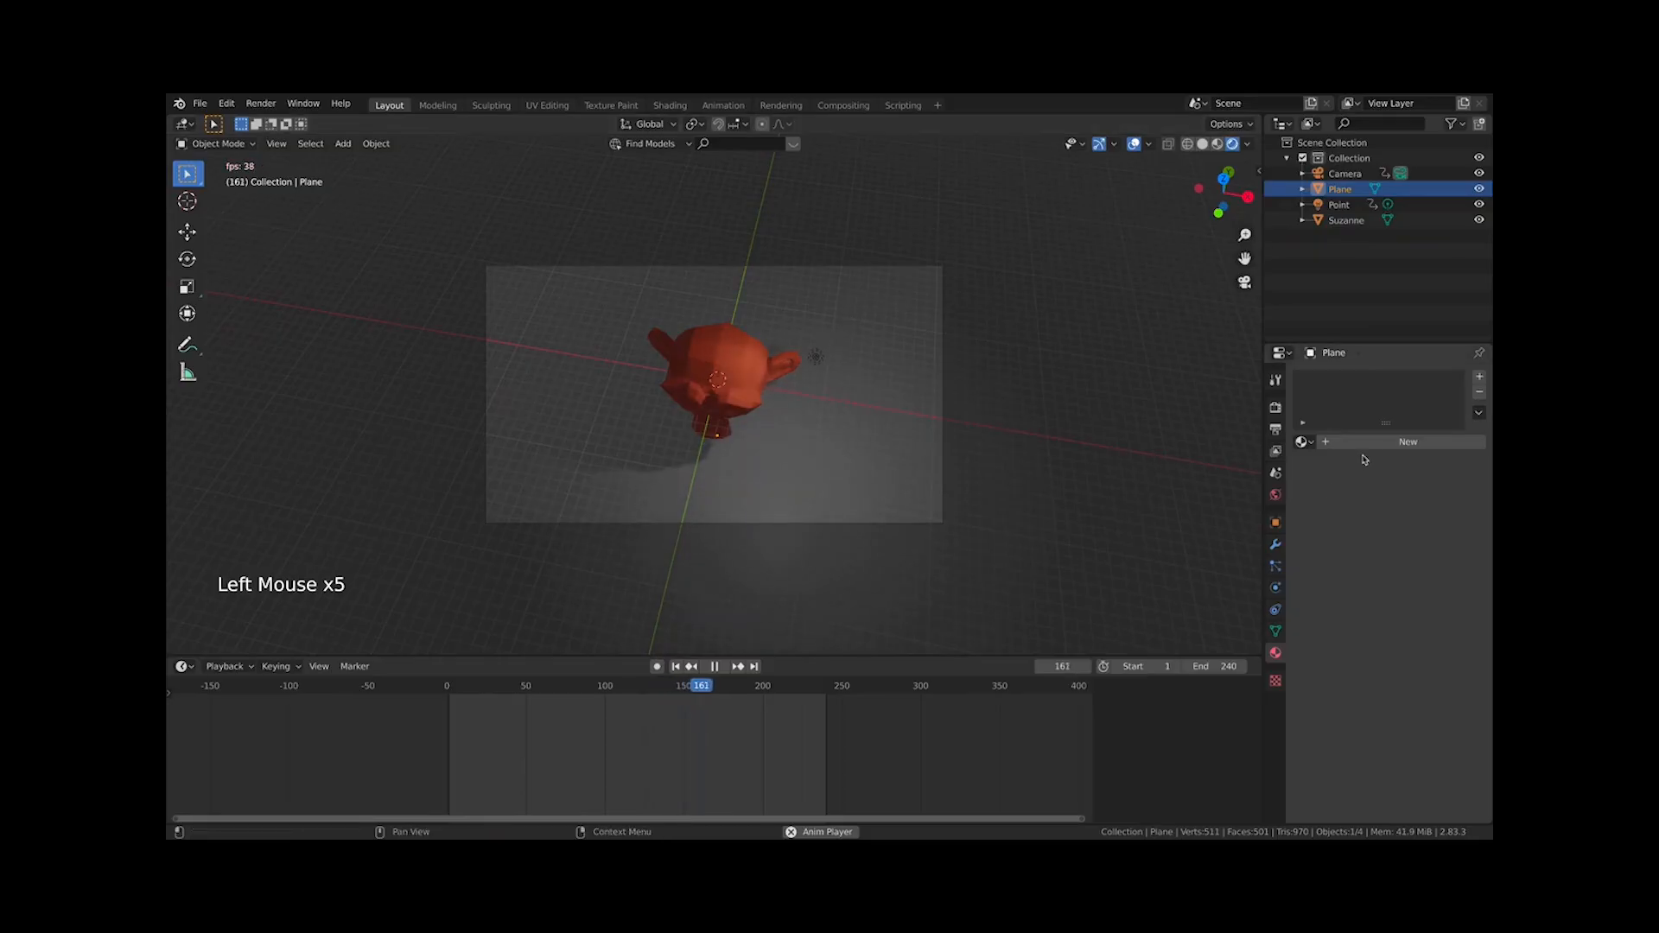
pyautogui.click(1405, 442)
pyautogui.click(1402, 597)
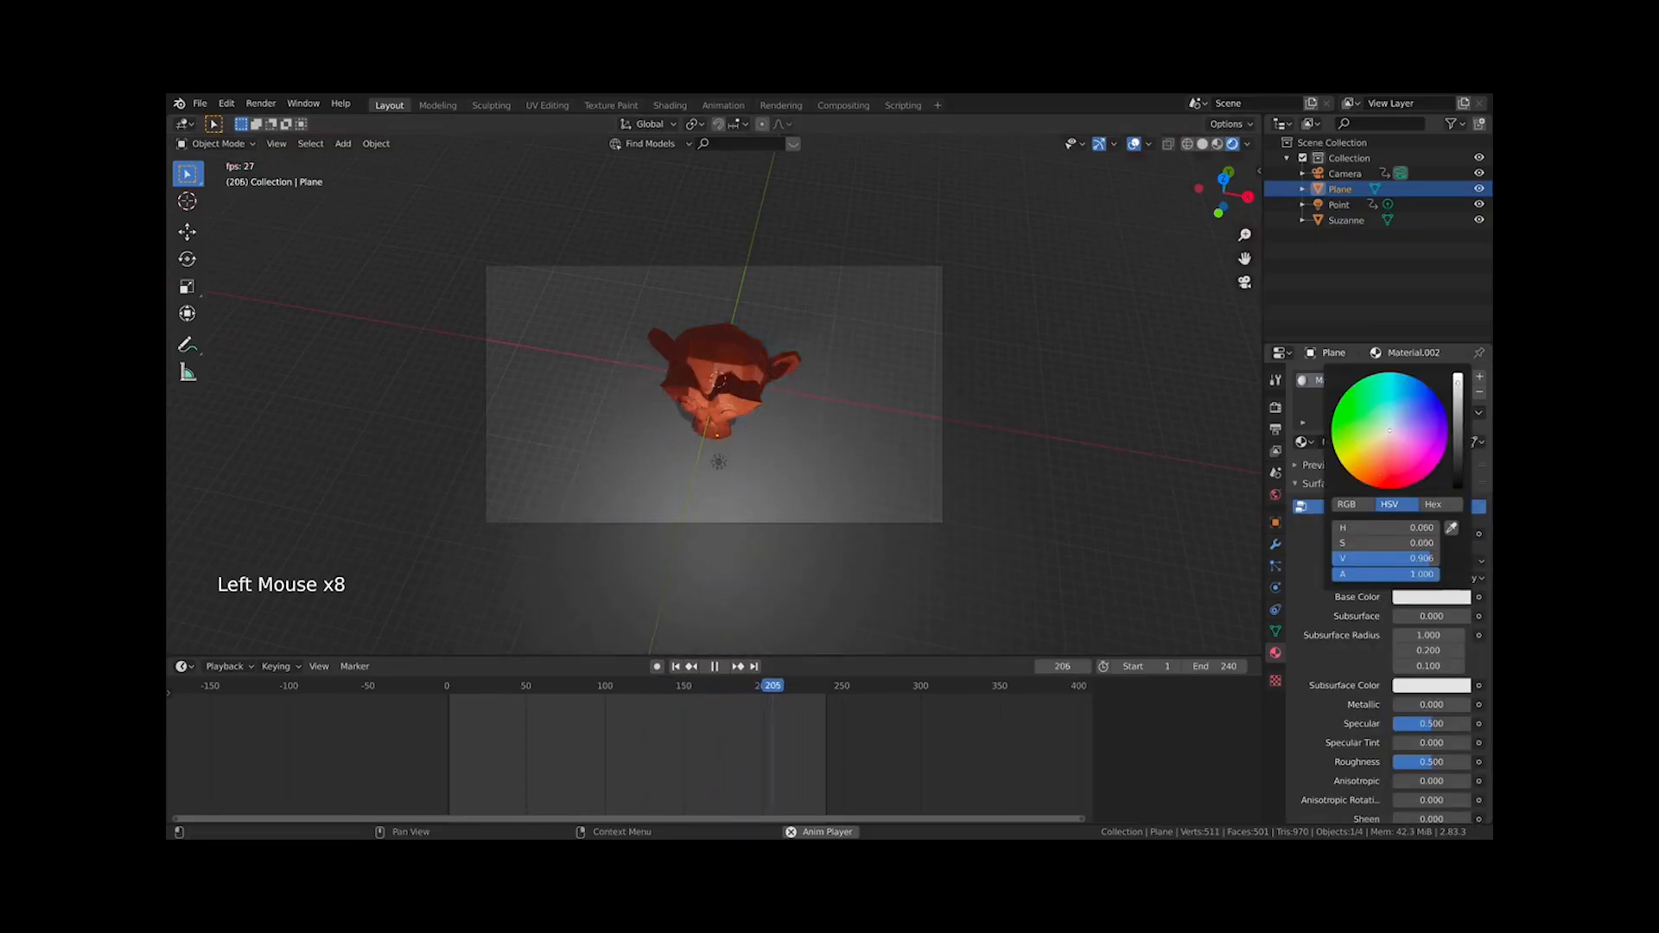
pyautogui.moveTo(1373, 473); pyautogui.dragTo(1381, 426)
pyautogui.click(1034, 493)
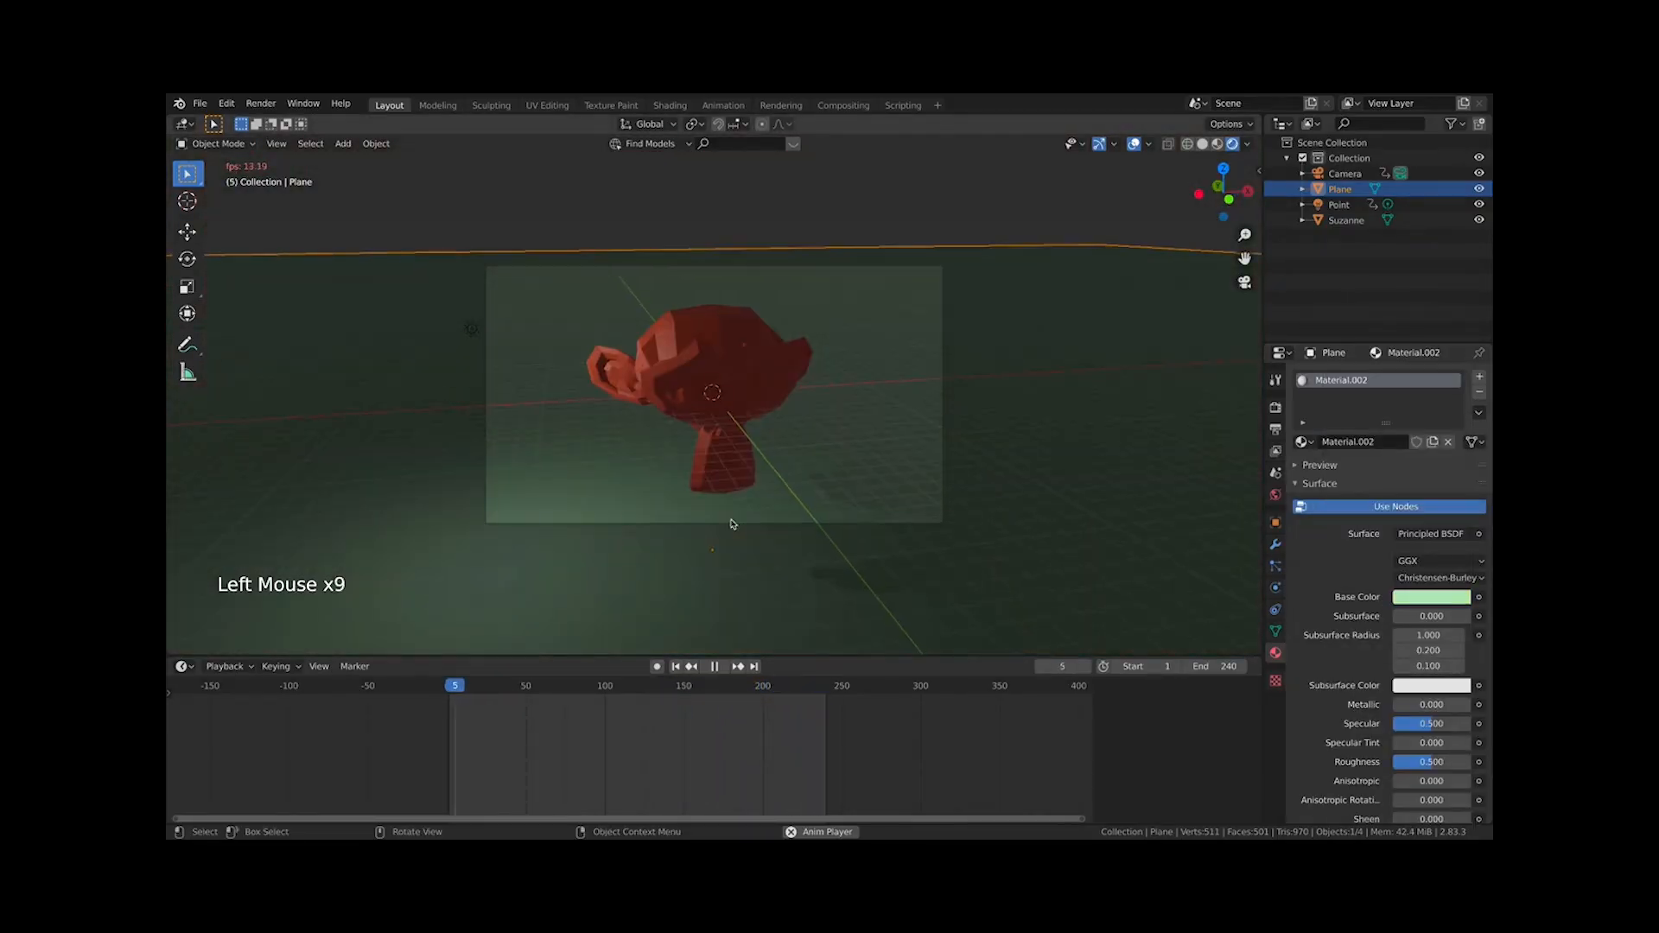
# Stop playback, then in front view box-select all objects and delete them
pyautogui.scroll(2, 740, 519)
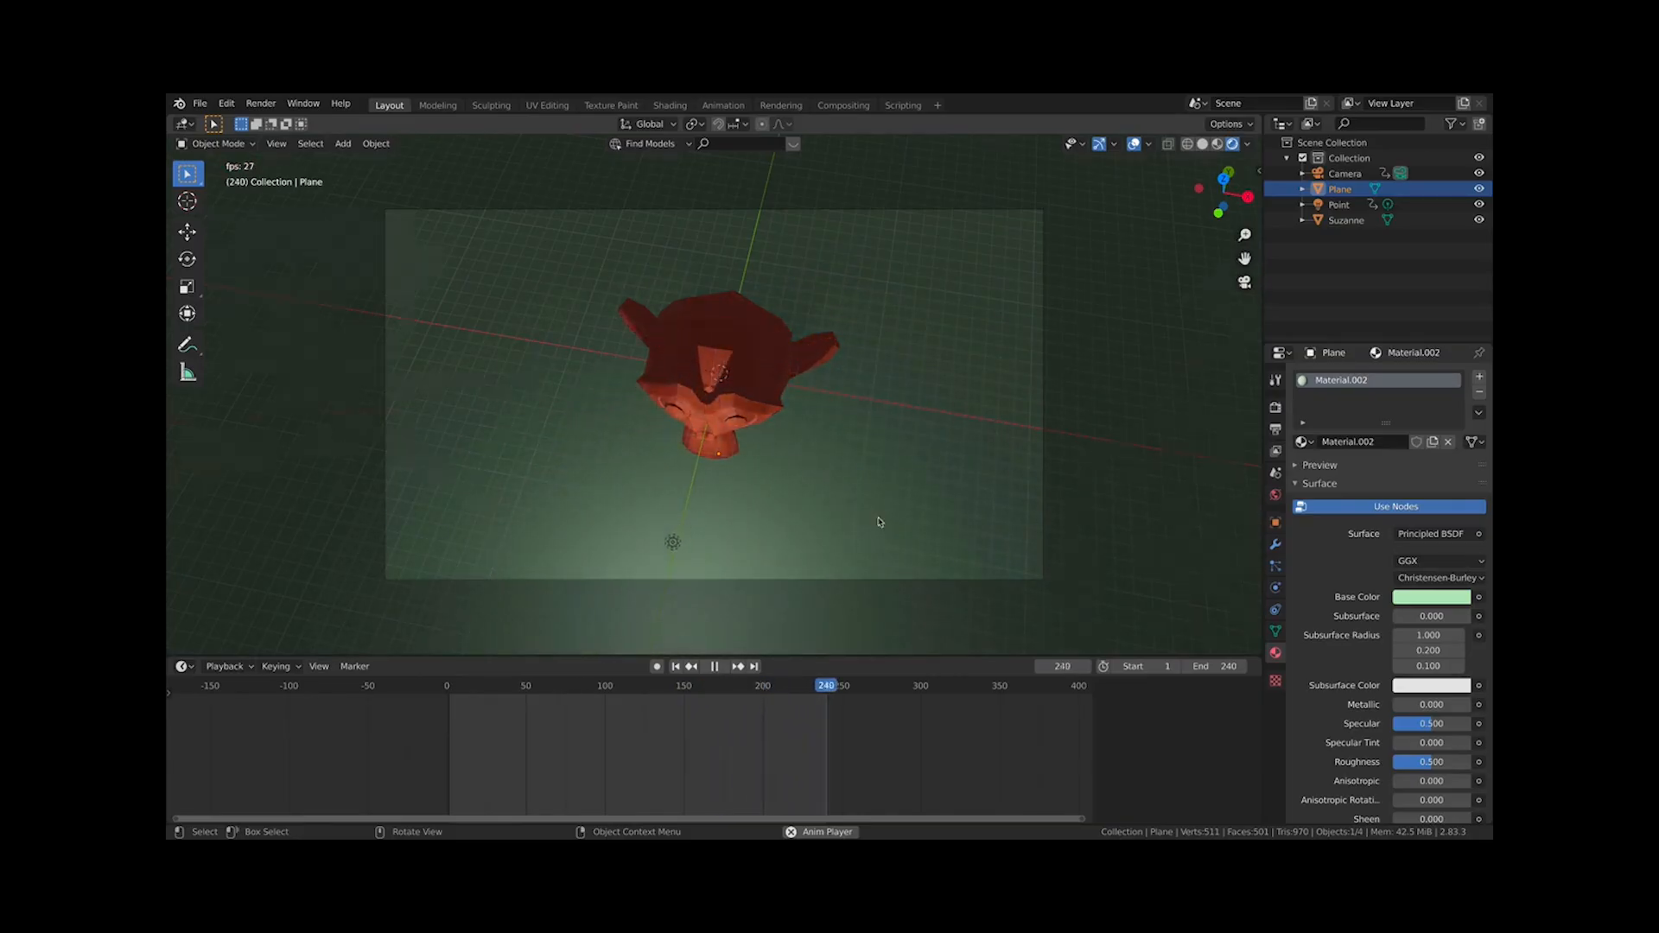
pyautogui.press('KP_1')
pyautogui.scroll(-3, 886, 525)
pyautogui.press('space')
pyautogui.moveTo(888, 525); pyautogui.dragTo(870, 359, button='middle')
pyautogui.scroll(-2, 934, 349)
pyautogui.press('KP_1')
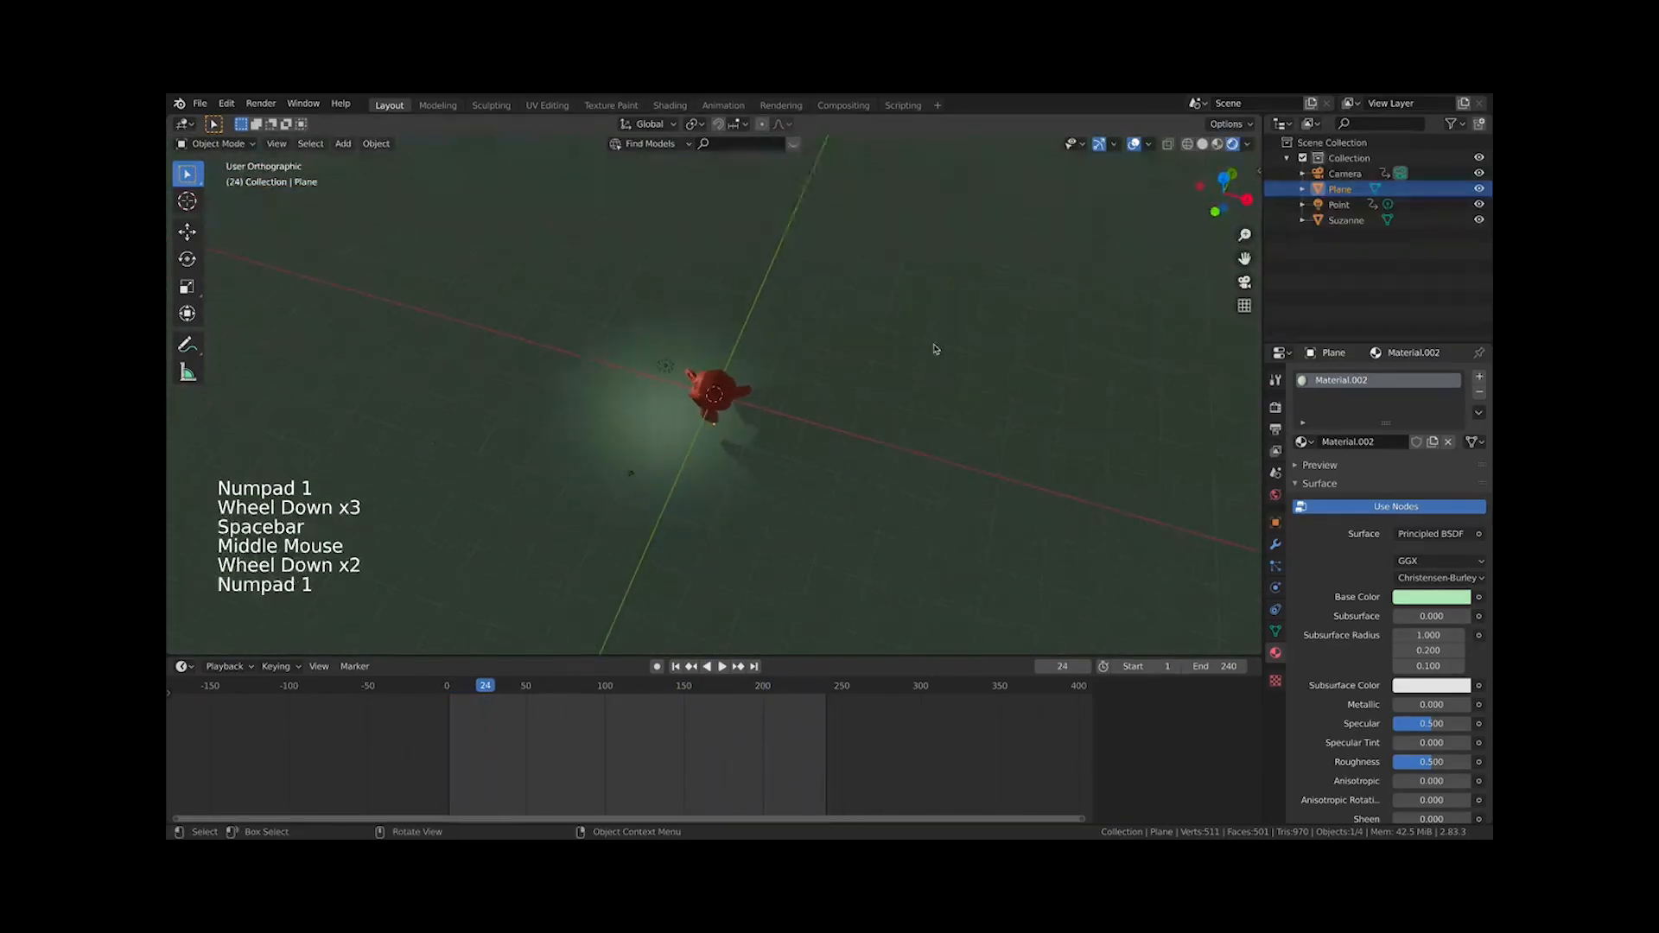
pyautogui.scroll(-2, 916, 353)
pyautogui.moveTo(889, 334); pyautogui.dragTo(652, 622)
pyautogui.press('x')
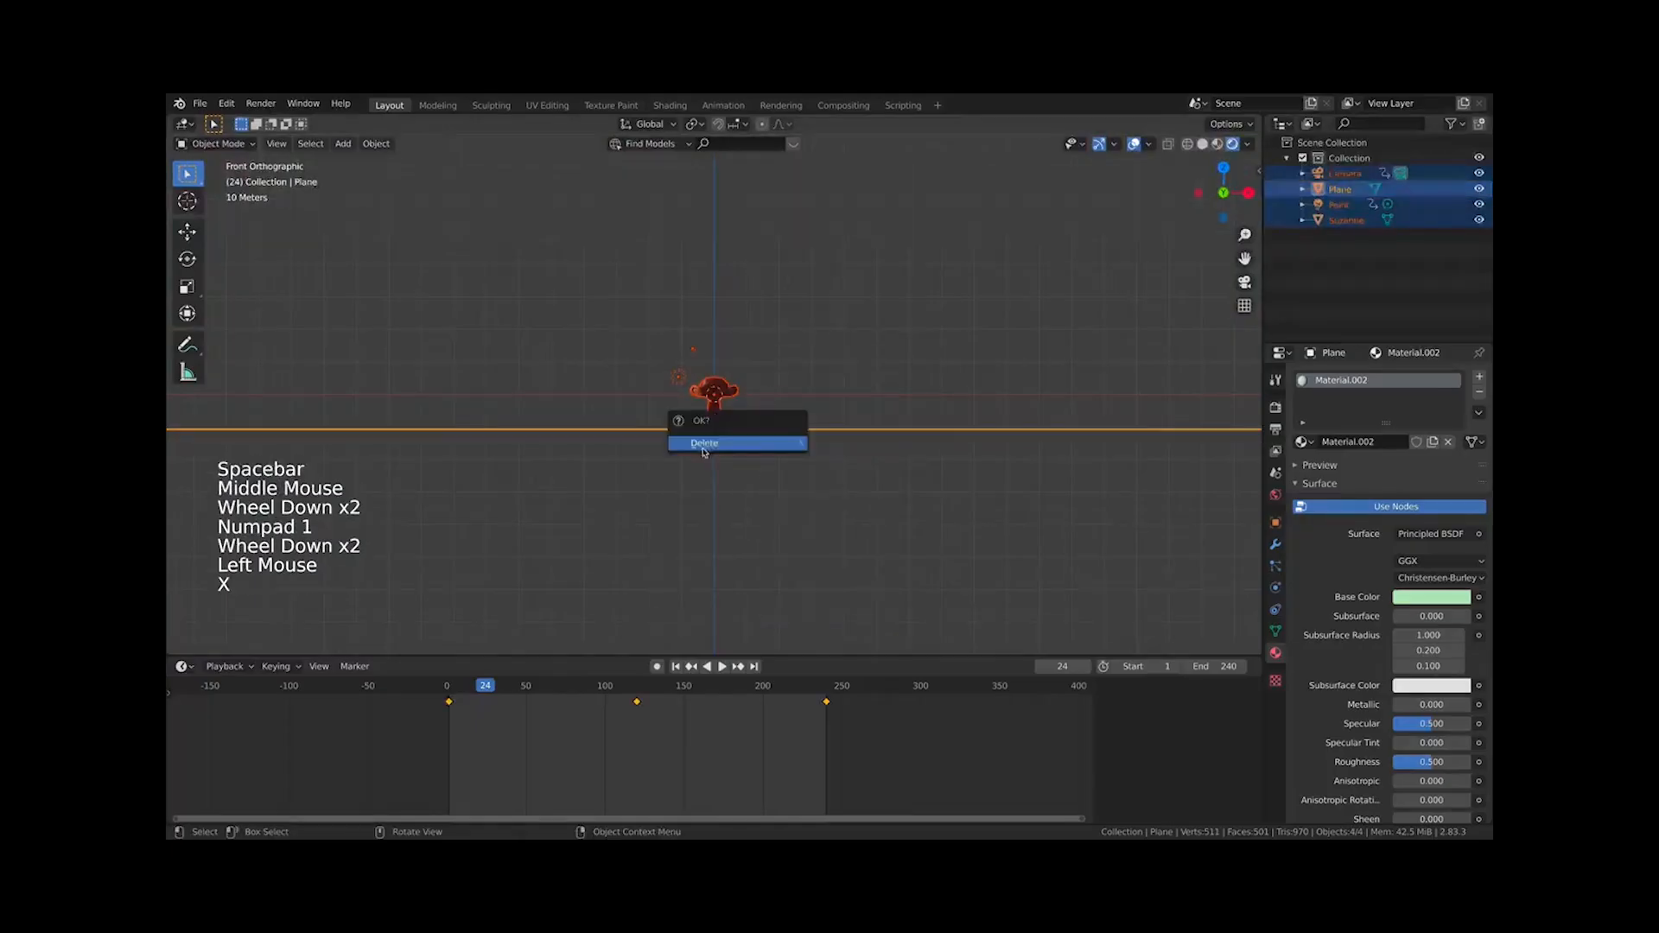
pyautogui.click(704, 443)
# Switch back and forth between the Layout and Animation workspaces to compare their layouts
pyautogui.moveTo(818, 311); pyautogui.dragTo(763, 381, button='middle')
pyautogui.click(668, 485)
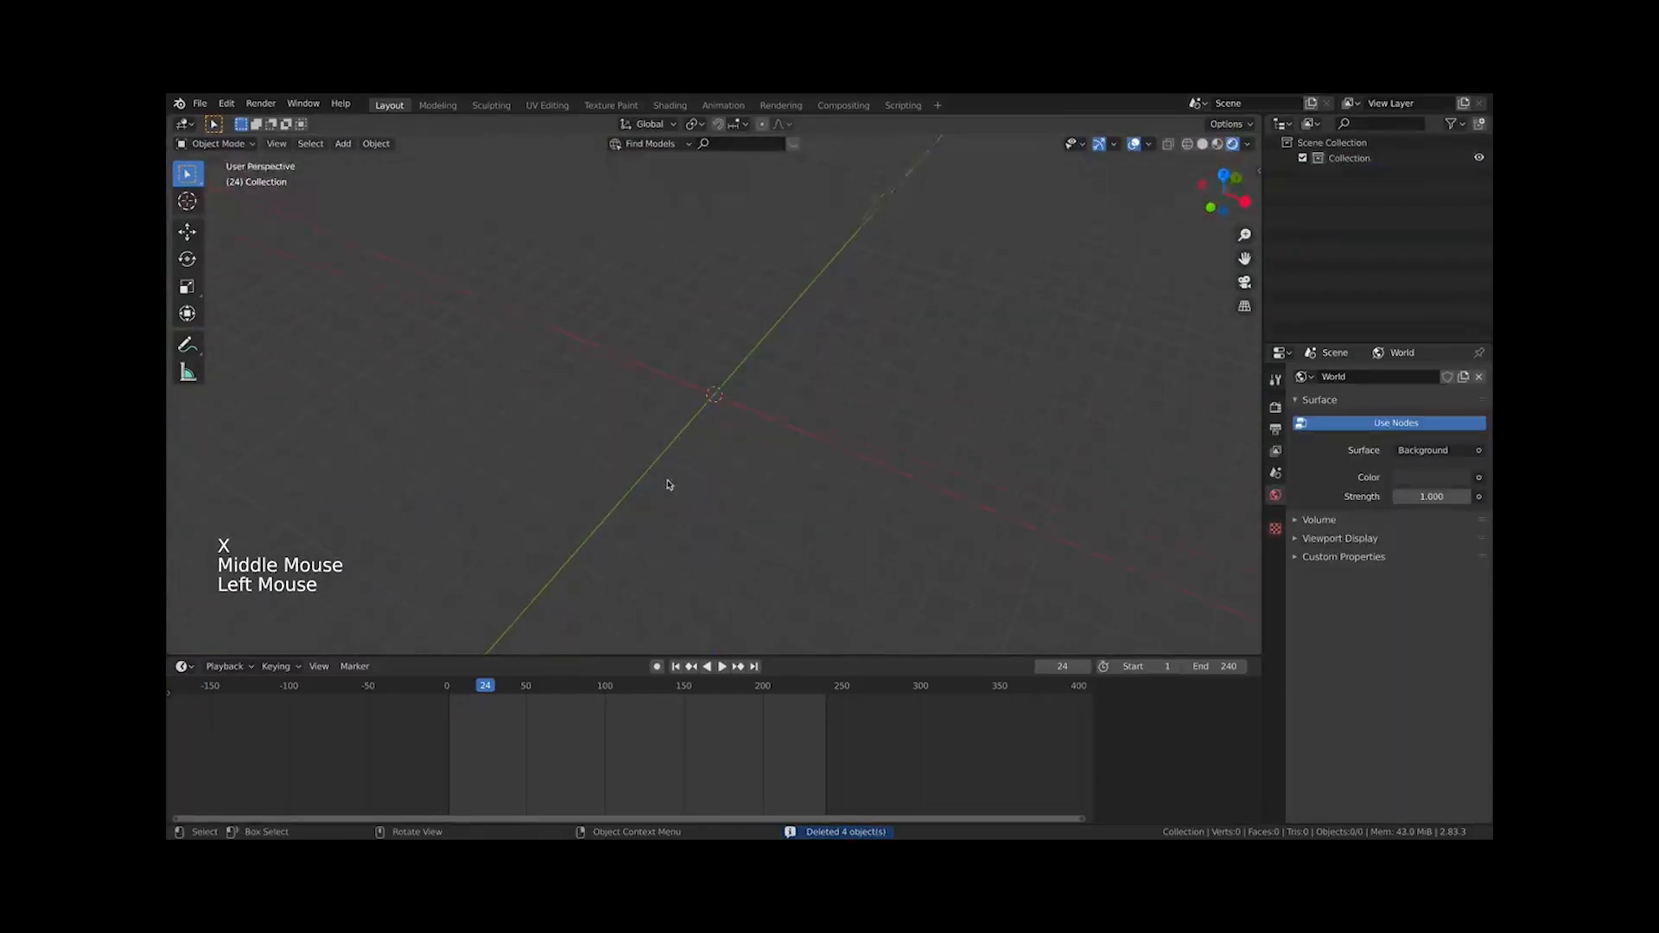
pyautogui.press('KP_1')
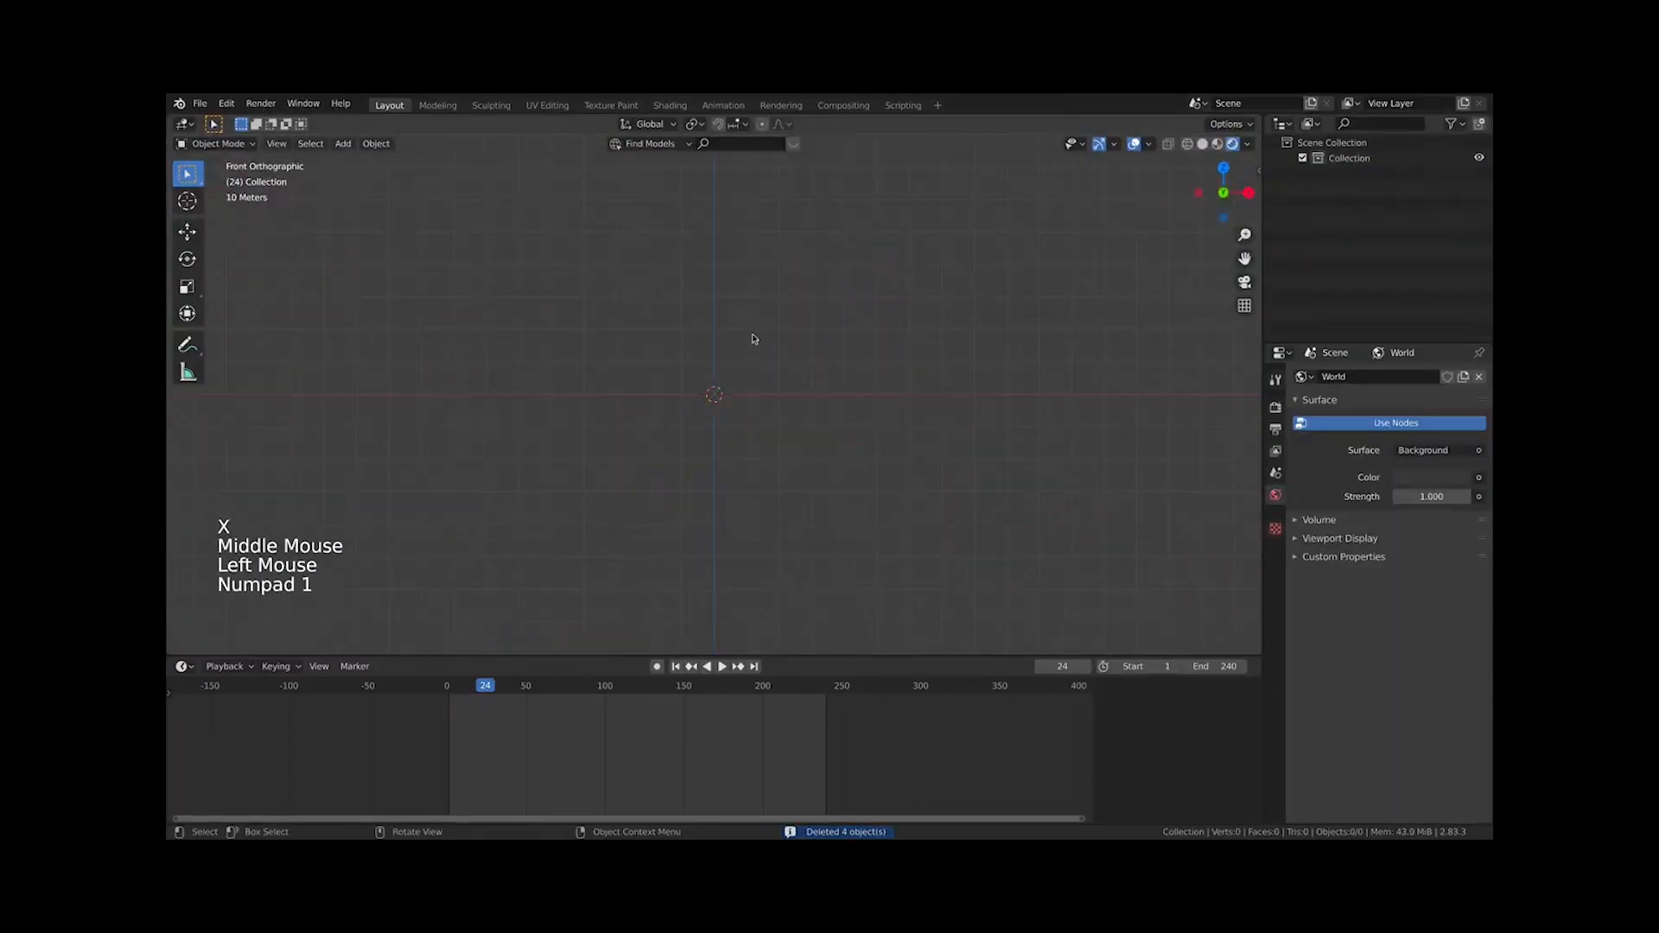
pyautogui.click(724, 105)
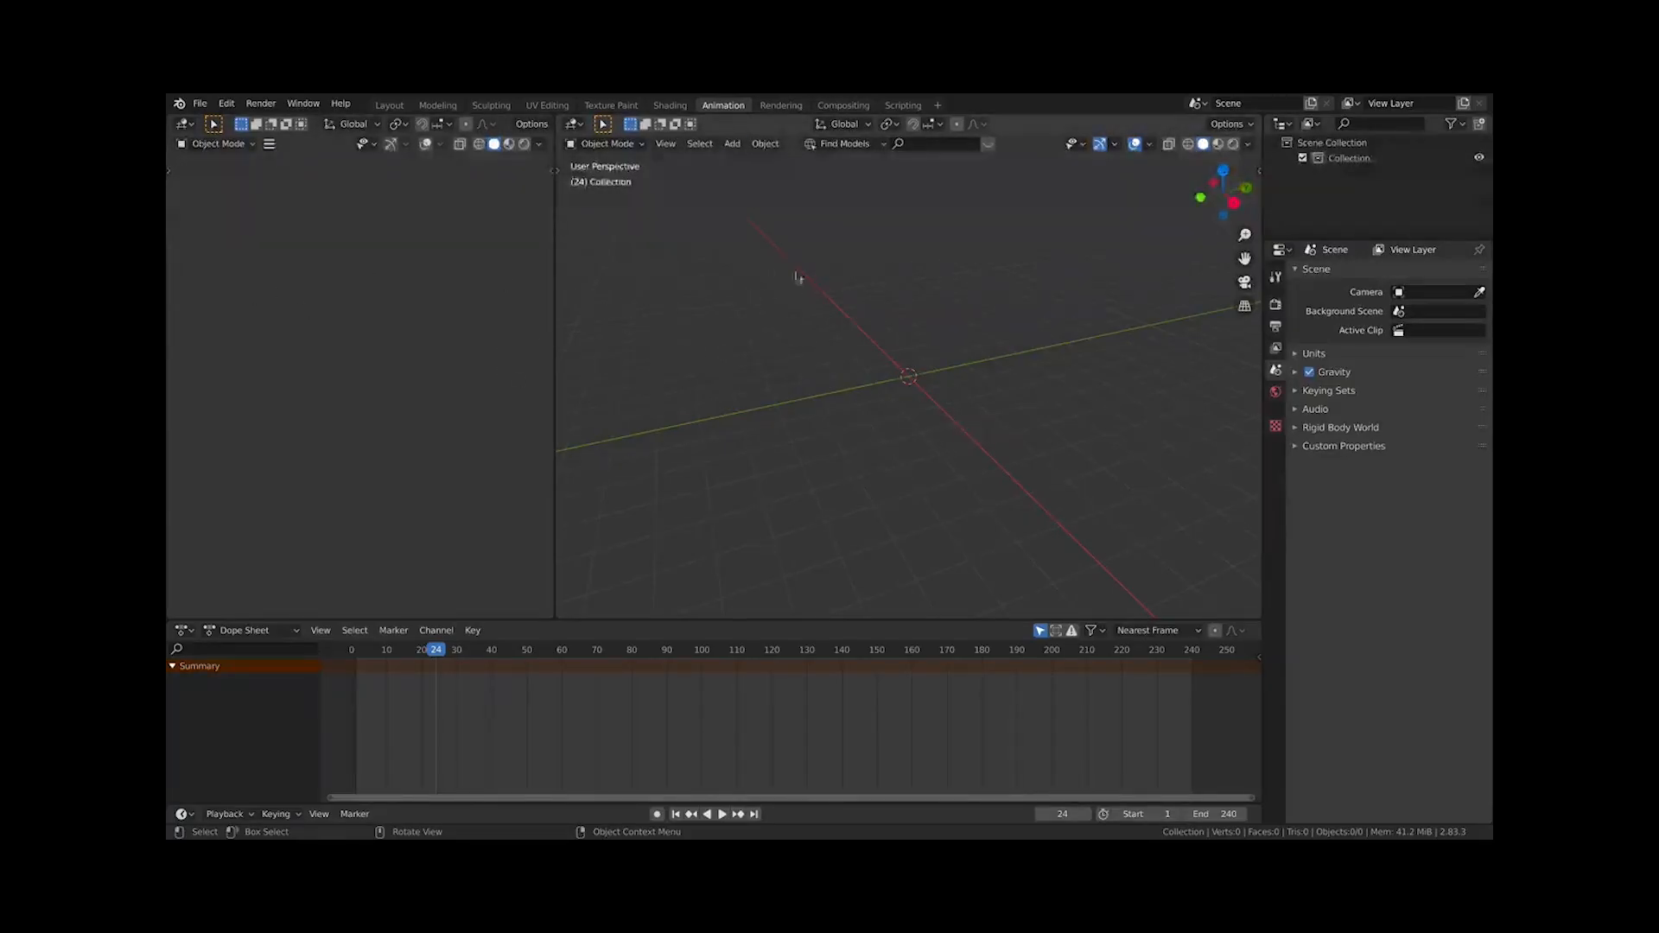
pyautogui.click(390, 106)
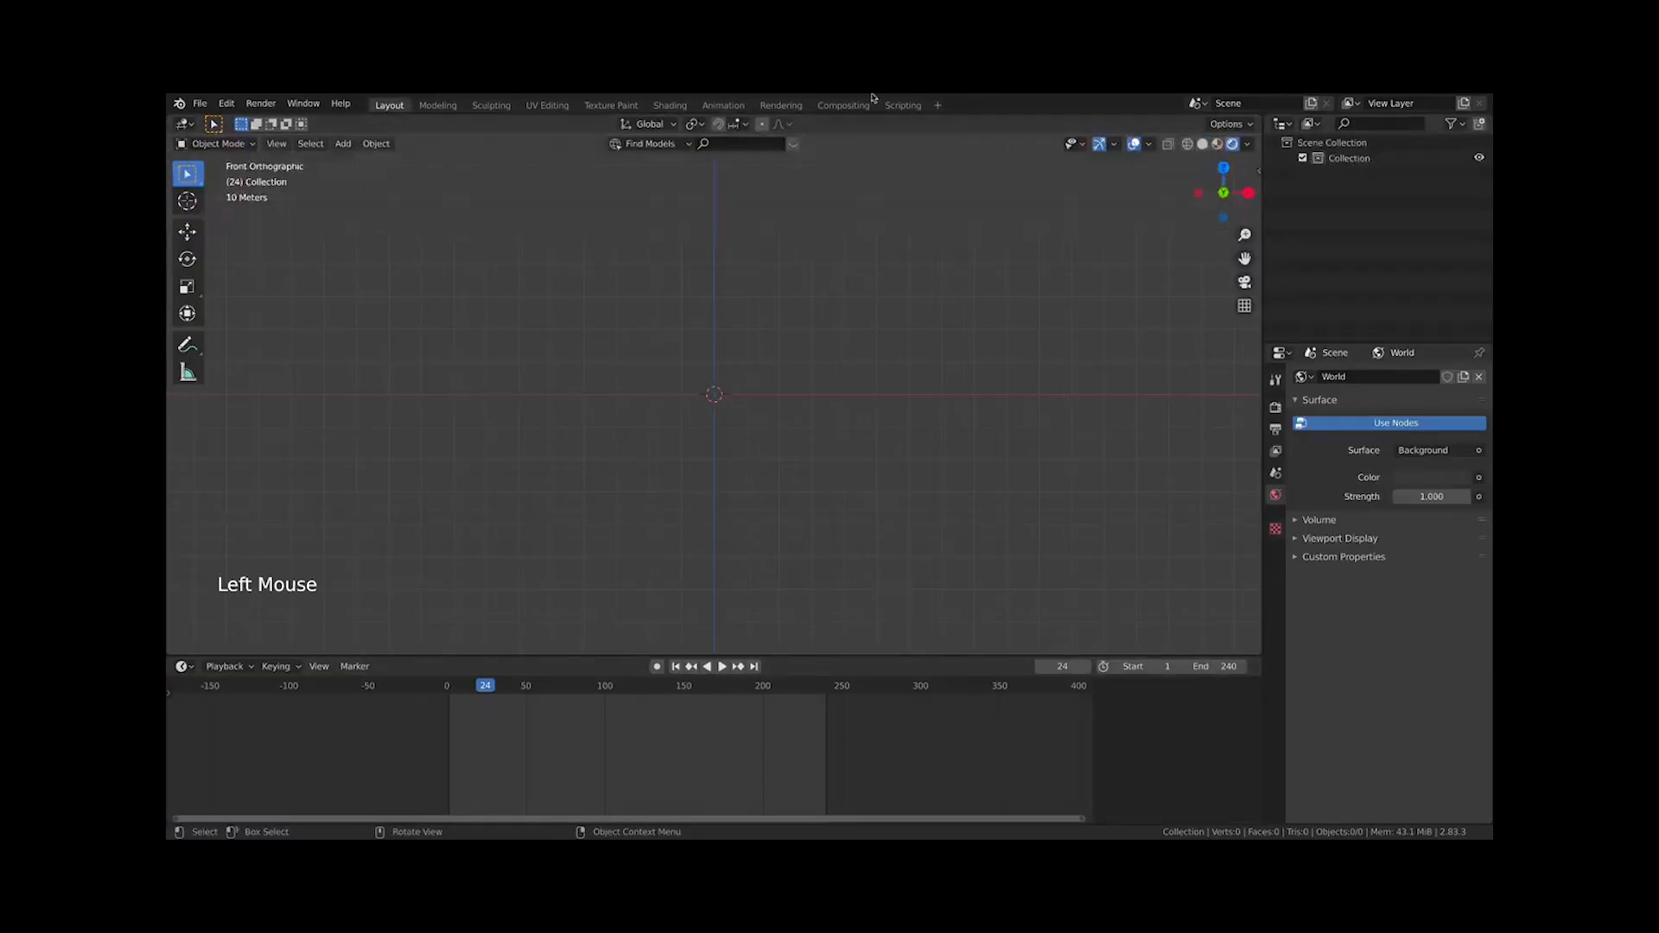
pyautogui.click(717, 104)
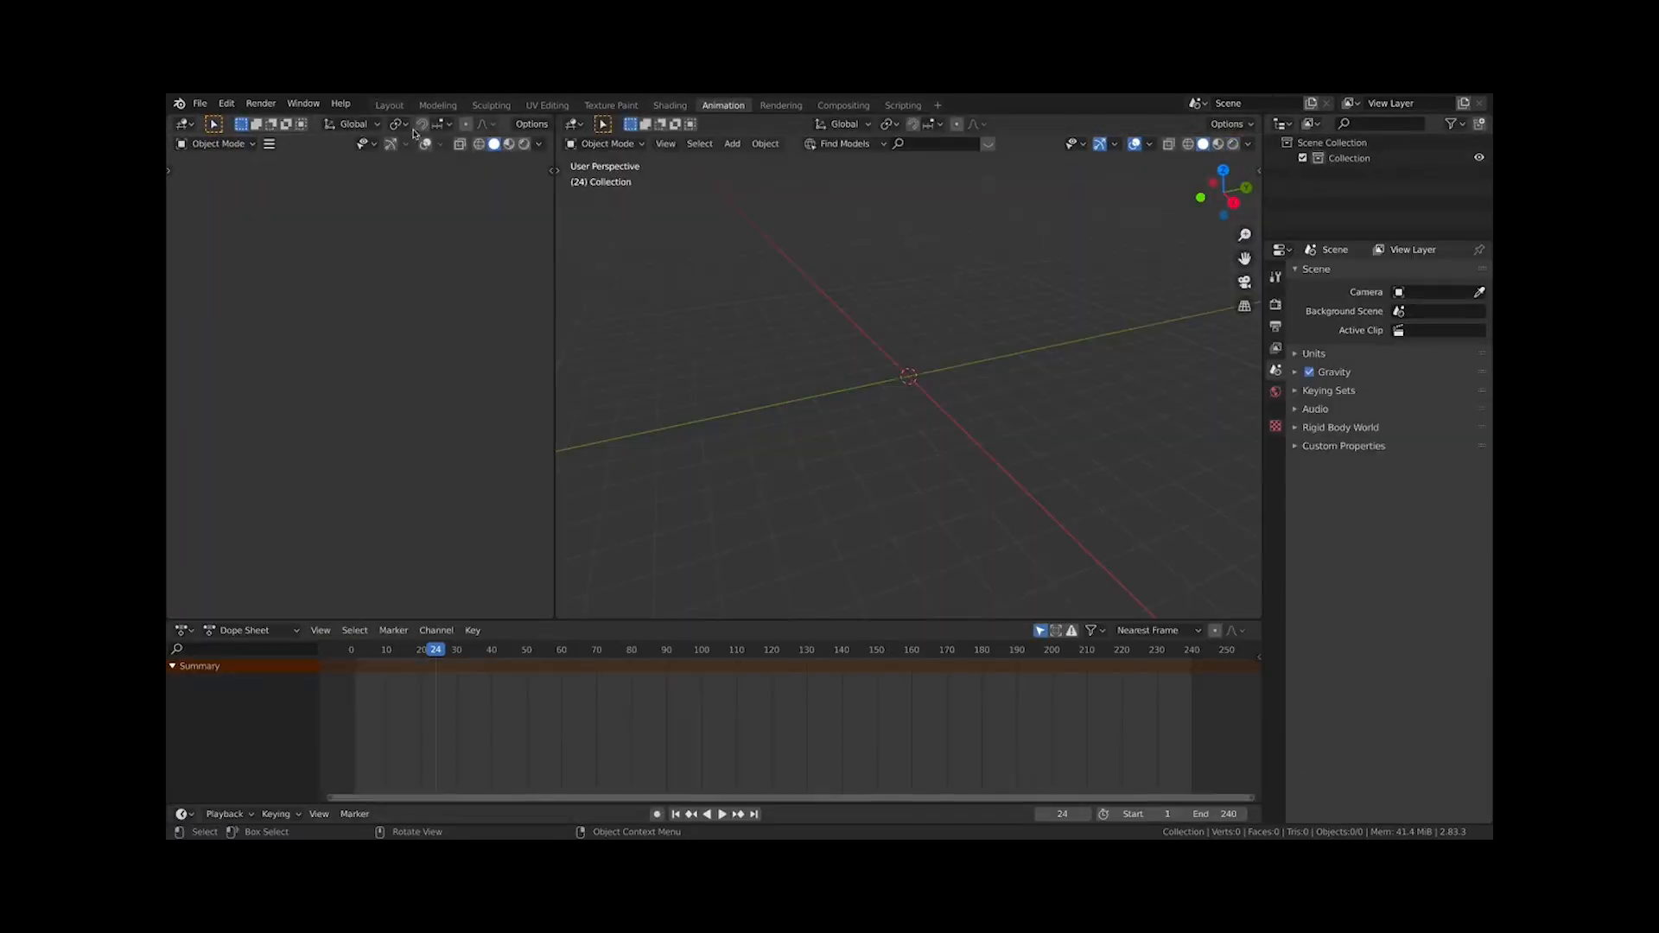
pyautogui.click(389, 107)
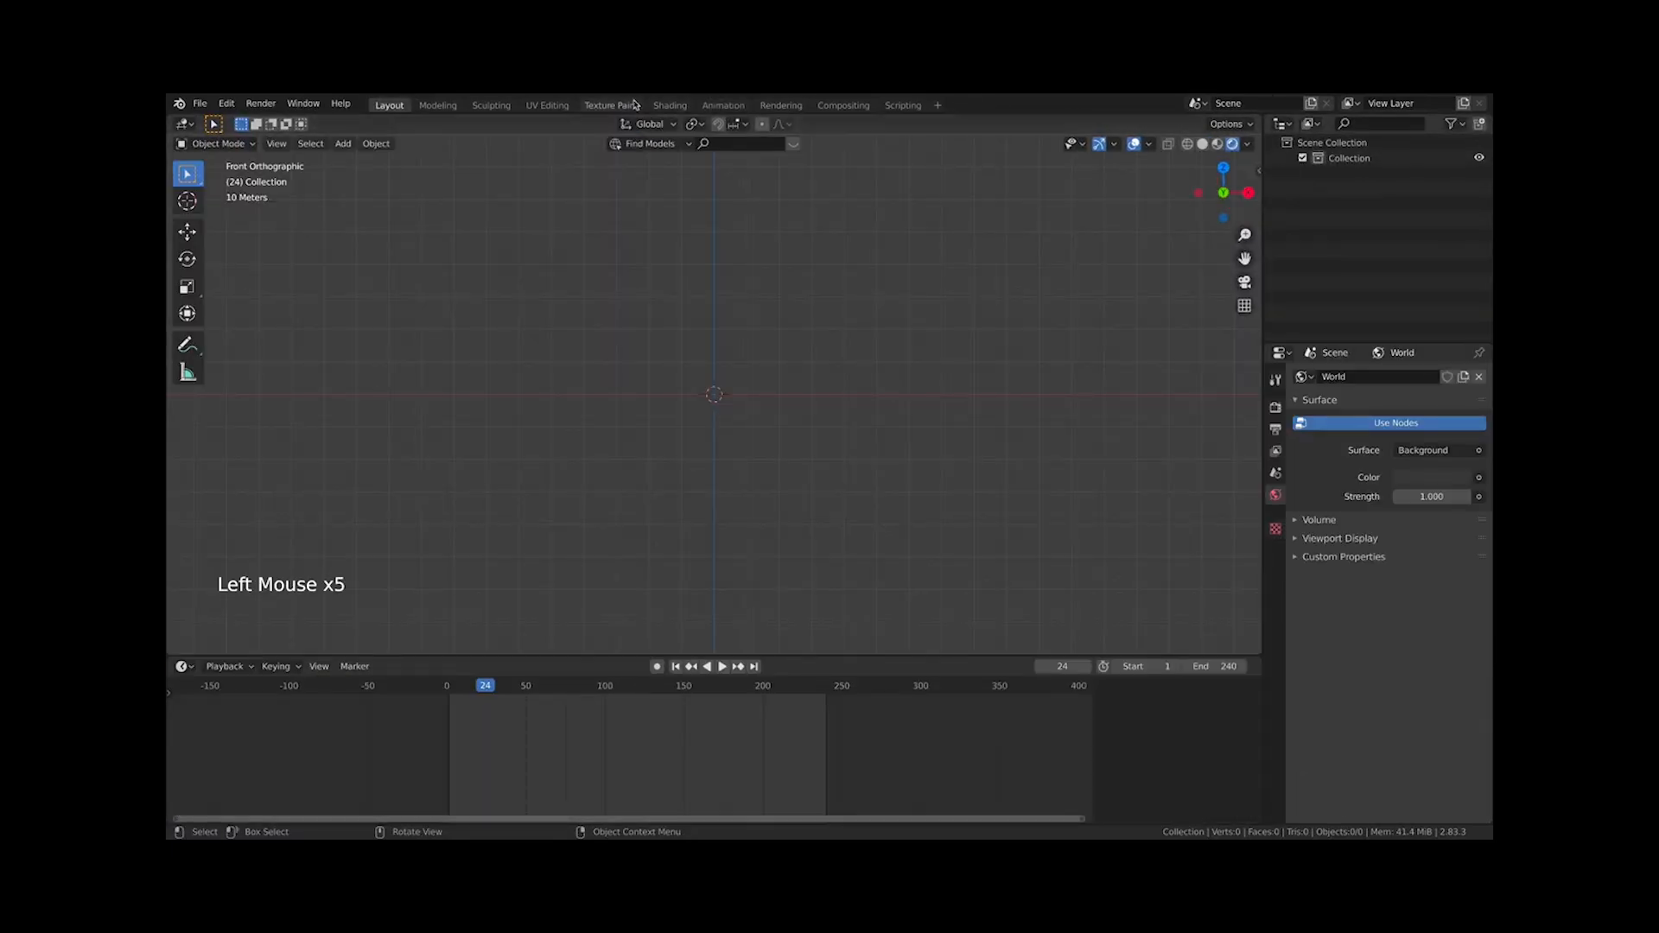
pyautogui.click(724, 104)
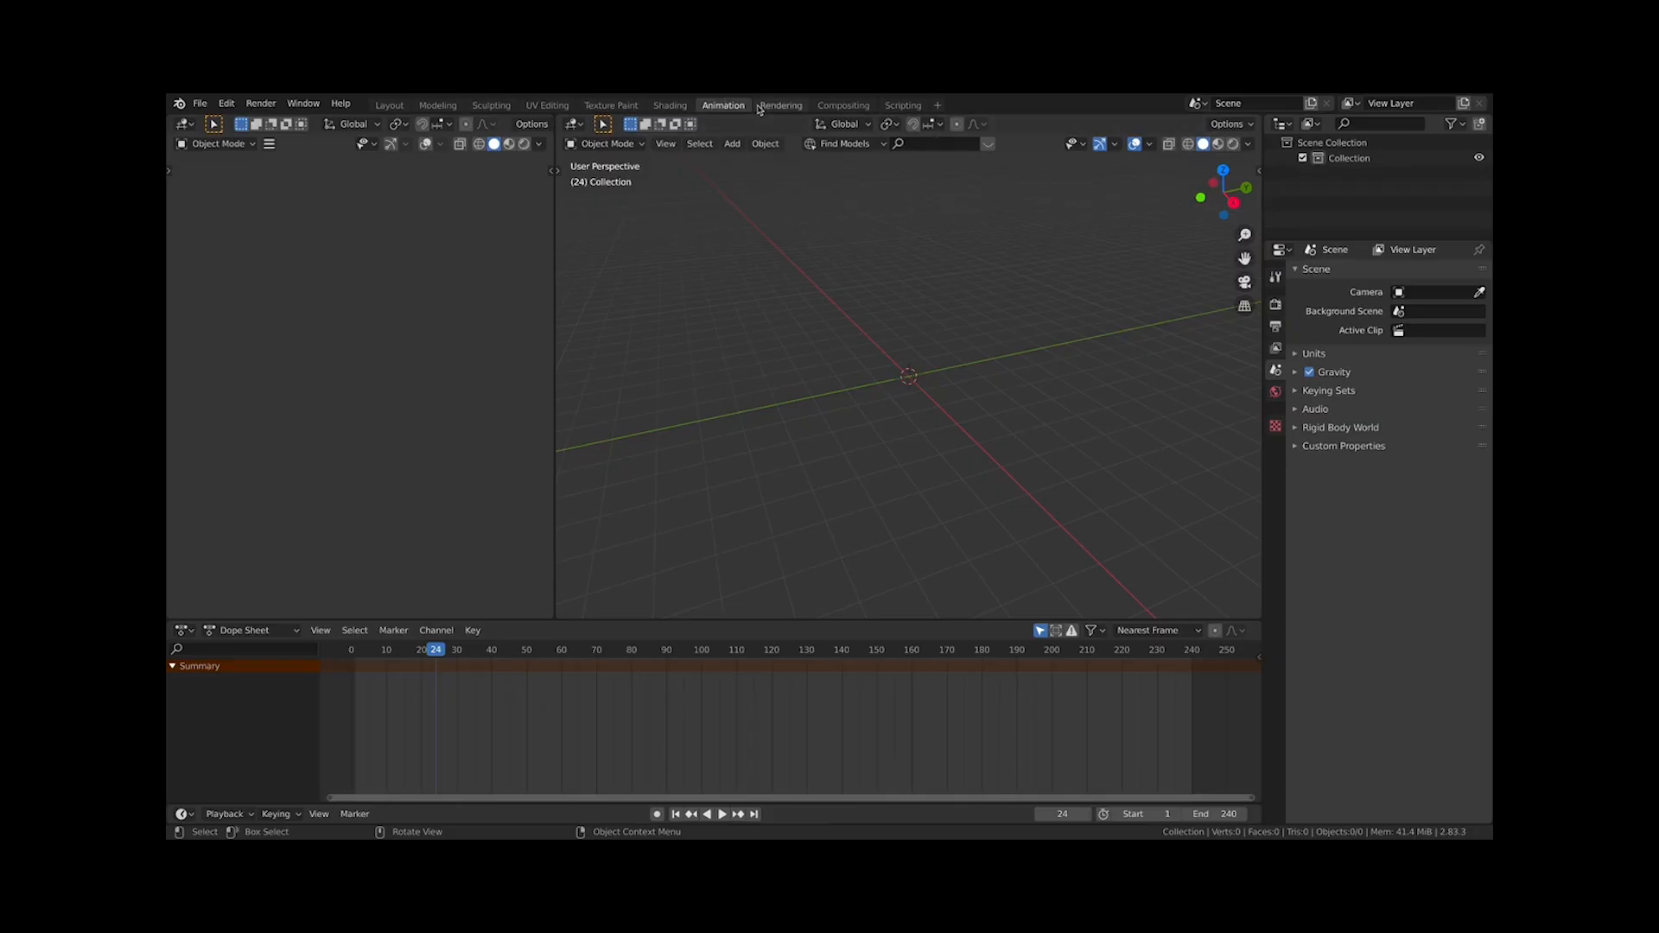
pyautogui.click(388, 105)
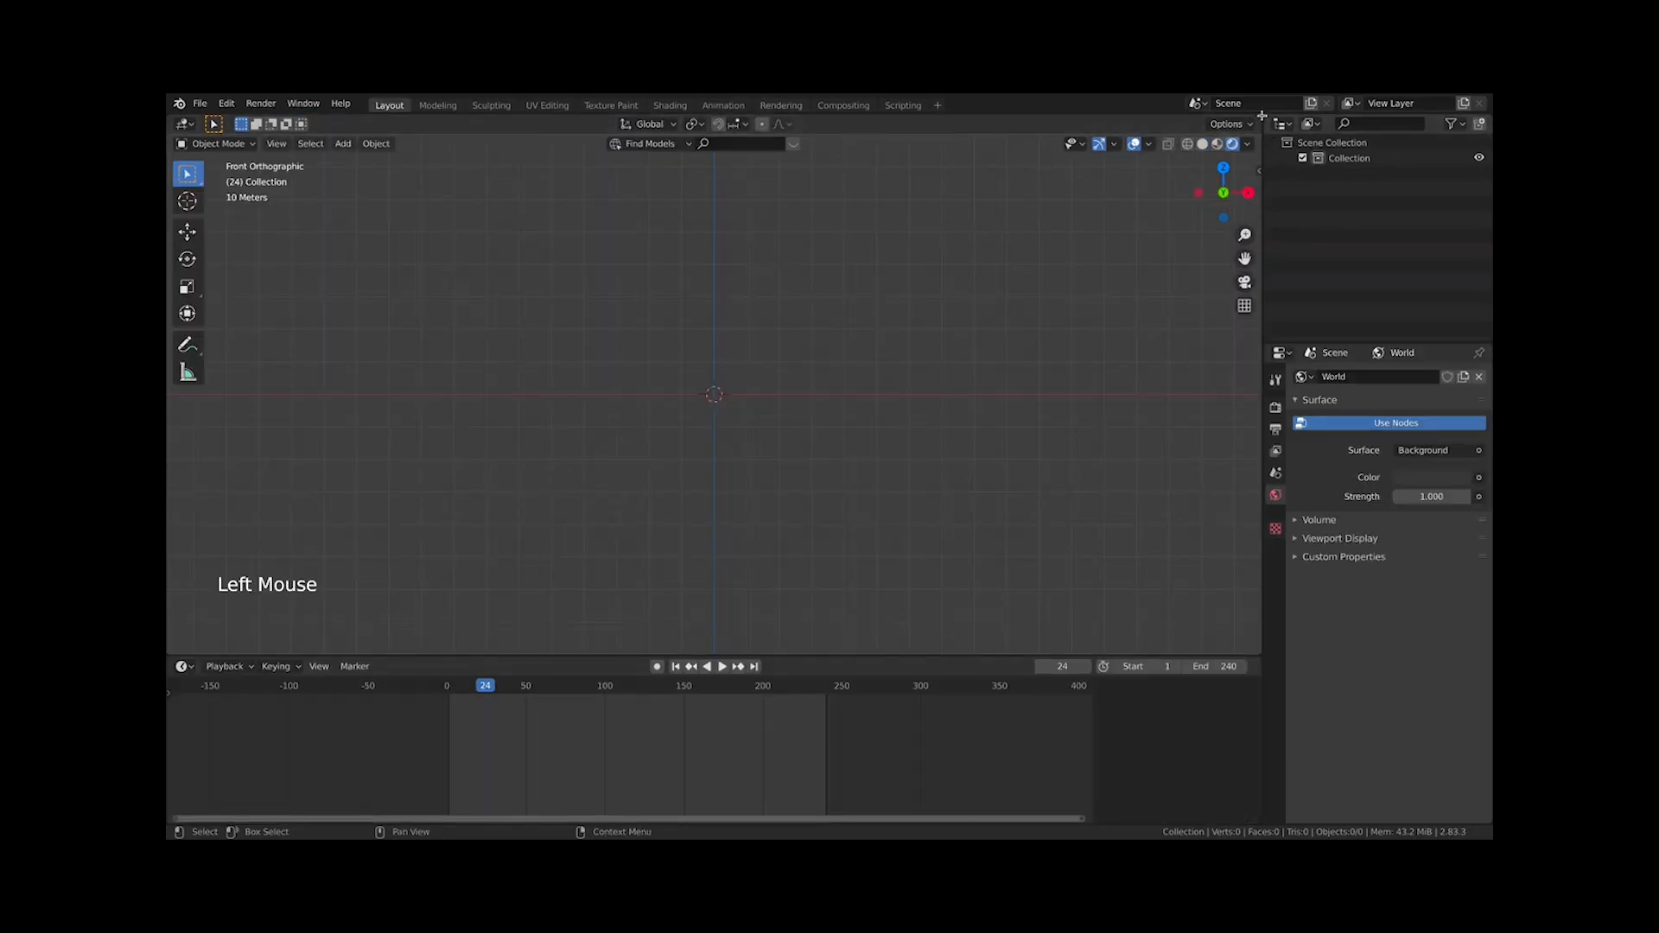
# Split the 3D viewport into two areas, then join them back into one
pyautogui.moveTo(1262, 115); pyautogui.dragTo(650, 216)
pyautogui.press('KP_0')
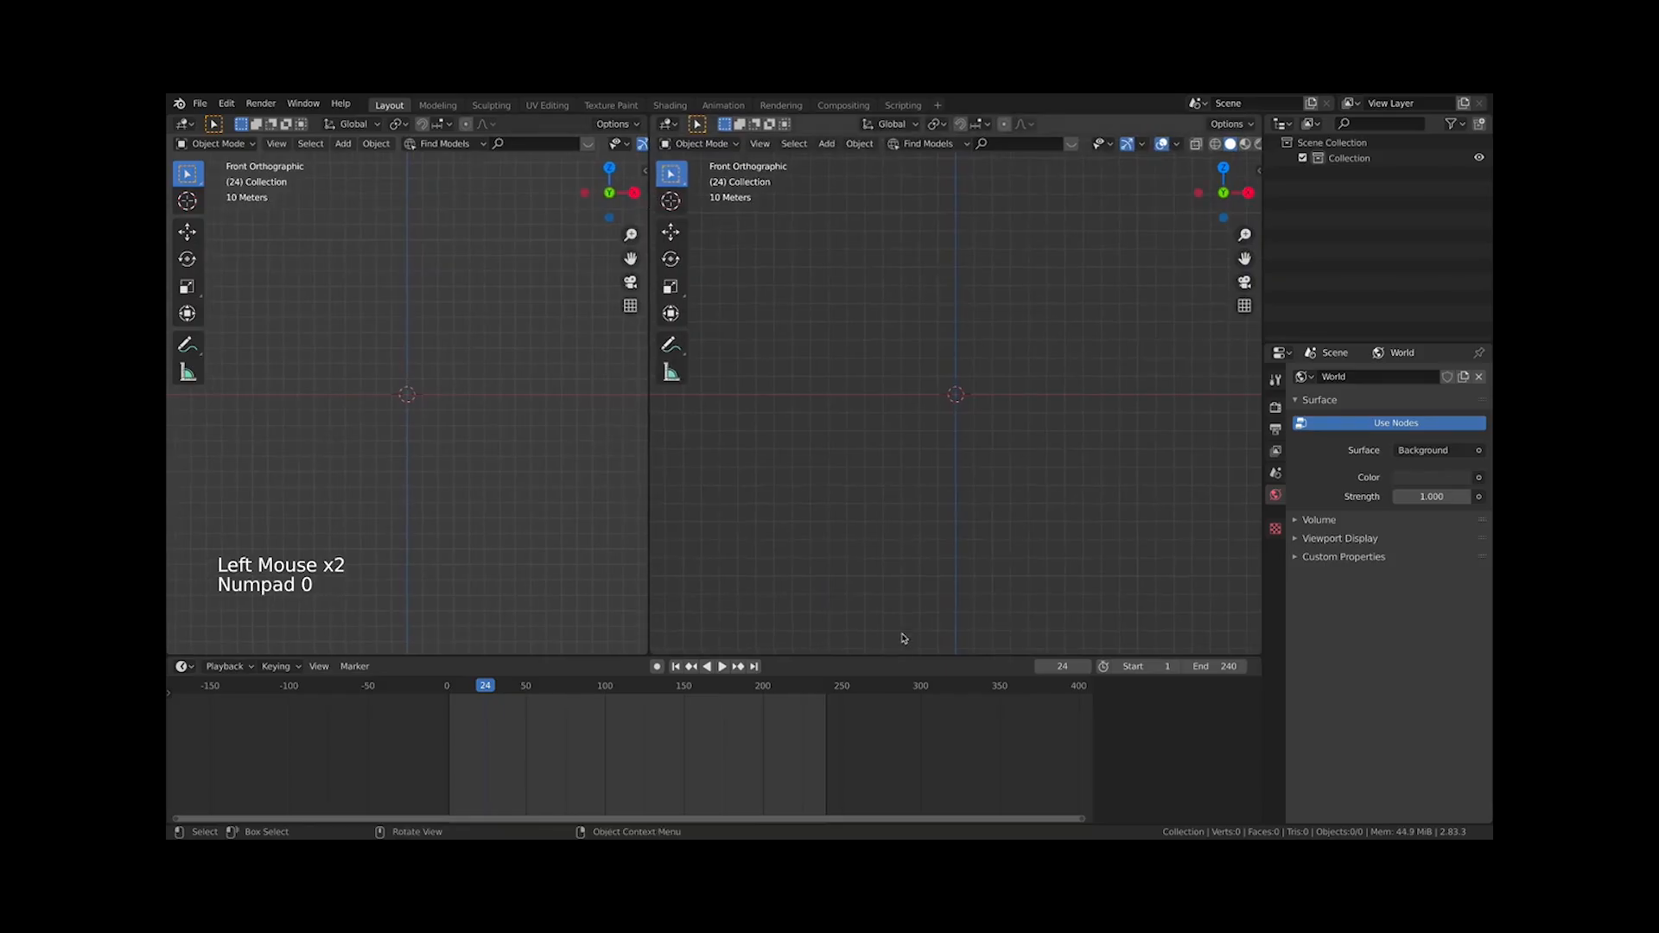
pyautogui.click(183, 666)
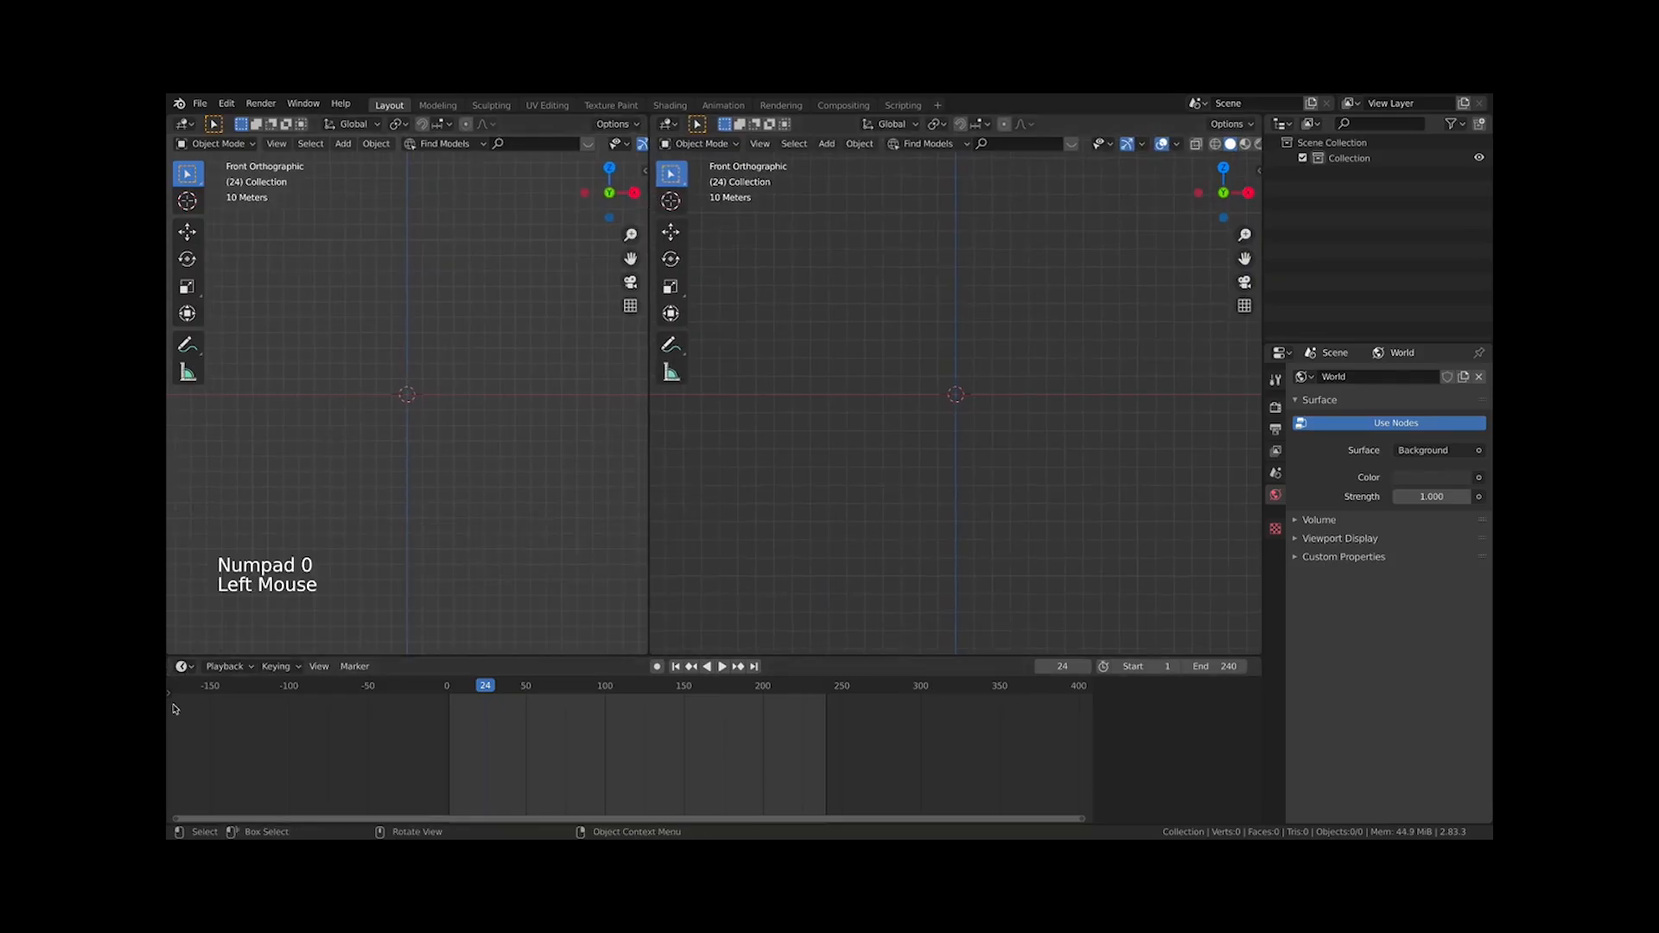
pyautogui.click(182, 666)
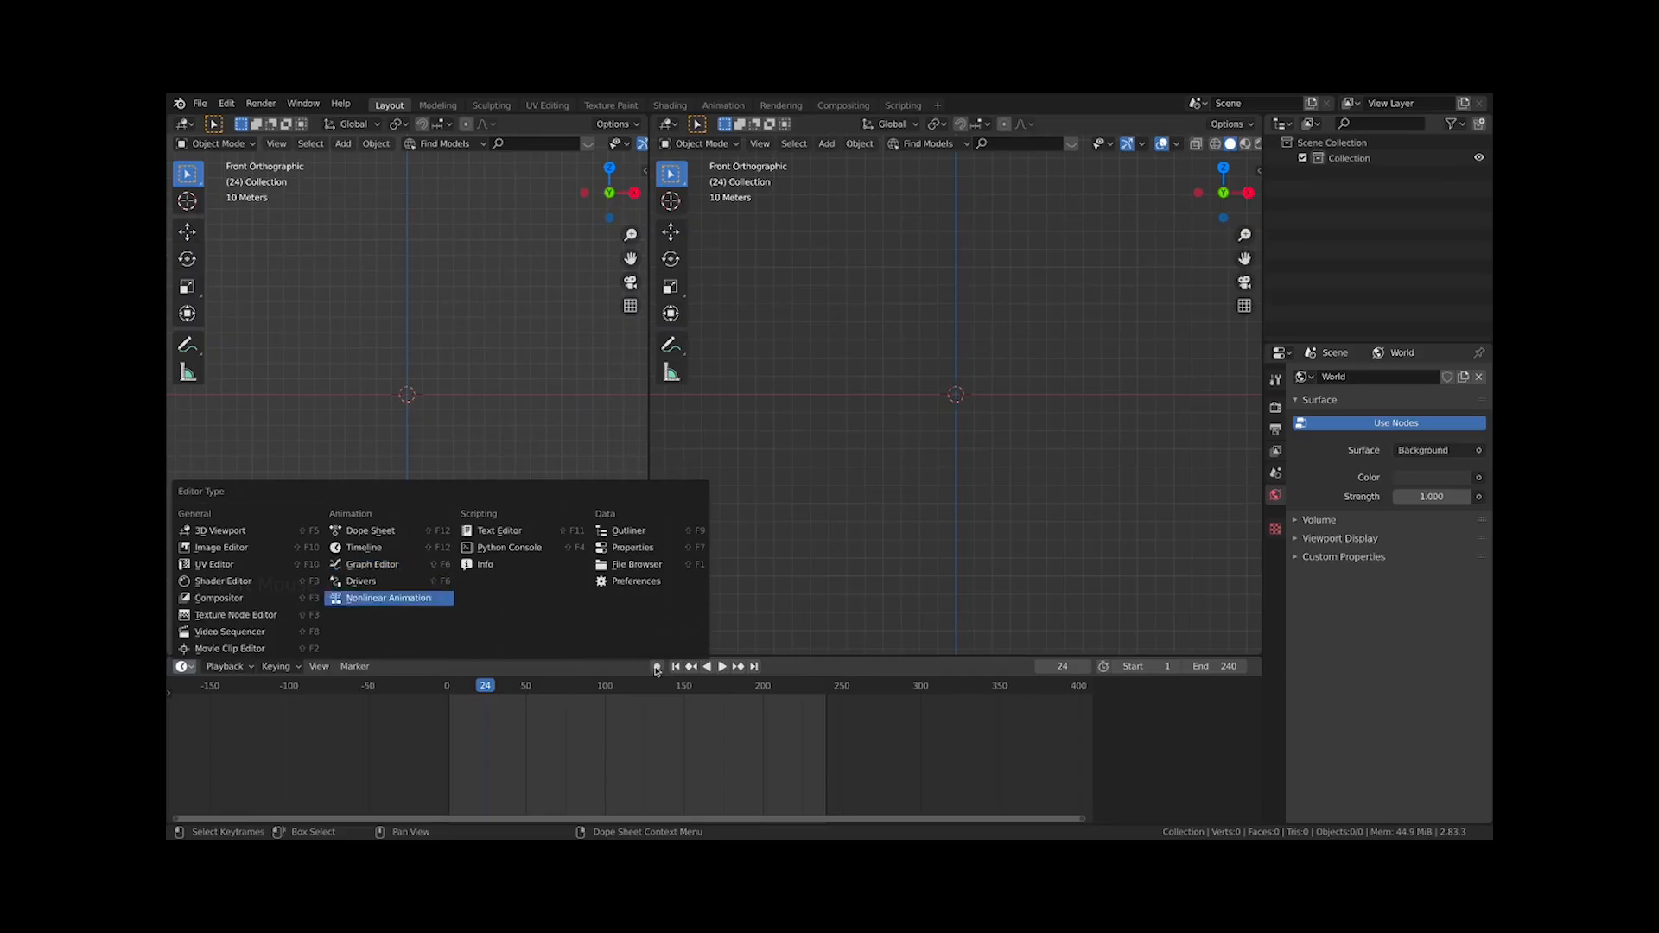
pyautogui.rightClick(648, 445)
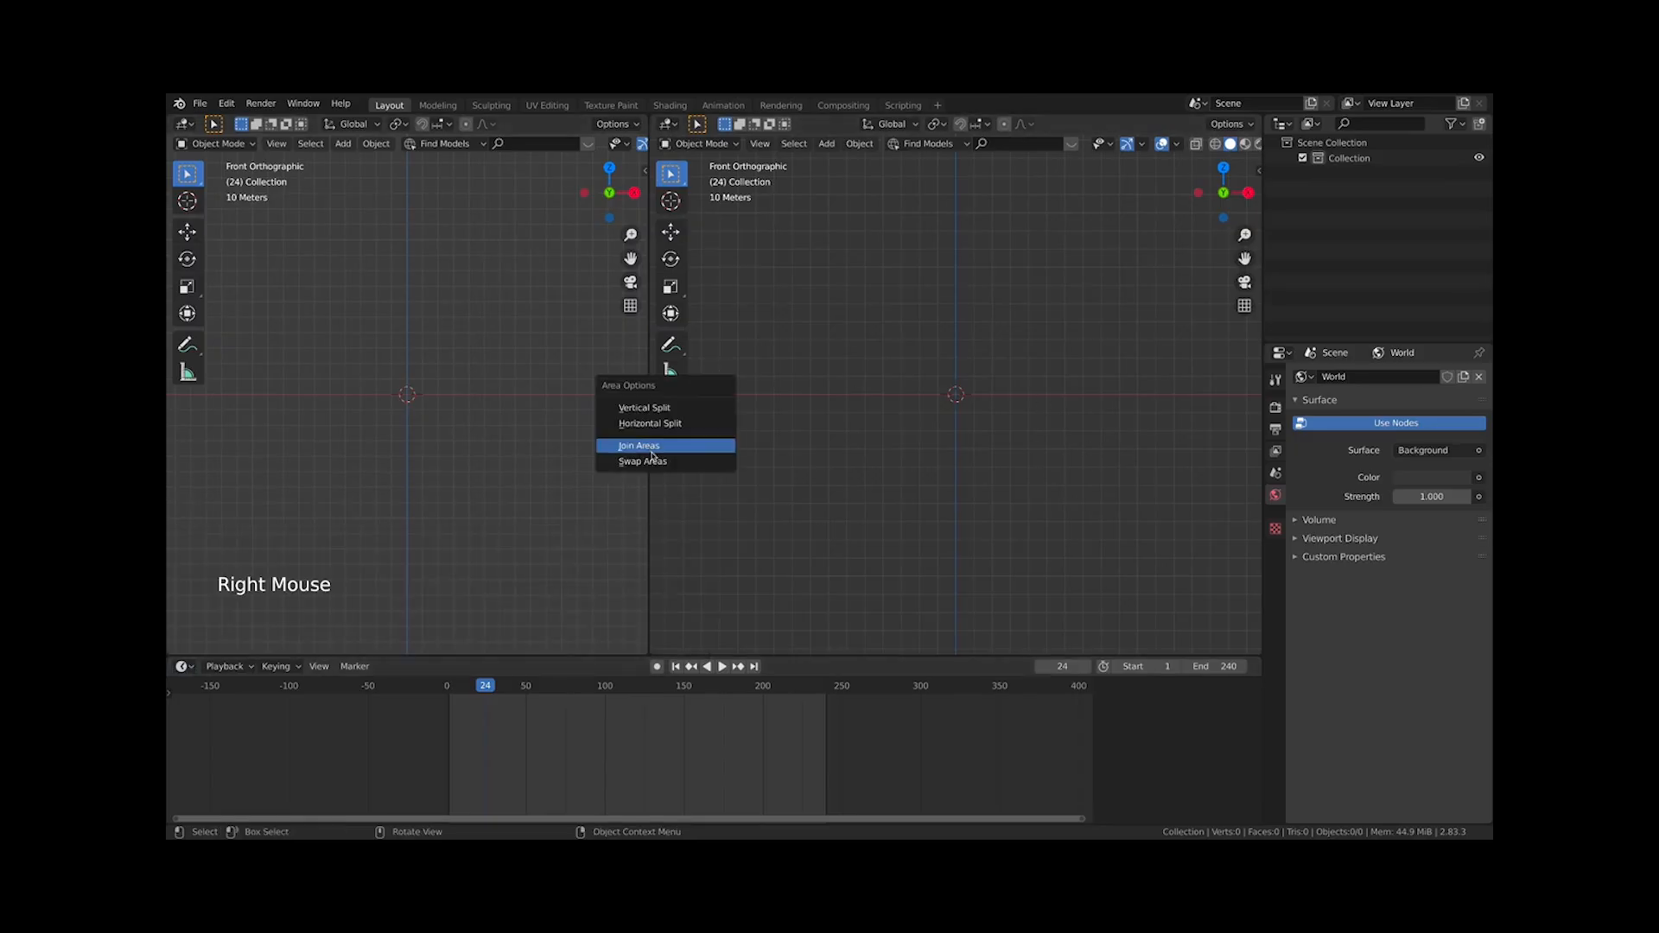
pyautogui.click(654, 445)
pyautogui.click(981, 439)
# In the Animation workspace, add a camera and scale it up to about 7.9
pyautogui.click(723, 105)
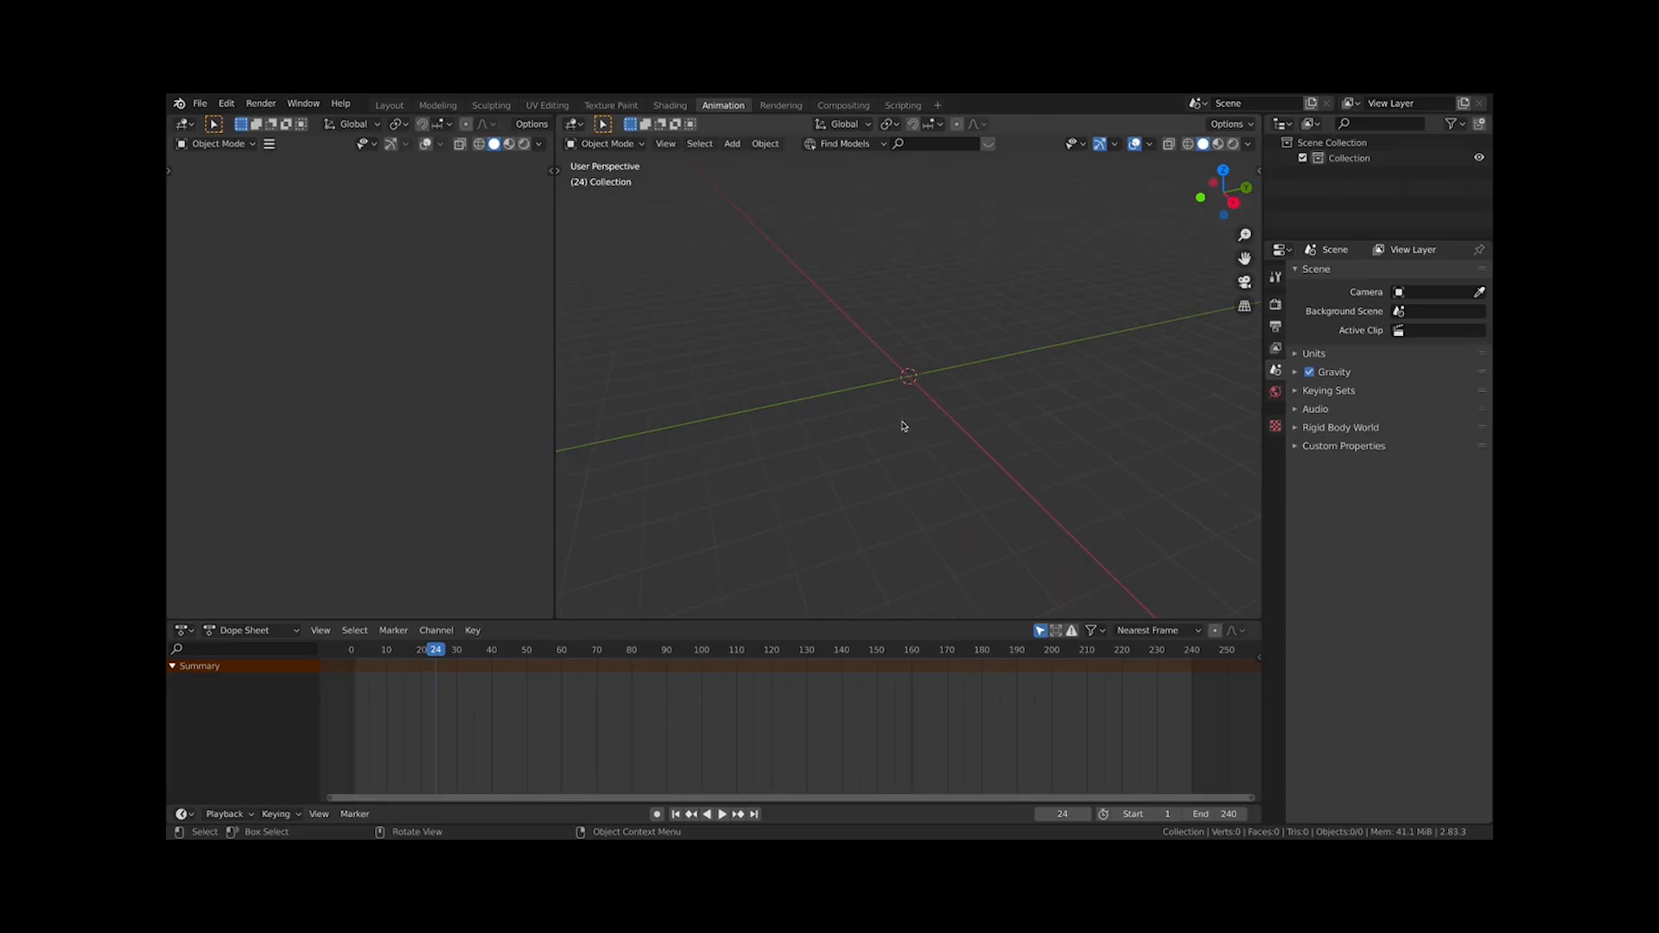
pyautogui.hotkey('shift', 'a')
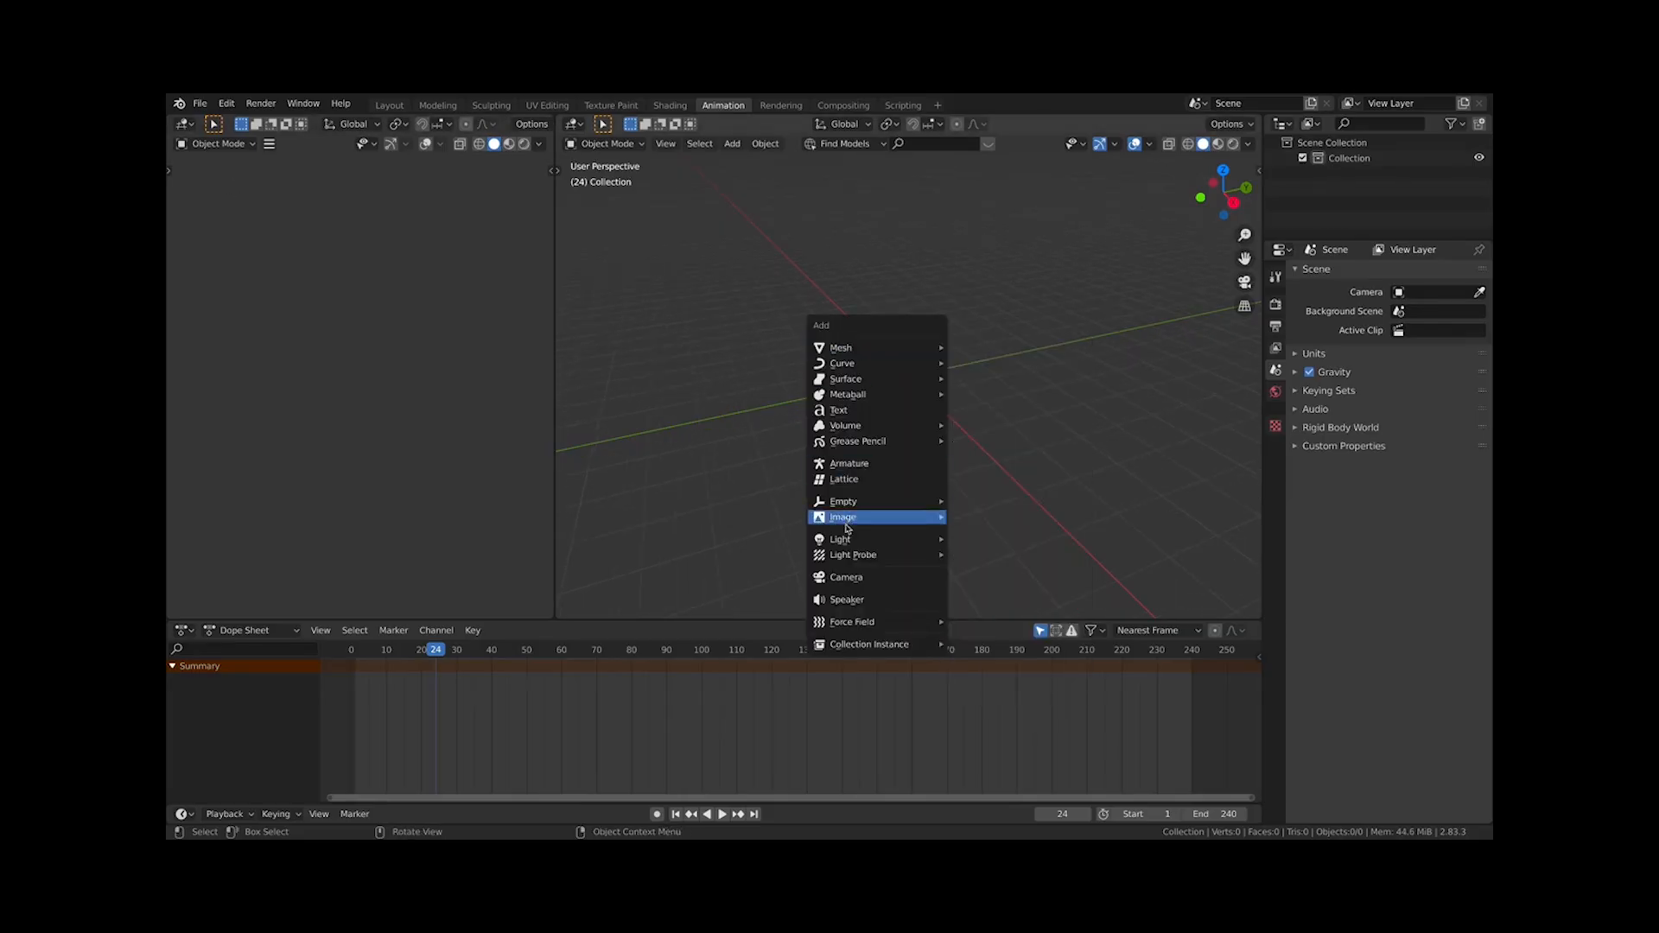
pyautogui.click(846, 576)
pyautogui.press('s')
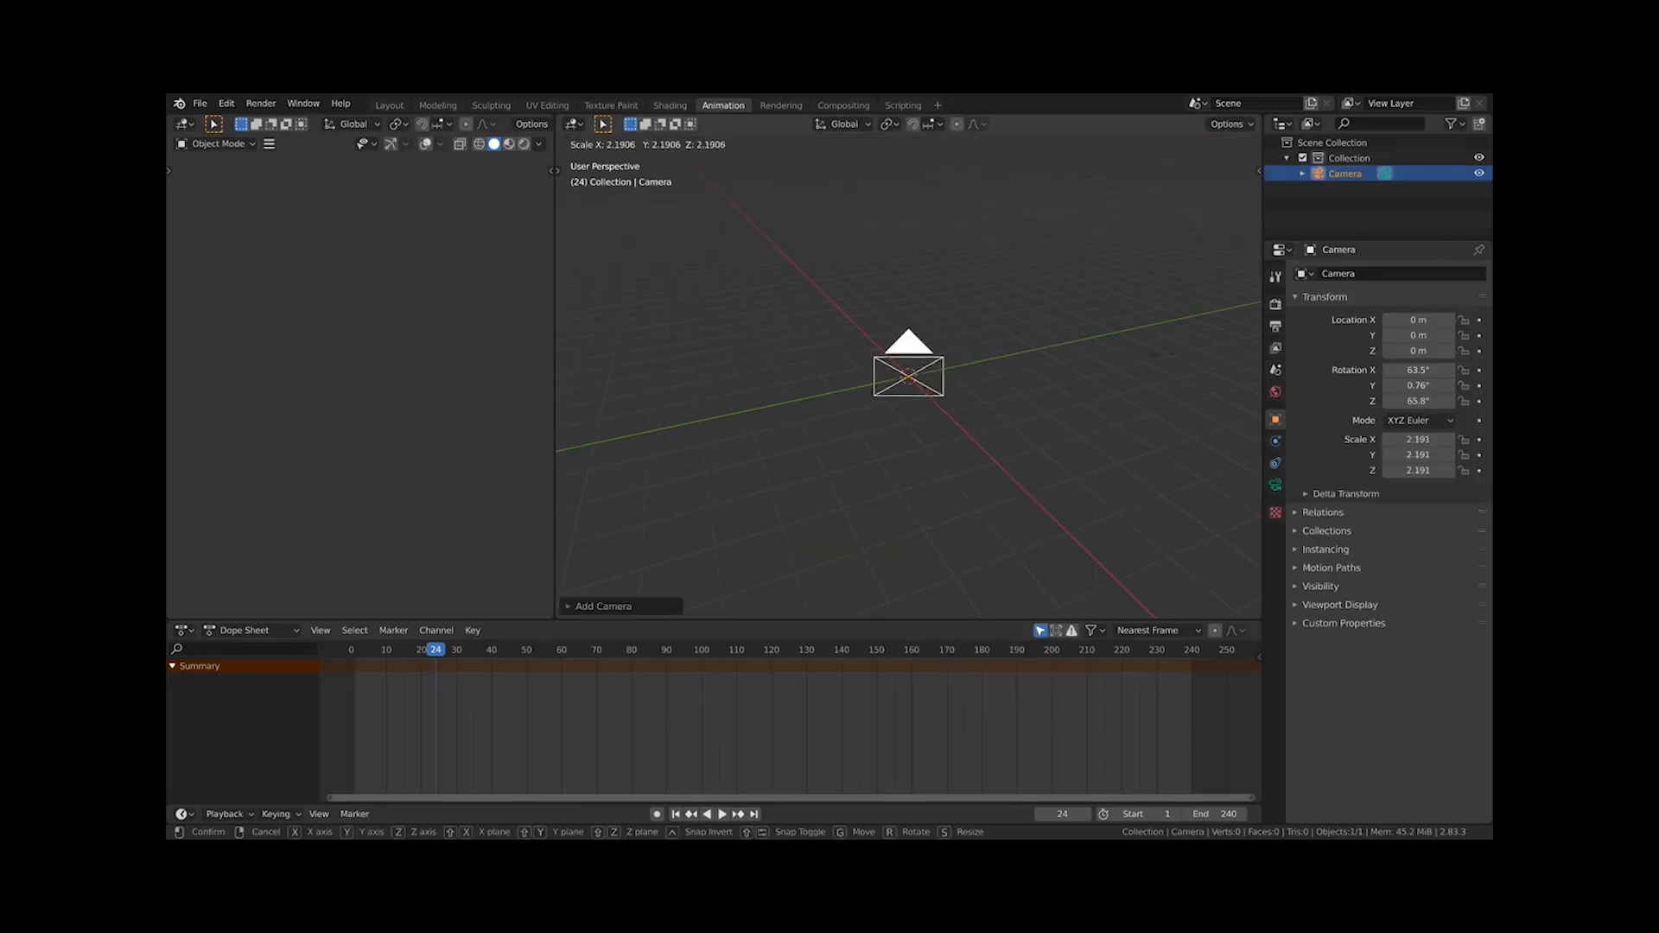
pyautogui.click(1096, 433)
# Orbit around the camera and pan the Dope Sheet to examine the Animation workspace layout
pyautogui.scroll(-3, 365, 312)
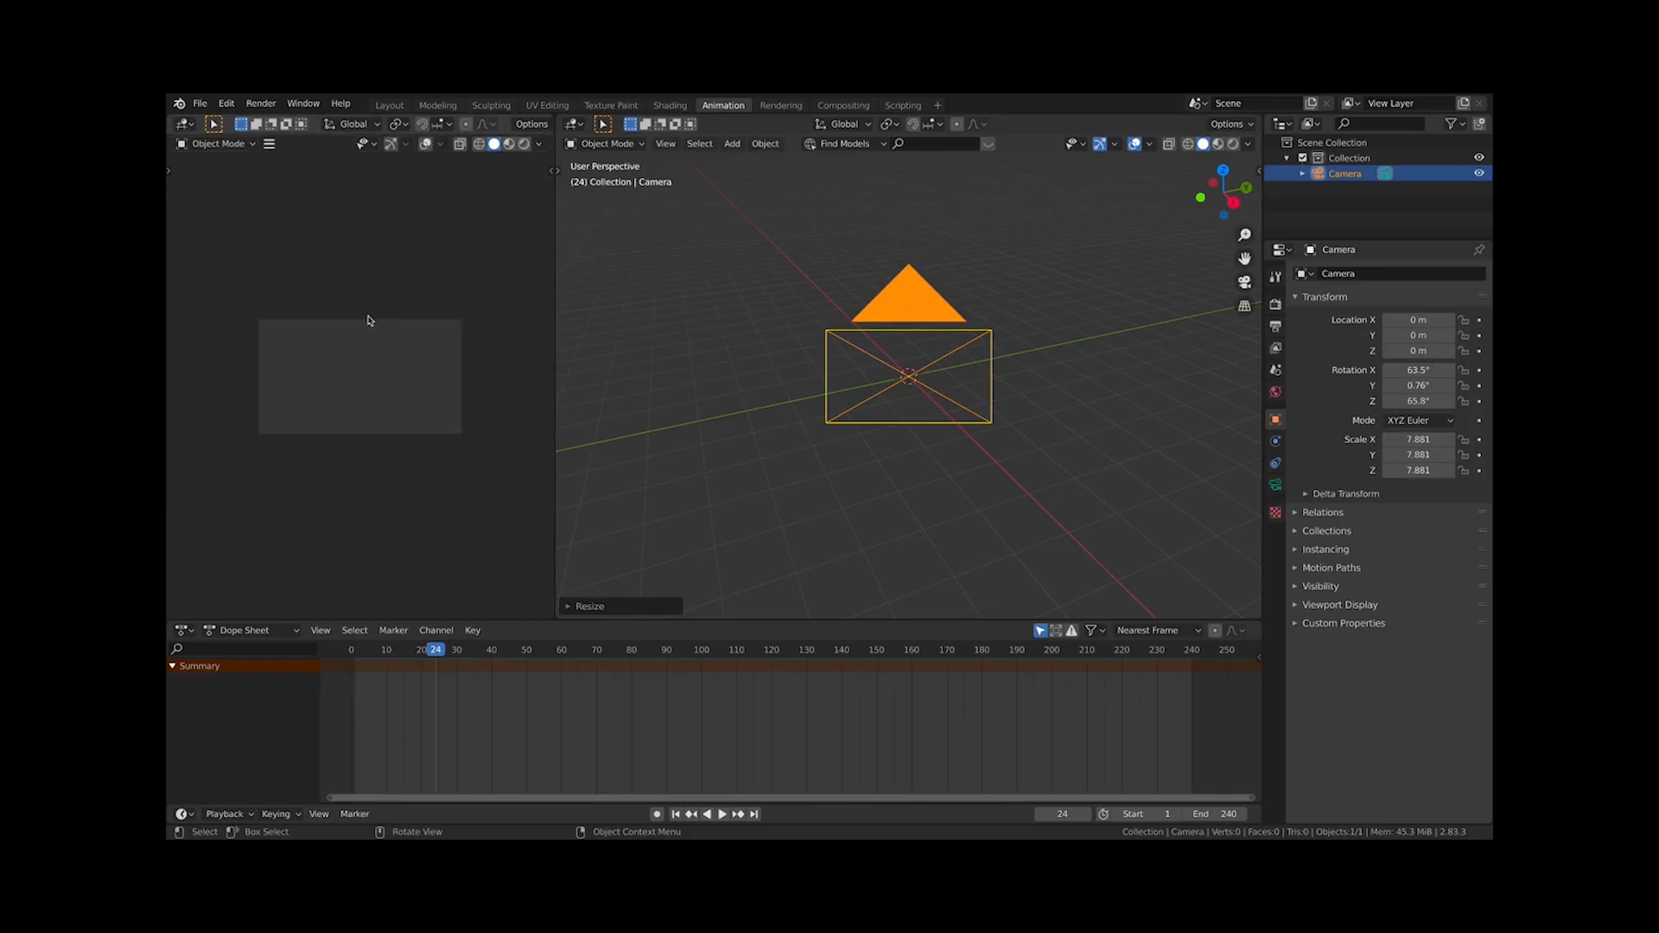
pyautogui.moveTo(368, 314); pyautogui.dragTo(343, 282, button='middle')
pyautogui.press('KP_0')
pyautogui.scroll(4, 400, 367)
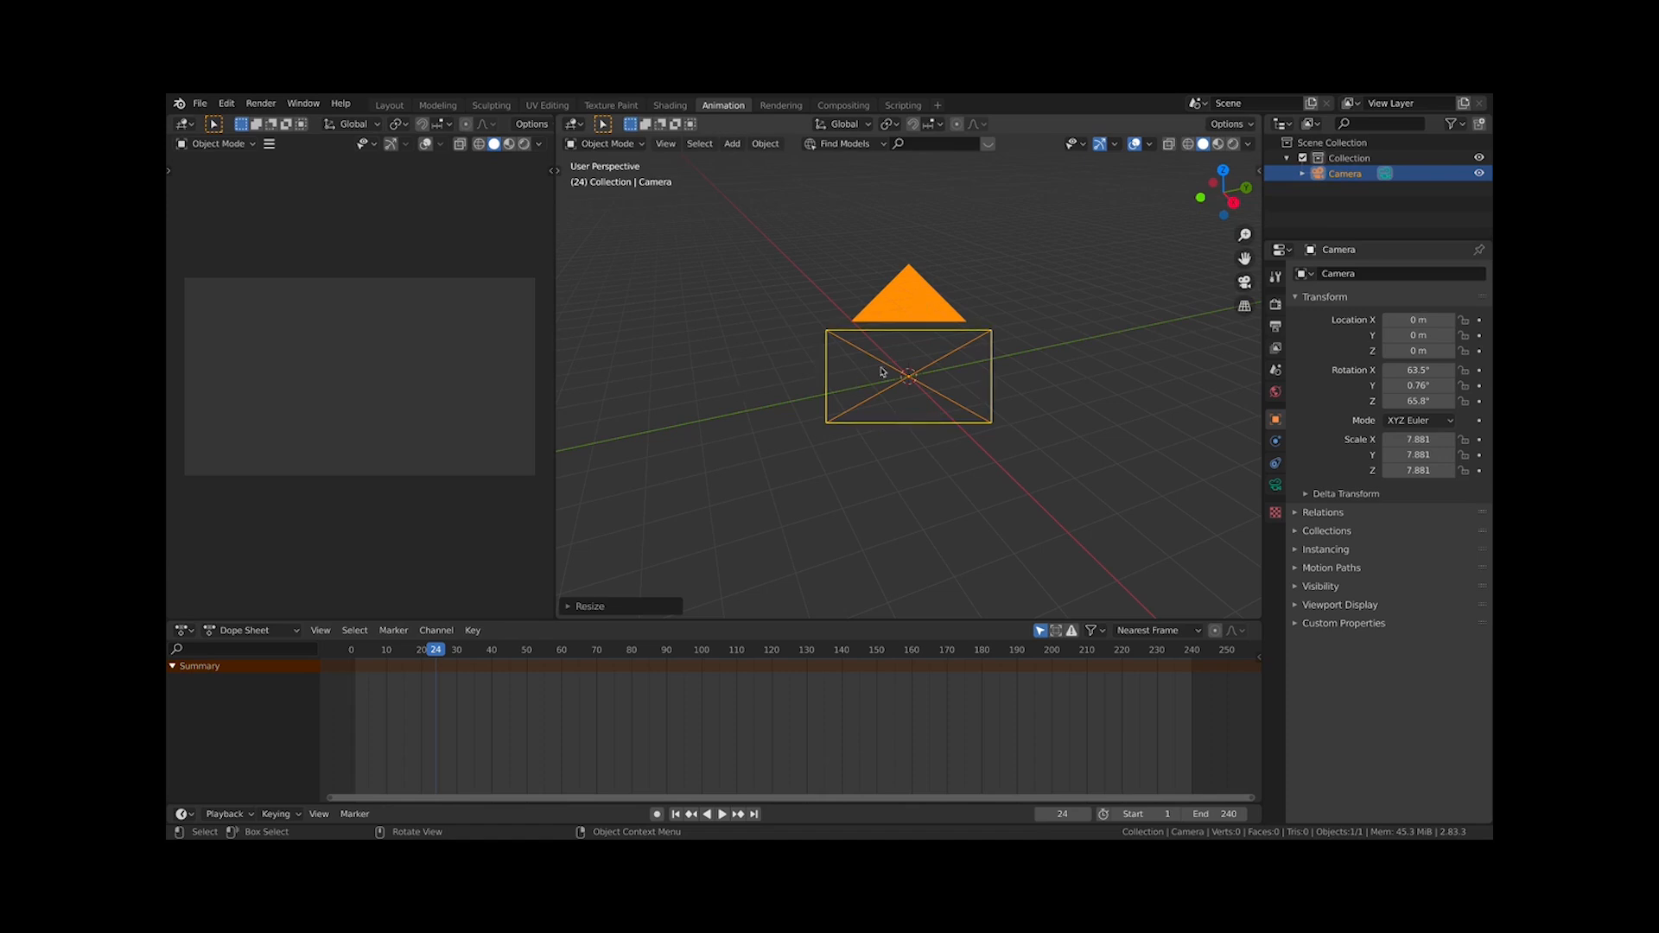
pyautogui.moveTo(947, 380)
pyautogui.mouseDown(button='middle')
pyautogui.moveTo(934, 372)
pyautogui.moveTo(959, 393)
pyautogui.mouseUp(button='middle')
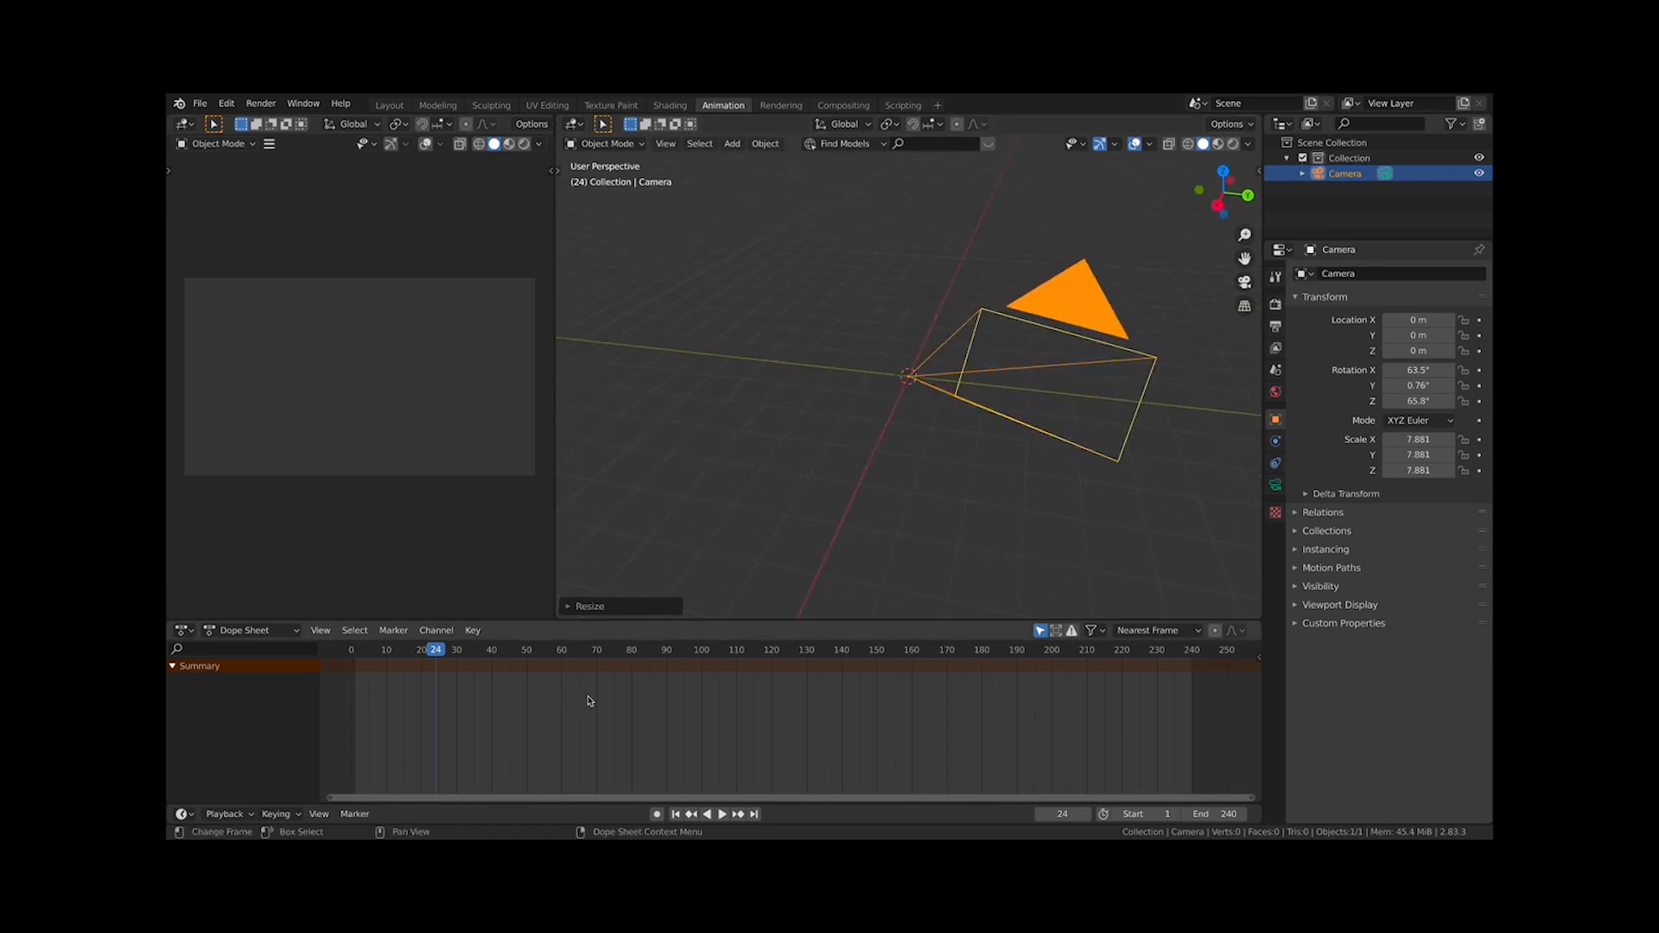
pyautogui.scroll(2, 593, 697)
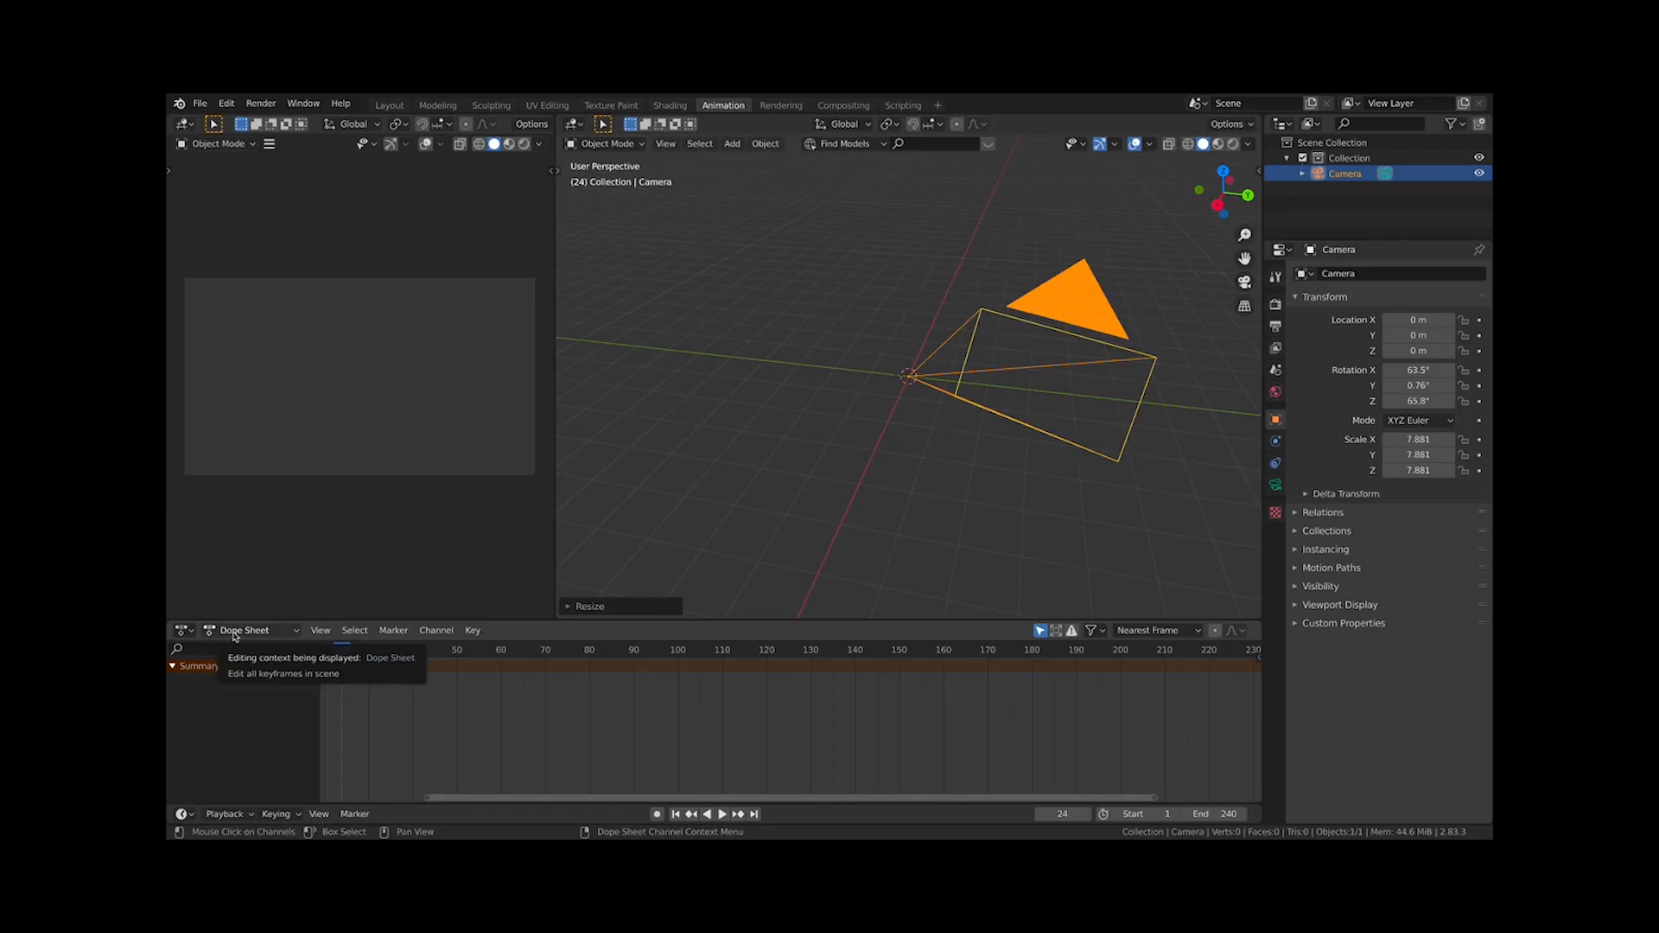
pyautogui.click(184, 631)
pyautogui.click(191, 634)
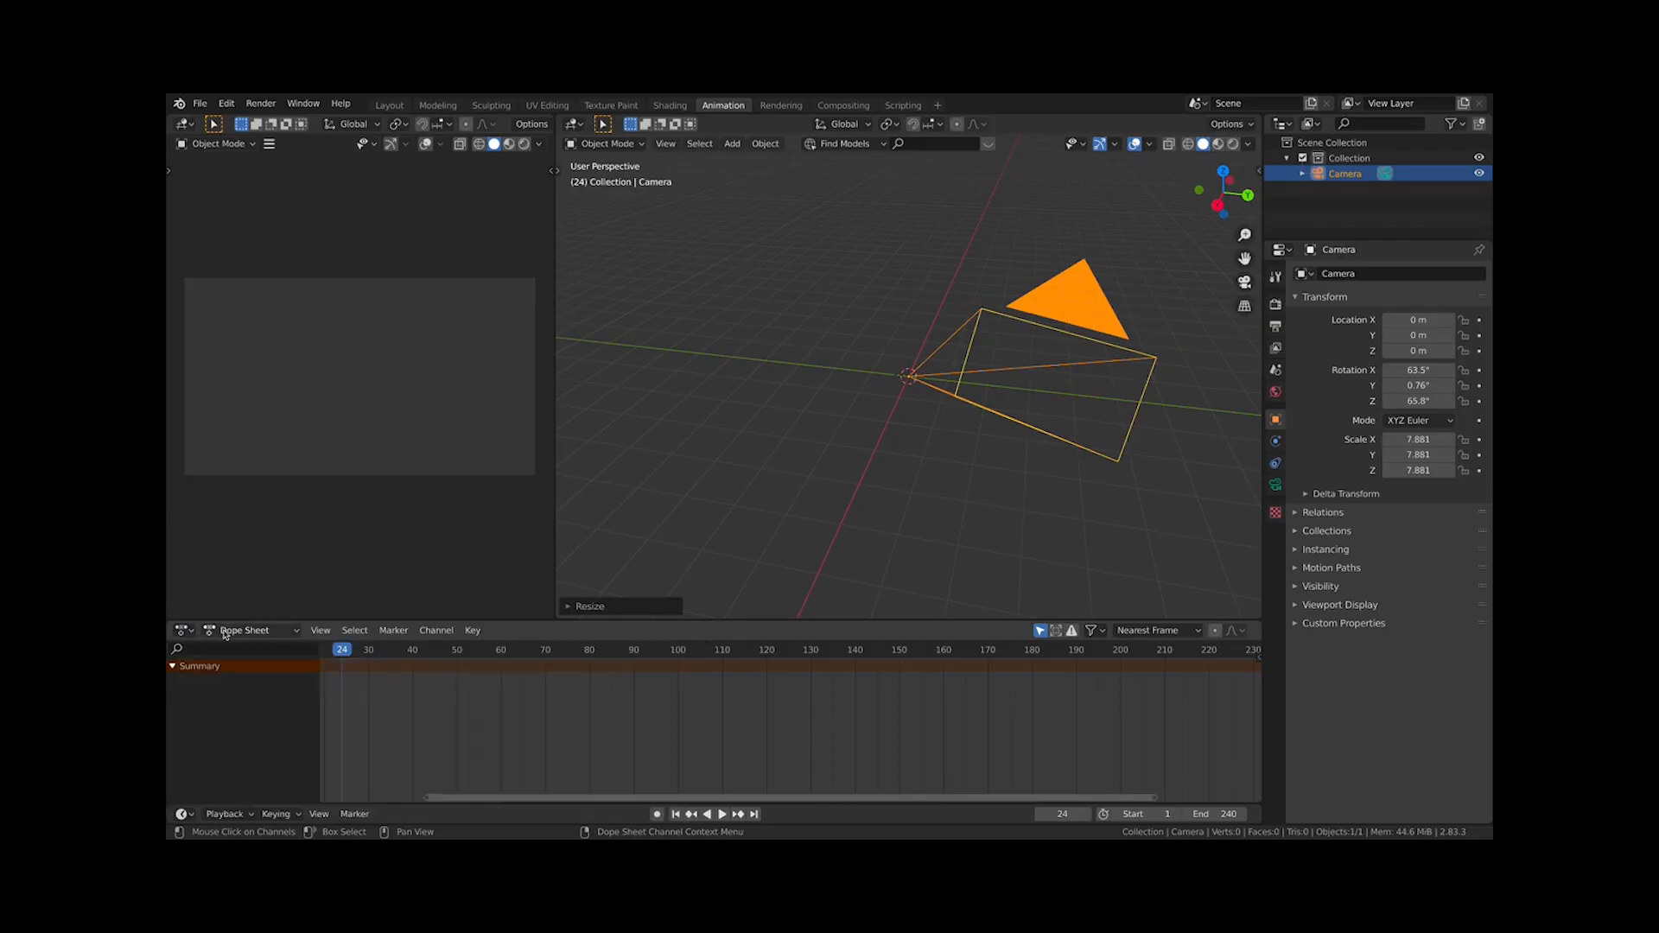
pyautogui.click(183, 636)
pyautogui.click(182, 636)
pyautogui.moveTo(438, 693); pyautogui.dragTo(602, 717, button='middle')
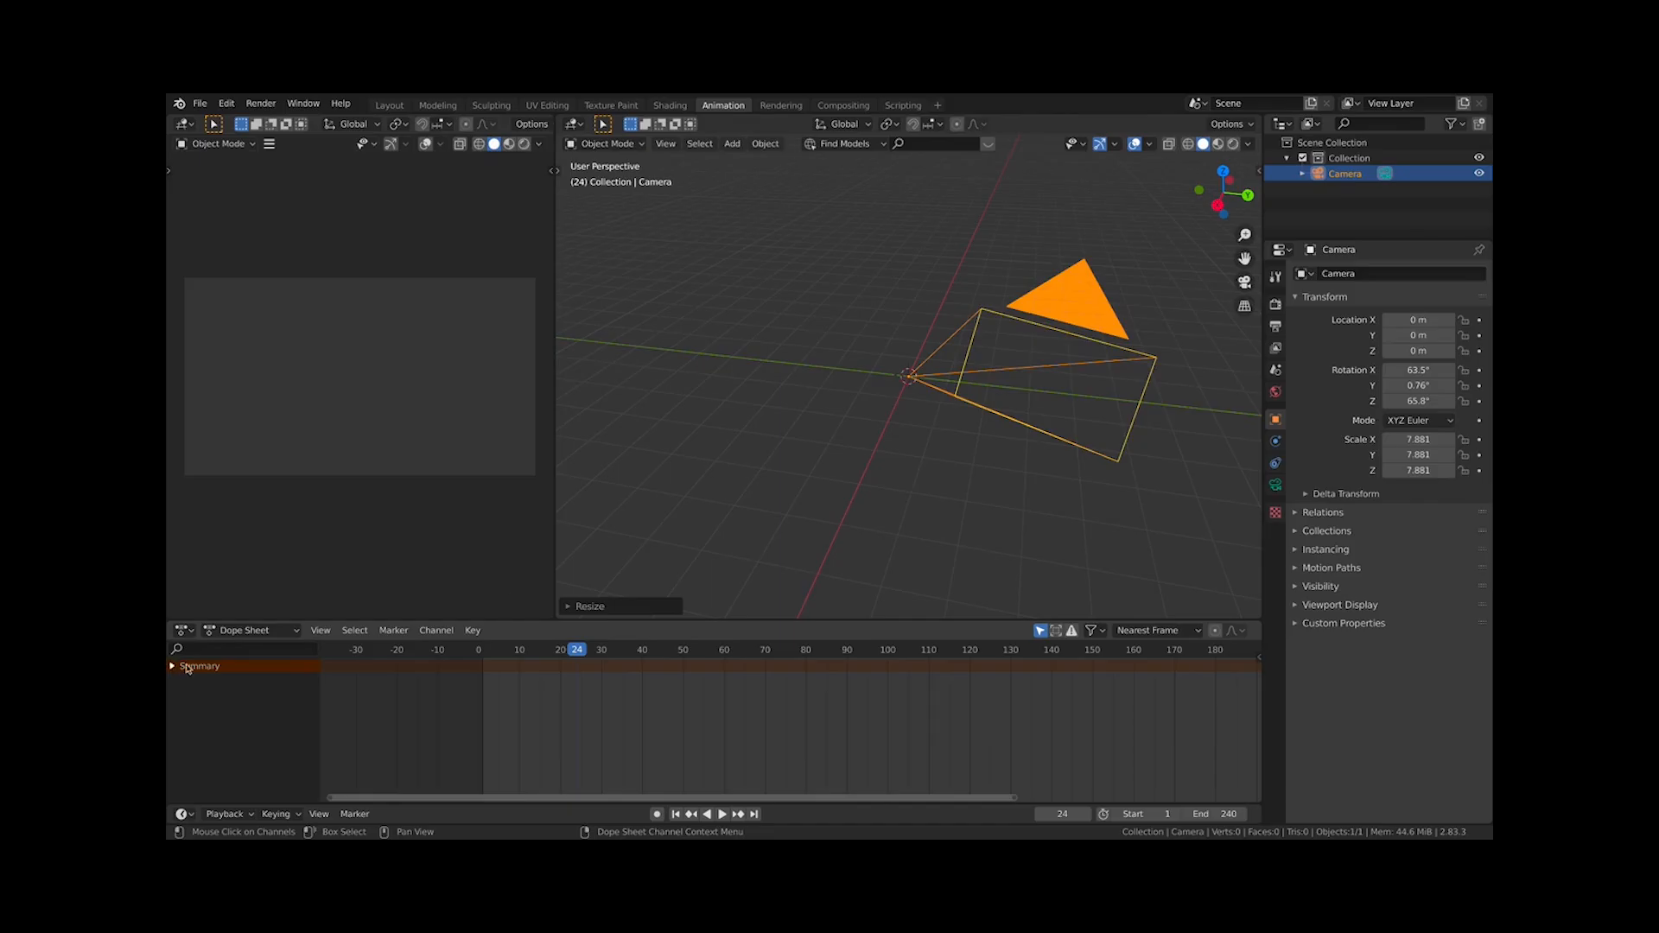
# Deselect the camera and add a Monkey mesh to the scene
pyautogui.click(867, 450)
pyautogui.hotkey('shift', 'a')
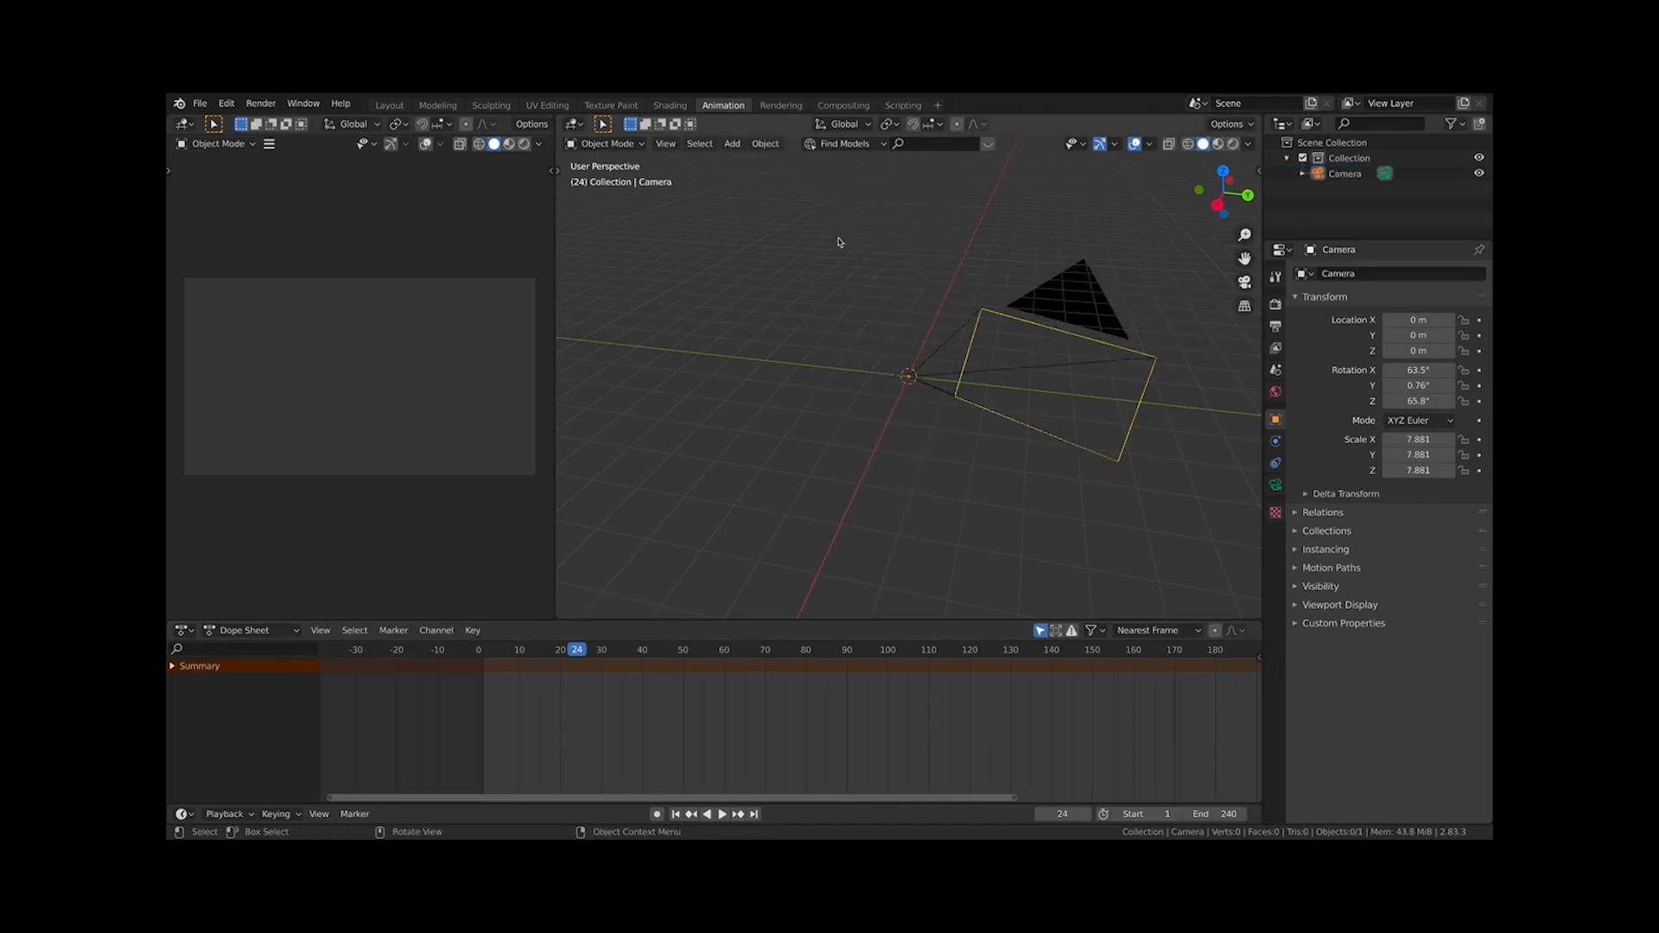
pyautogui.hotkey('shift', 'a')
pyautogui.moveTo(864, 132)
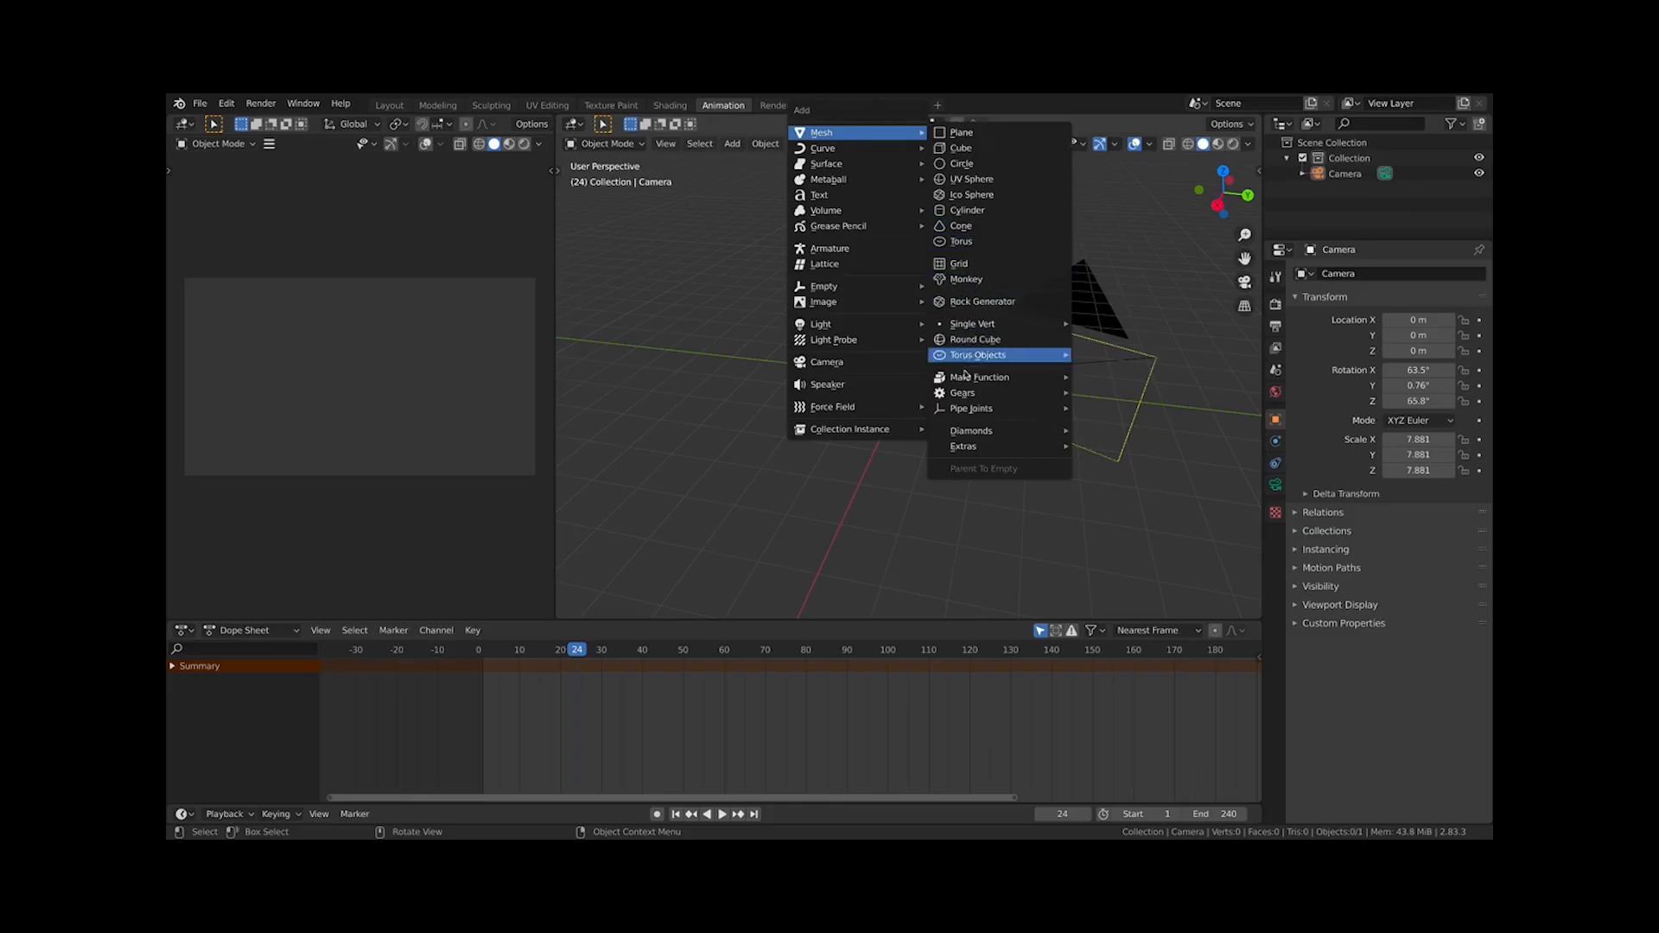
pyautogui.click(966, 279)
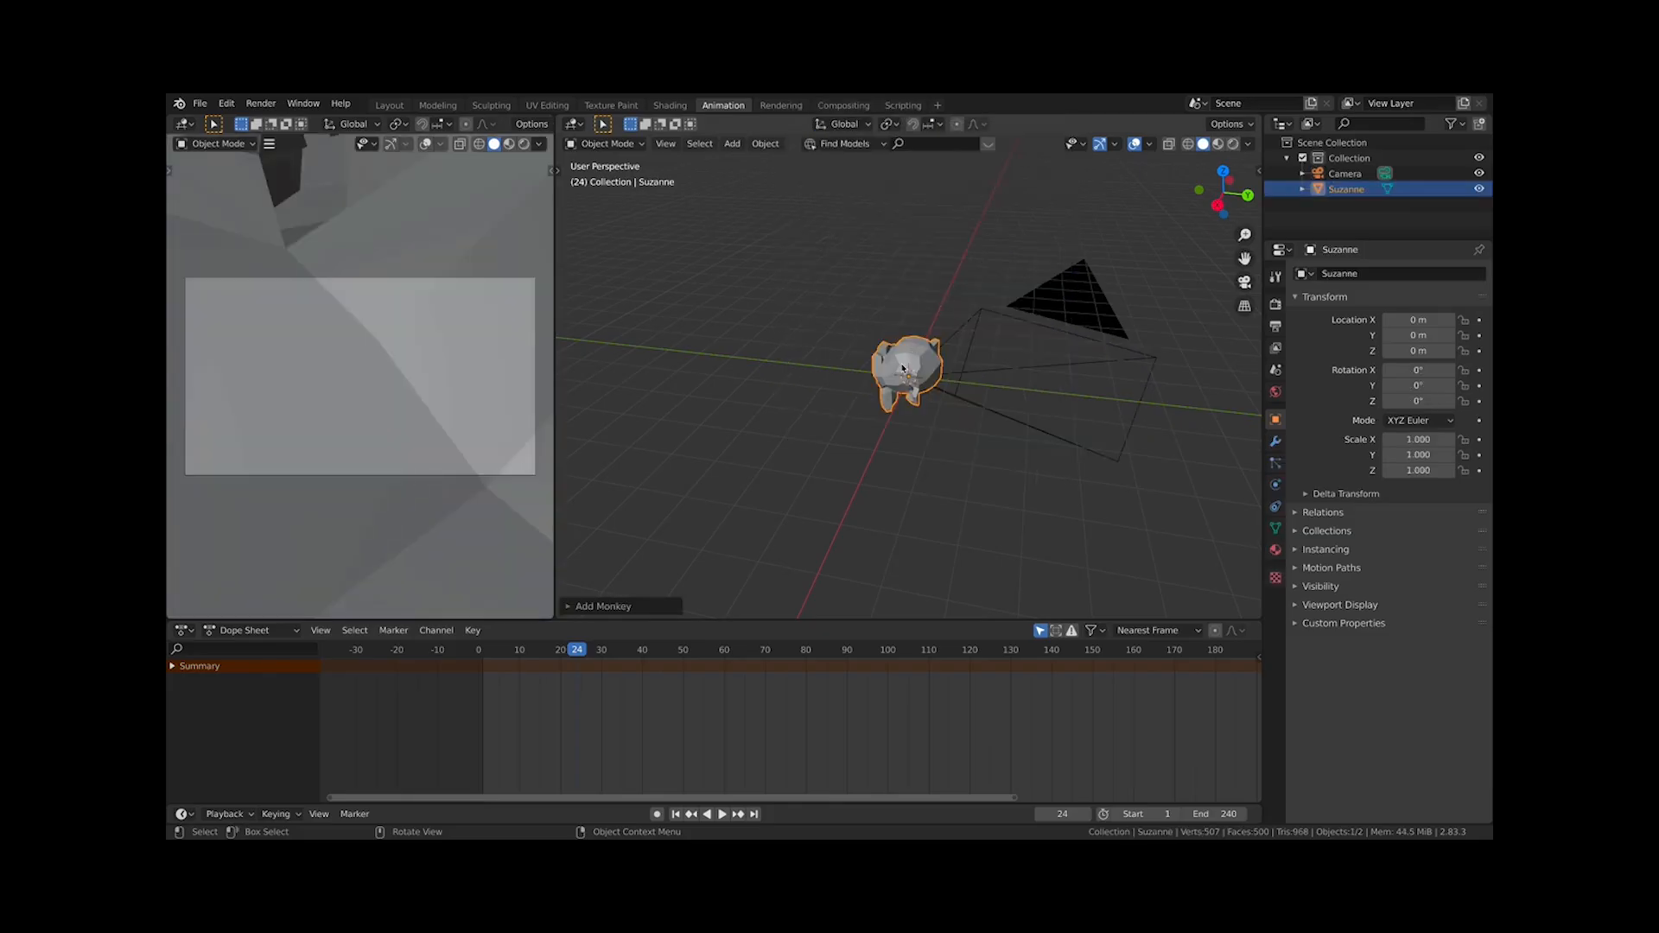
# Select the camera and move it in top view to about X 11.5 m, Y -8.3 m
pyautogui.scroll(-2, 601, 422)
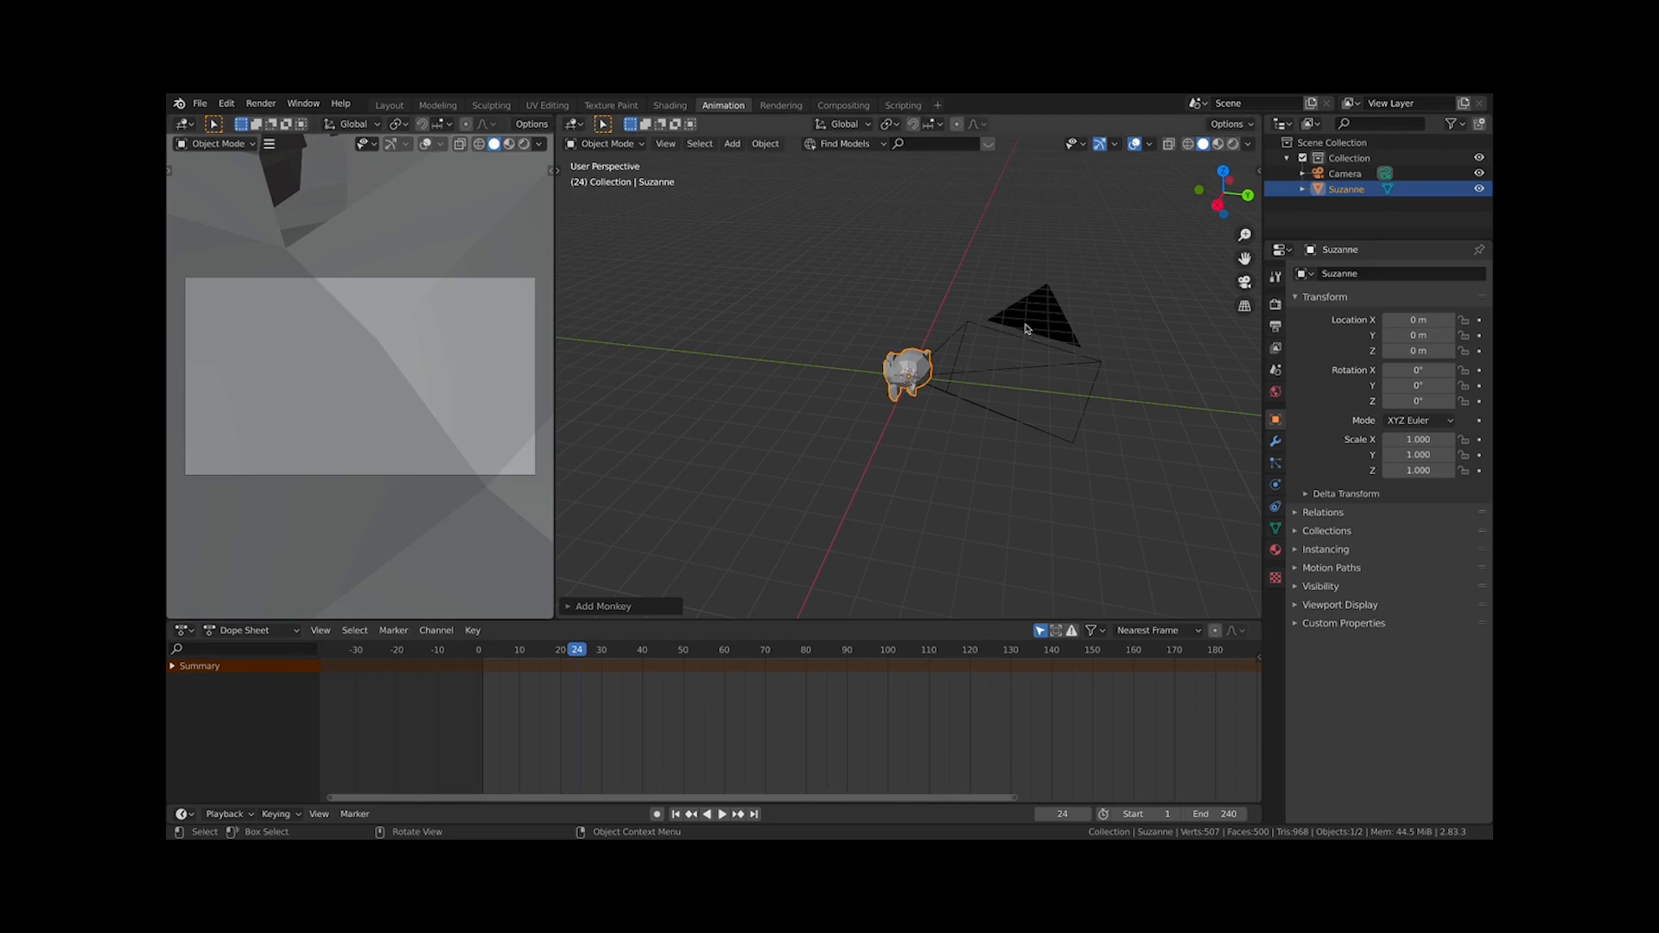
pyautogui.click(1060, 313)
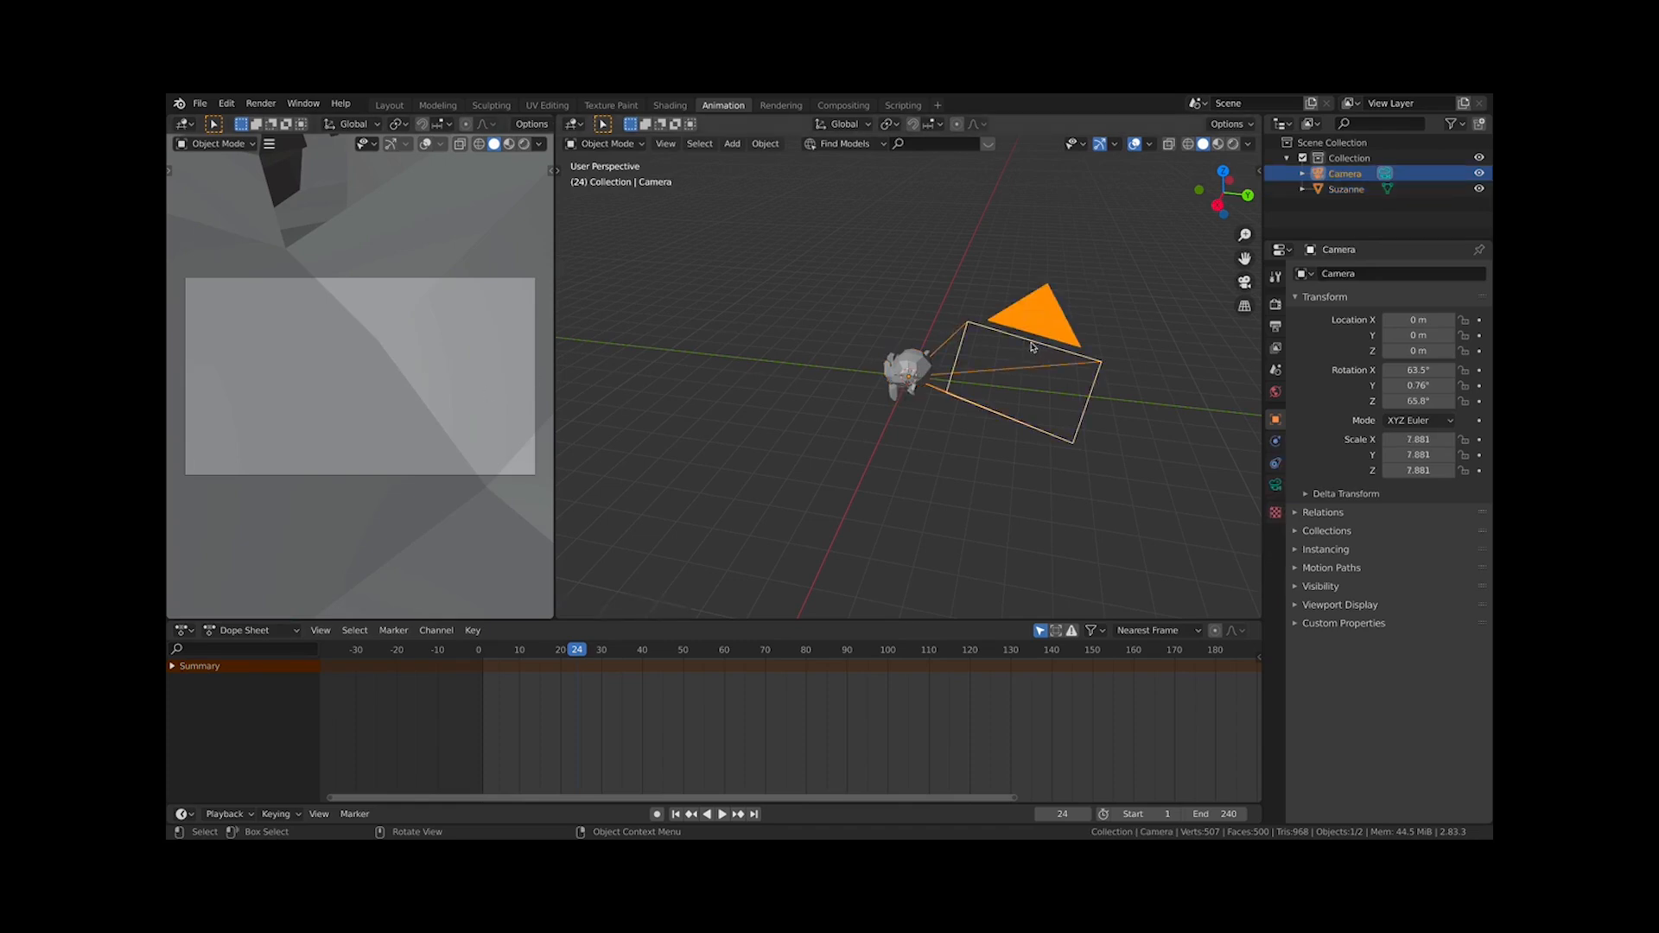
pyautogui.press('KP_7')
pyautogui.press('g')
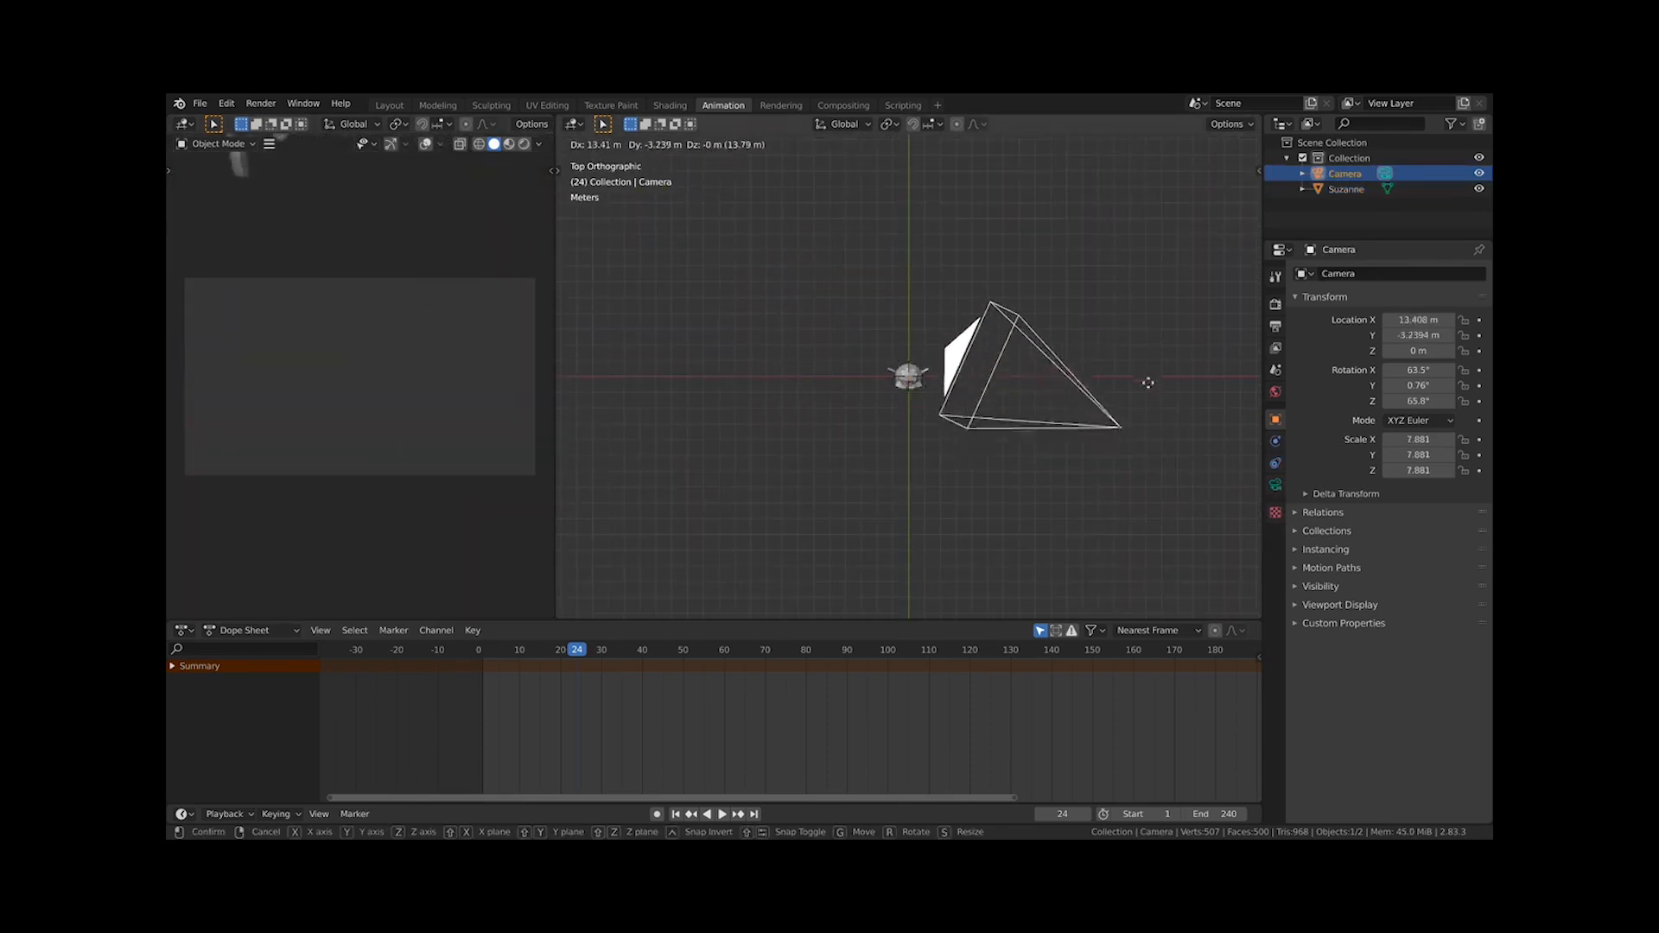
pyautogui.click(1081, 441)
pyautogui.press('KP_1')
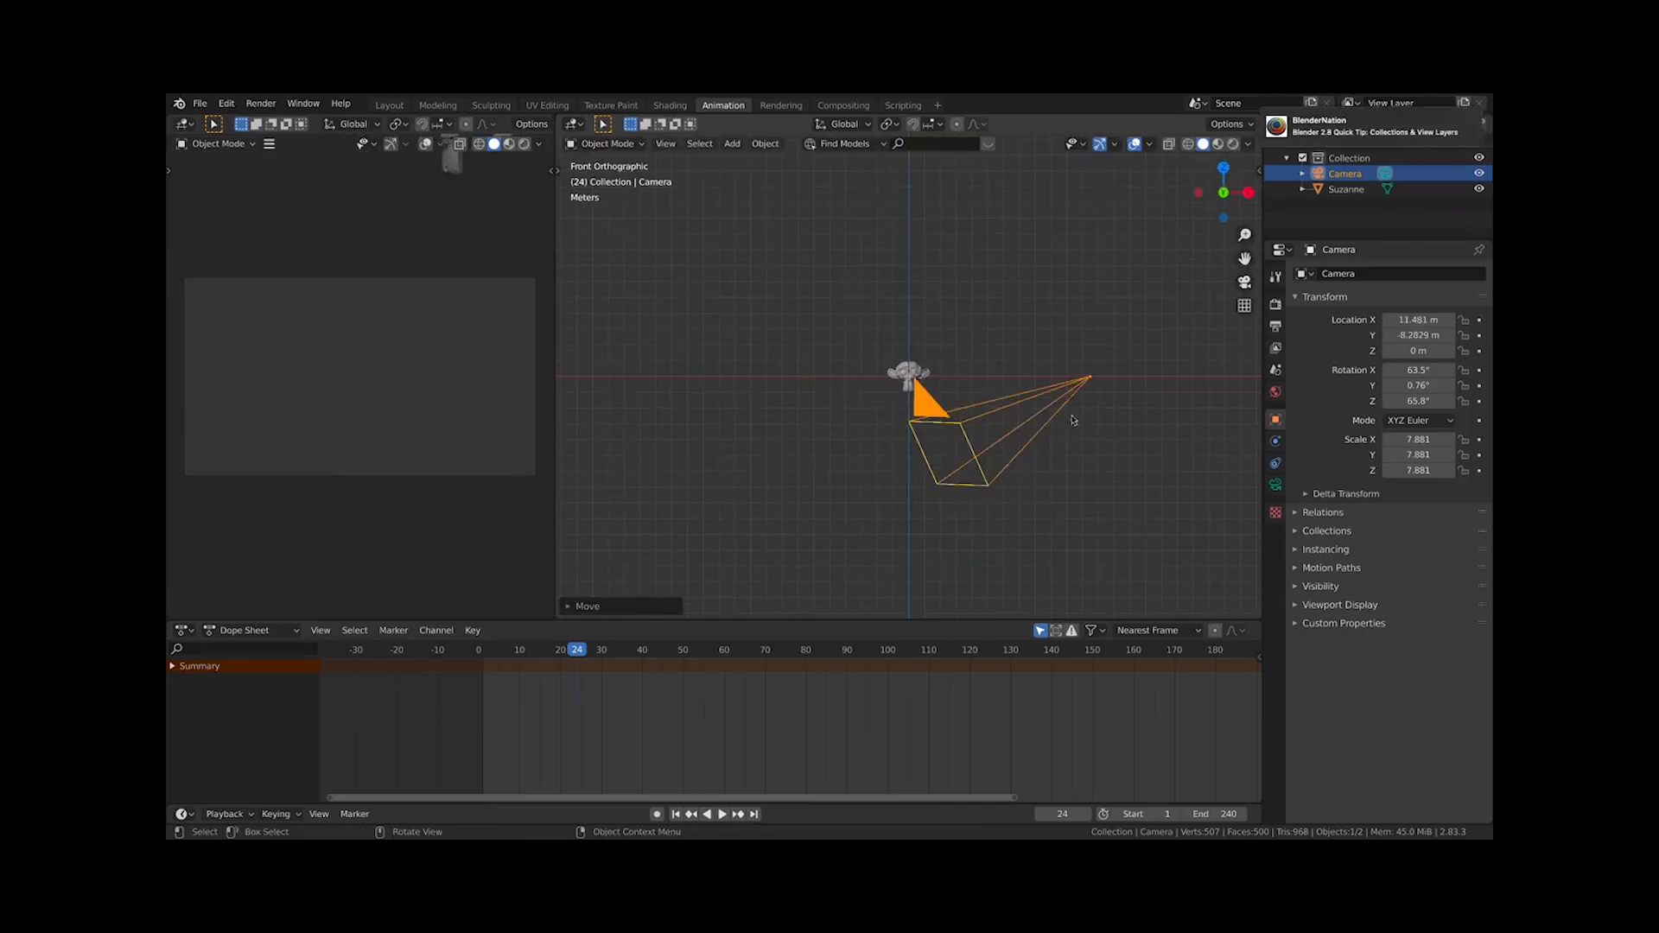
# Look through the camera and fly-navigate it to frame the monkey from the front
pyautogui.press('KP_0')
pyautogui.hotkey('shift', '`')
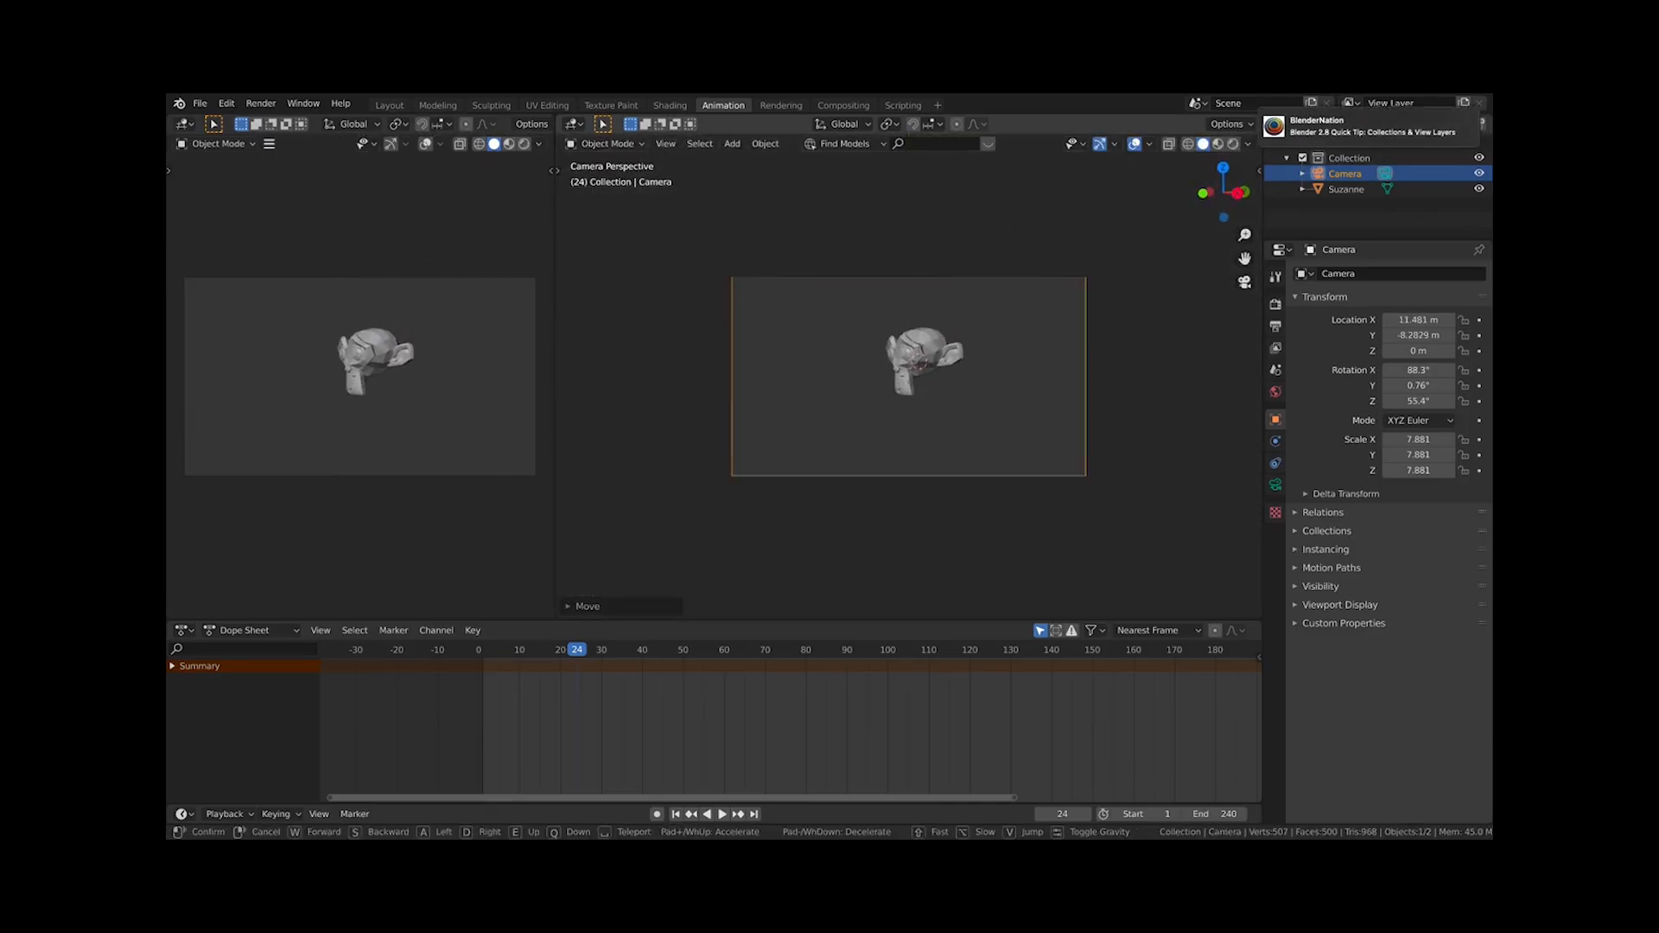
pyautogui.press('e')
pyautogui.press('a')
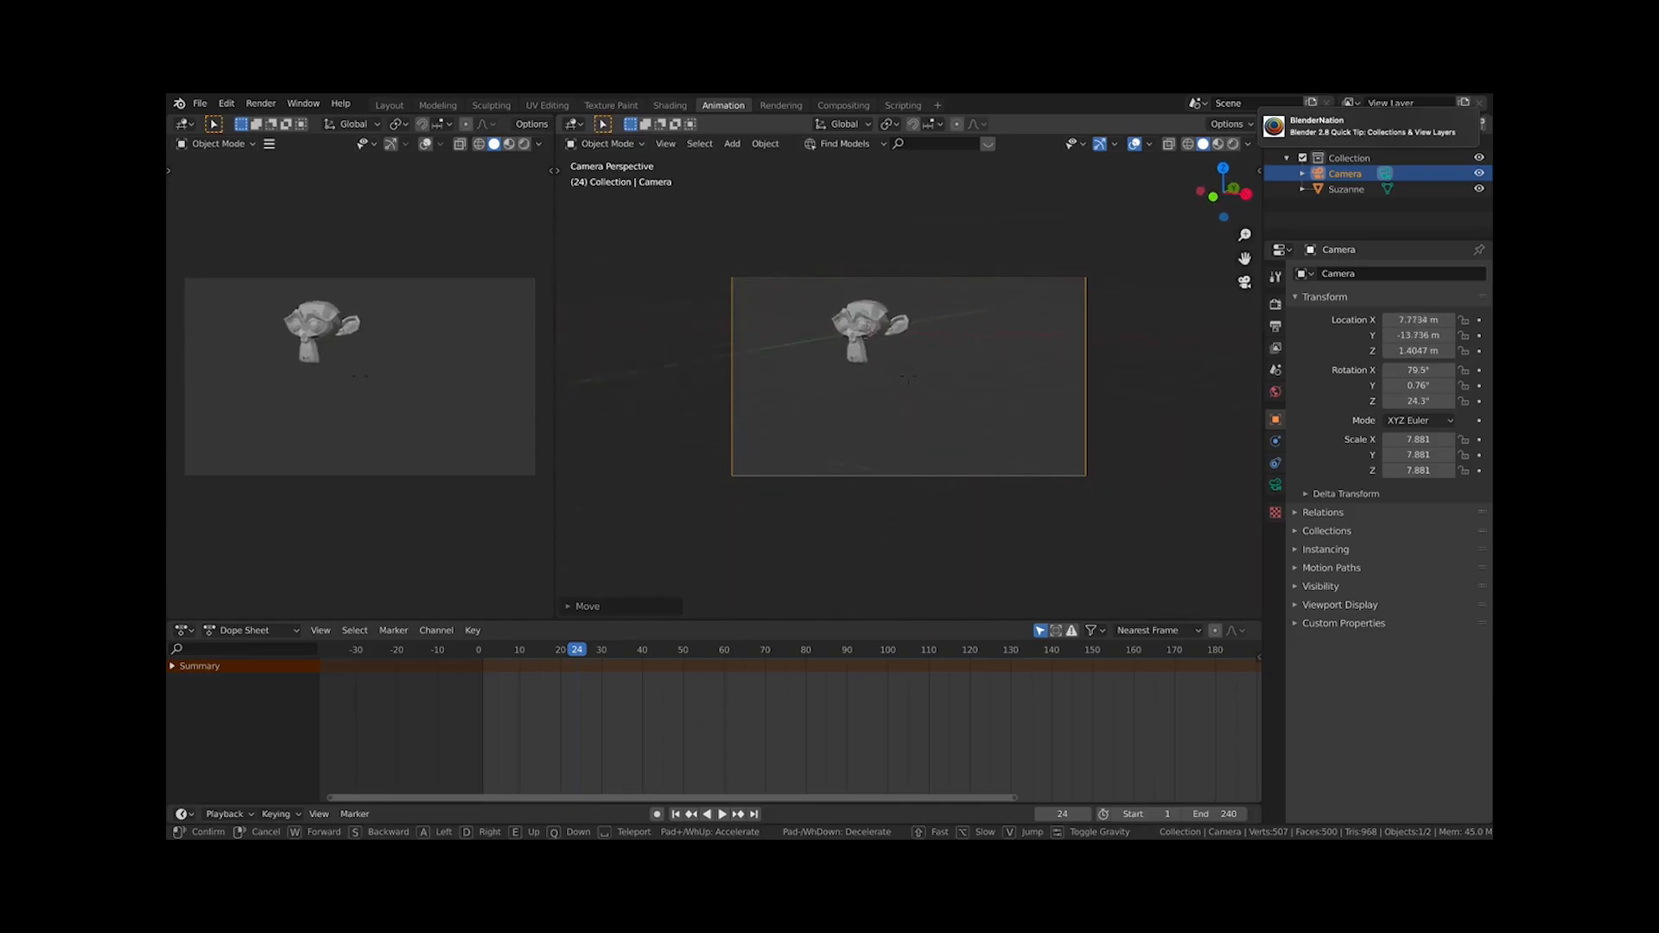
pyautogui.press('s')
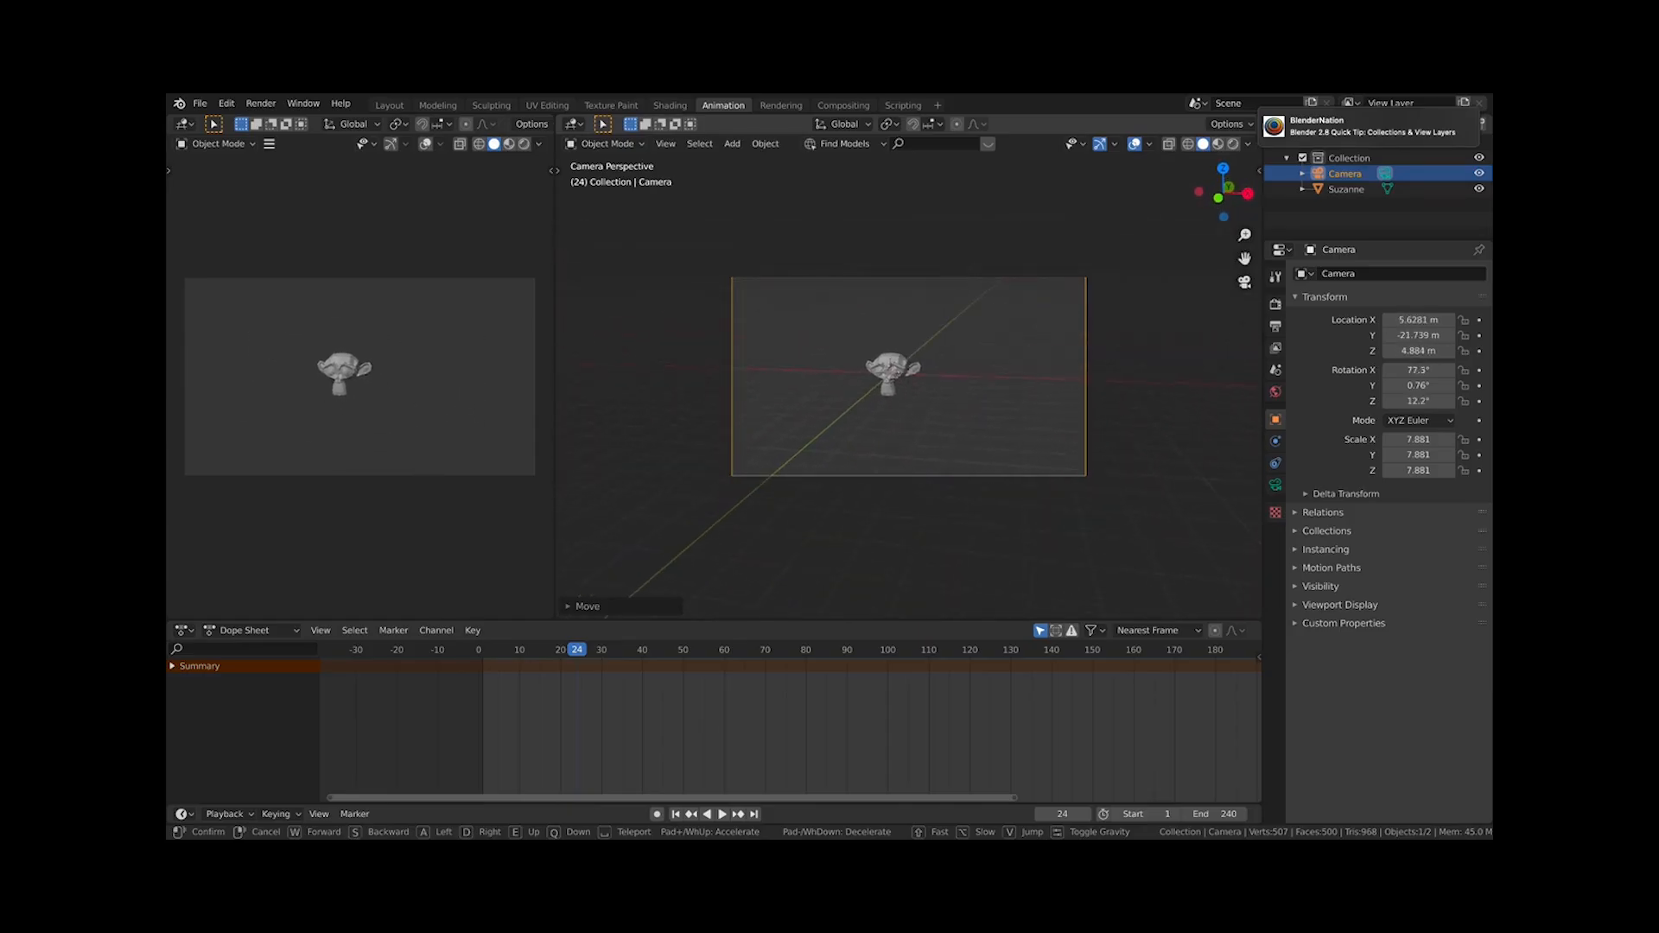
pyautogui.press('w')
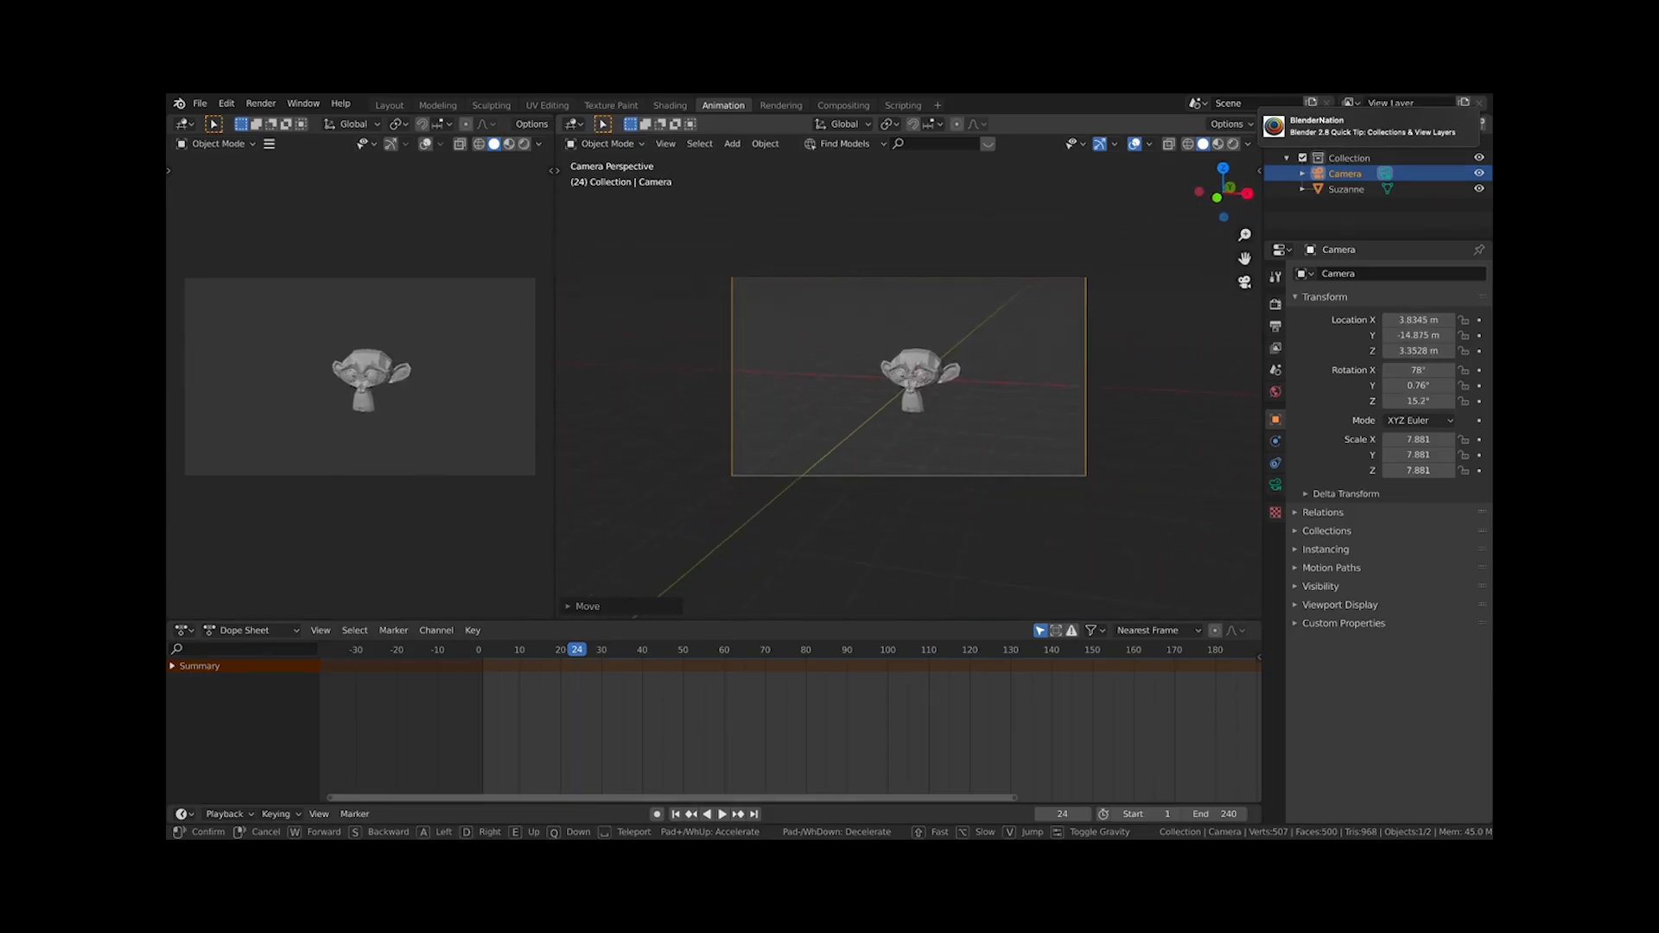
pyautogui.press('a')
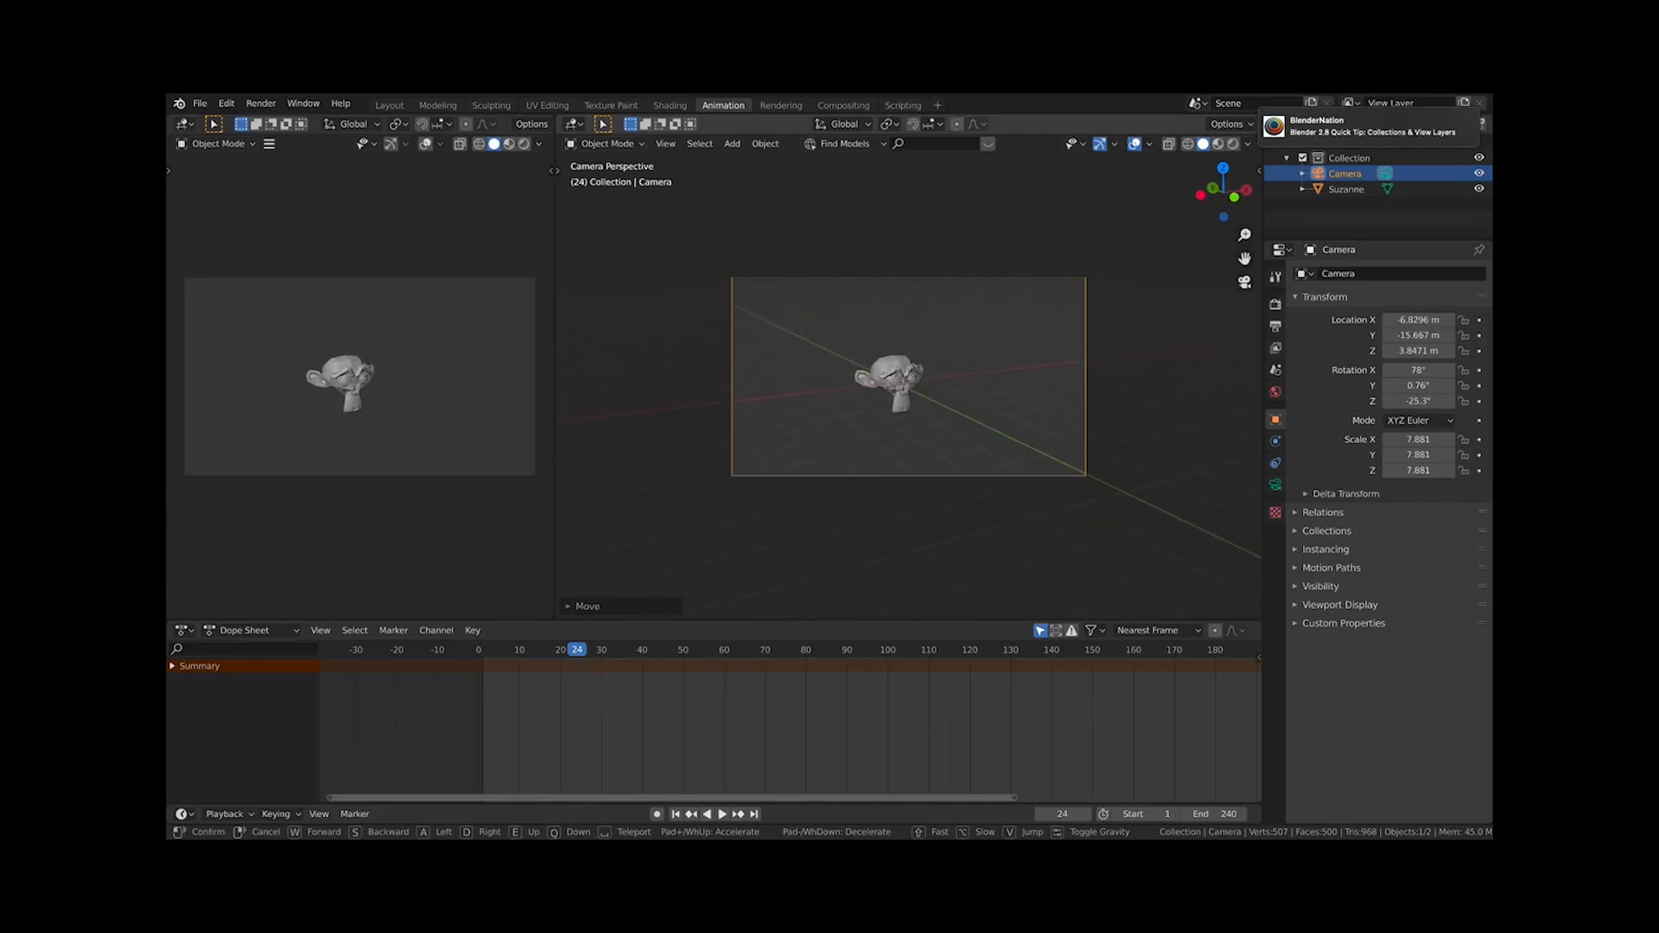
pyautogui.press('w')
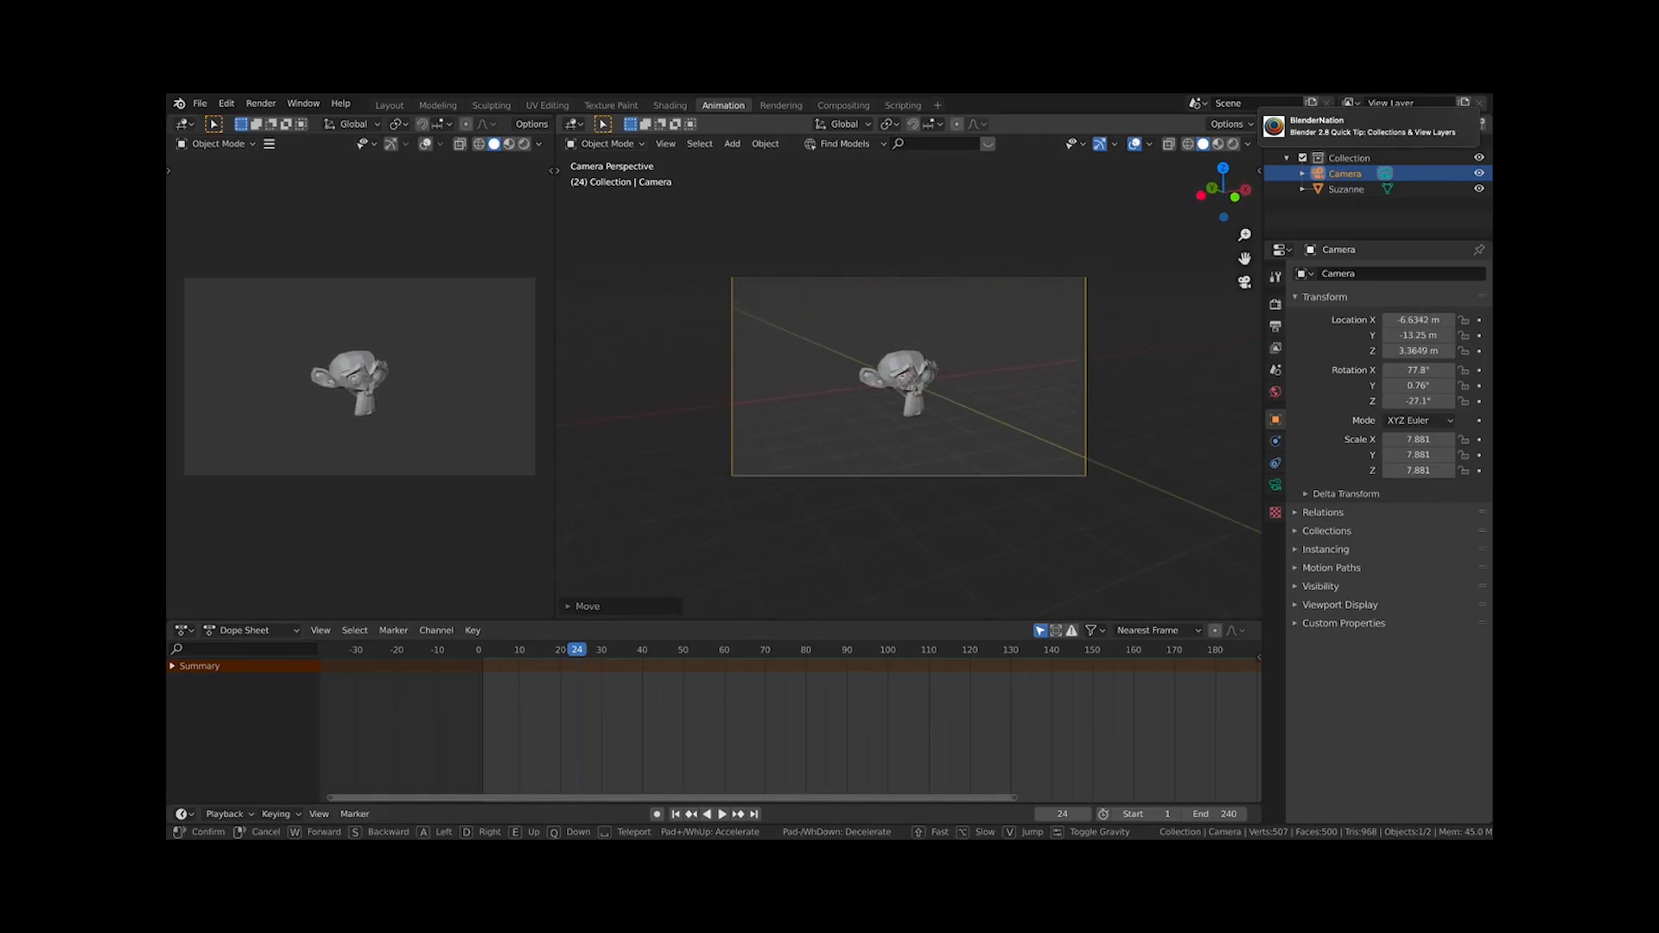
pyautogui.click(937, 400)
# Scale the camera down to about 3.41 in top view
pyautogui.moveTo(1023, 427); pyautogui.dragTo(958, 442, button='middle')
pyautogui.scroll(-3, 941, 427)
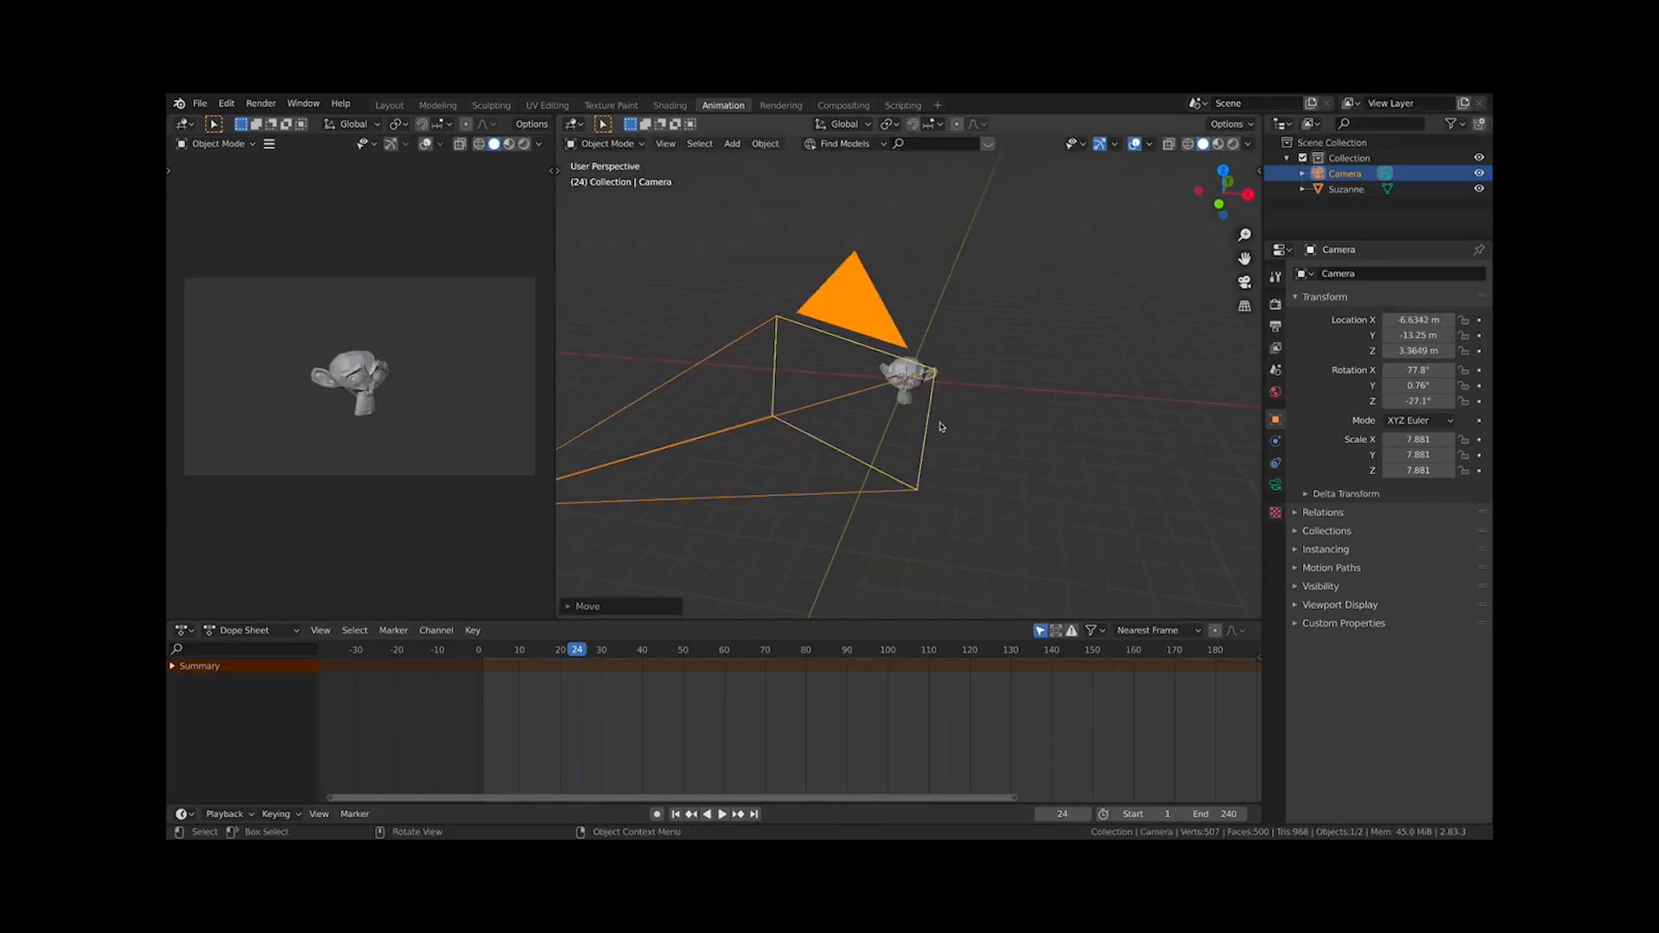
pyautogui.scroll(-4, 941, 424)
pyautogui.press('KP_7')
pyautogui.press('s')
pyautogui.click(934, 492)
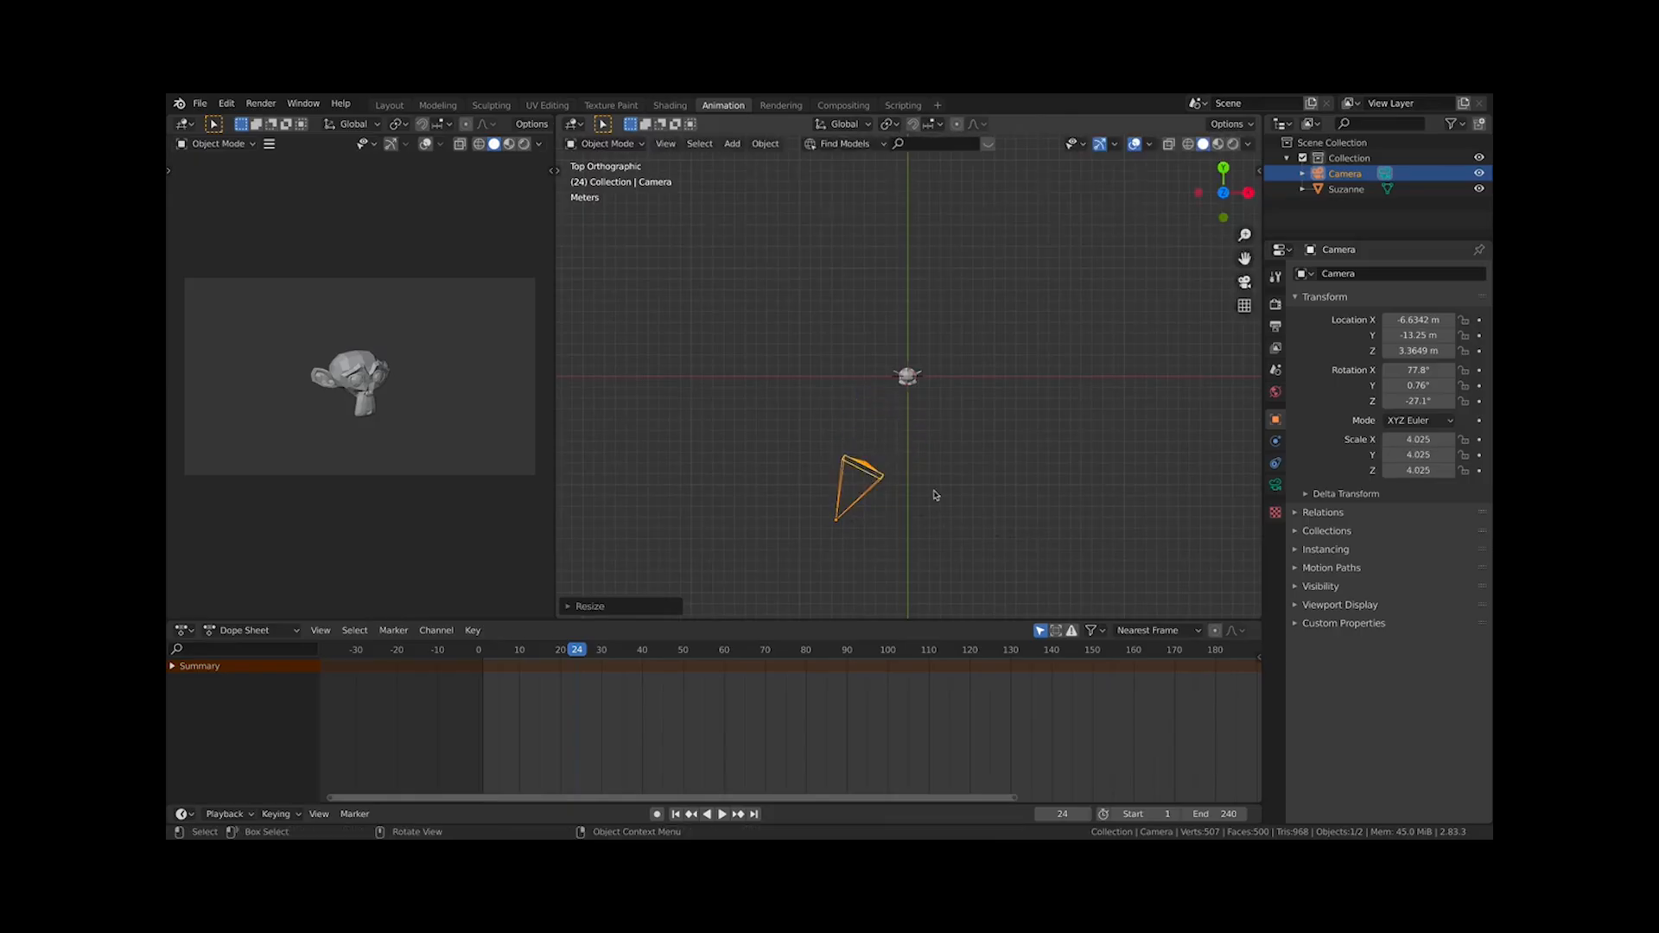
pyautogui.scroll(3, 936, 449)
pyautogui.press('s')
pyautogui.click(924, 501)
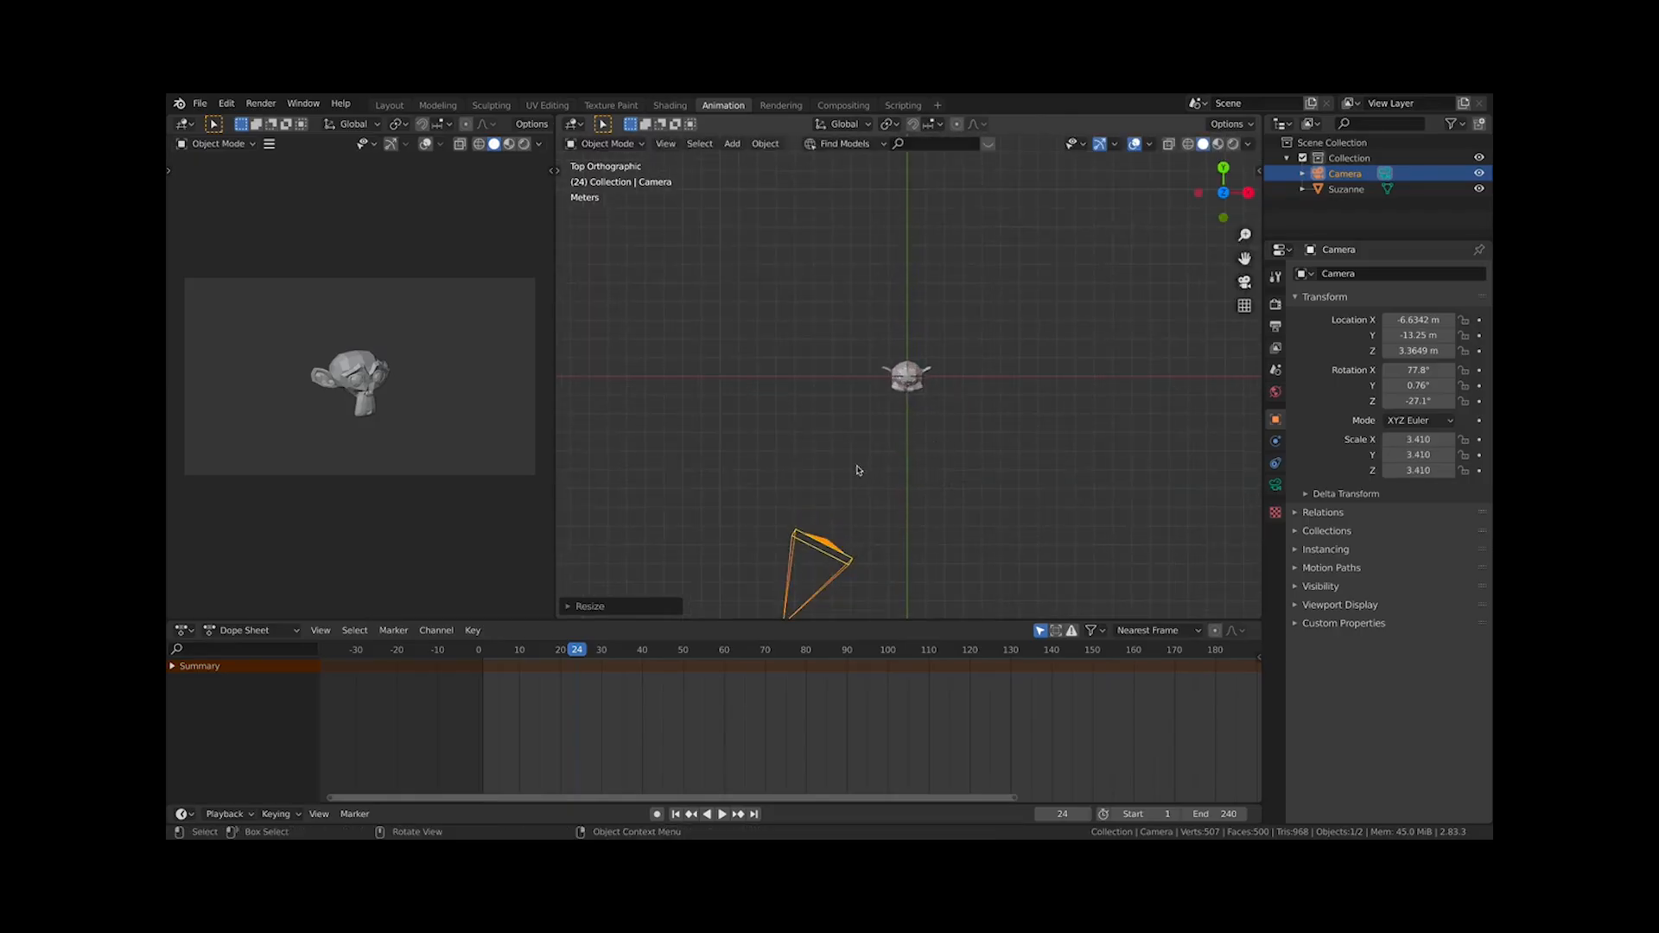
# Open the camera's data properties and enable the Center composition guide
pyautogui.press('KP_0')
pyautogui.press('KP_0')
pyautogui.click(1275, 486)
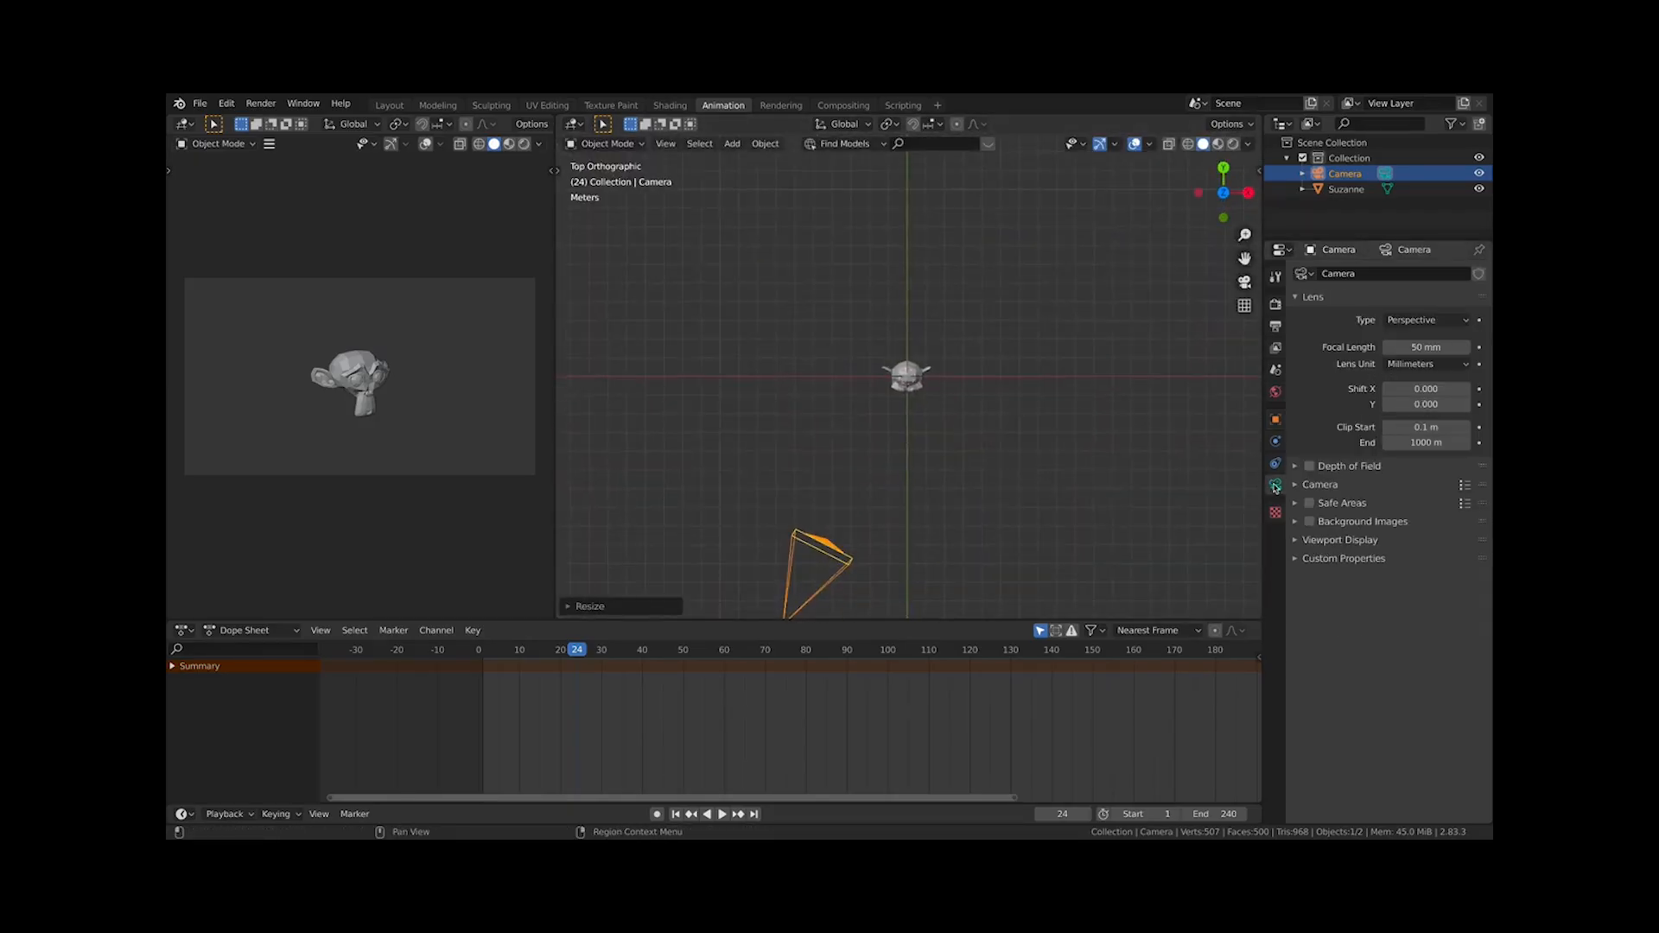
pyautogui.click(1322, 486)
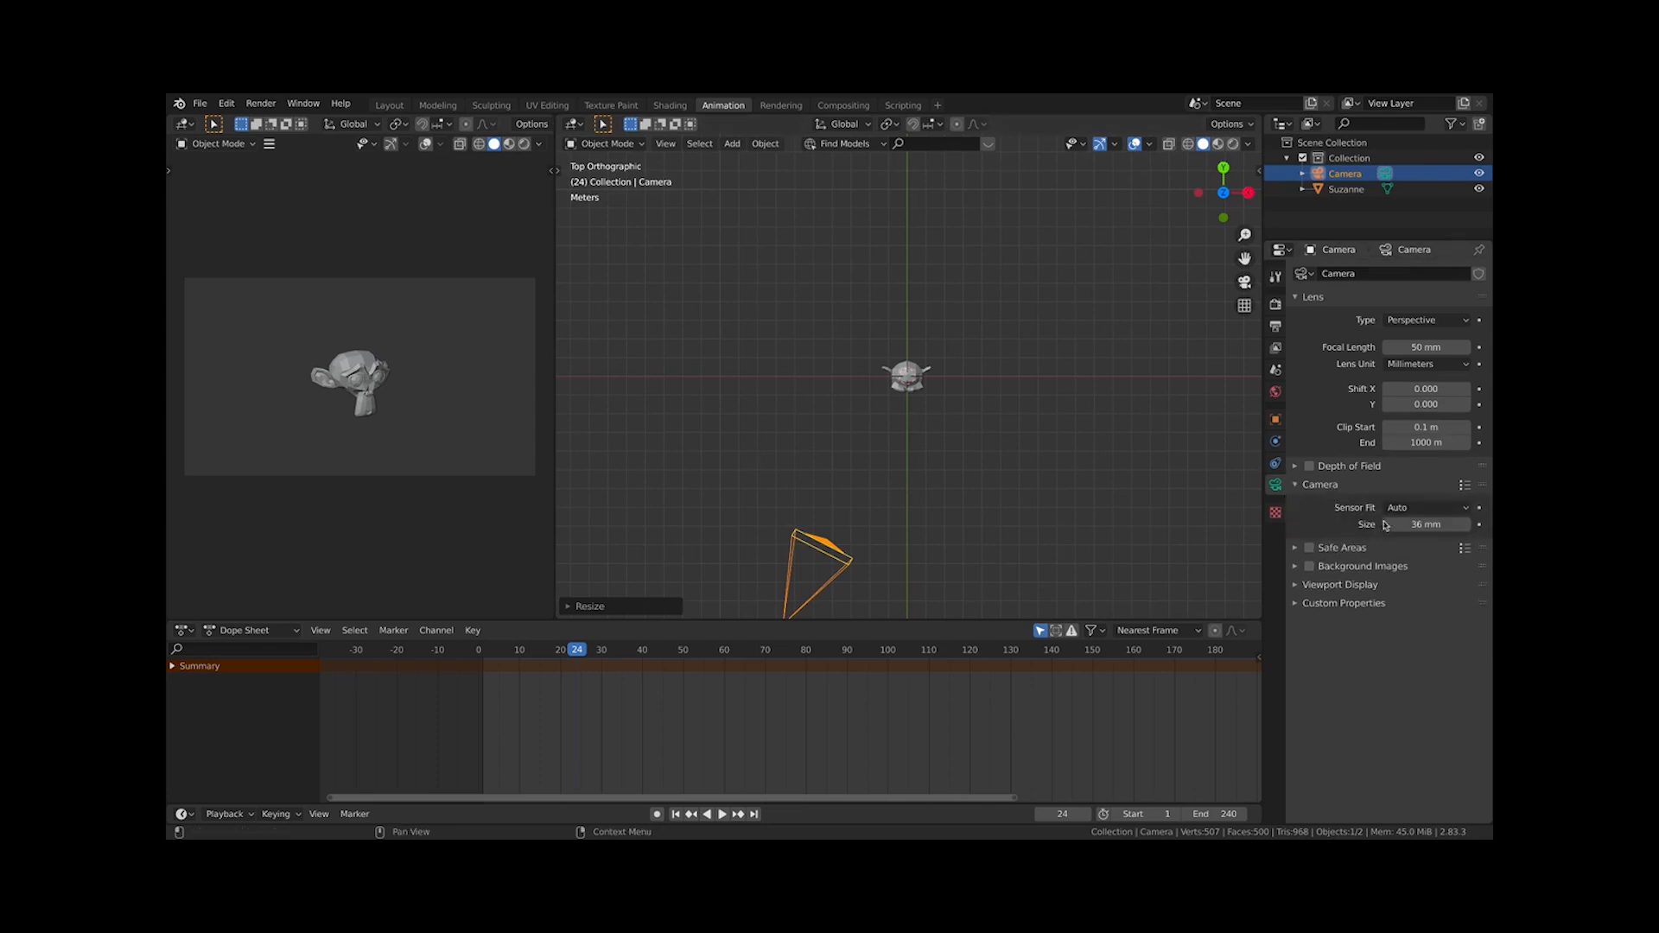
pyautogui.click(1332, 585)
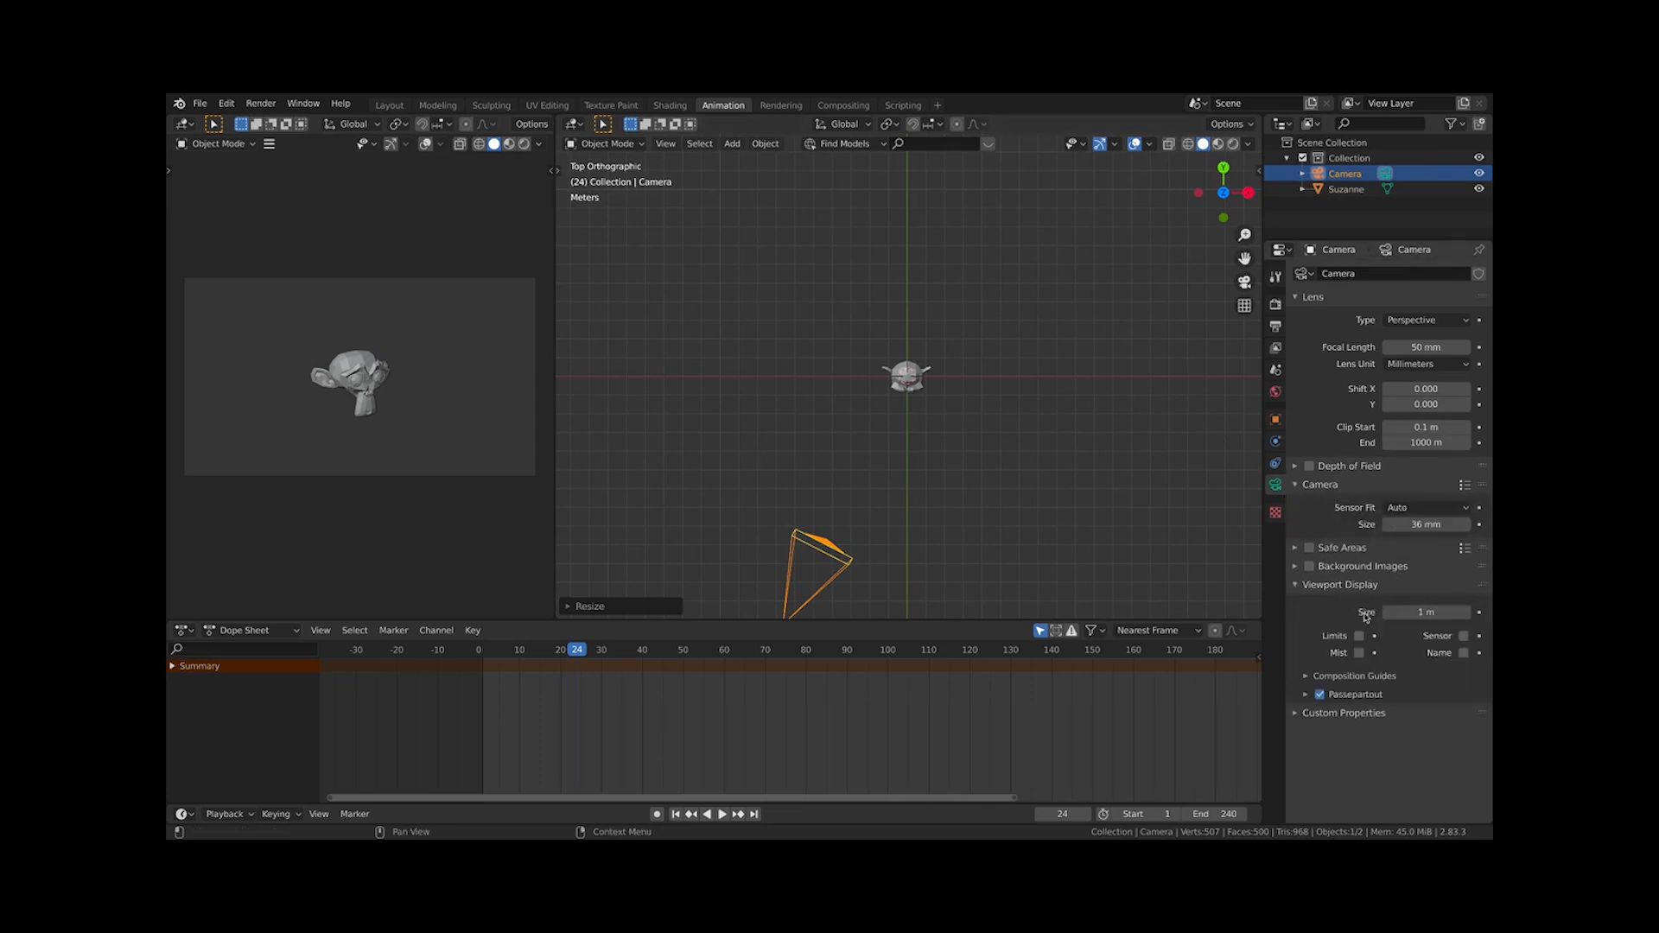
pyautogui.click(1353, 675)
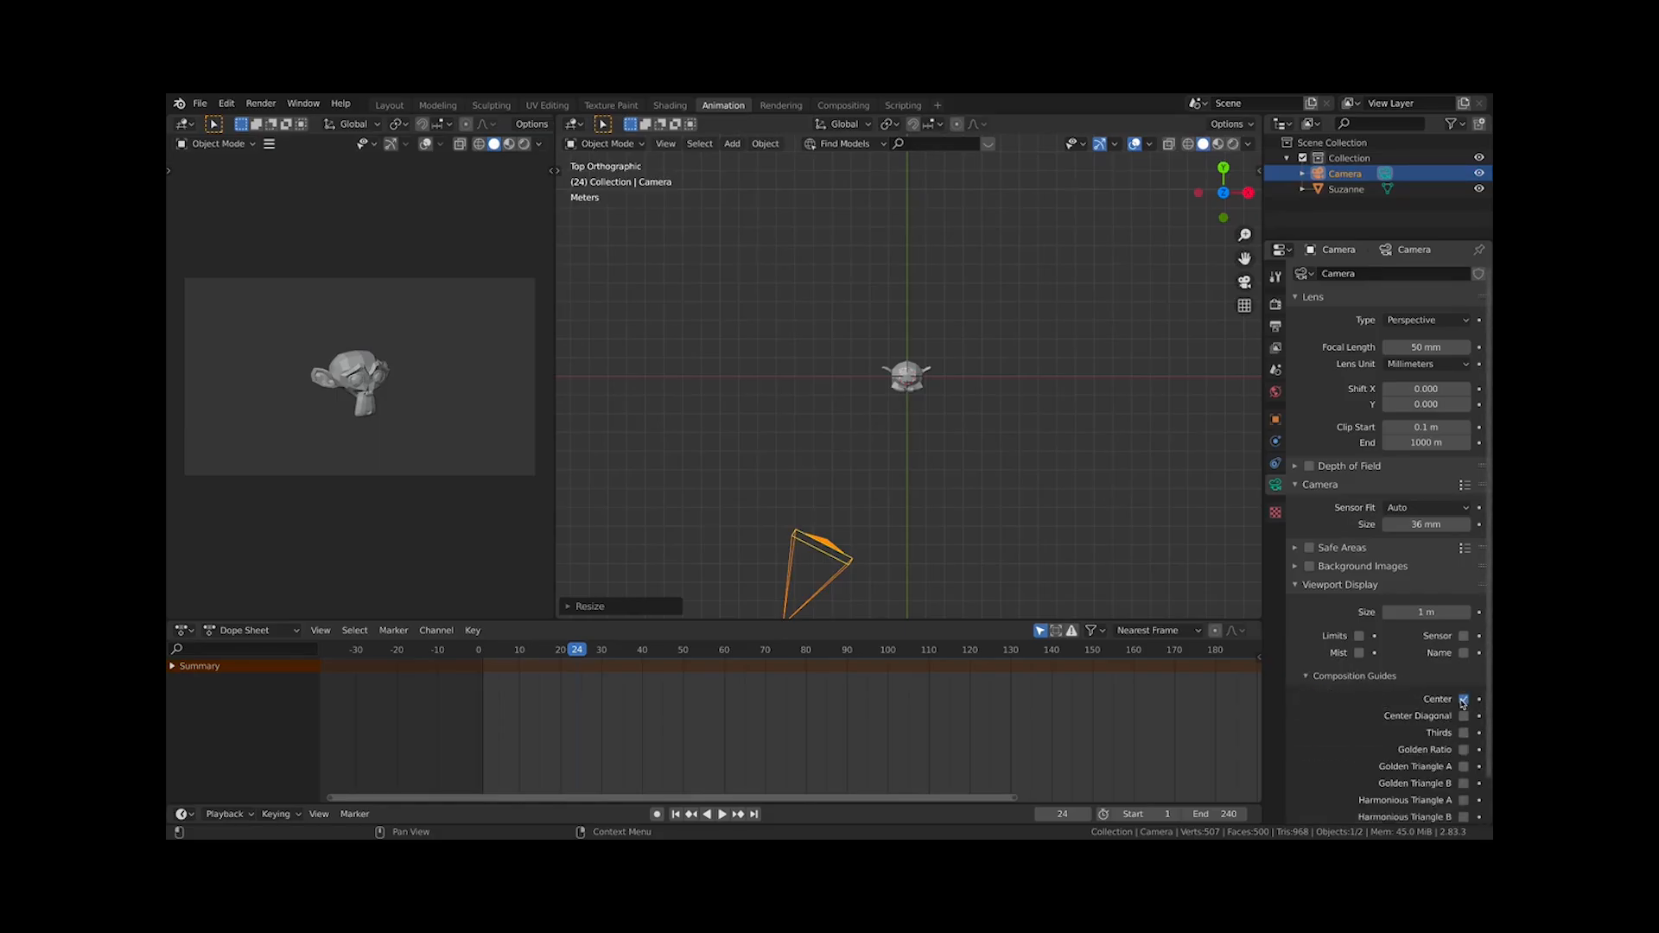
pyautogui.click(1464, 699)
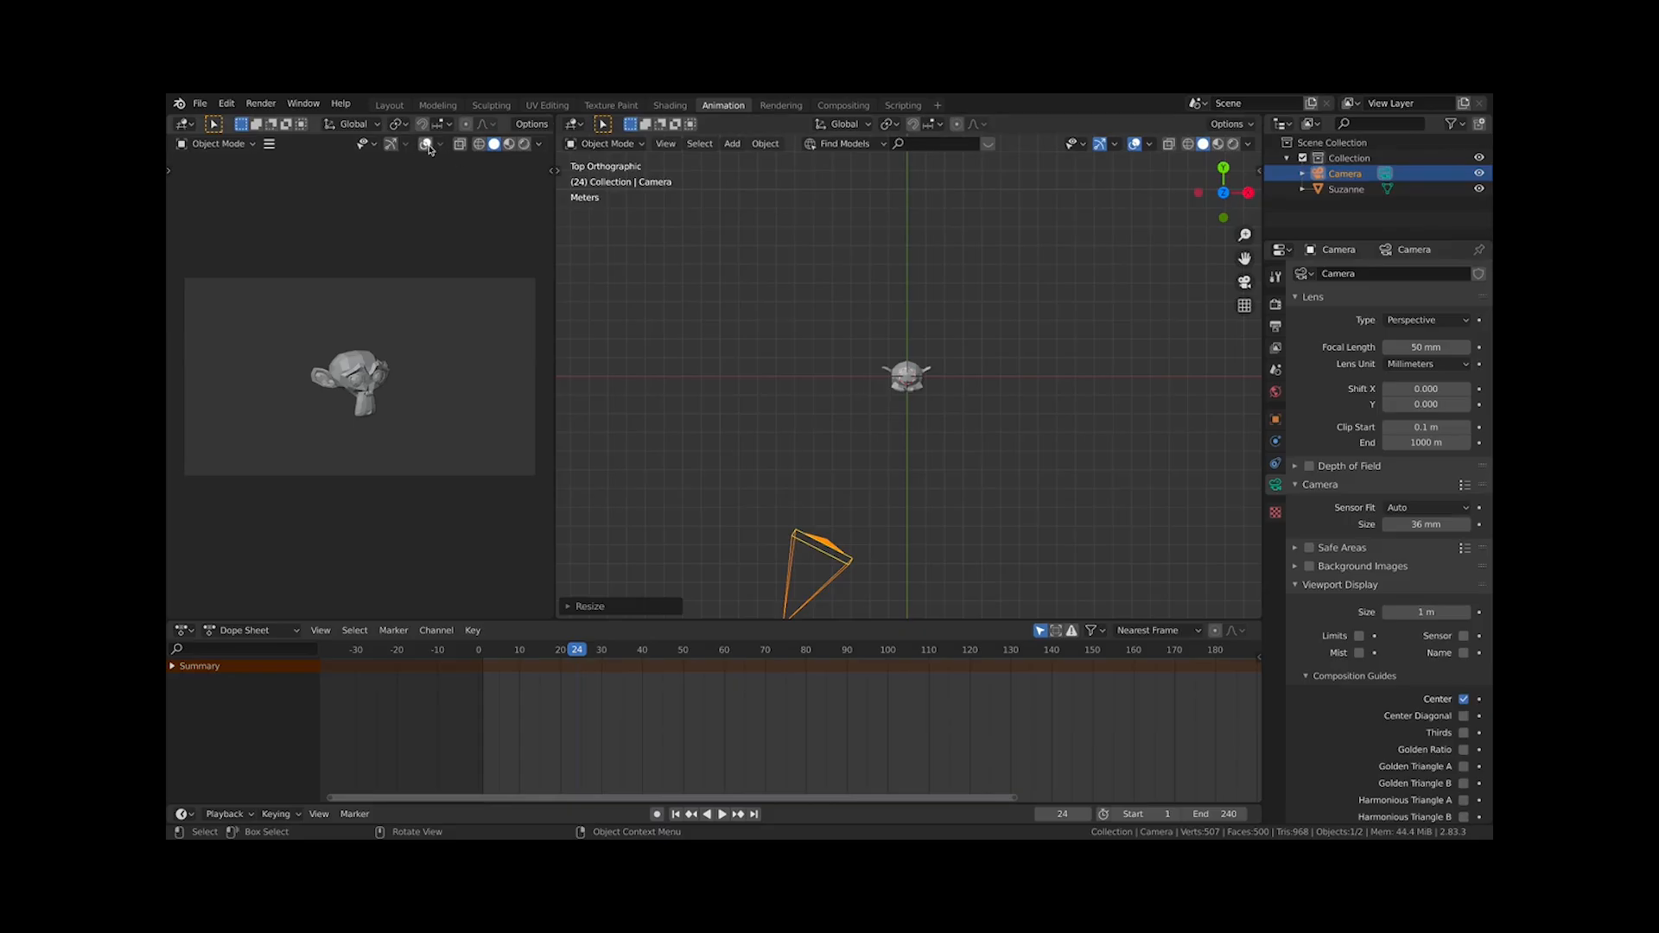
# Toggle viewport overlays and zoom the camera preview to examine how the composition guide displays
pyautogui.click(425, 143)
pyautogui.press('Home')
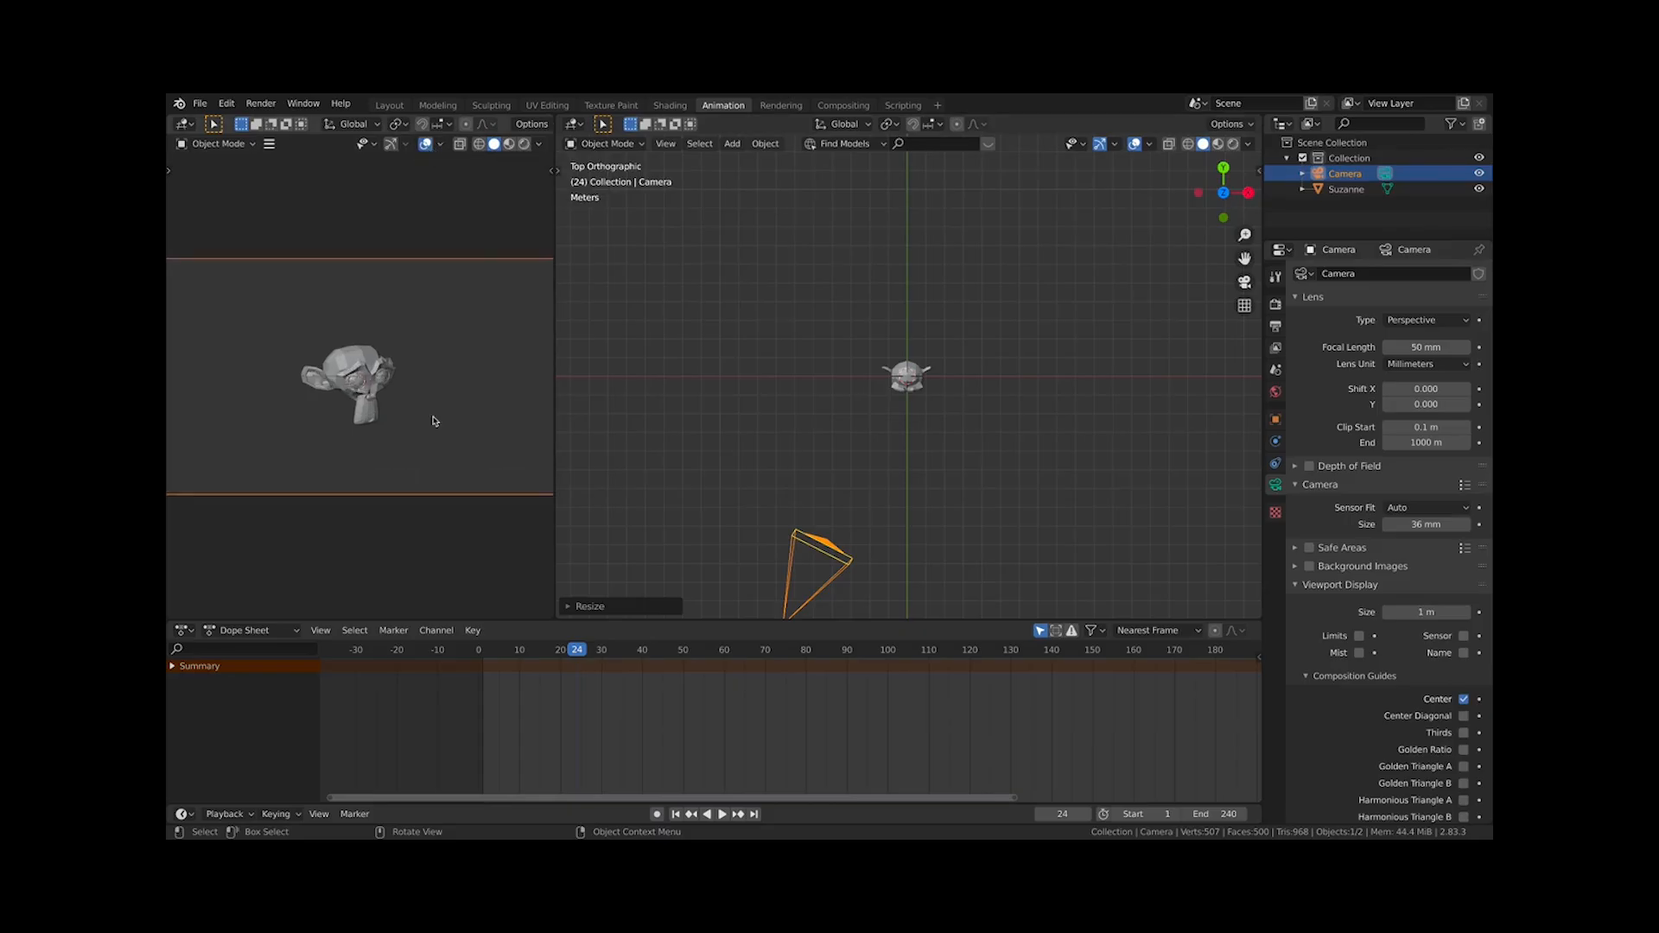
pyautogui.click(426, 144)
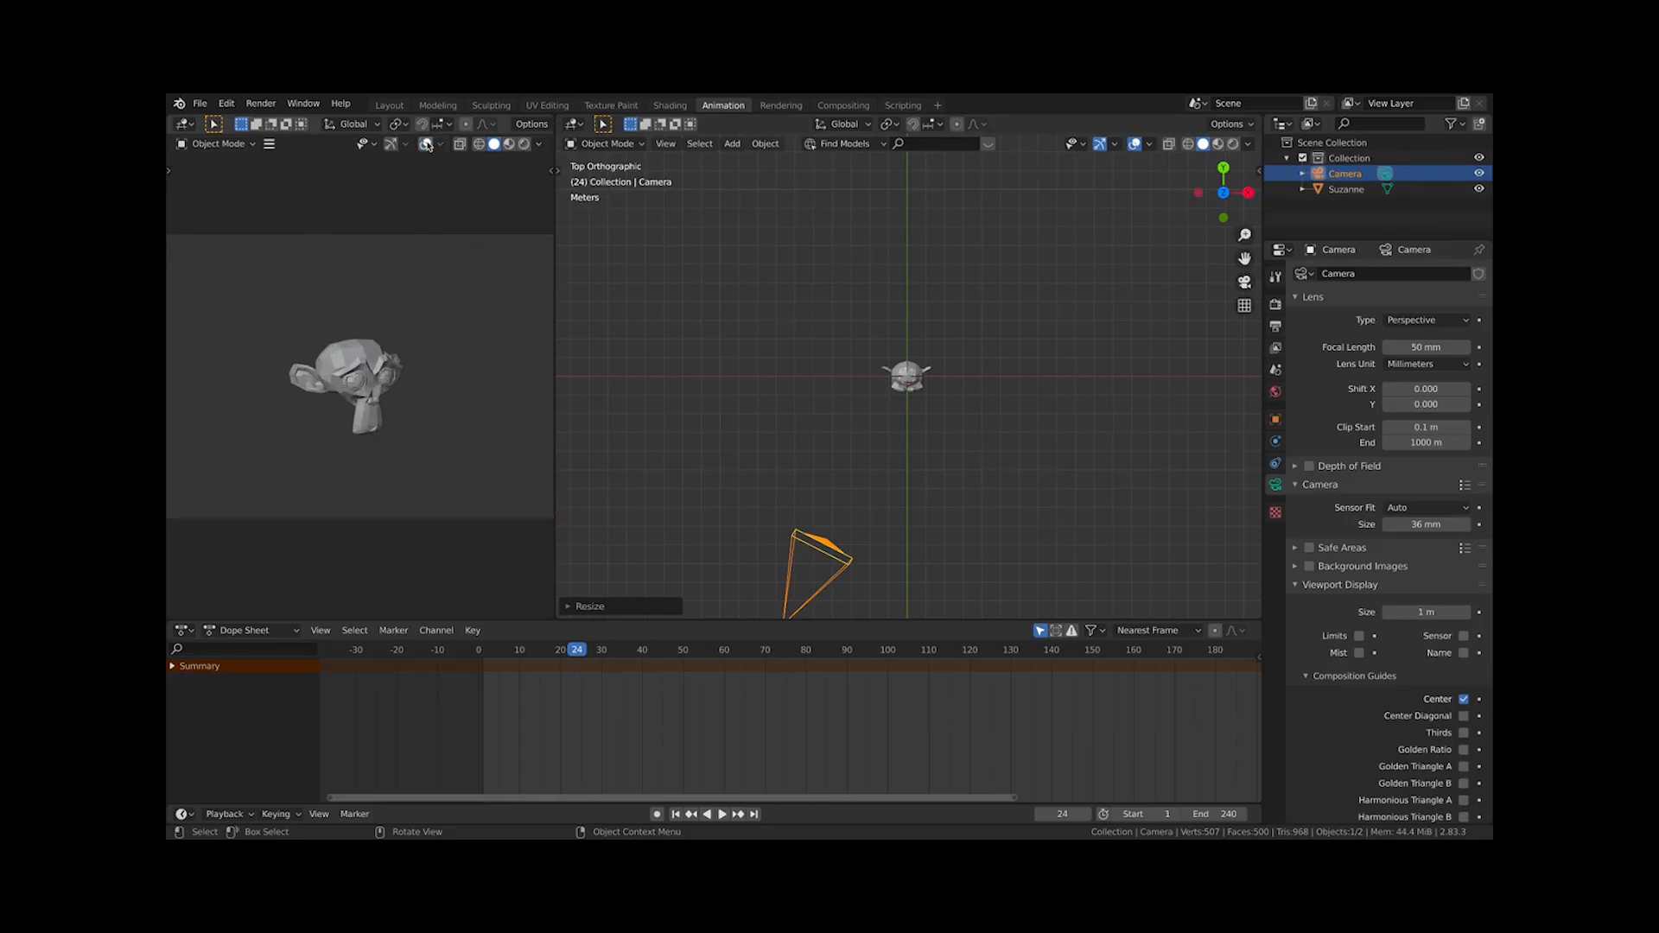
pyautogui.click(426, 144)
pyautogui.click(426, 143)
pyautogui.click(426, 144)
pyautogui.scroll(-4, 328, 297)
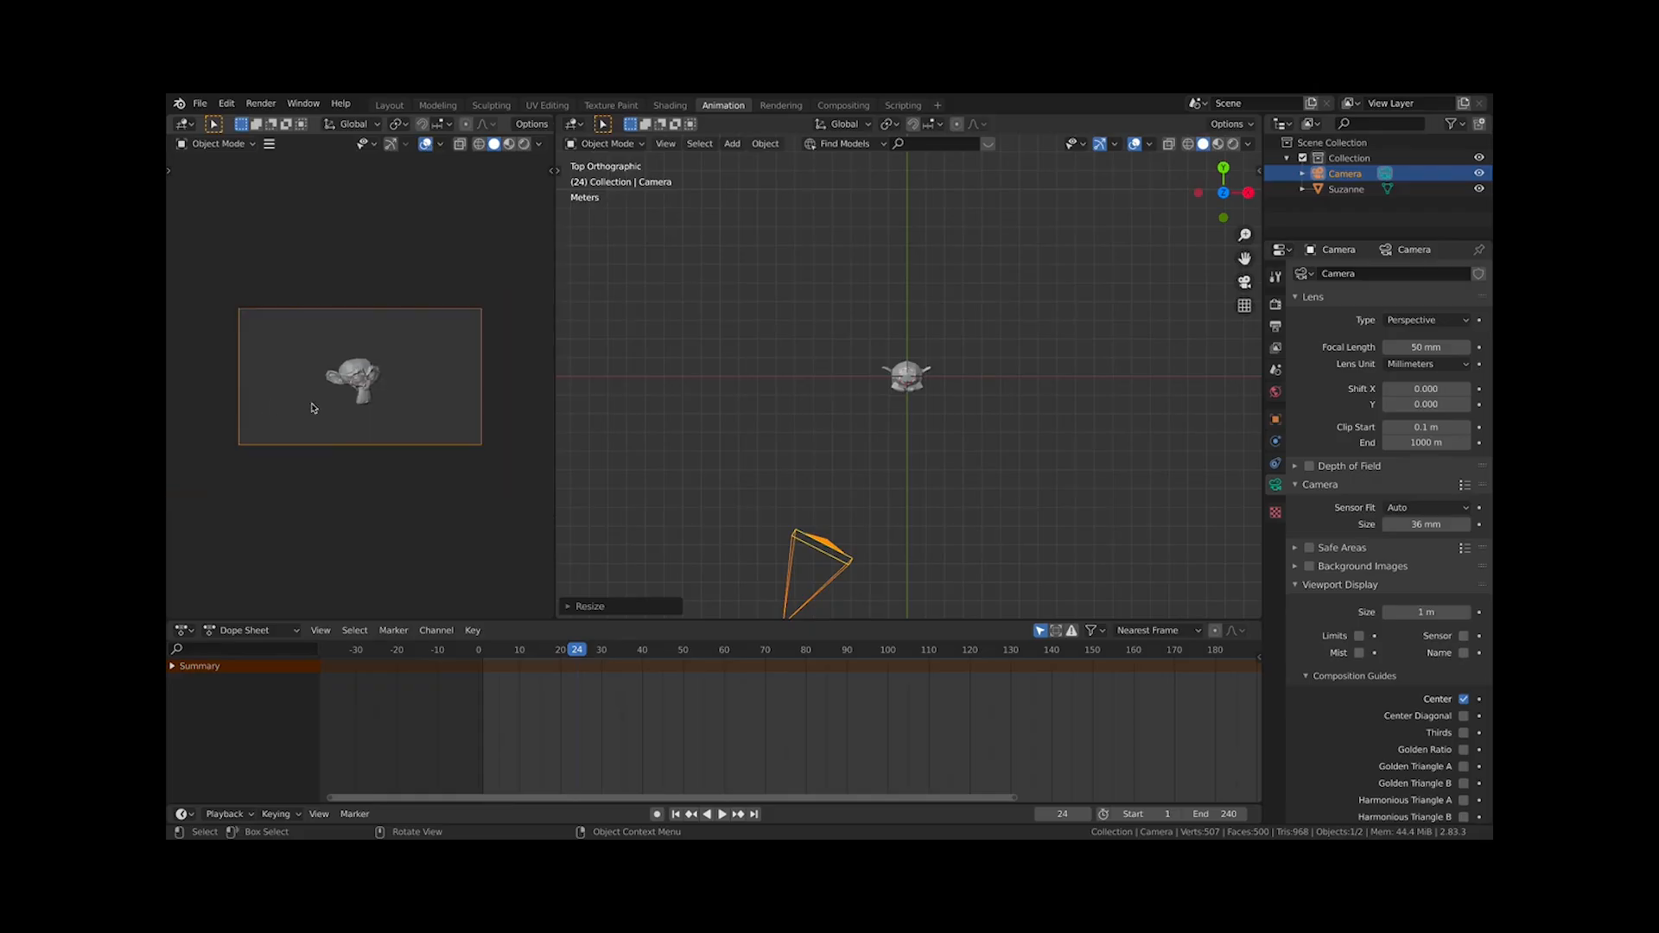
pyautogui.moveTo(312, 405)
pyautogui.mouseDown(button='middle')
pyautogui.moveTo(358, 426)
pyautogui.moveTo(298, 381)
pyautogui.mouseUp(button='middle')
pyautogui.press('KP_0')
pyautogui.click(425, 145)
pyautogui.click(425, 145)
pyautogui.click(1137, 144)
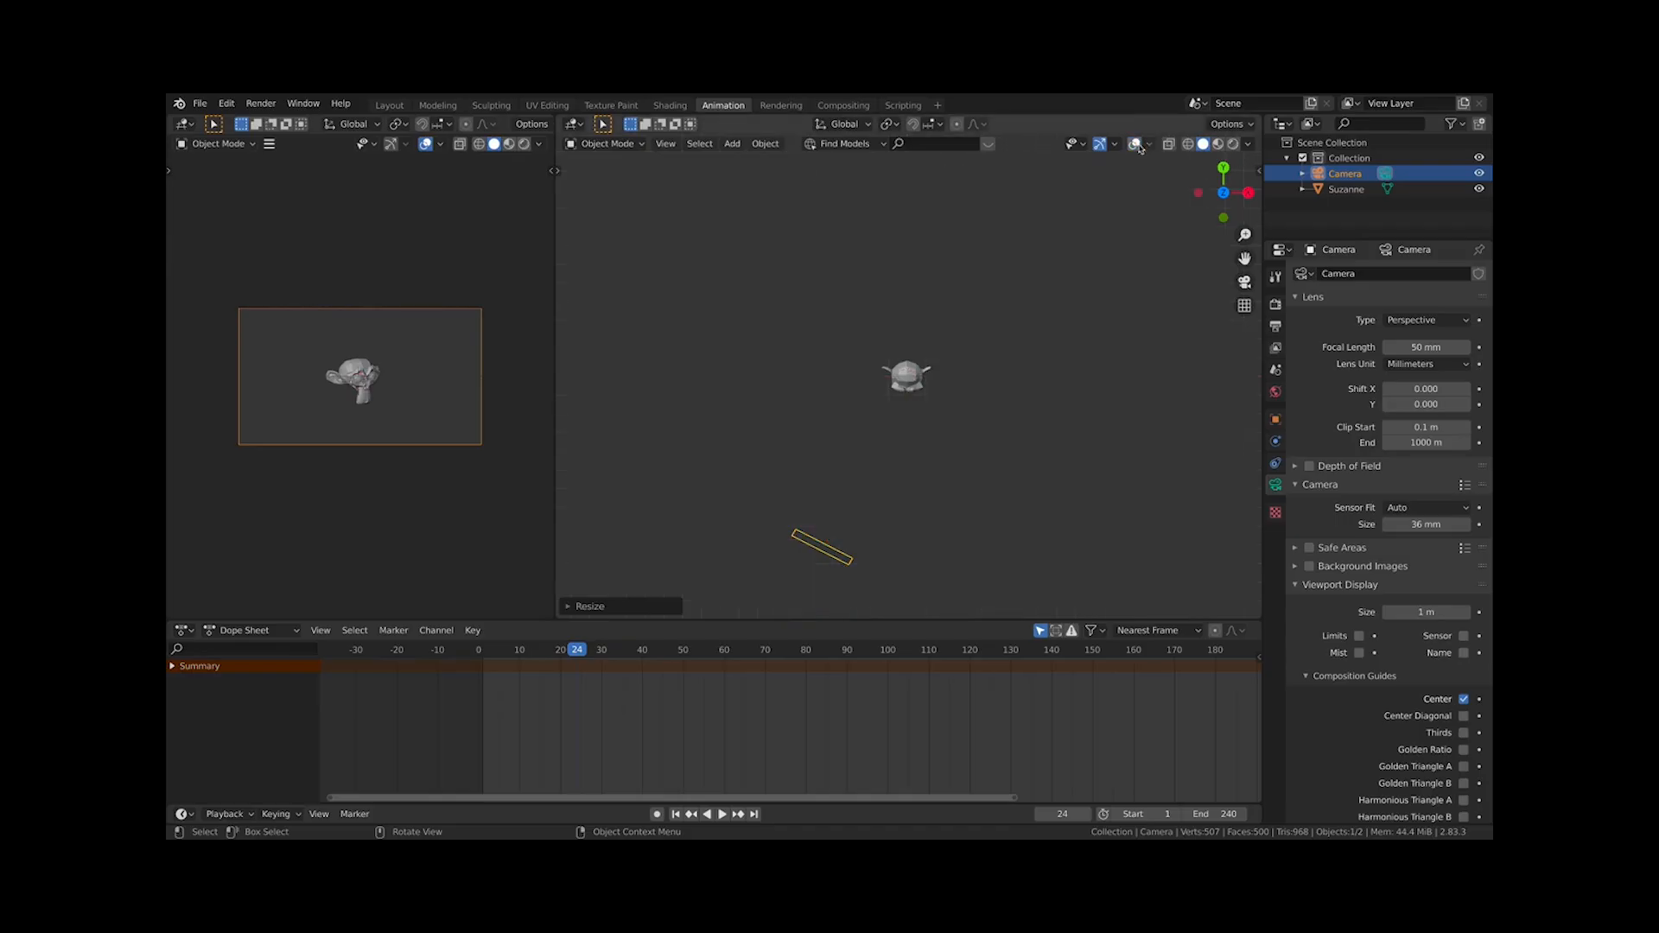
pyautogui.click(1137, 144)
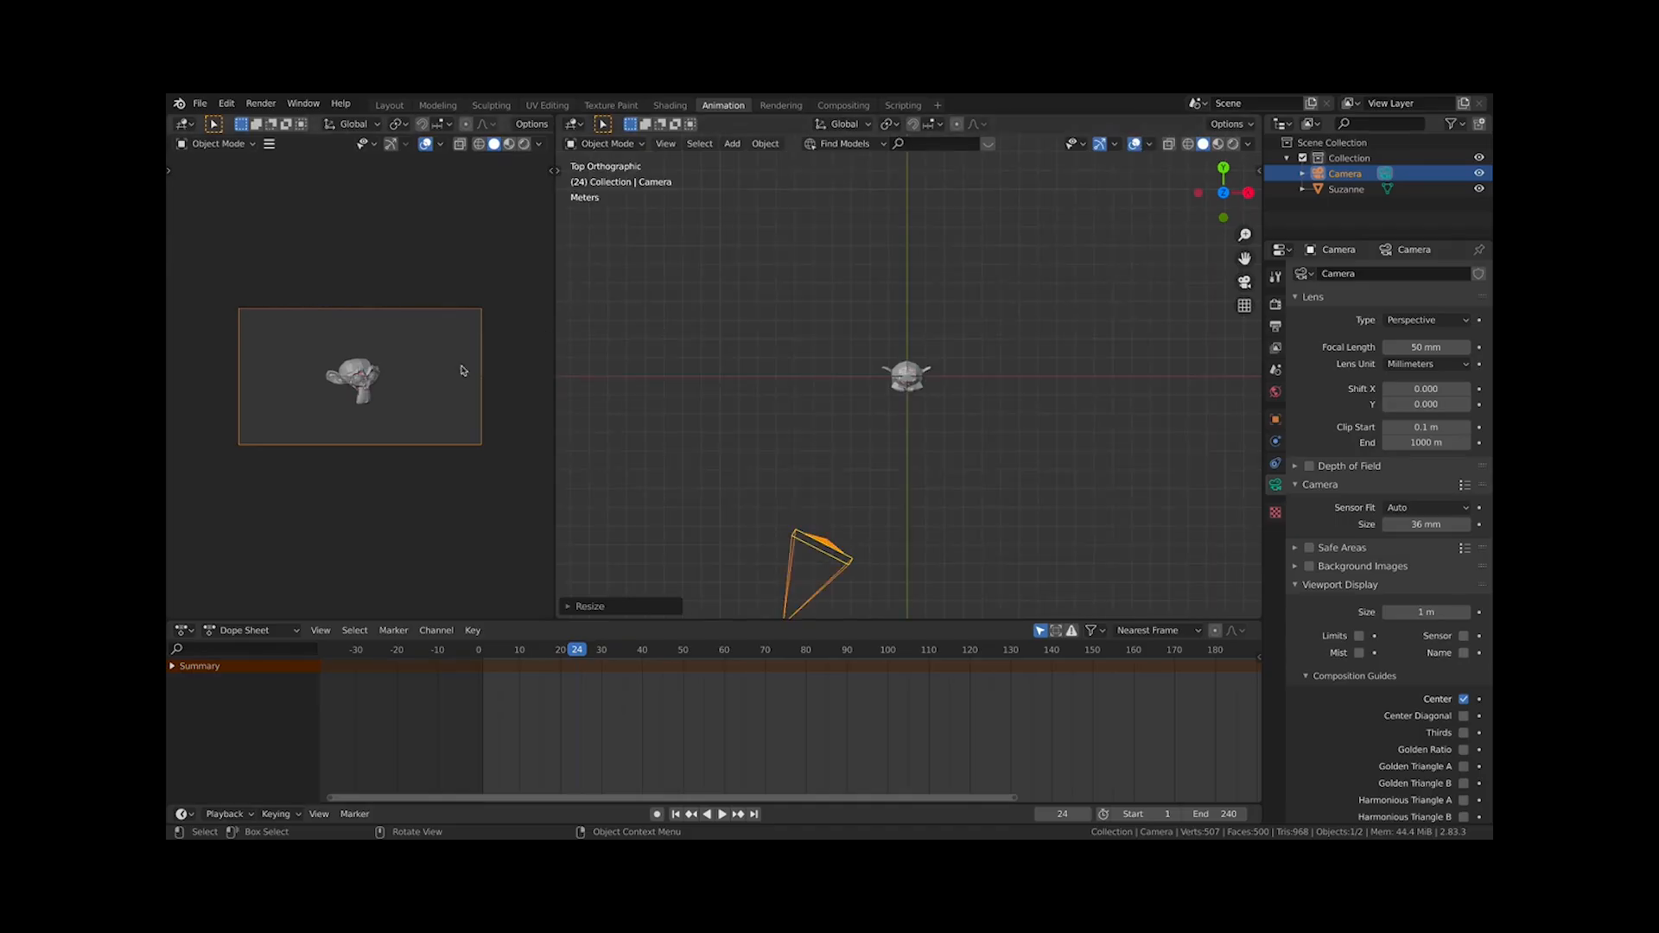
pyautogui.scroll(6, 397, 279)
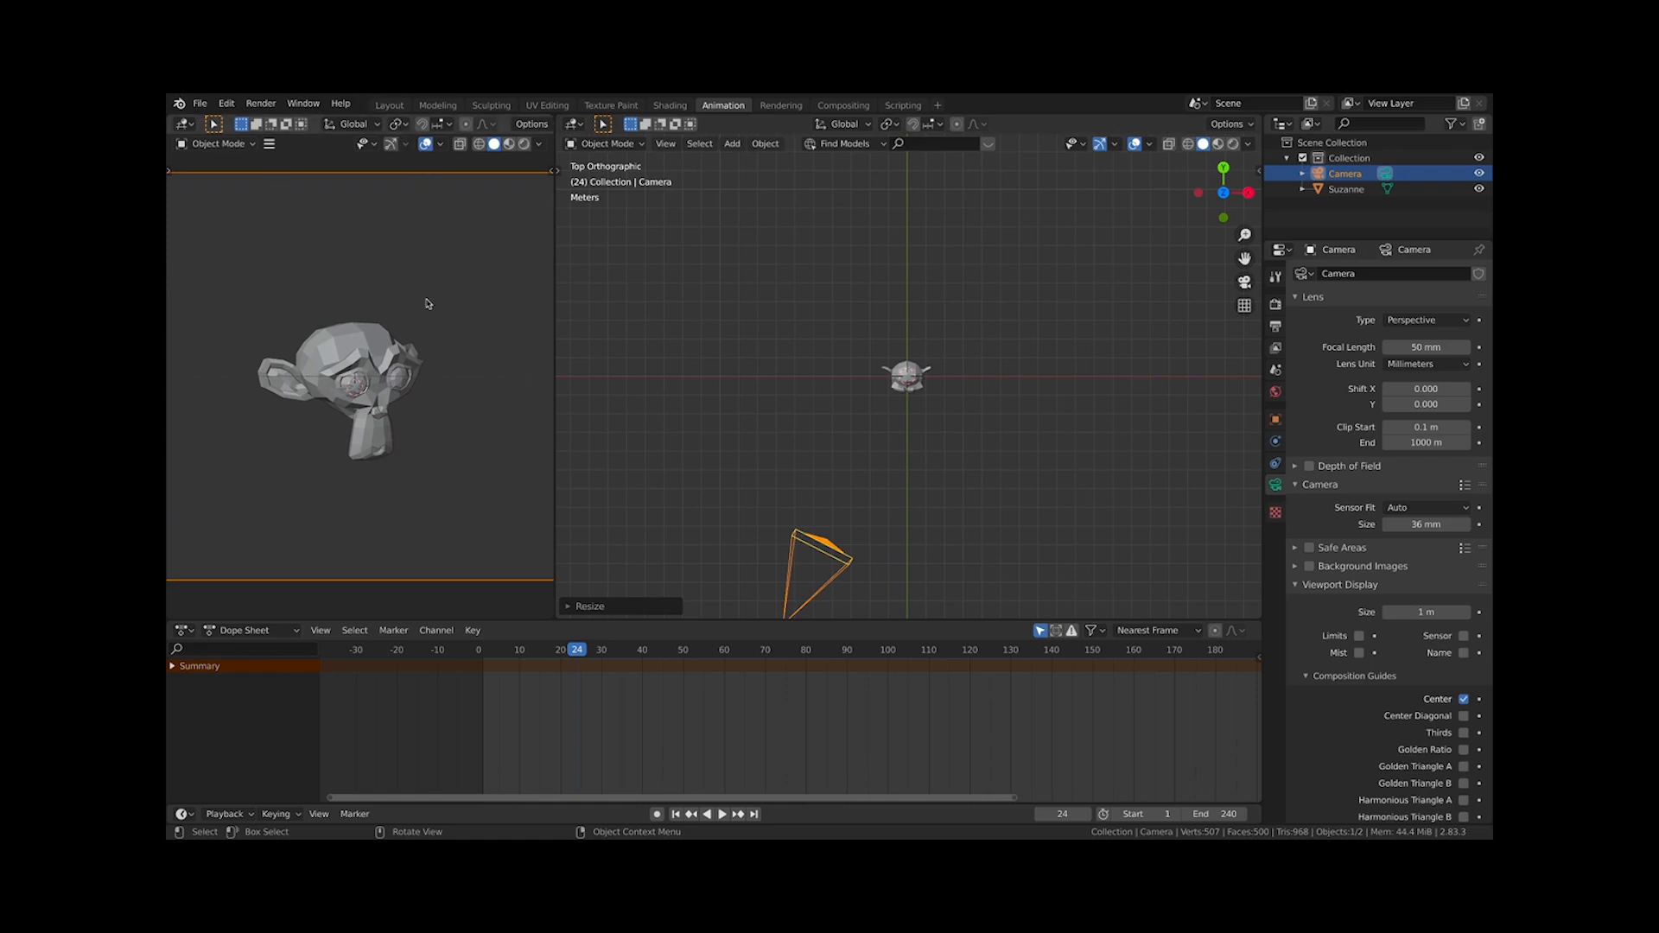
pyautogui.scroll(10, 356, 389)
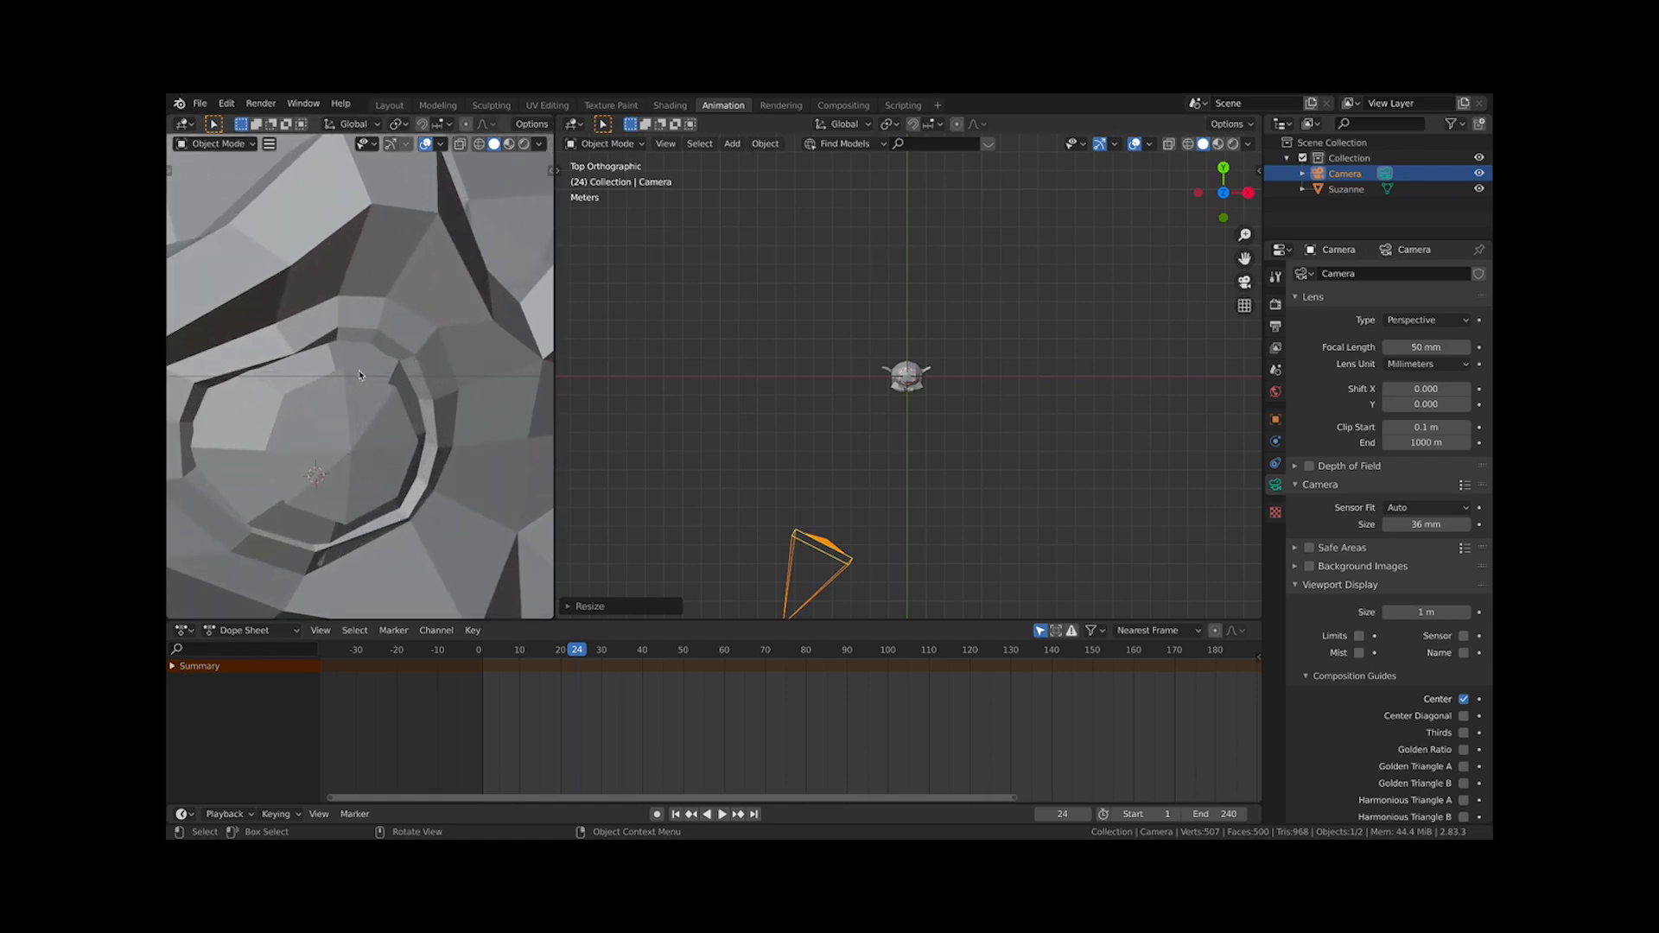
# Set the camera's Passepartout opacity to 1.000
pyautogui.scroll(-1, 1414, 627)
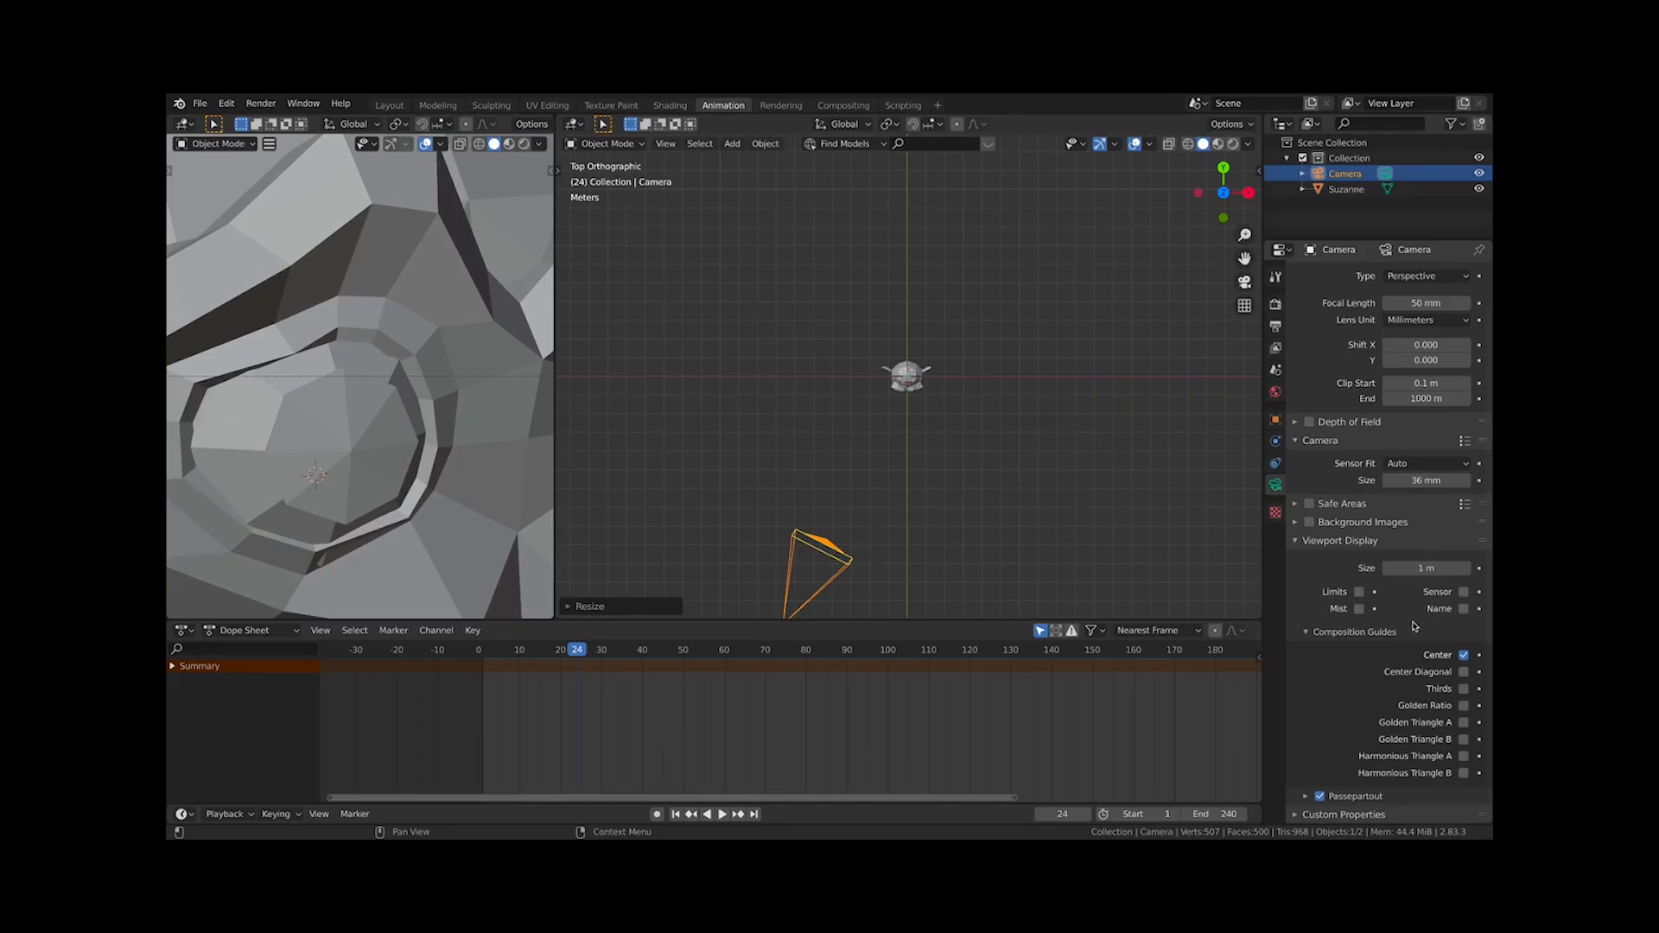
pyautogui.click(1356, 797)
pyautogui.scroll(-12, 360, 467)
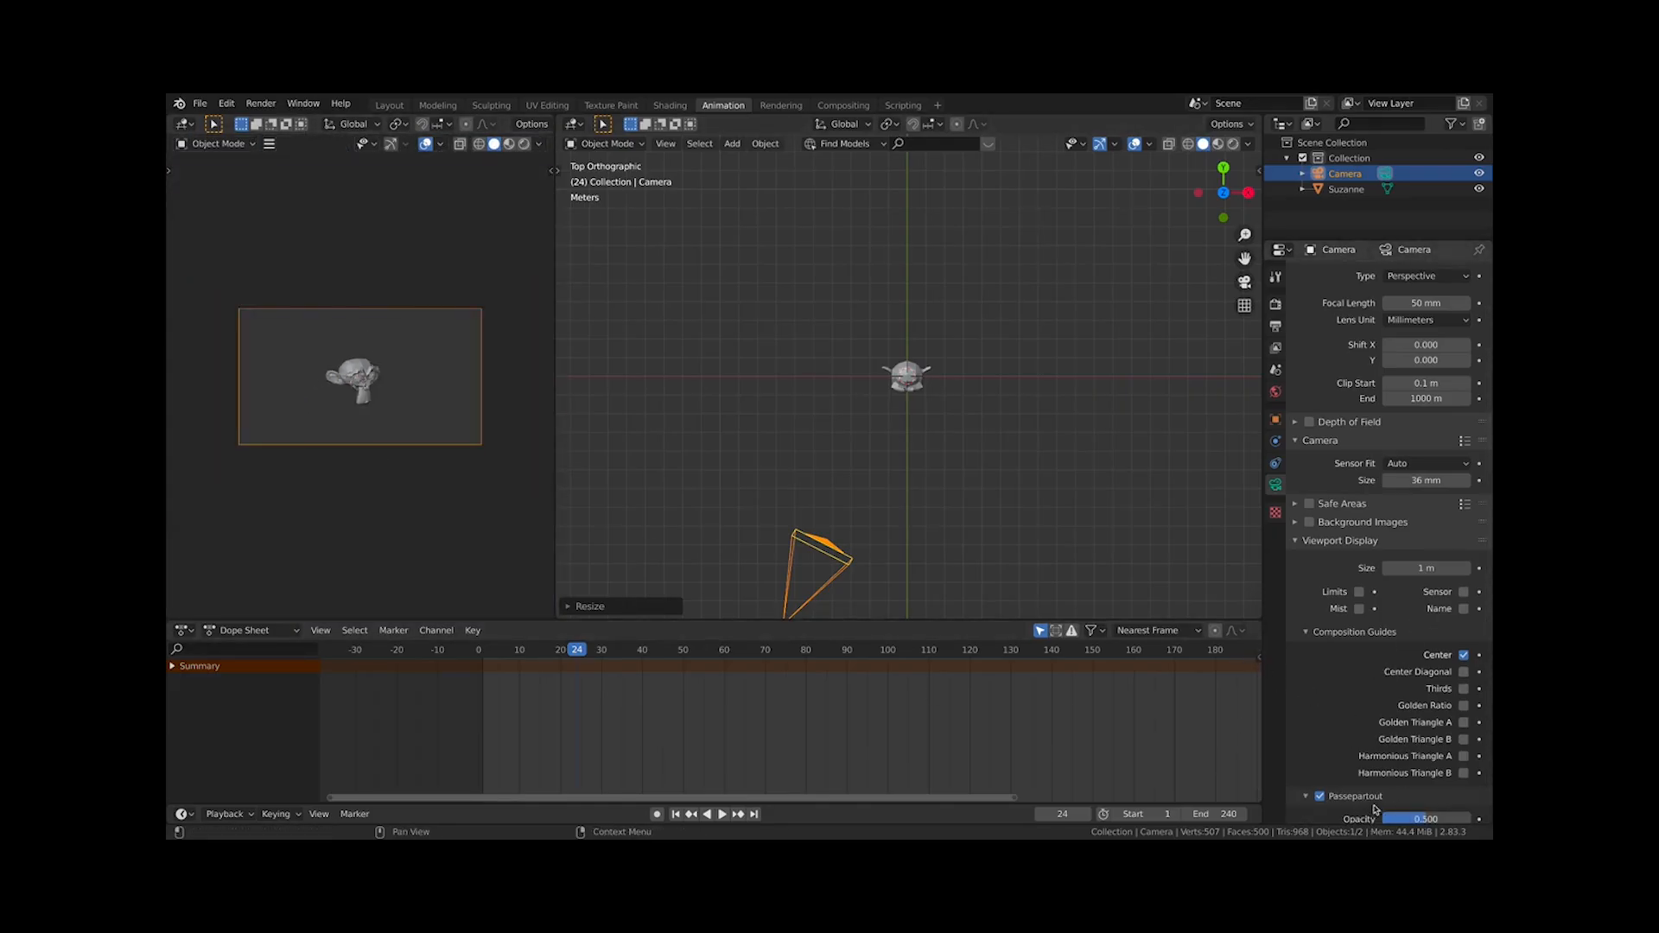
pyautogui.scroll(-1, 1377, 671)
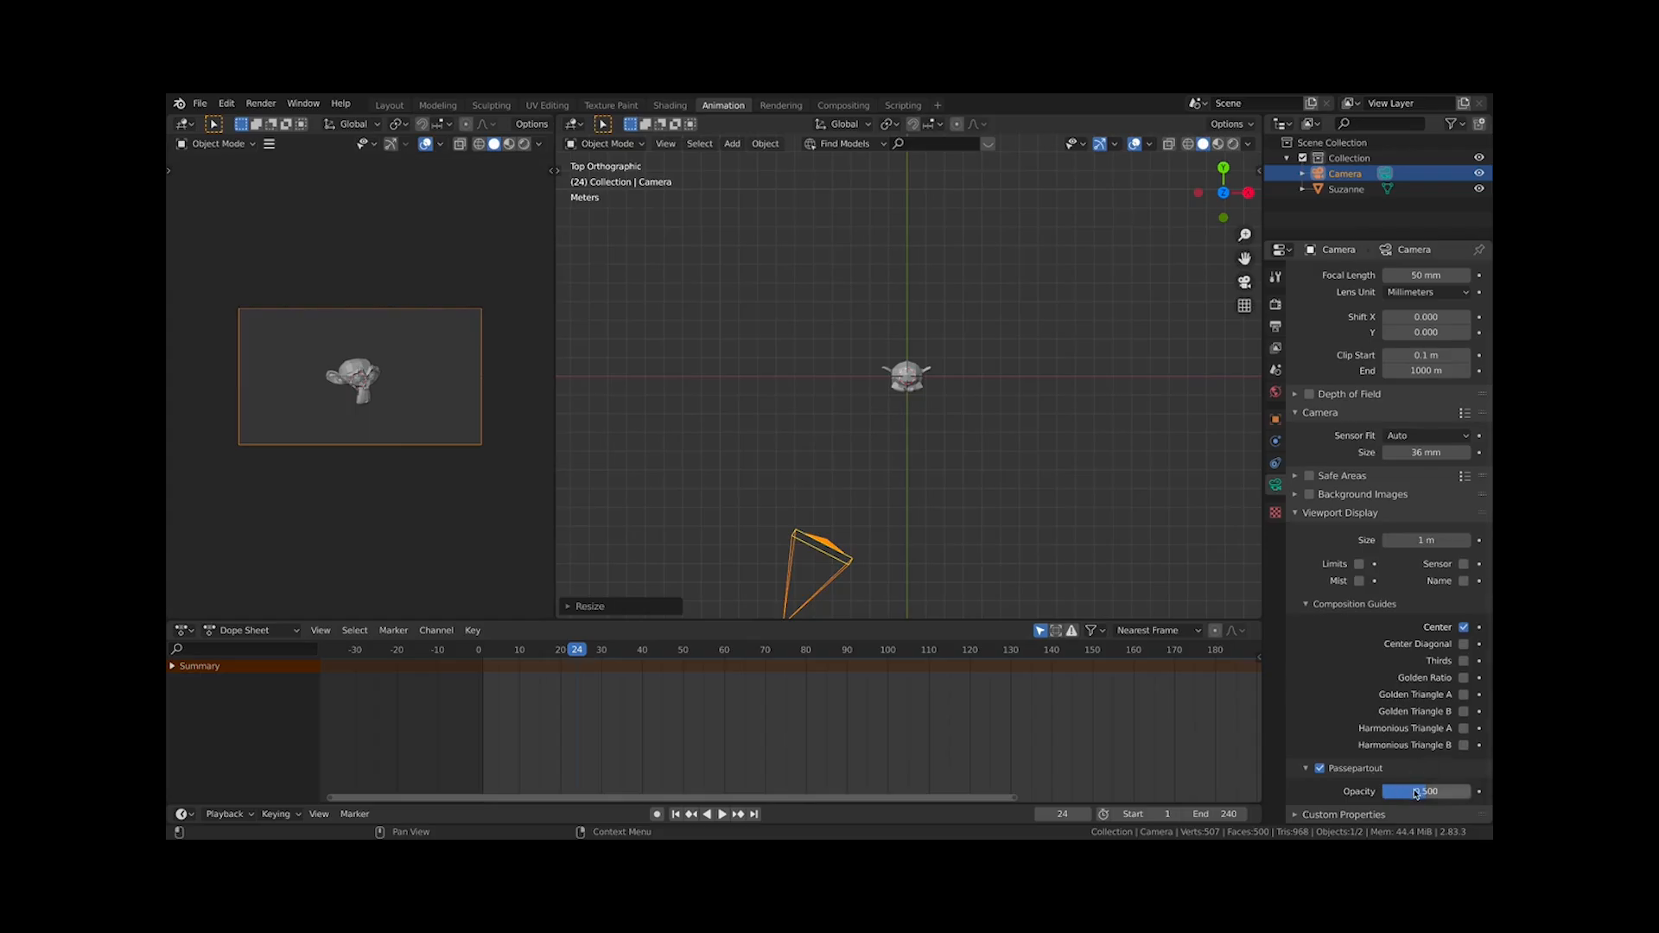
pyautogui.moveTo(1413, 791); pyautogui.dragTo(1472, 795)
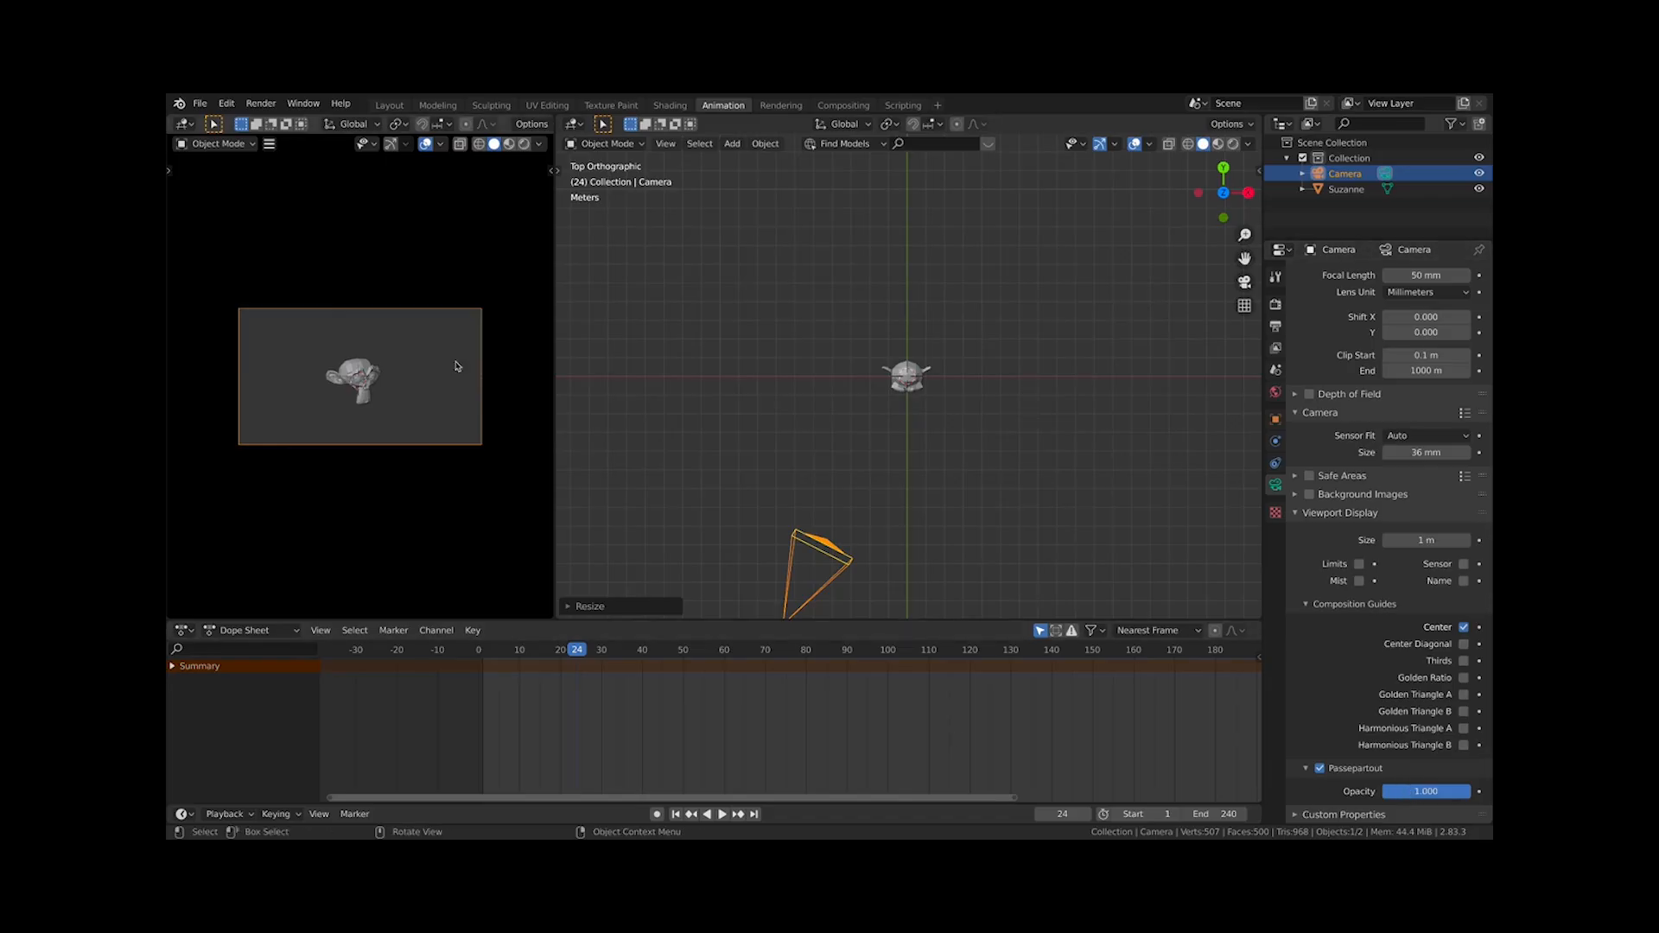
# Enable the Thirds composition guide for the camera and select the monkey
pyautogui.click(741, 463)
pyautogui.scroll(1, 529, 426)
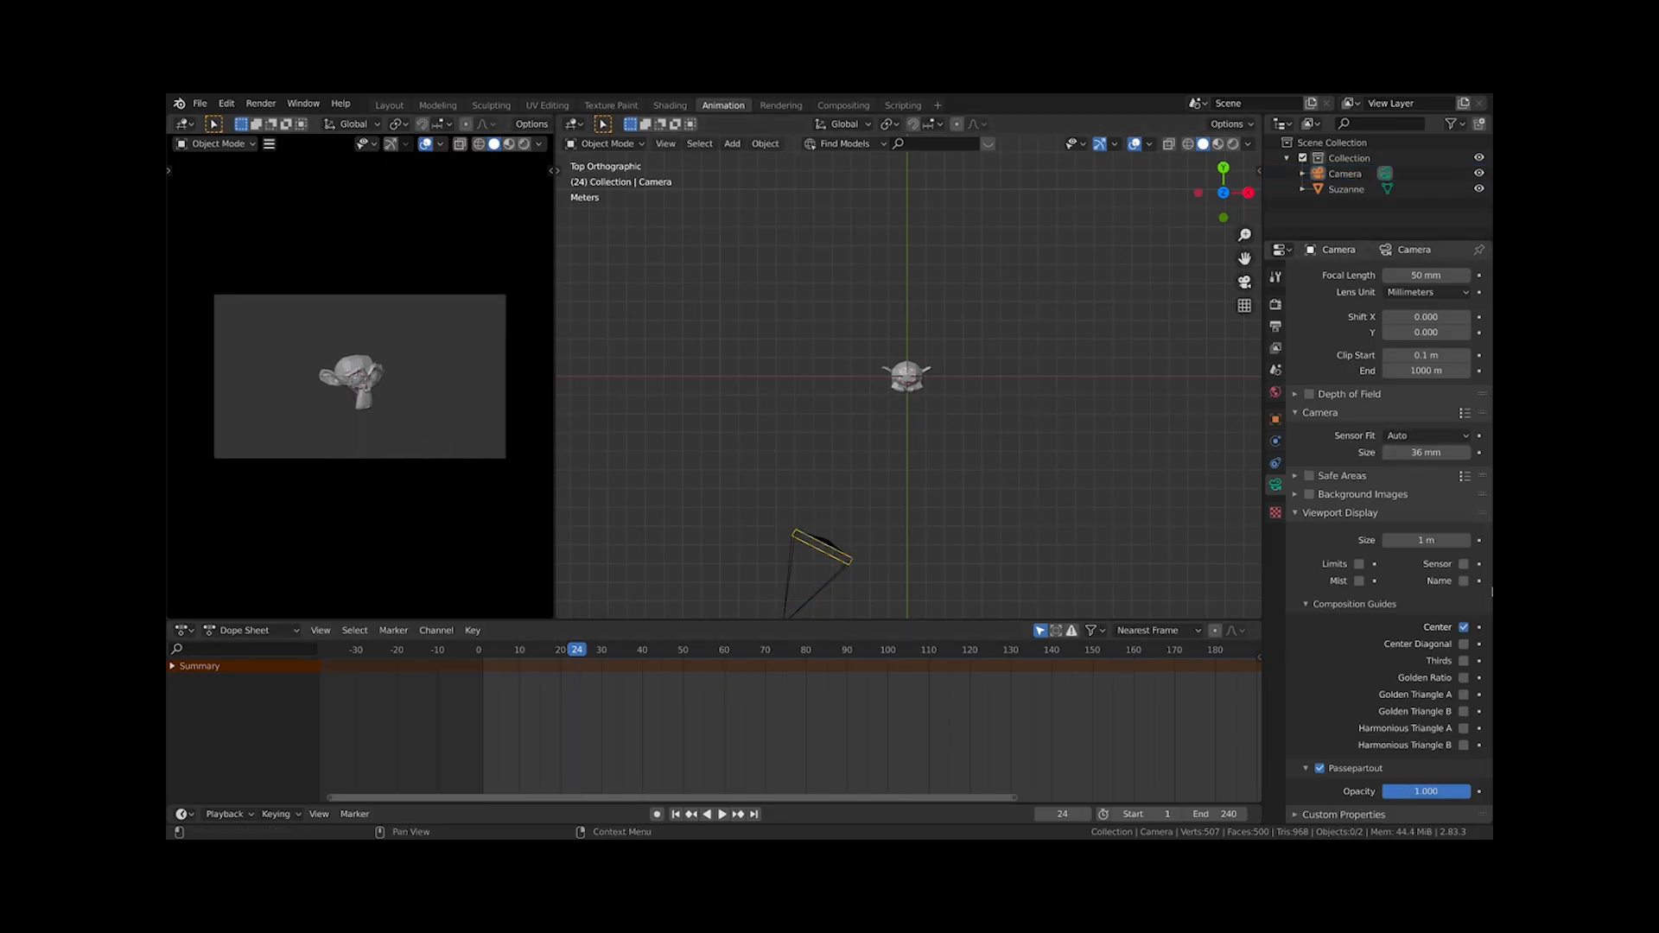
pyautogui.click(1464, 662)
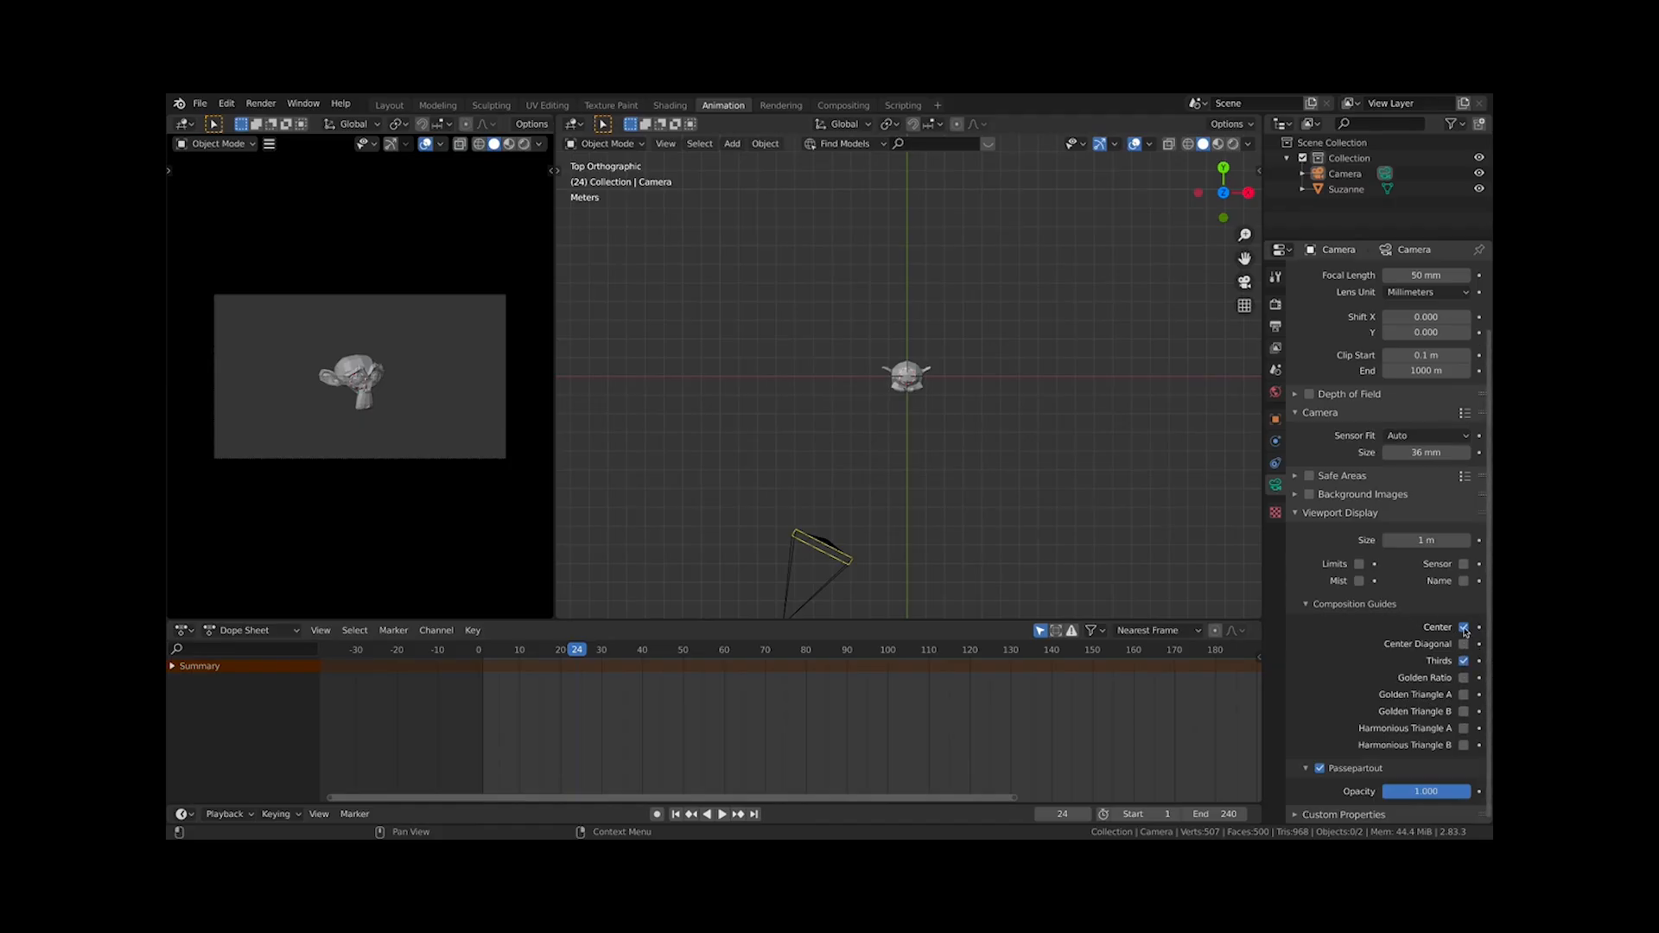
pyautogui.click(928, 386)
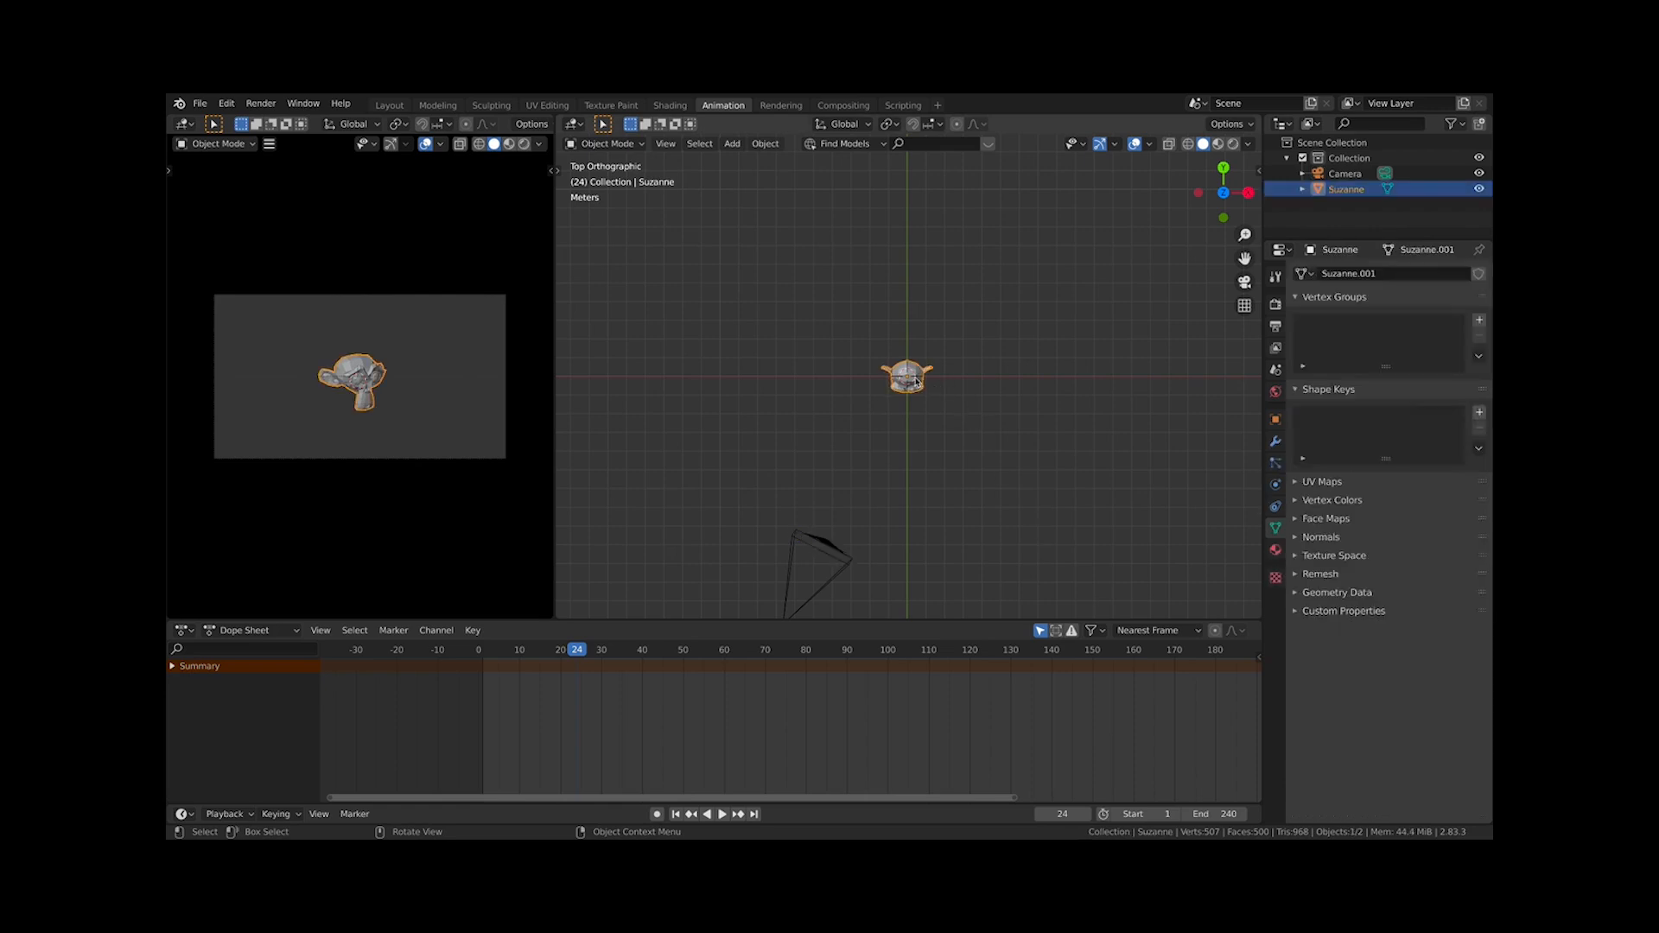
# Frame the monkey in front view and scale it up
pyautogui.press('KP_1')
pyautogui.press('KP_Decimal')
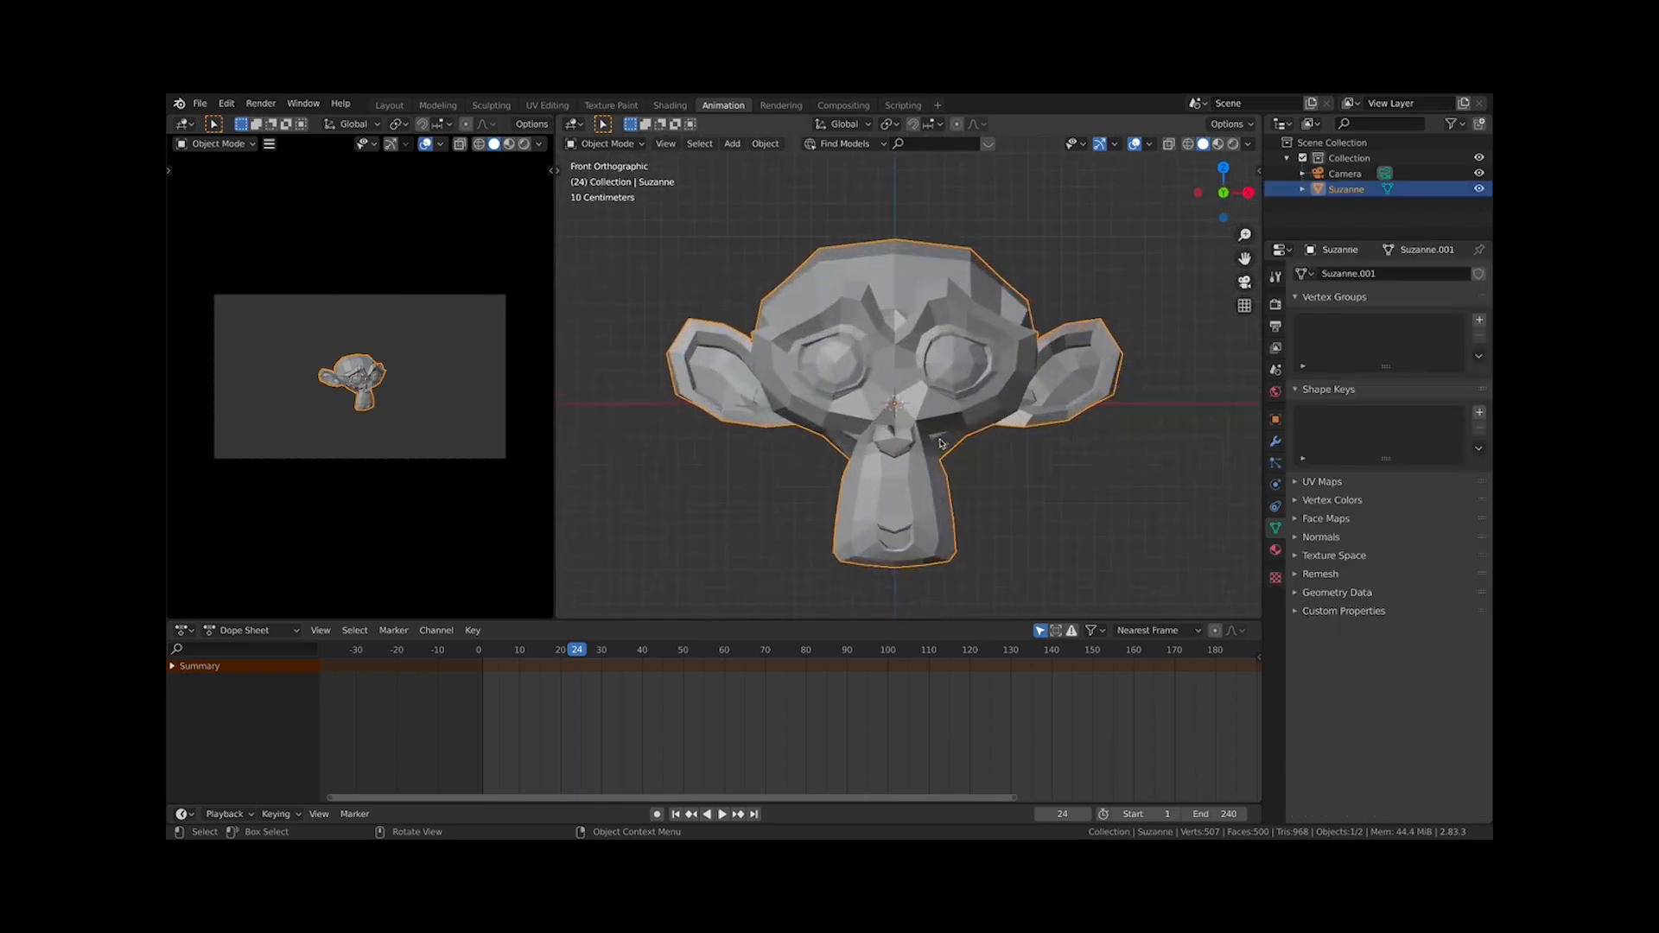
pyautogui.scroll(-5, 968, 443)
pyautogui.press('s')
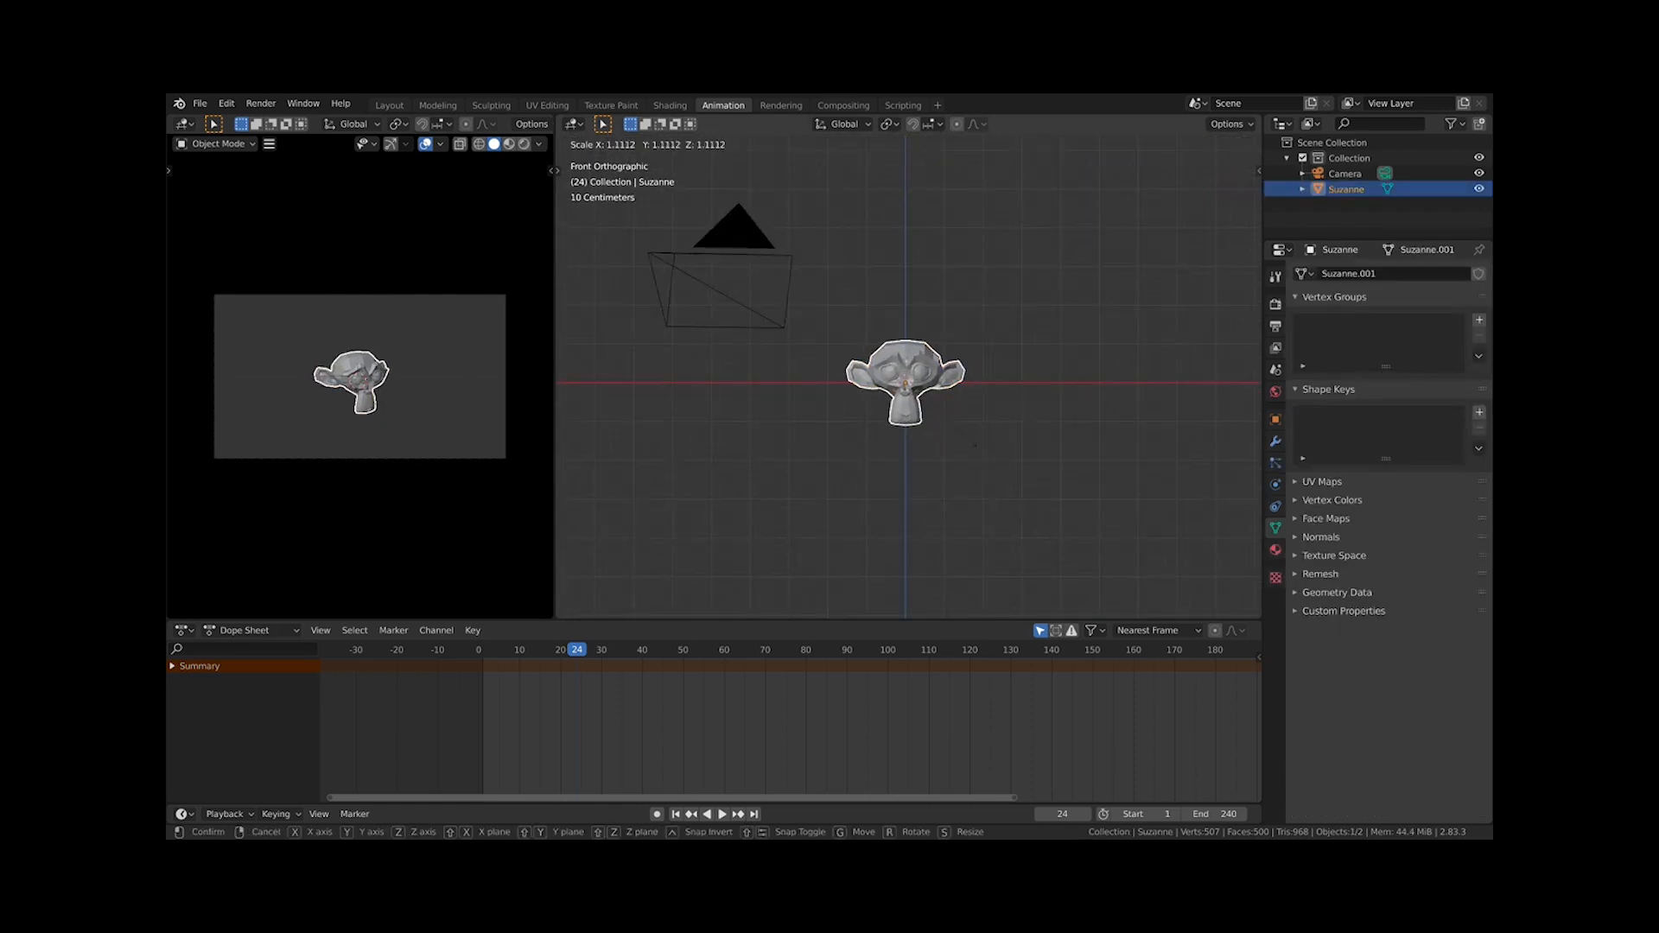
pyautogui.click(994, 459)
pyautogui.scroll(-2, 979, 460)
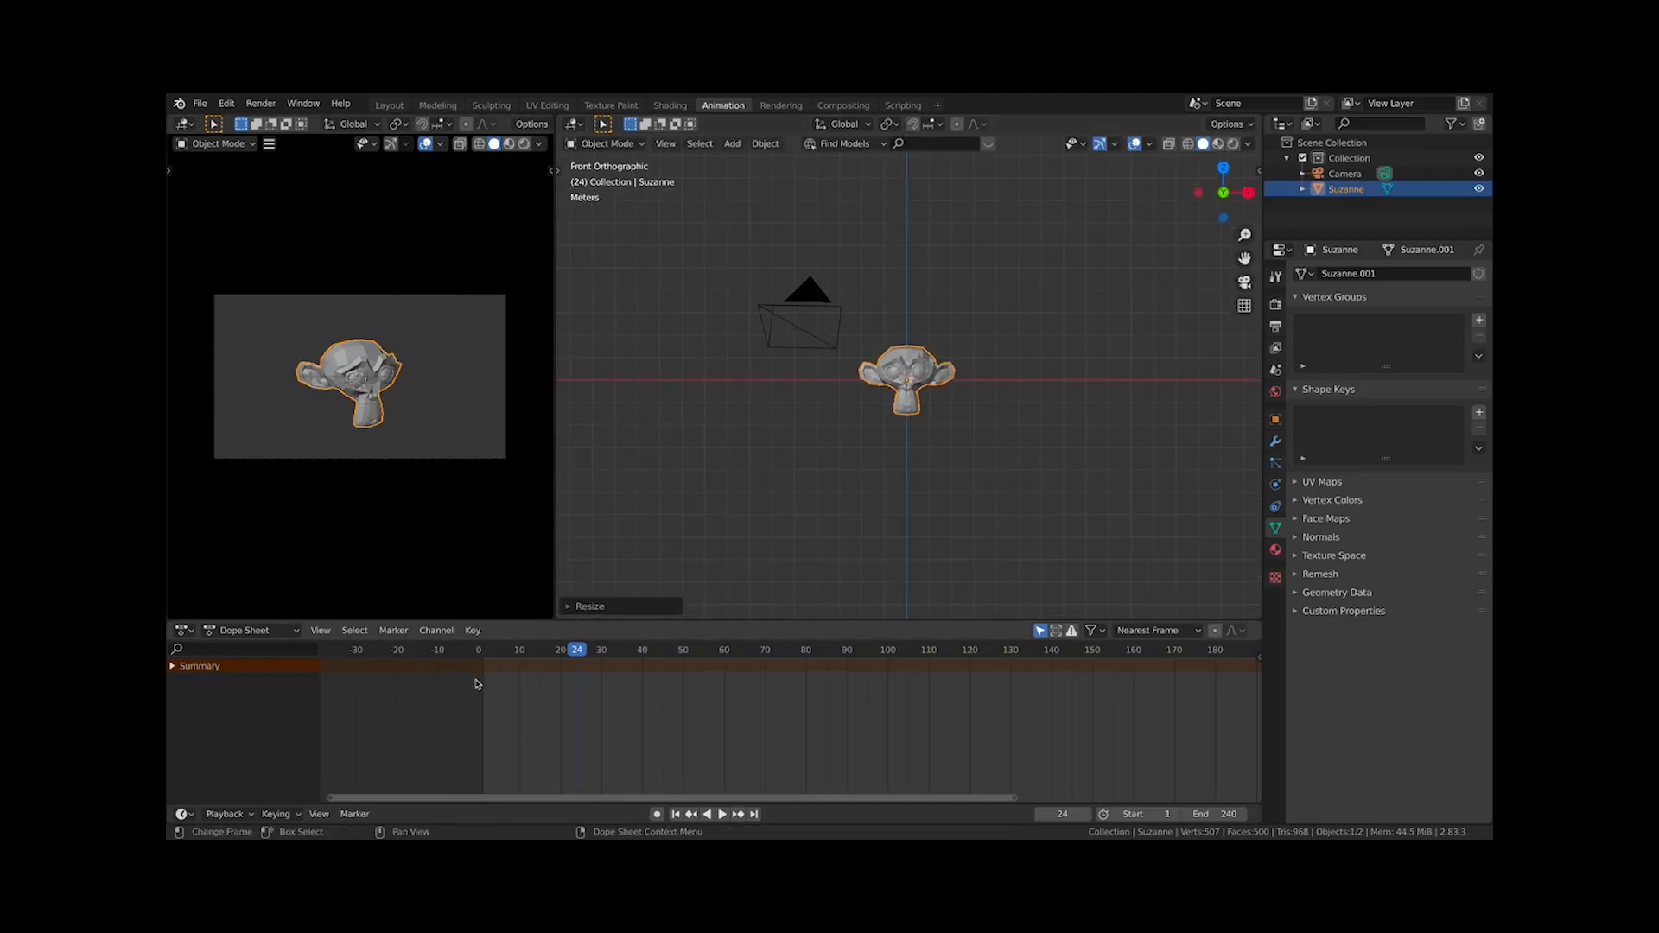
# Jump to frame 1 and insert a LocRotScale keyframe on the monkey
pyautogui.hotkey('shift', 'Left')
pyautogui.moveTo(937, 729); pyautogui.dragTo(846, 752, button='middle')
pyautogui.press('Home')
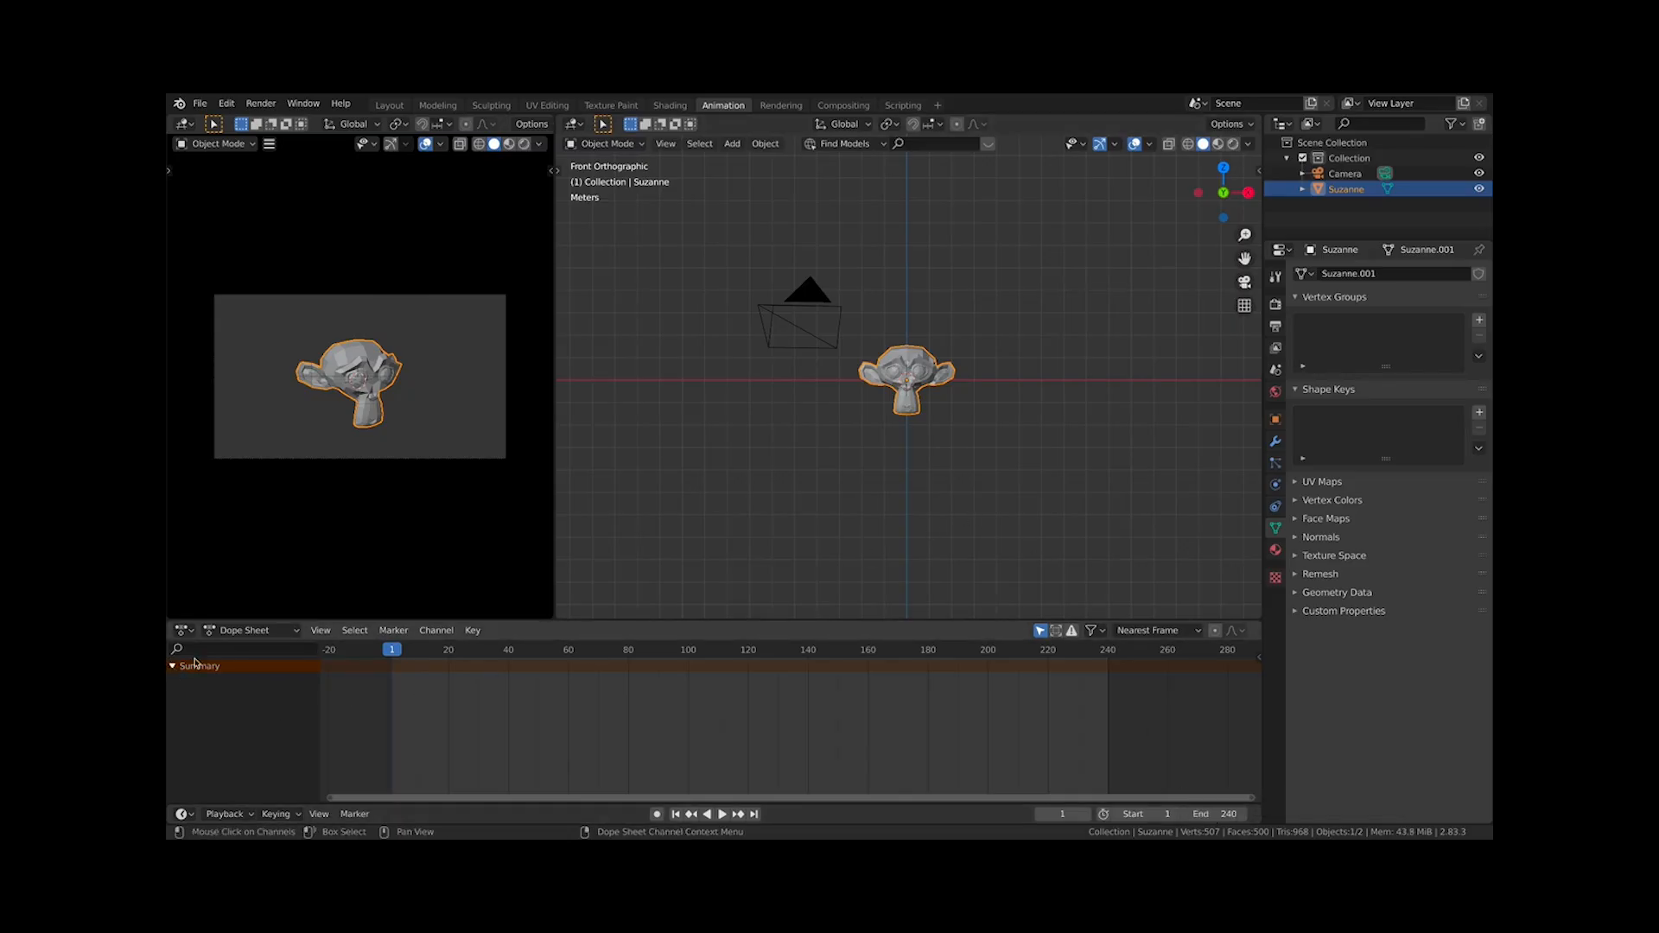
pyautogui.press('i')
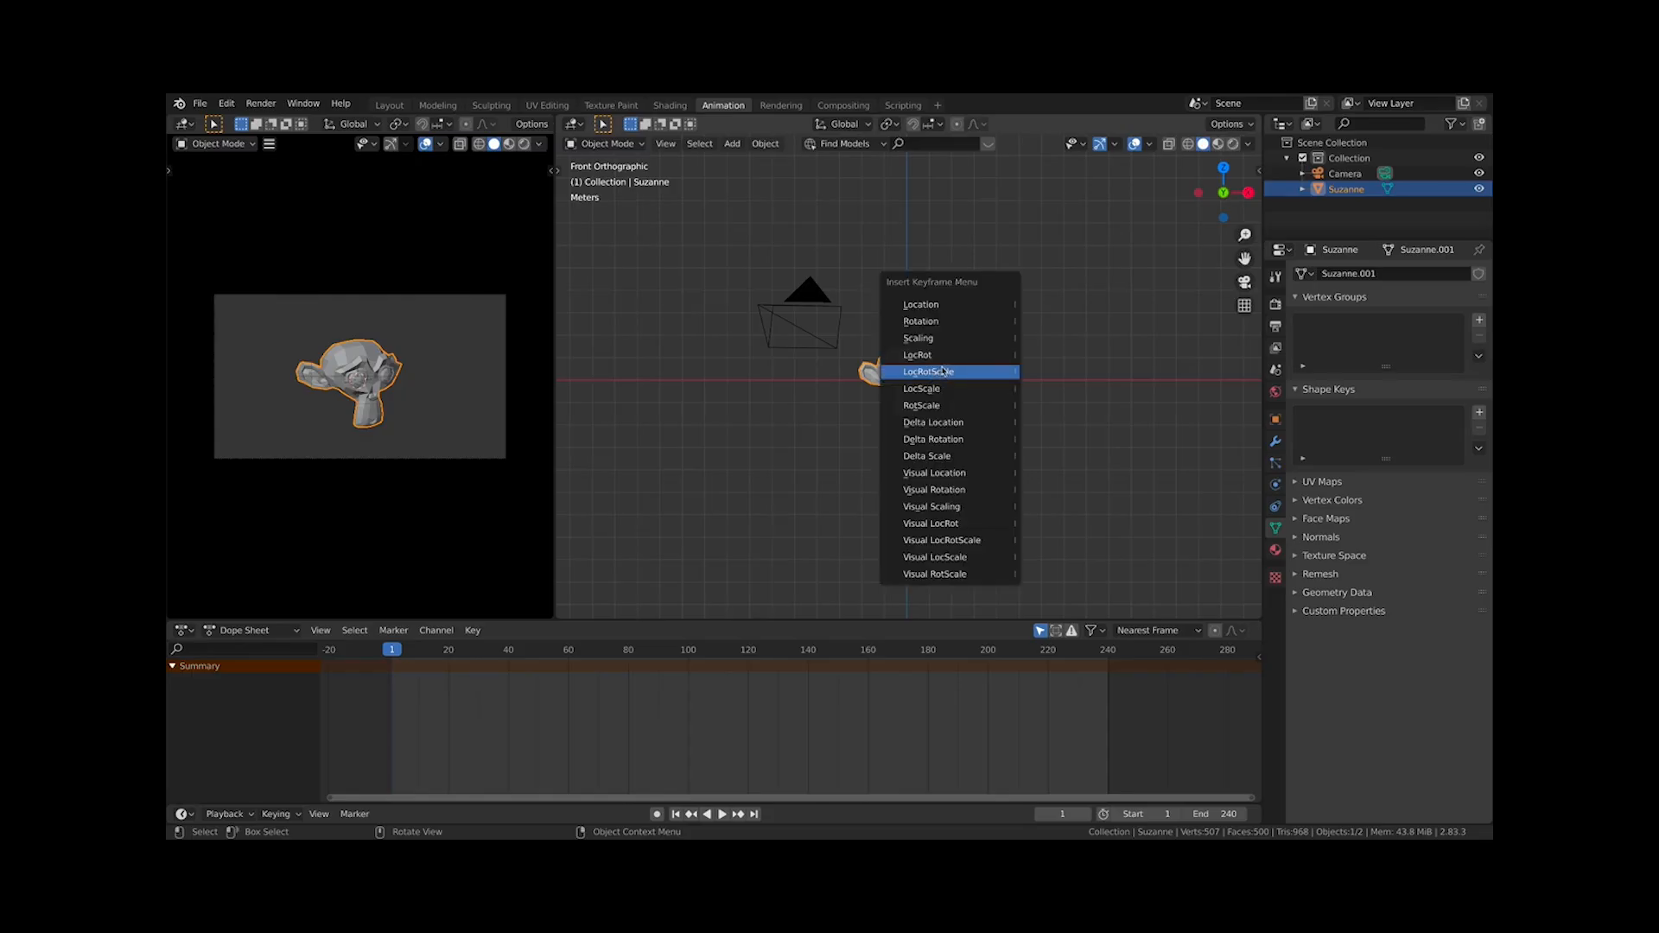
pyautogui.click(957, 378)
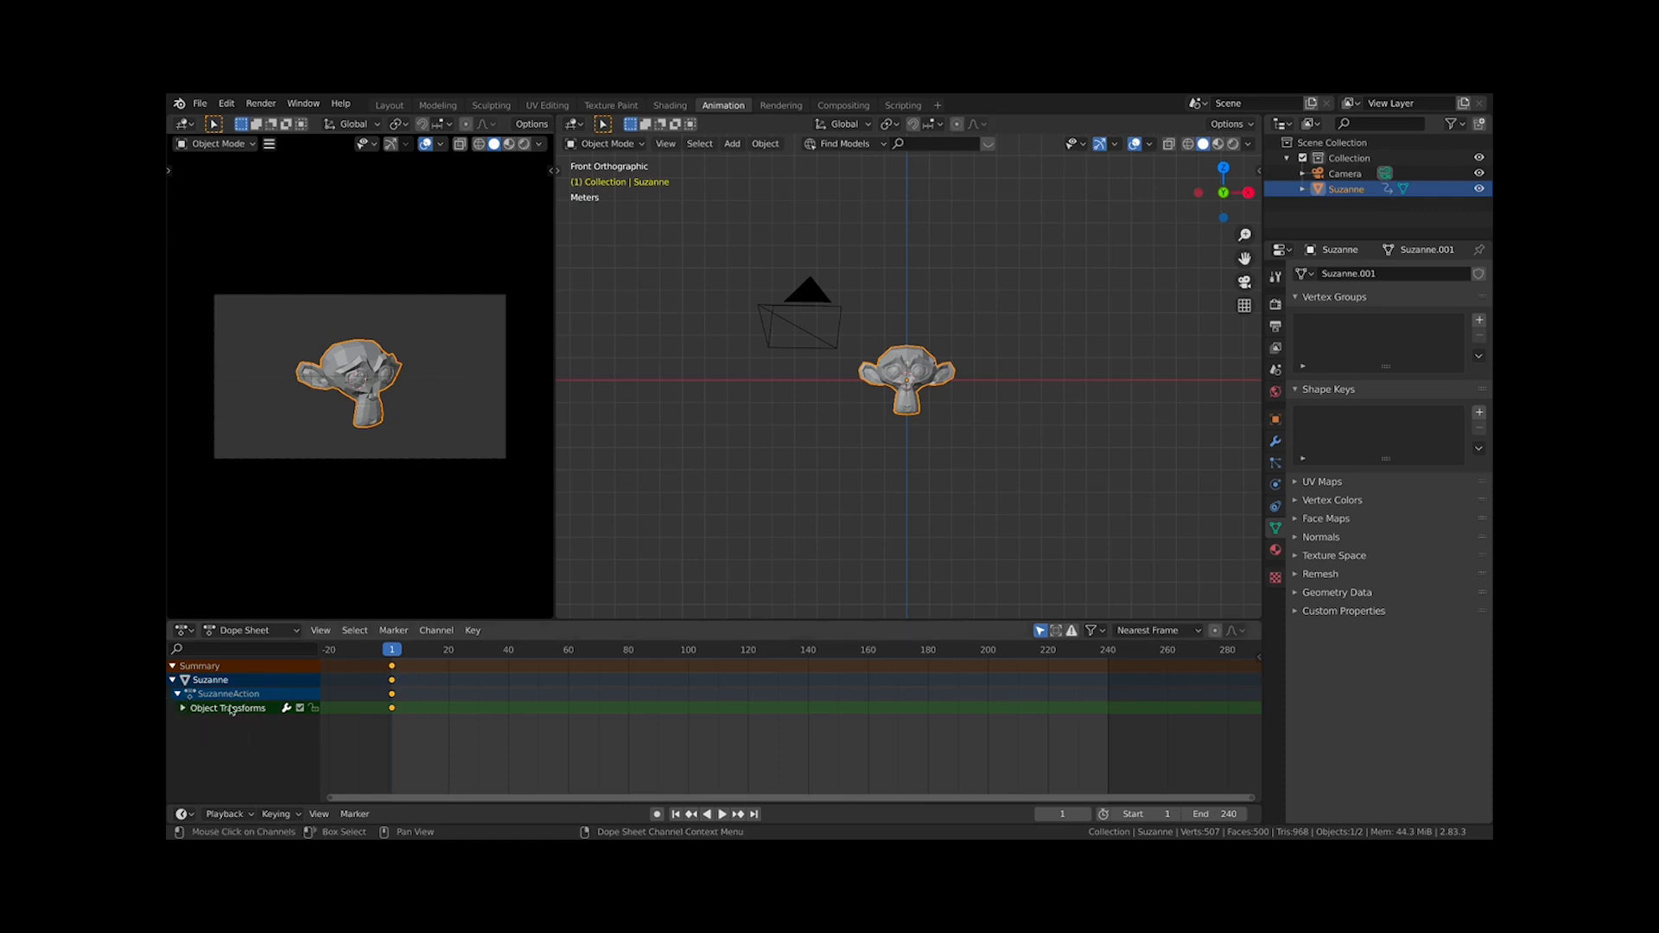
# Select the monkey, enlarge the Dope Sheet, and expand its channel groups to inspect the keyframed transform channels
pyautogui.click(884, 381)
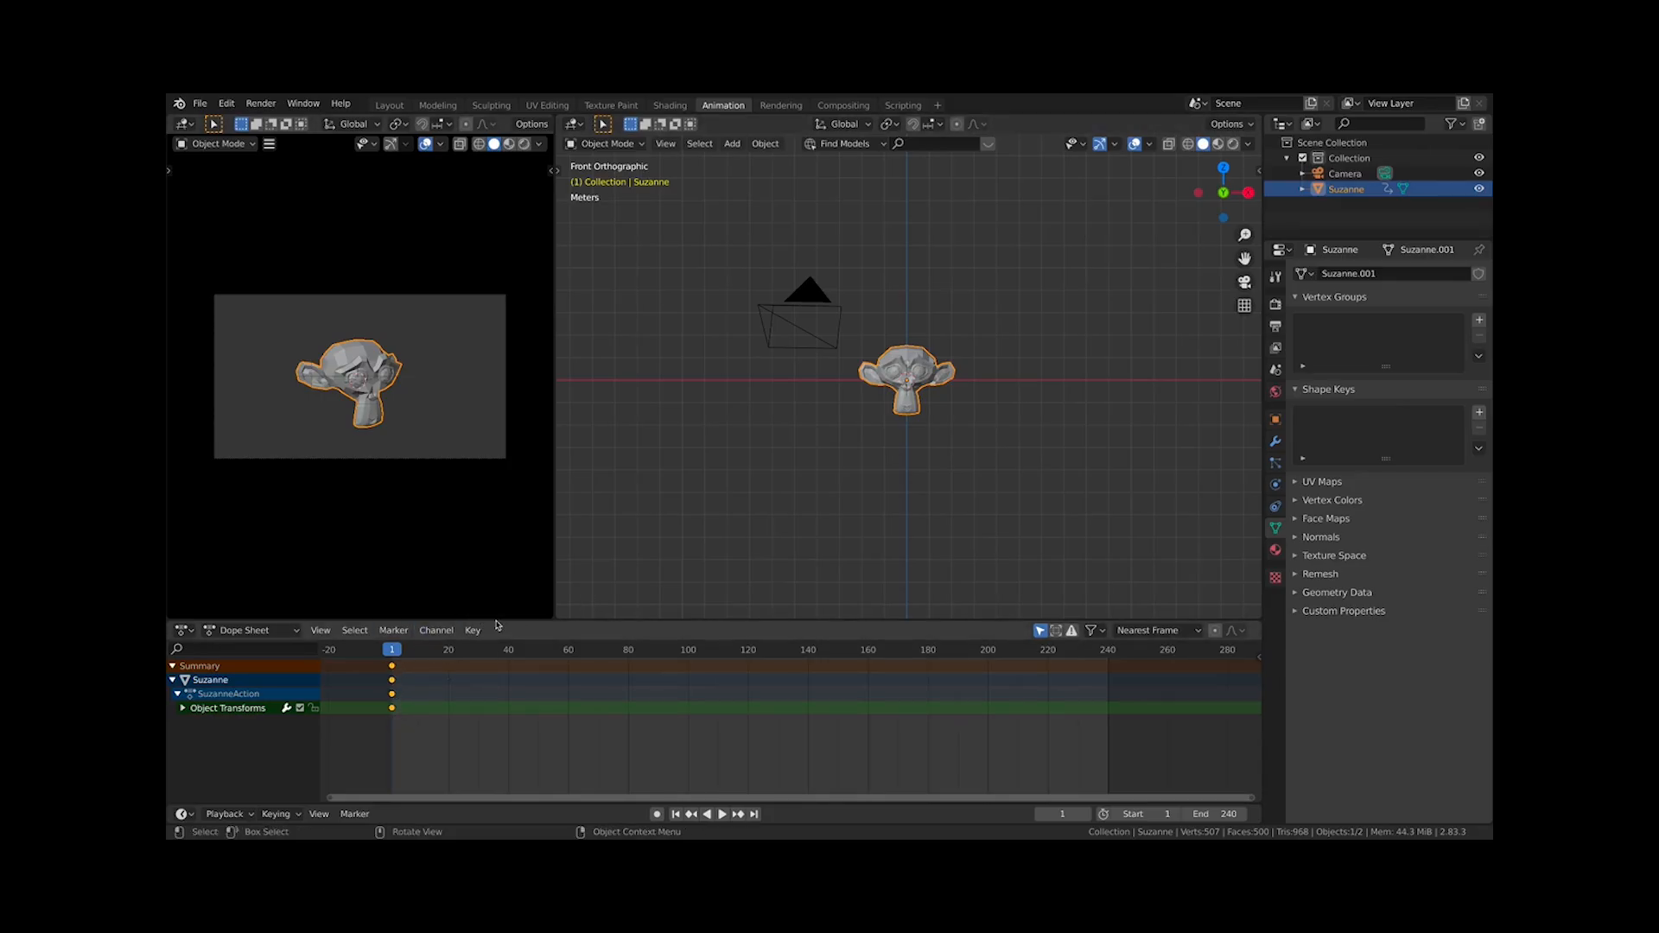
pyautogui.moveTo(525, 620); pyautogui.dragTo(525, 559)
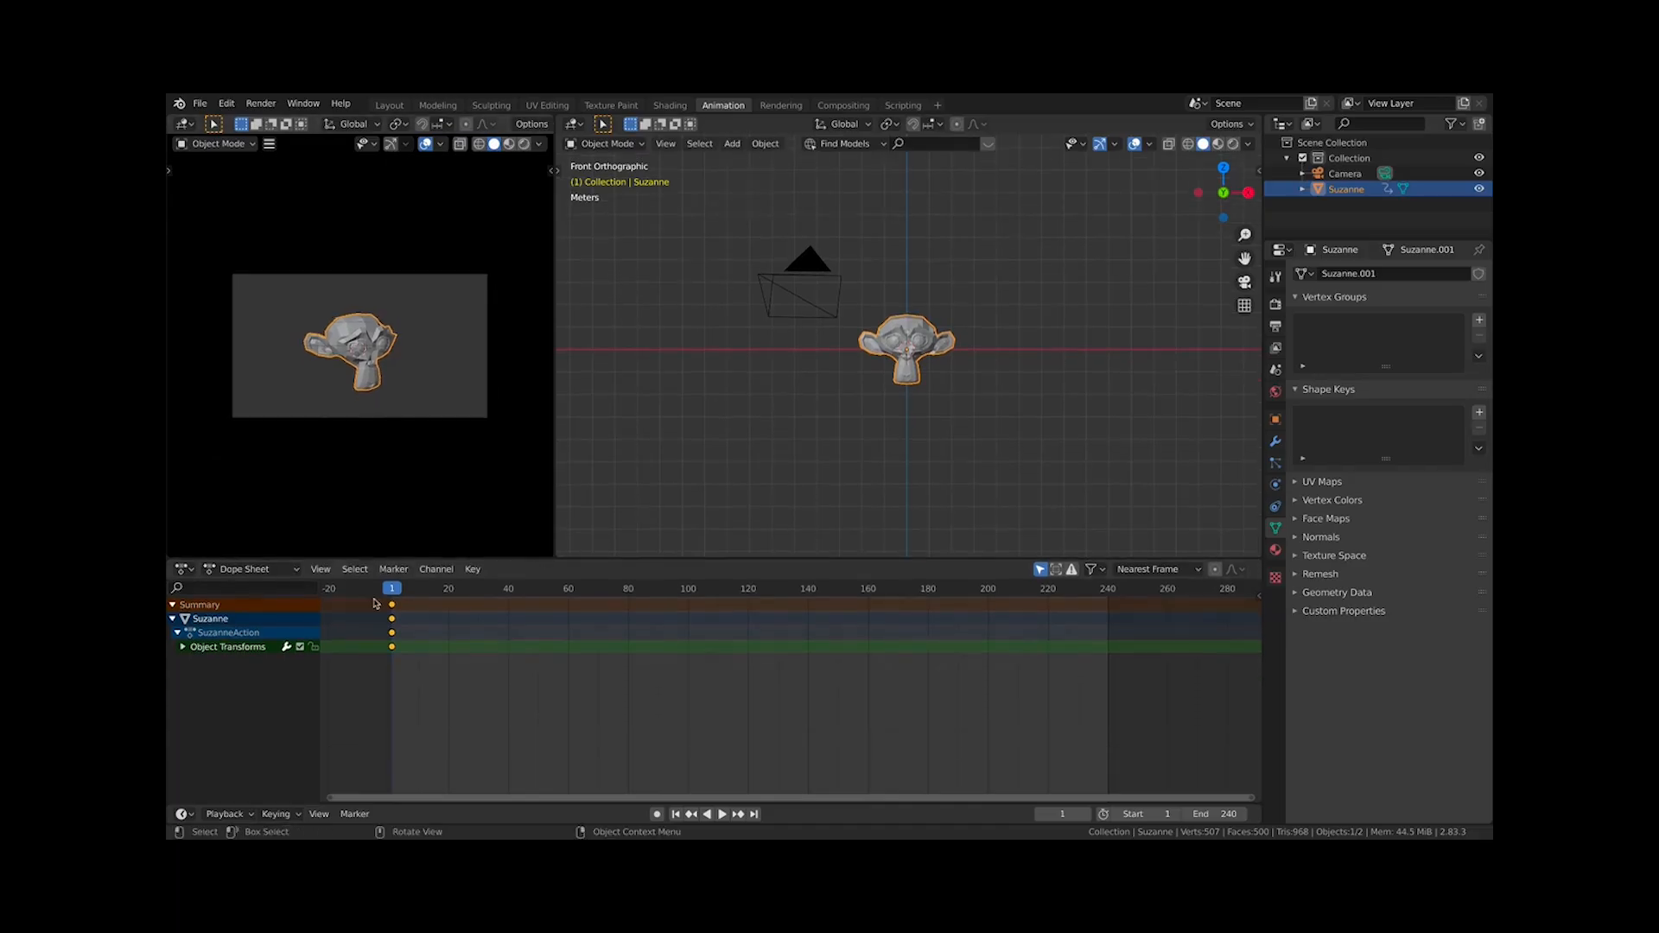
pyautogui.click(182, 647)
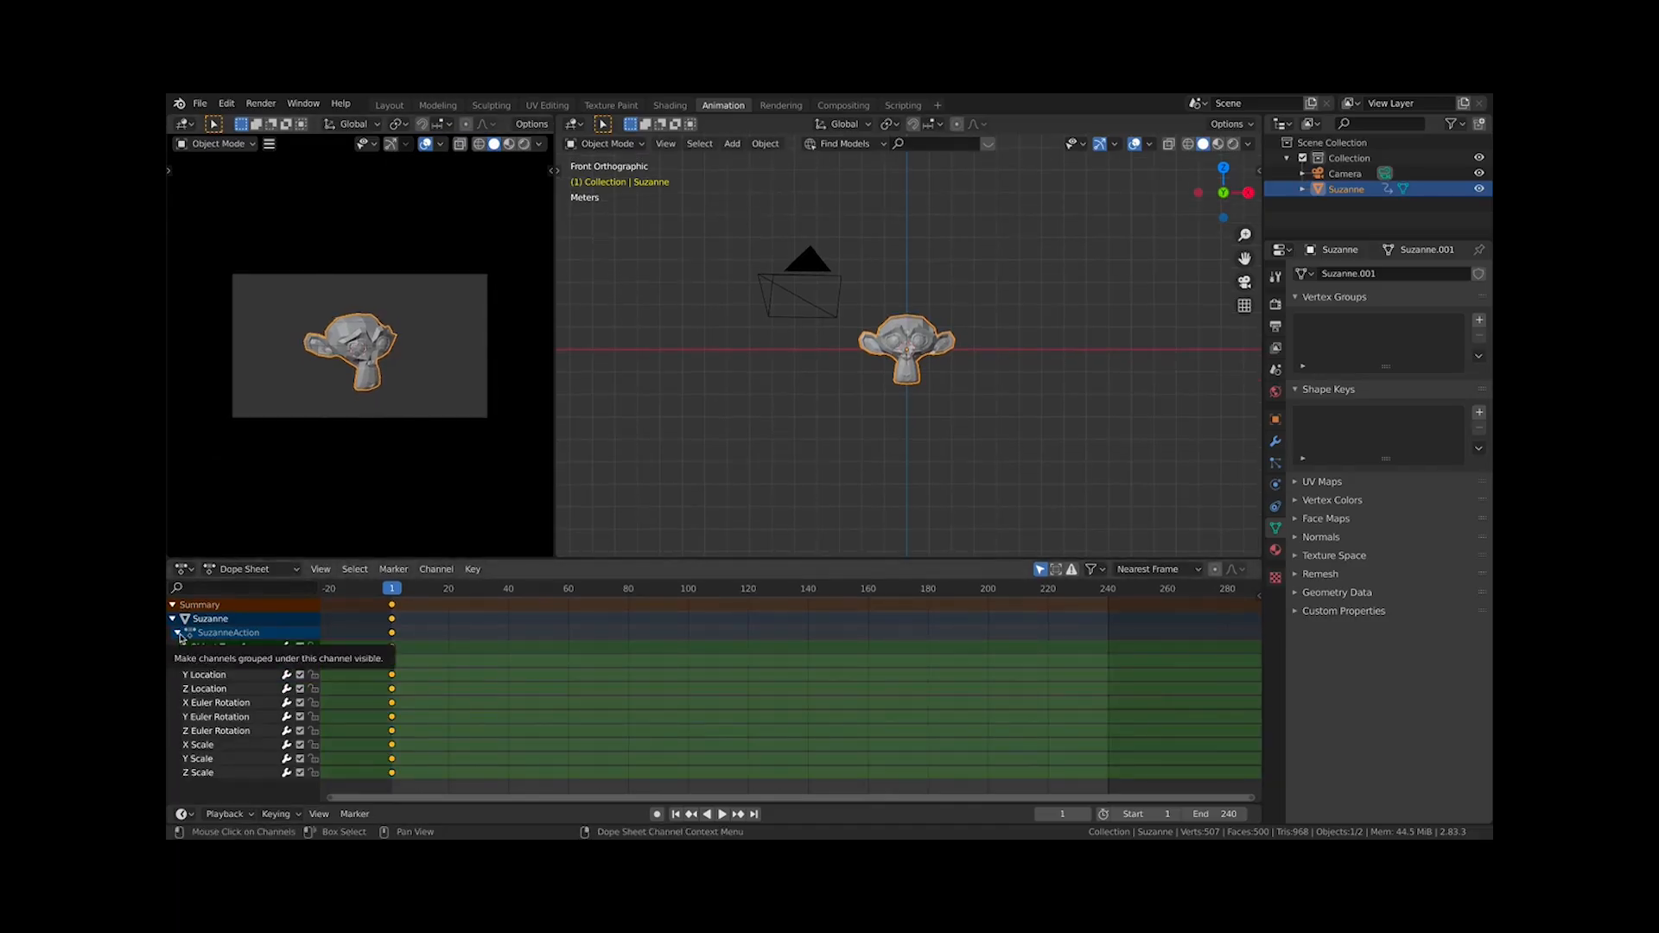
pyautogui.click(183, 647)
pyautogui.click(184, 648)
pyautogui.click(183, 648)
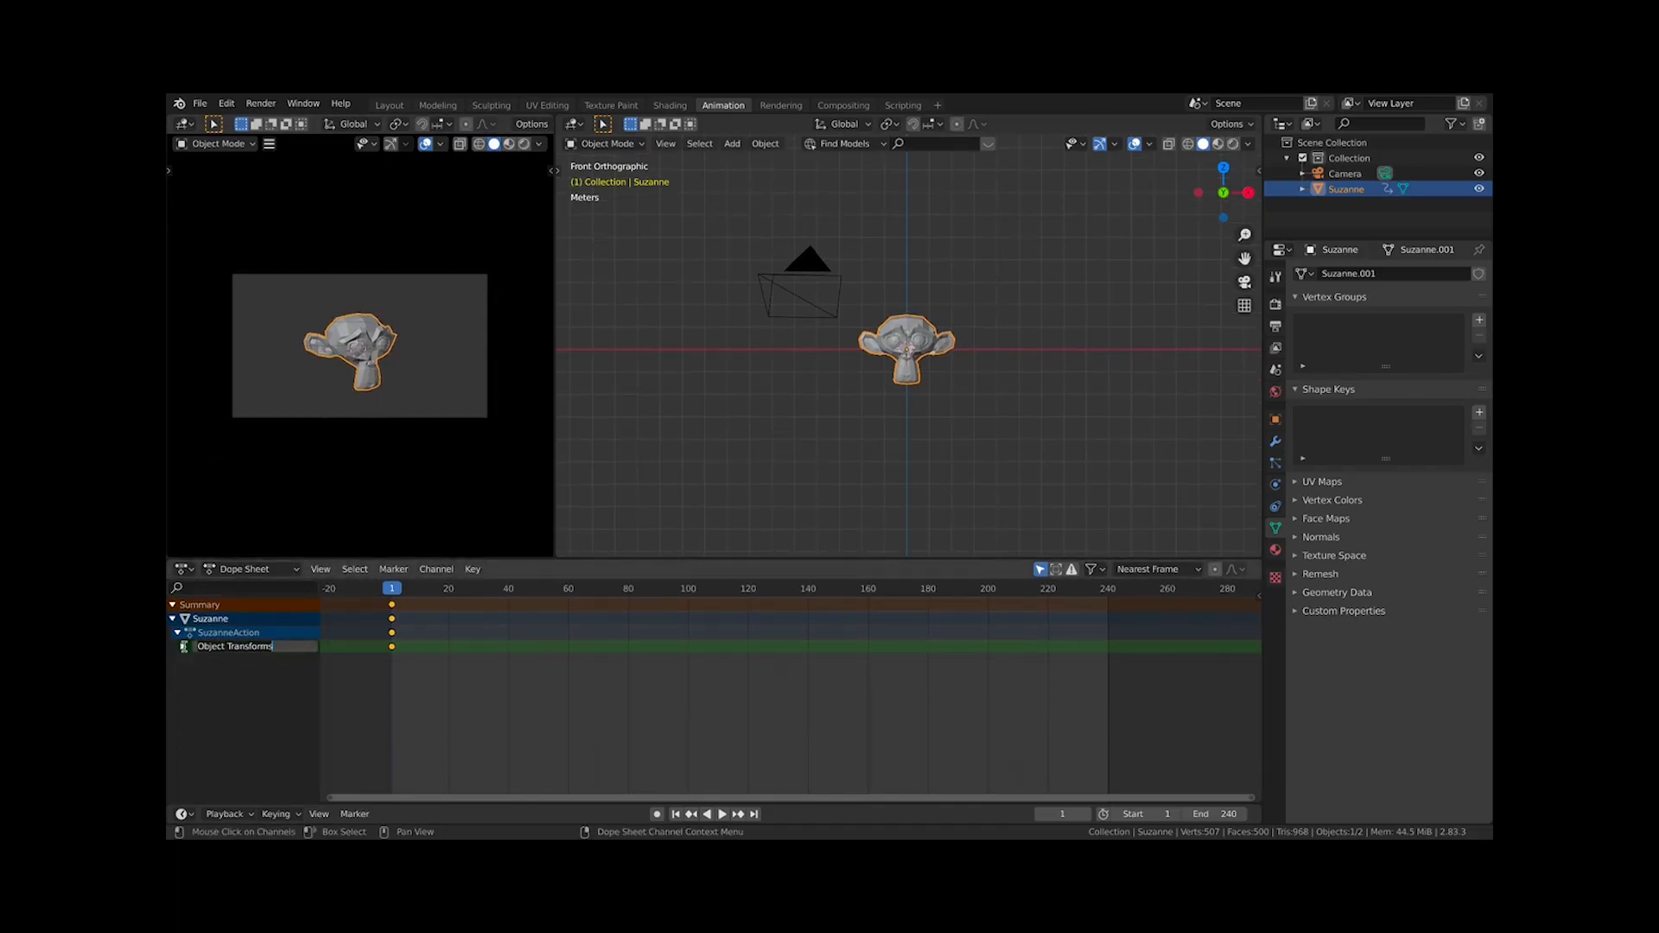
pyautogui.click(183, 648)
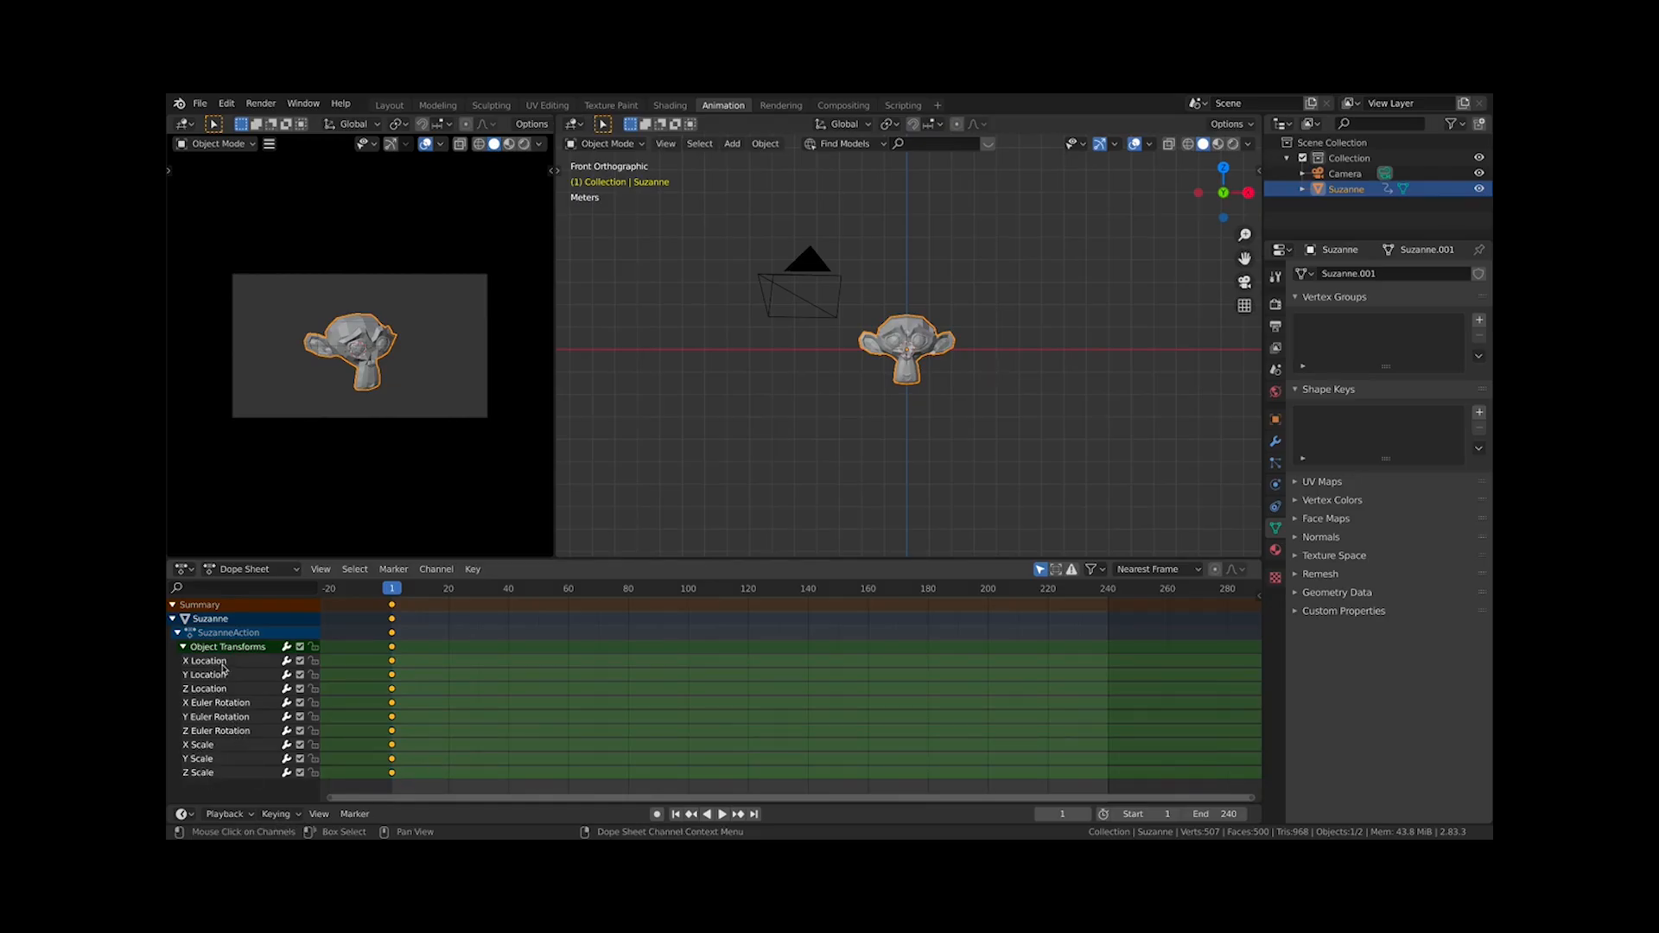
pyautogui.click(177, 634)
pyautogui.click(178, 634)
pyautogui.click(177, 634)
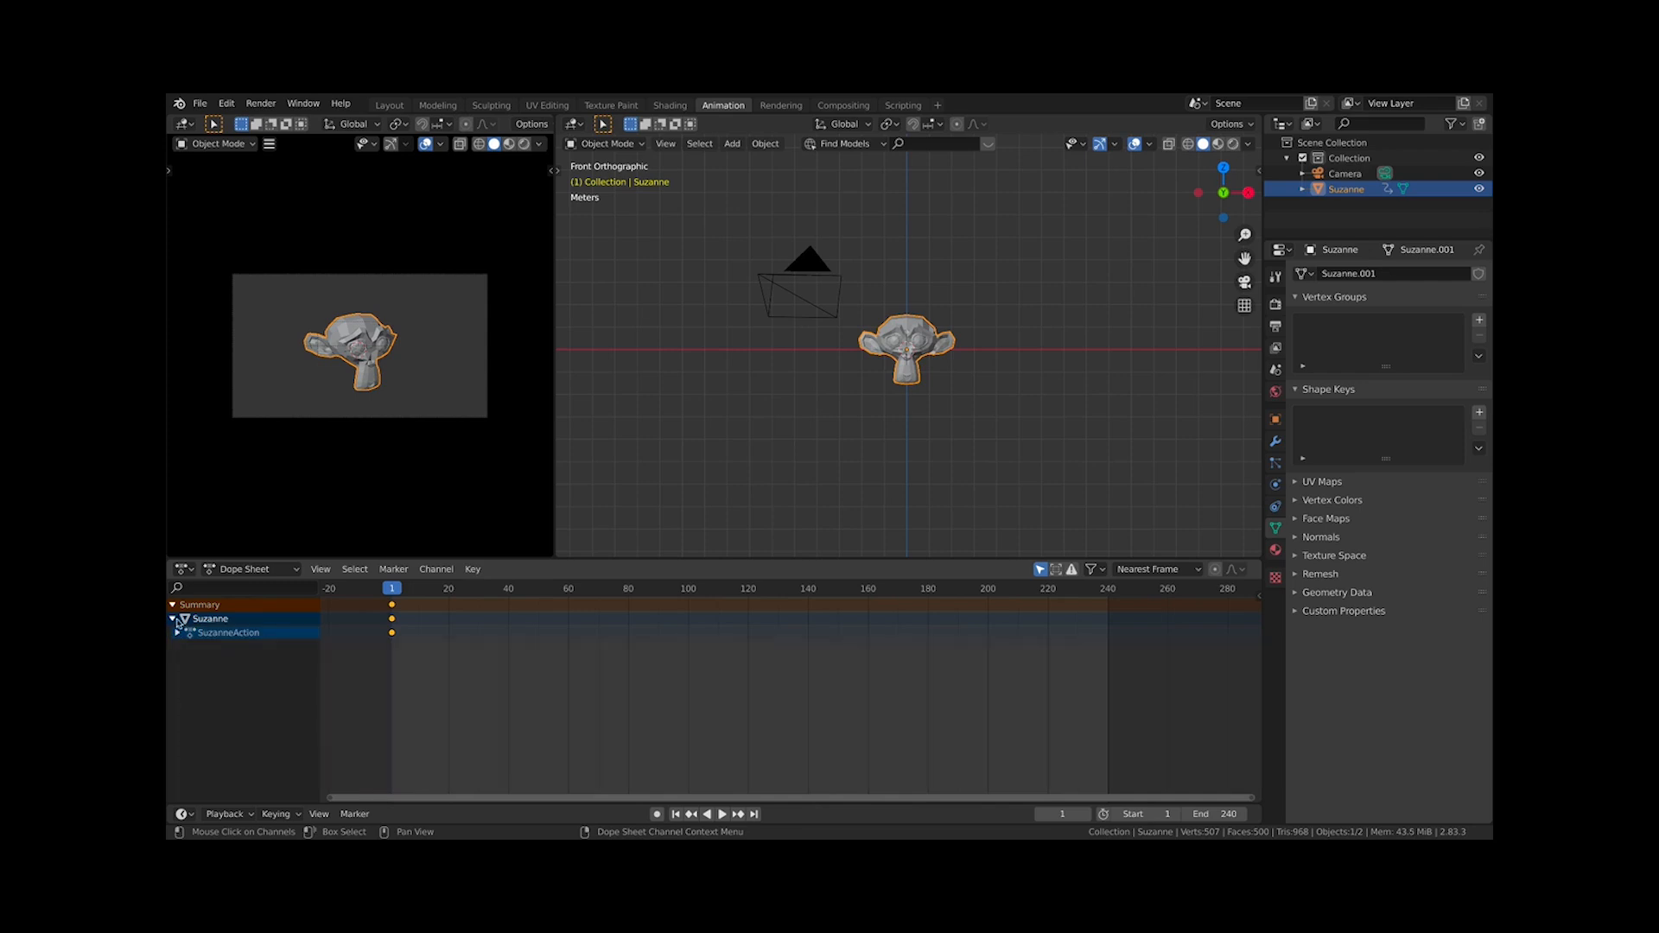
pyautogui.click(177, 619)
pyautogui.click(178, 620)
pyautogui.click(178, 634)
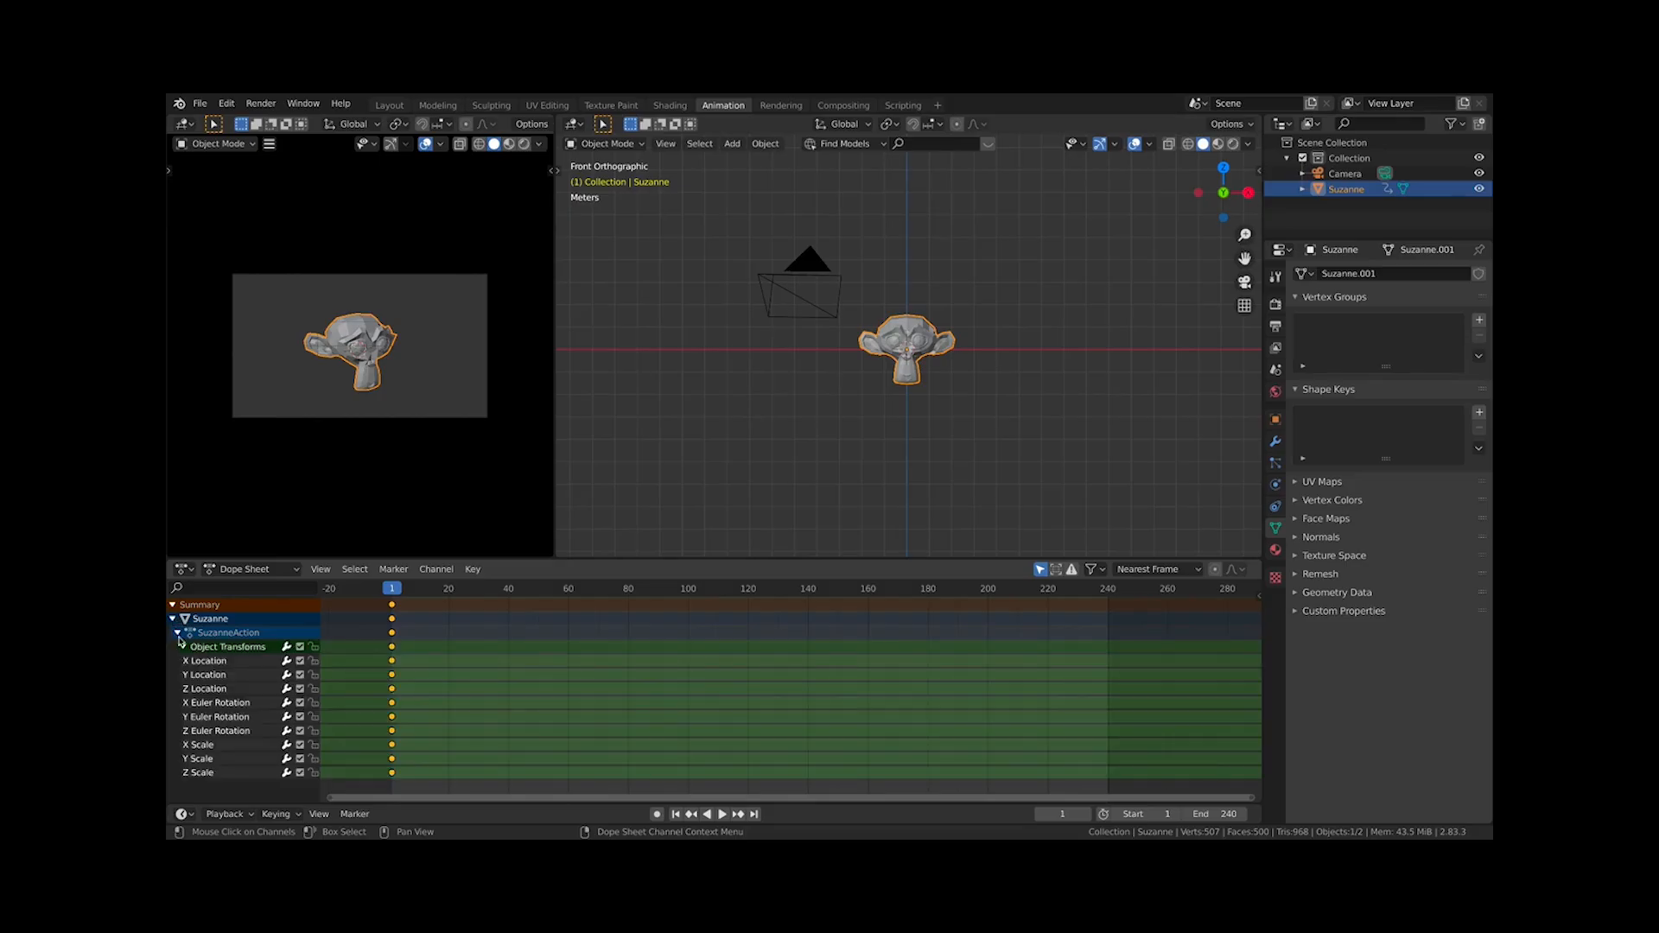
# Go to frame 60 with the monkey selected and set its Z rotation to 90°
pyautogui.click(380, 671)
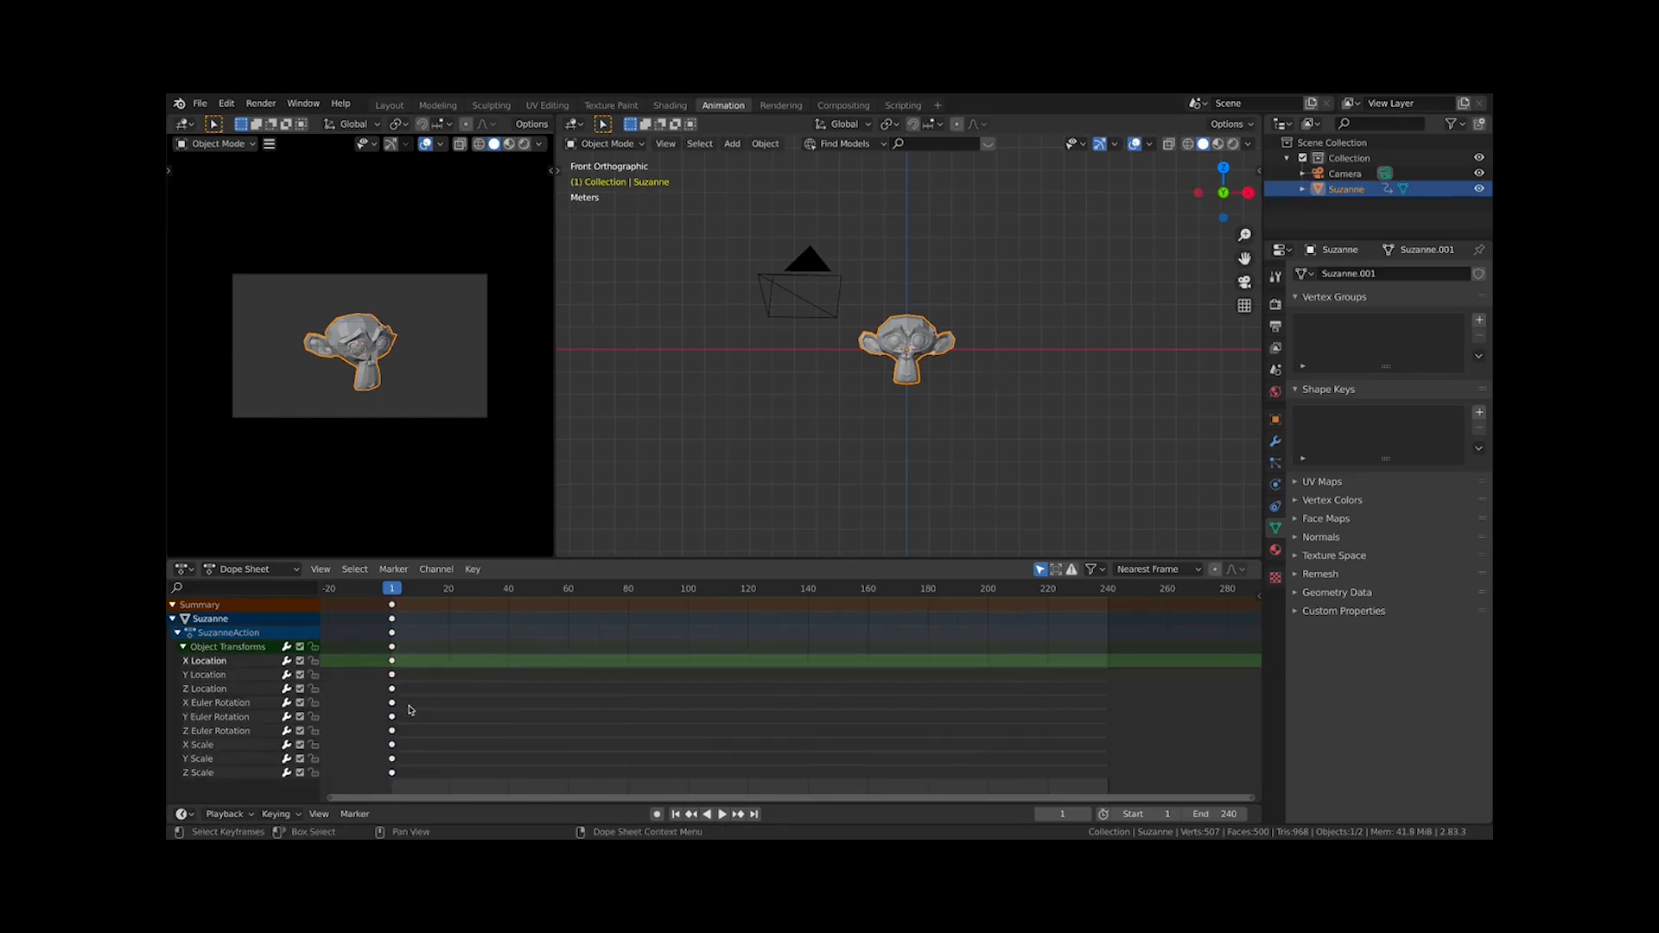
pyautogui.moveTo(410, 705); pyautogui.dragTo(378, 736)
pyautogui.click(912, 431)
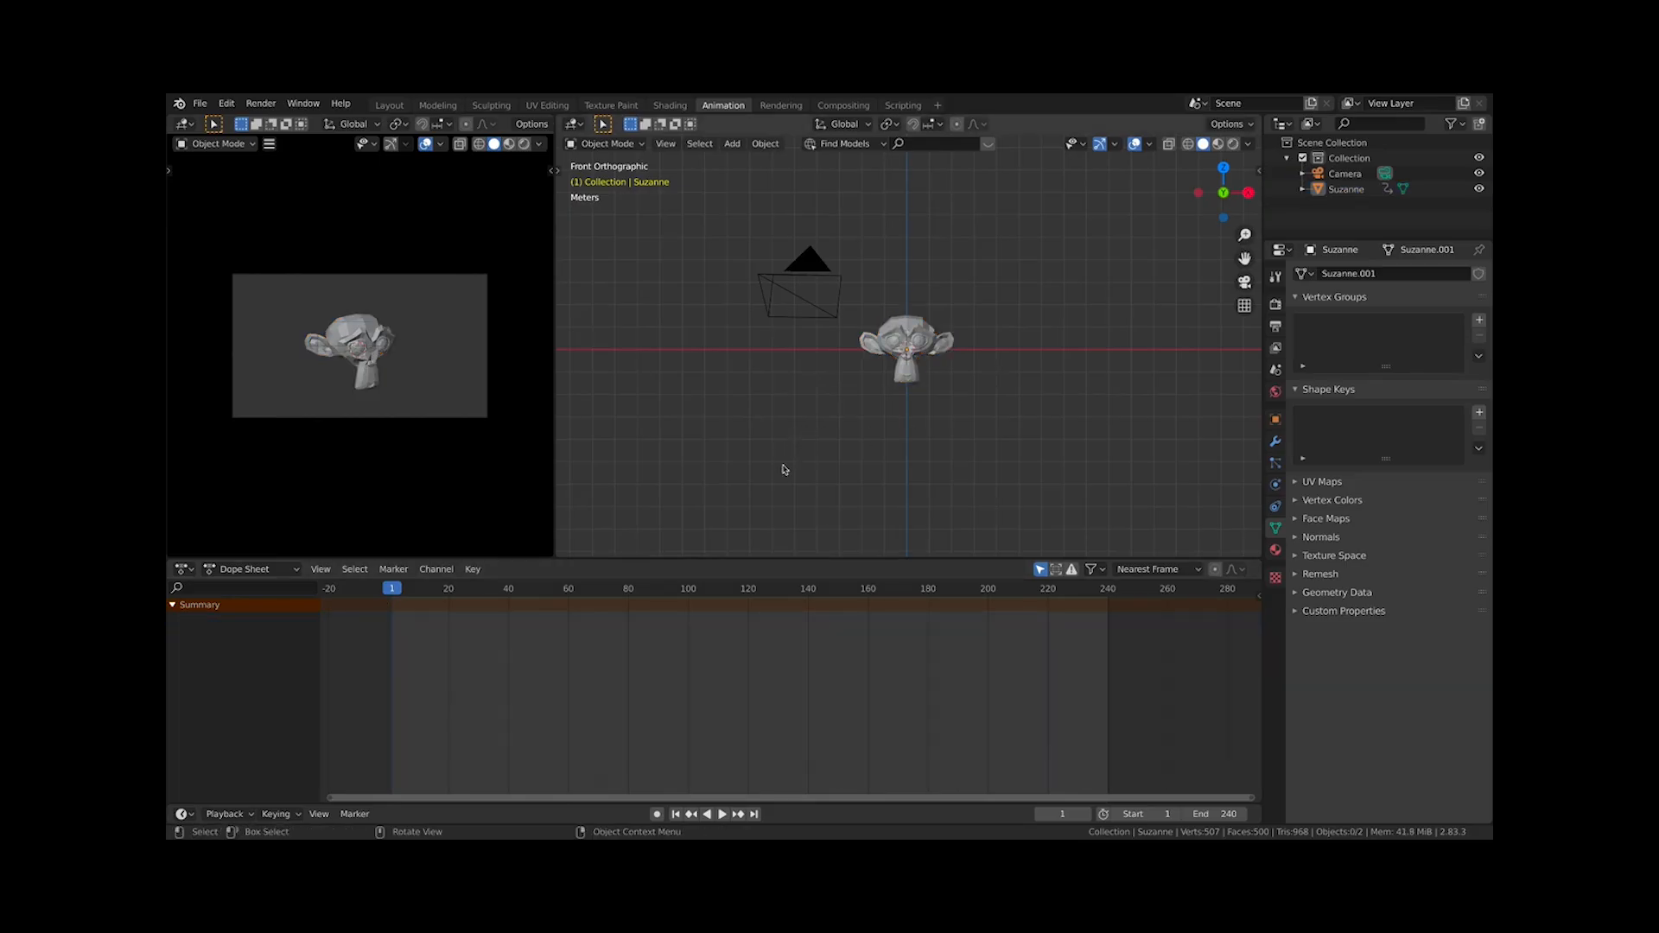
pyautogui.click(940, 346)
pyautogui.click(570, 590)
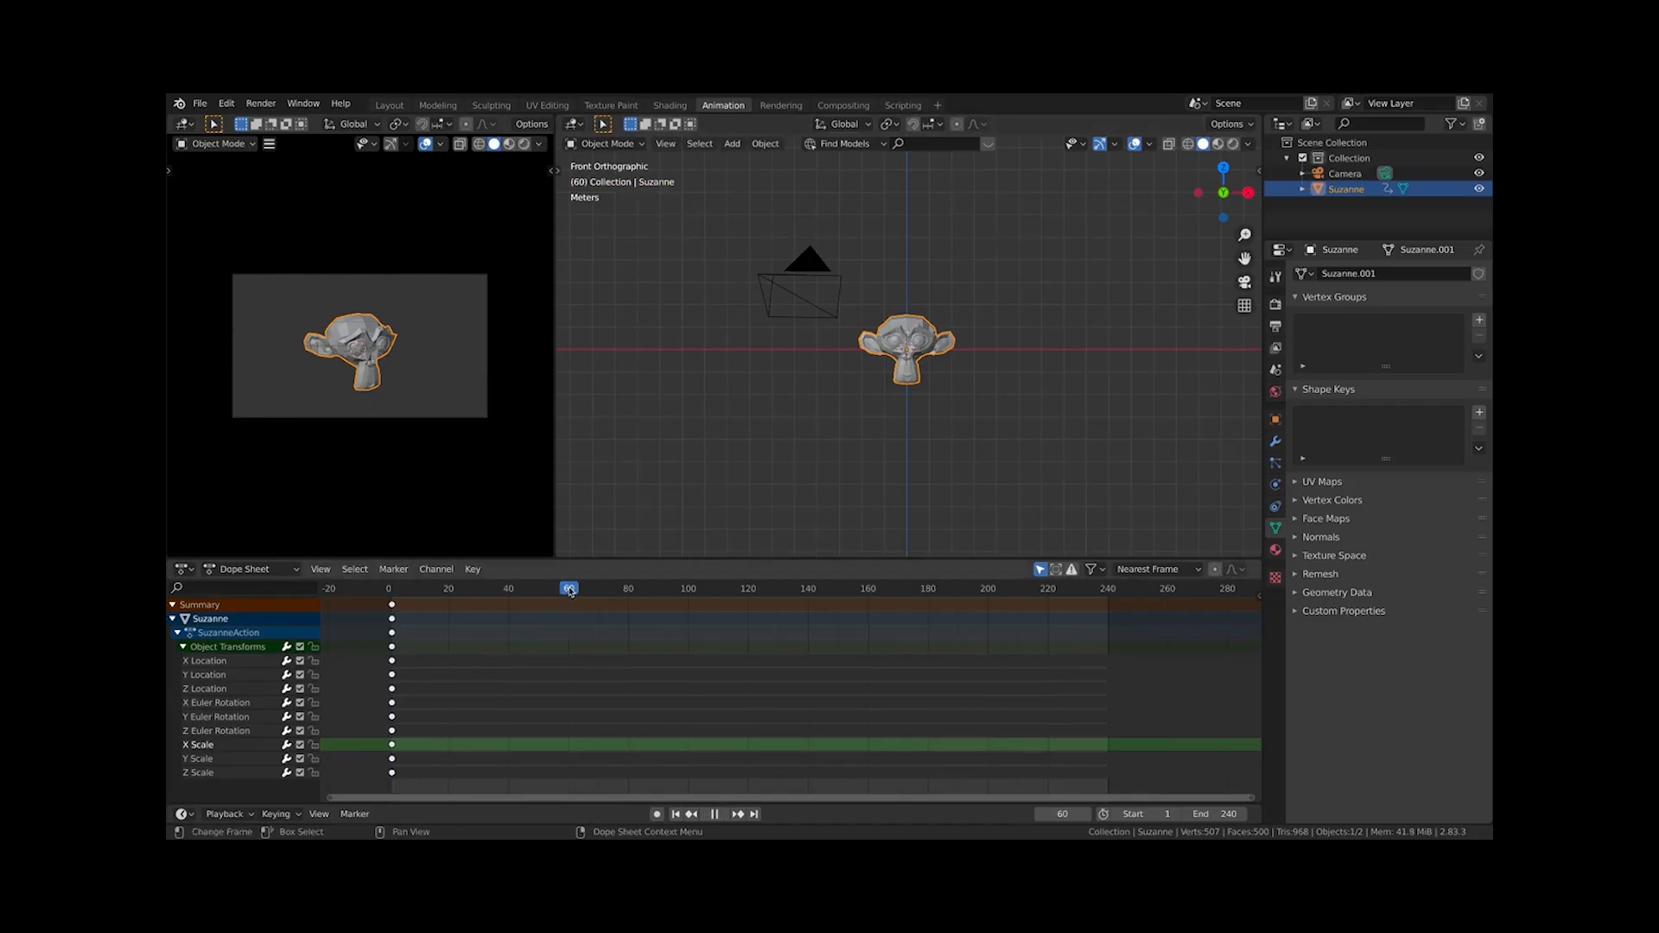
pyautogui.press('n')
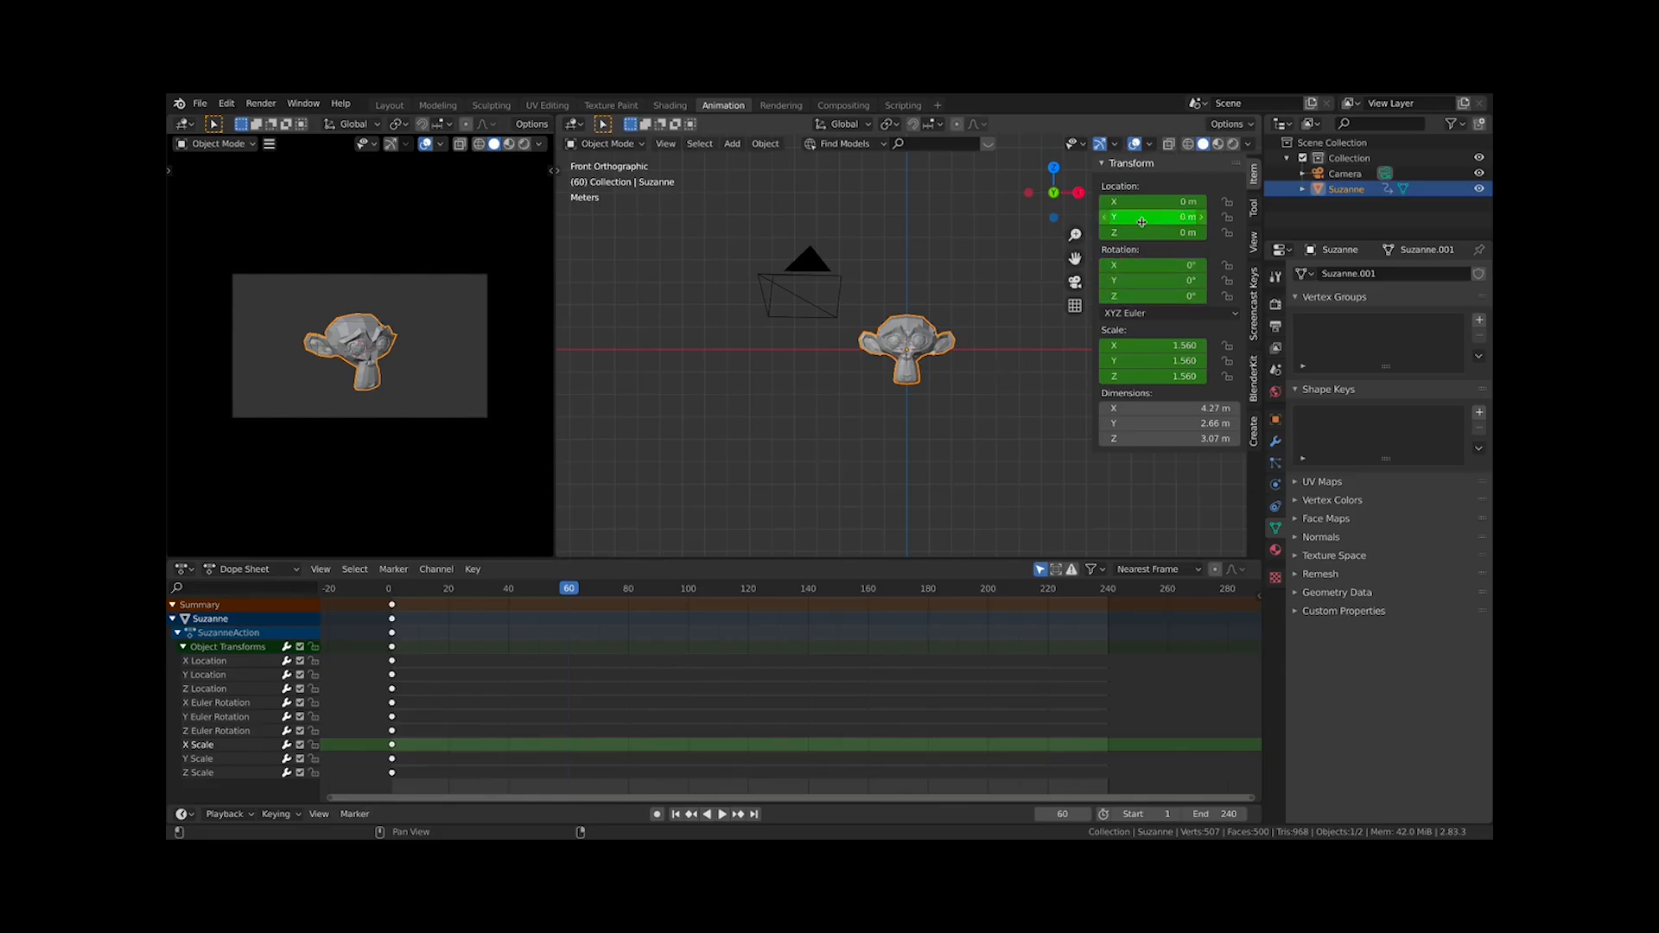
pyautogui.click(1141, 297)
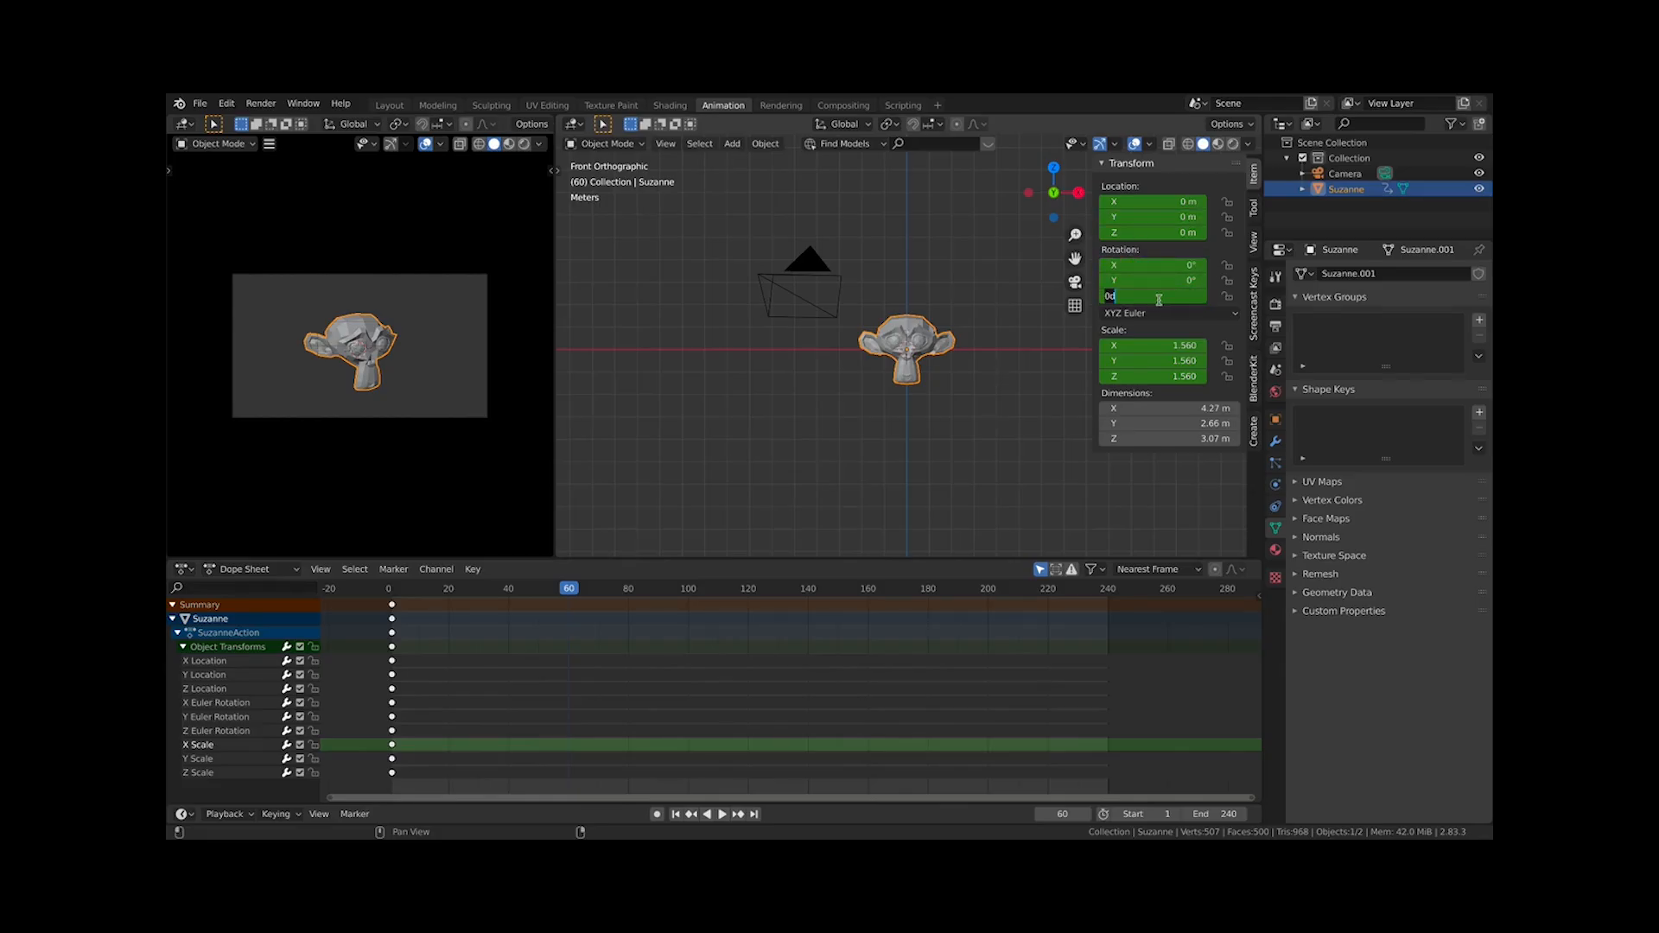
pyautogui.write('9')
pyautogui.press('Return')
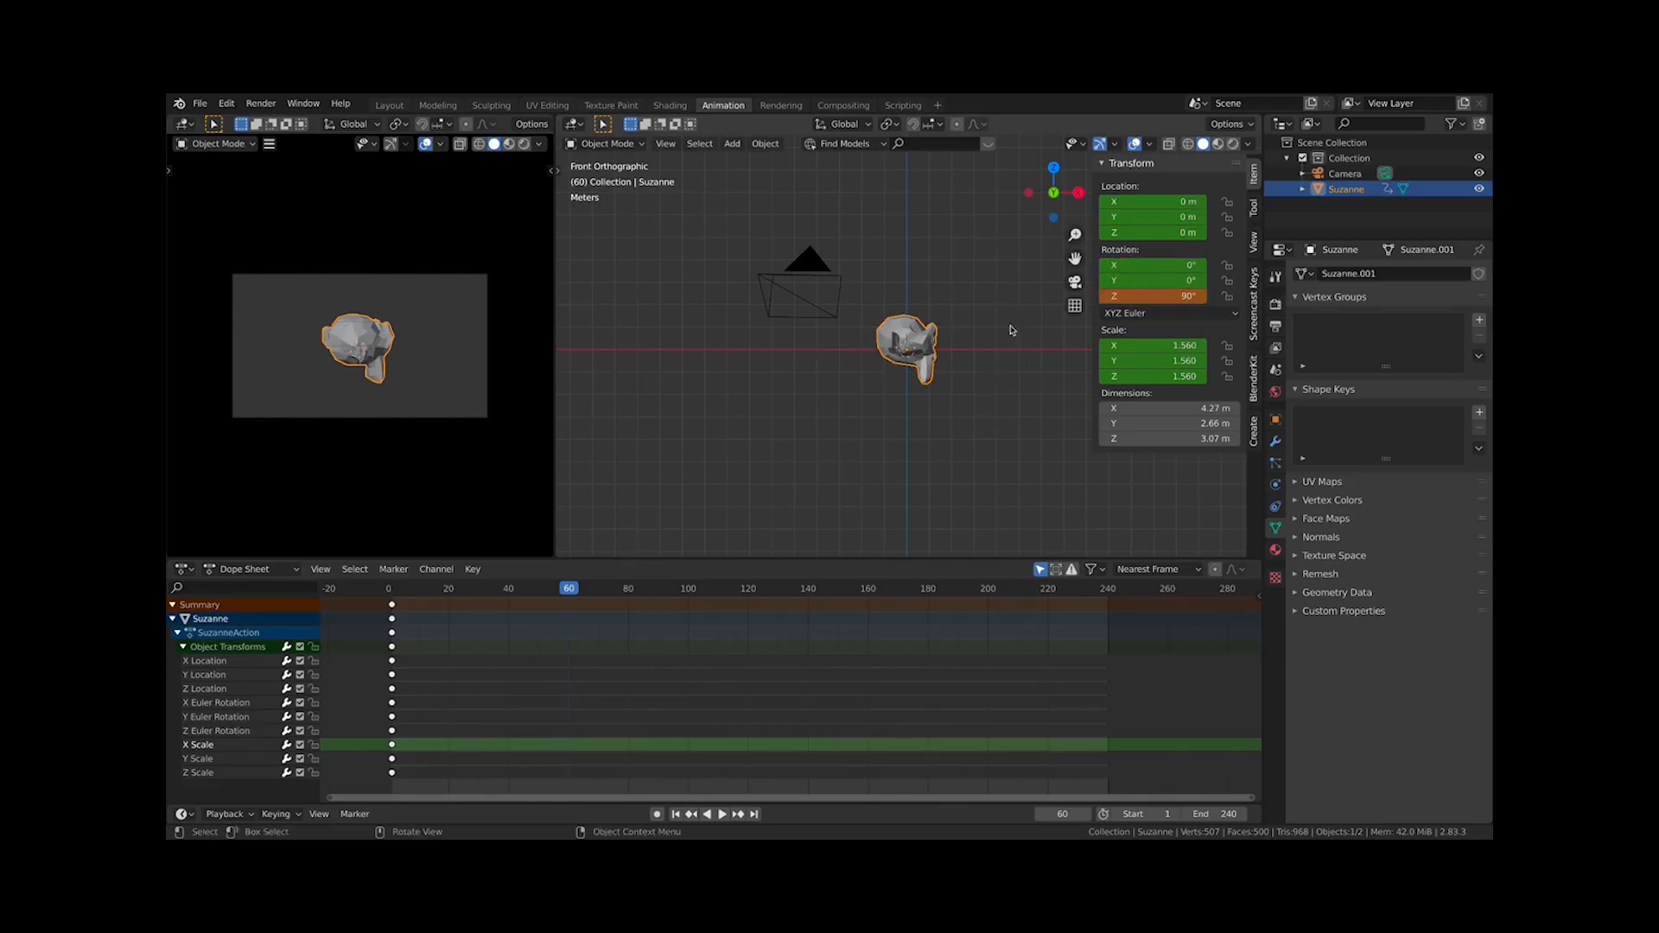
# Insert a LocRotScale keyframe on the monkey at frame 60
pyautogui.rightClick(1160, 296)
pyautogui.rightClick(1176, 292)
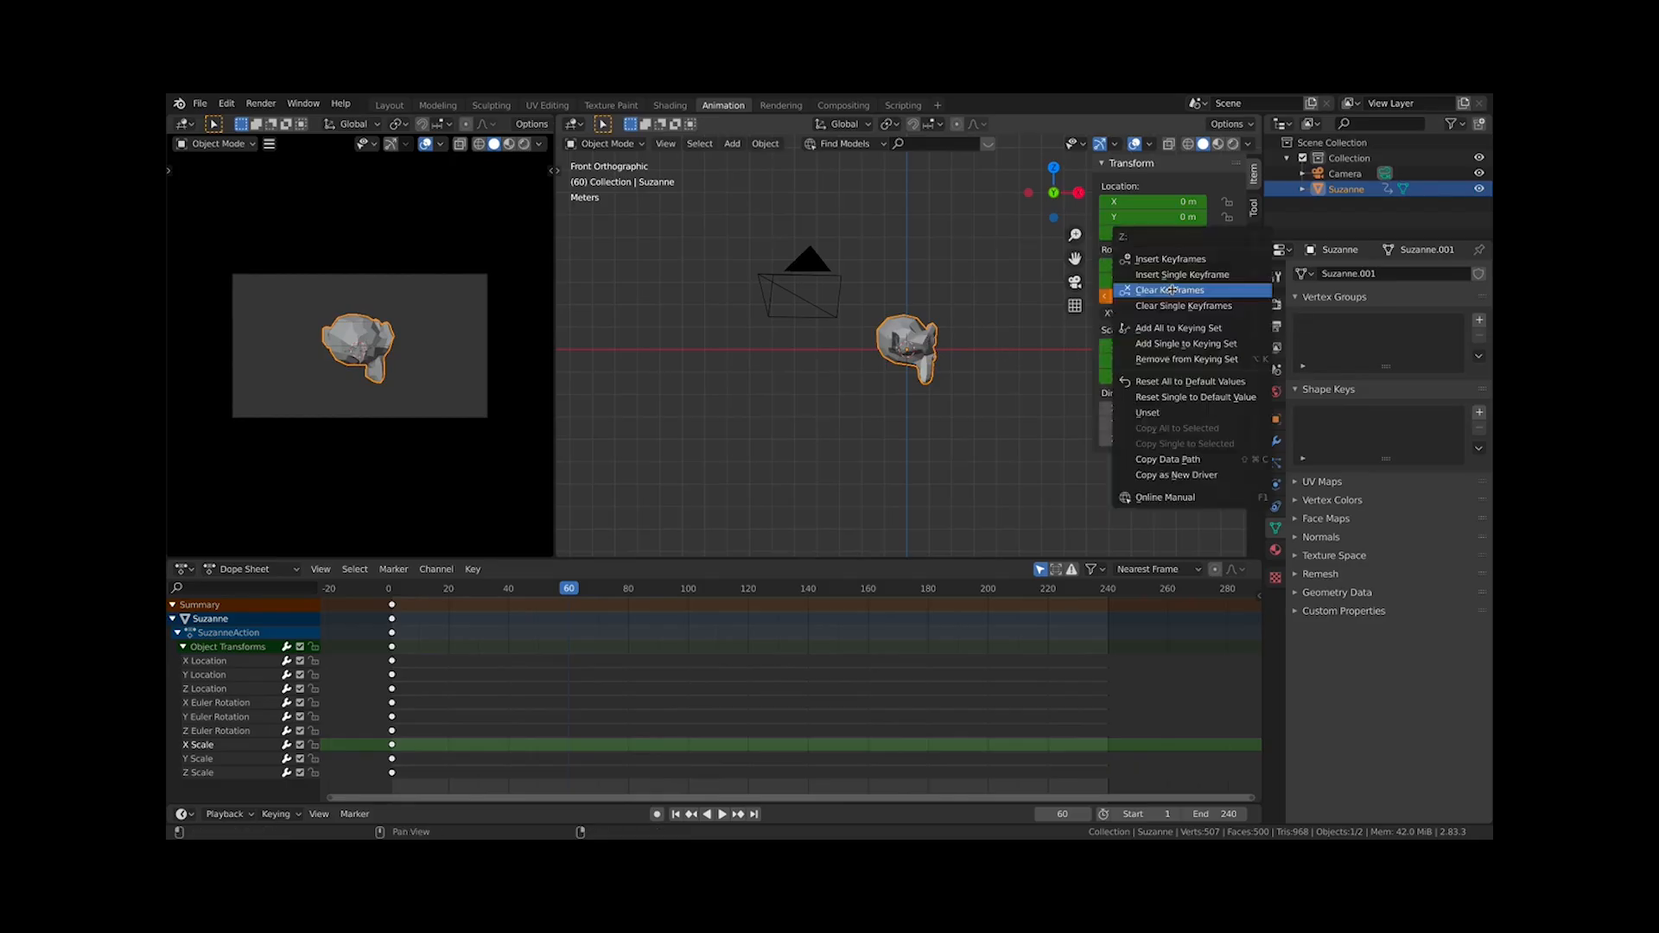
pyautogui.press('i')
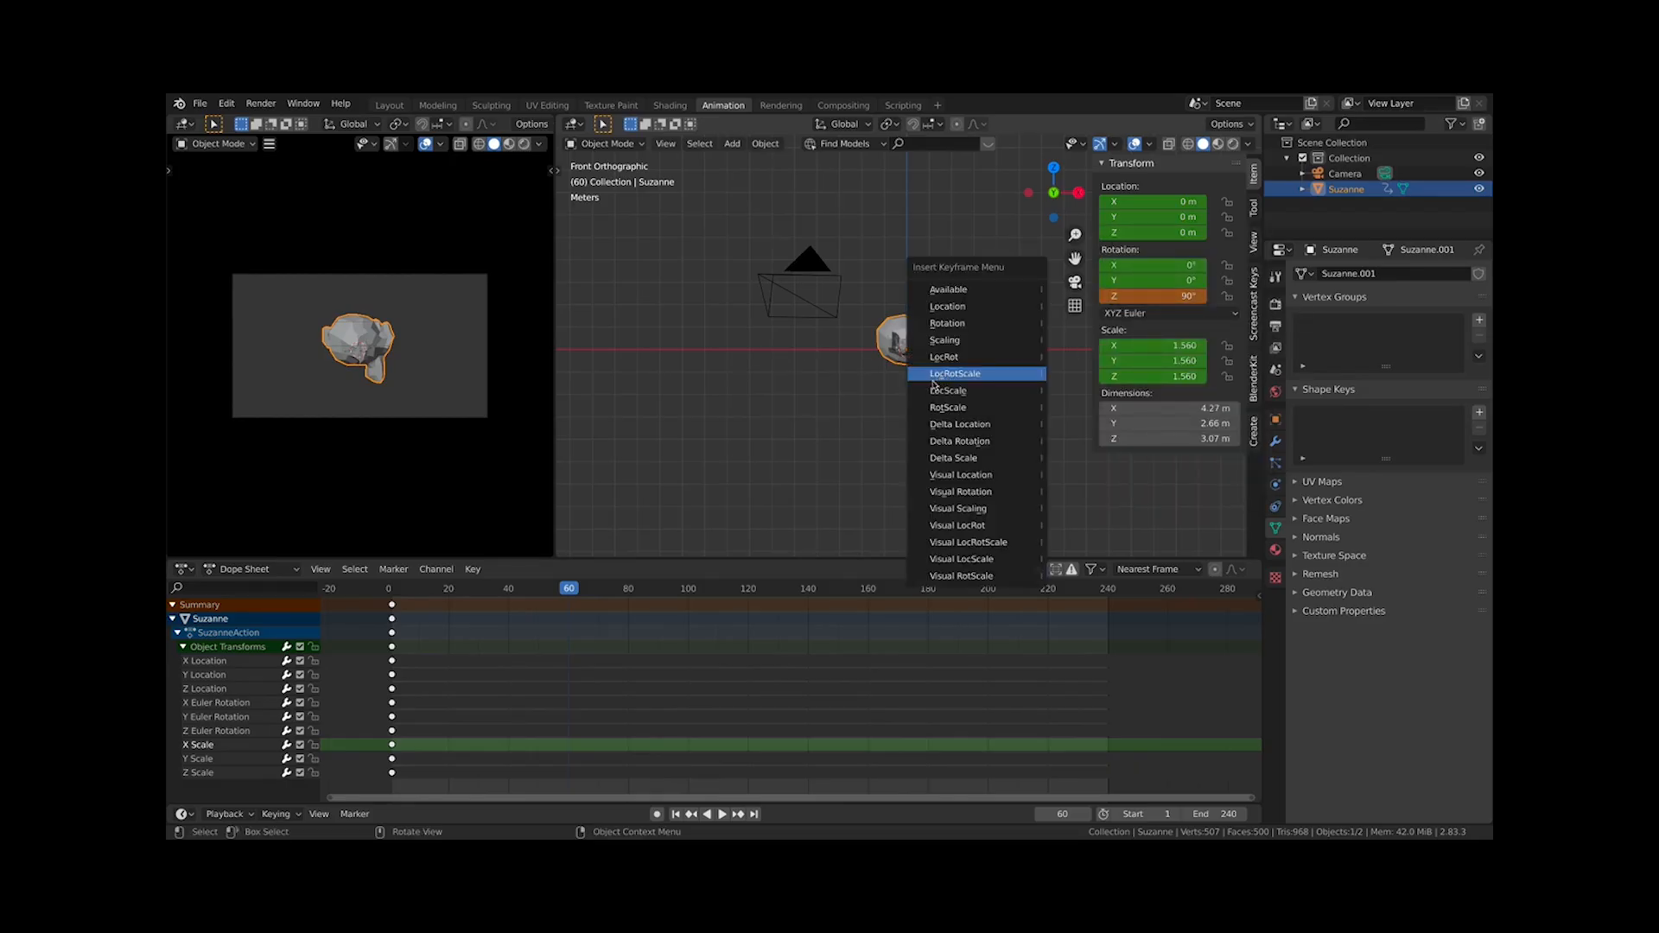
pyautogui.click(966, 375)
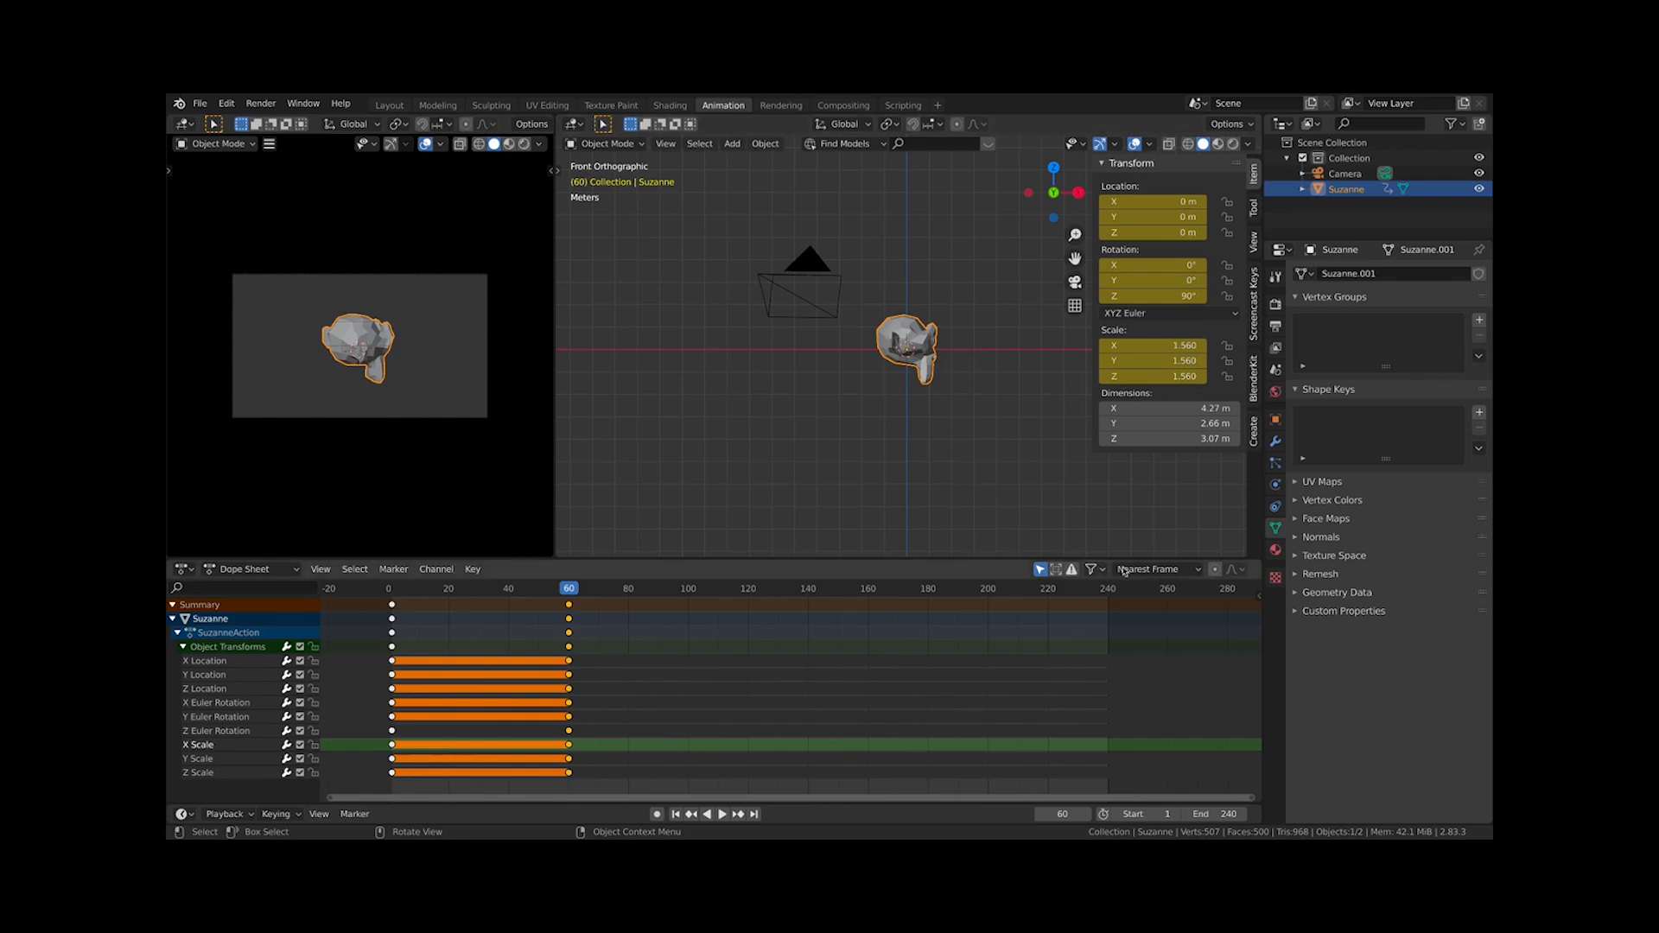
# Set the scene's end frame to 60
pyautogui.click(1214, 814)
pyautogui.write('6')
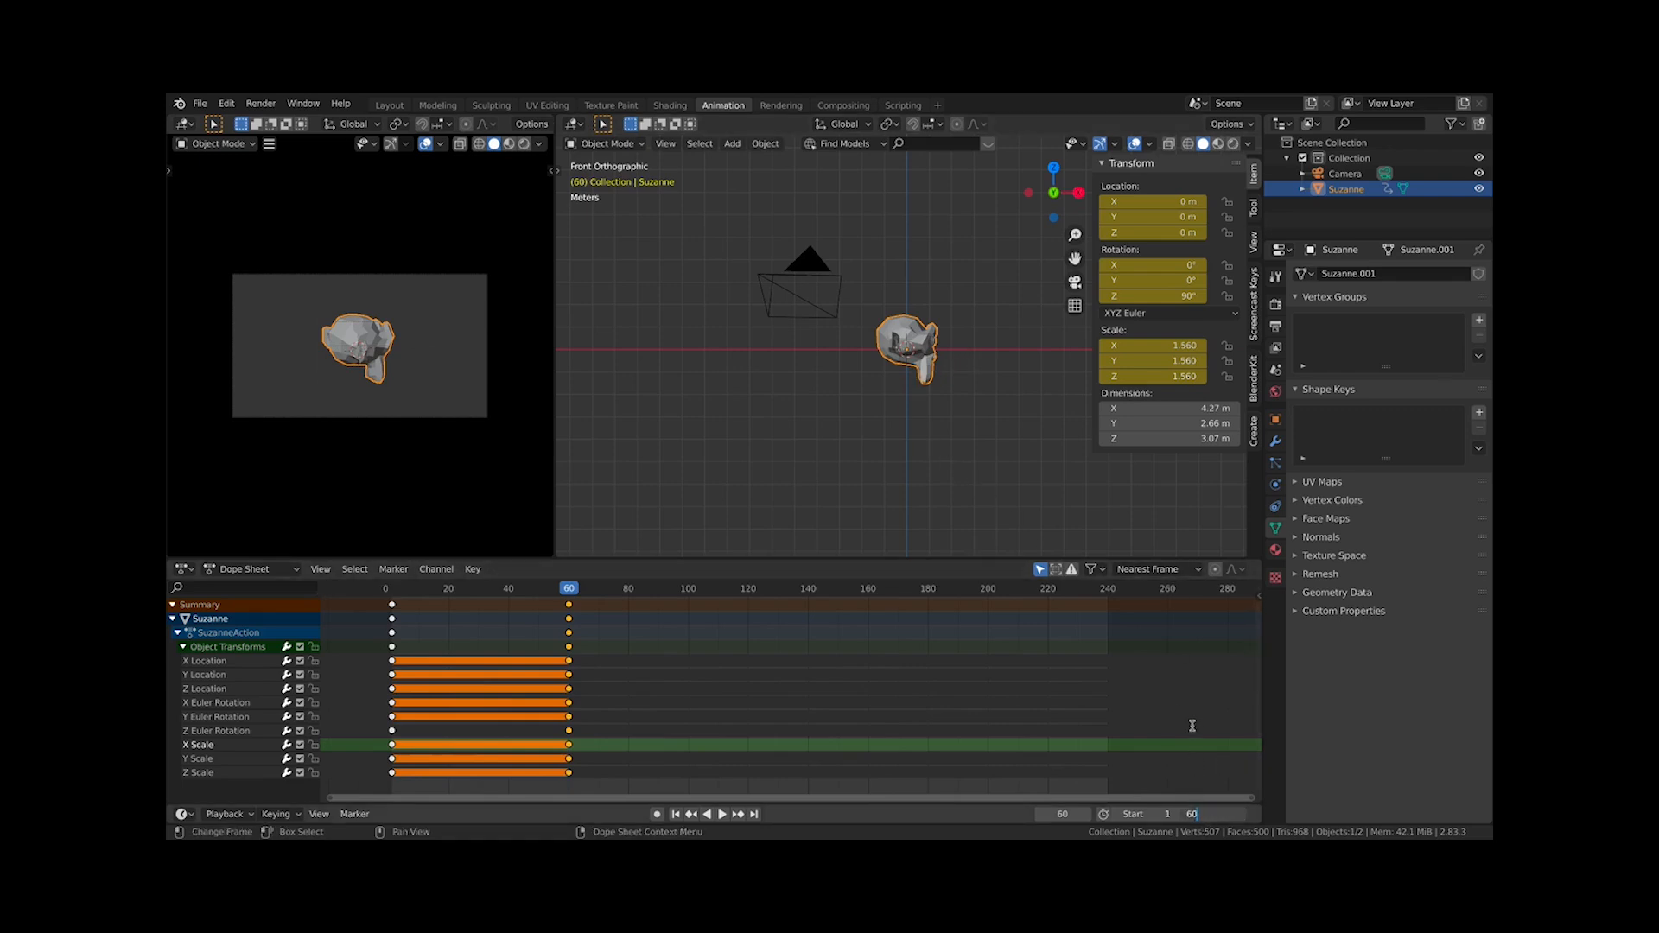
pyautogui.write('0')
pyautogui.press('Return')
# Play back the animation, stop it, and fit the keyframes in the Dope Sheet view
pyautogui.press('space')
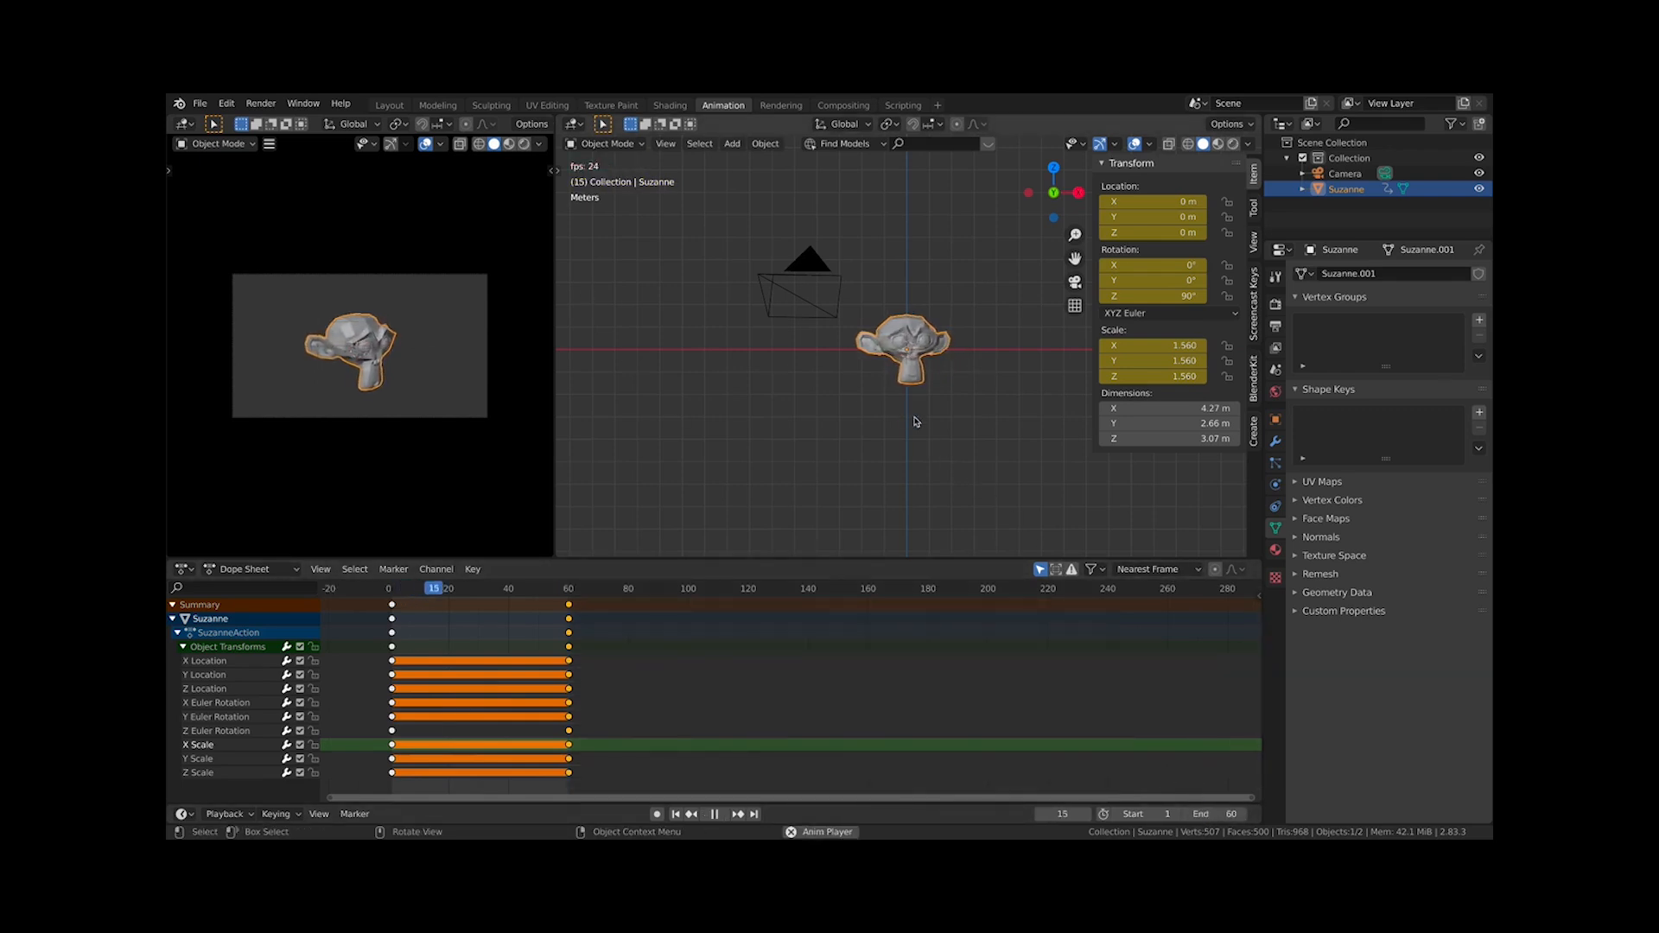
pyautogui.scroll(2, 361, 450)
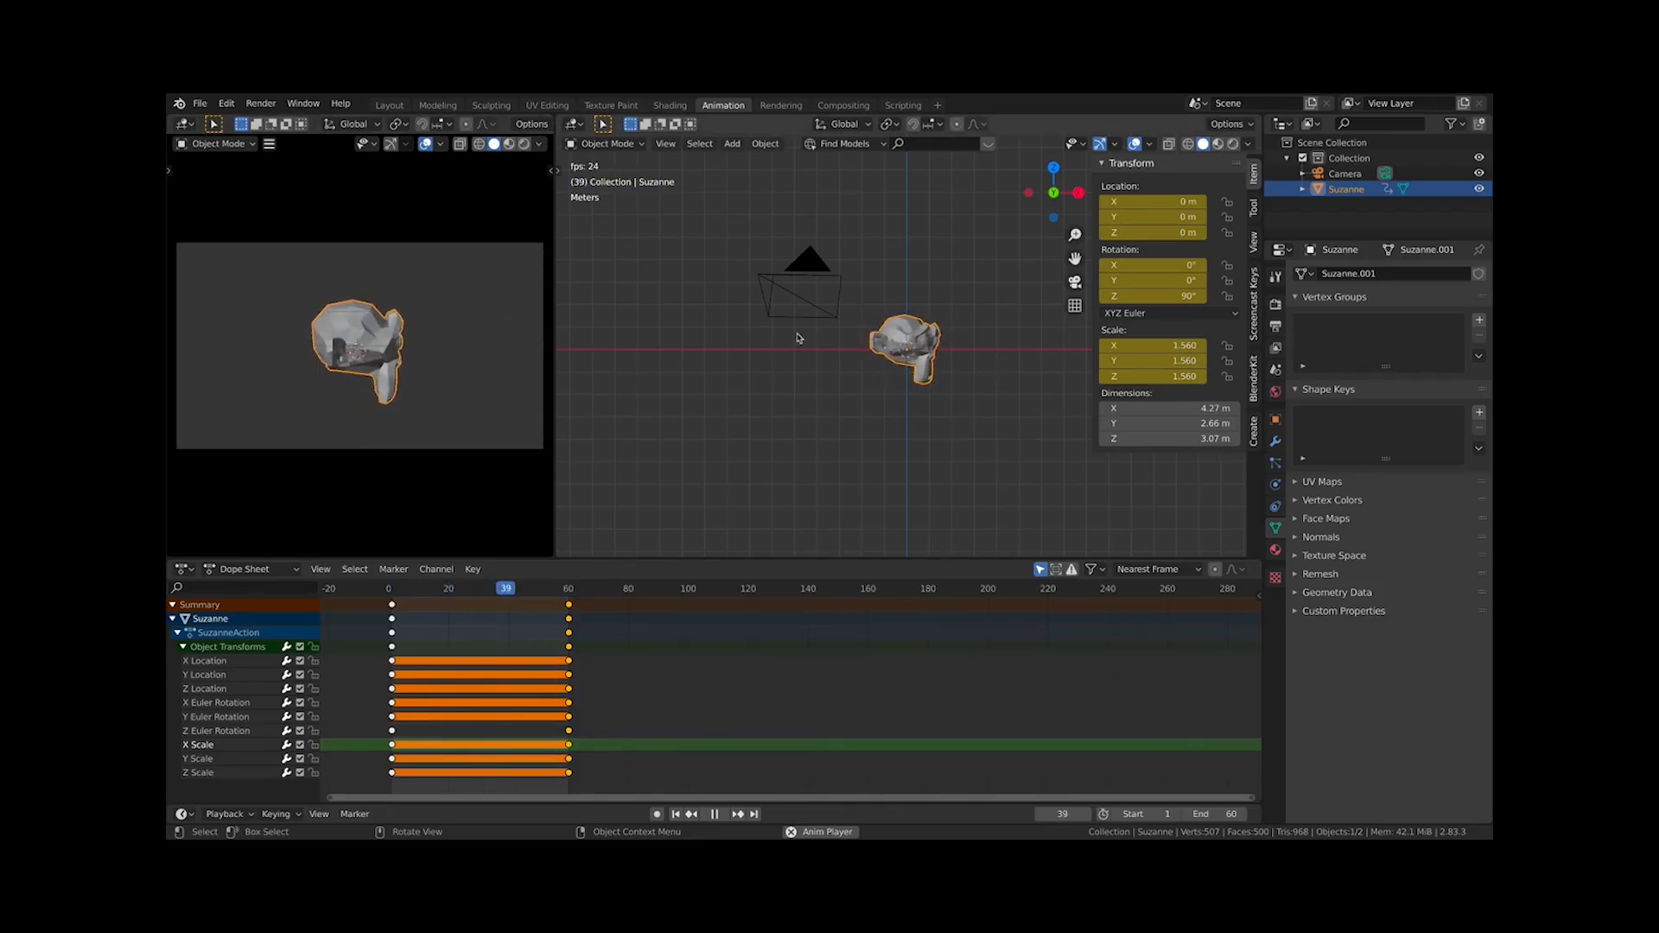
pyautogui.press('Escape')
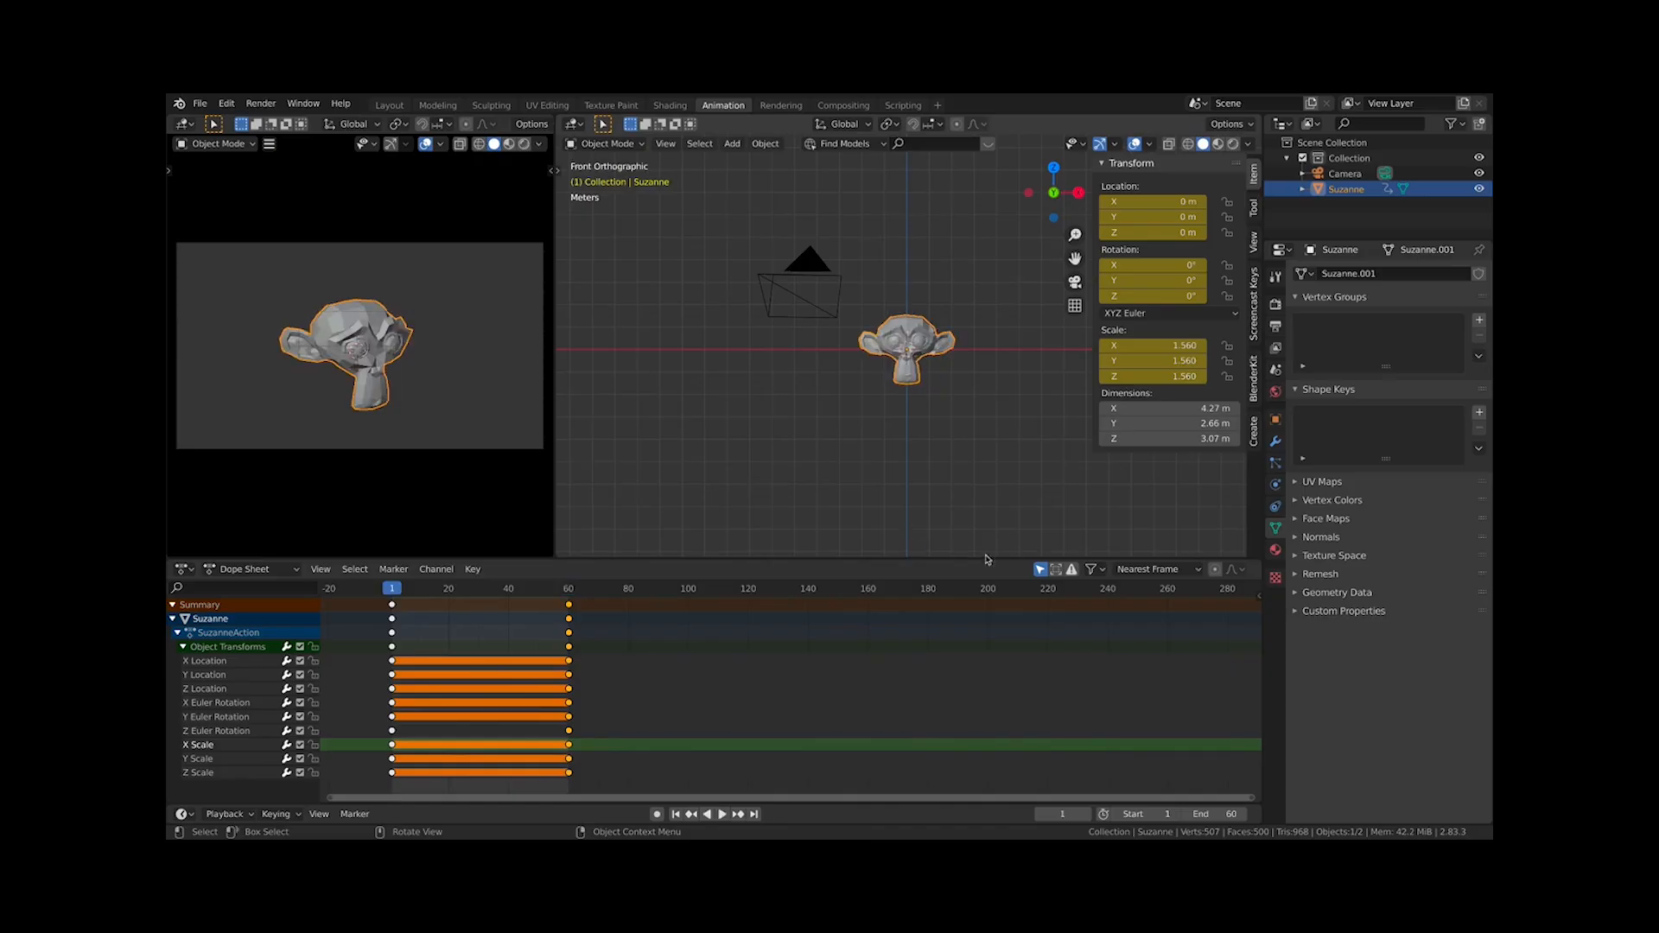
pyautogui.click(1218, 813)
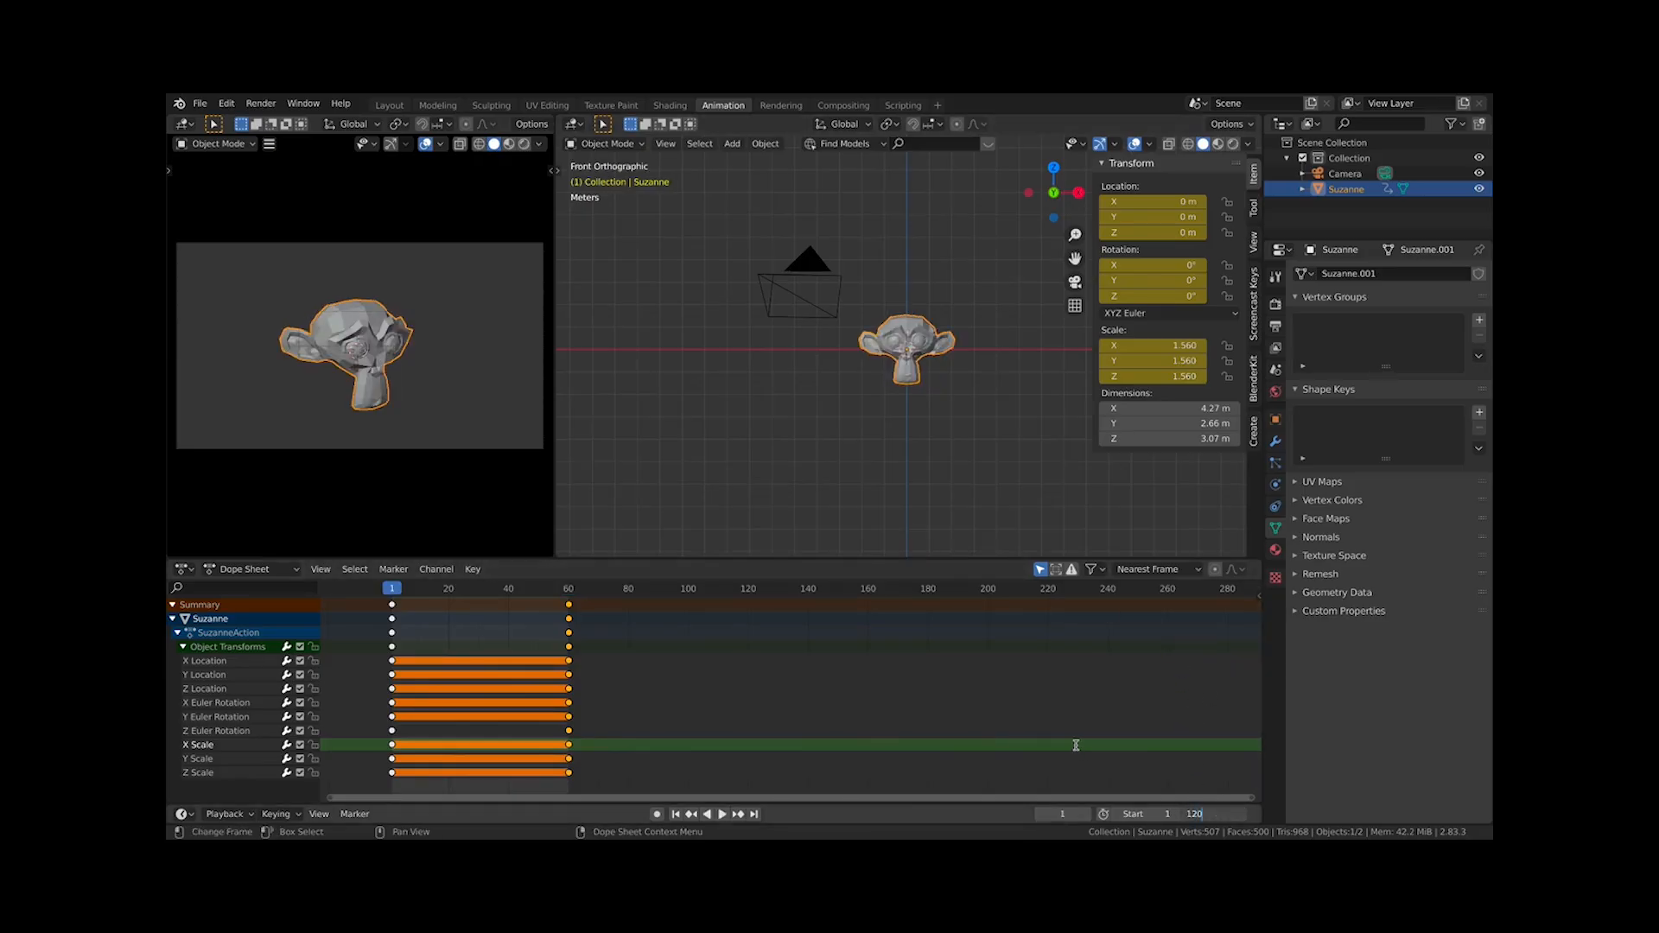
pyautogui.press('Escape')
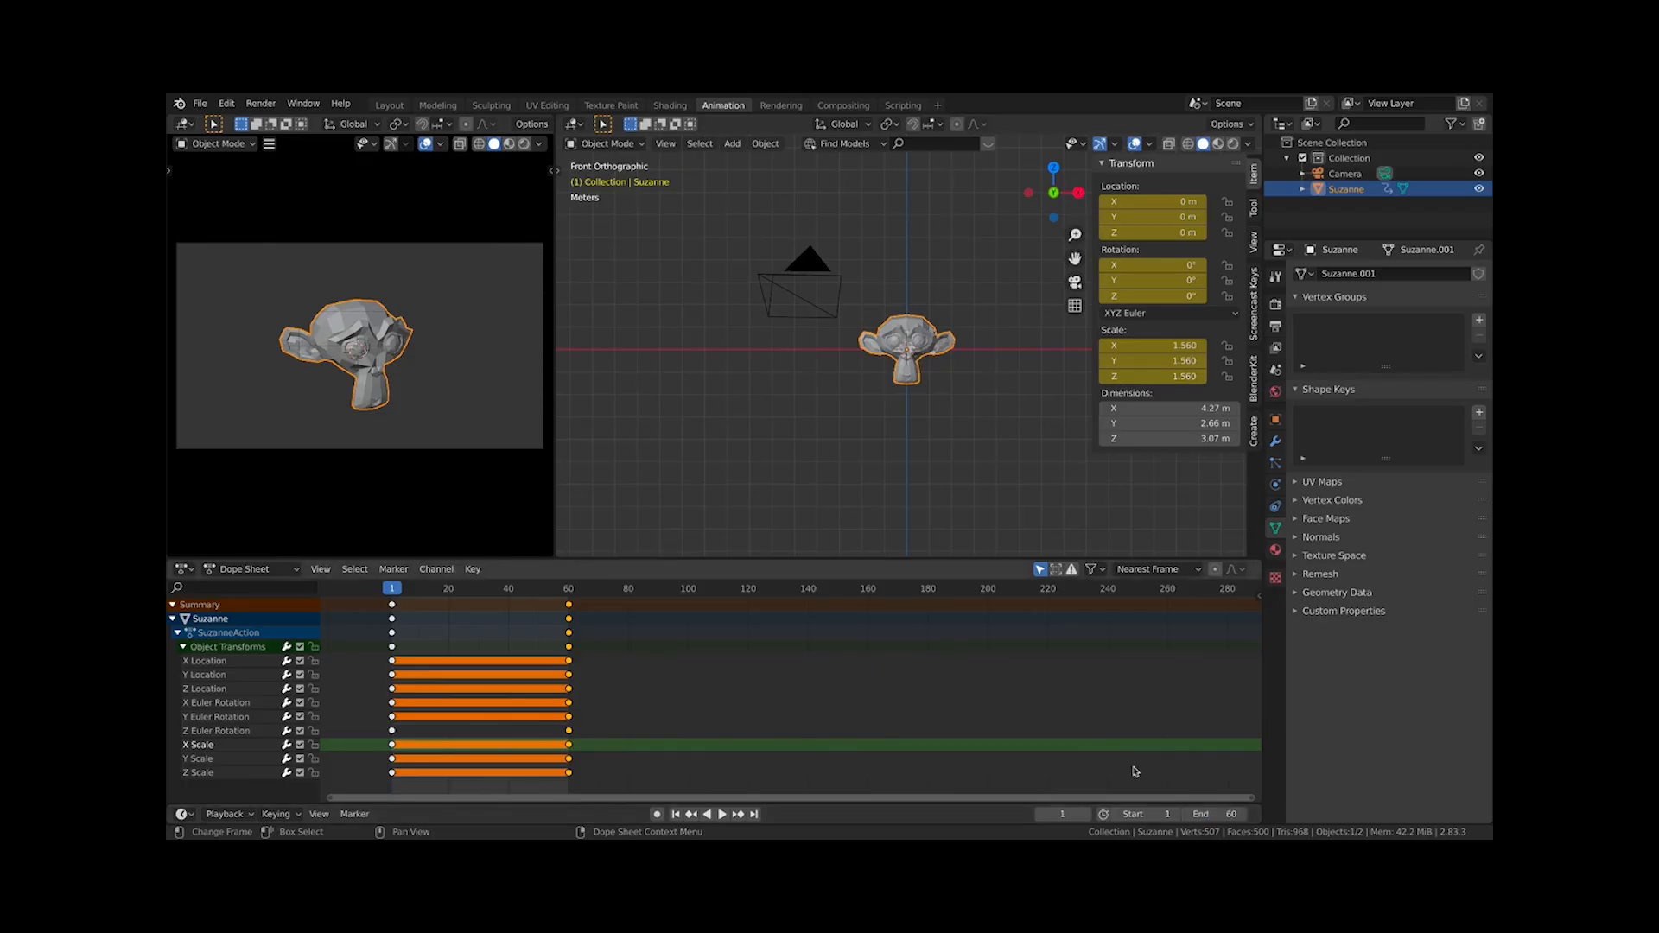
pyautogui.scroll(3, 538, 689)
pyautogui.moveTo(544, 690); pyautogui.dragTo(968, 741, button='middle')
pyautogui.press('space')
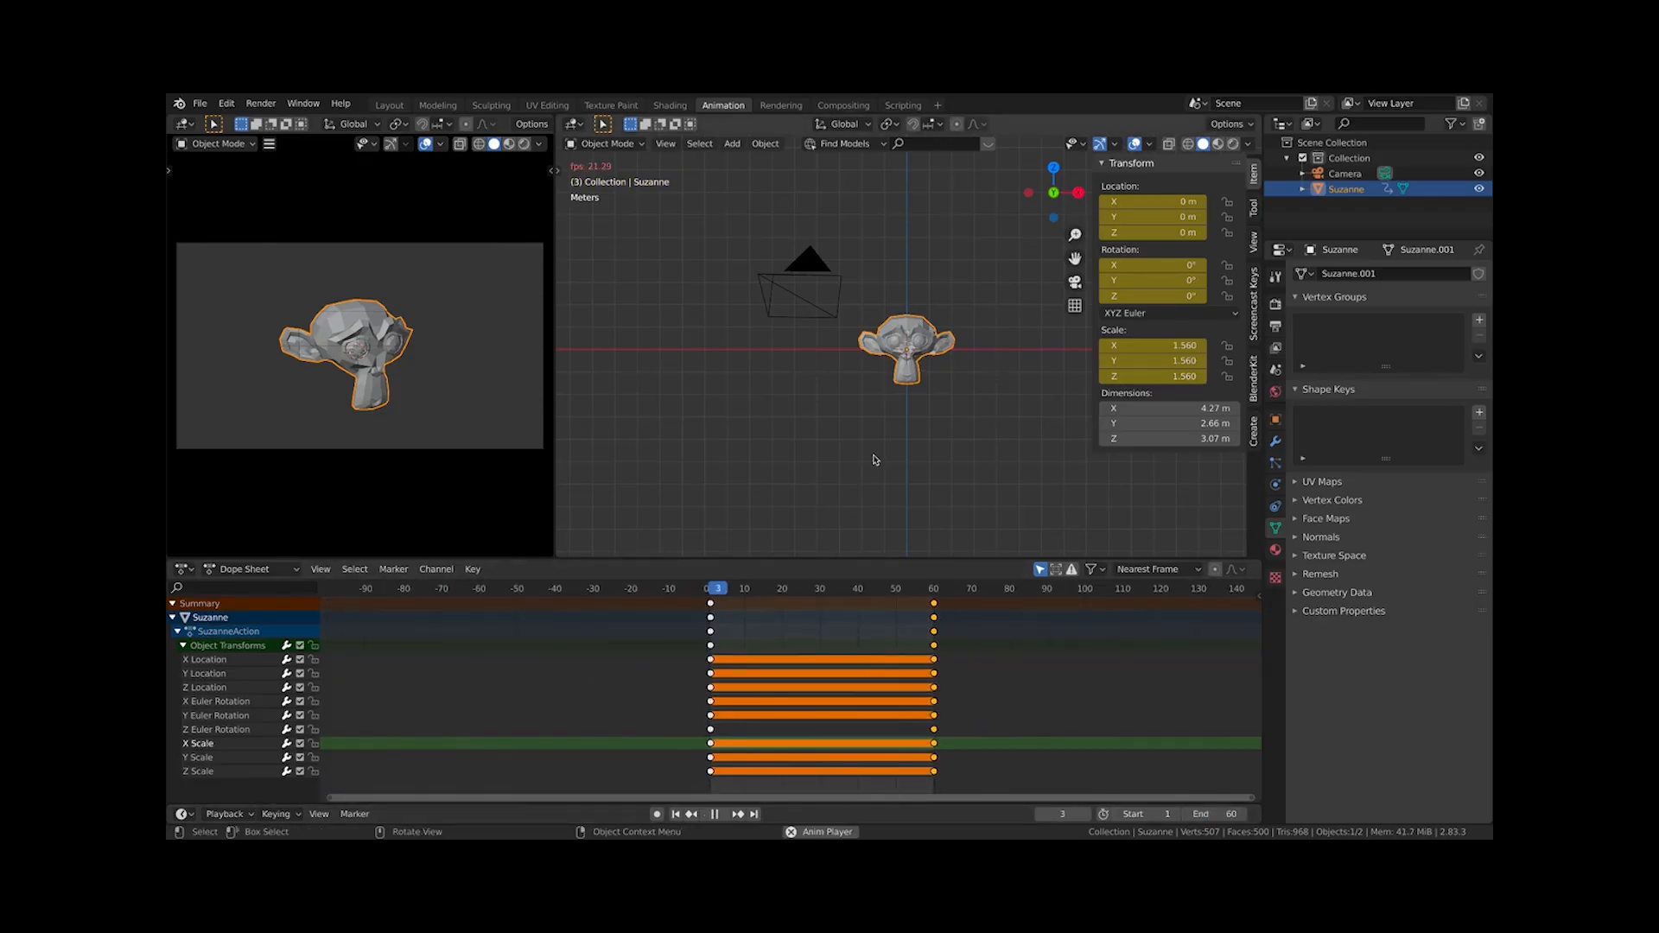
pyautogui.press('space')
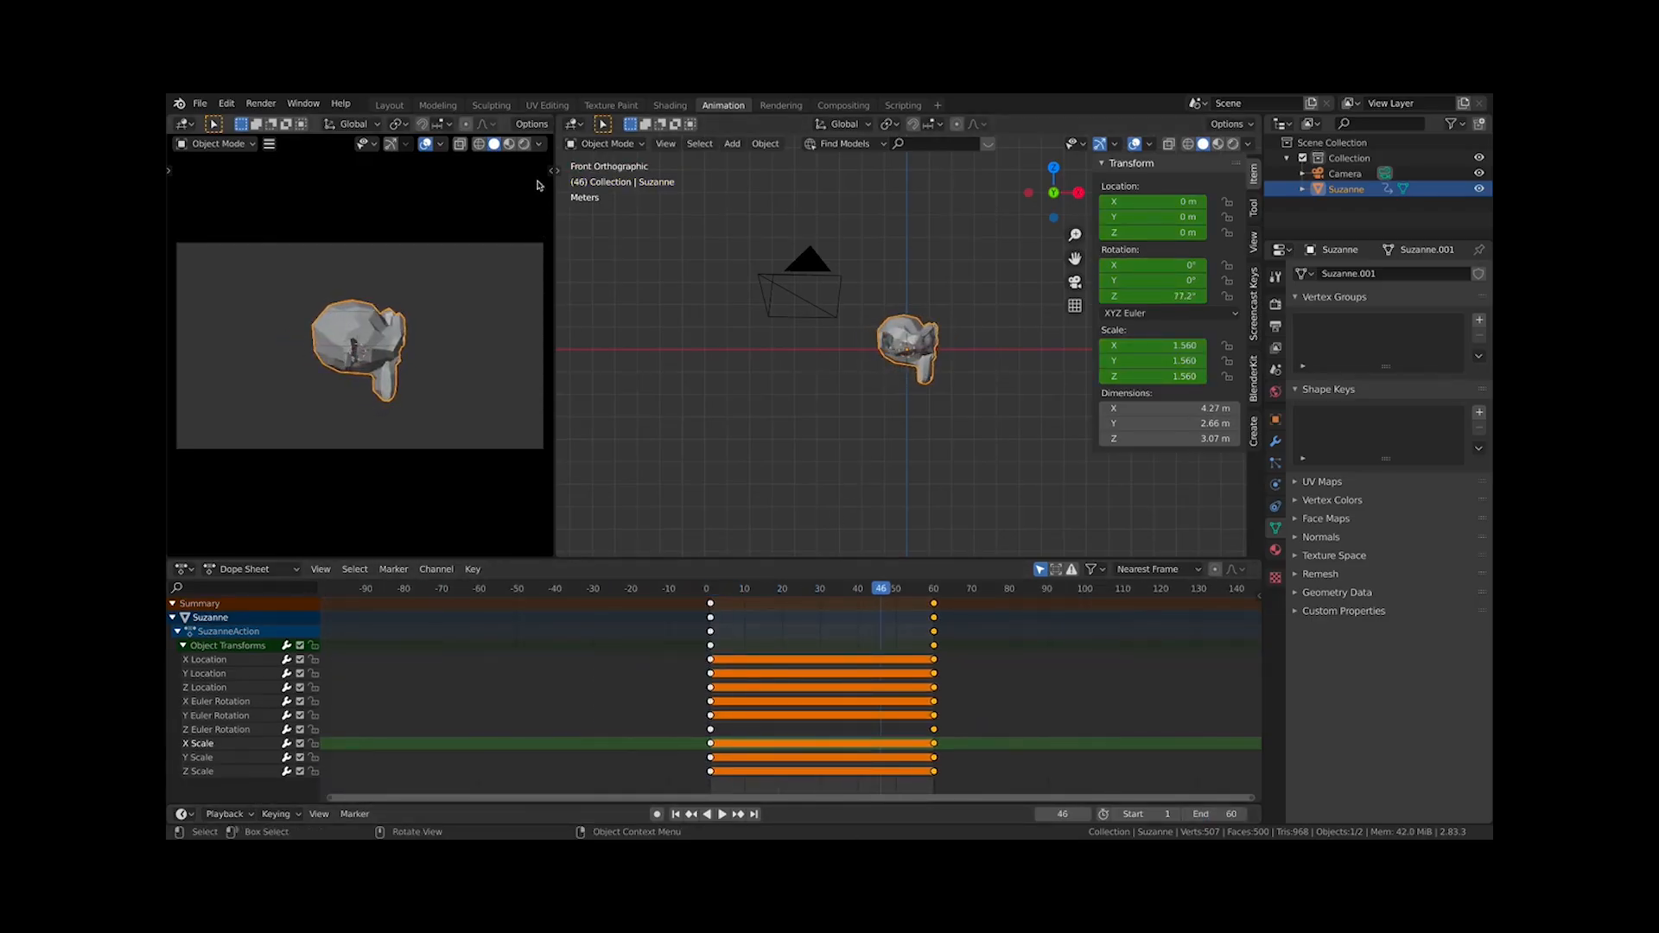
# Switch the camera preview to Rendered shading
pyautogui.click(525, 144)
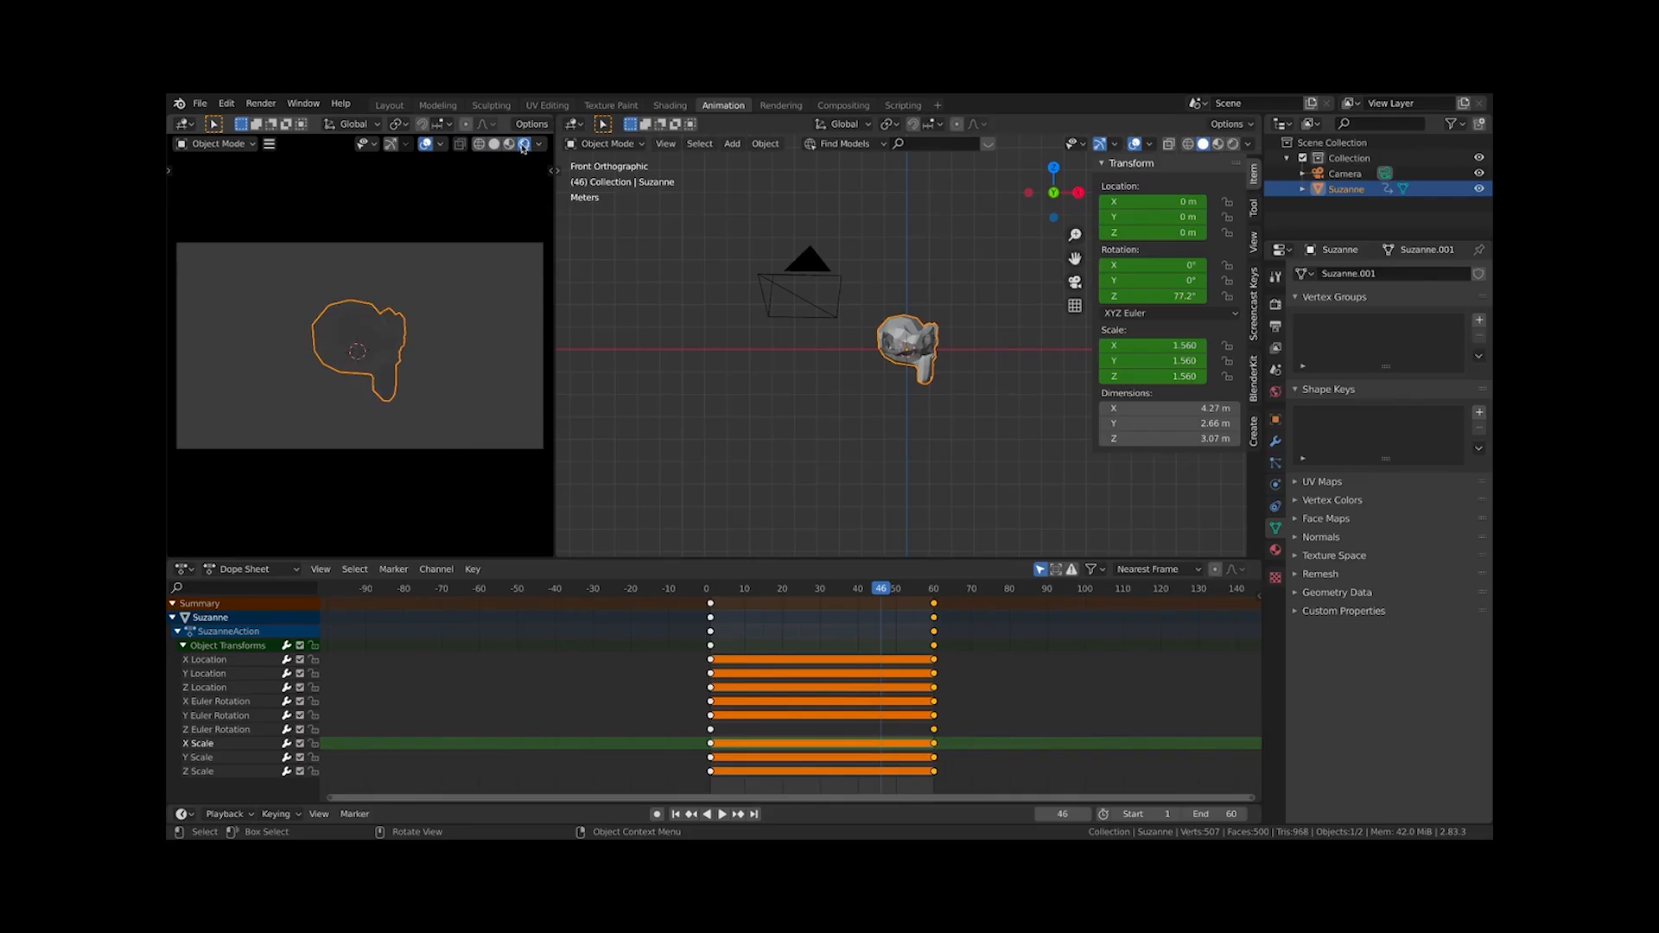
pyautogui.scroll(-3, 335, 386)
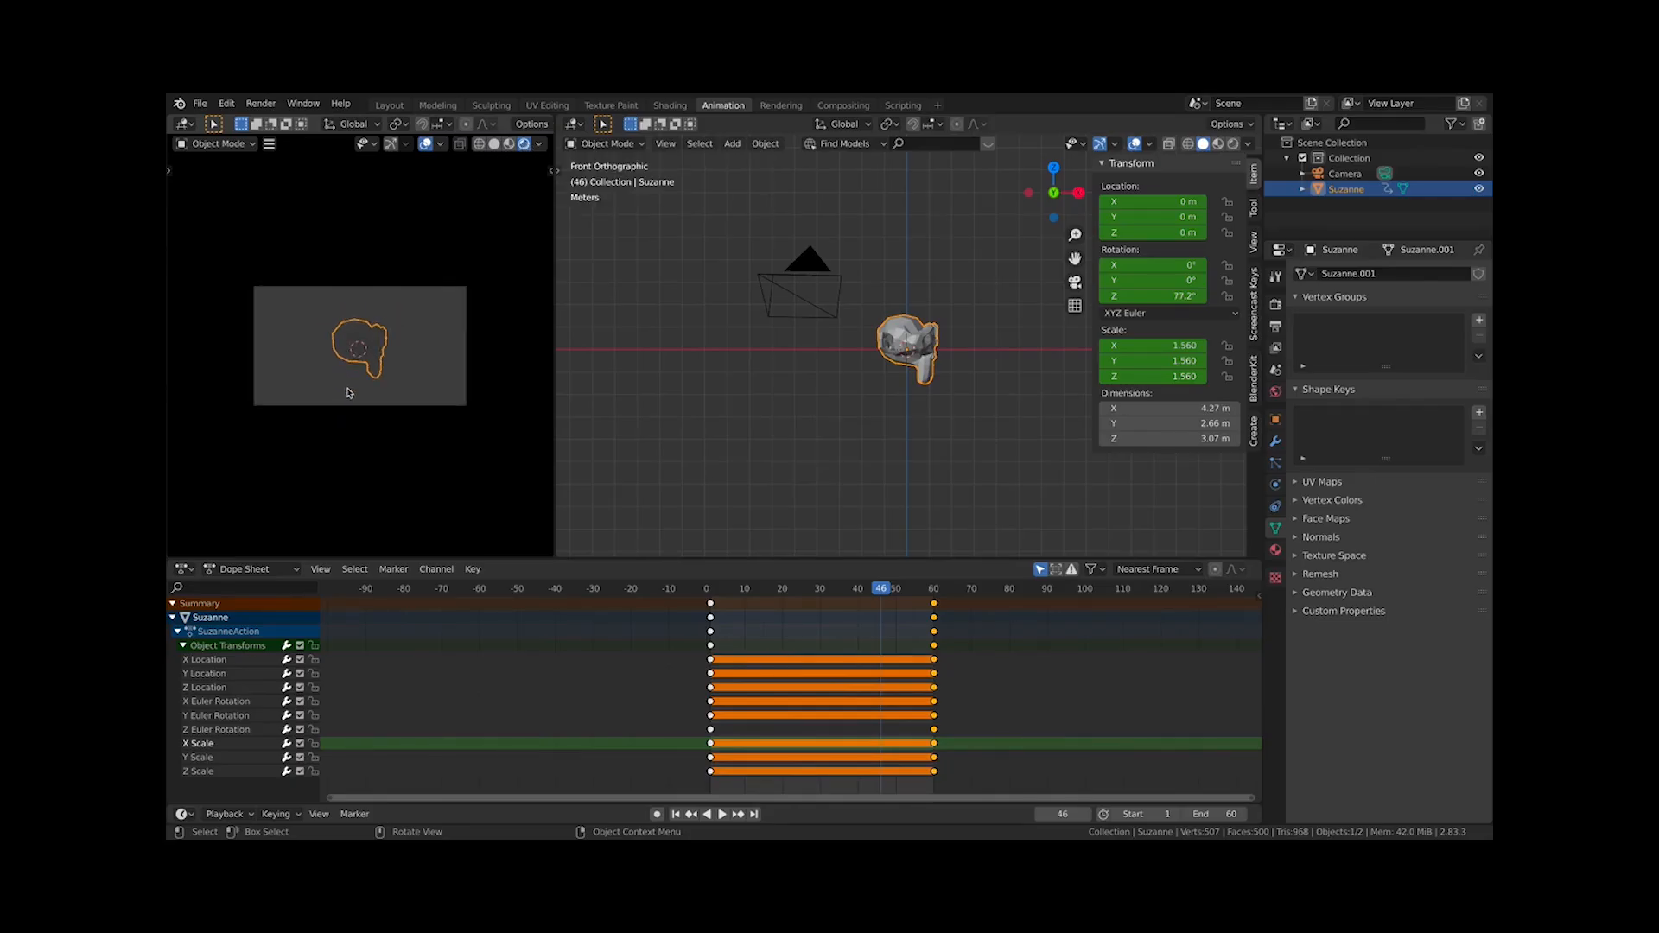
pyautogui.scroll(2, 347, 391)
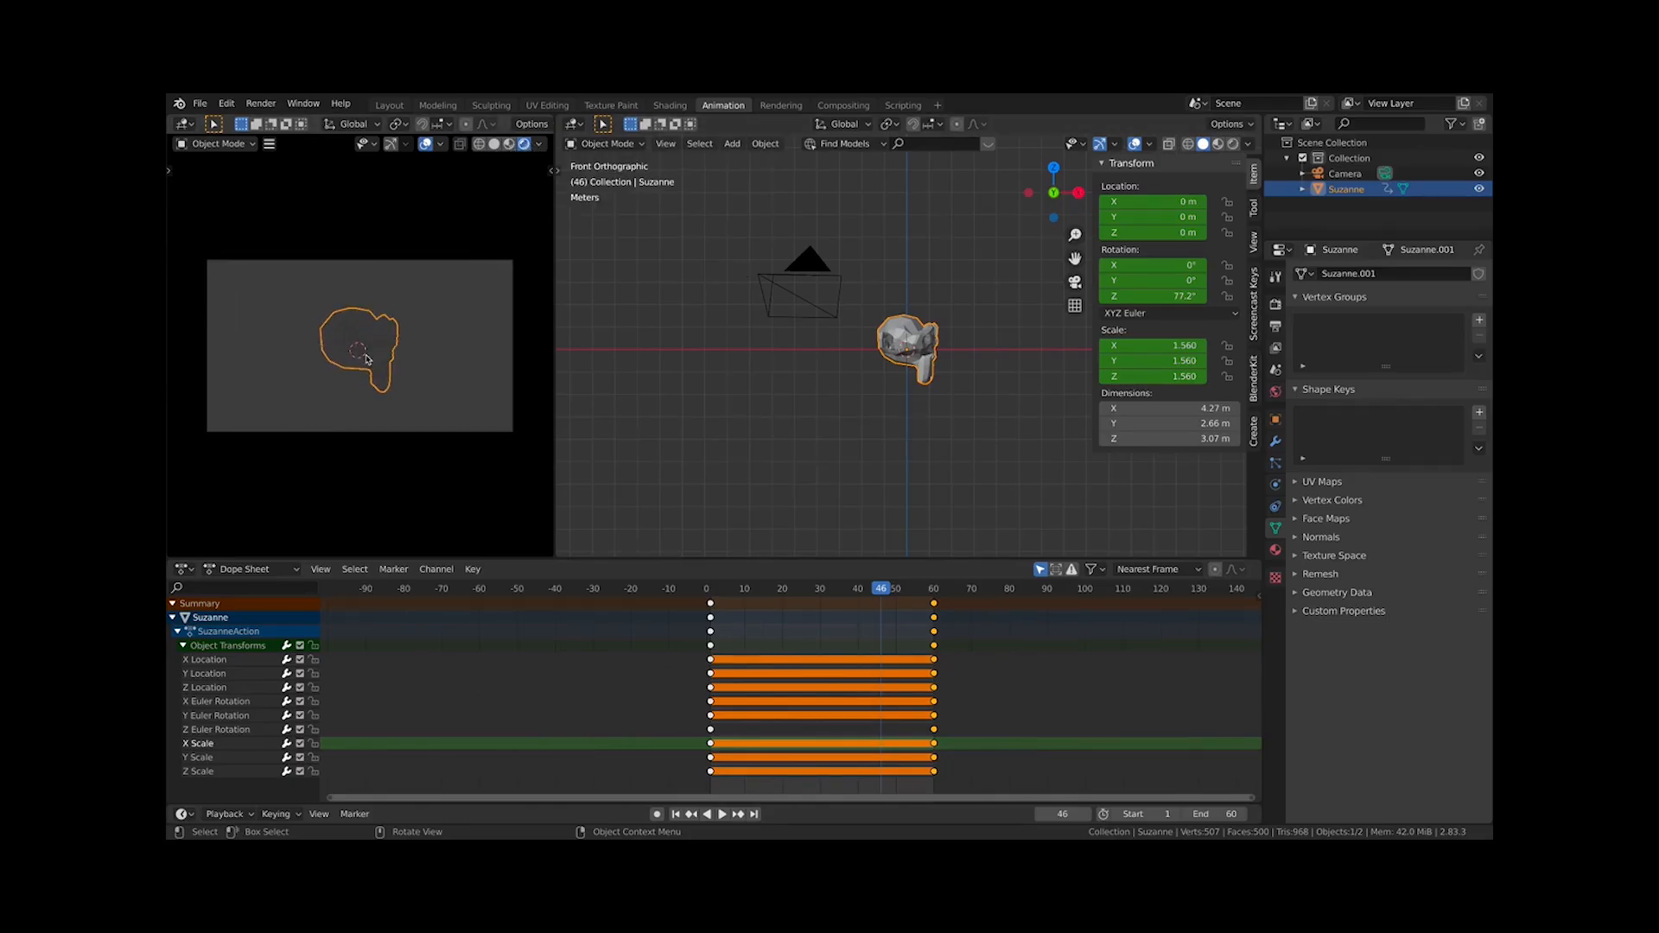
# Create a new material for the monkey and set its base color to blue
pyautogui.click(933, 390)
pyautogui.click(933, 390)
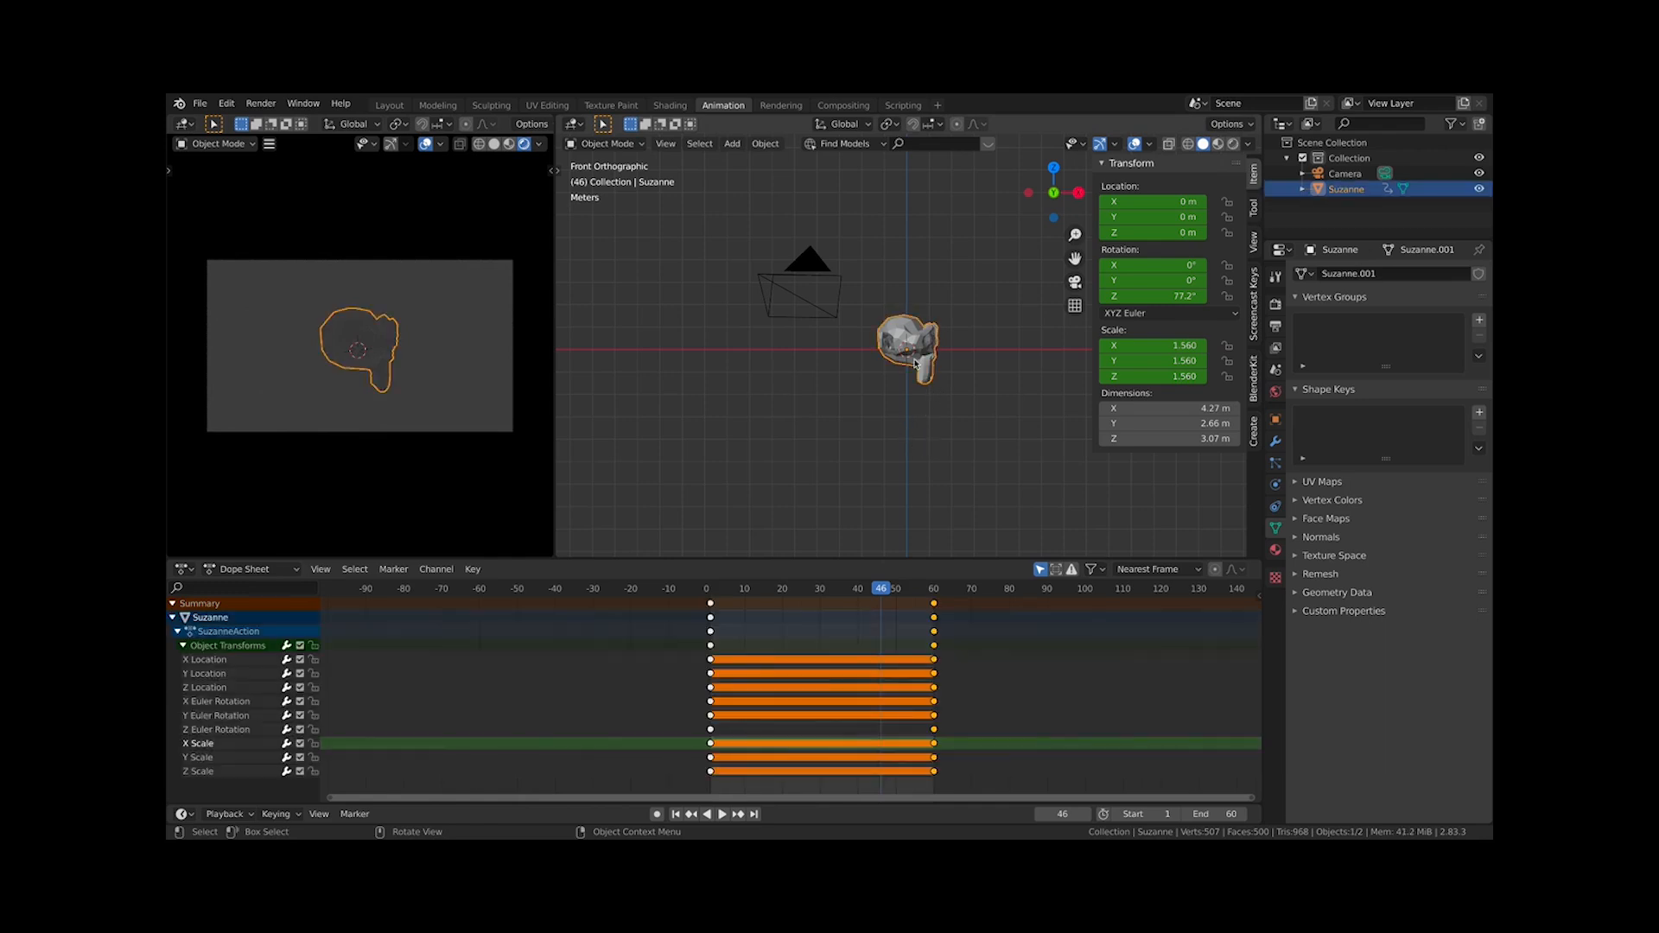
pyautogui.click(1277, 550)
pyautogui.click(1380, 342)
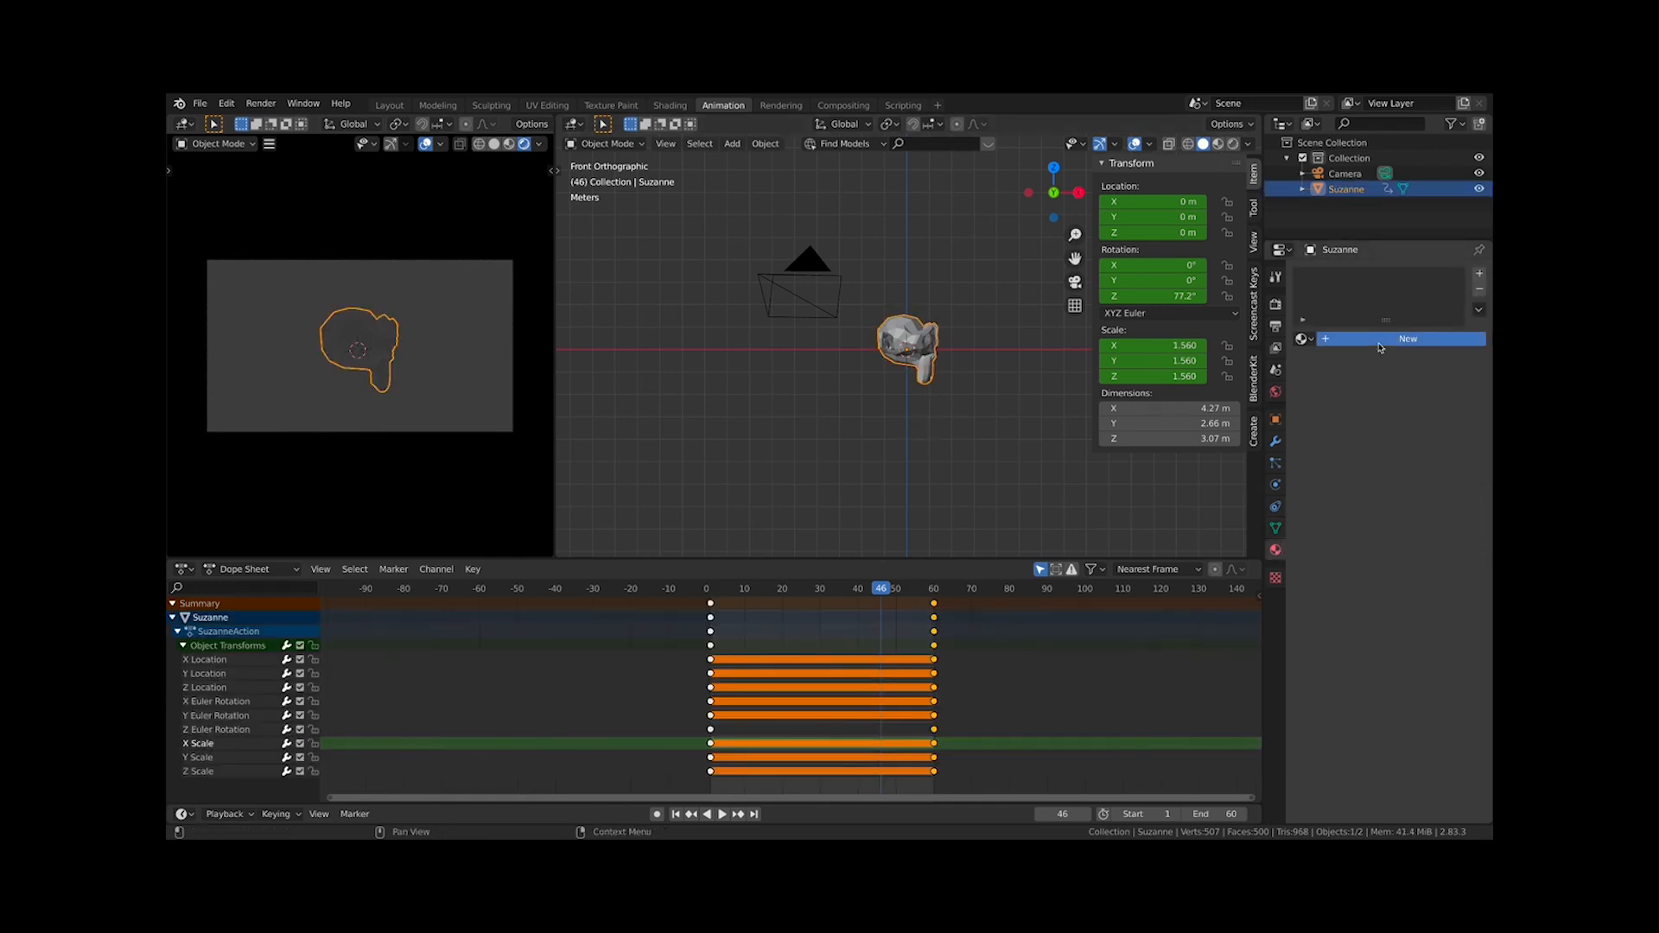
pyautogui.click(1431, 493)
pyautogui.click(1386, 367)
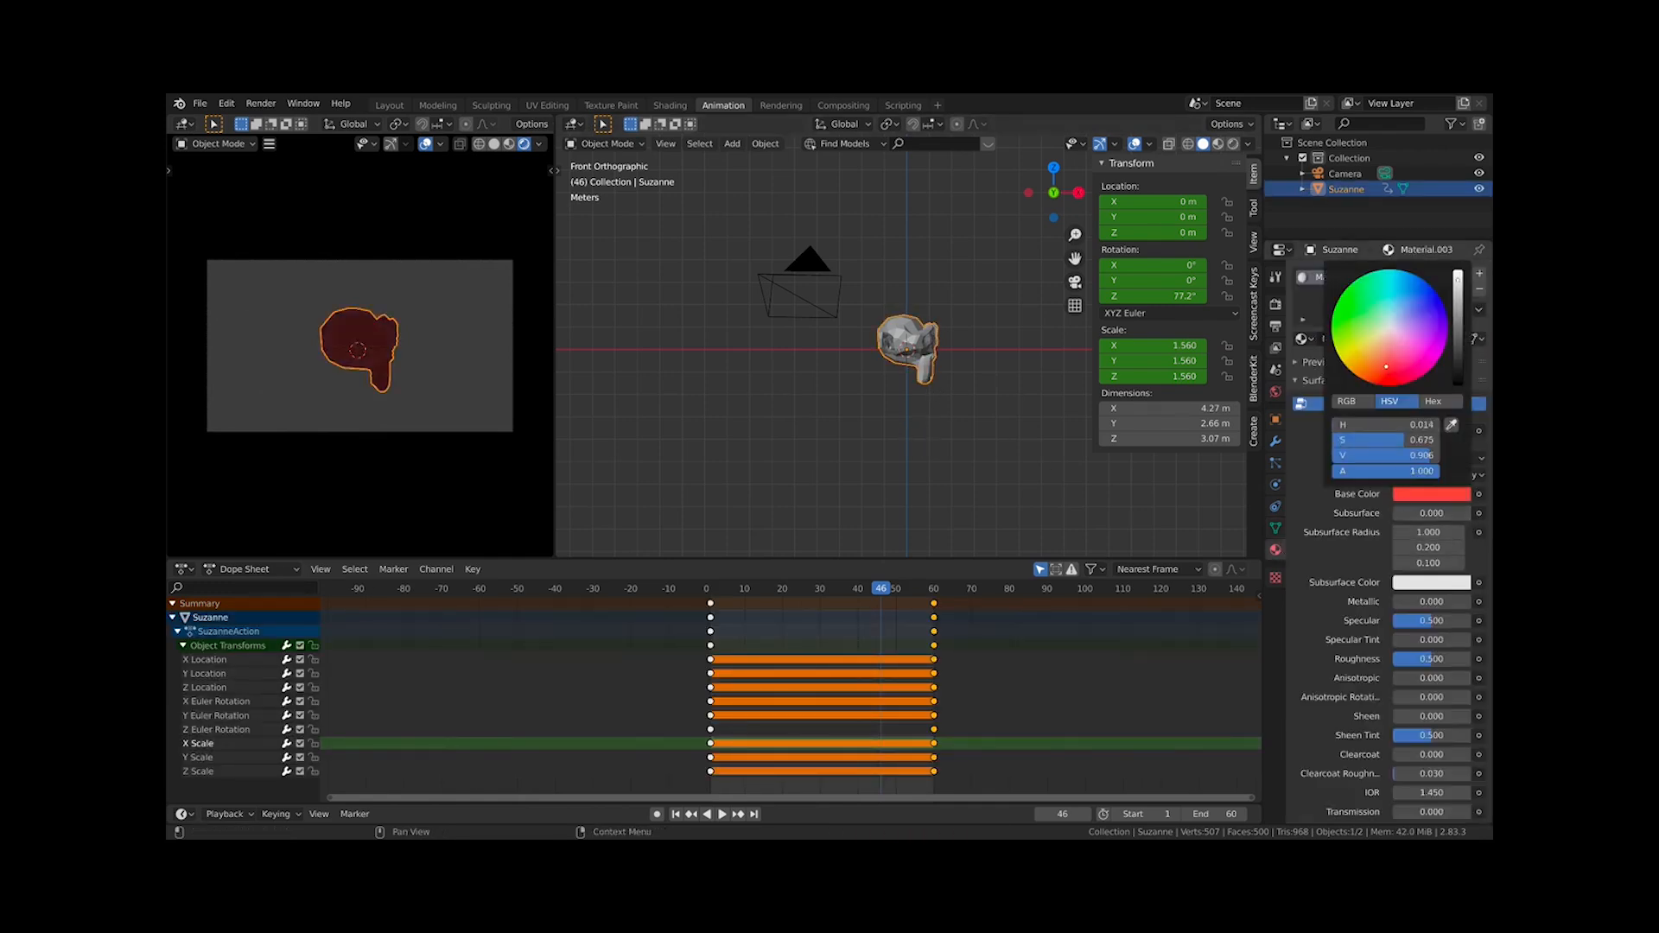
pyautogui.moveTo(1386, 366)
pyautogui.mouseDown()
pyautogui.moveTo(1379, 342)
pyautogui.moveTo(1355, 369)
pyautogui.moveTo(1409, 378)
pyautogui.moveTo(1366, 345)
pyautogui.moveTo(1381, 298)
pyautogui.moveTo(1402, 290)
pyautogui.mouseUp()
# Add a plane and scale it to about 11 m across
pyautogui.click(831, 455)
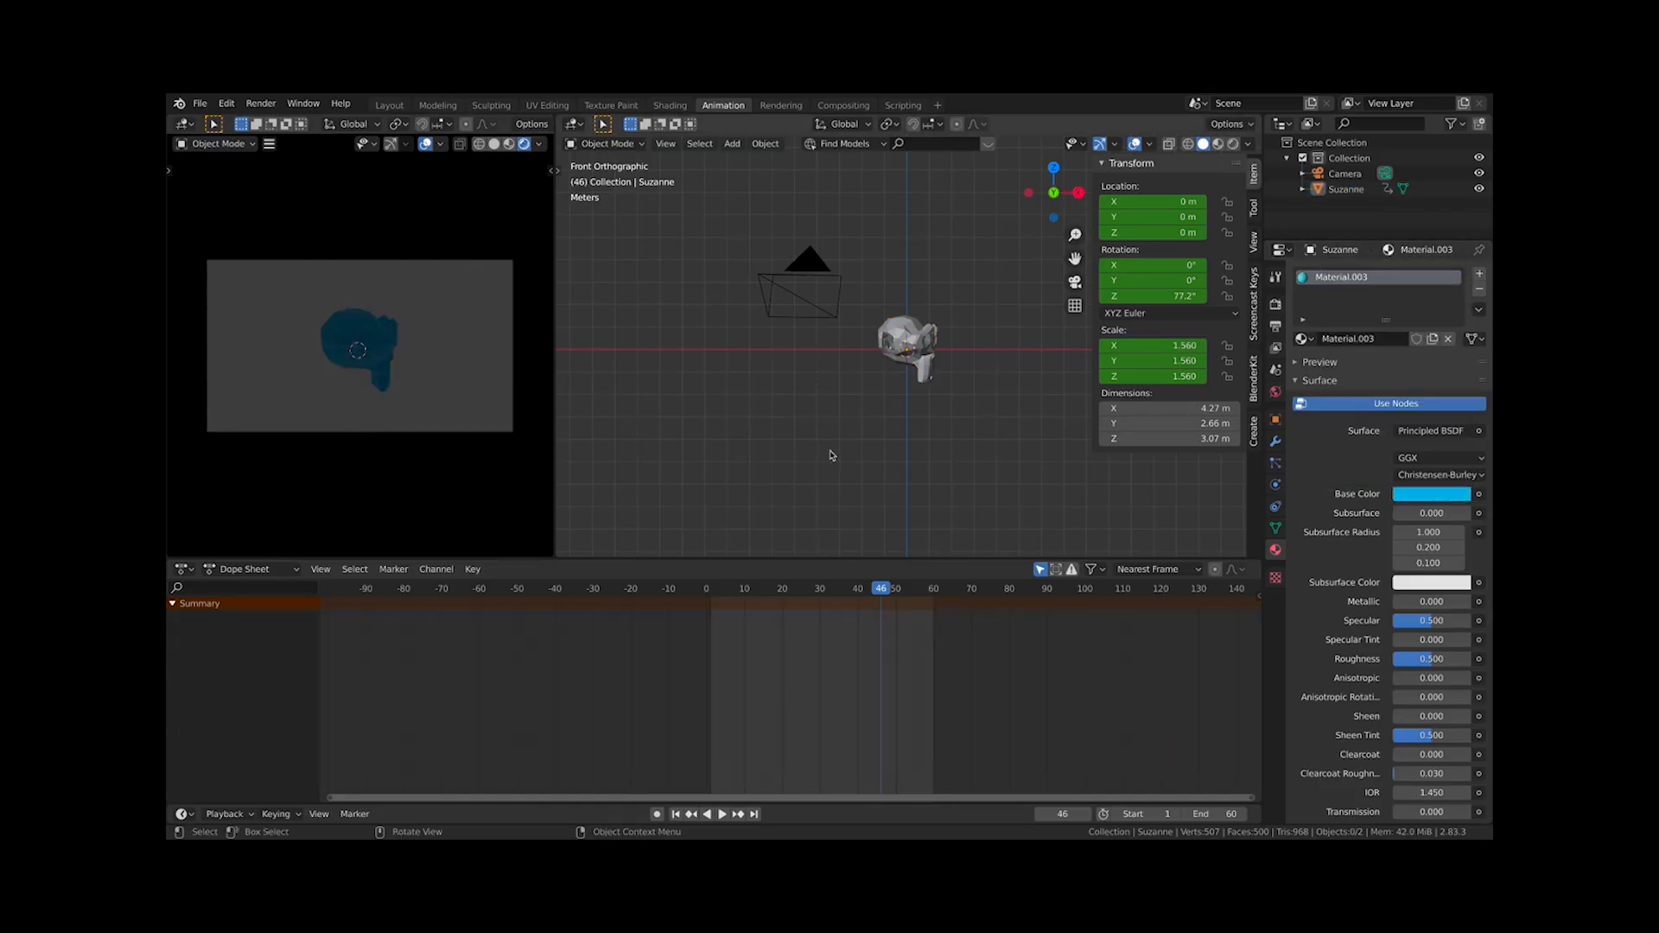
pyautogui.hotkey('shift', 'a')
pyautogui.moveTo(824, 434)
pyautogui.click(998, 433)
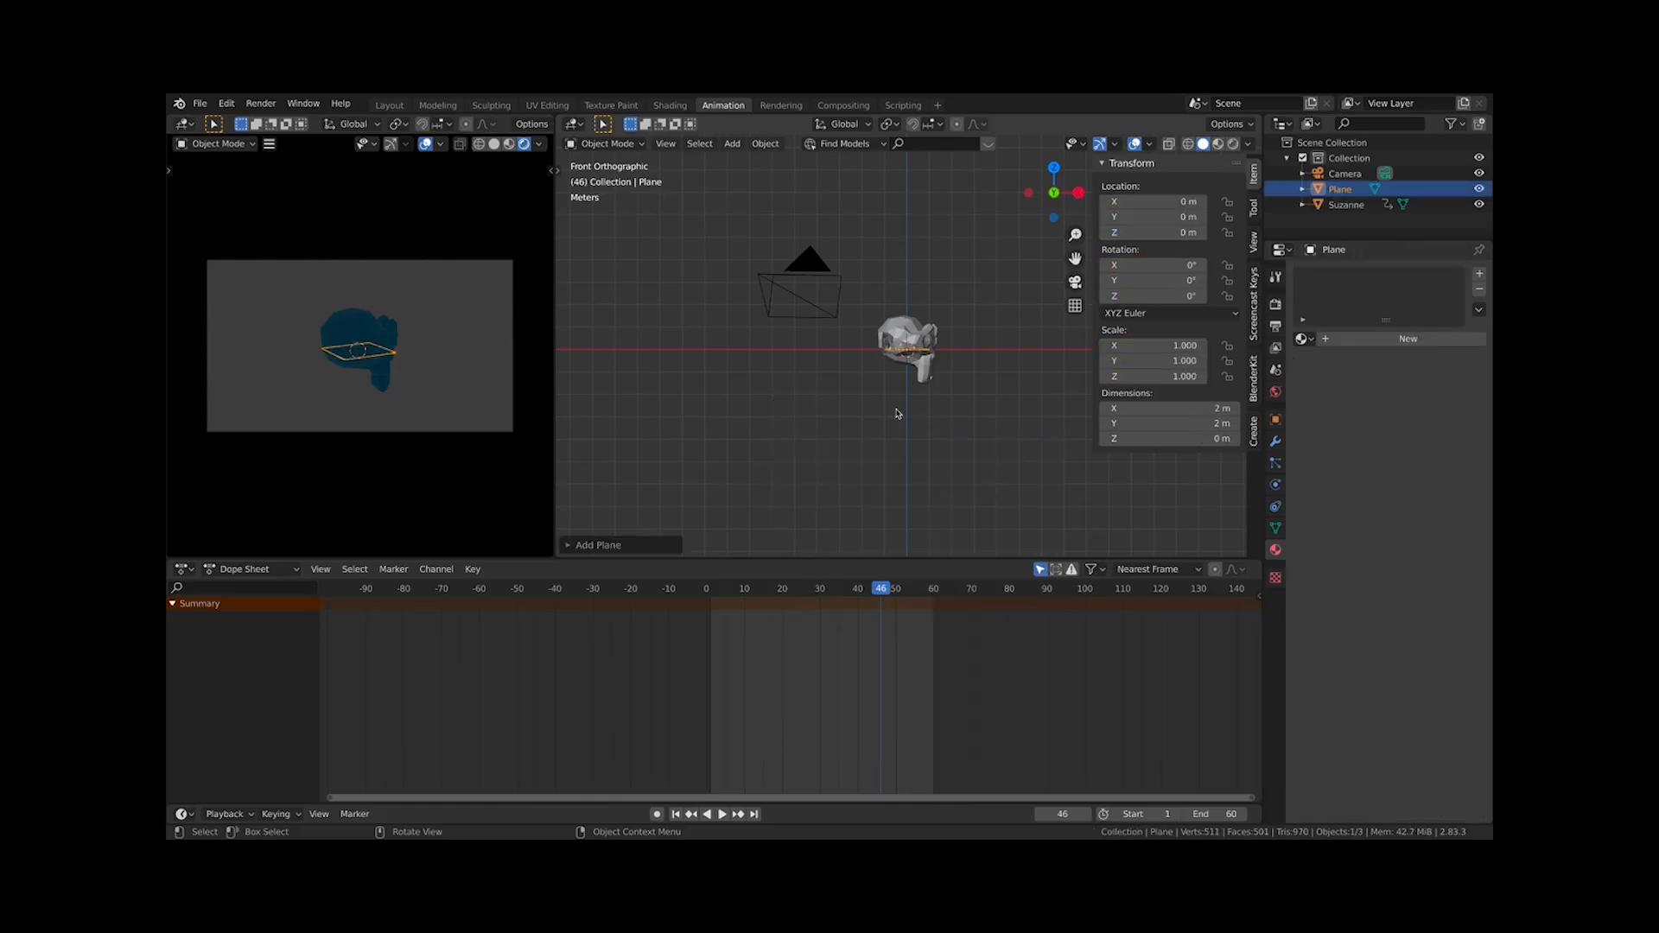
pyautogui.press('s')
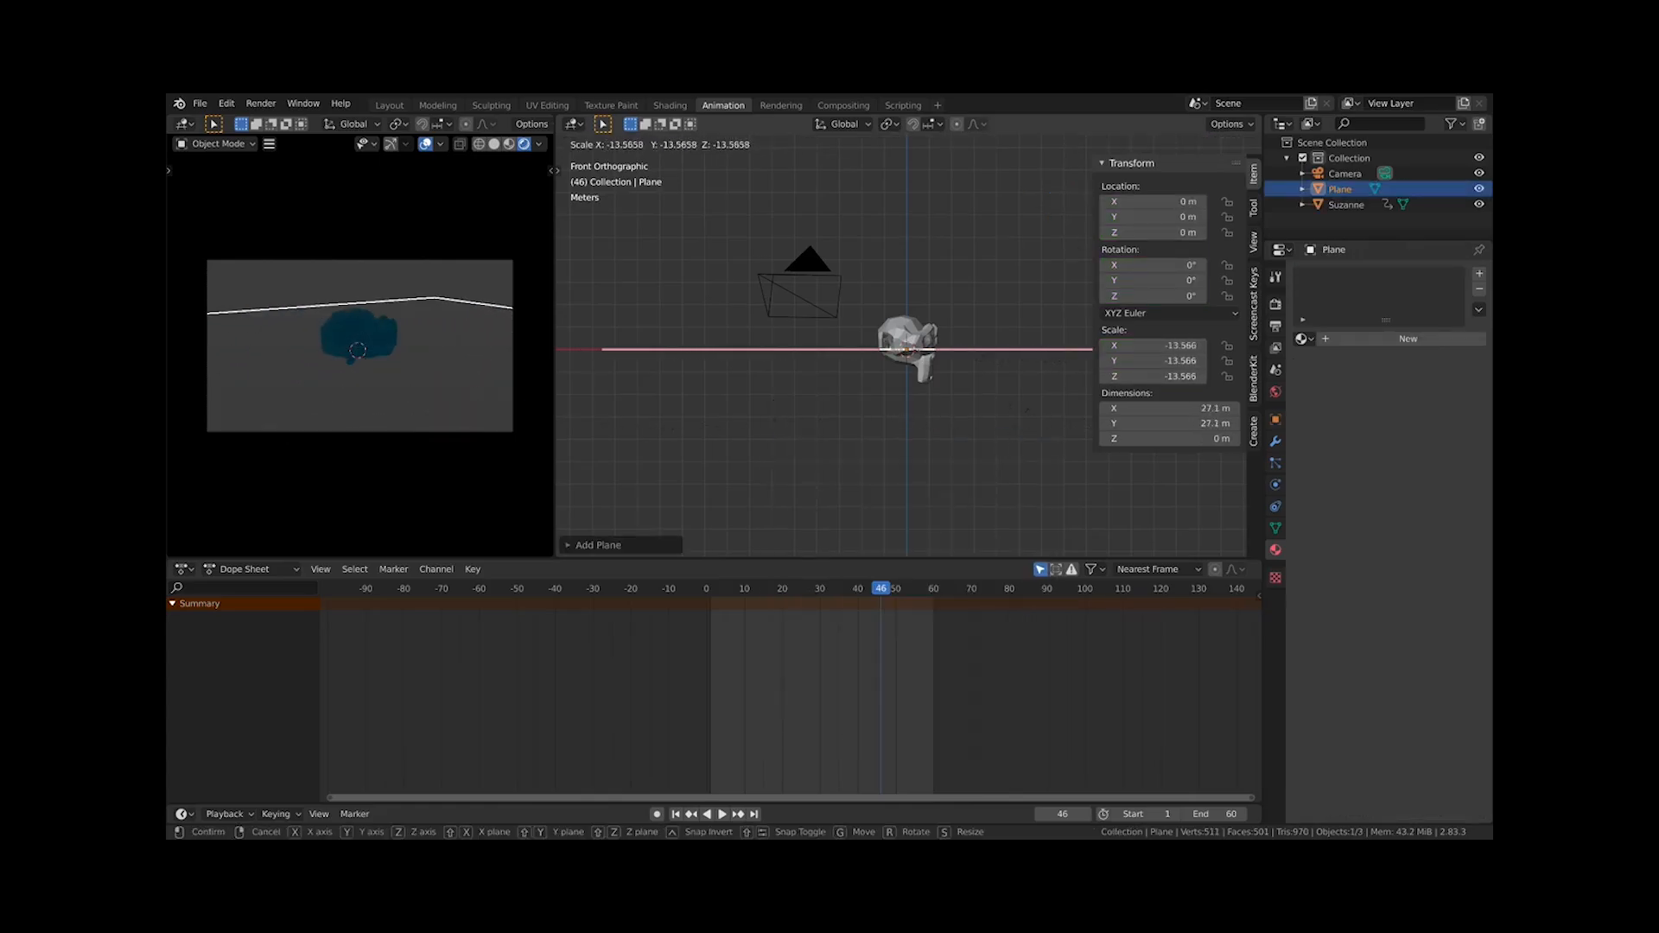
pyautogui.write('1')
pyautogui.press('KP_7')
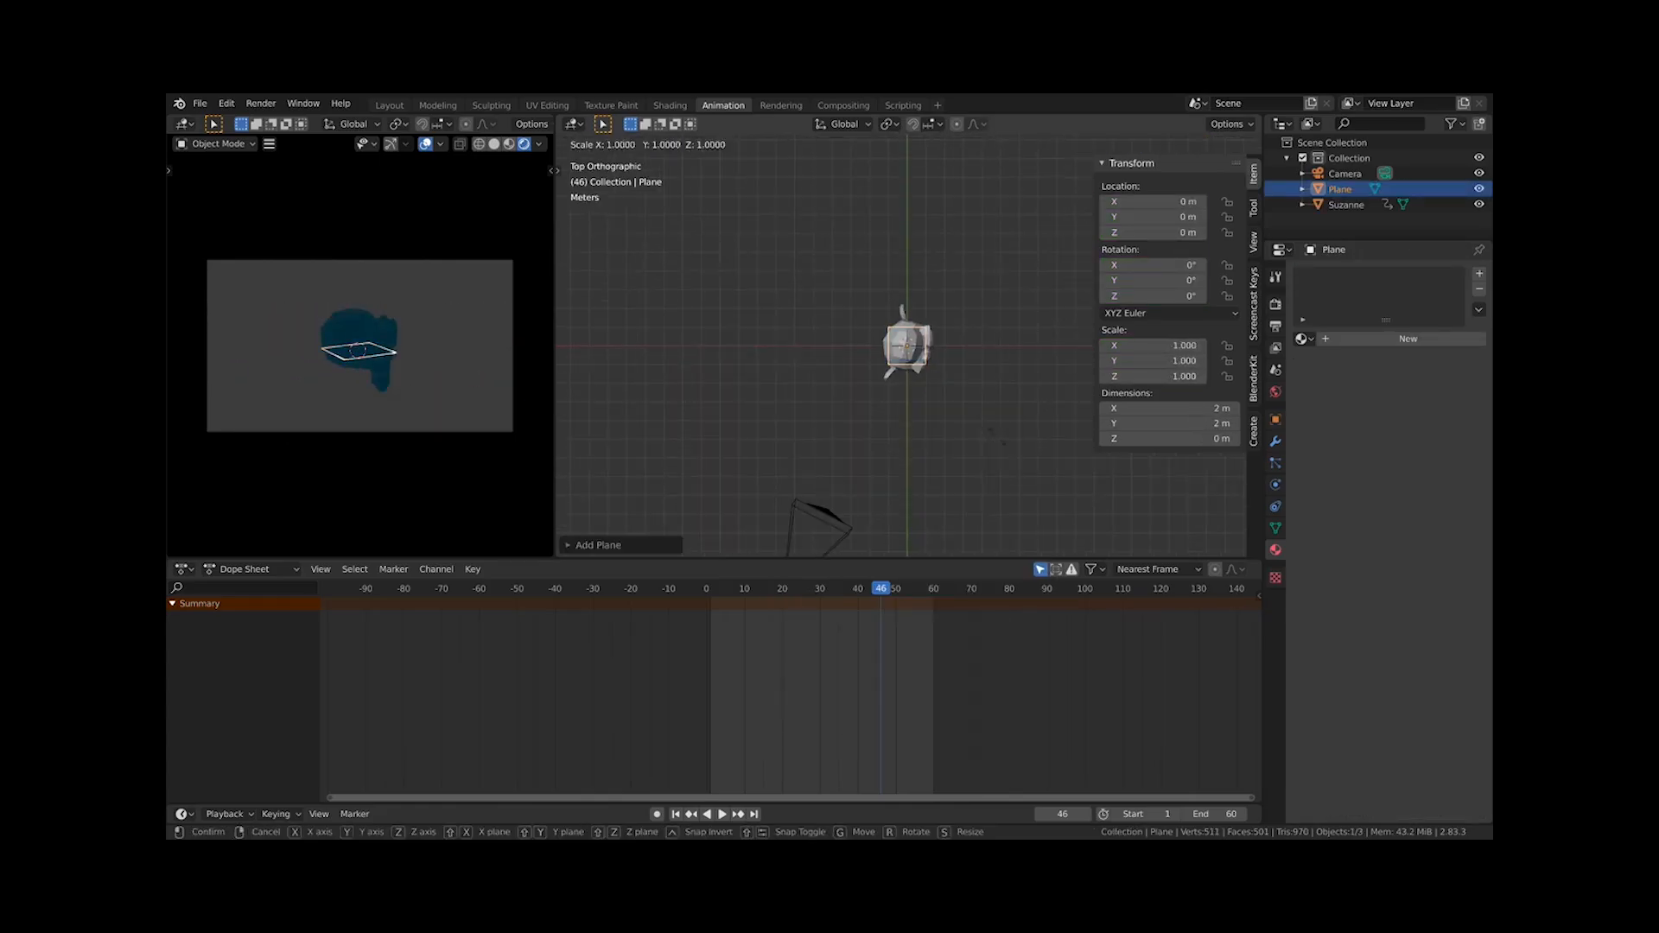
pyautogui.click(898, 519)
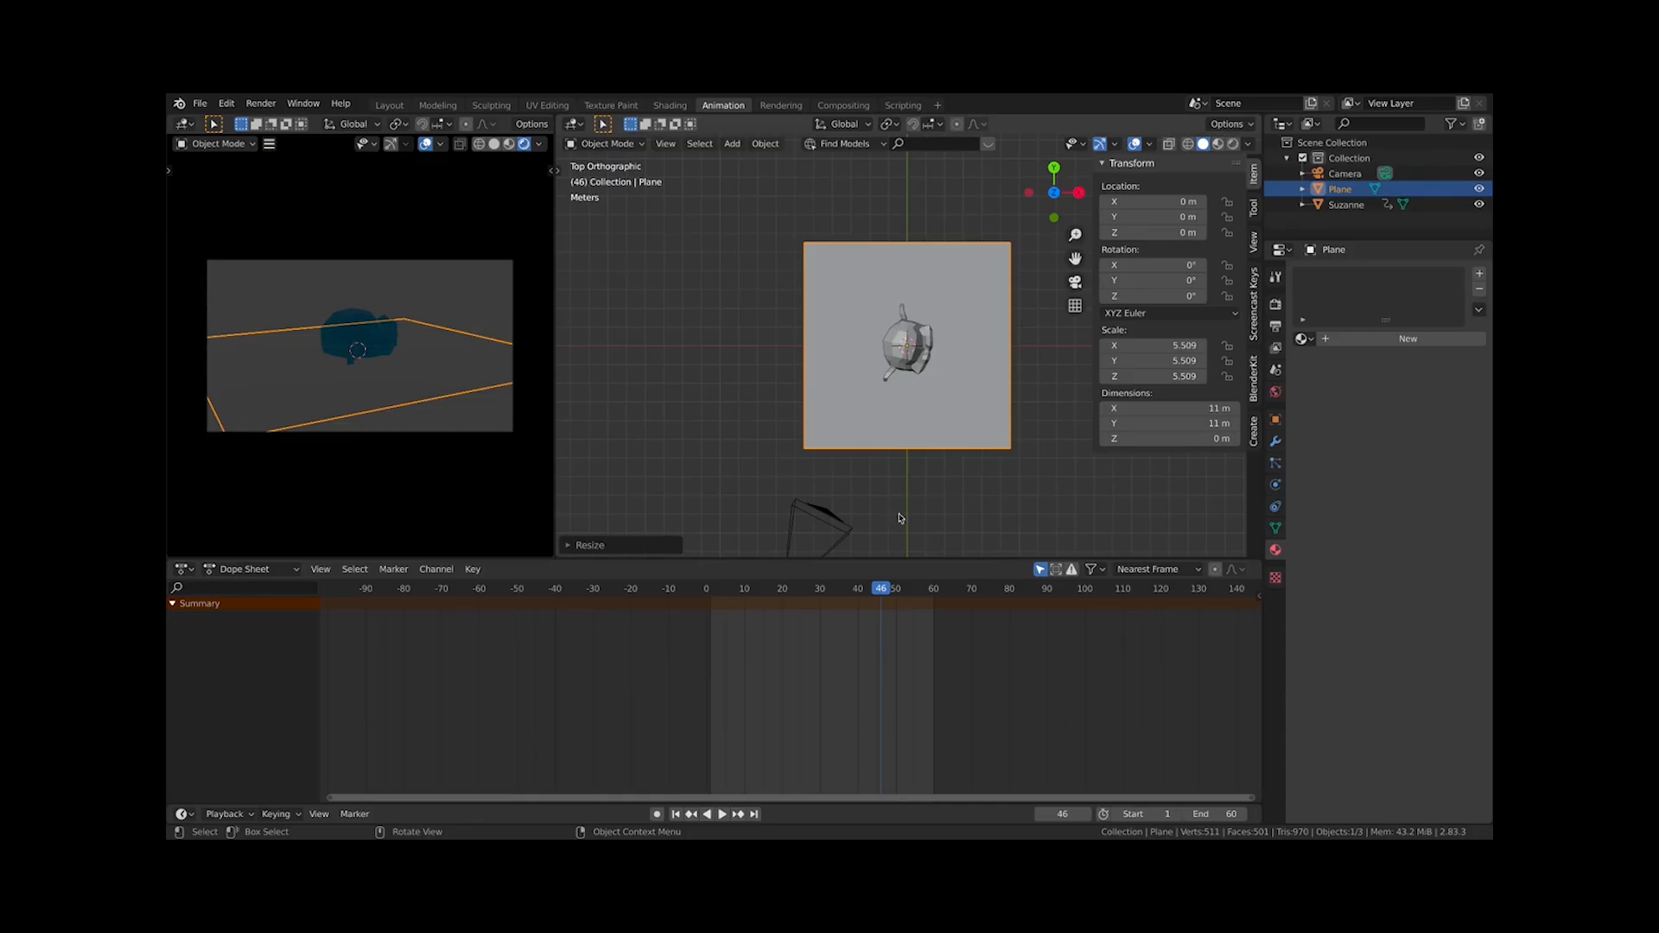
pyautogui.press('s')
pyautogui.rightClick(1013, 410)
# Extrude the plane's back edge straight up about 1.47 m to form a wall
pyautogui.press('Tab')
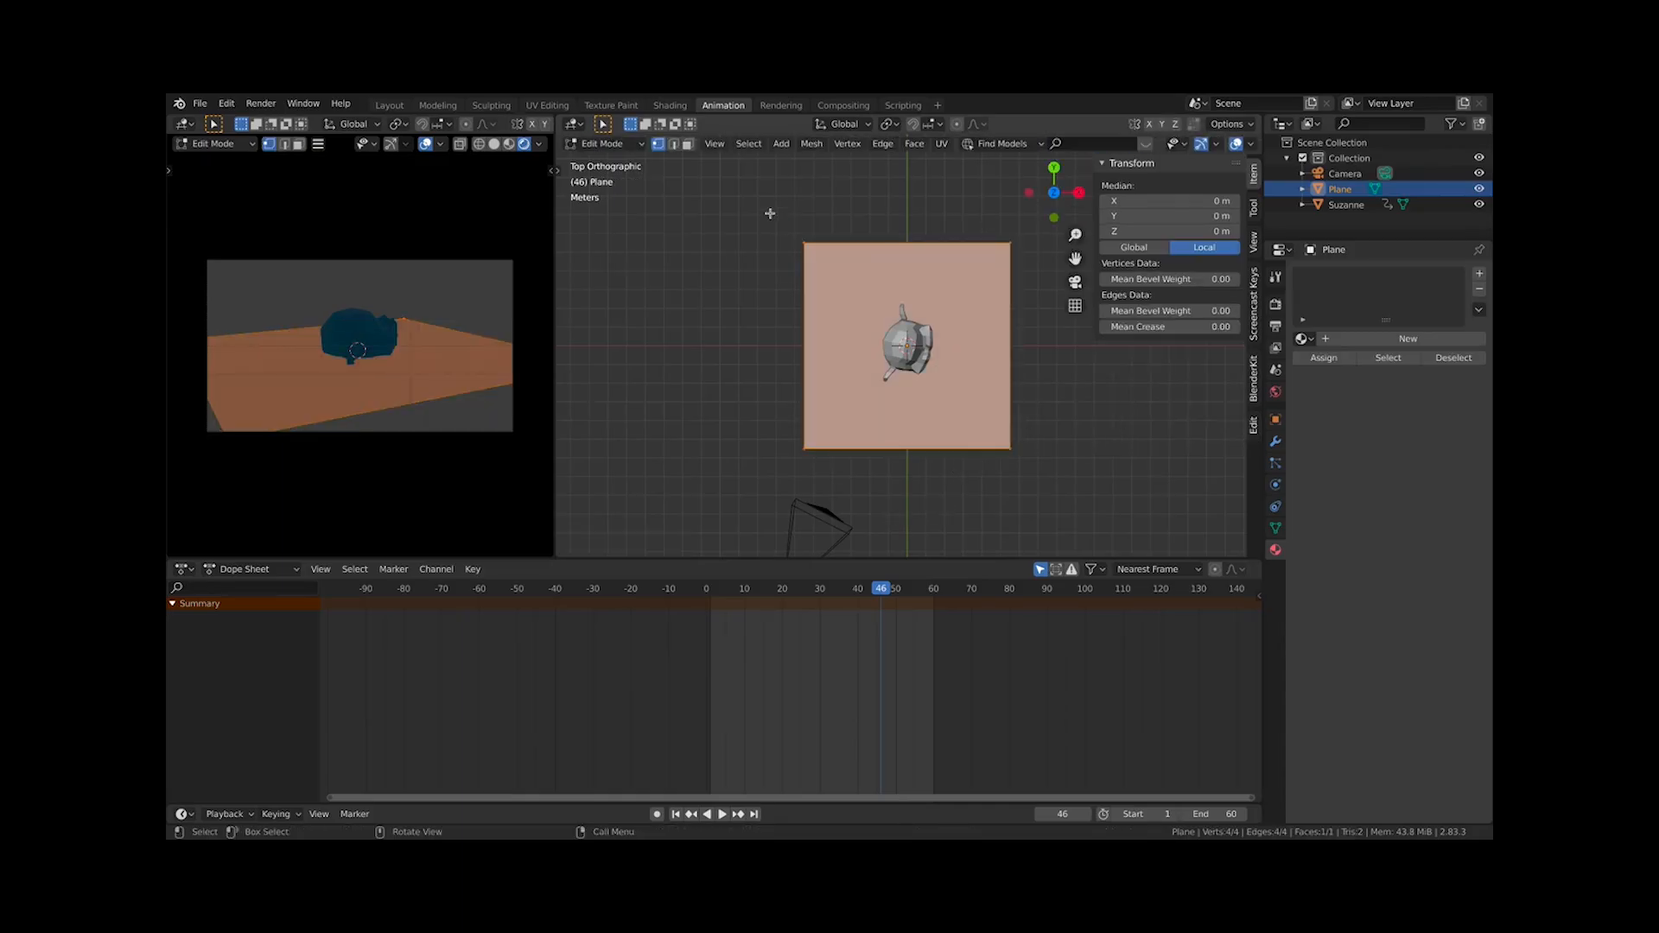
pyautogui.moveTo(770, 208); pyautogui.dragTo(1045, 262)
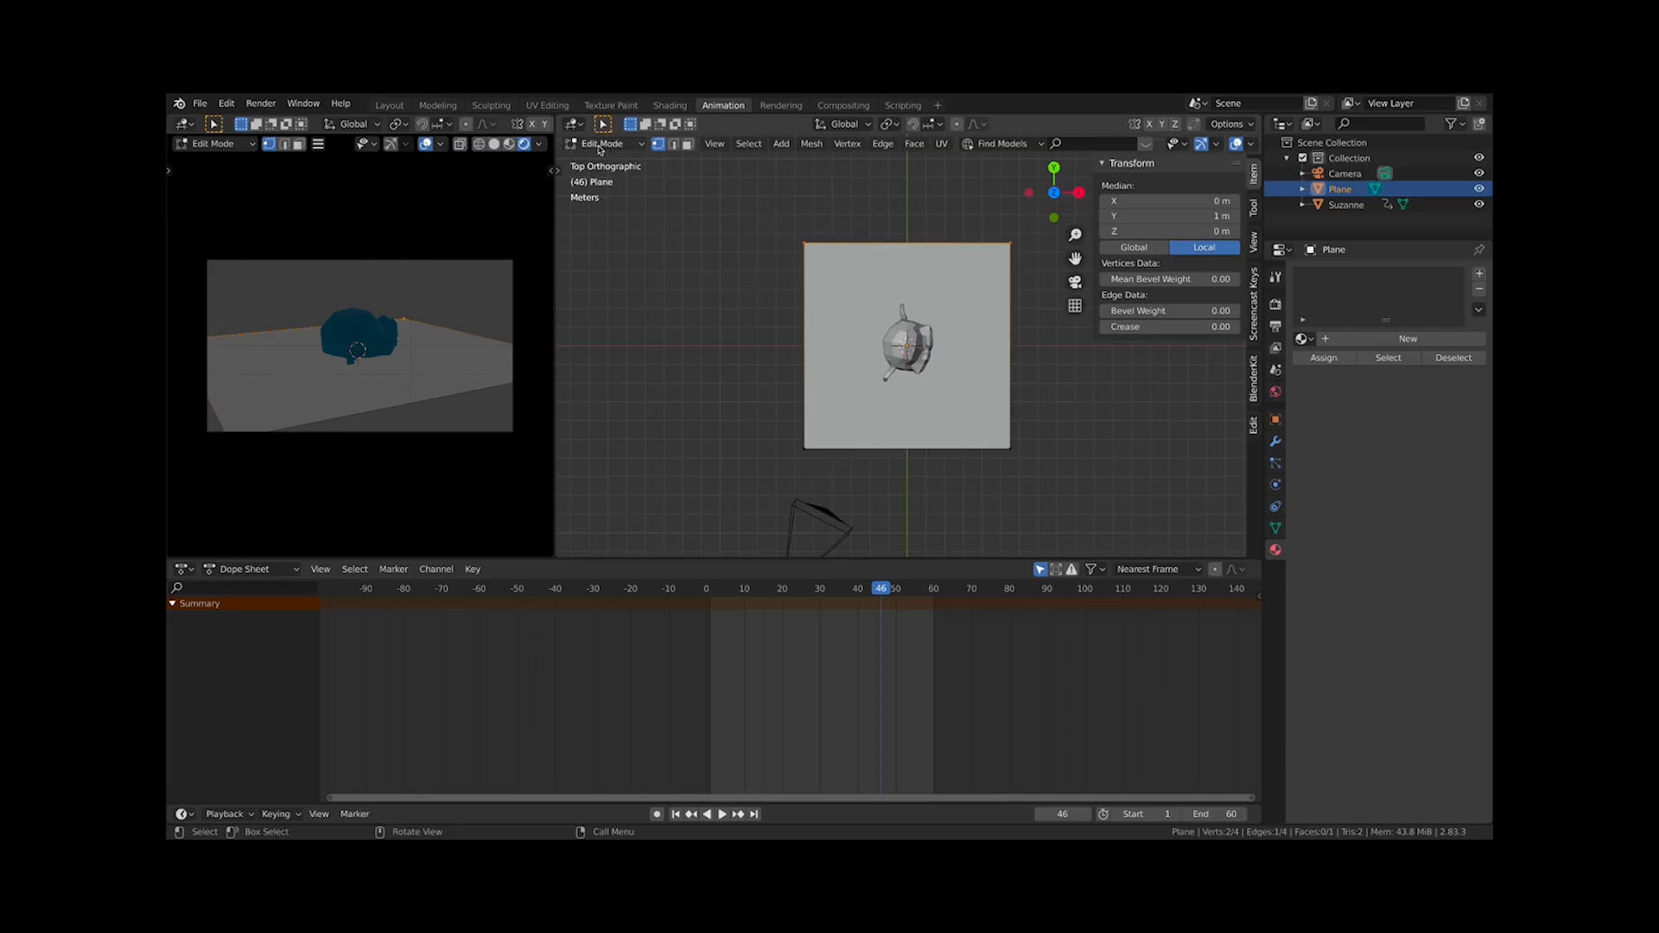
pyautogui.press('KP_1')
pyautogui.press('e')
pyautogui.press('z')
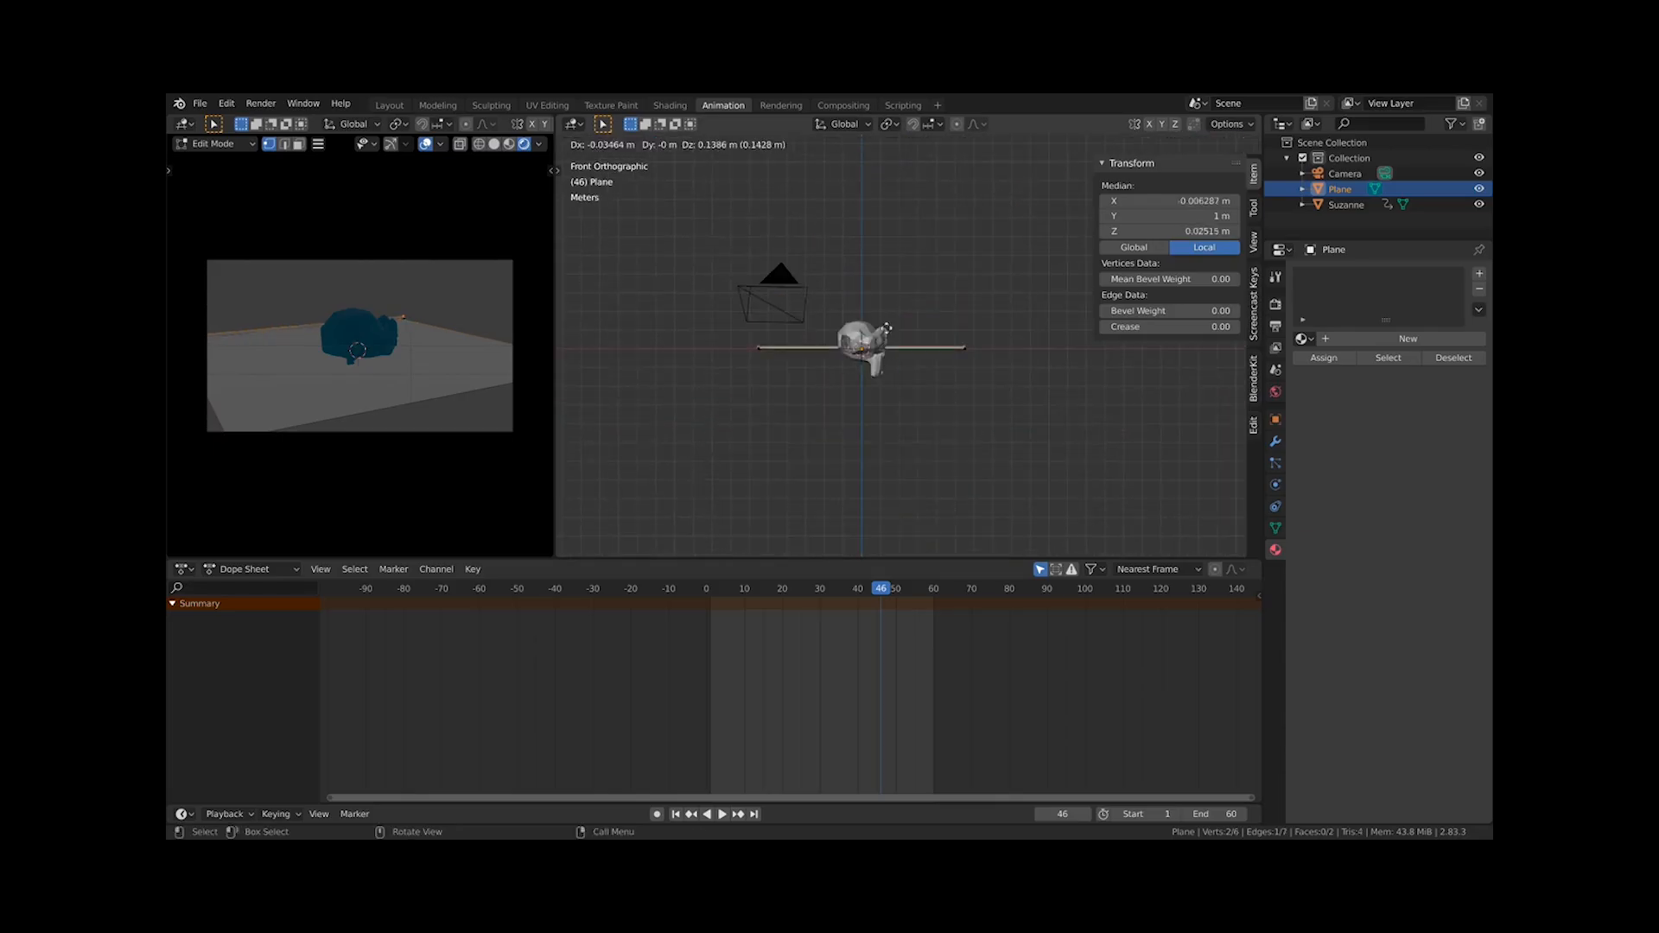
pyautogui.click(883, 193)
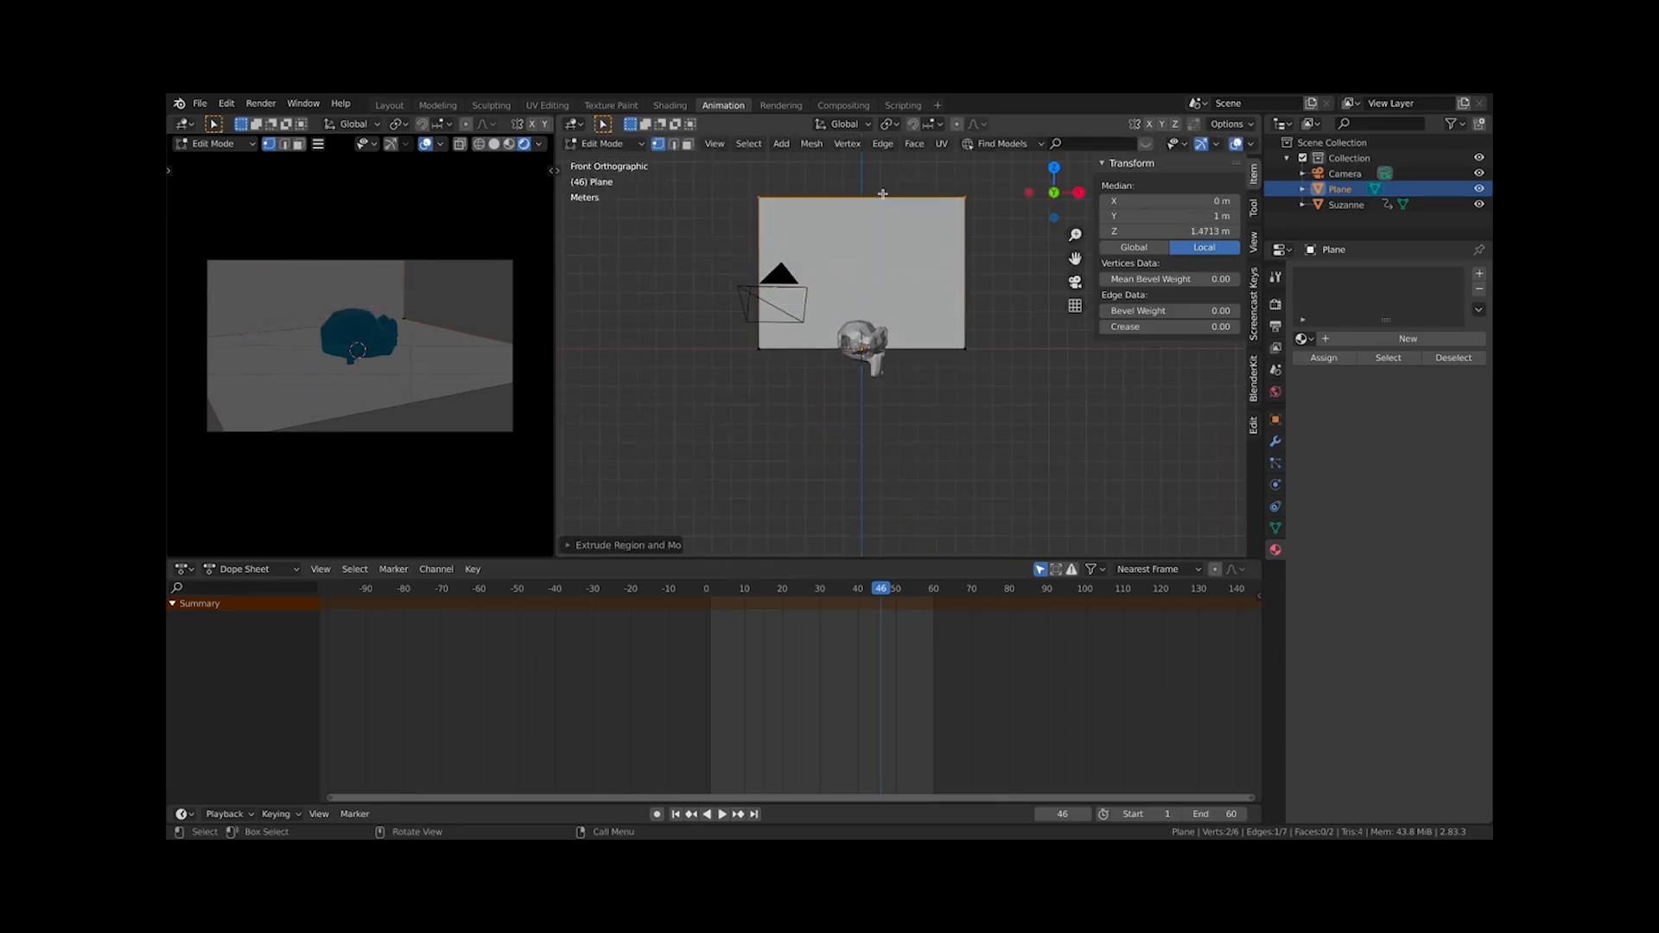
# Bevel the corner edge between floor and wall with 7 segments for a curved backdrop
pyautogui.press('Tab')
pyautogui.moveTo(910, 267); pyautogui.dragTo(944, 337, button='middle')
pyautogui.press('Tab')
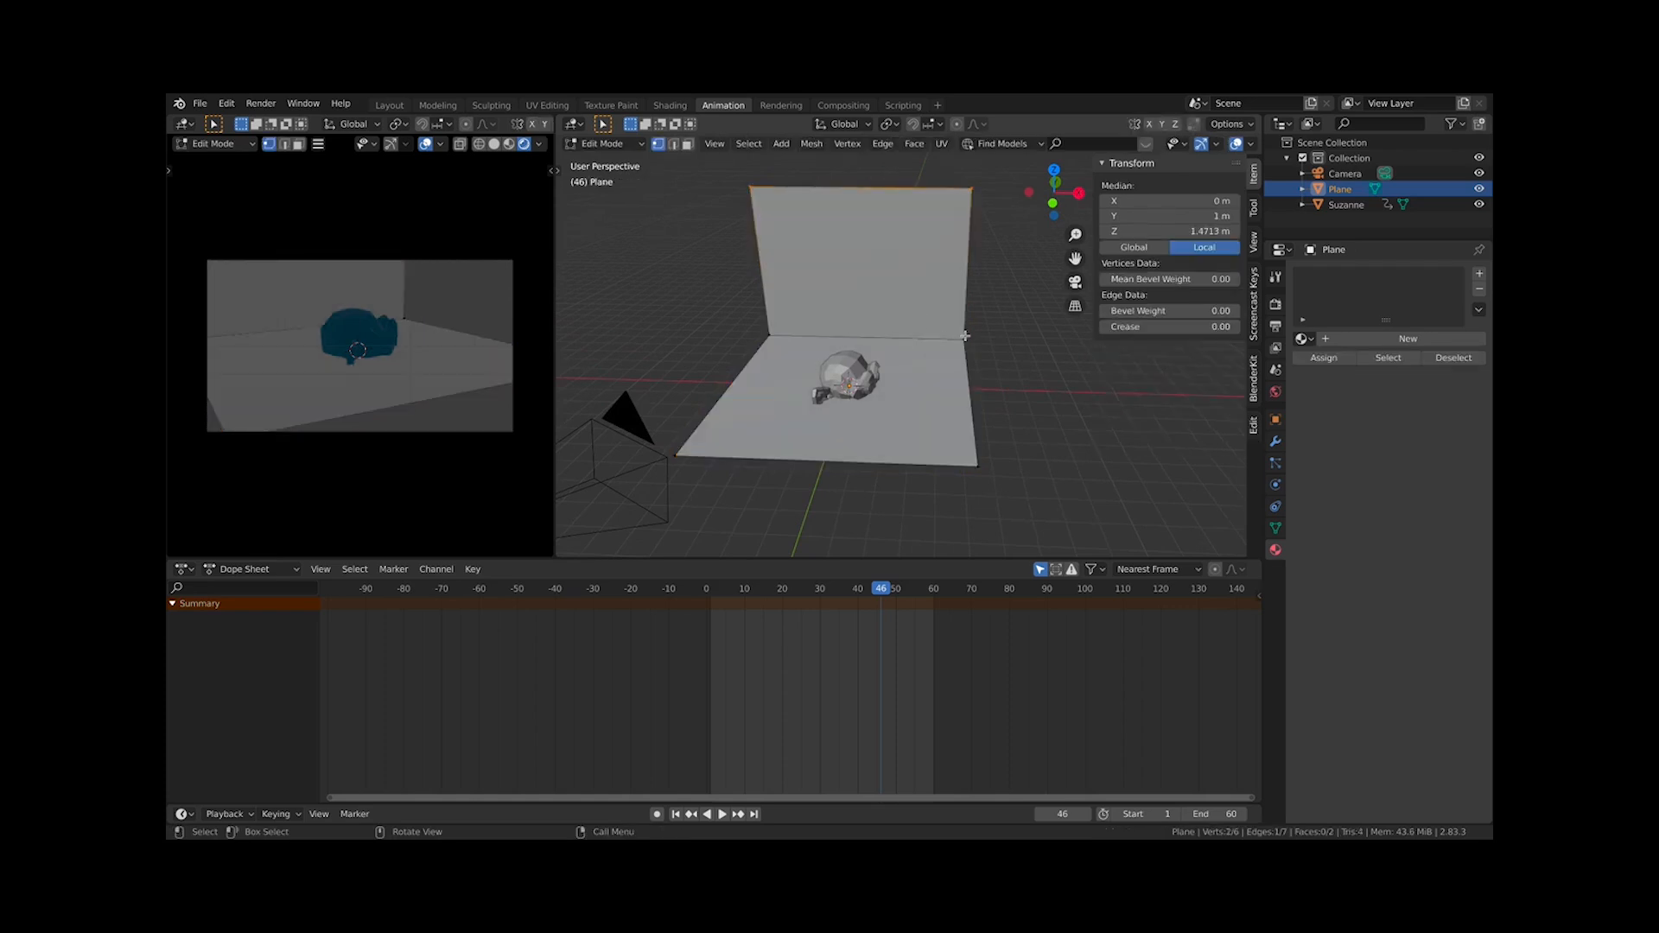
pyautogui.click(964, 337)
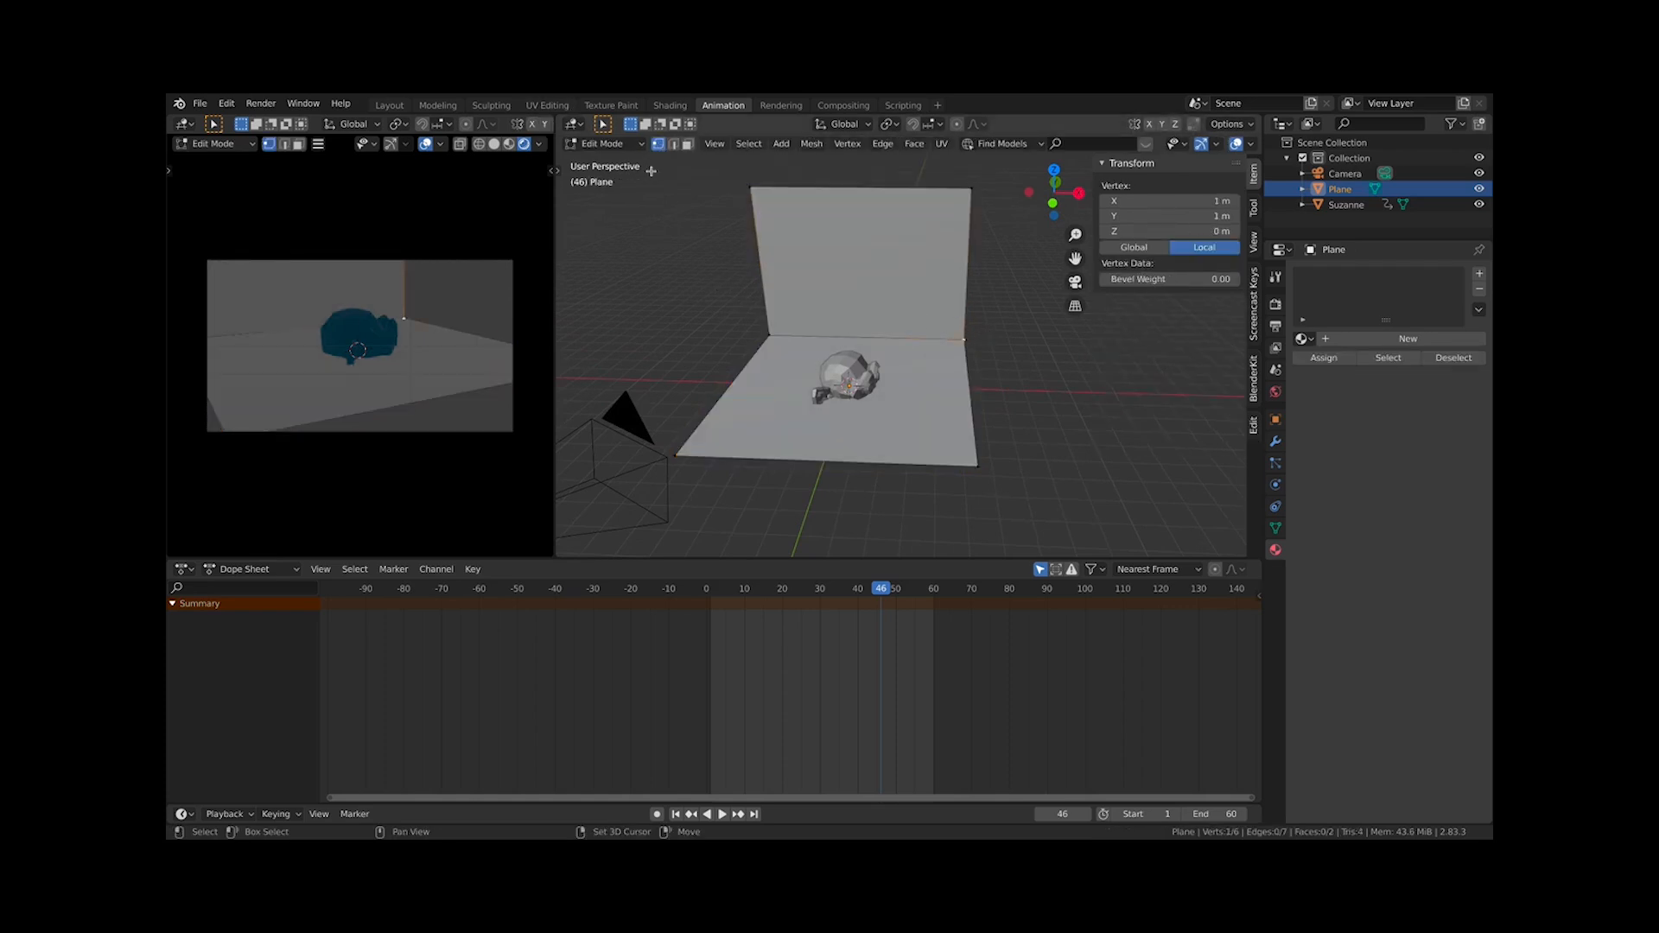
pyautogui.keyDown('shift'); pyautogui.click(769, 334); pyautogui.keyUp('shift')
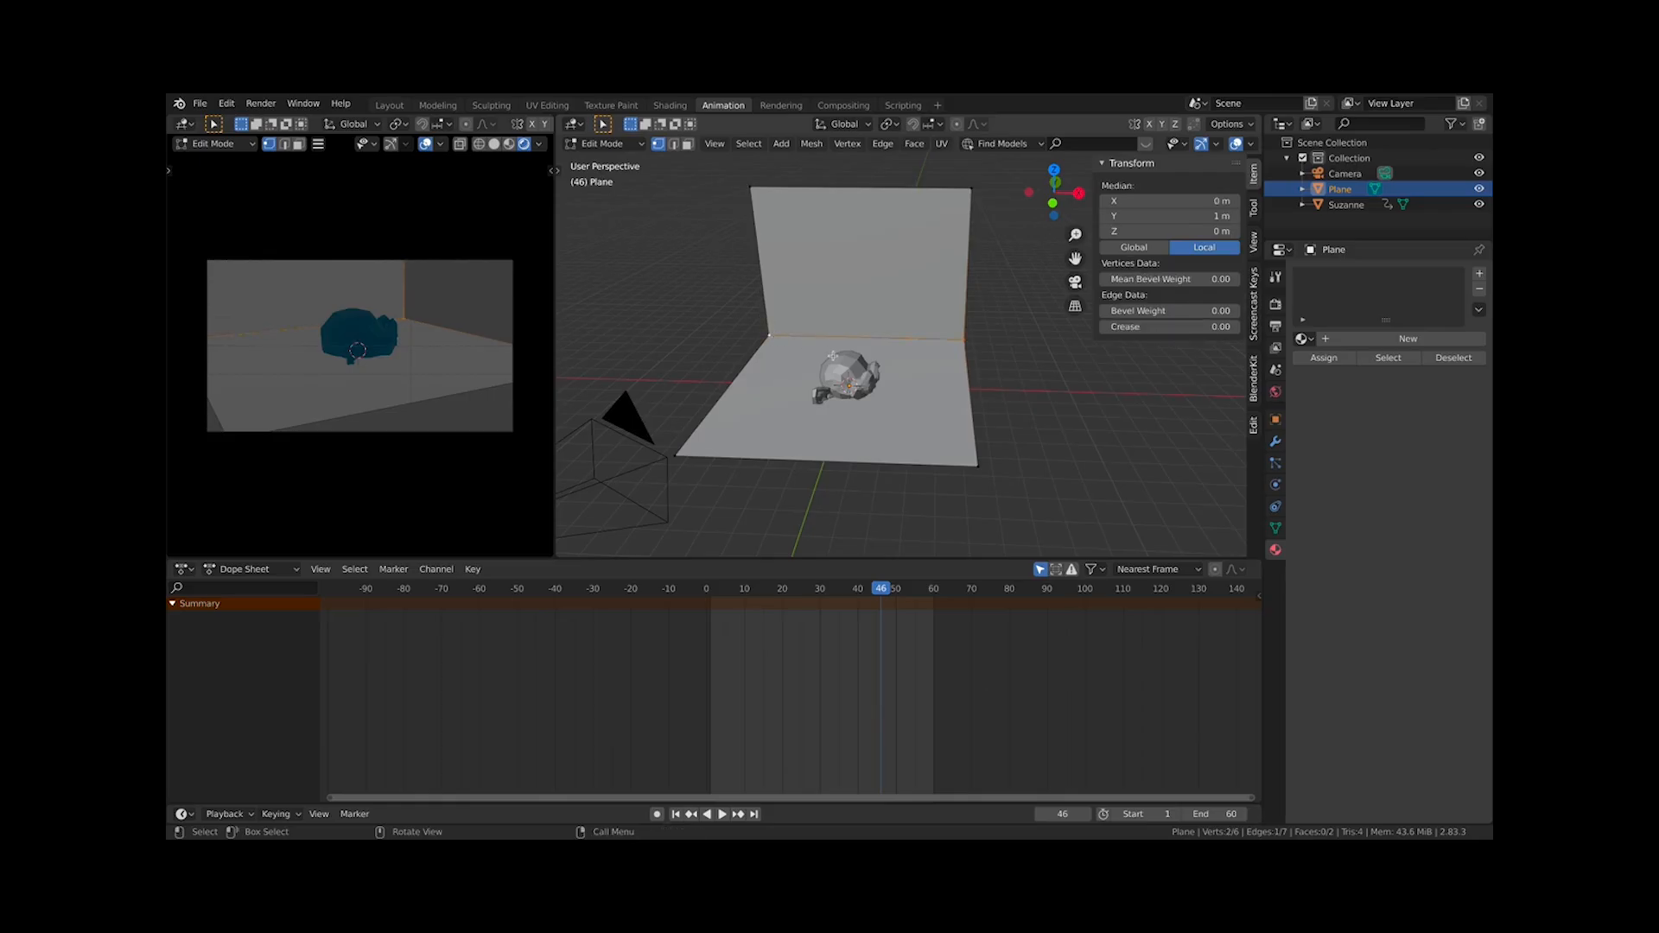
pyautogui.hotkey('ctrl', 'b')
pyautogui.scroll(2, 915, 355)
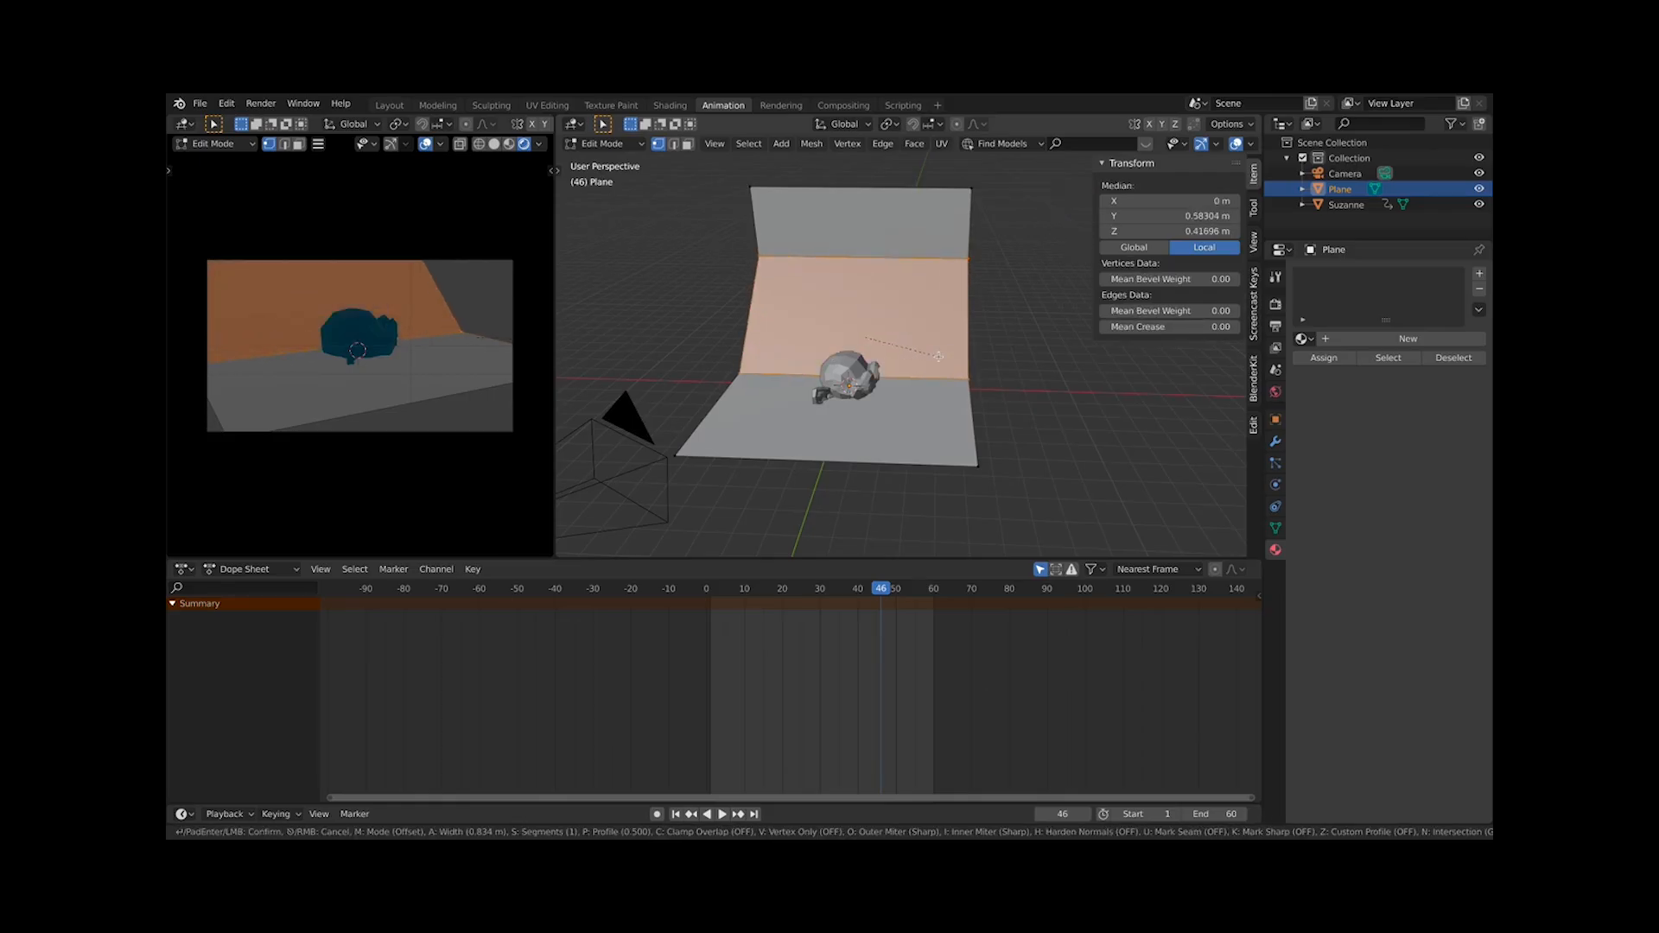
pyautogui.scroll(6, 942, 359)
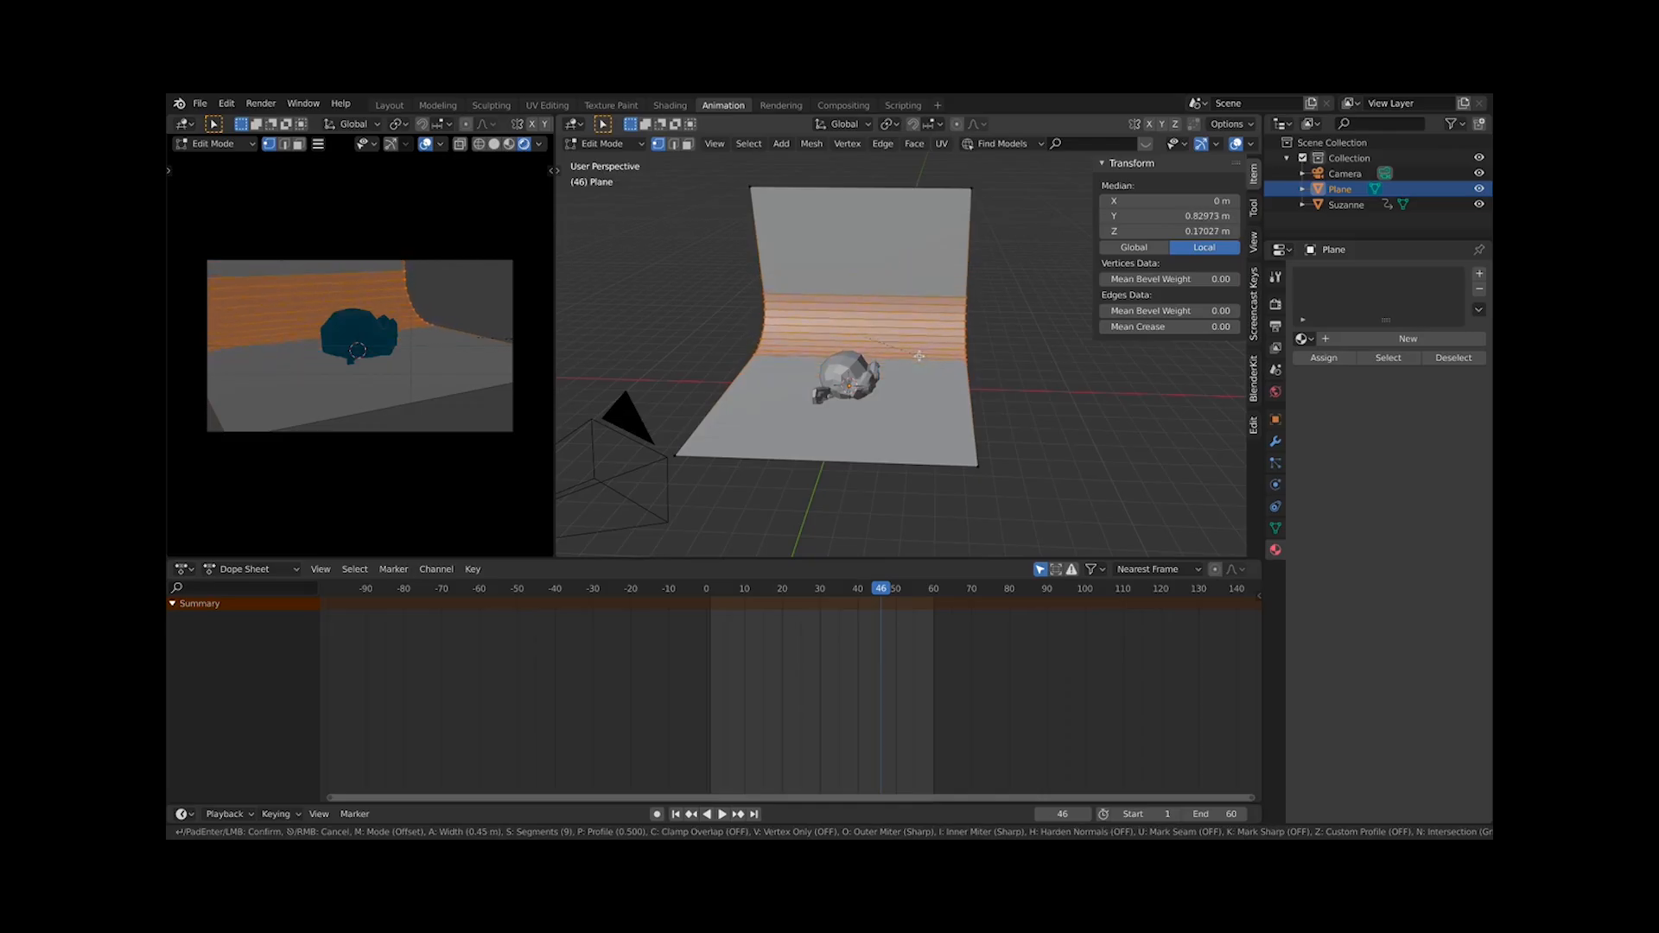
pyautogui.scroll(-2, 925, 355)
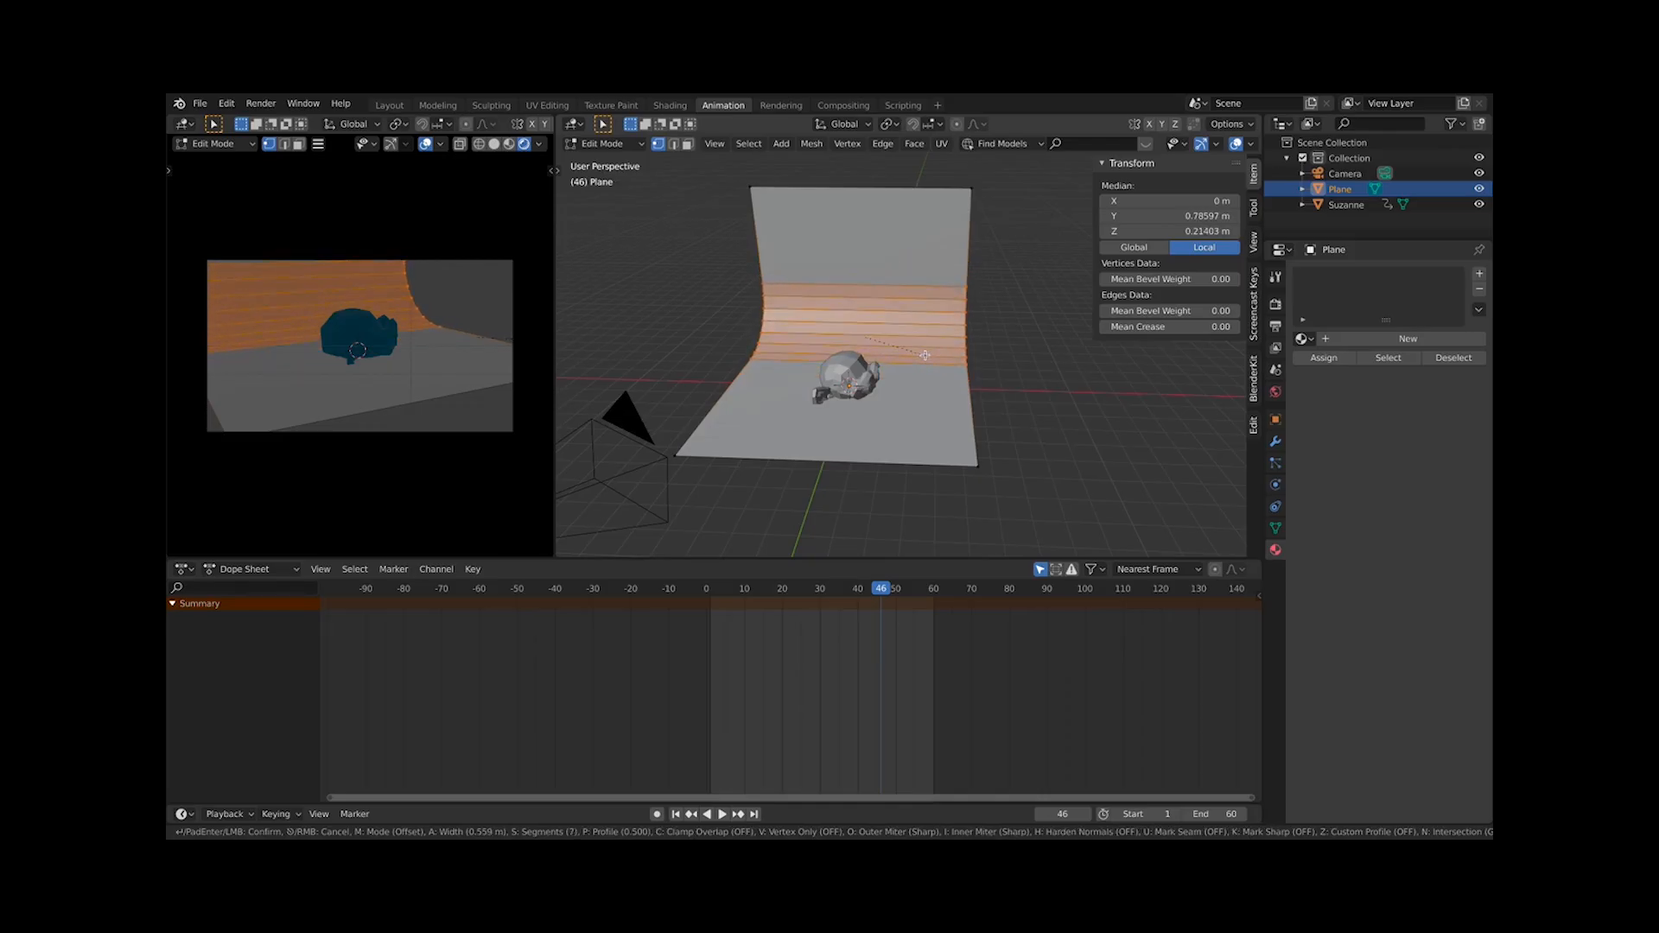
pyautogui.click(924, 355)
pyautogui.moveTo(925, 324); pyautogui.dragTo(825, 359, button='middle')
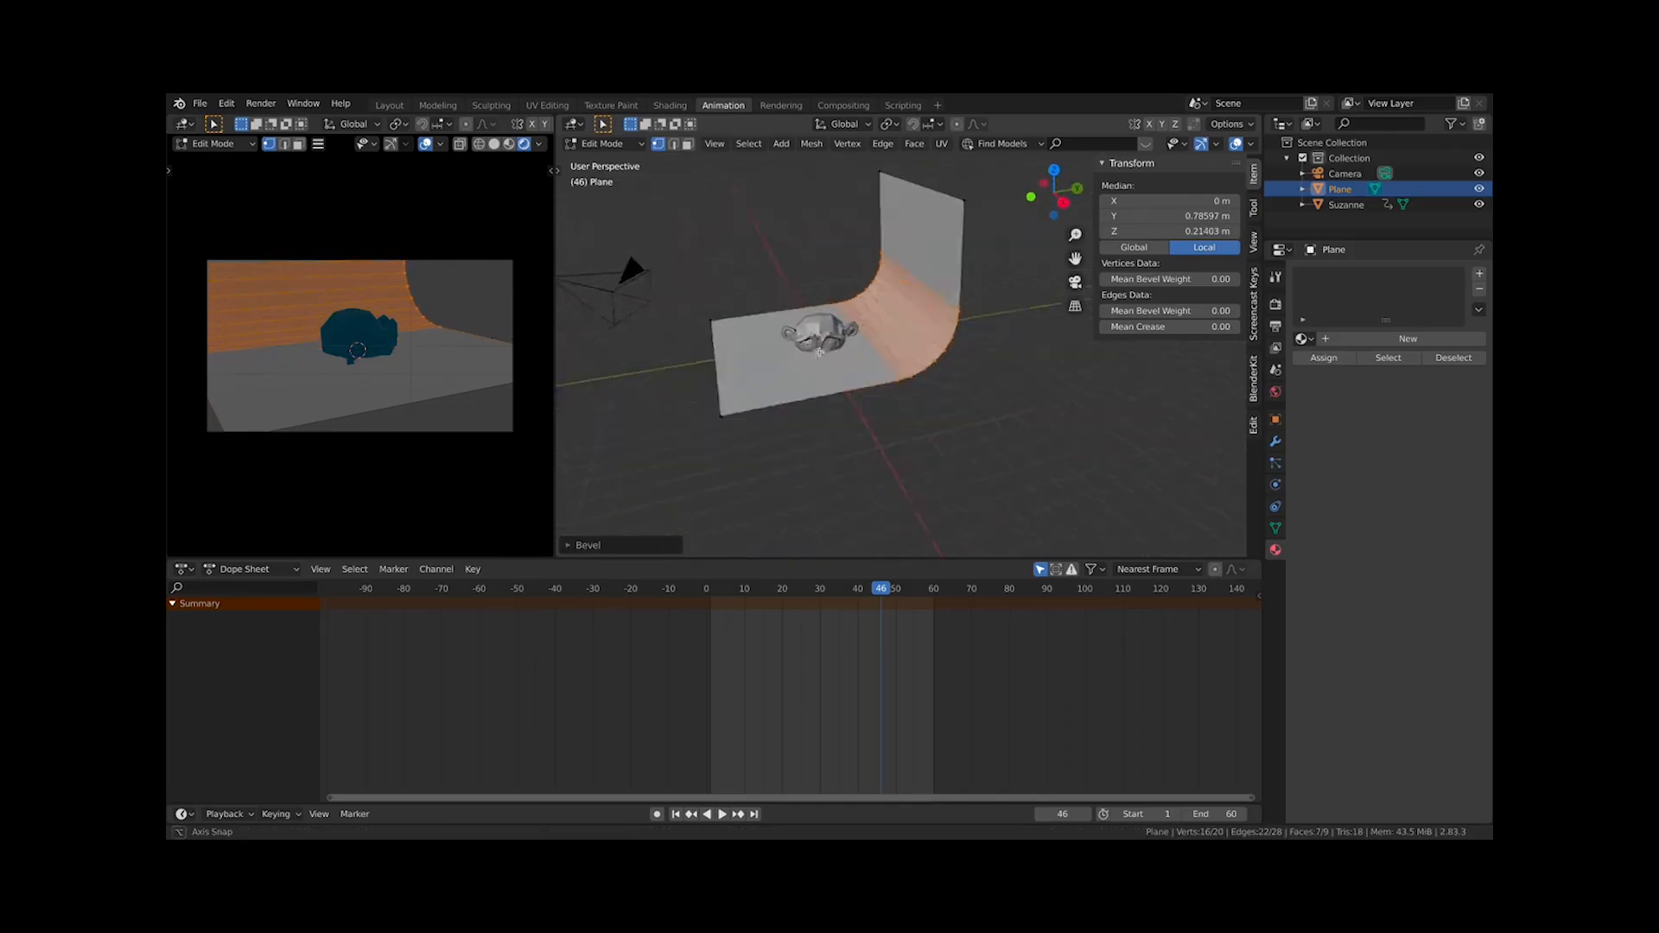
# Apply Shade Smooth to the backdrop
pyautogui.press('Tab')
pyautogui.rightClick(931, 355)
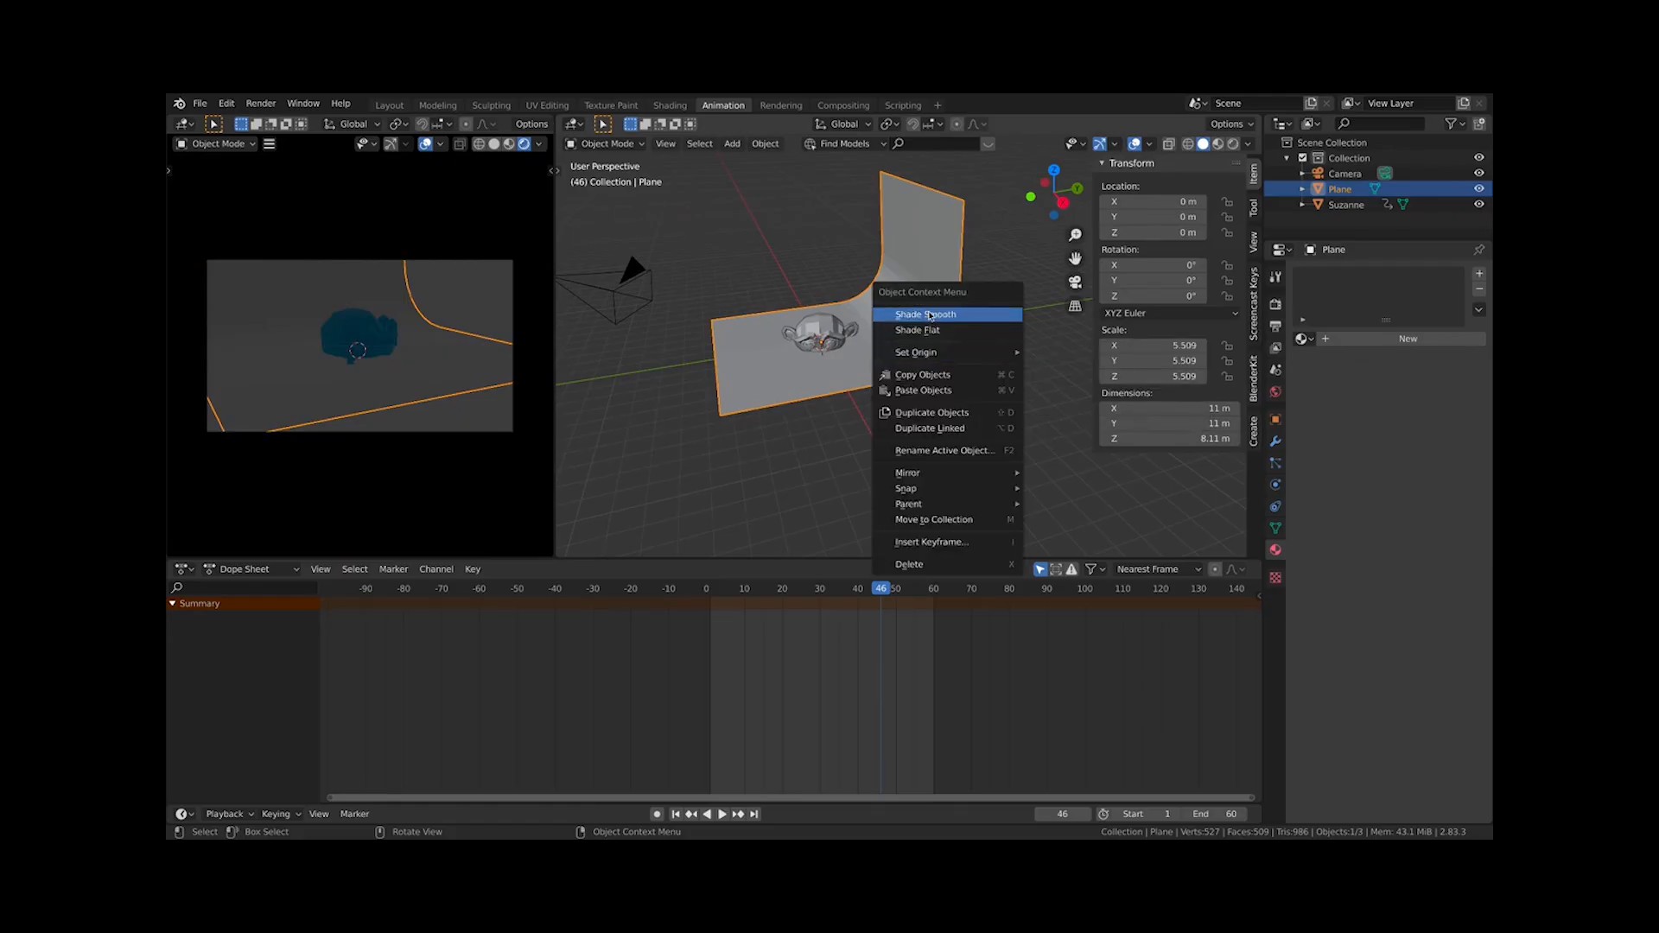
pyautogui.click(916, 312)
# Scale the backdrop to about 14.5 and move it down about 4.67 m along Z
pyautogui.press('s')
pyautogui.click(1029, 363)
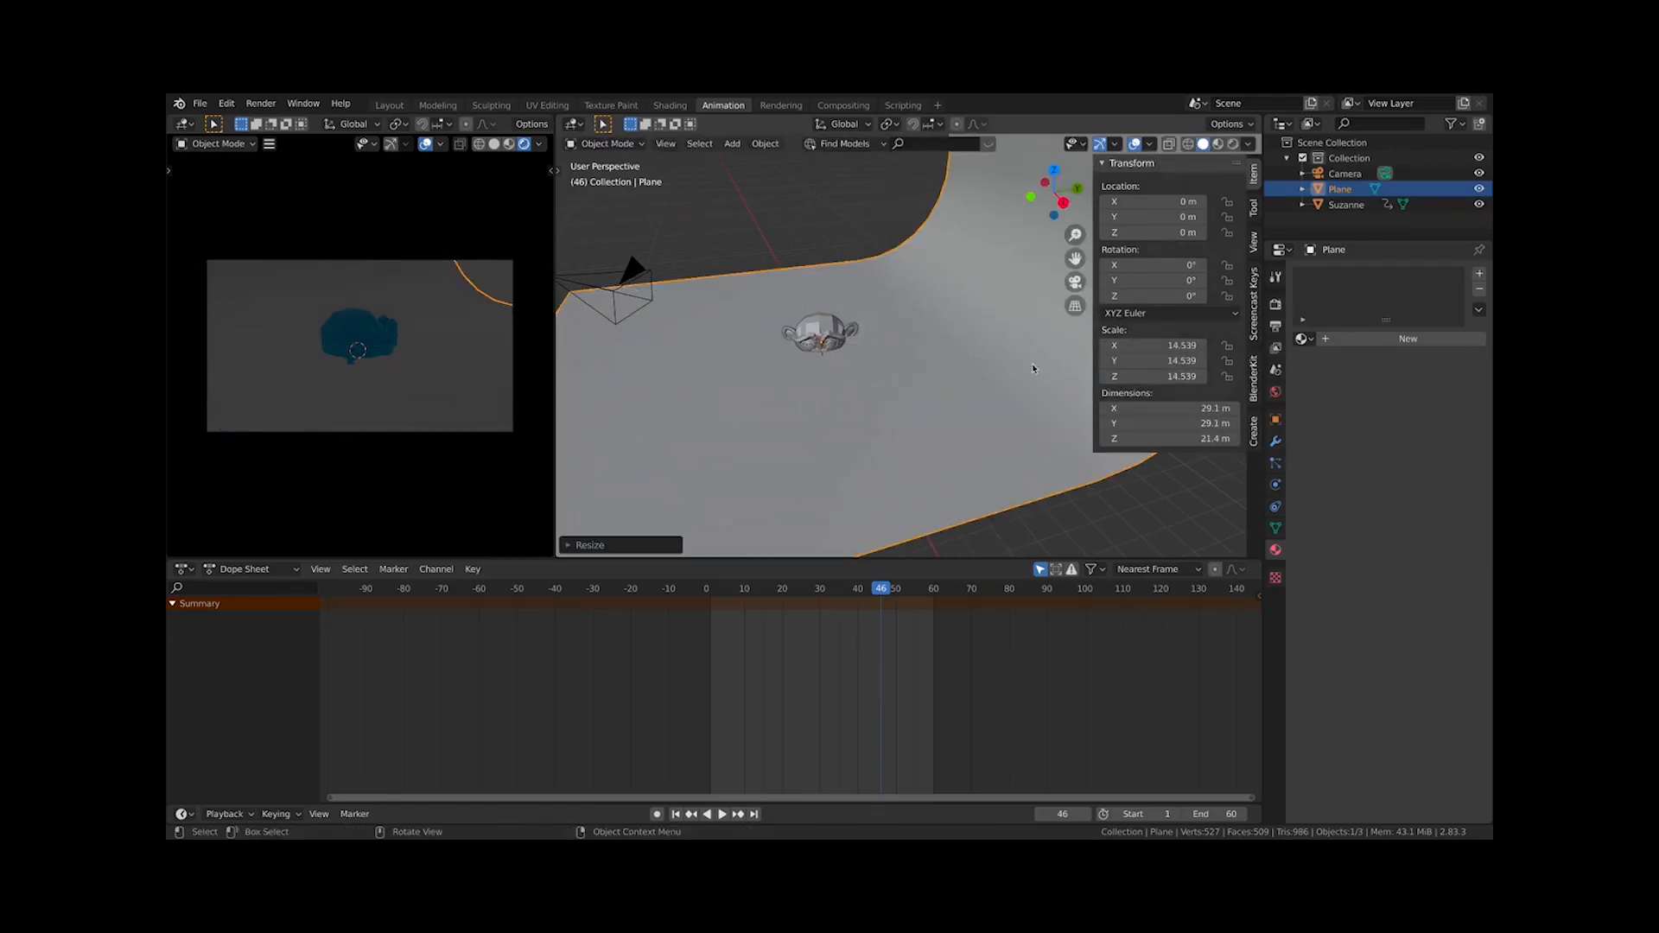
pyautogui.press('g')
pyautogui.press('z')
pyautogui.click(1049, 440)
# Rotate the backdrop around Z by about -23°
pyautogui.press('KP_7')
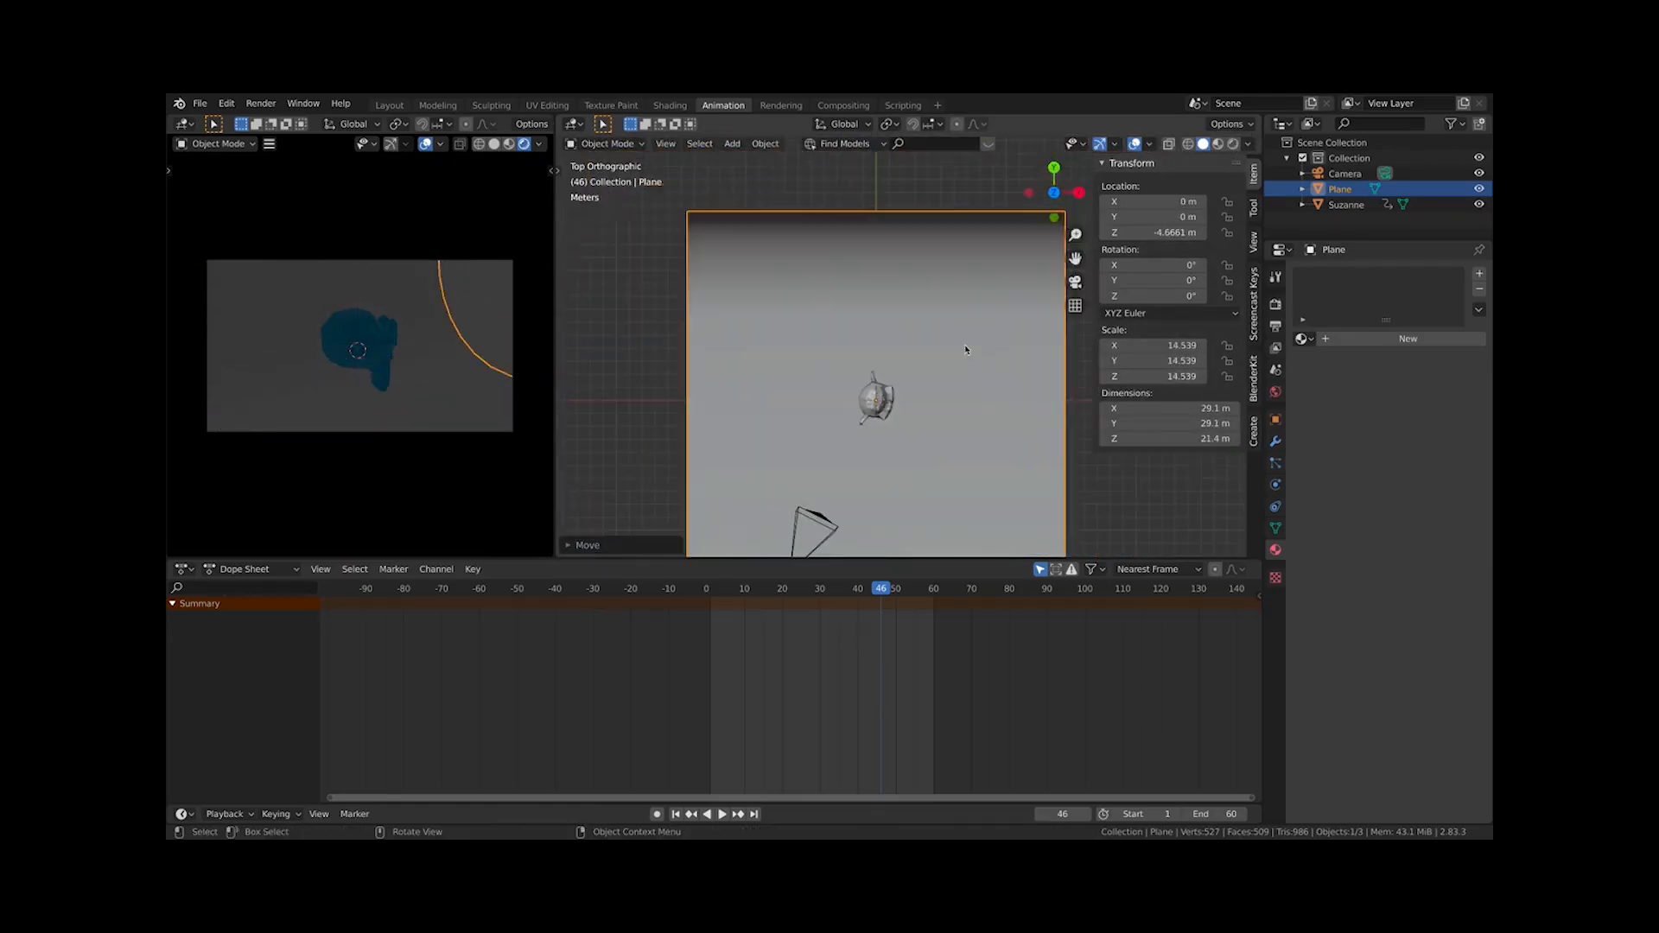
pyautogui.press('r')
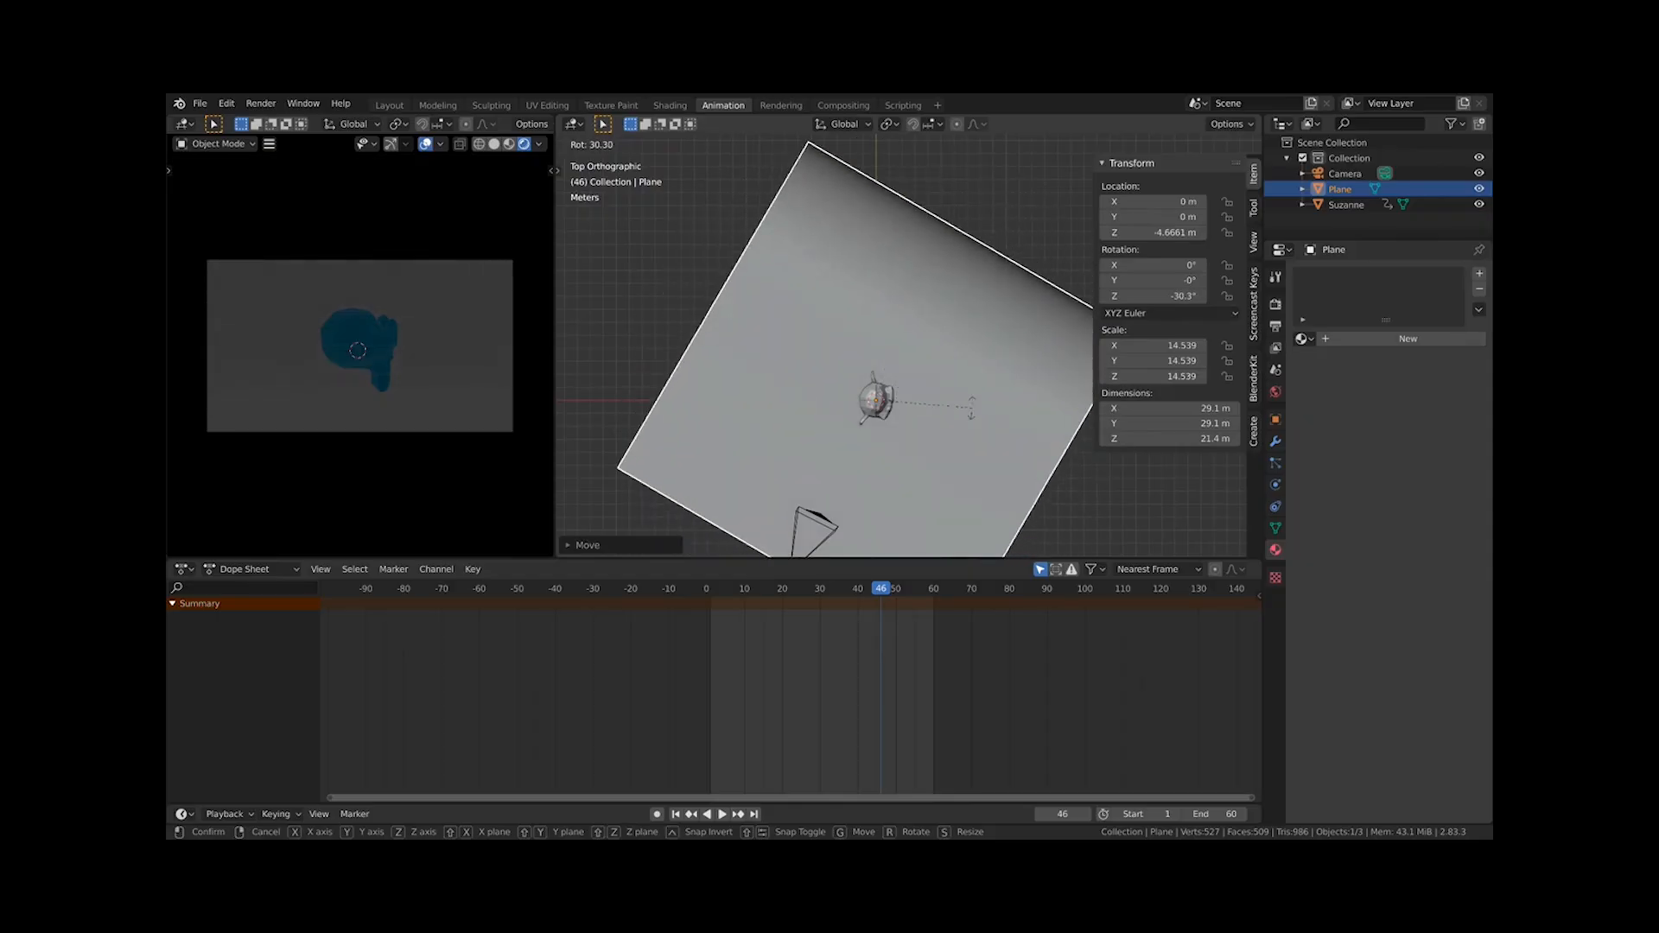
pyautogui.press('z')
pyautogui.click(967, 393)
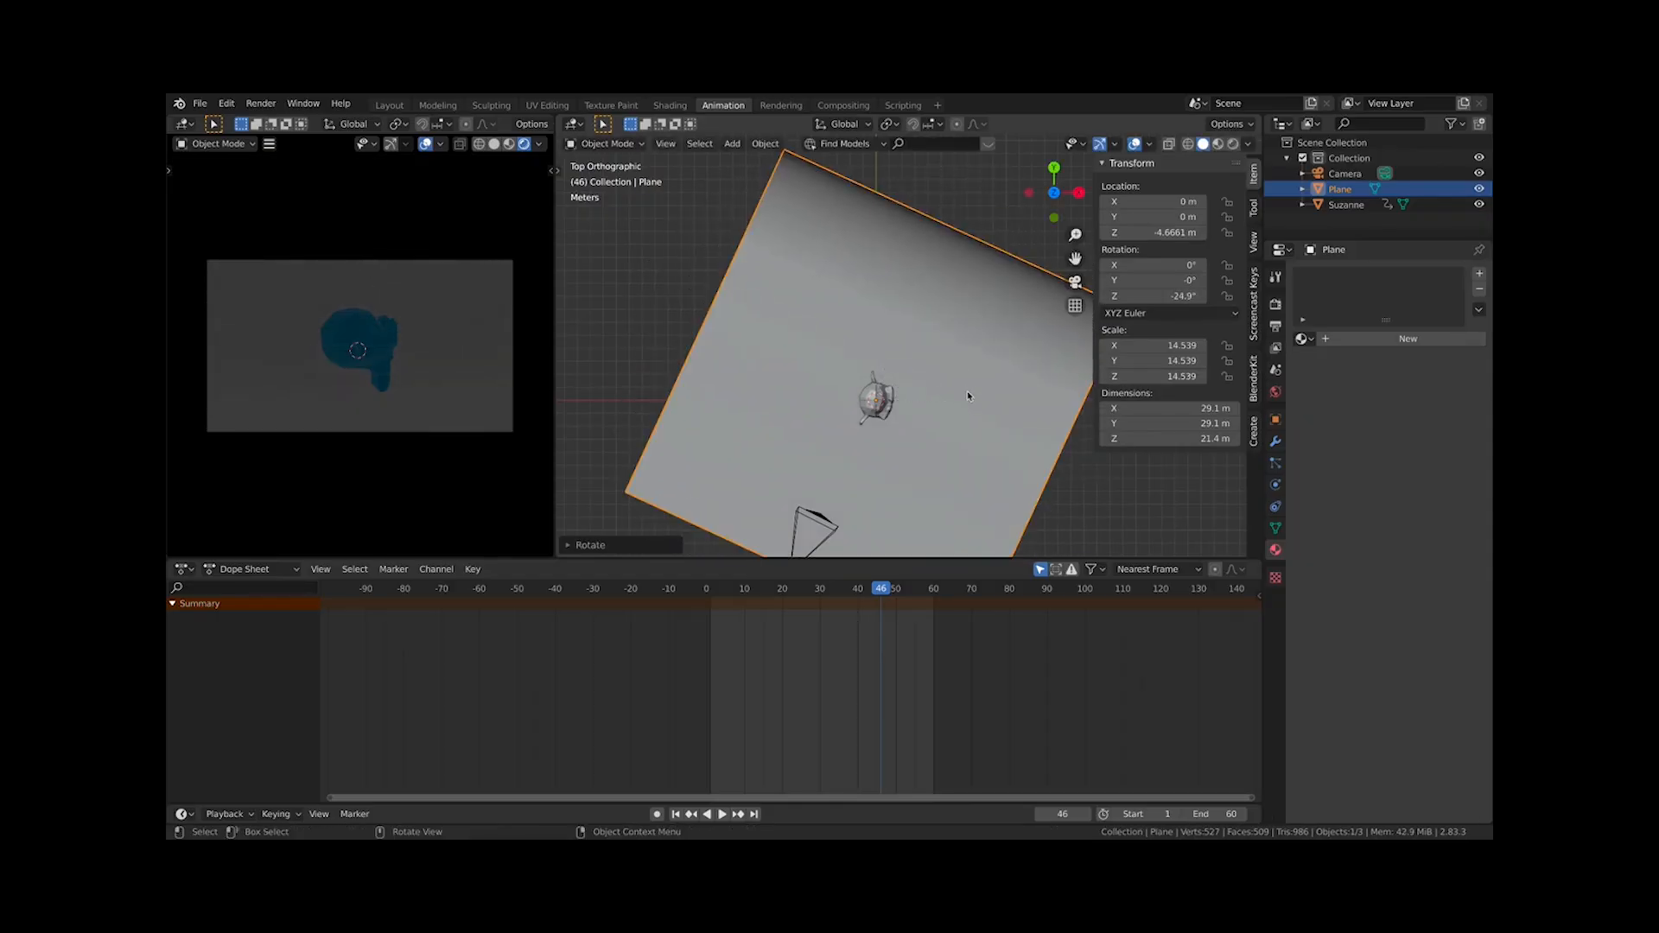
pyautogui.press('r')
pyautogui.press('z')
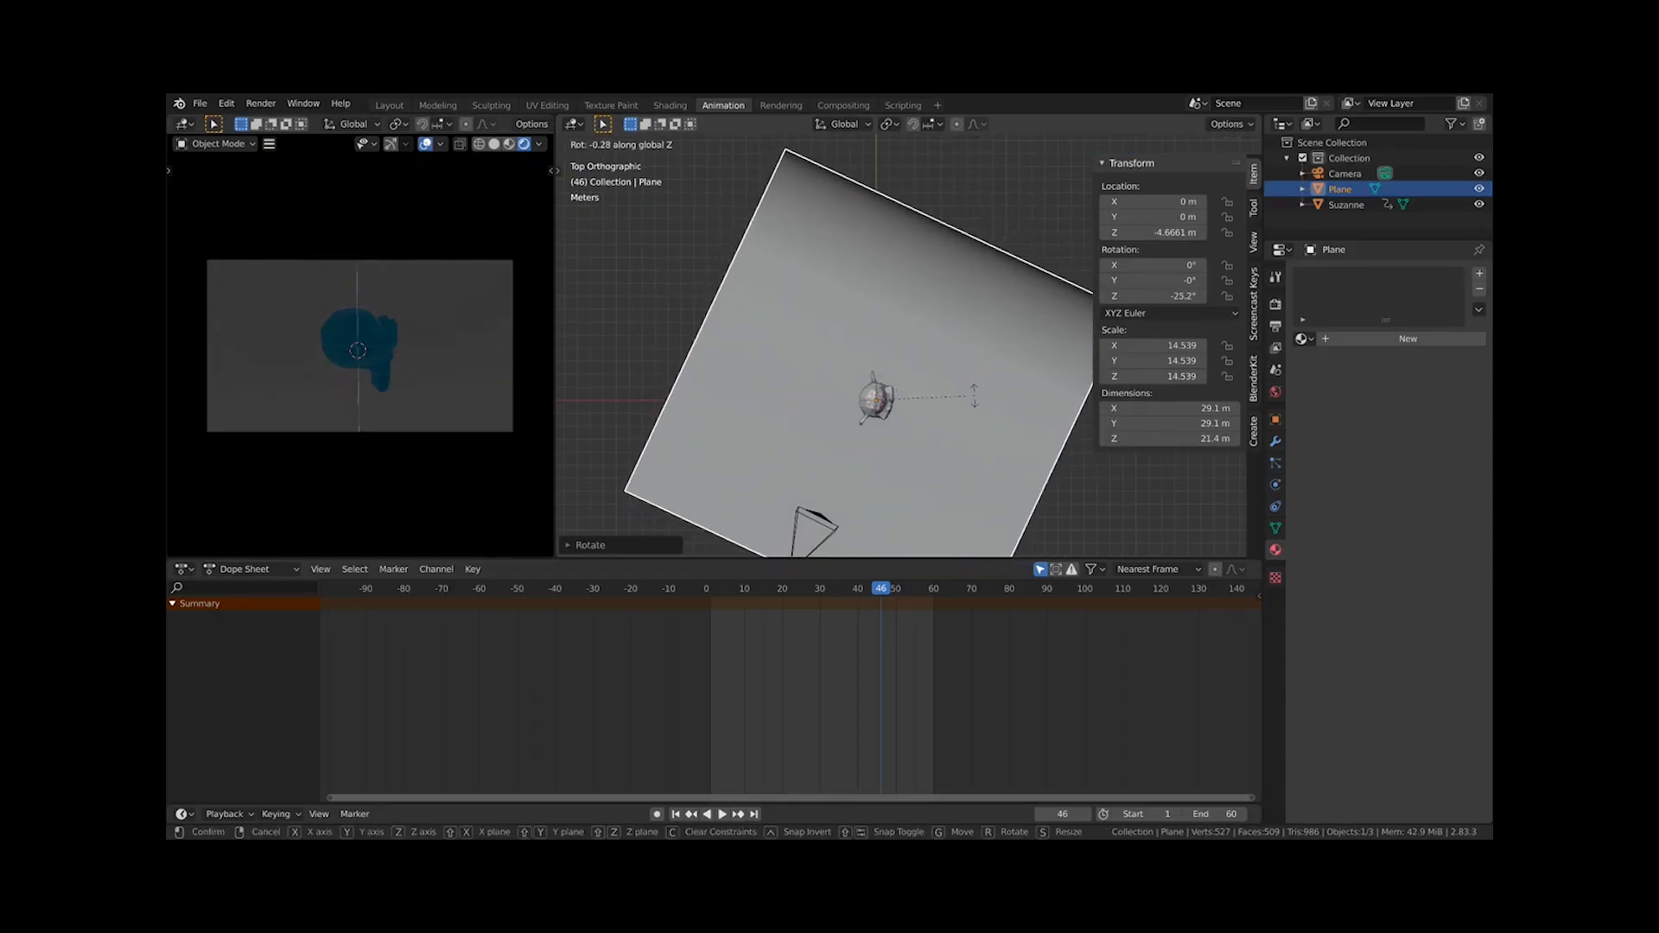
pyautogui.click(976, 396)
# Create a new material for the backdrop and set its base color to red
pyautogui.moveTo(1007, 468); pyautogui.dragTo(992, 387, button='middle')
pyautogui.press('KP_1')
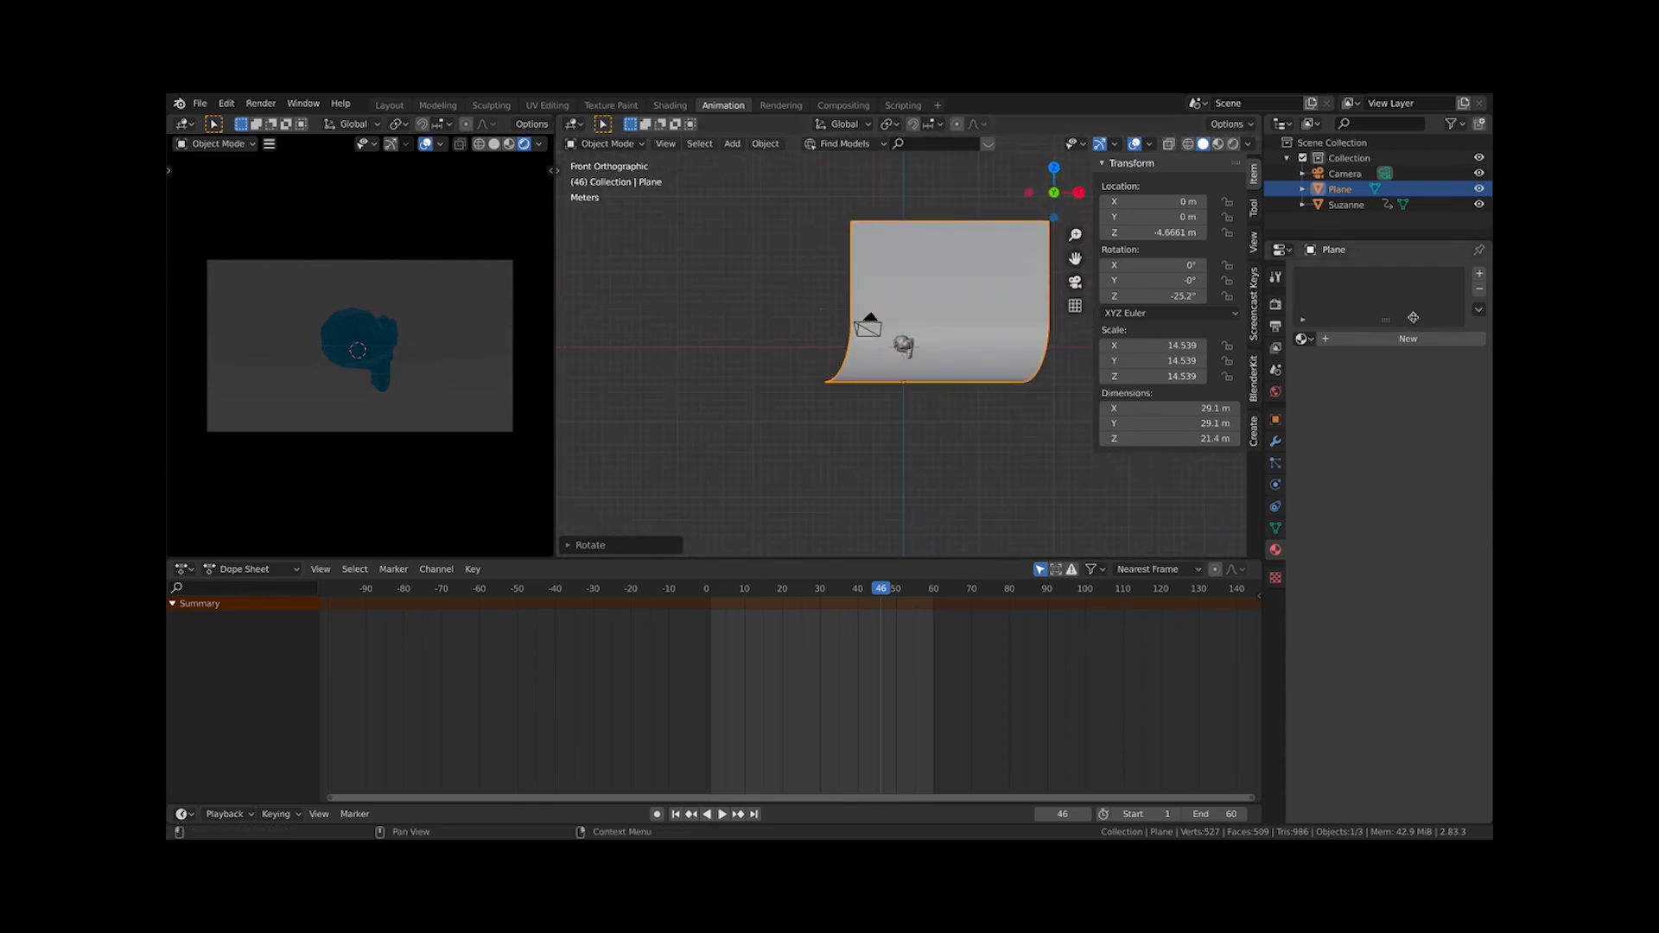
pyautogui.click(1402, 337)
pyautogui.click(1431, 493)
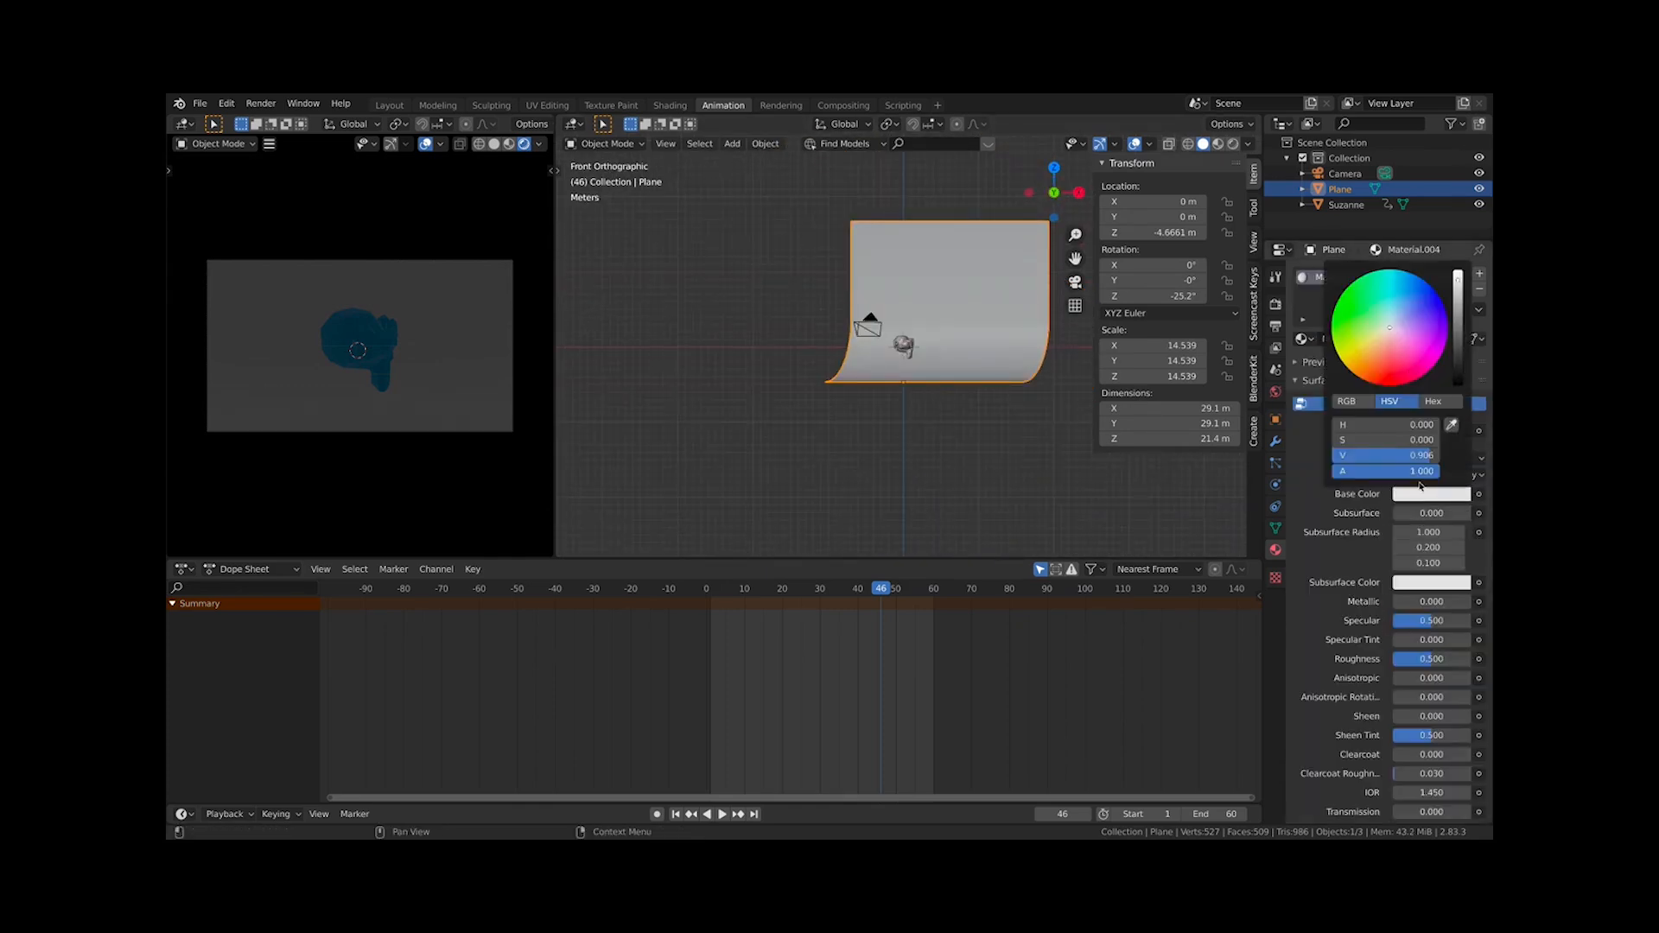
pyautogui.click(1396, 363)
pyautogui.moveTo(1396, 362); pyautogui.dragTo(1392, 369)
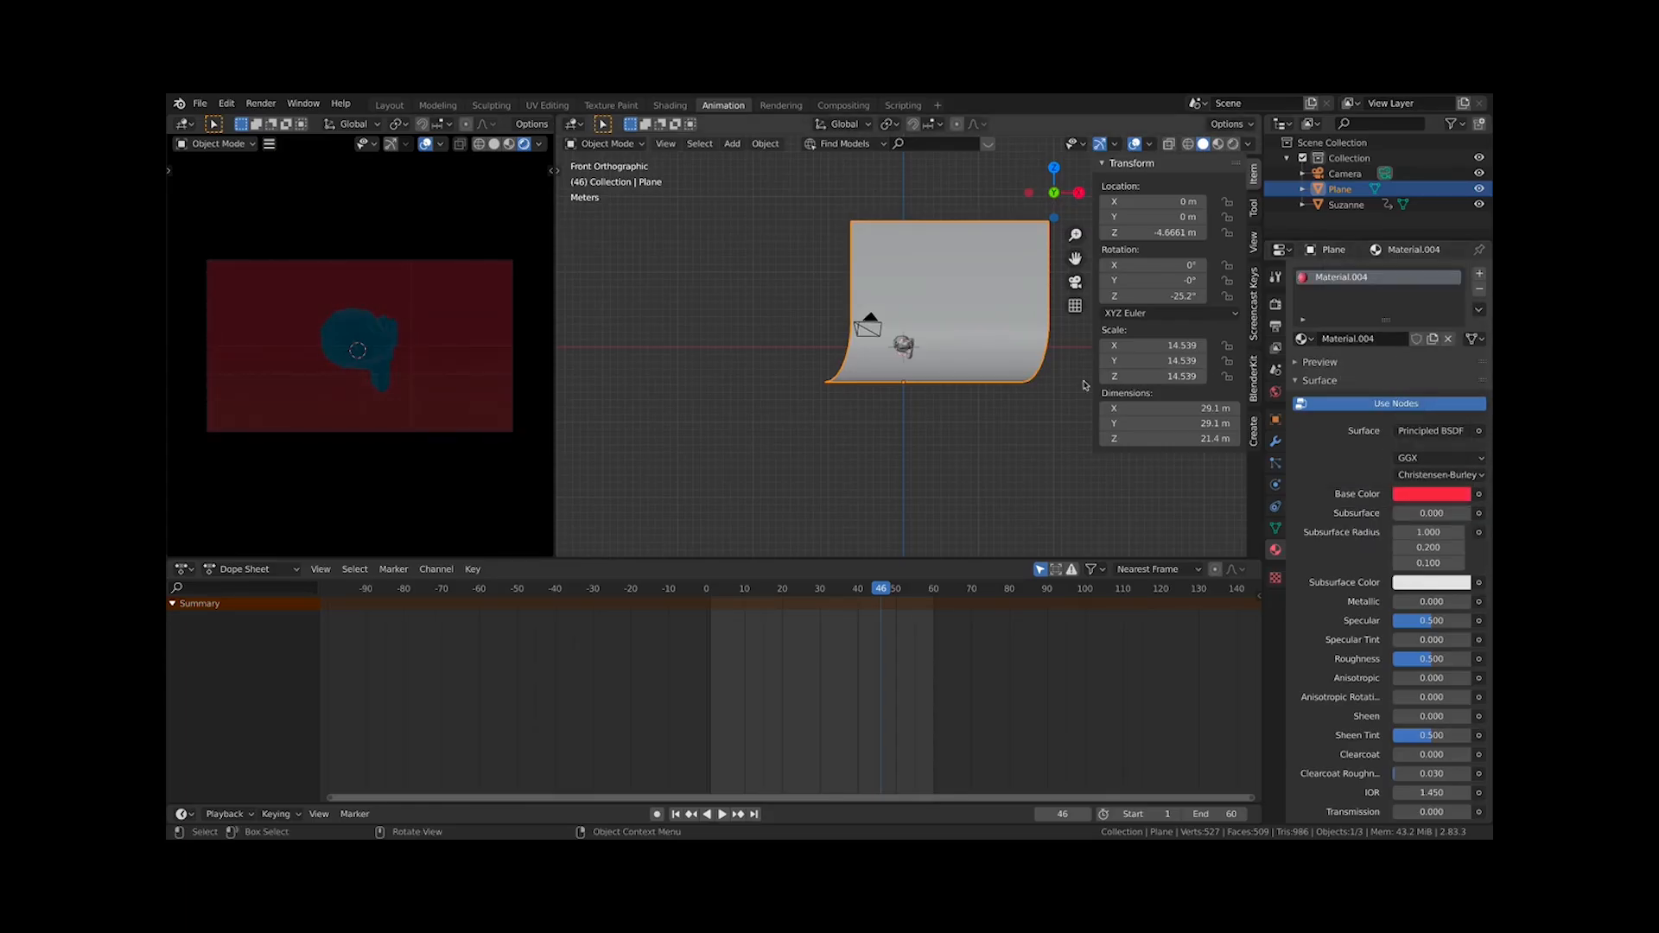
pyautogui.click(1046, 420)
# Apply Shade Smooth to the backdrop again
pyautogui.click(925, 308)
pyautogui.rightClick(925, 308)
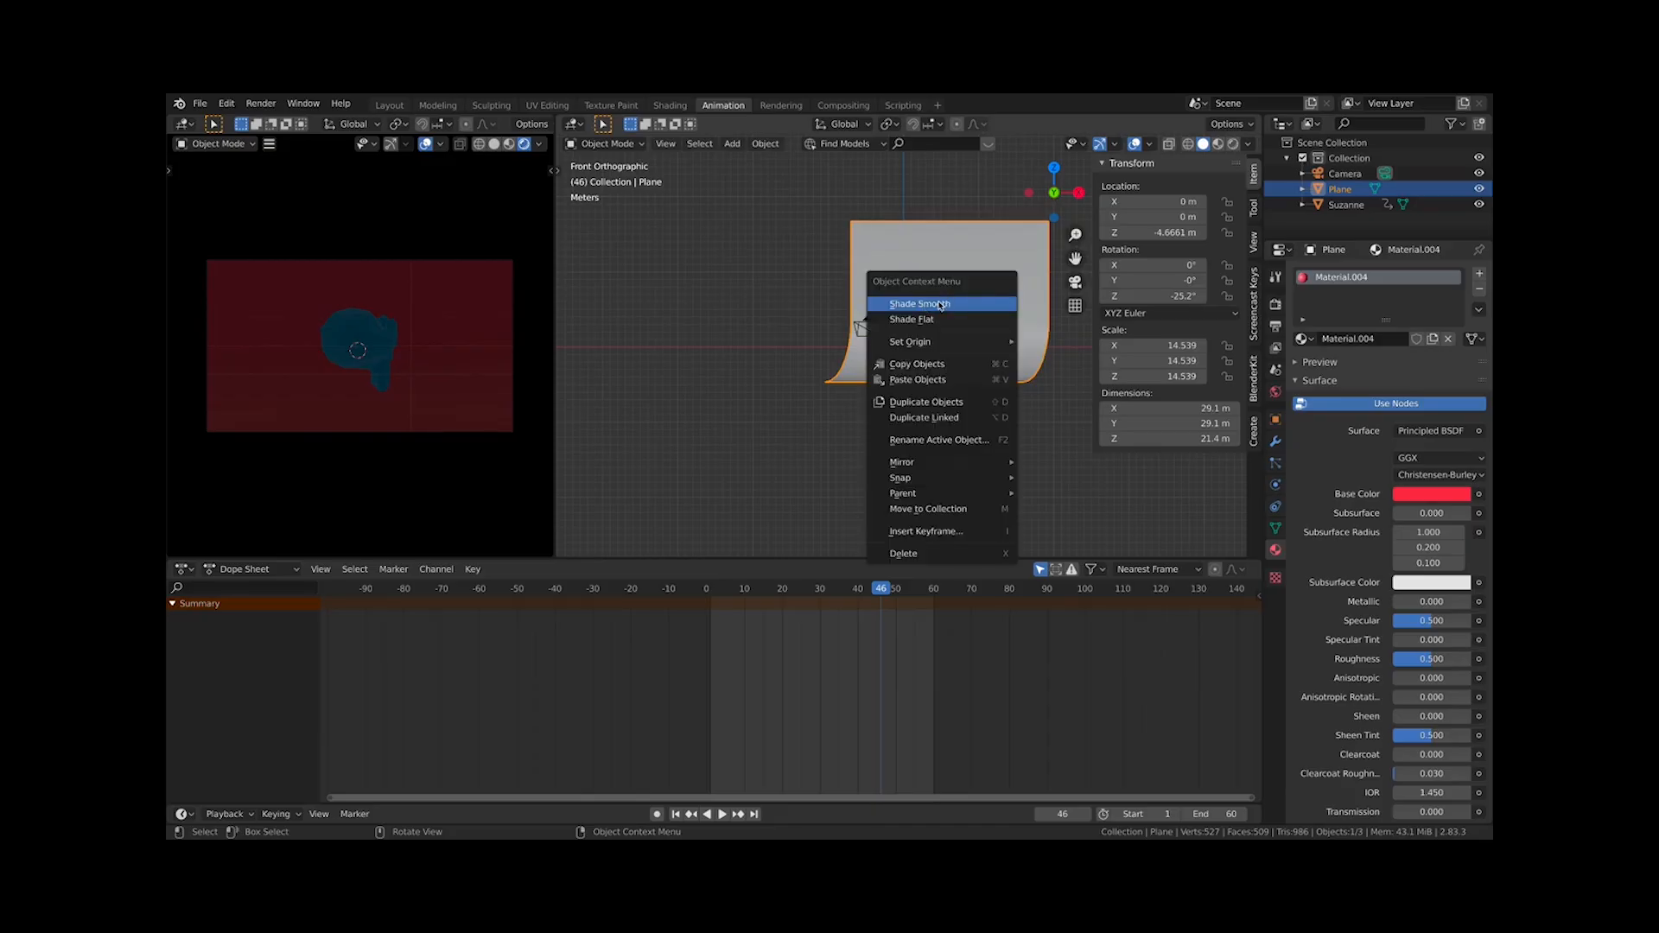
pyautogui.click(947, 304)
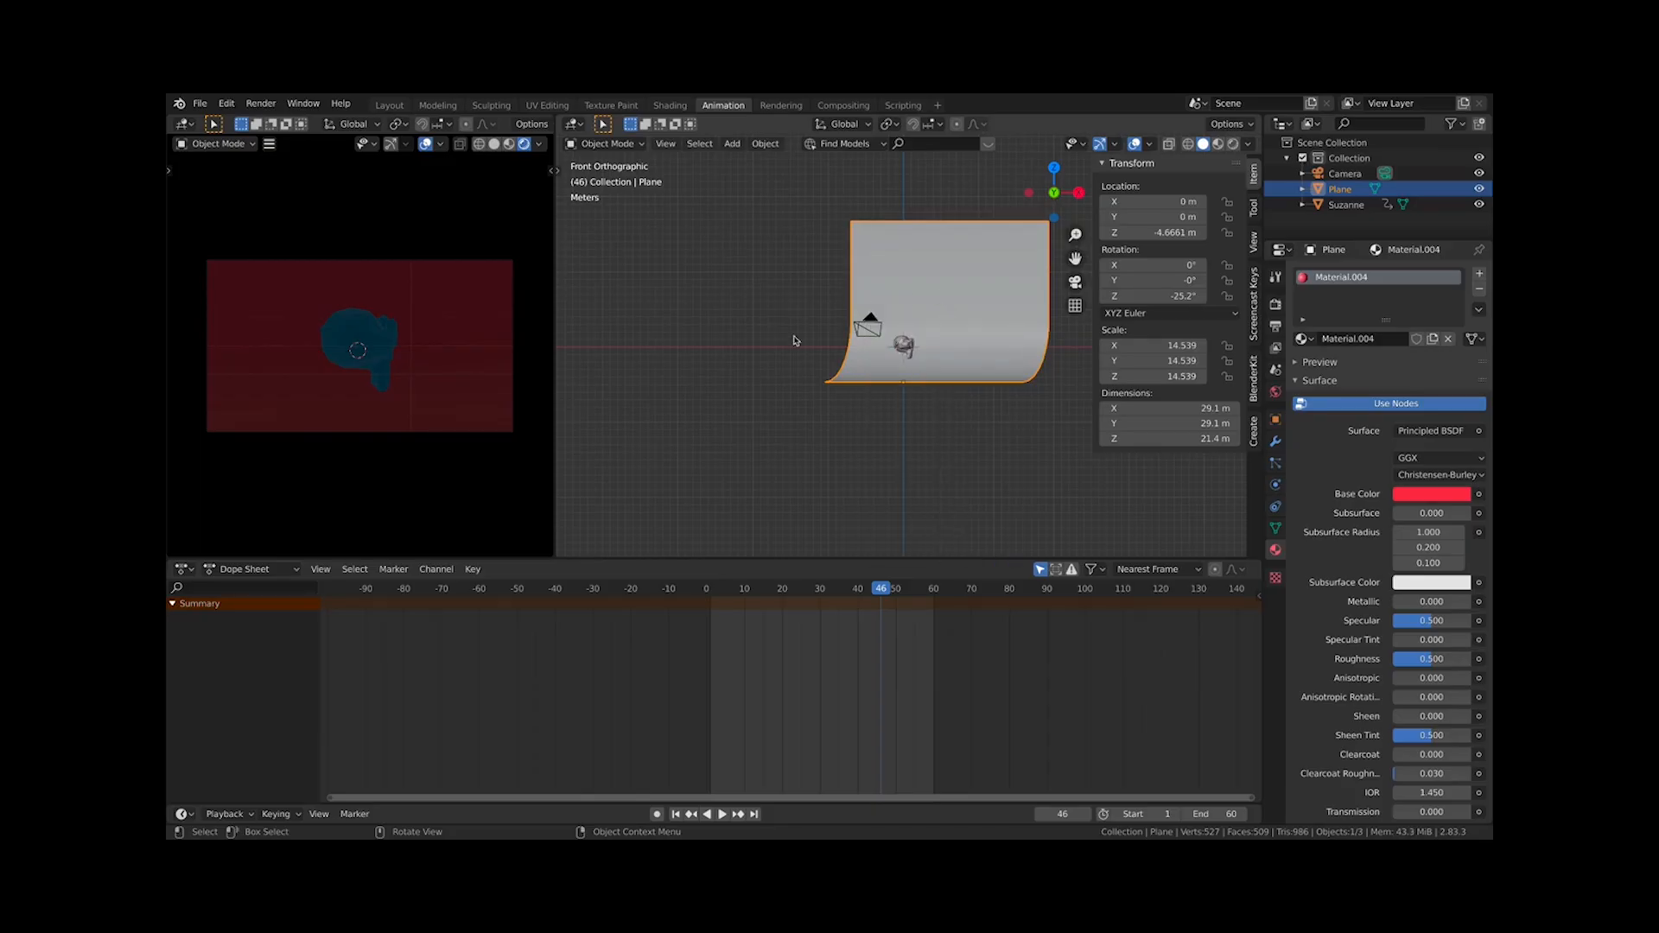
# Add a Sun light and set its strength to 2
pyautogui.keyDown('shift'); pyautogui.moveTo(795, 340); pyautogui.dragTo(758, 487, button='middle'); pyautogui.keyUp('shift')
pyautogui.hotkey('shift', 'a')
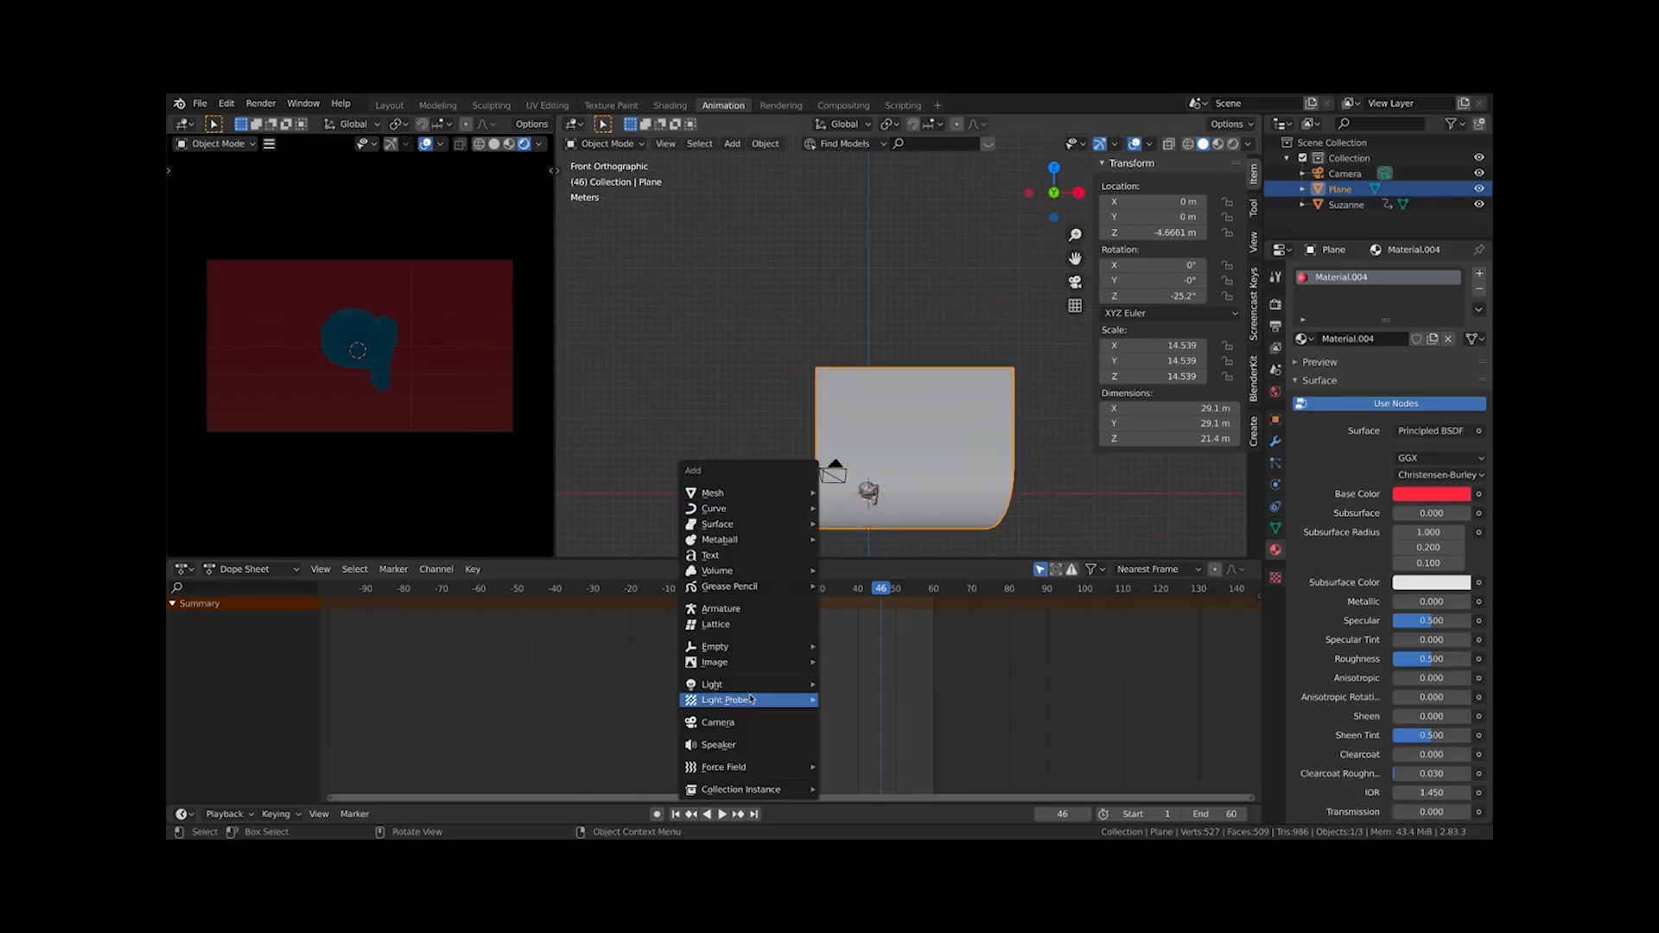
pyautogui.moveTo(796, 687)
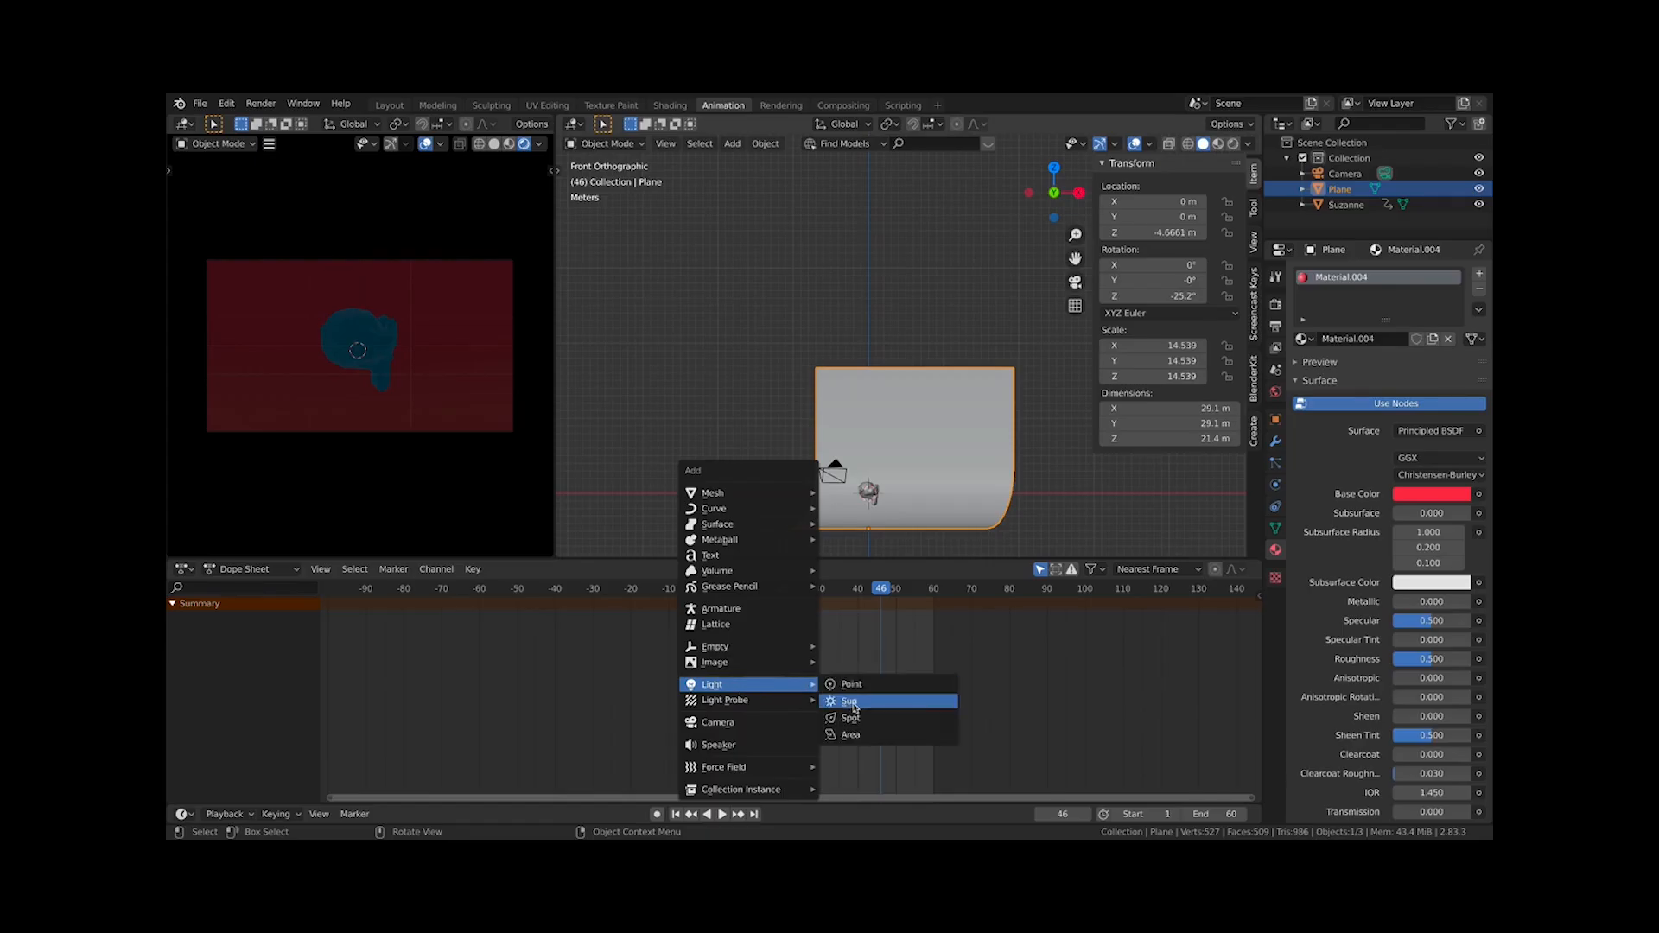
pyautogui.click(850, 701)
pyautogui.scroll(3, 908, 344)
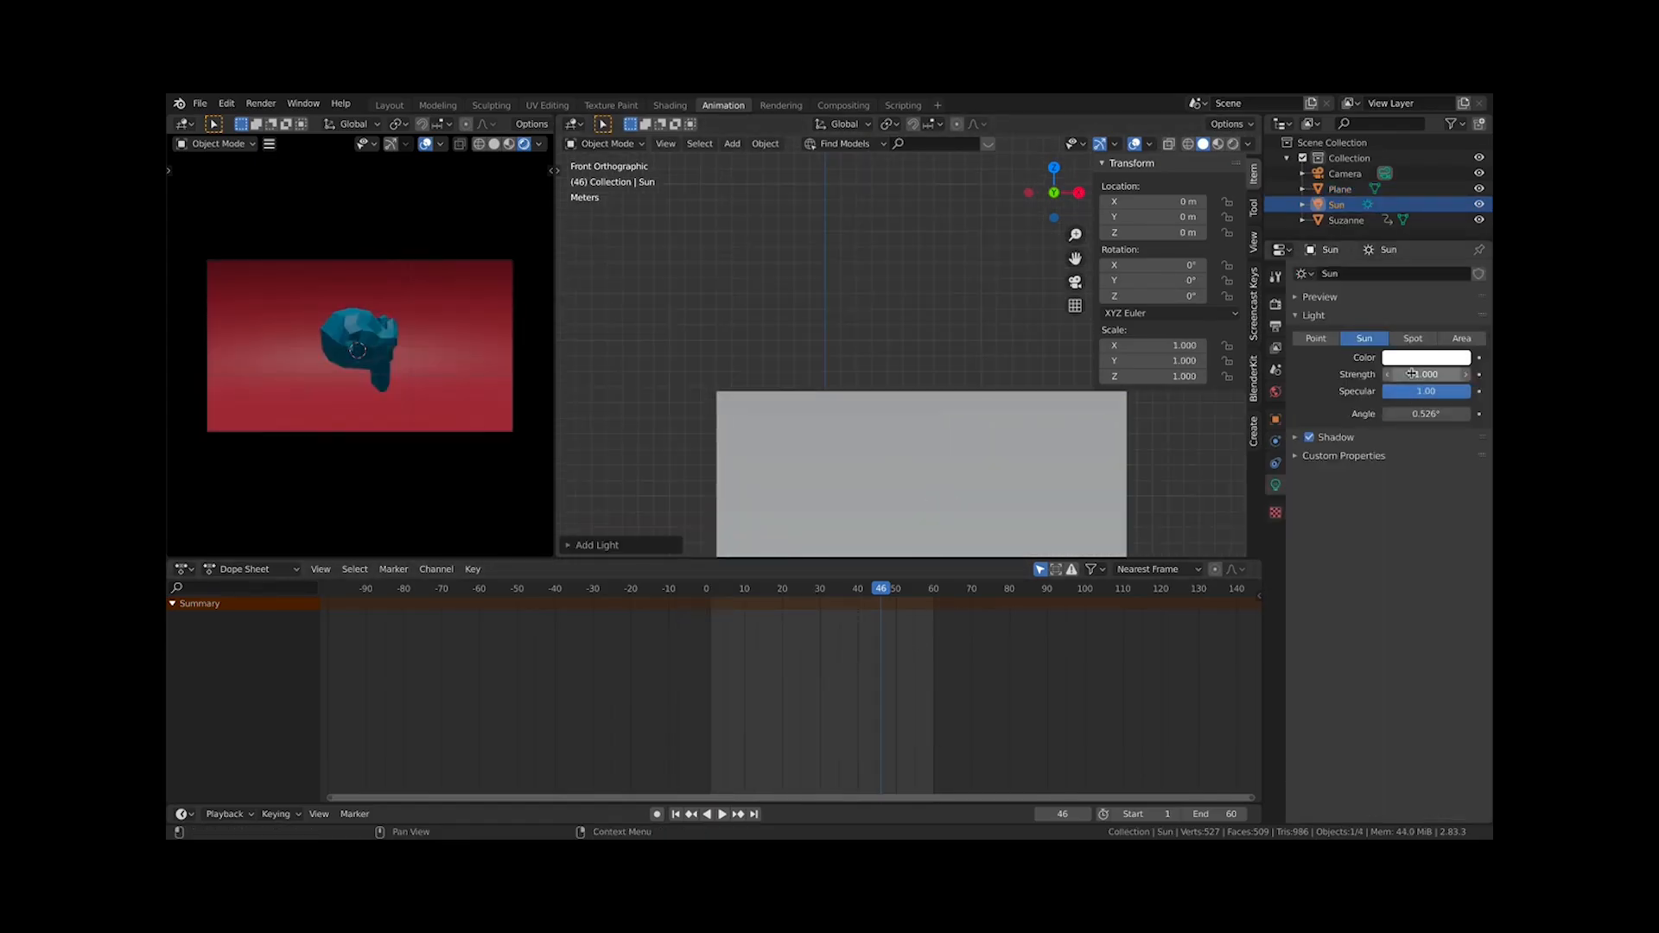
pyautogui.click(1412, 373)
pyautogui.write('2')
pyautogui.press('Return')
# Raise the sun along Z to about 6.7 m above the backdrop
pyautogui.scroll(-2, 815, 426)
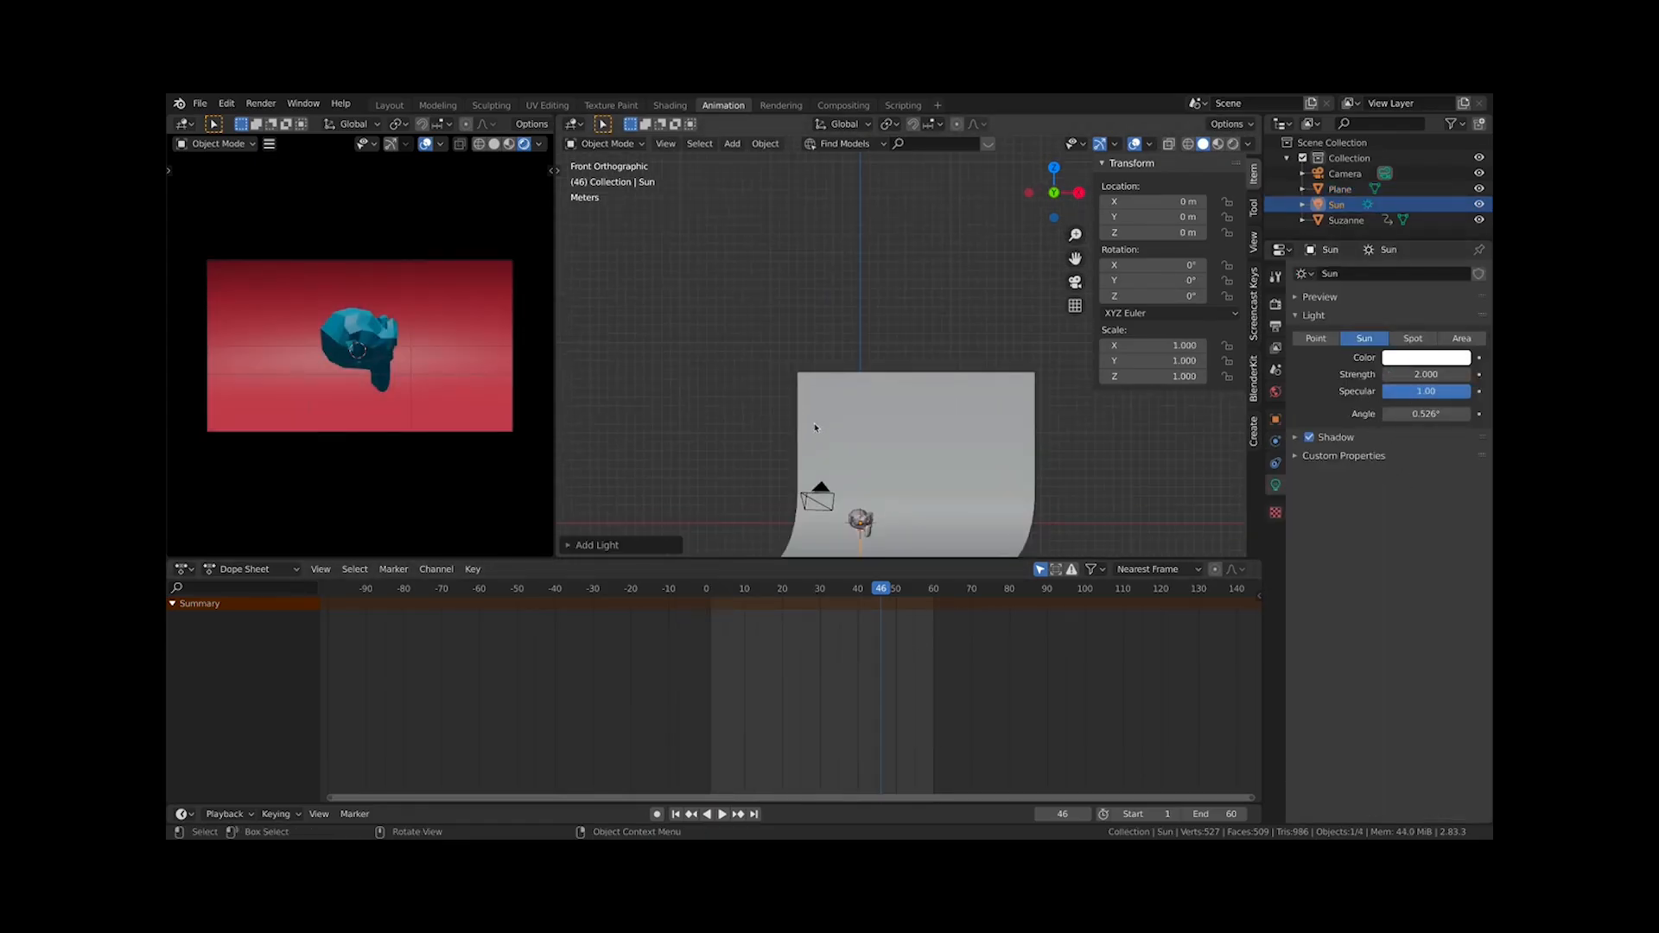
pyautogui.keyDown('shift'); pyautogui.moveTo(876, 508); pyautogui.dragTo(827, 373, button='middle'); pyautogui.keyUp('shift')
pyautogui.press('g')
pyautogui.press('z')
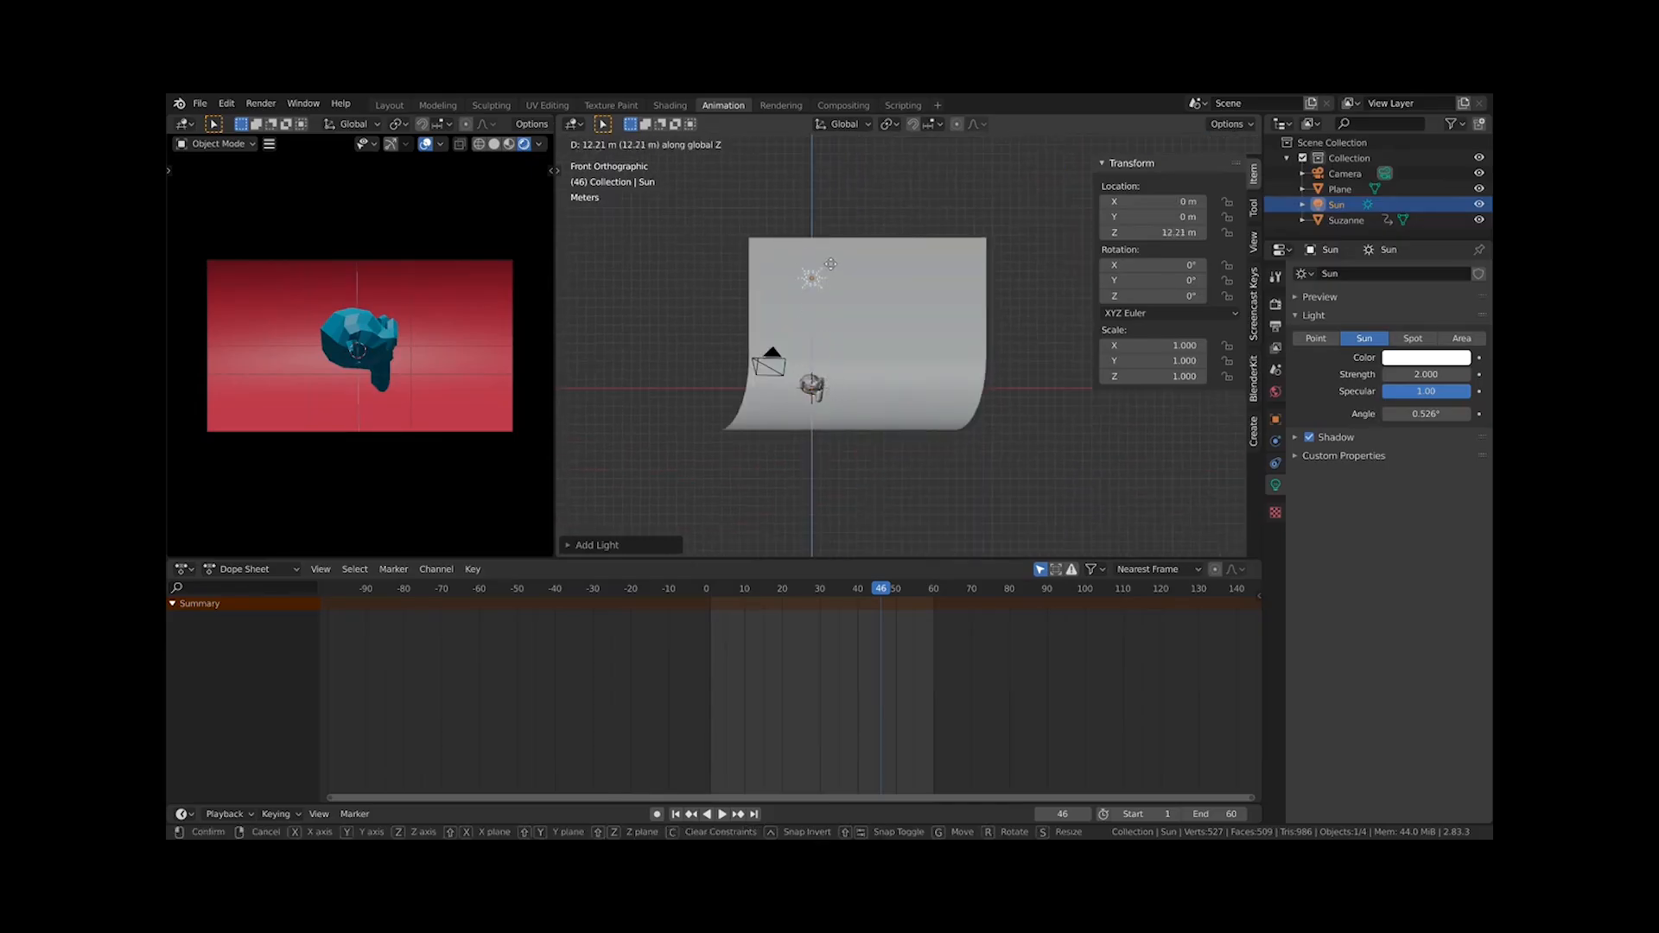
pyautogui.click(843, 331)
pyautogui.scroll(3, 843, 332)
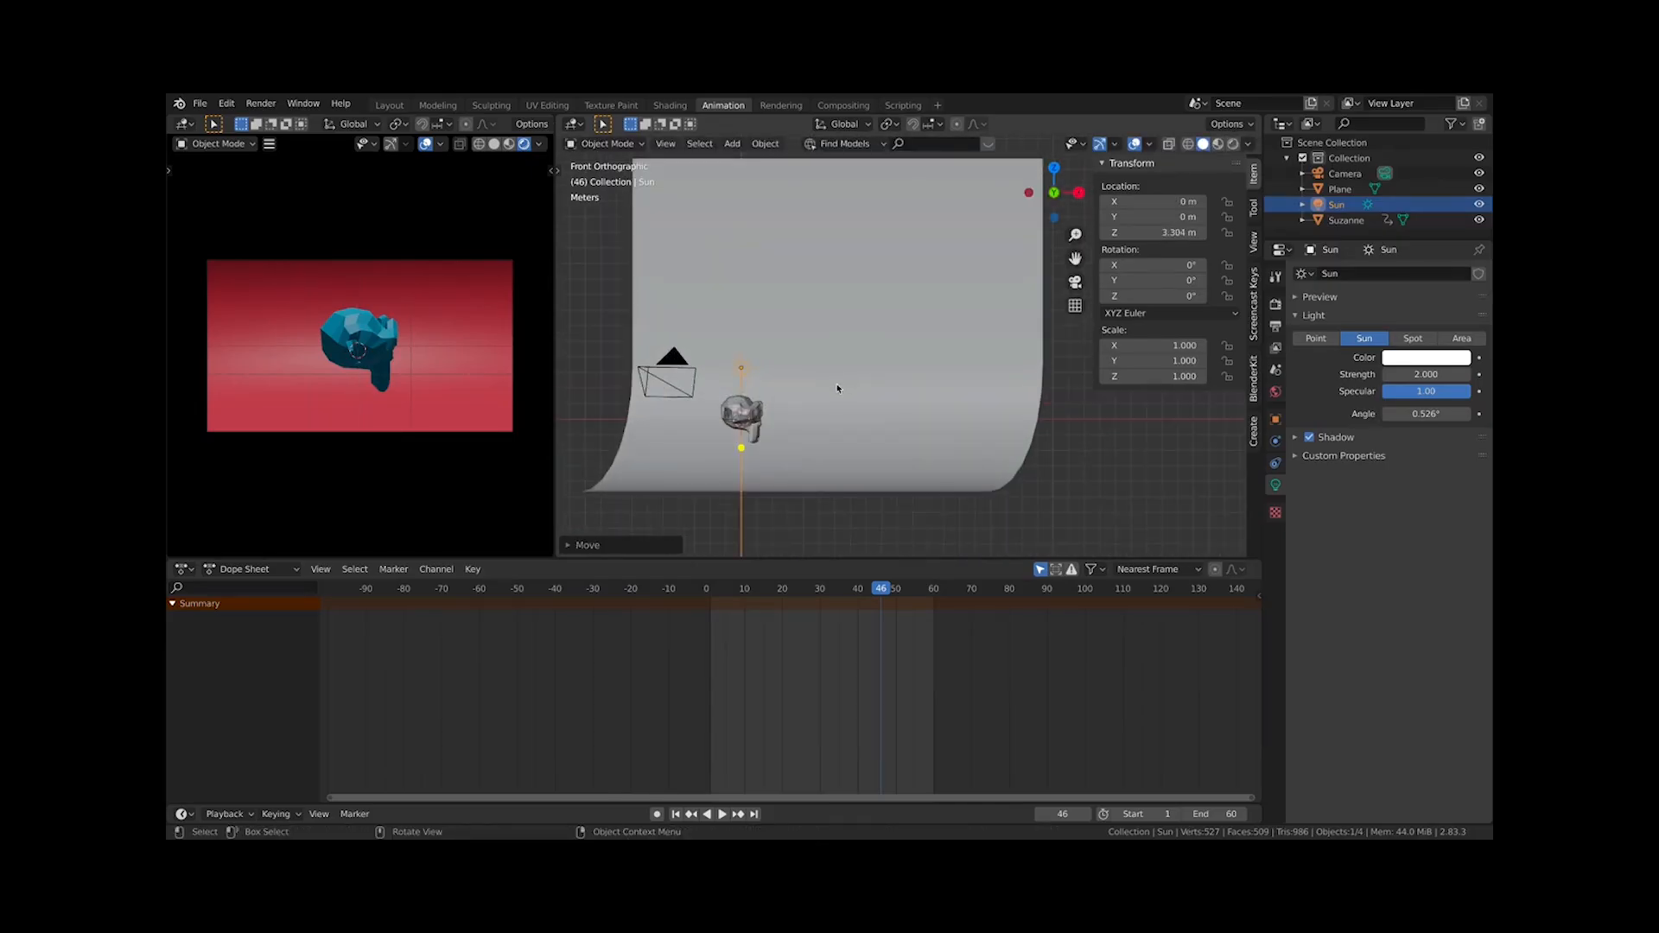
pyautogui.press('r')
pyautogui.press('Escape')
pyautogui.scroll(4, 733, 365)
pyautogui.keyDown('shift'); pyautogui.moveTo(770, 385); pyautogui.dragTo(1012, 310, button='middle'); pyautogui.keyUp('shift')
pyautogui.press('g')
pyautogui.press('z')
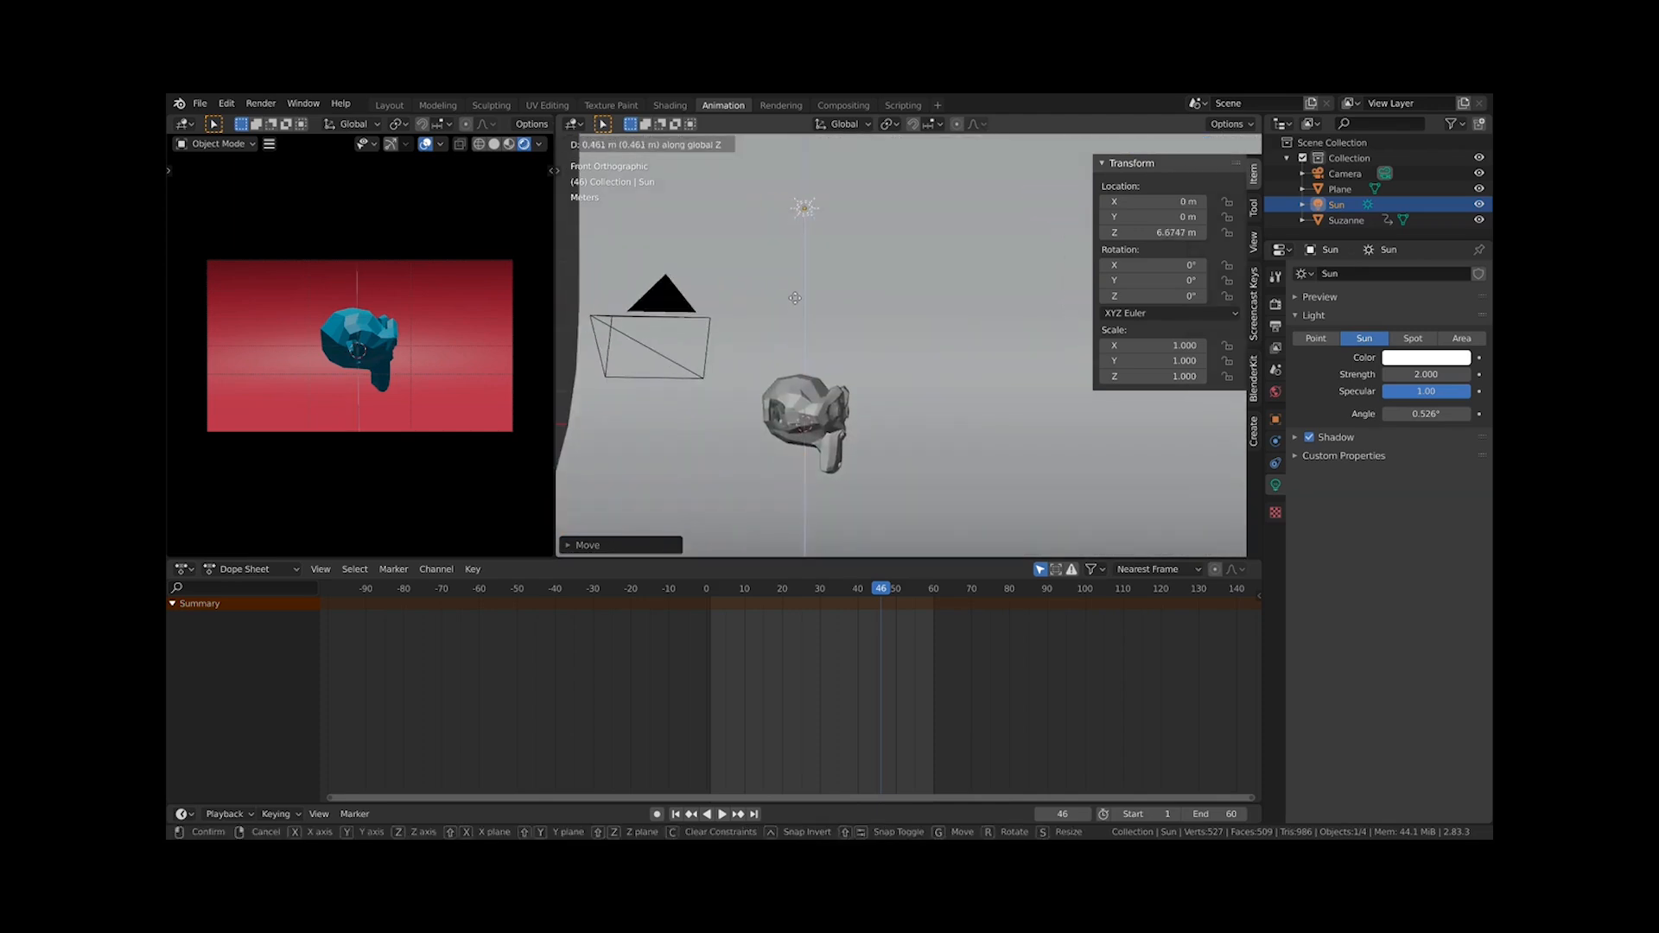
pyautogui.click(1009, 296)
# Play the animation to preview the lighting in the render view
pyautogui.scroll(3, 310, 411)
pyautogui.scroll(-2, 348, 429)
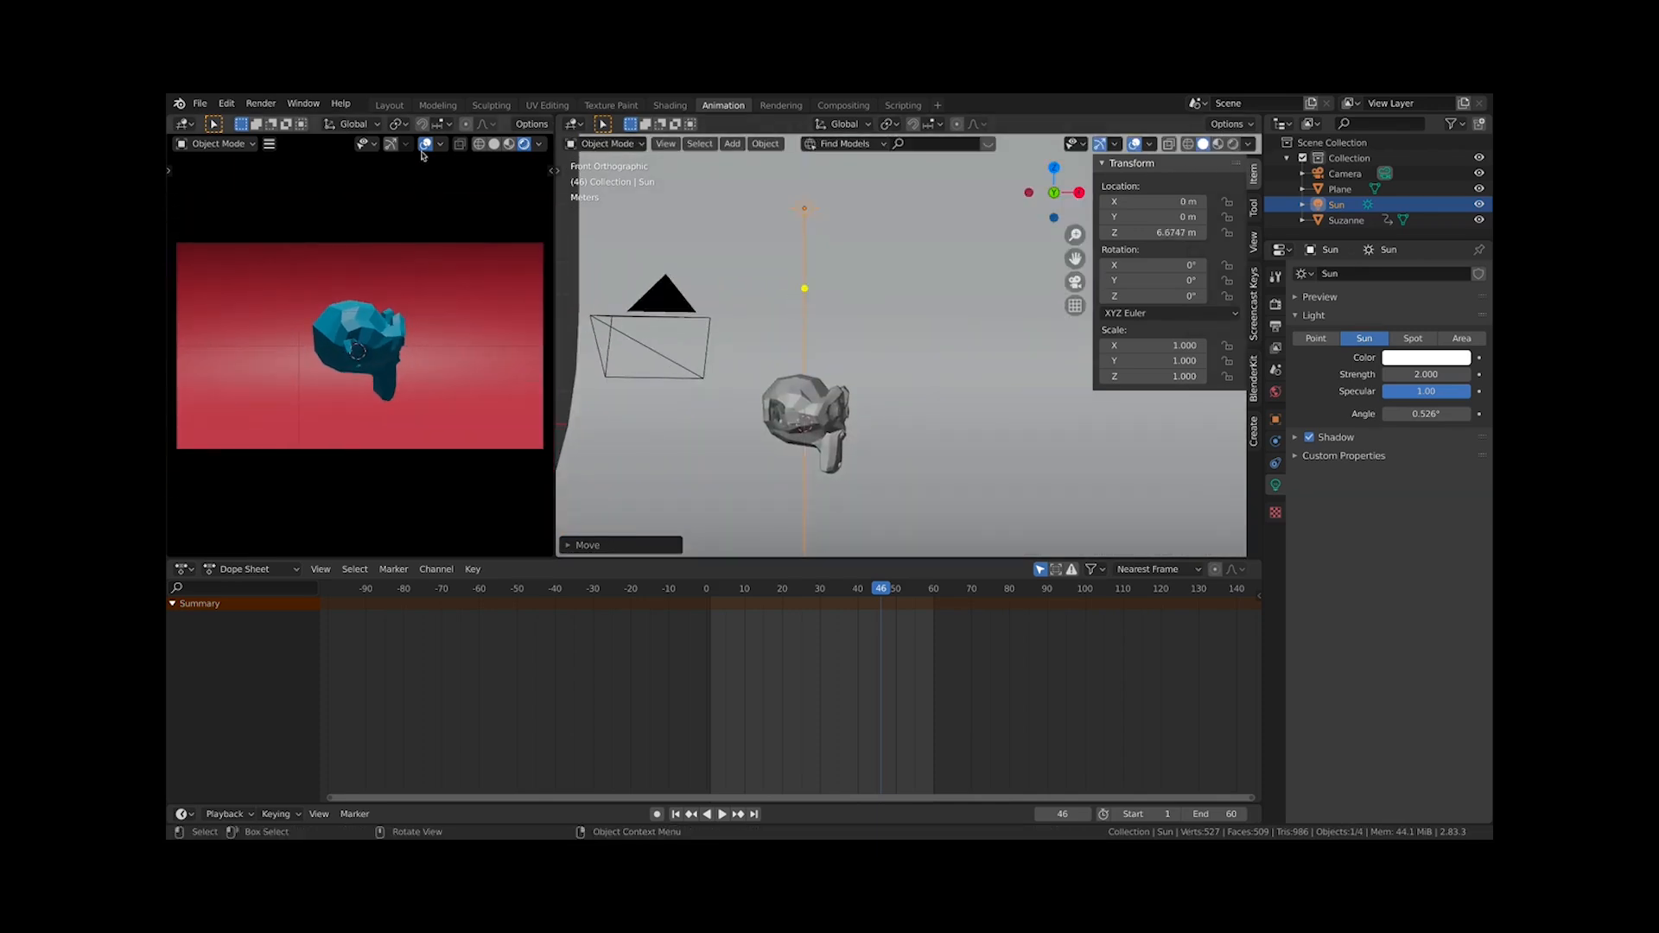
pyautogui.scroll(1, 449, 320)
pyautogui.scroll(-2, 449, 320)
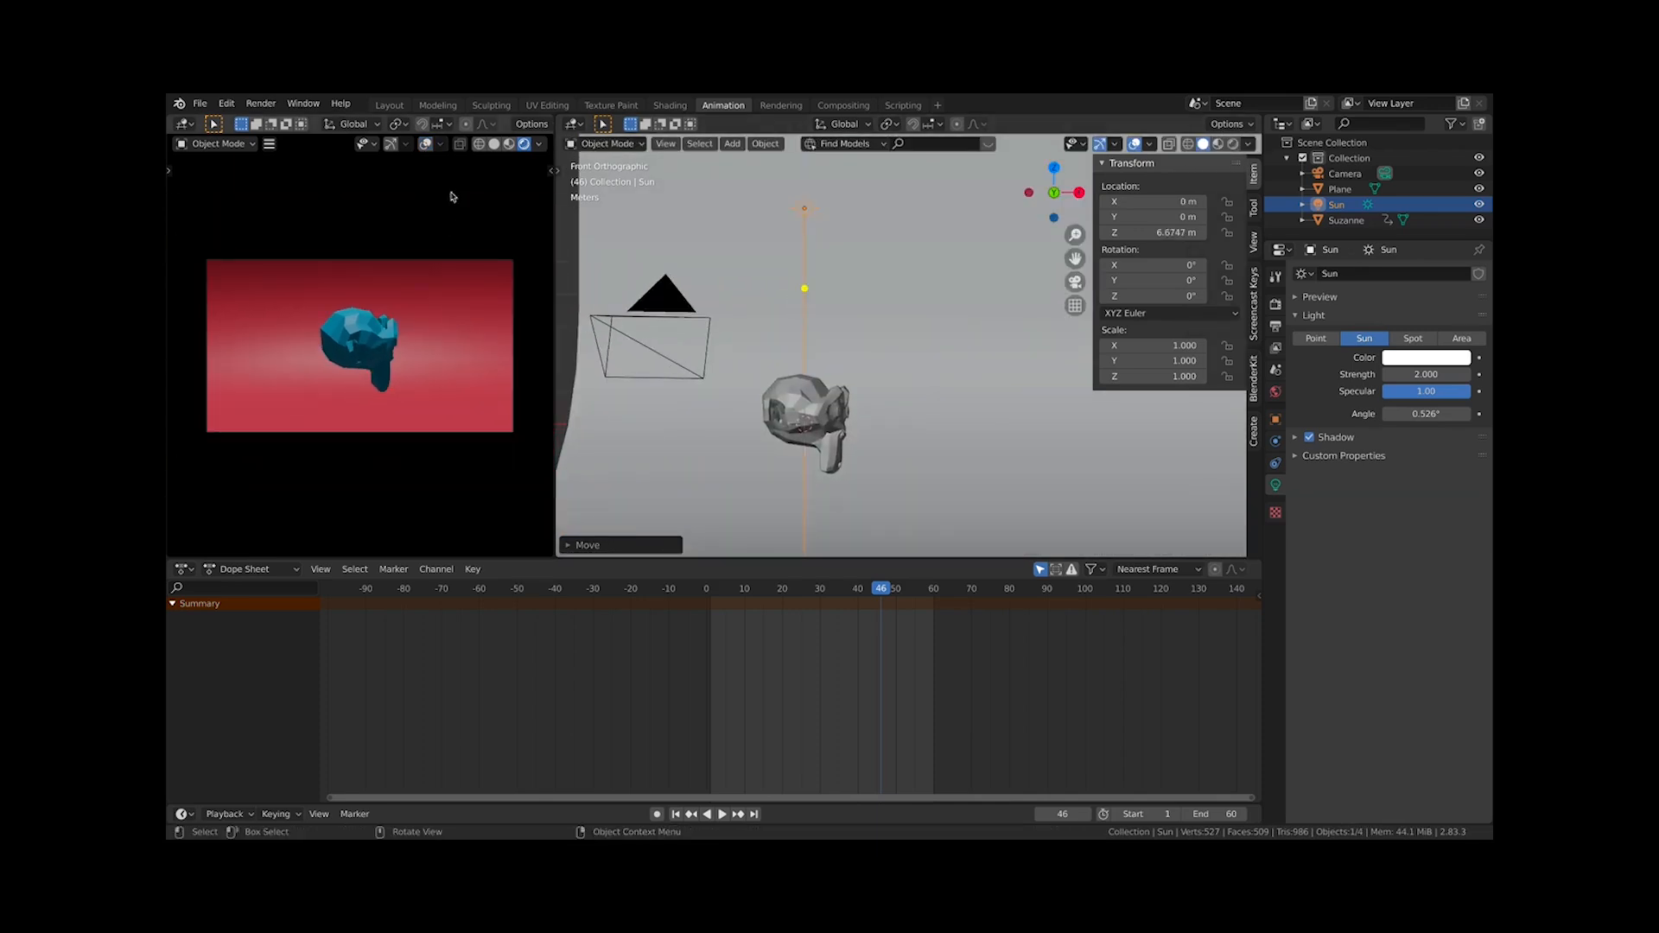
pyautogui.press('space')
pyautogui.scroll(1, 830, 289)
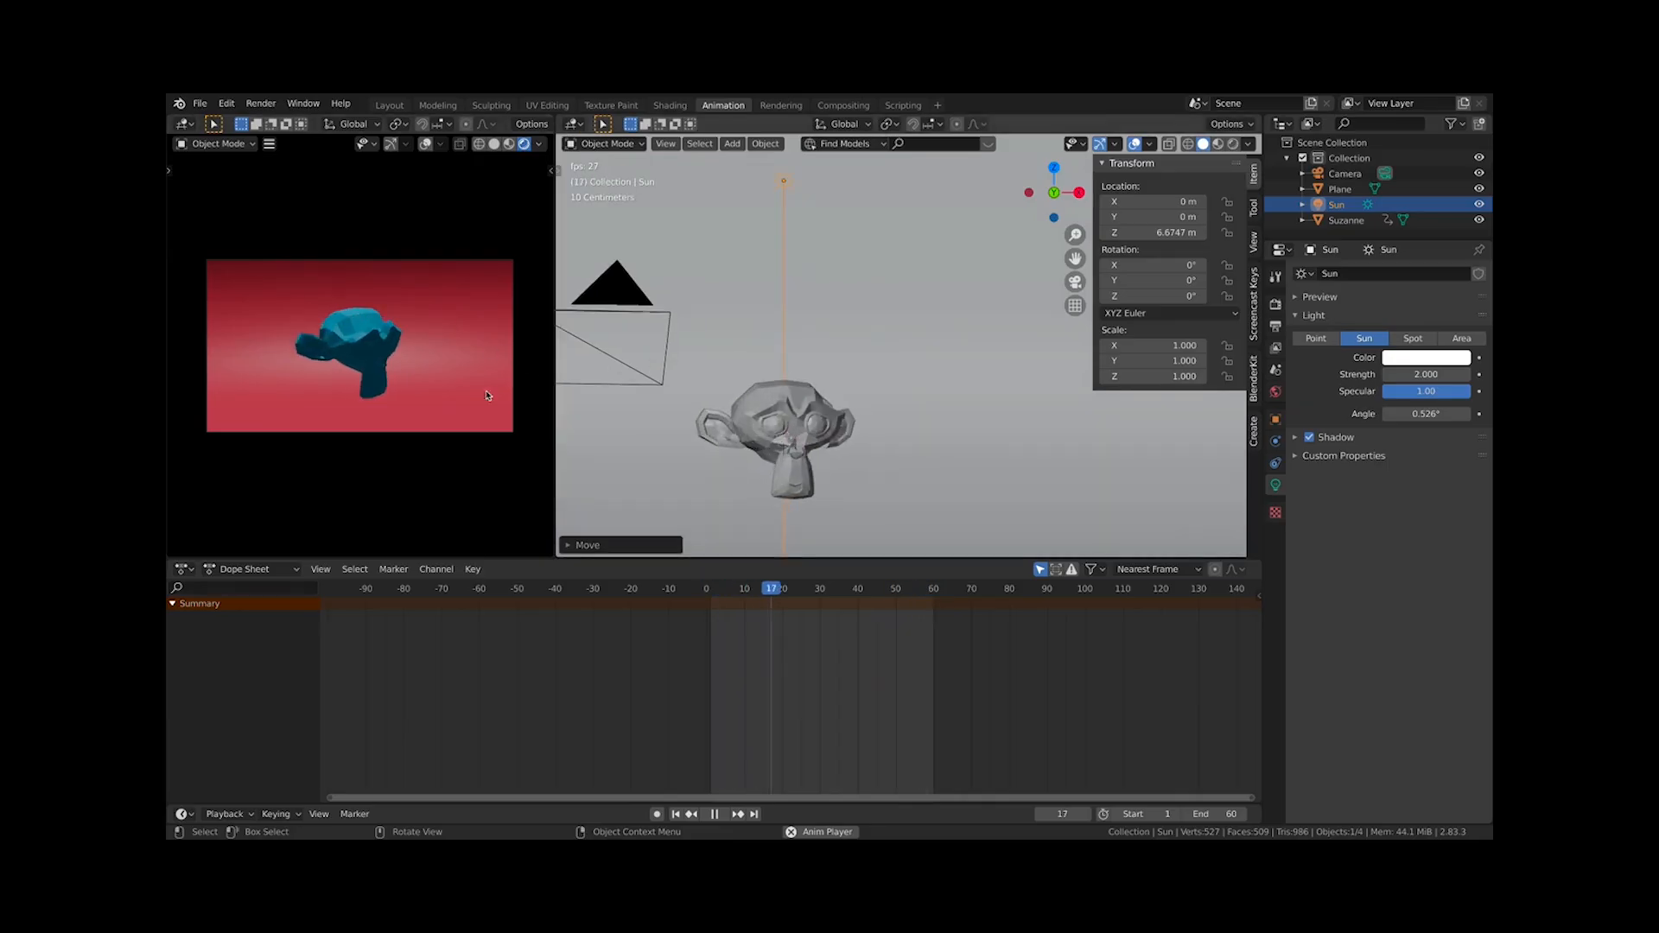
pyautogui.press('space')
# Move the sun horizontally in top view to about X -2.15 m, Y -4.24 m
pyautogui.press('KP_7')
pyautogui.scroll(-9, 821, 265)
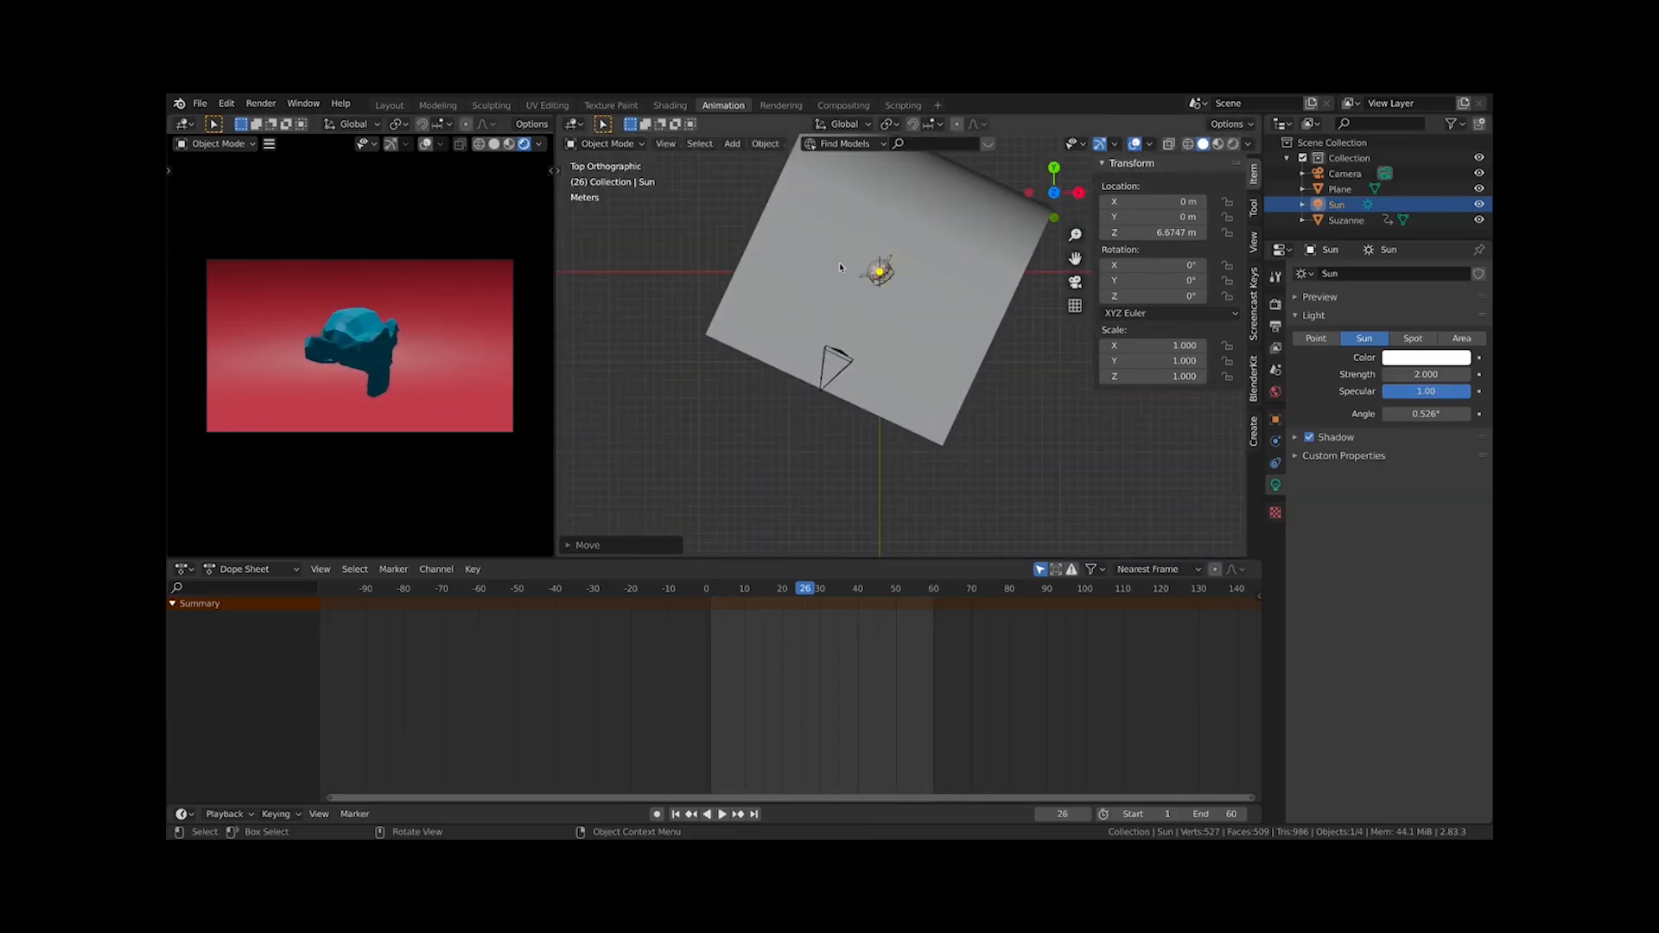
pyautogui.press('g')
pyautogui.click(825, 311)
# Preview the animation from the camera view starting at frame 0
pyautogui.press('KP_0')
pyautogui.press('space')
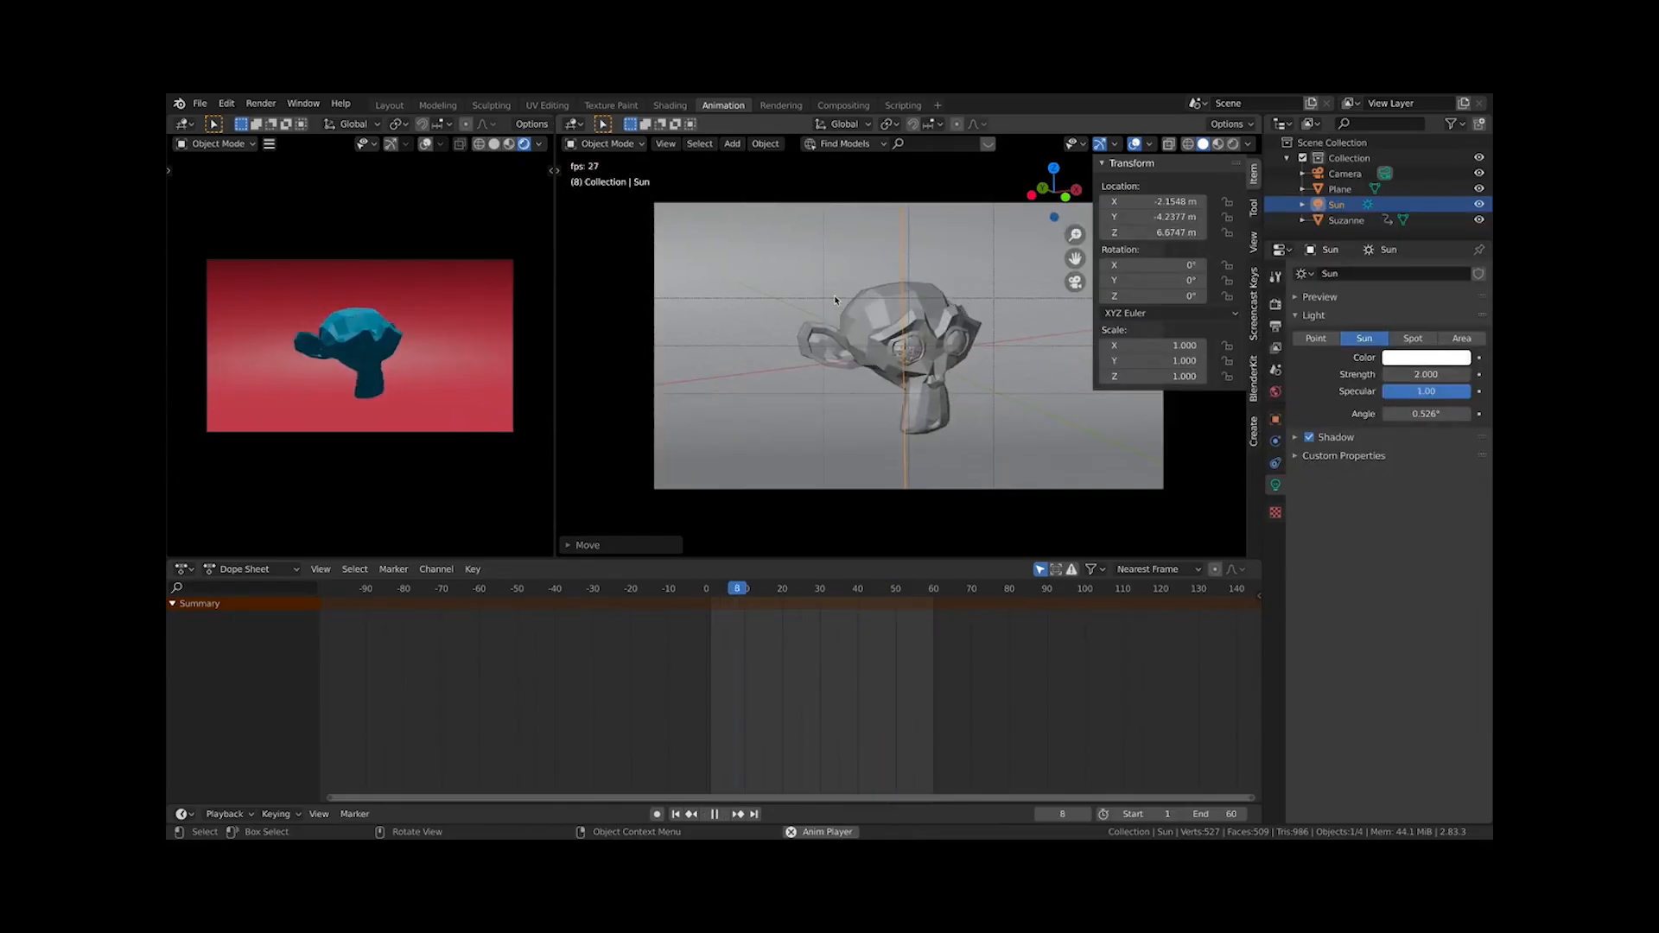
pyautogui.scroll(-1, 833, 294)
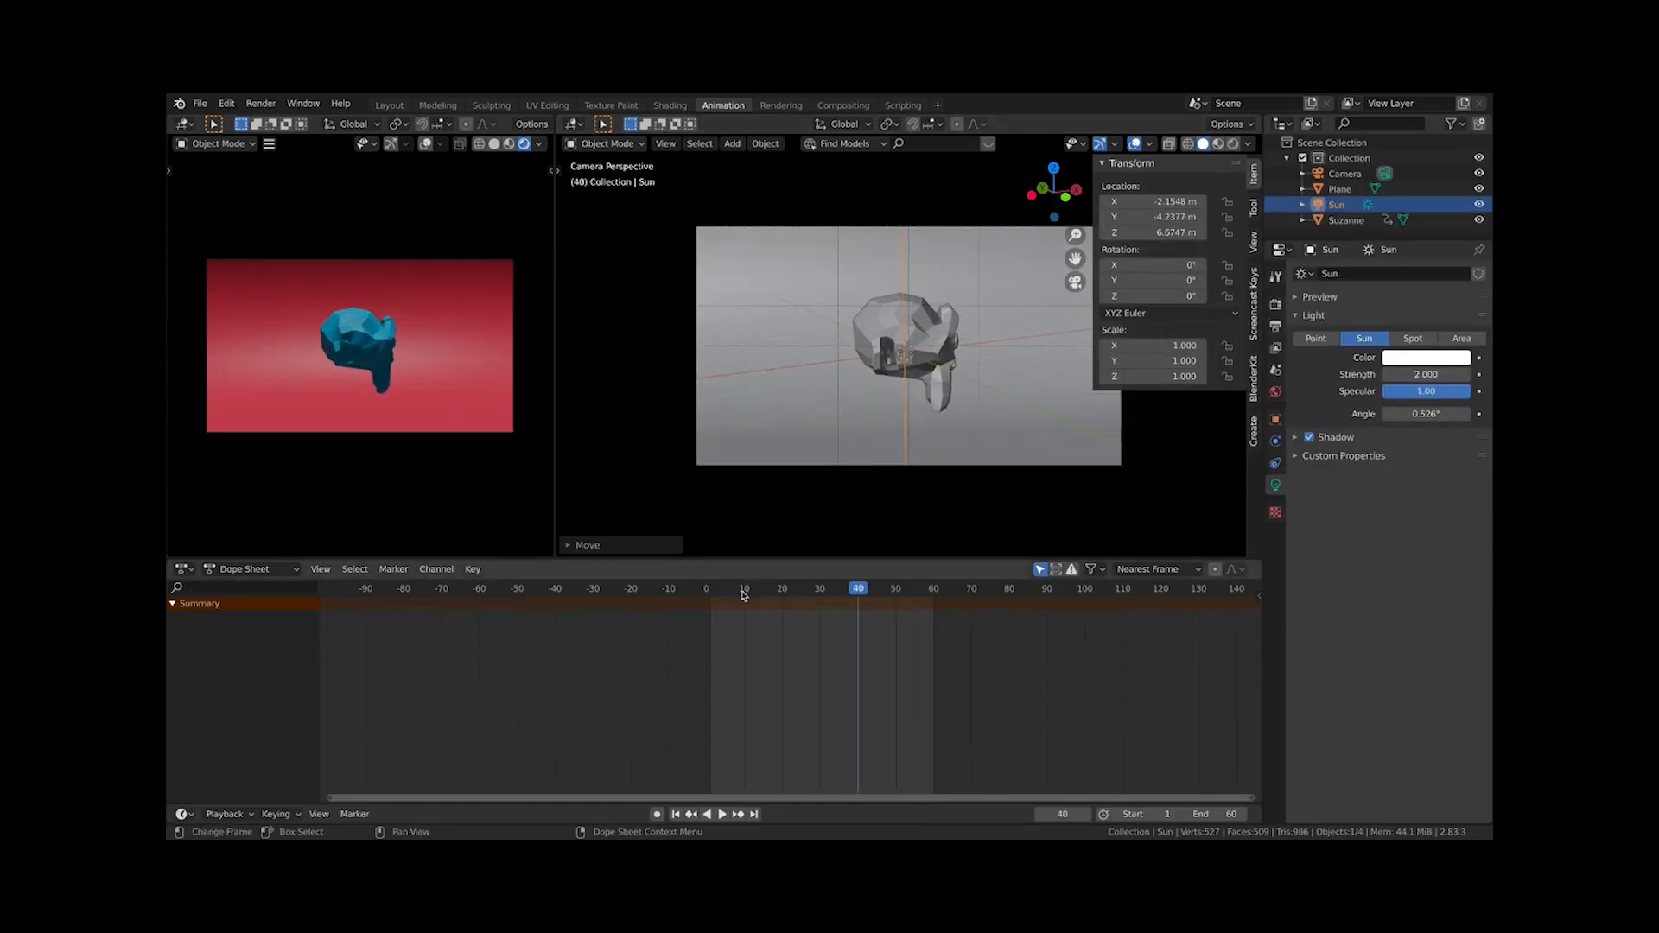
pyautogui.click(706, 588)
pyautogui.press('space')
pyautogui.press('g')
pyautogui.press('z')
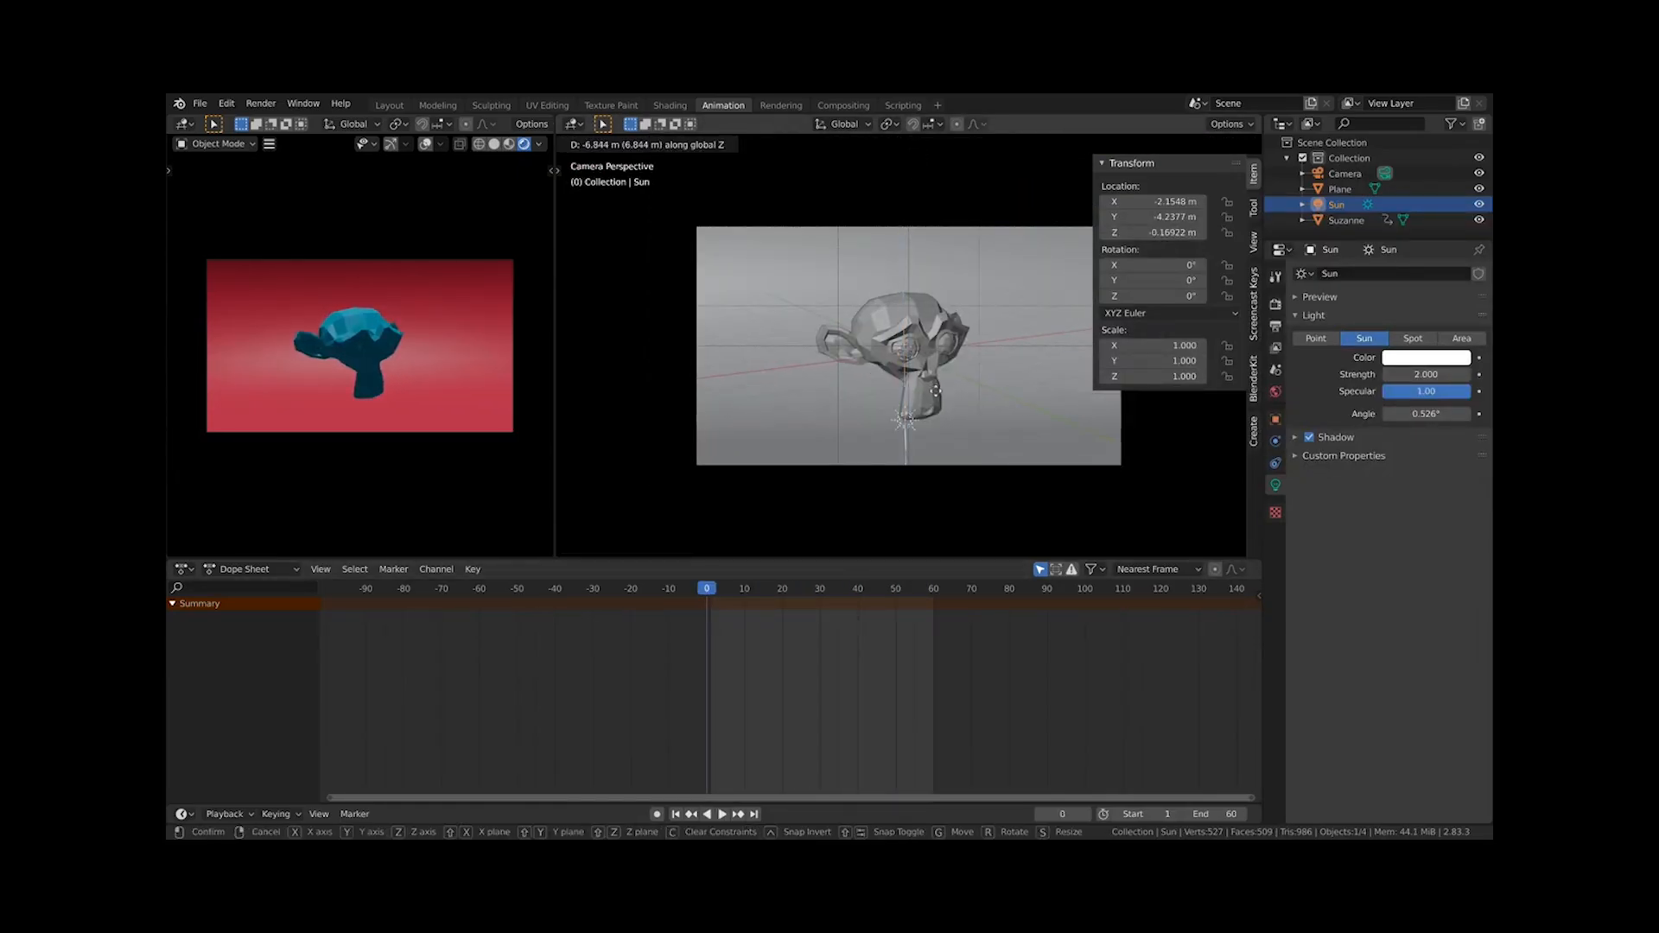
pyautogui.press('Escape')
# Tilt the sun around X to about 64° in the side view
pyautogui.press('KP_3')
pyautogui.press('r')
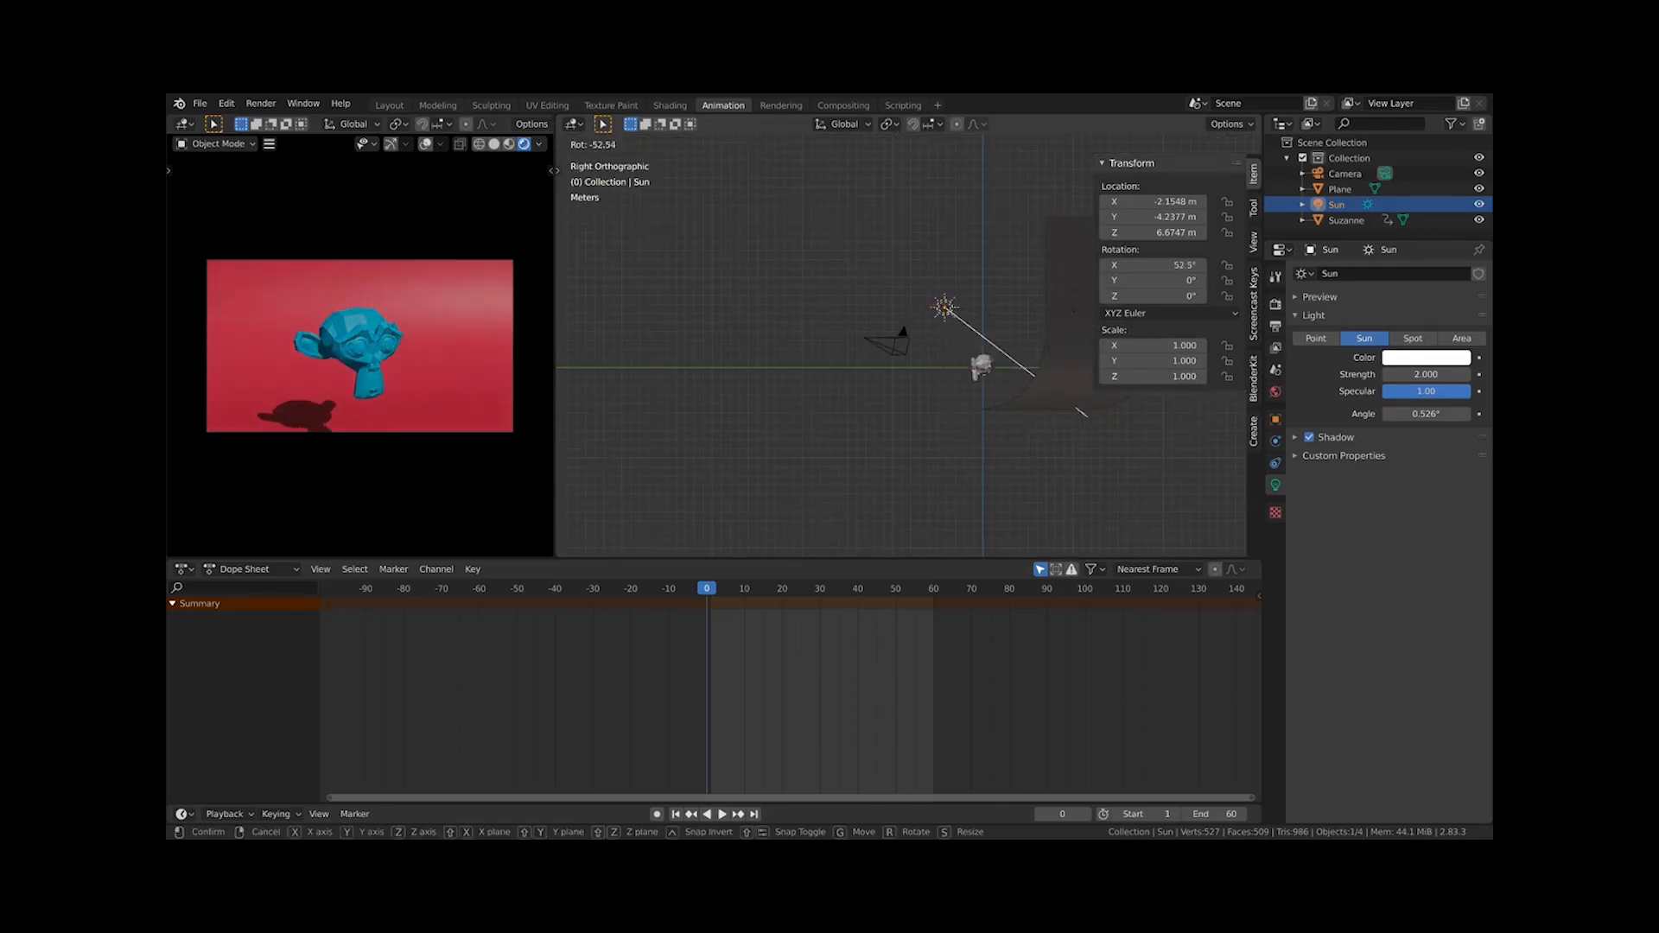
pyautogui.click(594, 388)
# Play the animation and widen the rendered preview area
pyautogui.press('space')
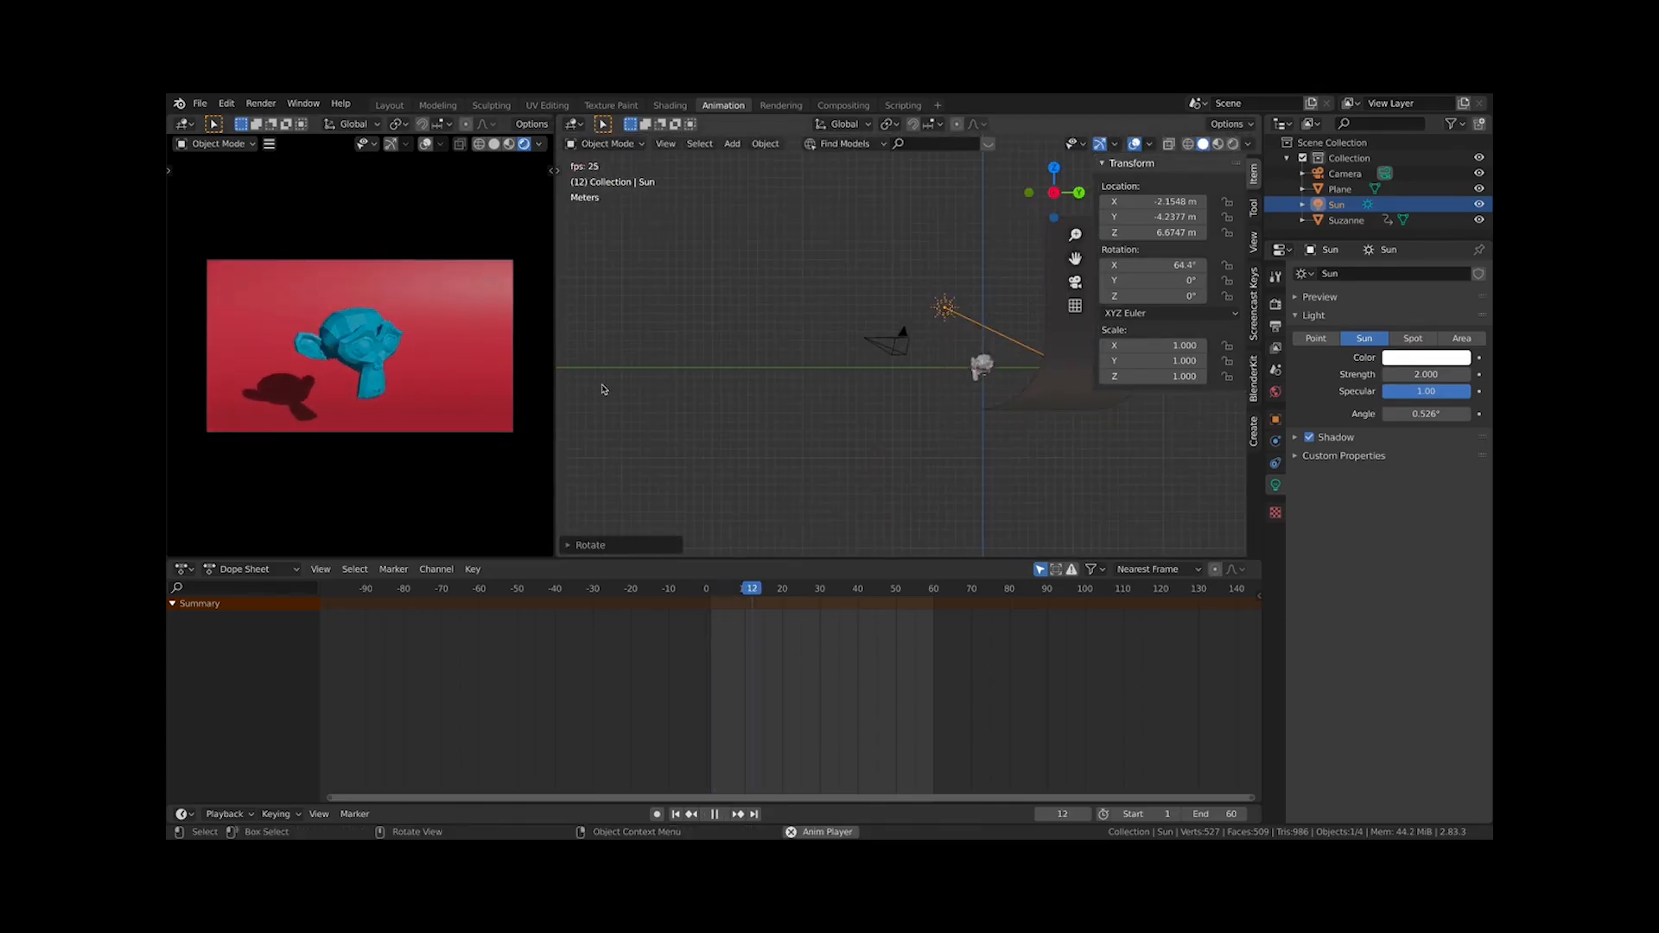
pyautogui.scroll(1, 598, 391)
pyautogui.scroll(2, 526, 404)
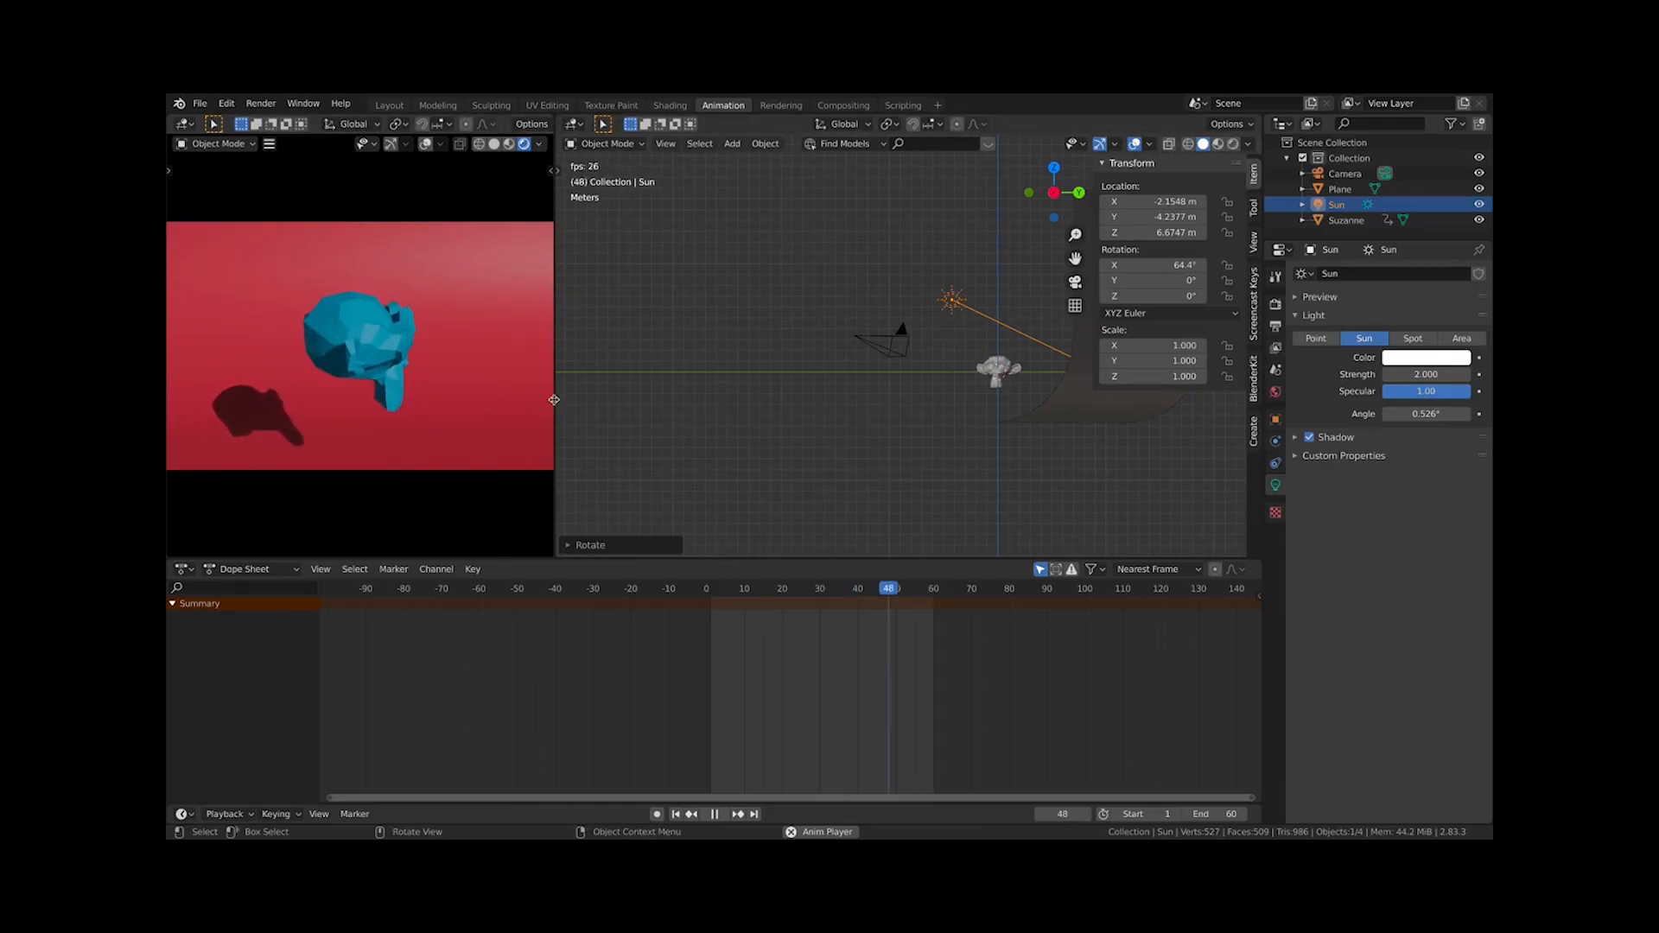
pyautogui.moveTo(553, 404); pyautogui.dragTo(736, 403)
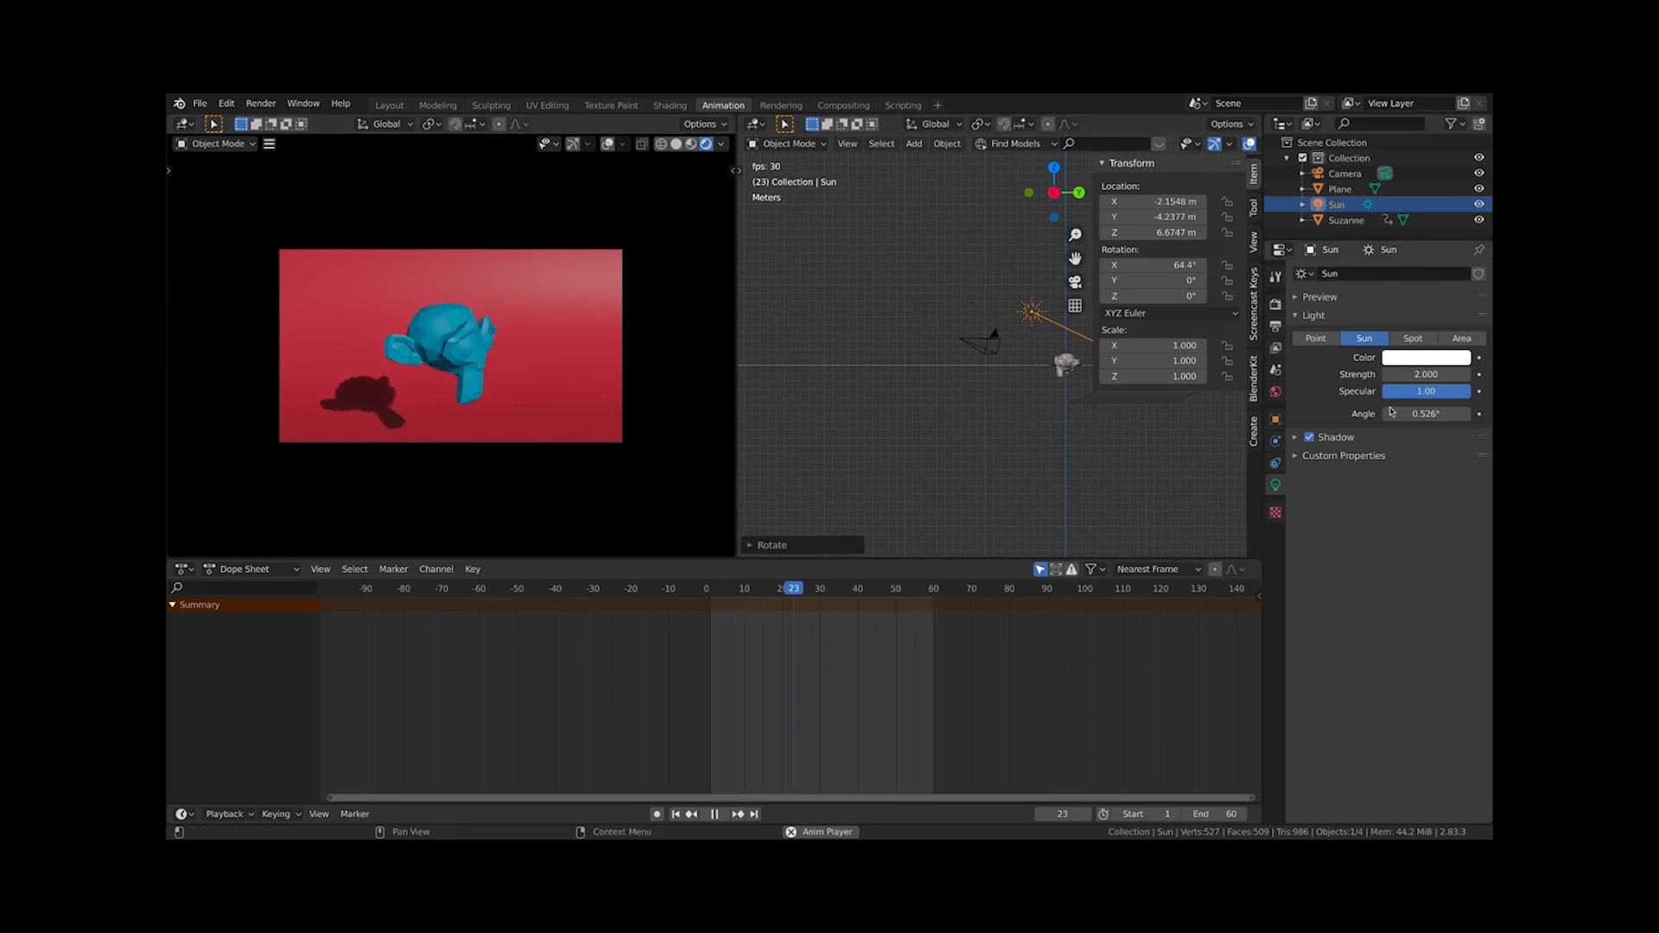
# Turn off the sun's shadow and move the sun along Z to about 2.7 m
pyautogui.click(1309, 437)
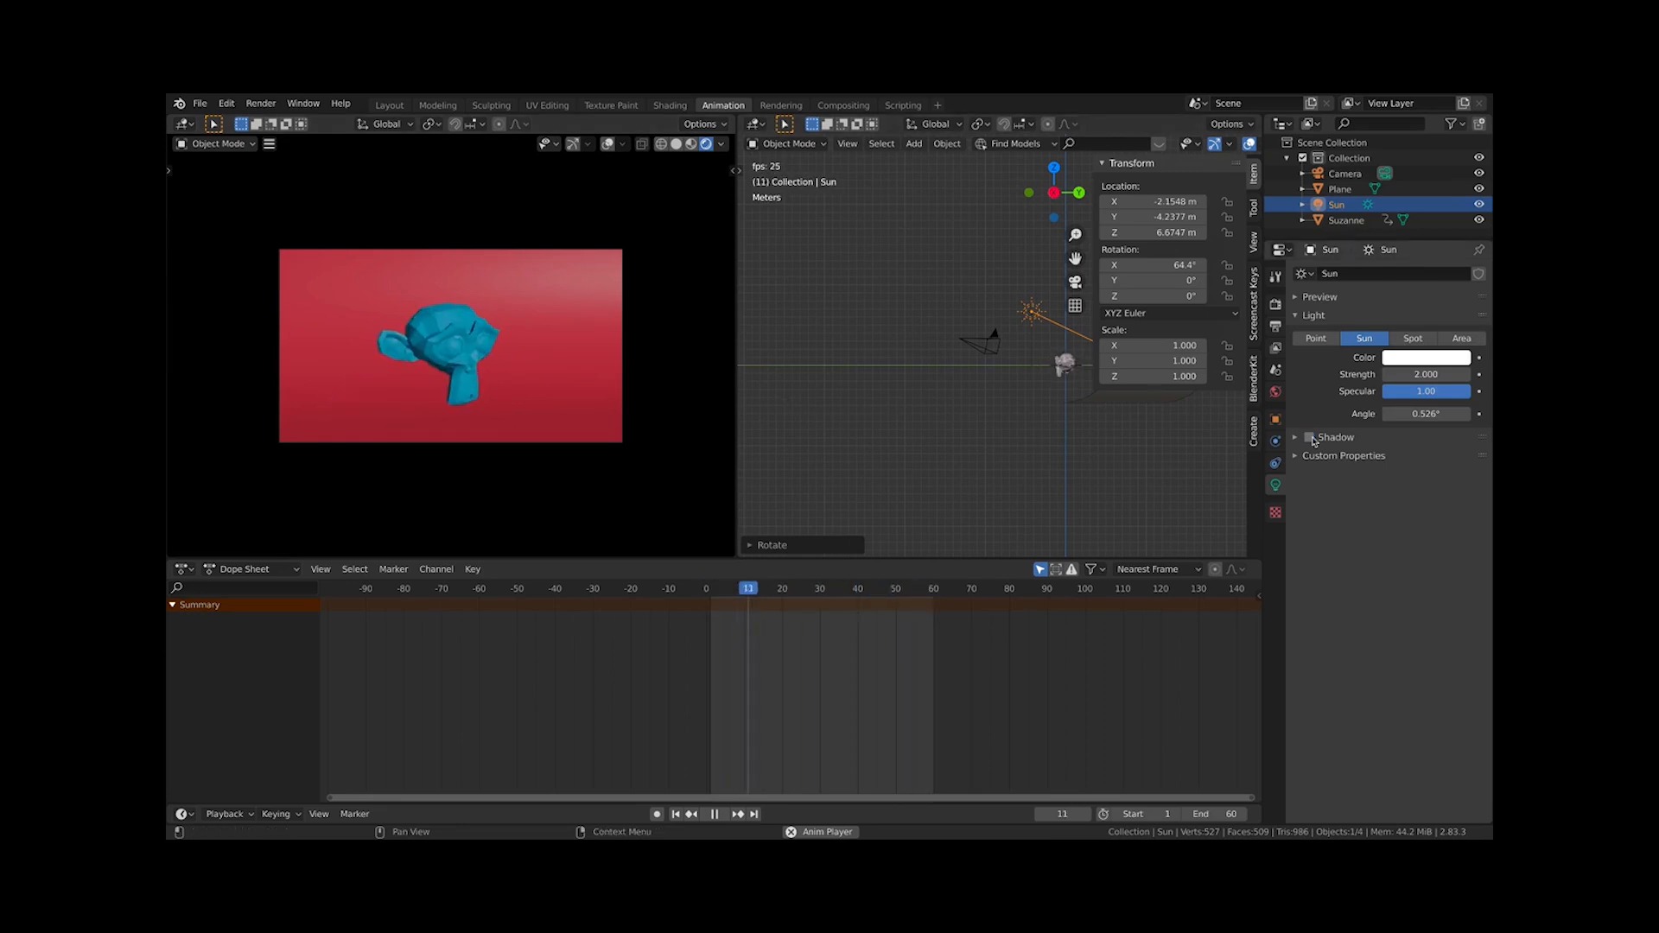
pyautogui.scroll(-3, 858, 359)
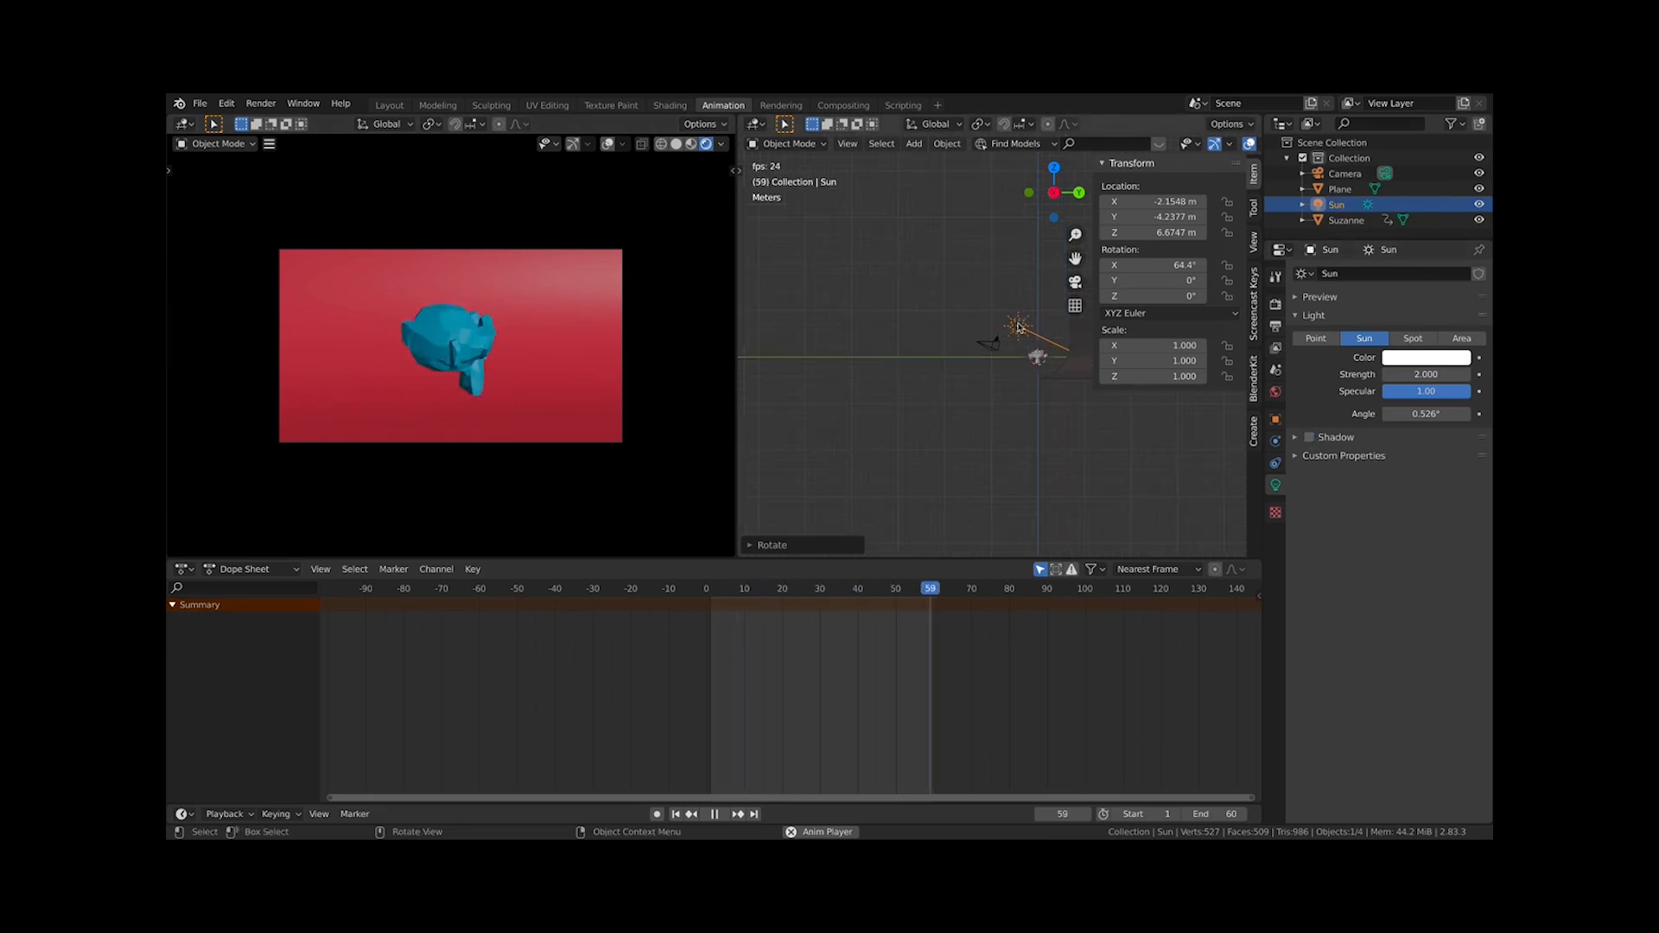
pyautogui.press('g')
pyautogui.press('z')
pyautogui.click(1030, 379)
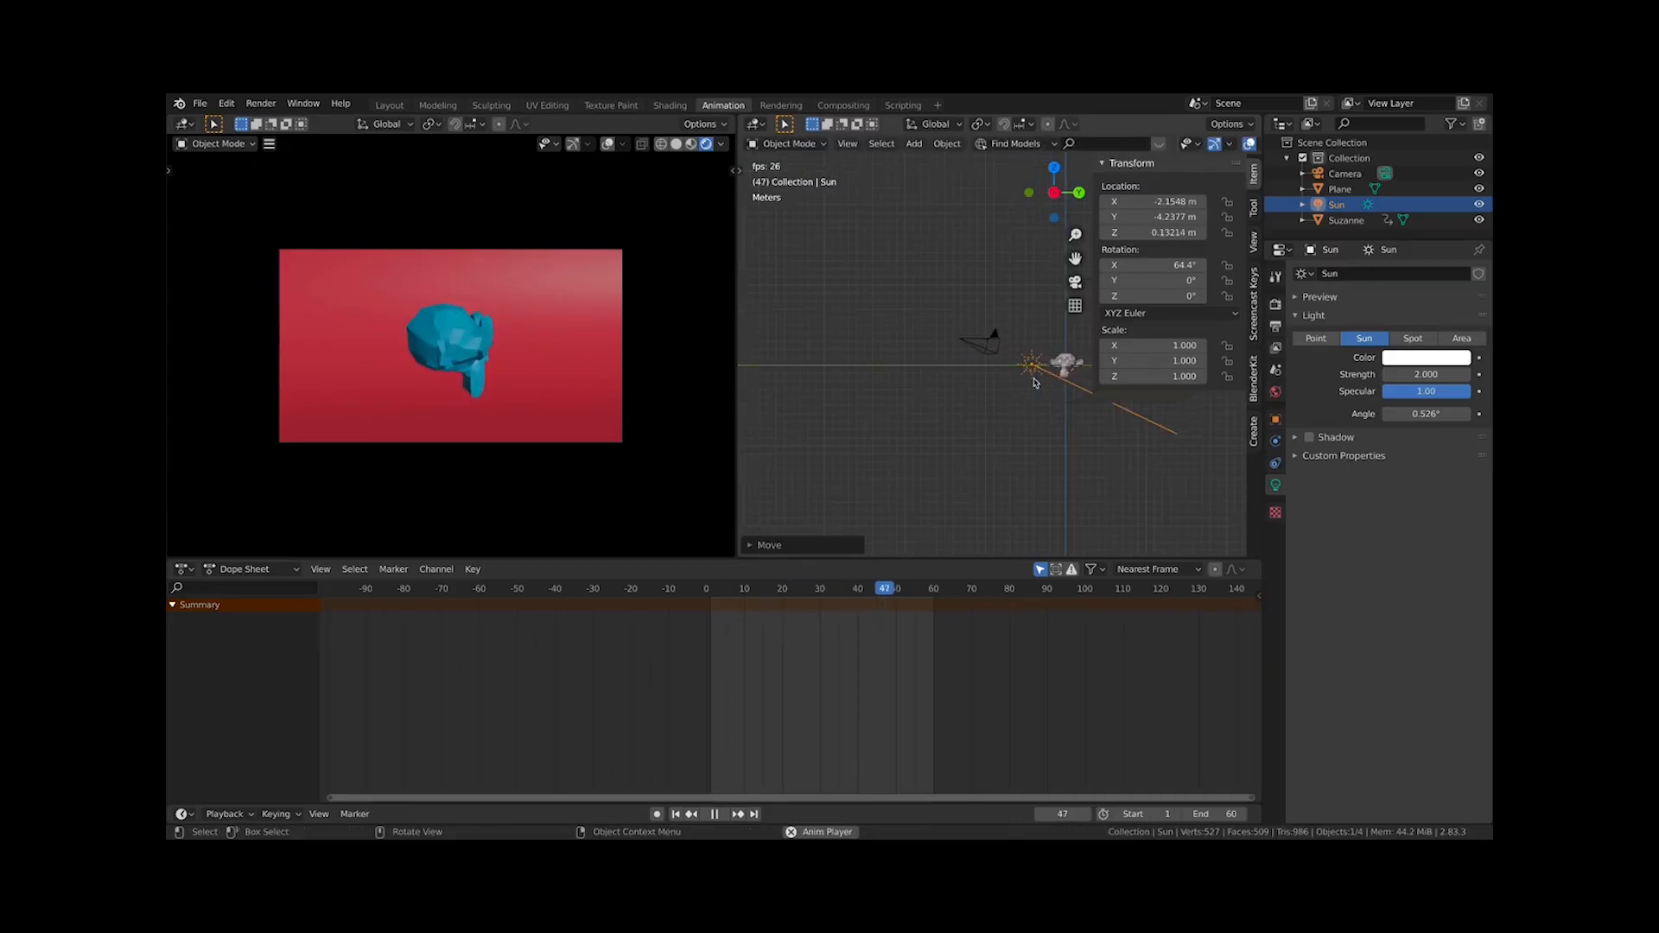
pyautogui.press('g')
pyautogui.press('z')
pyautogui.click(1061, 362)
# Rotate the sun around Z to about -22.8° in top view
pyautogui.press('KP_7')
pyautogui.scroll(3, 1054, 350)
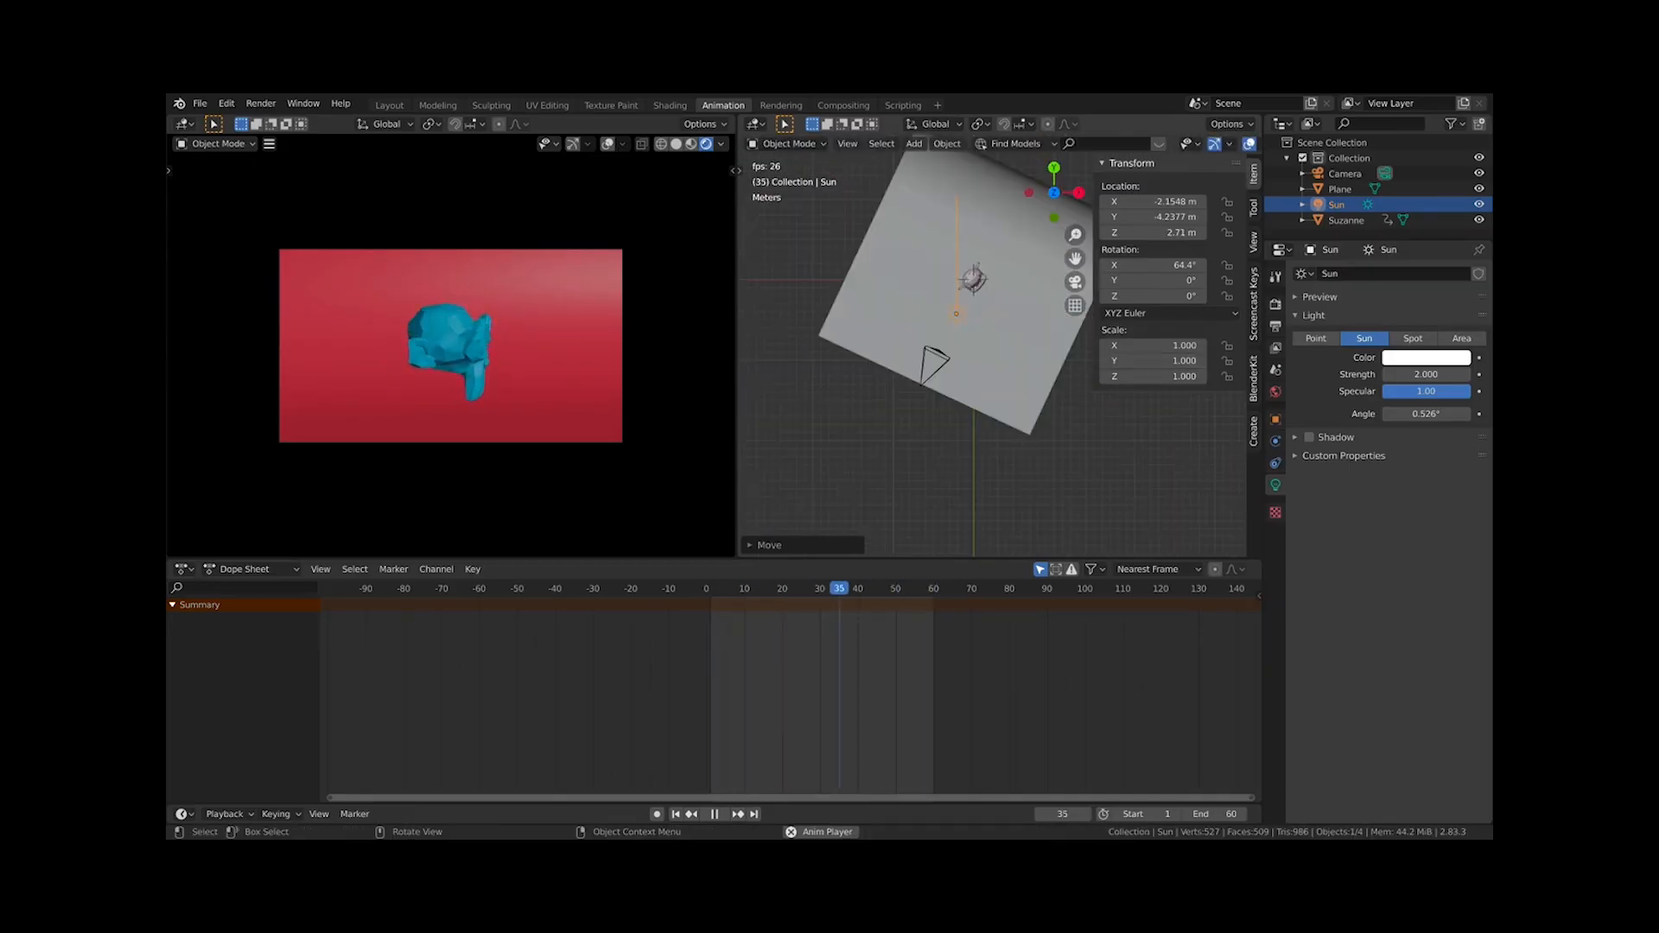
pyautogui.press('r')
pyautogui.click(1017, 368)
pyautogui.moveTo(1006, 340); pyautogui.dragTo(1029, 268, button='middle')
# Select the monkey and examine its keyframe channels in the Dope Sheet
pyautogui.press('KP_0')
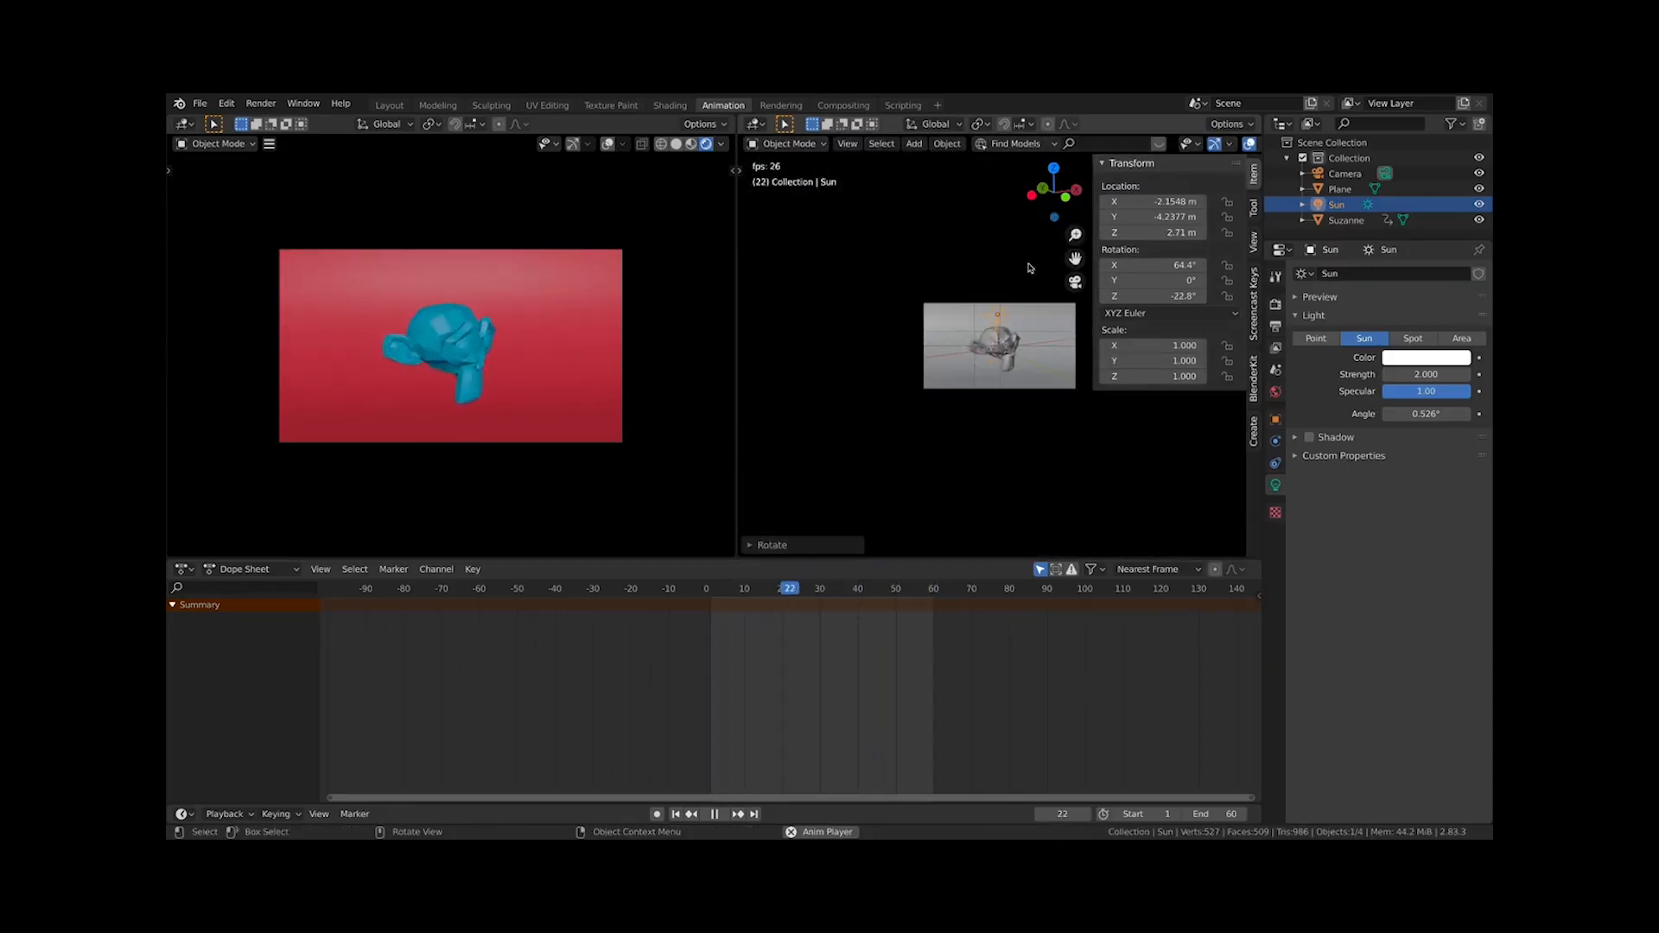
pyautogui.scroll(2, 1029, 268)
pyautogui.press('Home')
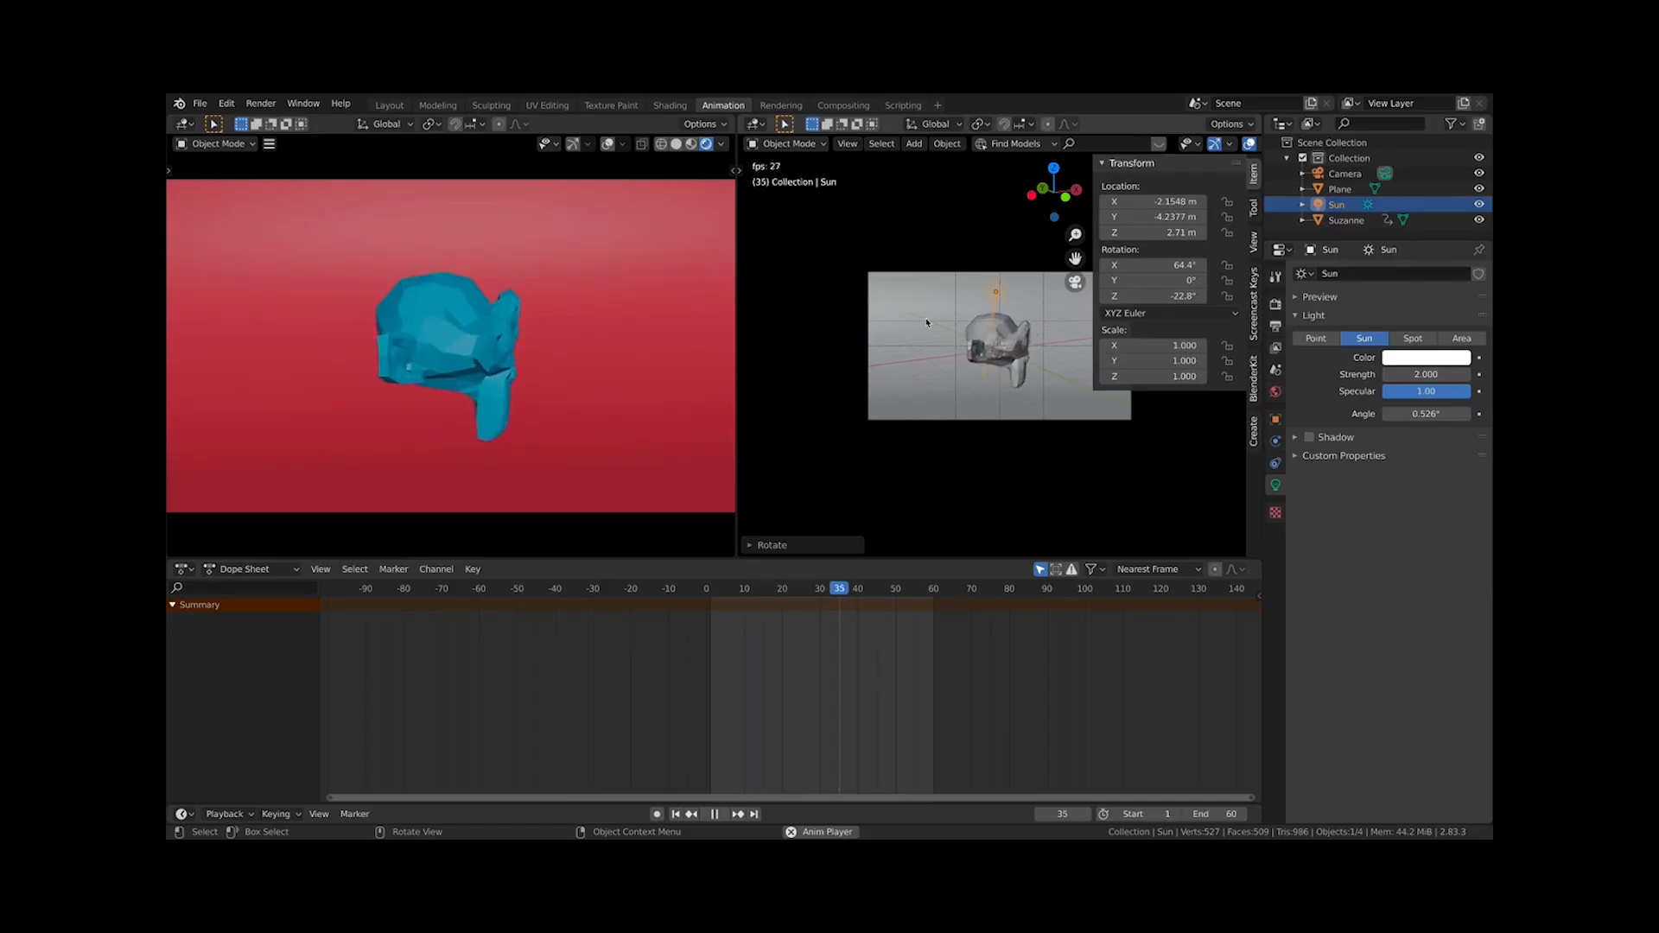
pyautogui.click(992, 333)
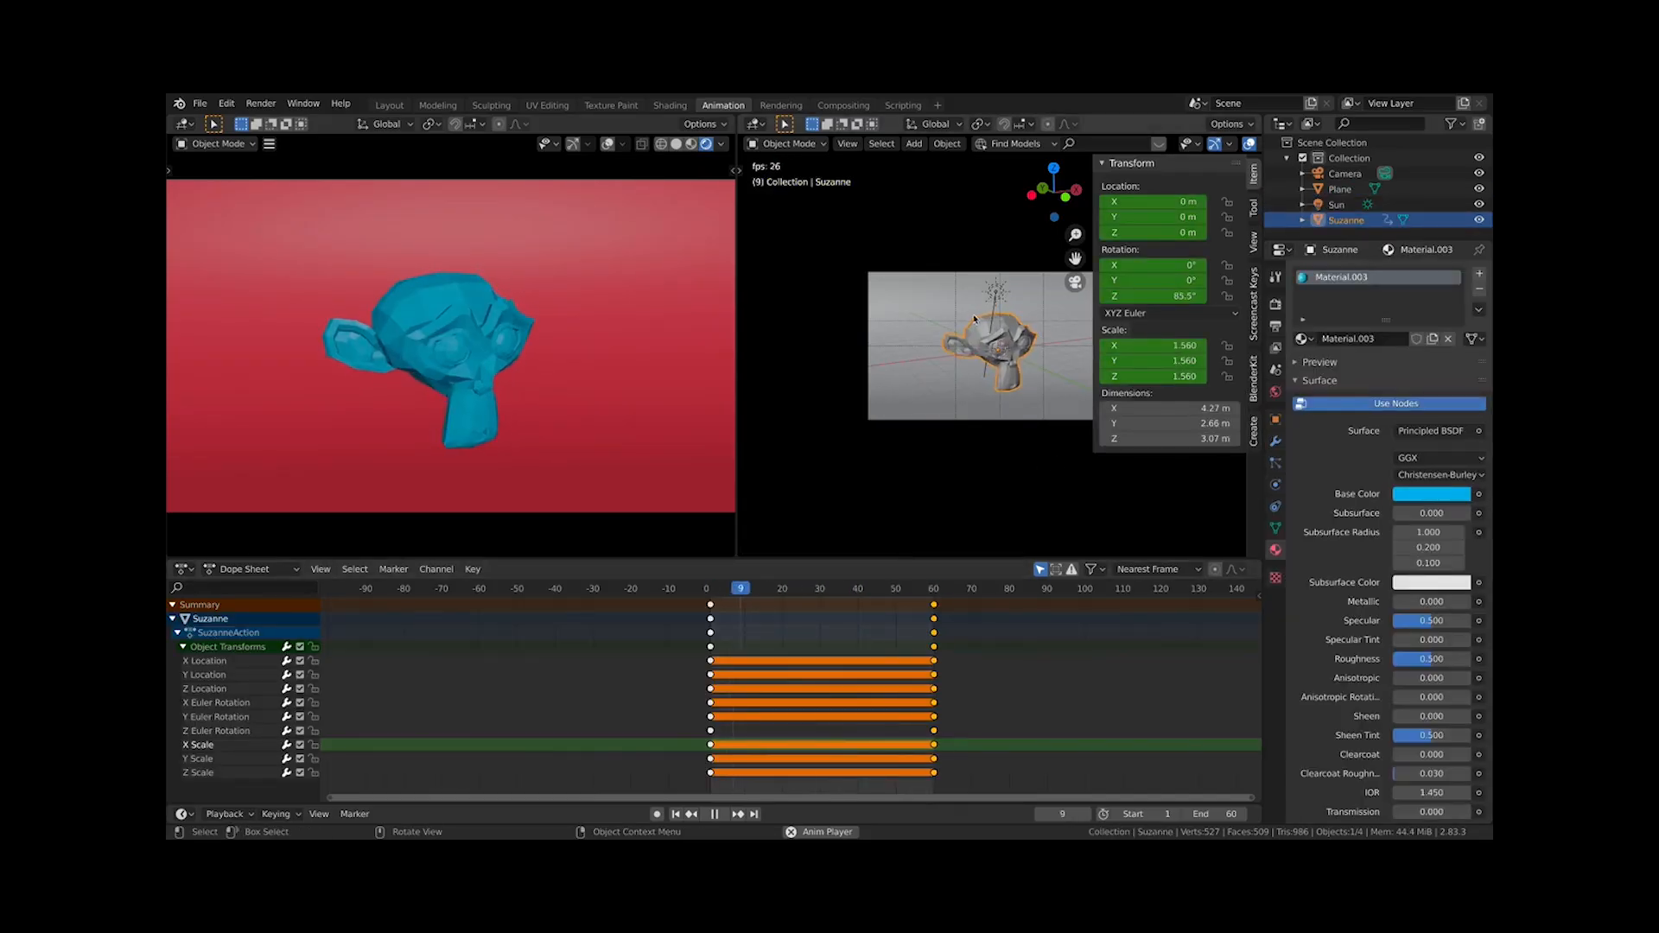
pyautogui.press('space')
pyautogui.moveTo(602, 693); pyautogui.dragTo(591, 727, button='middle')
pyautogui.keyDown('ctrl'); pyautogui.moveTo(779, 692); pyautogui.dragTo(818, 719, button='middle'); pyautogui.keyUp('ctrl')
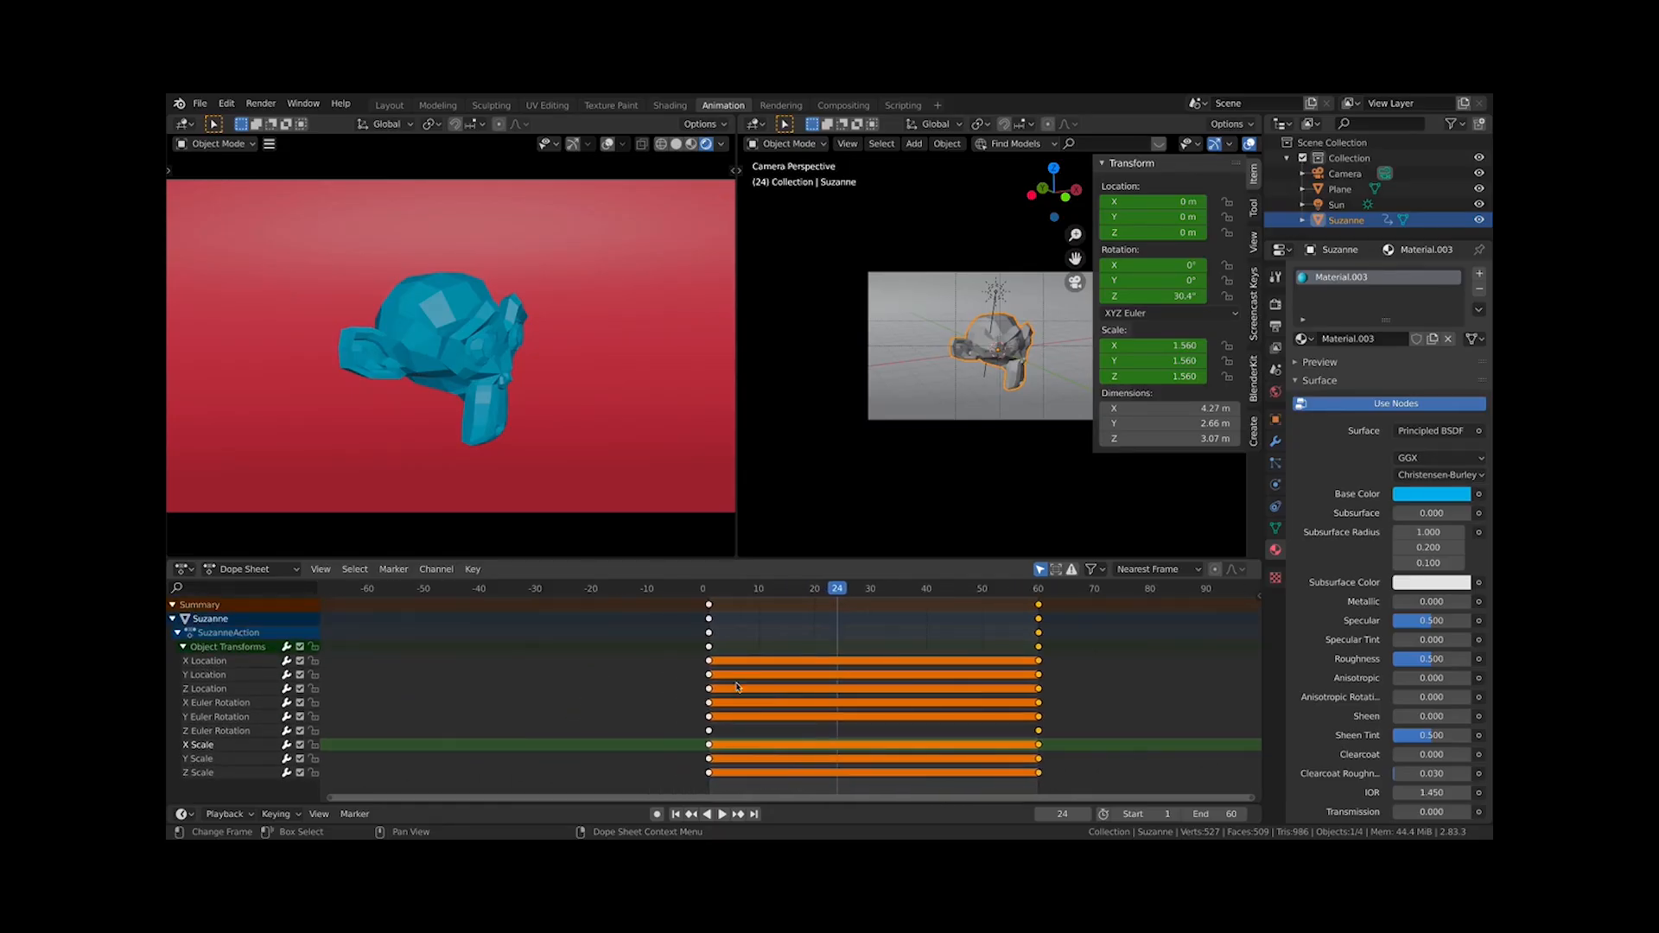
pyautogui.moveTo(686, 658); pyautogui.dragTo(1080, 730)
pyautogui.moveTo(686, 654); pyautogui.dragTo(695, 703)
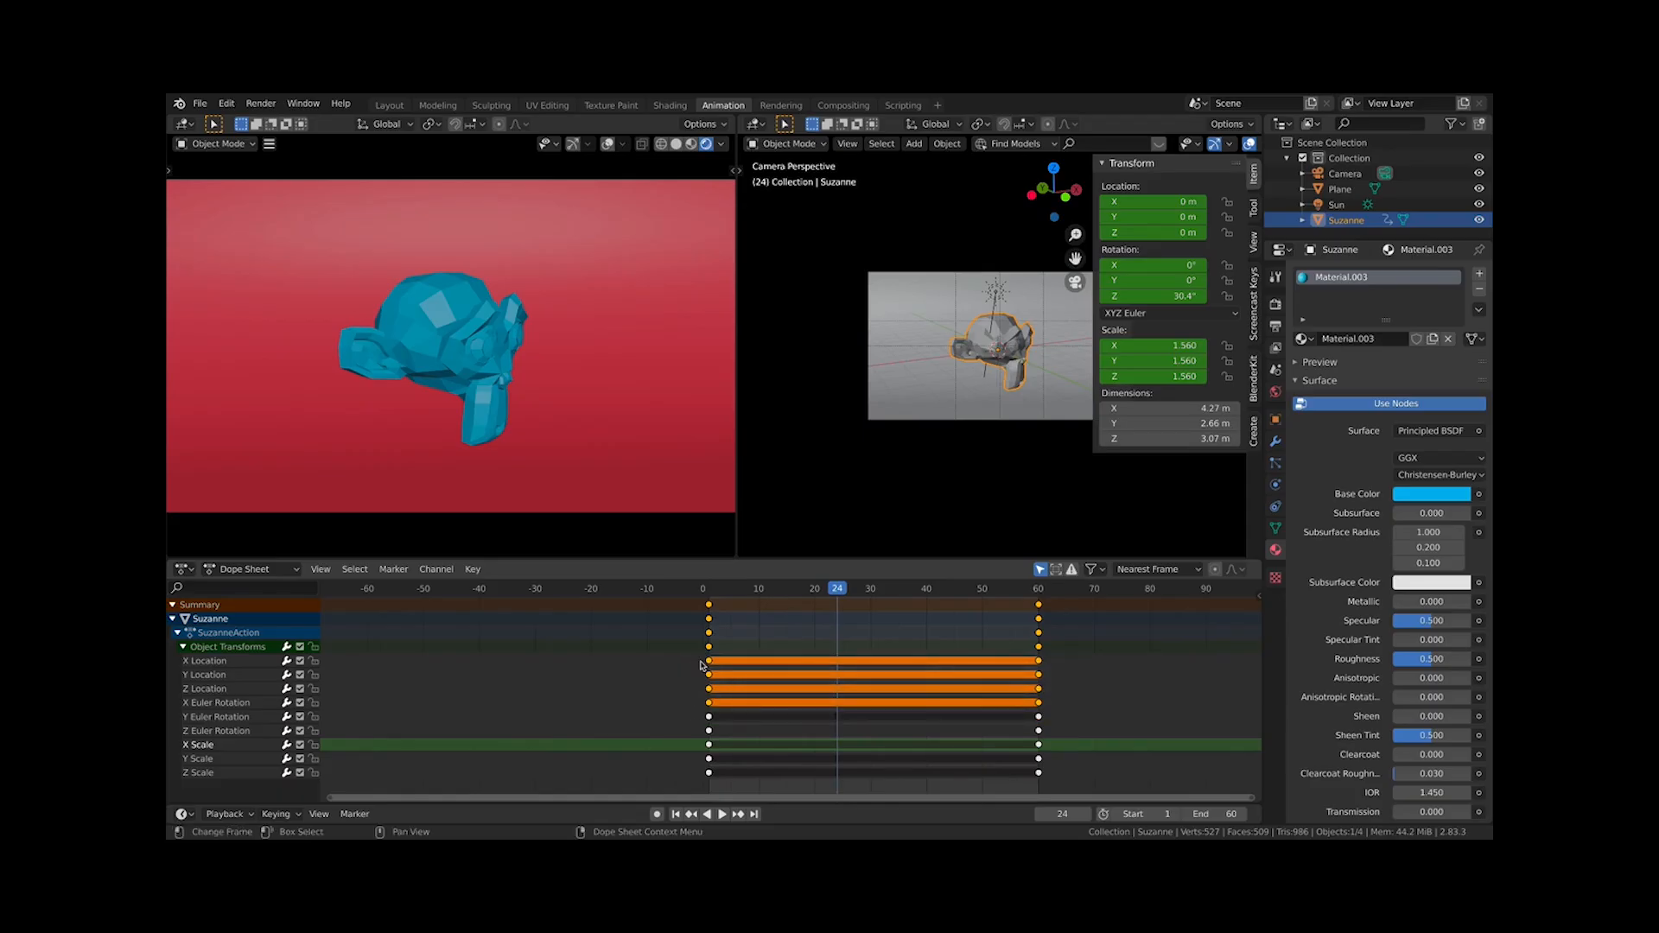
# Select keyframe rows one channel at a time and replay the animation from frame 0
pyautogui.click(701, 661)
pyautogui.click(710, 661)
pyautogui.click(743, 673)
pyautogui.click(745, 686)
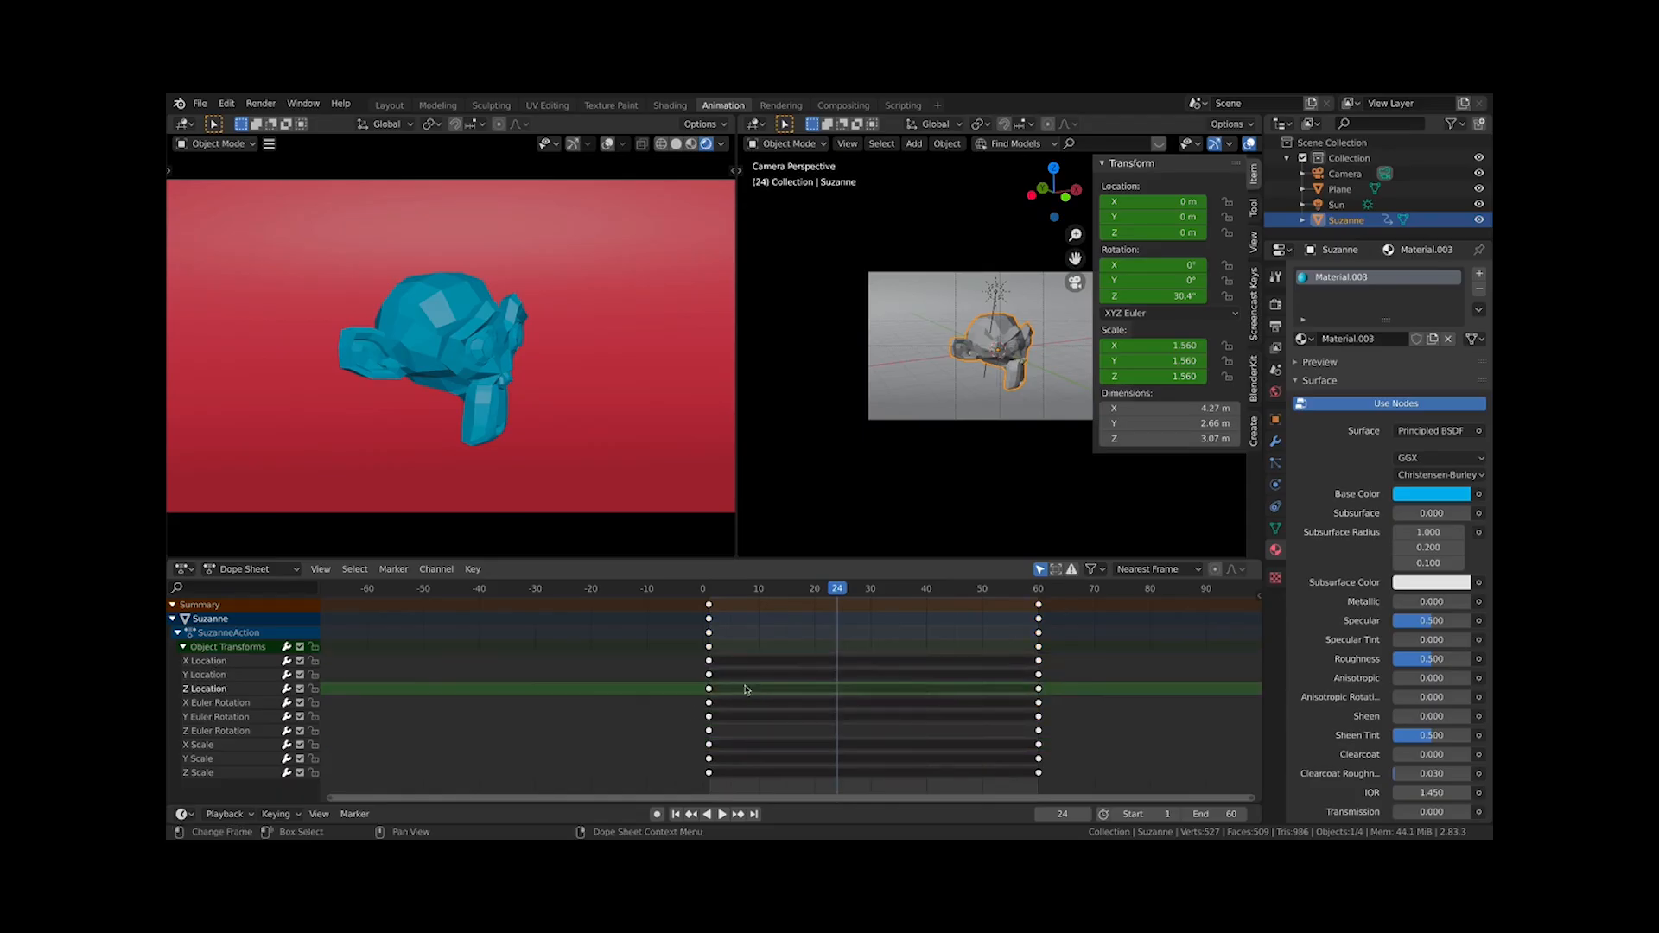
pyautogui.click(747, 704)
pyautogui.click(750, 717)
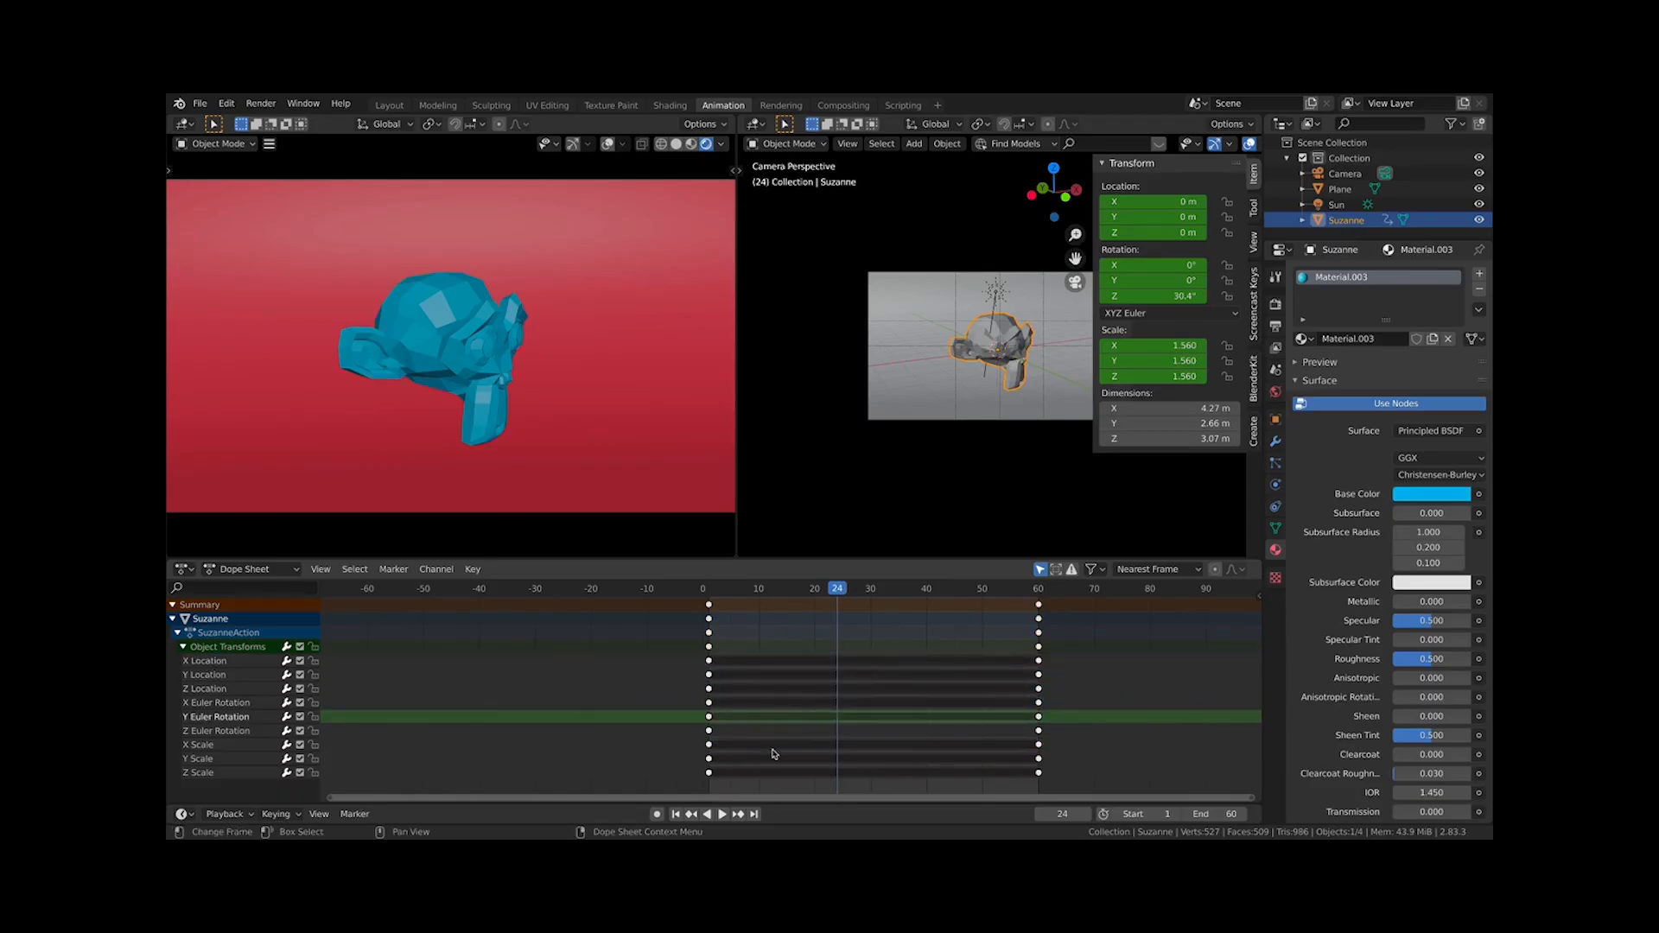
pyautogui.click(763, 749)
pyautogui.click(756, 705)
pyautogui.click(710, 662)
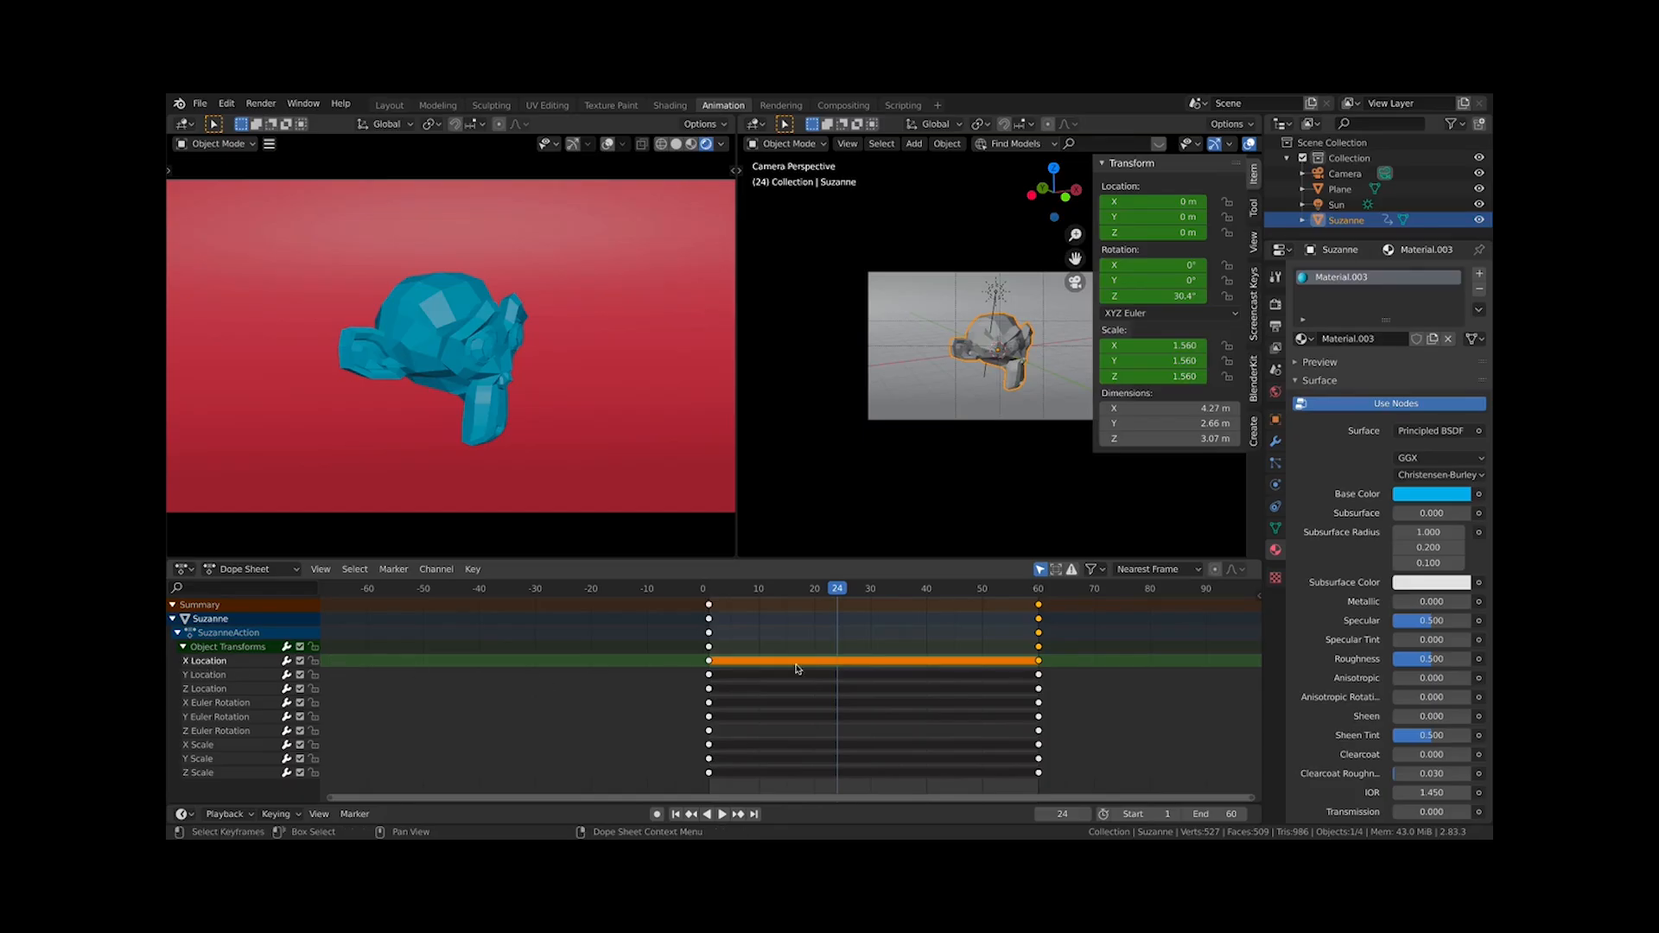
pyautogui.click(702, 591)
pyautogui.press('space')
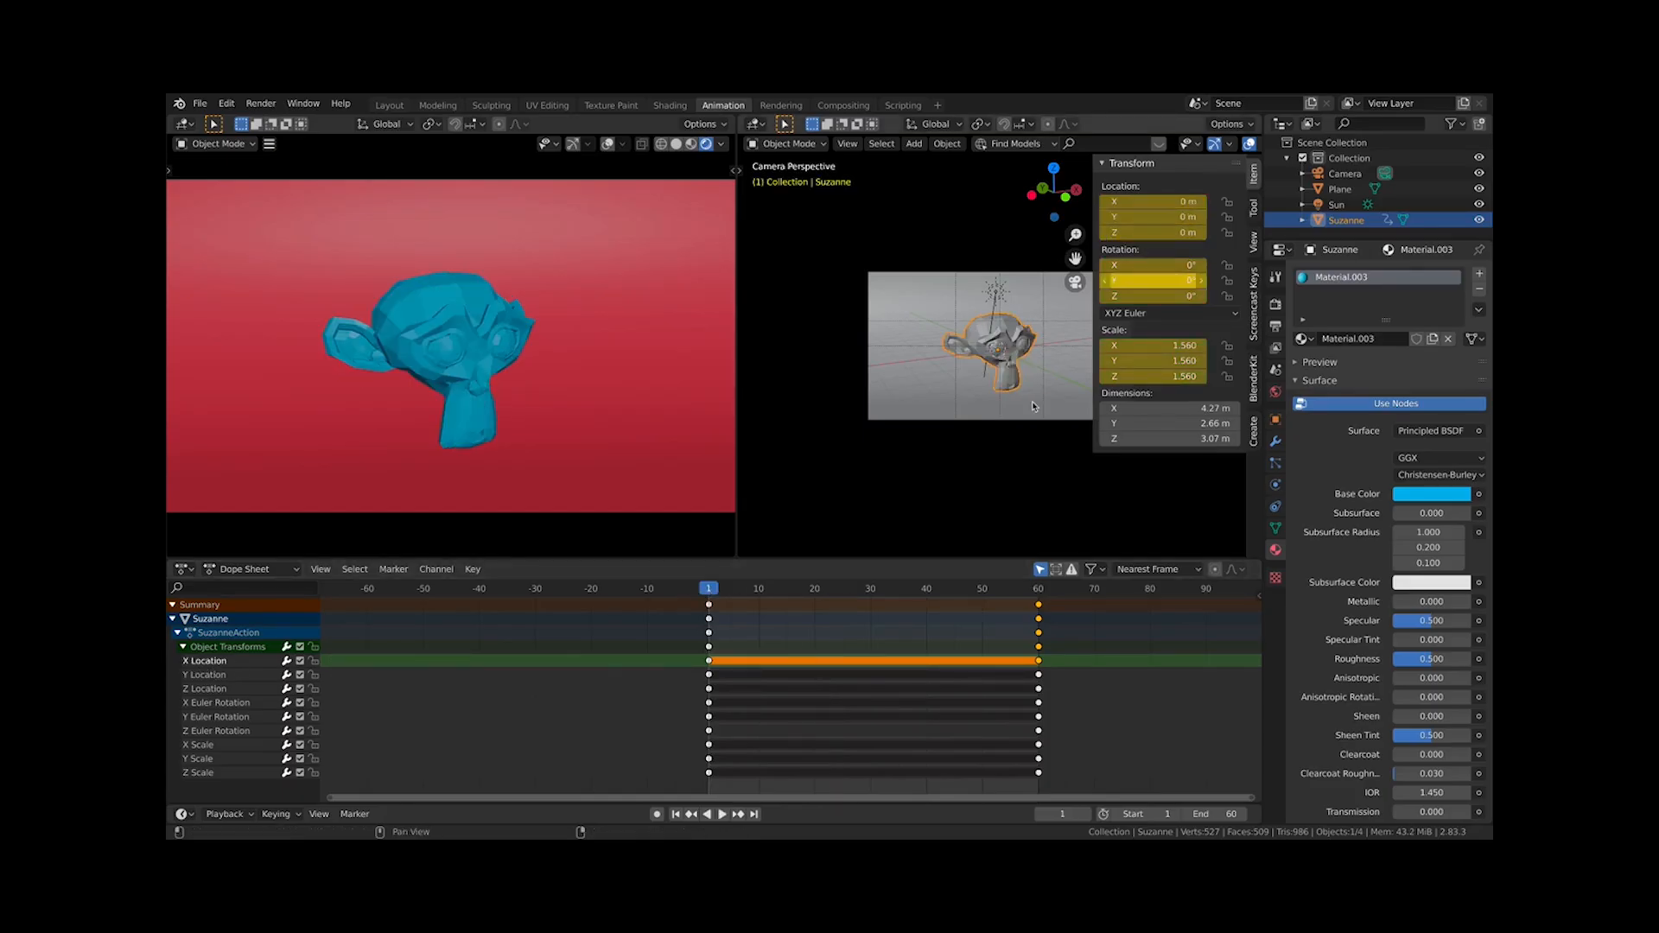
# Select the X, Y and Z Location keyframes and play the animation
pyautogui.click(727, 673)
pyautogui.click(709, 660)
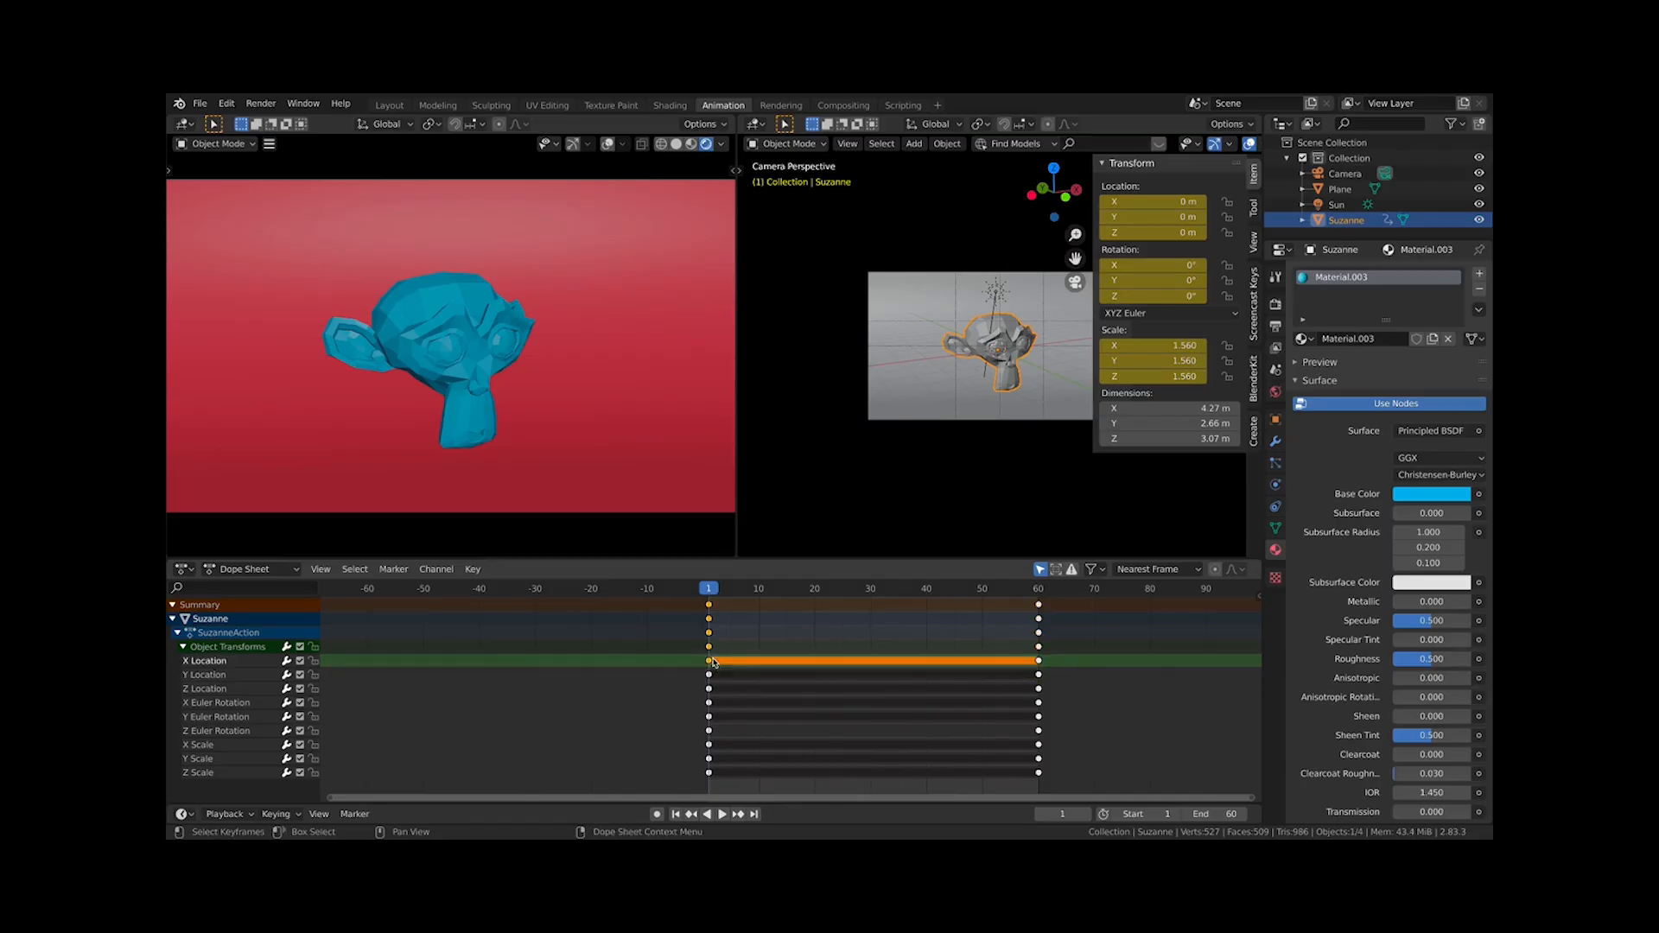
pyautogui.keyDown('shift'); pyautogui.click(708, 674); pyautogui.keyUp('shift')
pyautogui.keyDown('shift'); pyautogui.click(709, 689); pyautogui.keyUp('shift')
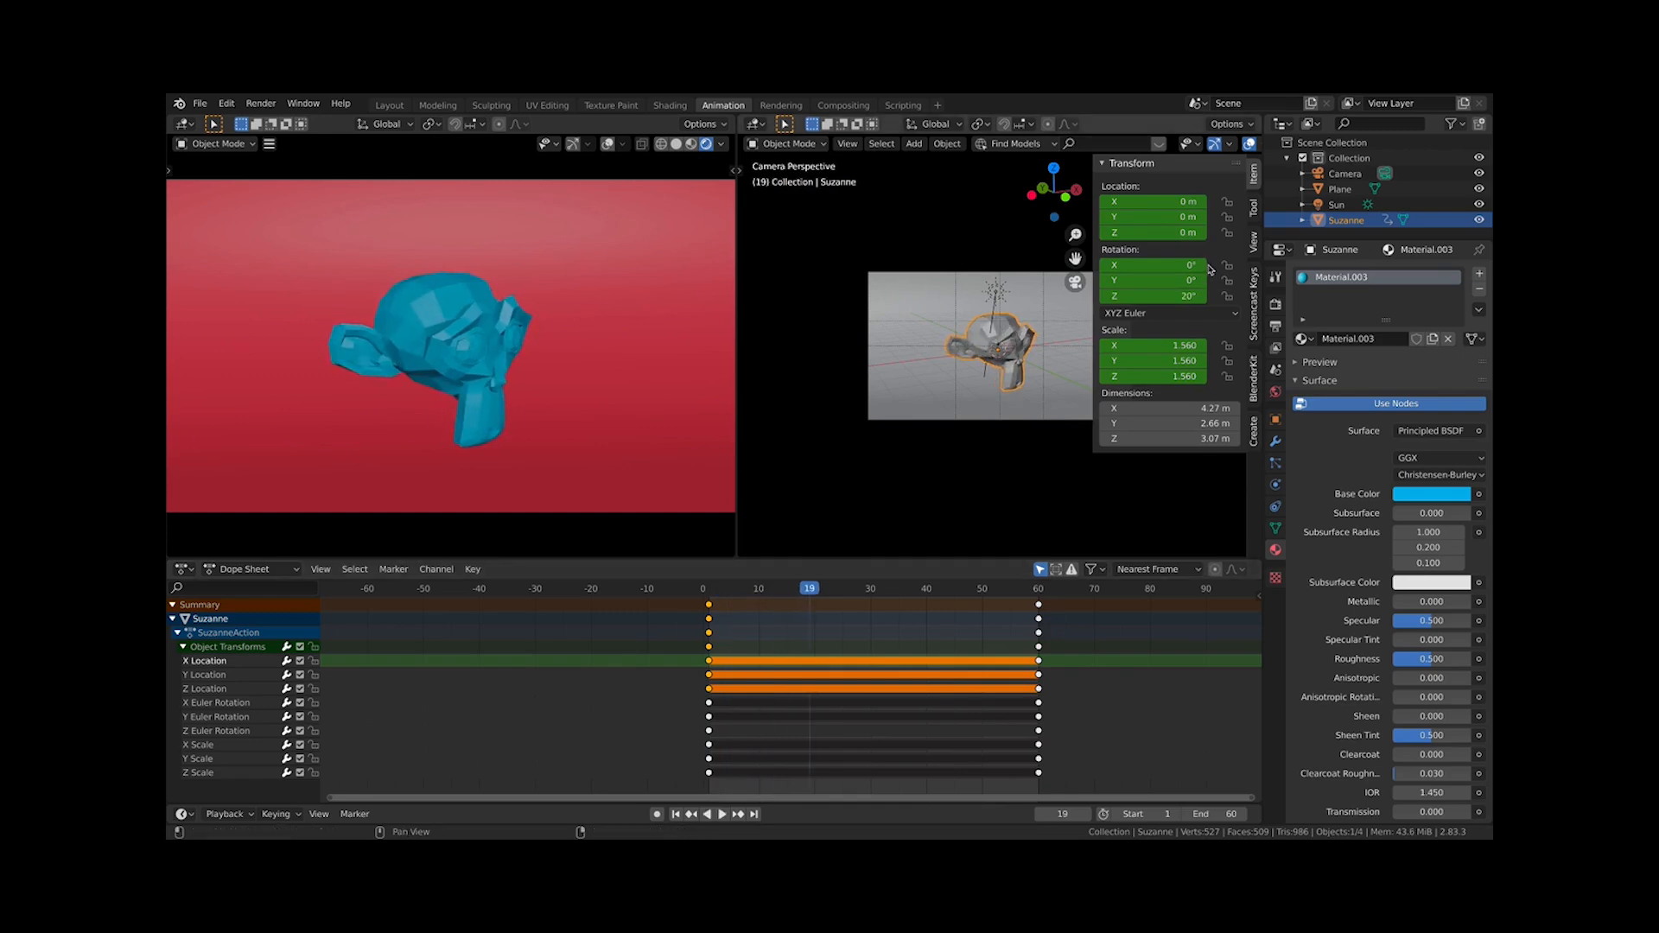
pyautogui.press('space')
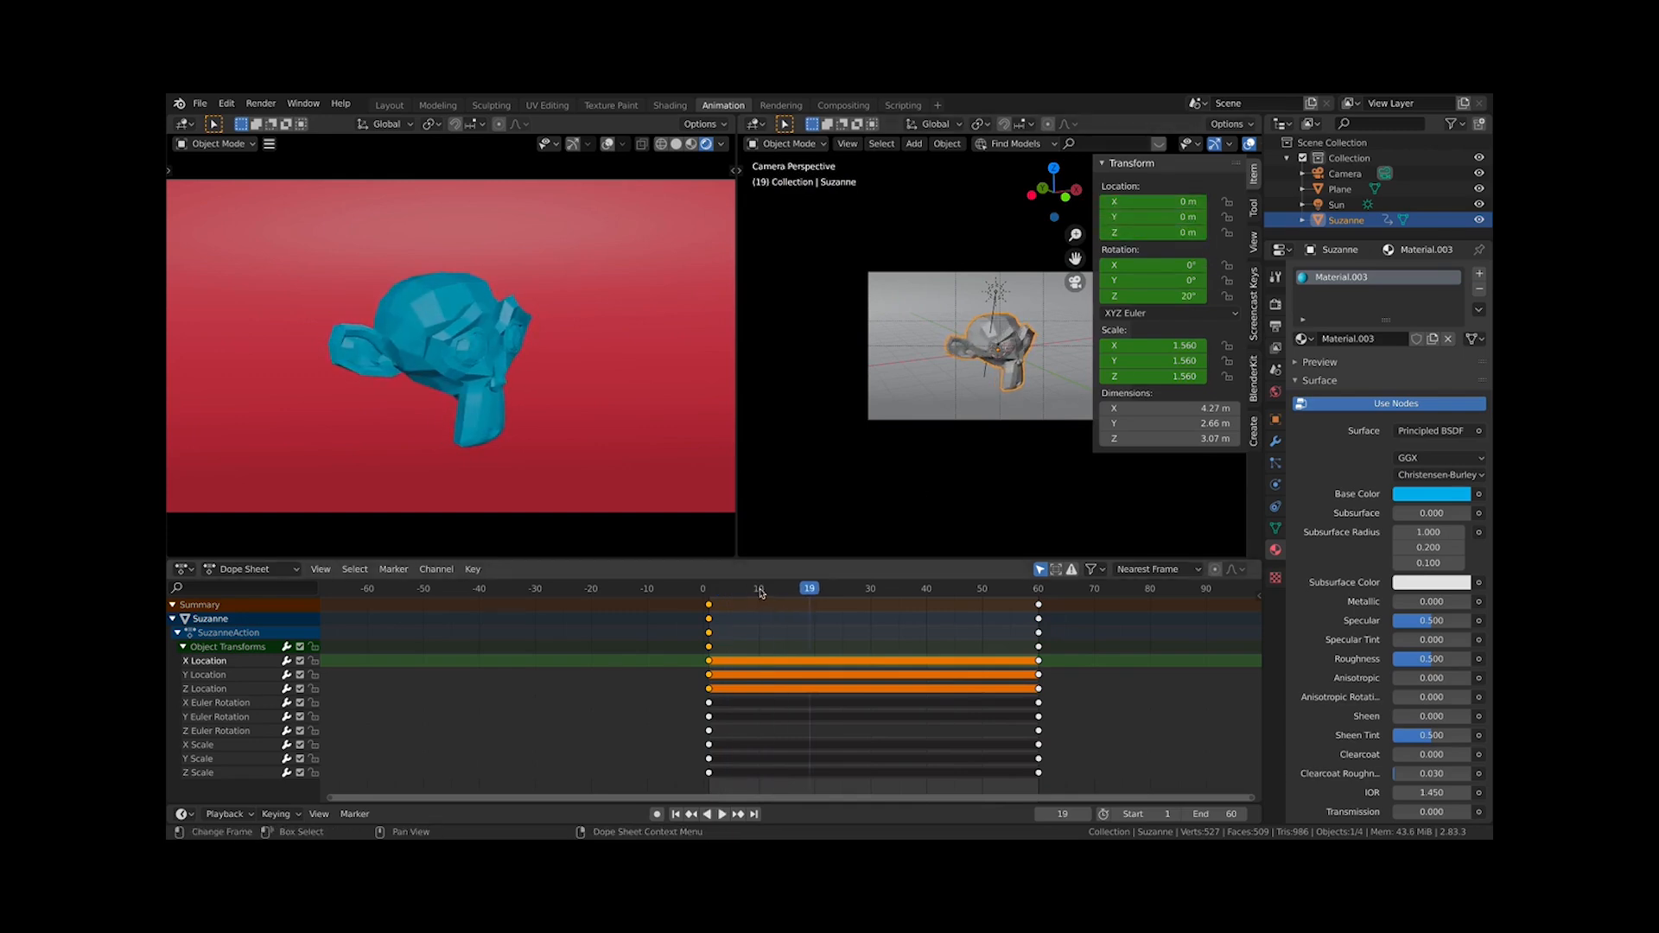
pyautogui.press('space')
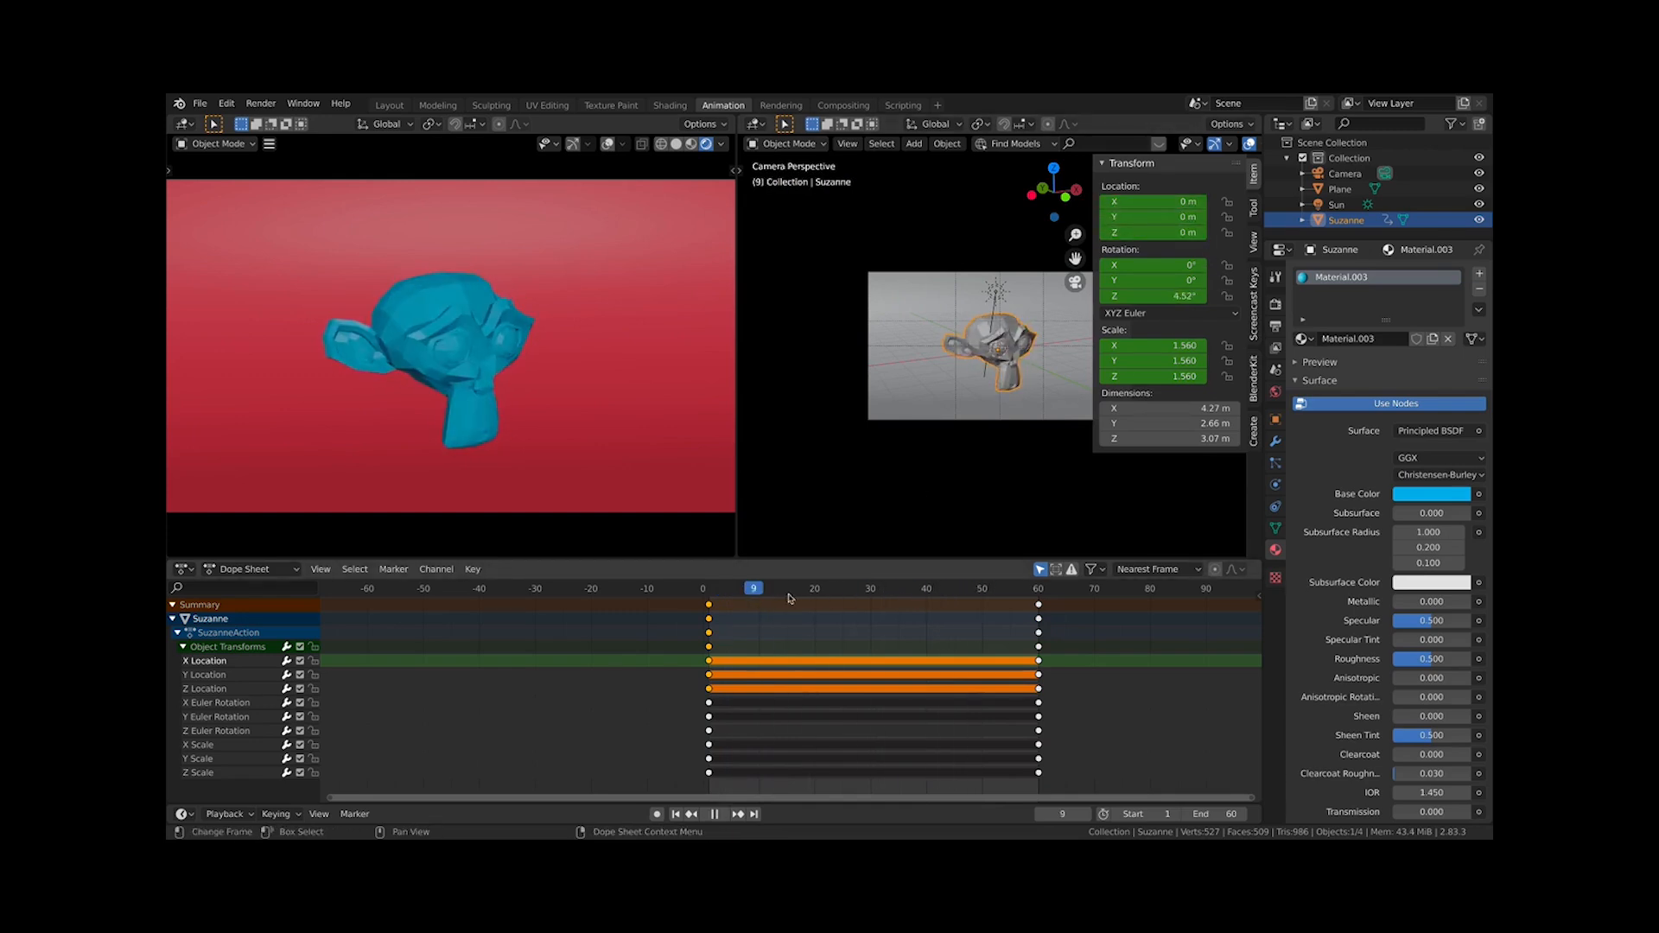
pyautogui.press('Escape')
# Add the scale and rotation channel keyframes to the selection
pyautogui.keyDown('shift'); pyautogui.click(707, 743); pyautogui.keyUp('shift')
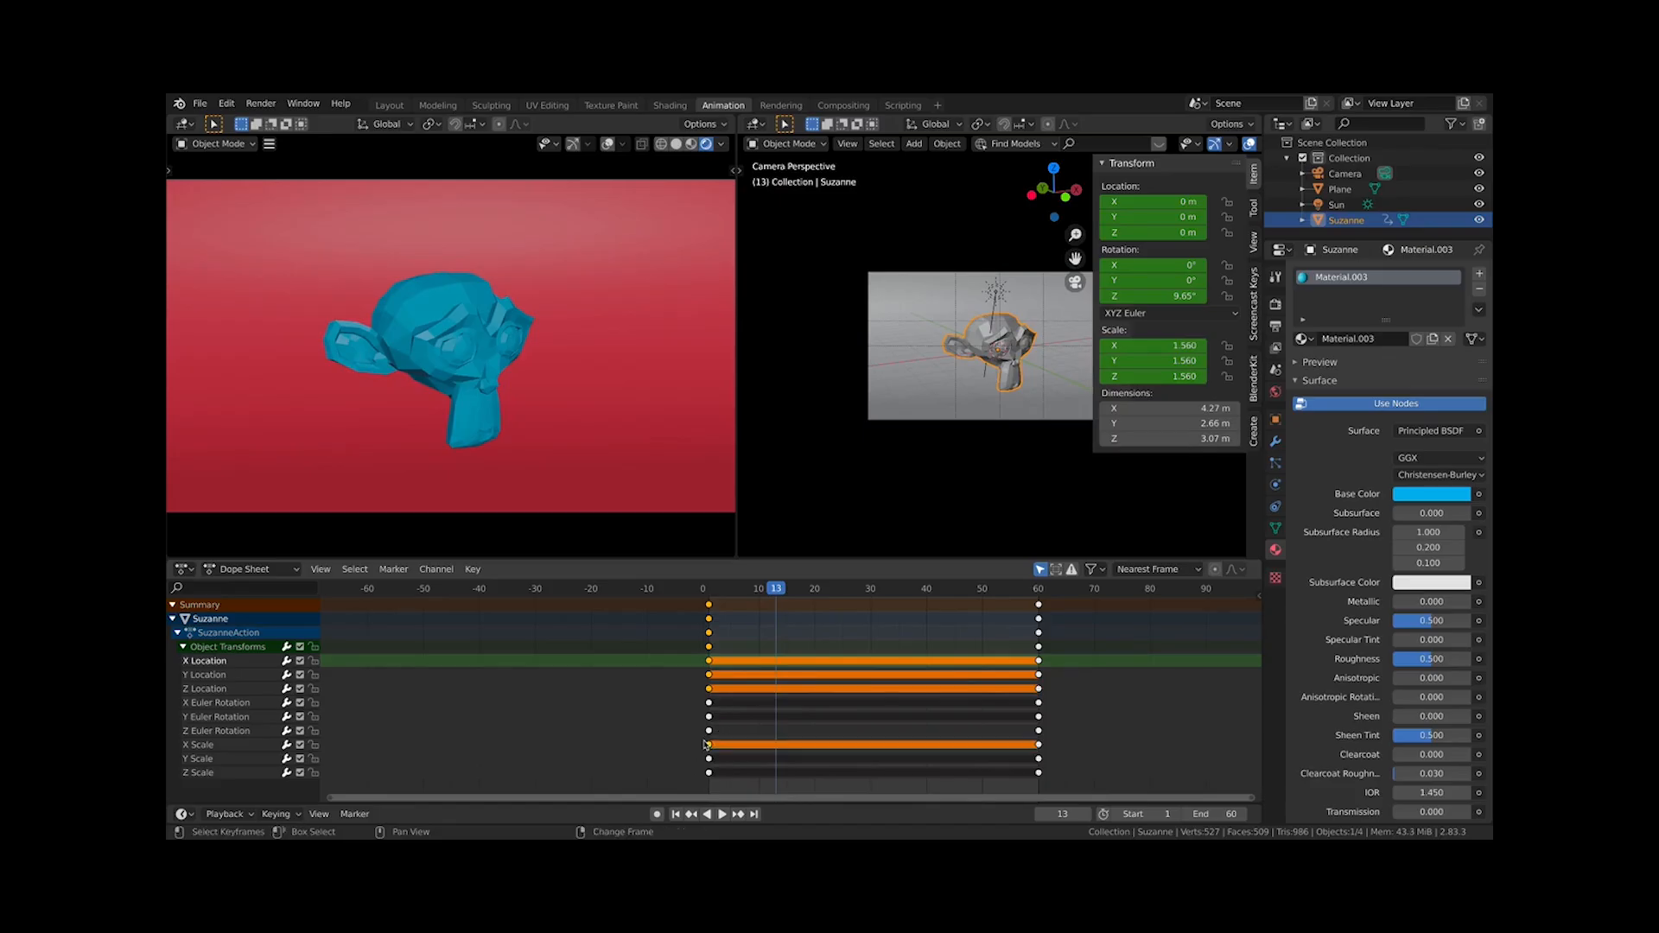
pyautogui.keyDown('shift'); pyautogui.click(709, 759); pyautogui.keyUp('shift')
pyautogui.keyDown('shift'); pyautogui.click(709, 772); pyautogui.keyUp('shift')
pyautogui.keyDown('shift'); pyautogui.click(709, 703); pyautogui.keyUp('shift')
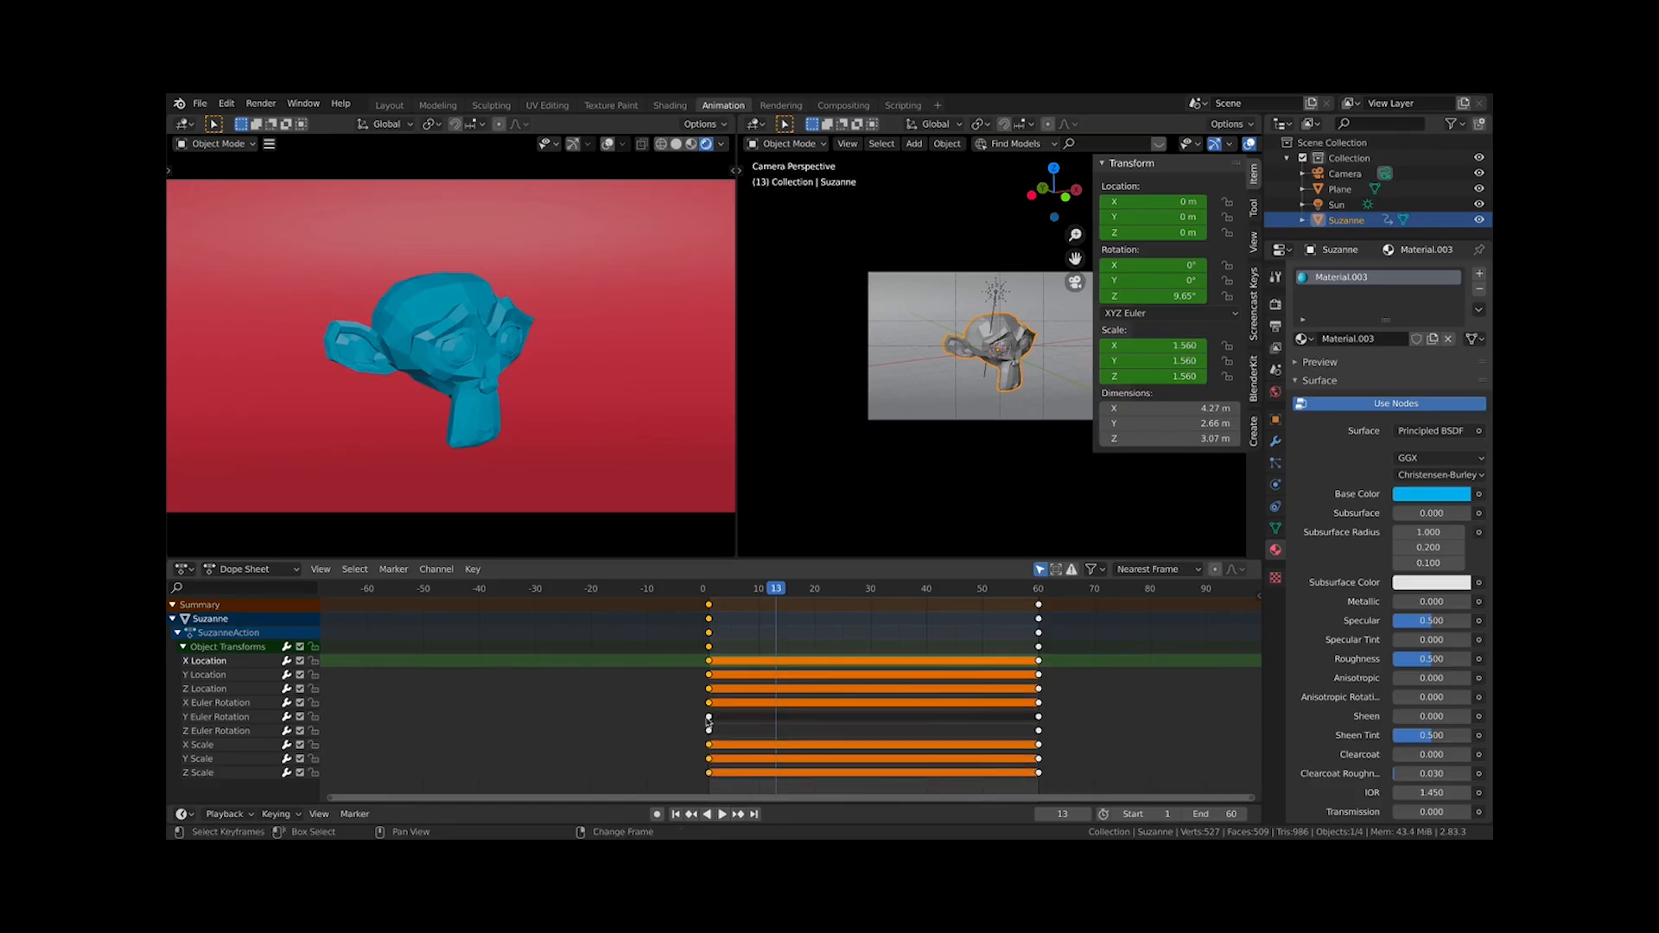
pyautogui.keyDown('shift'); pyautogui.click(708, 716); pyautogui.keyUp('shift')
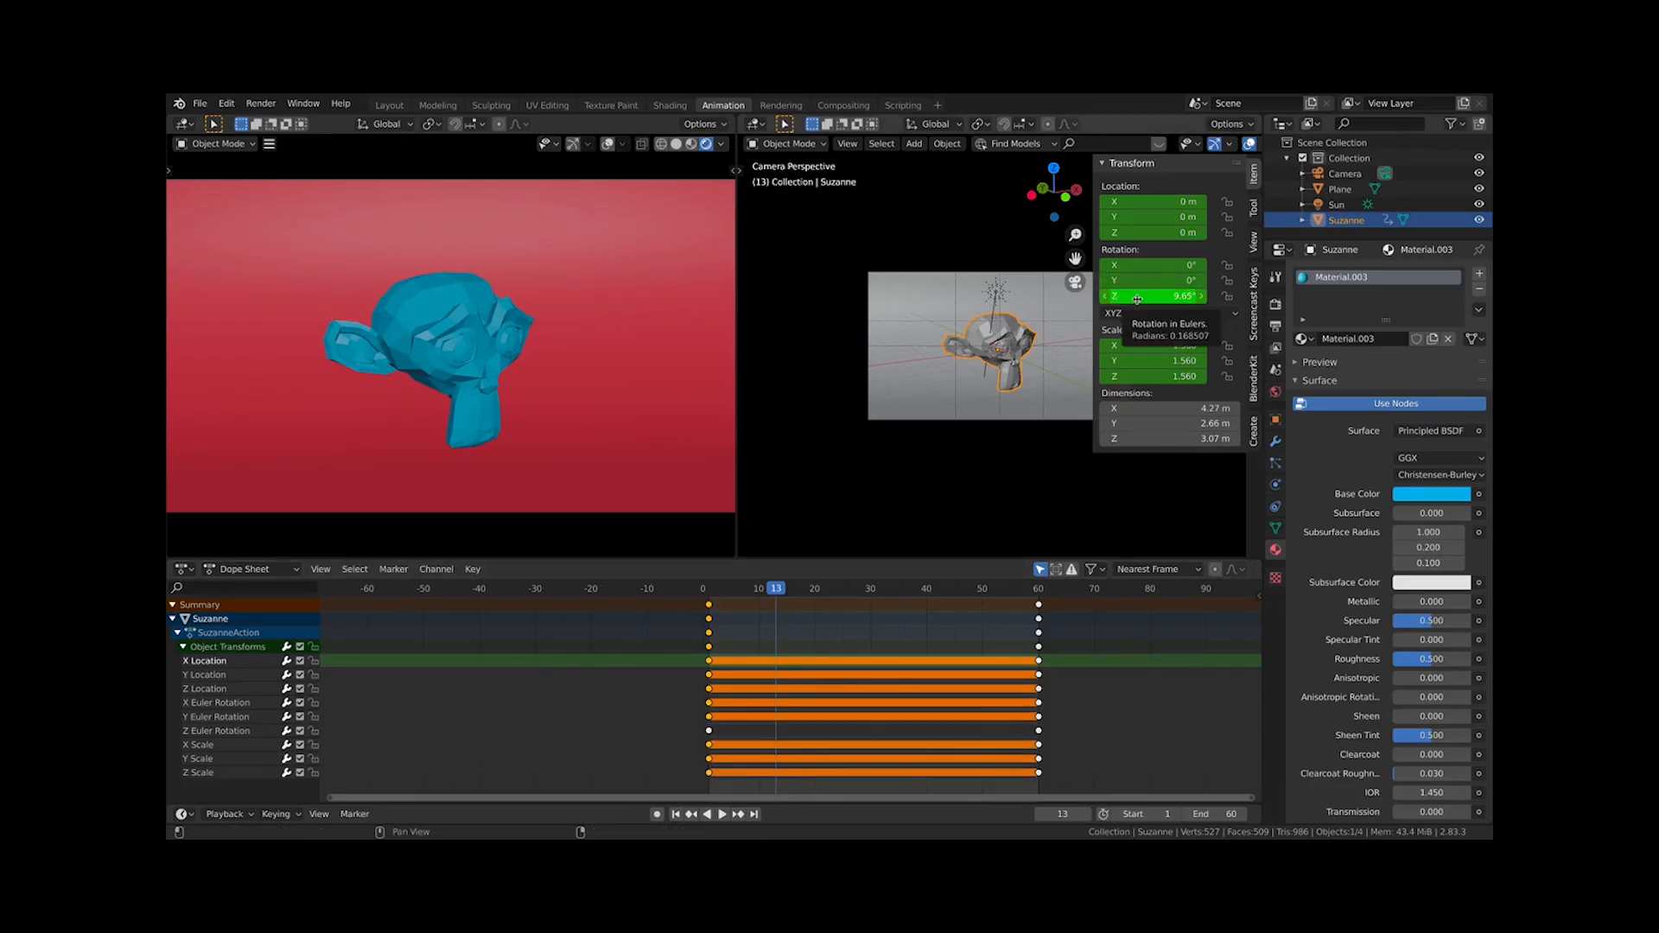
pyautogui.click(708, 731)
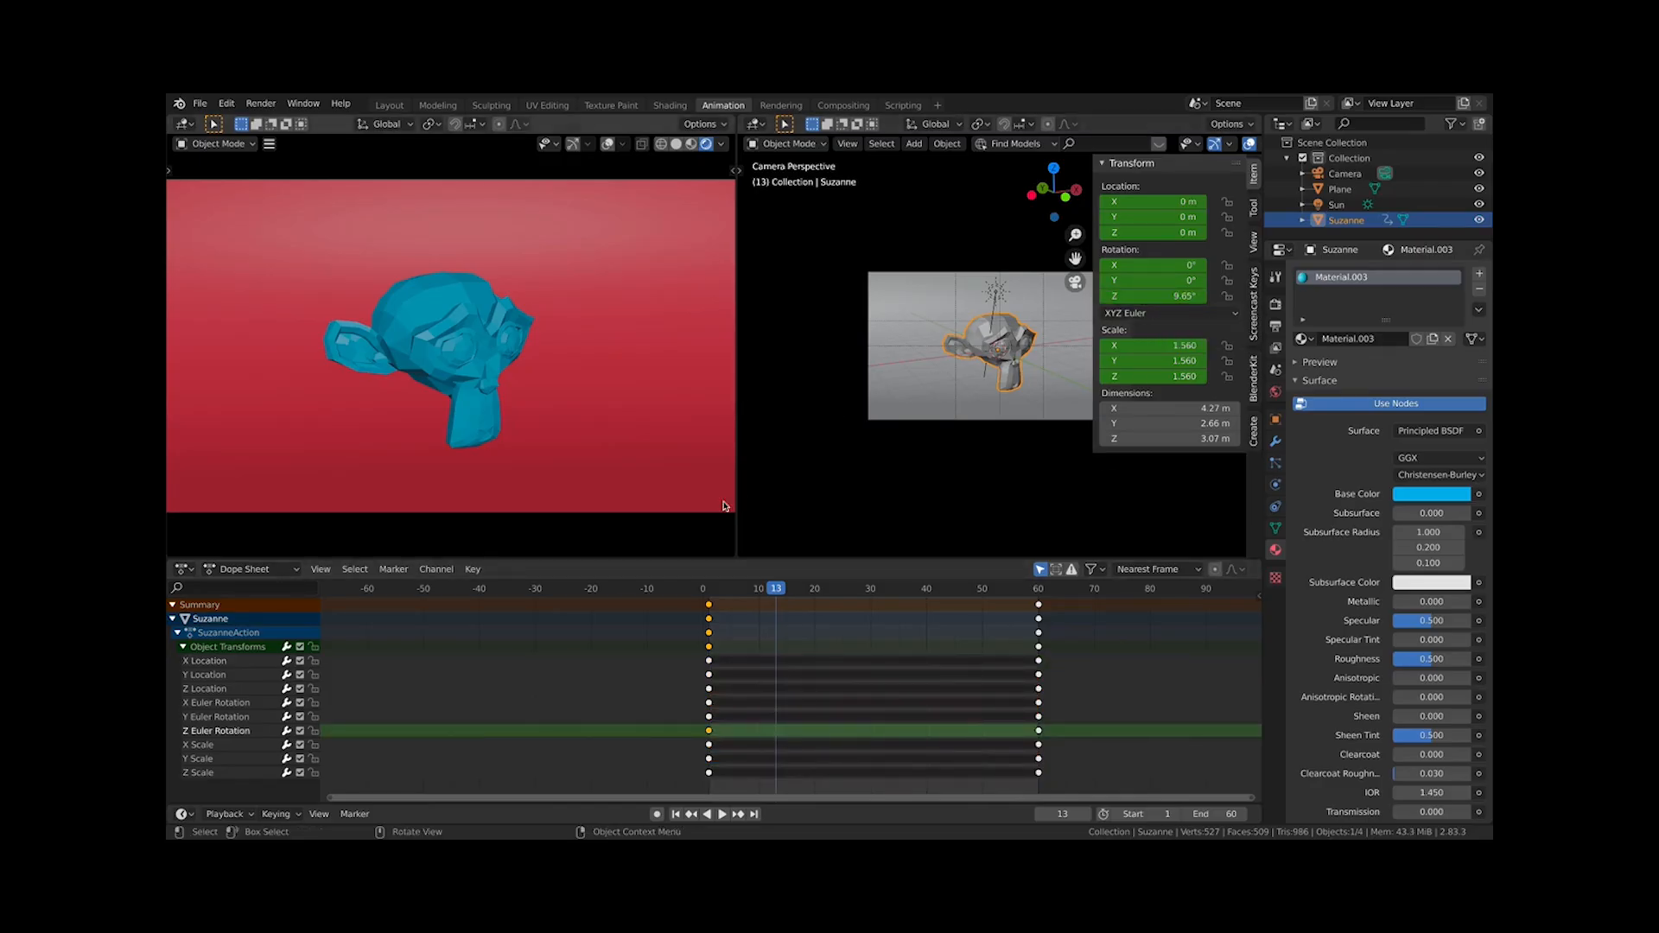
# Play the animation and stop it, returning to the first frame
pyautogui.press('space')
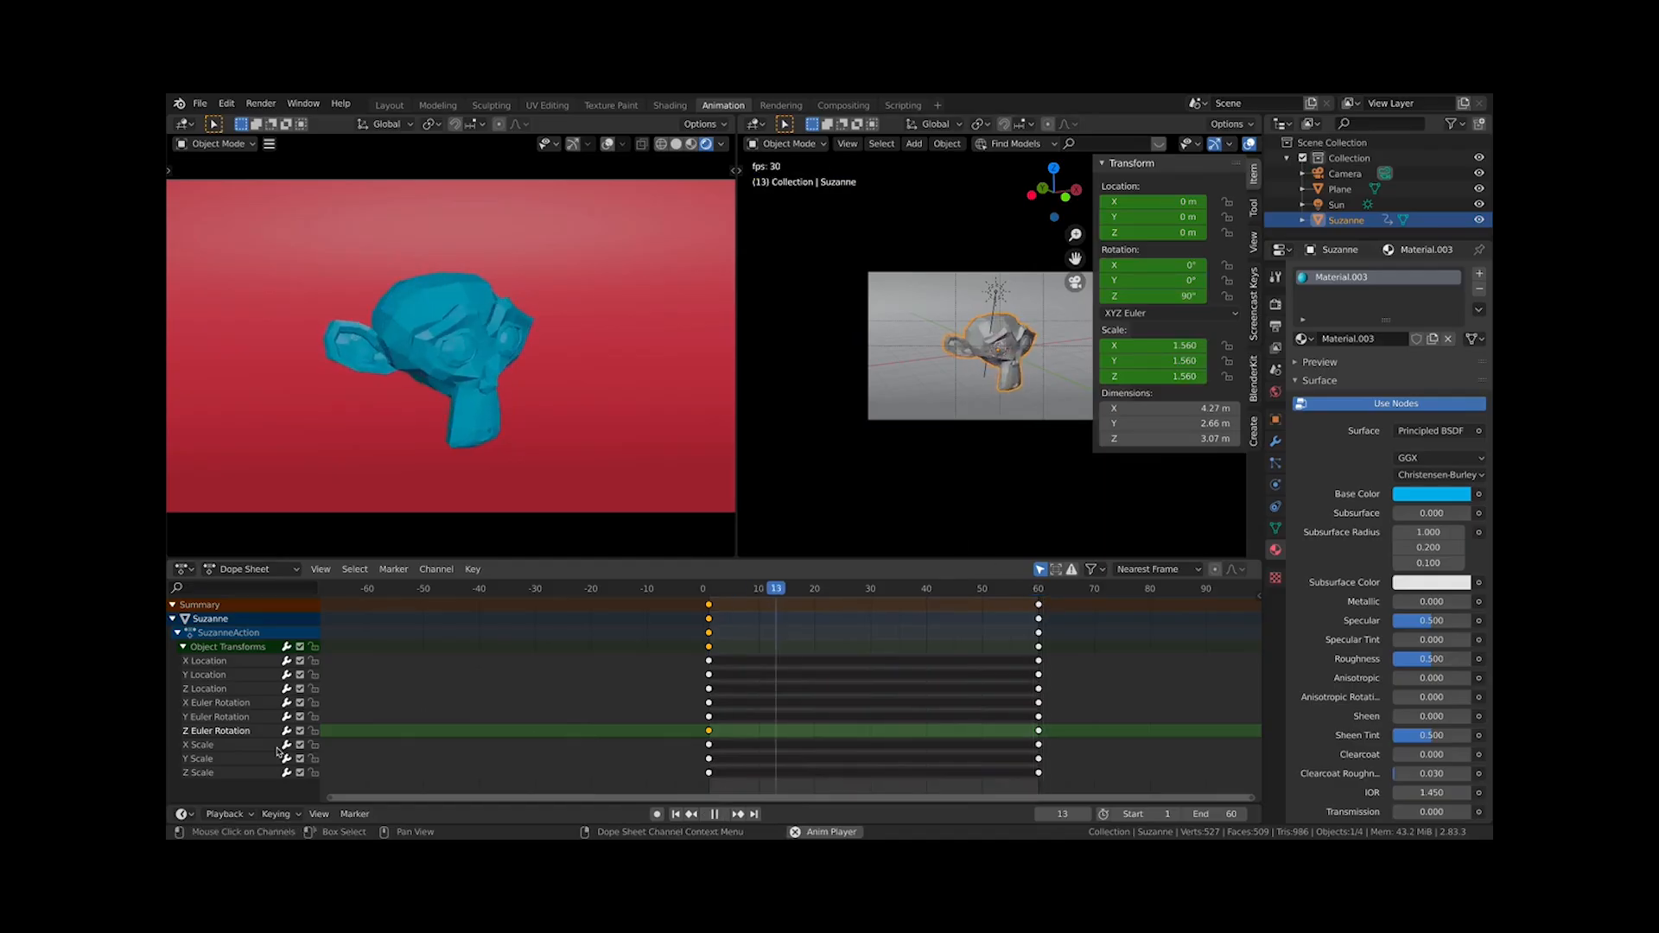
pyautogui.press('Escape')
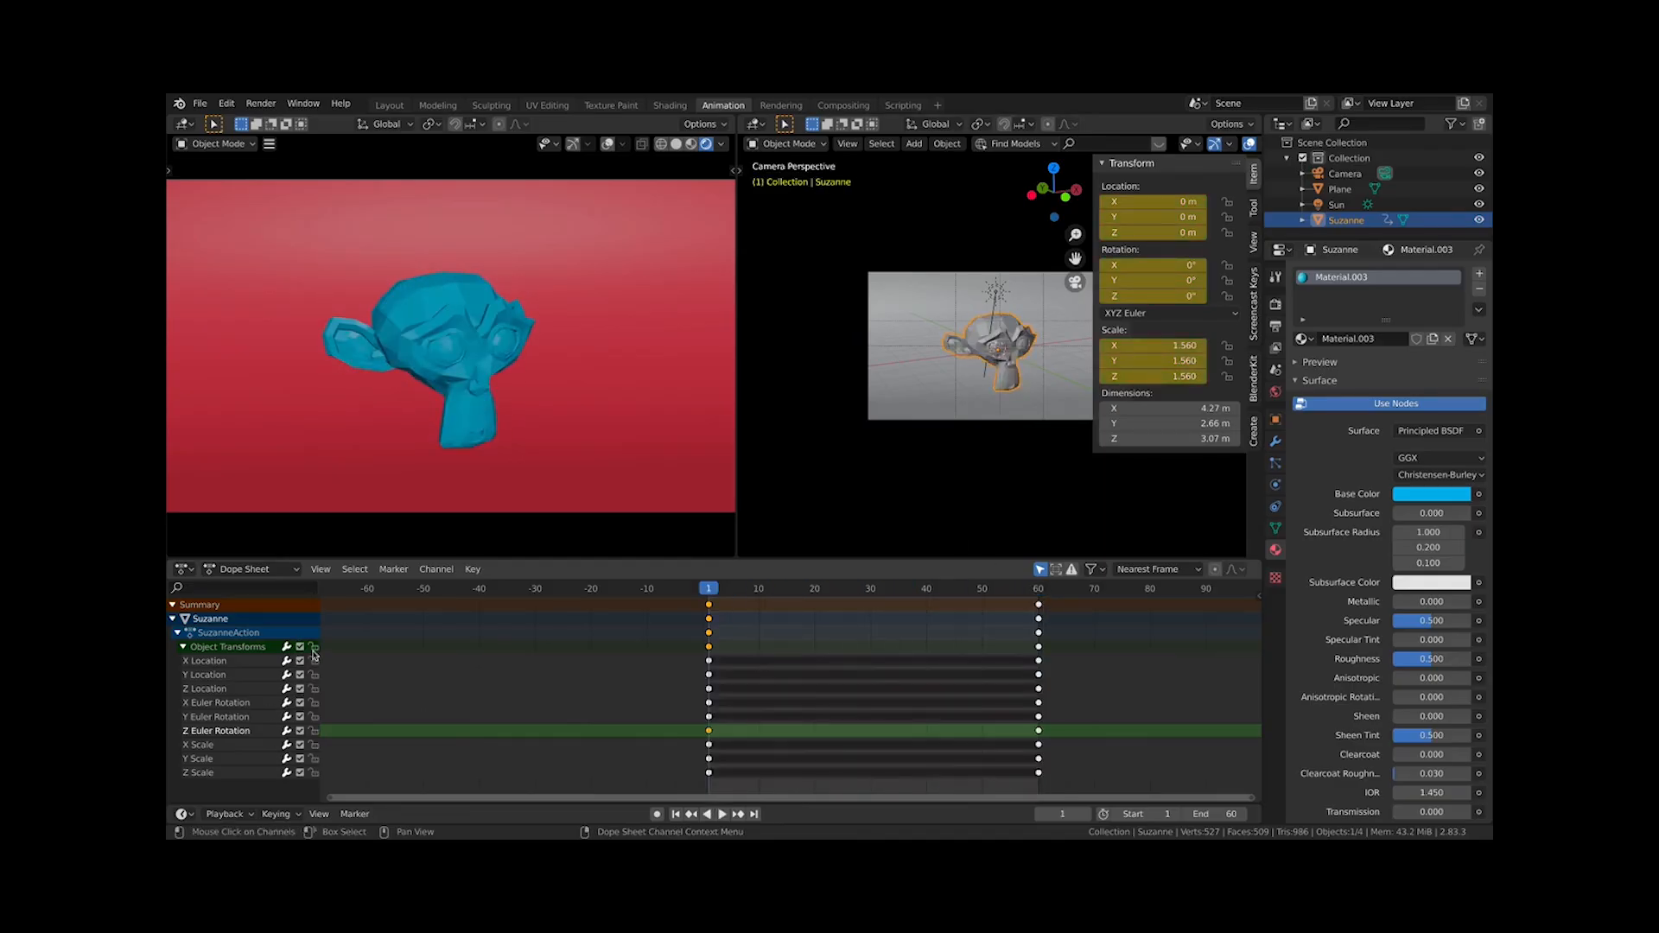
# Lock the Object Transforms channel group in the Dope Sheet, toggling the X Location channel lock along the way
pyautogui.doubleClick(314, 647)
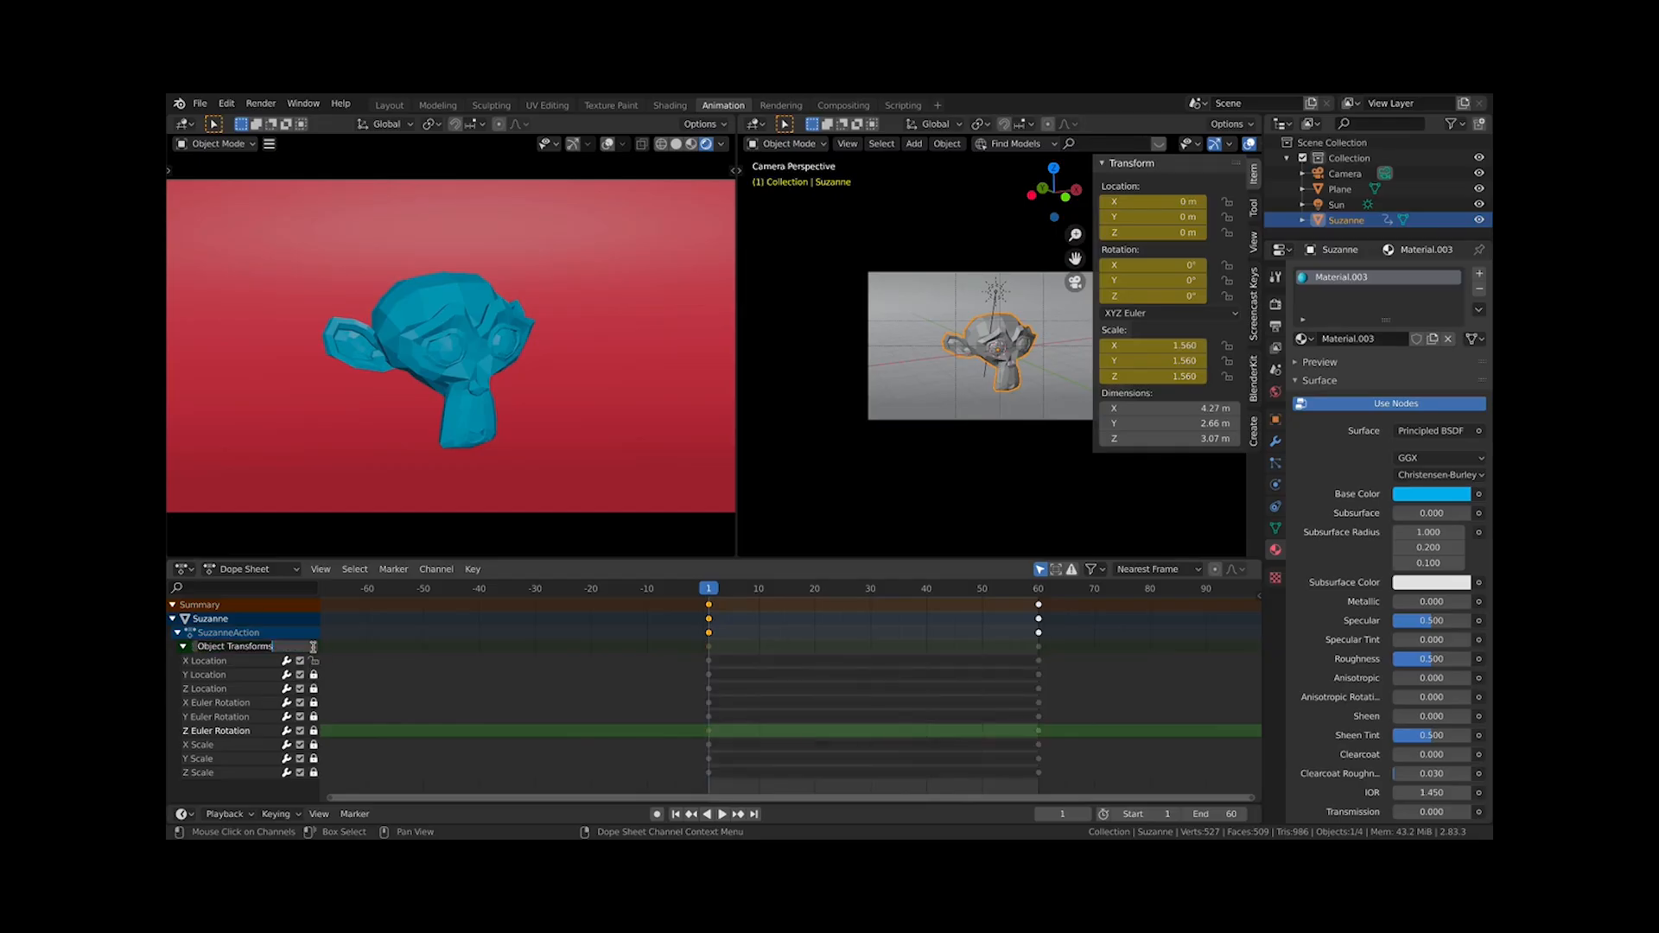
pyautogui.click(348, 735)
pyautogui.click(211, 660)
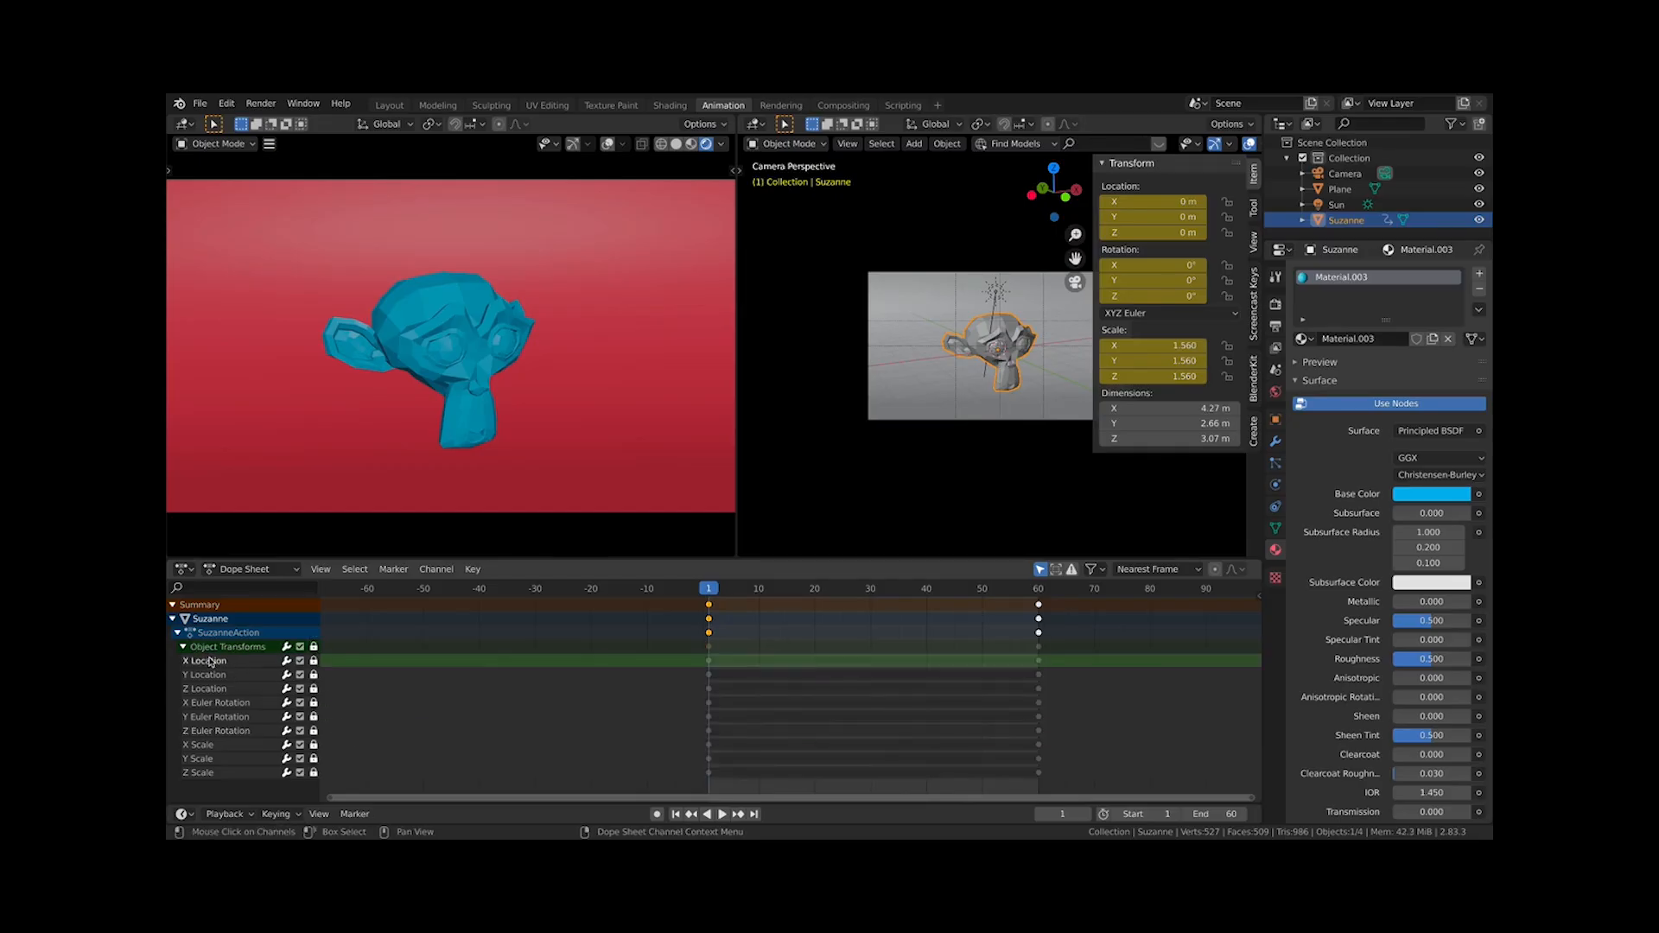
pyautogui.click(313, 662)
pyautogui.click(314, 661)
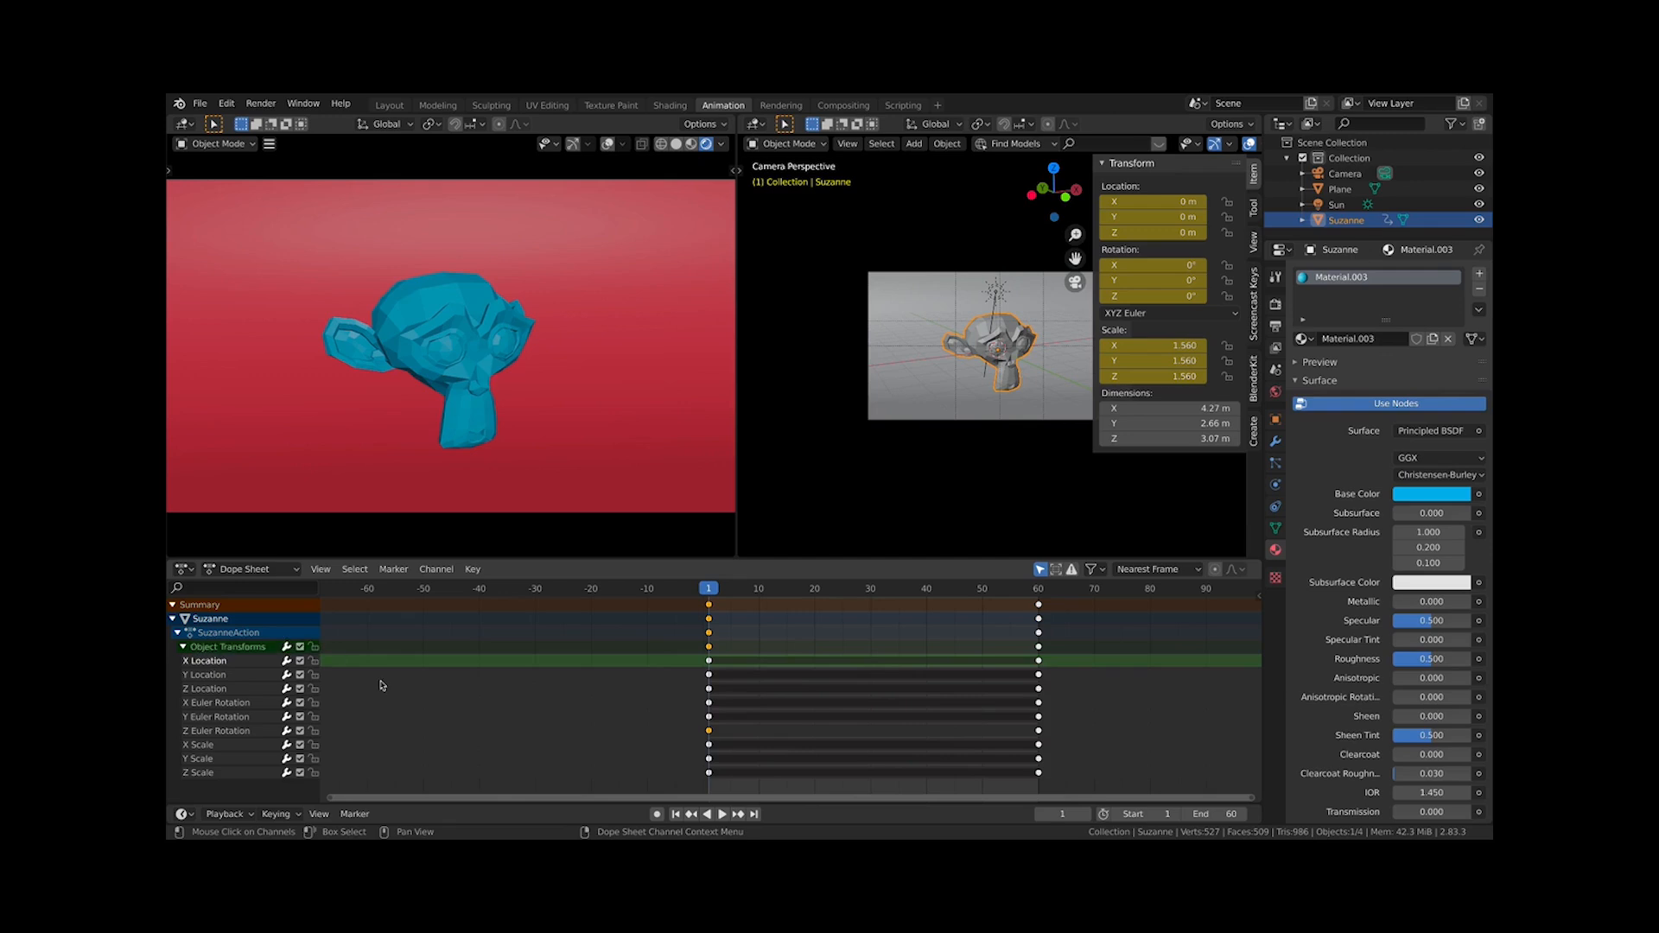
pyautogui.click(316, 646)
pyautogui.click(314, 647)
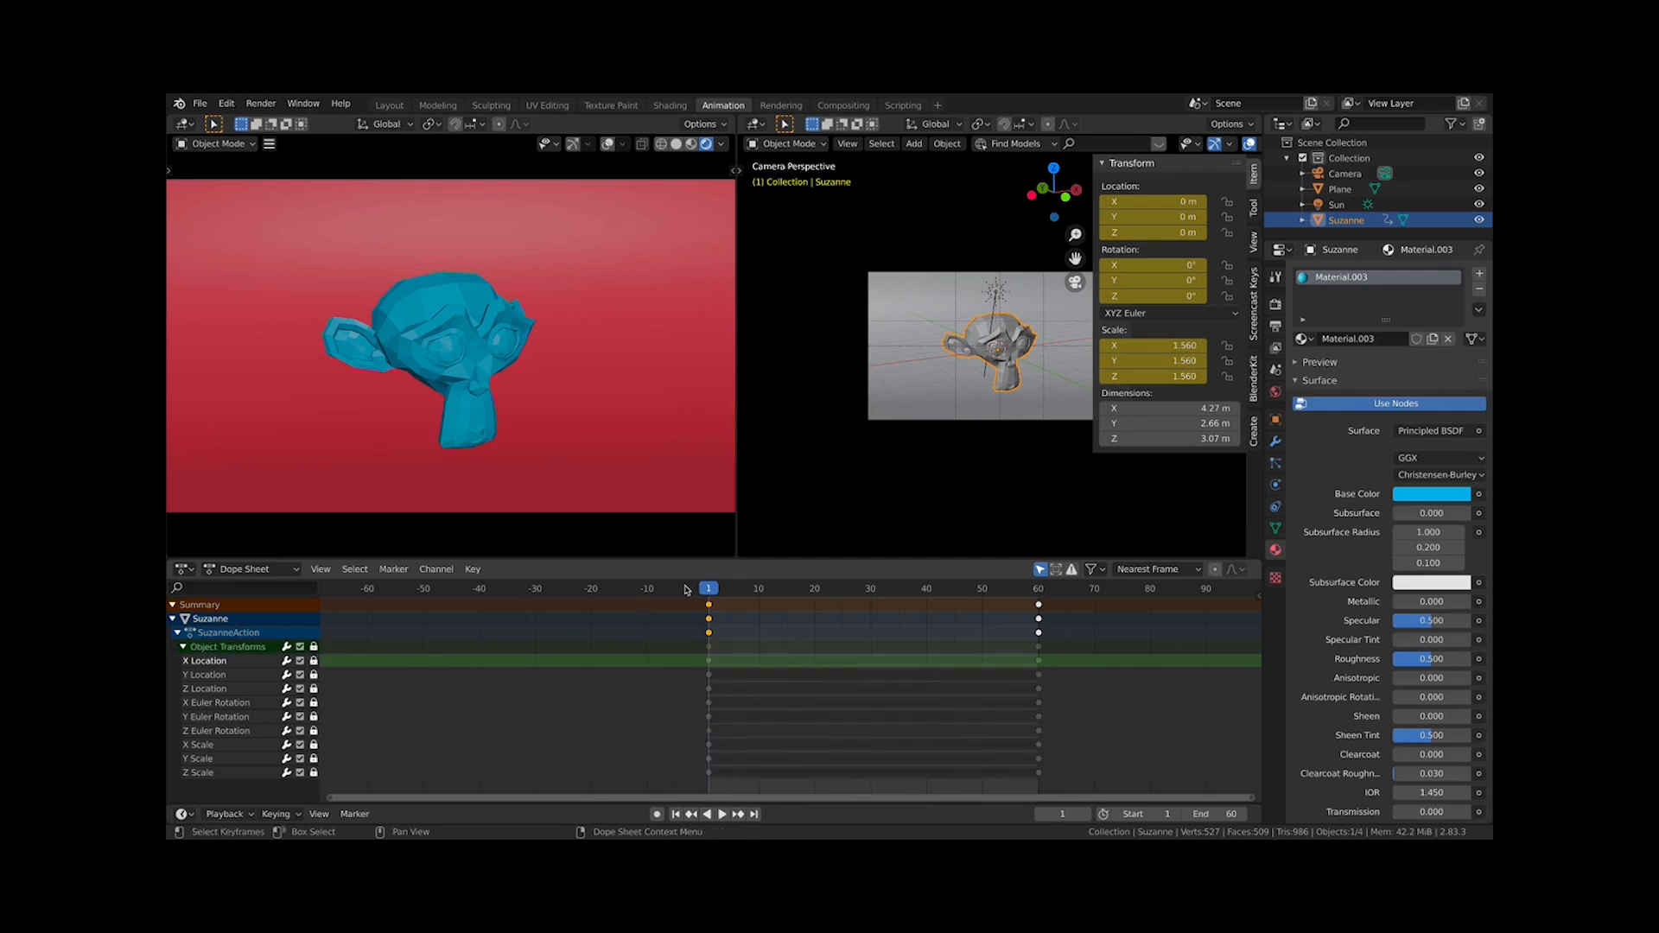
# Move to frame 3 and box-select keyframes across the locked transform channels
pyautogui.moveTo(688, 590); pyautogui.dragTo(719, 593)
pyautogui.moveTo(592, 790); pyautogui.dragTo(791, 699)
pyautogui.moveTo(1088, 765); pyautogui.dragTo(679, 670)
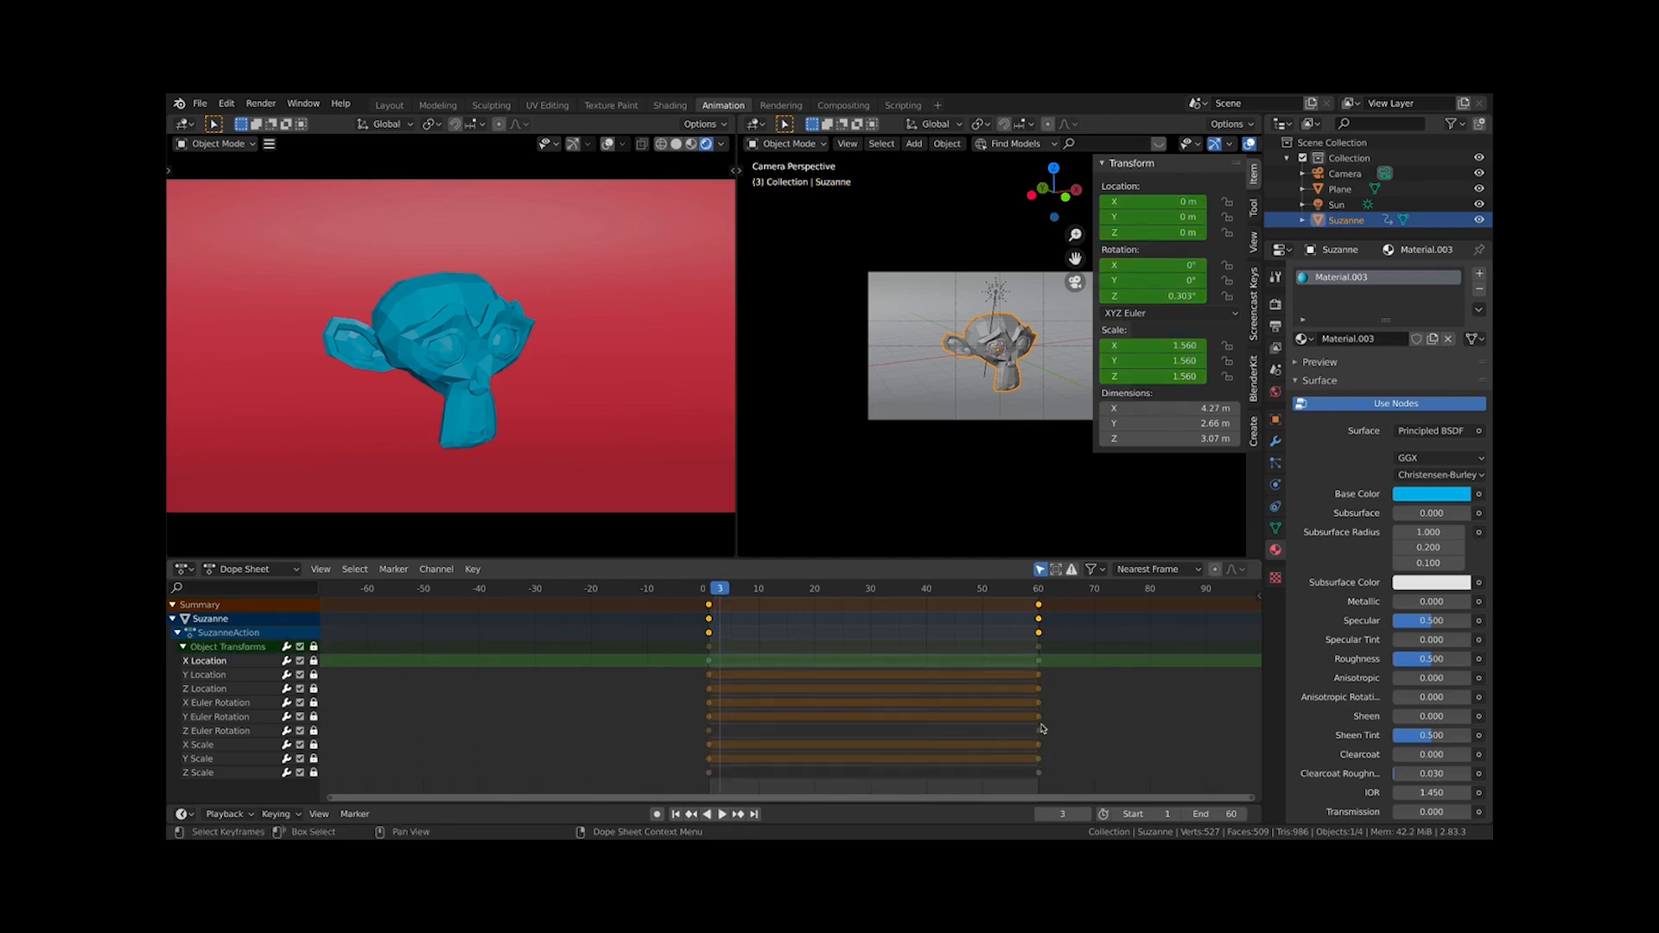
pyautogui.moveTo(1042, 729); pyautogui.dragTo(680, 753)
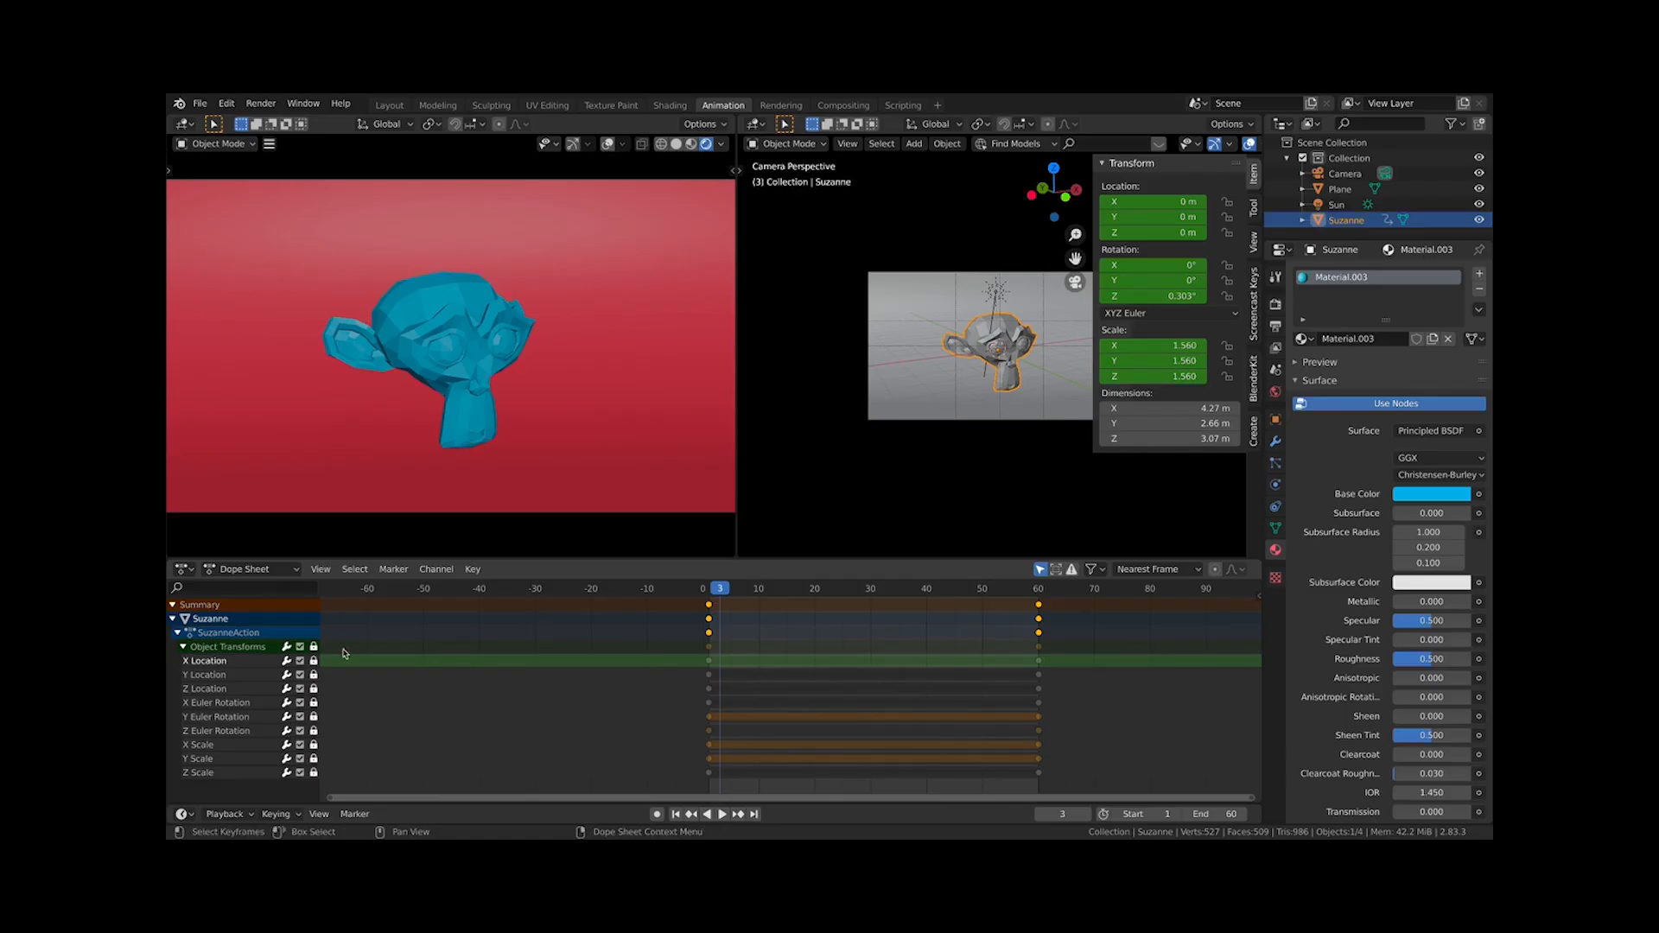
# Unlock the group, then lock each transform channel individually except Z Euler Rotation
pyautogui.click(314, 647)
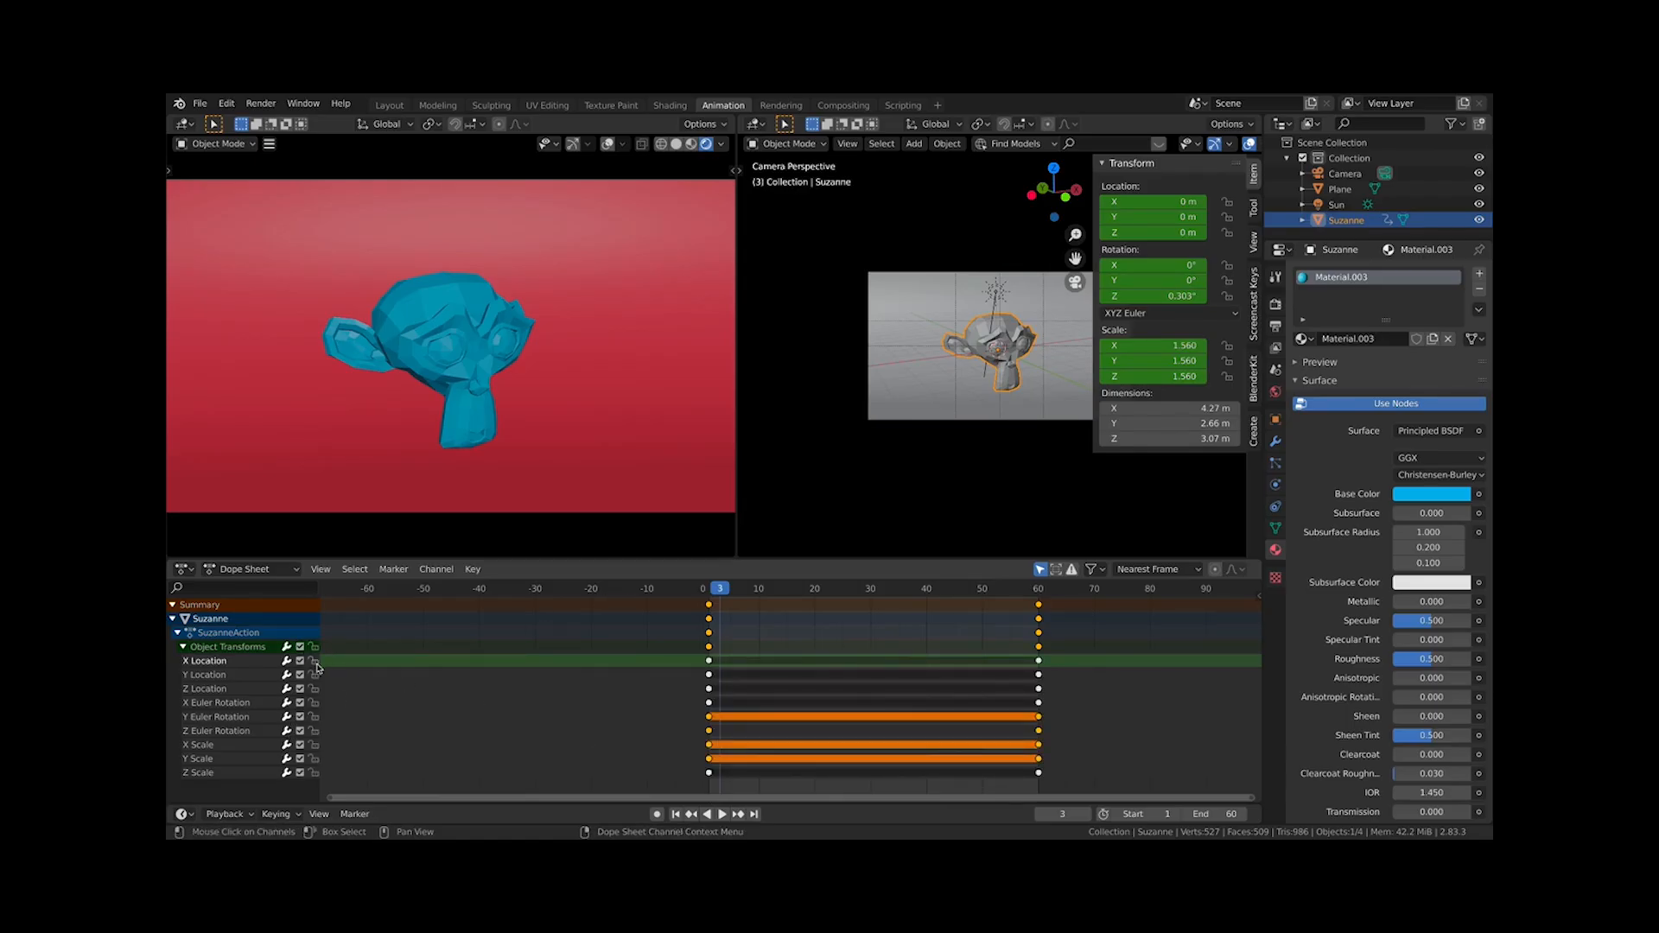
pyautogui.click(314, 662)
pyautogui.click(314, 675)
pyautogui.click(314, 689)
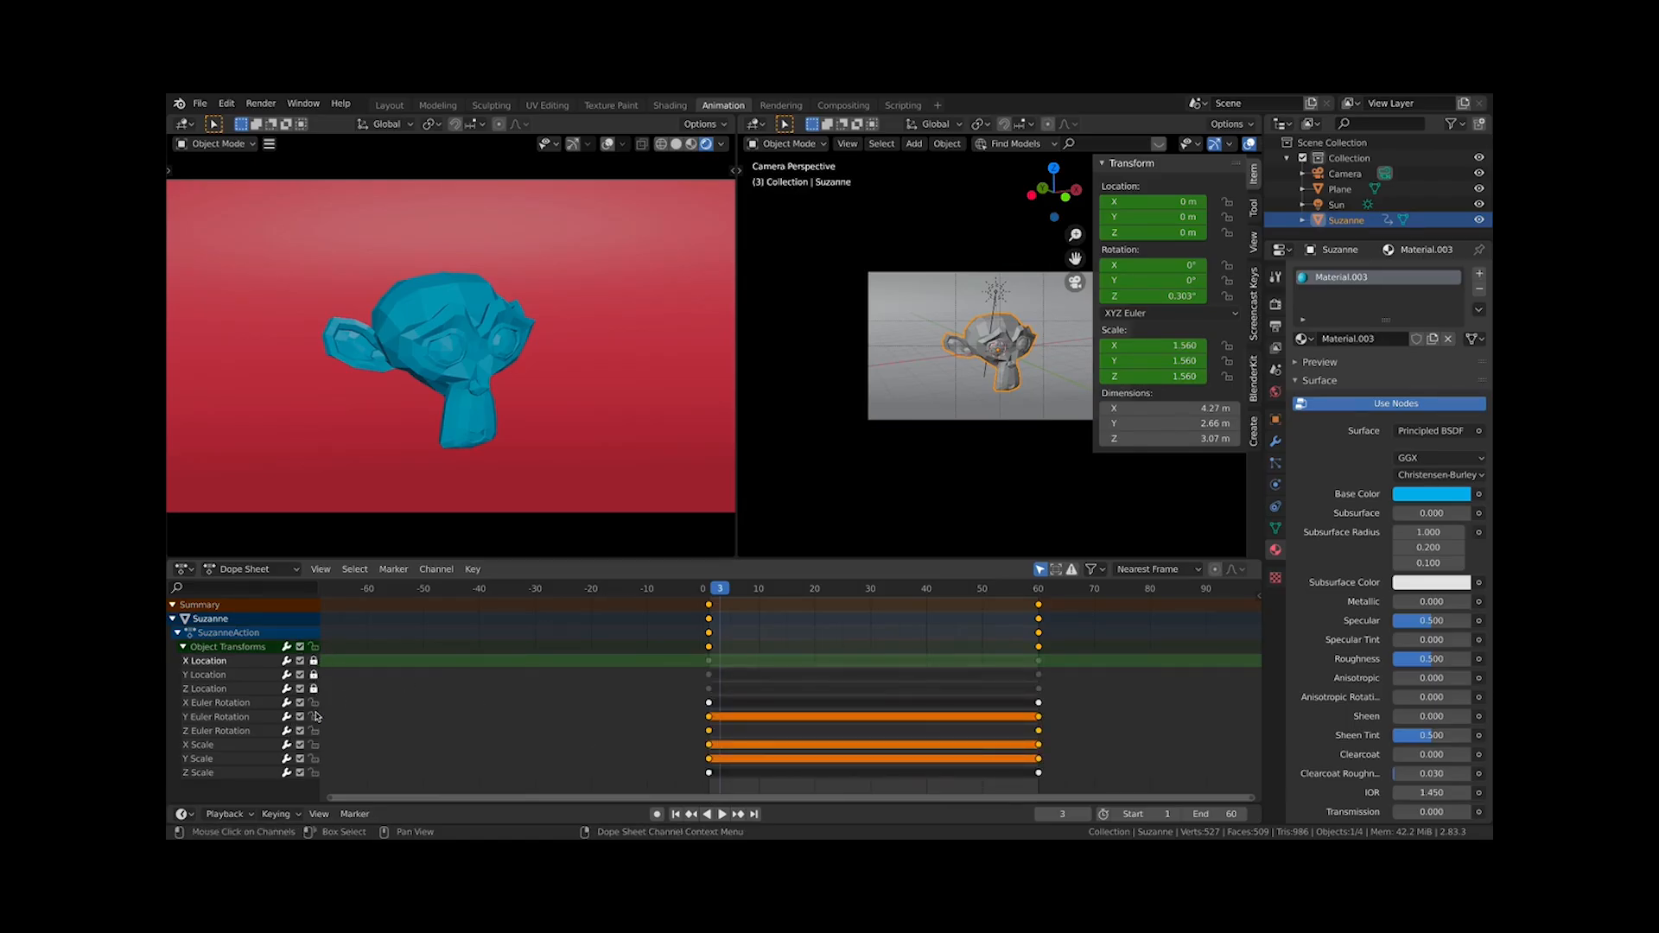
pyautogui.click(313, 702)
pyautogui.click(313, 717)
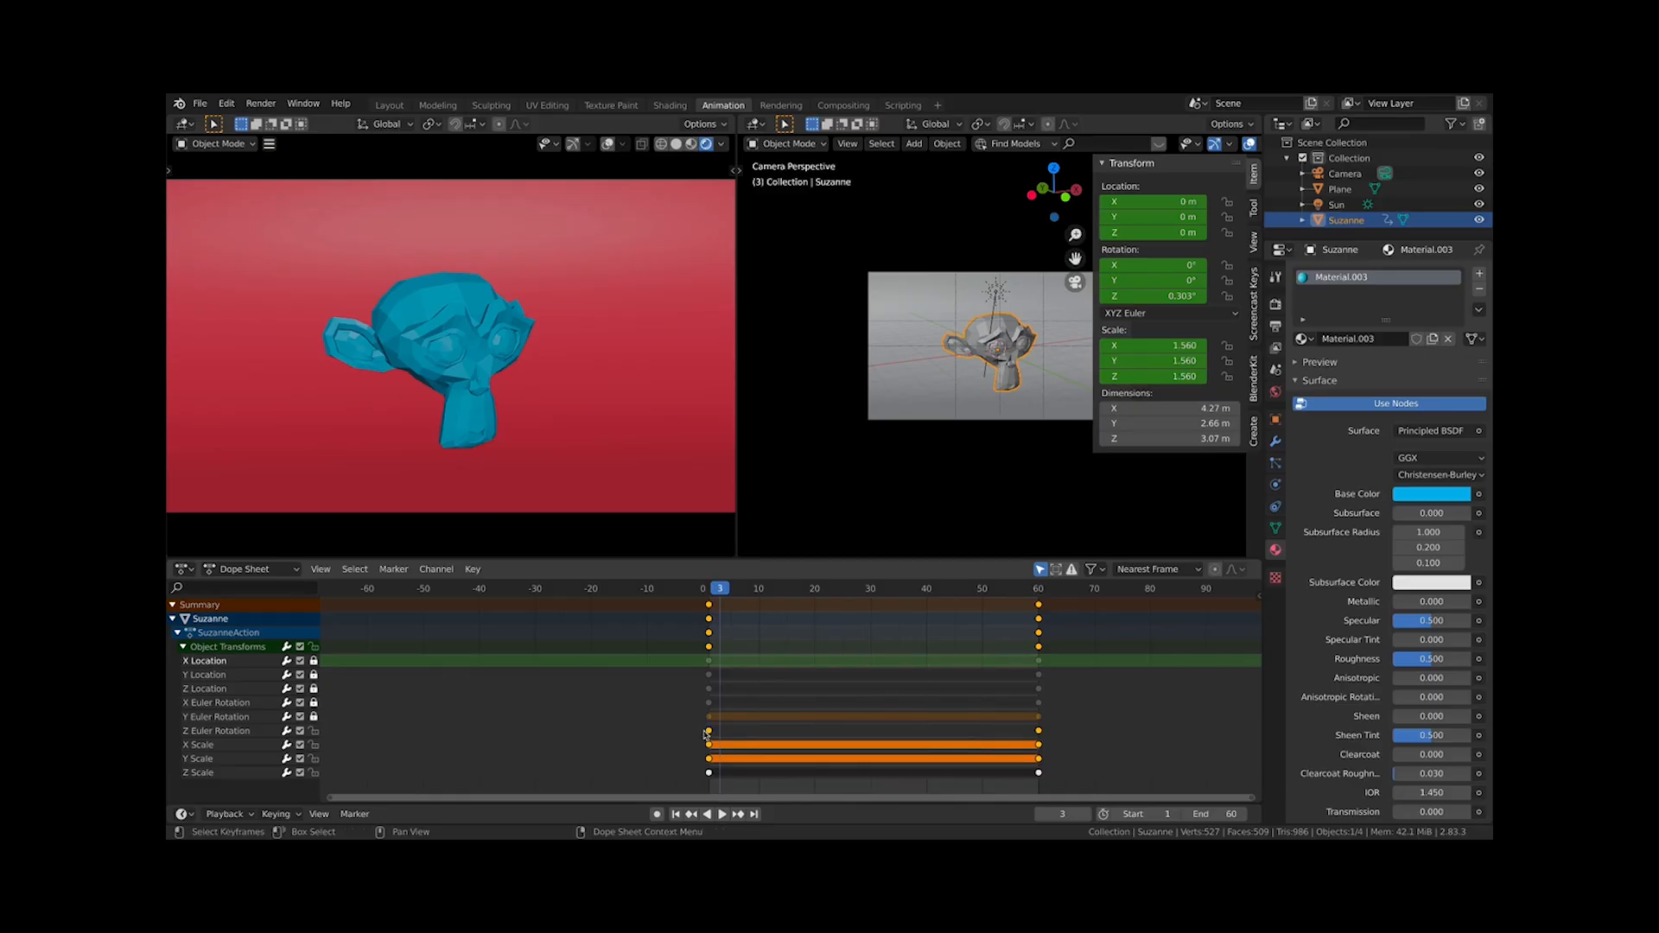
pyautogui.click(216, 718)
pyautogui.click(216, 732)
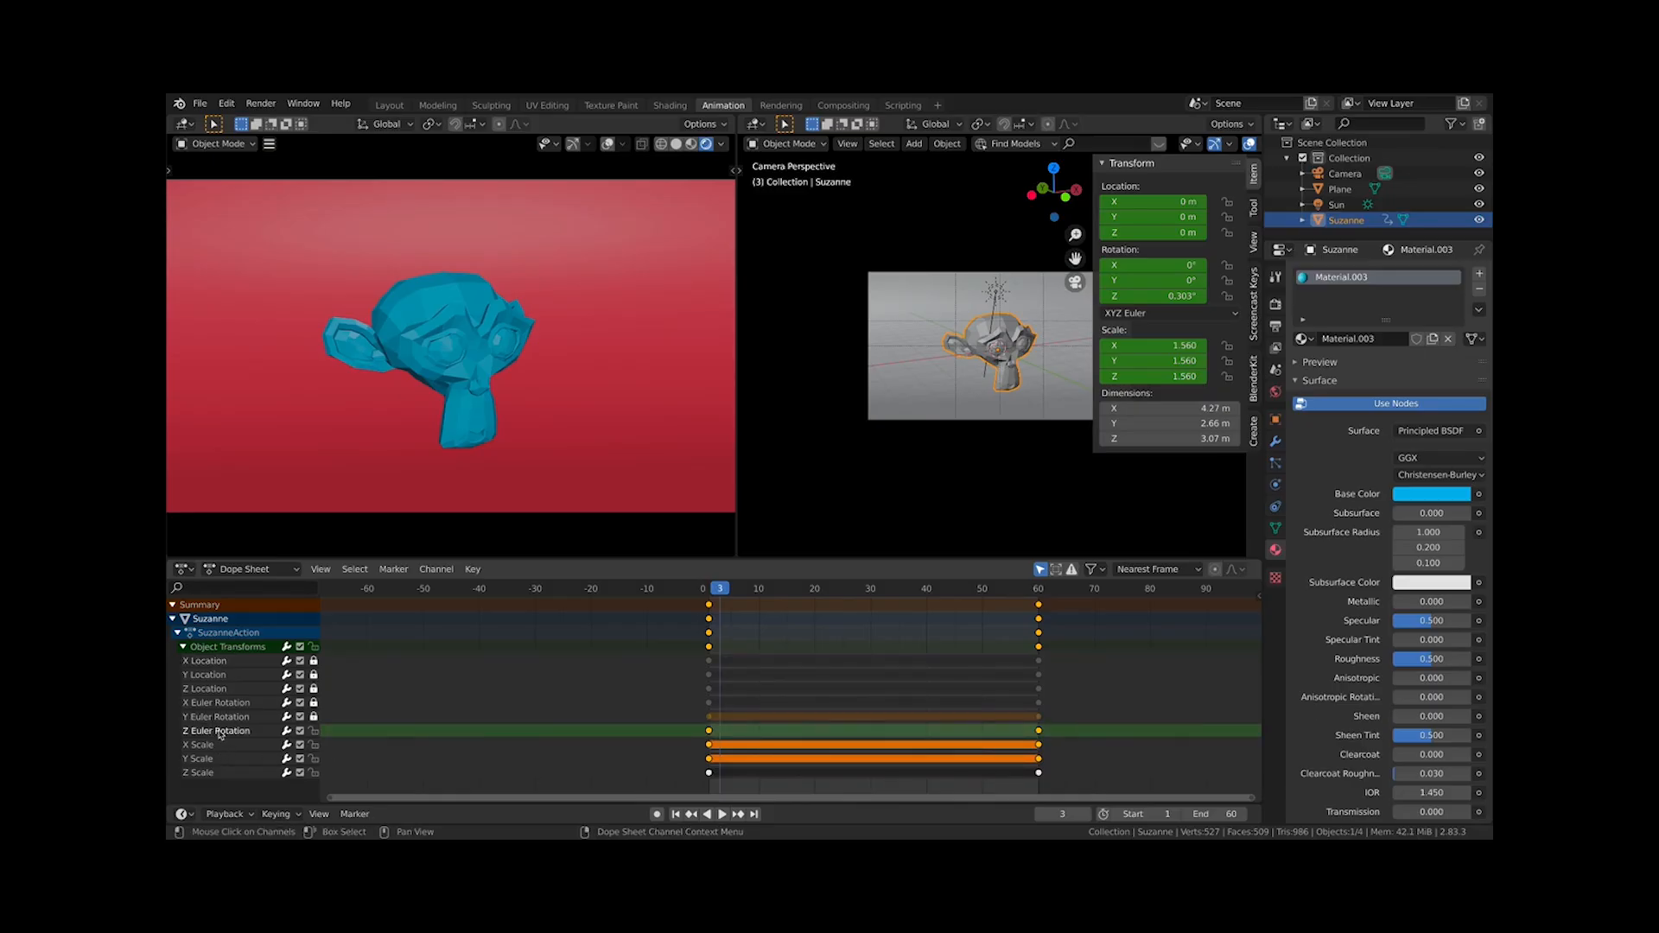
pyautogui.click(313, 745)
pyautogui.click(314, 759)
pyautogui.click(314, 773)
pyautogui.click(314, 744)
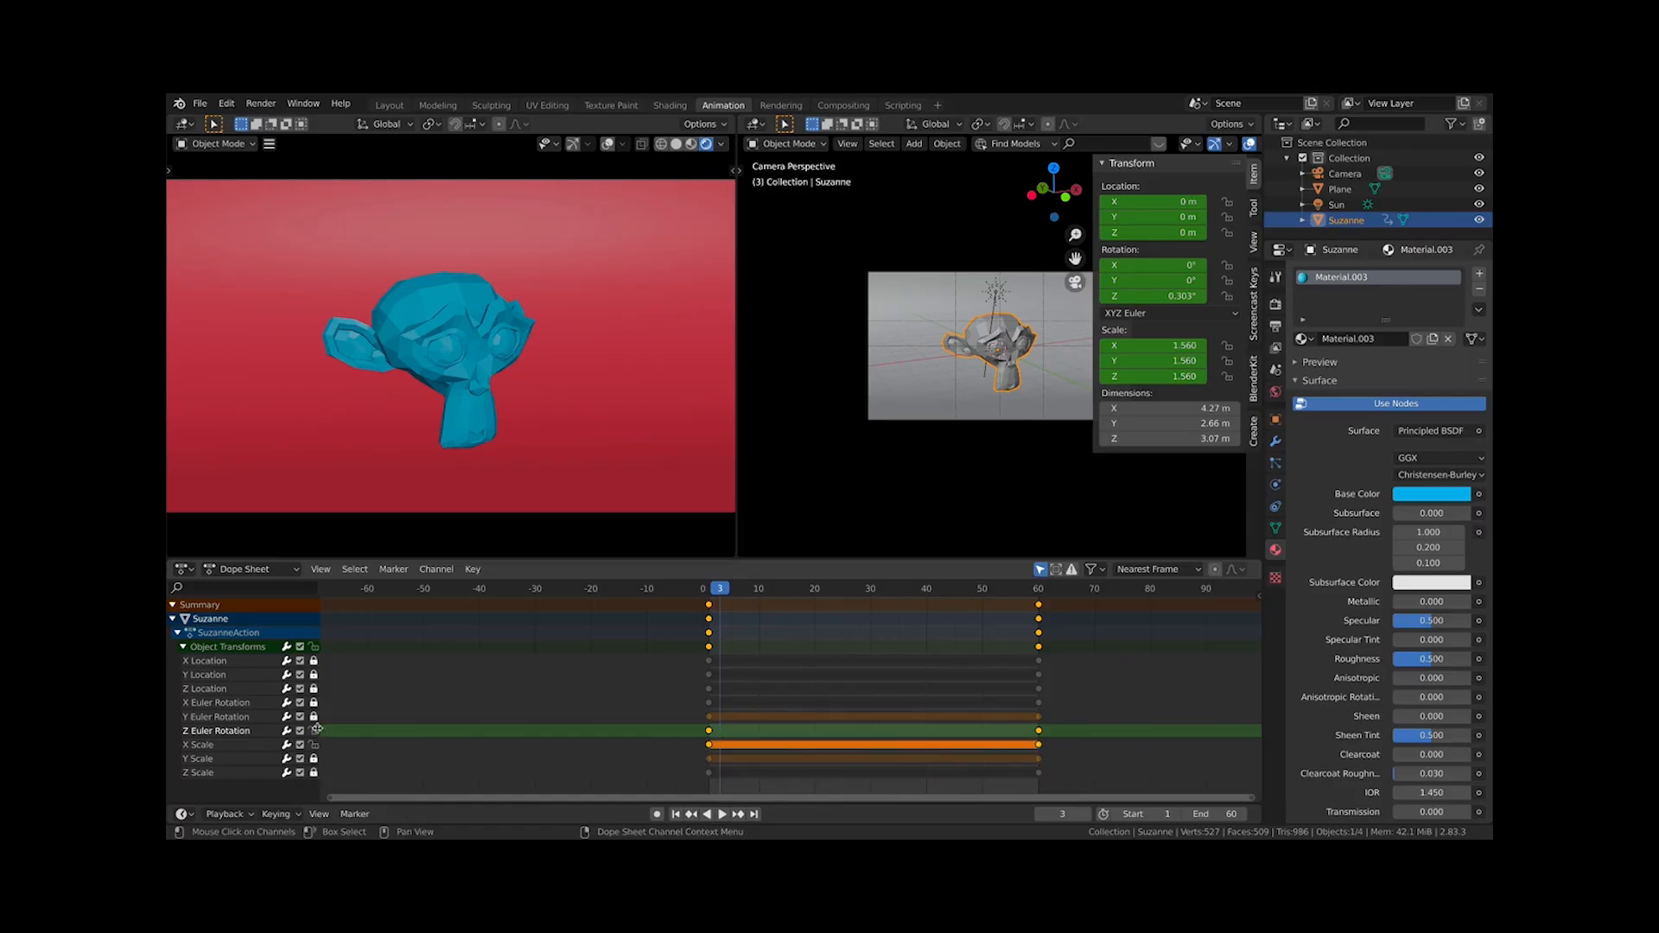
pyautogui.click(313, 745)
# Try to move the selected Z Euler Rotation keyframe with Grab
pyautogui.click(353, 735)
pyautogui.keyDown('alt'); pyautogui.click(699, 746); pyautogui.keyUp('alt')
pyautogui.press('g')
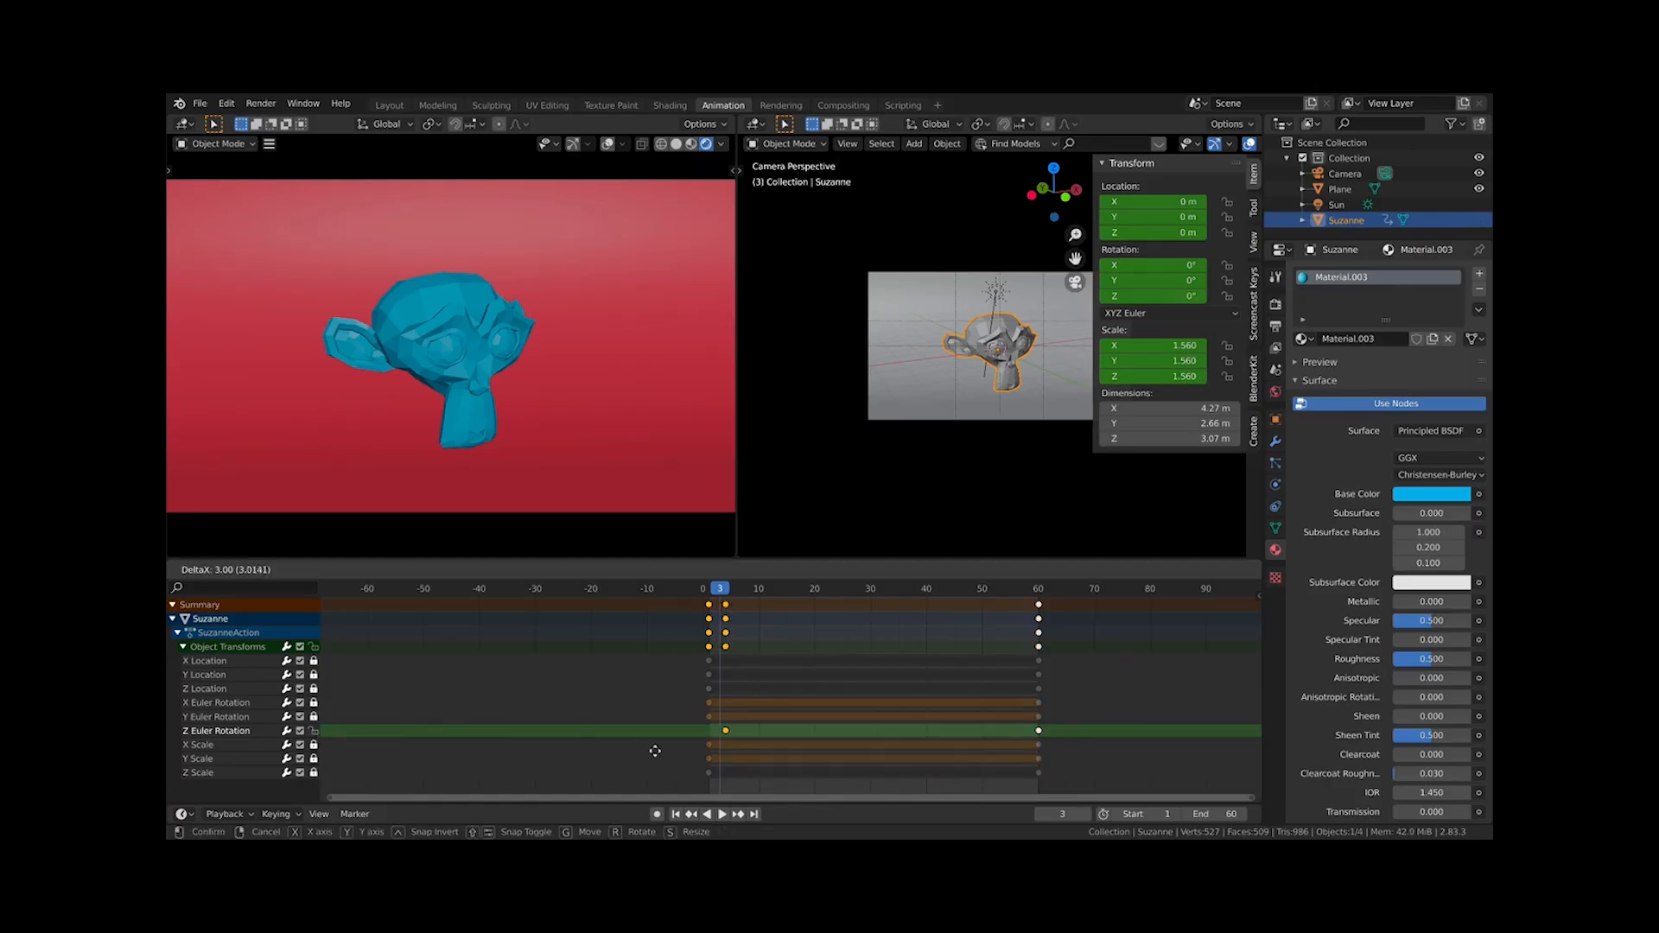
pyautogui.click(982, 744)
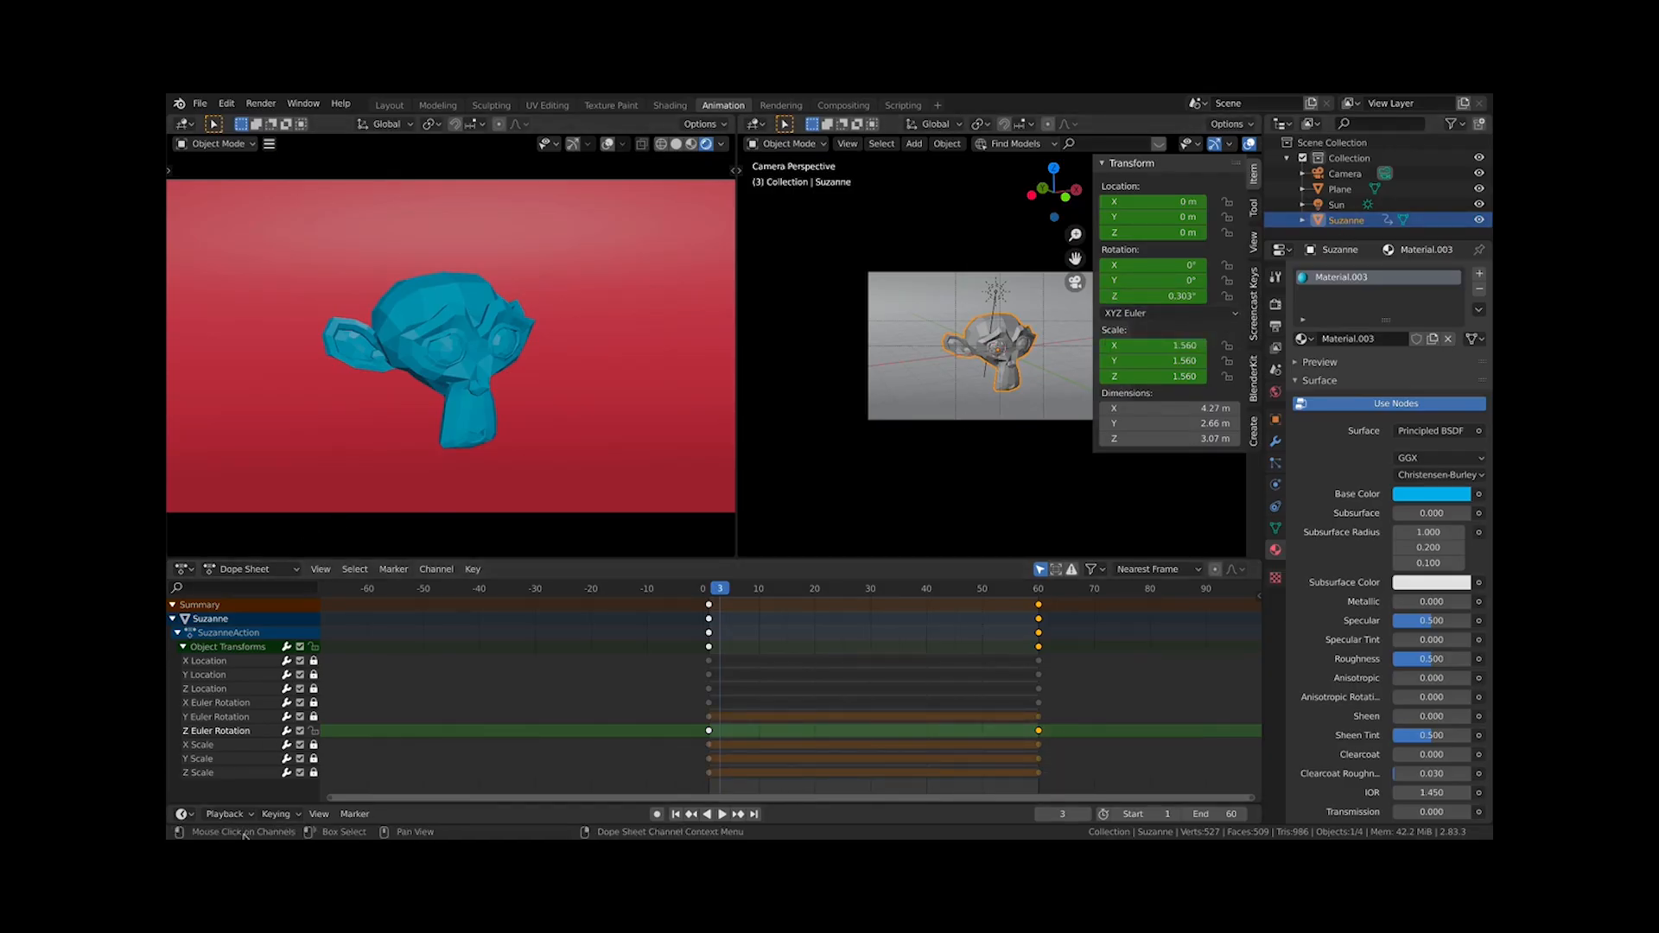
# Insert a keyframe on the monkey material's Base Color at frame 1, then delete the selected keyframes
pyautogui.scroll(-3, 640, 432)
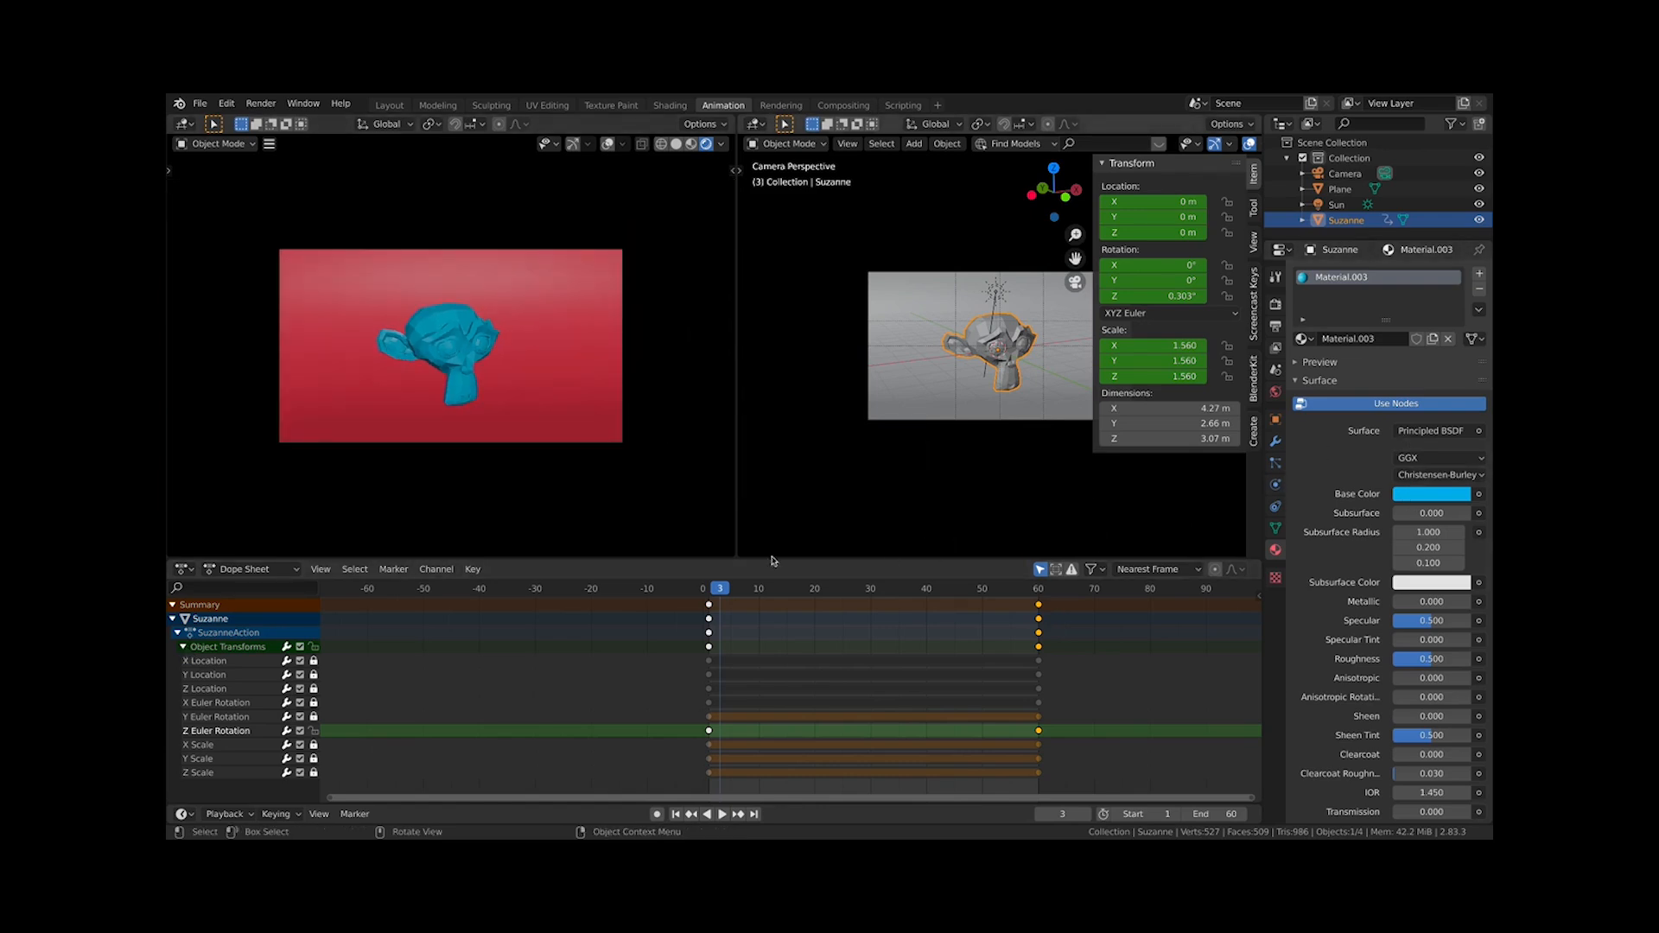
pyautogui.hotkey('shift', 'Left')
pyautogui.click(1431, 494)
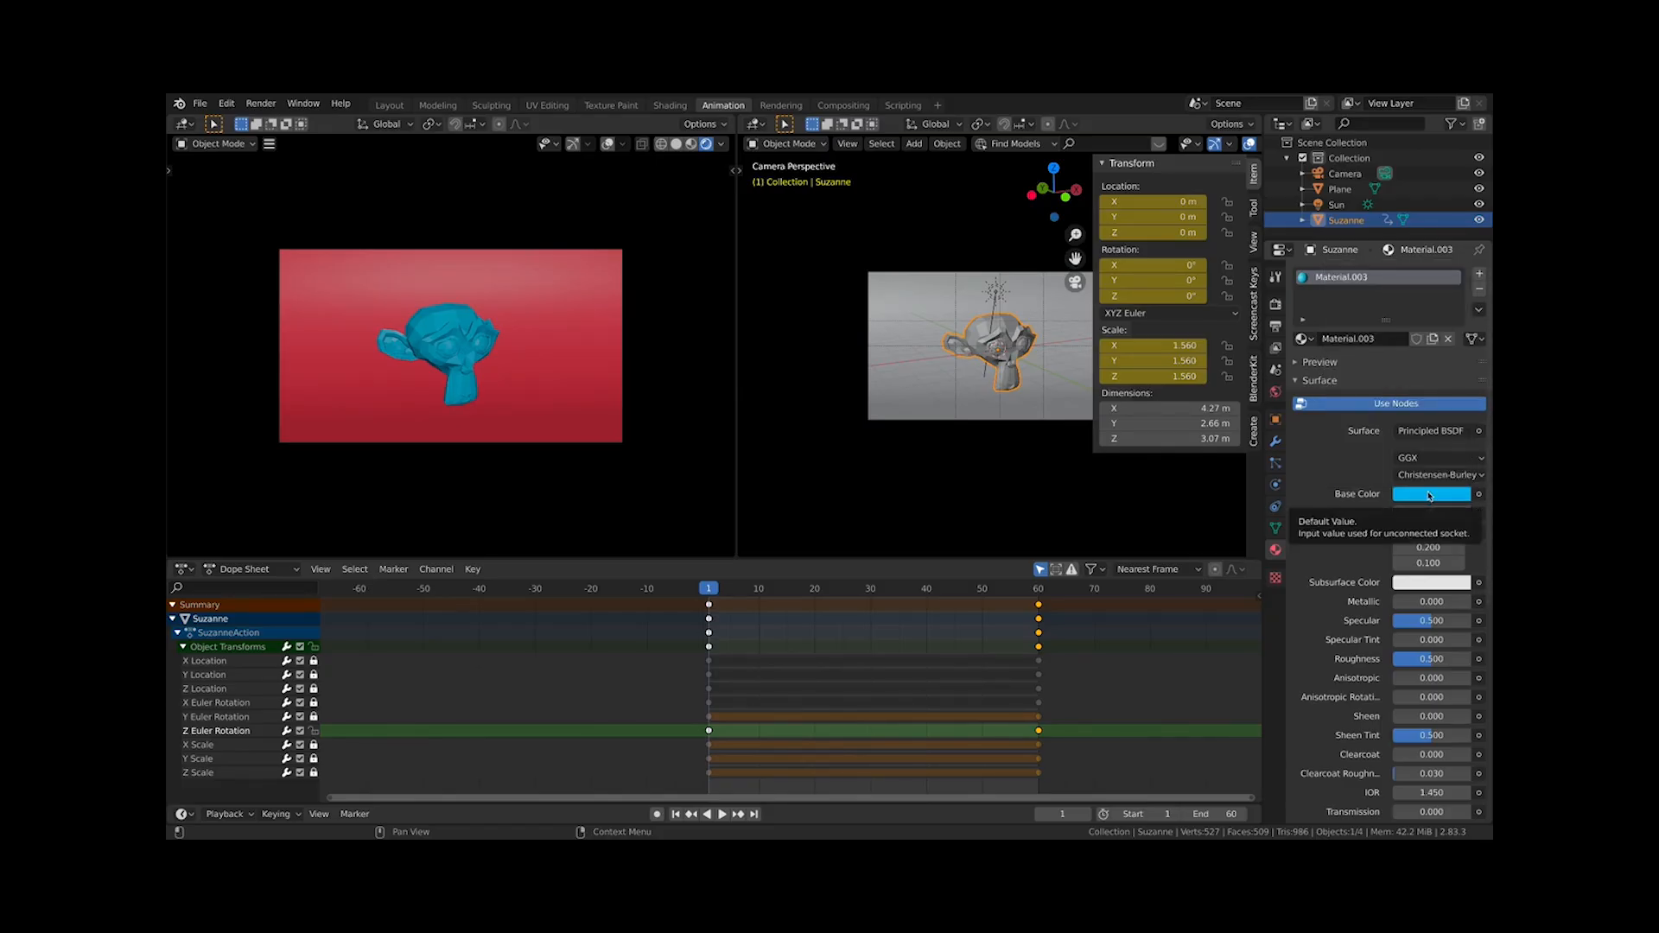
pyautogui.press('i')
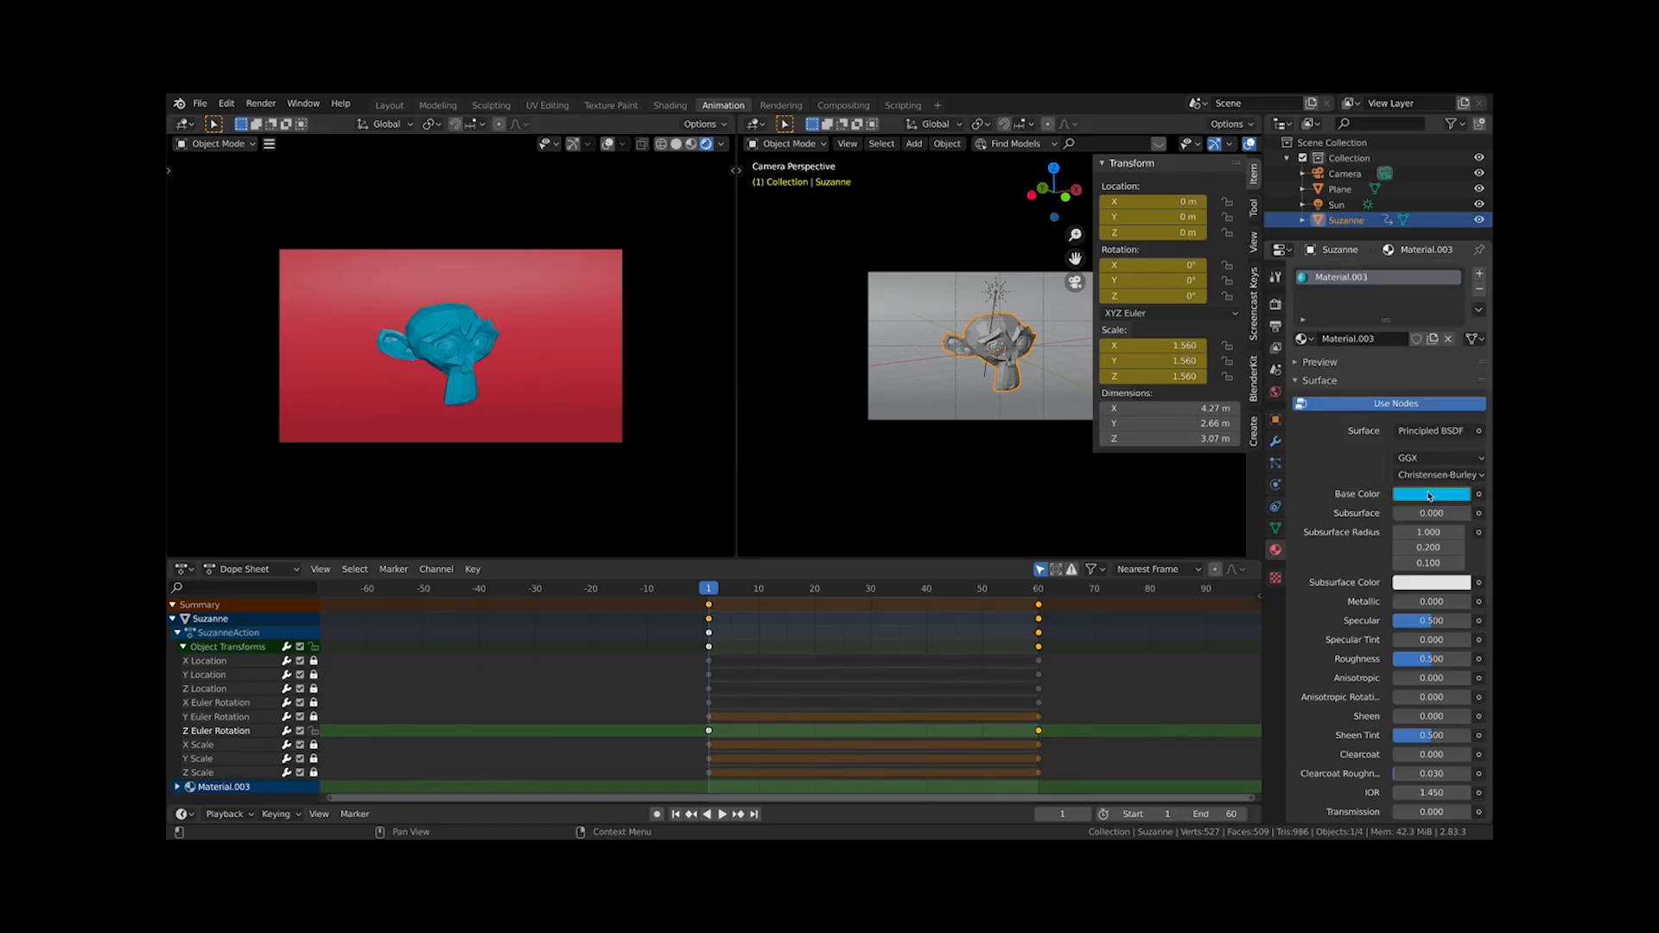
pyautogui.click(177, 786)
pyautogui.scroll(-1, 273, 785)
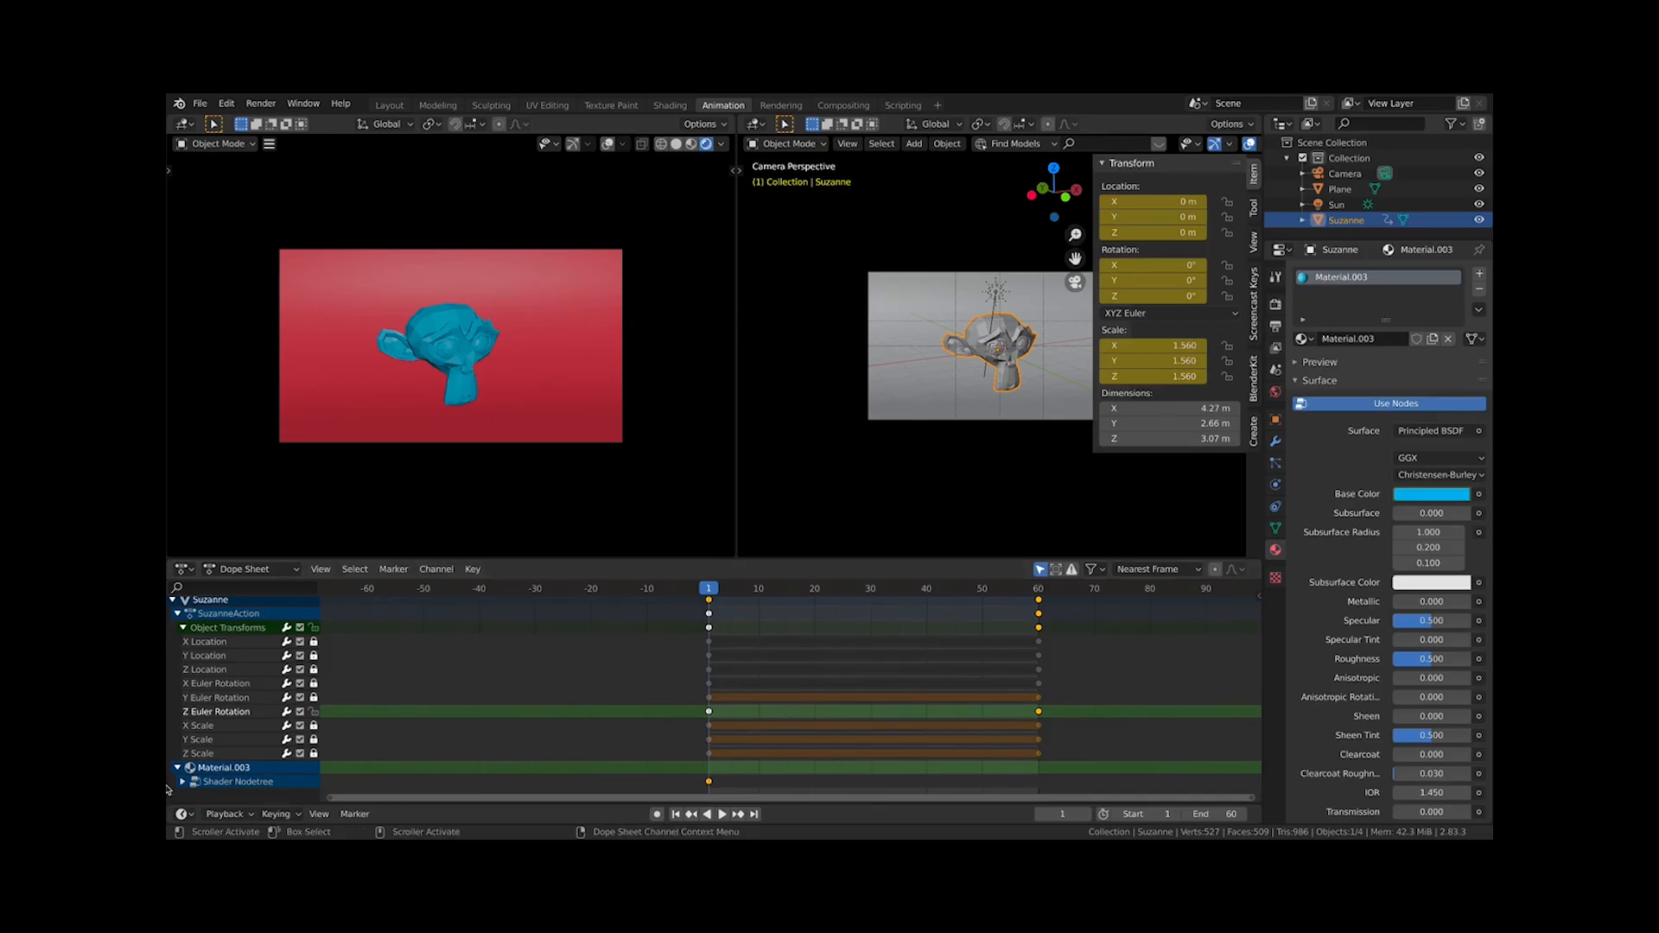
pyautogui.scroll(1, 216, 761)
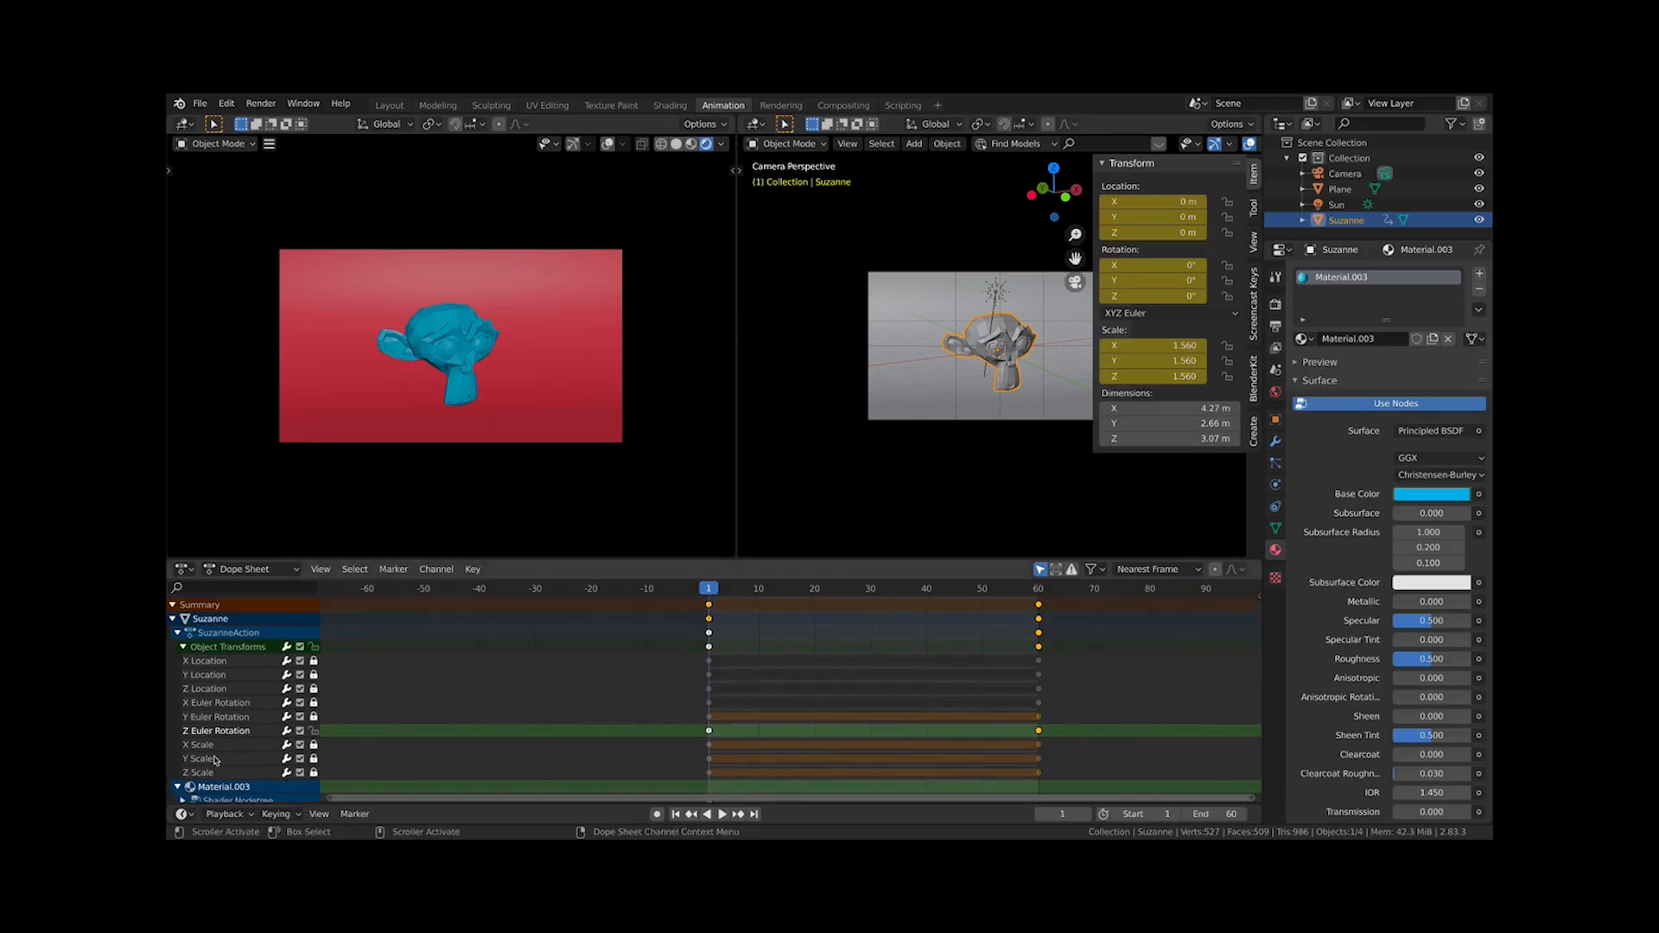
pyautogui.scroll(-1, 229, 730)
pyautogui.scroll(-2, 790, 760)
pyautogui.press('x')
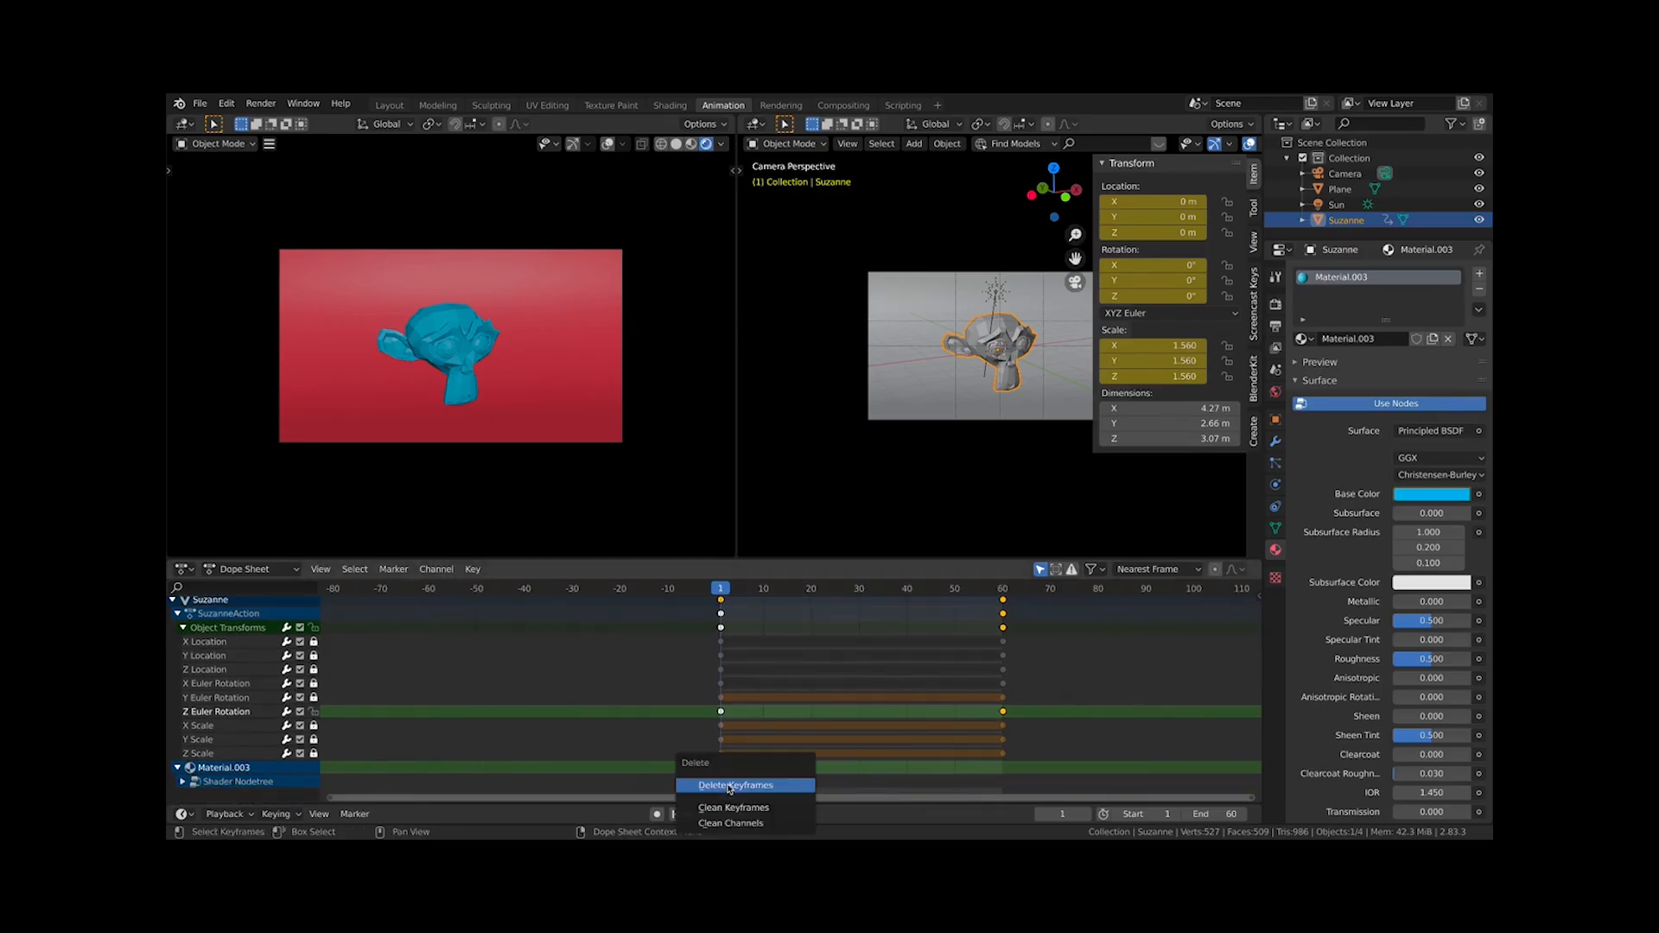
pyautogui.click(731, 786)
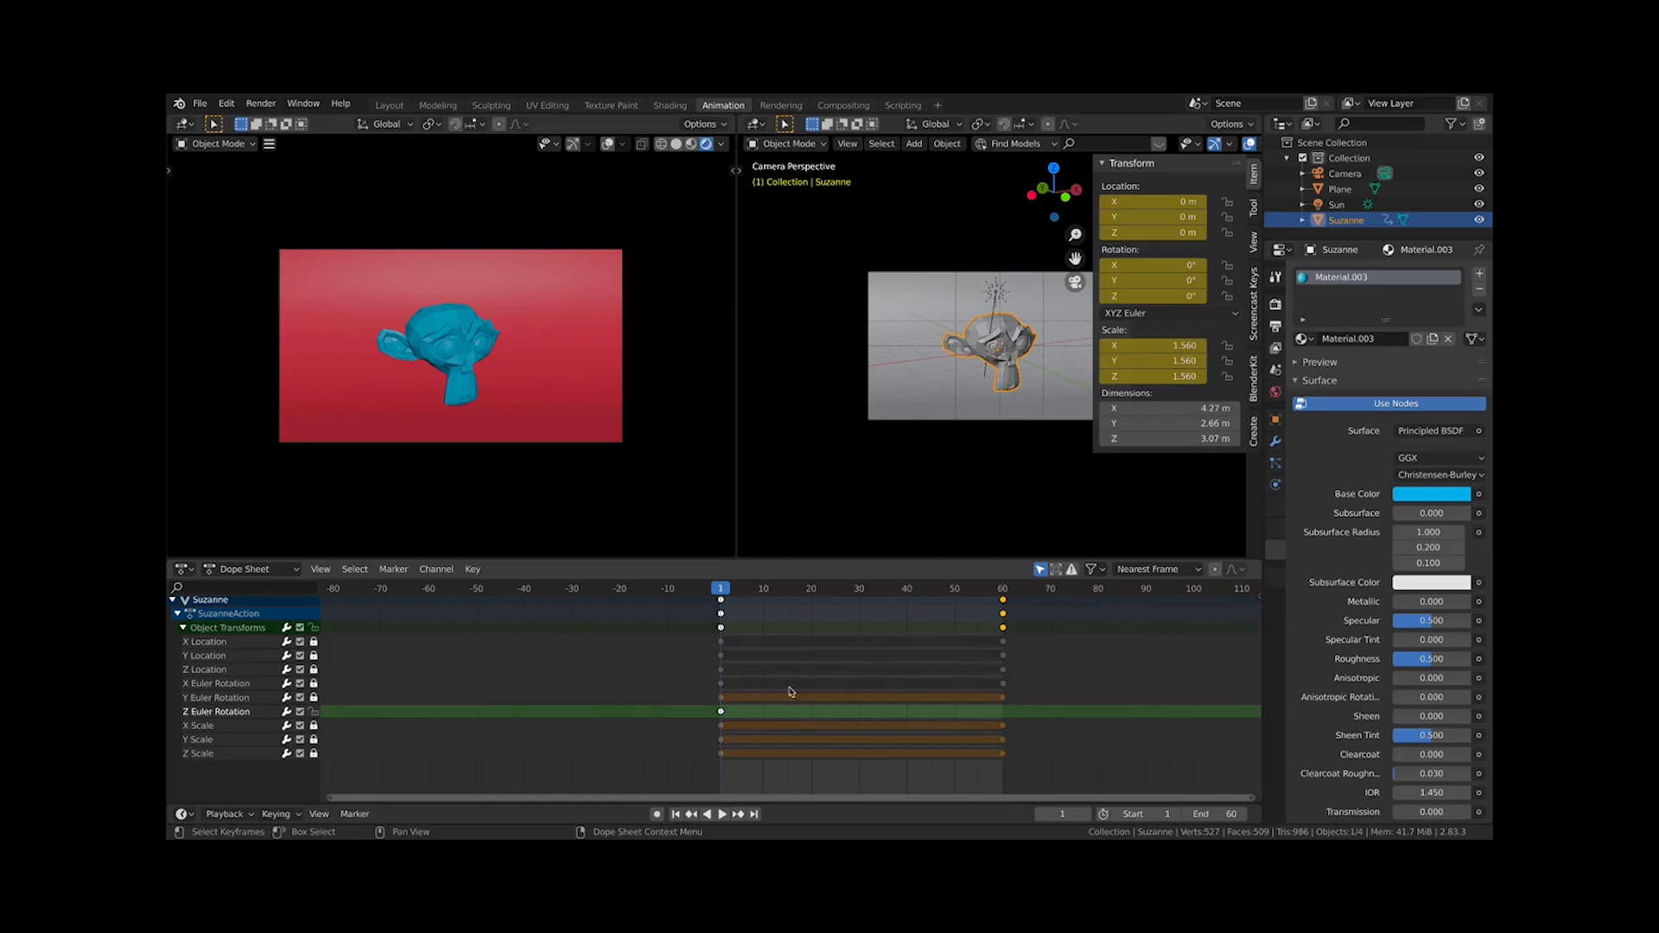
# Scrub to frame 48 and play and pause the animation
pyautogui.moveTo(750, 591); pyautogui.dragTo(948, 598)
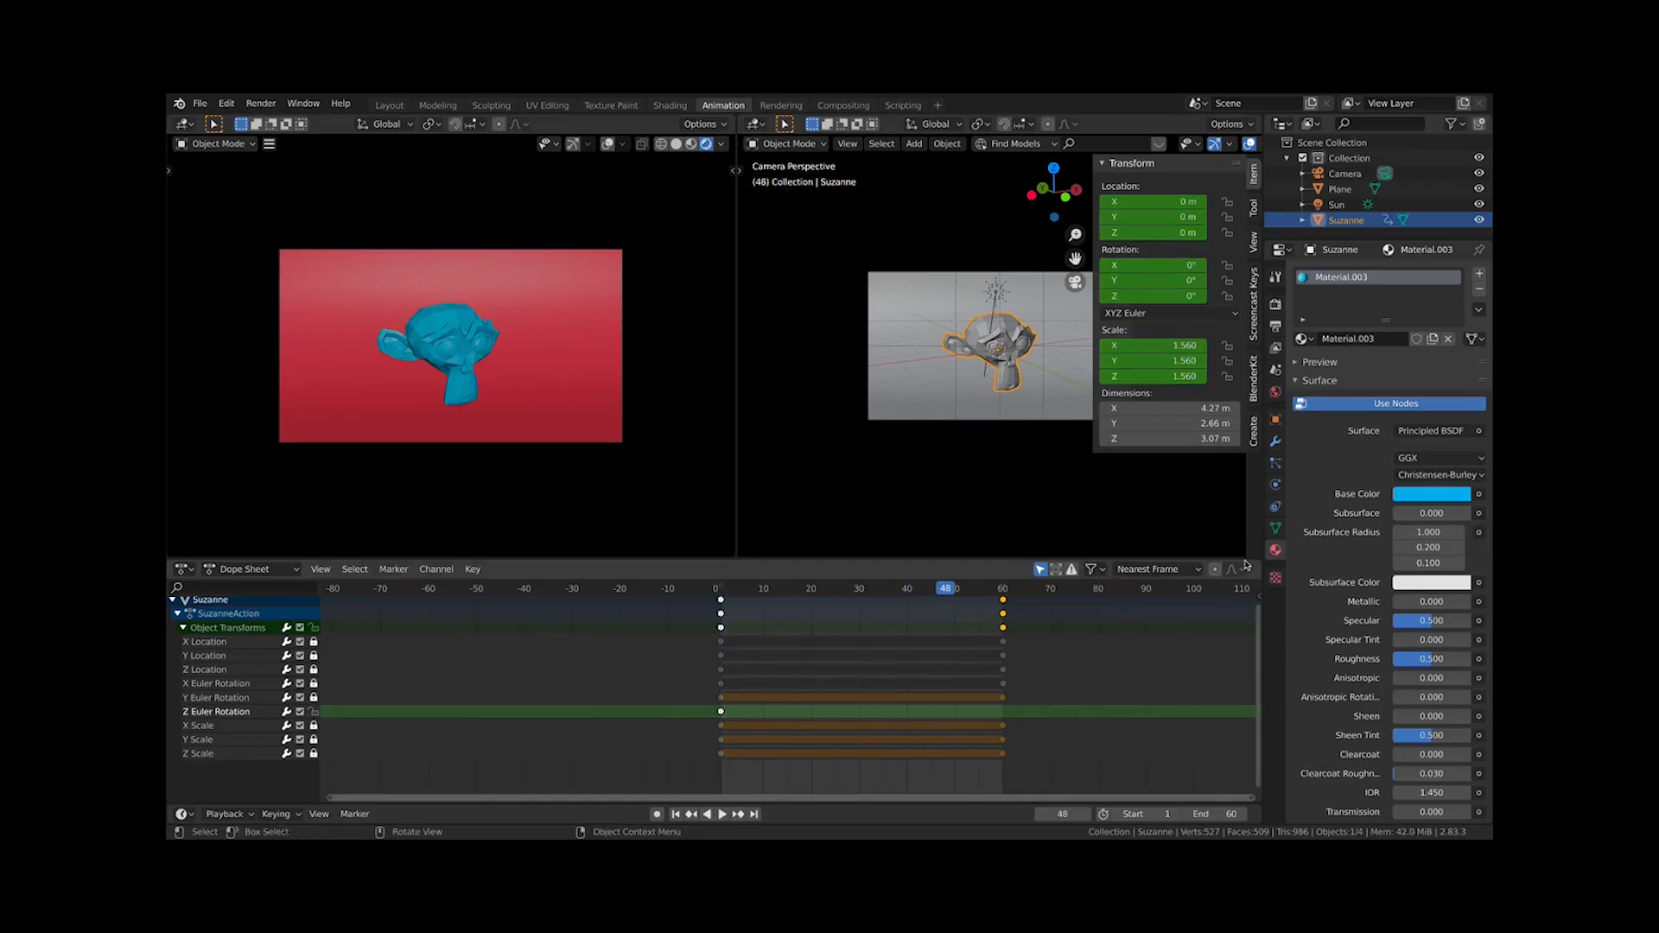
pyautogui.press('space')
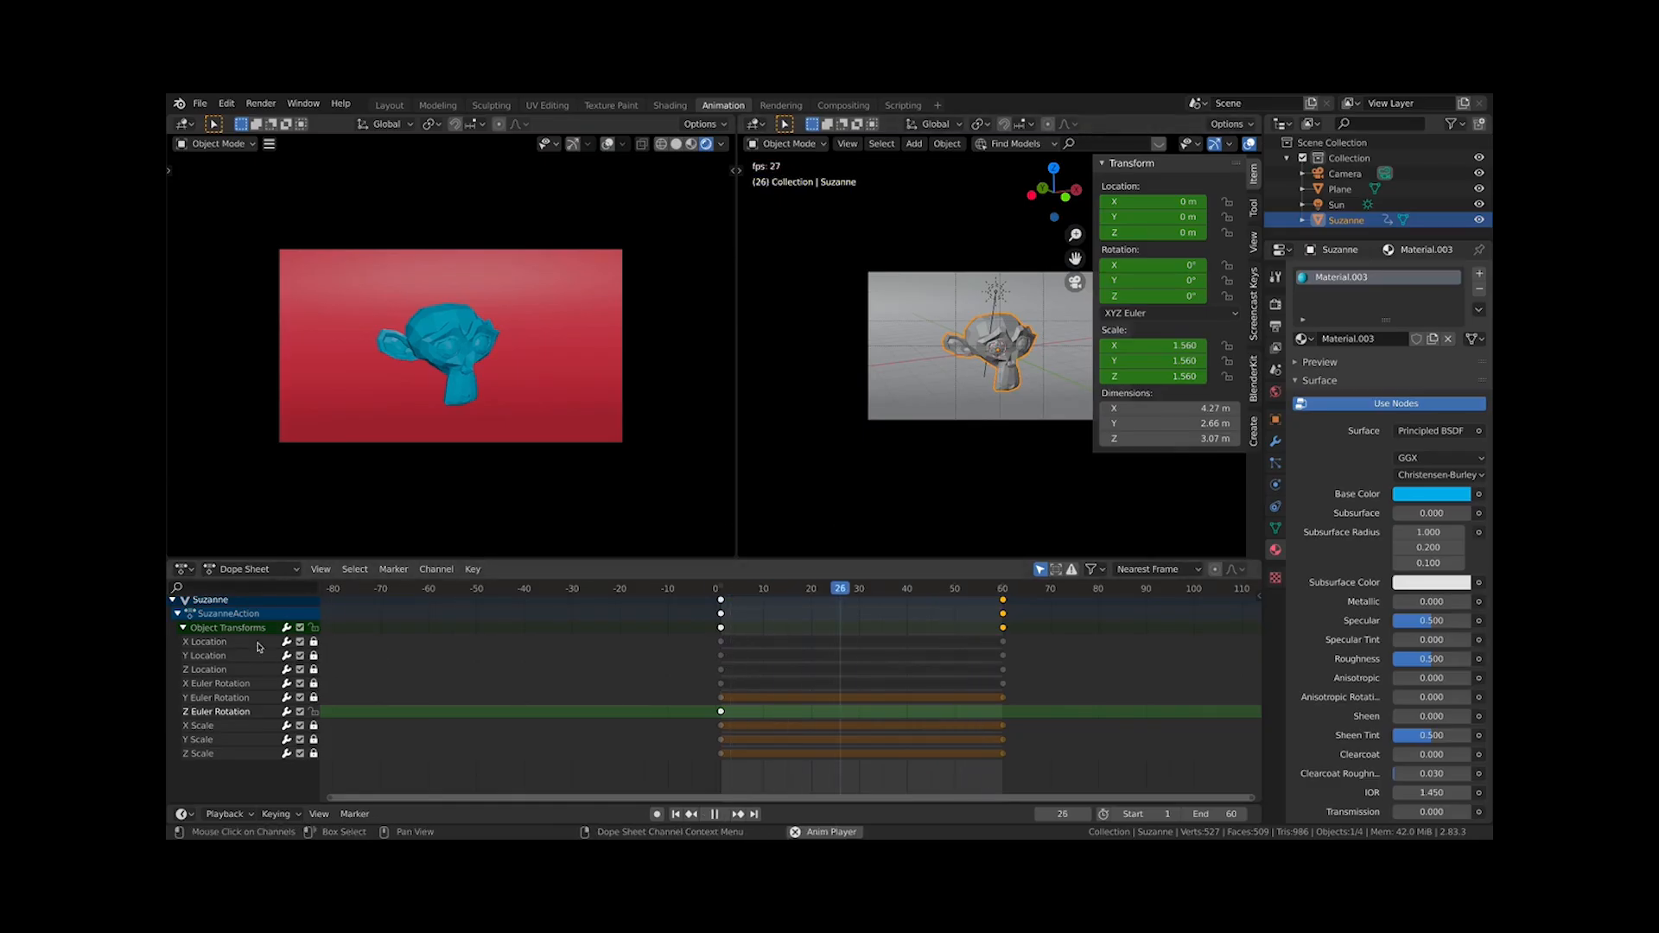
pyautogui.press('space')
pyautogui.press('space')
pyautogui.press('space')
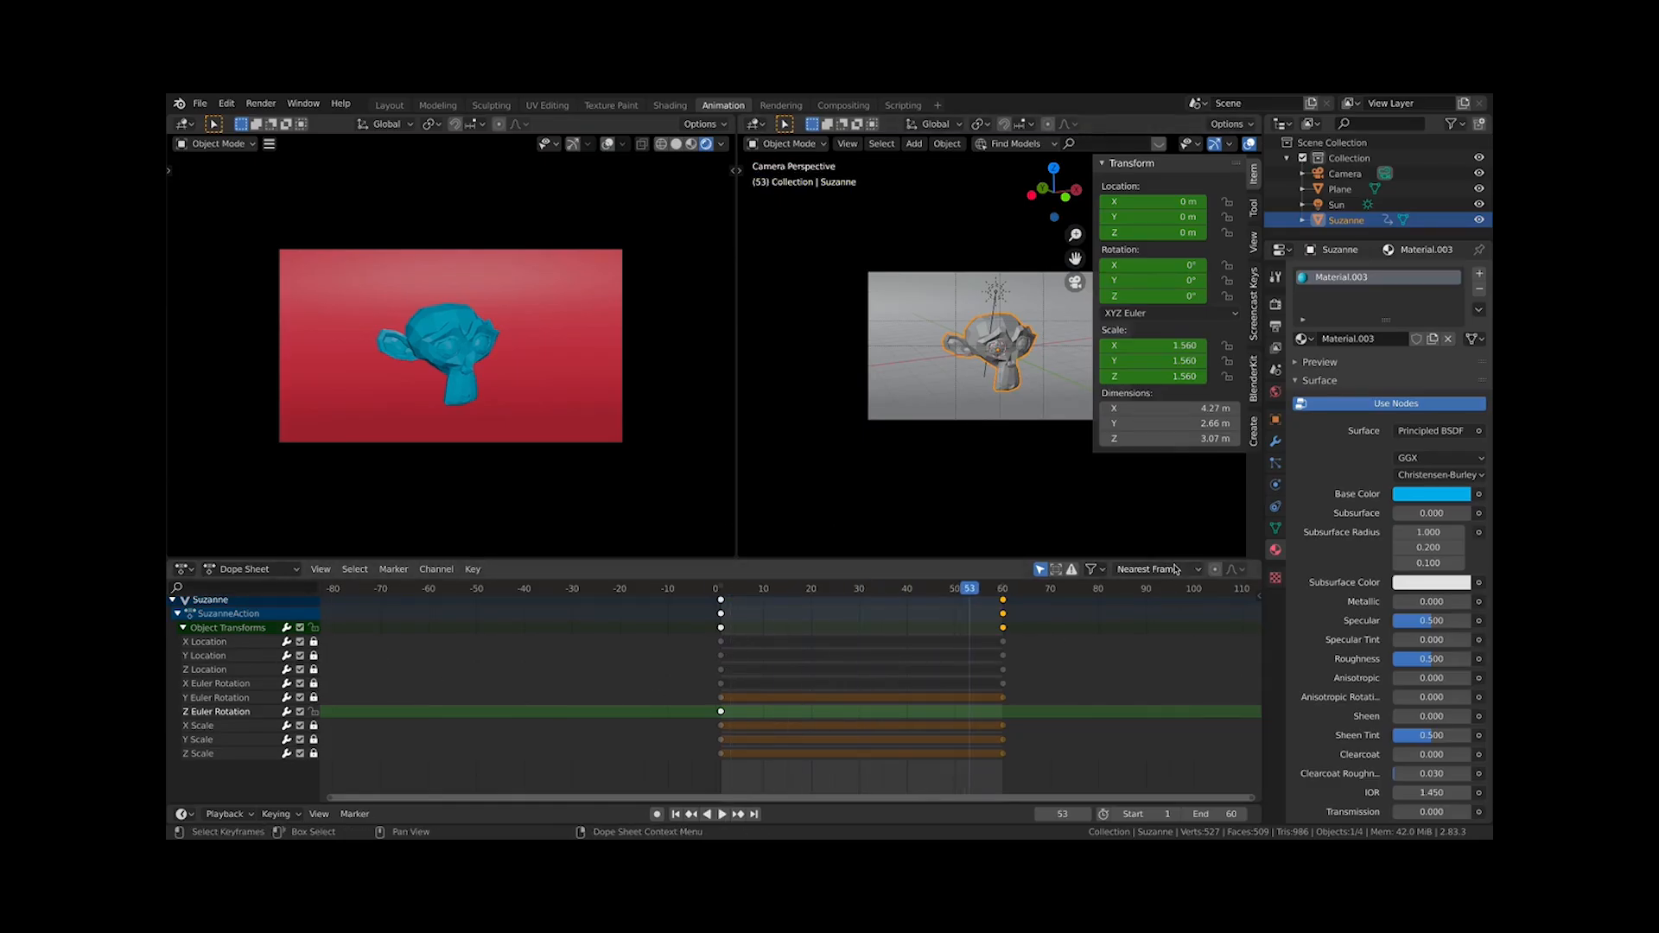
# Toggle the Only Show Selected filter in the Dope Sheet on and off
pyautogui.click(1172, 569)
pyautogui.click(1093, 568)
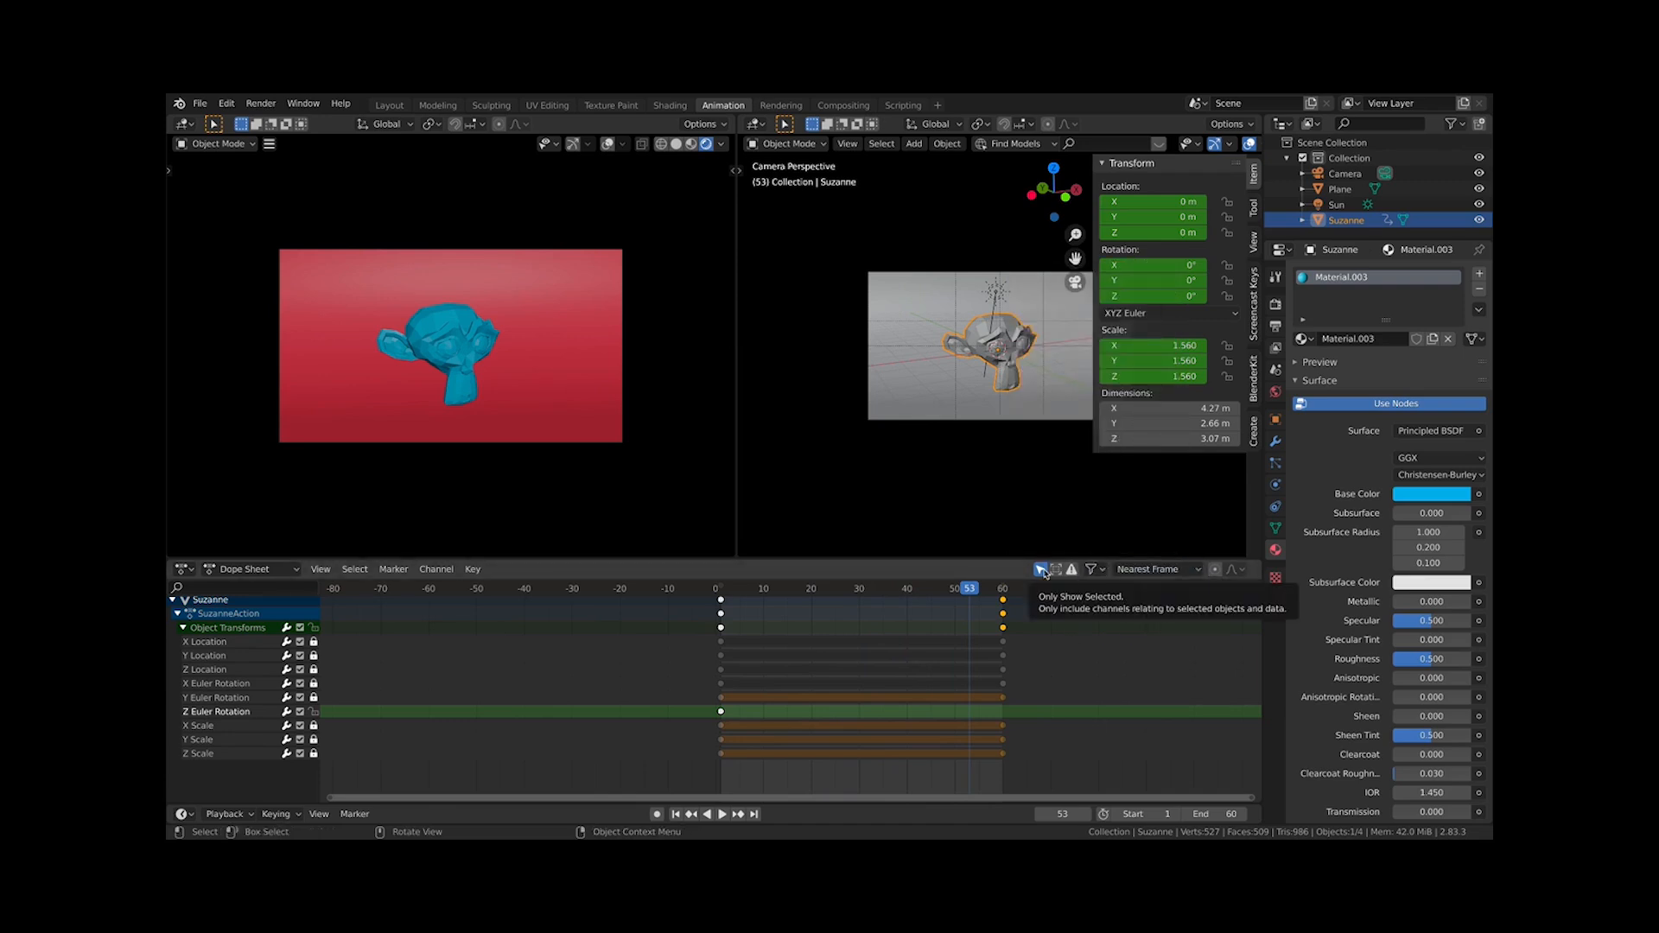
pyautogui.click(1044, 573)
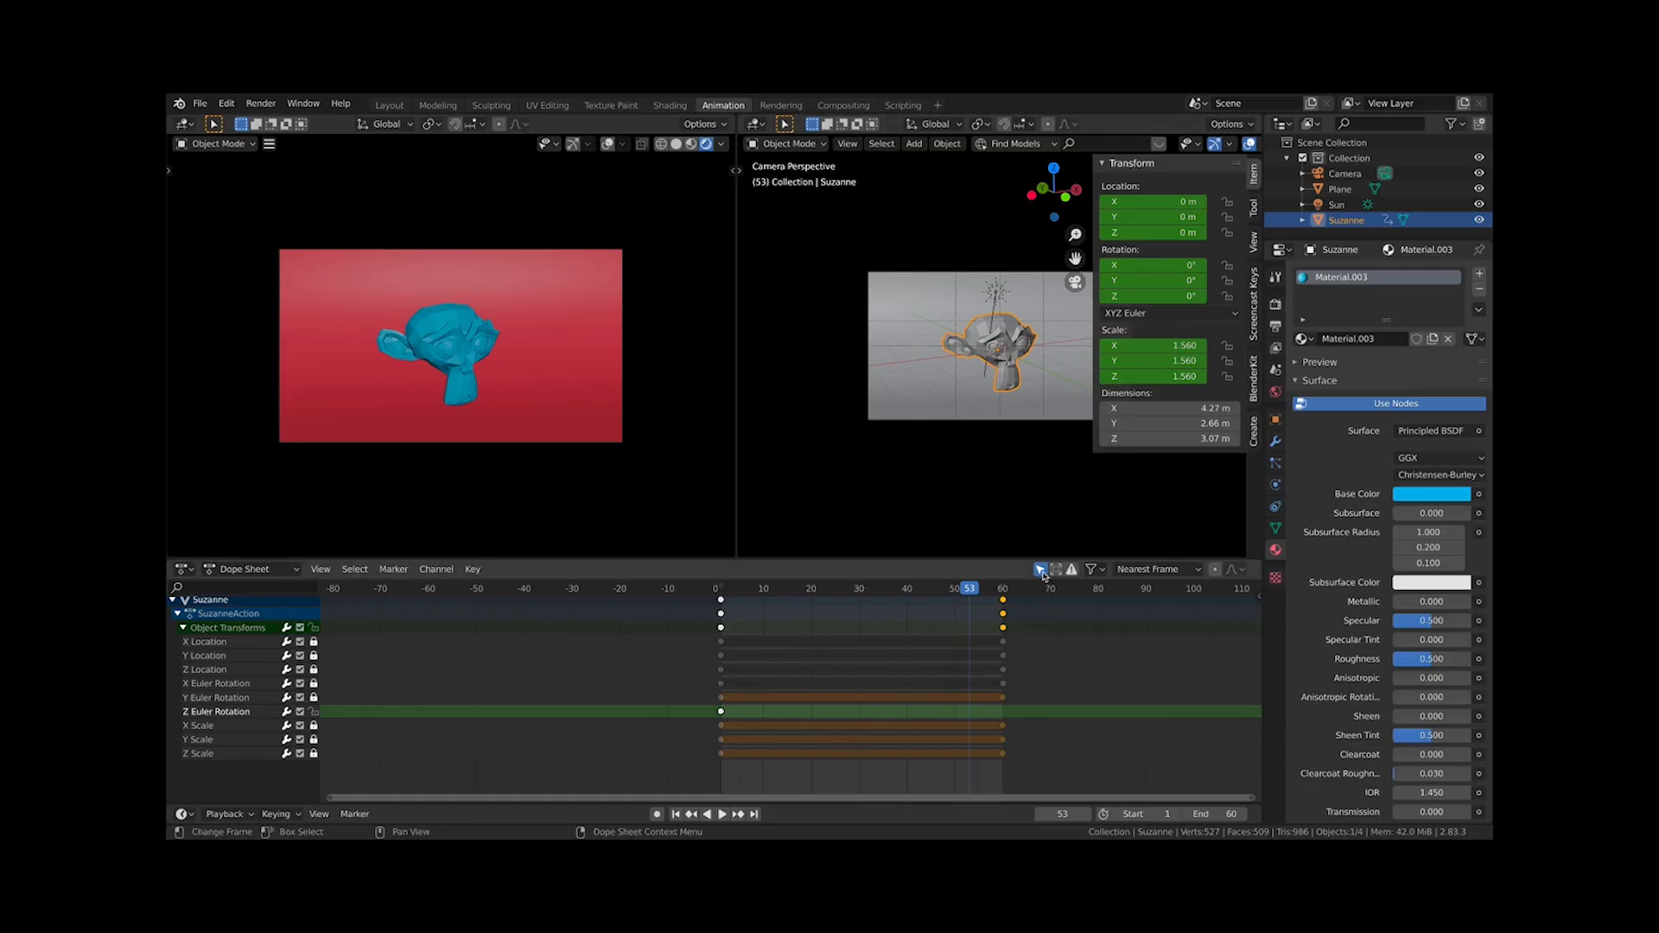
pyautogui.click(1091, 570)
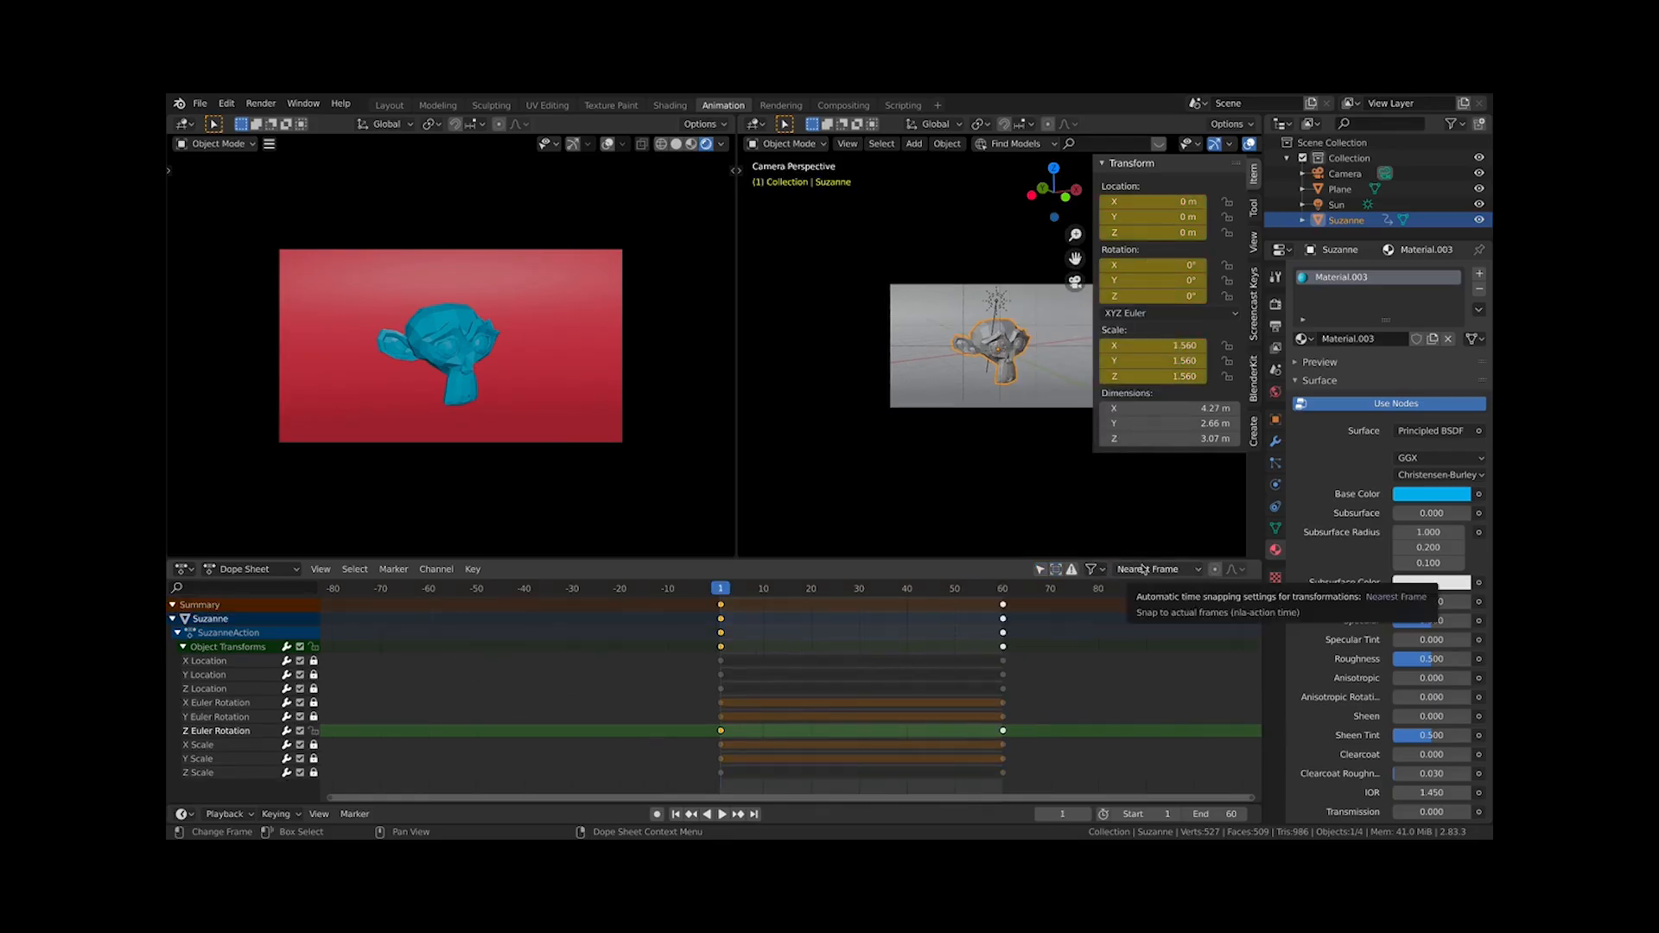
# Open the Dope Sheet's auto-snapping options and review them
pyautogui.click(1156, 569)
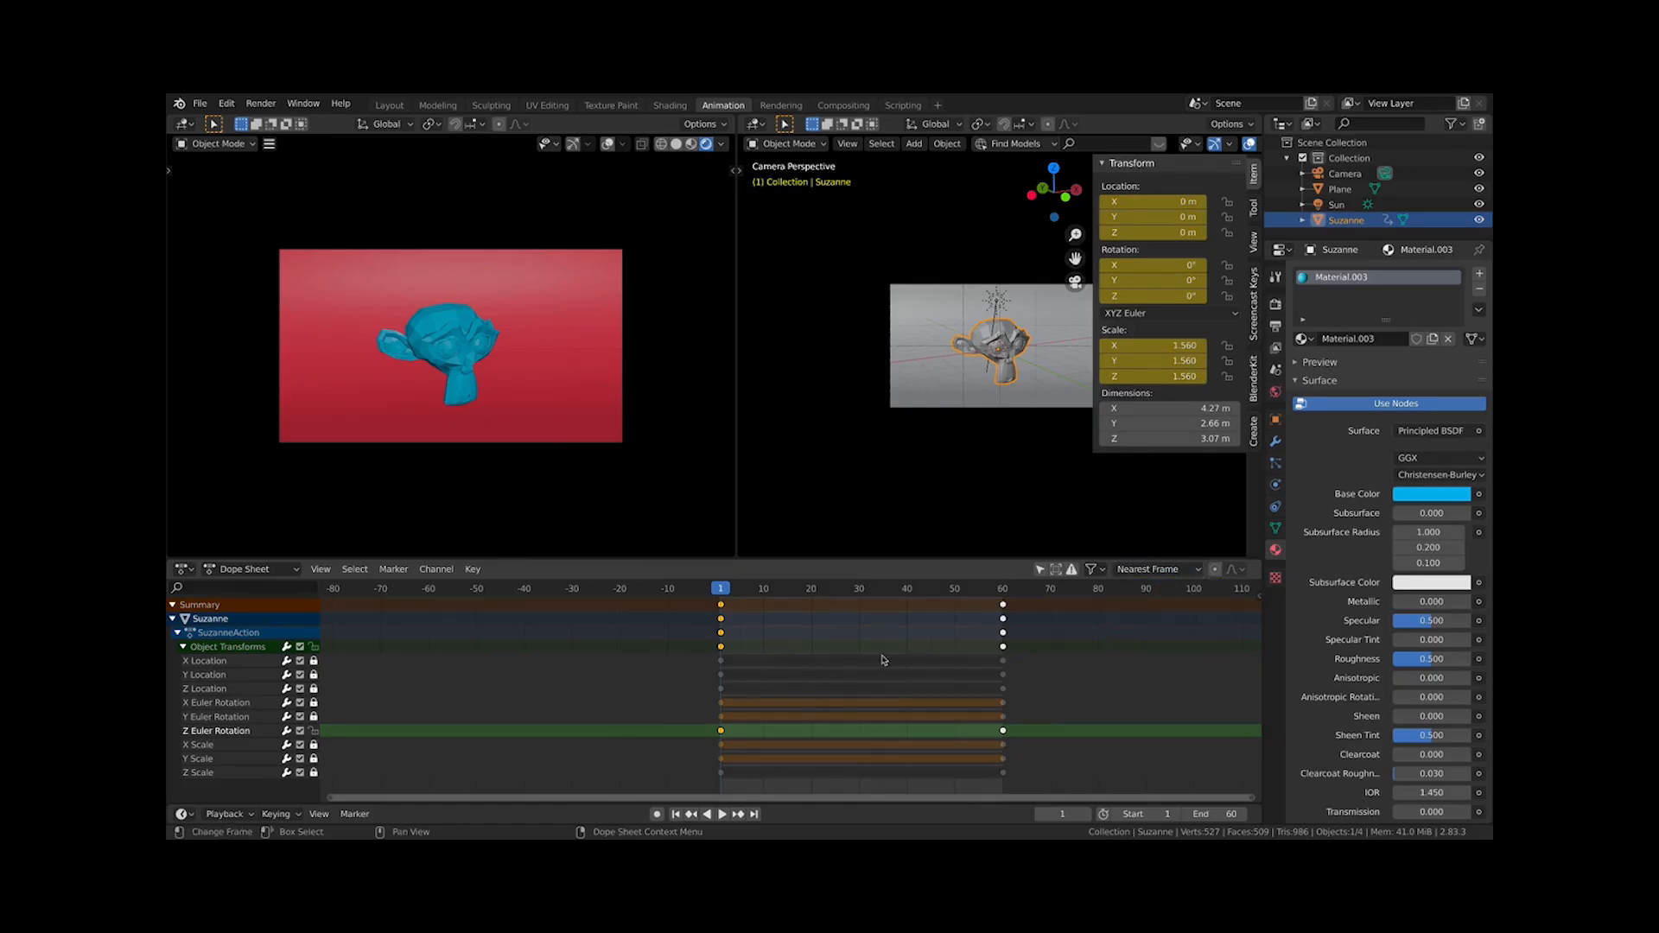
pyautogui.scroll(4, 863, 678)
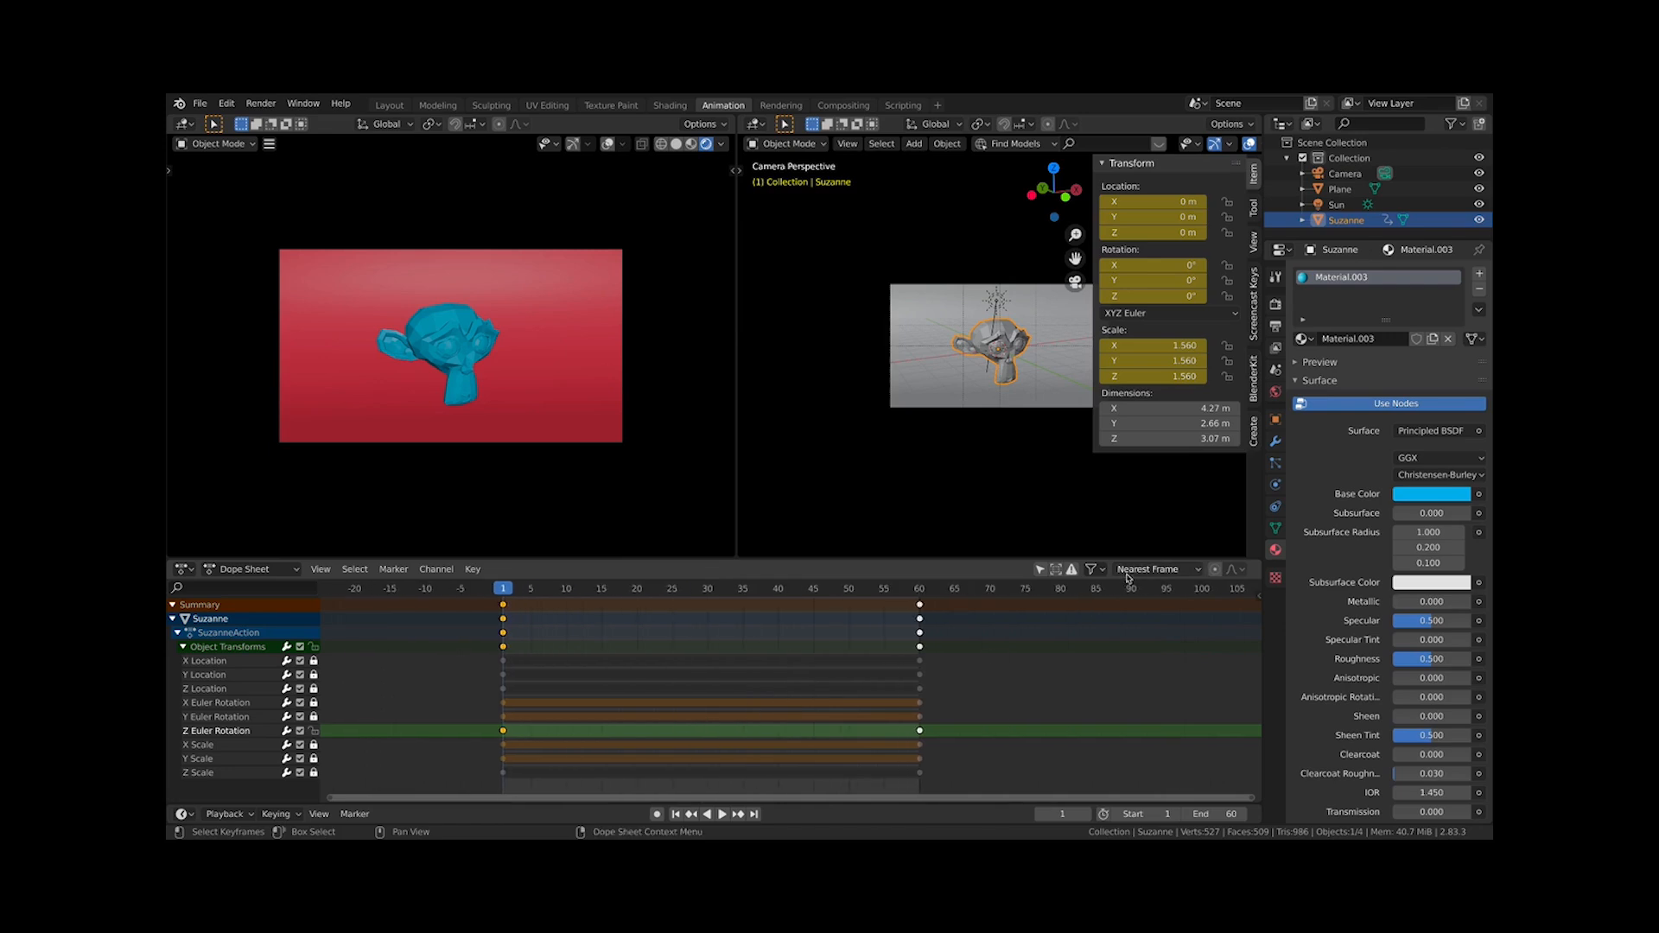
pyautogui.click(1128, 572)
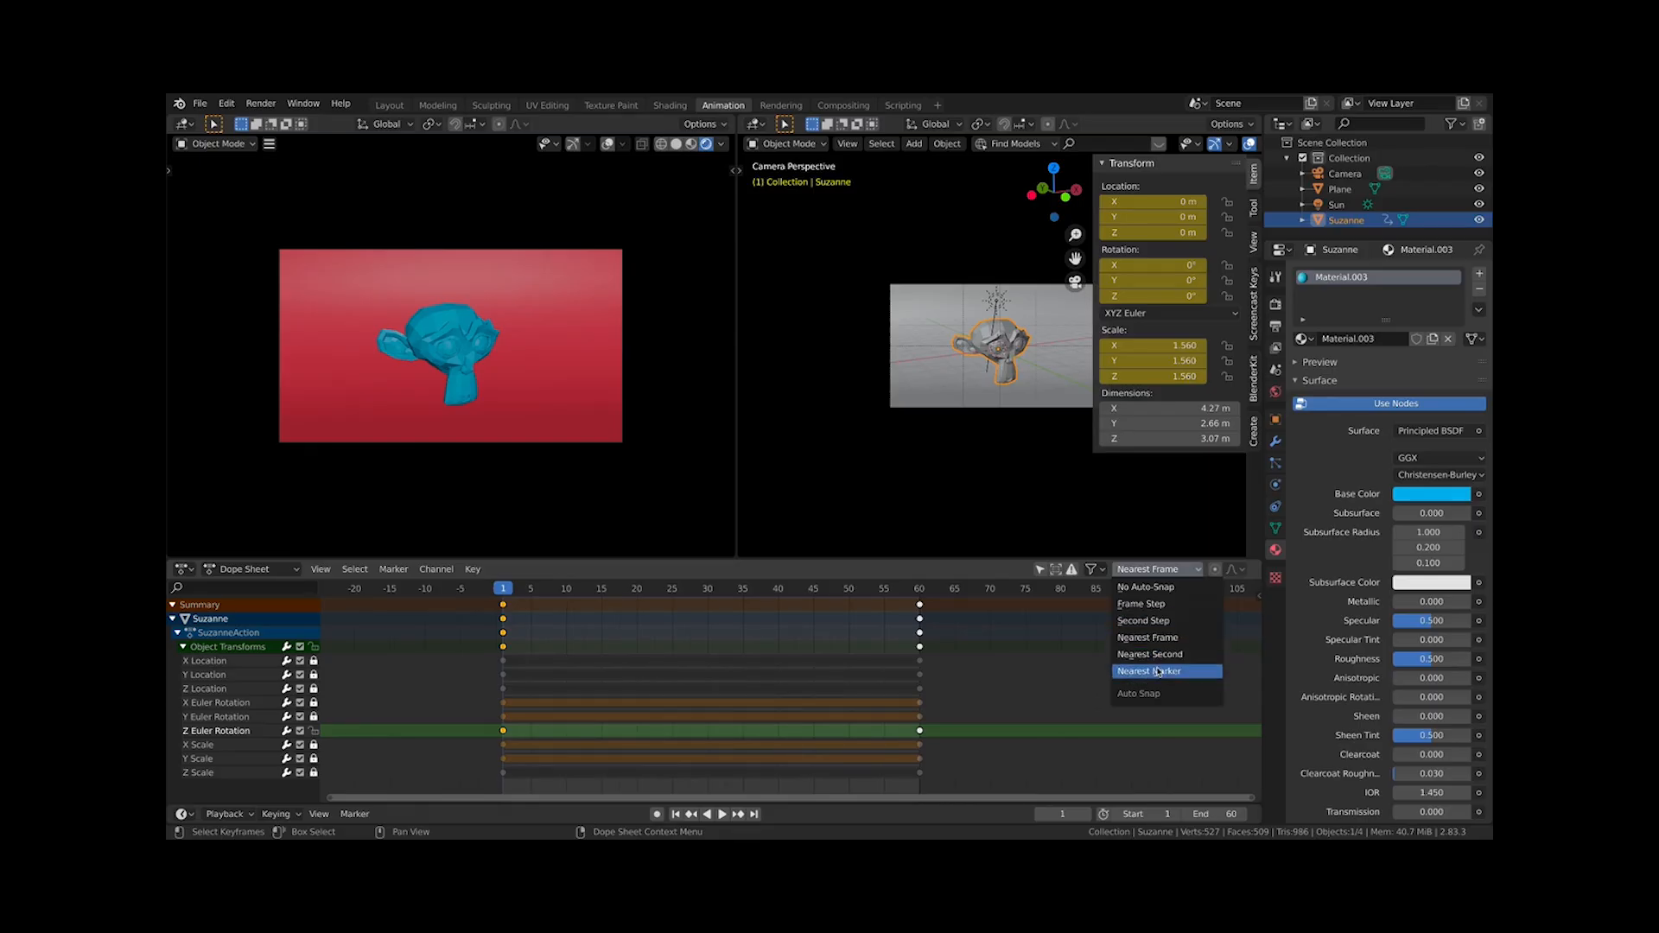
pyautogui.scroll(-3, 577, 737)
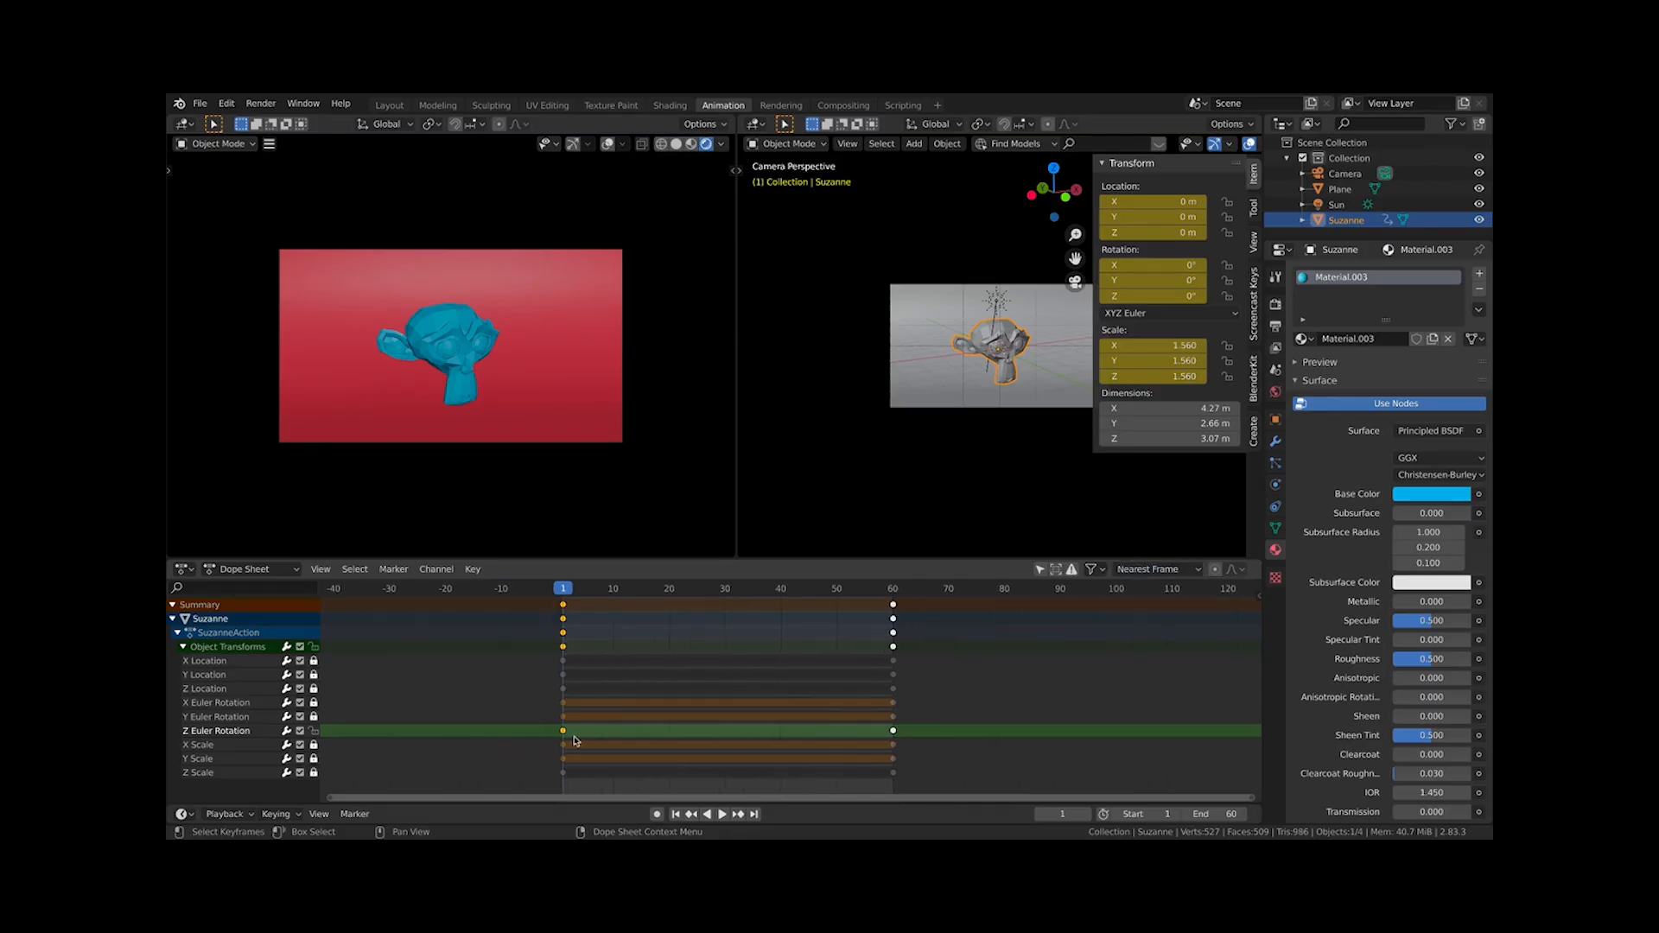
# Box-select all the monkey's keyframes and unlock every transform channel
pyautogui.moveTo(606, 730); pyautogui.dragTo(661, 743, button='middle')
pyautogui.scroll(3, 563, 649)
pyautogui.click(360, 572)
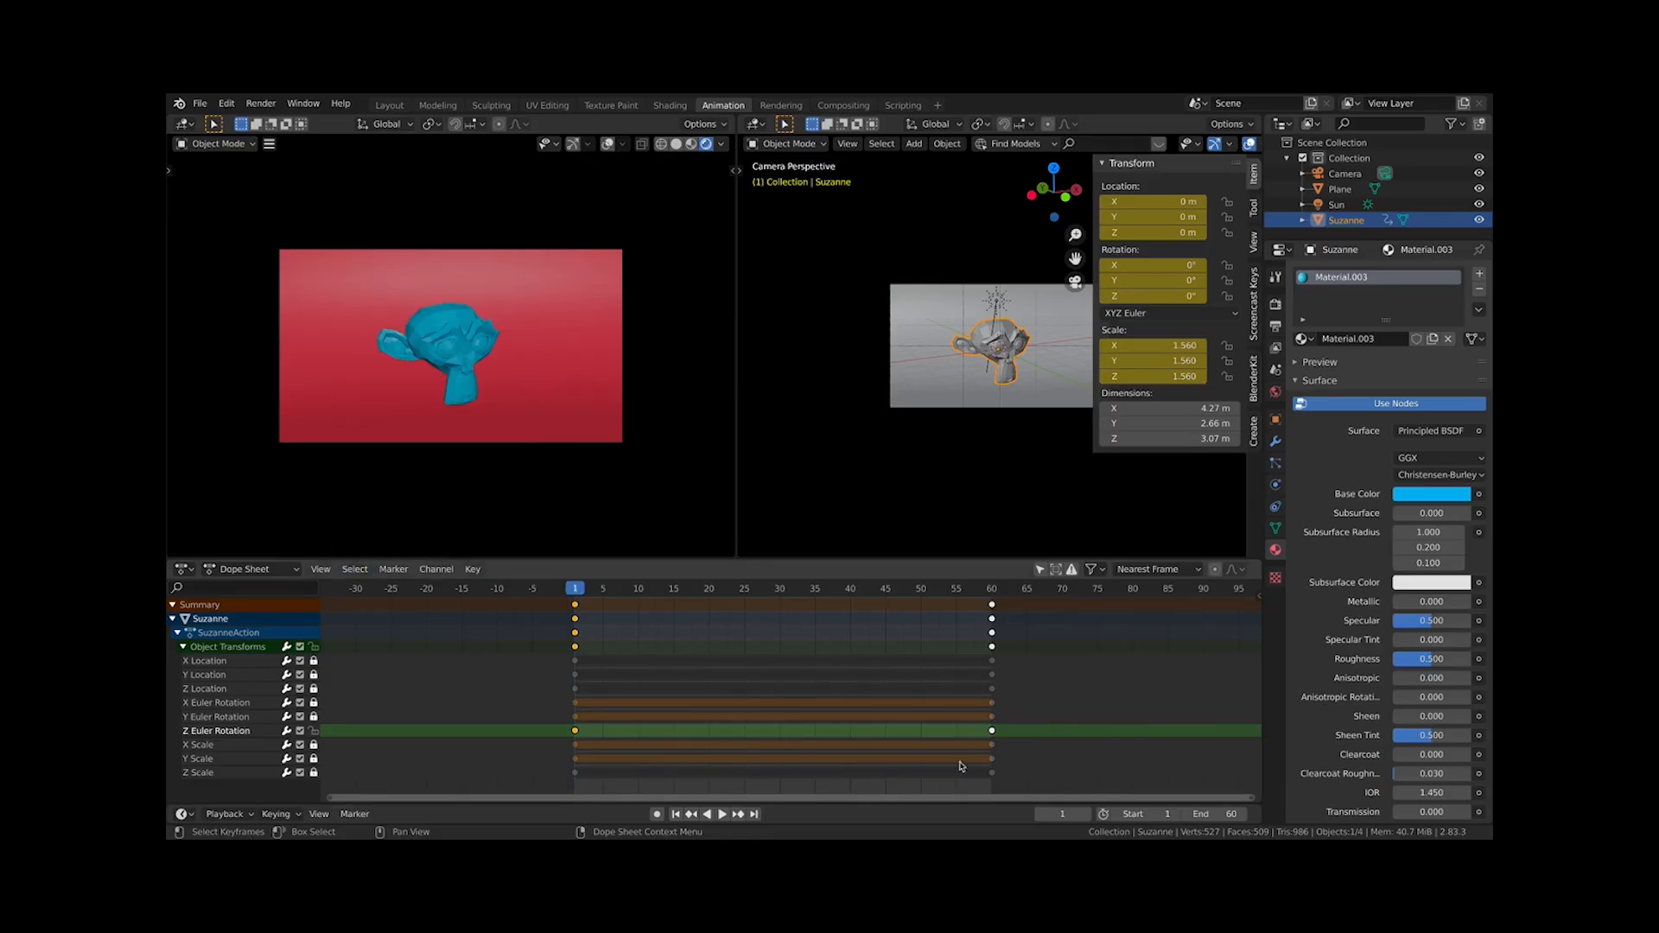
pyautogui.press('b')
pyautogui.moveTo(1091, 718); pyautogui.dragTo(468, 594)
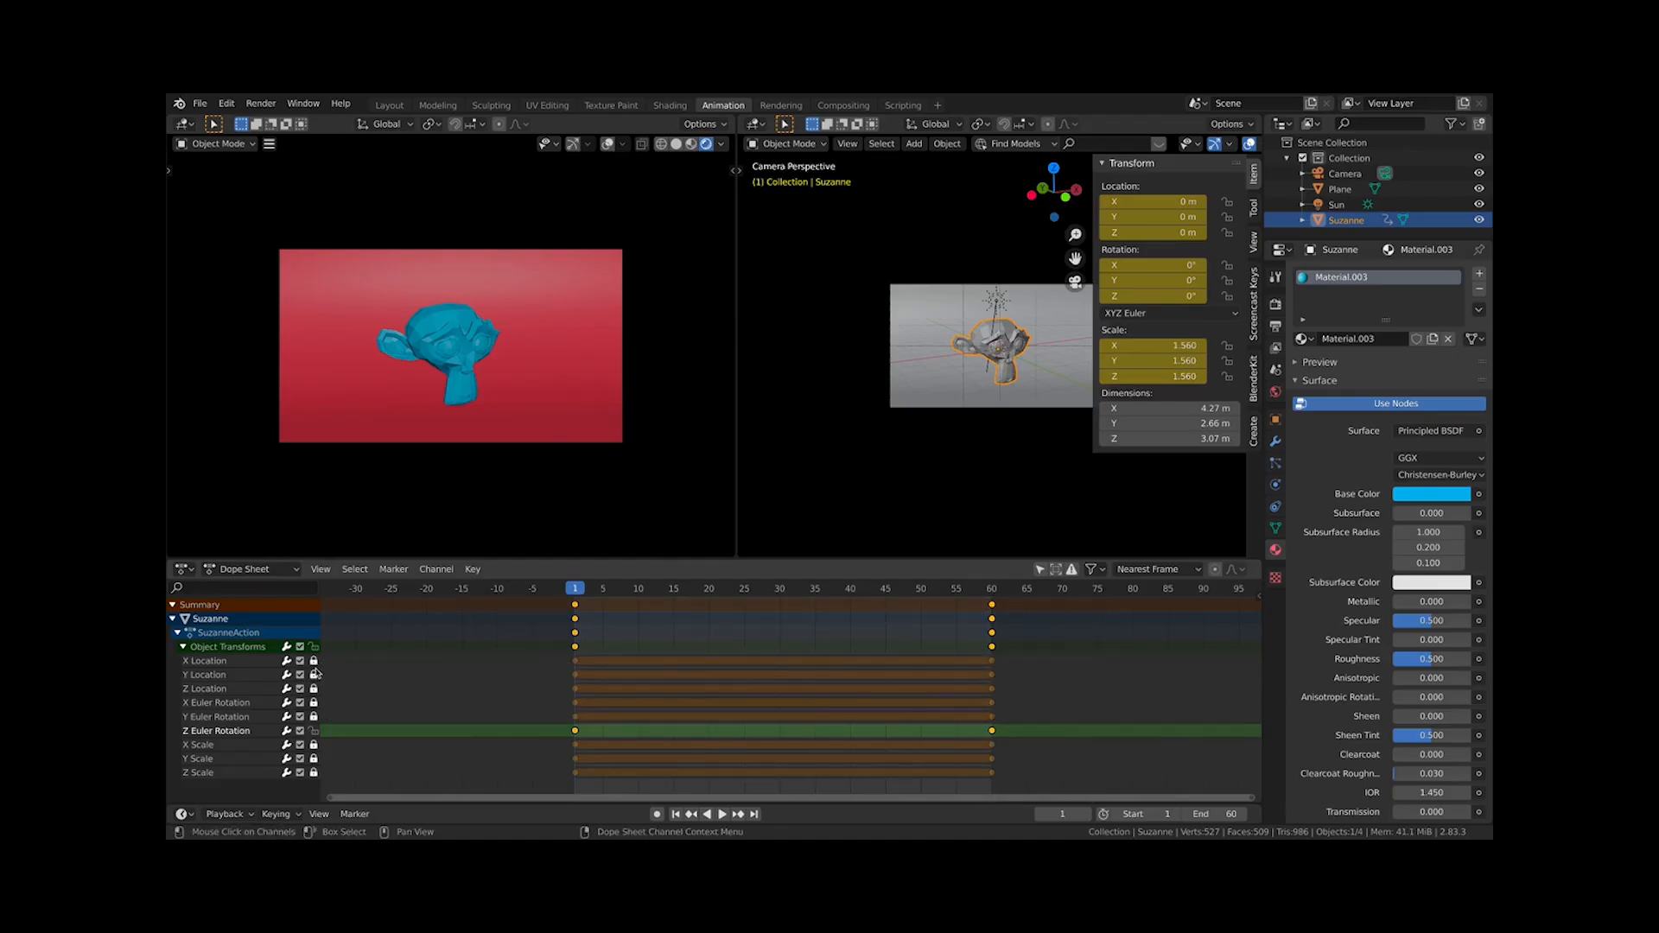
pyautogui.moveTo(314, 662); pyautogui.dragTo(314, 771)
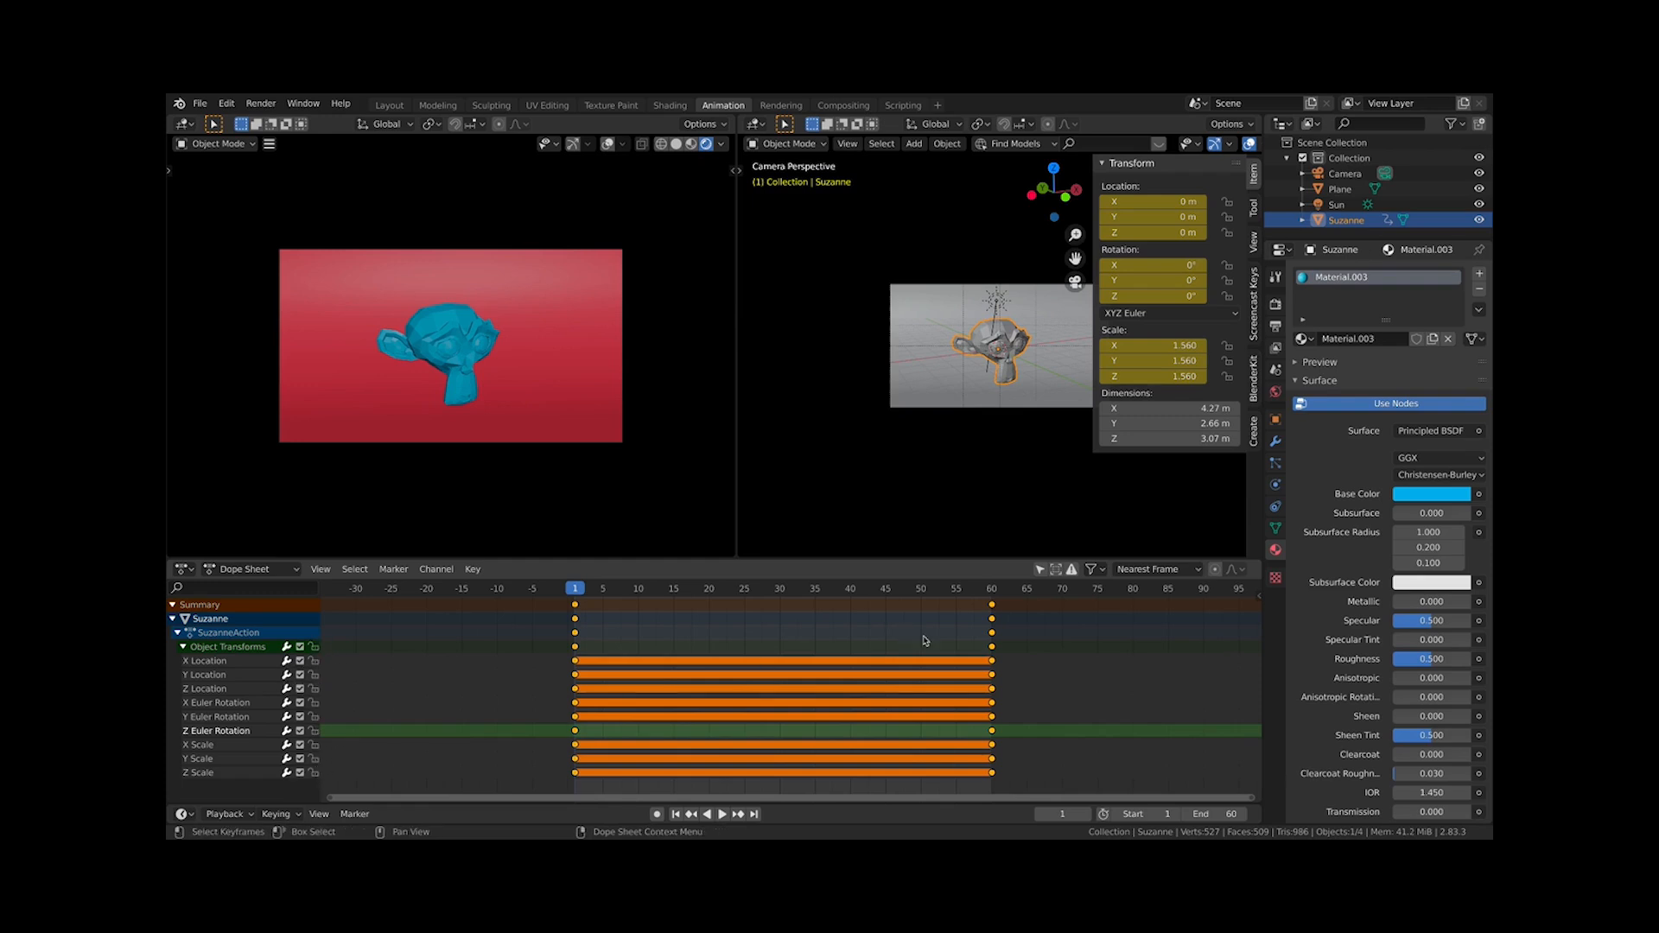
# Box-select and deselect different groups of the monkey's keyframe channels in the Dope Sheet
pyautogui.click(1003, 679)
pyautogui.press('b')
pyautogui.moveTo(1080, 721); pyautogui.dragTo(512, 645)
pyautogui.click(1103, 693)
pyautogui.moveTo(1052, 757); pyautogui.dragTo(519, 788)
pyautogui.click(1035, 733)
pyautogui.moveTo(1030, 710); pyautogui.dragTo(494, 761)
pyautogui.press('b')
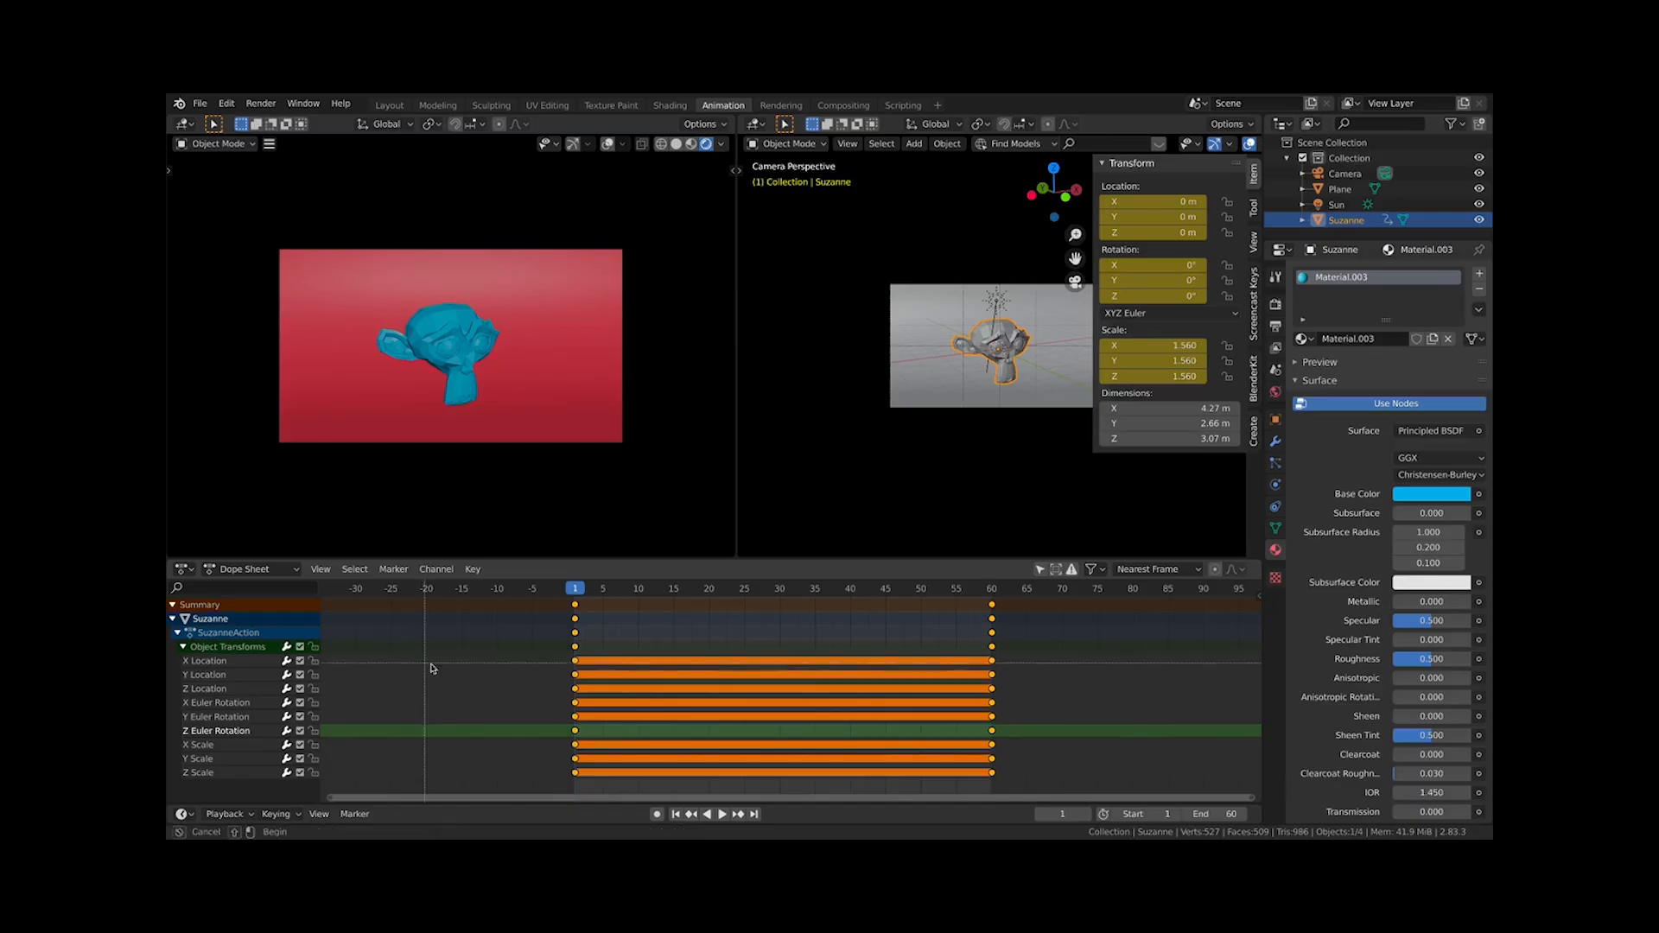
pyautogui.moveTo(431, 664); pyautogui.dragTo(1098, 765)
pyautogui.click(1156, 716)
pyautogui.moveTo(1164, 679); pyautogui.dragTo(994, 751)
pyautogui.press('b')
pyautogui.moveTo(1143, 695); pyautogui.dragTo(330, 800)
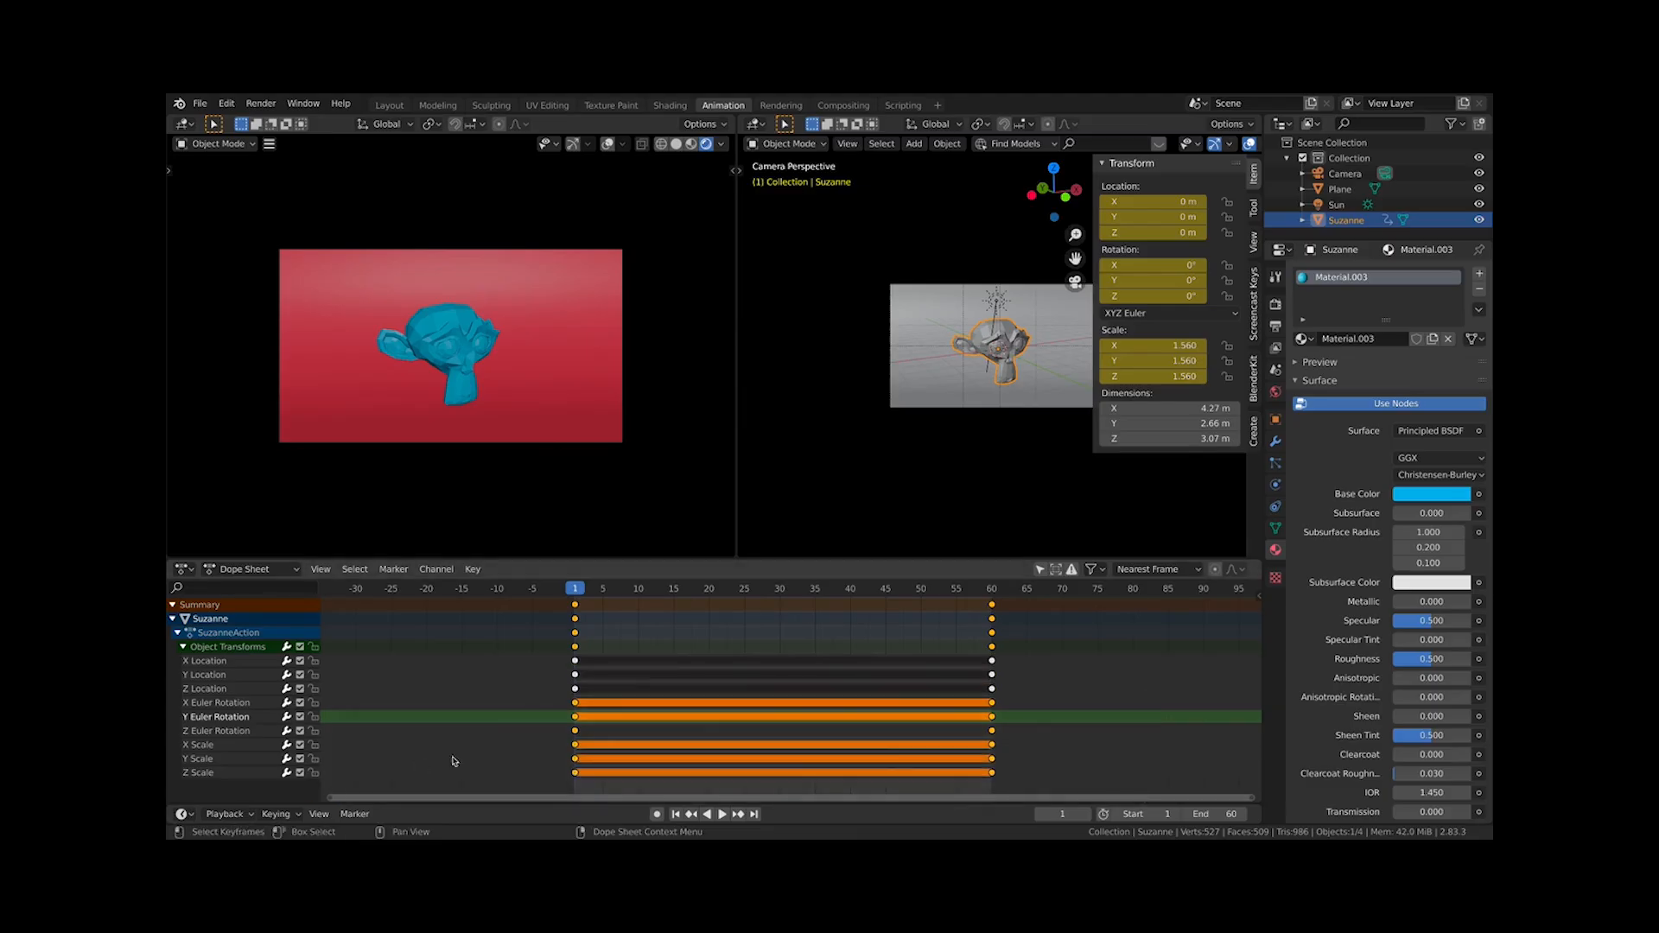
pyautogui.keyDown('shift'); pyautogui.moveTo(544, 693); pyautogui.dragTo(995, 612); pyautogui.keyUp('shift')
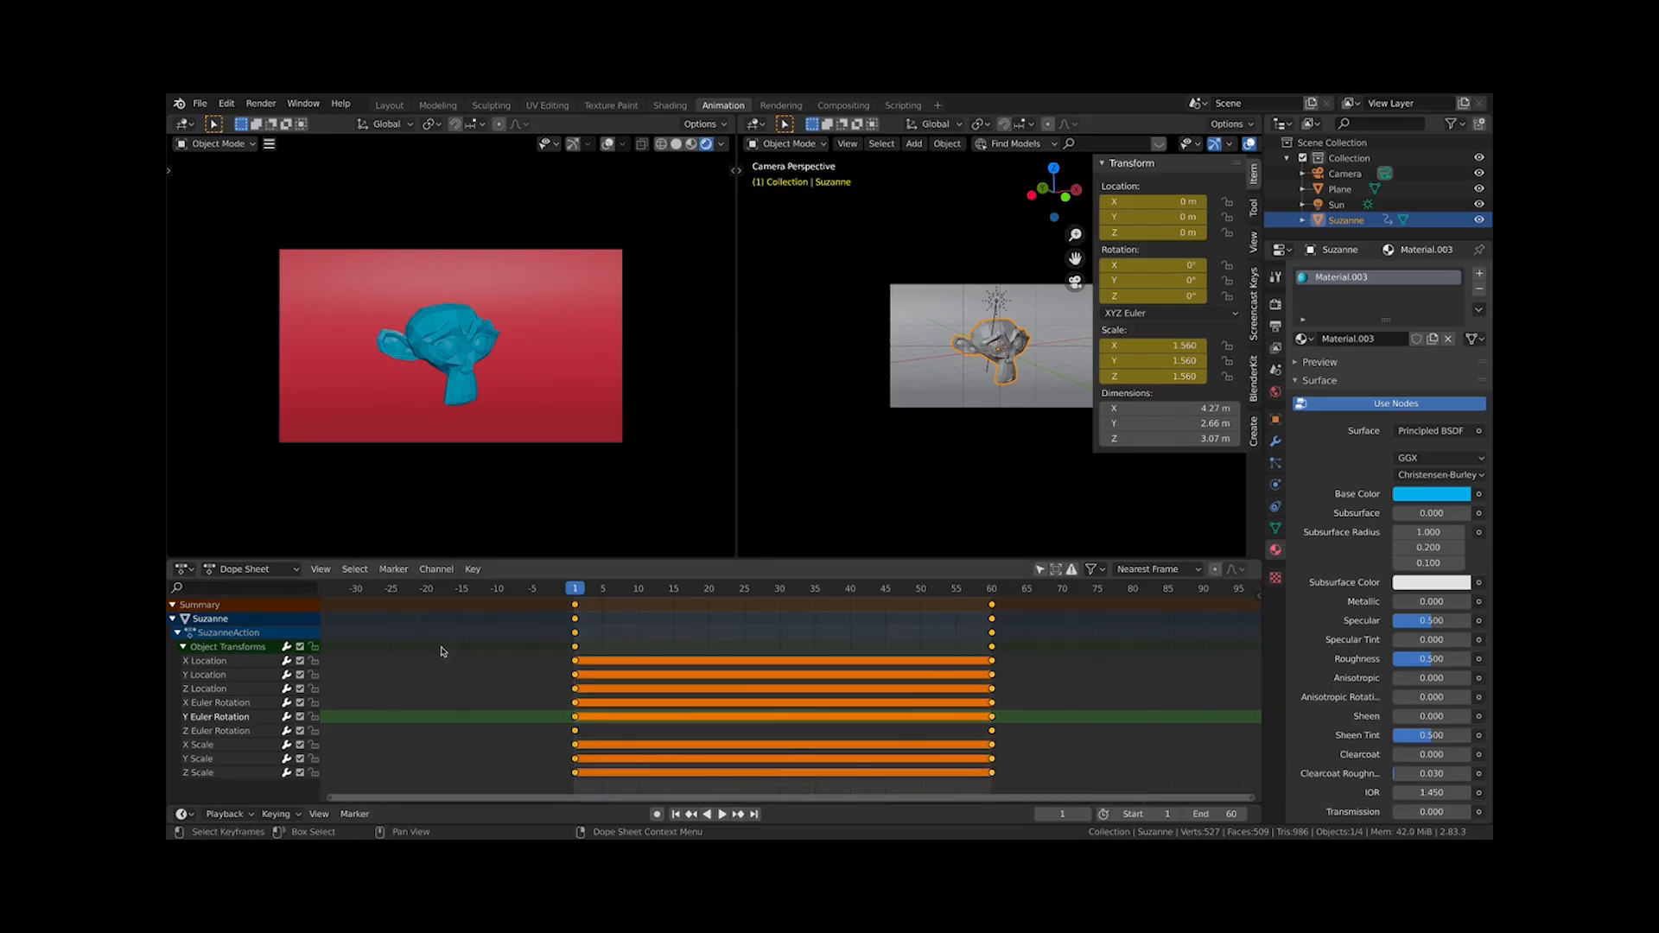
pyautogui.moveTo(514, 764); pyautogui.dragTo(1011, 719)
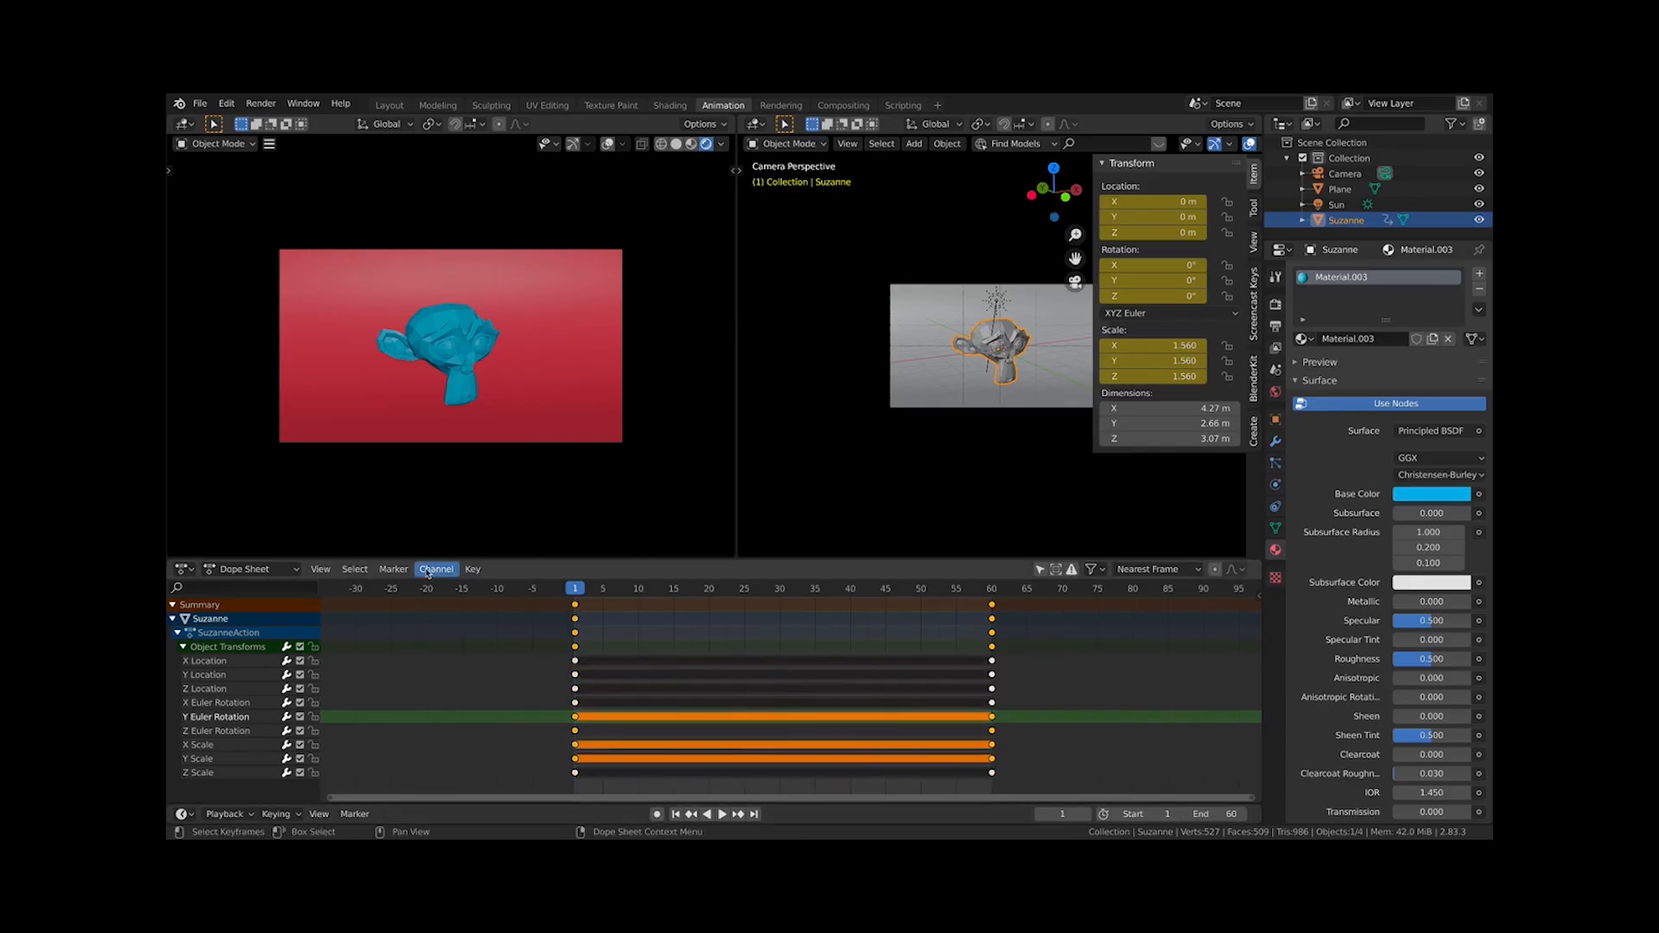
# At frame 30, set the monkey's scale to 1 on all three axes and insert keyframes for it
pyautogui.moveTo(791, 594); pyautogui.dragTo(781, 596)
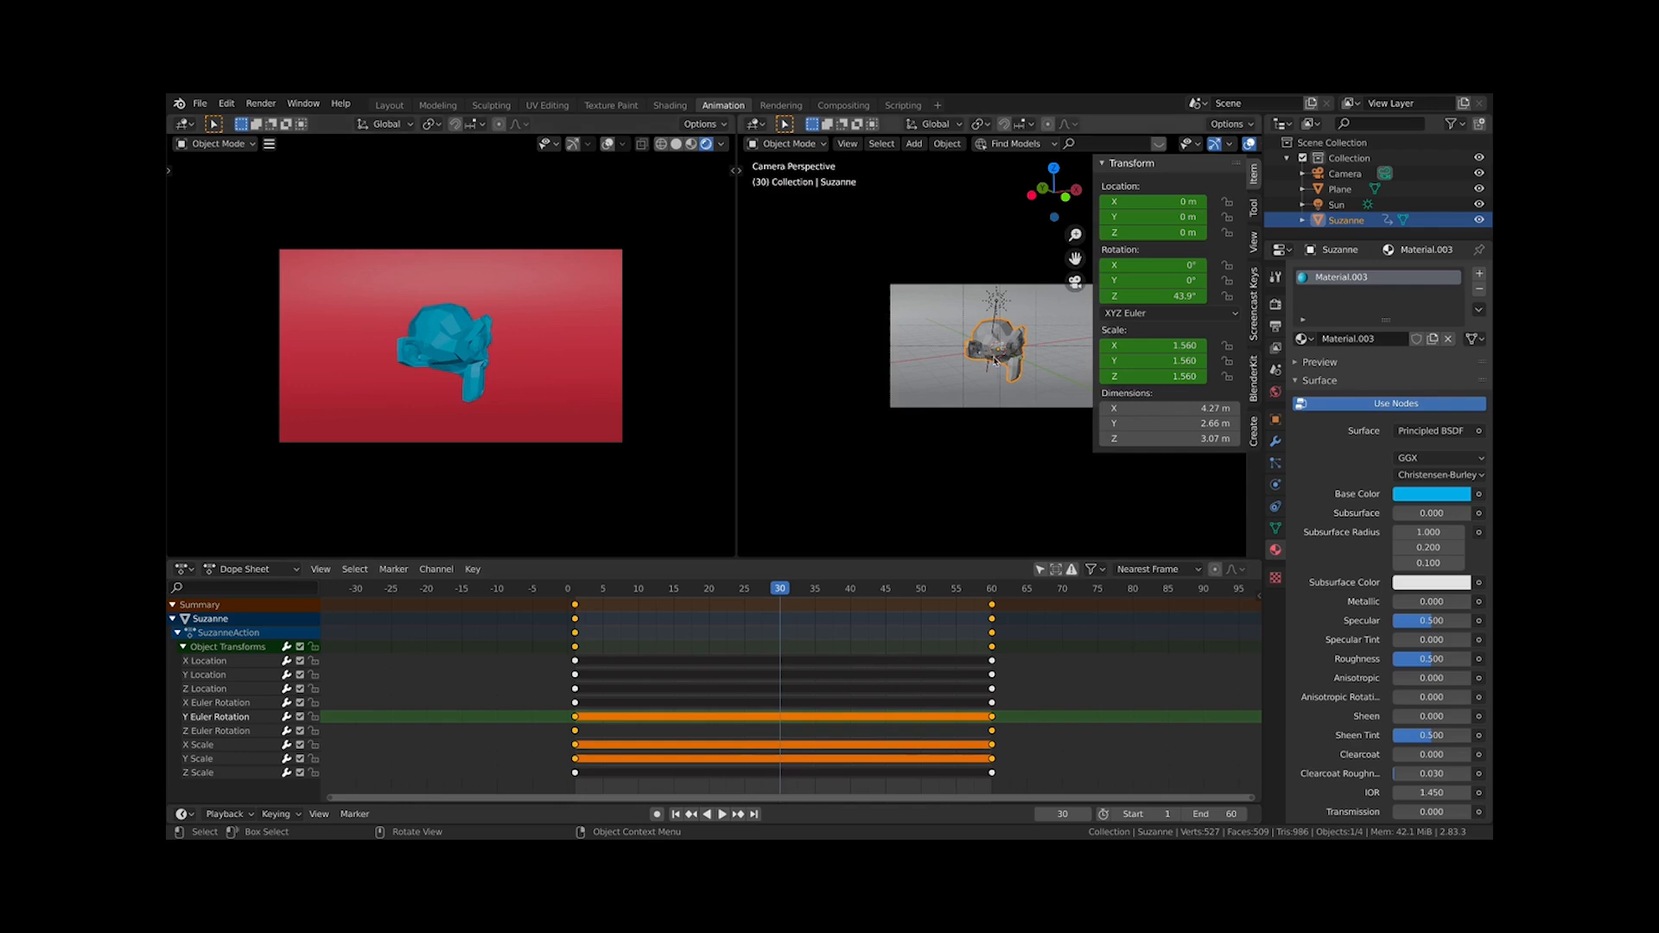
pyautogui.press('s')
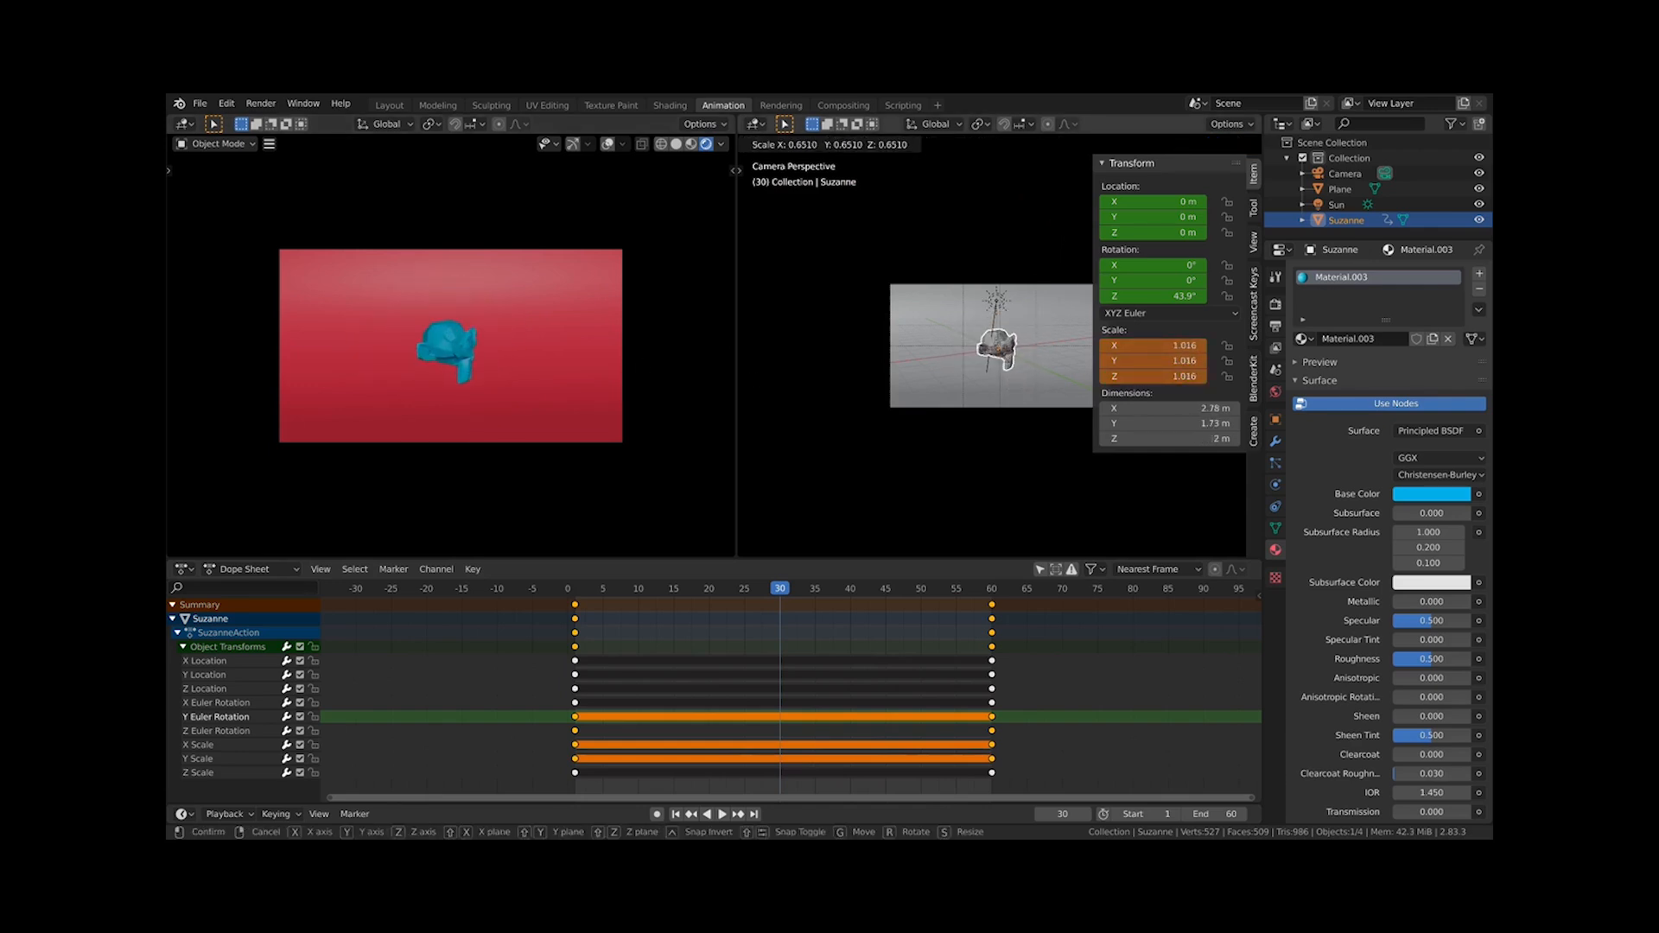
pyautogui.click(1068, 367)
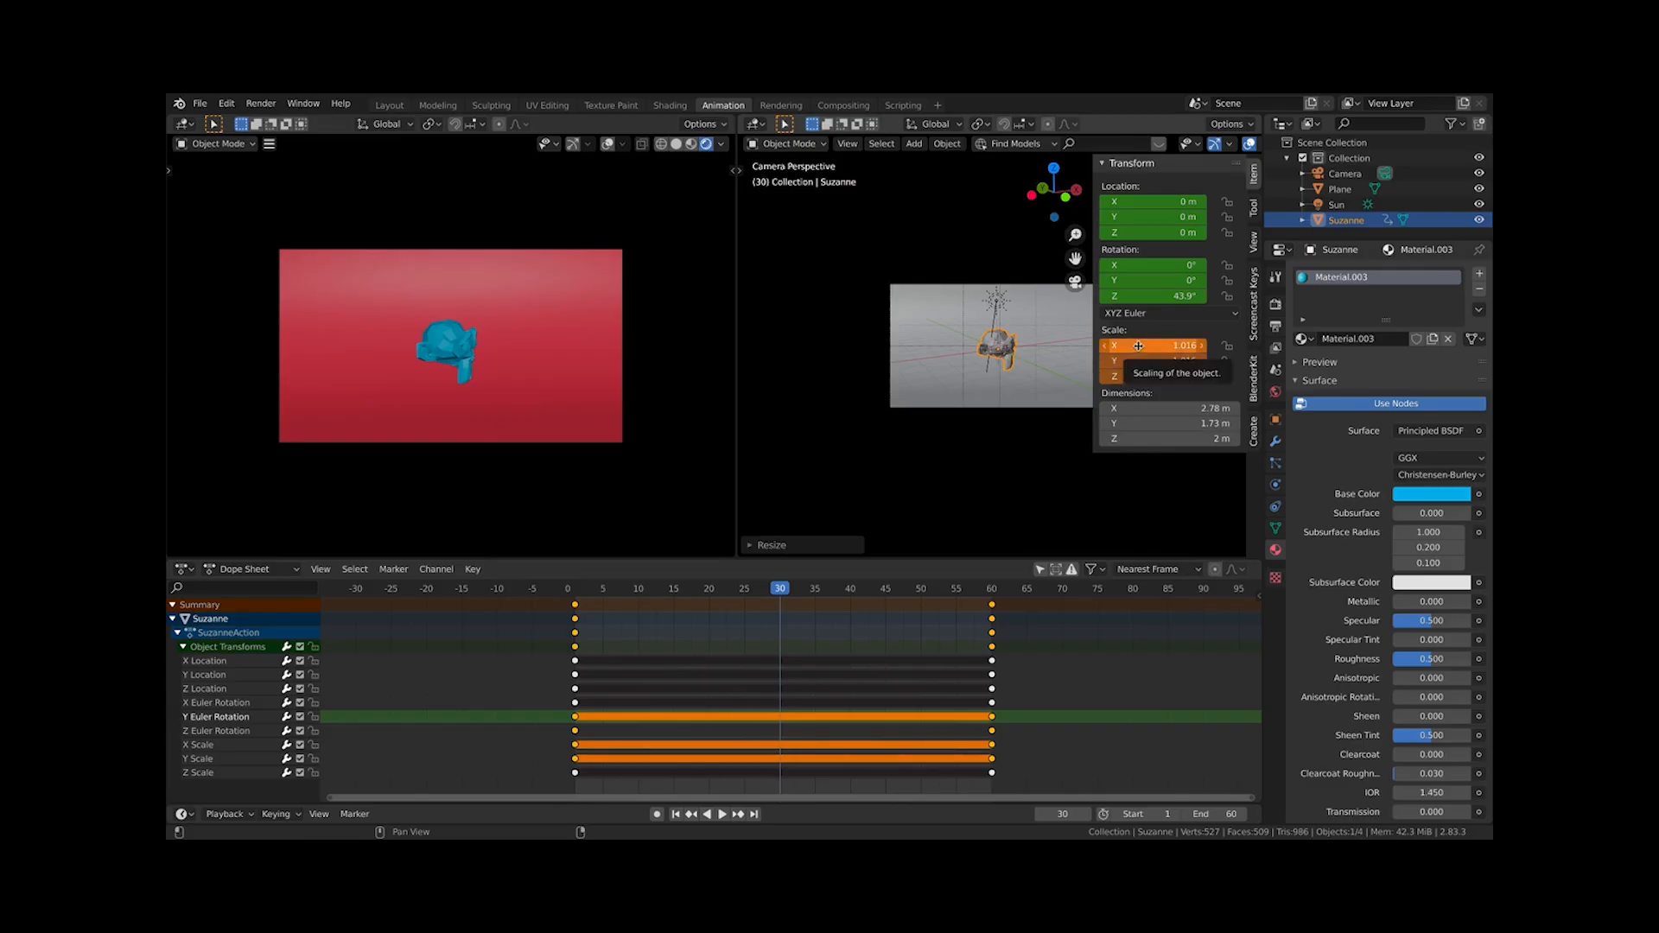
pyautogui.moveTo(1142, 347); pyautogui.dragTo(1160, 377)
pyautogui.write('1')
pyautogui.press('Return')
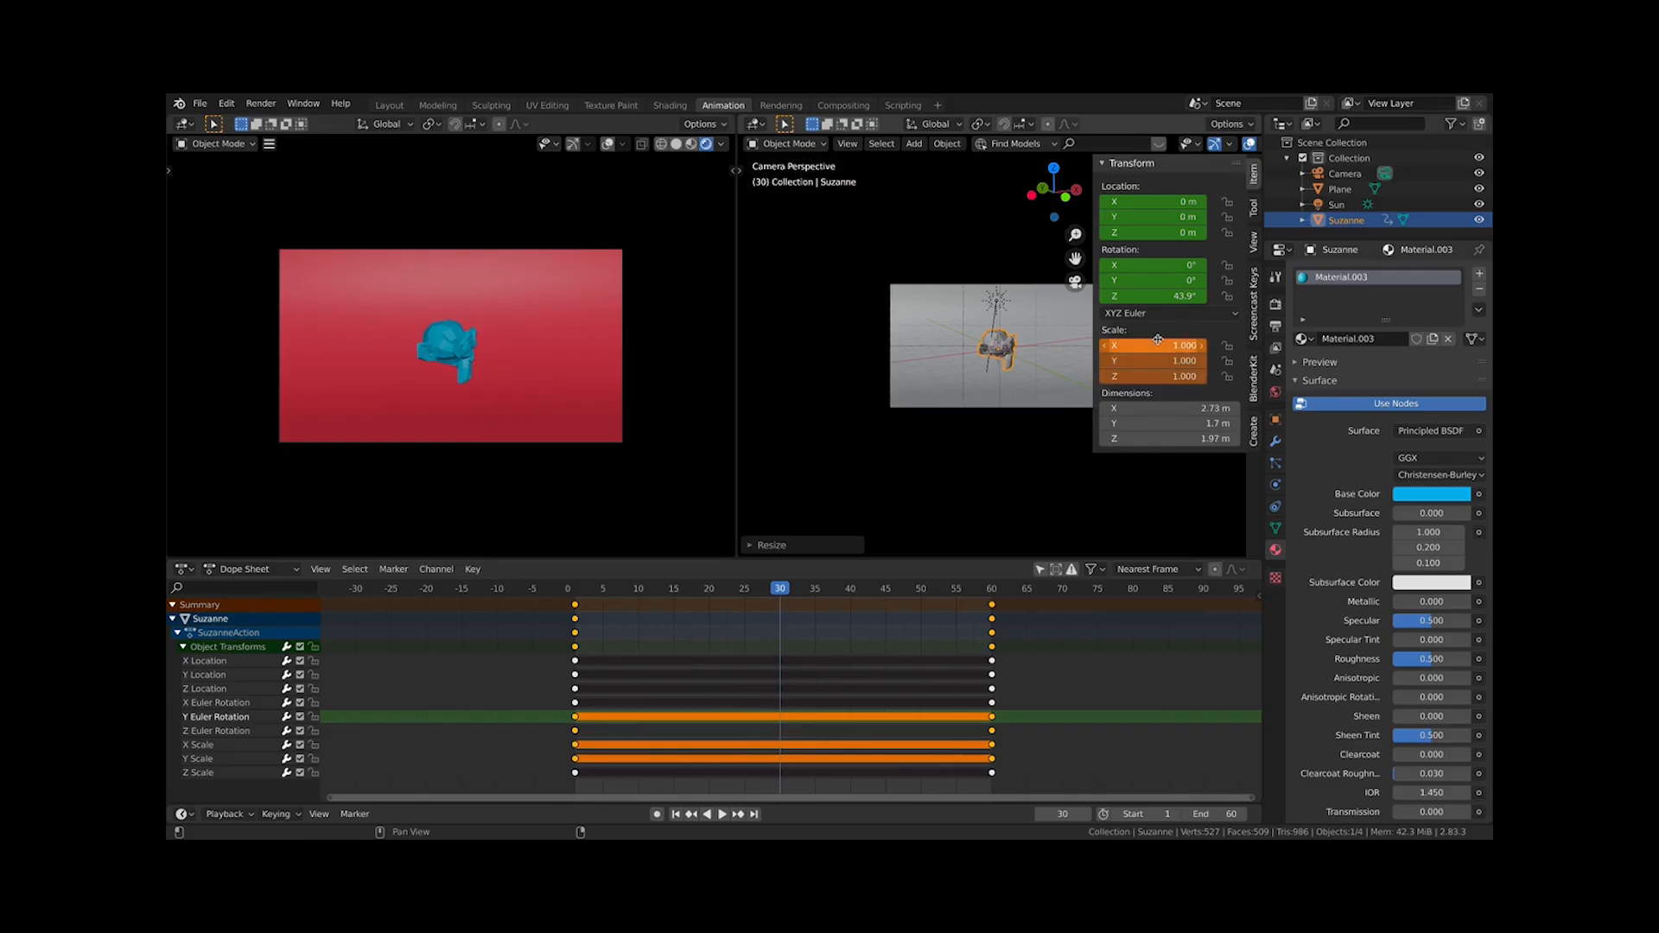
pyautogui.rightClick(1157, 350)
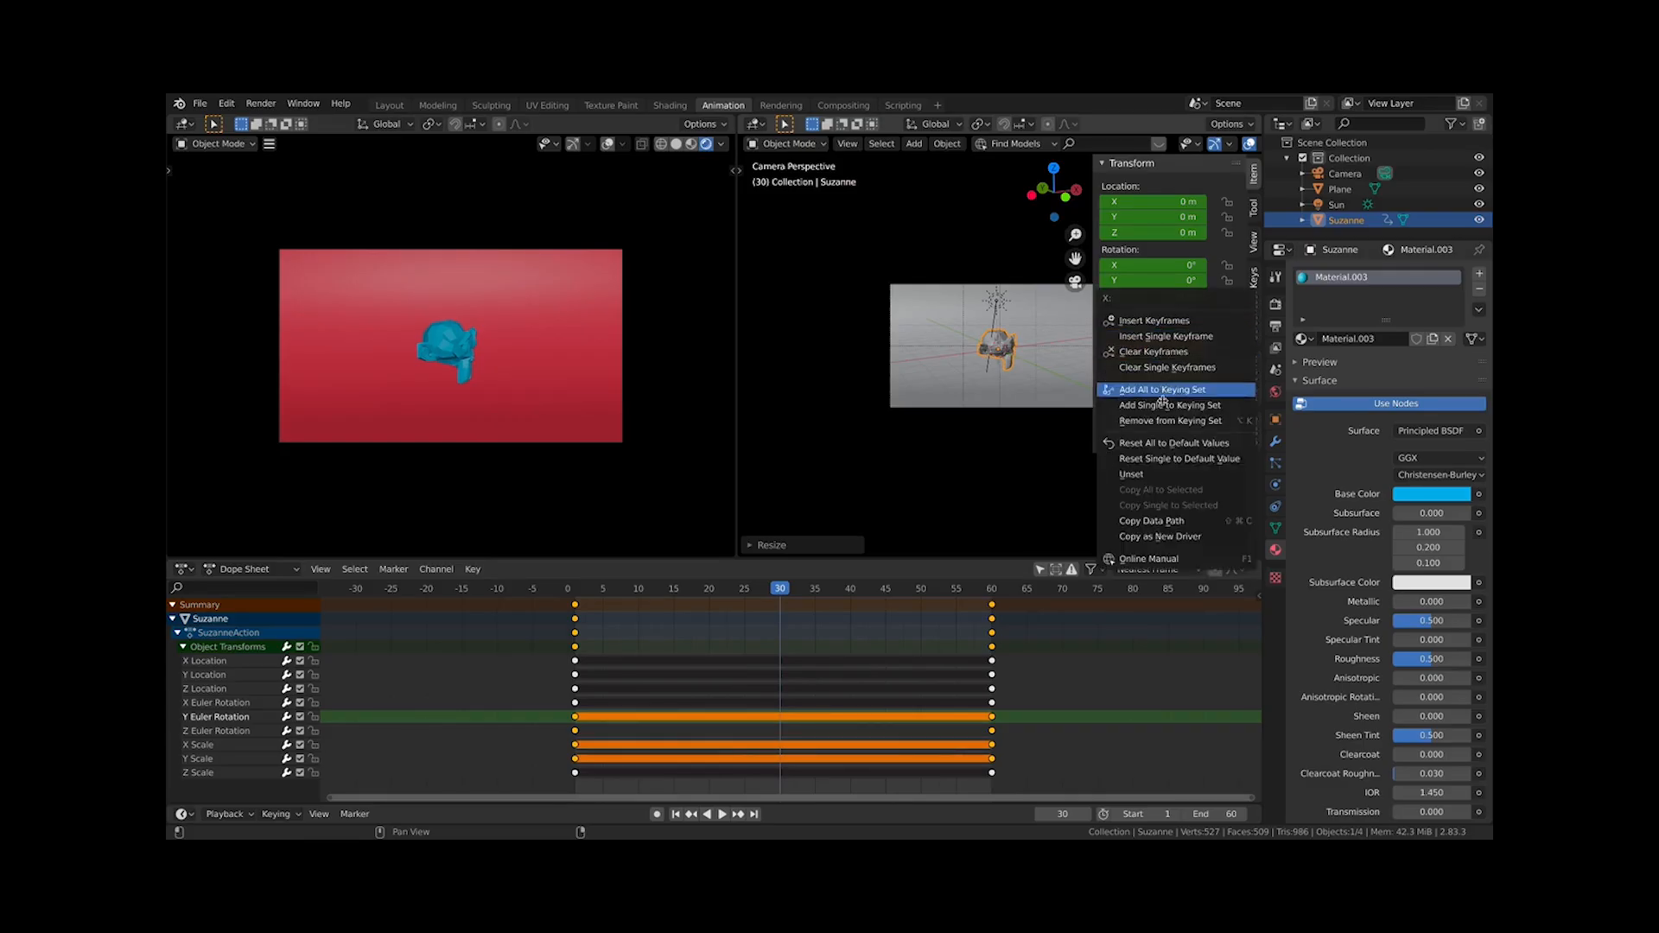
pyautogui.click(1165, 323)
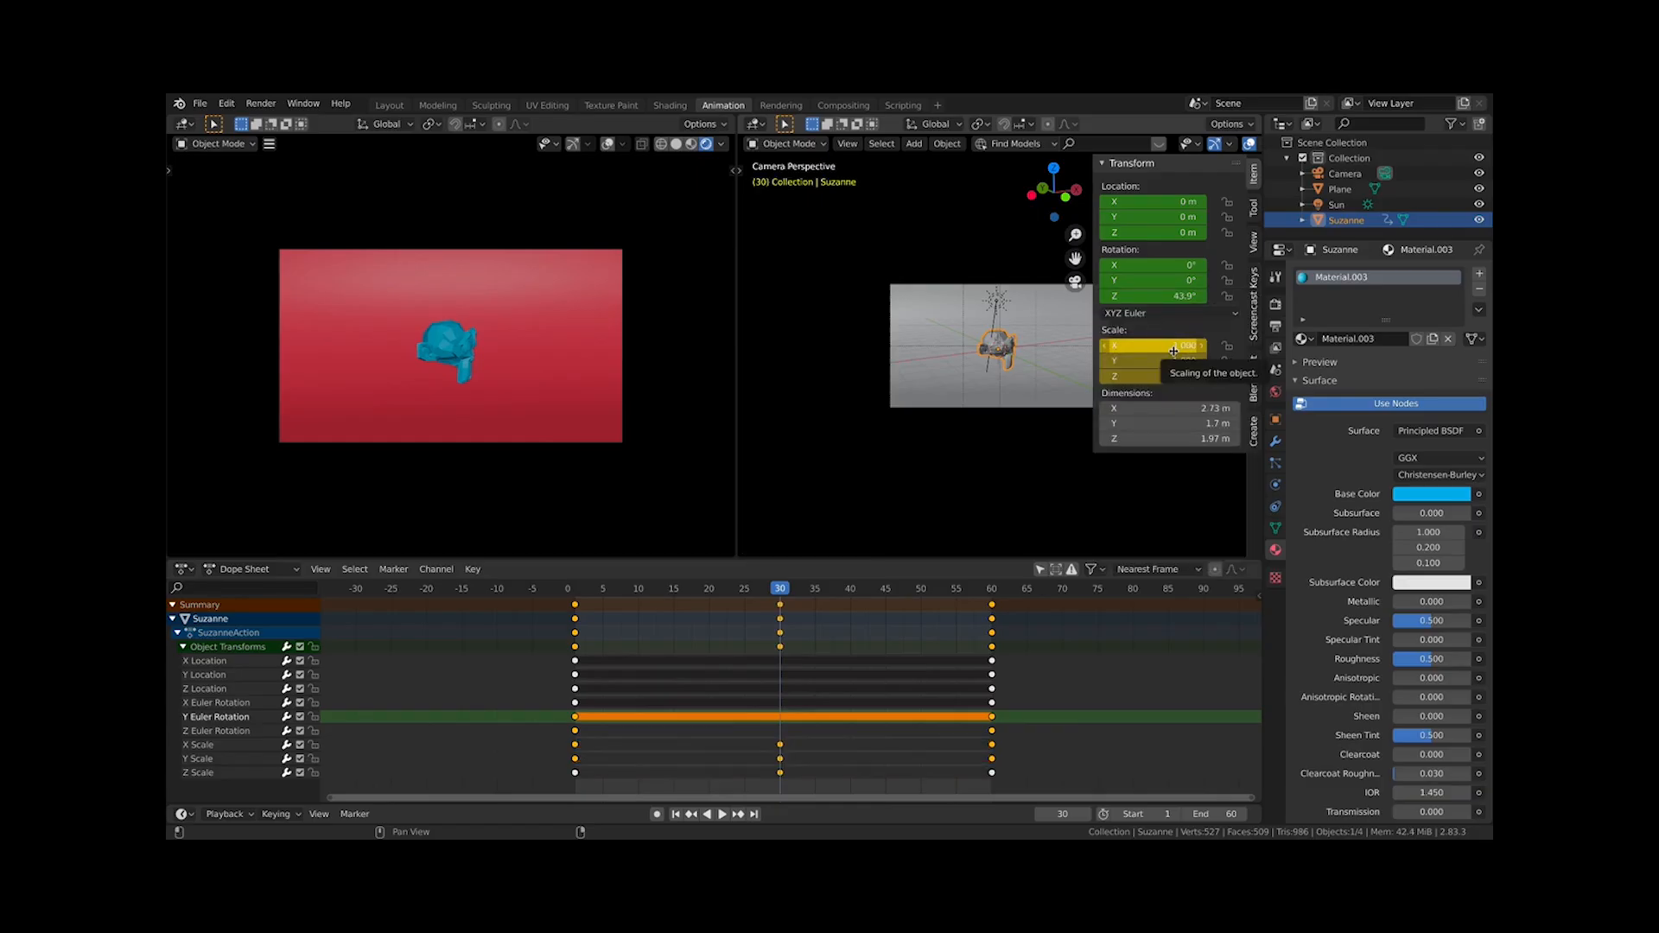
# Select the new scale keyframes at frame 30 one by one, then select the X, Y and Z Scale channels
pyautogui.click(781, 746)
pyautogui.click(780, 759)
pyautogui.click(780, 771)
pyautogui.click(780, 760)
pyautogui.click(780, 749)
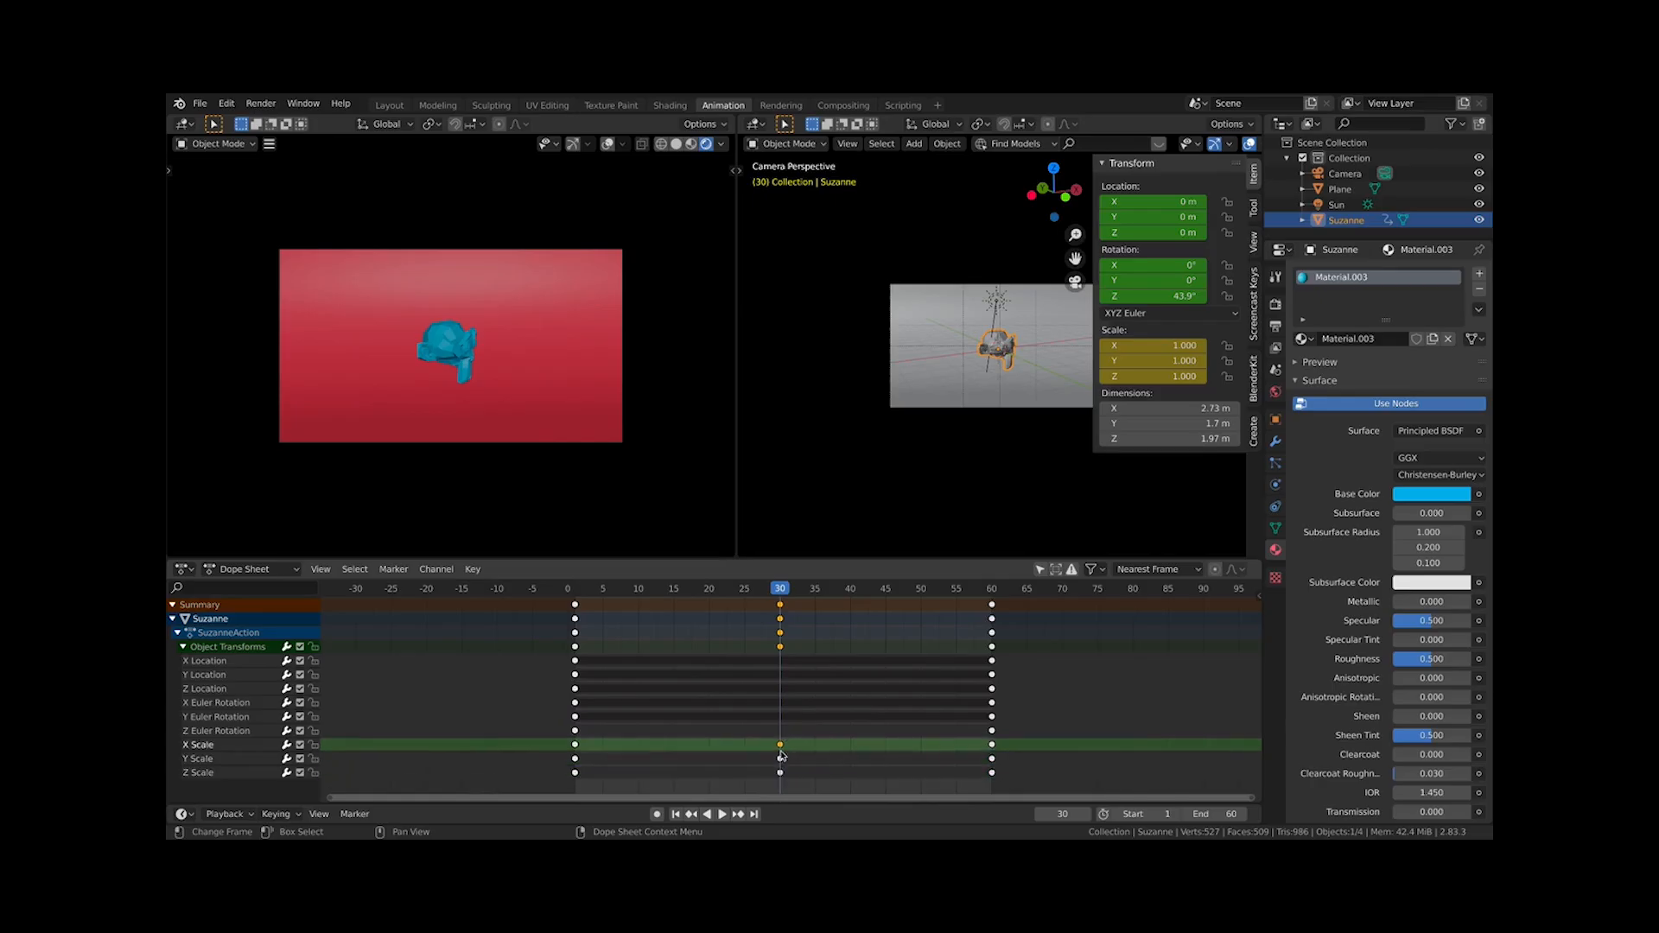
pyautogui.click(780, 759)
pyautogui.click(781, 772)
pyautogui.click(228, 747)
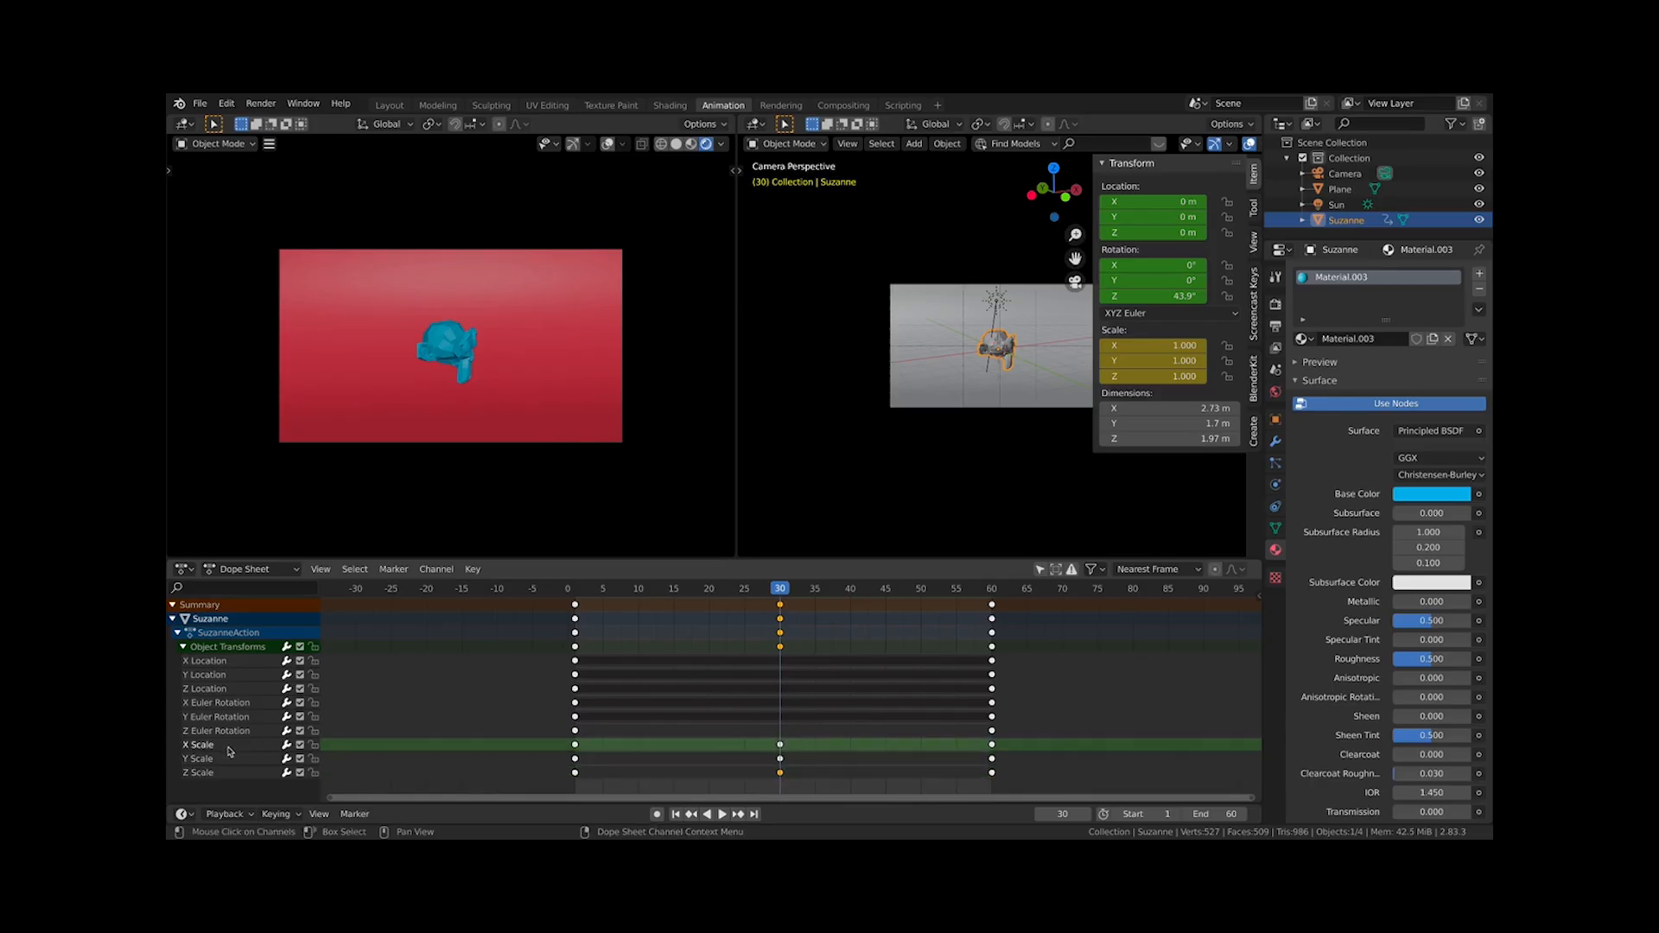
pyautogui.click(228, 759)
pyautogui.click(223, 773)
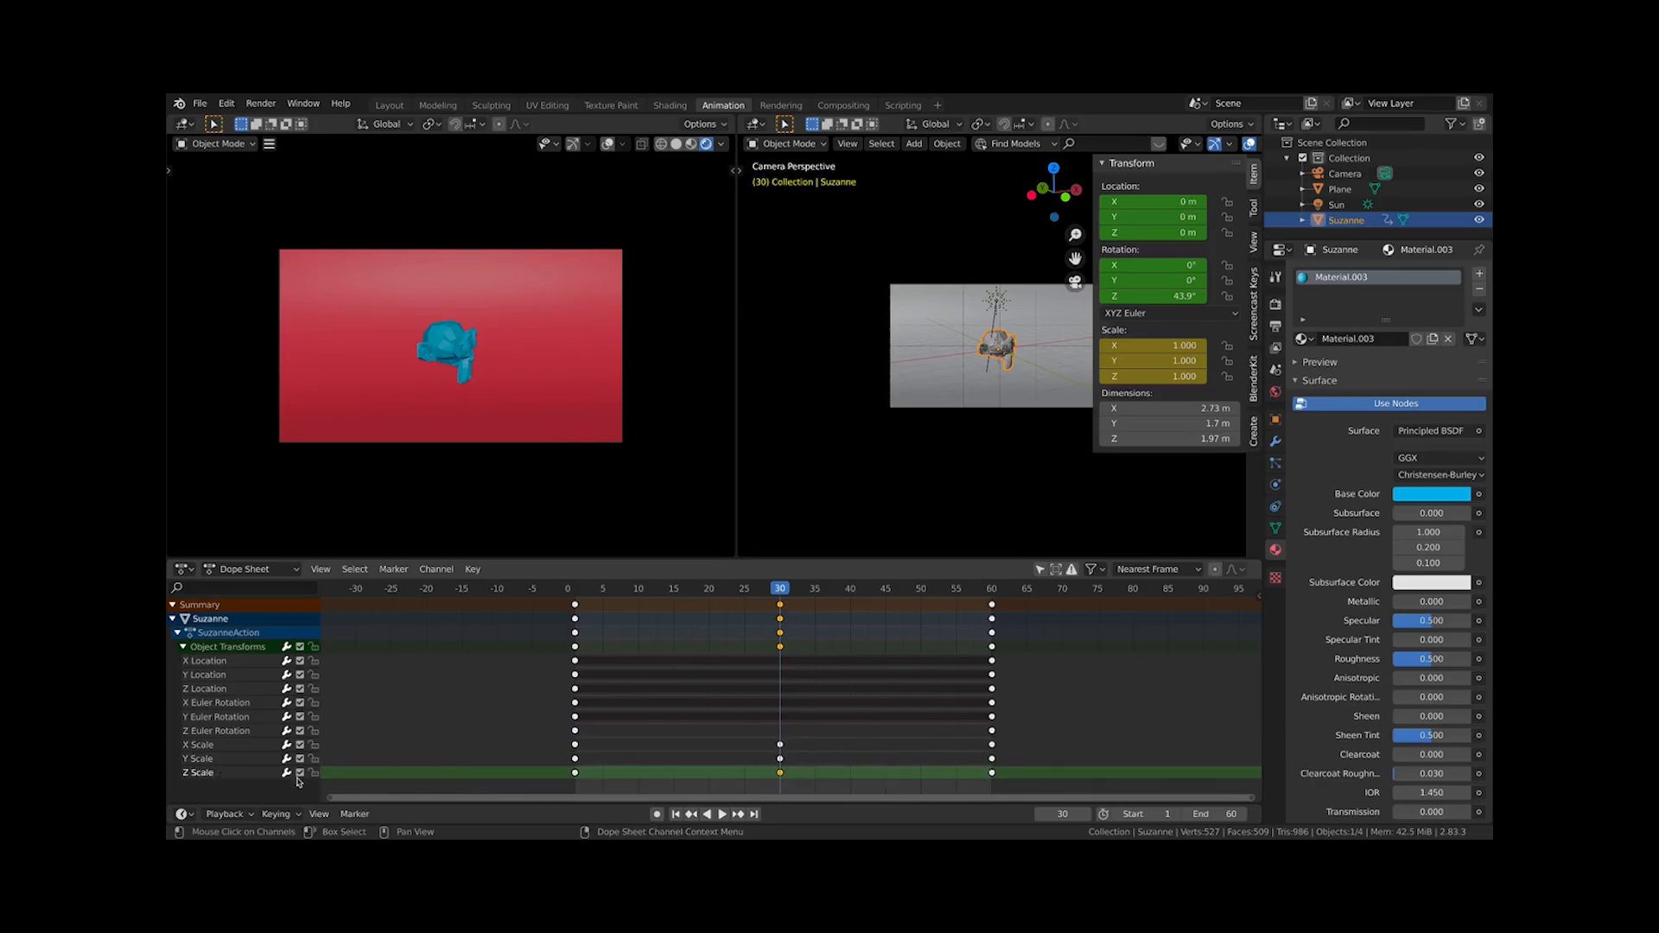
# Go to frame 1 and play and pause the animation
pyautogui.click(574, 596)
pyautogui.press('space')
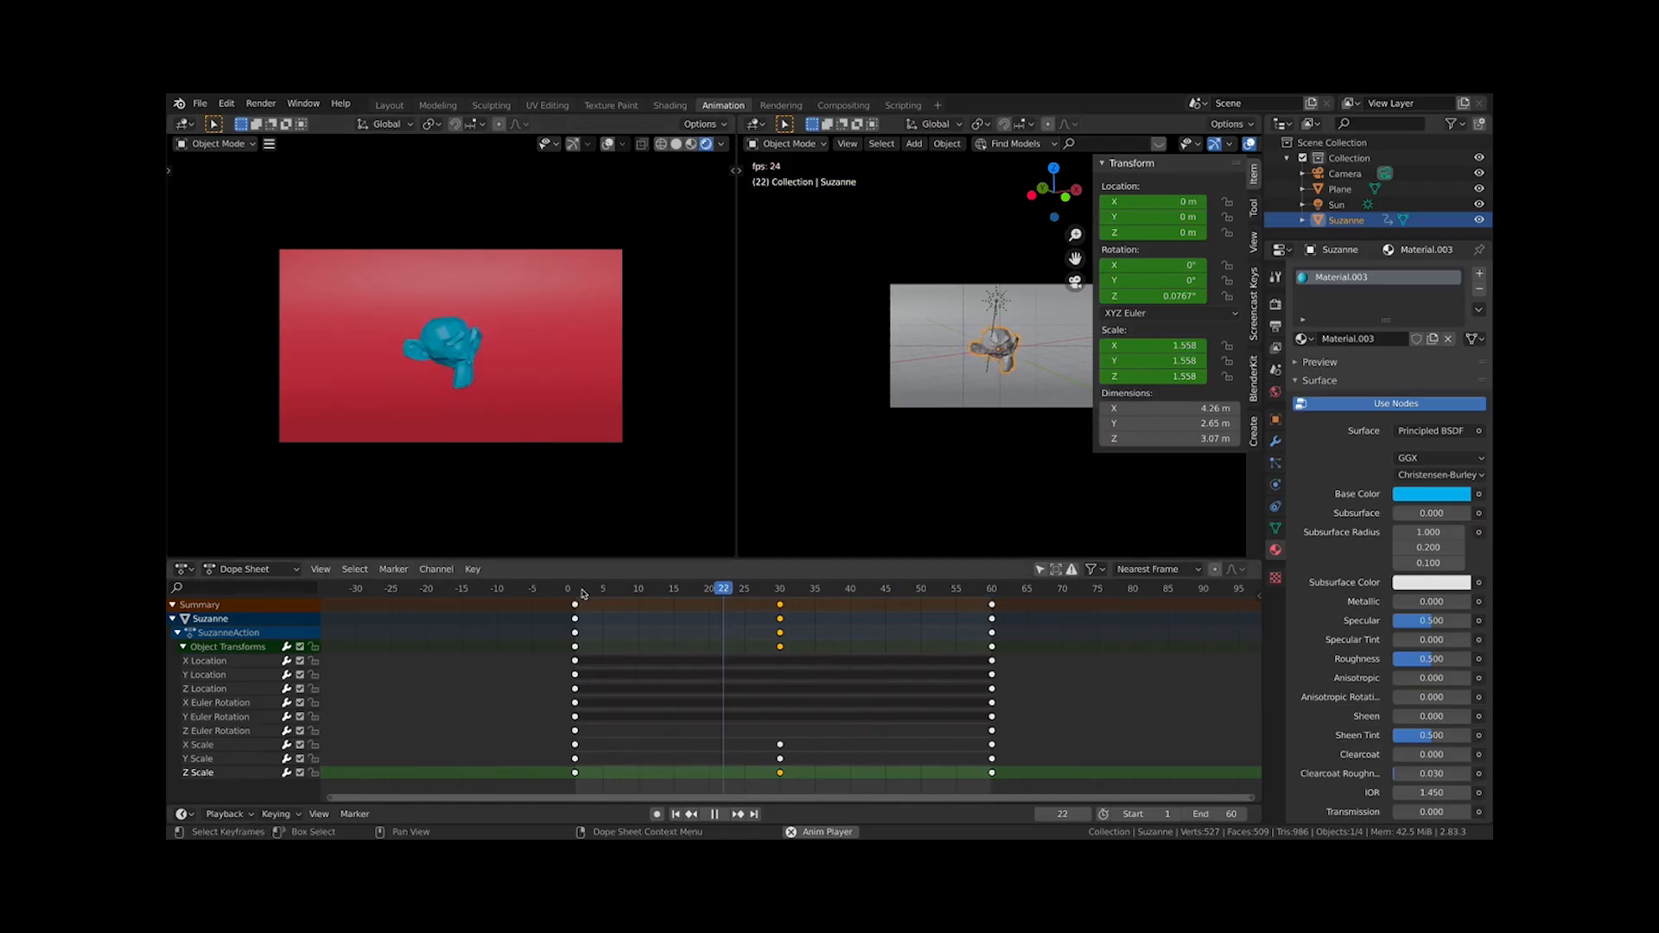
pyautogui.press('space')
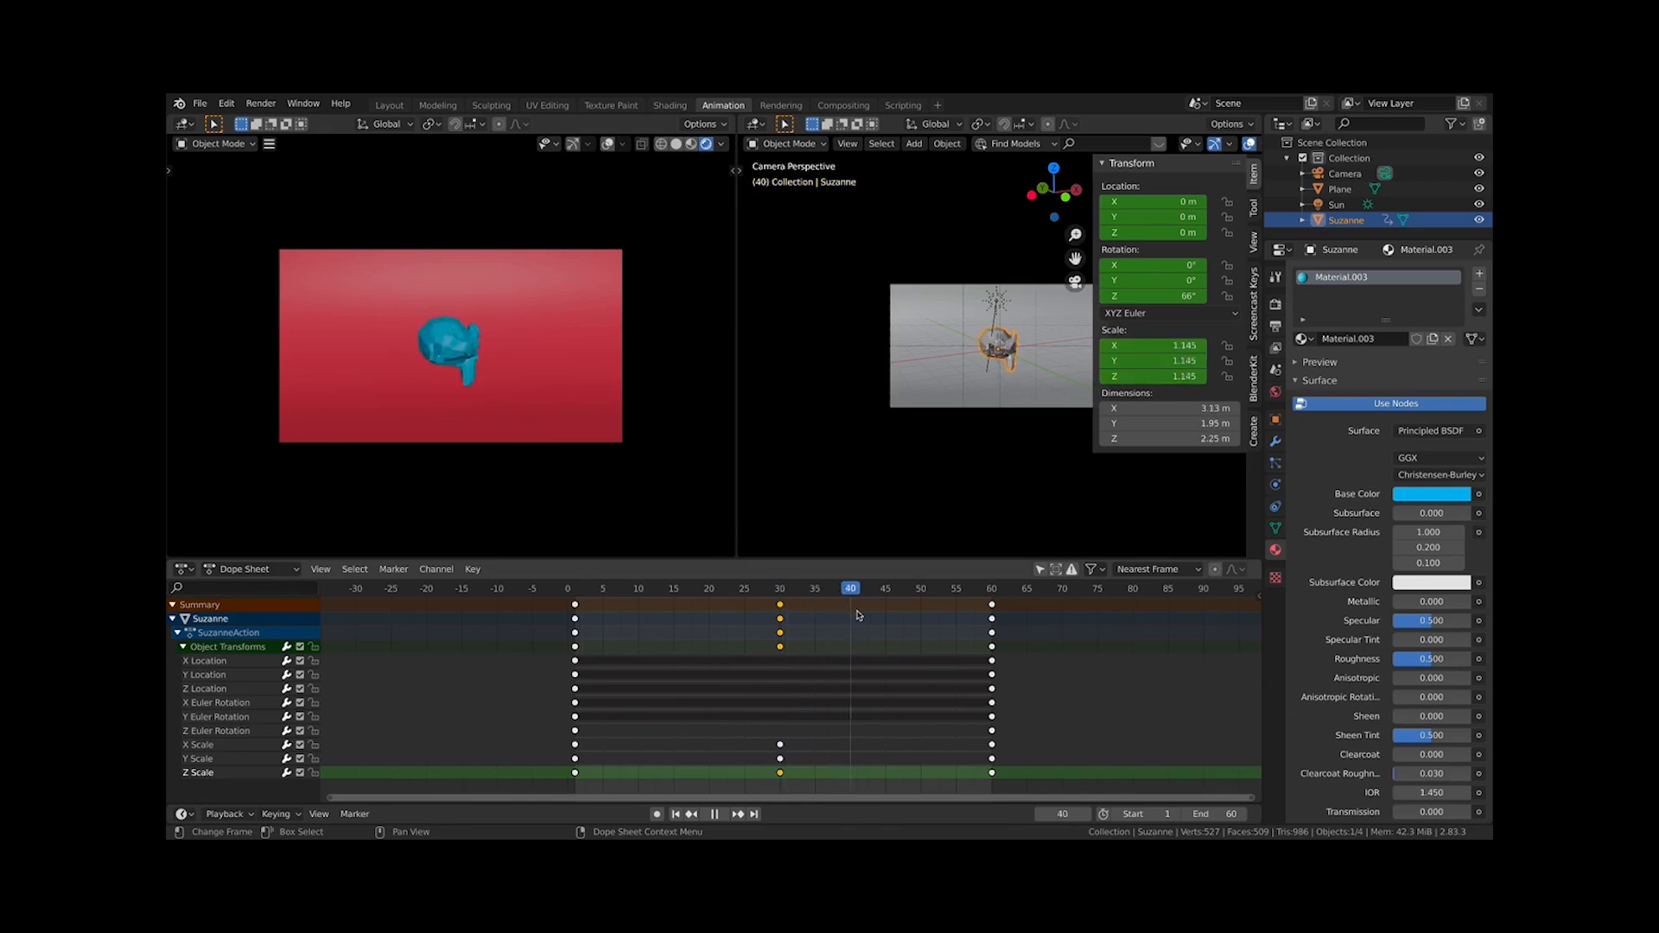
# Move the Z Scale keyframe from frame 30 to frame 15
pyautogui.click(787, 783)
pyautogui.click(765, 780)
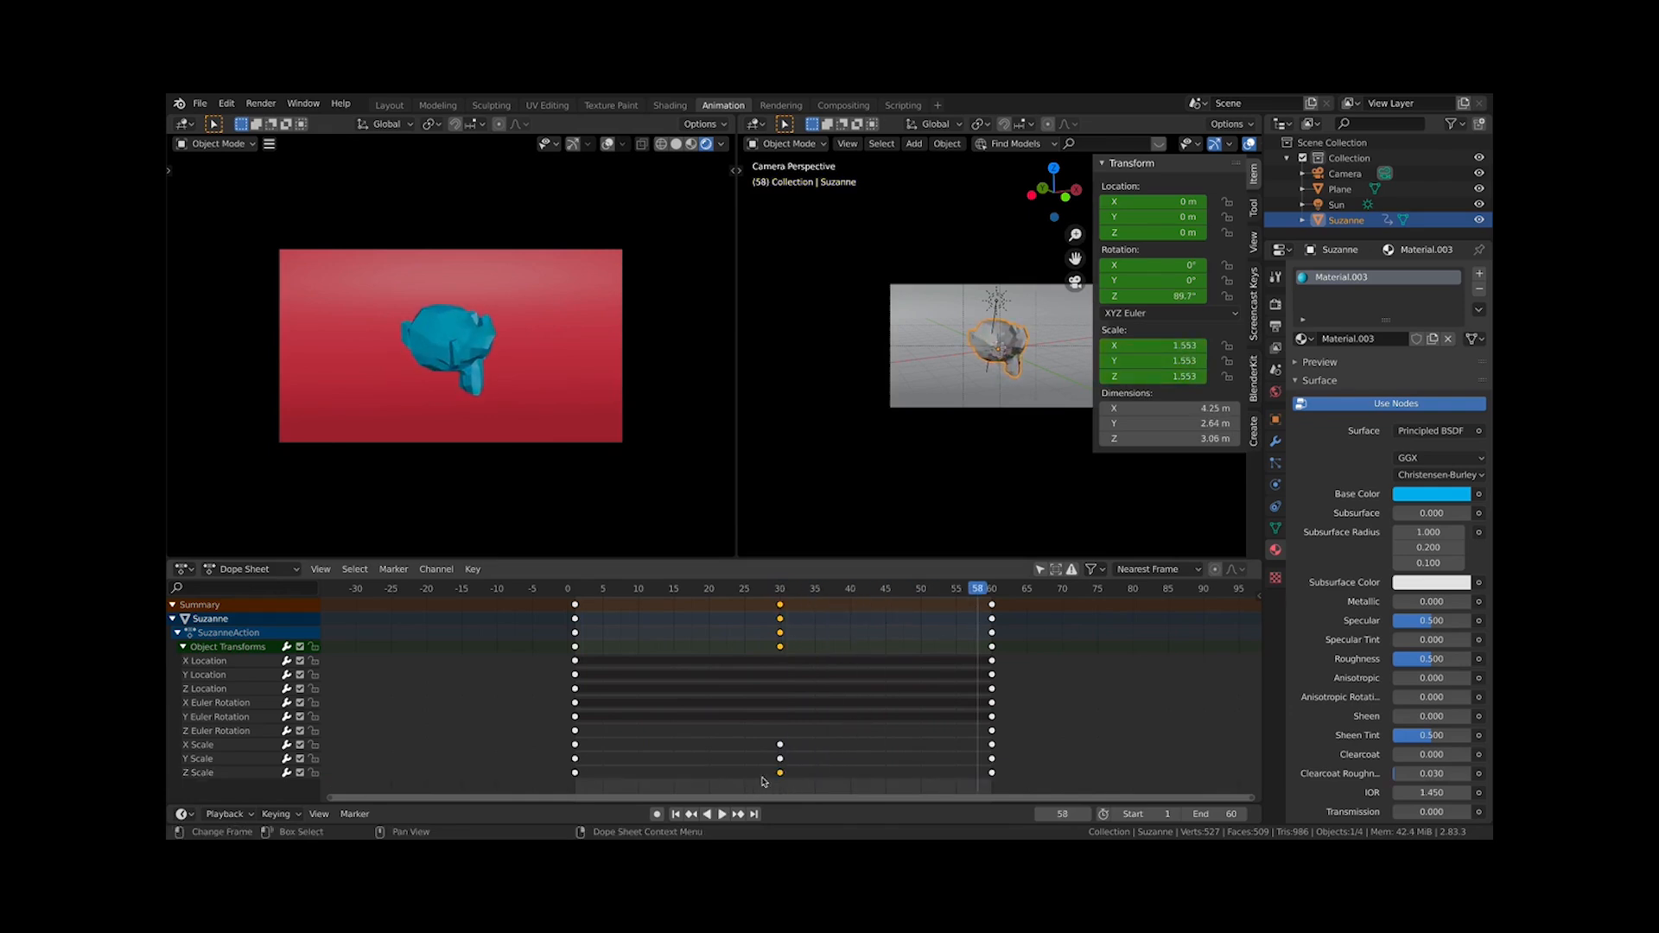
pyautogui.press('g')
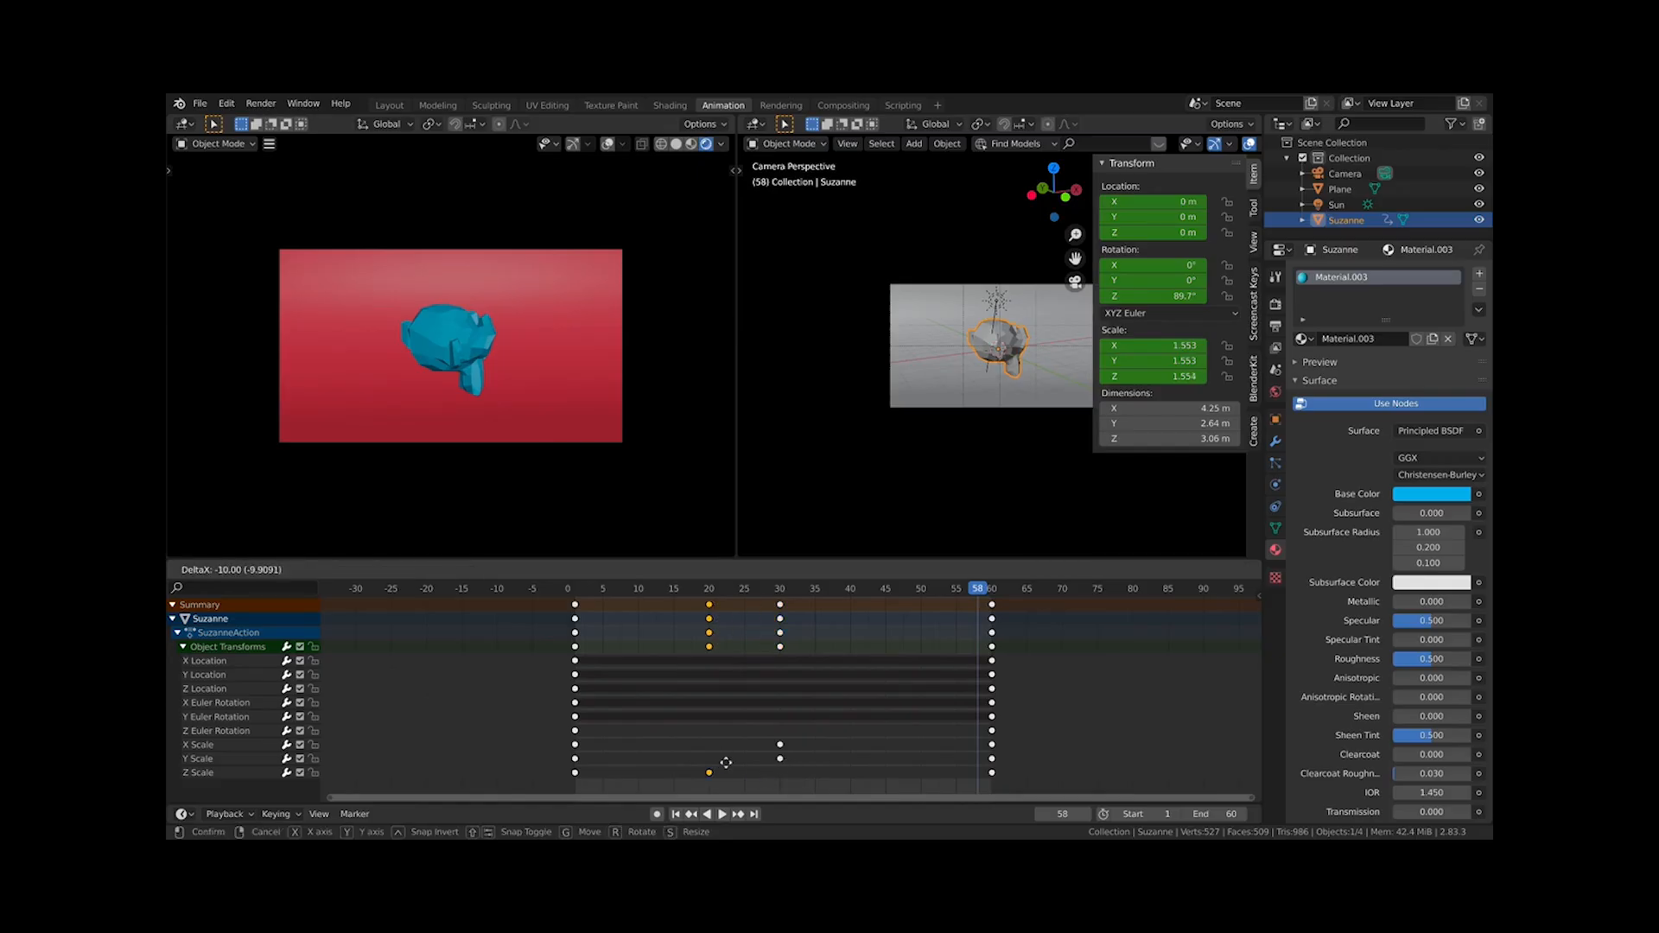
pyautogui.click(697, 763)
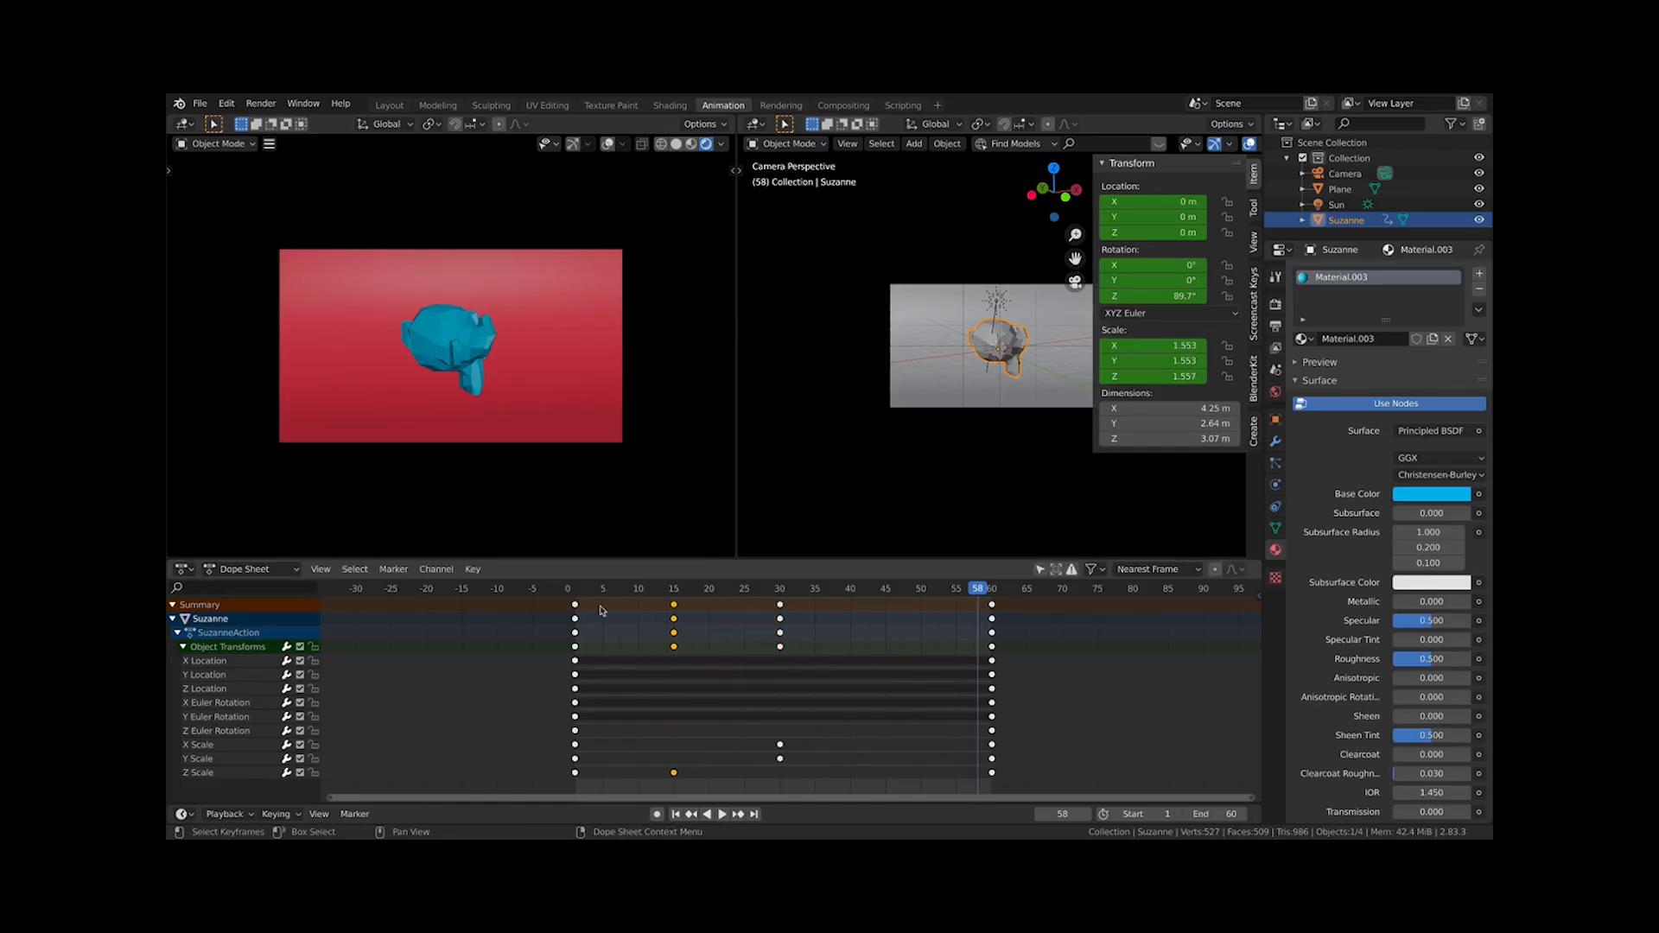
# Play the animation from frame 1 and stop it
pyautogui.click(576, 591)
pyautogui.press('space')
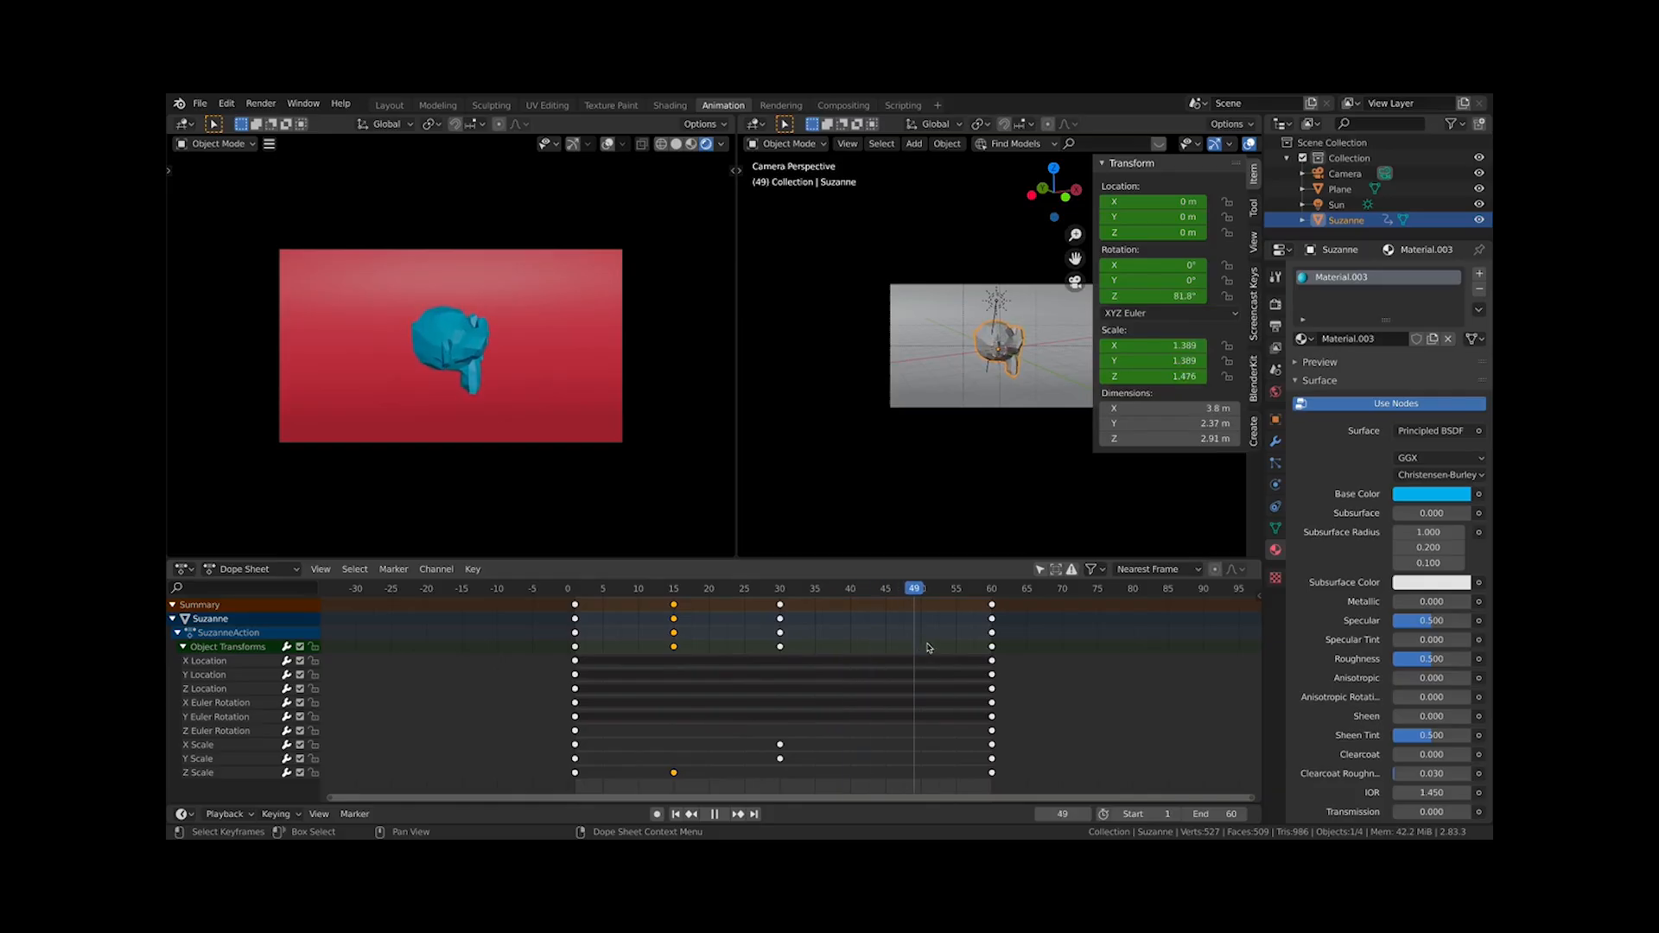
pyautogui.press('Escape')
# Move the X Scale keyframe from frame 30 to frame 48
pyautogui.click(781, 744)
pyautogui.press('g')
pyautogui.click(923, 745)
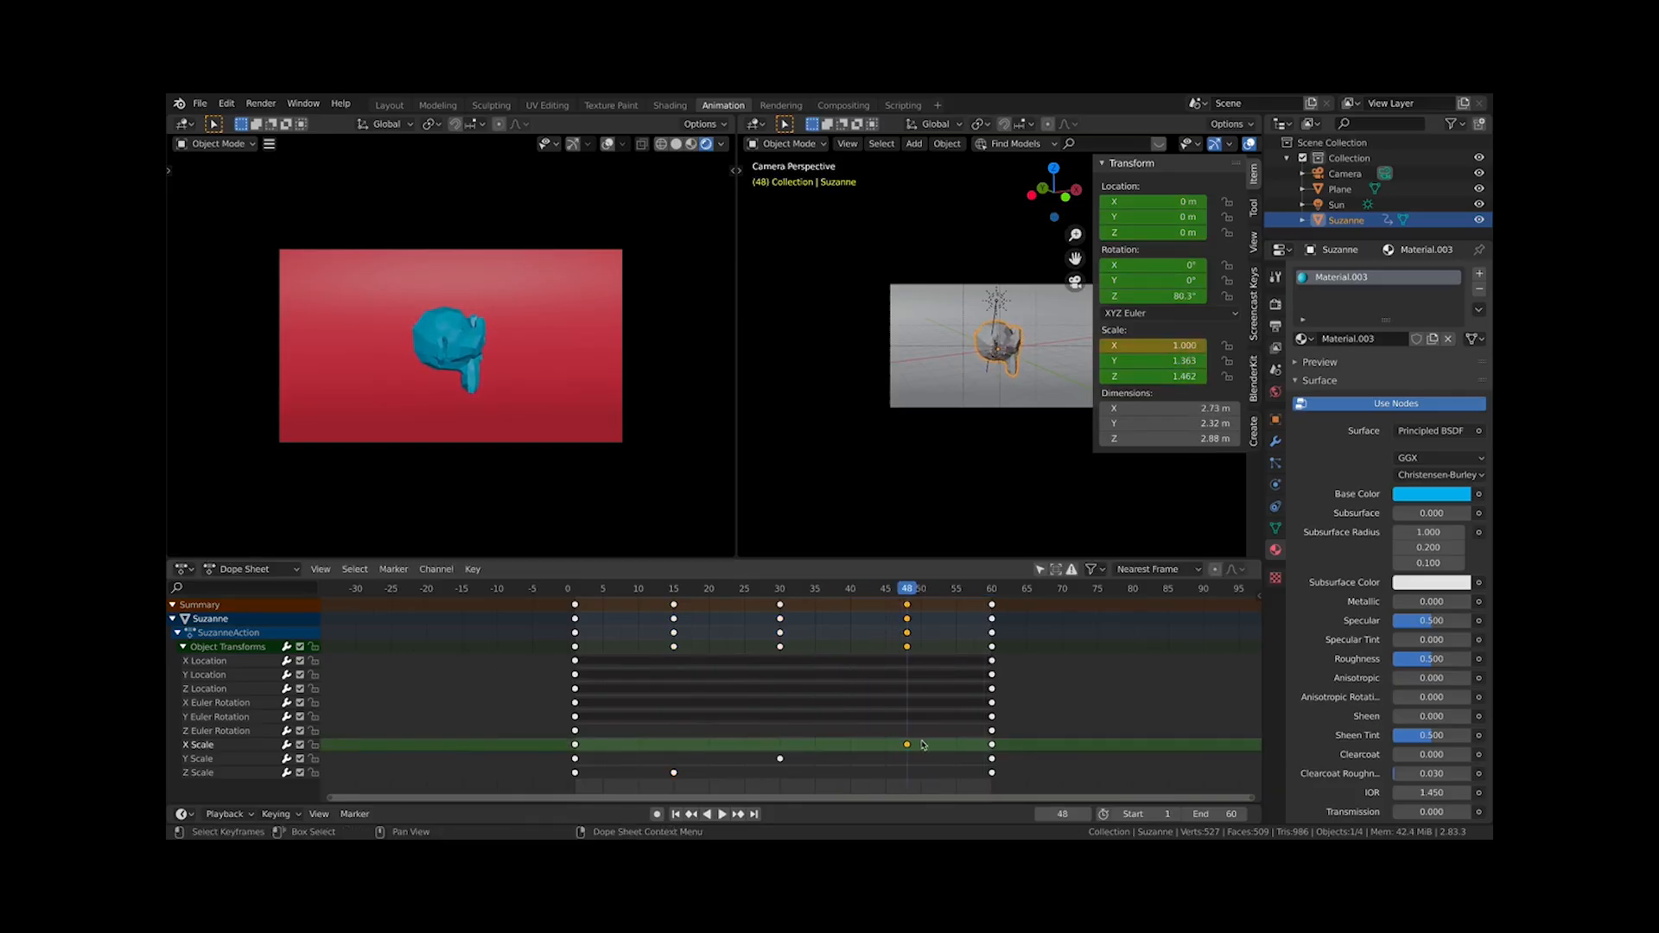
# Play and pause the animation, then jump back to the start frame
pyautogui.press('space')
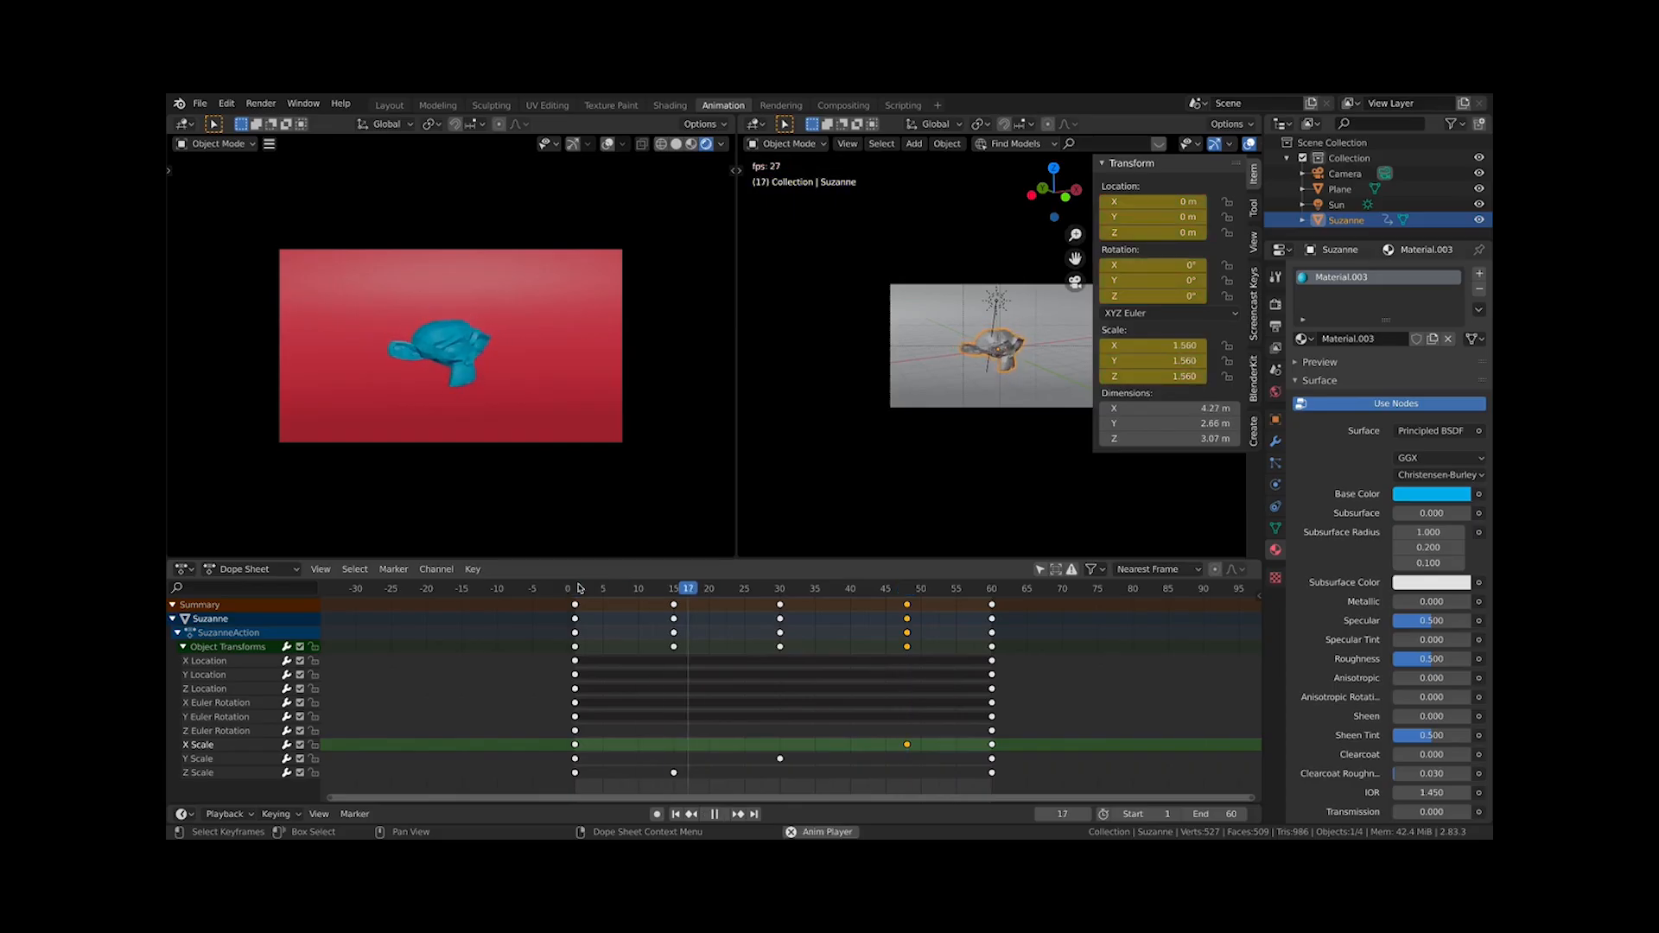
pyautogui.press('space')
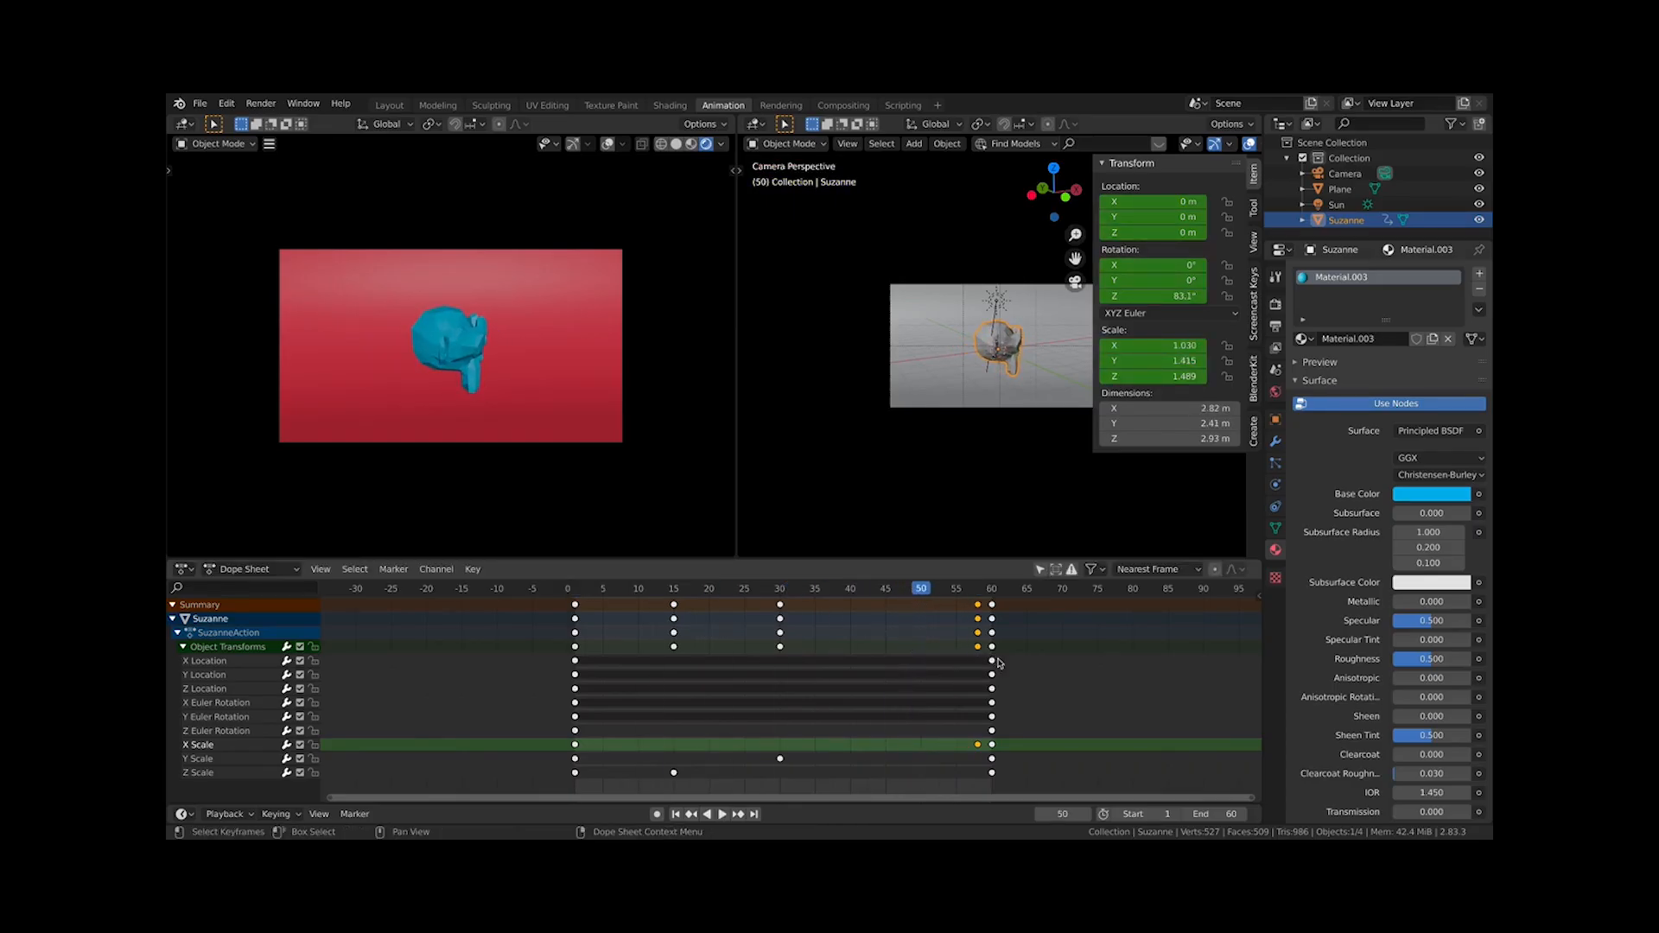
pyautogui.hotkey('shift', 'Left')
# Undo the scale keyframe moves and play and pause the animation again
pyautogui.hotkey('ctrl', 'z')
pyautogui.hotkey('ctrl', 'z')
pyautogui.hotkey('ctrl', 'z')
pyautogui.hotkey('ctrl', 'z')
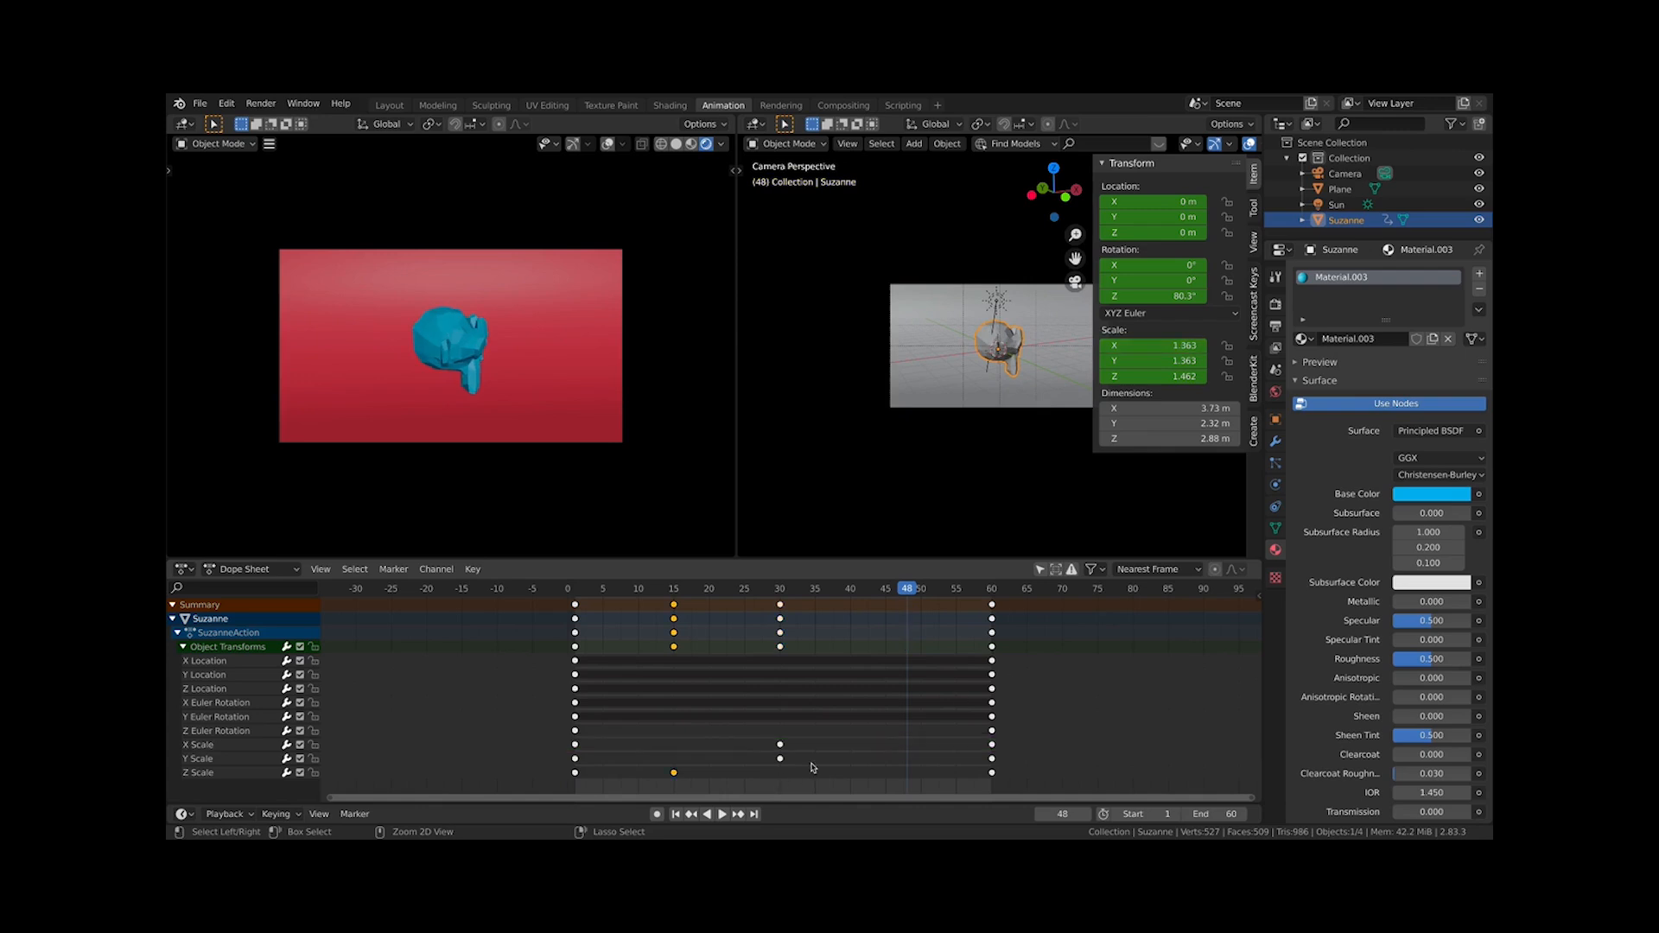
pyautogui.press('space')
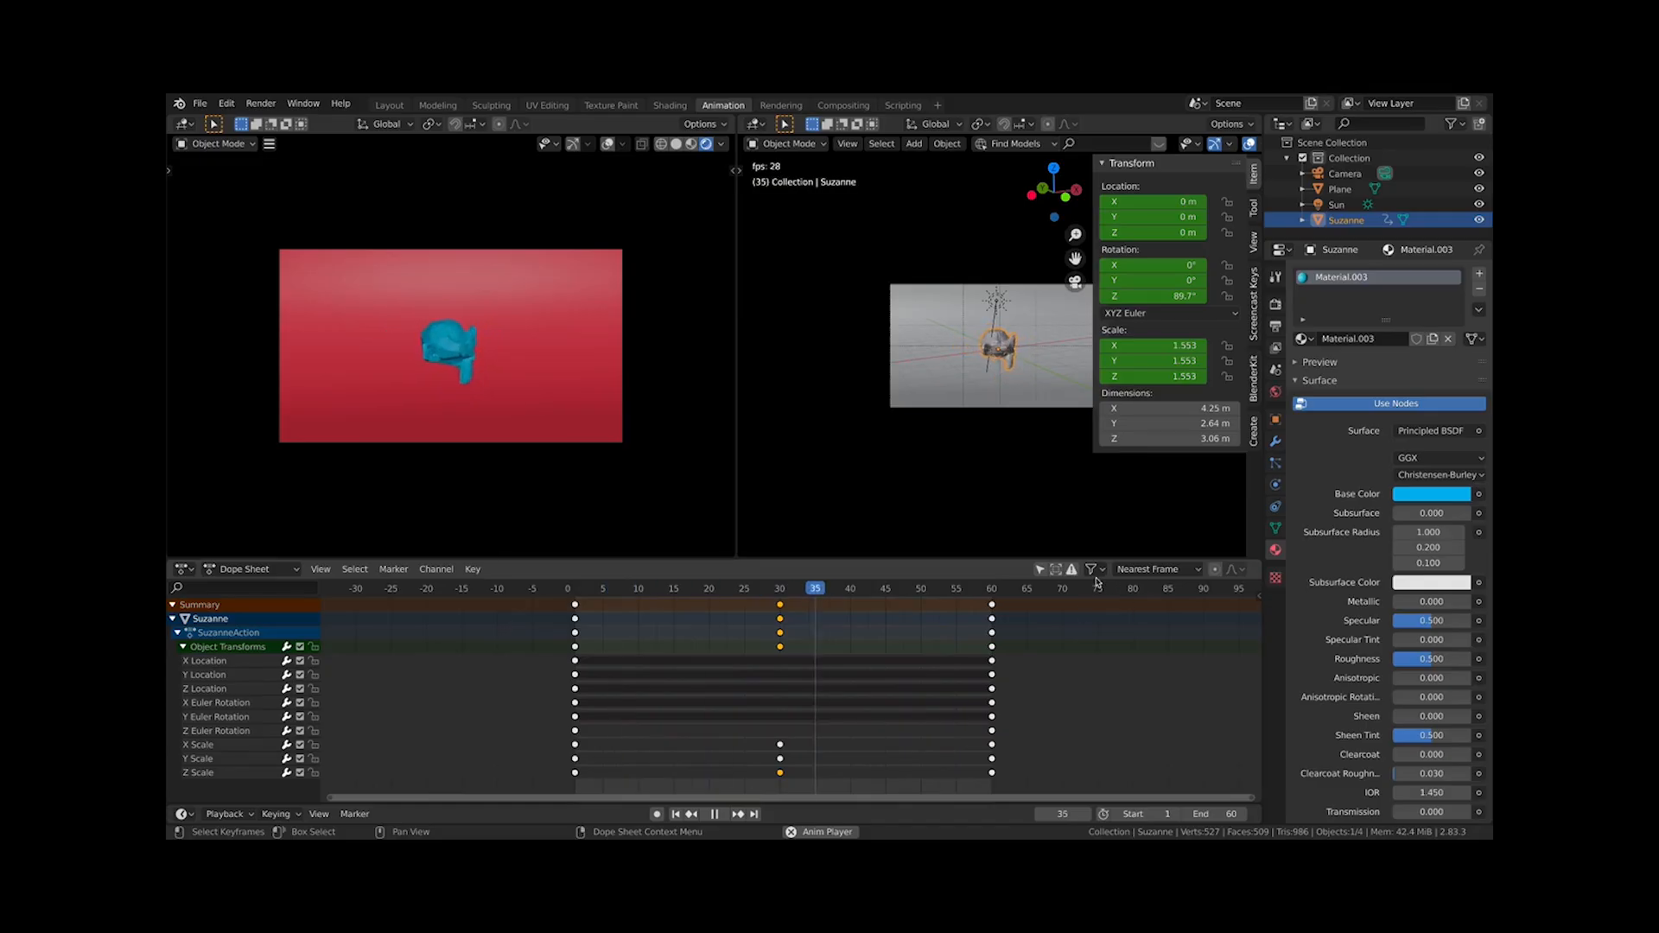
pyautogui.press('space')
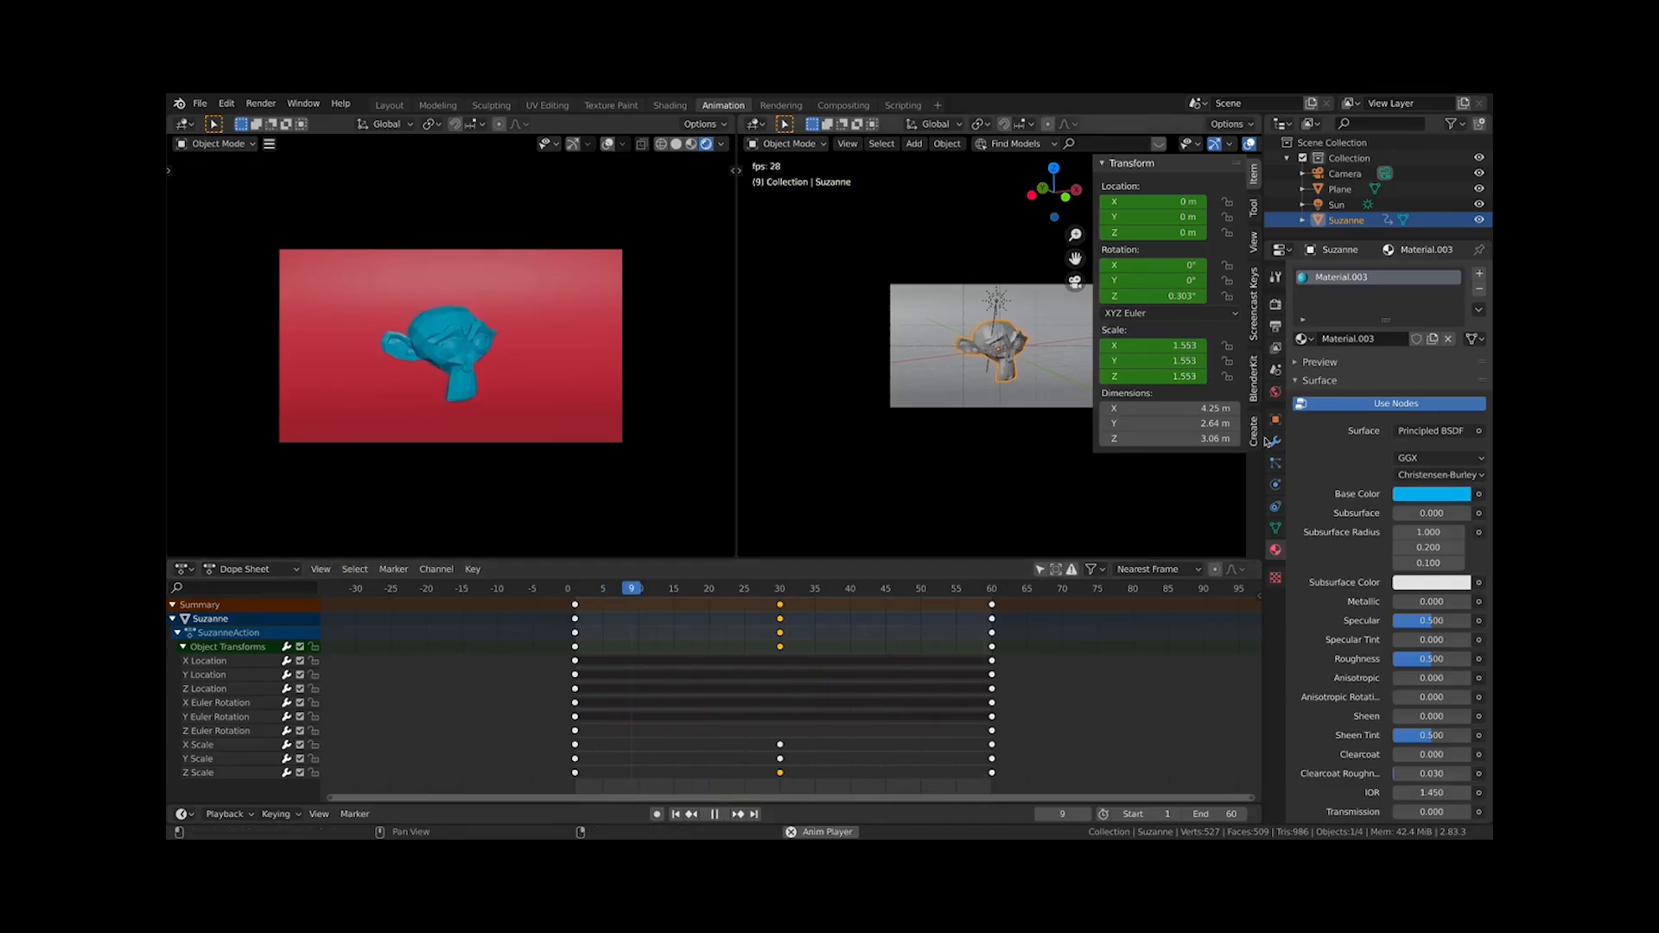
# Open the Render Properties and review the render engine options
pyautogui.click(1276, 304)
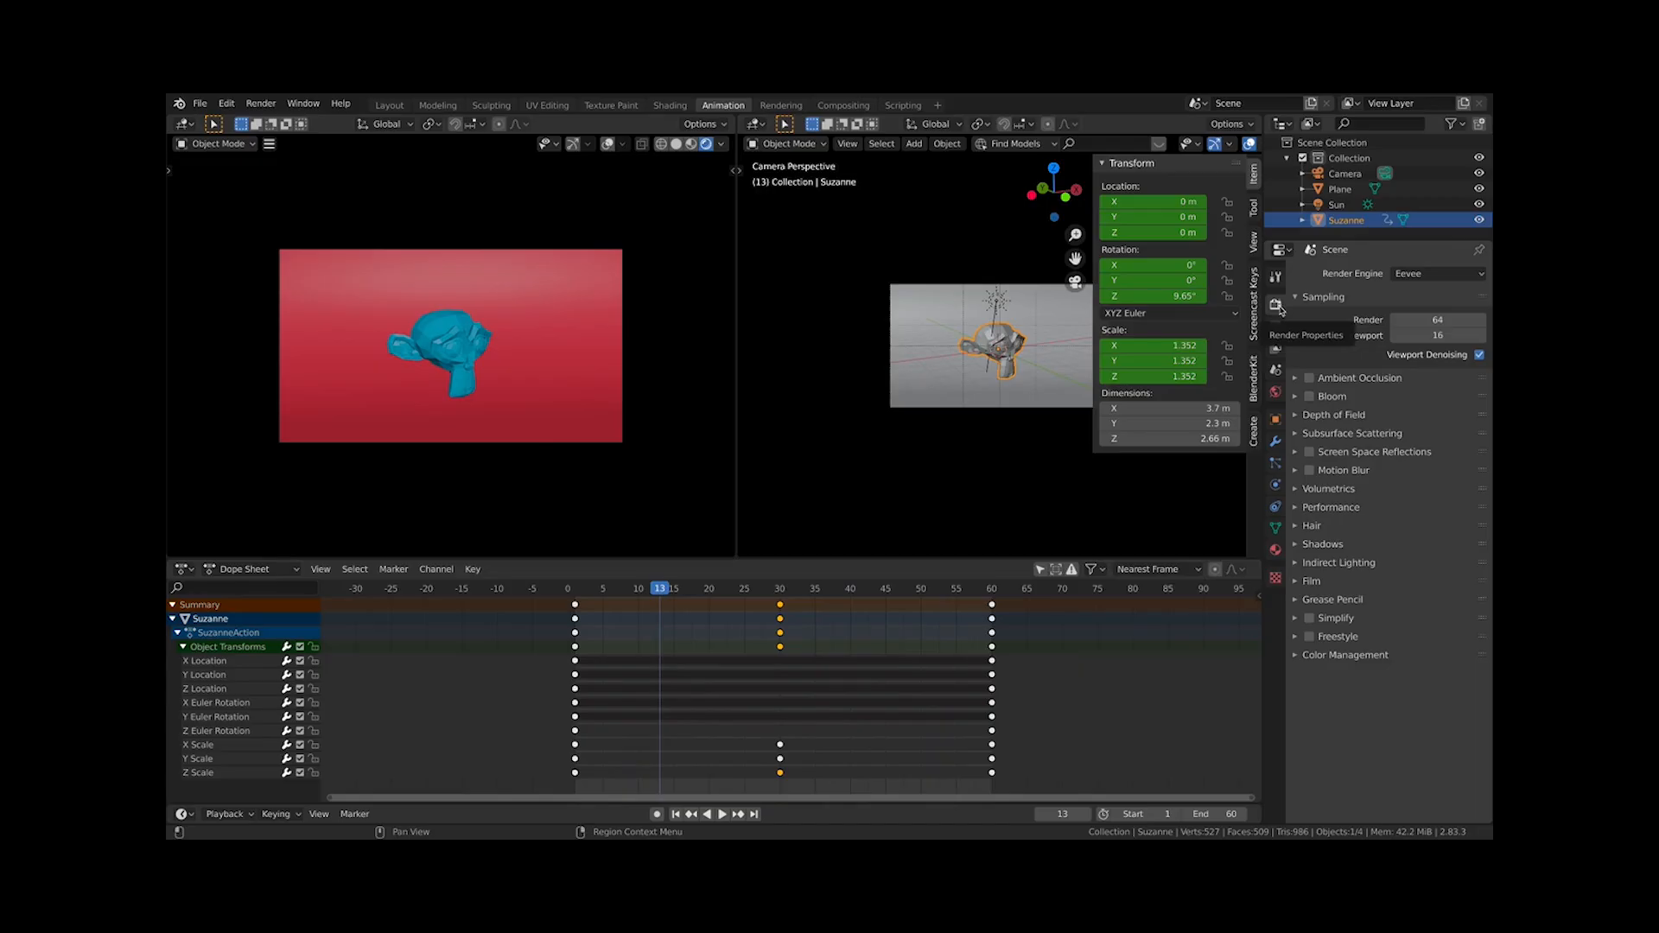
pyautogui.click(1419, 273)
pyautogui.click(1421, 275)
pyautogui.click(1422, 275)
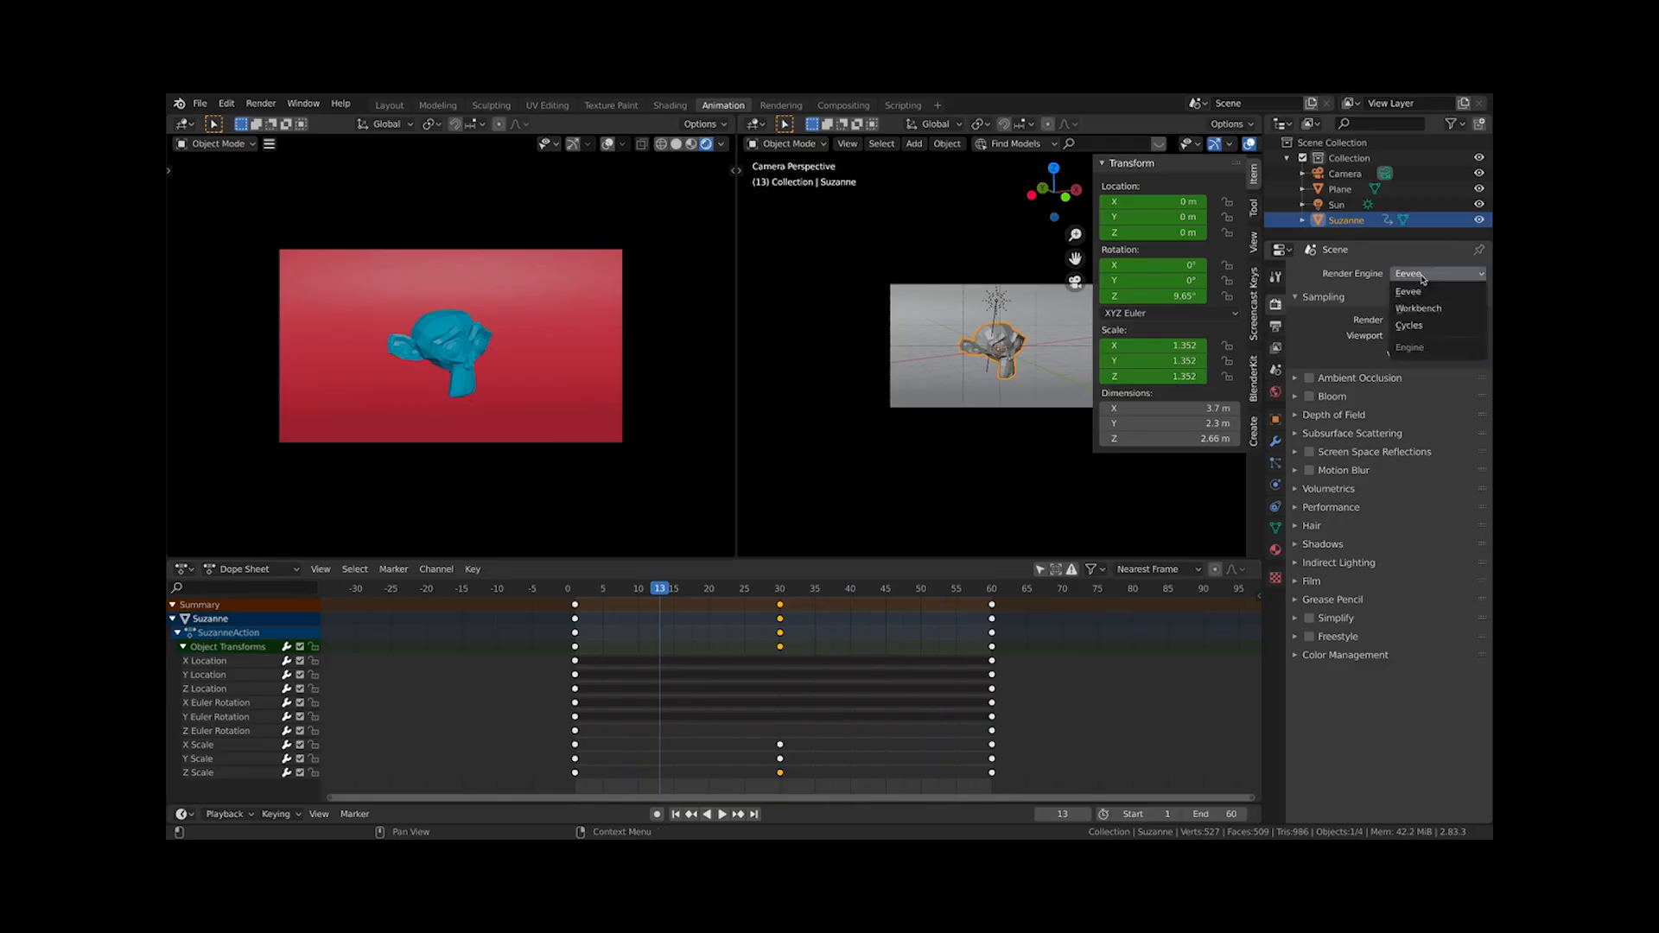
pyautogui.click(1422, 277)
pyautogui.click(1316, 380)
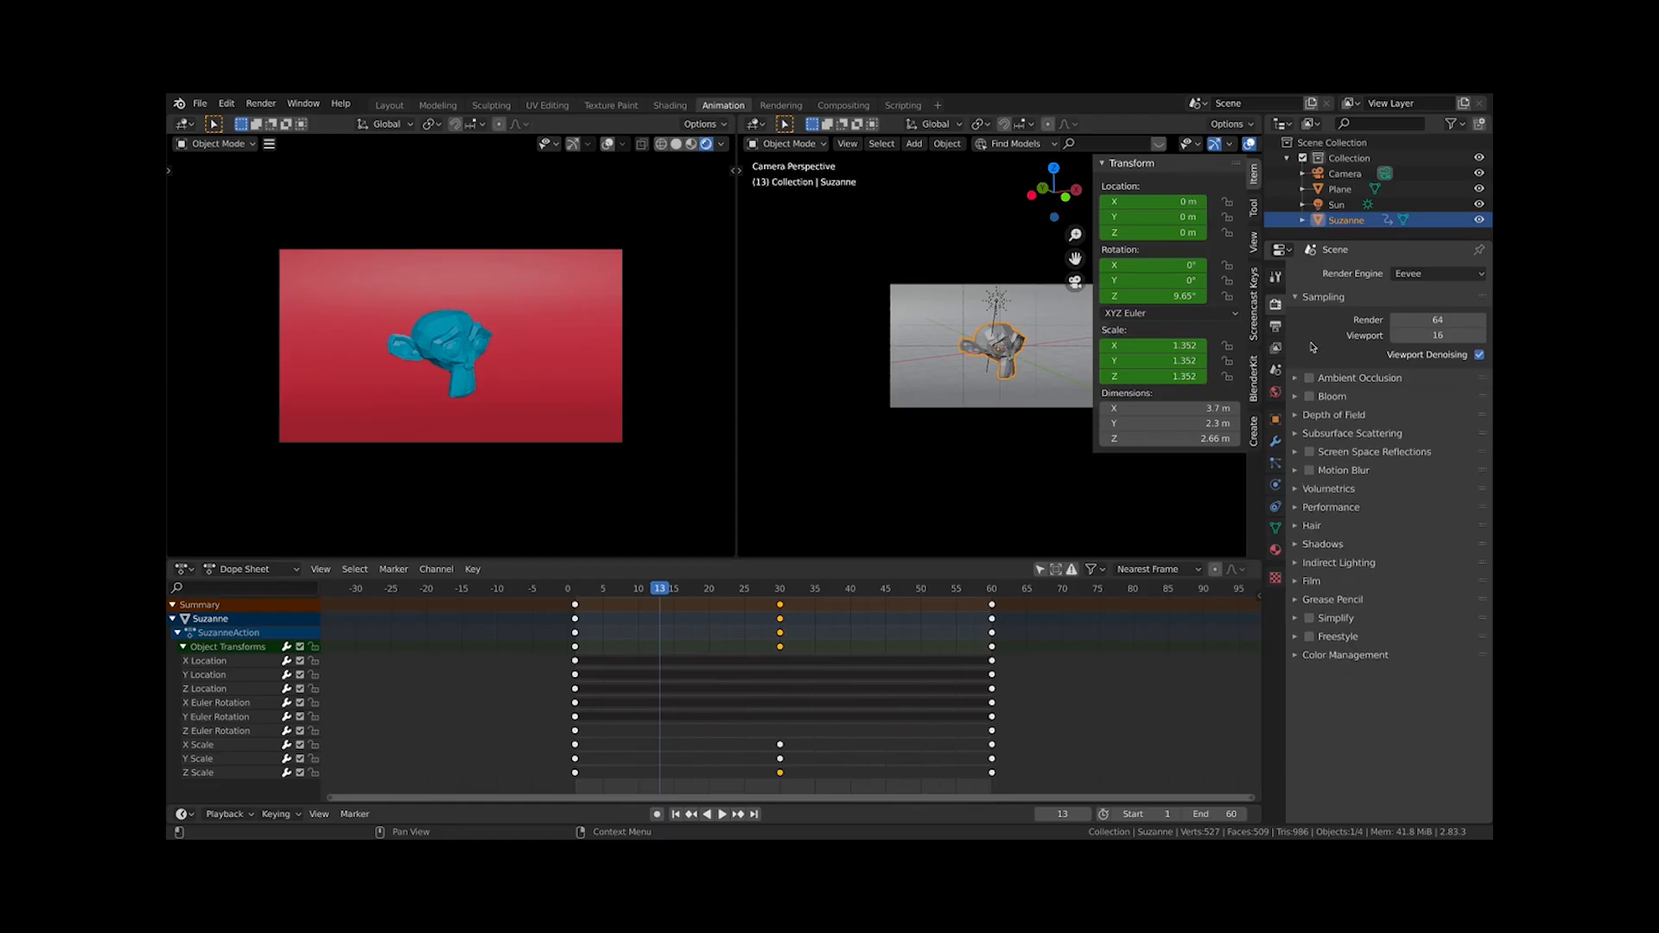
# In the Output Properties, set the output file format to AVI JPEG
pyautogui.click(1275, 328)
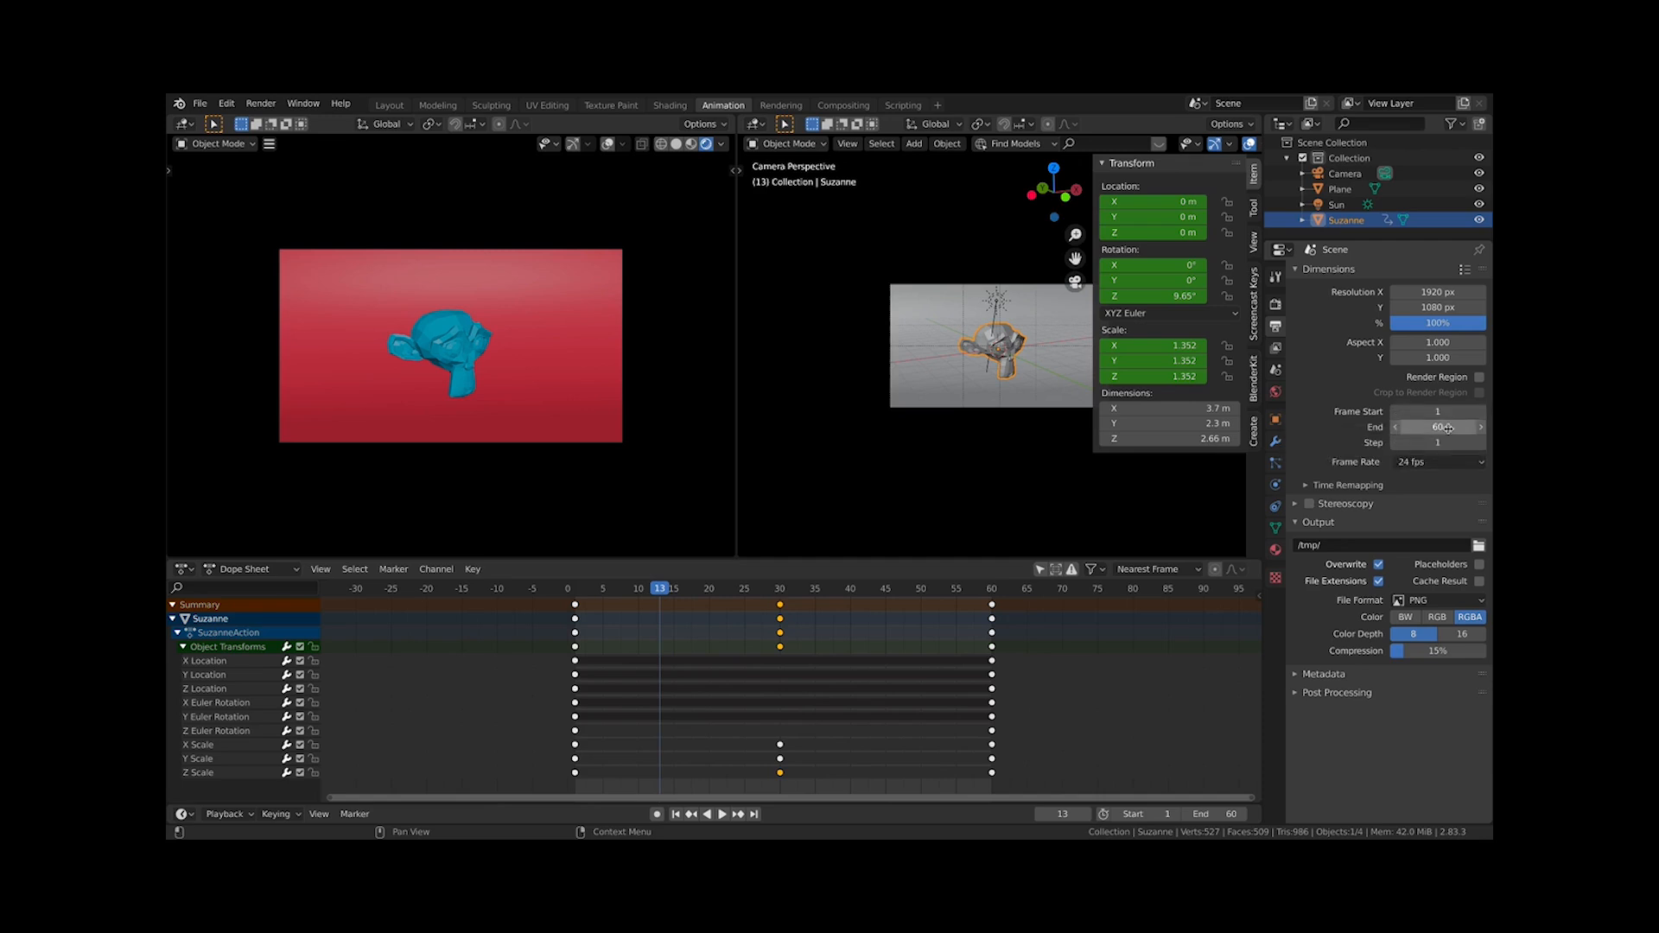
pyautogui.click(1409, 600)
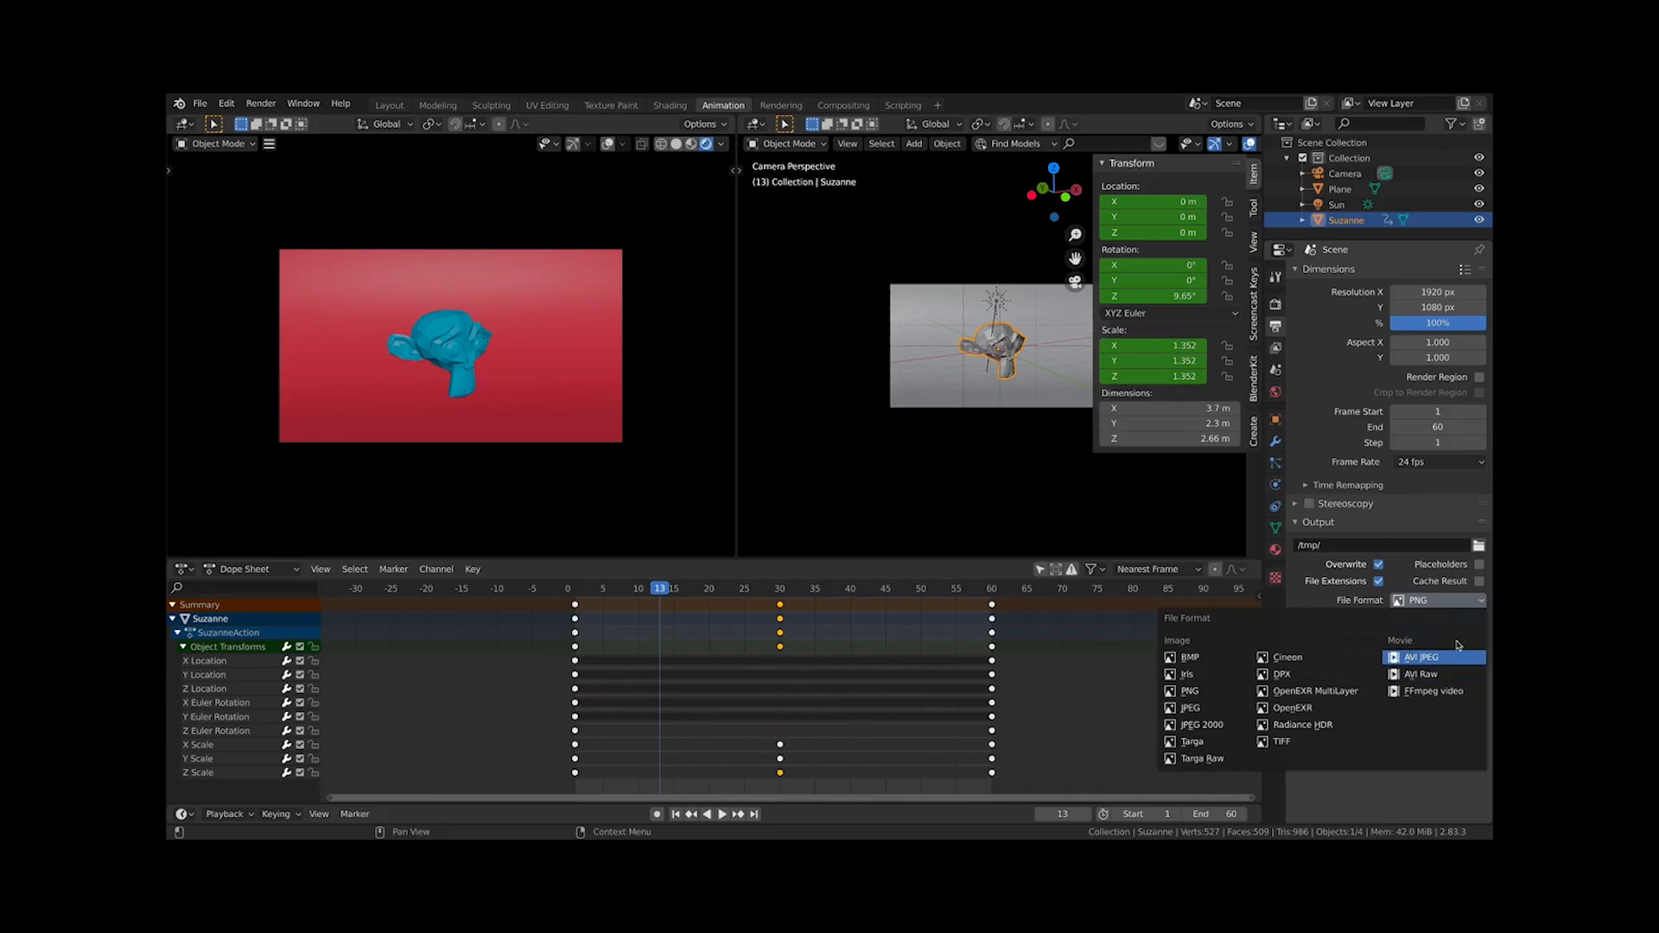
pyautogui.click(1424, 602)
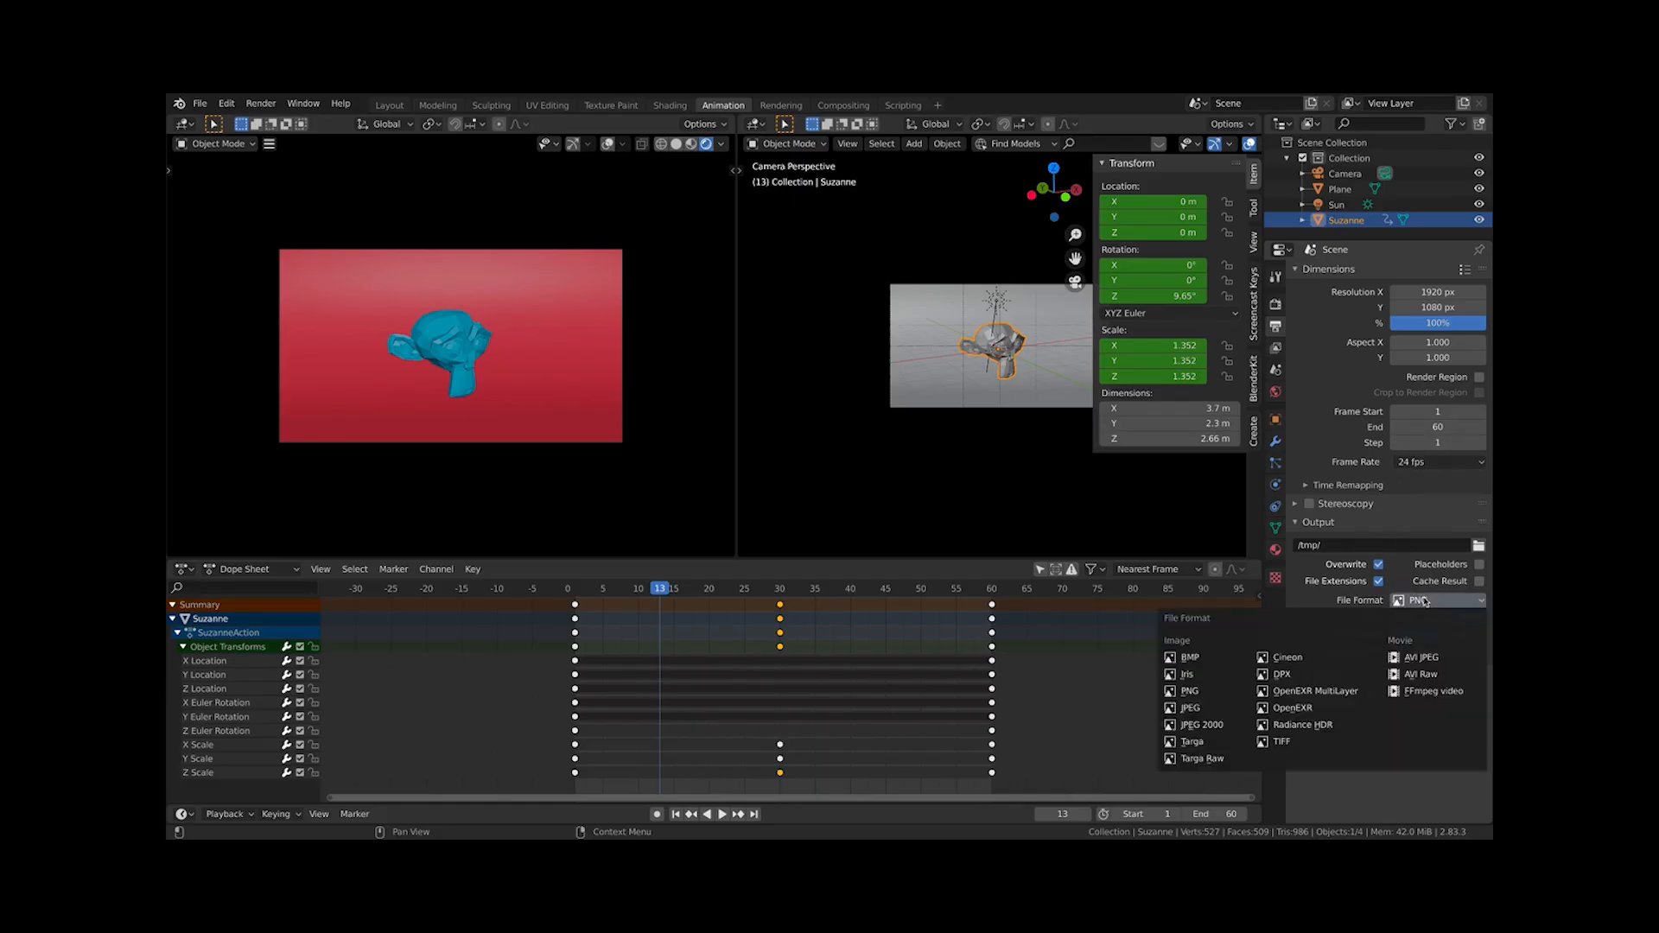
pyautogui.click(1419, 656)
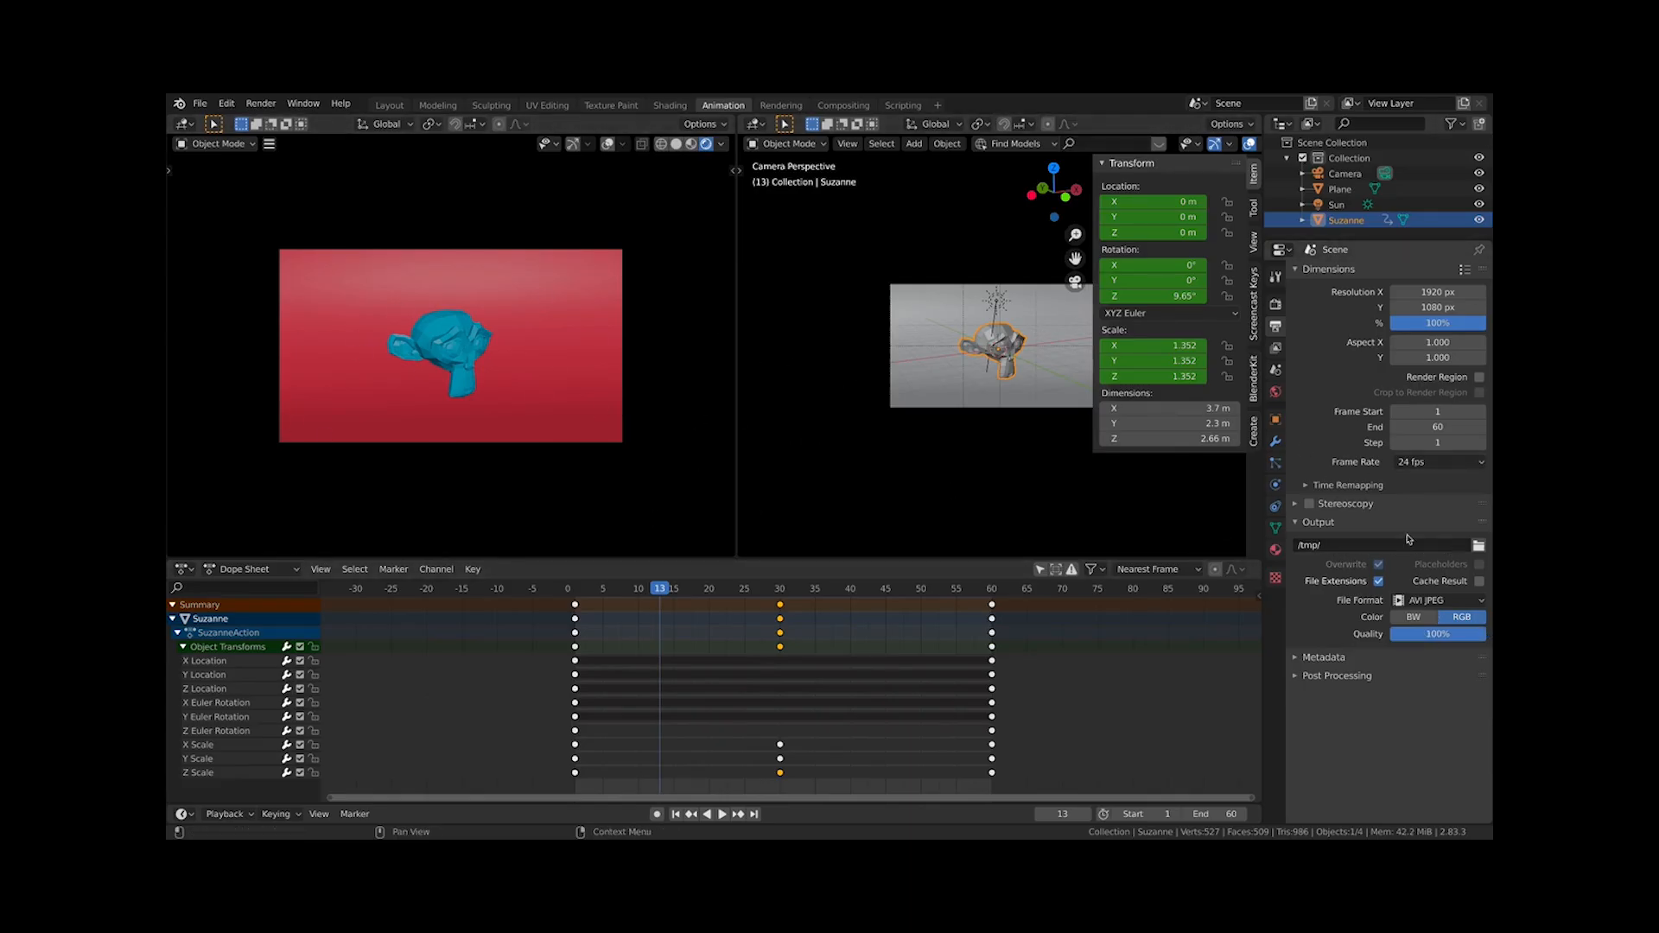
# Set the render output path to the Desktop's INTRODUCTION TO BLENDER ANIMATION folder with the file name Animation
pyautogui.click(1478, 546)
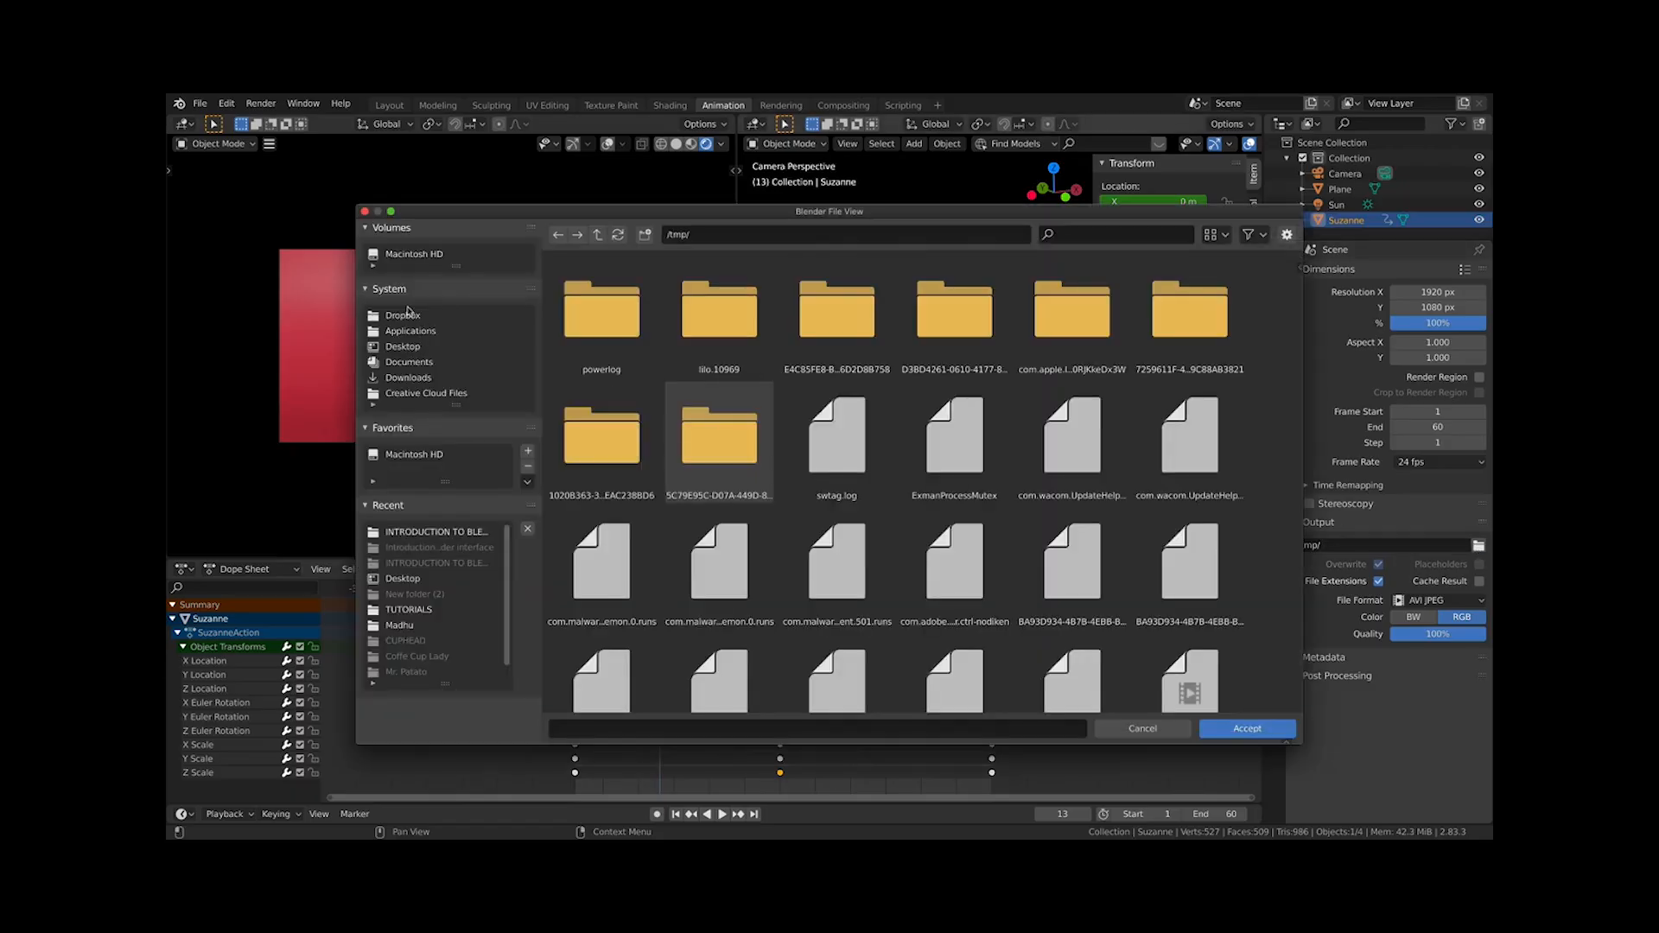
pyautogui.click(408, 317)
pyautogui.click(408, 332)
pyautogui.click(403, 347)
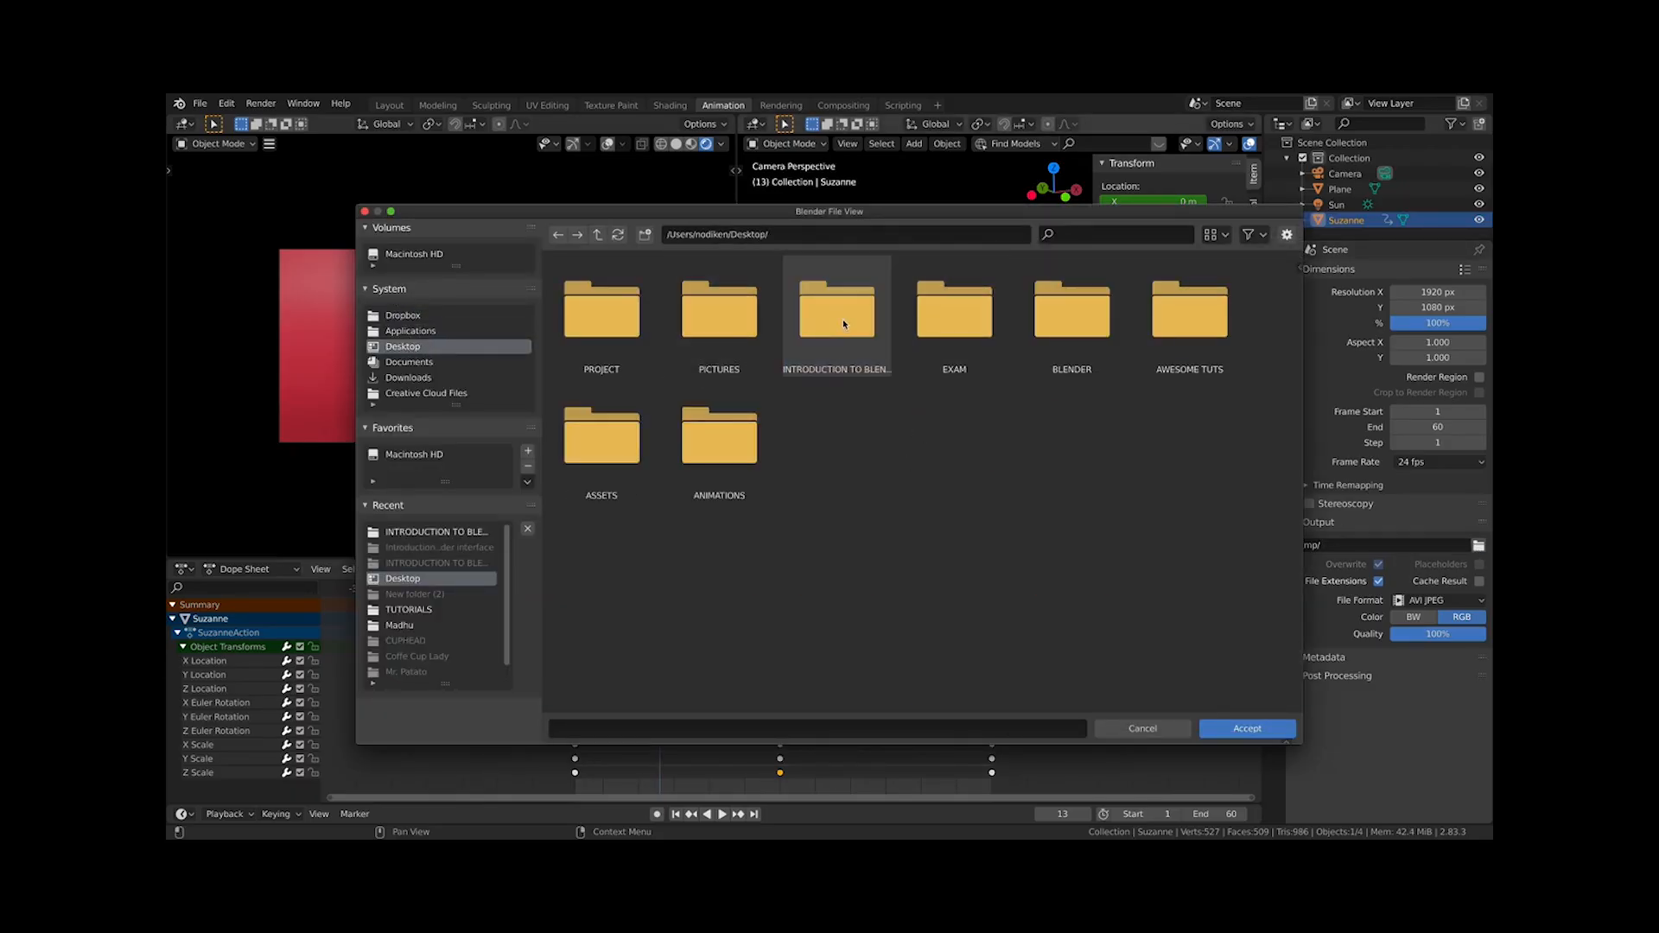
pyautogui.click(856, 354)
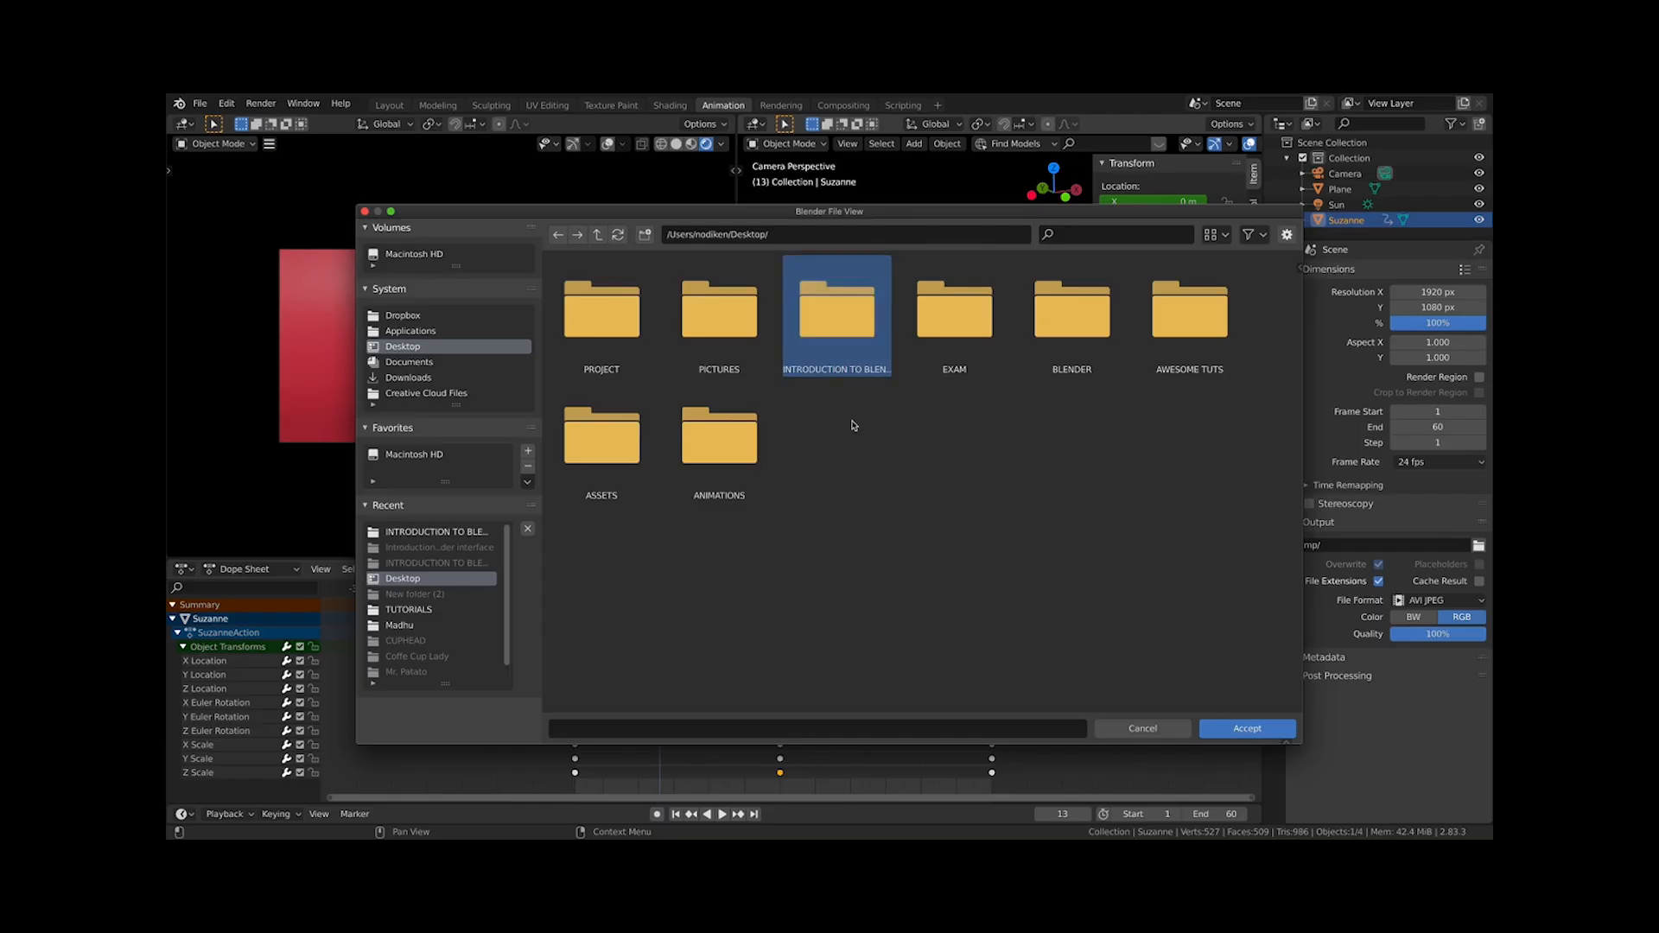
pyautogui.doubleClick(853, 344)
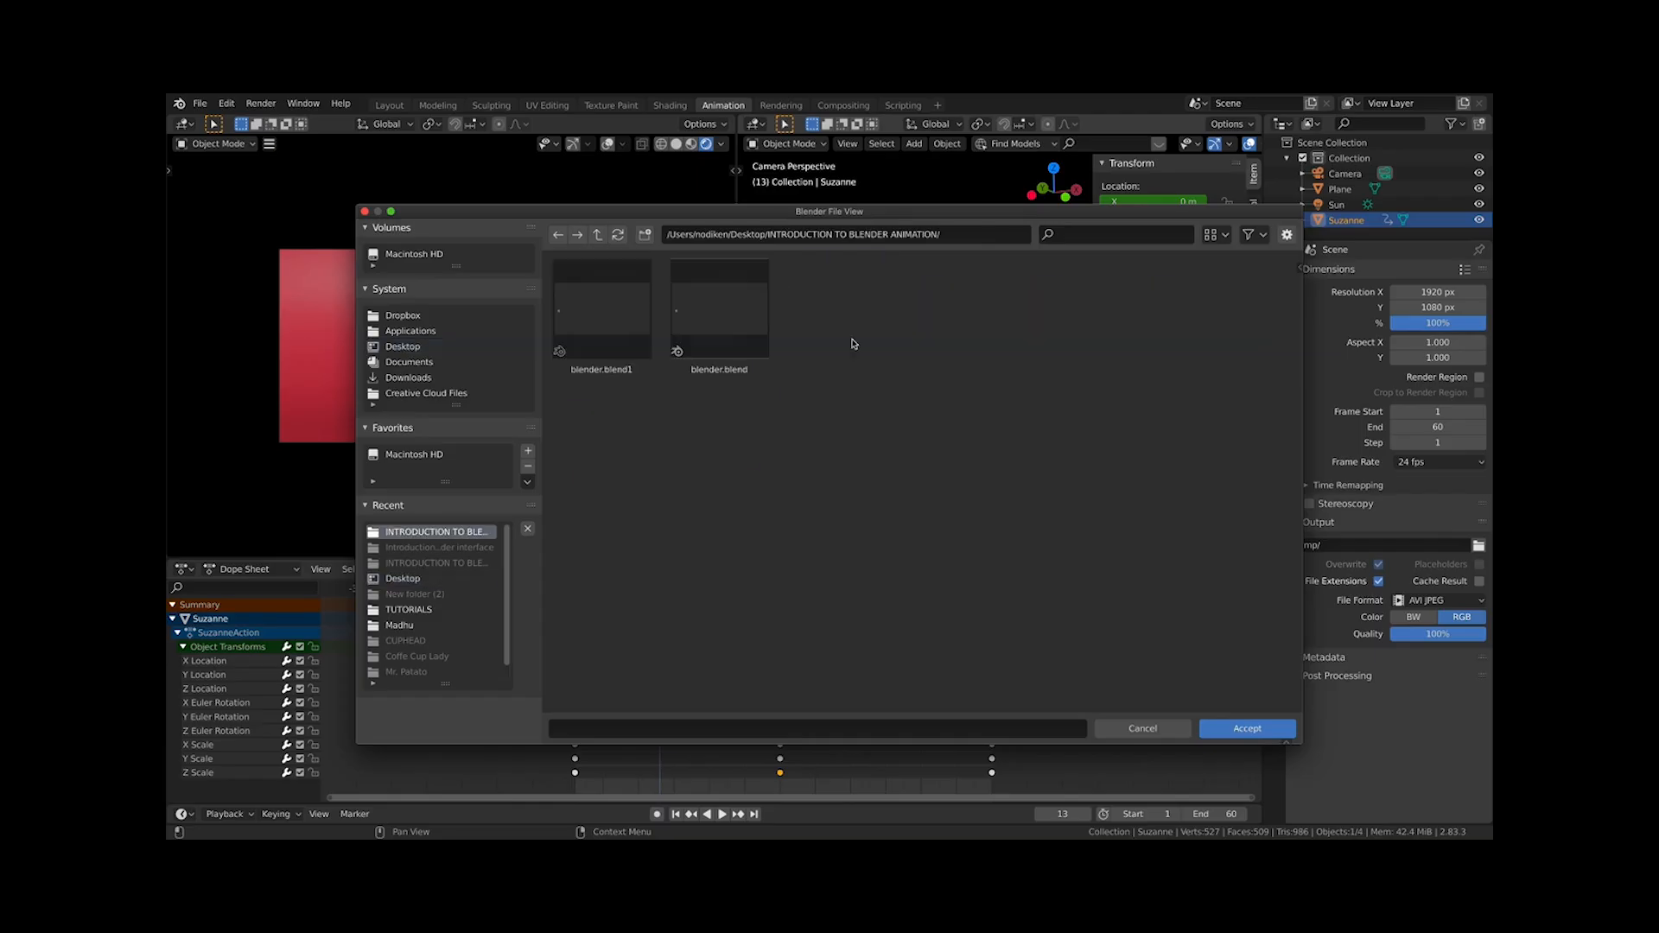
pyautogui.click(642, 737)
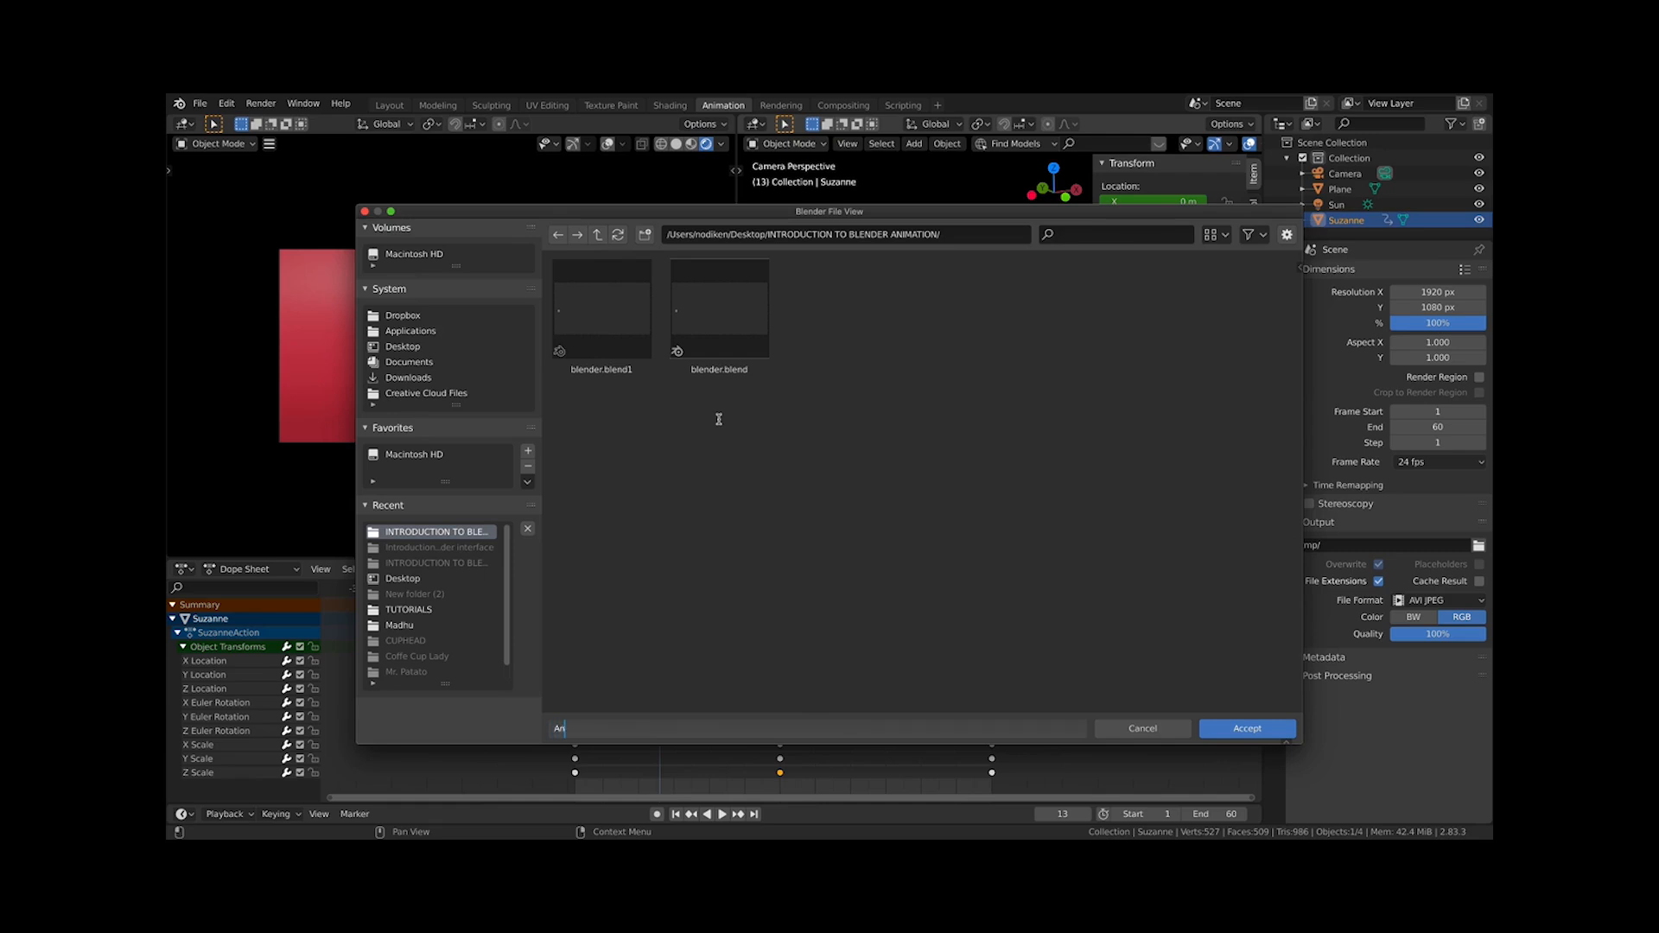
pyautogui.write('Animation')
pyautogui.press('Return')
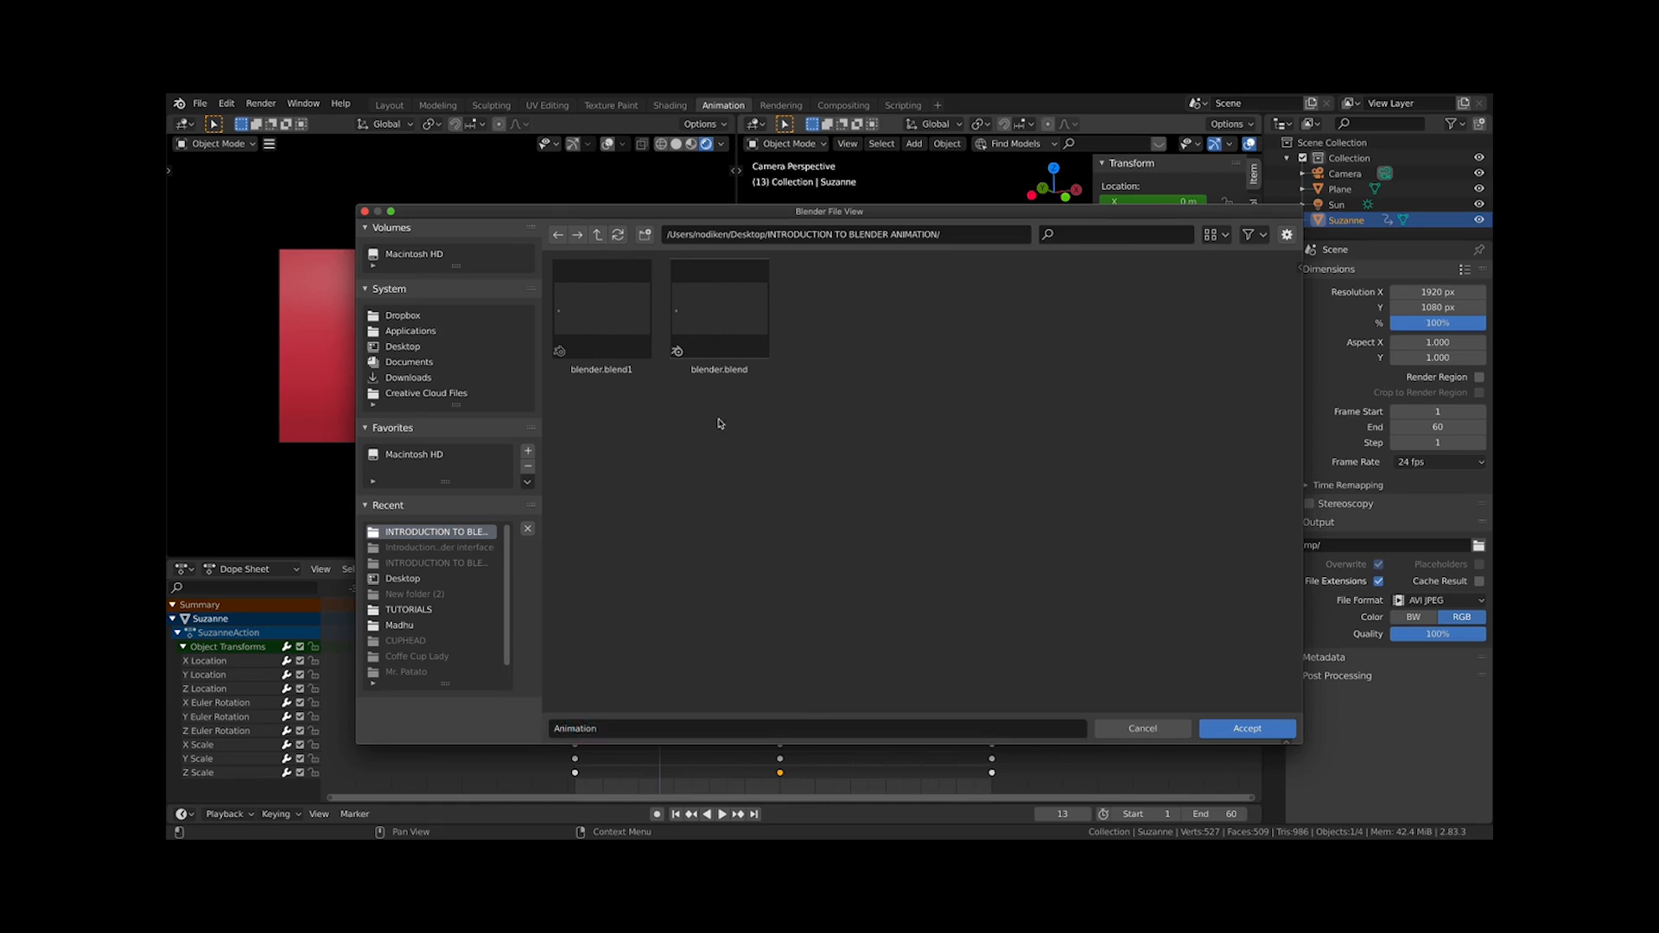
pyautogui.click(1246, 728)
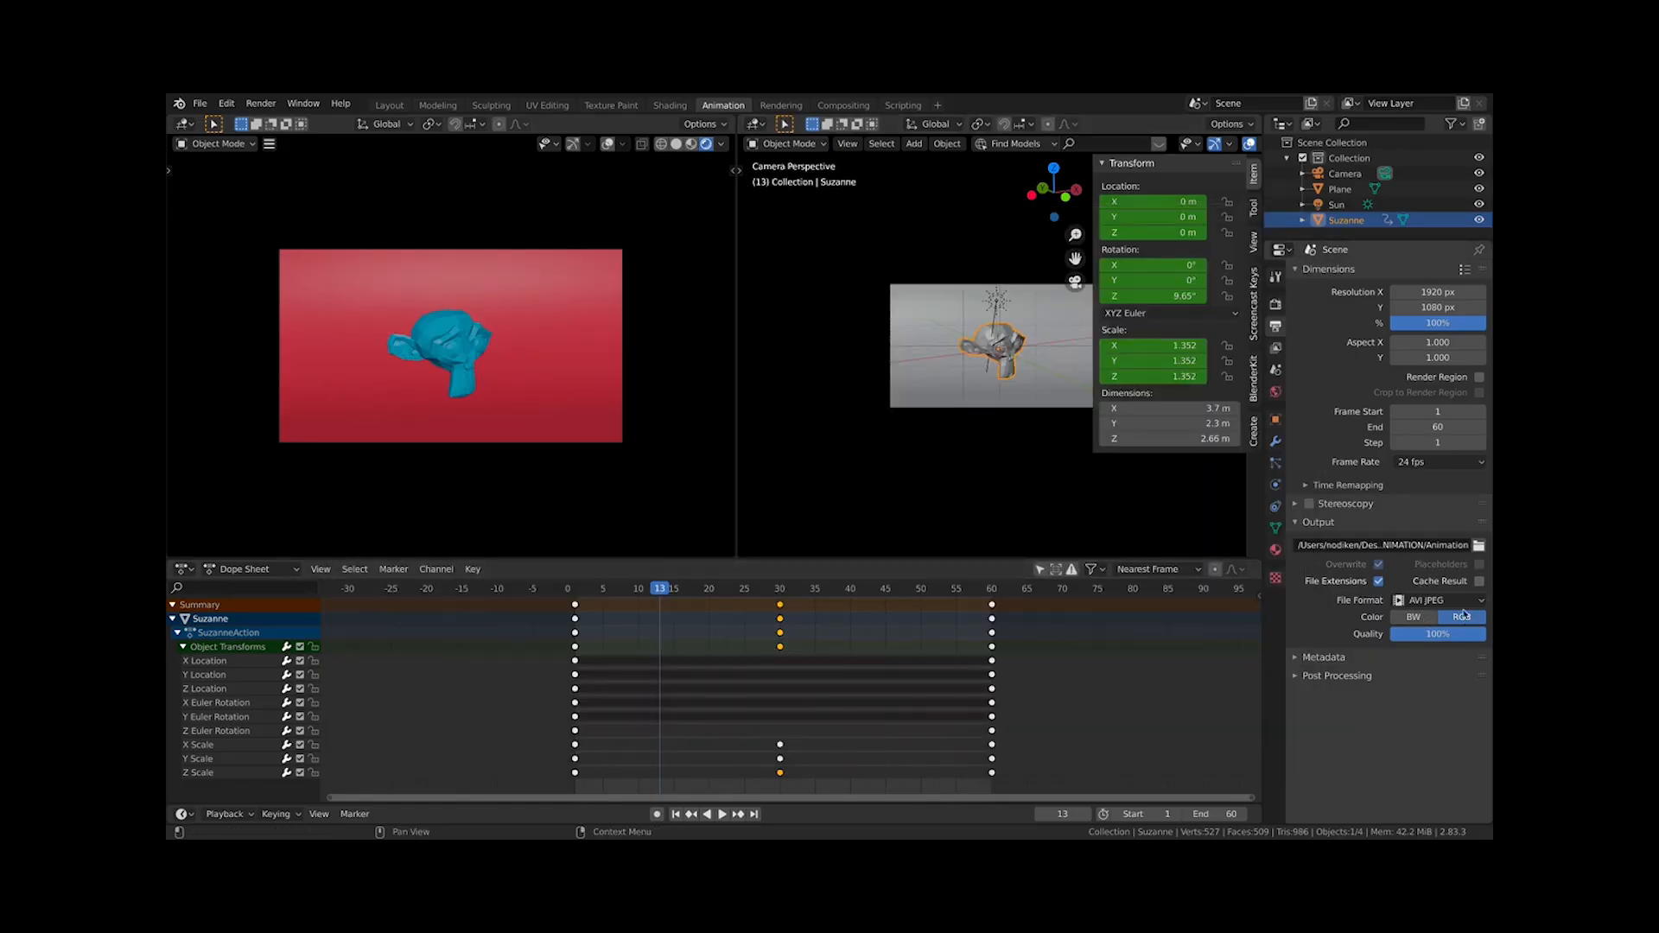
# Render the animation
pyautogui.click(261, 103)
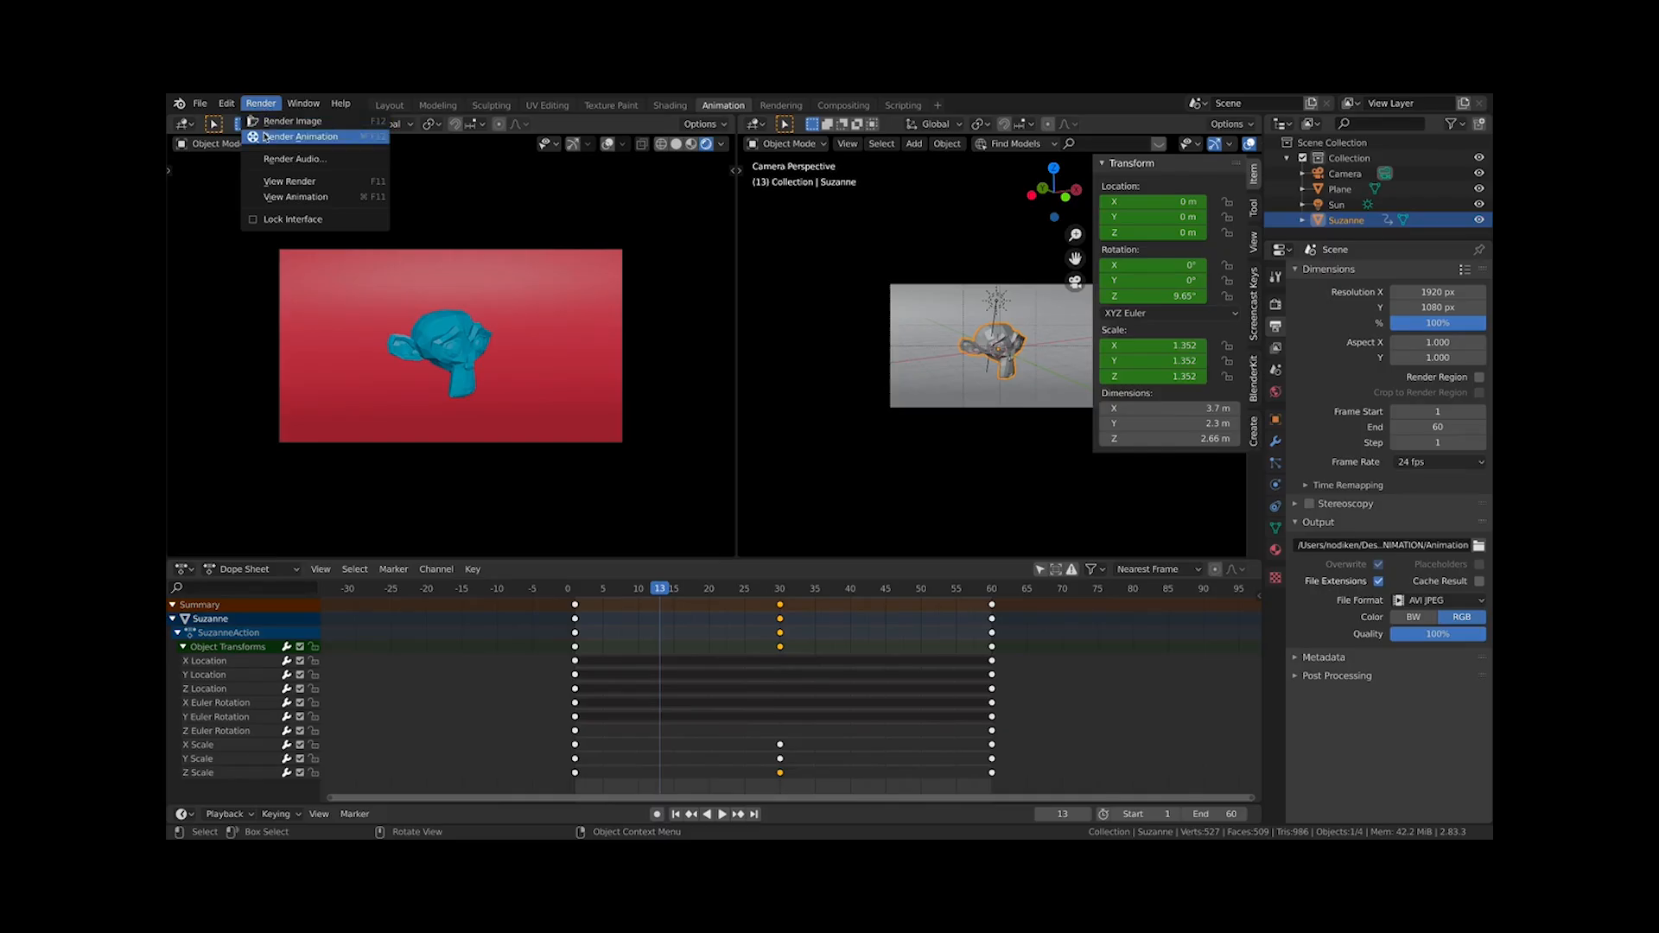
pyautogui.click(266, 136)
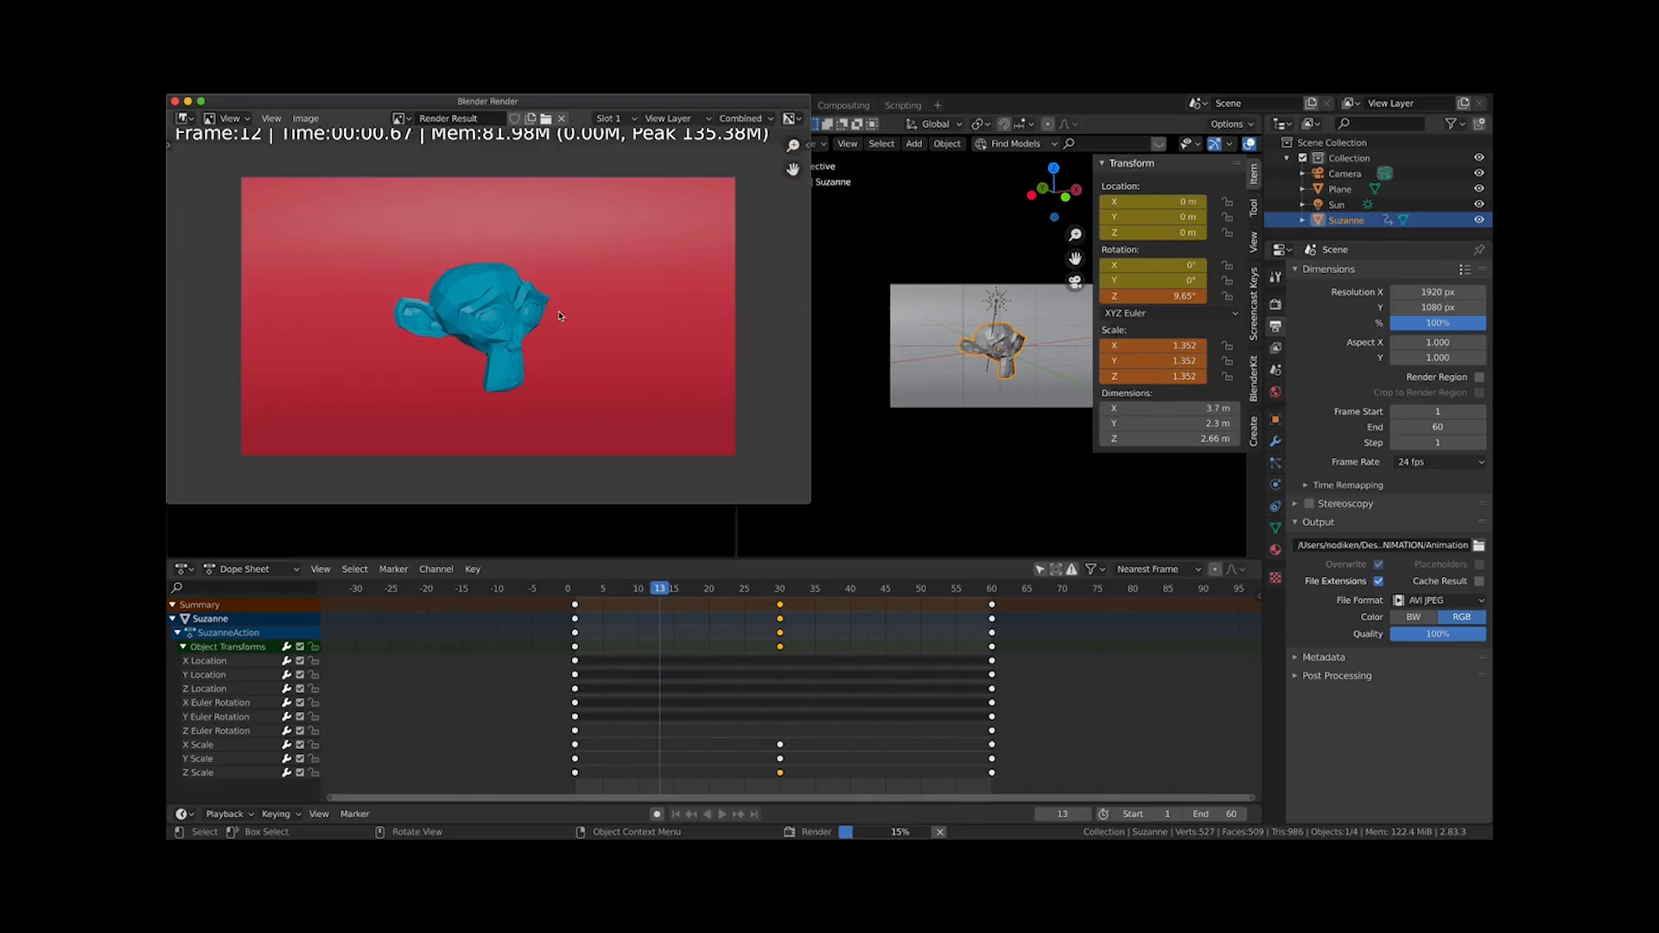
pyautogui.scroll(-1, 559, 316)
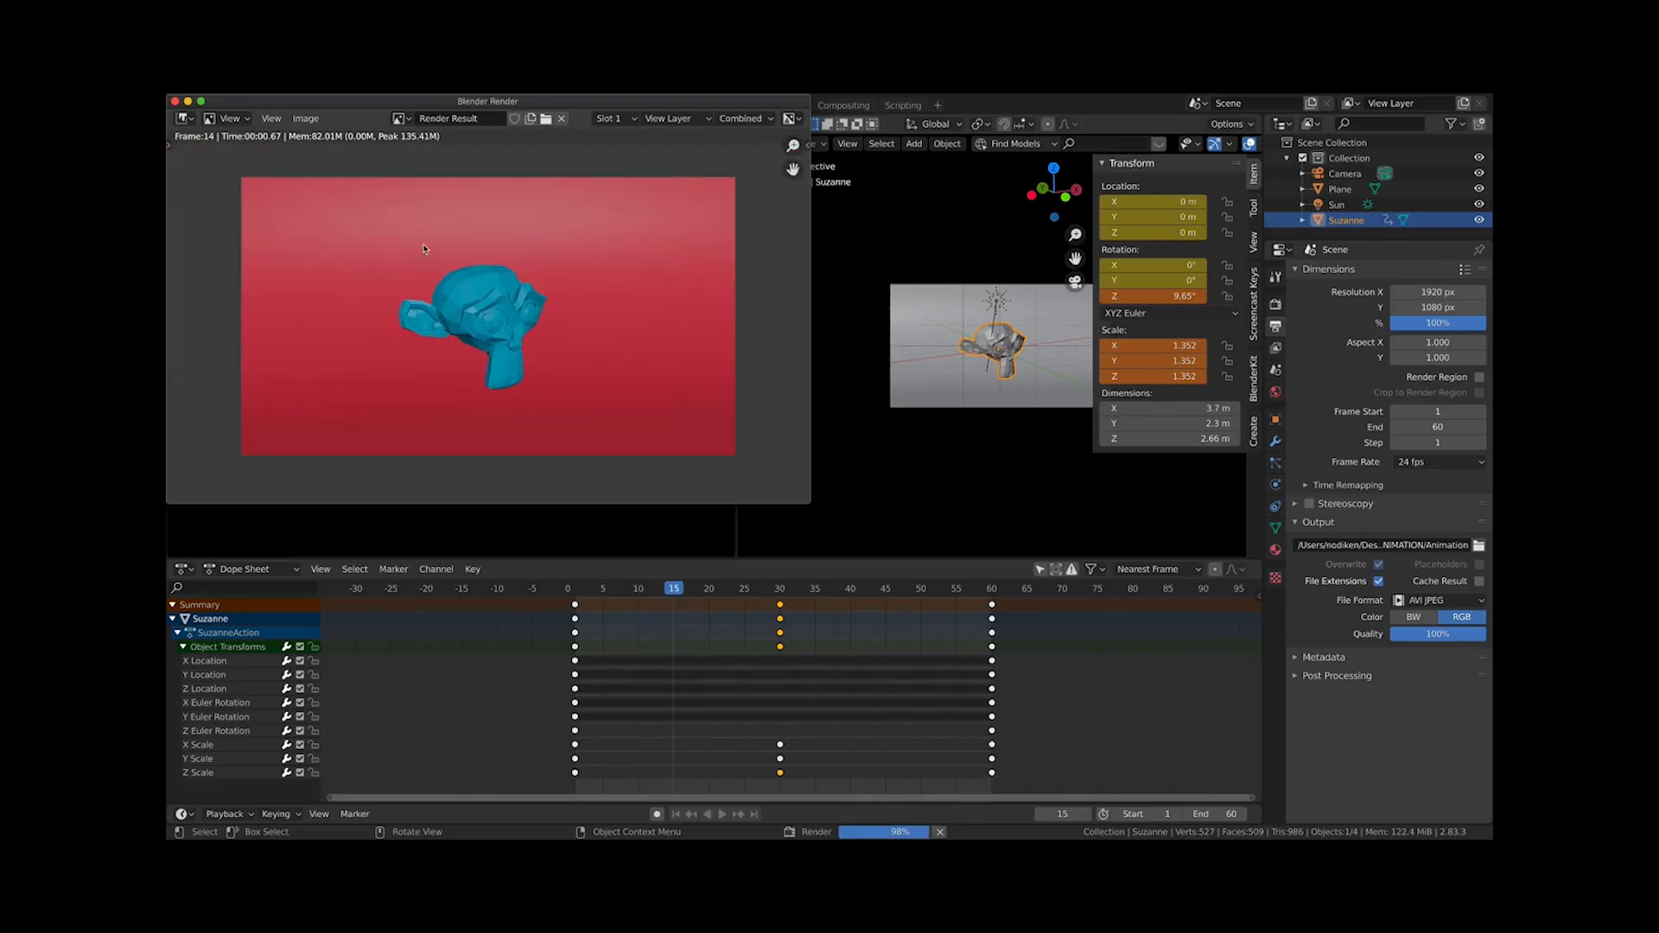
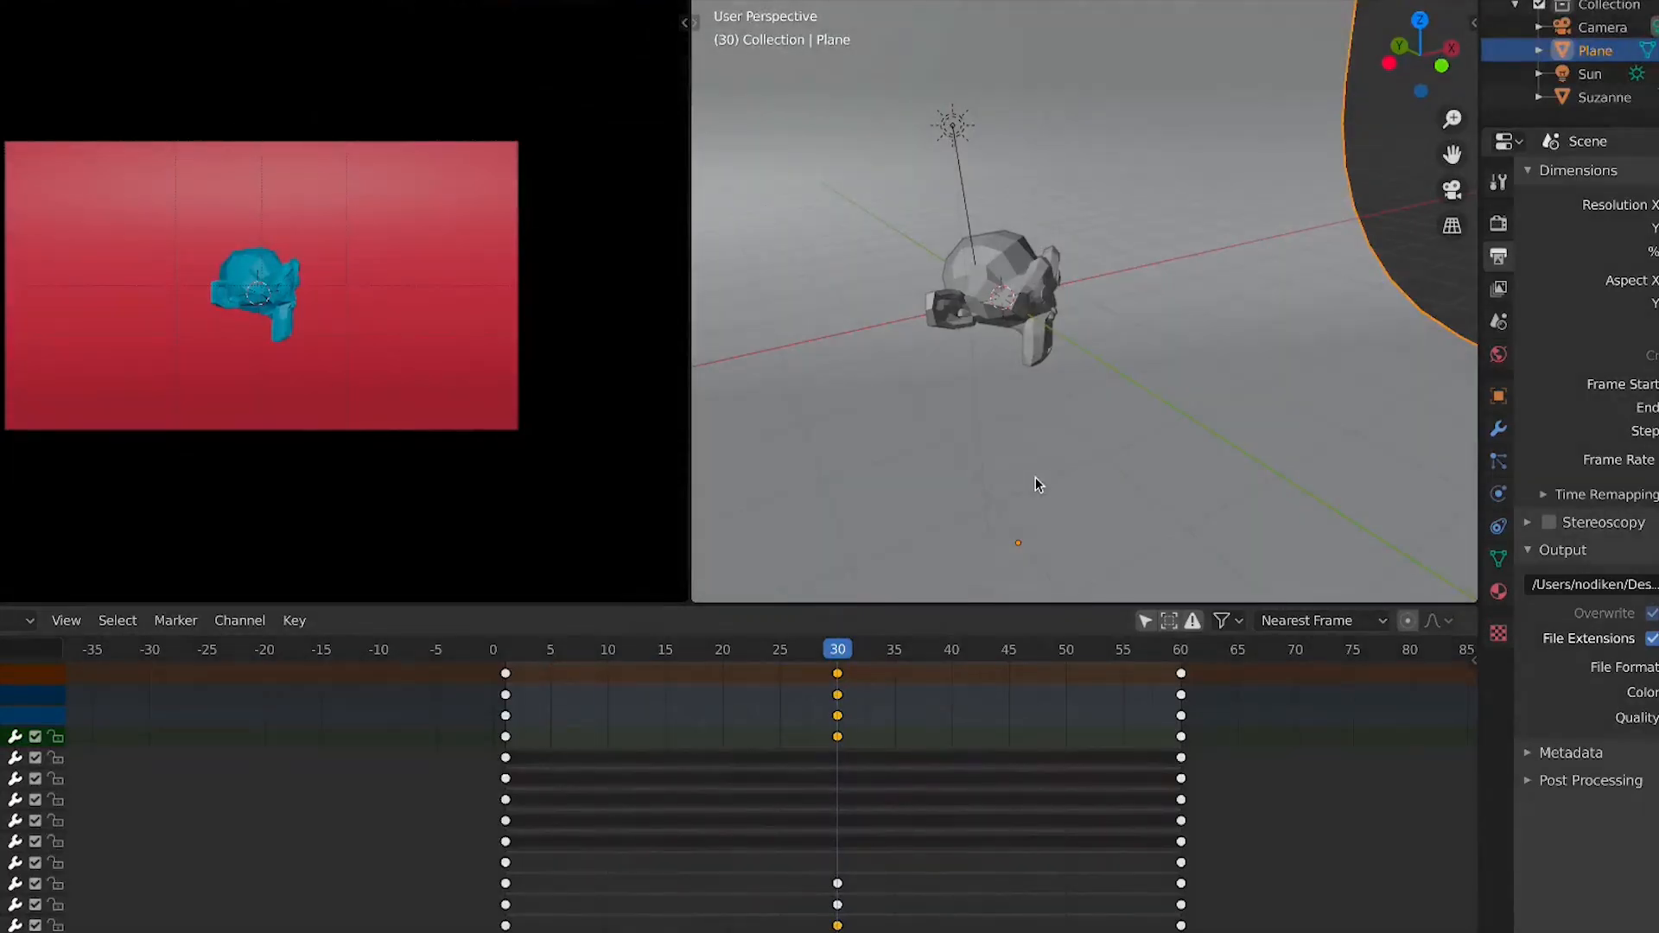
# Select the Suzanne object and inspect its keyframes in the timeline
pyautogui.click(1017, 271)
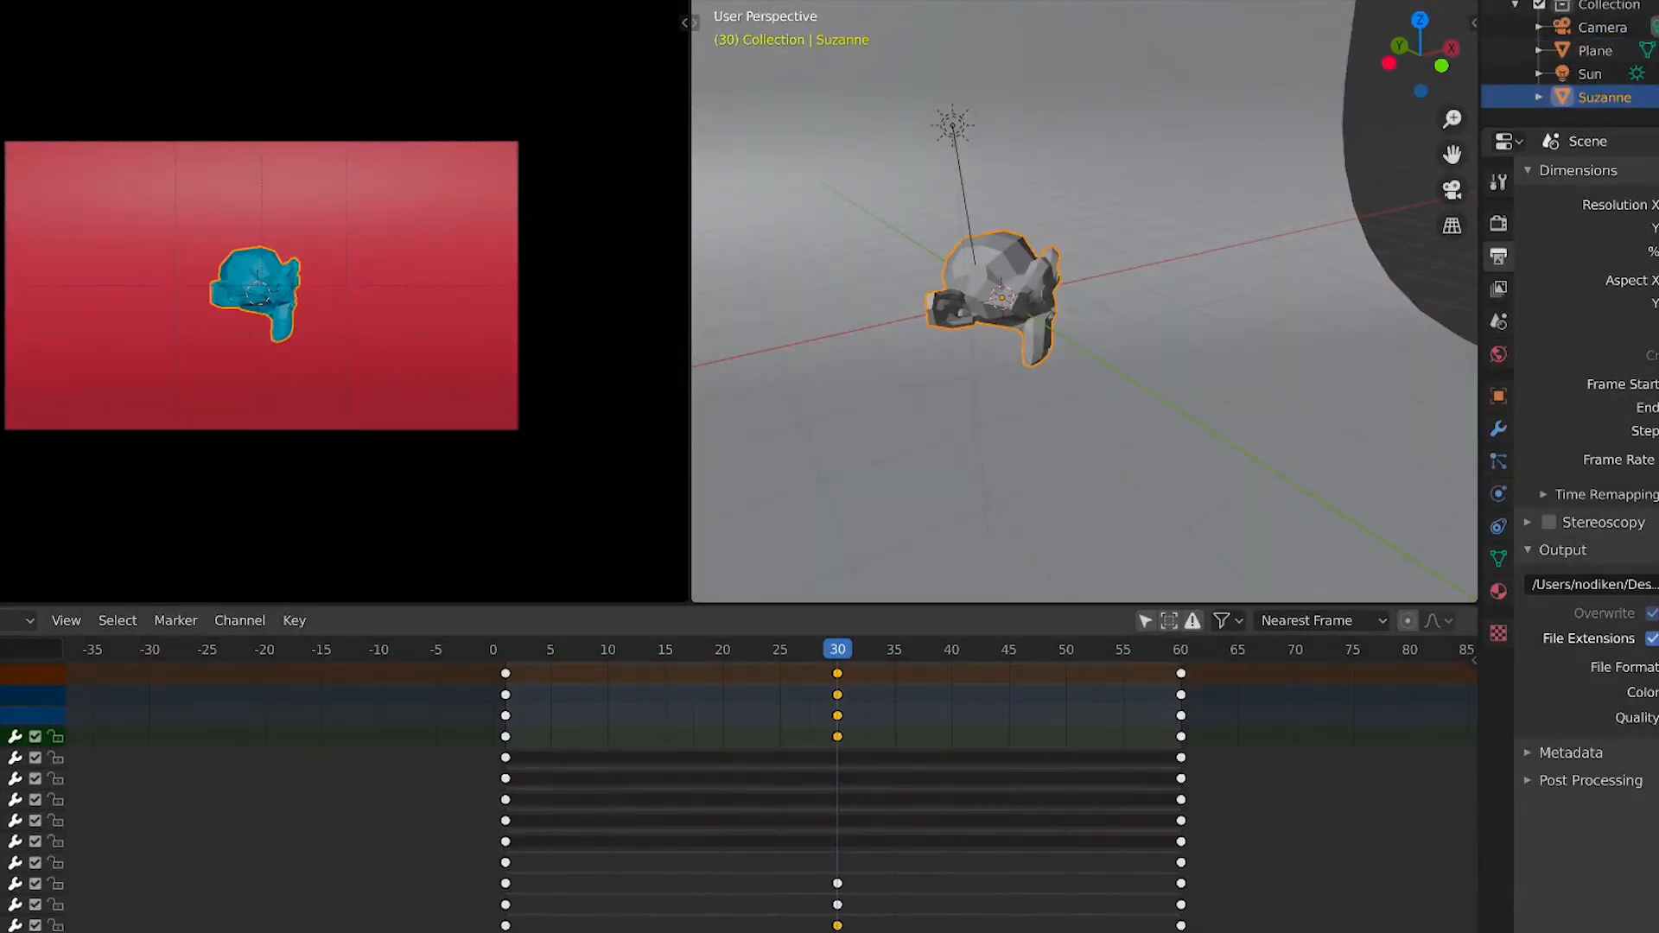
pyautogui.scroll(2, 380, 821)
pyautogui.moveTo(588, 778); pyautogui.dragTo(333, 900)
pyautogui.click(1287, 830)
pyautogui.moveTo(1327, 761); pyautogui.dragTo(415, 857)
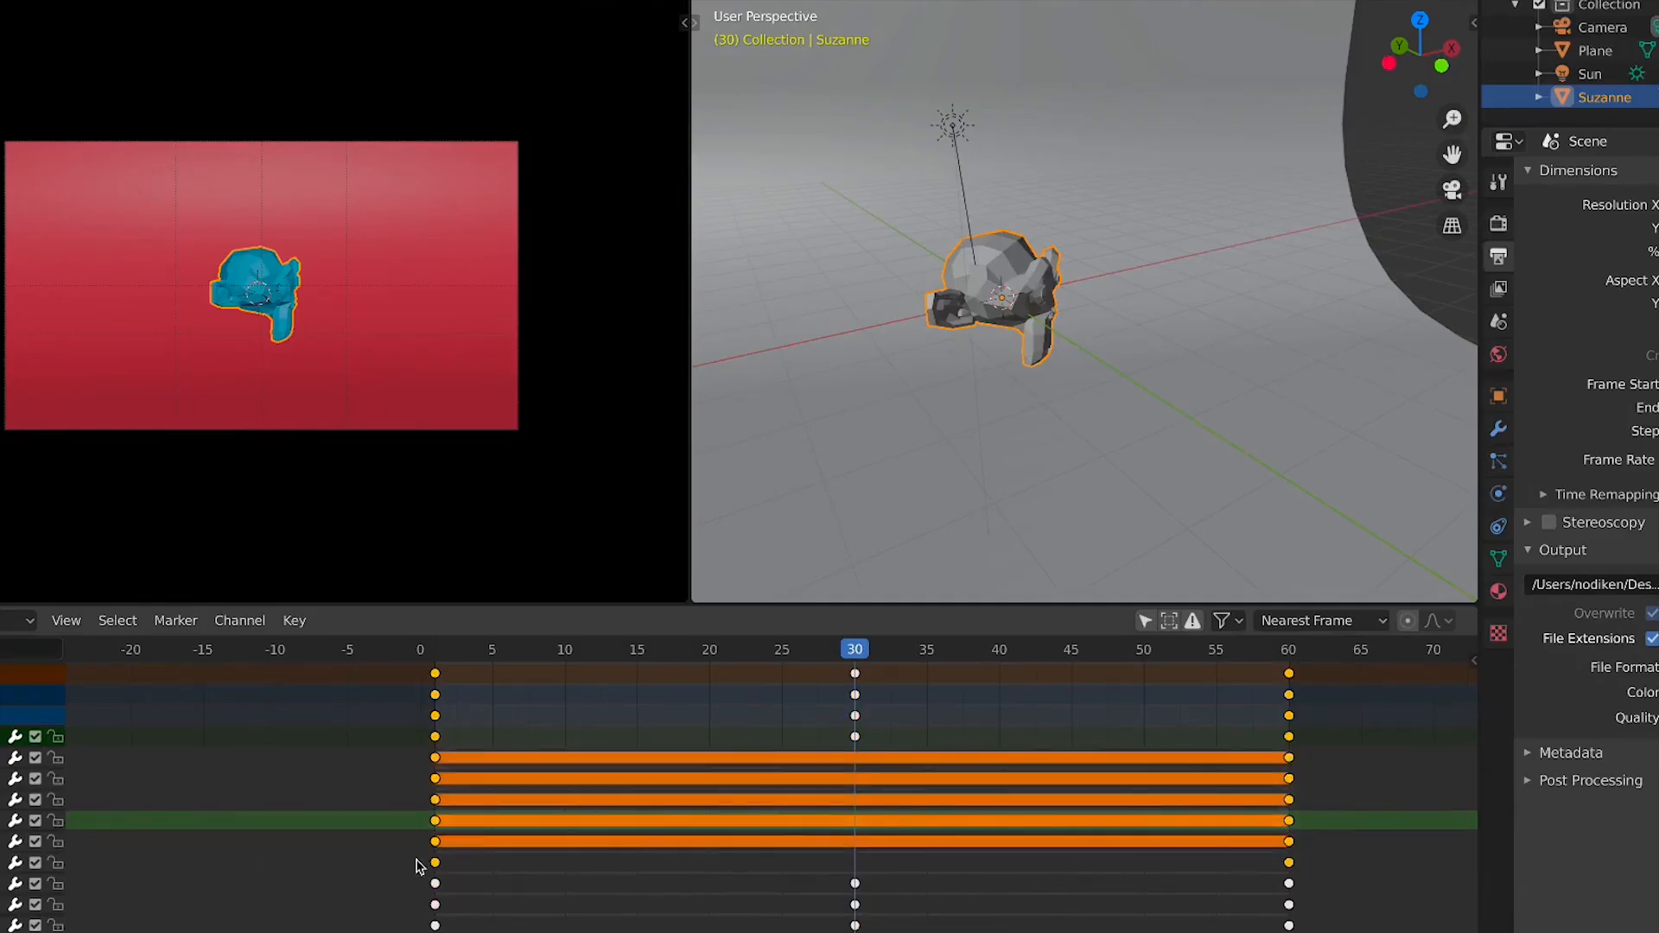
pyautogui.click(904, 811)
pyautogui.scroll(-2, 886, 773)
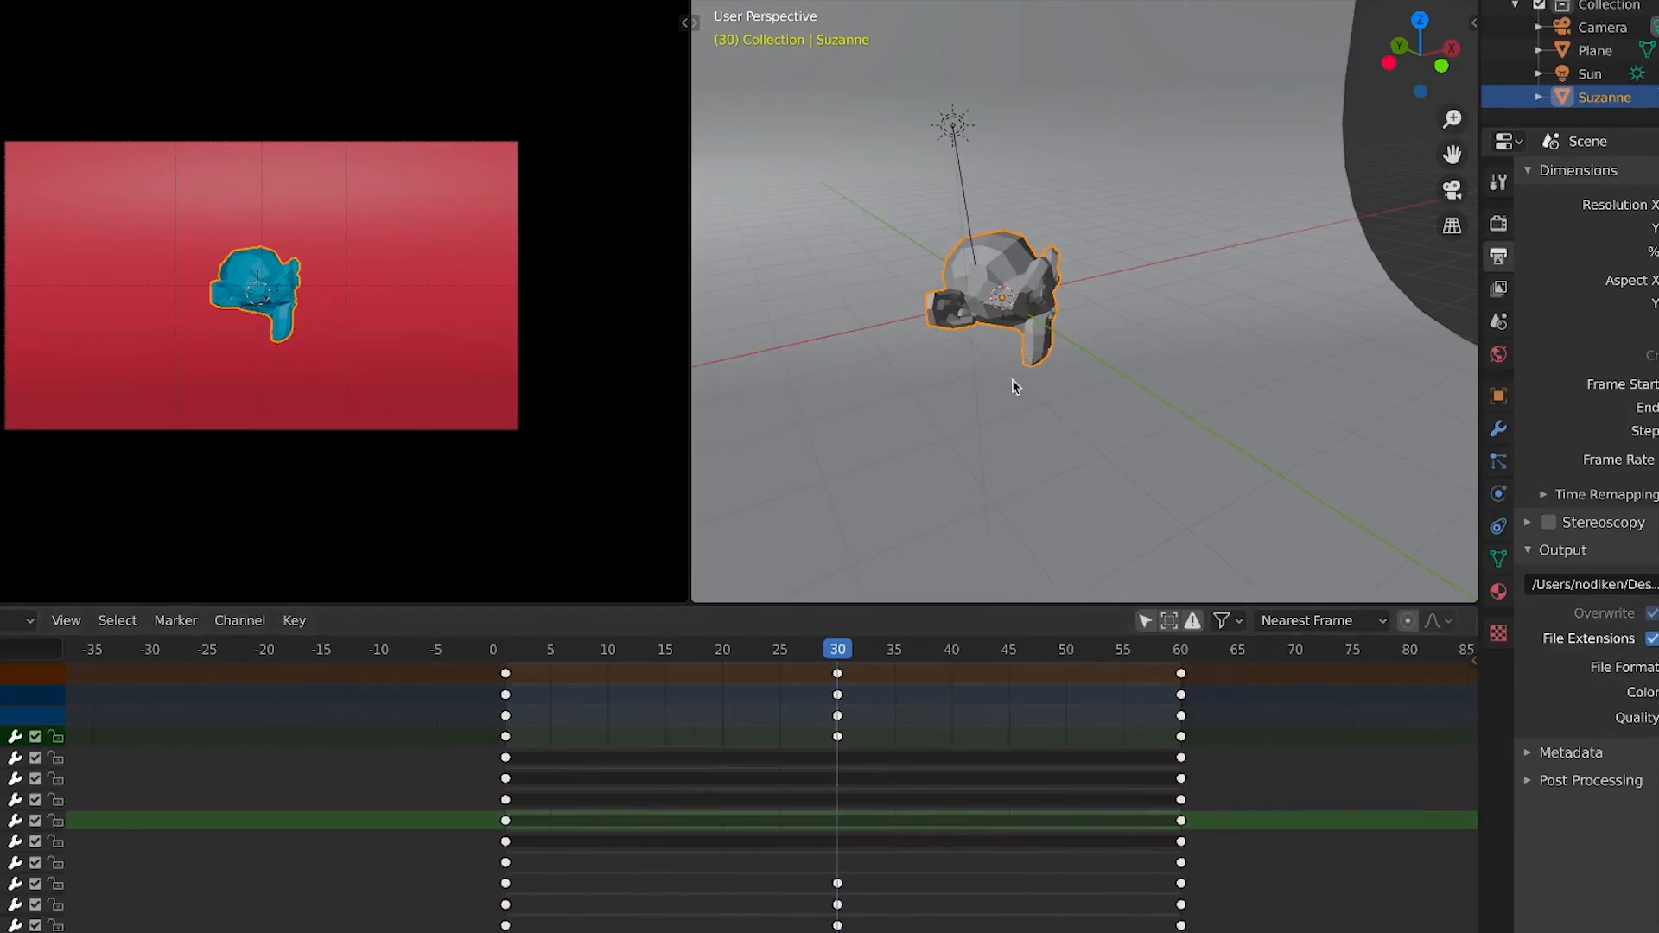
# Delete the Suzanne object from the scene
pyautogui.moveTo(1165, 346); pyautogui.dragTo(1488, 352, button='middle')
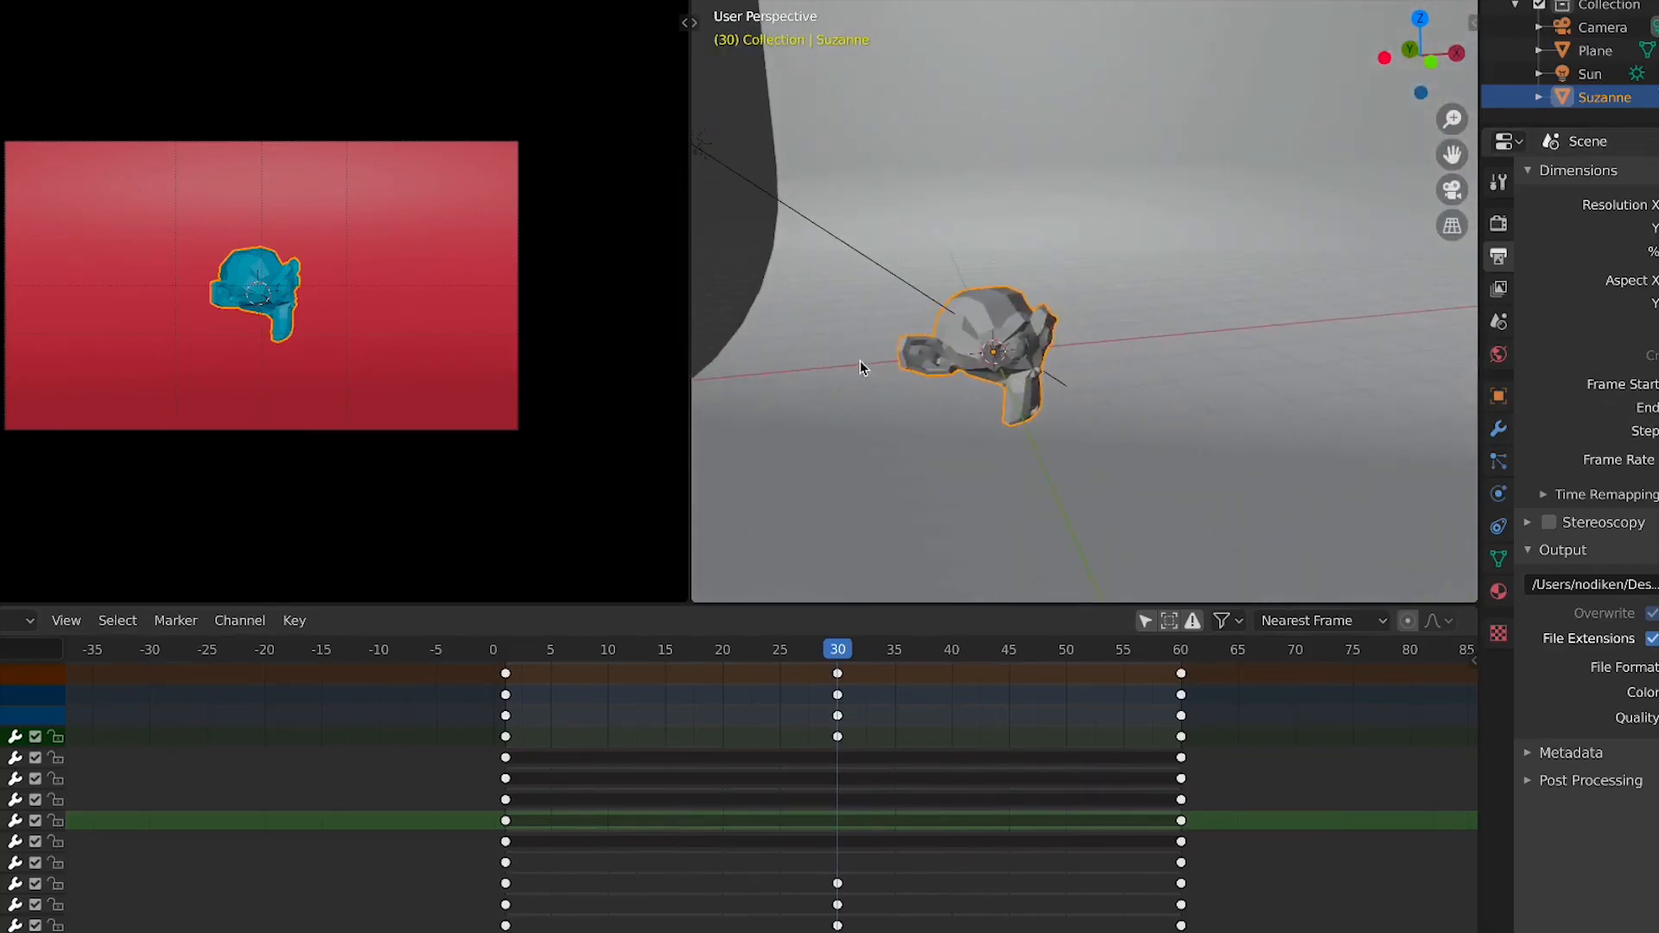
pyautogui.moveTo(862, 363); pyautogui.dragTo(1123, 642, button='middle')
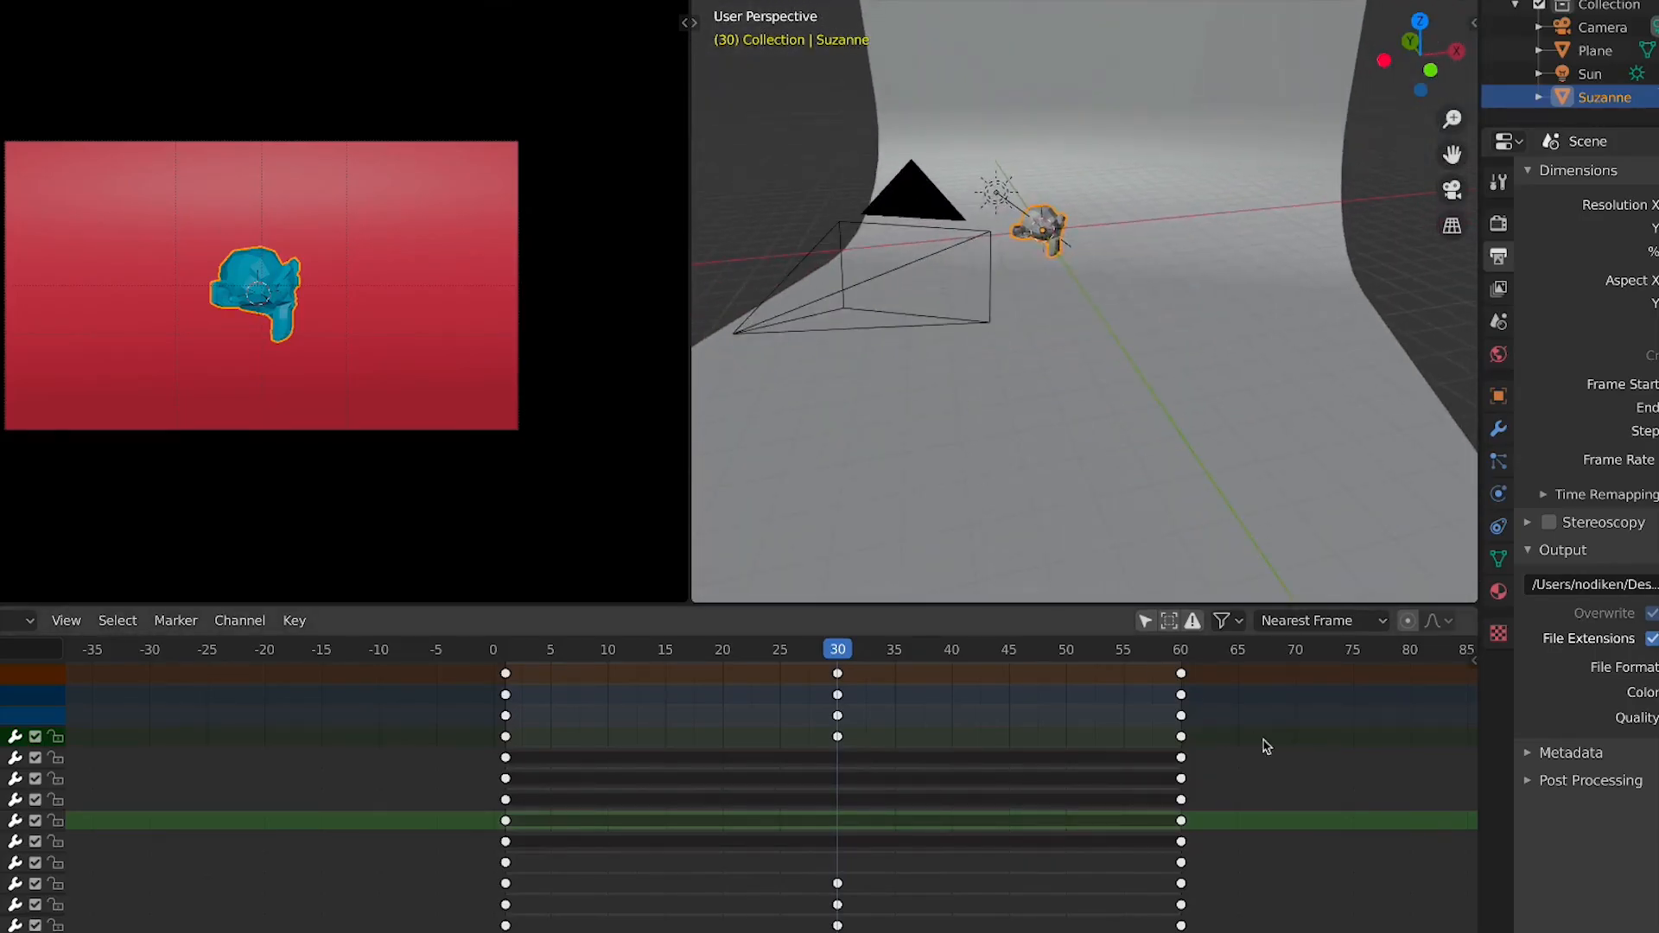
pyautogui.scroll(5, 1123, 215)
pyautogui.press('x')
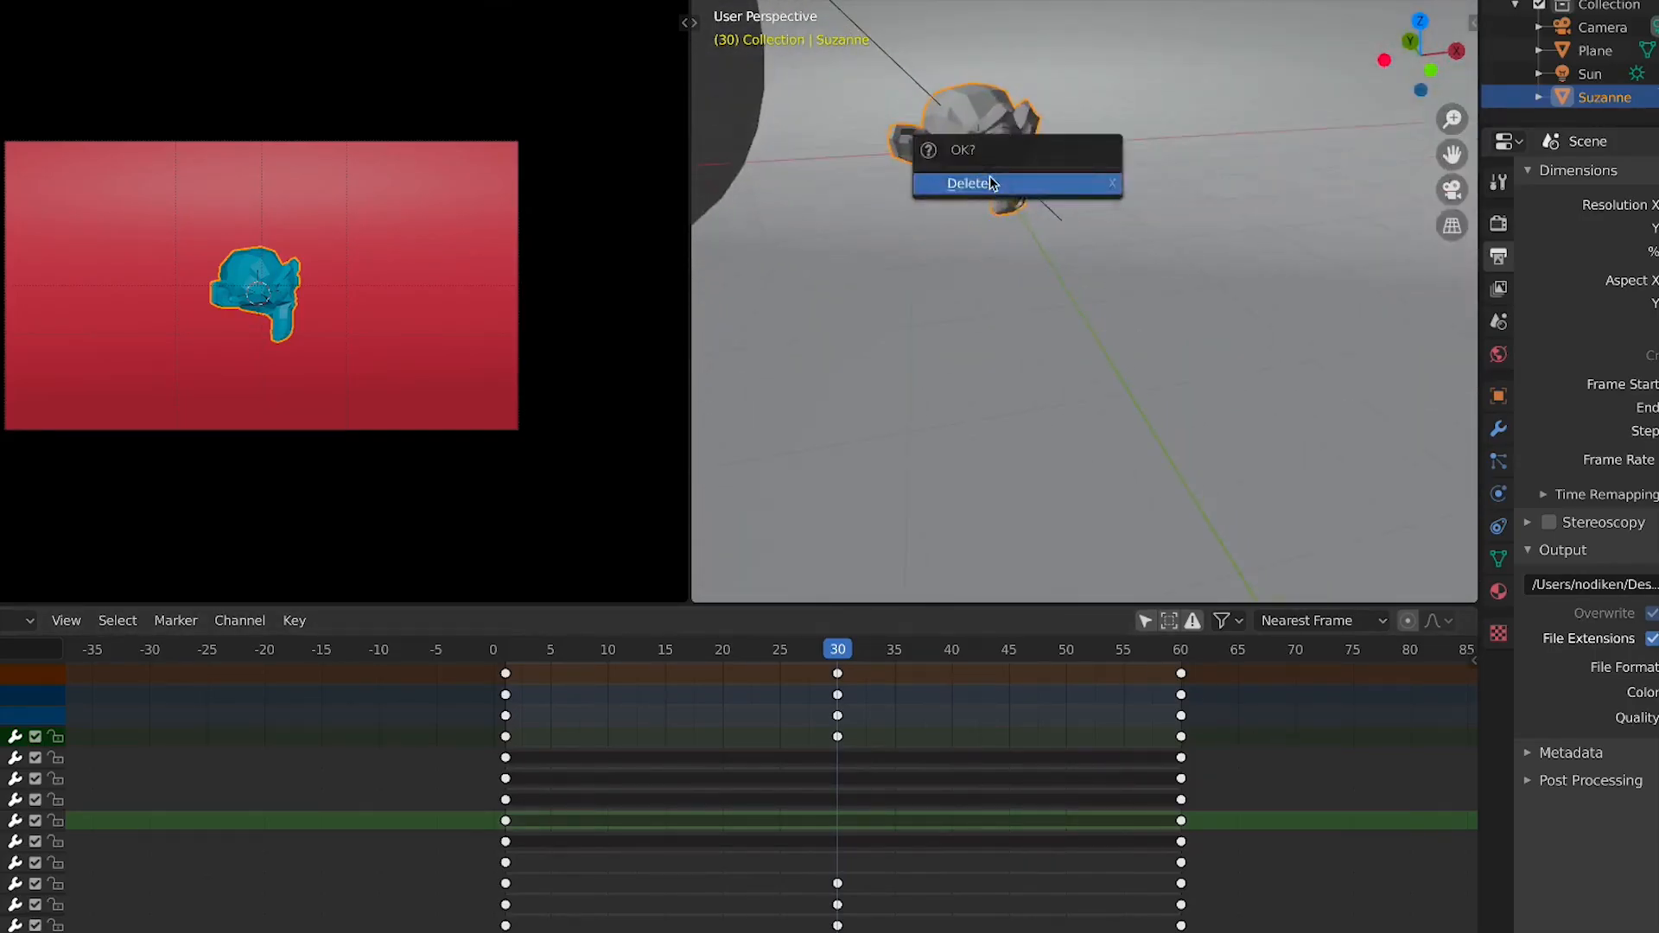
pyautogui.click(988, 177)
pyautogui.moveTo(858, 293); pyautogui.dragTo(808, 373, button='middle')
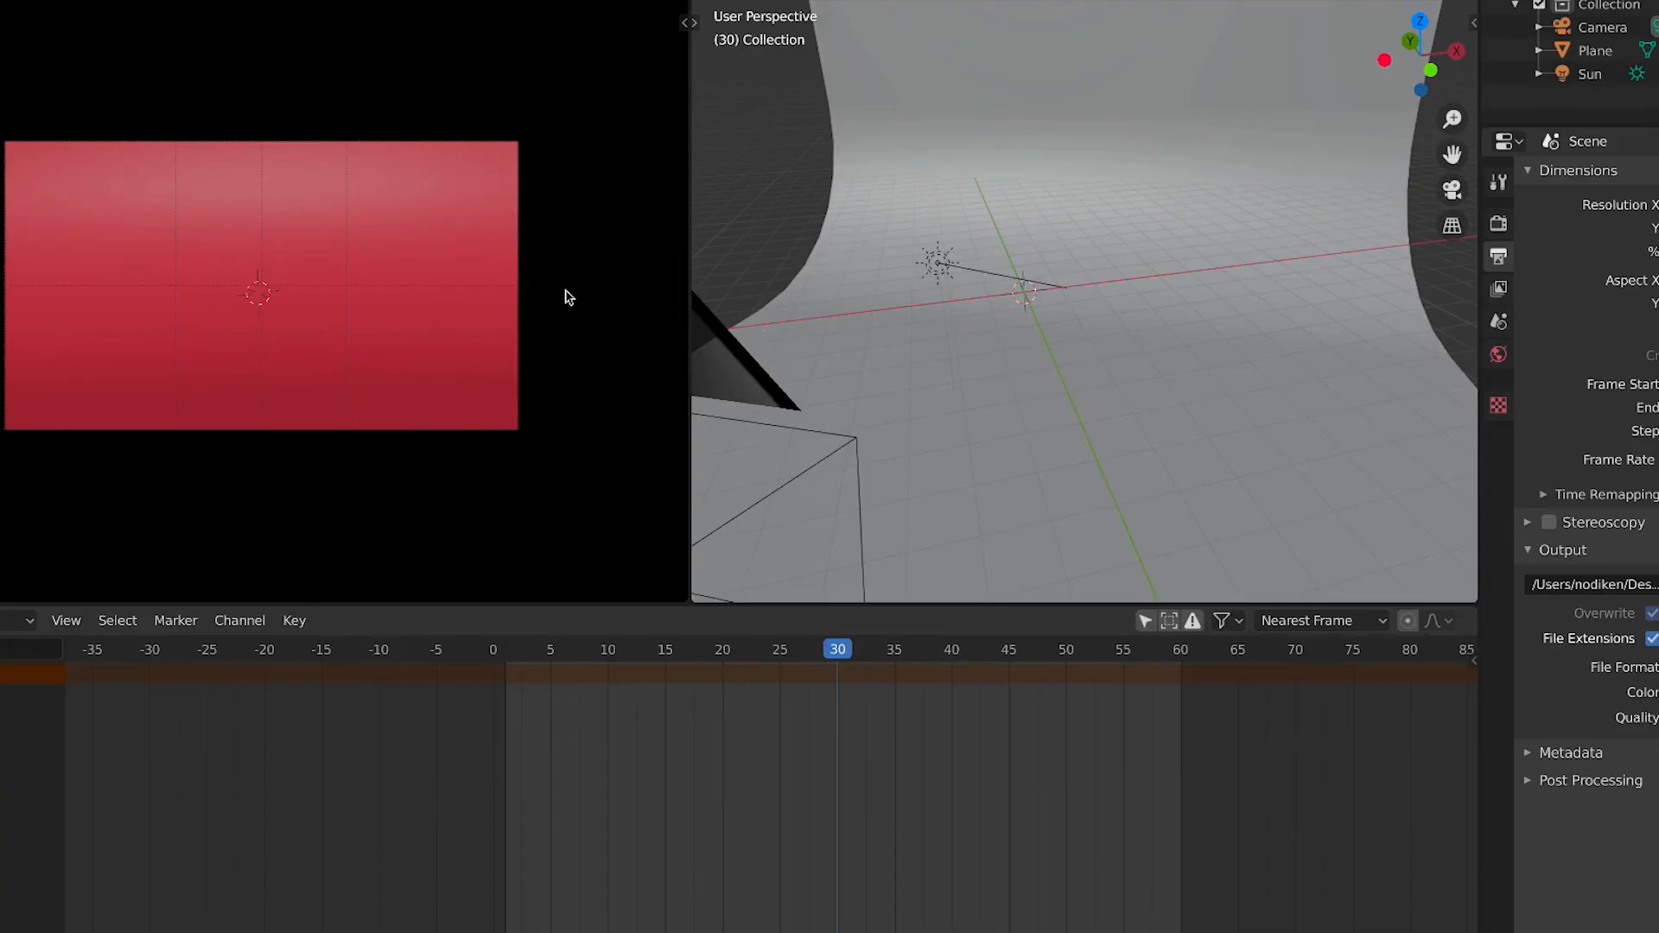
pyautogui.hotkey('ctrl', 'space')
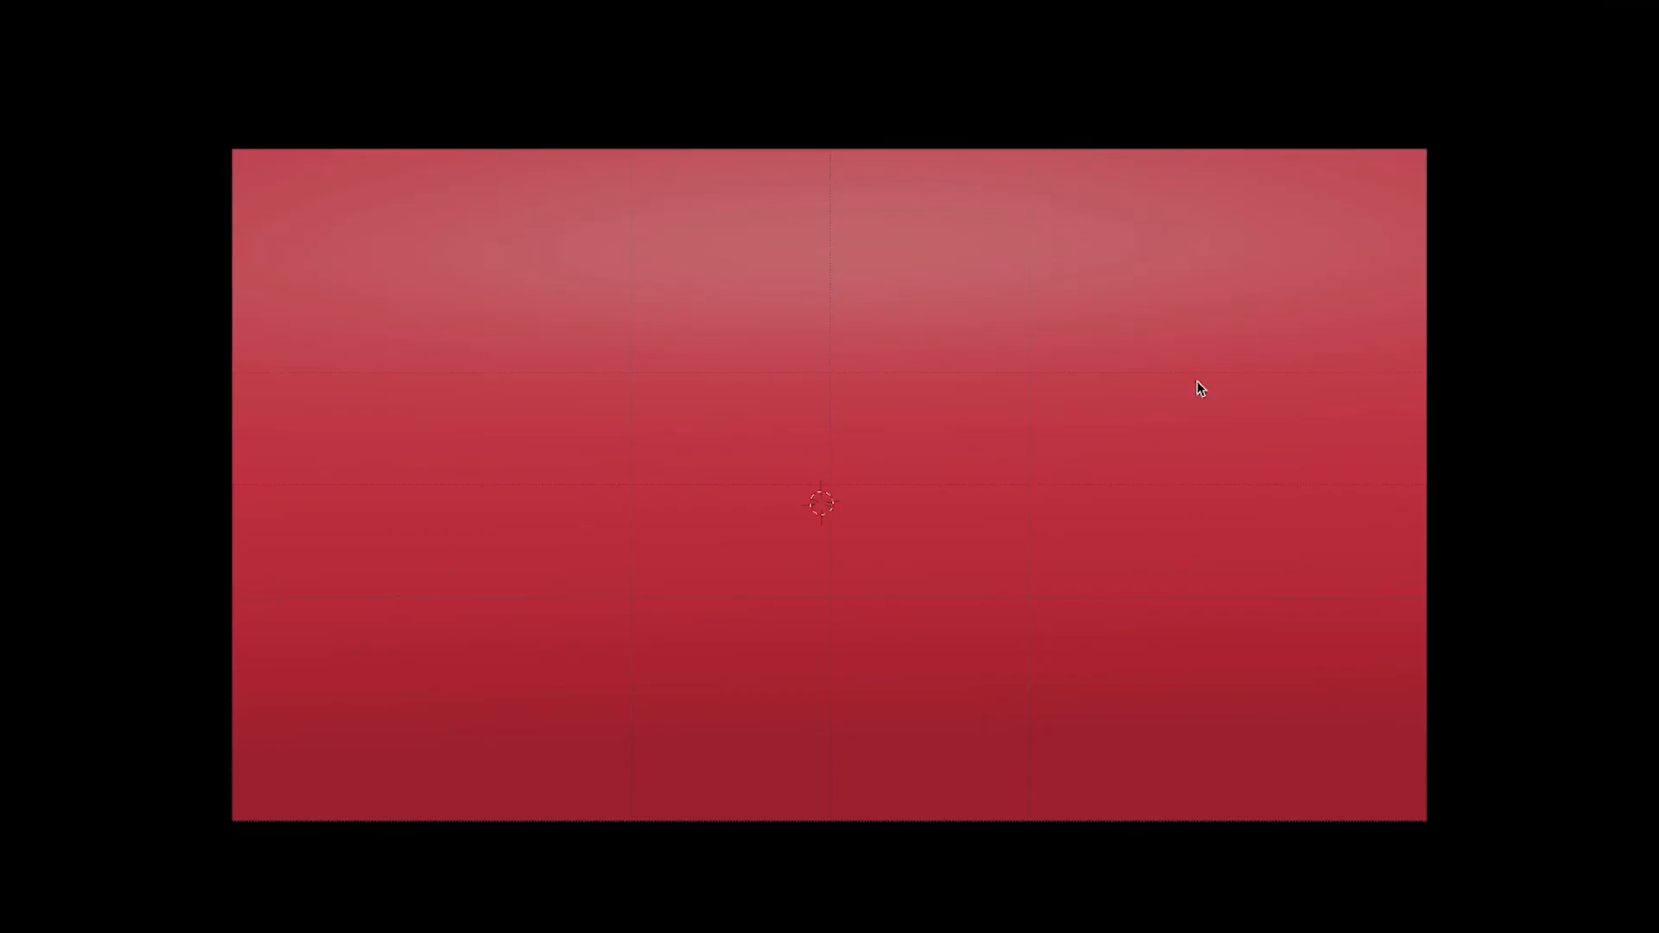
pyautogui.hotkey('ctrl', 'space')
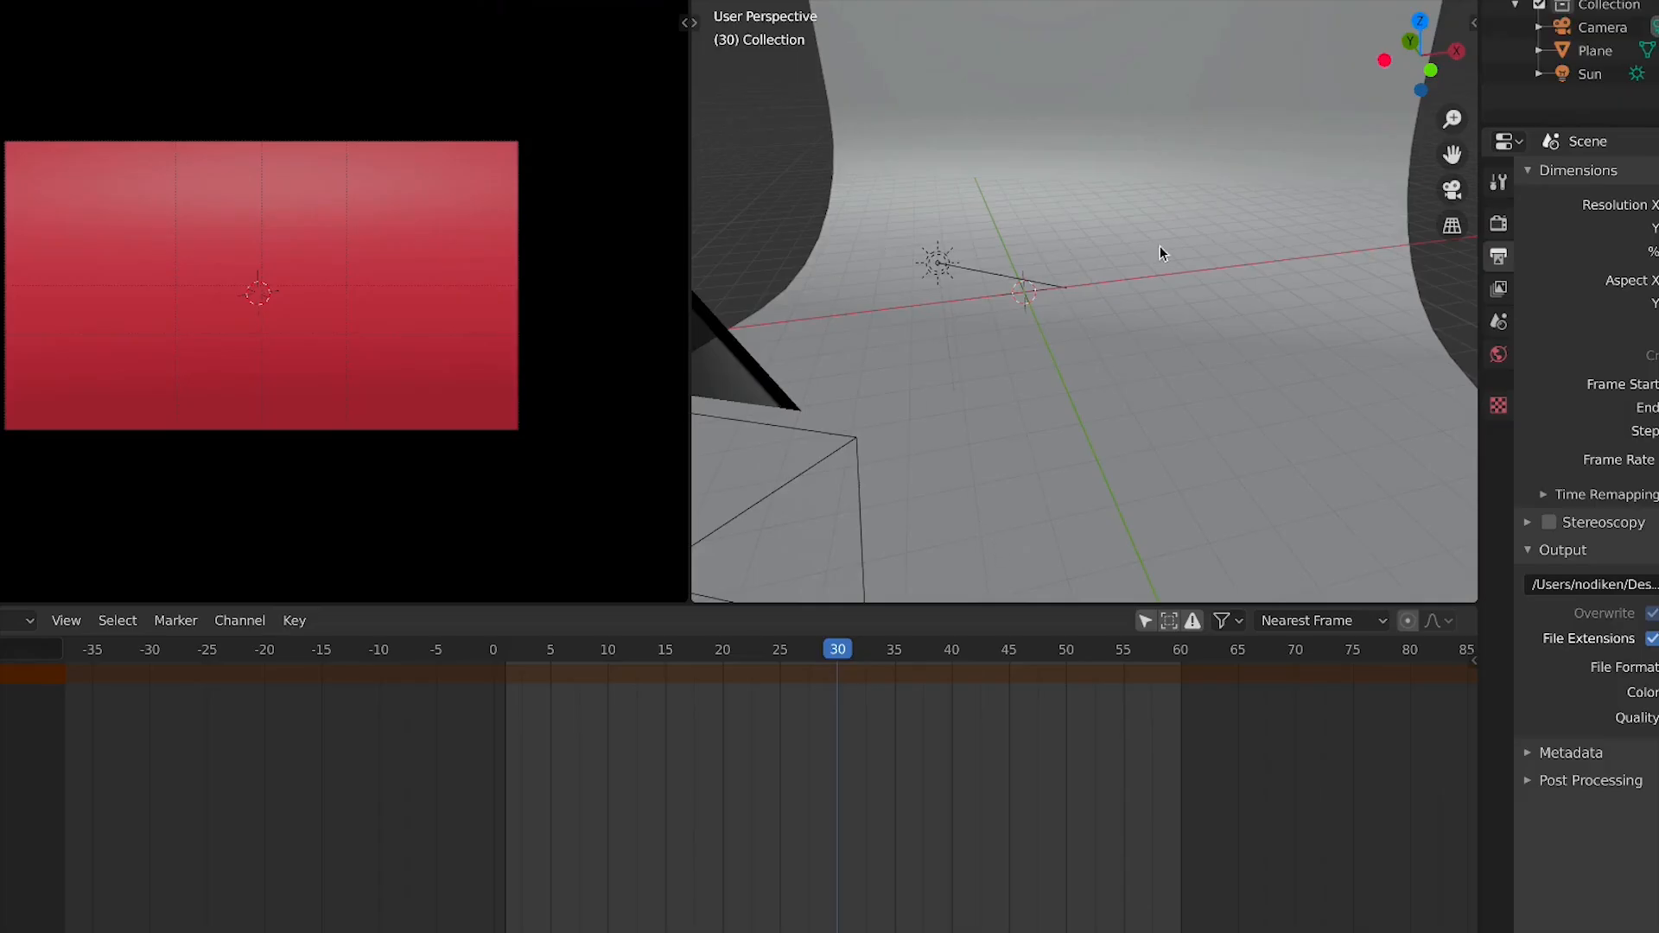
pyautogui.hotkey('ctrl', 'space')
pyautogui.hotkey('ctrl', 'space')
pyautogui.hotkey('ctrl', 'space')
pyautogui.hotkey('ctrl', 'space')
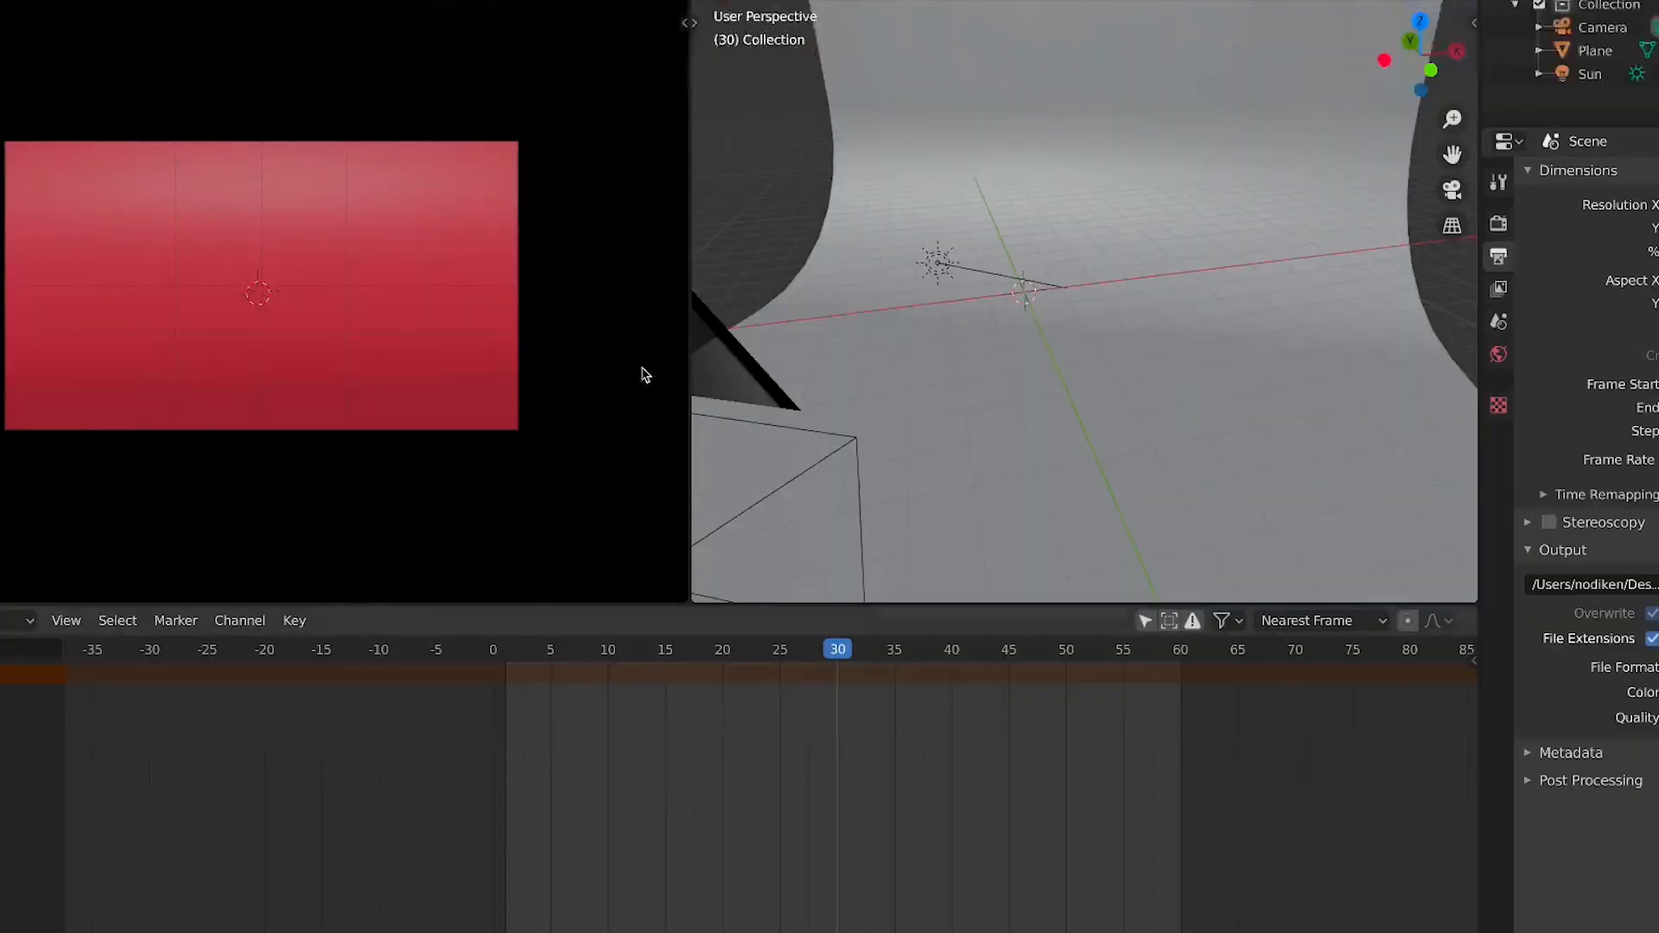
pyautogui.hotkey('ctrl', 'space')
pyautogui.hotkey('ctrl', 'space')
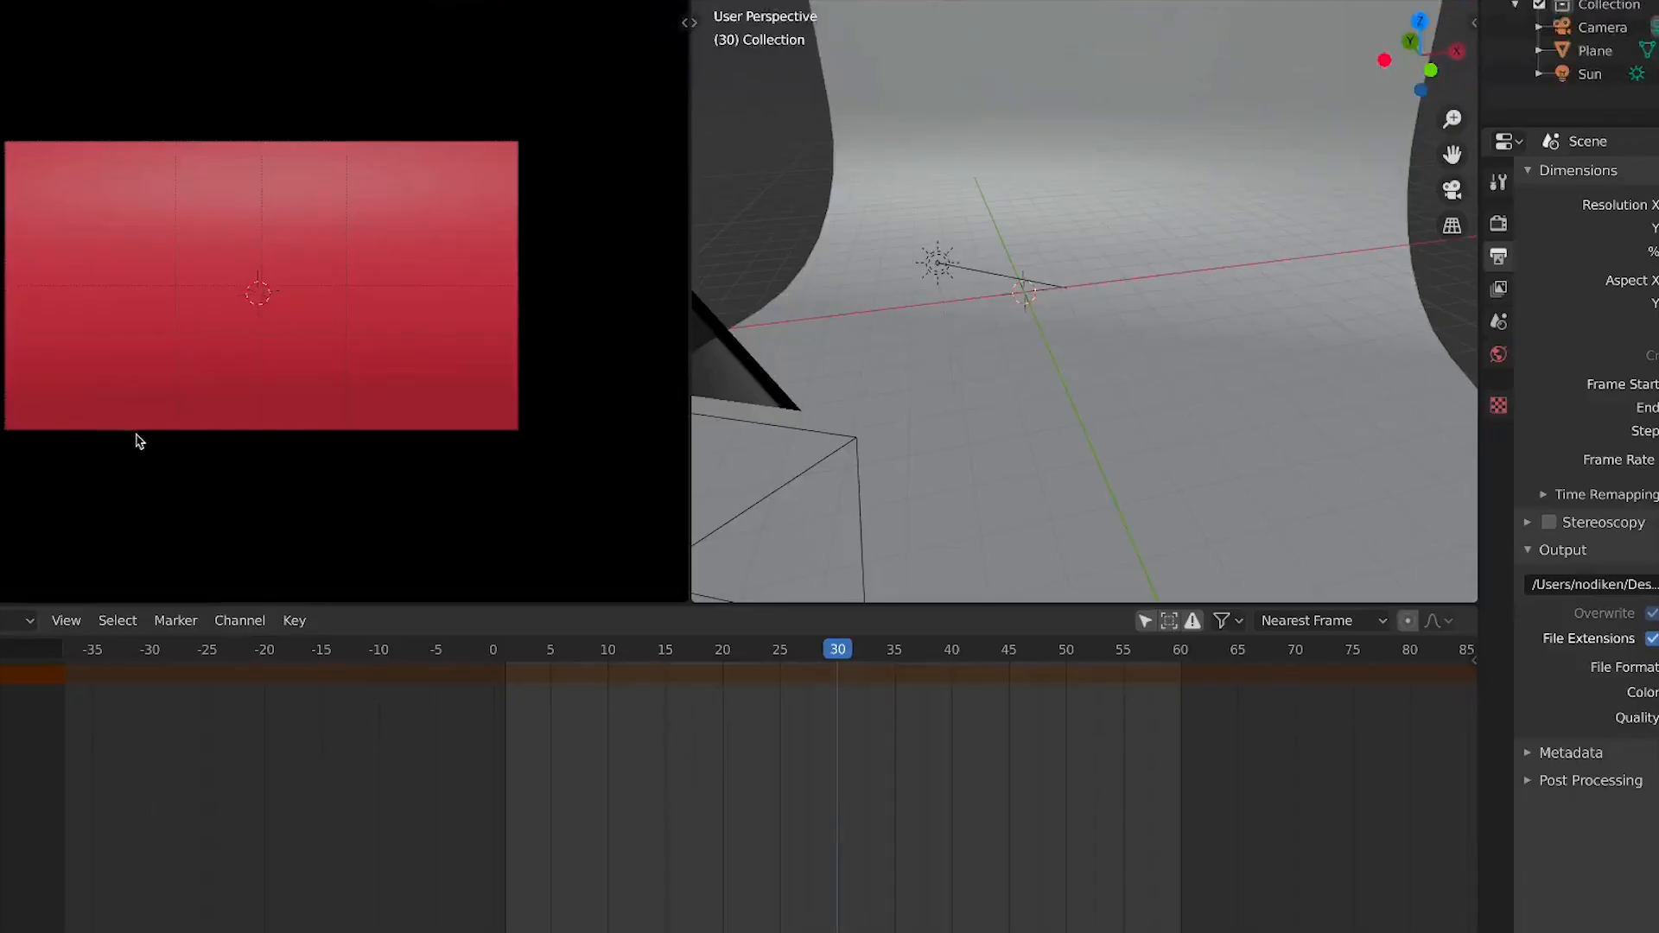
pyautogui.hotkey('ctrl', 'space')
pyautogui.hotkey('ctrl', 'space')
# Add a Simple Star mesh from the extra mesh objects at the scene origin
pyautogui.scroll(-6, 957, 226)
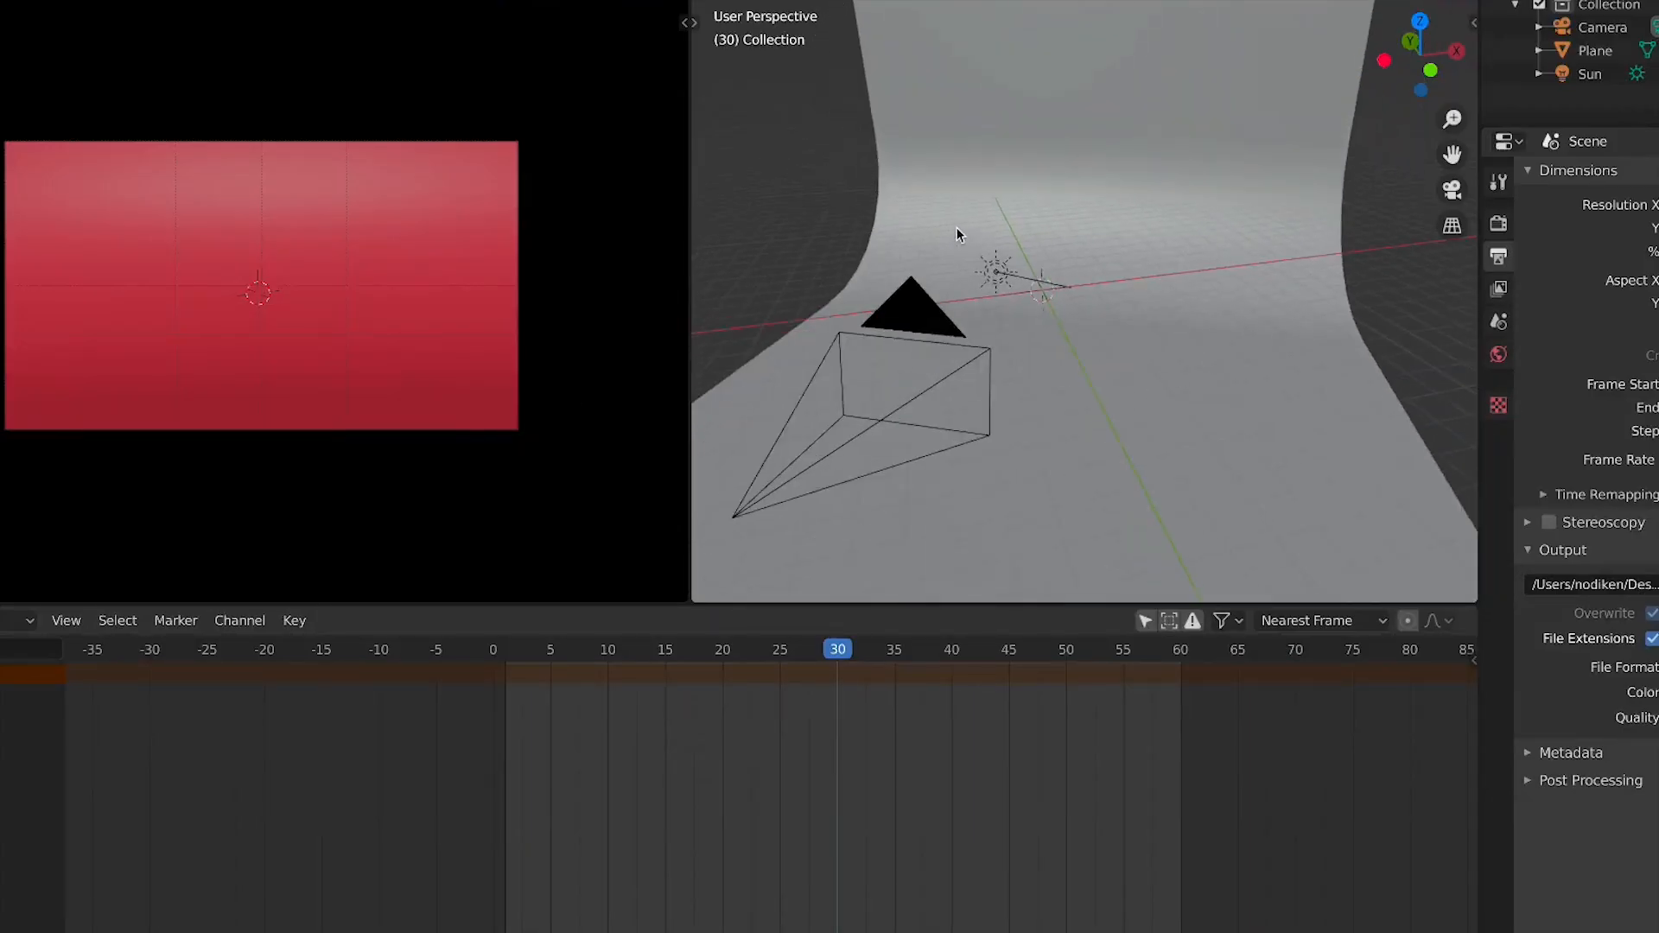
pyautogui.press('KP_1')
pyautogui.scroll(5, 1041, 248)
pyautogui.moveTo(1054, 250); pyautogui.dragTo(1109, 292, button='middle')
pyautogui.scroll(3, 1109, 292)
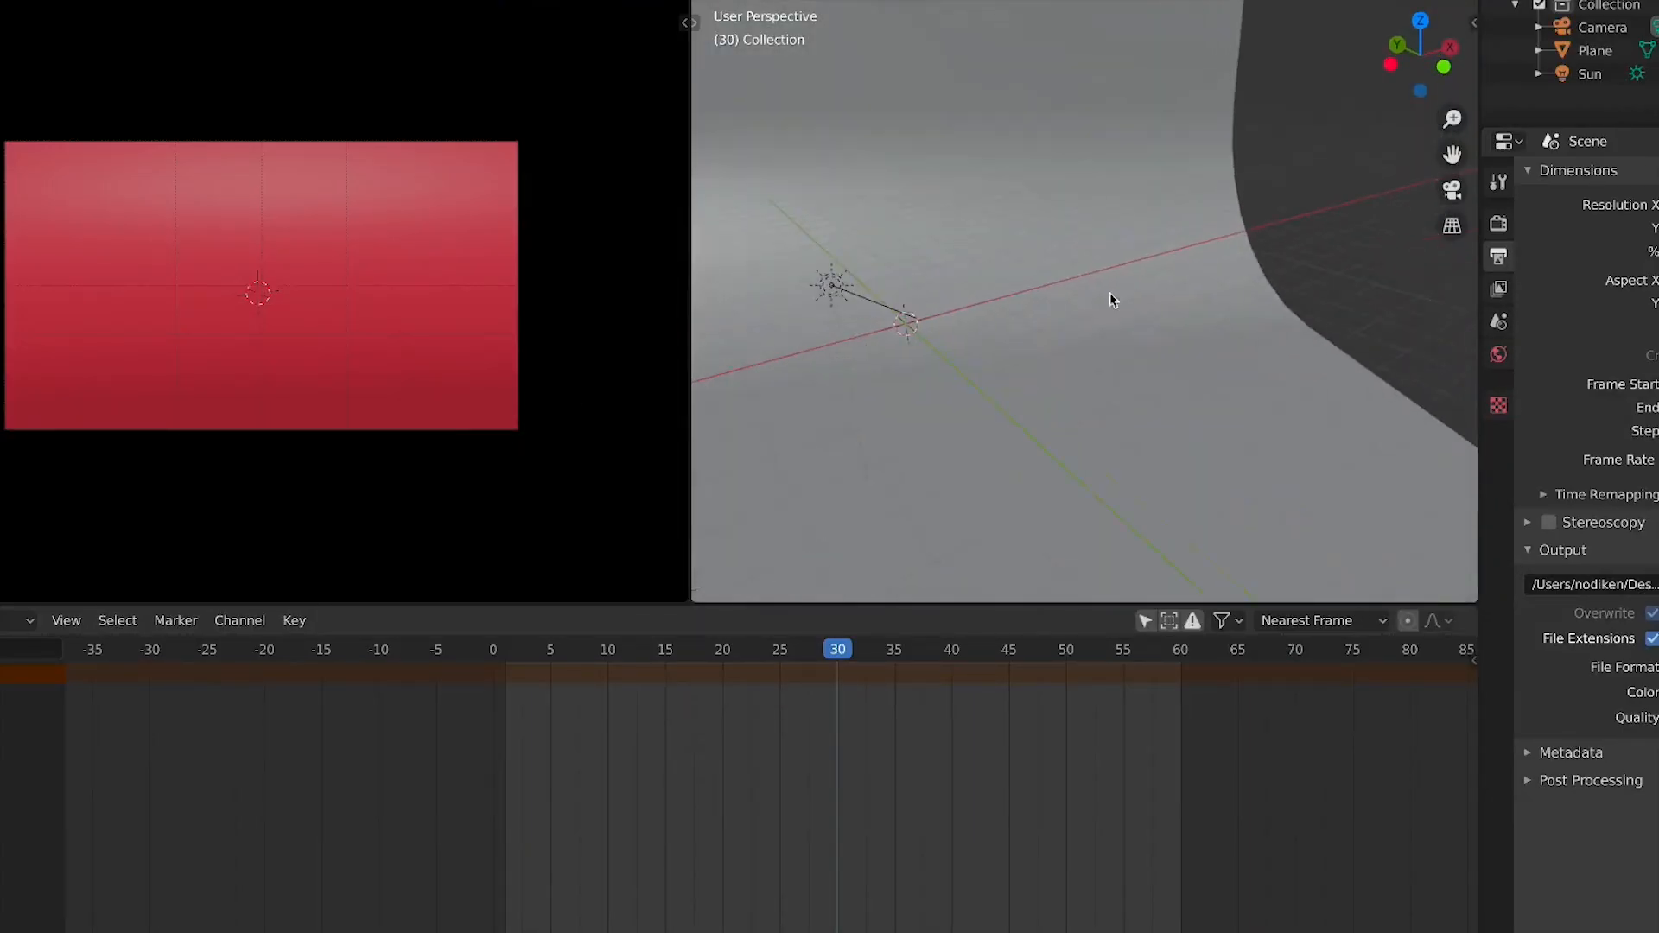
pyautogui.hotkey('shift', 'a')
pyautogui.moveTo(999, 302)
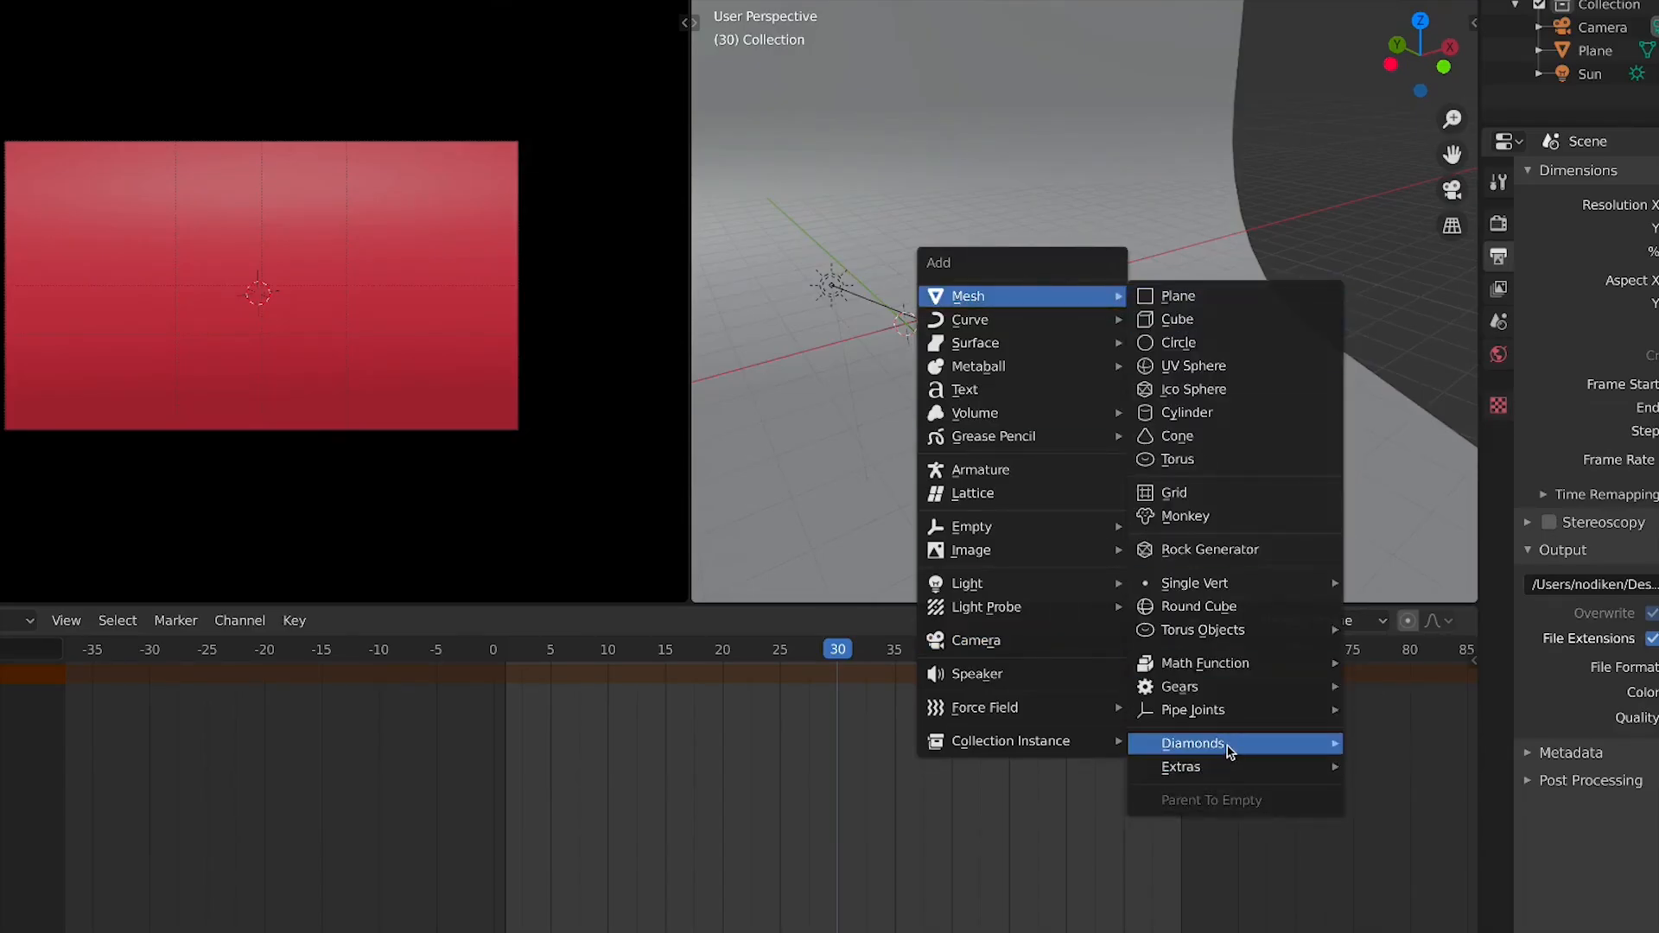
pyautogui.moveTo(1244, 714)
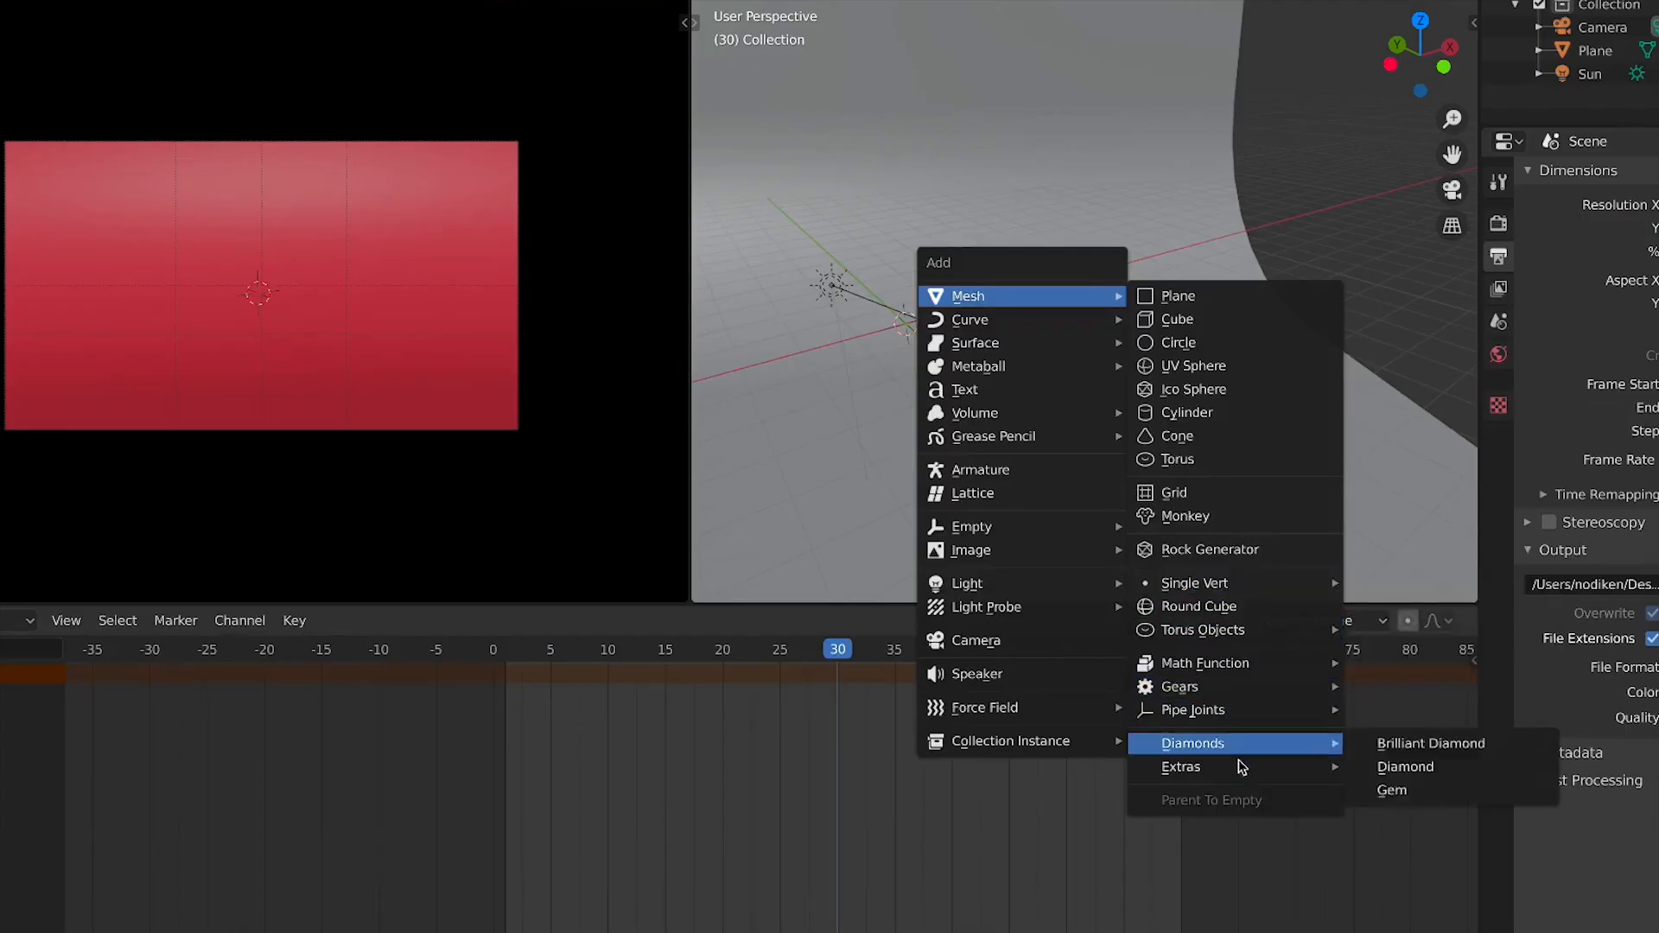
pyautogui.moveTo(1249, 768)
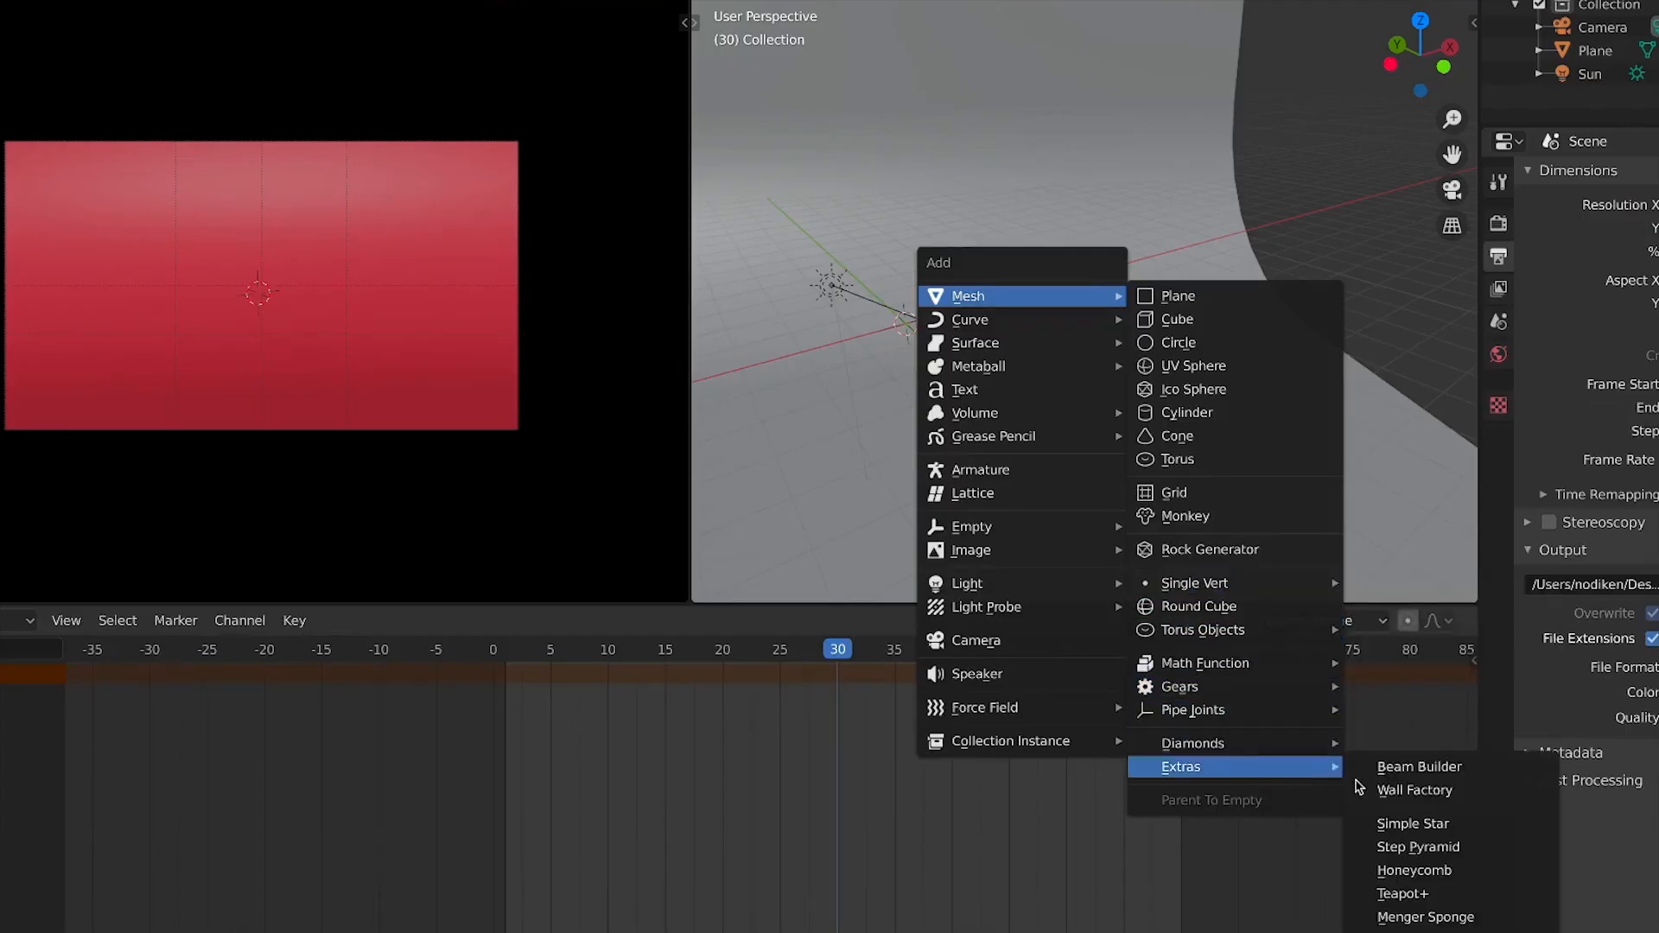
pyautogui.click(1392, 831)
pyautogui.scroll(4, 874, 263)
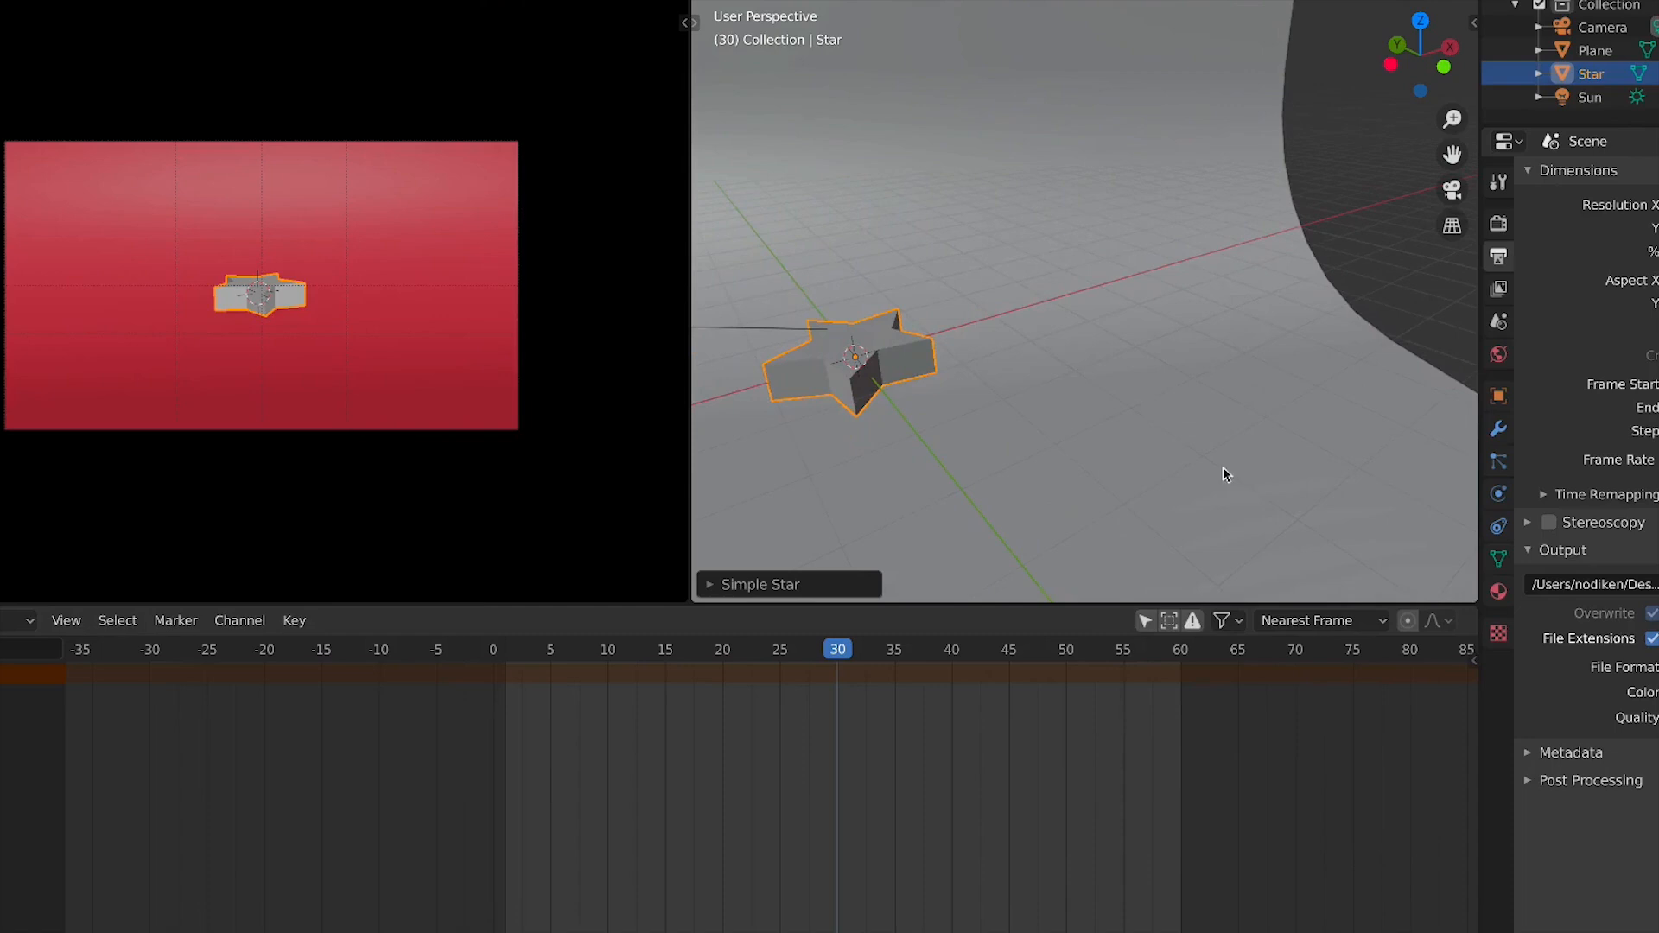
pyautogui.keyDown('shift'); pyautogui.moveTo(940, 442); pyautogui.dragTo(1076, 440, button='middle'); pyautogui.keyUp('shift')
pyautogui.press('r')
pyautogui.press('x')
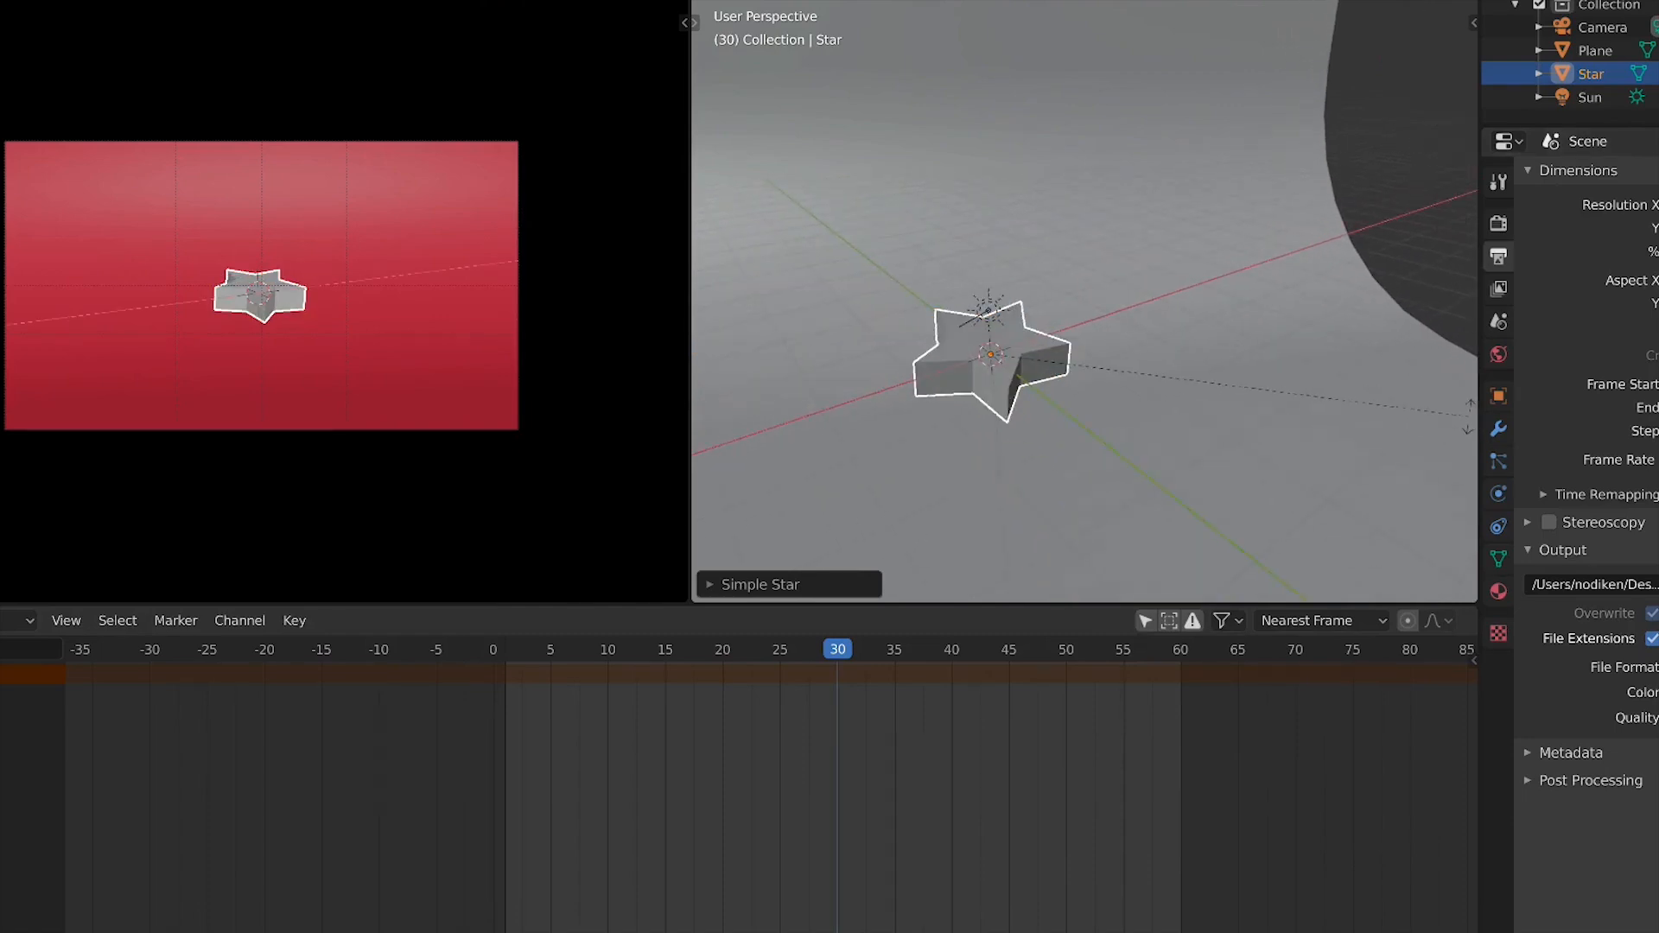
pyautogui.press('Escape')
# Rotate the star upright so it faces the camera and scale it up
pyautogui.press('r')
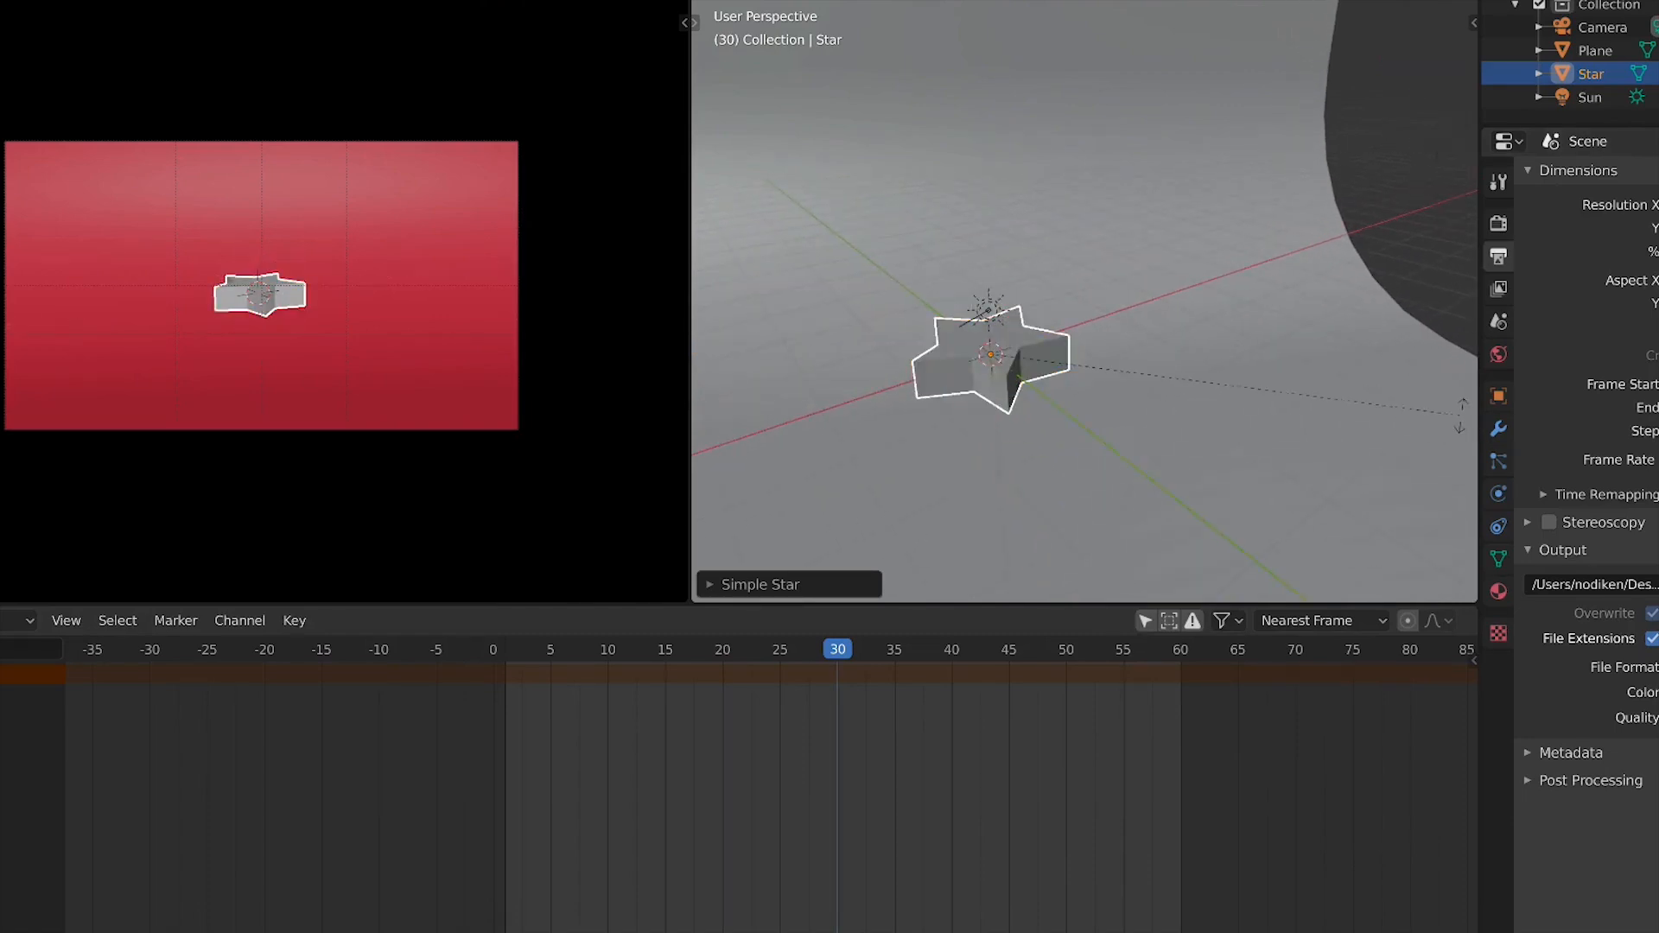
pyautogui.click(1430, 411)
pyautogui.press('r')
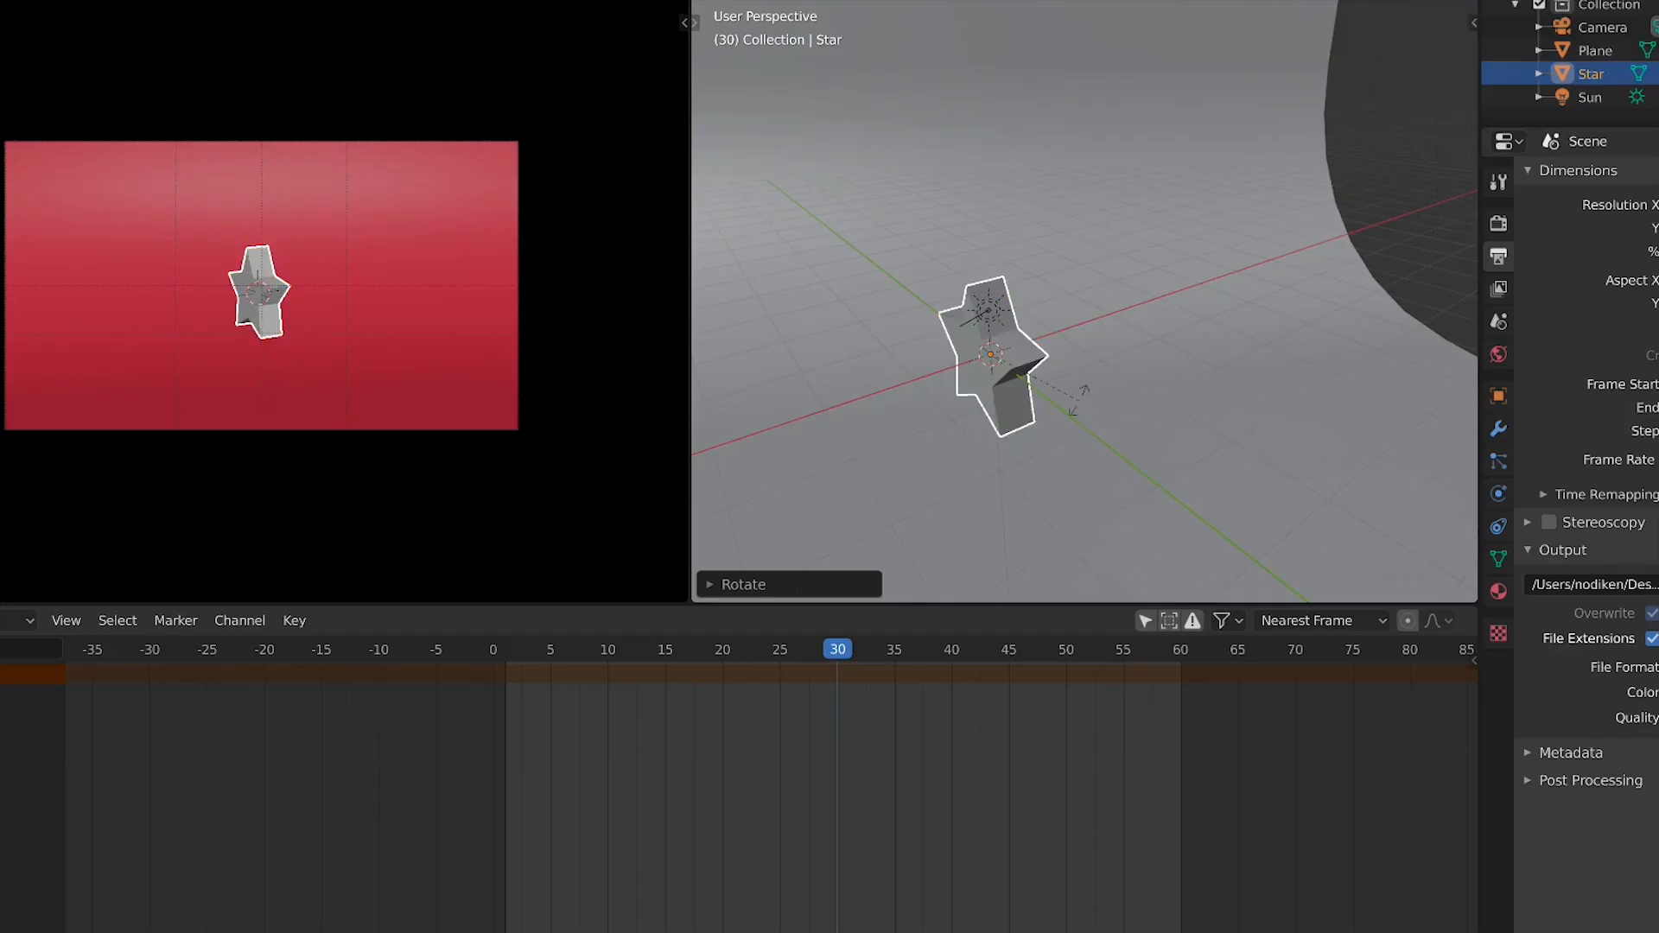
pyautogui.click(1040, 396)
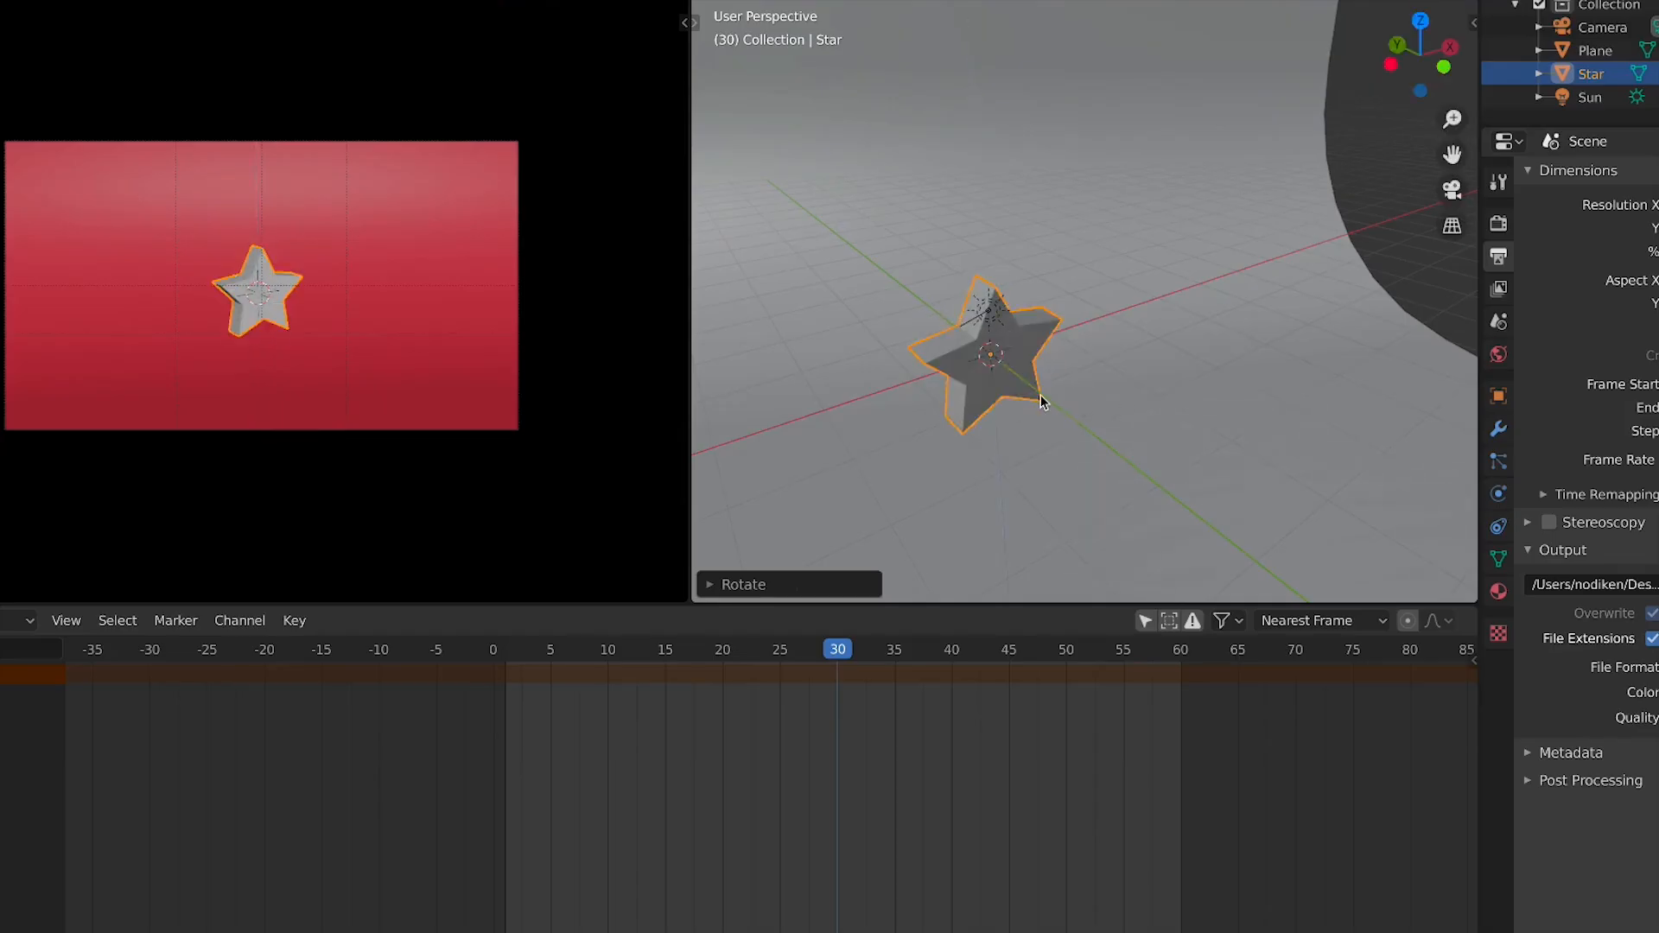
pyautogui.press('s')
pyautogui.click(1144, 459)
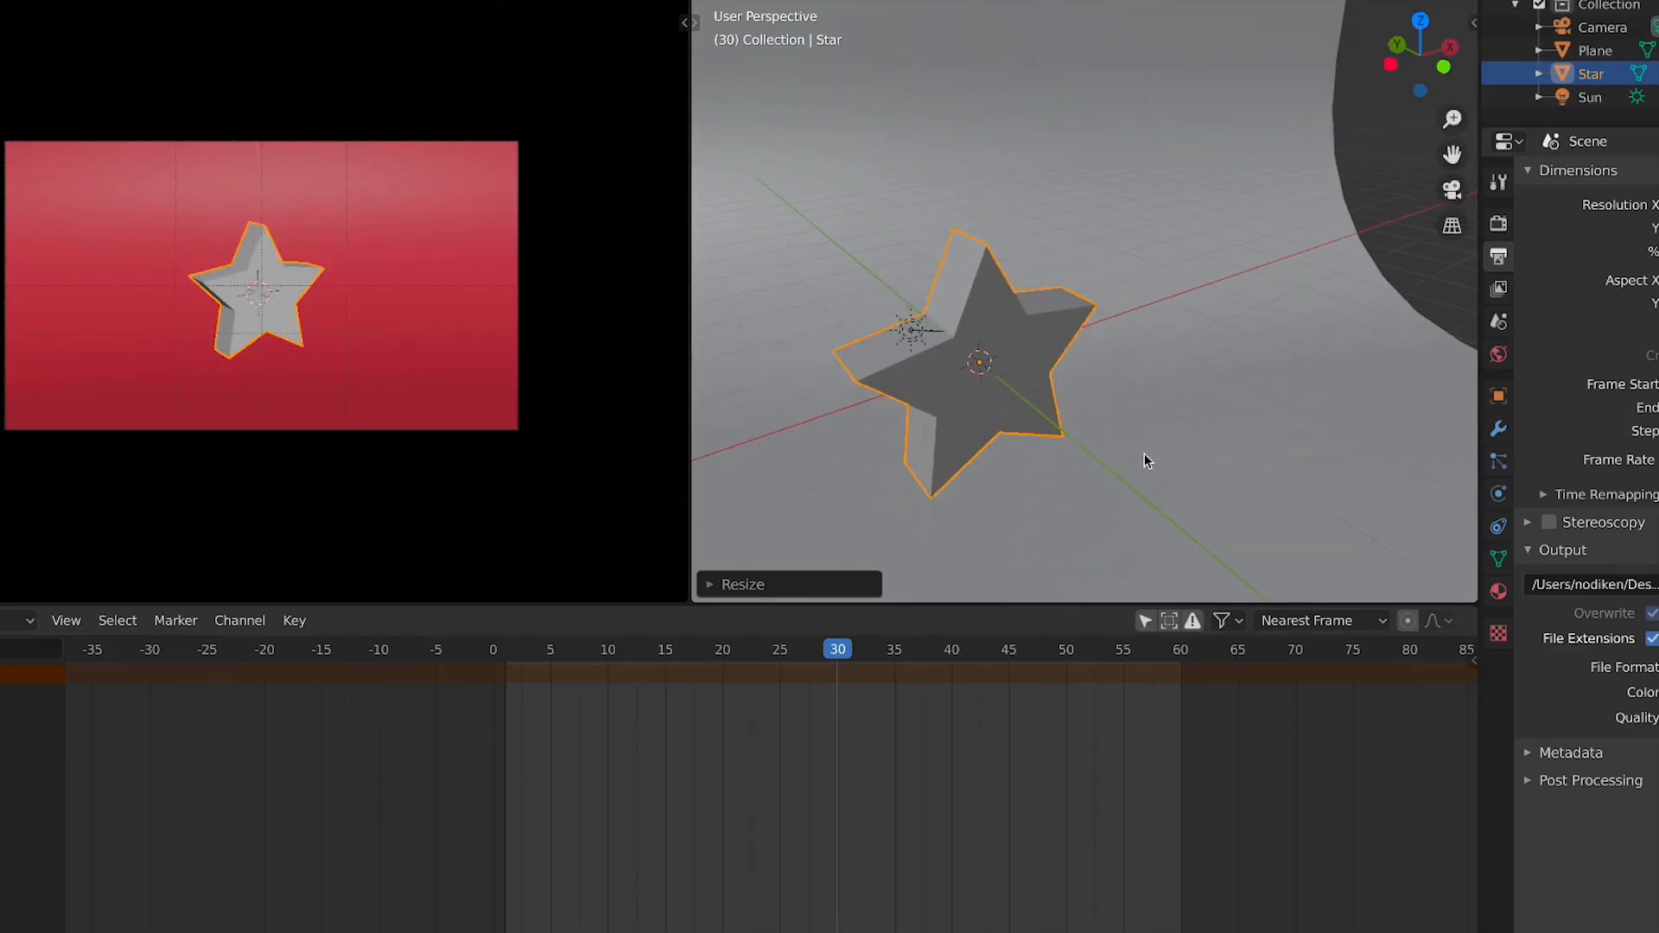
# Add a new material to the star and set its base color to teal
pyautogui.click(1501, 587)
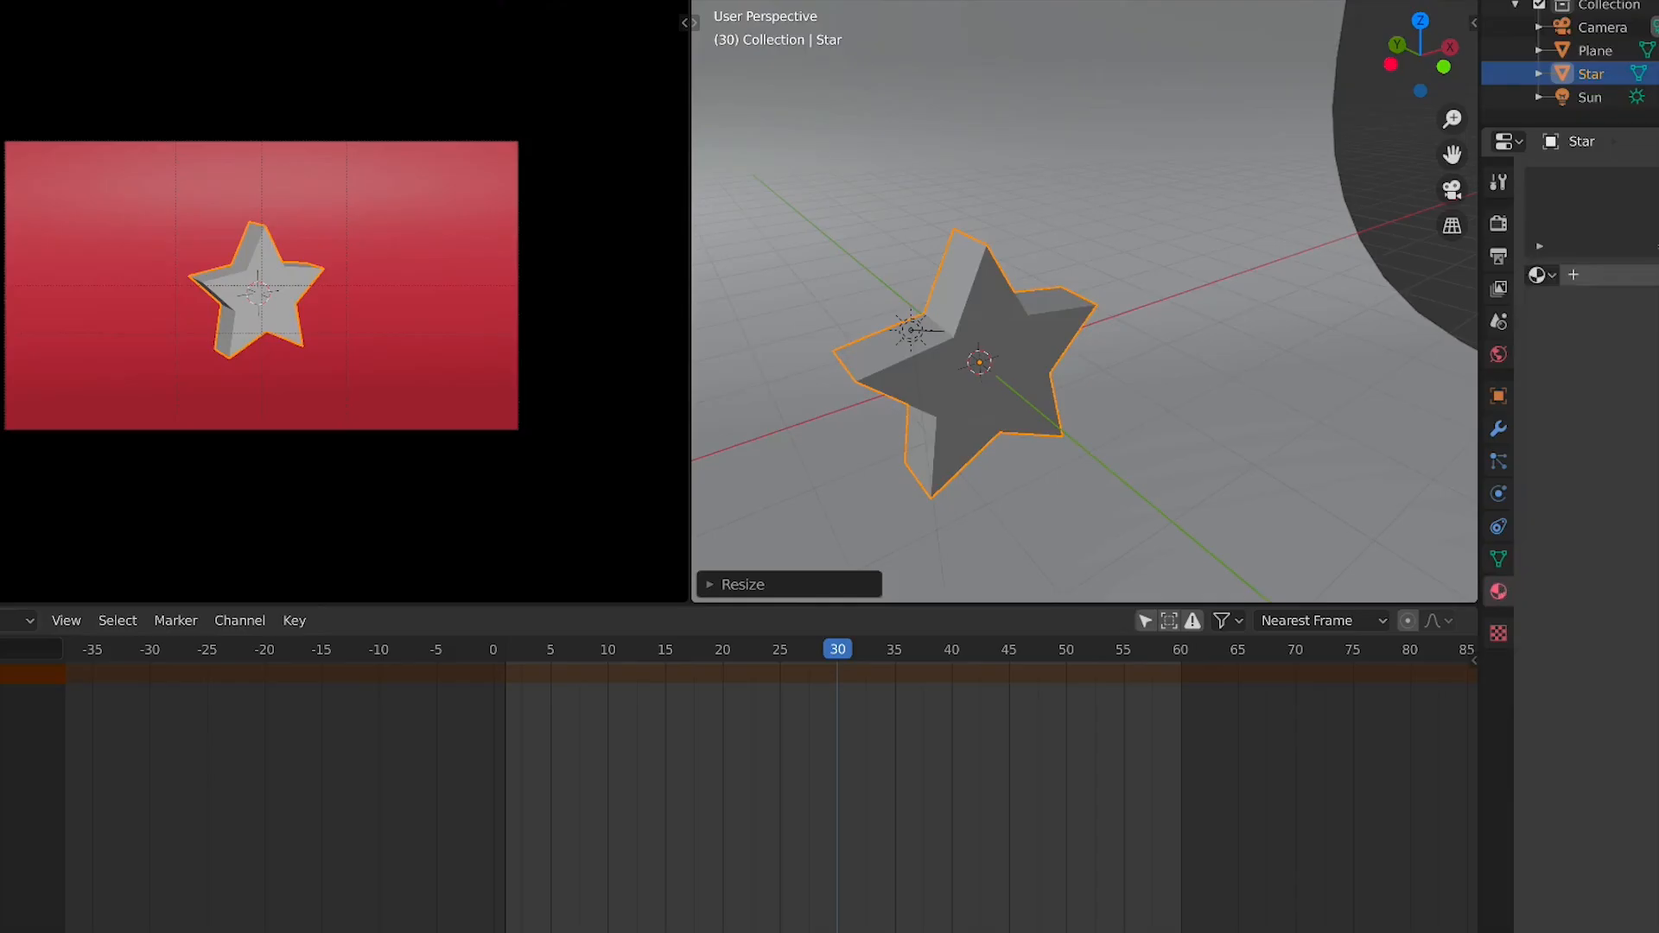
pyautogui.click(1642, 275)
pyautogui.click(1657, 508)
pyautogui.moveTo(1658, 294); pyautogui.dragTo(1658, 184)
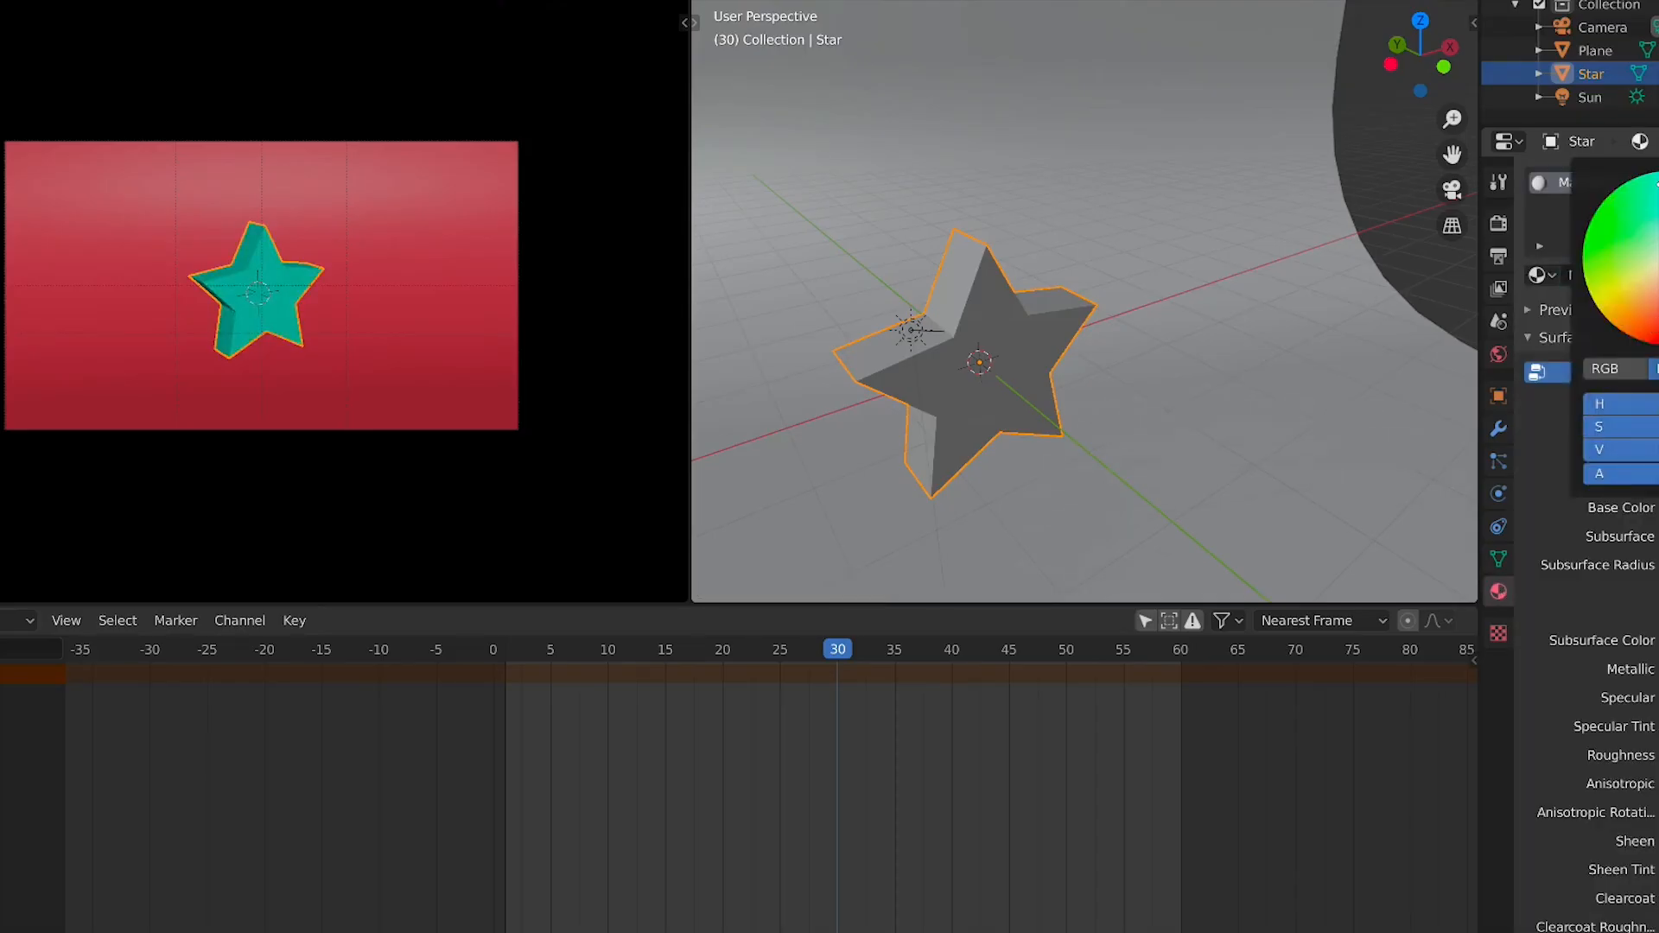
# Select the backdrop plane and change its material's base color to orange
pyautogui.click(374, 371)
pyautogui.click(986, 333)
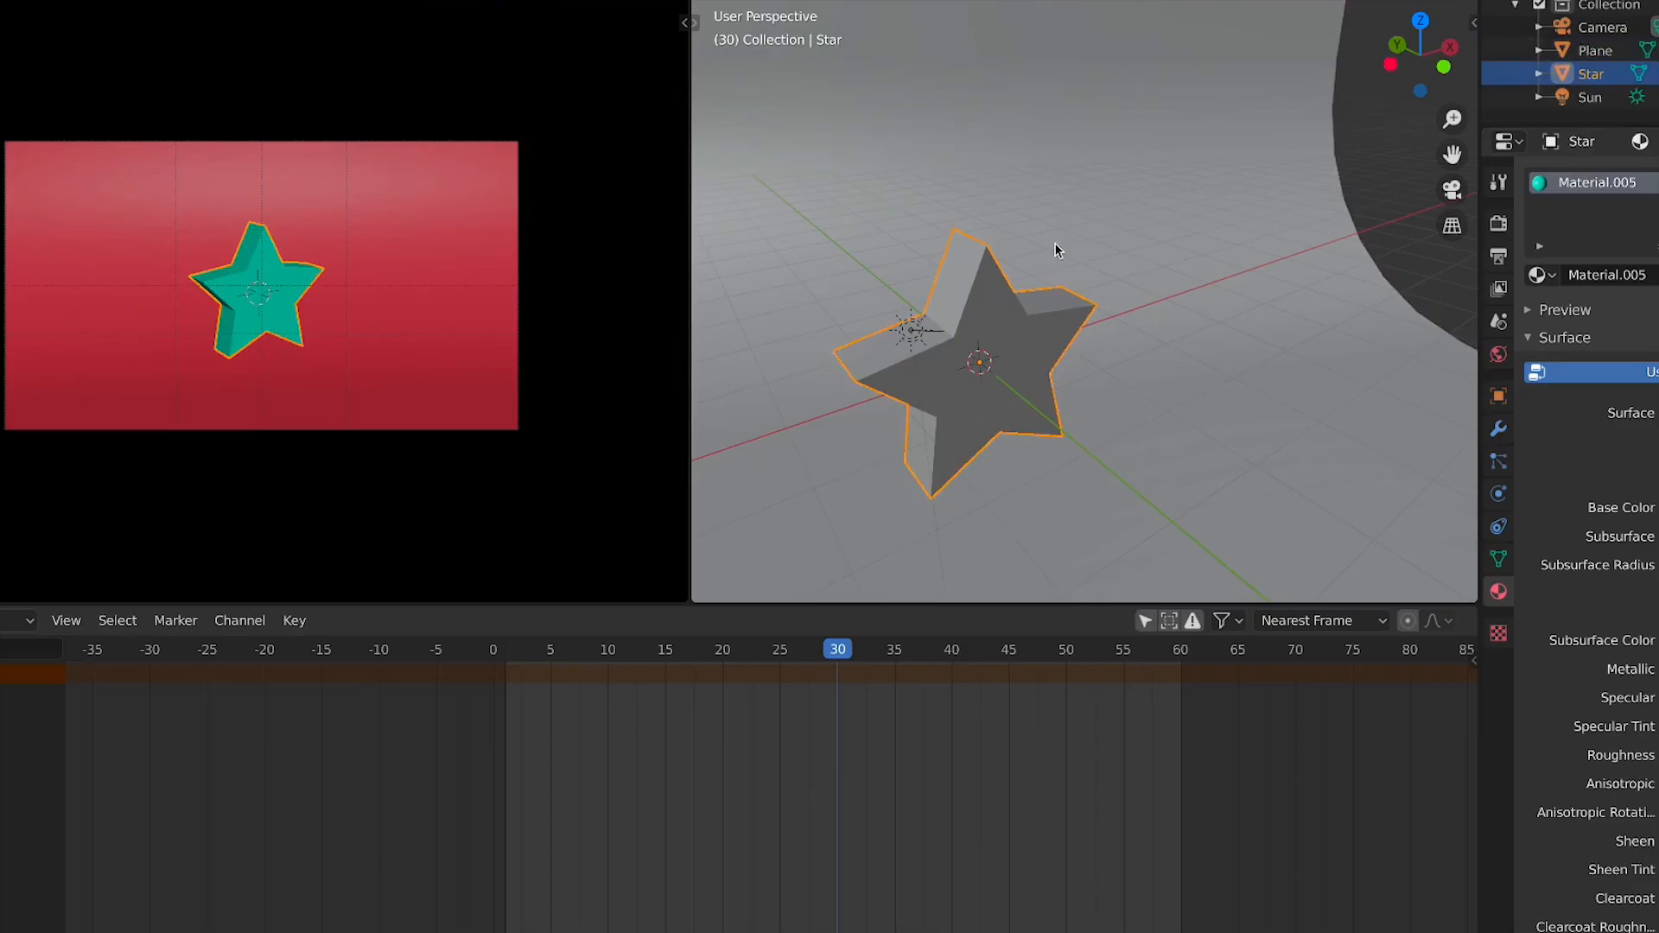
pyautogui.click(1055, 246)
pyautogui.click(1658, 508)
pyautogui.moveTo(1658, 316)
pyautogui.mouseDown()
pyautogui.moveTo(1658, 260)
pyautogui.moveTo(1635, 338)
pyautogui.mouseUp()
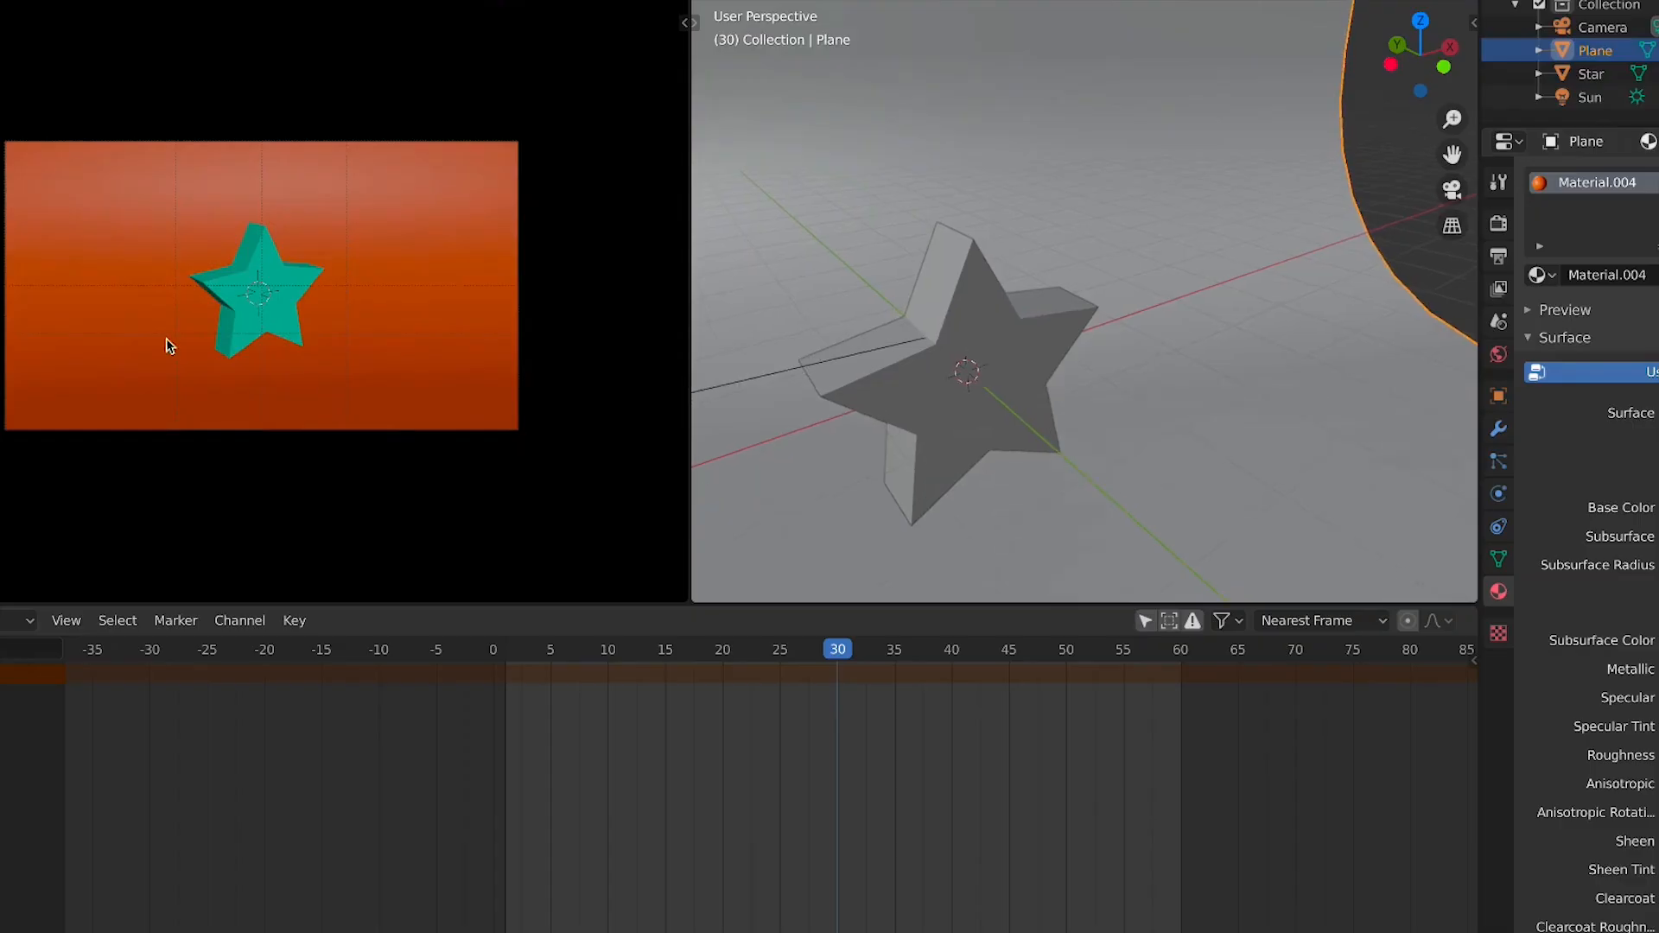
pyautogui.scroll(4, 167, 341)
pyautogui.scroll(-1, 458, 434)
# Select the star and apply all its transforms
pyautogui.hotkey('ctrl', 'alt', 'space')
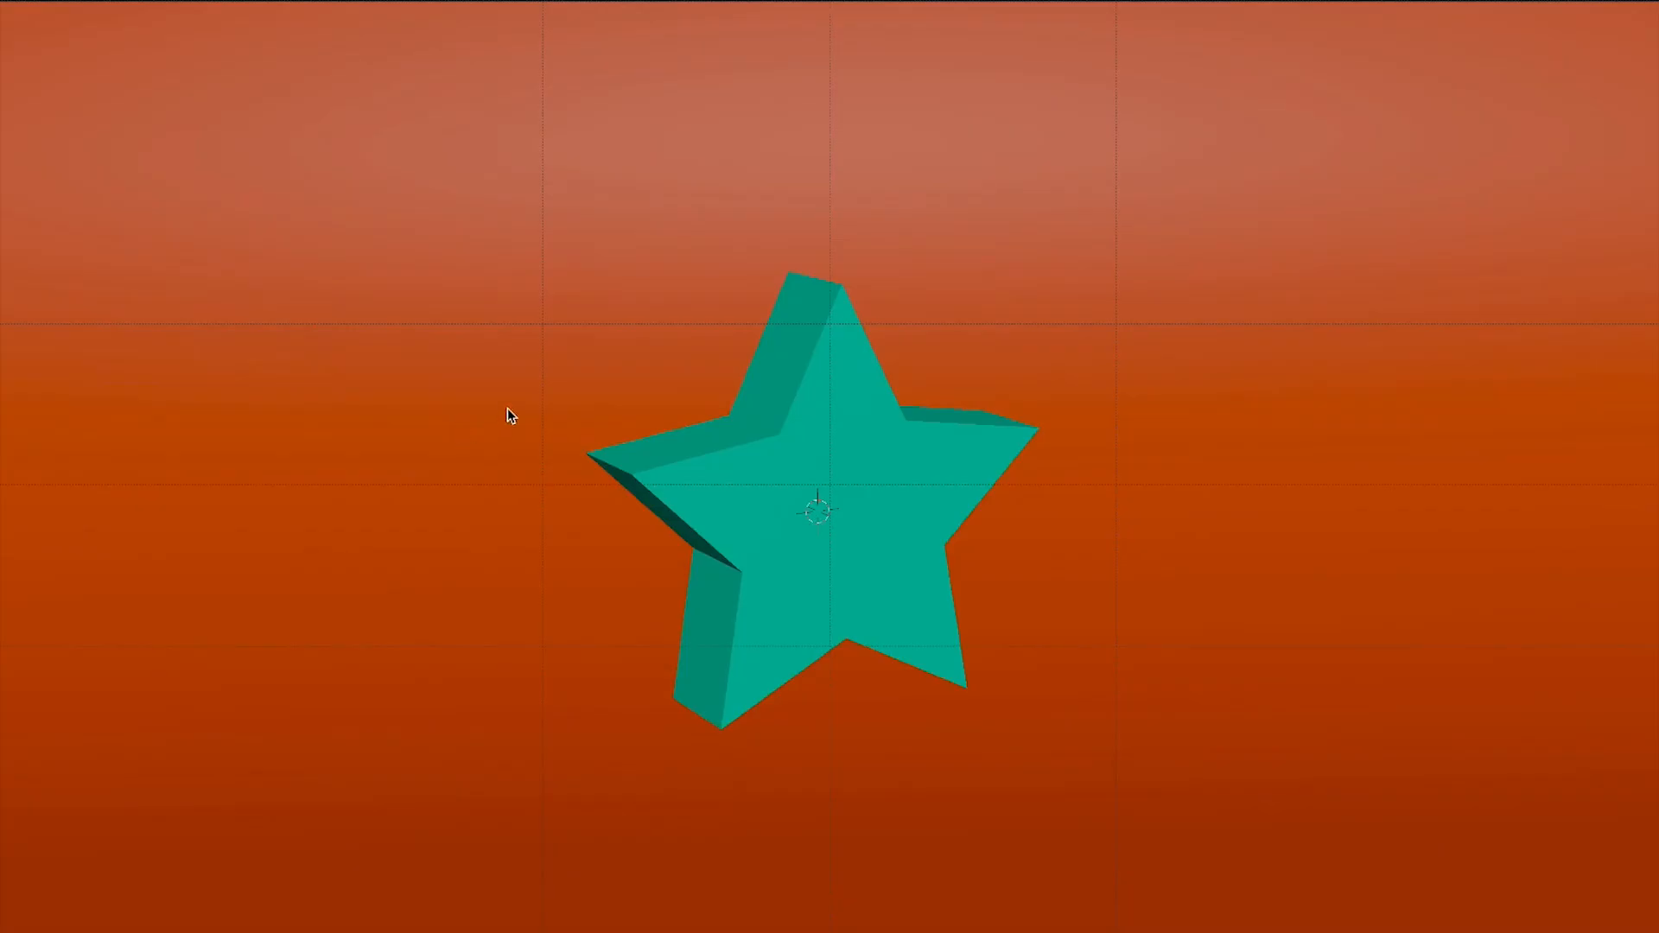
pyautogui.hotkey('ctrl', 'alt', 'space')
pyautogui.click(1009, 403)
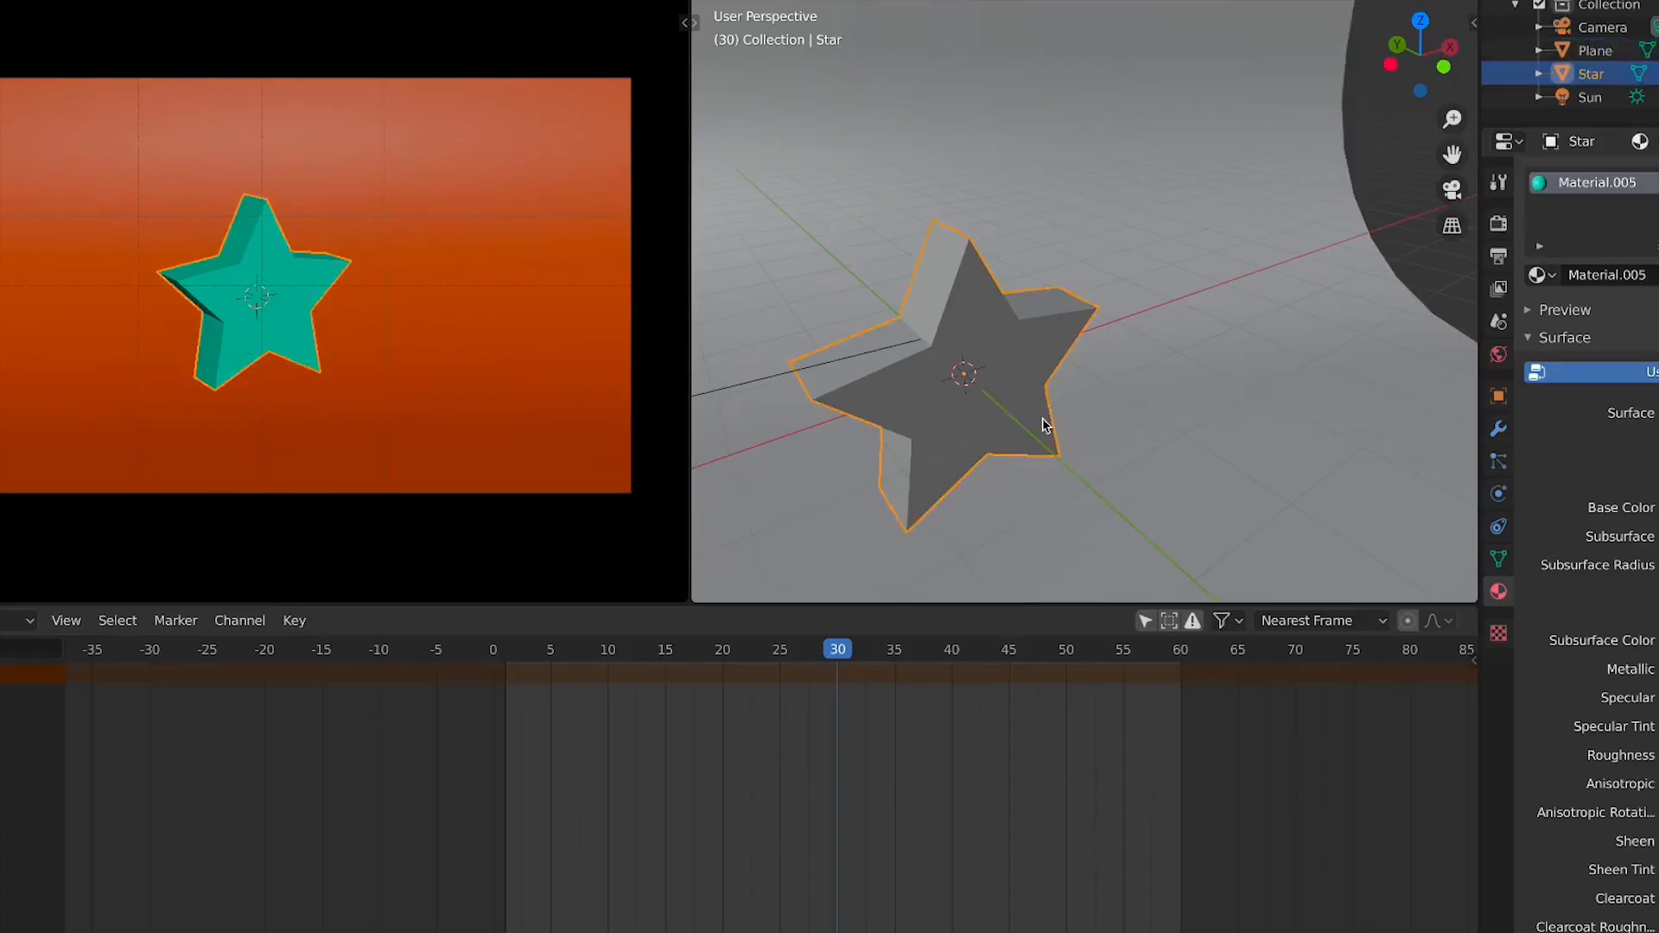
pyautogui.press('r')
pyautogui.press('Escape')
pyautogui.press('n')
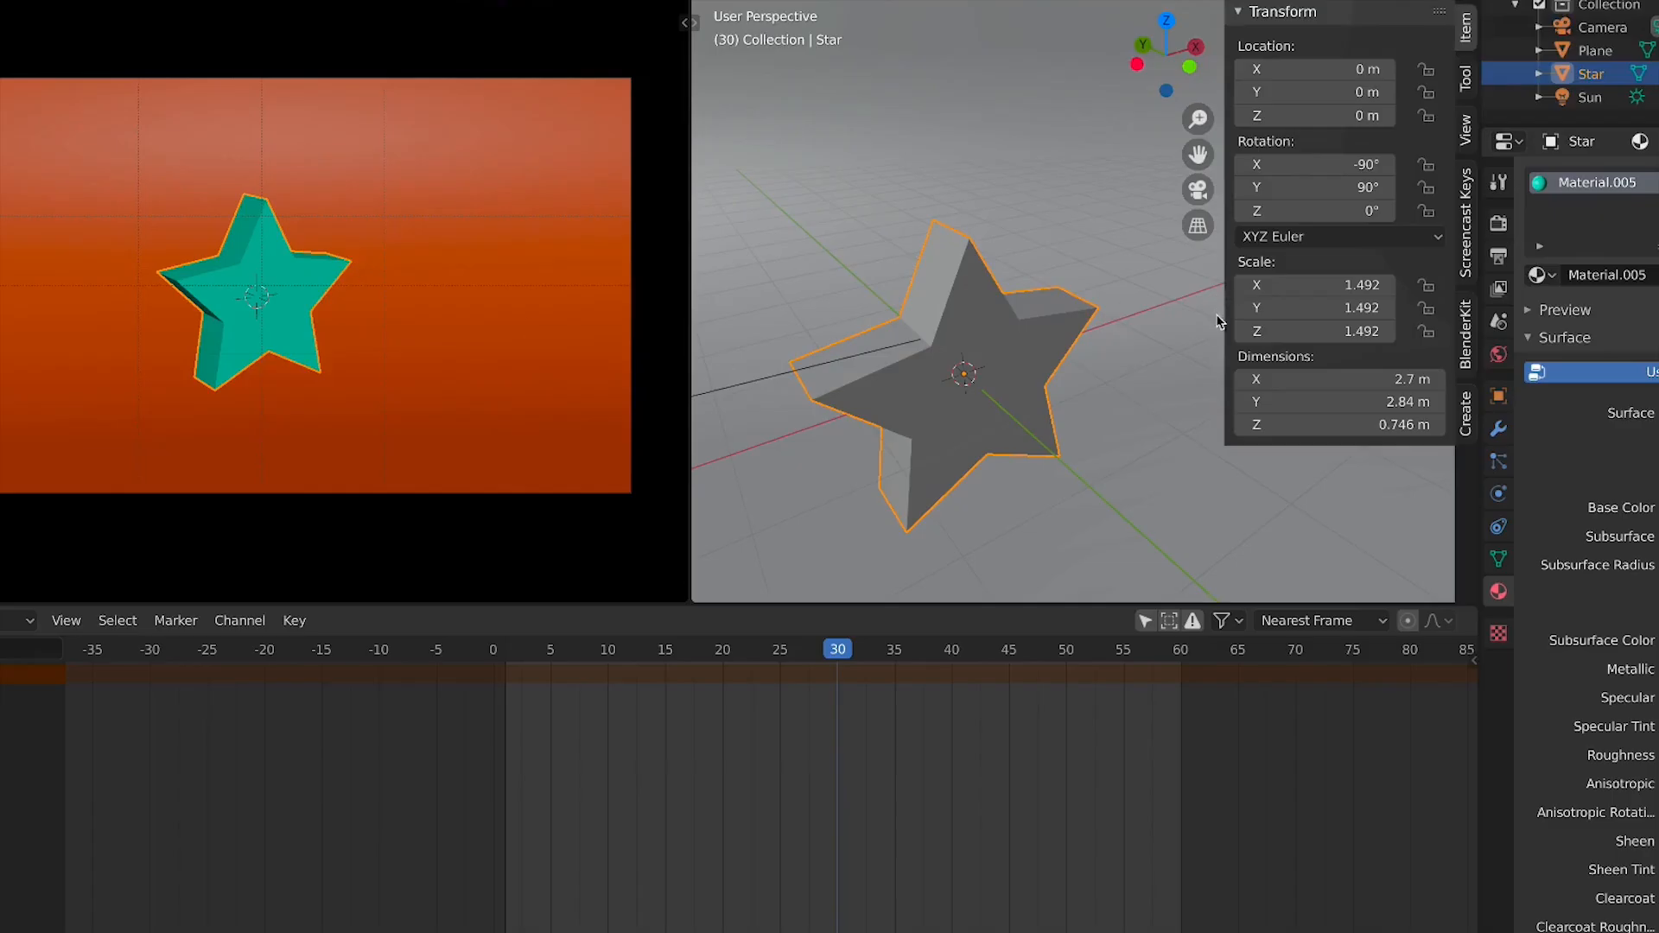
pyautogui.click(983, 3)
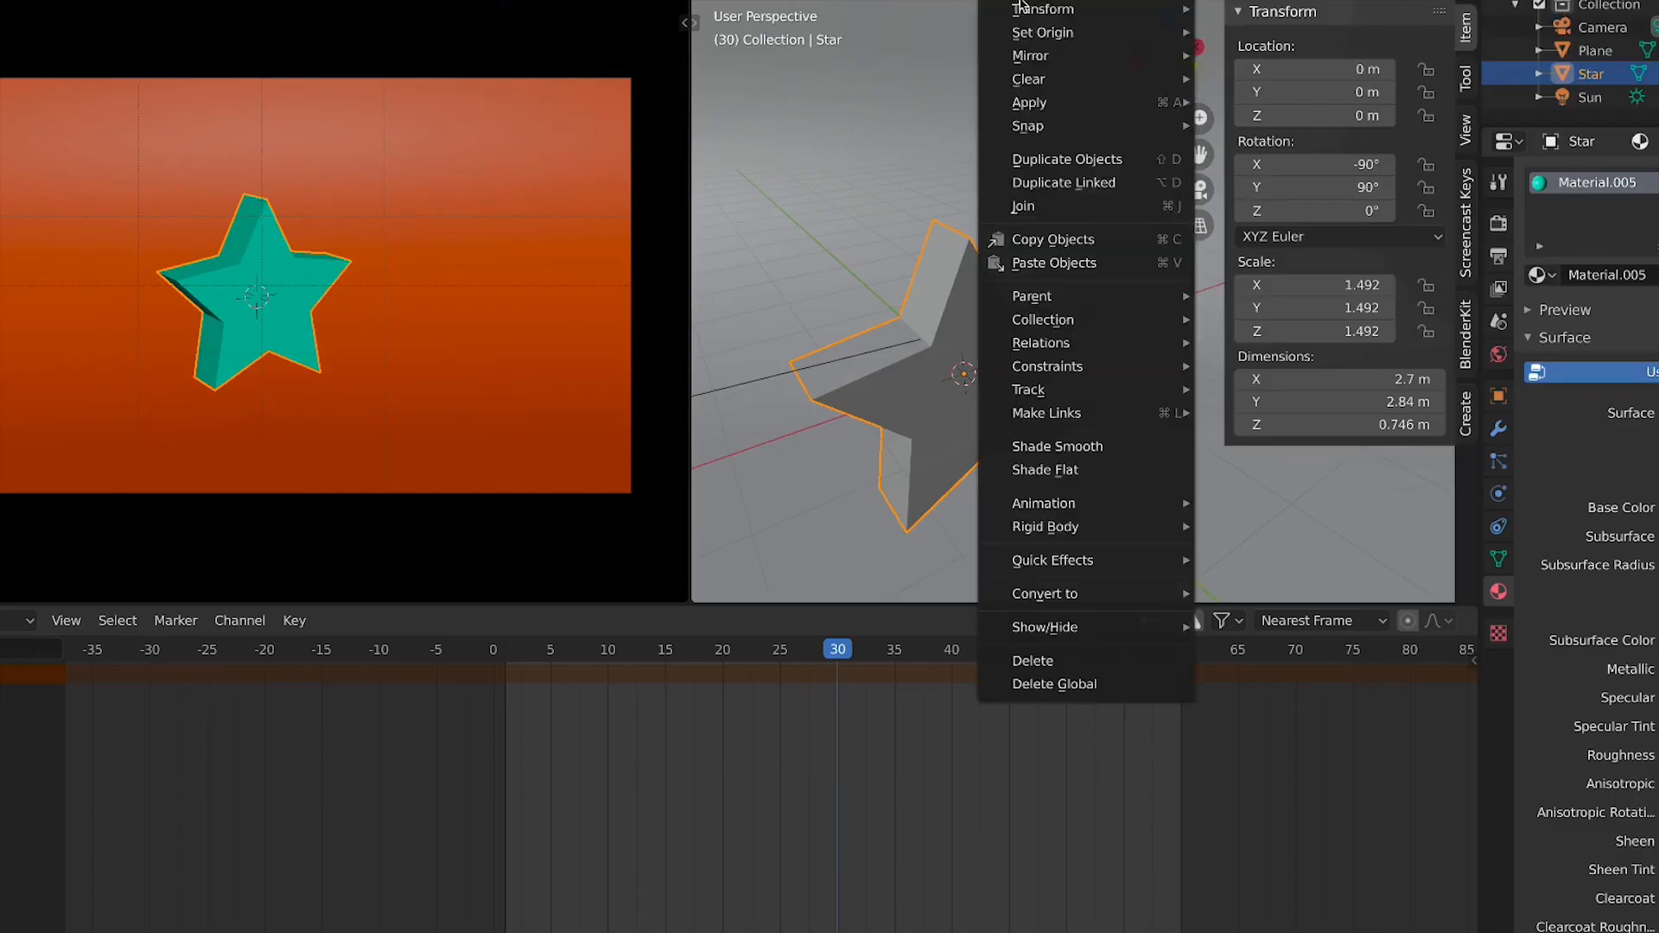
pyautogui.moveTo(1029, 7)
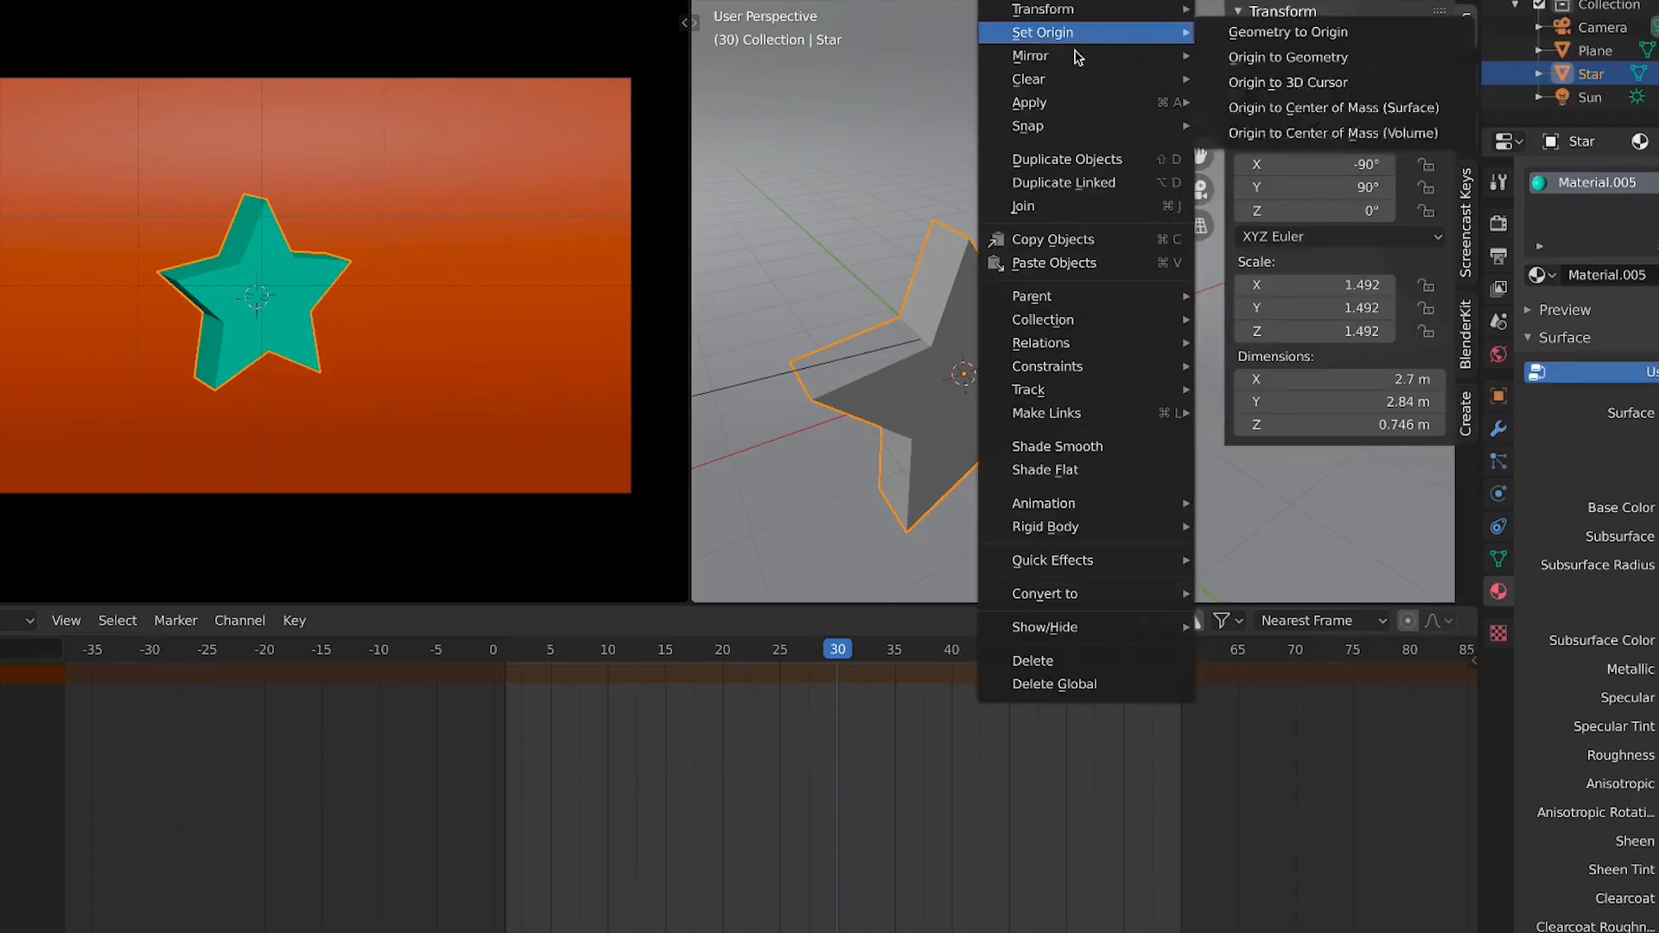
pyautogui.moveTo(1040, 105)
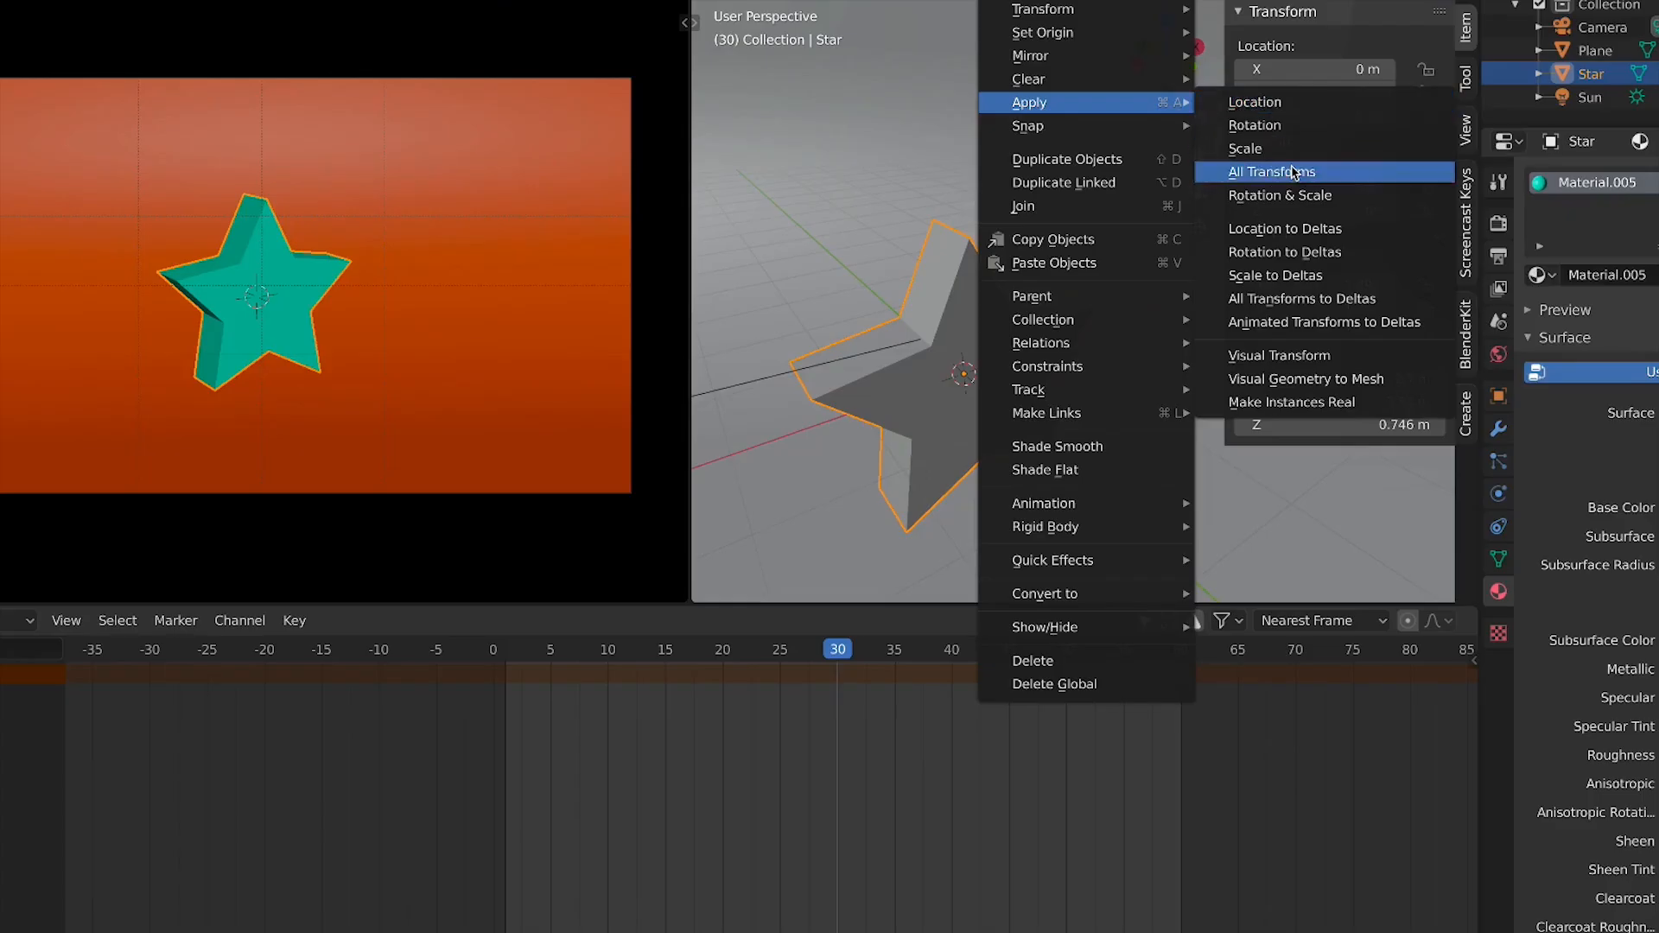
pyautogui.click(1270, 172)
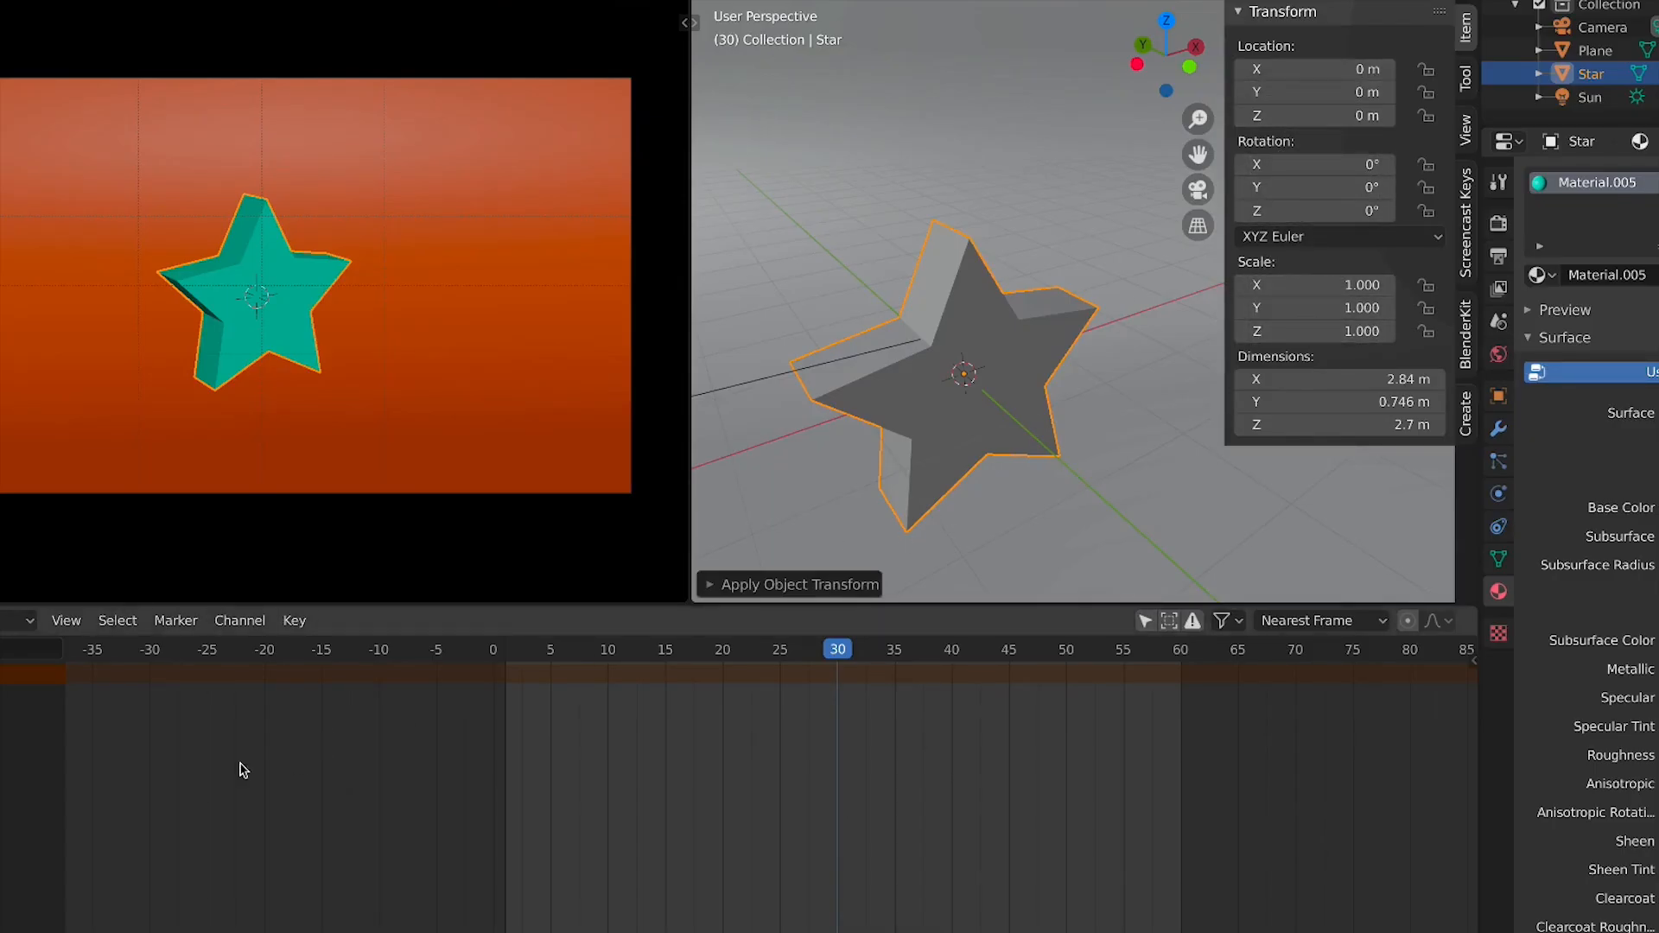
pyautogui.press('r')
pyautogui.press('z')
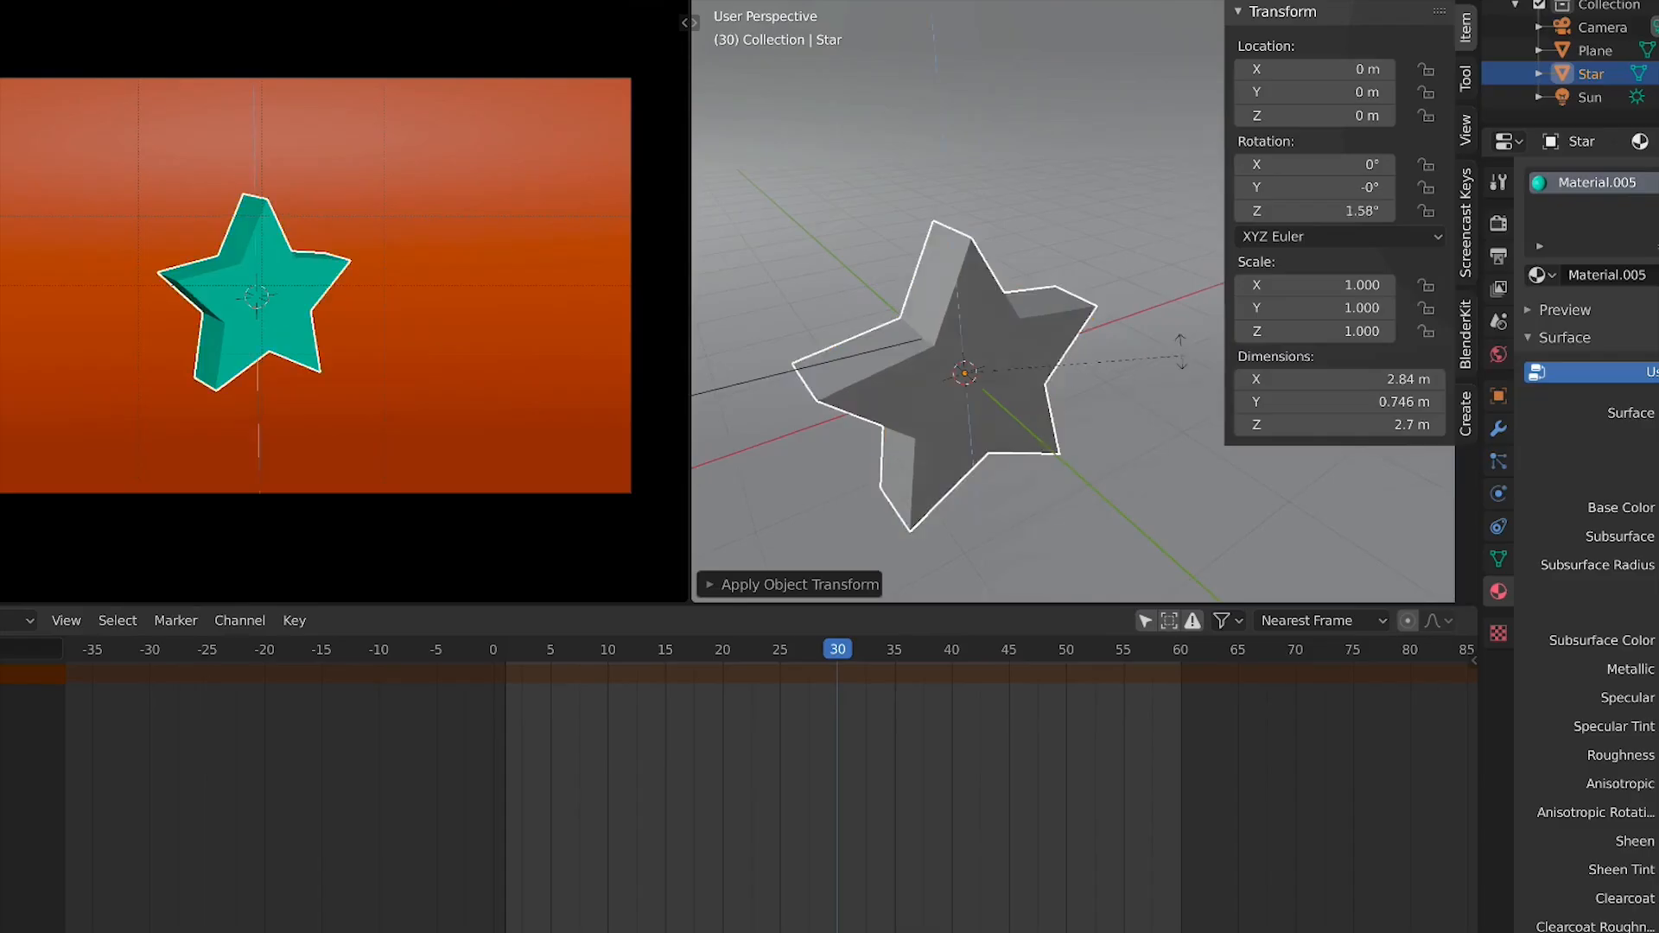
pyautogui.rightClick(1124, 336)
pyautogui.press('r')
pyautogui.press('z')
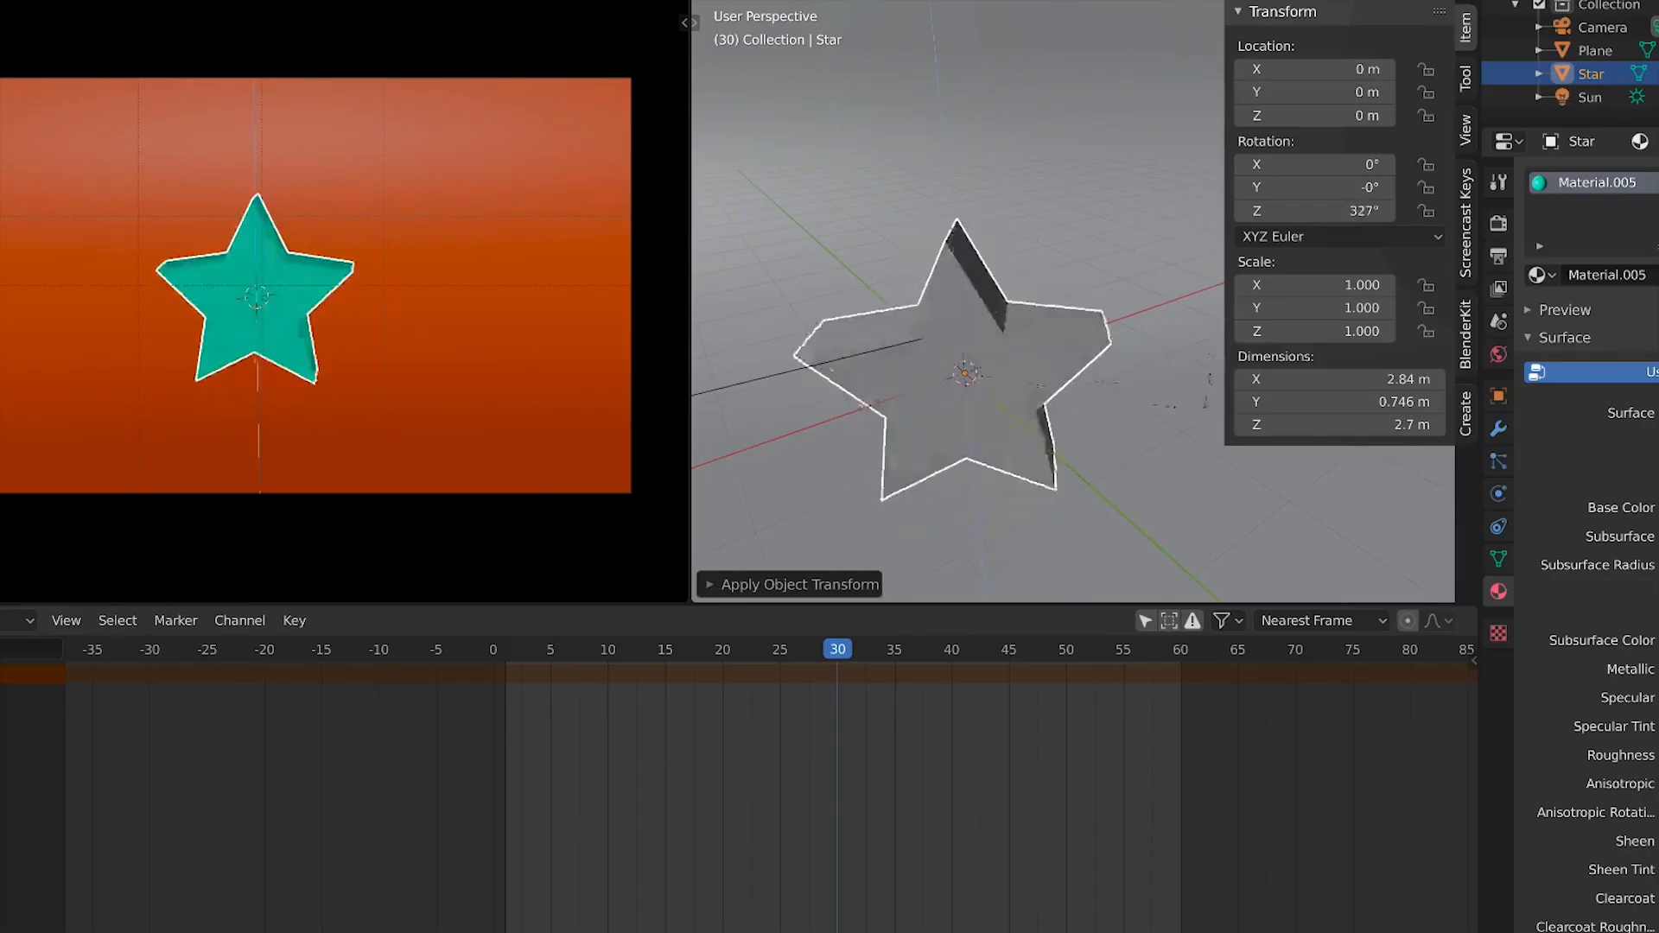
pyautogui.press('Escape')
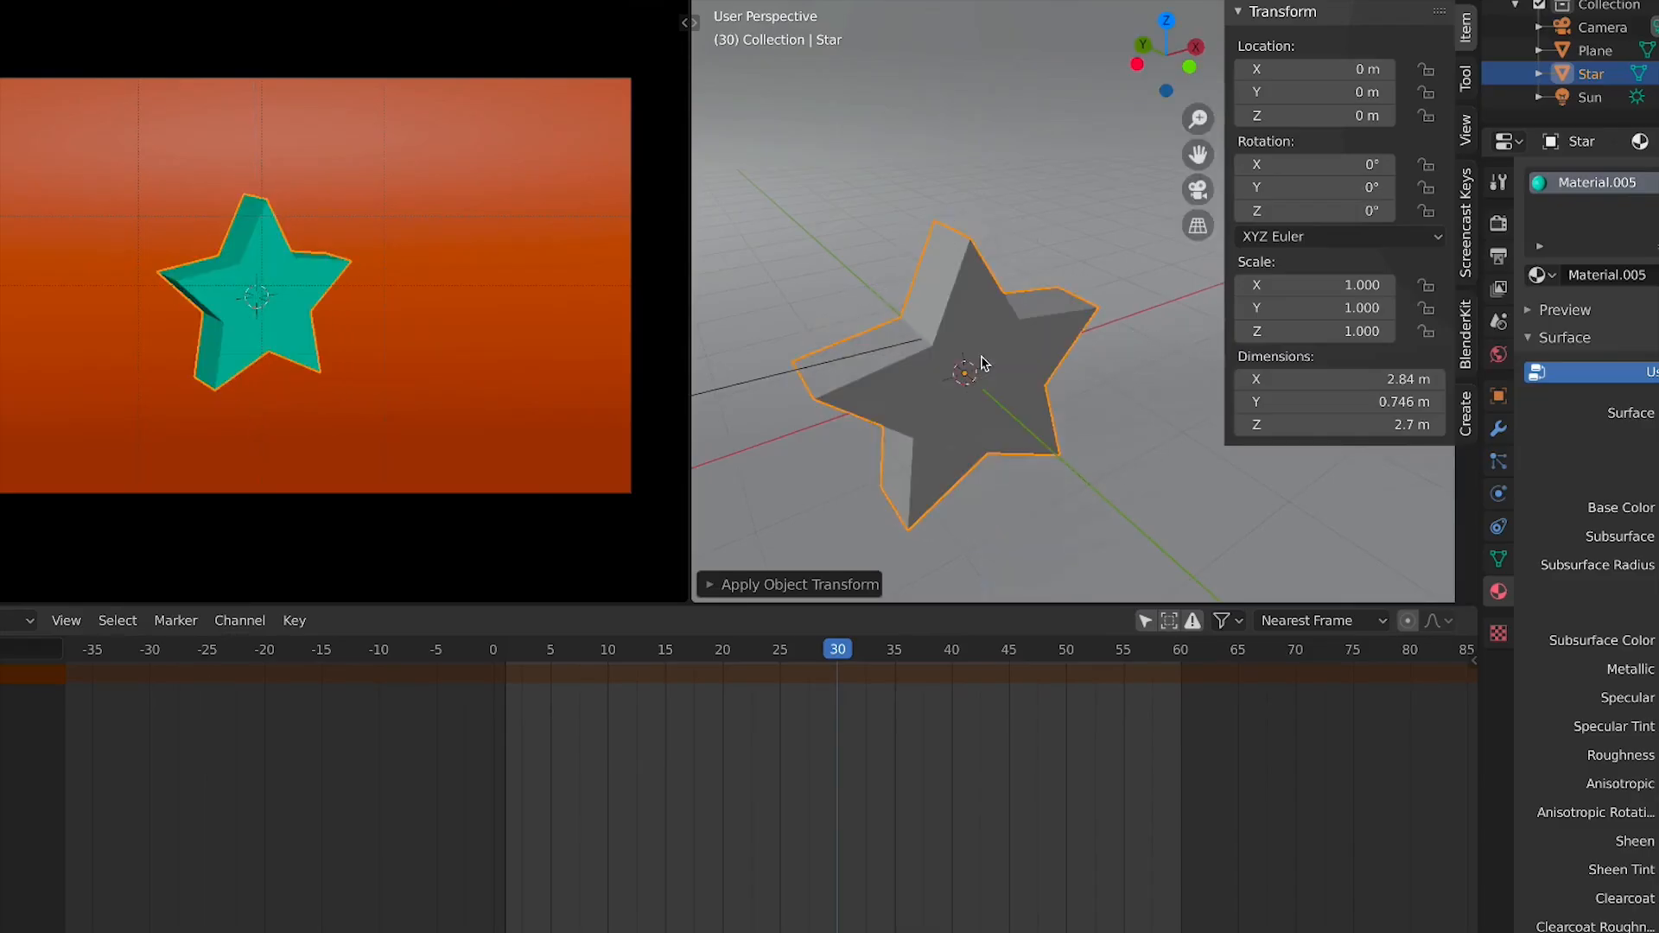
# At frame 1, insert a location, rotation and scale keyframe on the star
pyautogui.click(507, 650)
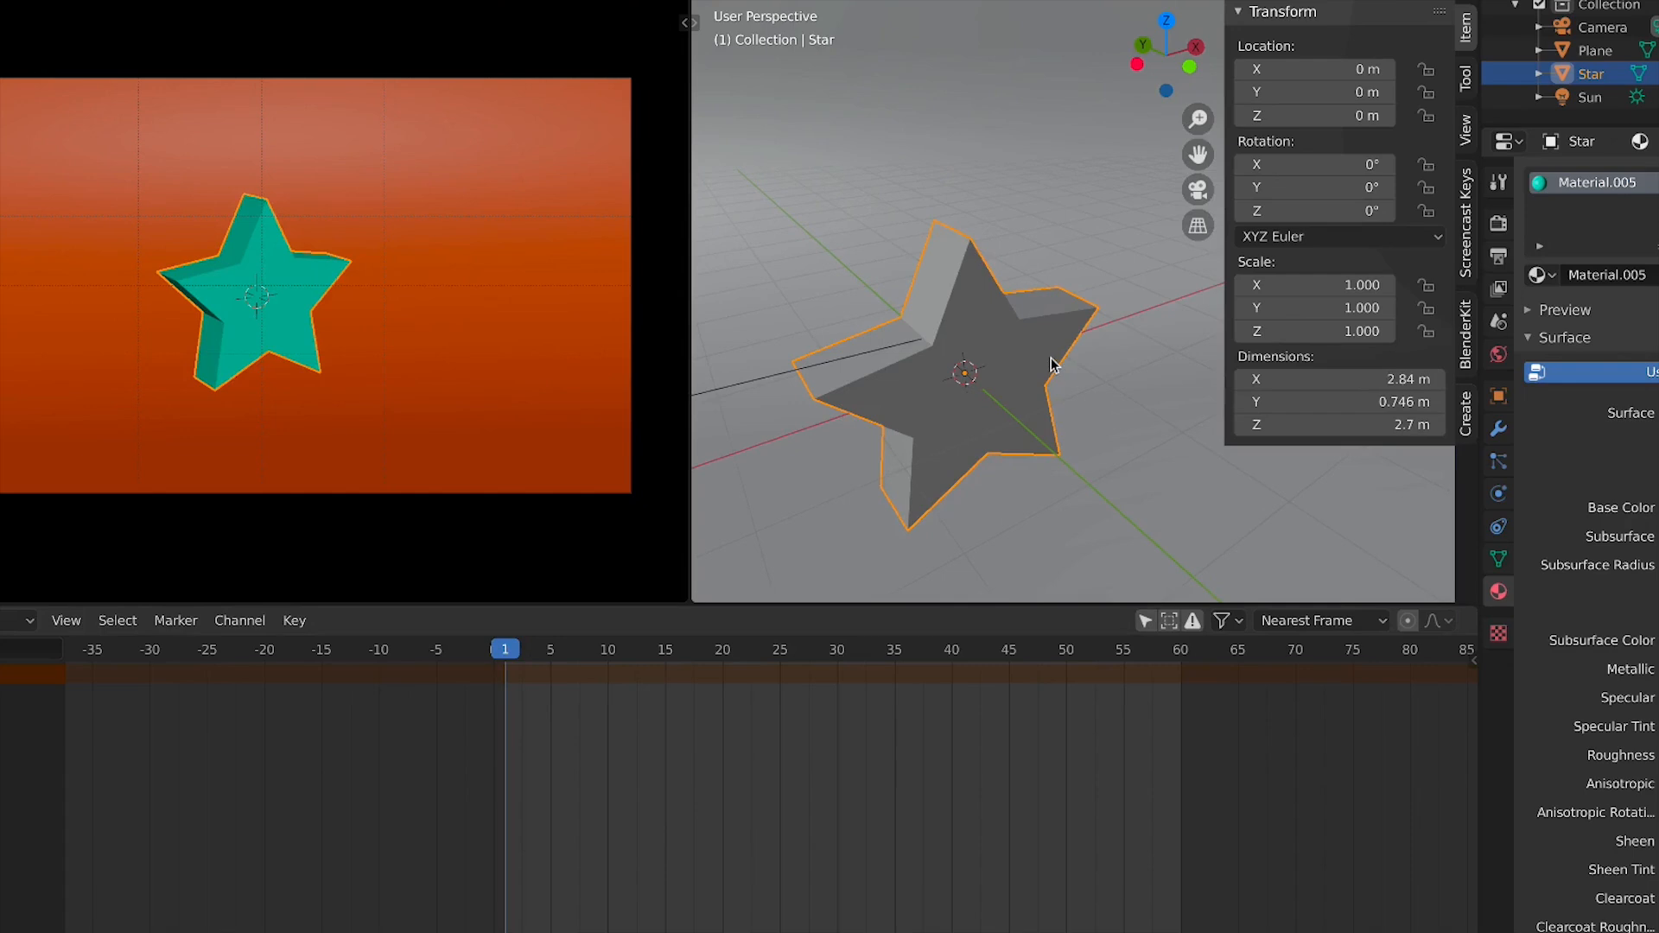
pyautogui.press('i')
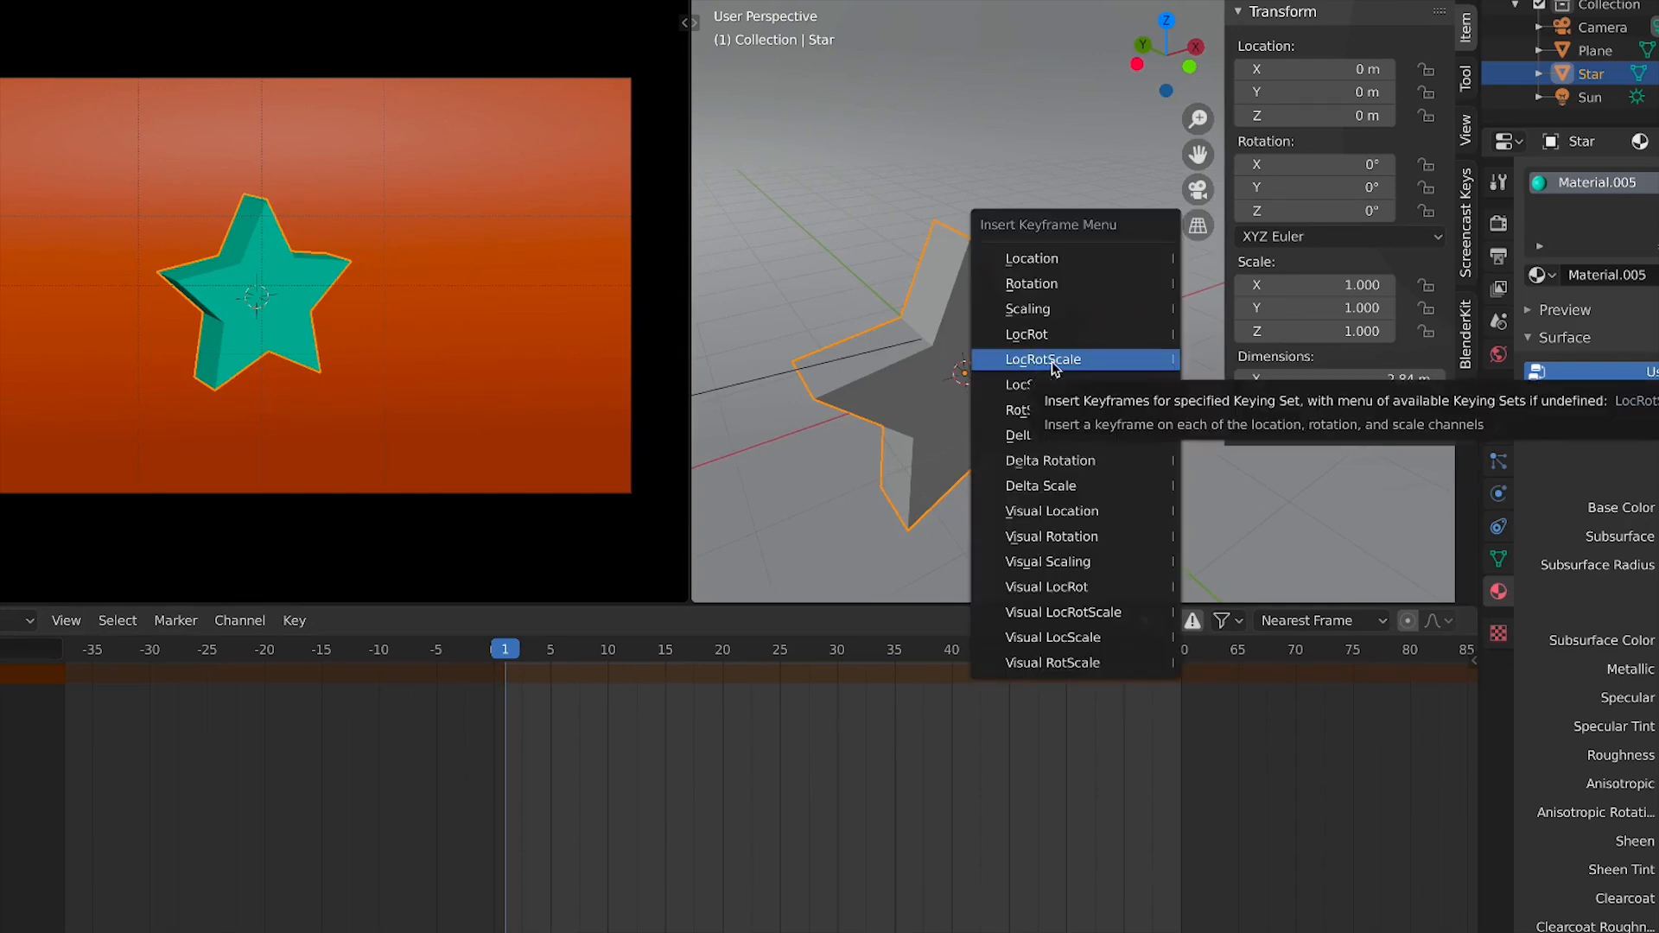
pyautogui.click(1050, 361)
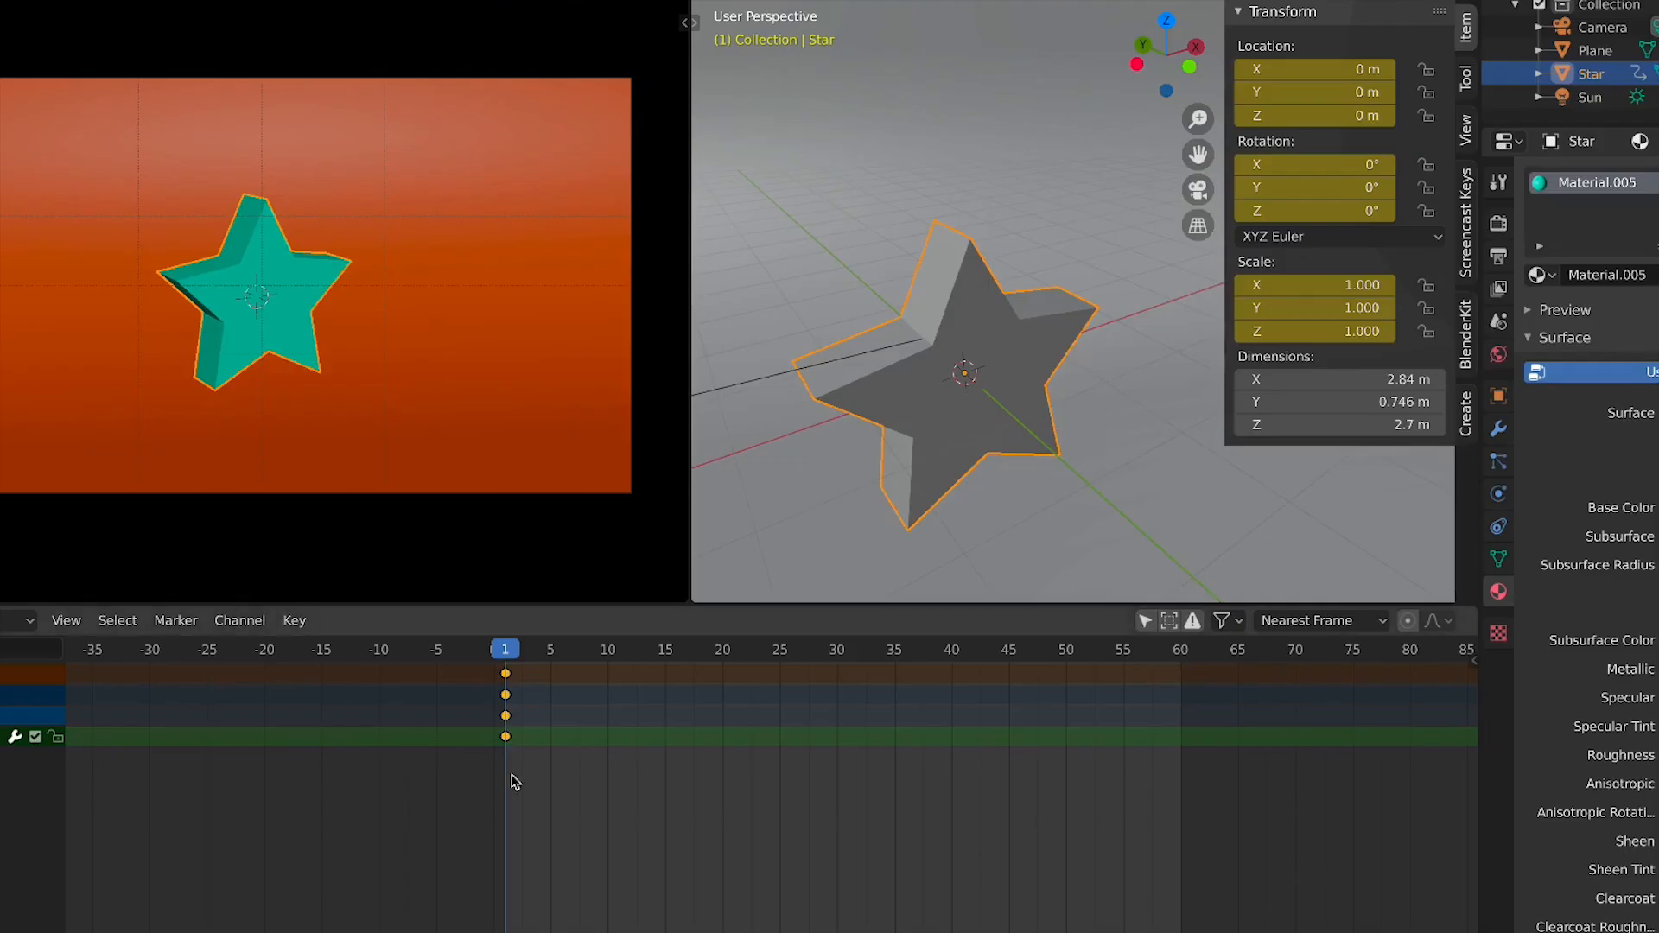
# Duplicate the star's frame-1 keyframes to frame 60
pyautogui.click(506, 675)
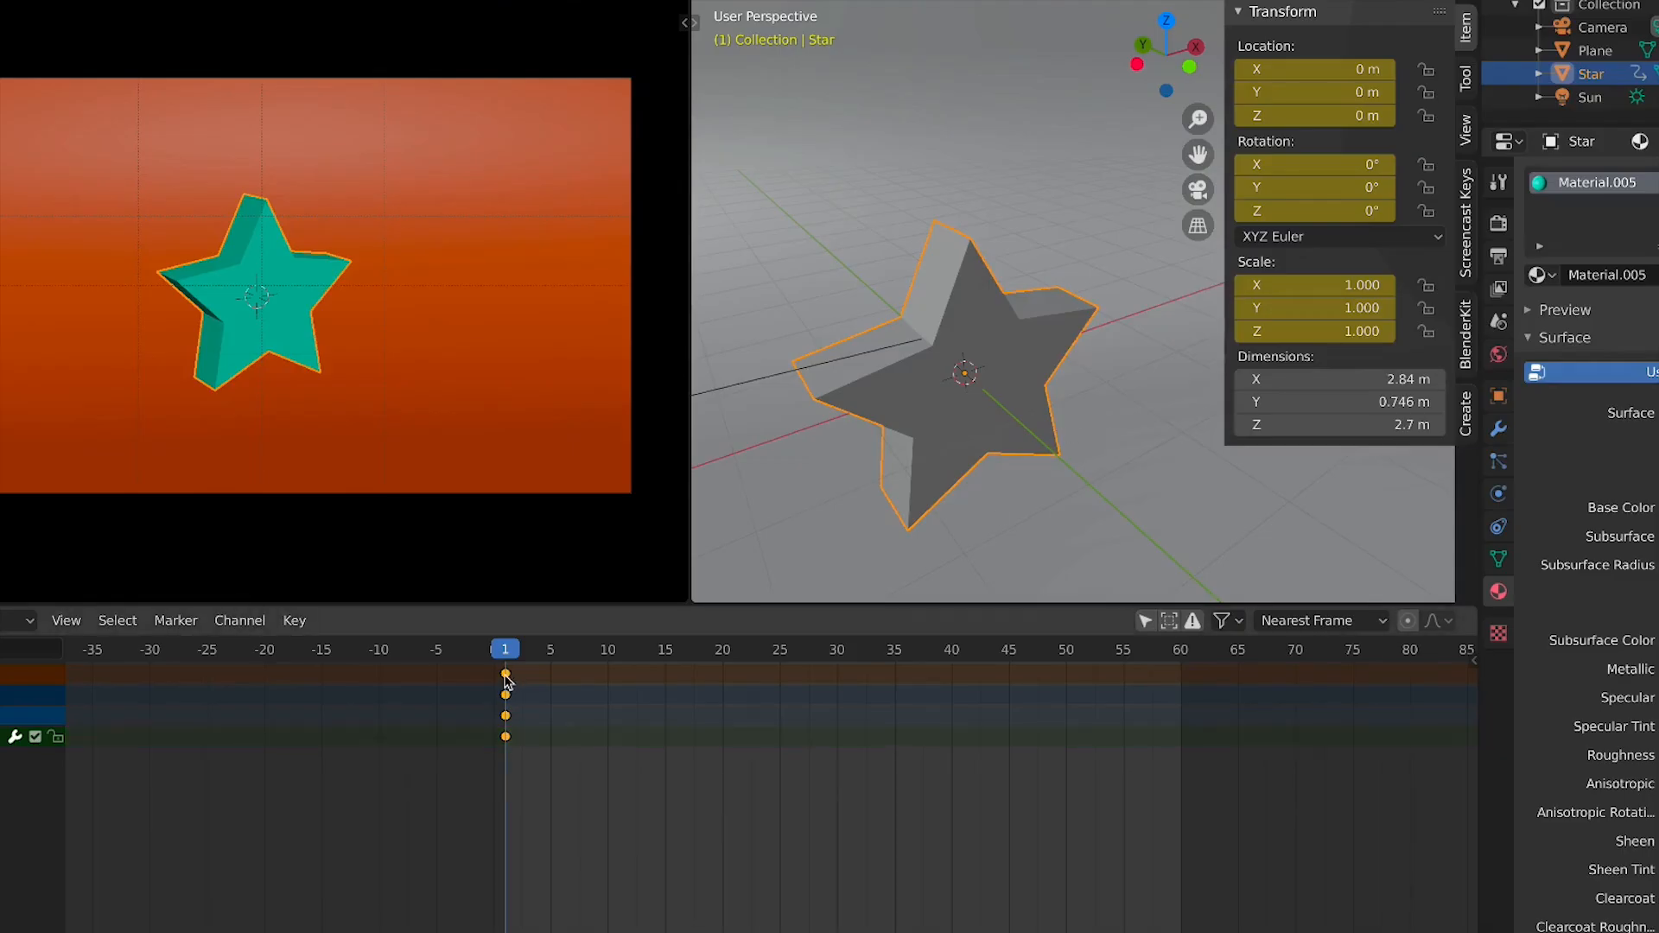
pyautogui.hotkey('shift', 'd')
pyautogui.click(1183, 692)
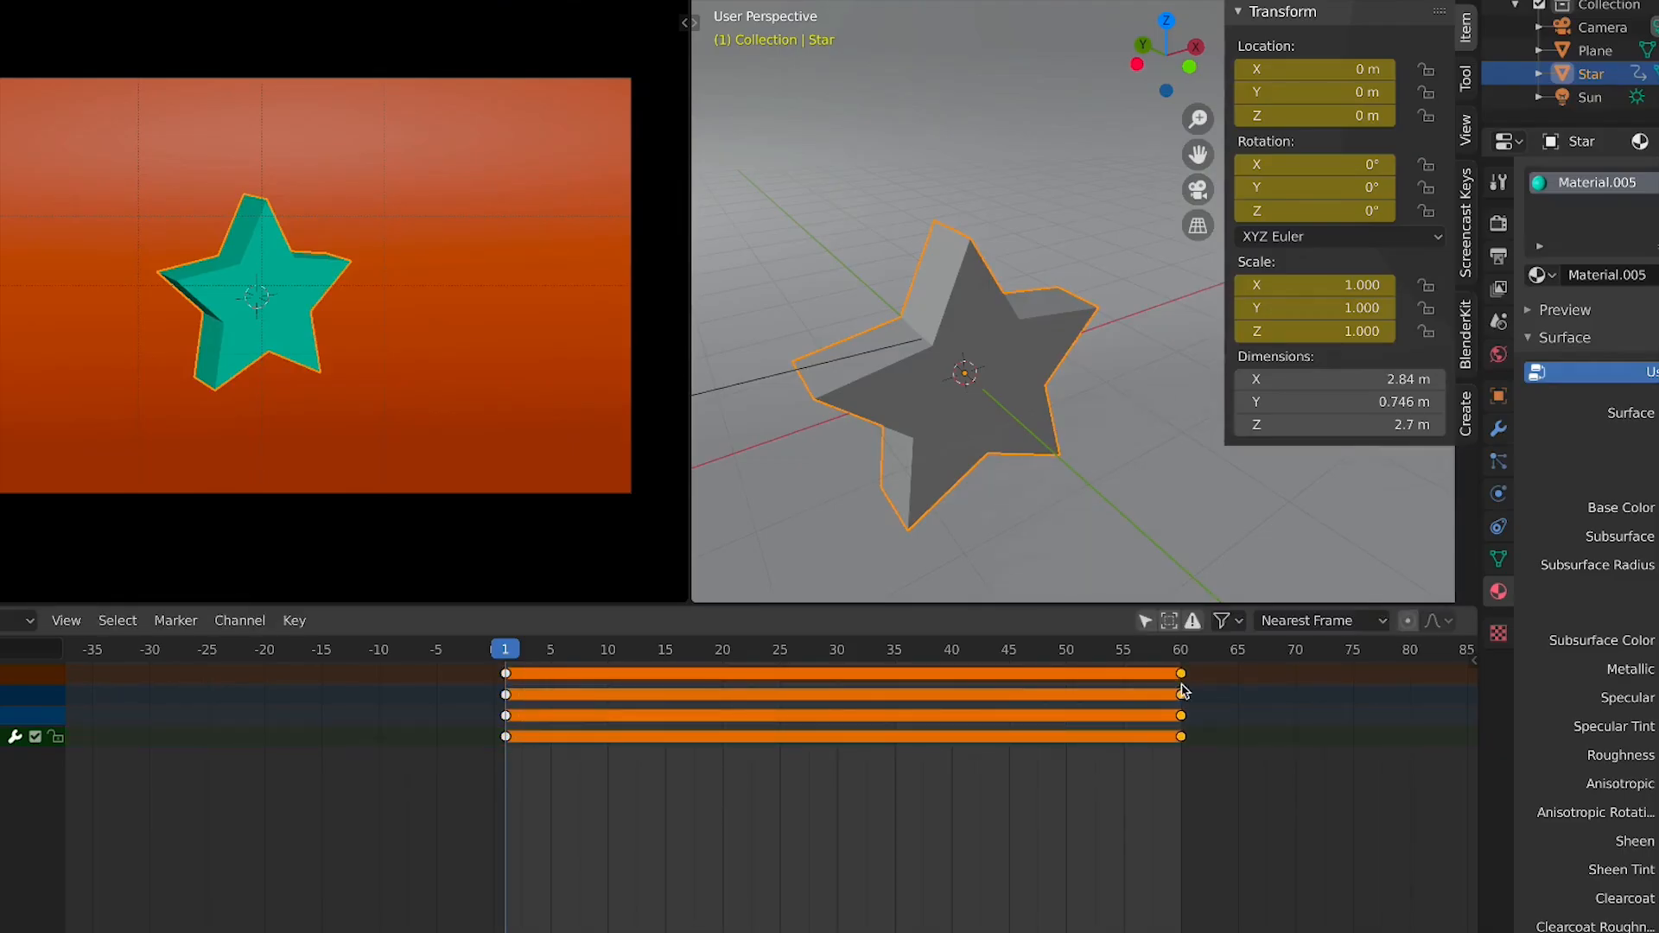
# At frame 60, set the star's Z rotation to 360° and replace its keyframe
pyautogui.click(1183, 657)
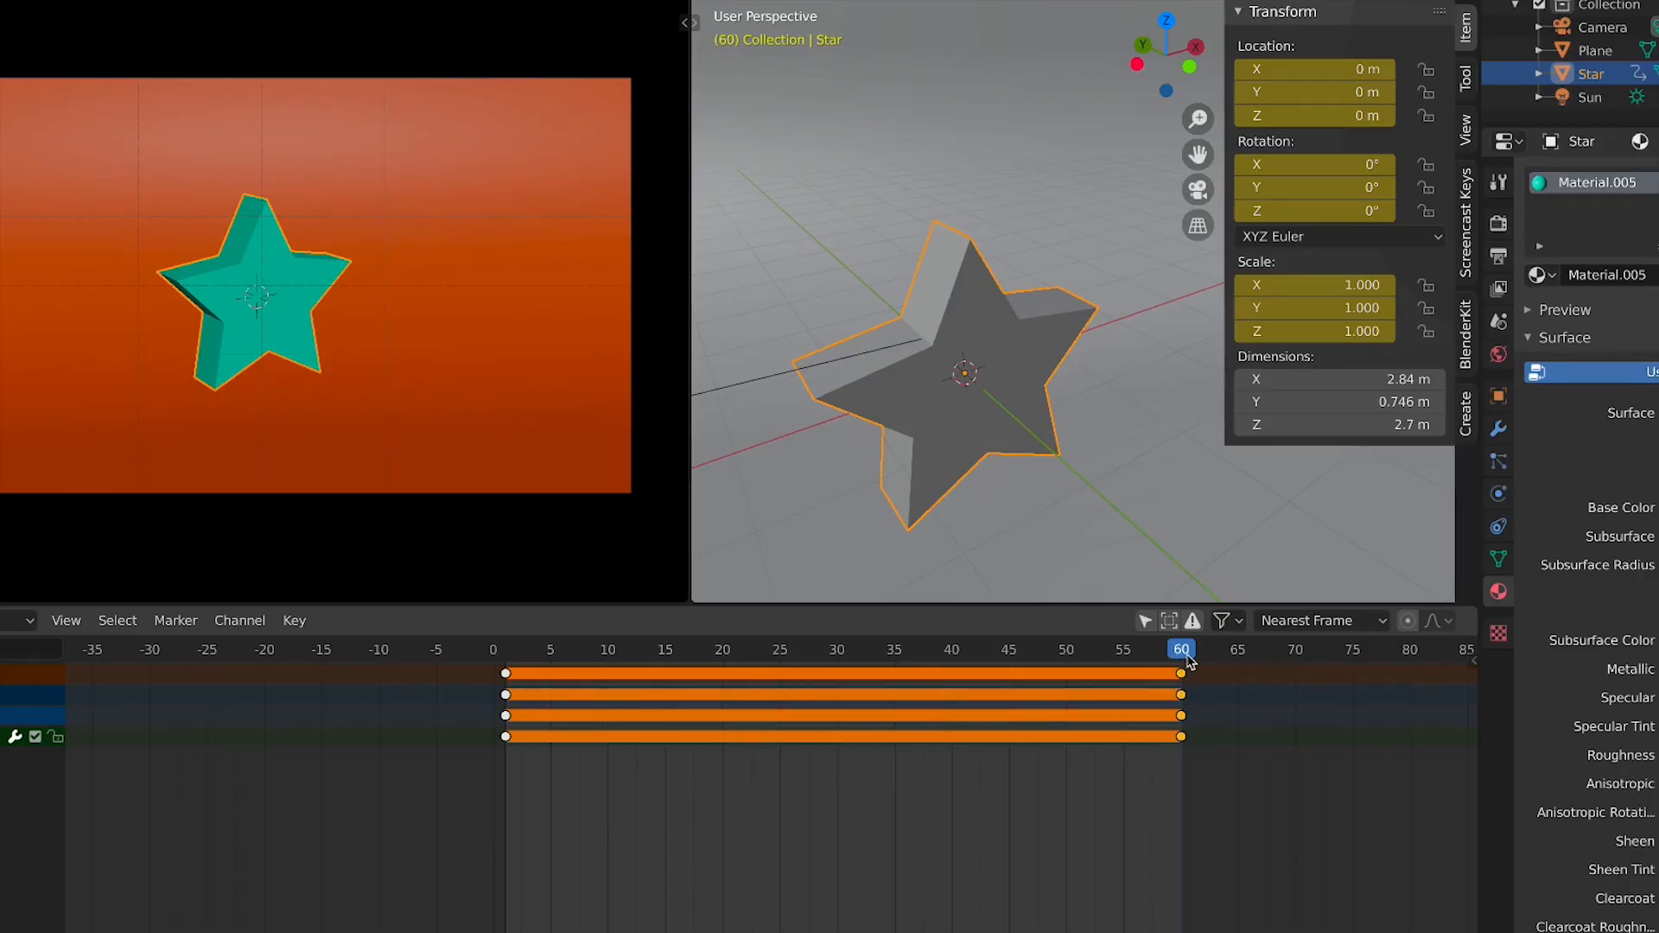
pyautogui.click(1310, 212)
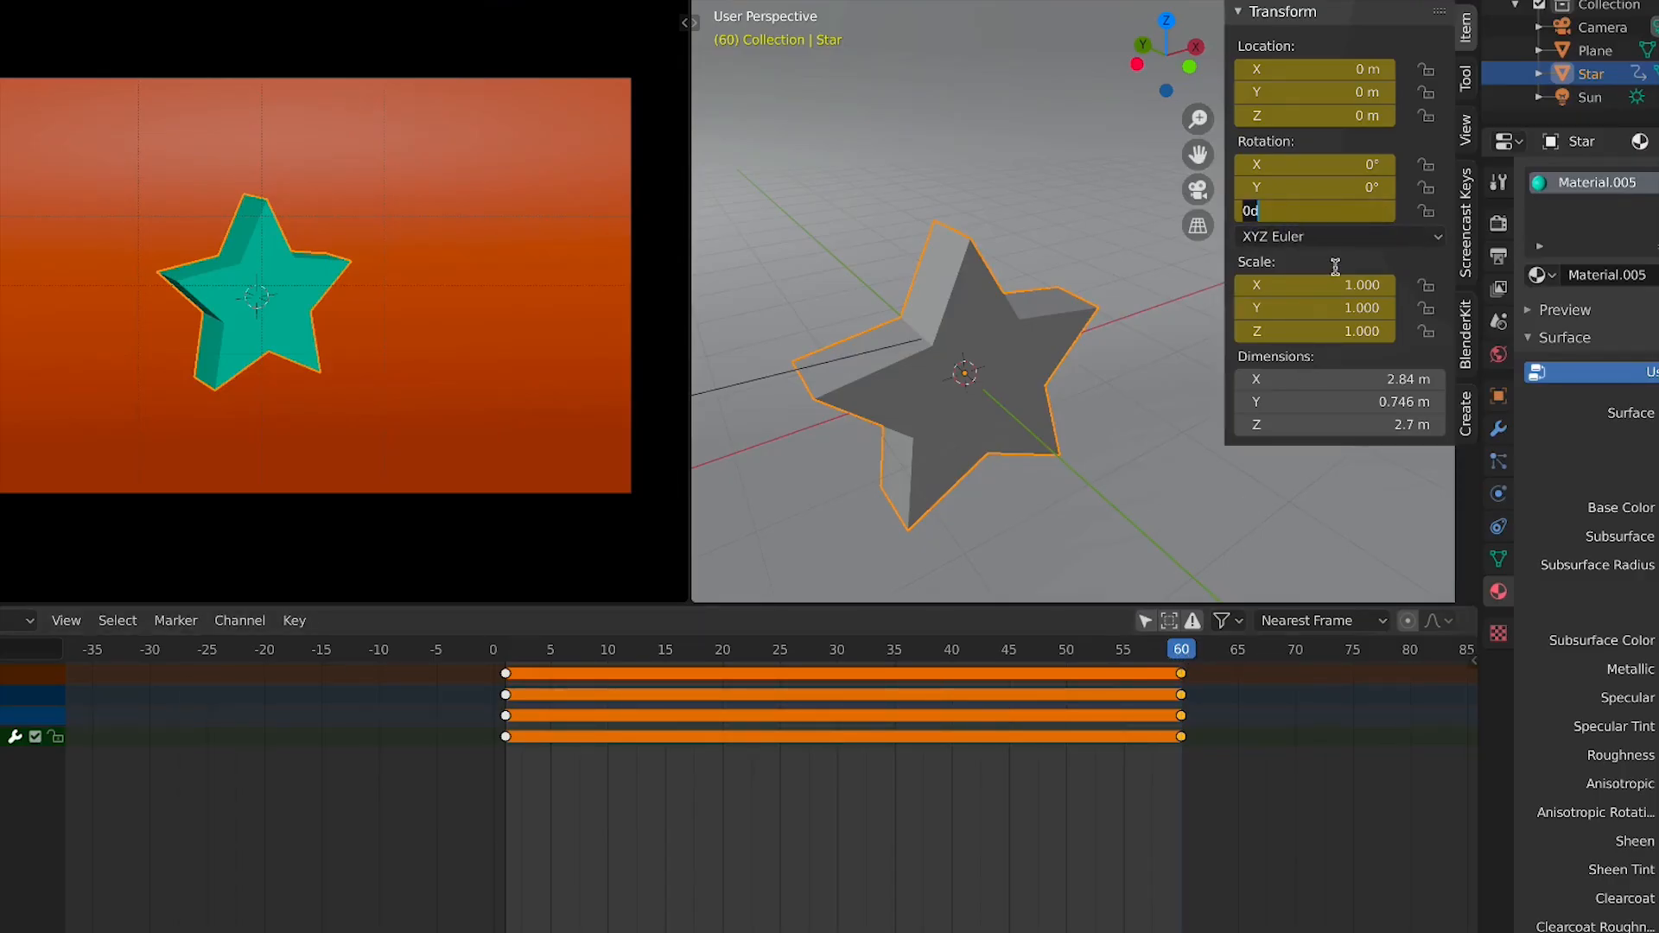
pyautogui.write('360')
pyautogui.press('Return')
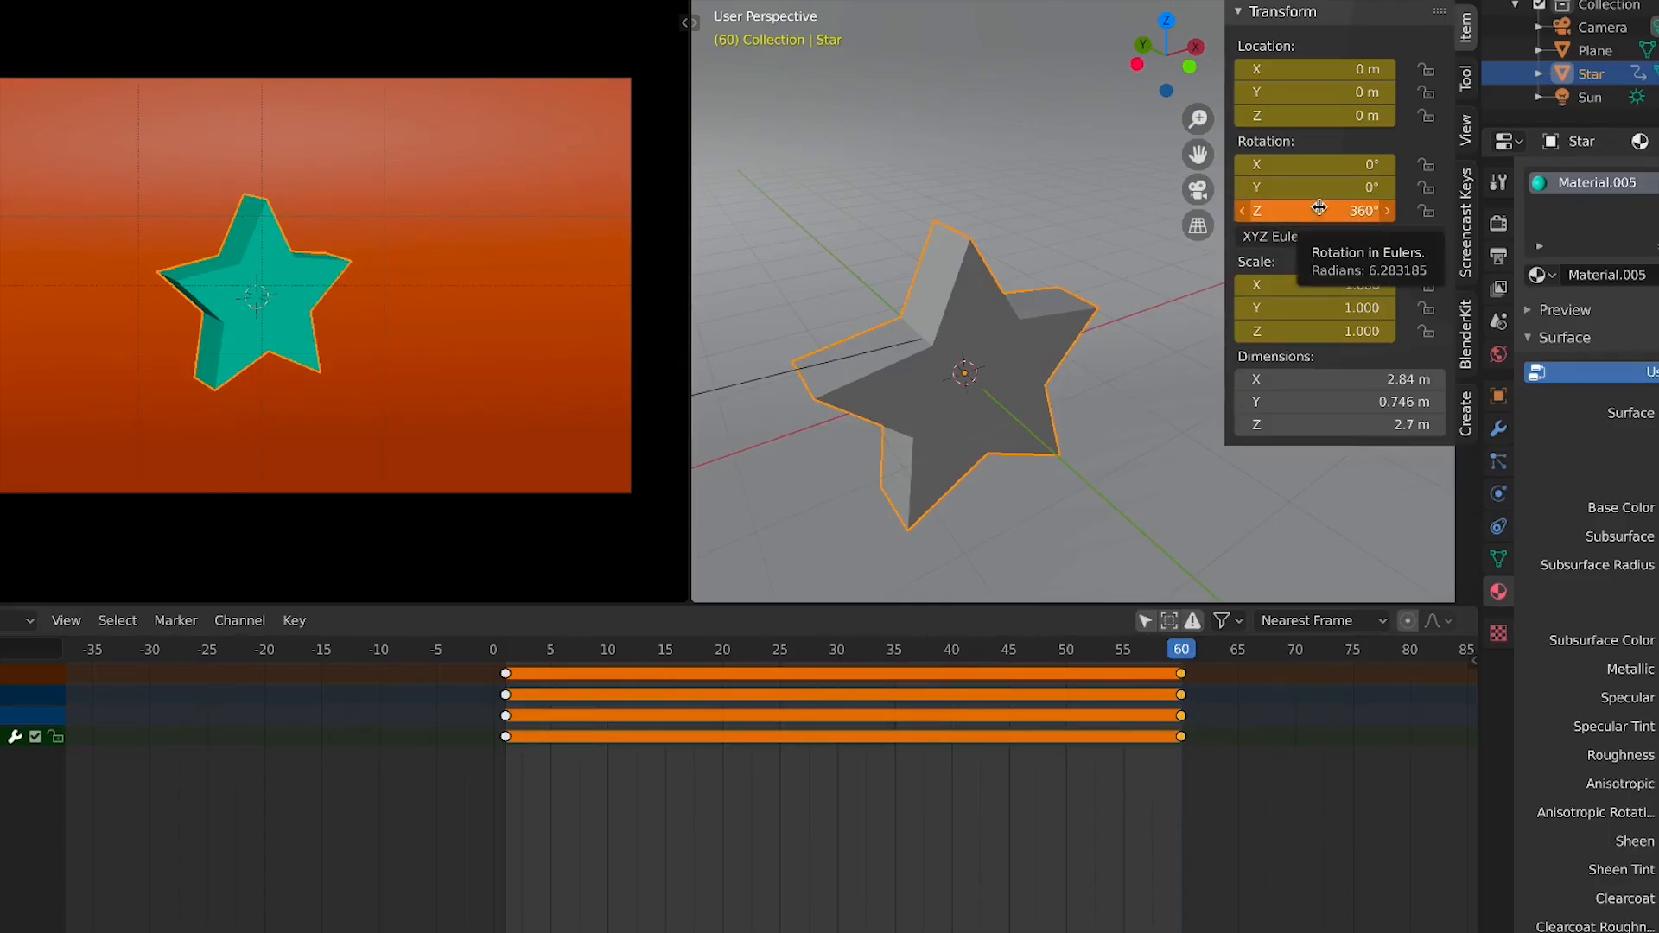
pyautogui.rightClick(1320, 209)
pyautogui.click(1304, 206)
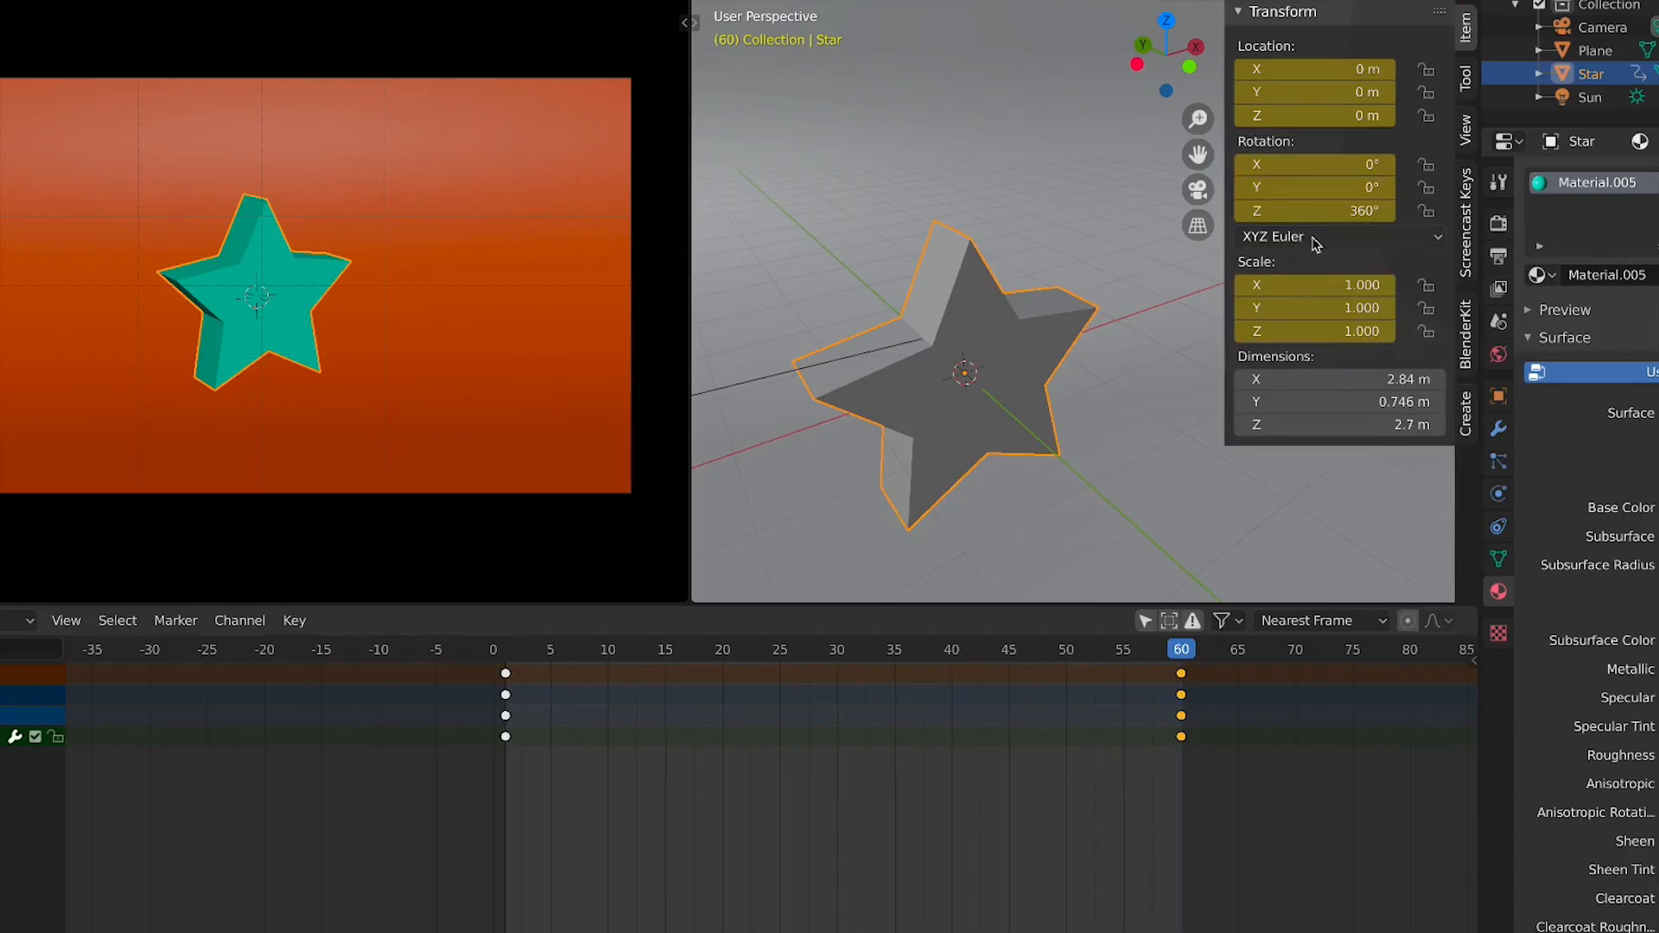
# Play back the star's spin animation
pyautogui.press('space')
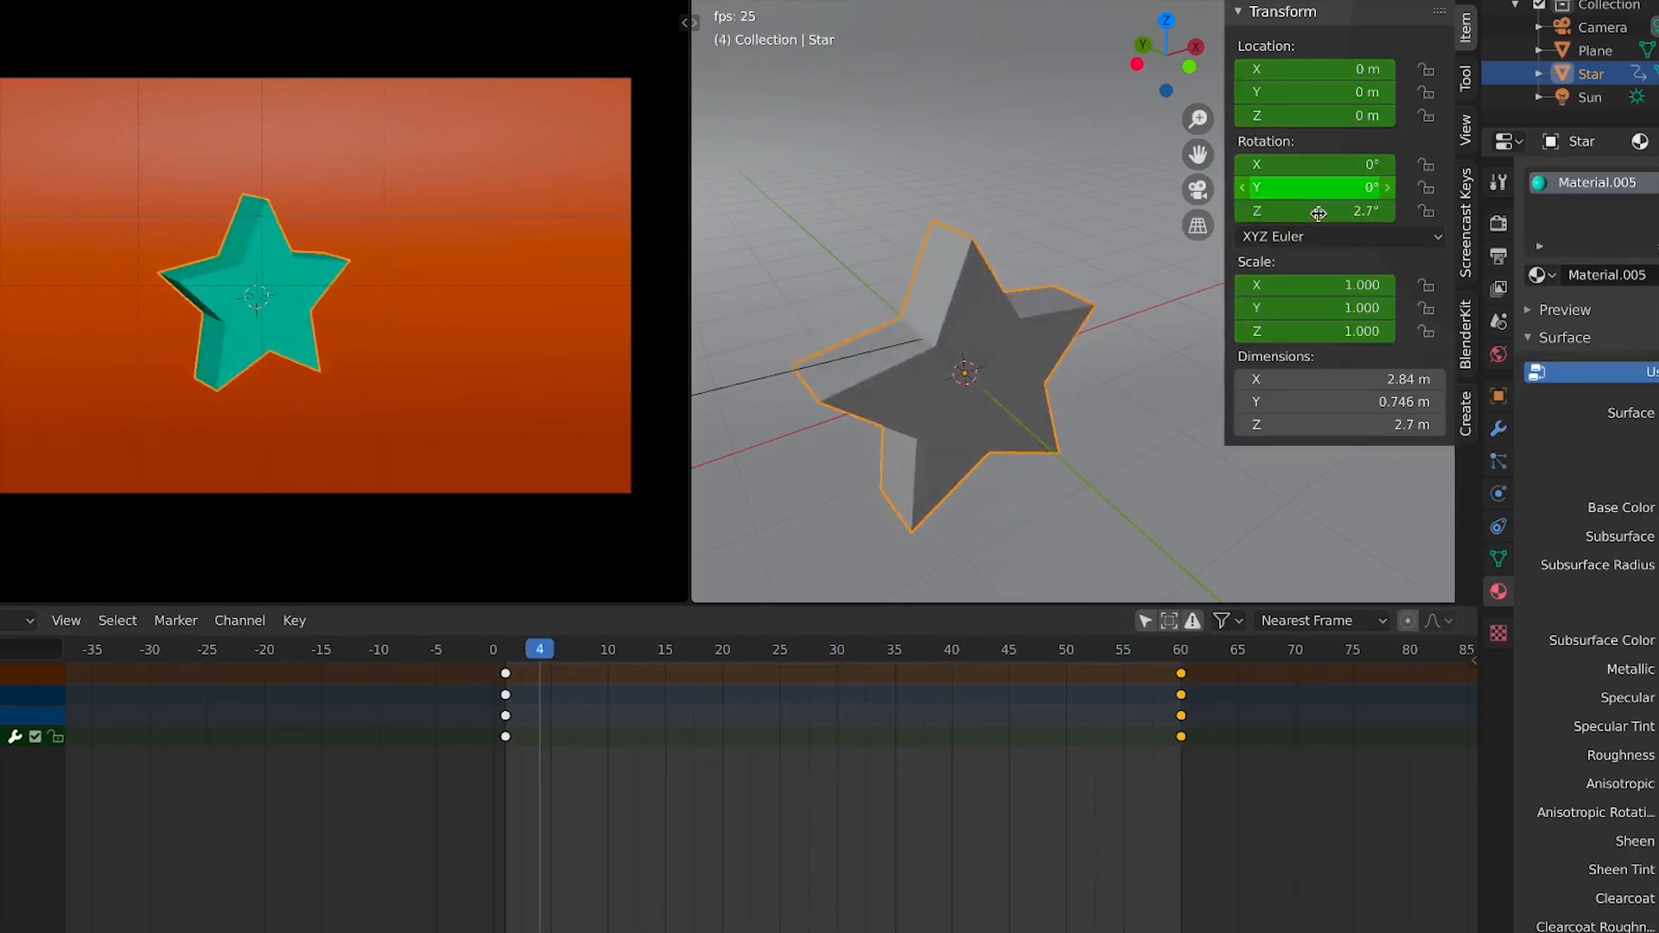
pyautogui.press('space')
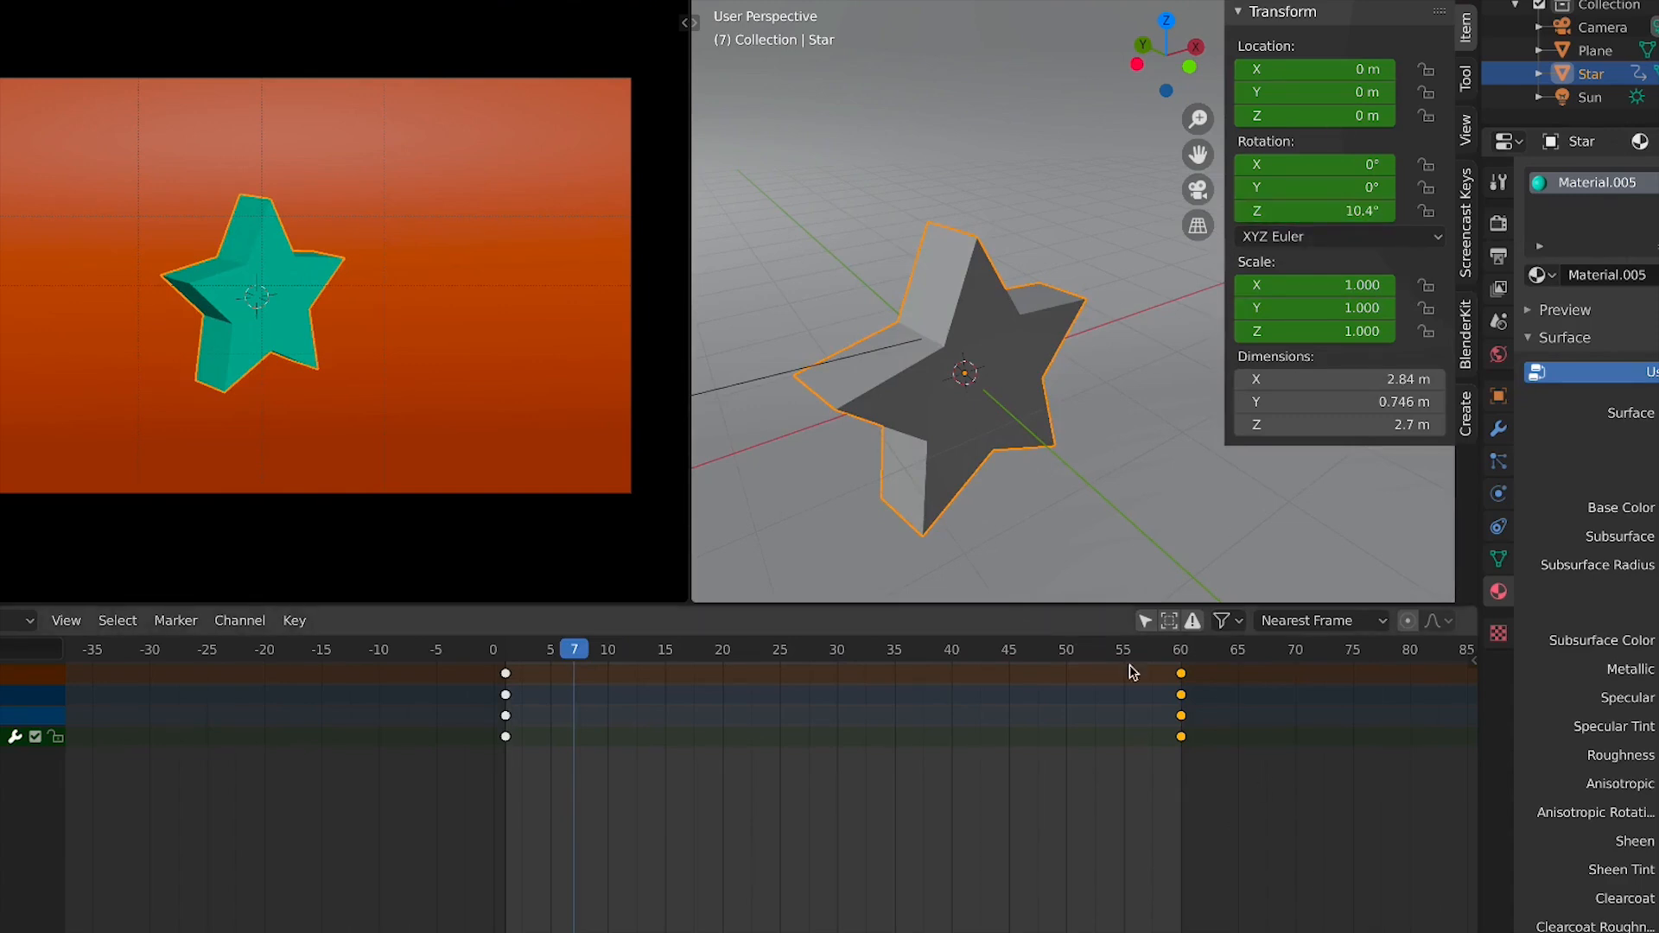
pyautogui.moveTo(1158, 652); pyautogui.dragTo(1182, 653)
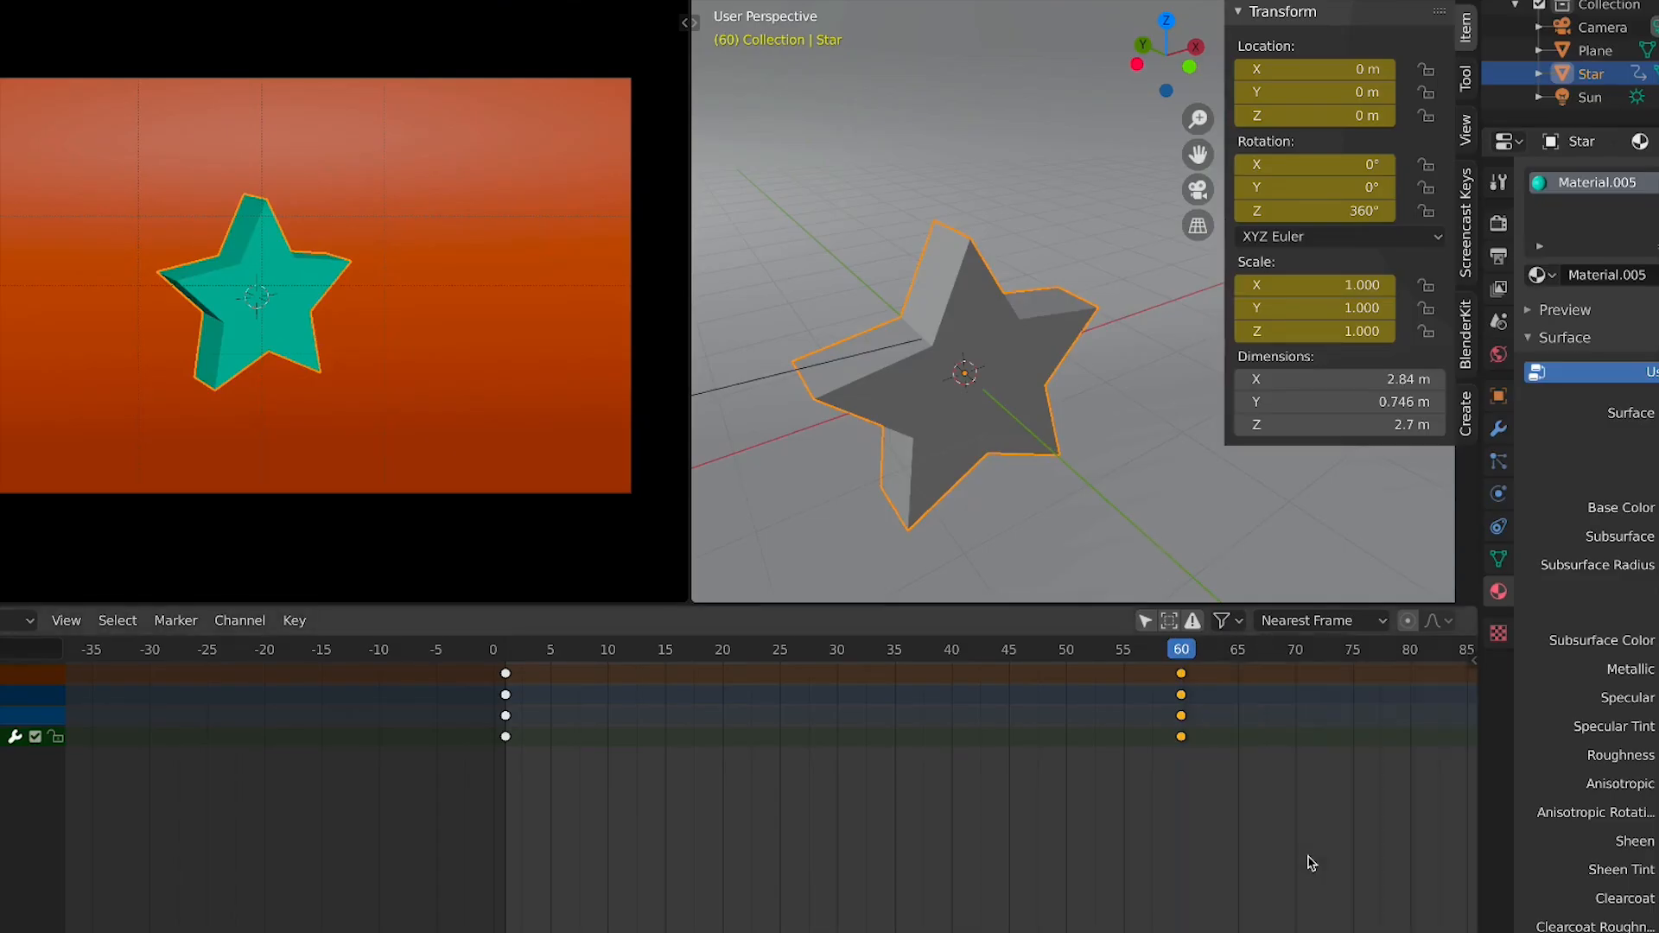
# Move the frame-60 keyframes to frame 150 and play back the animation
pyautogui.scroll(-7, 1298, 872)
pyautogui.moveTo(1150, 890); pyautogui.dragTo(734, 916, button='middle')
pyautogui.scroll(2, 861, 917)
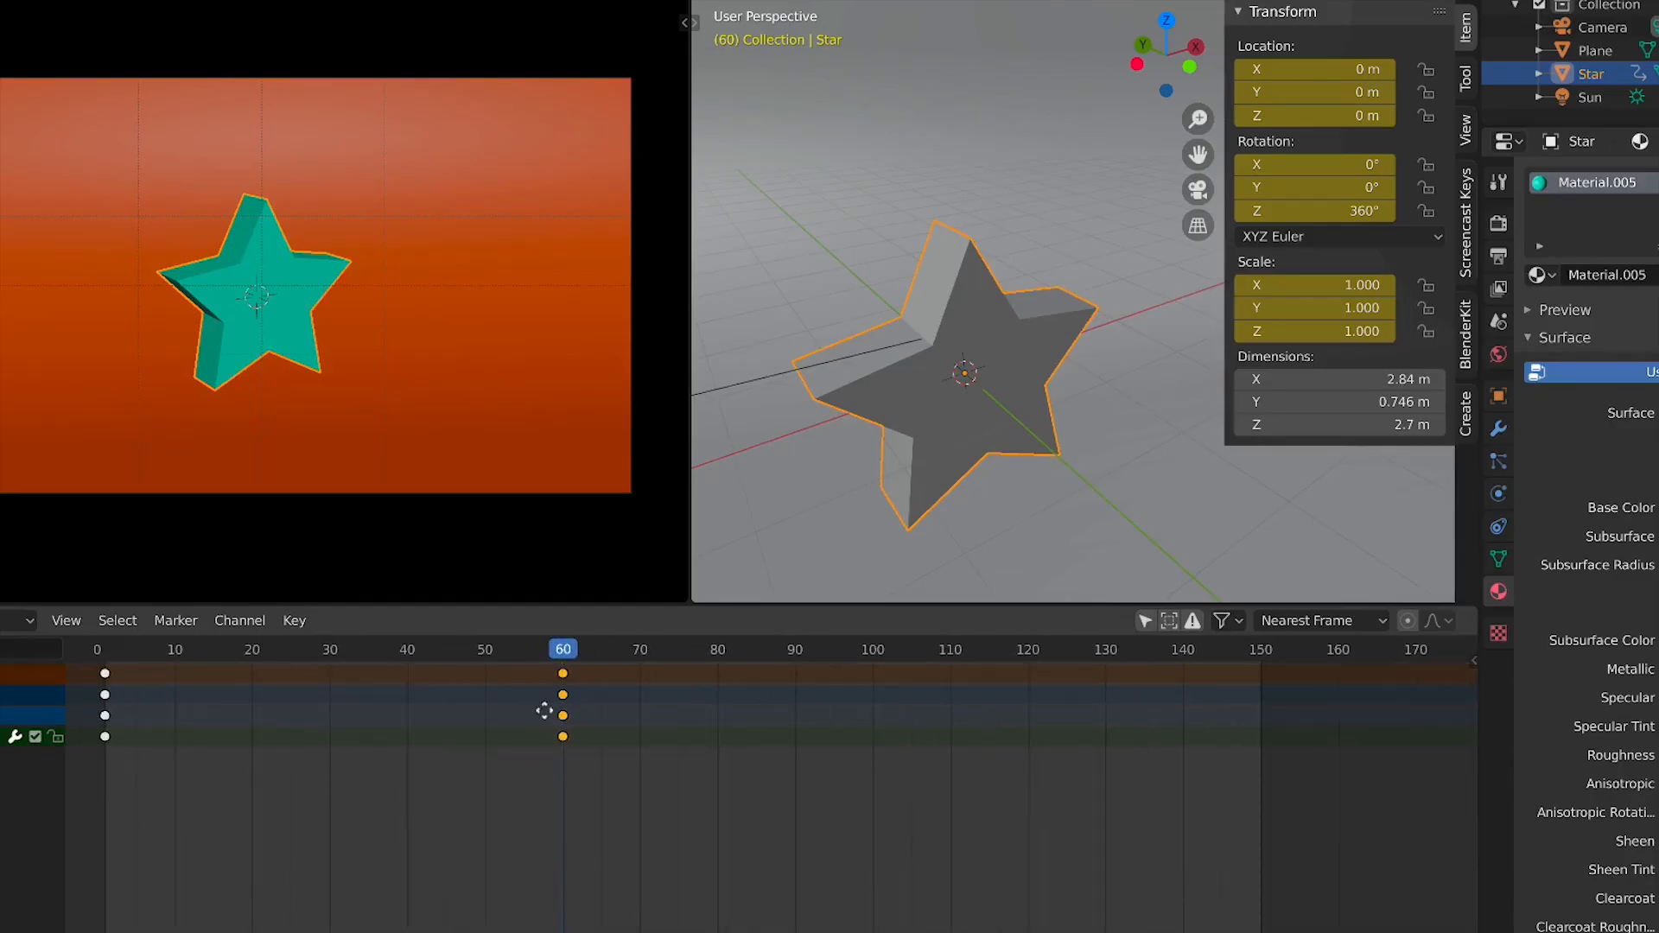
pyautogui.moveTo(544, 710); pyautogui.dragTo(614, 737, button='middle')
pyautogui.scroll(-1, 815, 704)
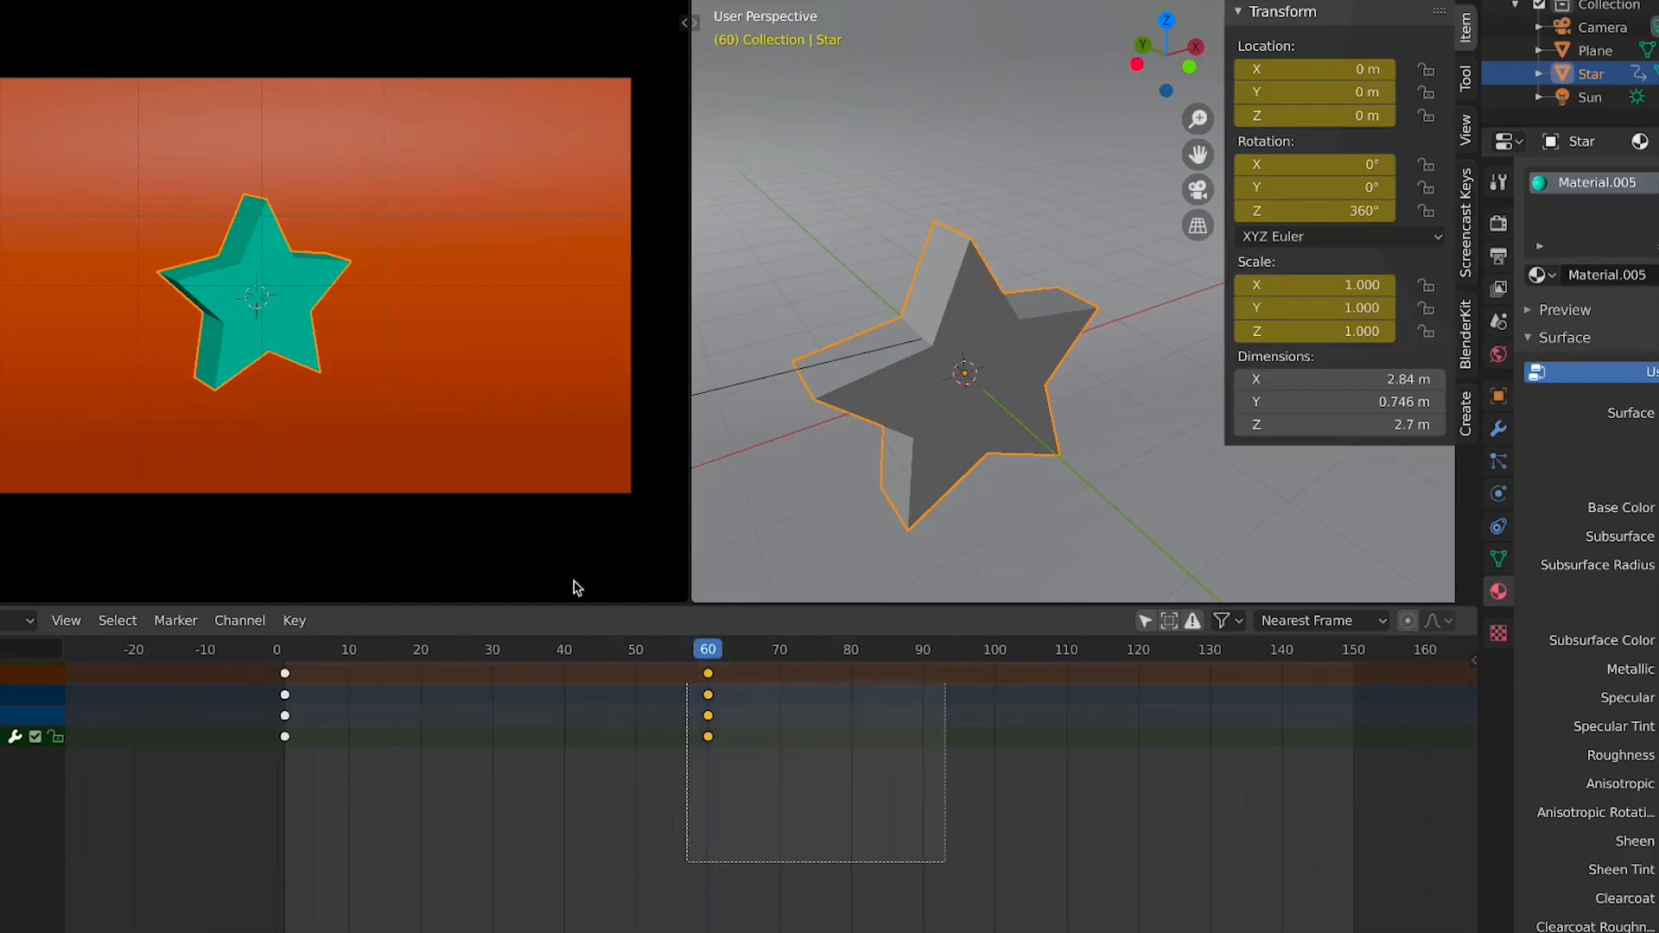
pyautogui.press('g')
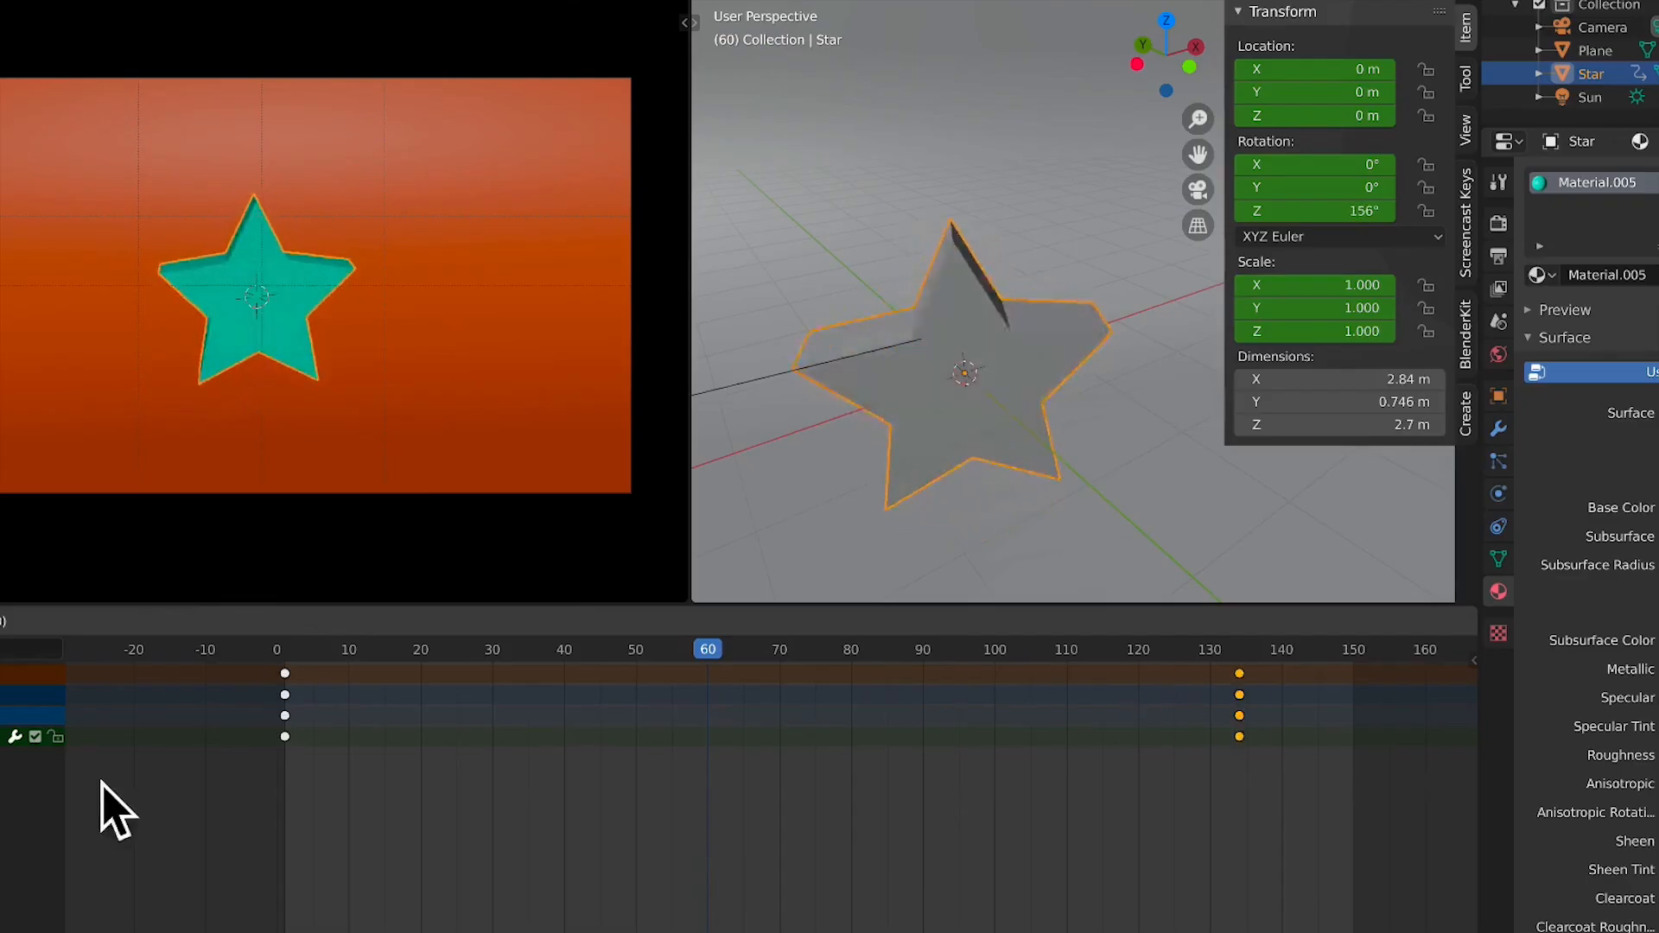
pyautogui.click(190, 782)
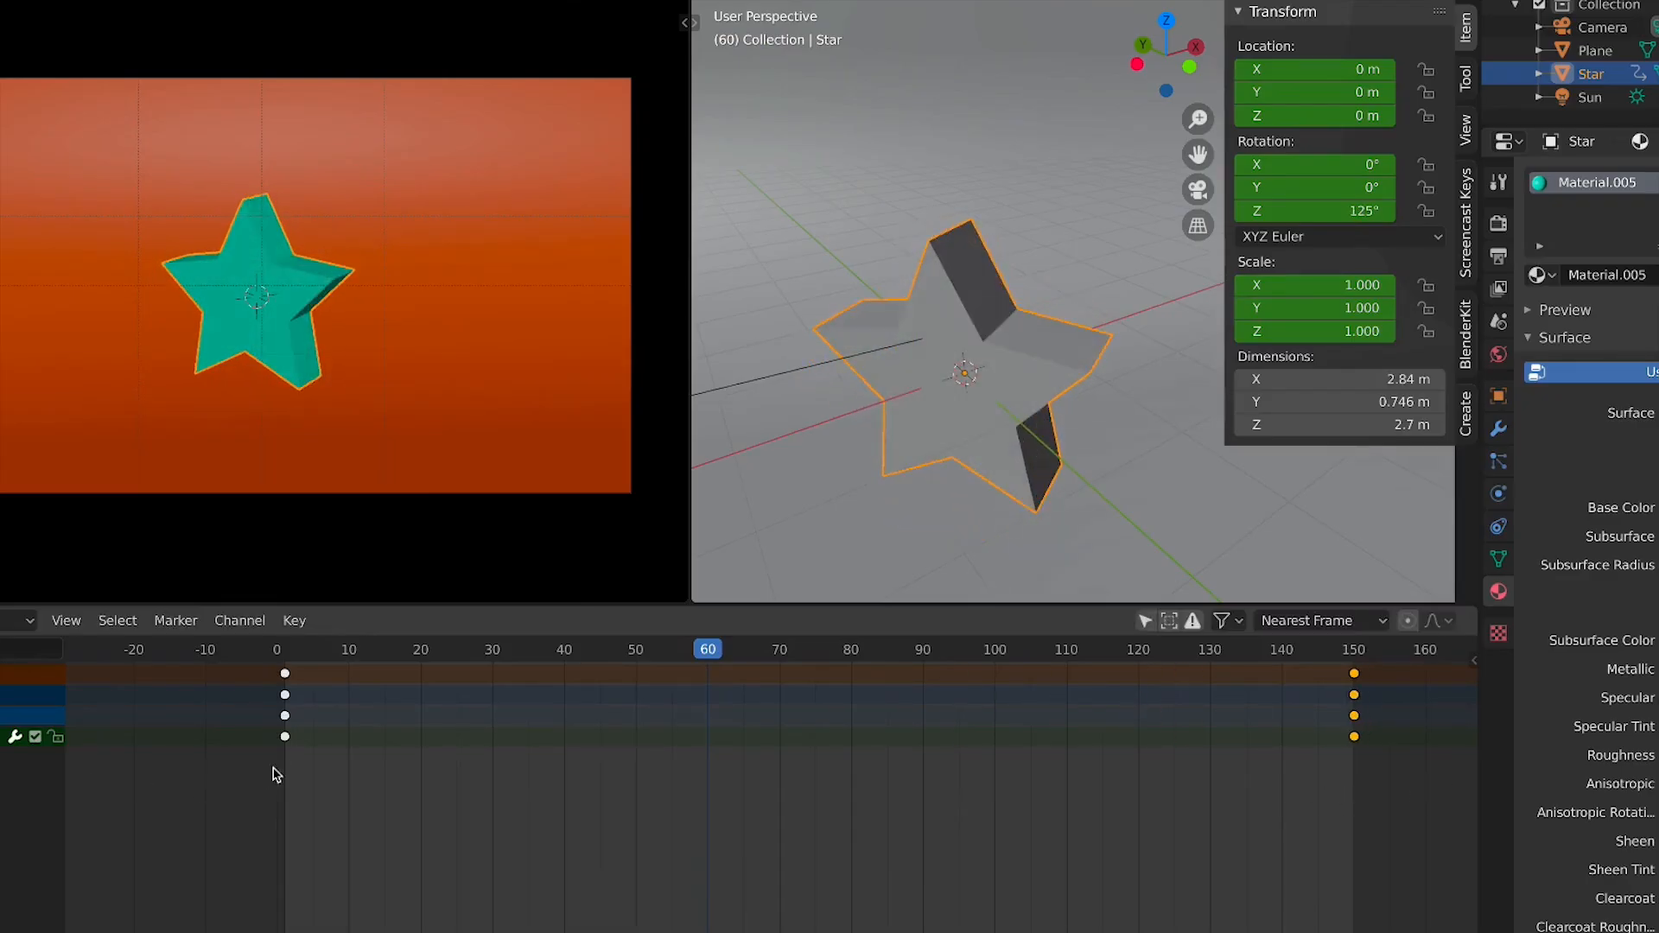
pyautogui.press('space')
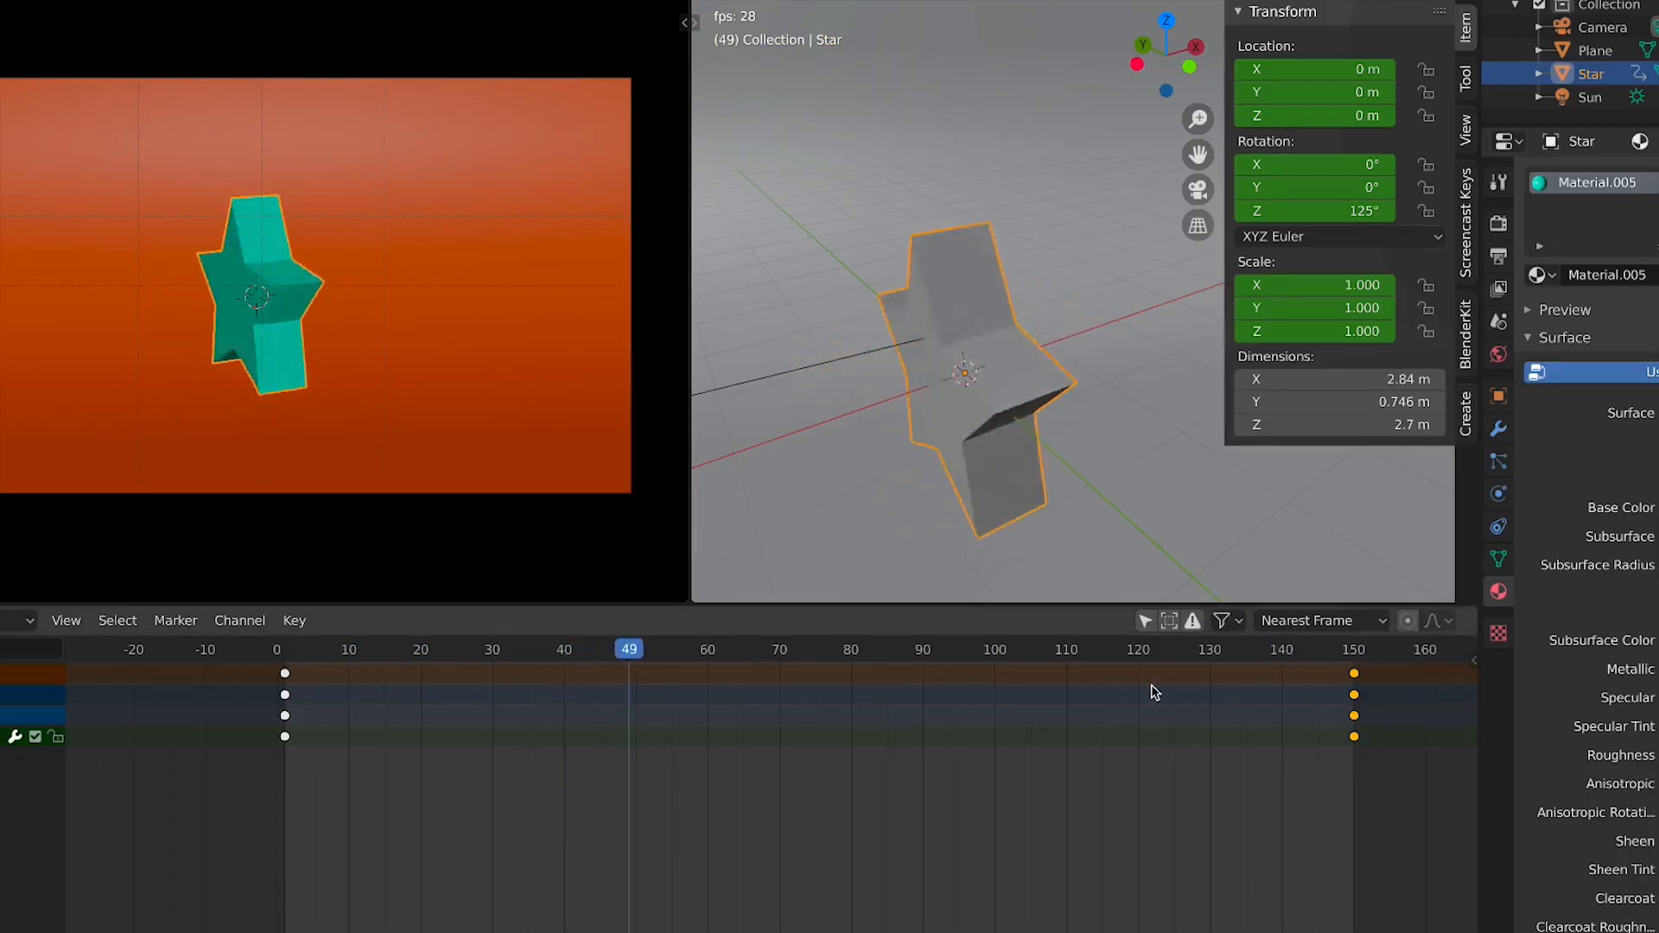
pyautogui.press('space')
# At frame 75, raise the star along Z to about 1.45 m and keyframe its location, rotation and scale
pyautogui.moveTo(826, 668)
pyautogui.mouseDown()
pyautogui.moveTo(908, 661)
pyautogui.moveTo(817, 664)
pyautogui.mouseUp()
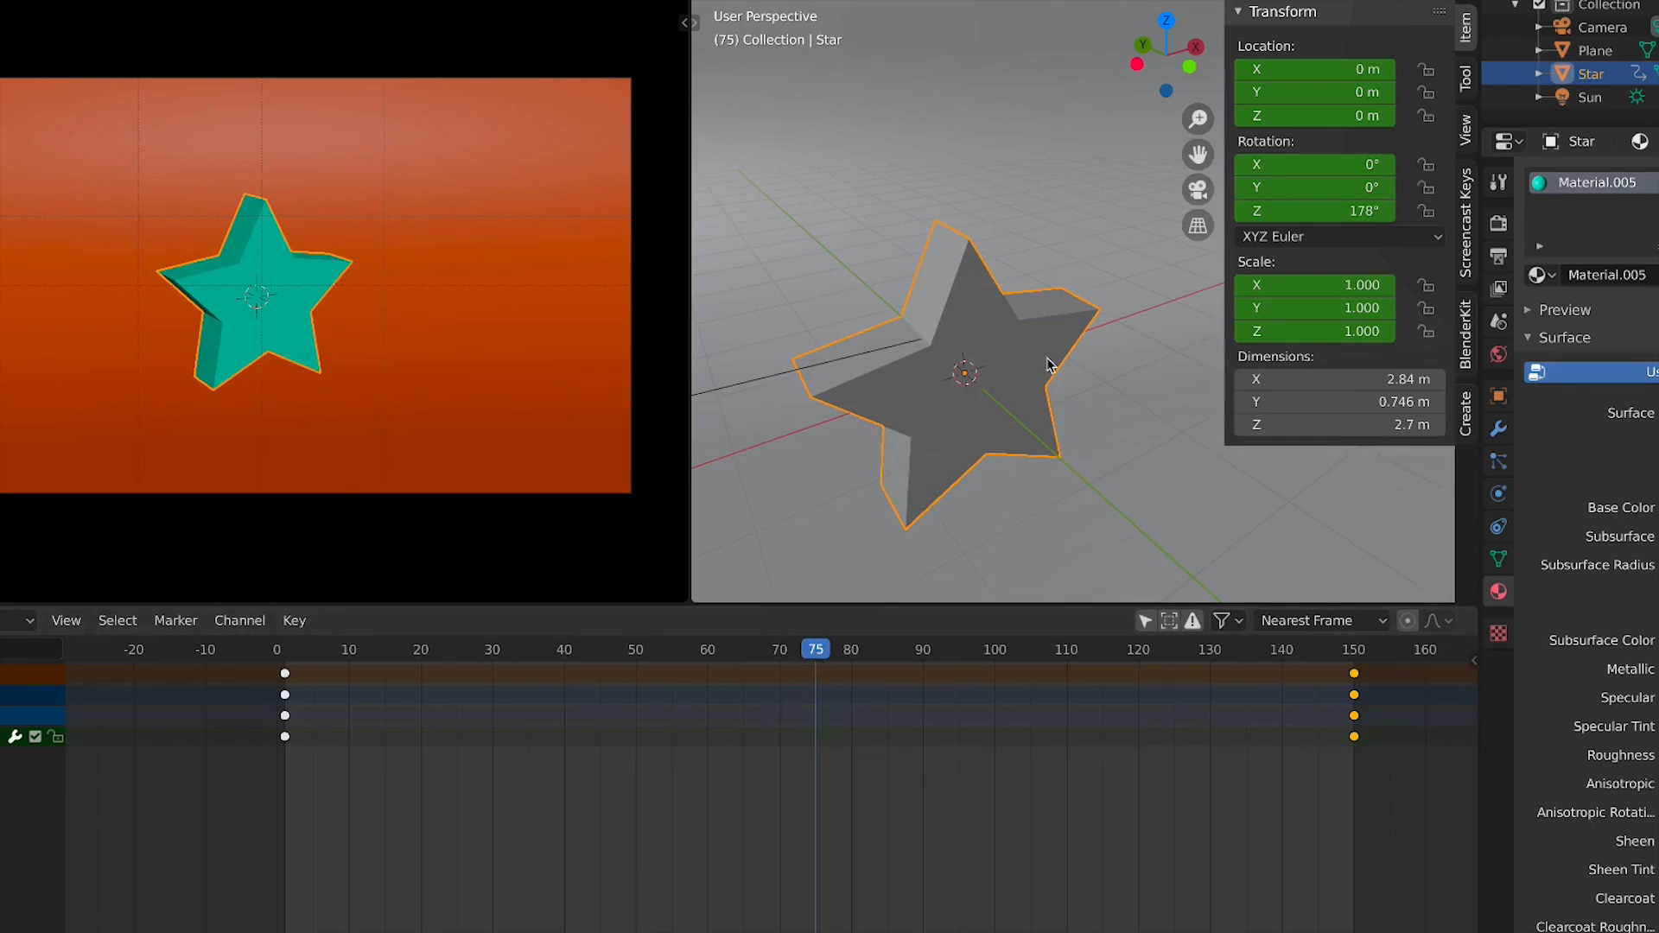
pyautogui.press('g')
pyautogui.press('z')
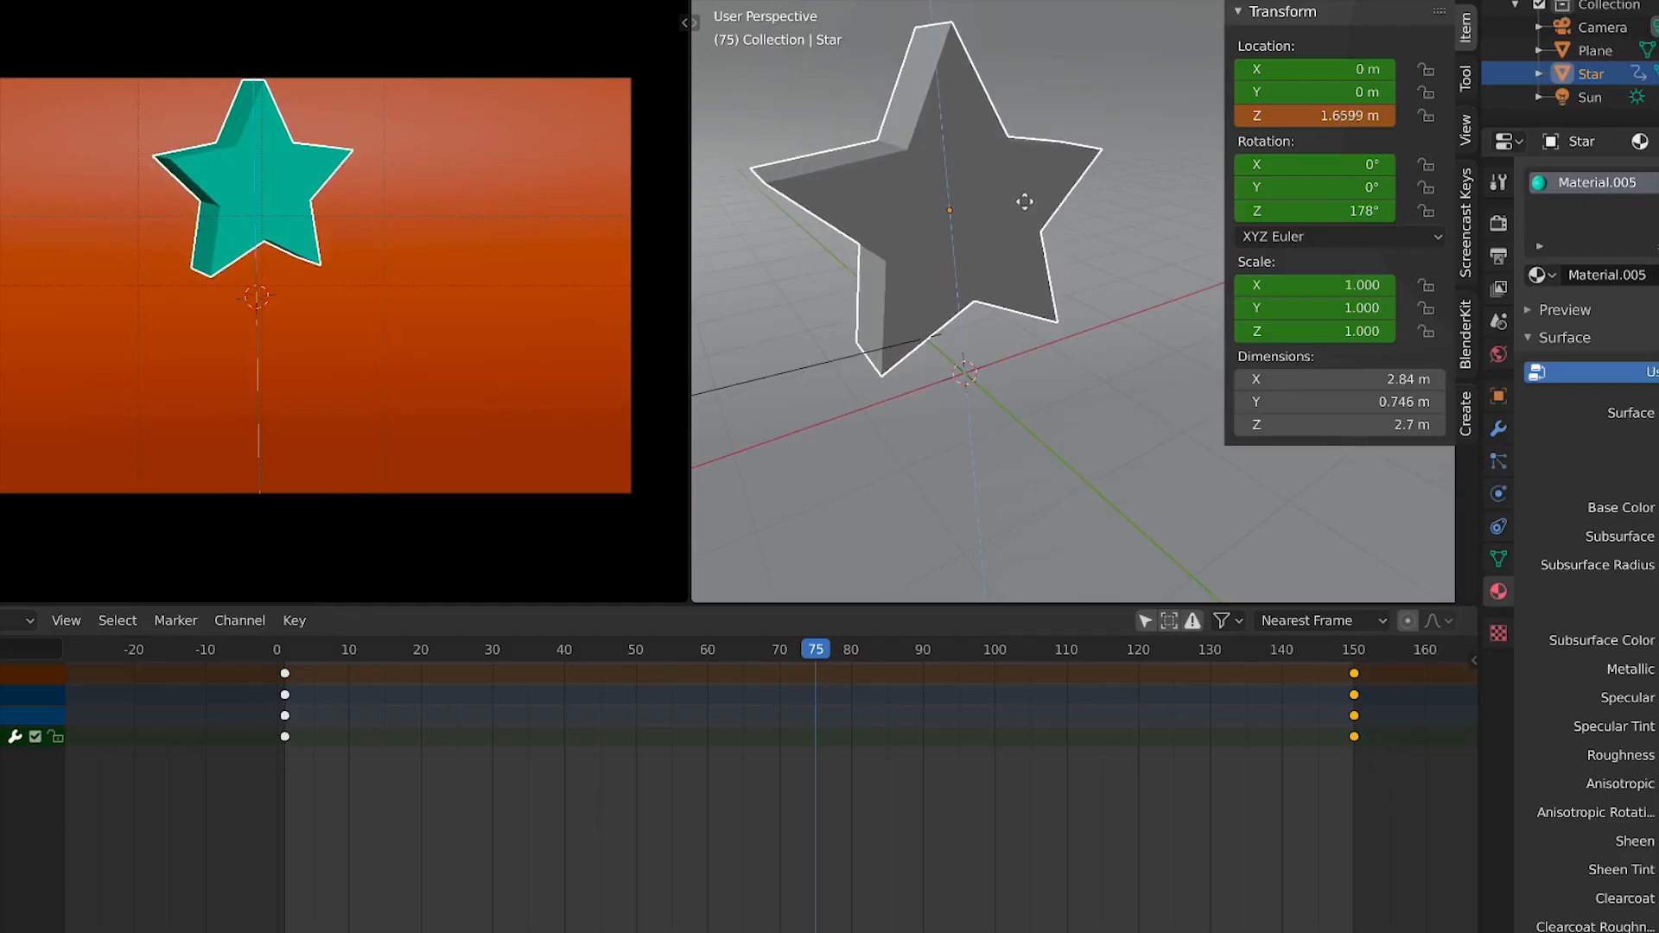
pyautogui.click(1024, 220)
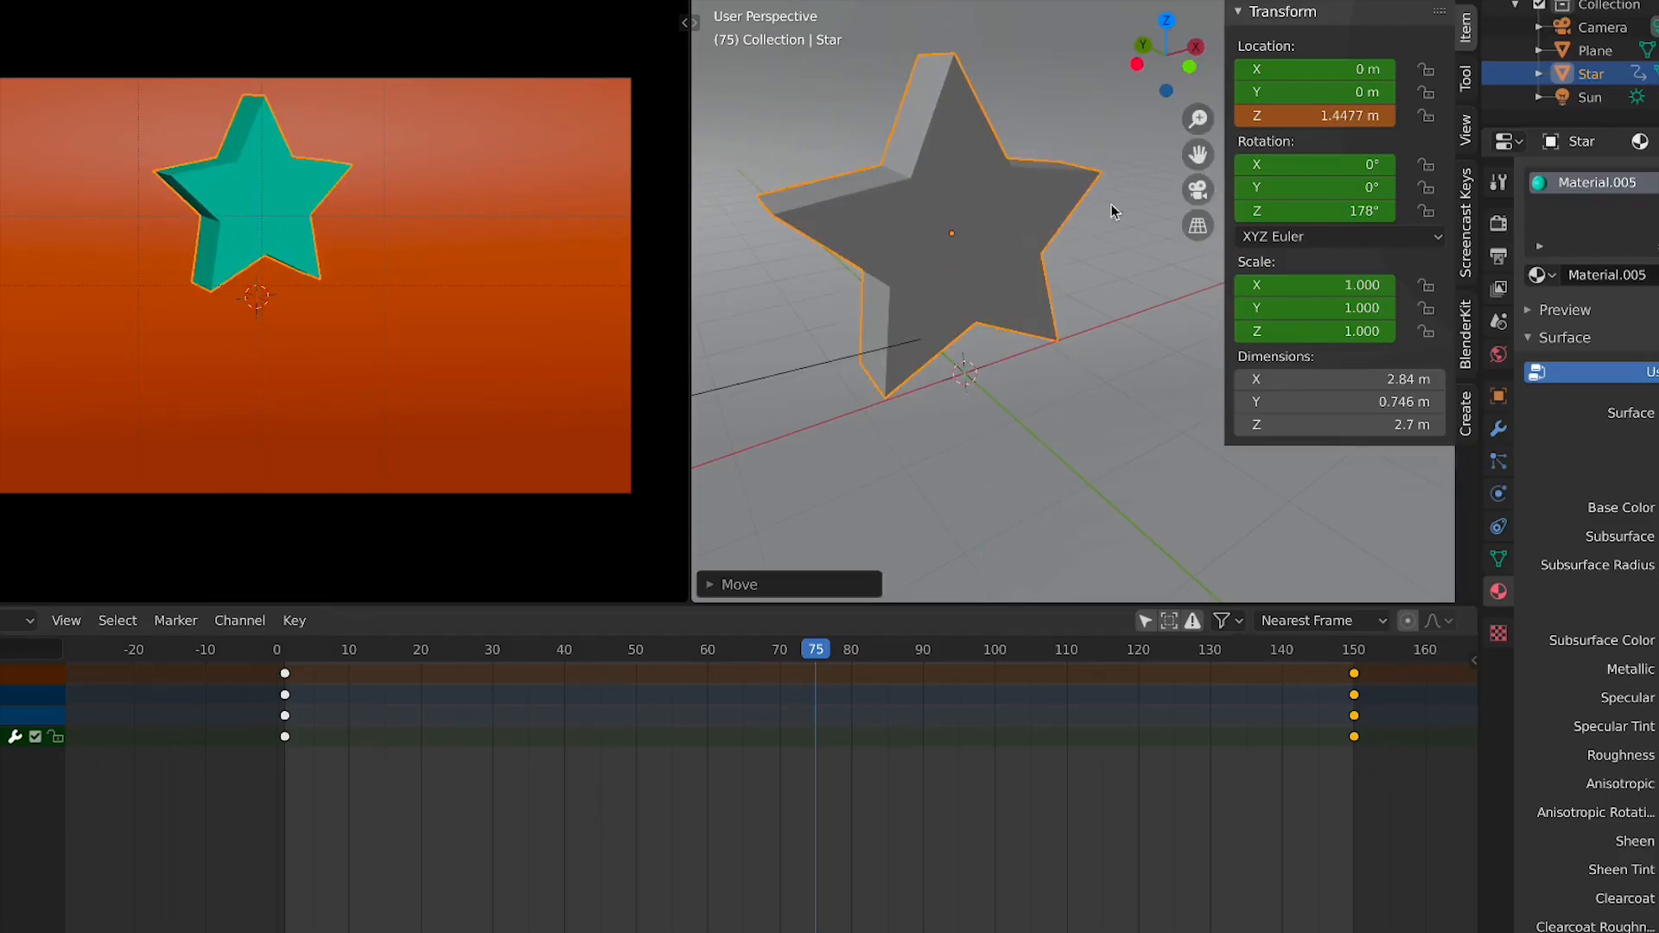
pyautogui.rightClick(1313, 123)
pyautogui.click(1312, 124)
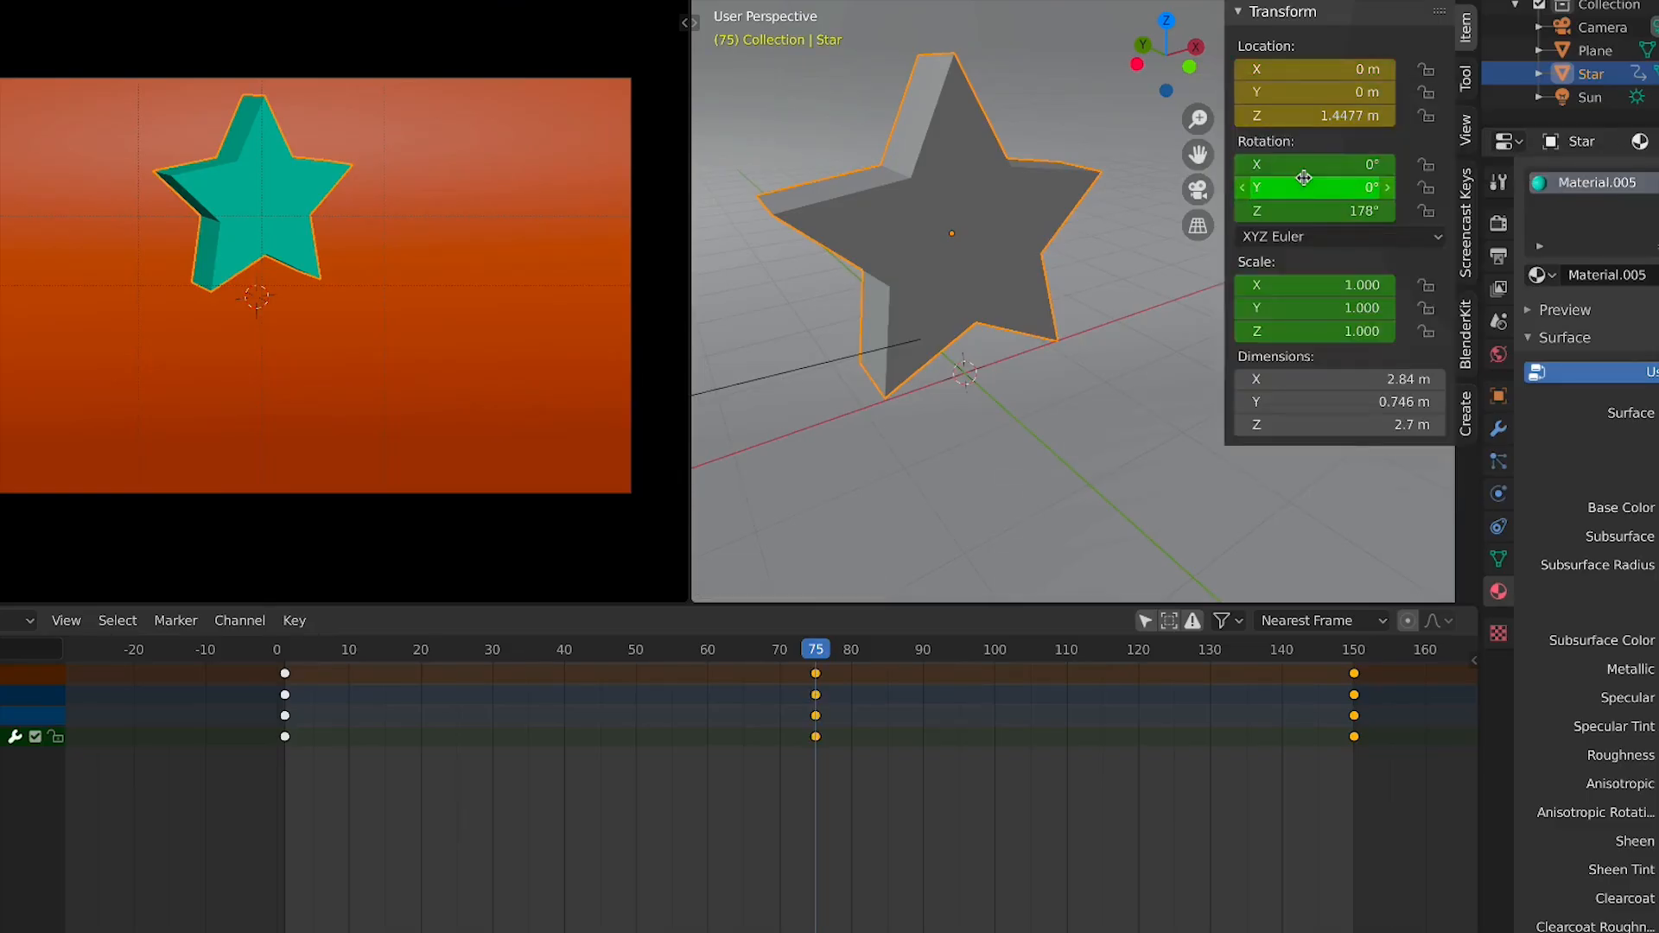
pyautogui.rightClick(1304, 178)
pyautogui.click(1303, 131)
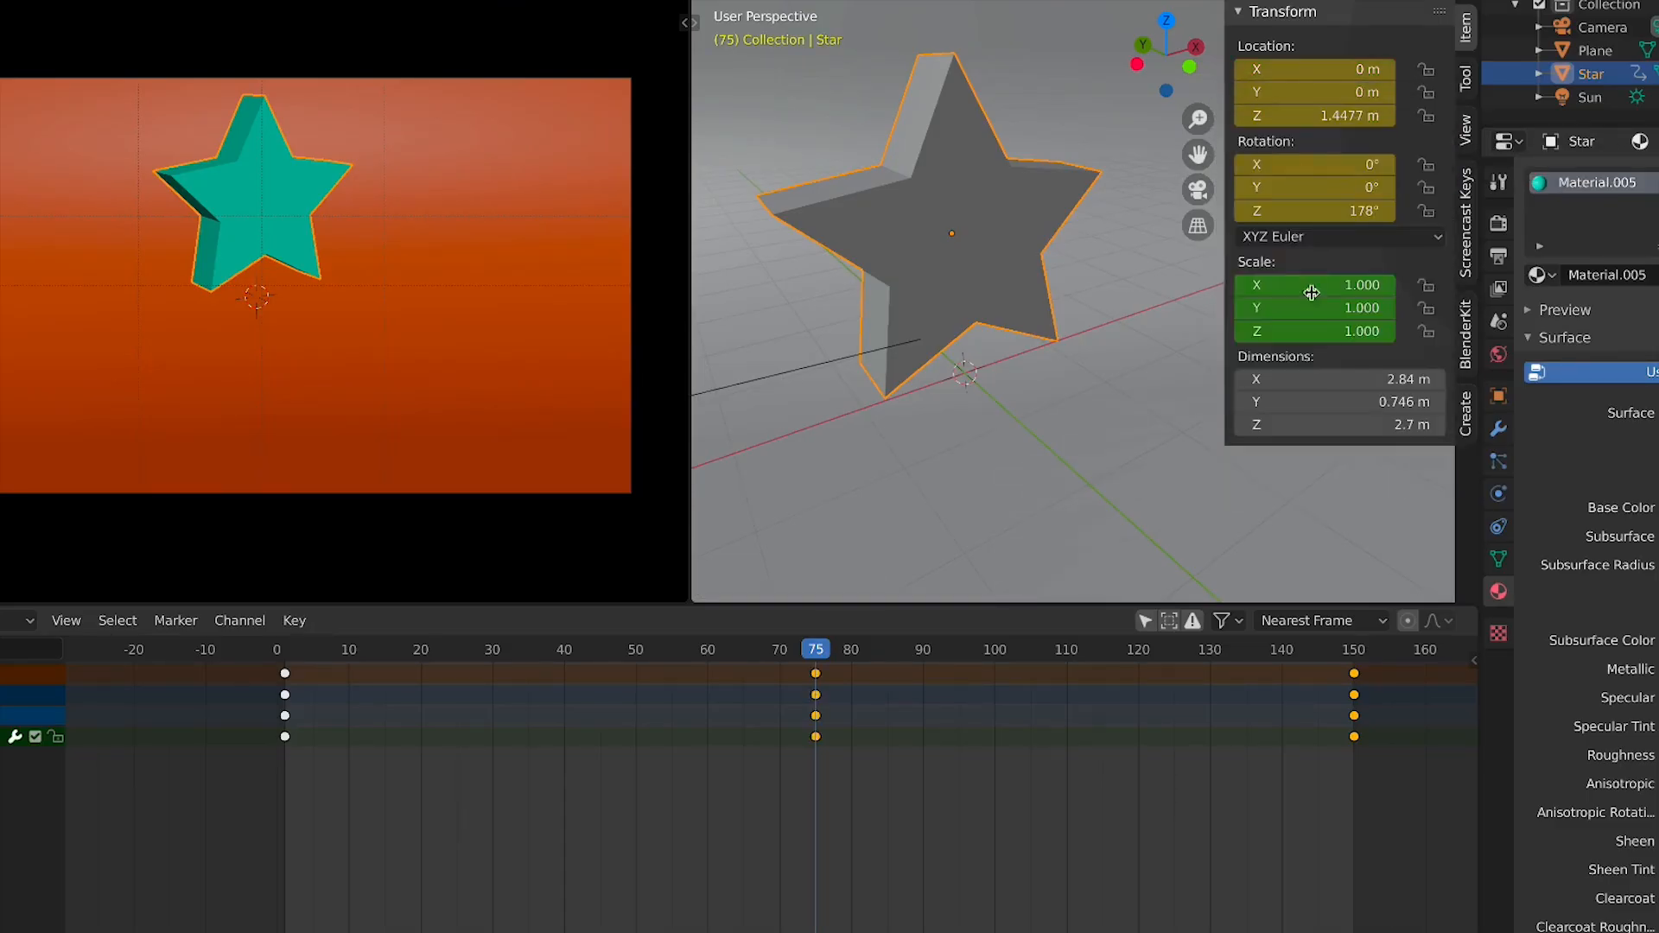
pyautogui.rightClick(1303, 303)
pyautogui.click(1303, 287)
# At frame 1, set the star's scale to 0.5 on all axes and keyframe it
pyautogui.press('space')
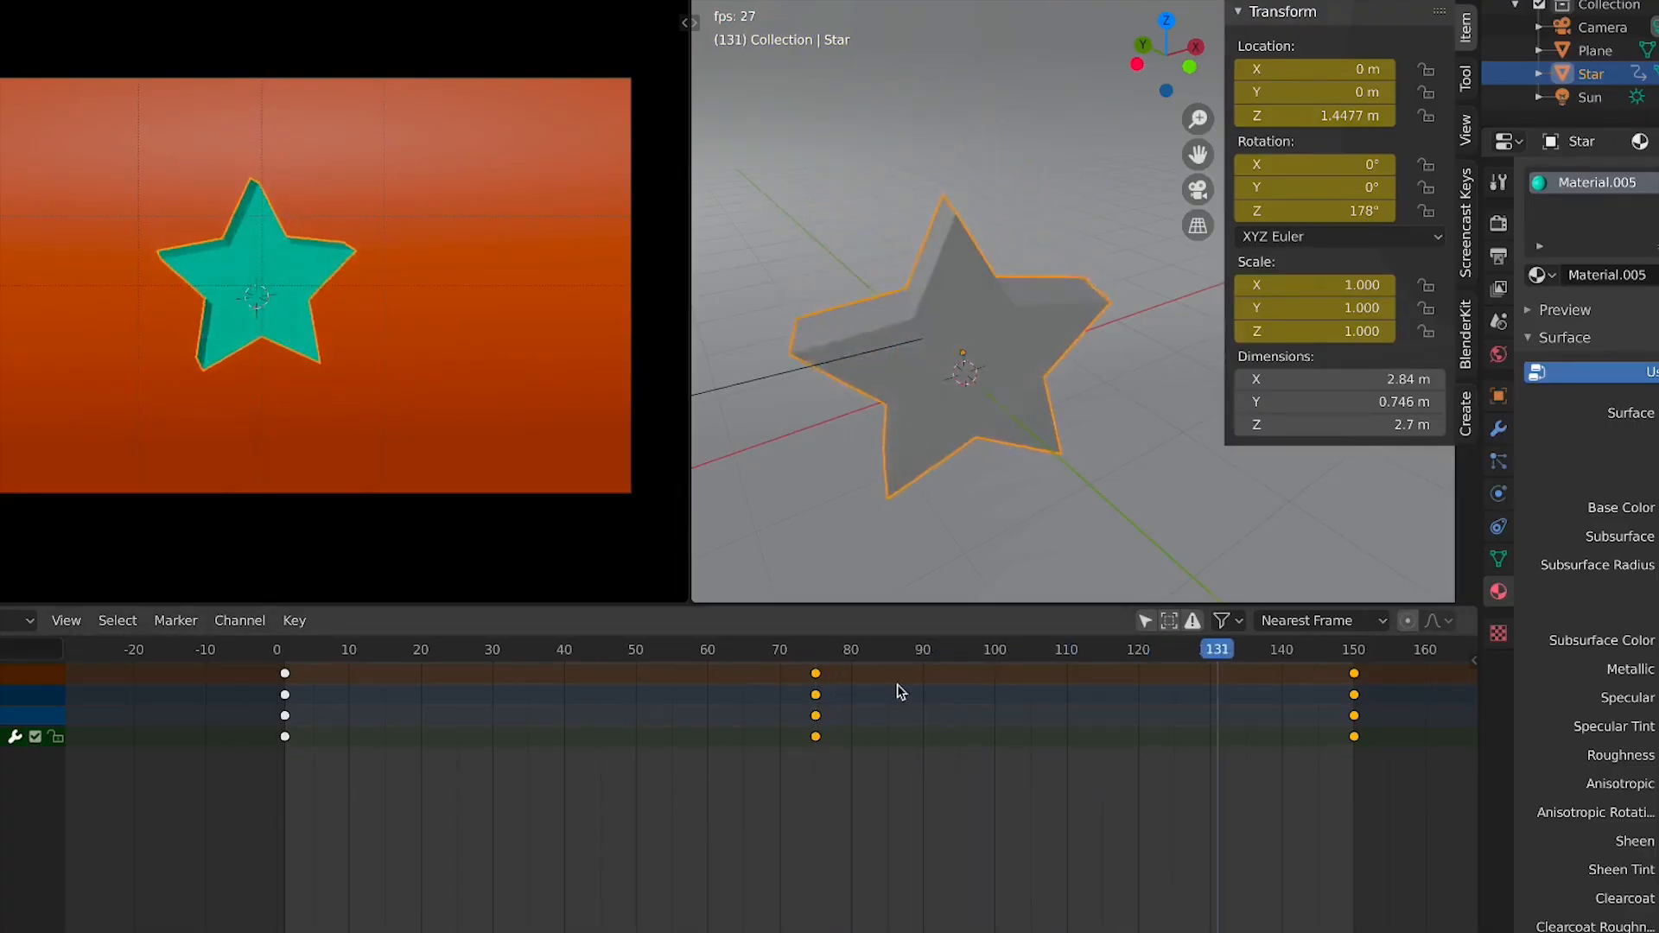
pyautogui.press('space')
pyautogui.click(286, 652)
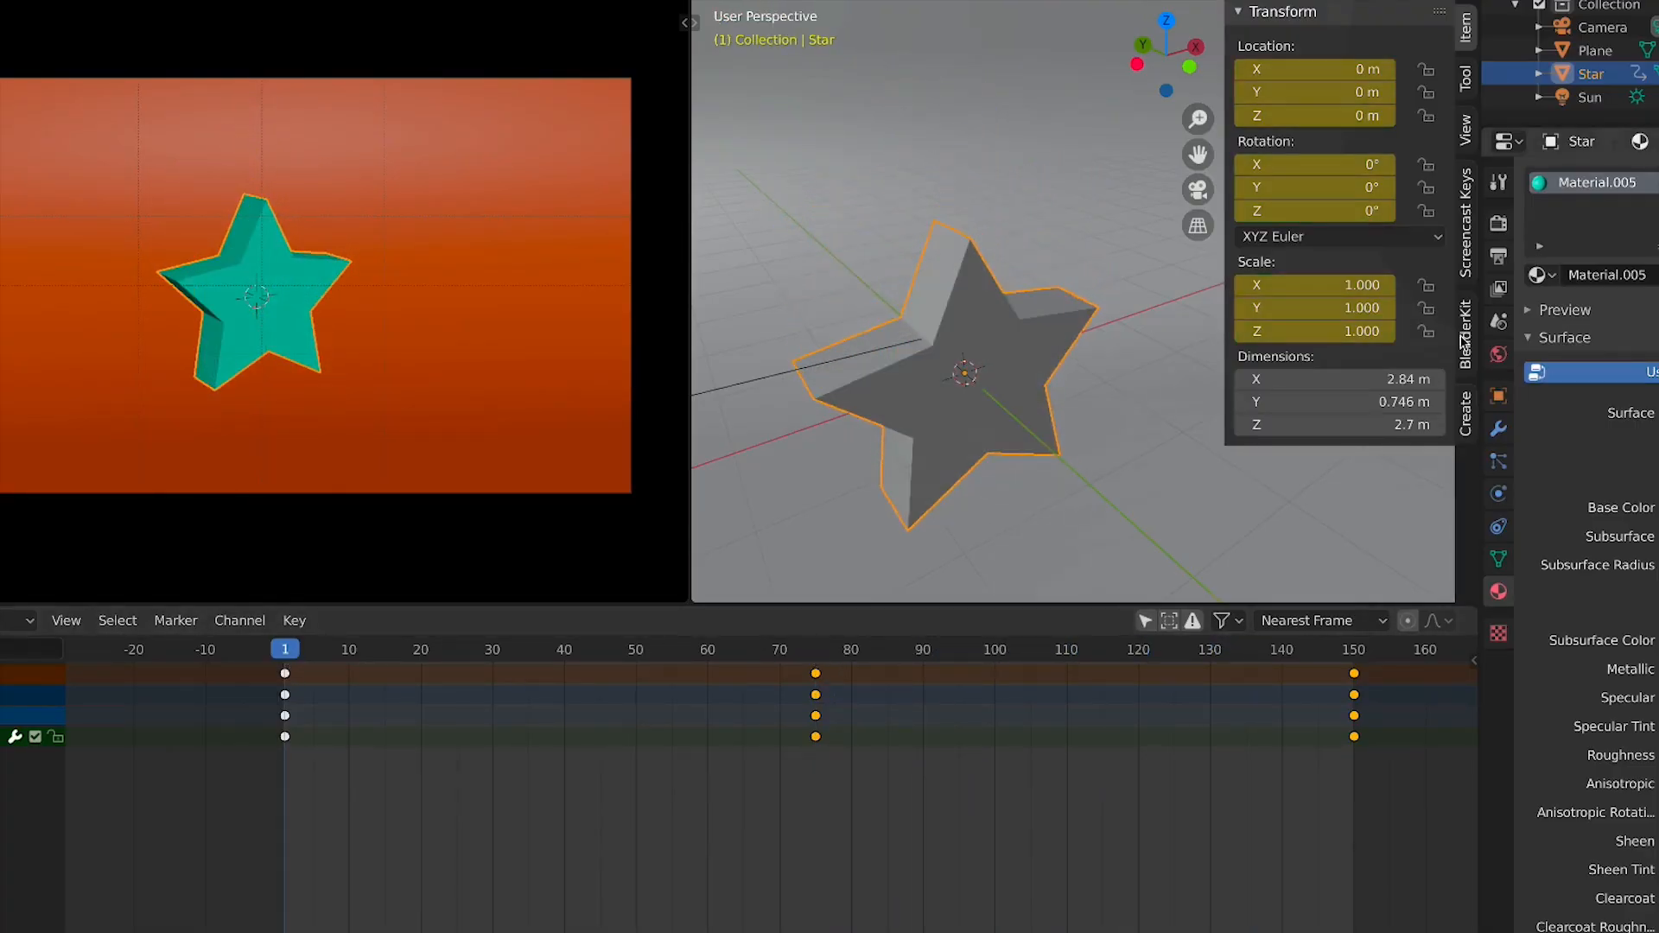
pyautogui.moveTo(1313, 286); pyautogui.dragTo(1270, 331)
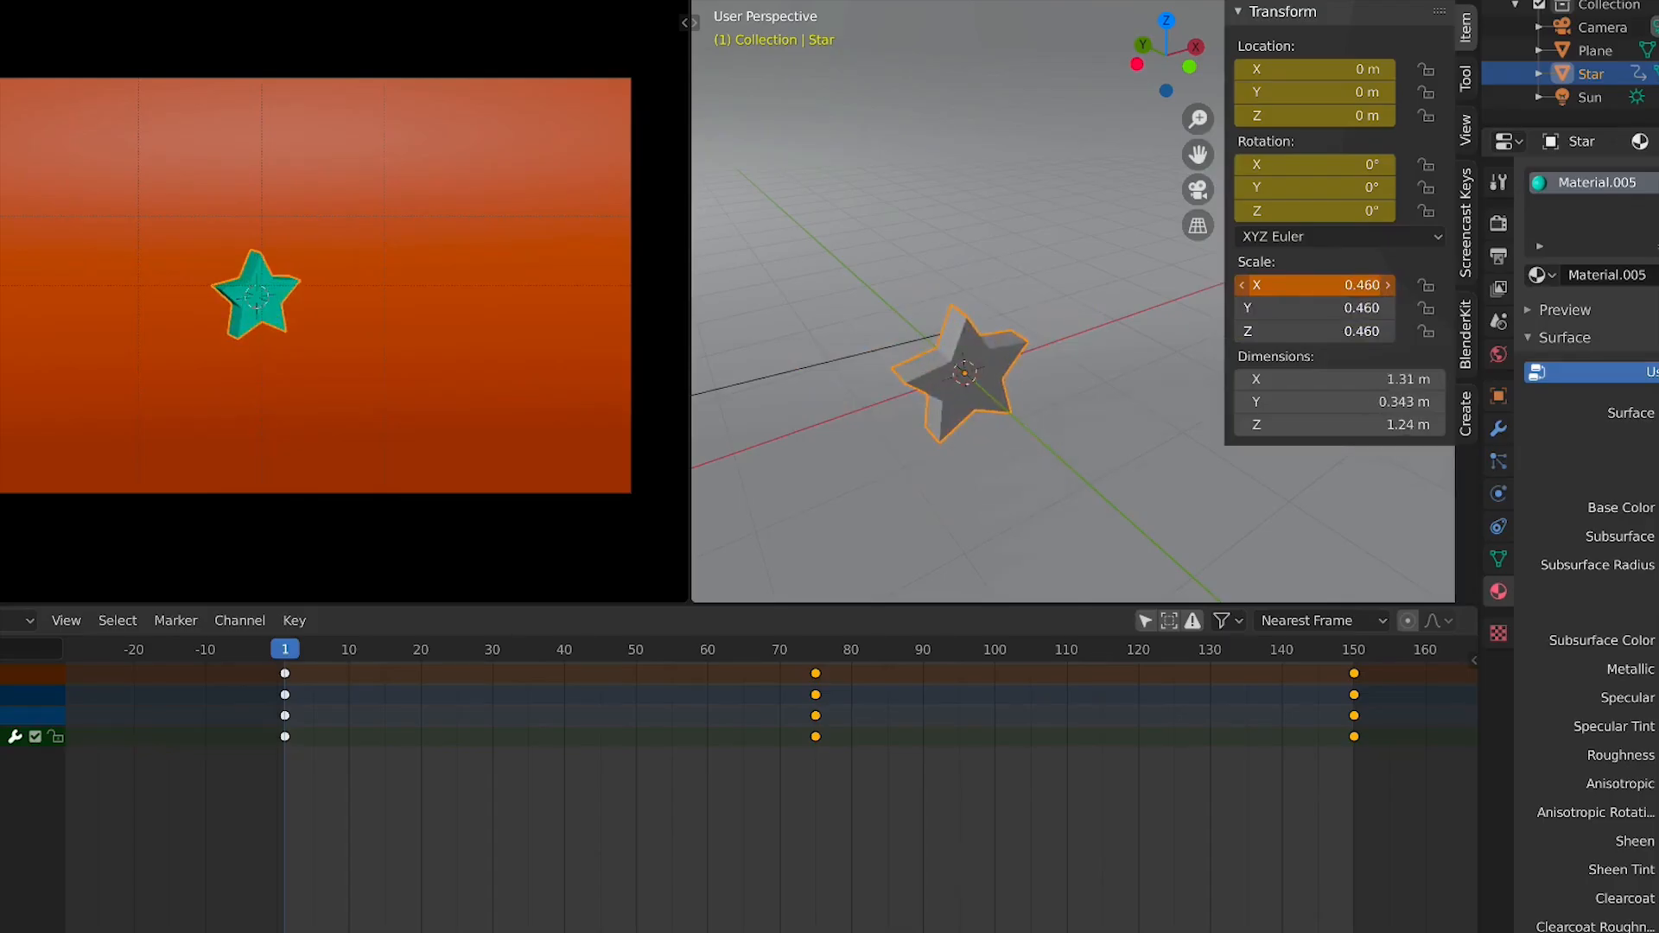
pyautogui.press('KP_0')
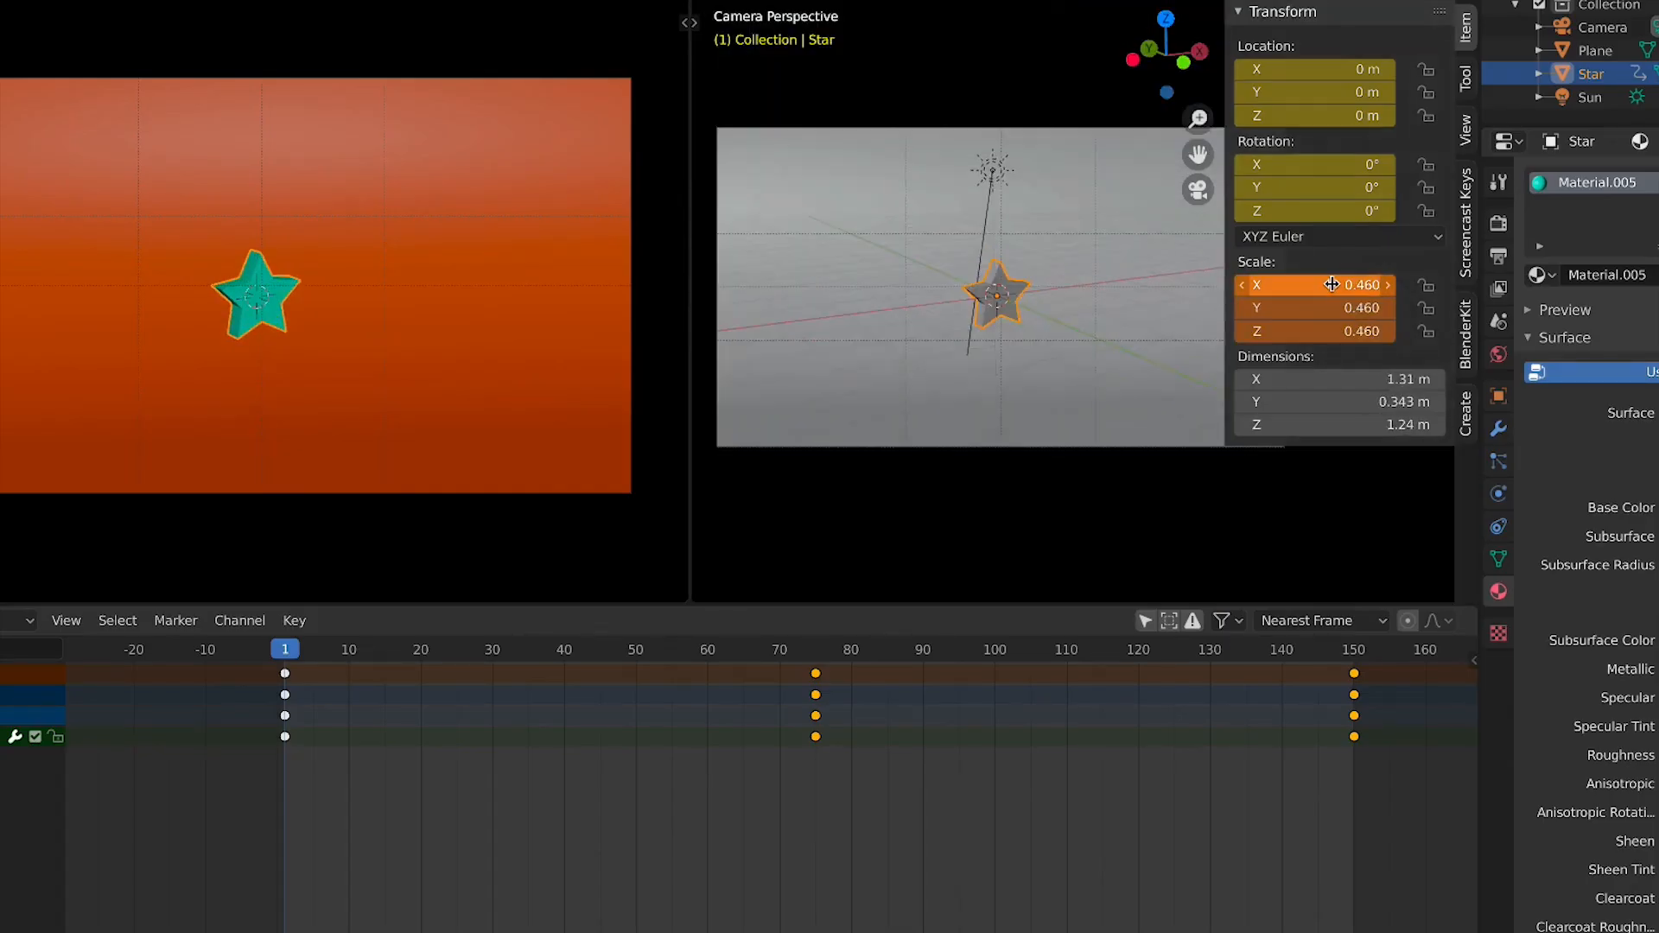
pyautogui.click(1331, 285)
pyautogui.moveTo(1330, 285); pyautogui.dragTo(1322, 331)
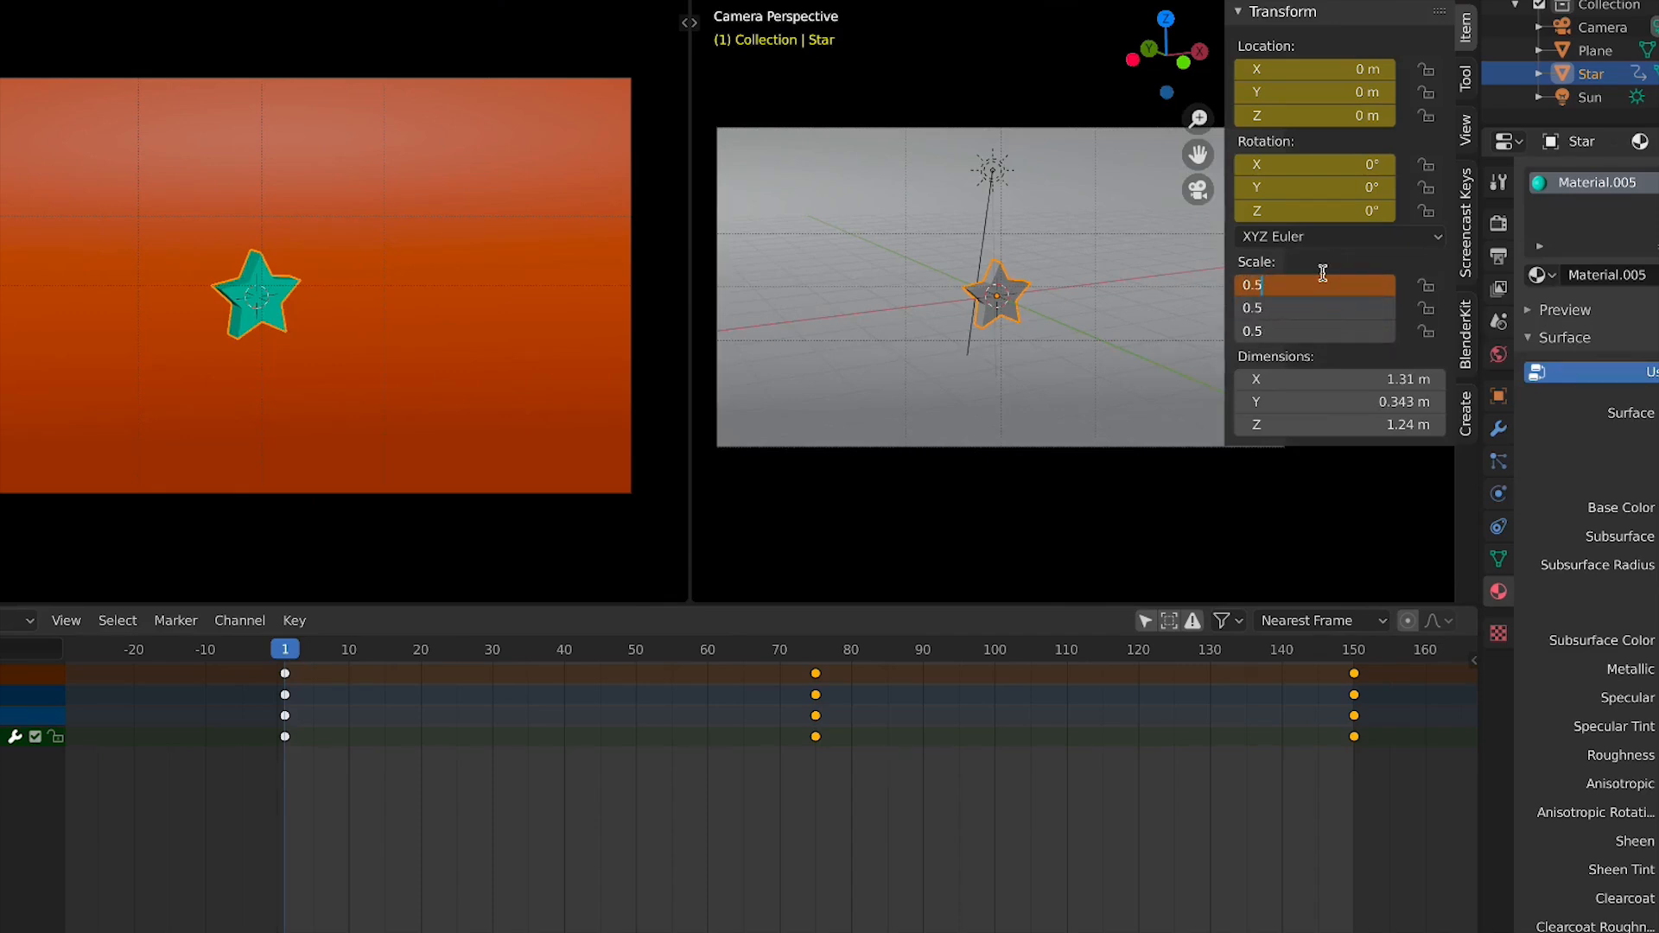
pyautogui.write('0.5')
pyautogui.press('Return')
pyautogui.rightClick(1323, 286)
pyautogui.click(1324, 288)
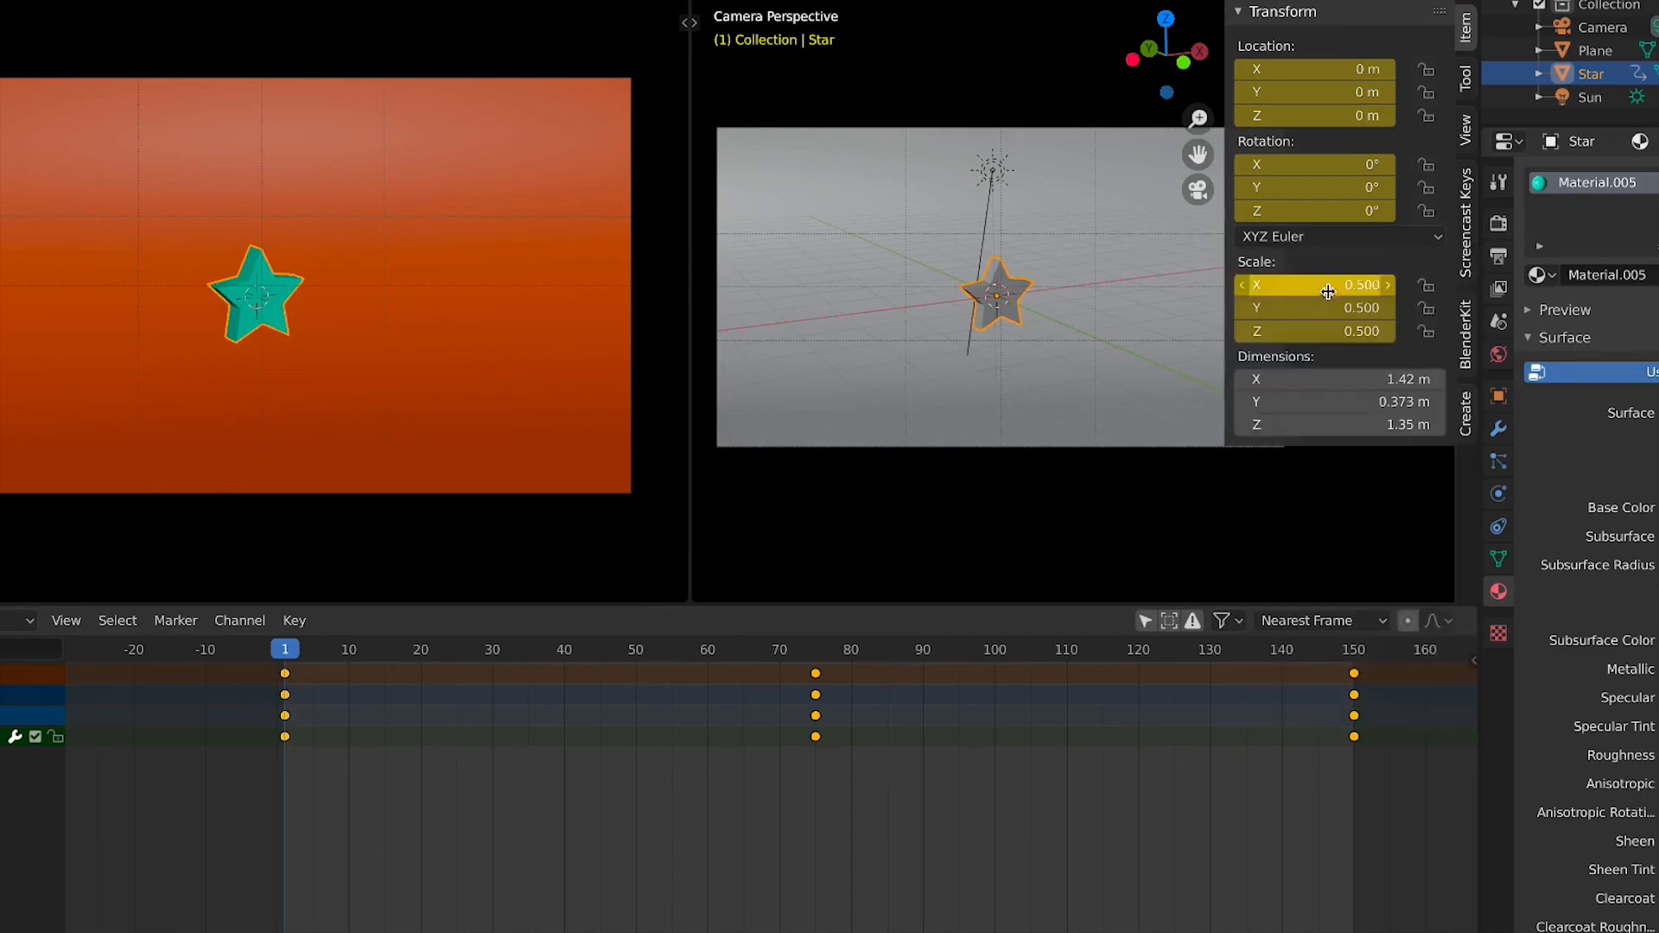
# At frame 150, set the star's scale to 0.5 on all axes, keyframe it and play back the animation
pyautogui.click(1352, 652)
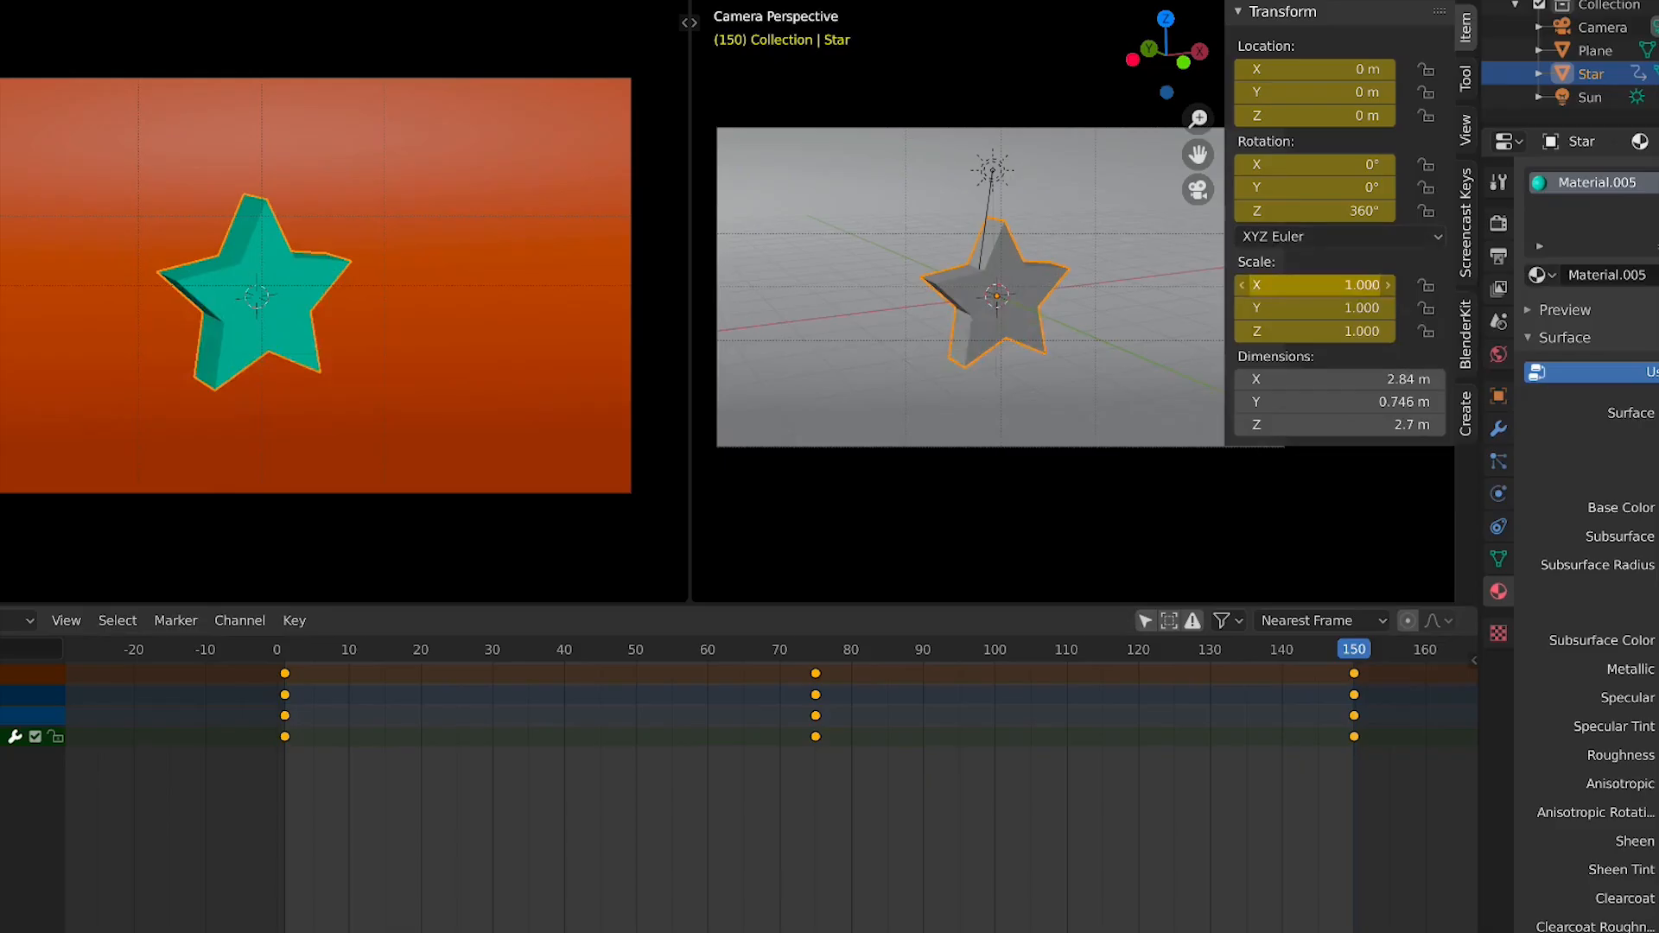
pyautogui.moveTo(1310, 285); pyautogui.dragTo(1310, 331)
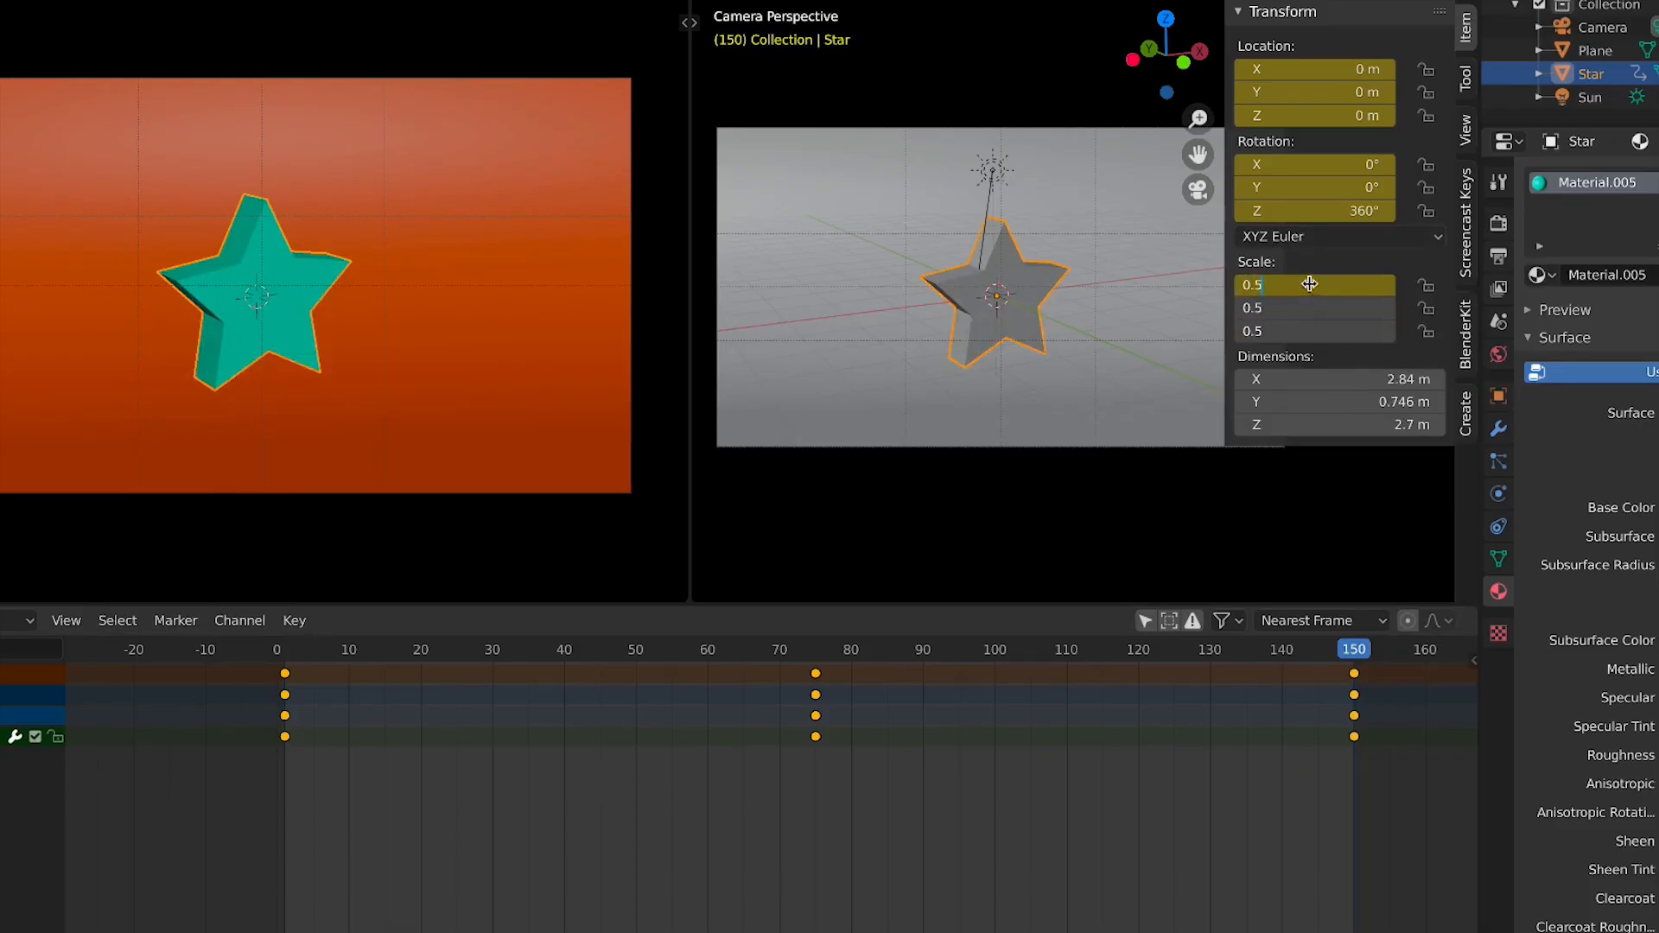
pyautogui.press('Return')
pyautogui.rightClick(1310, 285)
pyautogui.click(1311, 289)
pyautogui.press('space')
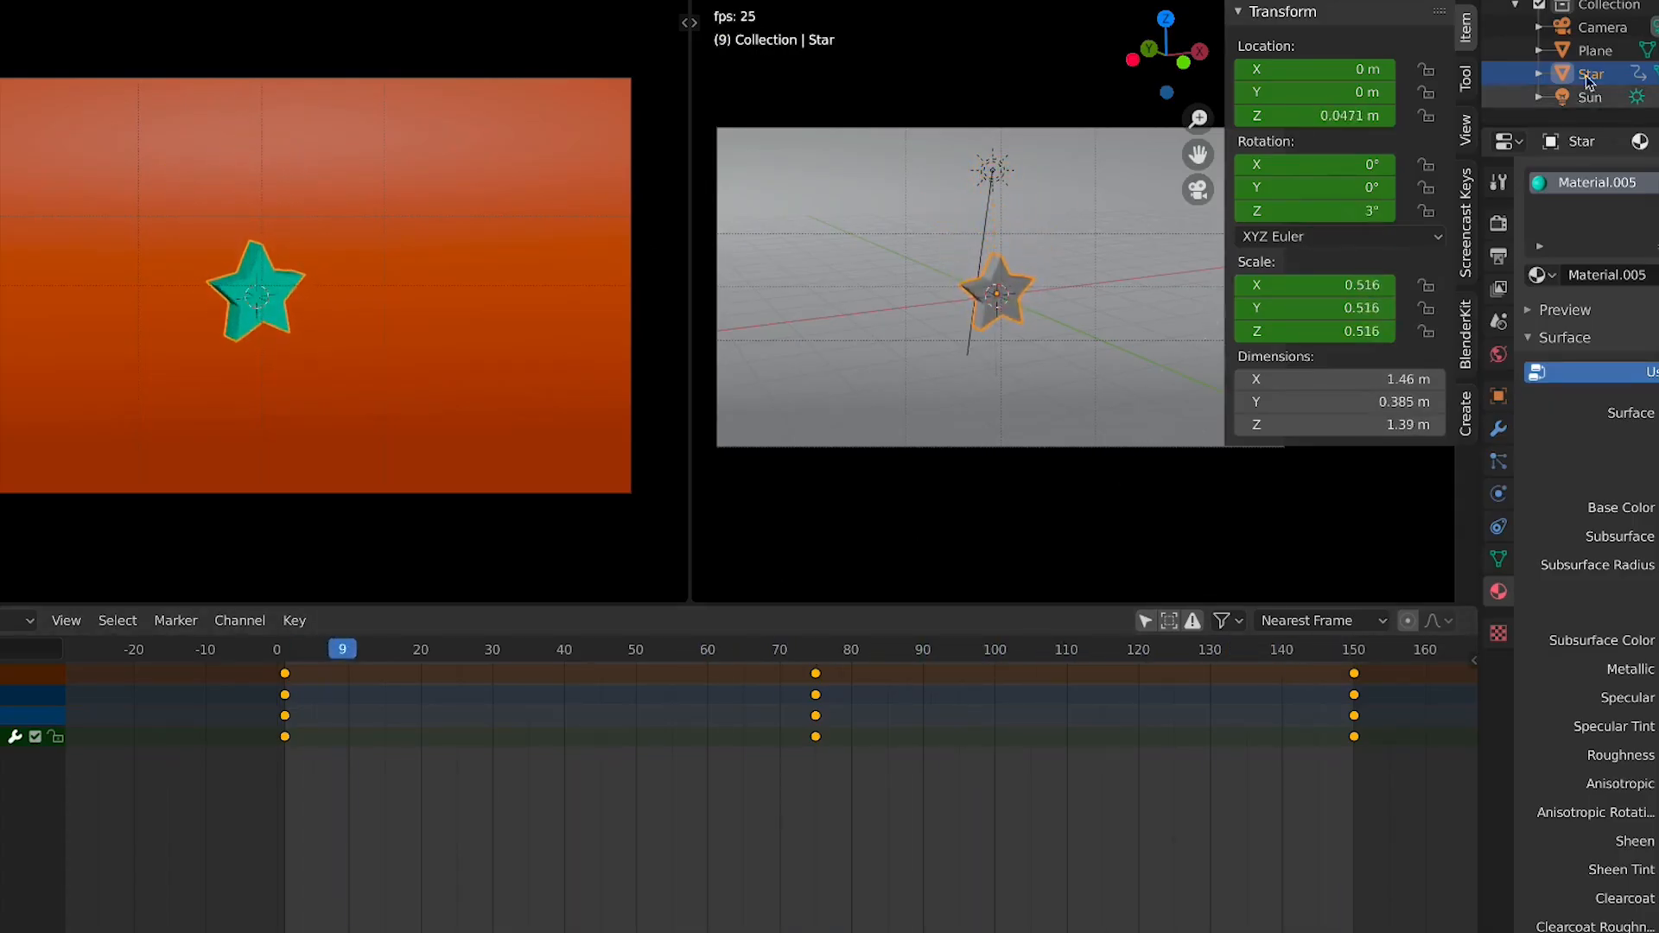
# Select the camera and inspect its placement from top and perspective views
pyautogui.click(1601, 26)
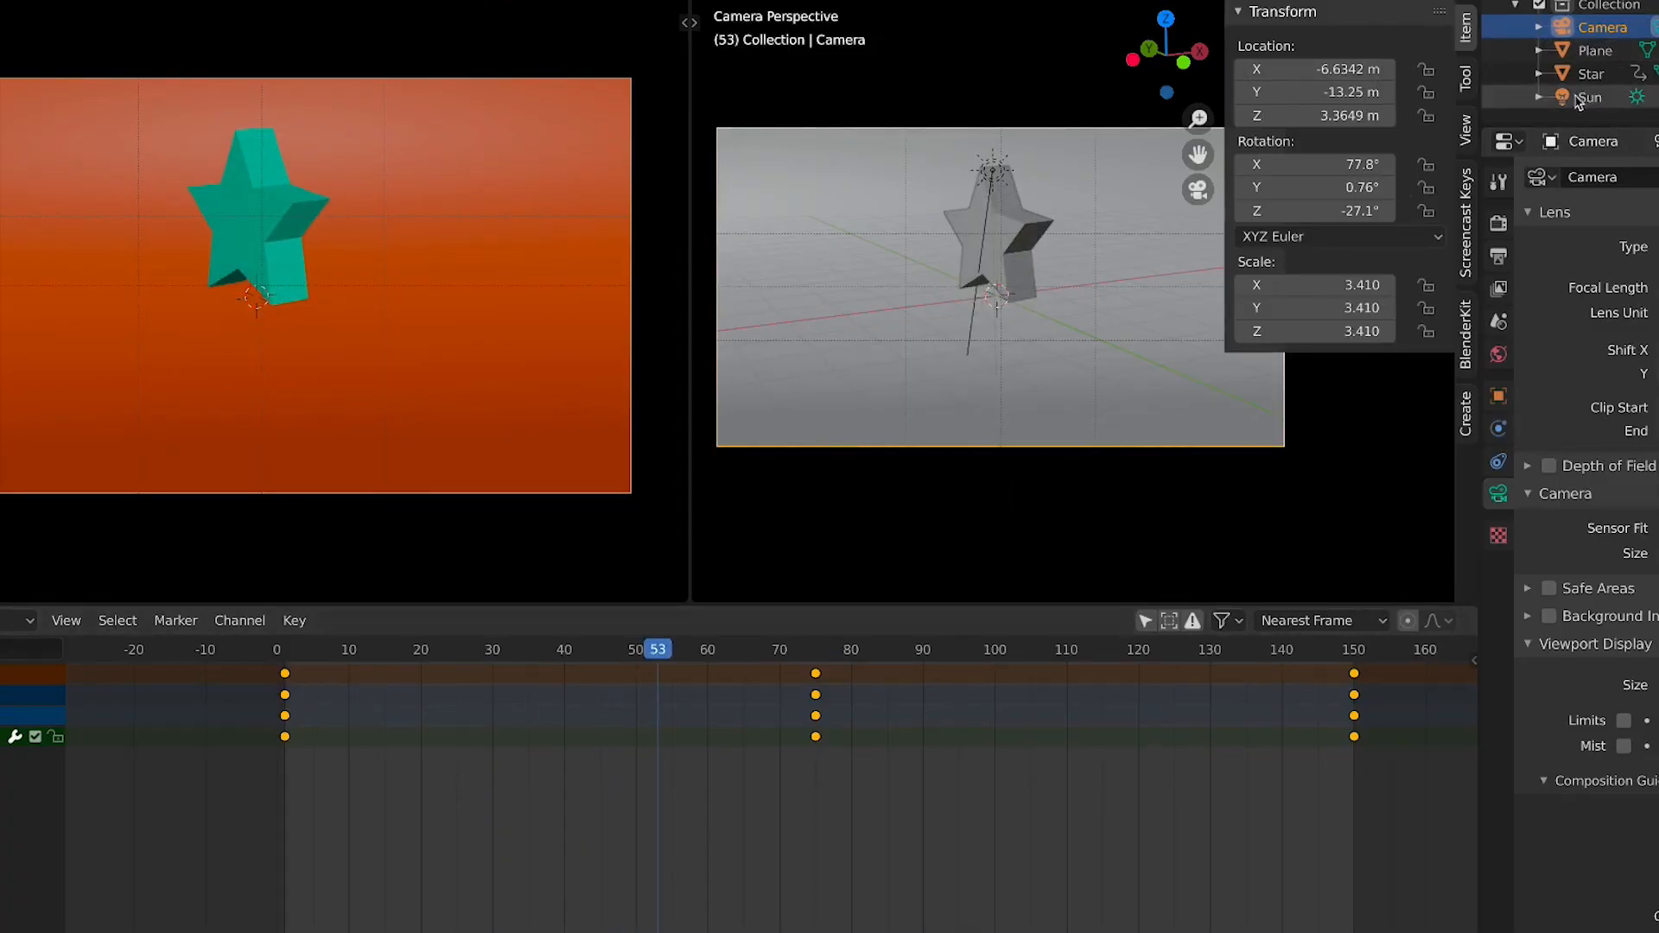
pyautogui.click(474, 835)
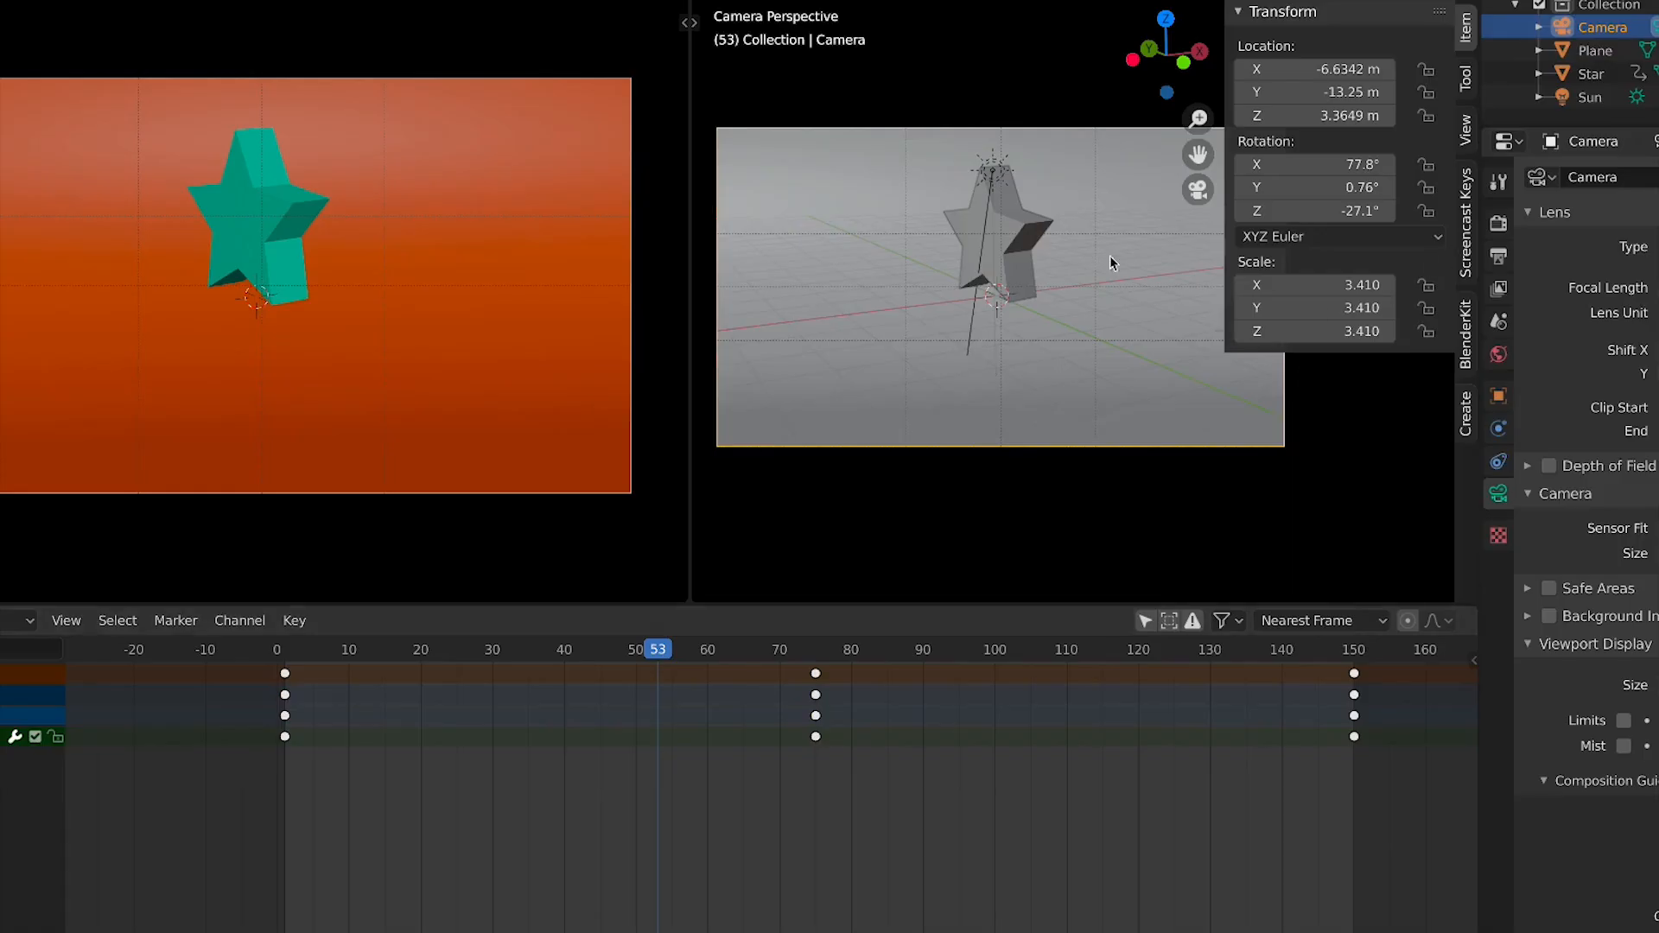
pyautogui.scroll(-1, 1110, 256)
pyautogui.press('KP_7')
pyautogui.scroll(-5, 607, 282)
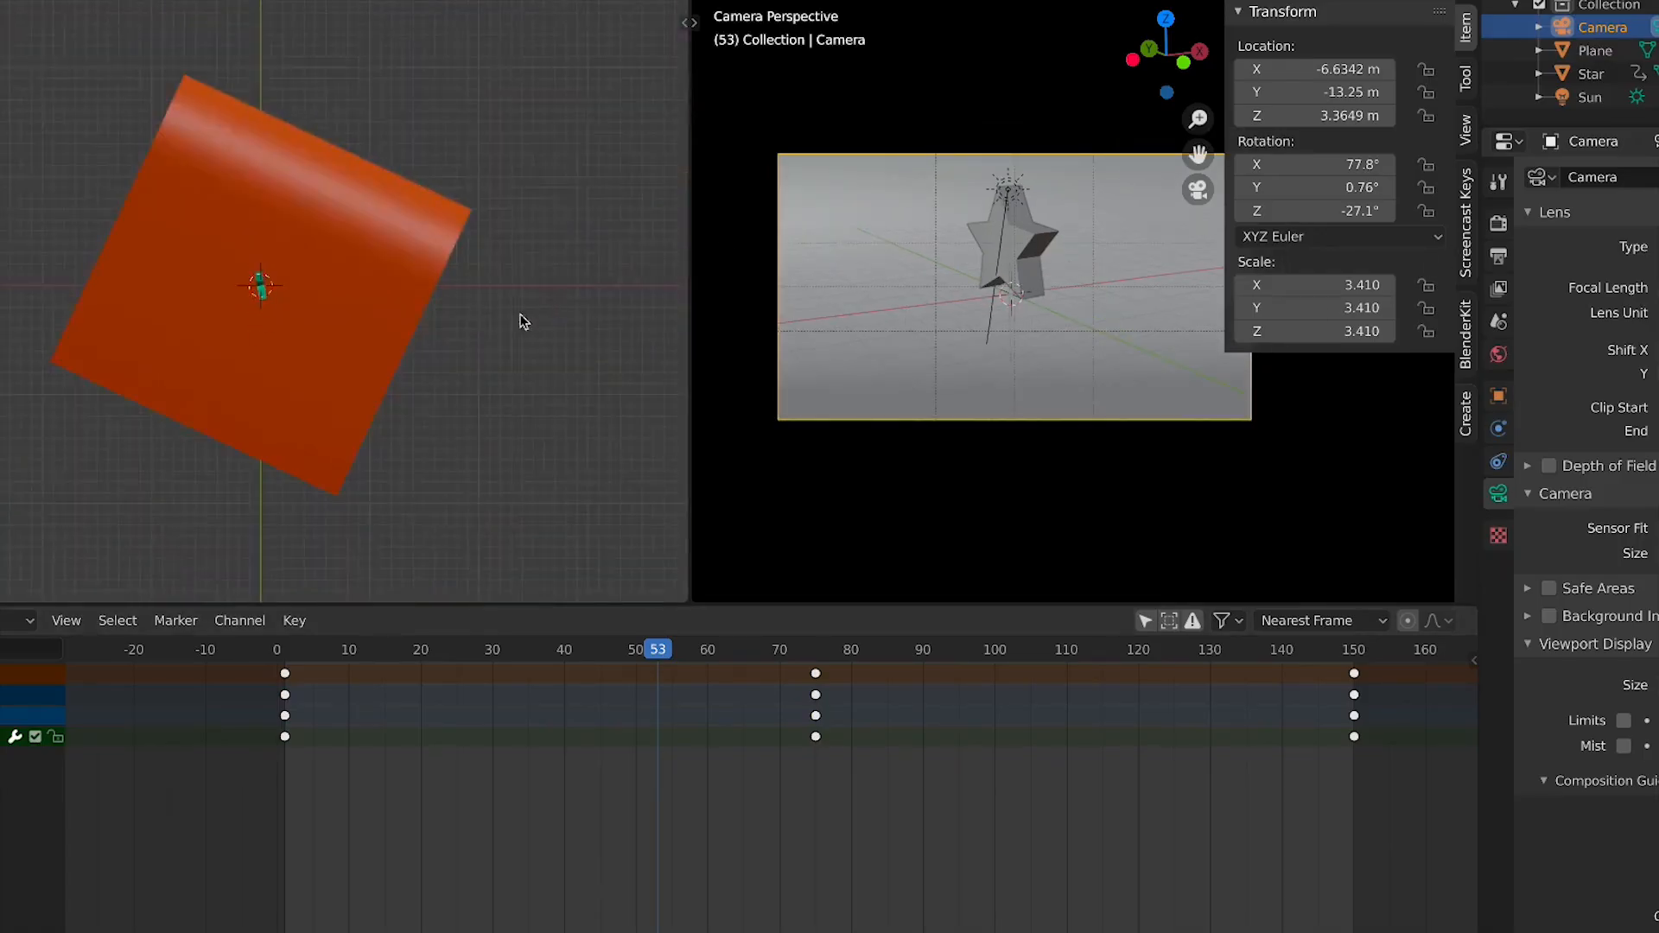
pyautogui.moveTo(520, 321); pyautogui.dragTo(415, 317, button='middle')
pyautogui.scroll(-4, 1158, 282)
pyautogui.moveTo(276, 275); pyautogui.dragTo(344, 281, button='middle')
pyautogui.press('KP_0')
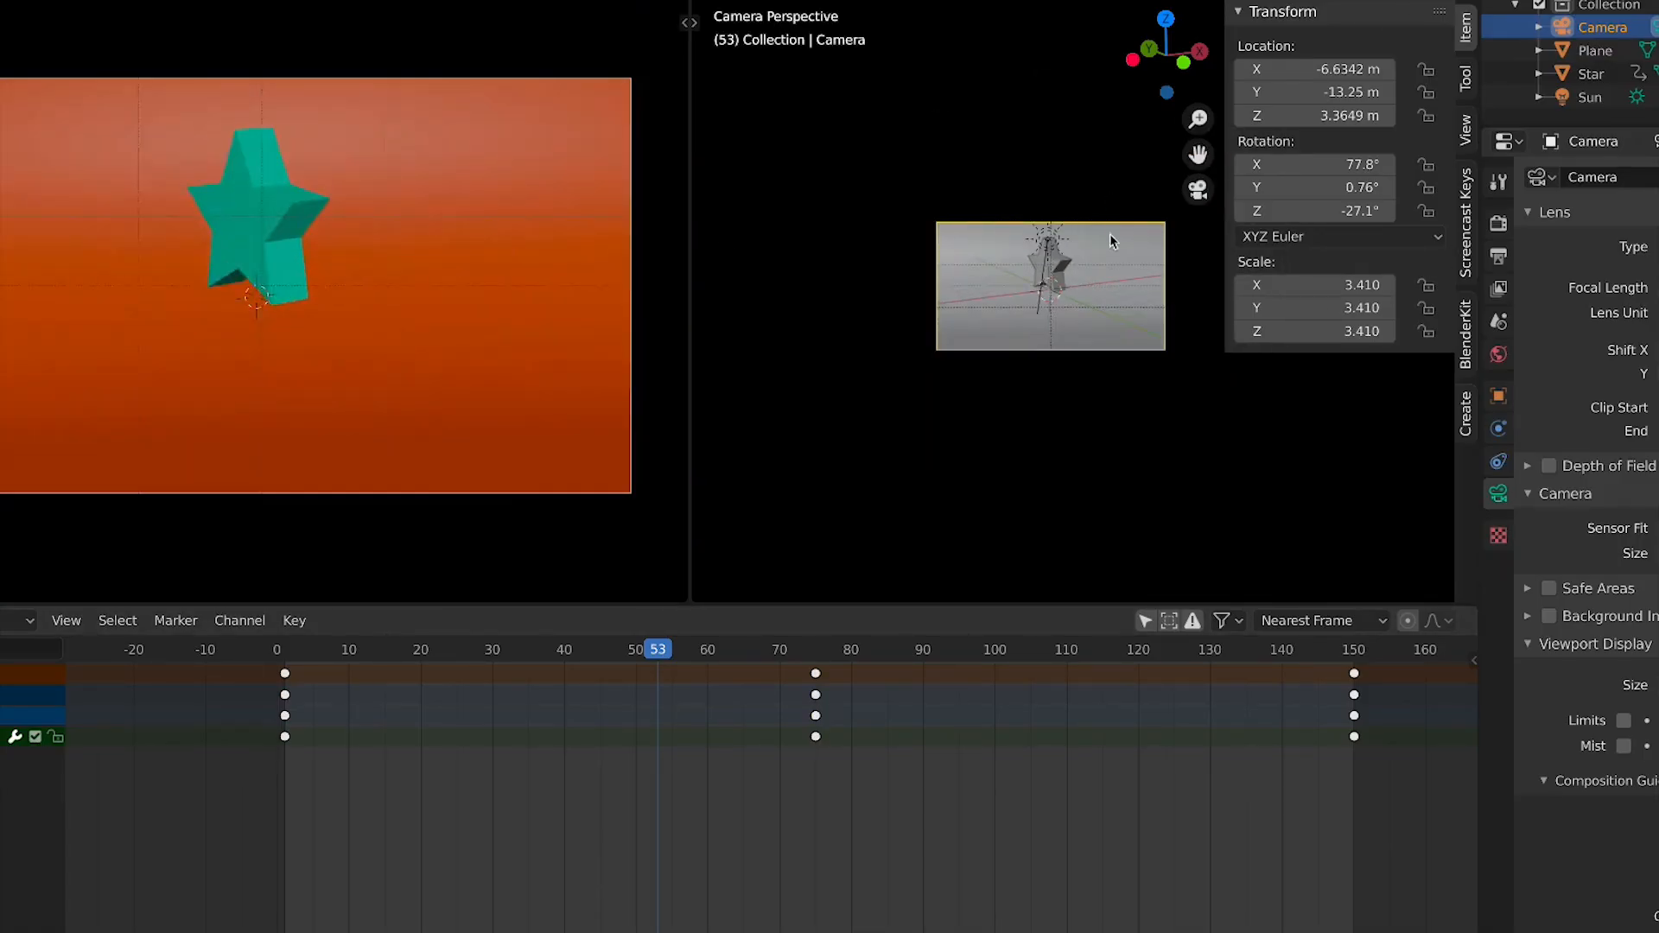
pyautogui.moveTo(1110, 234); pyautogui.dragTo(1148, 270, button='middle')
pyautogui.scroll(-2, 1137, 337)
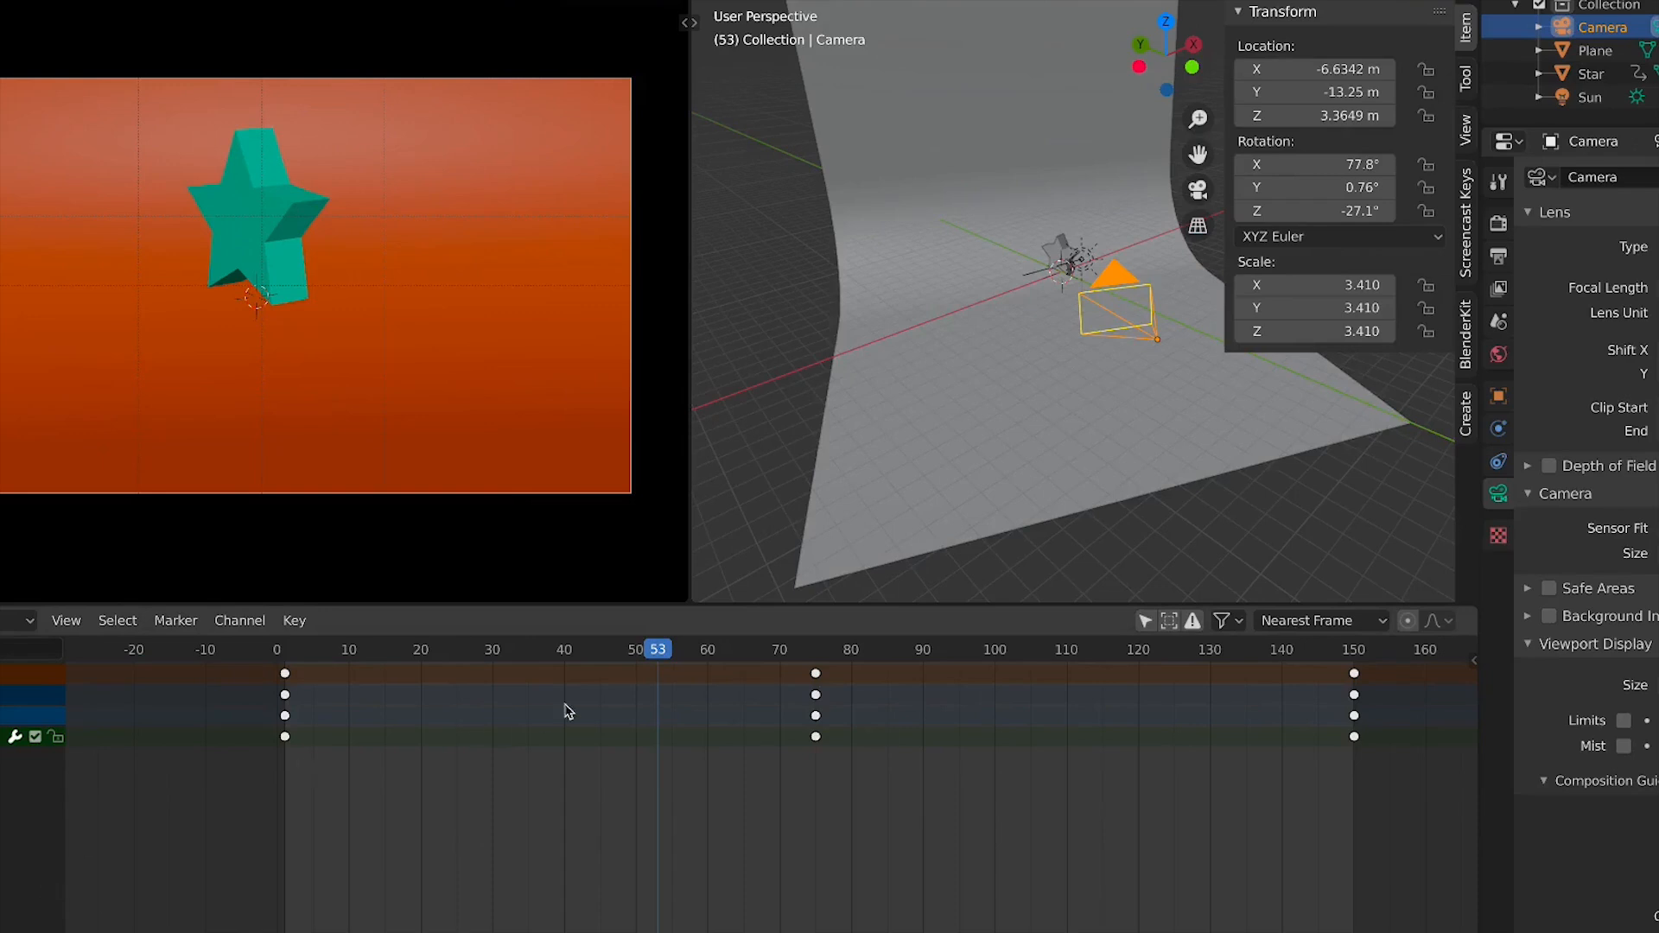
# At frame 1, insert keyframes on the camera's location
pyautogui.click(287, 655)
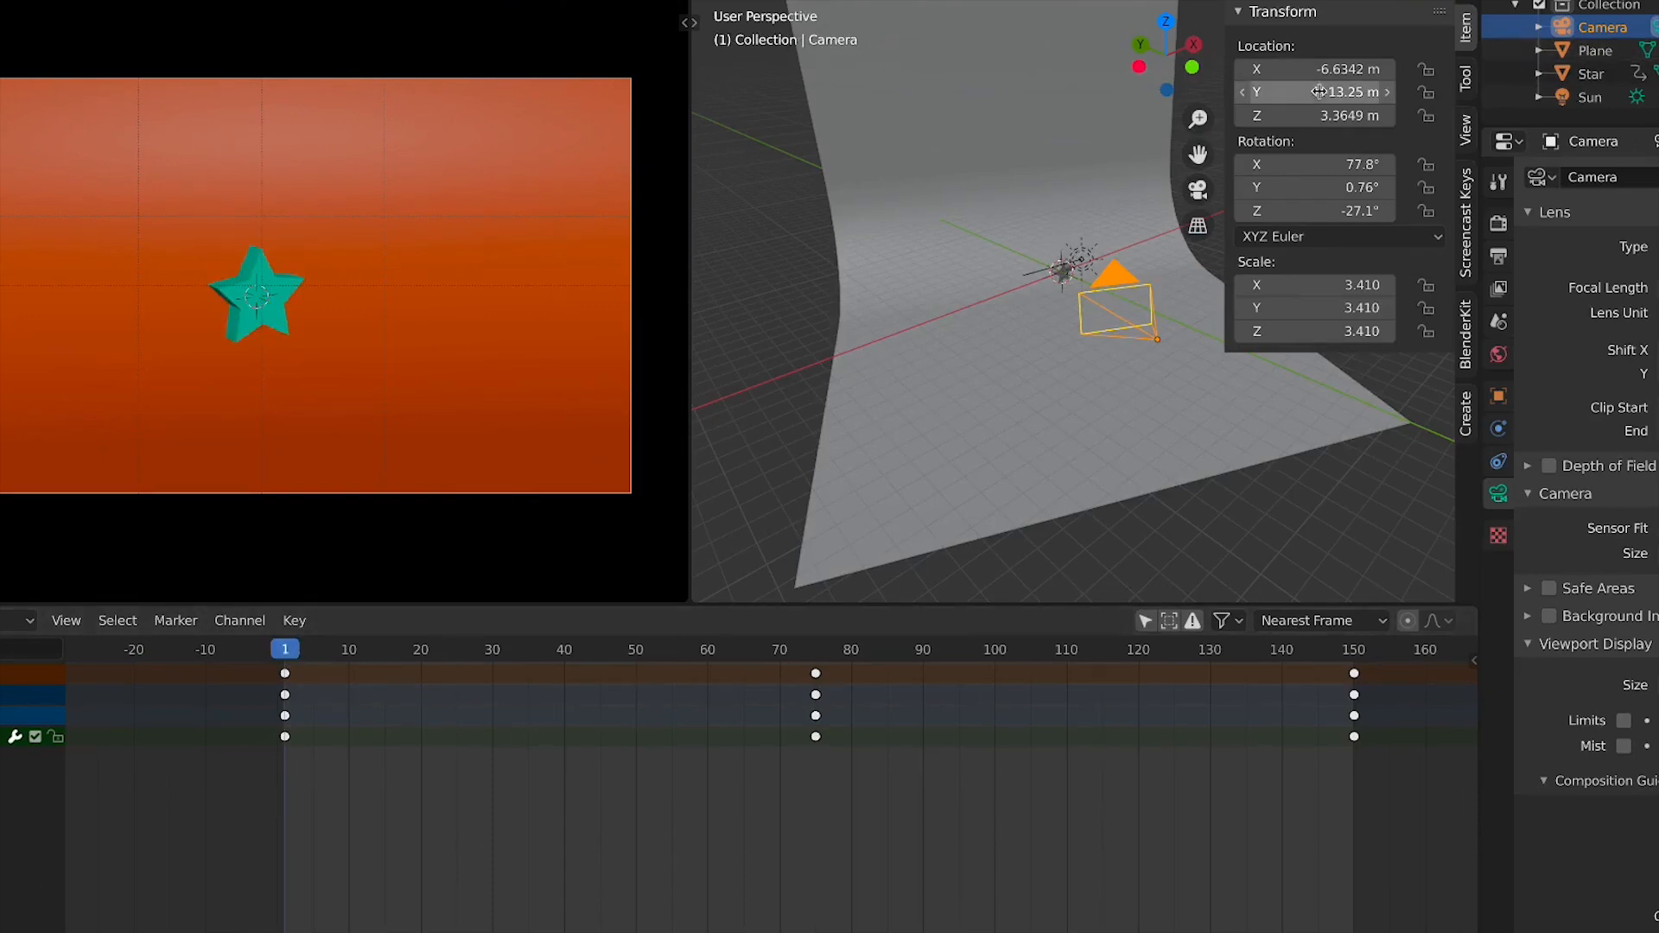
pyautogui.rightClick(1300, 110)
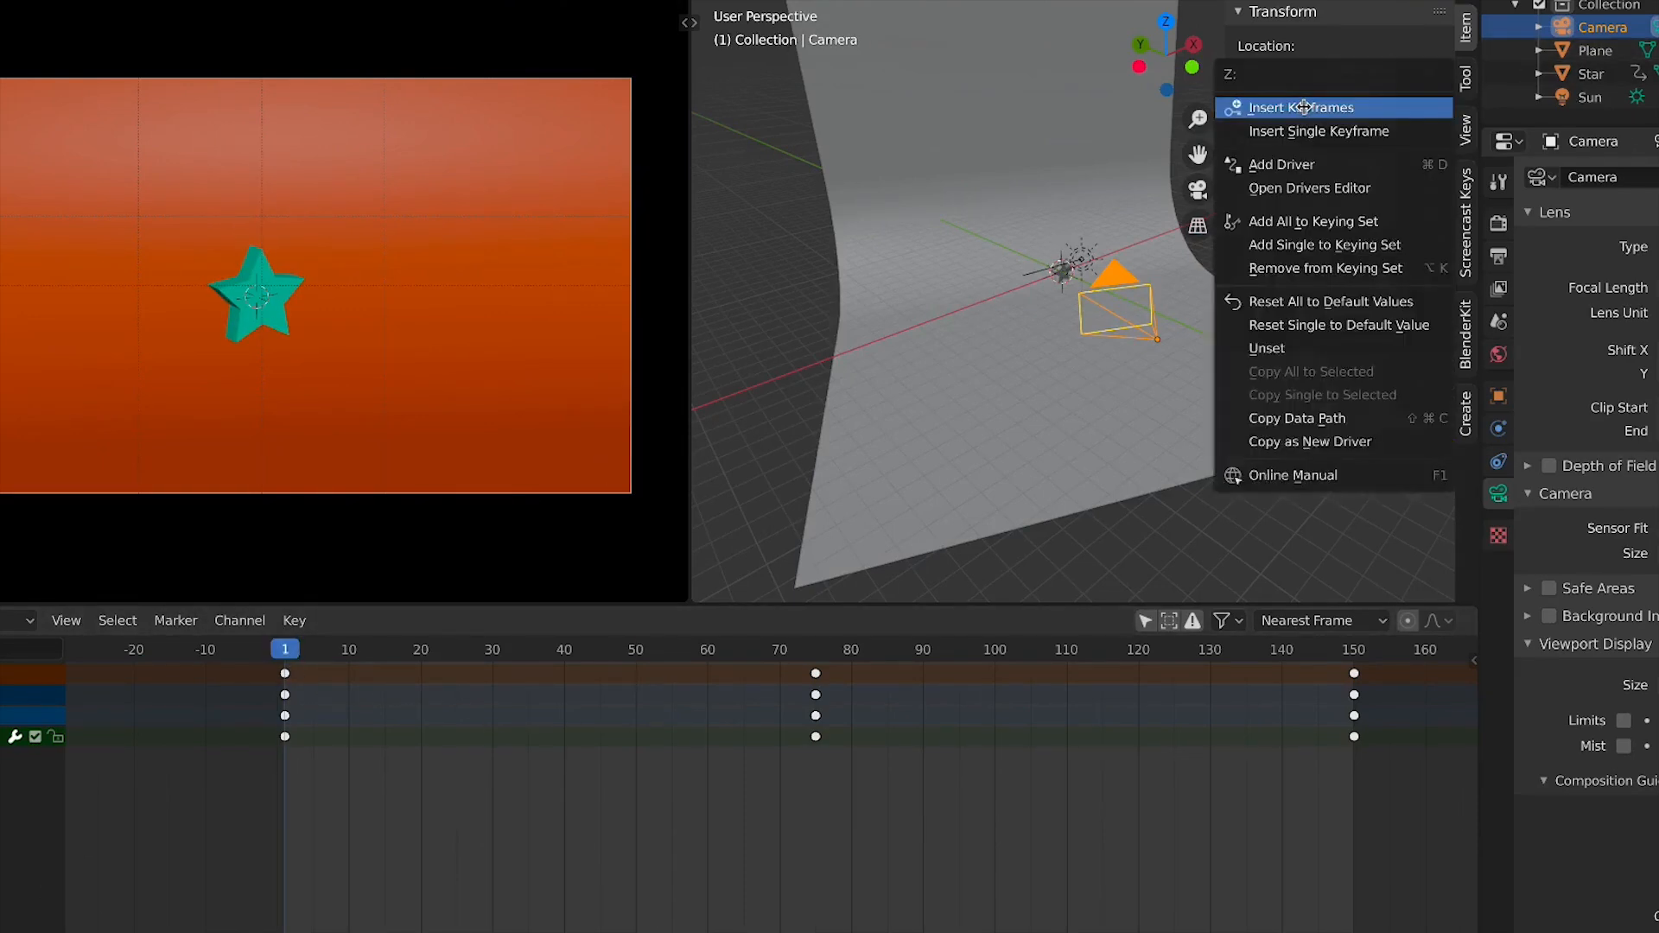
pyautogui.click(1287, 105)
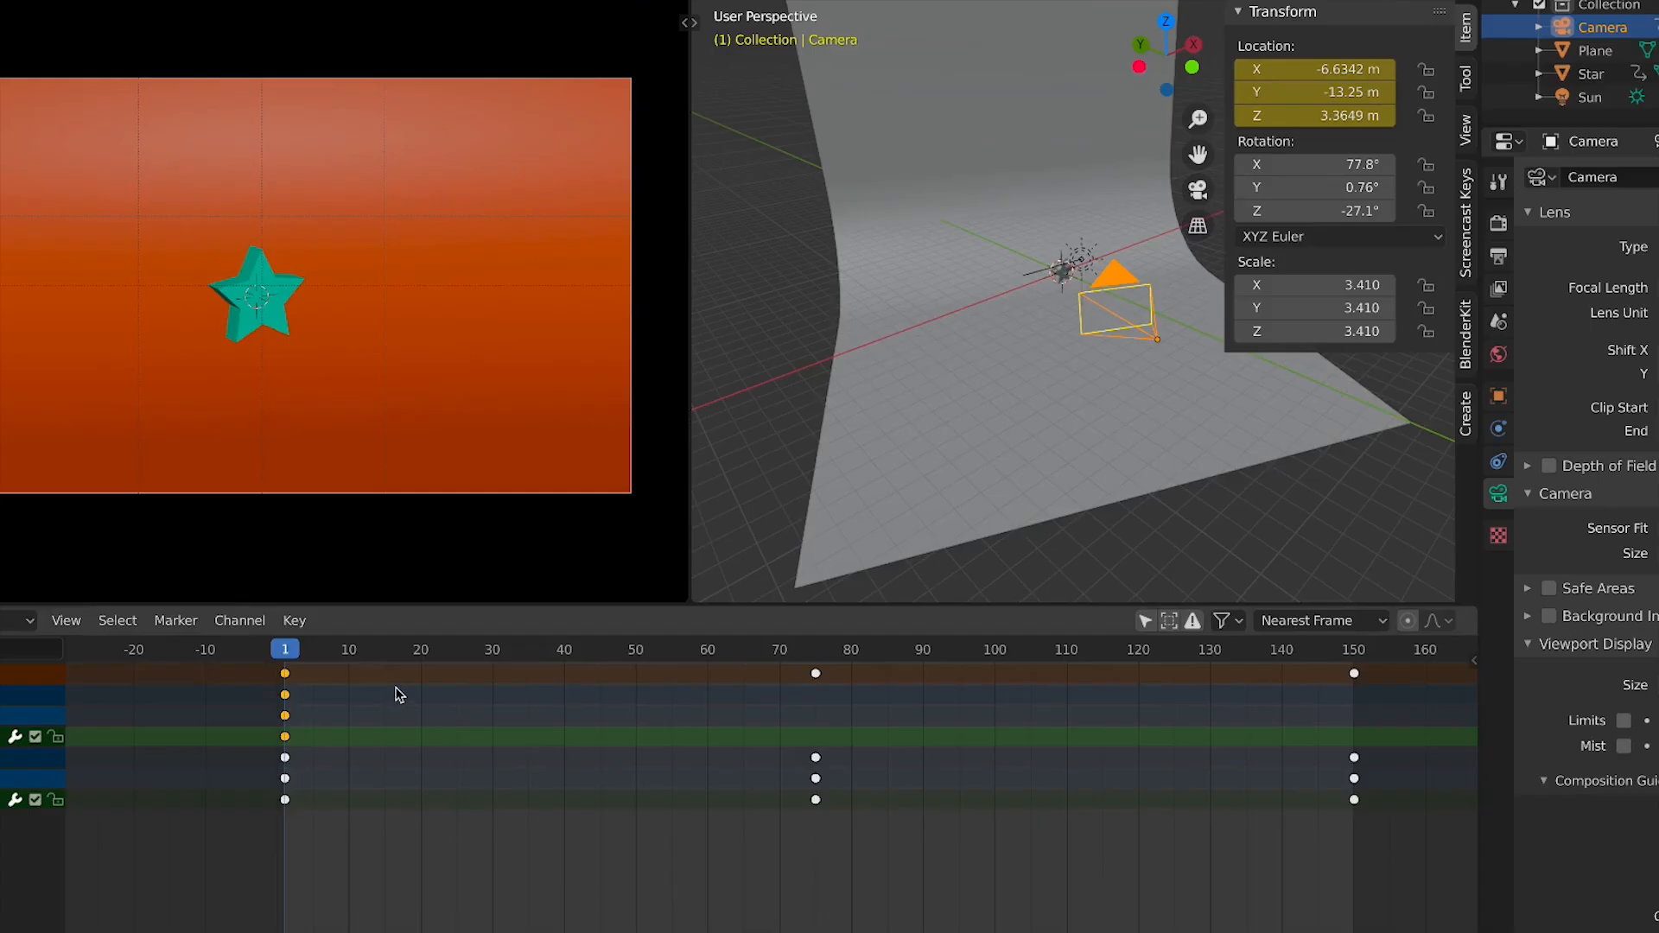
# At frame 75, raise the camera's Z location to about 3.96 m and keyframe its location
pyautogui.moveTo(446, 666); pyautogui.dragTo(819, 661)
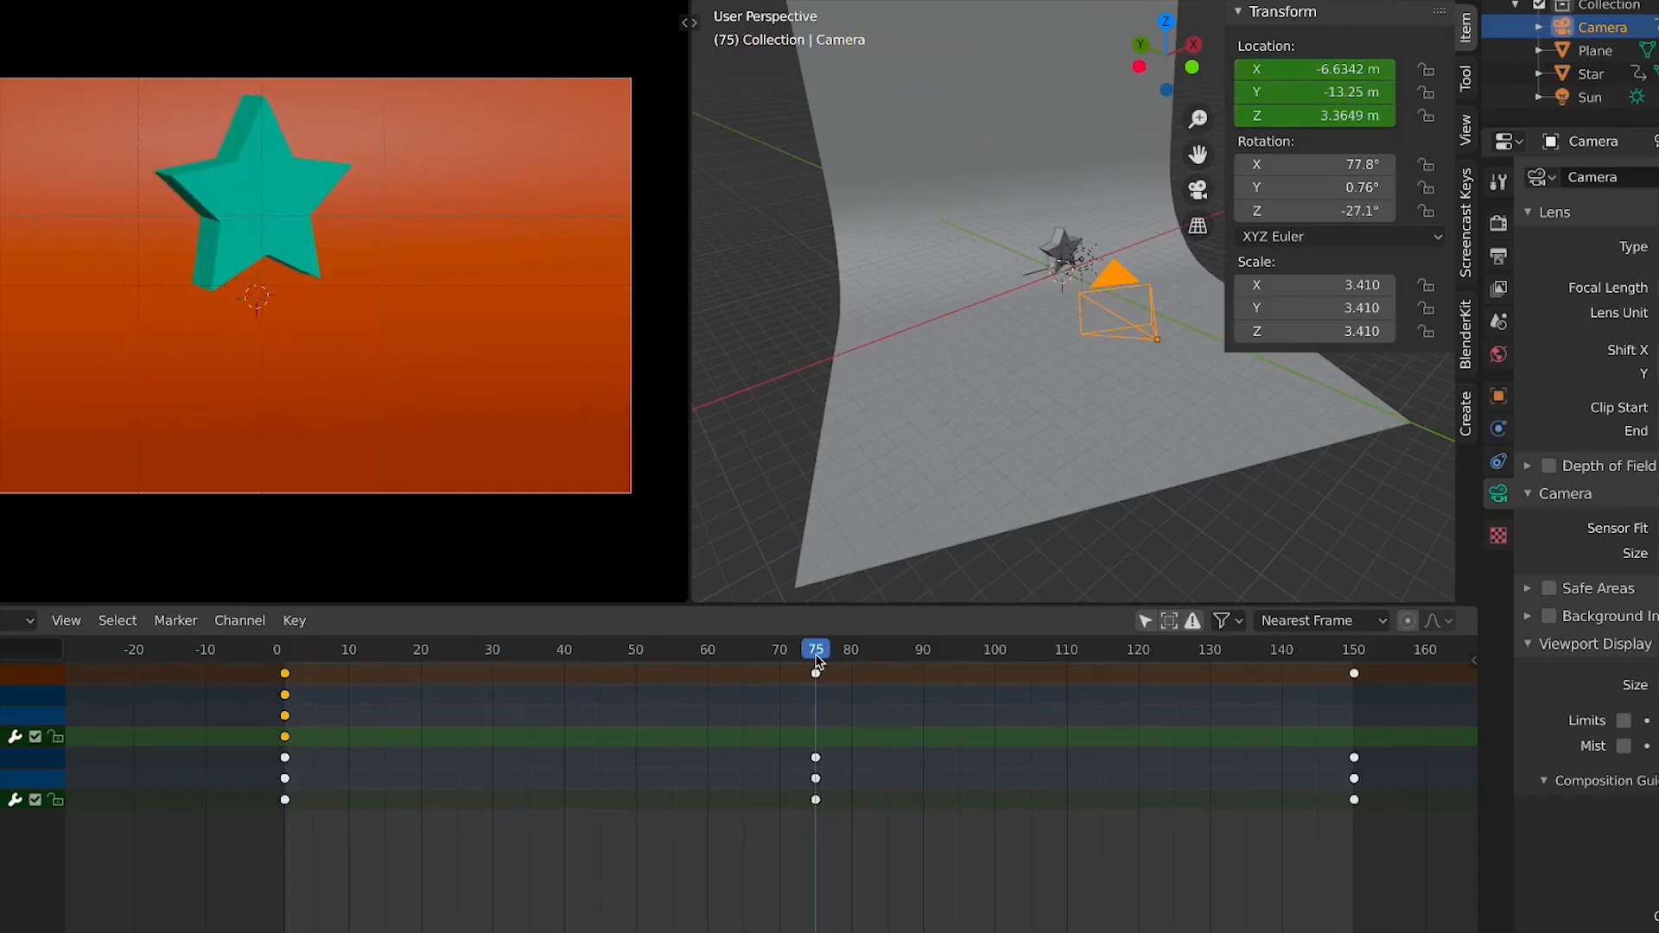
pyautogui.moveTo(1313, 116)
pyautogui.mouseDown()
pyautogui.moveTo(1469, 116)
pyautogui.moveTo(1288, 116)
pyautogui.moveTo(1344, 116)
pyautogui.mouseUp()
pyautogui.rightClick(1314, 116)
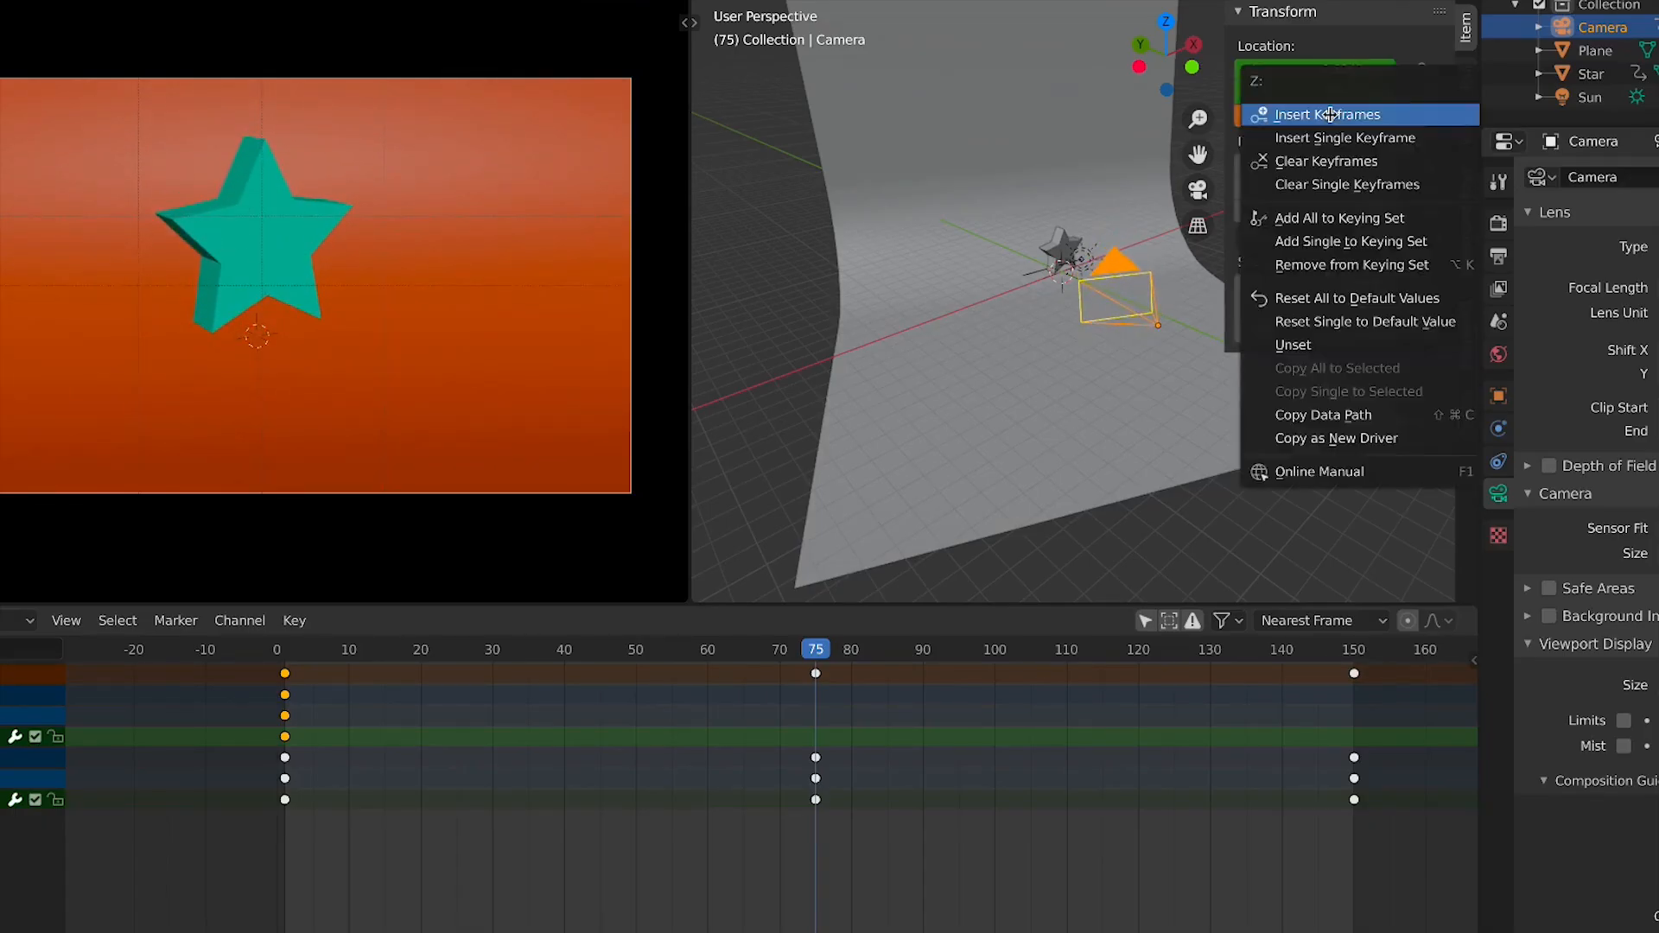
pyautogui.click(1297, 116)
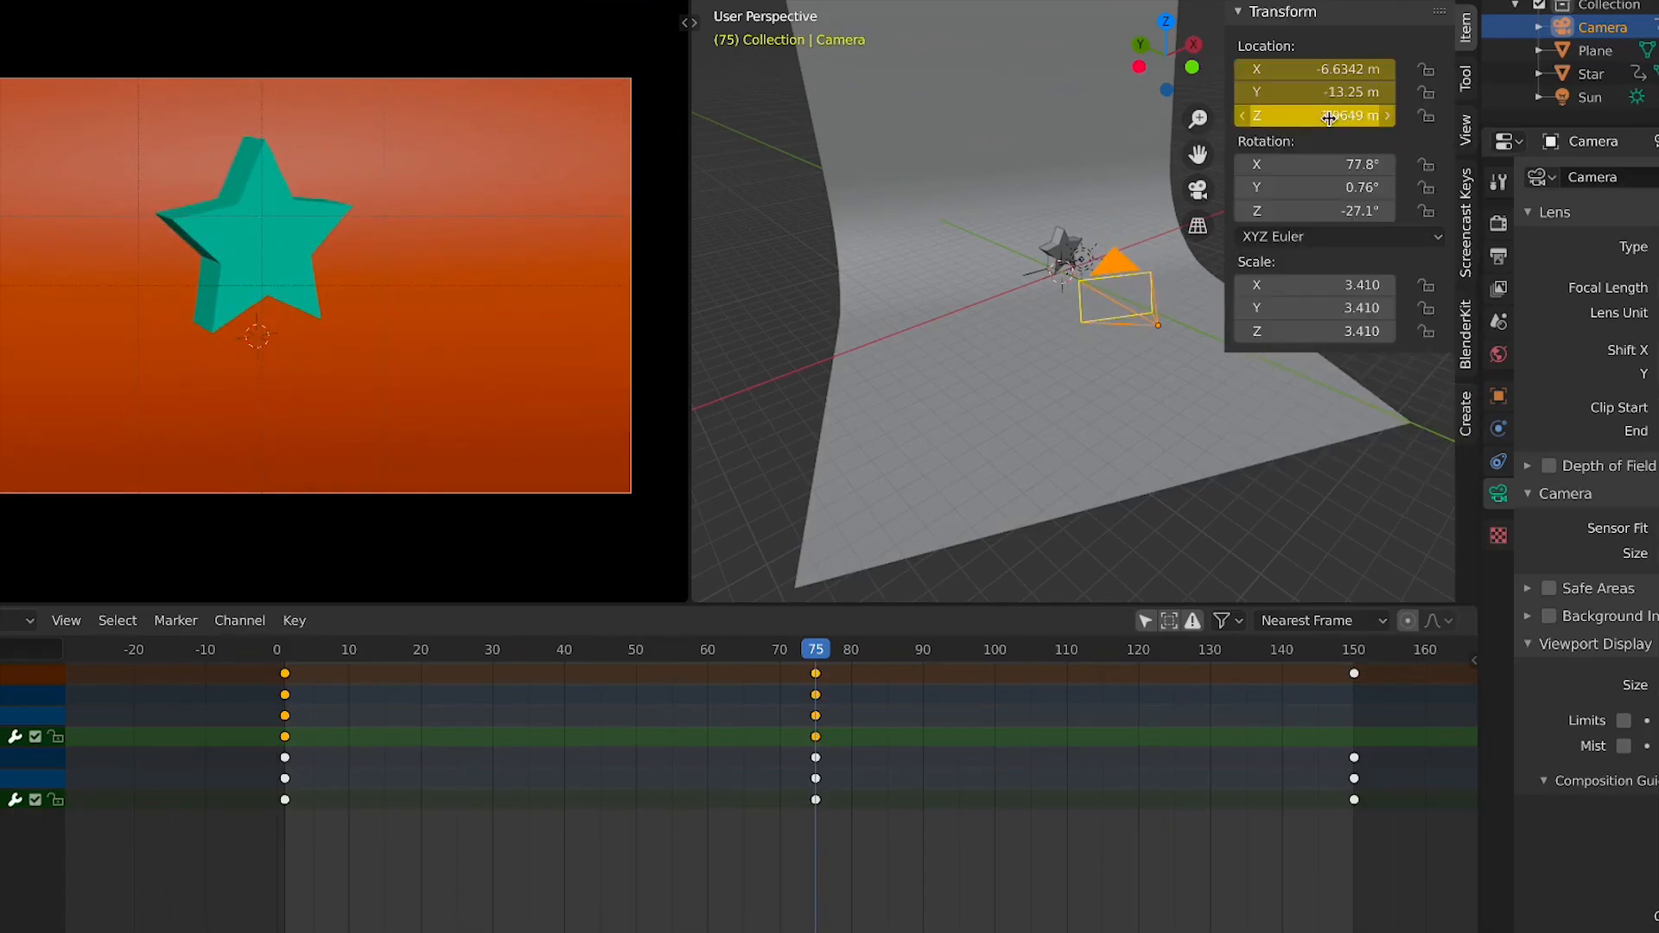
# Duplicate the camera's frame-1 keyframes to frame 150 and play back the animation
pyautogui.click(295, 805)
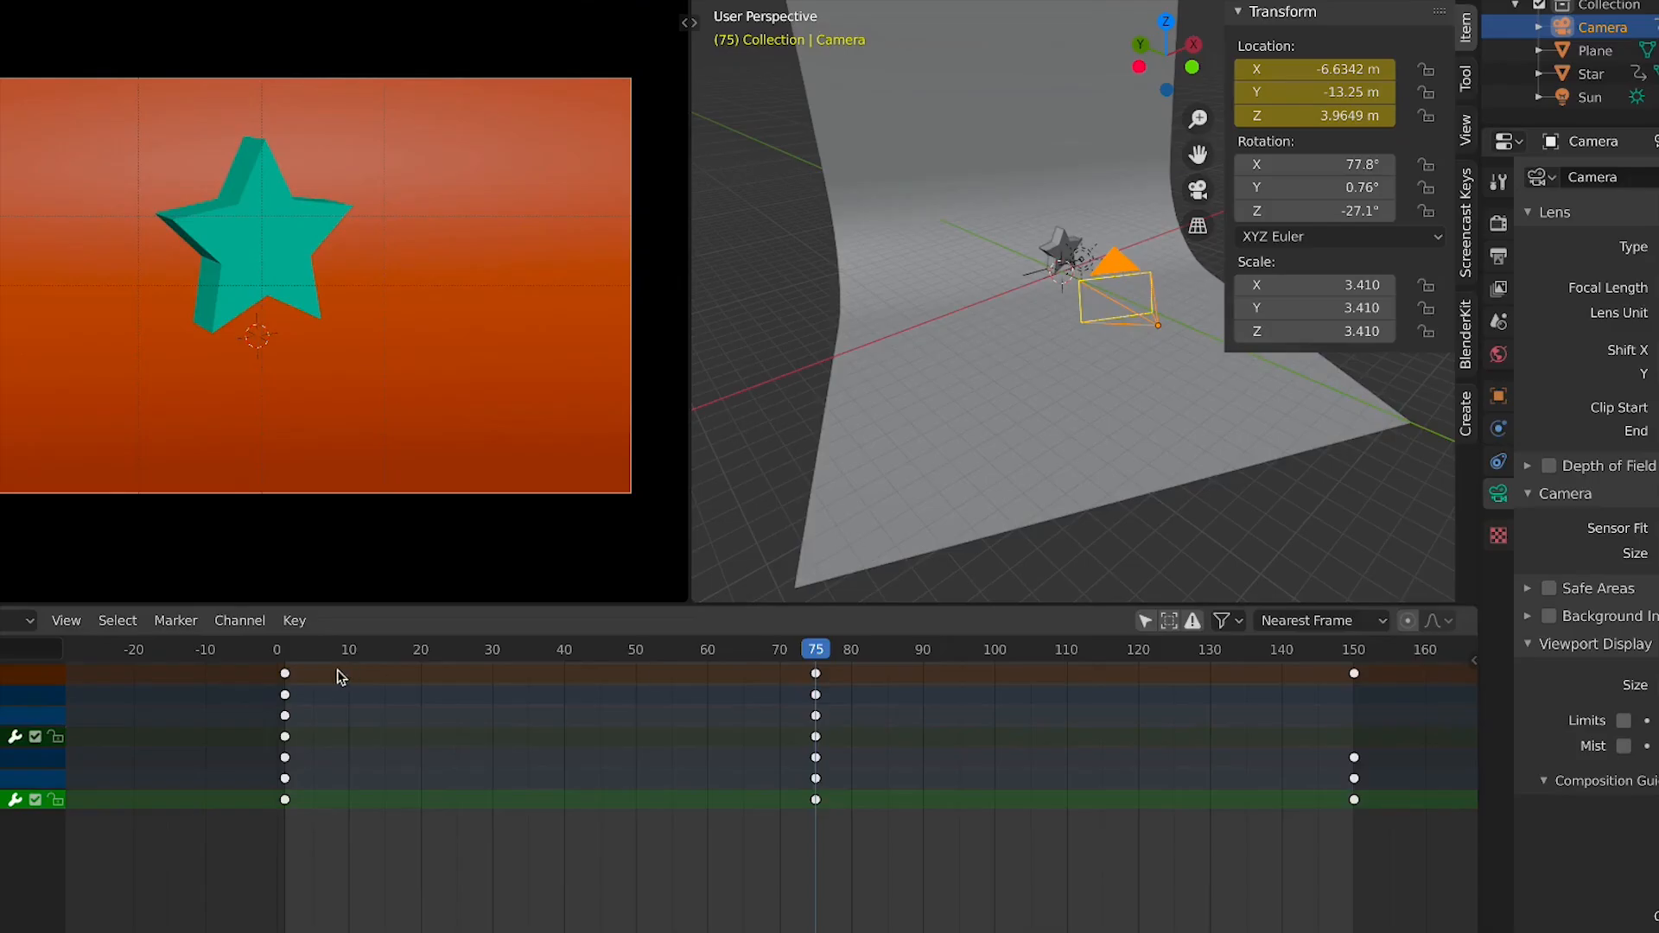
pyautogui.click(294, 656)
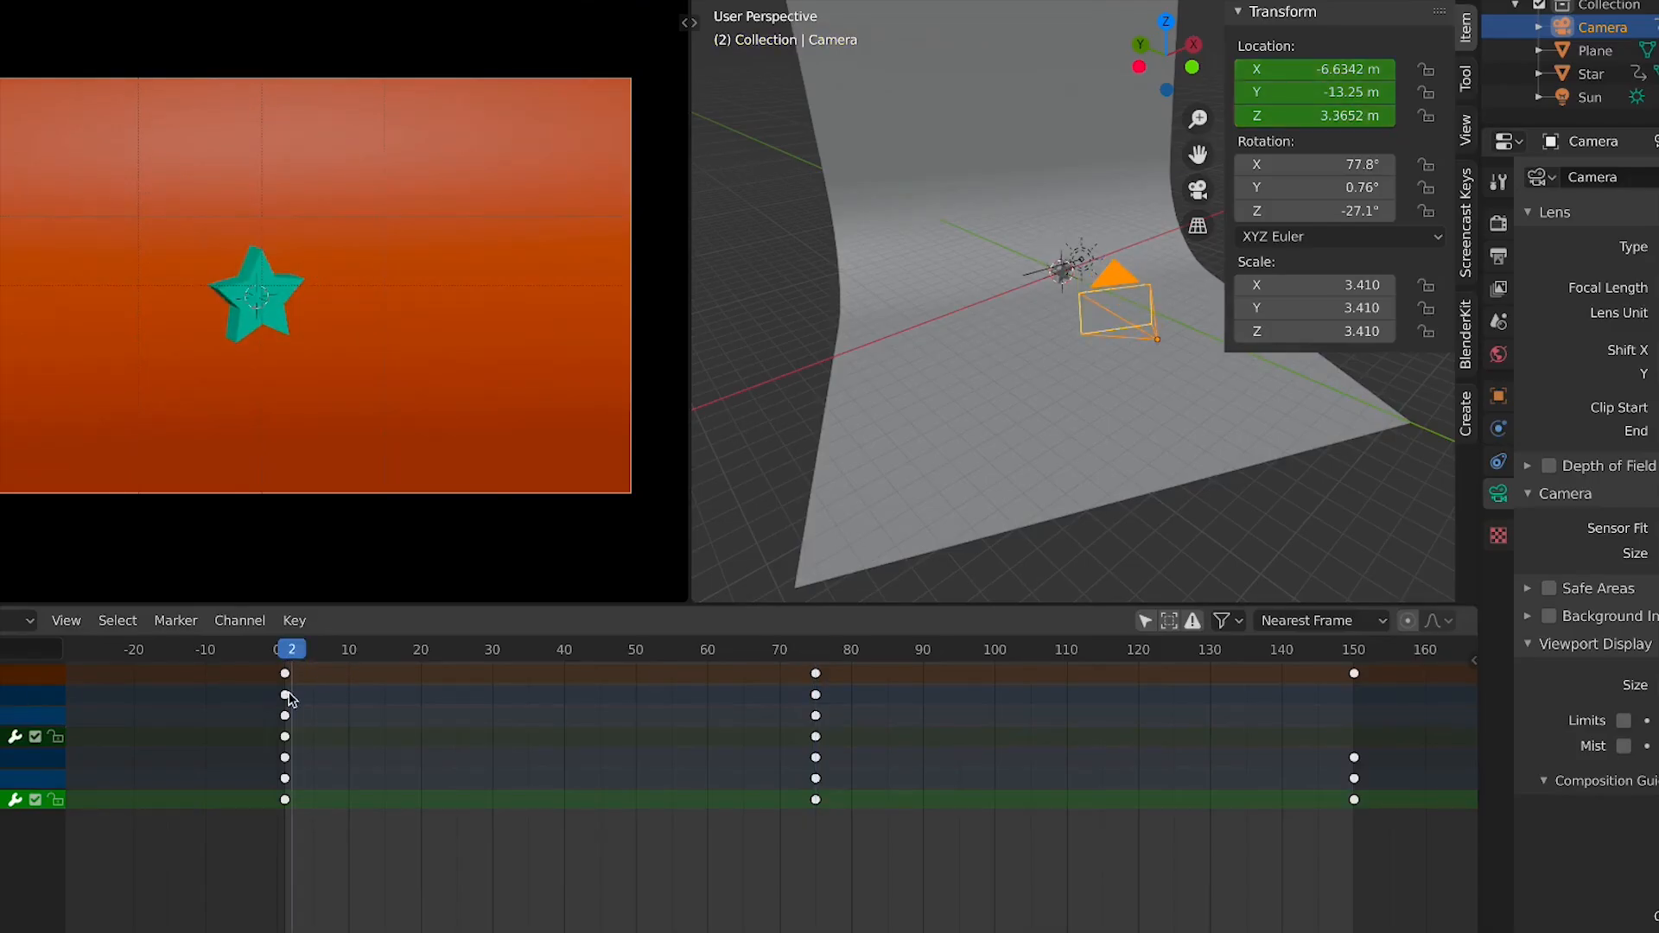
pyautogui.click(286, 696)
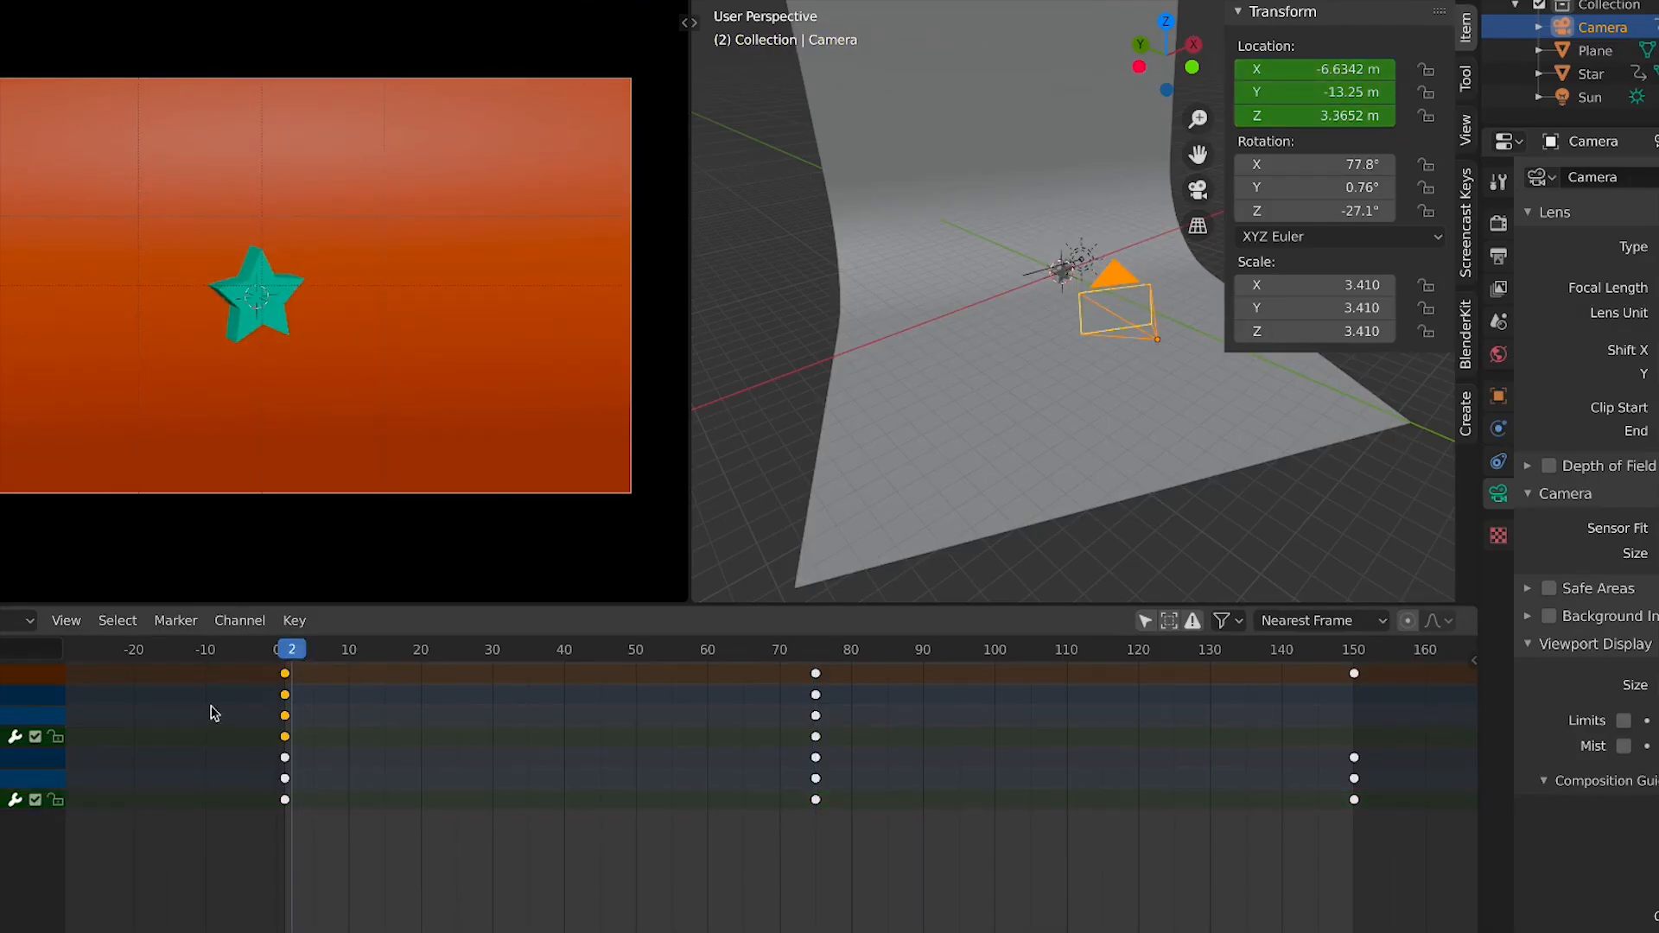
pyautogui.hotkey('shift', 'd')
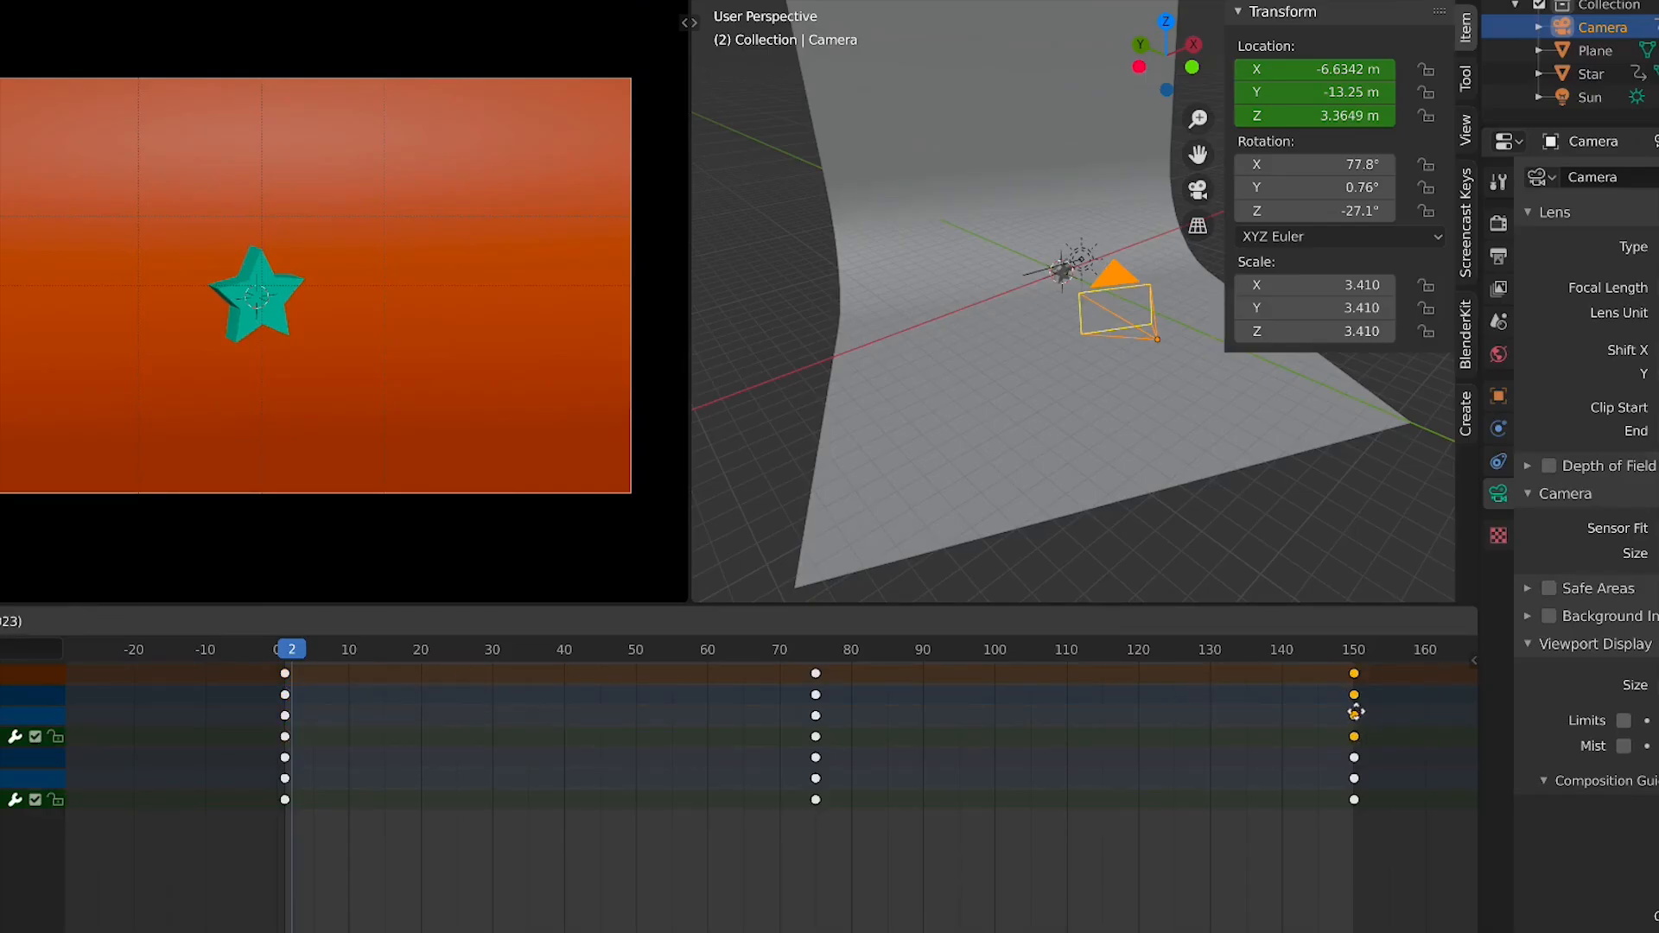
pyautogui.click(1356, 712)
pyautogui.press('space')
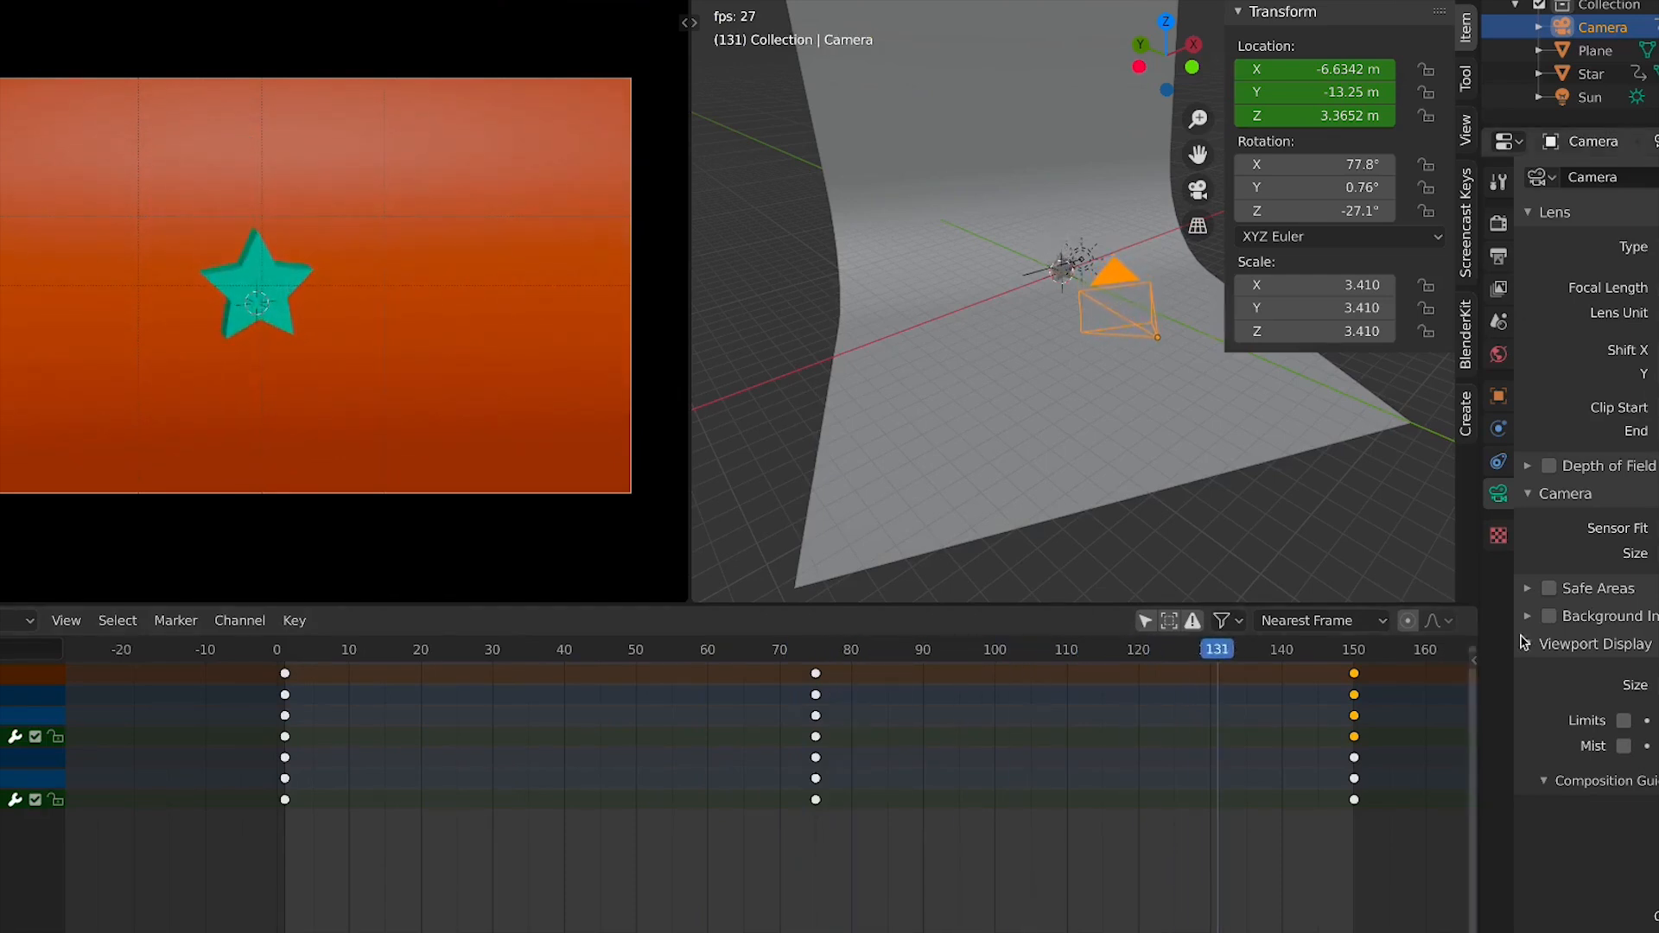
pyautogui.press('space')
pyautogui.click(816, 654)
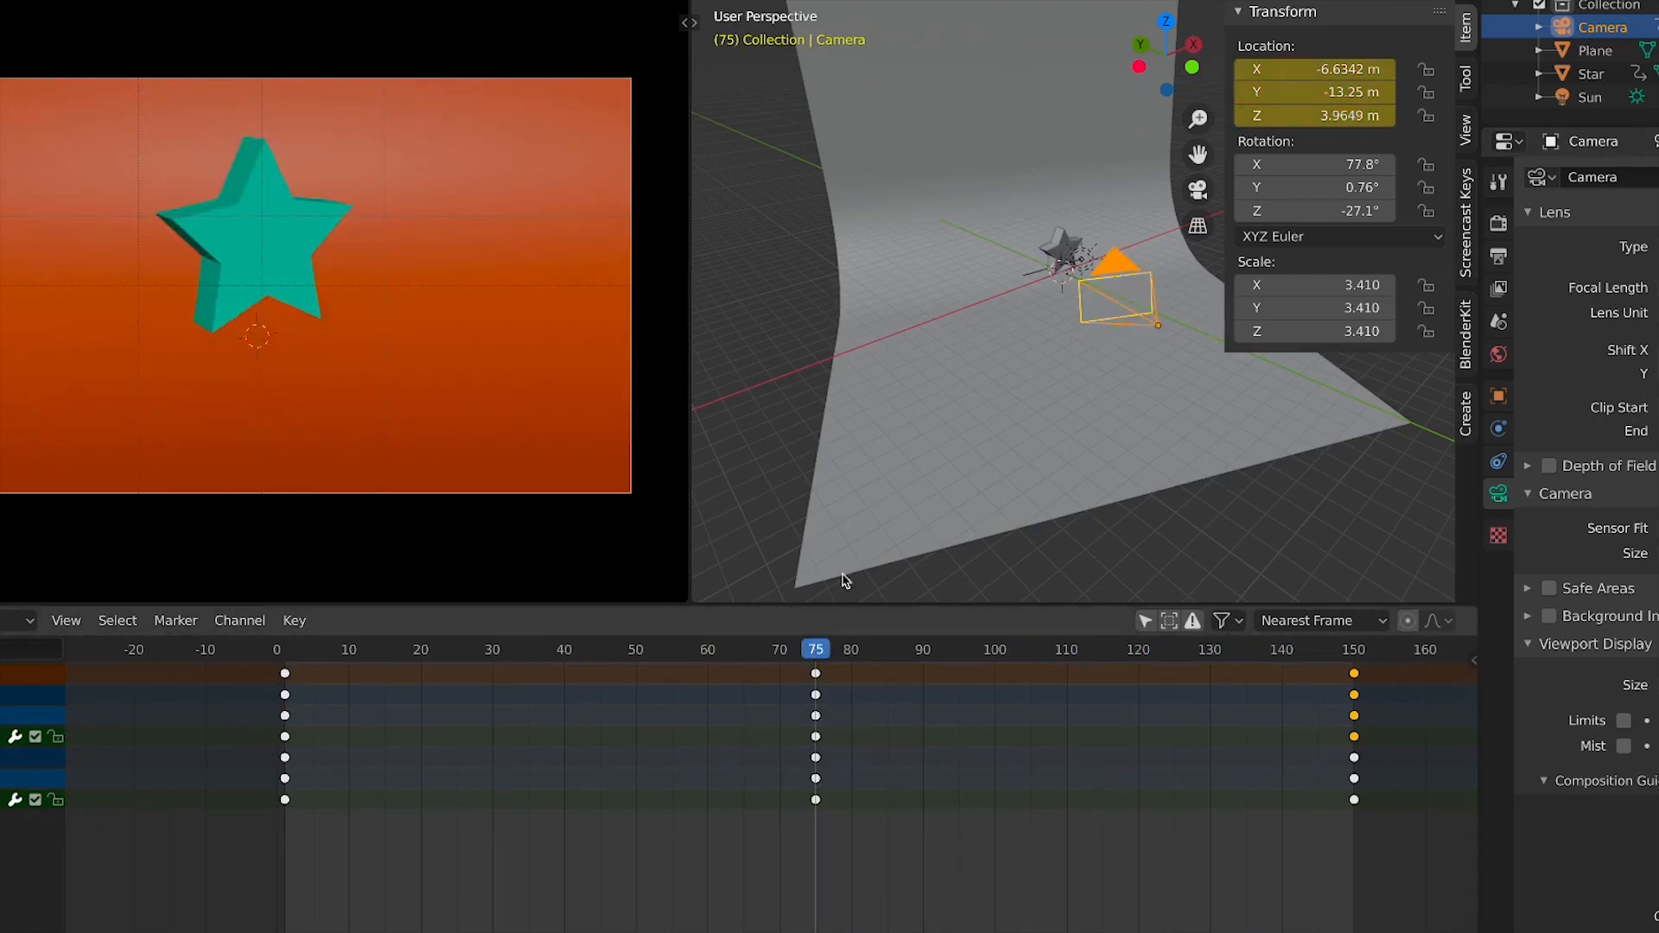
pyautogui.press('KP_7')
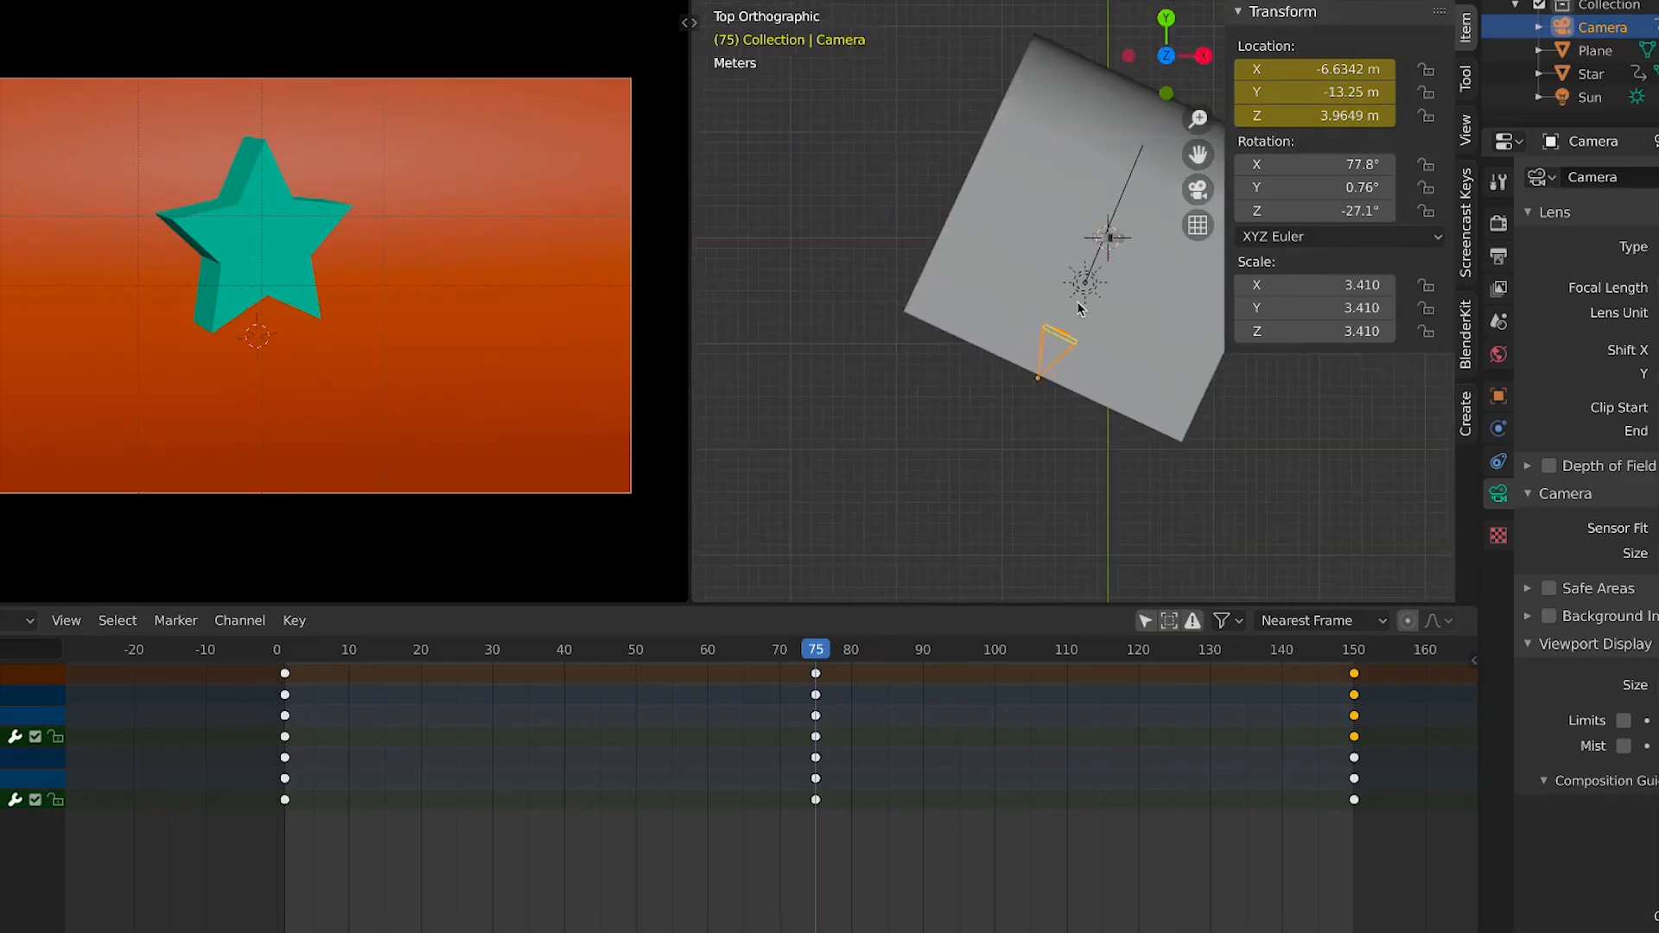
pyautogui.press('g')
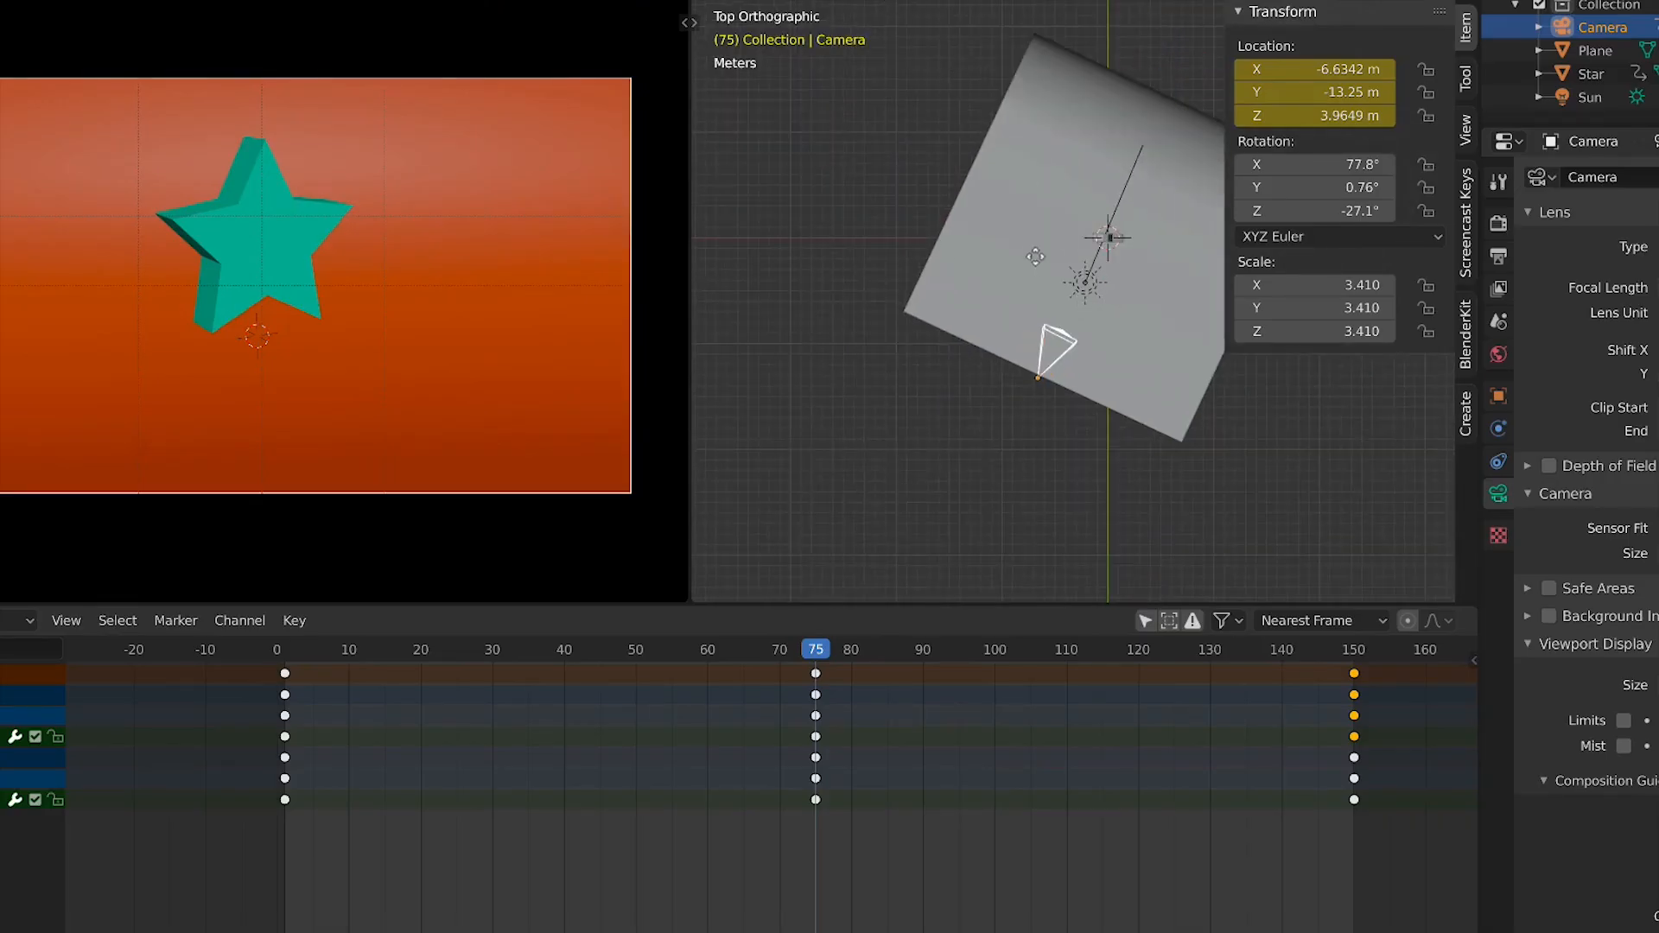
pyautogui.press('Escape')
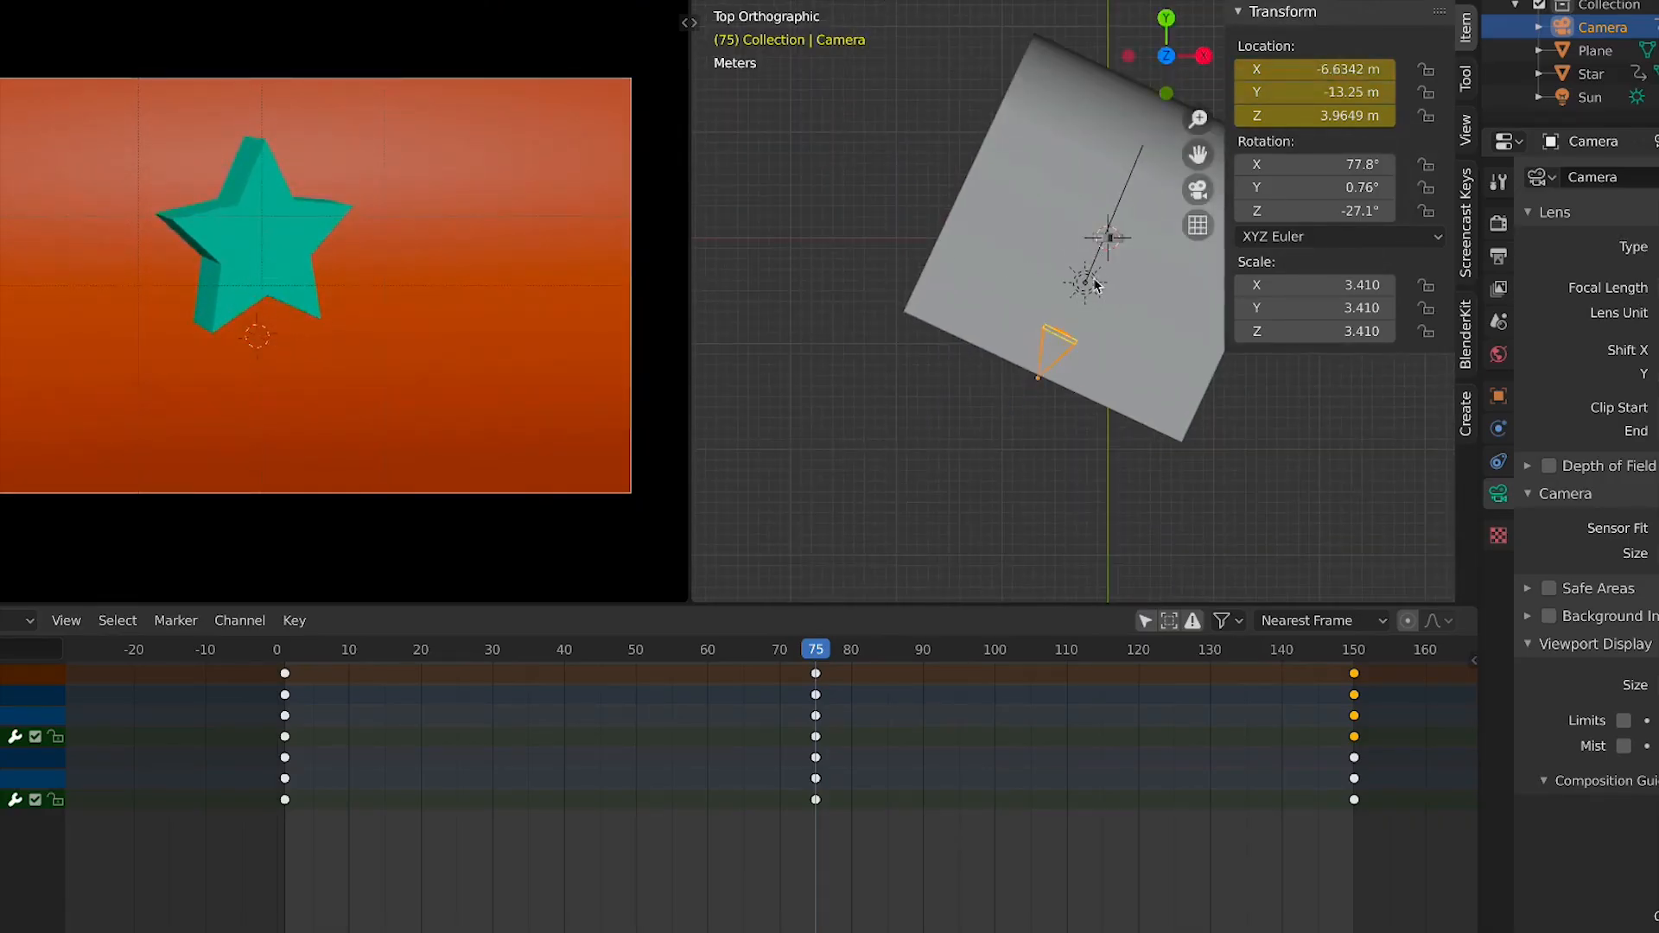
pyautogui.moveTo(1029, 376); pyautogui.dragTo(1227, 449, button='middle')
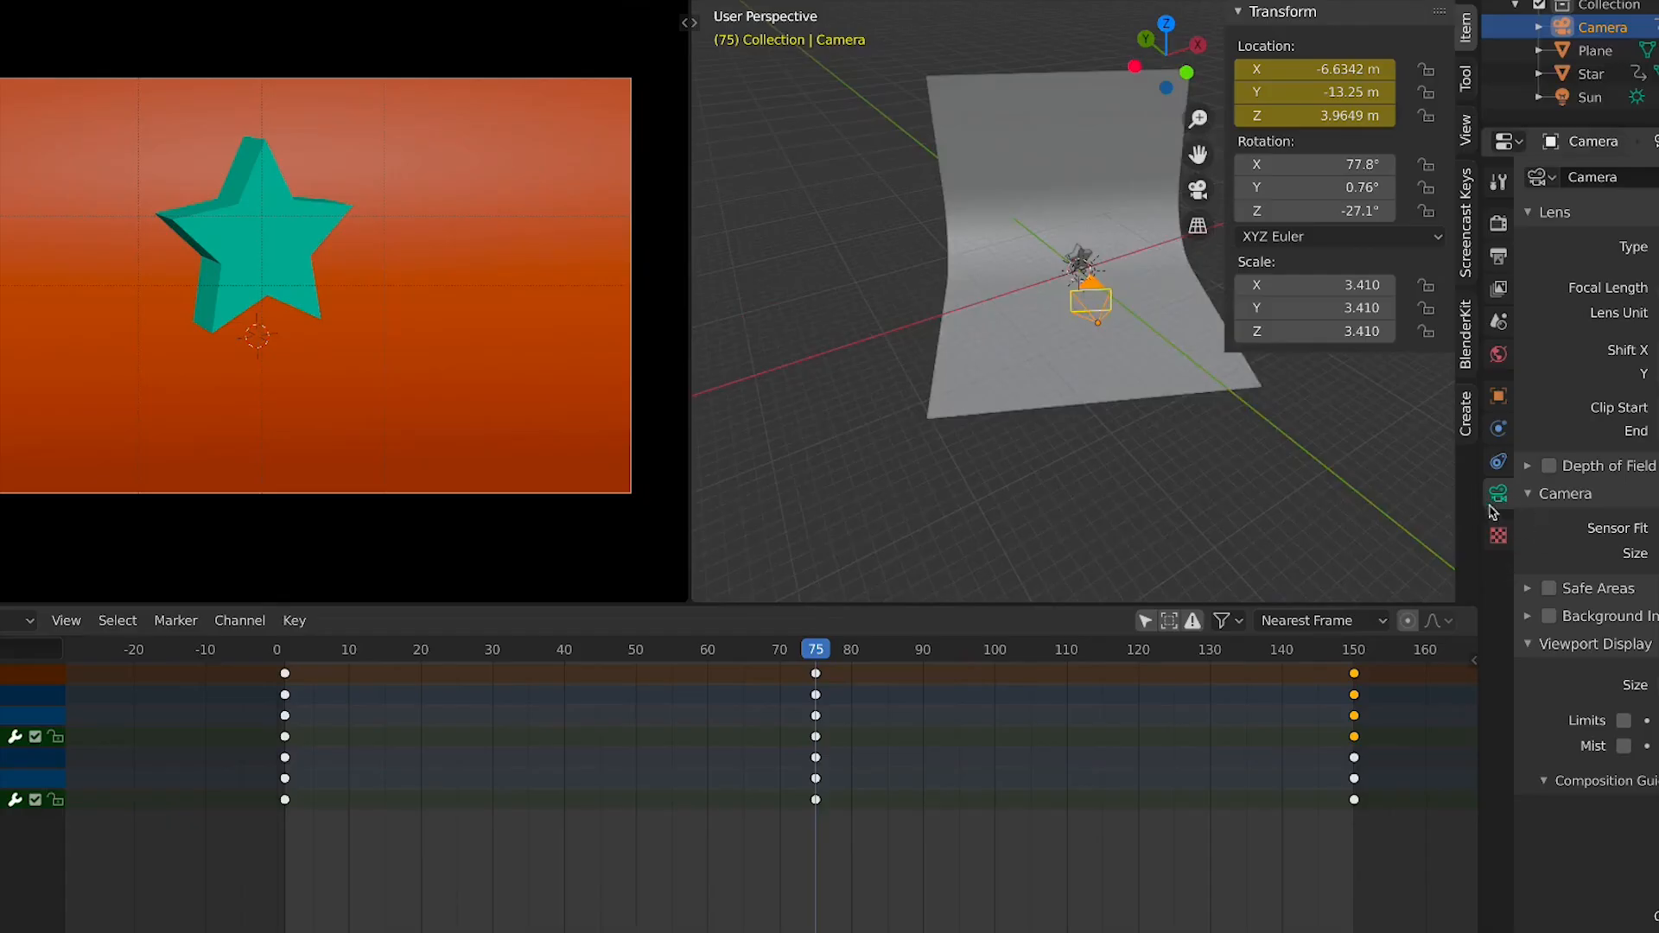
# Play back the camera movement, then select the star in the viewport
pyautogui.press('space')
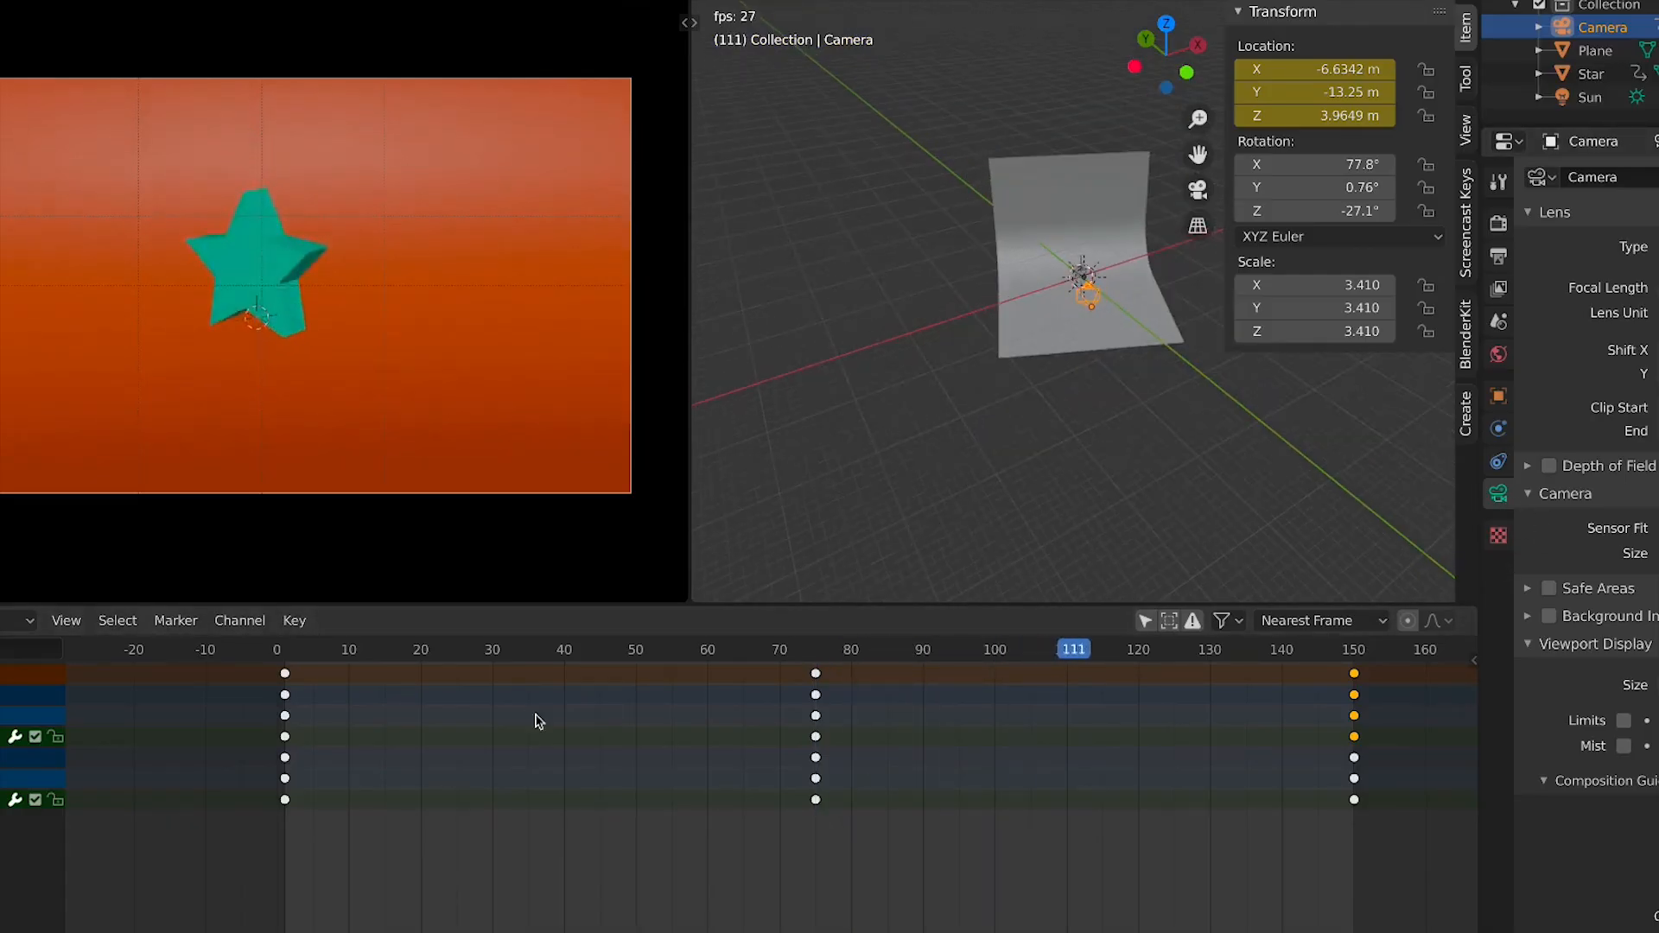
pyautogui.click(1056, 319)
pyautogui.press('space')
pyautogui.scroll(2, 926, 361)
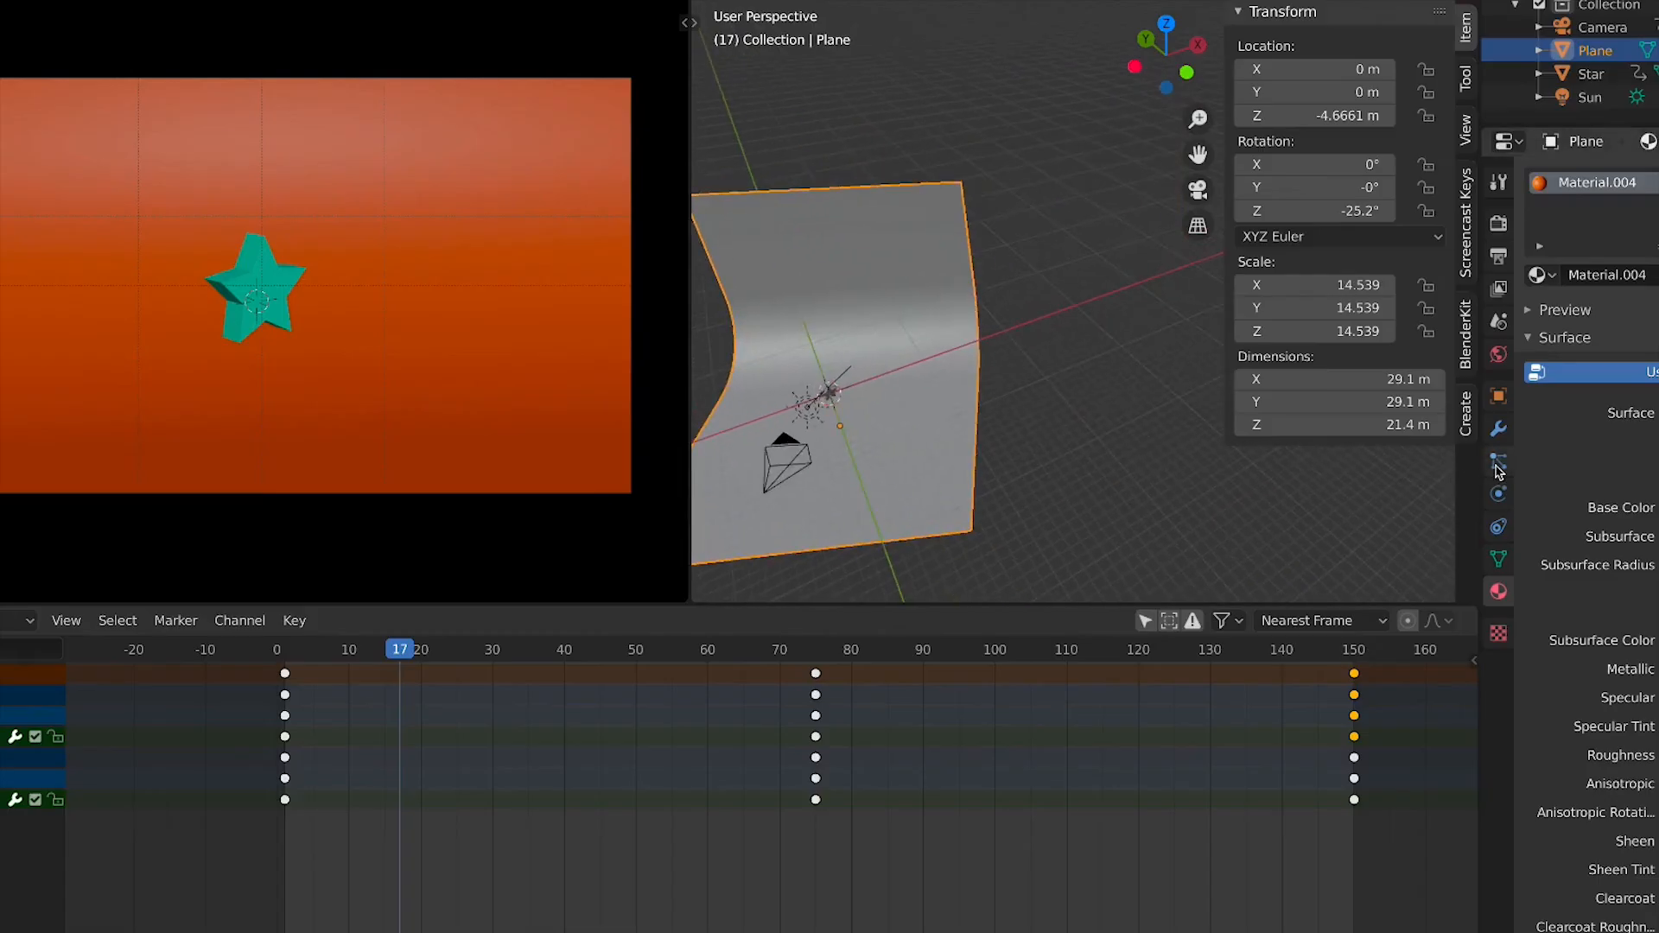
pyautogui.scroll(2, 346, 294)
pyautogui.scroll(4, 1040, 412)
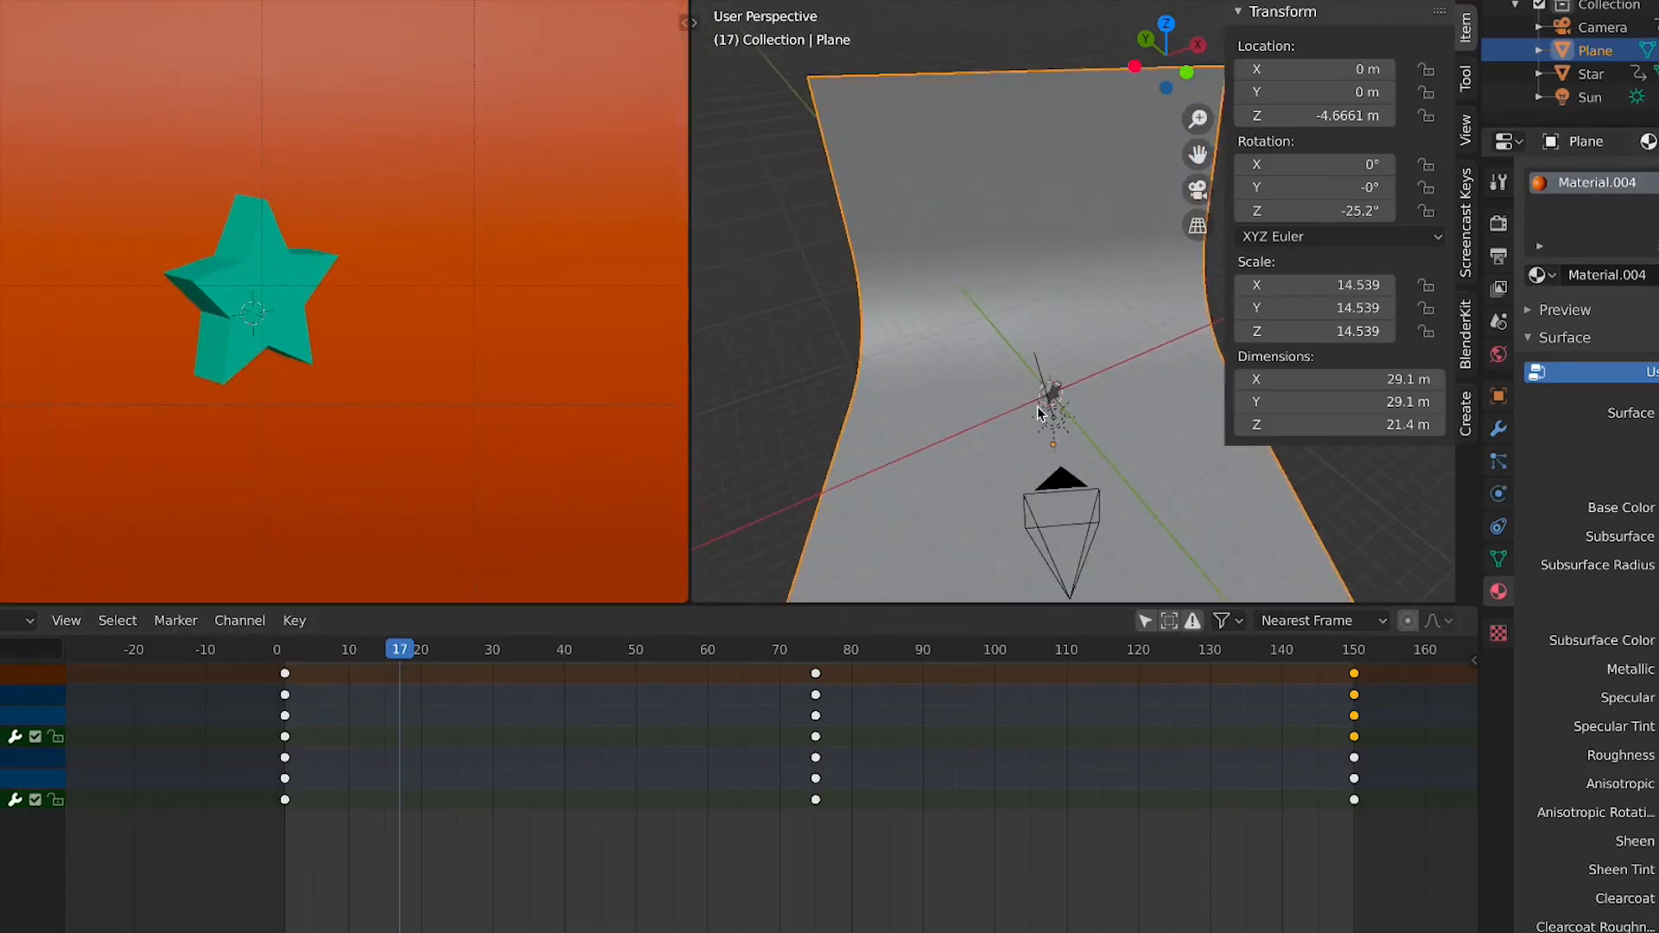
pyautogui.scroll(1, 1030, 393)
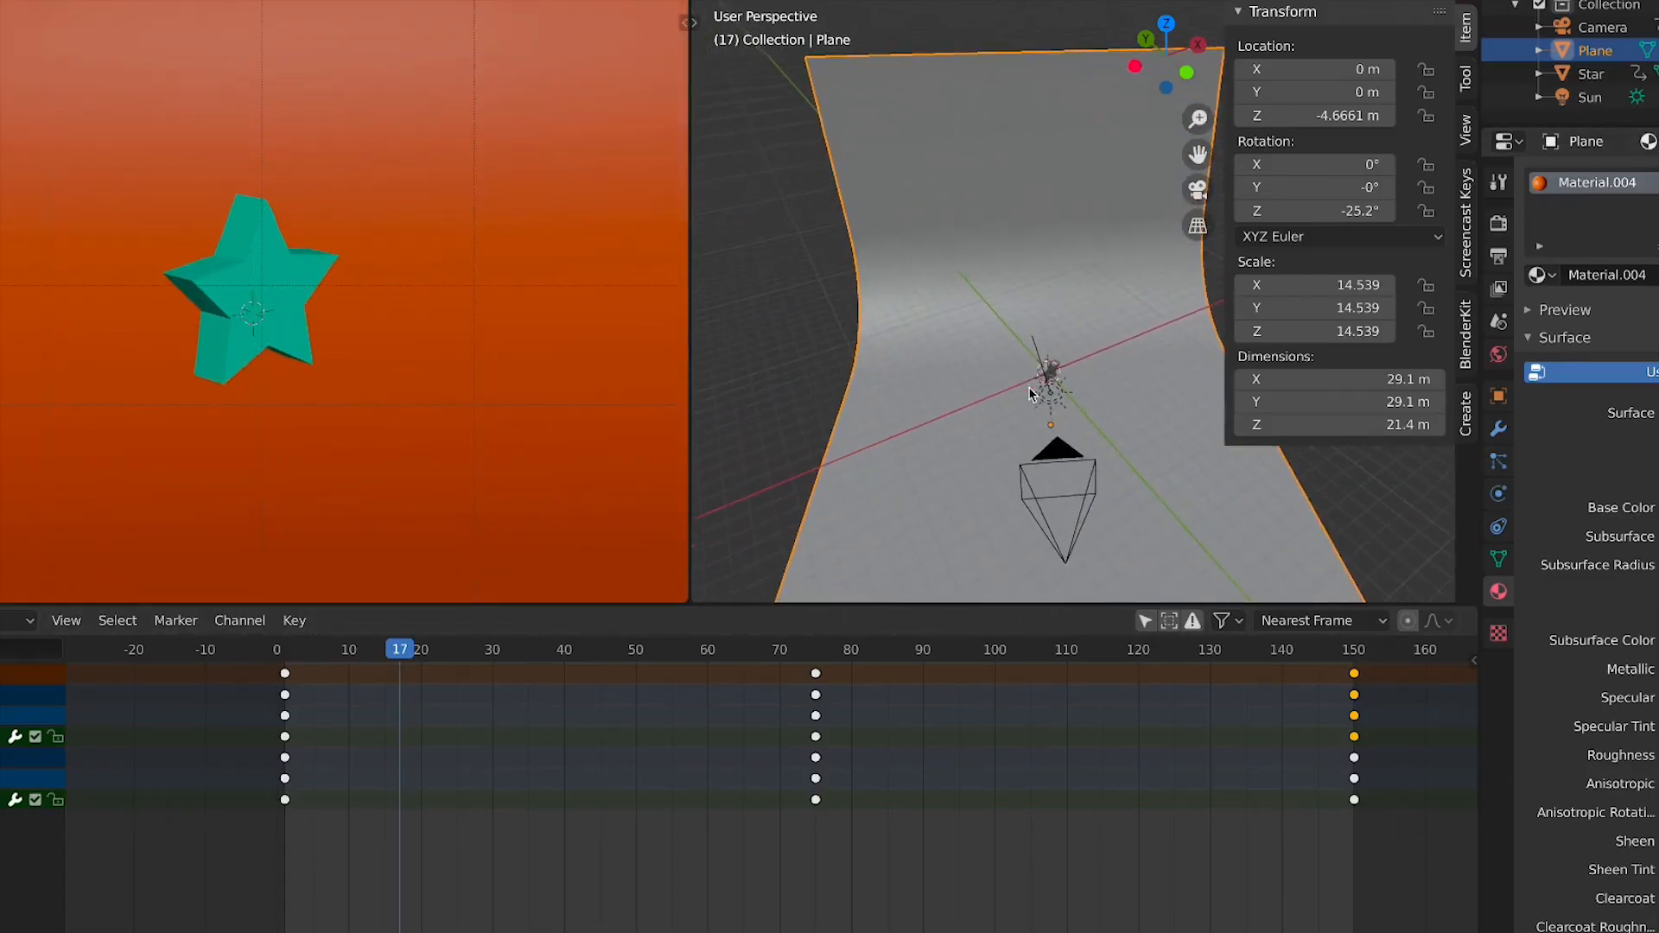
pyautogui.click(1048, 373)
pyautogui.click(1048, 373)
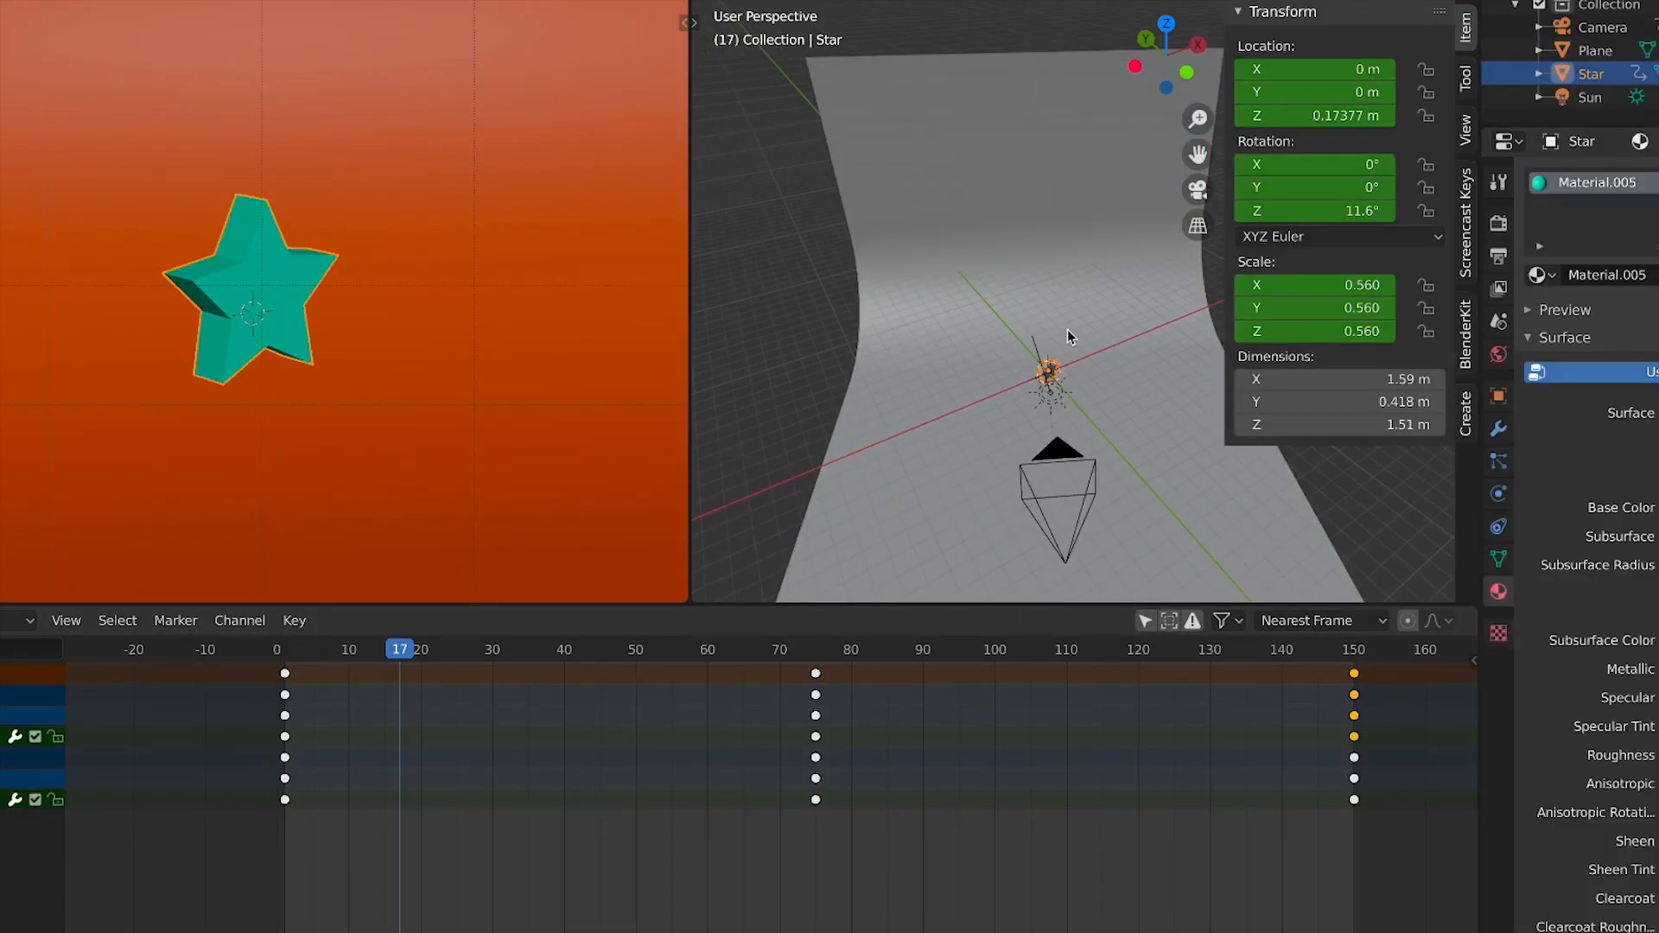
pyautogui.scroll(3, 1070, 337)
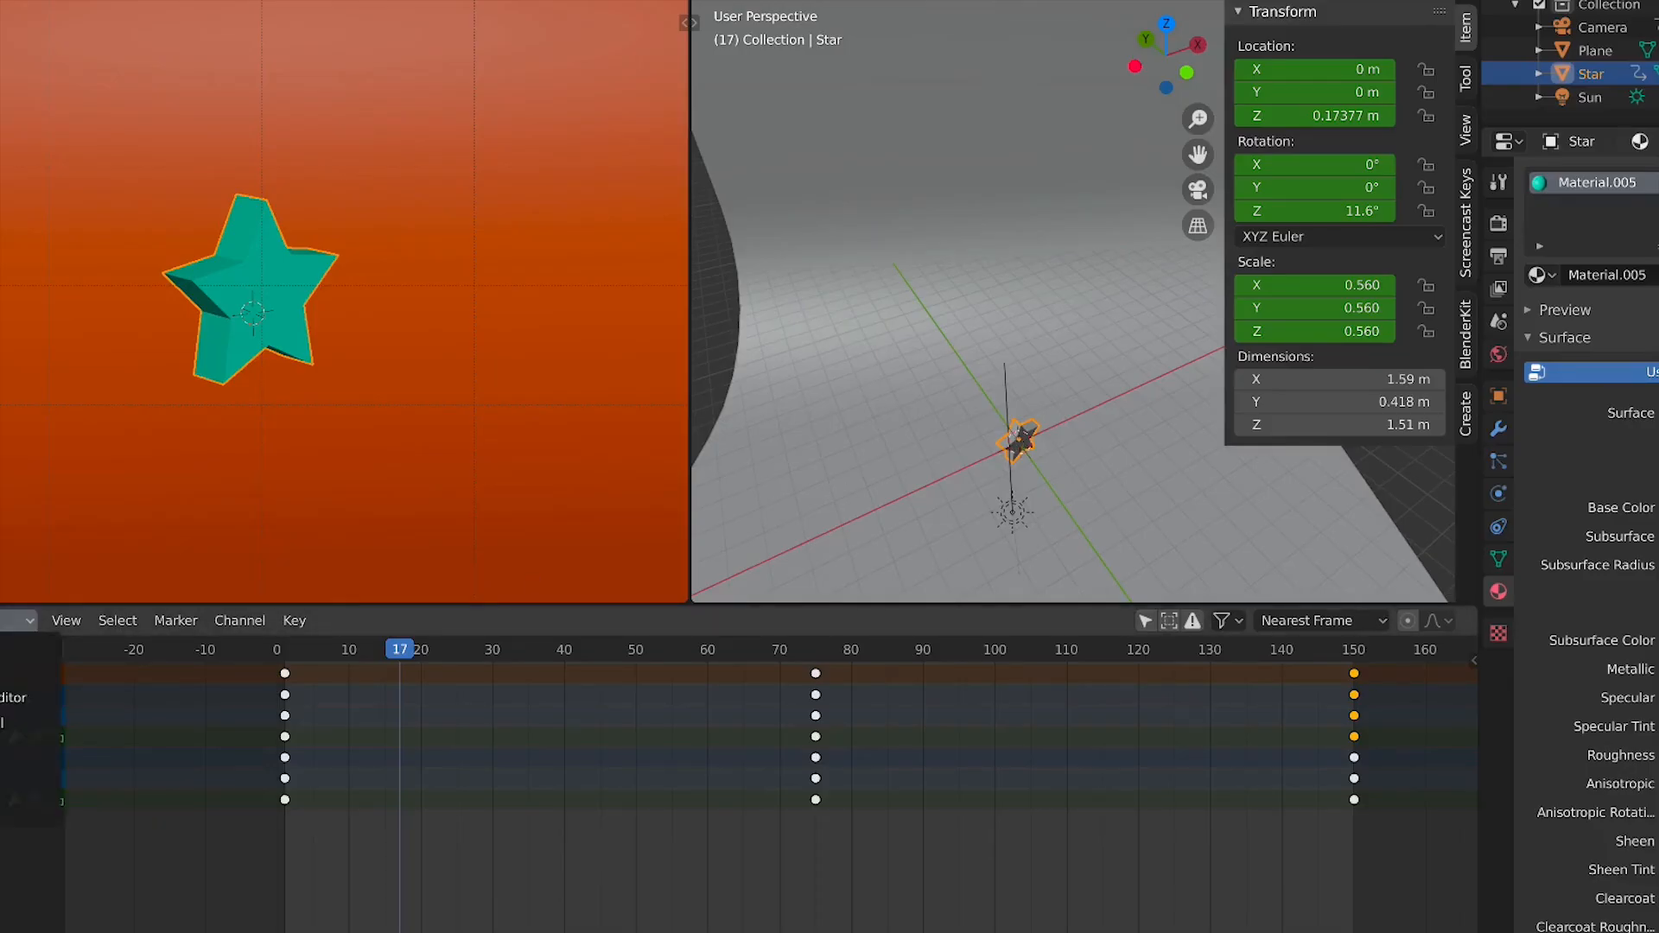
# Switch the lower editor to the Graph Editor and examine the star's animation curves
pyautogui.click(17, 621)
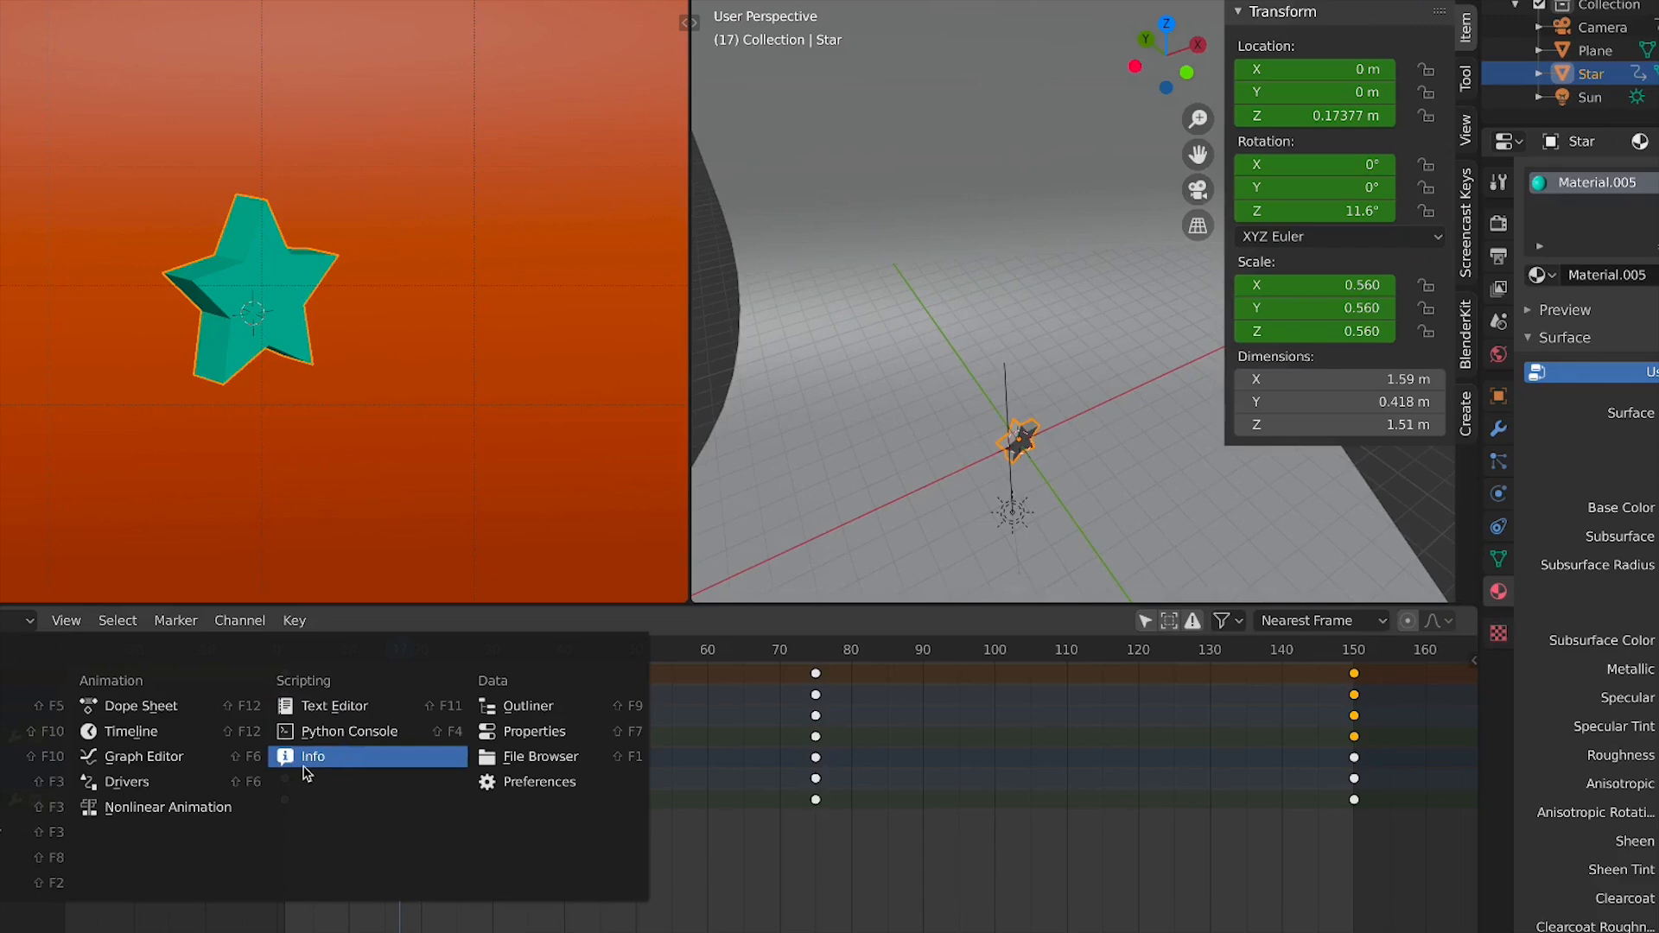
pyautogui.click(210, 760)
pyautogui.scroll(-3, 270, 767)
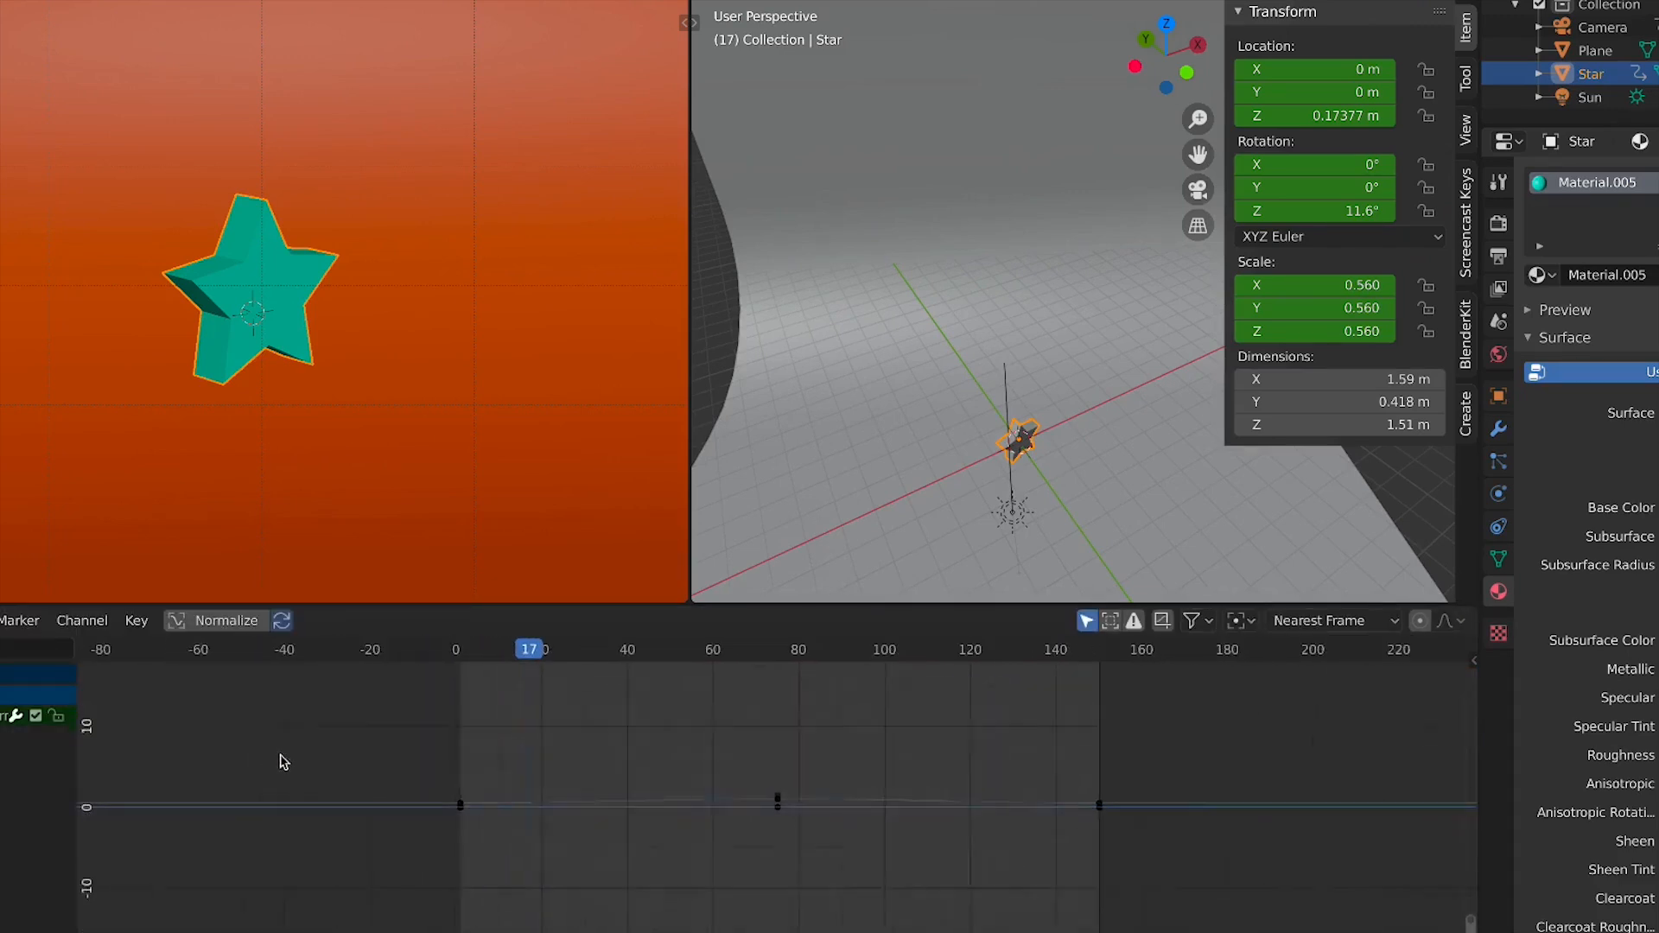
pyautogui.keyDown('ctrl'); pyautogui.moveTo(398, 754); pyautogui.dragTo(400, 805, button='middle'); pyautogui.keyUp('ctrl')
pyautogui.click(2, 715)
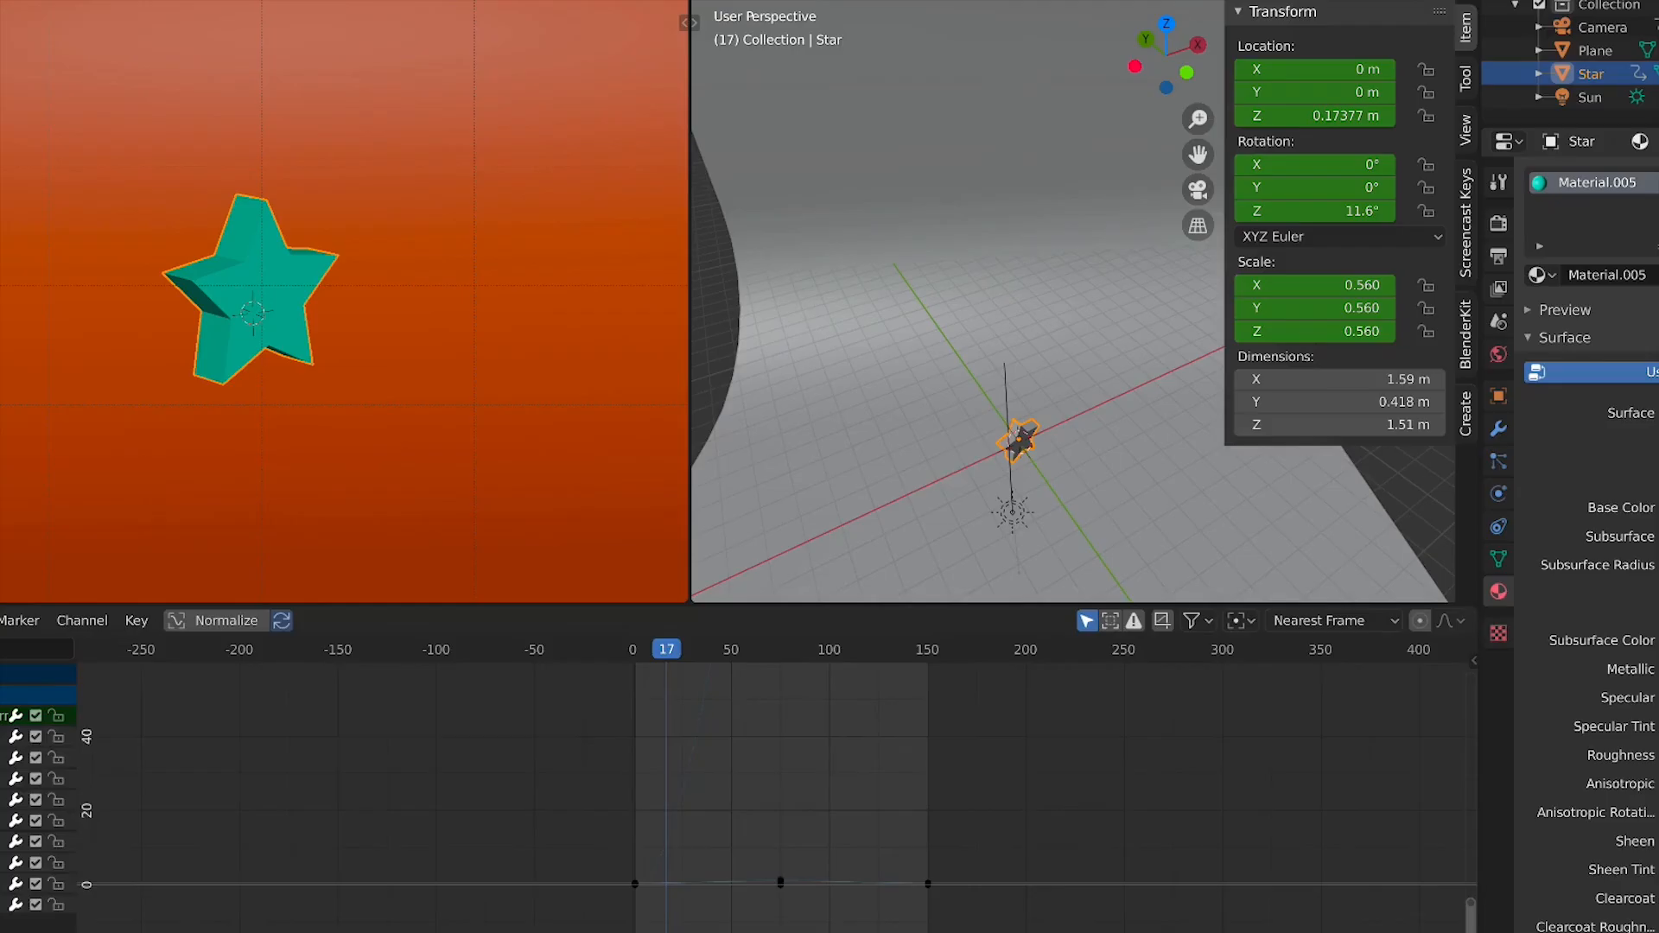
pyautogui.scroll(-2, 778, 805)
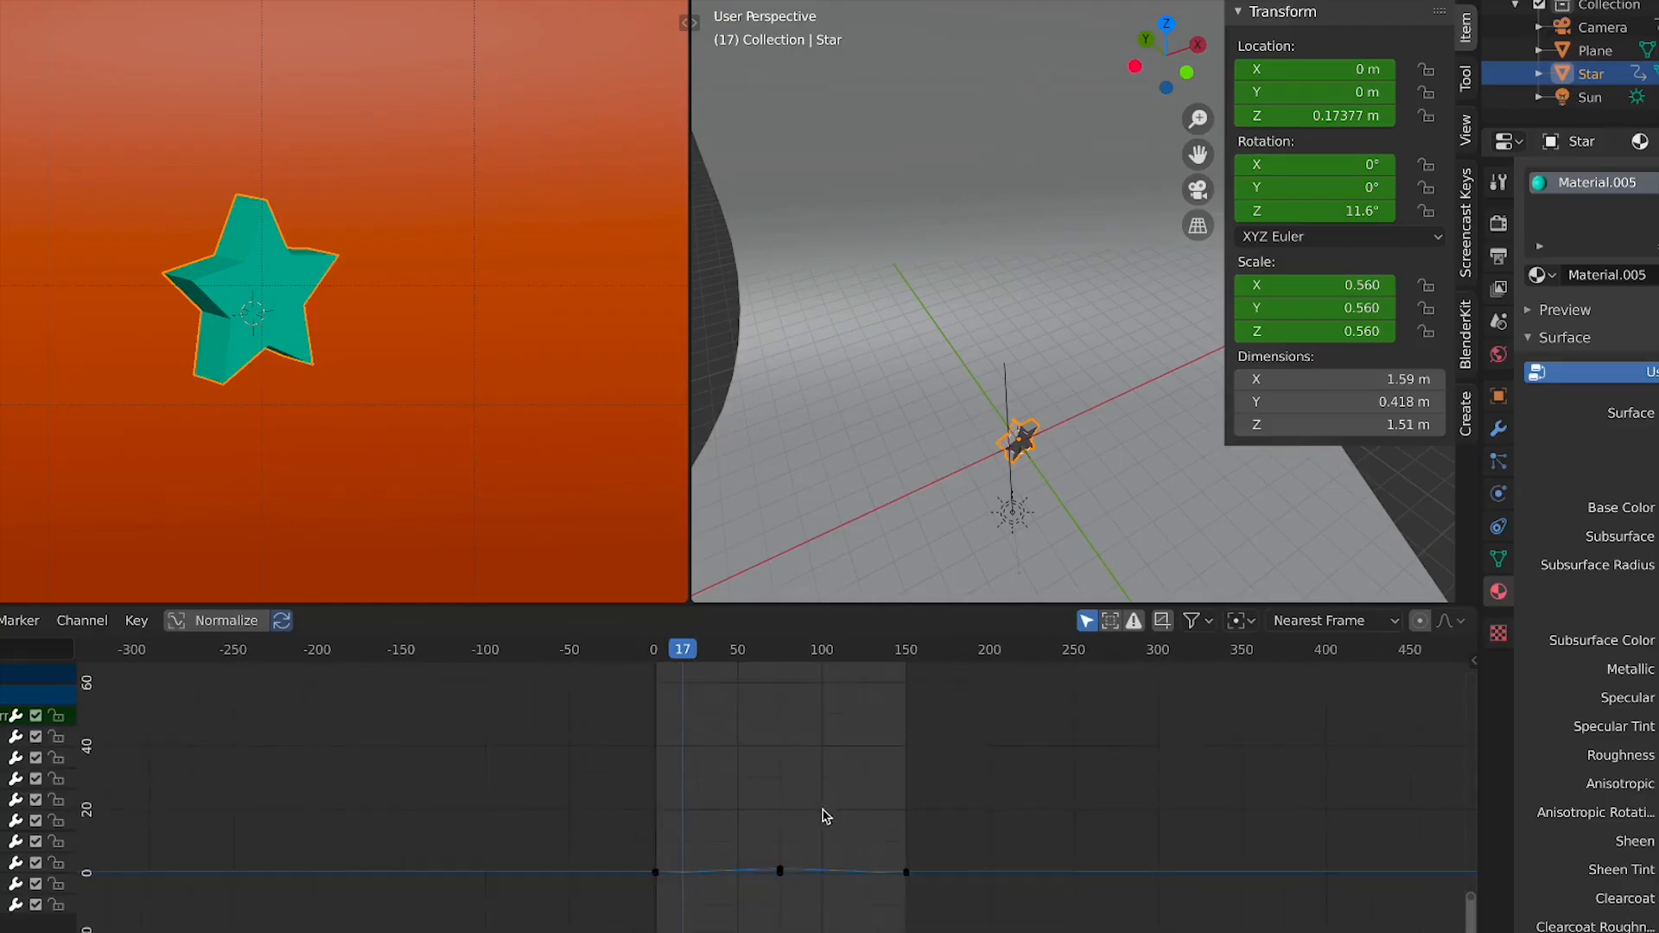
pyautogui.scroll(8, 833, 834)
pyautogui.moveTo(861, 867); pyautogui.dragTo(756, 746, button='middle')
pyautogui.moveTo(762, 759); pyautogui.dragTo(602, 858)
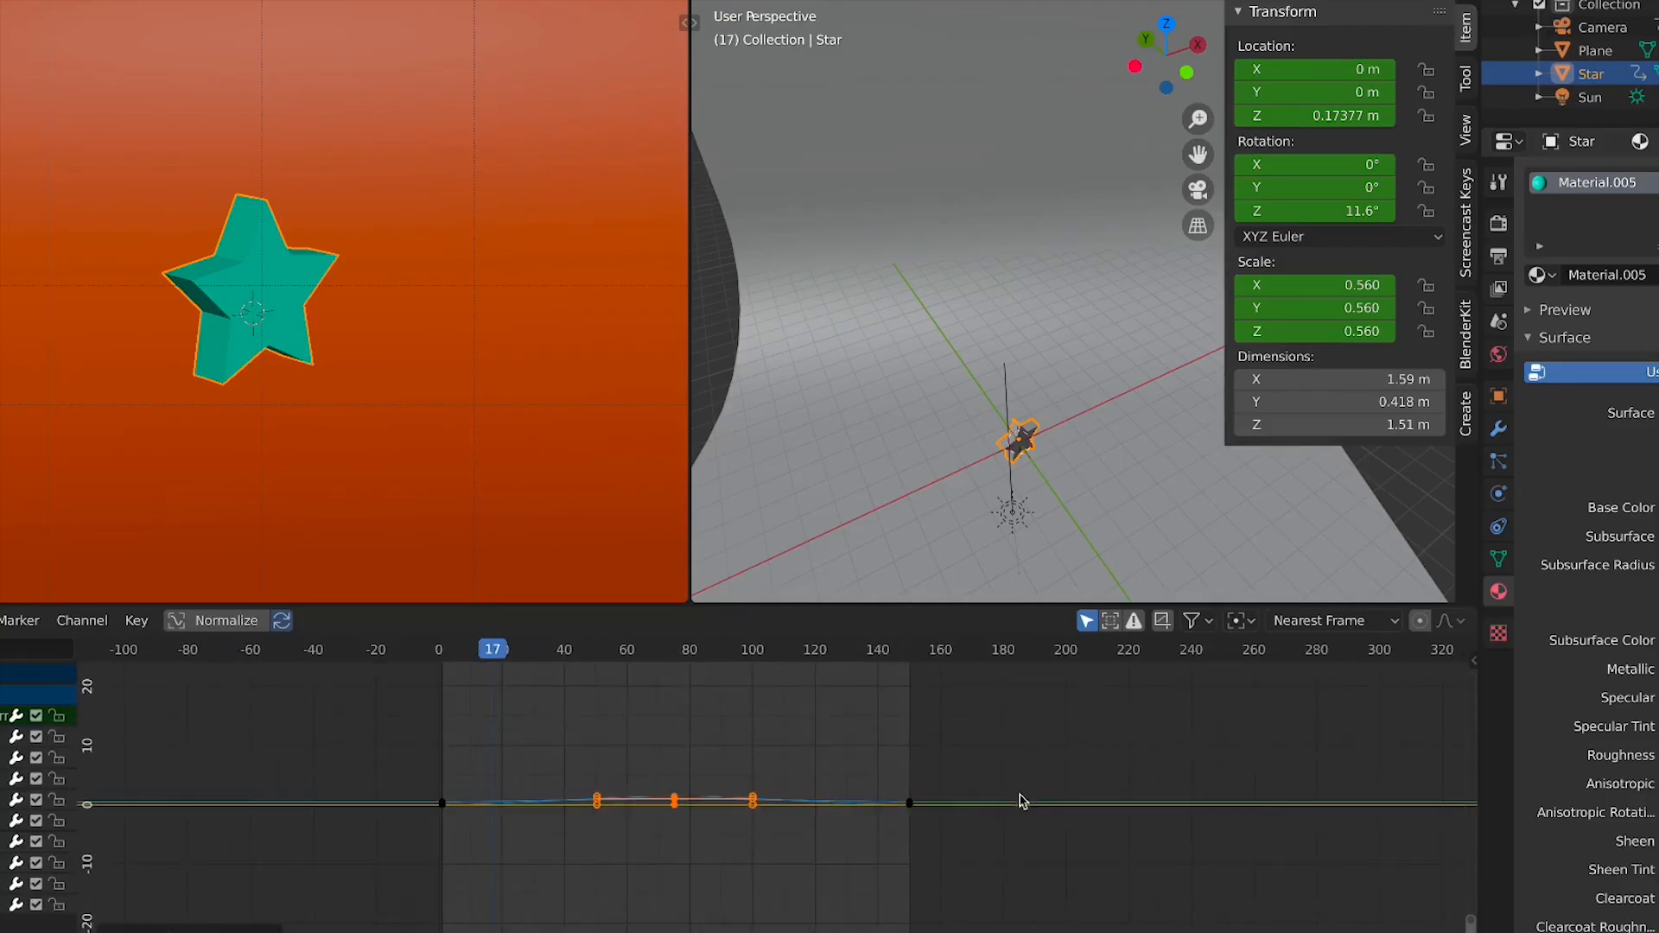
pyautogui.moveTo(1030, 750); pyautogui.dragTo(620, 889)
pyautogui.click(504, 855)
pyautogui.scroll(-3, 402, 812)
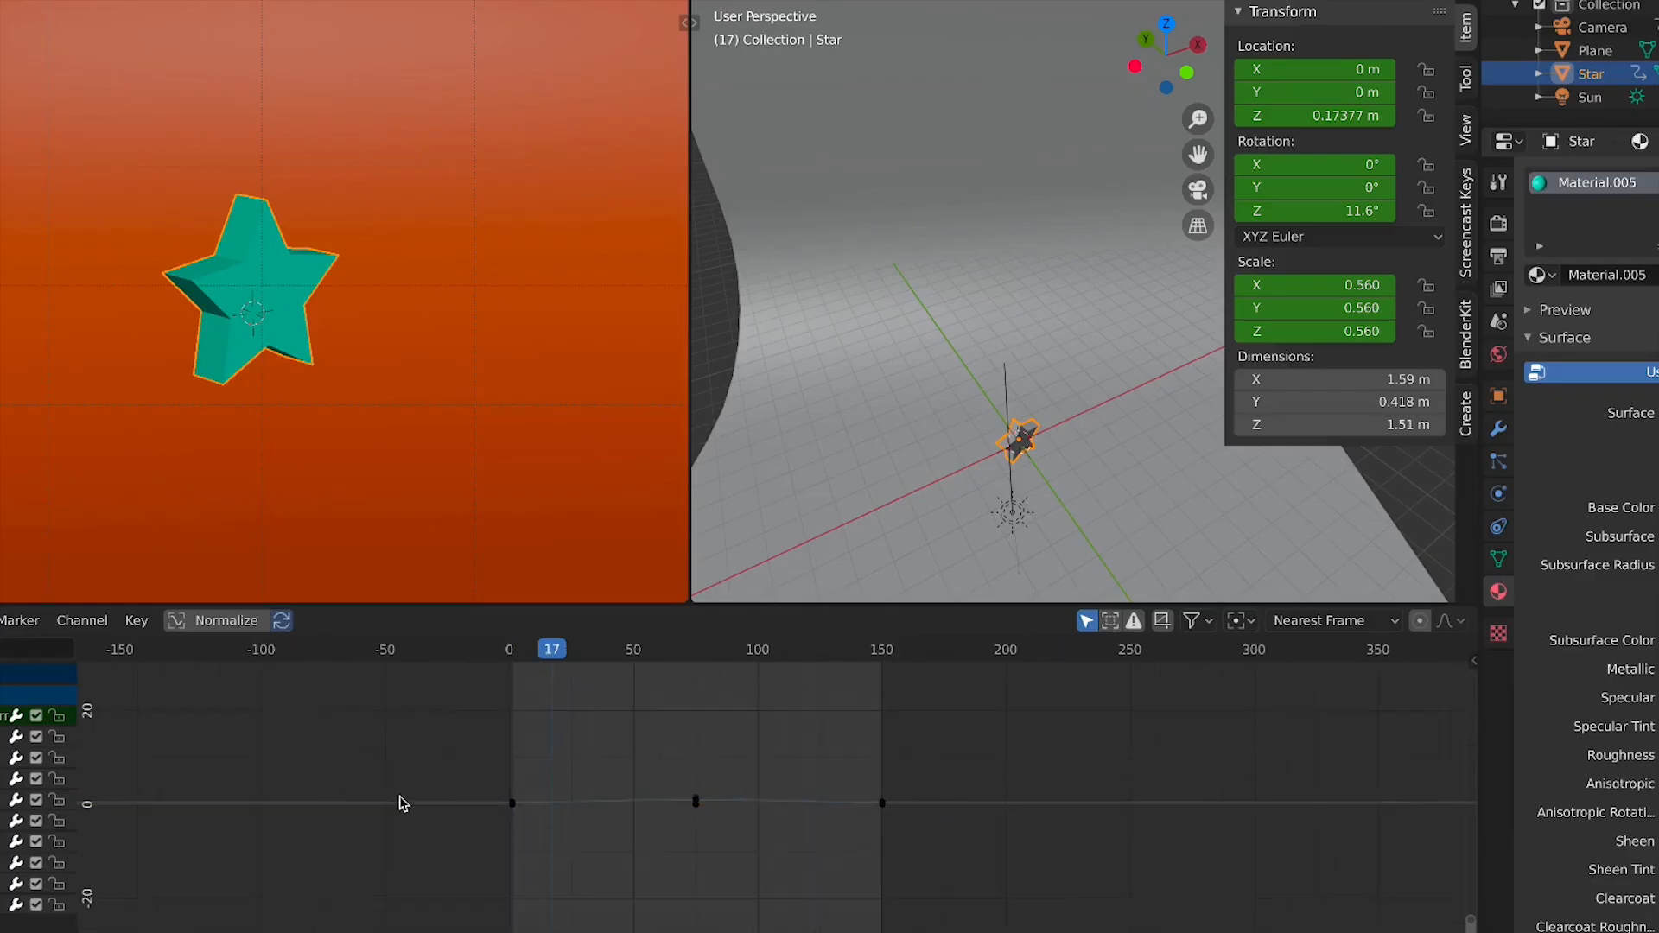
pyautogui.moveTo(464, 815); pyautogui.dragTo(616, 849, button='middle')
pyautogui.moveTo(396, 795); pyautogui.dragTo(454, 795, button='middle')
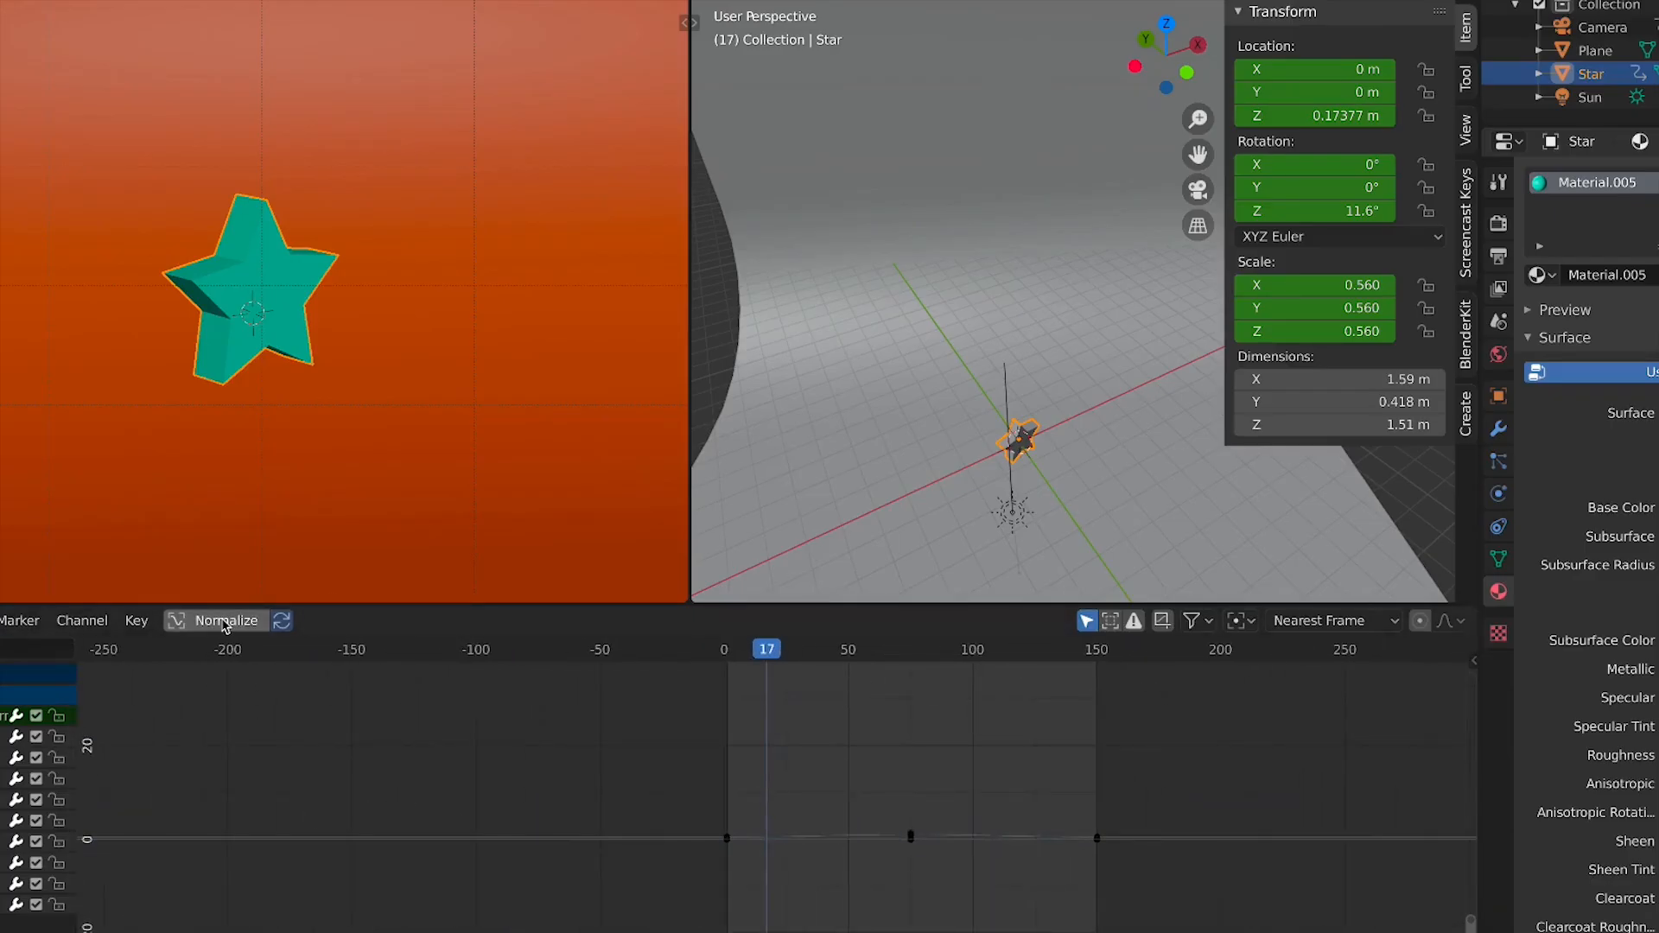
pyautogui.scroll(-5, 804, 800)
# Select all keyframes and enable Normalize to view the star's curves on a common scale
pyautogui.press('a')
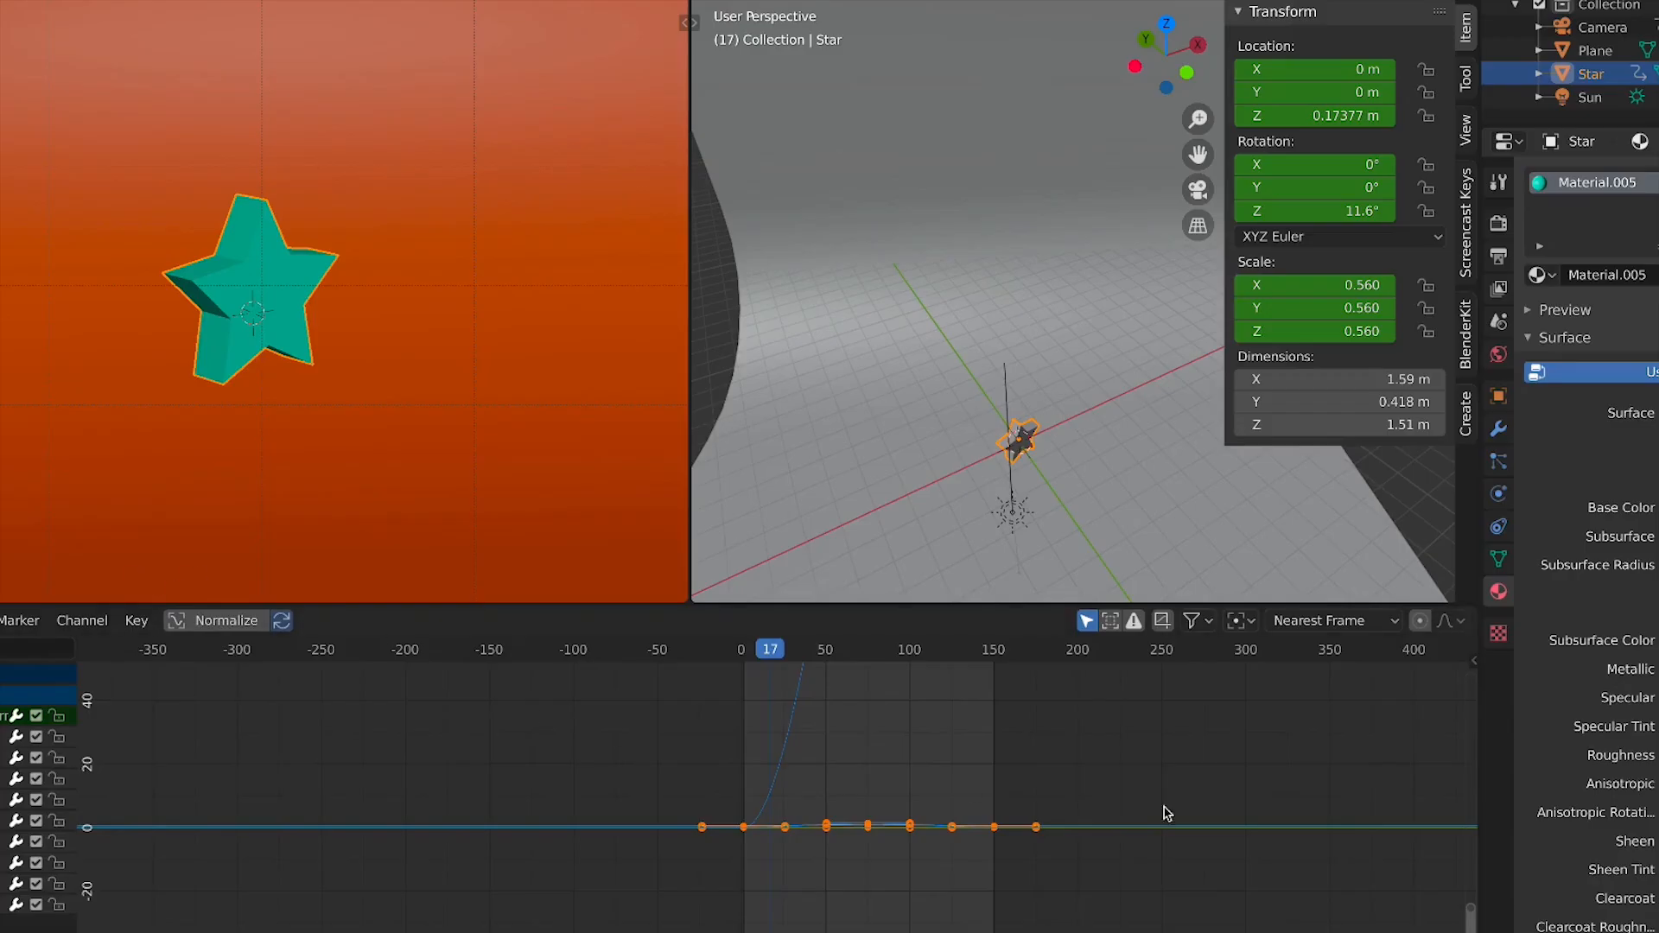
pyautogui.scroll(-10, 971, 766)
pyautogui.moveTo(936, 741); pyautogui.dragTo(874, 626, button='middle')
pyautogui.scroll(-3, 864, 791)
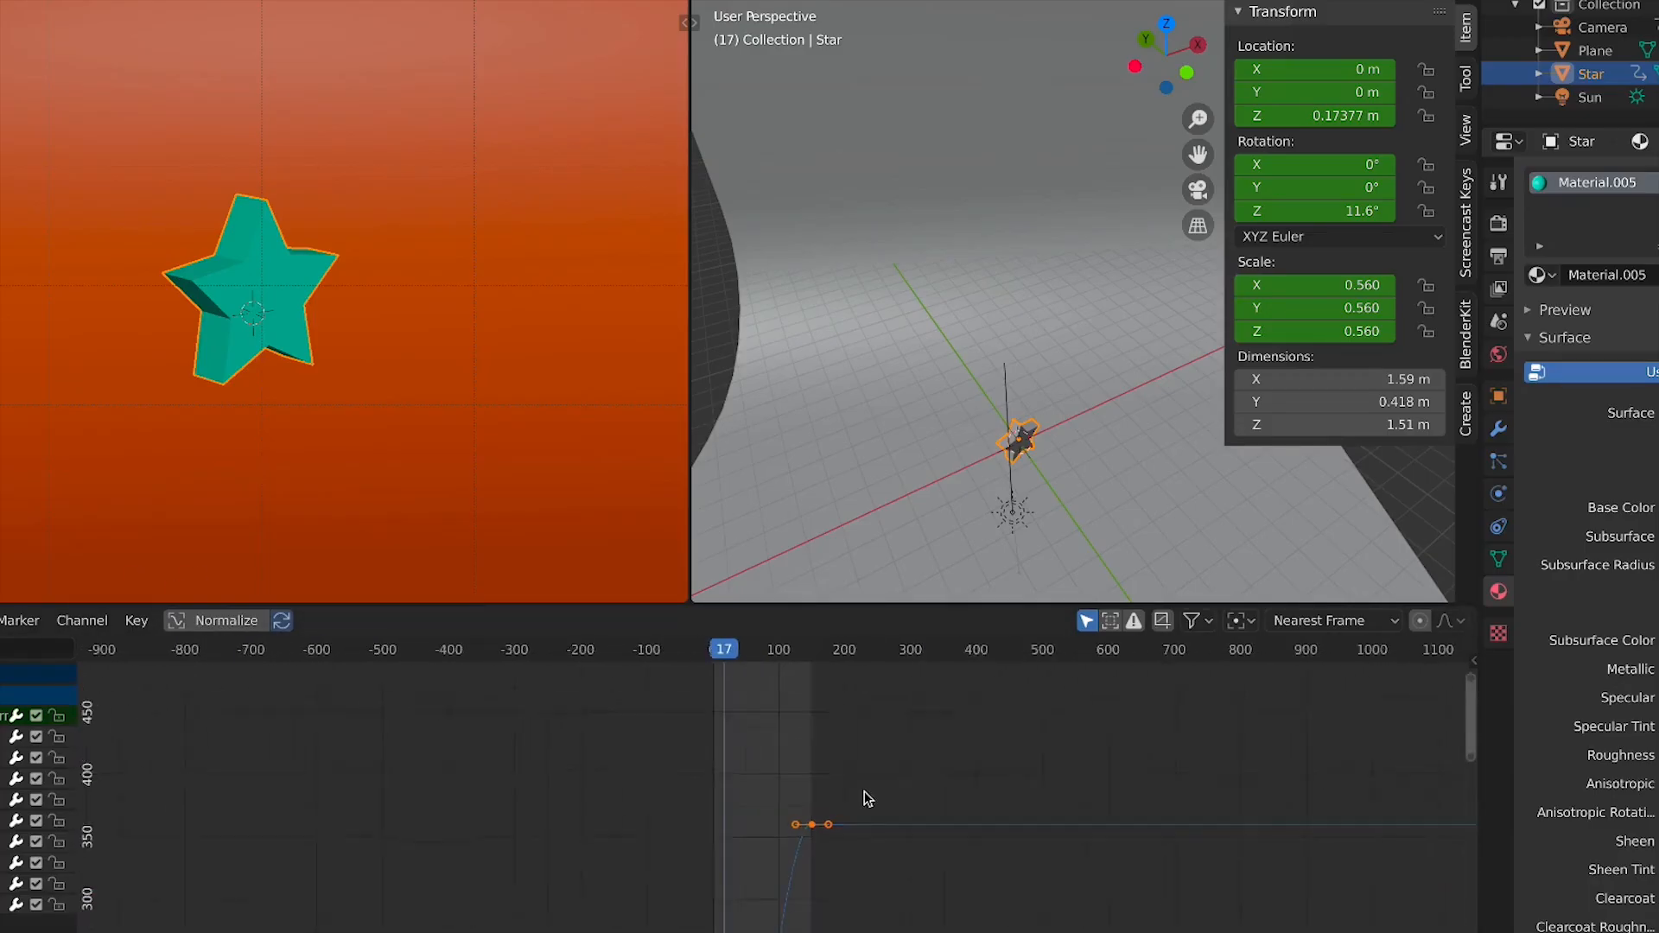
pyautogui.scroll(-11, 864, 791)
pyautogui.moveTo(844, 838); pyautogui.dragTo(831, 735, button='middle')
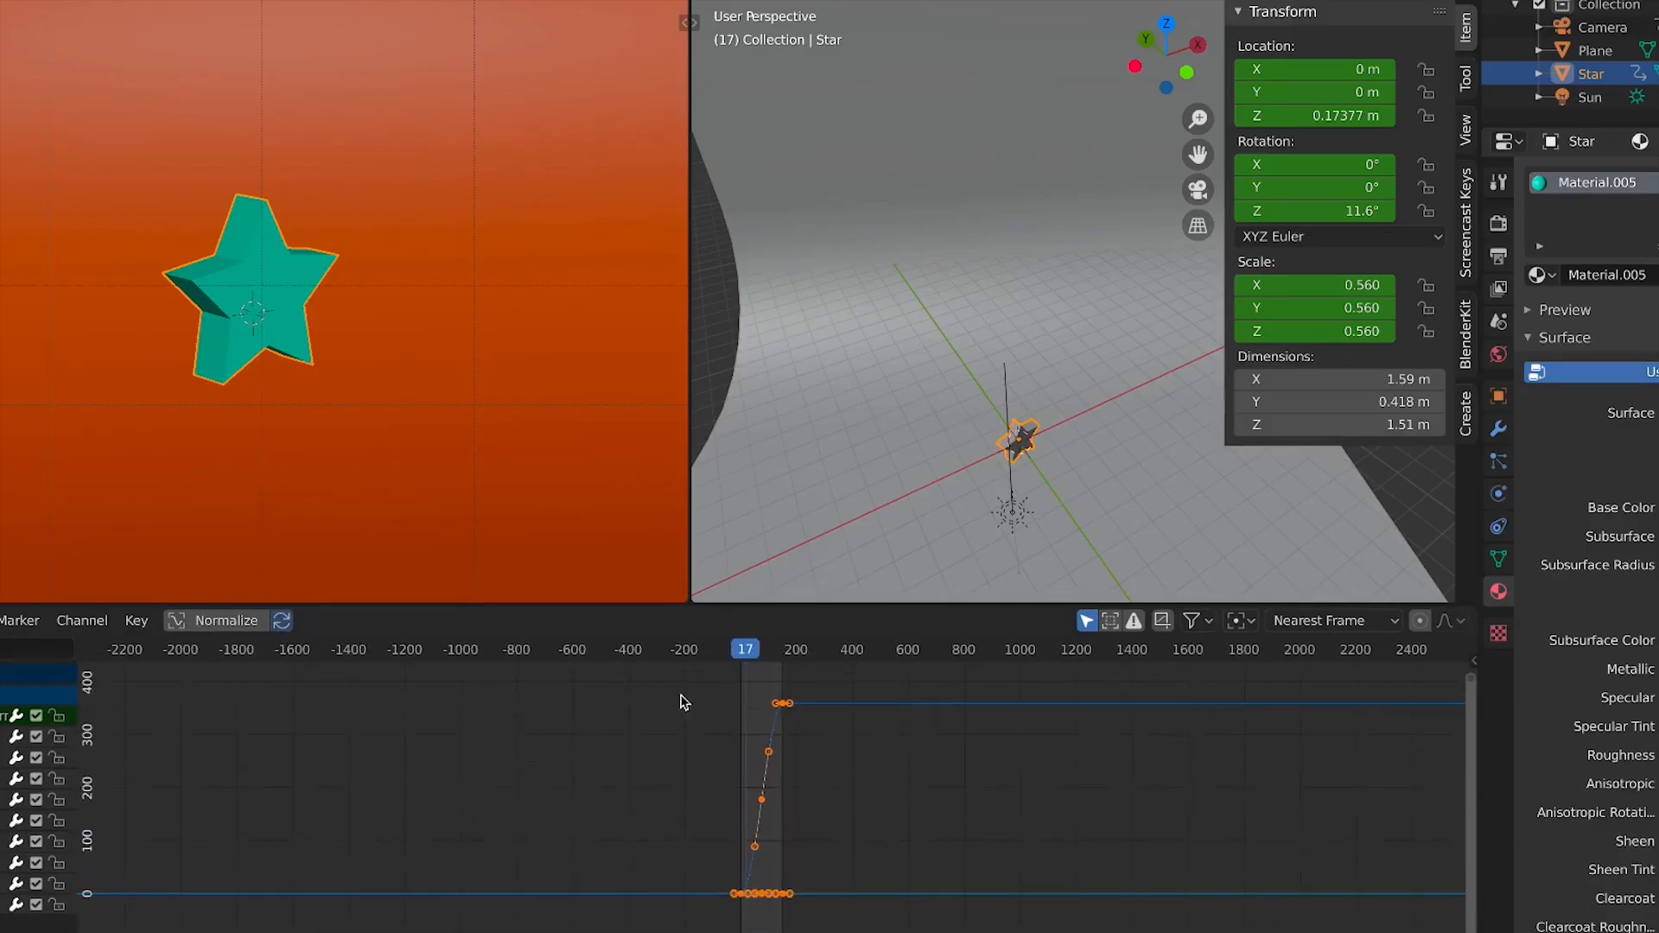
pyautogui.click(208, 621)
pyautogui.scroll(5, 885, 896)
pyautogui.moveTo(884, 896); pyautogui.dragTo(914, 698, button='middle')
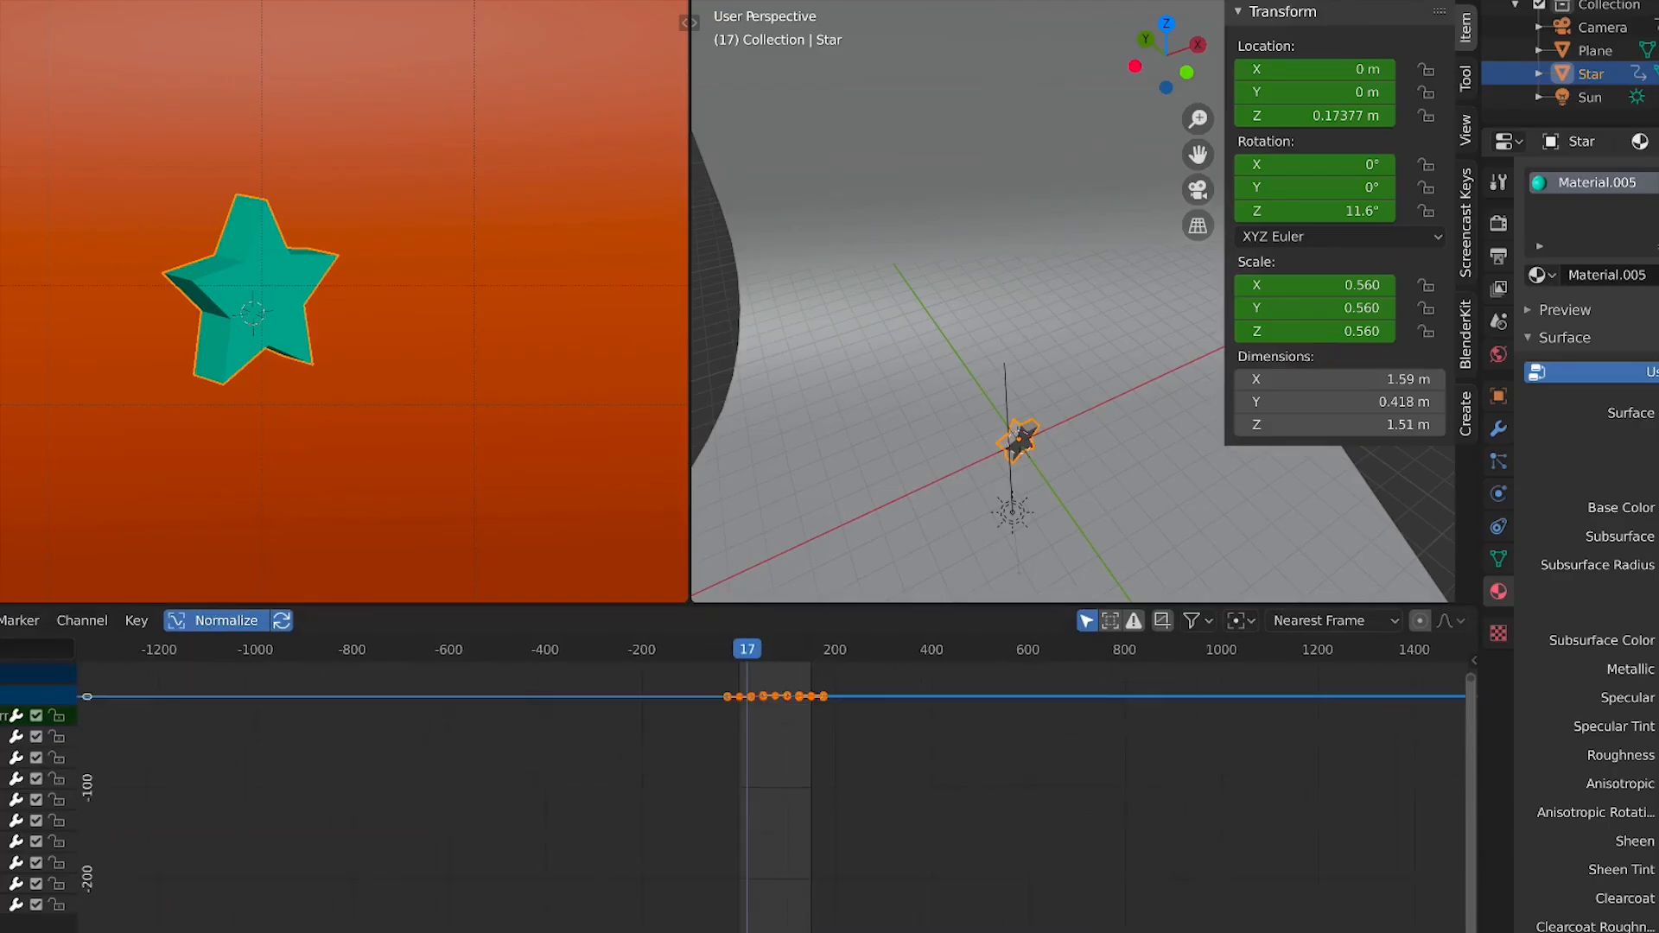
pyautogui.scroll(10, 800, 800)
pyautogui.moveTo(786, 766); pyautogui.dragTo(774, 911, button='middle')
pyautogui.scroll(6, 774, 890)
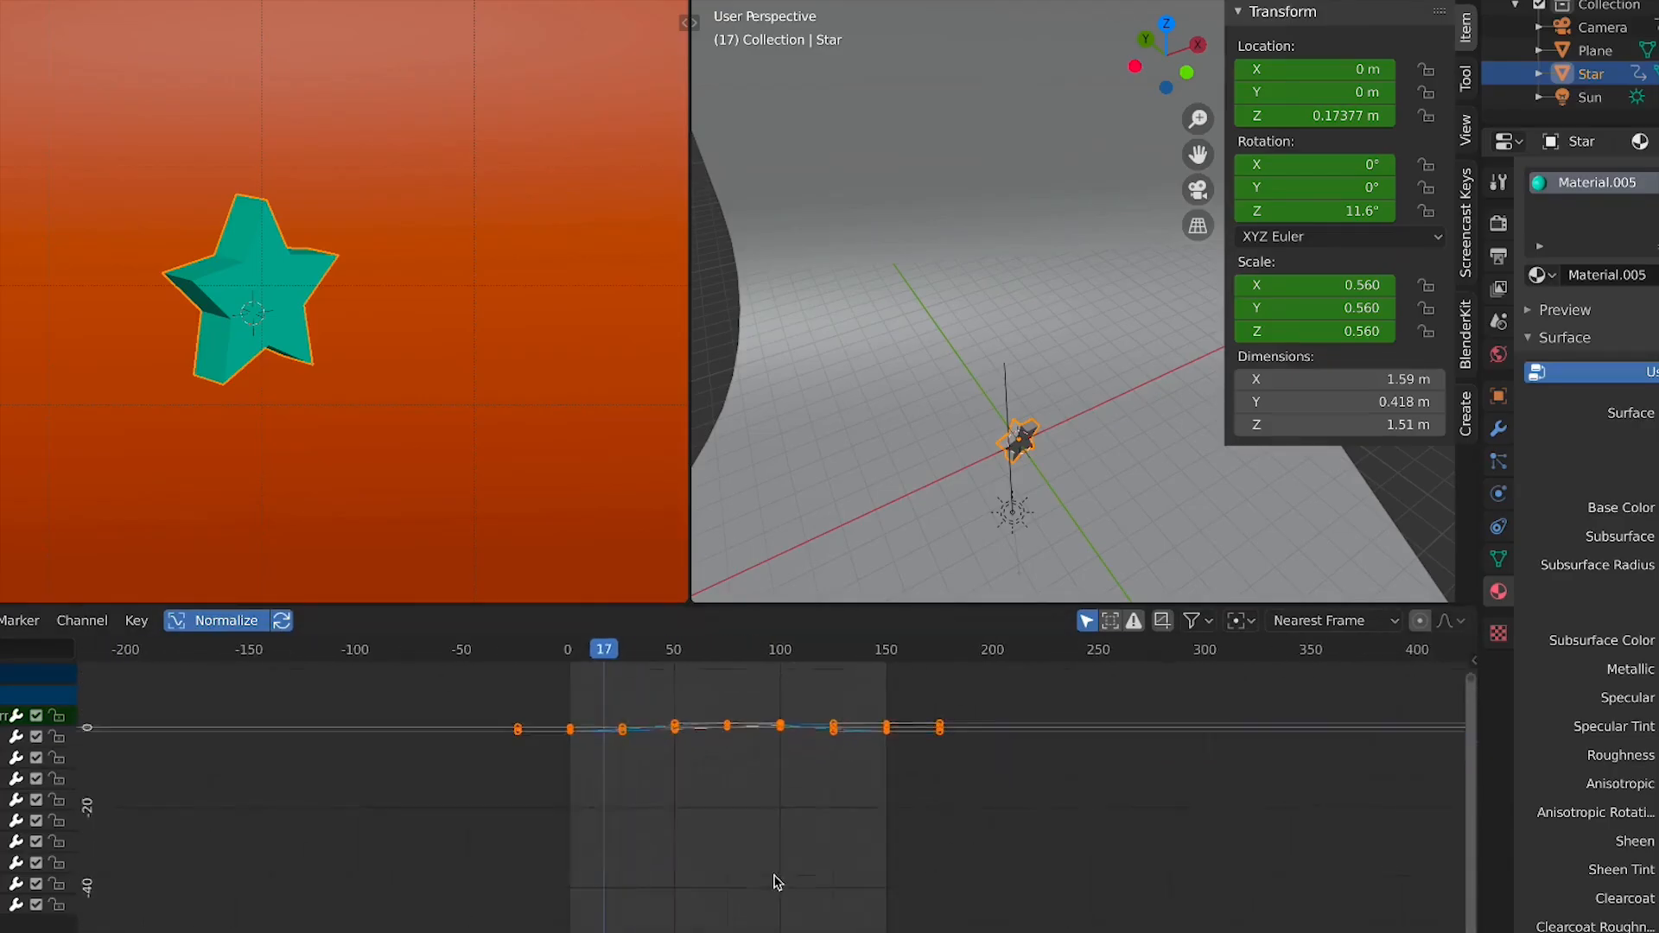
pyautogui.moveTo(700, 796); pyautogui.dragTo(728, 914, button='middle')
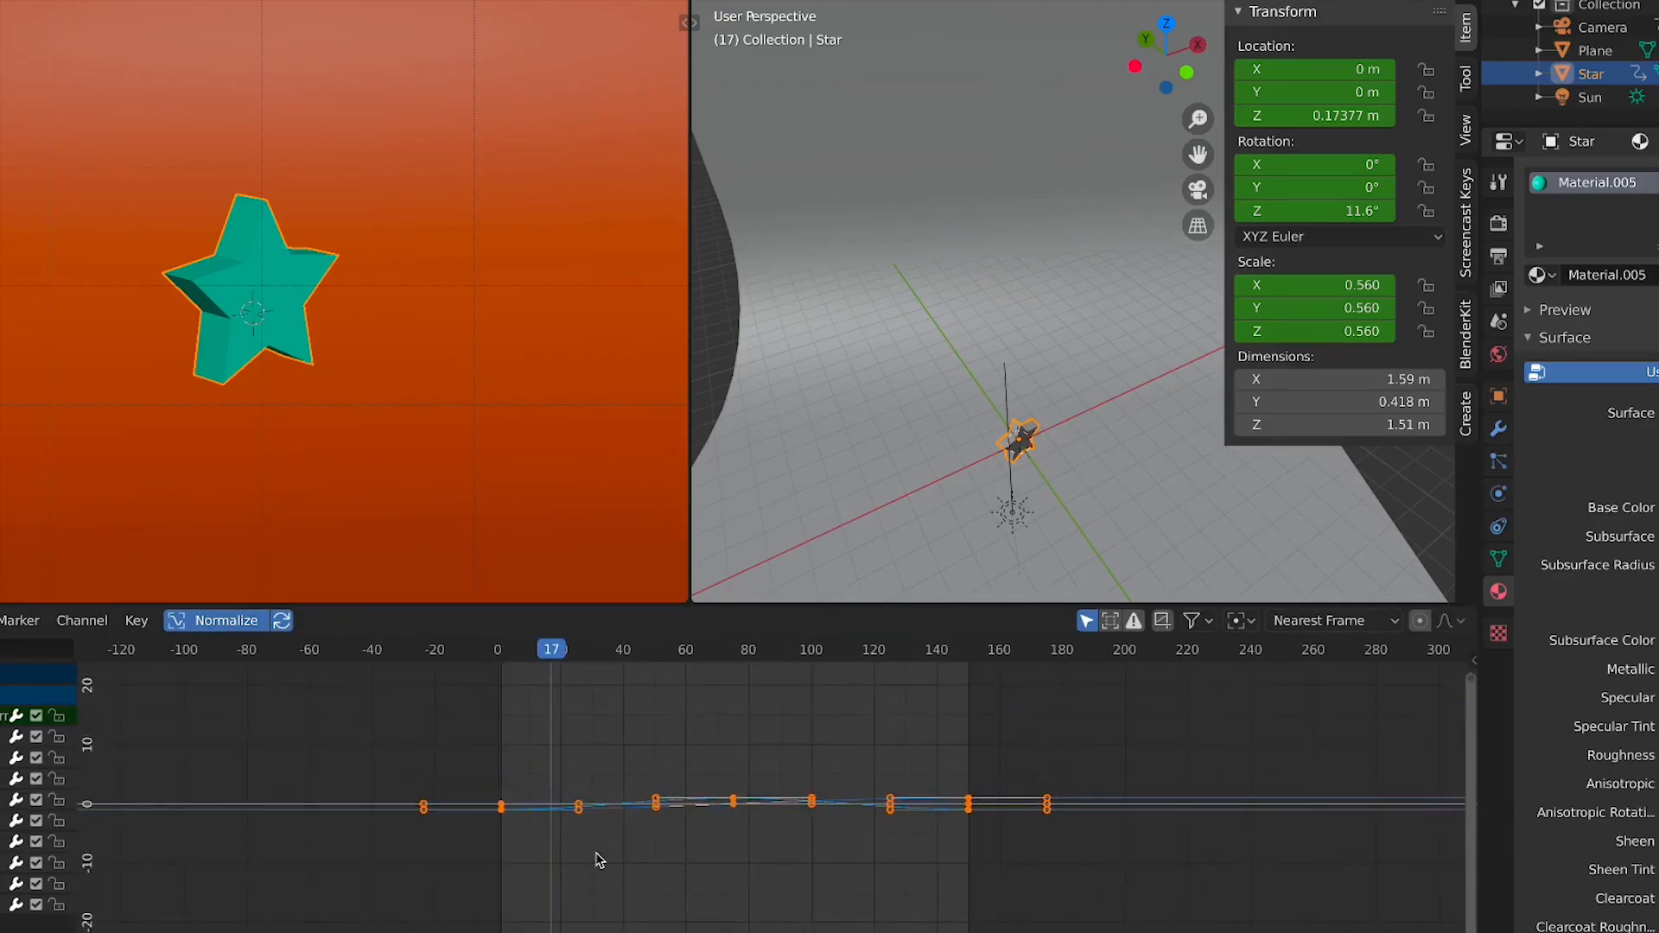
pyautogui.click(628, 773)
pyautogui.scroll(3, 717, 788)
pyautogui.moveTo(657, 761); pyautogui.dragTo(691, 736, button='middle')
pyautogui.scroll(10, 678, 766)
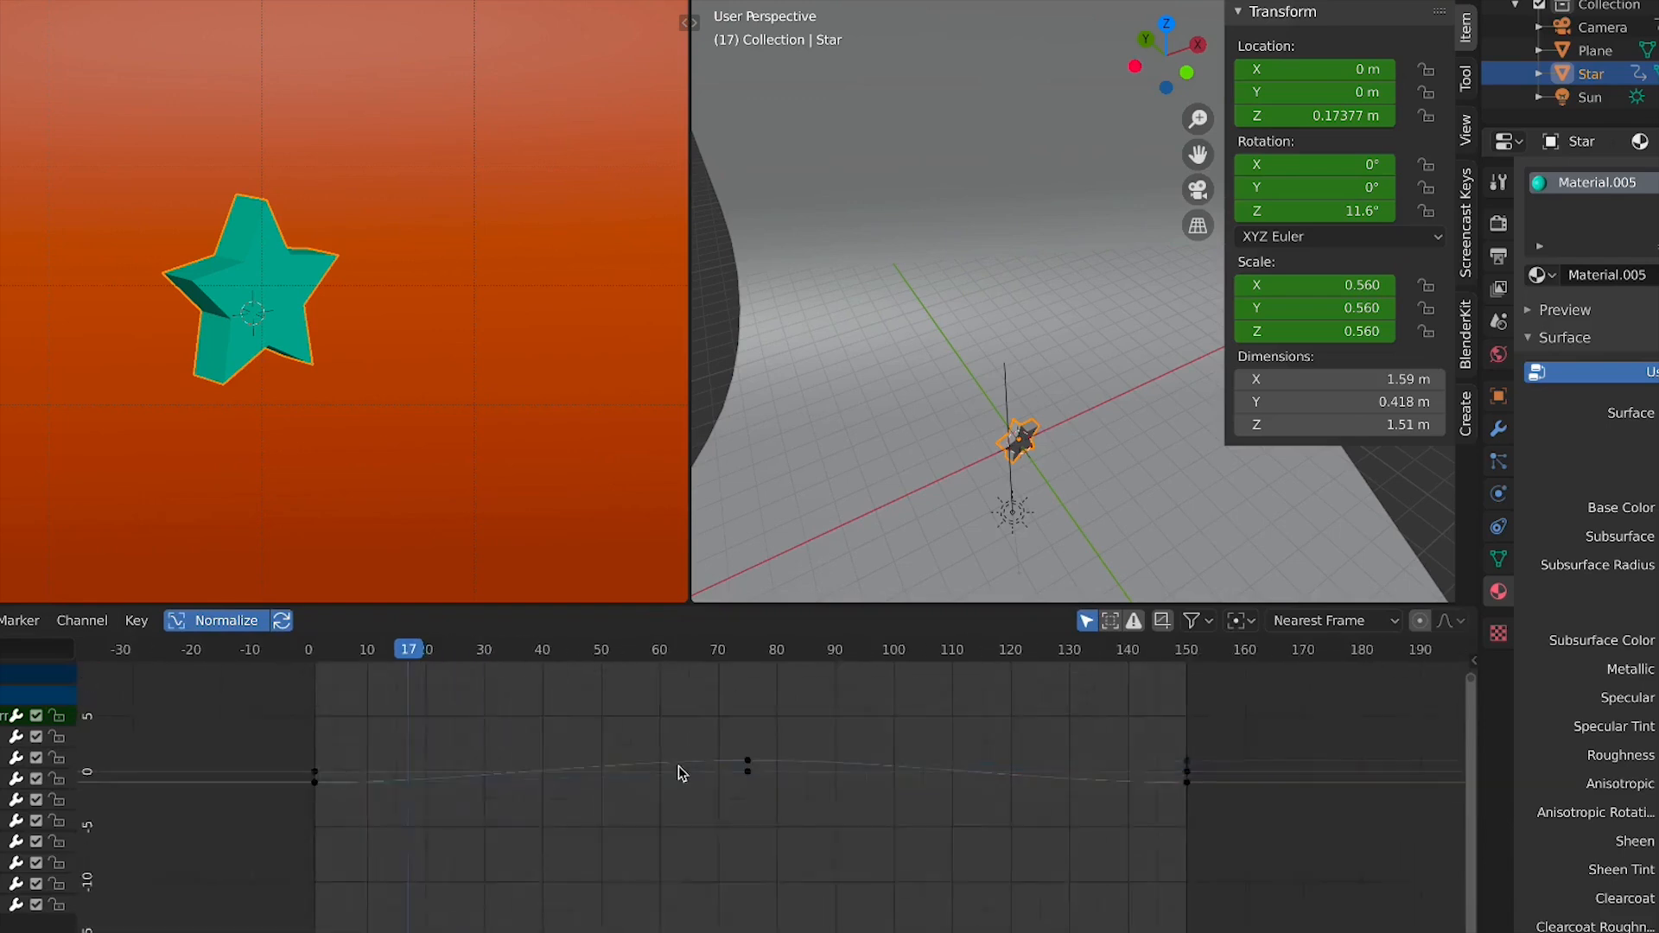
# Navigate the Graph Editor to inspect the star's normalized curves and go to frame 1
pyautogui.moveTo(625, 788); pyautogui.dragTo(950, 835, button='middle')
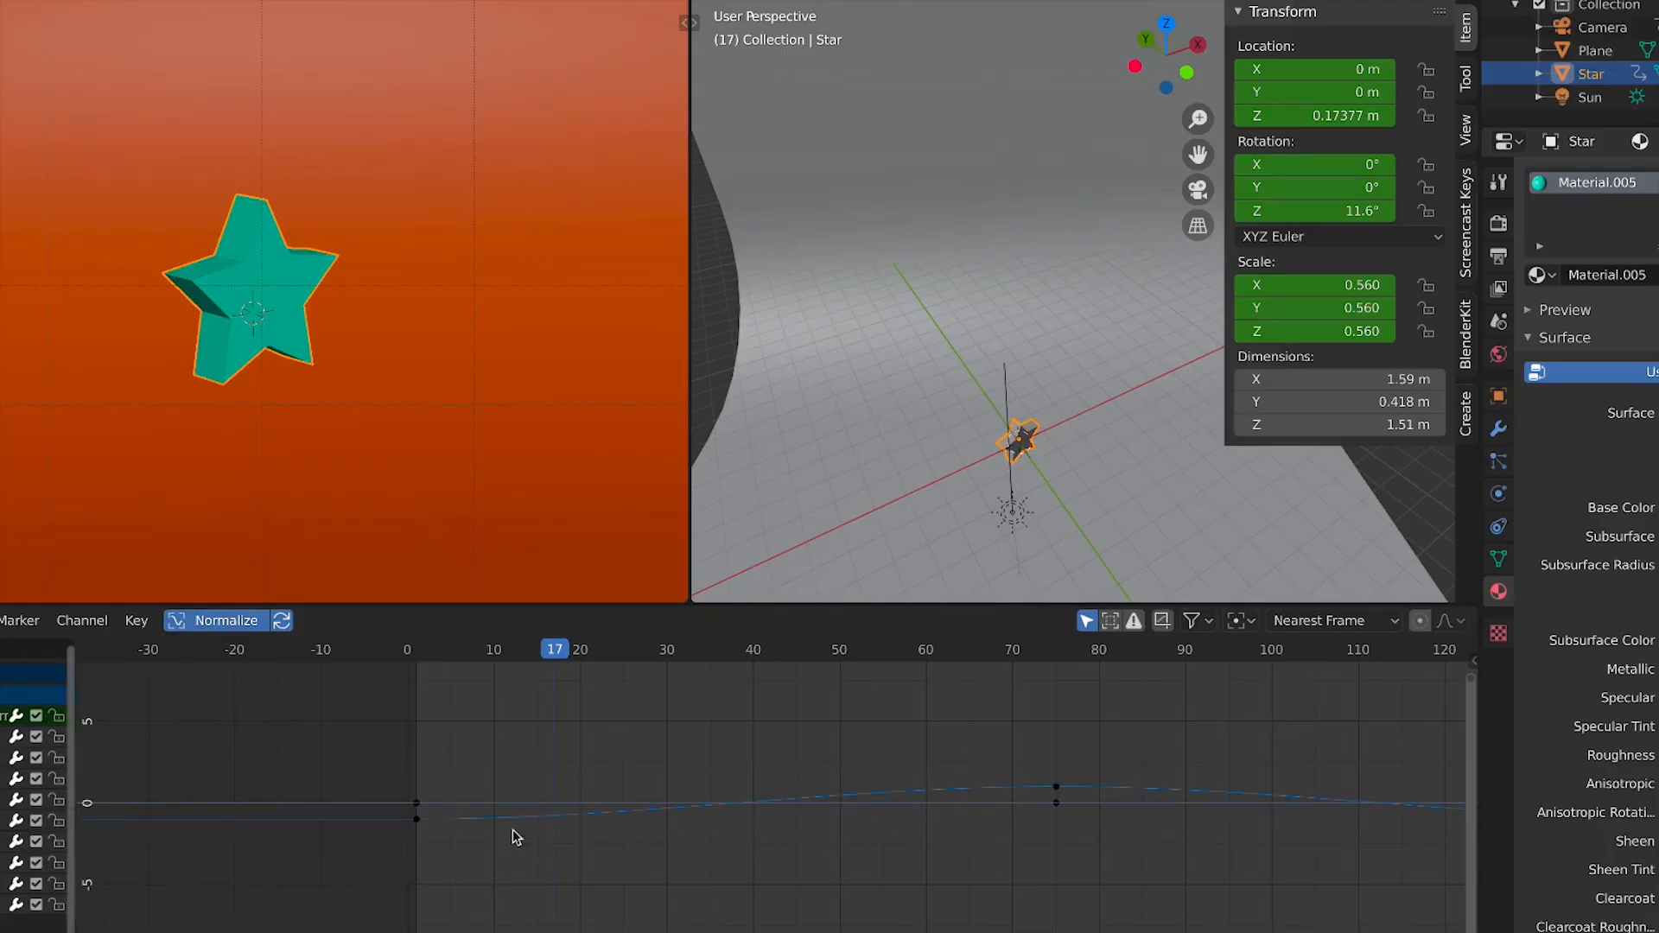
pyautogui.scroll(-1, 959, 825)
pyautogui.moveTo(1072, 762); pyautogui.dragTo(556, 890)
pyautogui.click(725, 822)
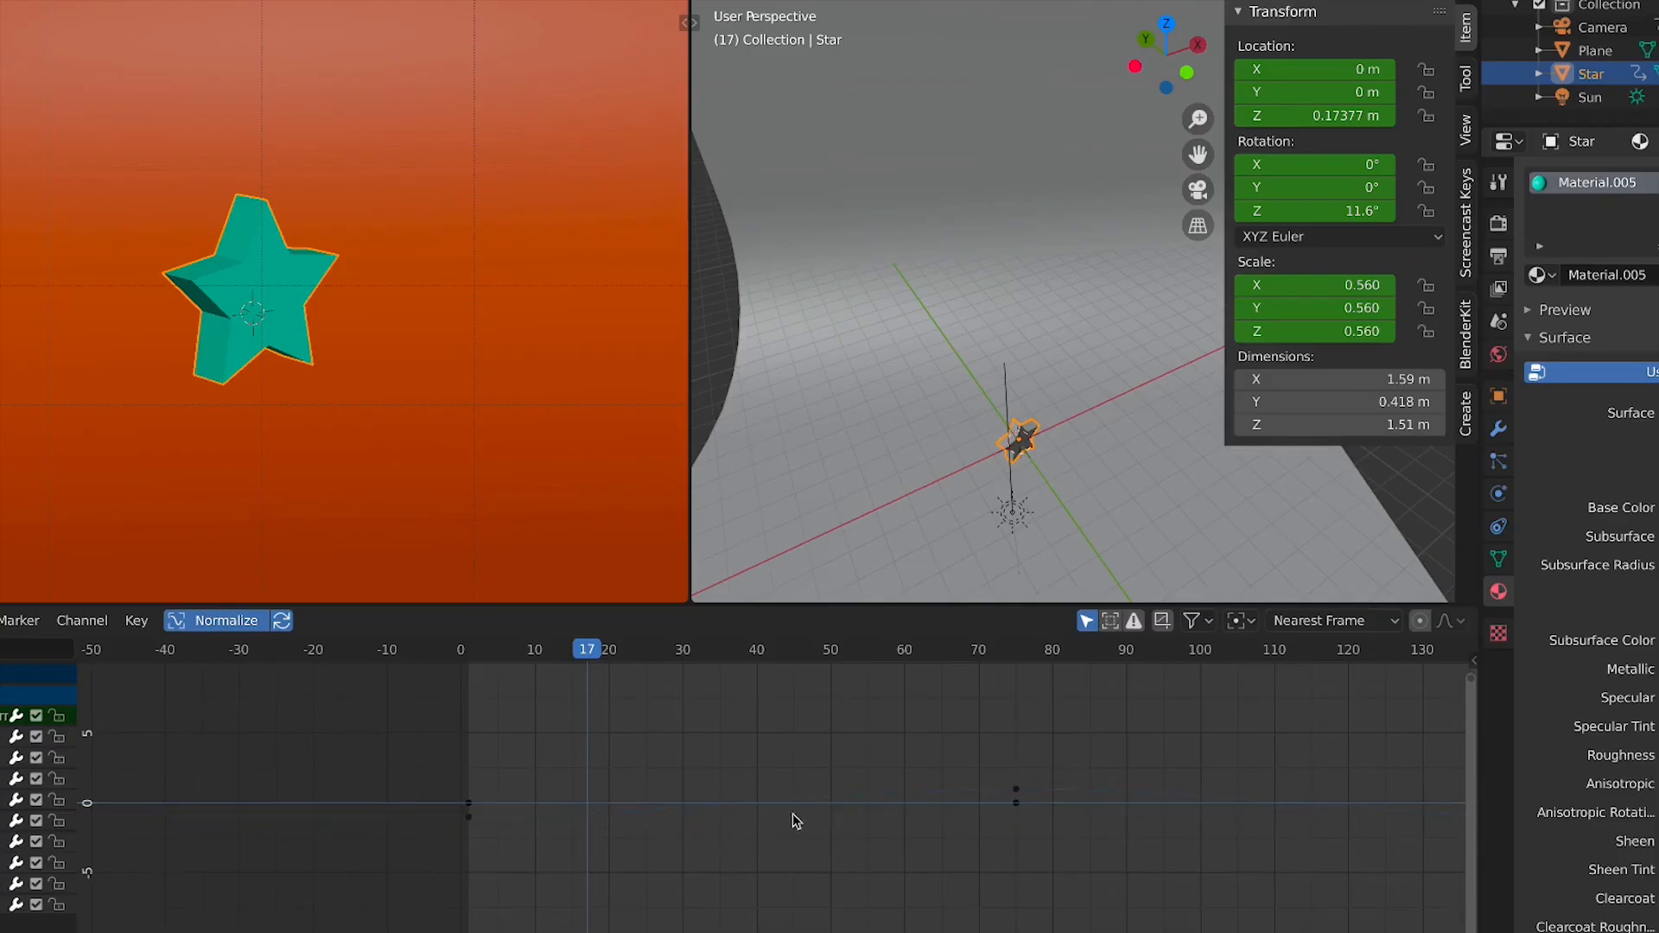
pyautogui.scroll(-1, 948, 828)
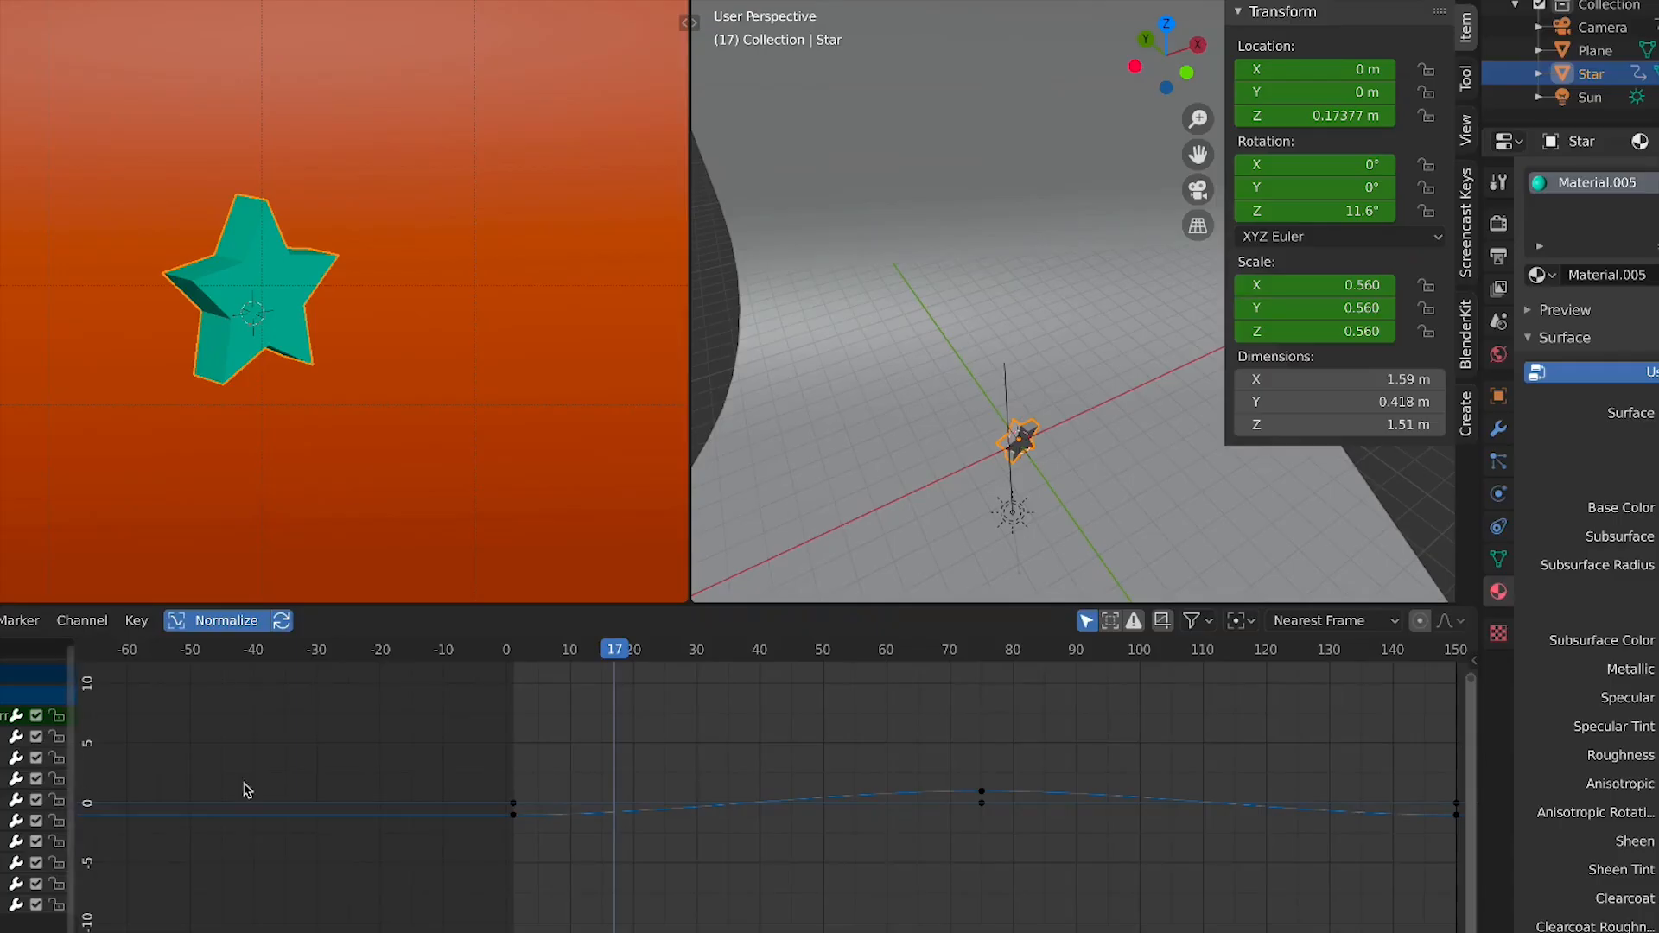
pyautogui.moveTo(880, 808); pyautogui.dragTo(836, 776, button='middle')
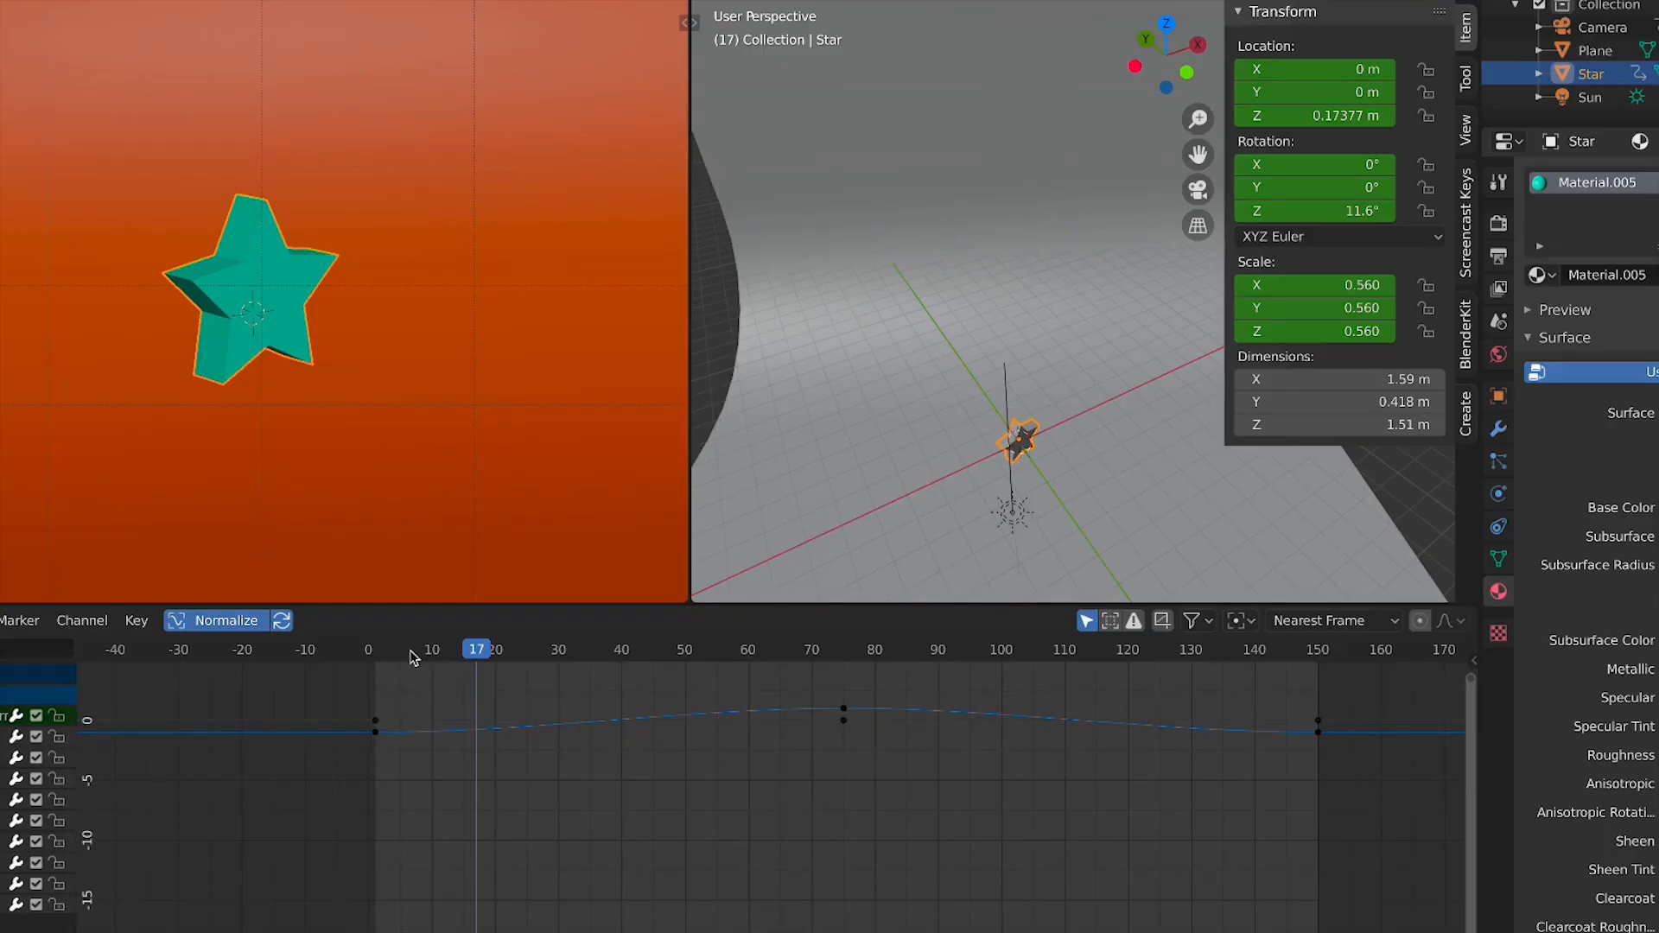
pyautogui.moveTo(412, 658); pyautogui.dragTo(377, 666)
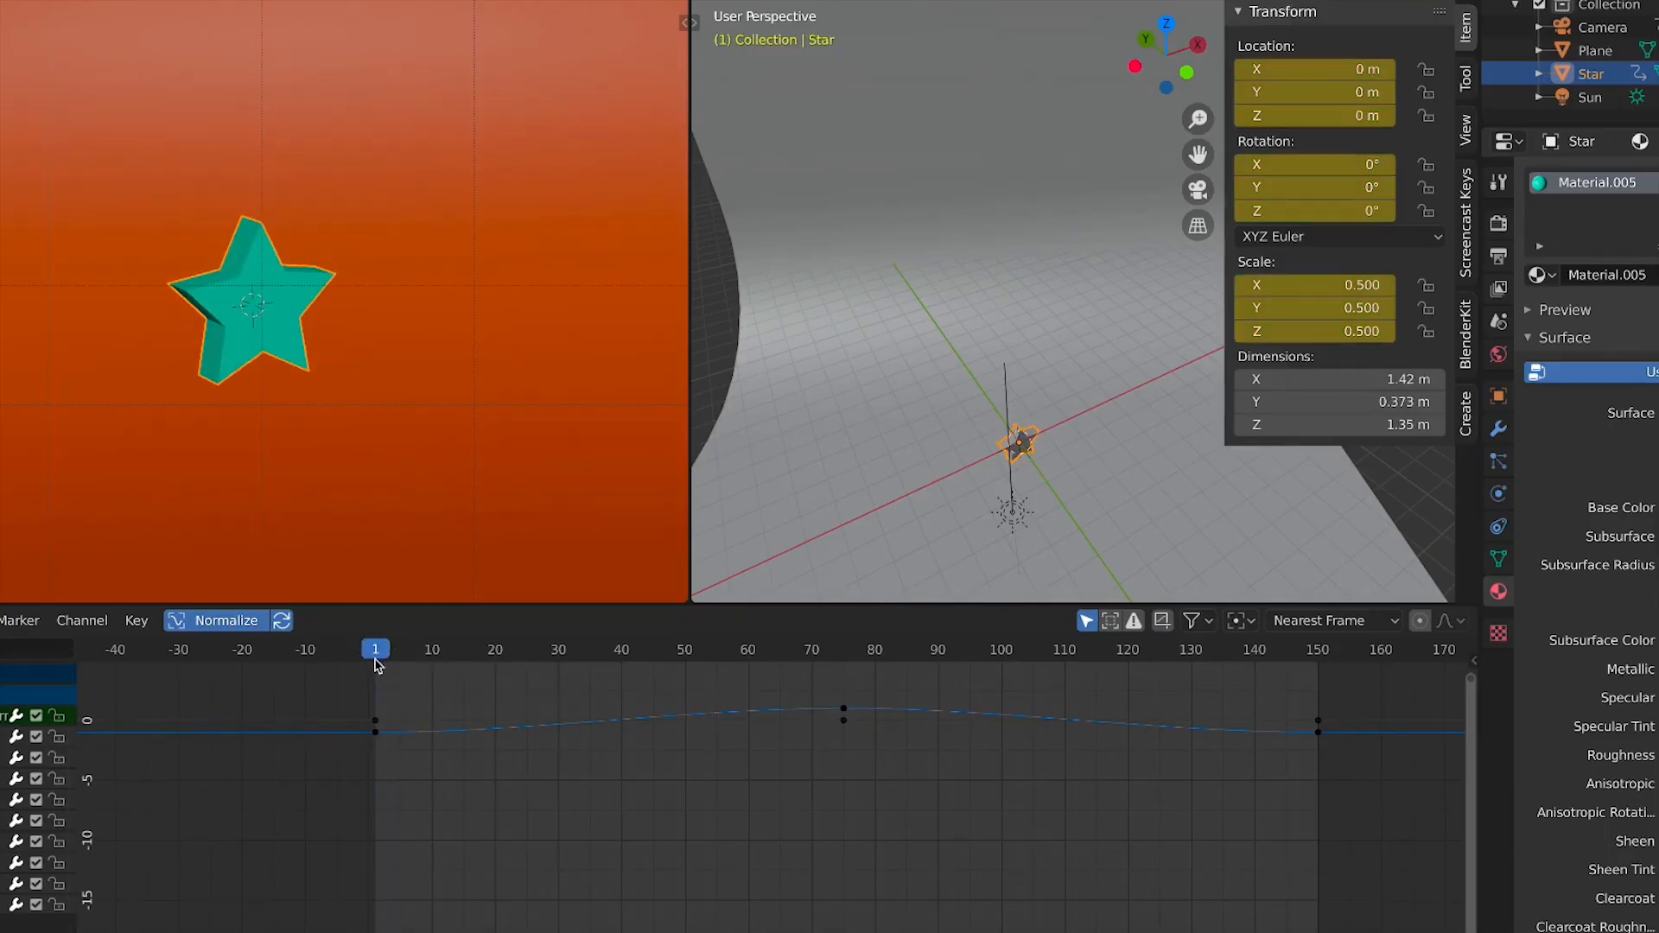
pyautogui.click(376, 721)
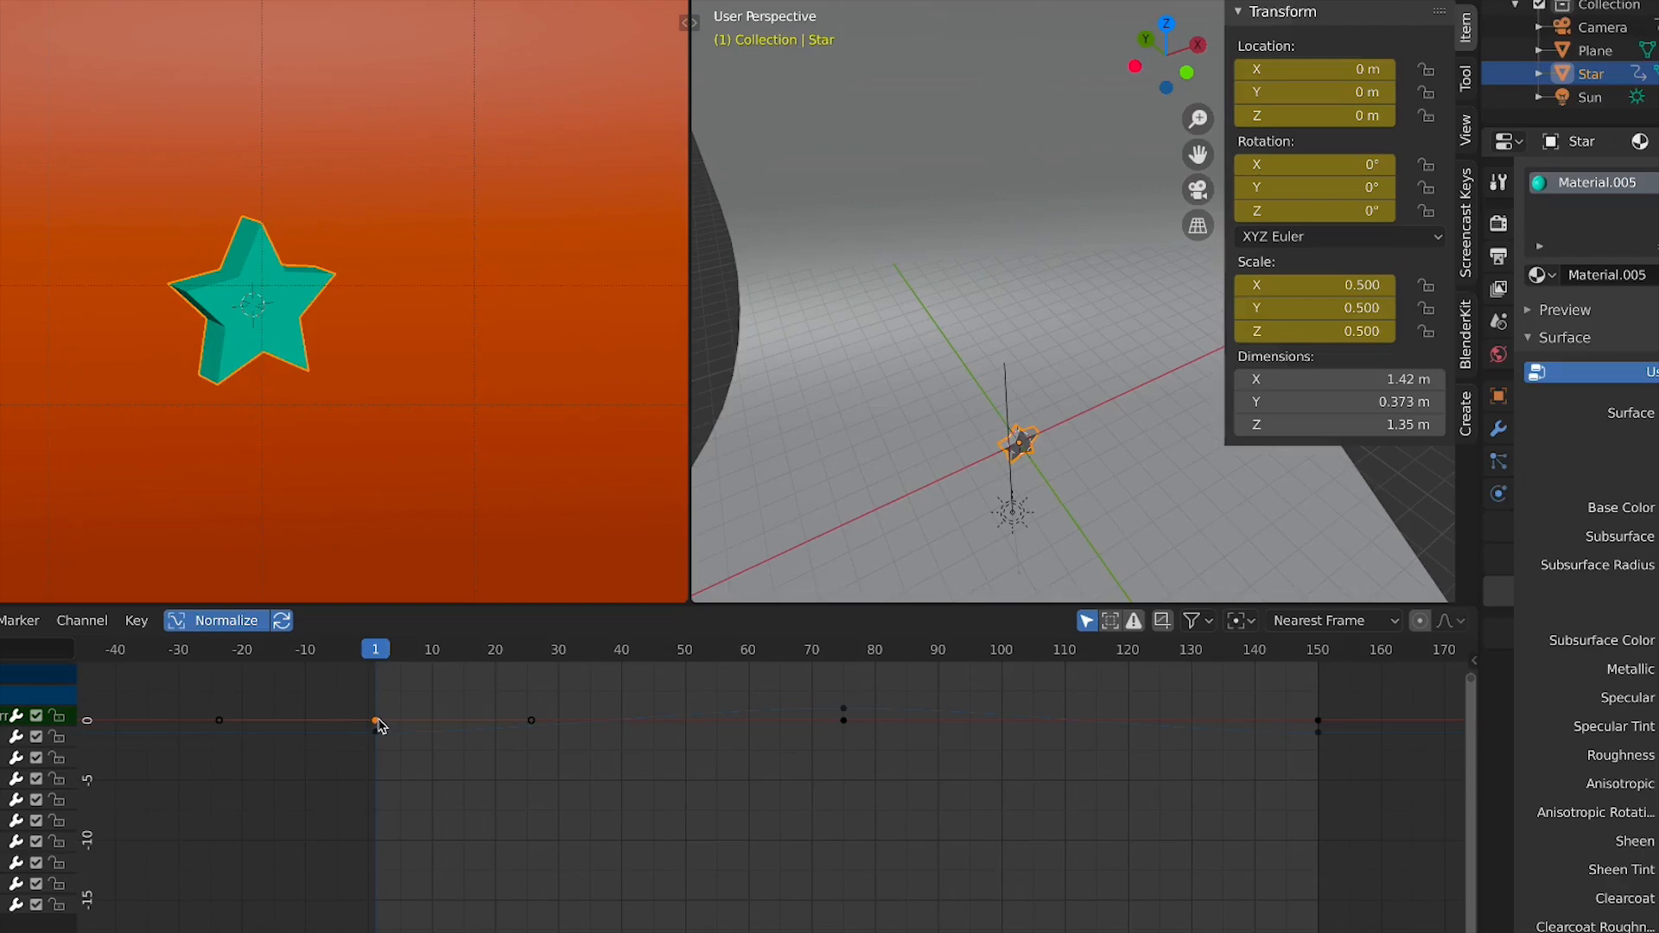
pyautogui.press('g')
pyautogui.rightClick(377, 726)
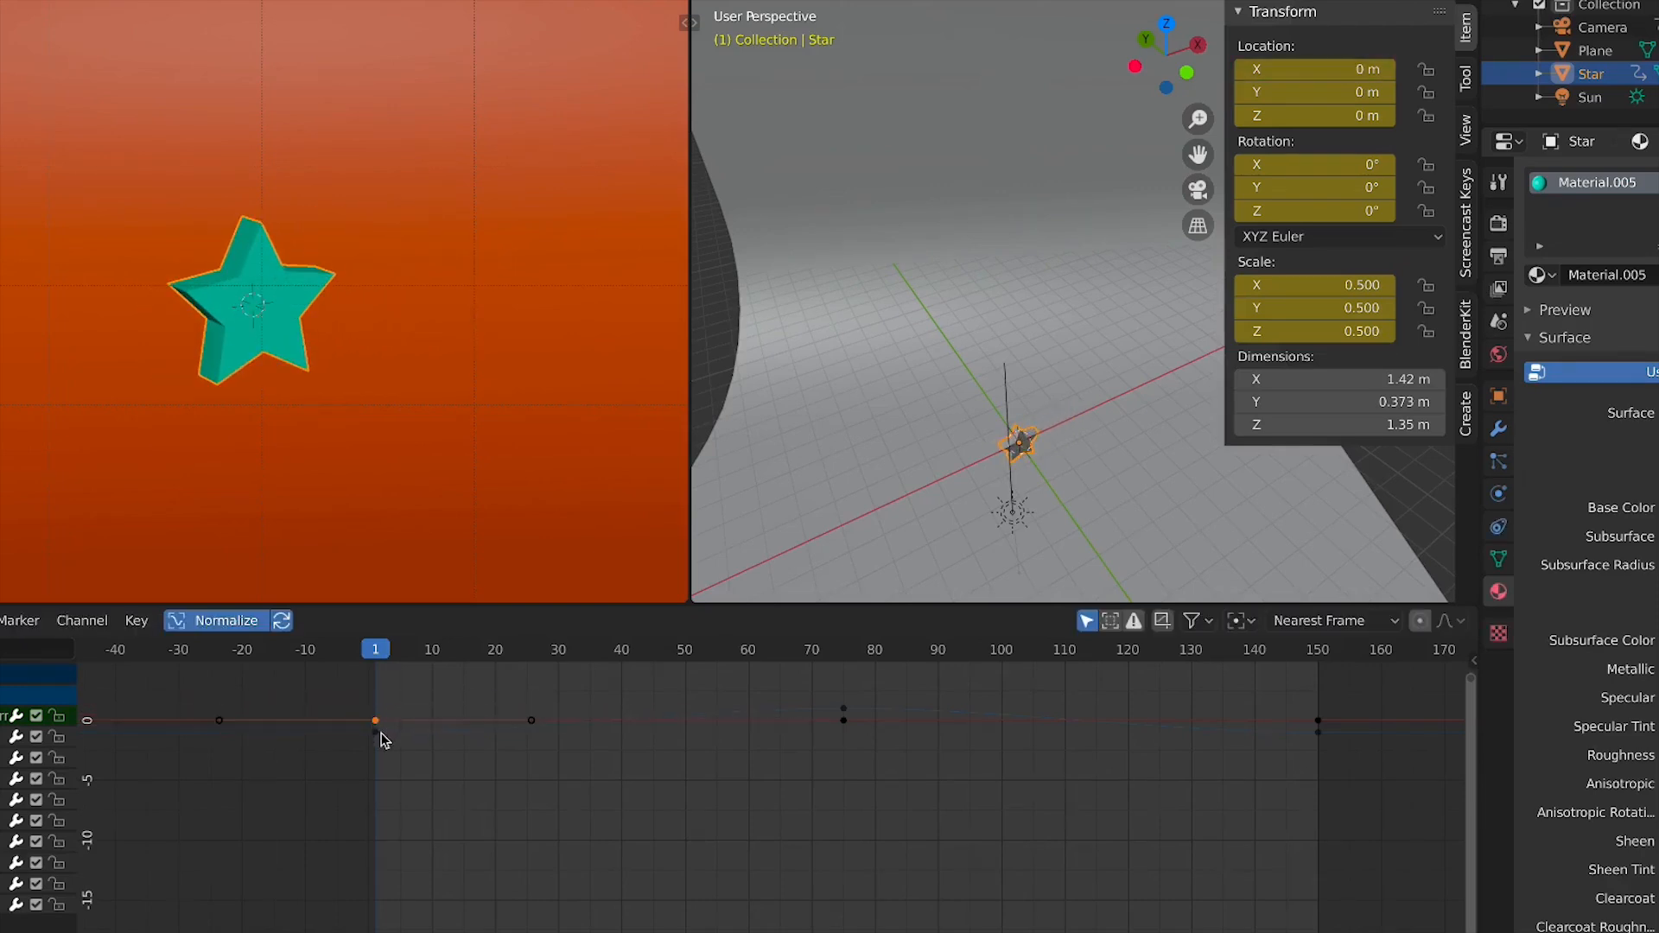
# Select the star's middle keyframes at frame 75 in the Graph Editor
pyautogui.scroll(1, 329, 773)
pyautogui.moveTo(337, 745); pyautogui.dragTo(414, 771, button='middle')
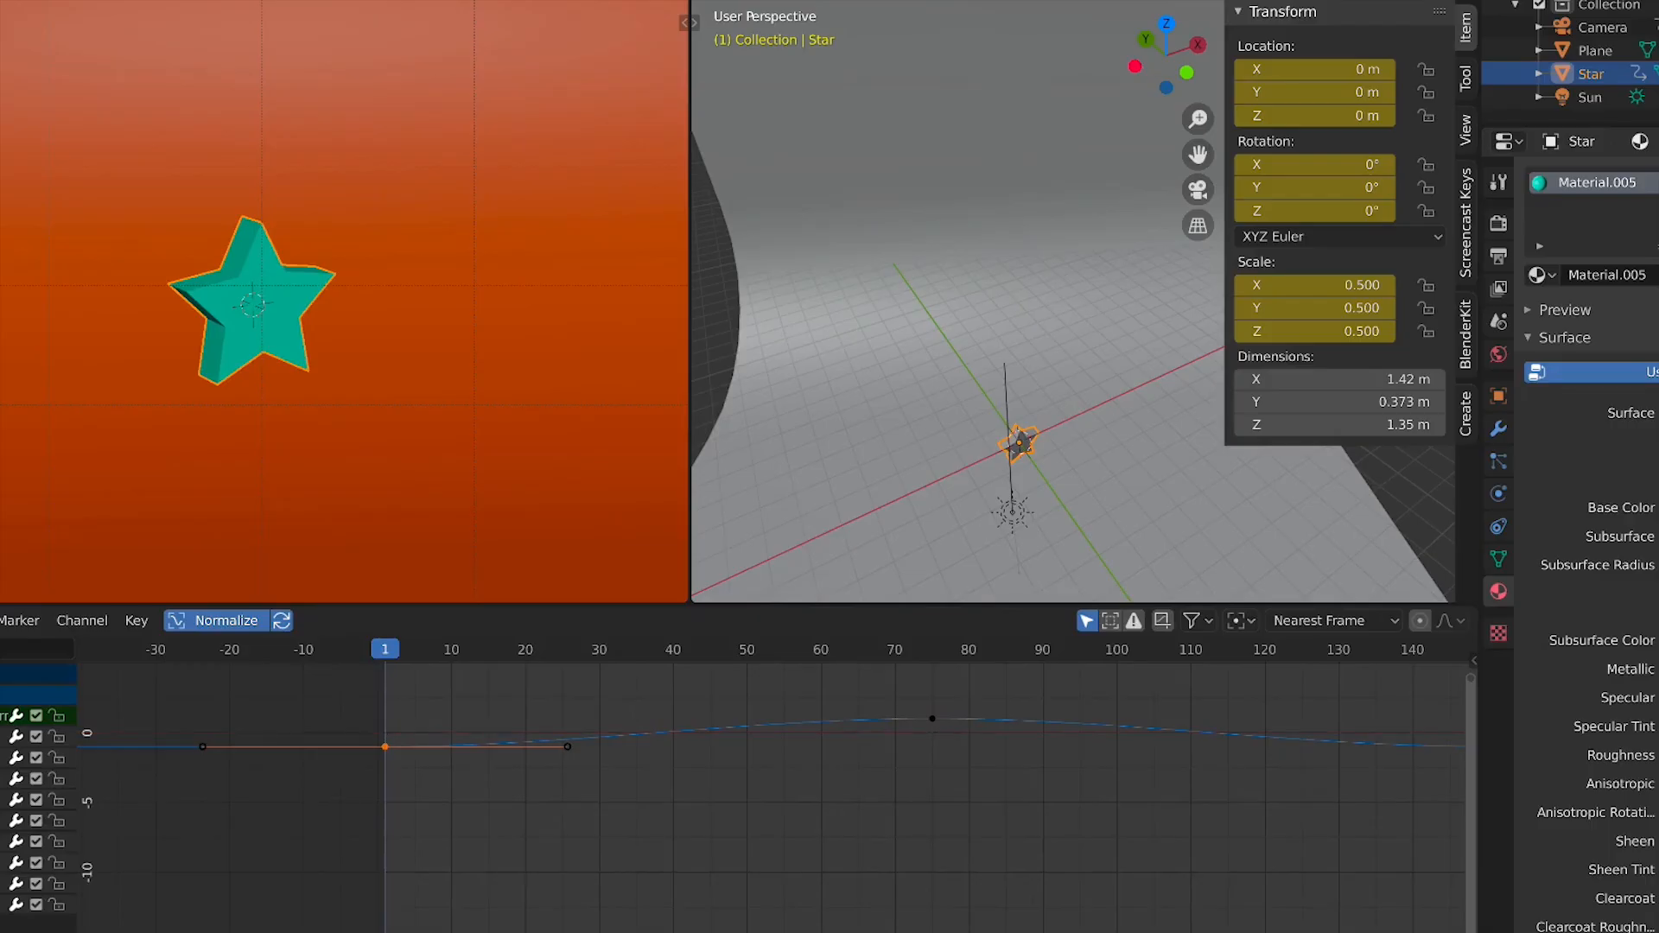
pyautogui.scroll(-3, 940, 770)
pyautogui.press('a')
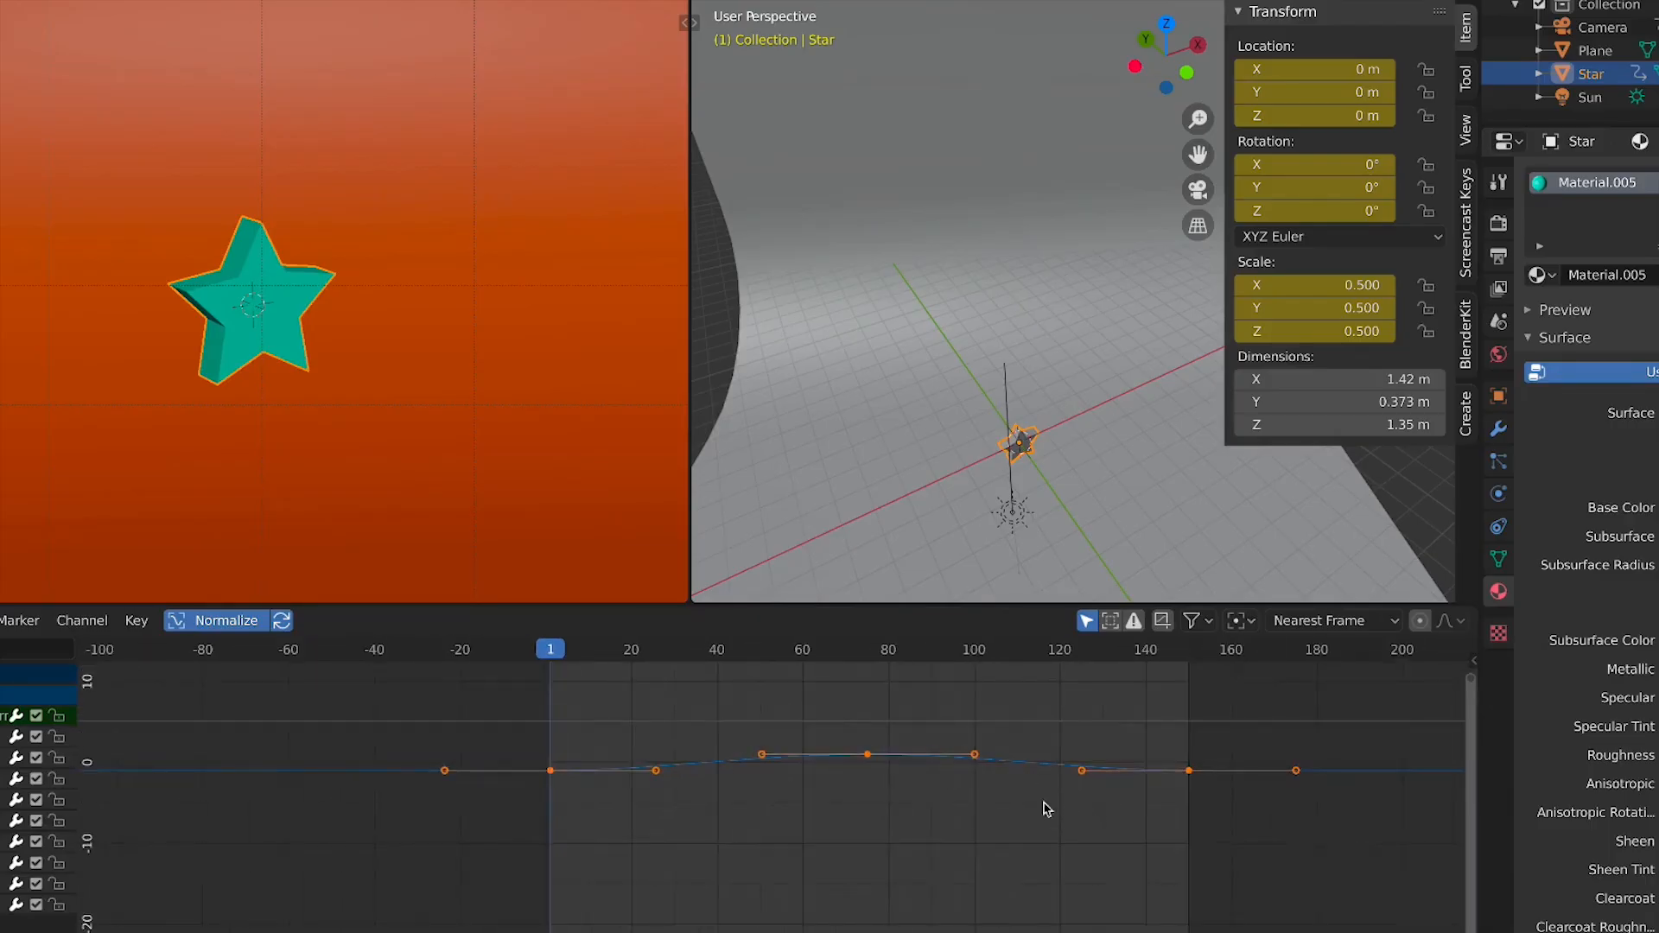
pyautogui.moveTo(1045, 808); pyautogui.dragTo(956, 828, button='middle')
pyautogui.hotkey('alt', 'a')
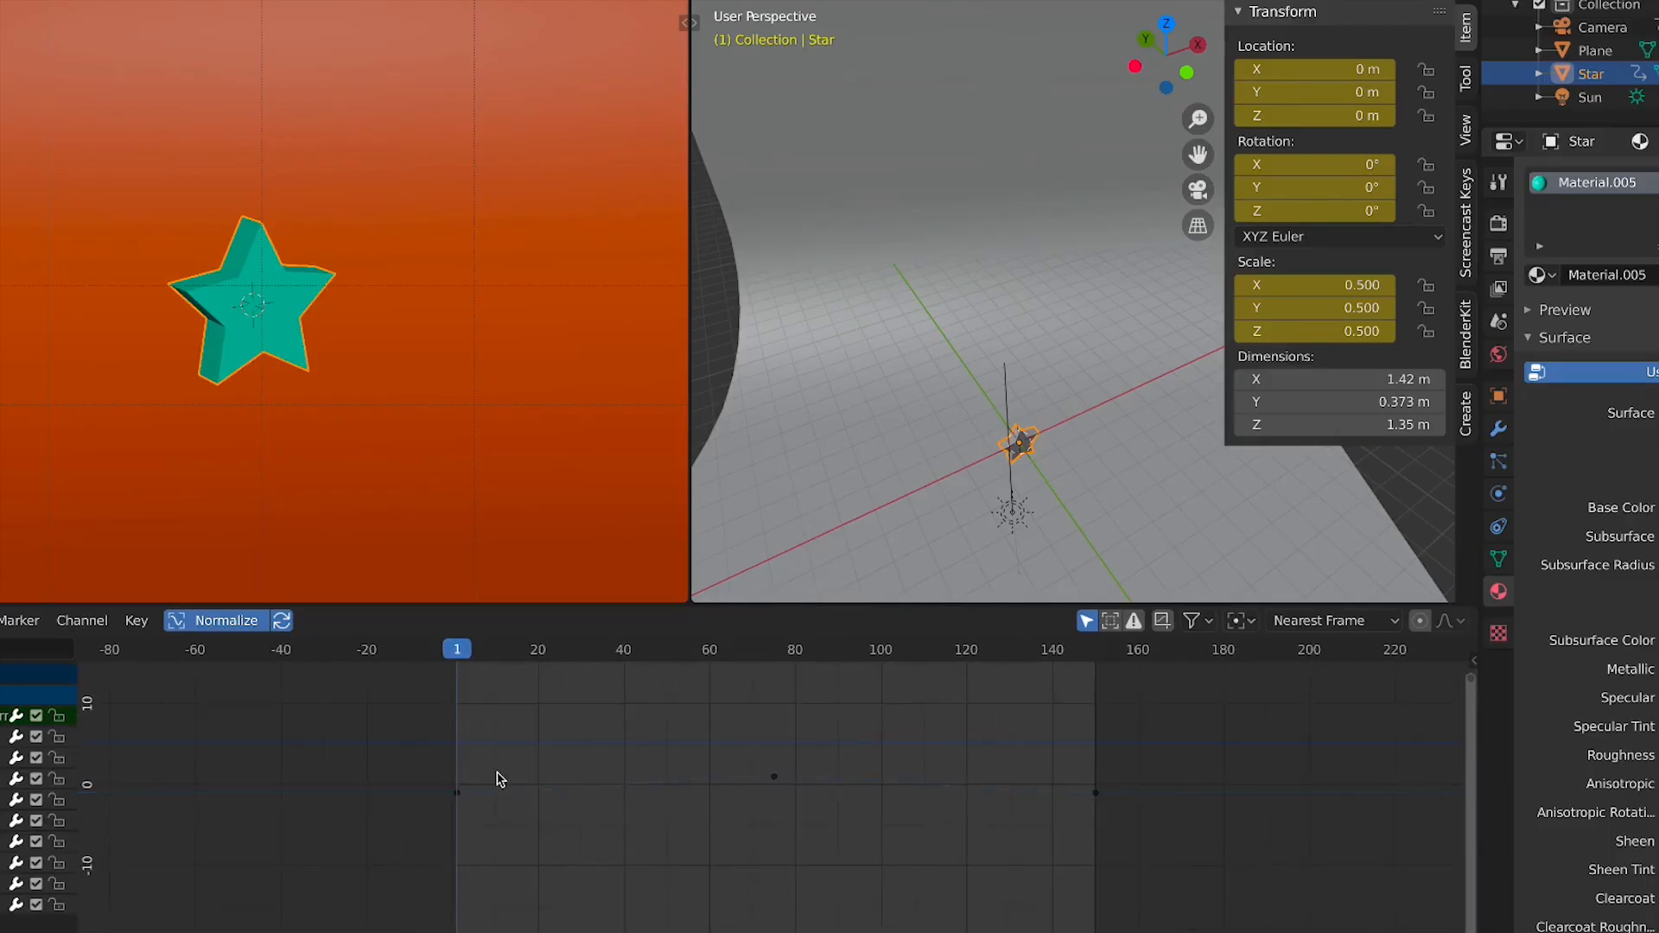
pyautogui.moveTo(490, 768); pyautogui.dragTo(393, 854)
pyautogui.press('Home')
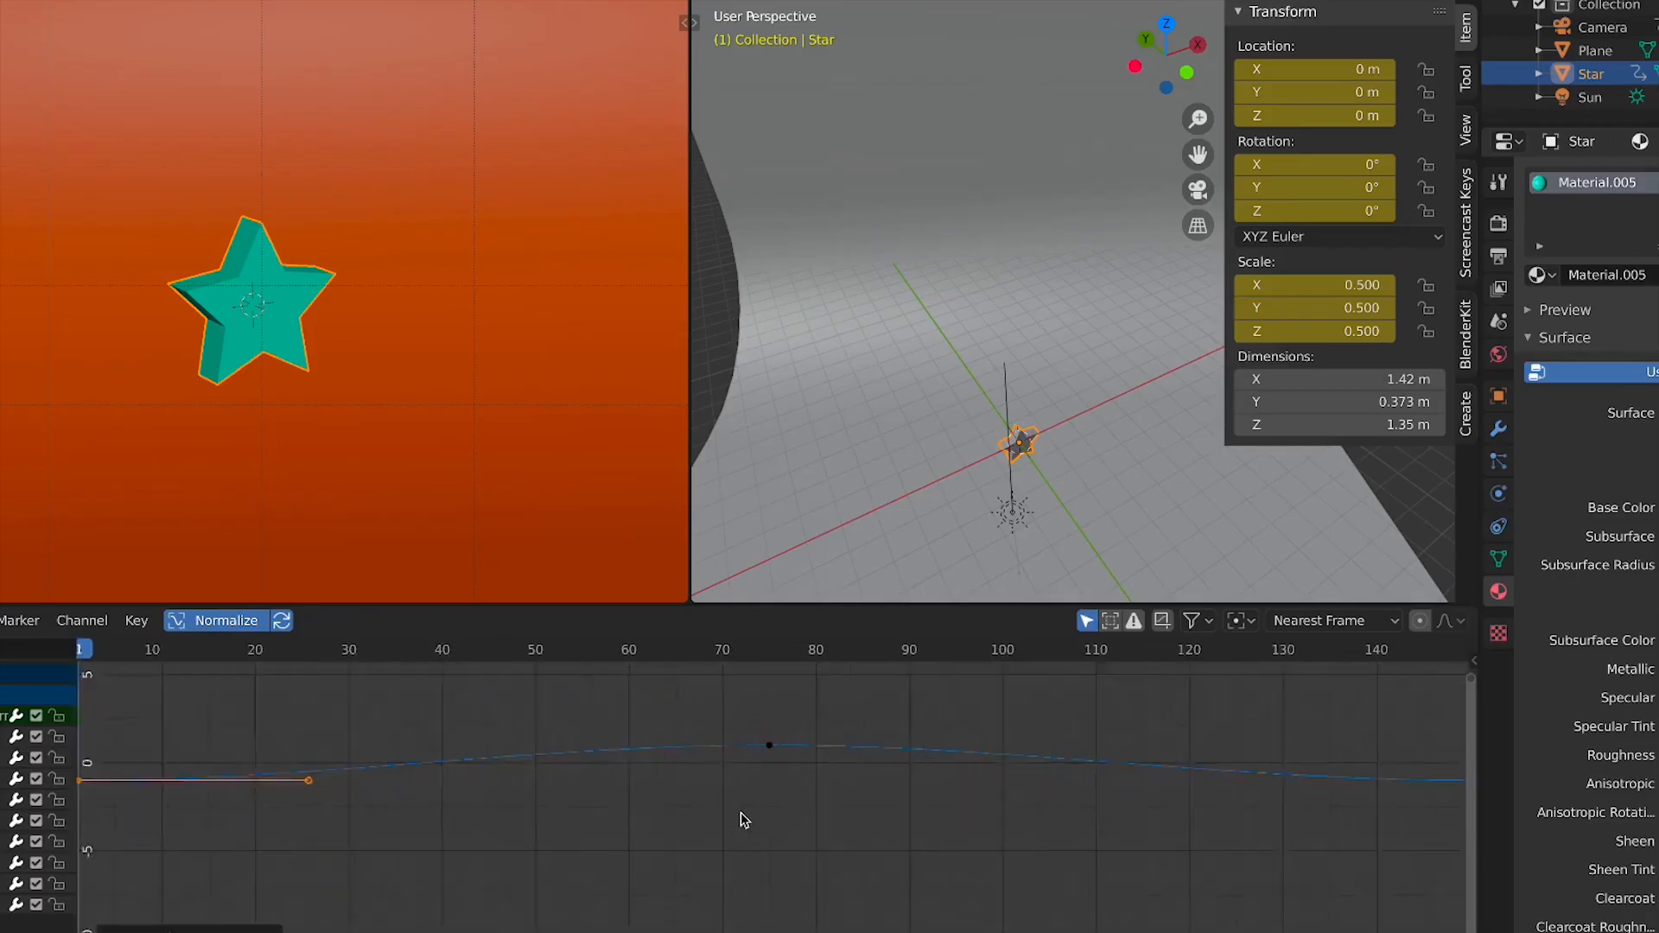
pyautogui.scroll(-2, 778, 808)
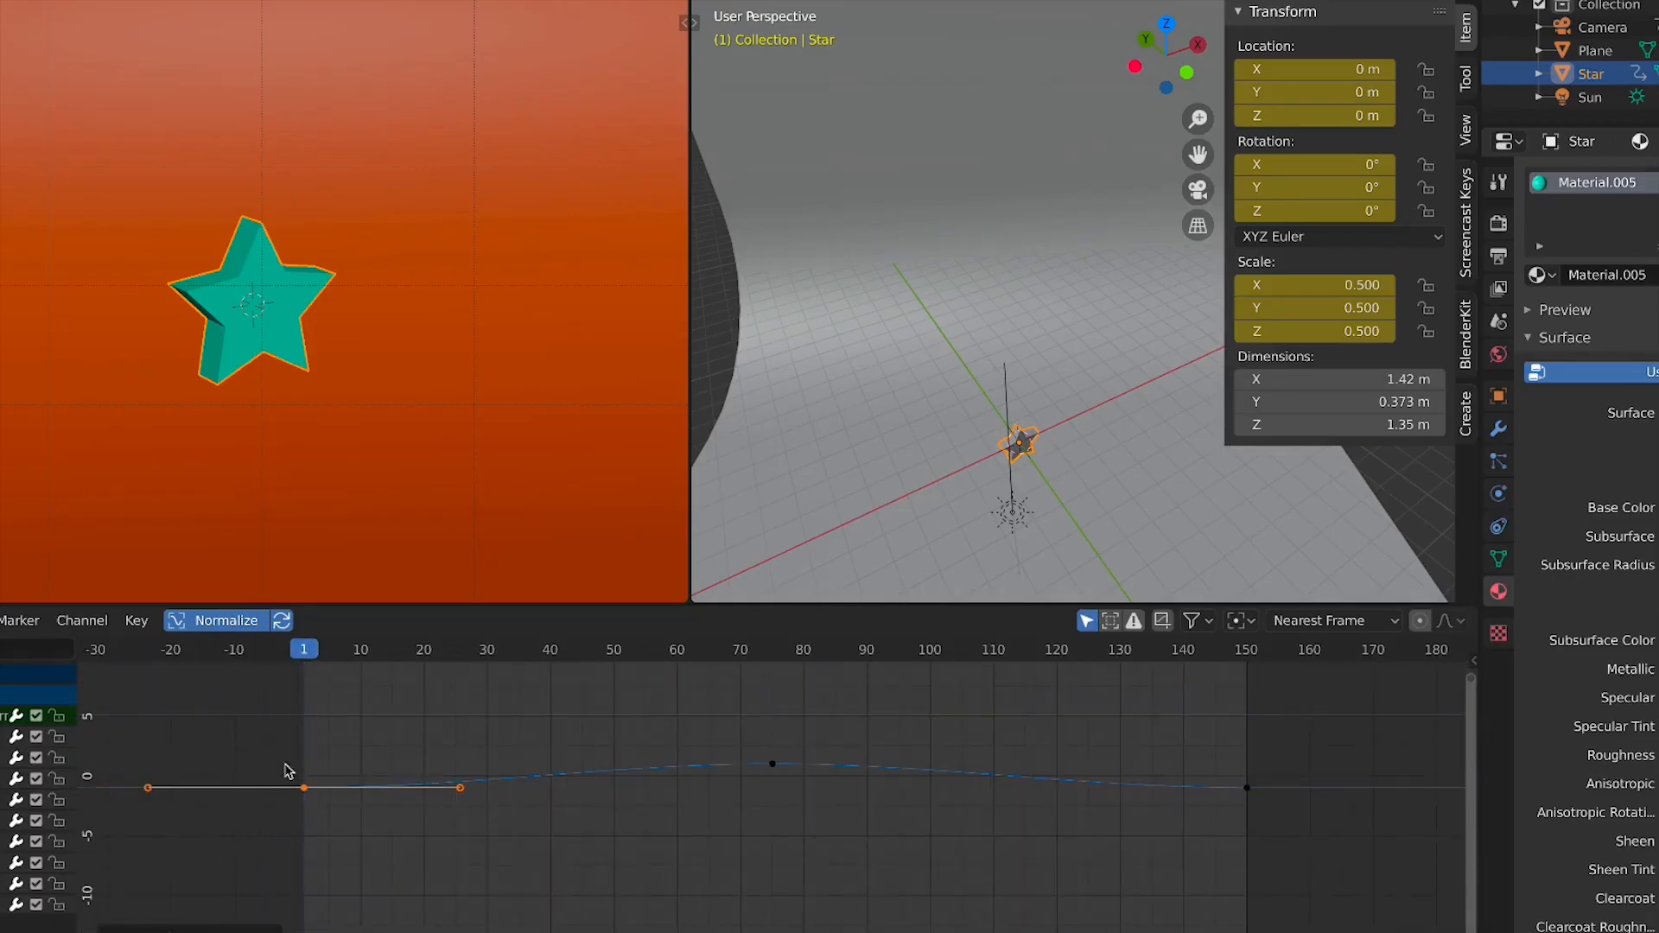
pyautogui.hotkey('alt', 'a')
pyautogui.moveTo(372, 742); pyautogui.dragTo(277, 813)
pyautogui.moveTo(856, 732); pyautogui.dragTo(748, 800)
pyautogui.moveTo(1321, 721); pyautogui.dragTo(1232, 784)
pyautogui.hotkey('alt', 'a')
pyautogui.moveTo(907, 830); pyautogui.dragTo(715, 749)
pyautogui.moveTo(453, 876); pyautogui.dragTo(265, 733)
pyautogui.hotkey('alt', 'a')
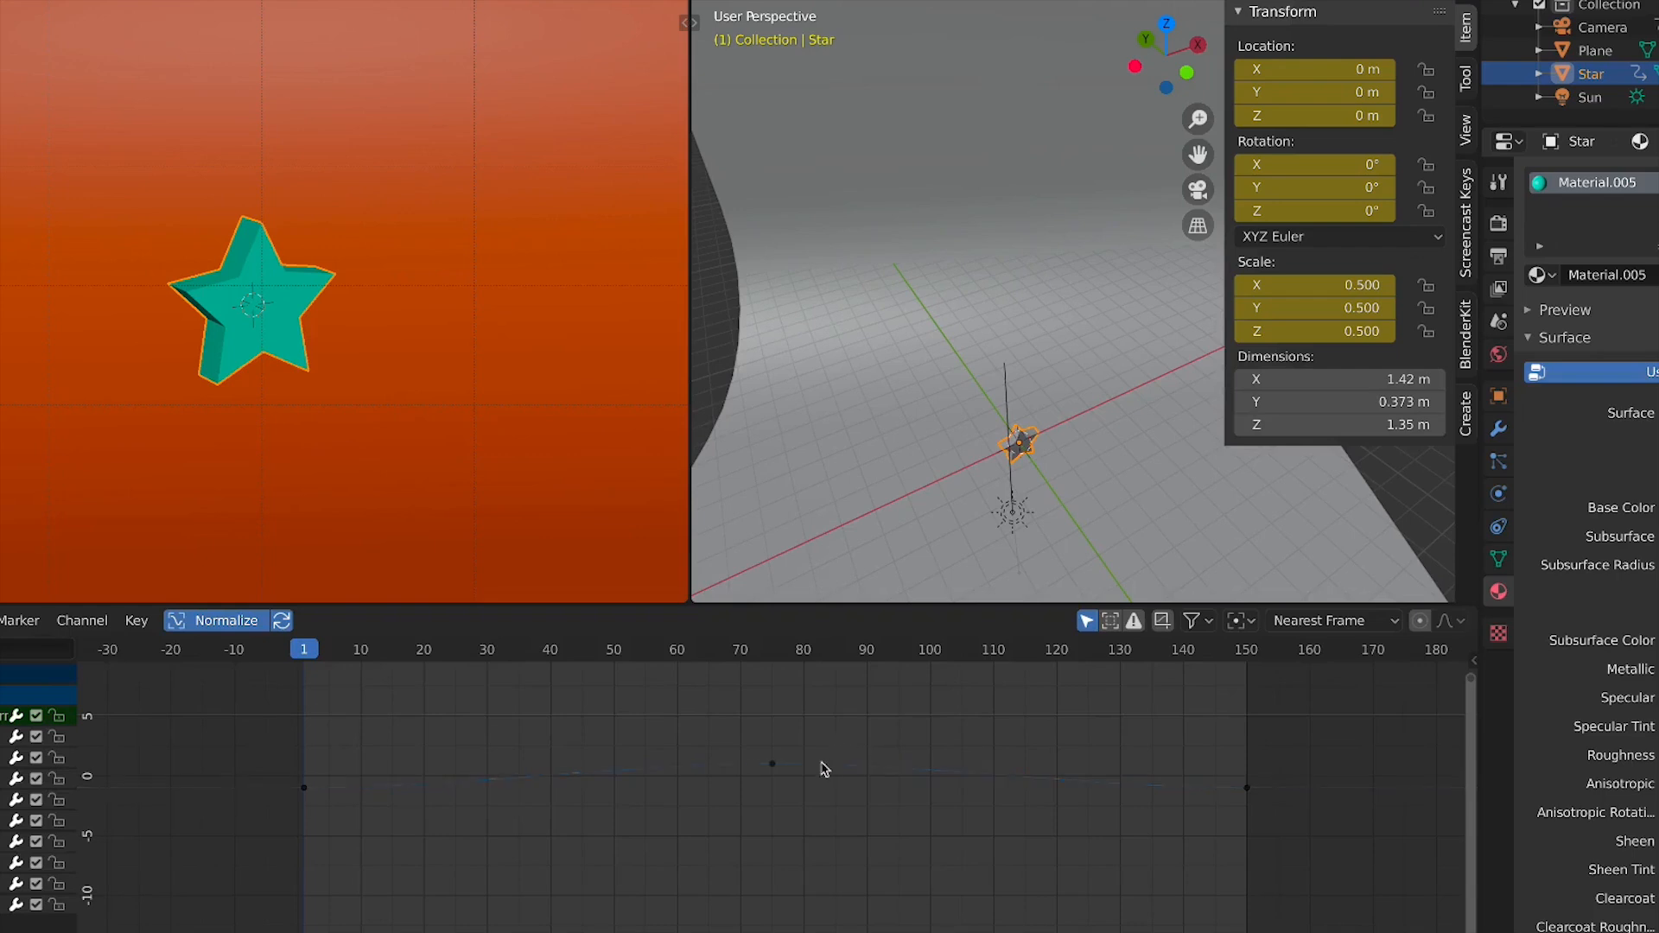
pyautogui.moveTo(725, 802); pyautogui.dragTo(728, 802)
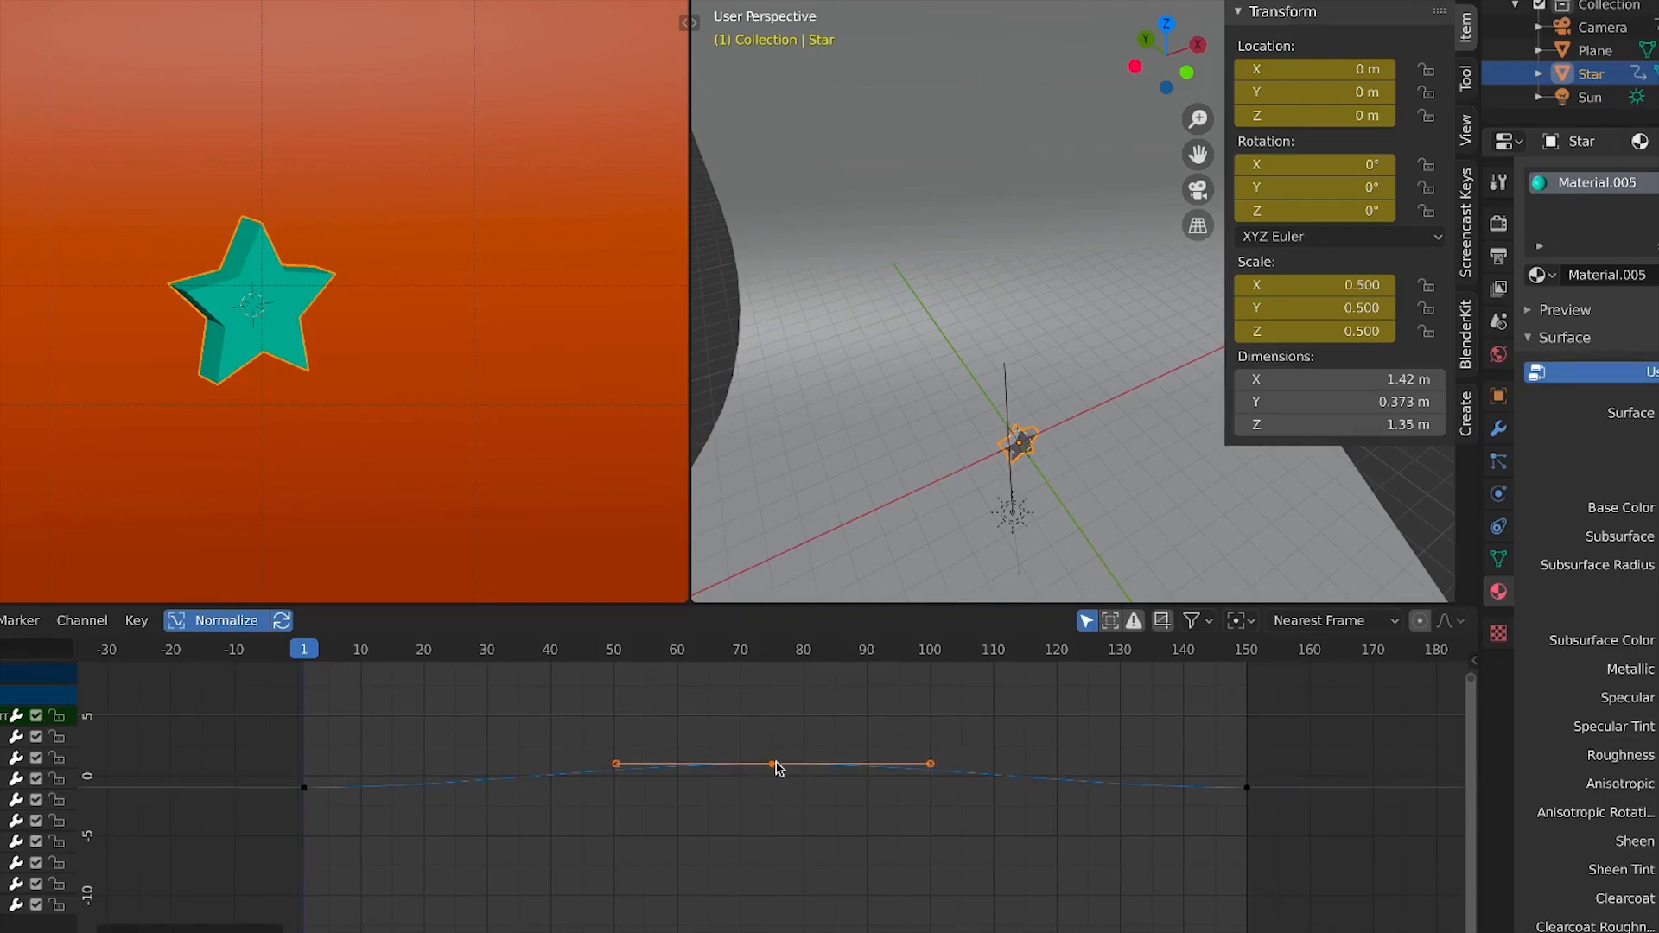
pyautogui.press('g')
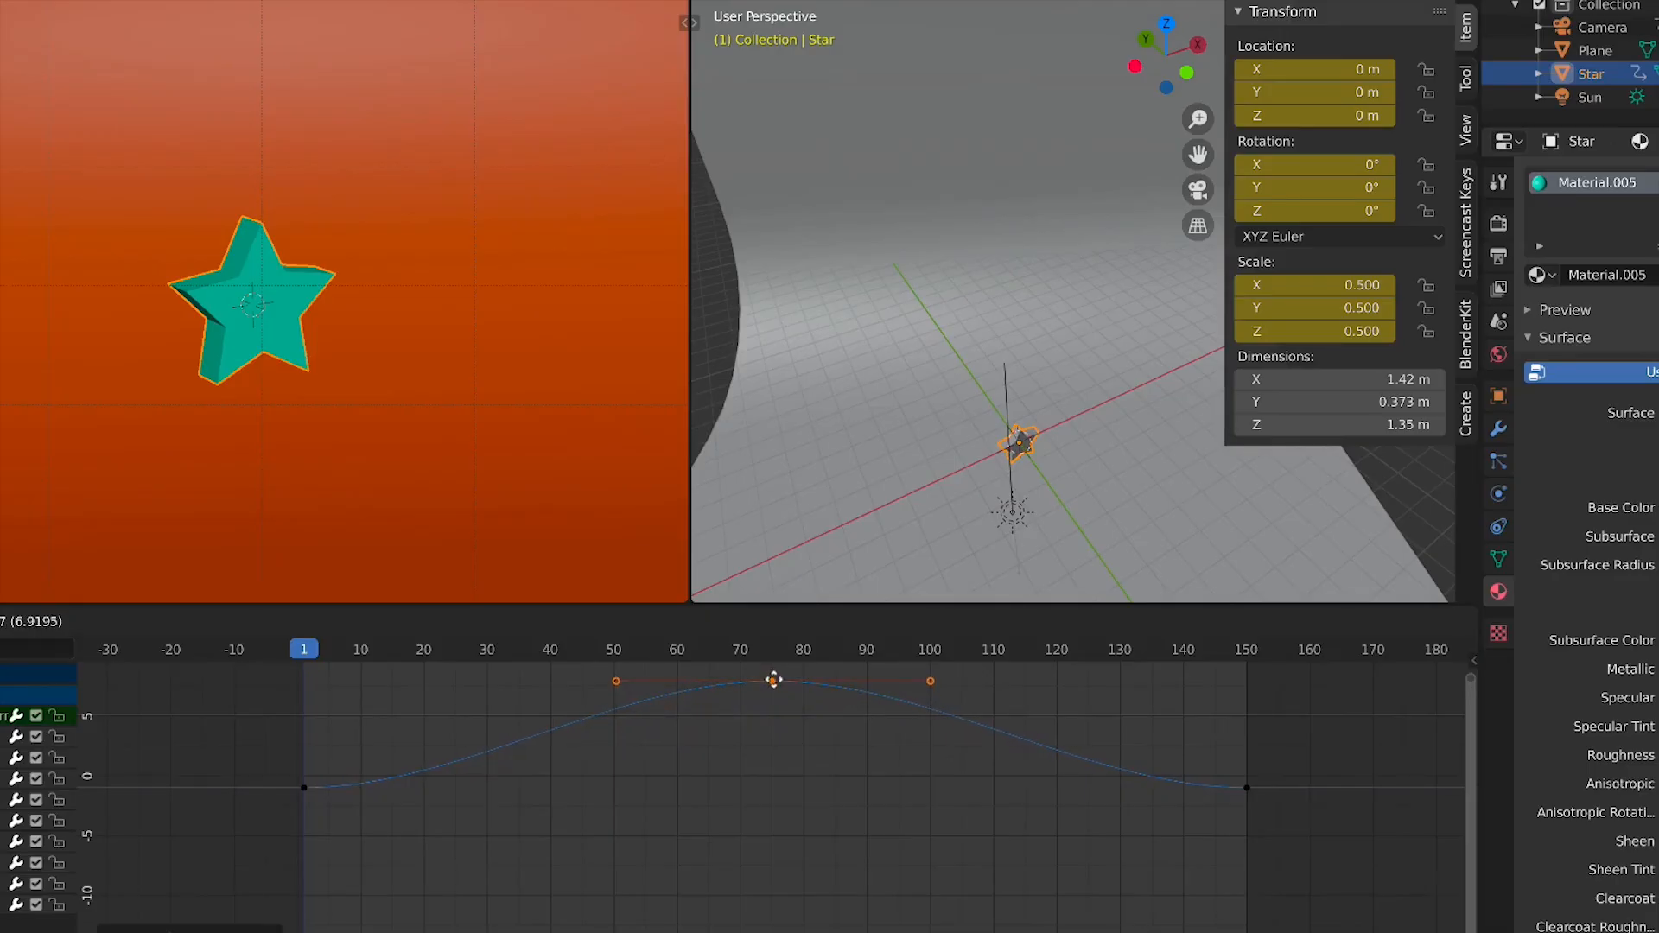
pyautogui.press('Escape')
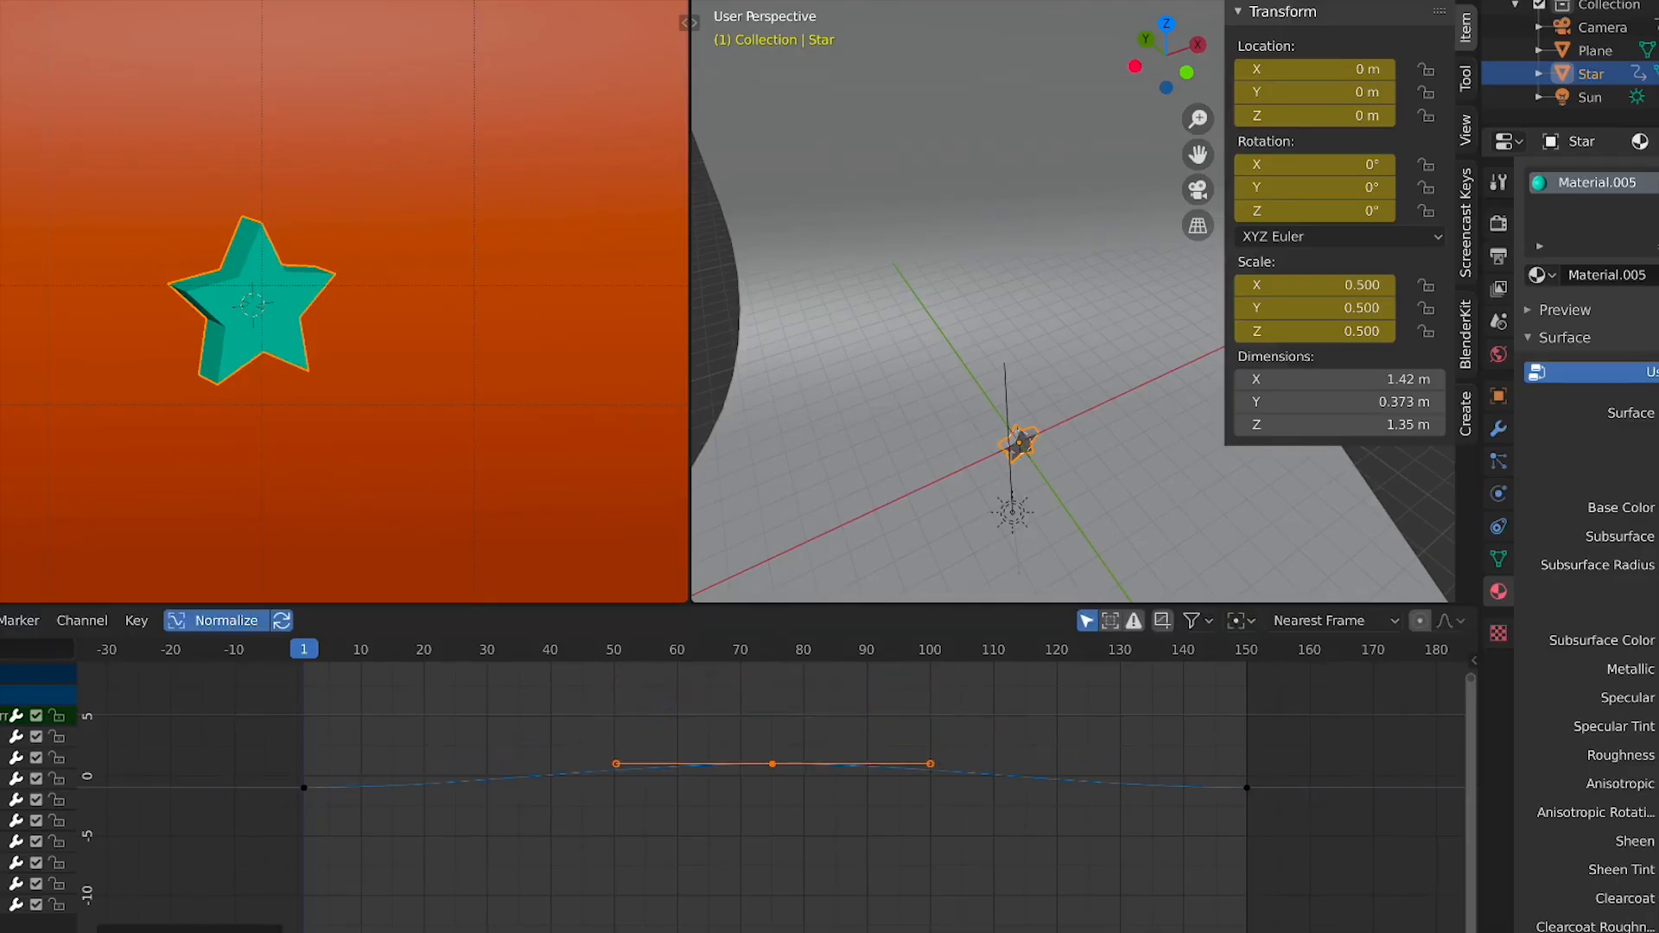
pyautogui.press('g')
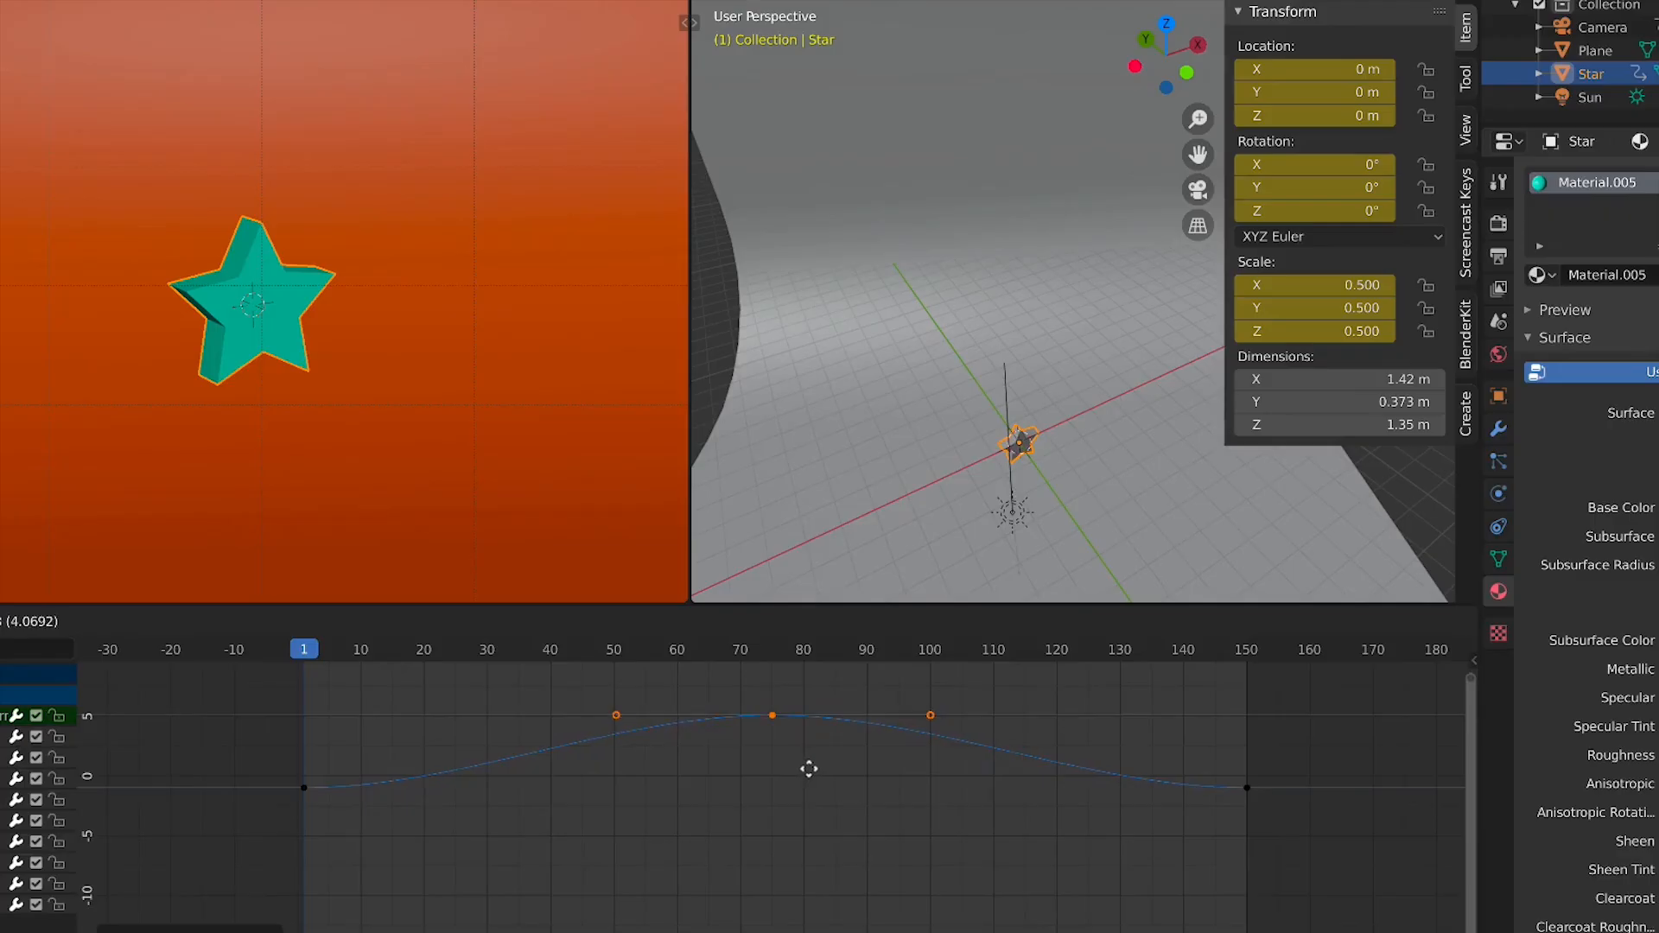
pyautogui.press('Escape')
# Play the animation briefly, then turn off Normalize to see the curves at their real values
pyautogui.press('space')
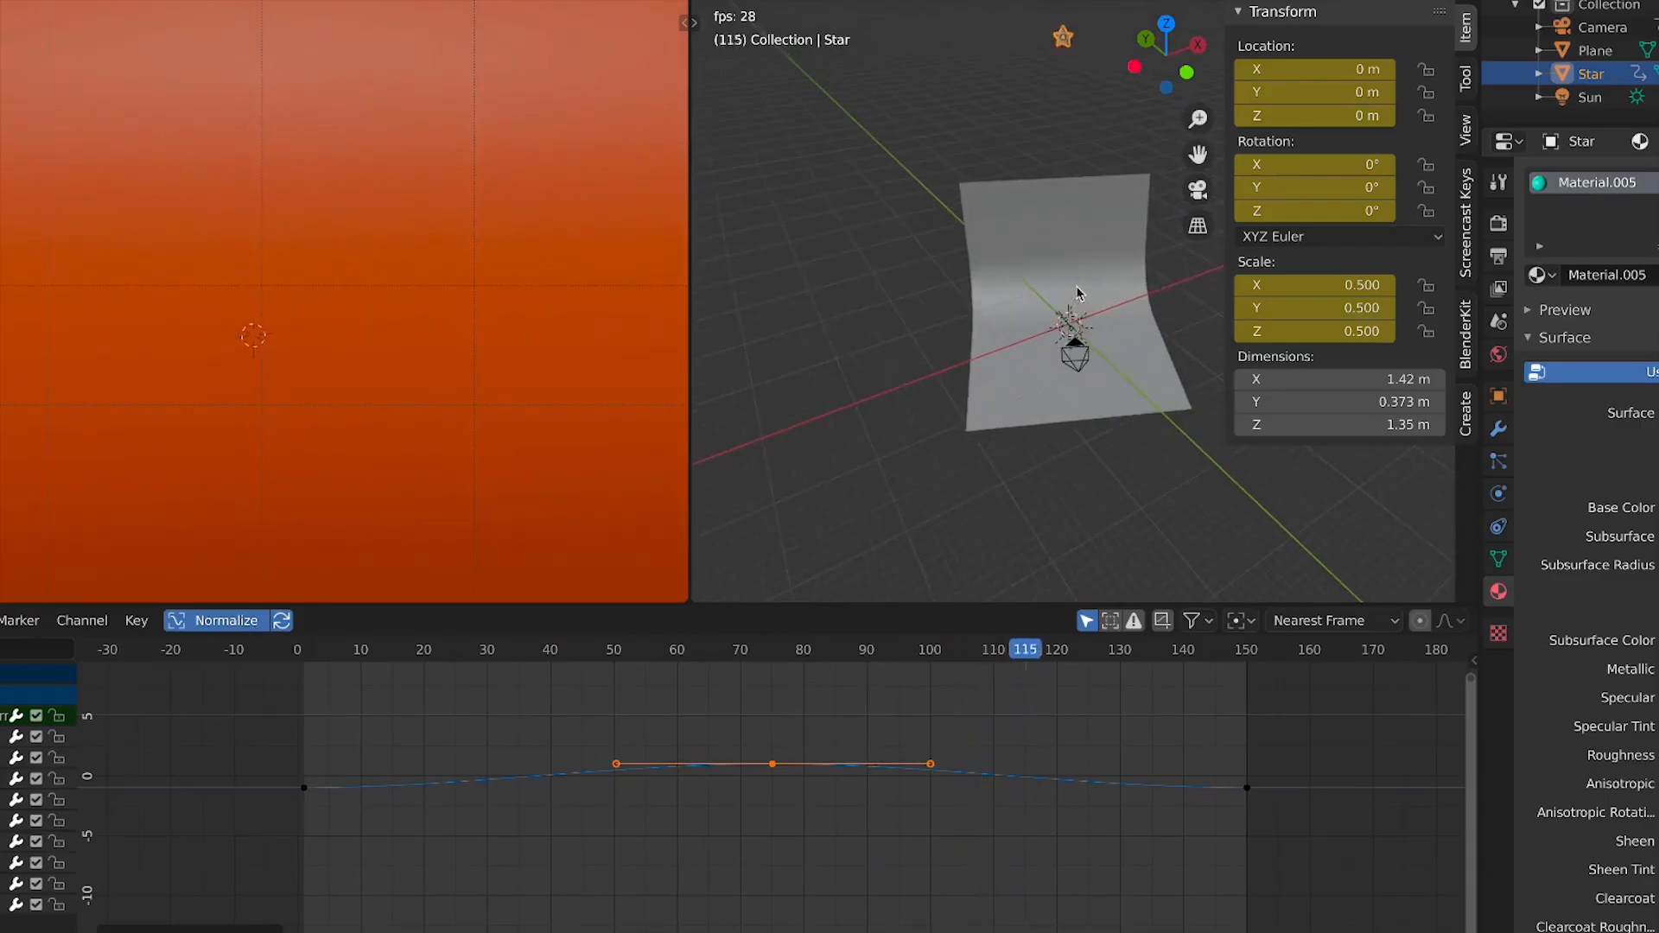
pyautogui.press('space')
pyautogui.click(192, 622)
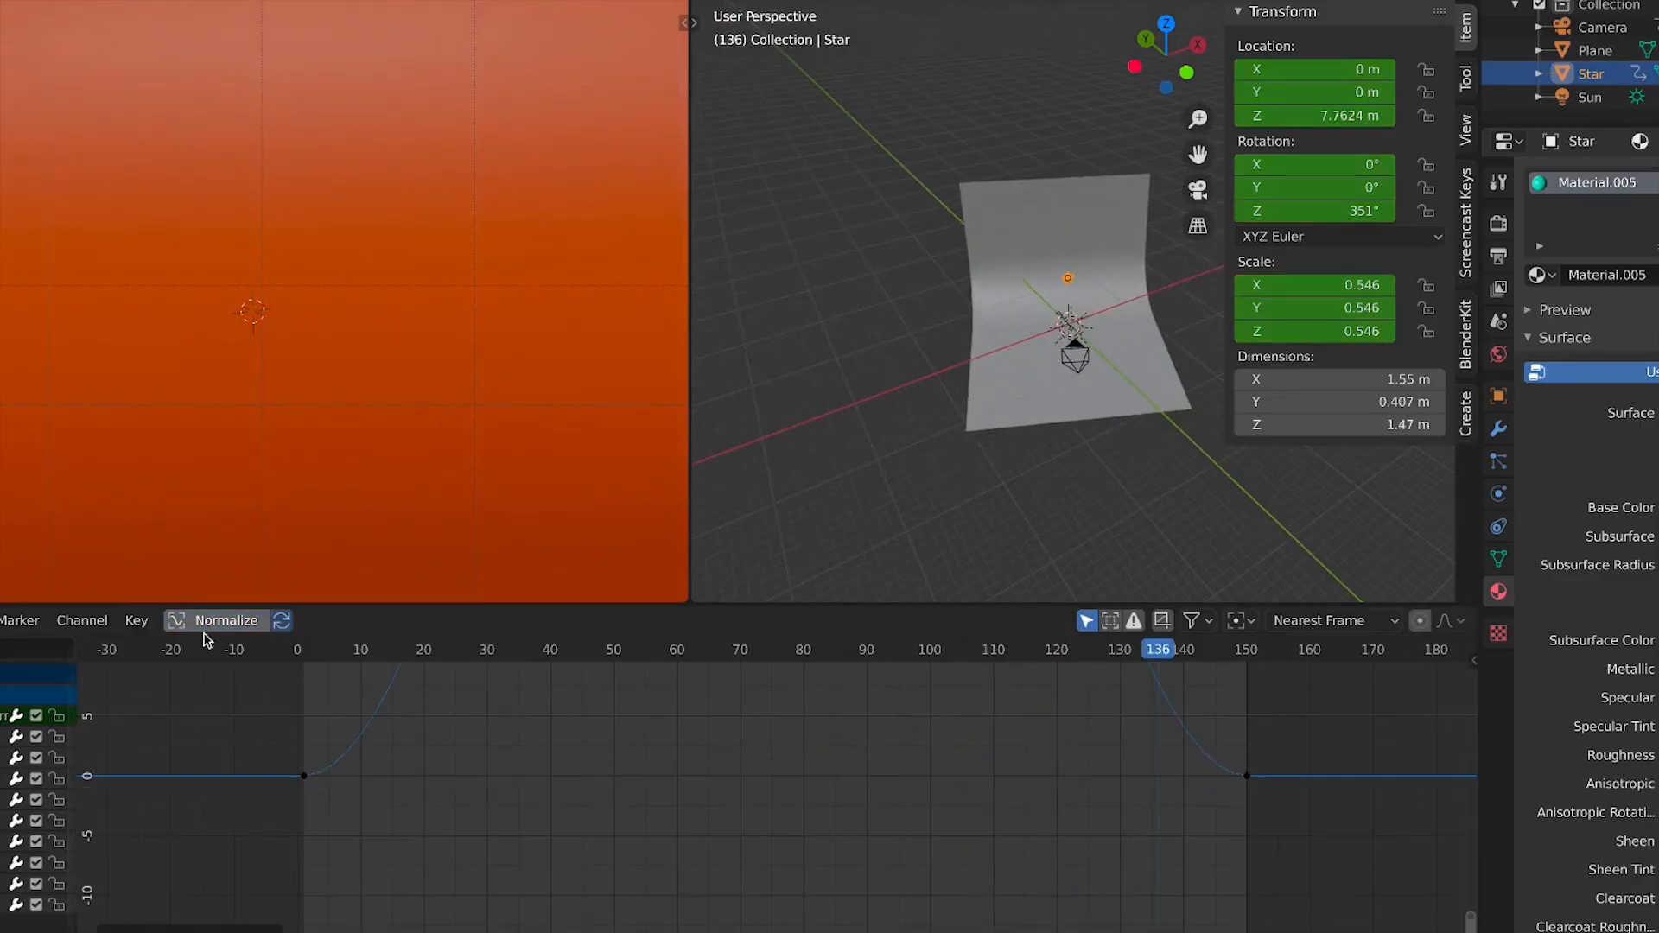
pyautogui.press('Home')
pyautogui.scroll(-5, 688, 741)
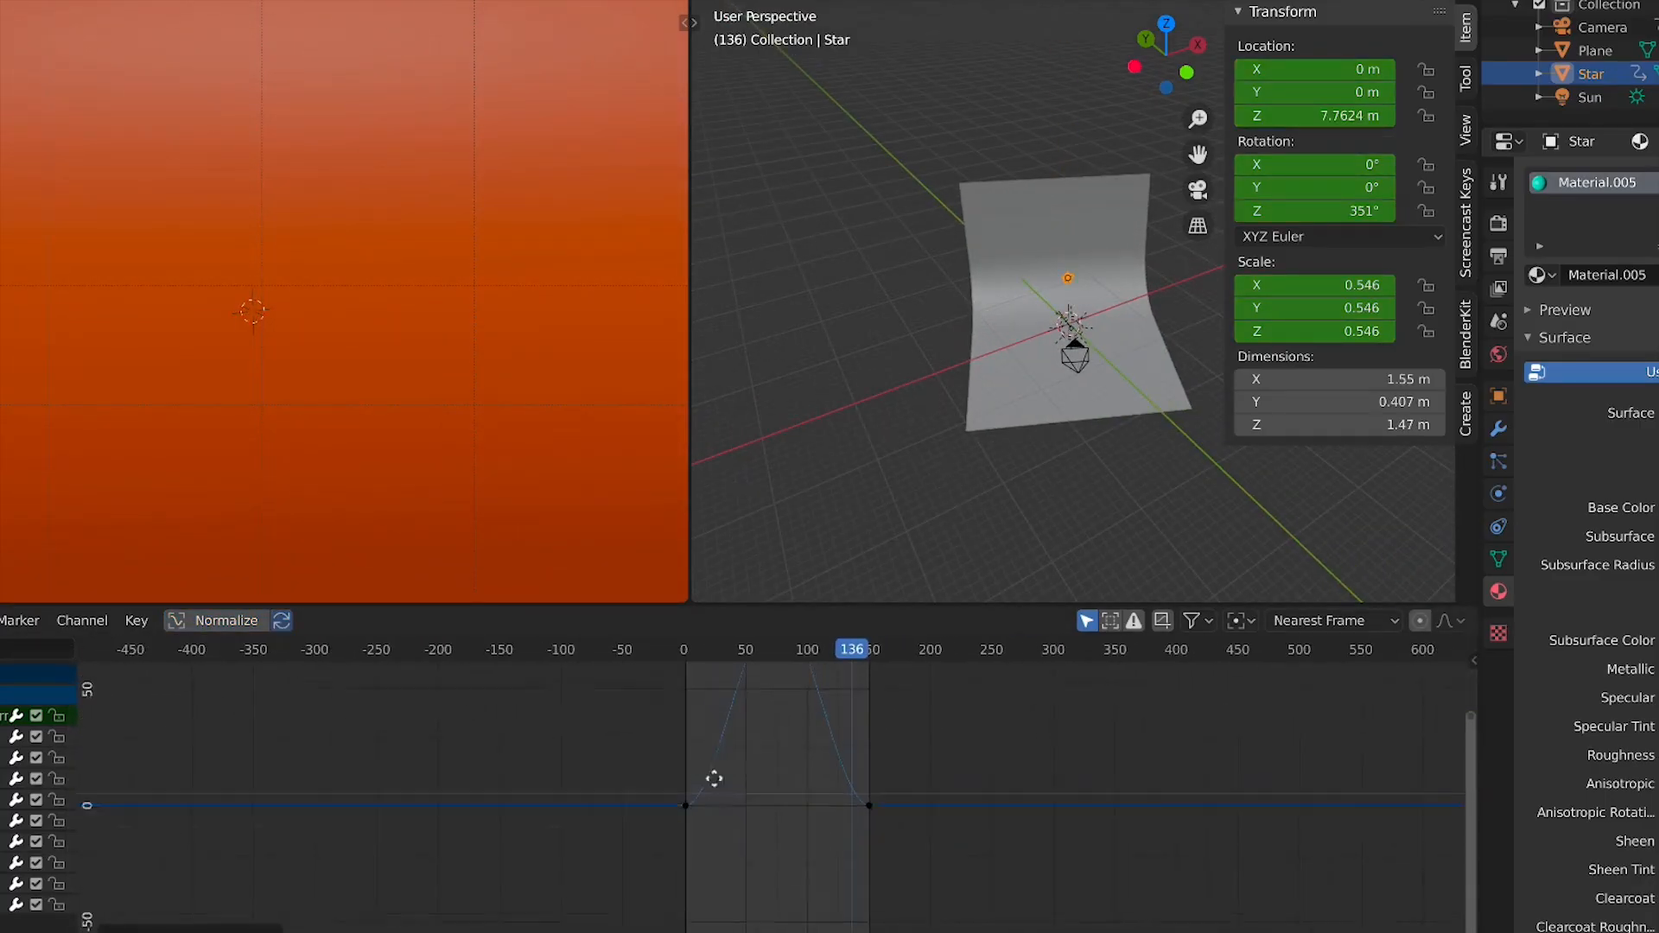
pyautogui.scroll(2, 761, 764)
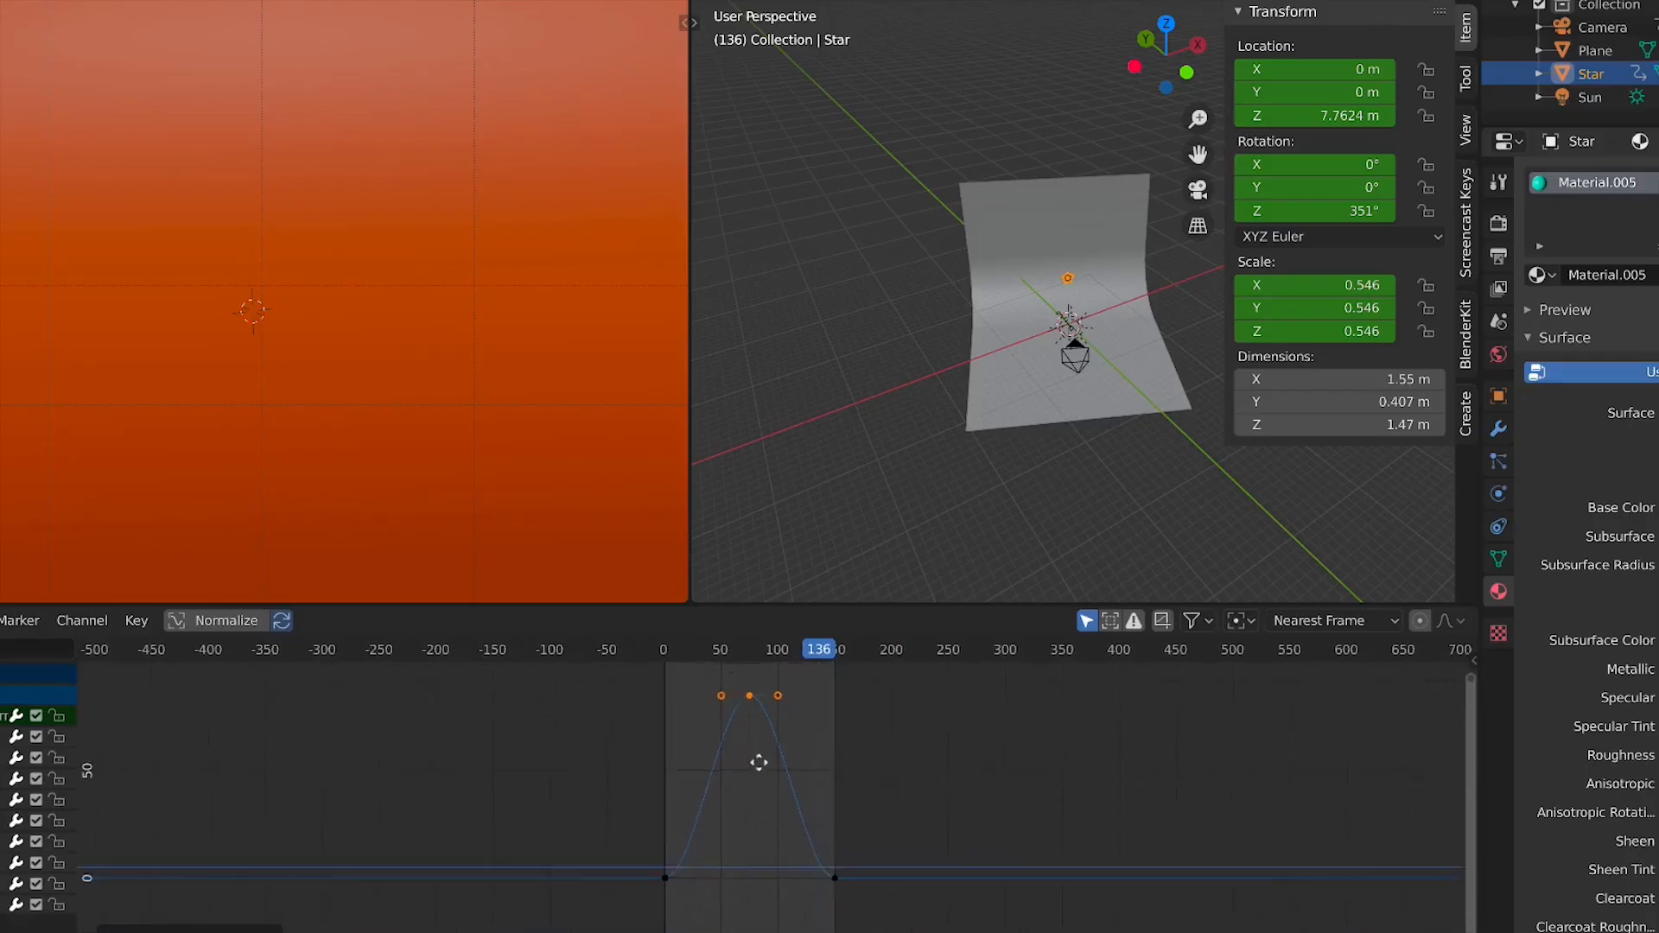
# Move the peak keyframe of the star's height curve straight down
pyautogui.press('g')
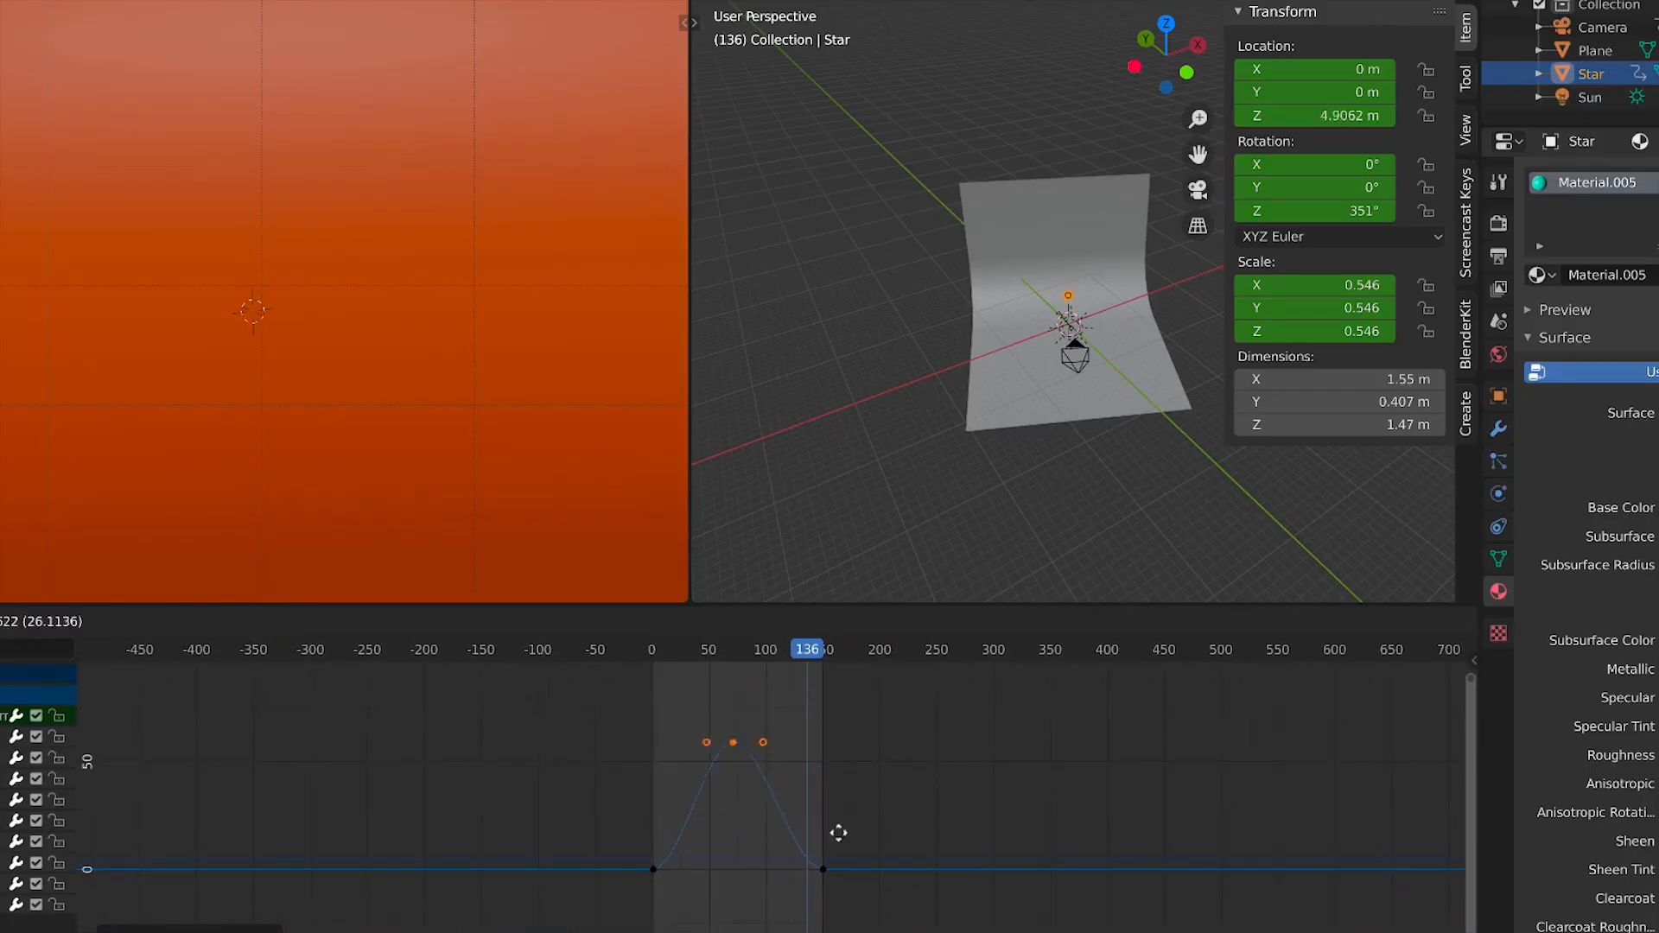
pyautogui.press('y')
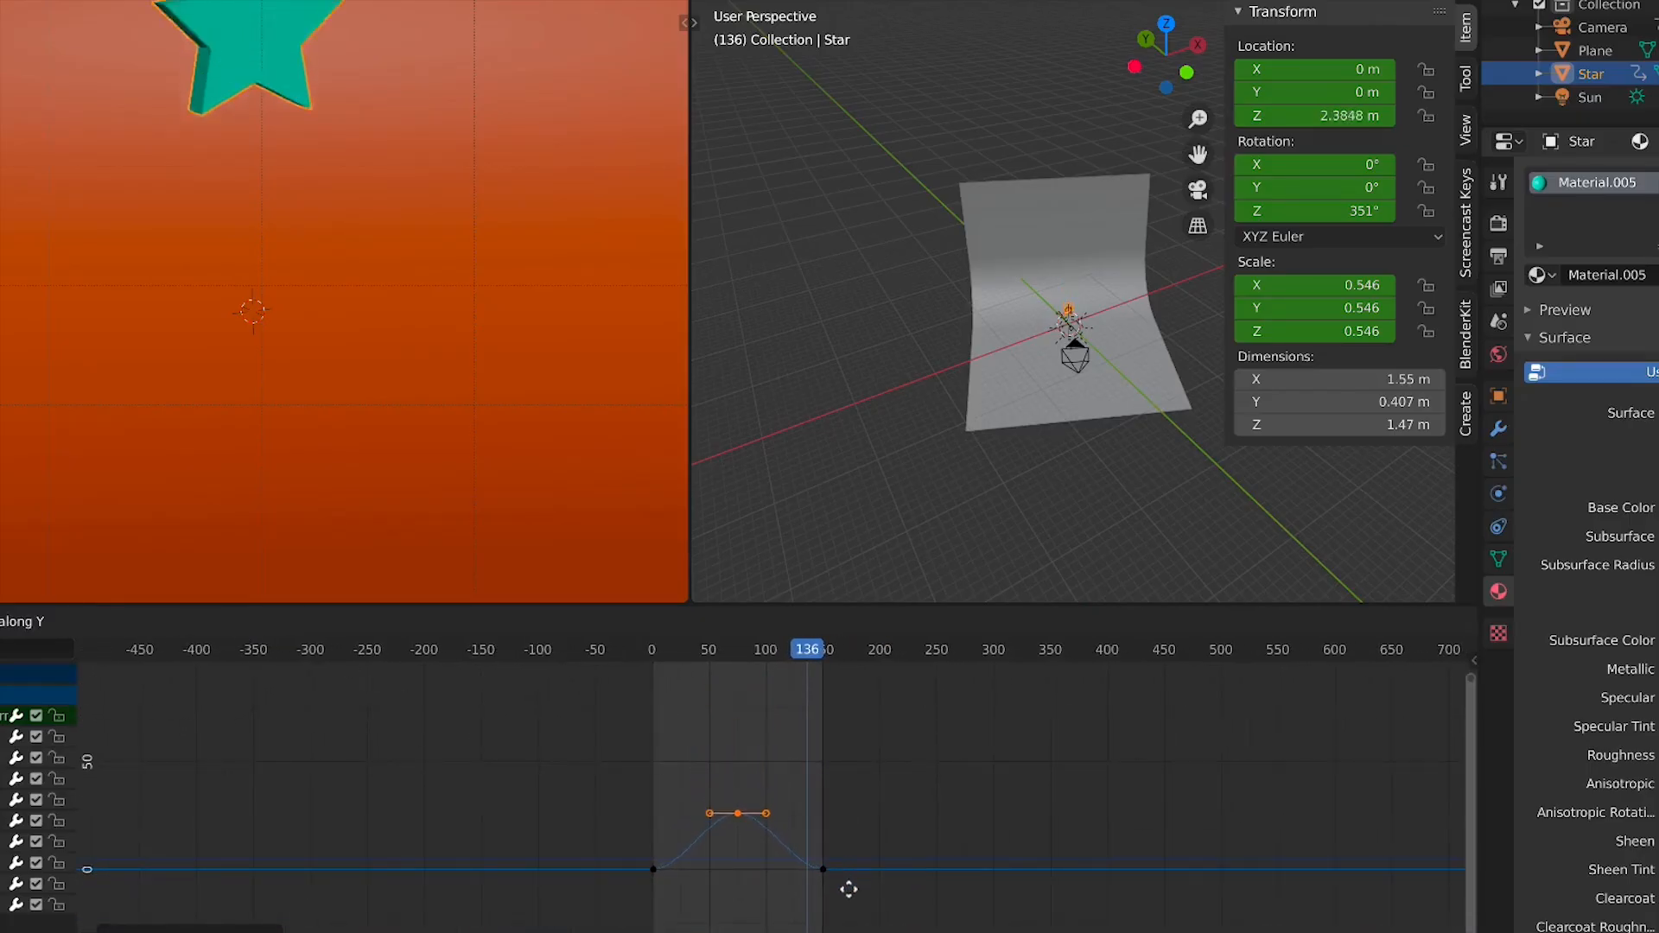
pyautogui.click(794, 820)
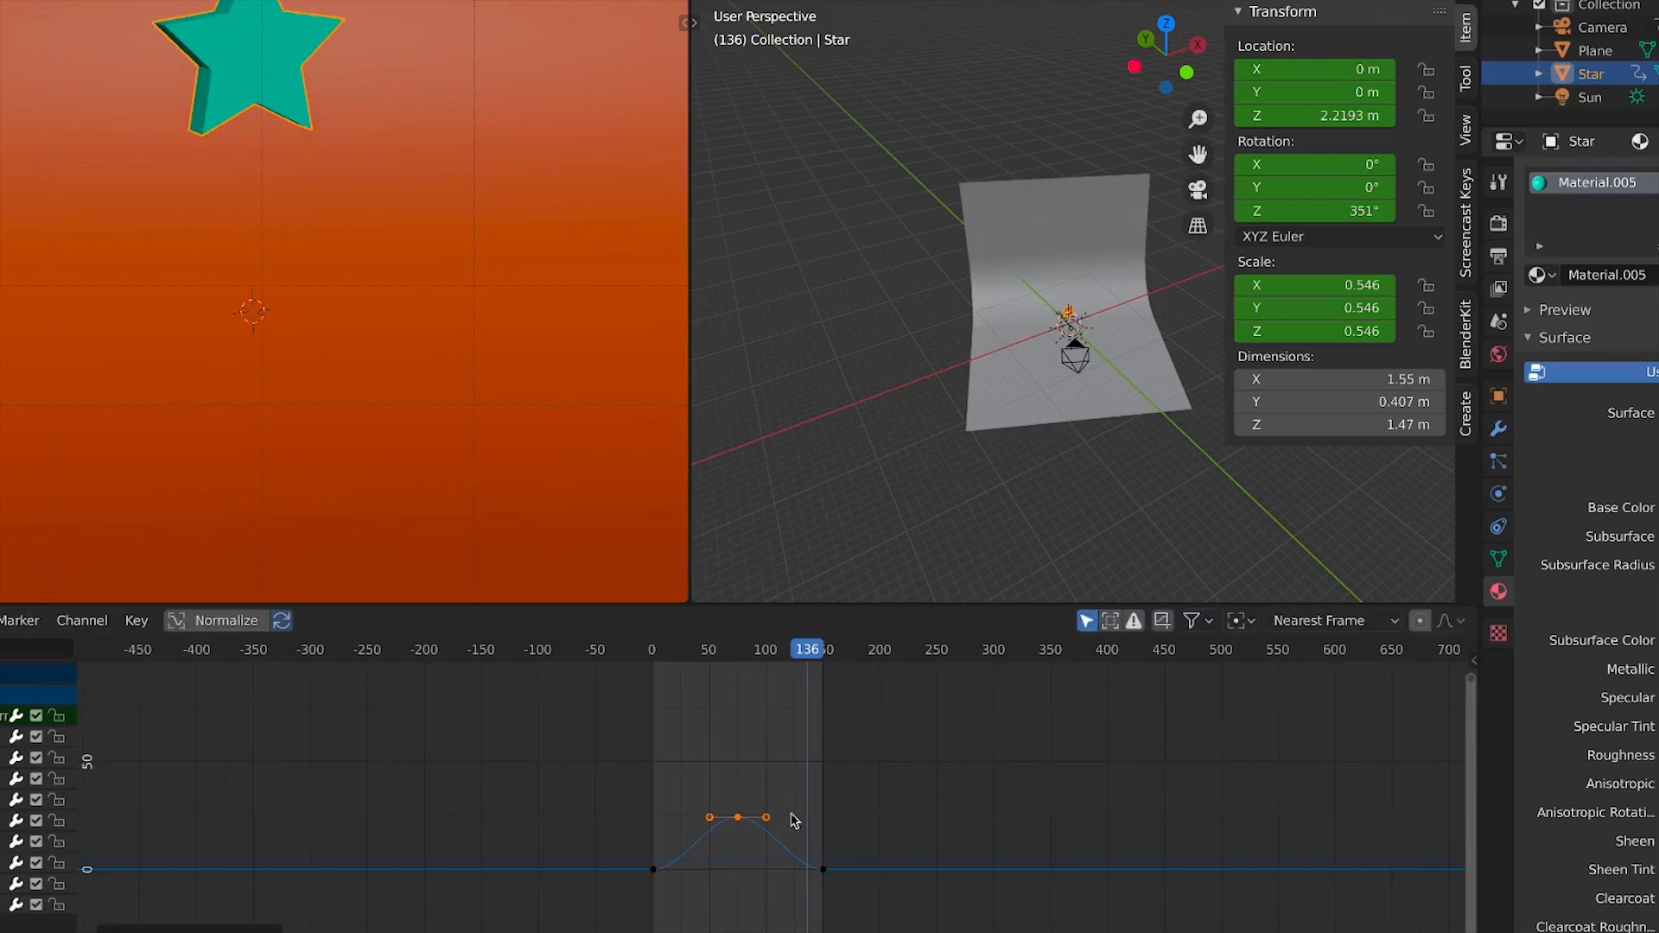
# At frame 75, lower the star's height peak keyframe vertically so the Z location is about 4.87 m
pyautogui.moveTo(724, 658); pyautogui.dragTo(740, 658)
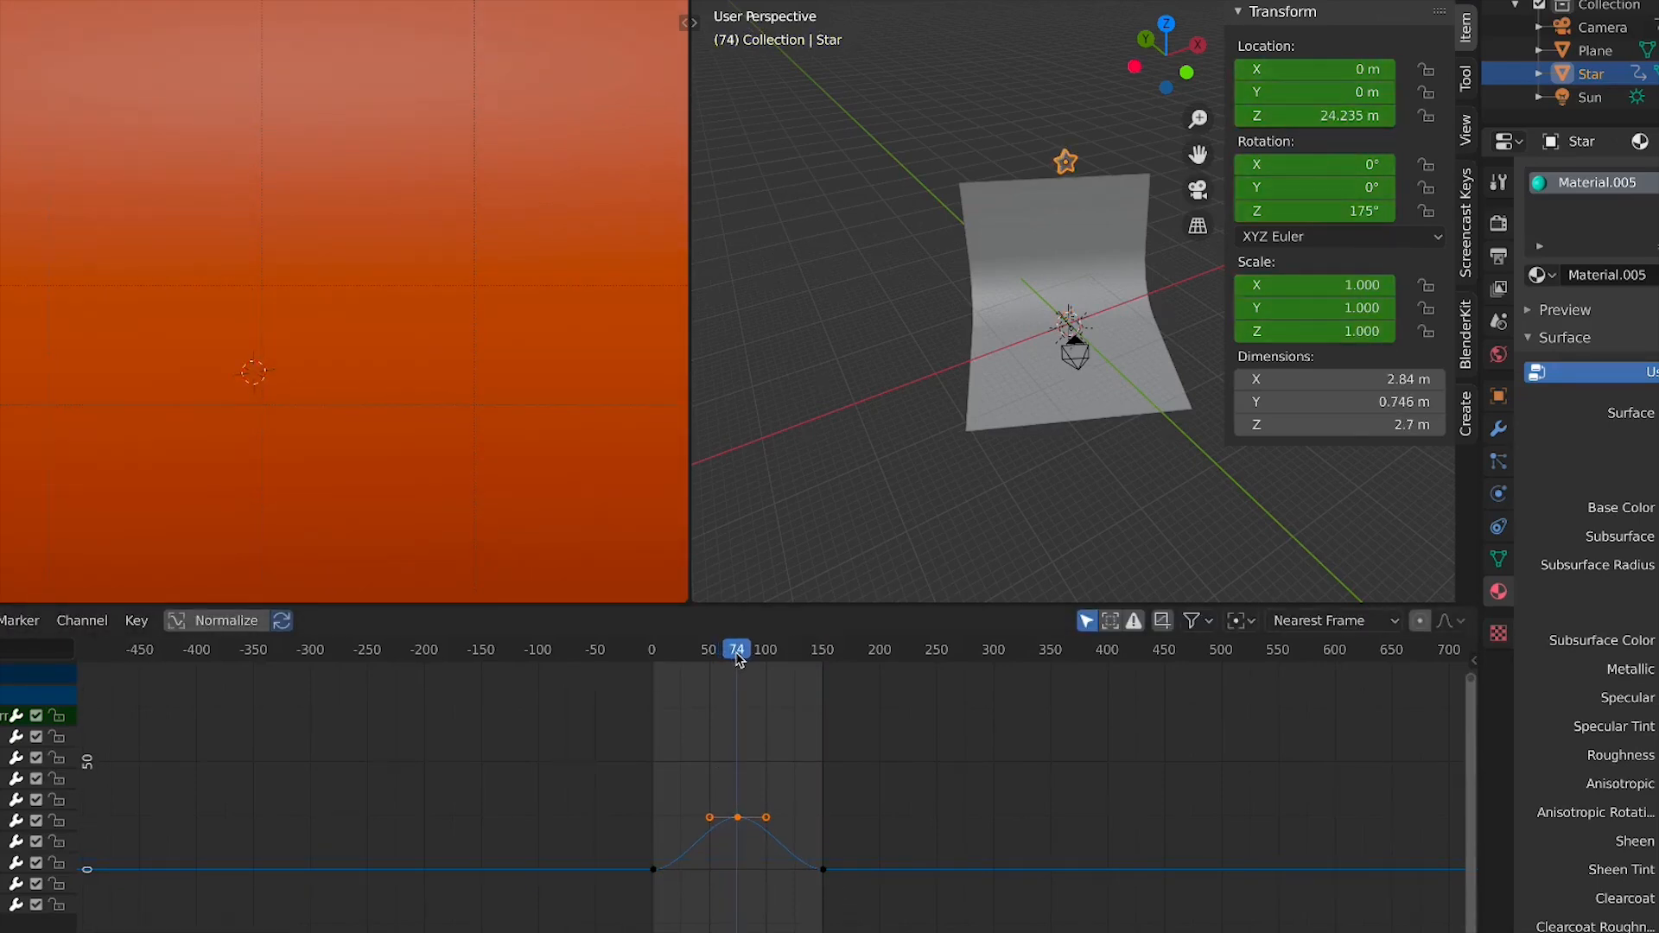
pyautogui.scroll(-5, 393, 427)
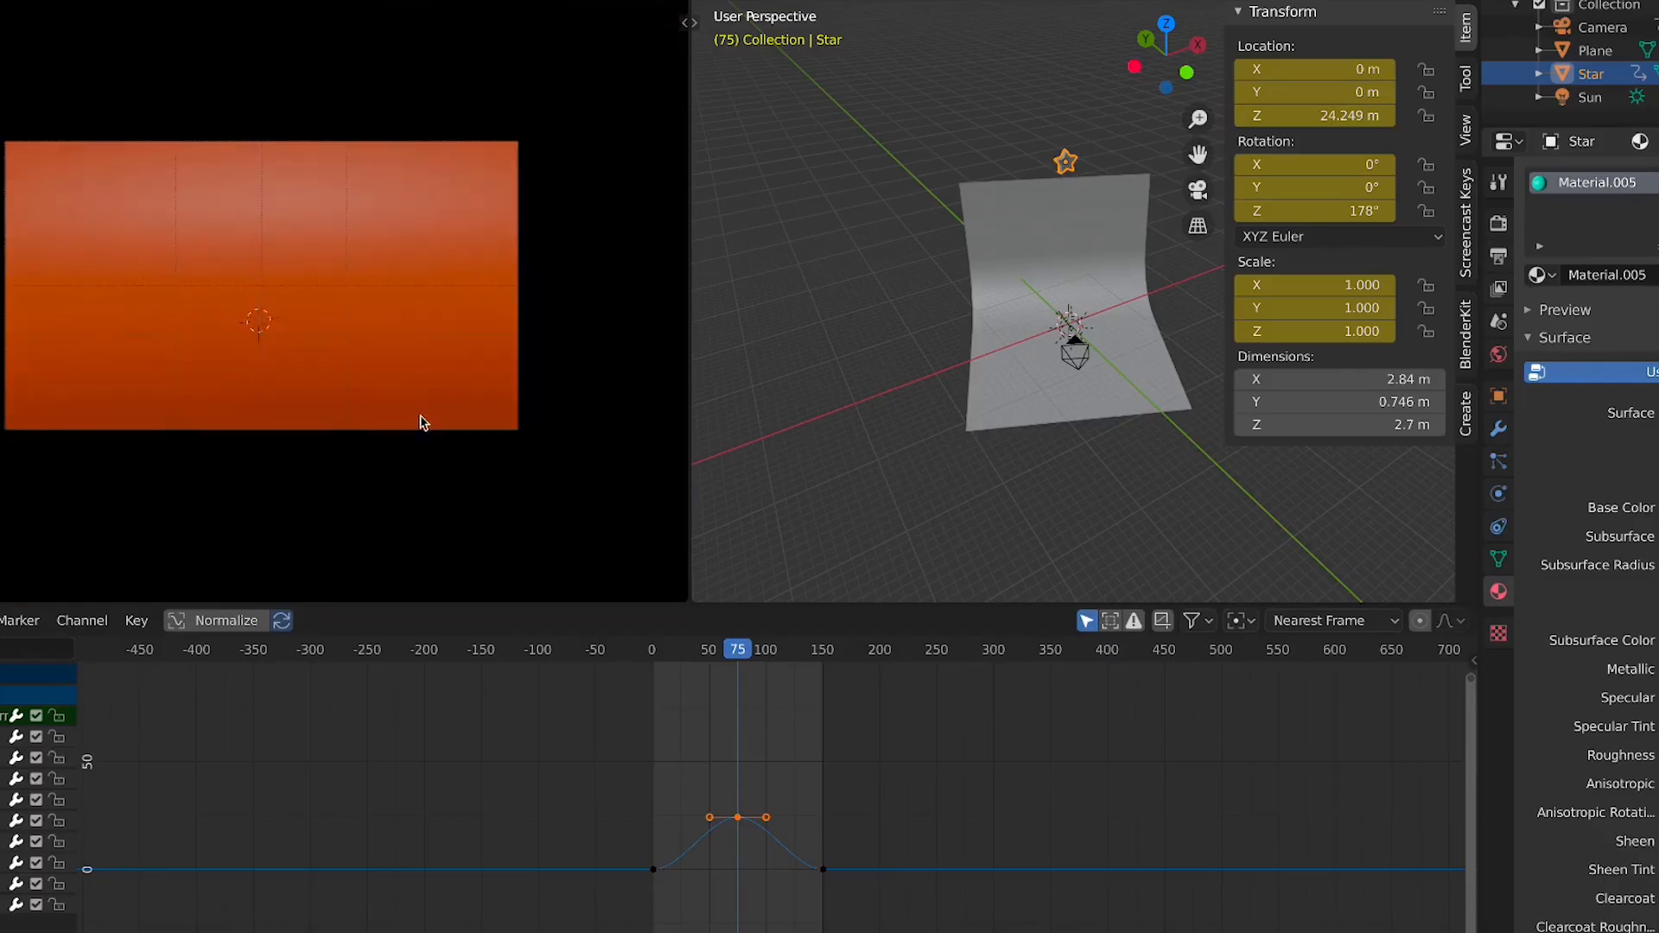
pyautogui.scroll(4, 819, 837)
pyautogui.moveTo(800, 839); pyautogui.dragTo(854, 746, button='middle')
pyautogui.scroll(4, 806, 764)
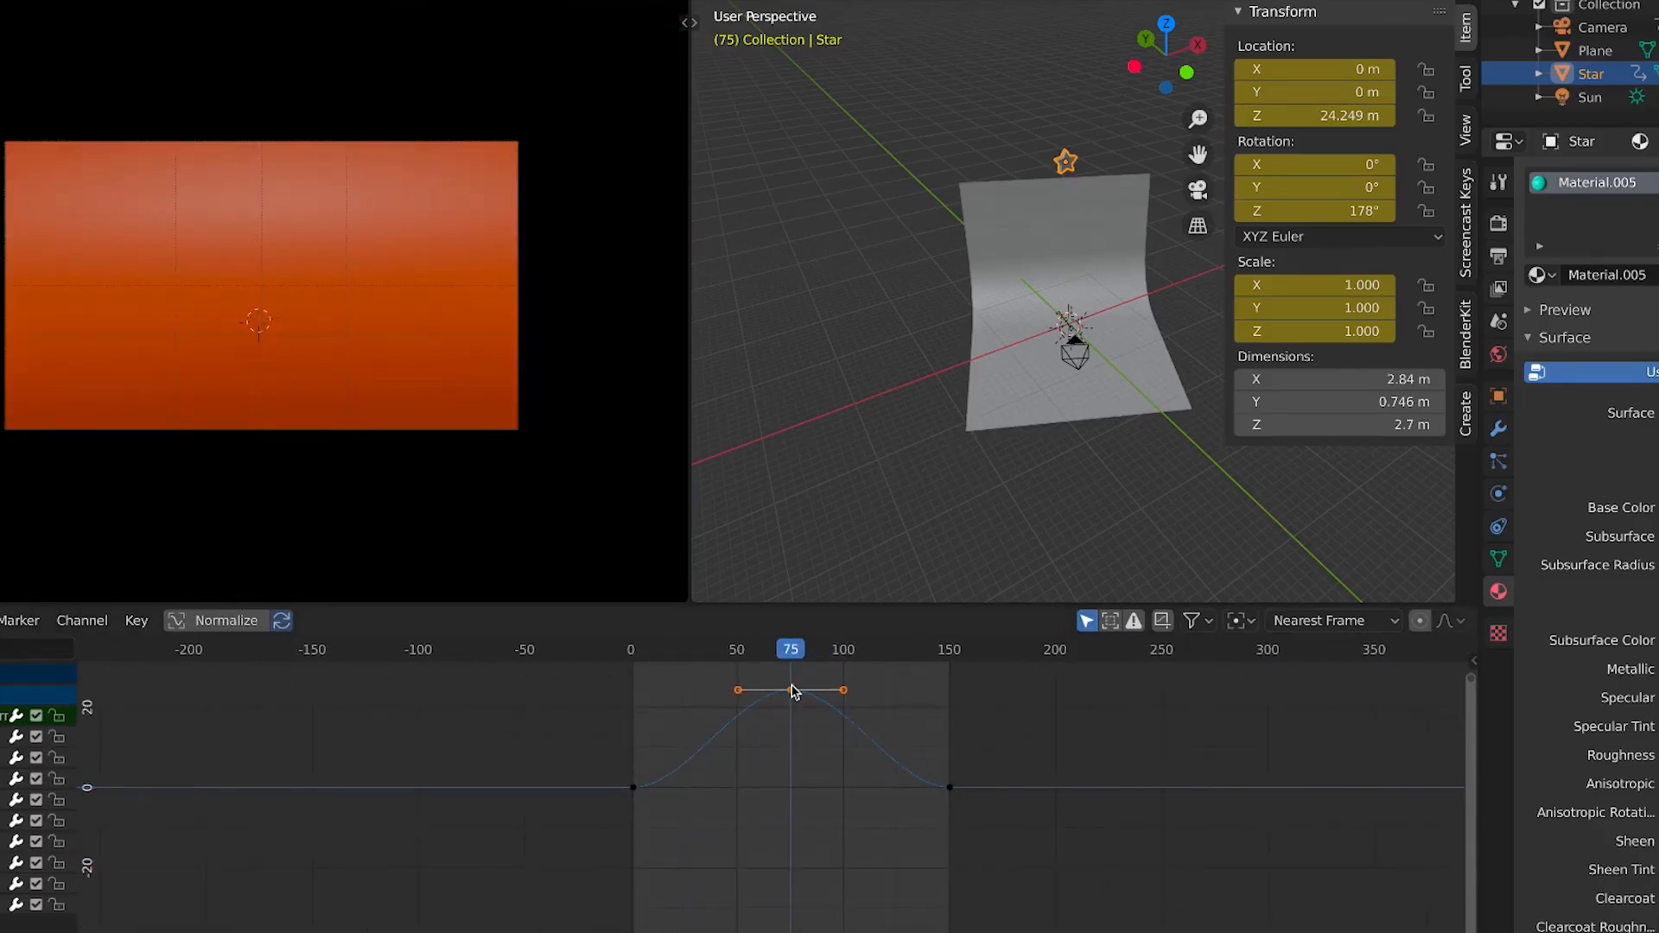
pyautogui.press('g')
pyautogui.press('y')
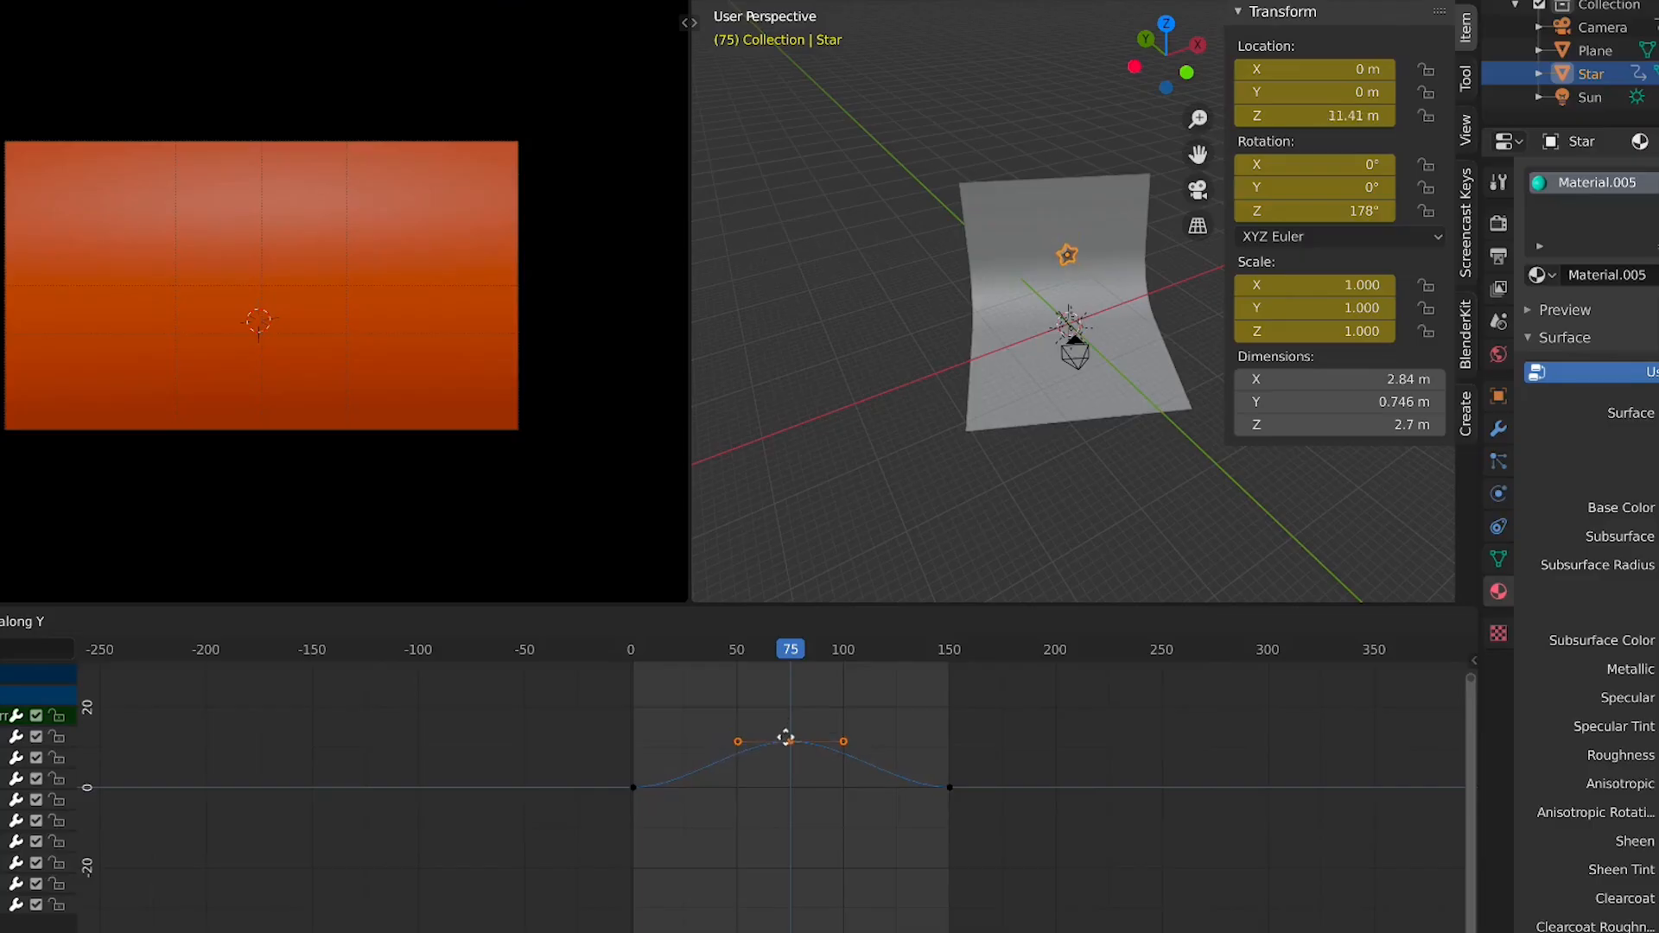
pyautogui.press('Escape')
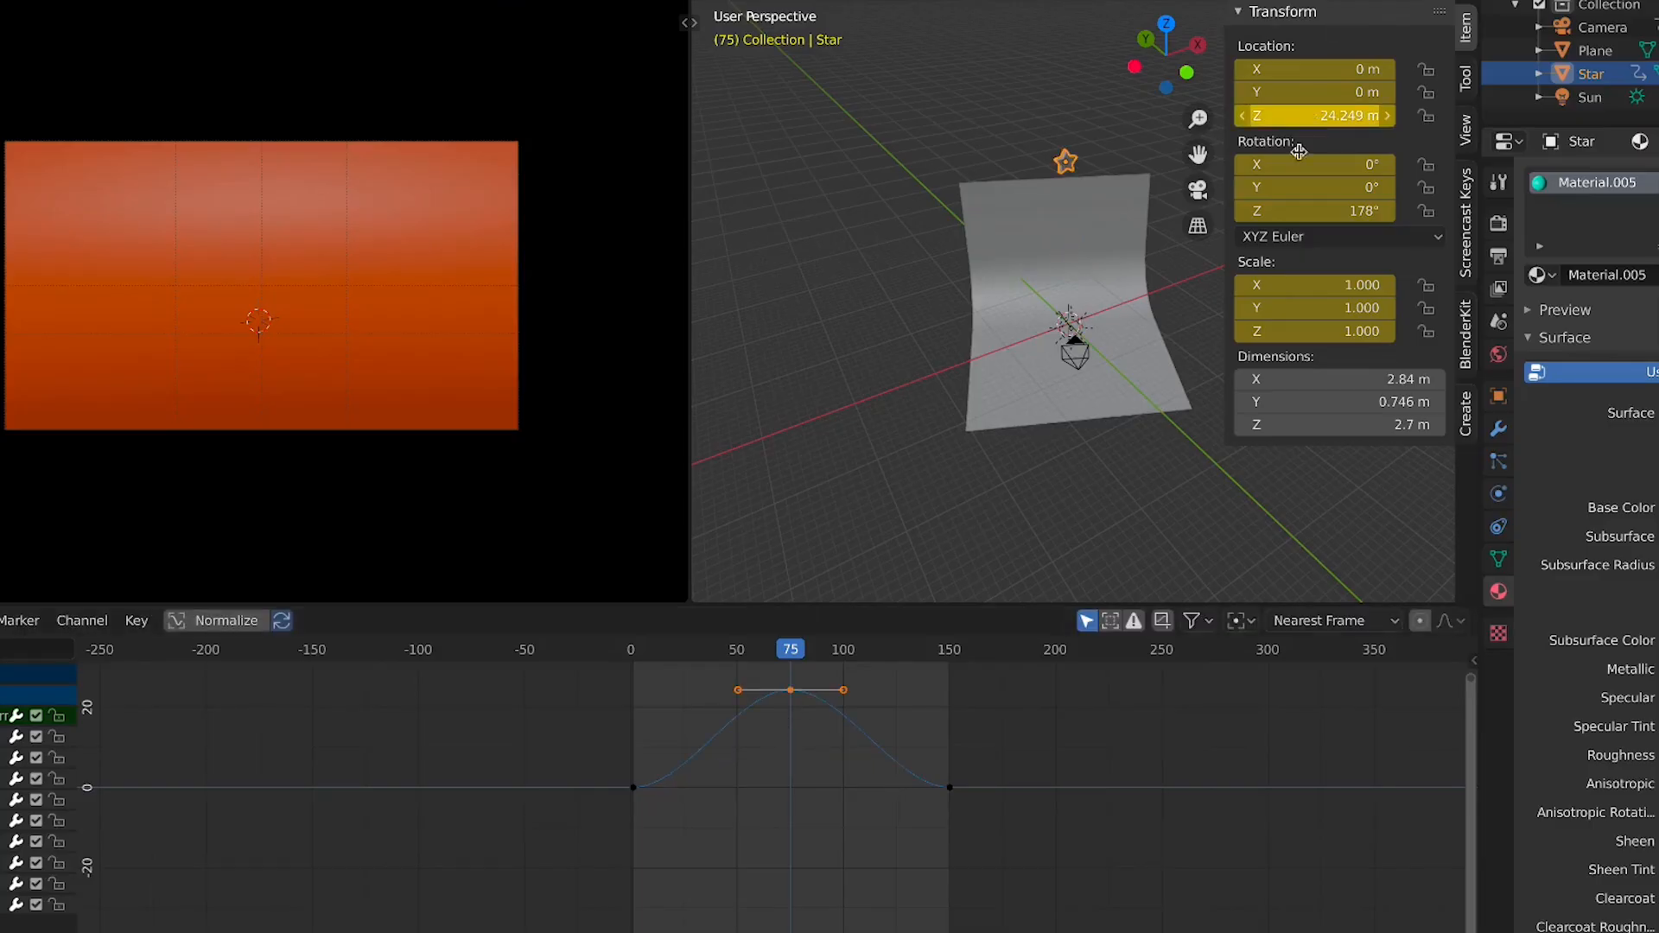
pyautogui.press('g')
pyautogui.press('y')
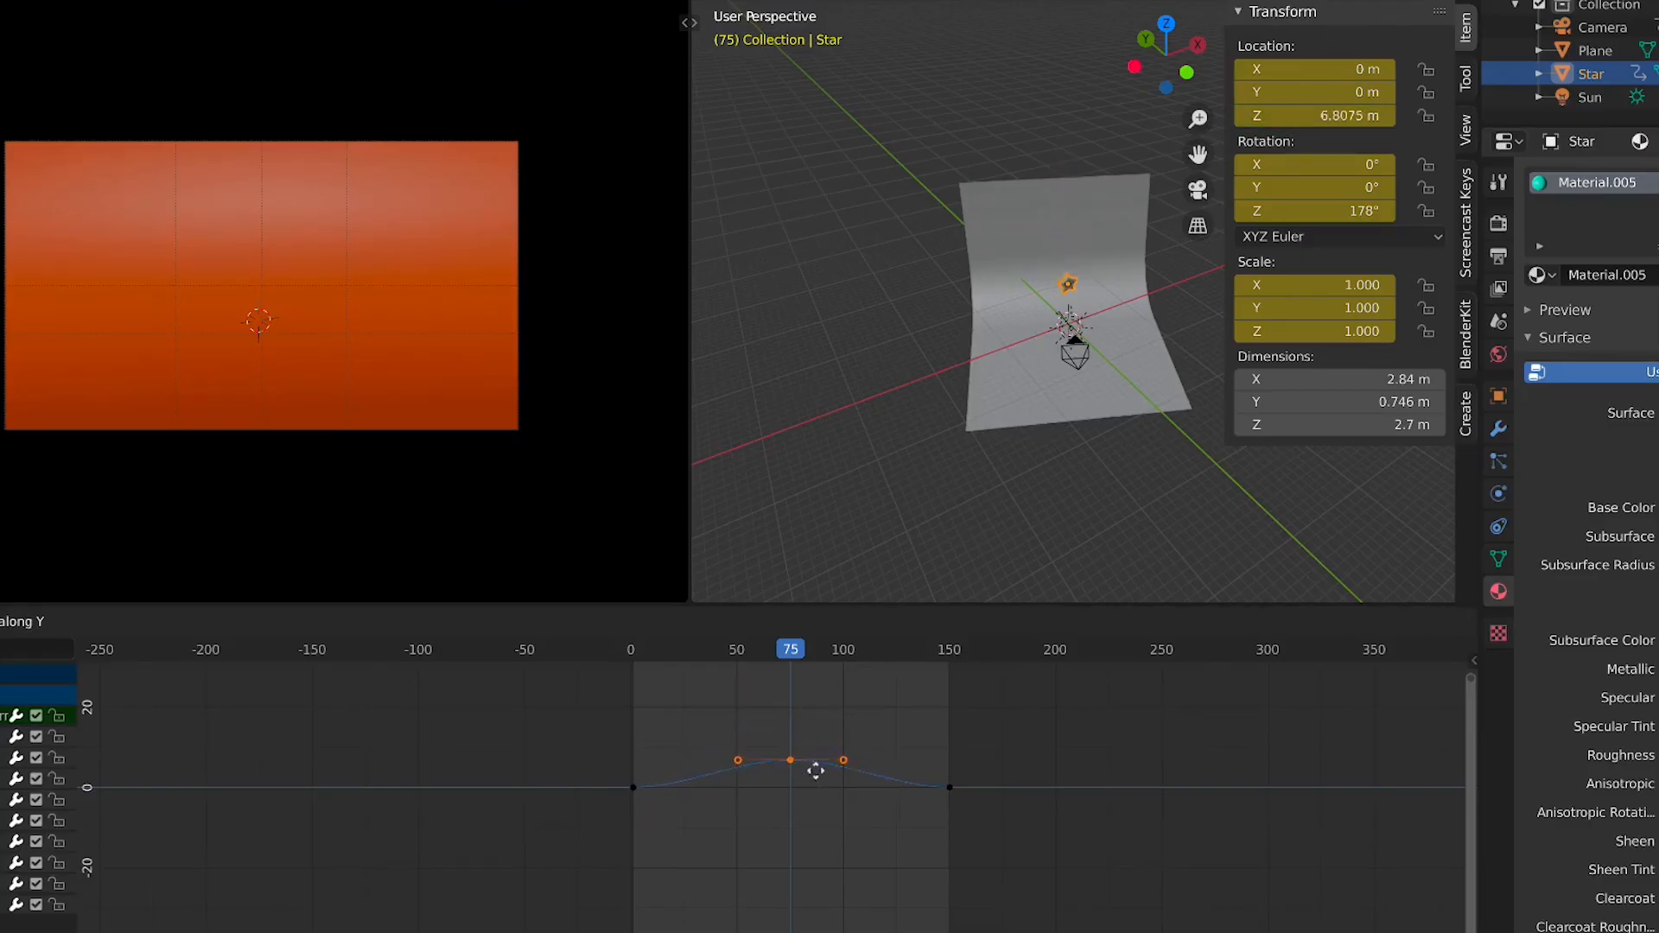
pyautogui.press('Escape')
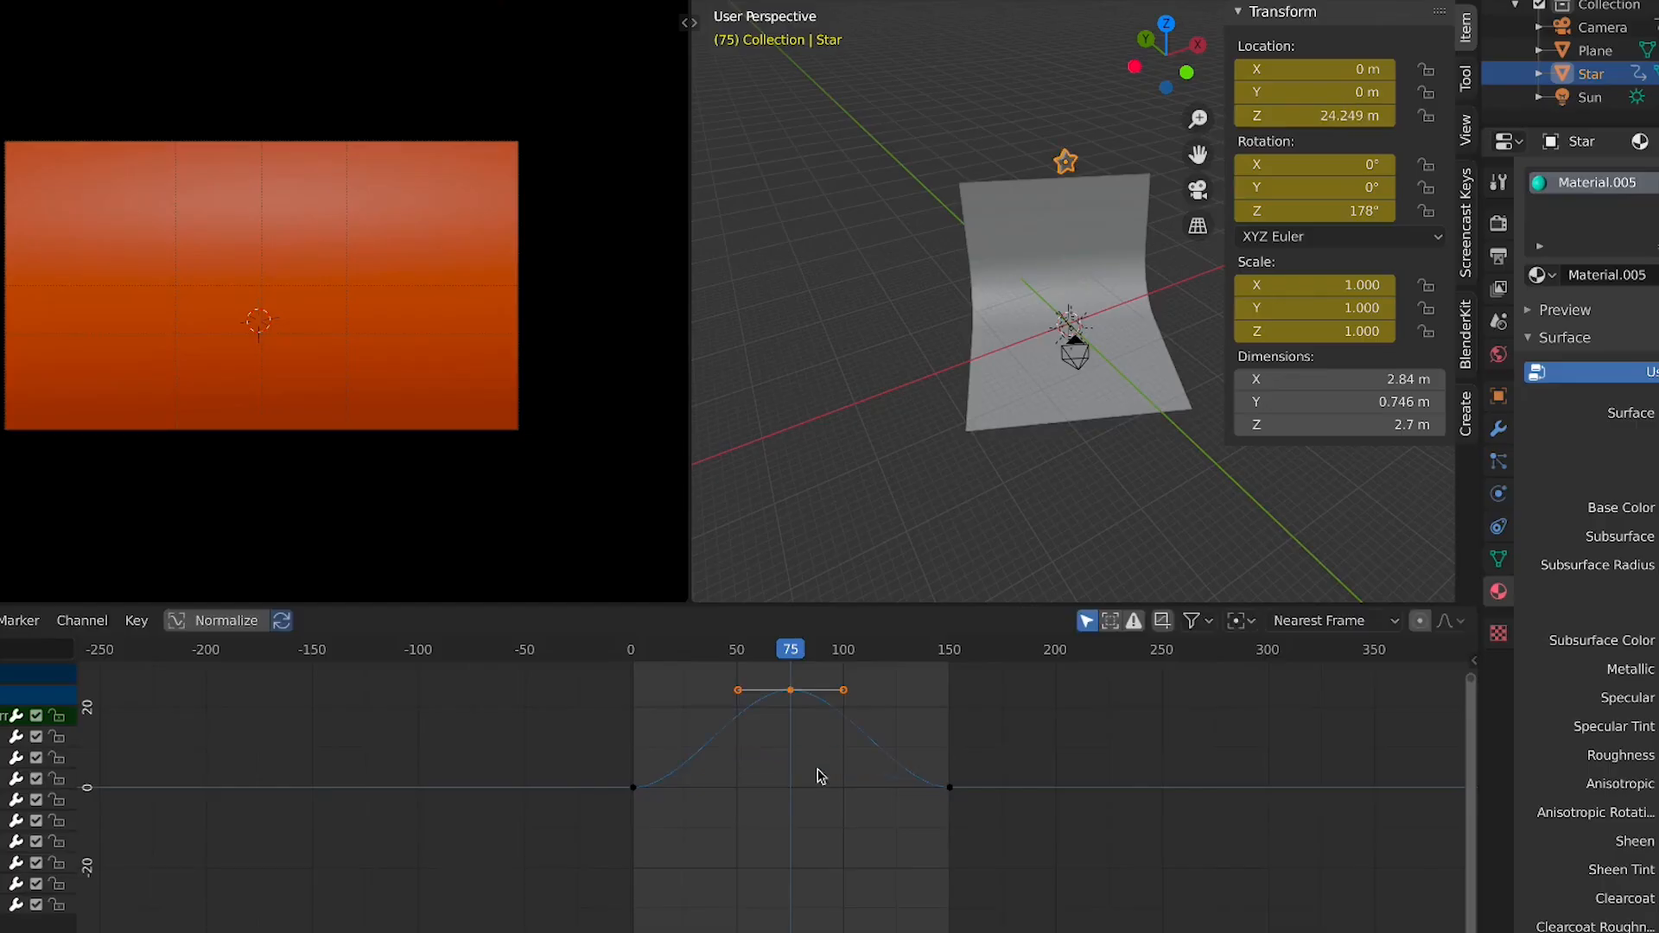
pyautogui.press('g')
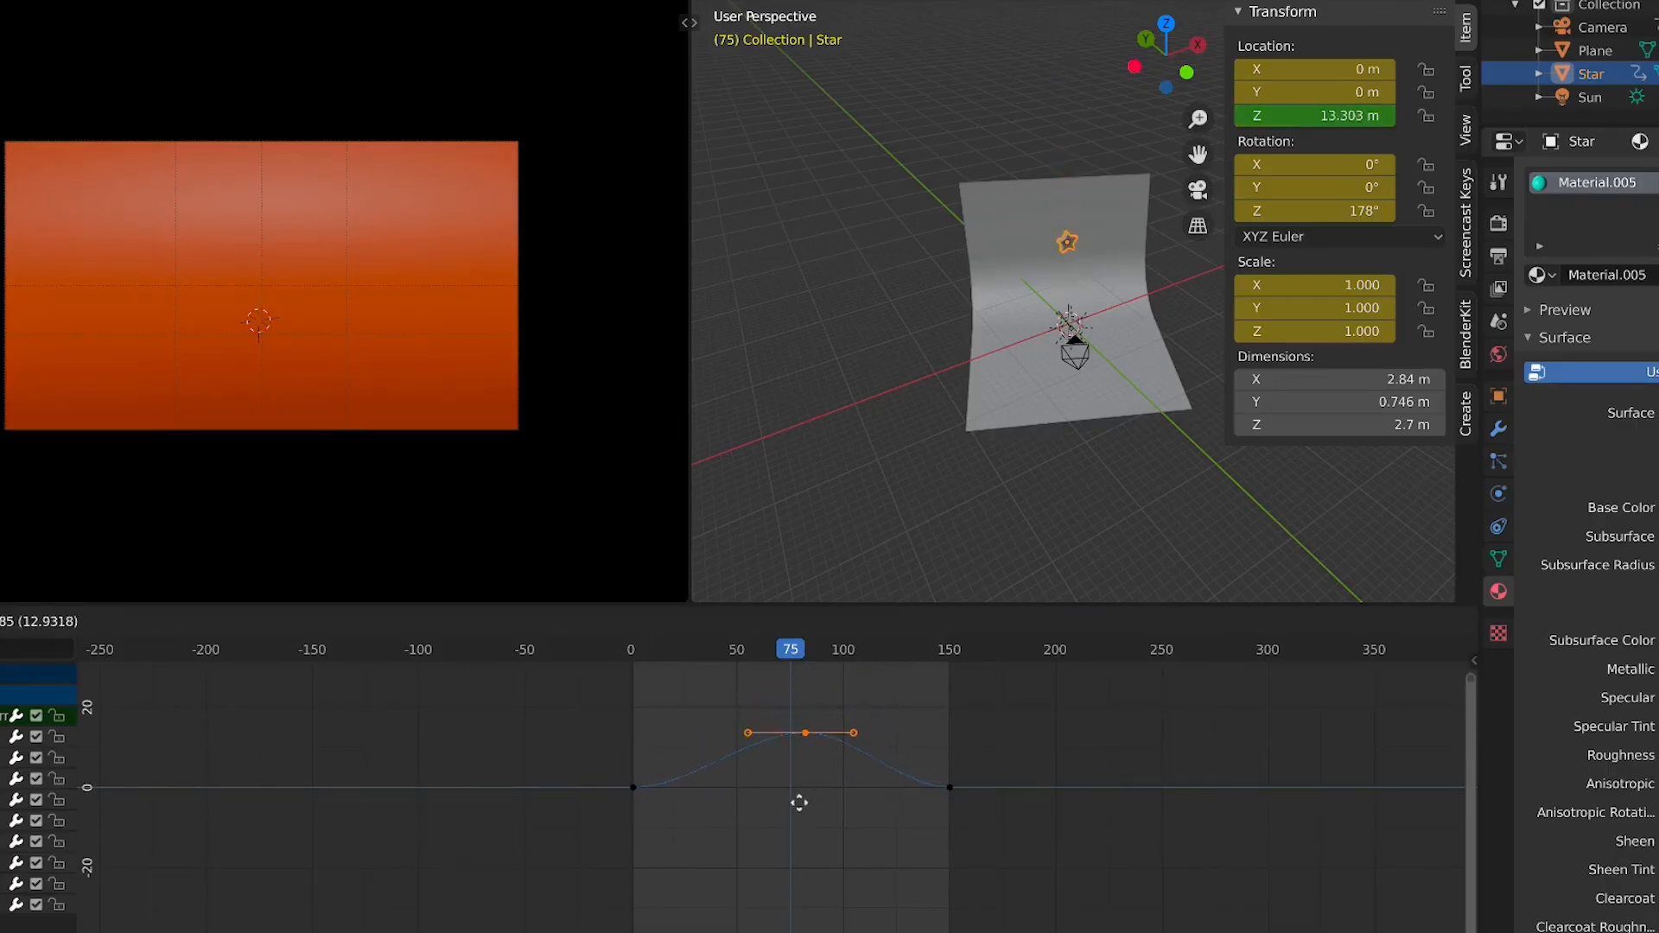
pyautogui.press('y')
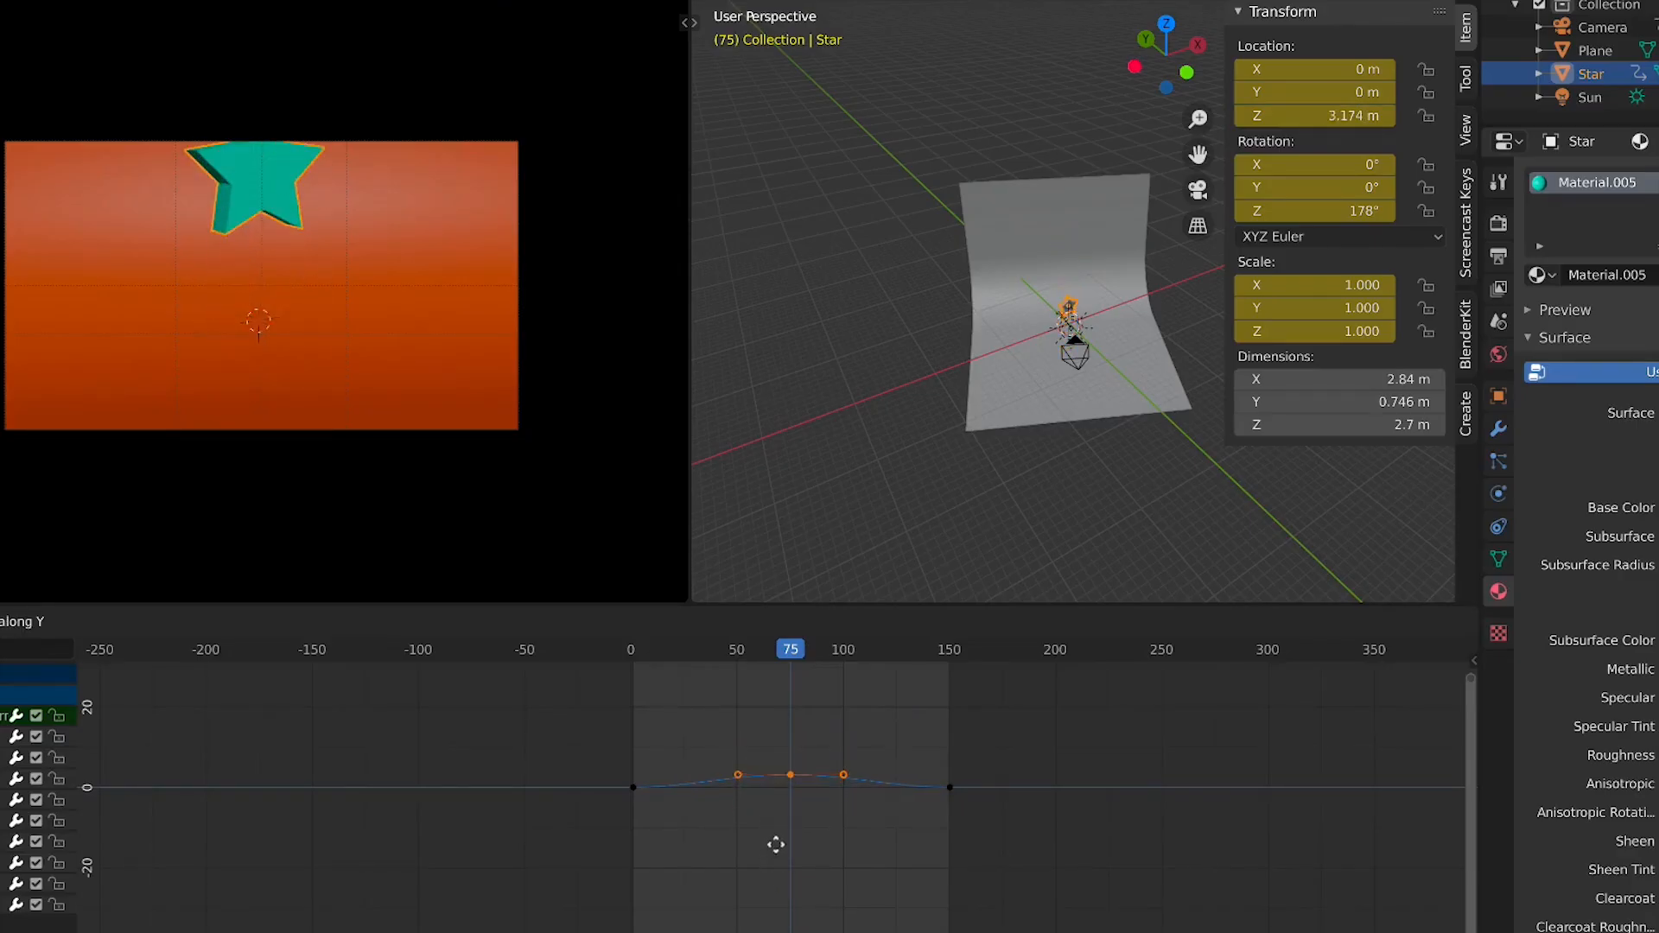
pyautogui.click(776, 838)
pyautogui.scroll(5, 796, 796)
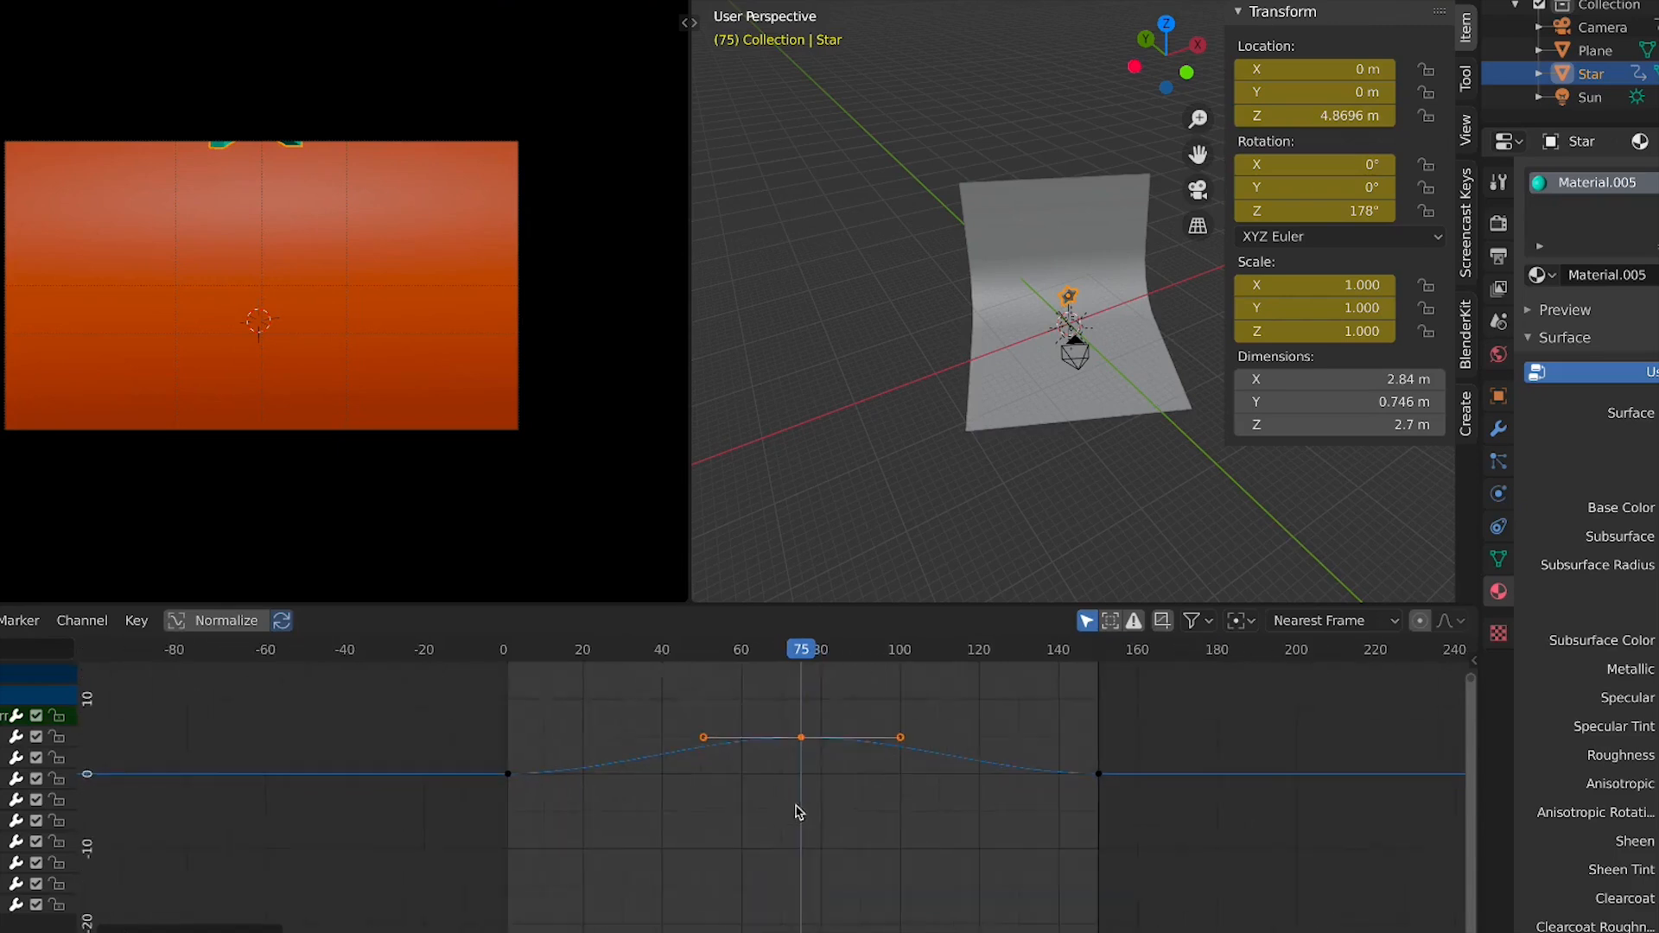
pyautogui.moveTo(841, 748); pyautogui.dragTo(808, 856, button='middle')
pyautogui.scroll(-2, 814, 797)
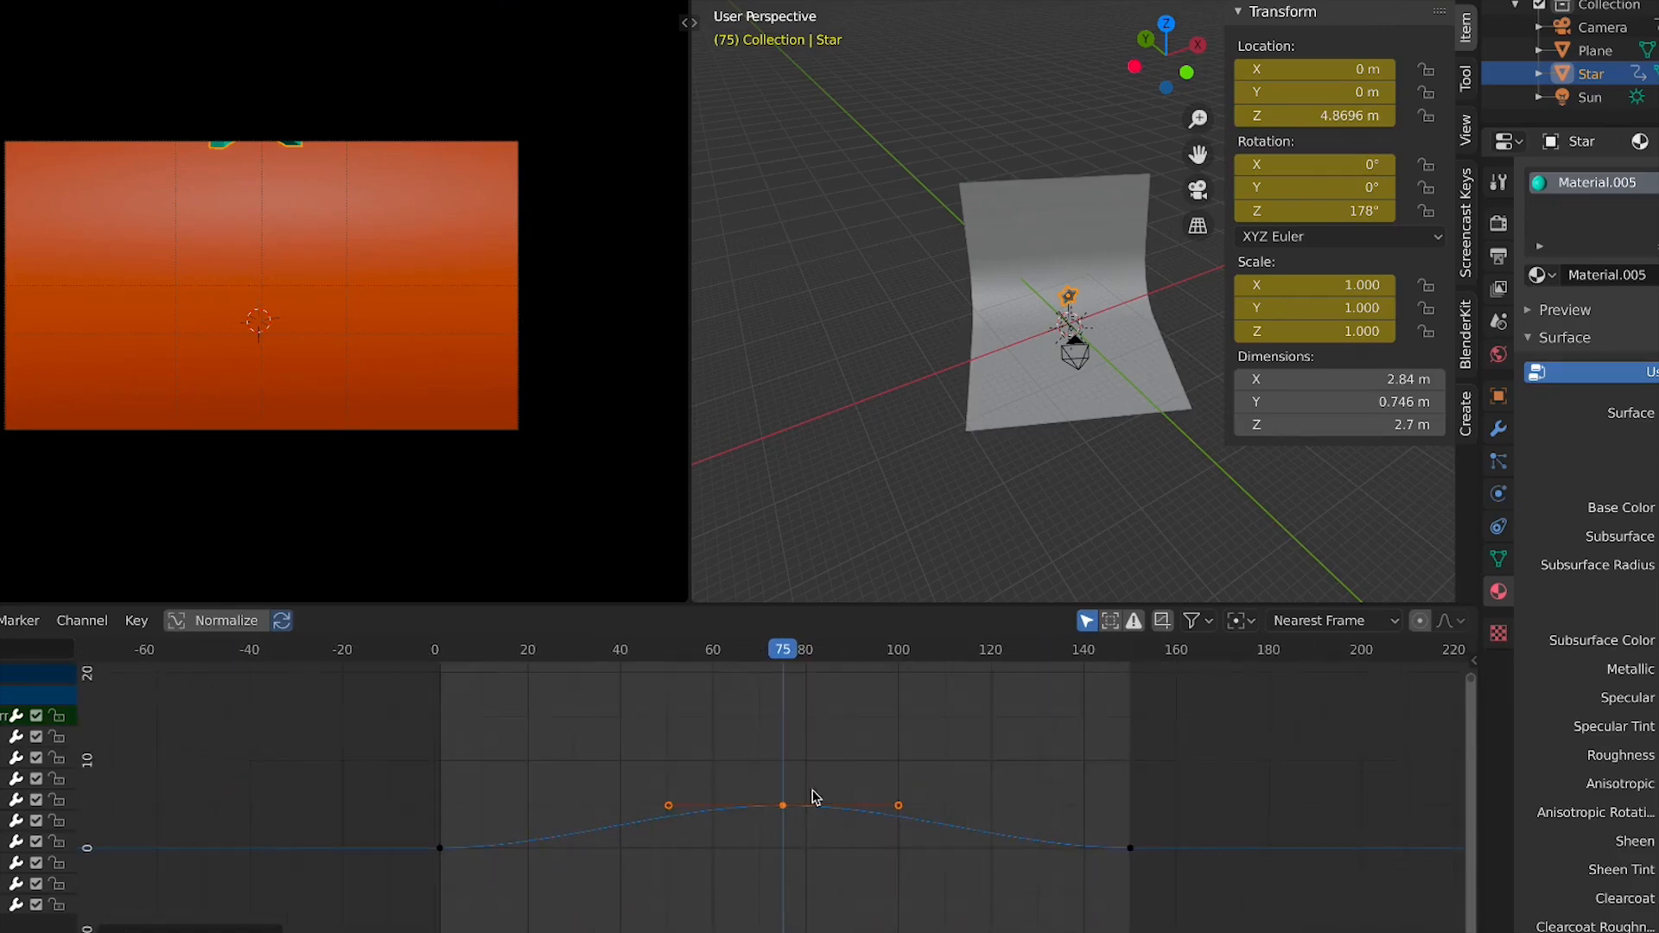
pyautogui.click(441, 850)
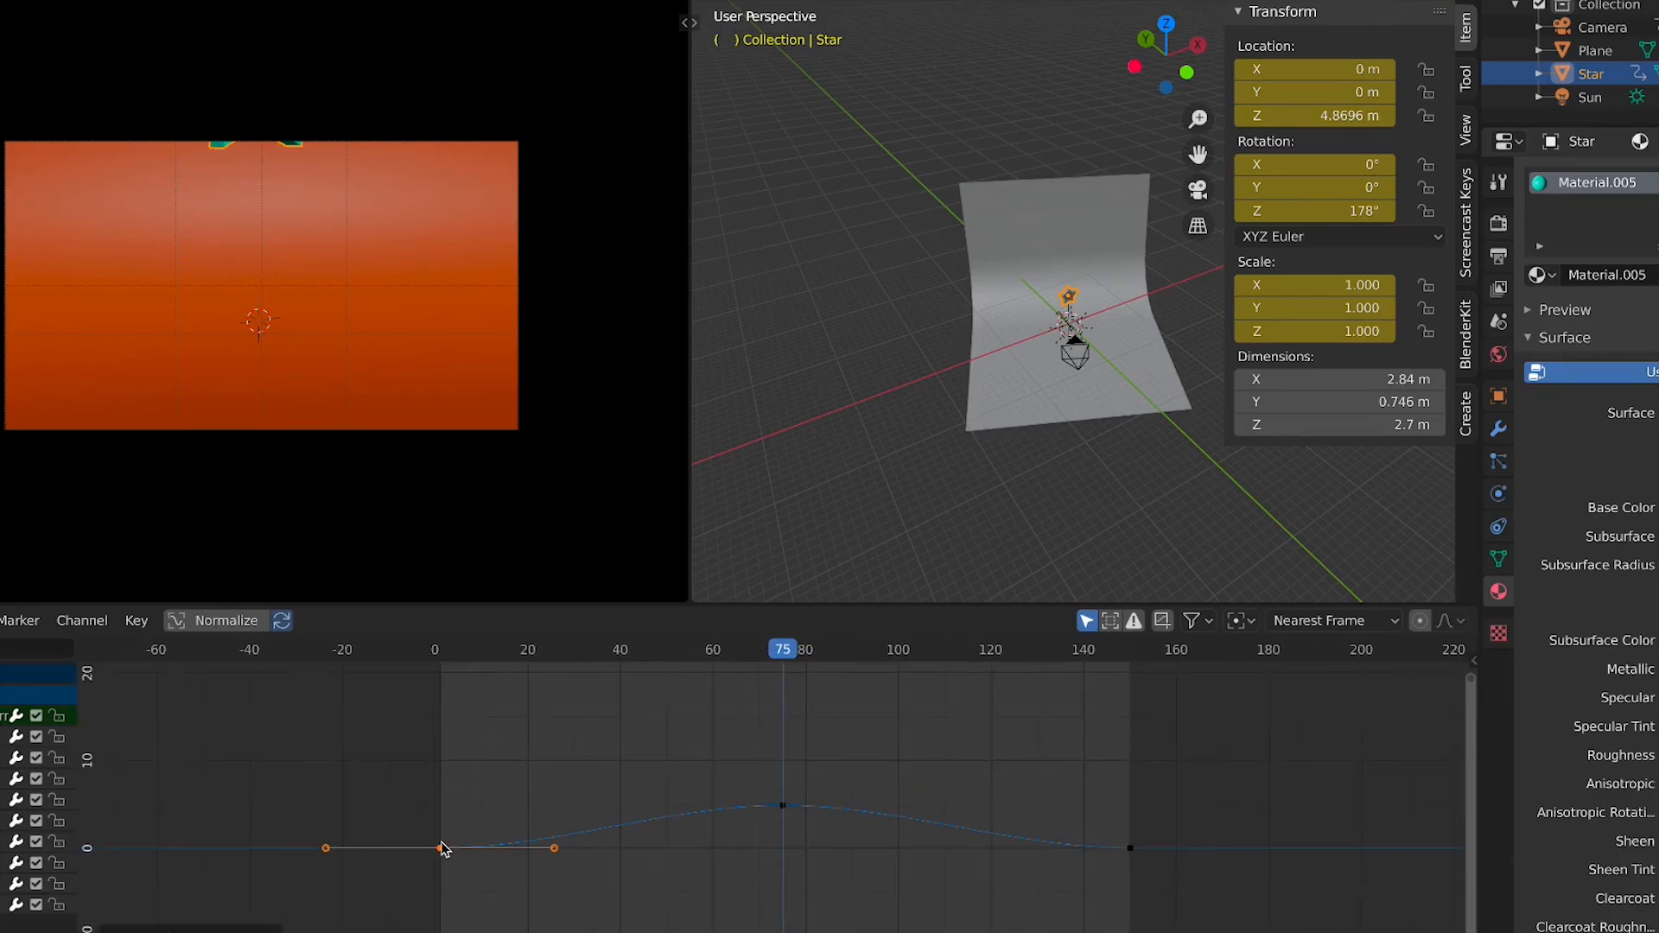
pyautogui.press('g')
pyautogui.press('y')
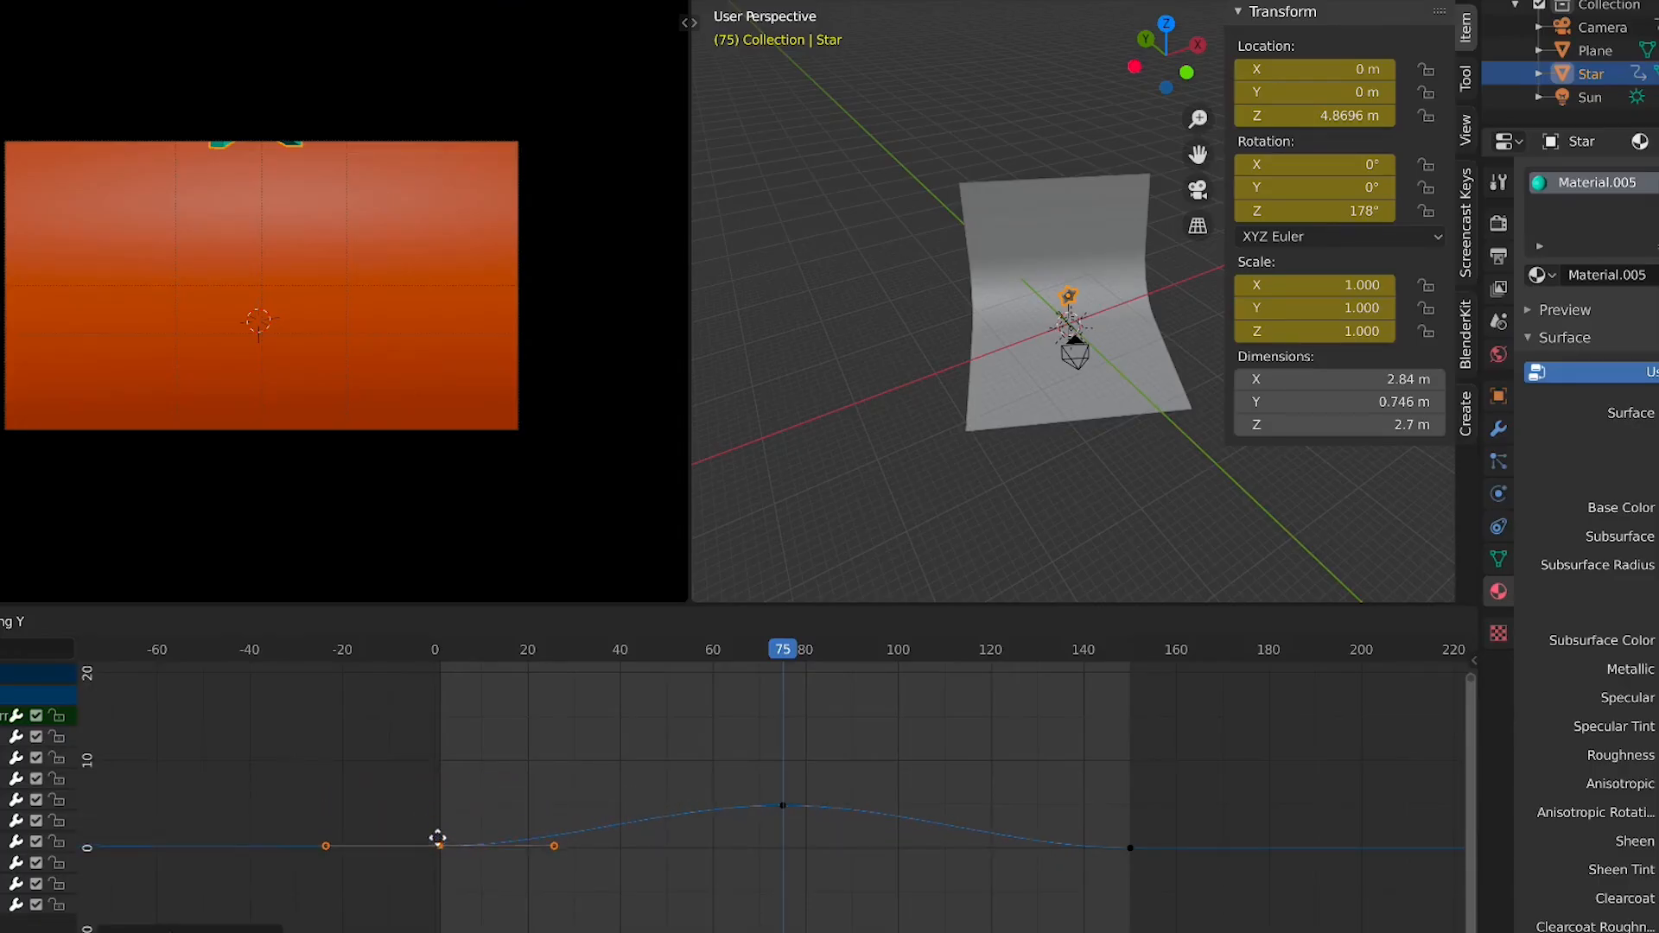
pyautogui.rightClick(437, 865)
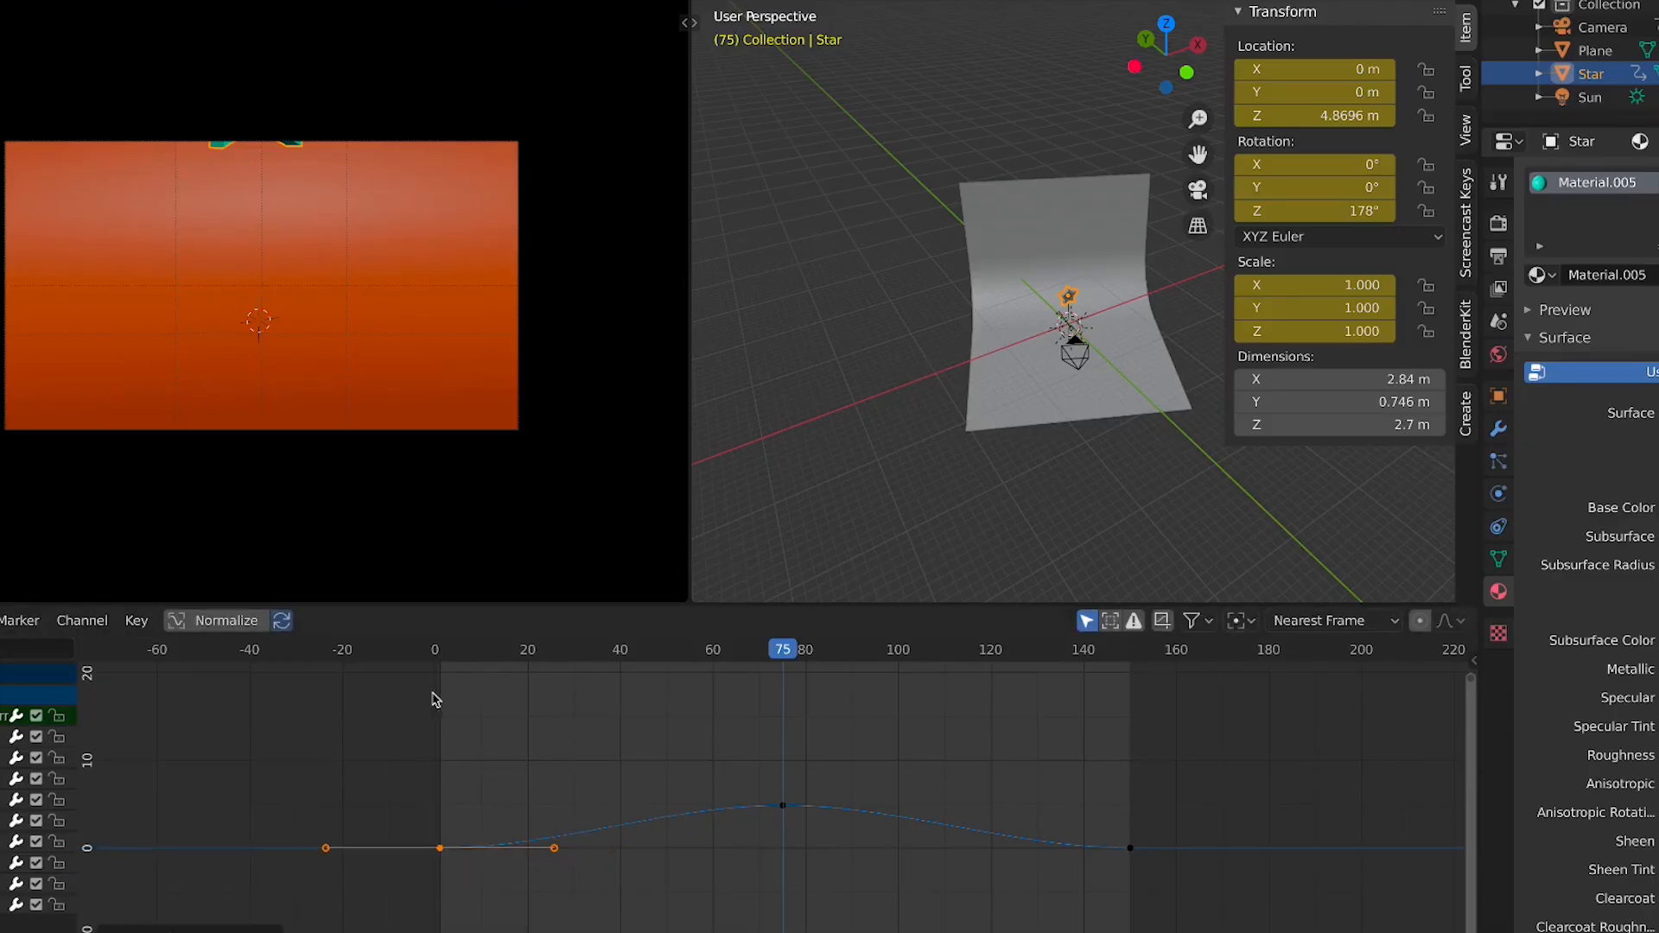
pyautogui.hotkey('shift', 'Left')
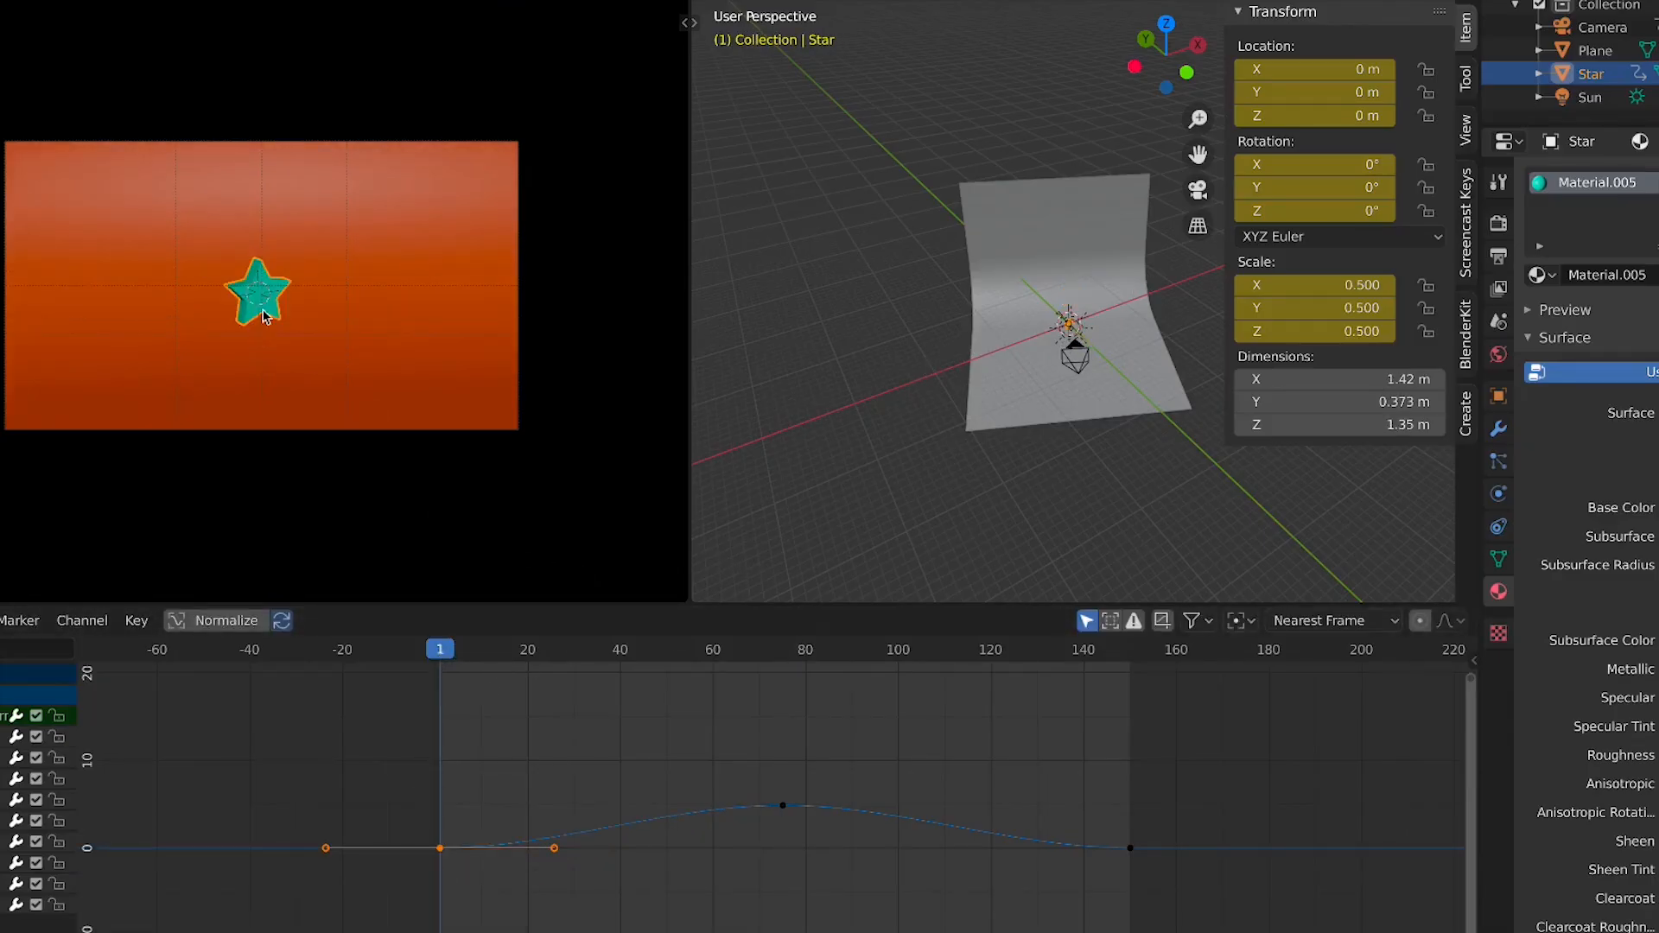
pyautogui.press('g')
pyautogui.press('y')
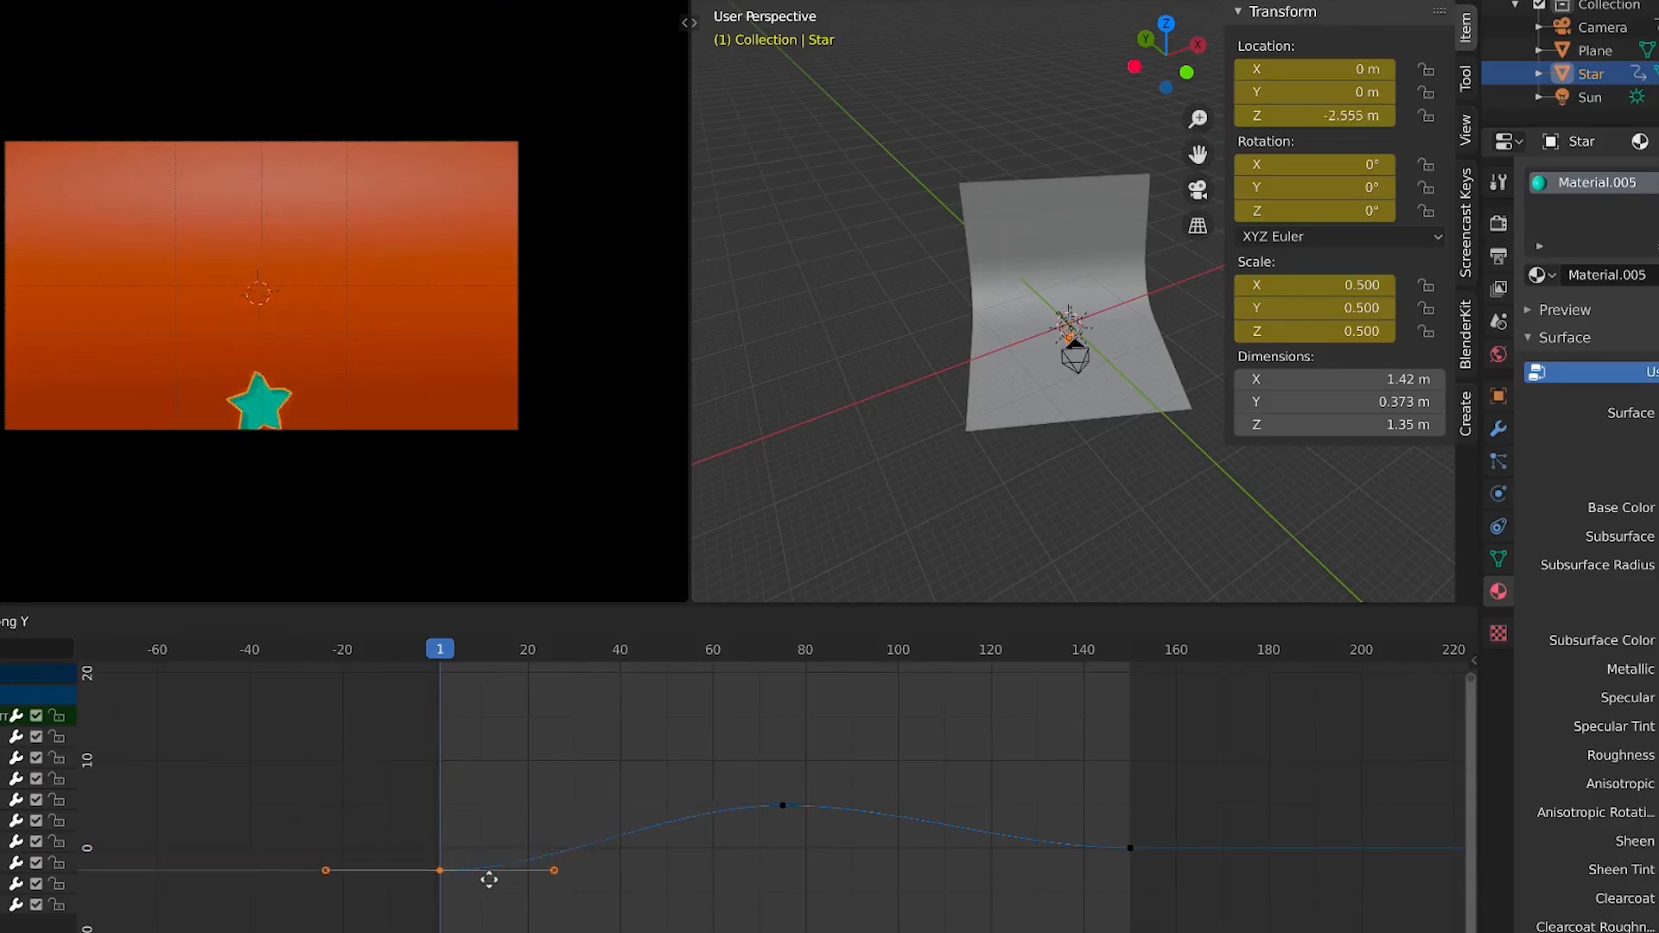
pyautogui.rightClick(487, 831)
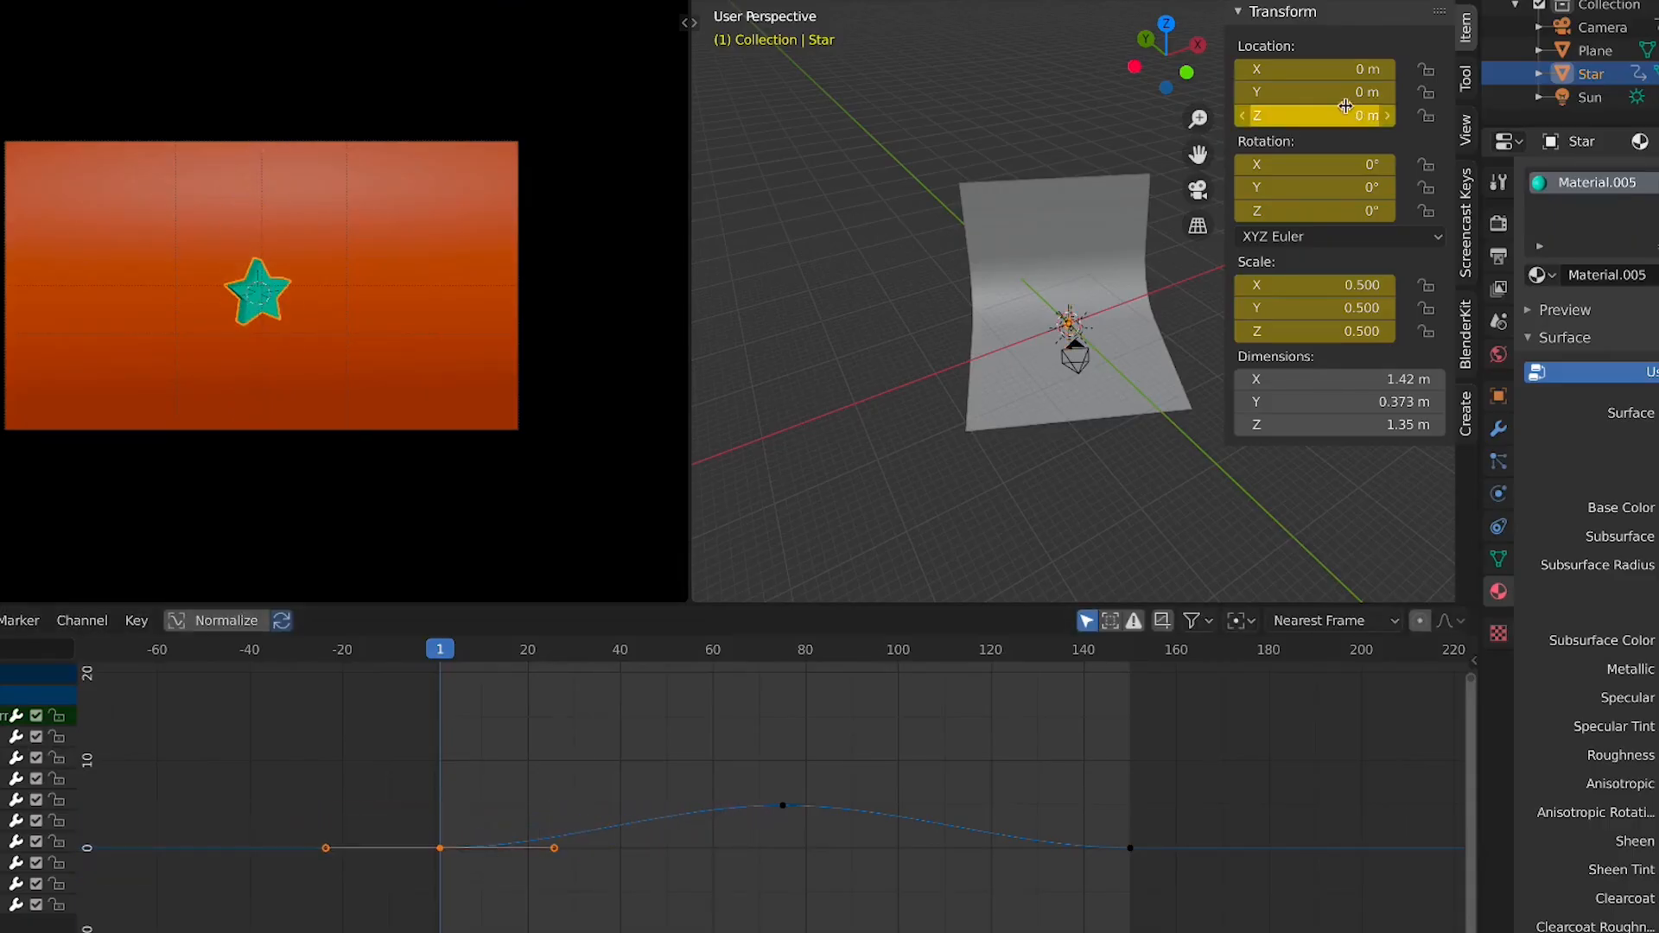
pyautogui.moveTo(1331, 115)
pyautogui.mouseDown()
pyautogui.moveTo(1353, 115)
pyautogui.moveTo(1279, 115)
pyautogui.moveTo(1326, 115)
pyautogui.moveTo(1301, 114)
pyautogui.mouseUp()
pyautogui.rightClick(1300, 115)
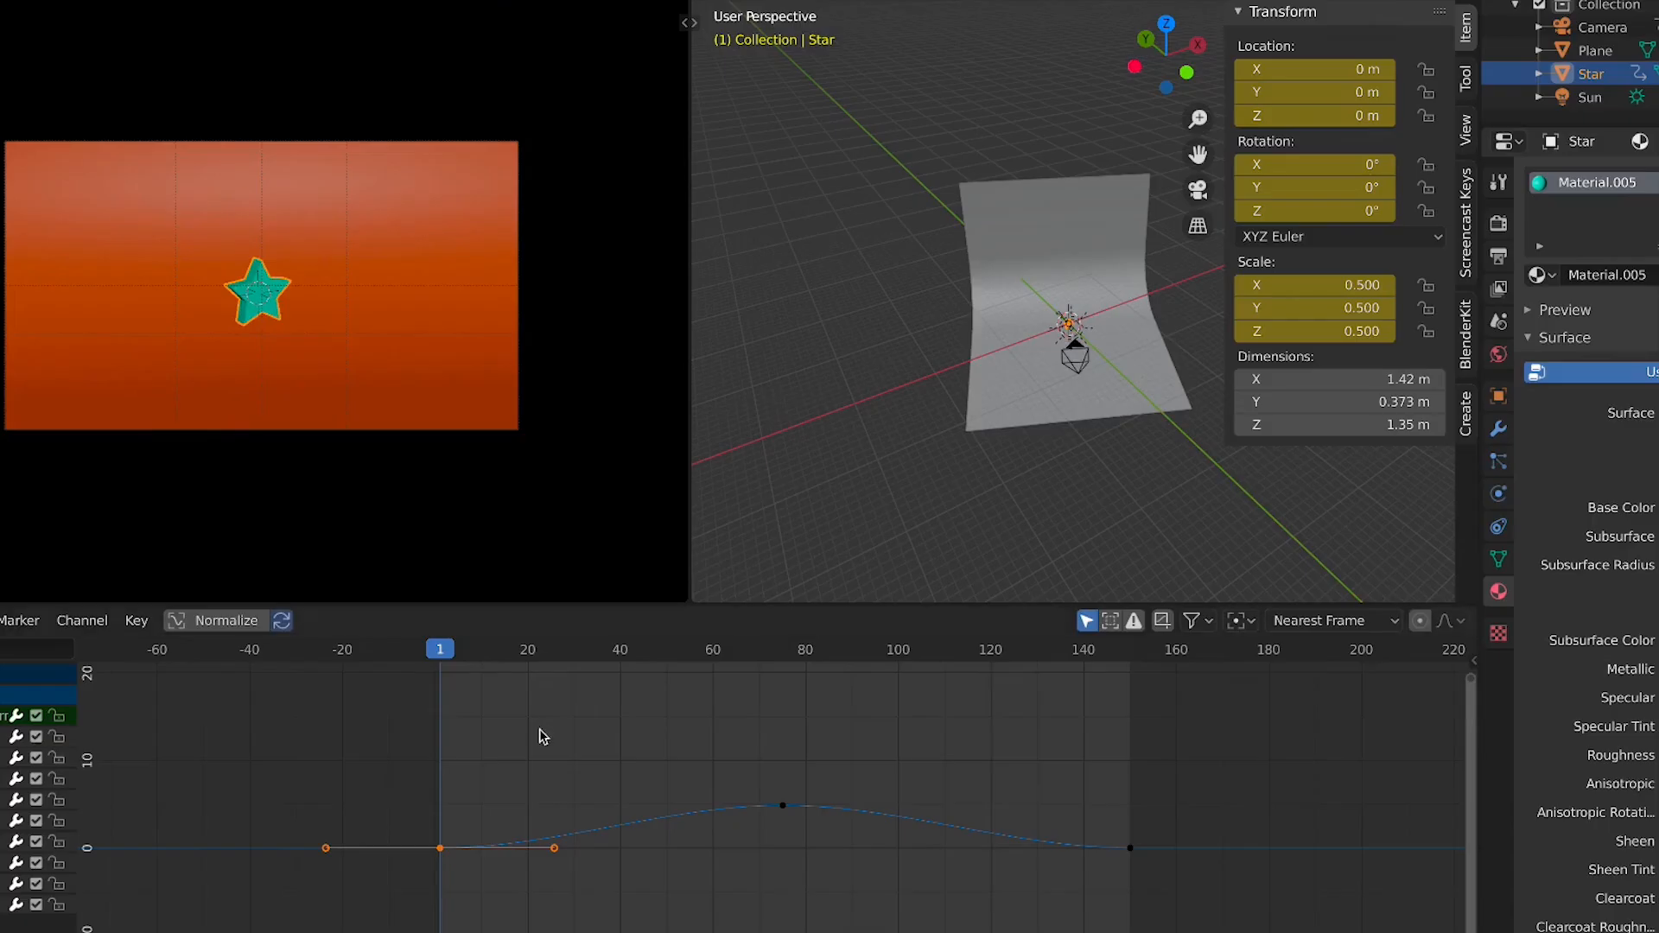
pyautogui.press('g')
pyautogui.press('y')
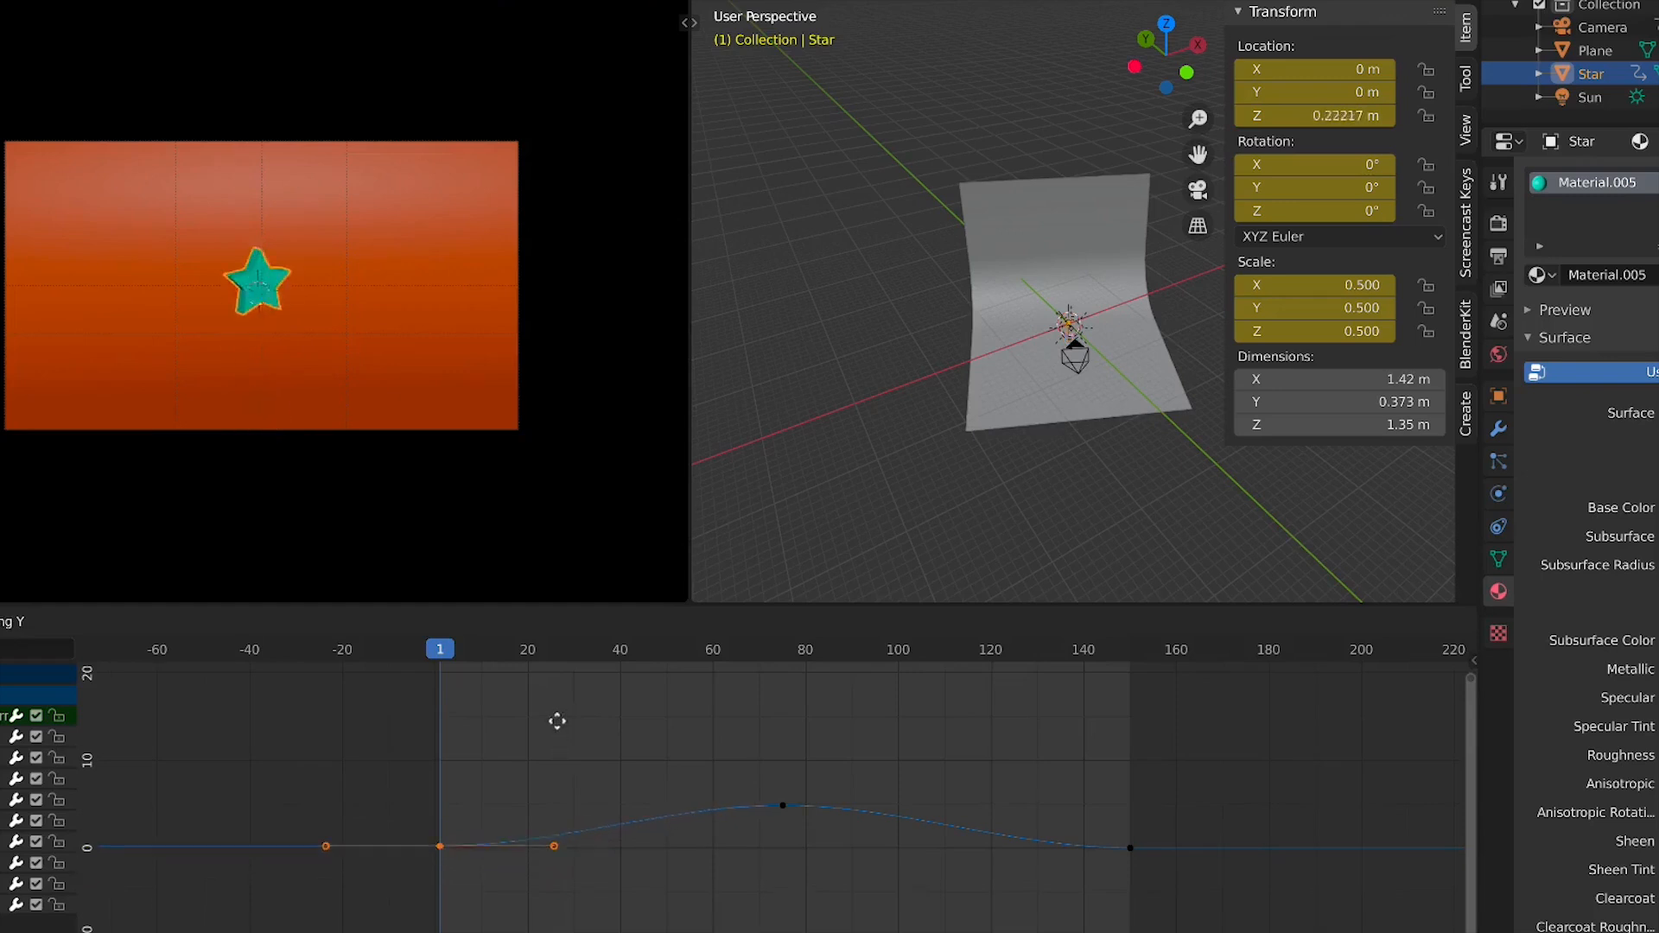
pyautogui.rightClick(566, 739)
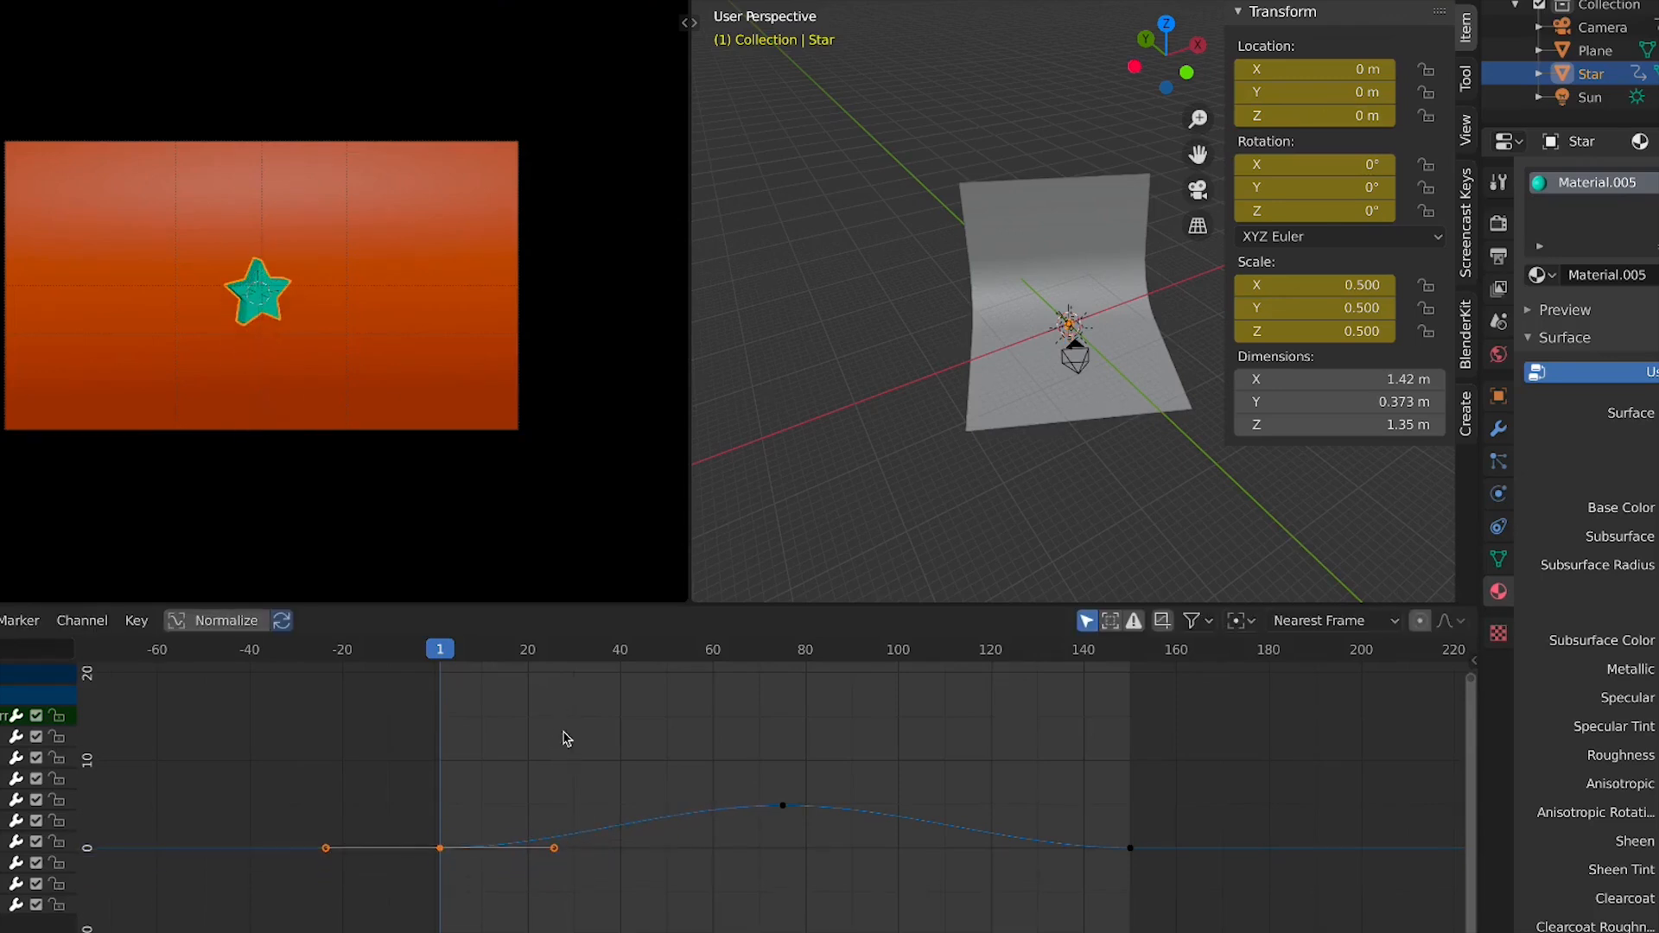
# Select the height curve's peak keyframe at frame 75, frame it in the Graph Editor and play the animation to review the rise
pyautogui.click(775, 803)
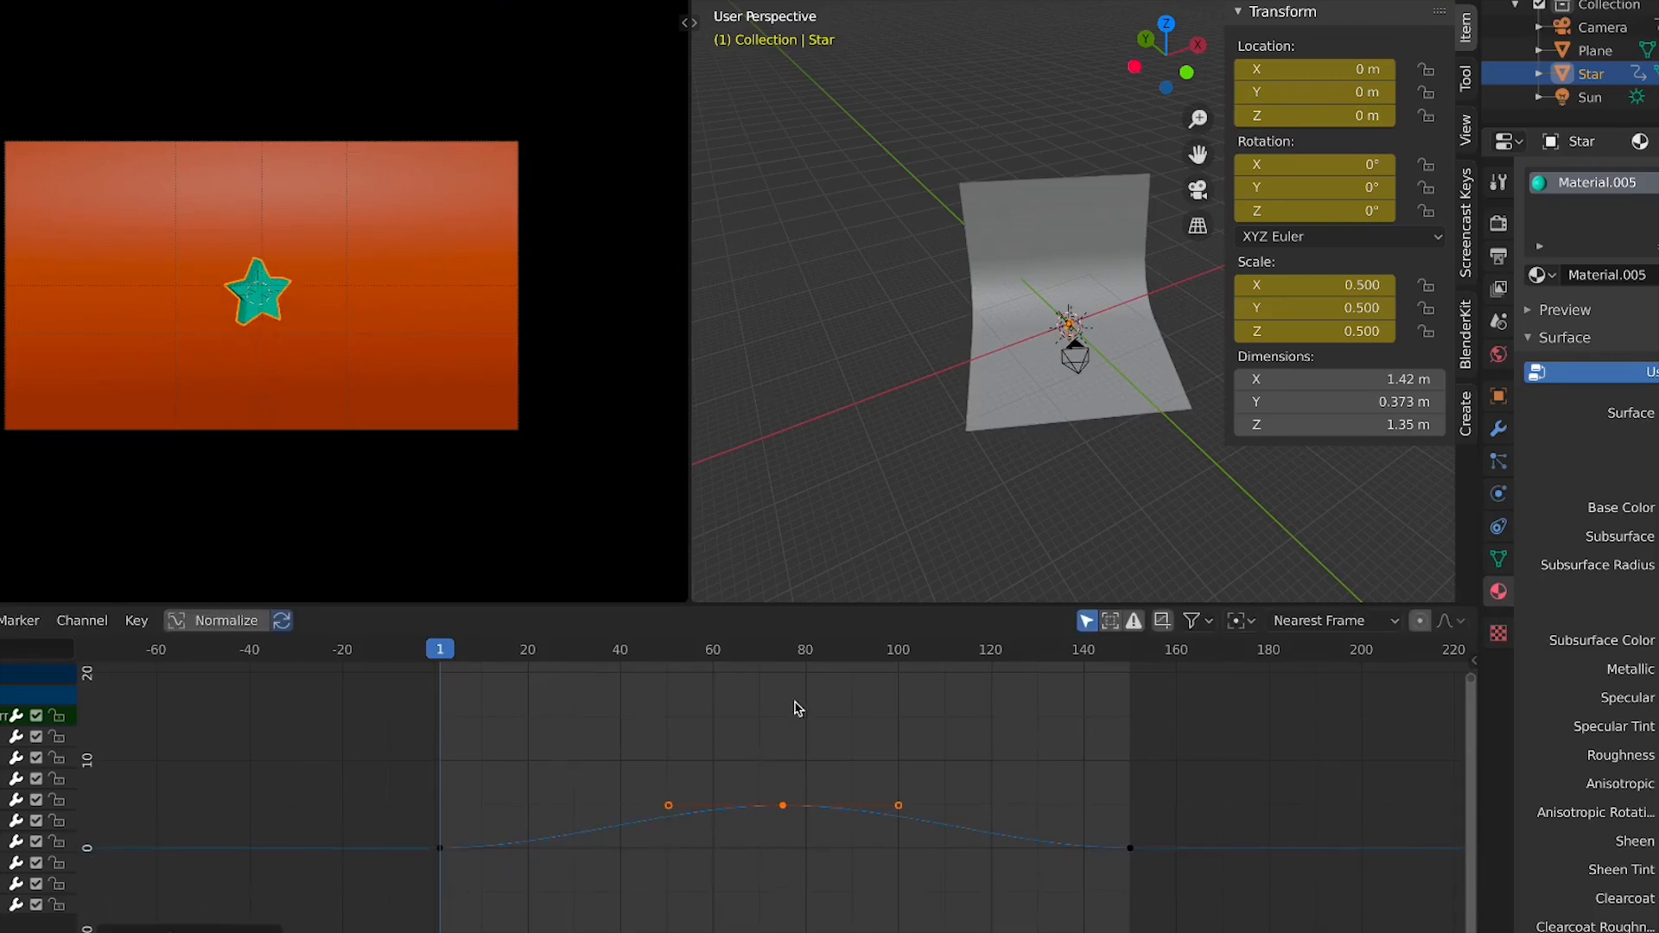
pyautogui.moveTo(802, 662); pyautogui.dragTo(1130, 730)
pyautogui.moveTo(470, 911); pyautogui.dragTo(539, 874, button='middle')
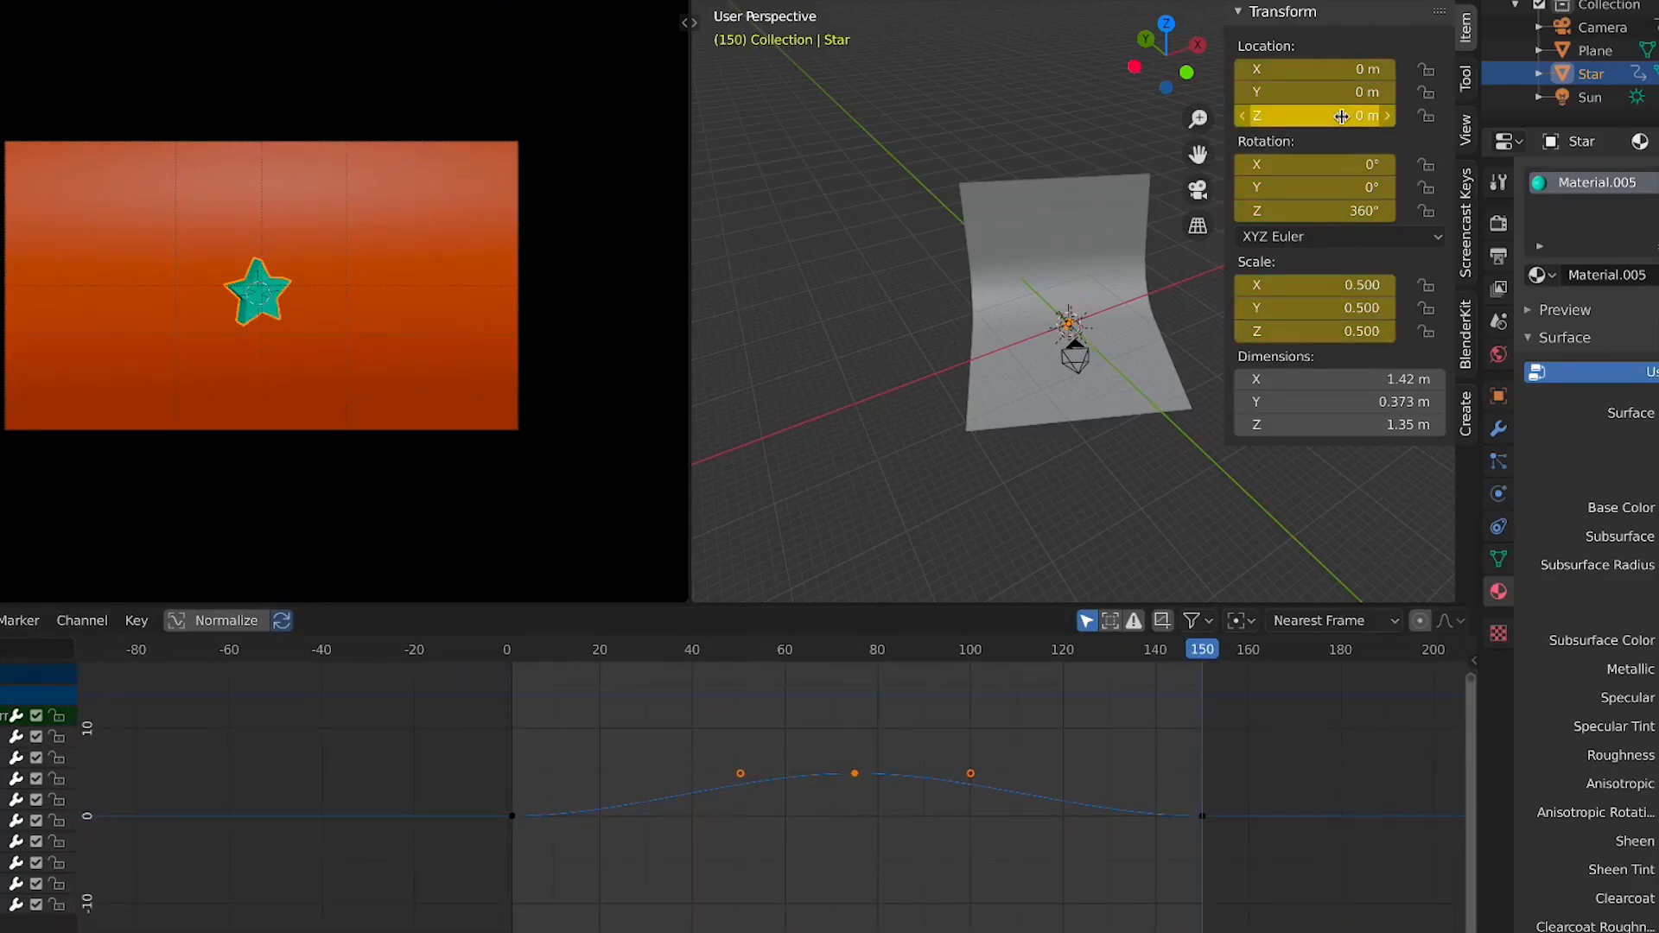
pyautogui.moveTo(864, 663); pyautogui.dragTo(856, 666)
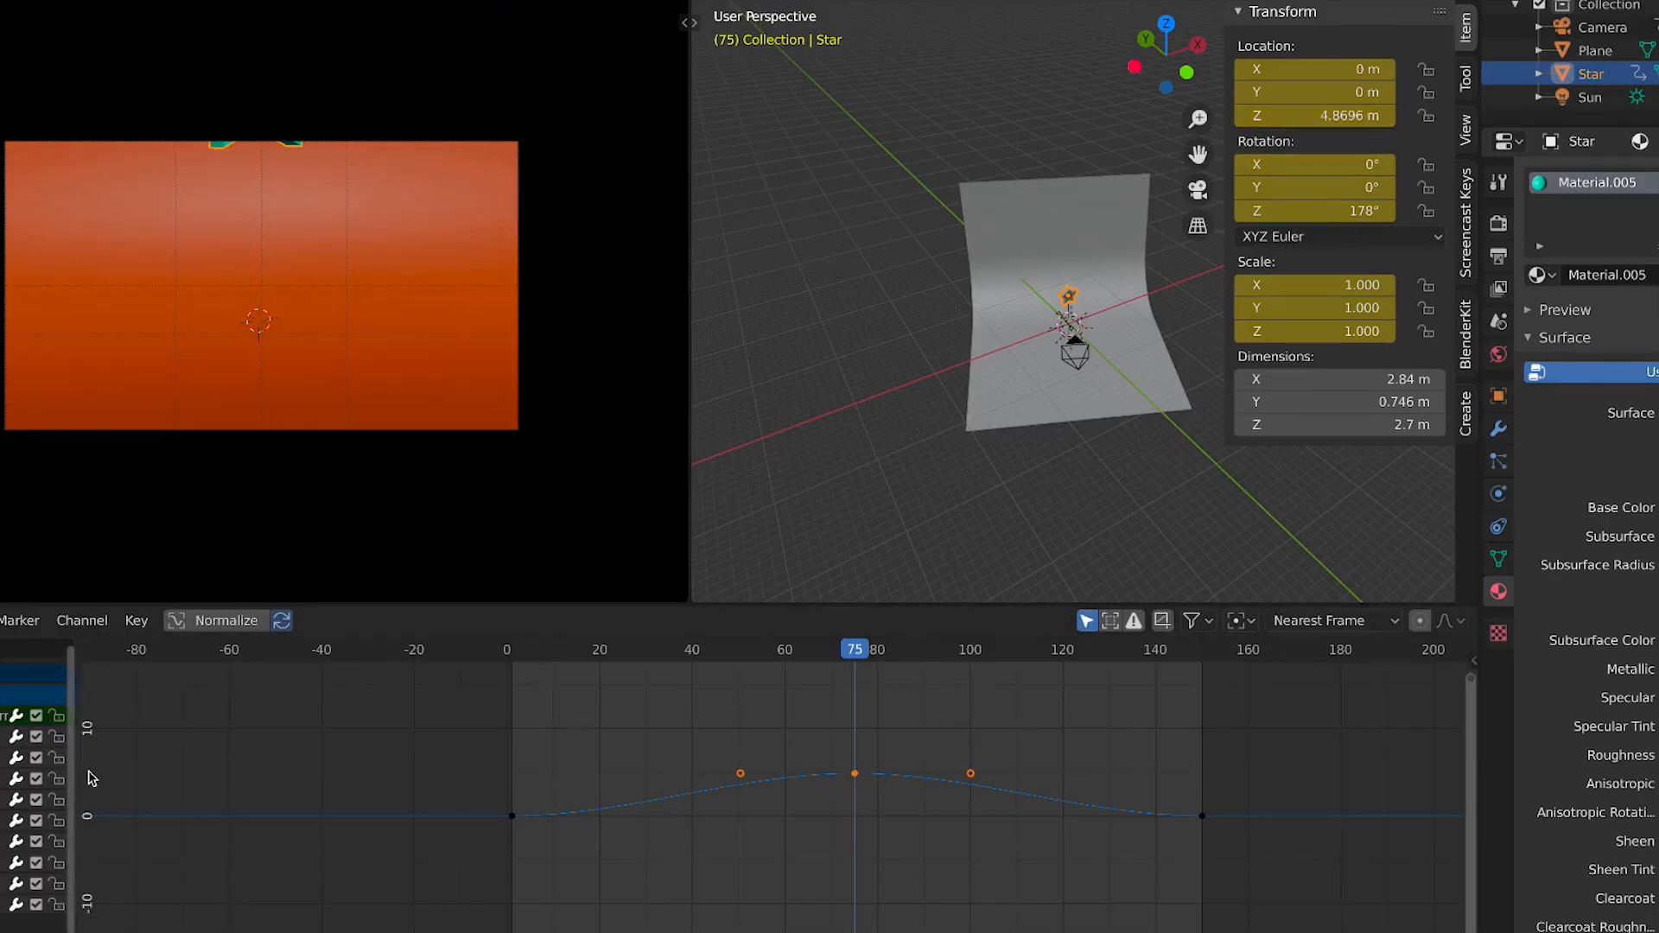
pyautogui.press('KP_Decimal')
pyautogui.scroll(1, 398, 765)
pyautogui.moveTo(428, 767); pyautogui.dragTo(690, 809, button='middle')
pyautogui.scroll(5, 420, 817)
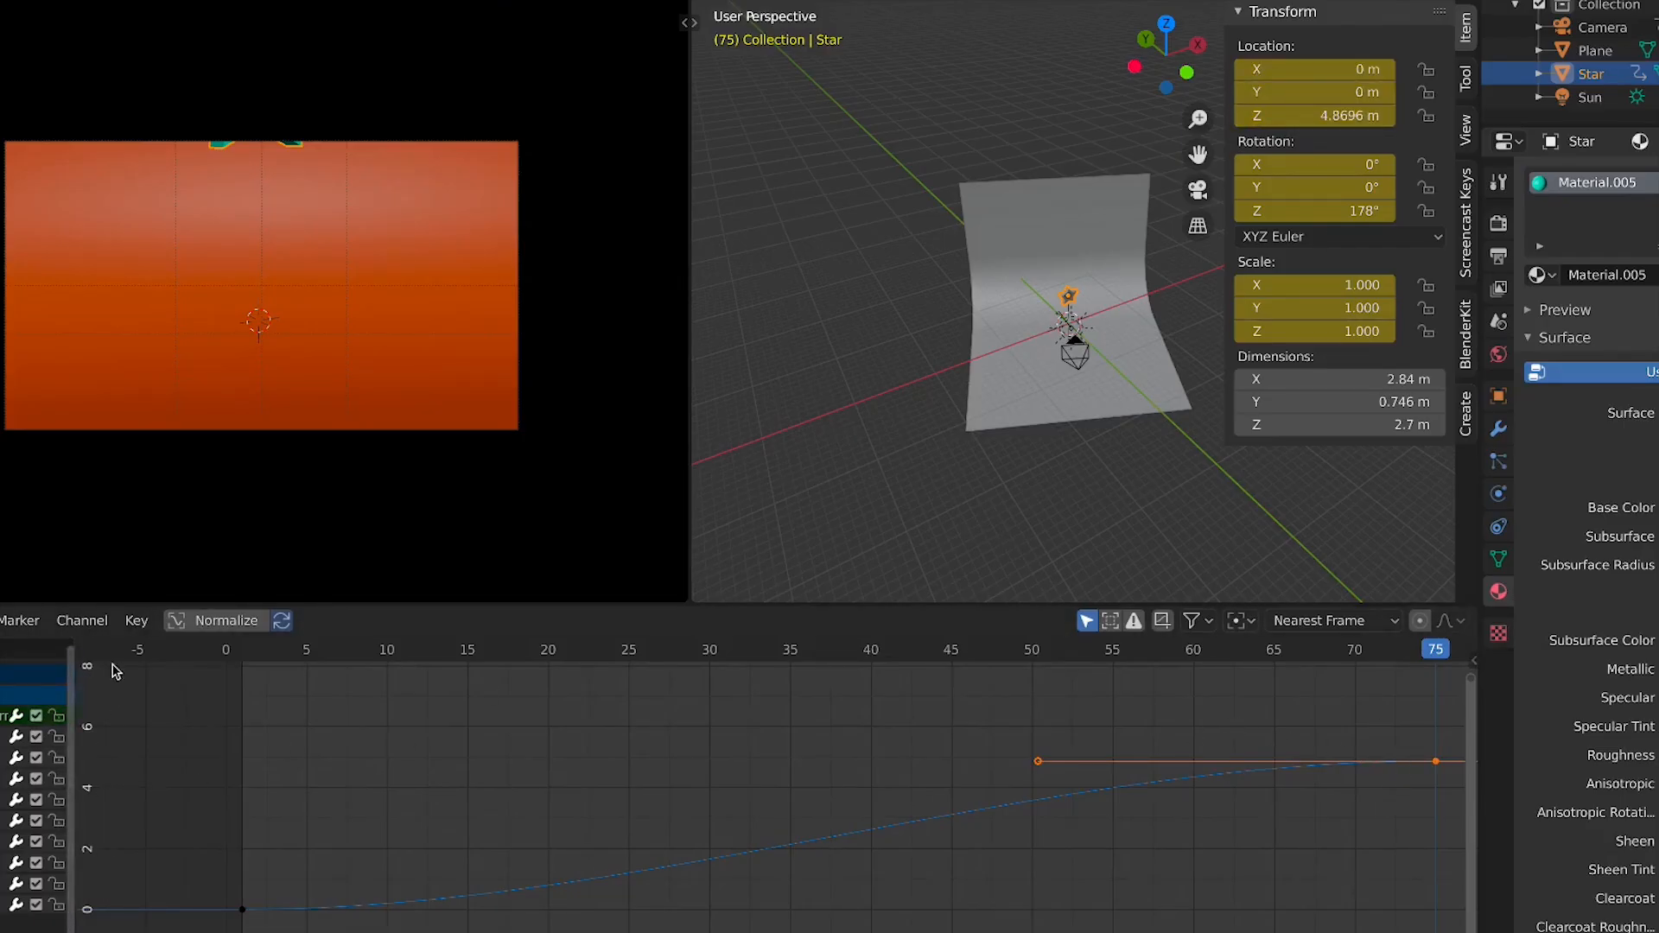
pyautogui.scroll(-4, 282, 766)
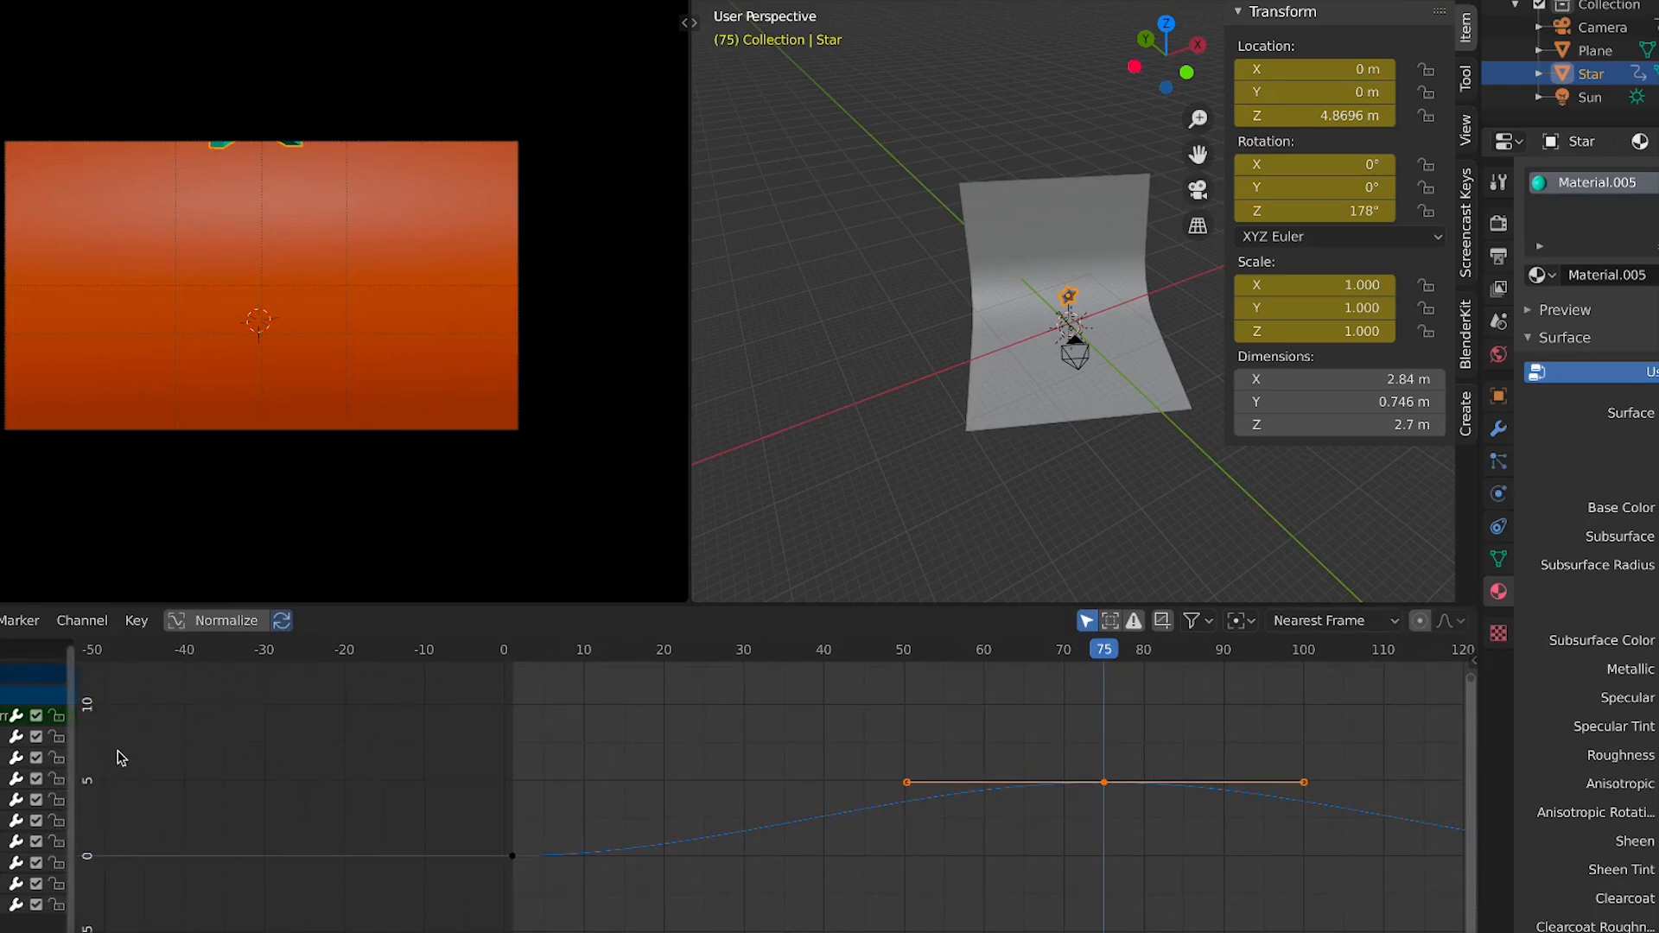
pyautogui.moveTo(125, 758); pyautogui.dragTo(164, 678, button='middle')
pyautogui.scroll(-7, 870, 871)
pyautogui.moveTo(862, 871); pyautogui.dragTo(800, 758, button='middle')
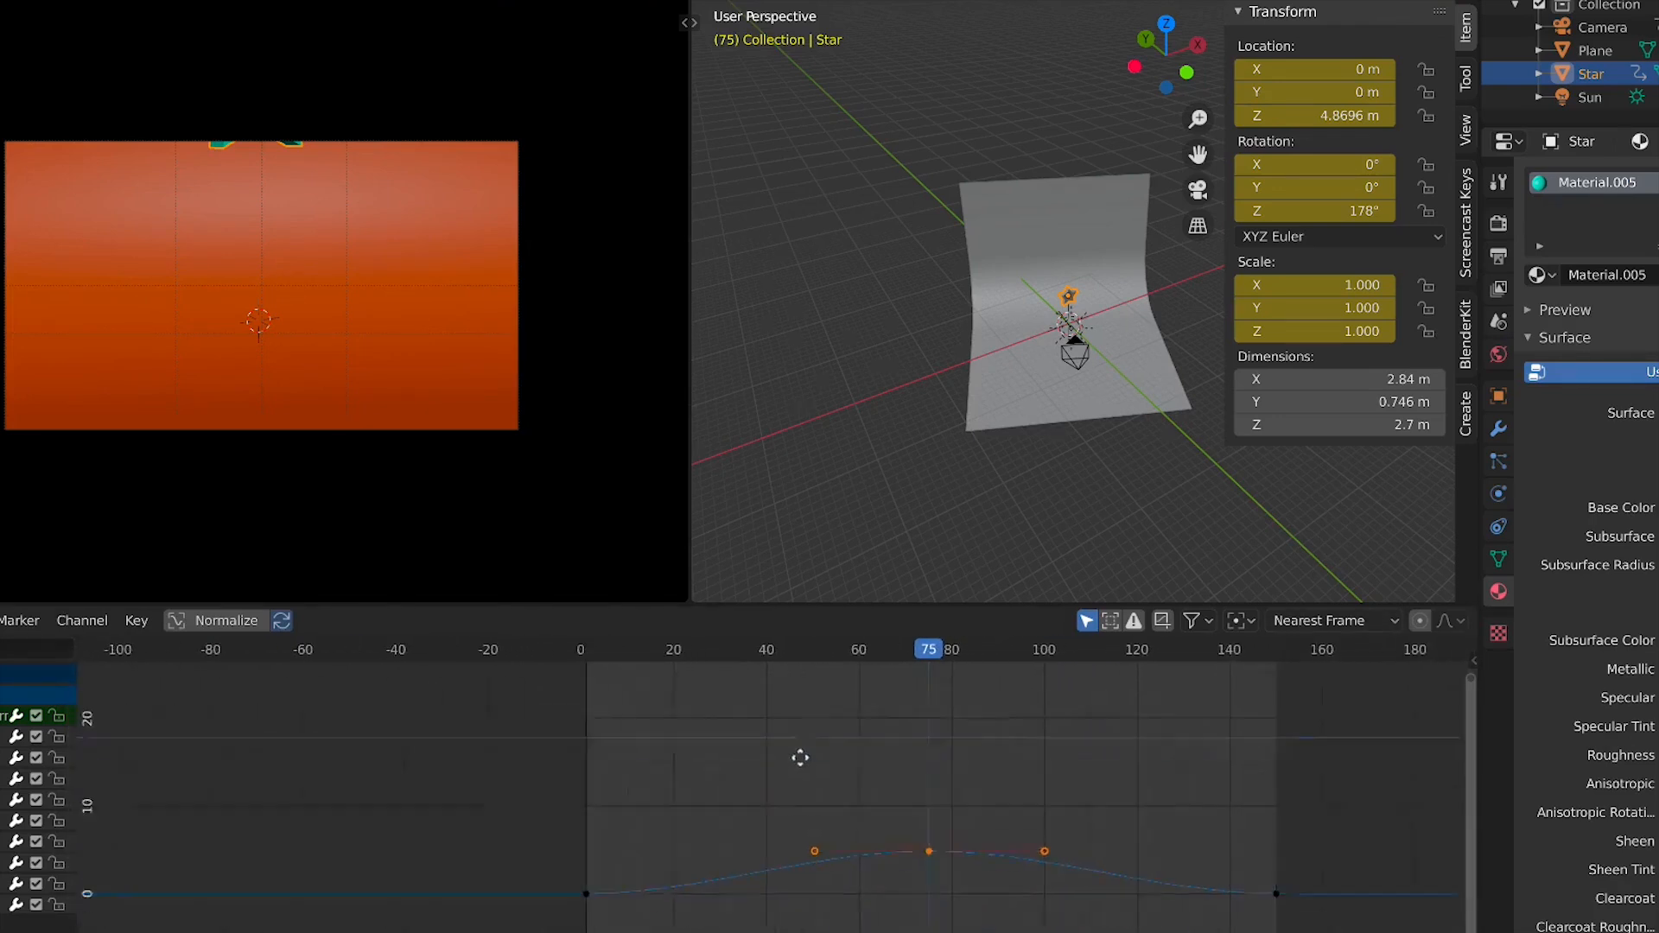
pyautogui.scroll(2, 810, 774)
pyautogui.scroll(2, 835, 810)
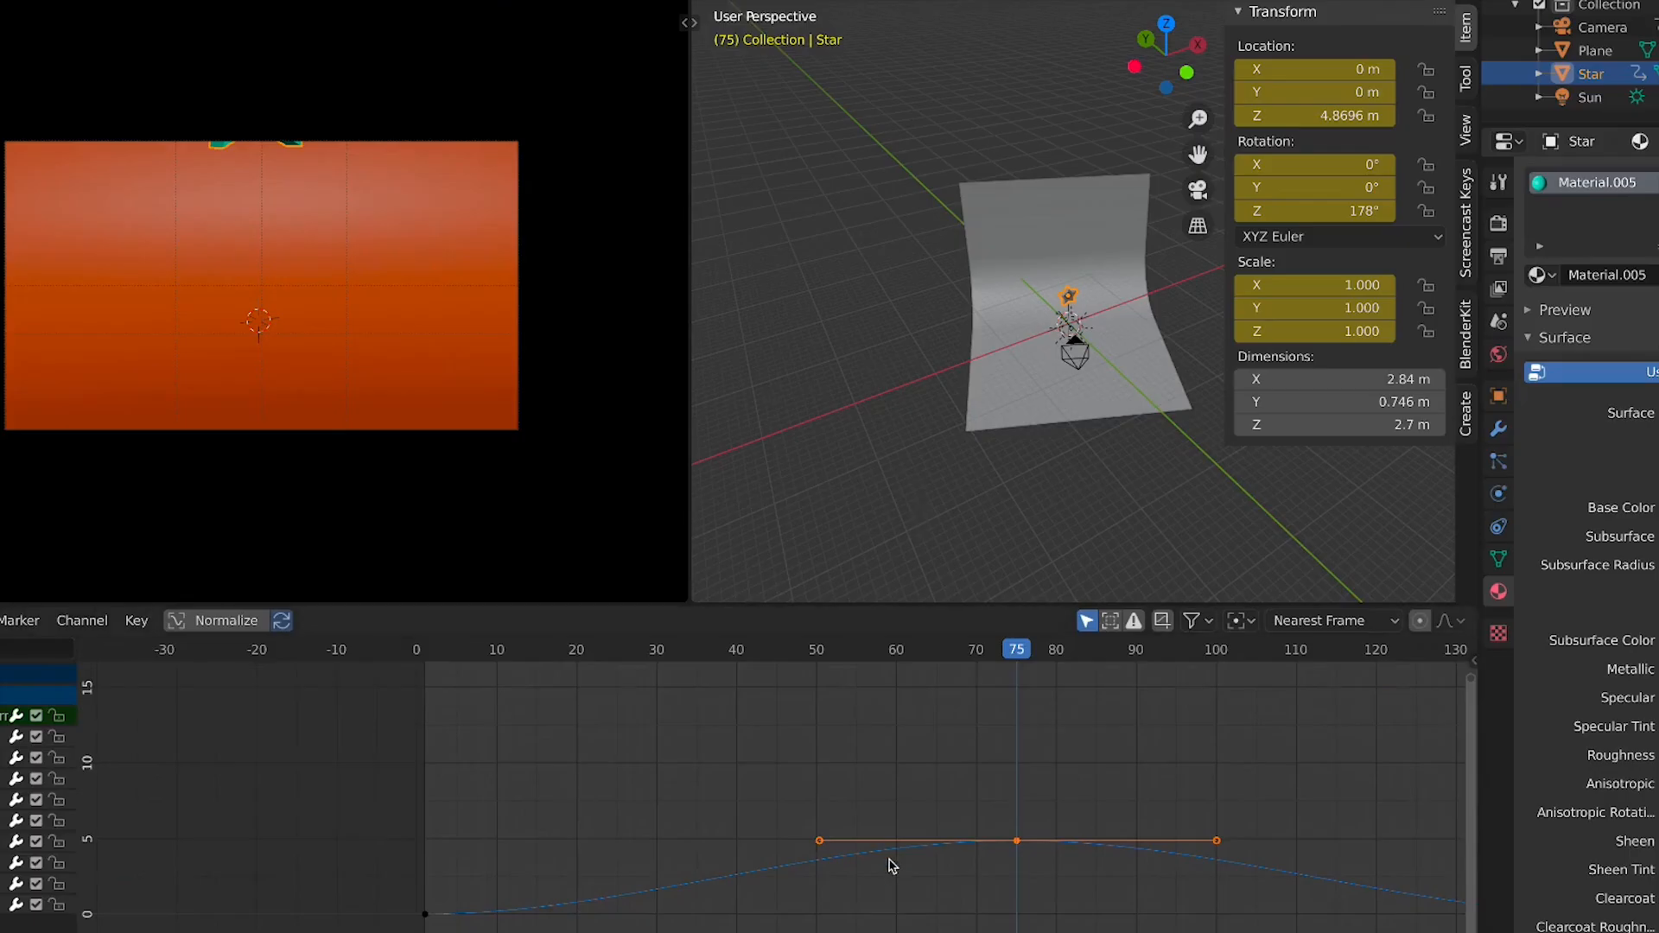
pyautogui.scroll(-3, 909, 851)
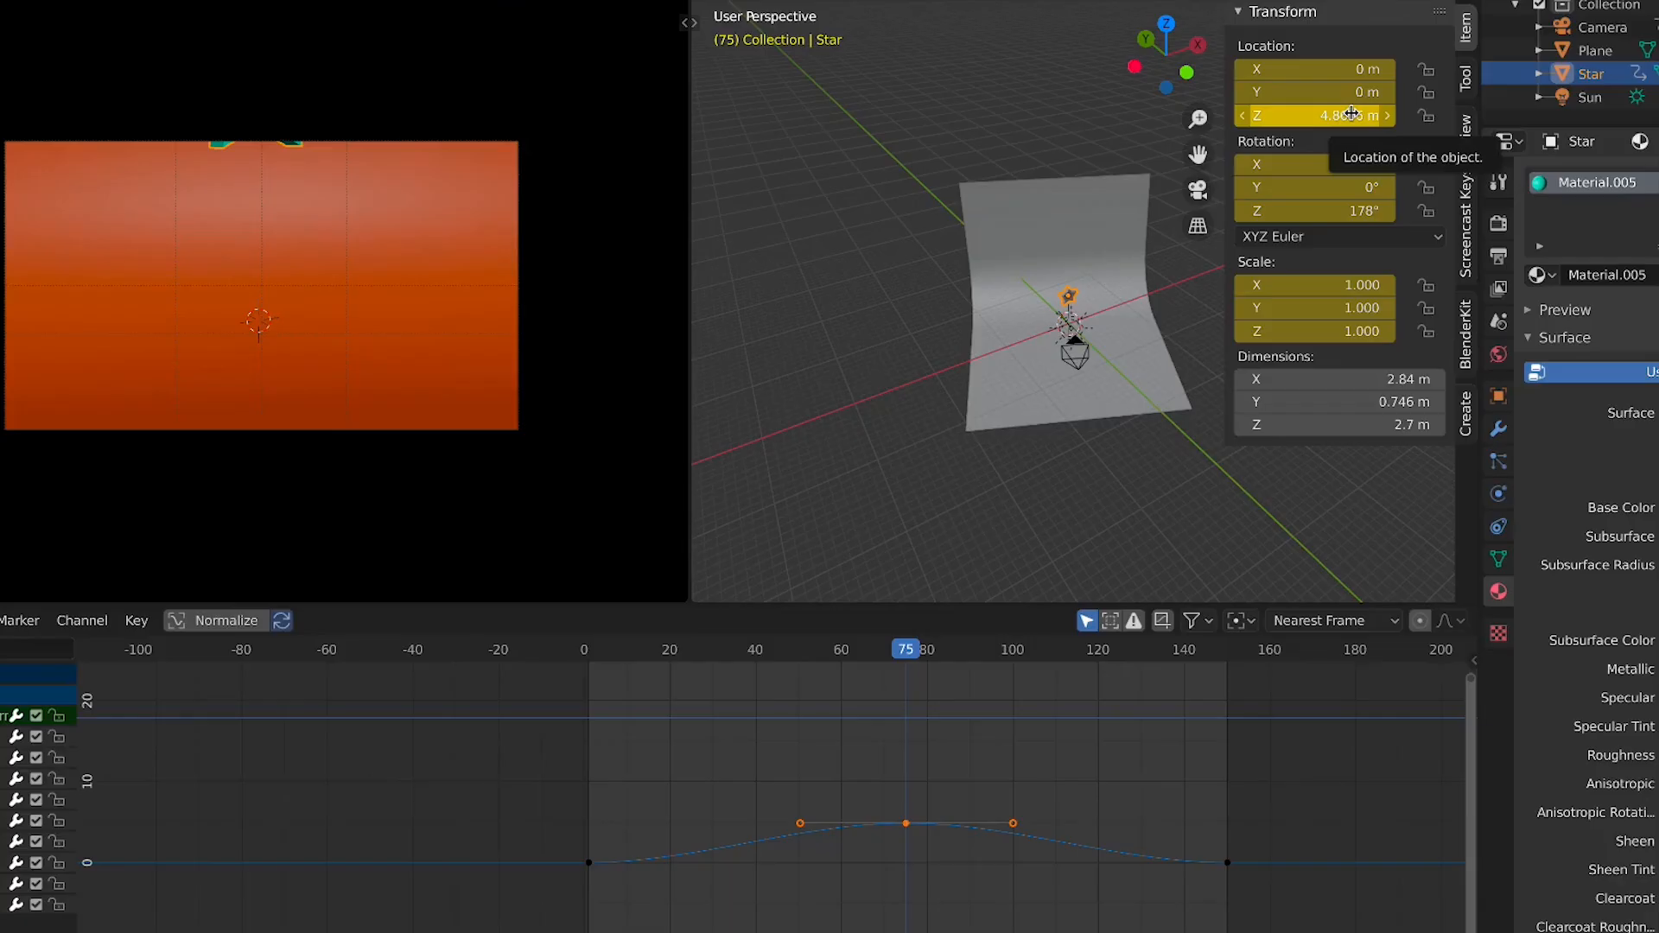
pyautogui.scroll(1, 946, 767)
pyautogui.press('space')
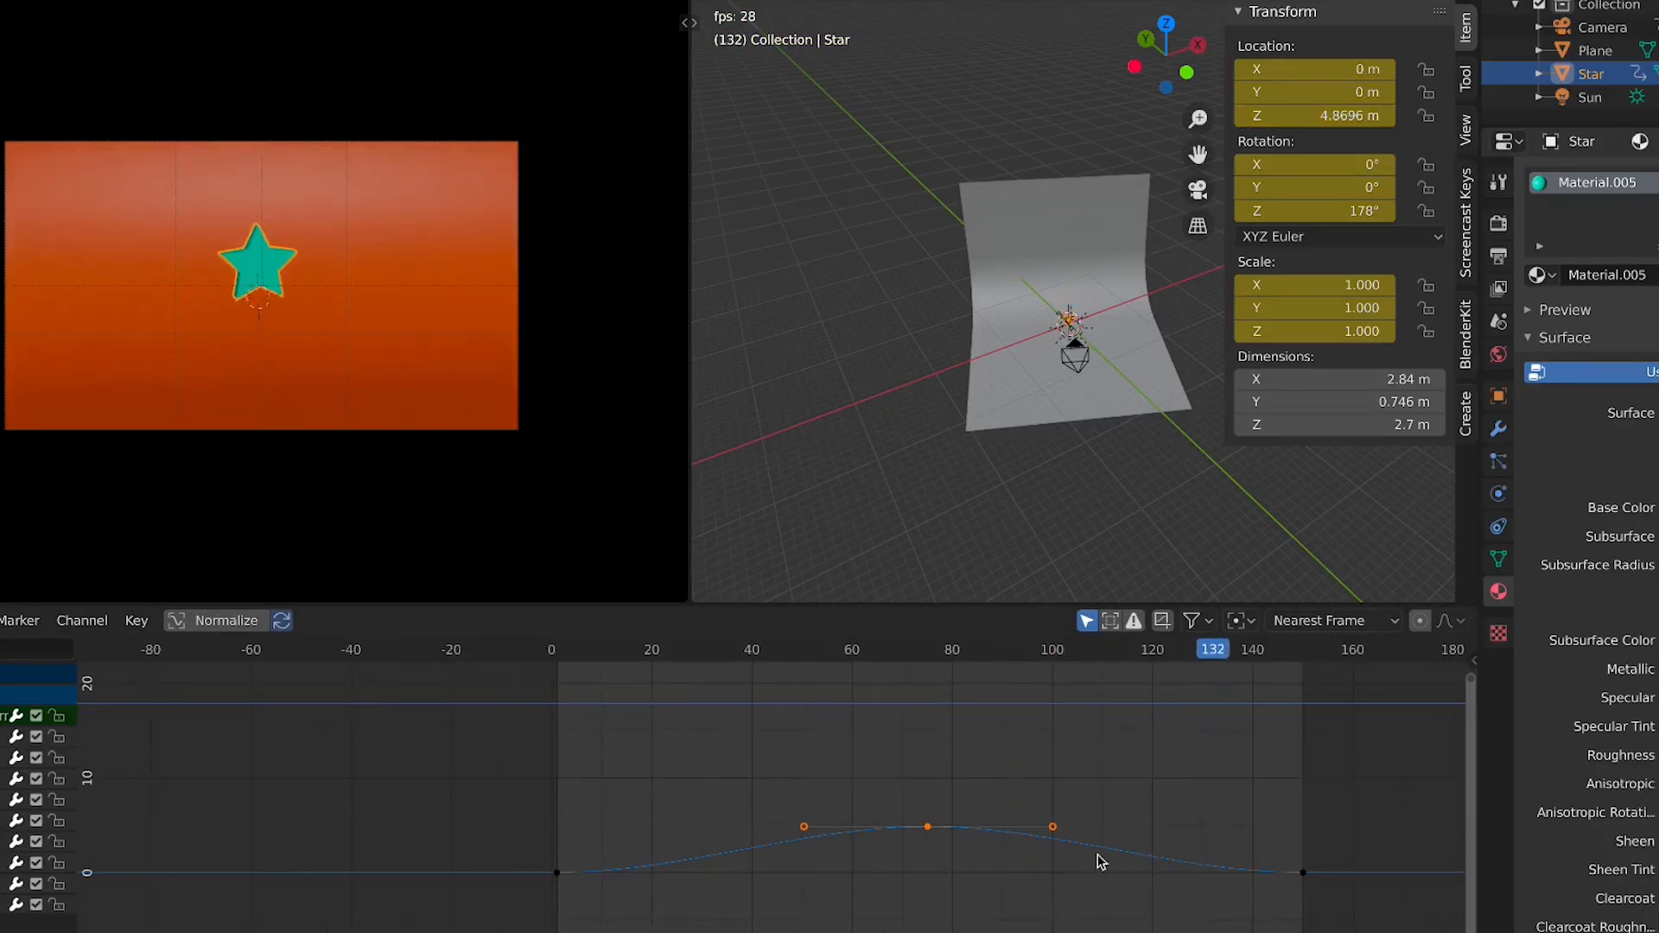
pyautogui.press('space')
pyautogui.moveTo(574, 651); pyautogui.dragTo(1156, 792)
pyautogui.press('r')
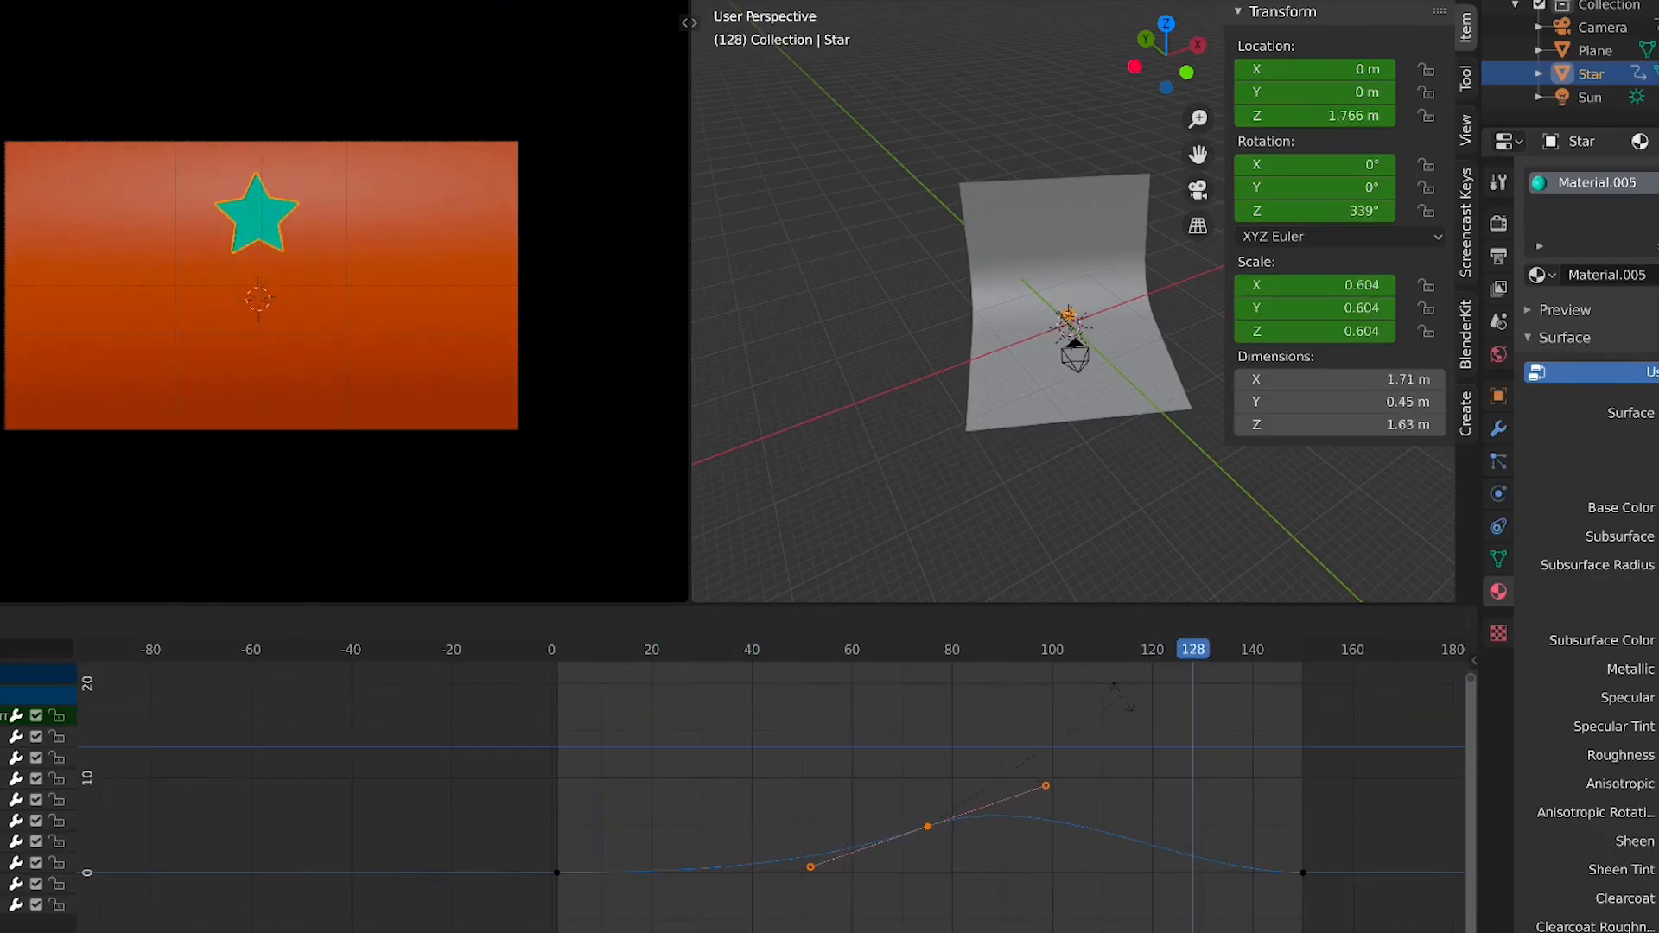
pyautogui.rightClick(1113, 818)
pyautogui.moveTo(966, 774); pyautogui.dragTo(931, 618, button='middle')
pyautogui.scroll(2, 914, 744)
pyautogui.moveTo(914, 744); pyautogui.dragTo(851, 877, button='middle')
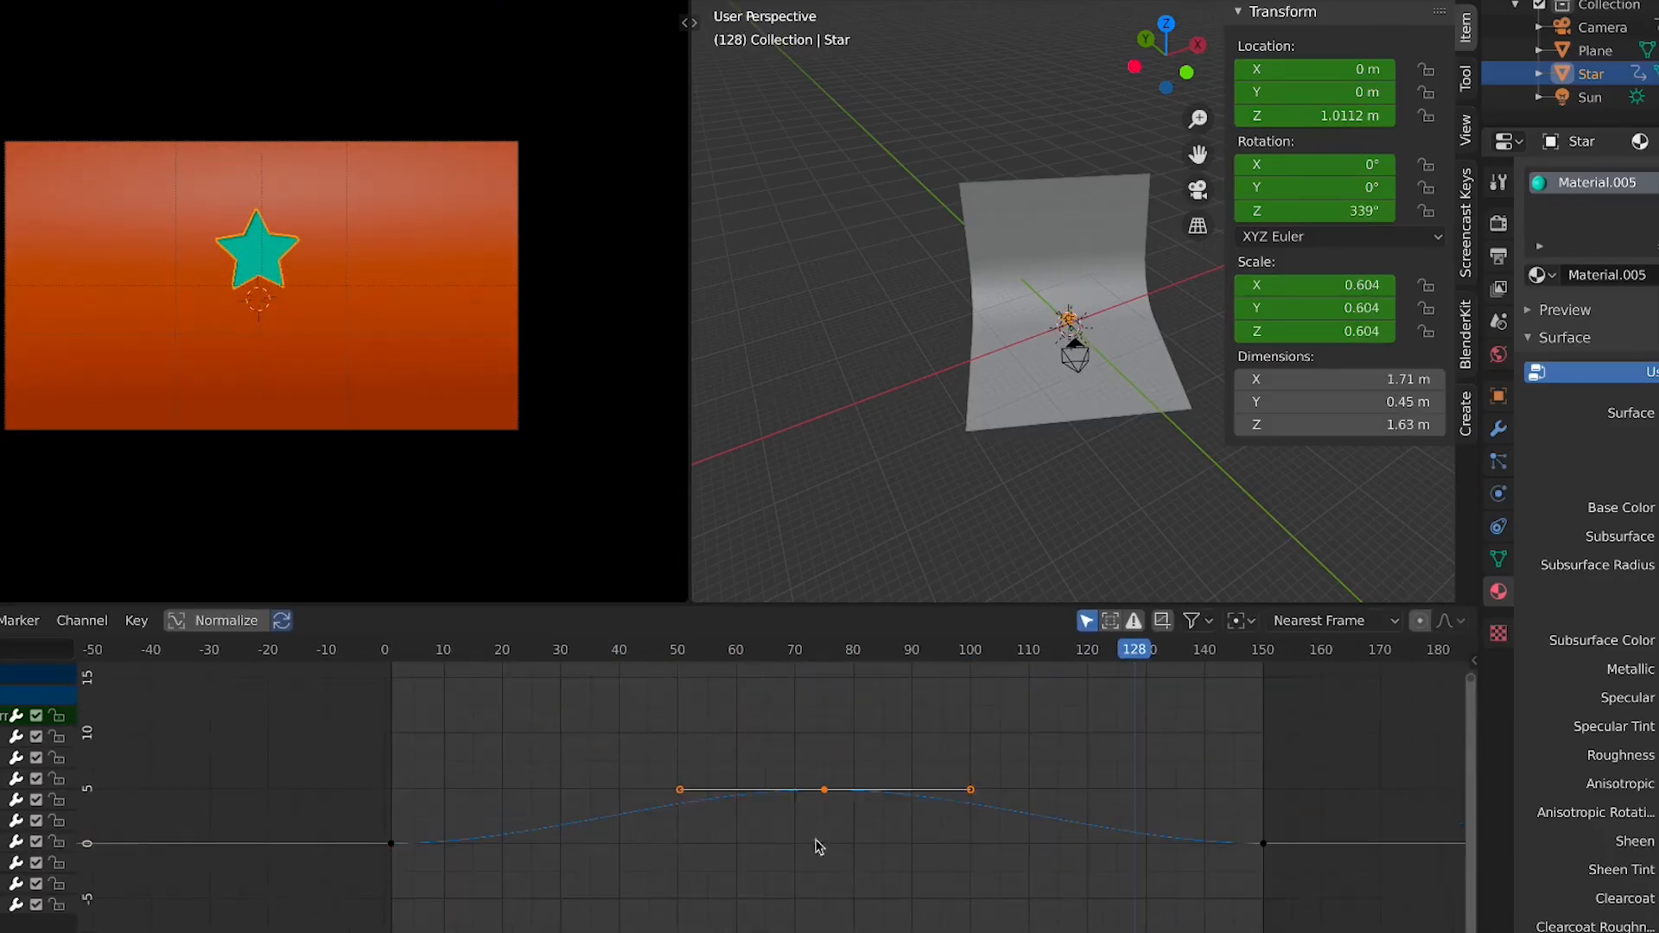
# Select the peak keyframe's right handle and move it up and outward to about frame 140 to reshape the star's descent
pyautogui.click(748, 816)
pyautogui.click(817, 793)
pyautogui.moveTo(678, 765); pyautogui.dragTo(640, 811)
pyautogui.click(819, 792)
pyautogui.click(977, 785)
pyautogui.click(825, 791)
pyautogui.click(825, 661)
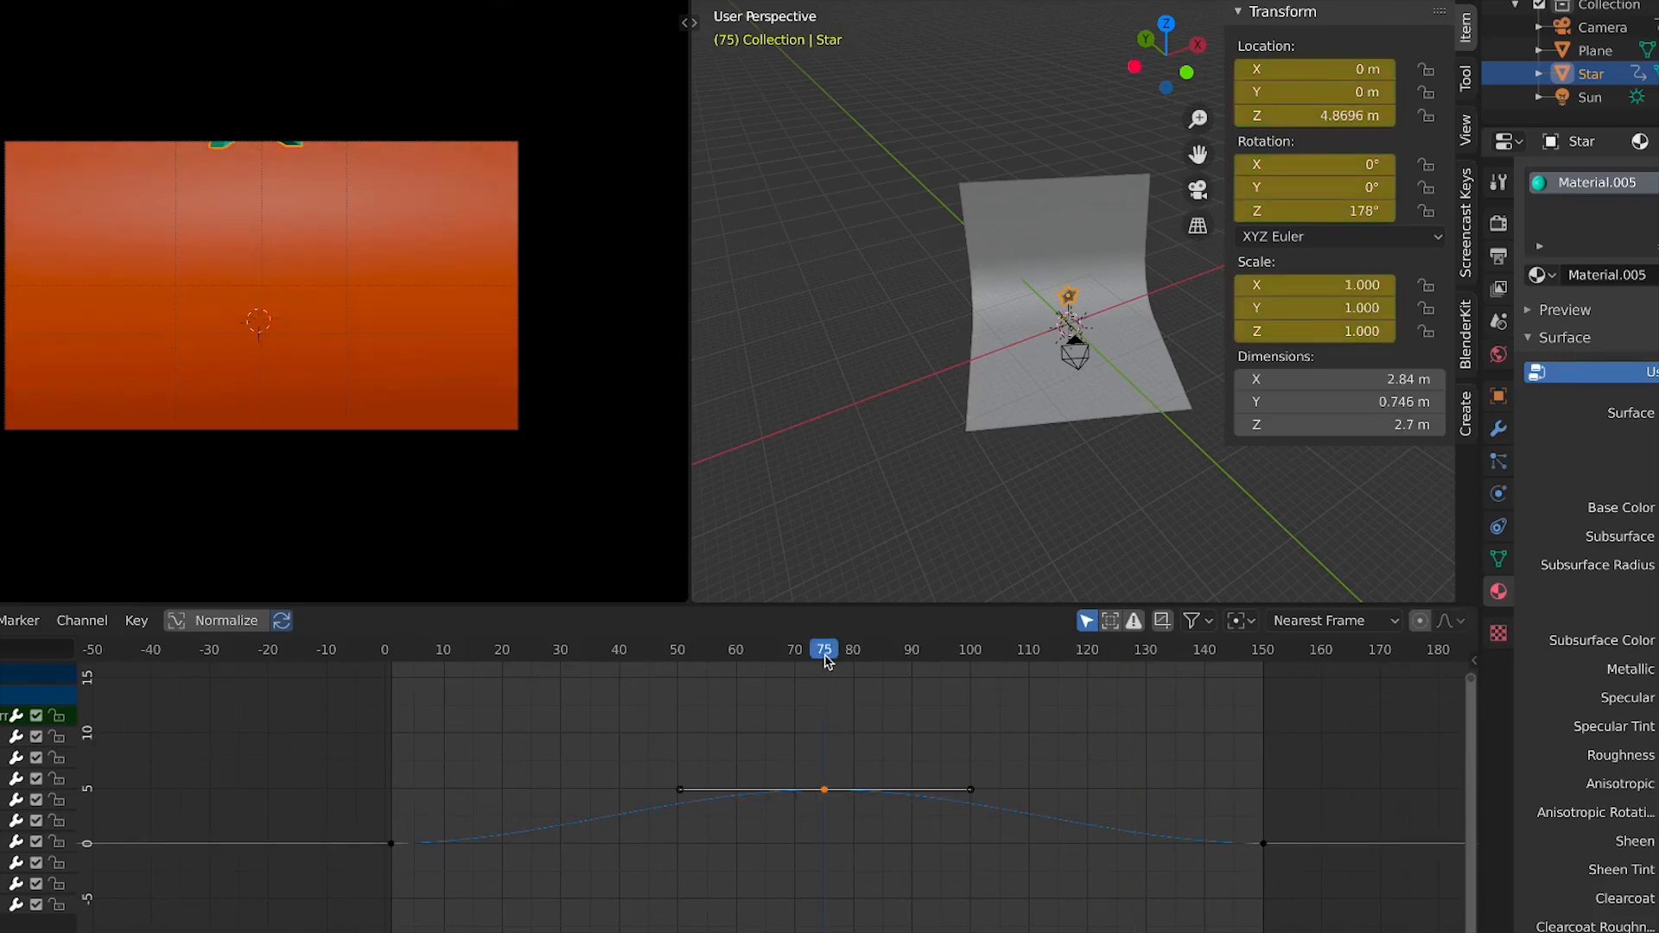
pyautogui.moveTo(825, 661); pyautogui.dragTo(906, 668)
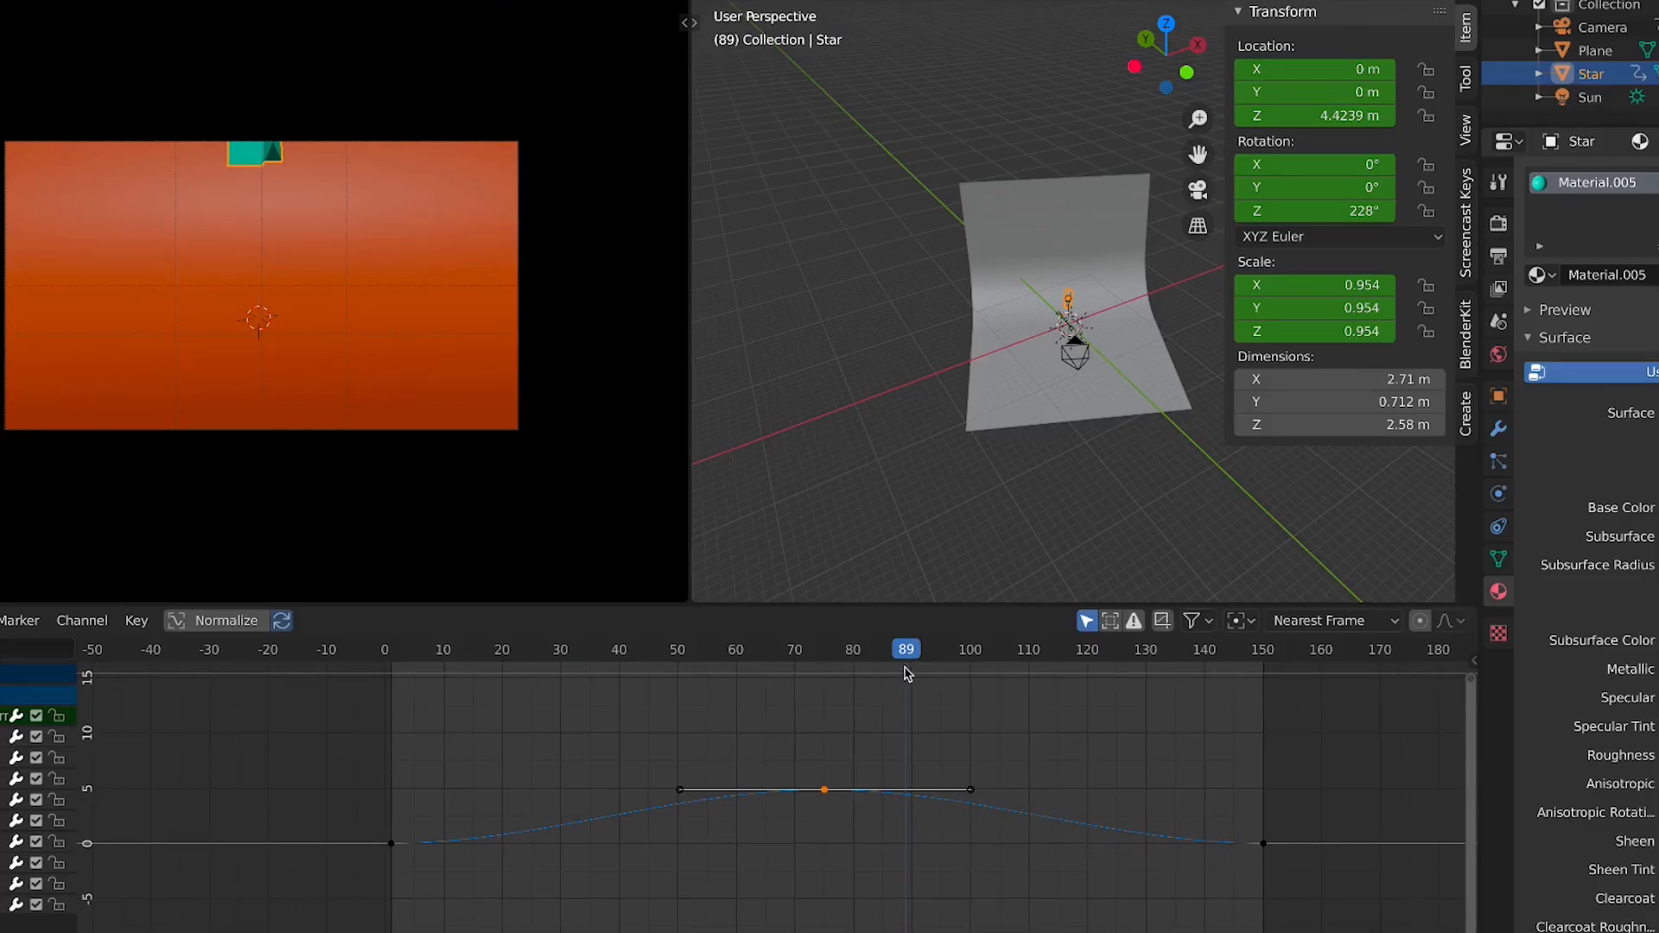
pyautogui.moveTo(850, 659); pyautogui.dragTo(1252, 808)
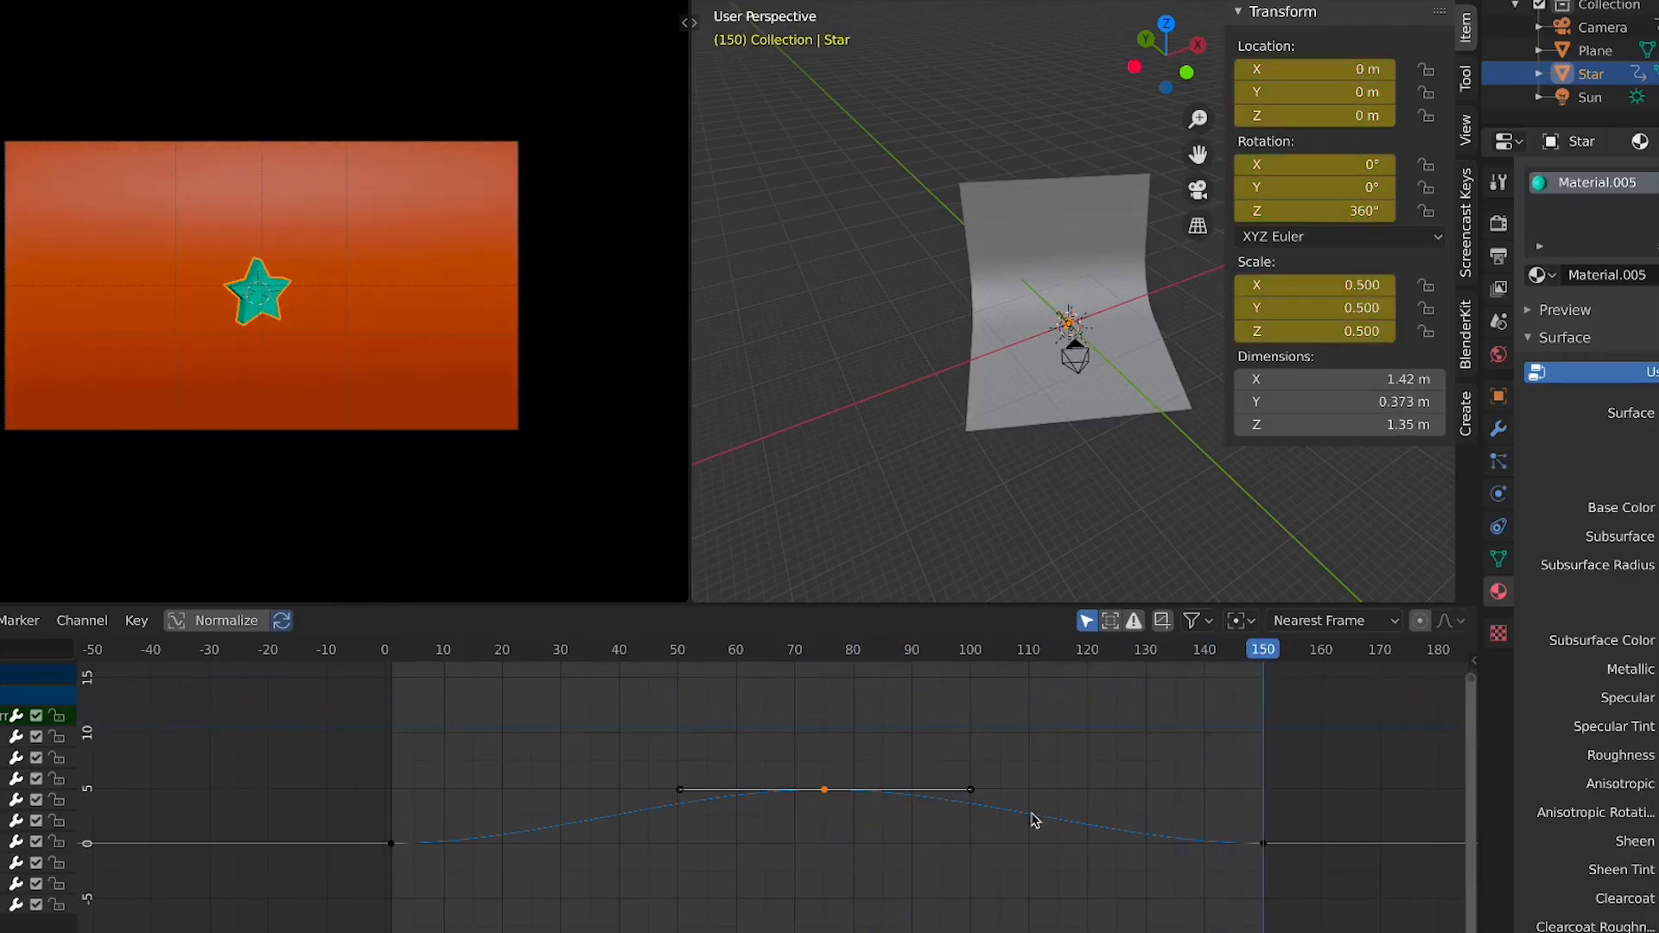
pyautogui.moveTo(1000, 772); pyautogui.dragTo(907, 796)
pyautogui.click(827, 792)
pyautogui.click(971, 790)
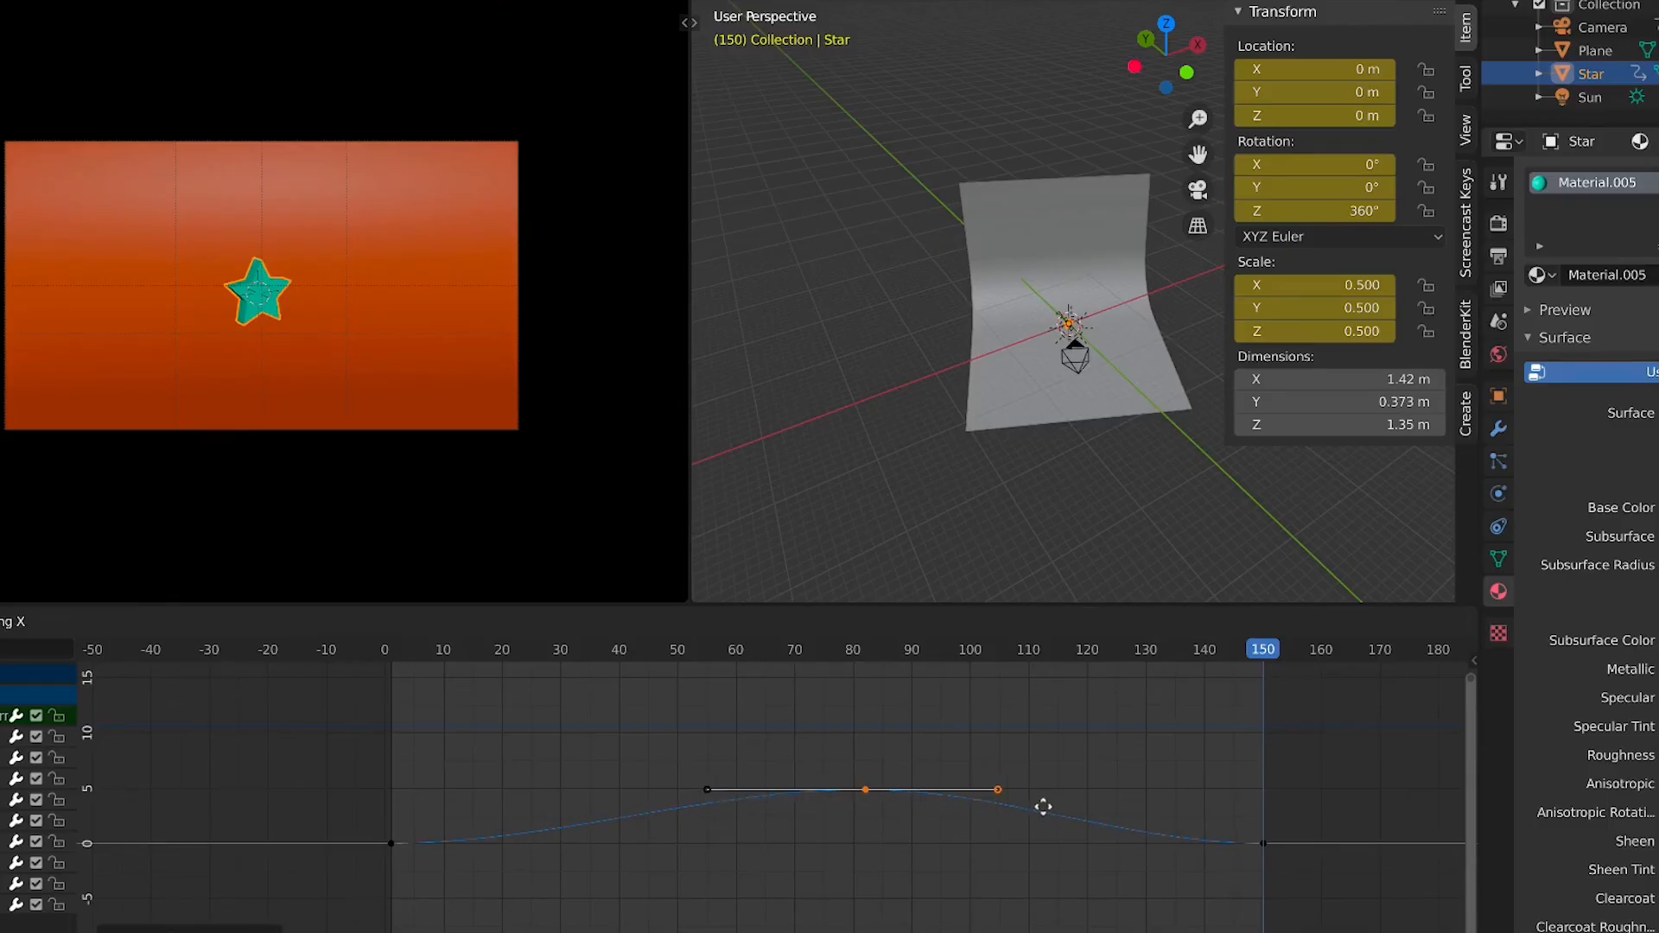
pyautogui.moveTo(992, 770); pyautogui.dragTo(925, 802)
pyautogui.click(824, 791)
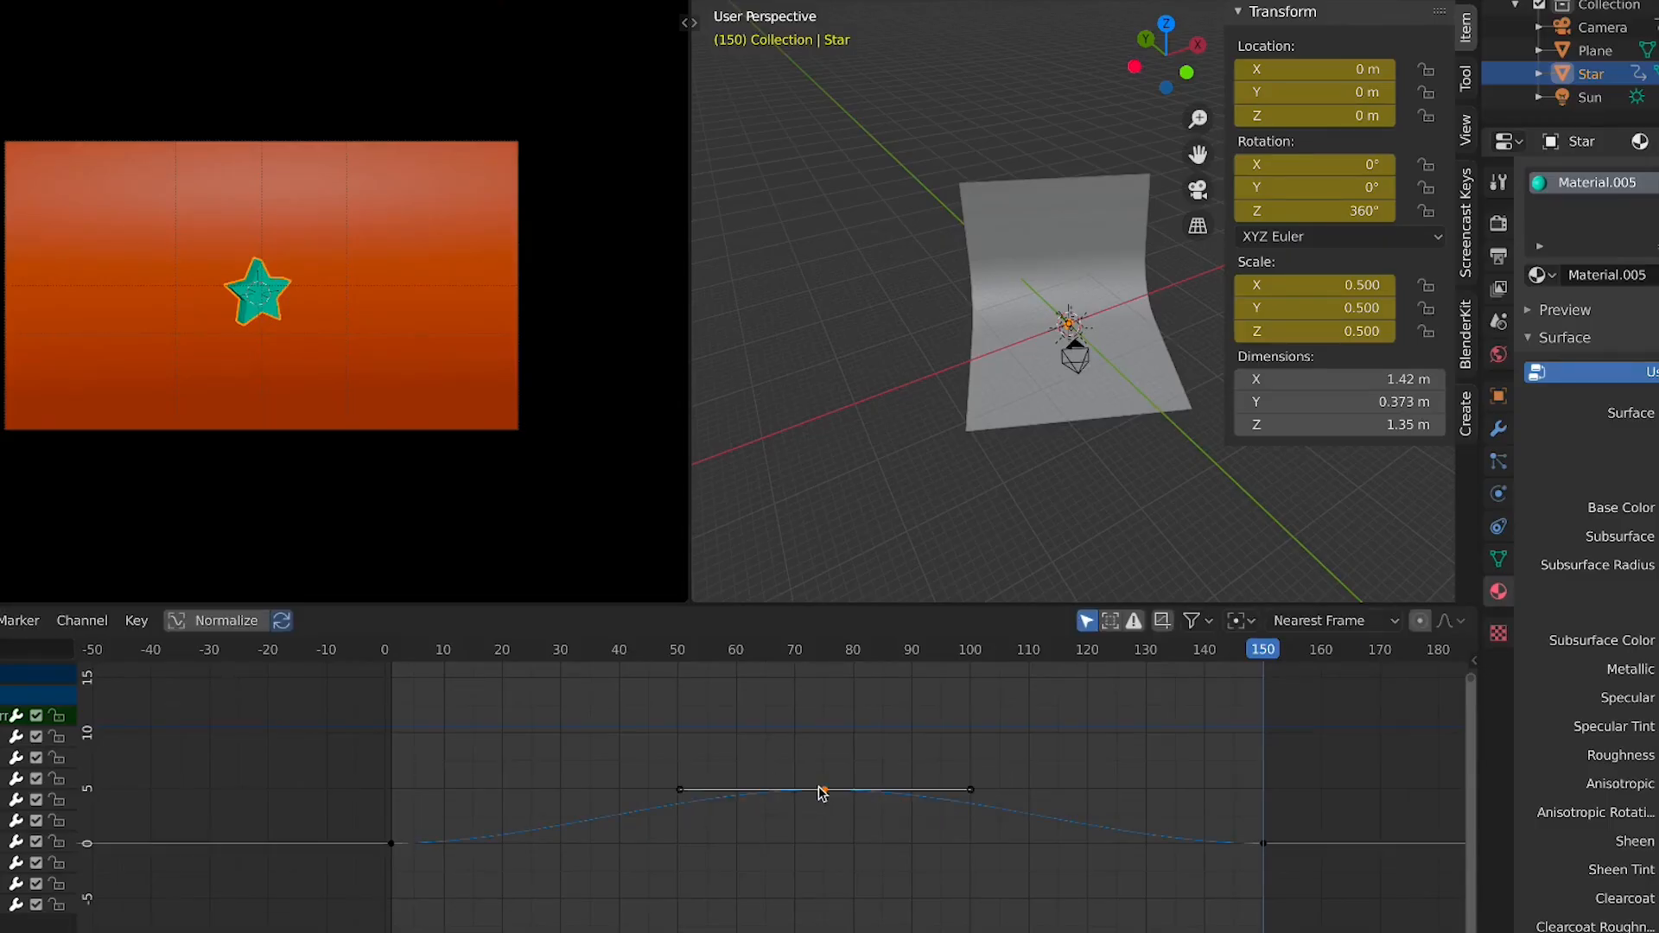
pyautogui.press('g')
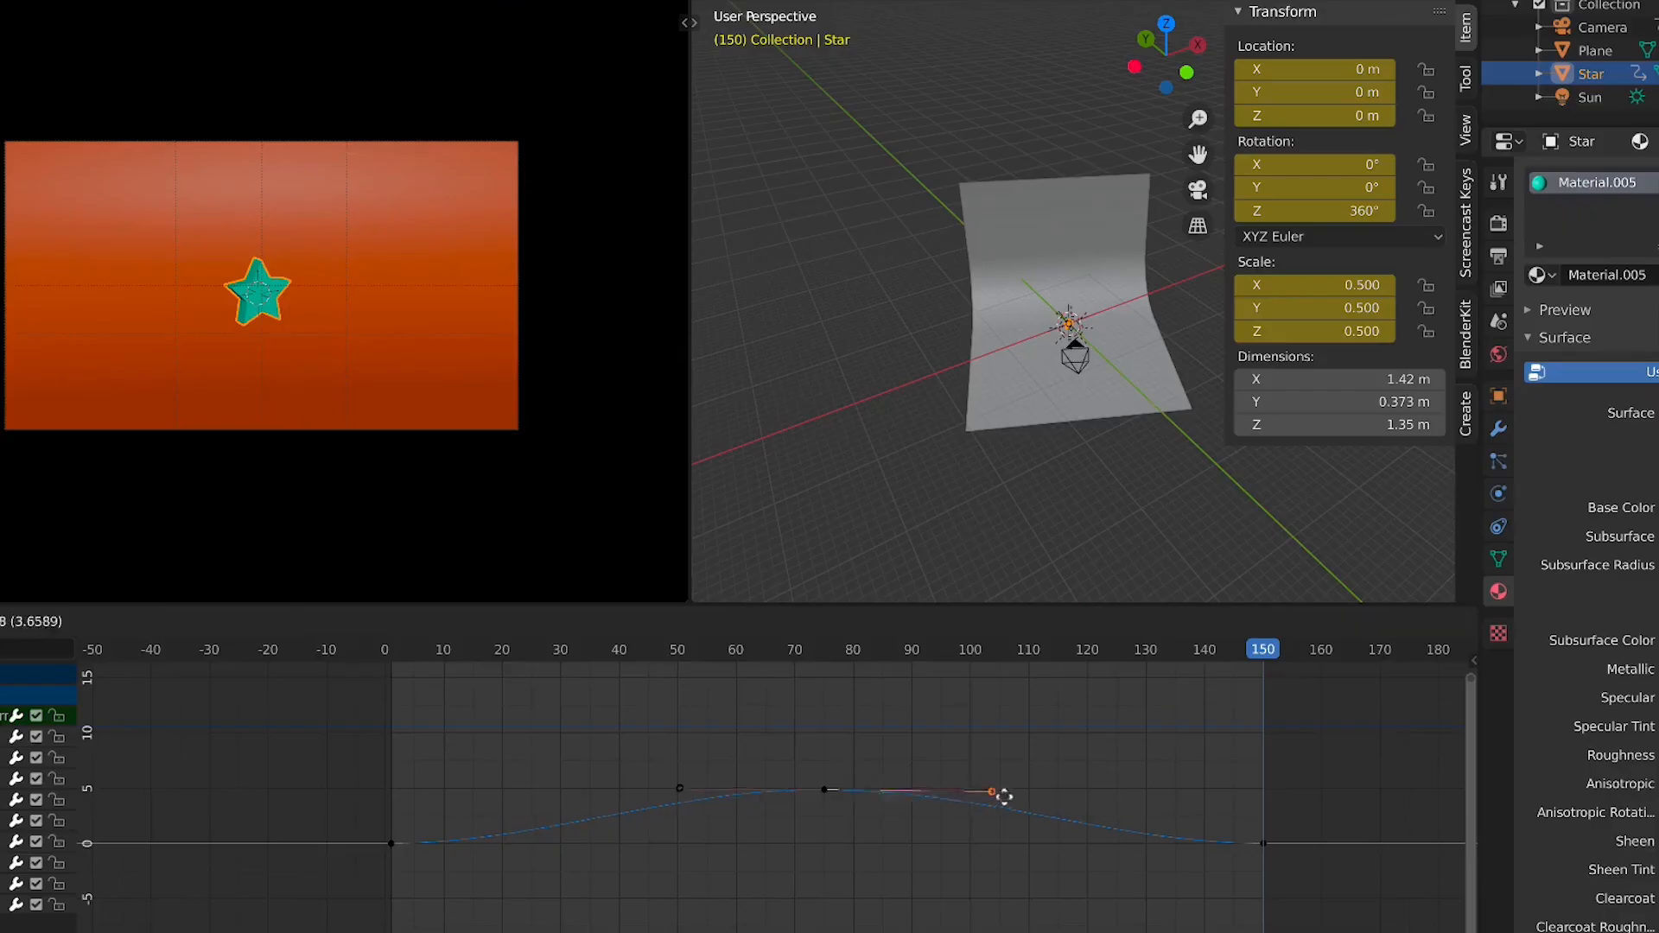
pyautogui.press('x')
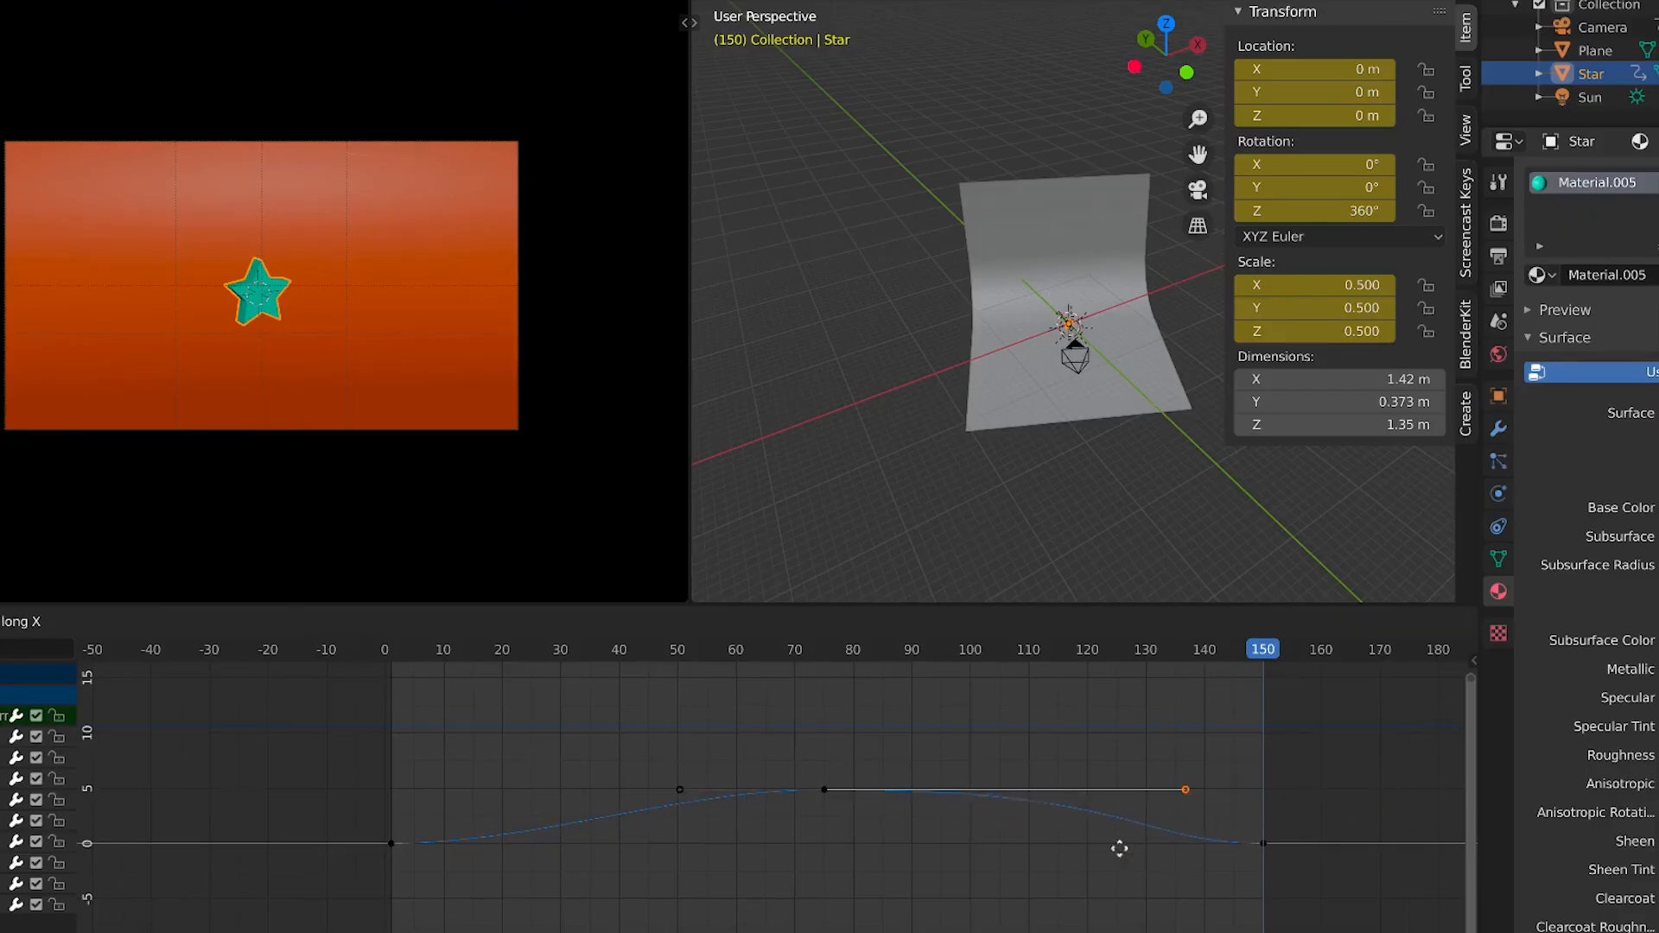
pyautogui.click(899, 847)
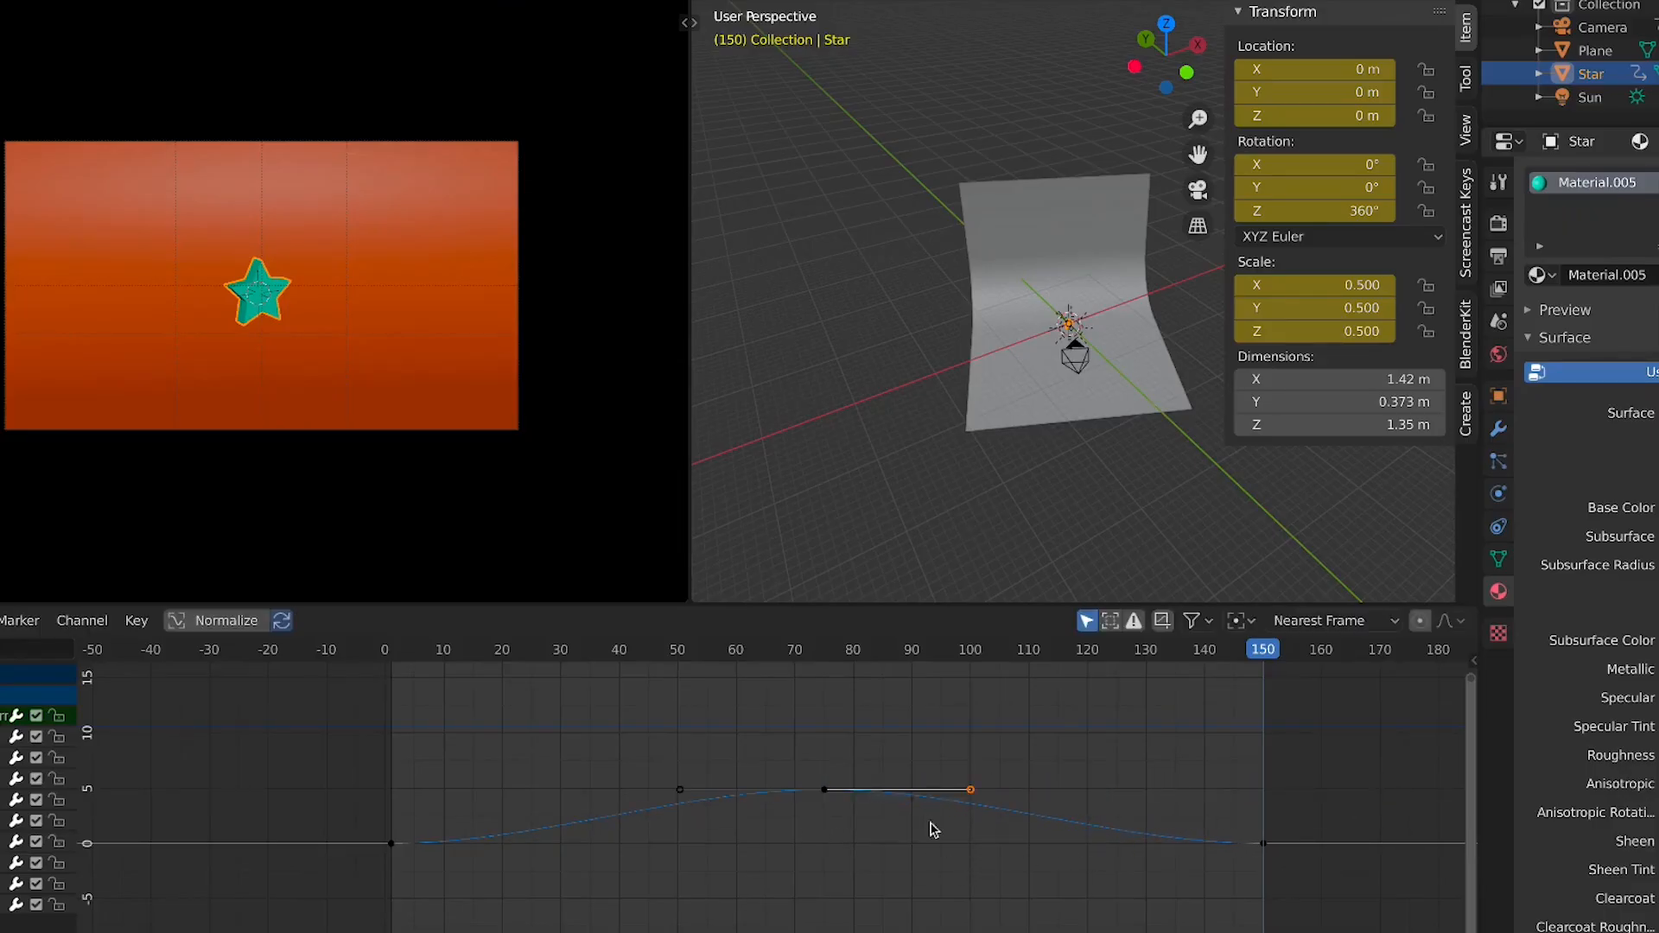
pyautogui.press('g')
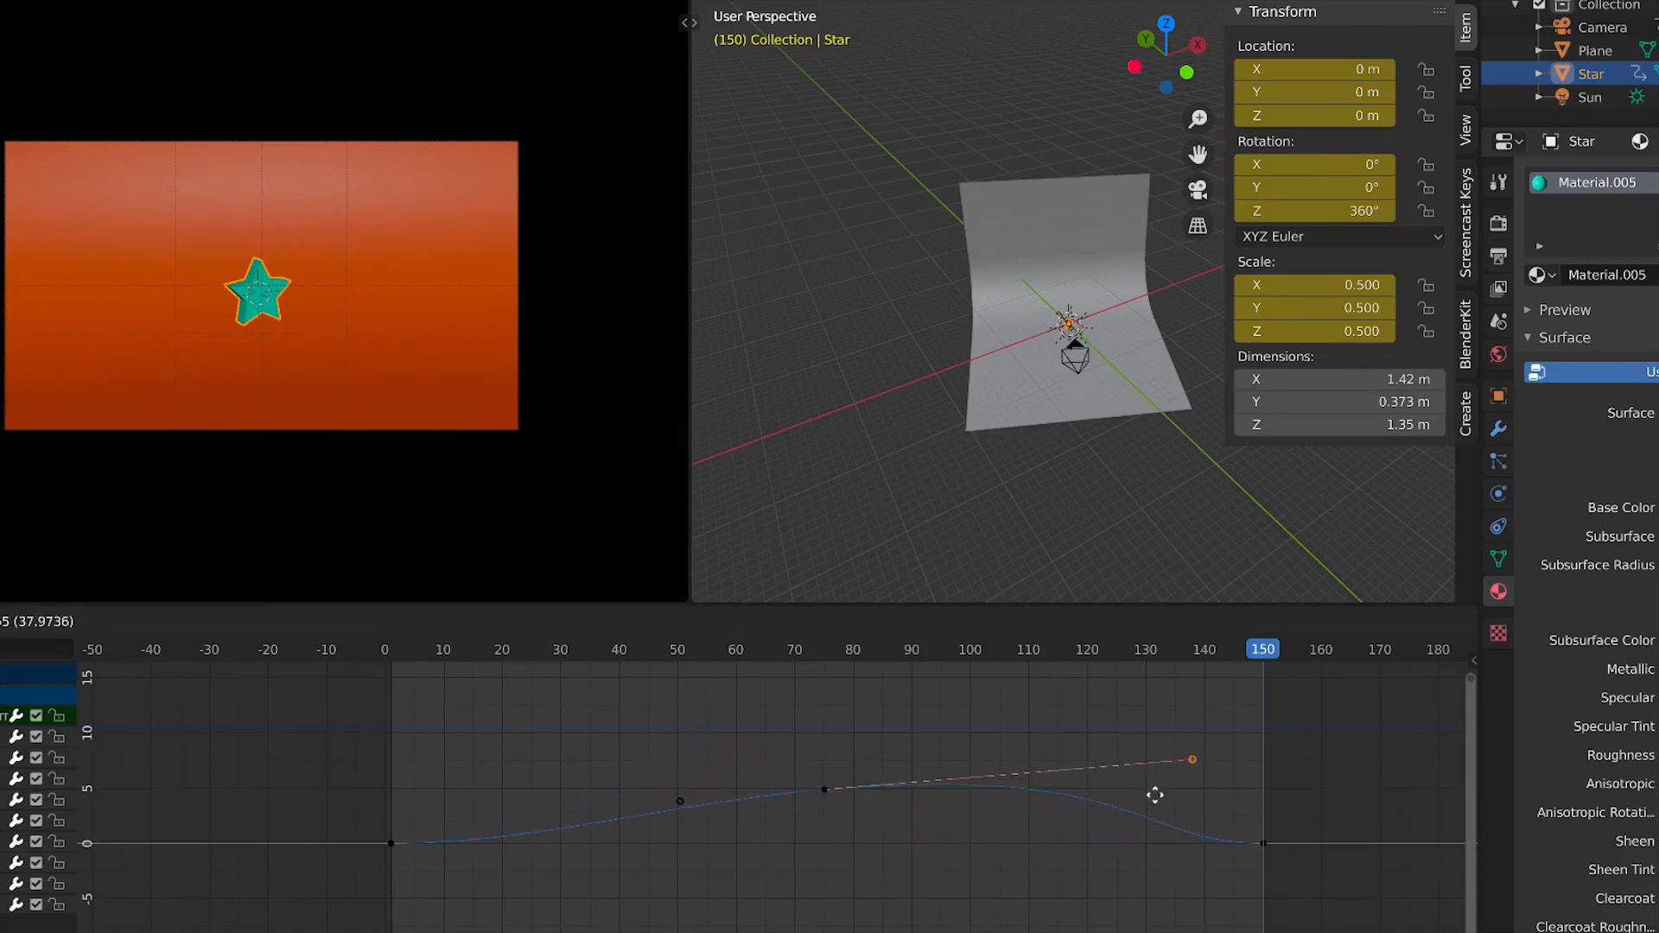
pyautogui.click(1172, 763)
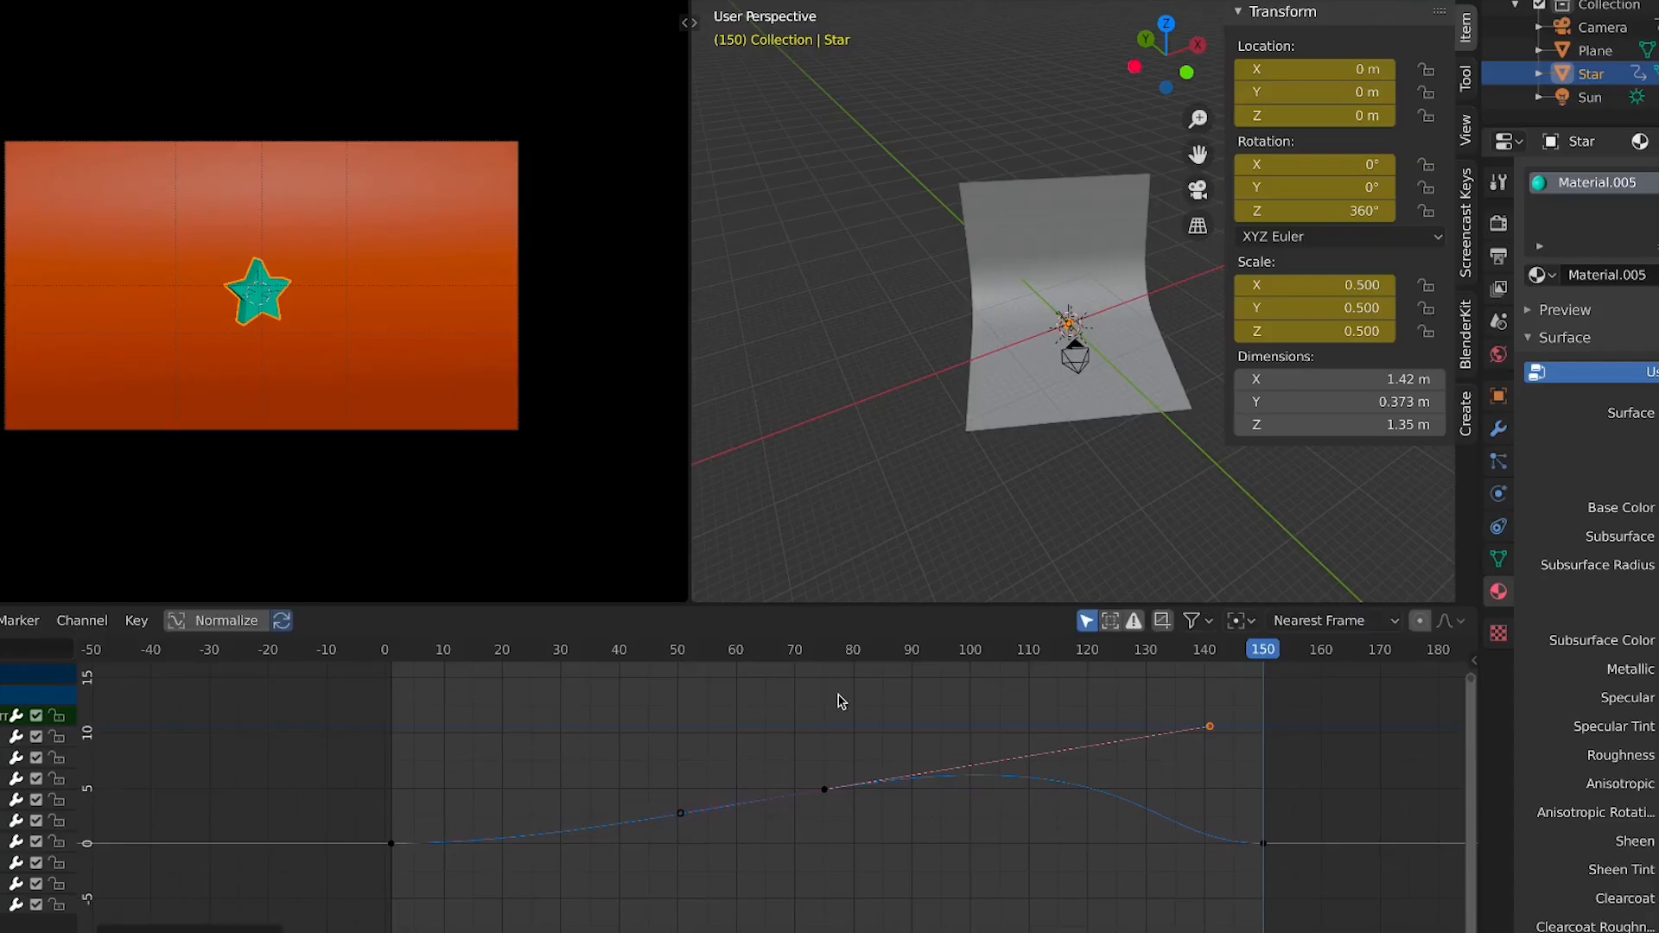
# Play the animation from frame 75 to review the new curve, then switch the viewport to front orthographic view
pyautogui.click(826, 664)
pyautogui.press('space')
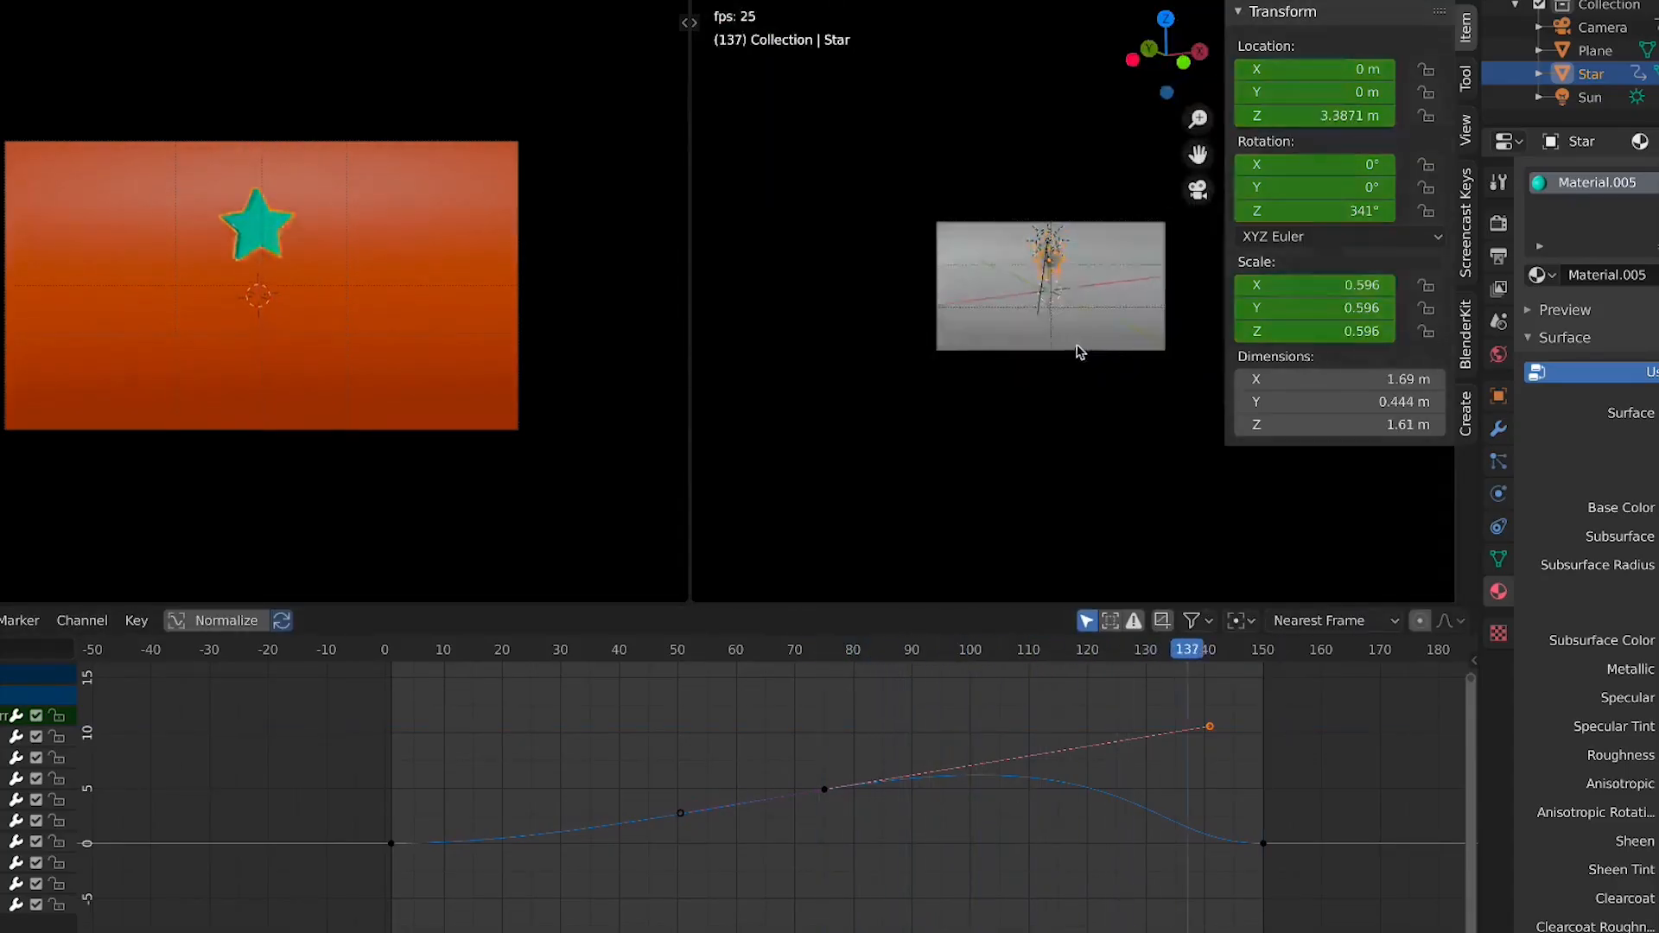
pyautogui.scroll(3, 1115, 290)
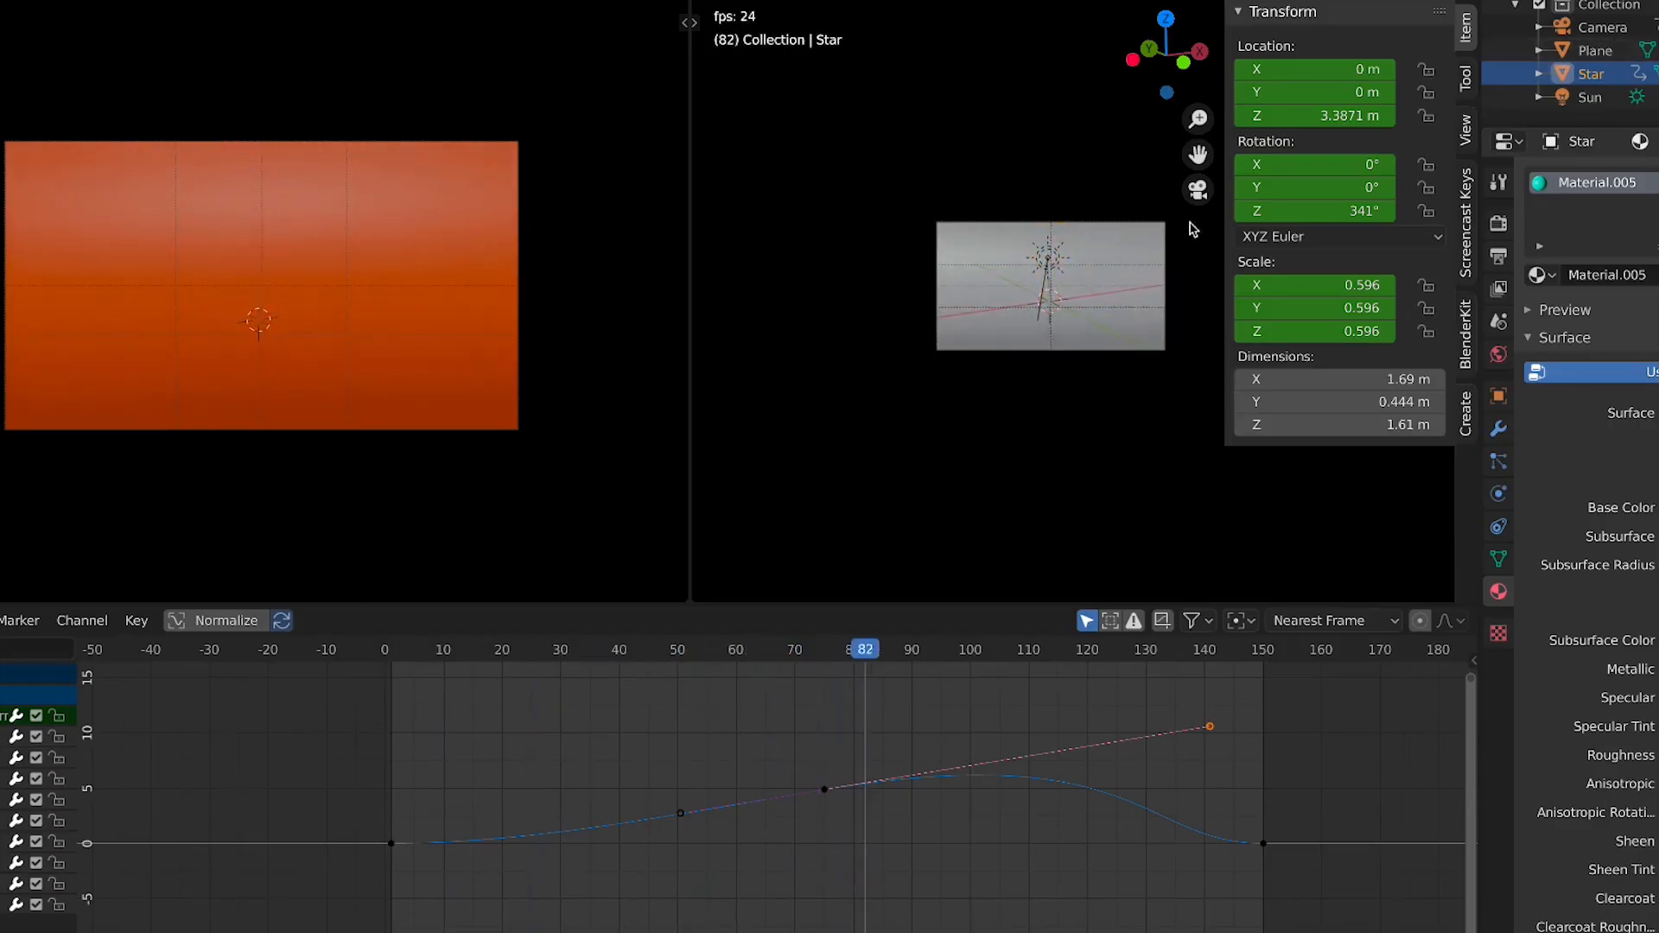
pyautogui.press('space')
pyautogui.press('KP_1')
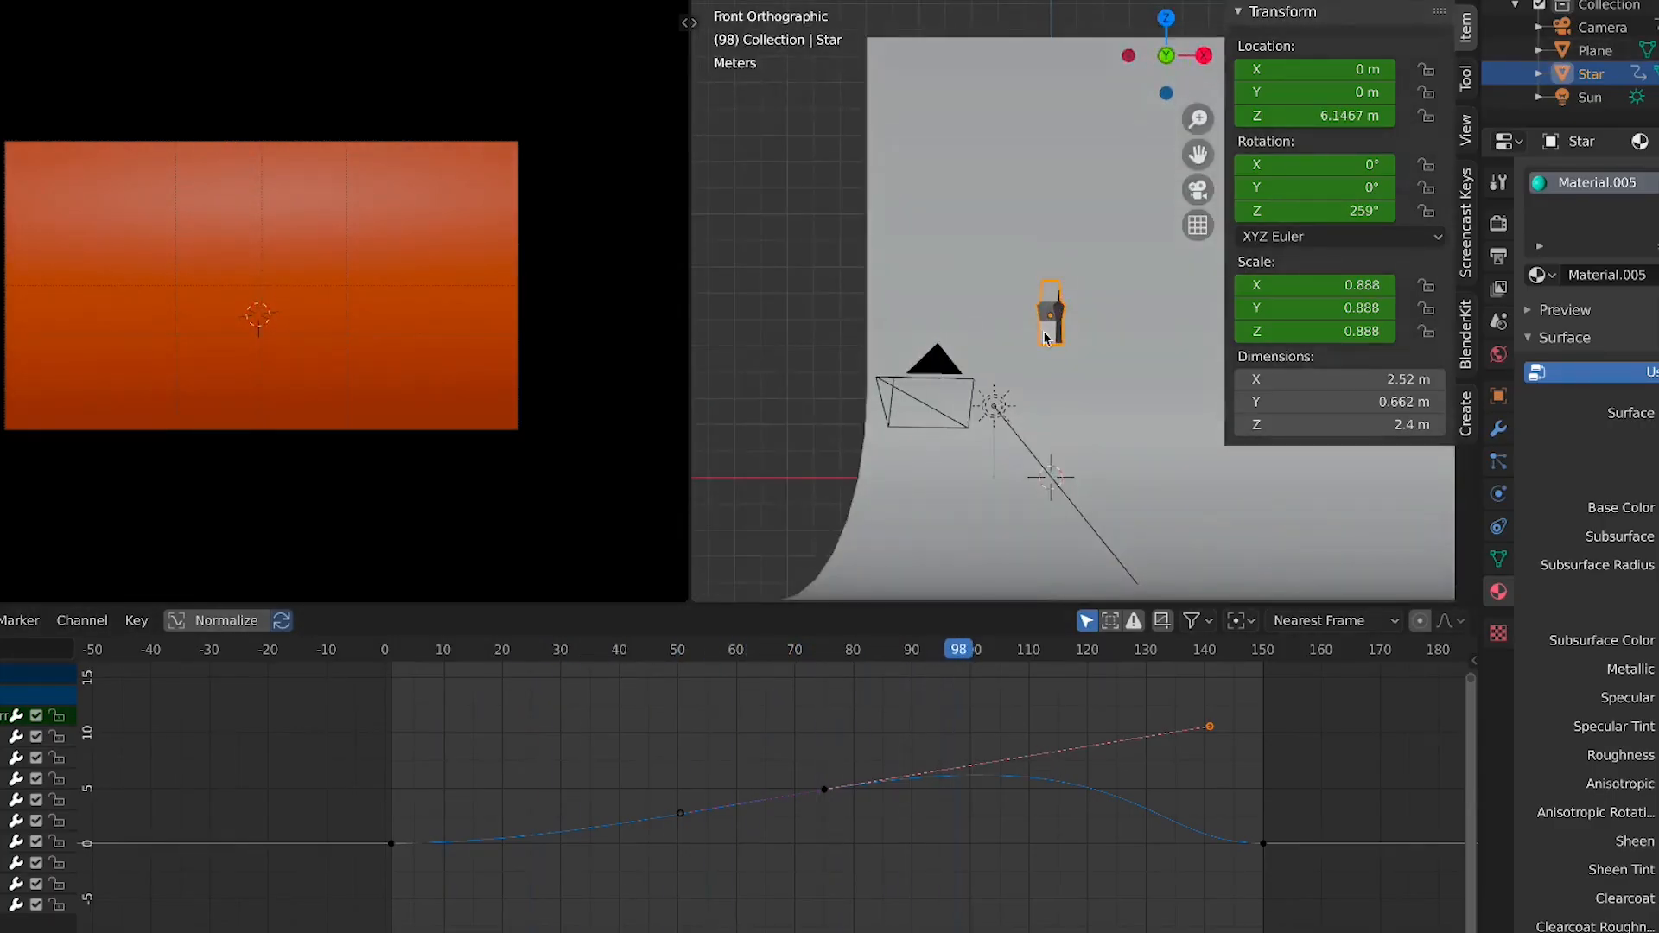
# Select the camera and reduce its focal length to widen the camera's view
pyautogui.click(870, 379)
pyautogui.click(925, 377)
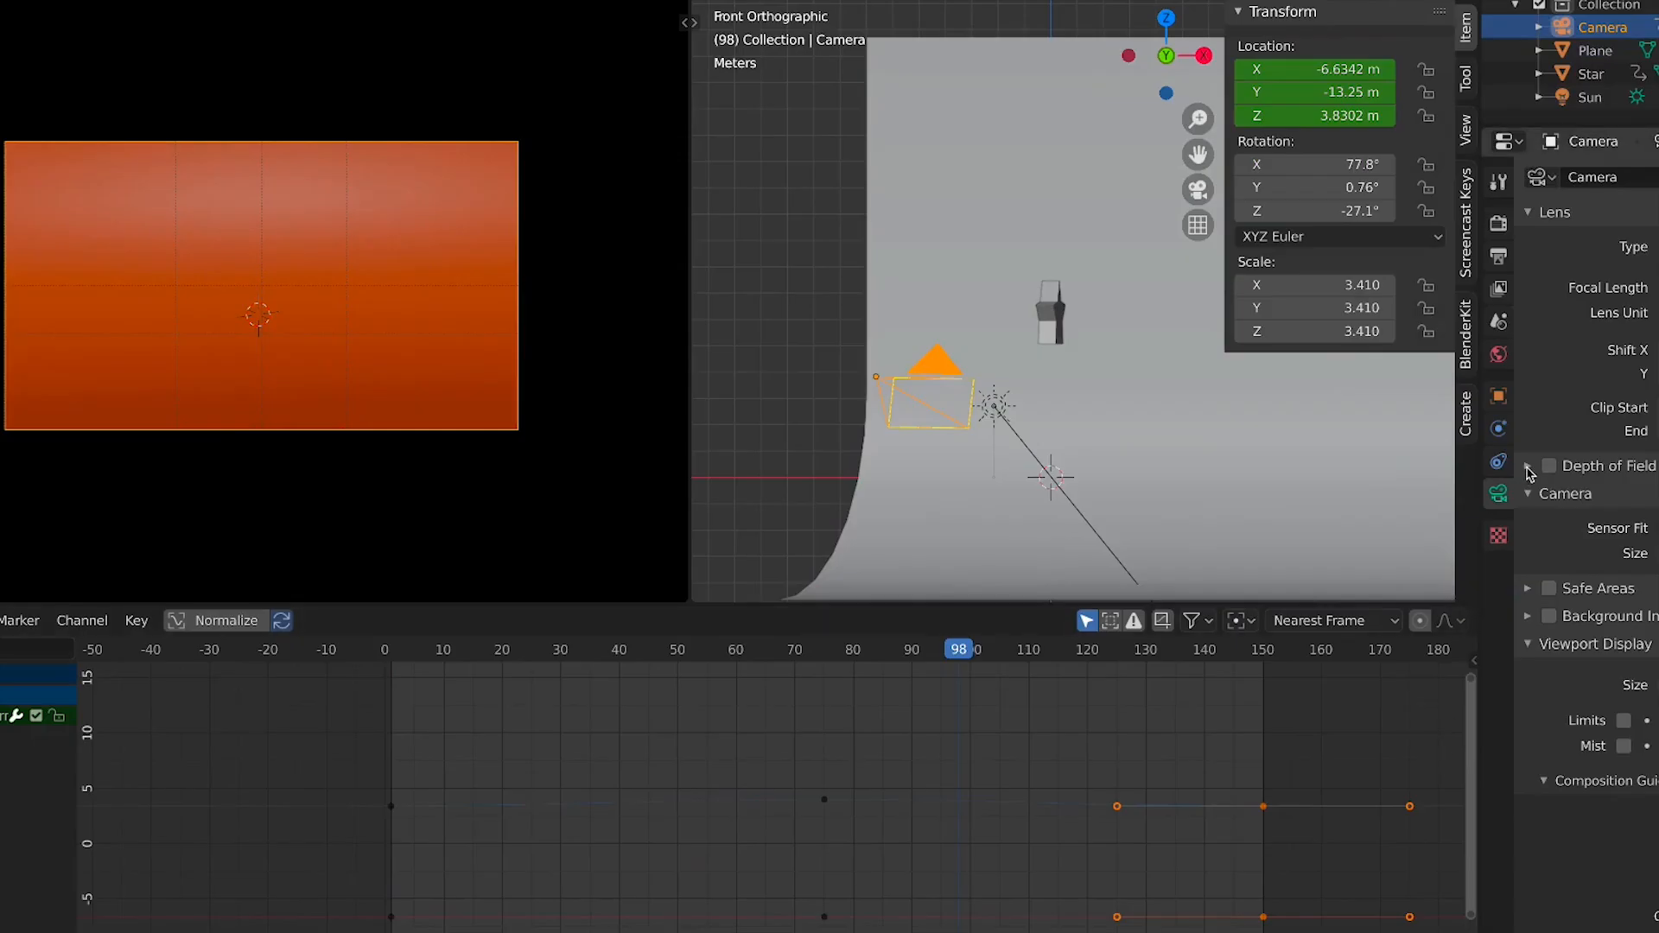
pyautogui.moveTo(1658, 288)
pyautogui.mouseDown()
pyautogui.moveTo(1616, 288)
pyautogui.moveTo(1646, 288)
pyautogui.mouseUp()
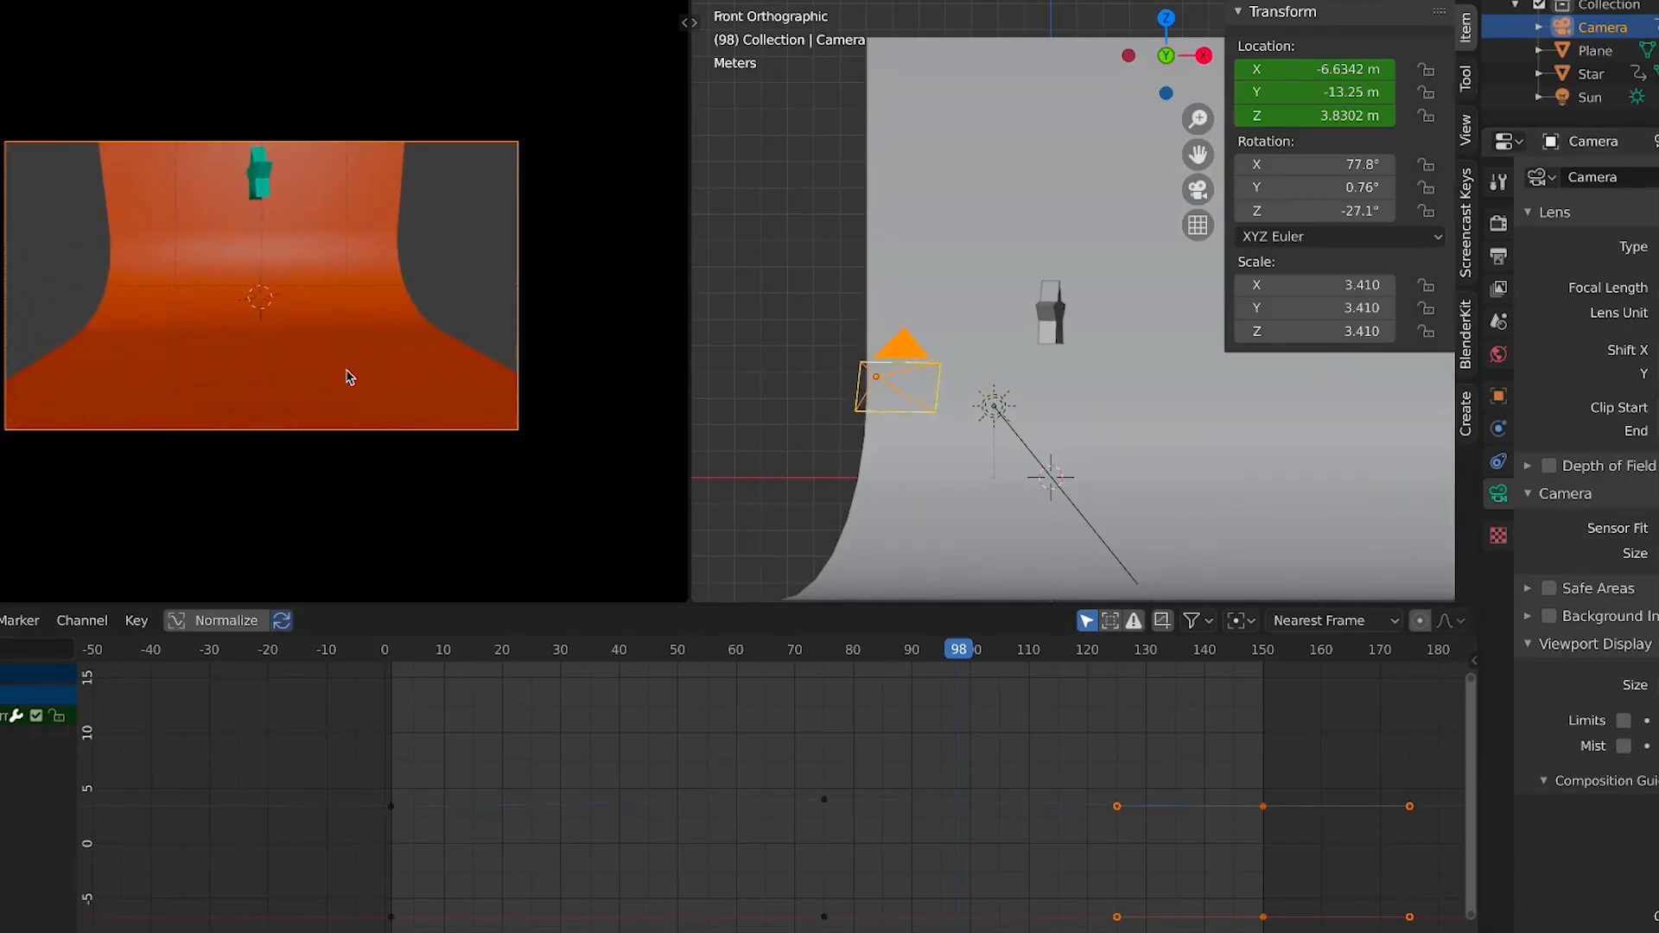
# Scale the orange backdrop plane up slightly so it fills the wider camera view
pyautogui.click(349, 377)
pyautogui.press('s')
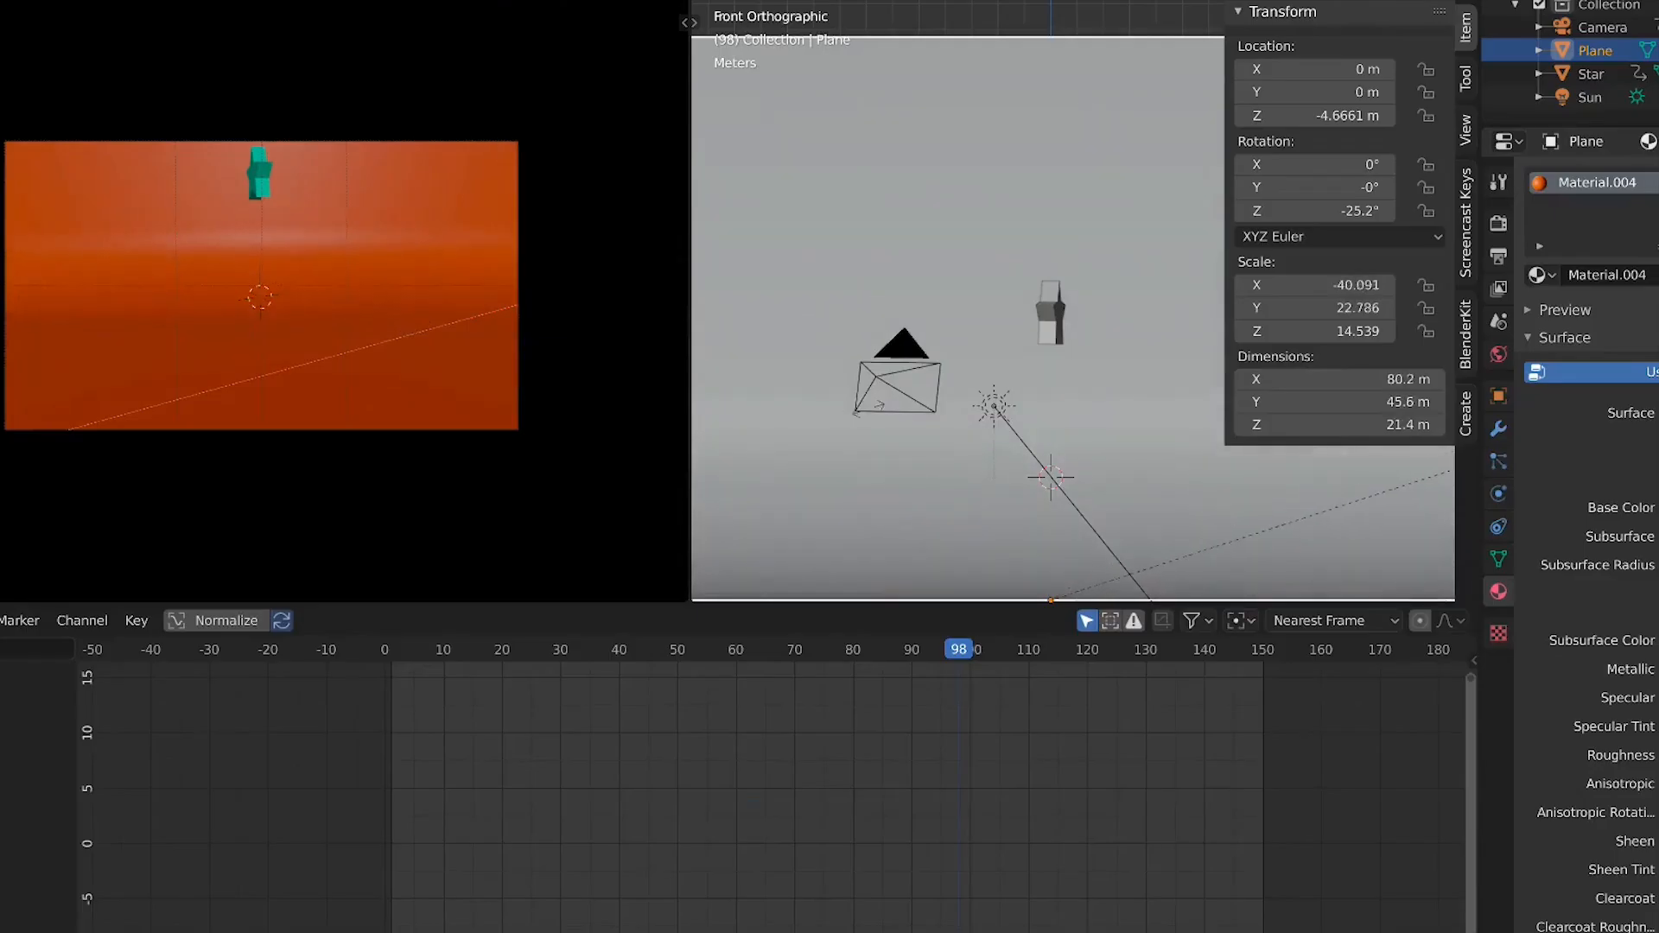
pyautogui.press('Return')
# Play the animation, select the star, stop playback and move the playhead to frame 87
pyautogui.press('space')
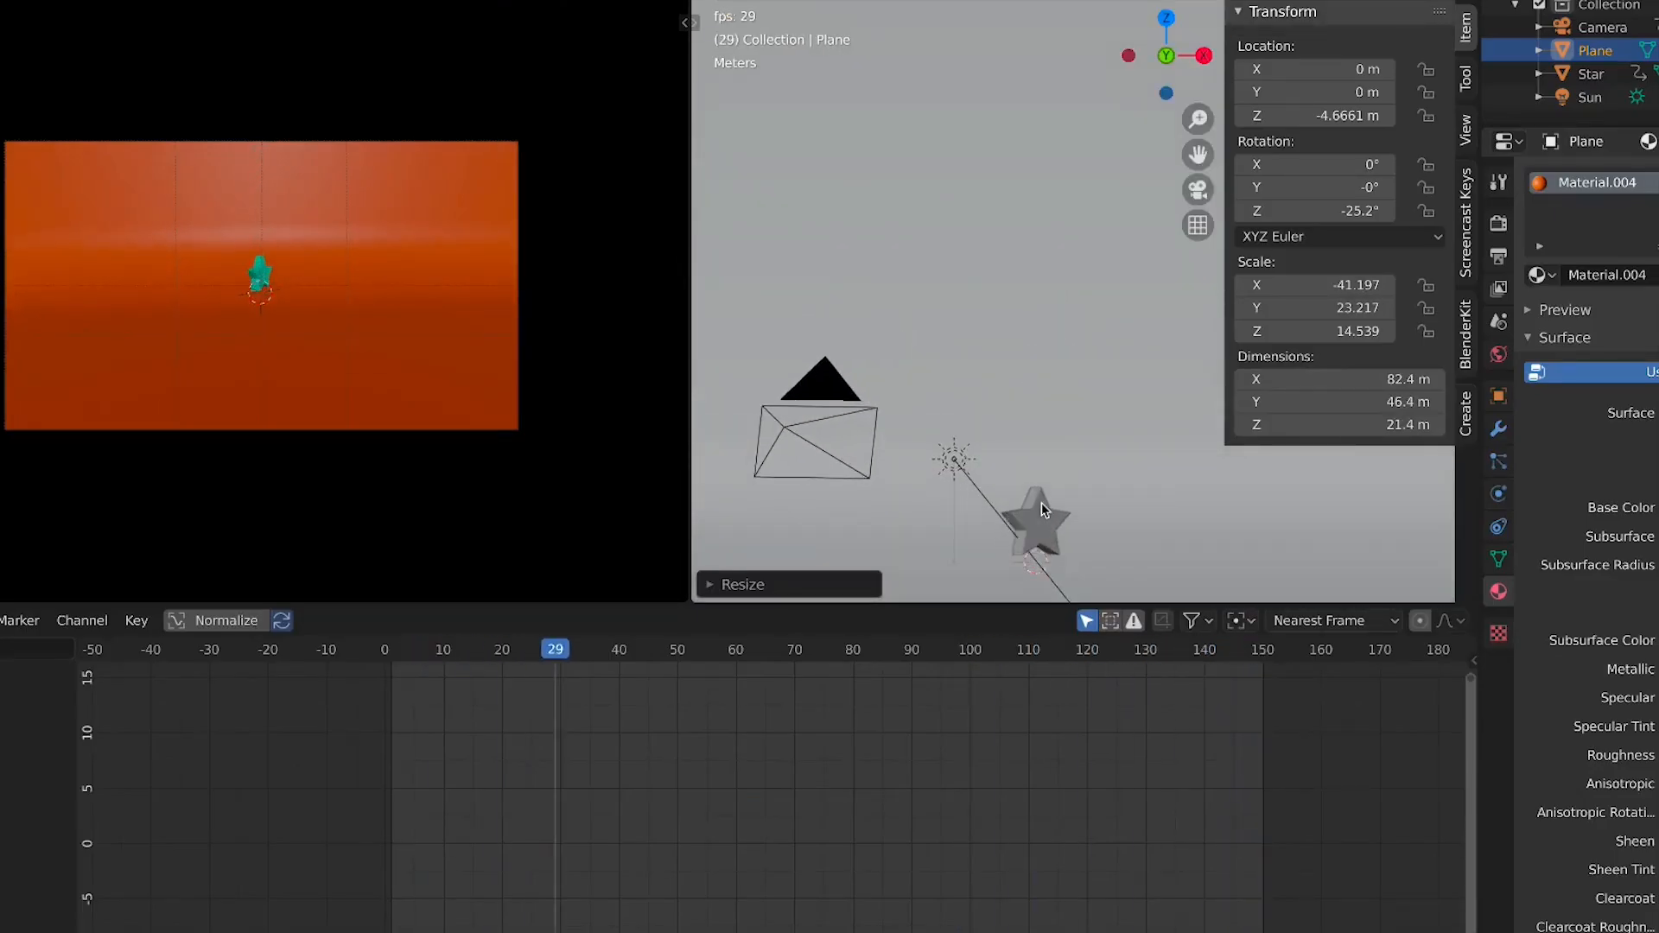
pyautogui.click(1042, 448)
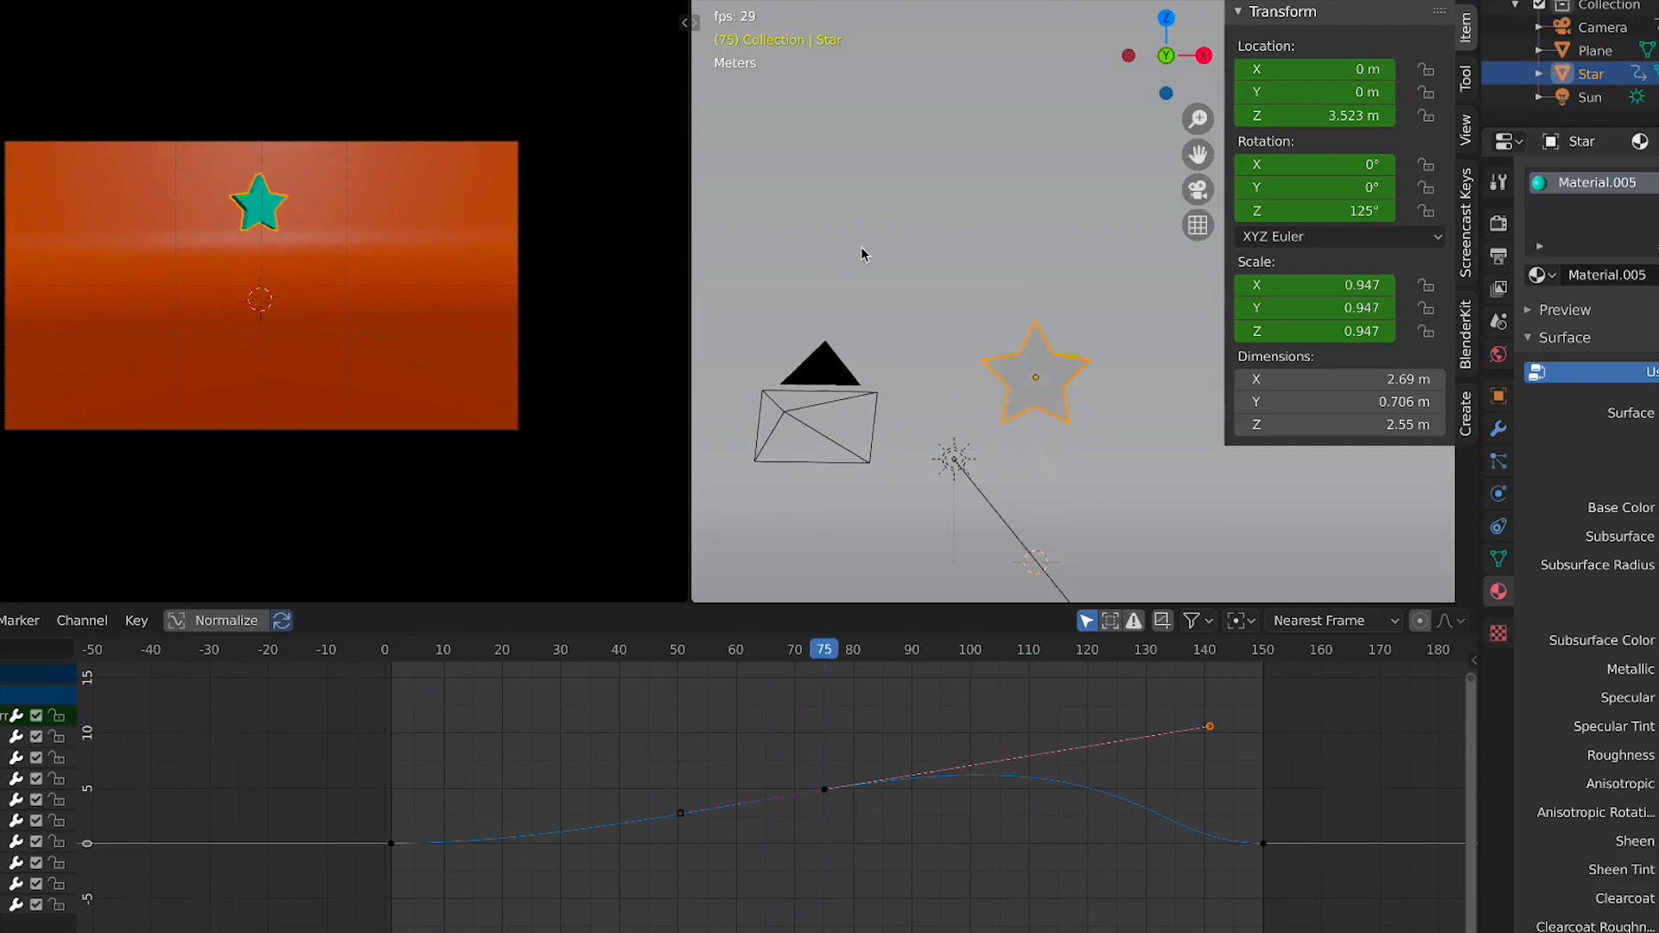
pyautogui.press('space')
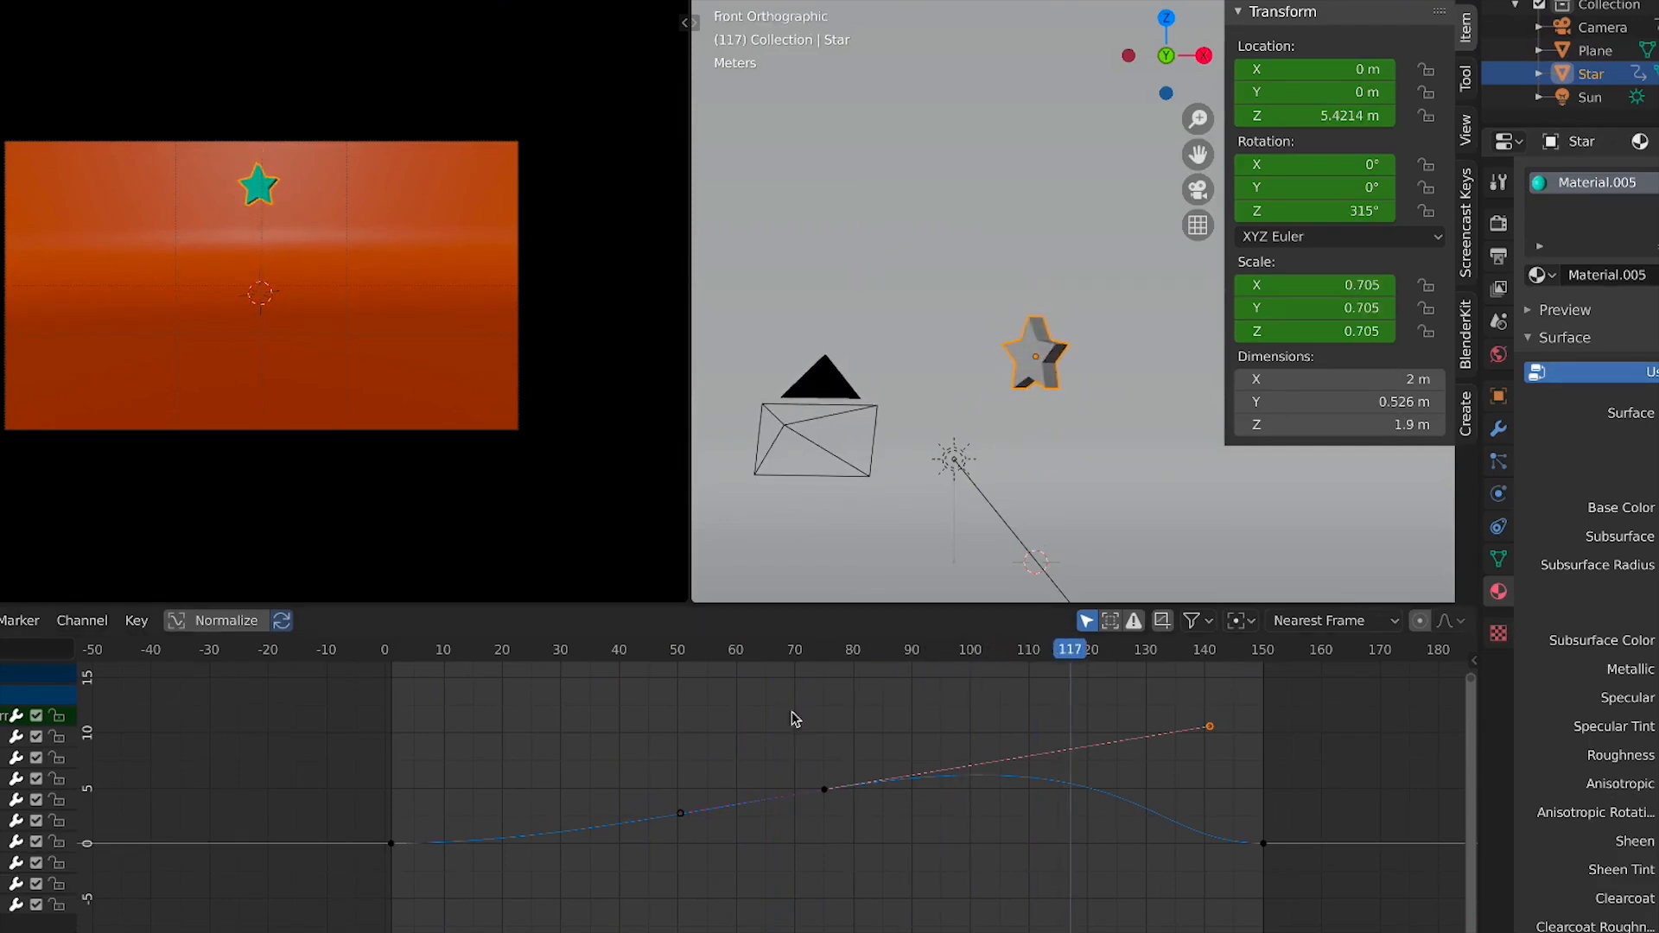
pyautogui.click(825, 661)
pyautogui.moveTo(827, 667); pyautogui.dragTo(895, 726)
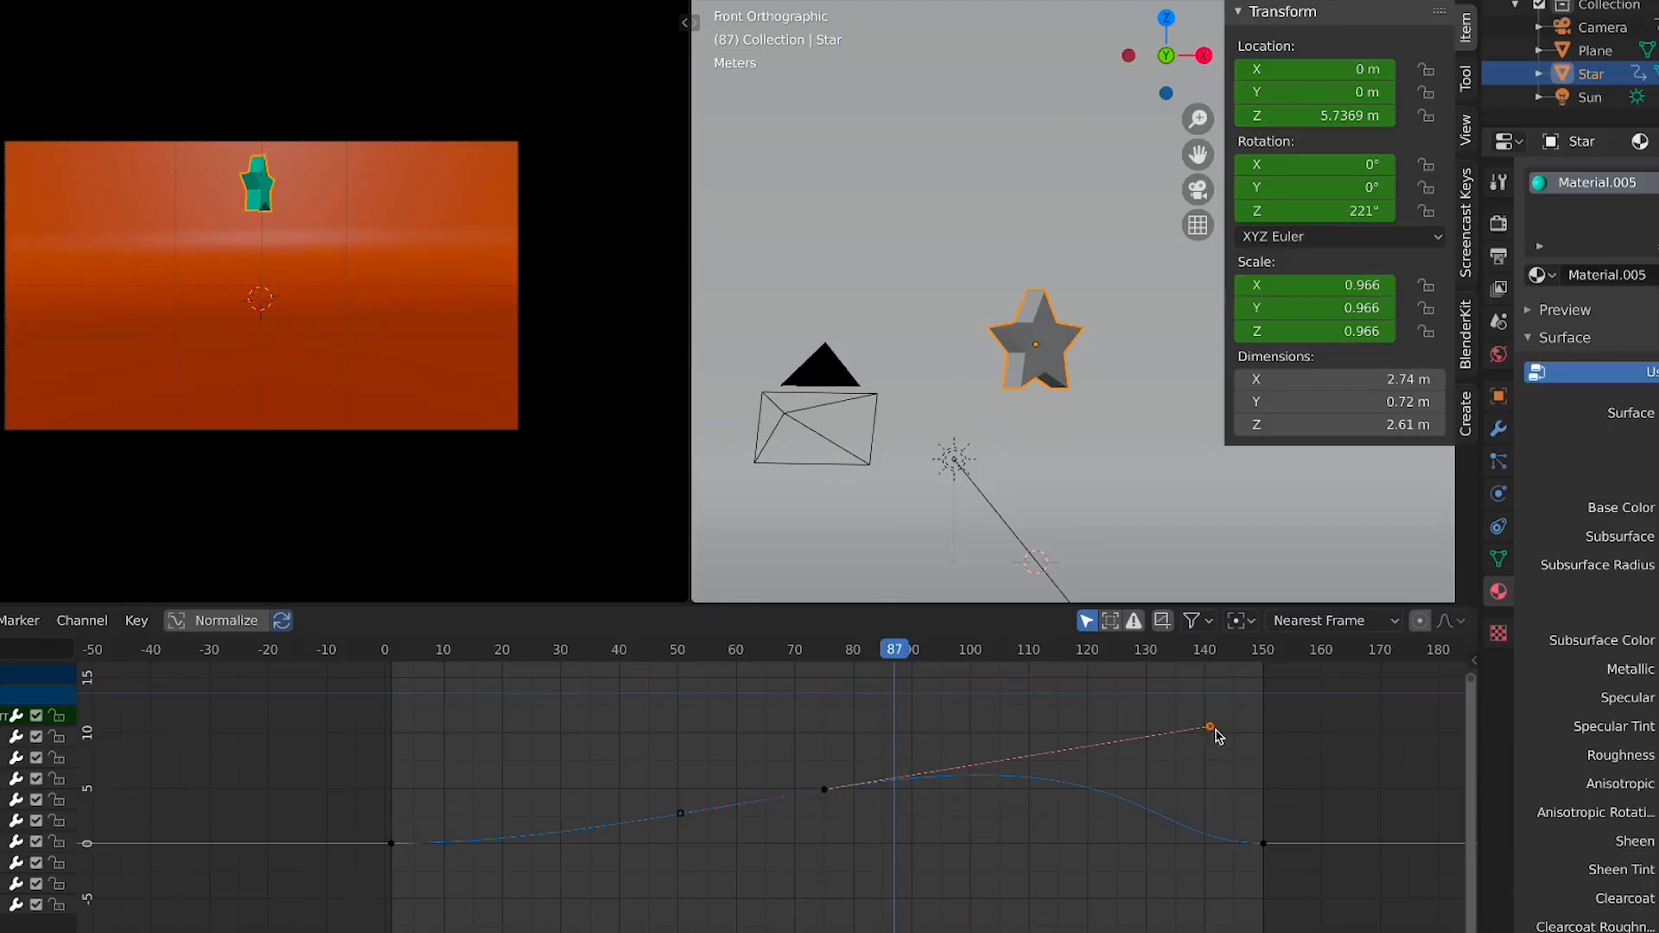
# Shorten the peak keyframe's right handle and pull it back to around frame 87
pyautogui.moveTo(1216, 735)
pyautogui.mouseDown()
pyautogui.moveTo(1208, 882)
pyautogui.moveTo(1218, 737)
pyautogui.moveTo(1198, 762)
pyautogui.mouseUp()
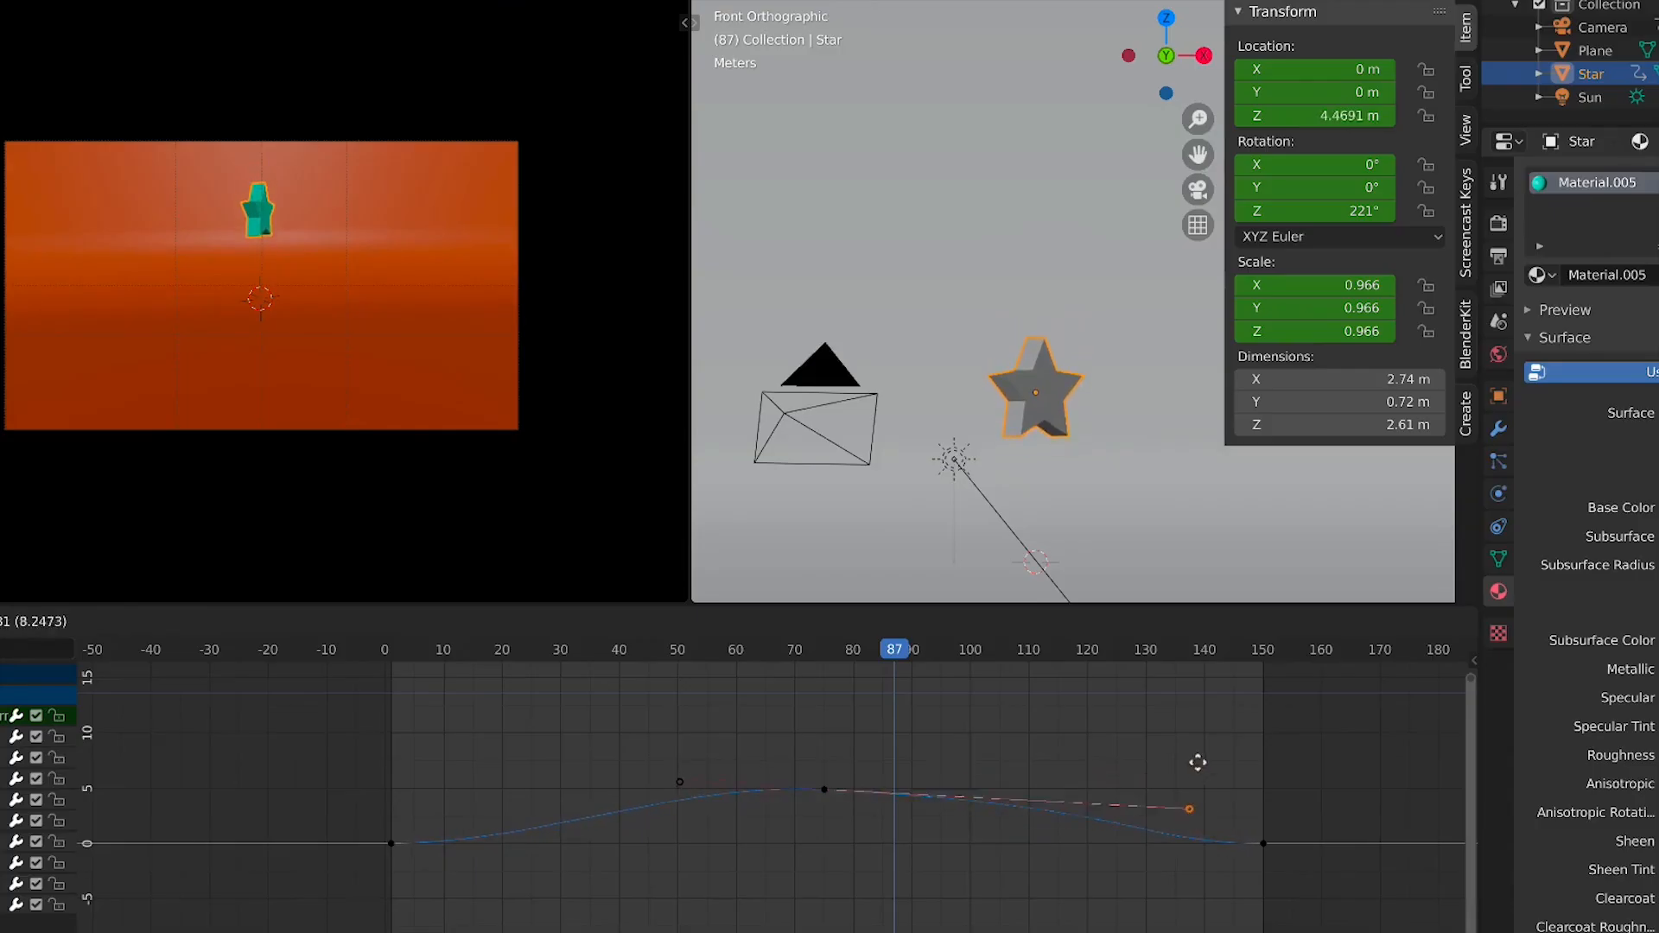
pyautogui.rightClick(1185, 798)
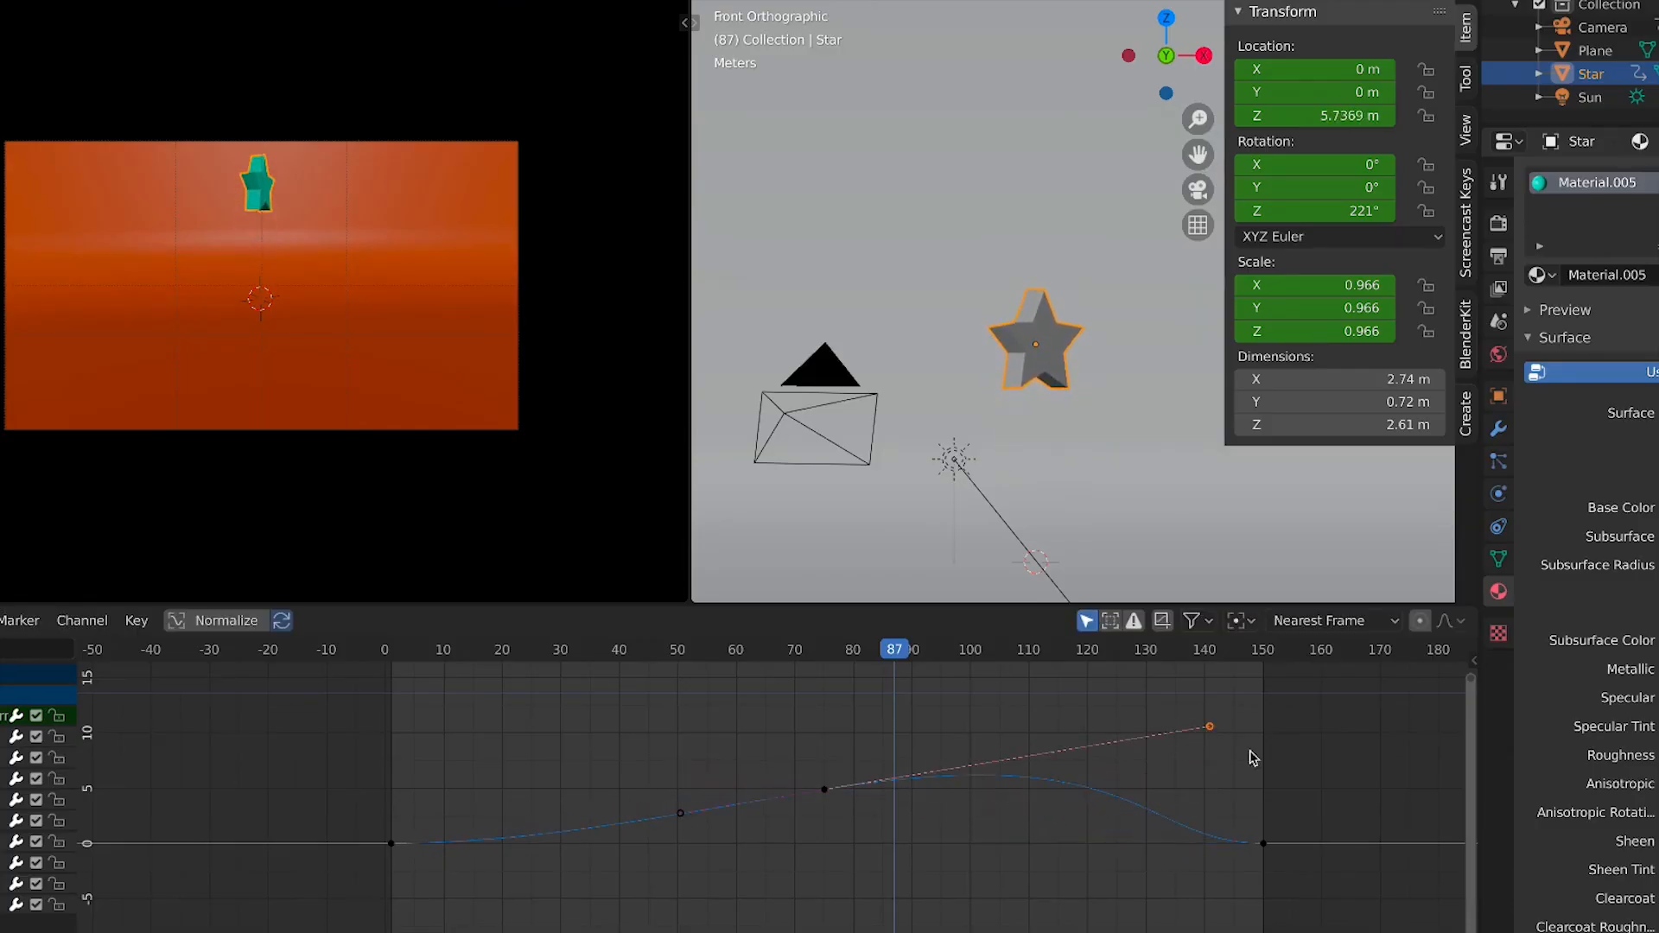
pyautogui.press('s')
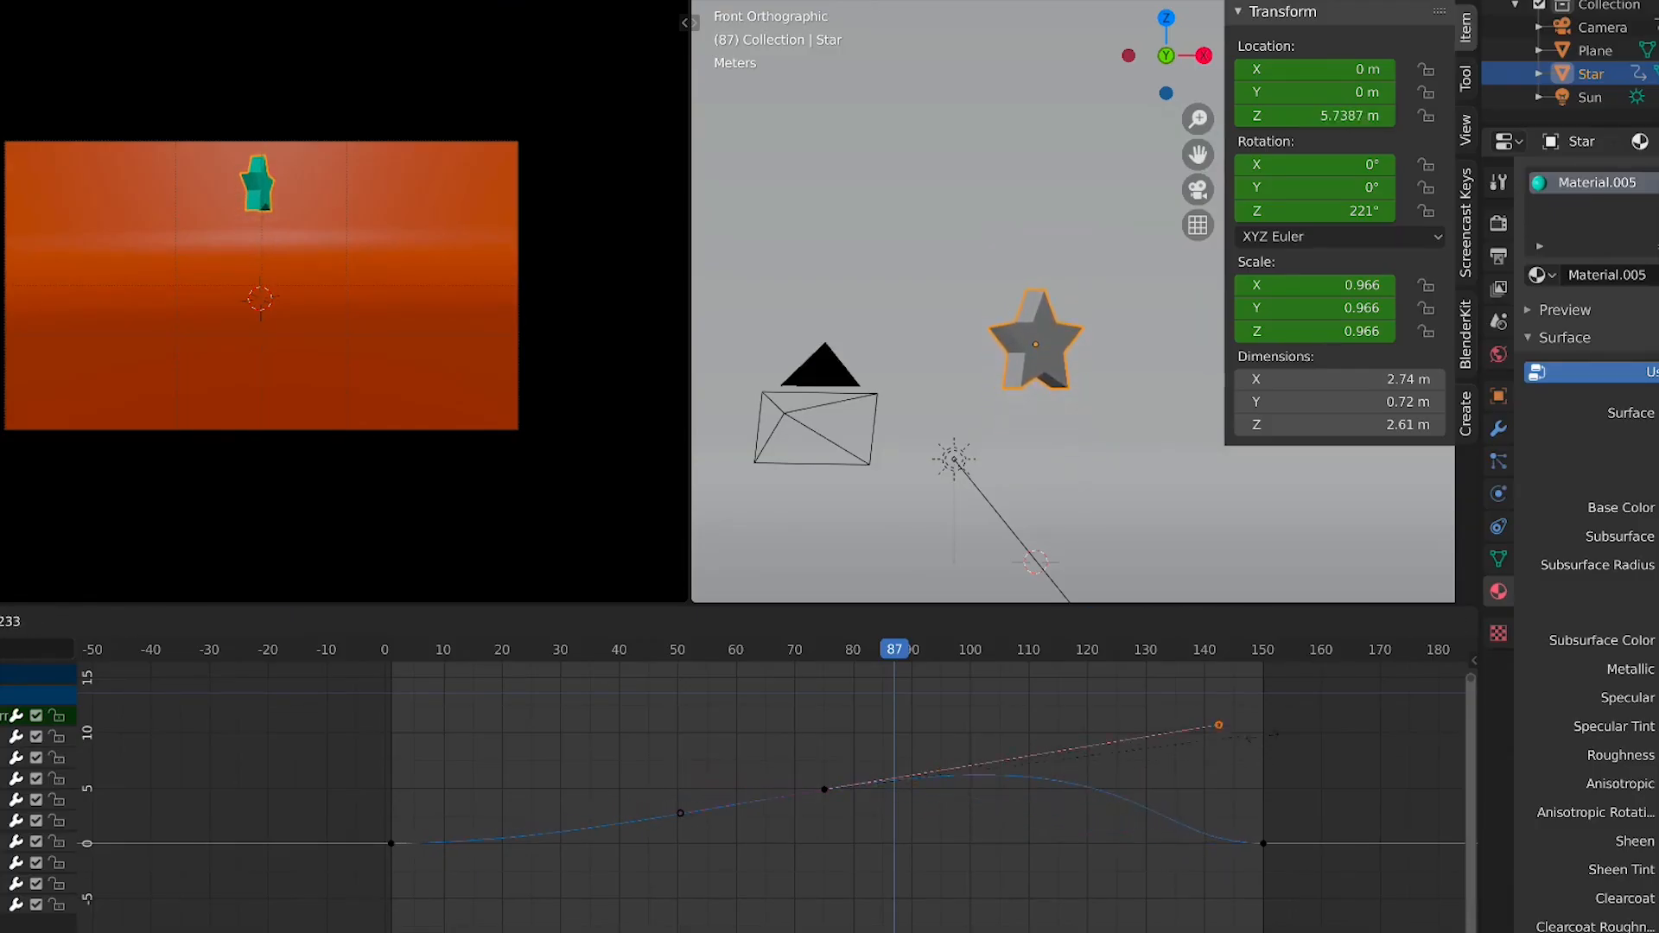
pyautogui.click(902, 795)
pyautogui.press('g')
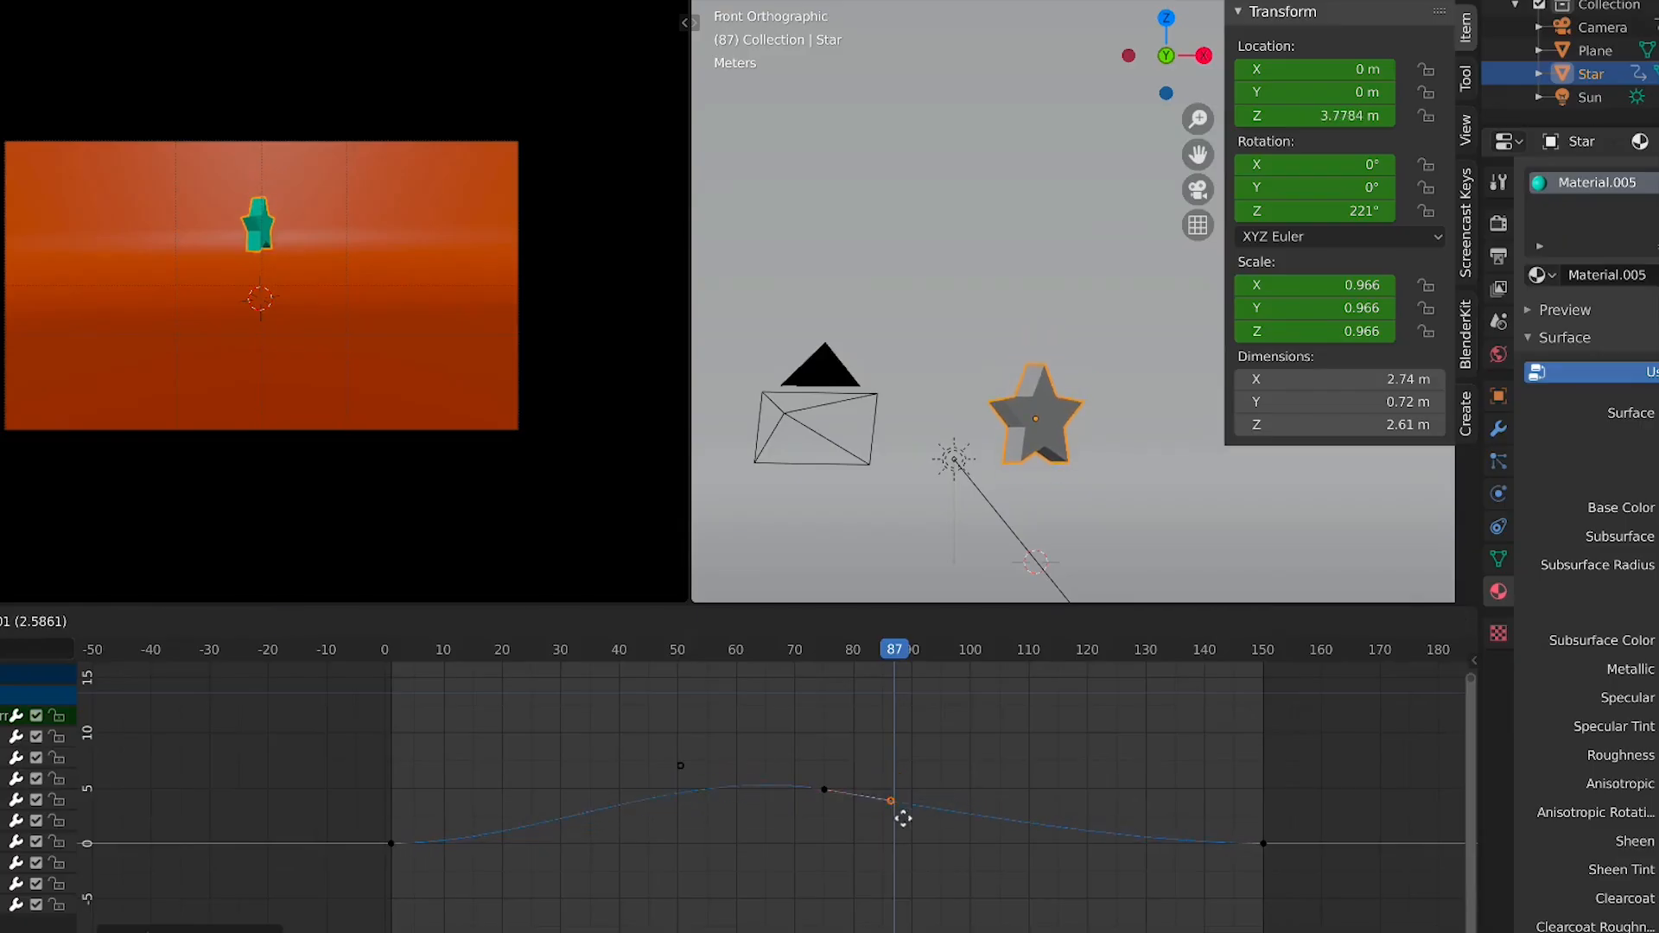
pyautogui.click(931, 798)
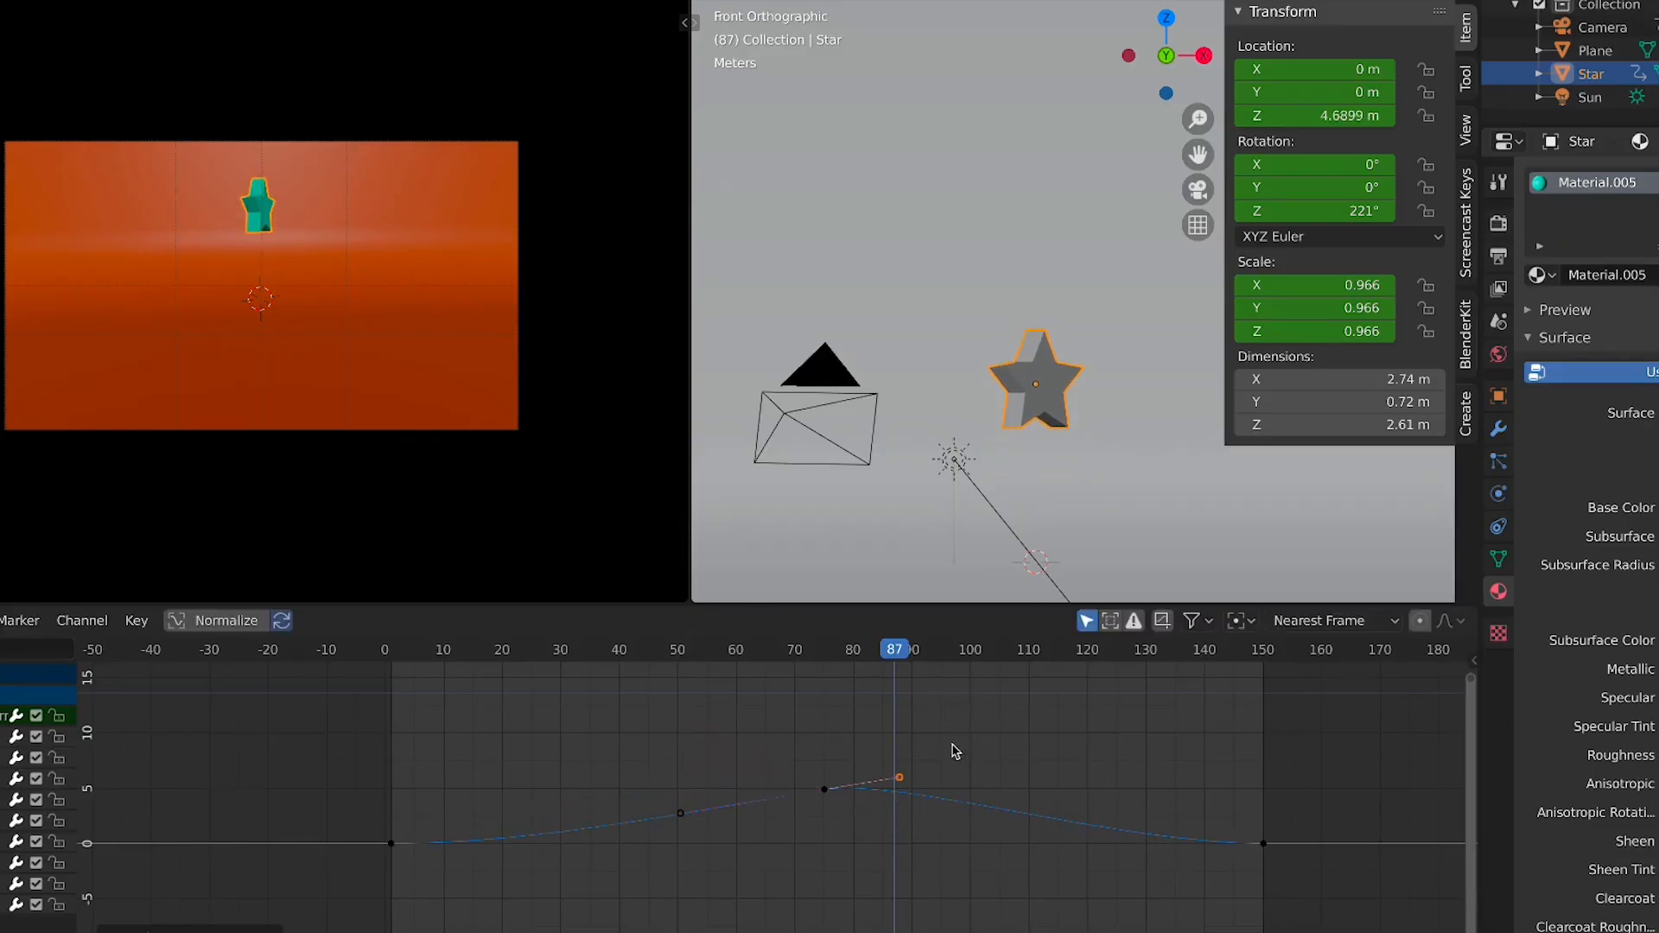
pyautogui.press('g')
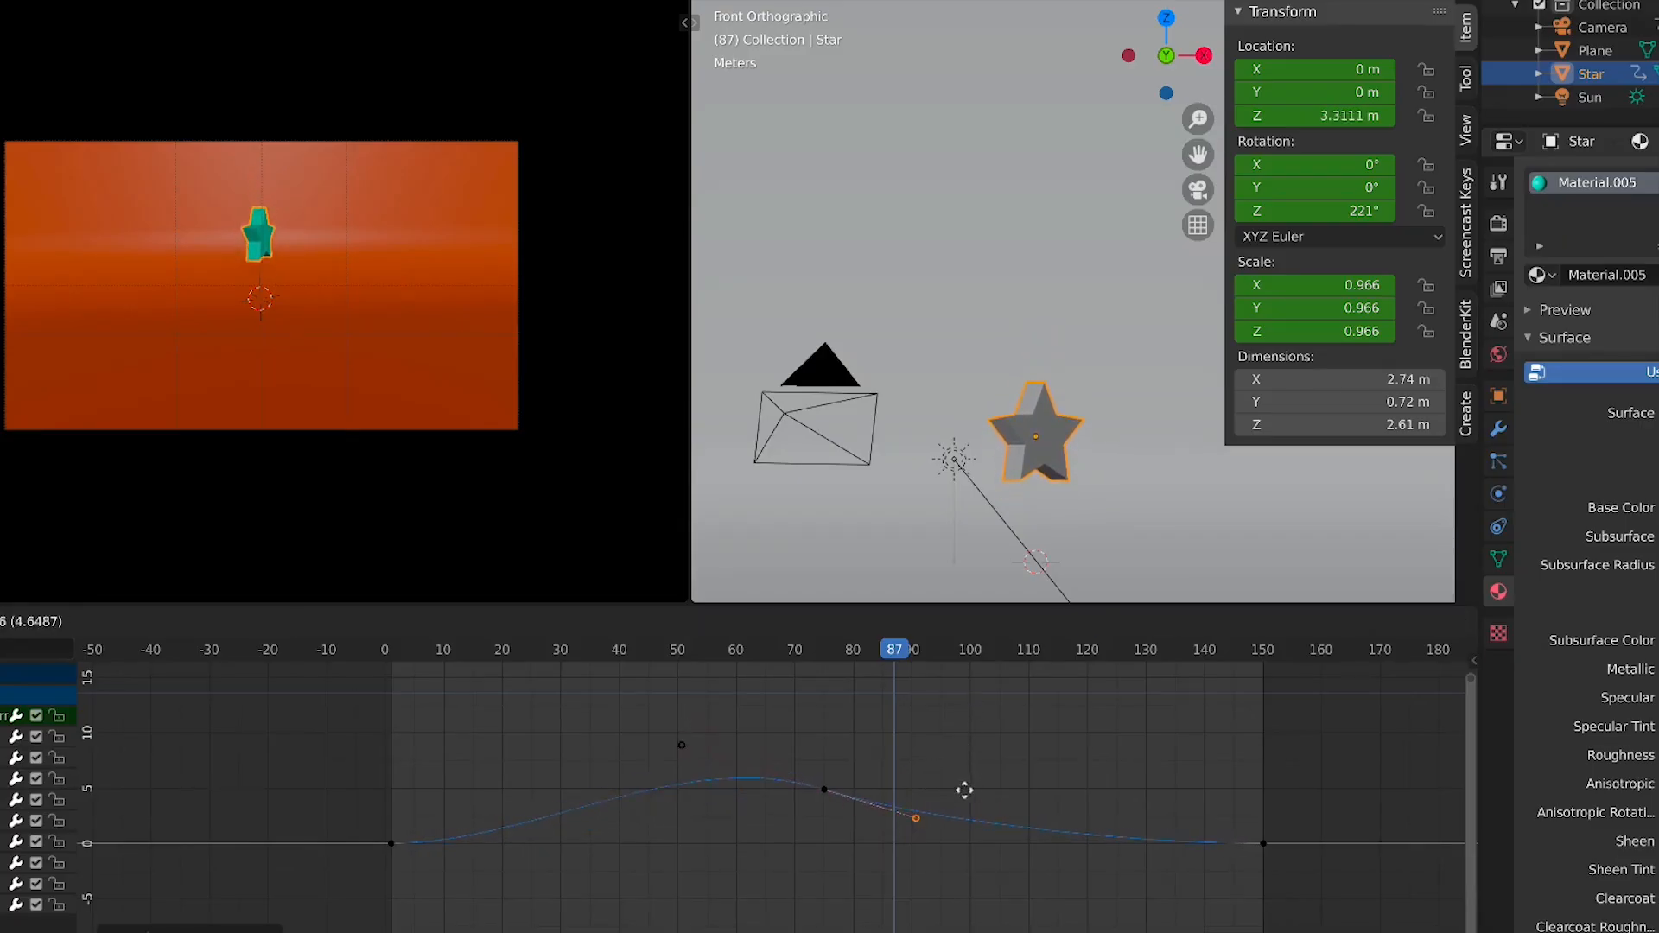
pyautogui.rightClick(915, 810)
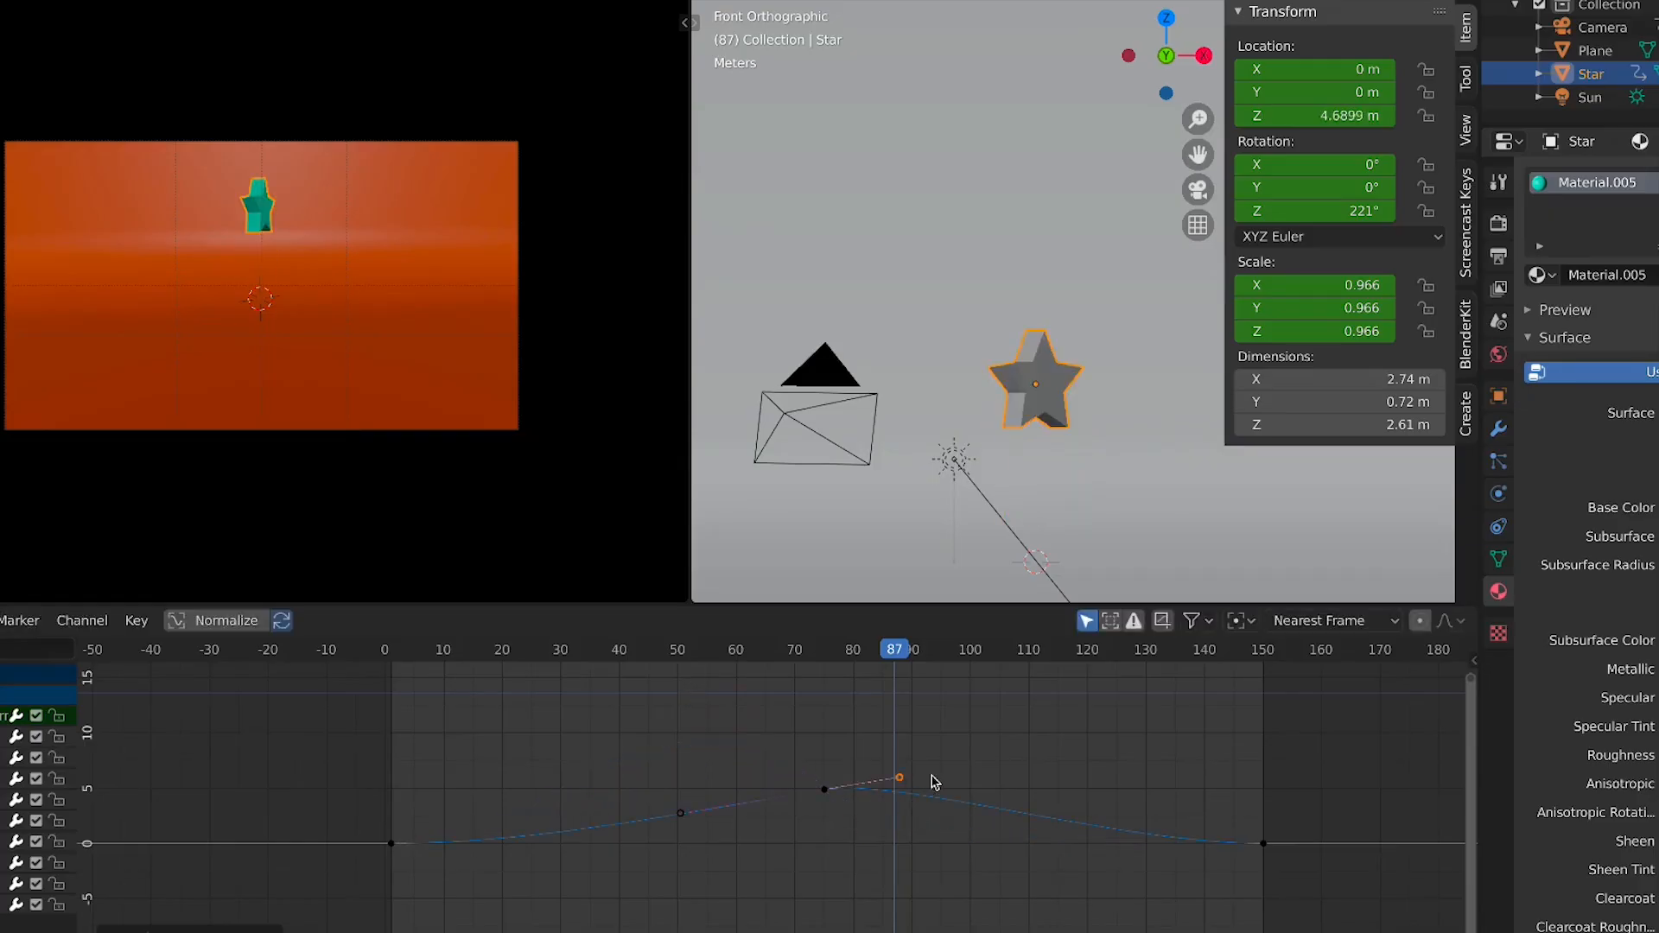
pyautogui.press('r')
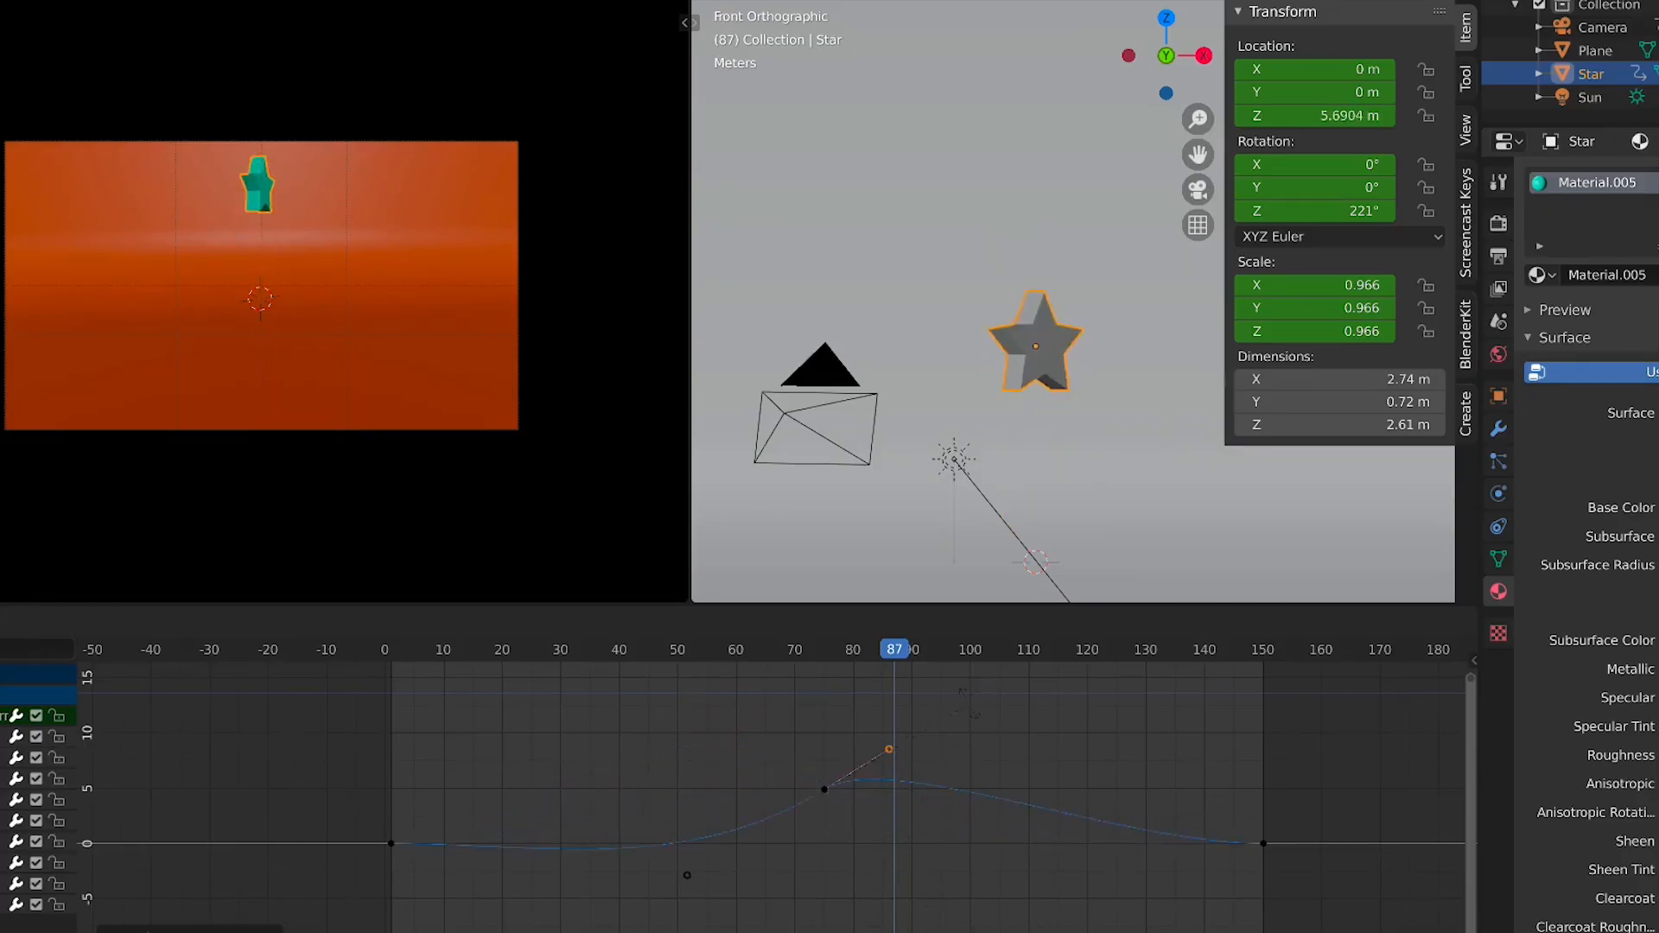
pyautogui.rightClick(754, 782)
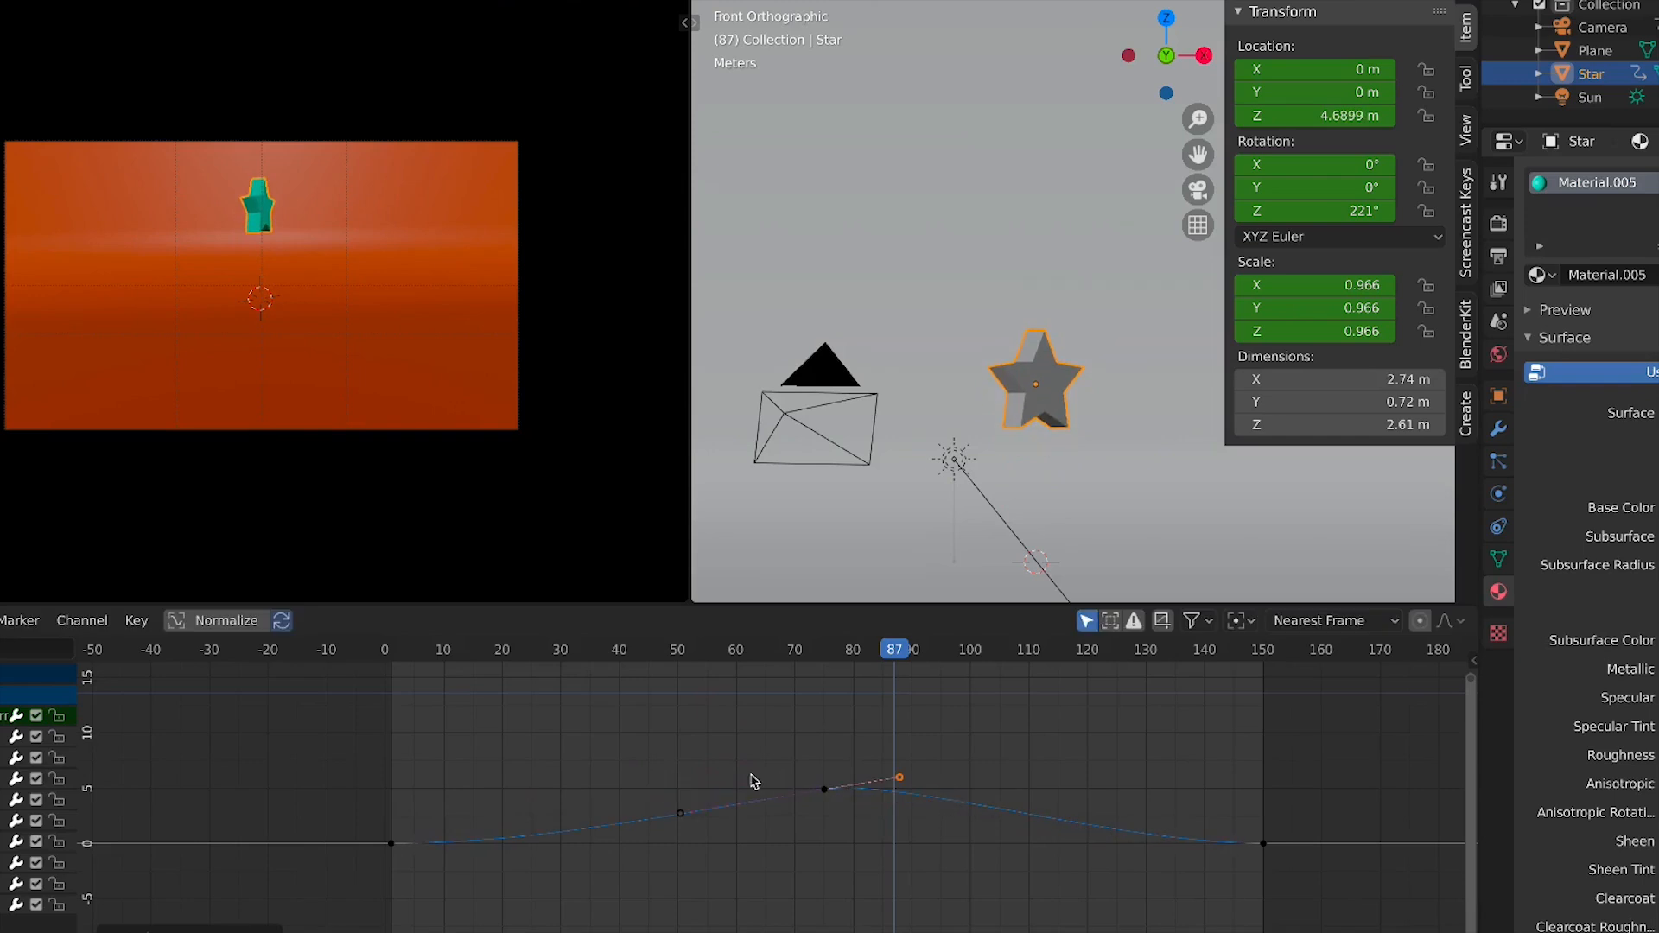
# Select the height curve's peak keyframe at frame 75 and set its handle type to Aligned
pyautogui.scroll(2, 819, 795)
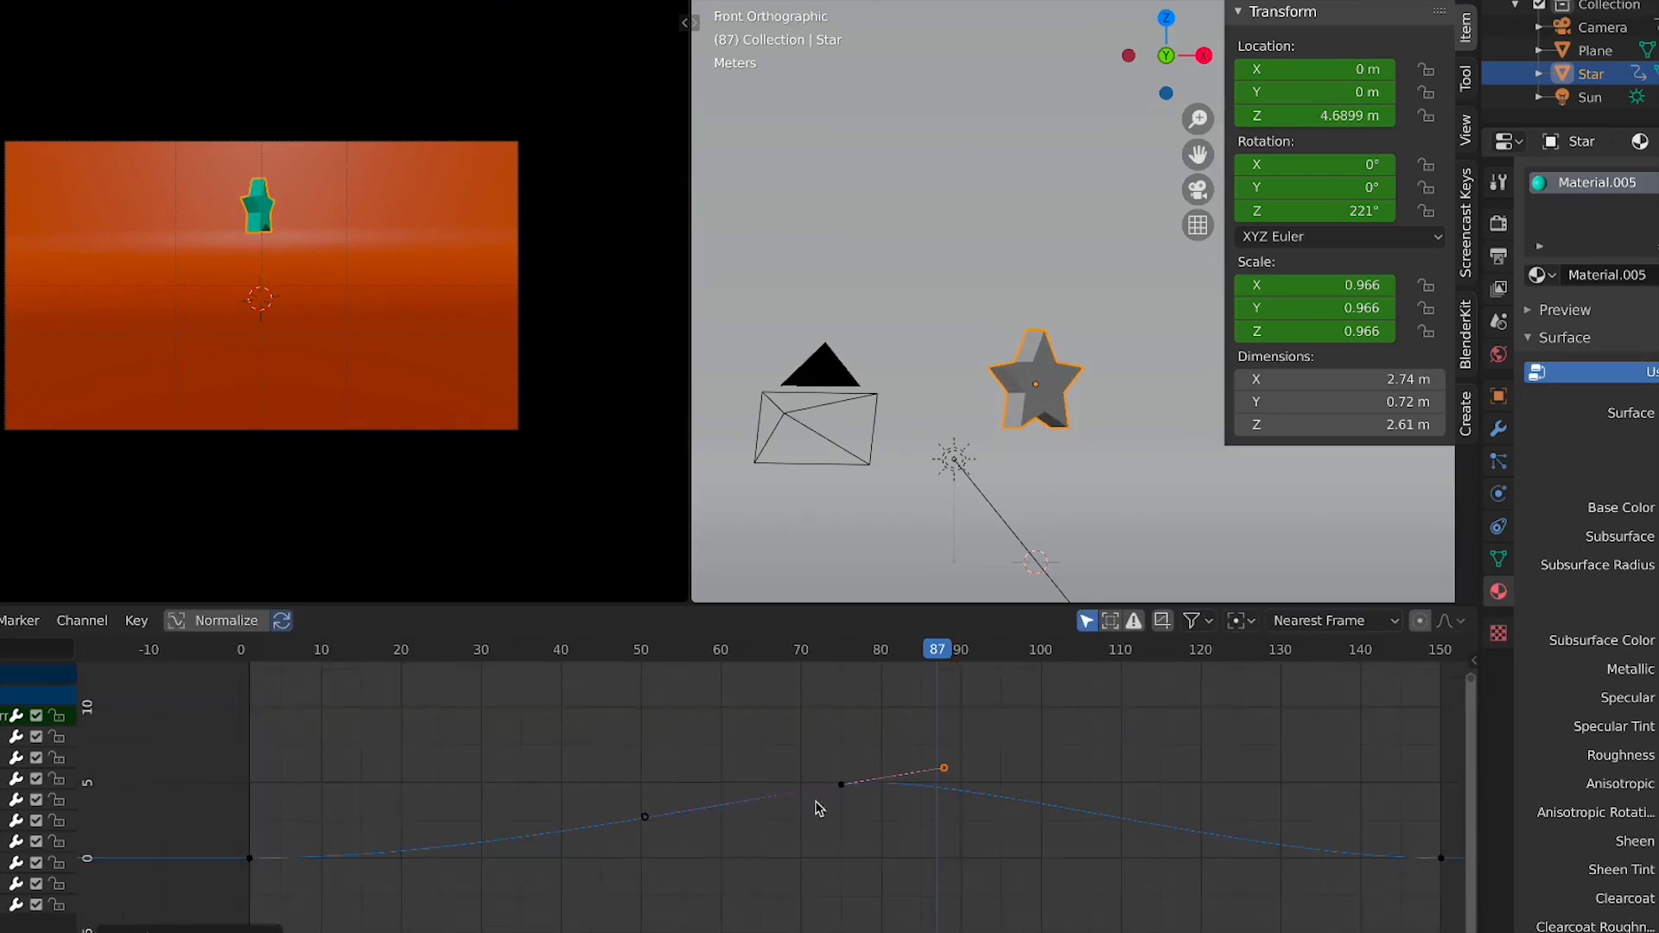
pyautogui.click(844, 786)
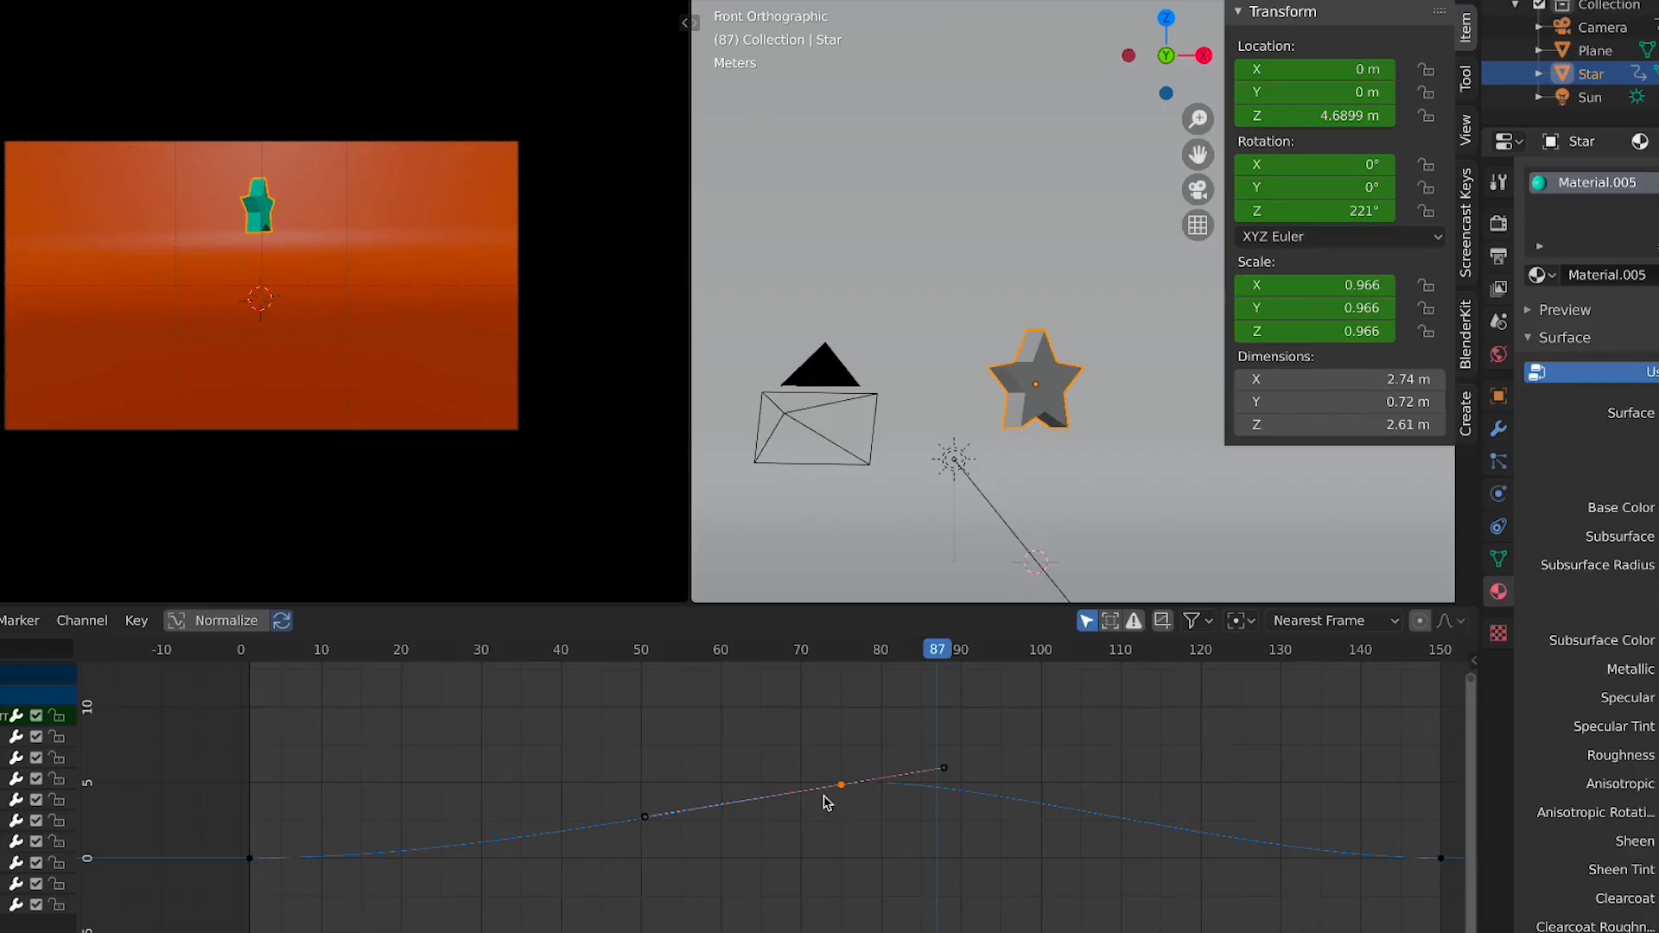
pyautogui.press('v')
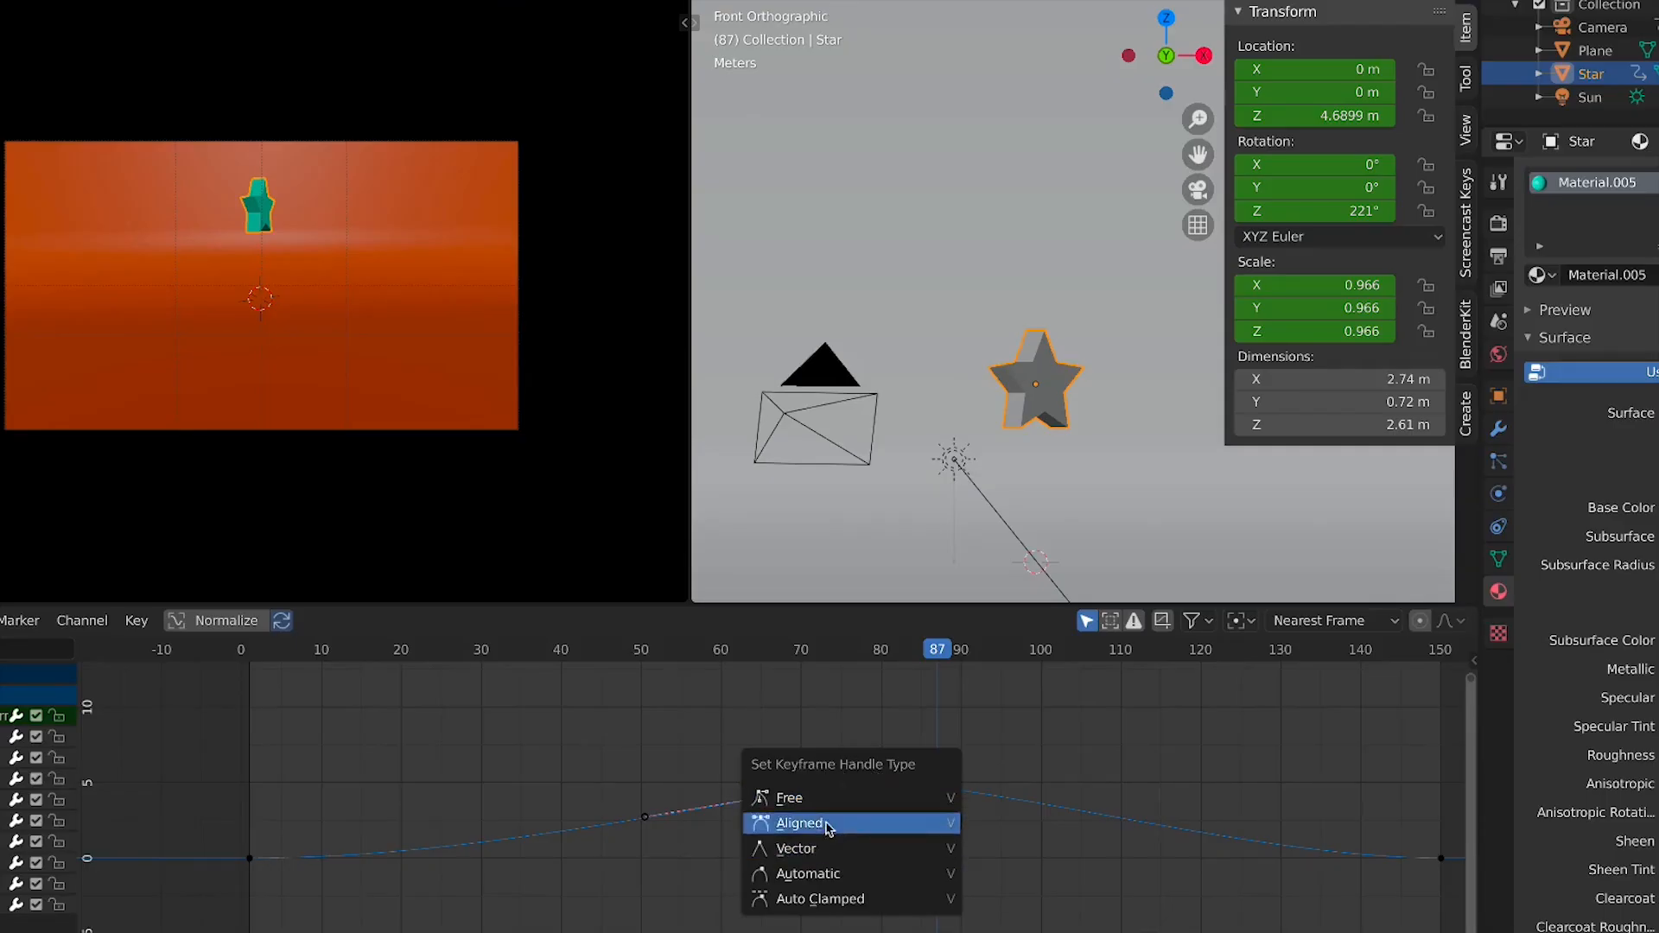
pyautogui.click(843, 801)
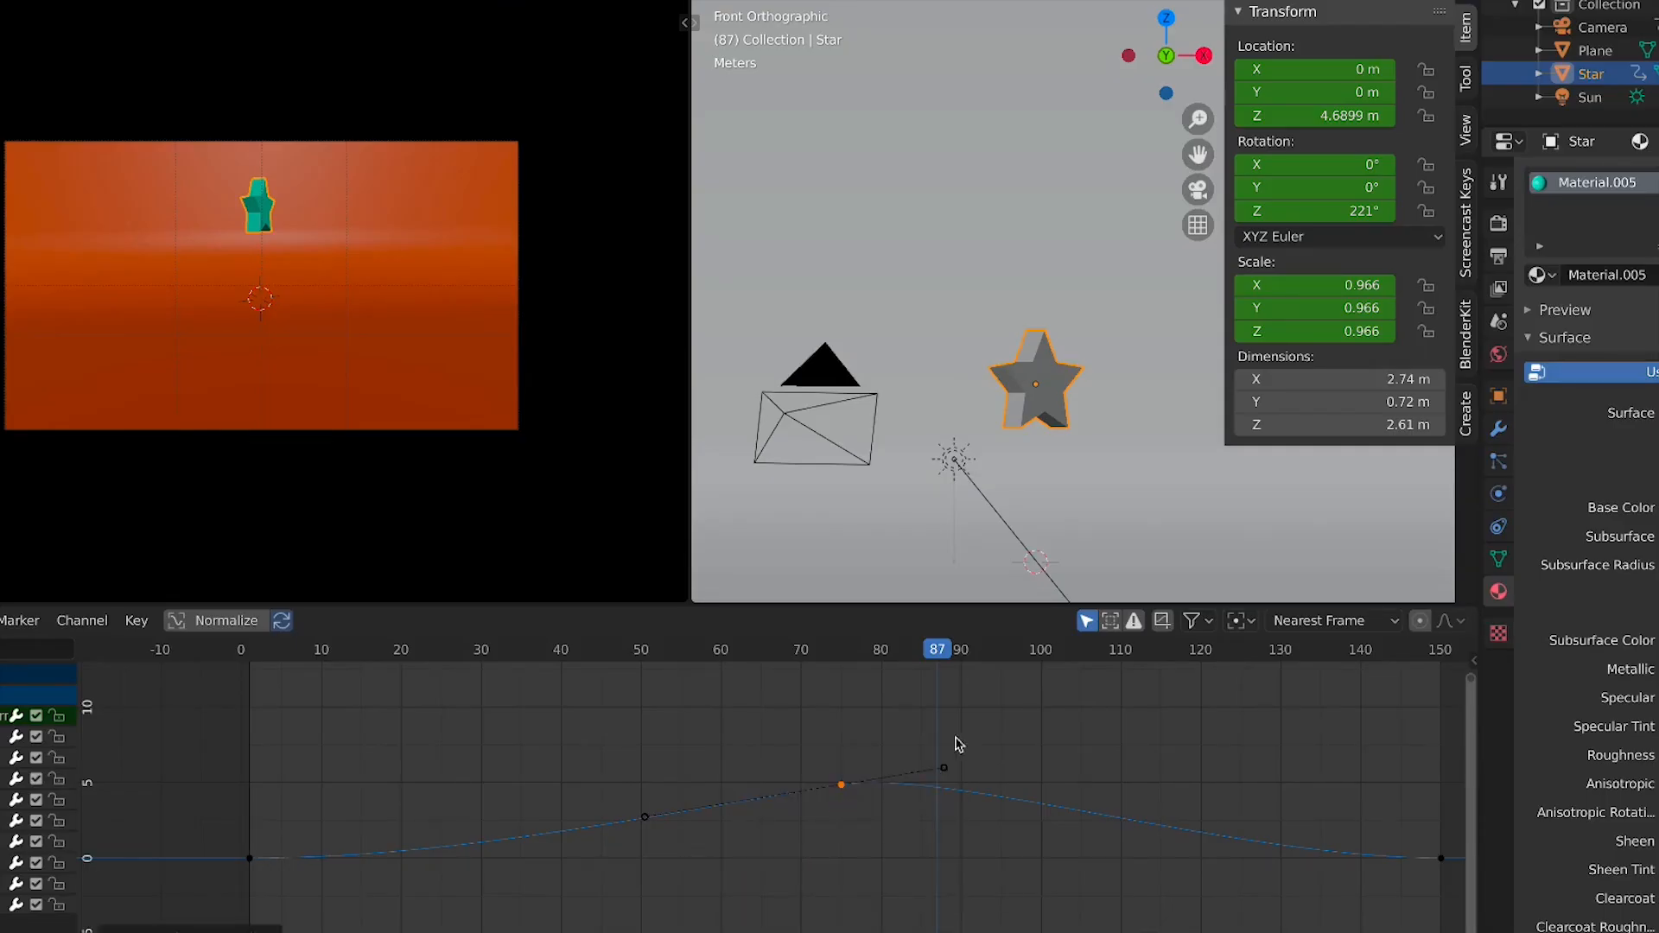
# Move the peak keyframe's right handle down below zero near frame 84 for a sharper drop
pyautogui.moveTo(961, 735); pyautogui.dragTo(936, 786)
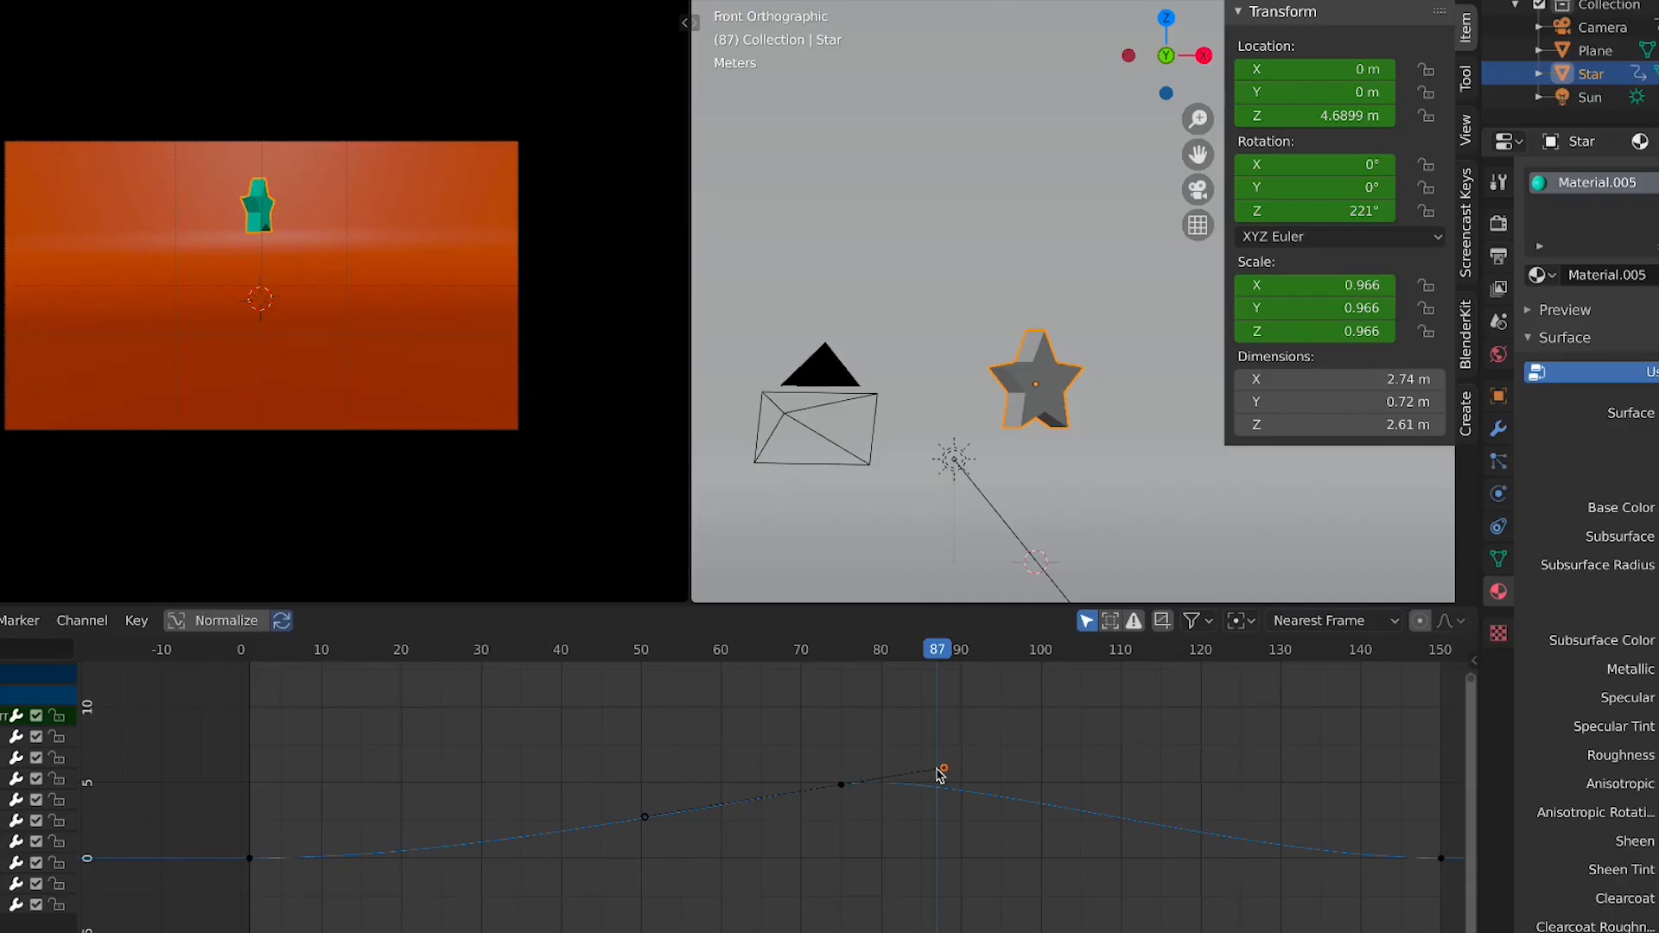
pyautogui.press('g')
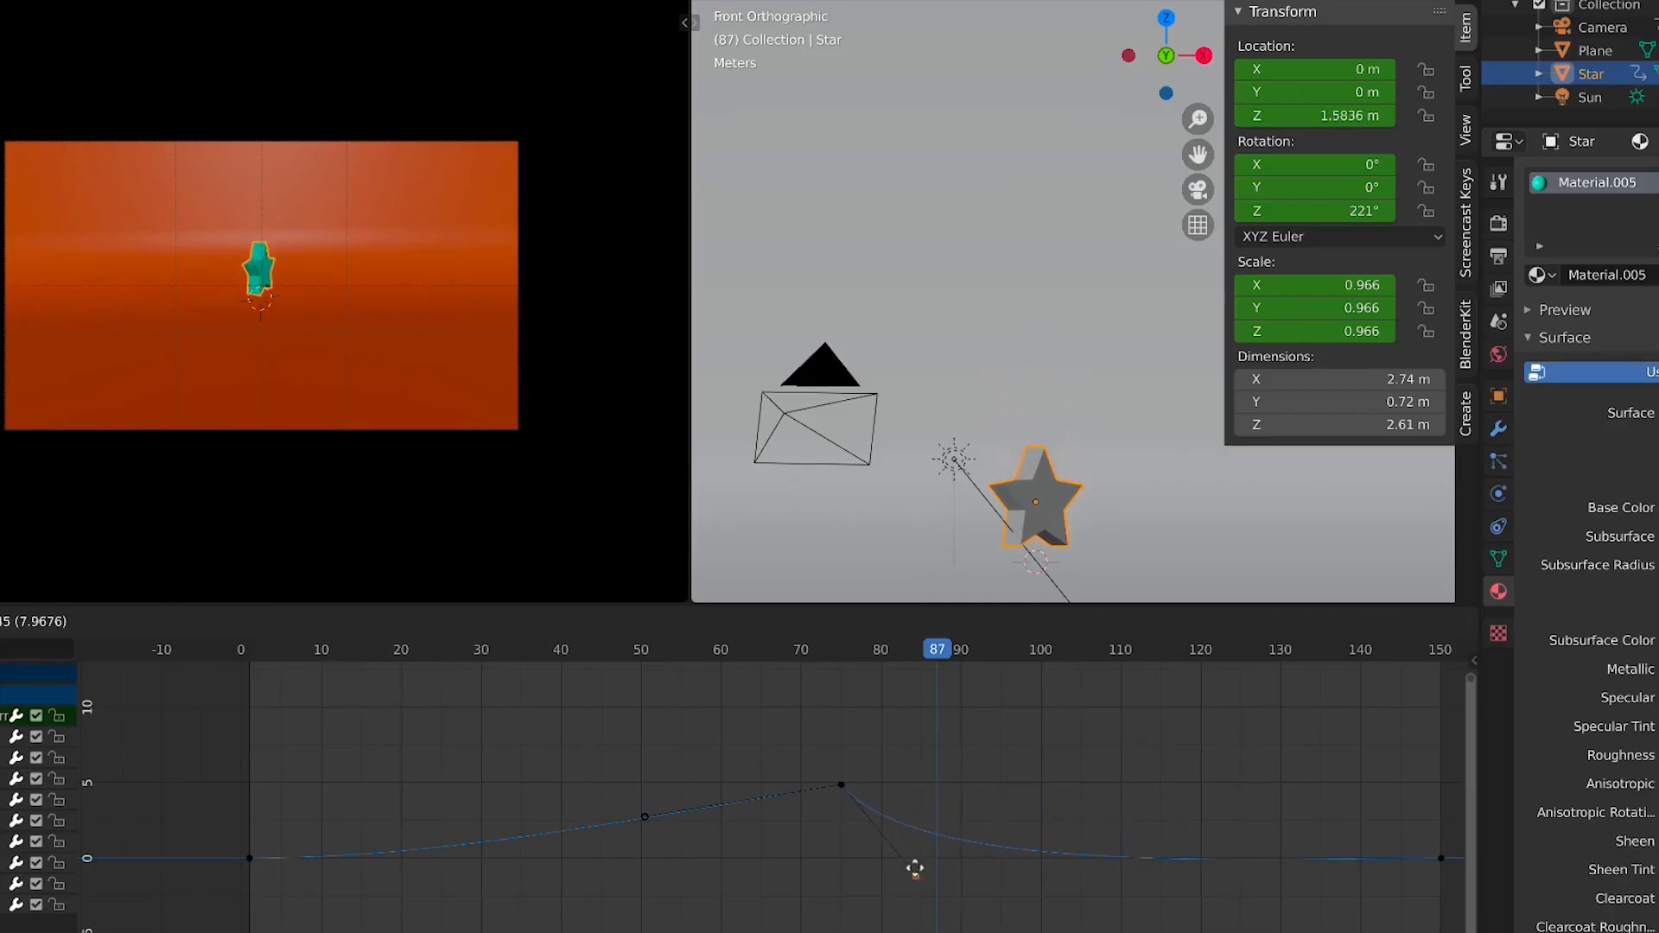
pyautogui.click(913, 863)
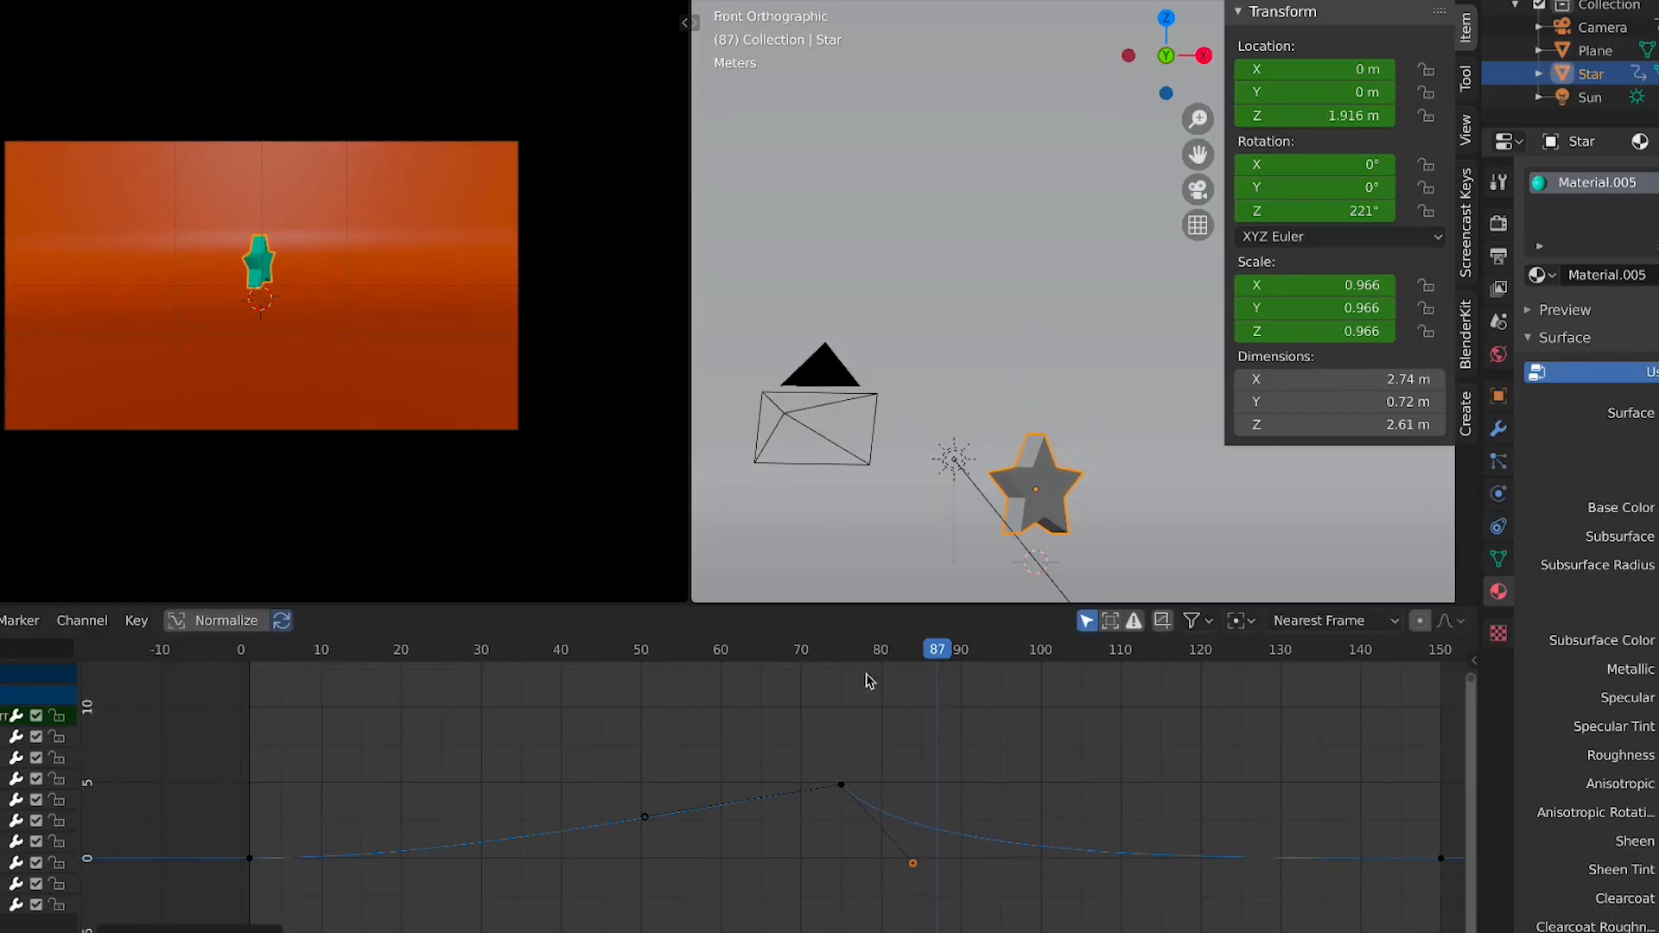
# Play the animation from frame 76 to review the star's descent
pyautogui.click(845, 653)
pyautogui.press('space')
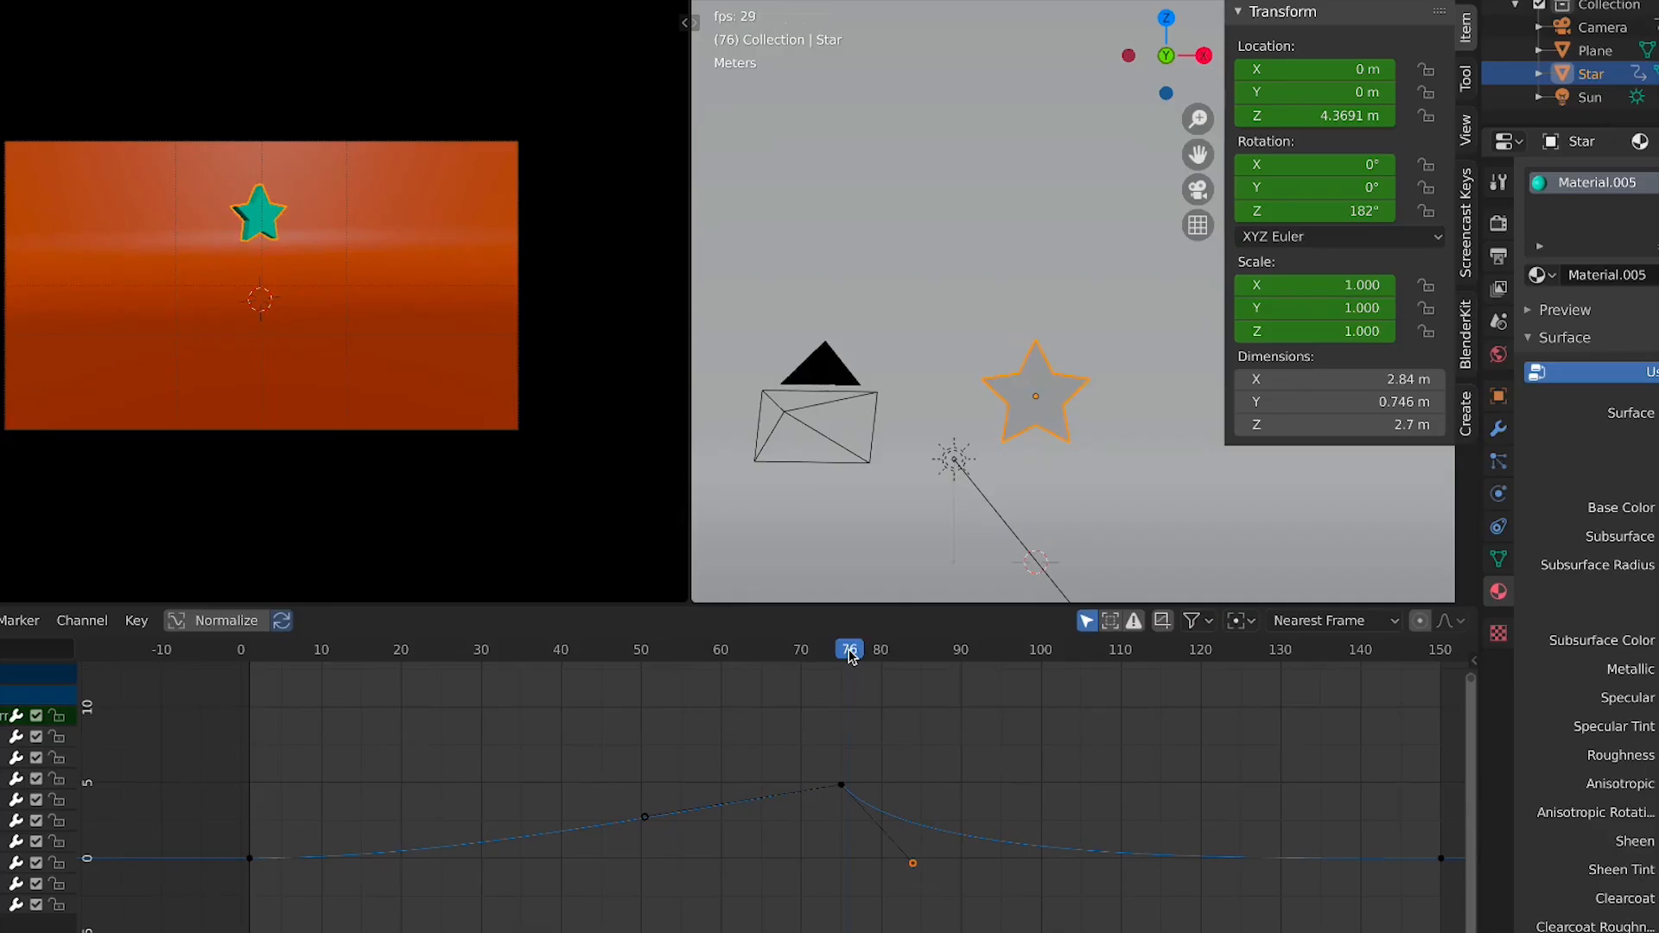
pyautogui.press('Escape')
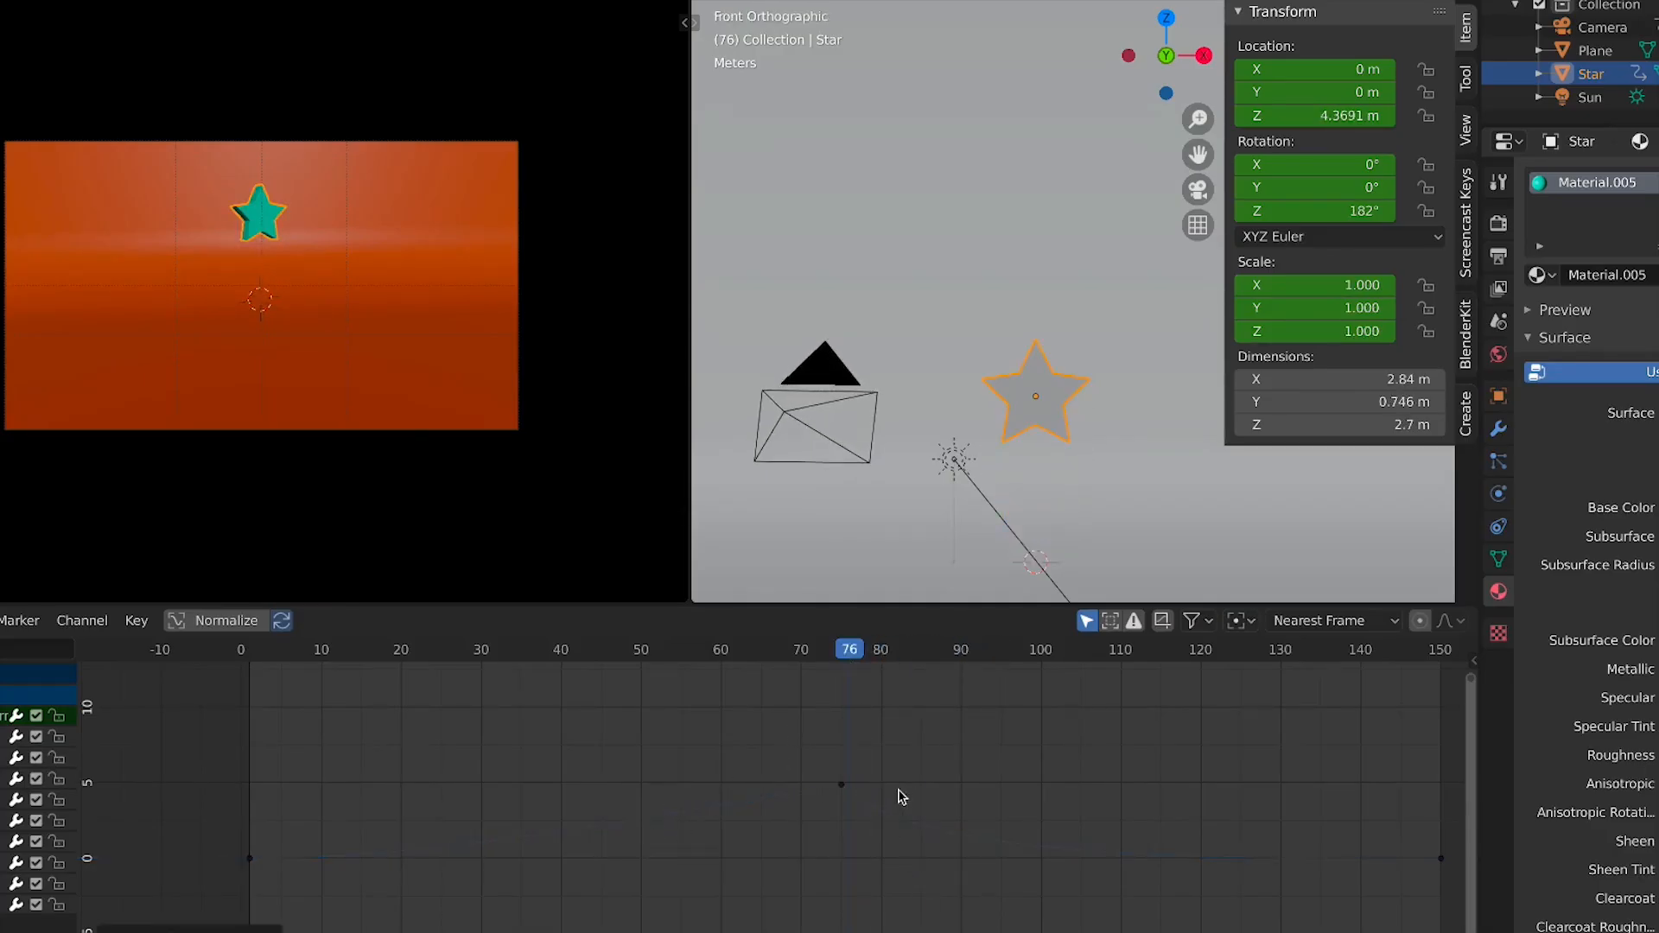
# Drag the peak keyframe's left handle up and back to about frame 46, then replay from frame 50
pyautogui.click(843, 786)
pyautogui.moveTo(646, 817); pyautogui.dragTo(609, 773)
pyautogui.click(649, 654)
pyautogui.press('space')
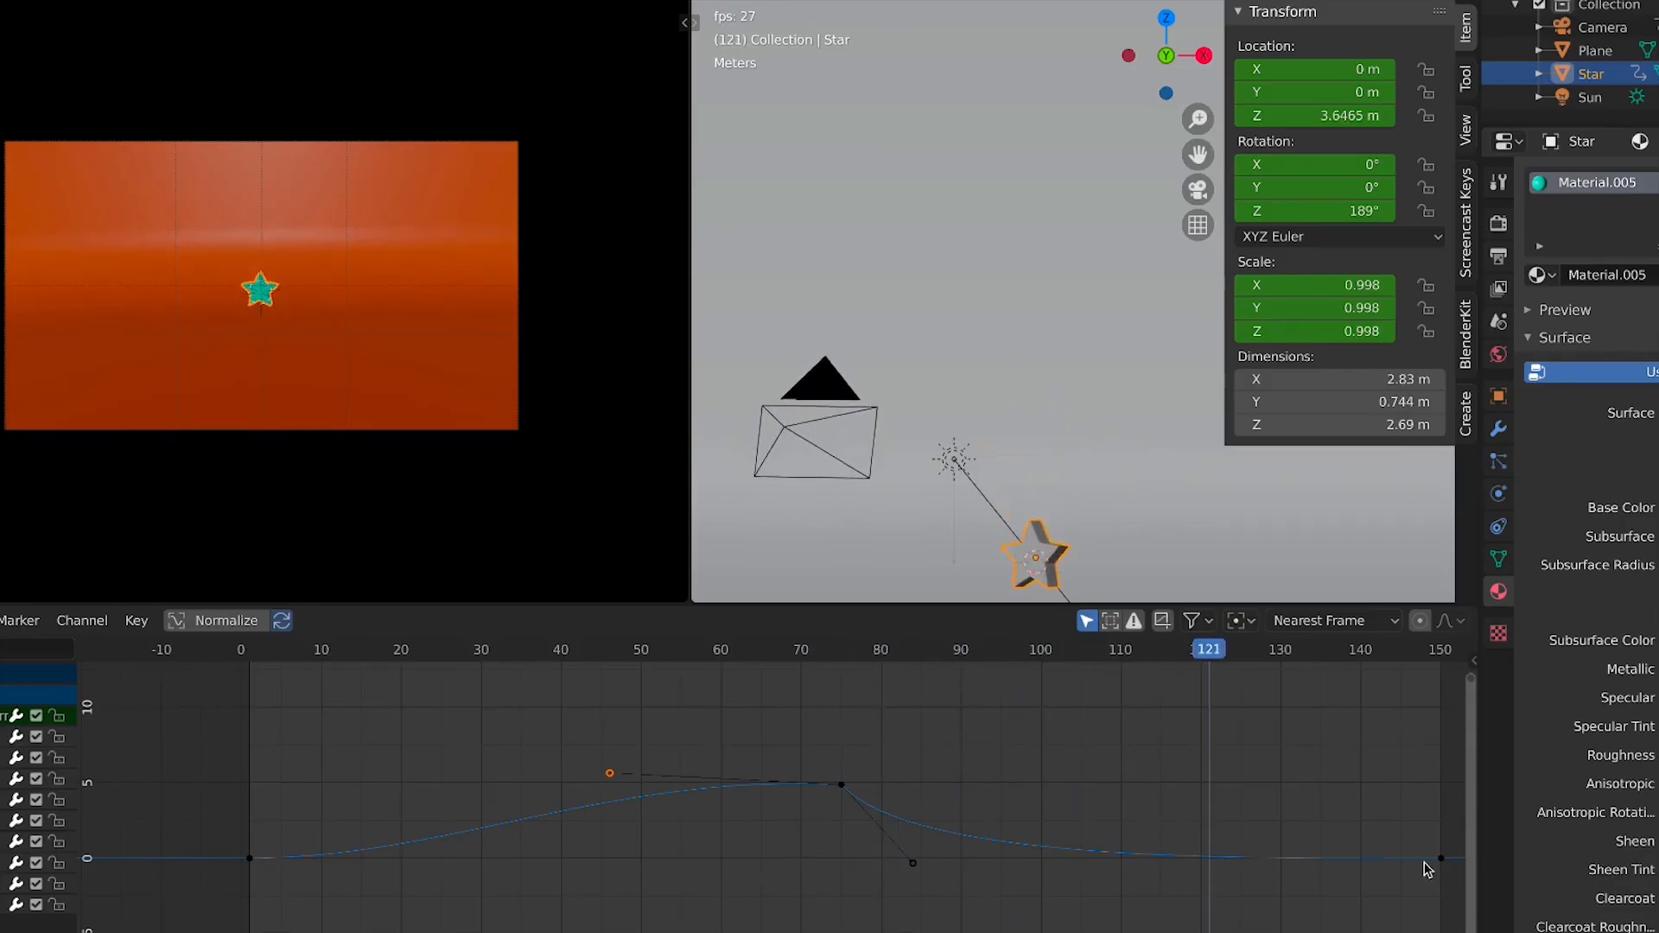
pyautogui.press('space')
# Select the end keyframe at frame 150 and pull its left handle up to about frame 130
pyautogui.moveTo(1396, 859); pyautogui.dragTo(1042, 834, button='middle')
pyautogui.click(1032, 829)
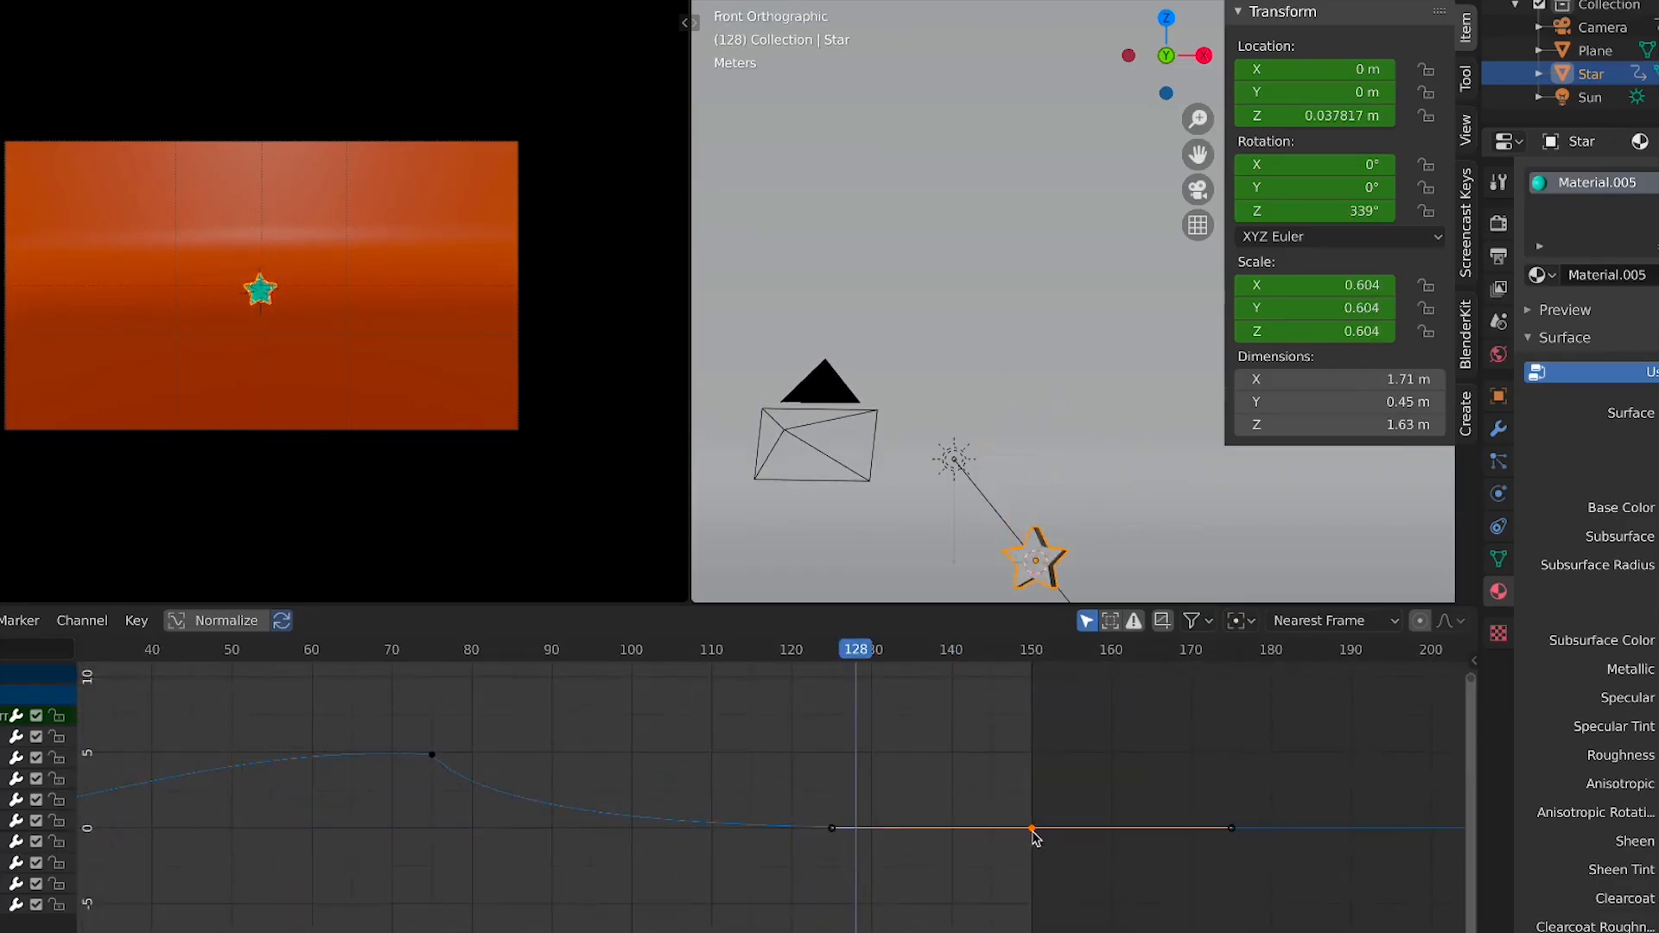
pyautogui.moveTo(828, 833)
pyautogui.mouseDown()
pyautogui.moveTo(847, 732)
pyautogui.moveTo(885, 677)
pyautogui.mouseUp()
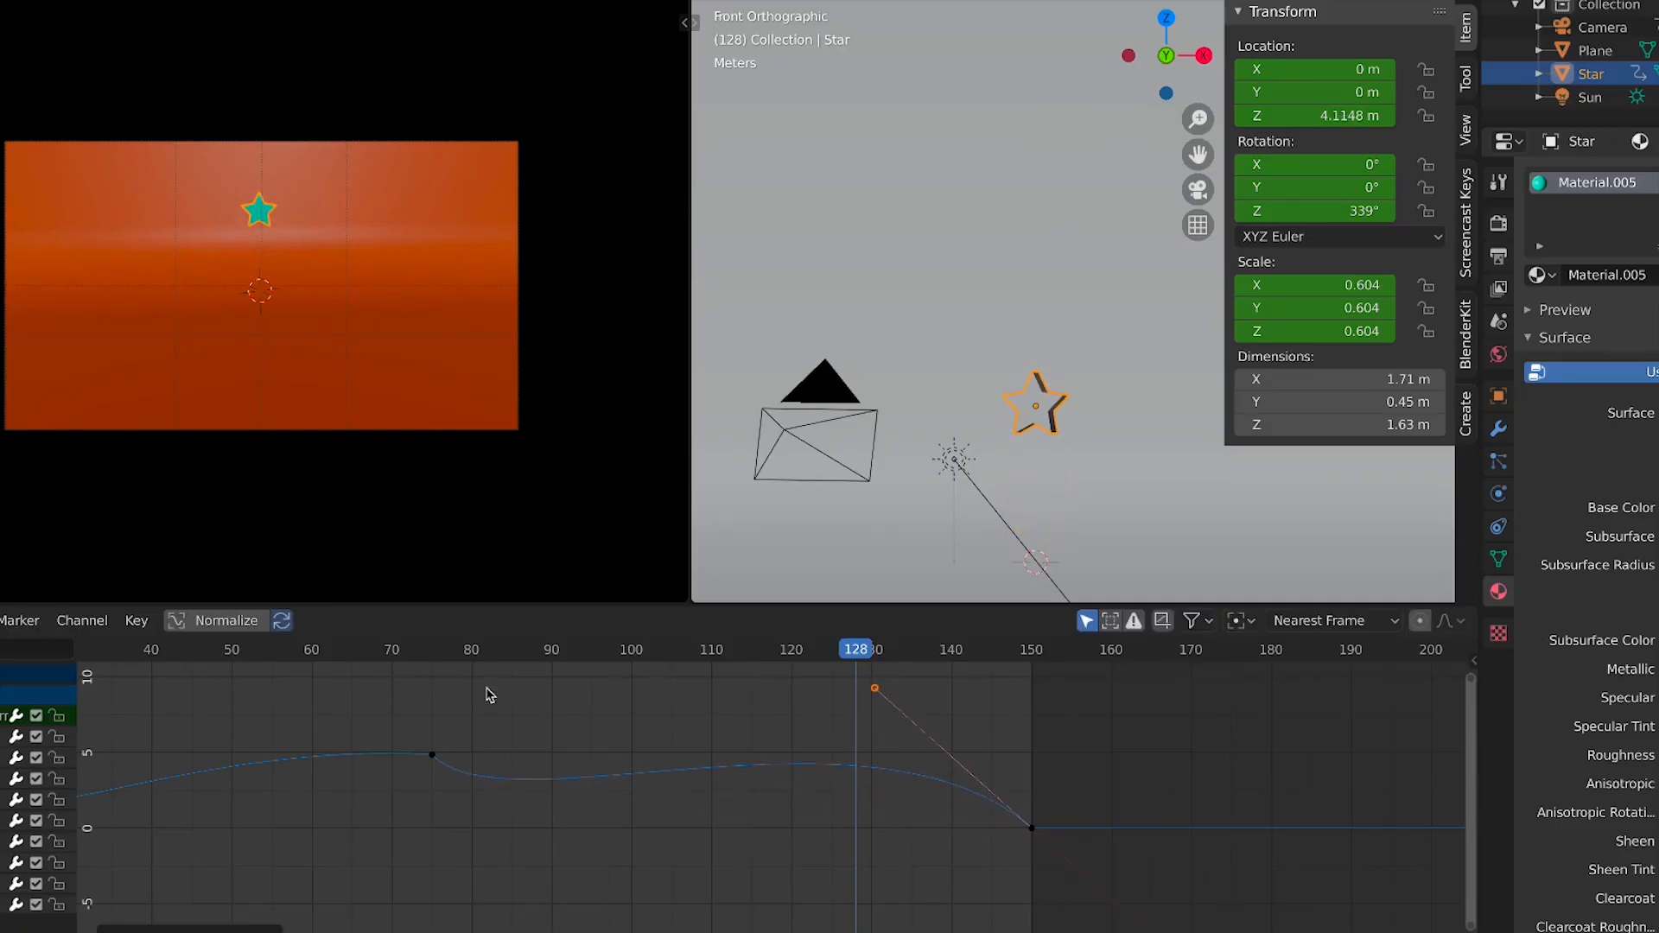
# Go to frame 75, enlarge the camera preview and play the animation to review the motion
pyautogui.click(432, 659)
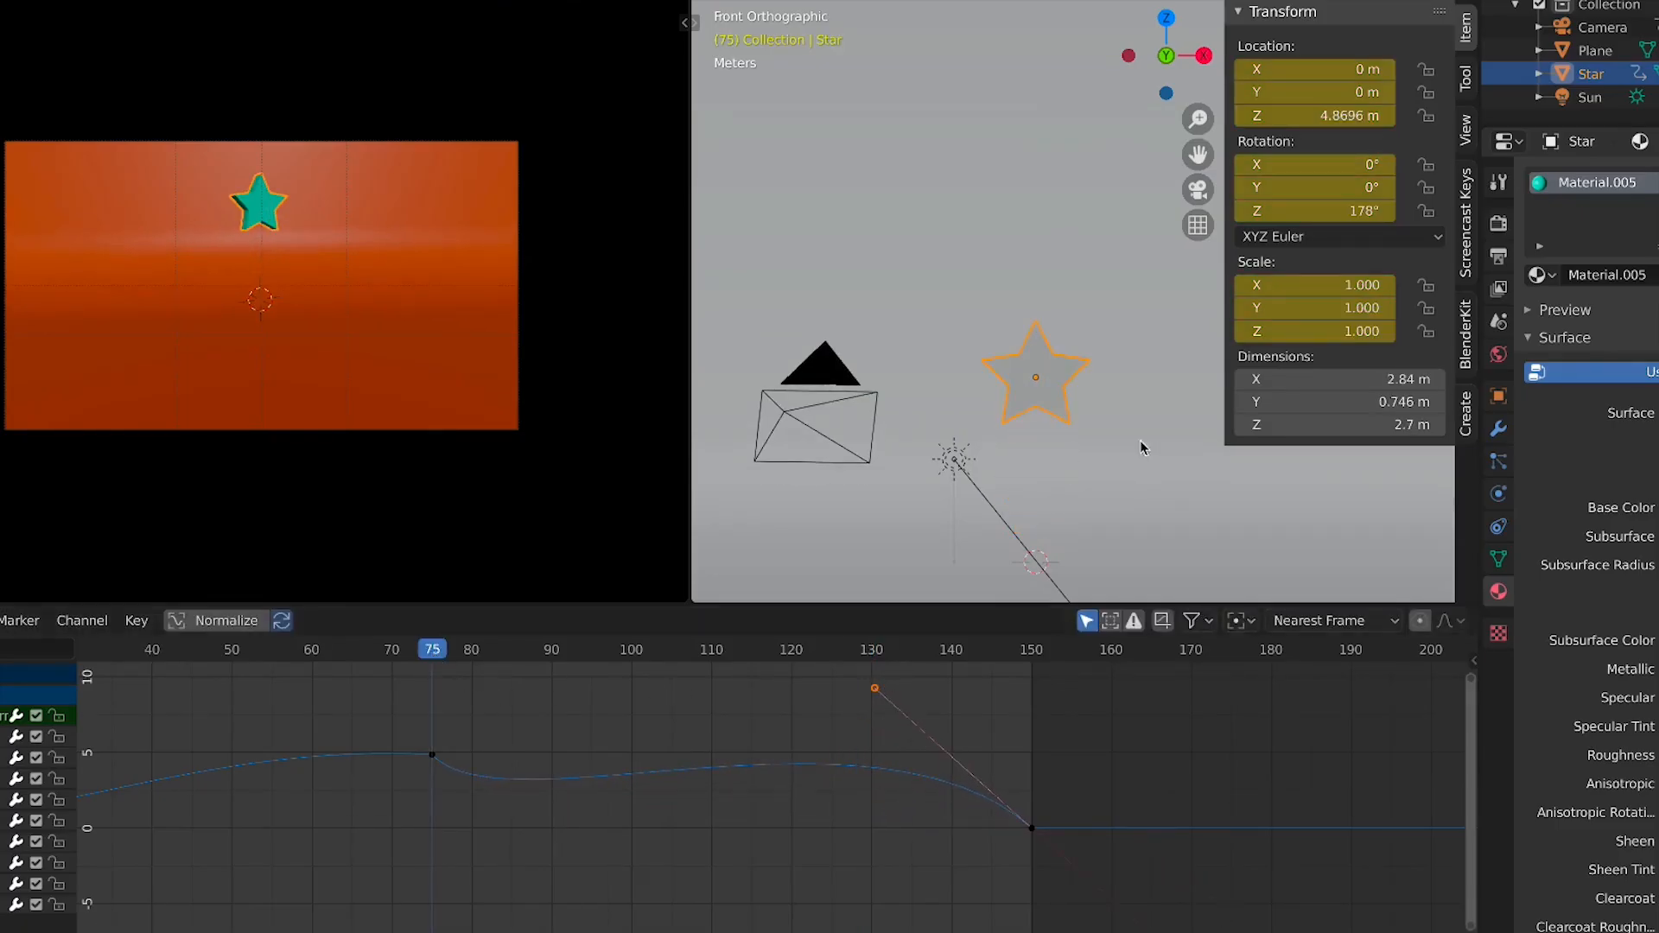
pyautogui.scroll(3, 378, 274)
pyautogui.scroll(-1, 368, 286)
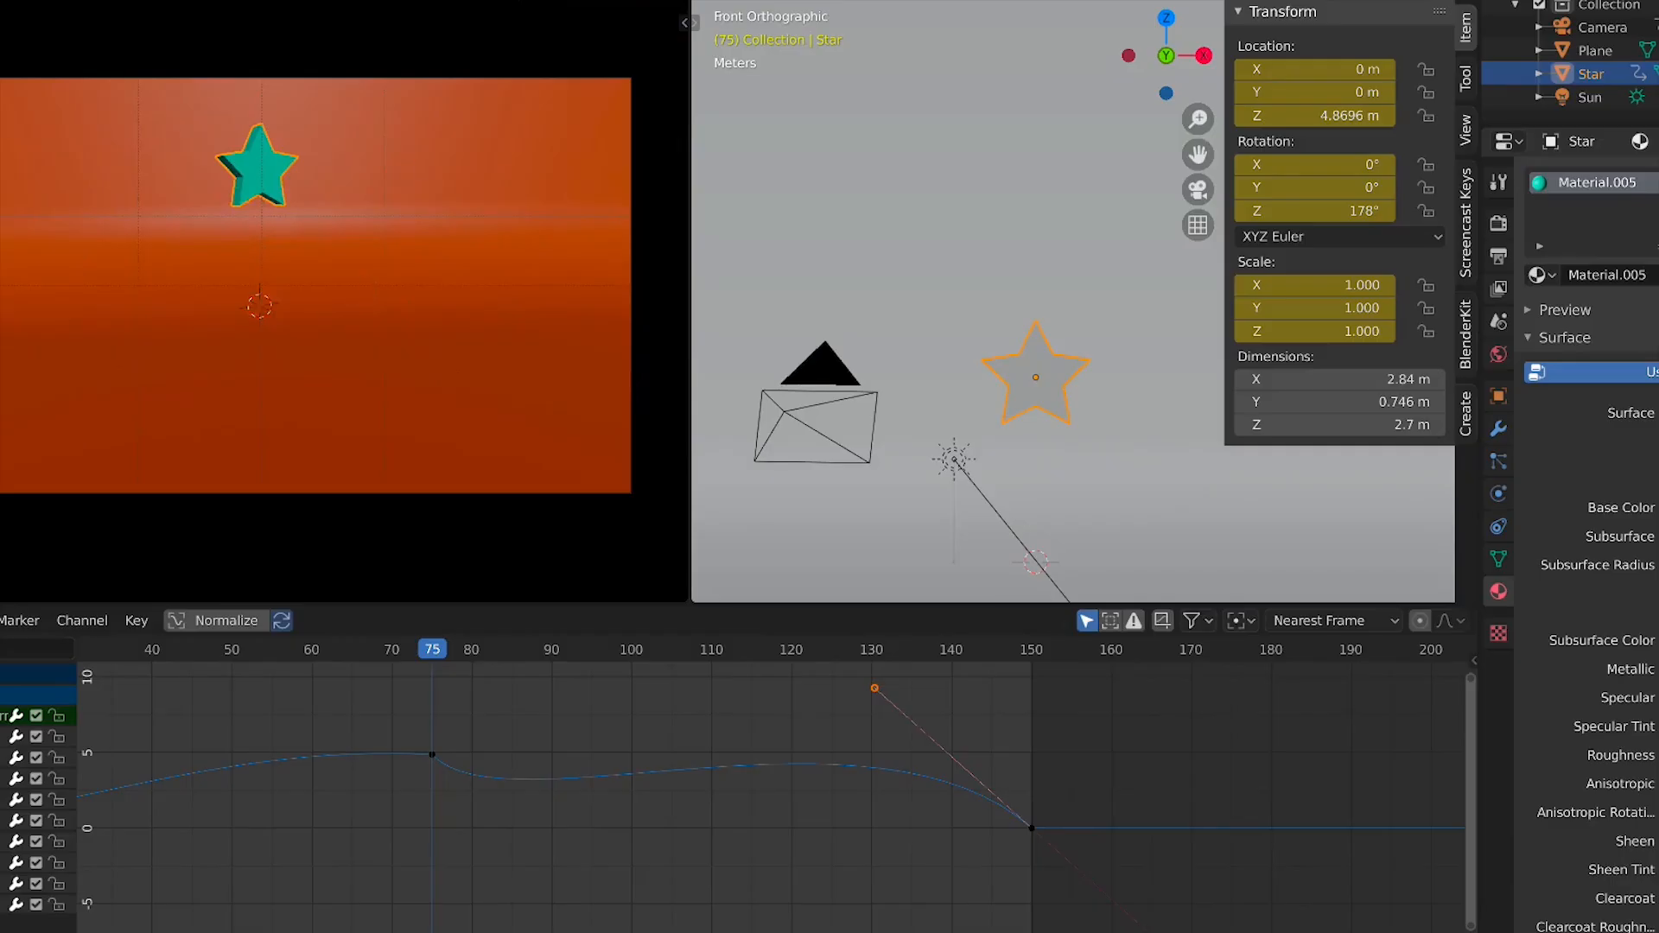
pyautogui.hotkey('shift', 'alt', 'z')
pyautogui.scroll(2, 395, 136)
pyautogui.press('space')
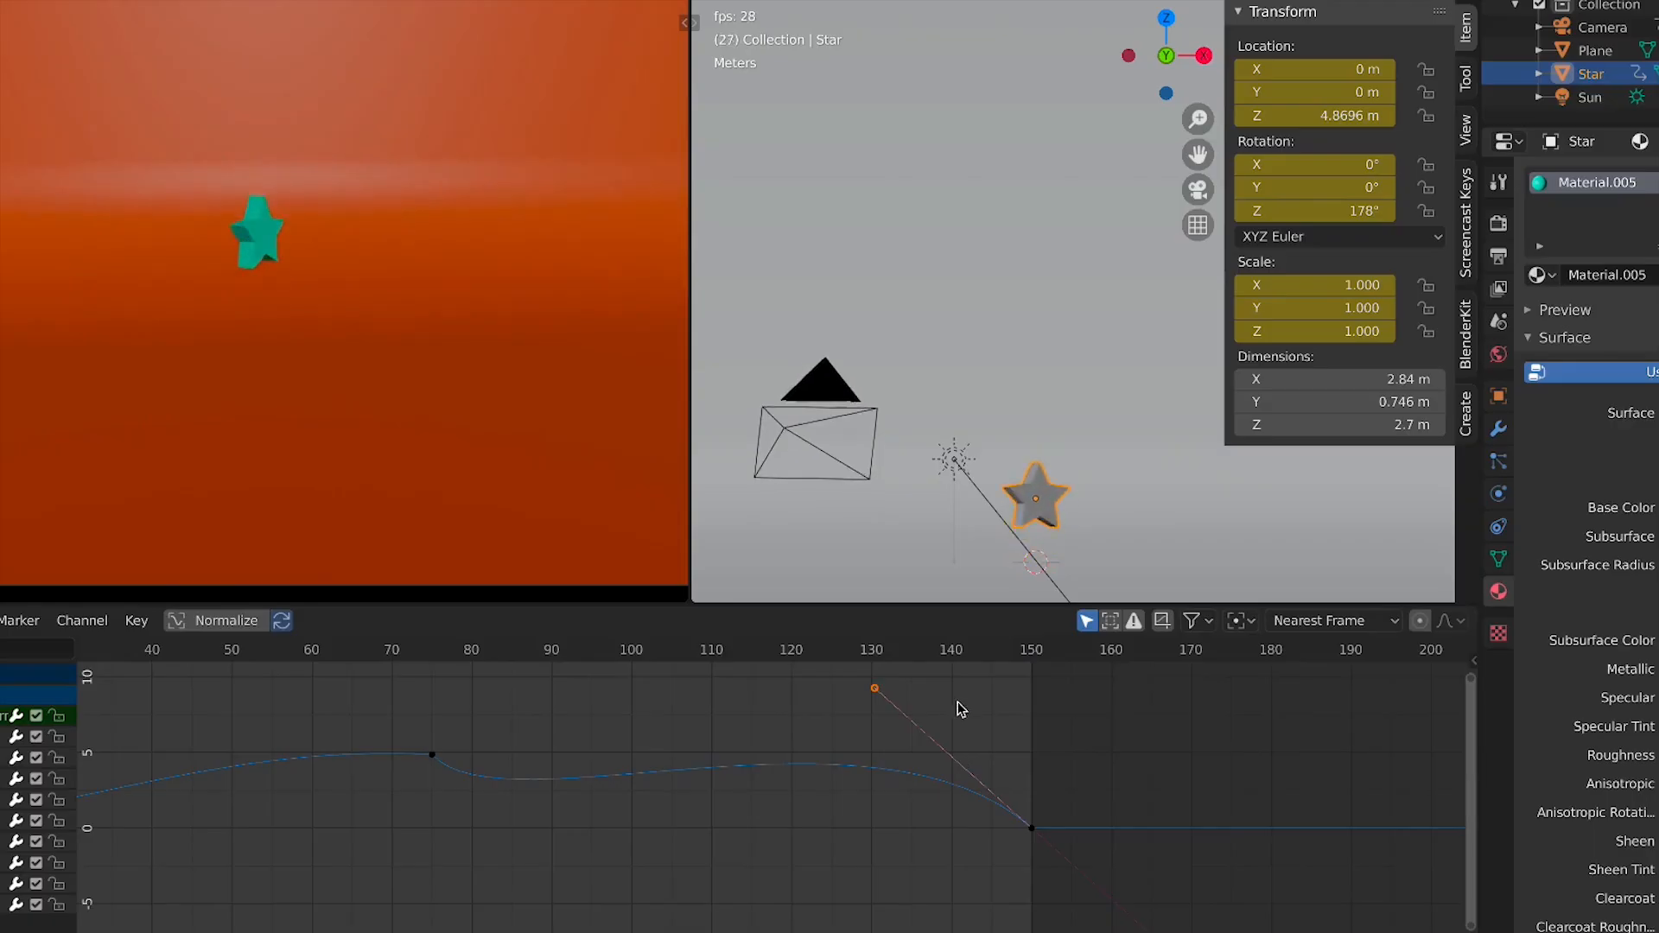
pyautogui.press('space')
# Select all keyframes in the Graph Editor and inspect the individual location channel curves
pyautogui.keyDown('ctrl'); pyautogui.moveTo(926, 760); pyautogui.dragTo(782, 816, button='middle'); pyautogui.keyUp('ctrl')
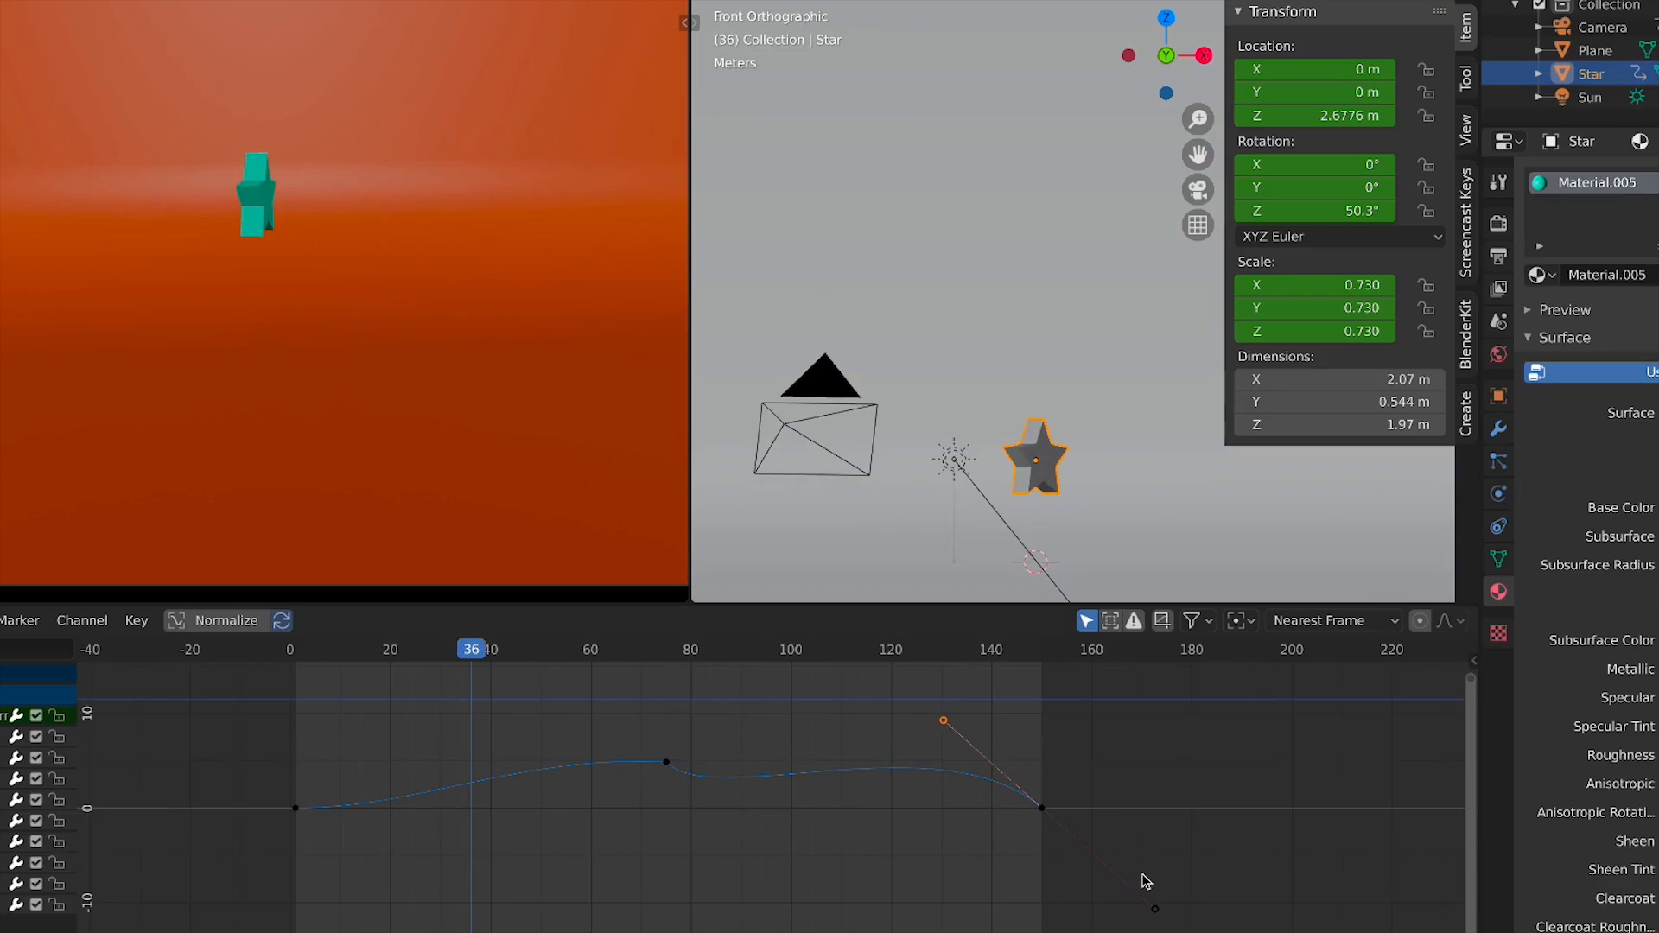
pyautogui.moveTo(1114, 875); pyautogui.dragTo(267, 752)
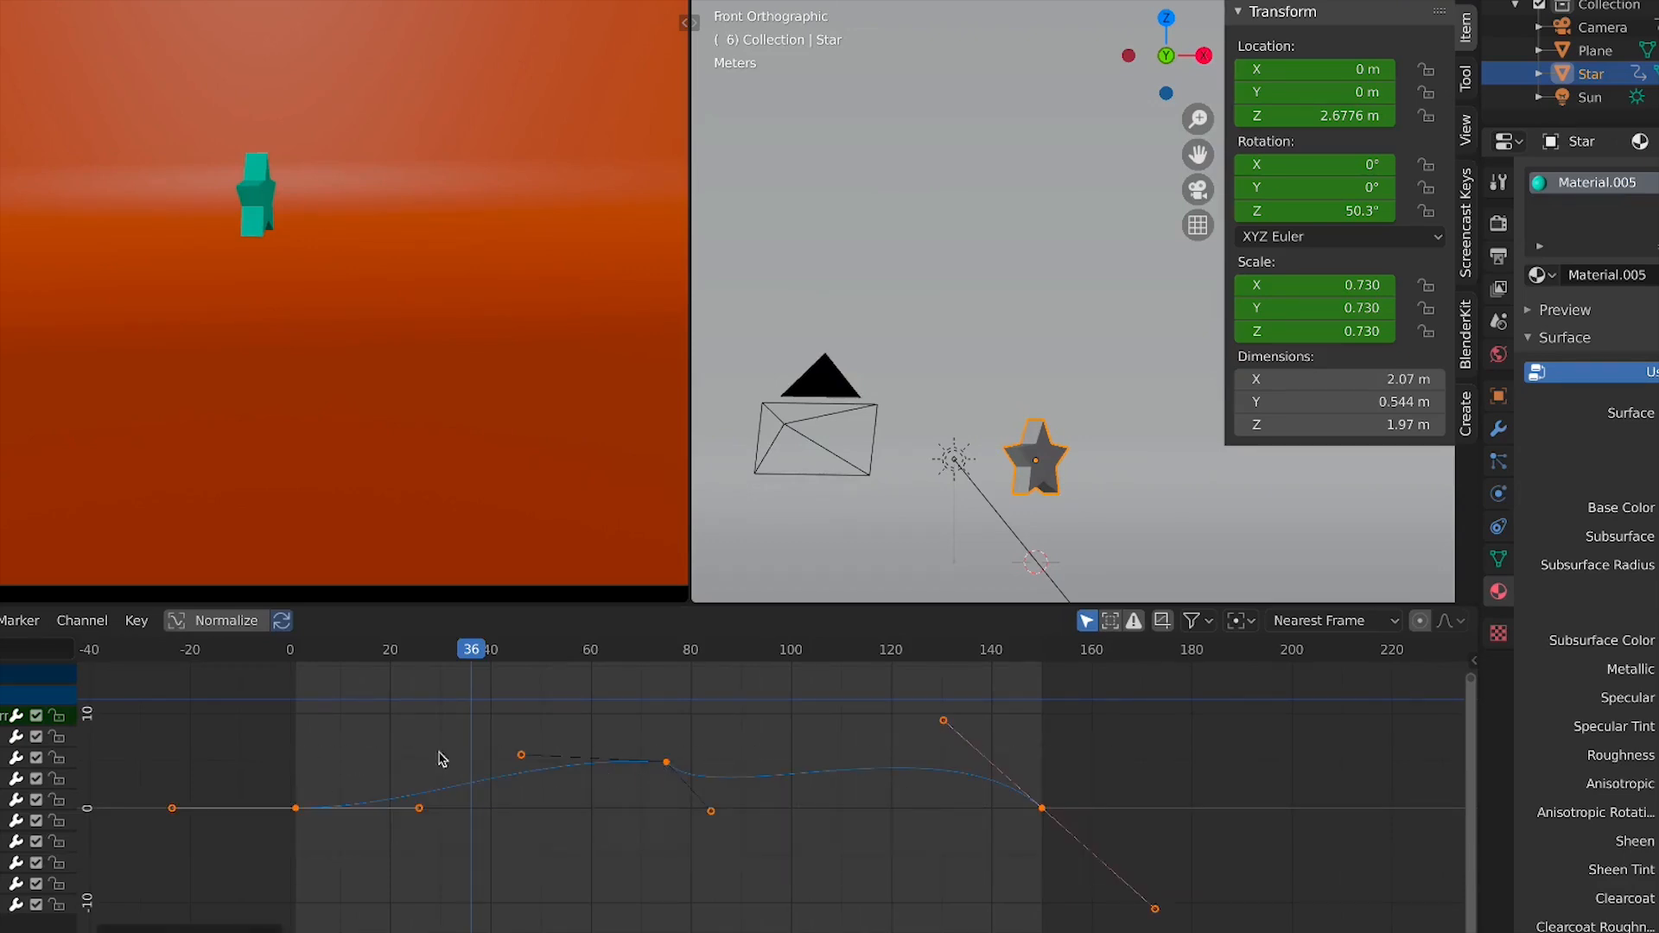
pyautogui.click(3, 863)
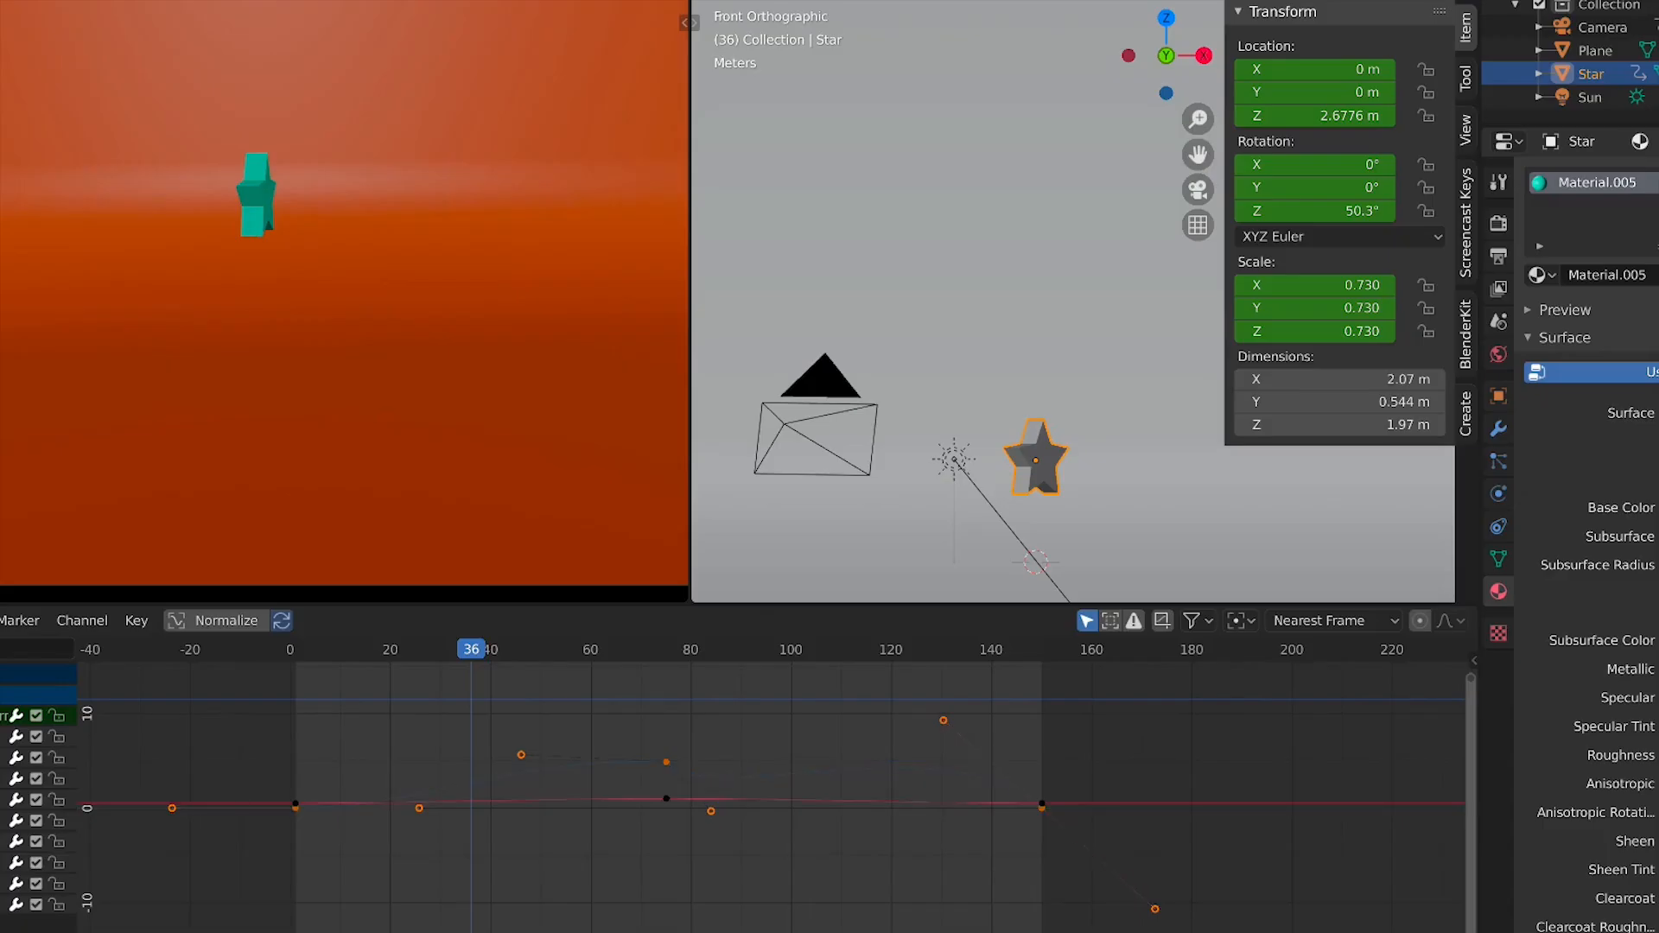
pyautogui.click(3, 883)
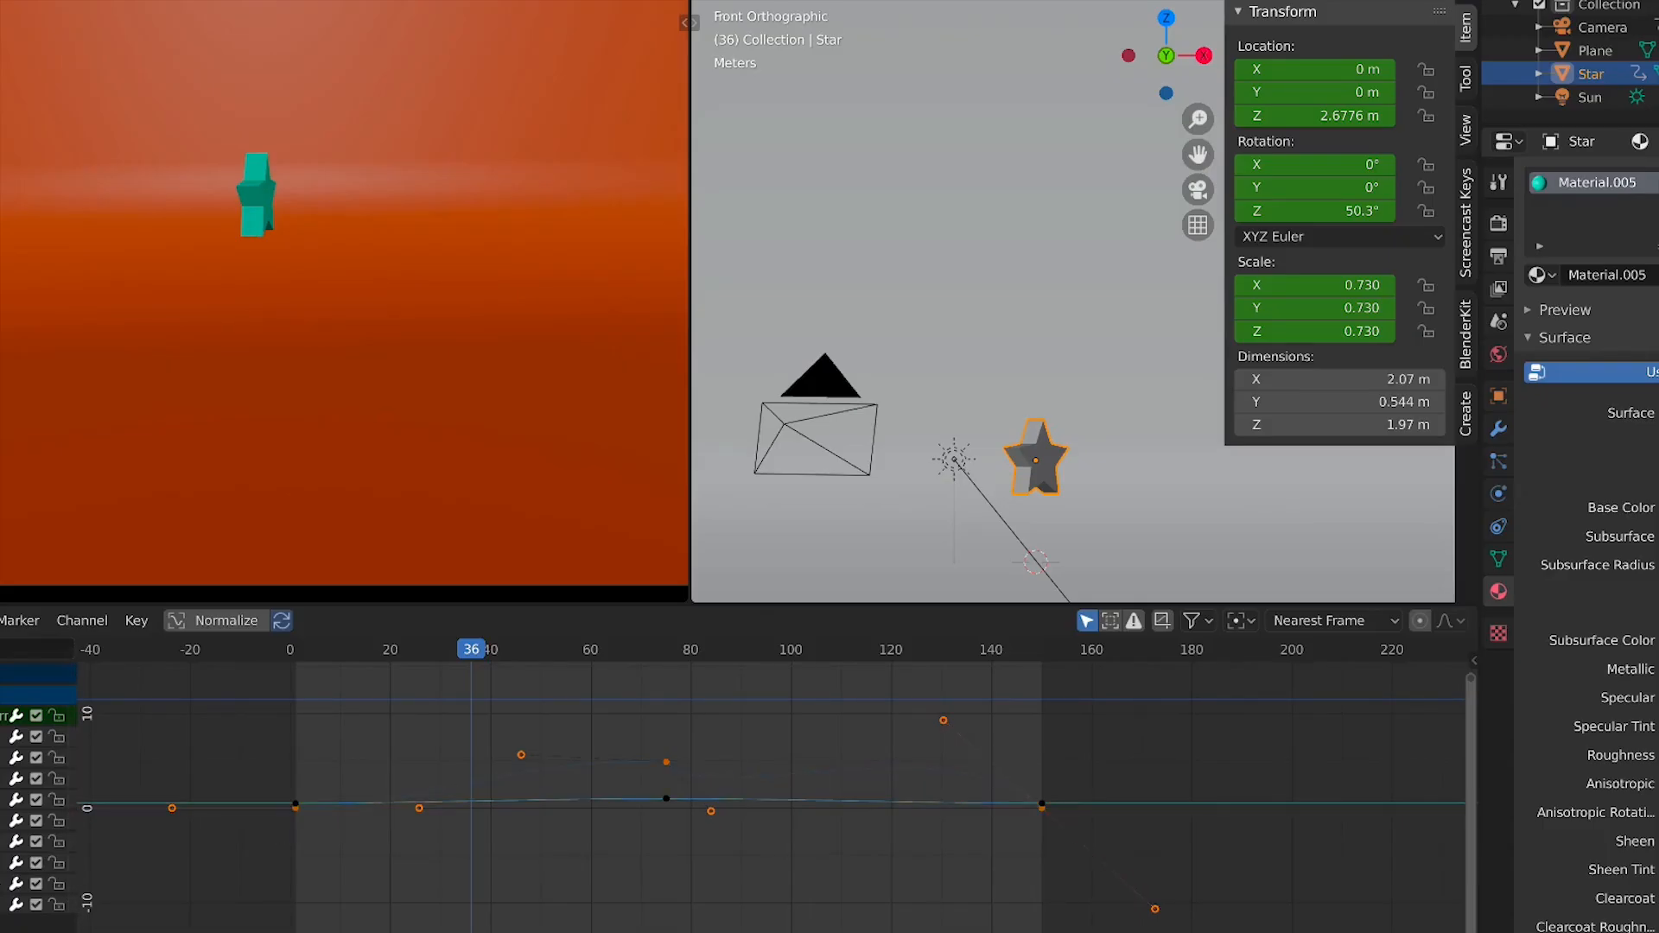
# Delete the star's rotation and scale keyframes, keeping only its Z location curve
pyautogui.click(3, 862)
pyautogui.click(3, 883)
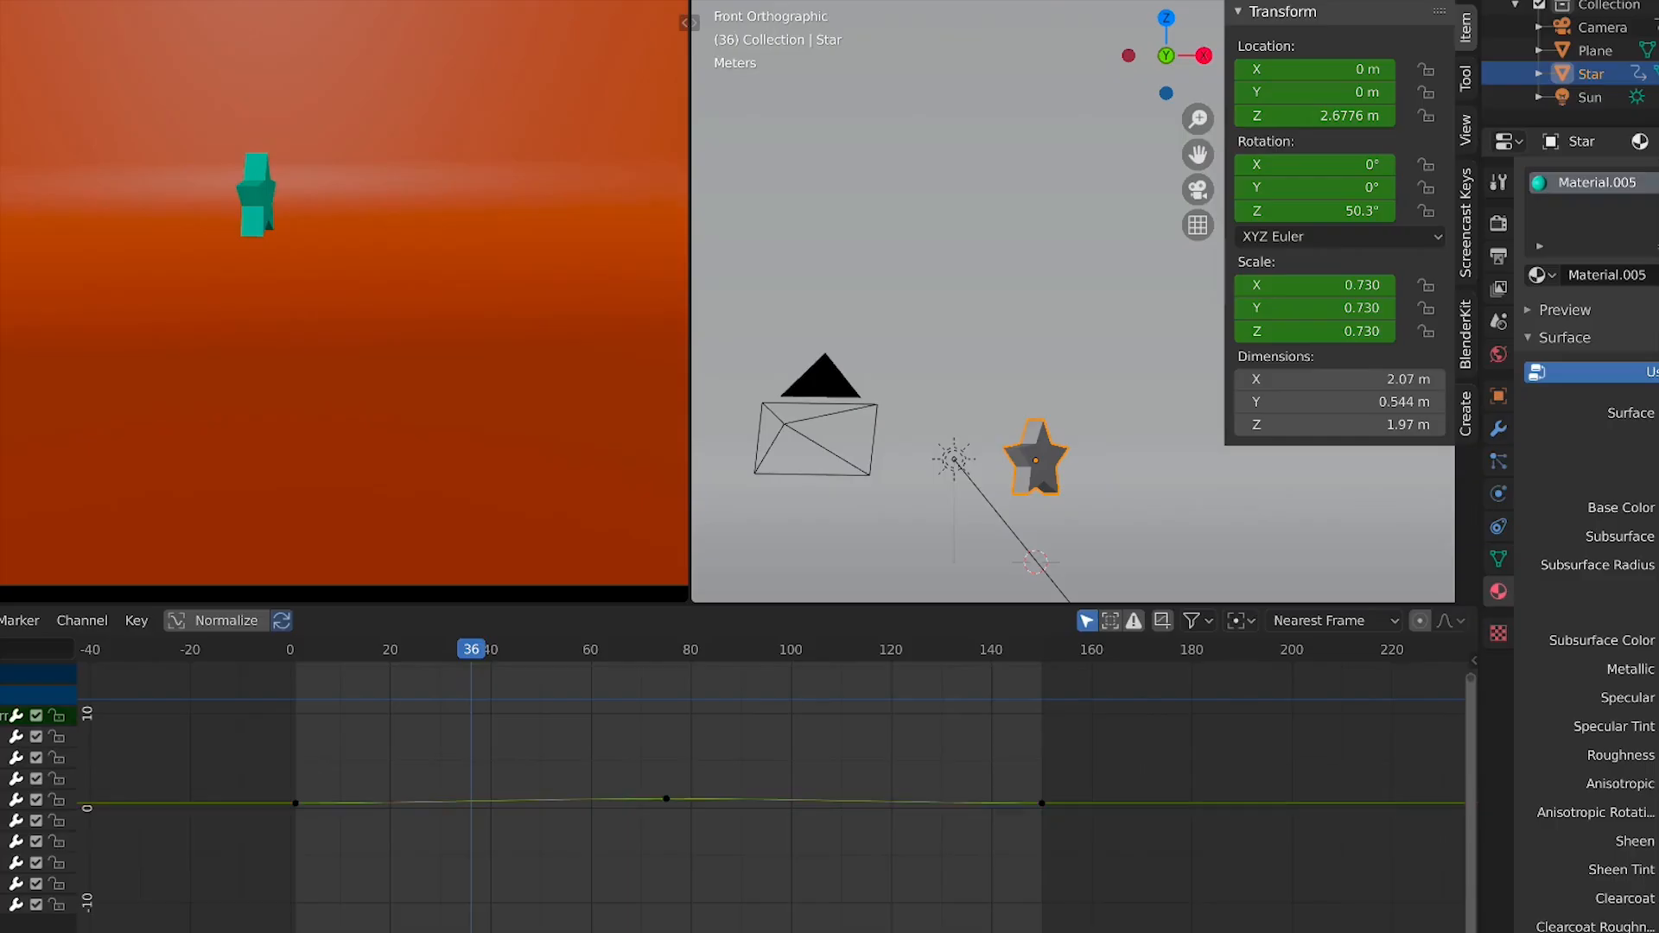
pyautogui.press('a')
pyautogui.scroll(-2, 917, 869)
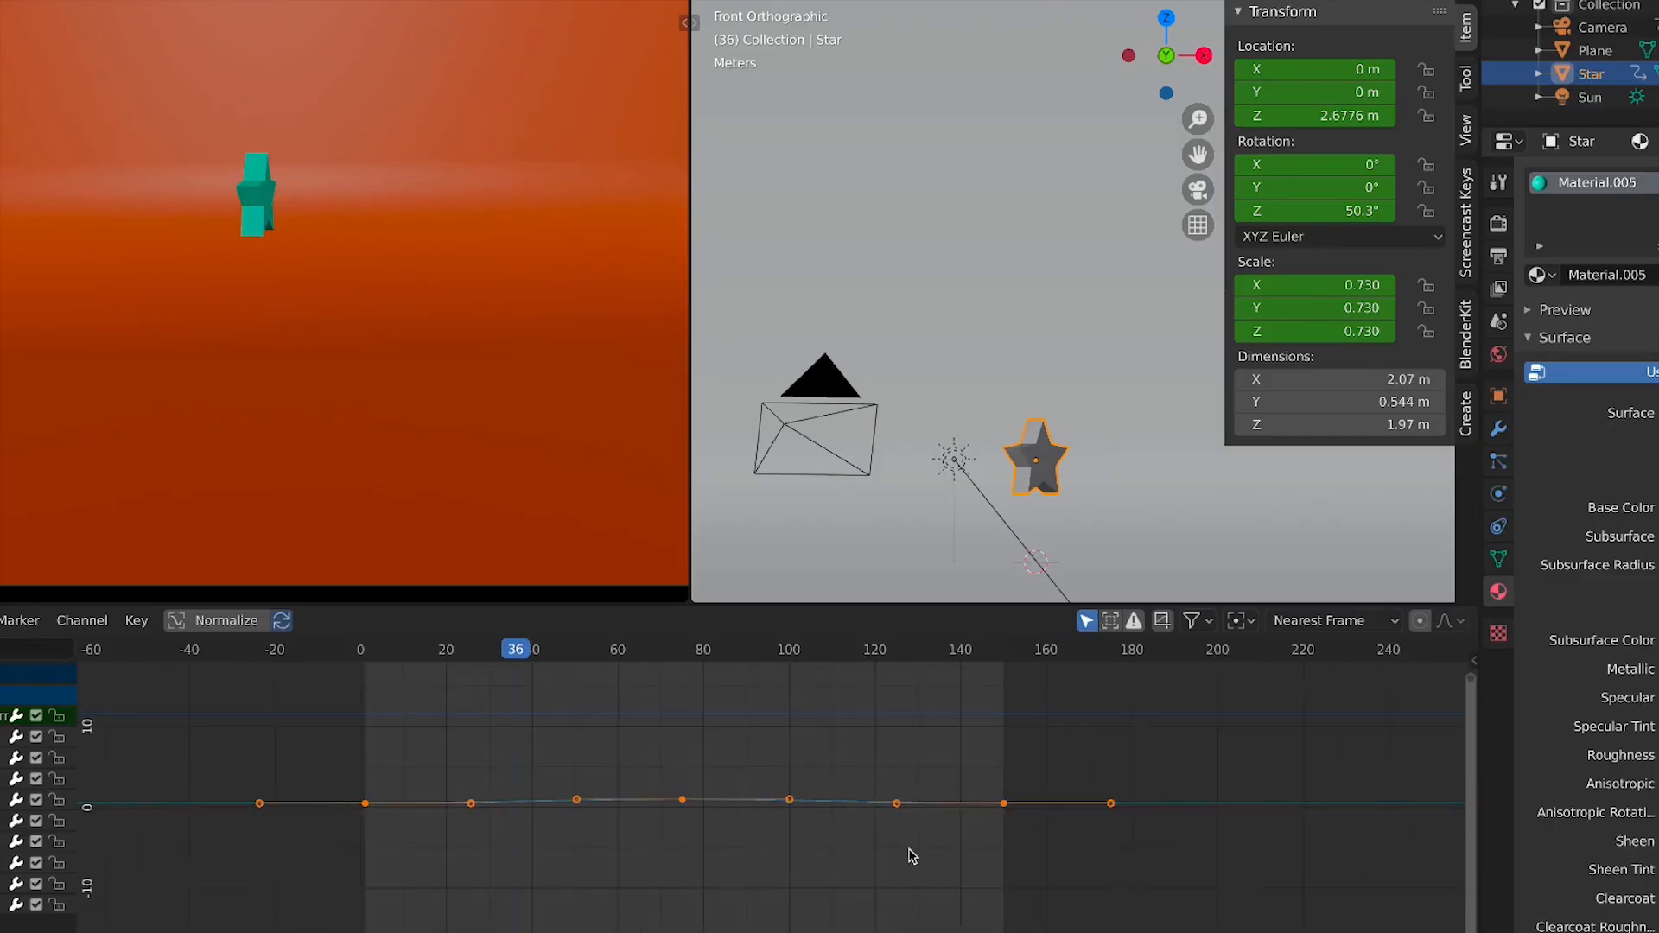
pyautogui.press('x')
pyautogui.click(913, 853)
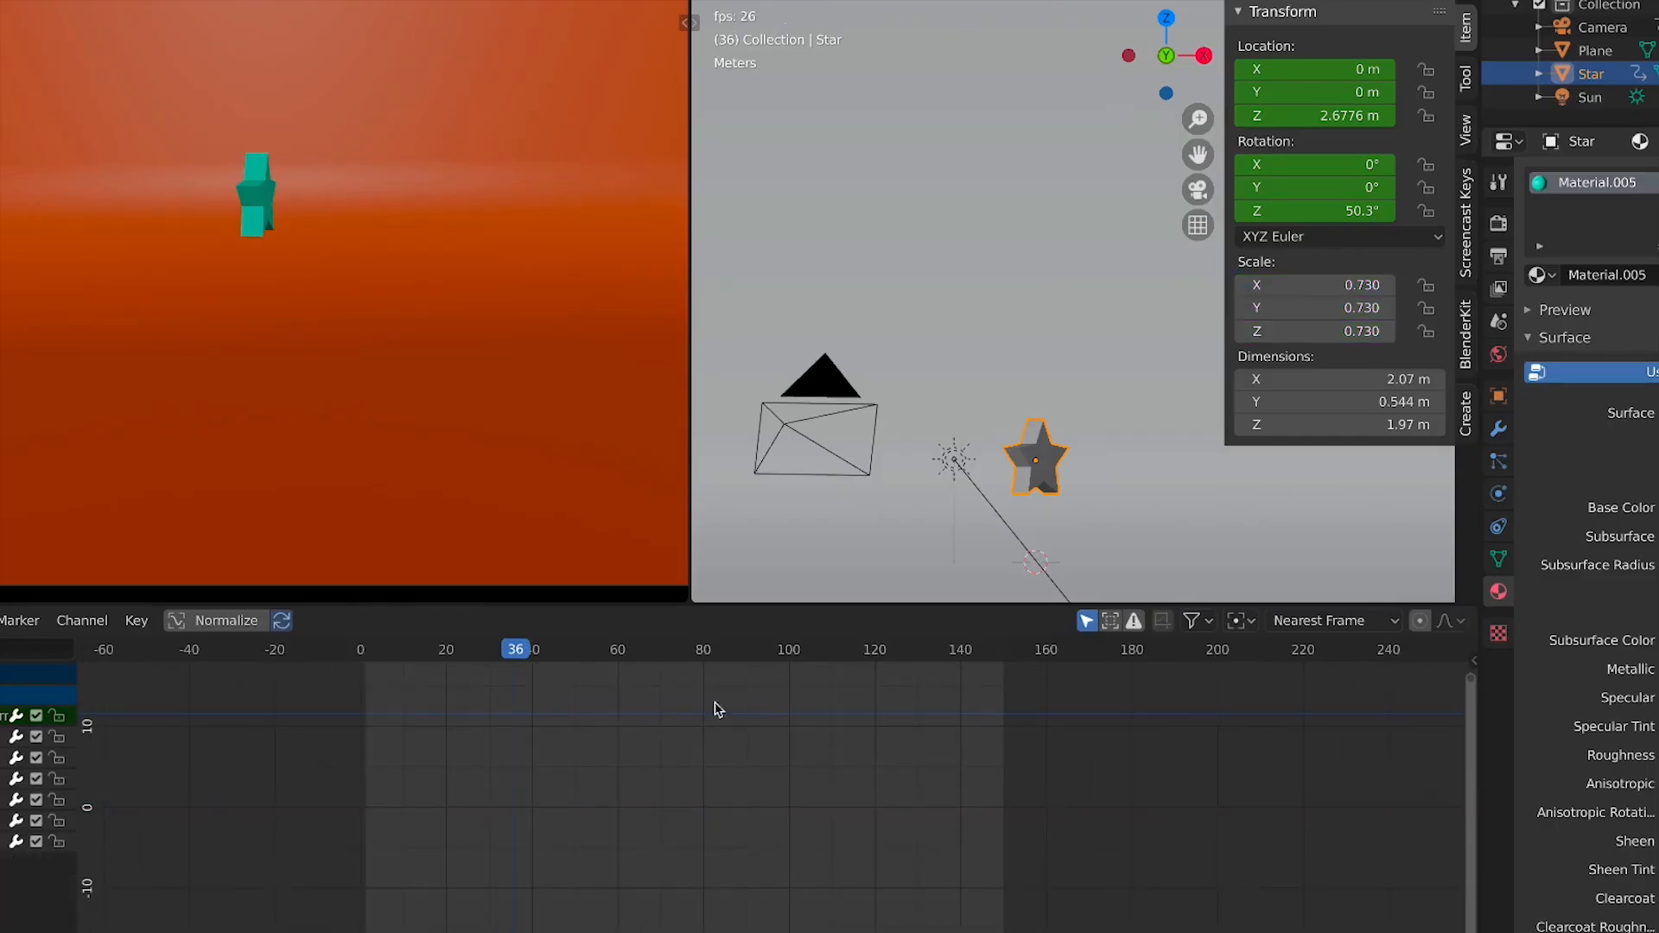
# Reselect the star and play the animation to review the Z location curve with its handles
pyautogui.click(1061, 467)
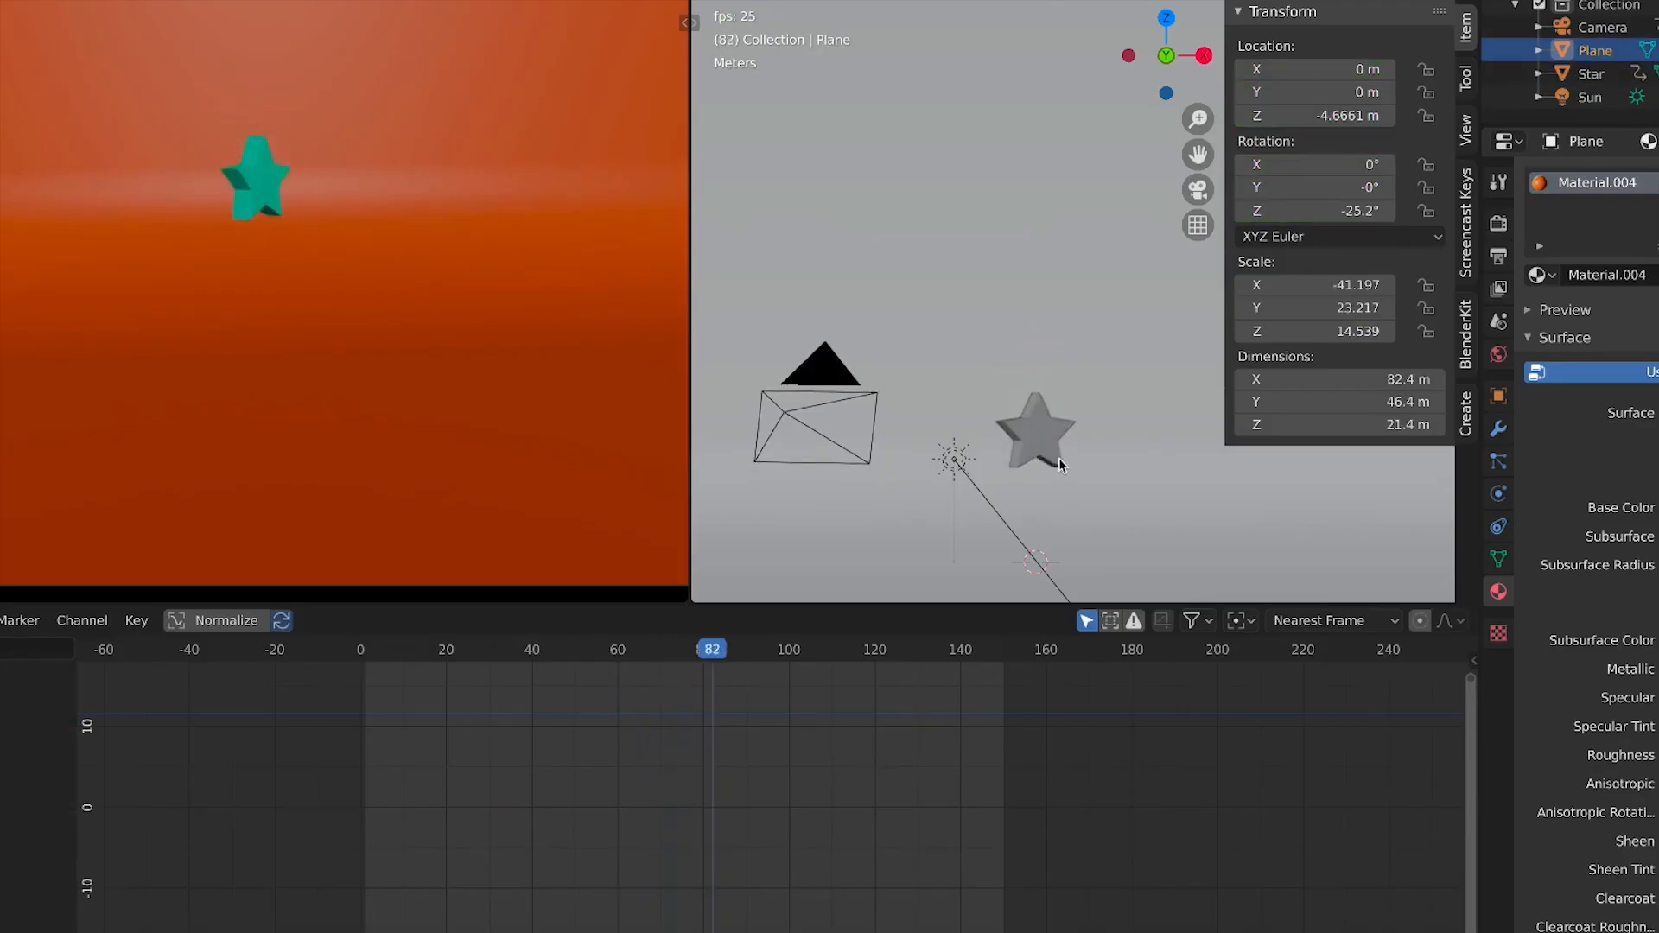
pyautogui.click(1045, 432)
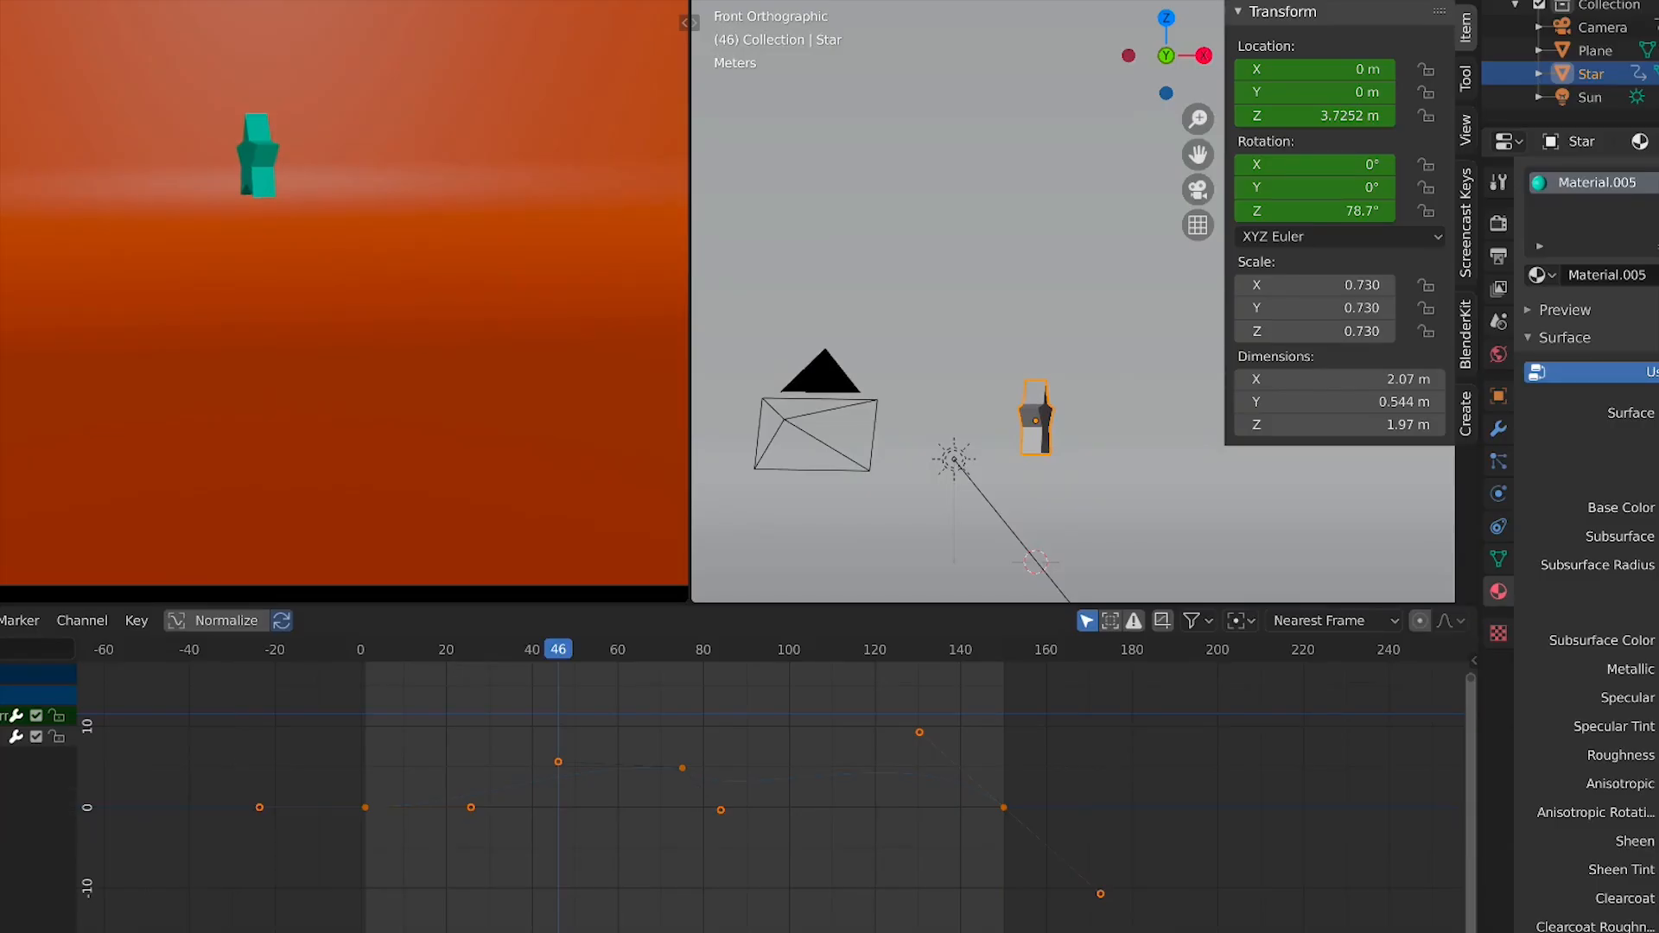
pyautogui.click(364, 655)
pyautogui.press('space')
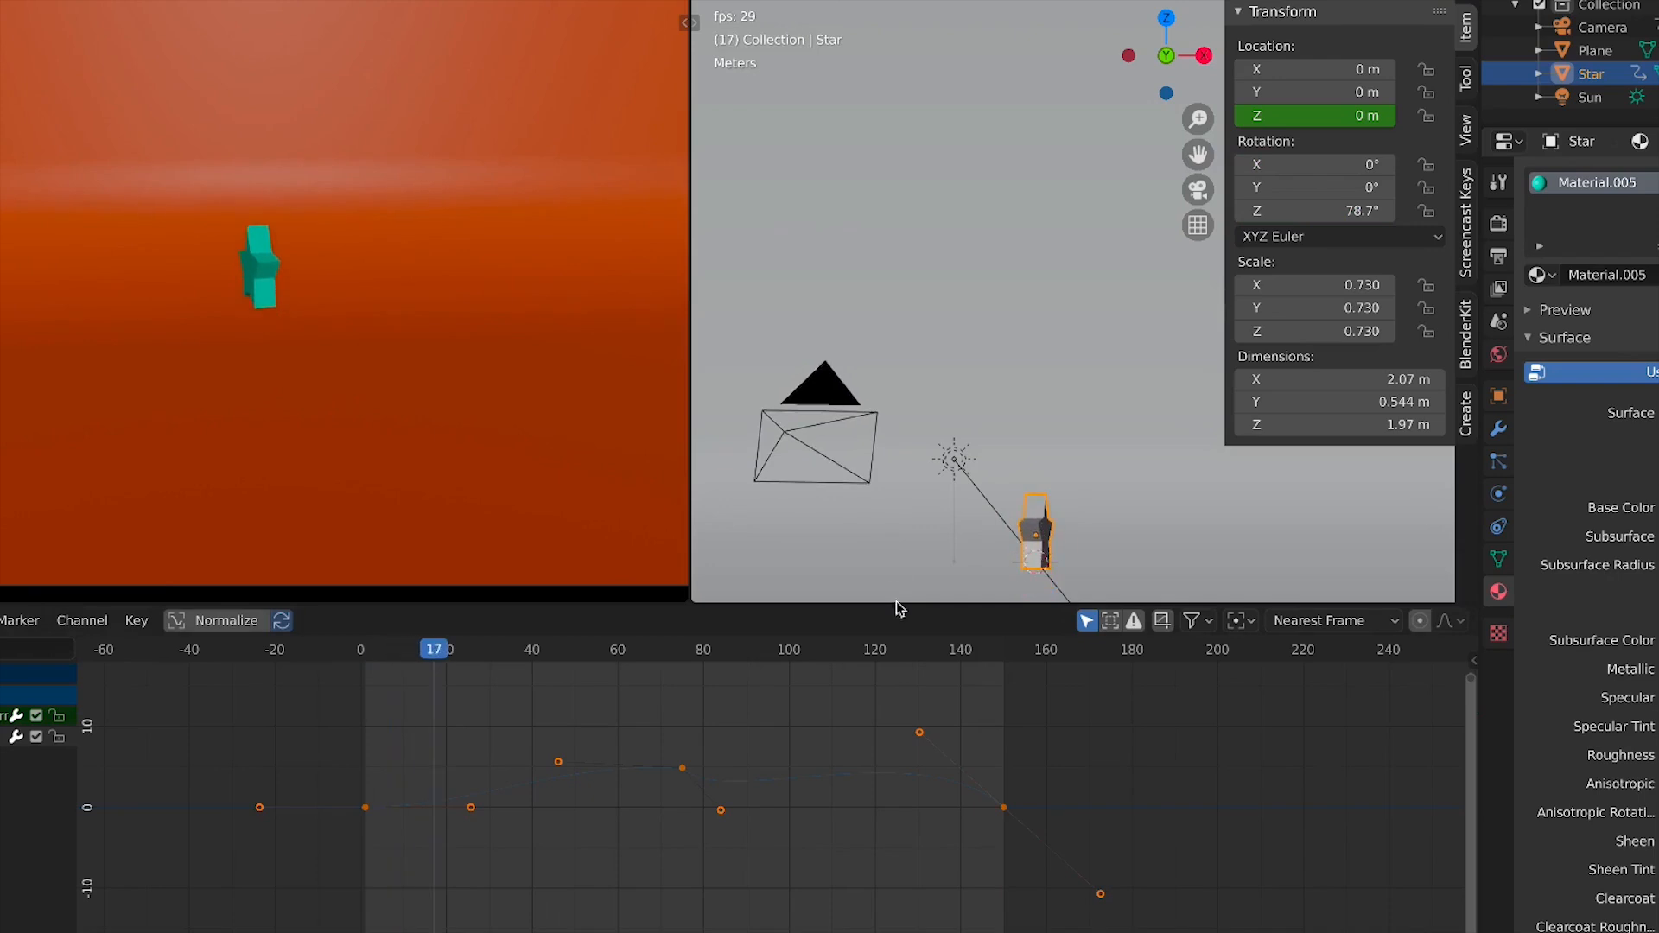
pyautogui.scroll(2, 926, 748)
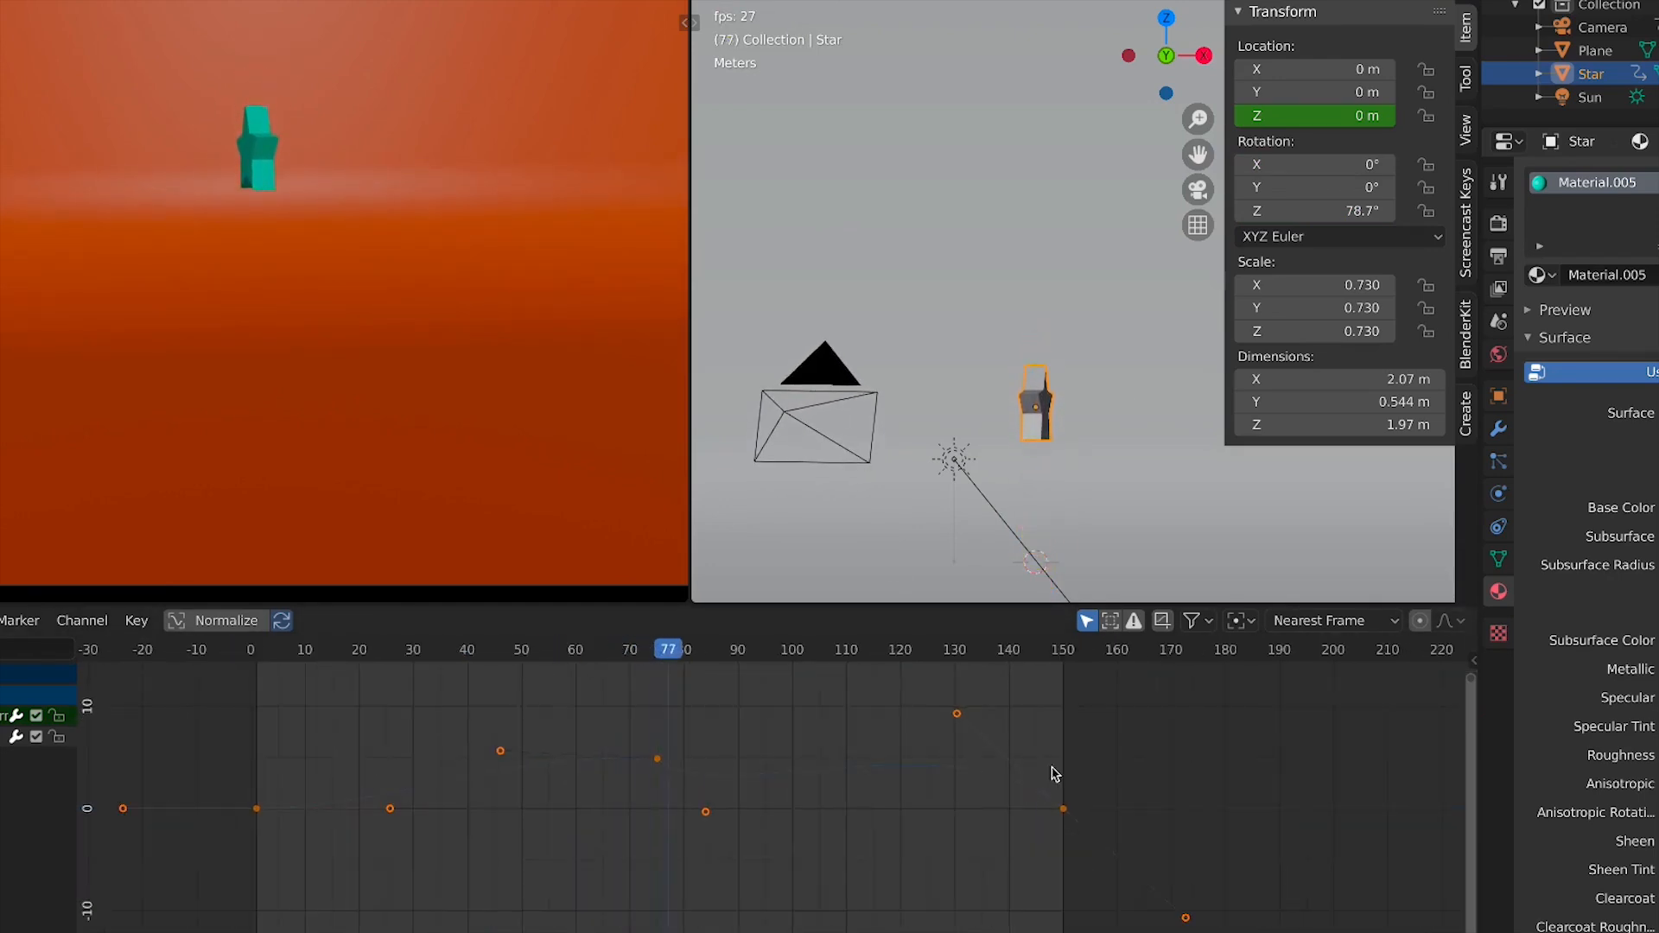
pyautogui.scroll(-2, 458, 501)
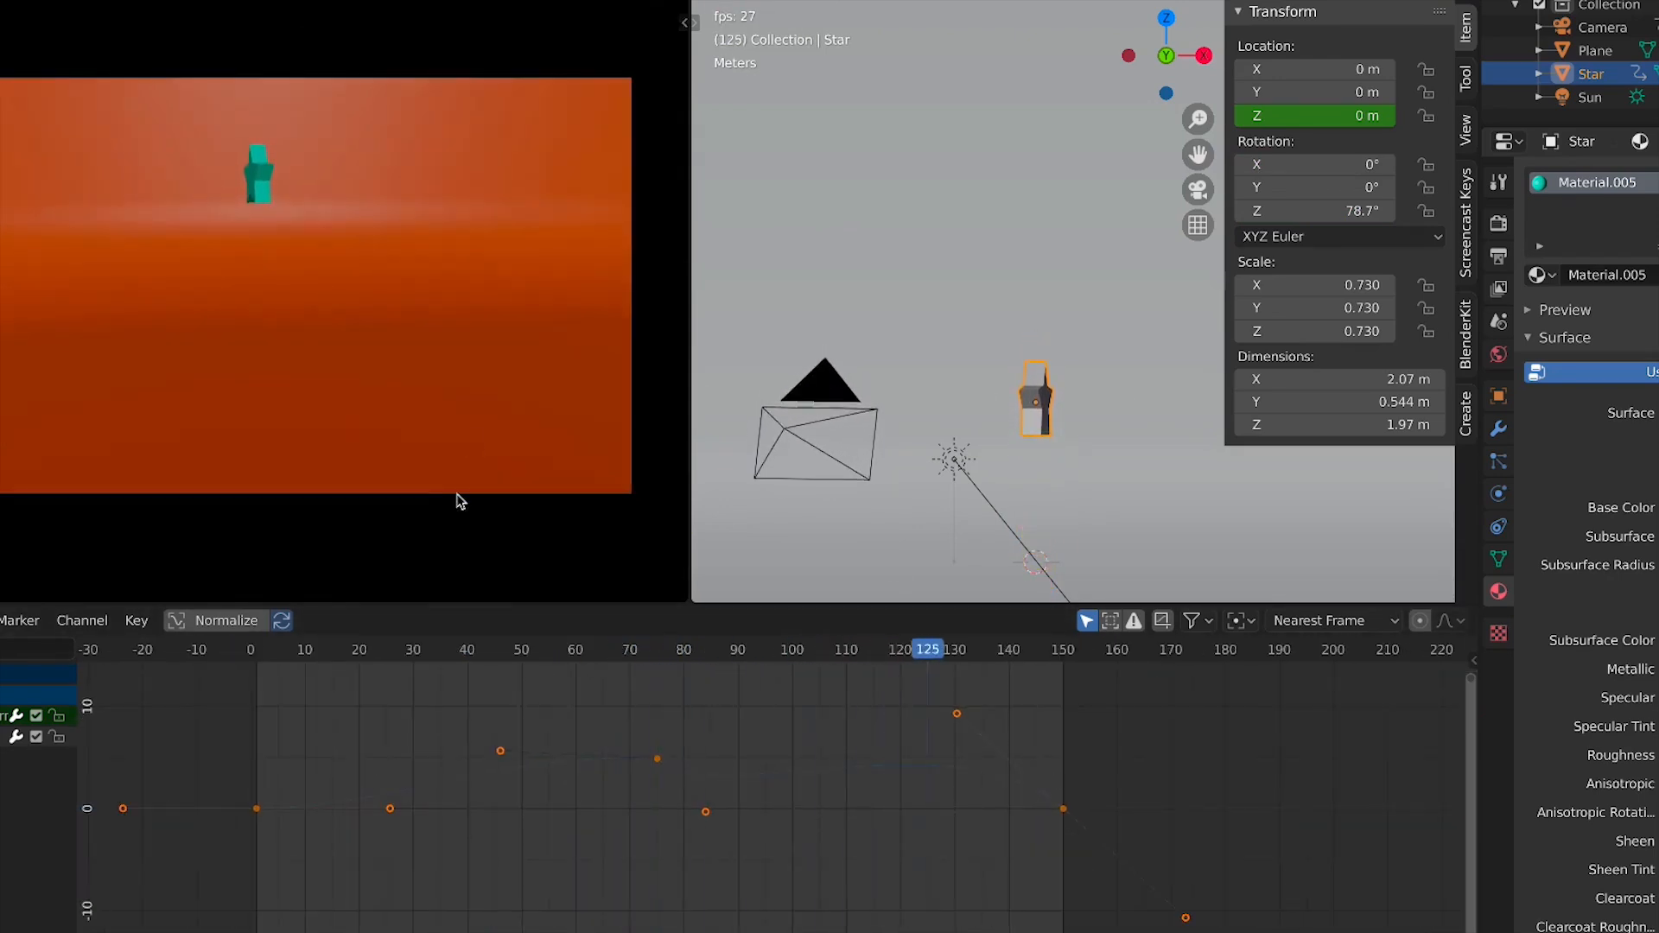
pyautogui.scroll(2, 458, 501)
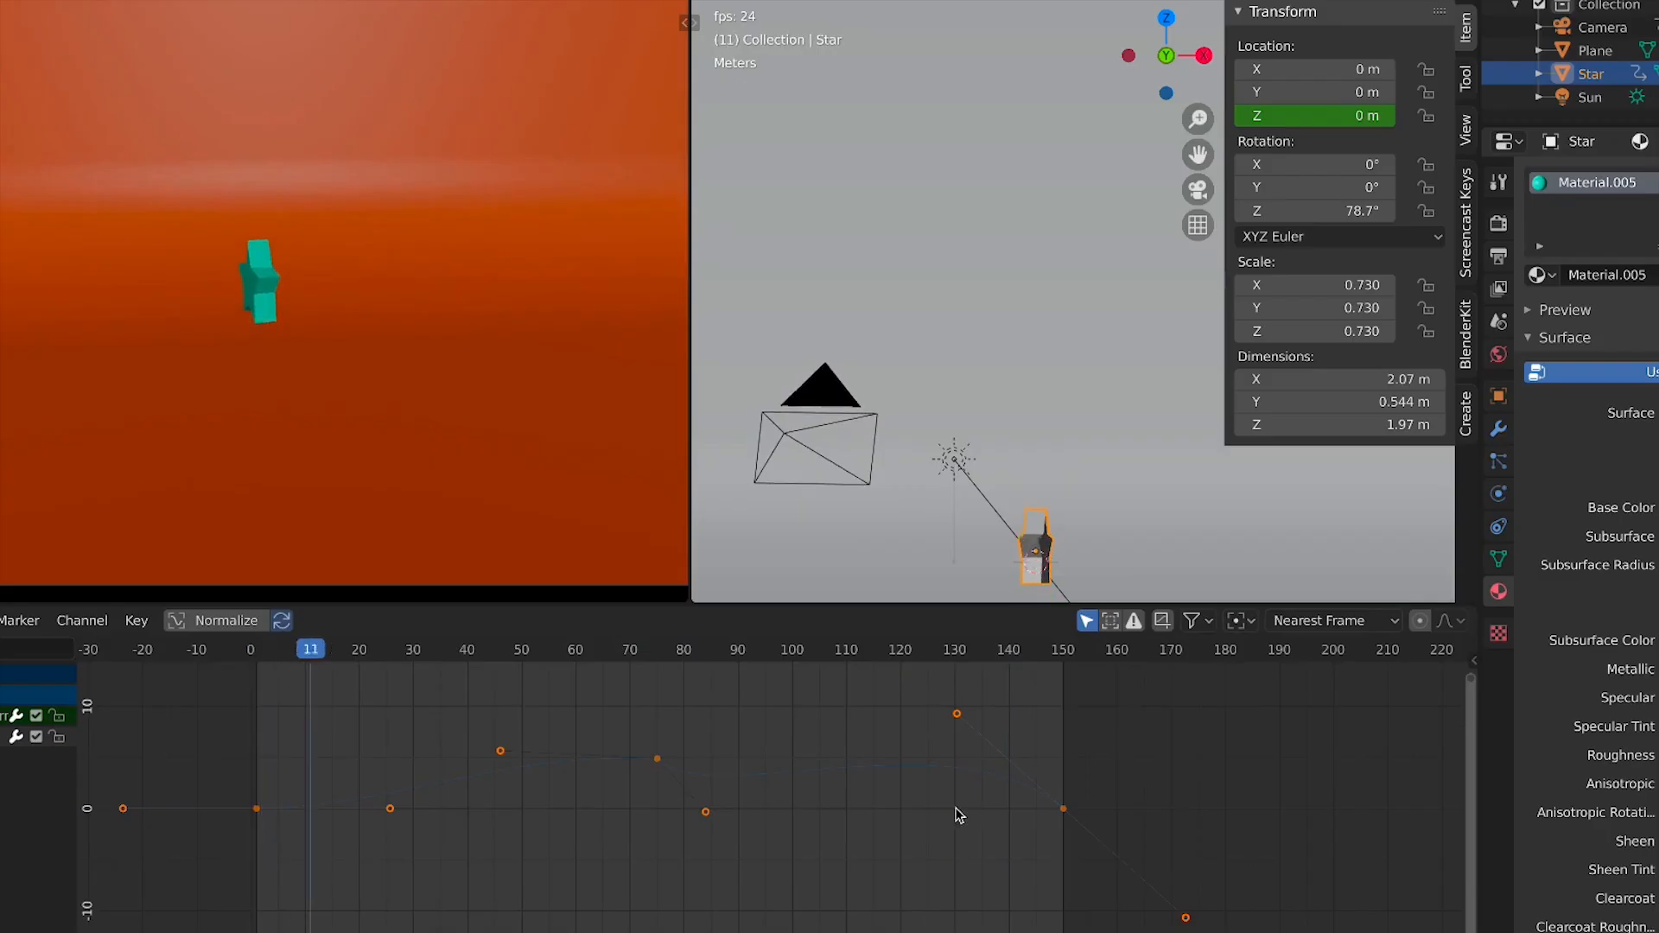
pyautogui.press('a')
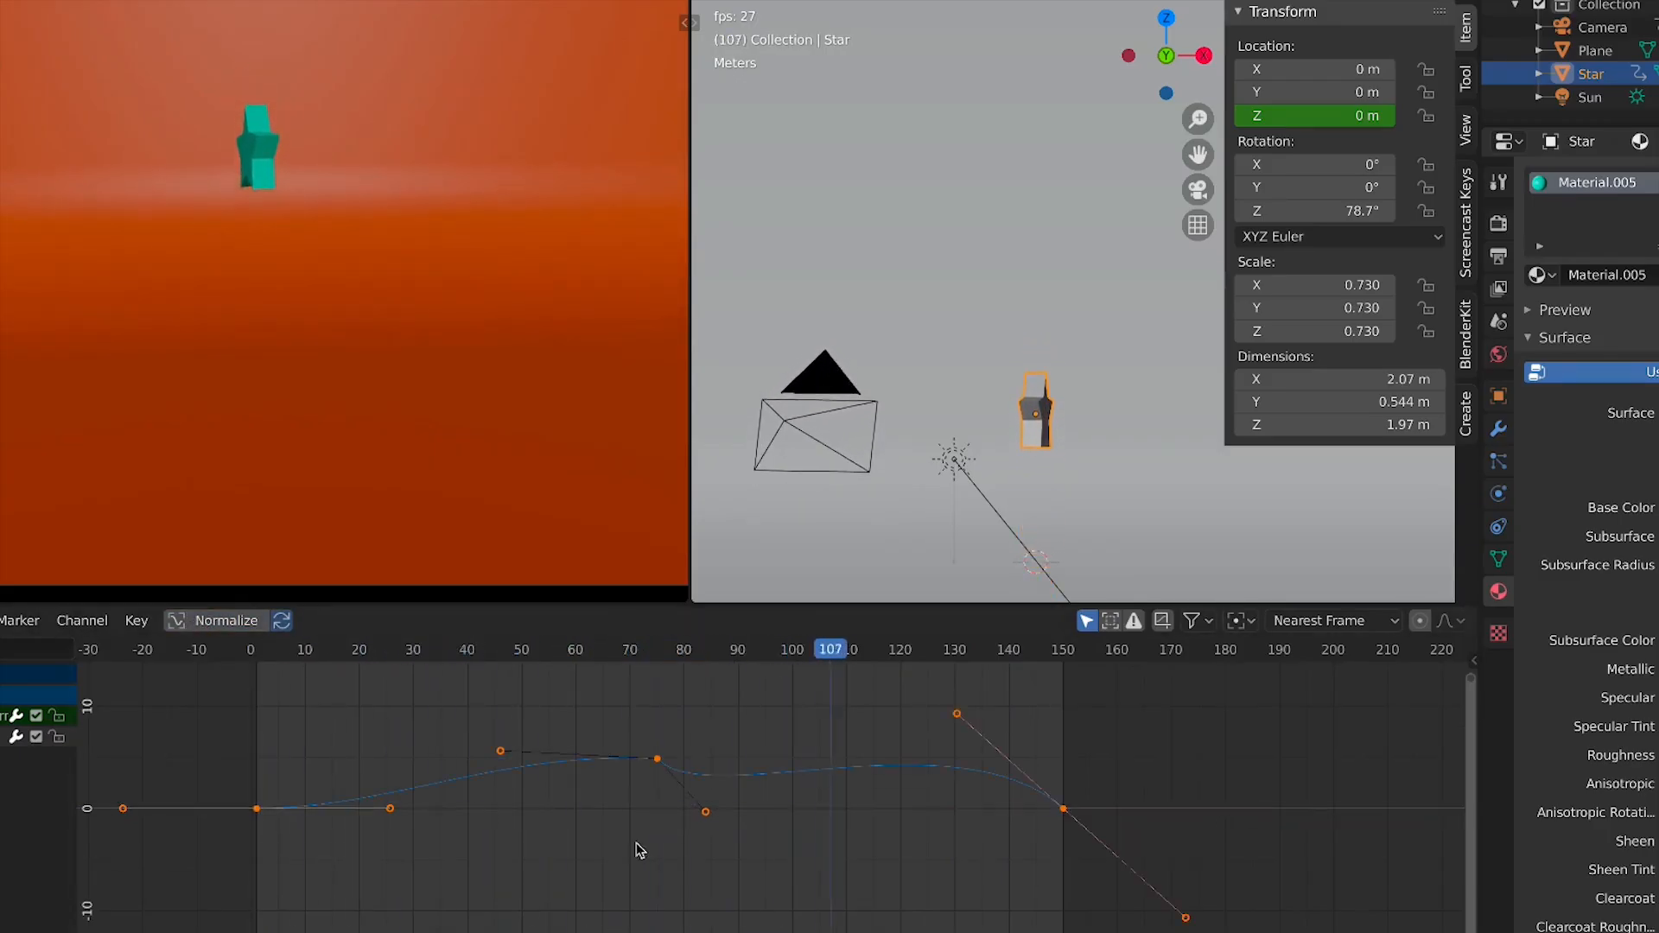
pyautogui.scroll(1, 636, 843)
pyautogui.press('space')
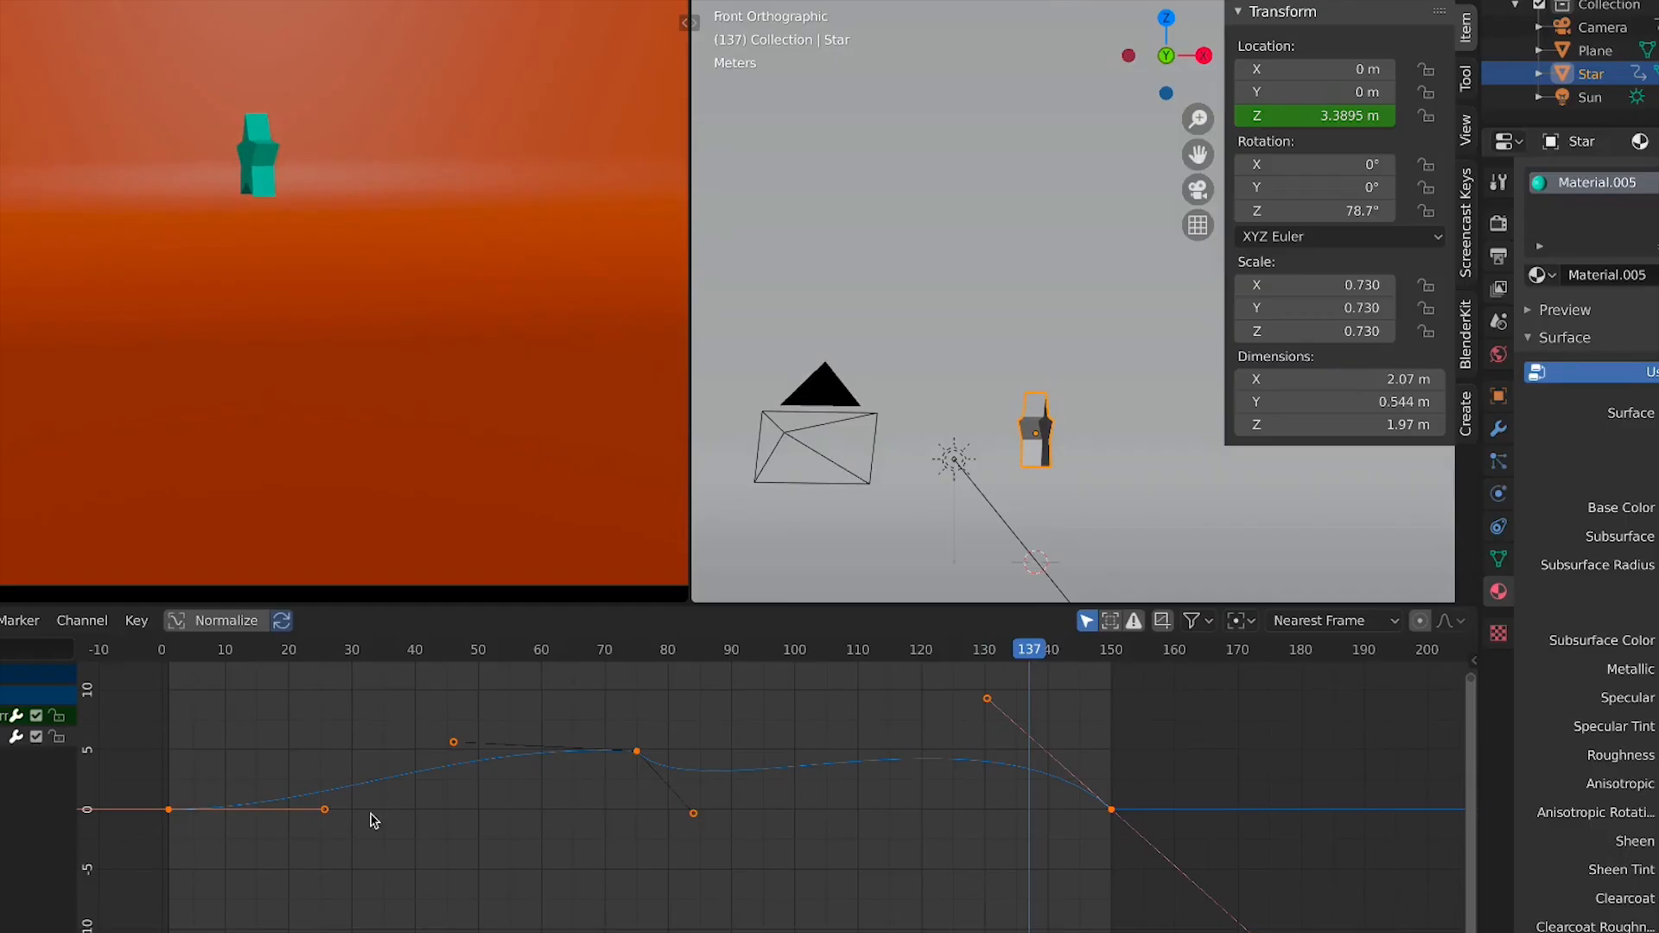
# Set all the star's Z location keyframes to Constant interpolation and scrub from frame 1 to 150
pyautogui.click(684, 764)
pyautogui.press('a')
pyautogui.press('v')
pyautogui.press('t')
pyautogui.press('t')
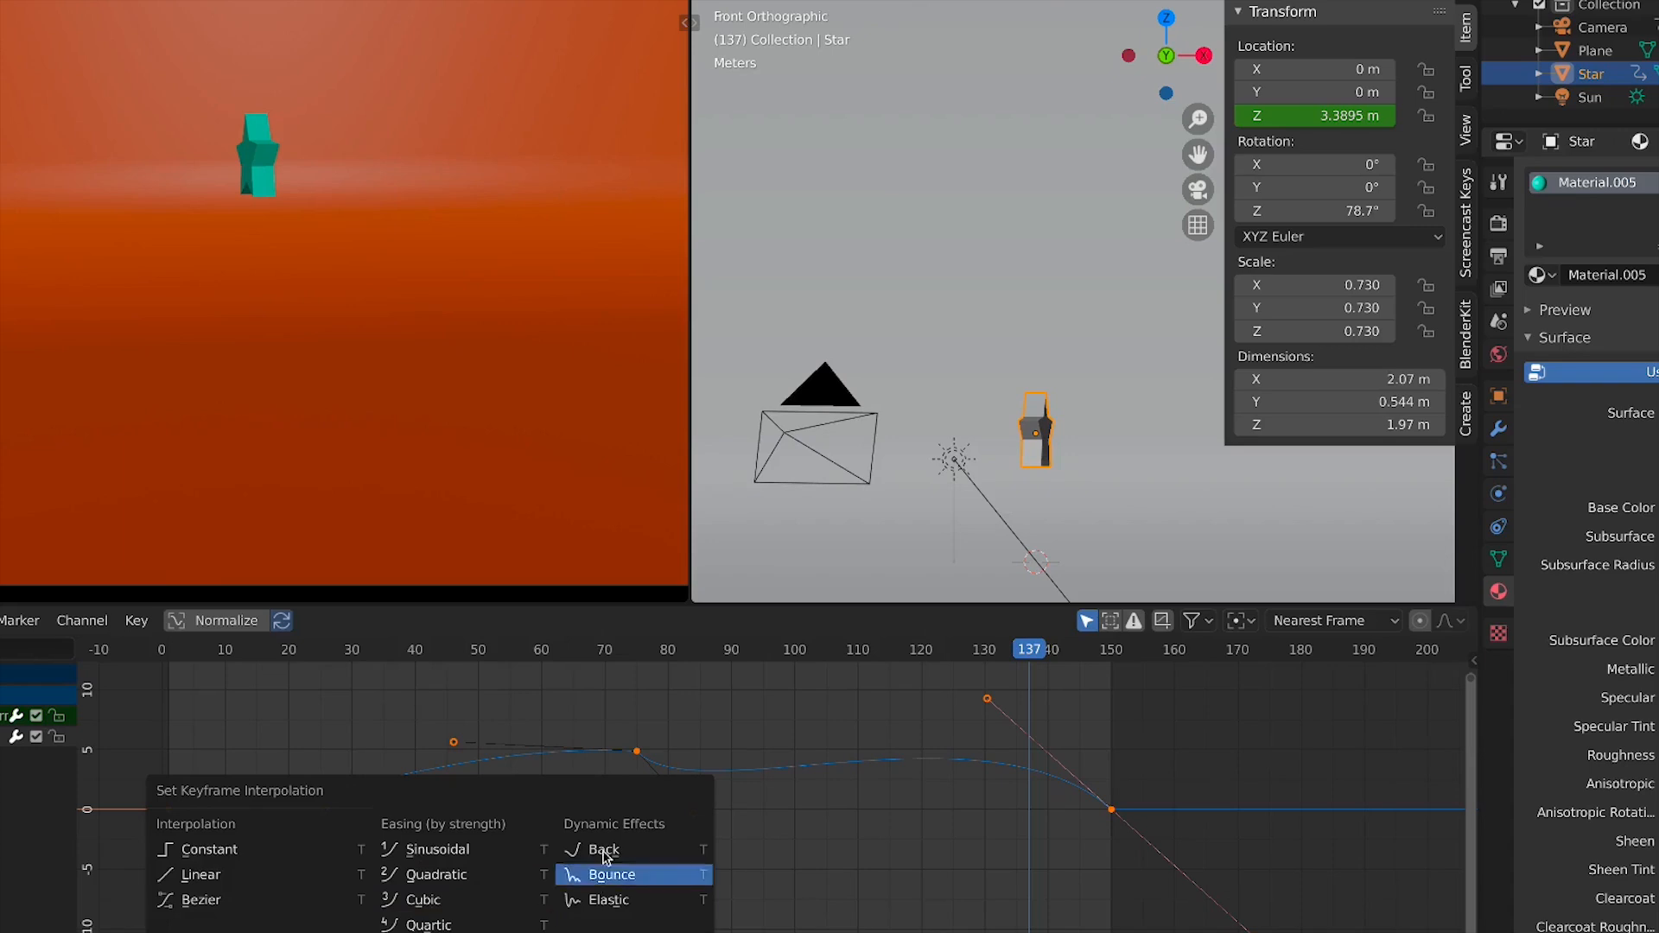
pyautogui.click(178, 851)
pyautogui.click(169, 650)
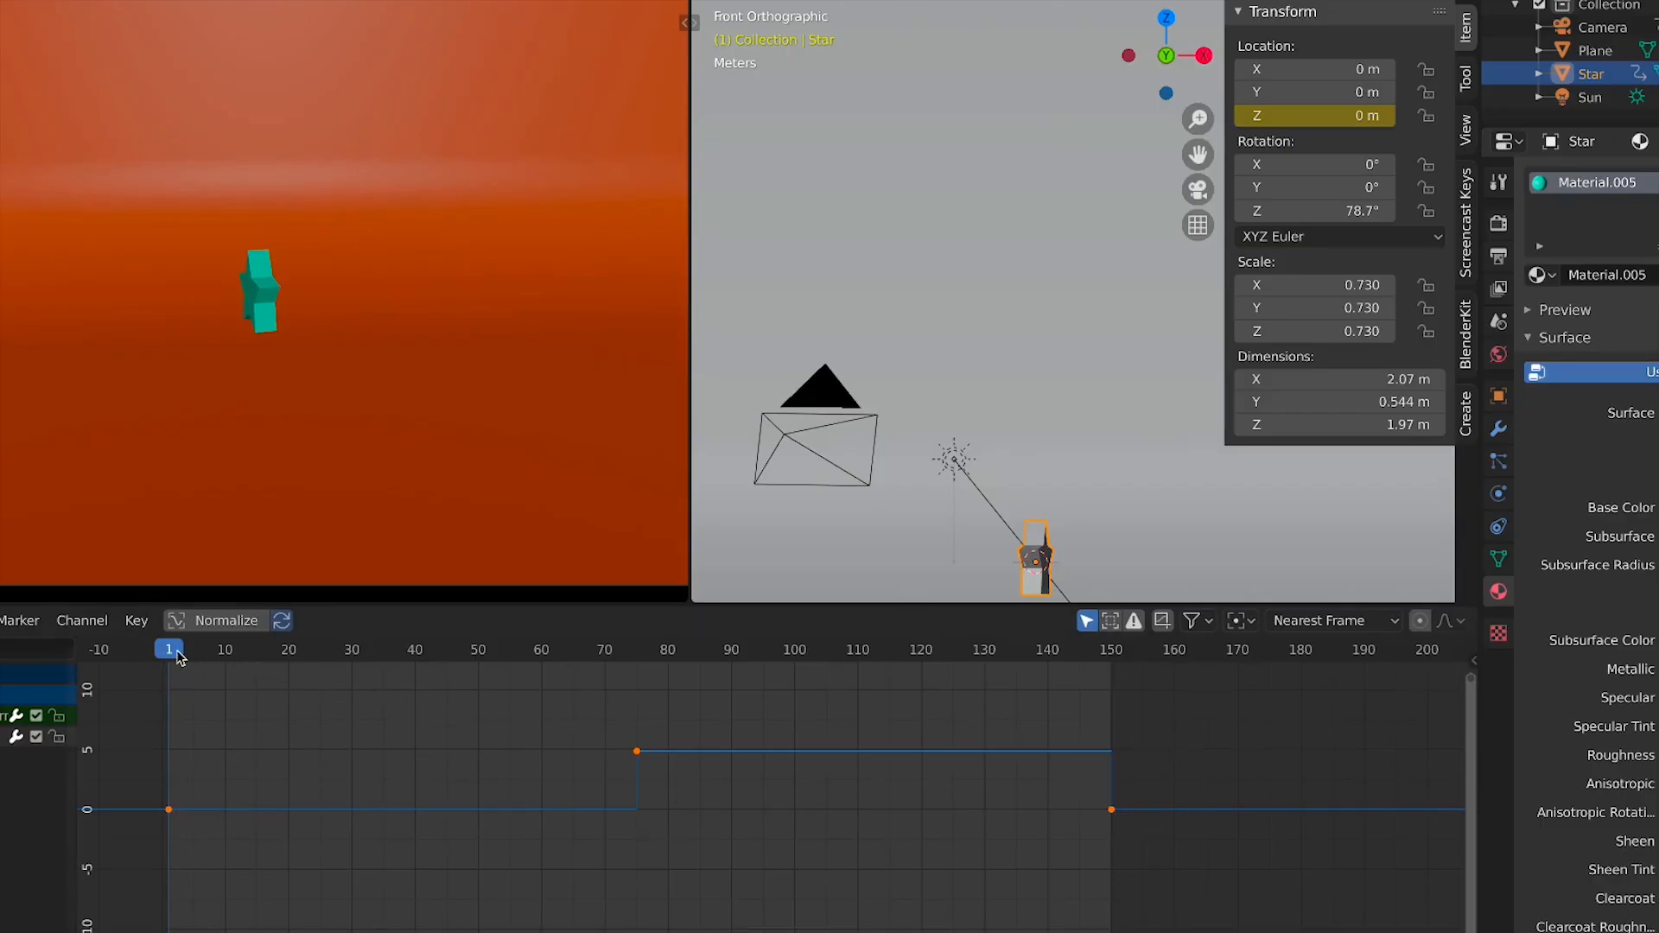
pyautogui.moveTo(179, 658); pyautogui.dragTo(1113, 662)
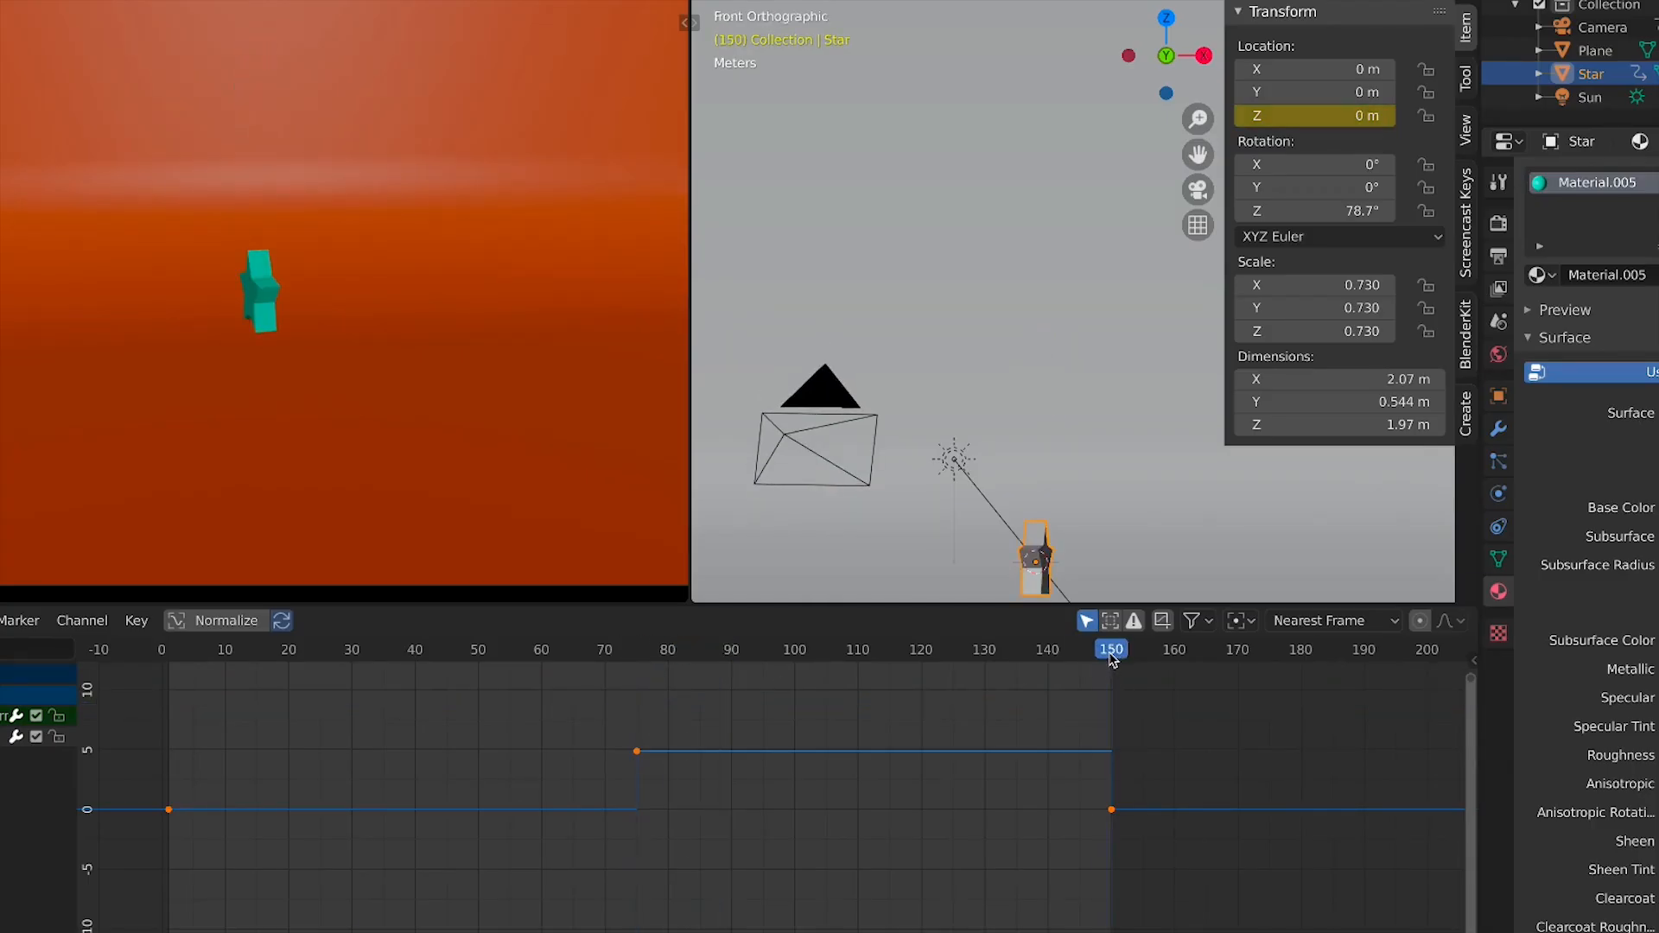
pyautogui.scroll(-2, 316, 225)
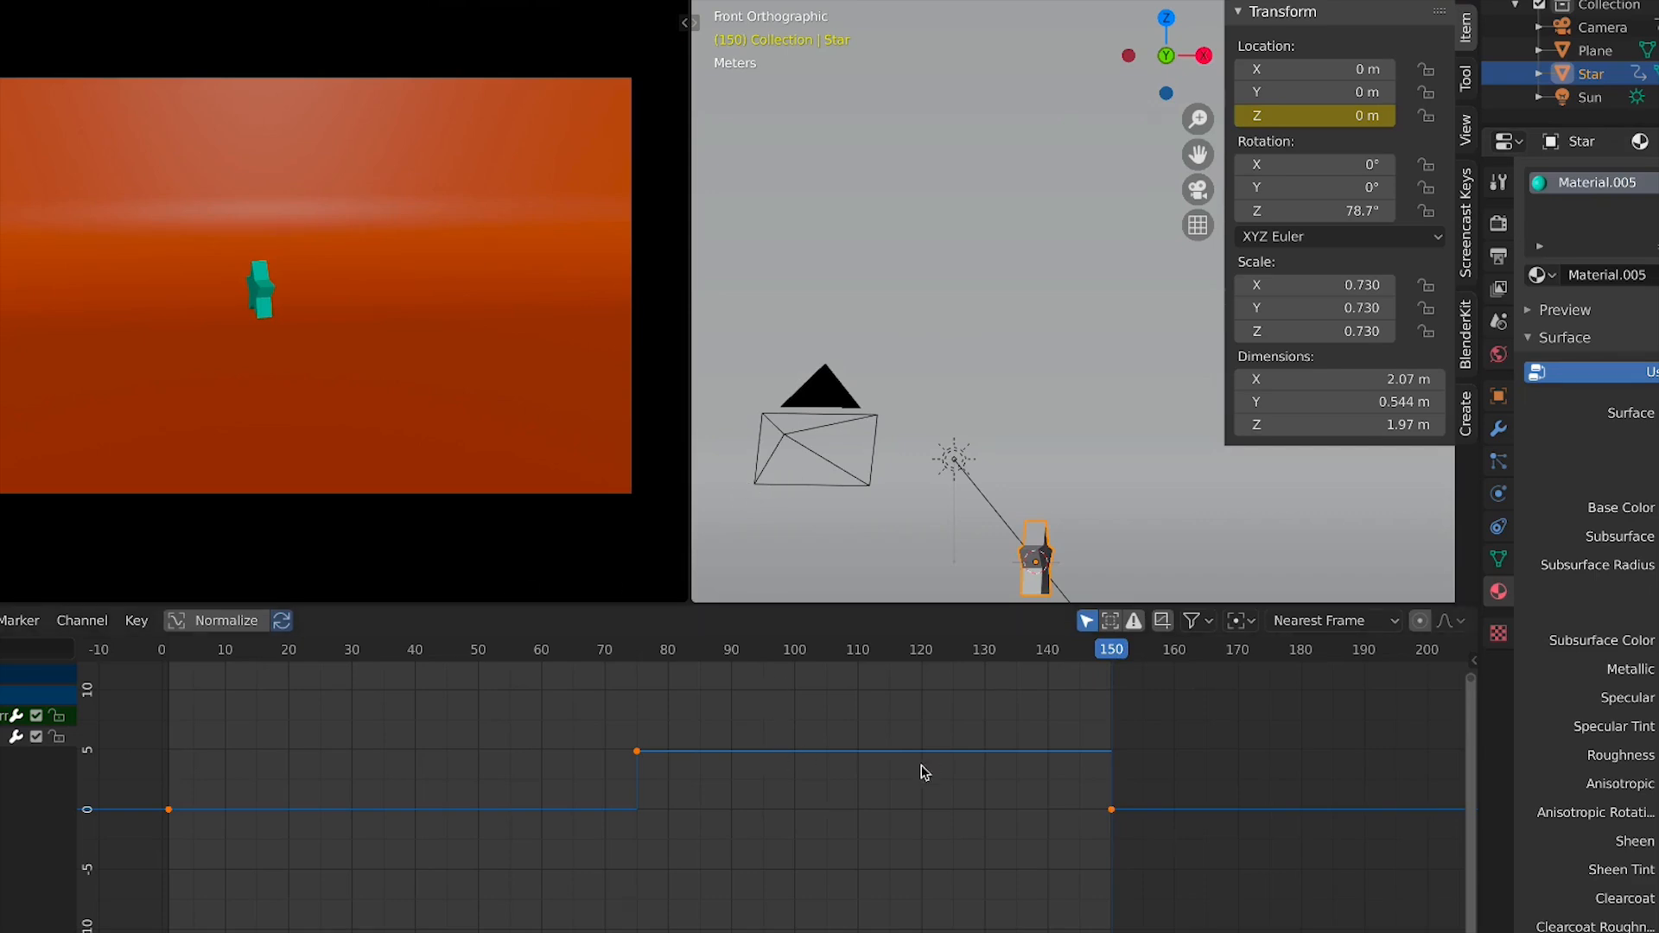
# Select the camera and delete all of its keyframes
pyautogui.click(1601, 27)
pyautogui.press('a')
pyautogui.press('x')
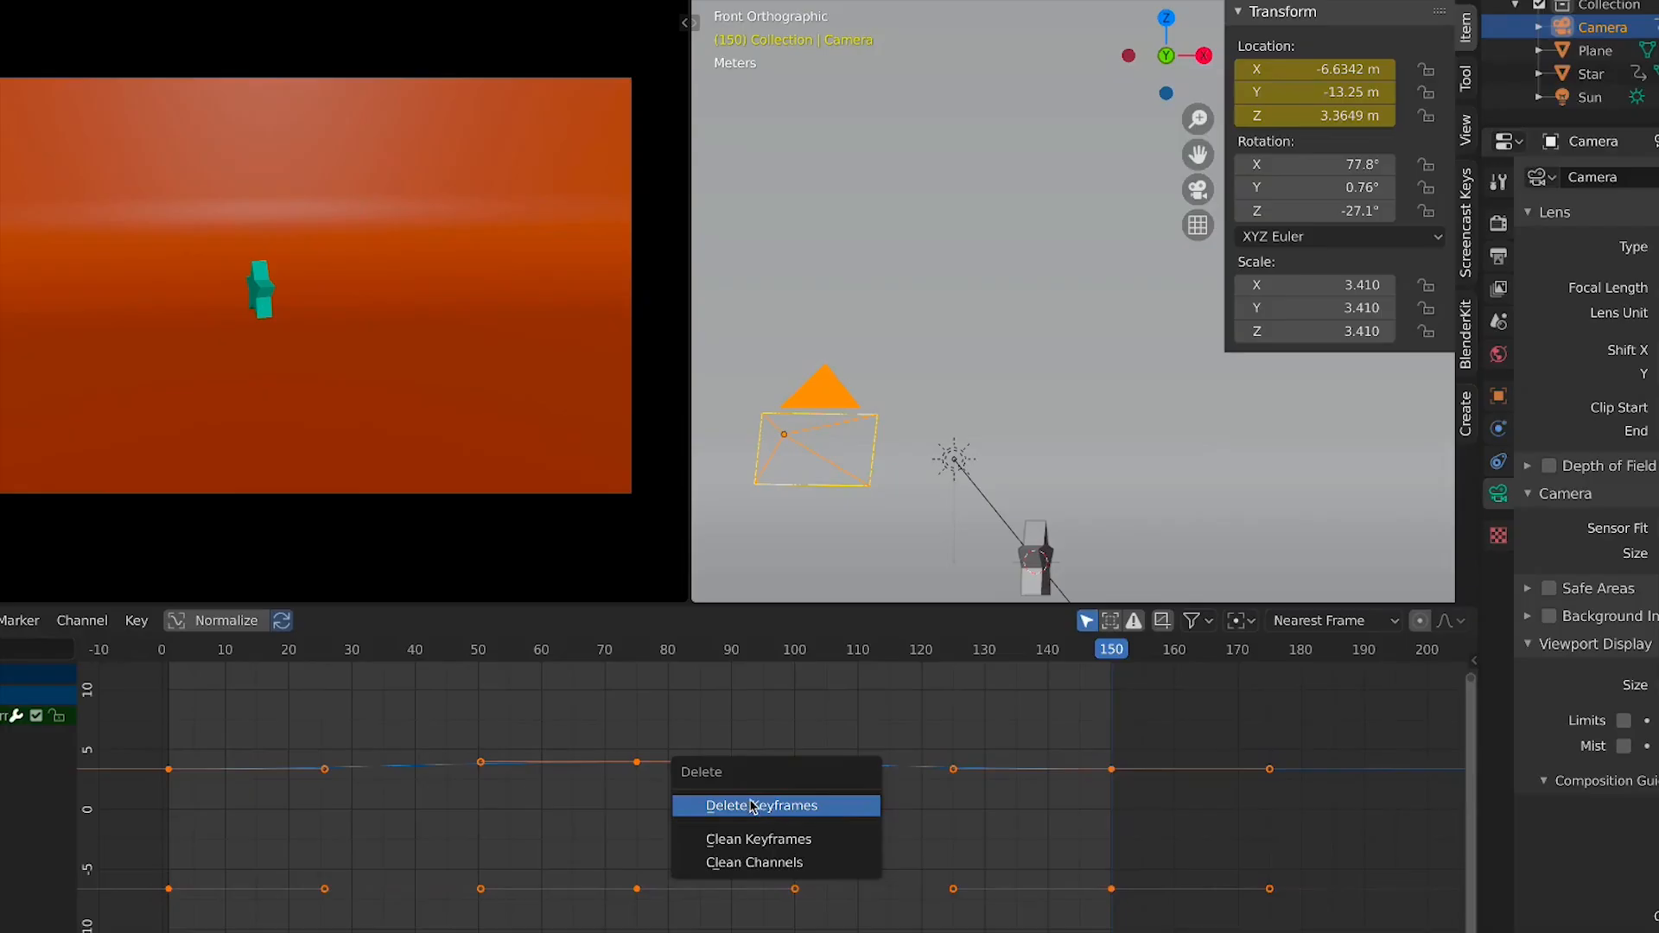
pyautogui.click(752, 806)
# Select the star, set all its Z location keyframes to Linear interpolation, and play the animation from the start
pyautogui.press('space')
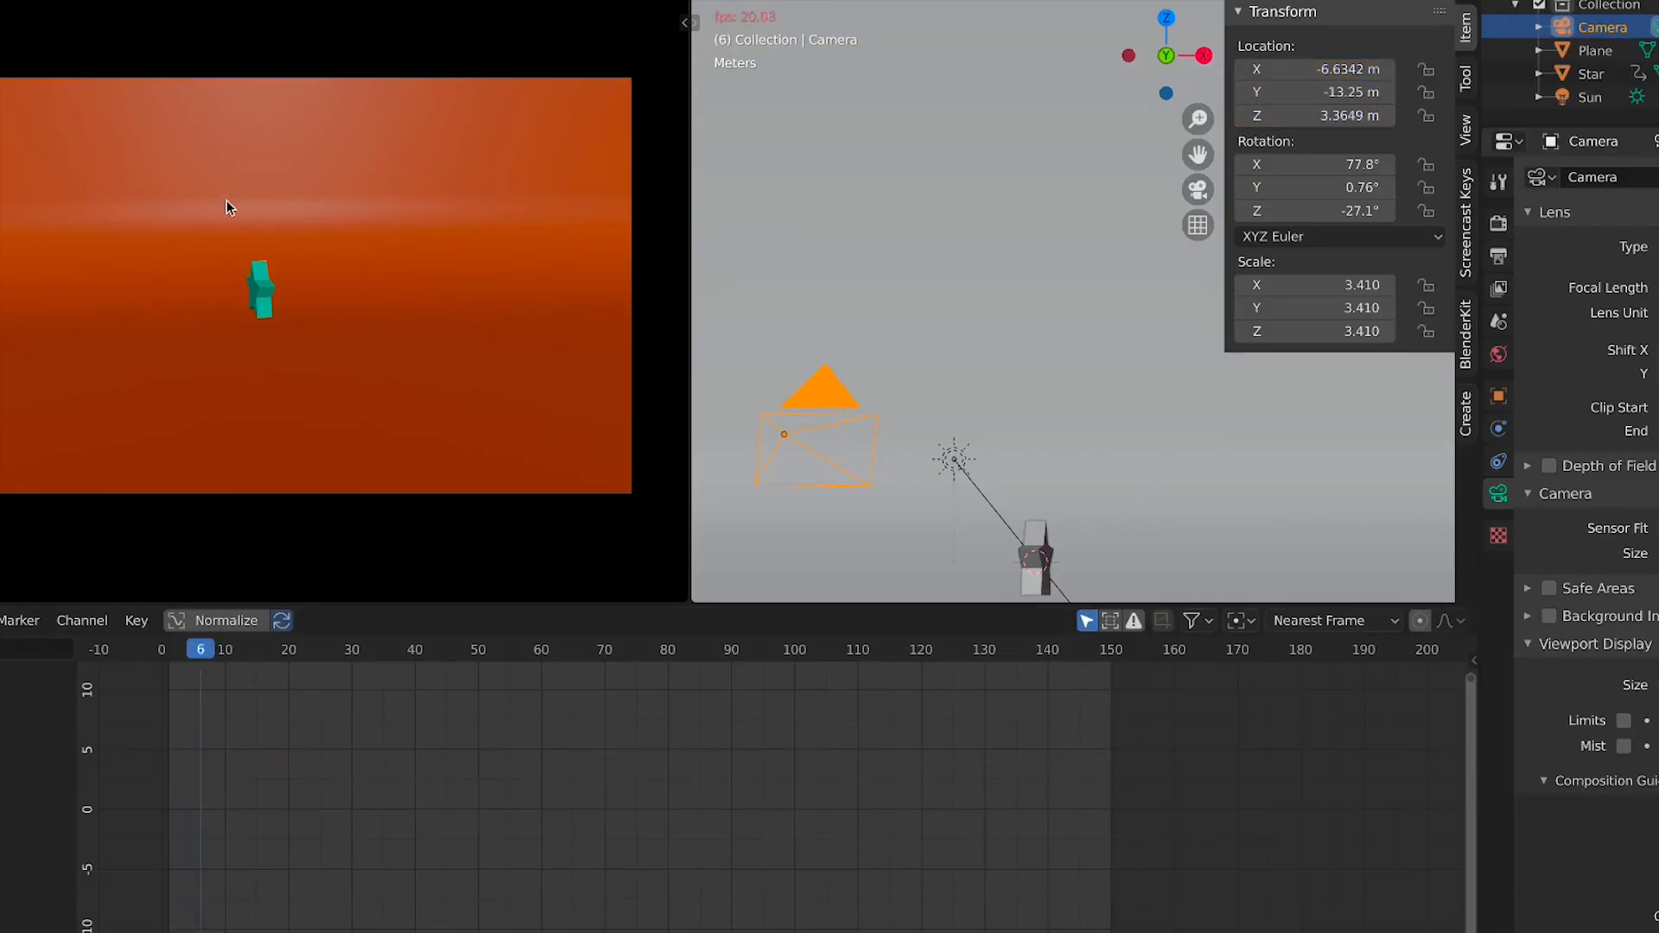
pyautogui.click(270, 290)
pyautogui.click(268, 290)
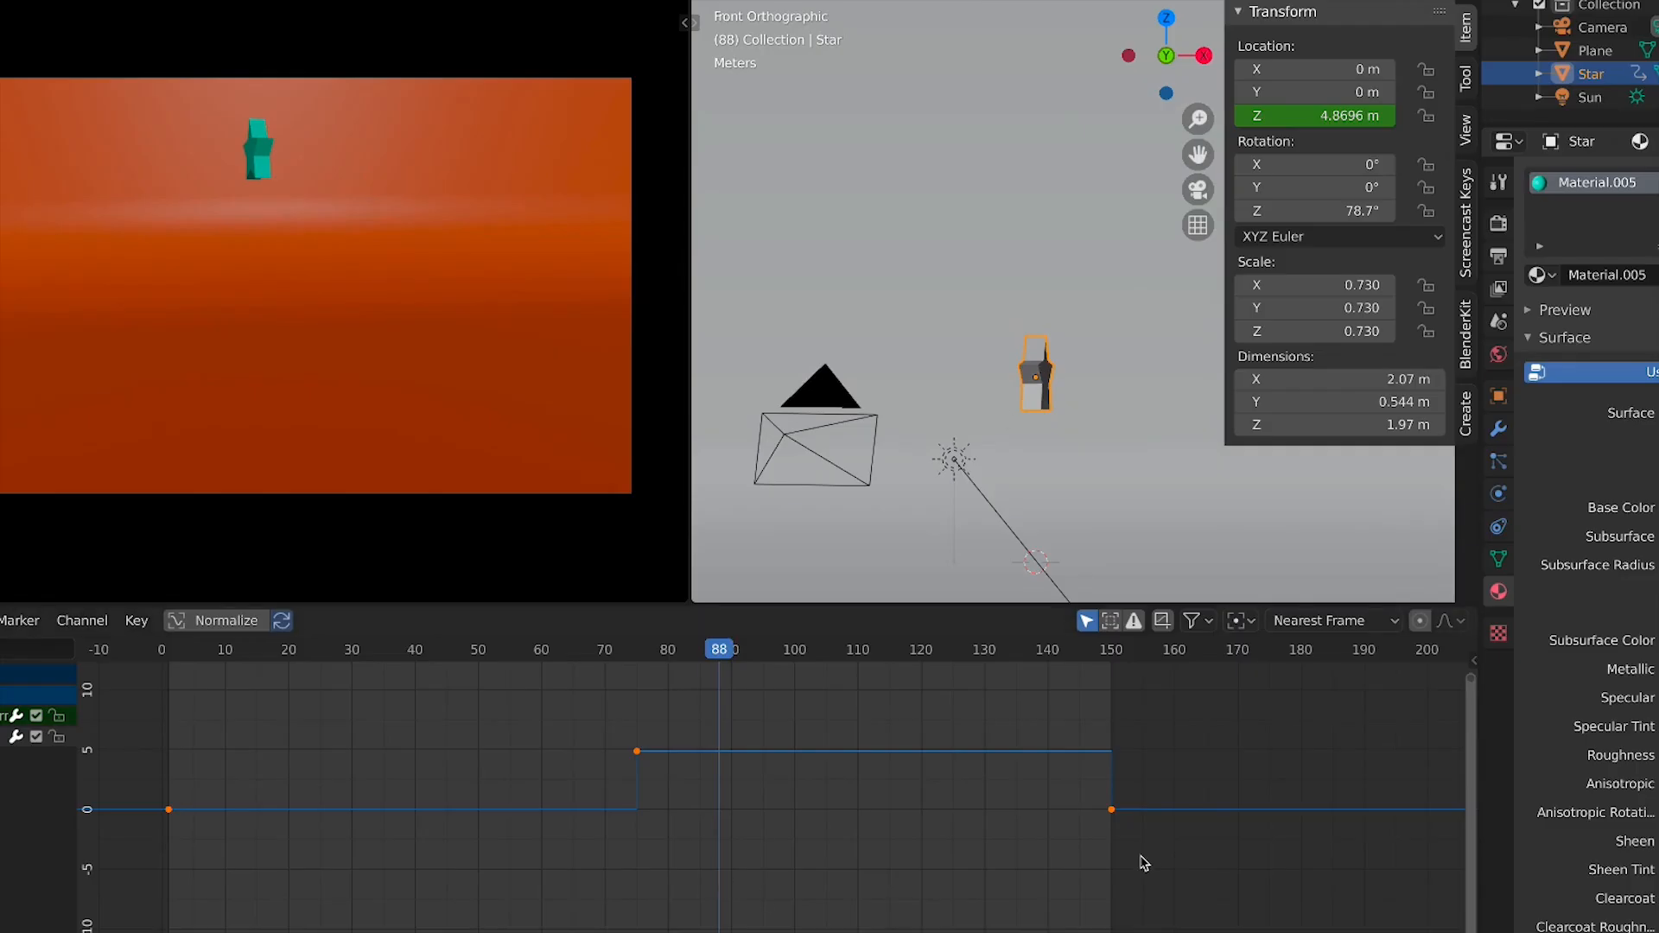
pyautogui.moveTo(1143, 863); pyautogui.dragTo(79, 729)
pyautogui.press('t')
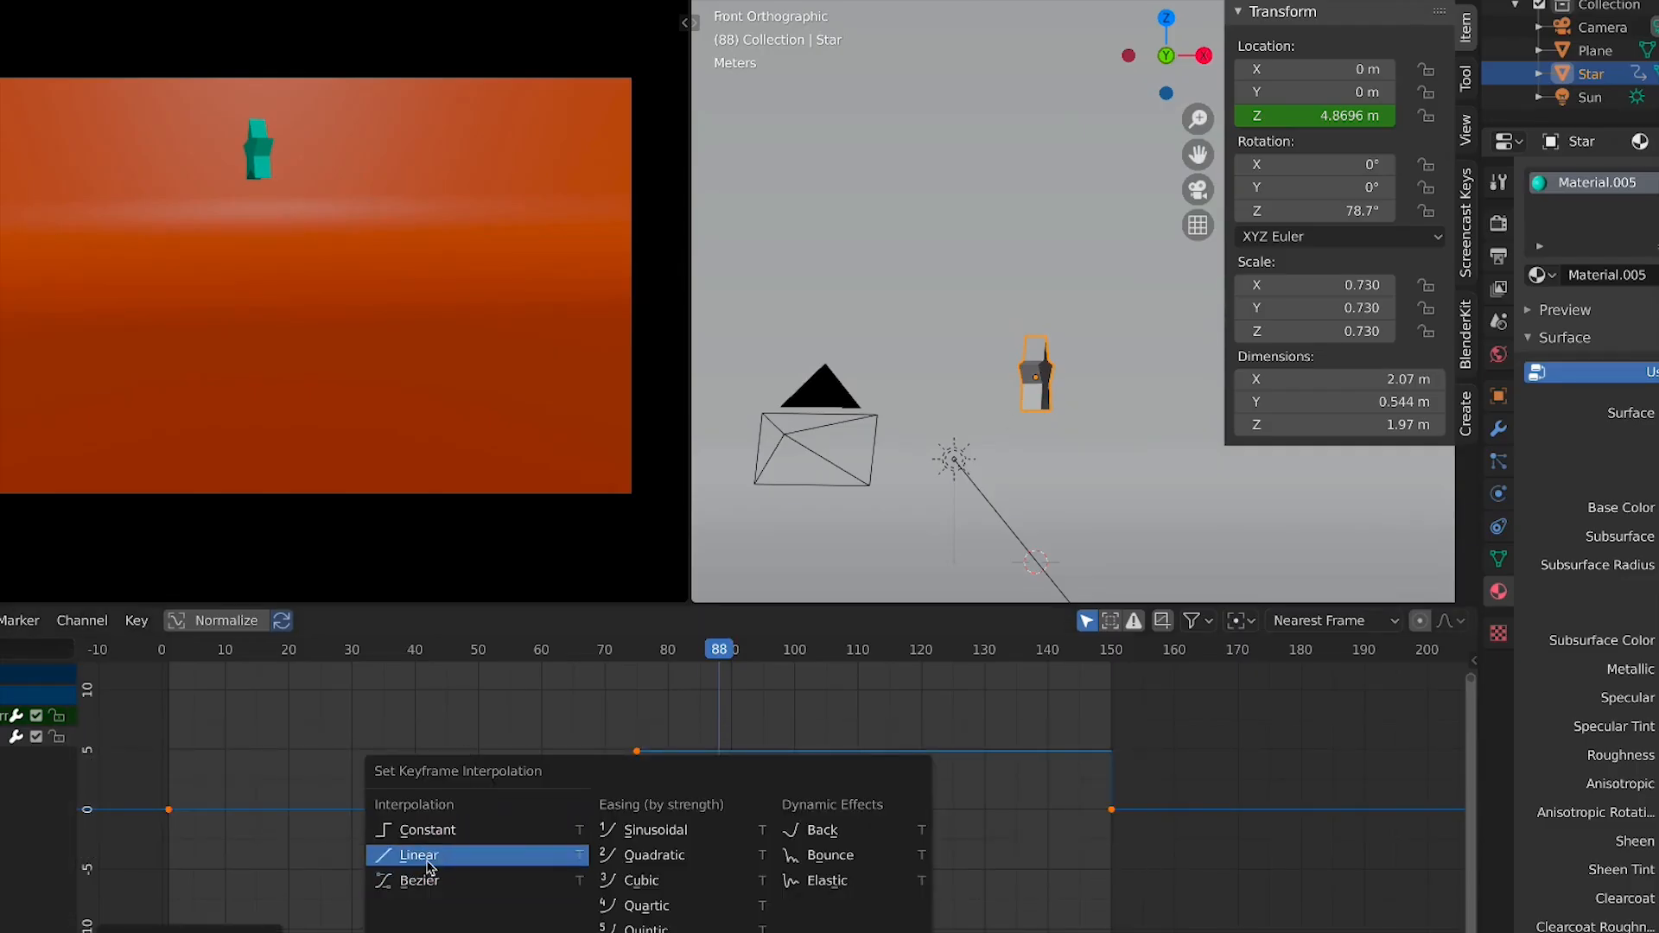
pyautogui.click(436, 857)
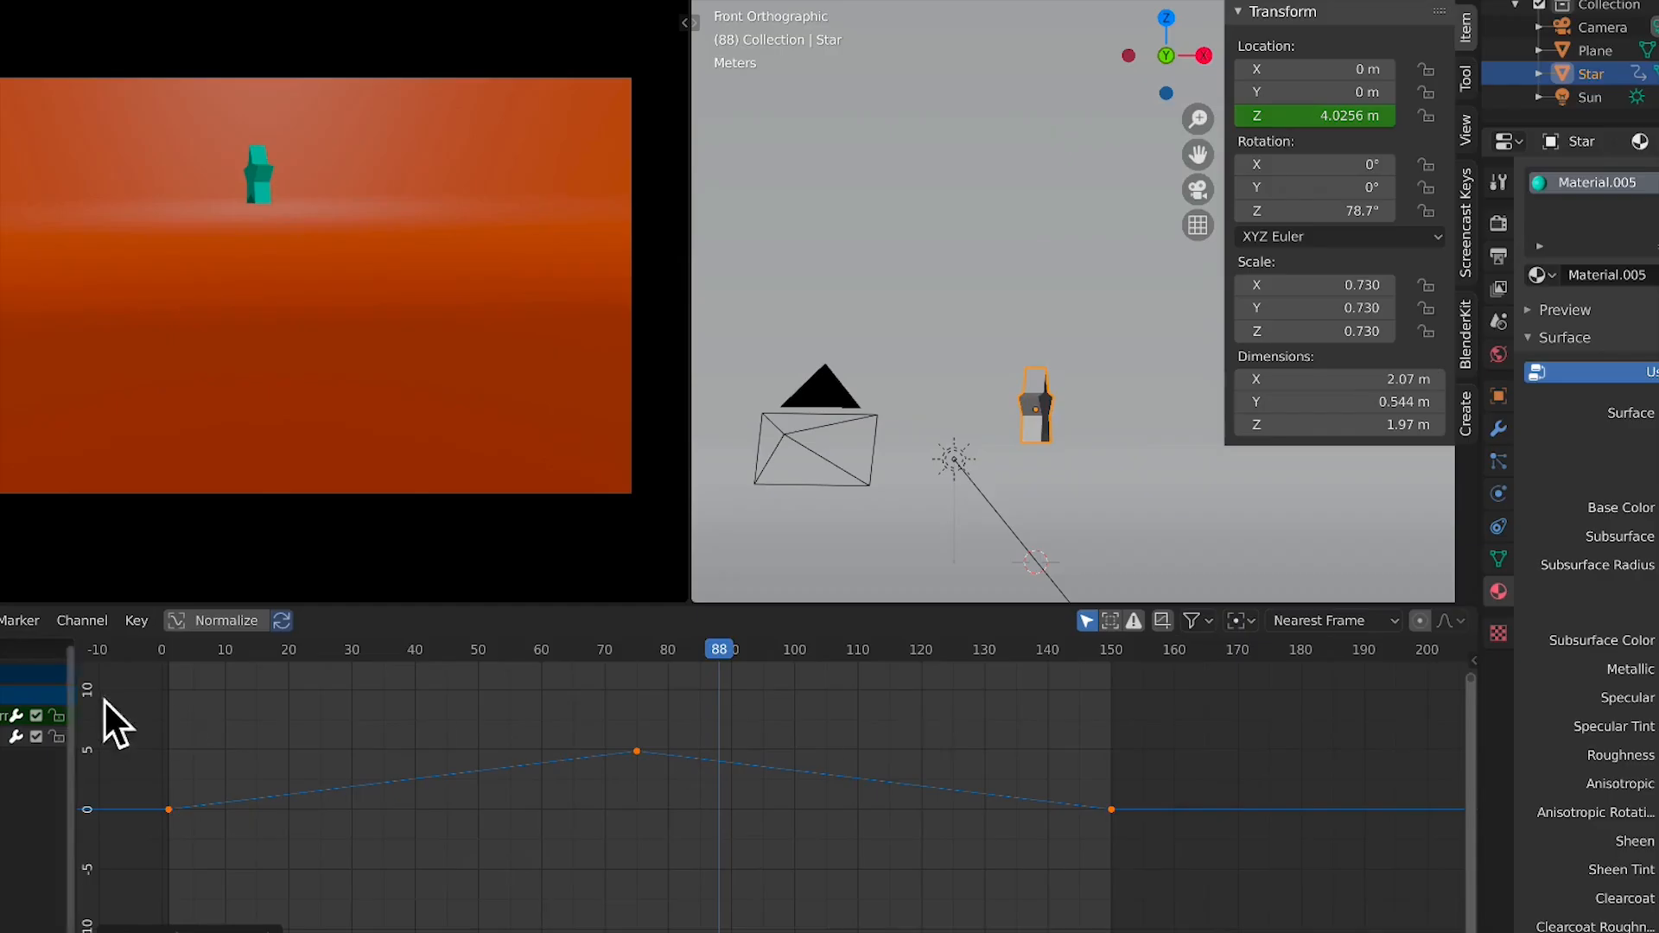
pyautogui.moveTo(166, 657); pyautogui.dragTo(111, 707)
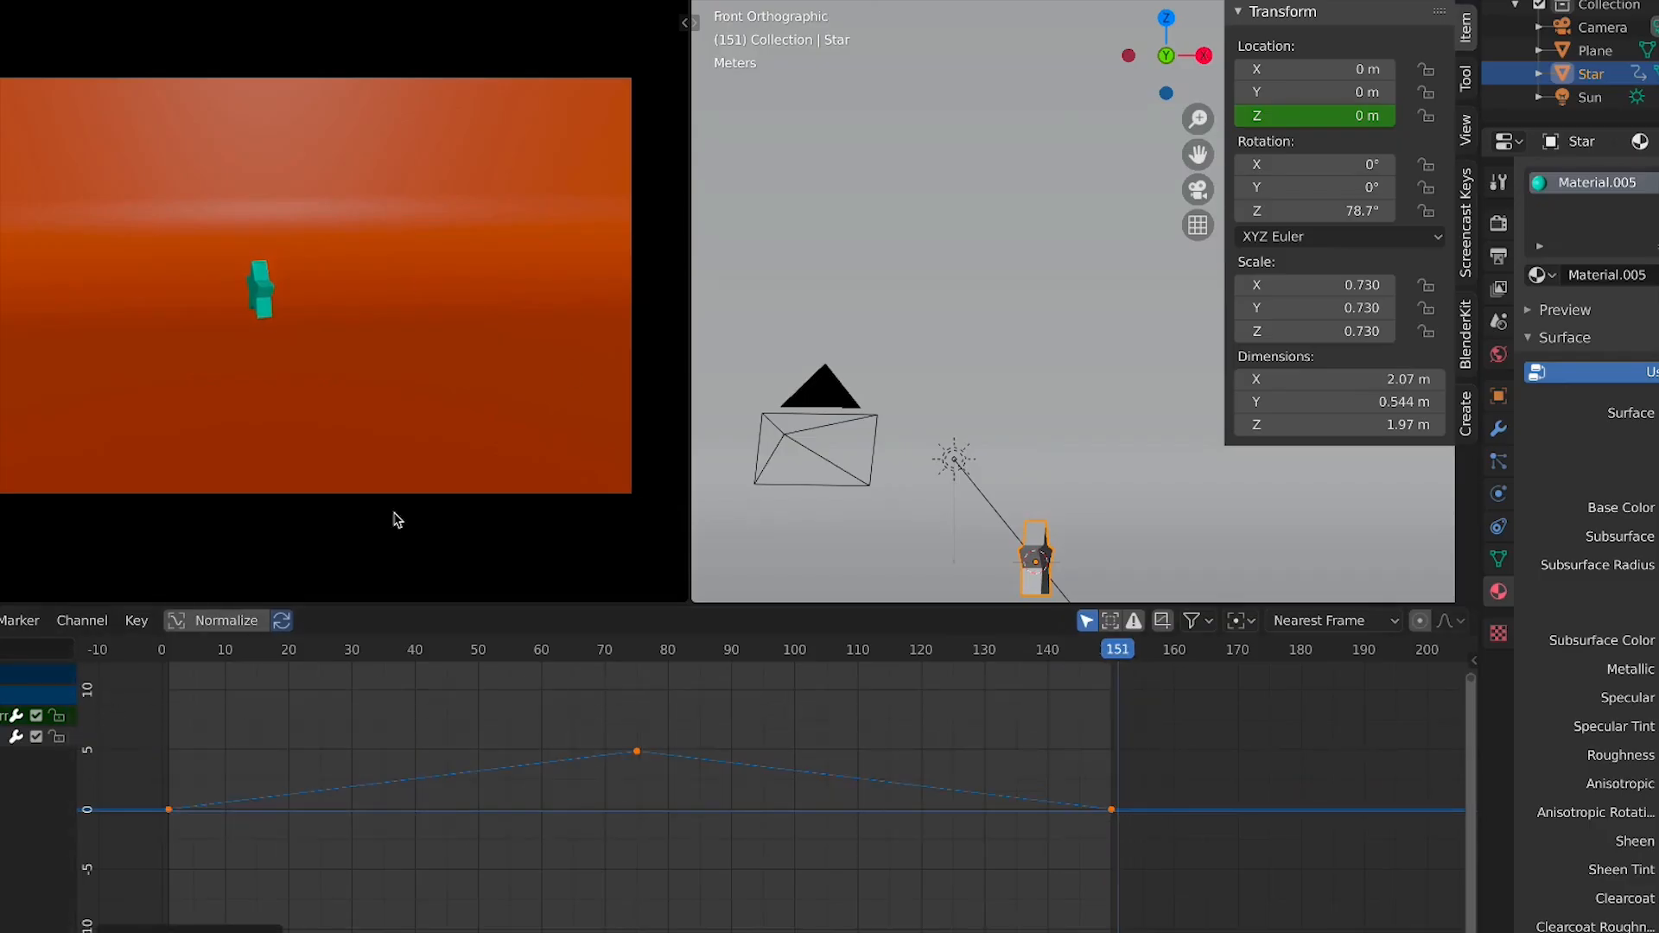
pyautogui.press('space')
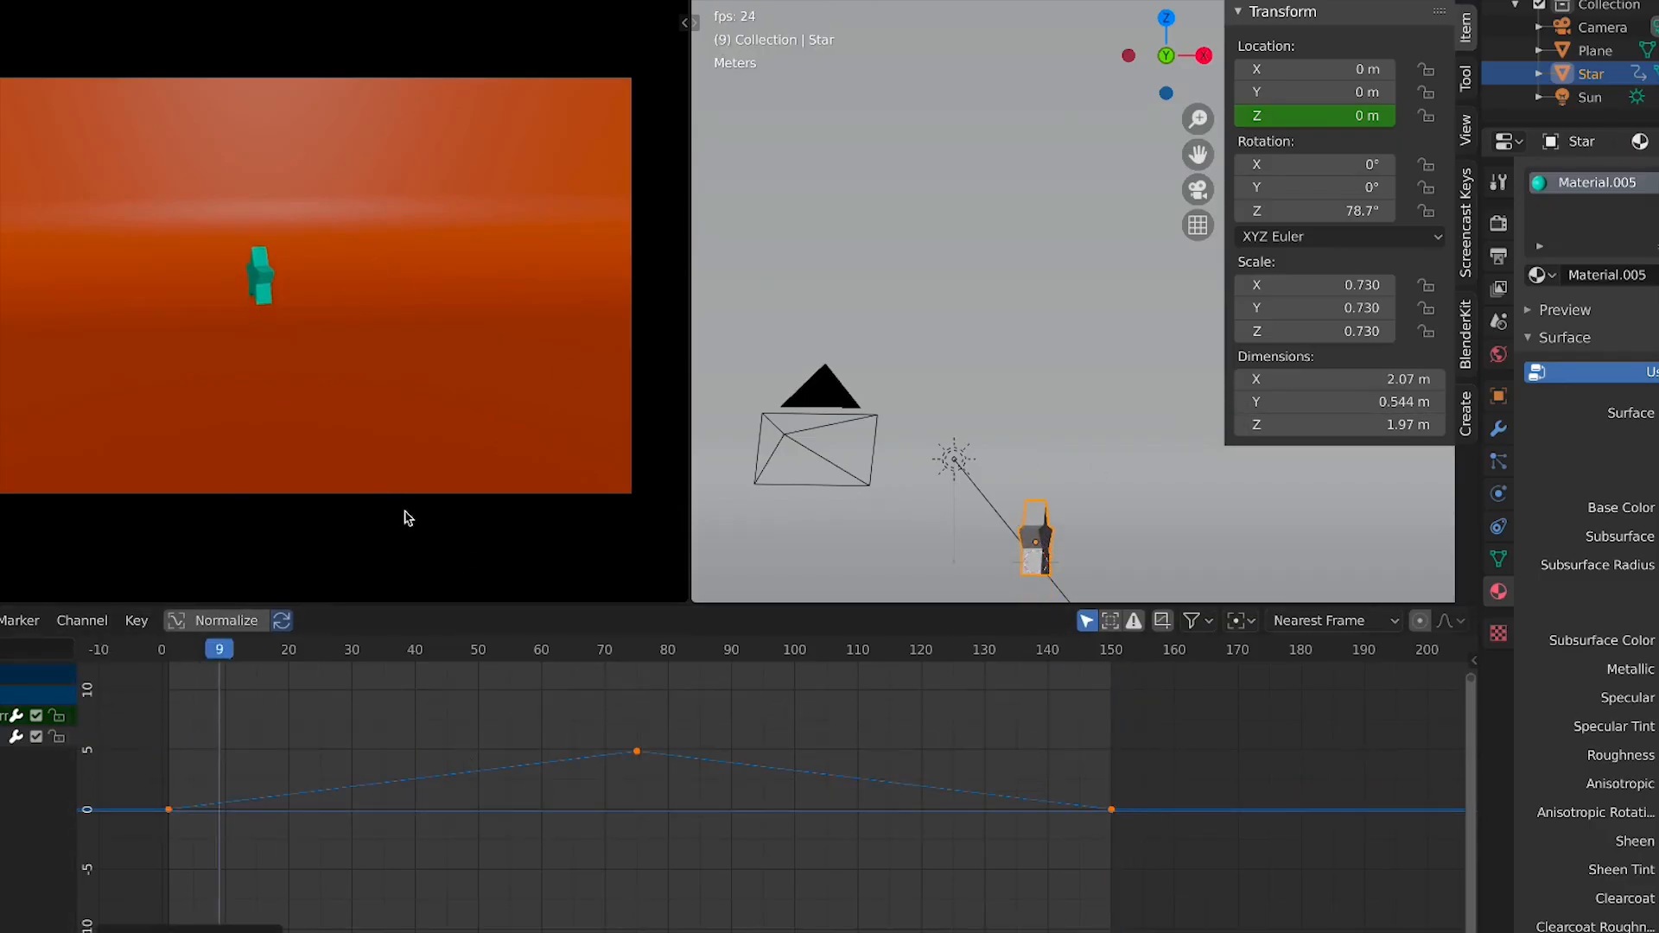
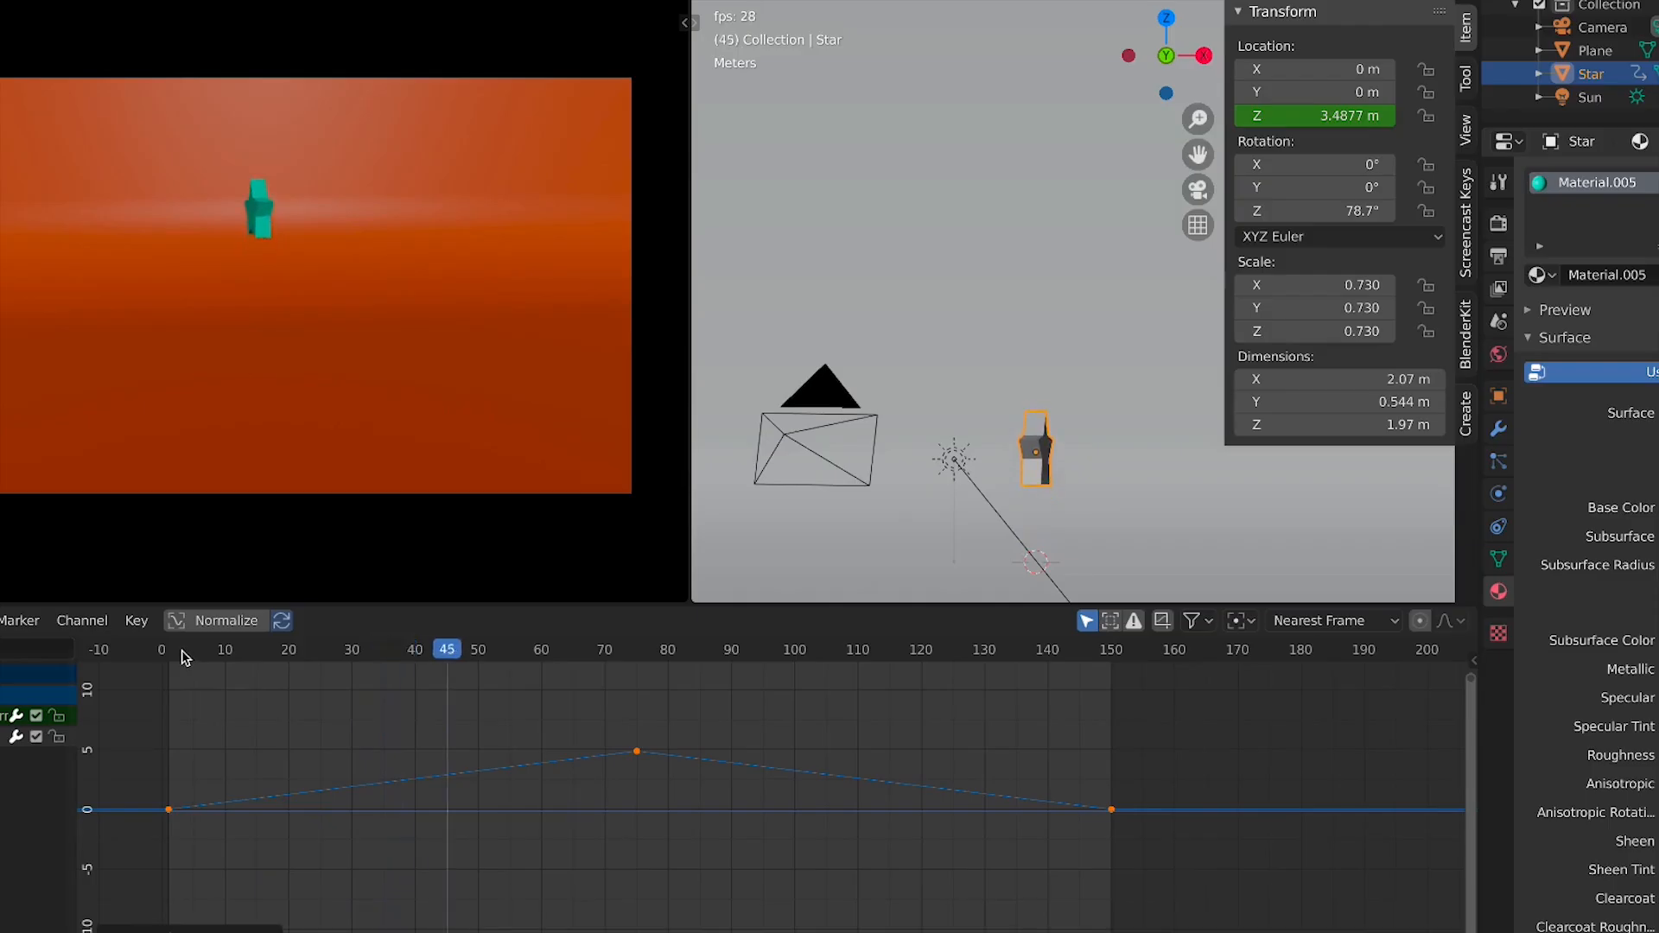
# Try moving the peak Z location keyframe downward along the value axis, then cancel the move
pyautogui.press('space')
pyautogui.moveTo(216, 650); pyautogui.dragTo(609, 769)
pyautogui.press('g')
pyautogui.press('y')
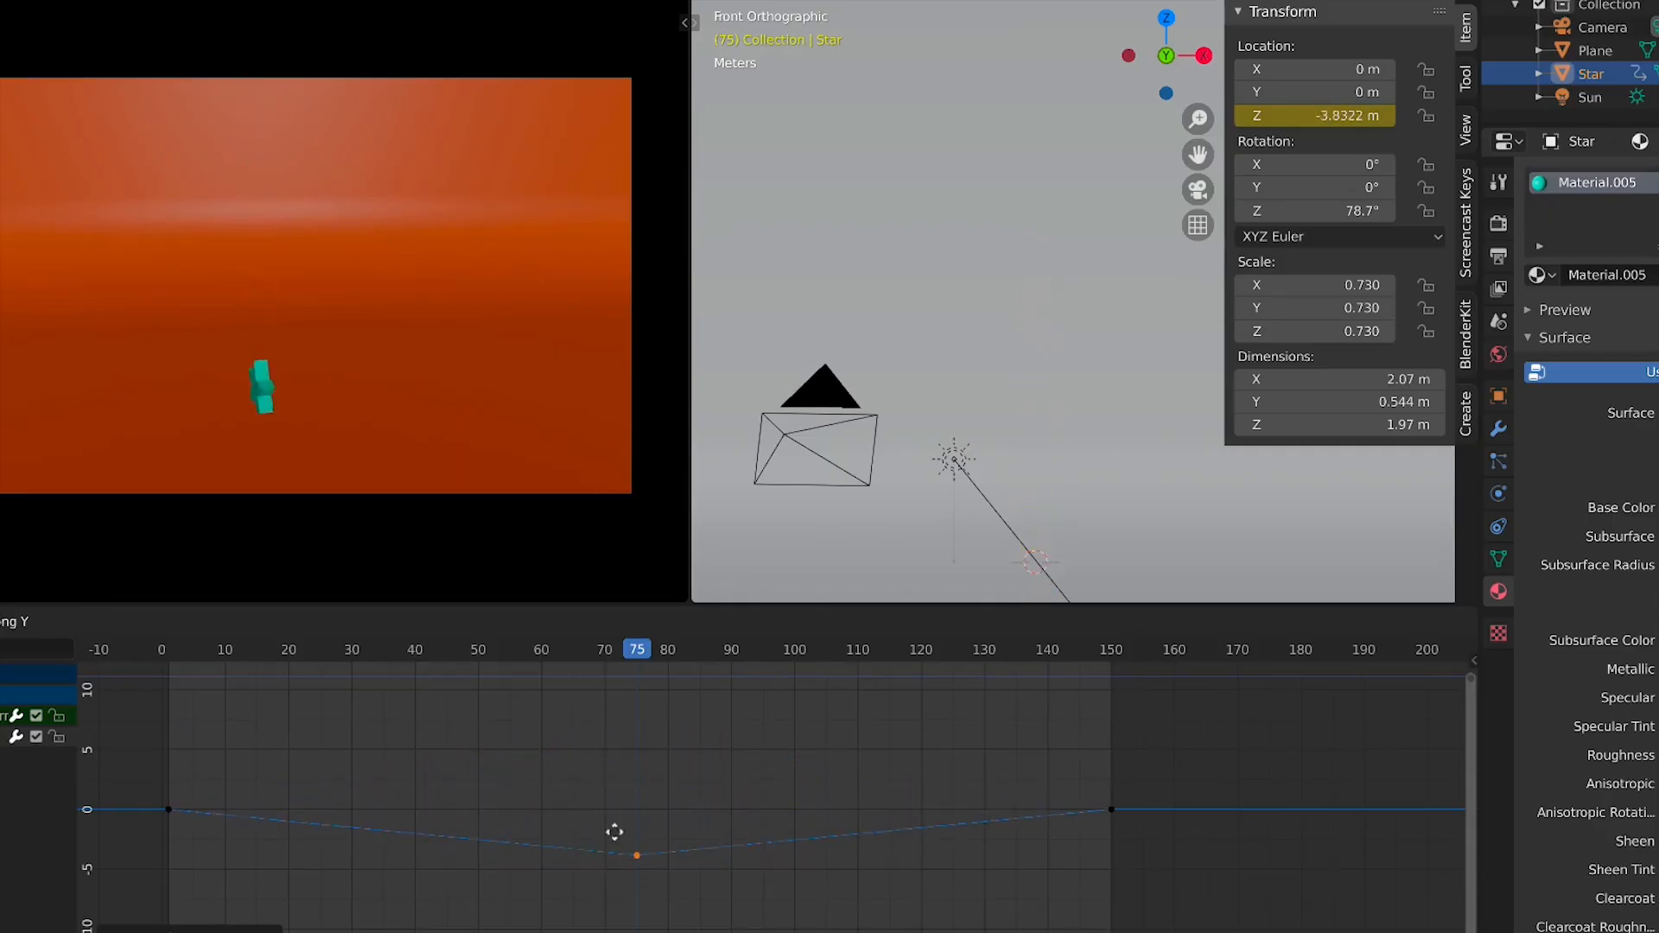
pyautogui.press('Escape')
# Scrub to frame 68 and set the star's first, peak and last keyframes to Bezier interpolation
pyautogui.moveTo(176, 654); pyautogui.dragTo(593, 677)
pyautogui.press('v')
pyautogui.click(673, 757)
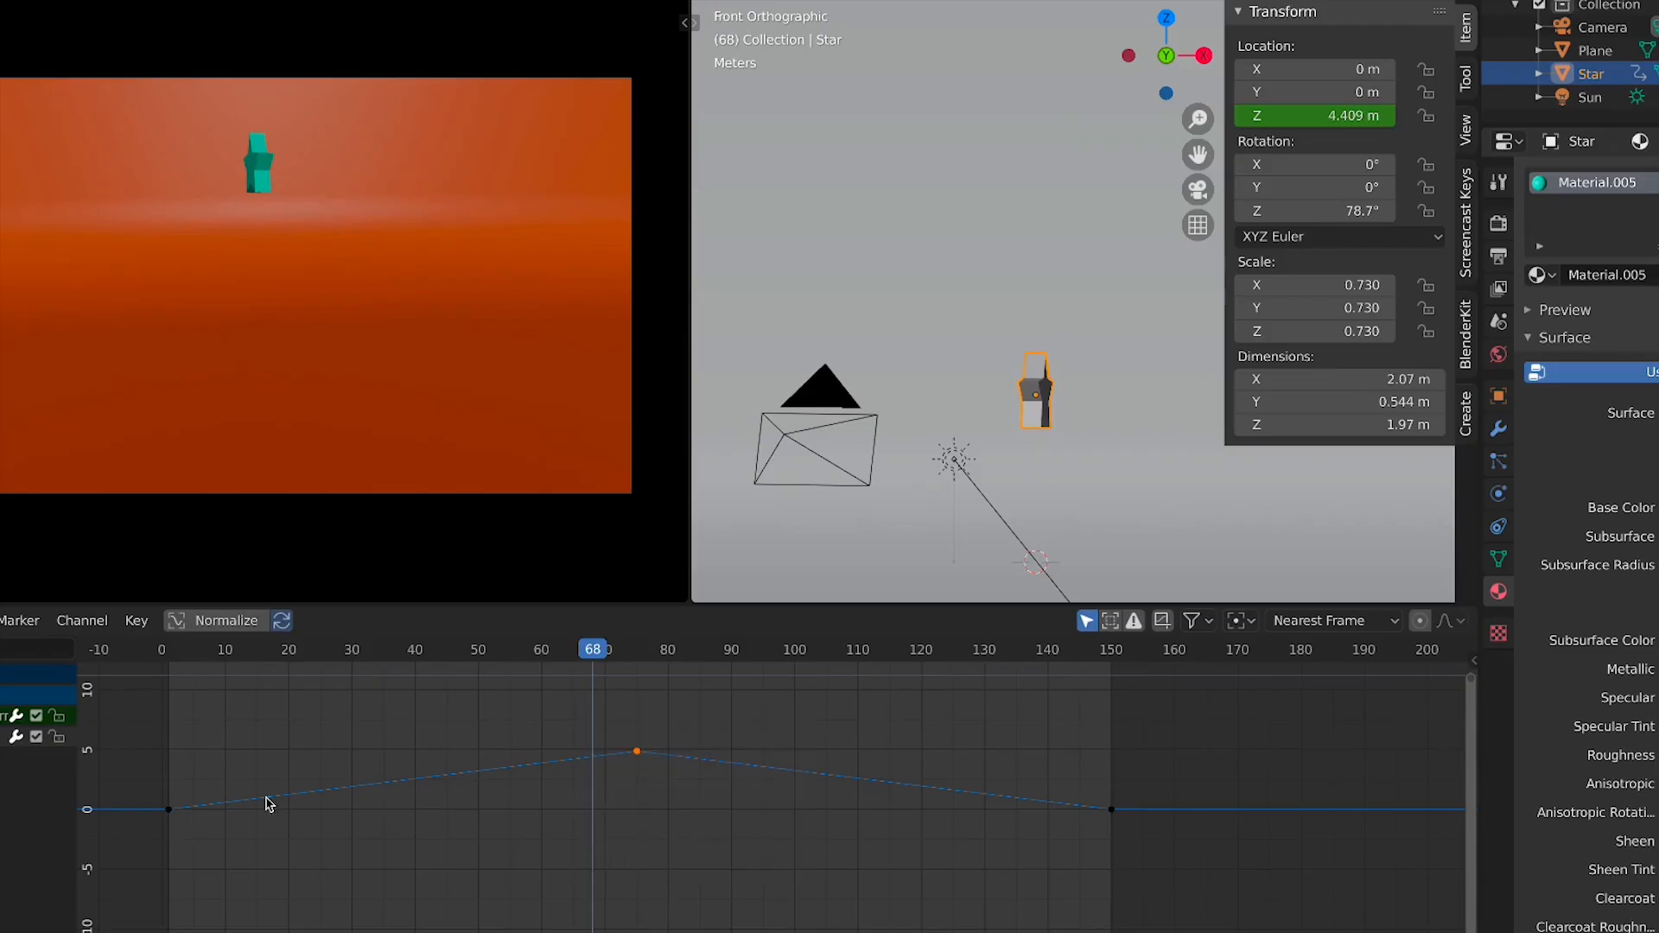
pyautogui.press('t')
pyautogui.click(648, 802)
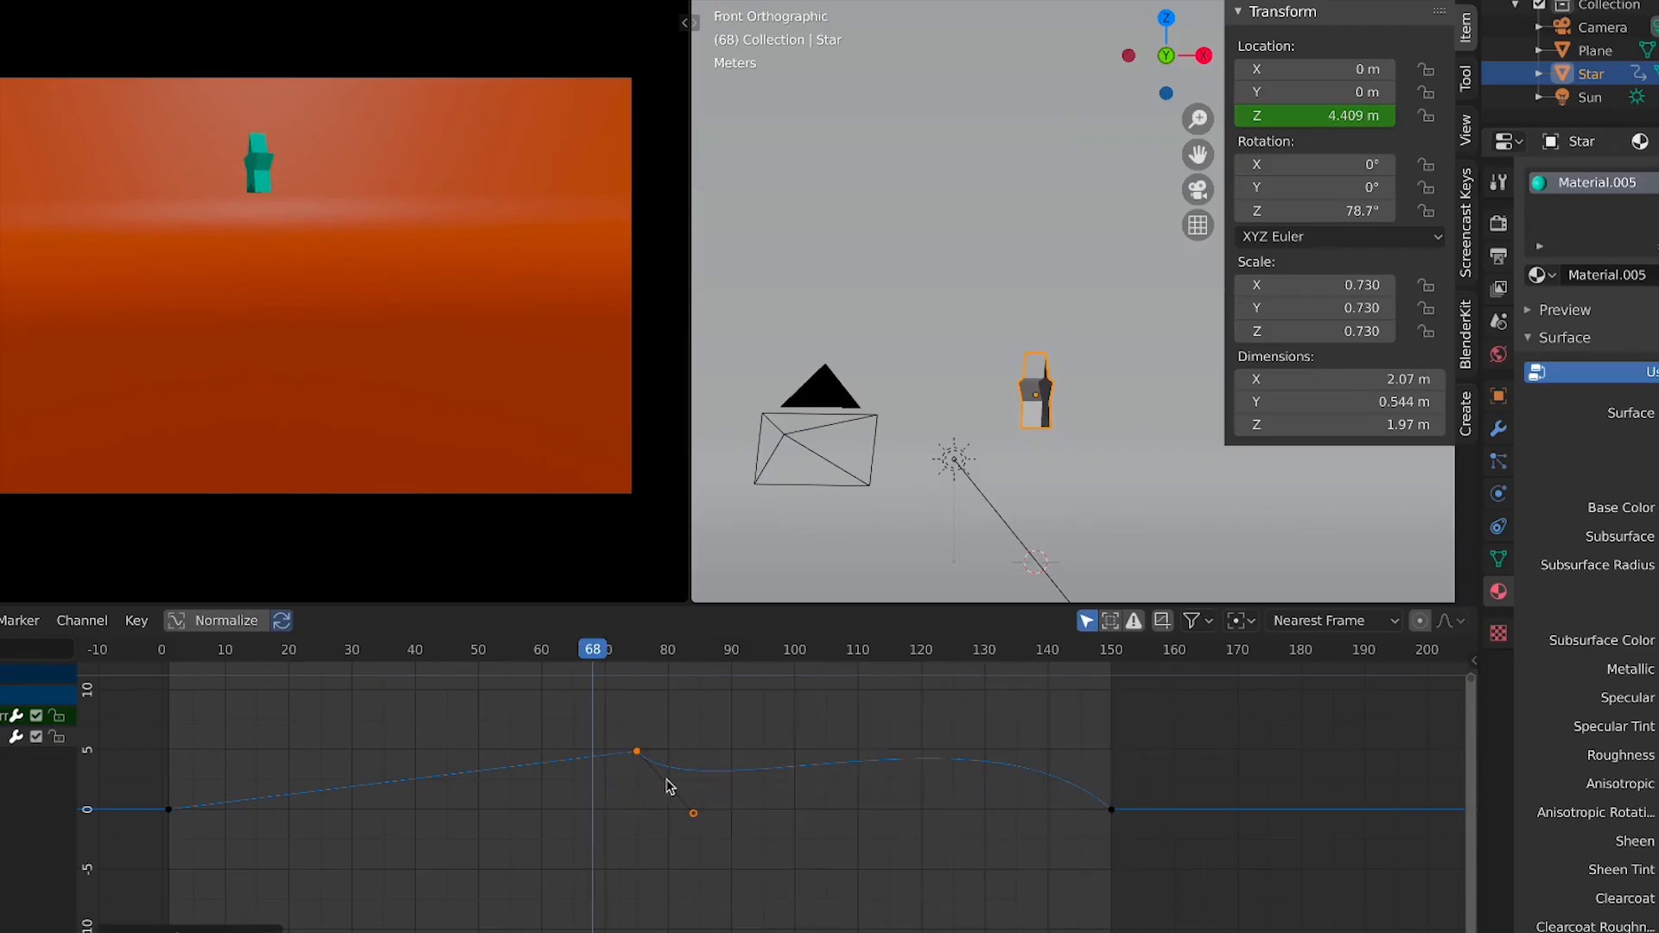
pyautogui.click(169, 810)
pyautogui.press('t')
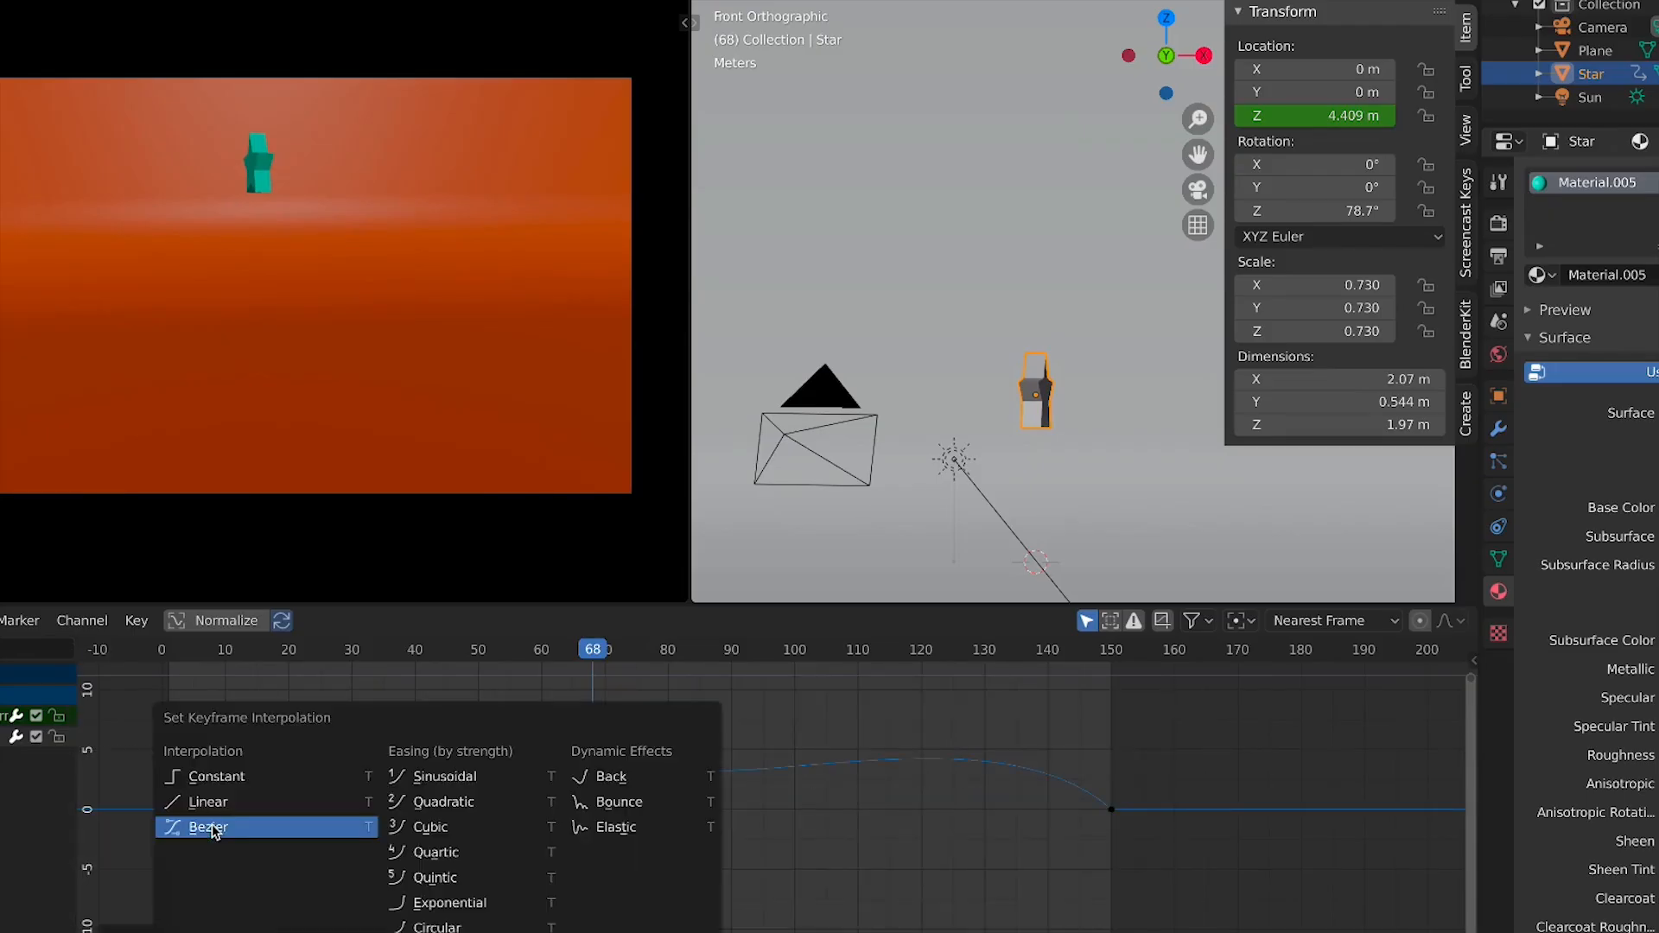
pyautogui.click(204, 832)
pyautogui.click(1126, 812)
pyautogui.click(1113, 810)
pyautogui.press('t')
pyautogui.click(1105, 839)
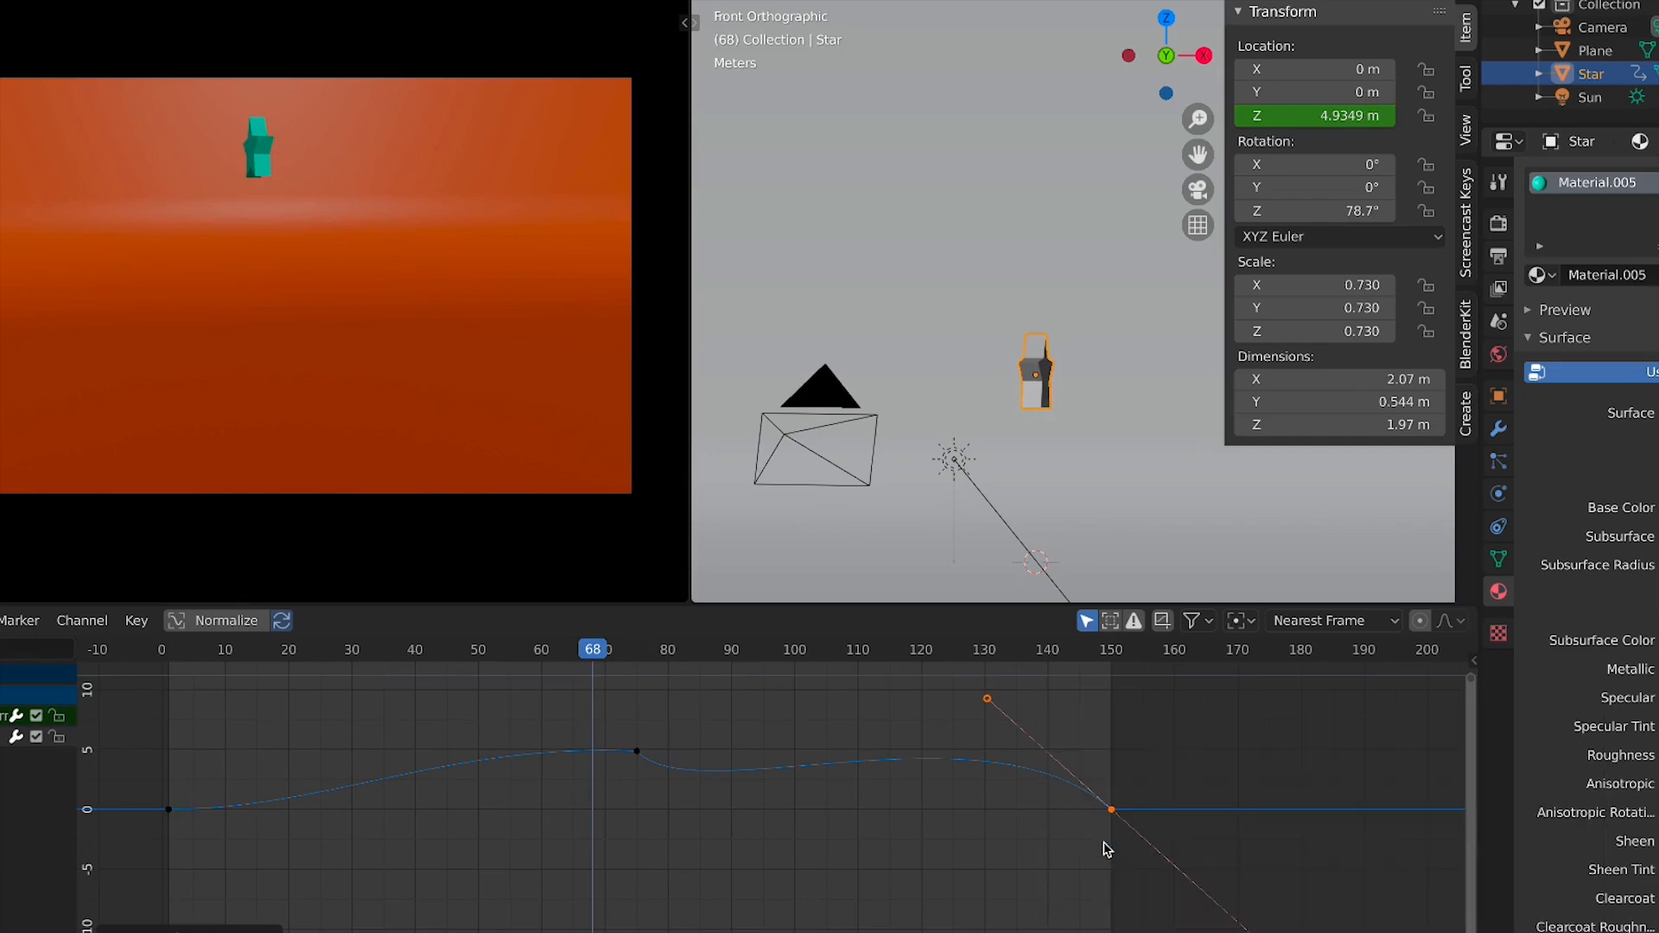
# Change the peak keyframe's handle type and rotate its handles until they lie nearly flat
pyautogui.click(637, 752)
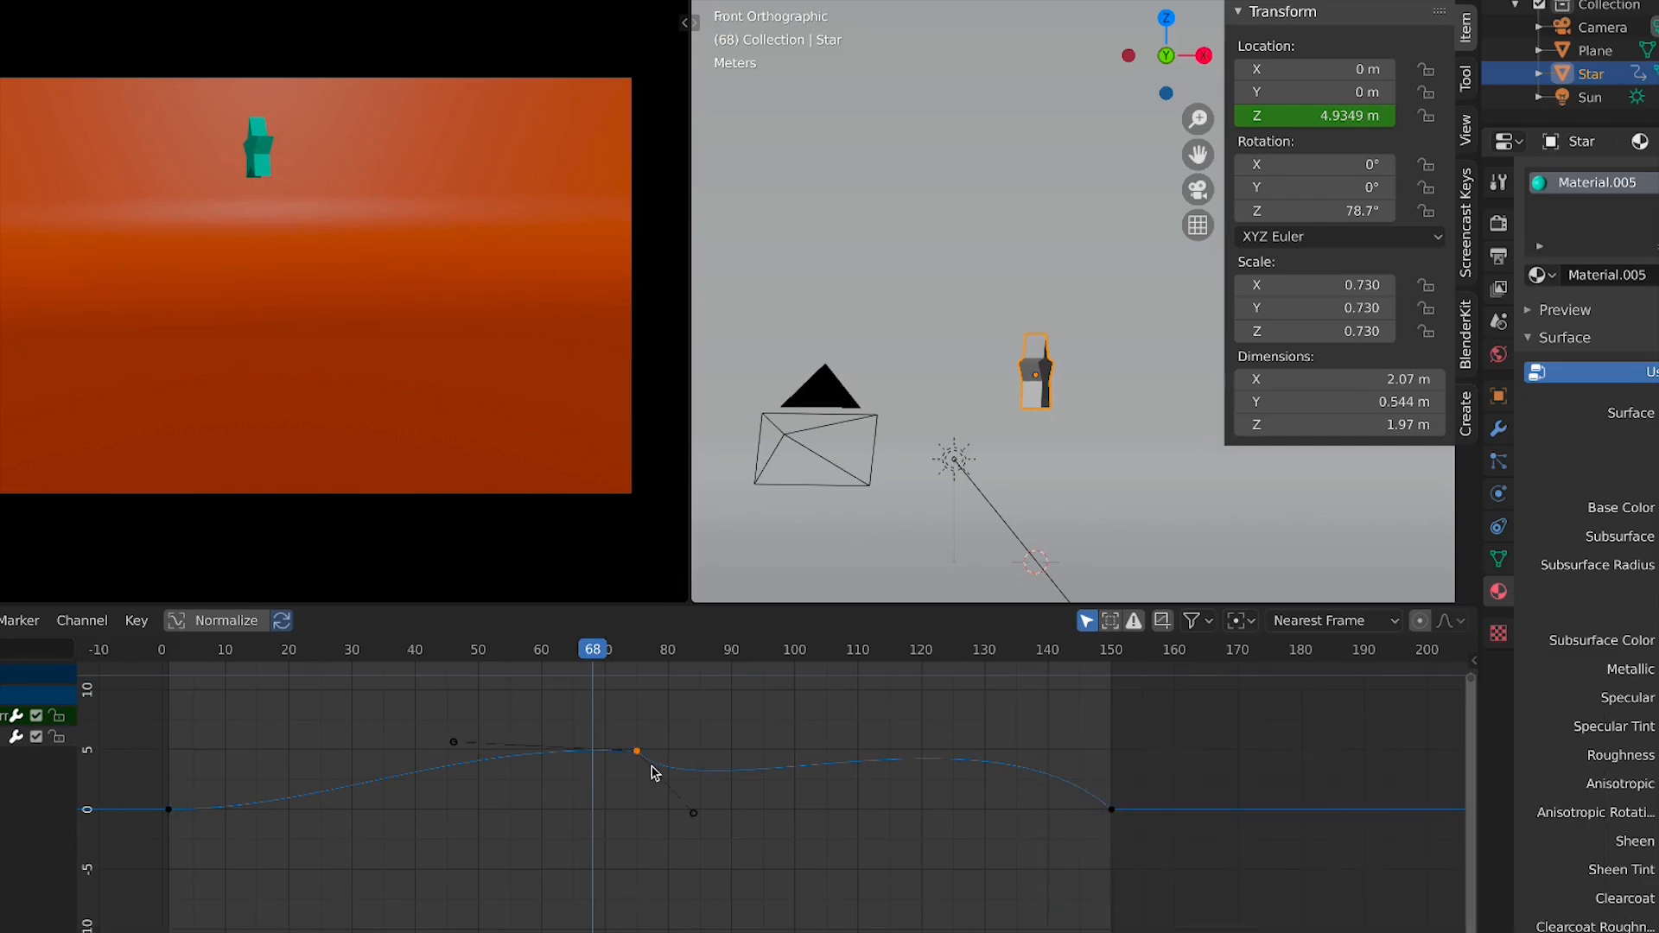
pyautogui.press('v')
pyautogui.click(669, 805)
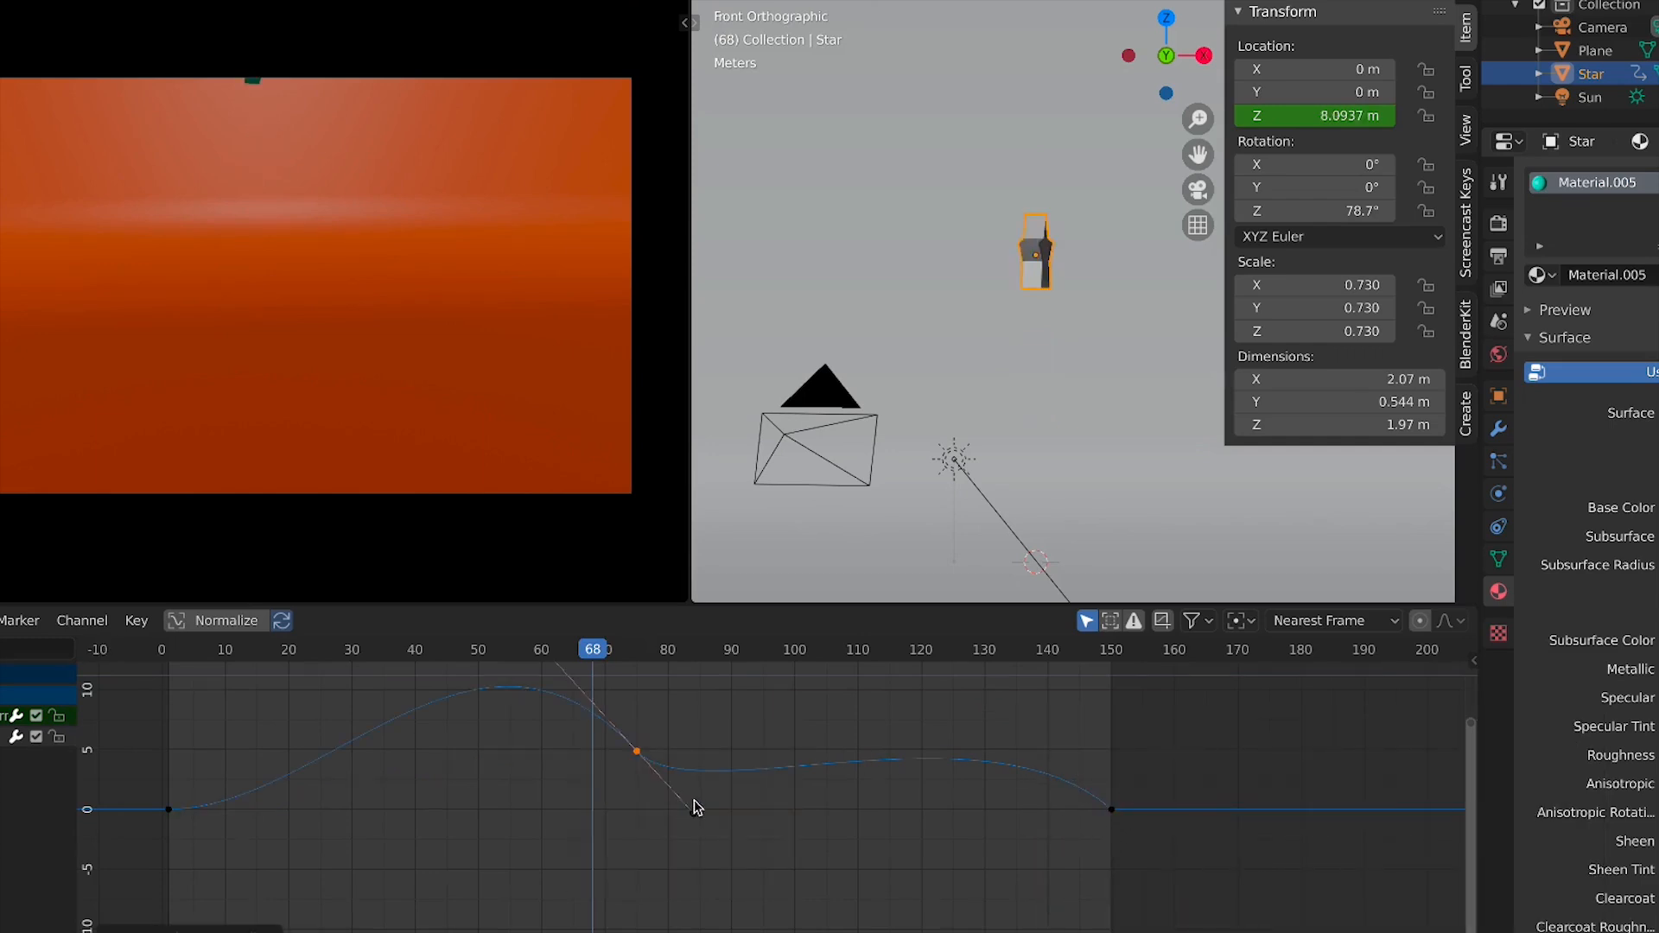
pyautogui.click(693, 813)
pyautogui.press('r')
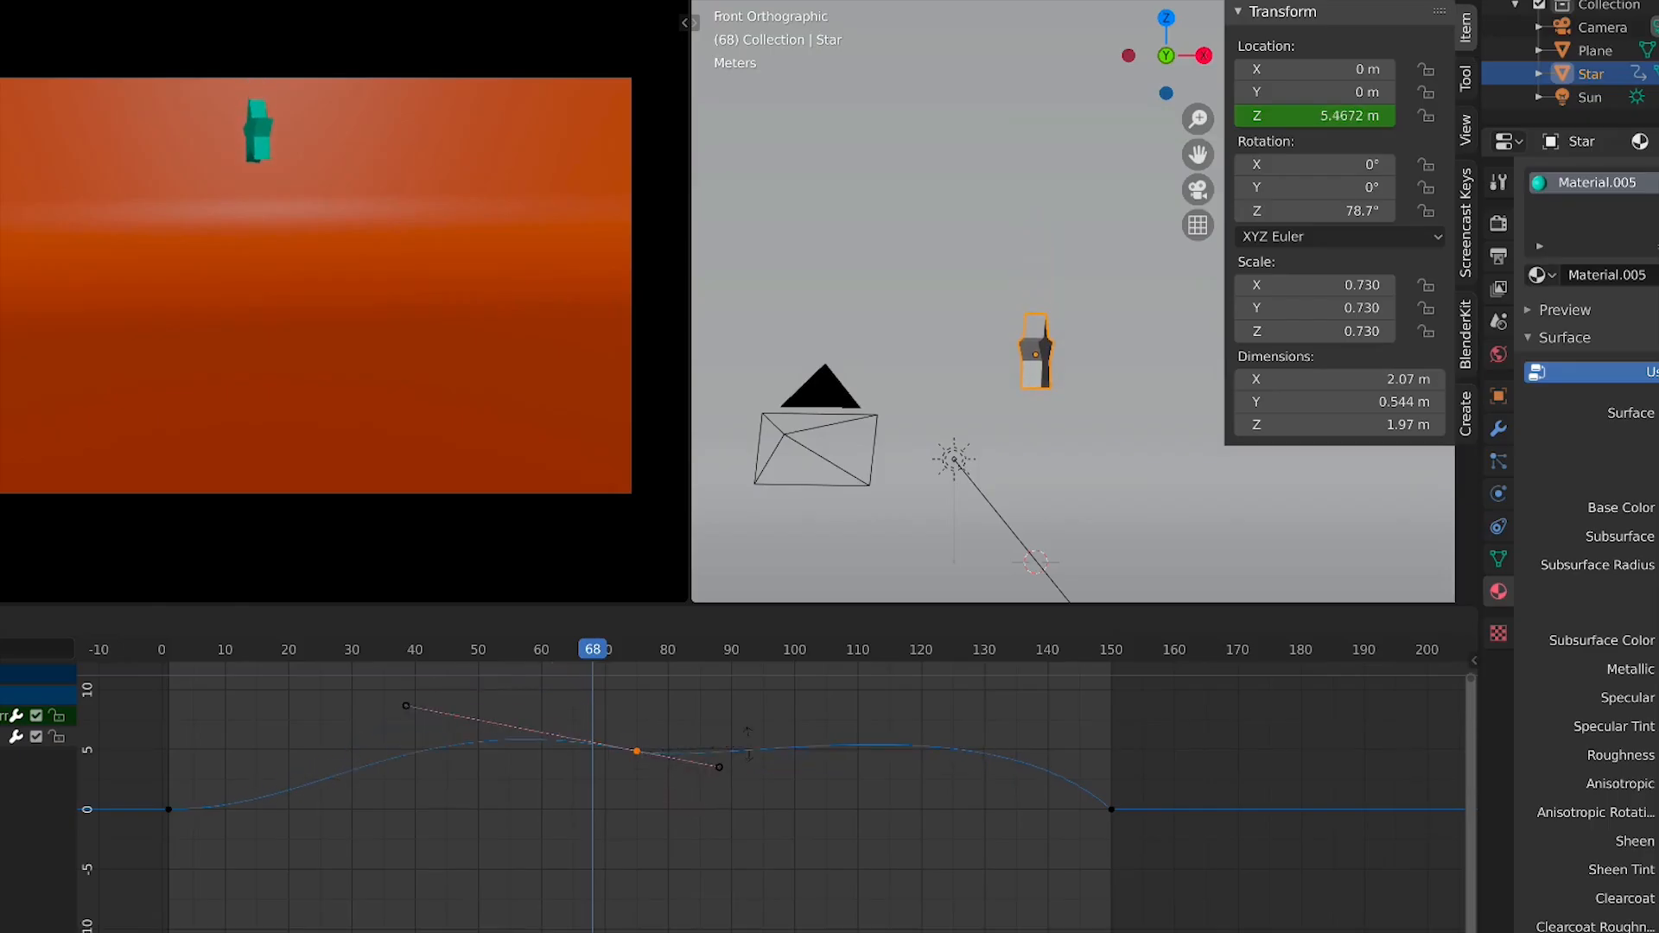
pyautogui.click(748, 740)
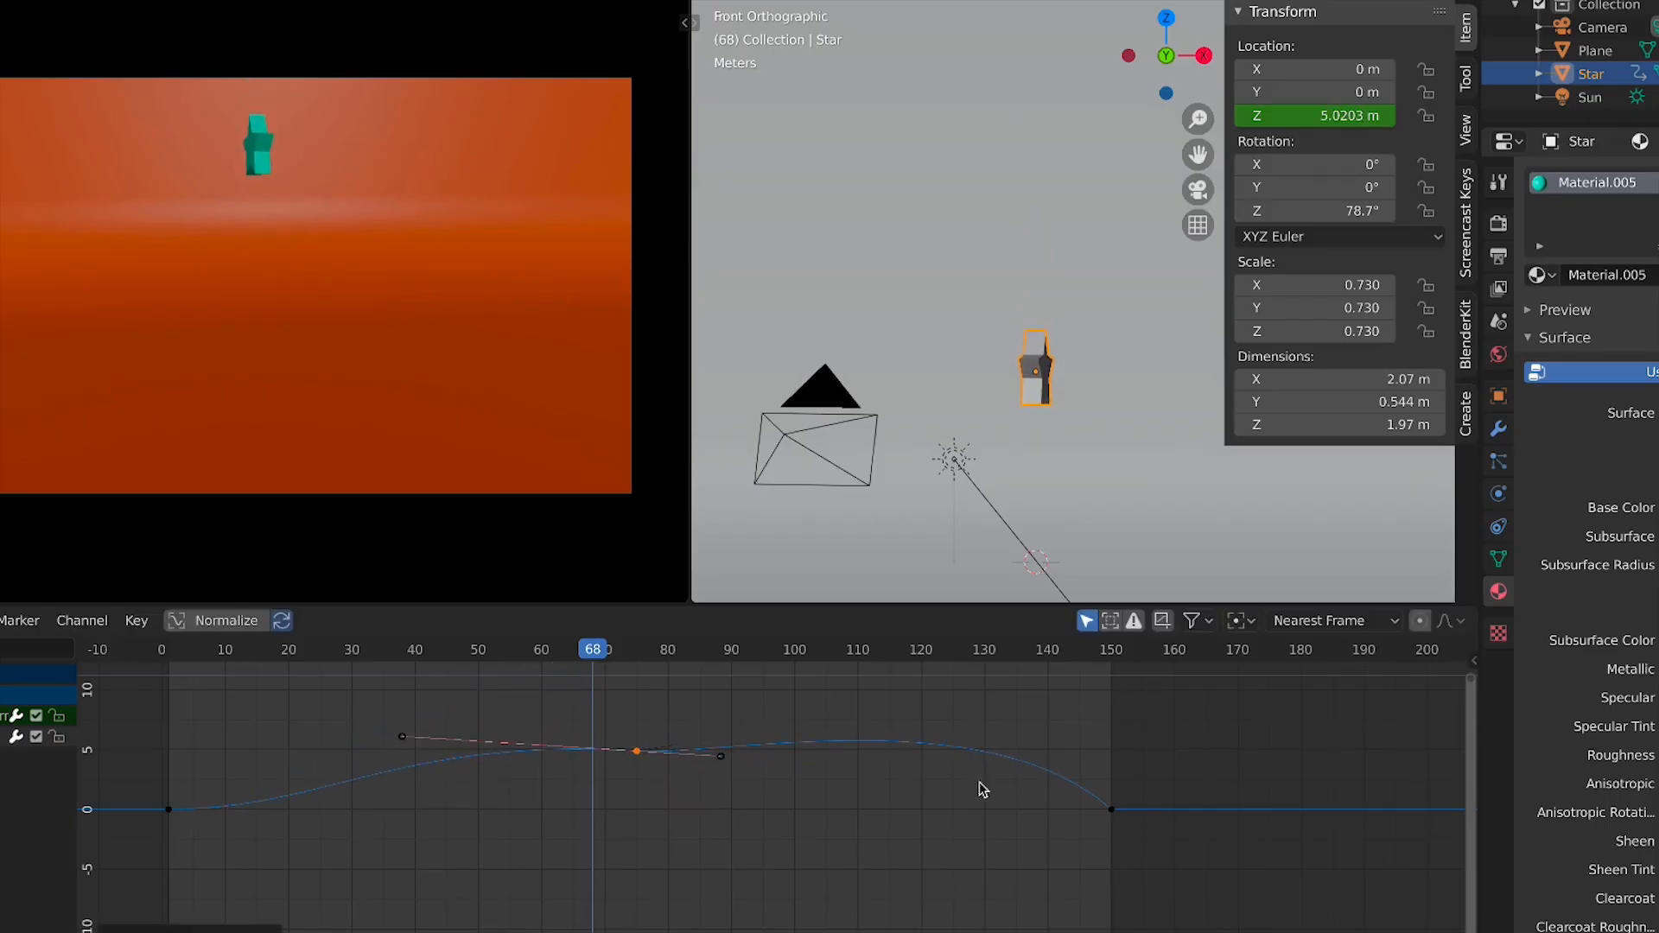
# Flatten the last keyframe's handles by scaling them along the value axis, then frame all keys
pyautogui.click(1111, 810)
pyautogui.press('v')
pyautogui.click(1114, 817)
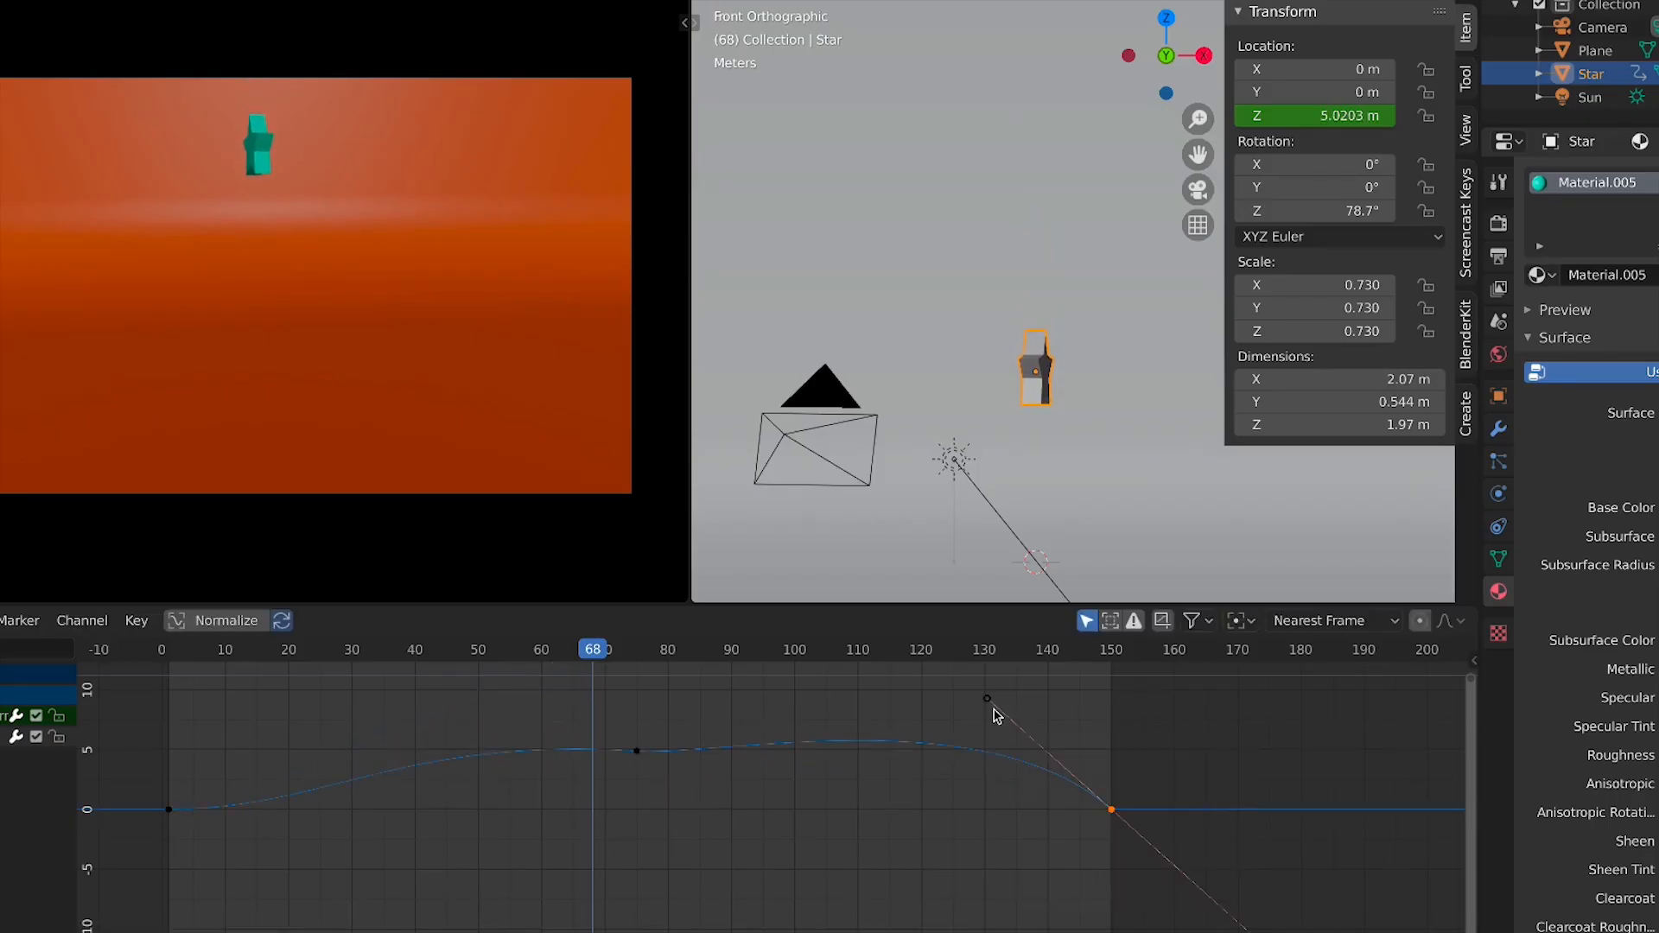
pyautogui.press('r')
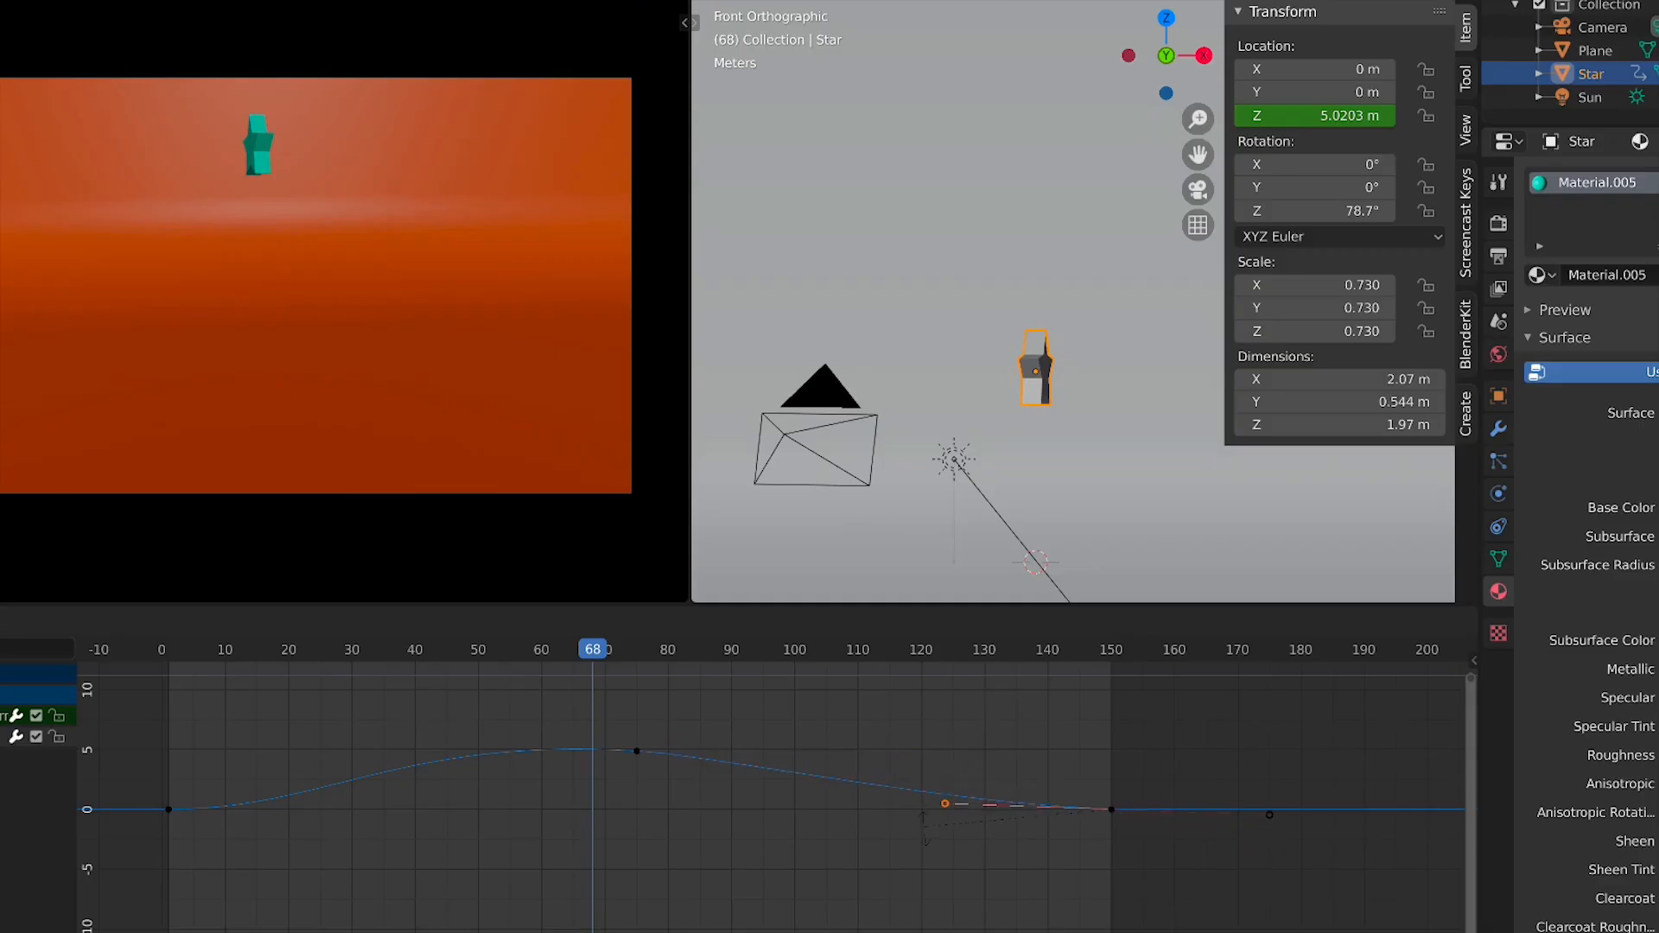
pyautogui.click(1225, 793)
pyautogui.press('Home')
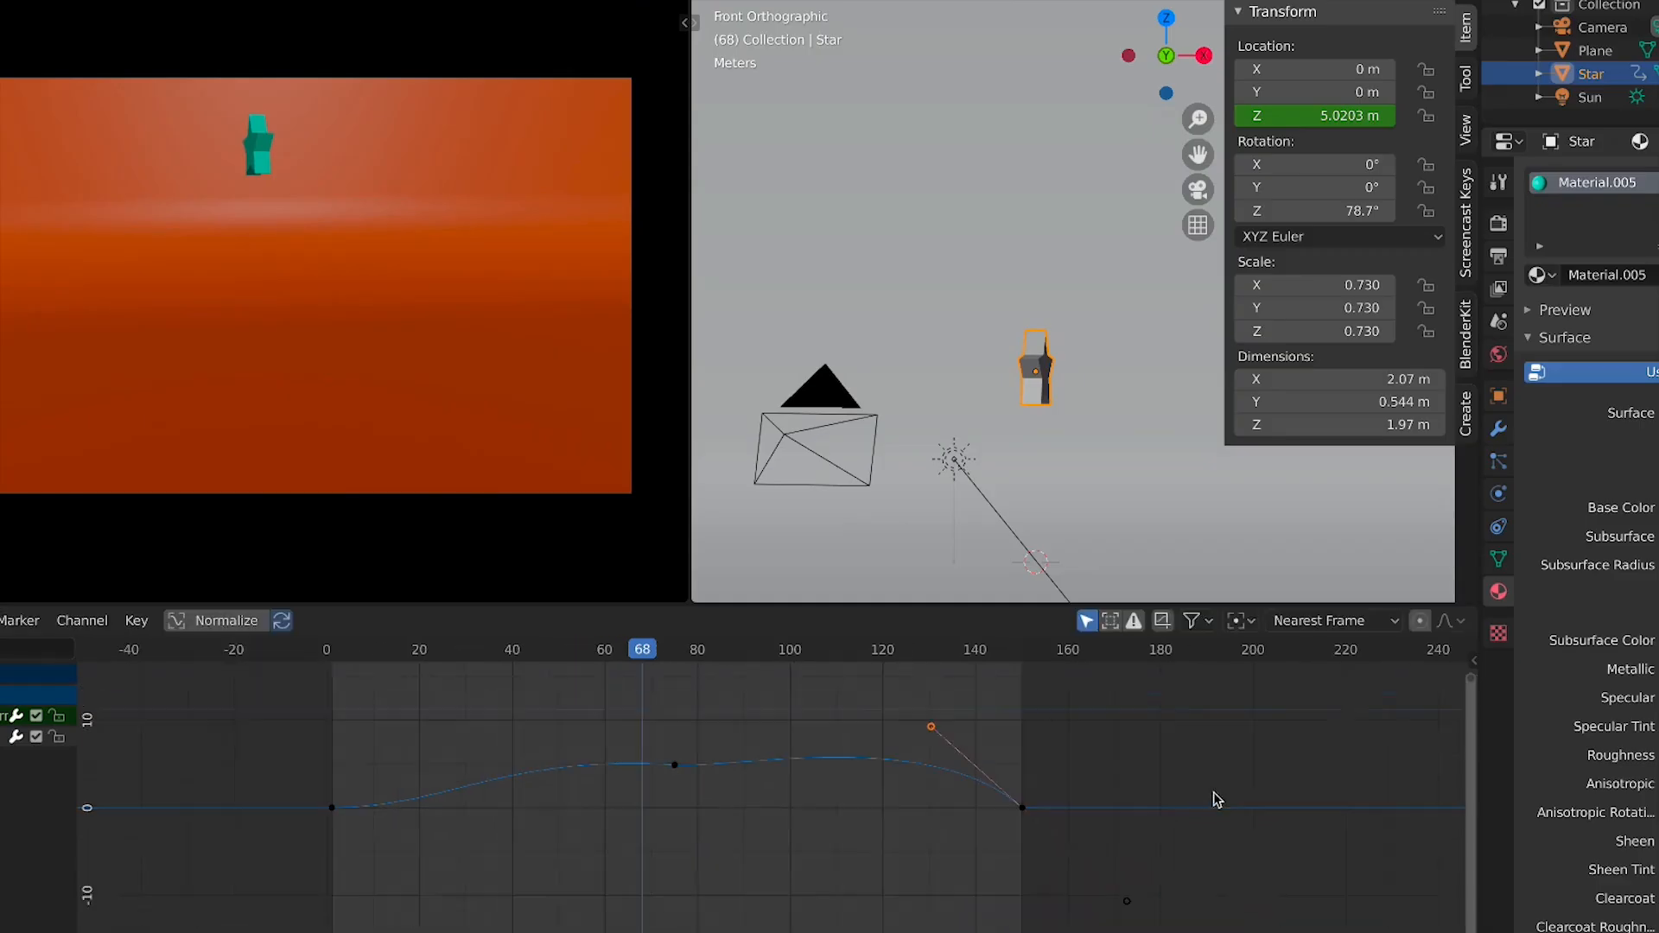
pyautogui.moveTo(1217, 743); pyautogui.dragTo(896, 921)
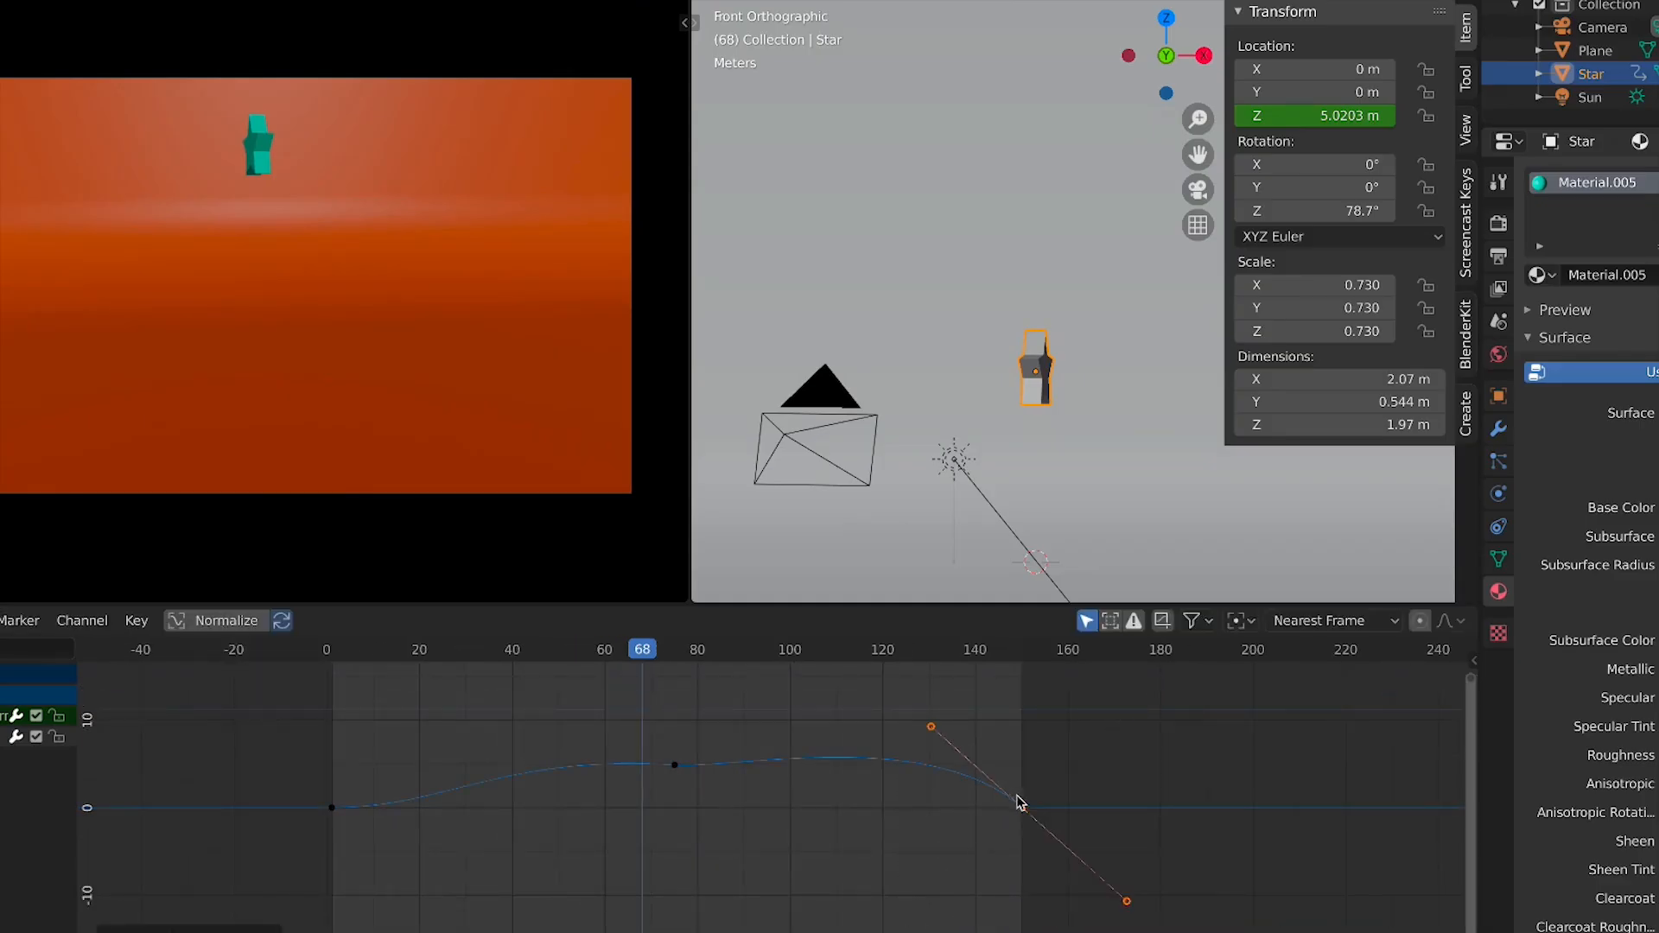
pyautogui.press('g')
pyautogui.press('Escape')
pyautogui.press('s')
pyautogui.press('y')
pyautogui.click(1063, 816)
pyautogui.press('Home')
# Scale the first keyframe's handles and flatten the peak keyframe's handles by scaling them to 0 vertically
pyautogui.click(430, 838)
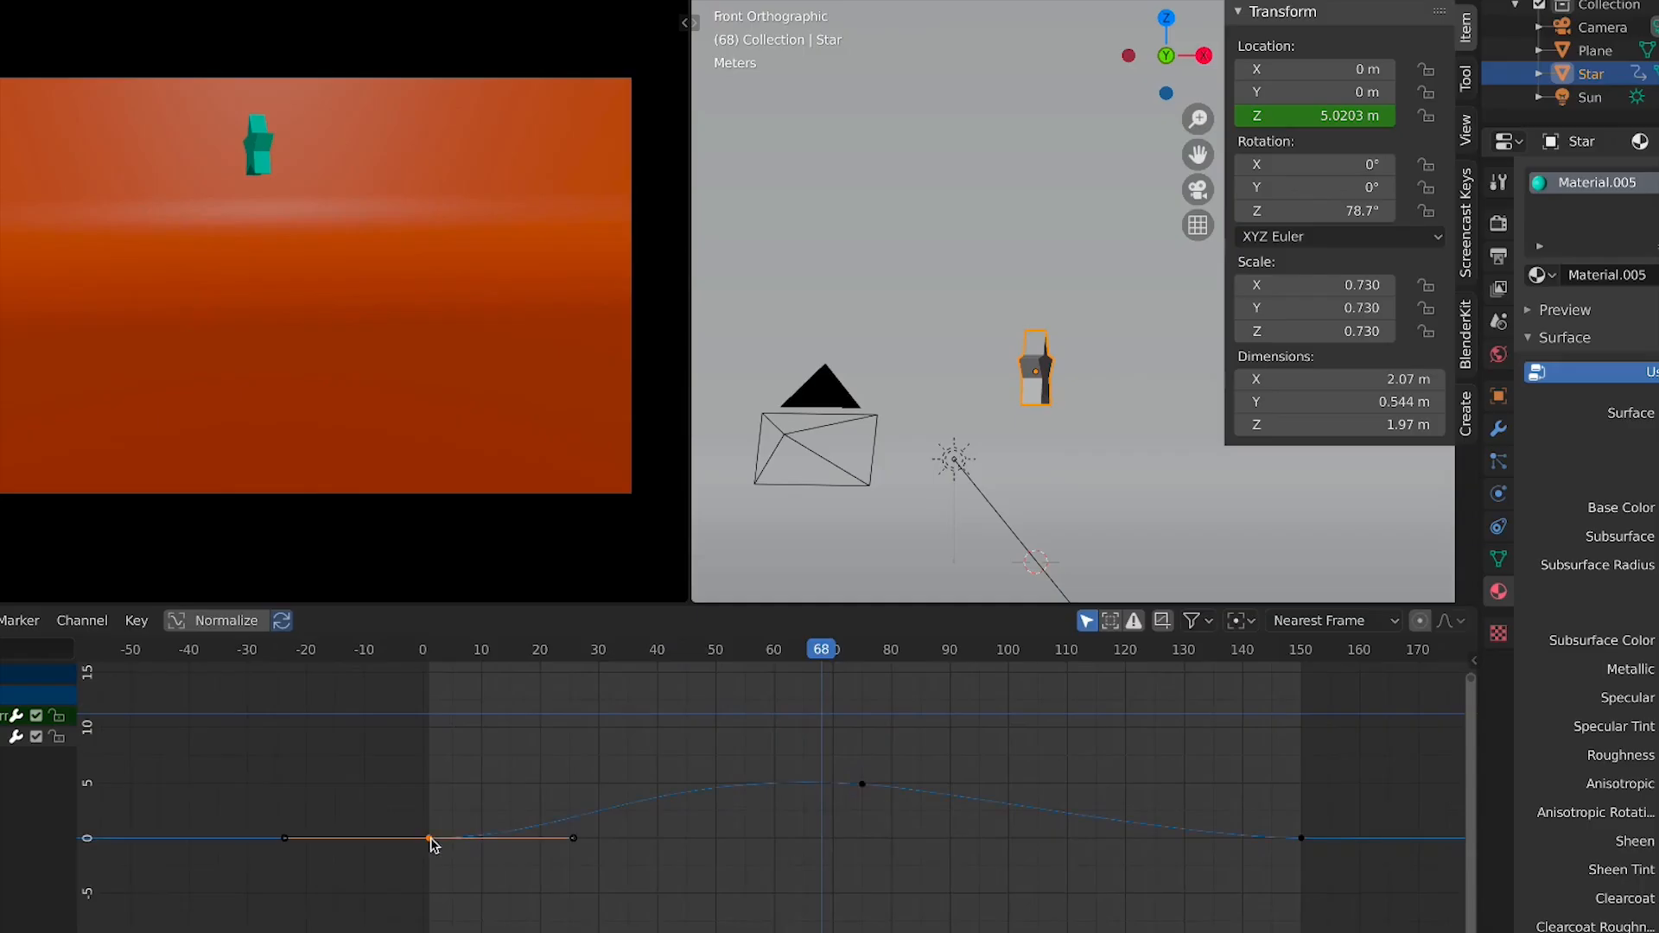
pyautogui.click(285, 838)
pyautogui.press('s')
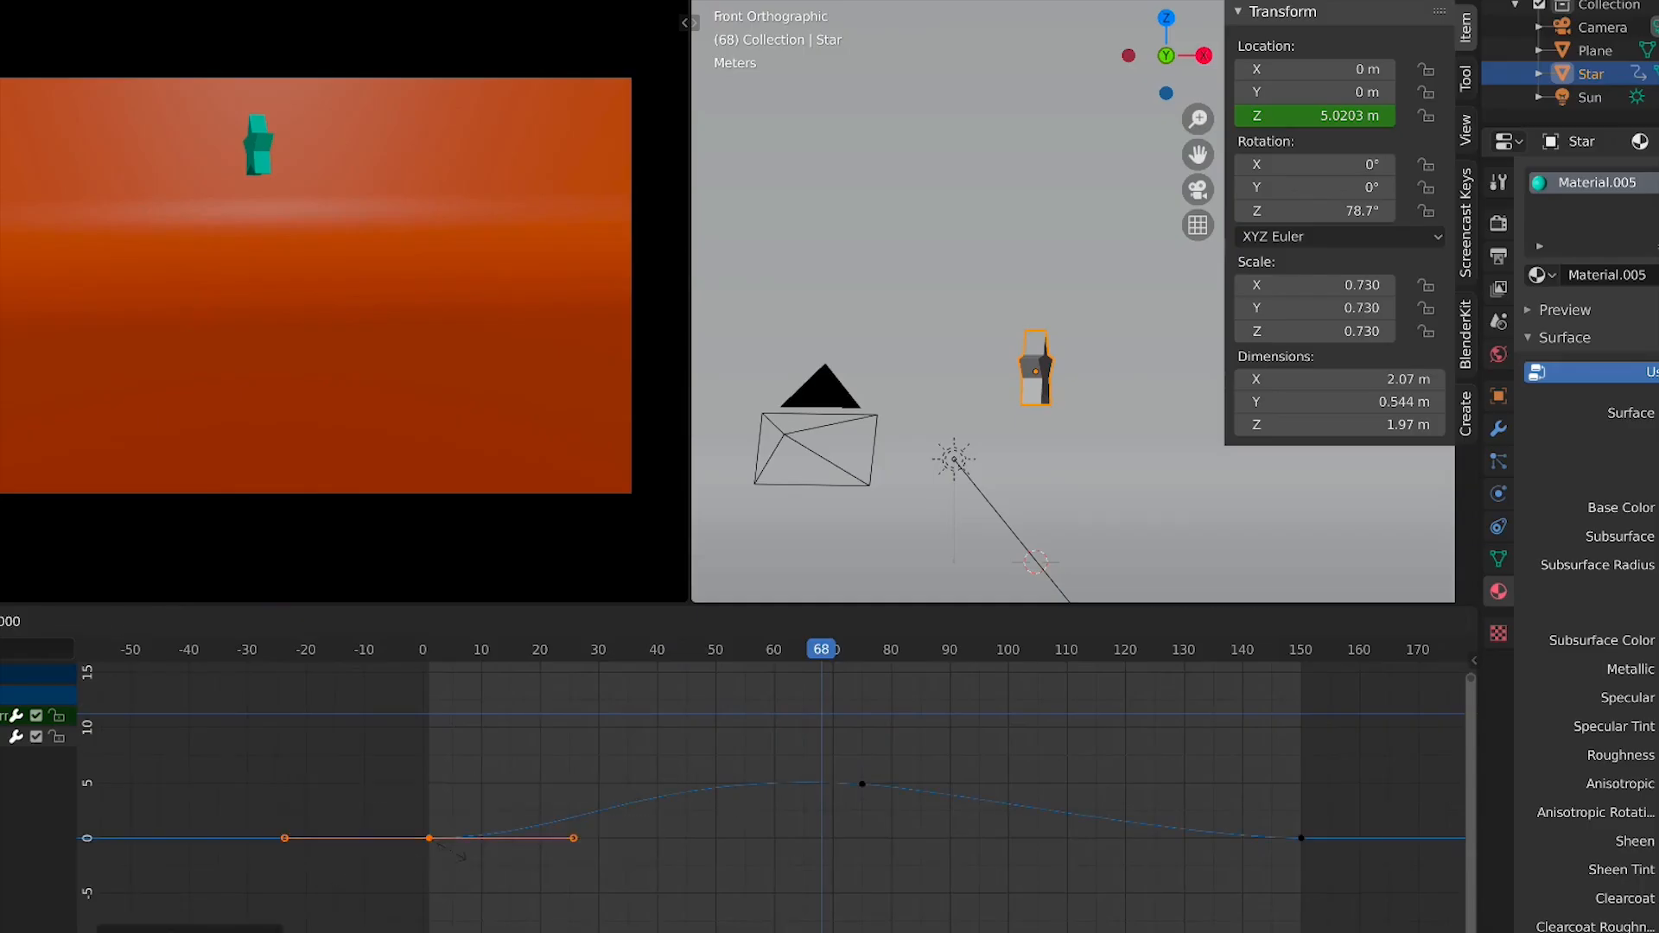
pyautogui.press('Return')
pyautogui.click(862, 785)
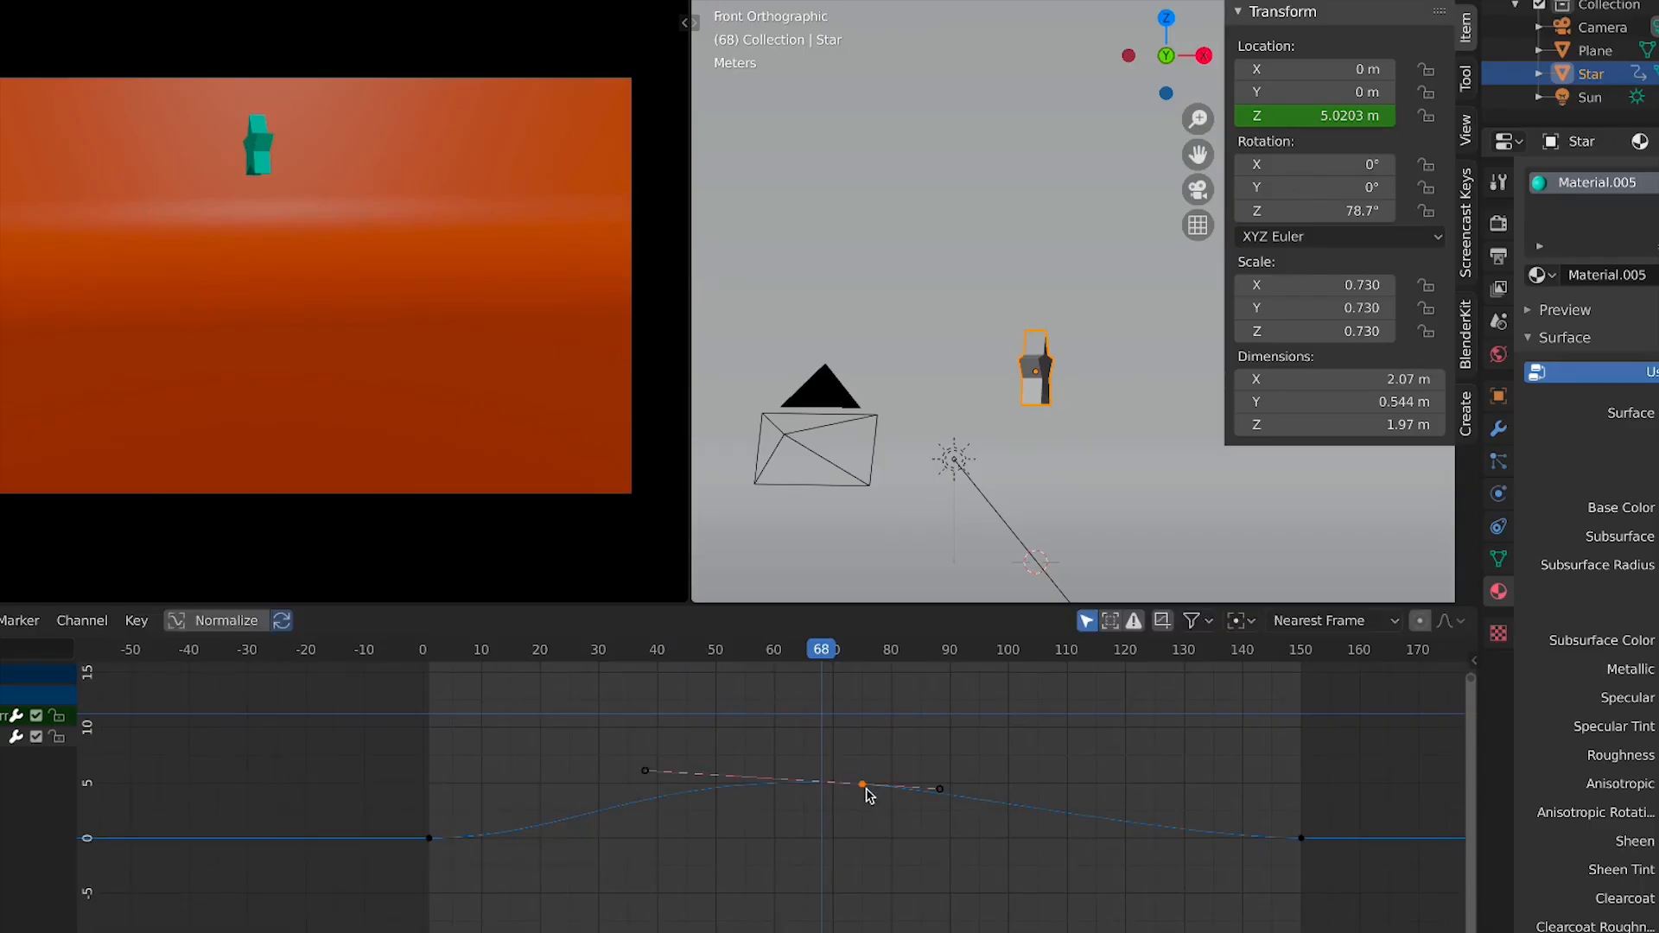
pyautogui.press('s')
pyautogui.press('0')
pyautogui.press('Return')
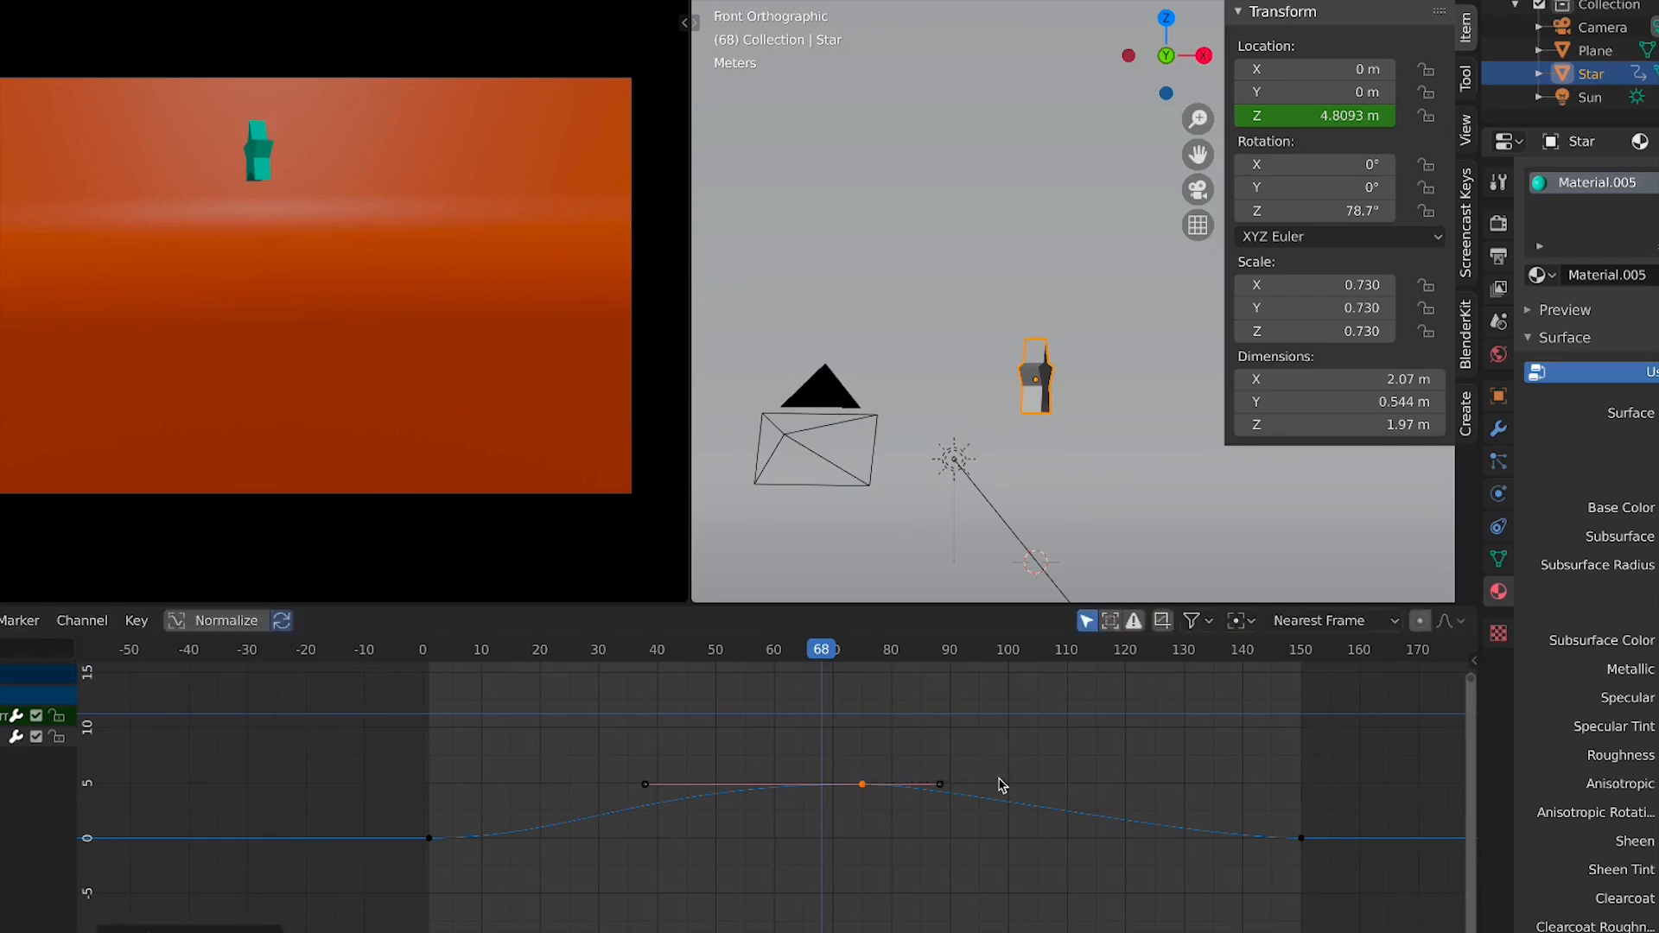
# Try scaling the peak keyframe's handles to zero length, then restore them
pyautogui.press('s')
pyautogui.press('x')
pyautogui.press('0')
pyautogui.press('Escape')
pyautogui.press('s')
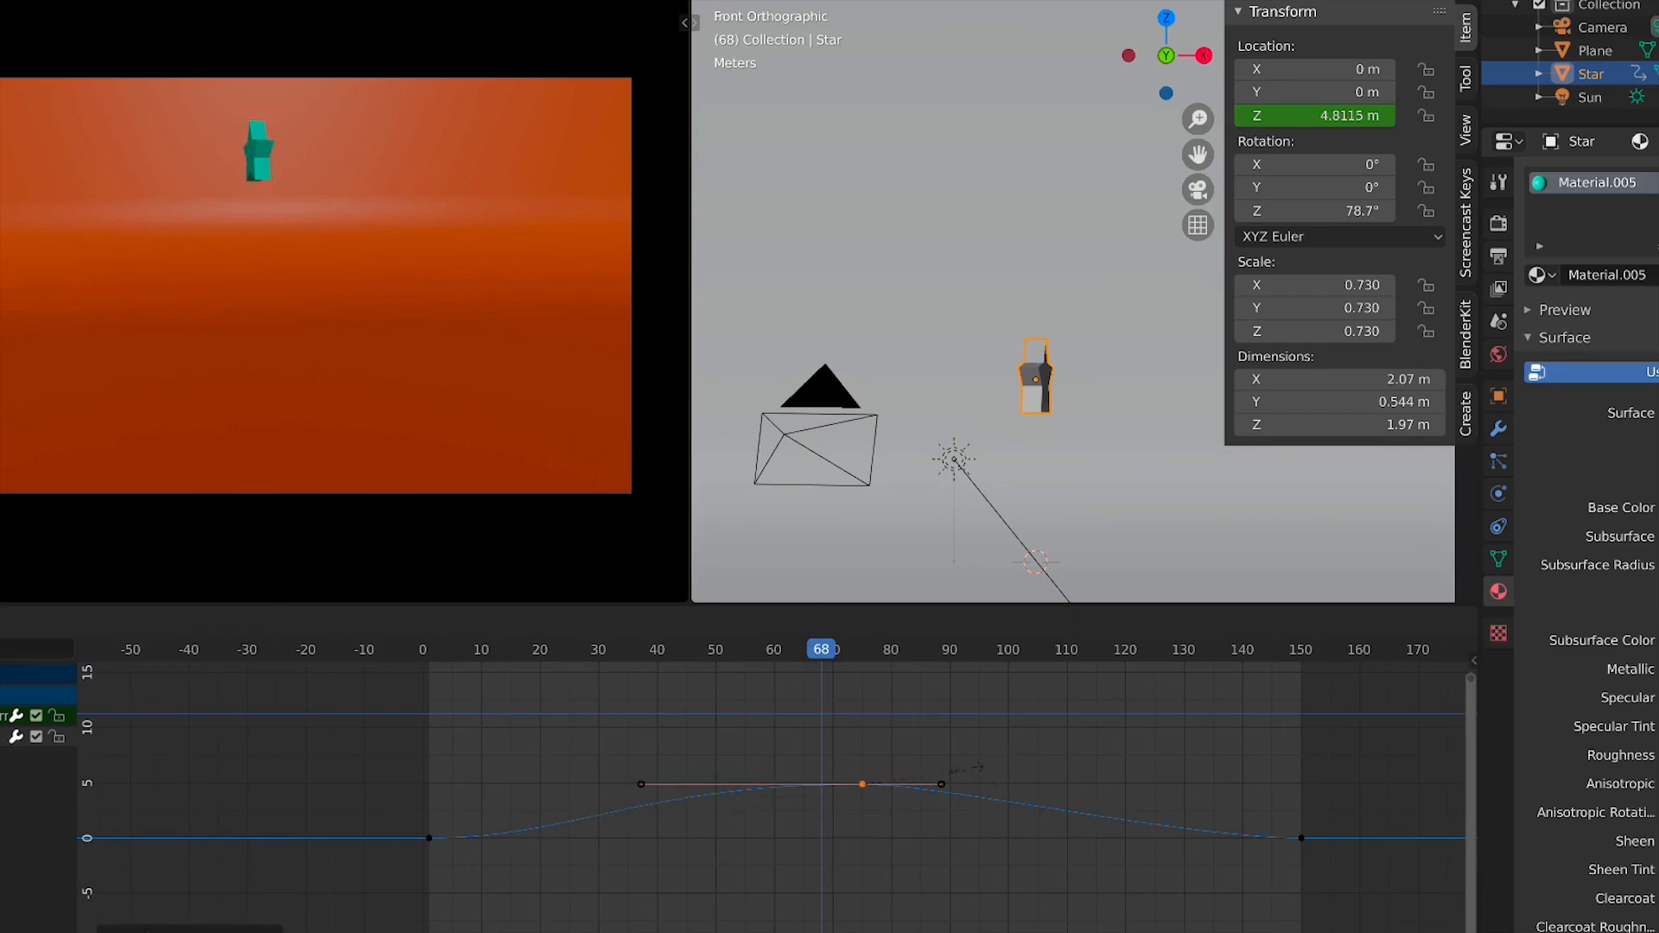
pyautogui.press('0')
pyautogui.press('Return')
pyautogui.press('s')
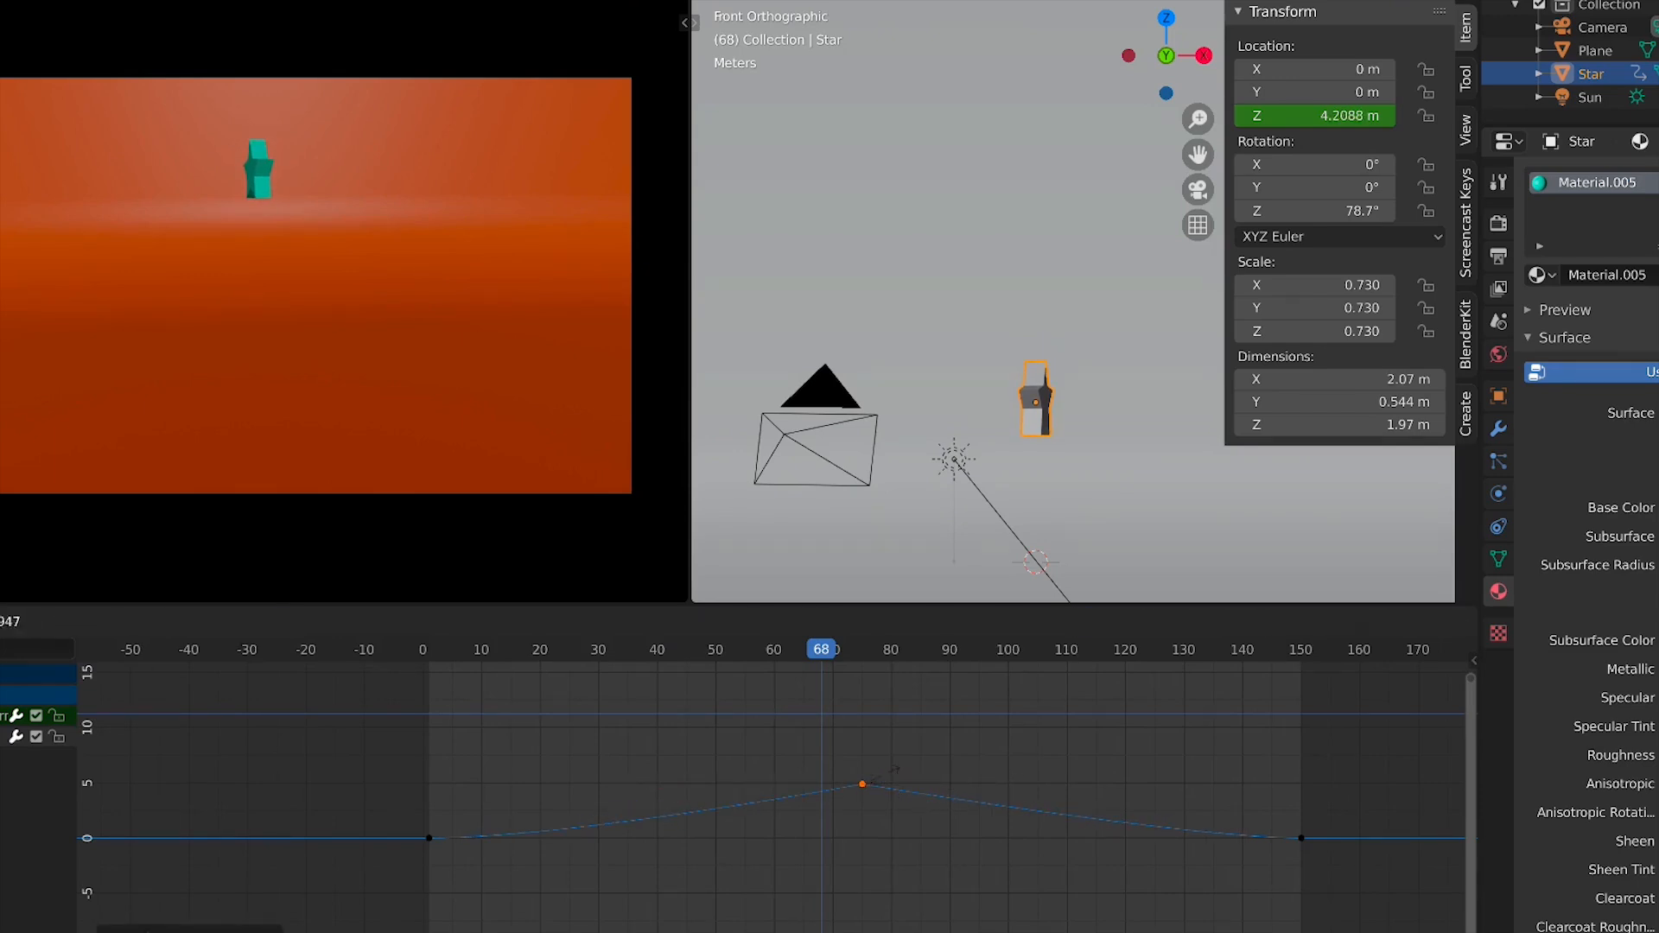
pyautogui.click(1250, 758)
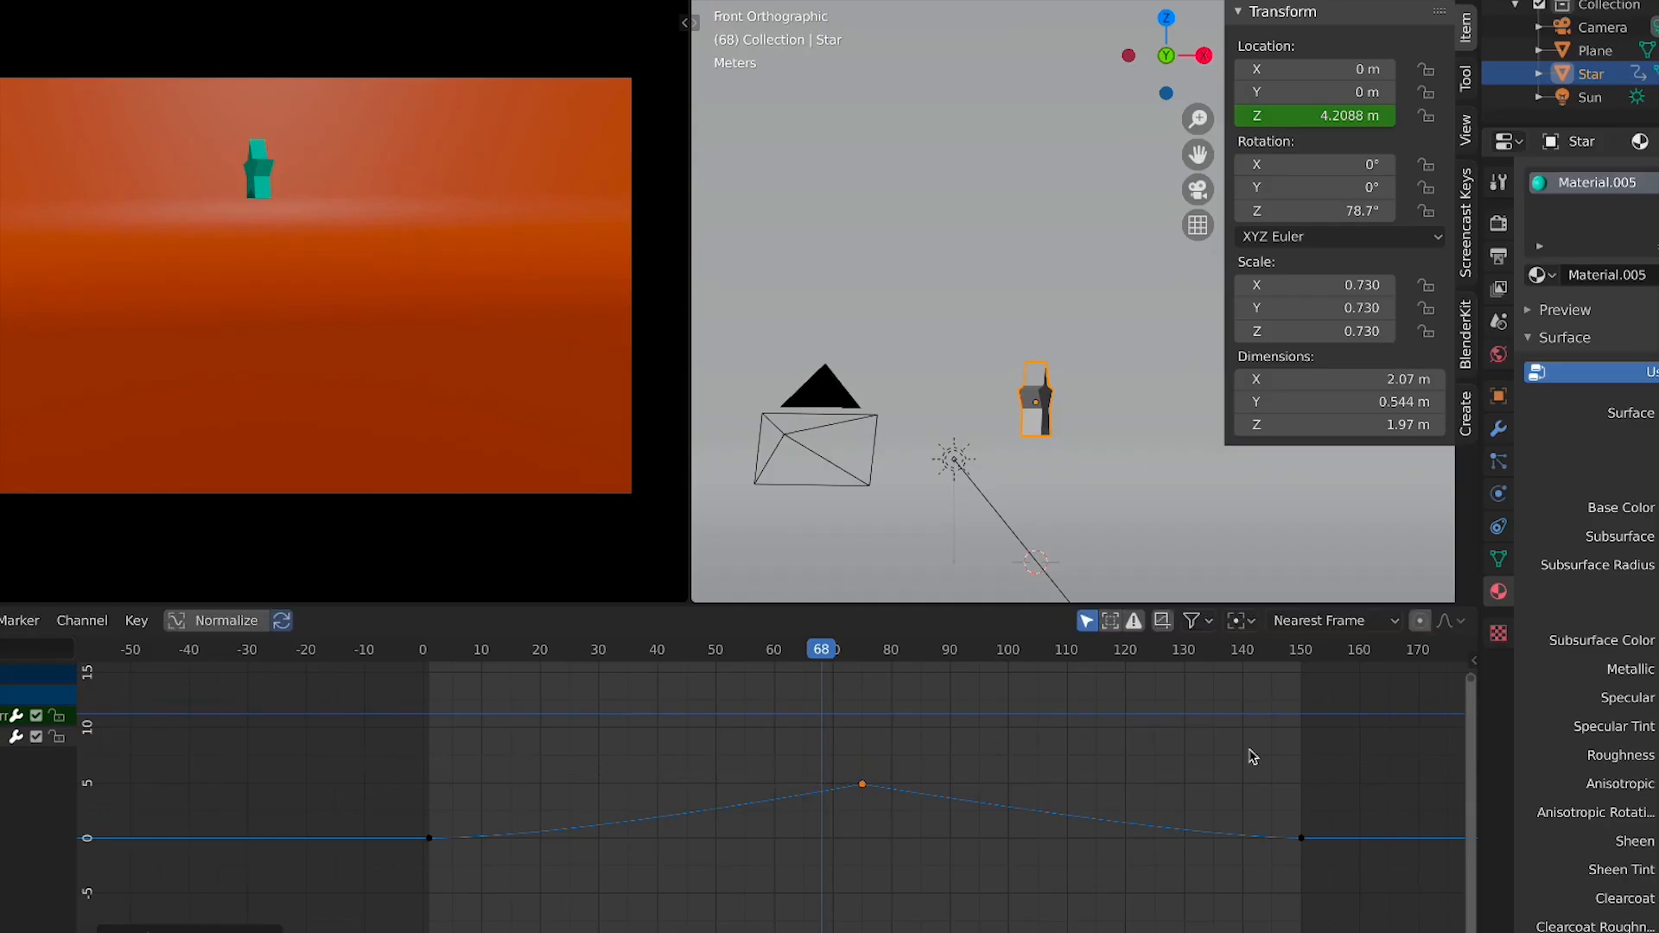
pyautogui.press('s')
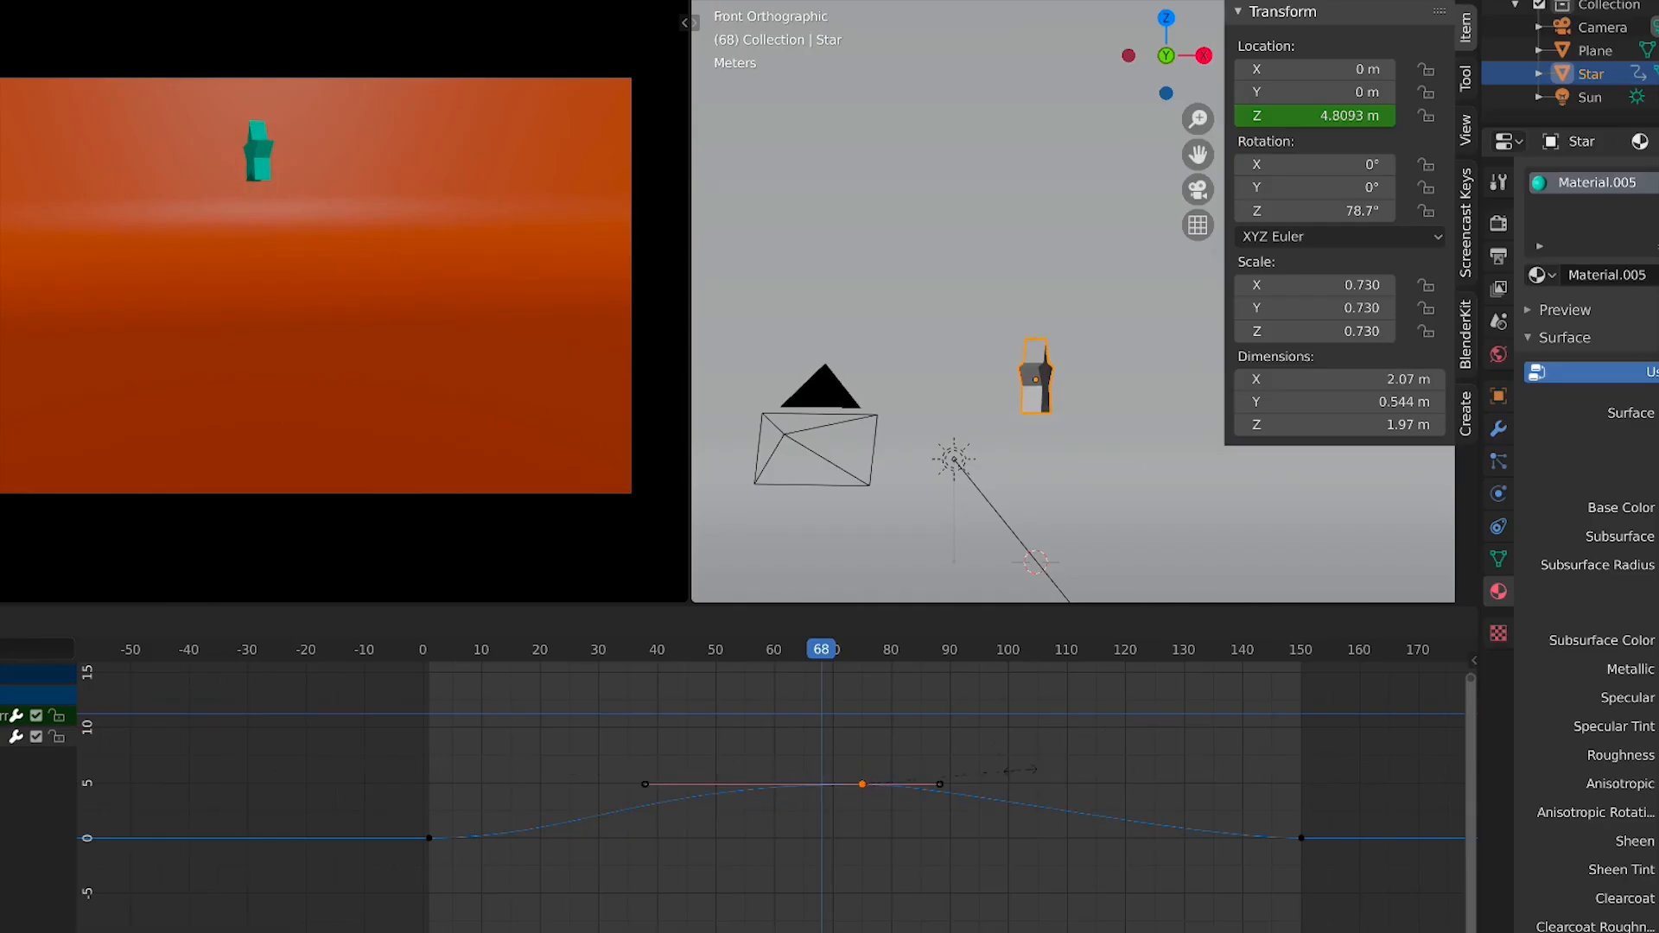
pyautogui.press('Escape')
# Extend the peak keyframe's right handle horizontally to about frame 115
pyautogui.click(938, 785)
pyautogui.press('g')
pyautogui.press('y')
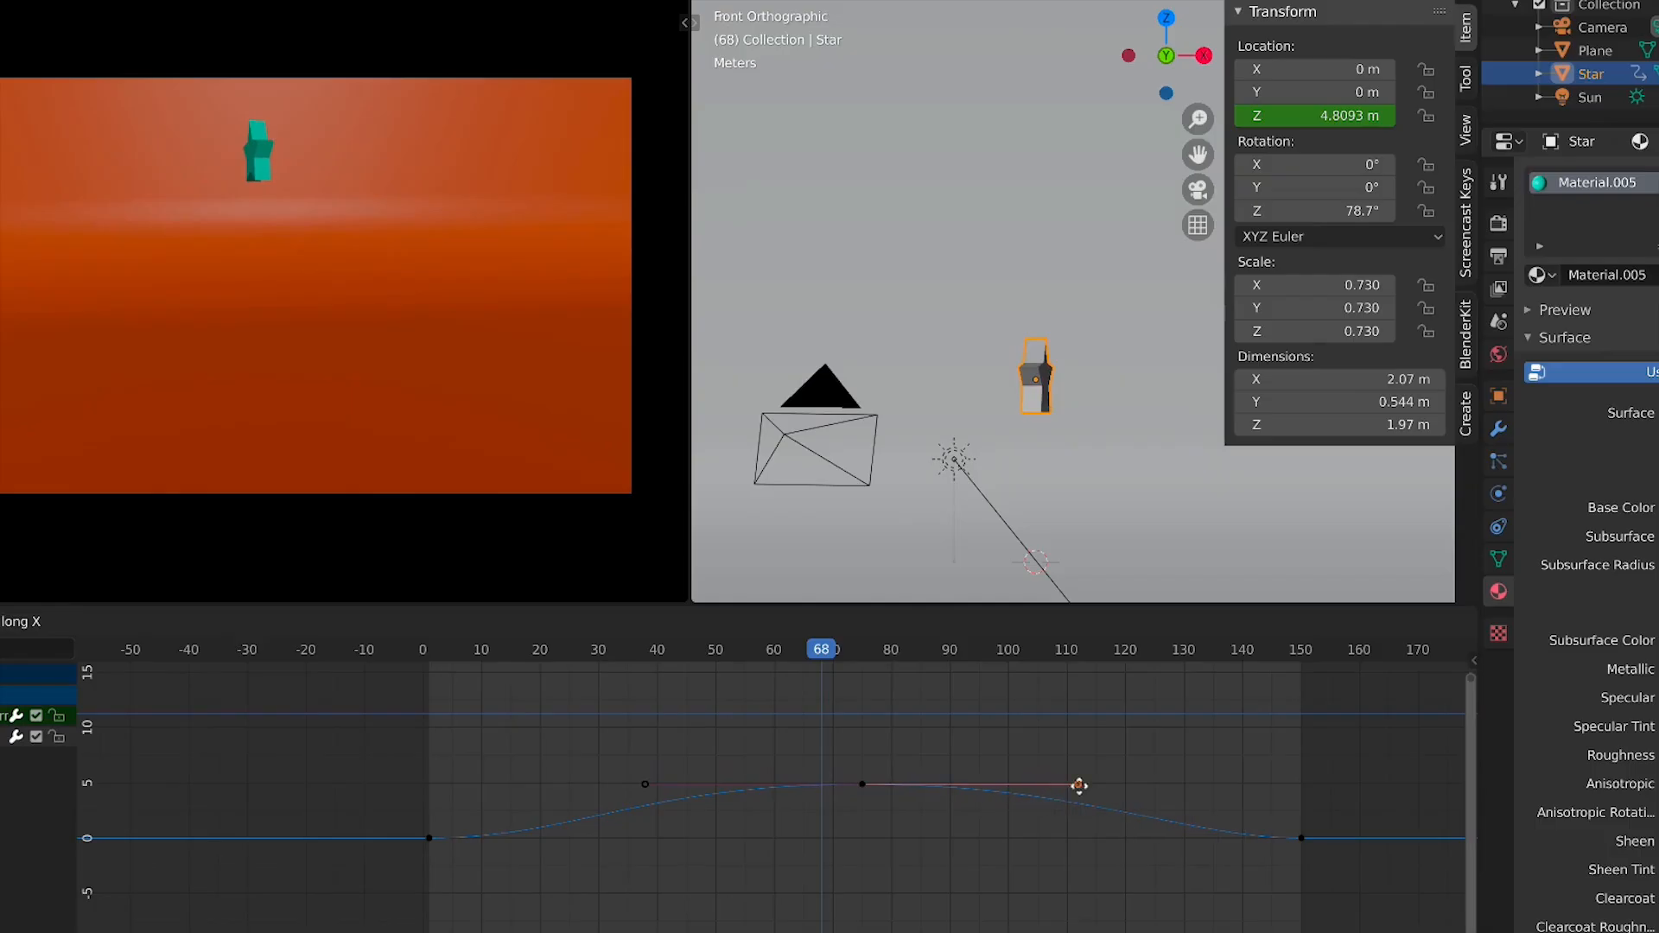
pyautogui.click(1095, 792)
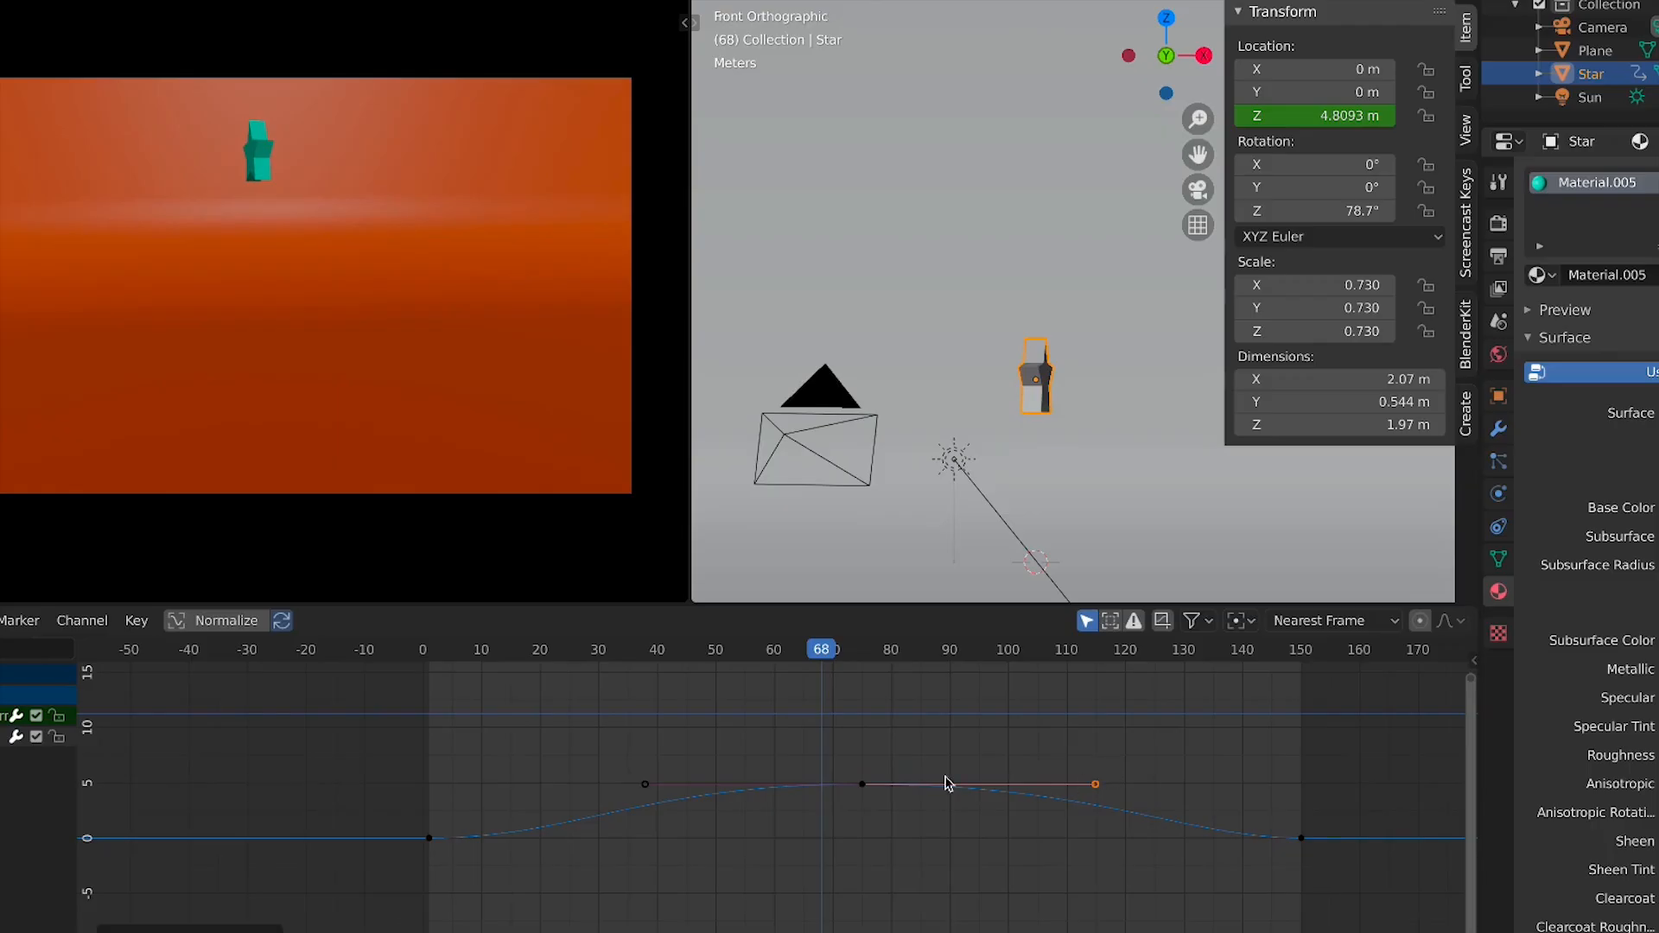
# Deselect the keyframes, jump to frame 0, and play then stop the animation
pyautogui.click(903, 814)
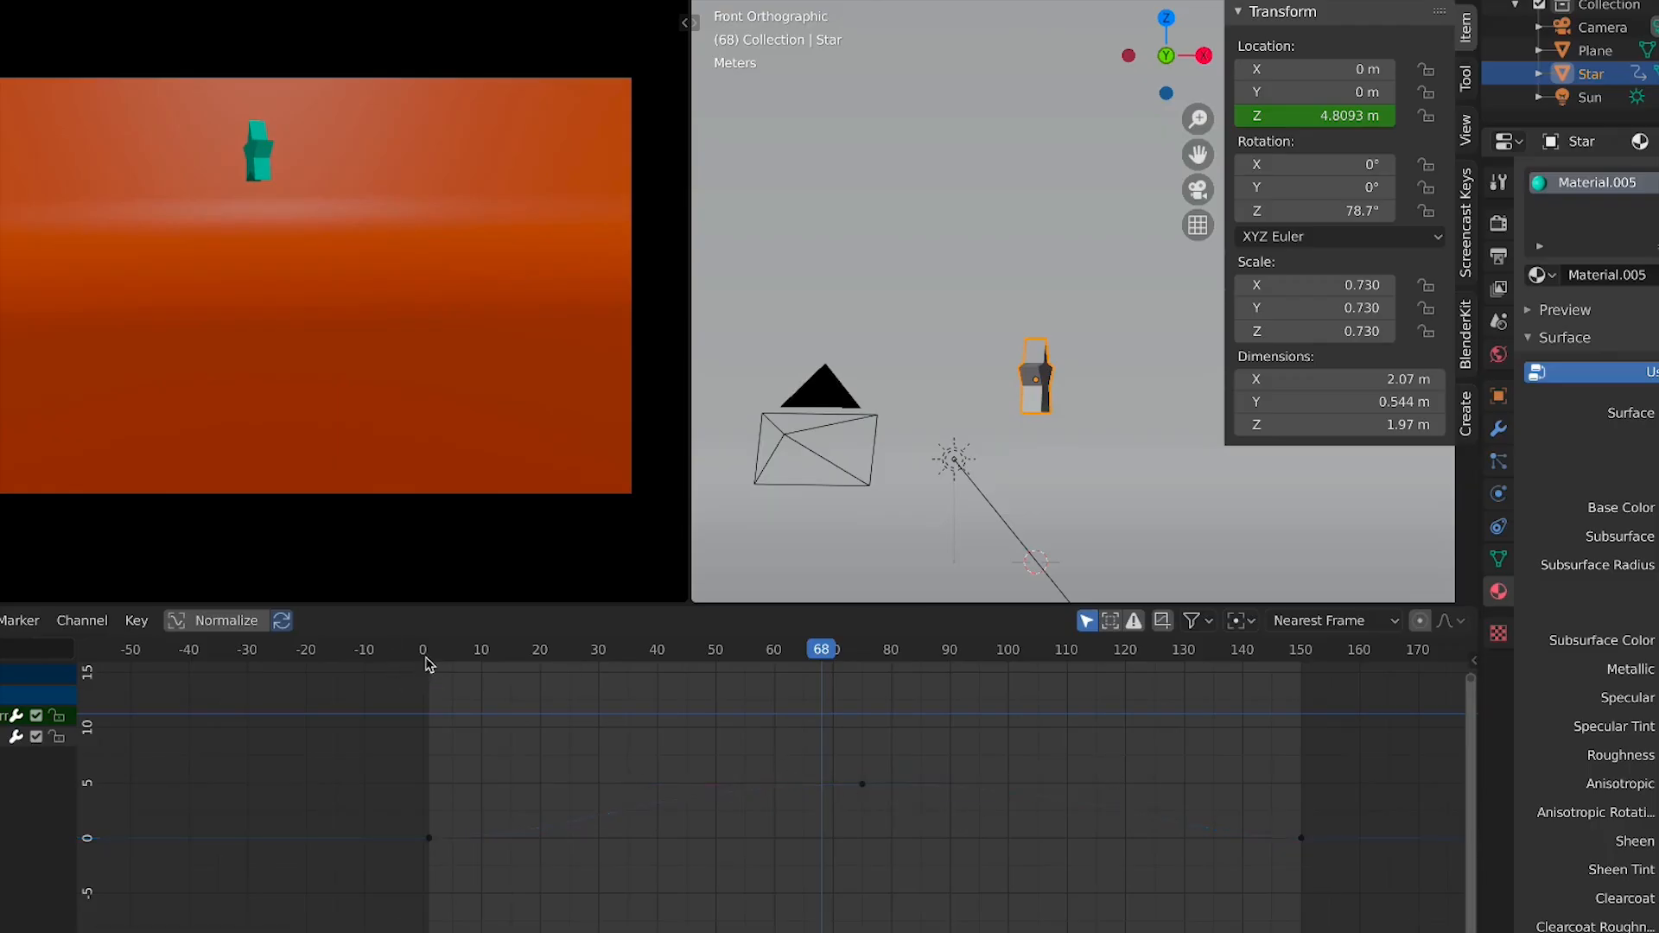
pyautogui.click(430, 664)
pyautogui.press('space')
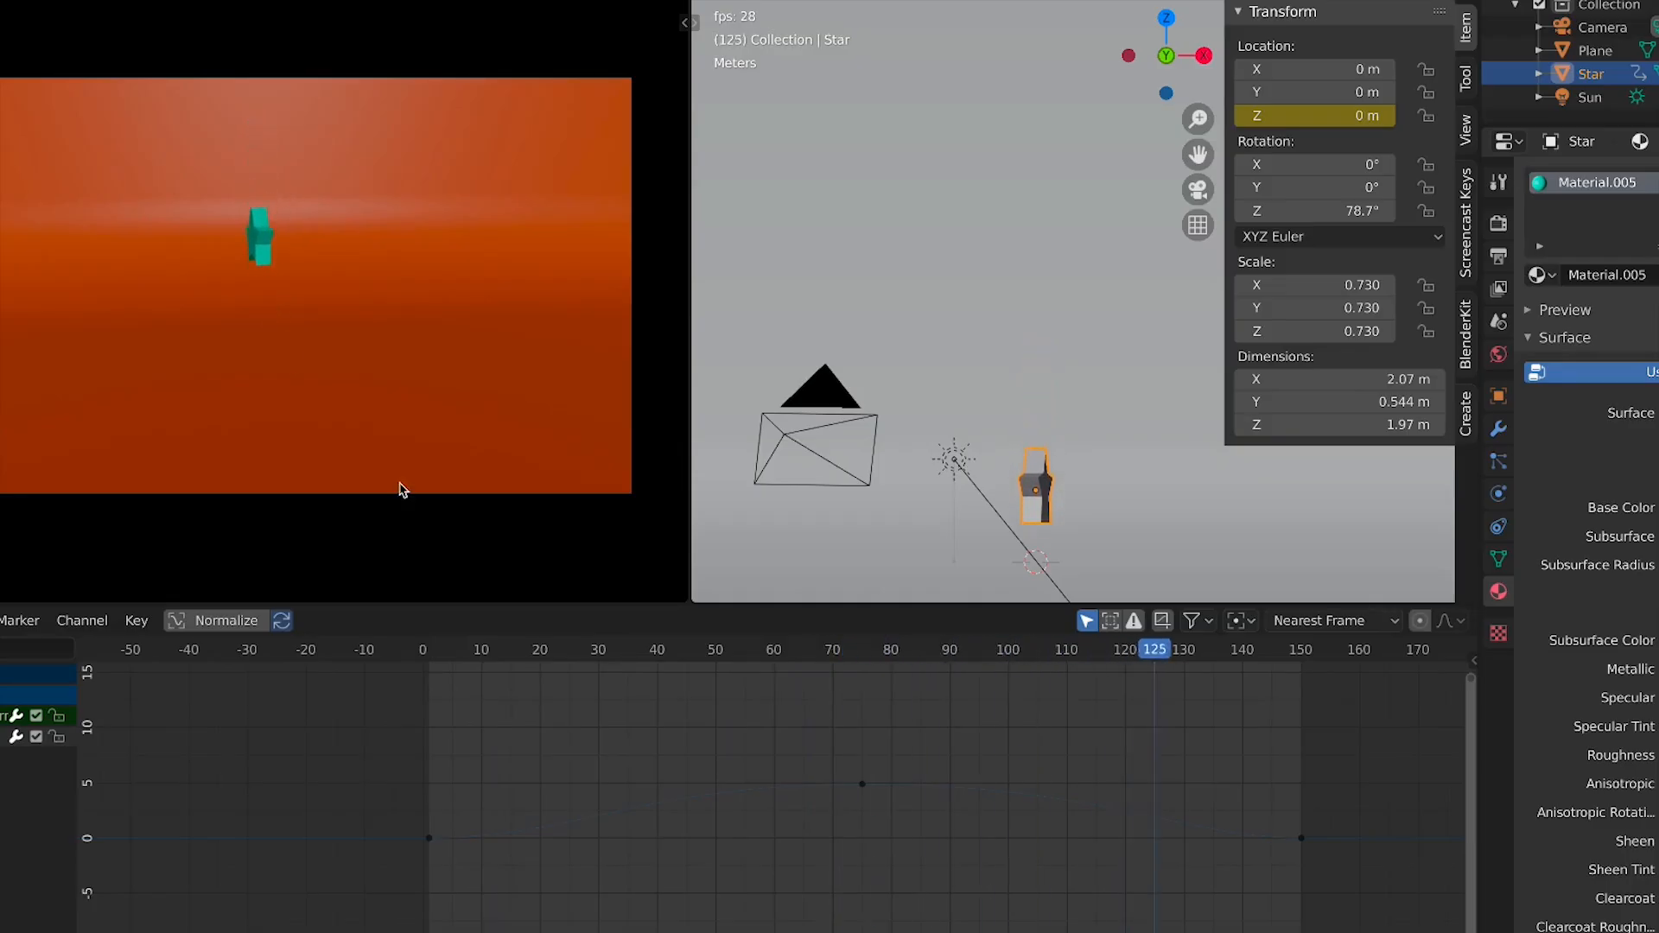
pyautogui.press('space')
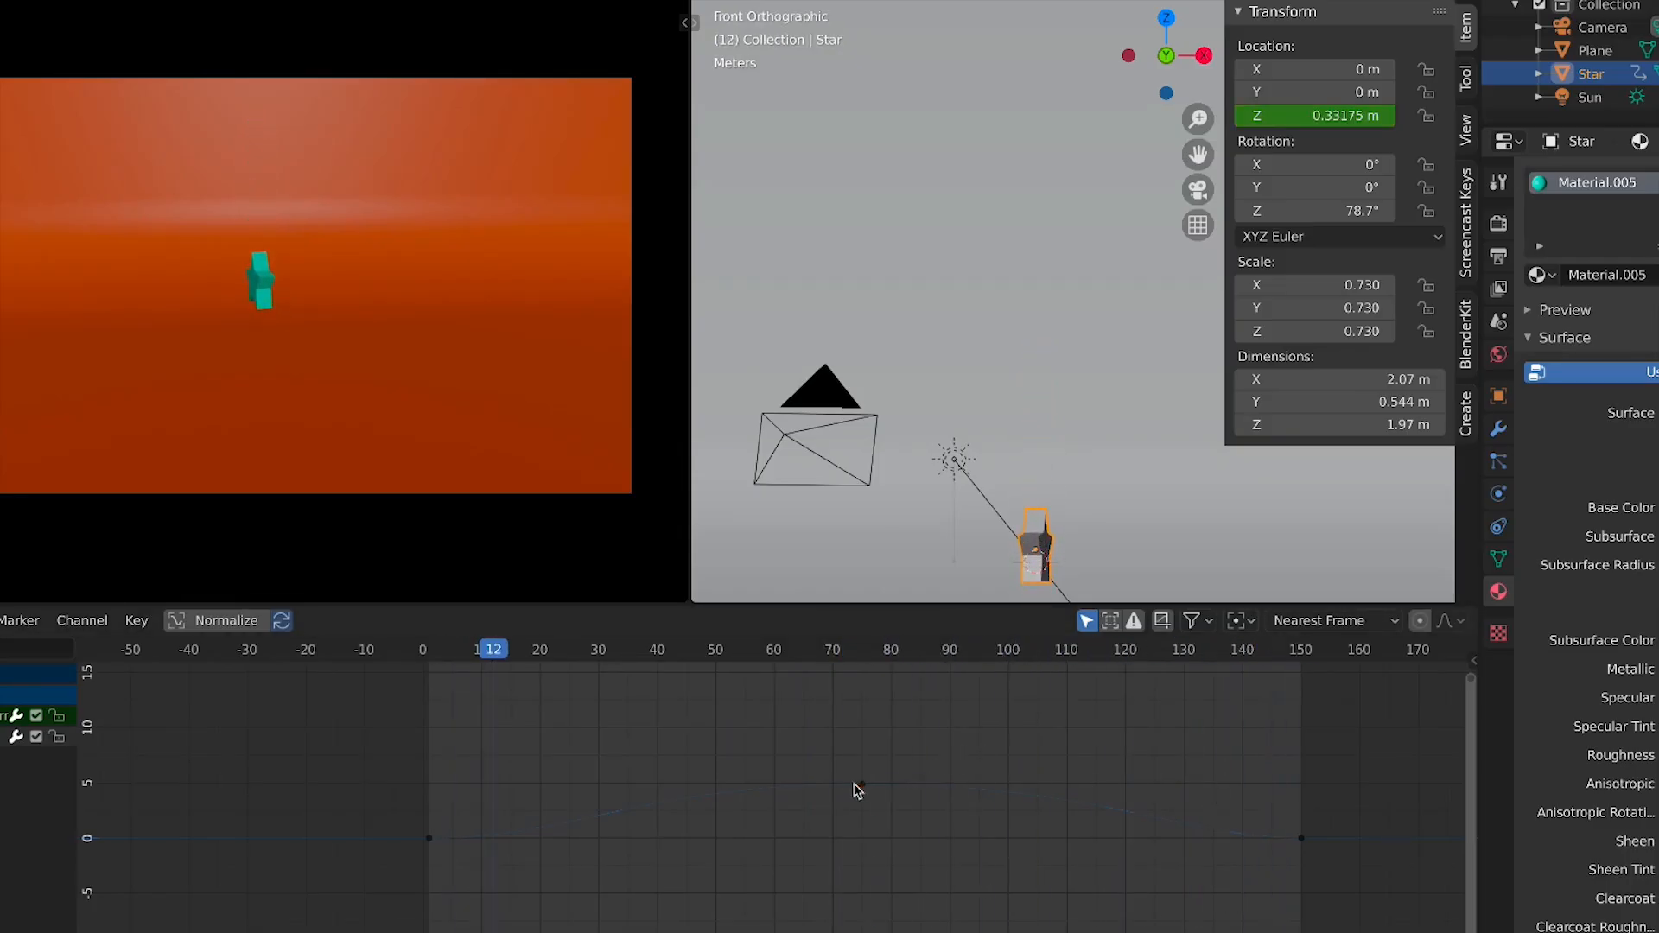
# Select all keyframes, apply Back interpolation, and play the animation to review it
pyautogui.press('a')
pyautogui.press('t')
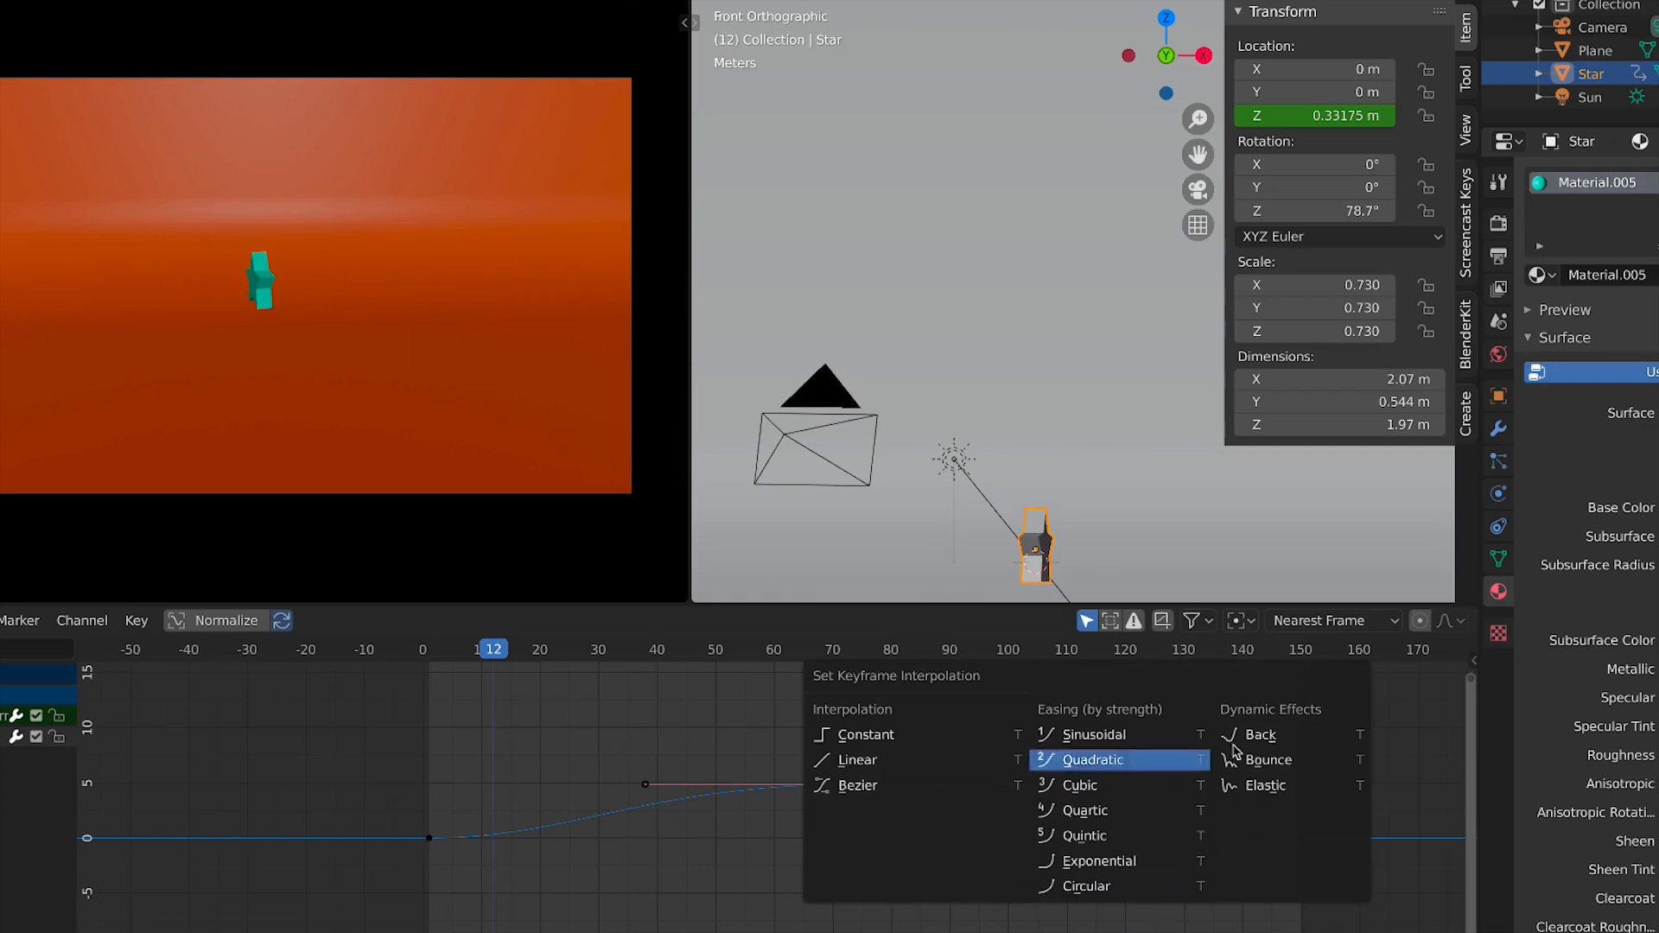
pyautogui.click(1269, 740)
pyautogui.press('space')
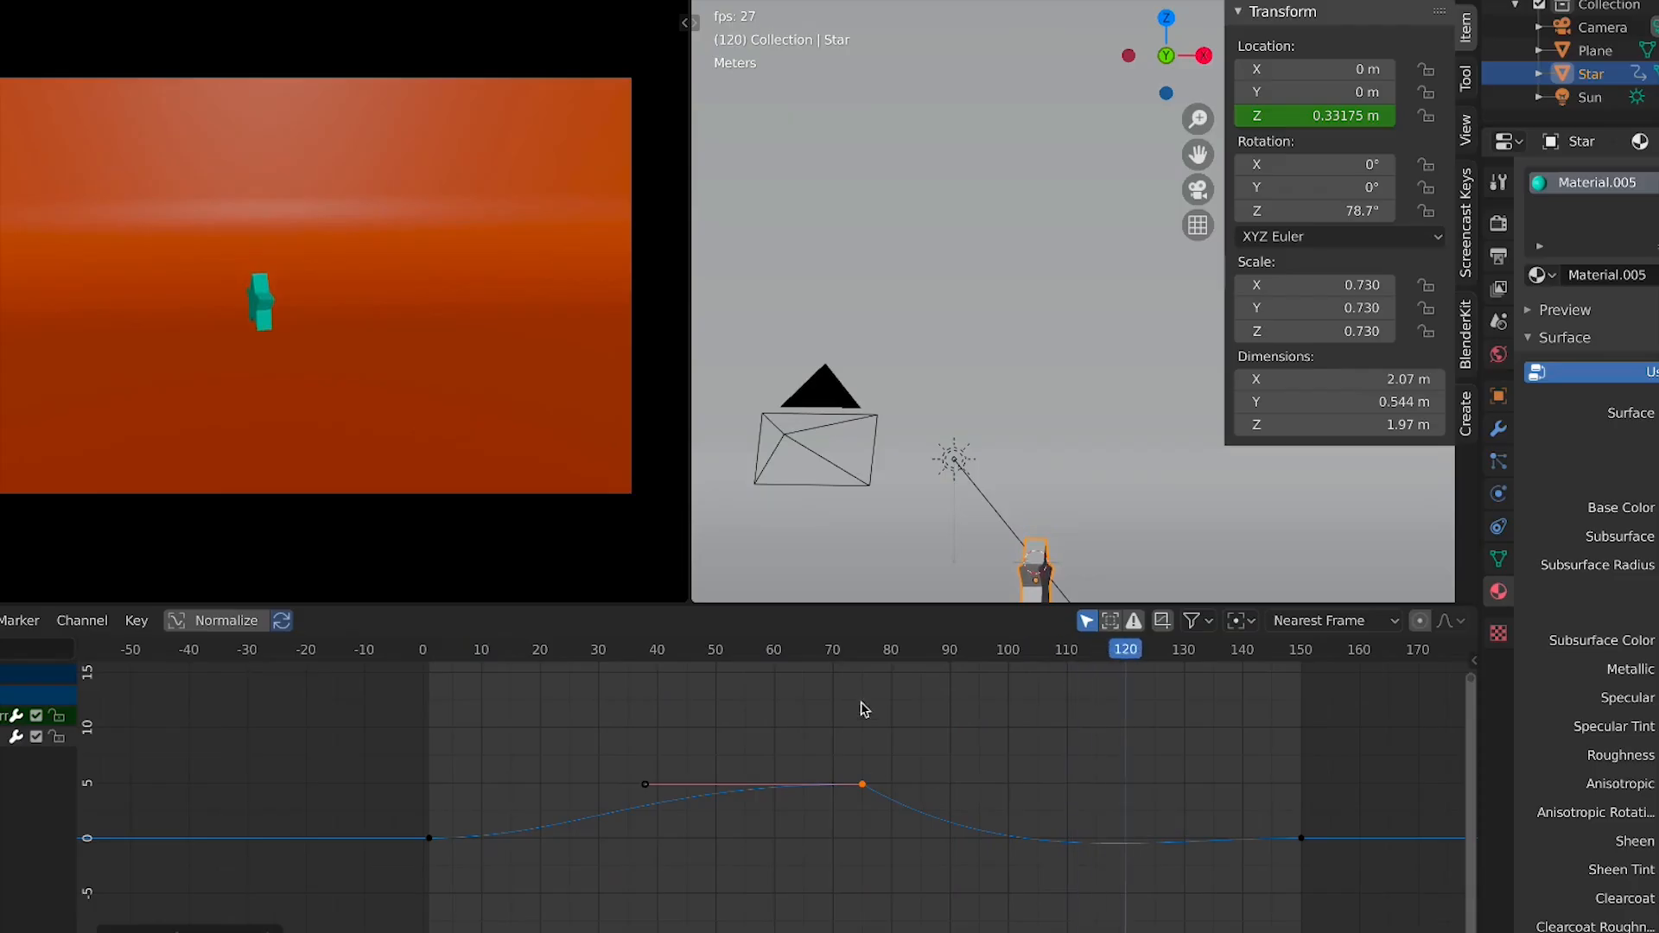
pyautogui.click(898, 650)
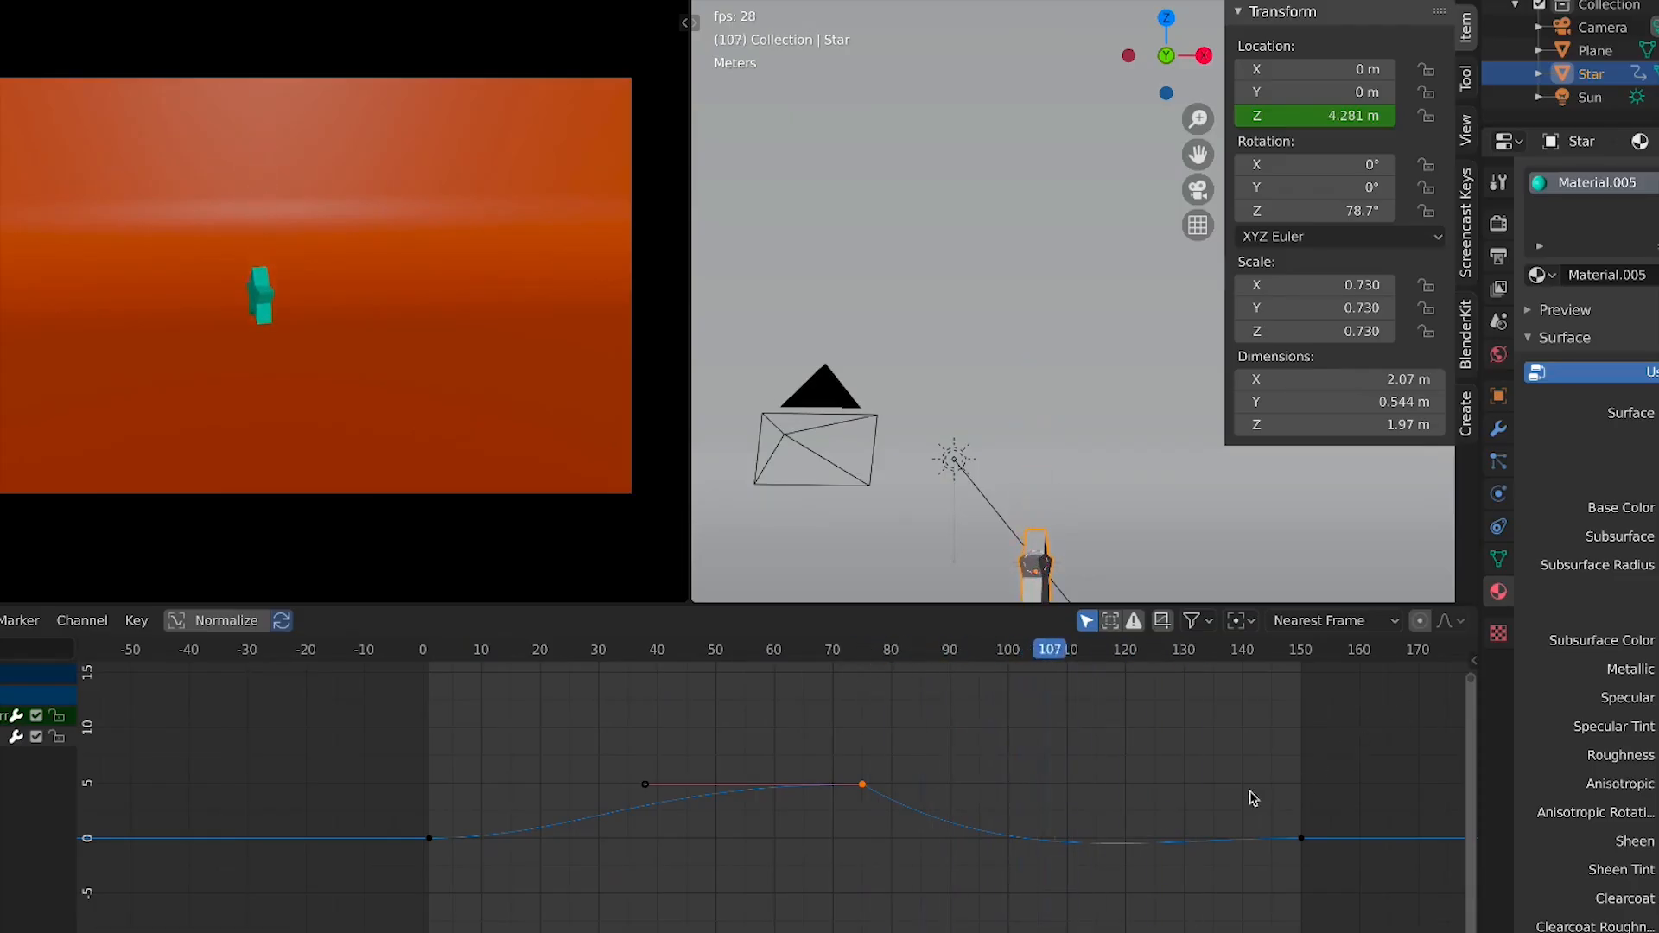
pyautogui.press('space')
# Switch all keyframes' interpolation to Quadratic easing, then to Circular easing
pyautogui.press('t')
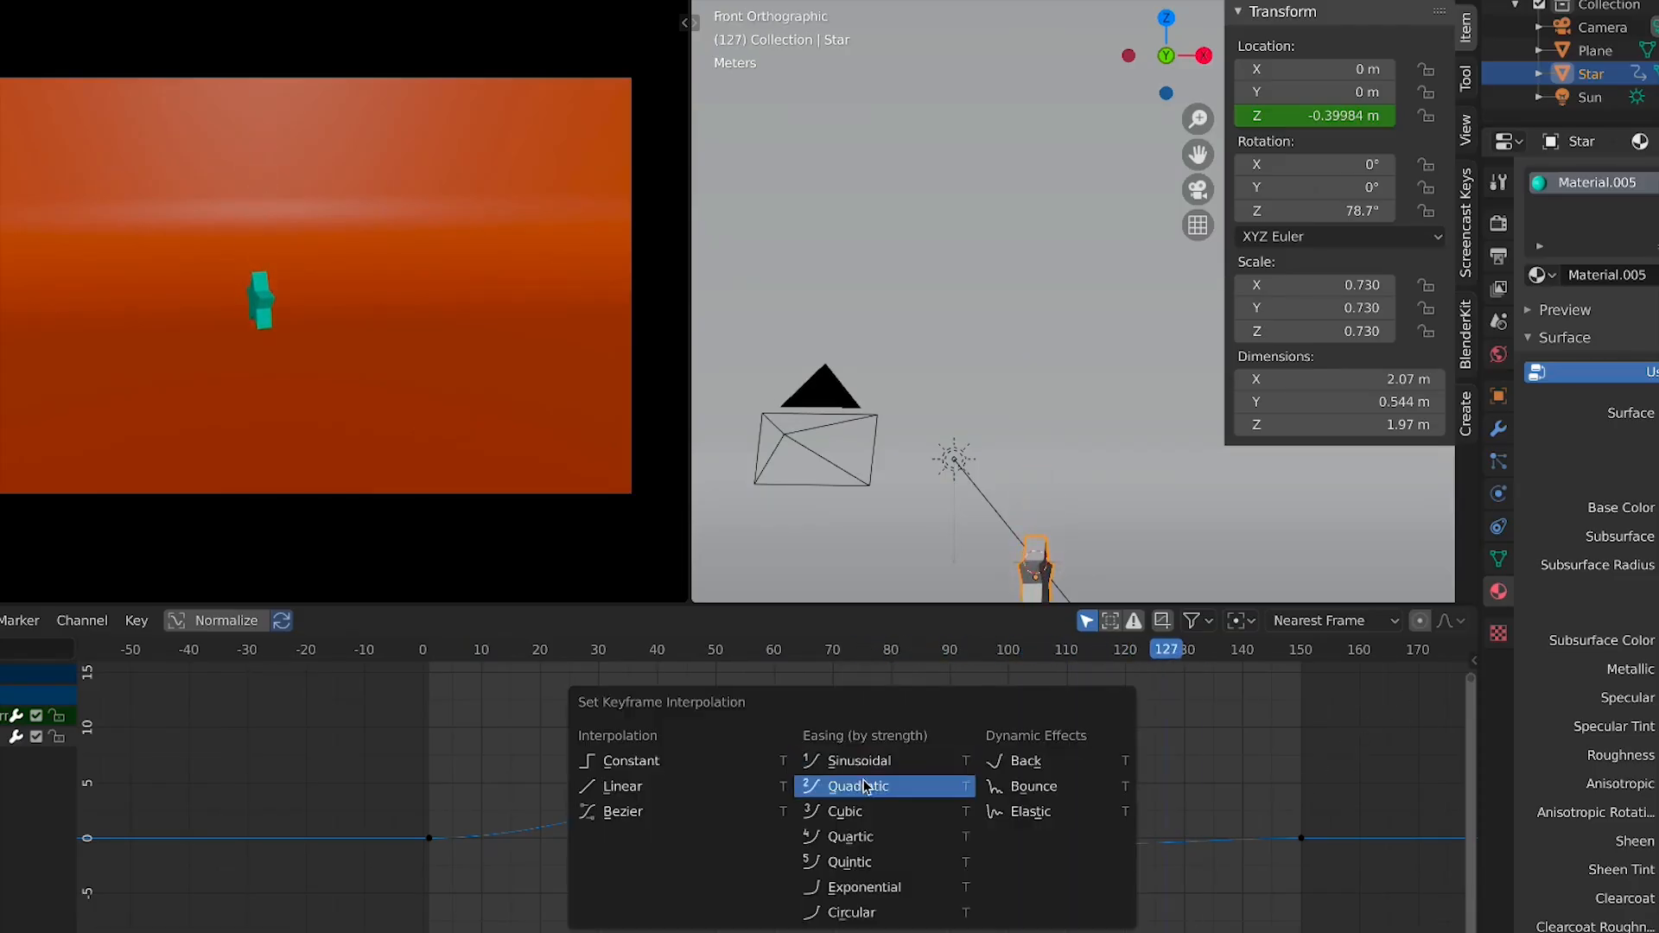
pyautogui.click(864, 785)
pyautogui.press('t')
pyautogui.click(994, 783)
pyautogui.press('t')
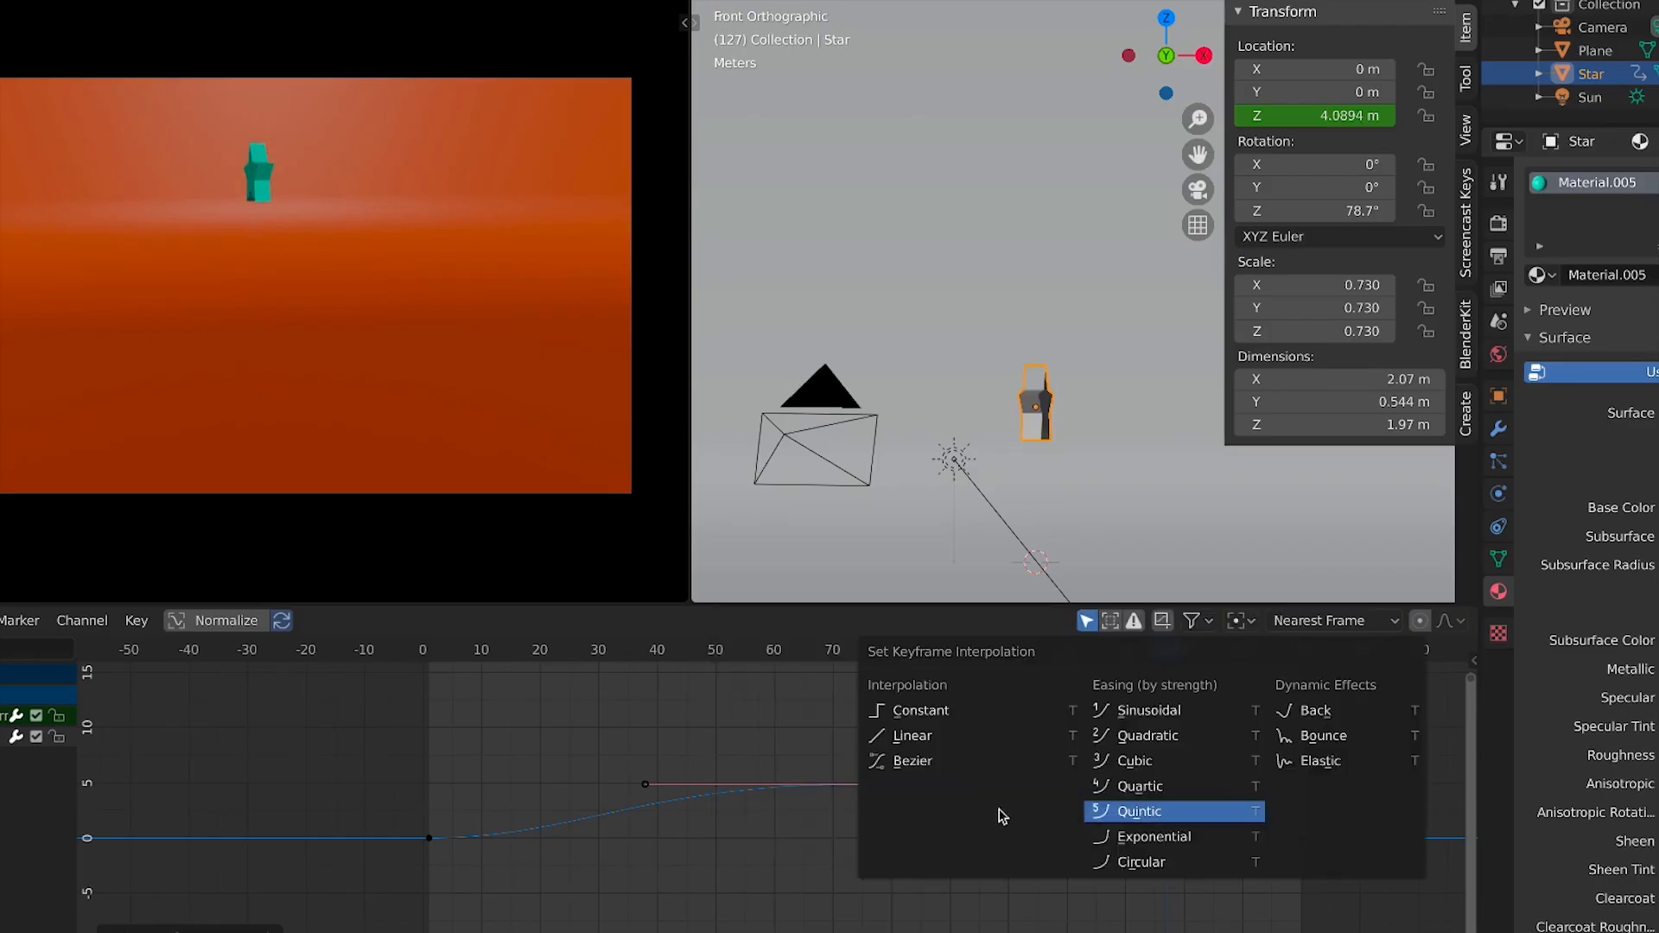
pyautogui.click(1181, 859)
# Set all keyframes to Bounce interpolation and play the animation from frame 56
pyautogui.press('t')
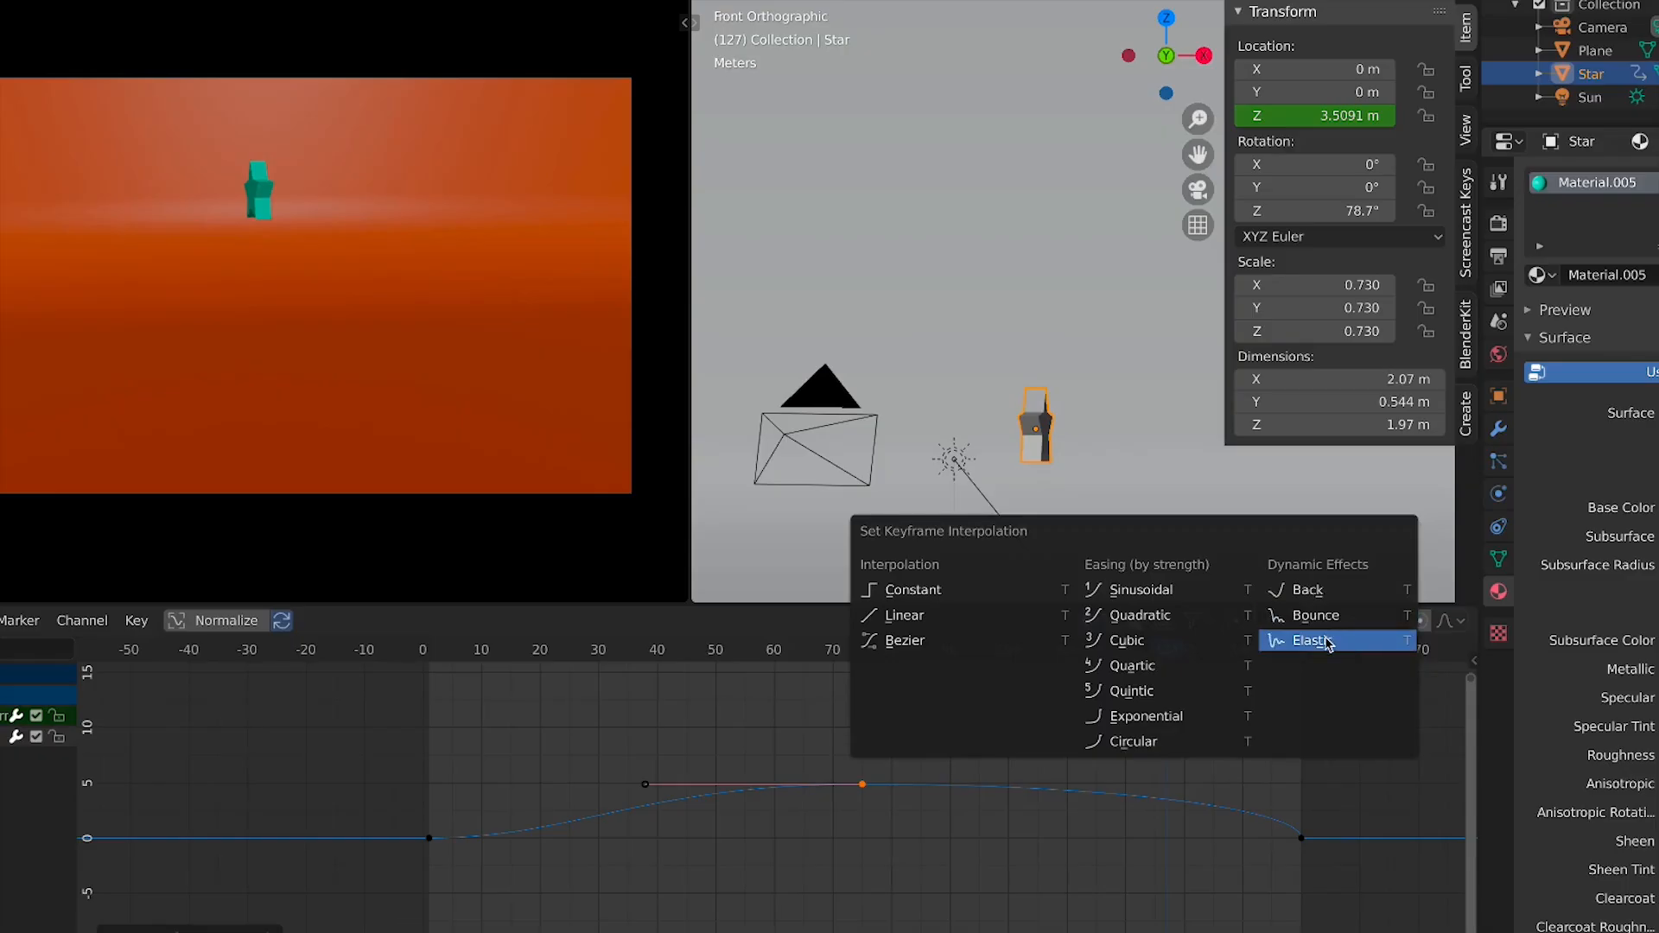
pyautogui.click(1304, 615)
pyautogui.click(756, 652)
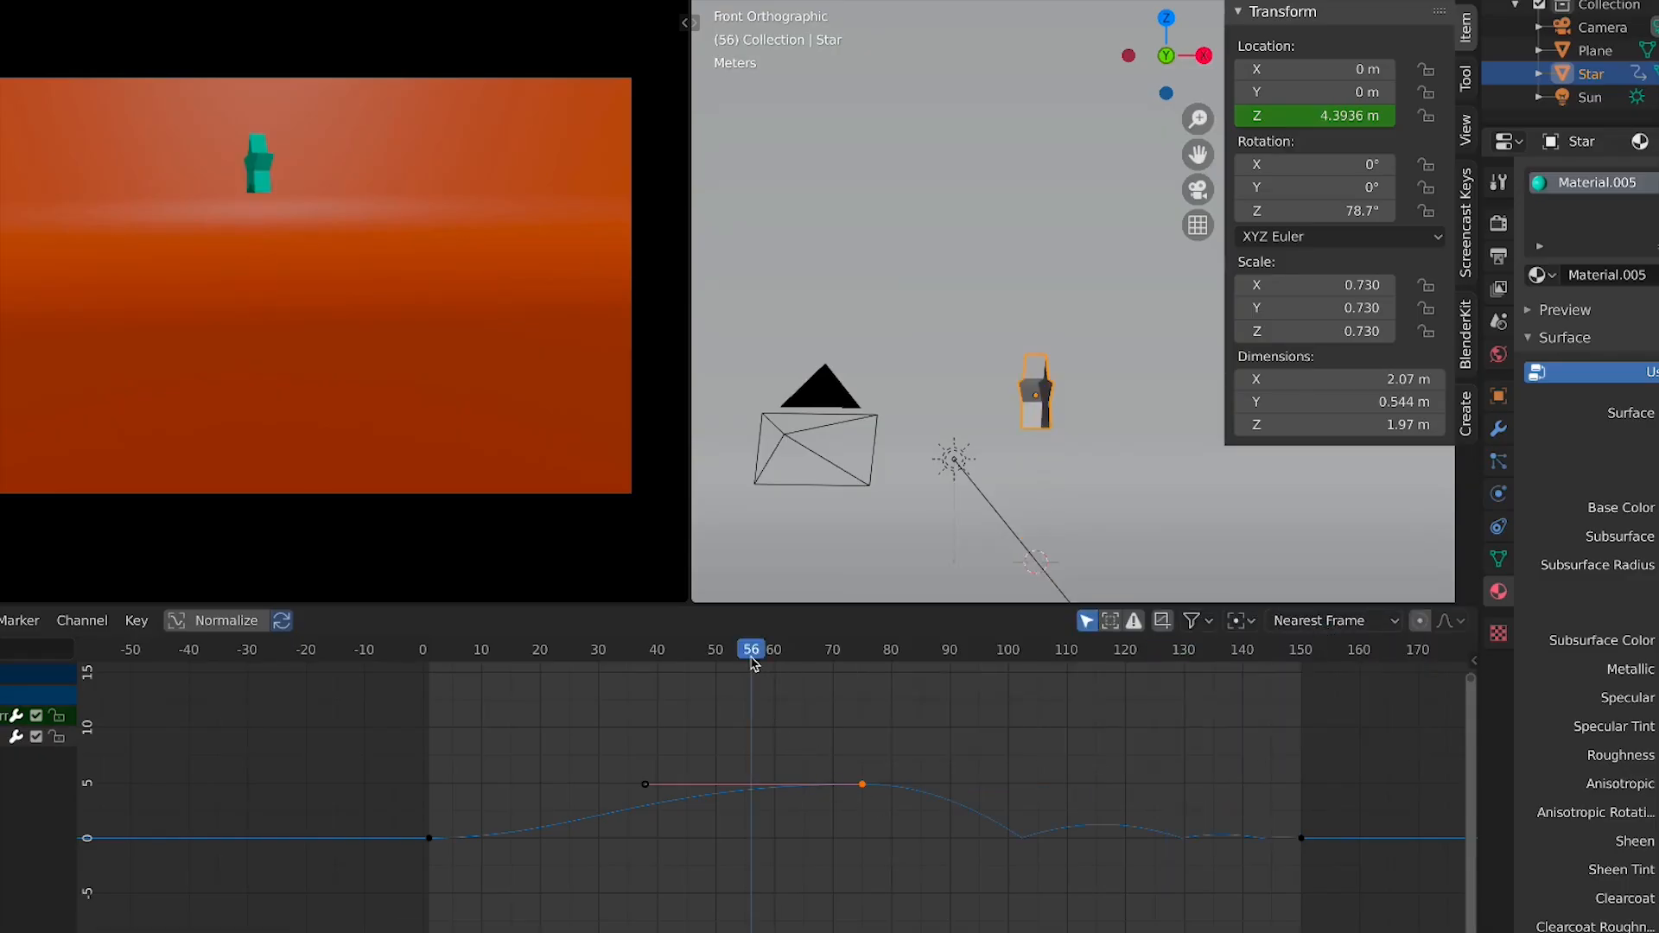
pyautogui.press('space')
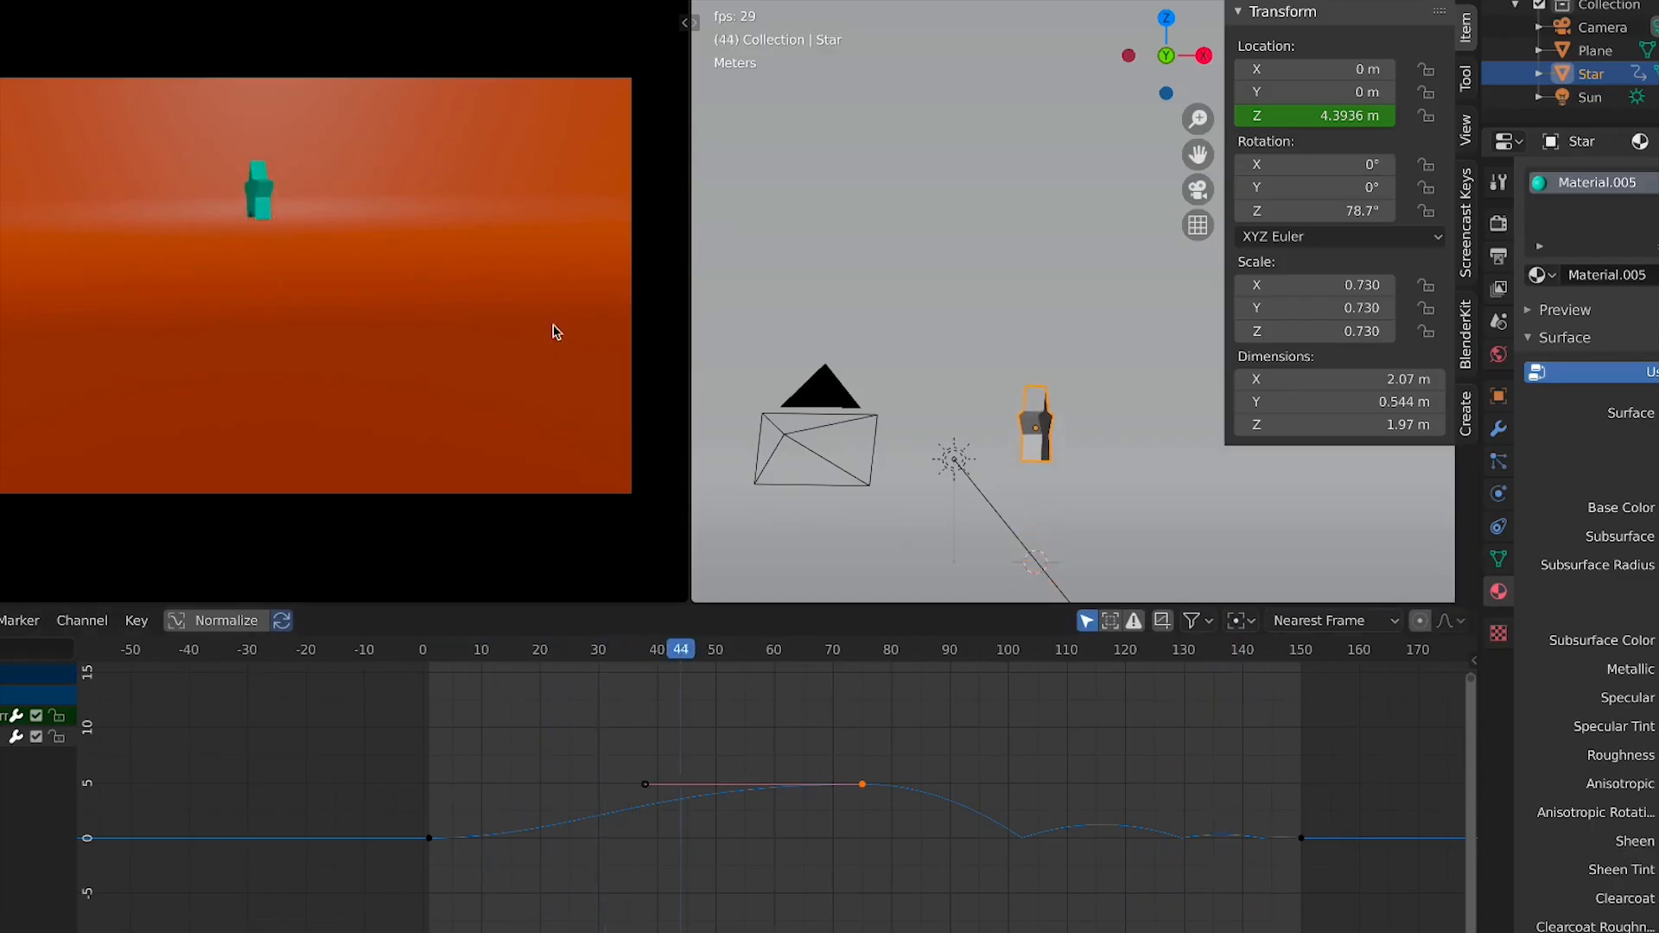
pyautogui.scroll(2, 691, 708)
pyautogui.scroll(-1, 677, 716)
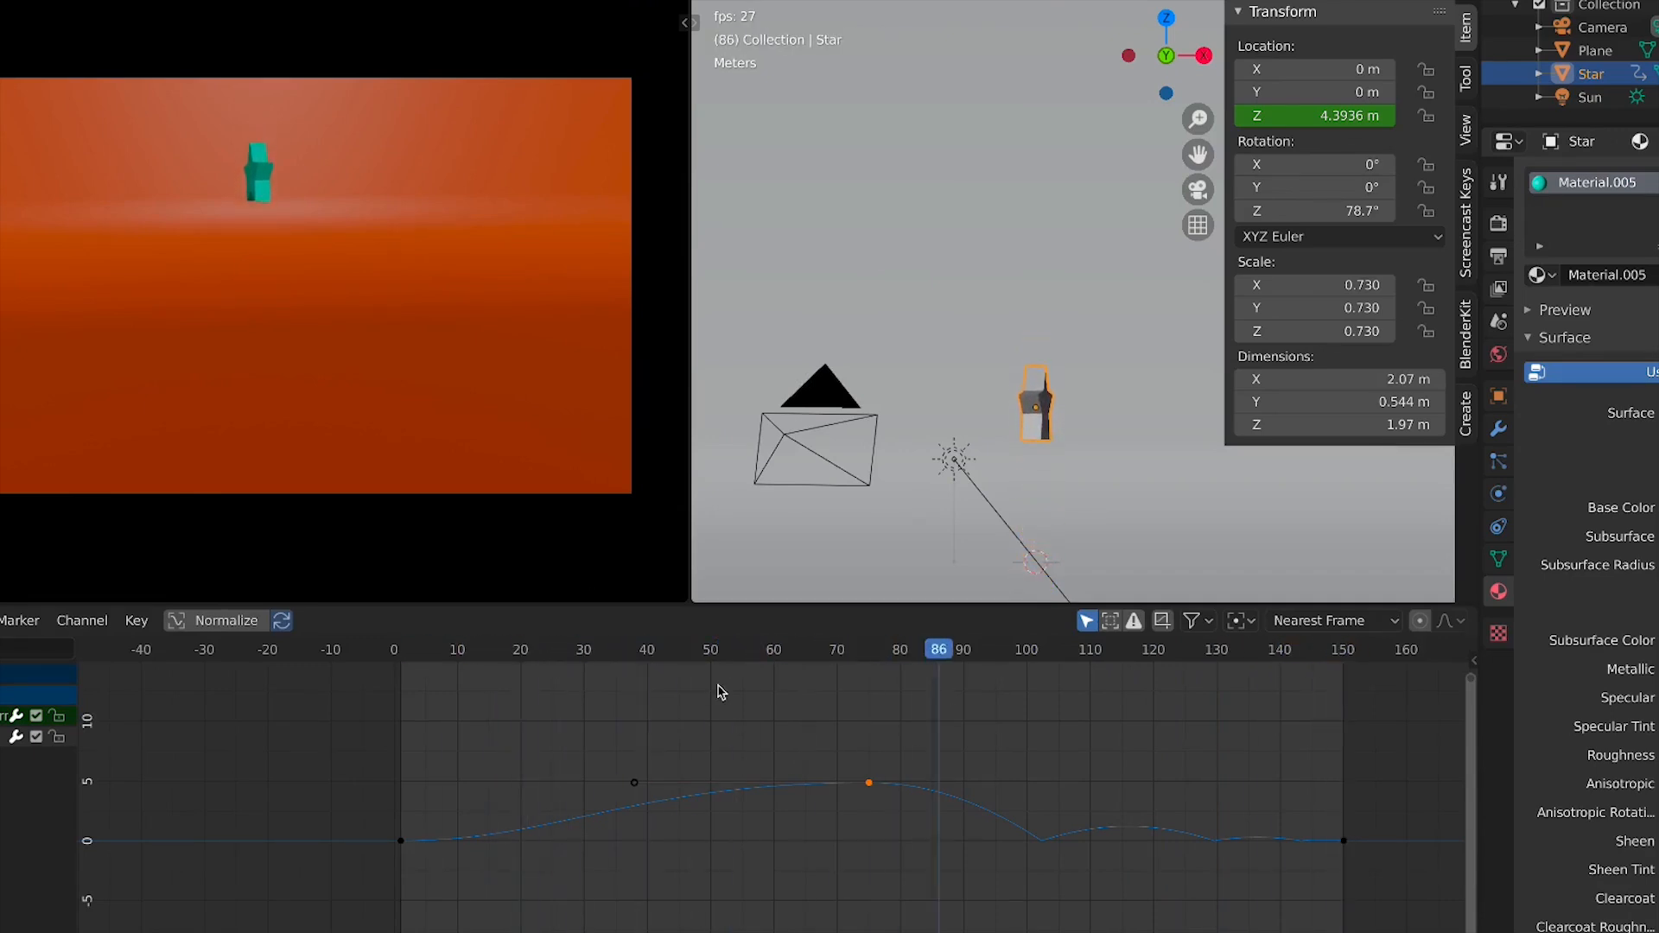
# Play the animation, open the Graph Editor sidebar, and add a Noise modifier to the star's Z location curve
pyautogui.click(1154, 826)
pyautogui.press('space')
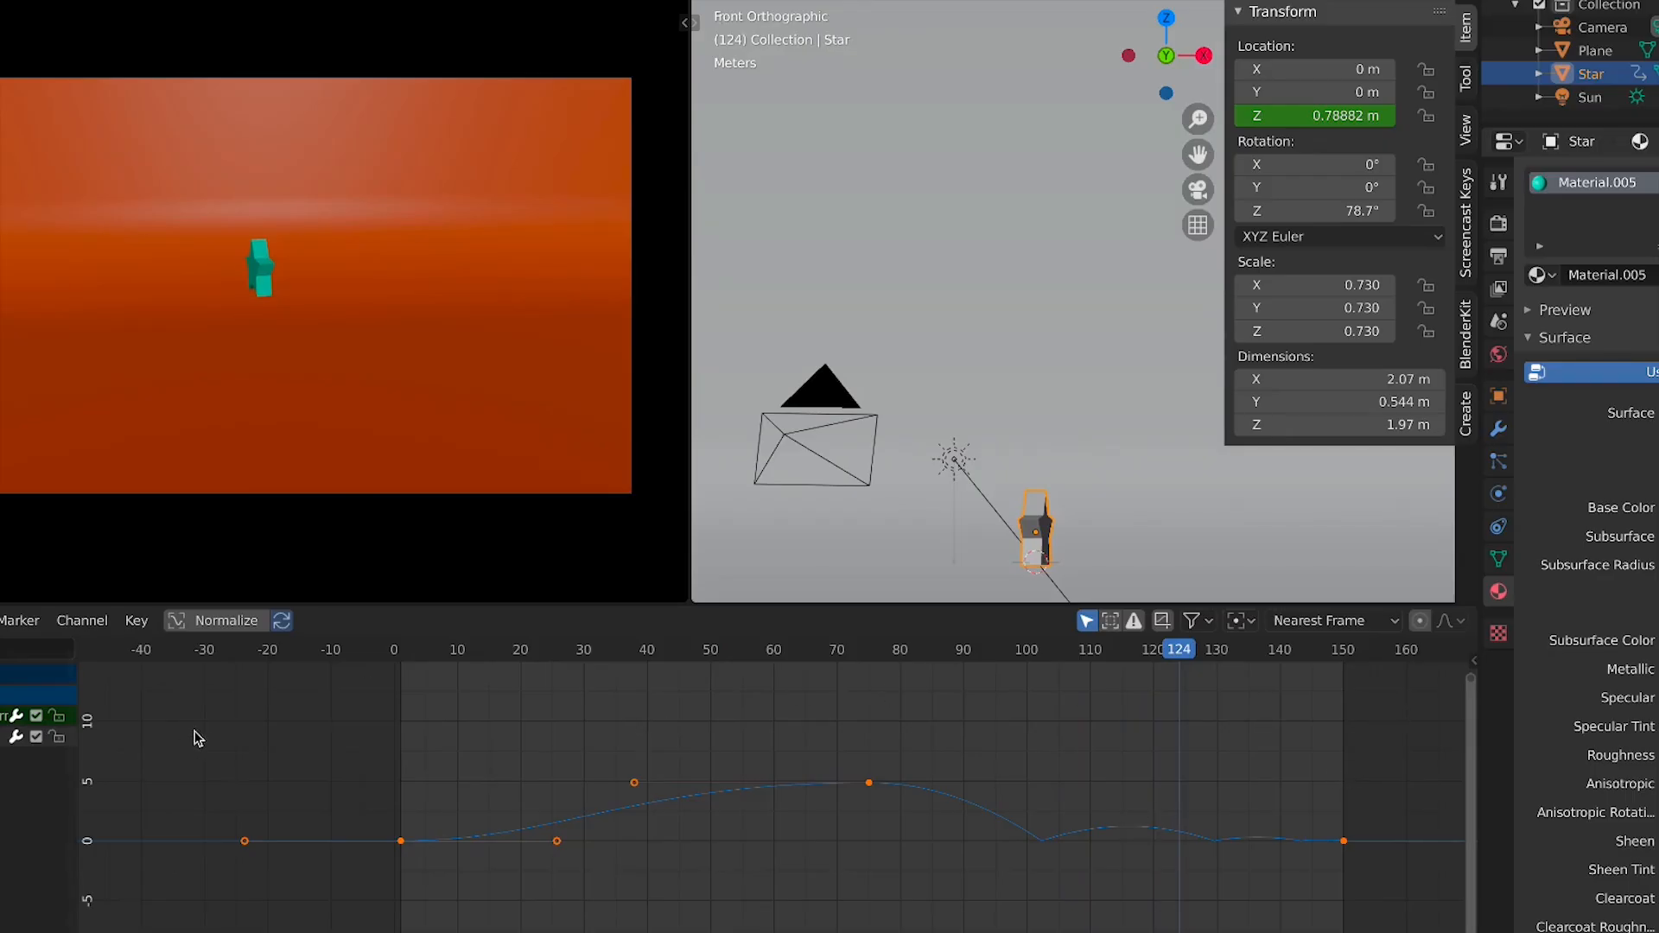
pyautogui.press('n')
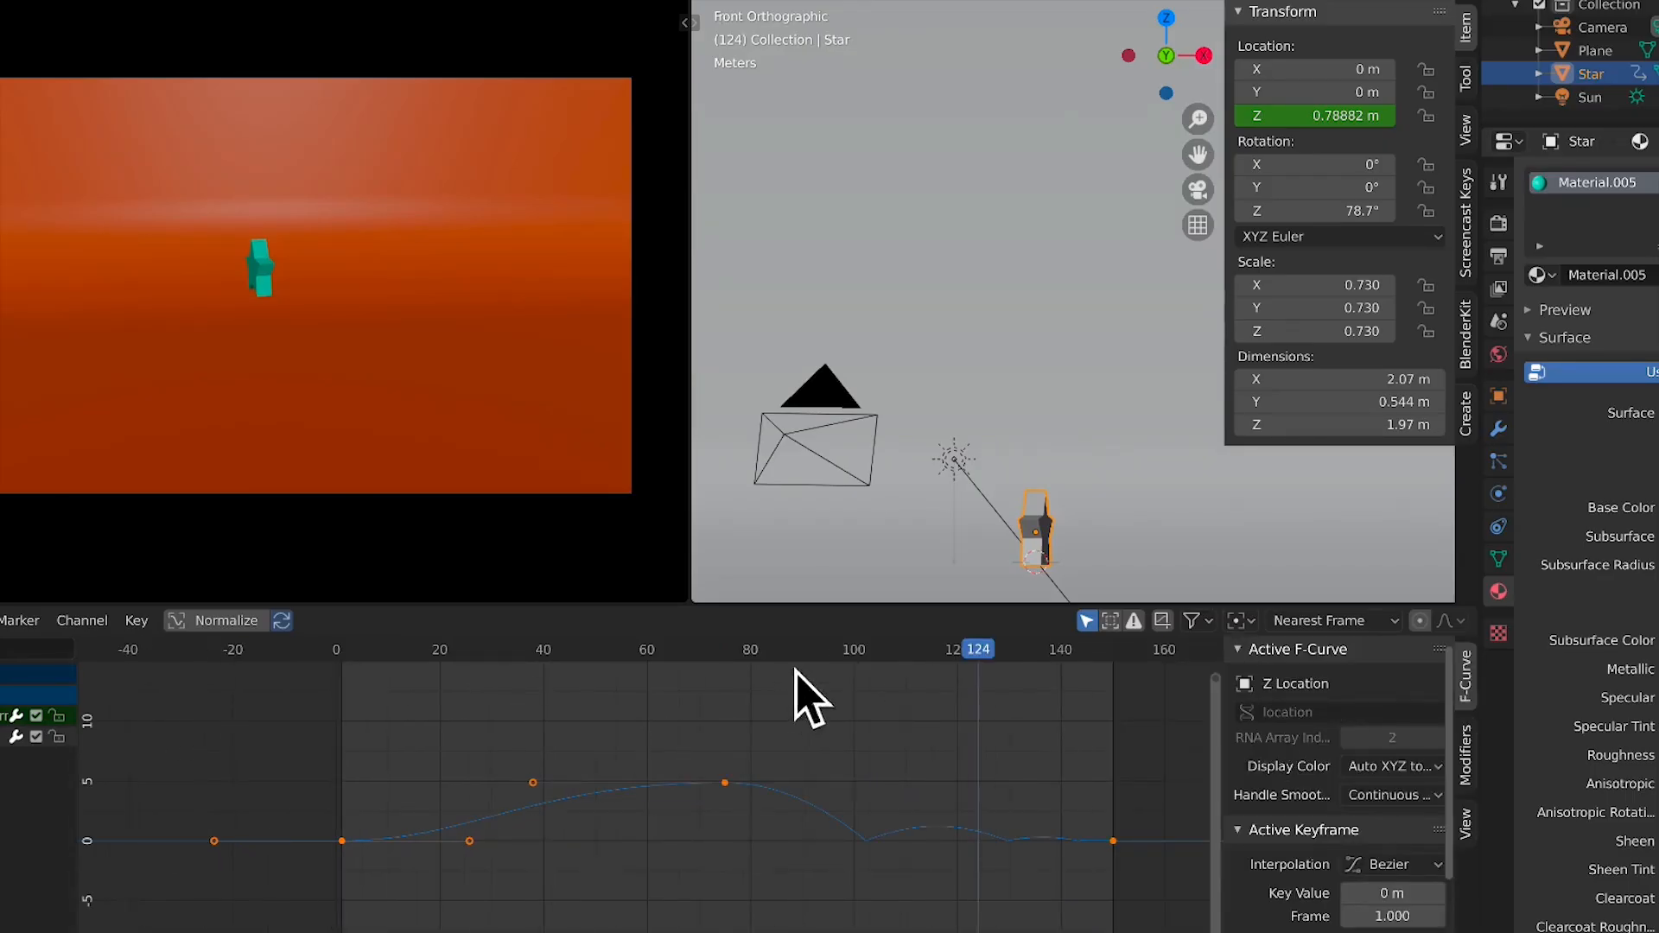
pyautogui.click(1470, 764)
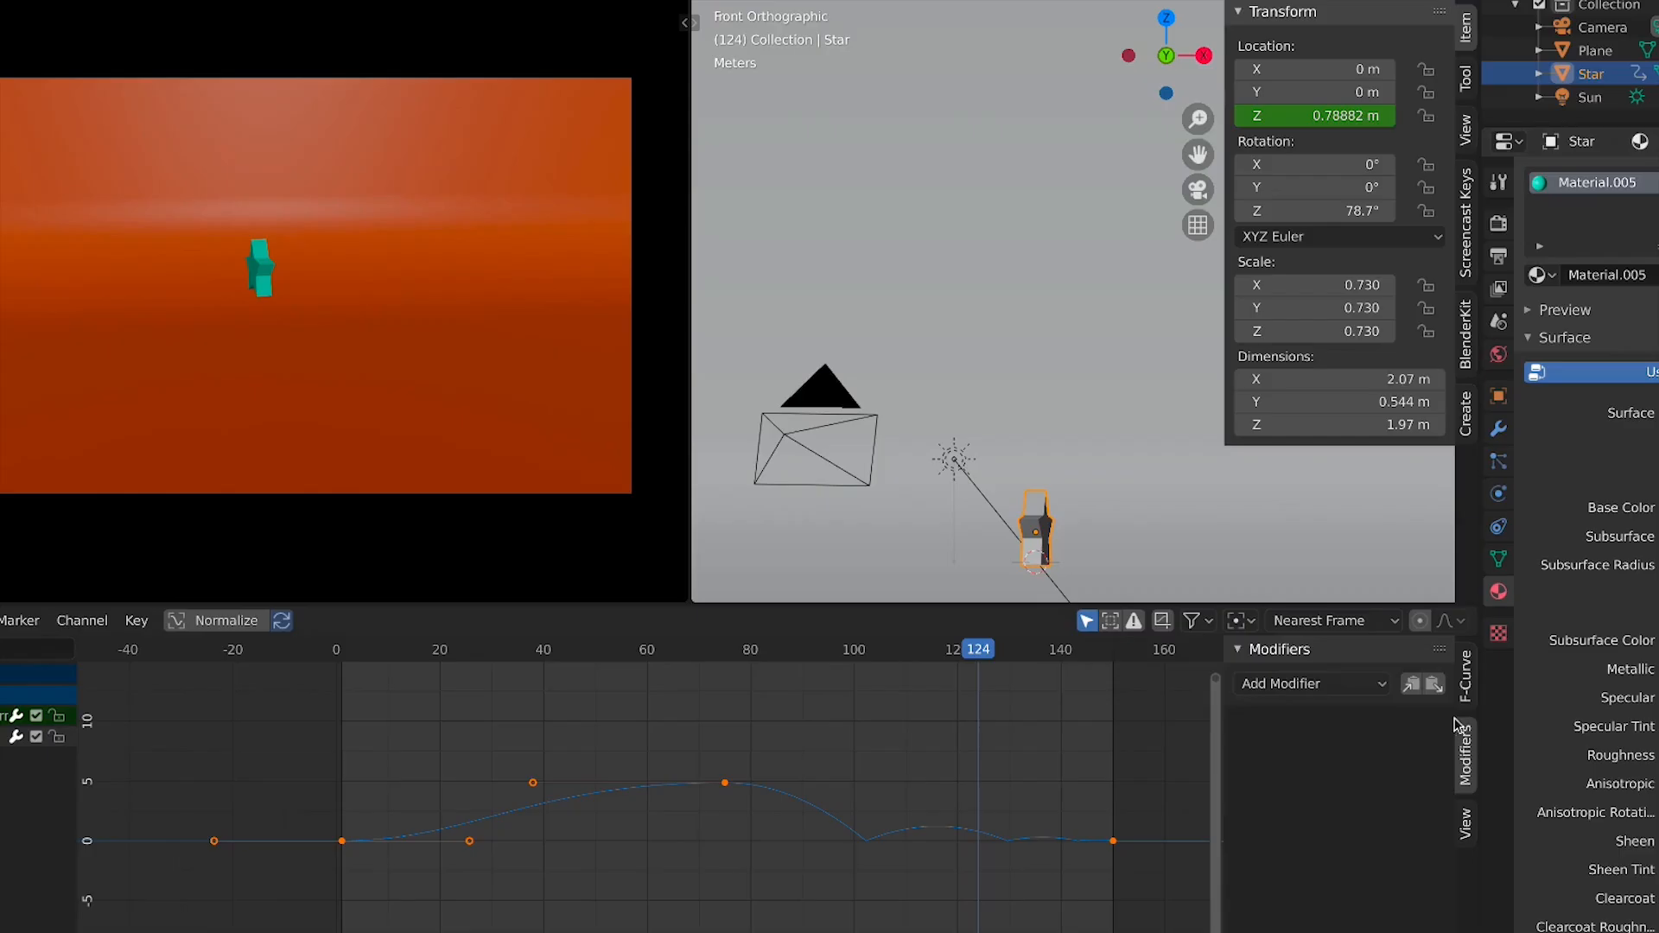
pyautogui.click(1465, 685)
pyautogui.click(1471, 741)
pyautogui.click(1360, 685)
pyautogui.click(1278, 683)
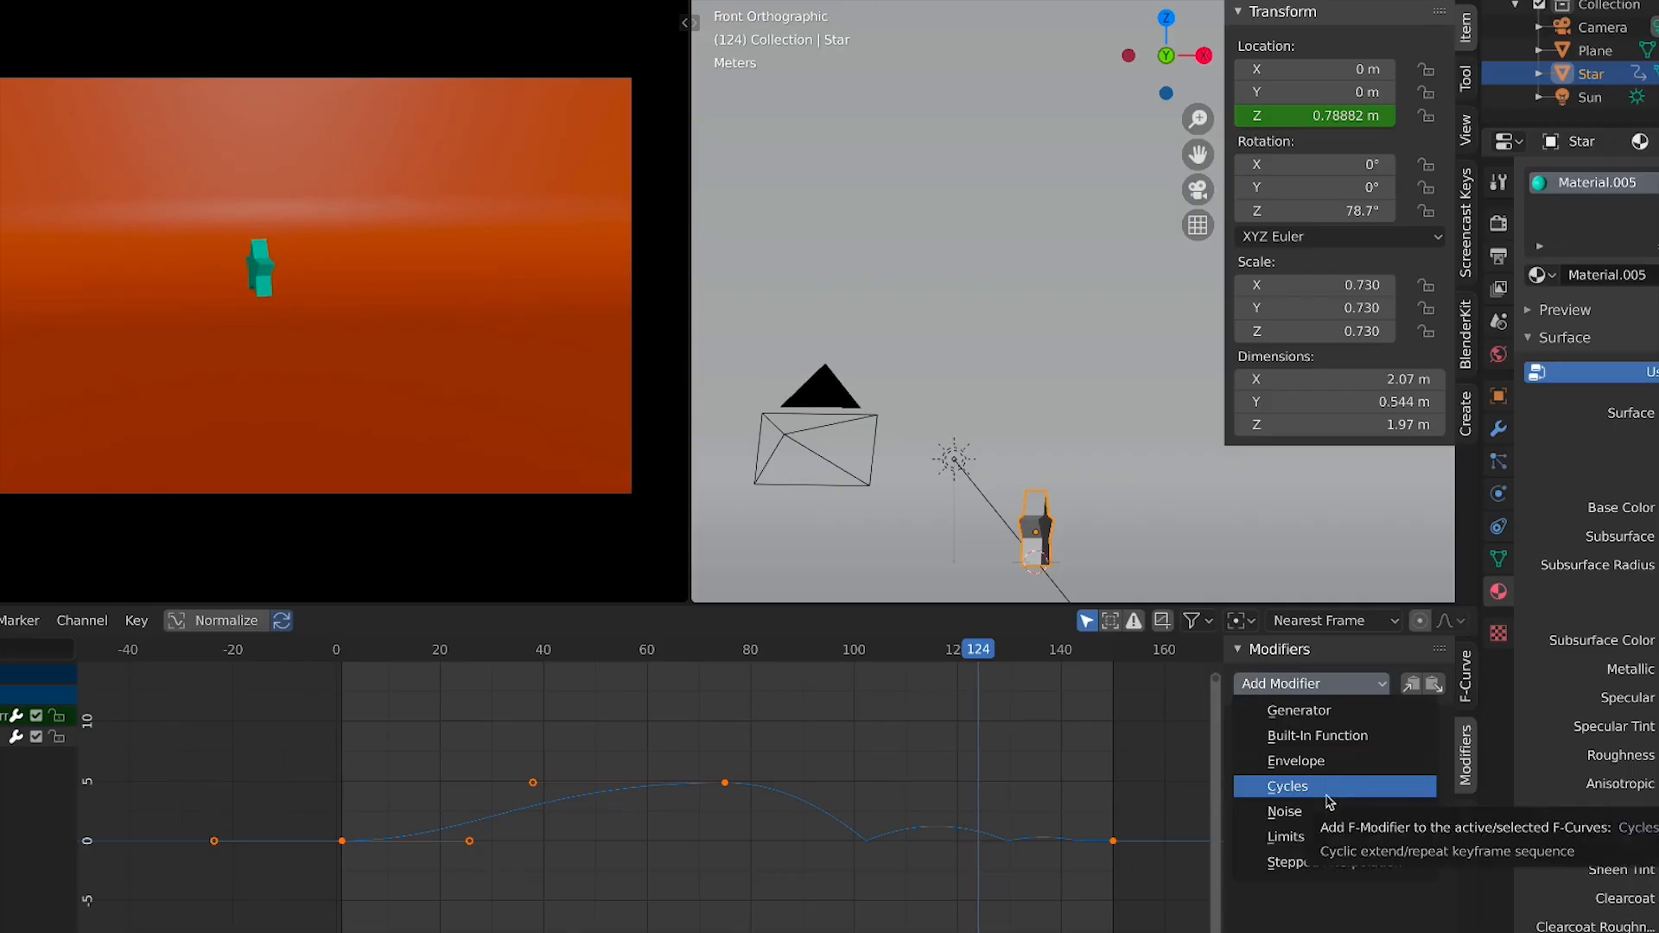
pyautogui.click(1296, 817)
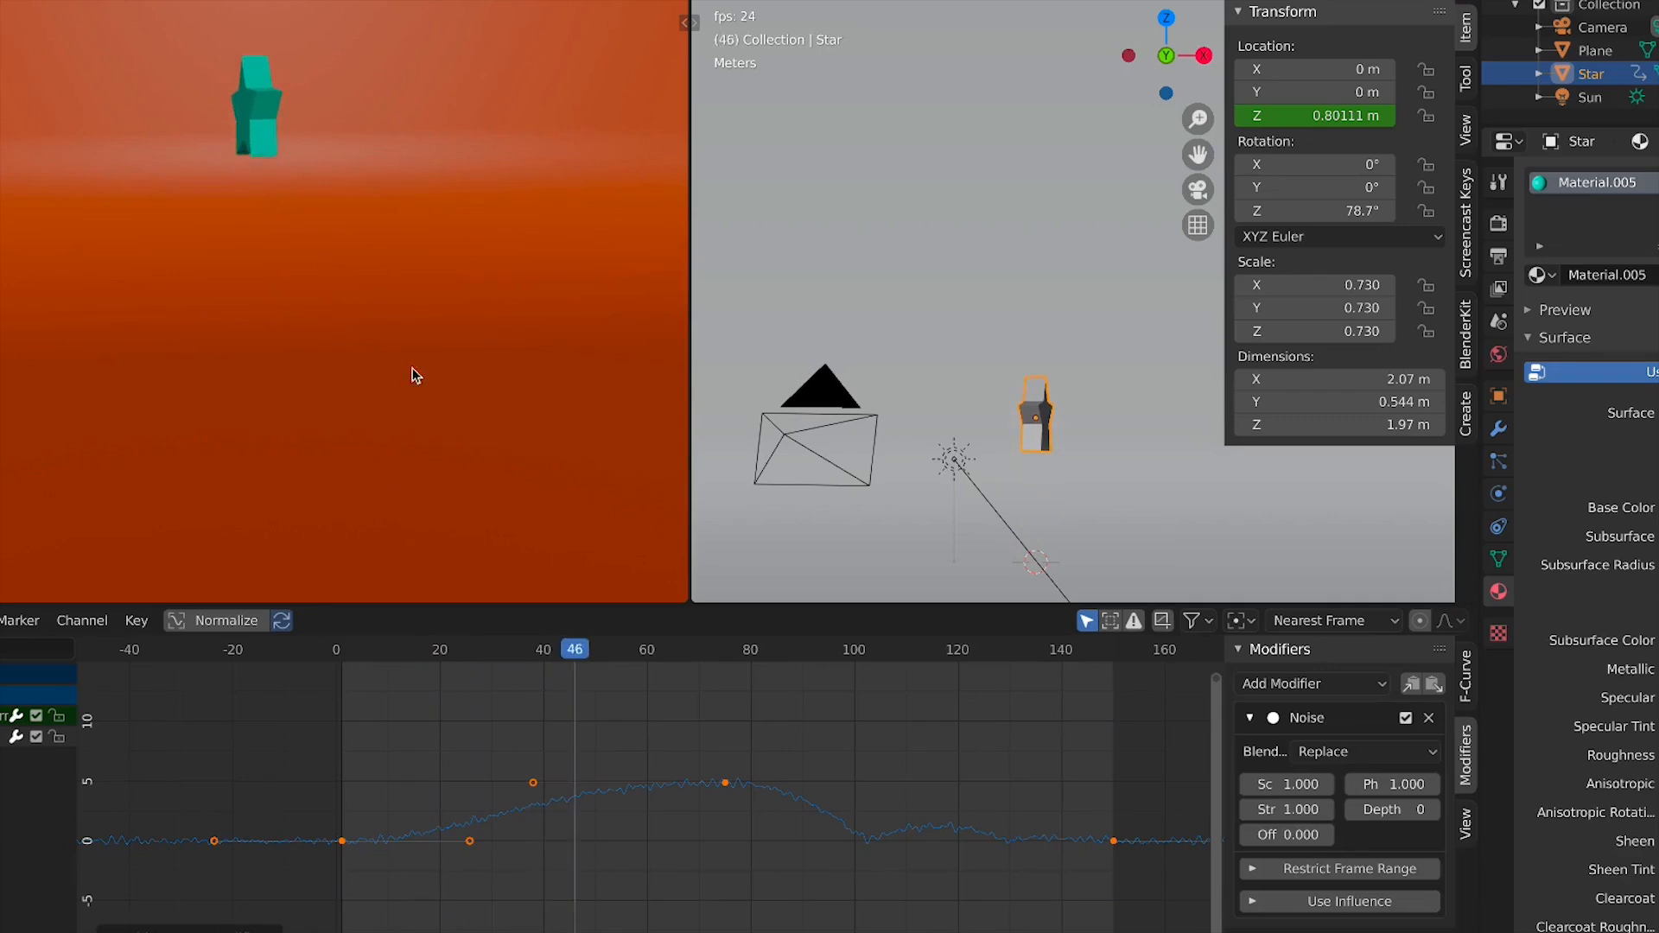
# Widen the sidebar and adjust the Noise modifier's scale and set its strength to 11.4
pyautogui.scroll(3, 341, 801)
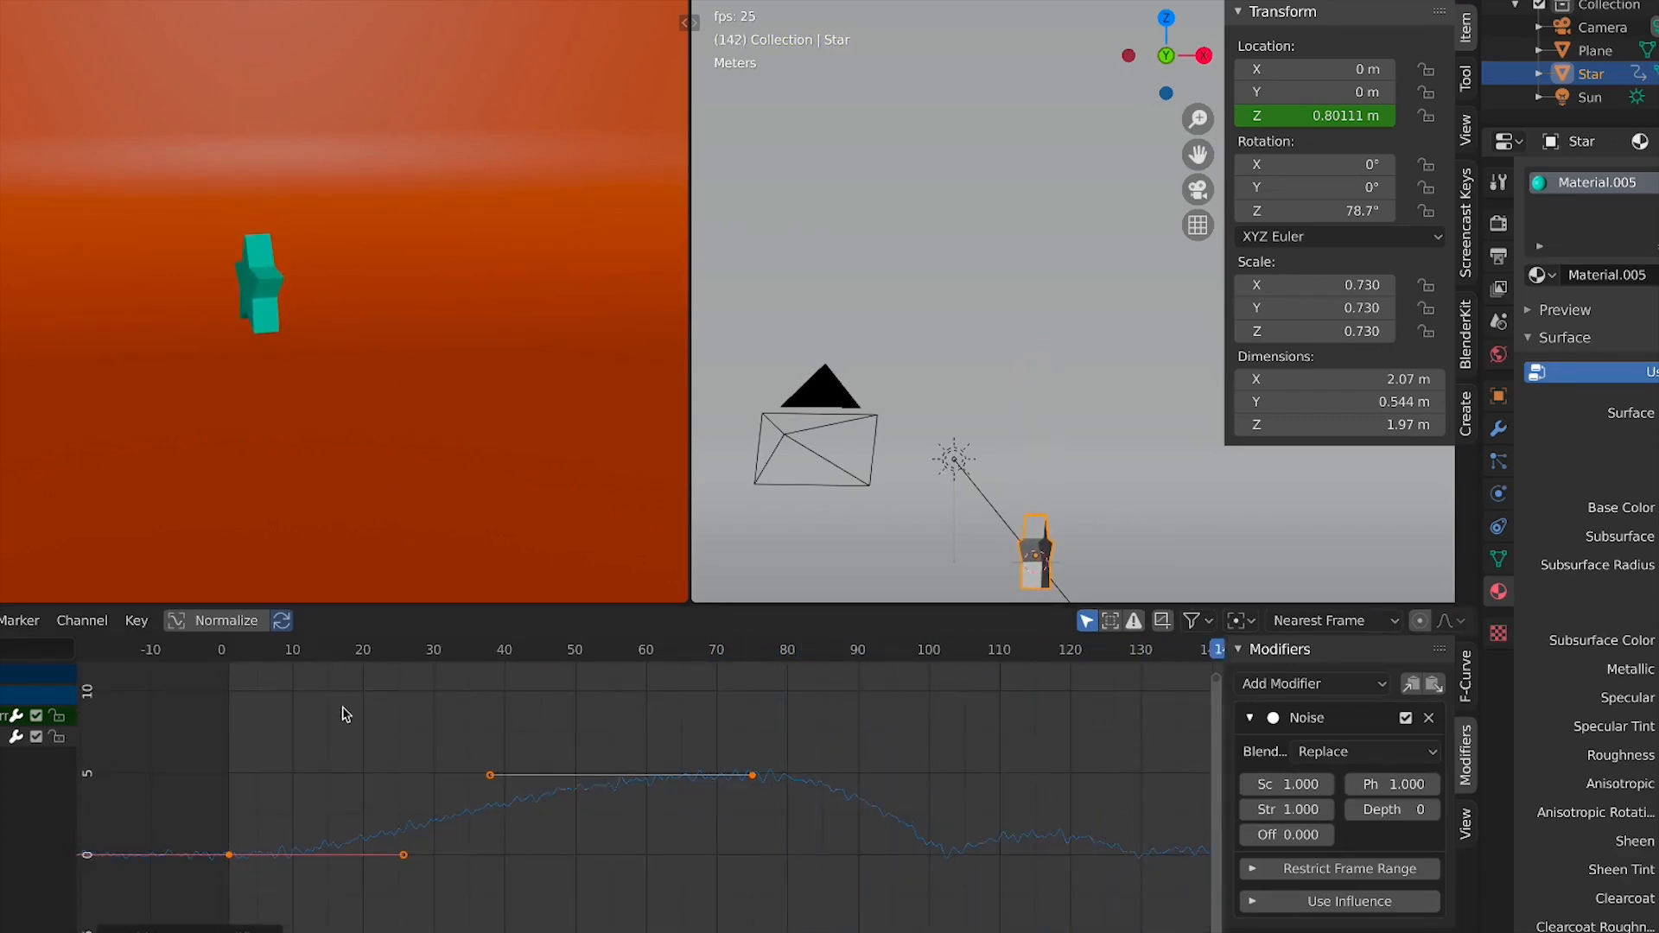
pyautogui.scroll(-3, 553, 923)
pyautogui.scroll(-4, 566, 907)
pyautogui.scroll(3, 612, 842)
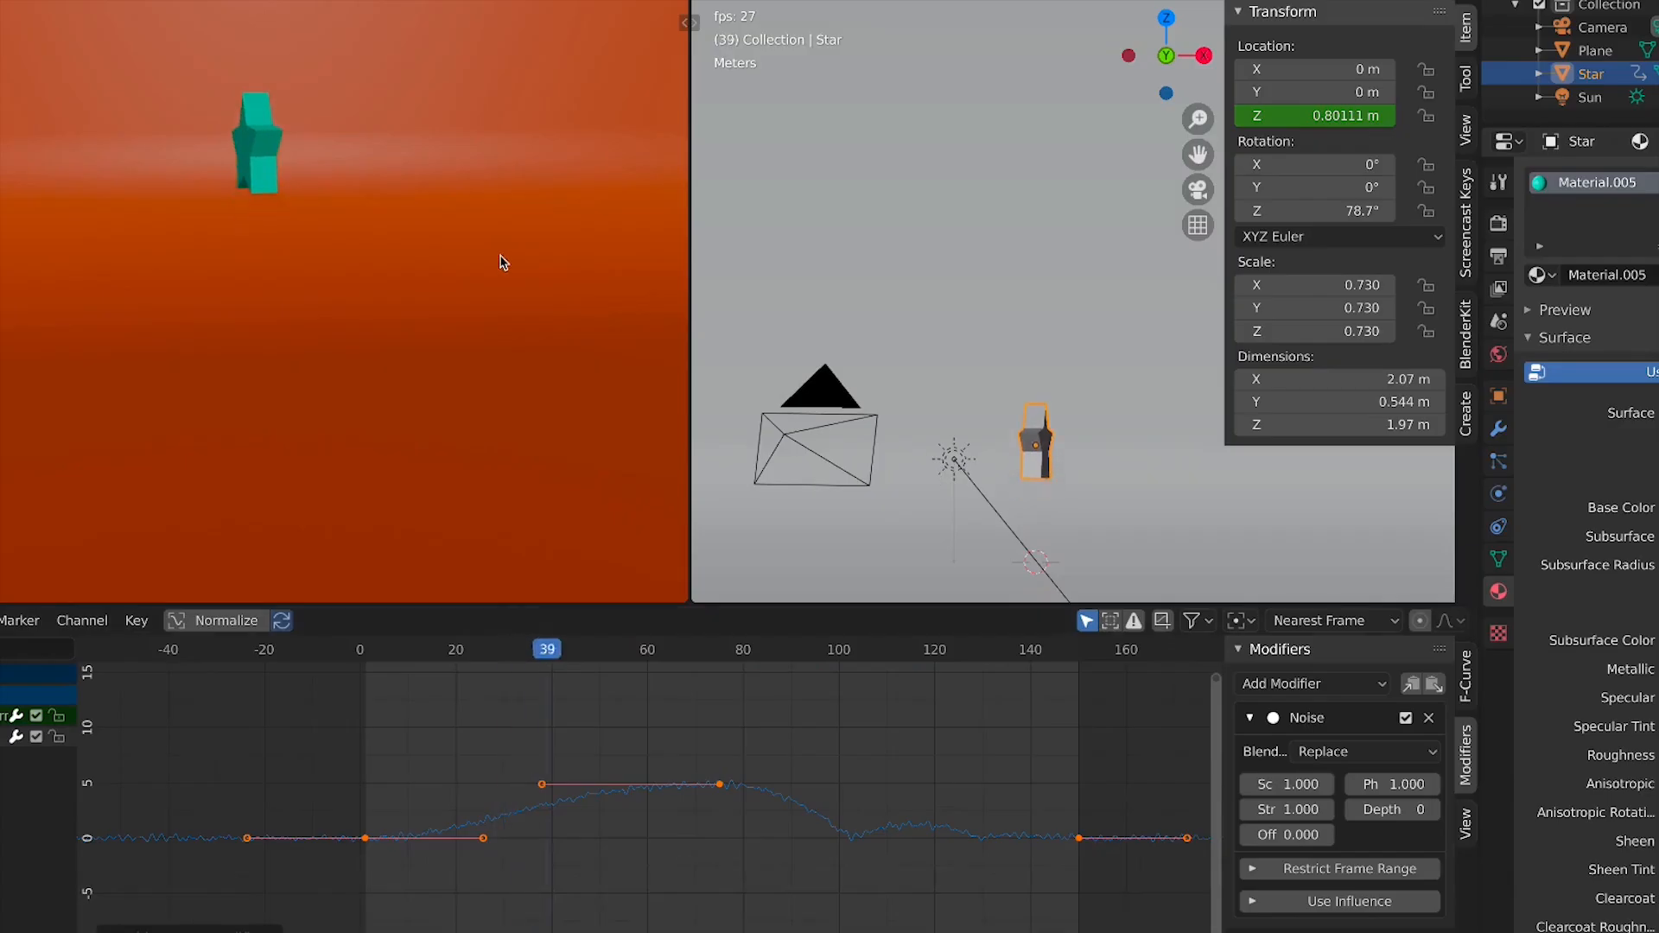
pyautogui.scroll(-1, 500, 262)
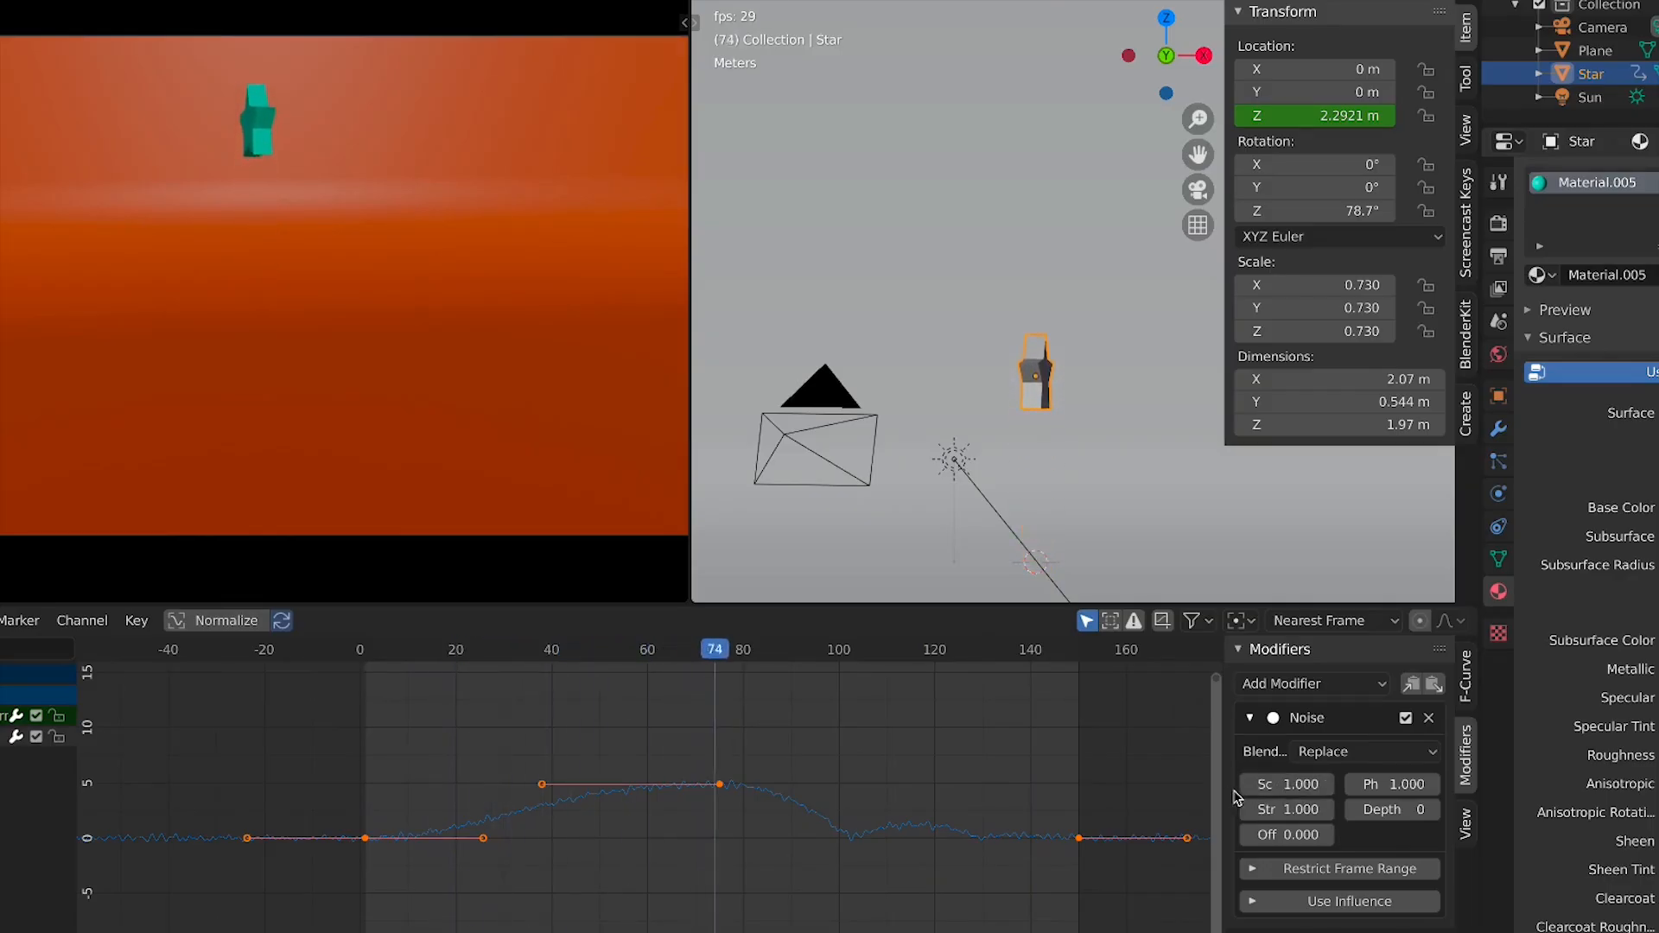
pyautogui.moveTo(1221, 802); pyautogui.dragTo(1035, 801)
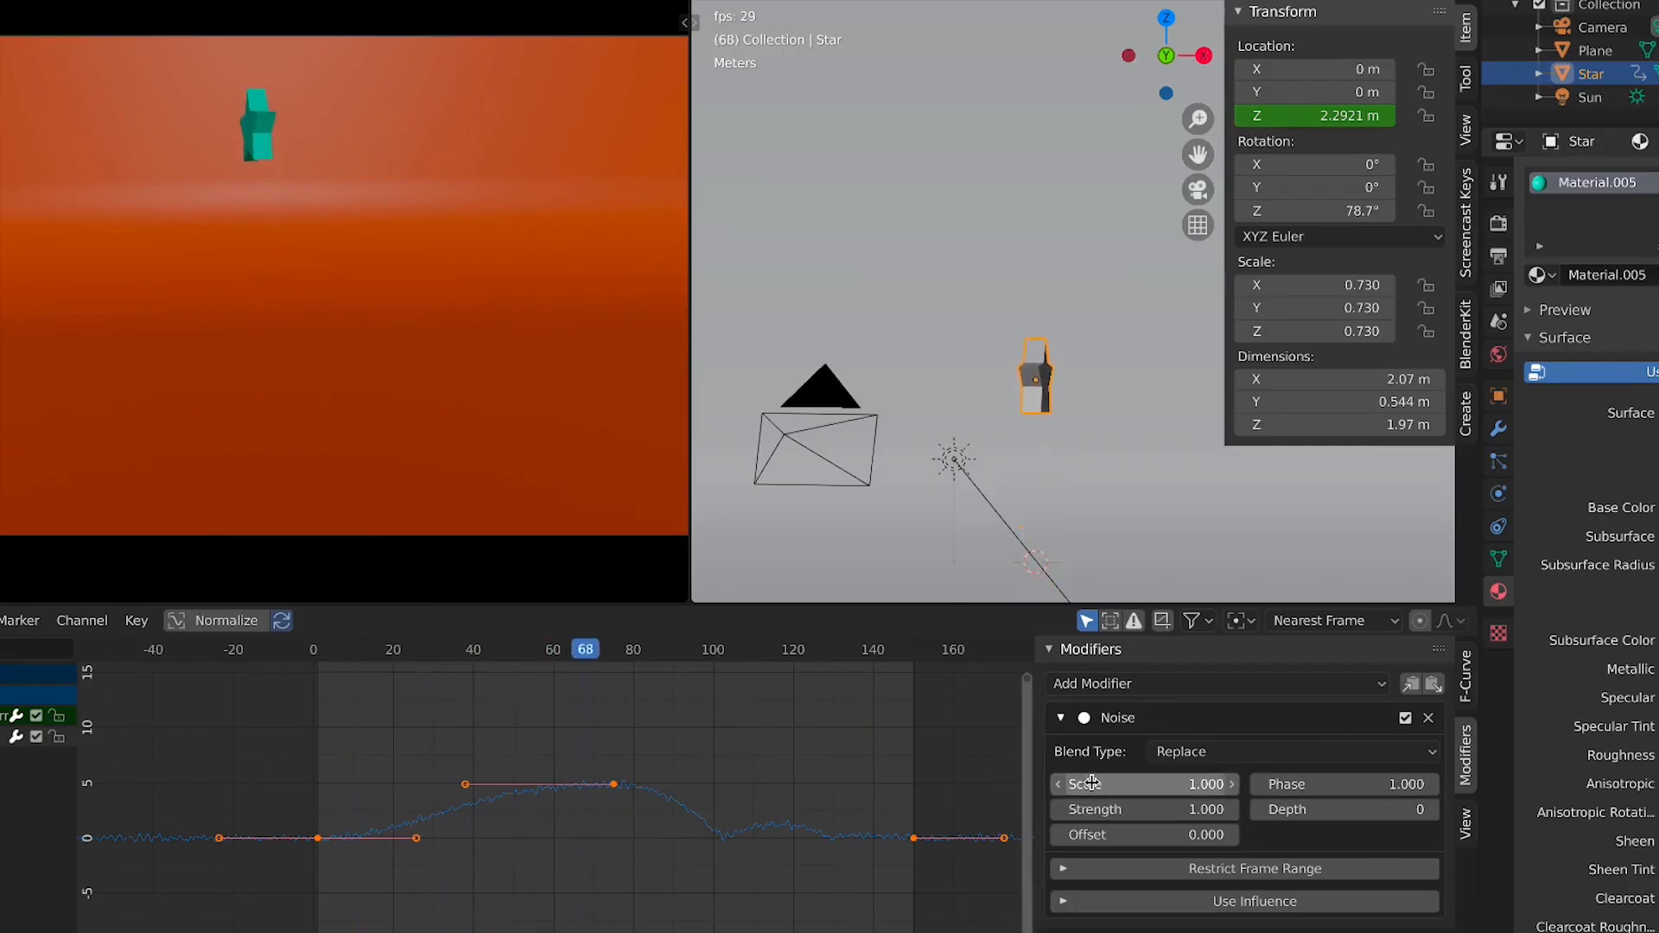
pyautogui.moveTo(1103, 789); pyautogui.dragTo(1158, 789)
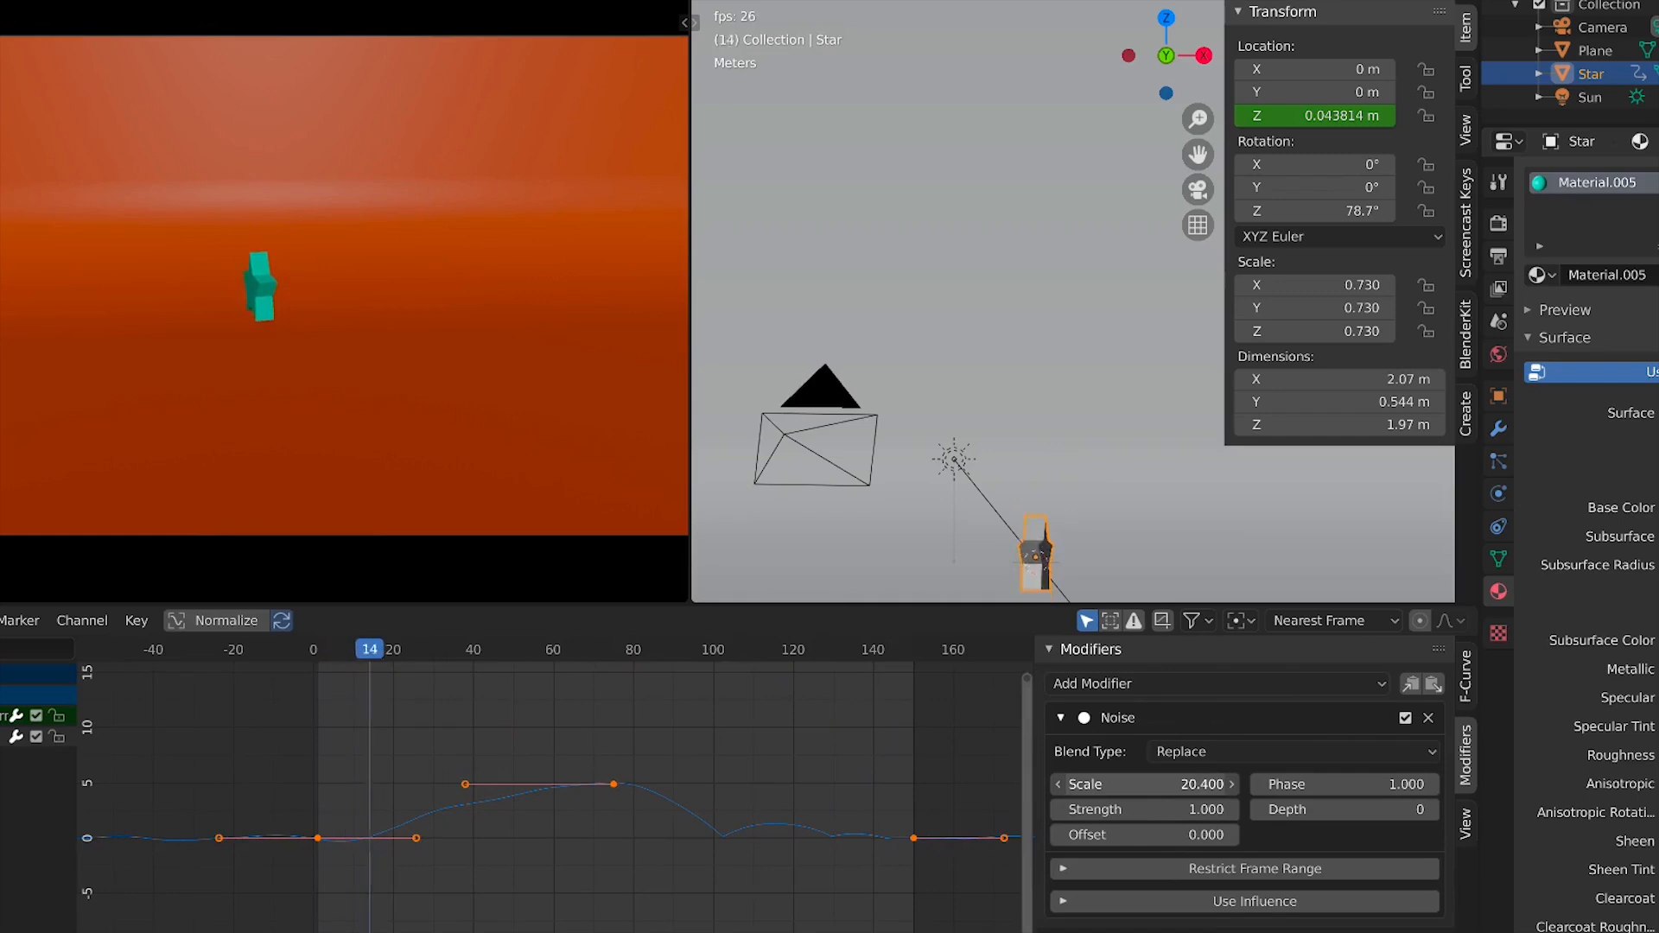
pyautogui.moveTo(1134, 789); pyautogui.dragTo(1486, 835)
# Try adjusting the Noise modifier's phase and depth, then remove the Noise modifier
pyautogui.rightClick(1113, 834)
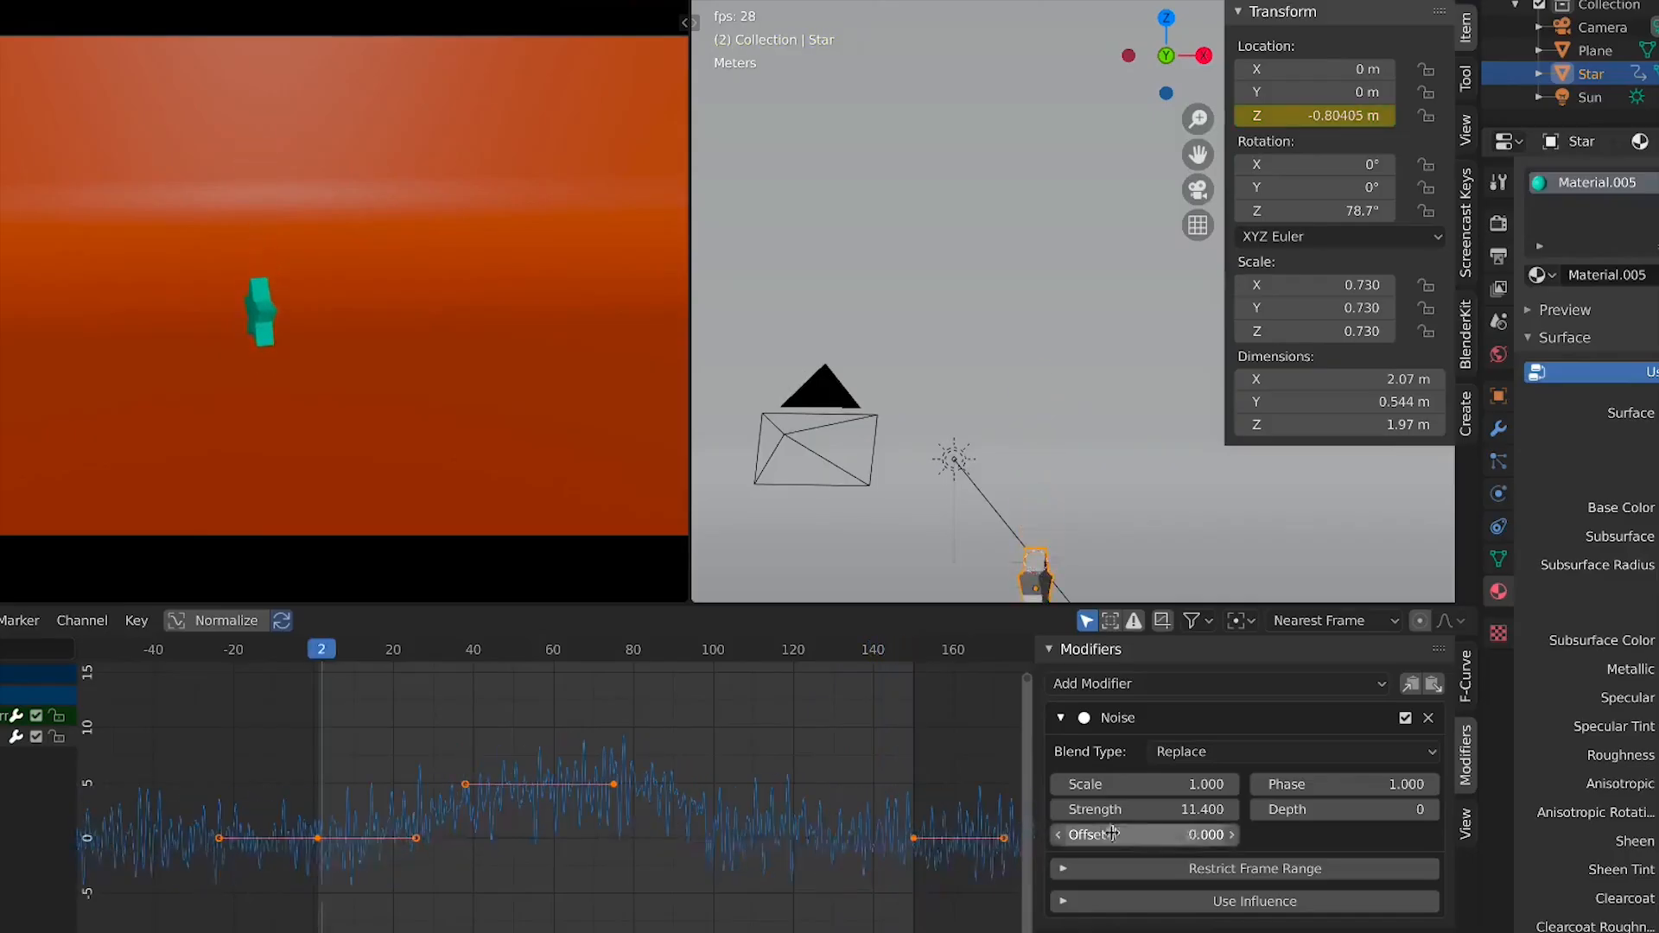
pyautogui.rightClick(1134, 809)
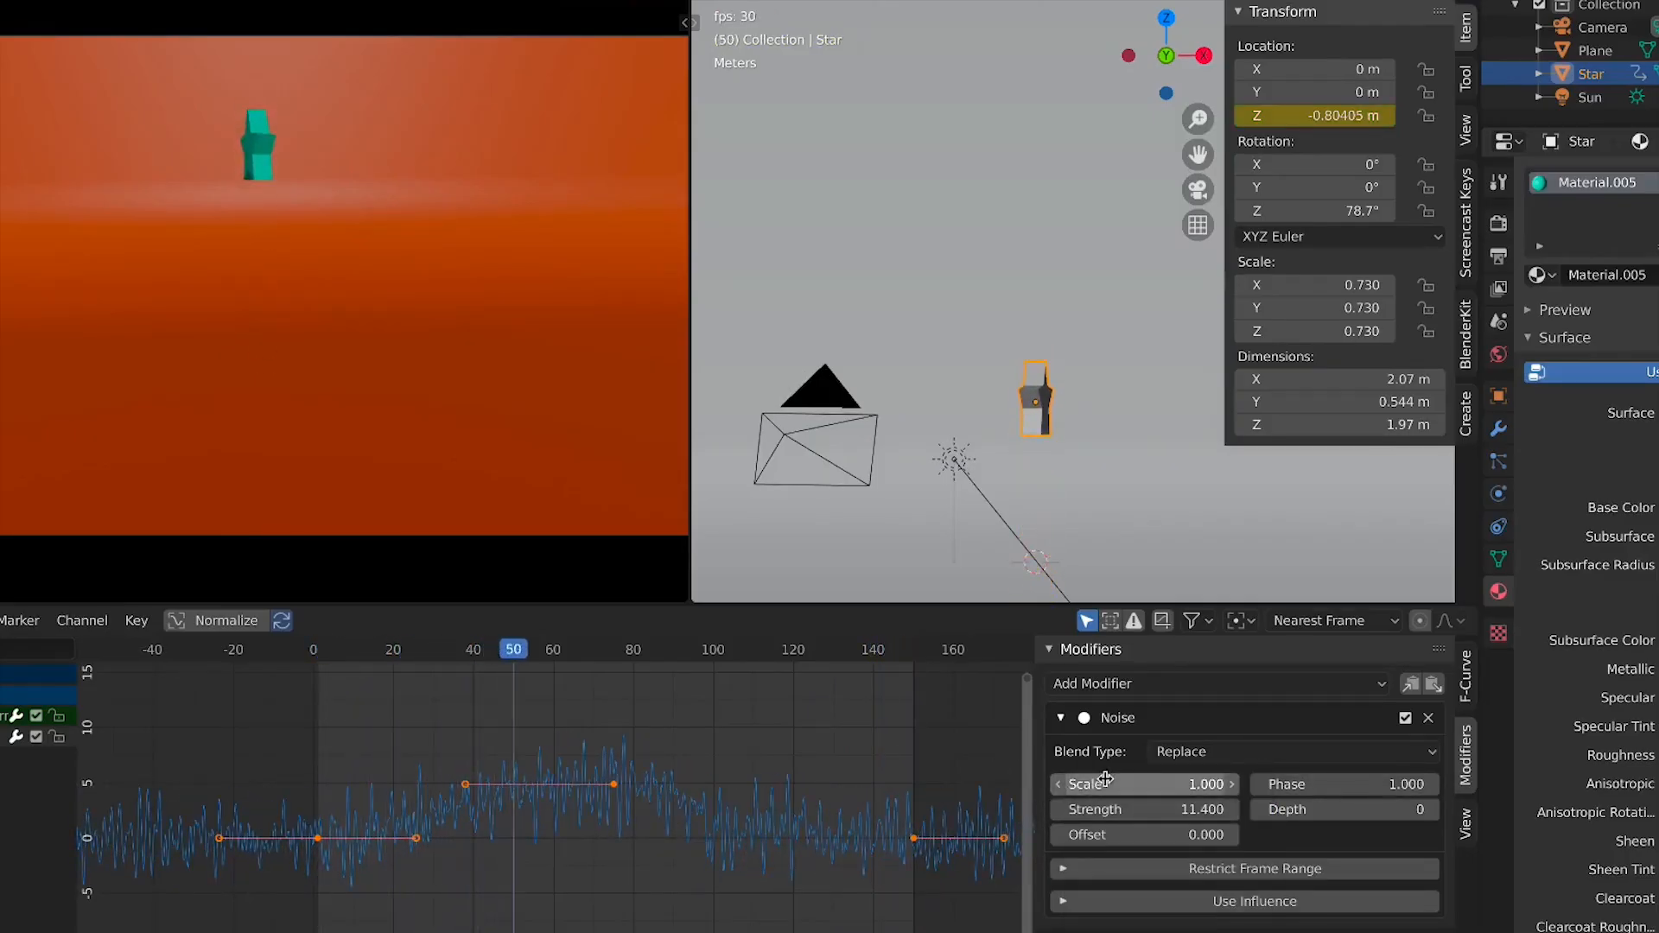
pyautogui.rightClick(1106, 782)
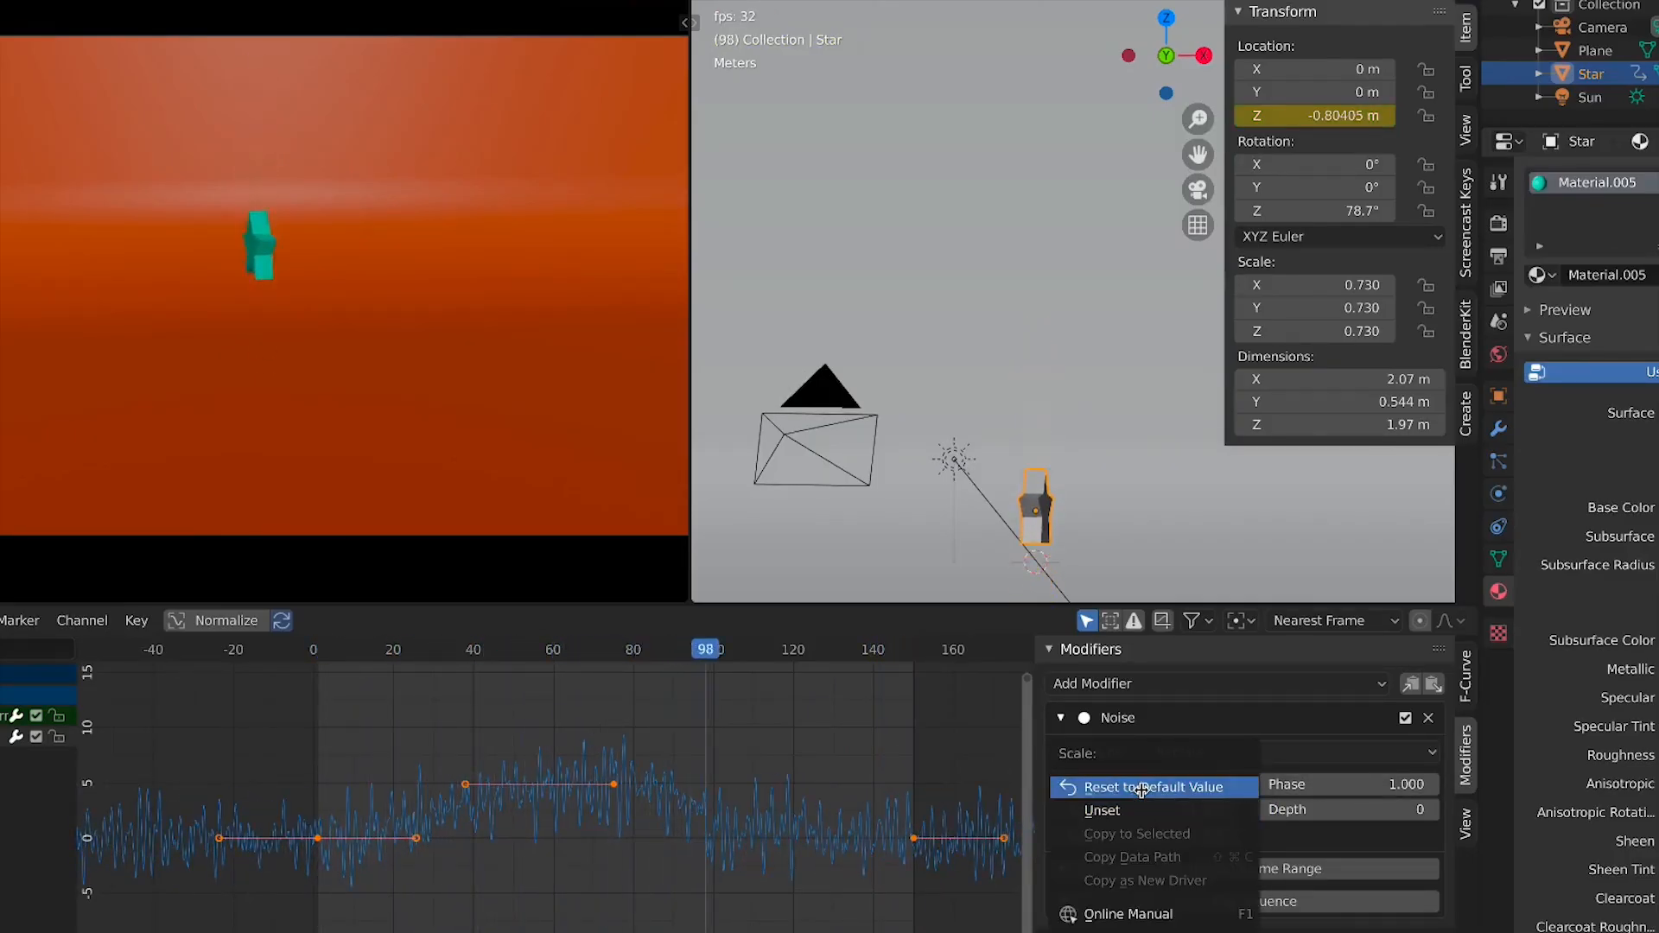
pyautogui.moveTo(1326, 790); pyautogui.dragTo(1521, 789)
pyautogui.rightClick(1324, 793)
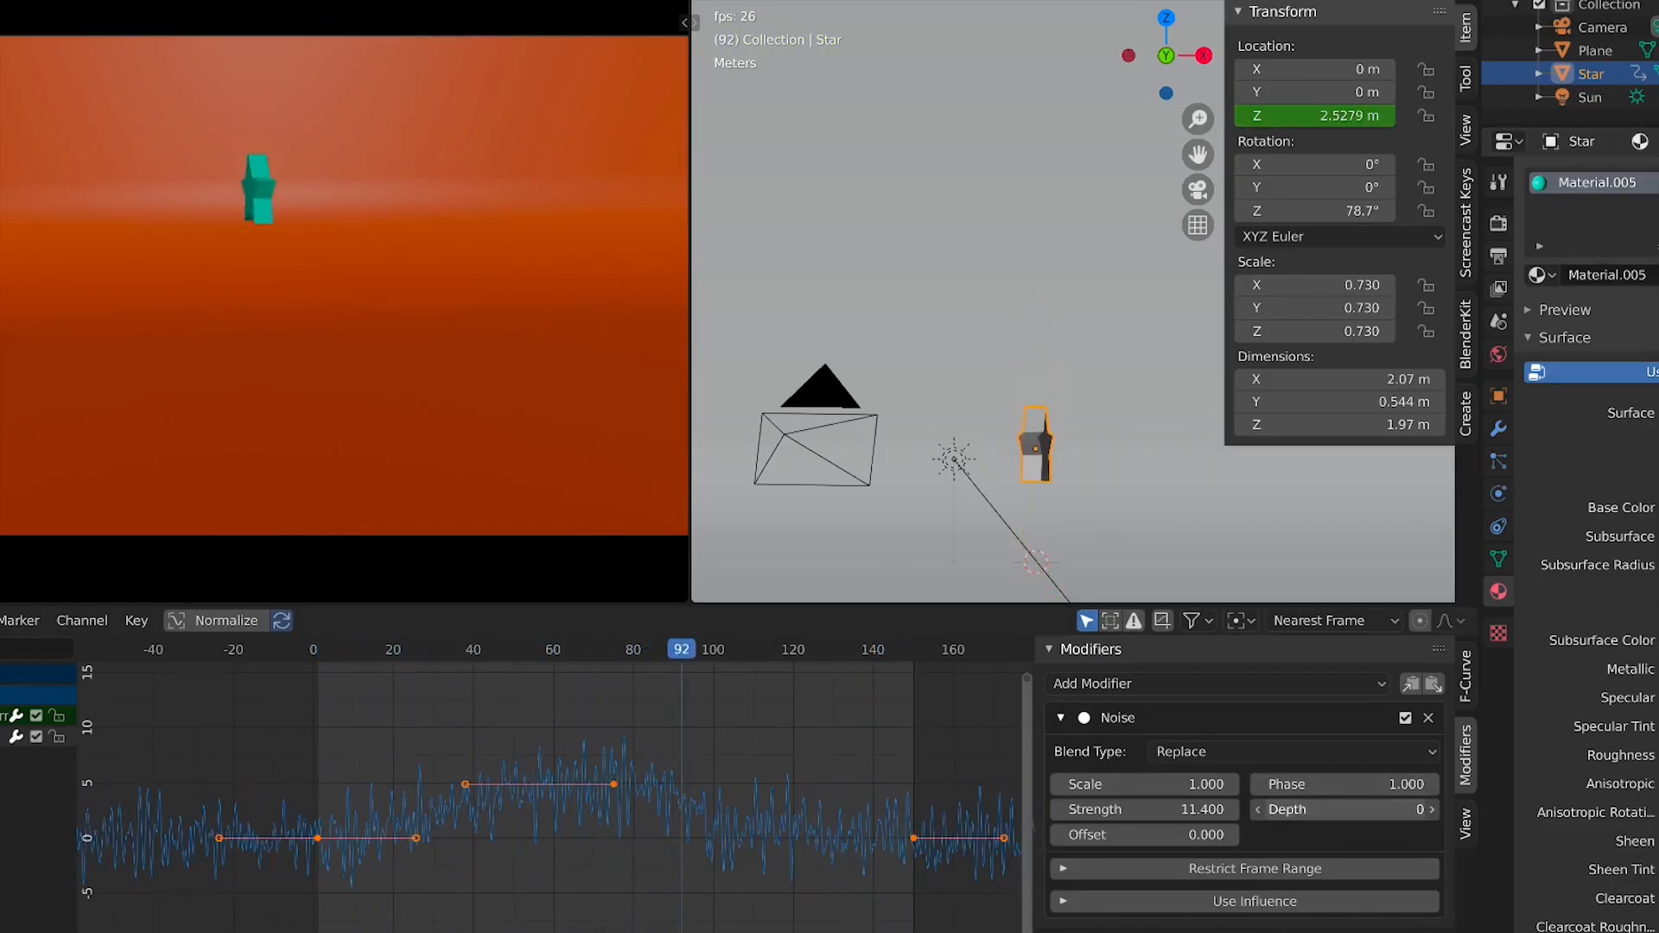
pyautogui.moveTo(1331, 811); pyautogui.dragTo(1404, 811)
pyautogui.rightClick(1290, 806)
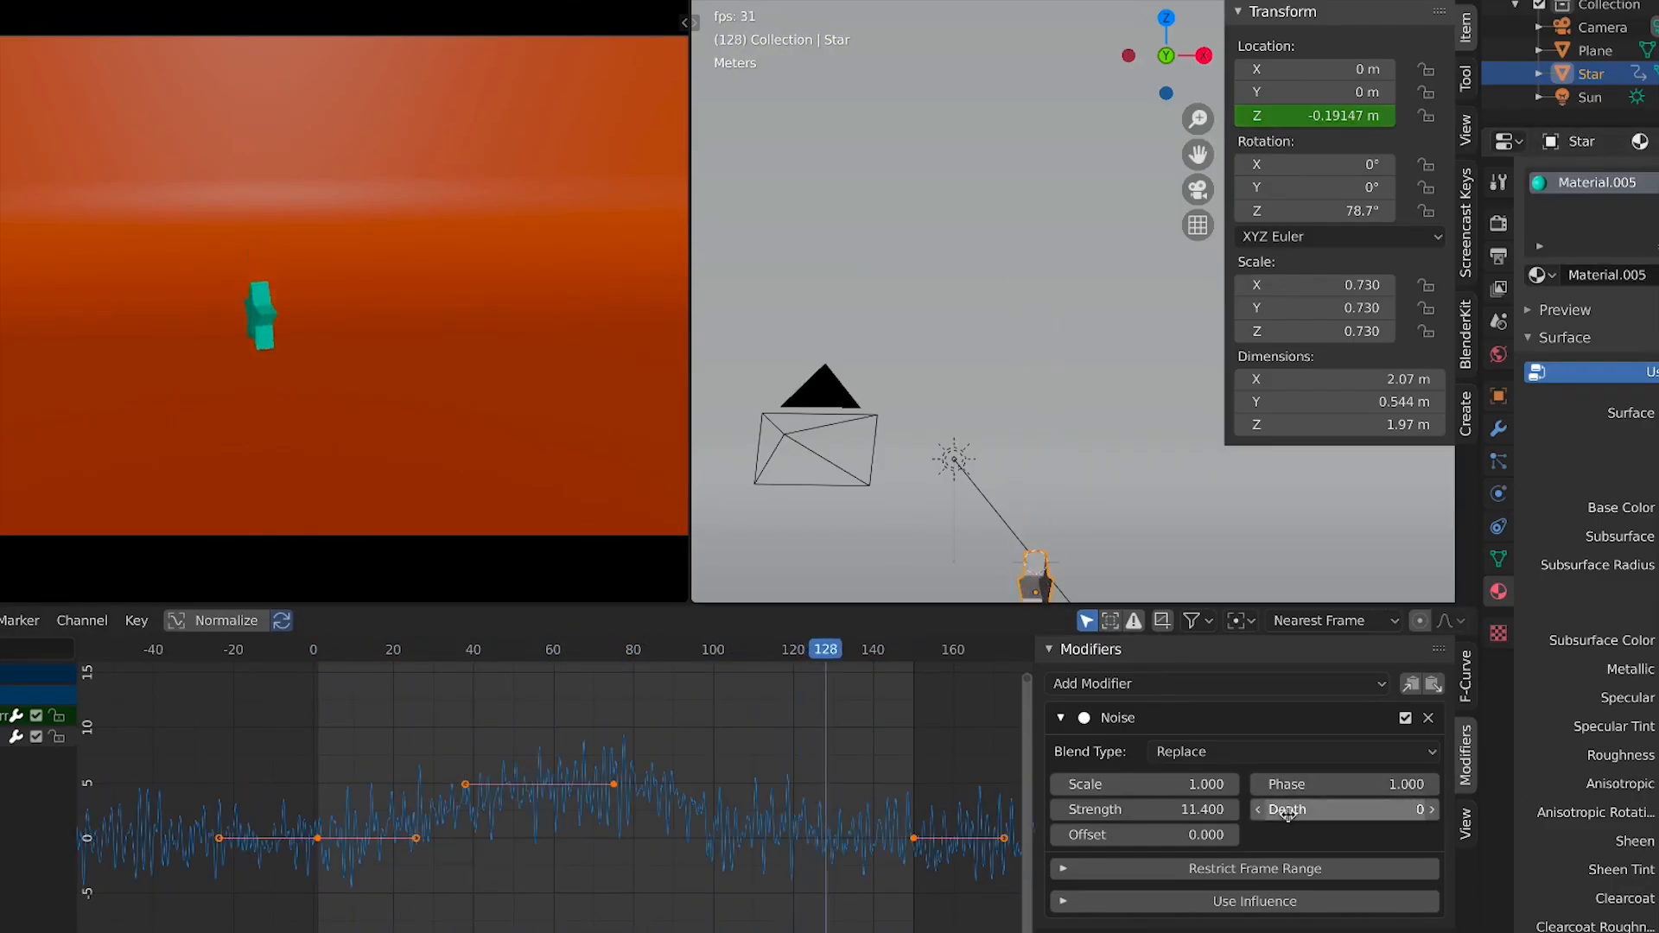
pyautogui.click(1429, 718)
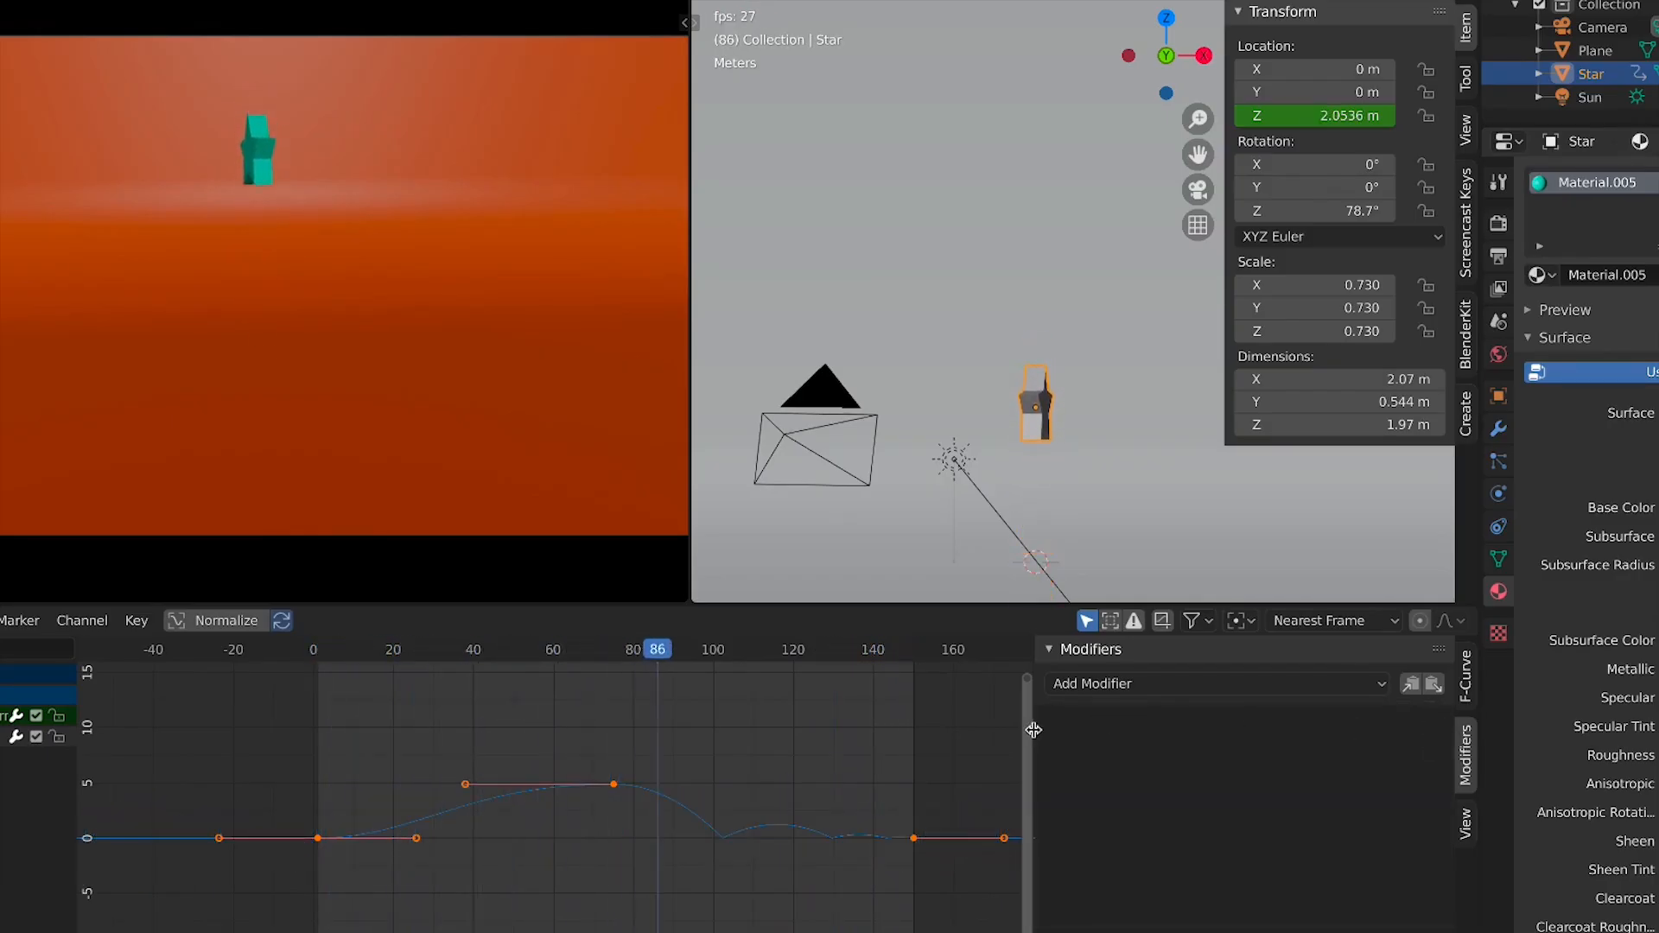
# Narrow the sidebar and select all keyframes of the star's curve
pyautogui.moveTo(1035, 730); pyautogui.dragTo(1331, 788)
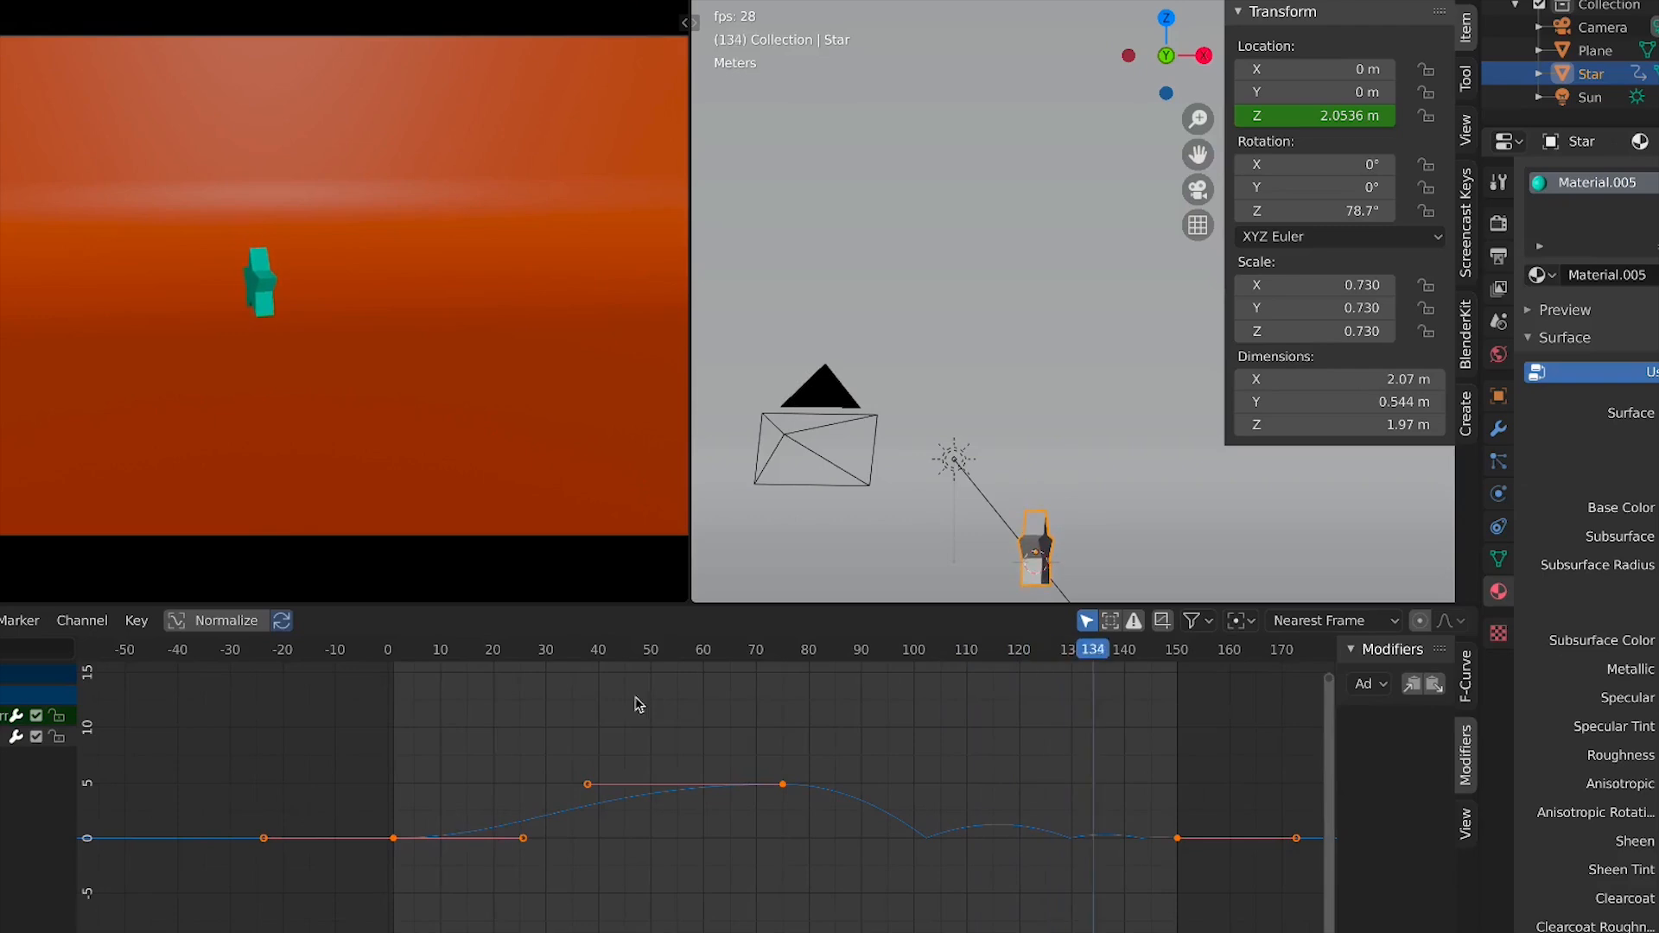
pyautogui.moveTo(652, 700); pyautogui.dragTo(819, 806)
pyautogui.click(572, 804)
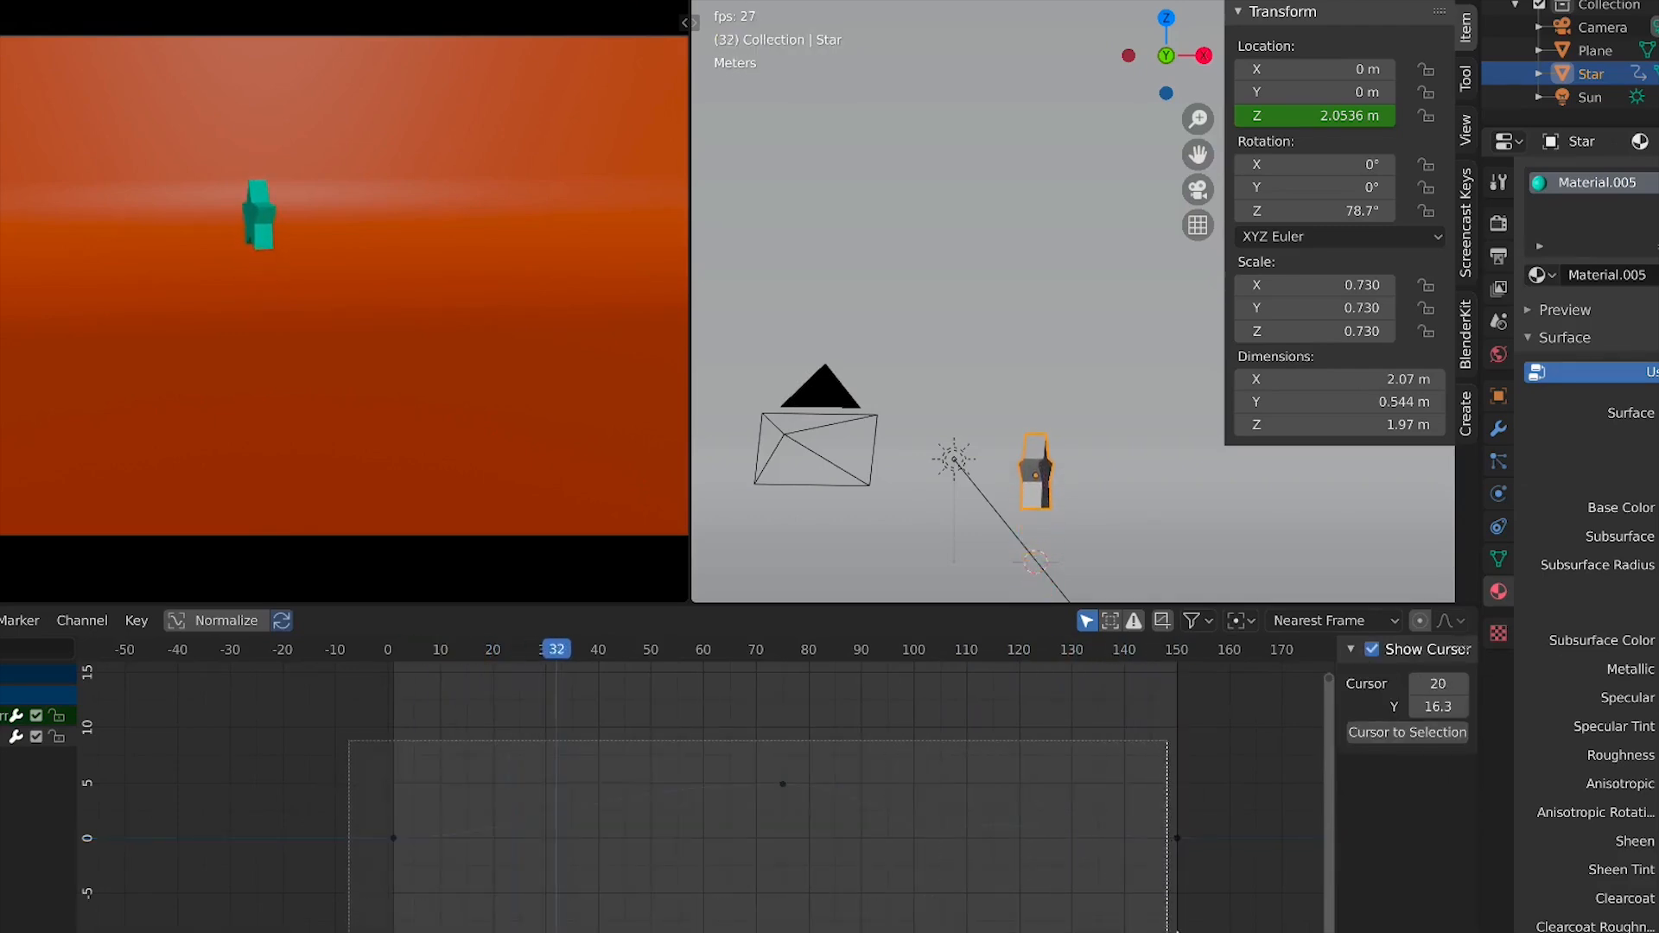
pyautogui.press('a')
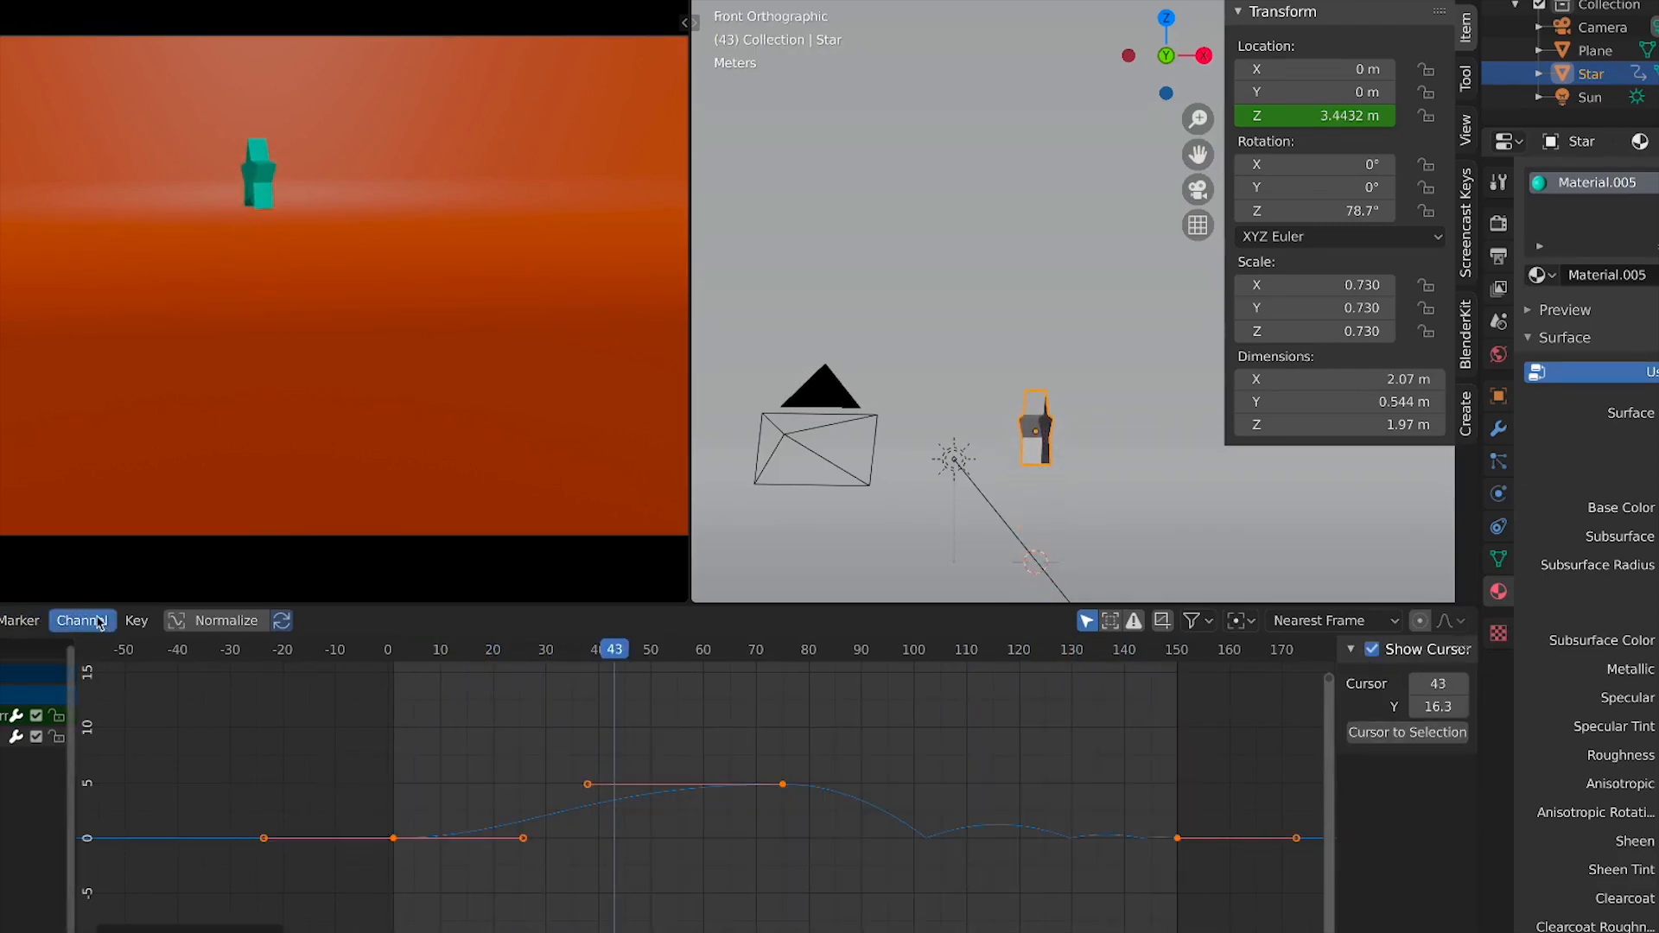
pyautogui.click(135, 621)
pyautogui.moveTo(19, 621)
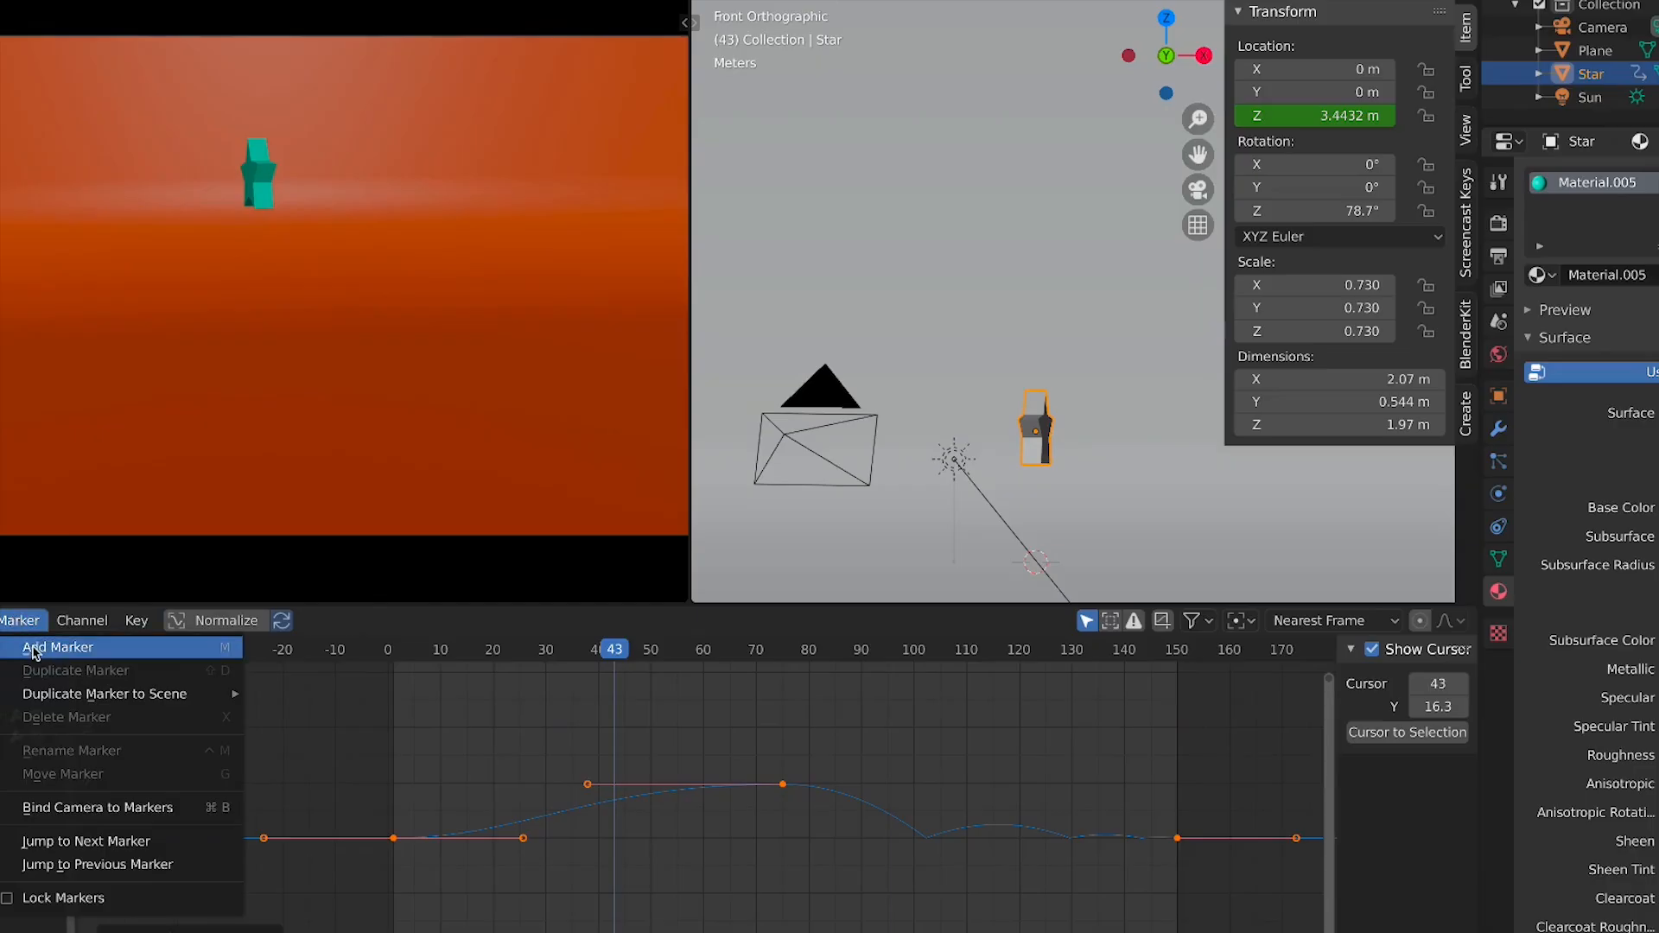
pyautogui.click(0, 621)
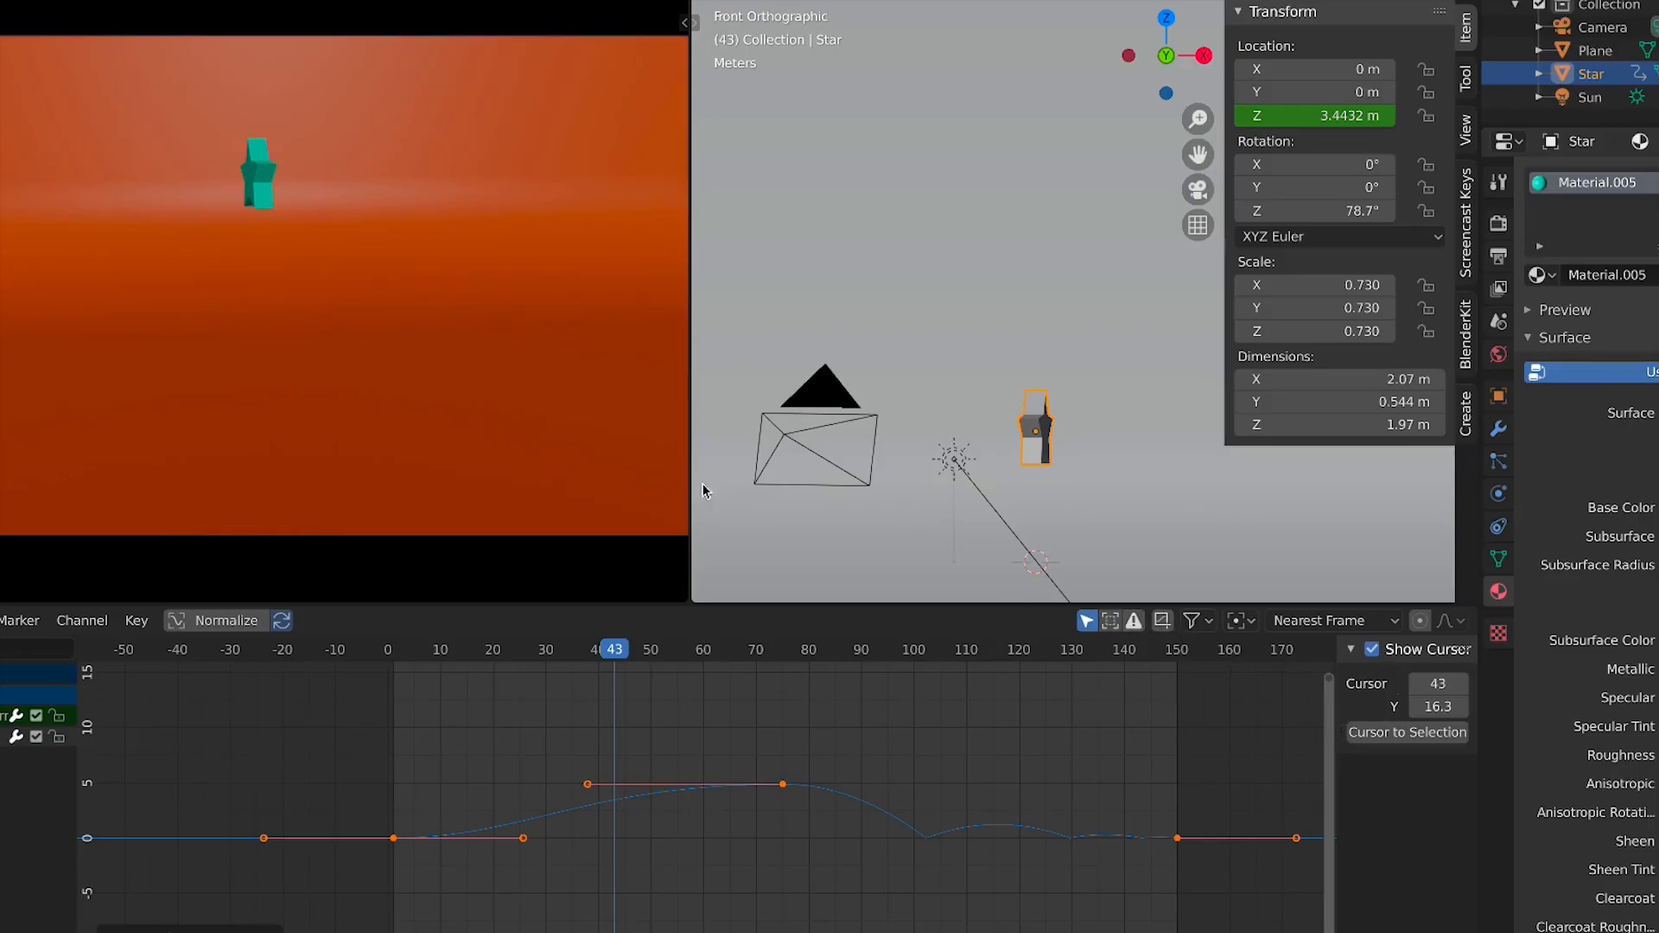
# Select the ground plane and move it up along Z to about -1.12 m at frame 1
pyautogui.press('space')
pyautogui.scroll(-3, 967, 434)
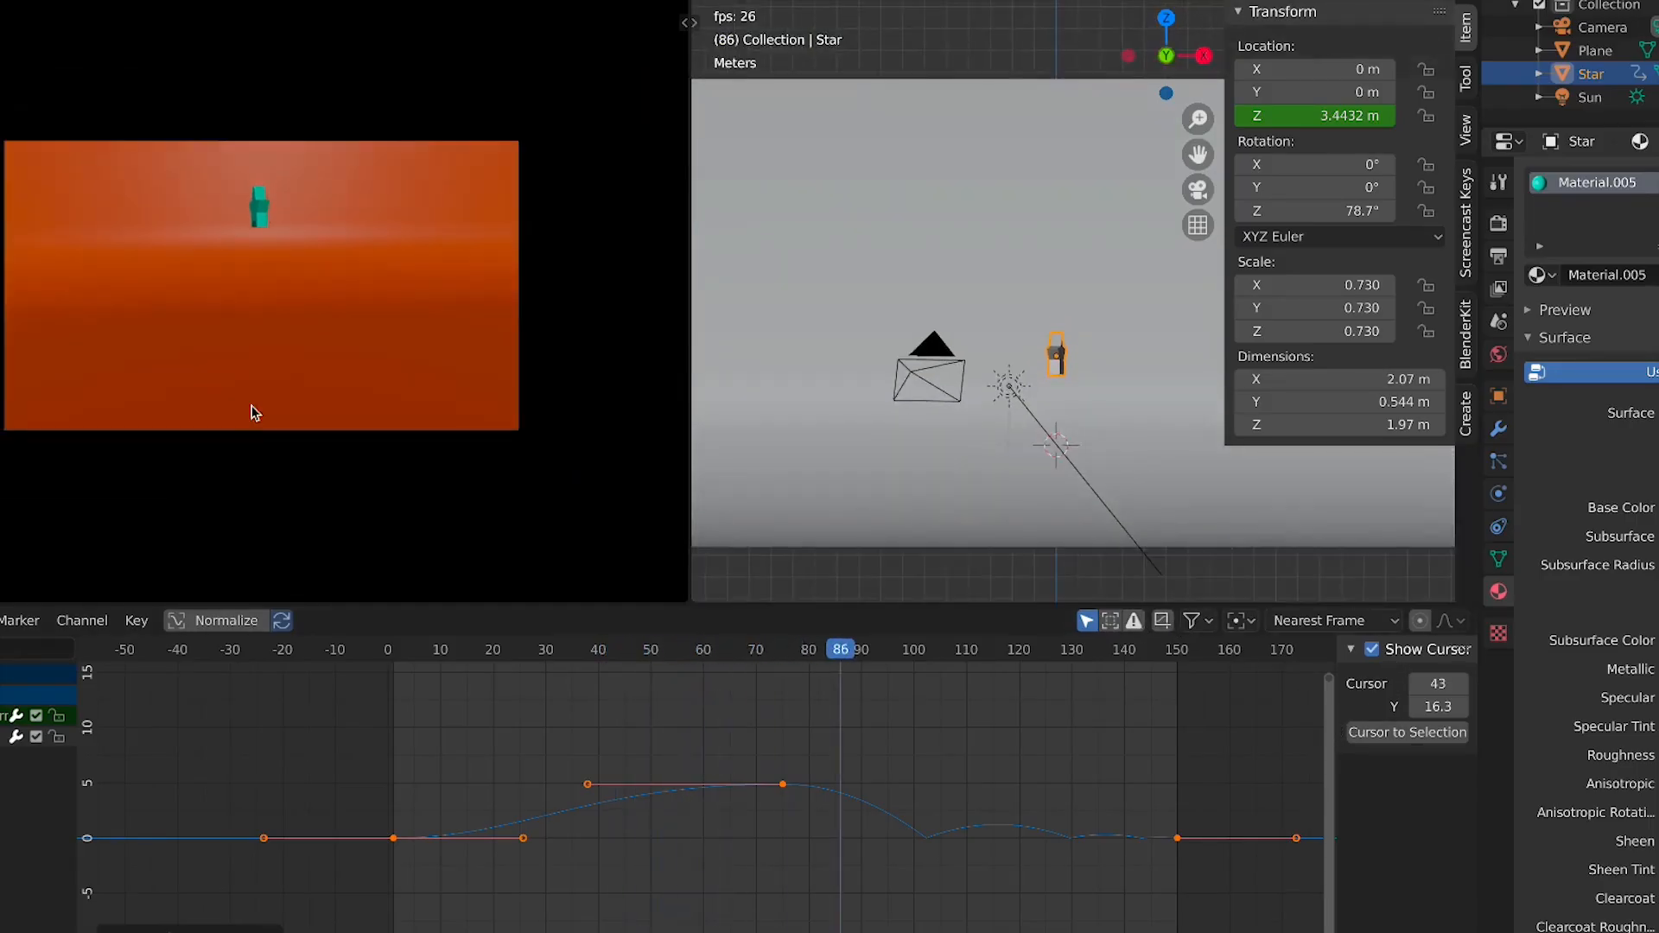
pyautogui.scroll(-4, 329, 407)
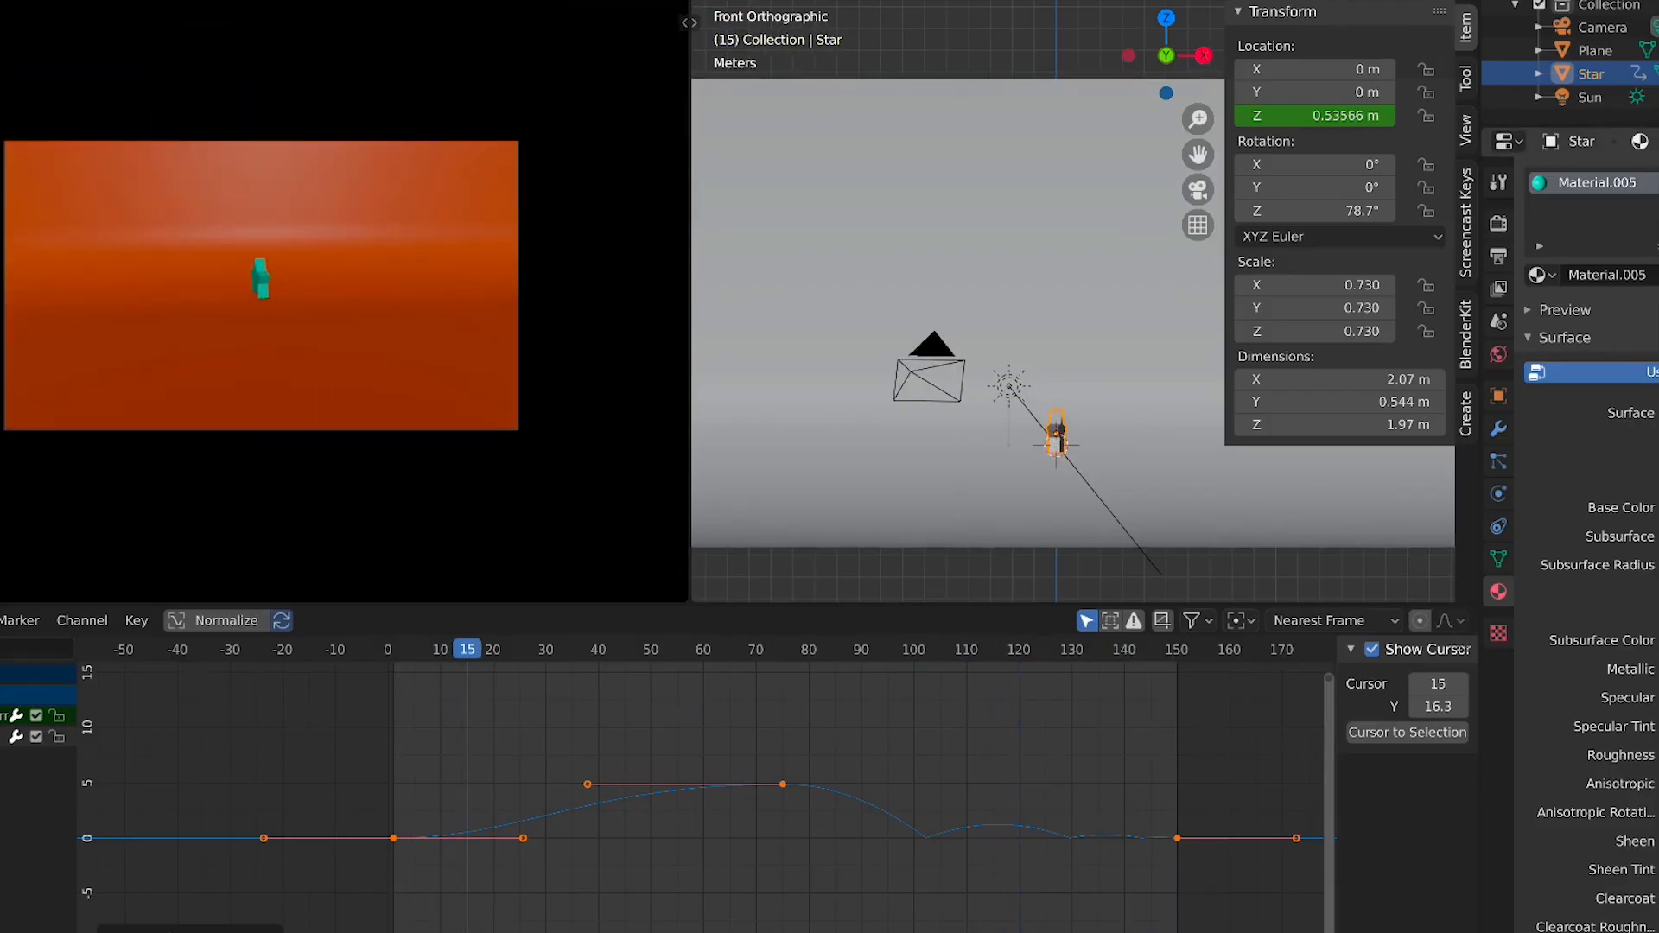
pyautogui.click(1637, 97)
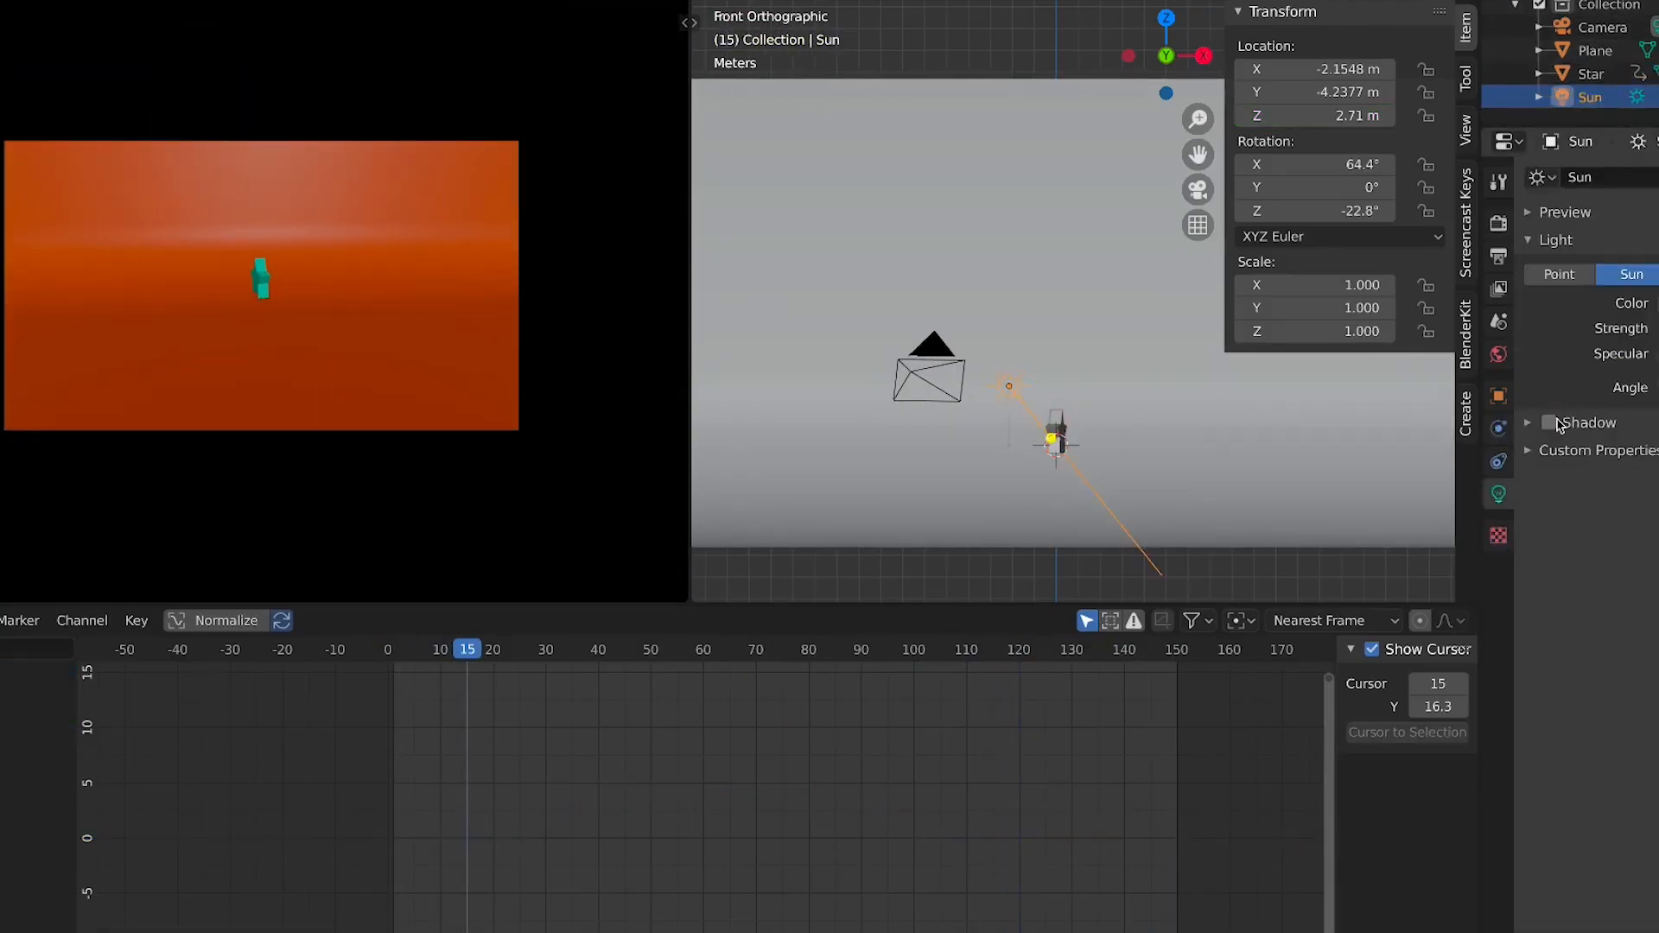
pyautogui.click(1063, 489)
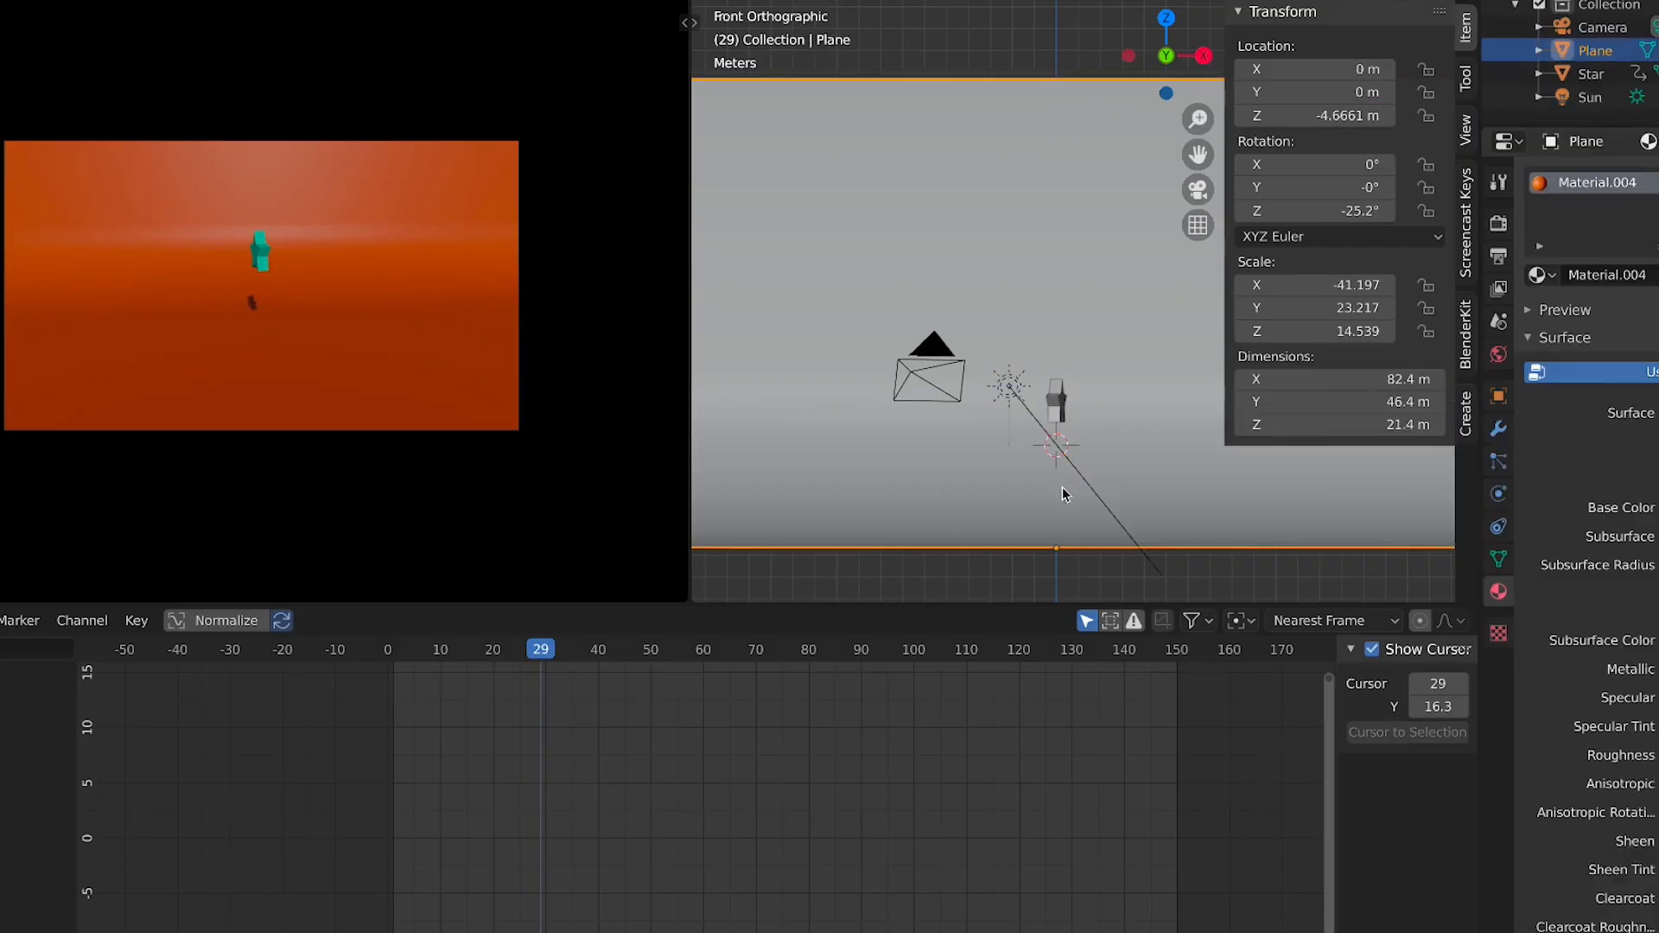
pyautogui.press('space')
pyautogui.click(396, 655)
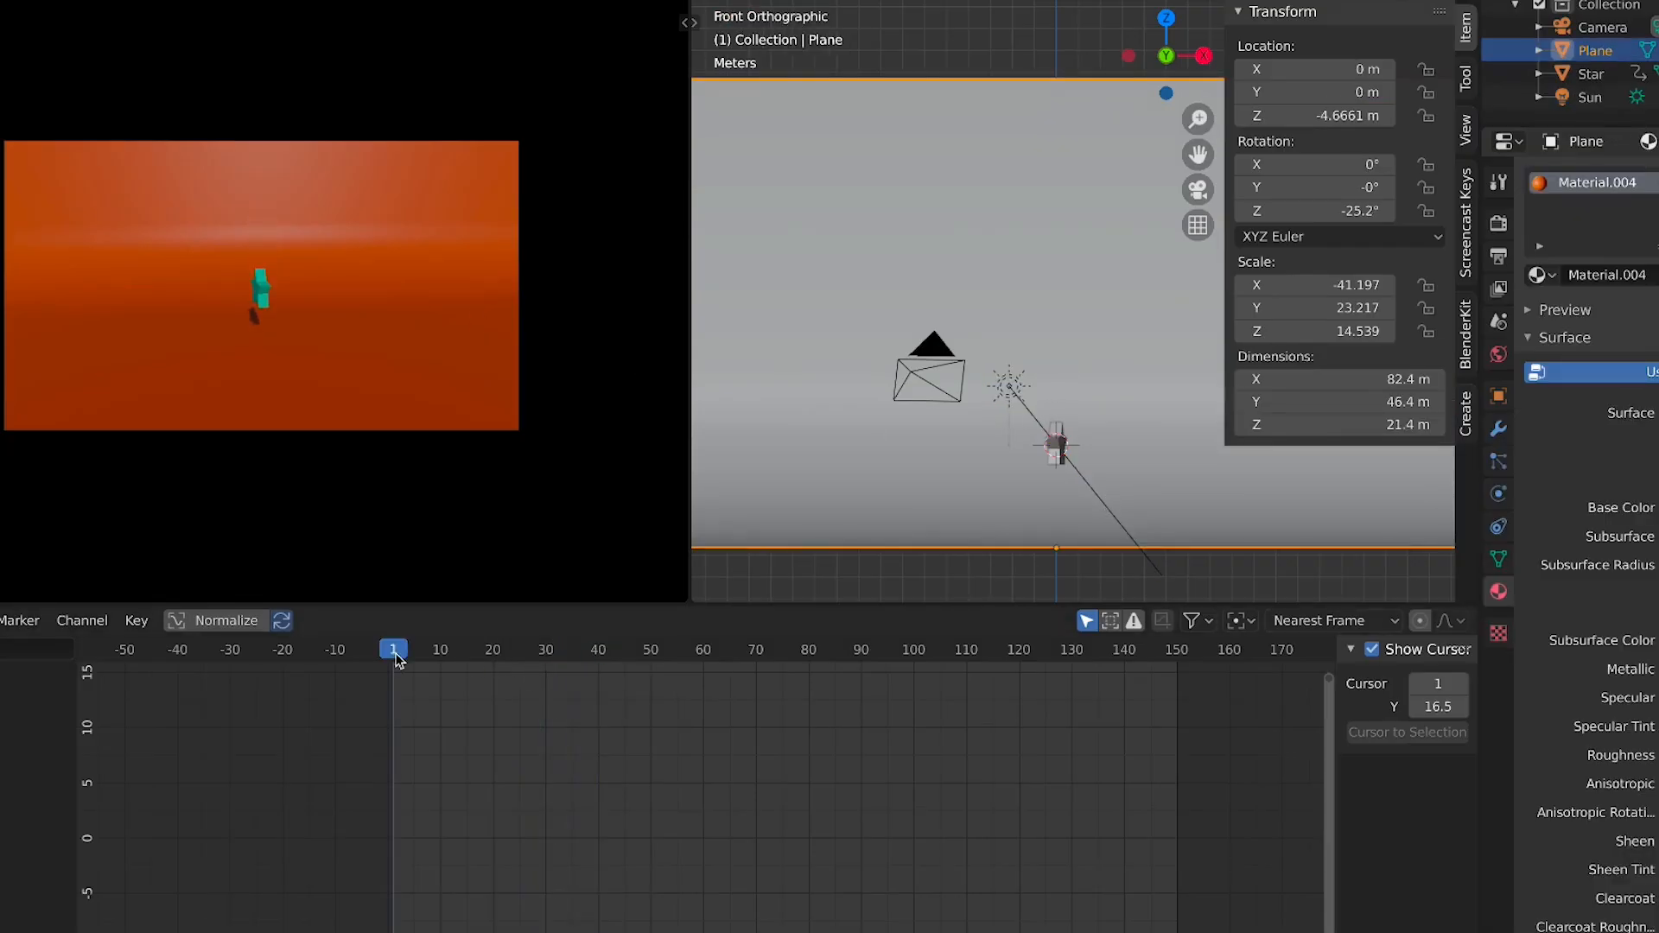
pyautogui.press('g')
pyautogui.press('z')
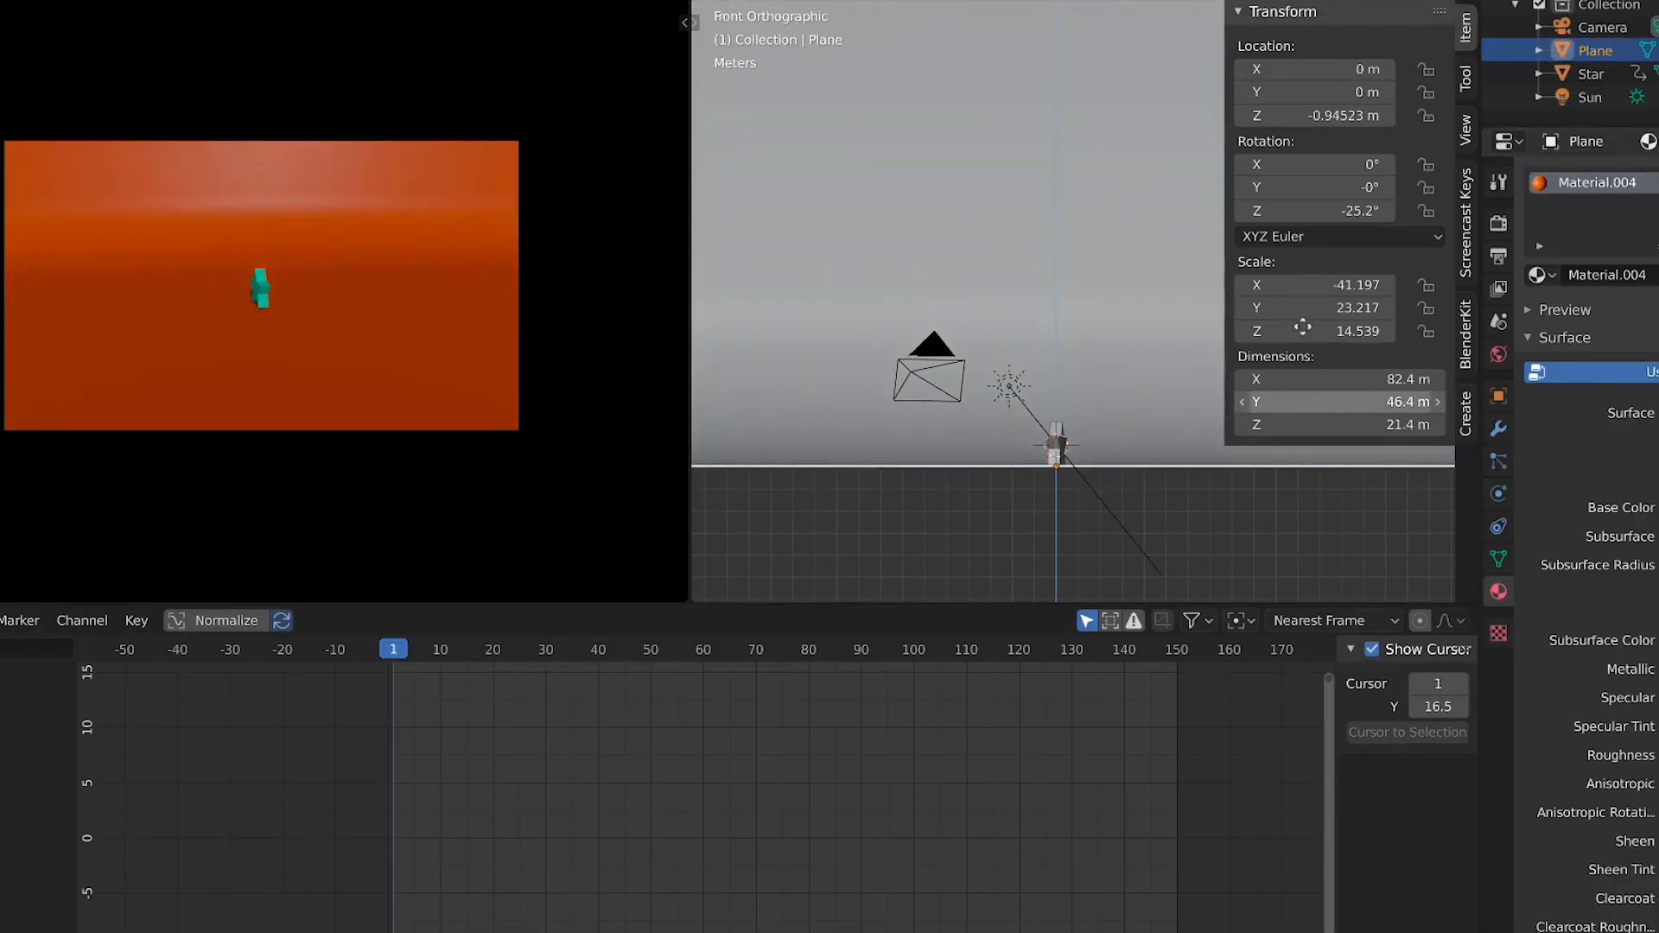
pyautogui.click(198, 389)
# Select the camera and slightly increase its focal length, then play the animation
pyautogui.press('space')
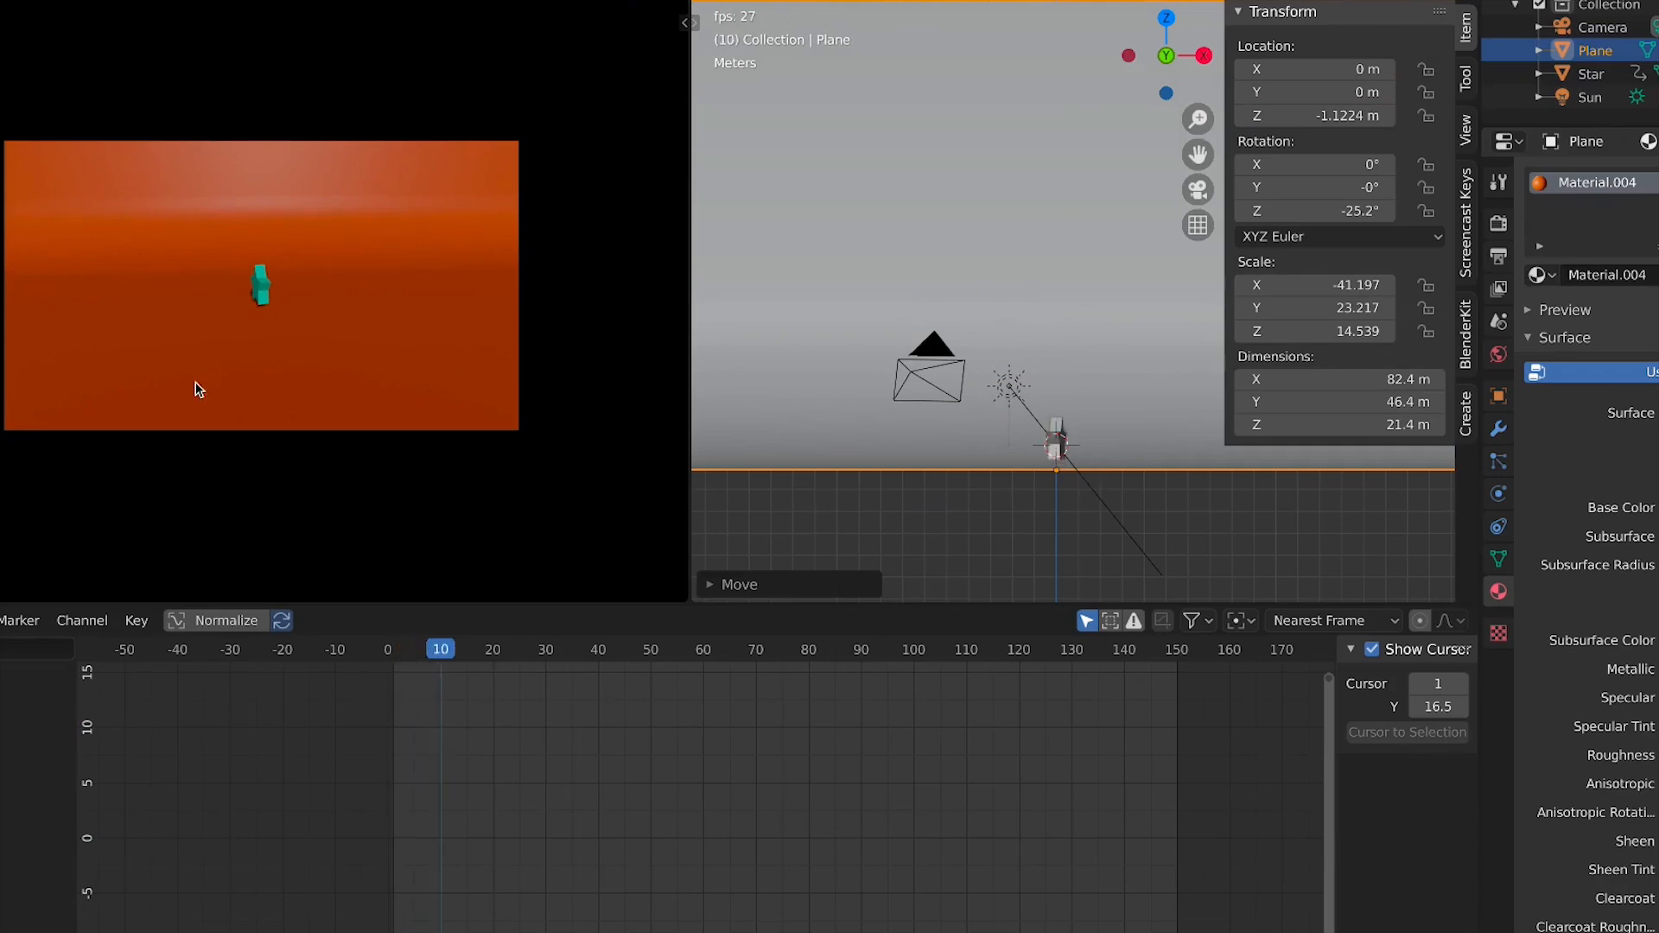
pyautogui.press('space')
pyautogui.click(1600, 27)
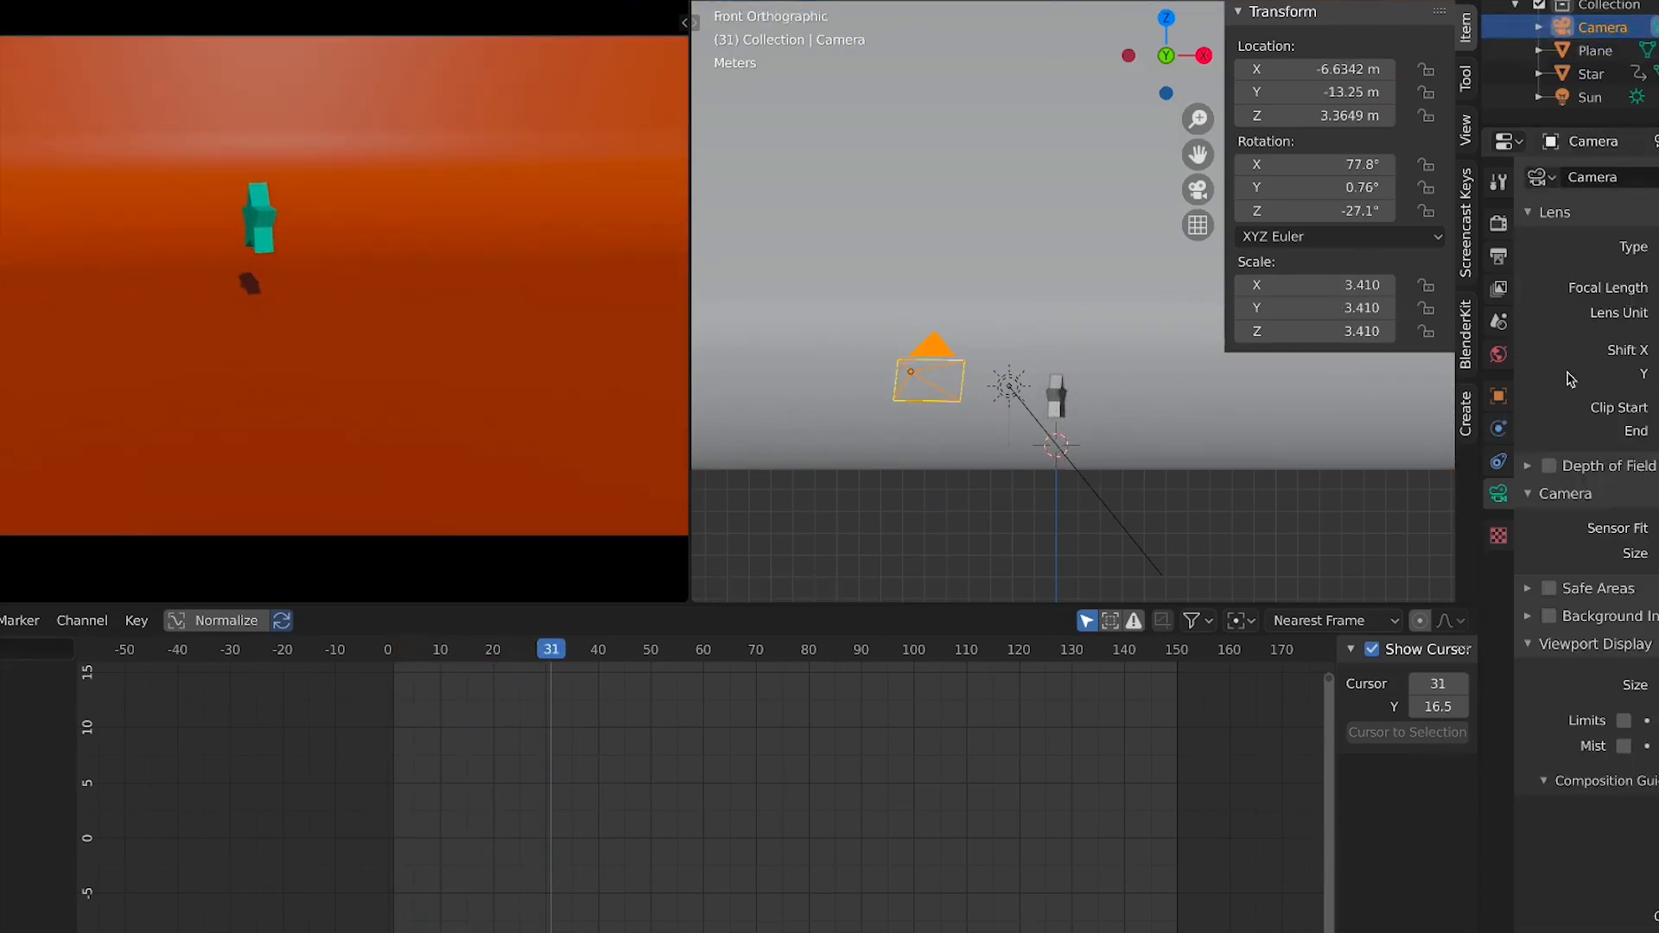
pyautogui.moveTo(1654, 288); pyautogui.dragTo(1658, 288)
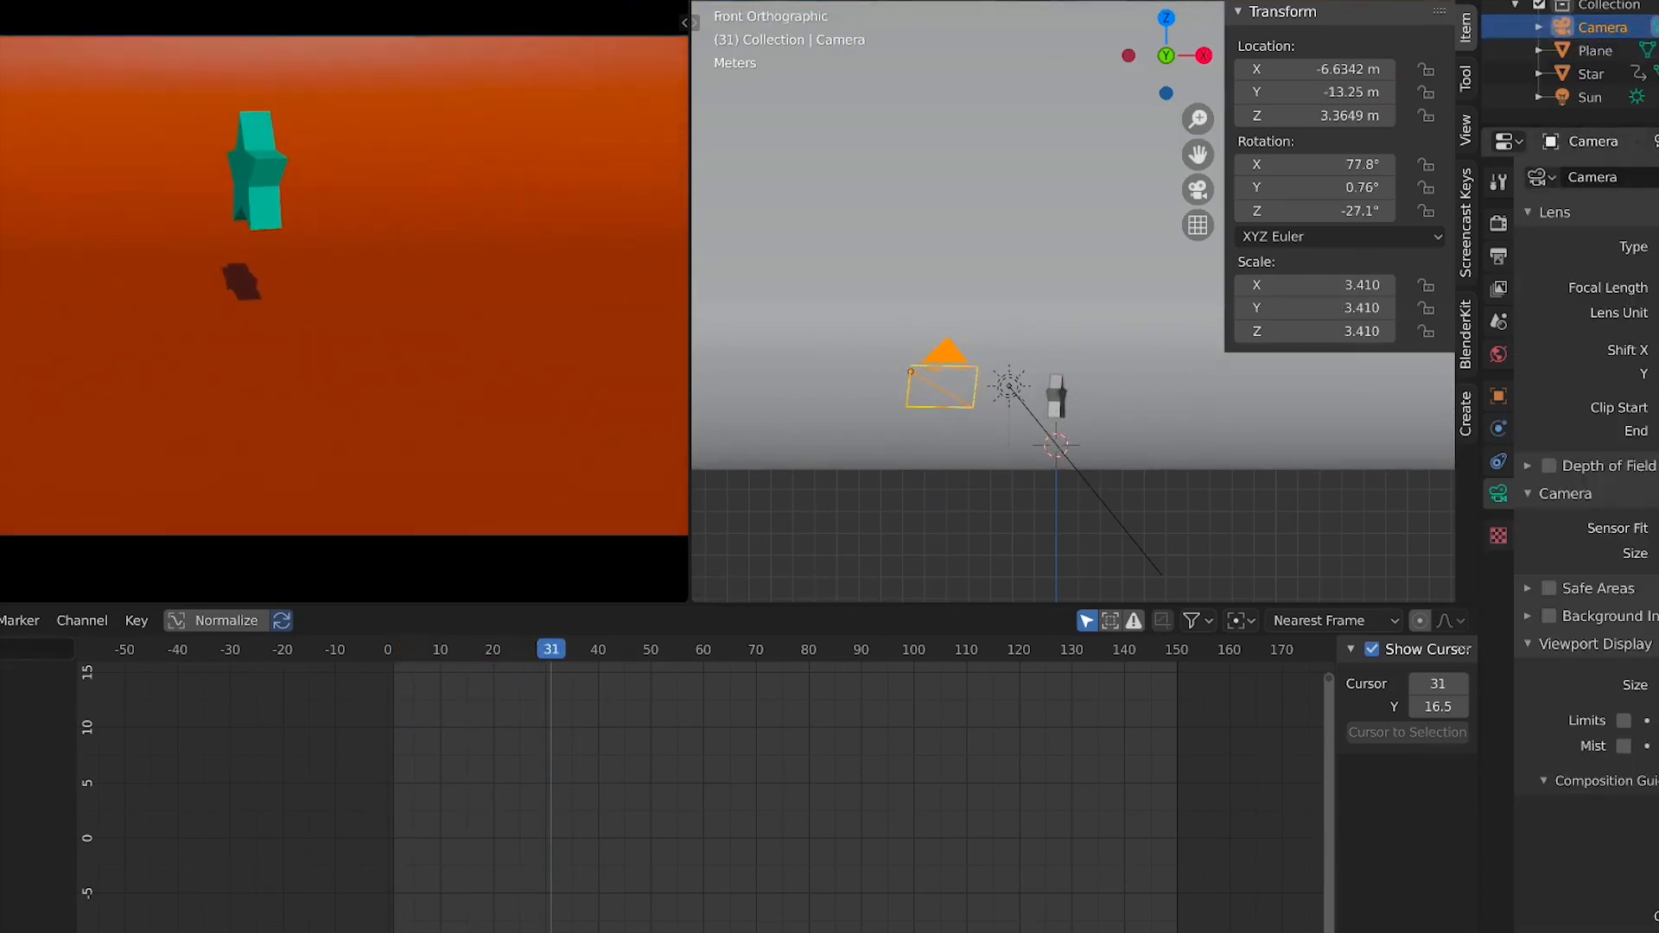
pyautogui.scroll(-3, 470, 387)
pyautogui.press('space')
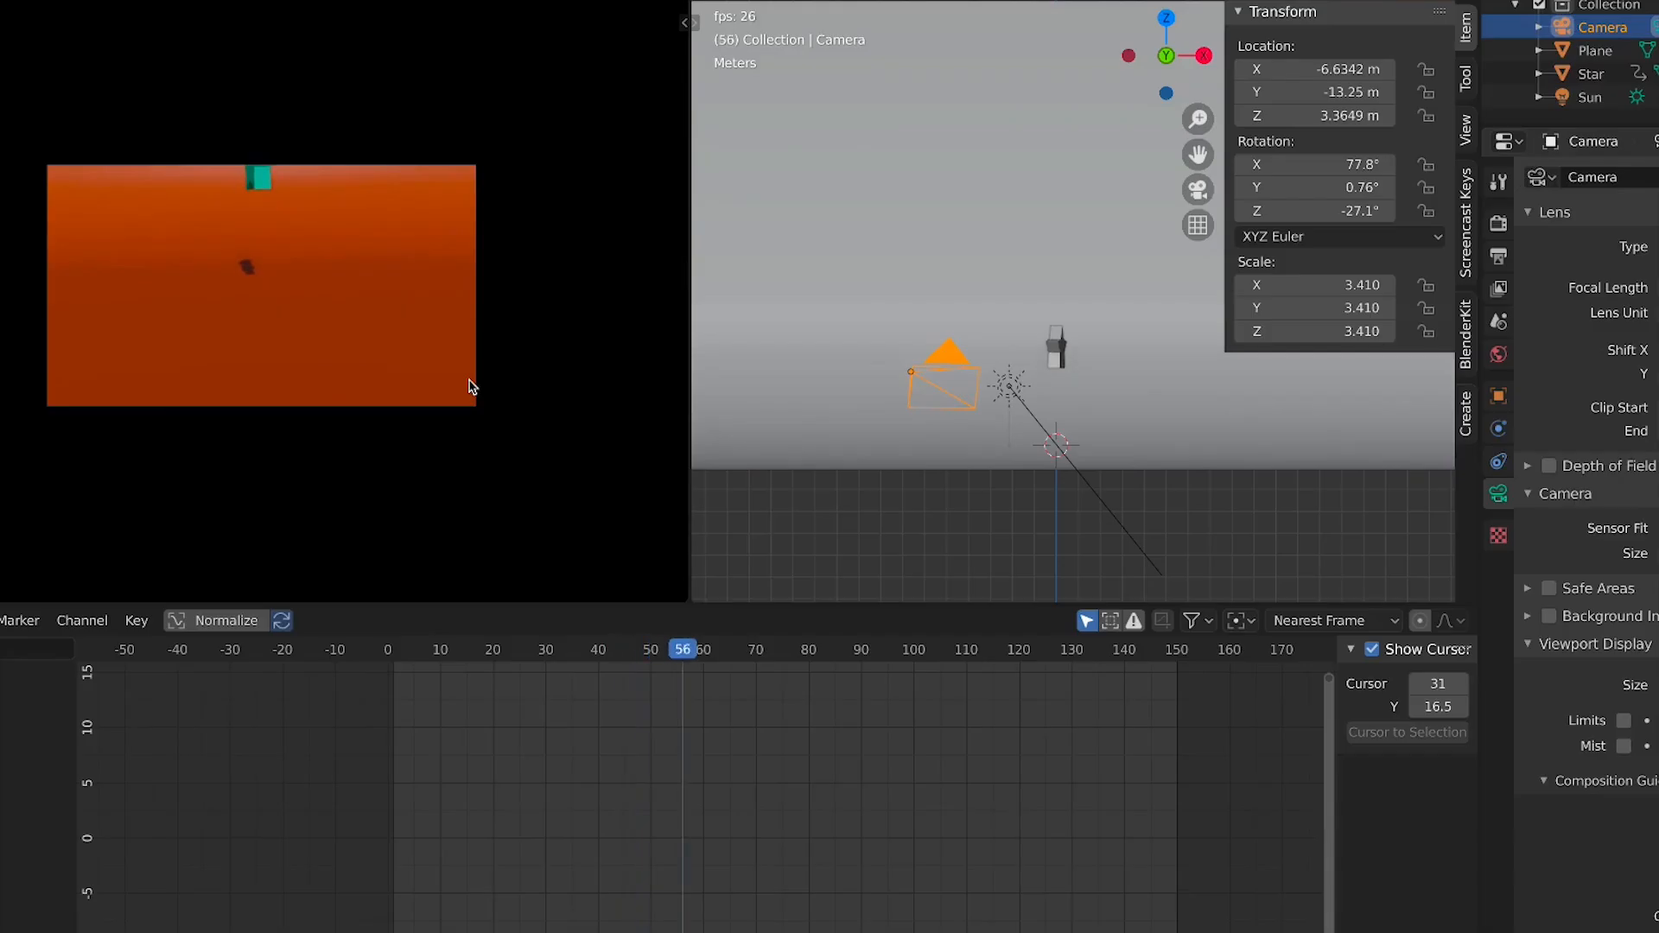
# Fly the camera with walk navigation to frame the star from a higher, wider angle at frame 1
pyautogui.hotkey('shift', '`')
pyautogui.press('e')
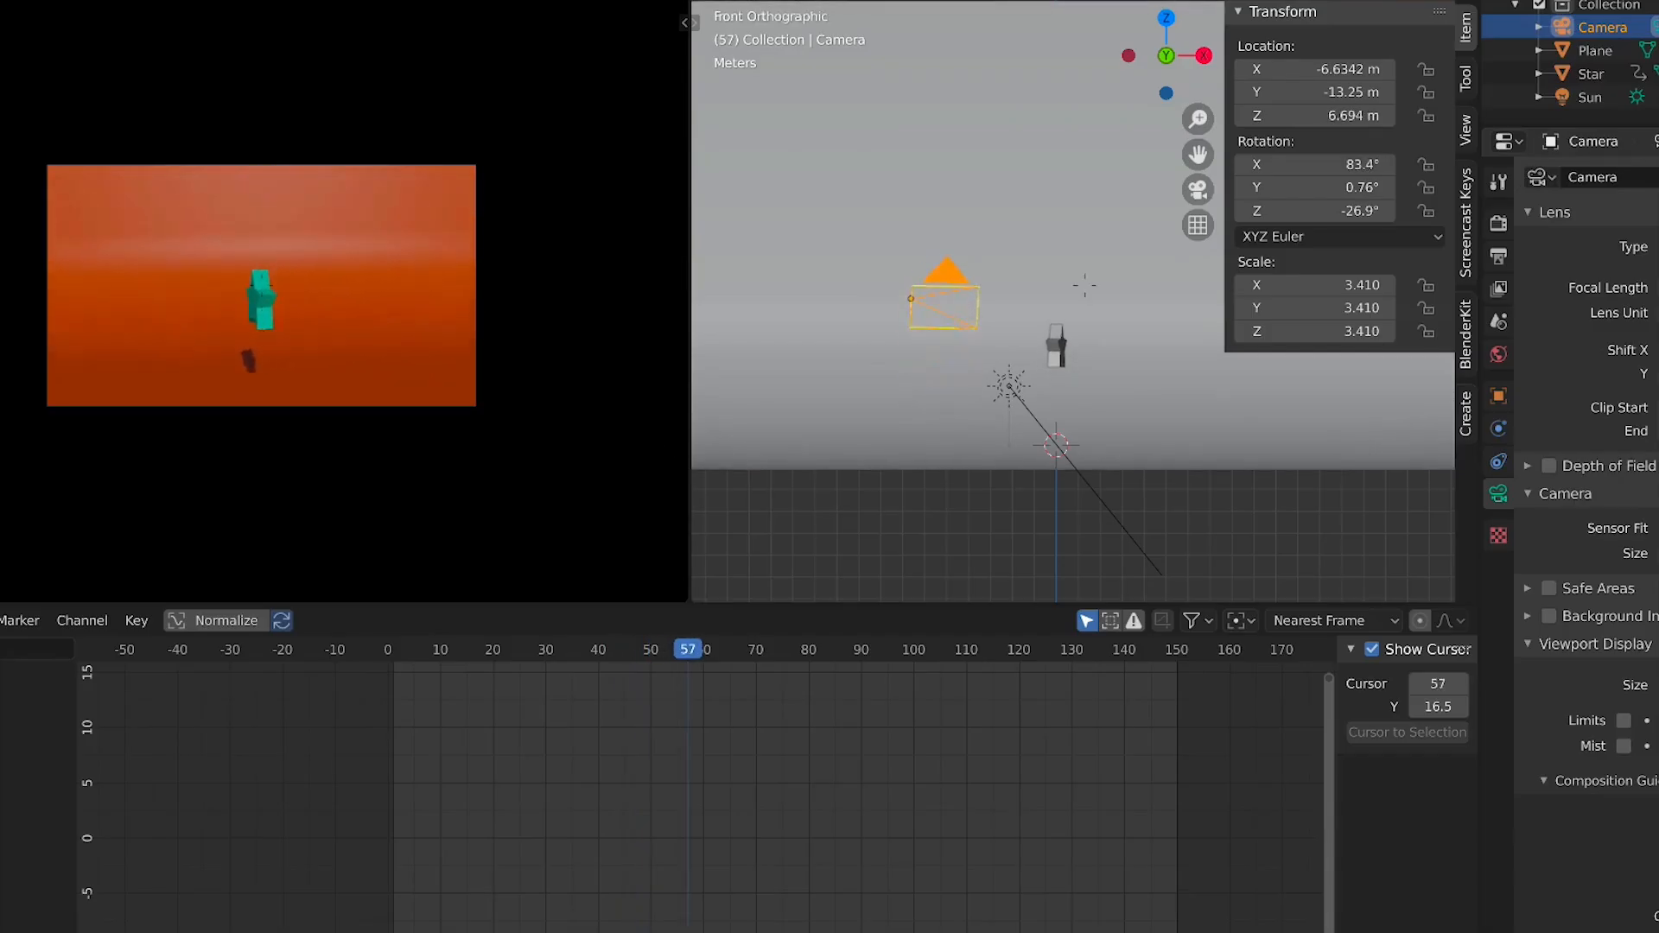
pyautogui.press('a')
pyautogui.press('q')
pyautogui.press('e')
pyautogui.press('d')
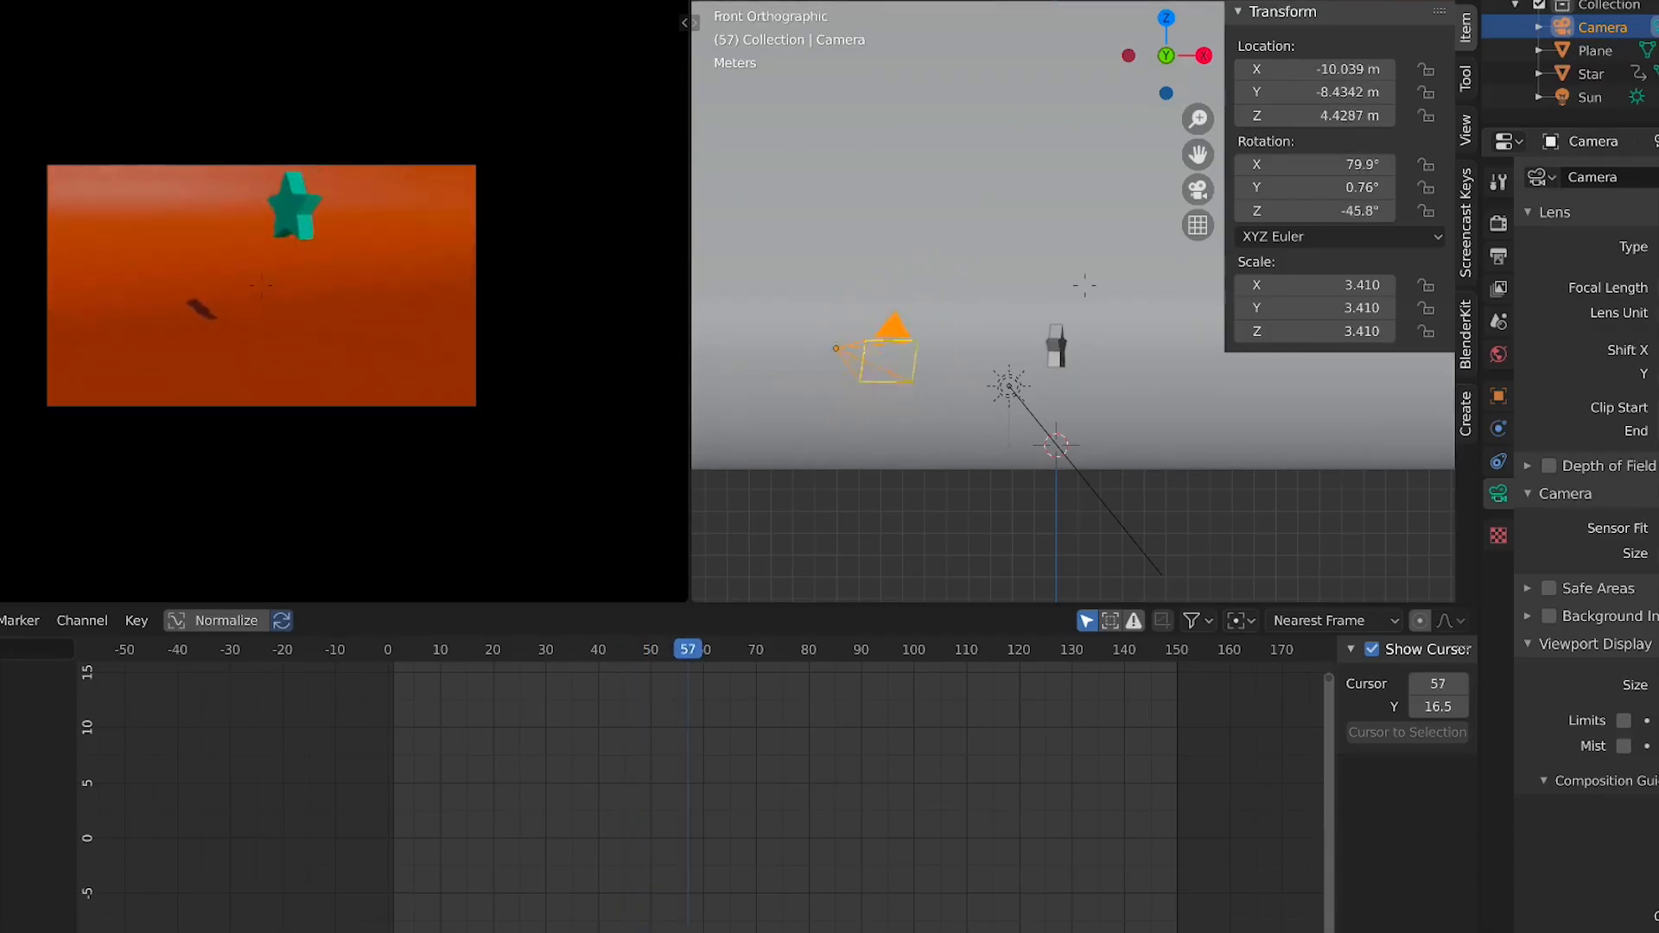
pyautogui.press('e')
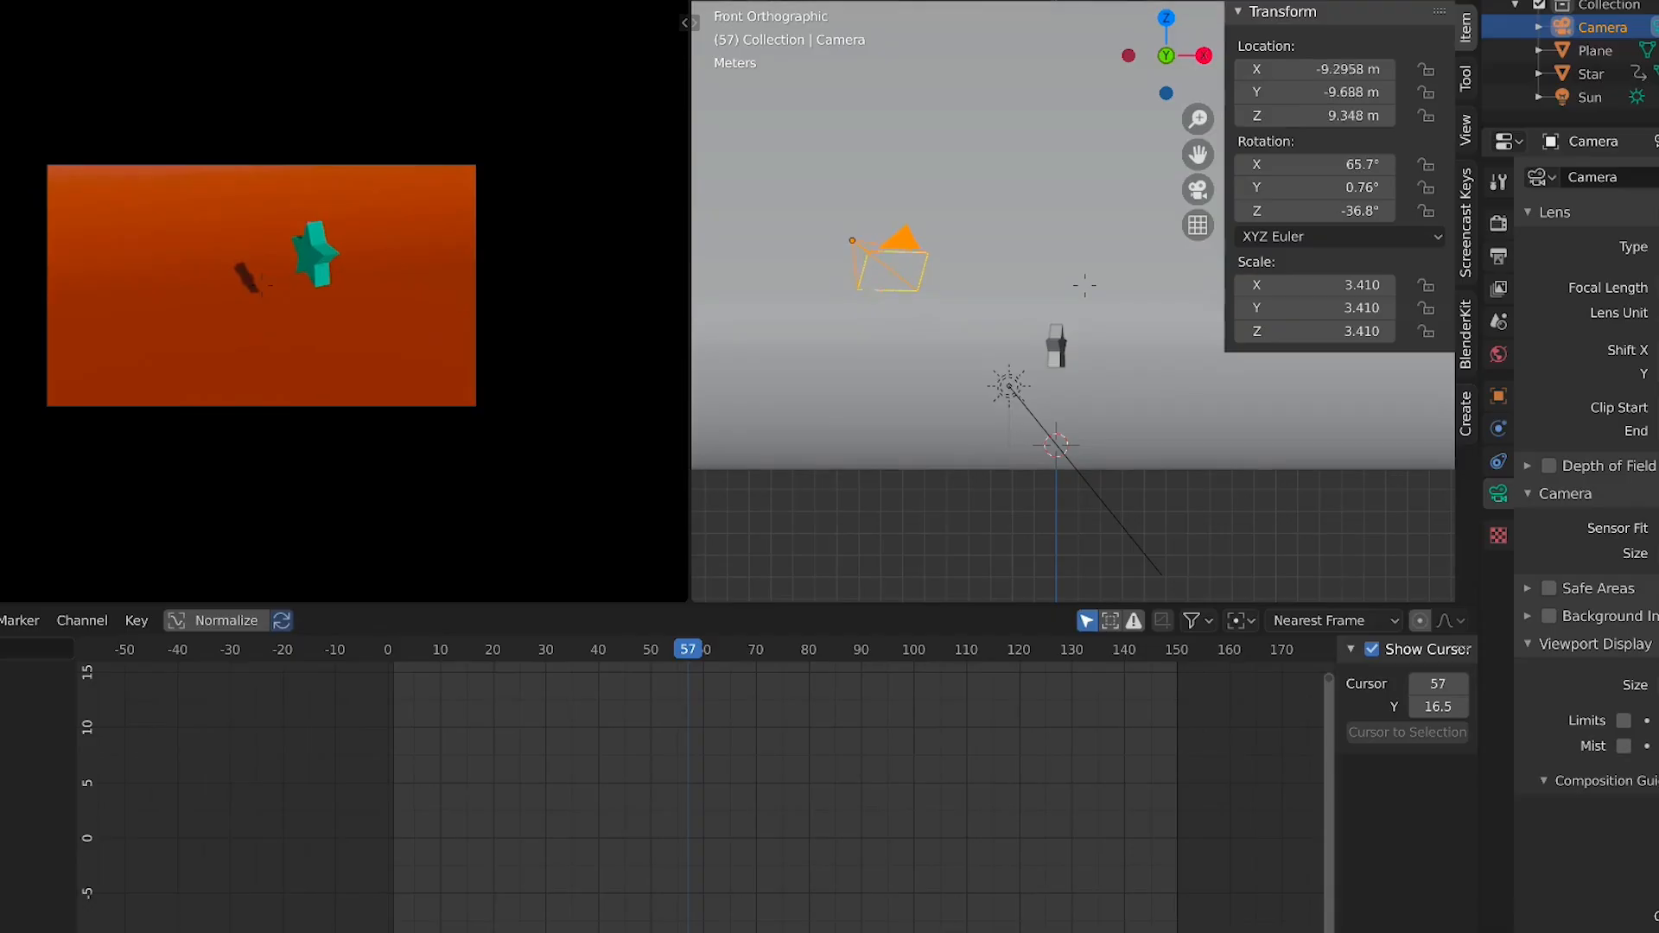
pyautogui.press('s')
pyautogui.press('a')
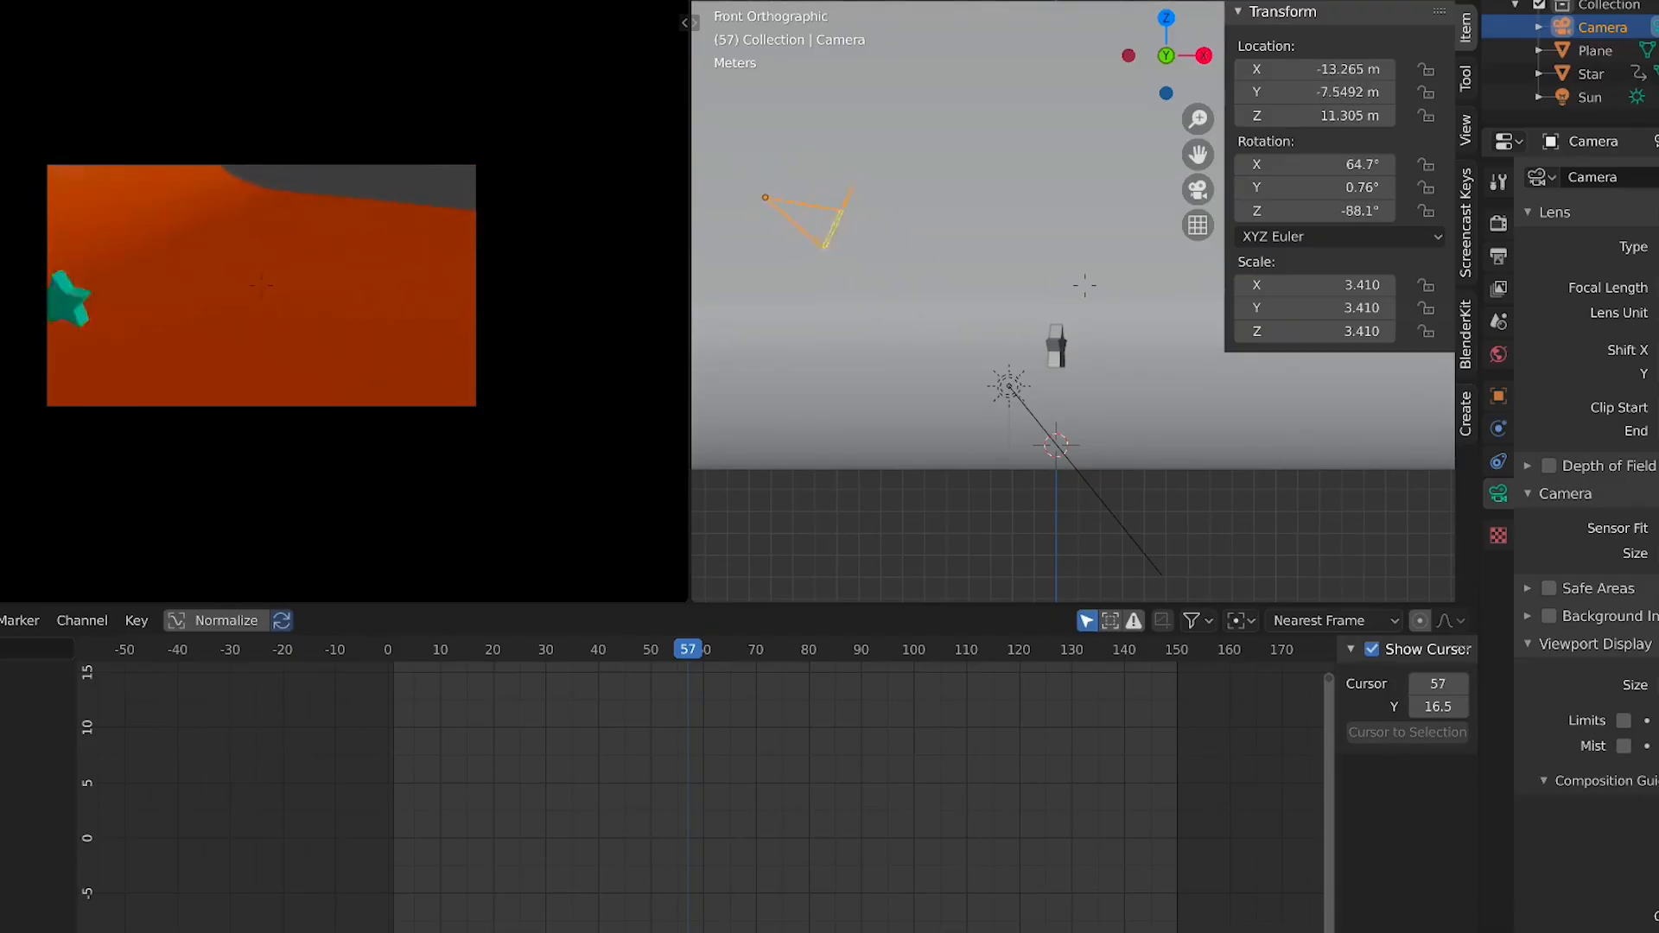
pyautogui.press('q')
pyautogui.press('a')
pyautogui.press('e')
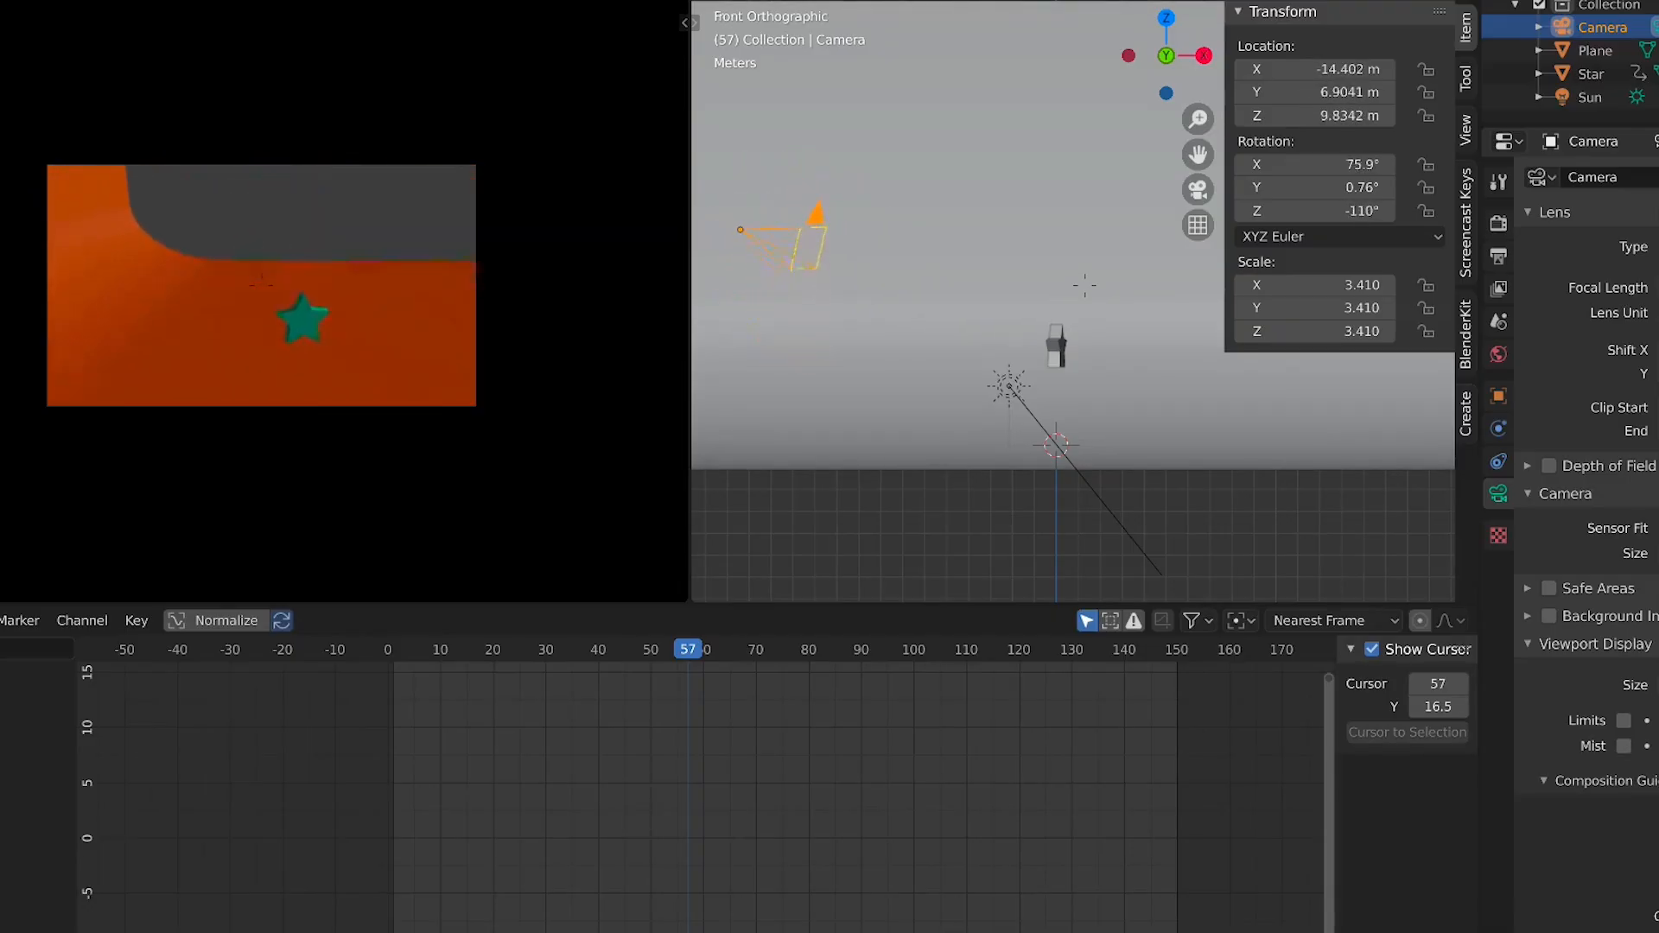
pyautogui.press('w')
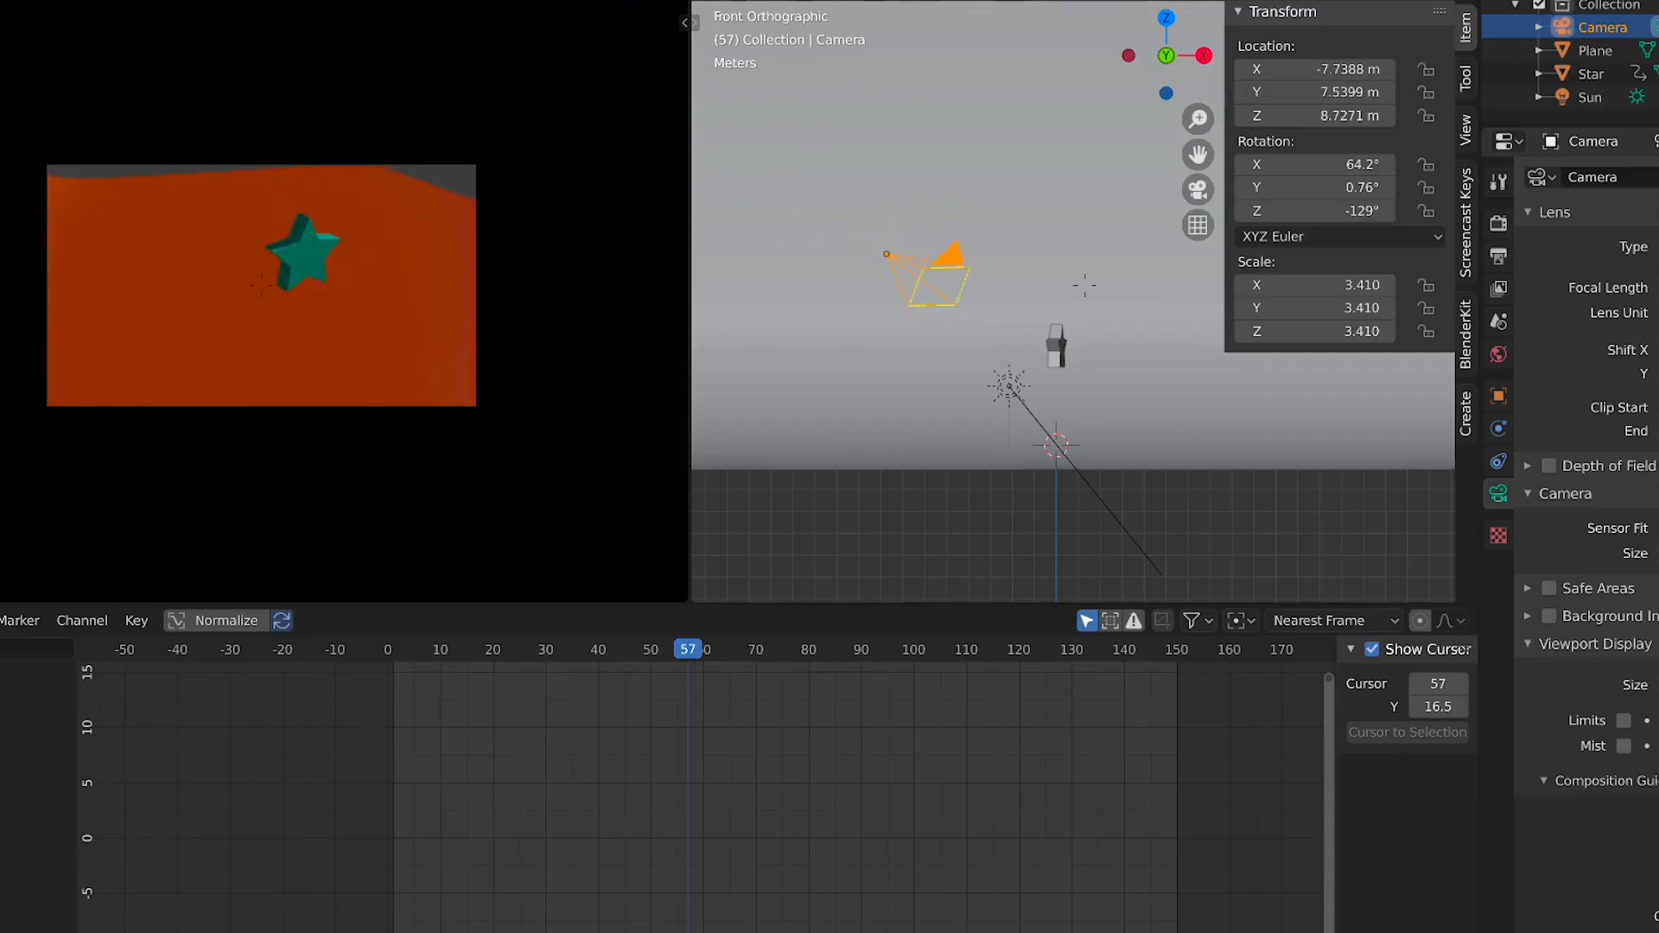
pyautogui.press('e')
pyautogui.press('d')
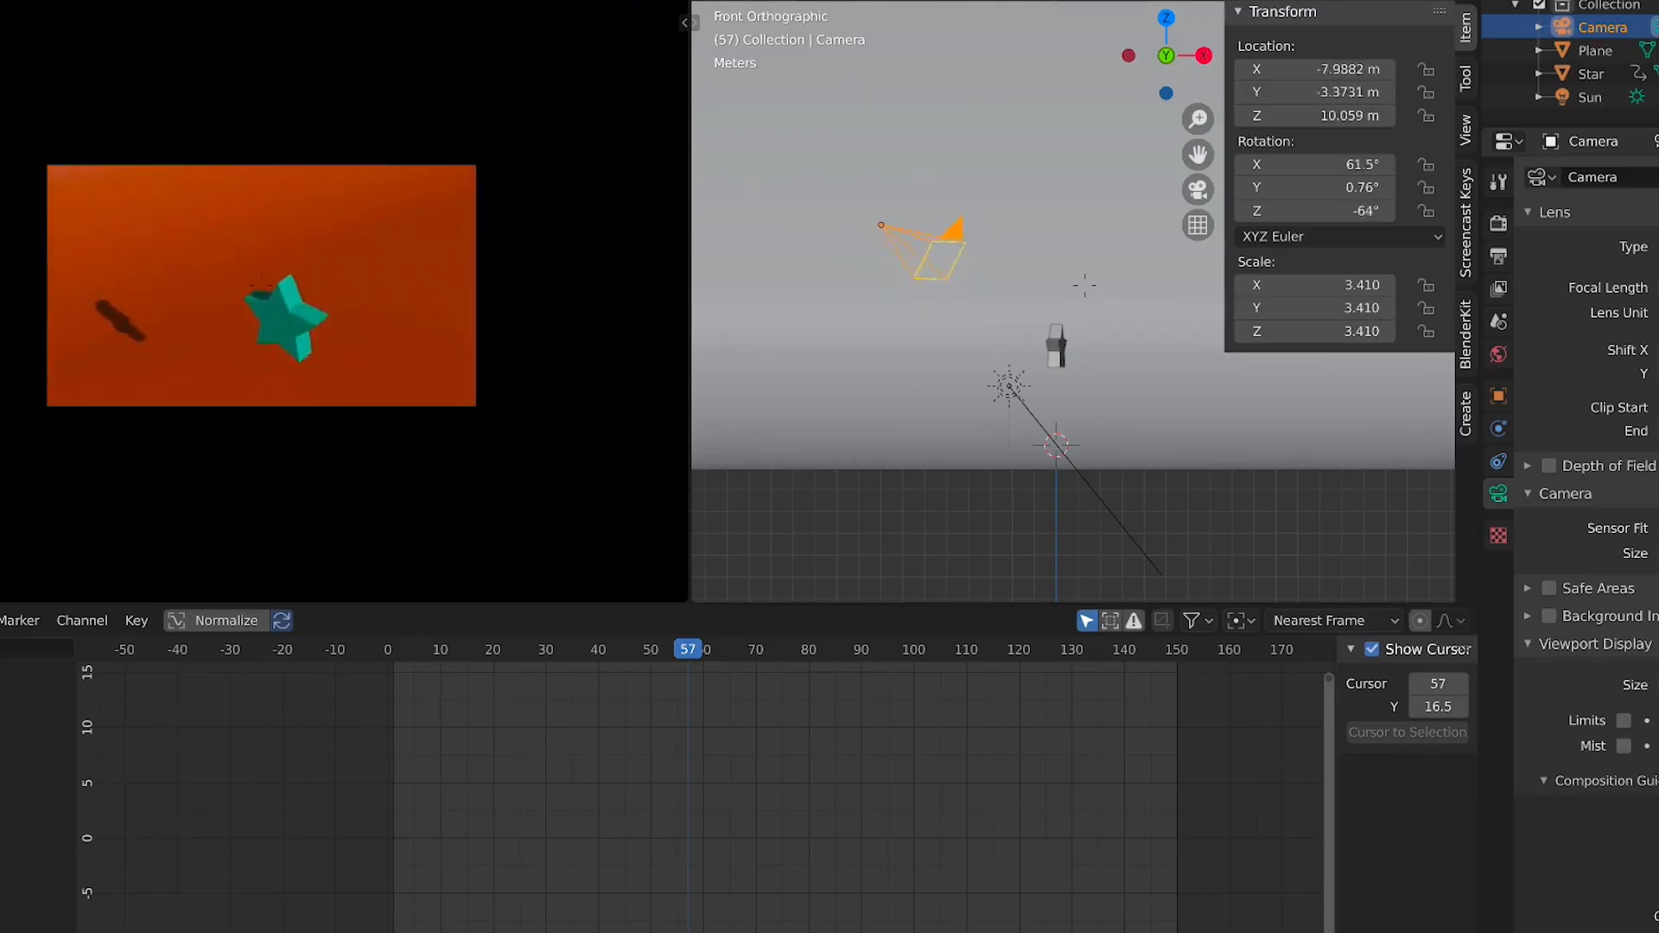
pyautogui.press('e')
pyautogui.press('q')
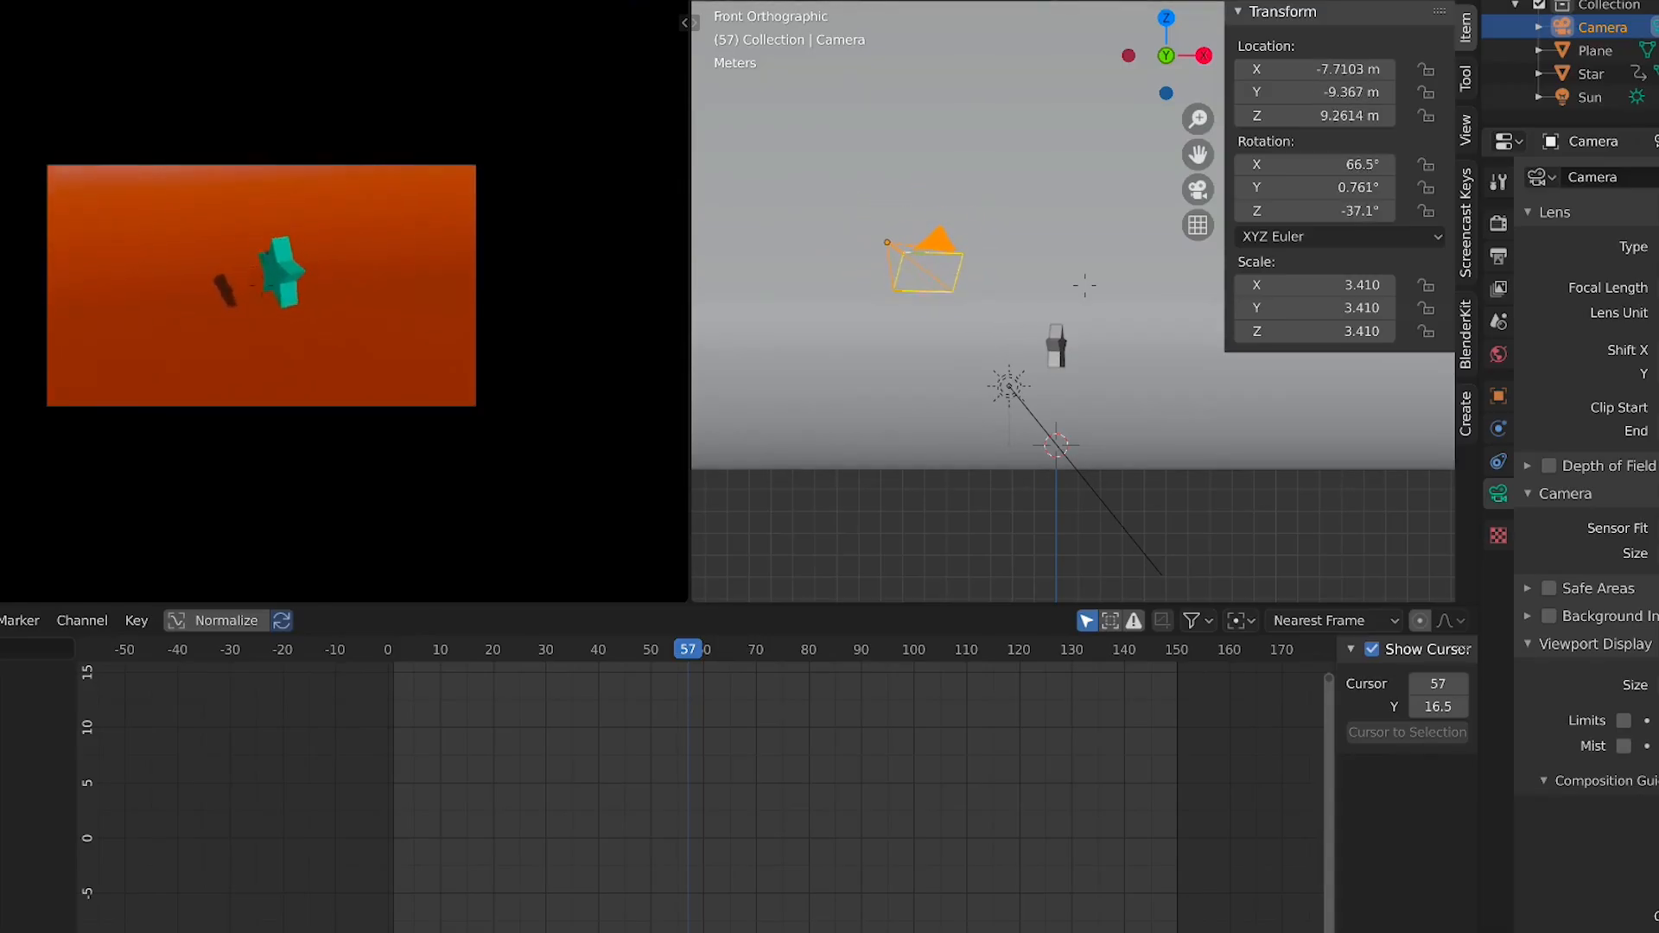
pyautogui.press('e')
pyautogui.press('e')
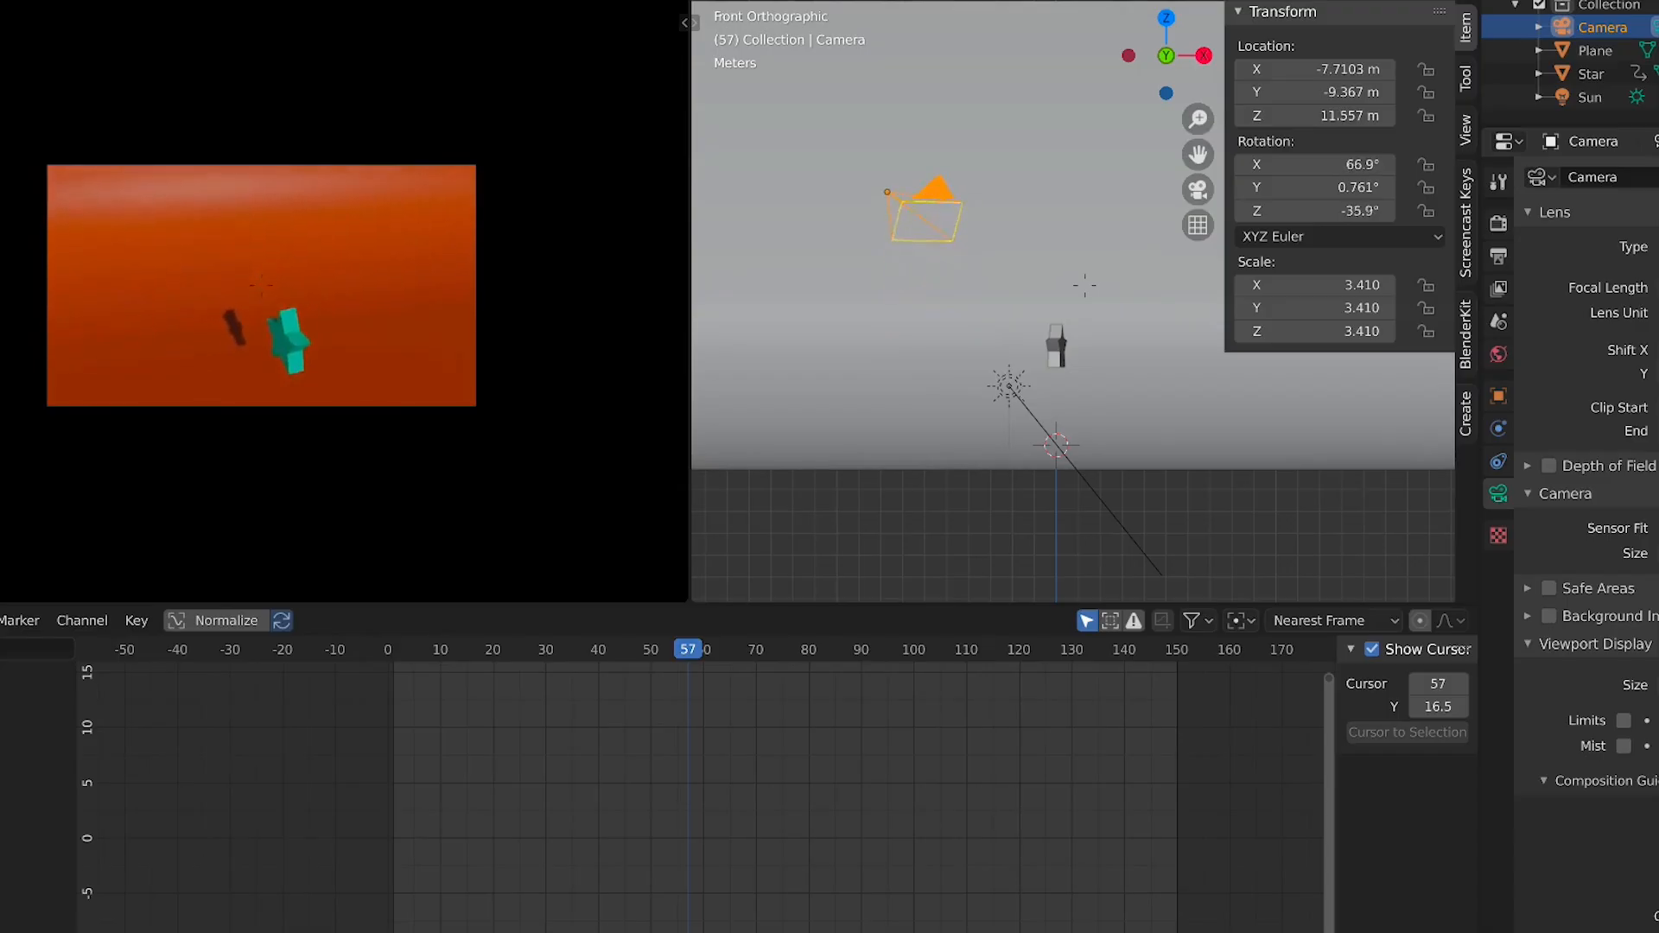
pyautogui.press('a')
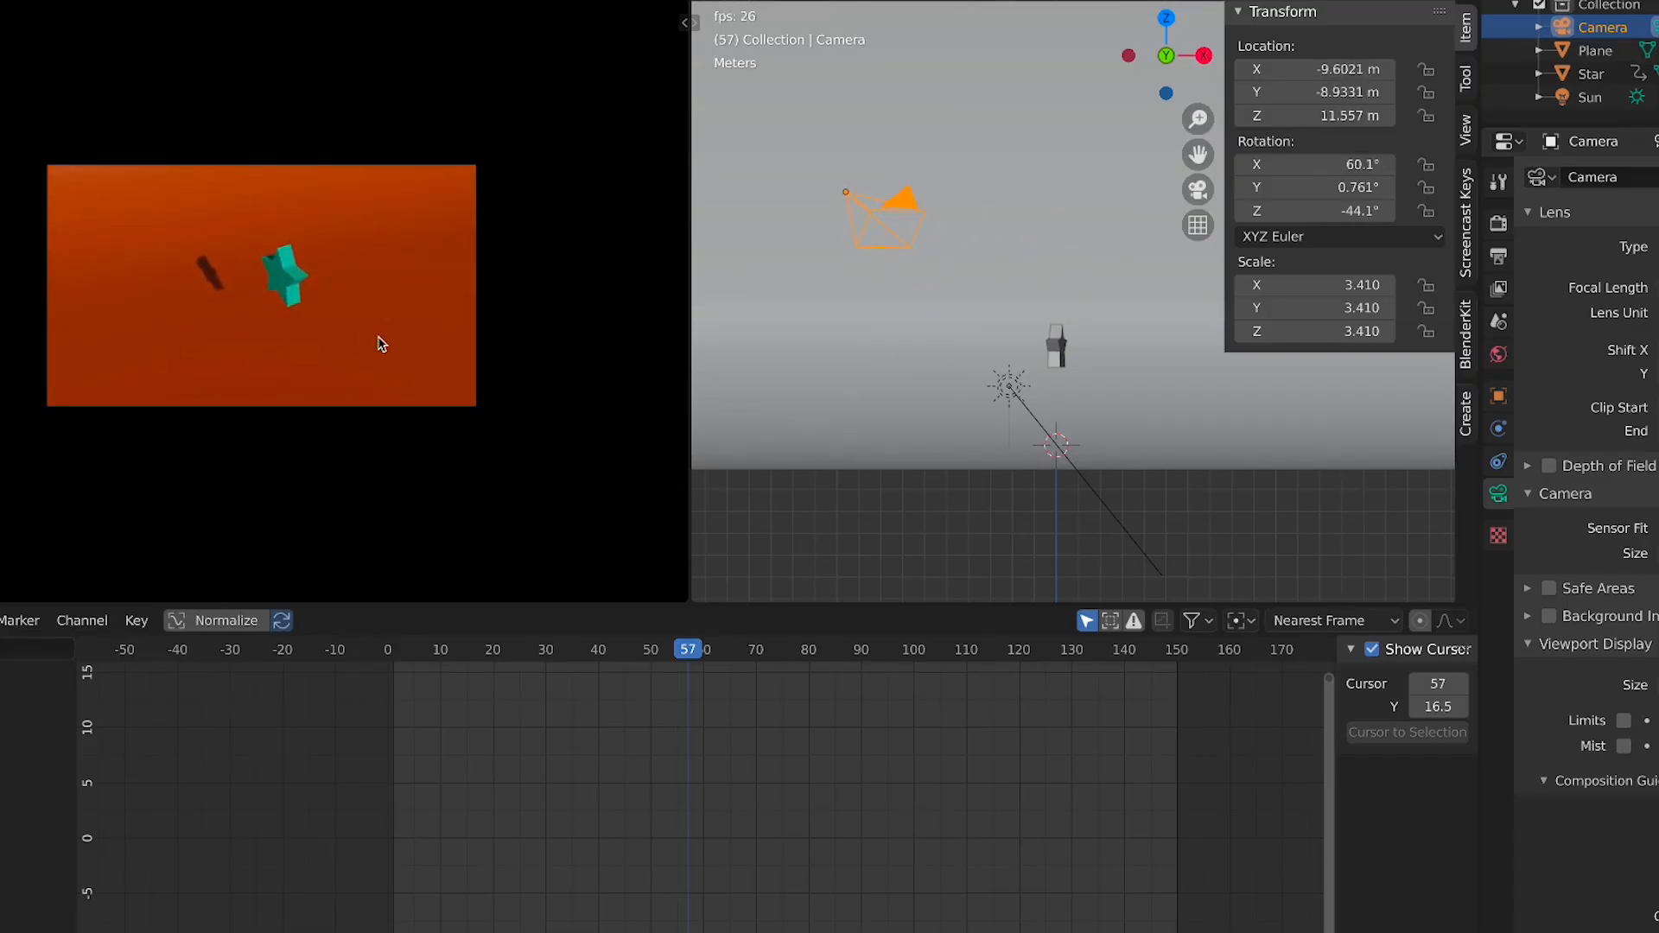
pyautogui.click(397, 648)
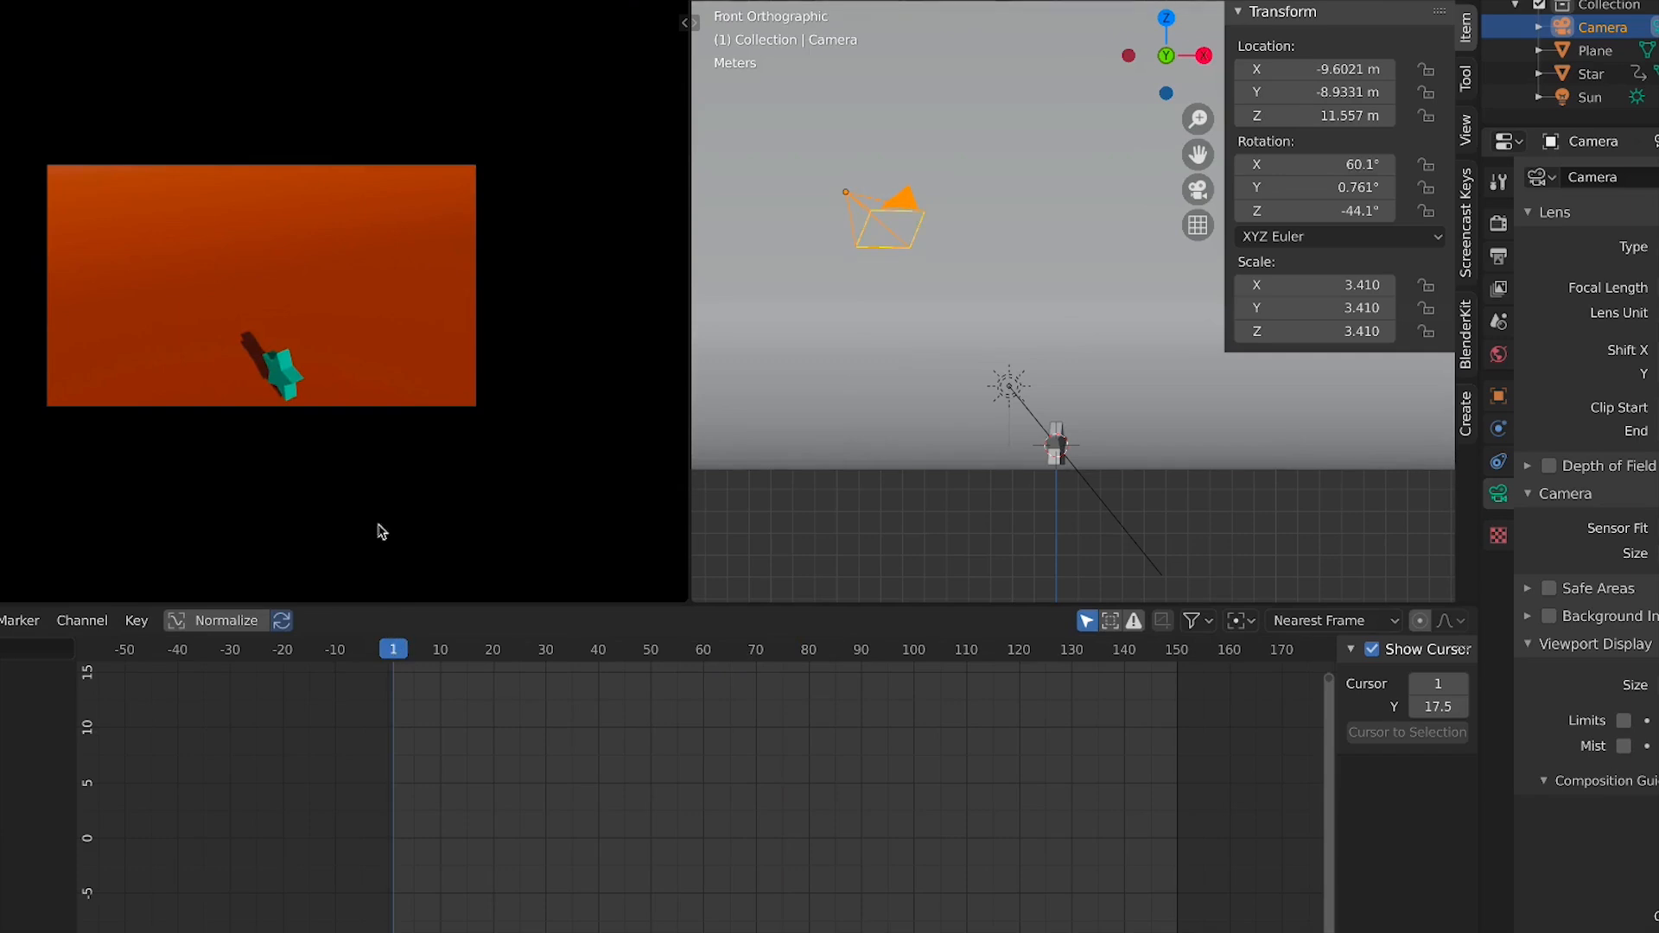
pyautogui.press('s')
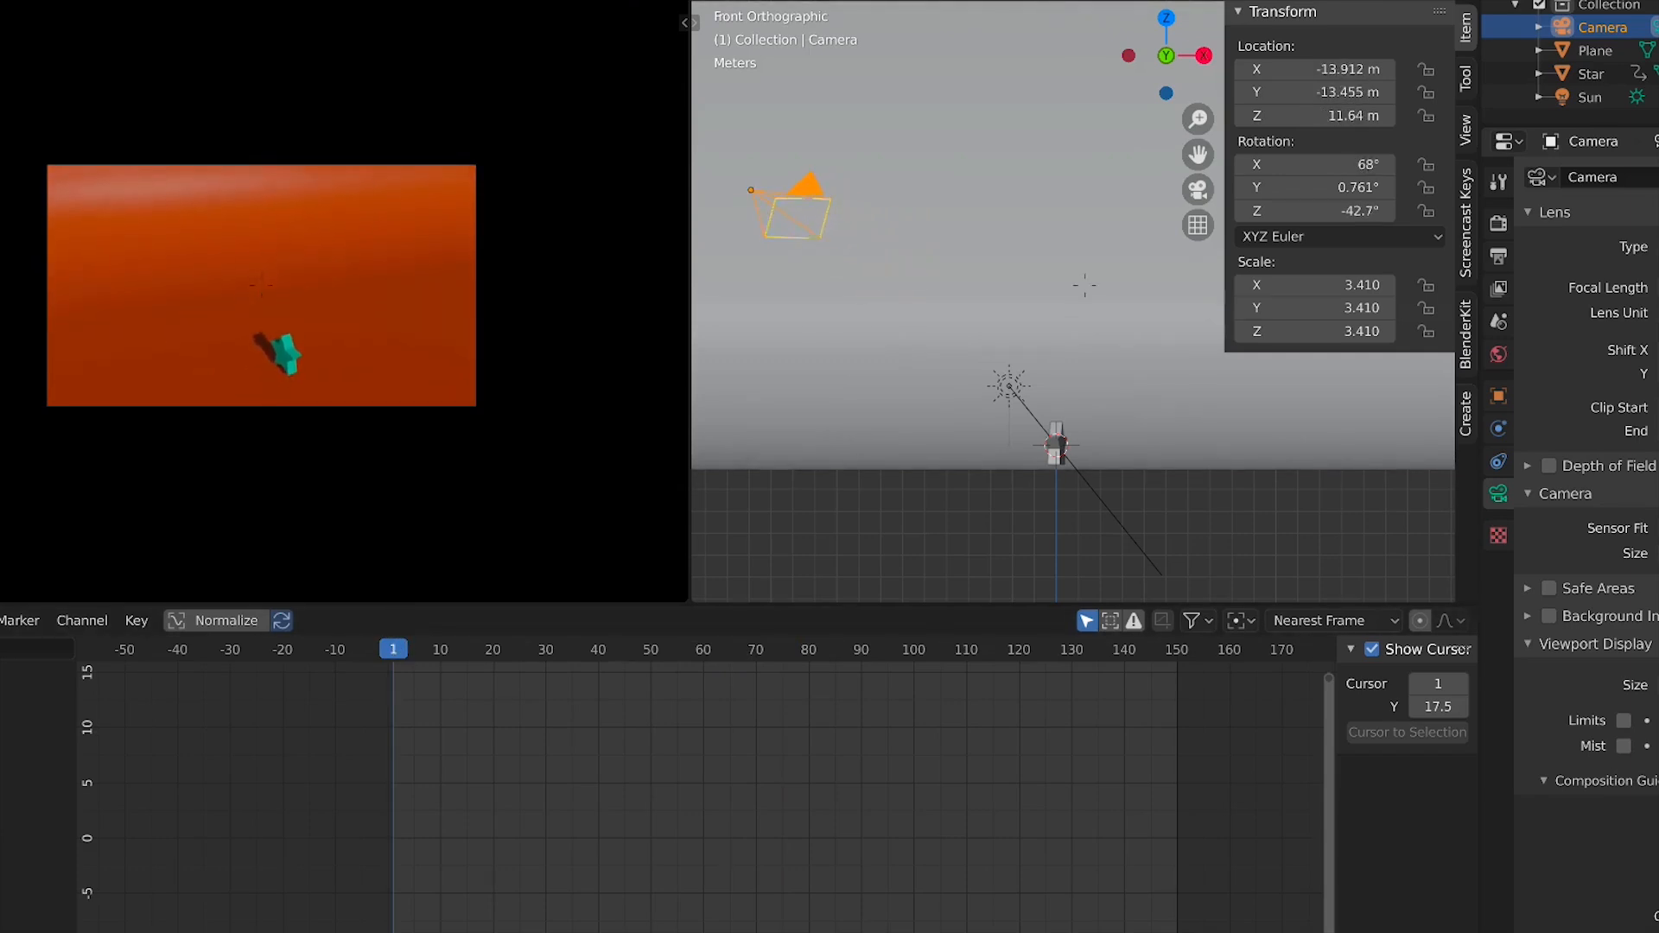
# Select the existing ground plane and delete it
pyautogui.click(259, 288)
pyautogui.click(259, 333)
pyautogui.moveTo(259, 333); pyautogui.dragTo(335, 305, button='middle')
pyautogui.press('g')
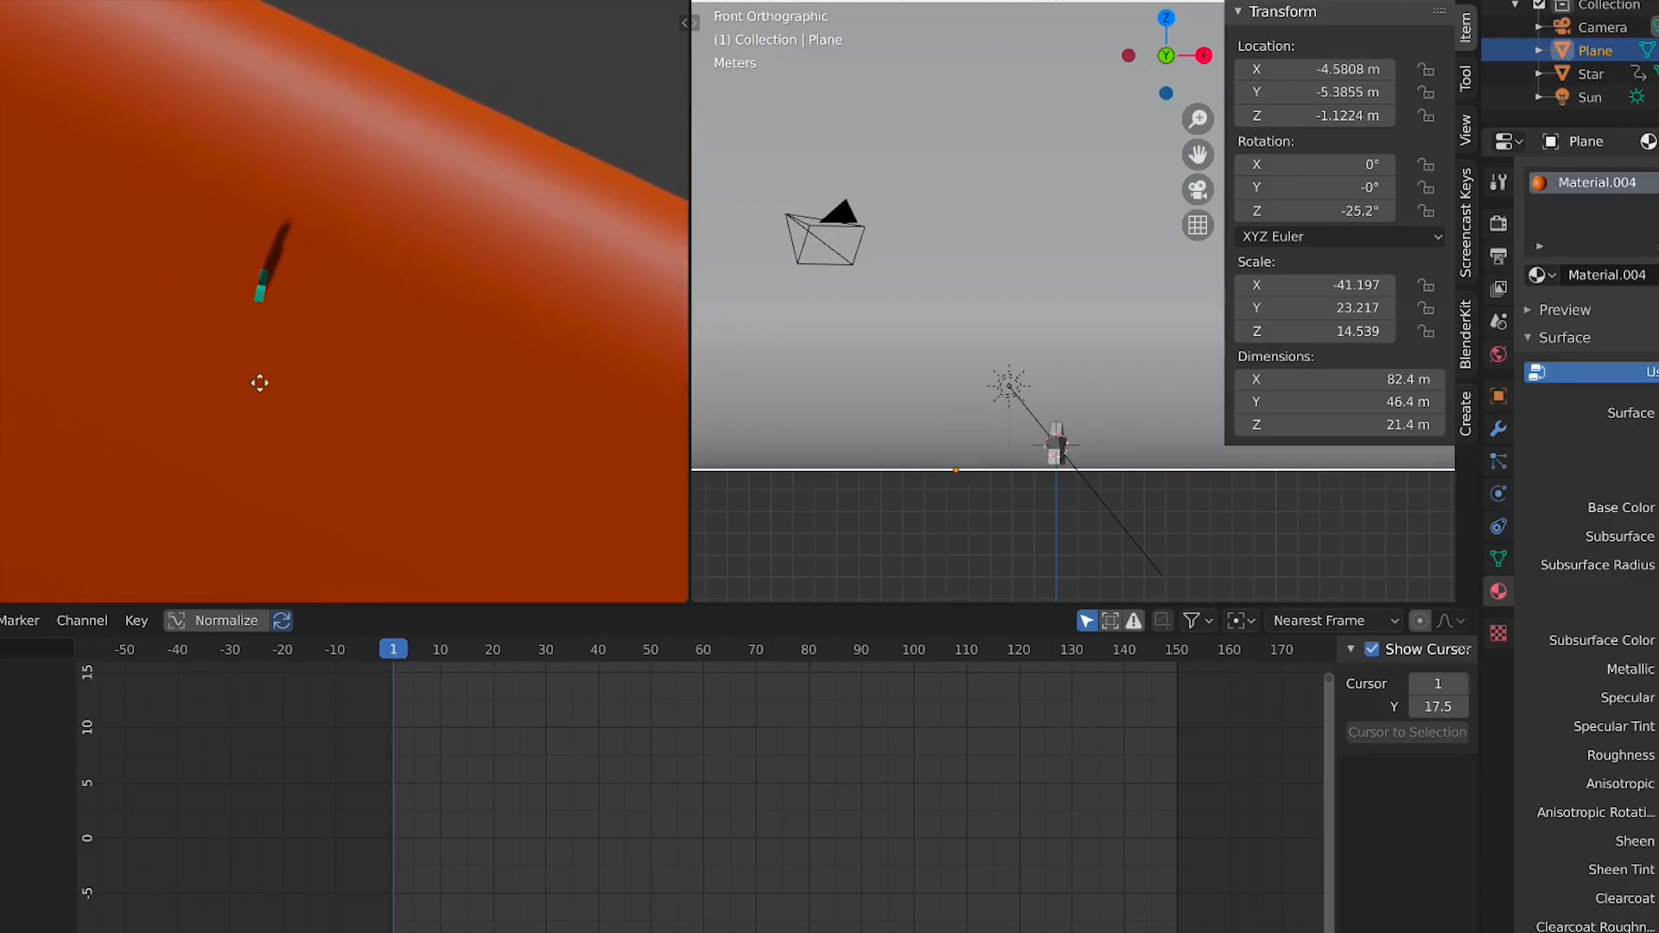
pyautogui.press('KP_0')
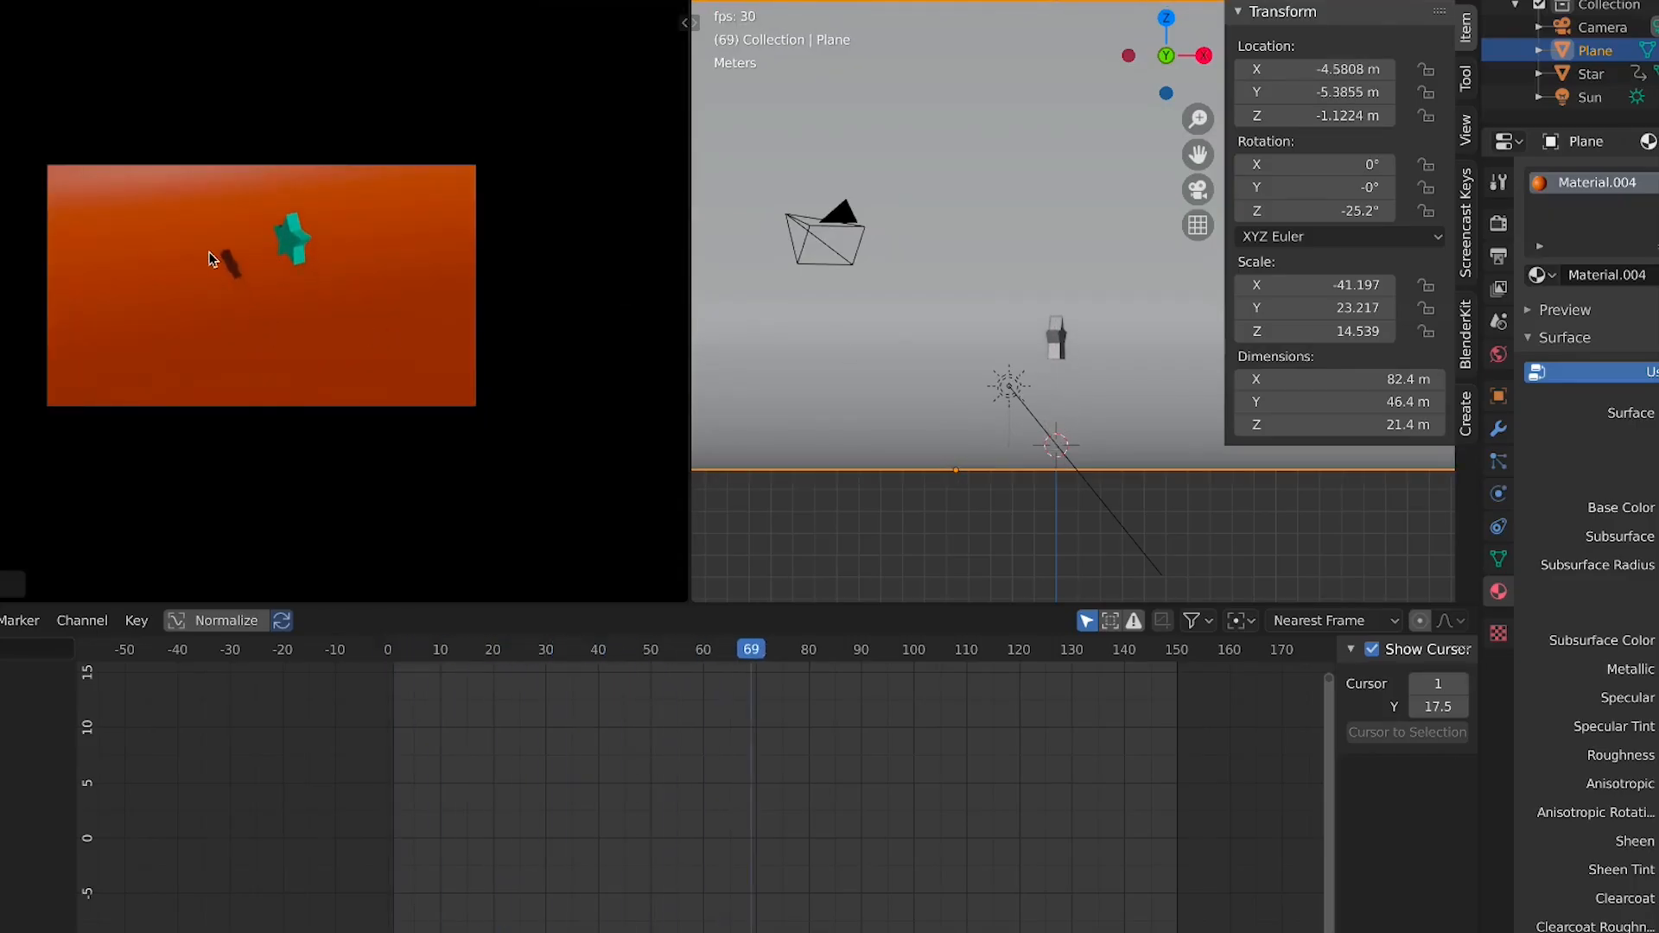
pyautogui.press('space')
pyautogui.press('x')
pyautogui.click(350, 343)
# Add a new plane and scale it up to about 81 times its size
pyautogui.hotkey('shift', 'a')
pyautogui.moveTo(350, 340)
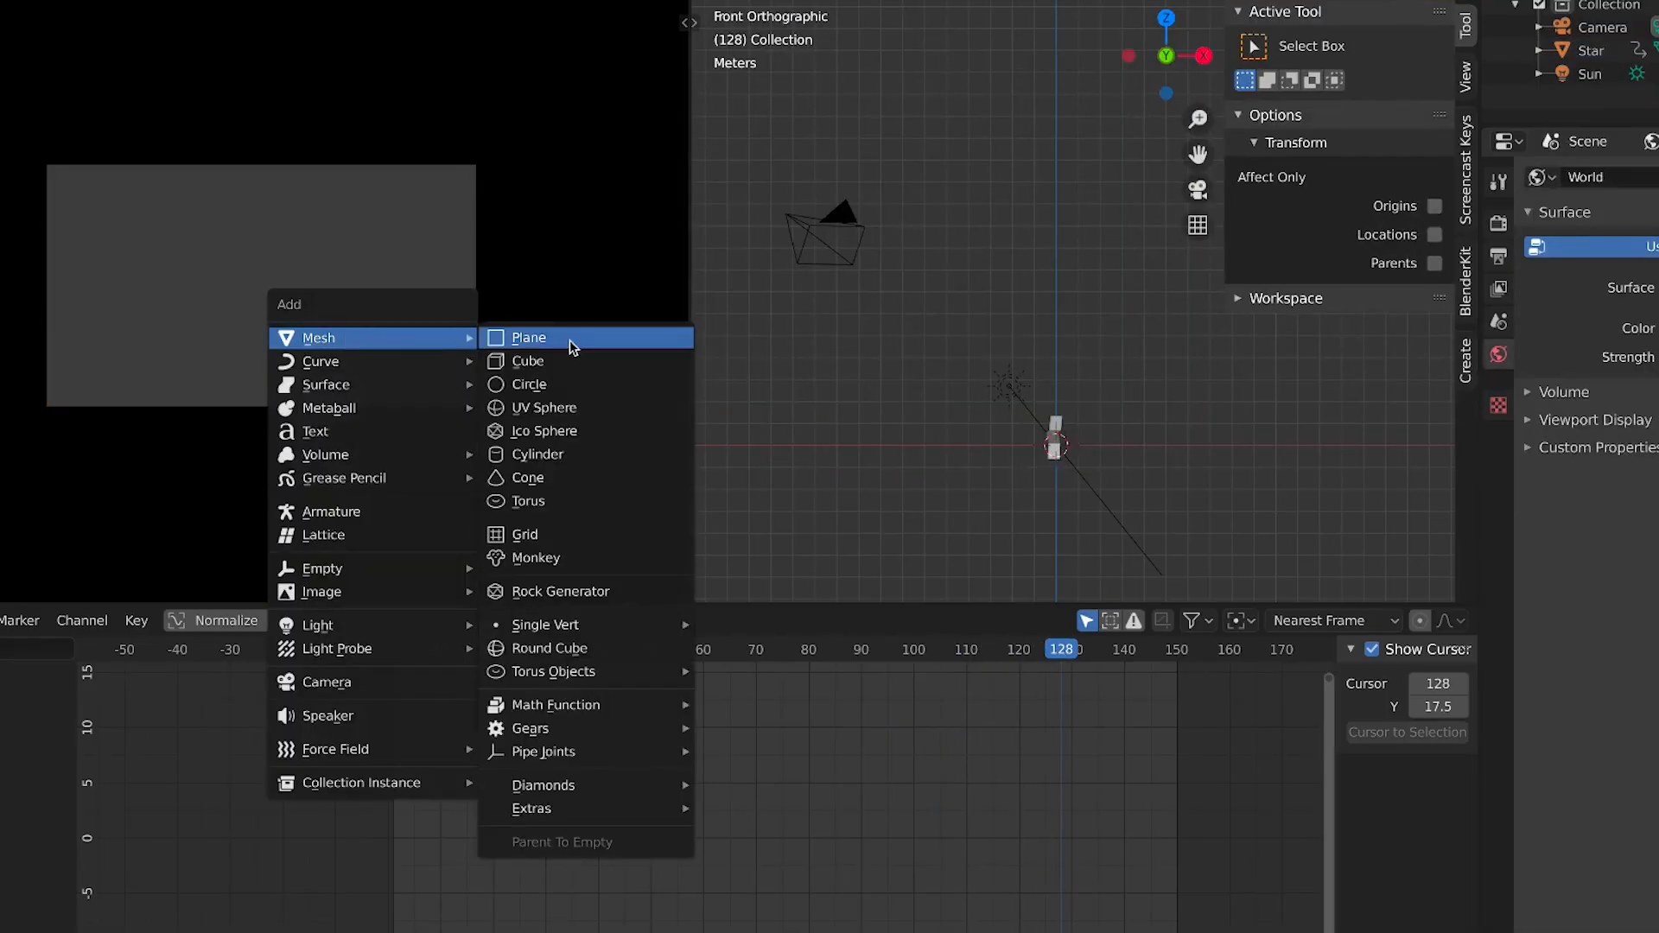
pyautogui.click(570, 342)
pyautogui.press('s')
pyautogui.click(430, 207)
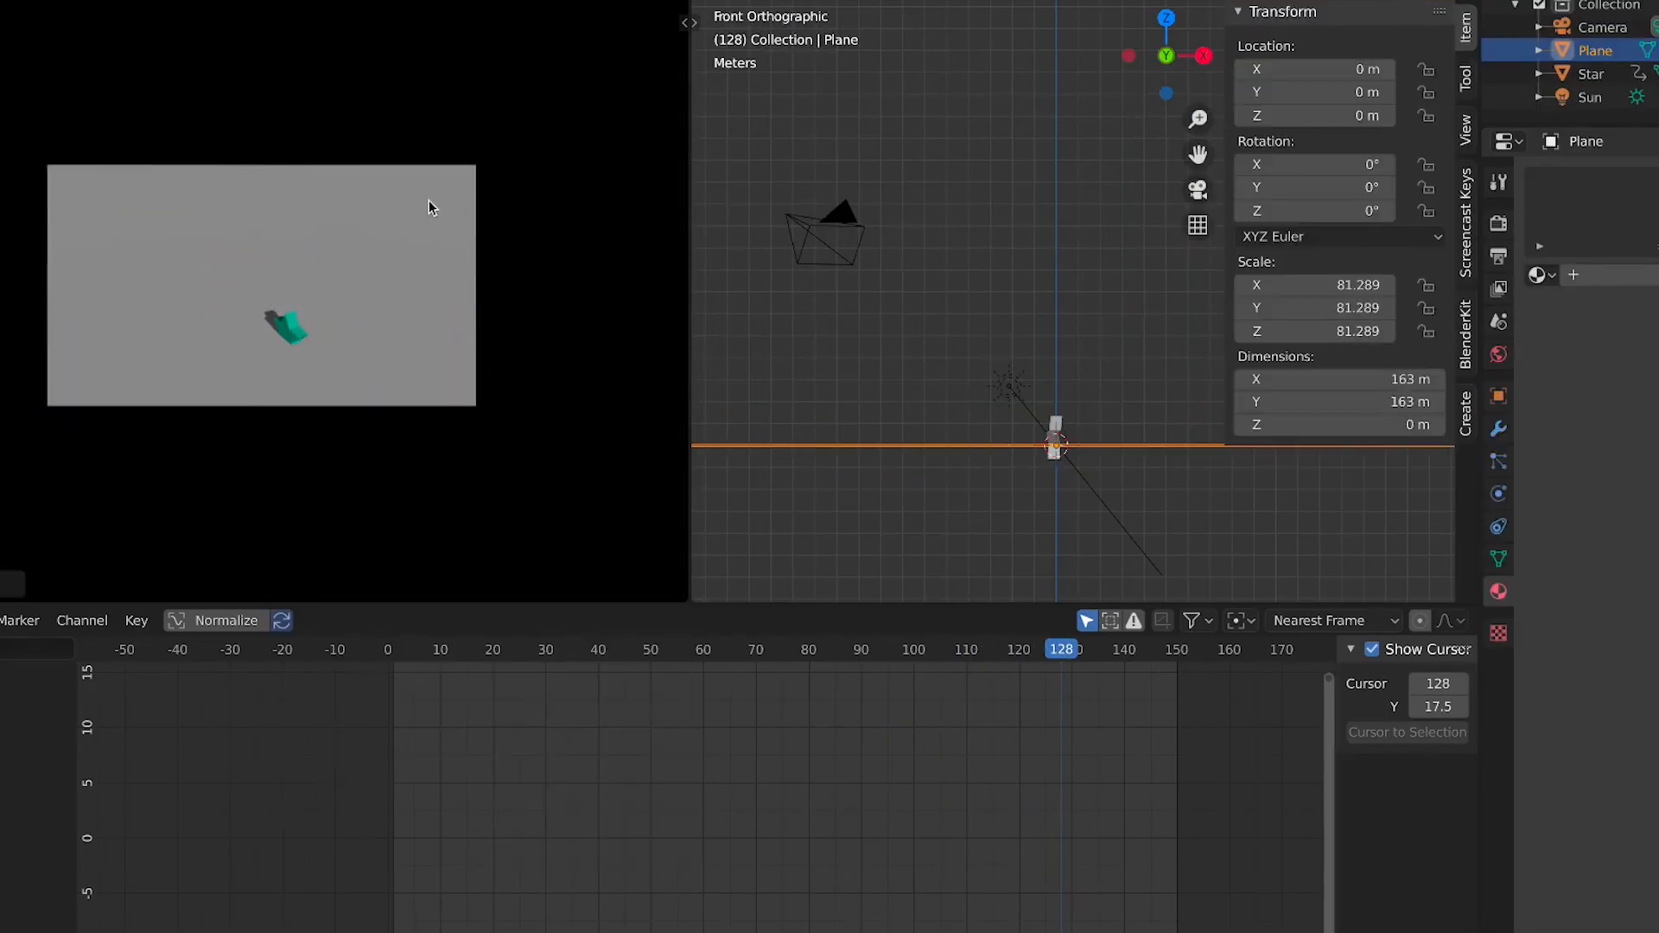
# Give the new plane a new material with an orange base color
pyautogui.click(1642, 275)
pyautogui.click(1658, 507)
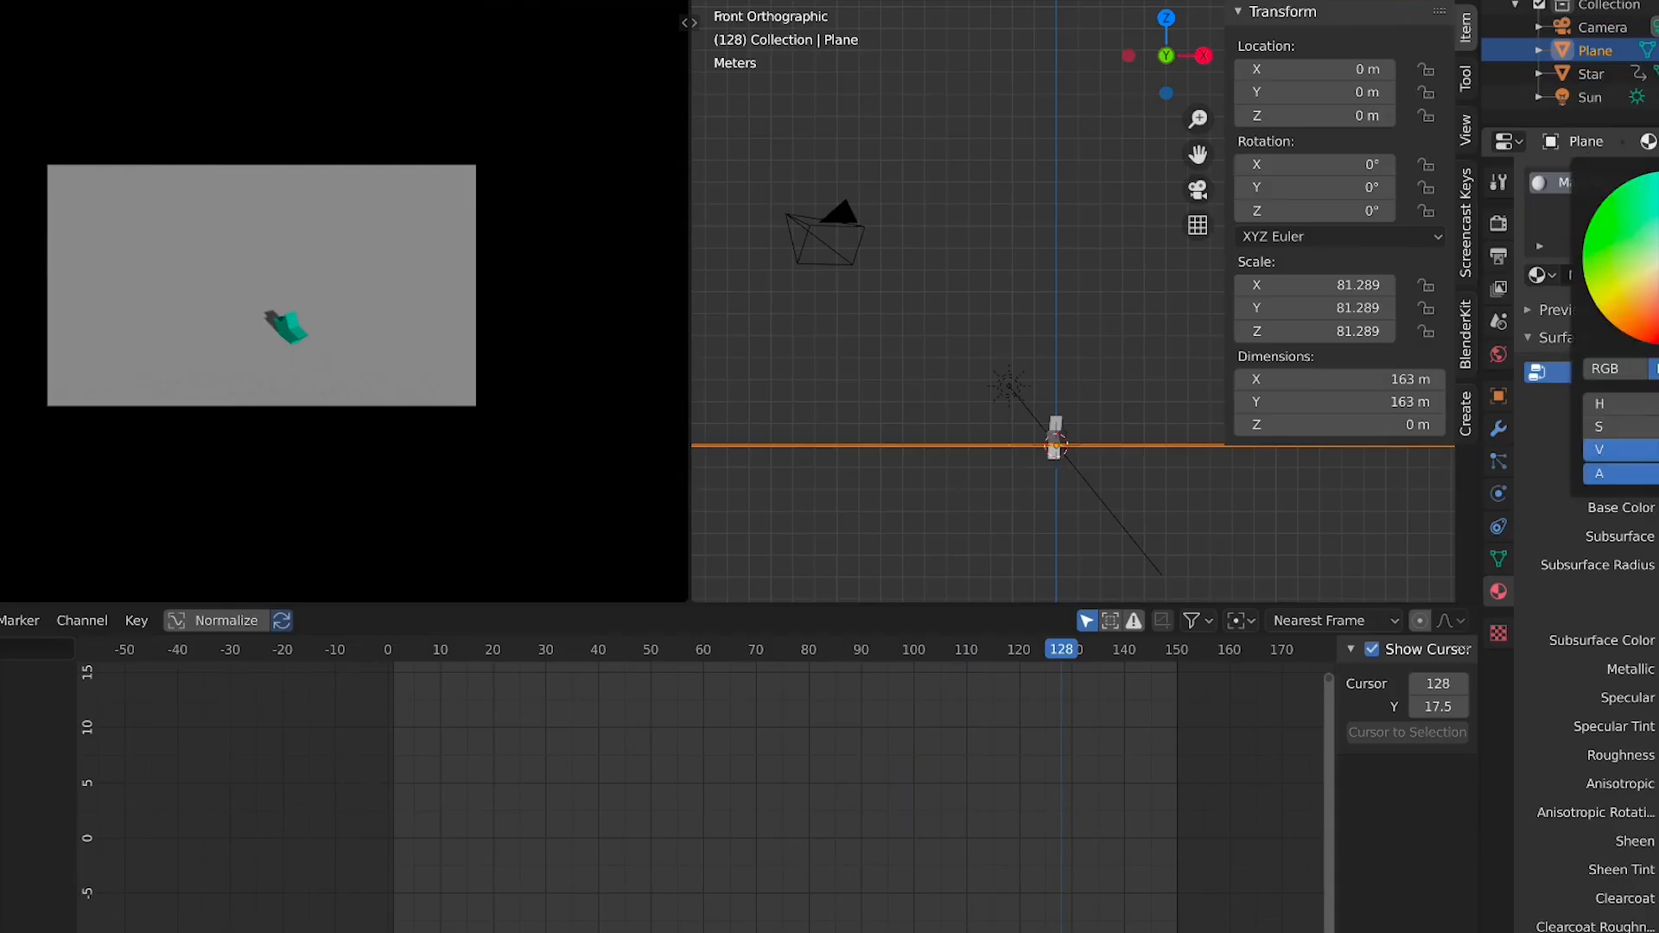
pyautogui.moveTo(1658, 294)
pyautogui.mouseDown()
pyautogui.moveTo(1658, 344)
pyautogui.moveTo(1611, 322)
pyautogui.moveTo(1645, 340)
pyautogui.mouseUp()
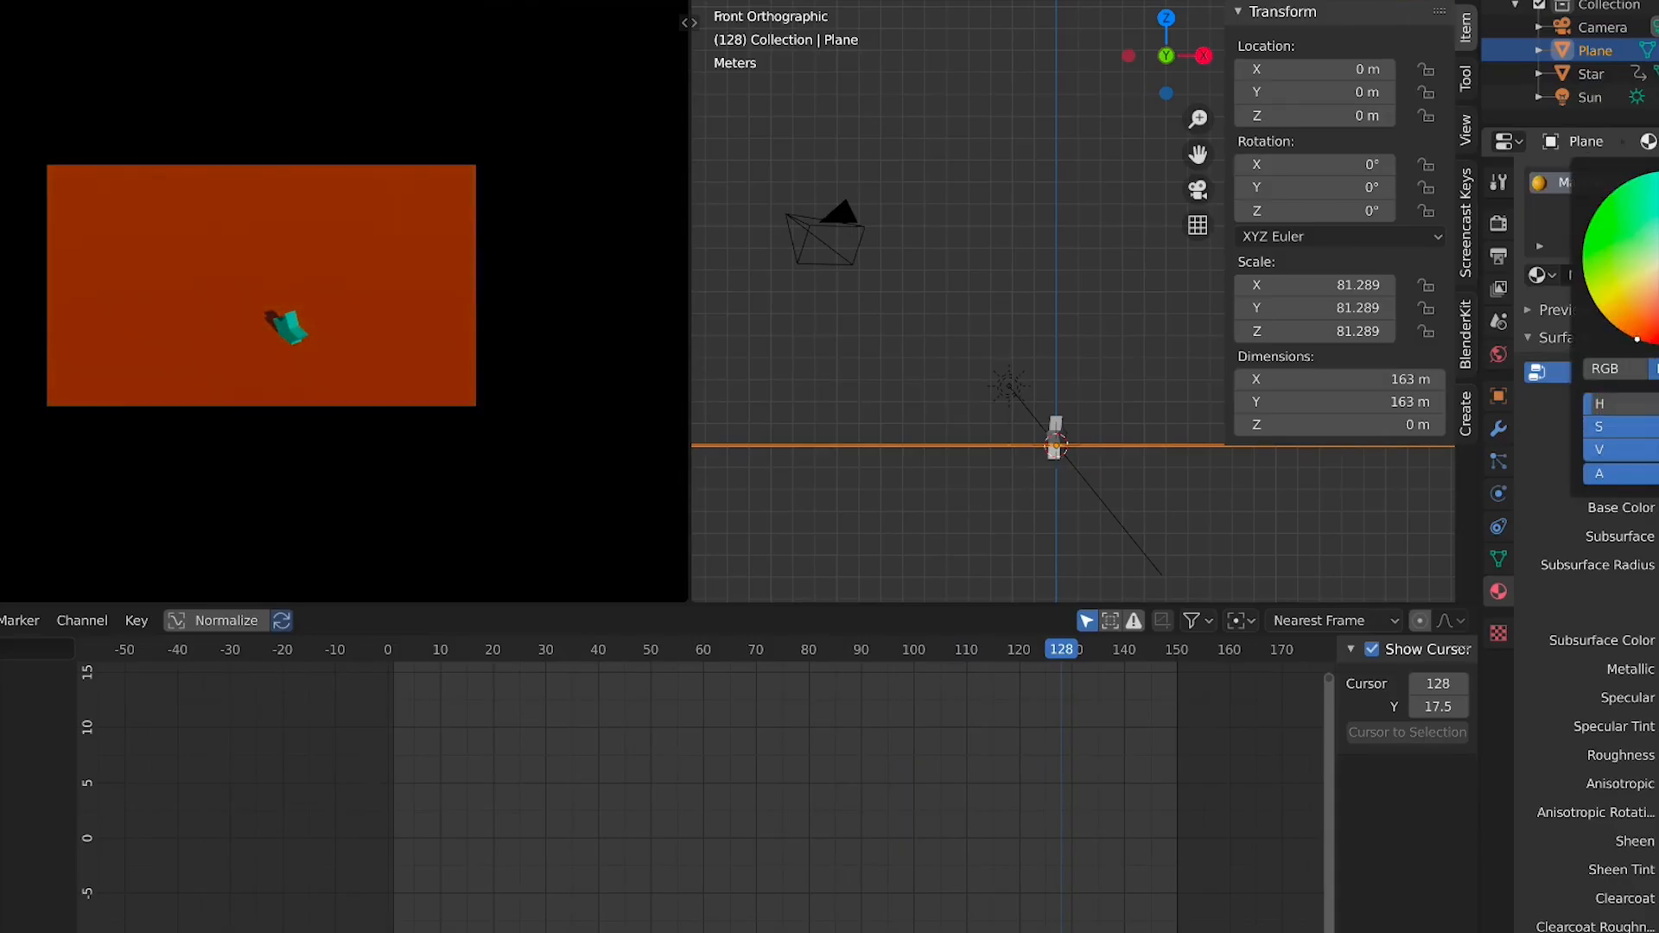
# Move the new plane down along Z to about -1.11 m
pyautogui.scroll(3, 298, 350)
pyautogui.press('space')
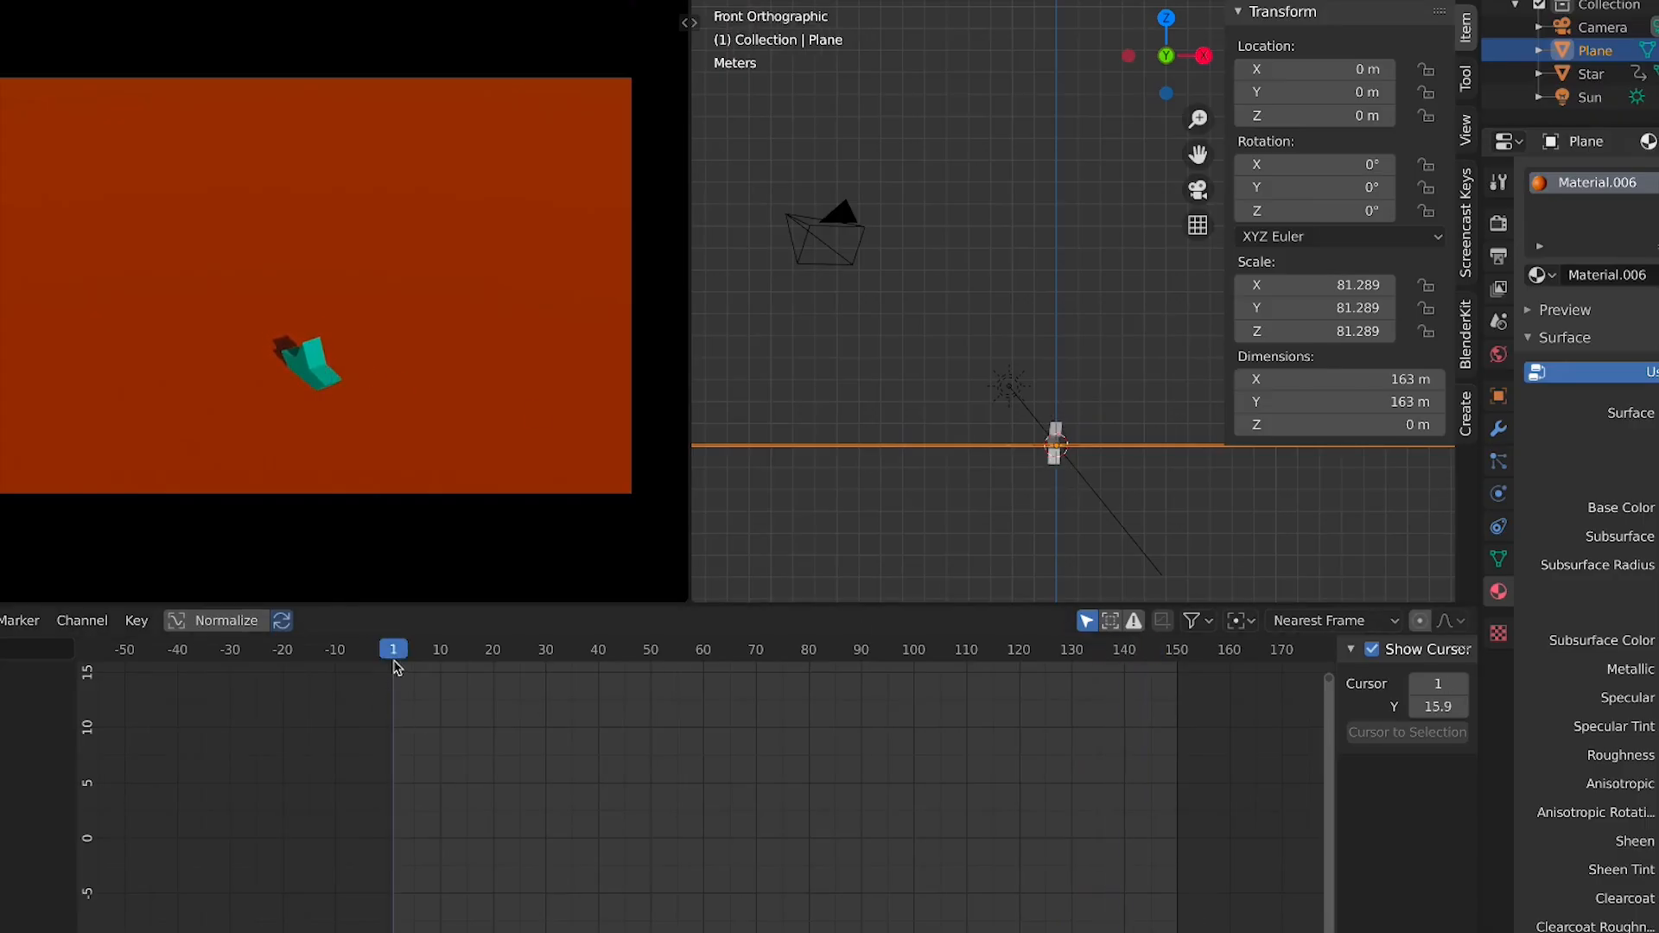
pyautogui.press('g')
pyautogui.press('z')
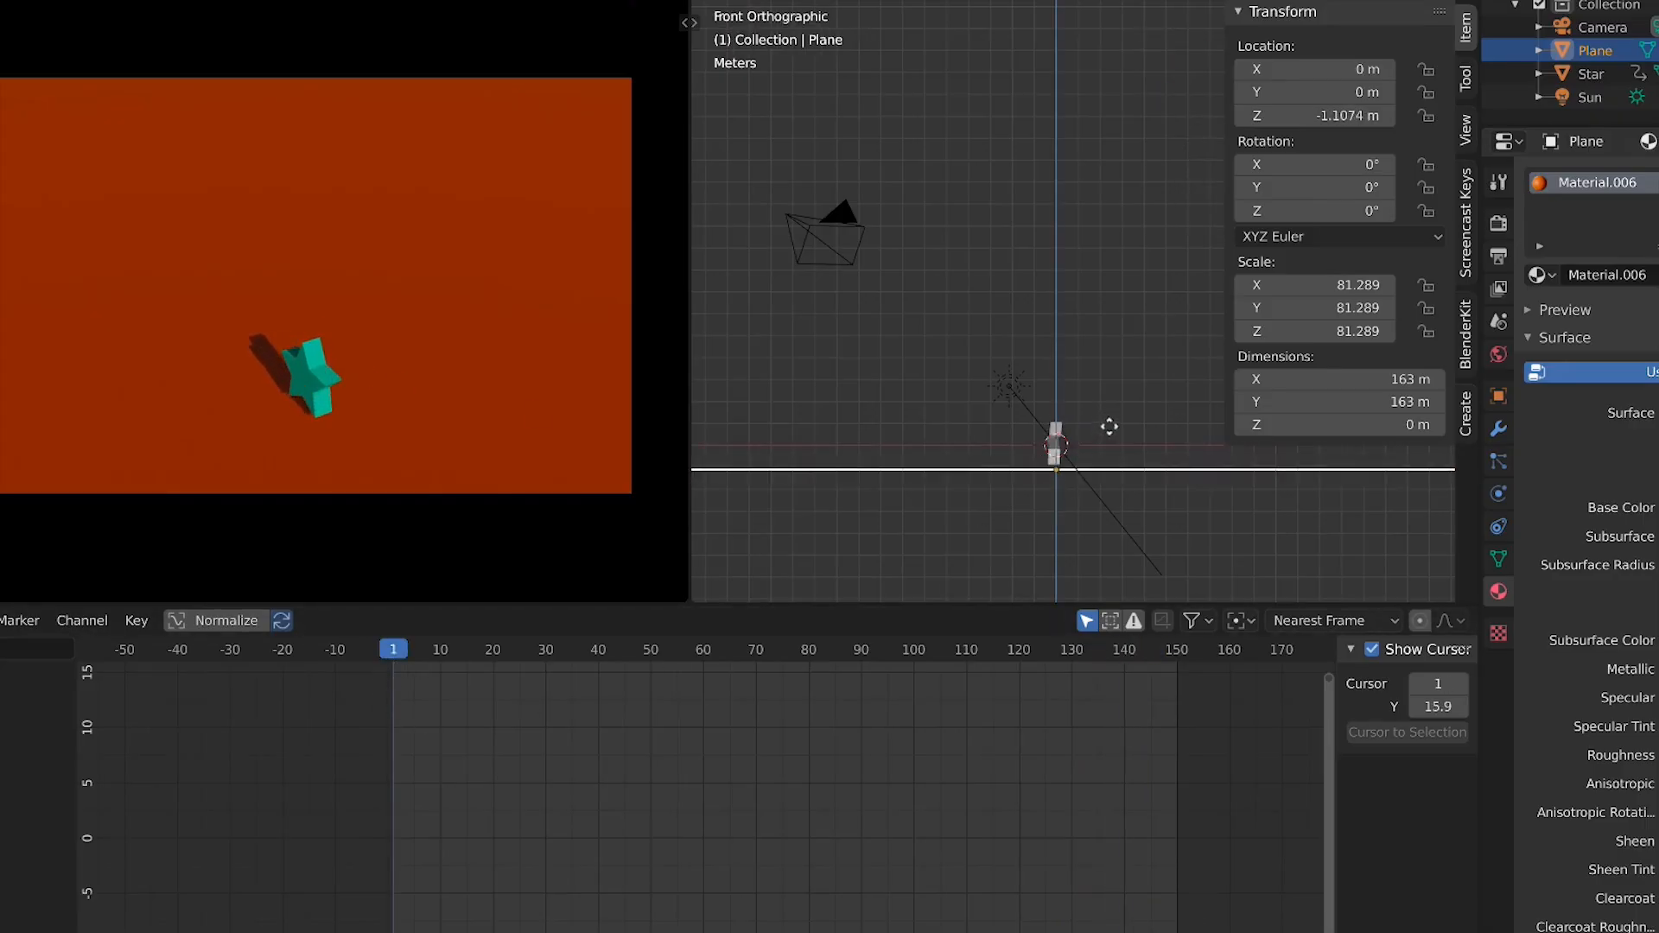
pyautogui.click(1109, 425)
# Select the star and insert a rotation keyframe at frame 1
pyautogui.click(309, 373)
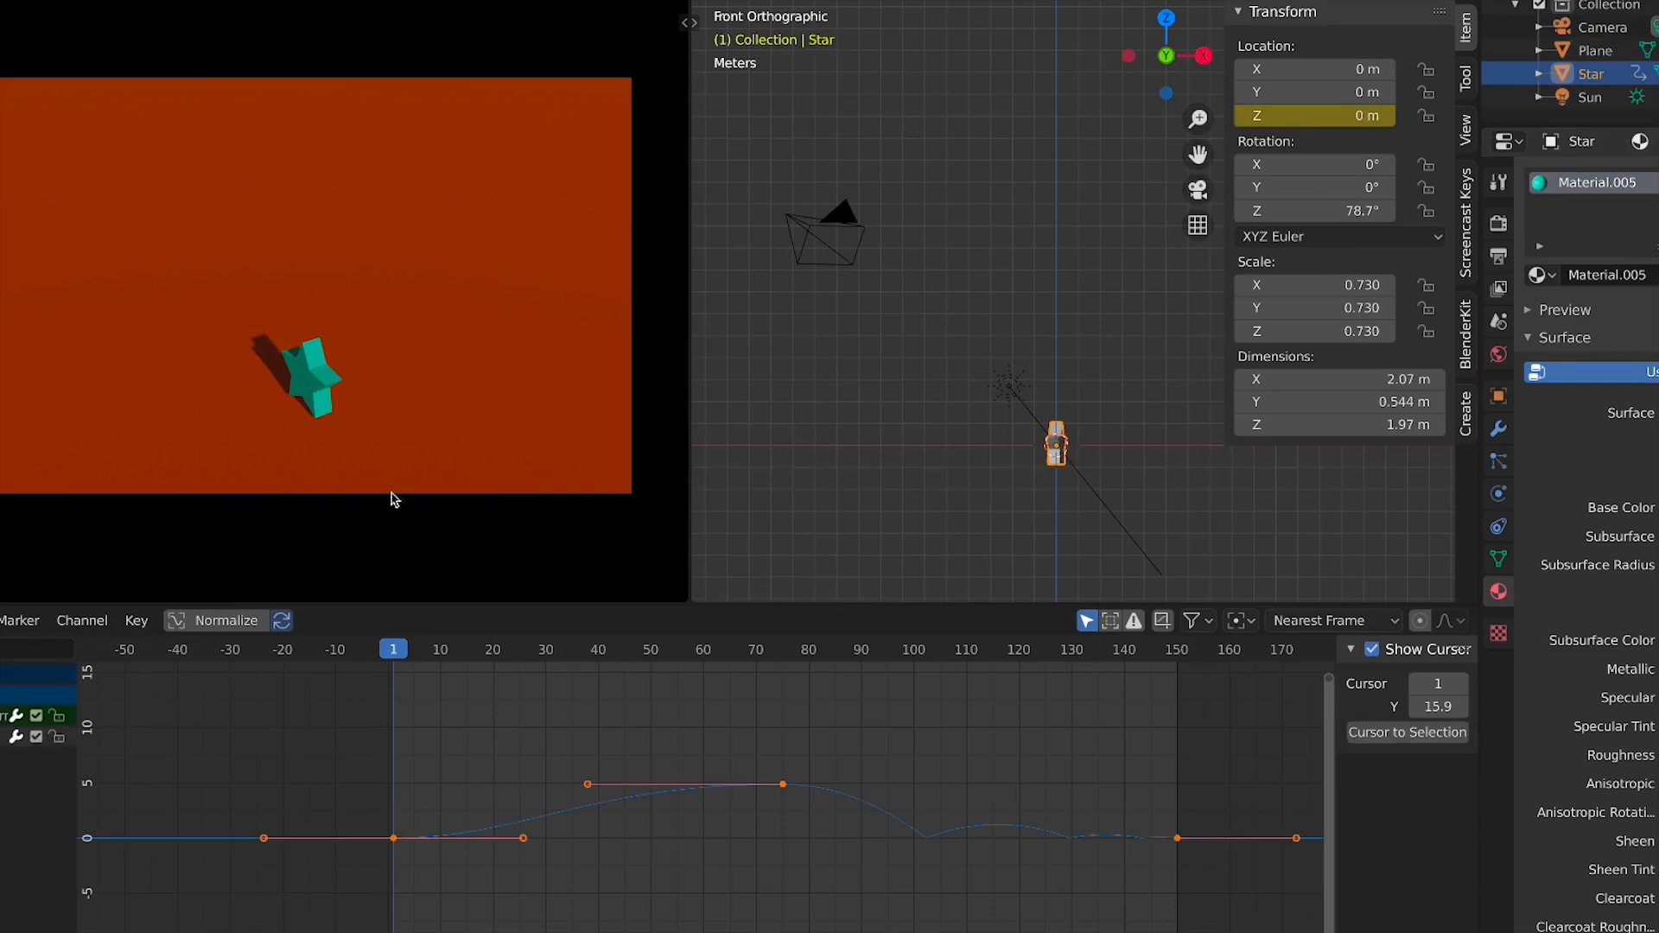
pyautogui.moveTo(652, 662); pyautogui.dragTo(783, 657)
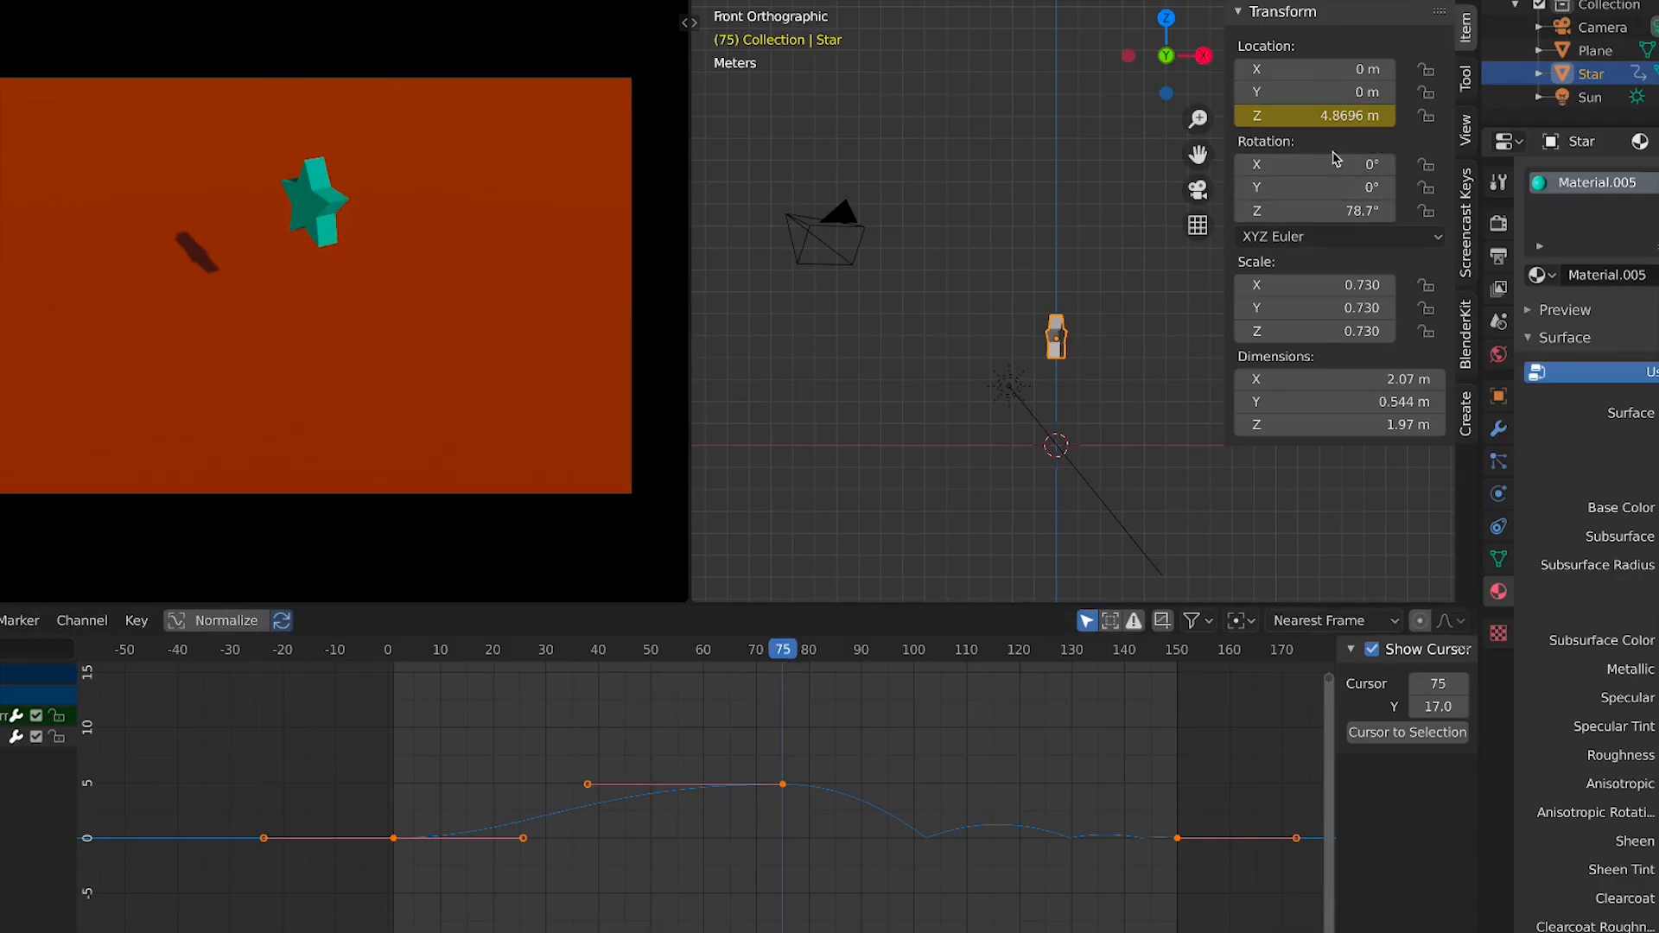
pyautogui.moveTo(388, 655); pyautogui.dragTo(392, 655)
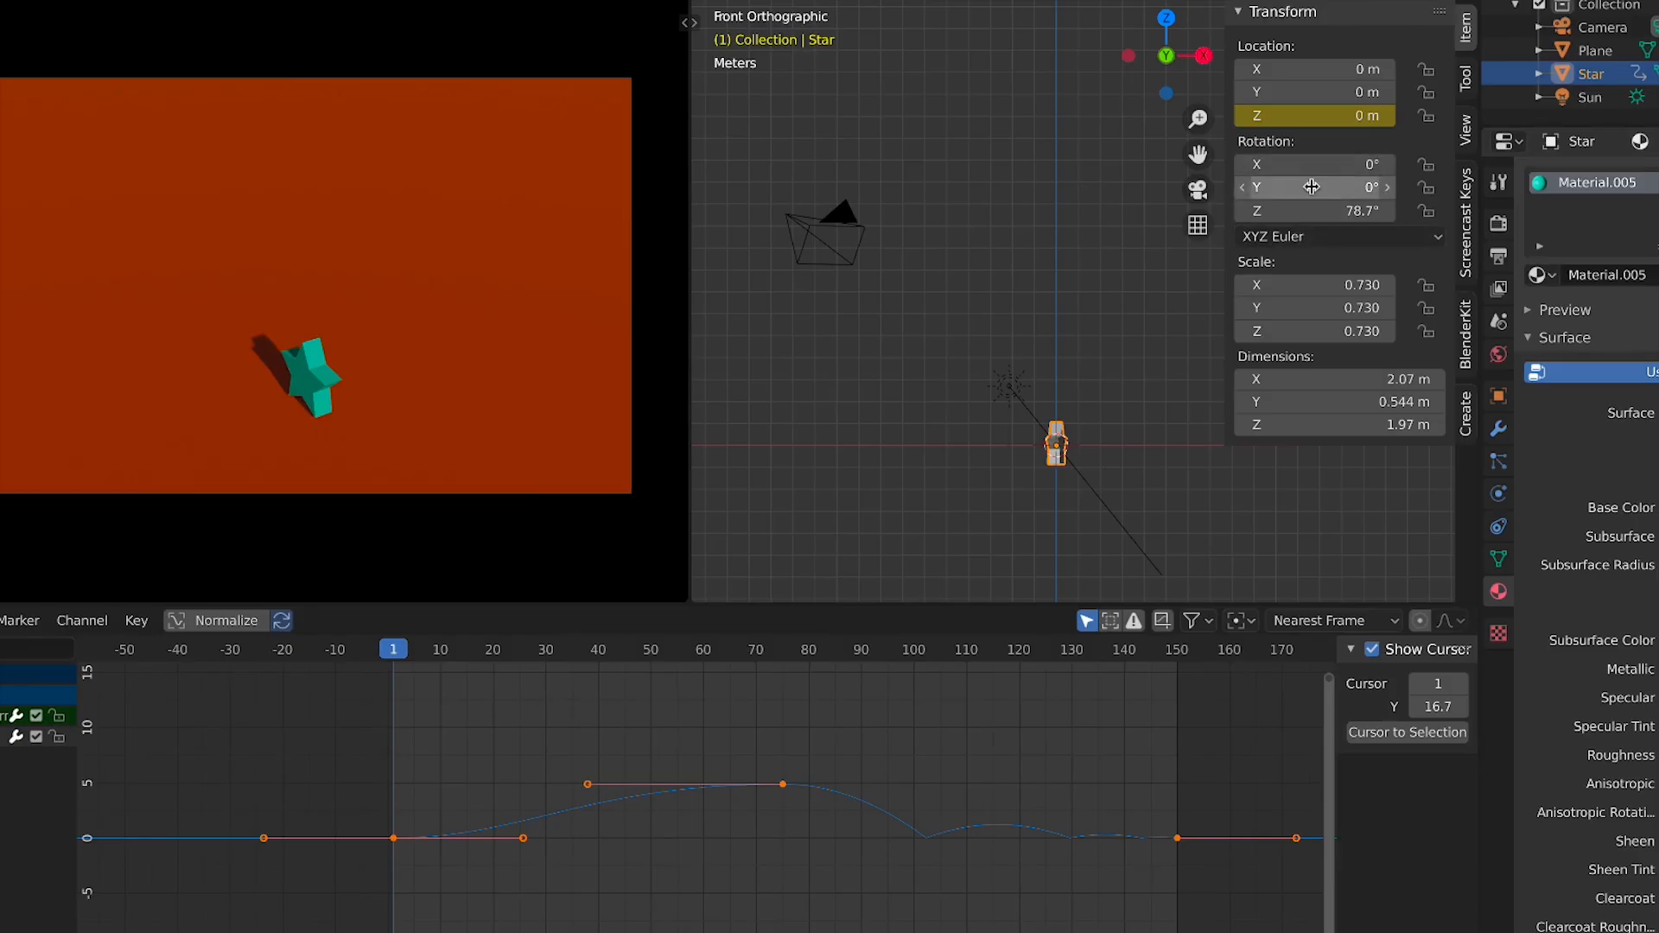
pyautogui.press('i')
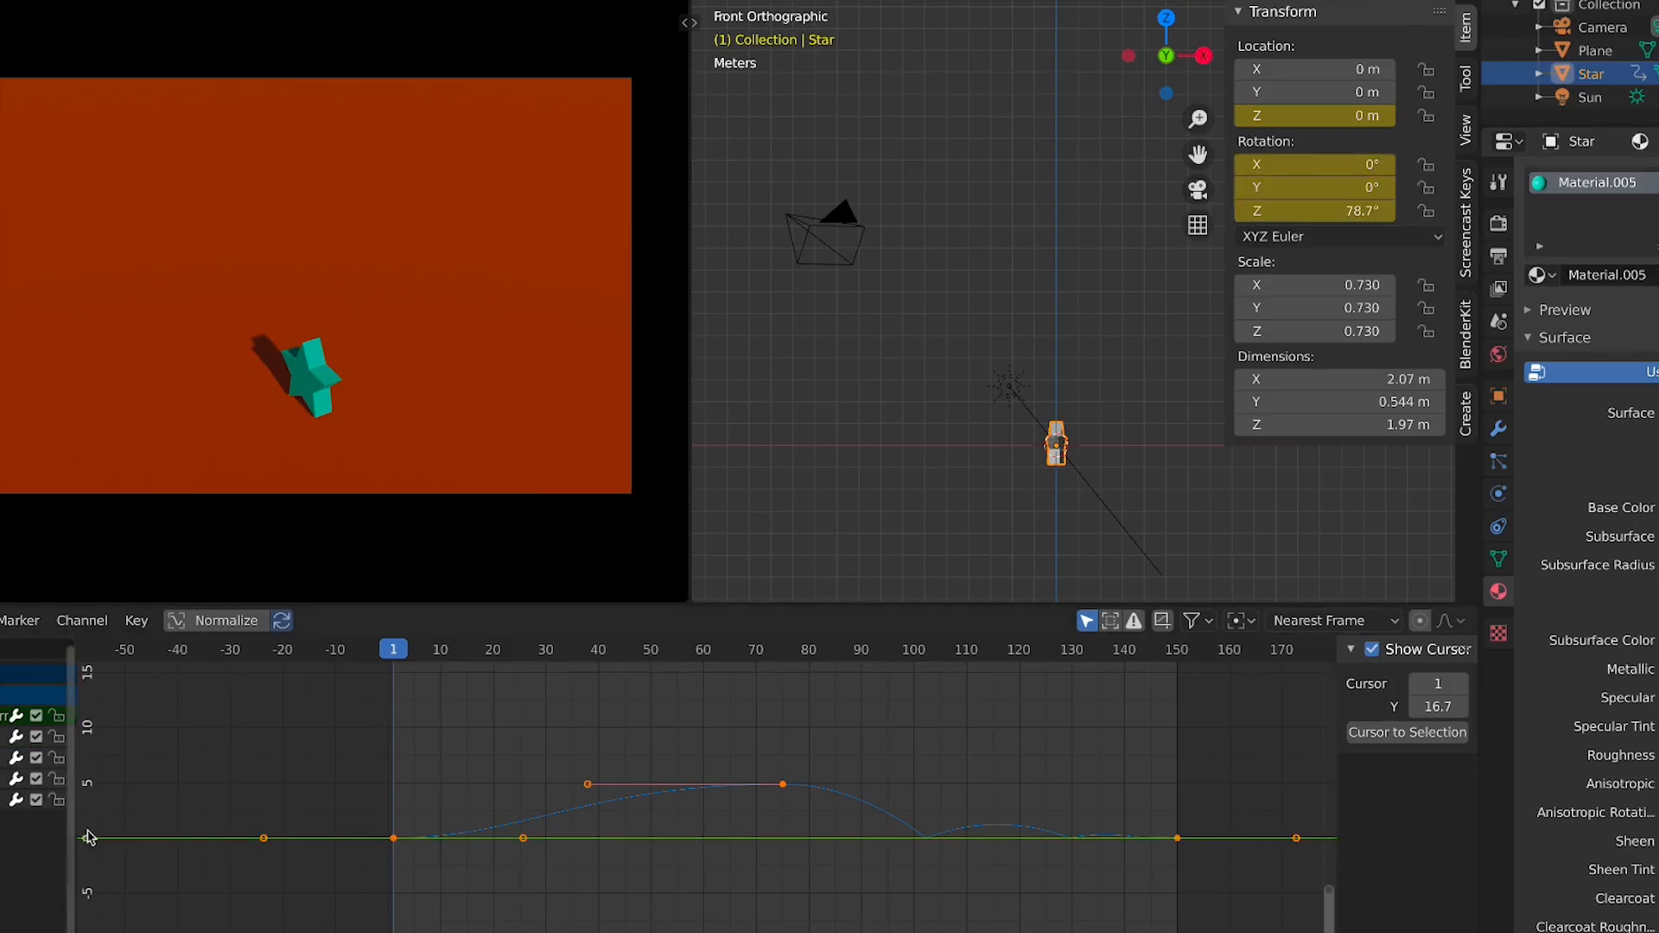
# Keyframe the star's rotation at frame 150, and at frame 75 with Z rotation set to 78.6751d+180
pyautogui.click(1179, 658)
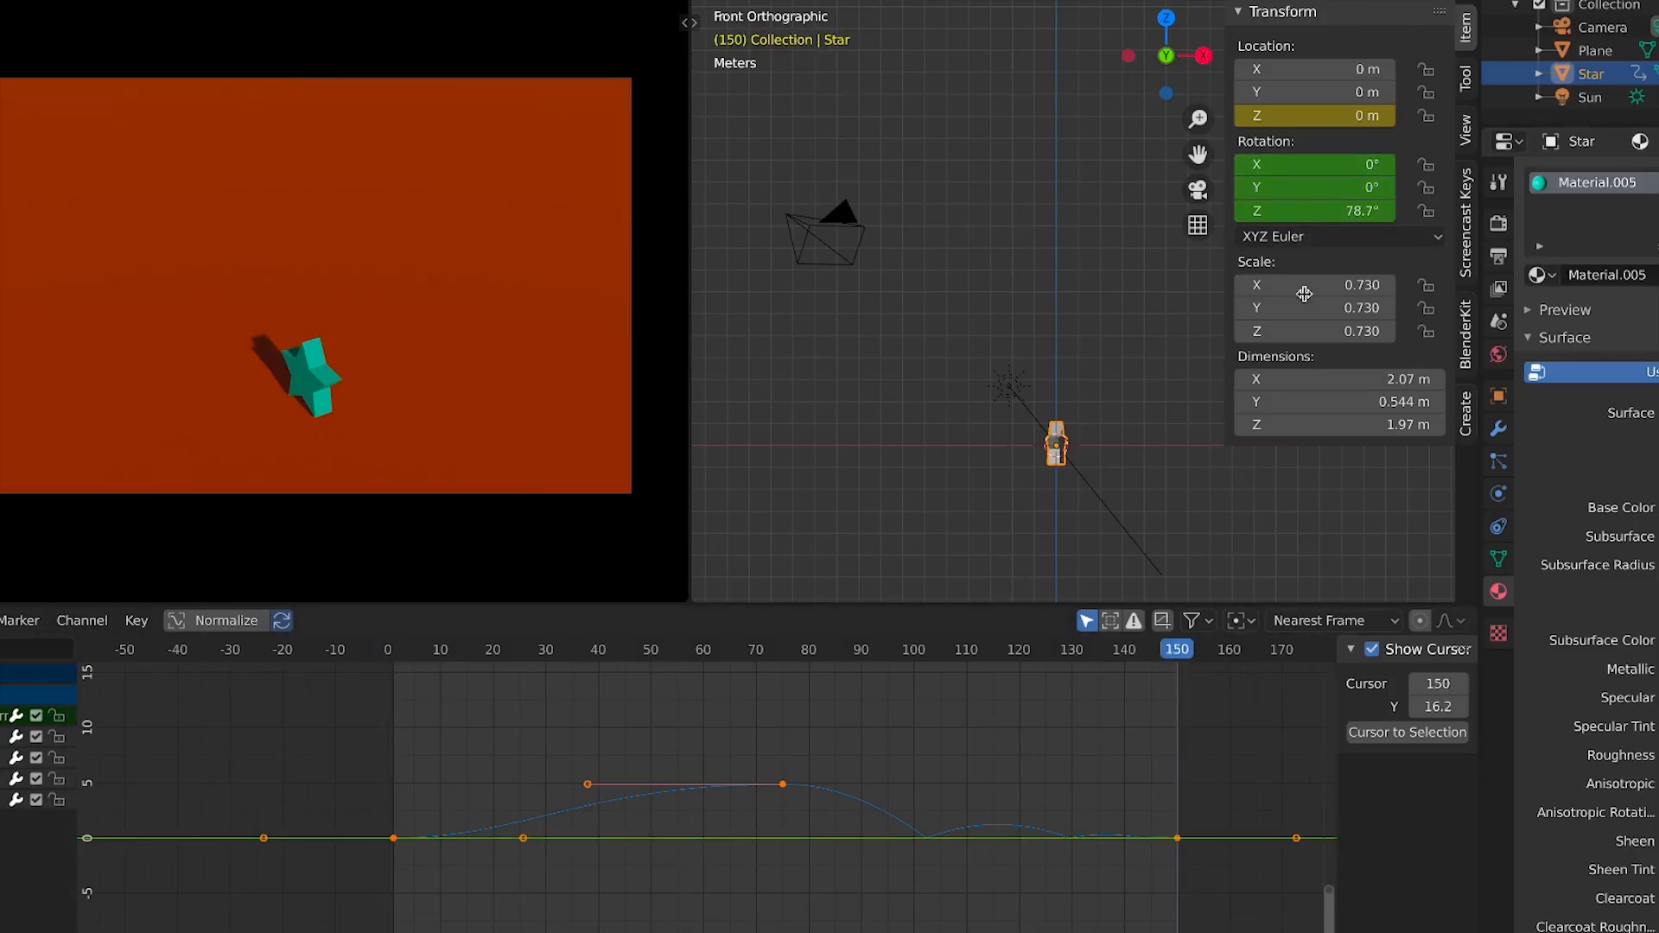
pyautogui.press('i')
pyautogui.click(787, 661)
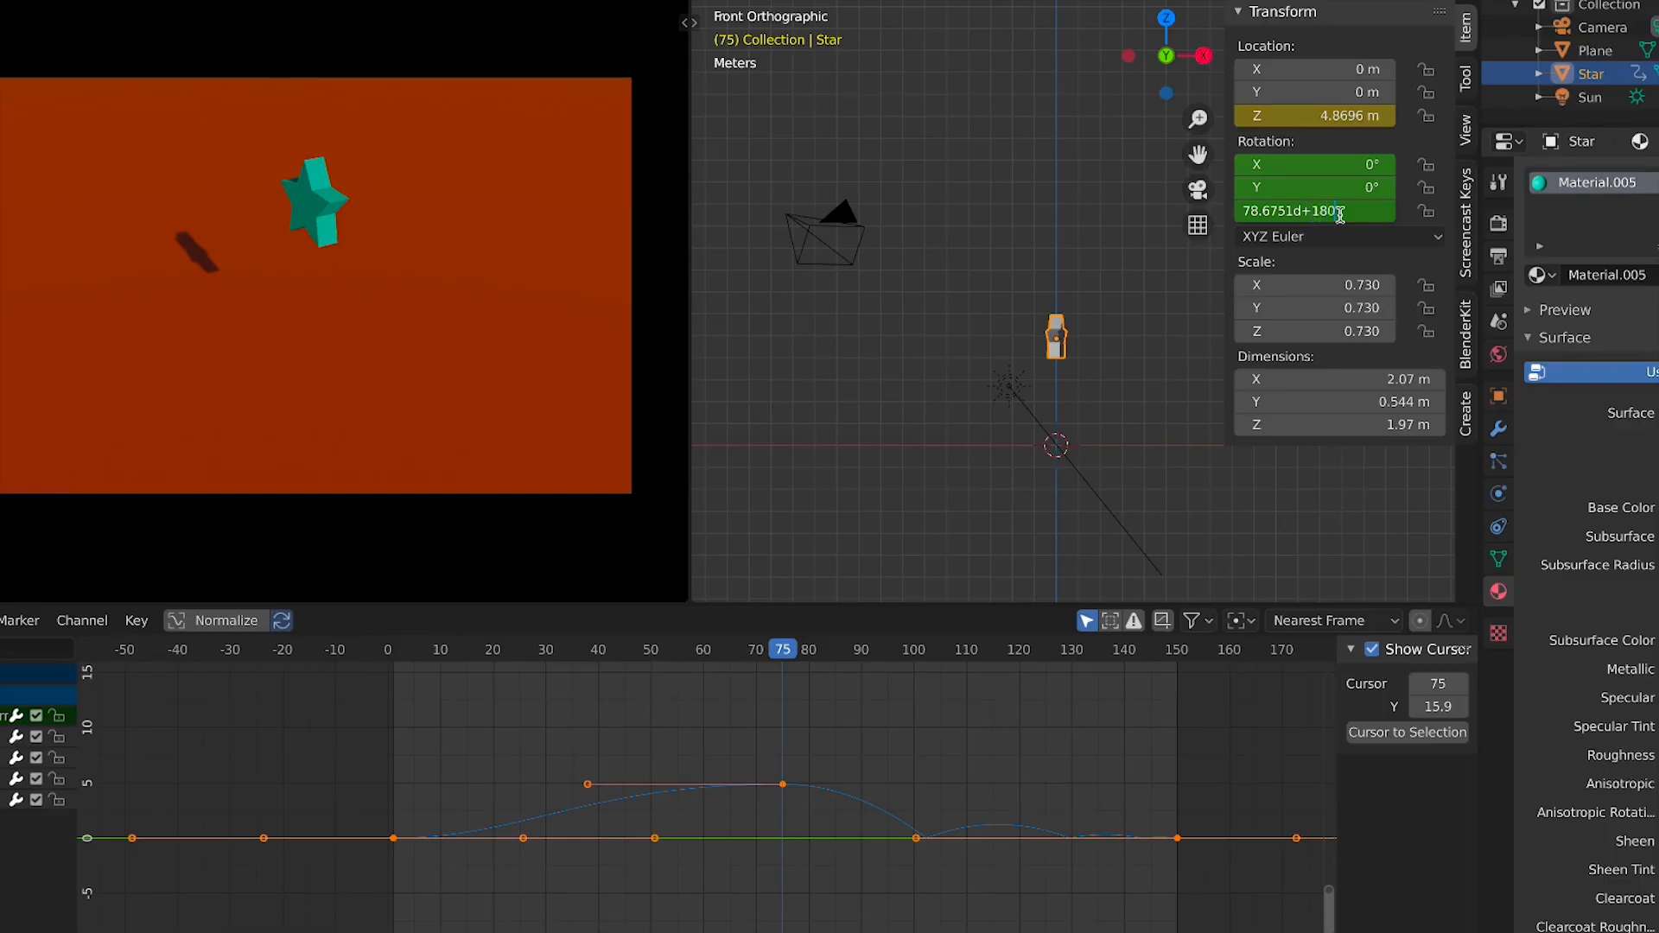
pyautogui.press('i')
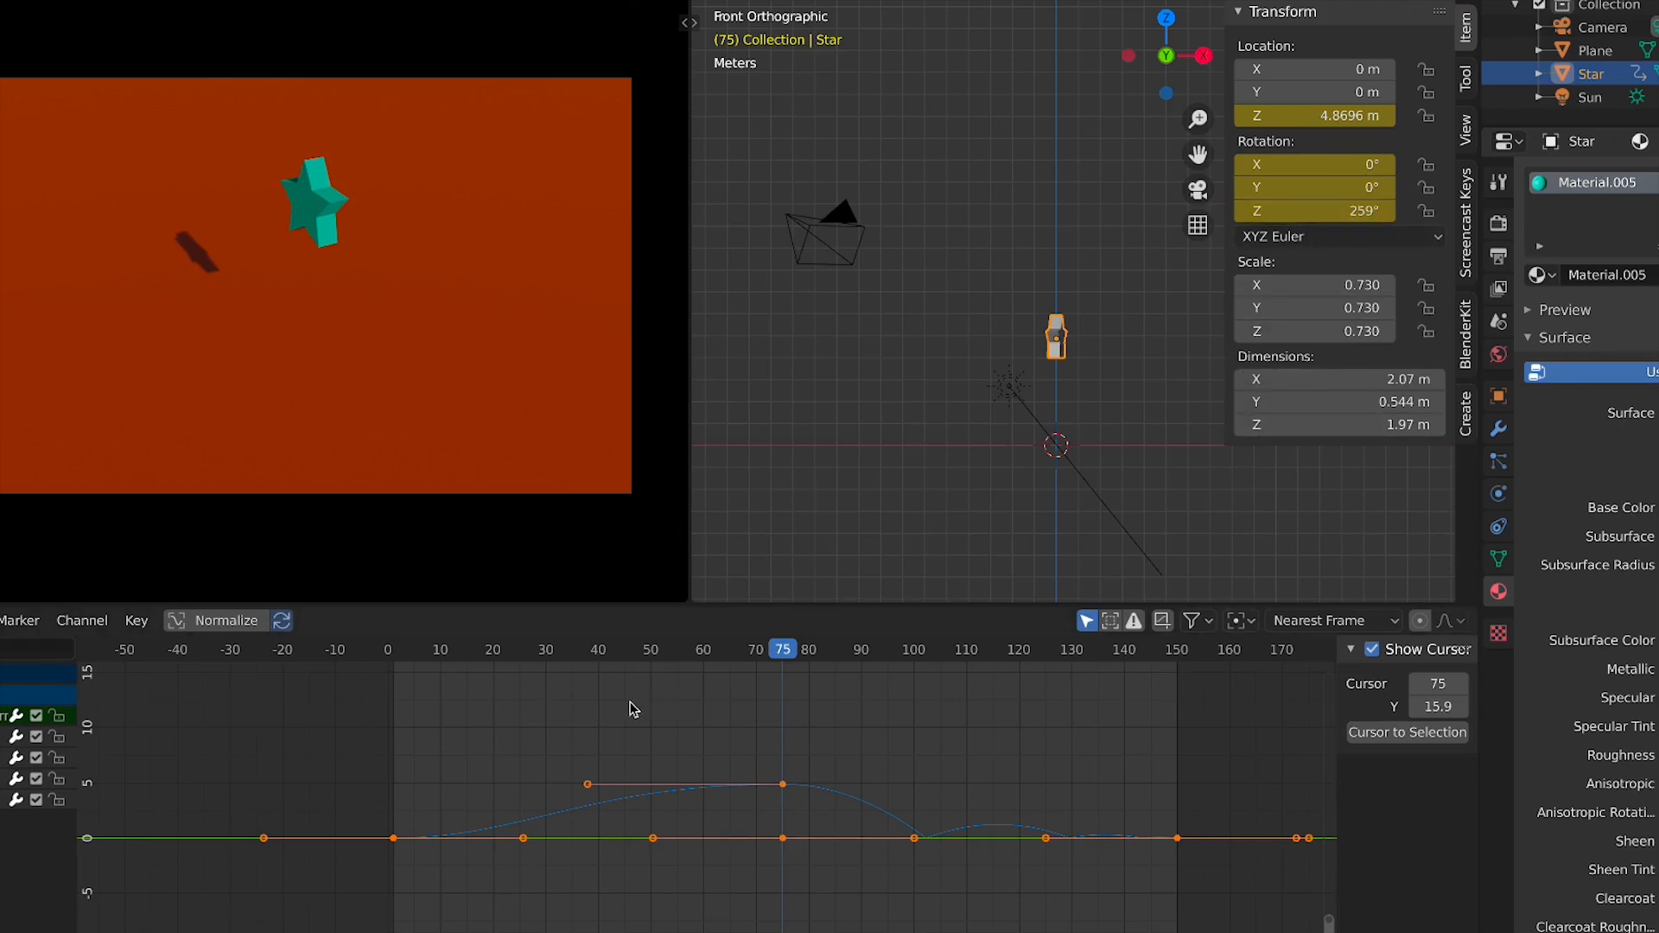
# At frame 150, change the star's Z rotation and replace its keyframes, then play from frame 1
pyautogui.click(1179, 651)
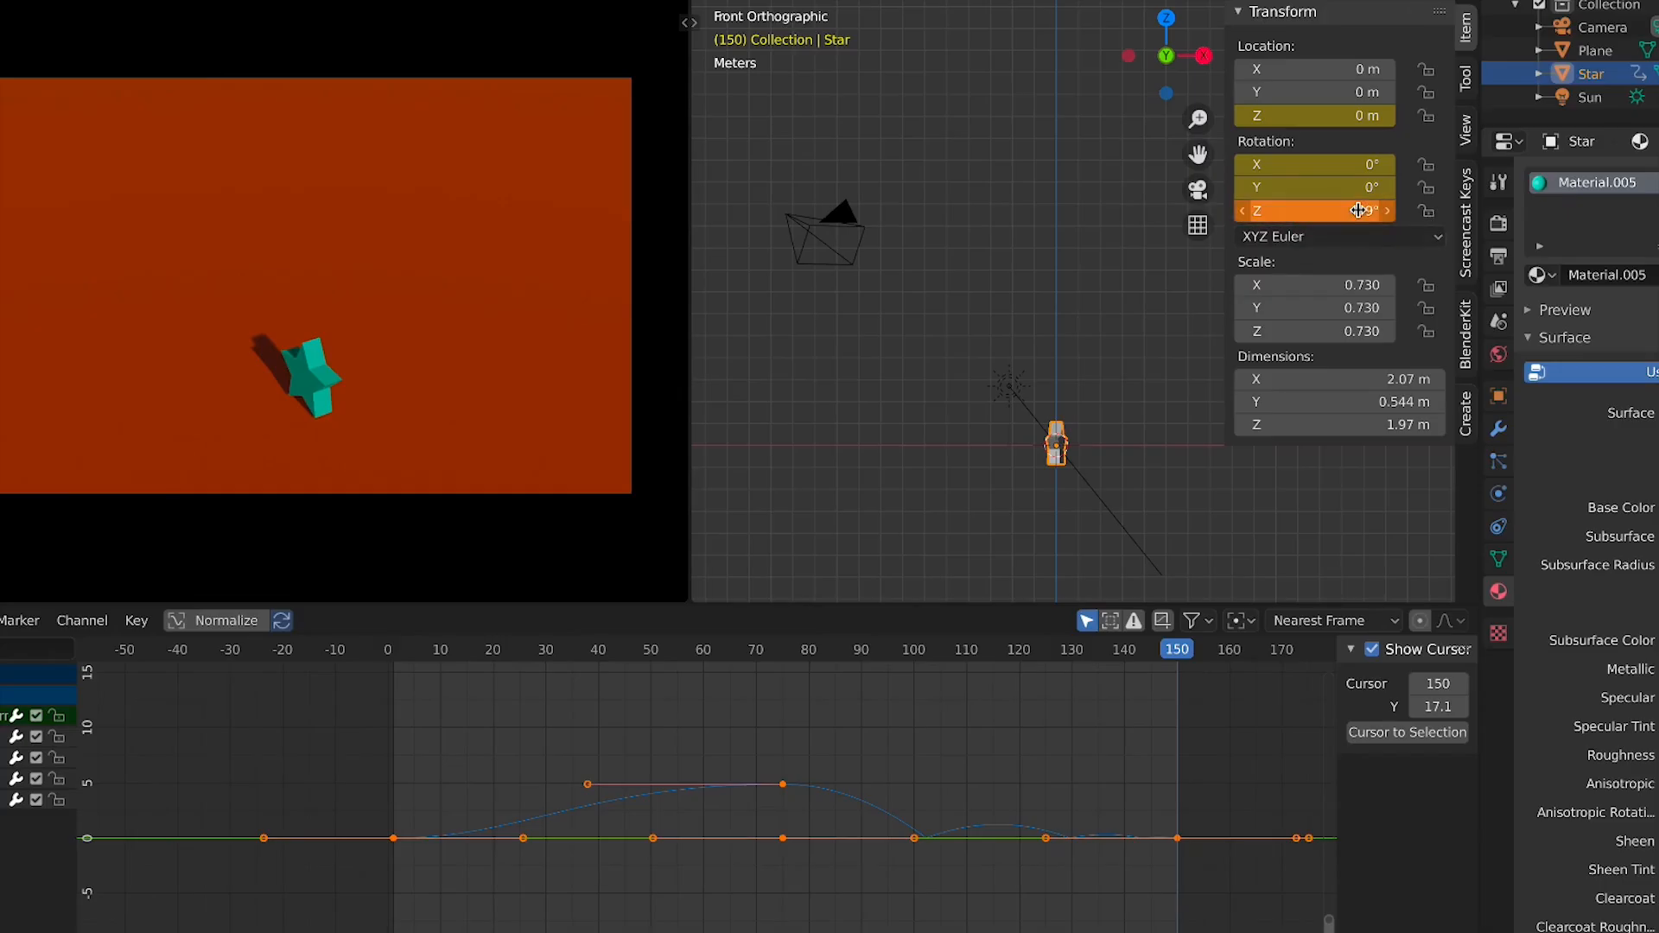
pyautogui.rightClick(1313, 210)
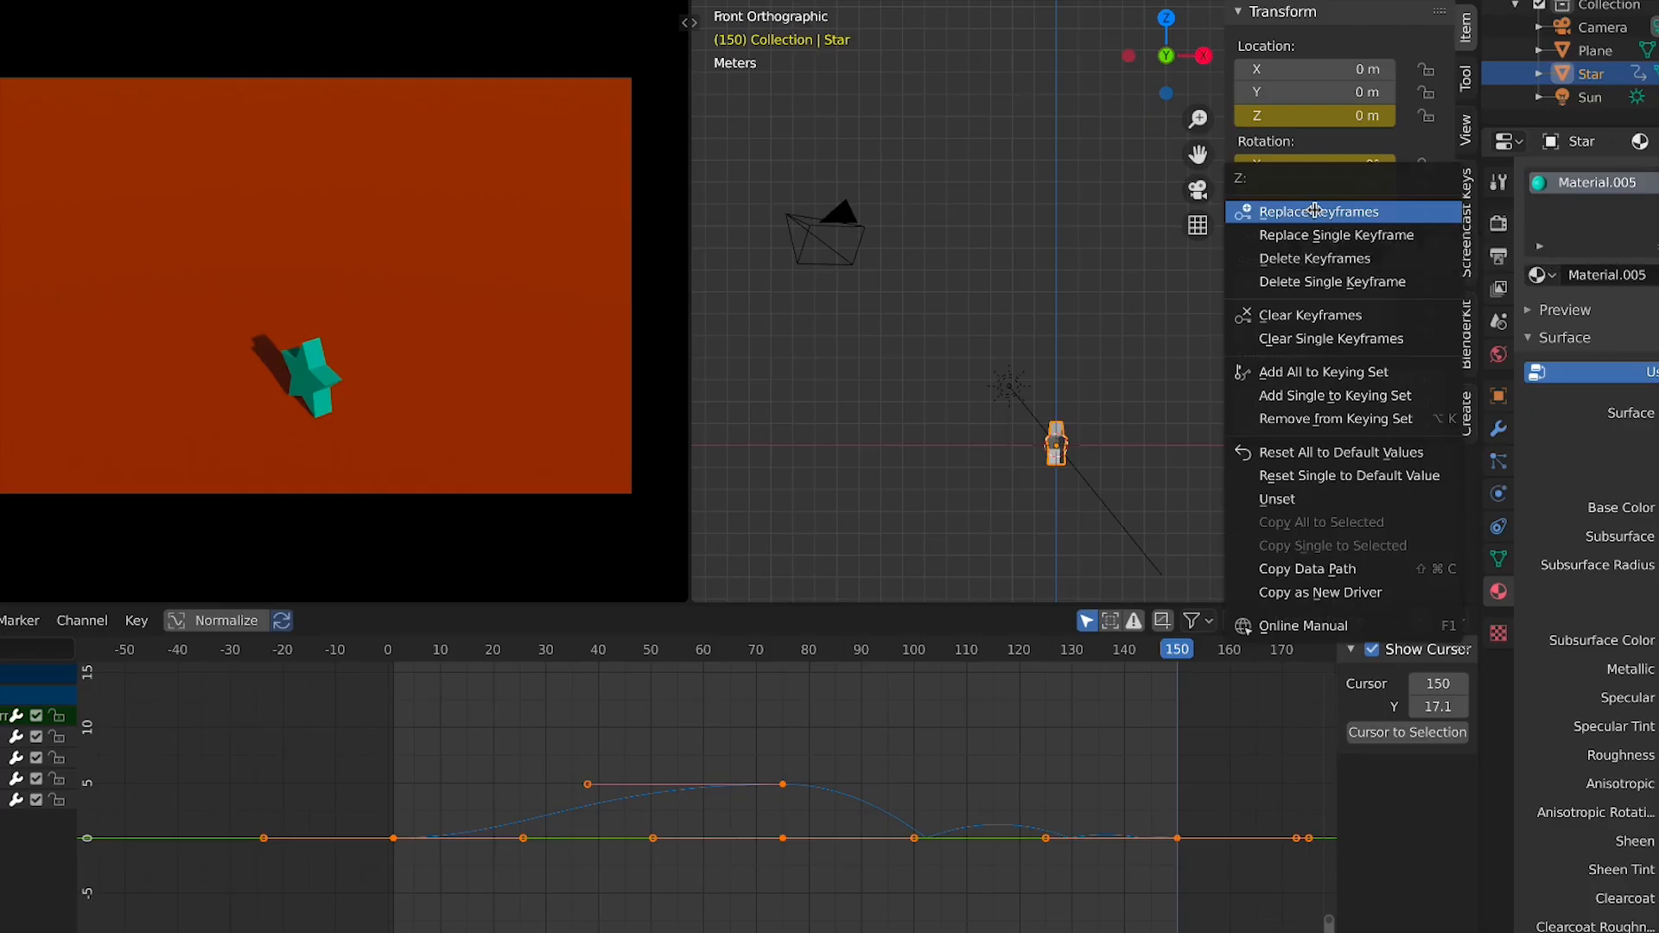
pyautogui.click(1314, 211)
pyautogui.moveTo(396, 655); pyautogui.dragTo(397, 657)
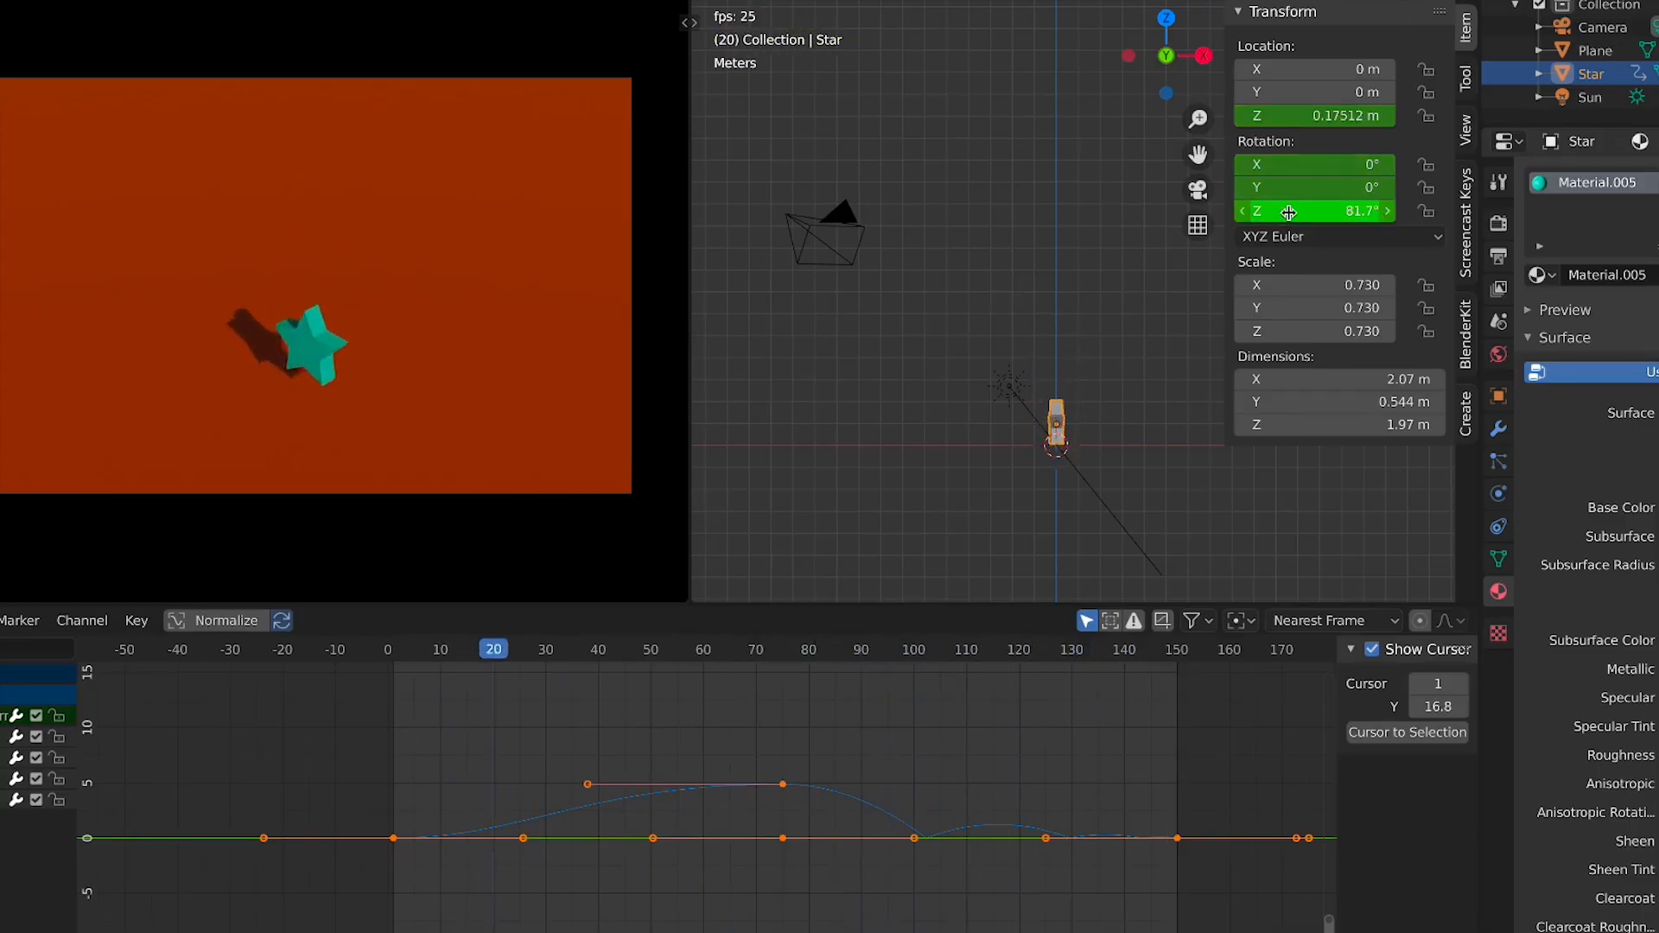
pyautogui.press('space')
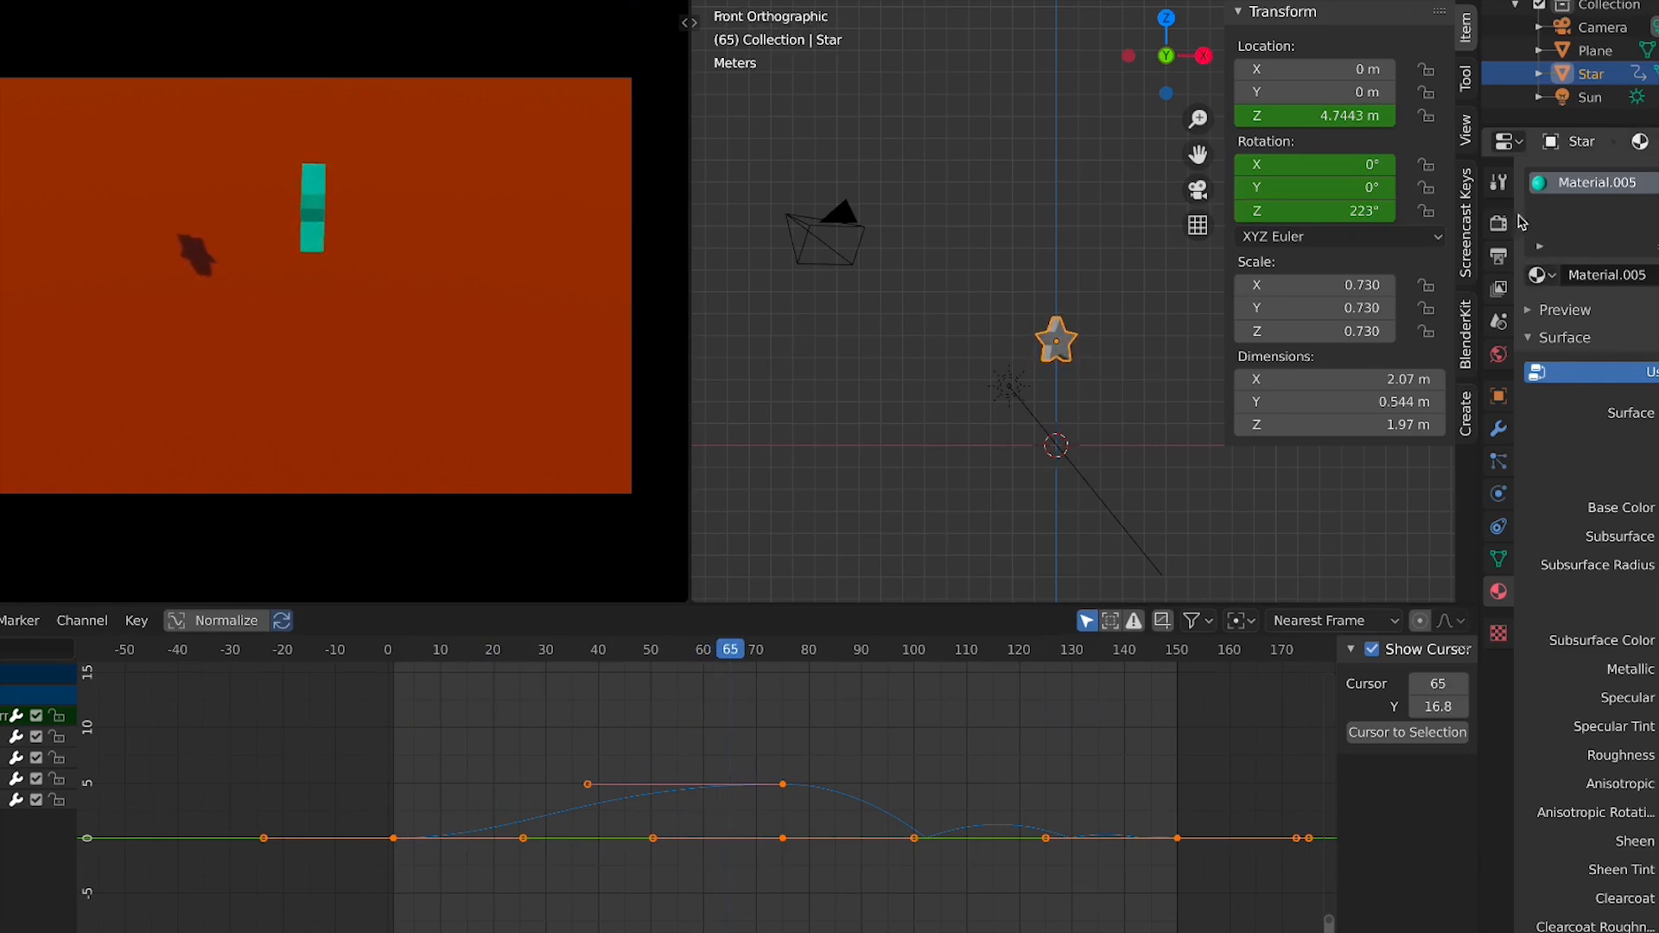
# Open the render properties and enable Screen Space Reflections while the animation plays
pyautogui.click(1498, 223)
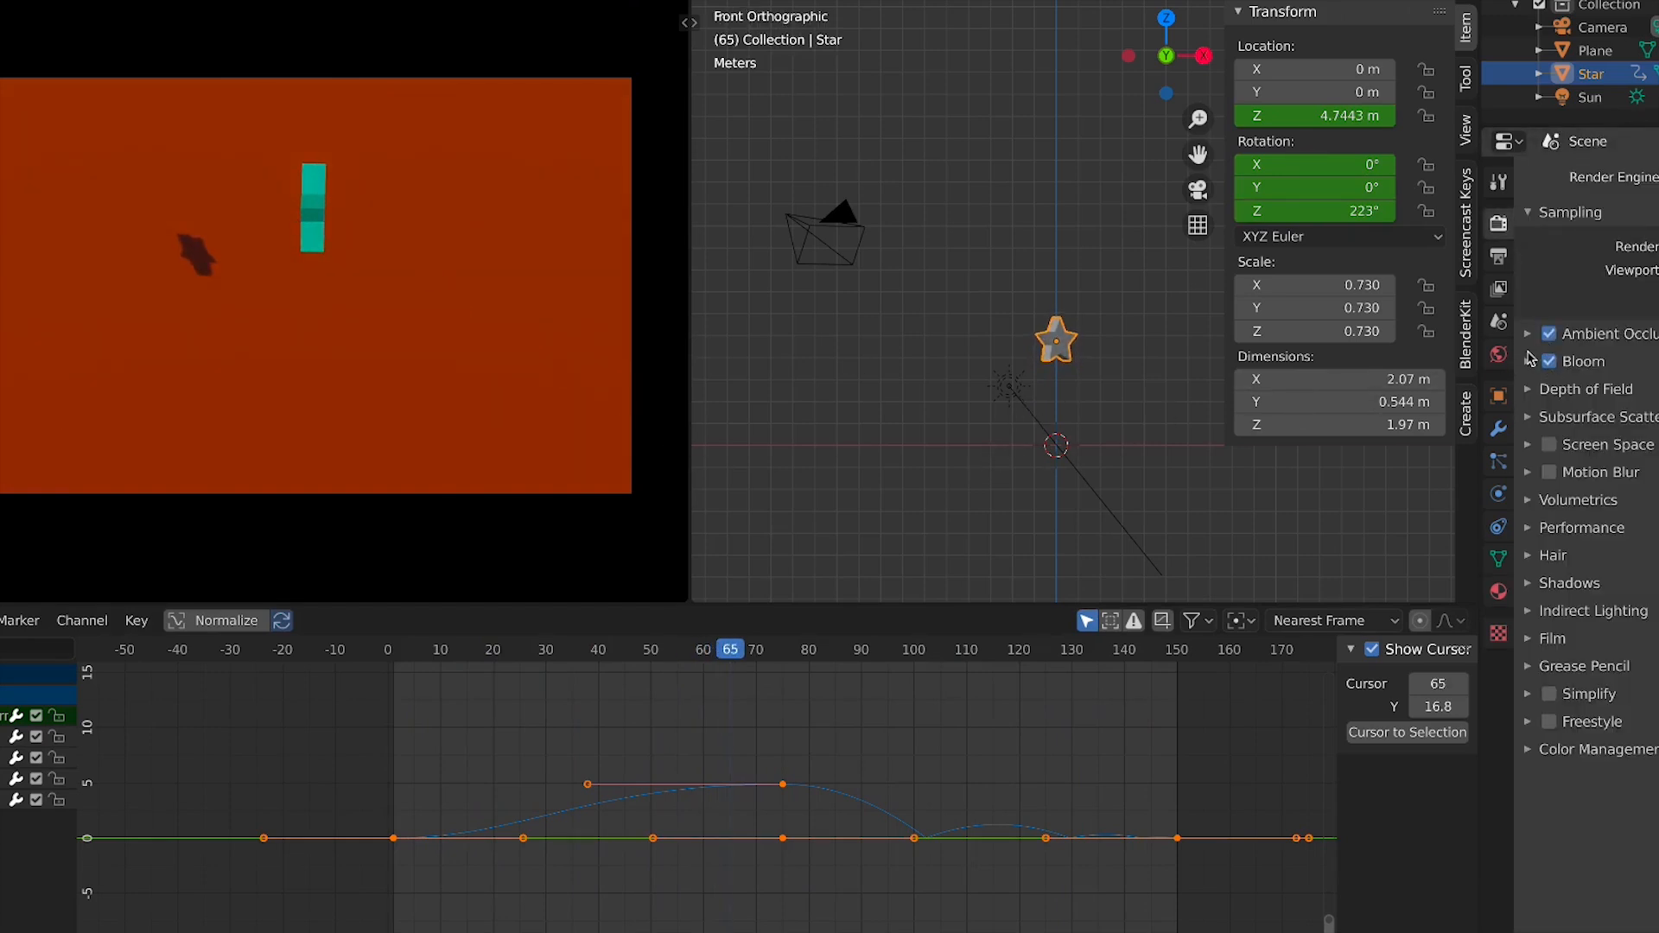
pyautogui.press('space')
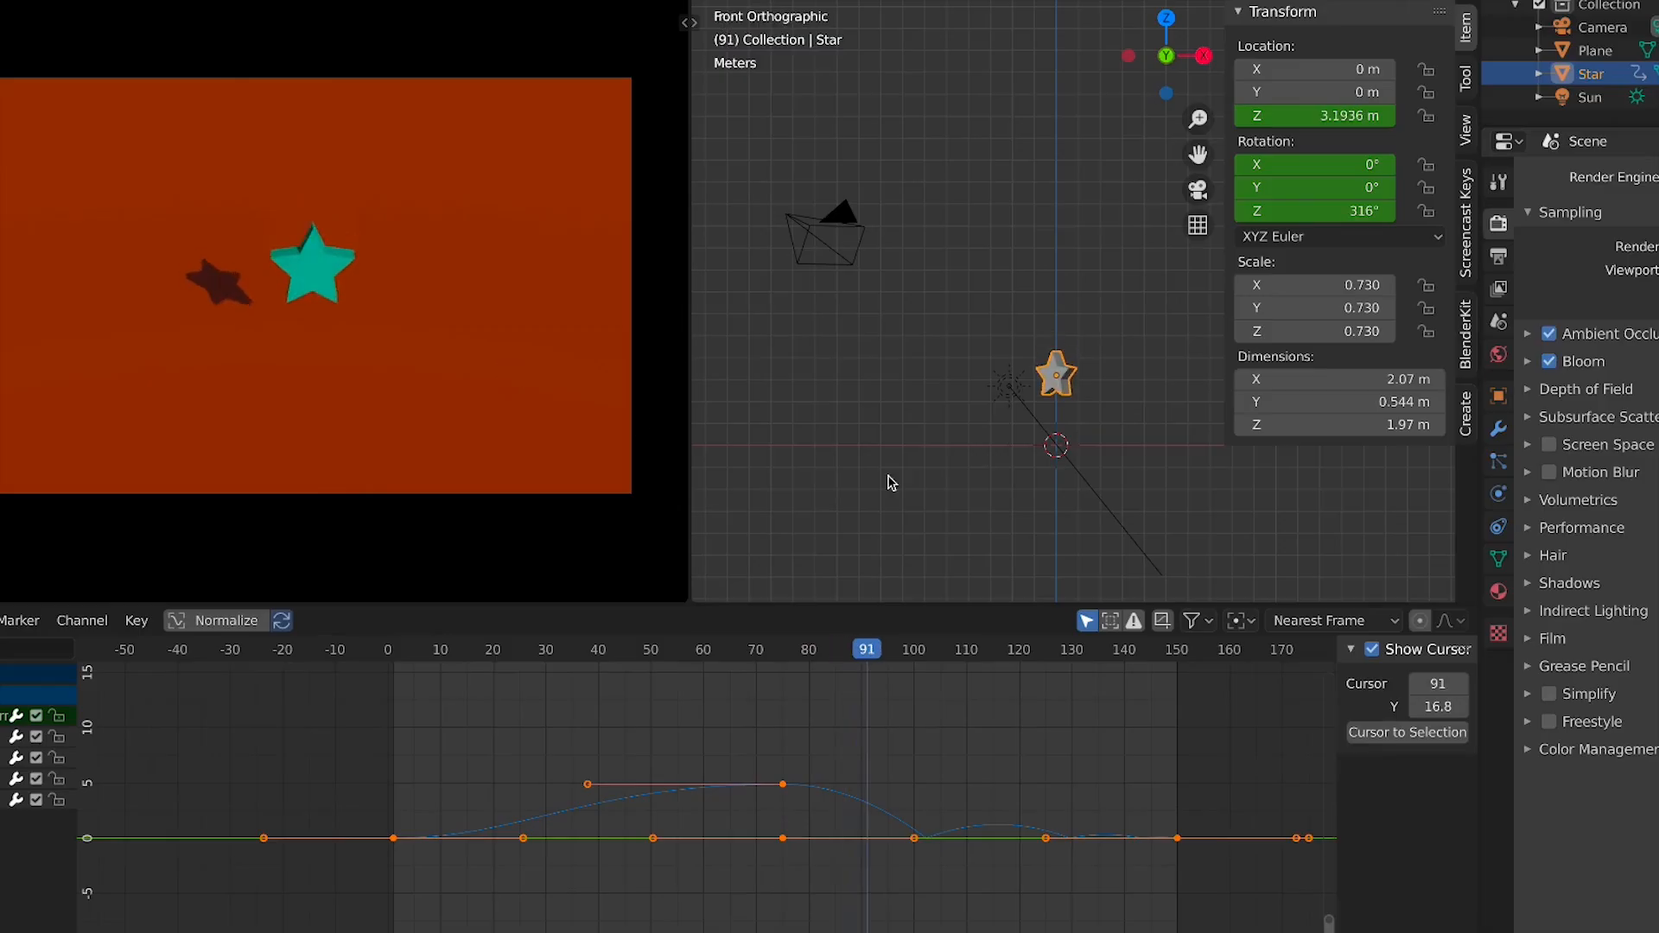
pyautogui.press('space')
pyautogui.click(1550, 445)
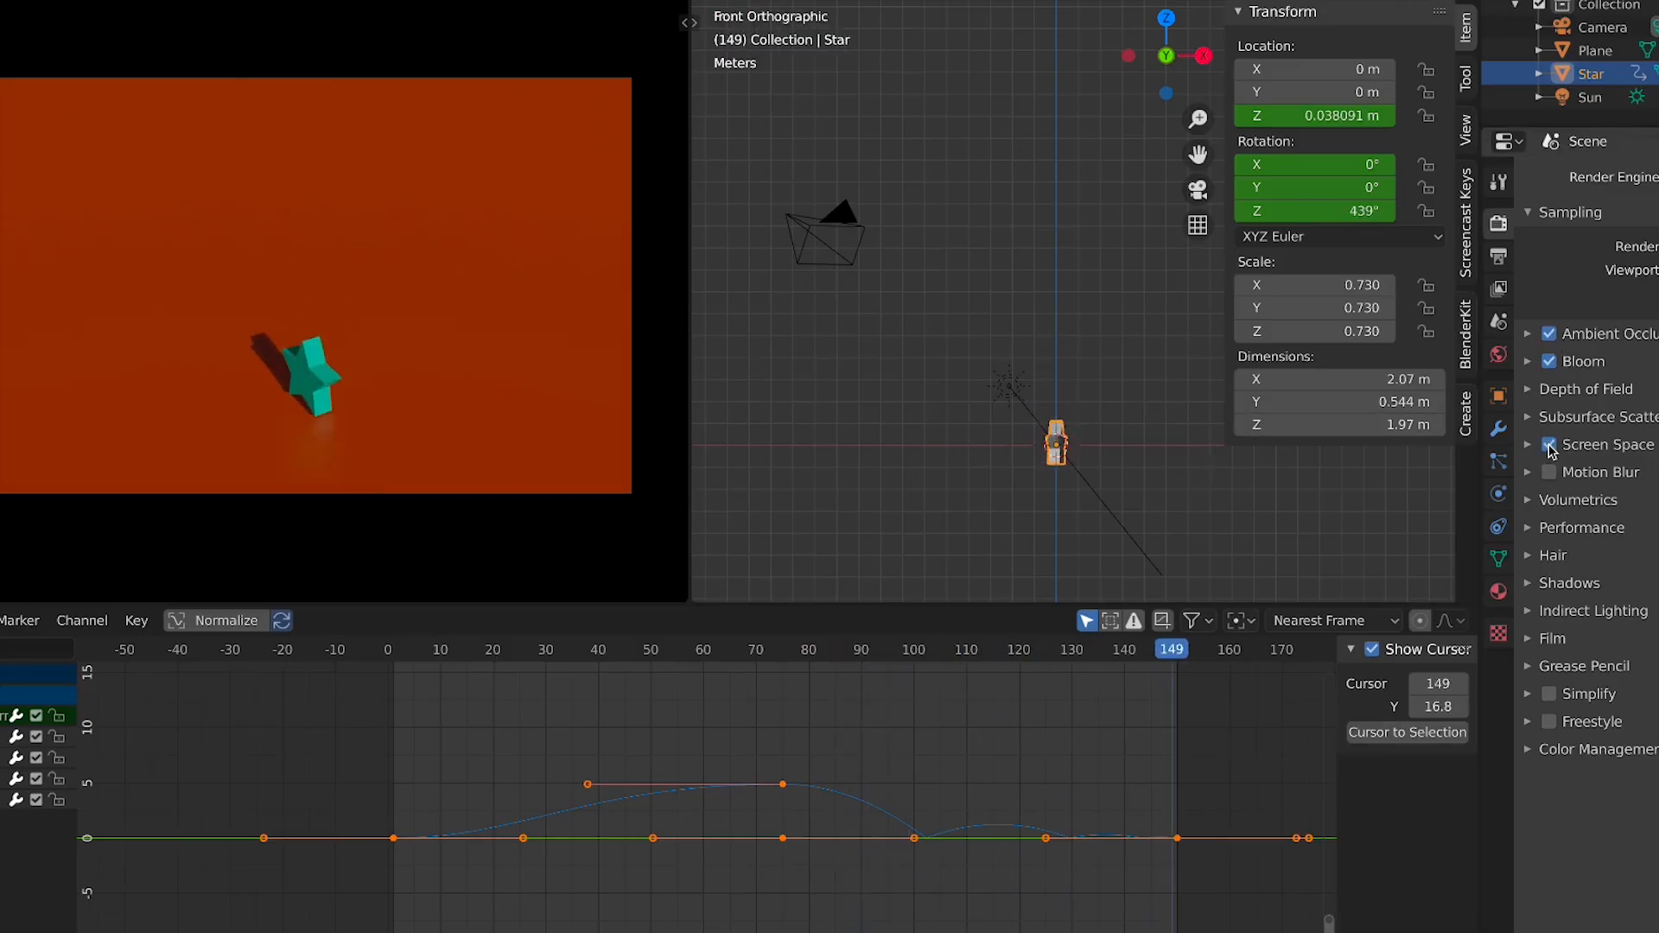
pyautogui.click(1549, 445)
pyautogui.click(1548, 445)
pyautogui.scroll(3, 598, 489)
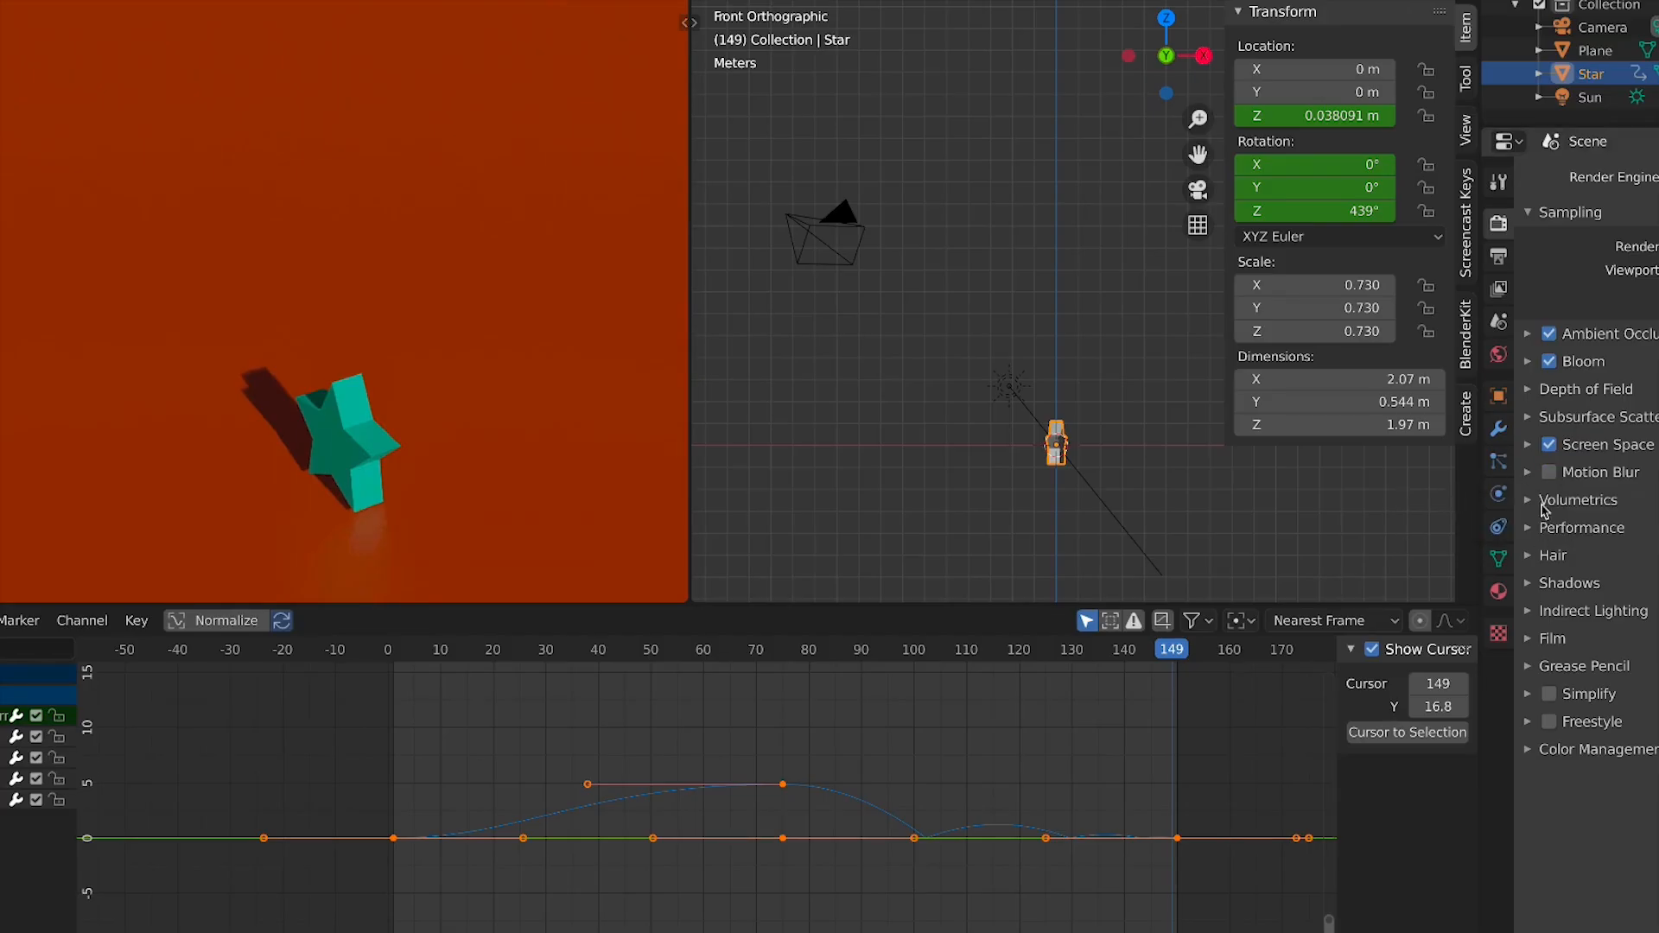
# Select the ground plane and inspect the emission color in its material settings
pyautogui.click(335, 463)
pyautogui.click(1498, 593)
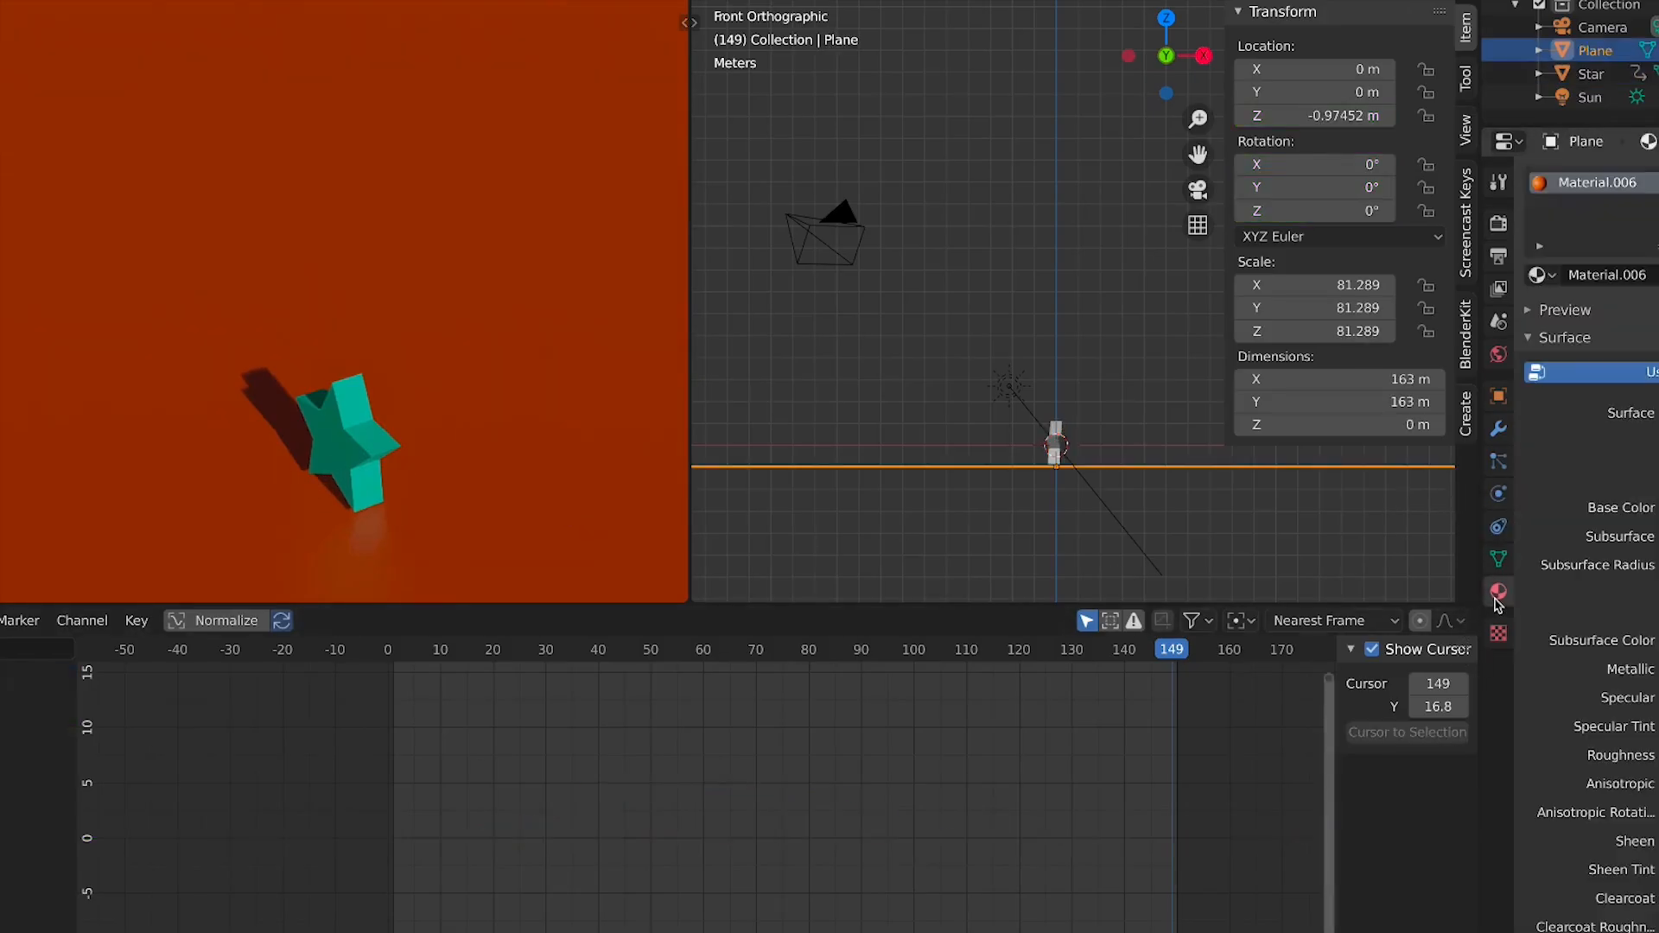
pyautogui.scroll(-5, 1563, 593)
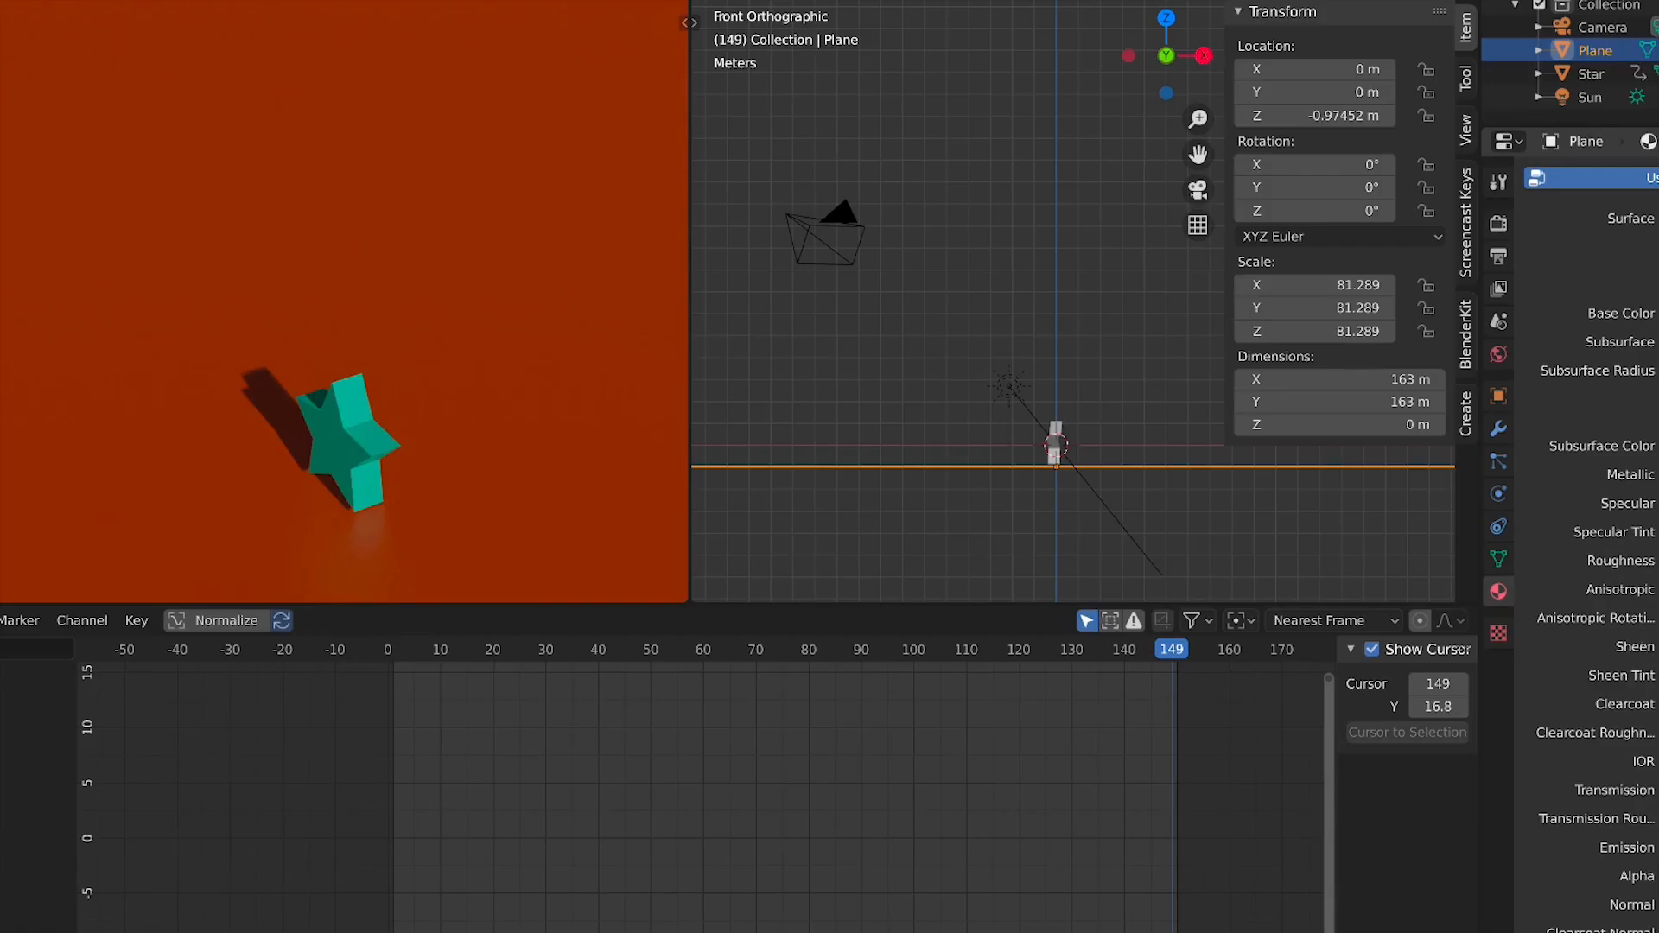
pyautogui.click(1658, 848)
pyautogui.moveTo(1658, 681)
pyautogui.mouseDown()
pyautogui.moveTo(1658, 554)
pyautogui.moveTo(1658, 681)
pyautogui.mouseUp()
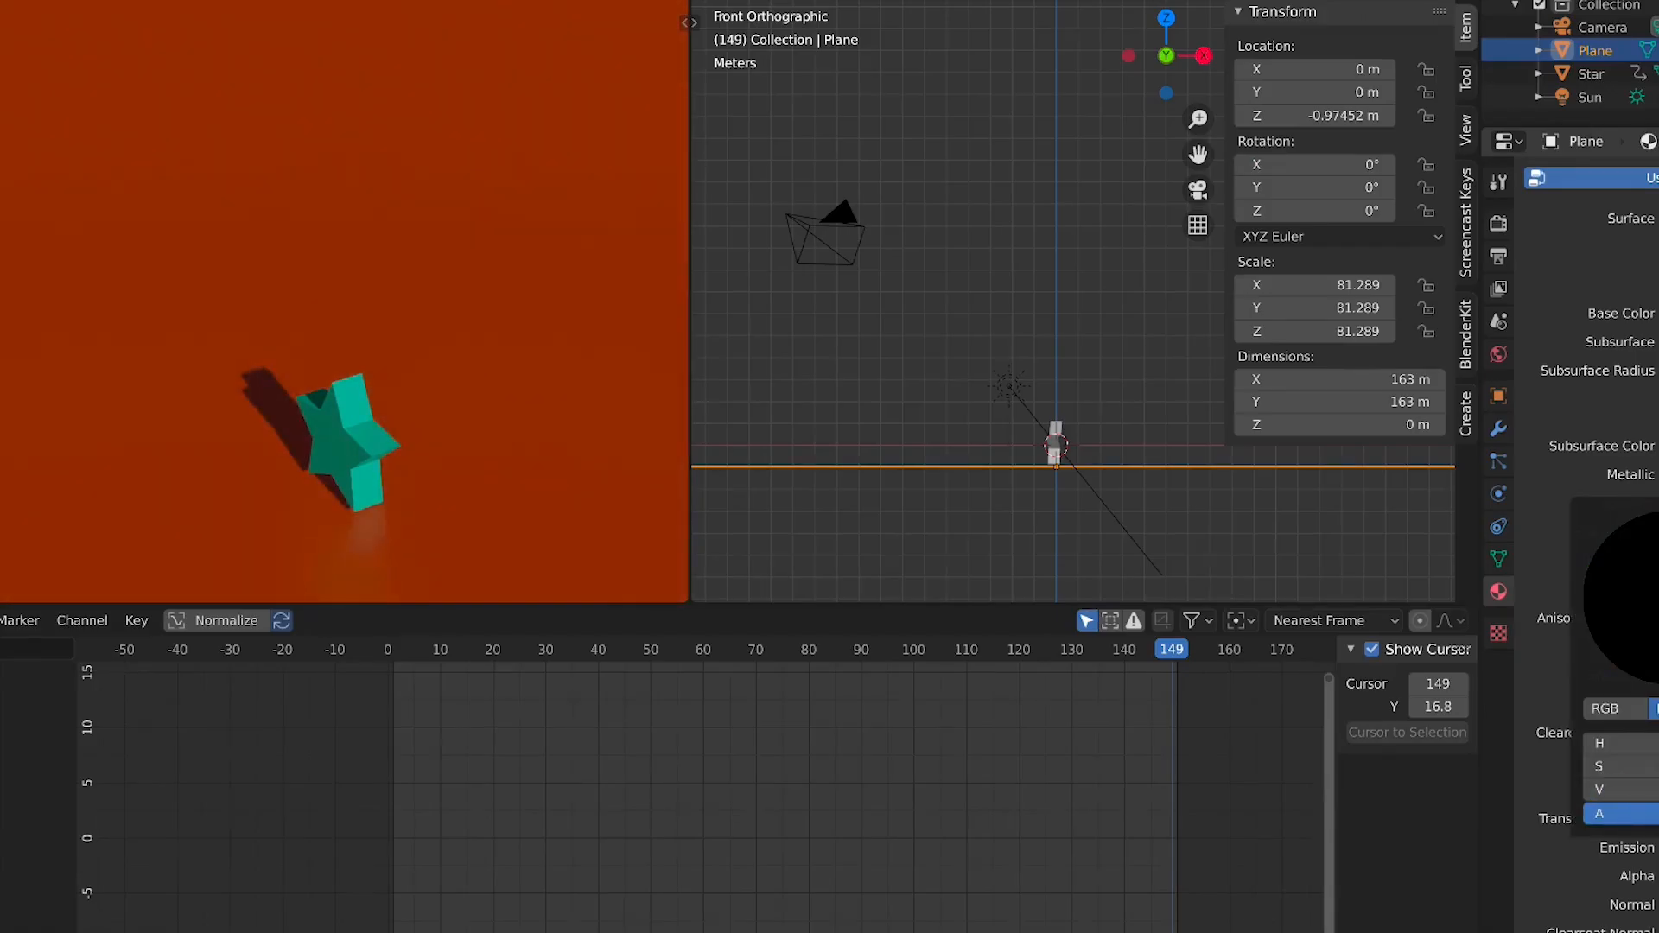
pyautogui.scroll(3, 1590, 519)
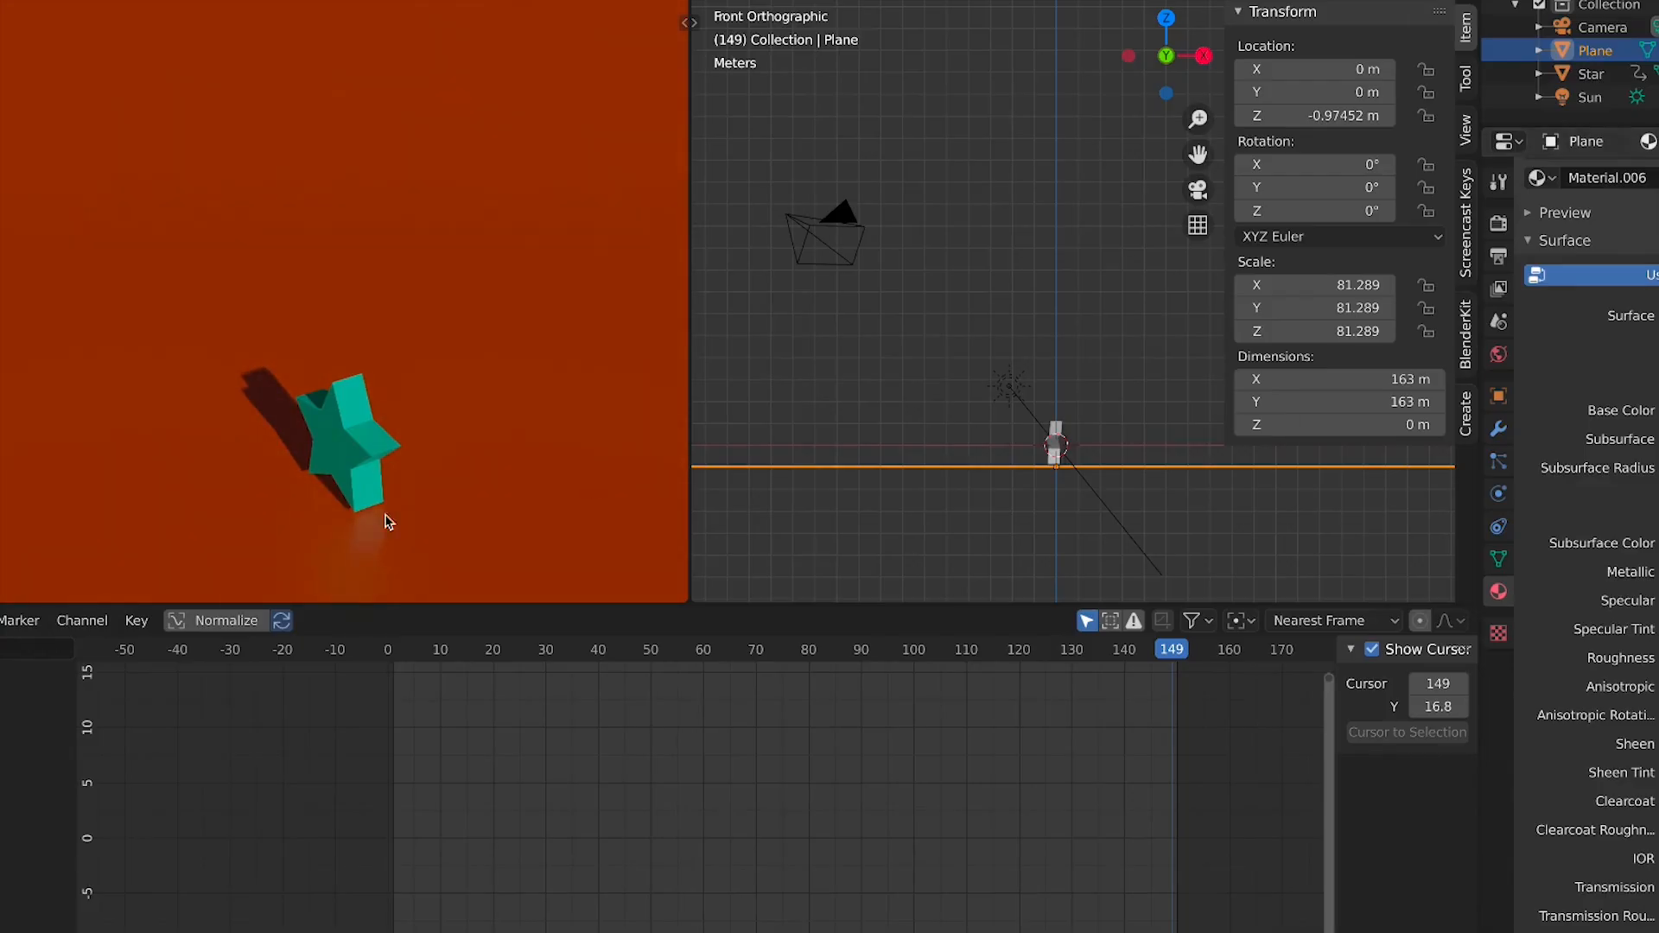
# Select the star and experiment with its material's emission settings
pyautogui.click(339, 489)
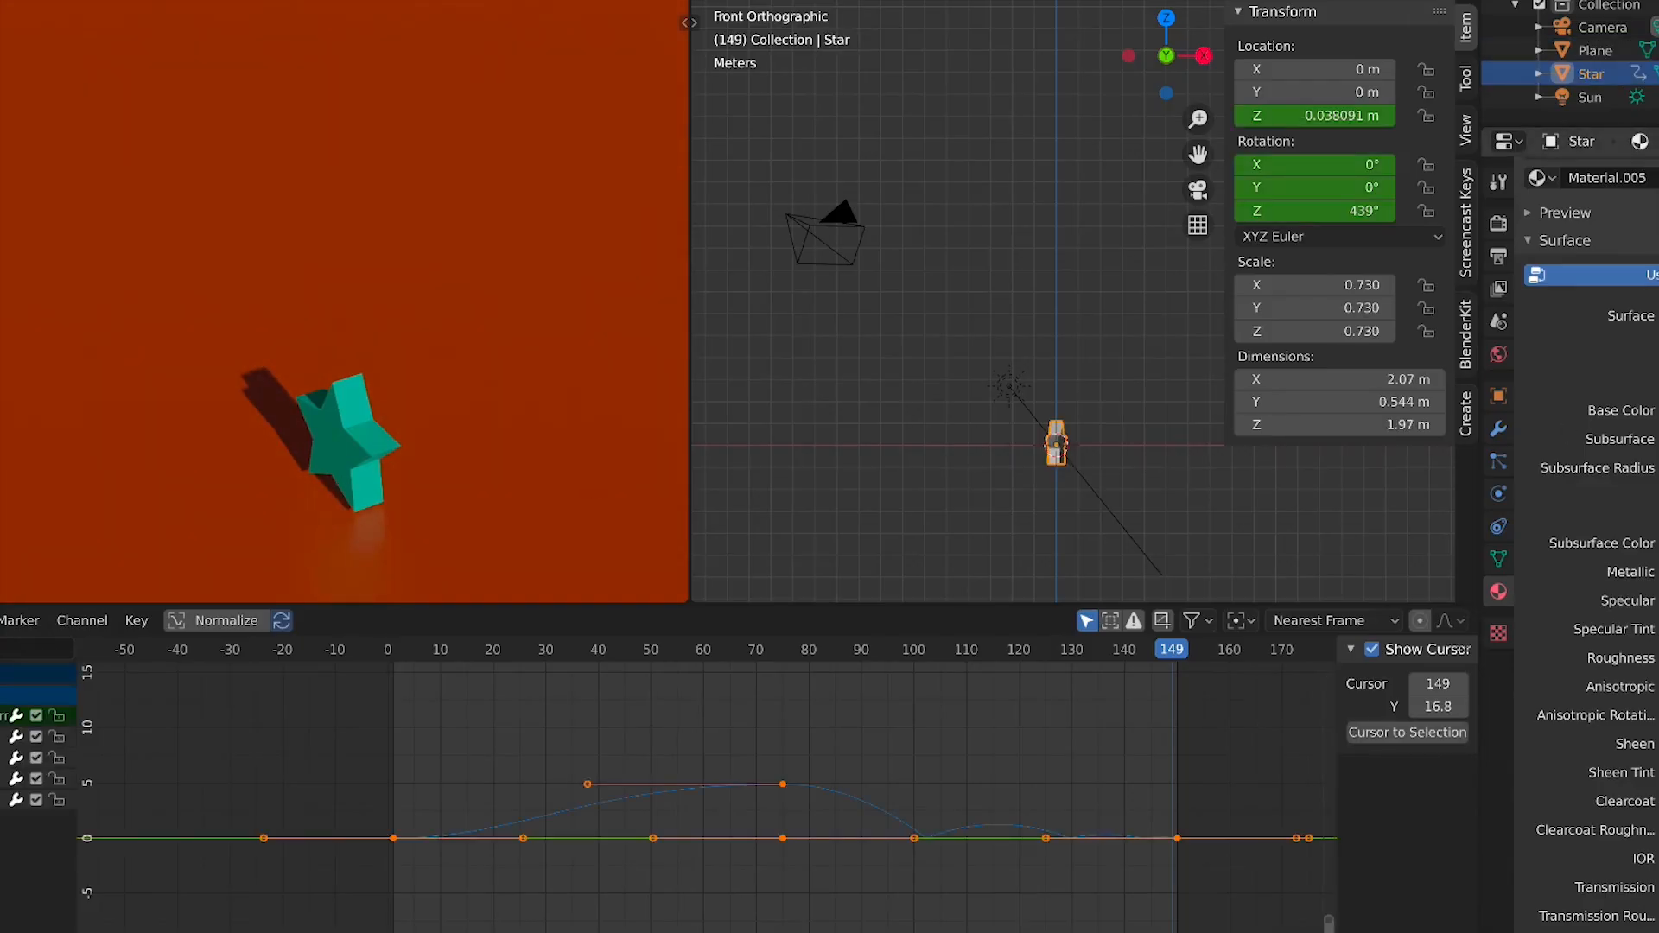
pyautogui.click(1658, 932)
pyautogui.moveTo(1658, 778); pyautogui.dragTo(1658, 693)
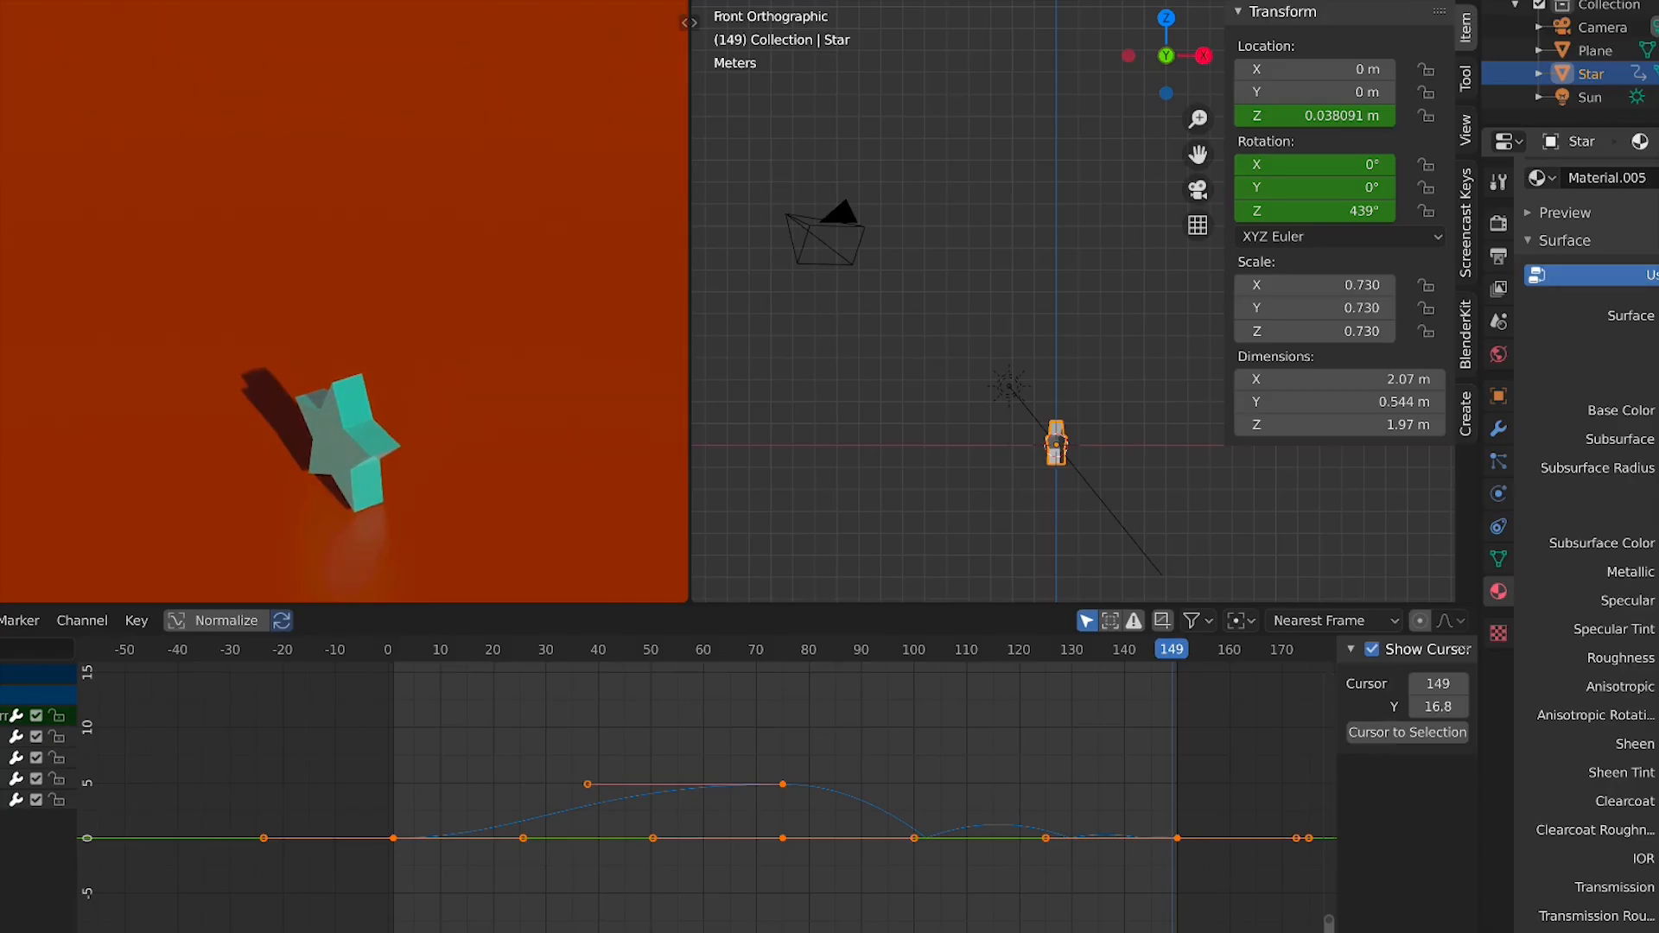
pyautogui.scroll(-3, 1587, 519)
pyautogui.click(1657, 867)
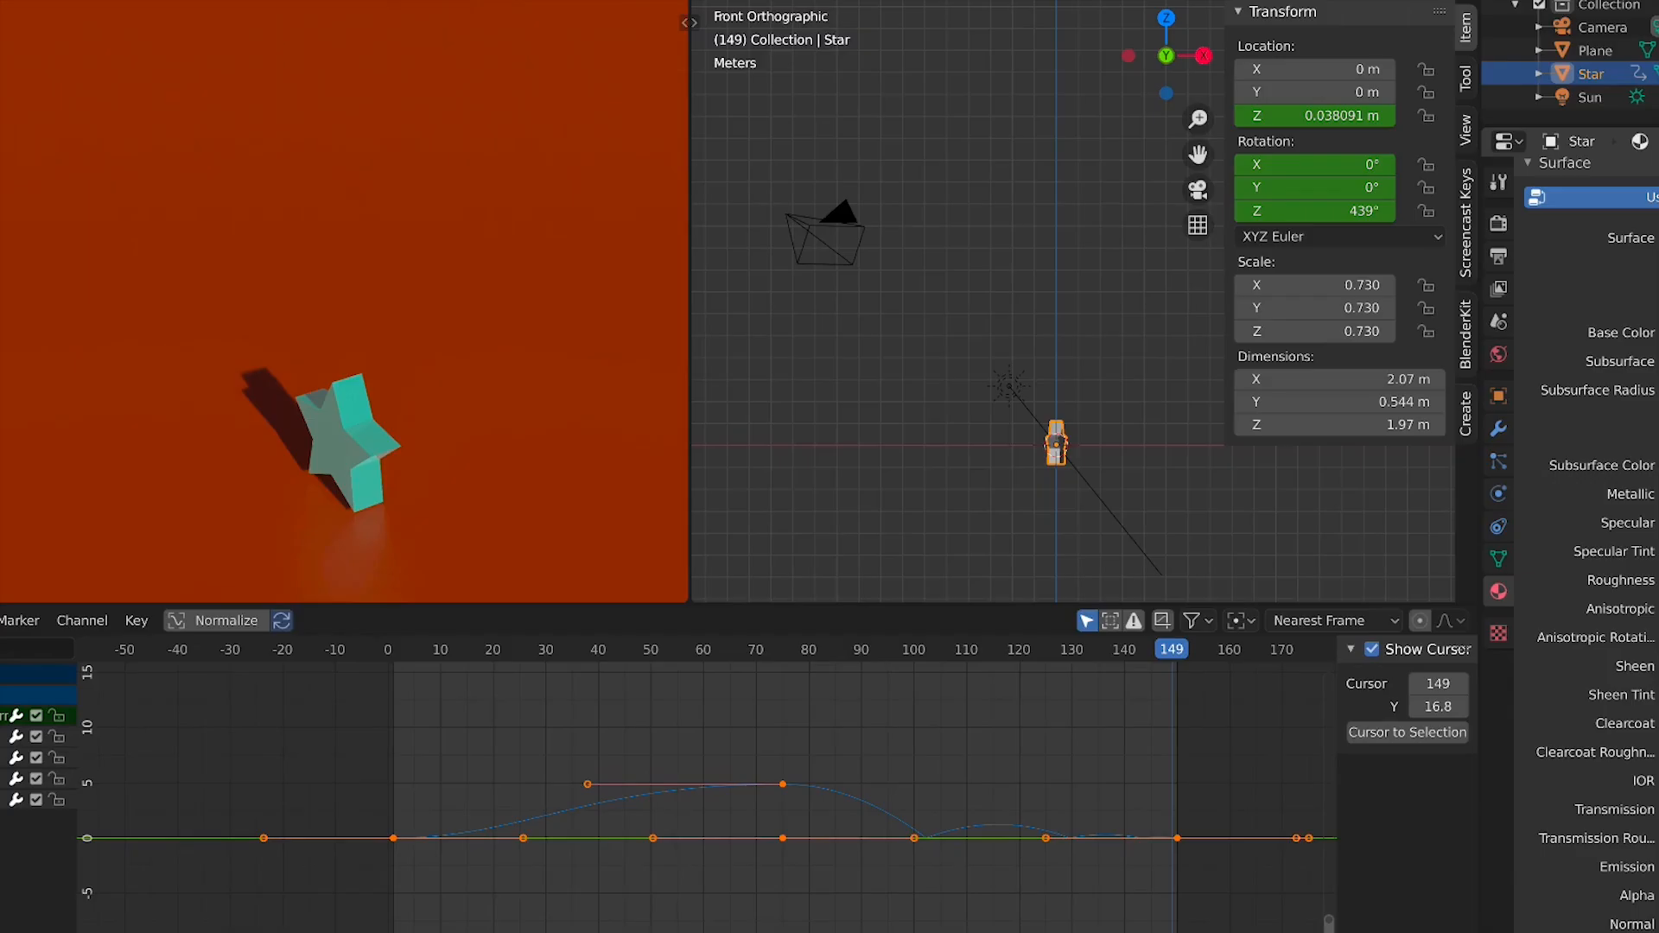
pyautogui.click(1657, 866)
pyautogui.moveTo(1657, 596); pyautogui.dragTo(1657, 700)
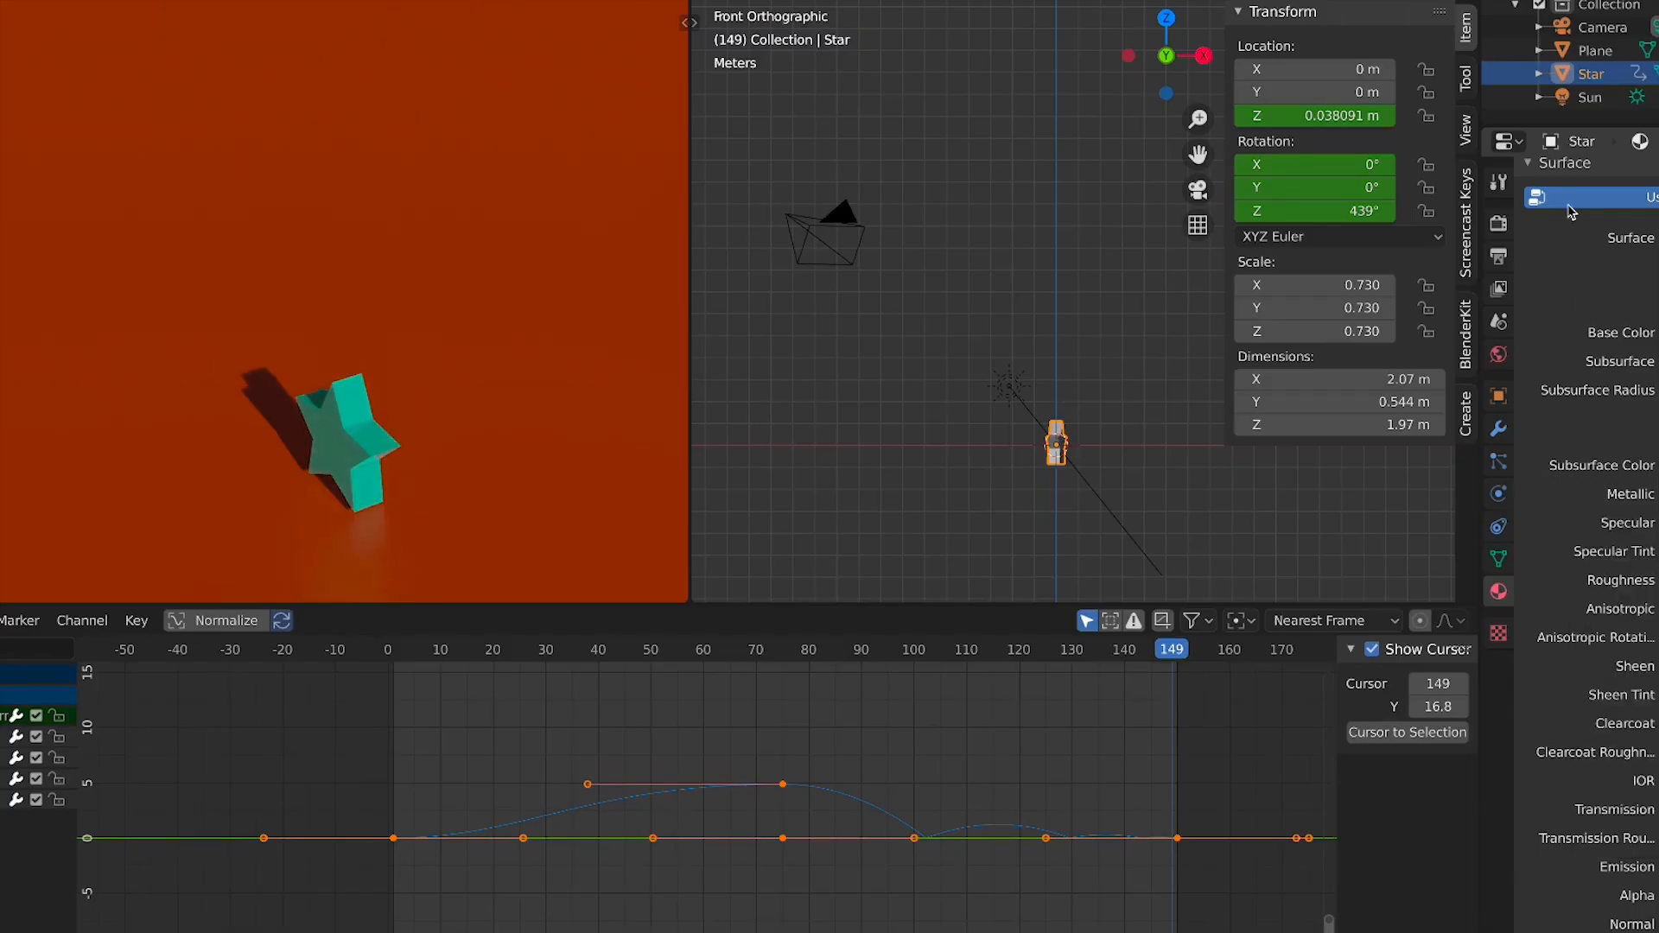
pyautogui.scroll(2, 1617, 381)
pyautogui.scroll(2, 1617, 381)
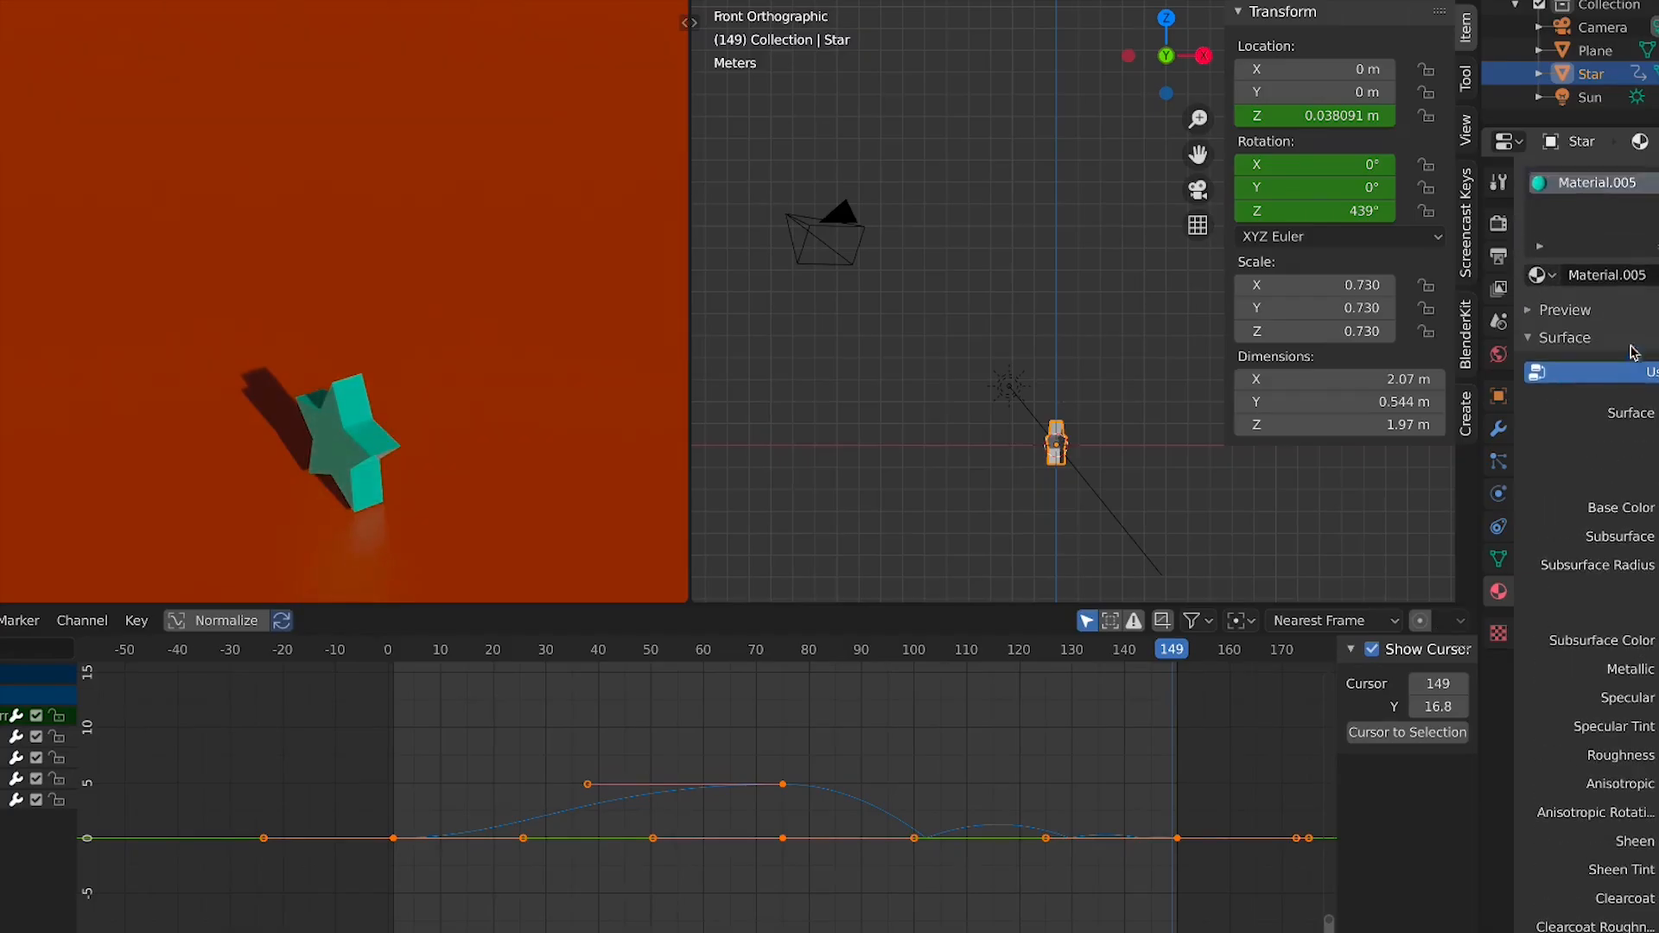
# Review the output properties, then return to the render properties
pyautogui.click(1499, 288)
pyautogui.click(1499, 257)
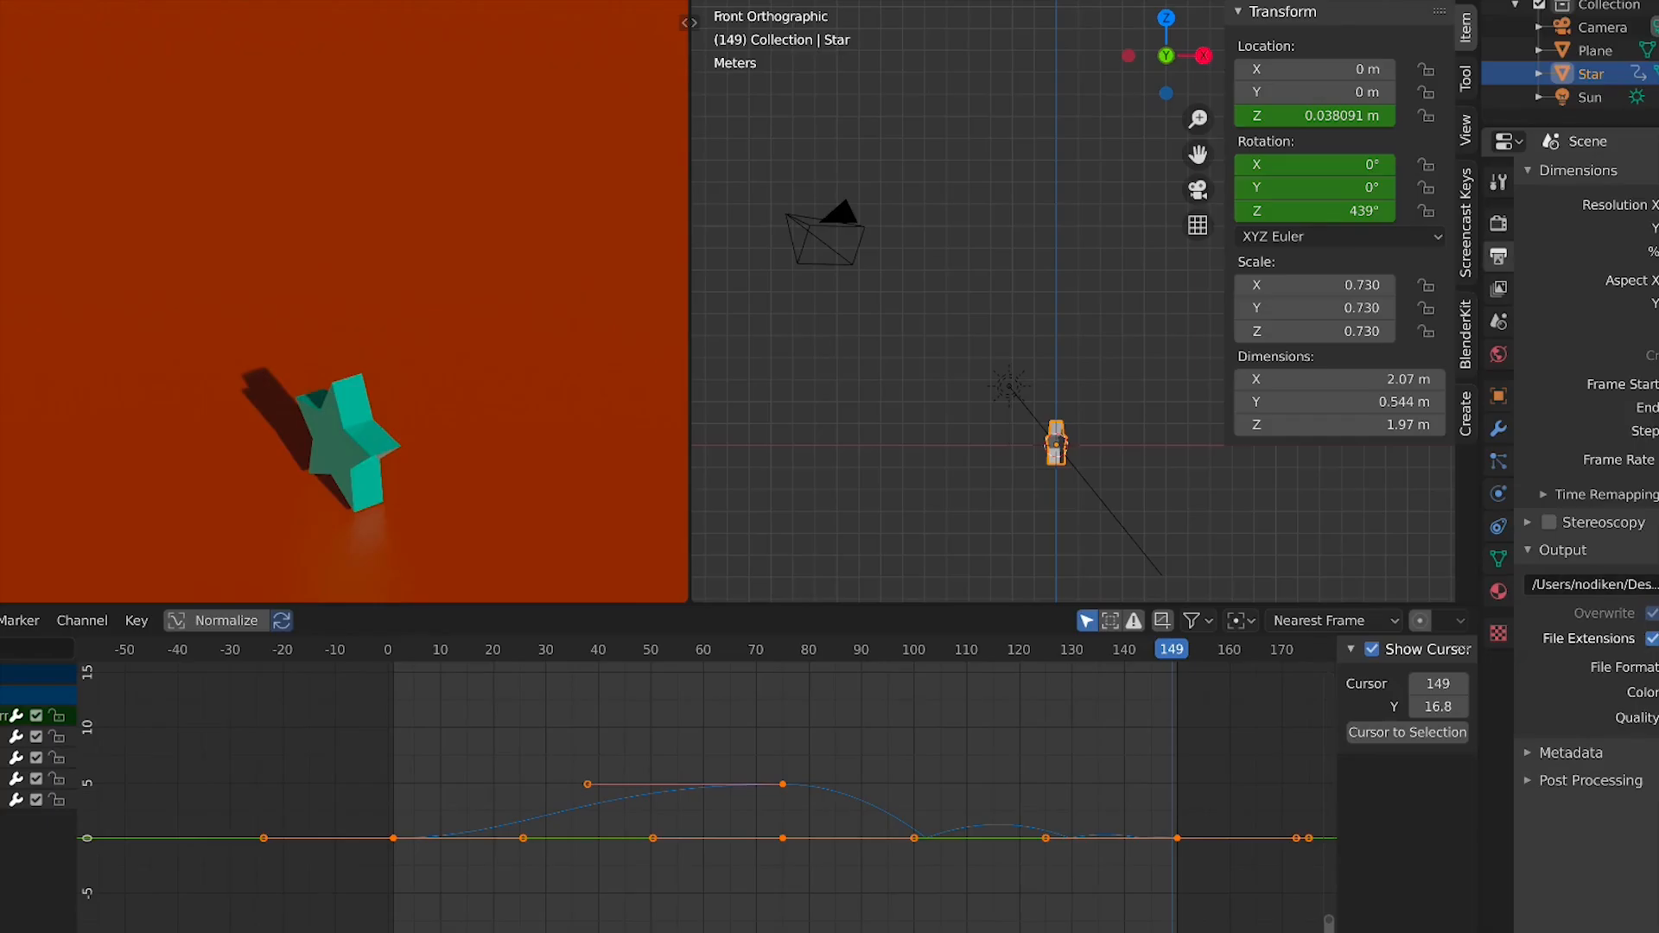
pyautogui.click(1656, 585)
pyautogui.click(1656, 585)
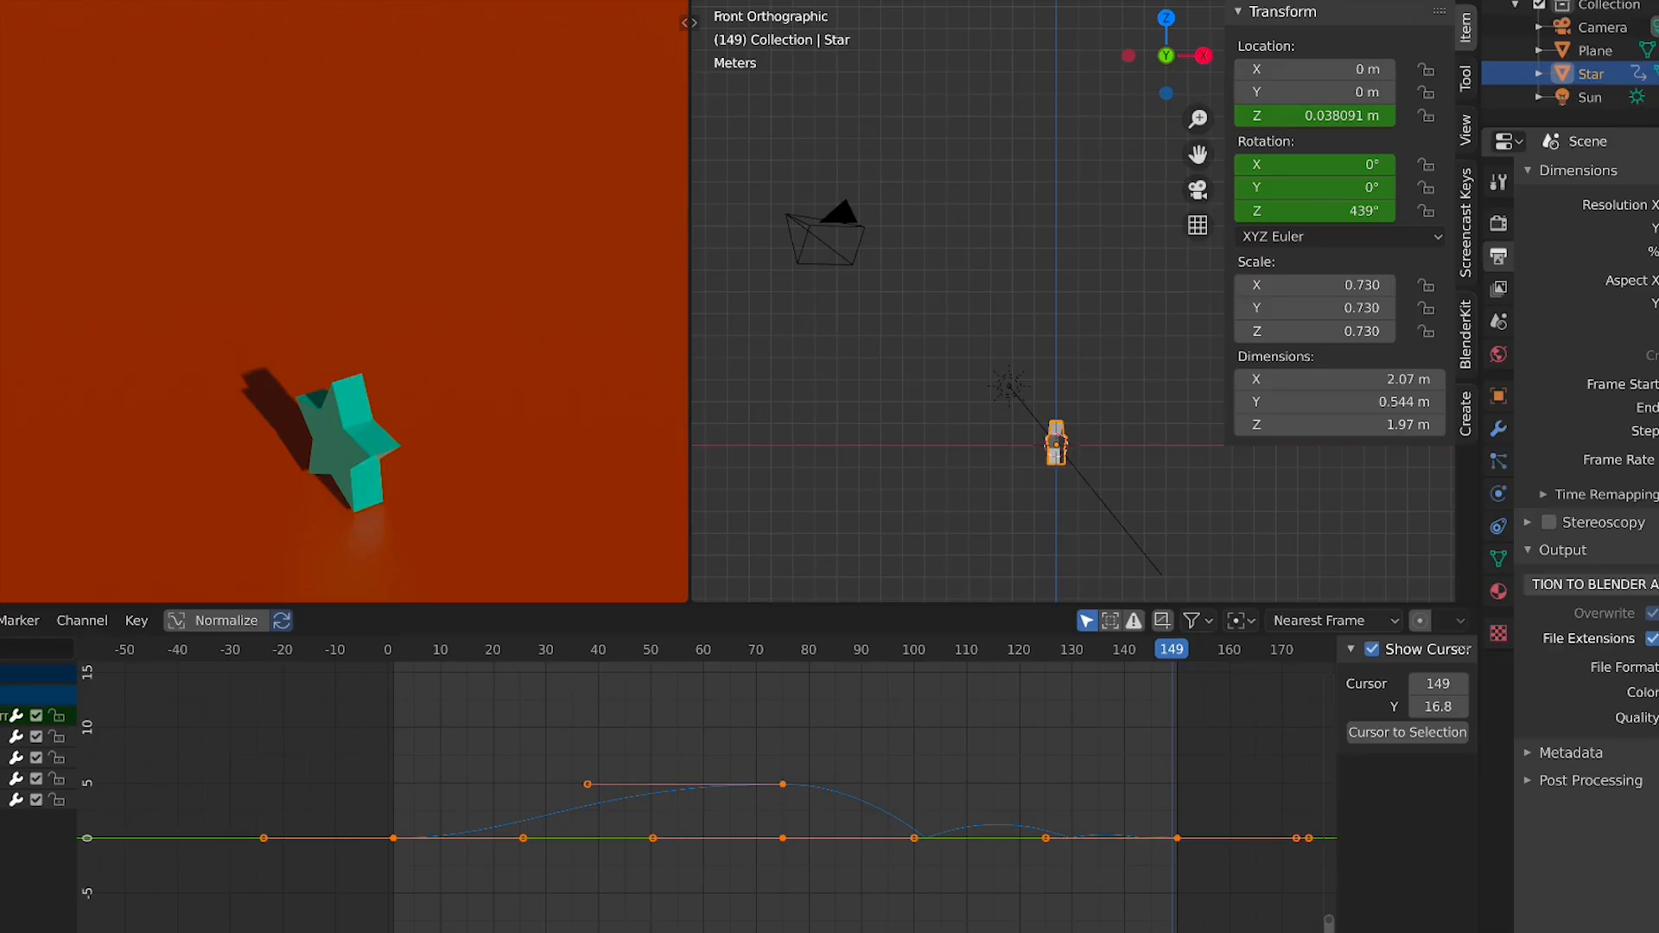
pyautogui.click(1499, 222)
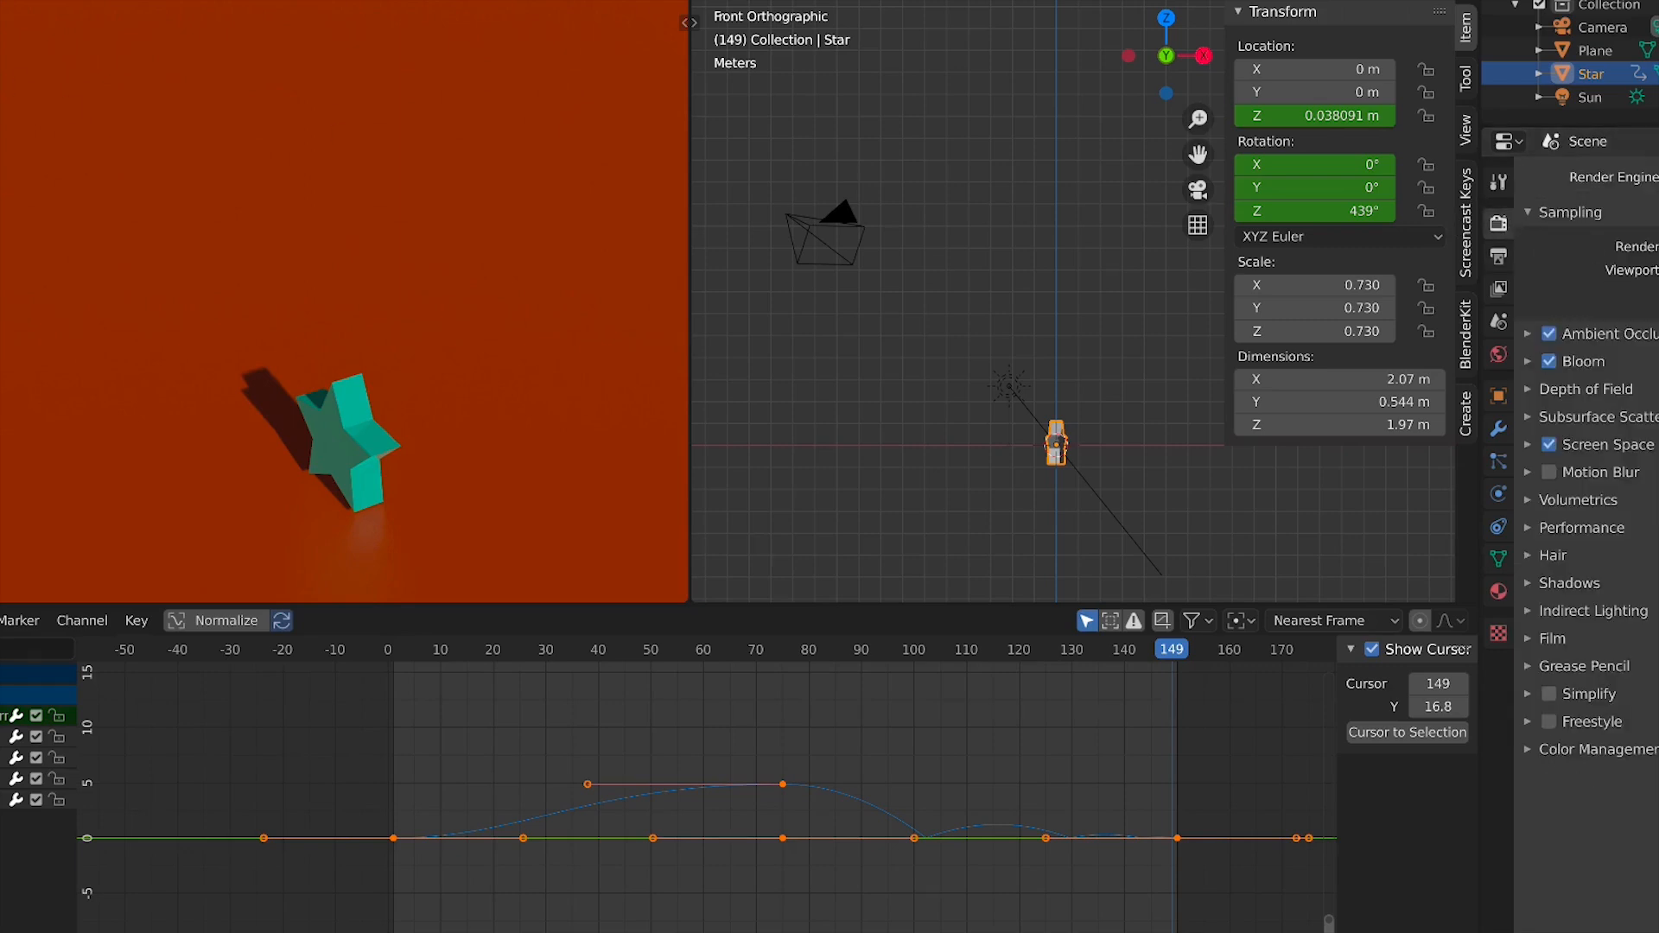
# Render the animation and briefly play back the timeline
pyautogui.click(0, 0)
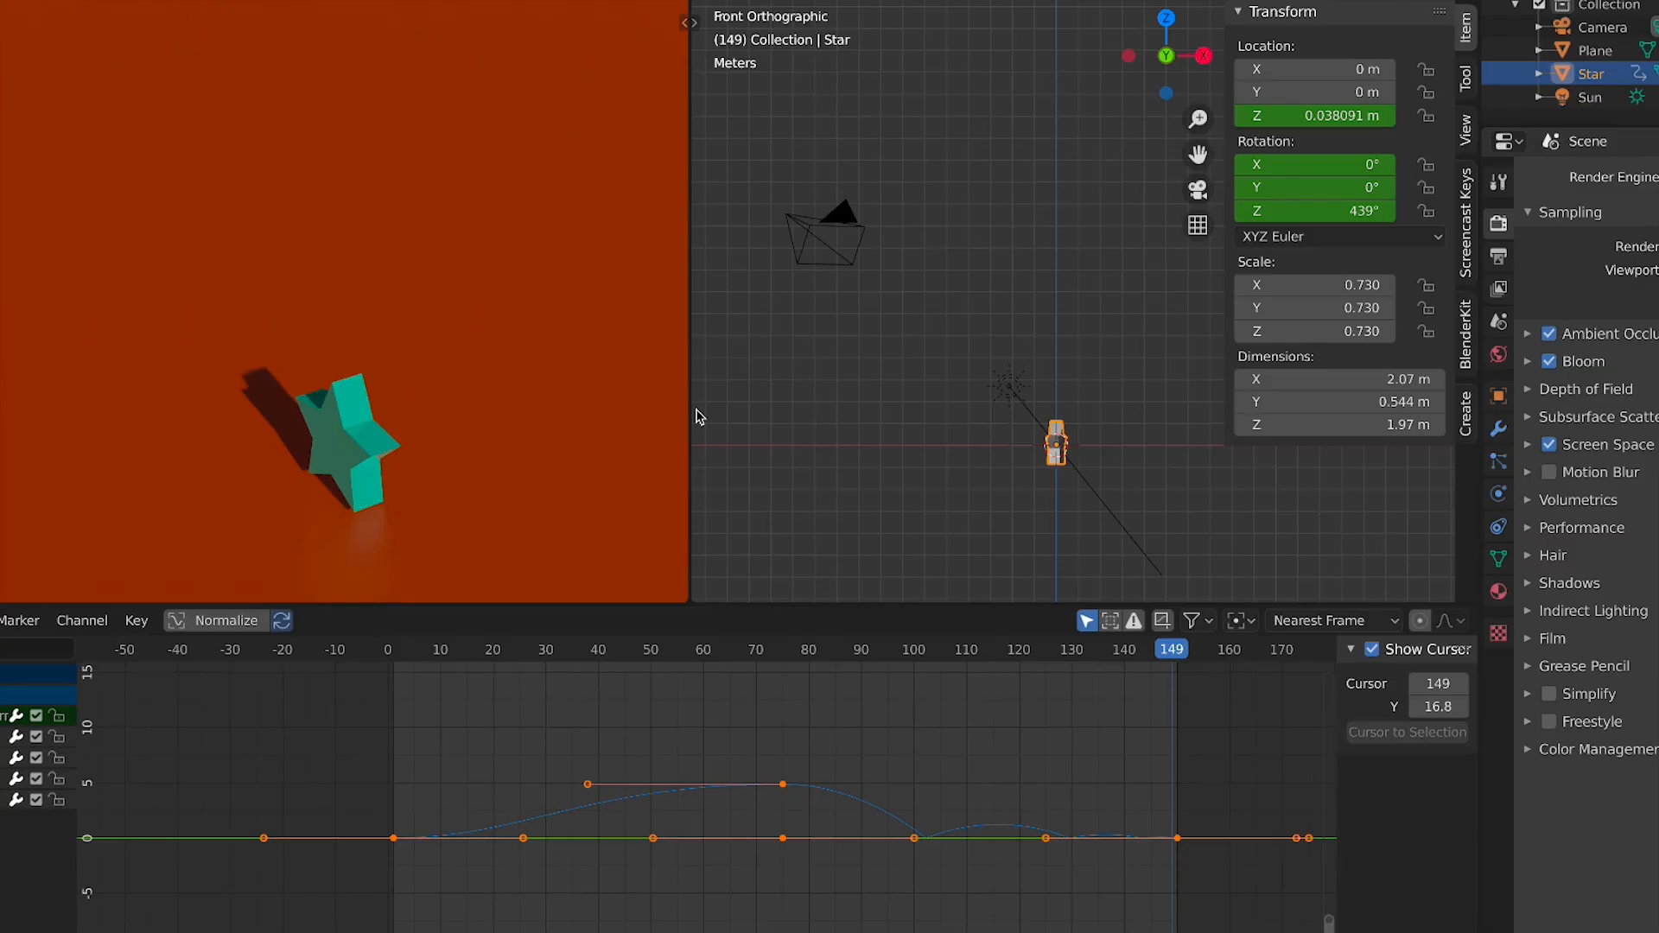
pyautogui.hotkey('ctrl', 'F12')
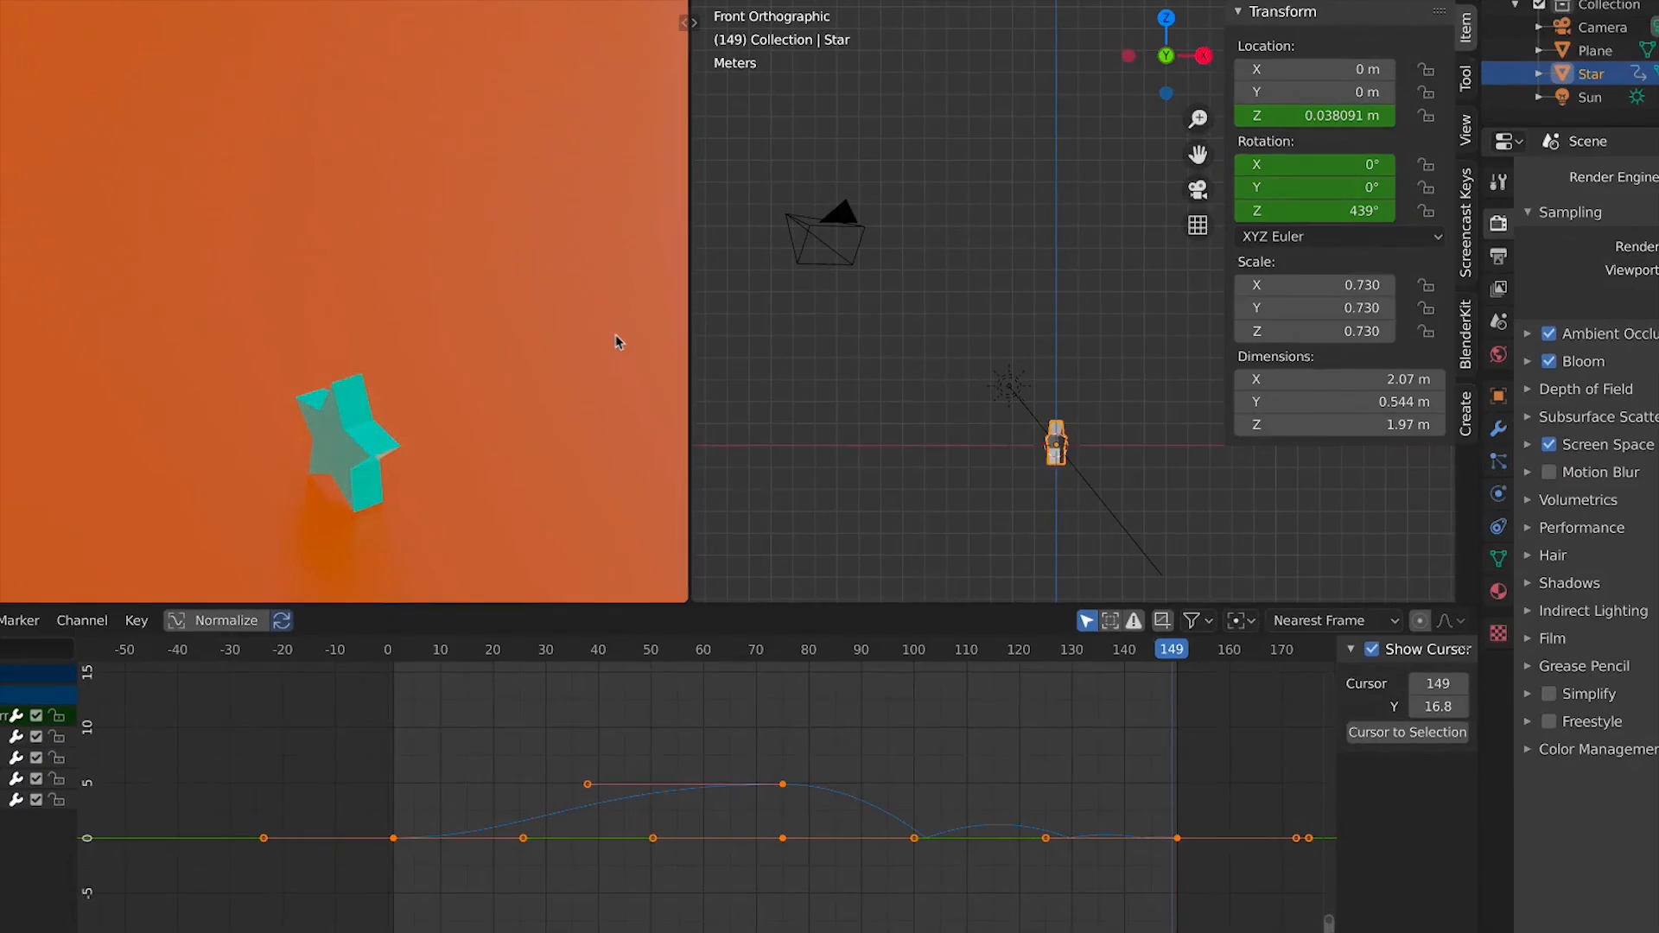
pyautogui.scroll(-2, 588, 359)
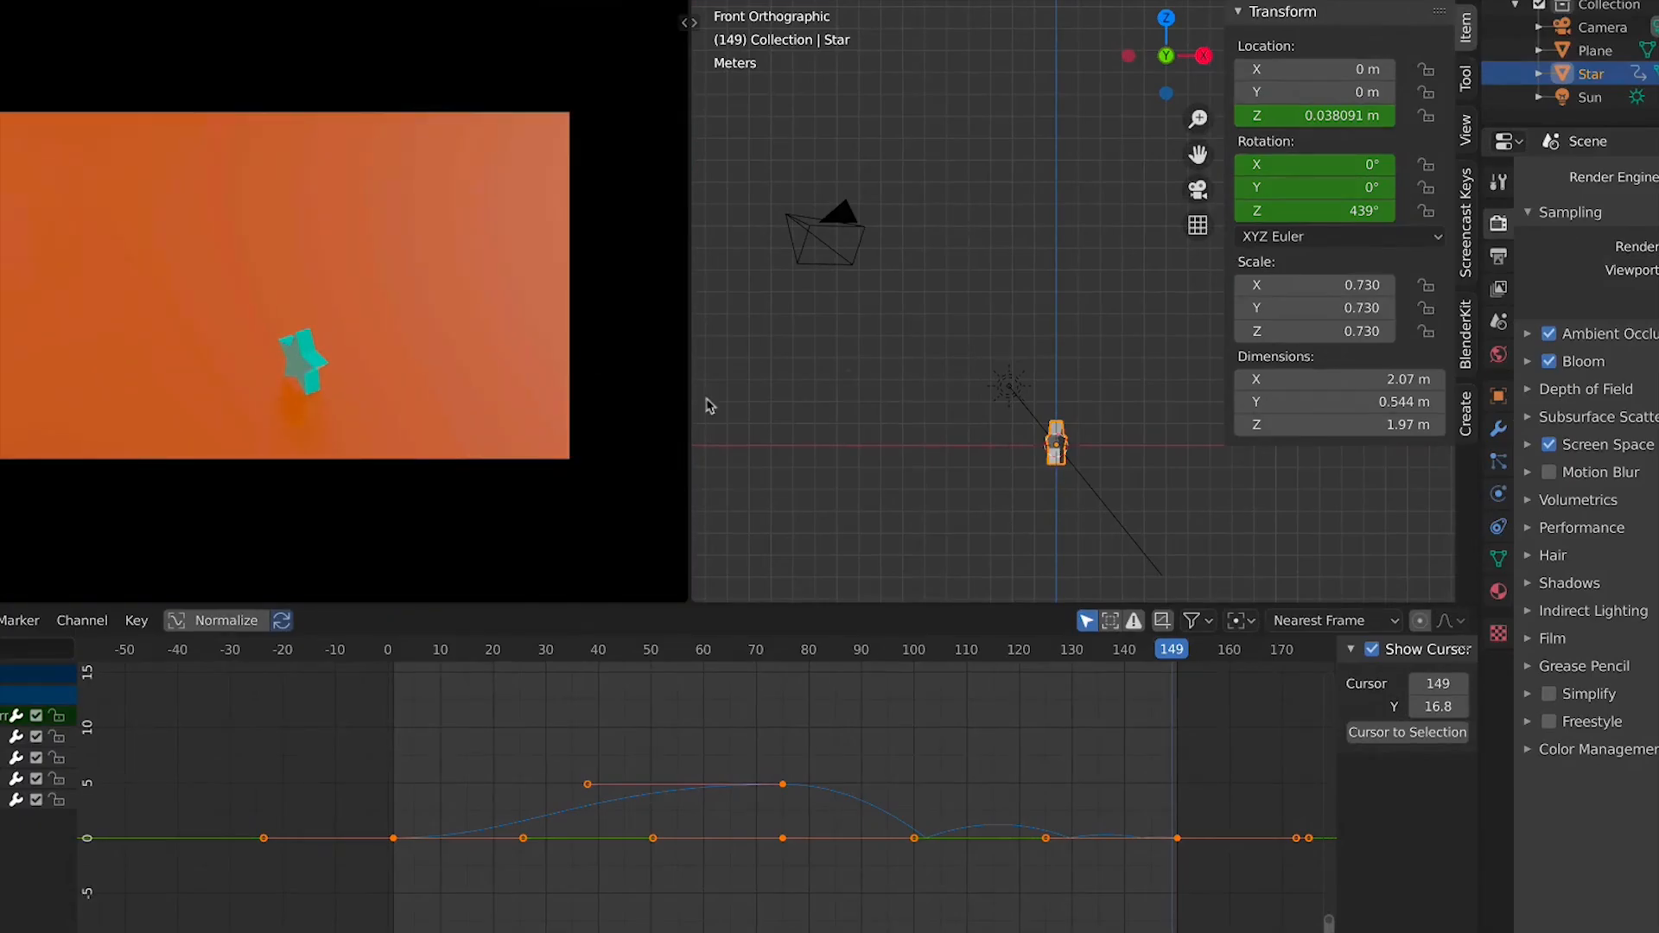
pyautogui.press('space')
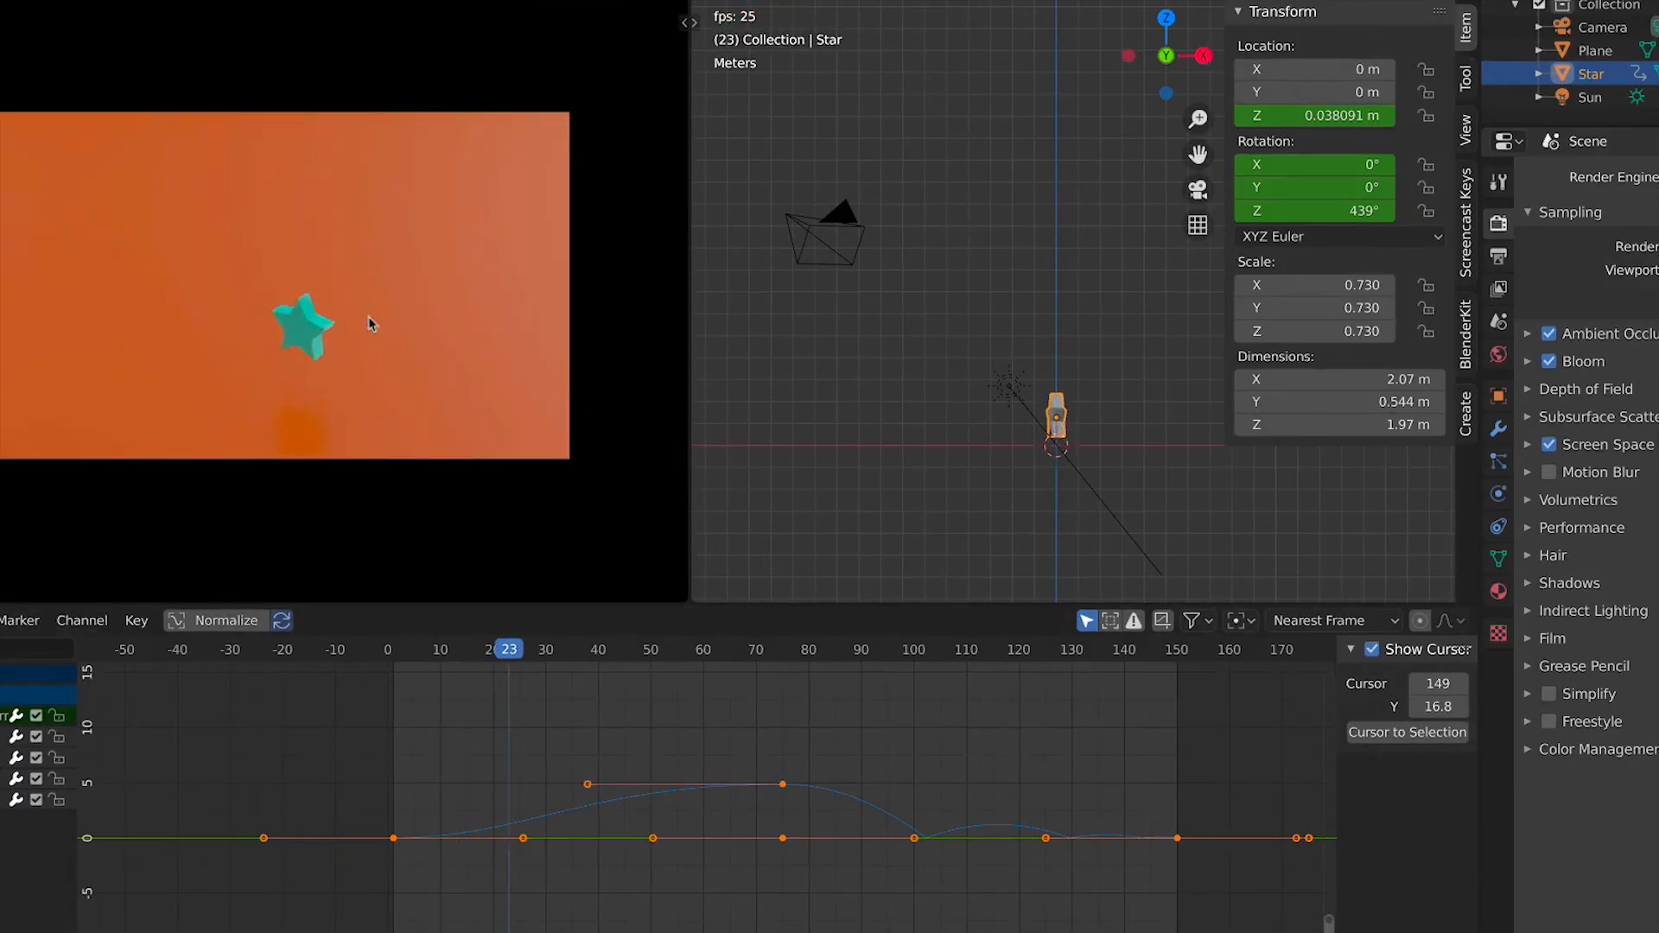
pyautogui.press('space')
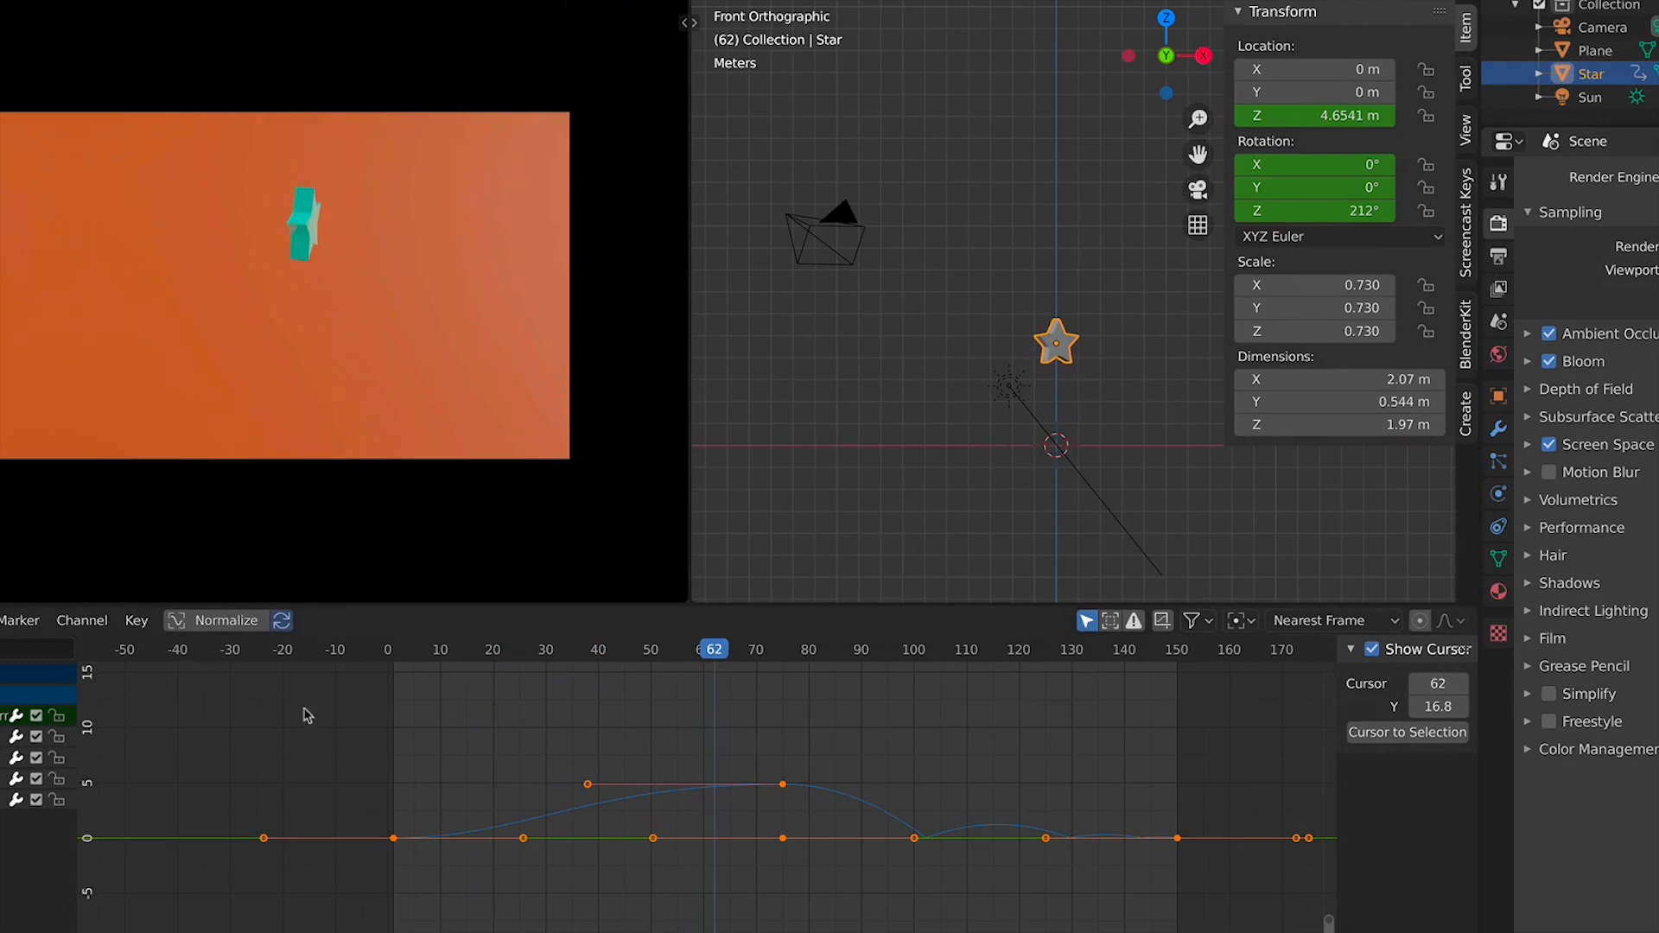
# Select the ground plane and delete it
pyautogui.click(297, 229)
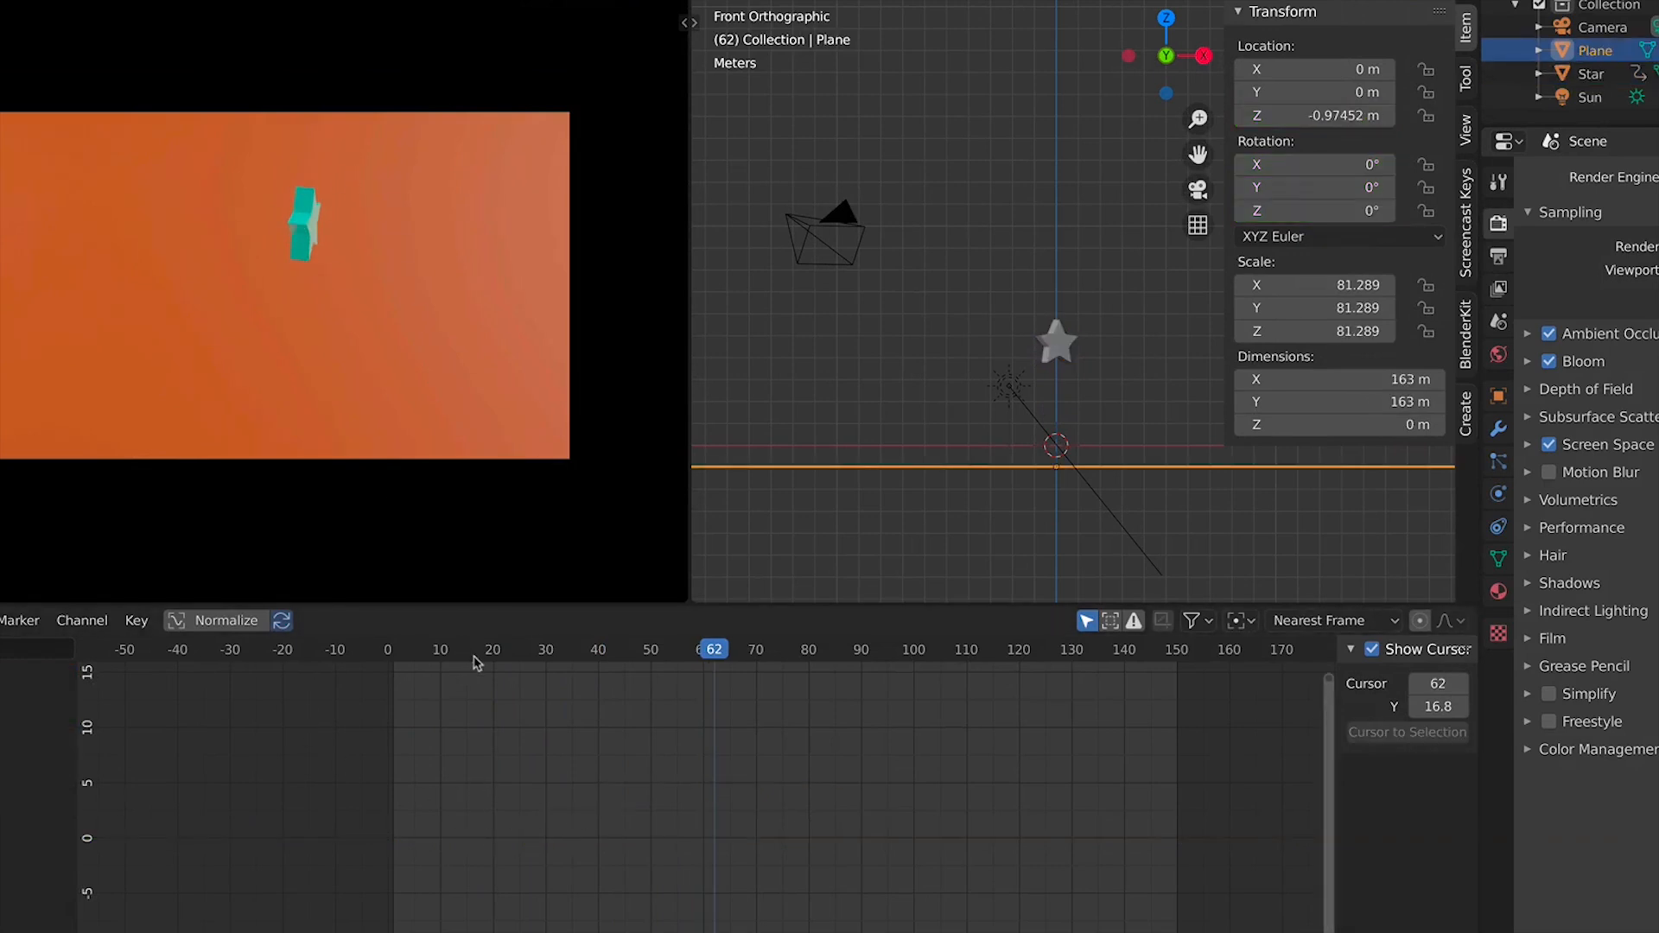
pyautogui.scroll(-2, 480, 665)
pyautogui.scroll(5, 489, 674)
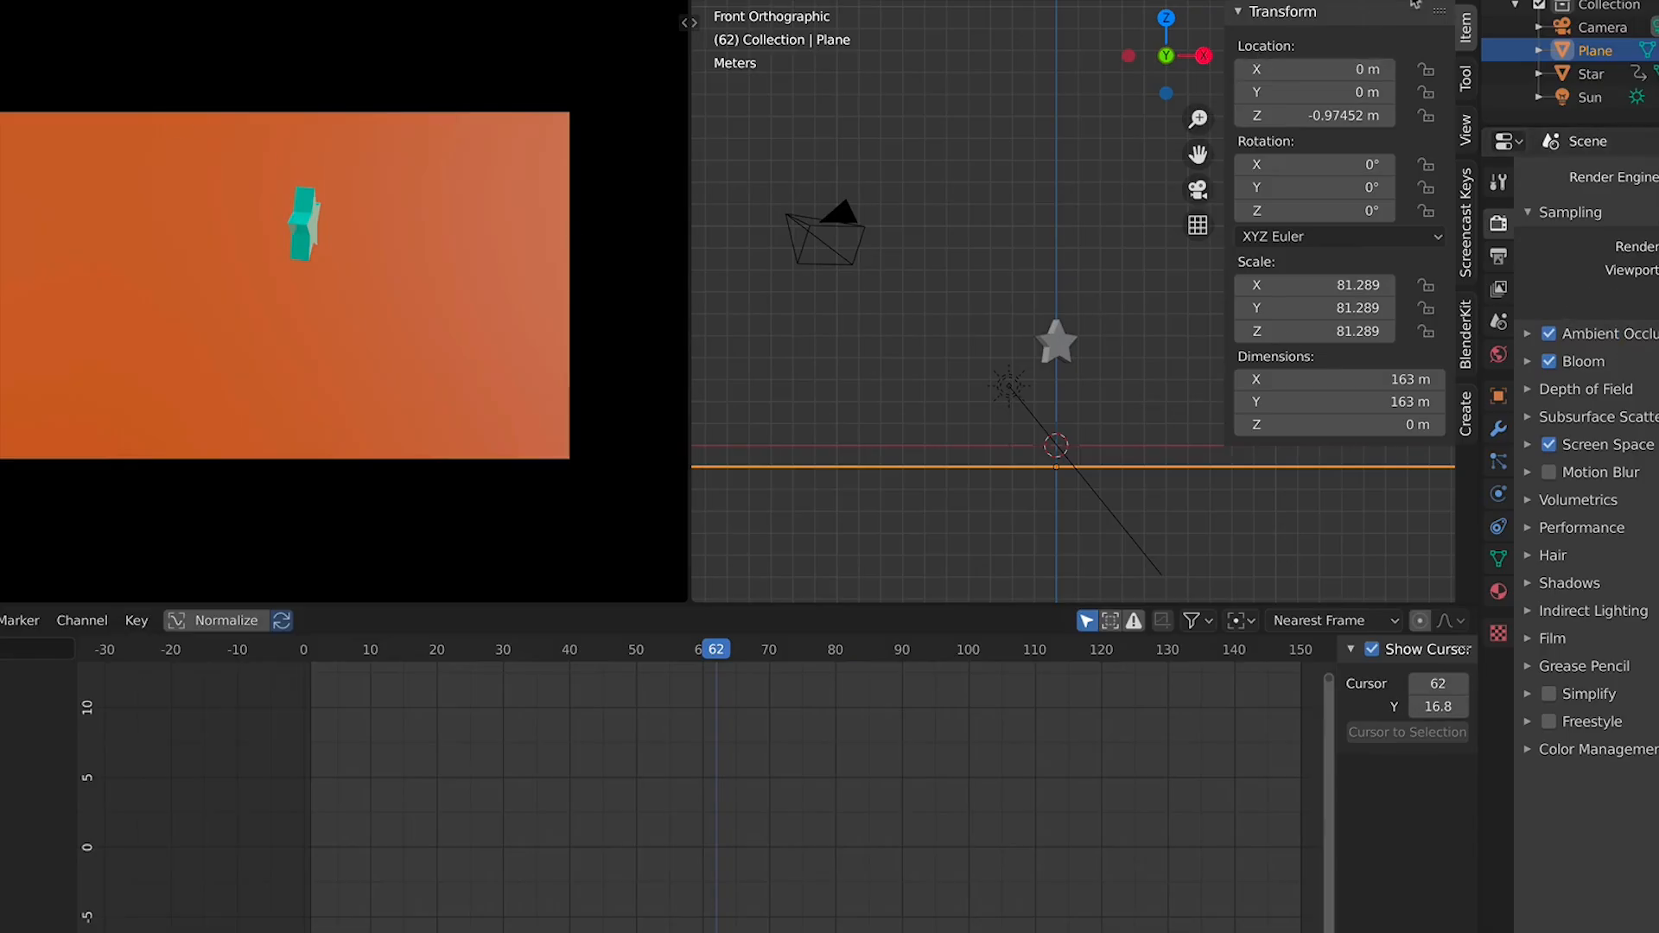
pyautogui.scroll(-4, 821, 211)
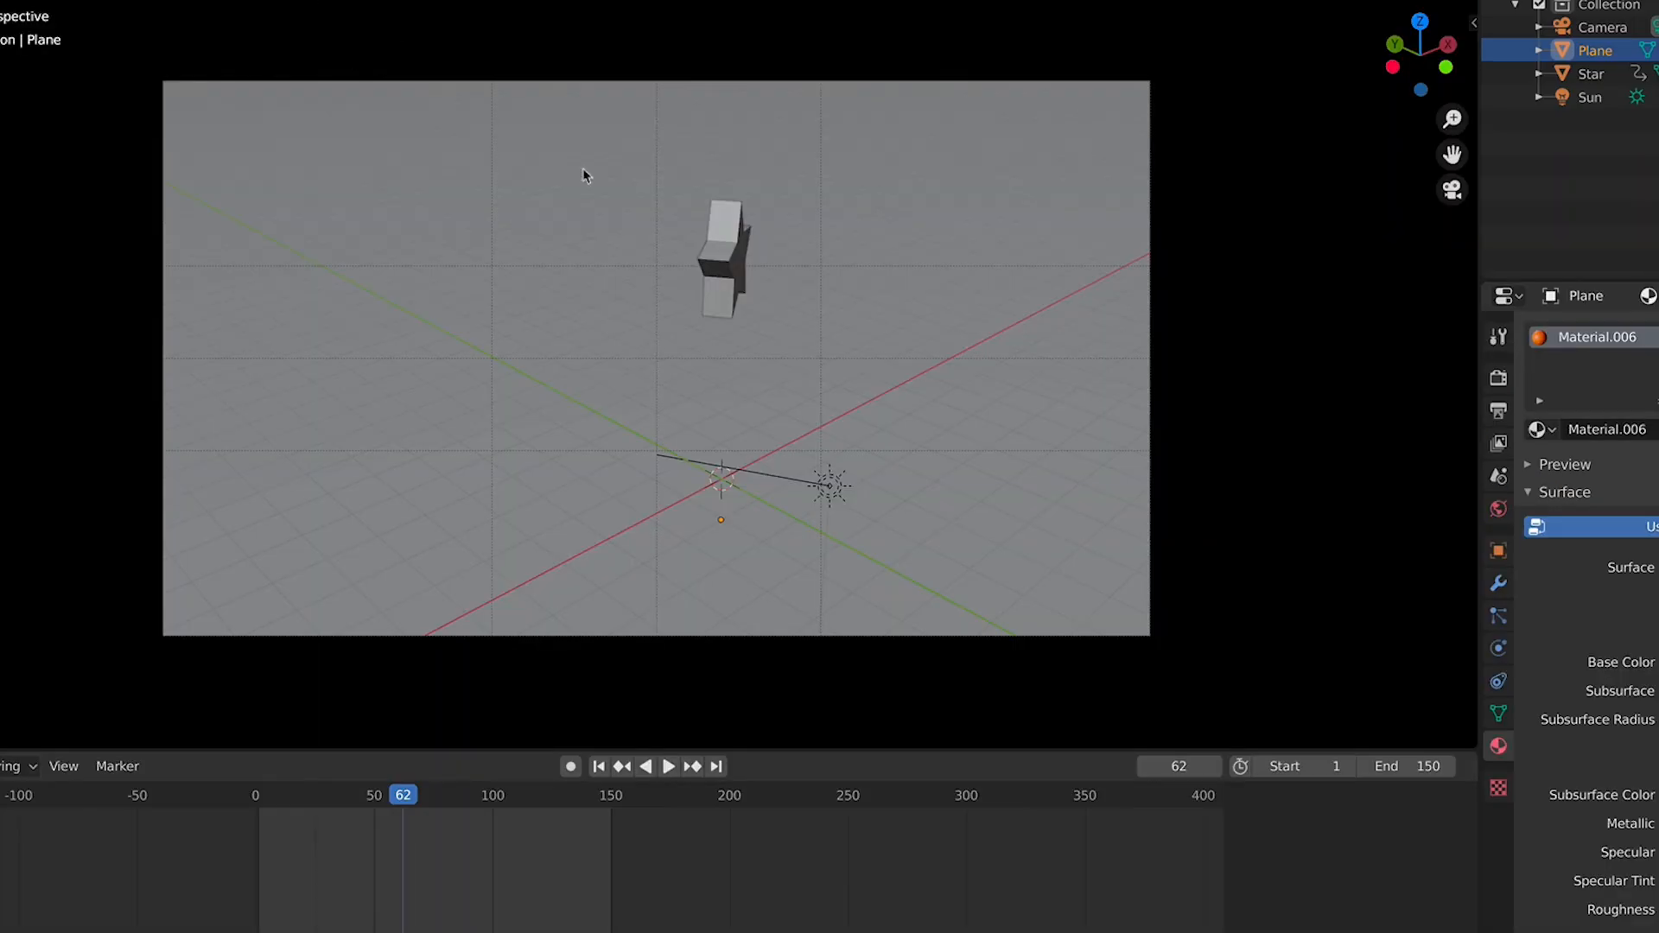
pyautogui.scroll(-3, 963, 333)
pyautogui.moveTo(963, 334); pyautogui.dragTo(922, 385, button='middle')
pyautogui.scroll(-5, 815, 404)
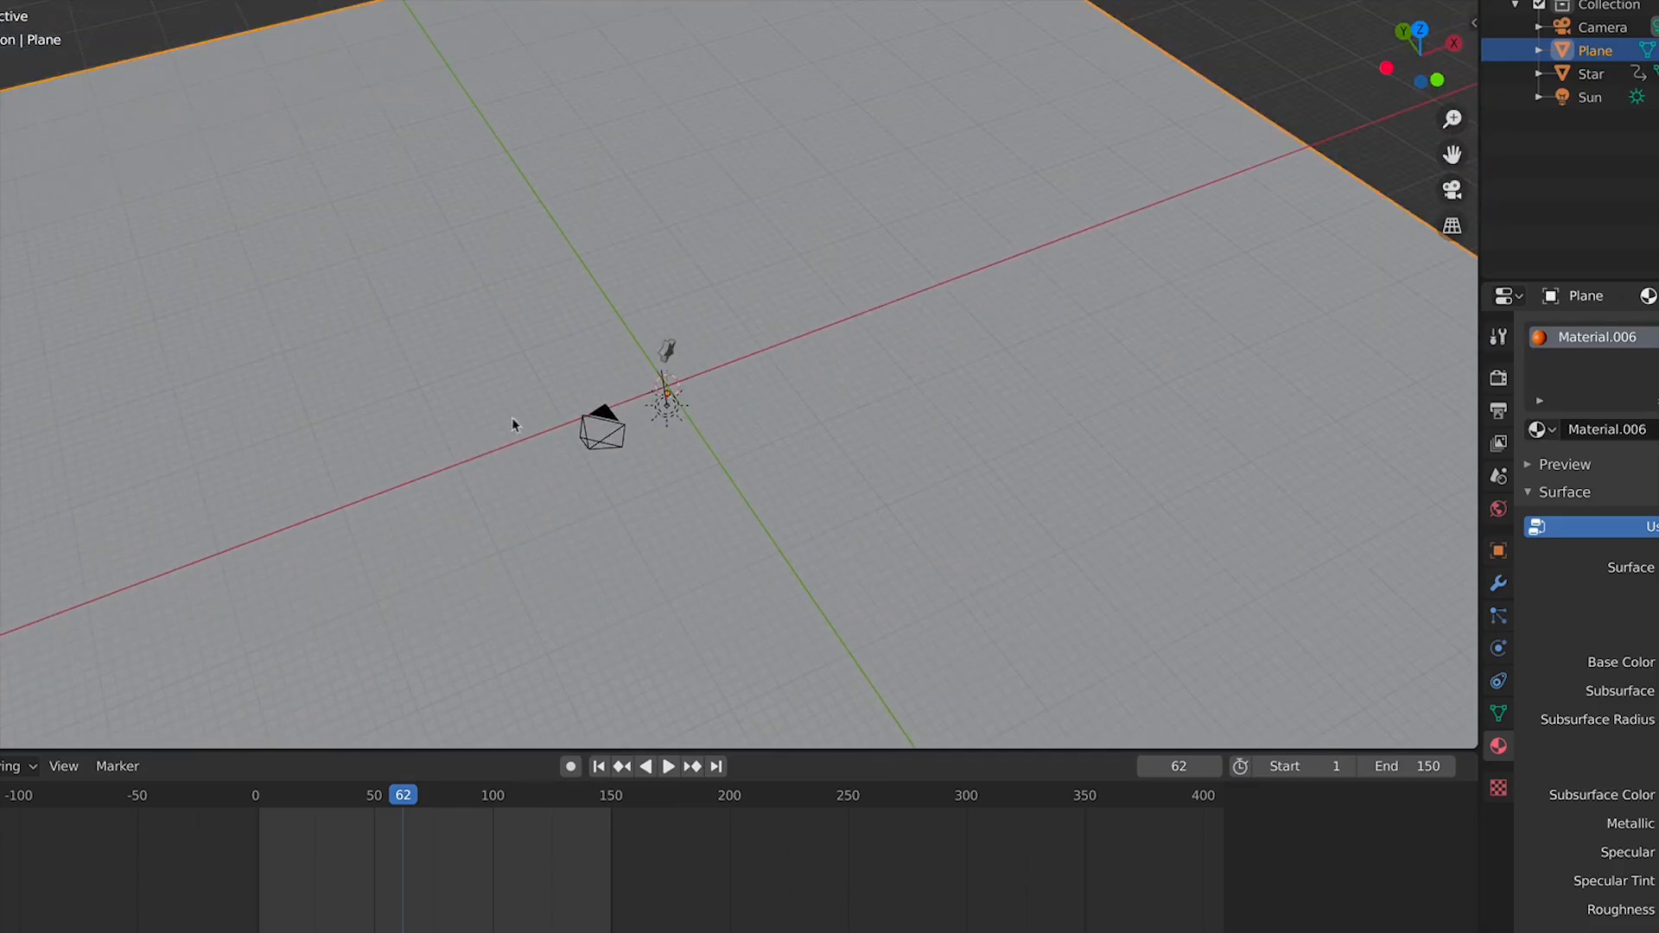
pyautogui.scroll(-4, 890, 524)
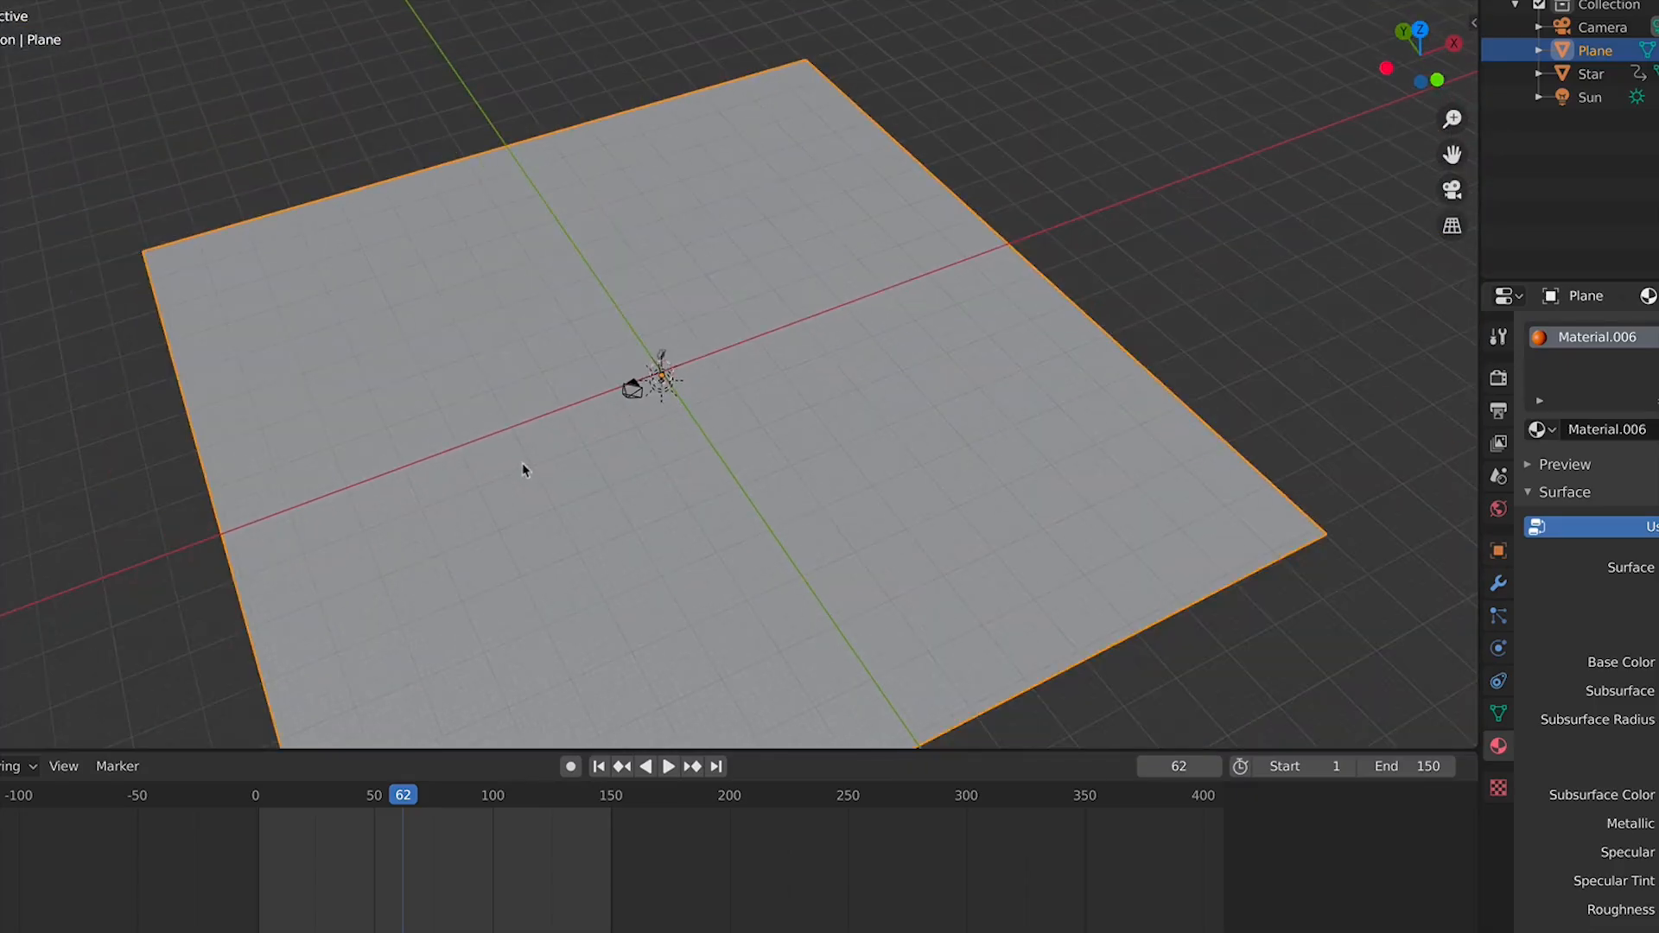
pyautogui.scroll(3, 522, 466)
pyautogui.scroll(-2, 630, 541)
pyautogui.press('x')
pyautogui.click(734, 507)
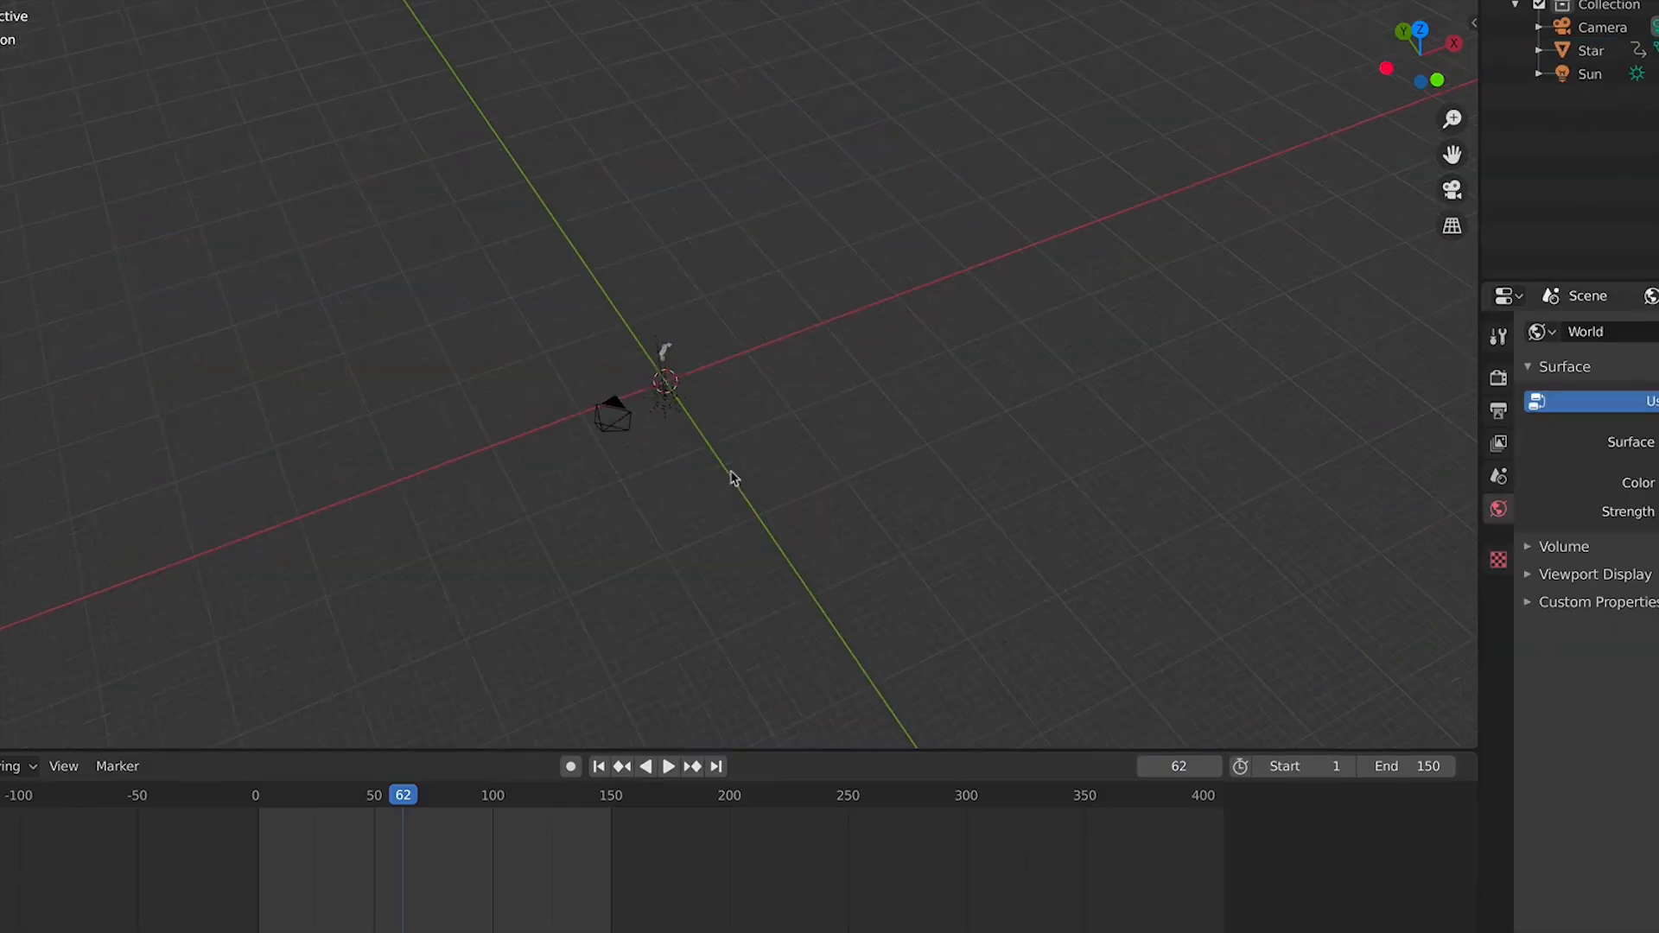
# Select the star and delete it
pyautogui.click(671, 355)
pyautogui.press('x')
pyautogui.click(670, 355)
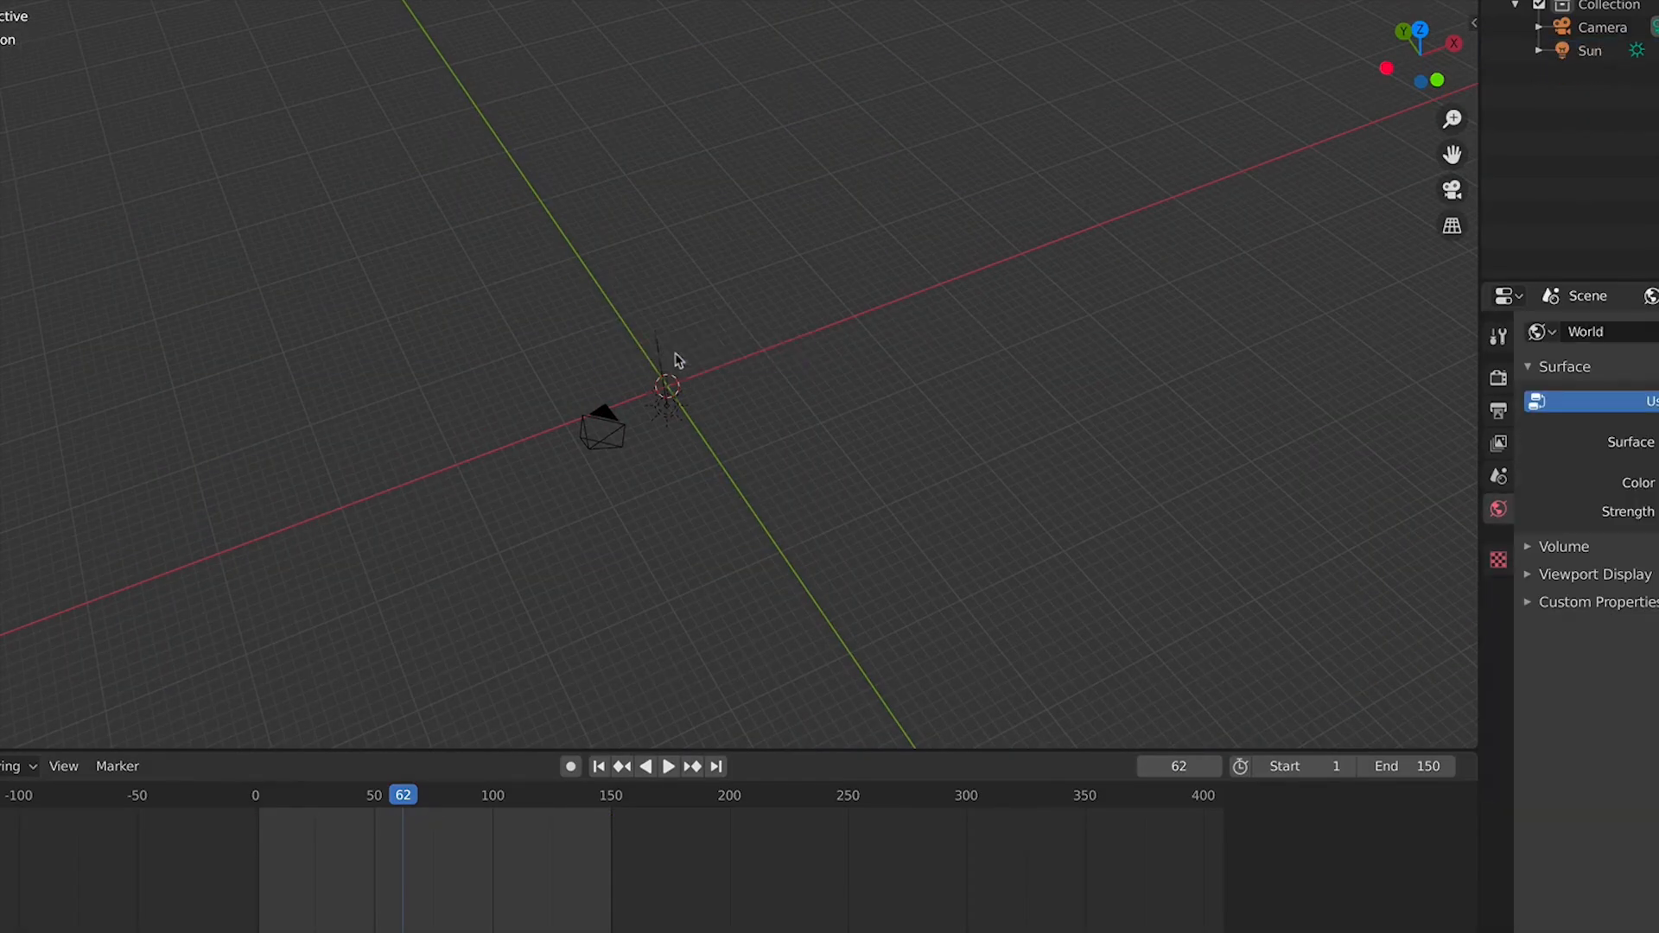
# Select the camera and then the sun light
pyautogui.scroll(3, 475, 507)
pyautogui.moveTo(713, 409); pyautogui.dragTo(917, 434, button='middle')
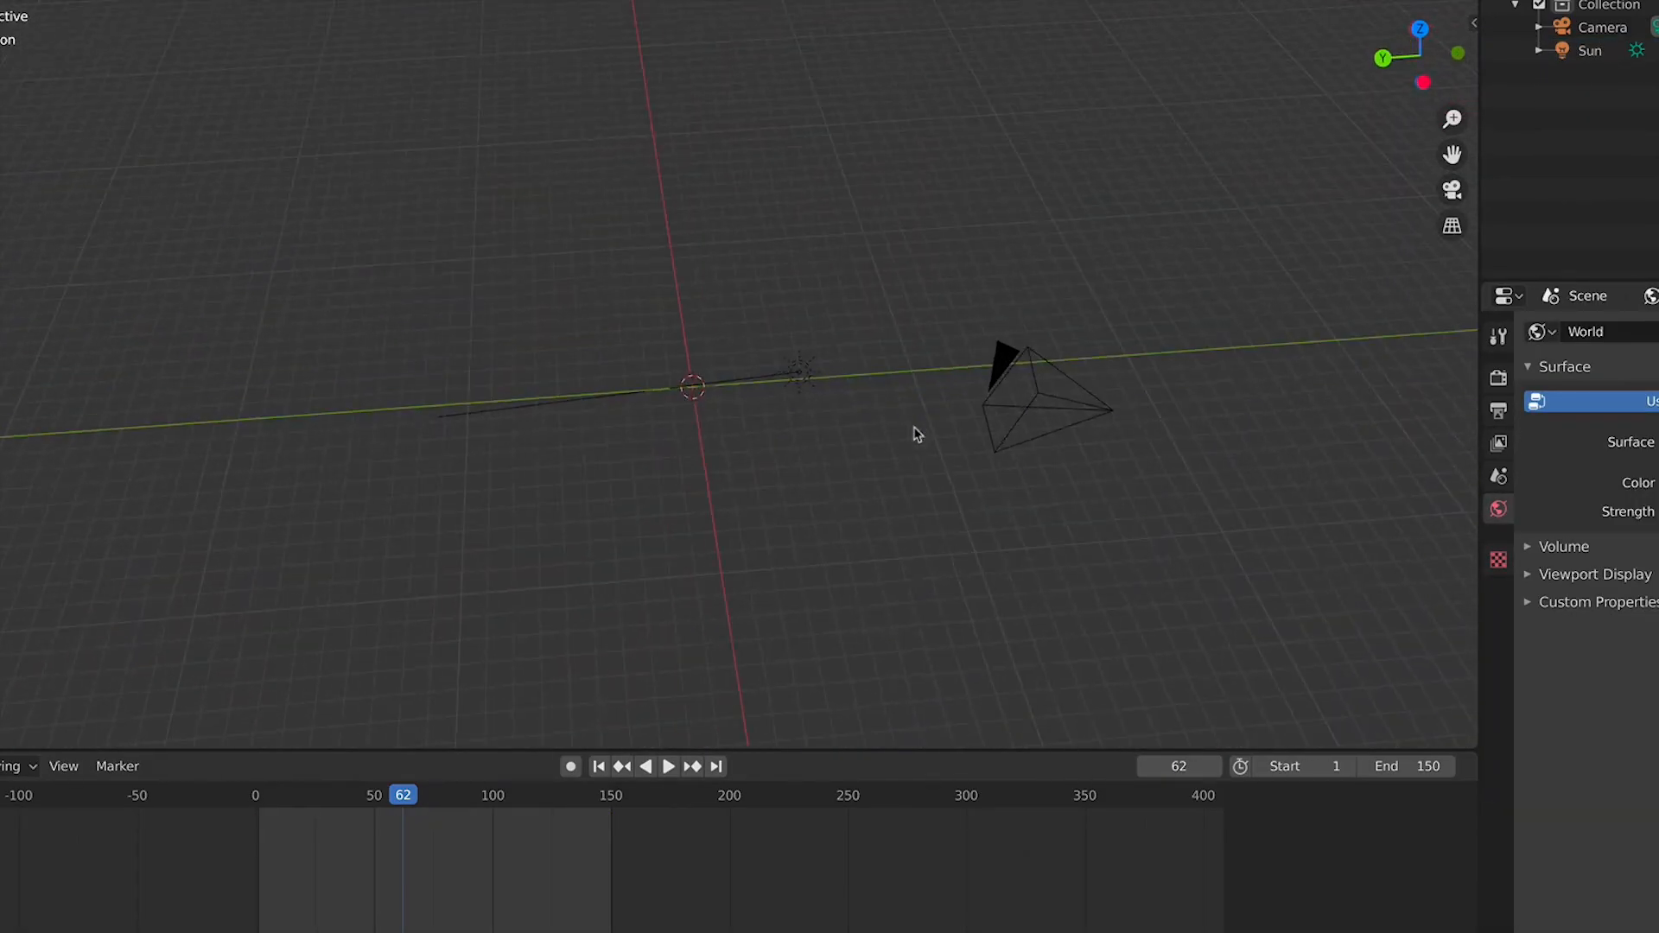
pyautogui.click(806, 377)
pyautogui.click(1033, 355)
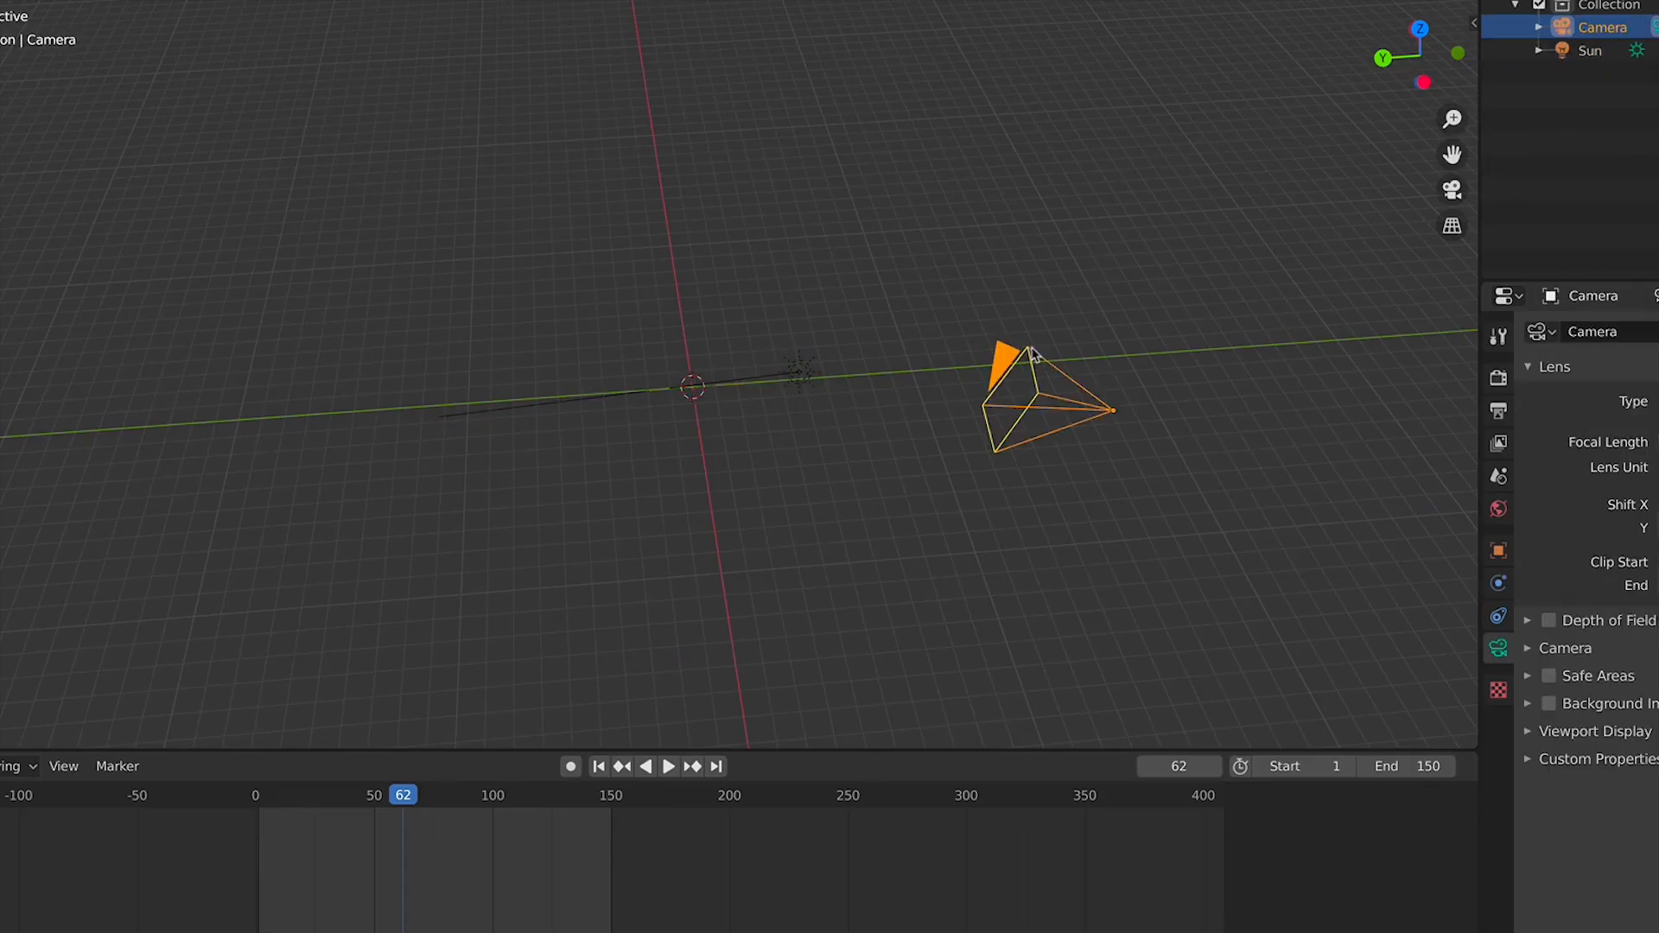
pyautogui.click(821, 383)
pyautogui.click(799, 373)
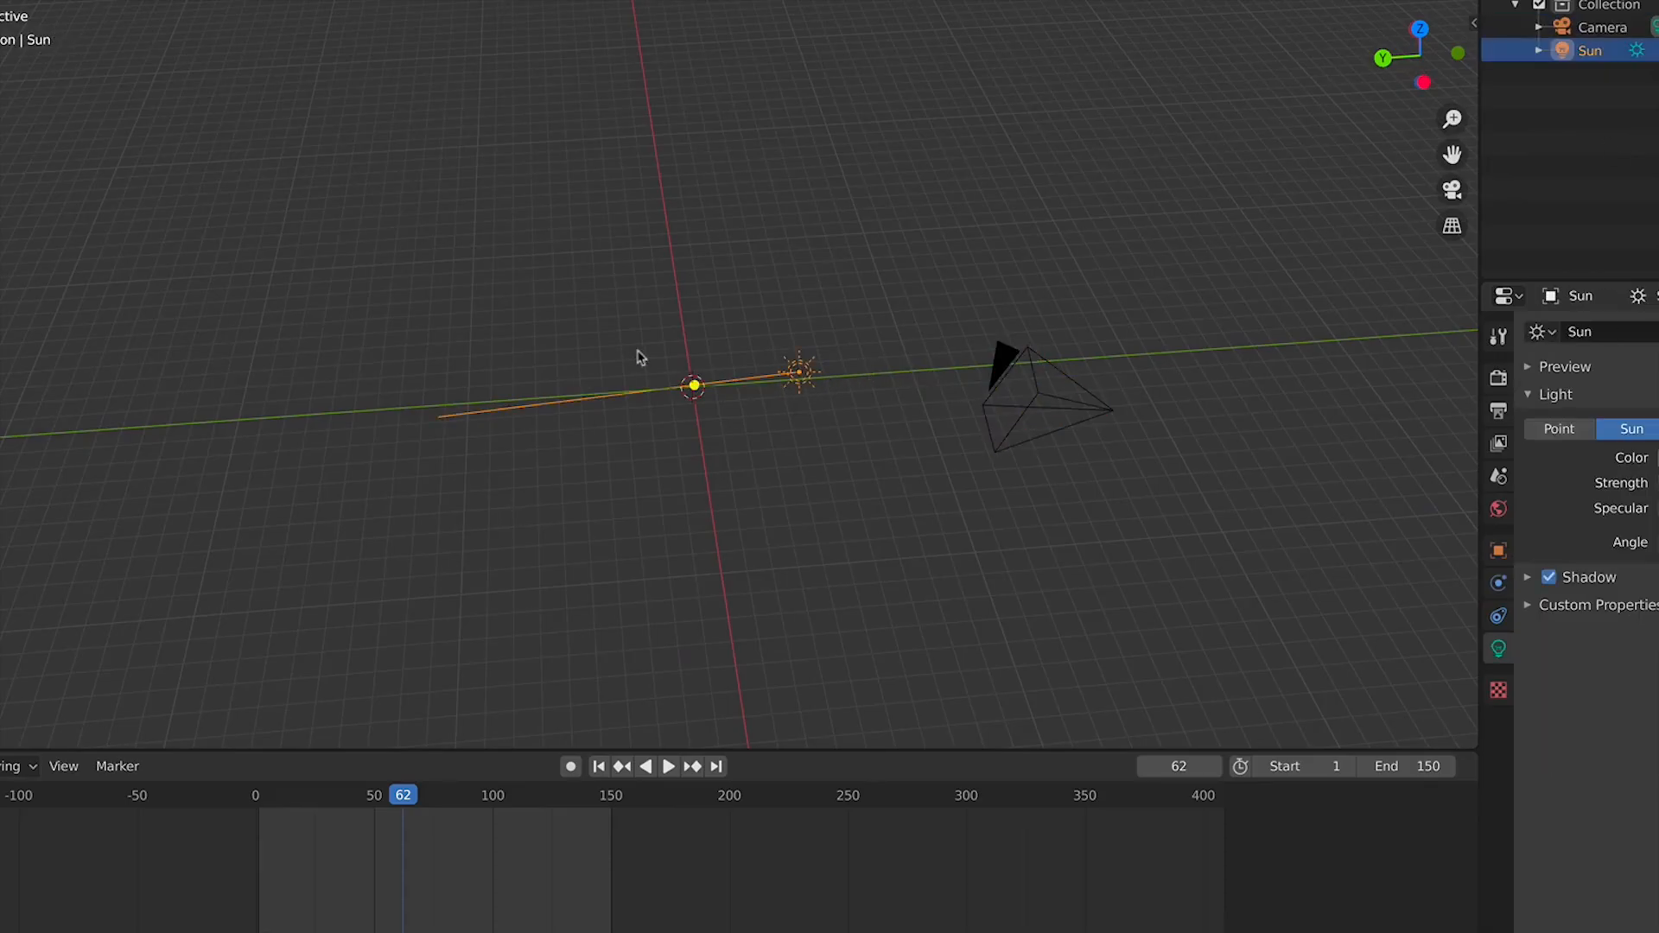
# Enable the Screencast Keys display in the sidebar and deselect everything
pyautogui.press('n')
pyautogui.click(1271, 17)
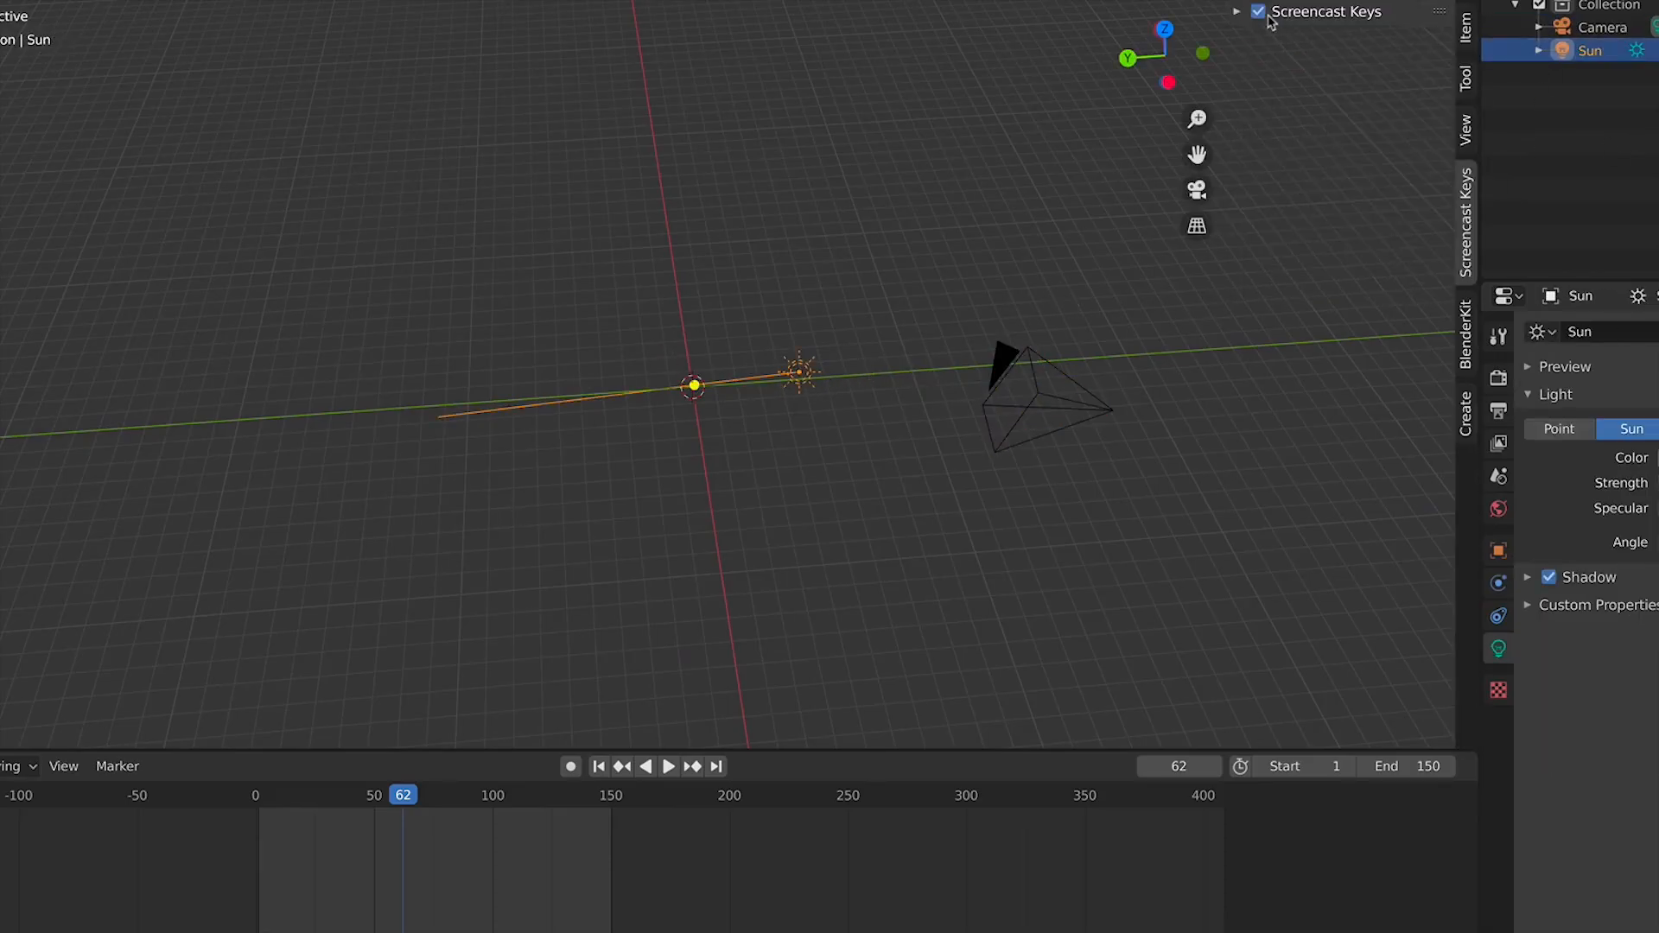
pyautogui.press('n')
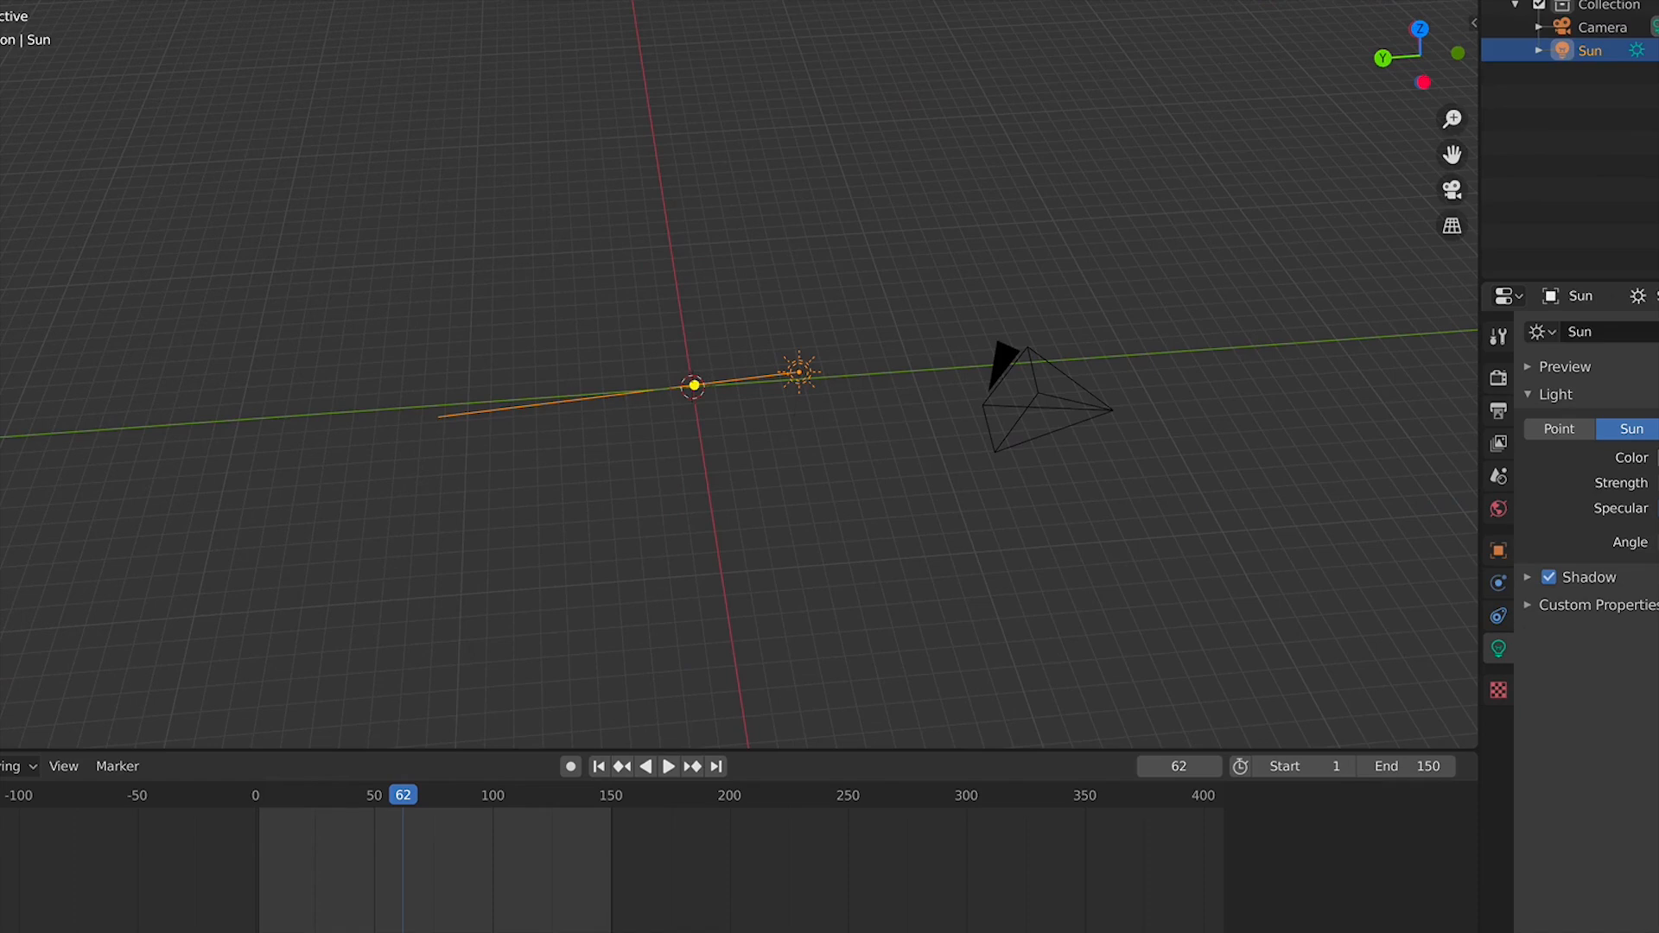
pyautogui.click(697, 521)
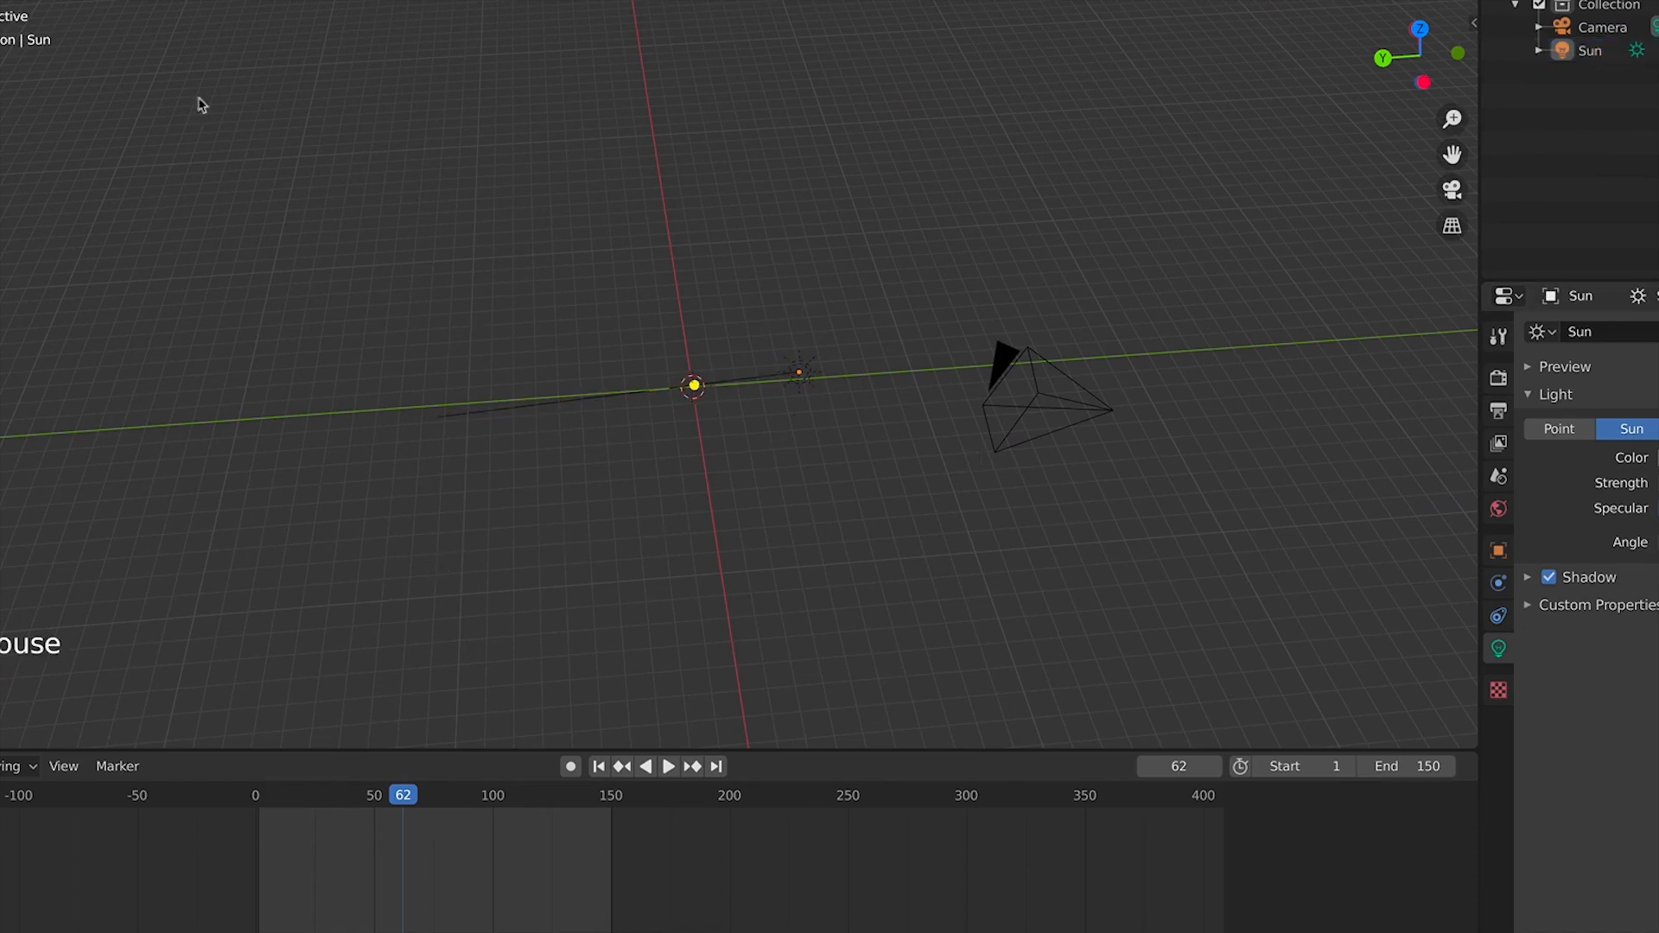
# In Preferences, search add-ons for "blende" and toggle the BlenderKit Online Asset Library add-on, then close Preferences
pyautogui.click(17, 0)
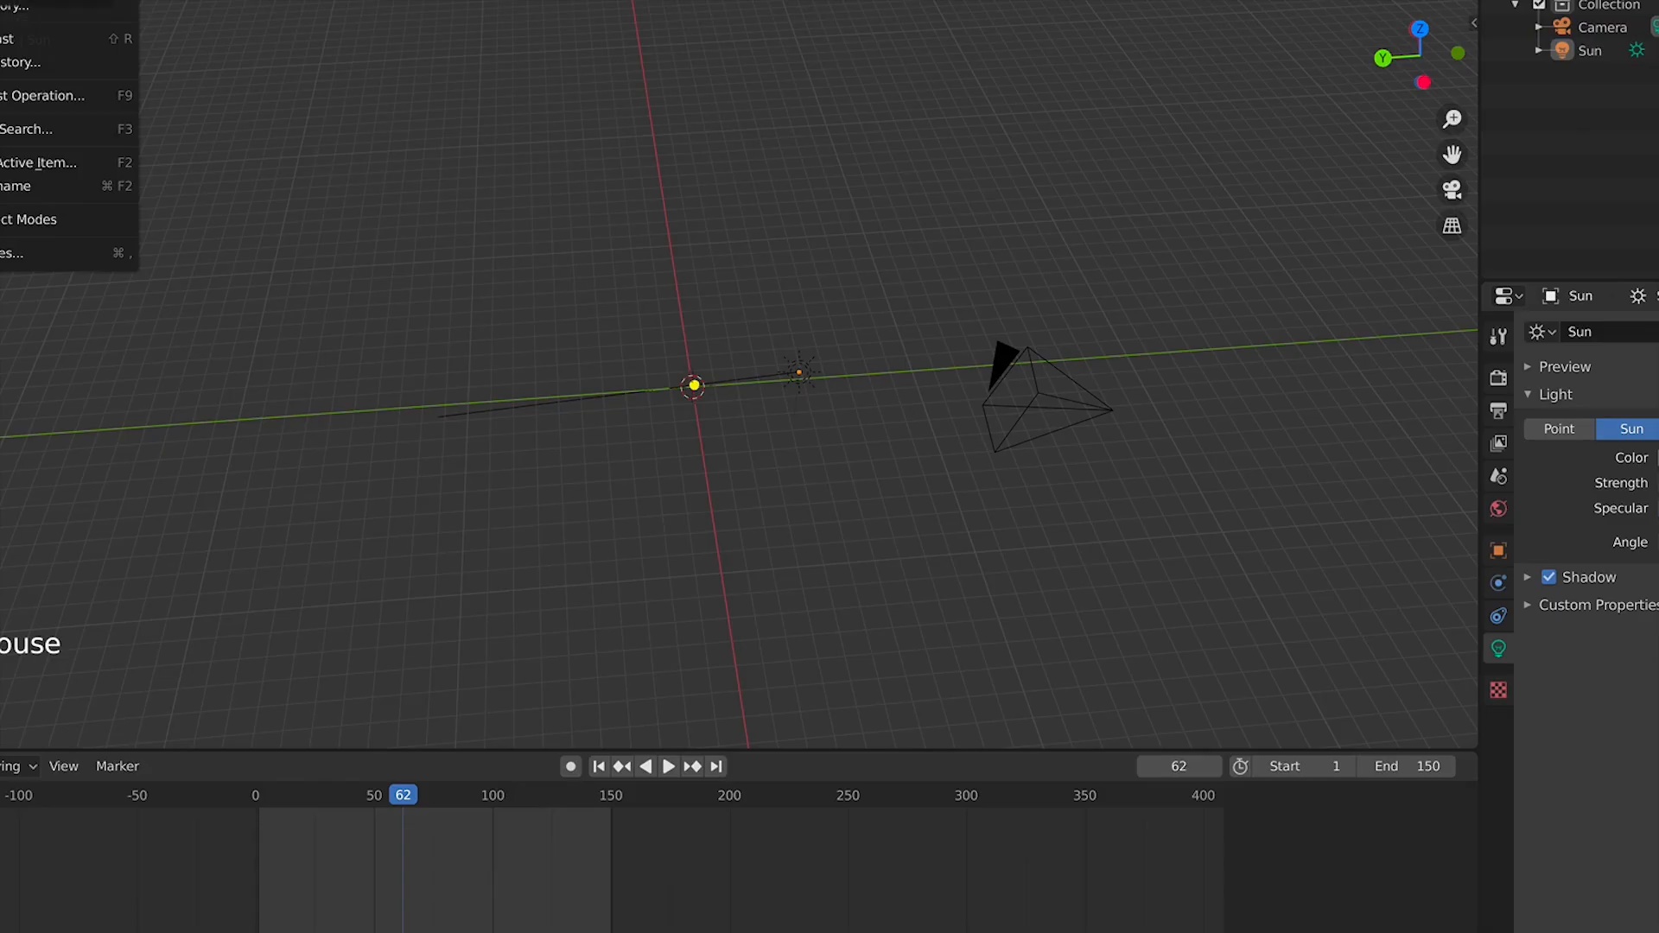
pyautogui.click(17, 0)
pyautogui.click(15, 253)
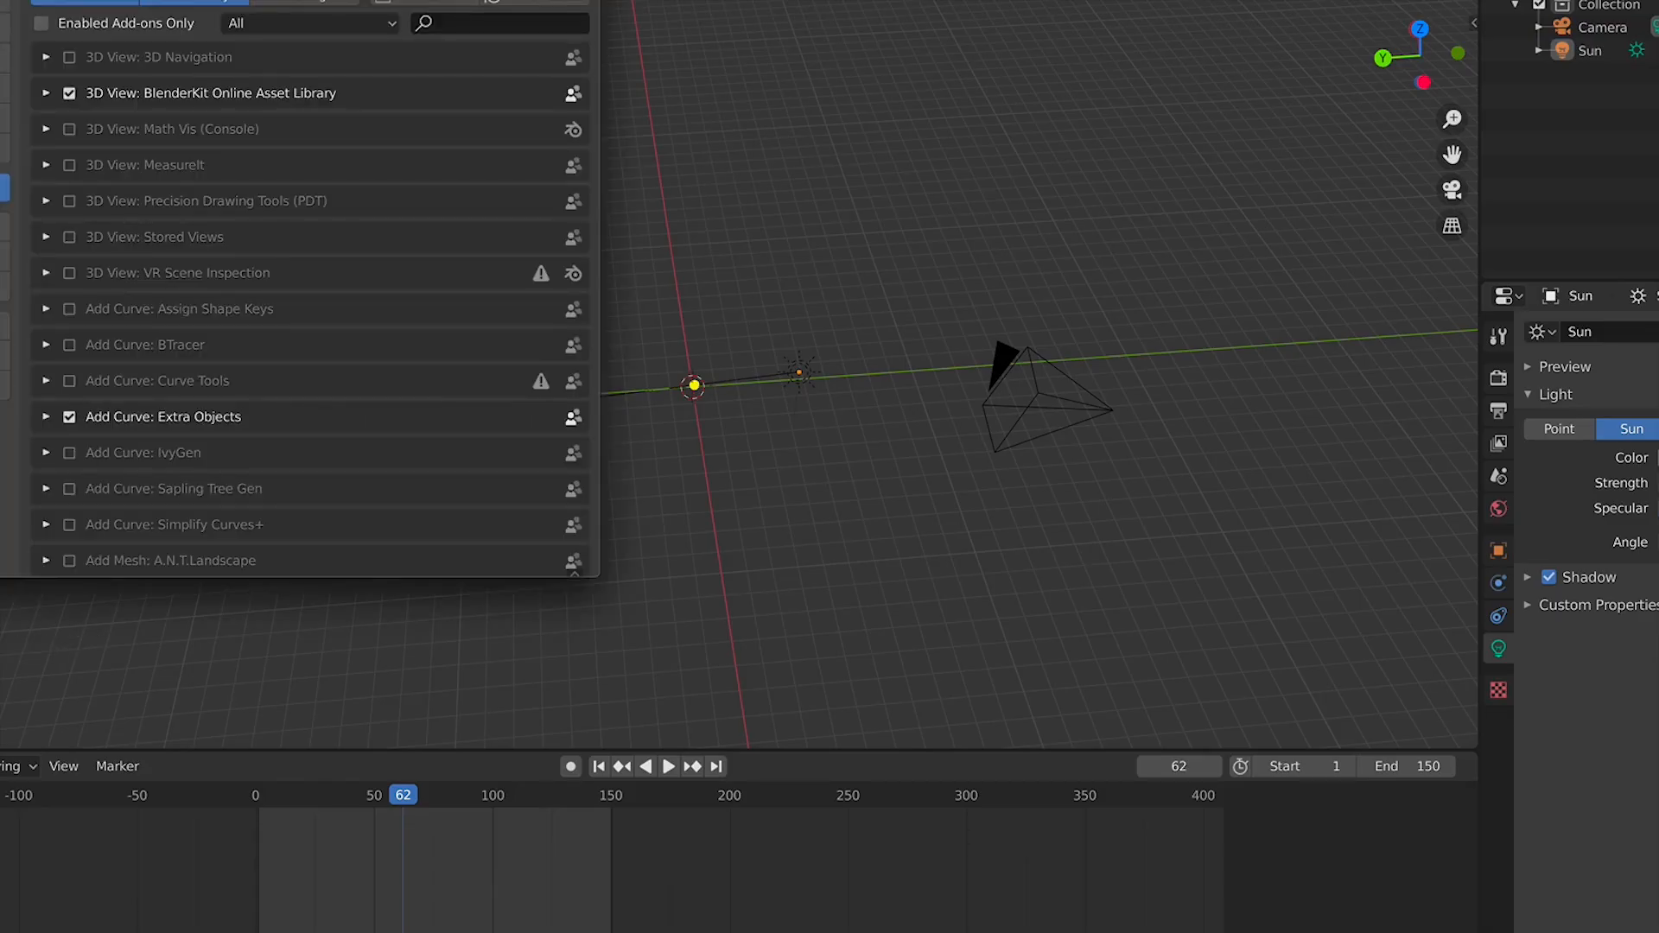
pyautogui.click(506, 20)
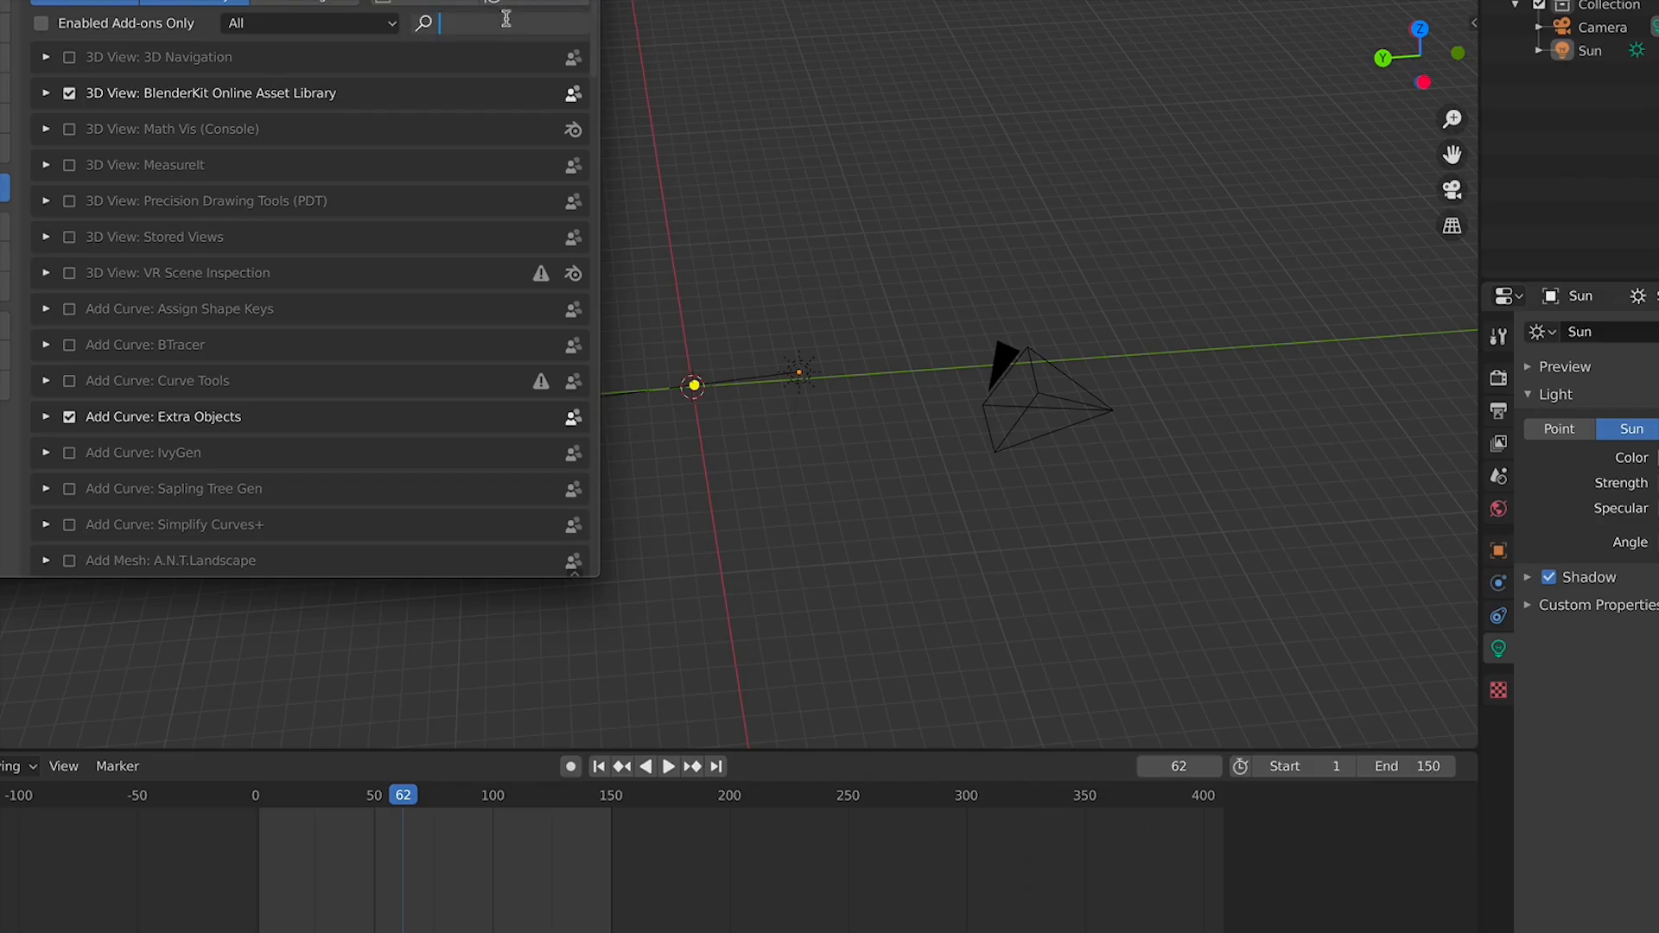
pyautogui.write('blende')
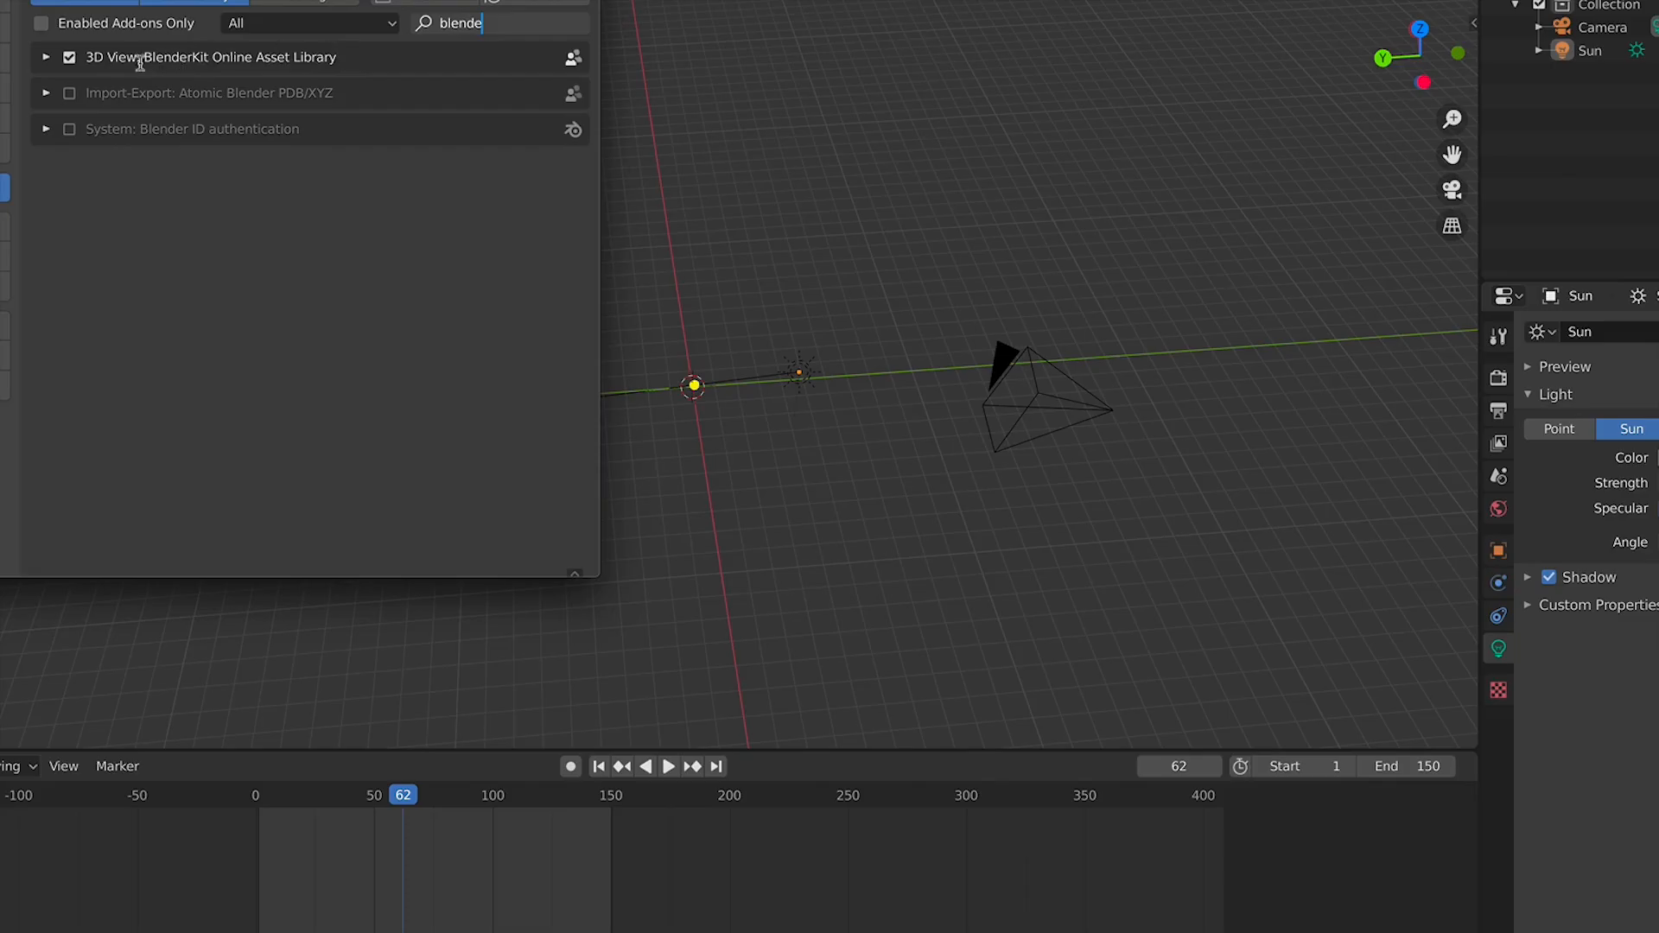
pyautogui.click(70, 59)
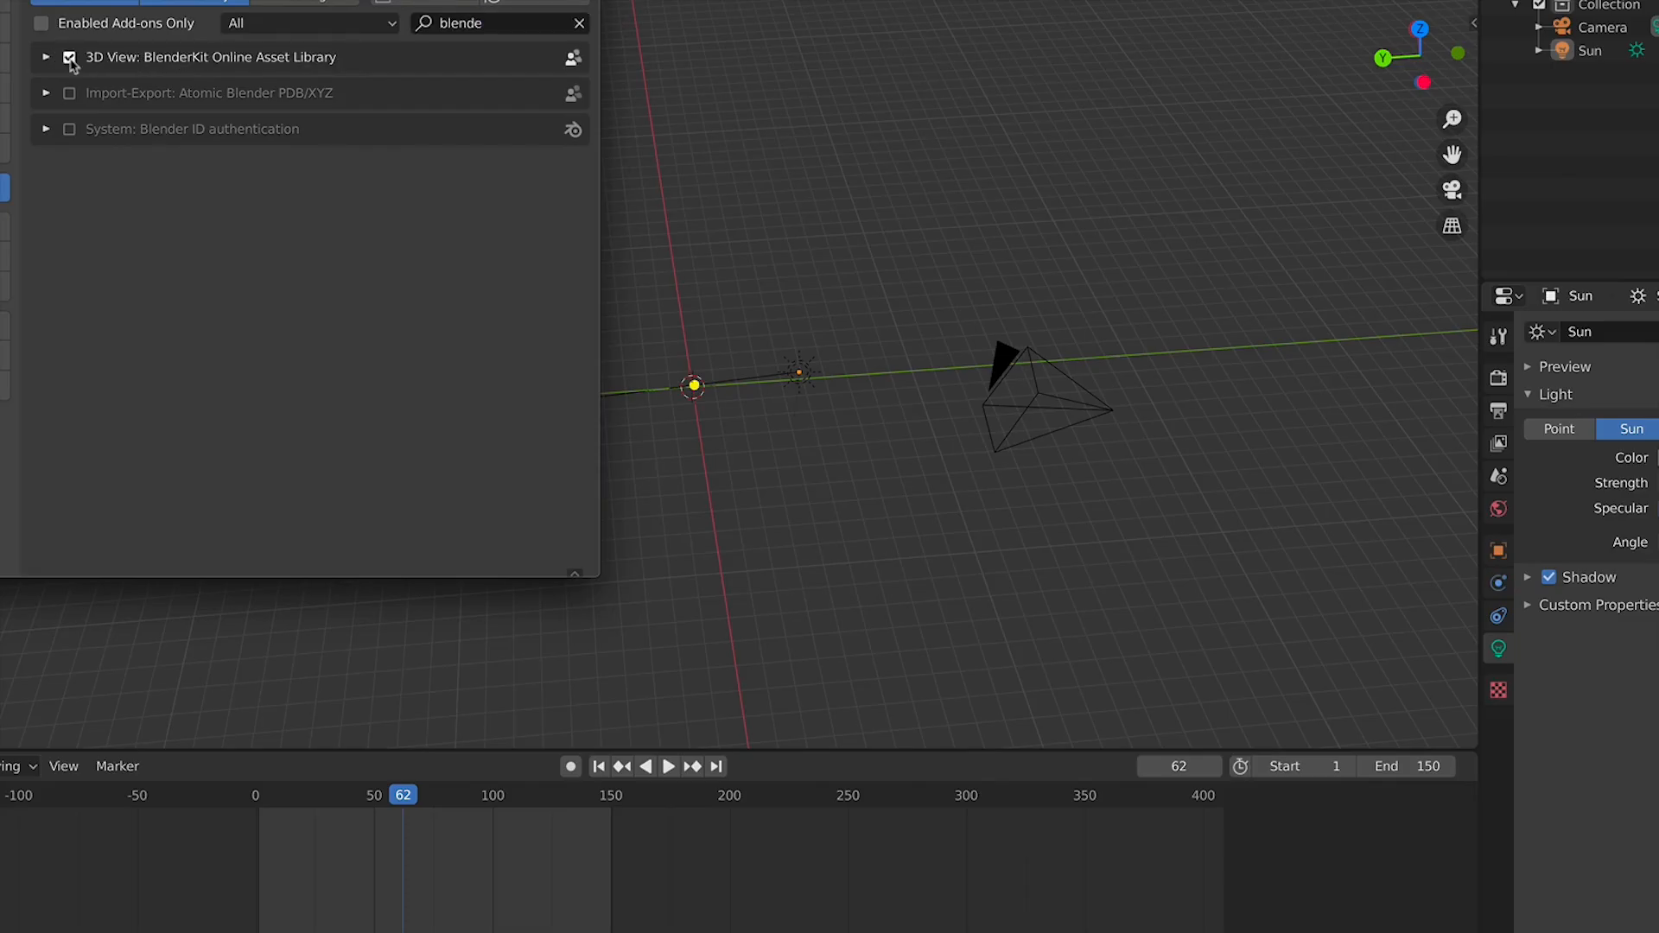
pyautogui.press('super+w')
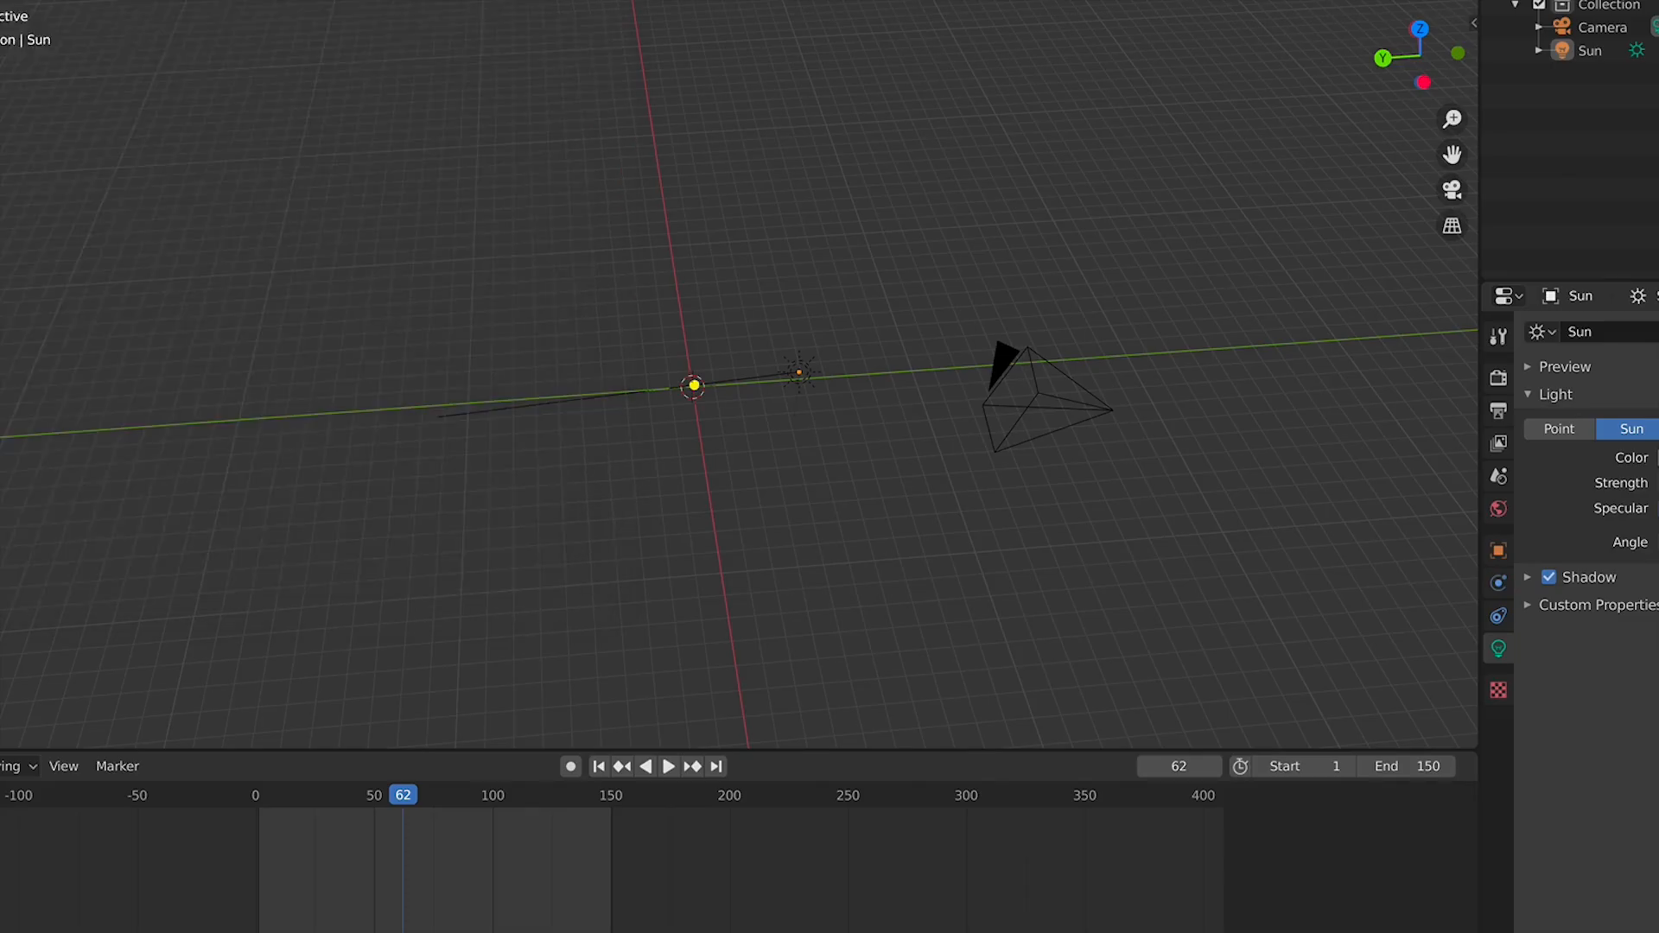
# Open the BlenderKit sidebar panel and browse the furniture and vehicle model categories
pyautogui.press('n')
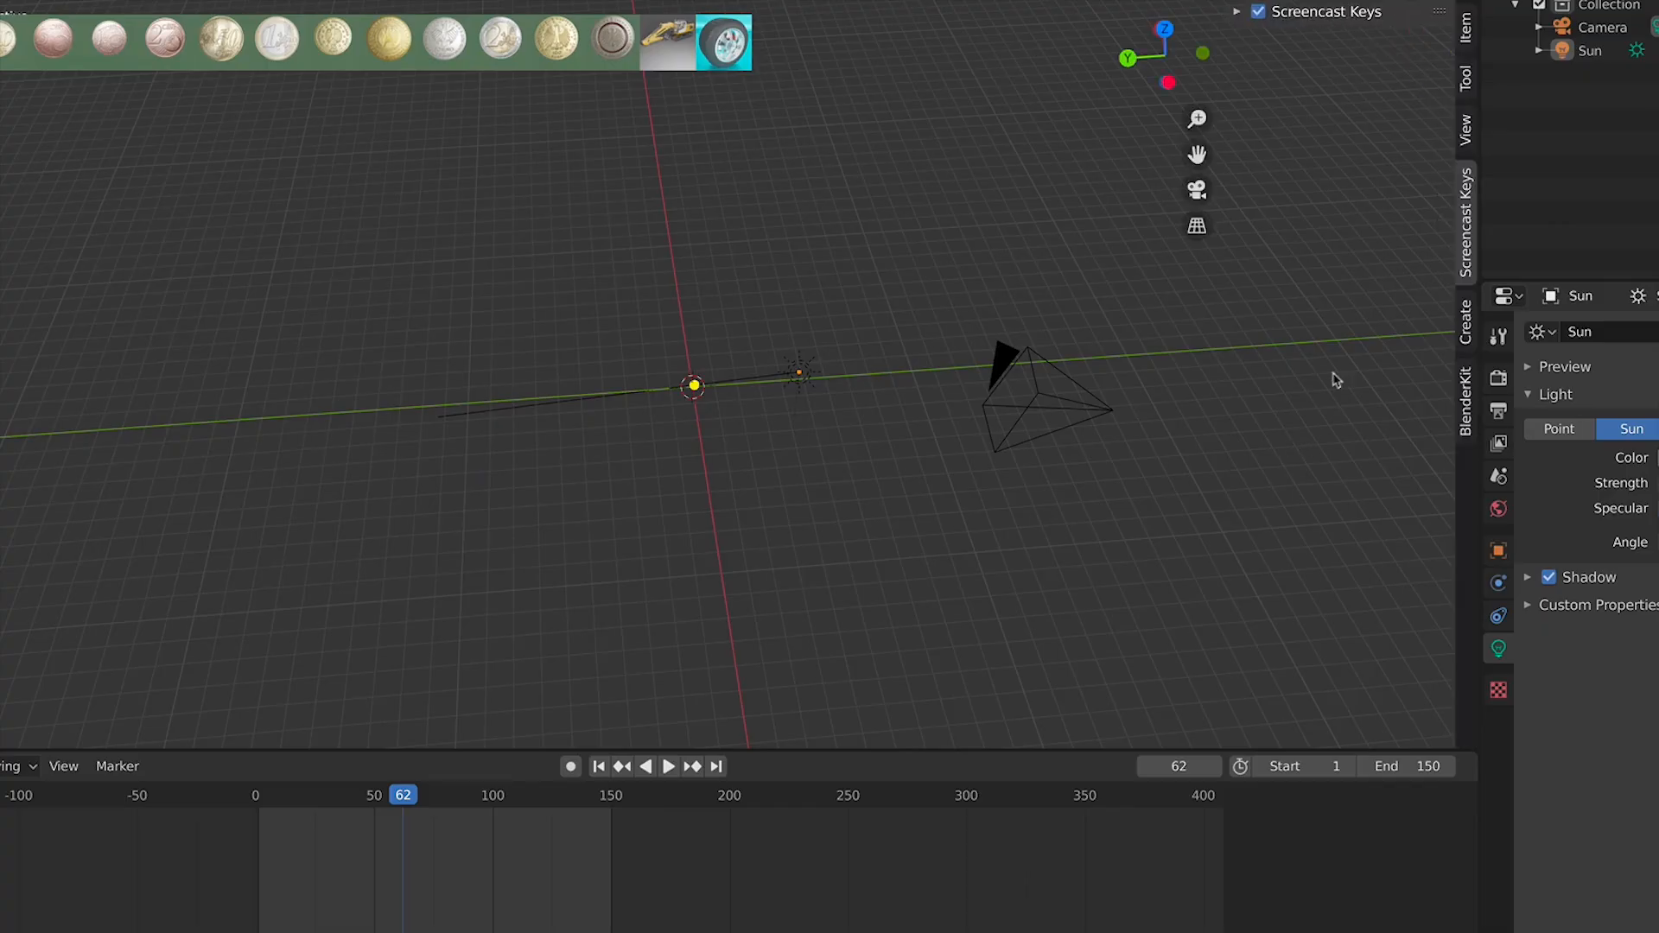
pyautogui.click(1465, 401)
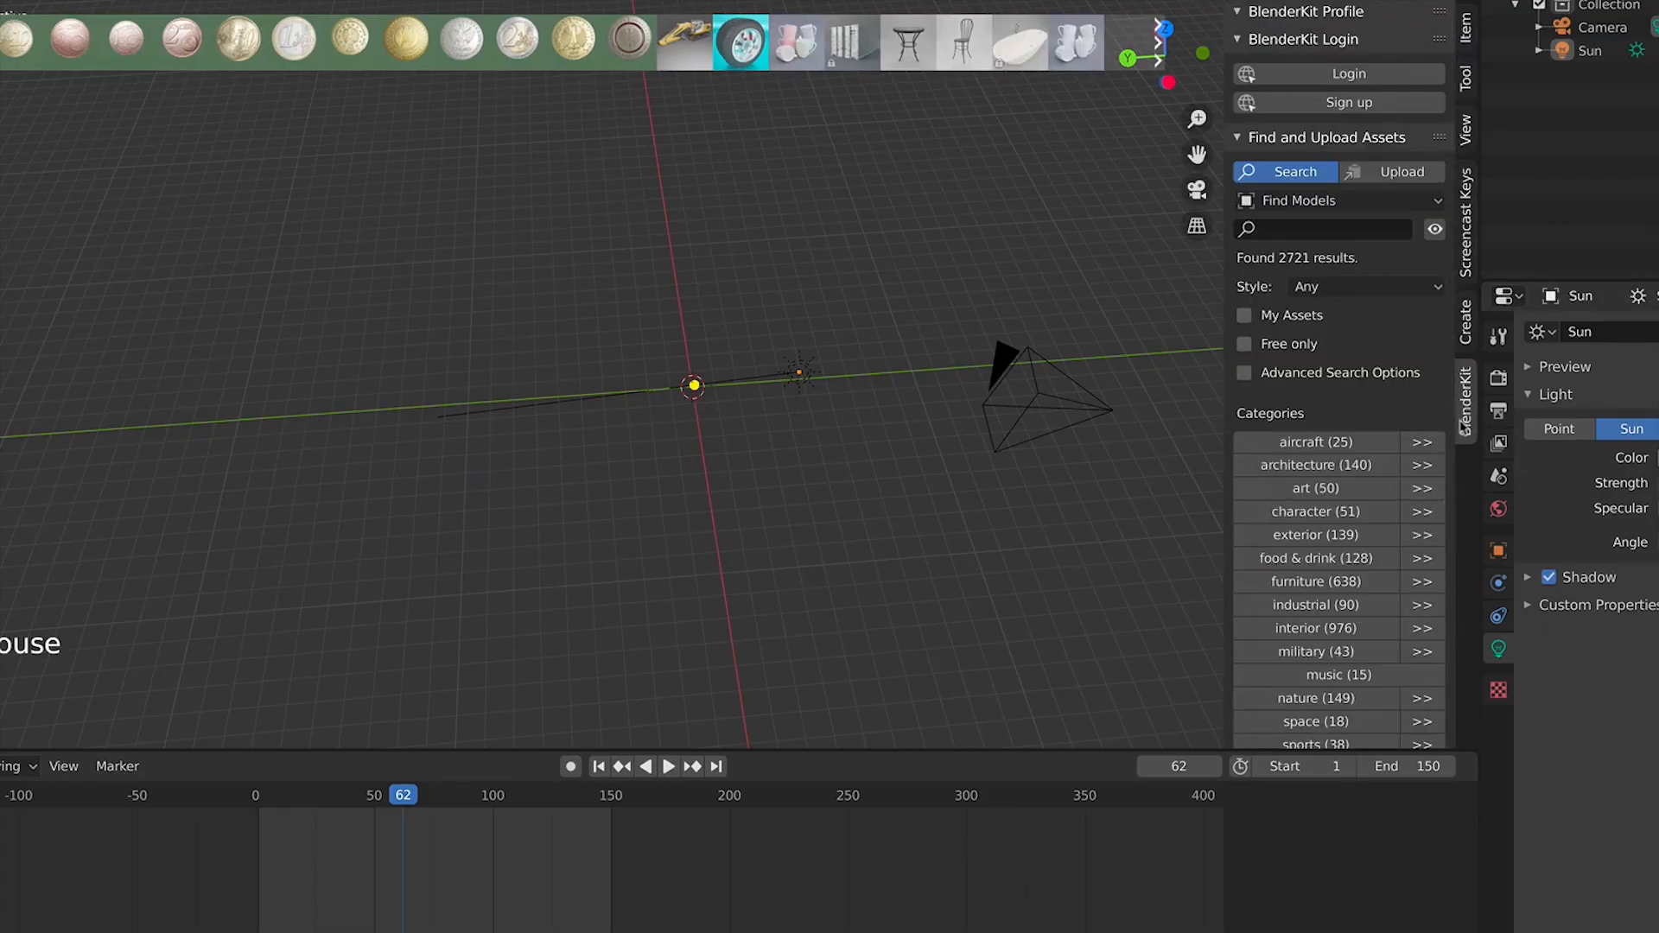
pyautogui.scroll(-4, 1348, 514)
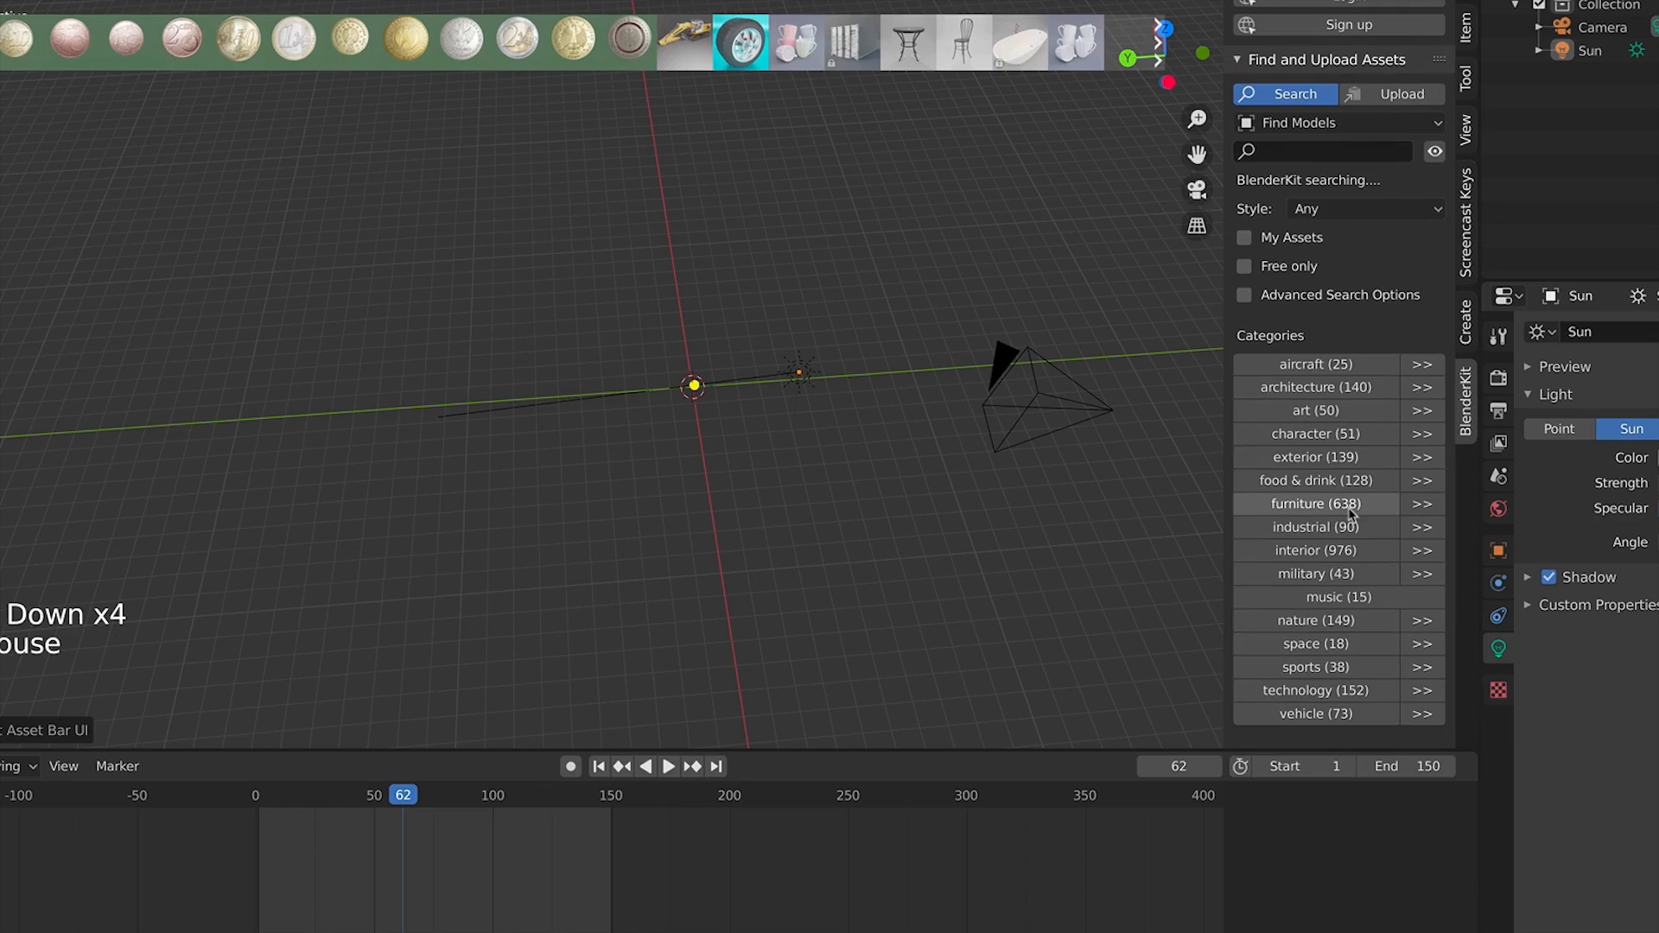
pyautogui.click(1351, 508)
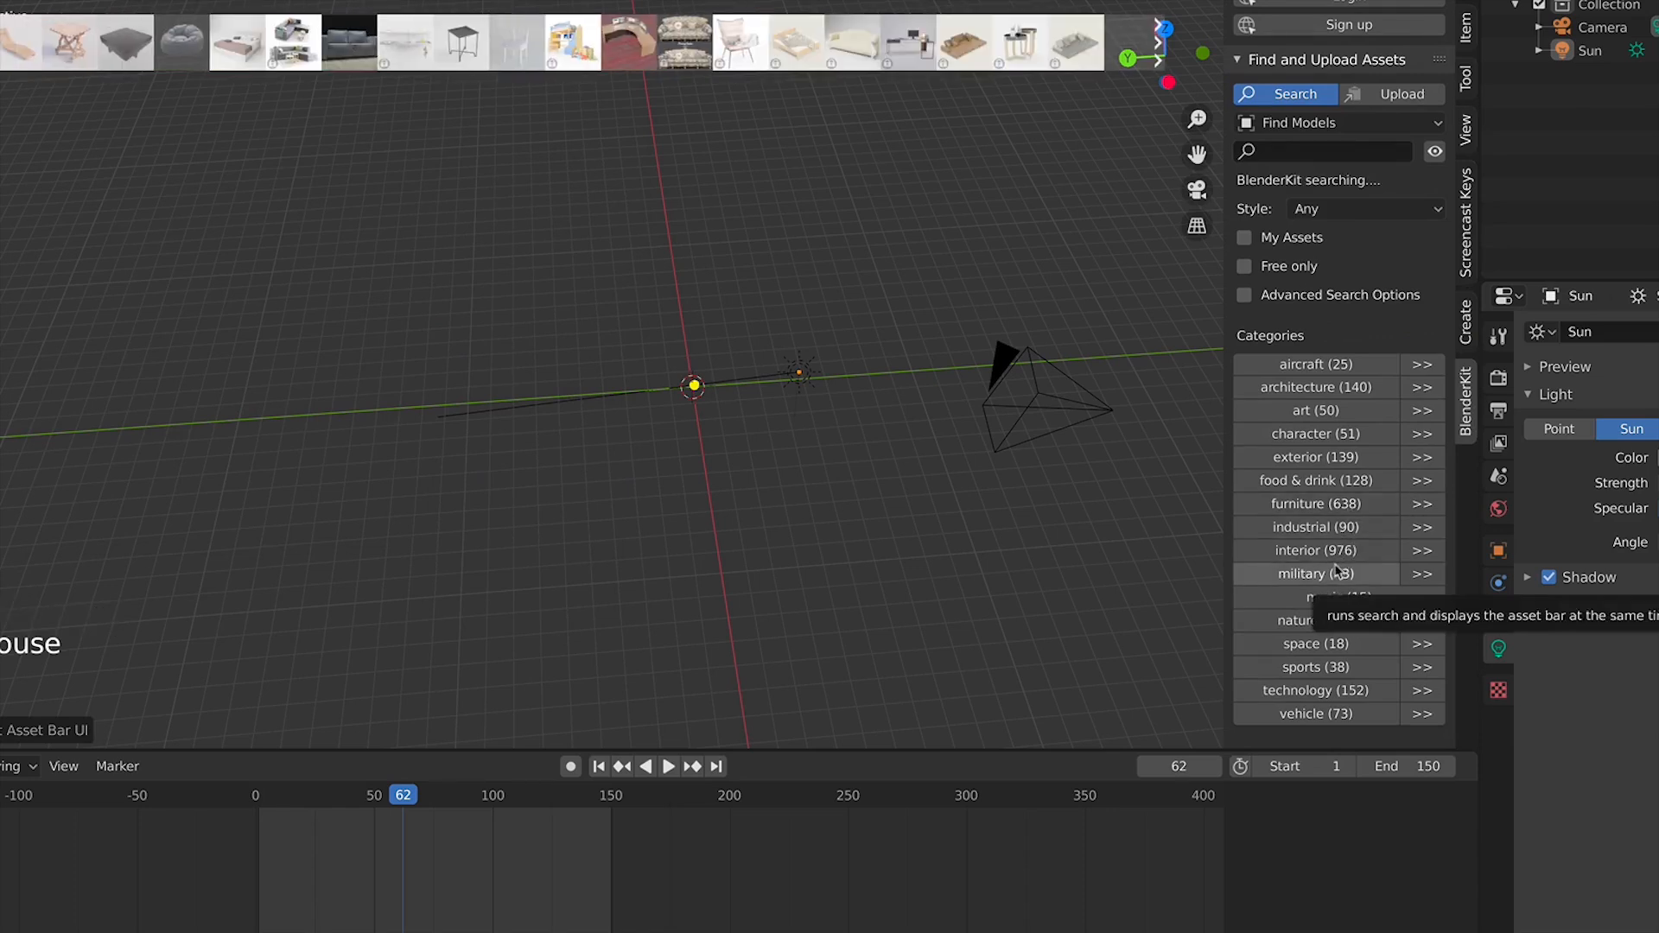
pyautogui.scroll(-1, 1335, 571)
pyautogui.moveTo(856, 54)
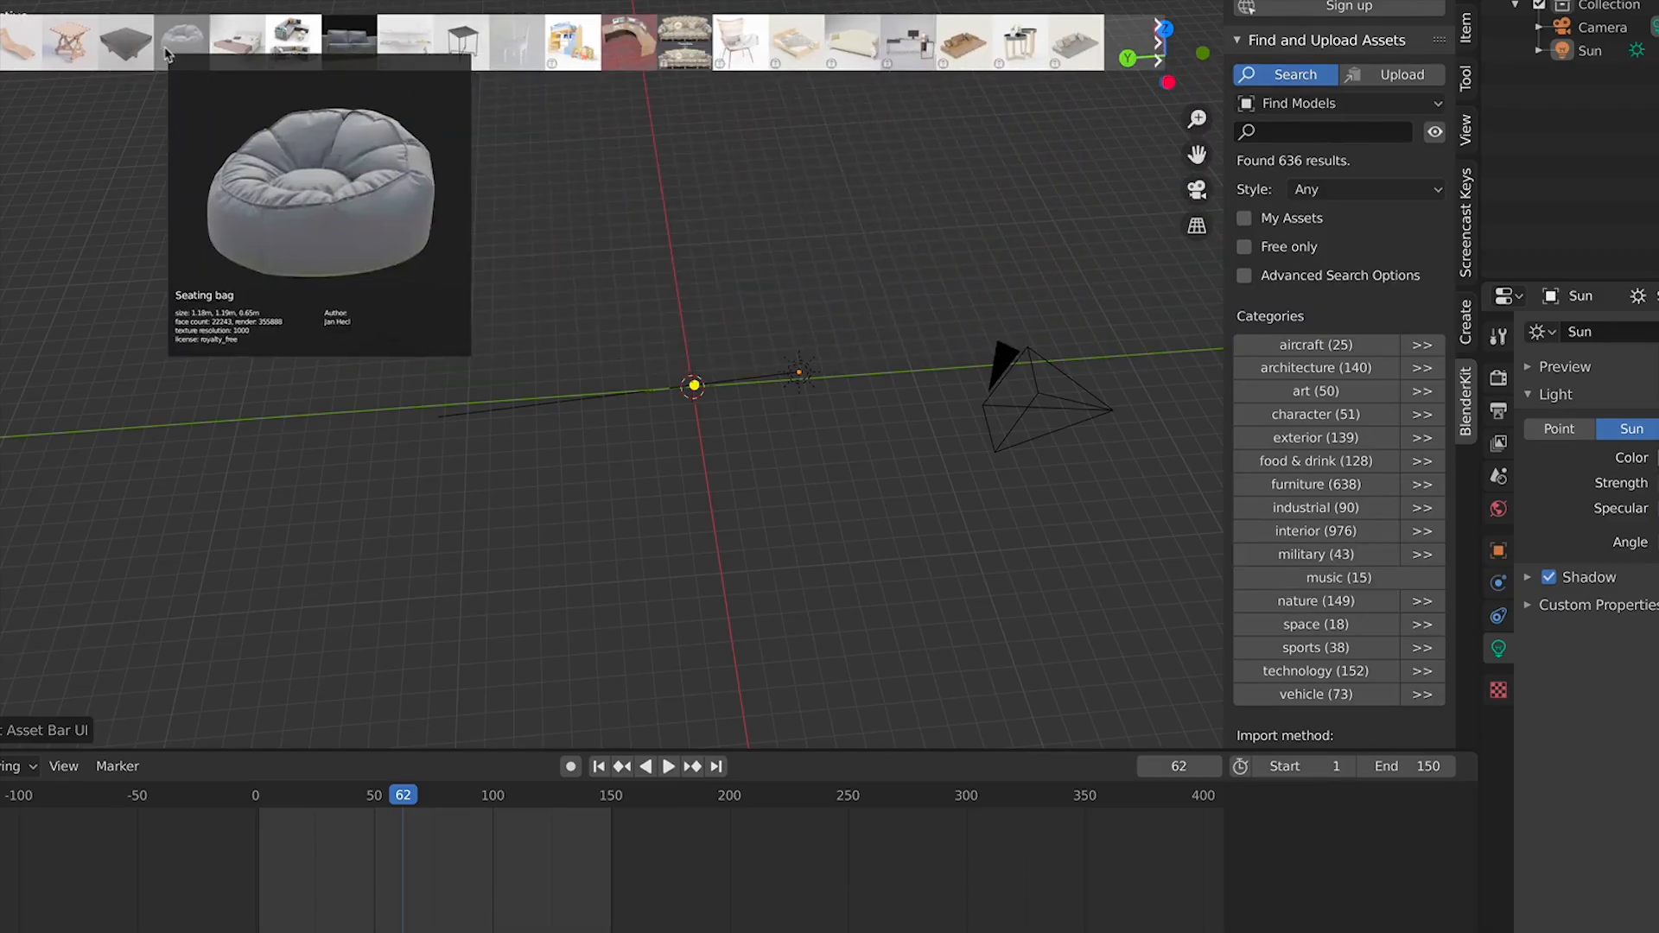
pyautogui.scroll(-5, 1311, 596)
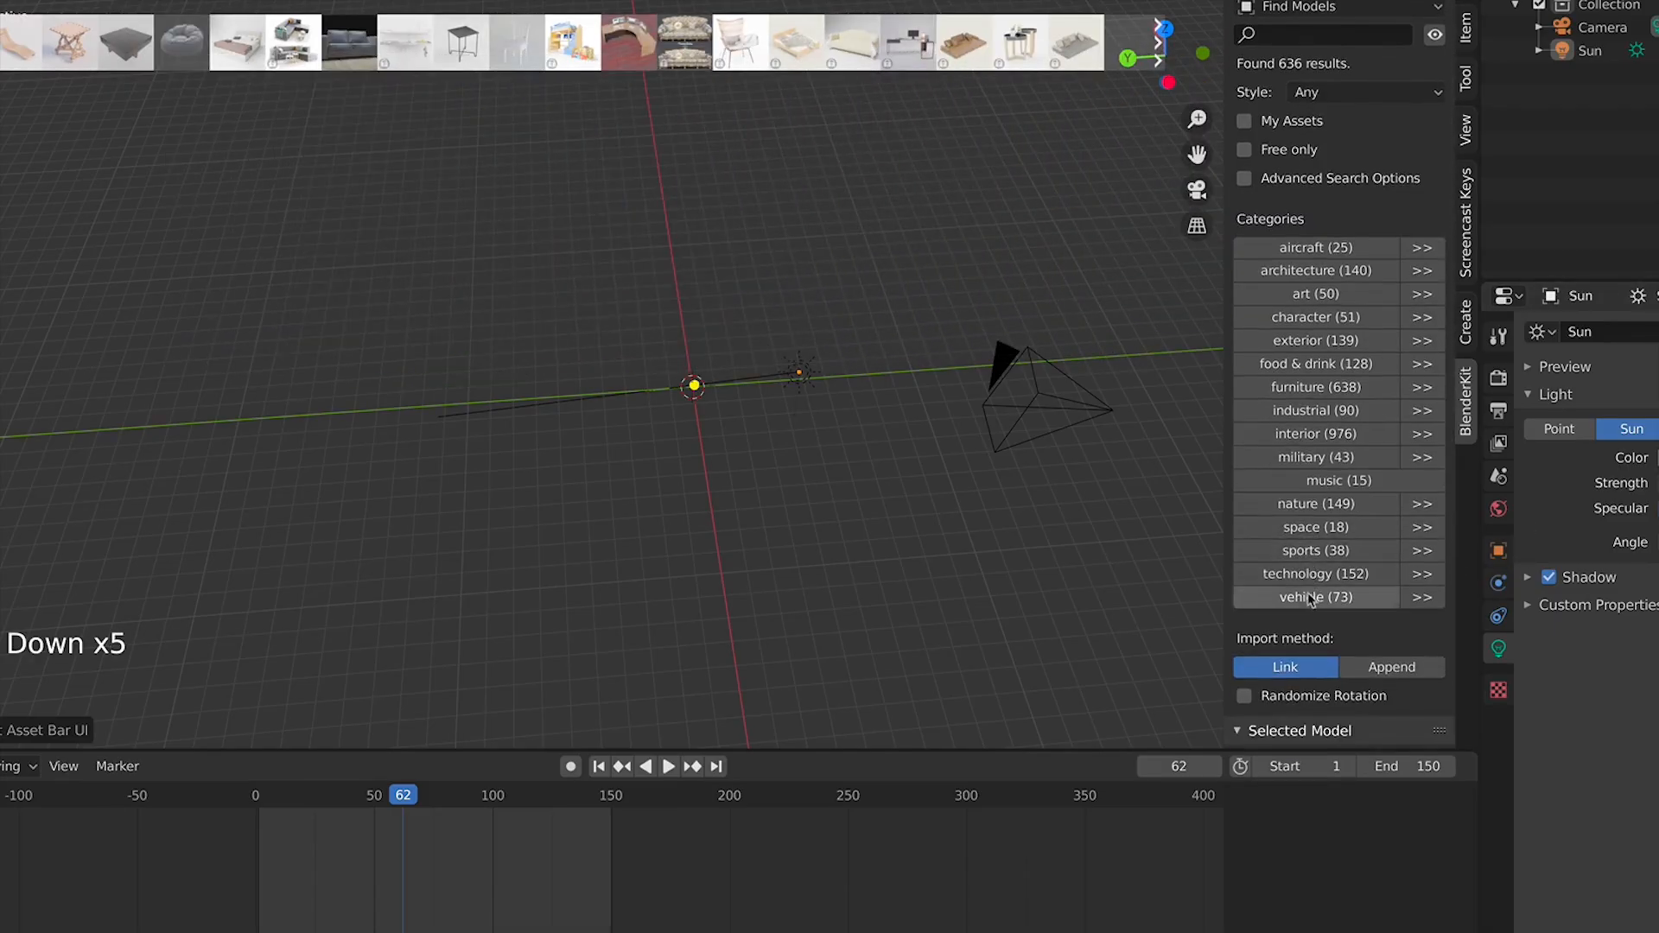
pyautogui.click(1310, 596)
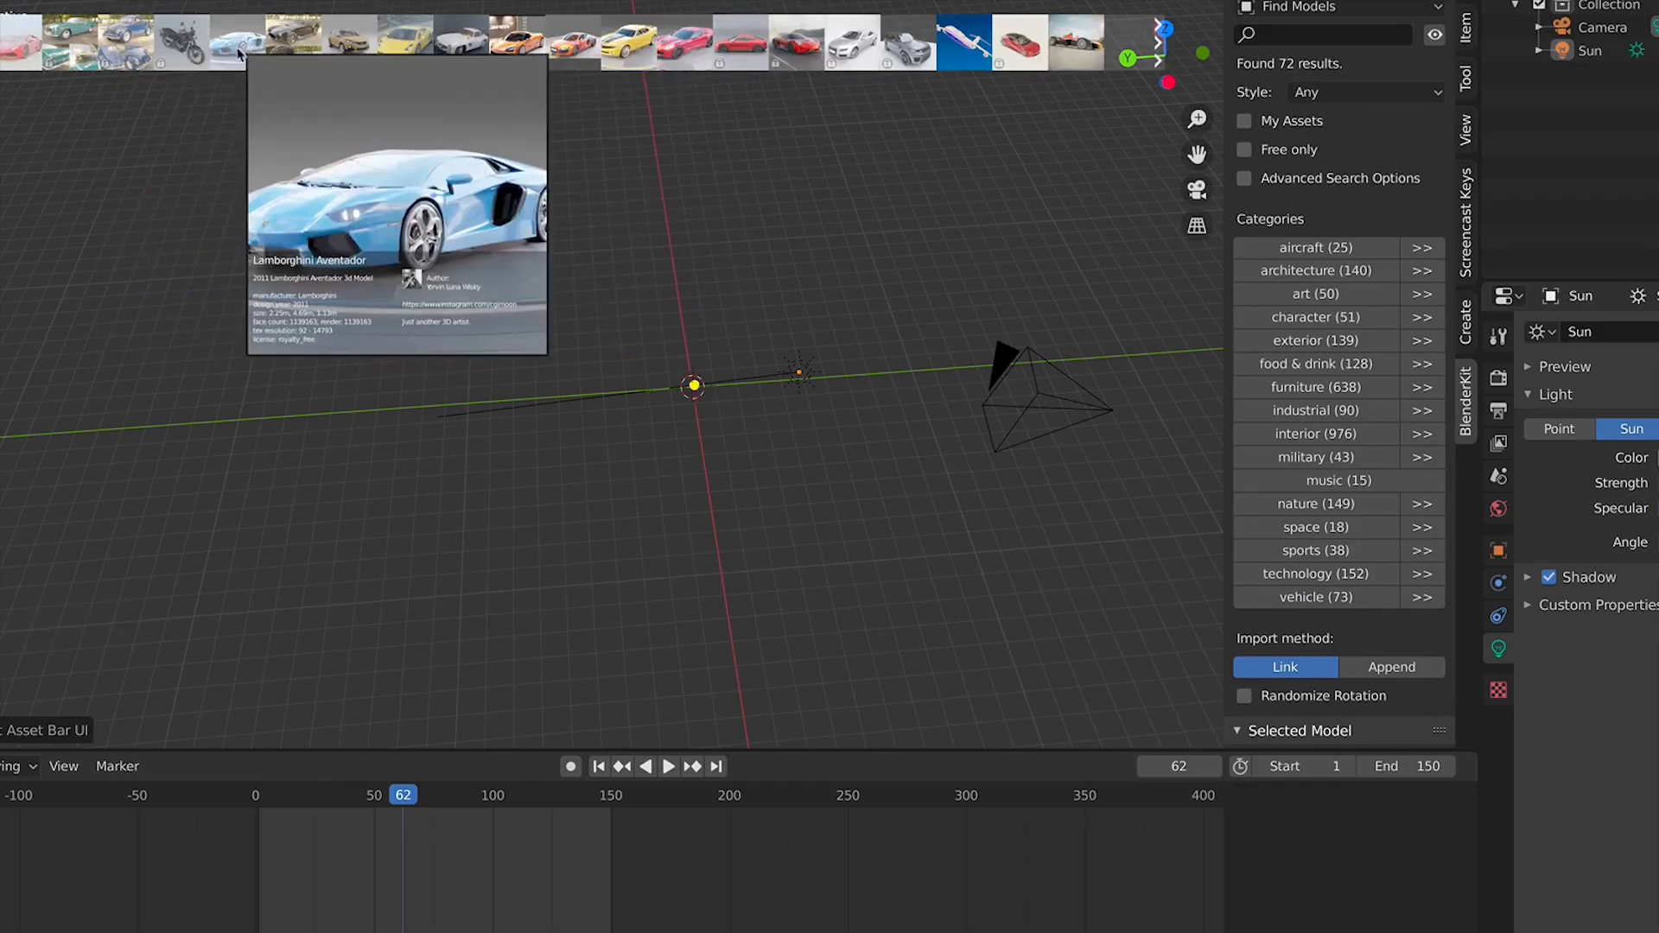
# Browse the vehicle results in the asset bar and inspect the style and asset type options
pyautogui.scroll(-2, 717, 52)
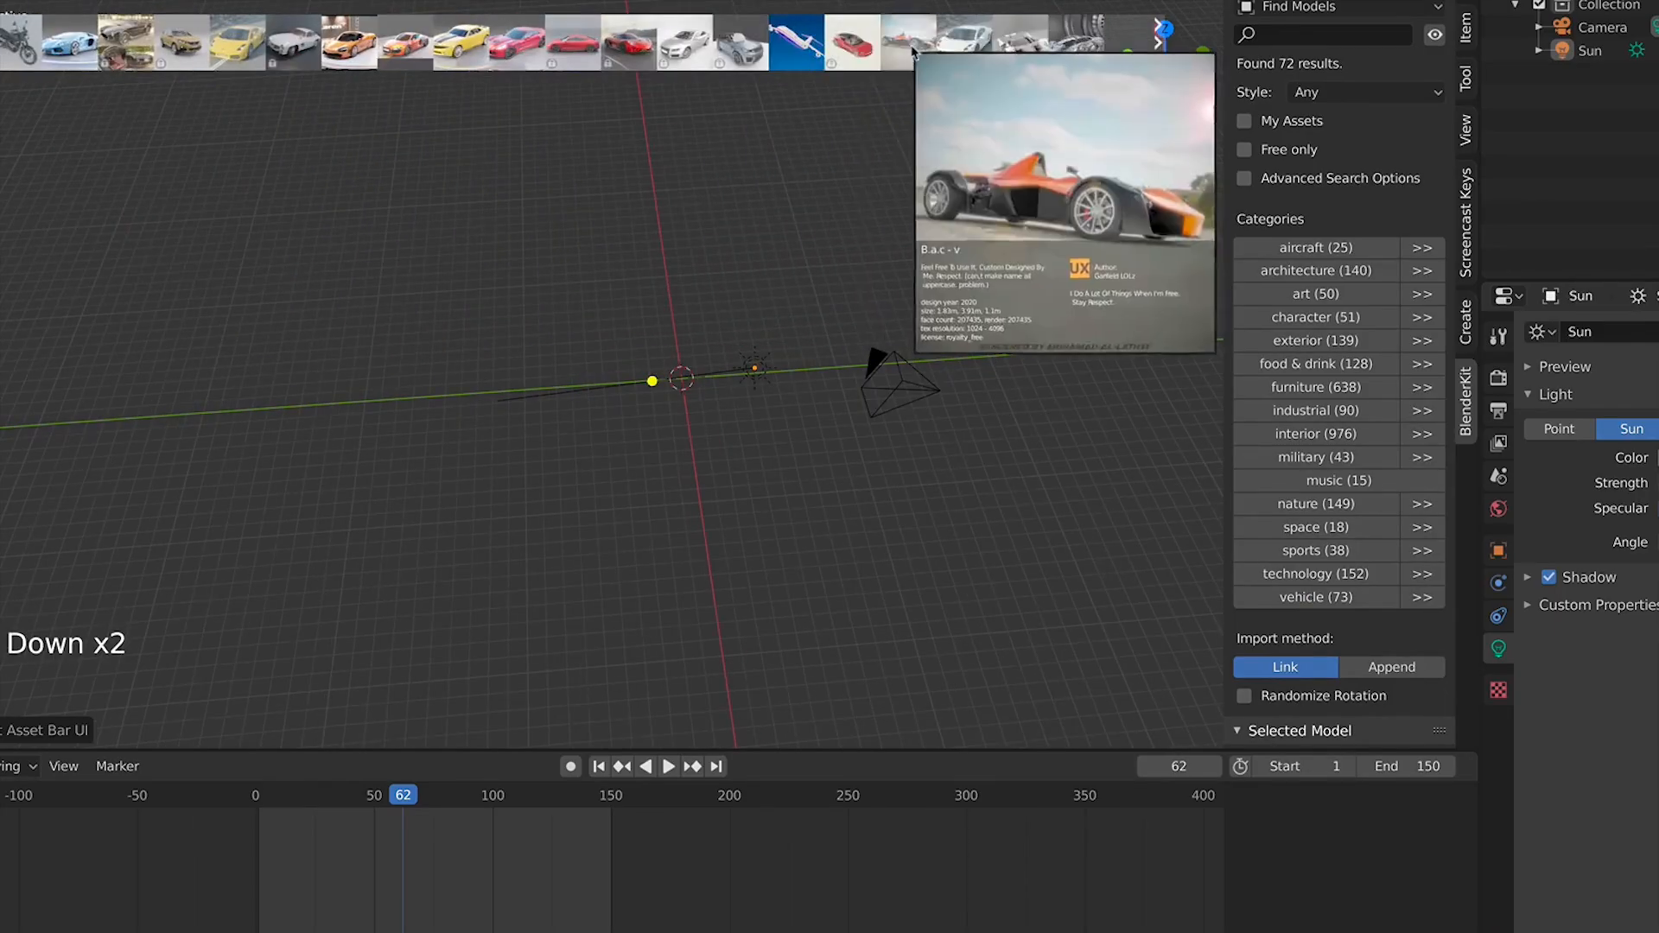
pyautogui.scroll(-1, 950, 52)
pyautogui.scroll(-1, 1004, 60)
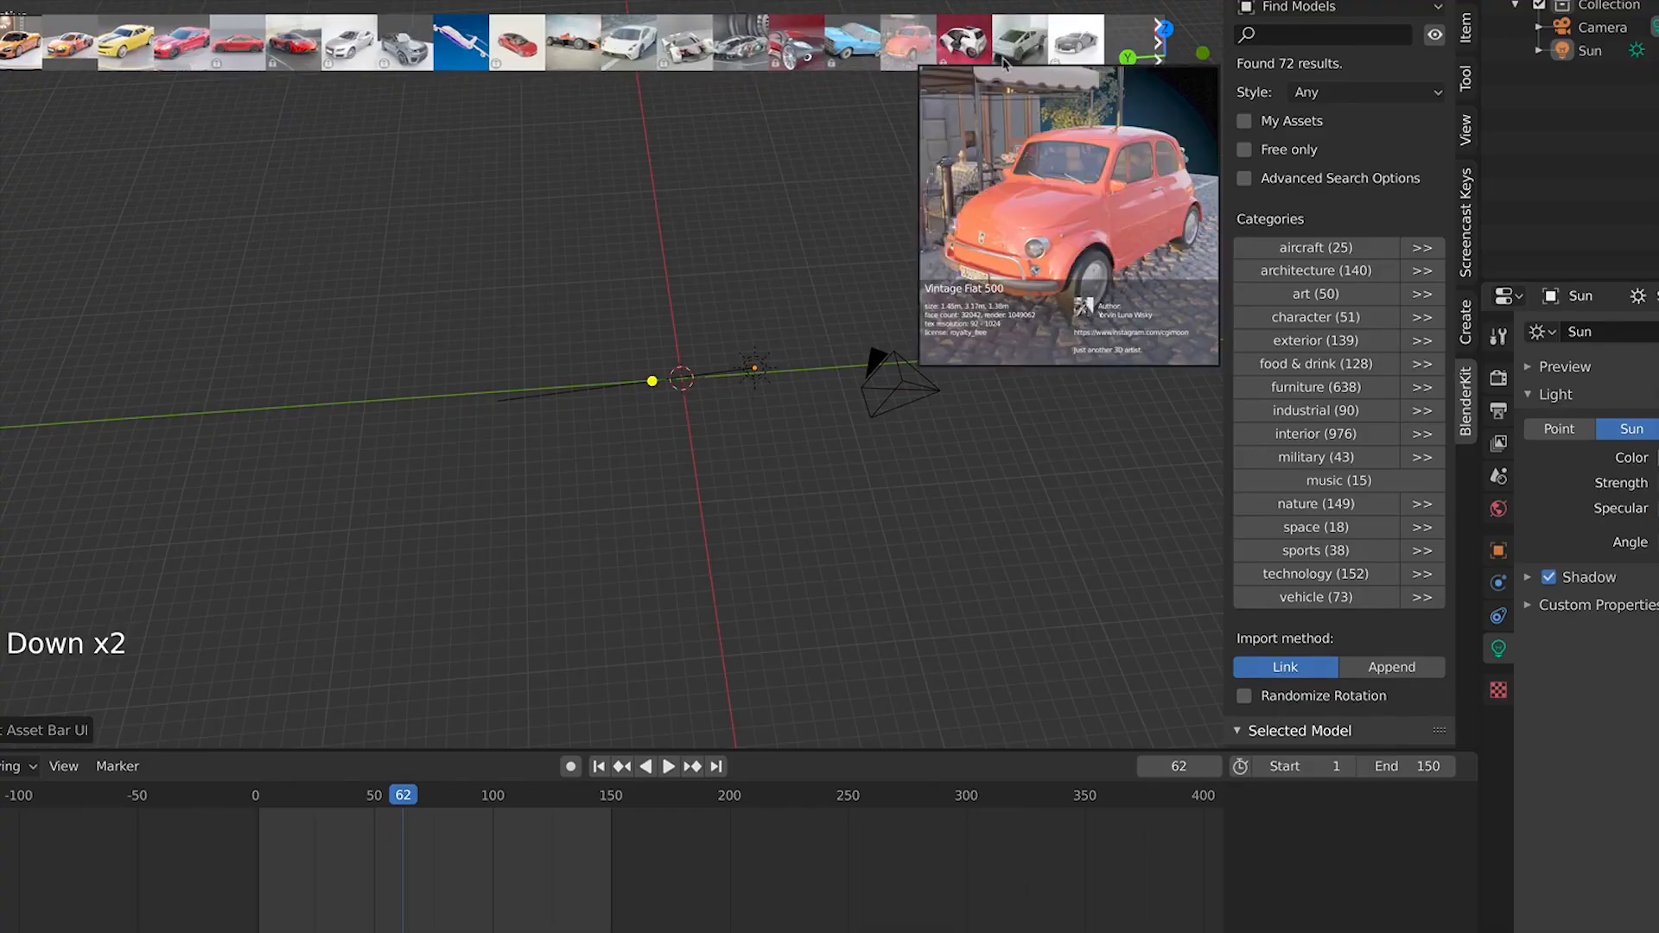
pyautogui.scroll(-1, 1007, 61)
pyautogui.scroll(-1, 1011, 62)
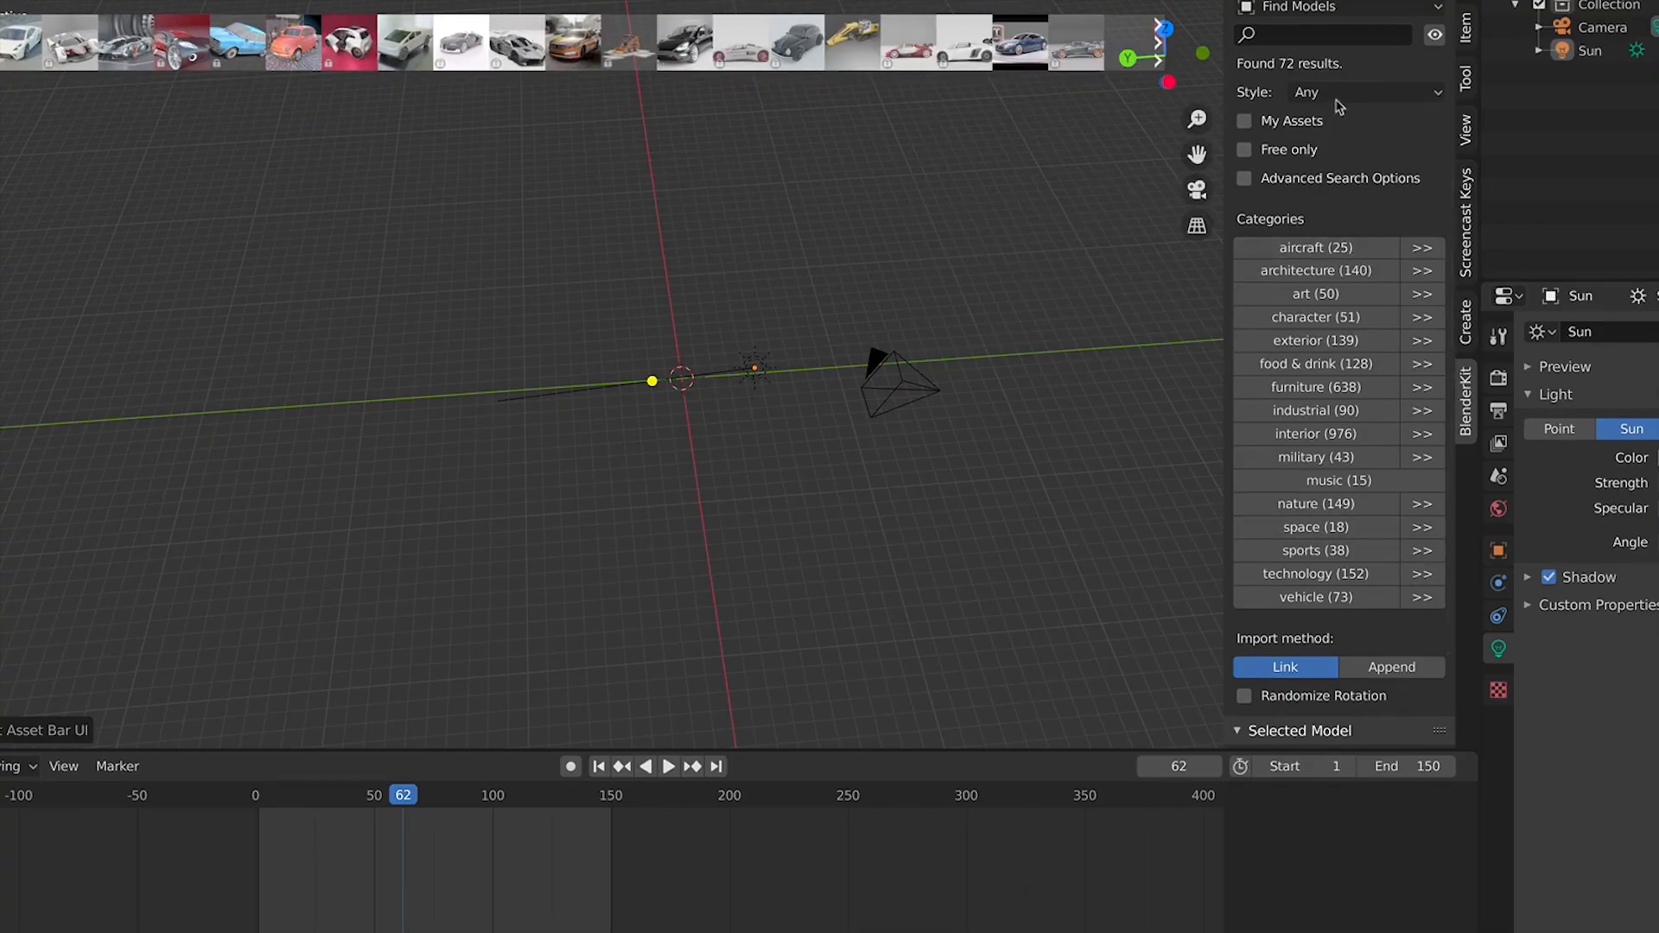
pyautogui.scroll(3, 1339, 106)
pyautogui.click(1346, 151)
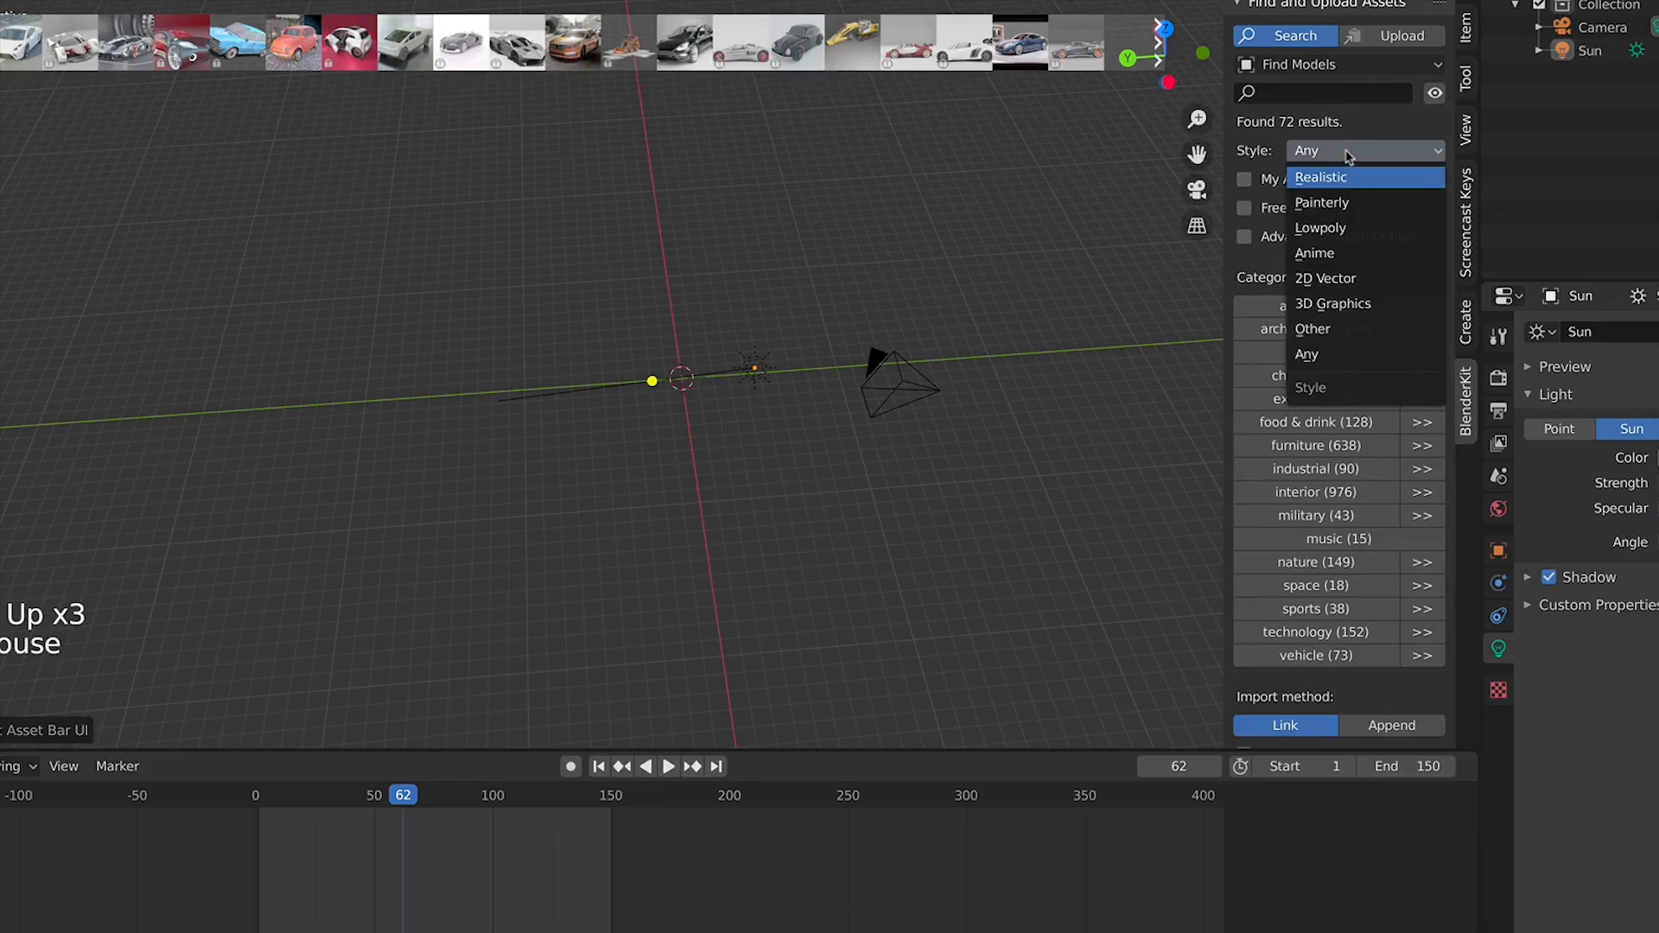
pyautogui.click(1318, 64)
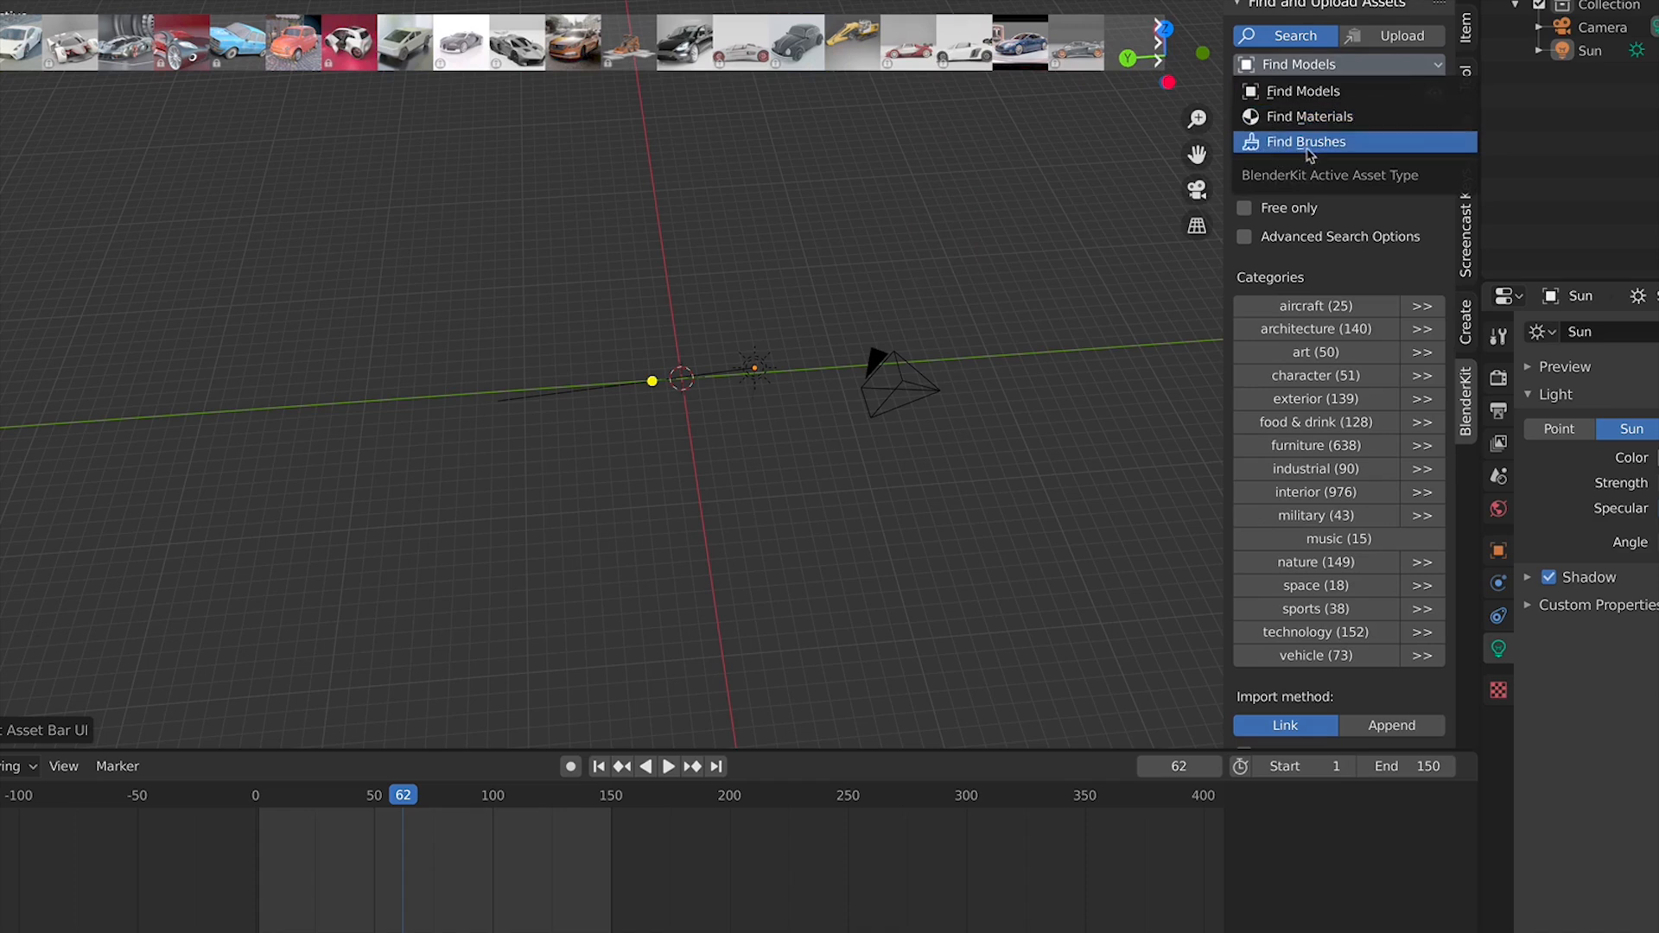
pyautogui.click(1307, 93)
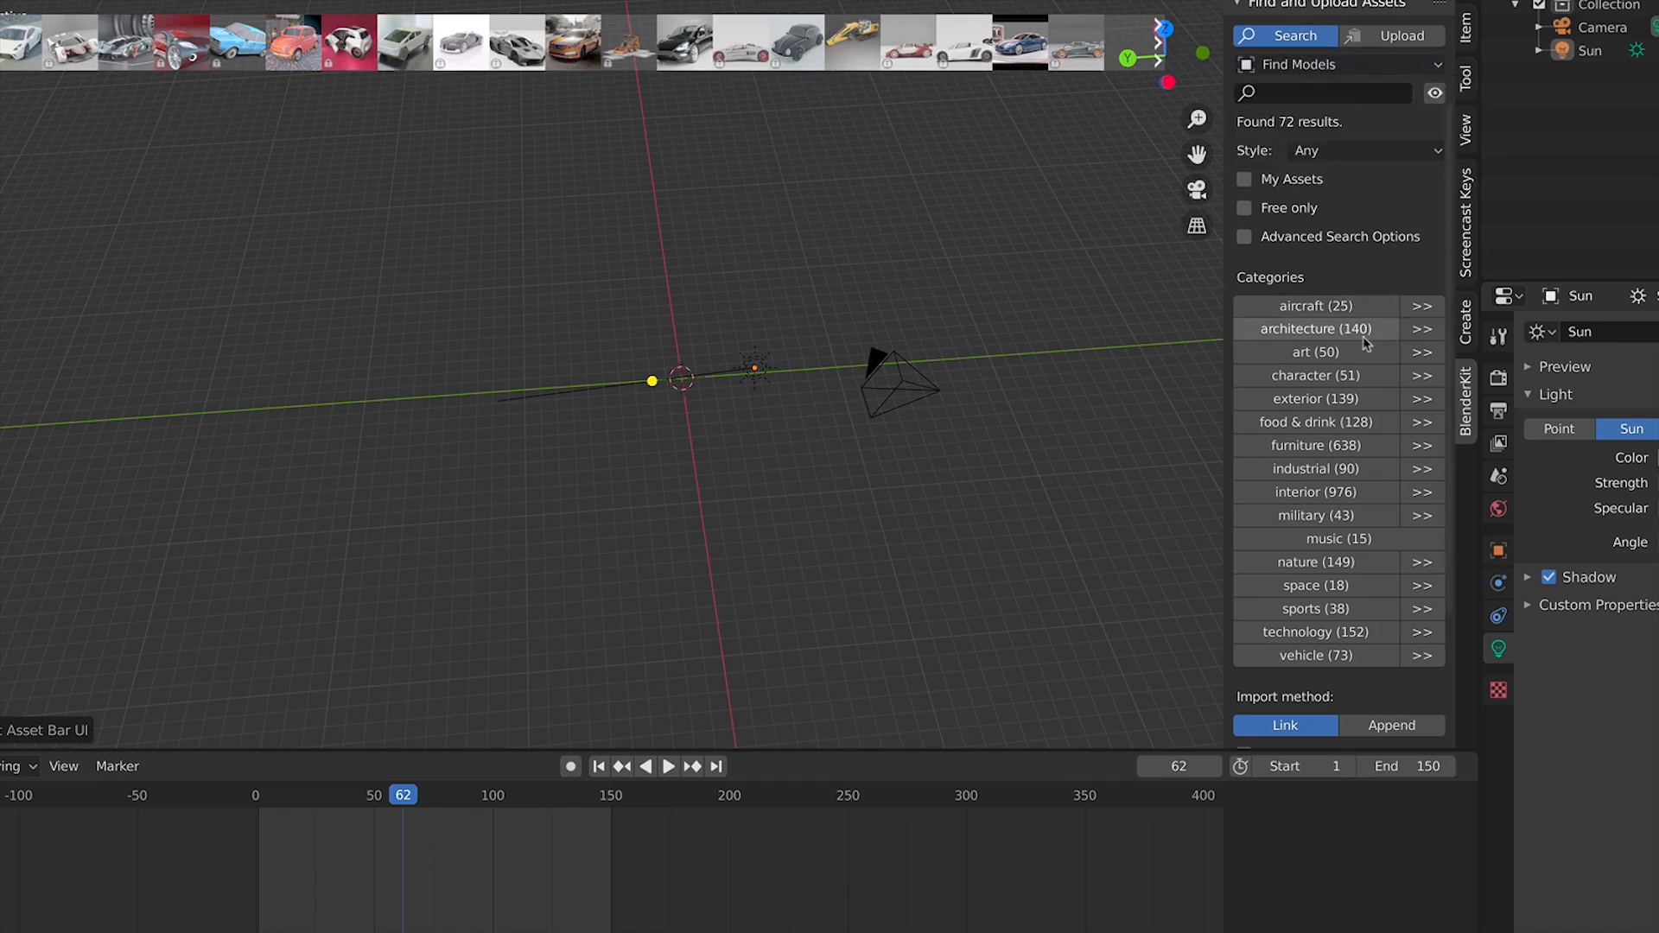
# Pick the character category and drag the Old human skull model into the scene at the origin
pyautogui.scroll(9, 674, 359)
pyautogui.click(1327, 381)
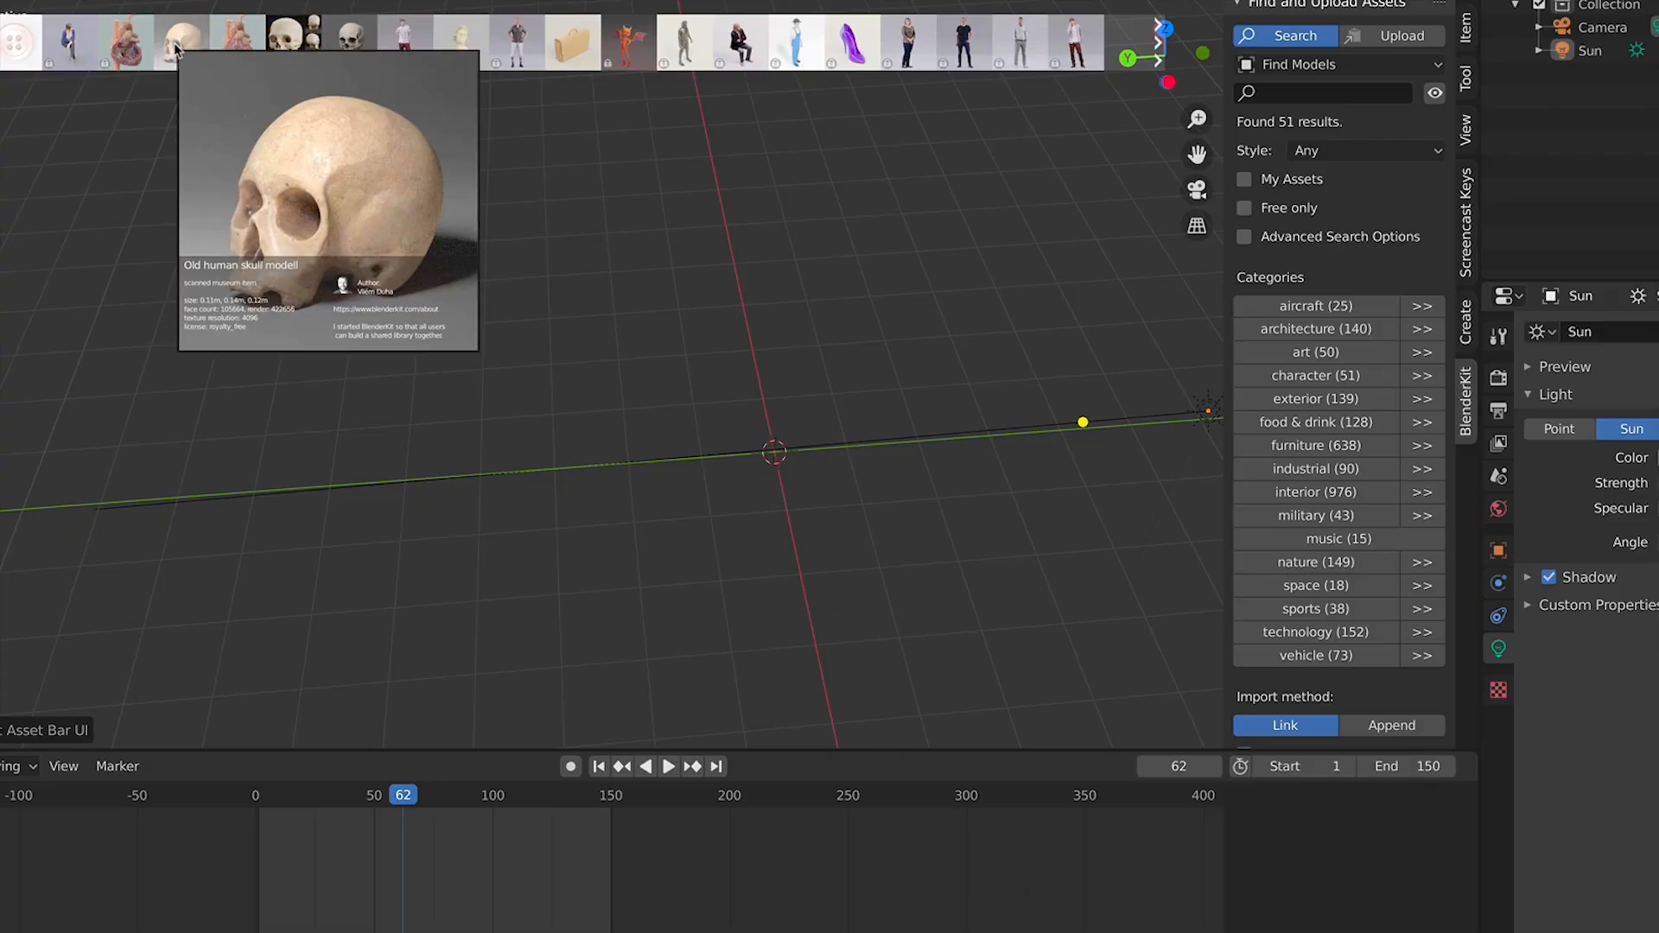
pyautogui.moveTo(175, 49); pyautogui.dragTo(775, 455)
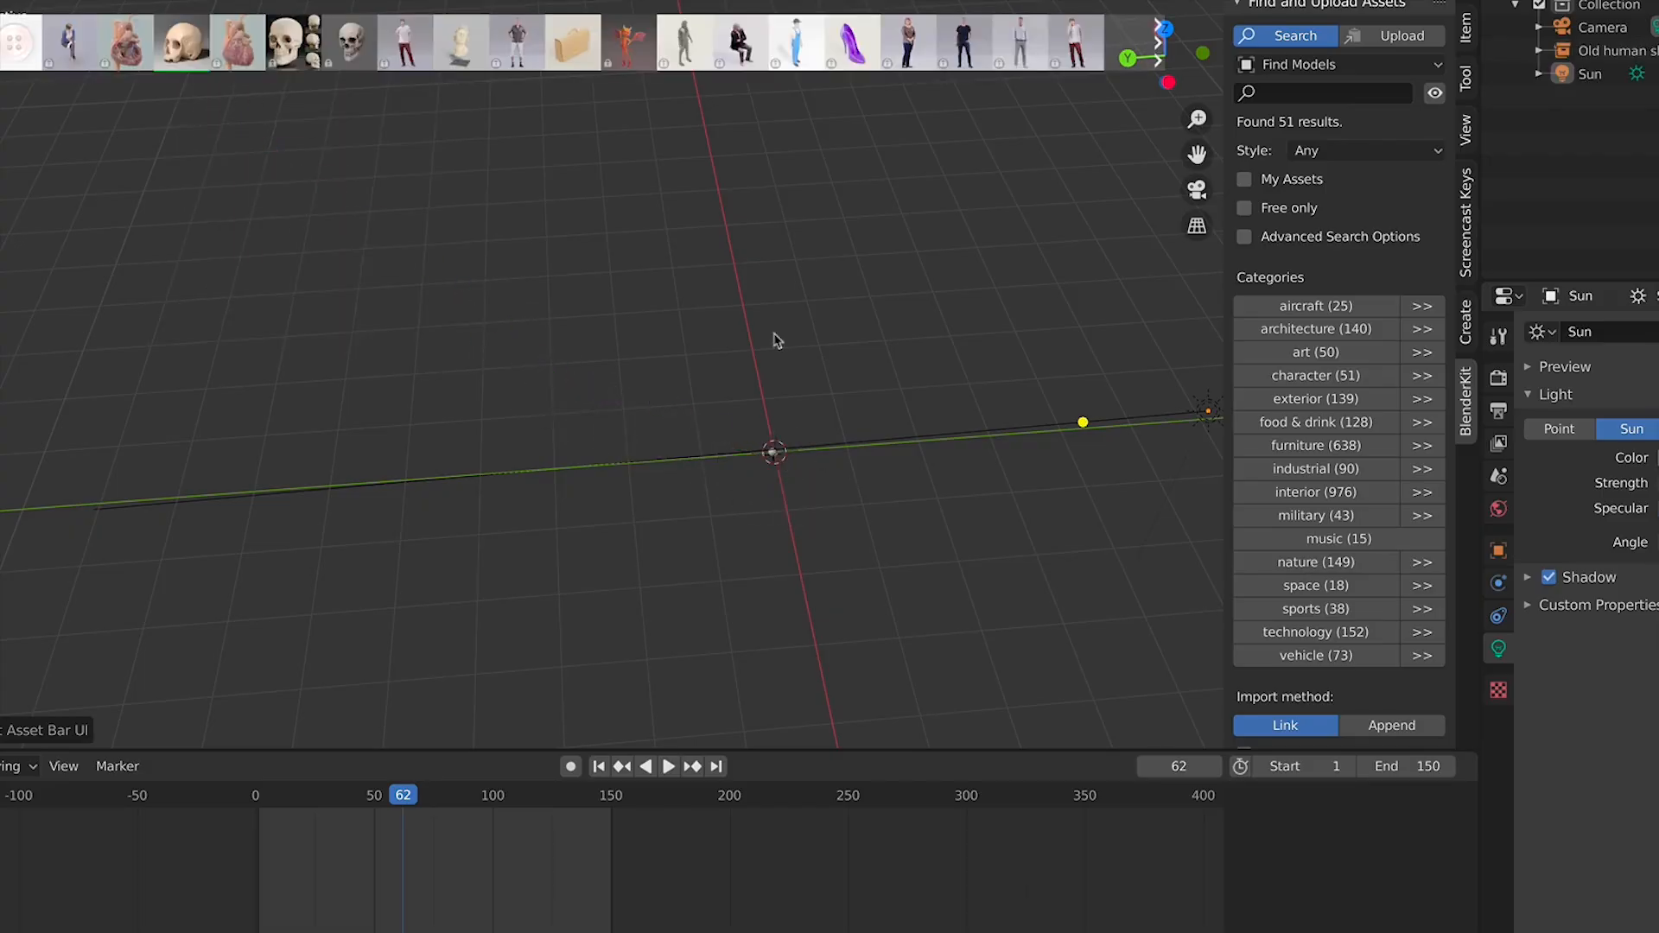
# Hide the BlenderKit asset bar and close the sidebar
pyautogui.scroll(5, 782, 475)
pyautogui.moveTo(863, 548); pyautogui.dragTo(751, 370, button='middle')
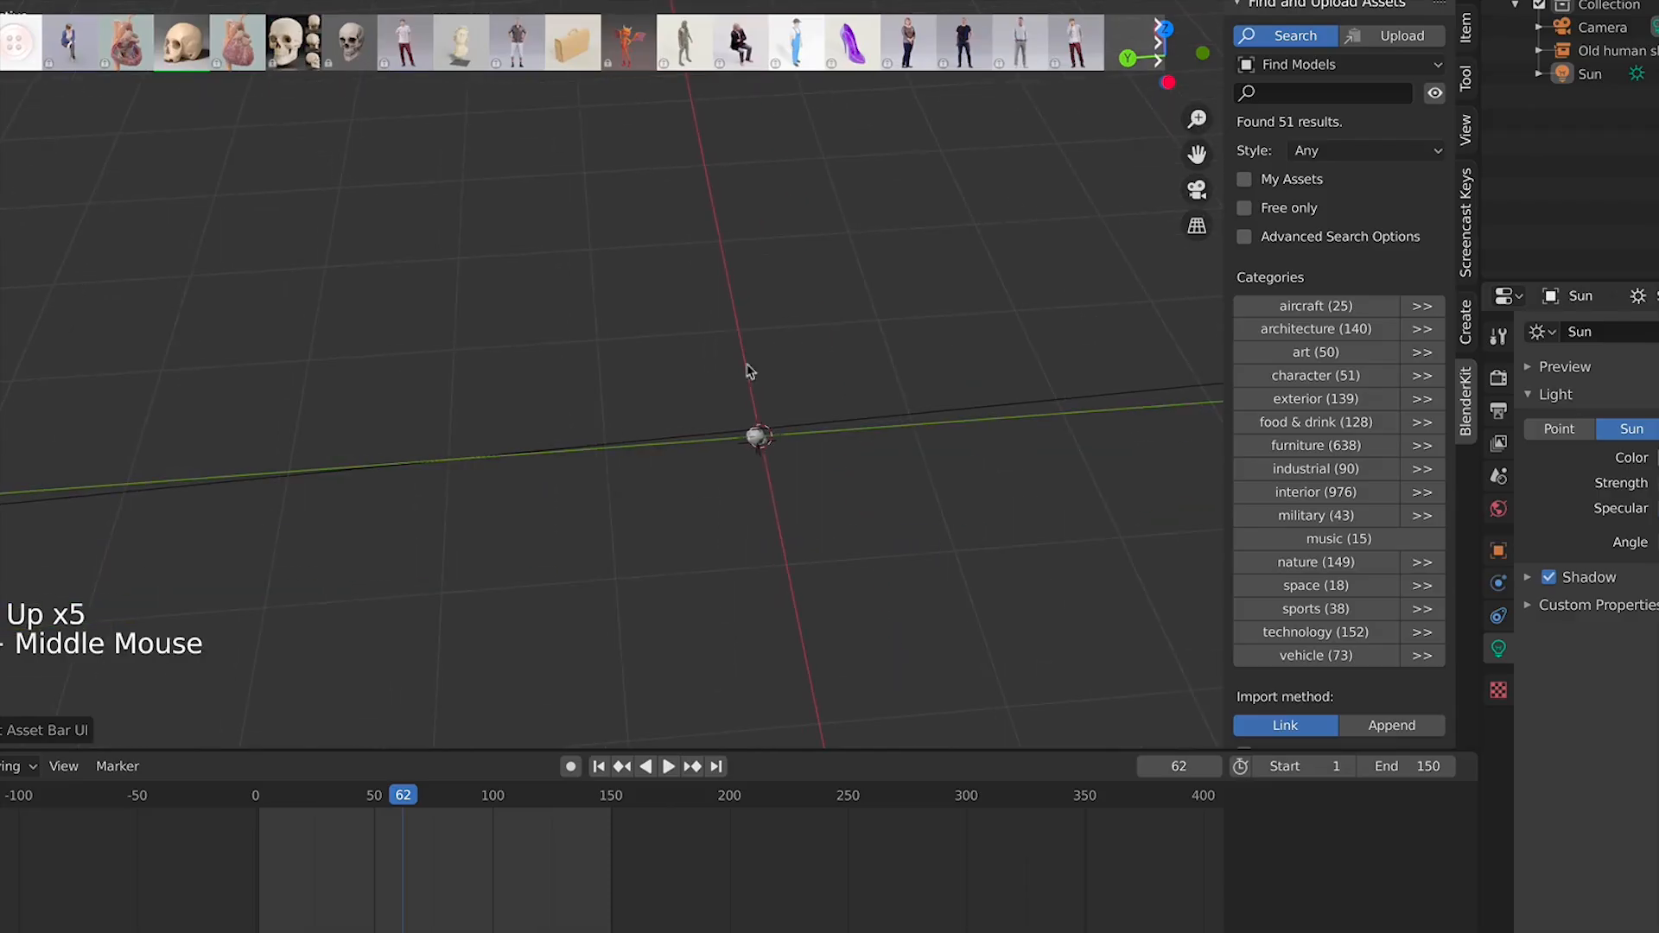
pyautogui.click(1433, 95)
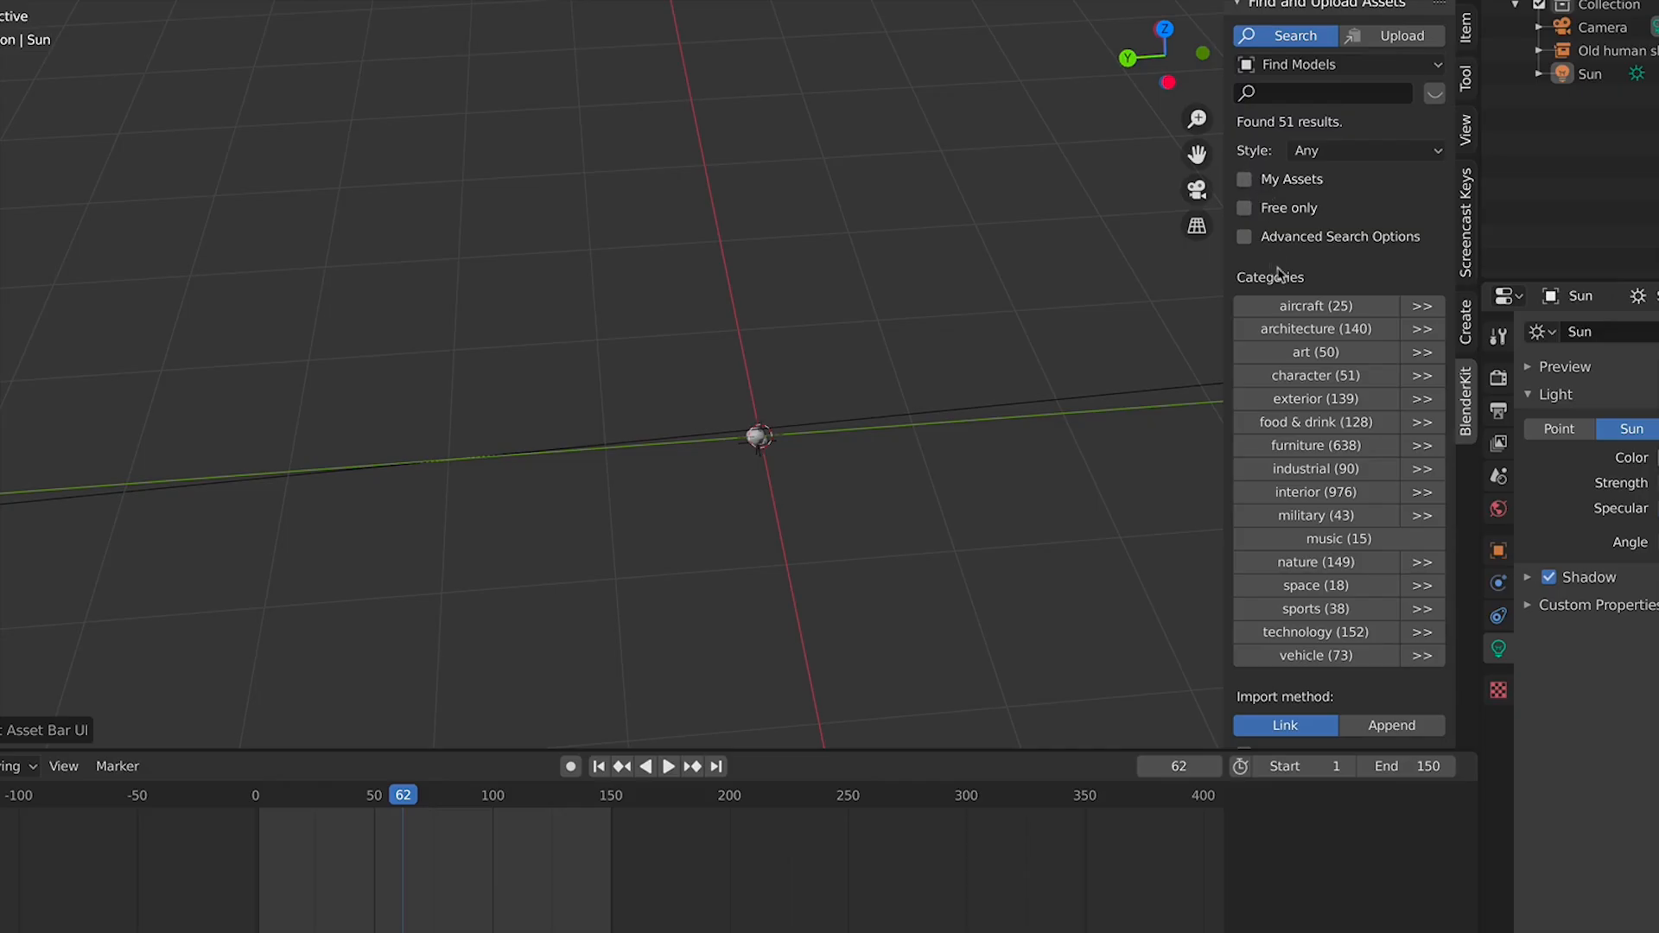
pyautogui.click(1340, 152)
pyautogui.click(1340, 155)
pyautogui.scroll(-12, 1318, 397)
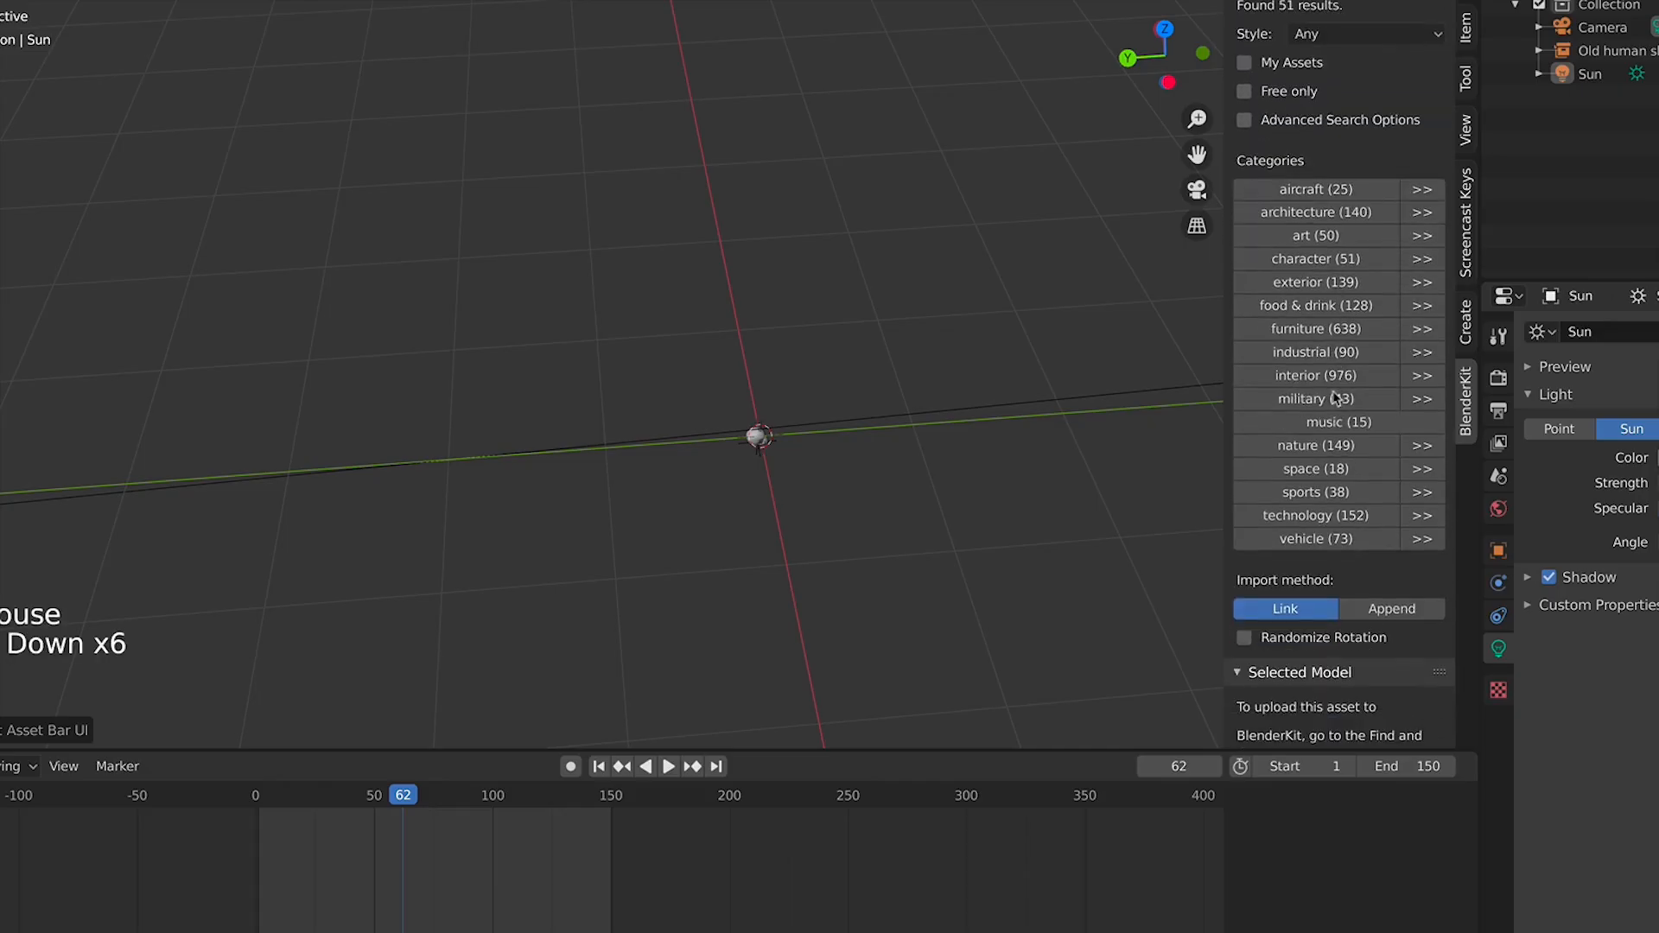
pyautogui.scroll(13, 1340, 475)
pyautogui.scroll(3, 1344, 486)
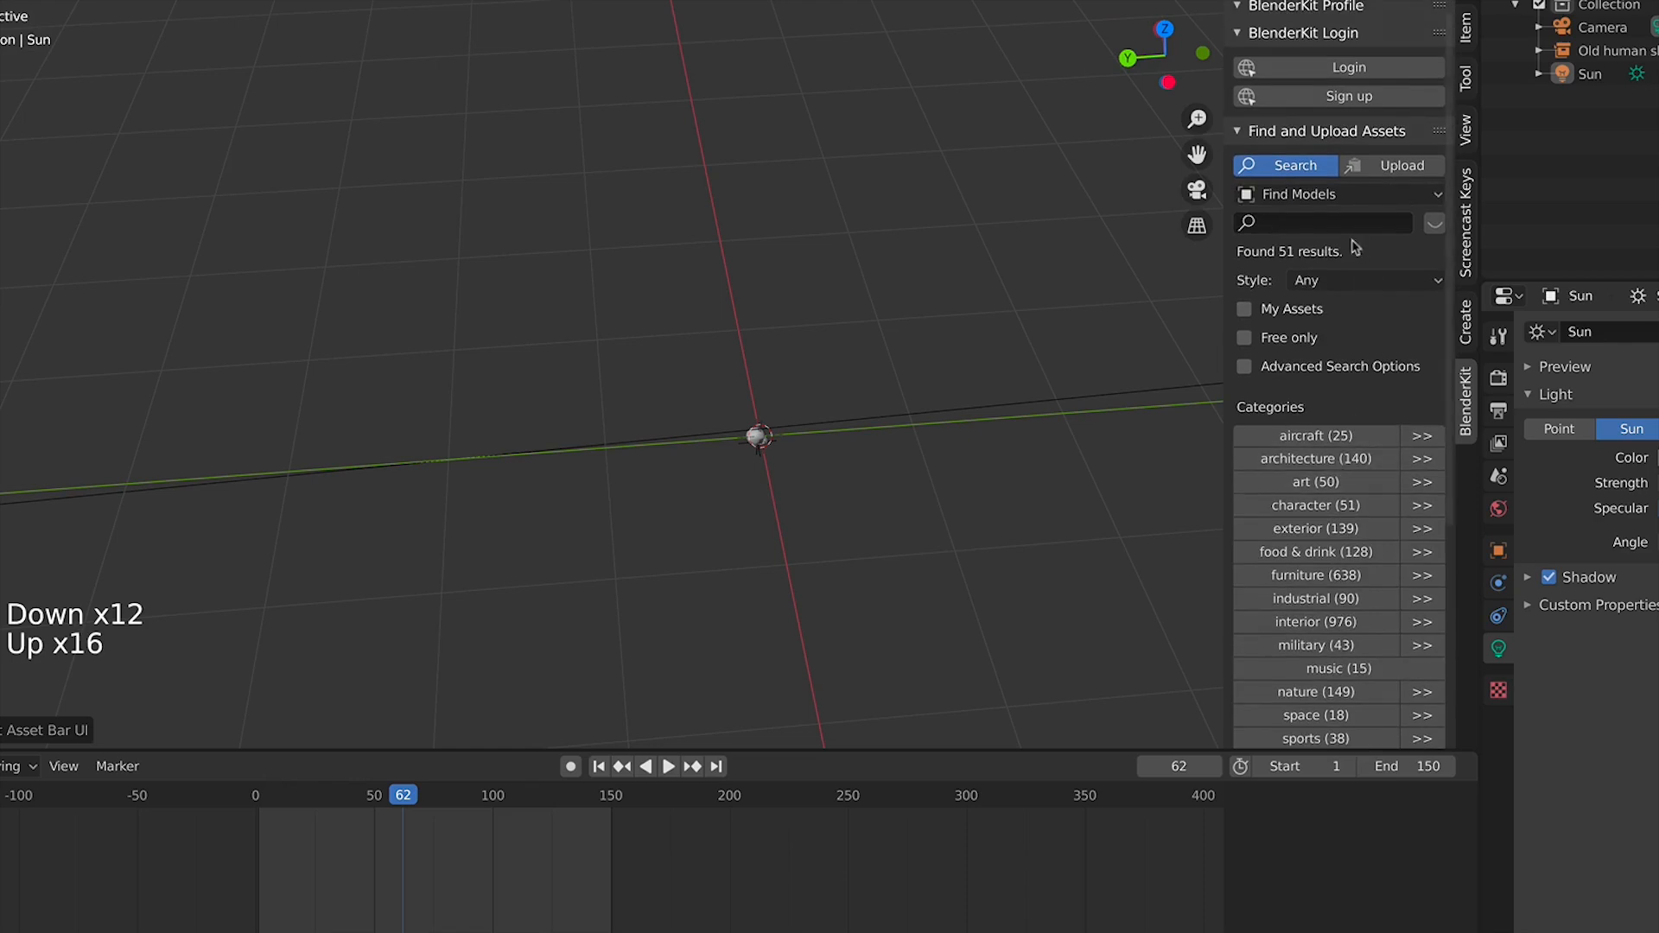
pyautogui.scroll(4, 814, 514)
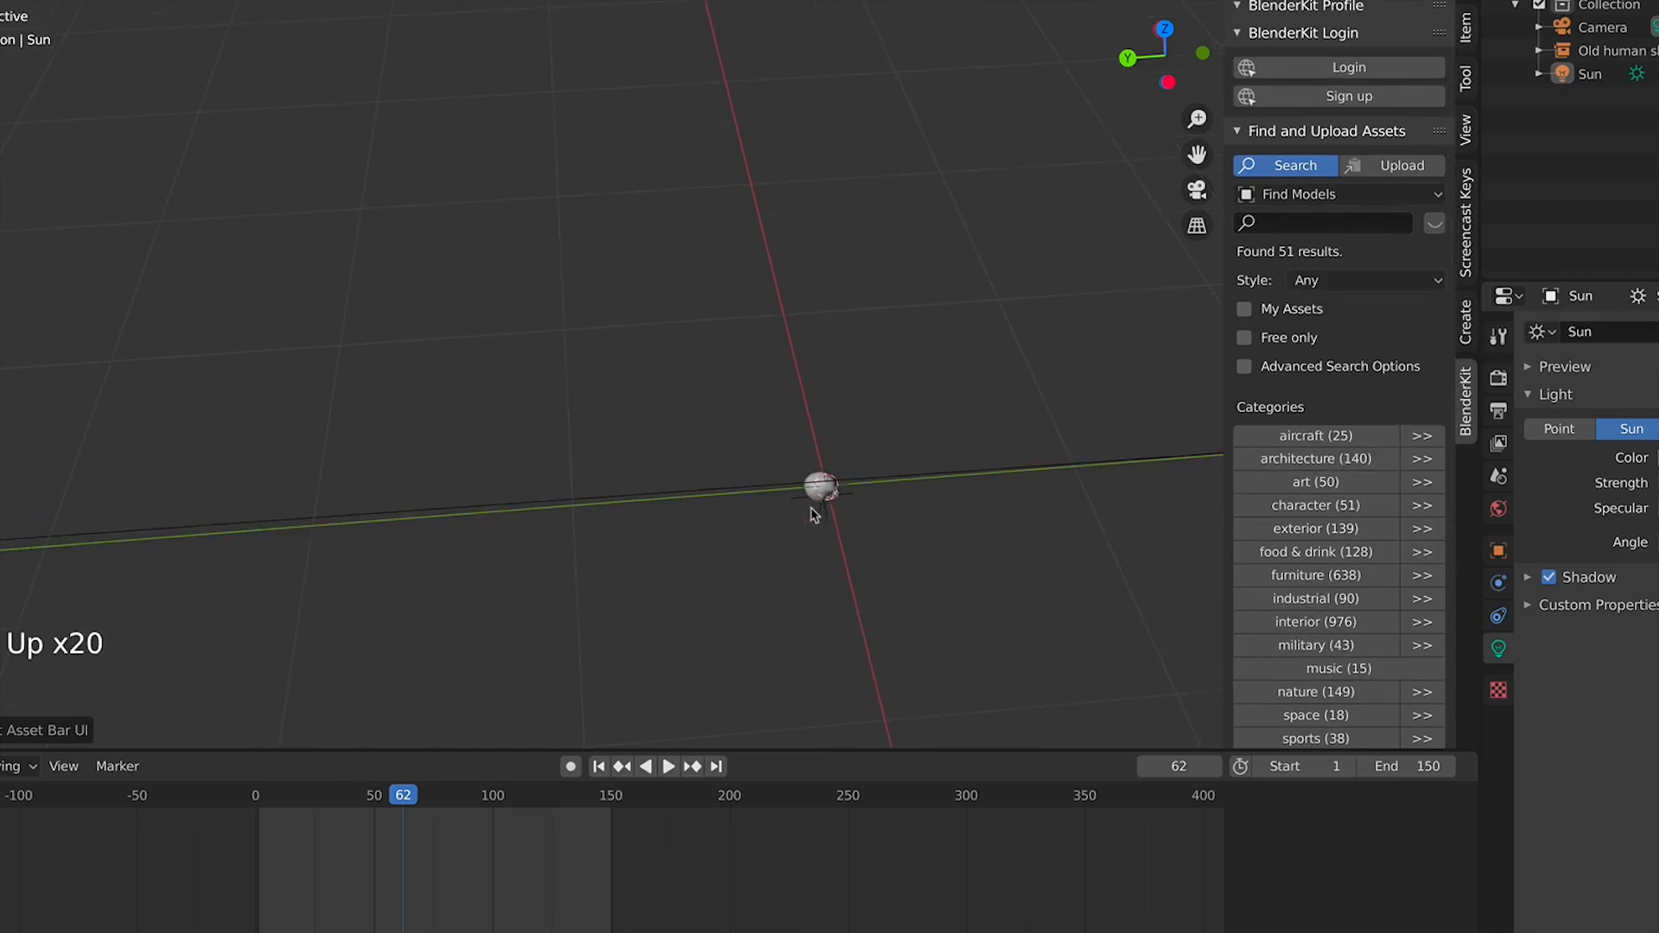
pyautogui.press('n')
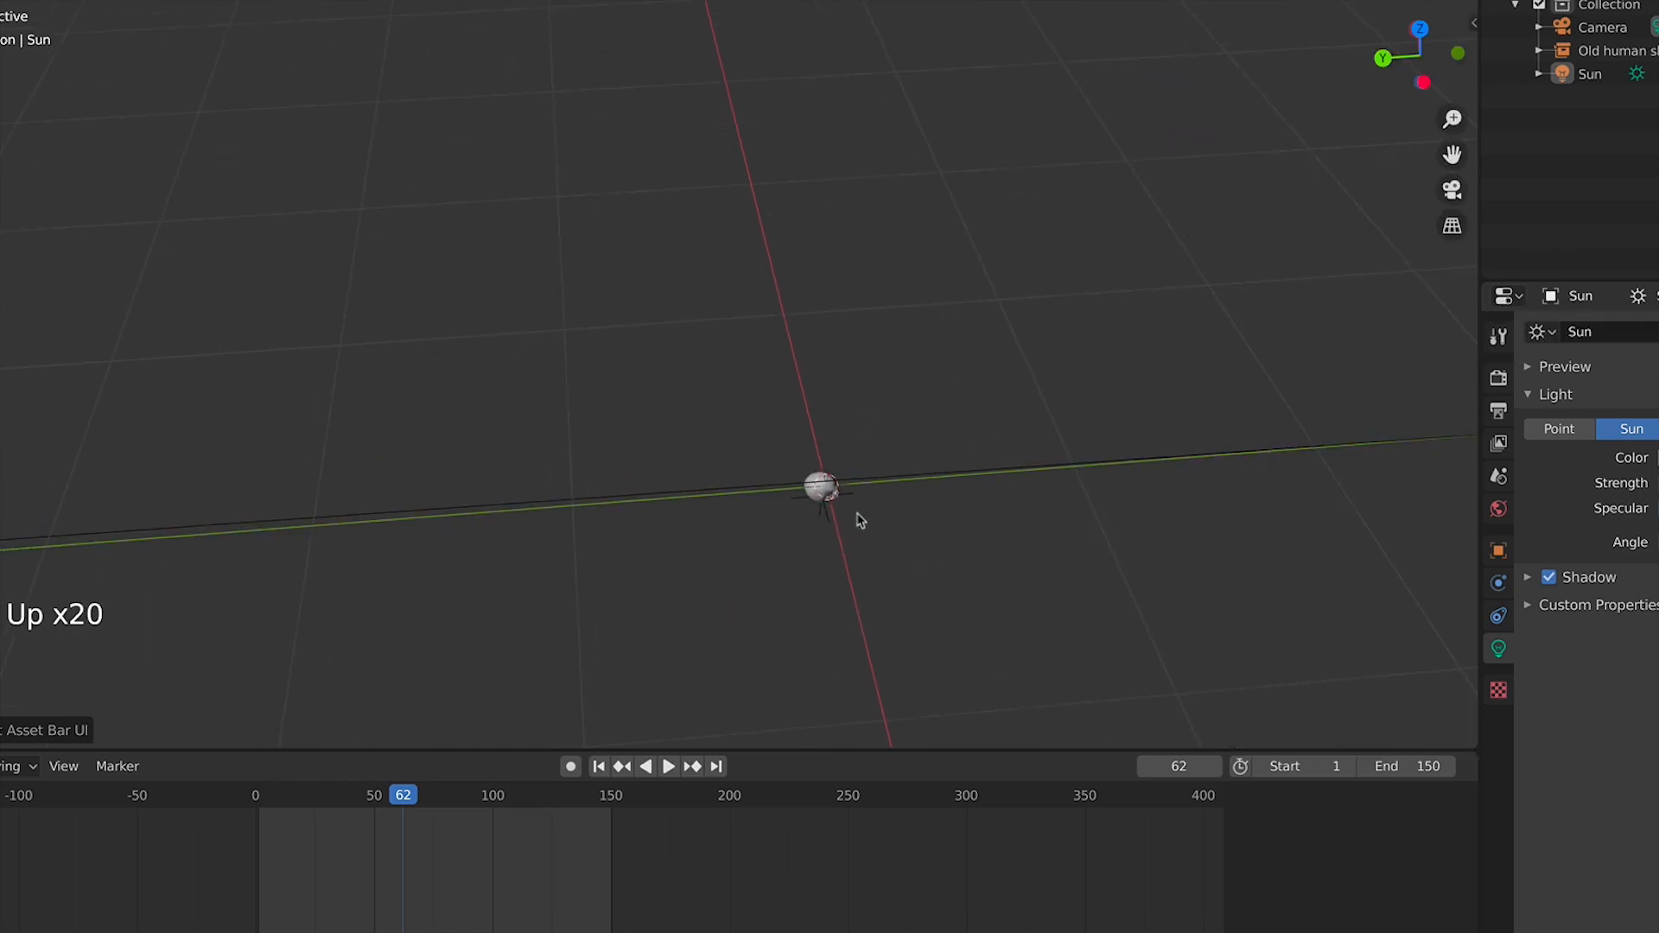
# Select the imported skull and scale it up
pyautogui.keyDown('shift'); pyautogui.moveTo(860, 520); pyautogui.dragTo(782, 344, button='middle'); pyautogui.keyUp('shift')
pyautogui.scroll(3, 765, 346)
pyautogui.click(766, 350)
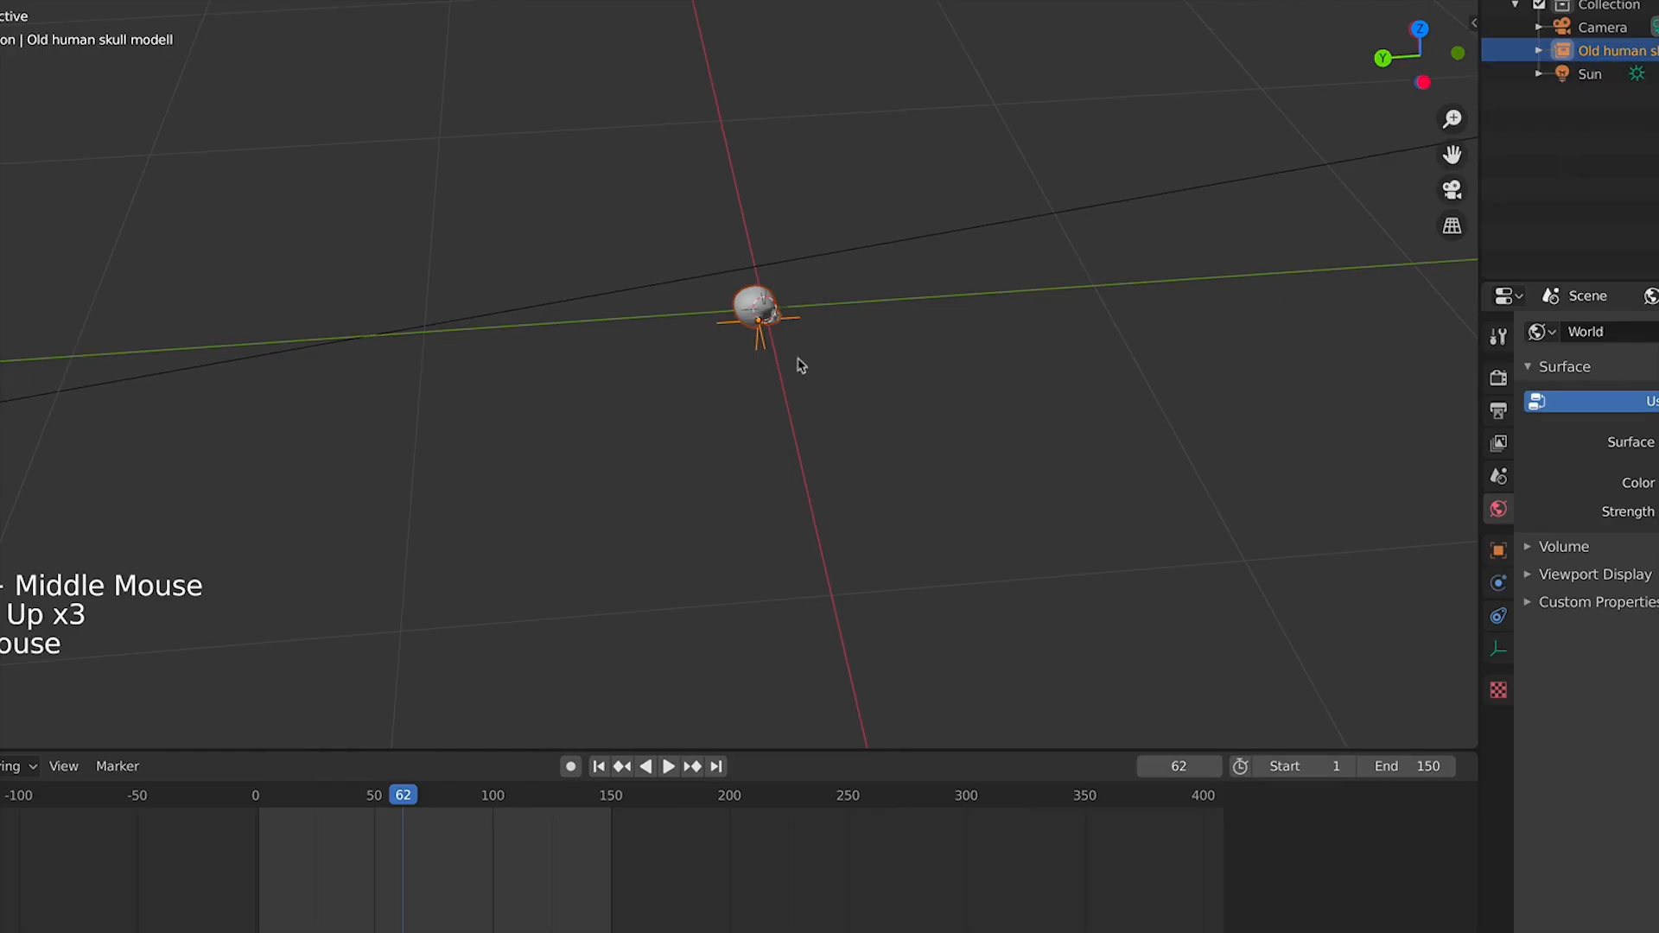
pyautogui.scroll(-5, 823, 324)
pyautogui.press('s')
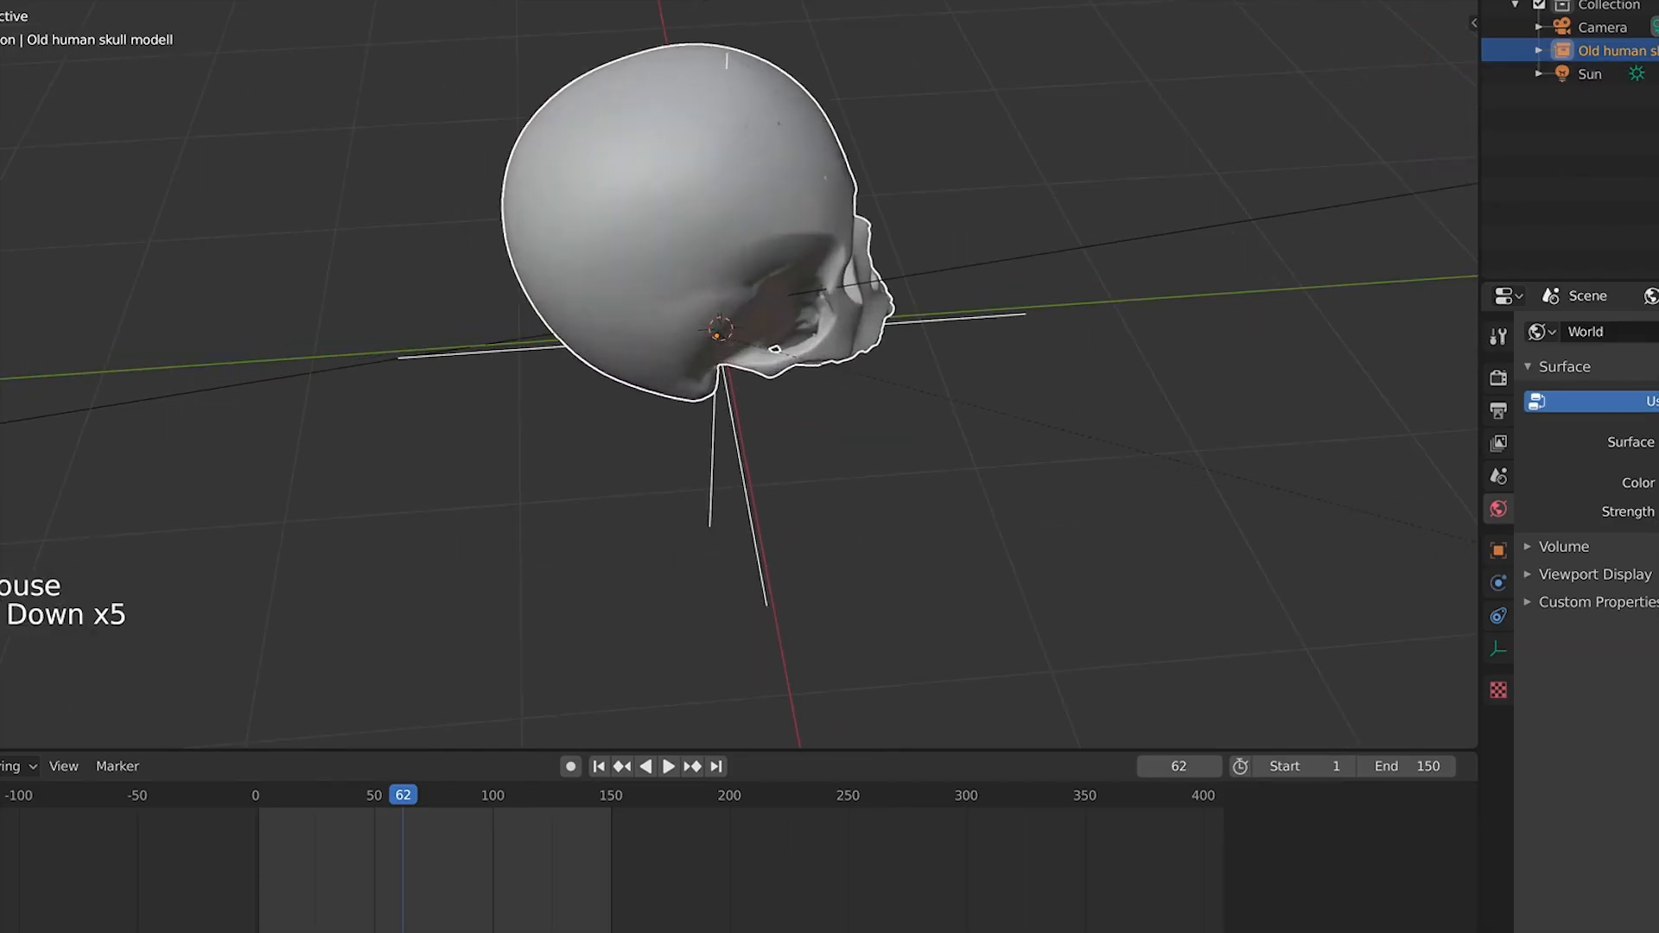
pyautogui.click(767, 28)
pyautogui.scroll(-6, 1034, 396)
# Add a plane beneath the skull and scale it up into a large floor
pyautogui.press('KP_1')
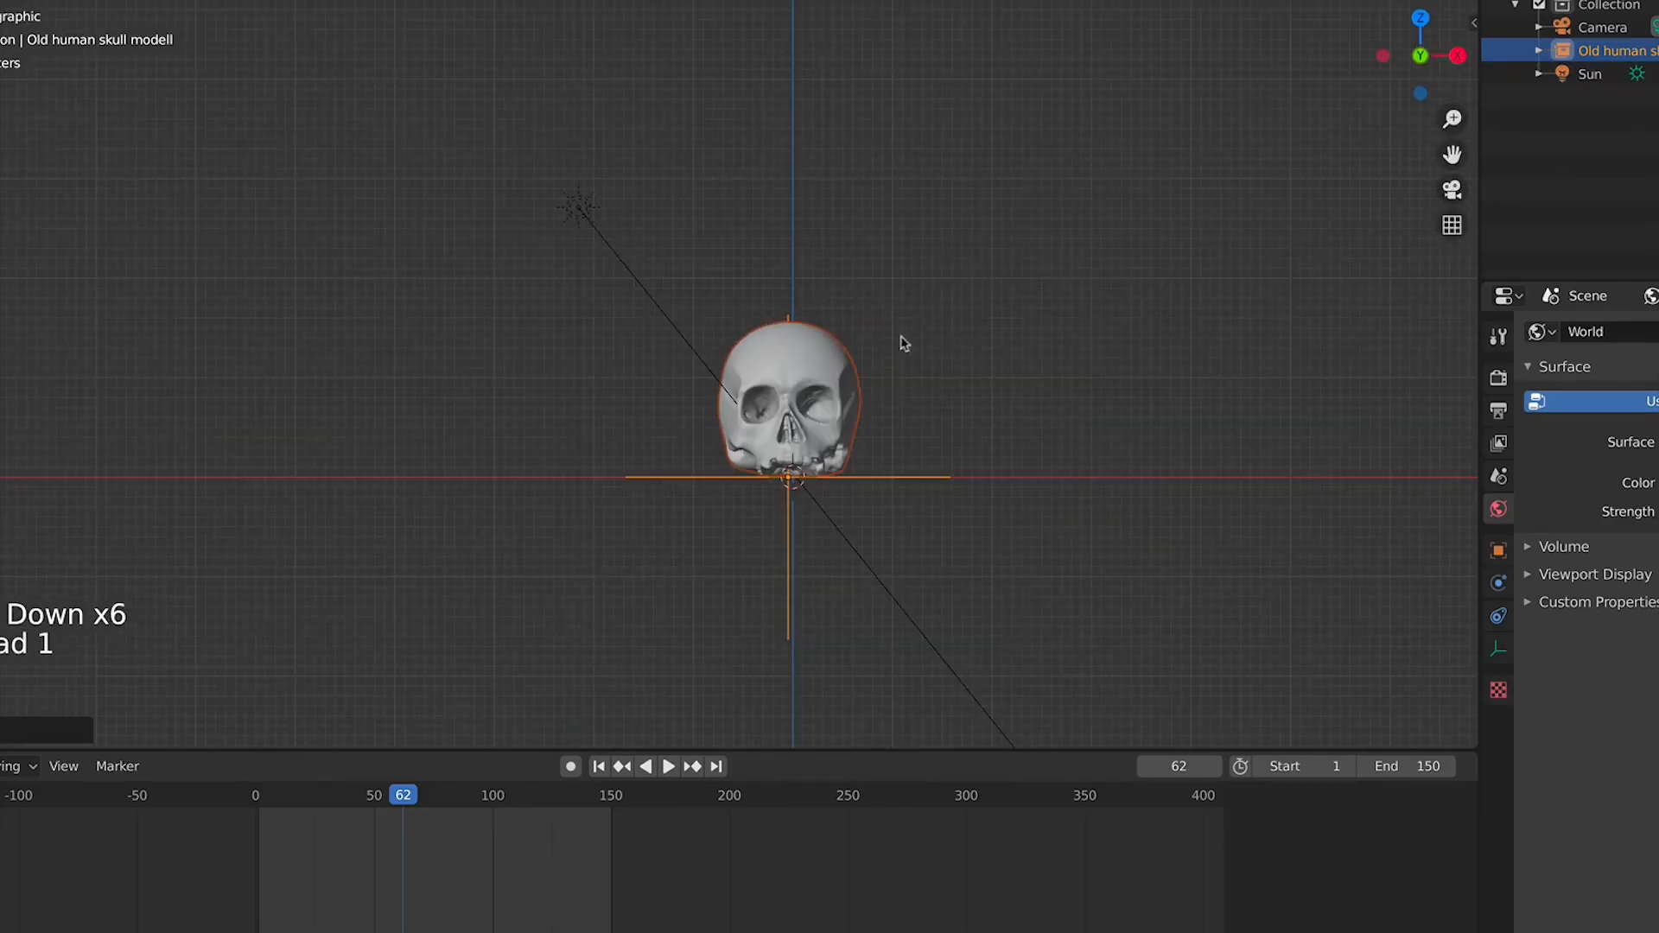
pyautogui.scroll(1, 909, 352)
pyautogui.scroll(4, 909, 353)
pyautogui.click(1498, 444)
pyautogui.click(1357, 469)
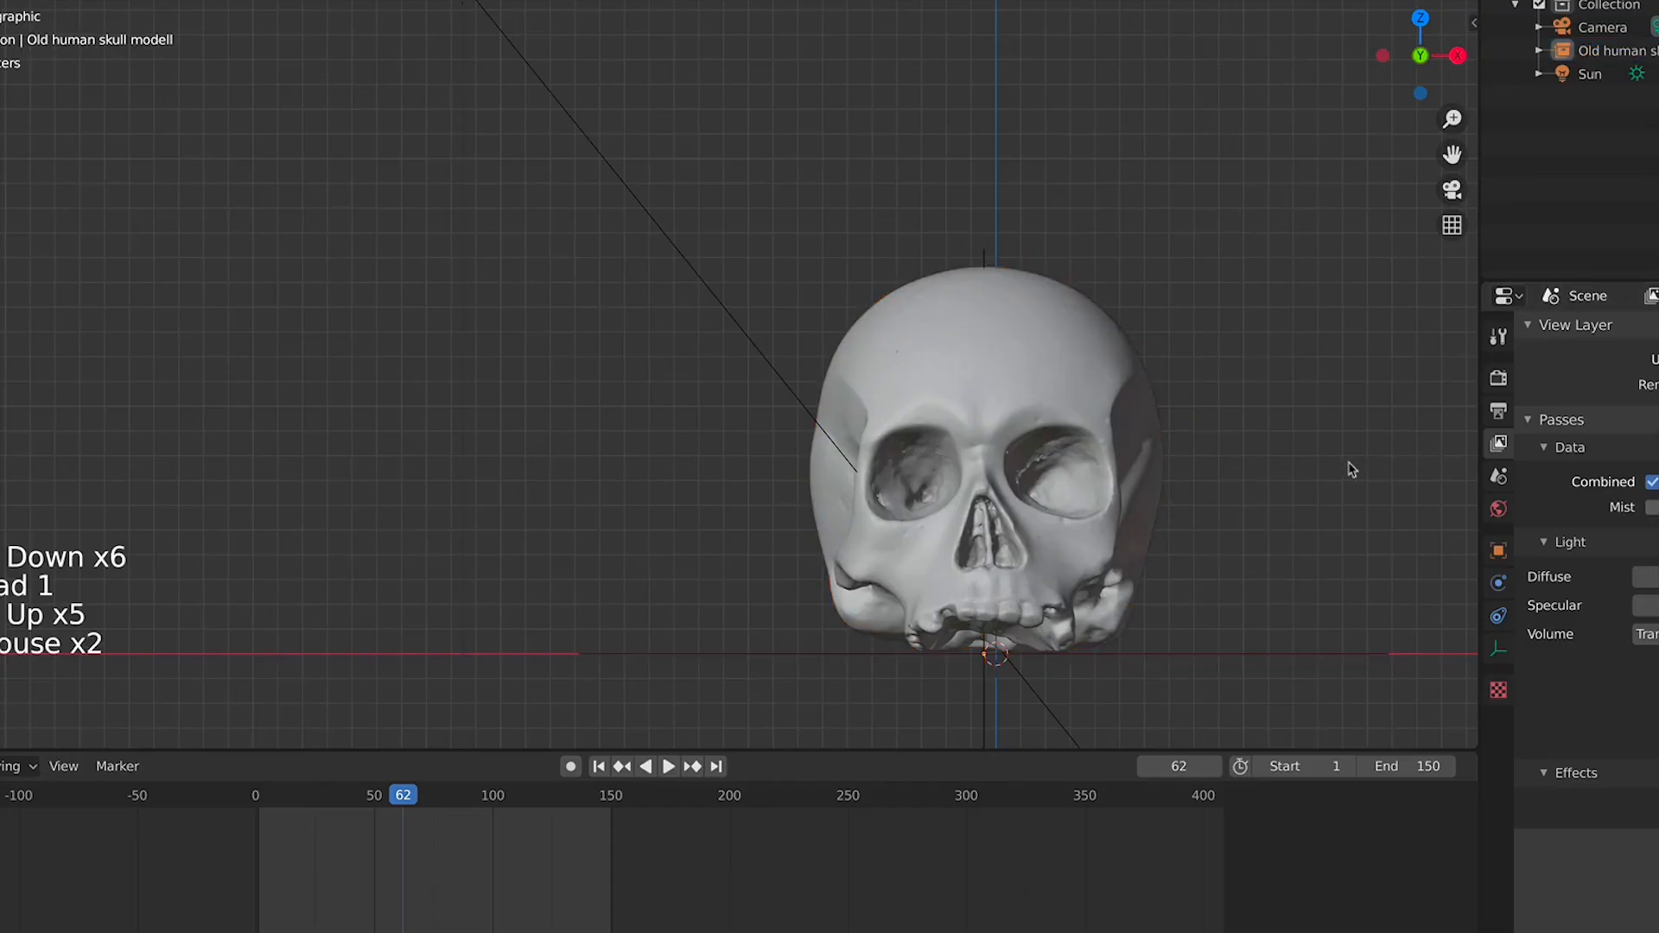
pyautogui.moveTo(1351, 470); pyautogui.dragTo(1159, 493, button='middle')
pyautogui.scroll(-9, 1159, 492)
pyautogui.hotkey('shift', 'a')
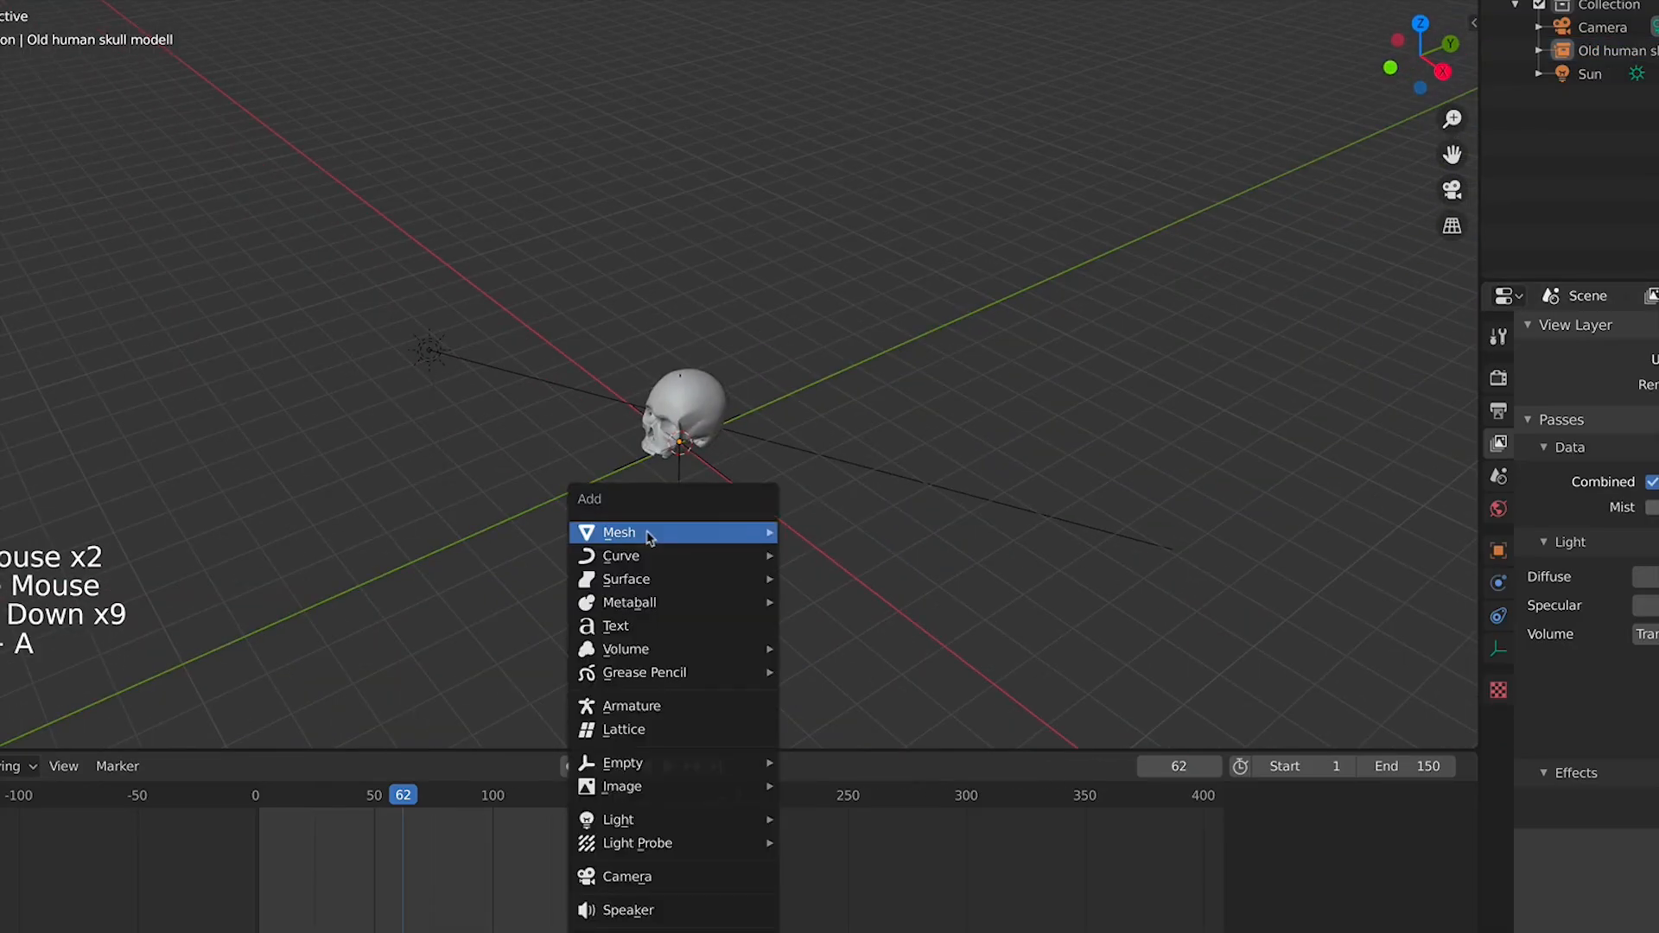
pyautogui.moveTo(674, 532)
pyautogui.click(828, 27)
pyautogui.press('s')
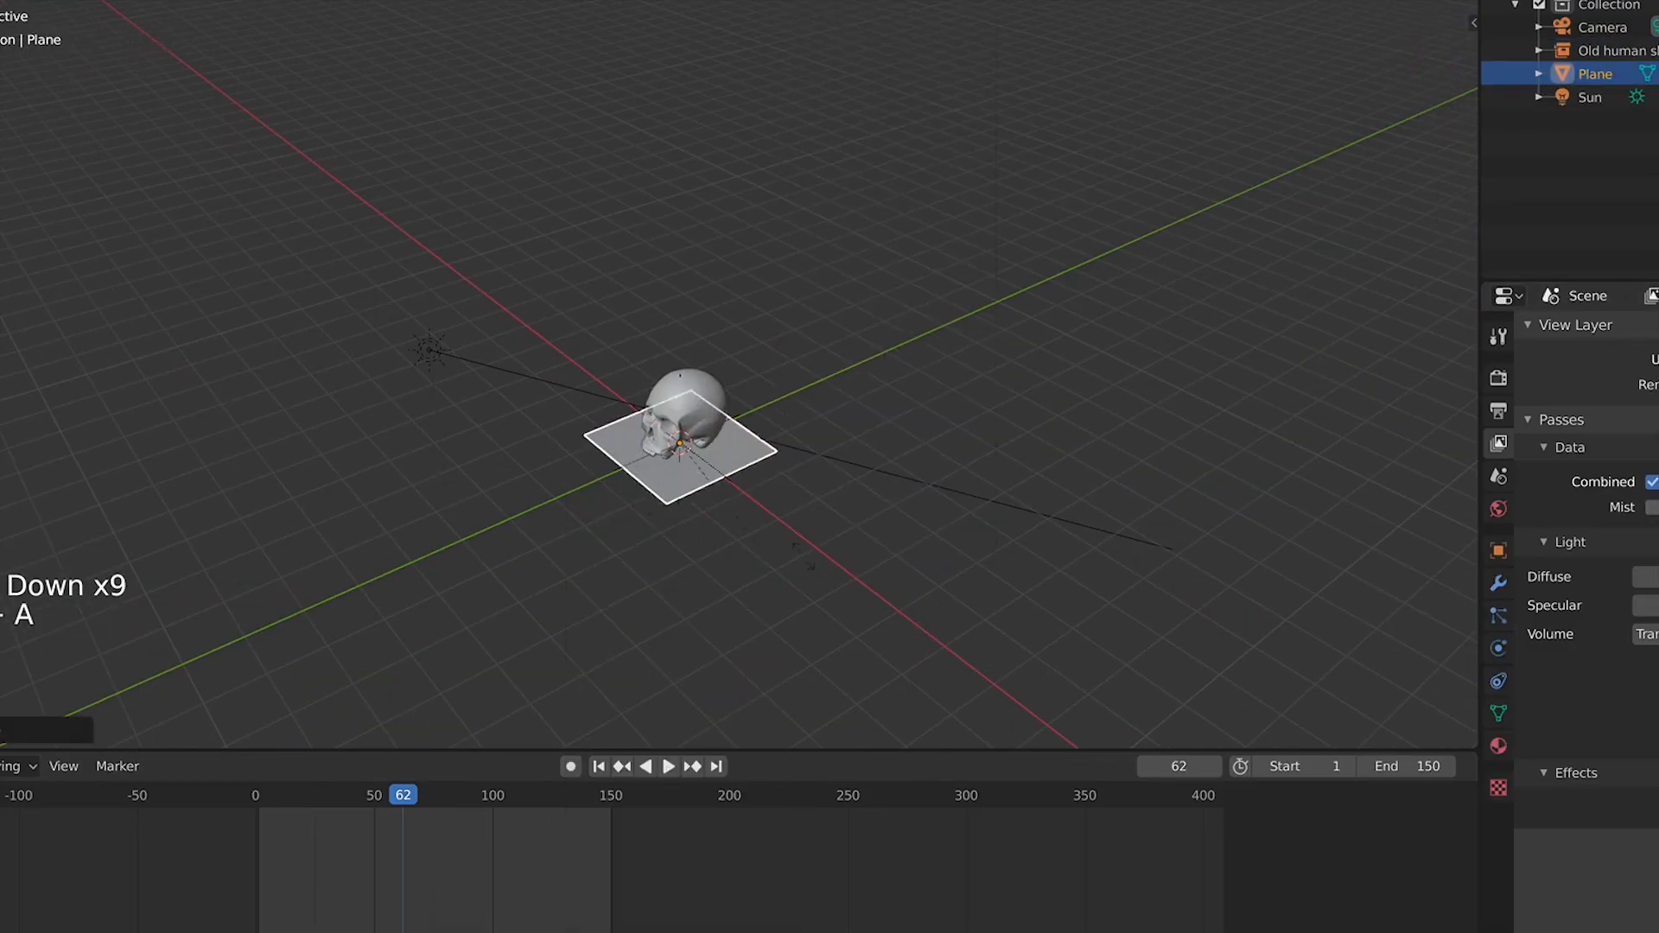
pyautogui.click(714, 644)
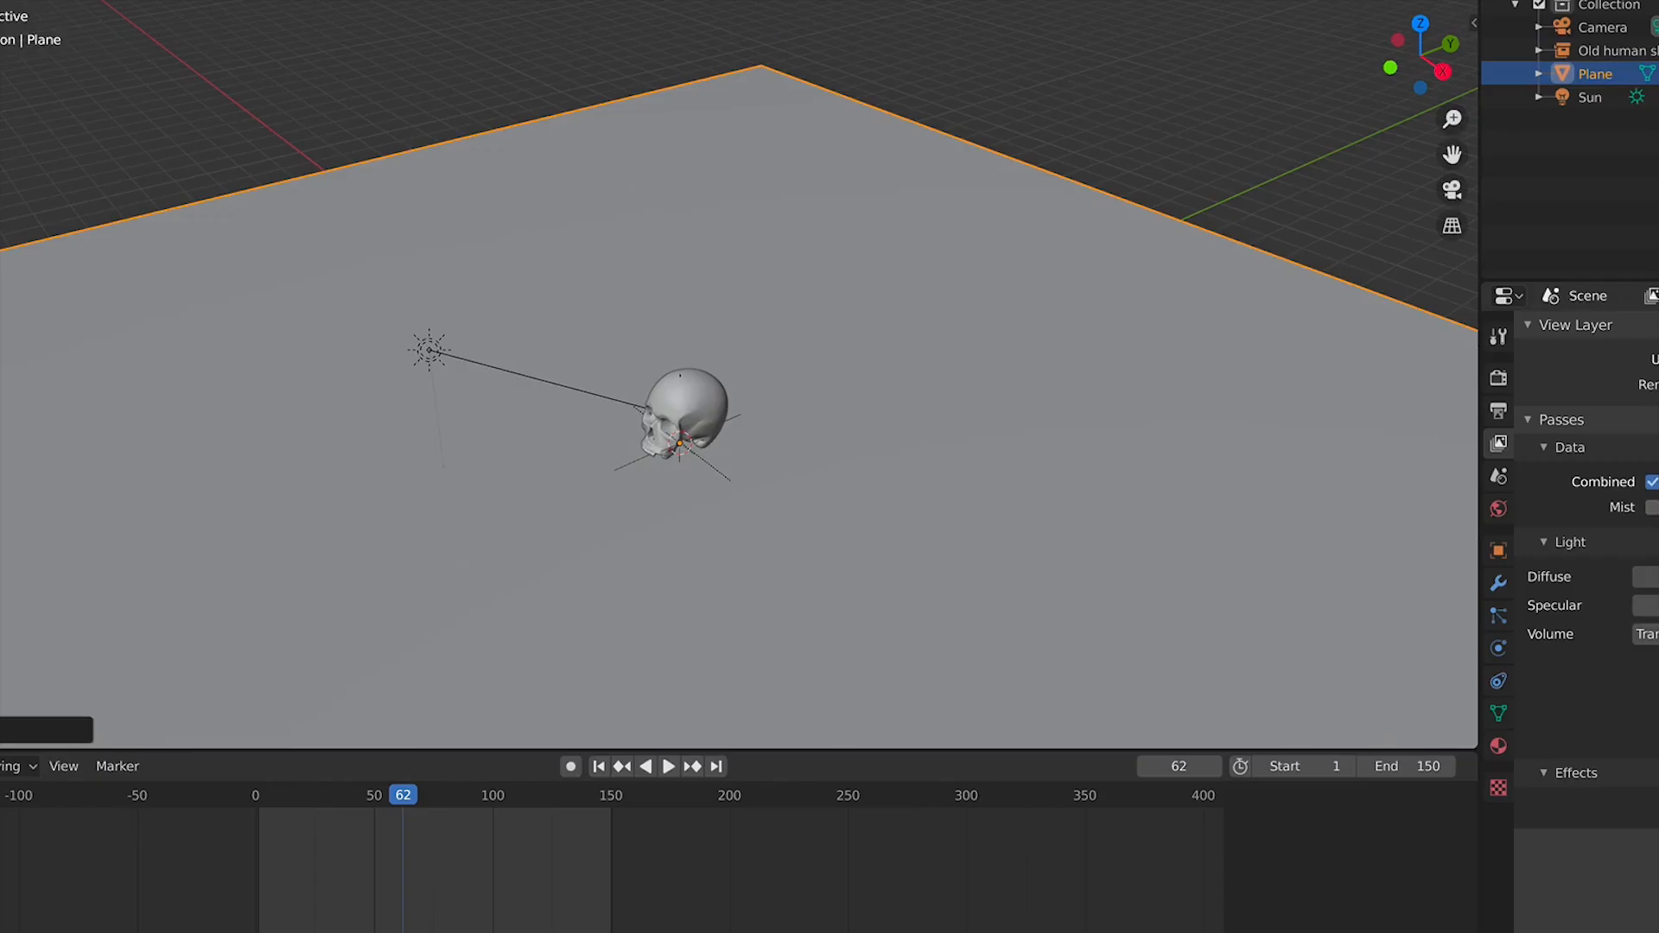
# Switch the viewport to rendered shading and give the plane a new material with a black base color
pyautogui.click(1438, 0)
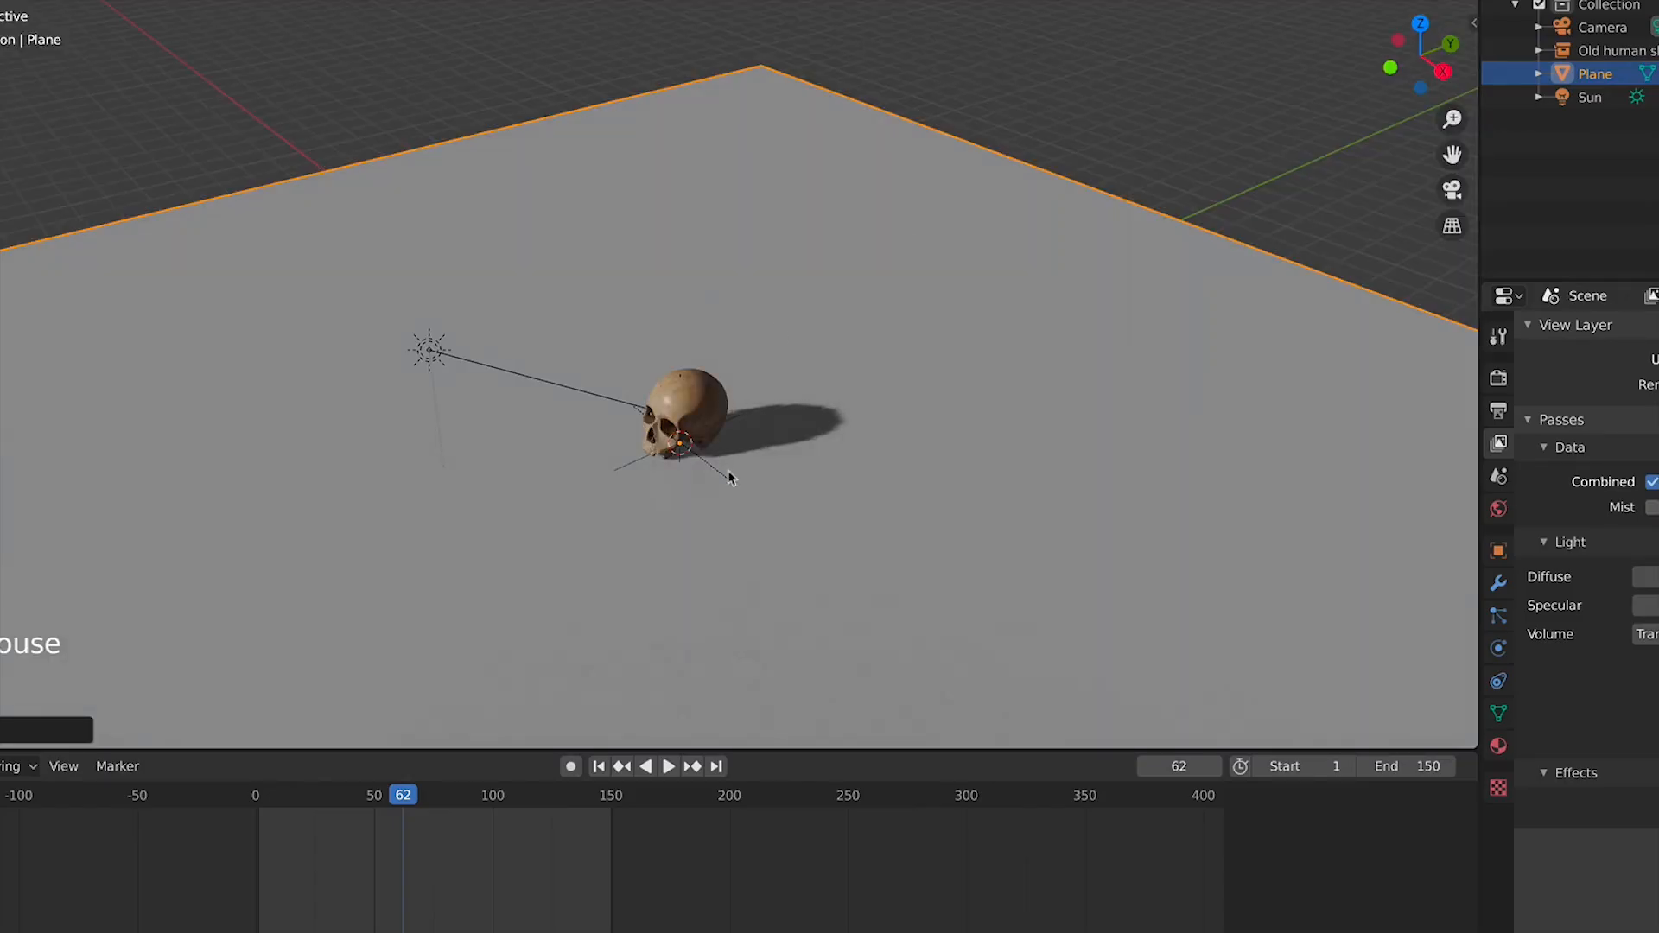
pyautogui.scroll(3, 728, 478)
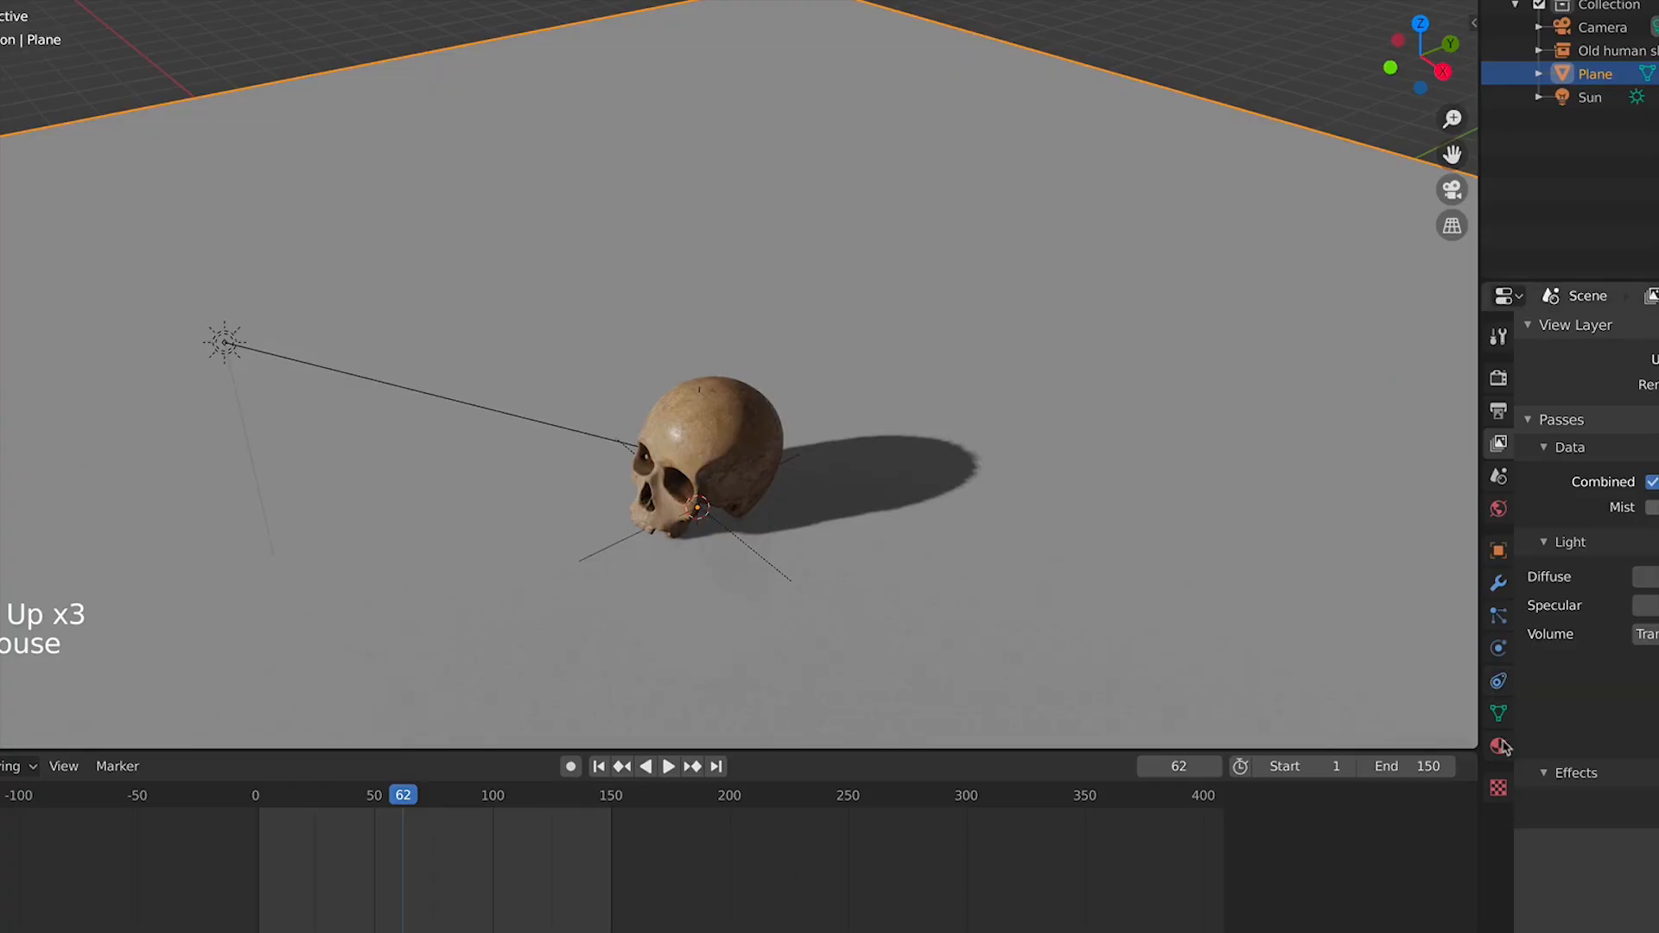
pyautogui.click(1499, 746)
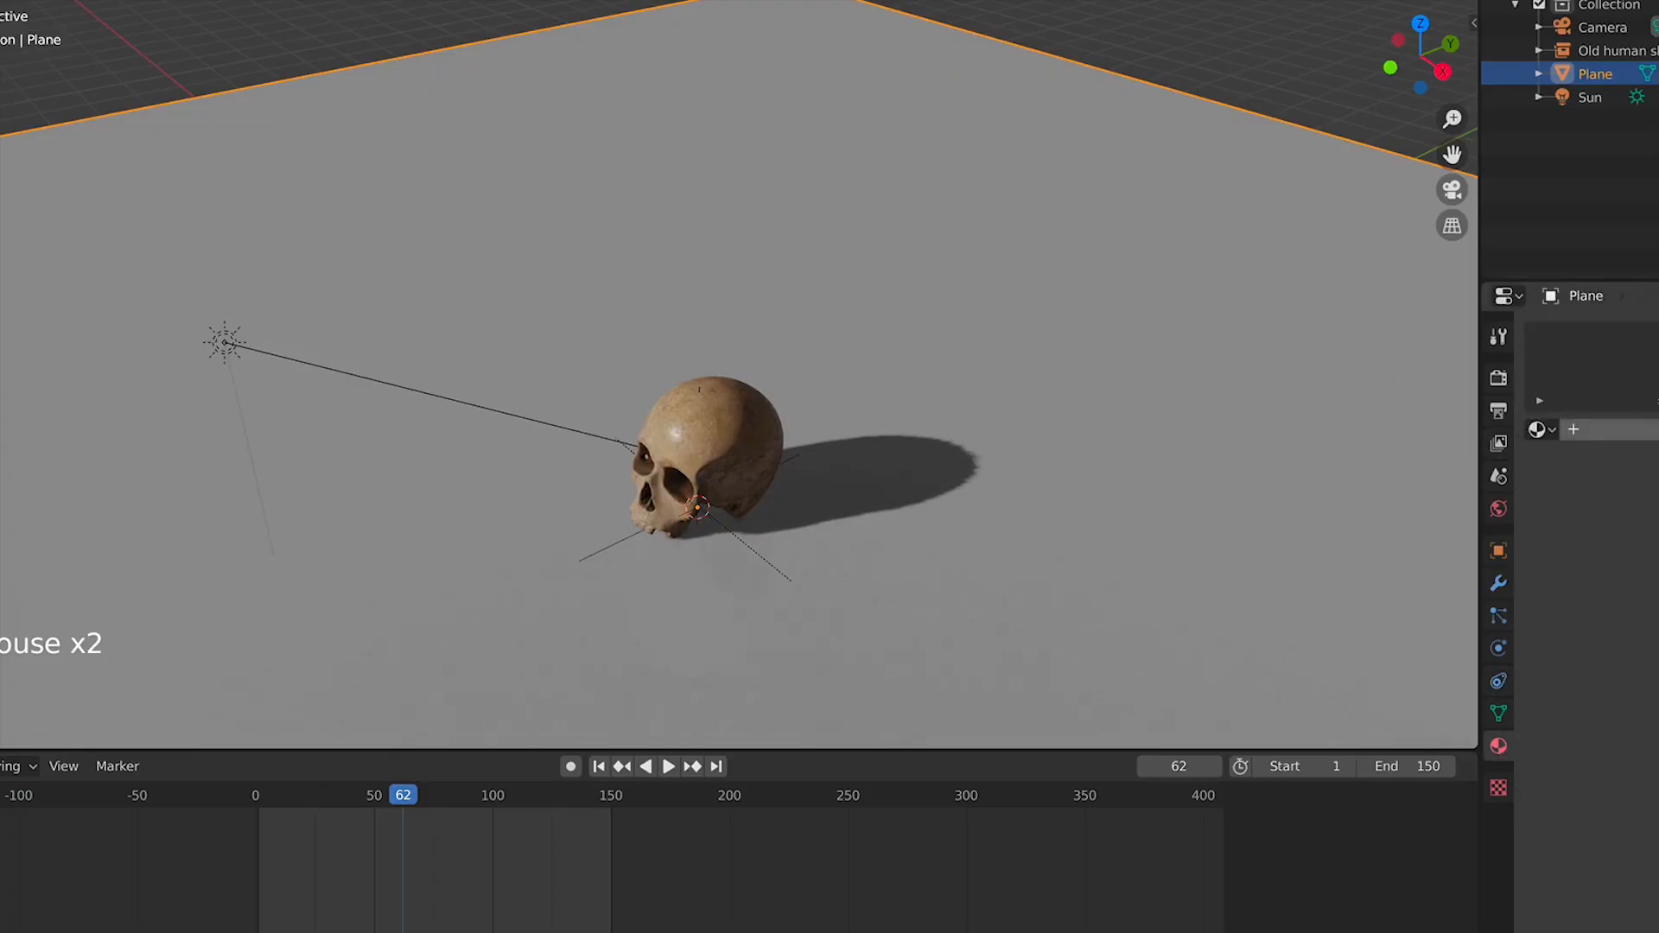
pyautogui.click(1609, 429)
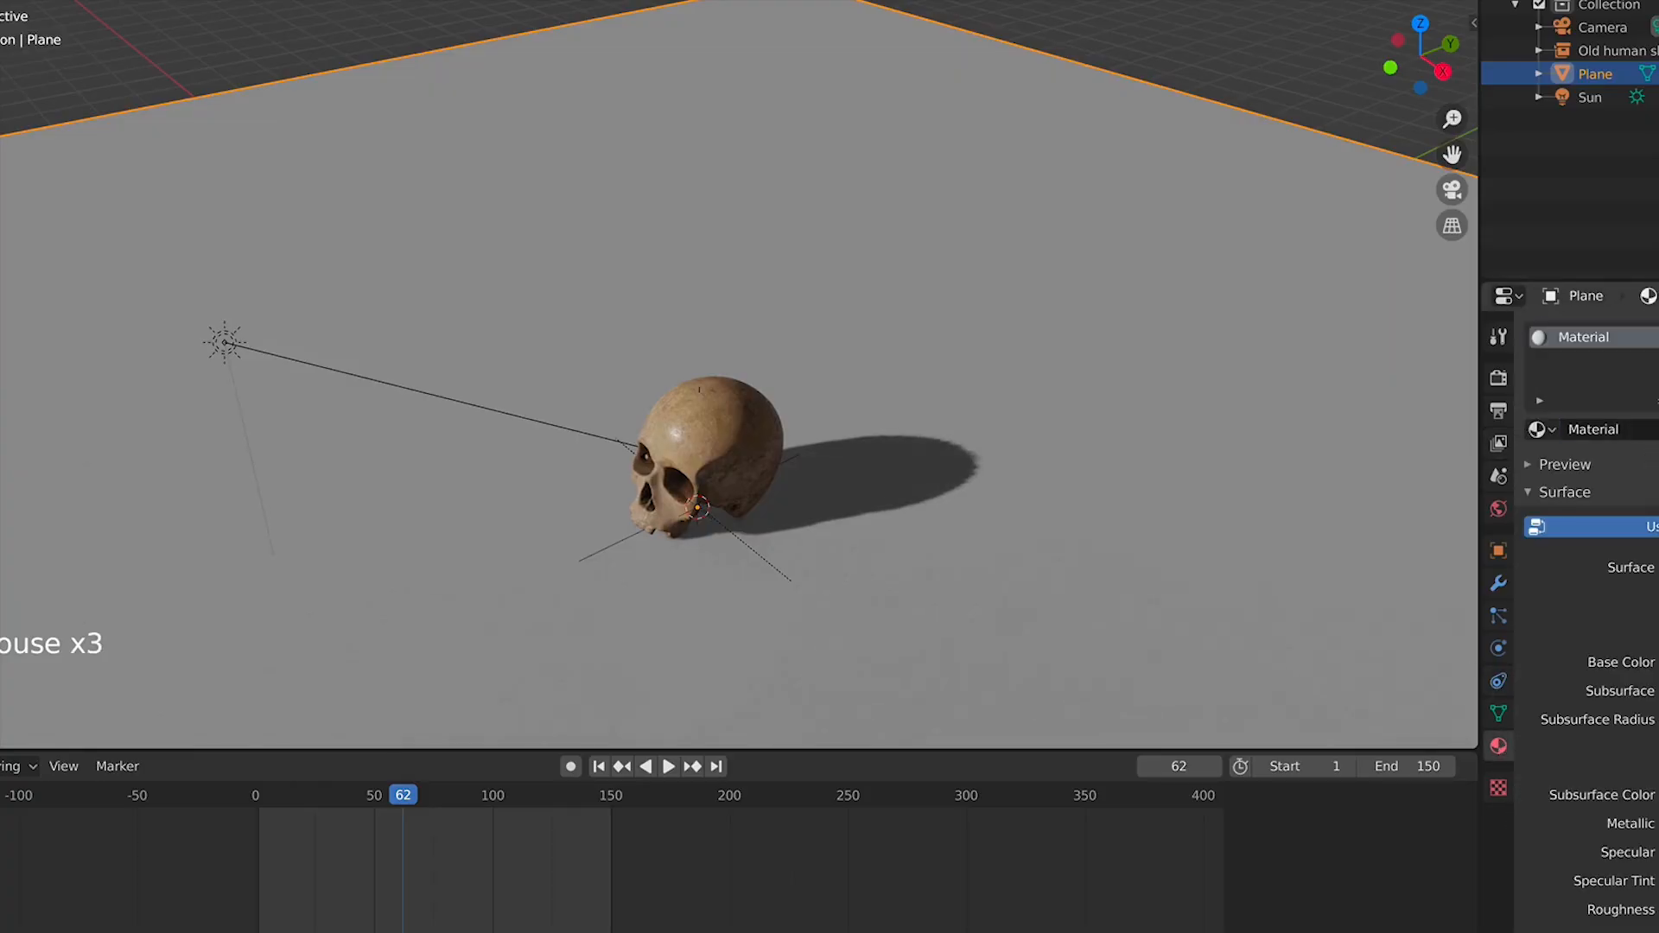
pyautogui.click(1658, 662)
pyautogui.moveTo(1658, 354); pyautogui.dragTo(1658, 498)
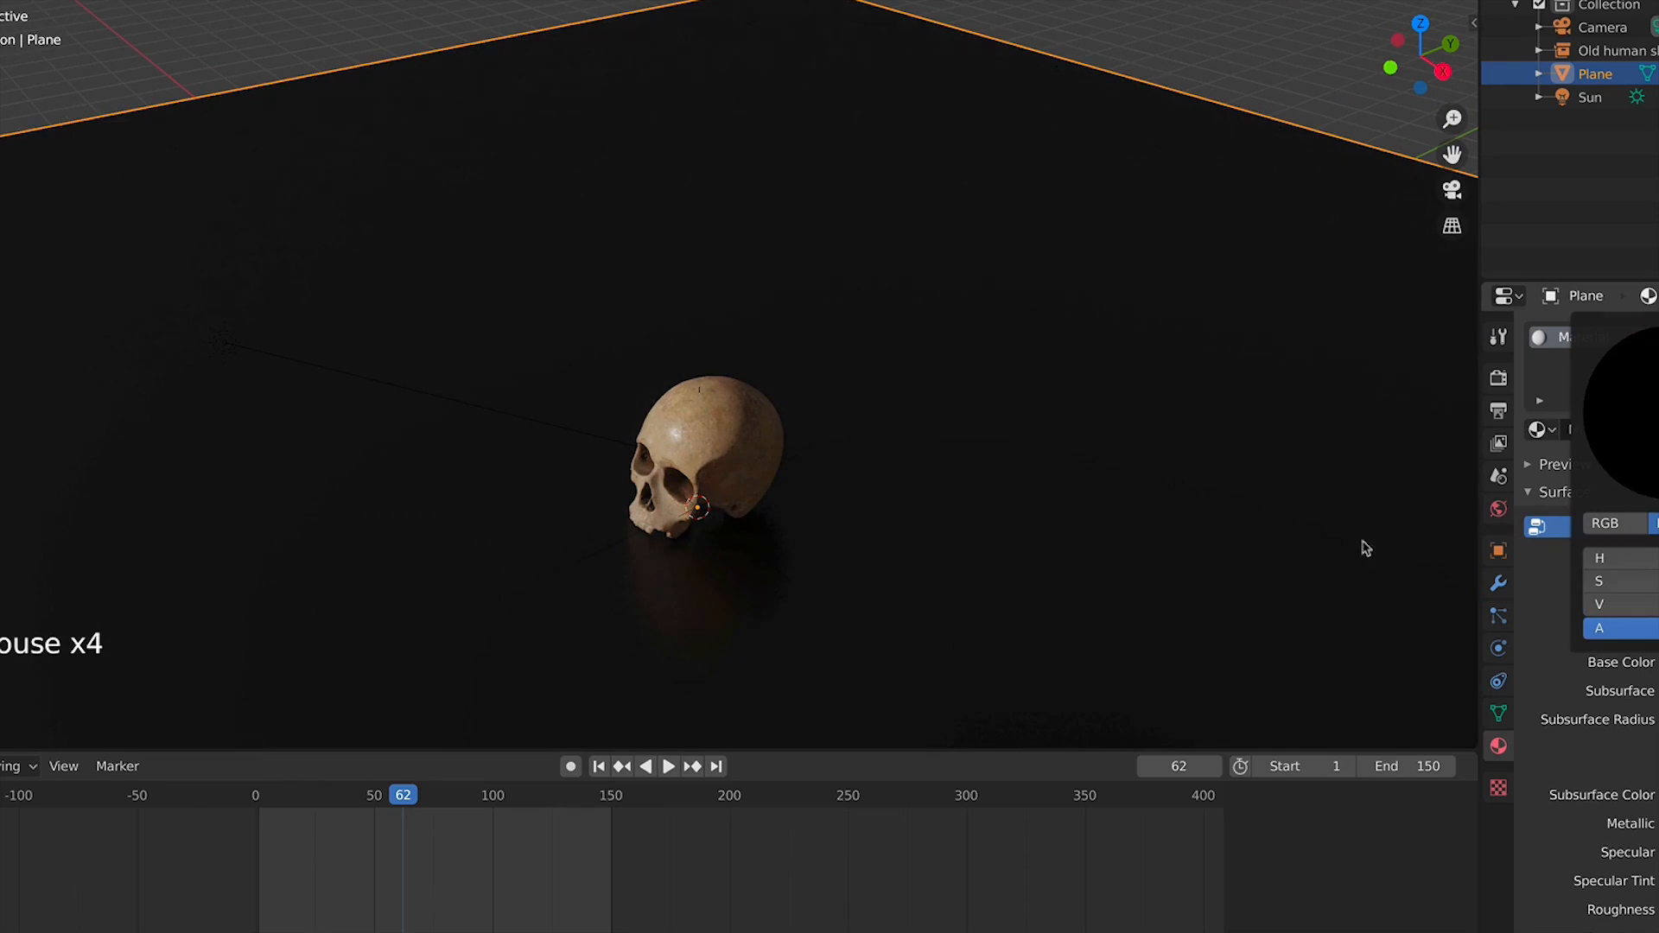
pyautogui.moveTo(909, 587); pyautogui.dragTo(1097, 522, button='middle')
pyautogui.scroll(2, 1098, 522)
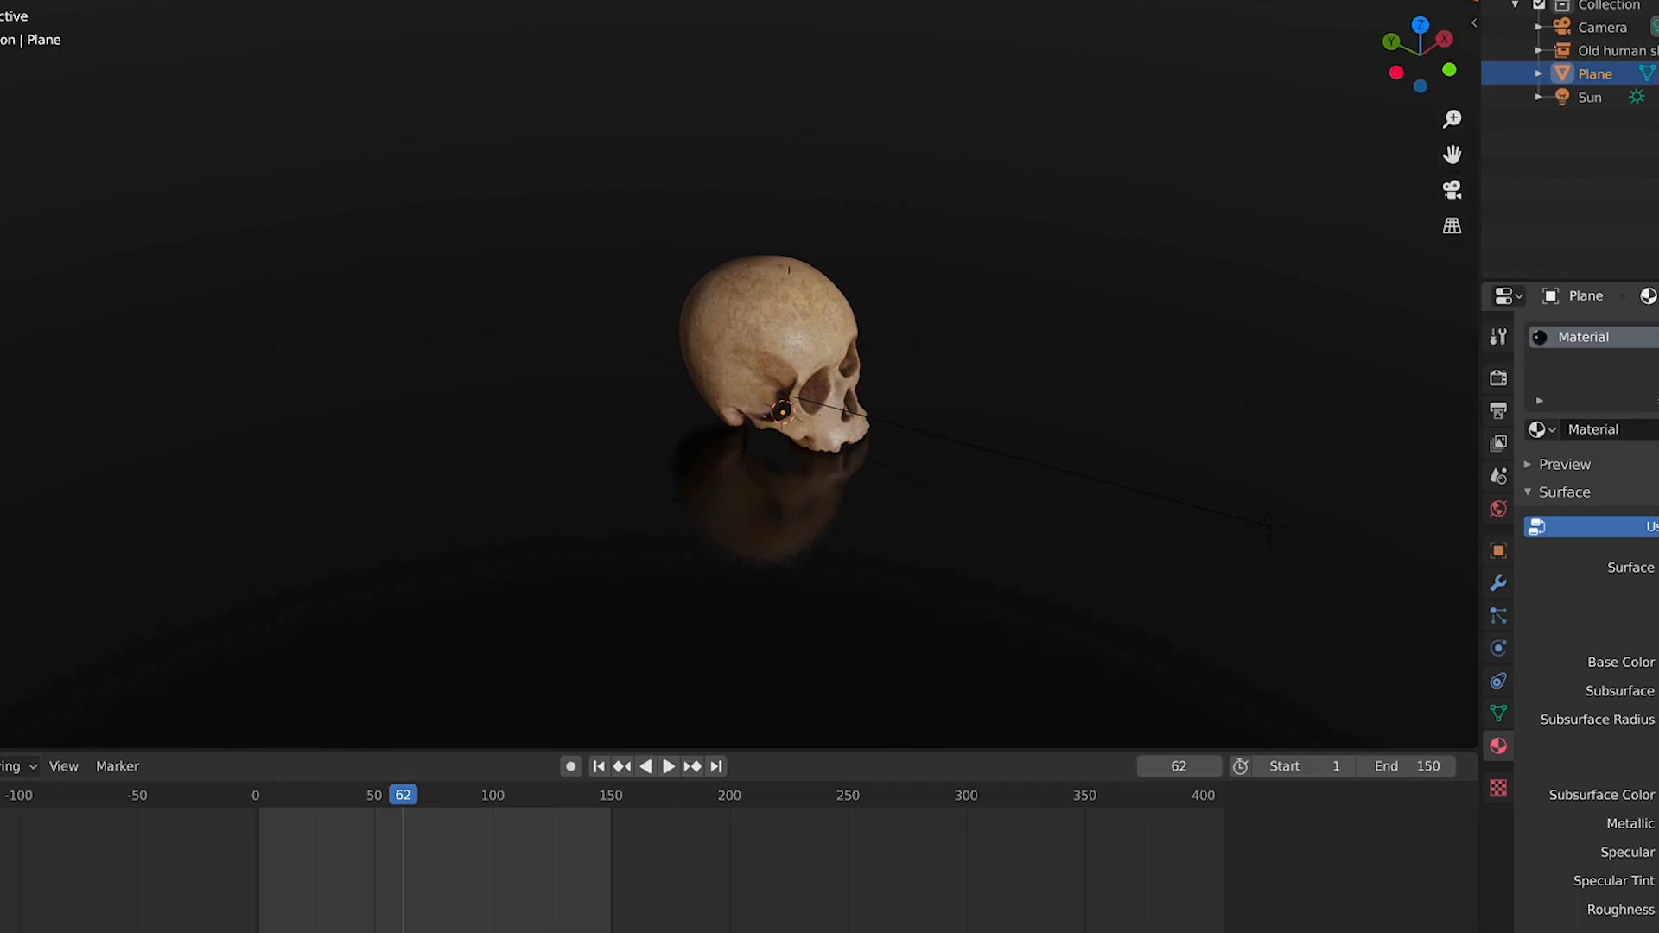
pyautogui.scroll(-4, 956, 343)
pyautogui.moveTo(955, 344); pyautogui.dragTo(667, 363, button='middle')
pyautogui.scroll(-2, 684, 354)
pyautogui.scroll(-2, 685, 354)
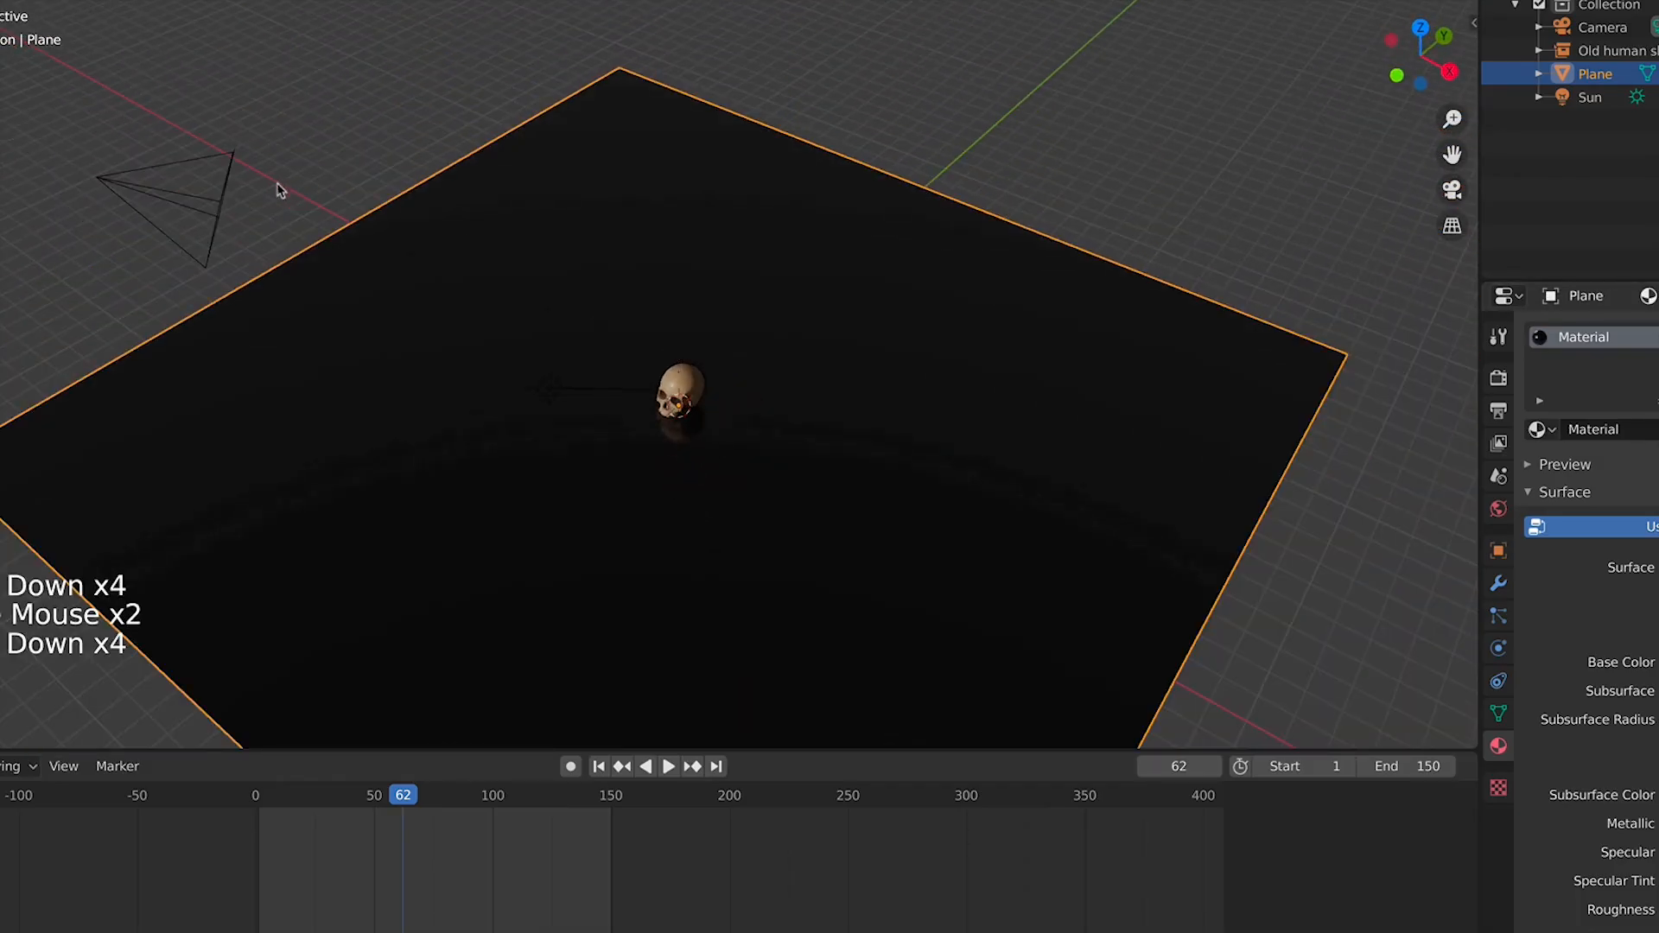
# Select the camera and fly it in camera view closer to the skull so the skull fills the frame
pyautogui.click(303, 211)
pyautogui.press('KP_0')
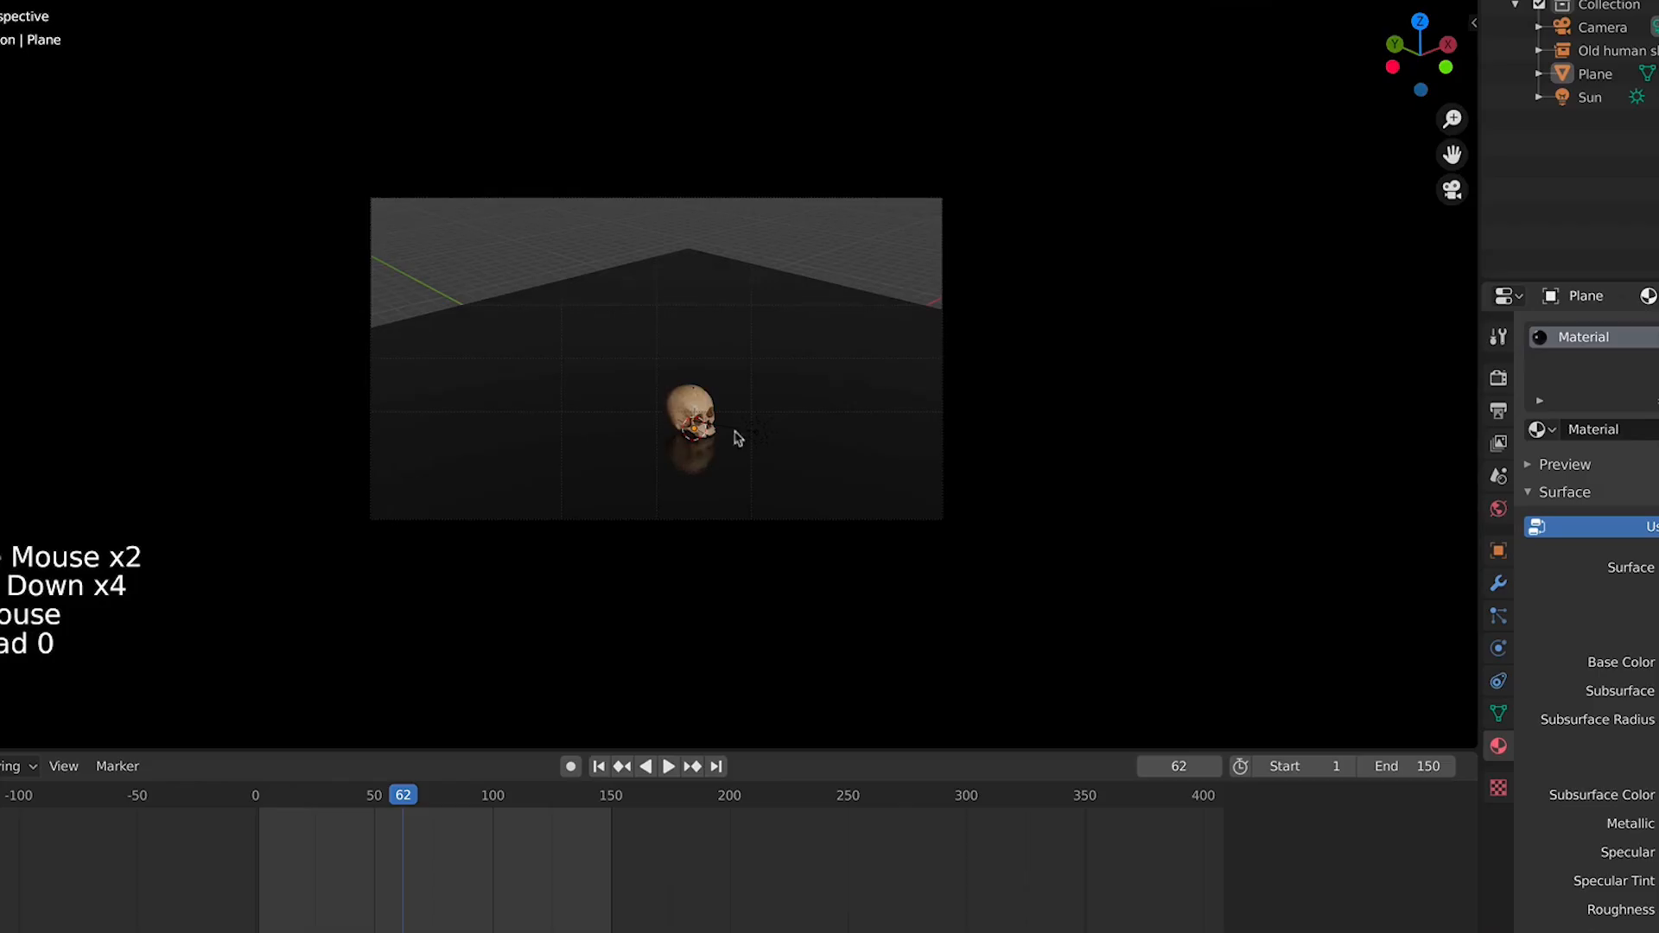
pyautogui.scroll(3, 737, 438)
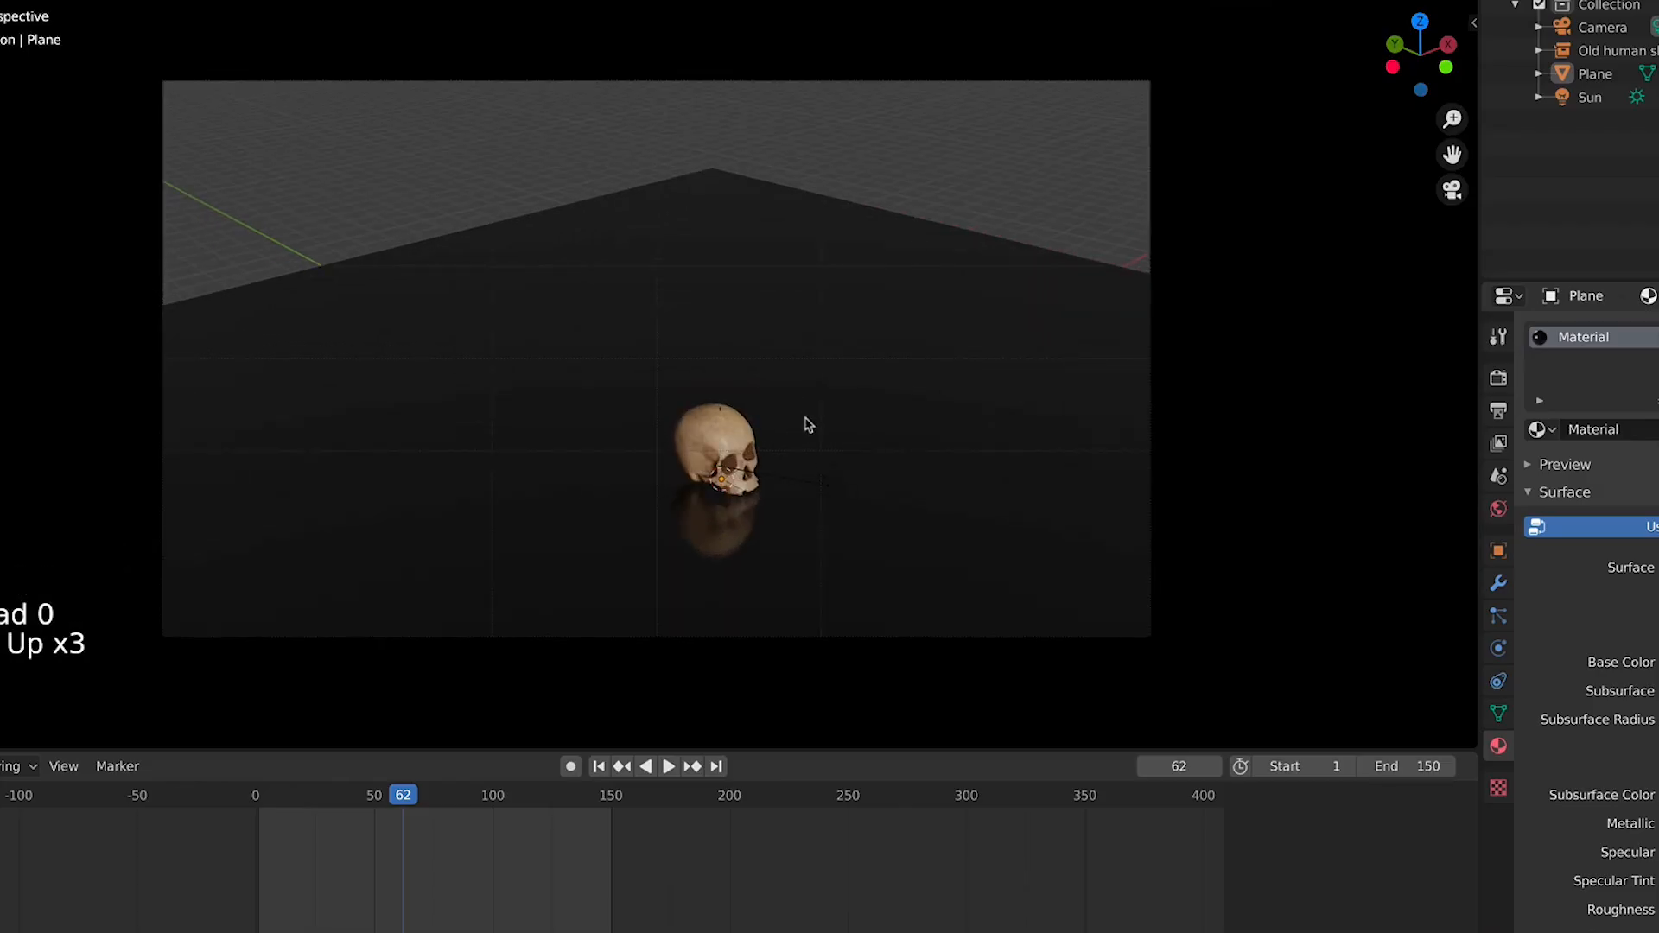
pyautogui.hotkey('shift', '`')
pyautogui.press('w')
pyautogui.press('w')
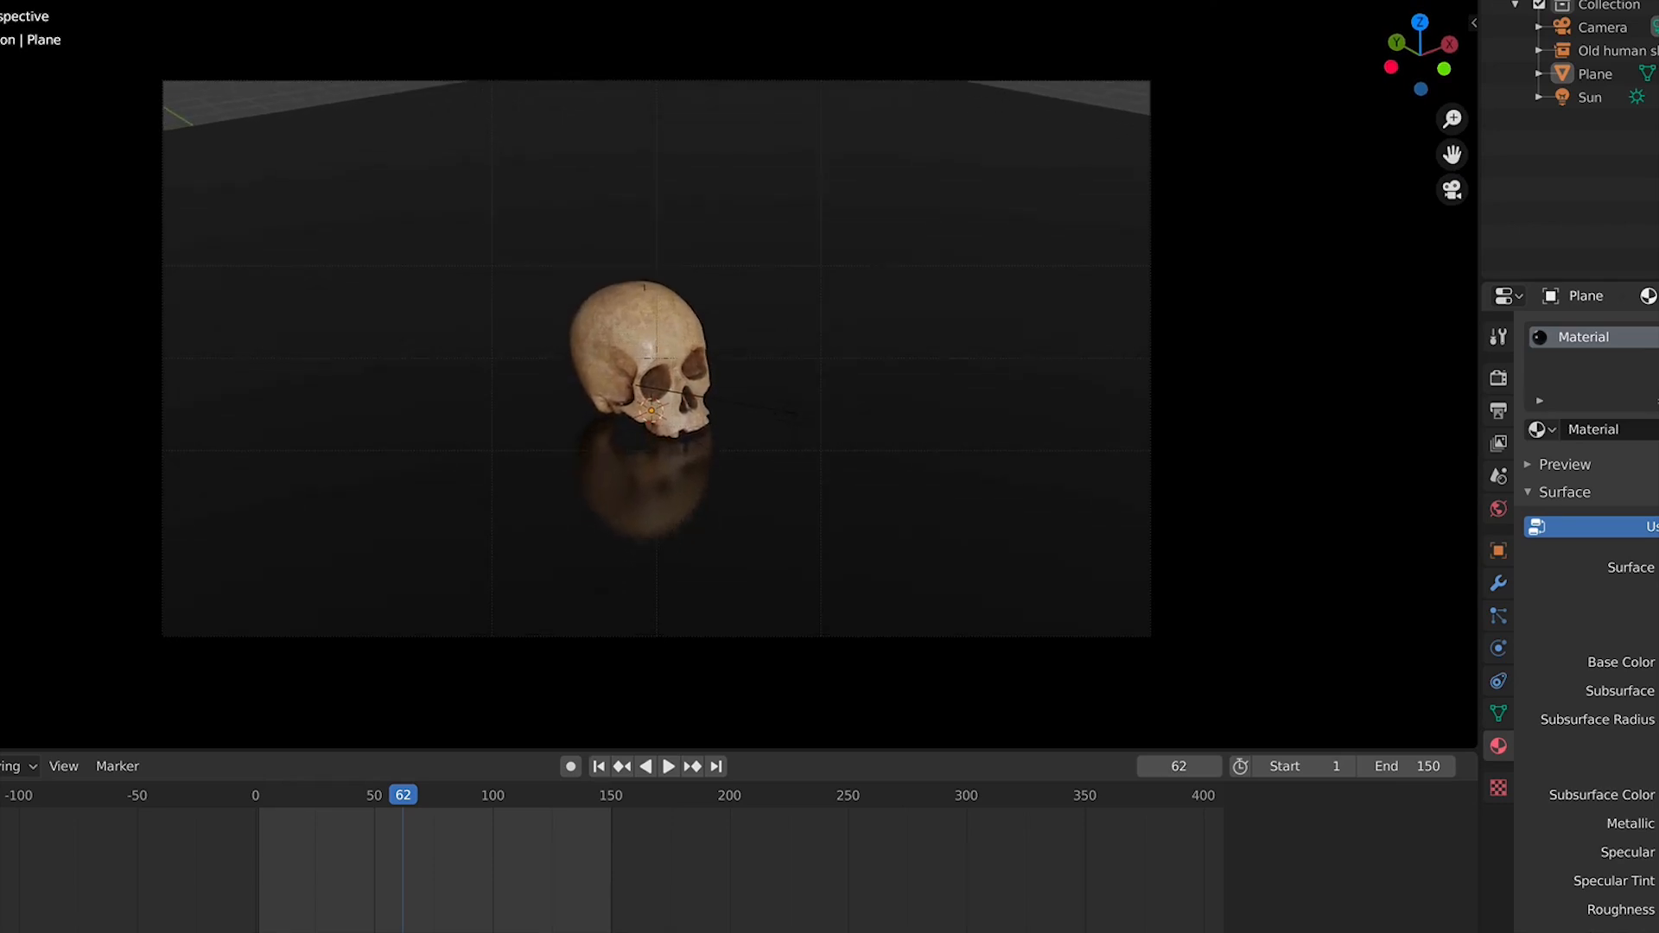
pyautogui.click(971, 434)
# Inspect the scene layout from the top and camera views
pyautogui.press('s')
pyautogui.click(1344, 406)
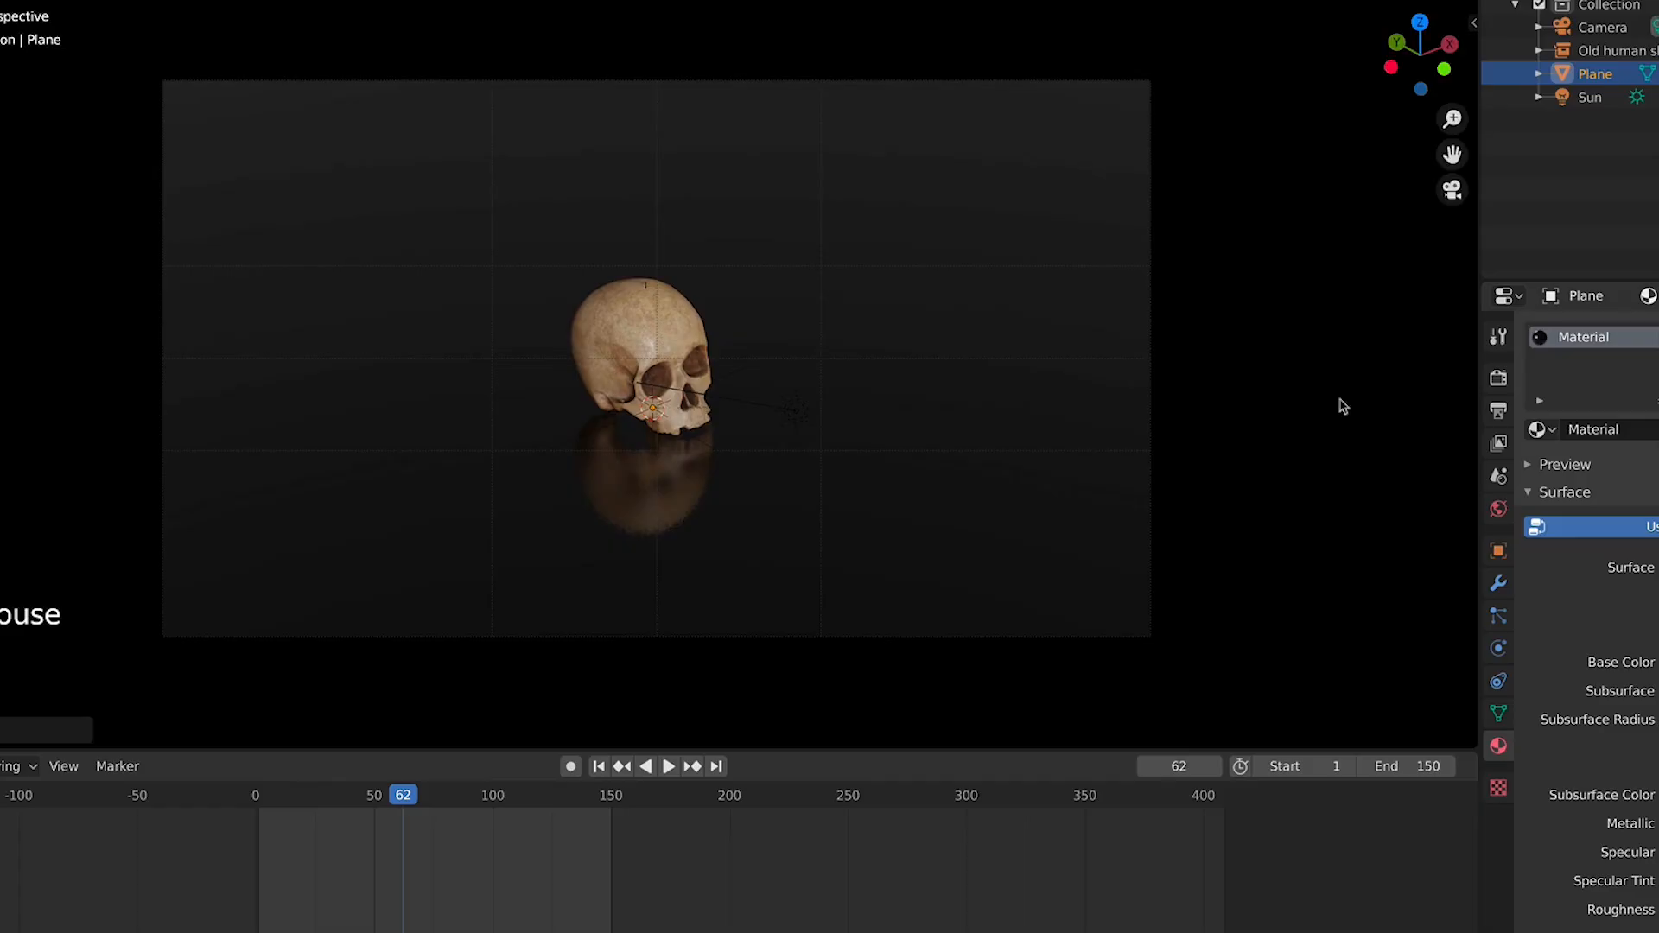
pyautogui.scroll(-3, 1039, 385)
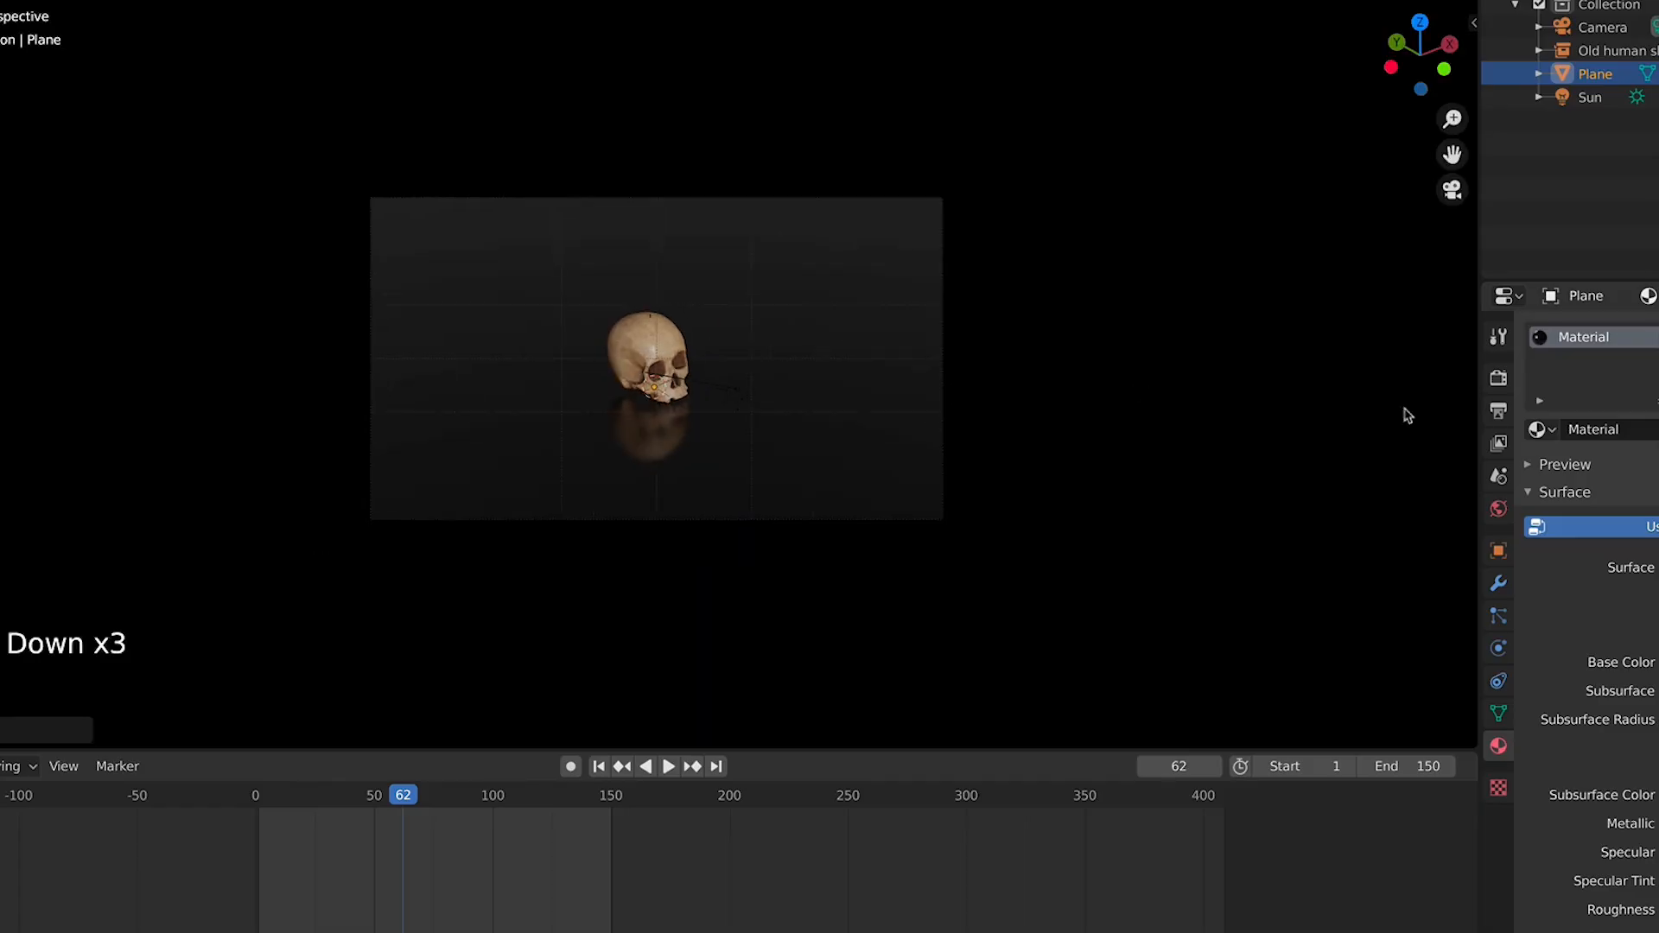
pyautogui.click(1506, 383)
pyautogui.click(1506, 382)
pyautogui.moveTo(784, 350); pyautogui.dragTo(682, 337, button='middle')
pyautogui.scroll(-8, 692, 329)
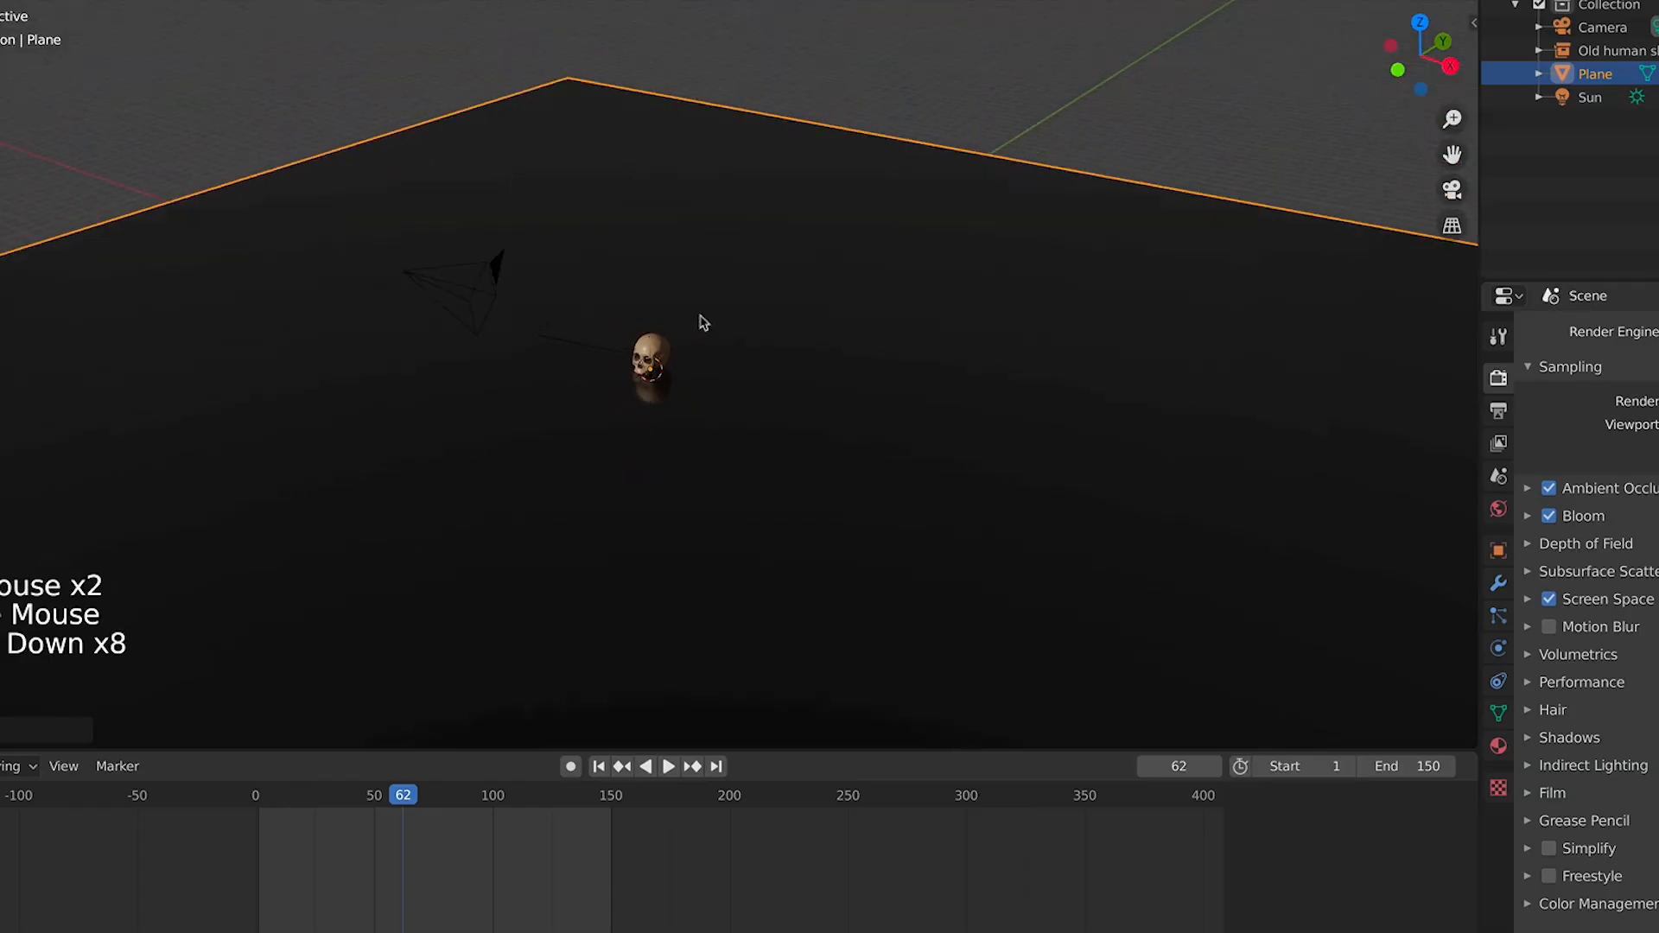
pyautogui.press('KP_7')
pyautogui.scroll(-3, 553, 348)
pyautogui.press('KP_0')
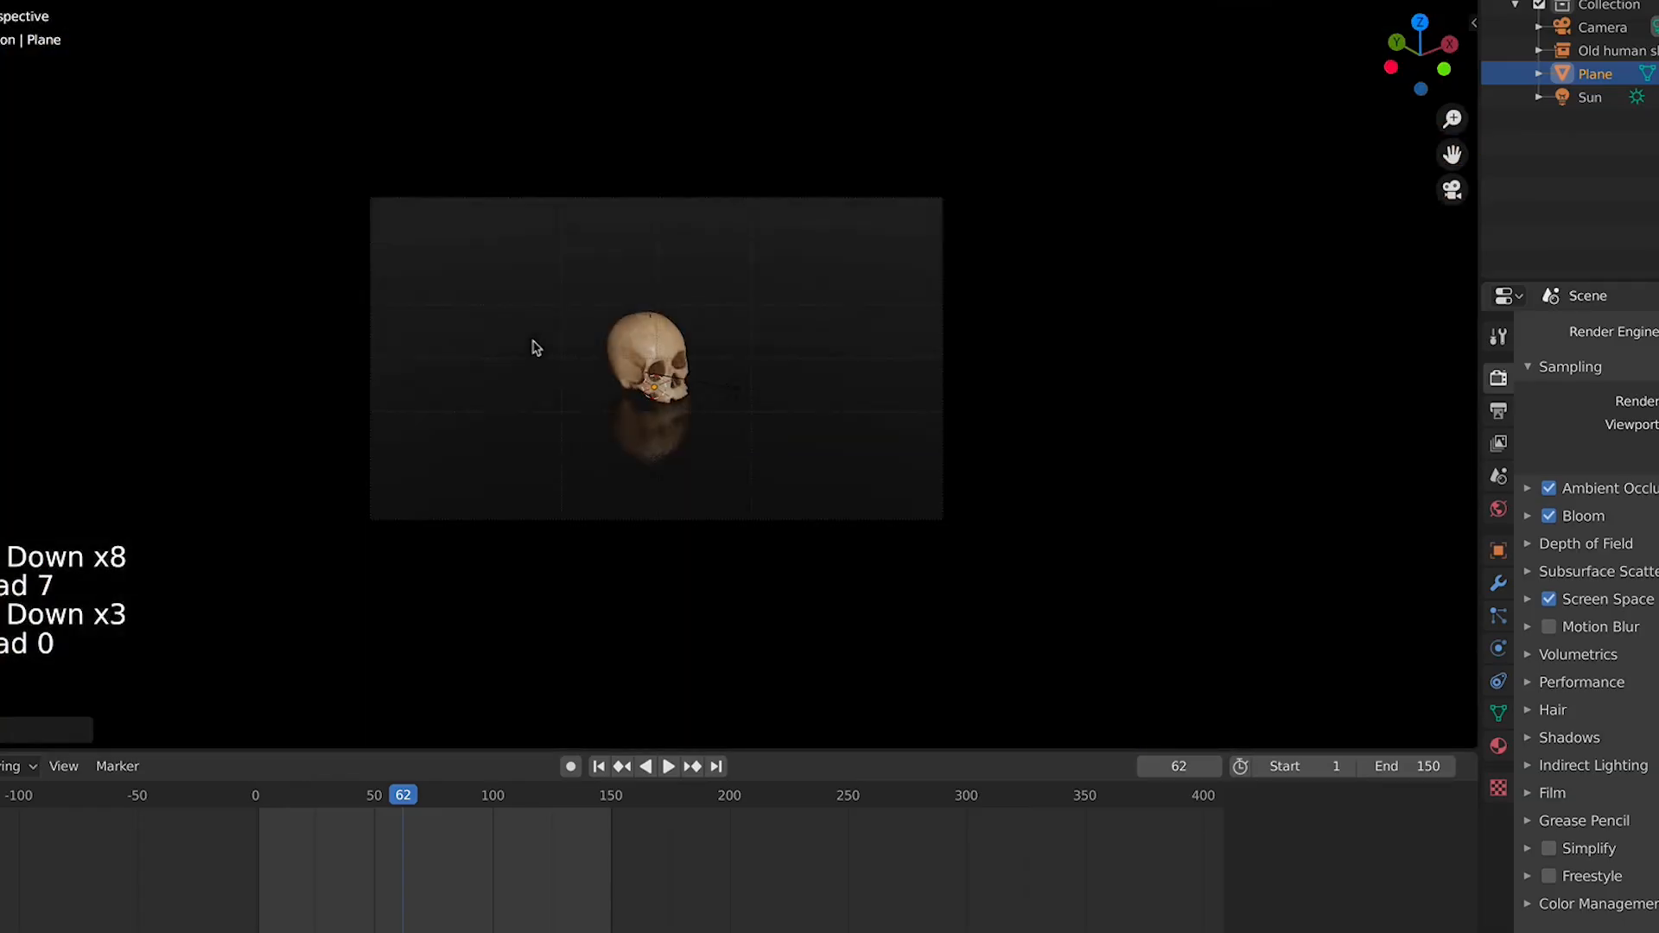
pyautogui.click(743, 393)
pyautogui.press('KP_0')
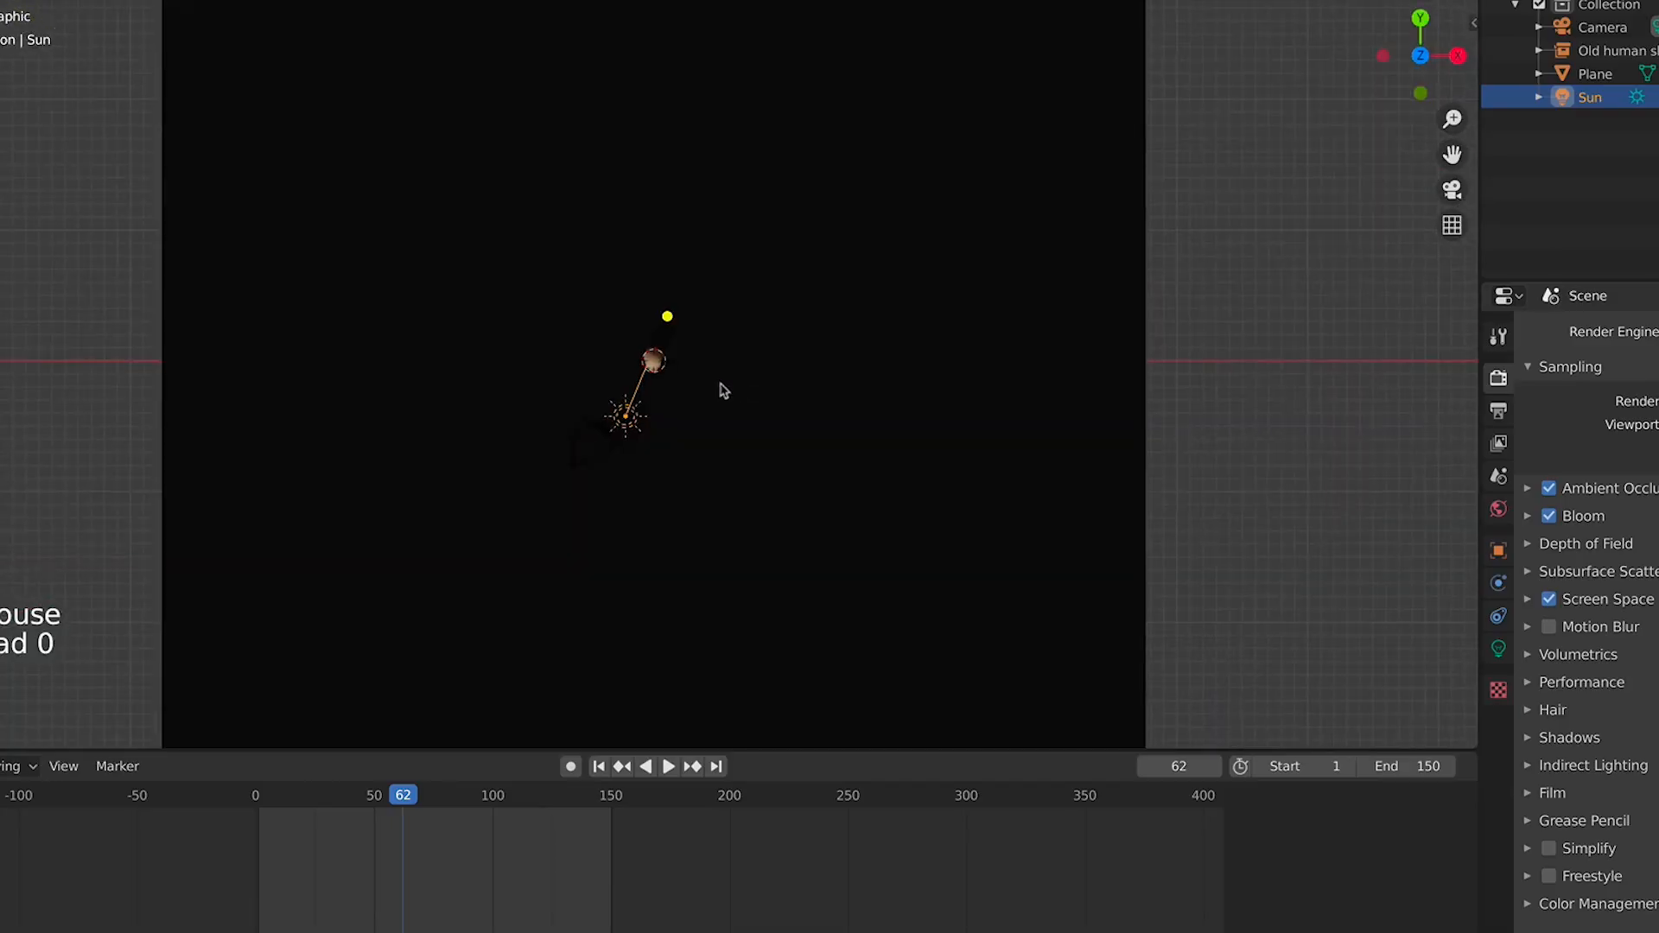
# Add a Bezier circle curve at the skull's location
pyautogui.hotkey('shift', 'a')
pyautogui.moveTo(685, 383)
pyautogui.moveTo(675, 414)
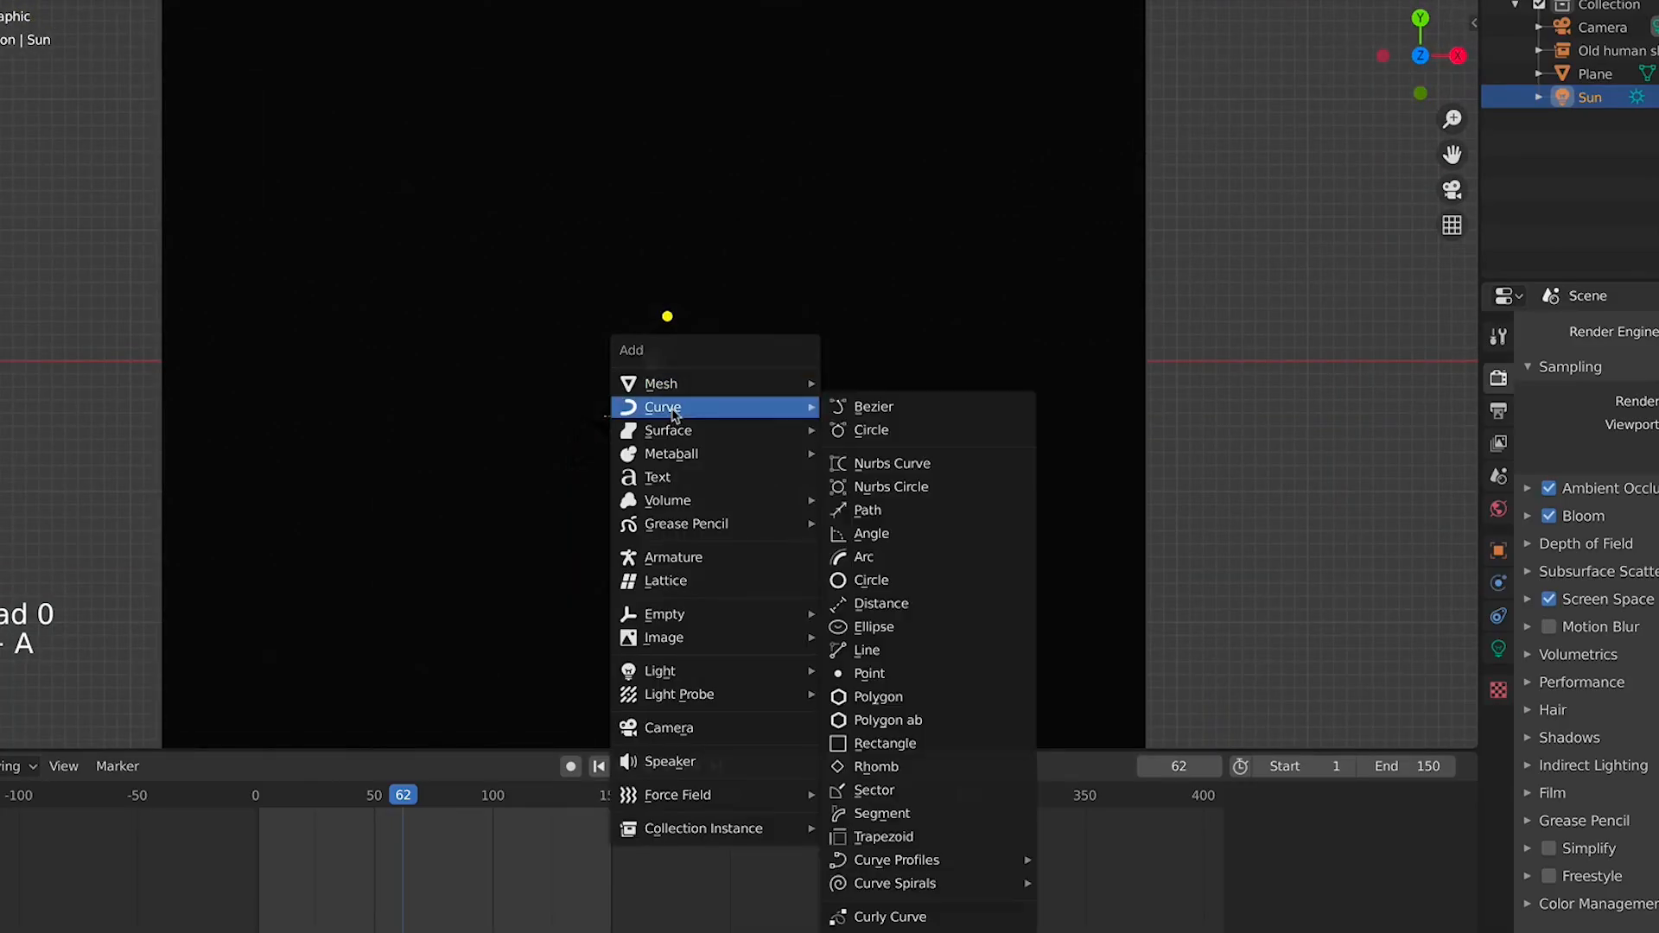
pyautogui.click(887, 430)
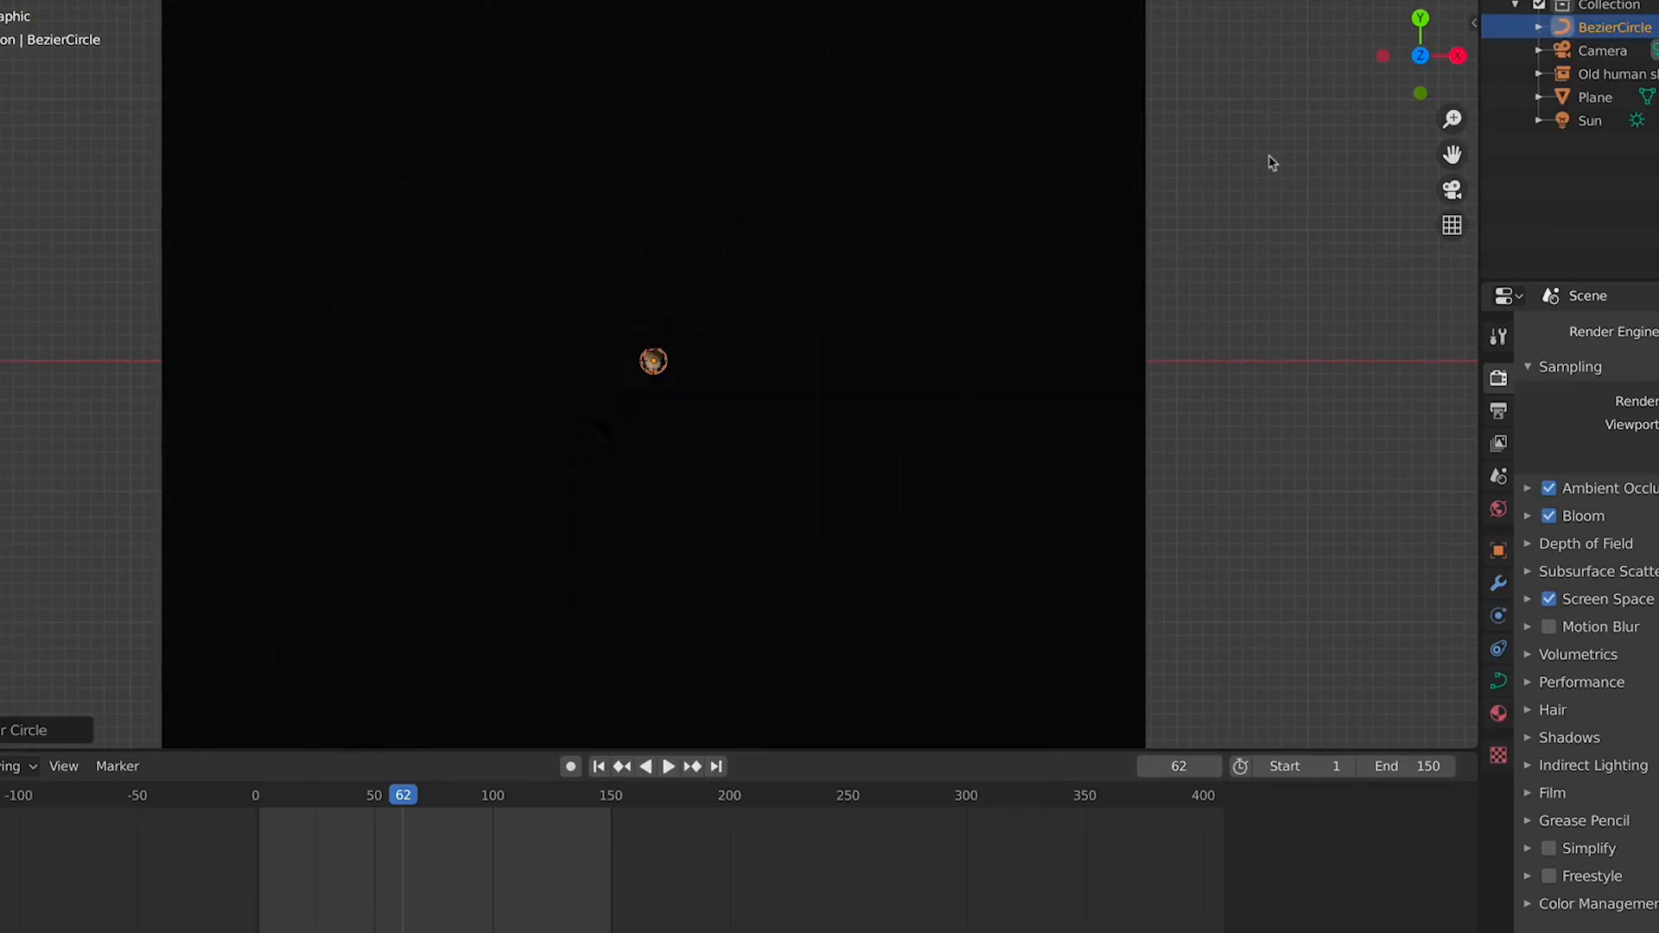
# Switch the viewport to solid shading
pyautogui.click(1418, 1)
pyautogui.click(1395, 2)
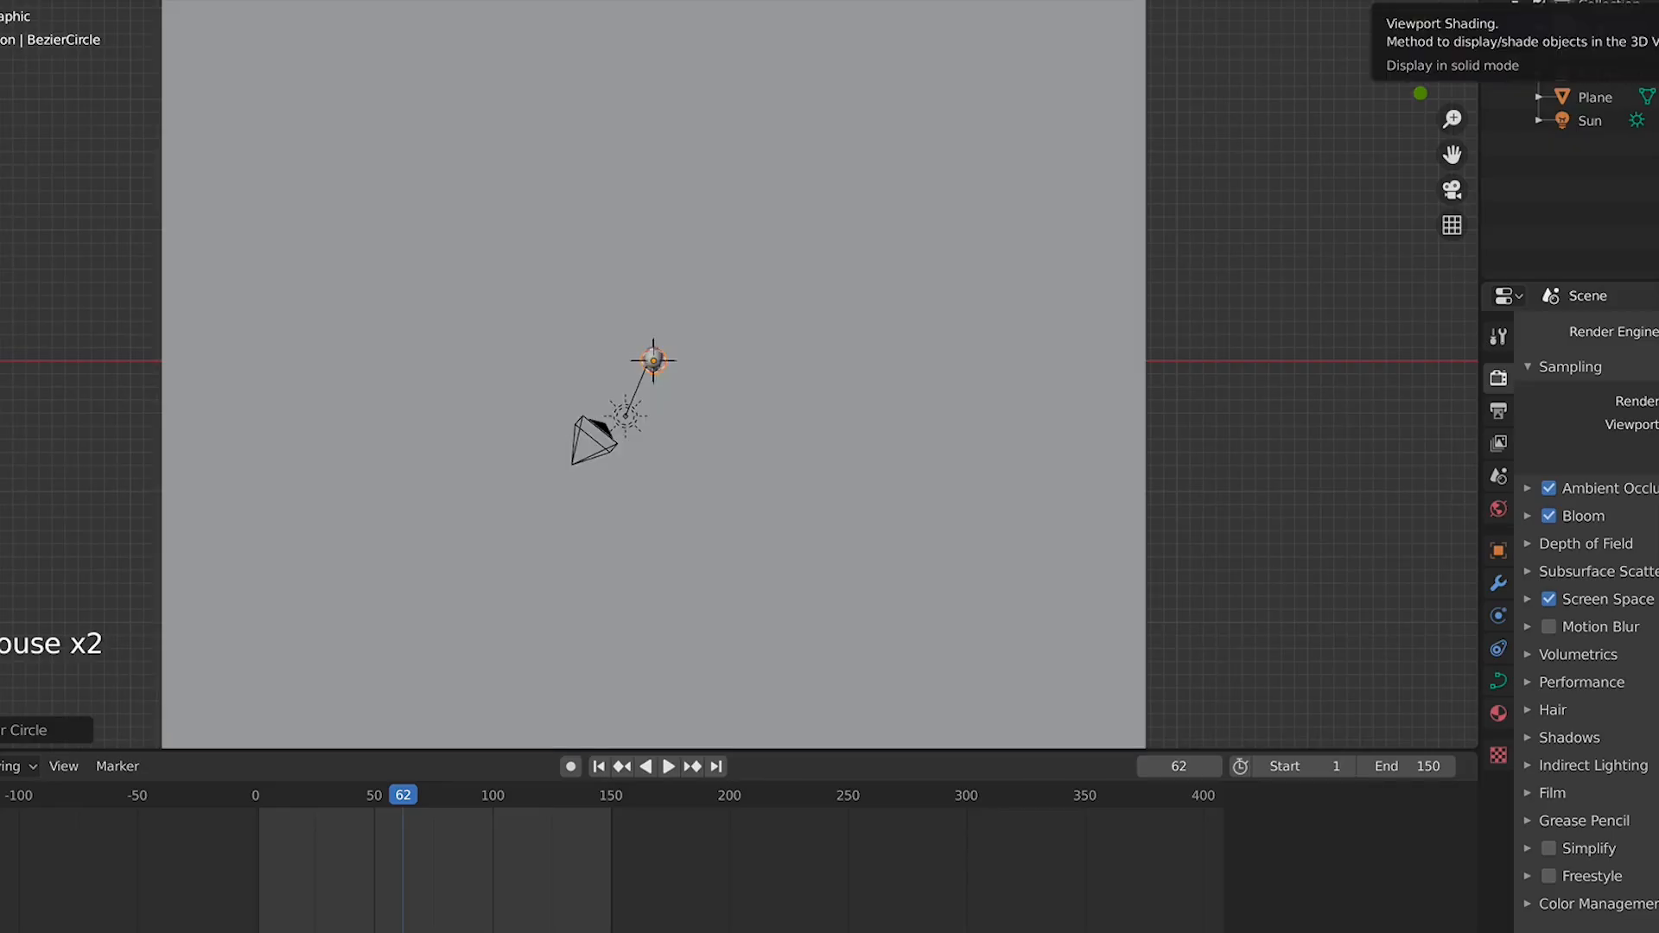
pyautogui.scroll(7, 701, 391)
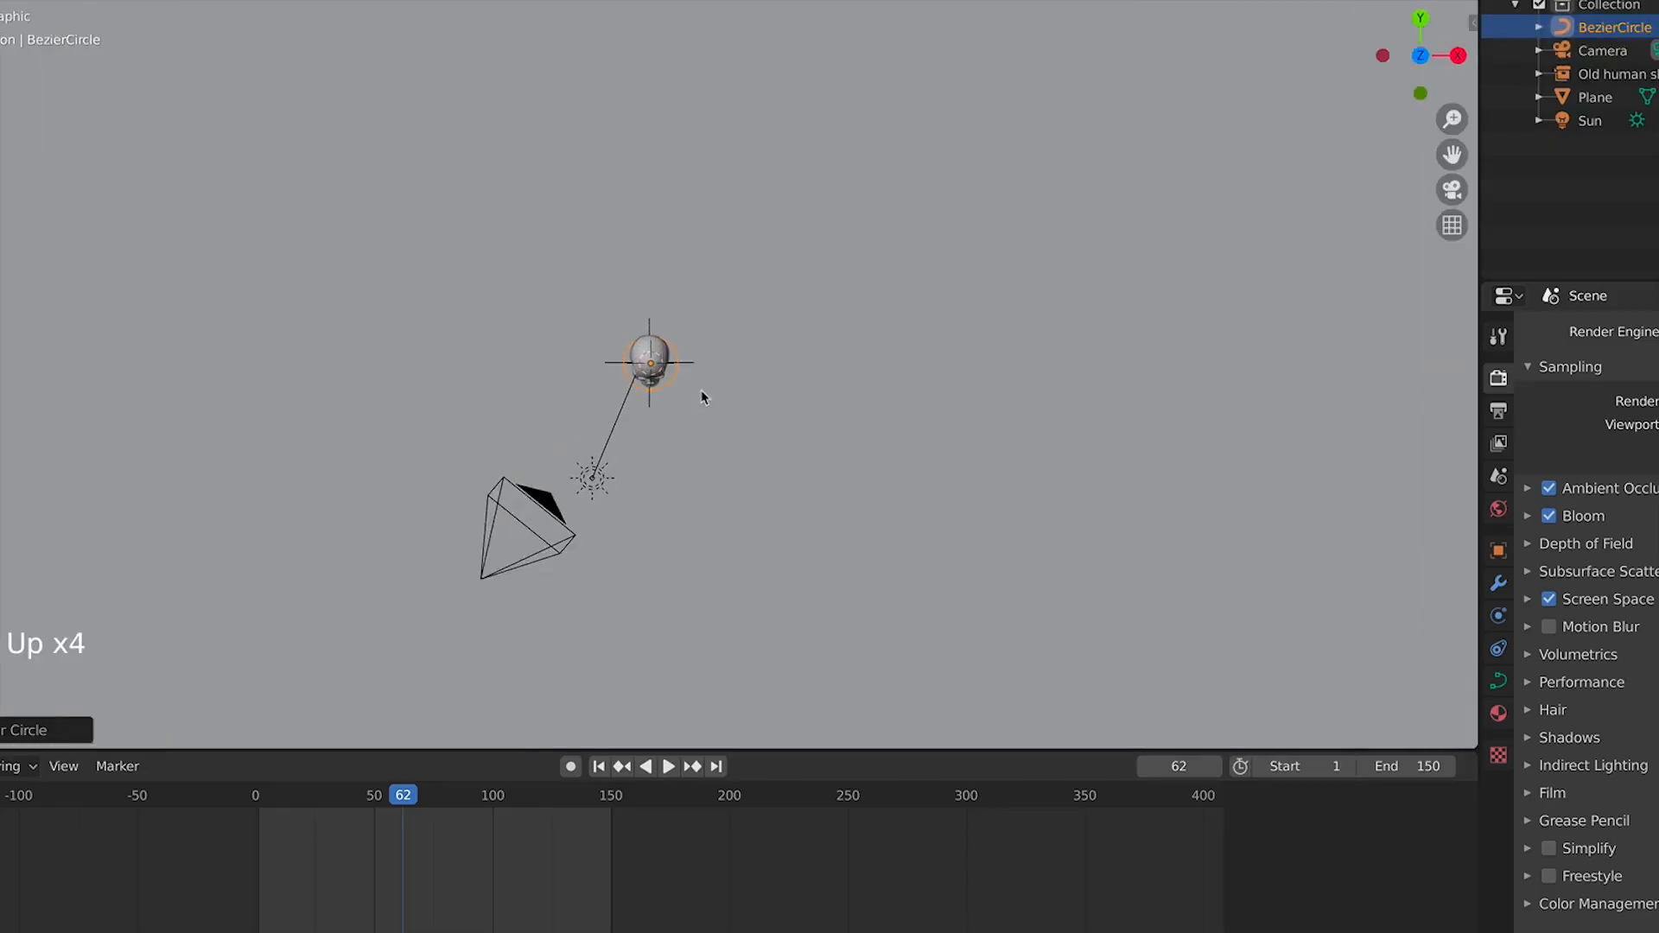
# Scale the Bezier circle up around the skull
pyautogui.press('s')
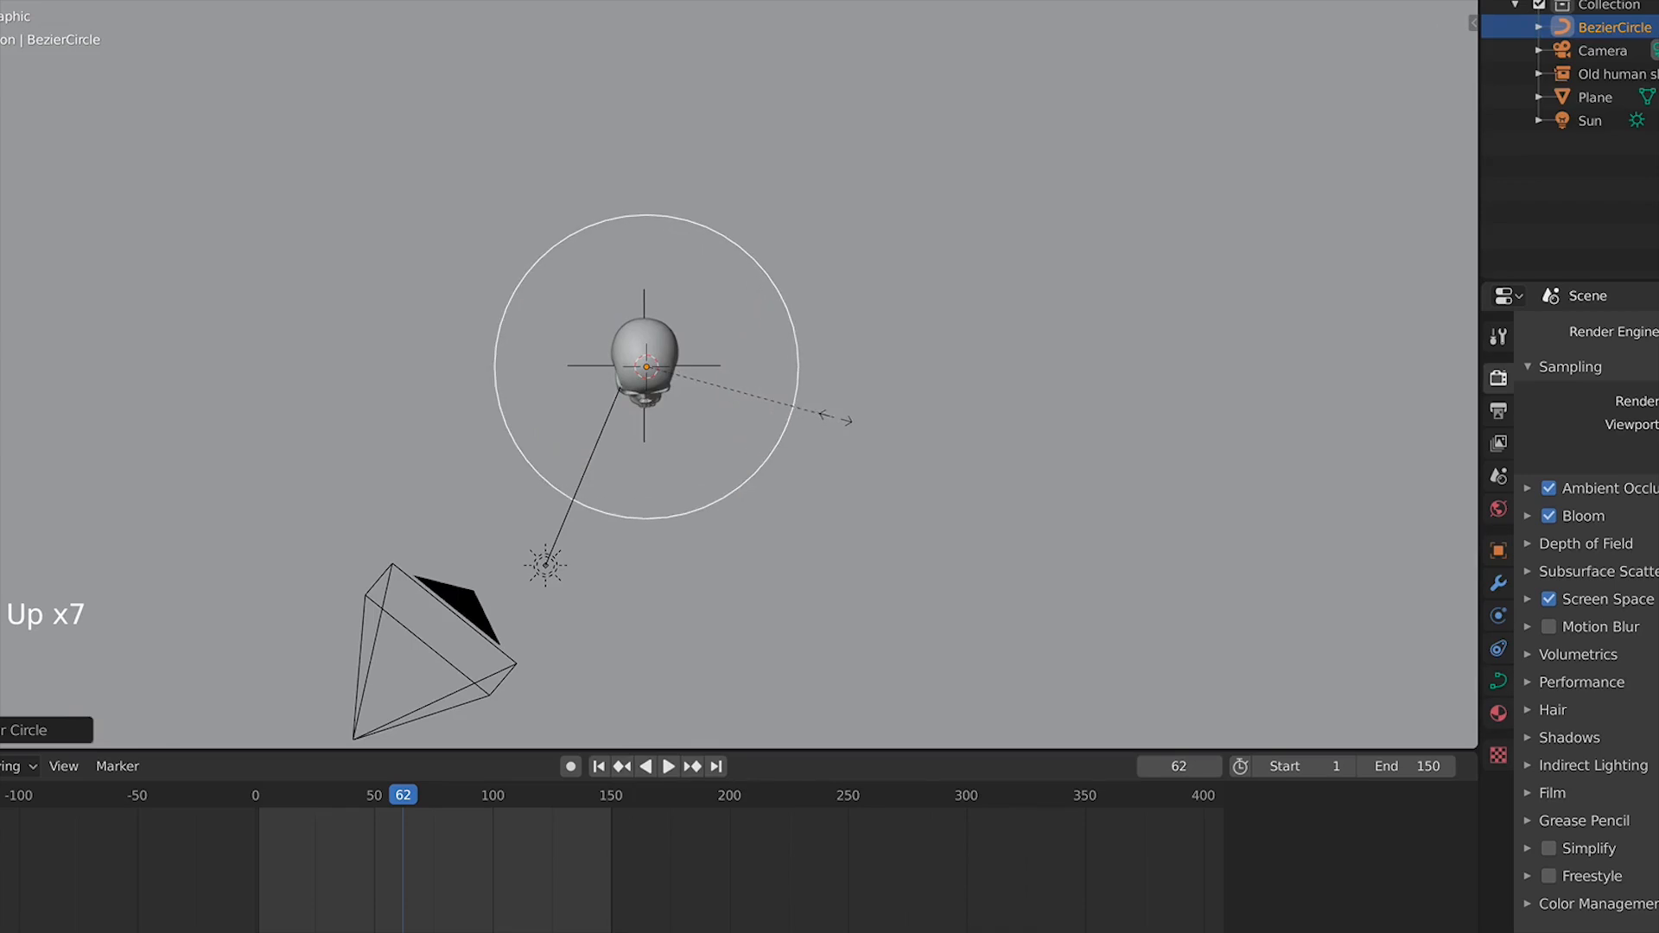
pyautogui.click(865, 434)
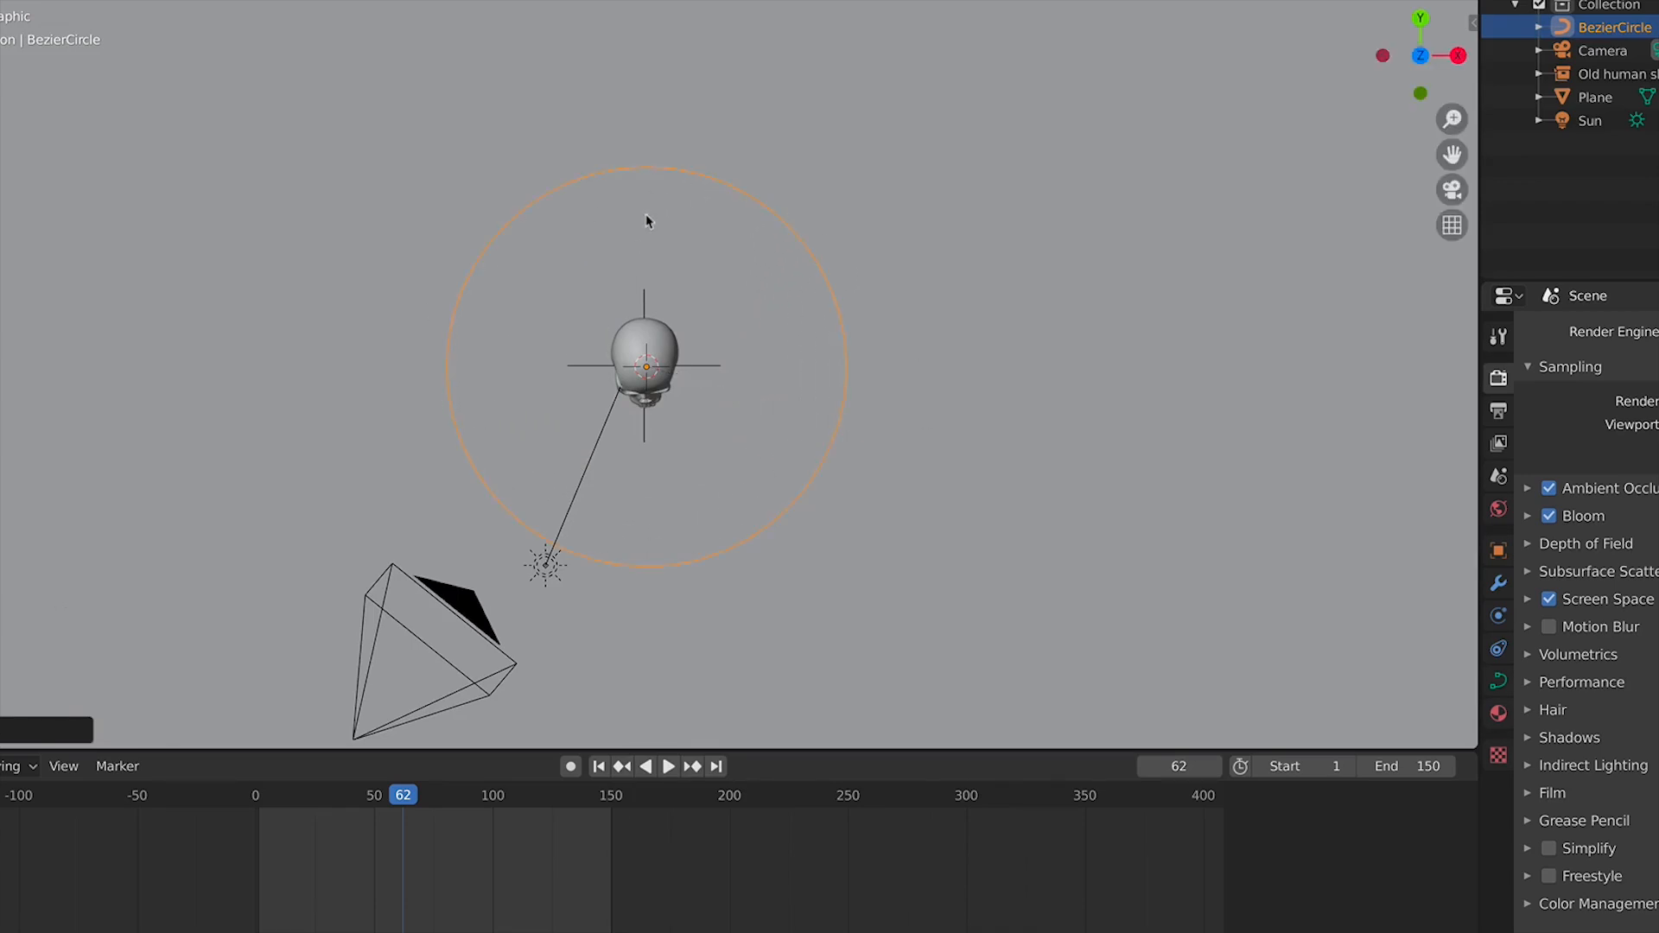
# Open the curve's Geometry settings and inspect the circle
pyautogui.scroll(-2, 677, 283)
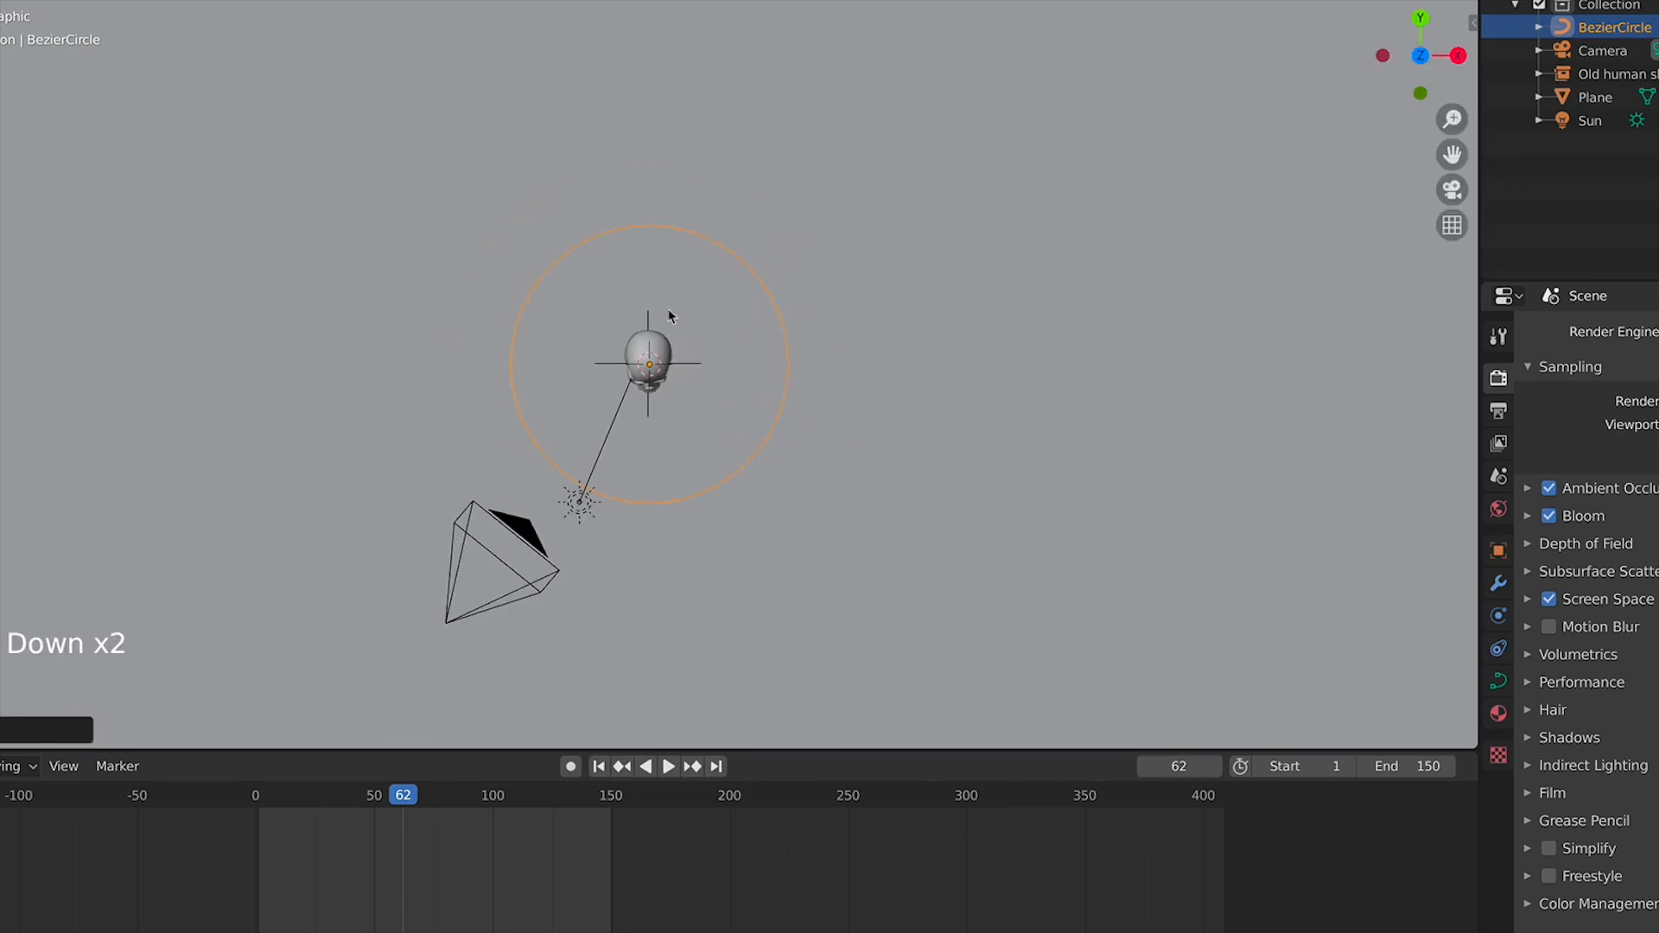
pyautogui.click(1500, 684)
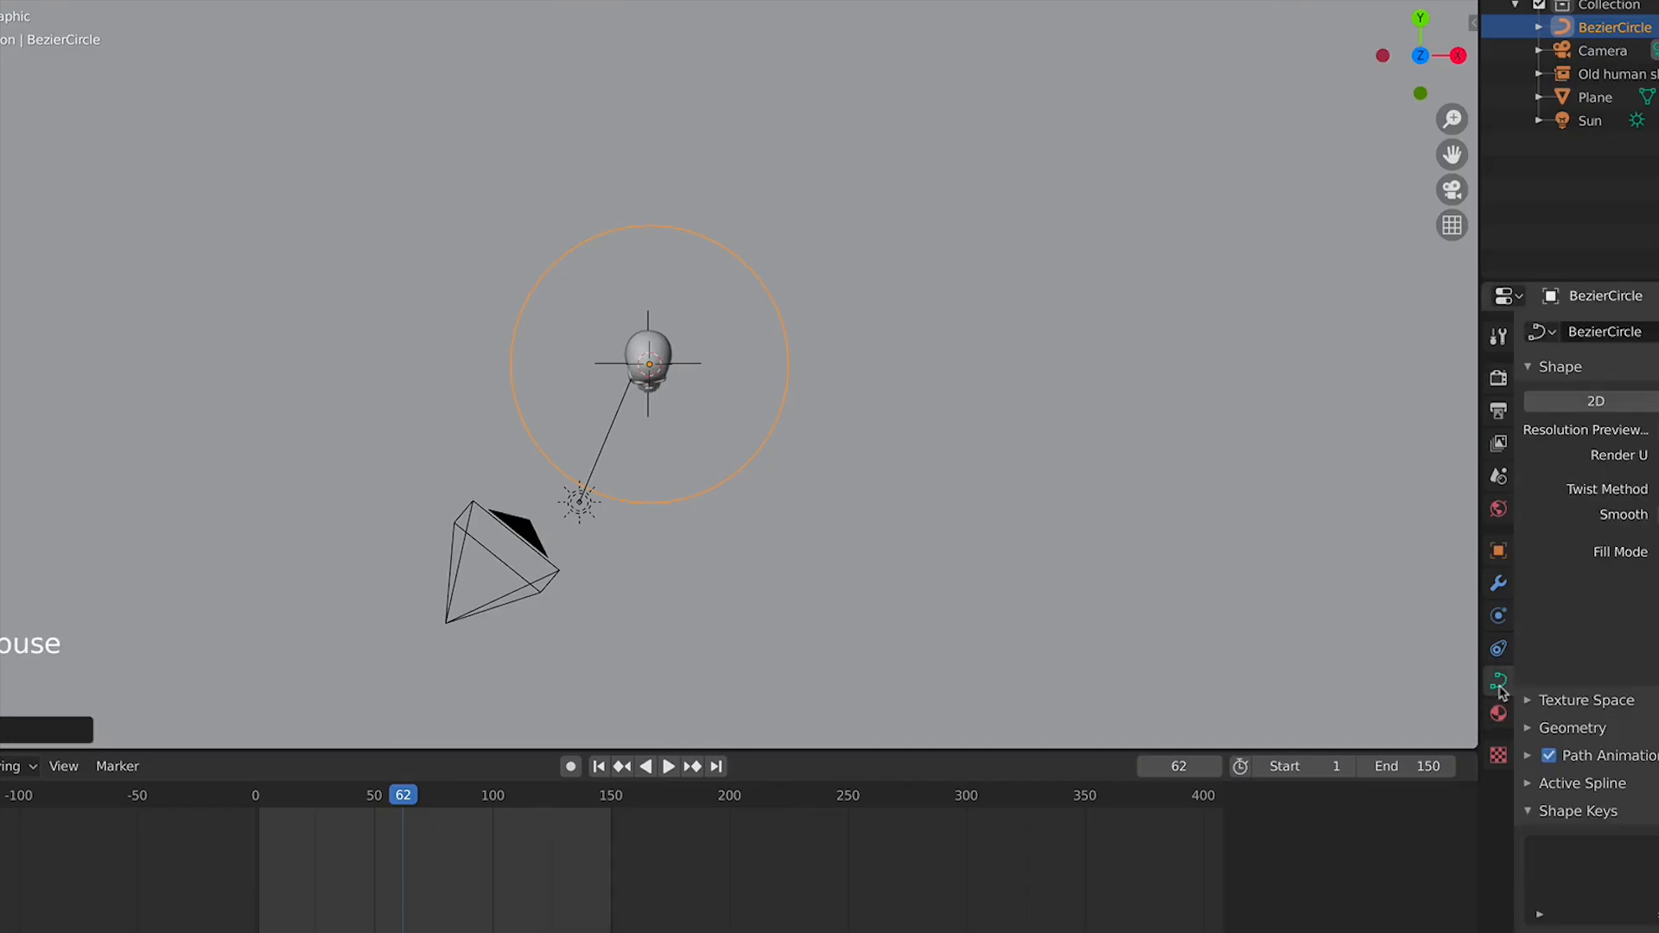
pyautogui.scroll(-5, 1586, 605)
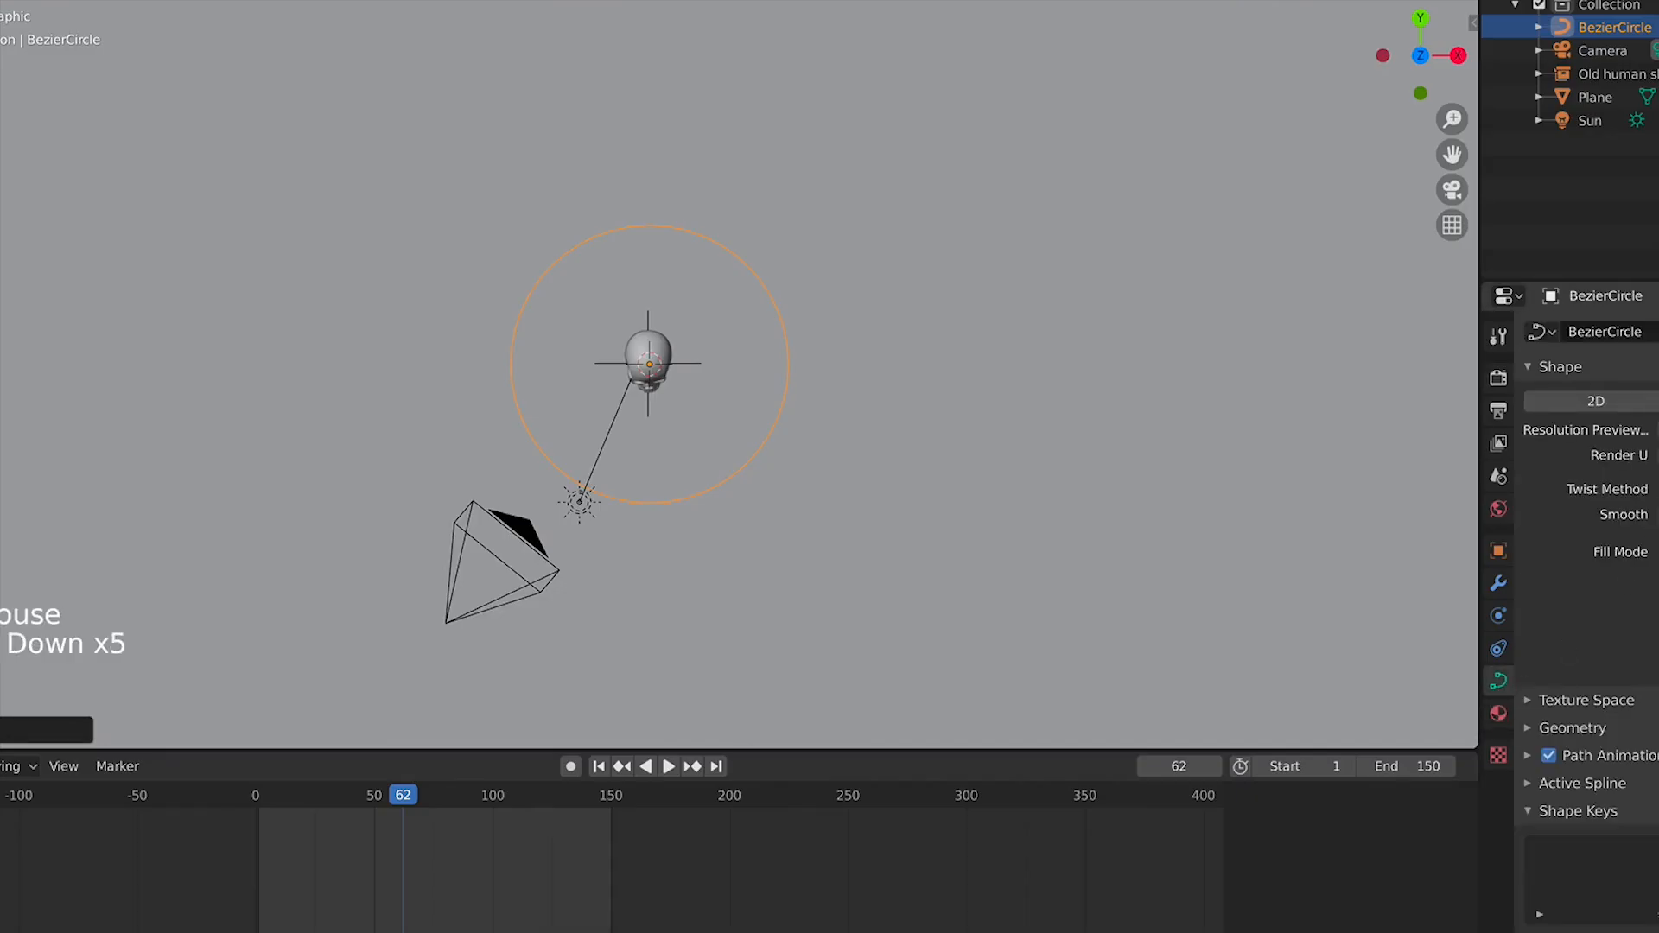
pyautogui.click(1625, 731)
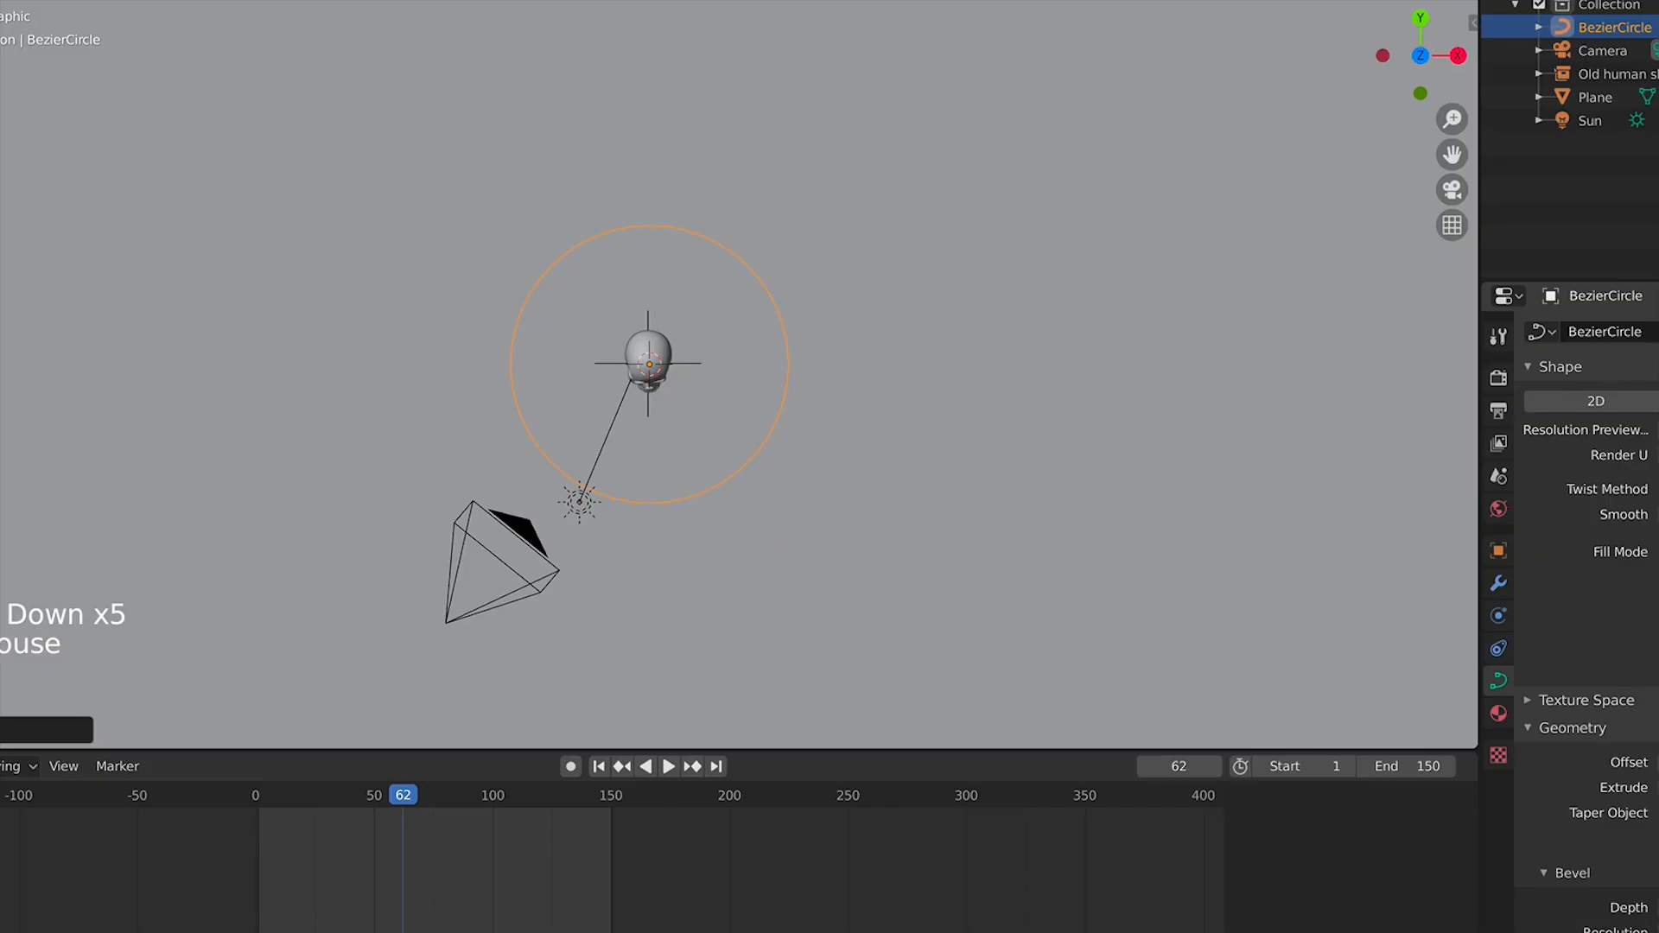
pyautogui.moveTo(1590, 907)
pyautogui.mouseDown()
pyautogui.moveTo(1642, 907)
pyautogui.moveTo(1590, 907)
pyautogui.mouseUp()
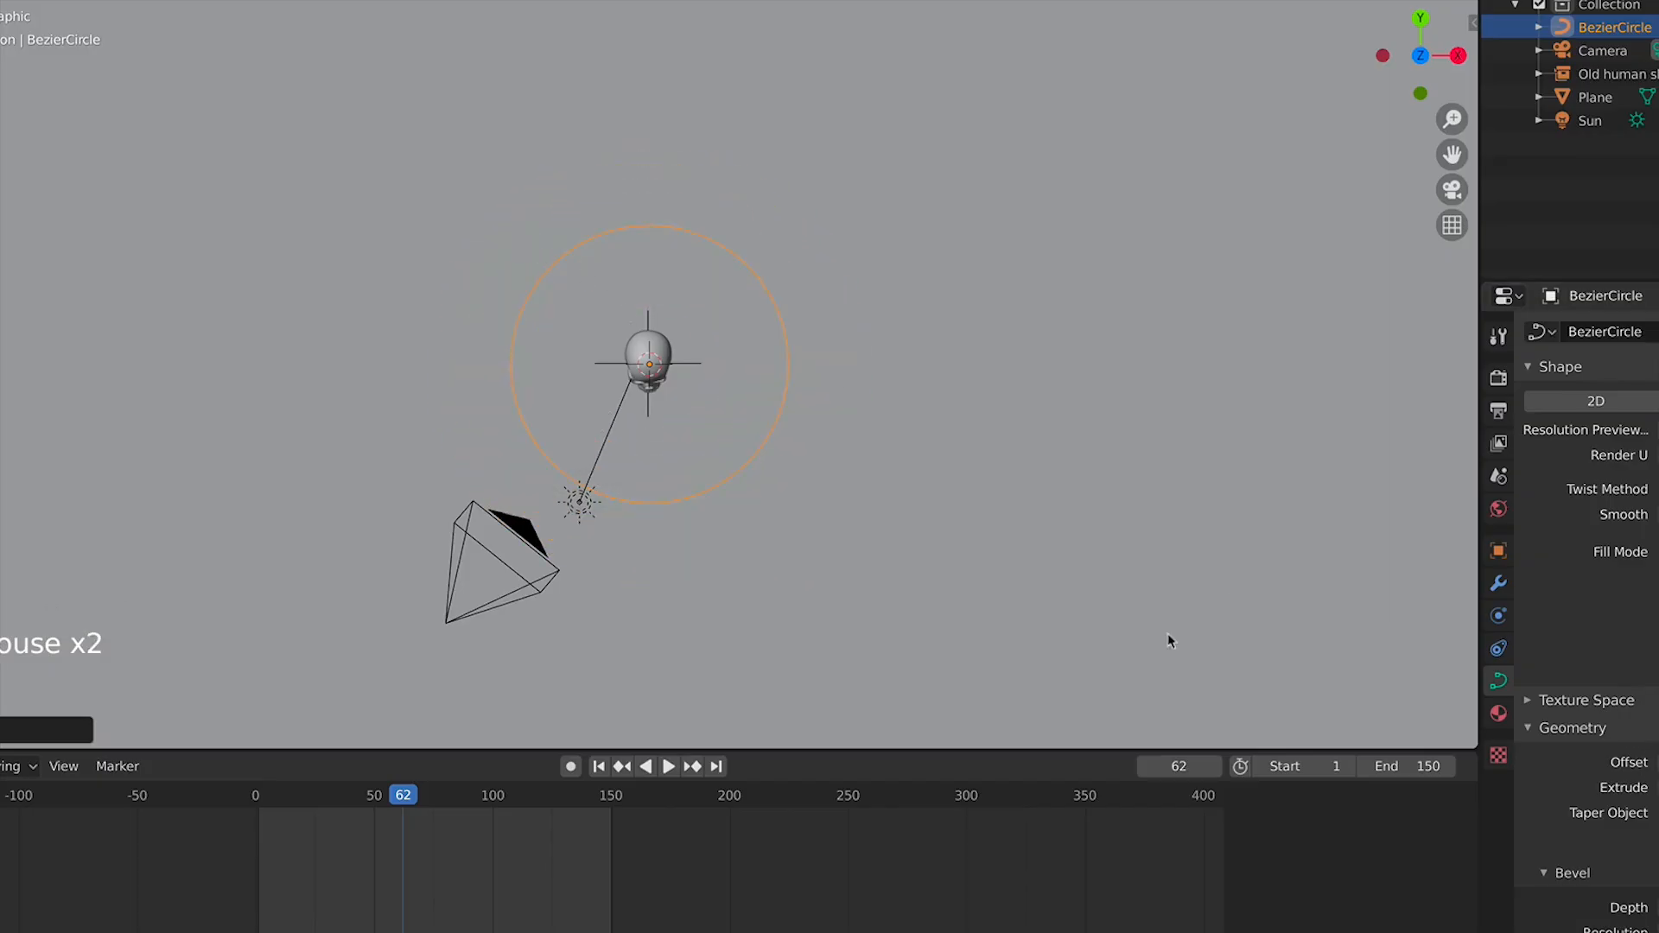
pyautogui.scroll(4, 873, 574)
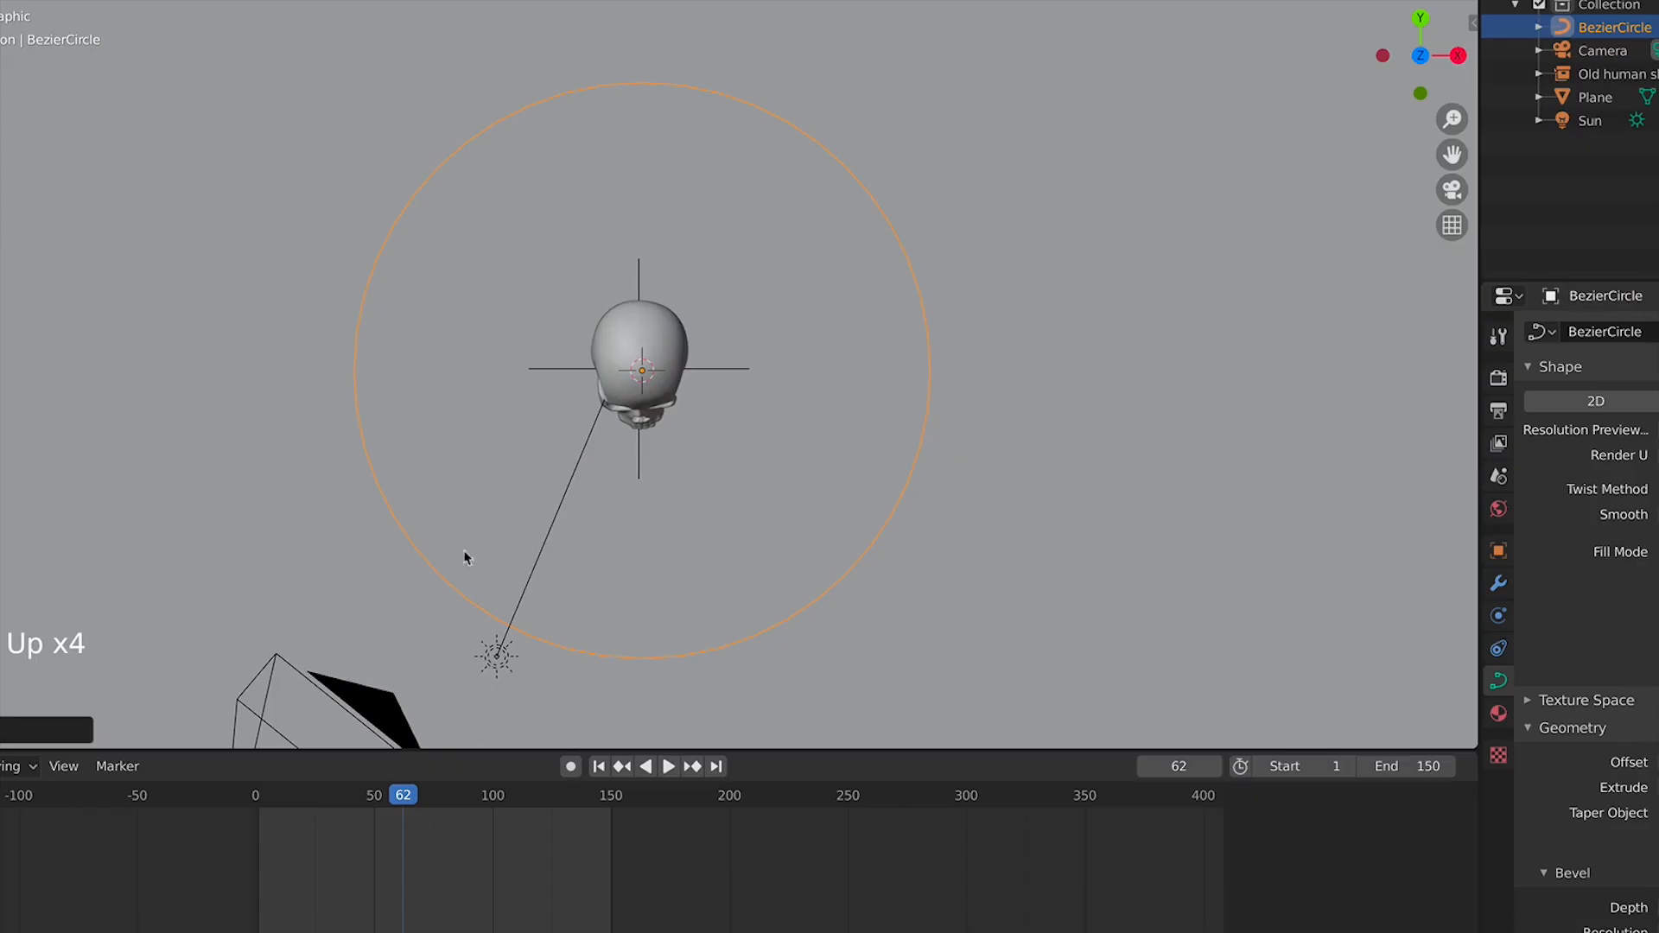
pyautogui.scroll(-7, 623, 593)
pyautogui.scroll(3, 631, 483)
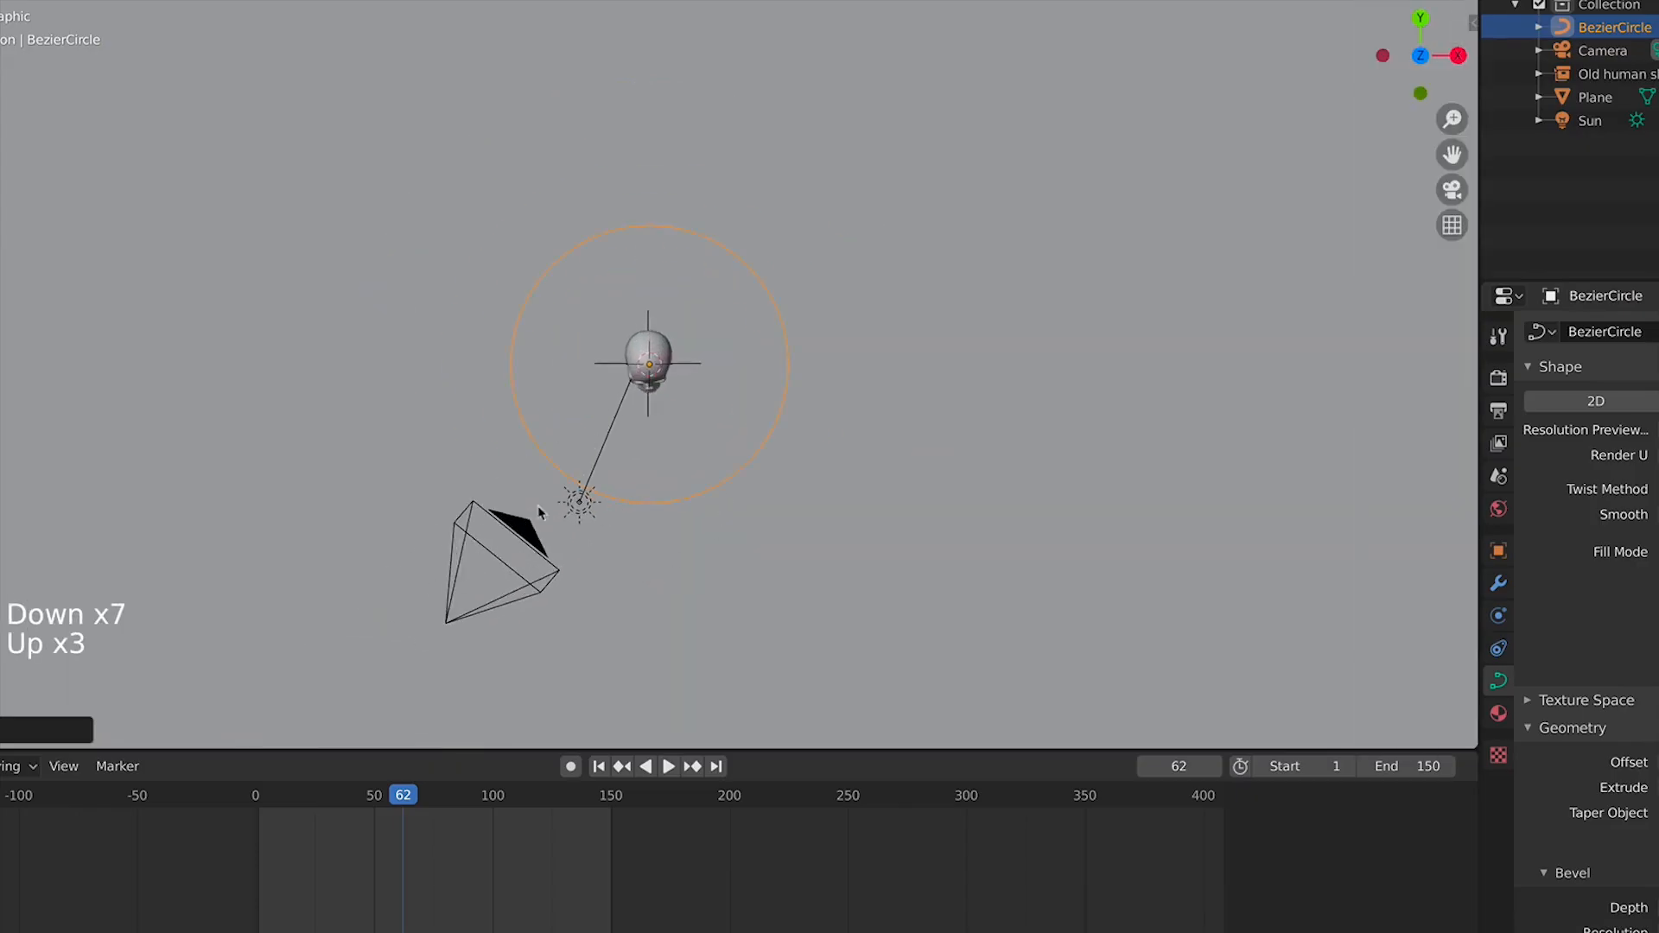
# Enlarge the Bezier circle further so it passes near the camera
pyautogui.press('s')
pyautogui.rightClick(890, 530)
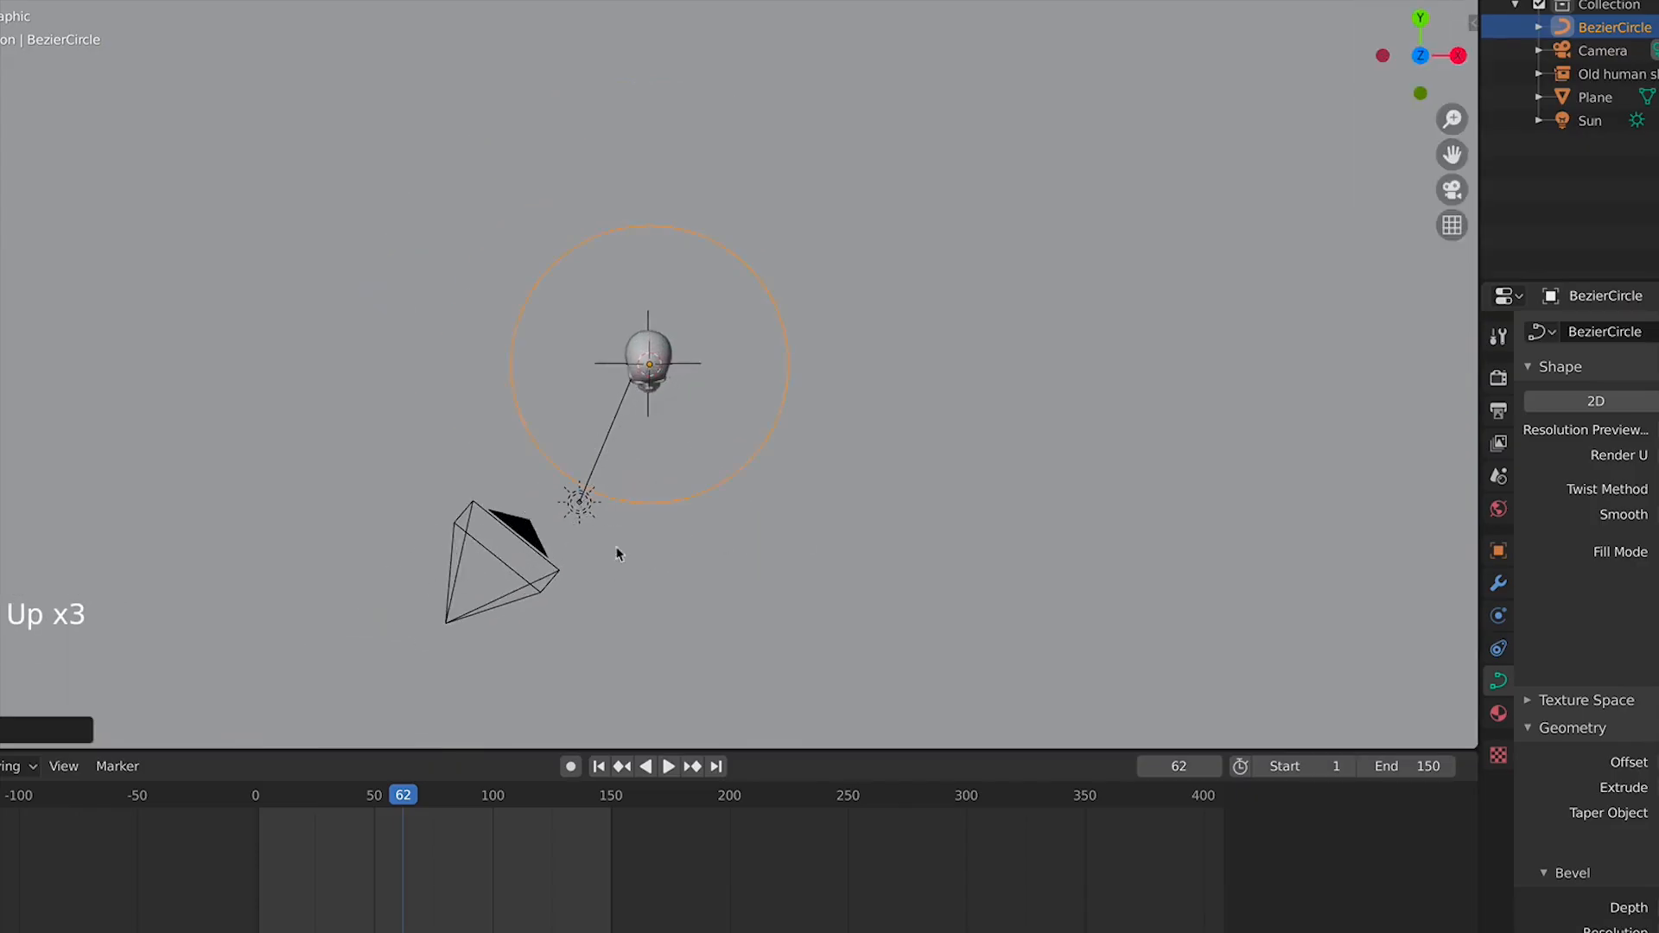
pyautogui.press('s')
pyautogui.click(782, 421)
# Select the camera and add a Follow Path constraint to it
pyautogui.click(527, 528)
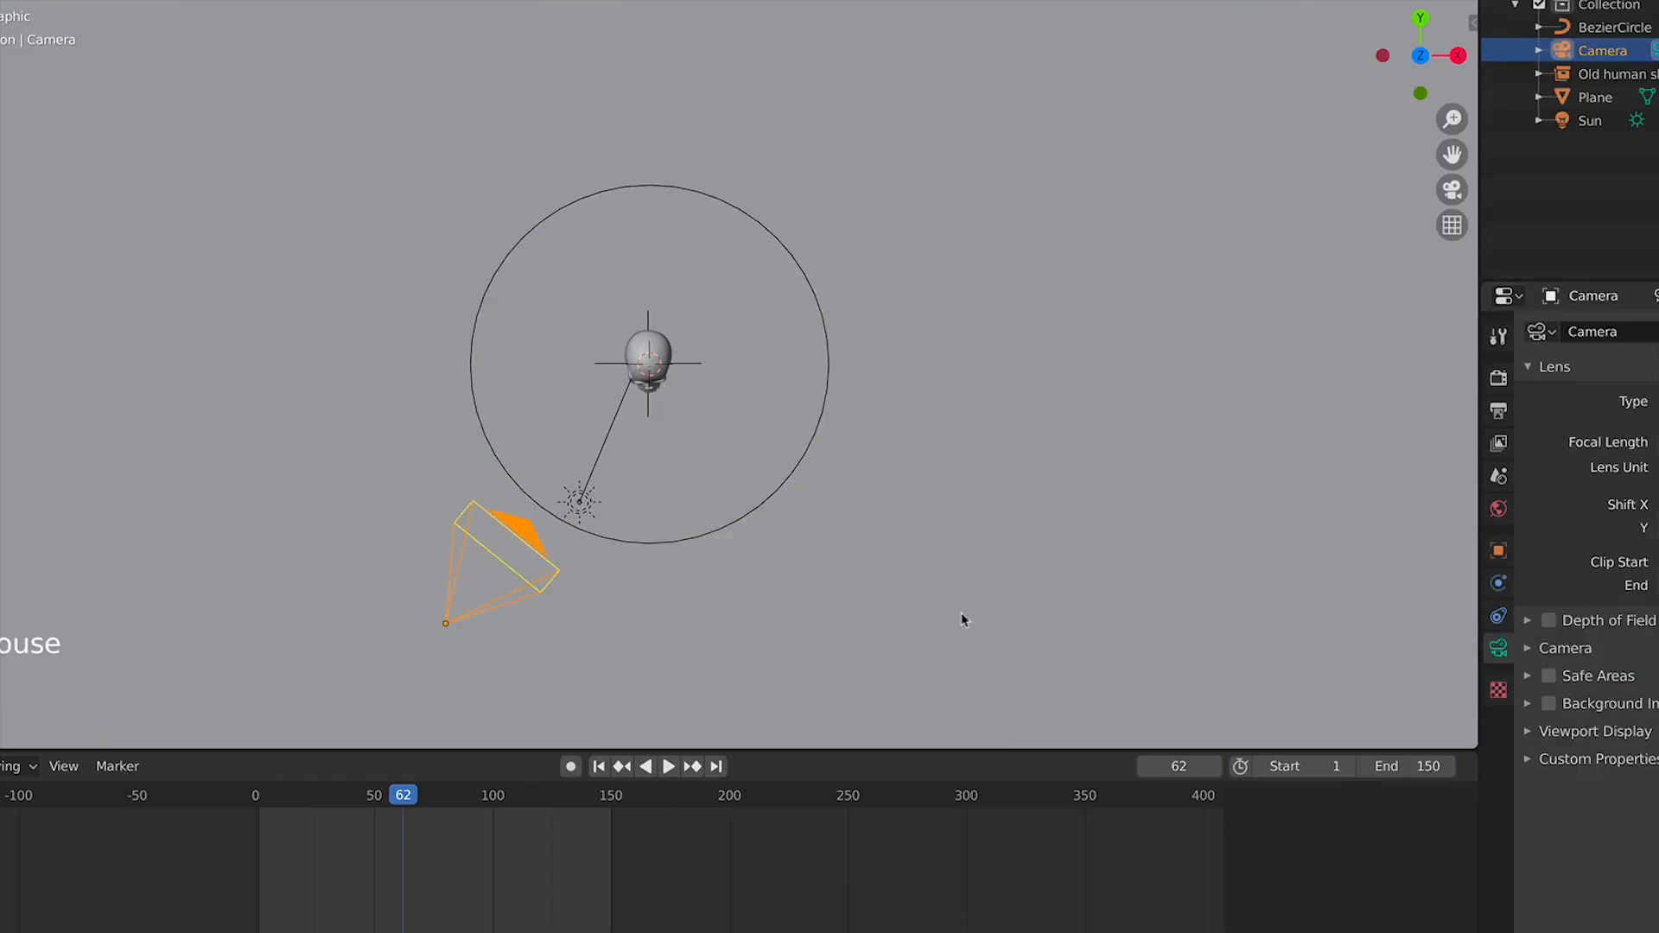
pyautogui.click(1498, 616)
pyautogui.click(1594, 332)
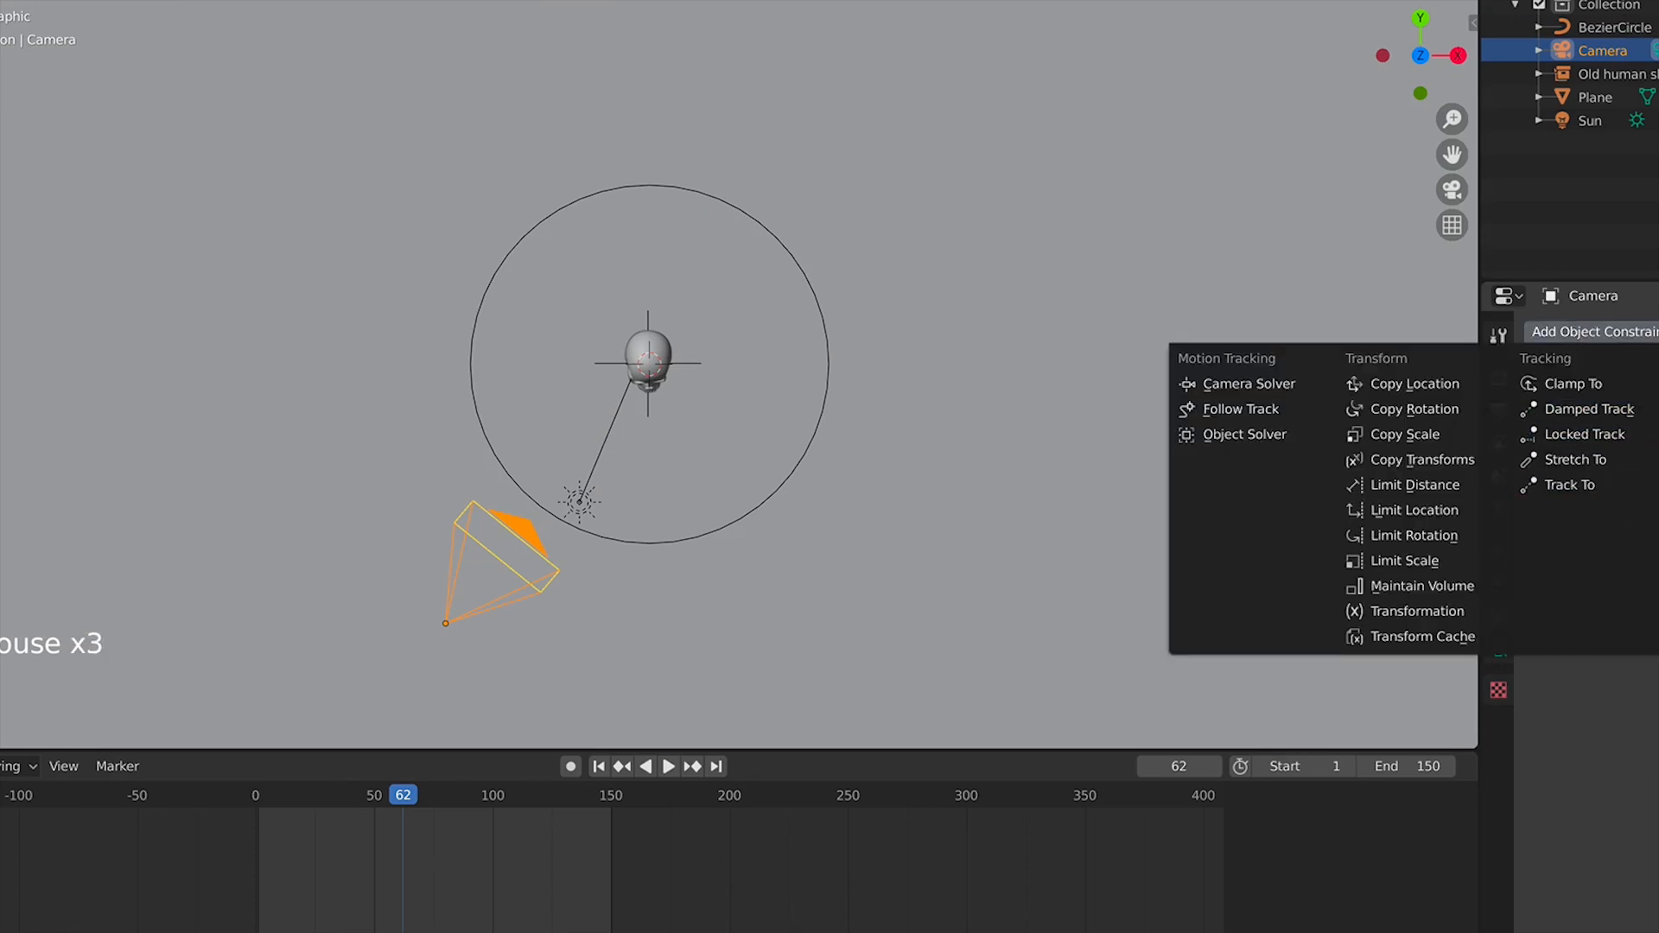
pyautogui.click(1658, 485)
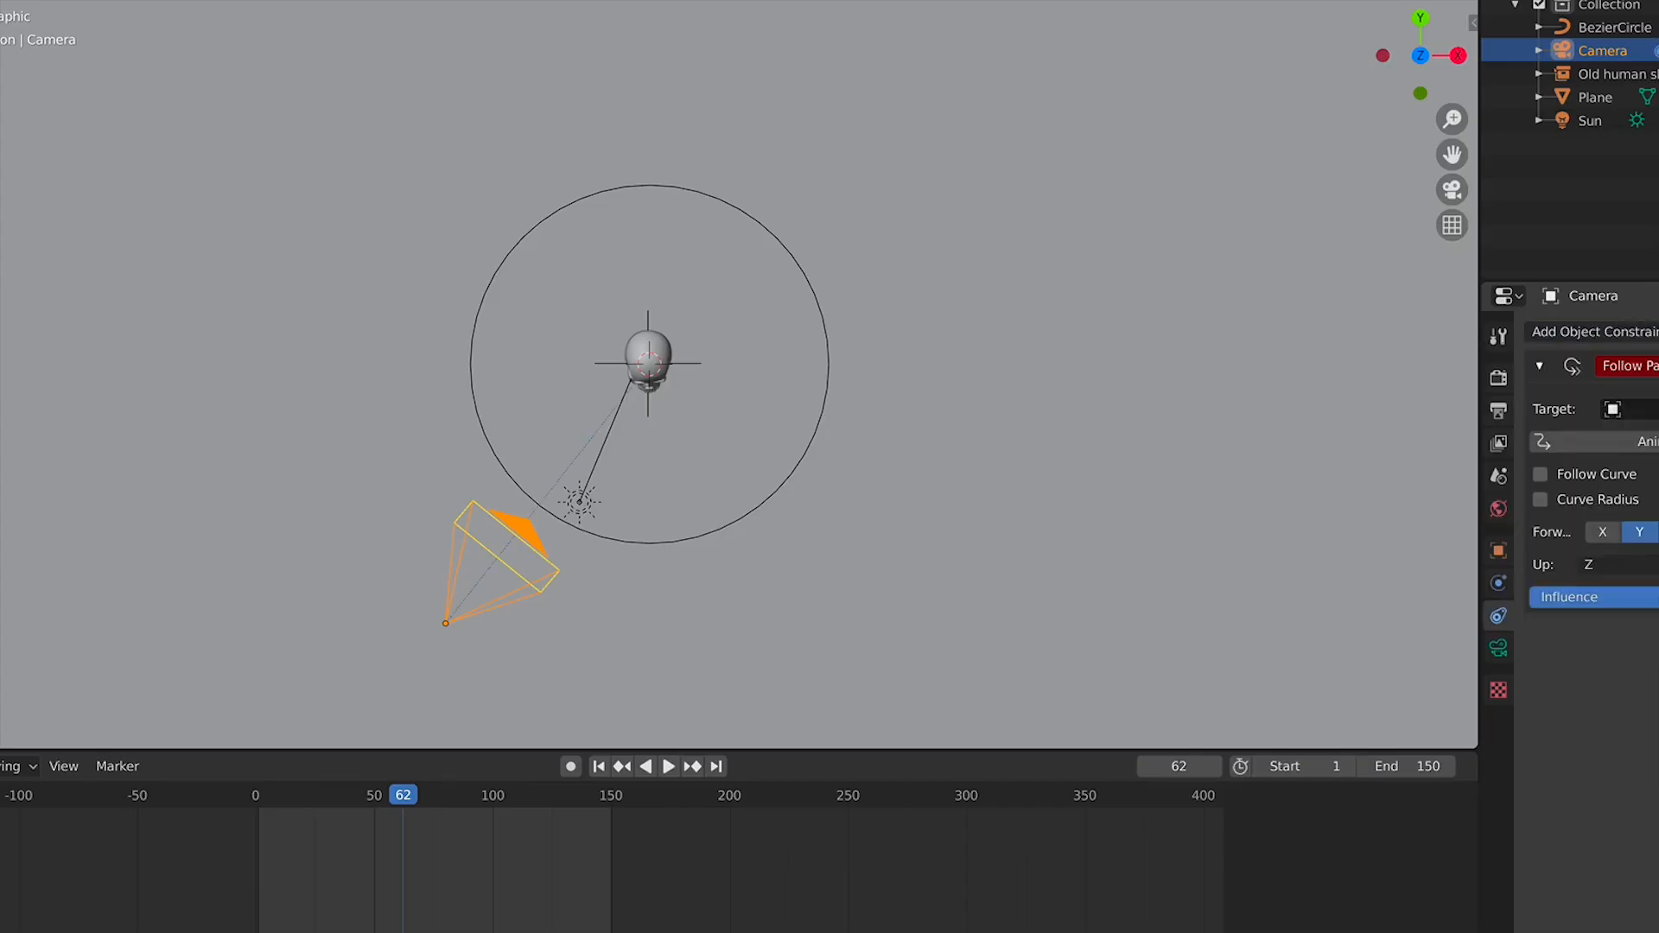
# Set the Follow Path constraint's target to BezierCircle
pyautogui.click(1658, 409)
pyautogui.click(1351, 395)
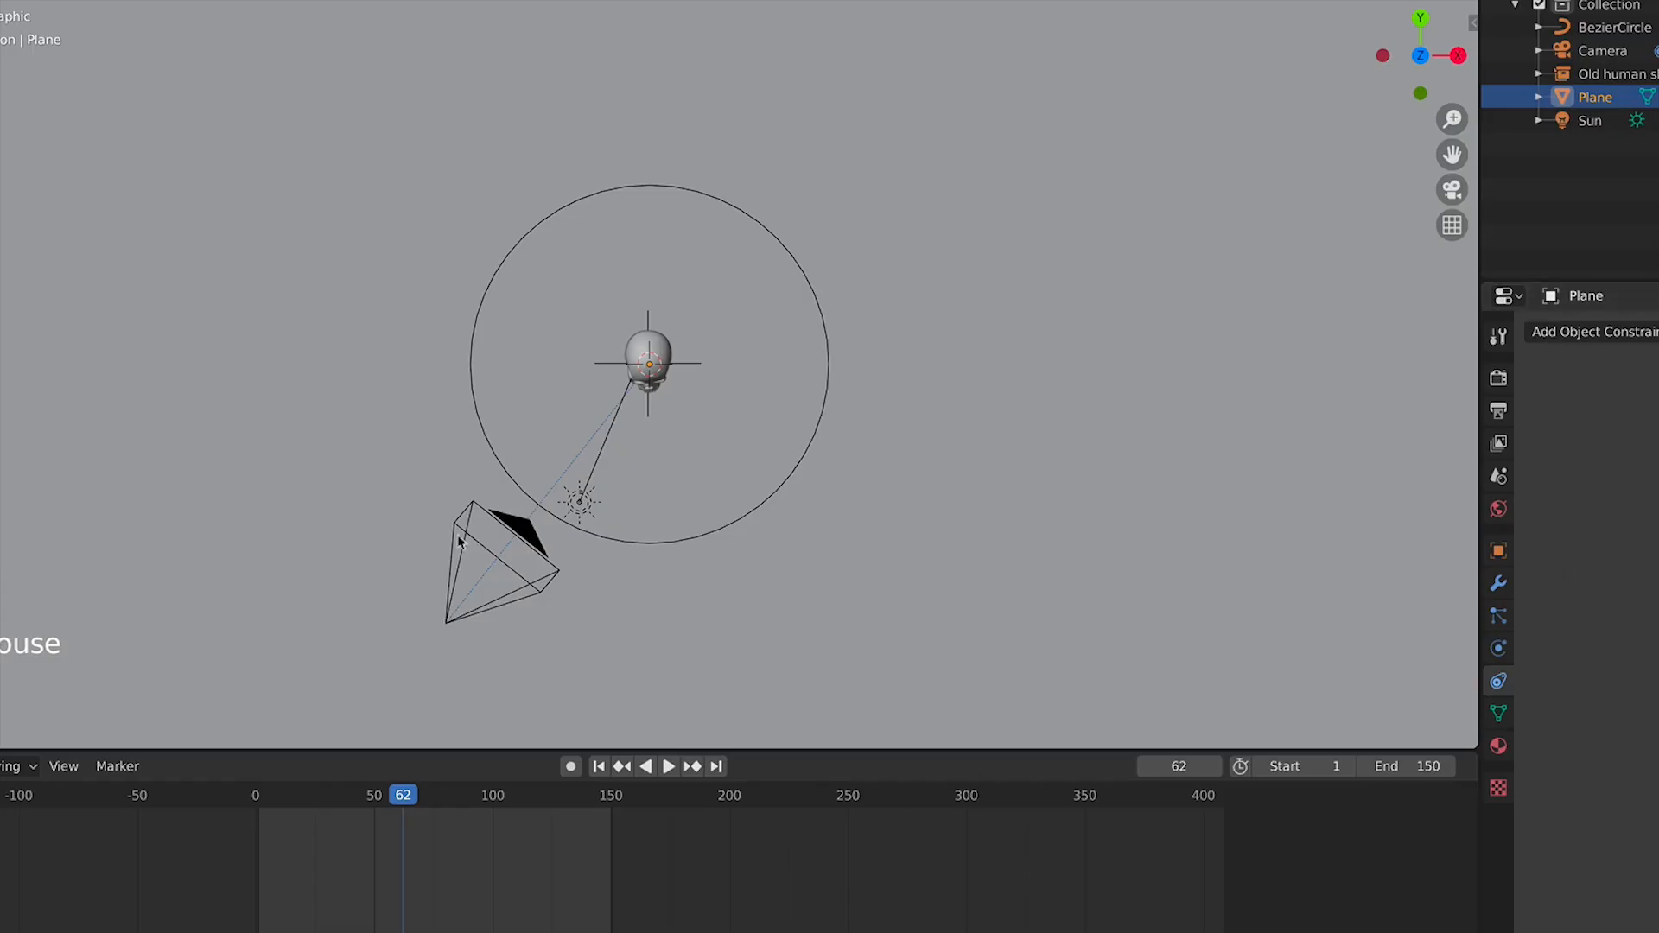
pyautogui.click(539, 538)
pyautogui.click(1616, 409)
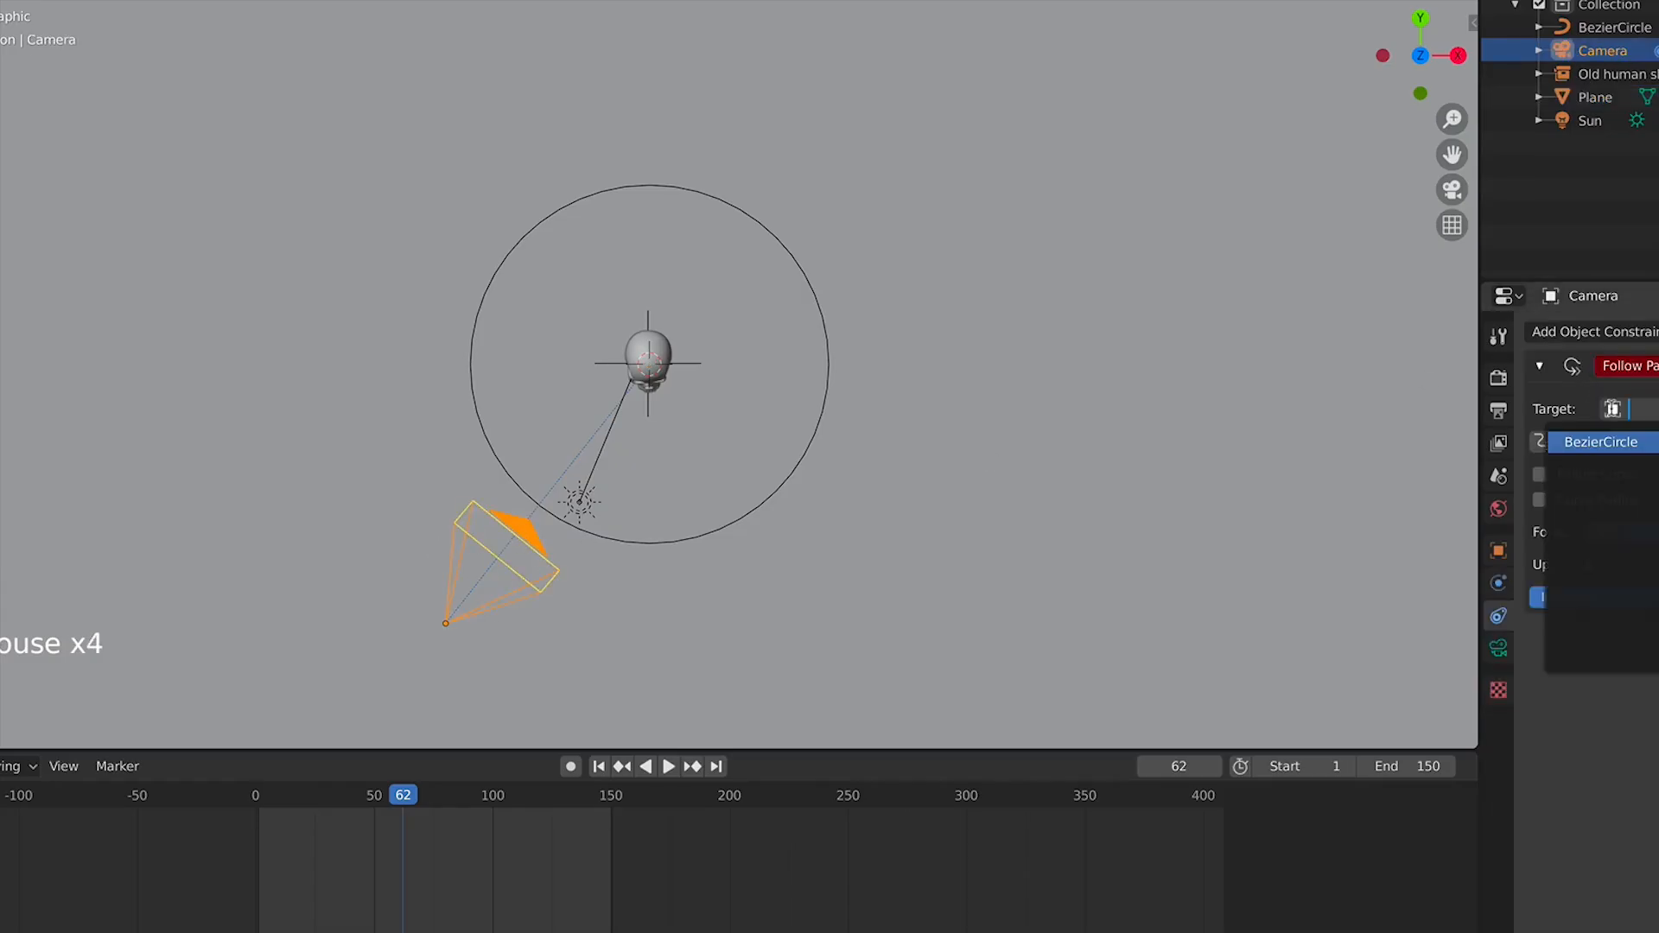
pyautogui.click(1603, 441)
# Play the timeline to check the camera's movement along the circle
pyautogui.scroll(-10, 1060, 463)
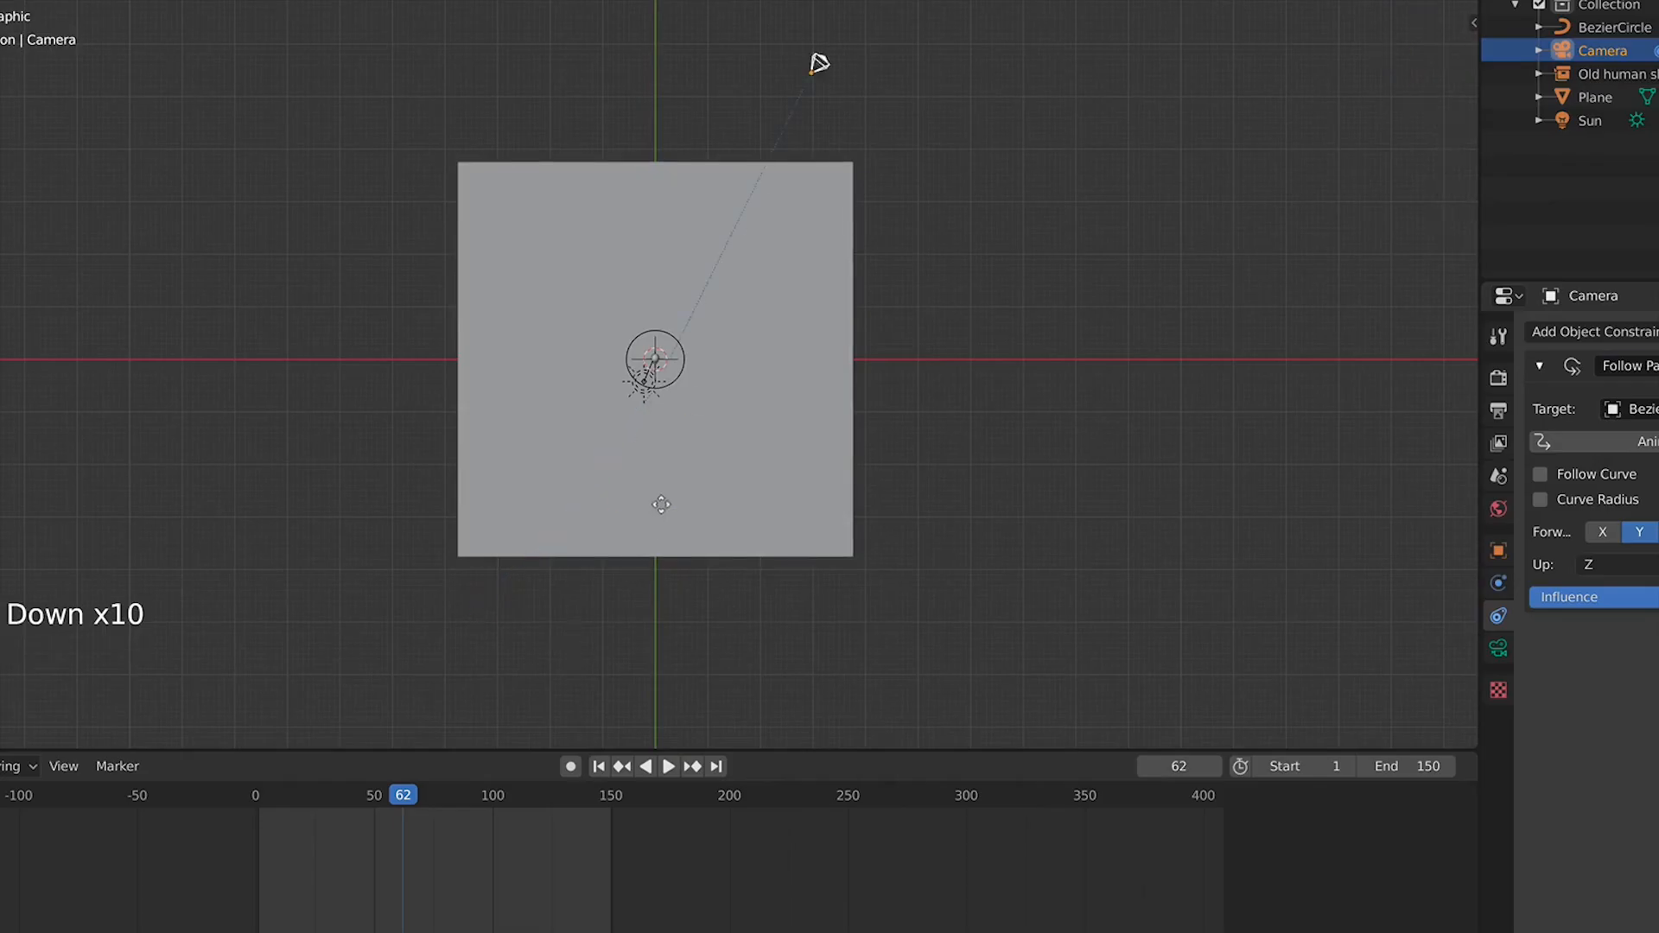
pyautogui.scroll(3, 667, 556)
pyautogui.scroll(-2, 700, 568)
pyautogui.scroll(-2, 700, 568)
pyautogui.press('space')
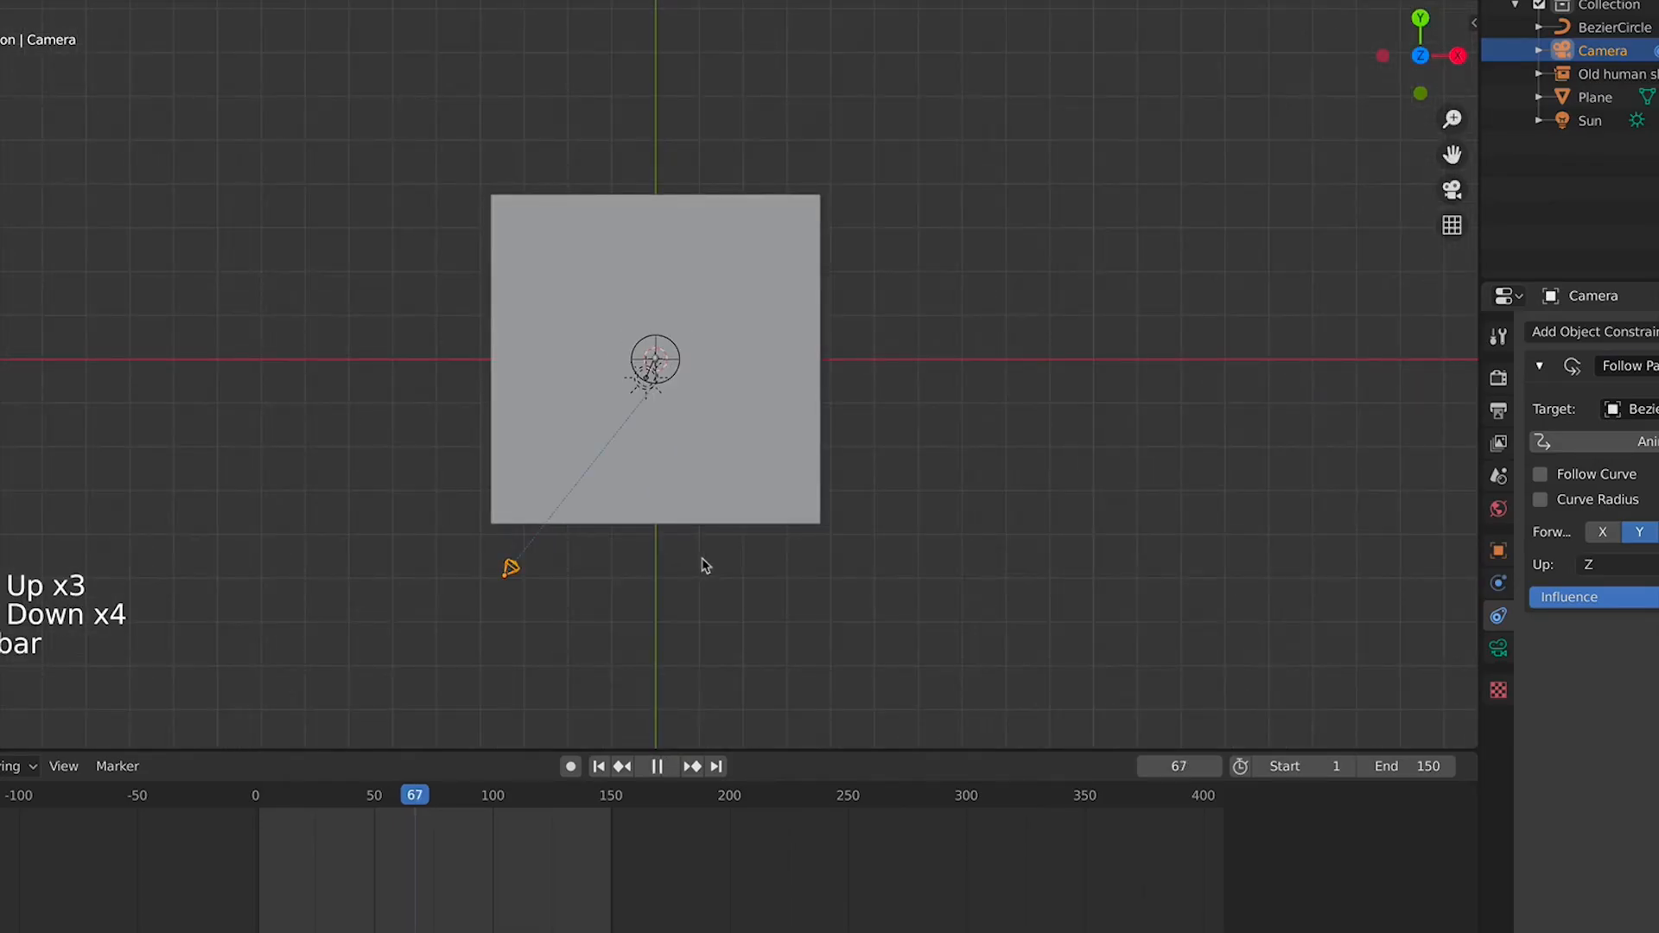
pyautogui.press('space')
pyautogui.press('space')
pyautogui.press('space')
pyautogui.press('space')
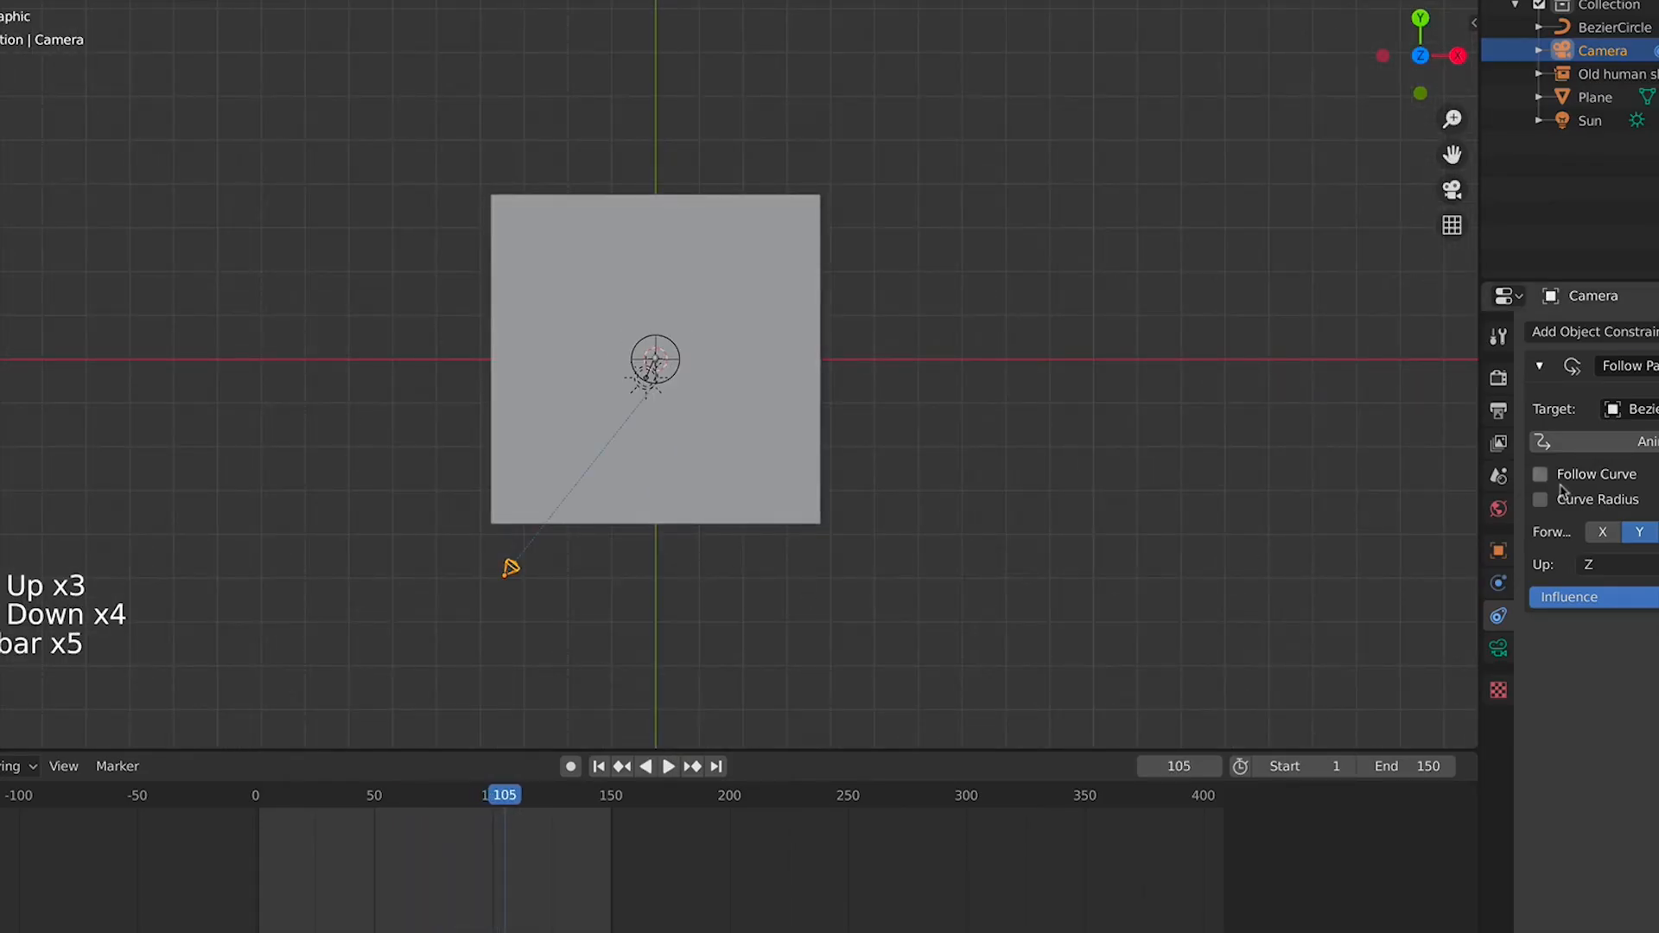
# Animate the camera path and preview the orbit in camera view
pyautogui.click(1633, 446)
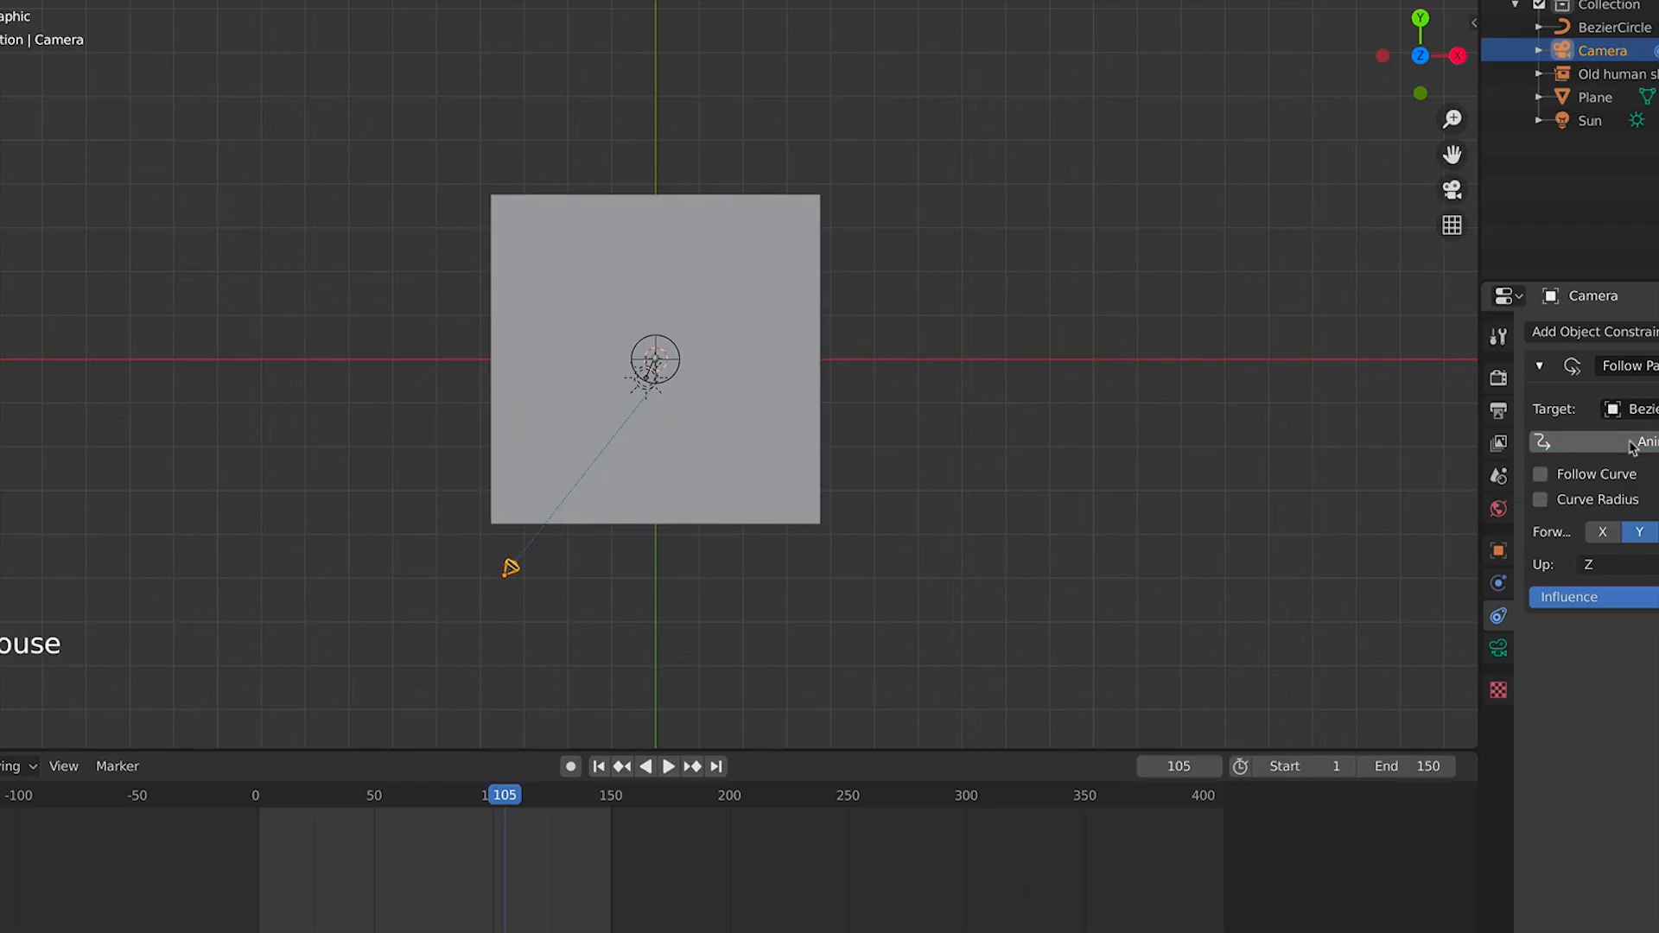
pyautogui.press('space')
pyautogui.scroll(2, 581, 500)
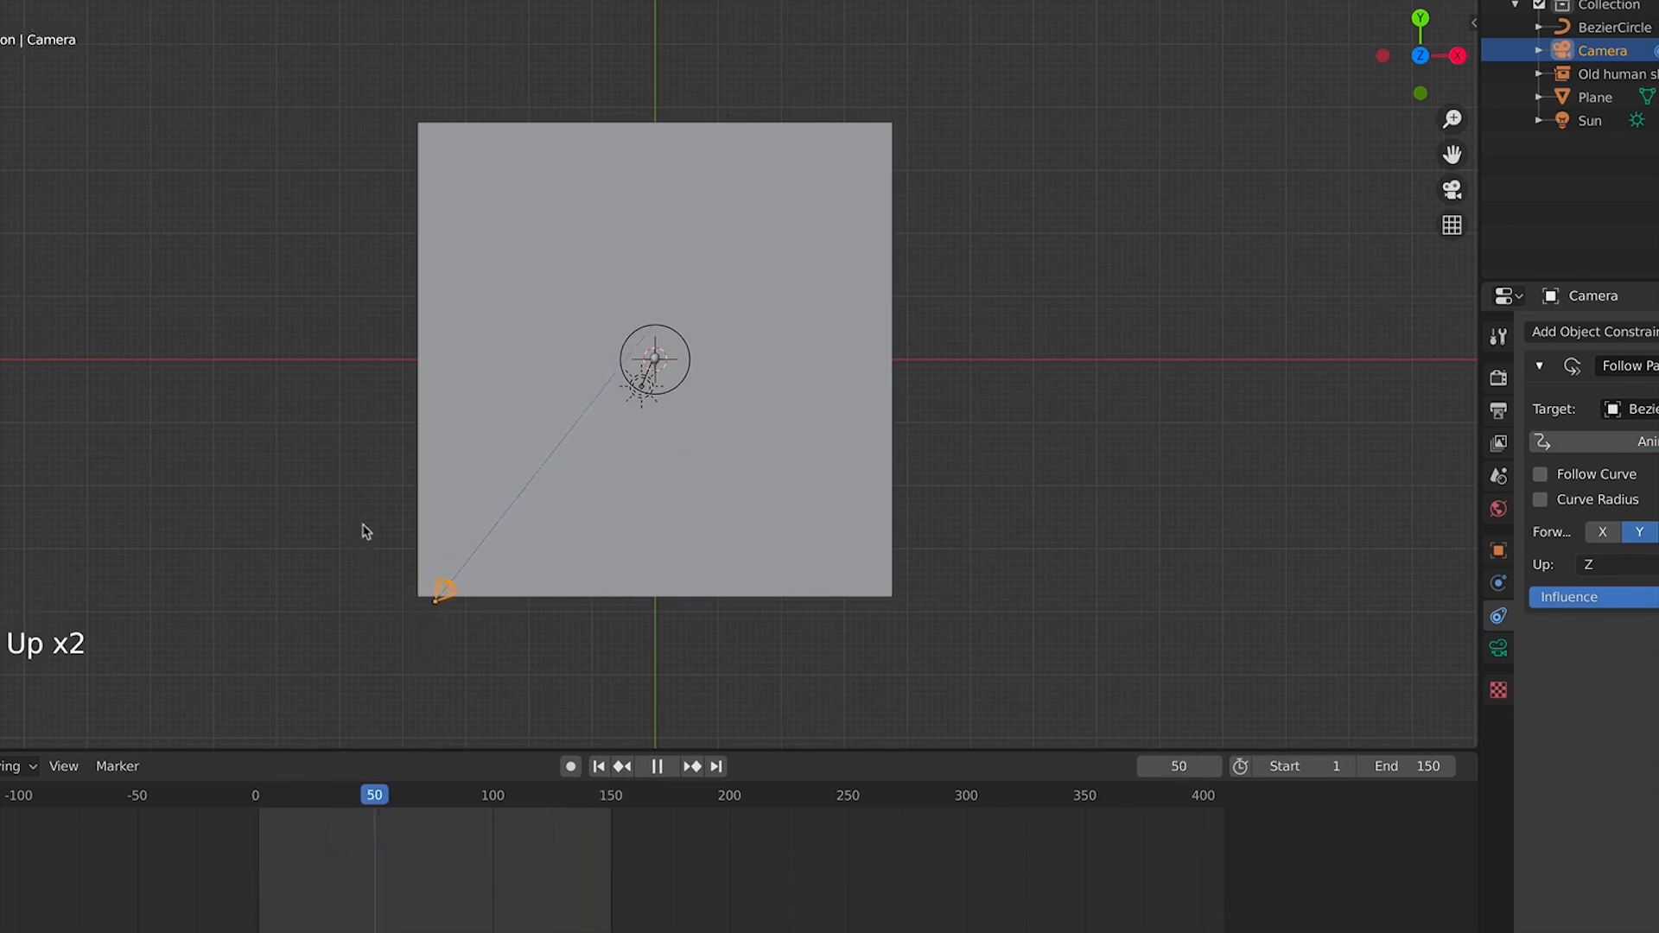
pyautogui.press('KP_0')
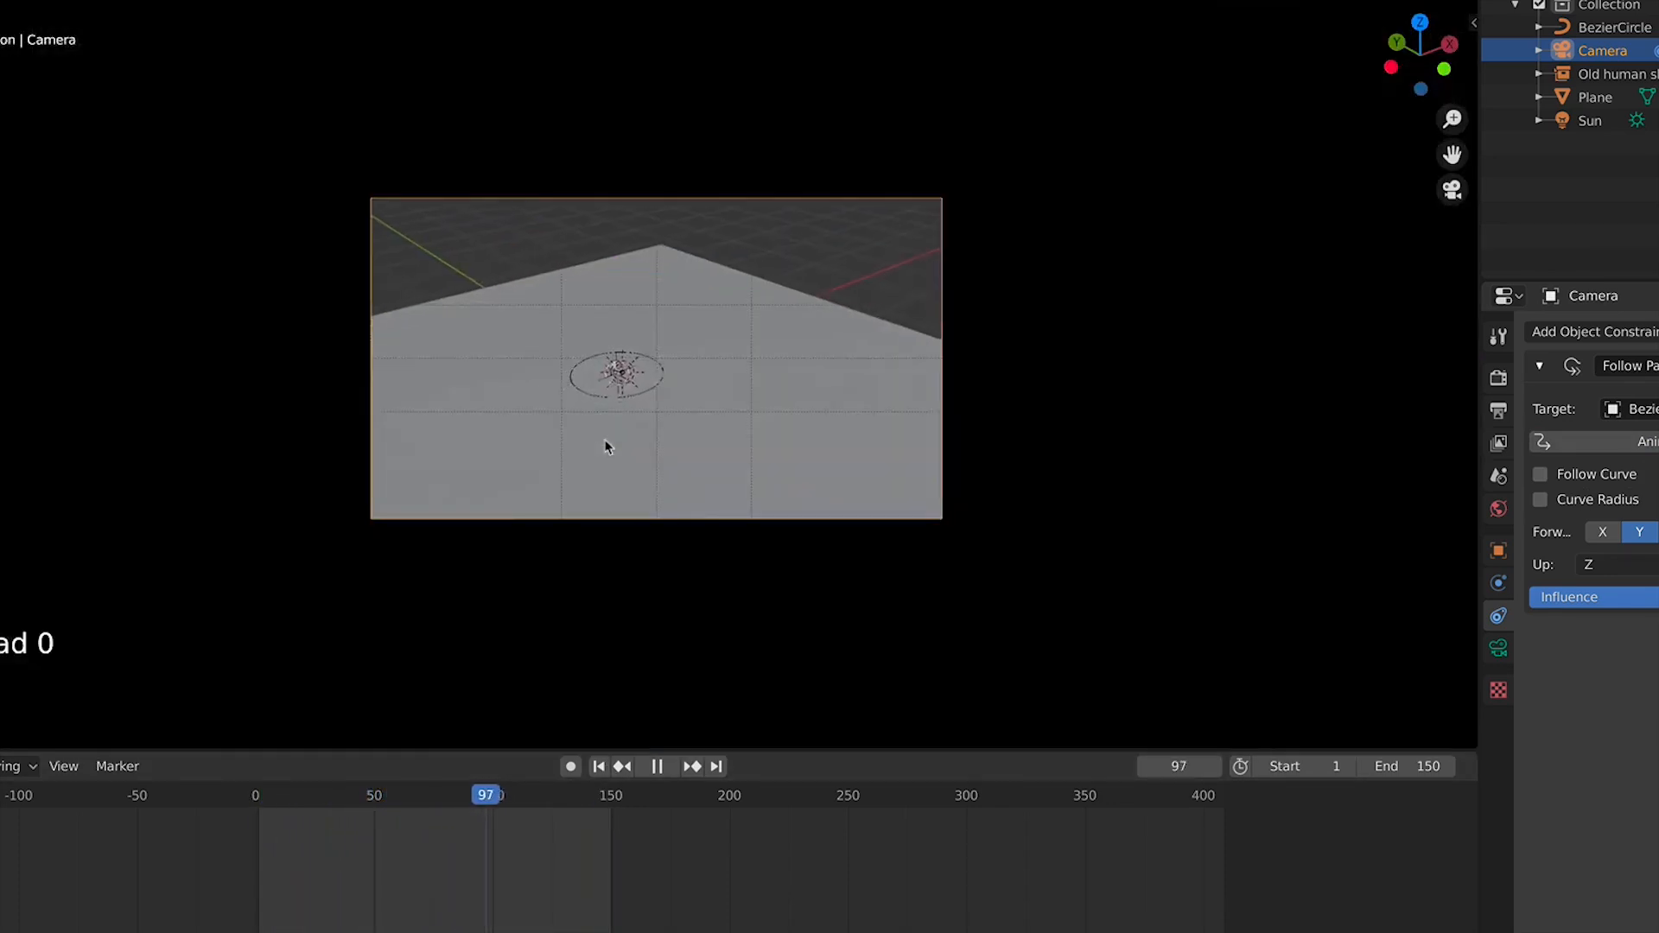
pyautogui.scroll(4, 607, 446)
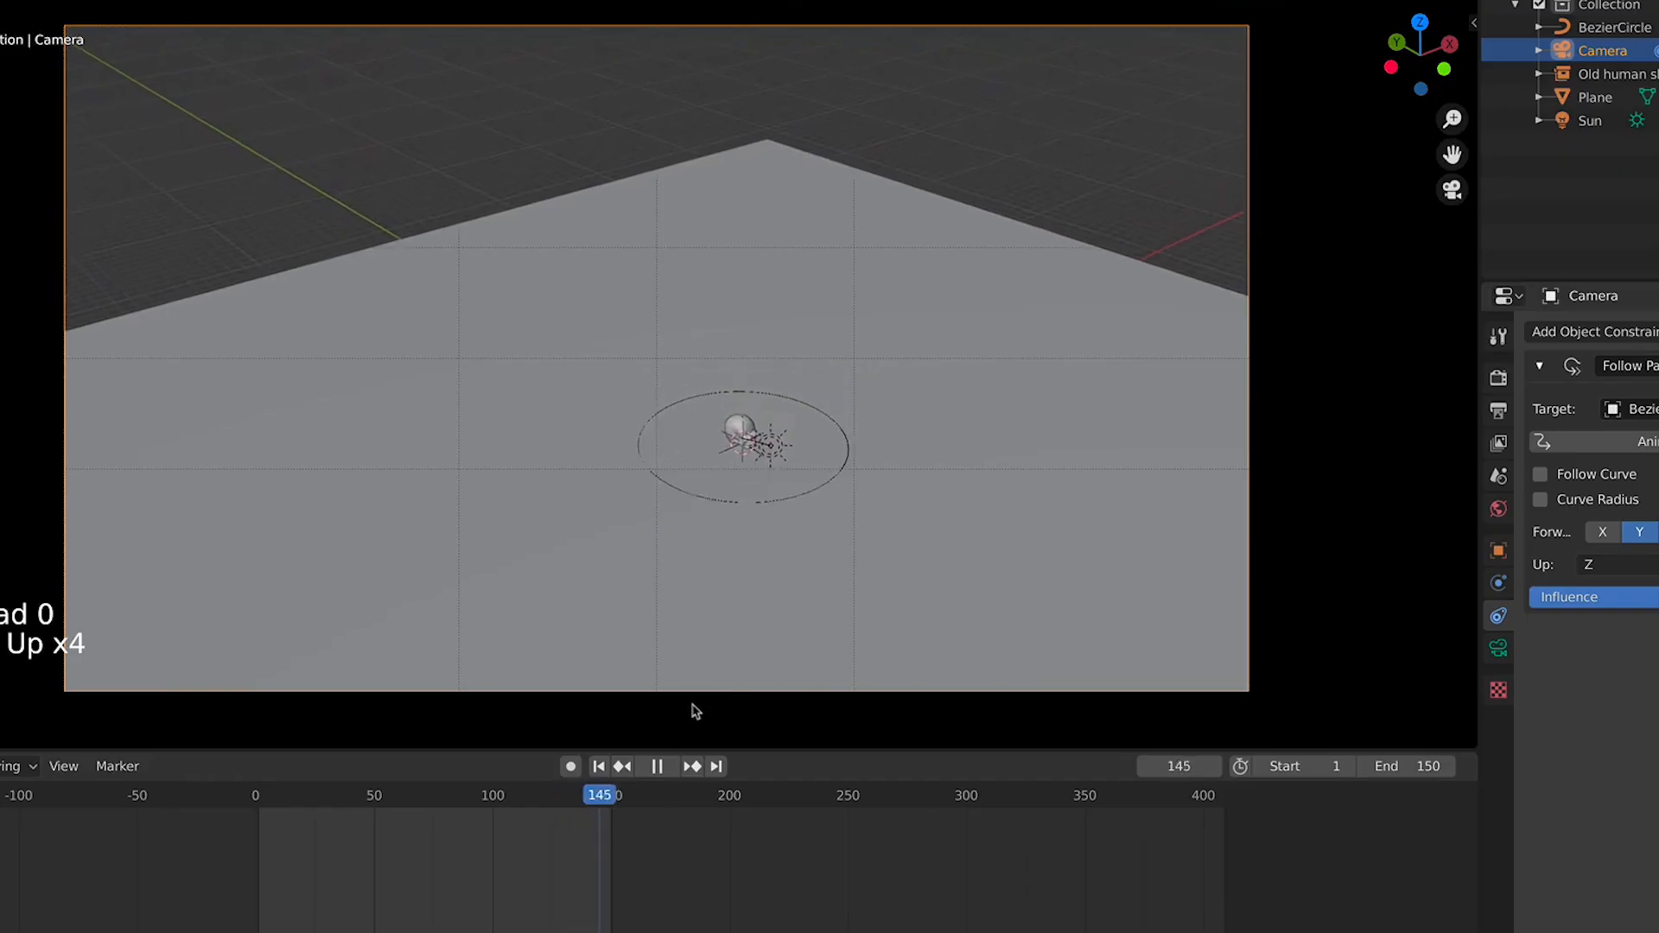
pyautogui.press('space')
pyautogui.moveTo(735, 553); pyautogui.dragTo(769, 501, button='middle')
pyautogui.press('KP_7')
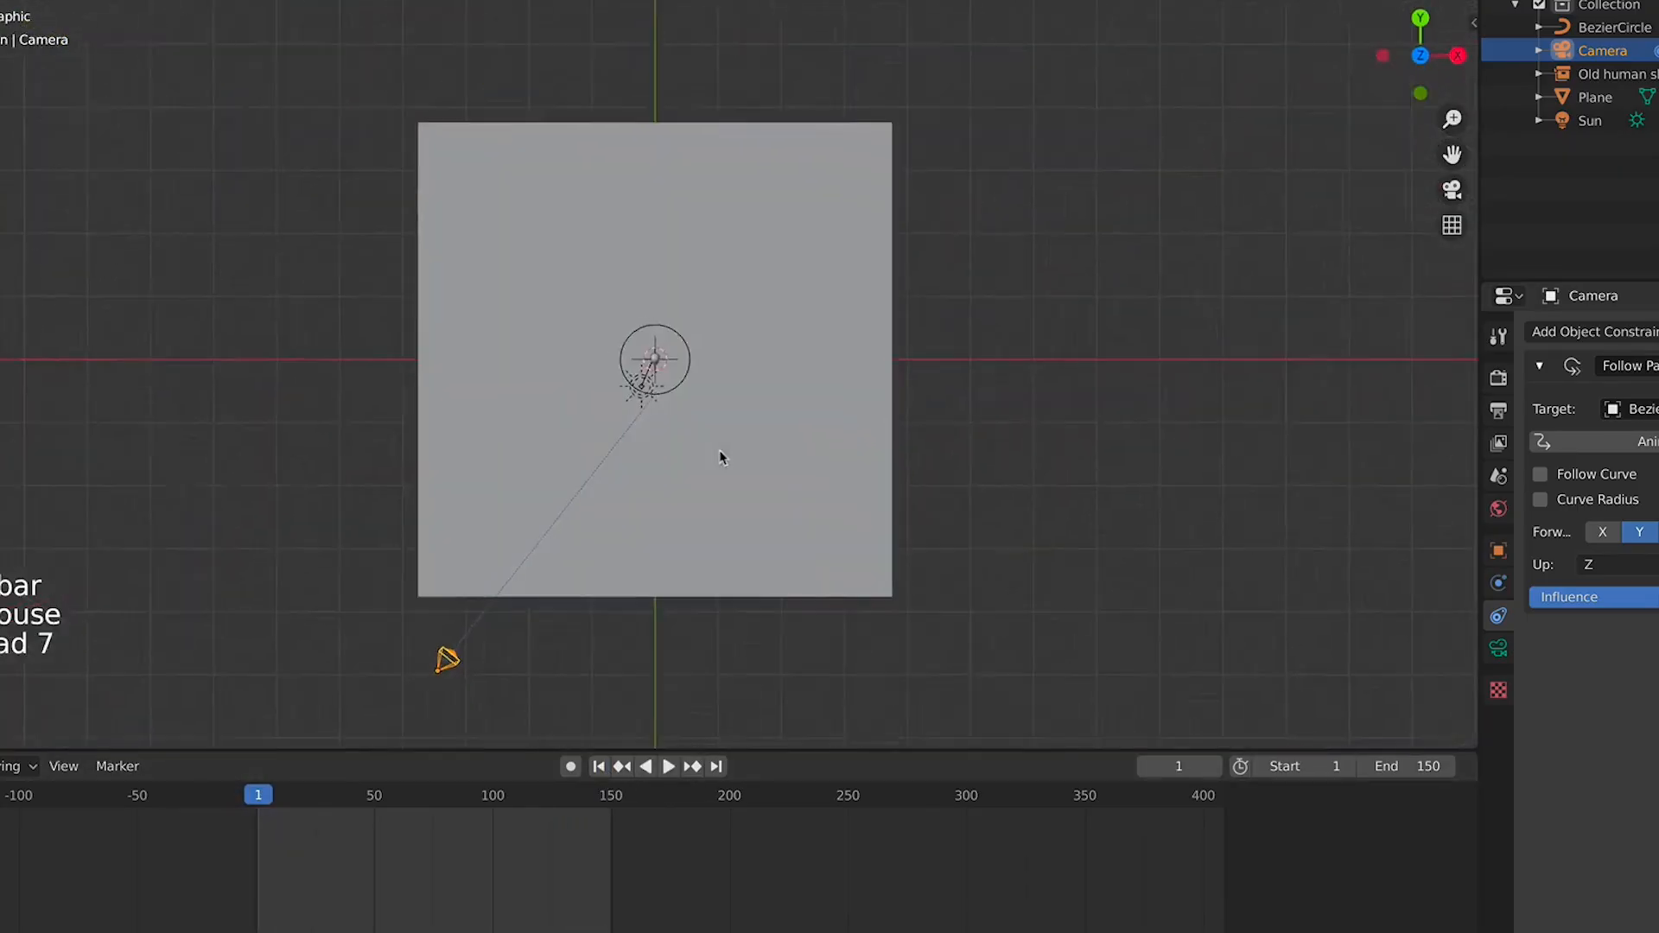
# Move the camera onto the centre of the Bezier circle in top view
pyautogui.scroll(-3, 629, 506)
pyautogui.scroll(4, 562, 682)
pyautogui.scroll(-2, 562, 687)
pyautogui.press('g')
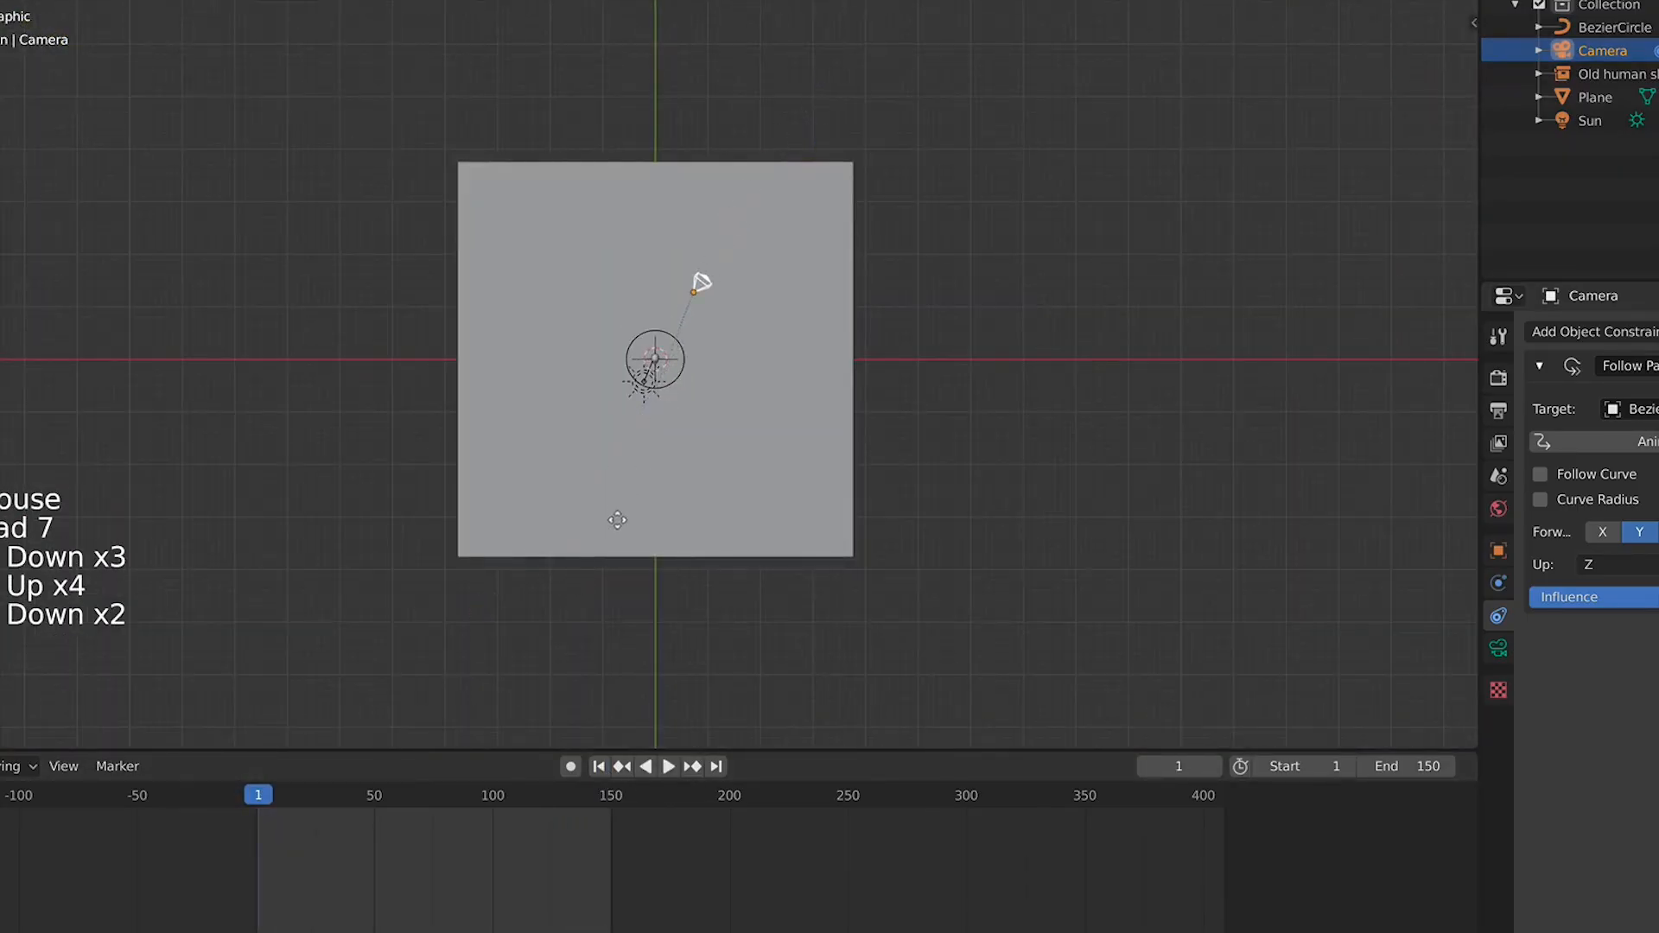
pyautogui.click(611, 532)
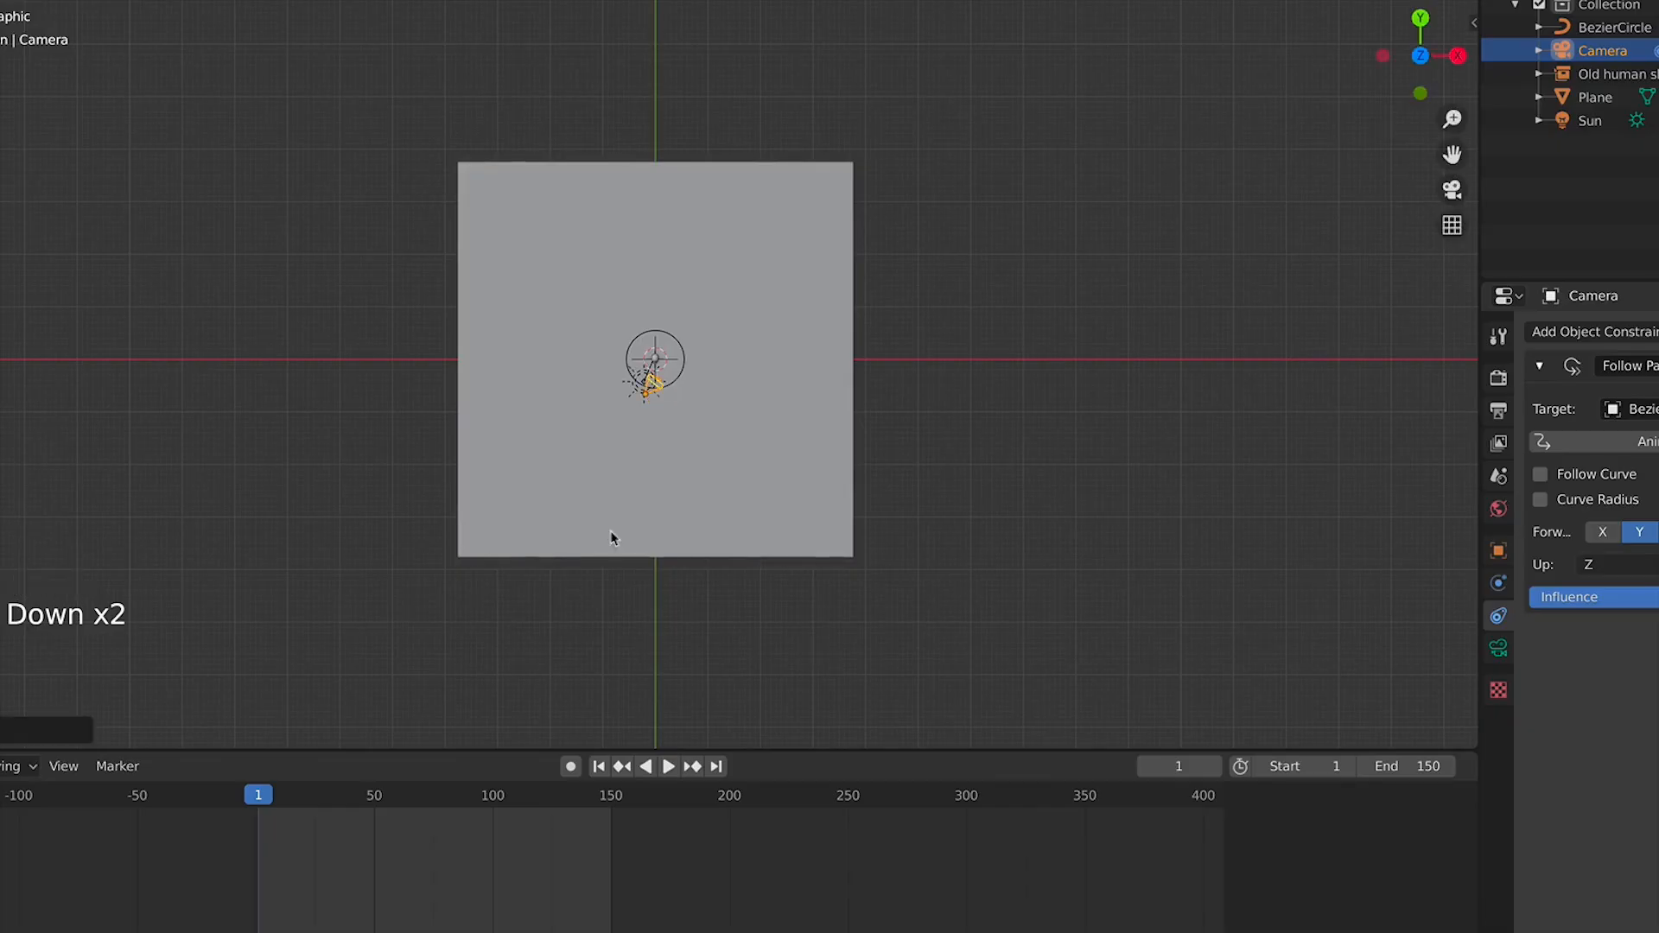
# Raise the camera along the Z axis so it sits above the skull
pyautogui.scroll(9, 611, 537)
pyautogui.press('KP_1')
pyautogui.scroll(5, 666, 459)
pyautogui.scroll(-6, 650, 448)
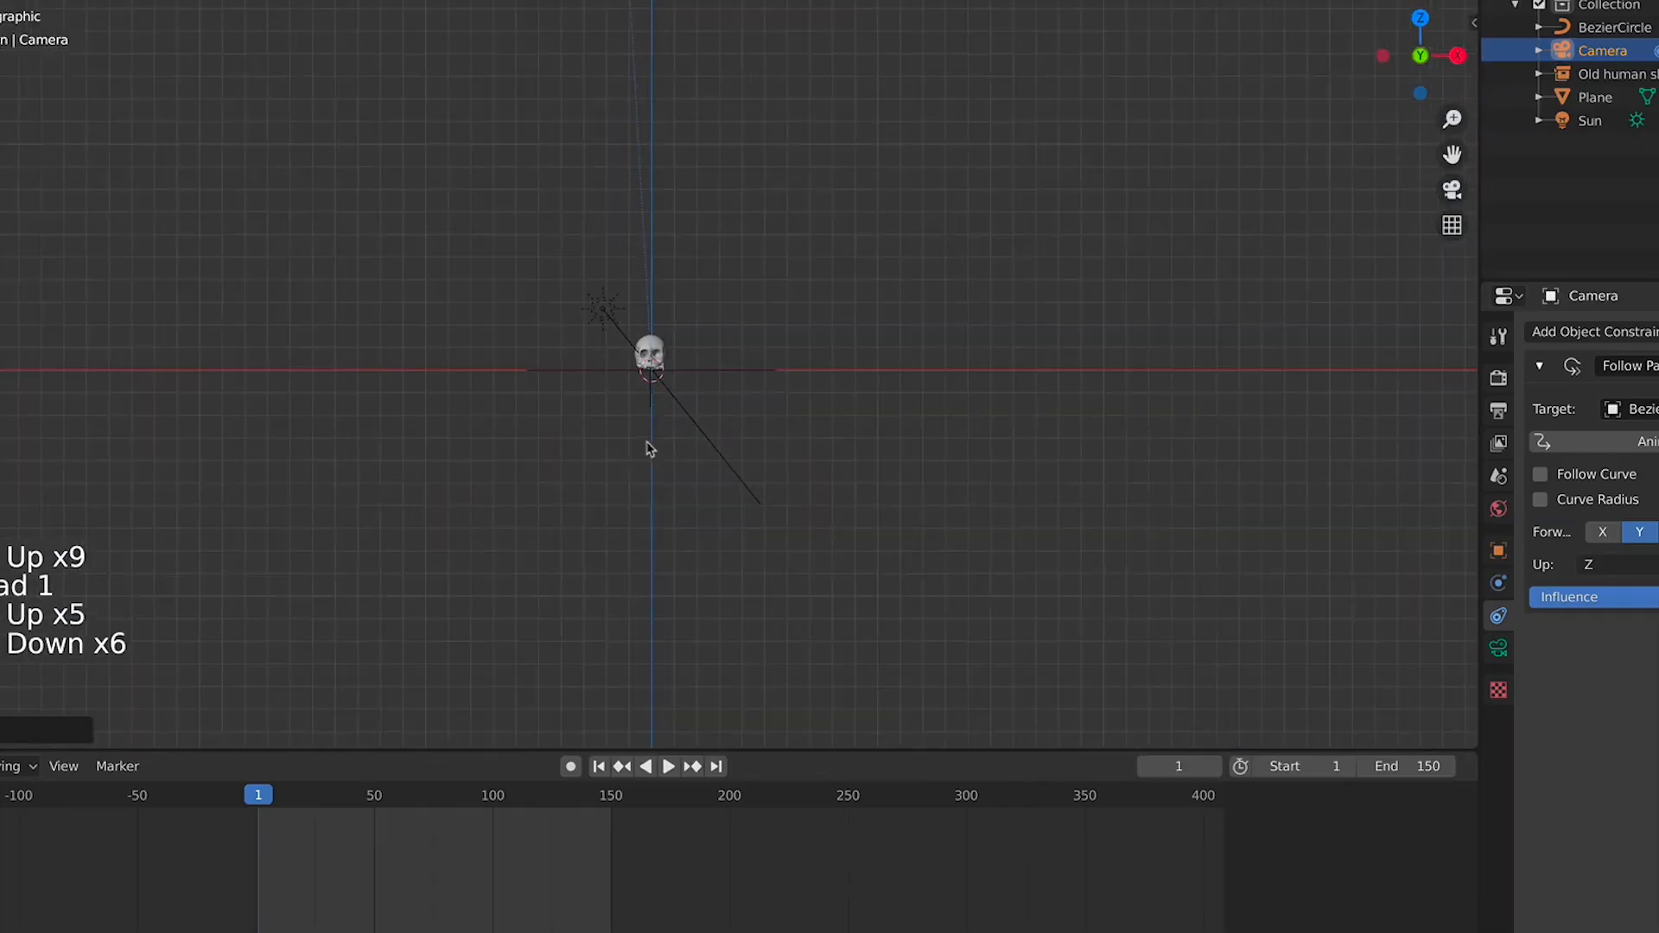
pyautogui.moveTo(649, 449); pyautogui.dragTo(708, 544, button='middle')
pyautogui.scroll(-2, 708, 544)
pyautogui.press('KP_7')
pyautogui.press('KP_1')
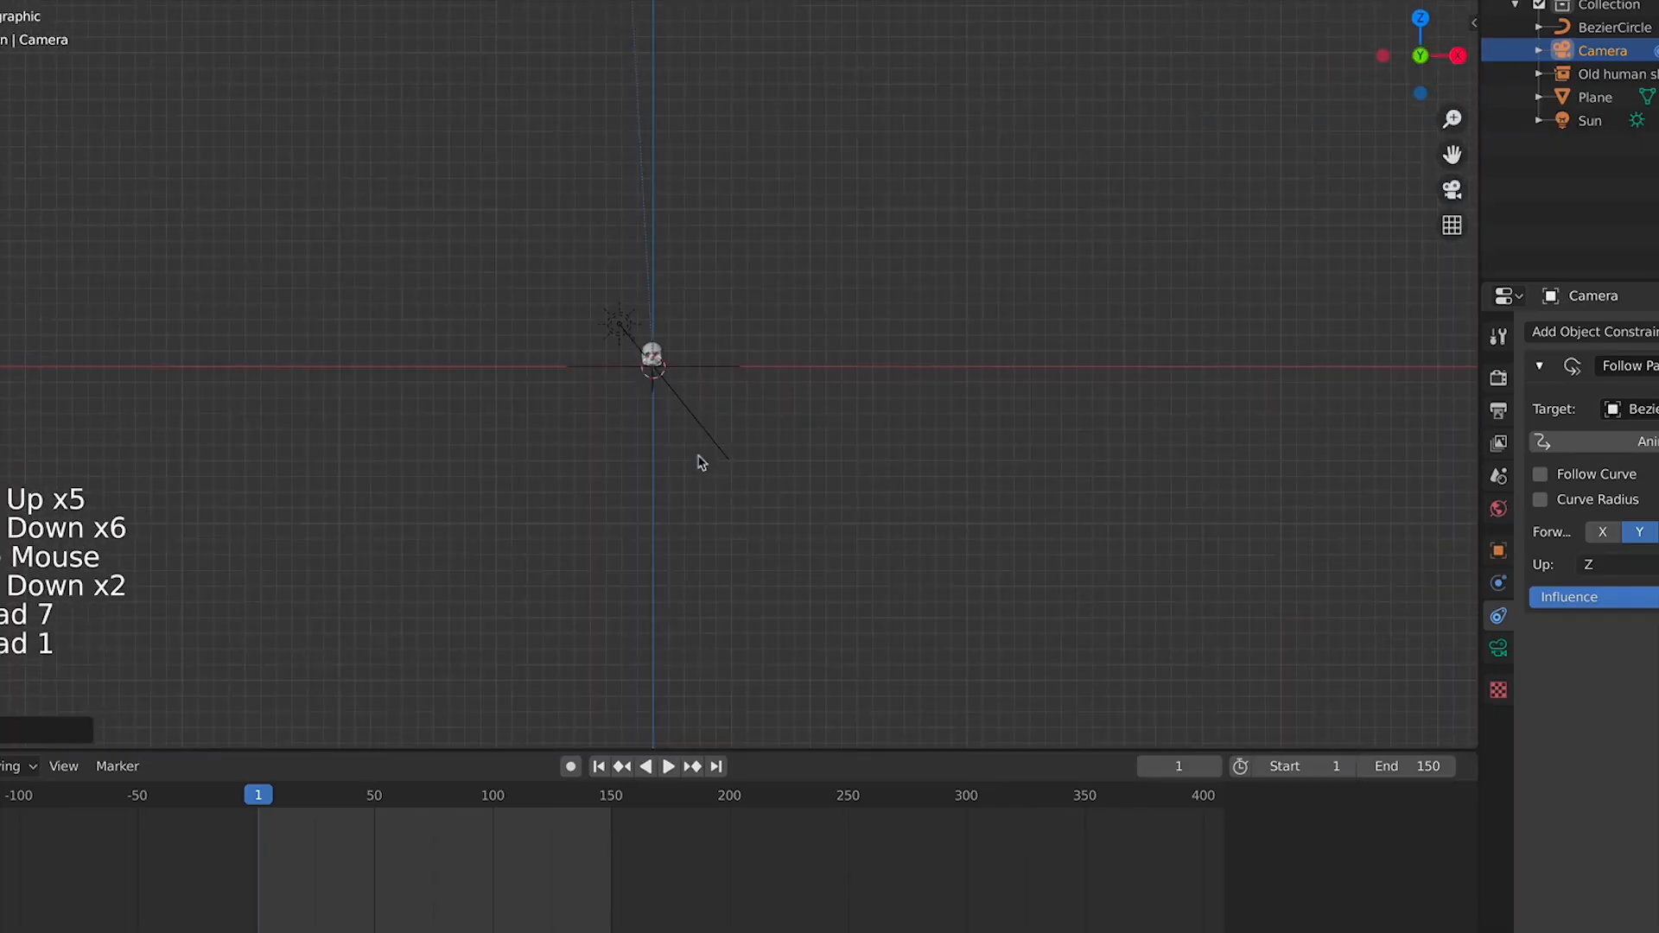
pyautogui.scroll(-4, 700, 463)
pyautogui.press('g')
pyautogui.press('z')
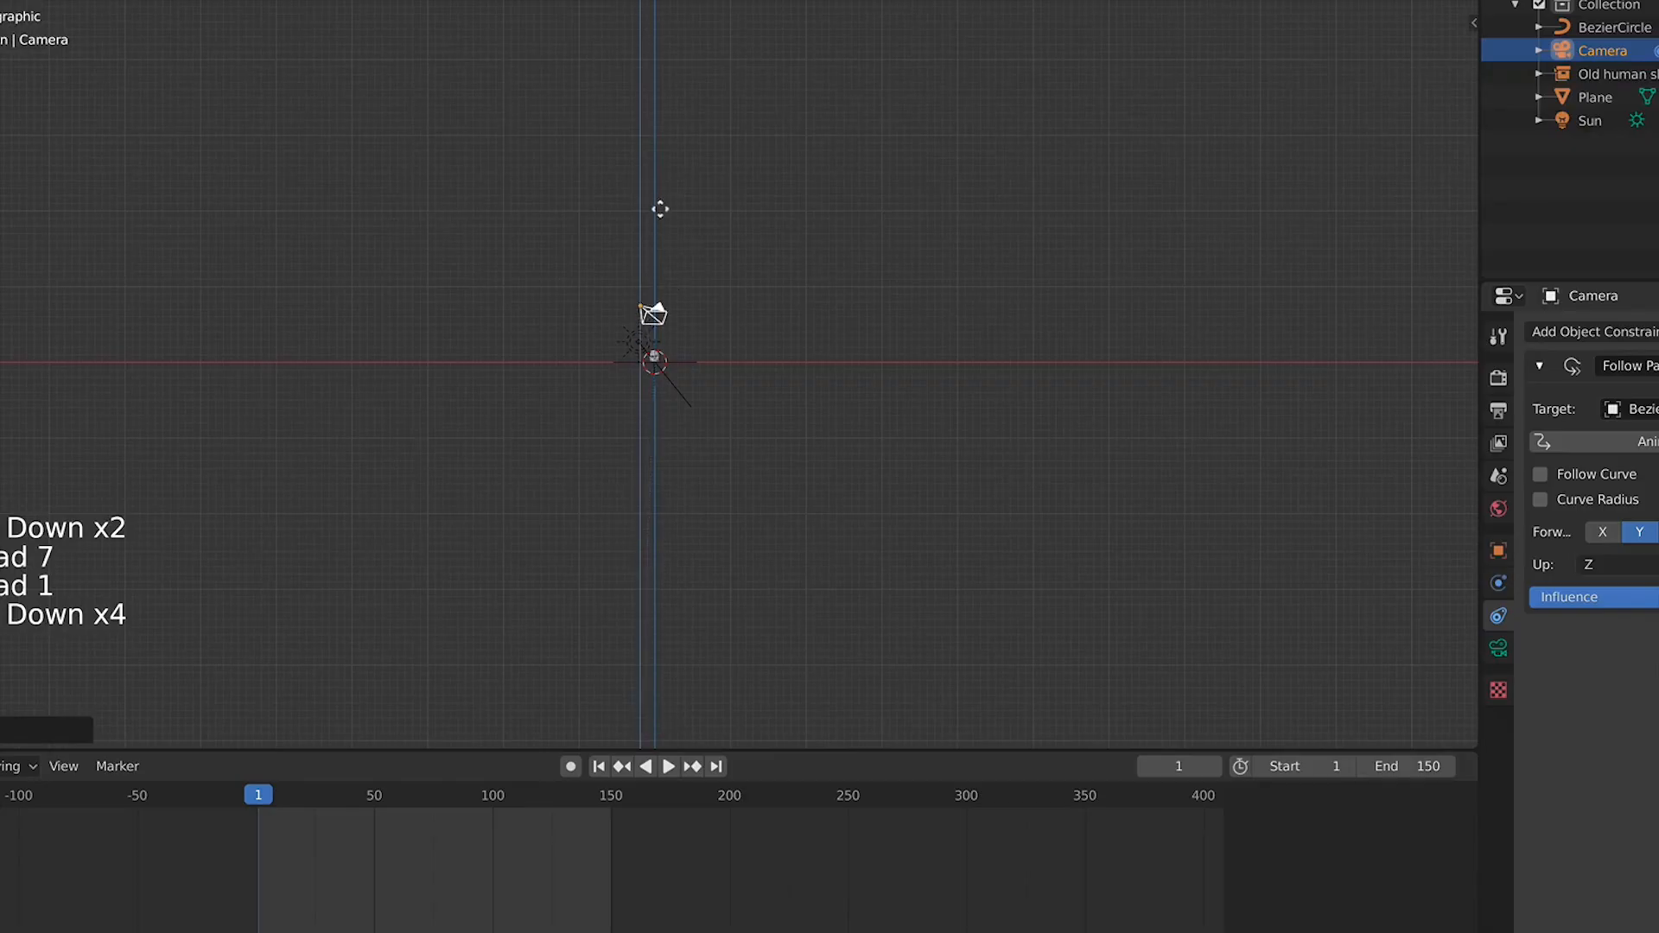
pyautogui.click(660, 111)
# Rotate the camera in top view so it points towards the skull
pyautogui.press('KP_0')
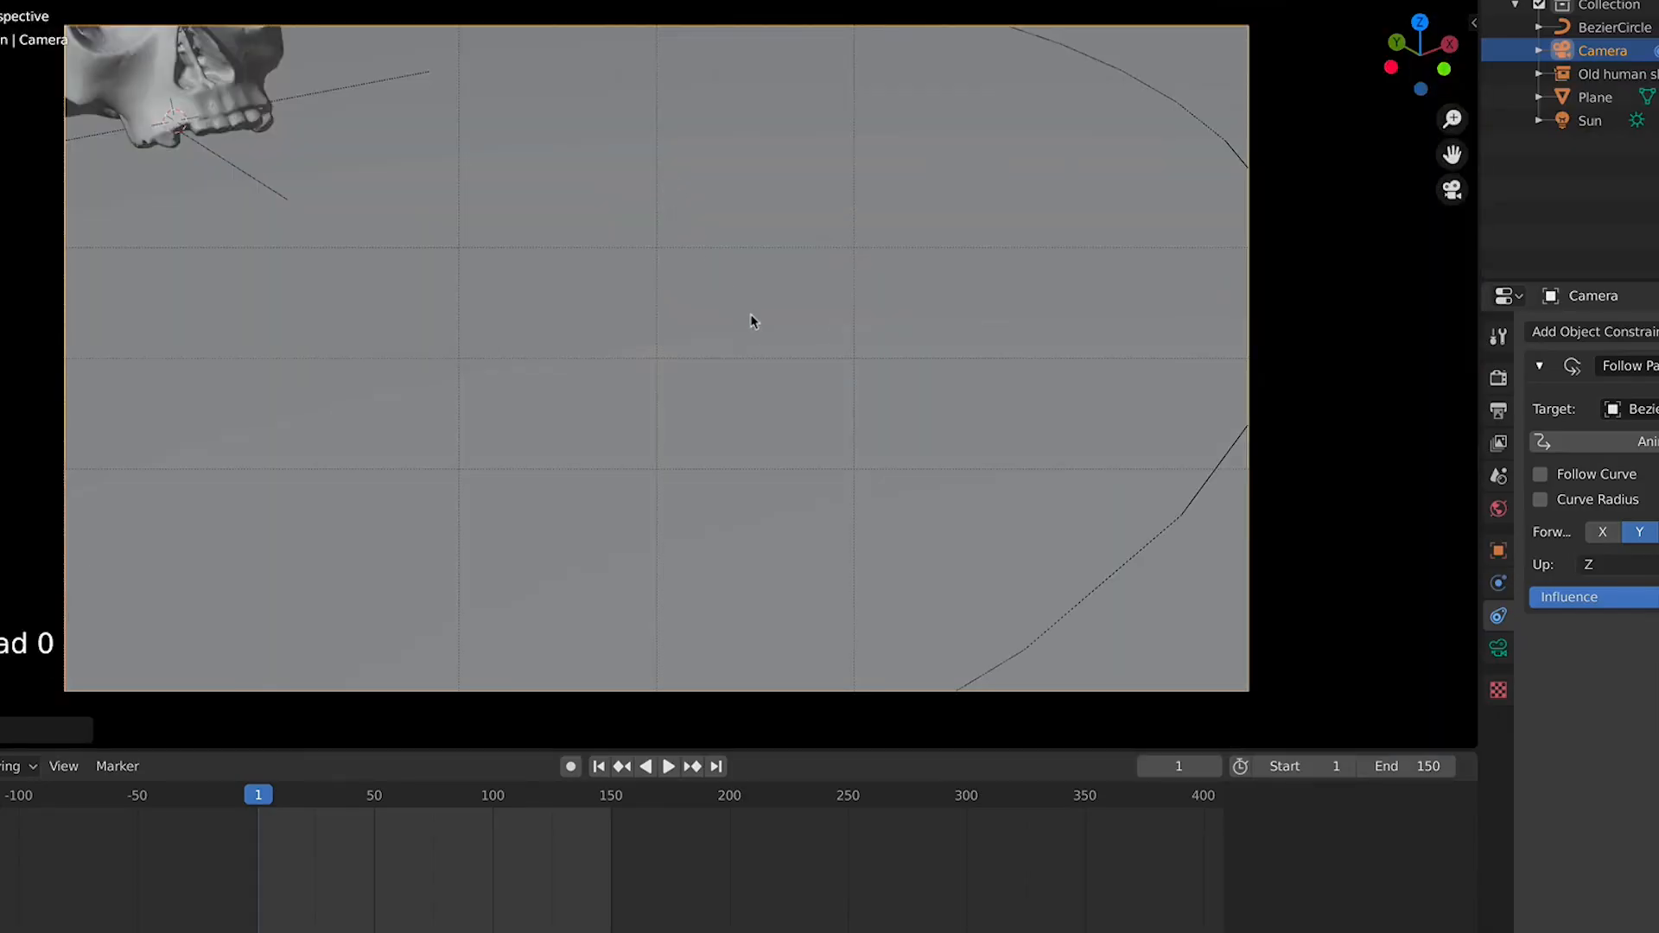
pyautogui.hotkey('shift', '`')
pyautogui.press('KP_7')
pyautogui.scroll(8, 760, 432)
pyautogui.press('r')
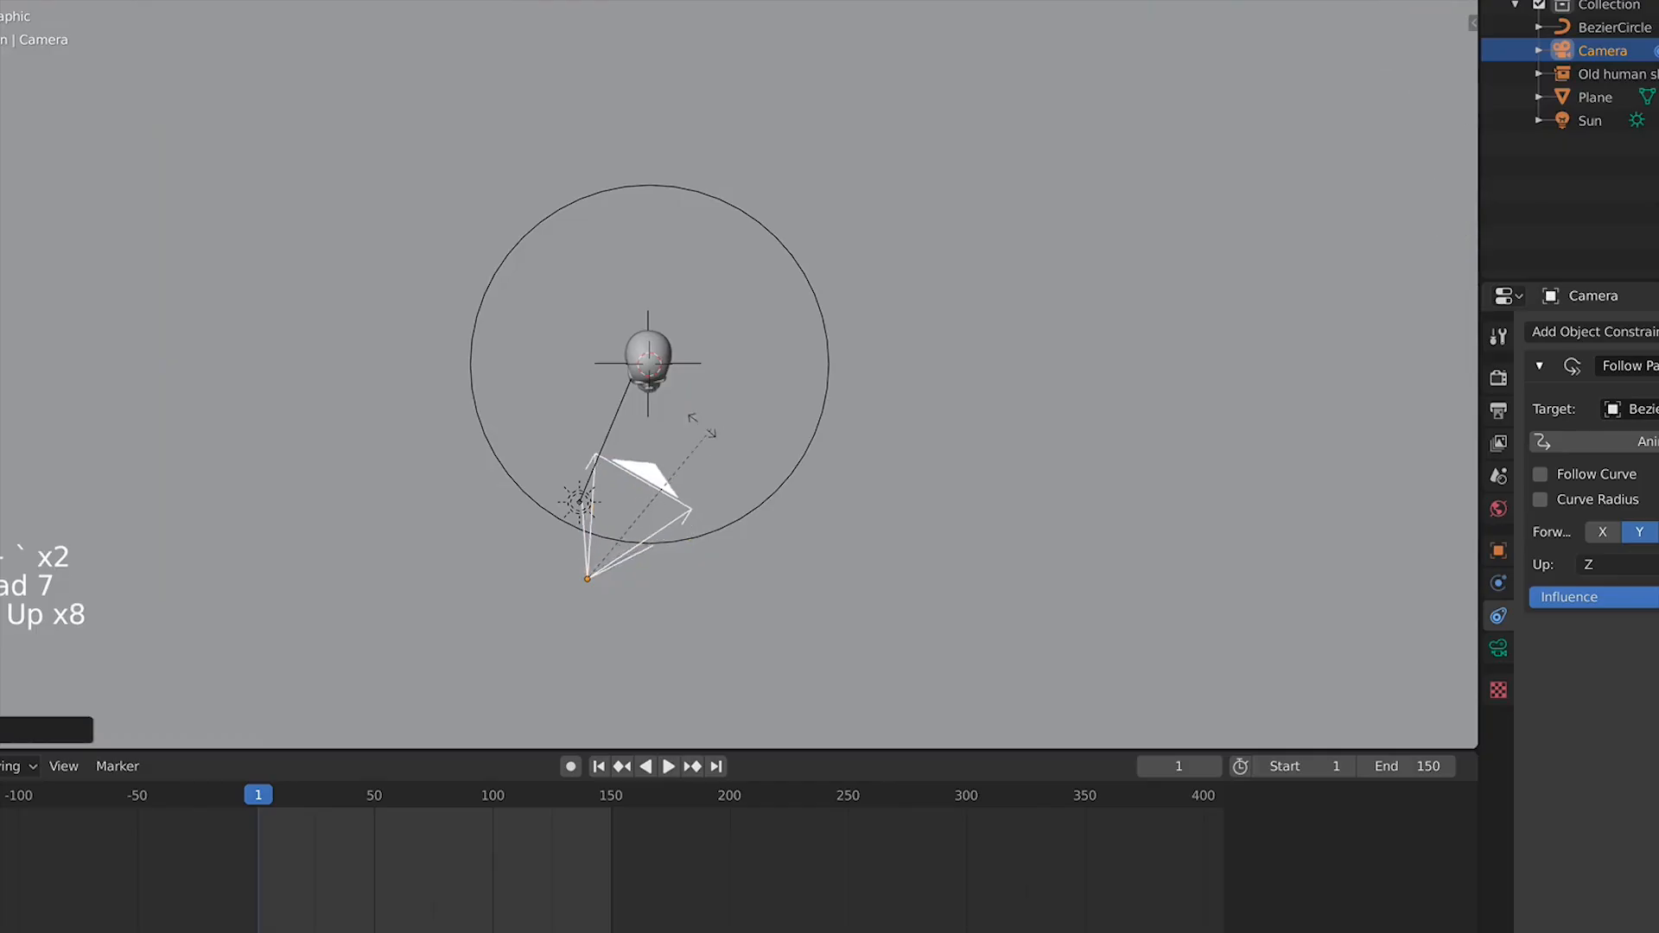
pyautogui.click(706, 434)
# Enable Follow Curve on the camera's Follow Path constraint and check its orientation from the side
pyautogui.press('KP_3')
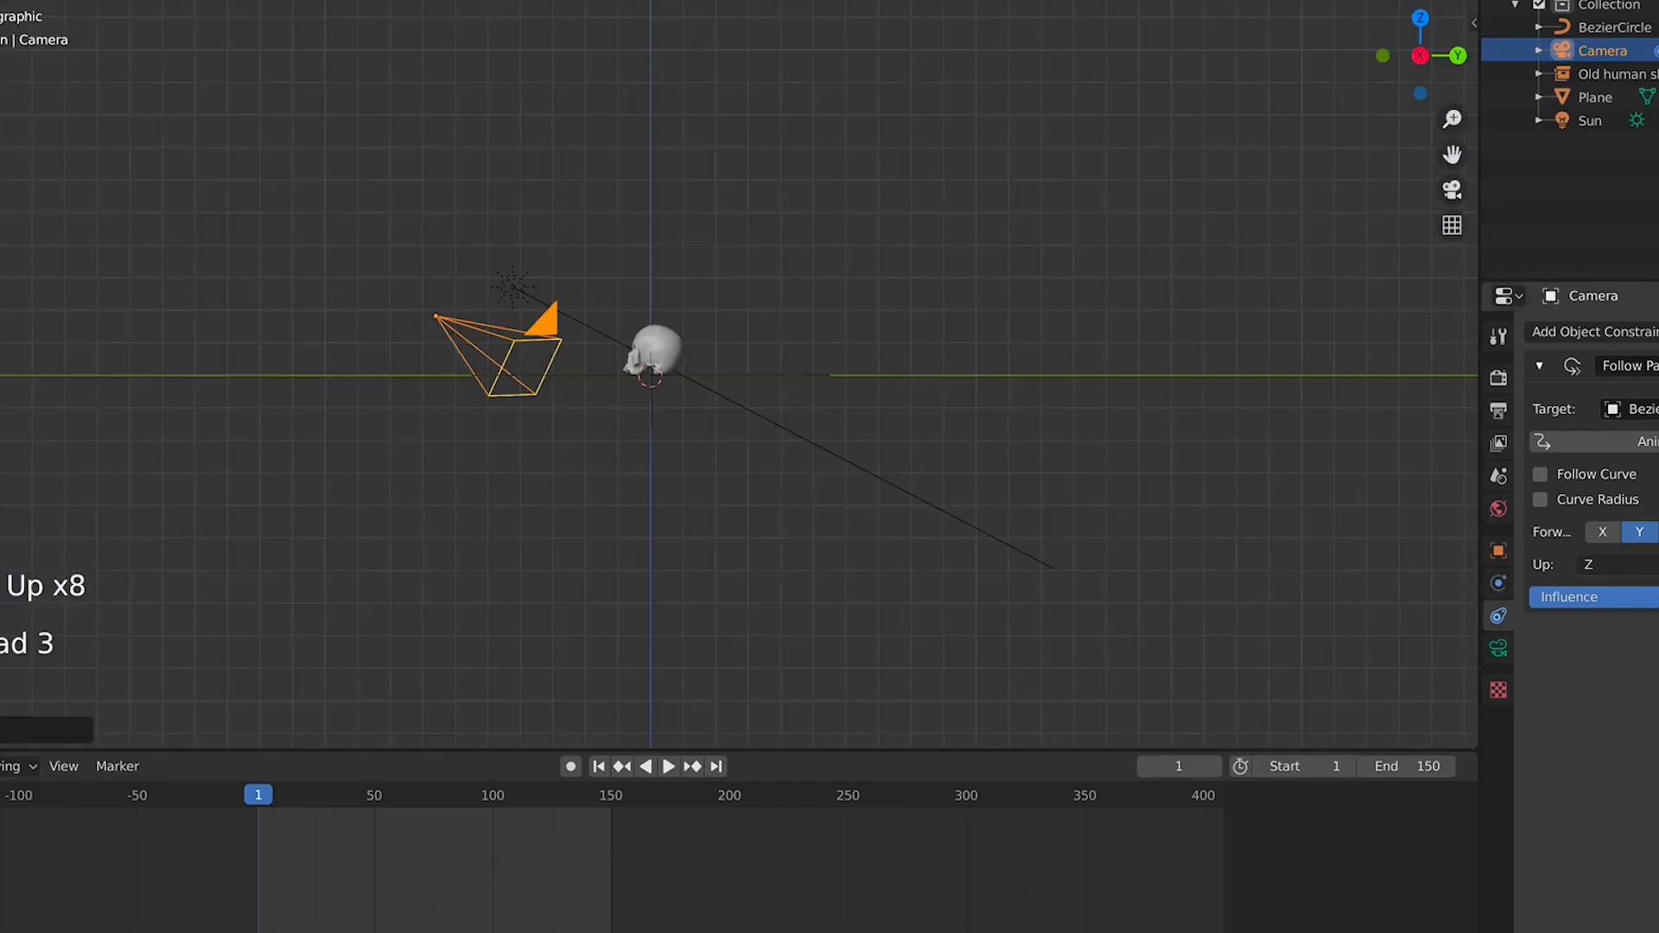
pyautogui.press('KP_0')
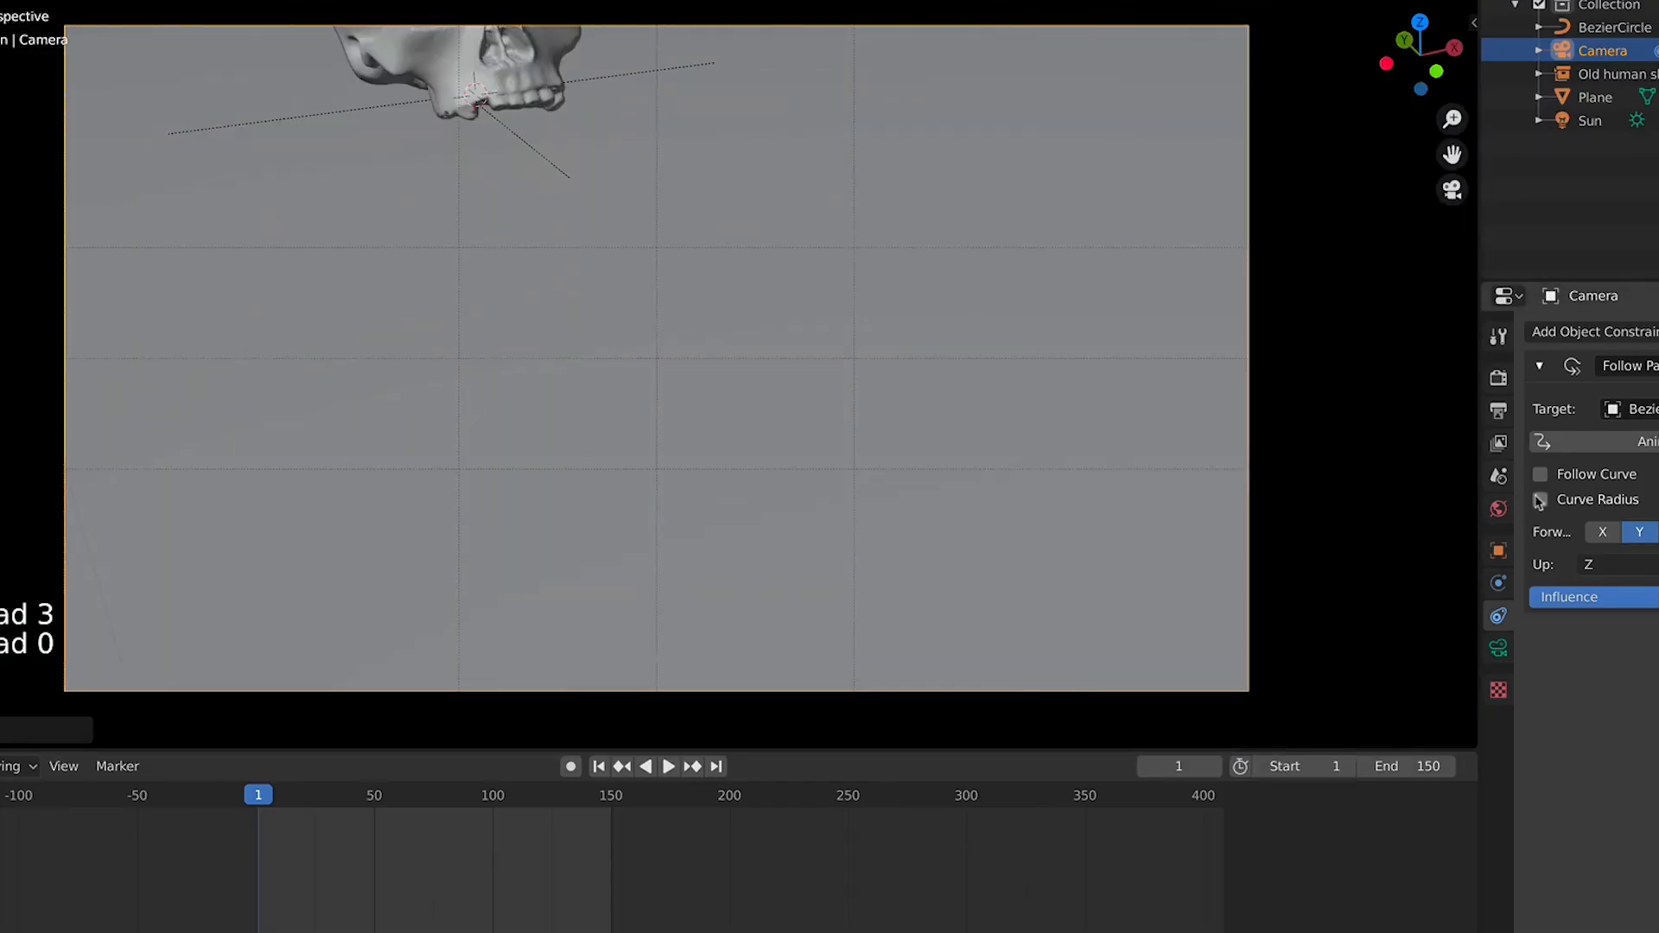
pyautogui.click(1541, 475)
pyautogui.press('KP_0')
pyautogui.scroll(4, 842, 297)
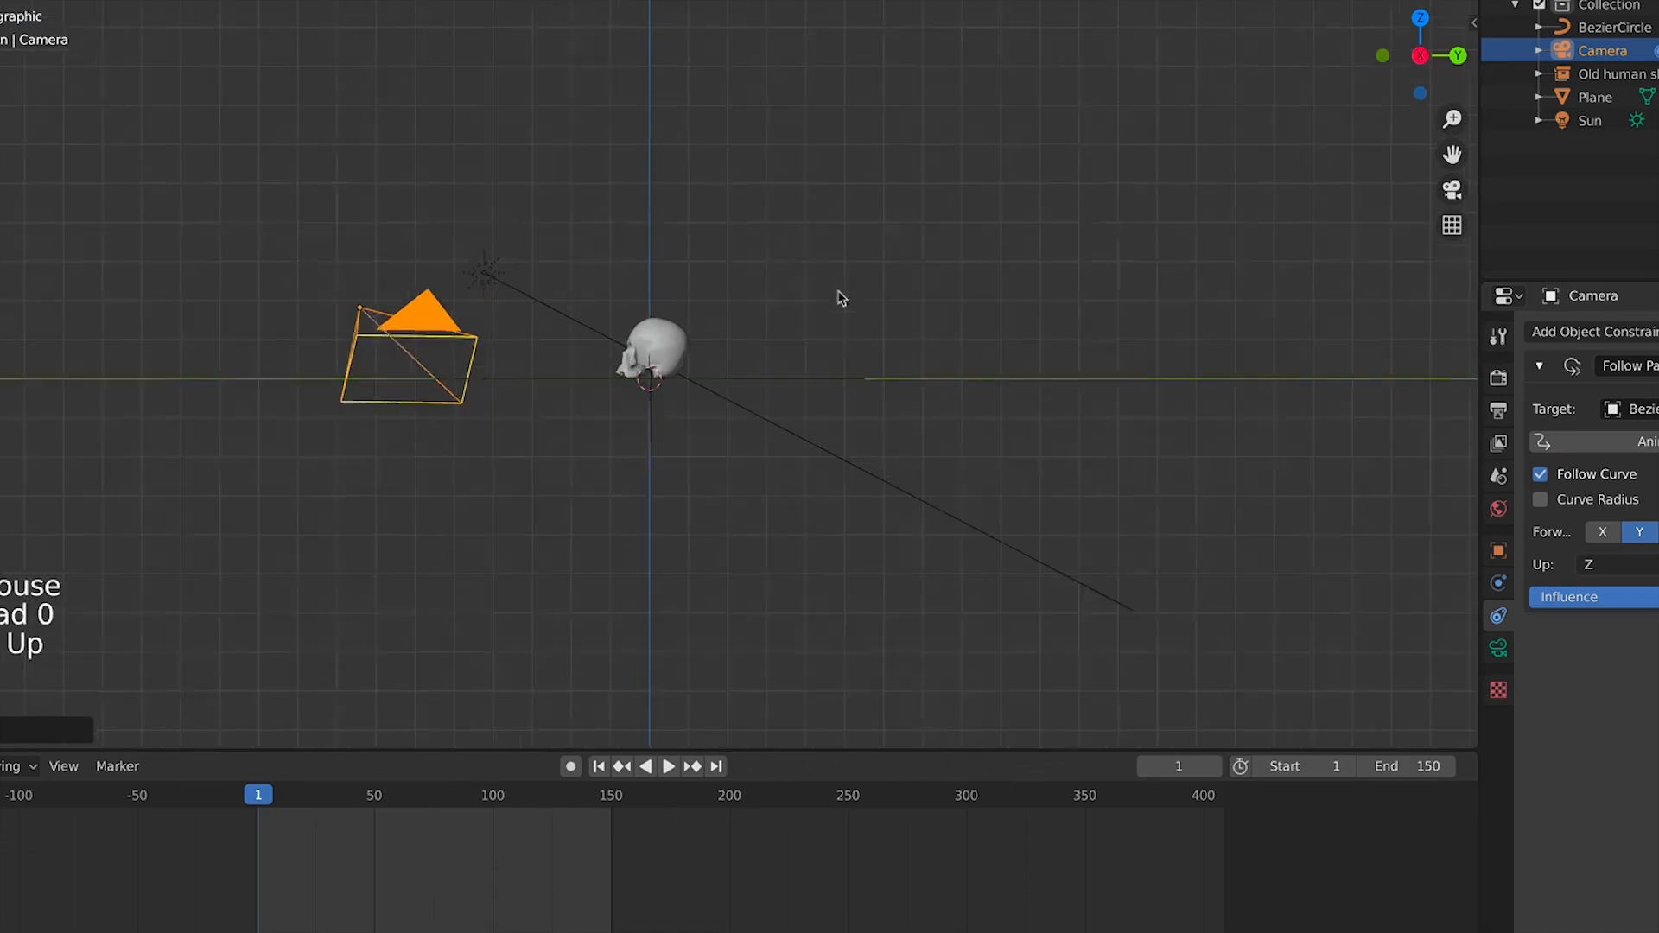
pyautogui.scroll(-4, 842, 297)
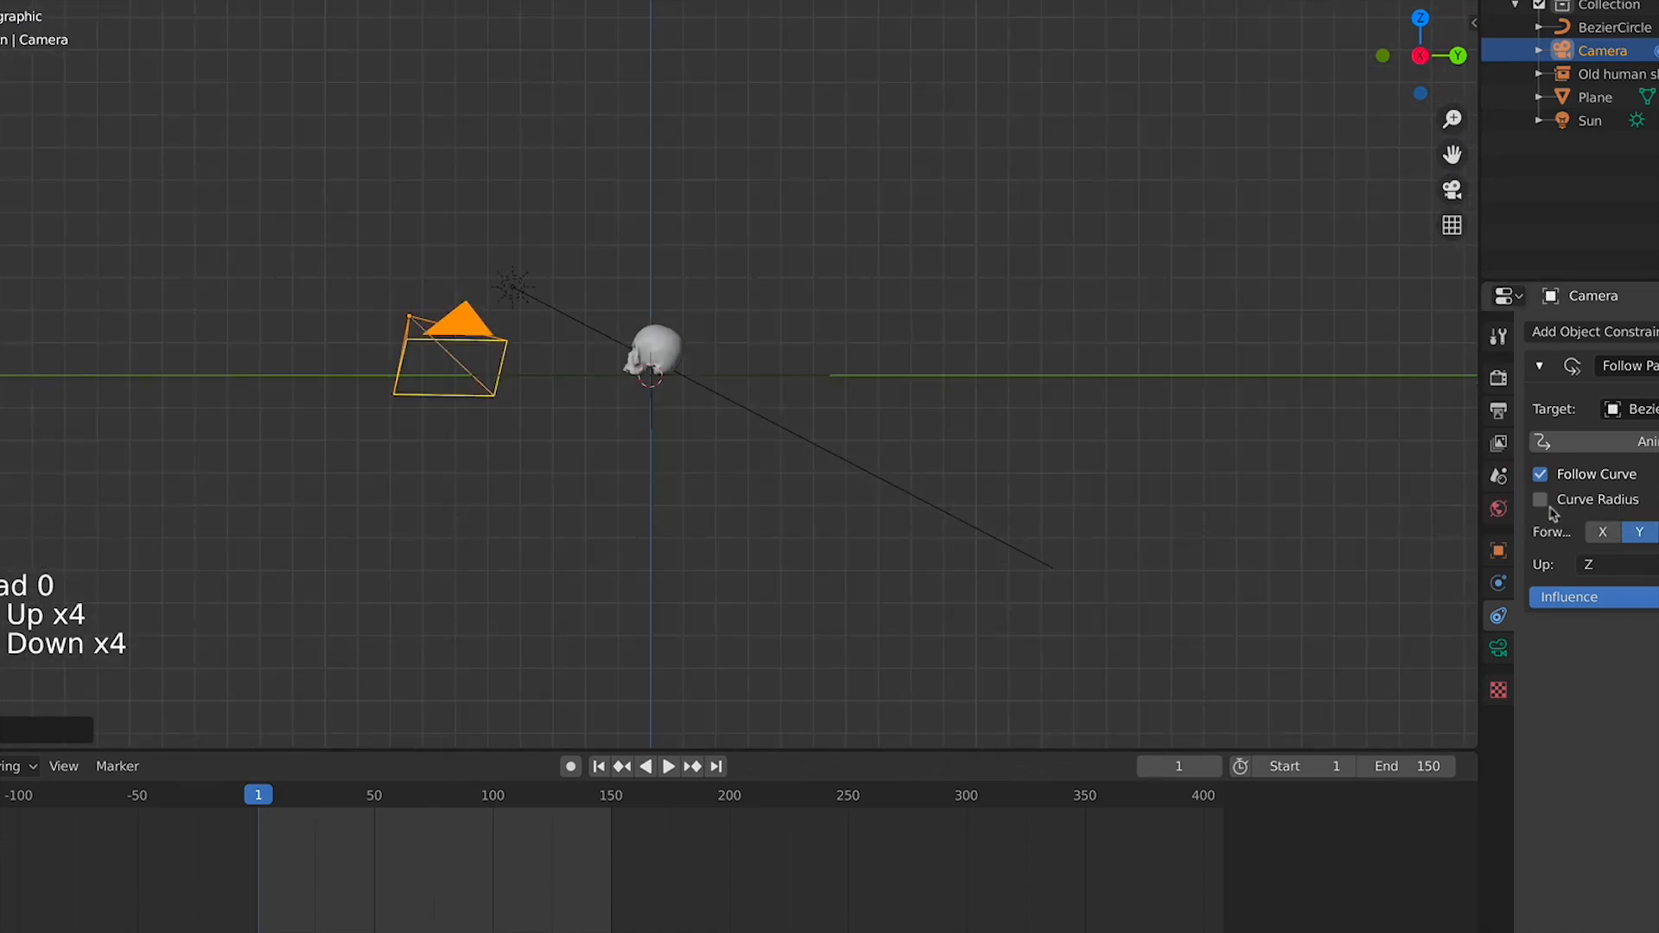
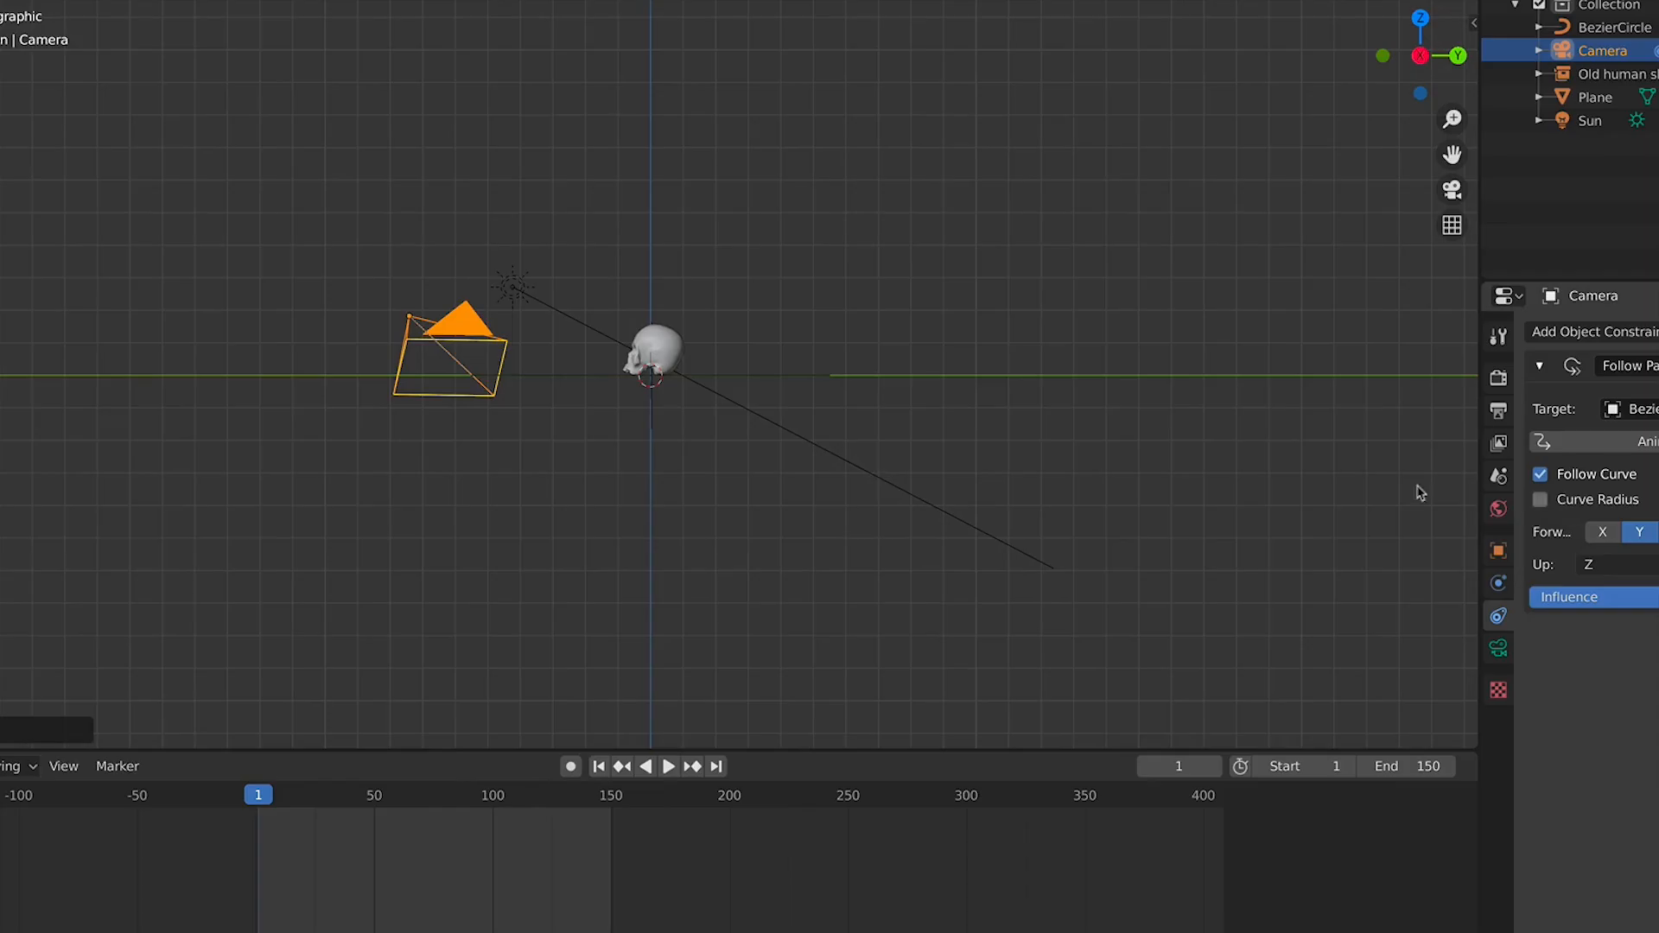
# Rotate the camera once more in top view to aim it at the skull, checking it from the side
pyautogui.press('KP_7')
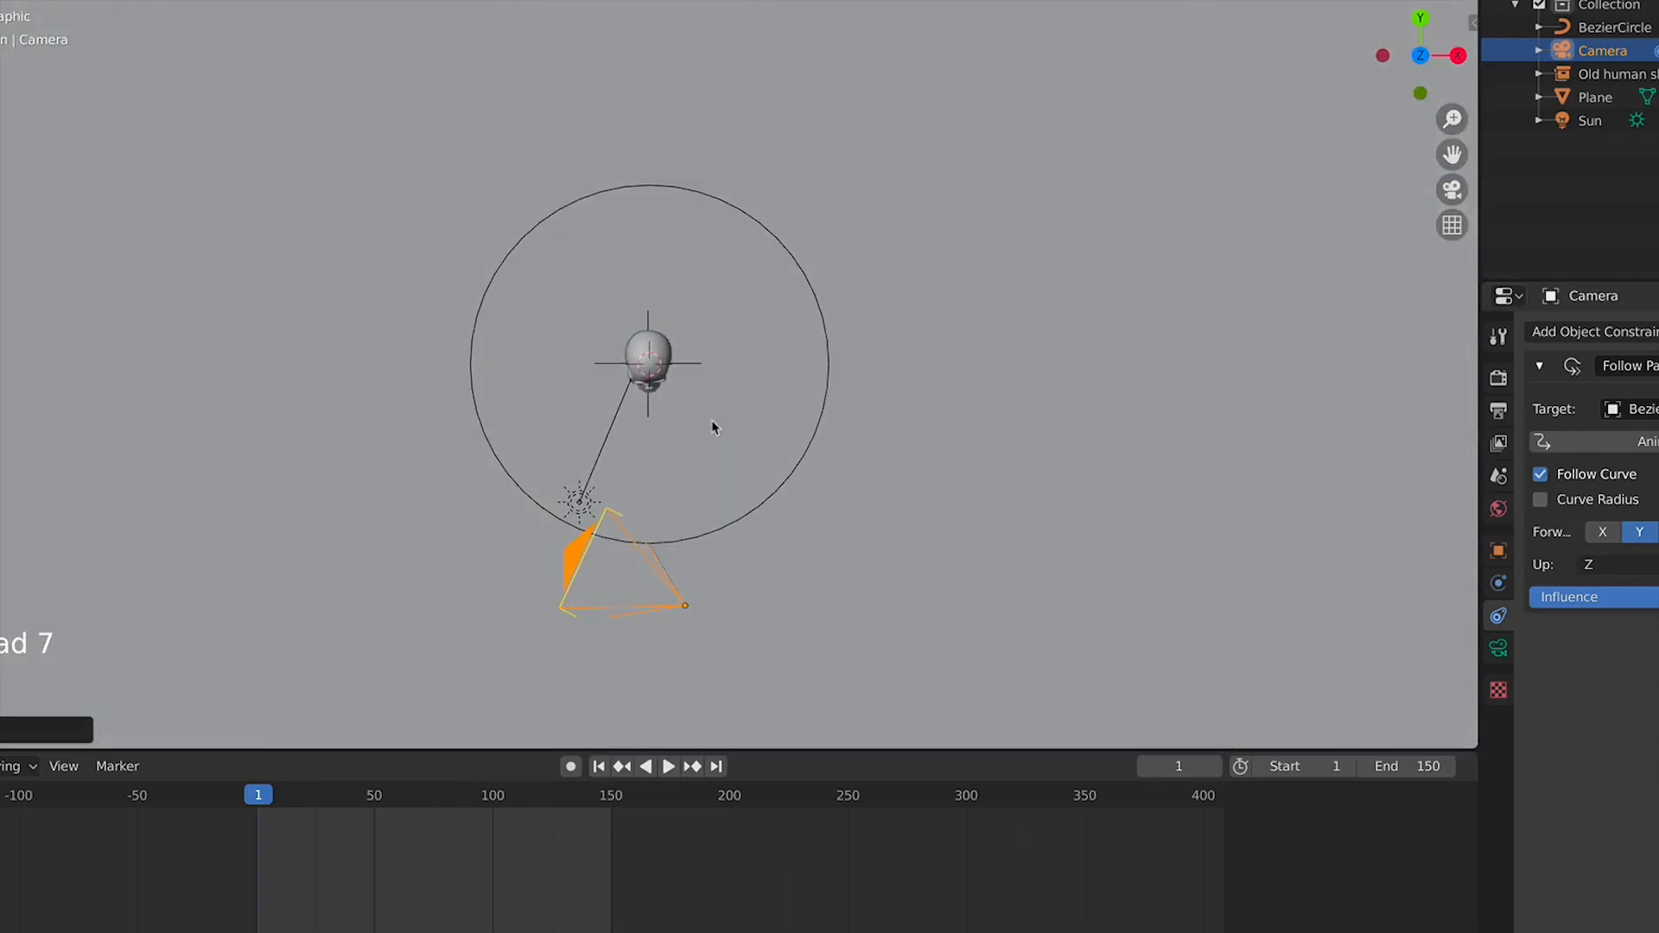
pyautogui.press('r')
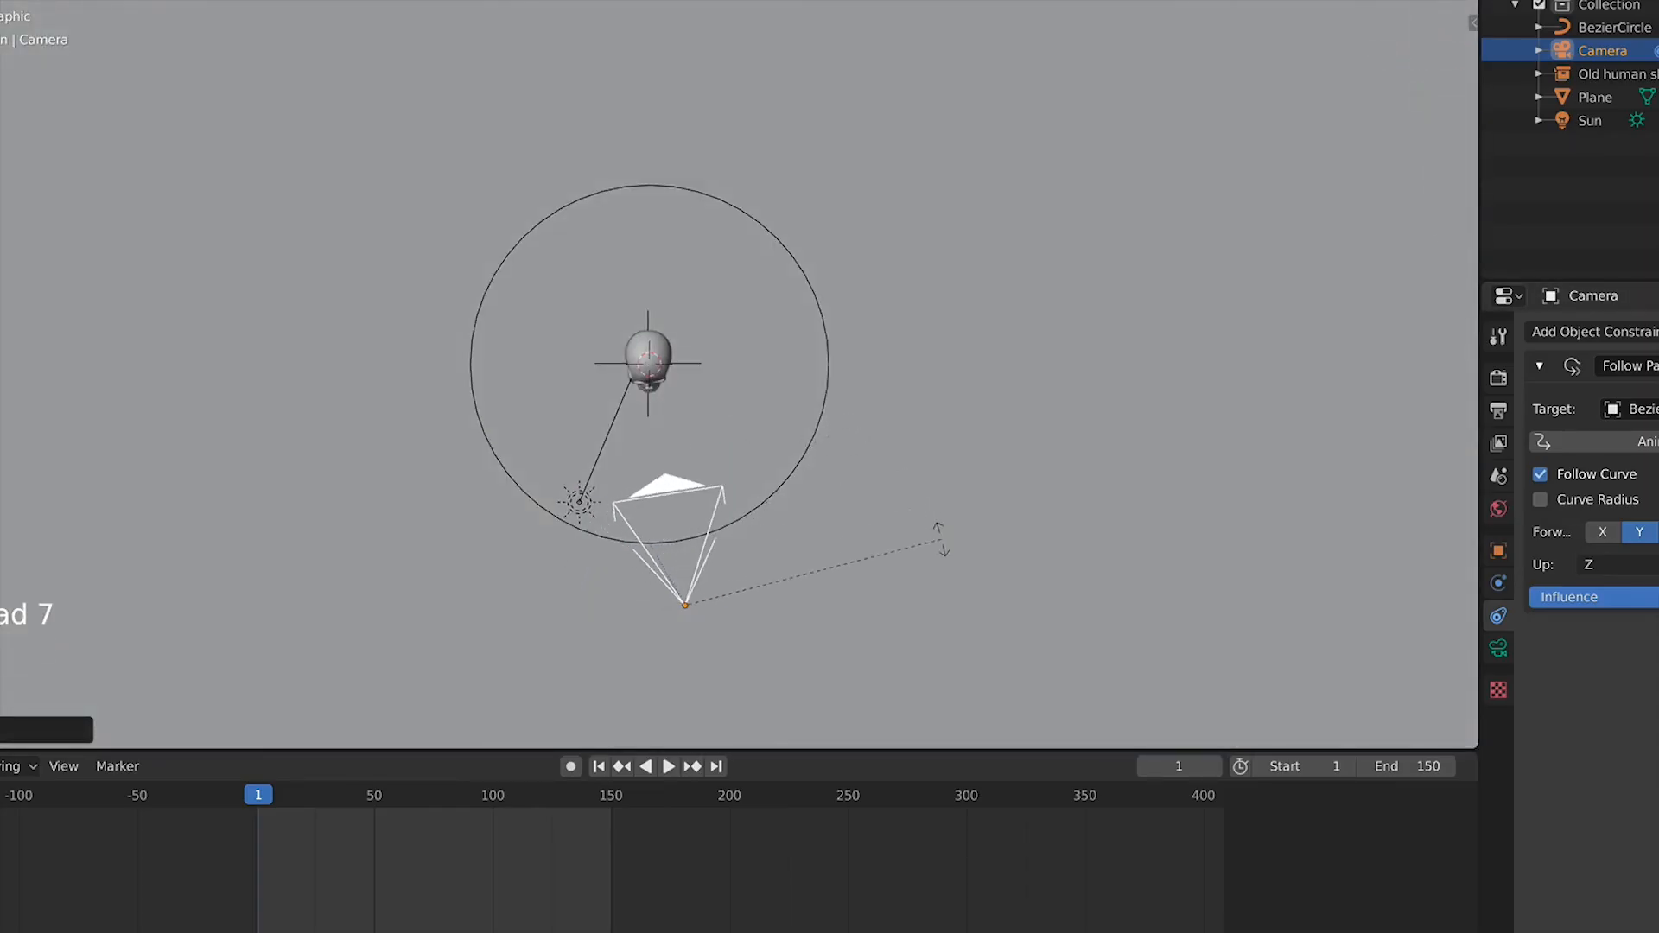
pyautogui.click(940, 539)
pyautogui.press('KP_0')
pyautogui.press('KP_3')
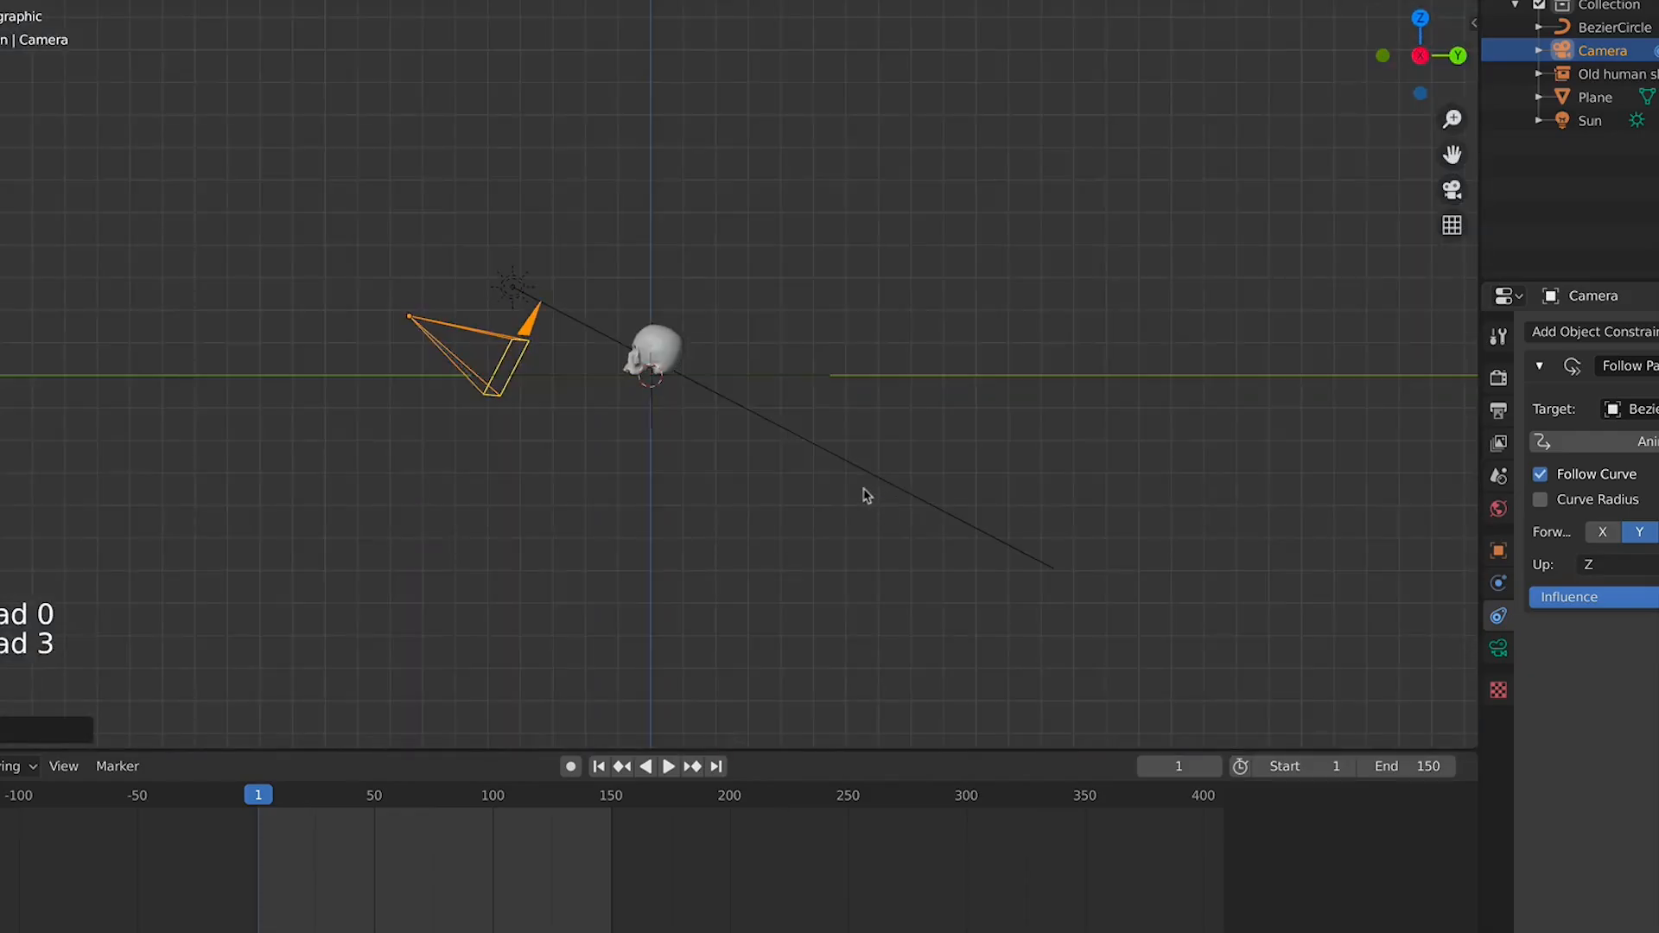
# Play the orbit animation through the camera view to check the framing
pyautogui.click(905, 361)
pyautogui.press('KP_0')
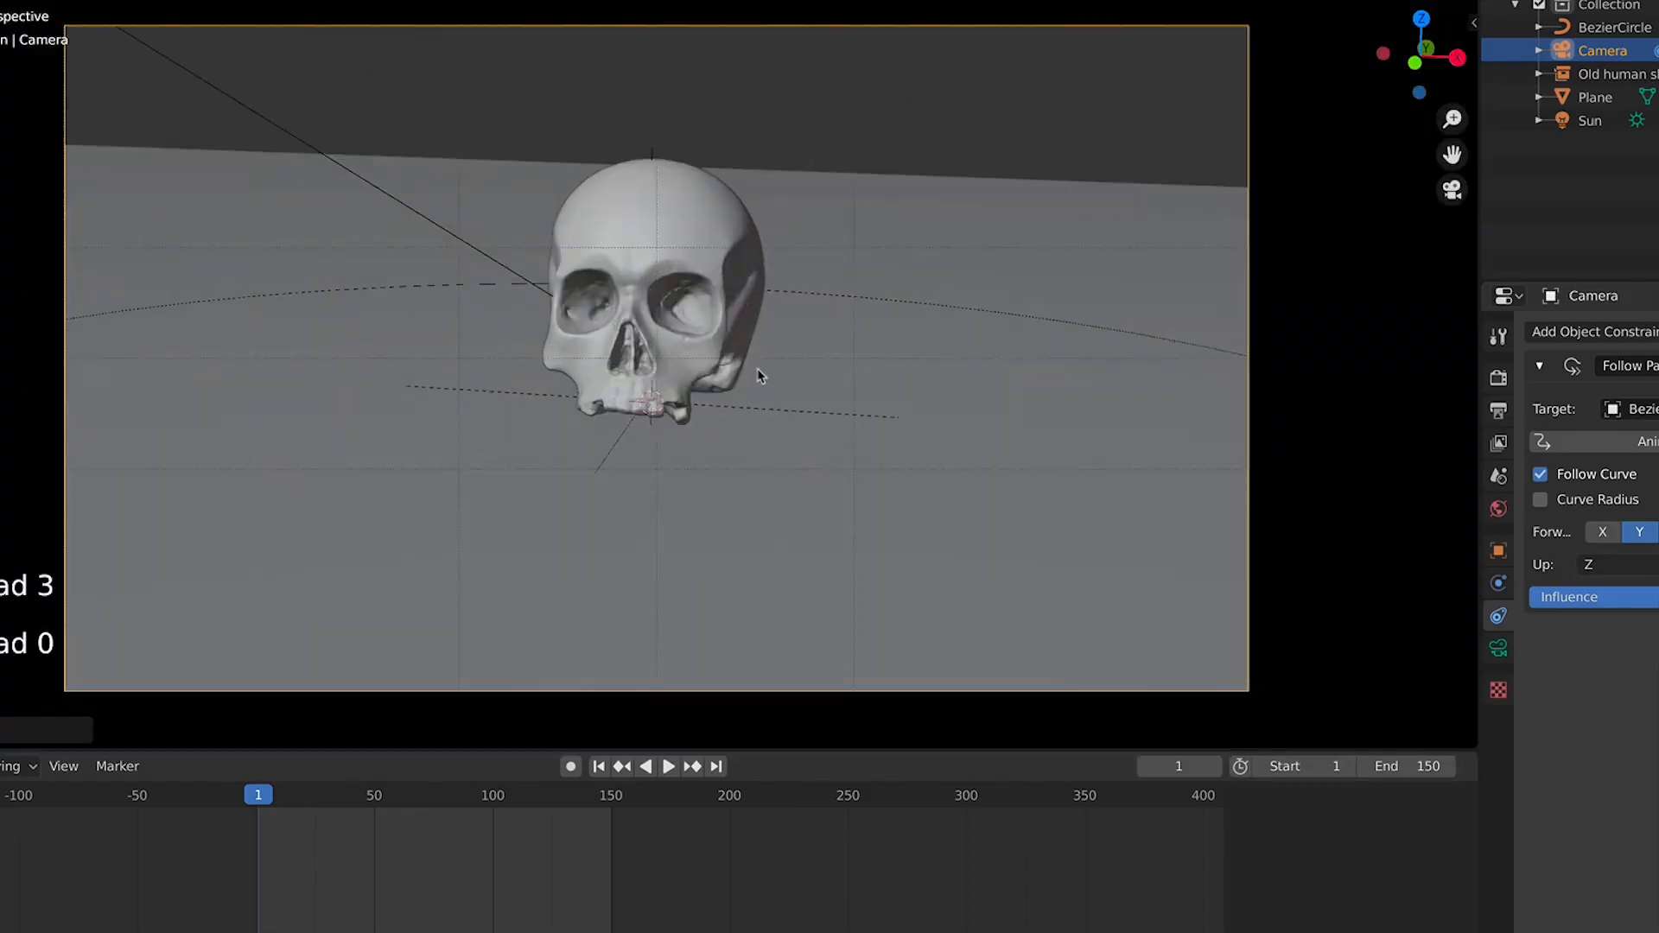
pyautogui.press('space')
pyautogui.scroll(-8, 769, 372)
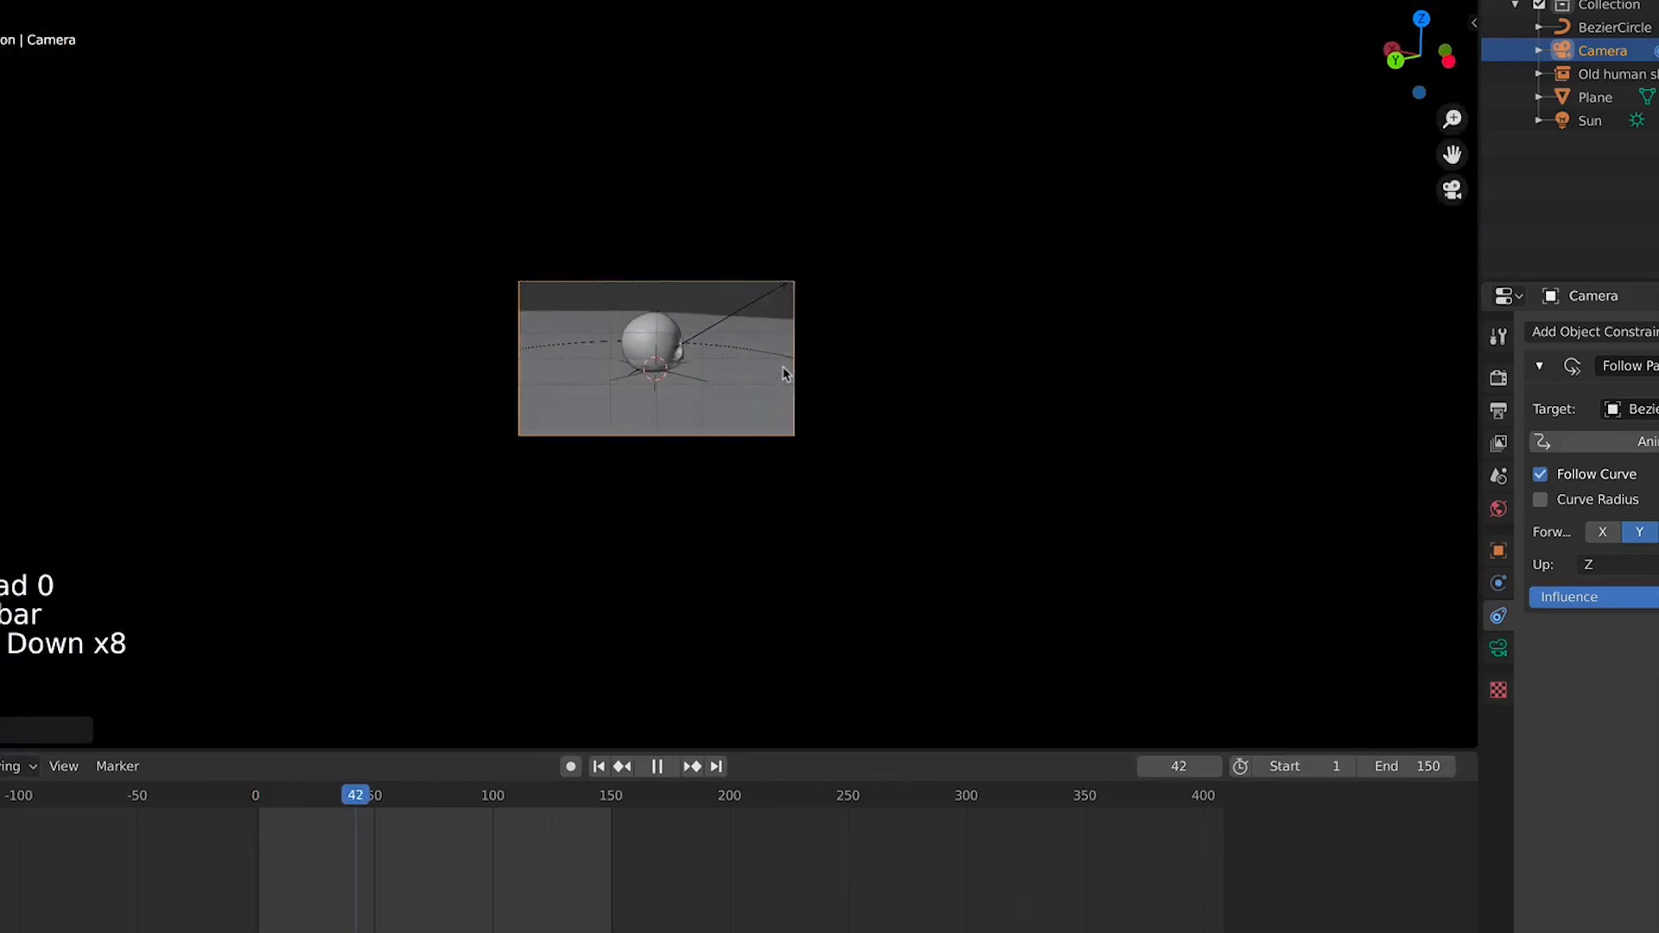
pyautogui.press('space')
# Inspect the plane and Bezier circle path from side and camera views at frame 1
pyautogui.click(765, 347)
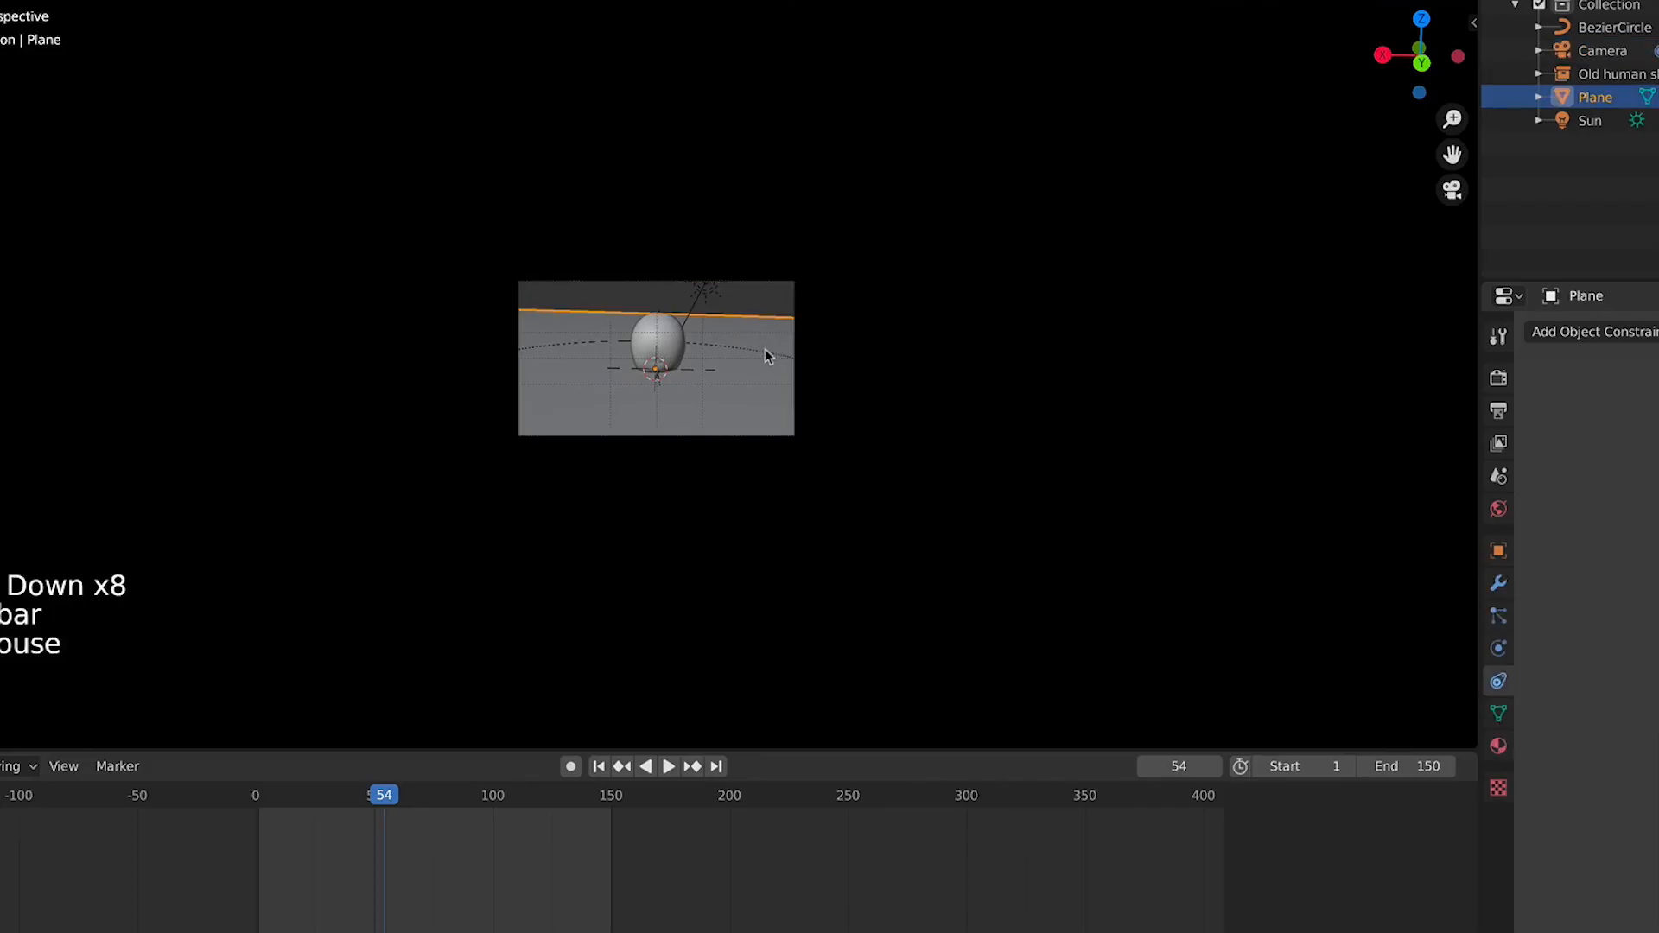
pyautogui.click(765, 349)
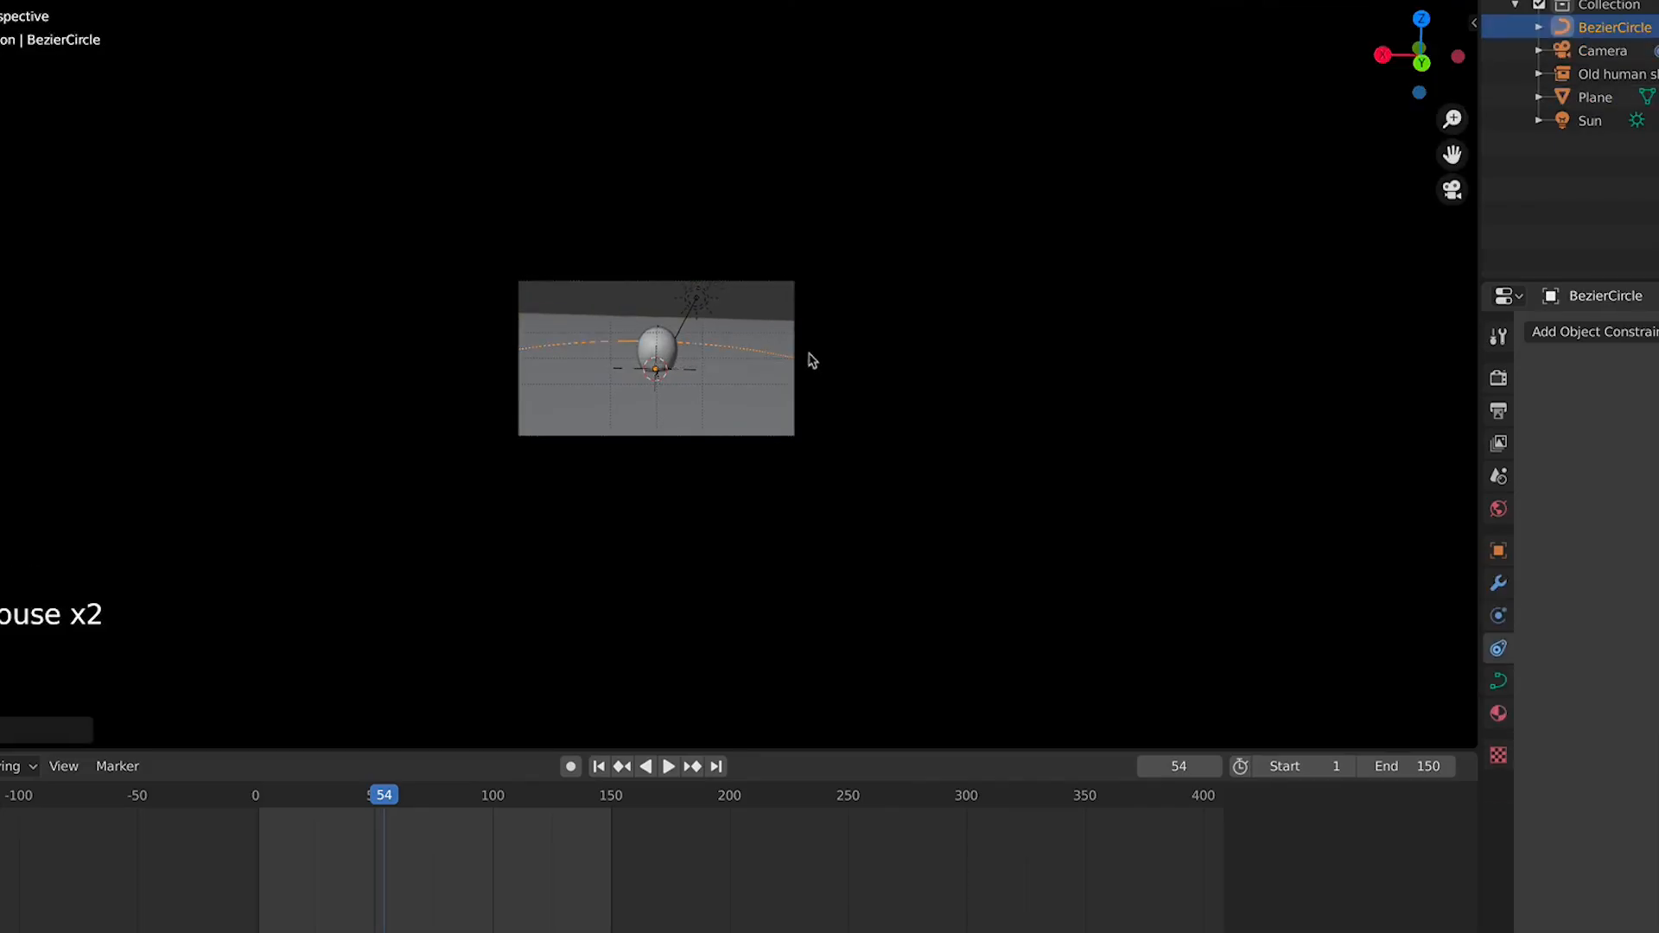
pyautogui.press('KP_3')
pyautogui.press('KP_0')
pyautogui.press('KP_3')
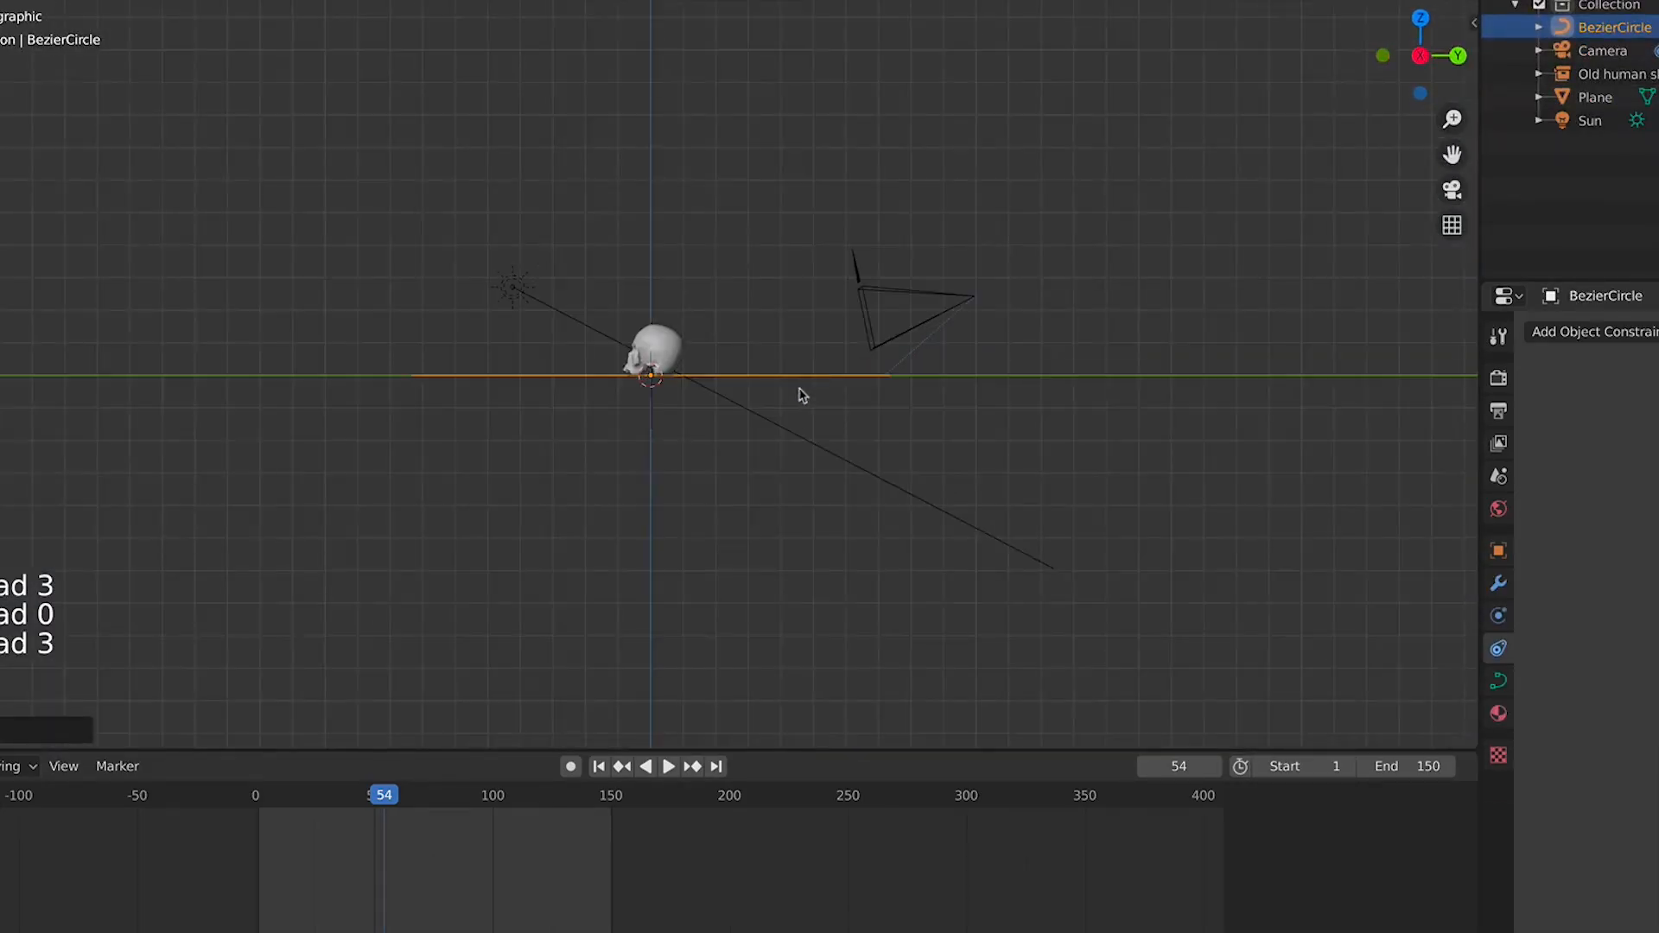
pyautogui.click(599, 767)
pyautogui.press('KP_0')
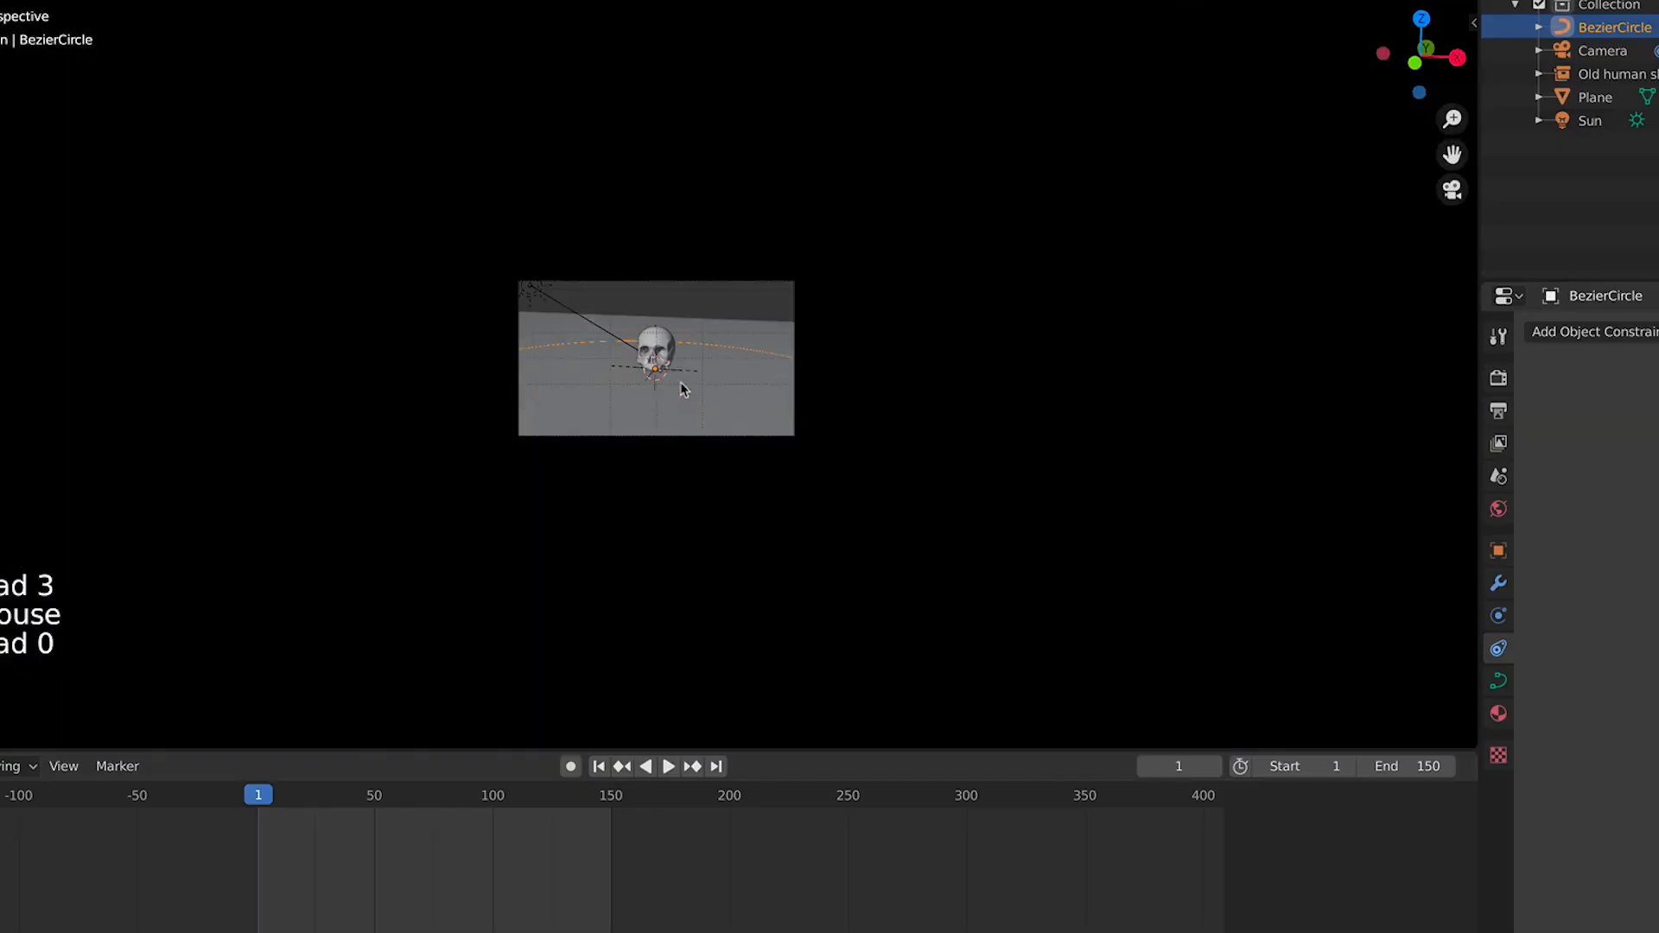
pyautogui.scroll(8, 740, 367)
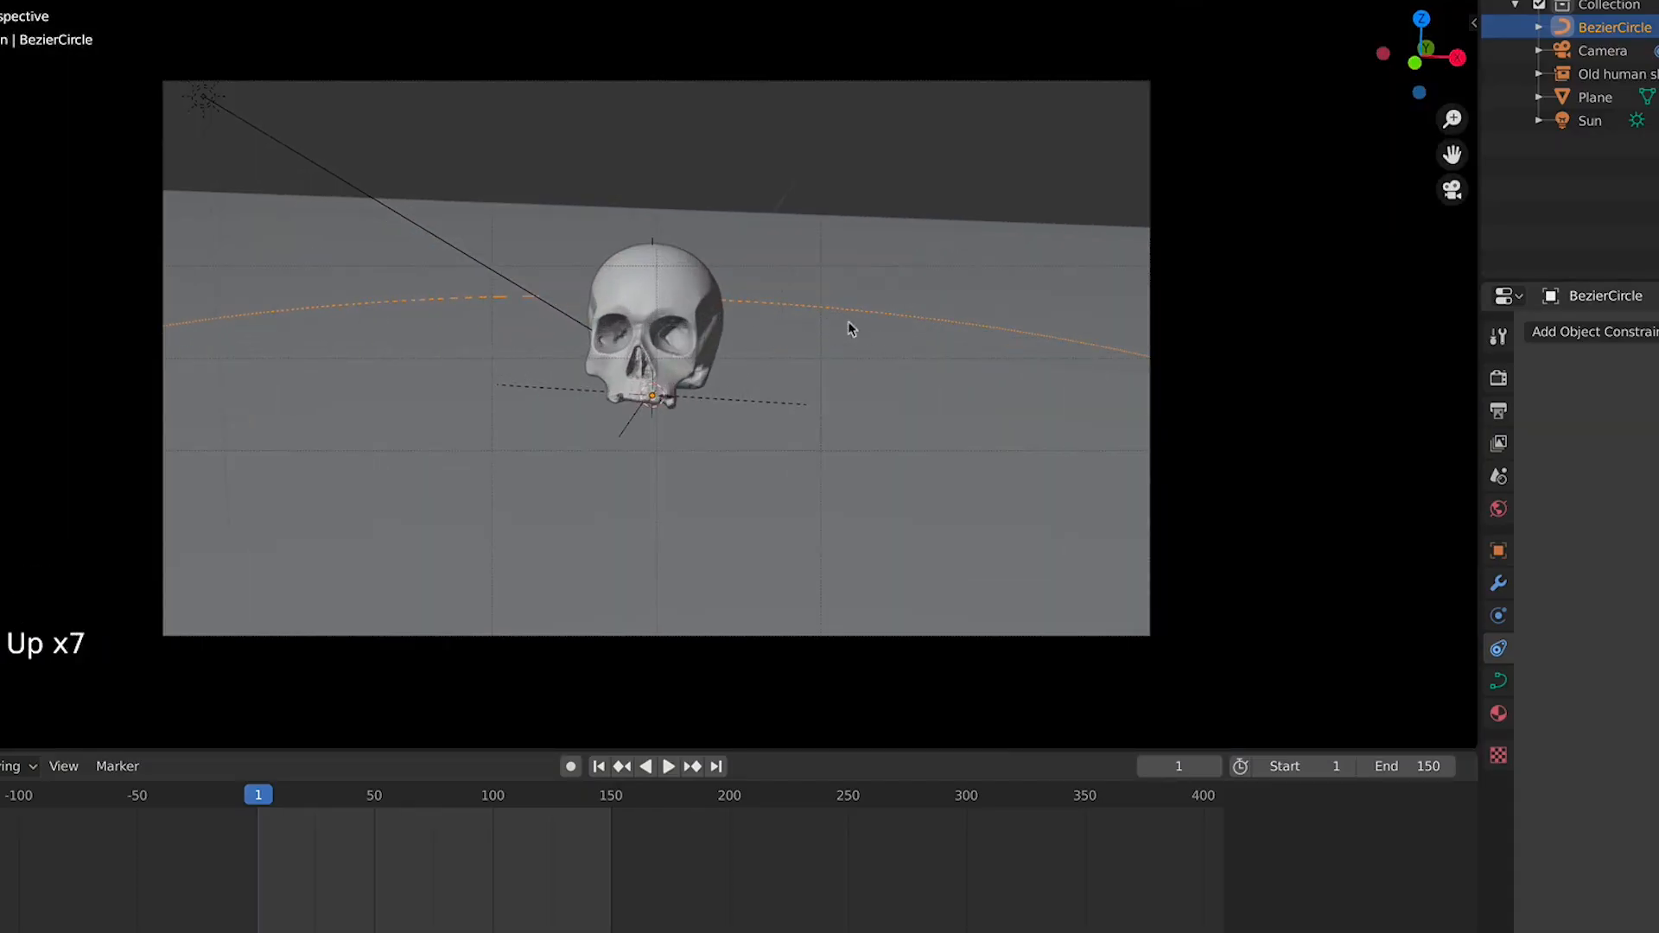
# Open the camera's transform properties in the sidebar and set its Y rotation to 0°
pyautogui.press('KP_1')
pyautogui.click(682, 283)
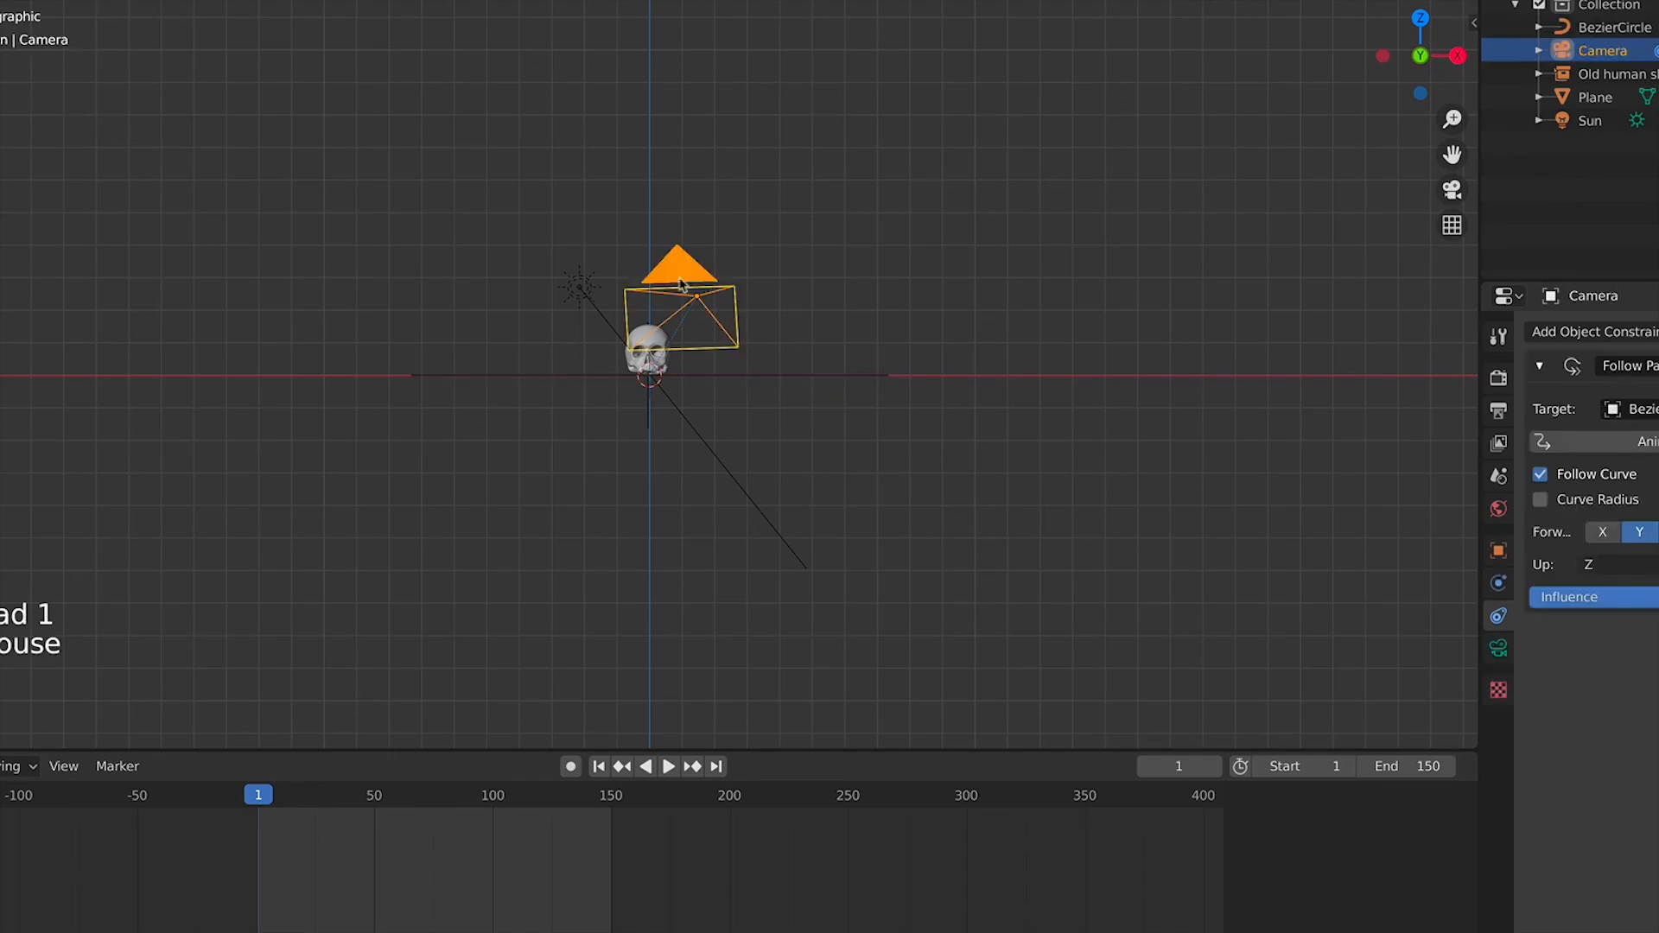
pyautogui.click(1474, 23)
pyautogui.click(1467, 27)
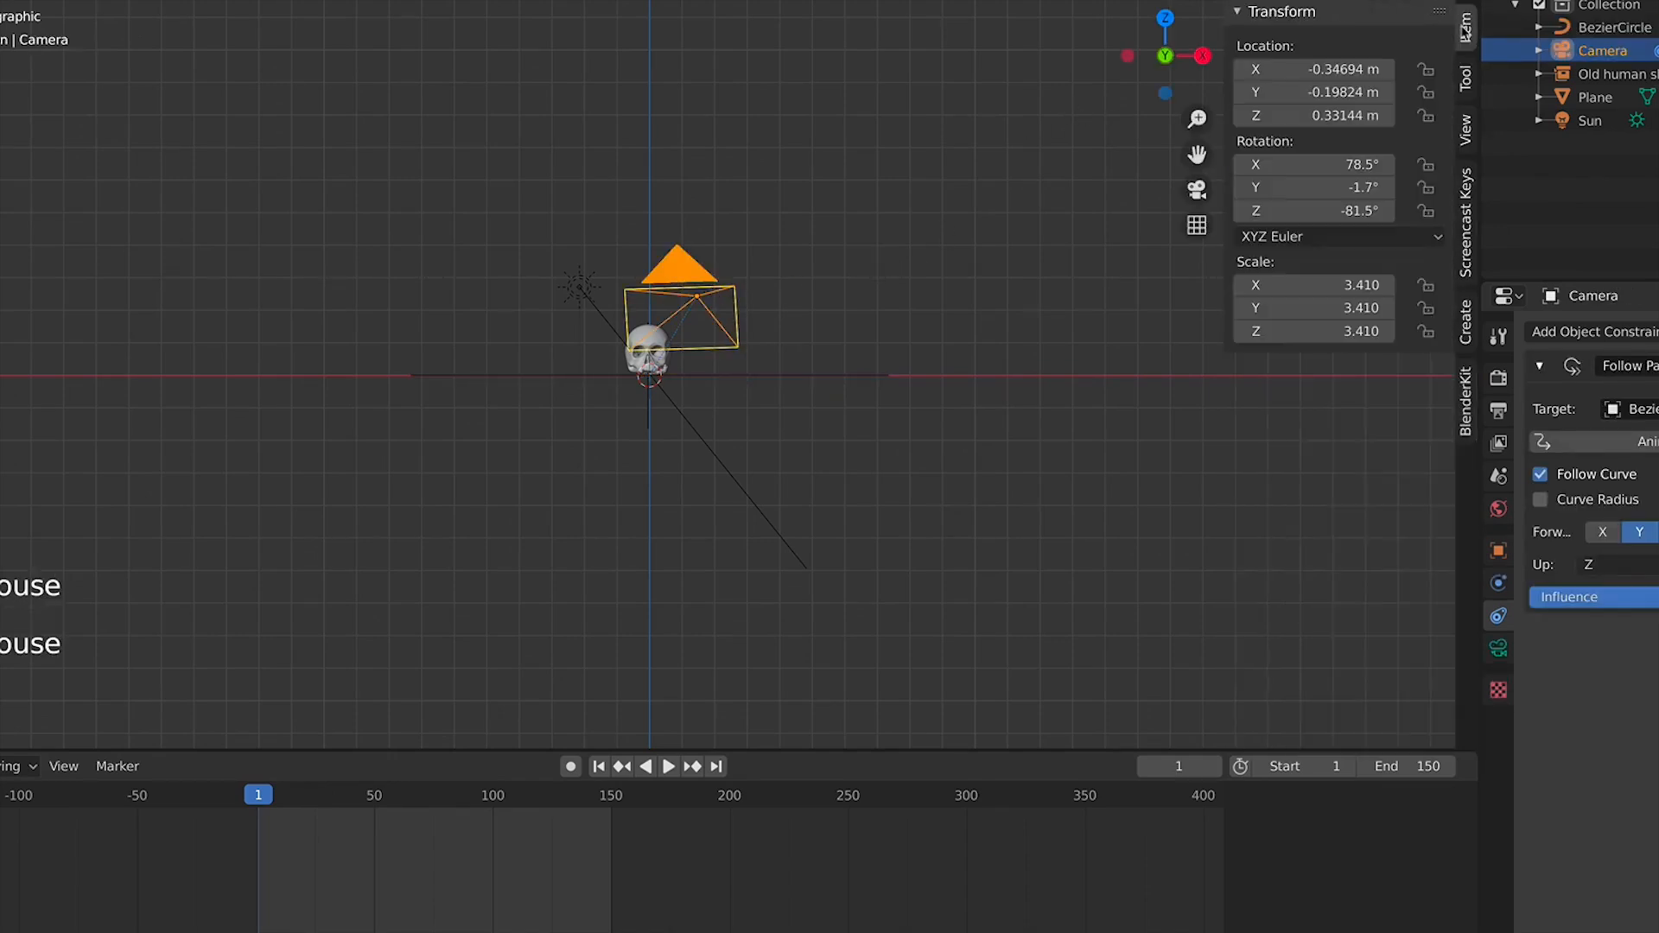
pyautogui.doubleClick(1356, 186)
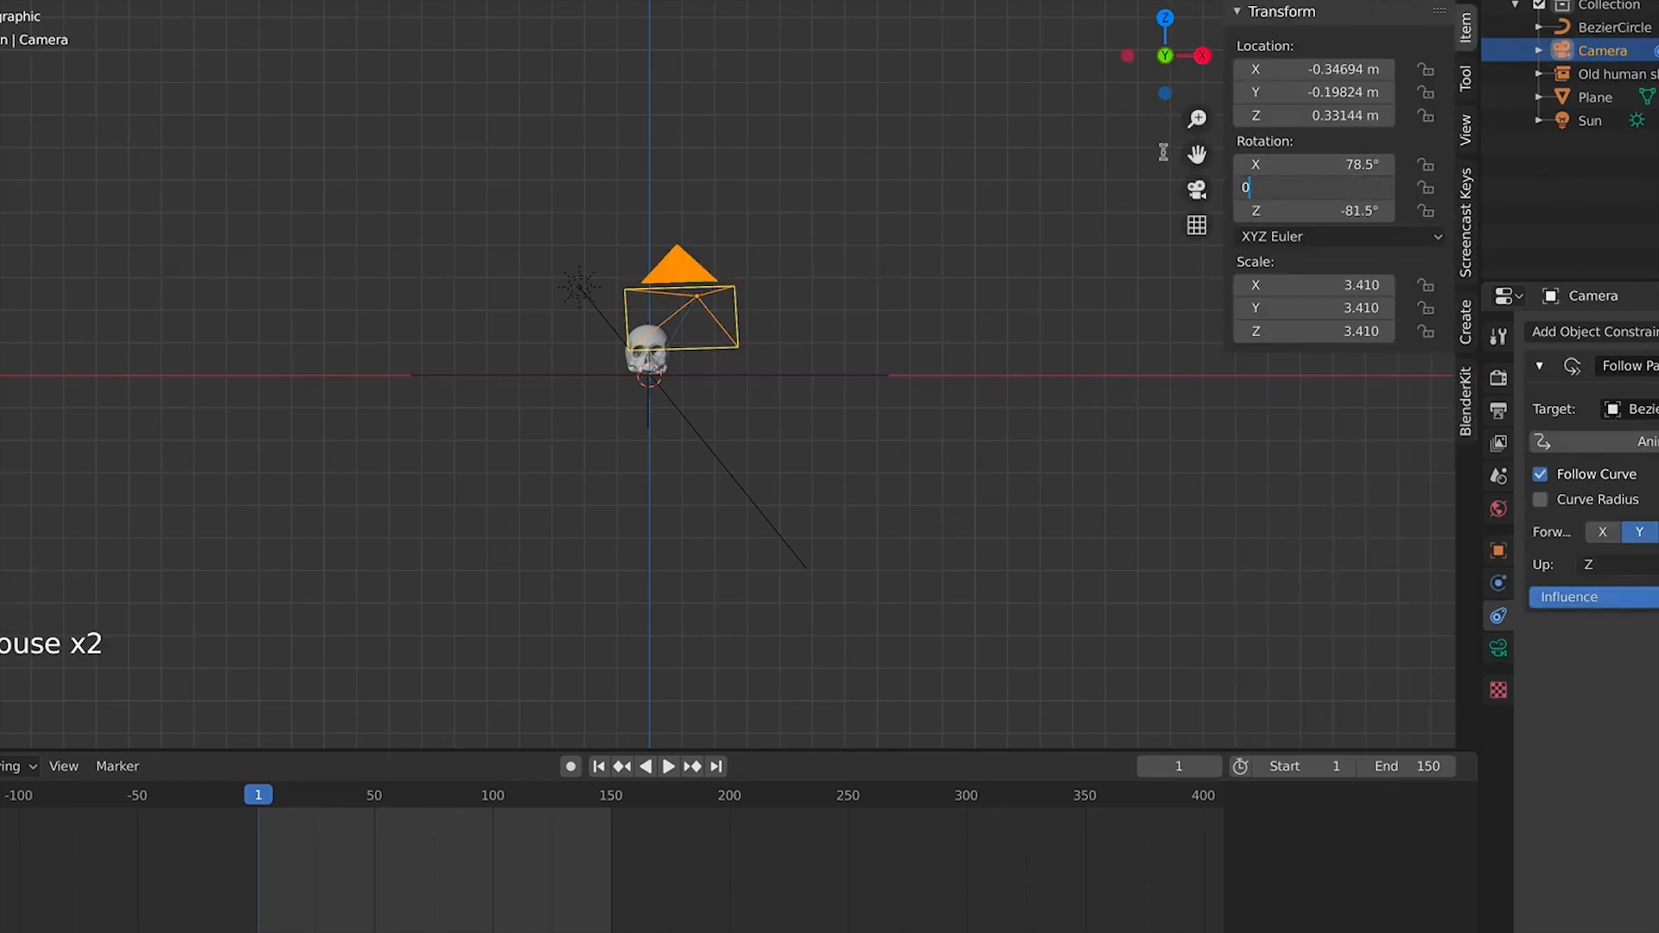
pyautogui.press('Return')
# Preview the camera animation through the camera view
pyautogui.press('KP_0')
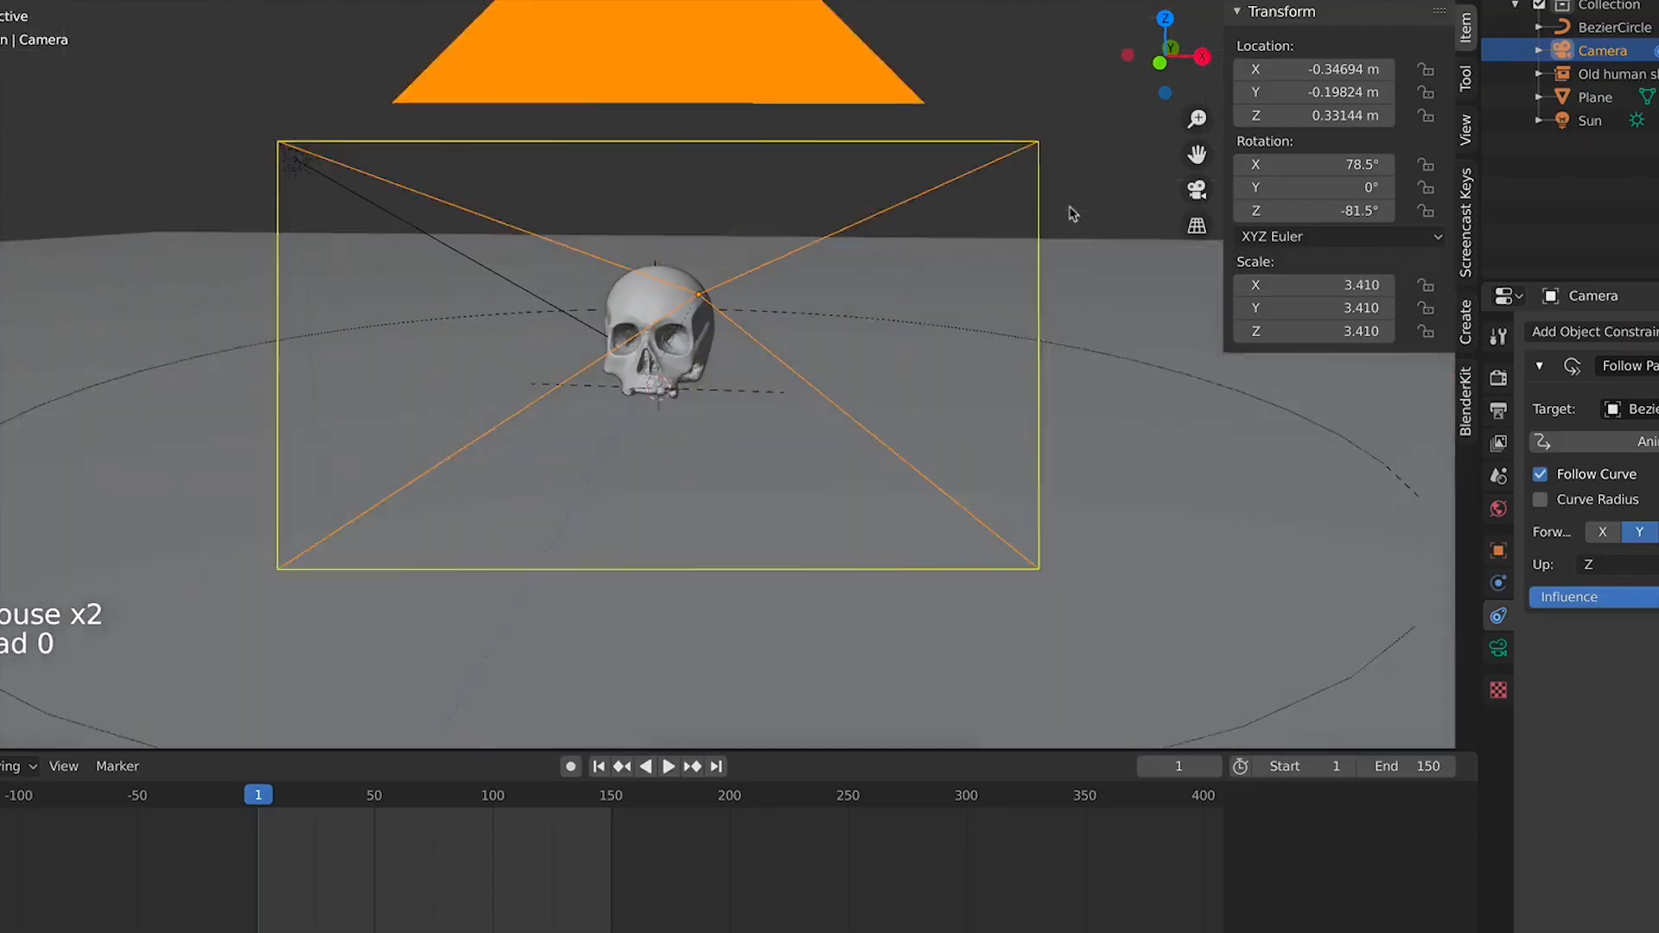
pyautogui.press('space')
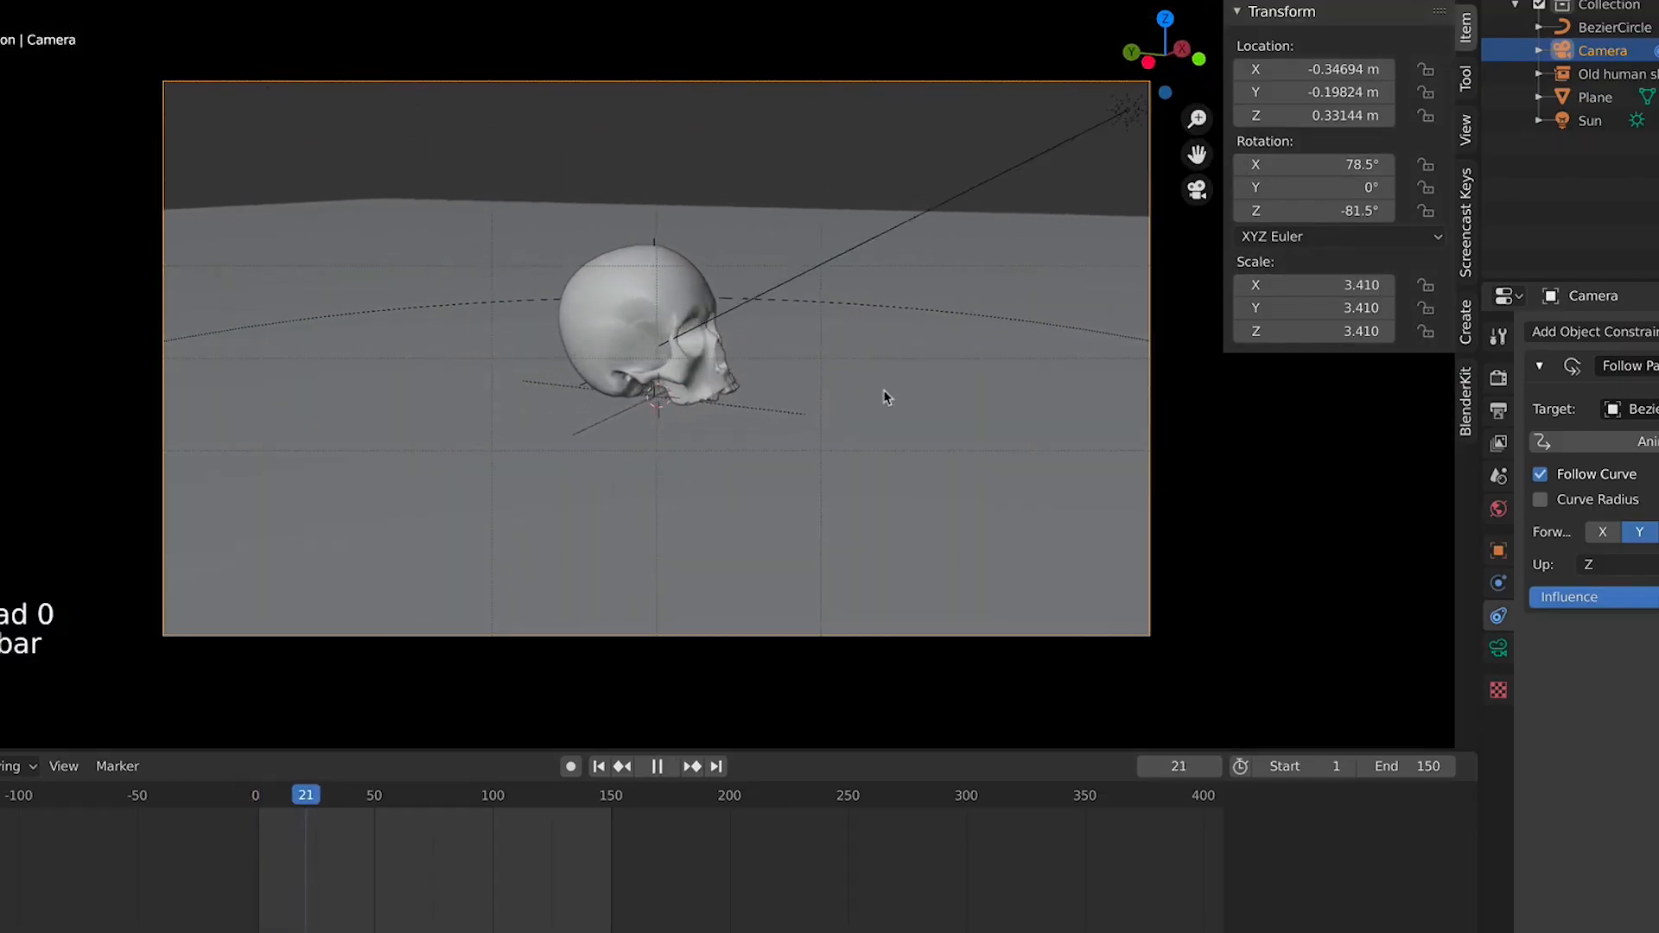
pyautogui.press('space')
# Set the camera's X, Y and Z location all to 0 m
pyautogui.moveTo(1308, 212); pyautogui.dragTo(1307, 212)
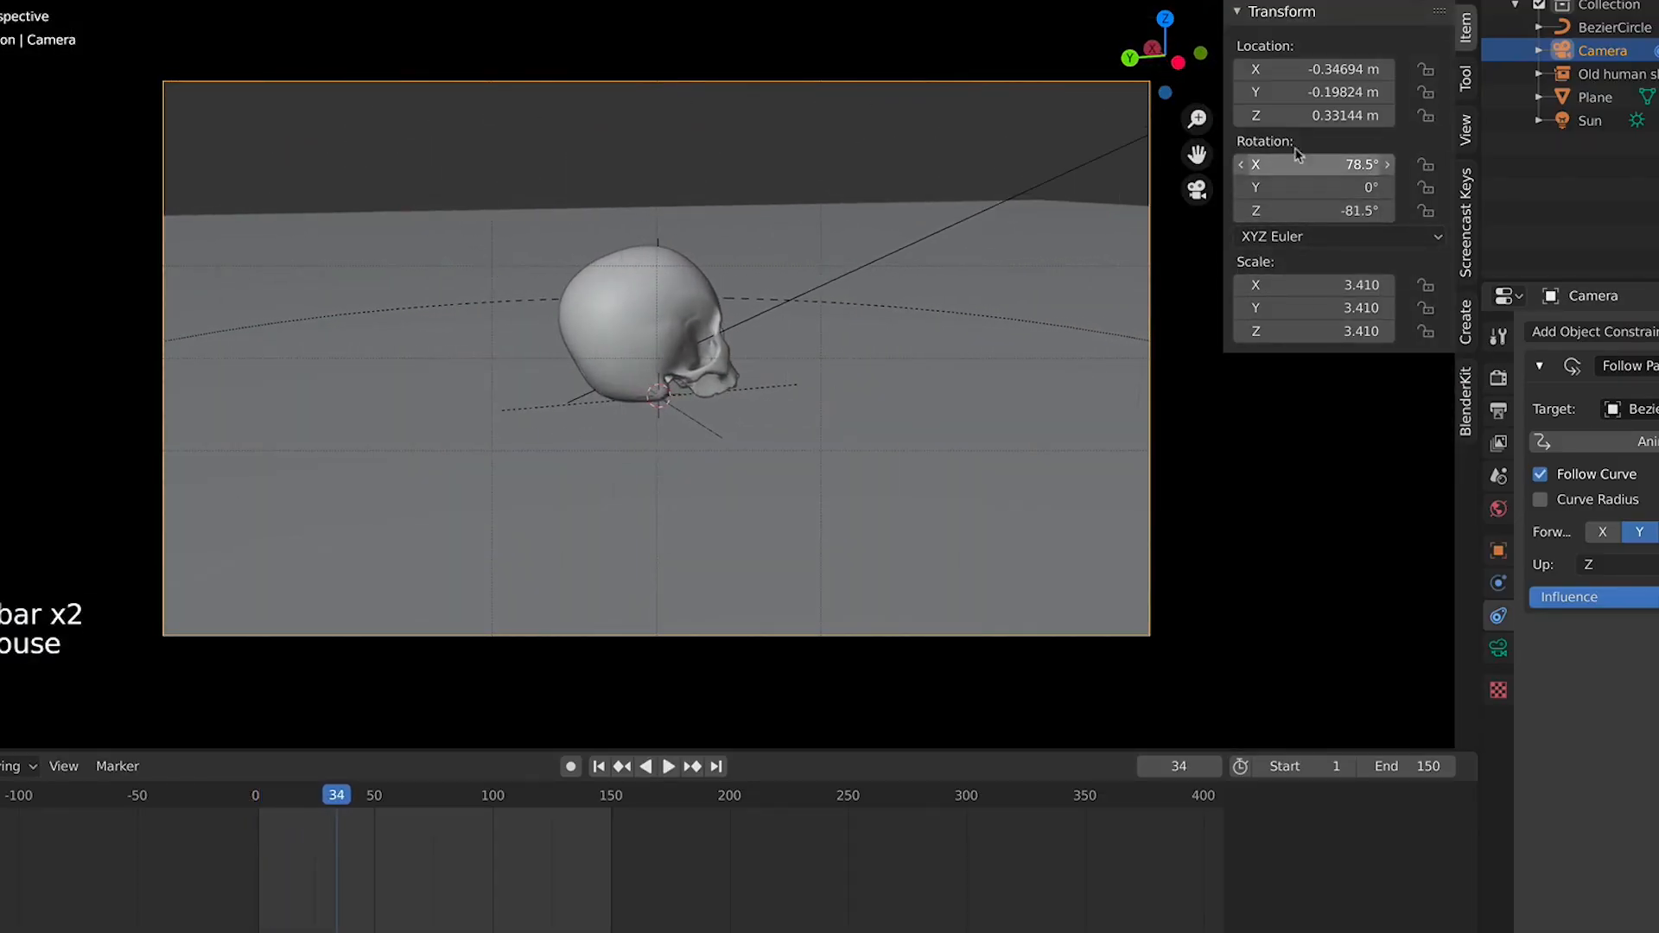
pyautogui.moveTo(1299, 121)
pyautogui.mouseDown()
pyautogui.moveTo(1320, 121)
pyautogui.moveTo(1301, 121)
pyautogui.moveTo(1312, 92)
pyautogui.moveTo(1312, 116)
pyautogui.mouseUp()
pyautogui.click(1311, 93)
pyautogui.click(1311, 70)
pyautogui.press('Escape')
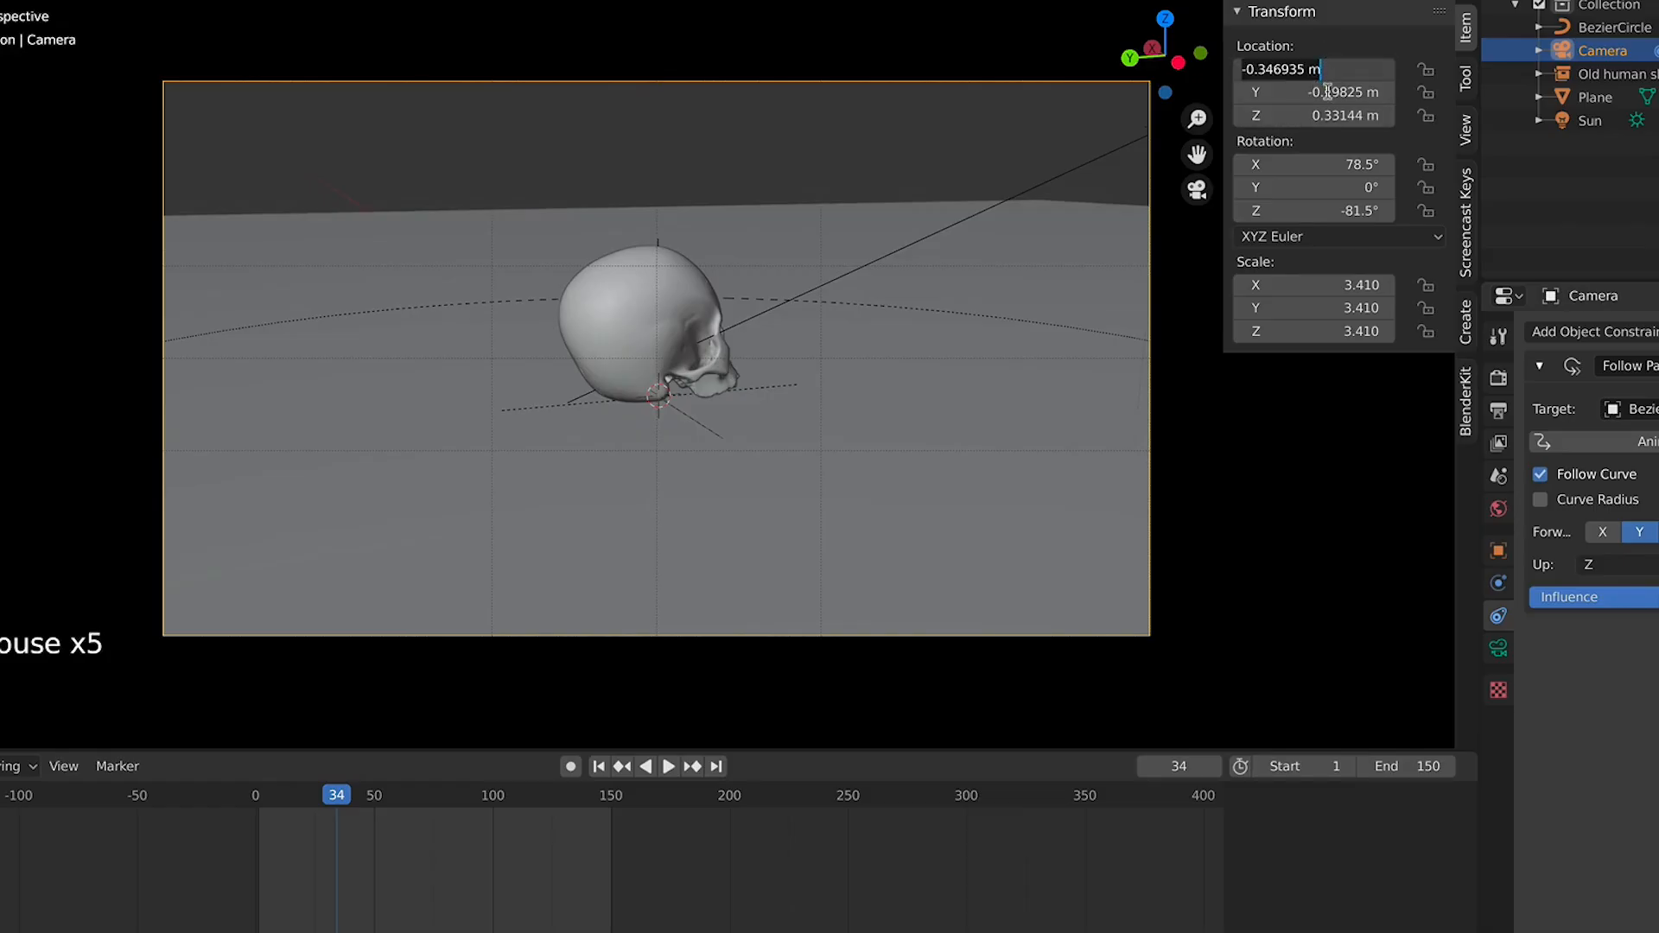
pyautogui.moveTo(1324, 70); pyautogui.dragTo(1338, 116)
pyautogui.press('KP_0')
pyautogui.write('0')
pyautogui.press('Return')
# Play the animation in camera view and return to frame 1
pyautogui.press('KP_0')
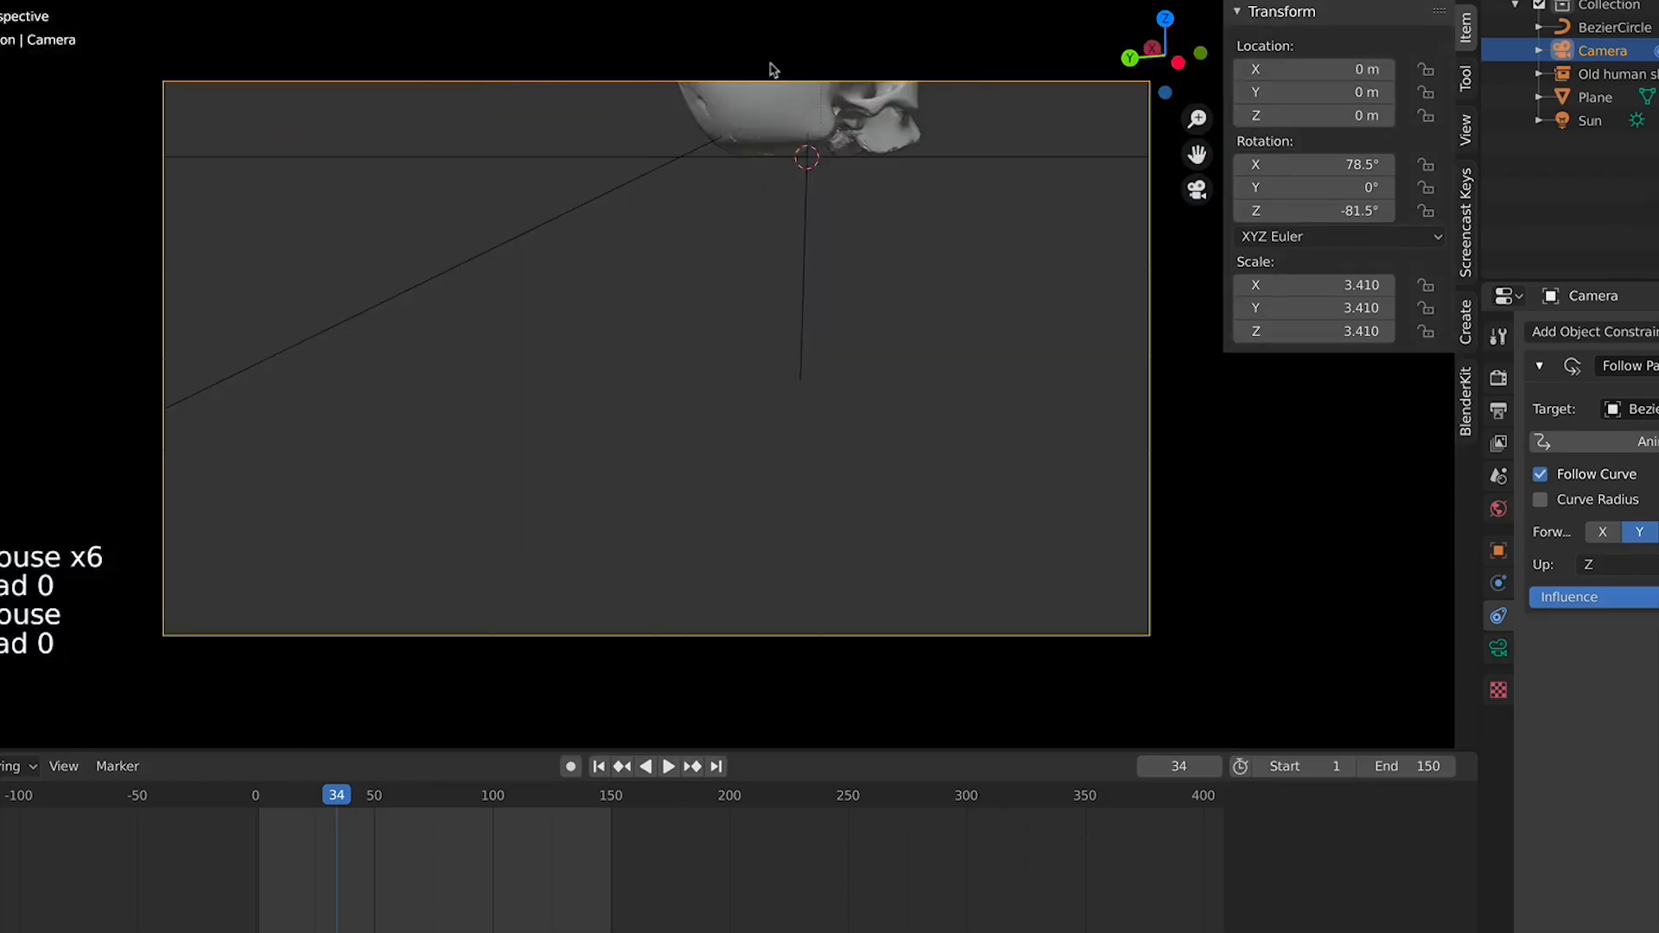
pyautogui.press('space')
pyautogui.press('space')
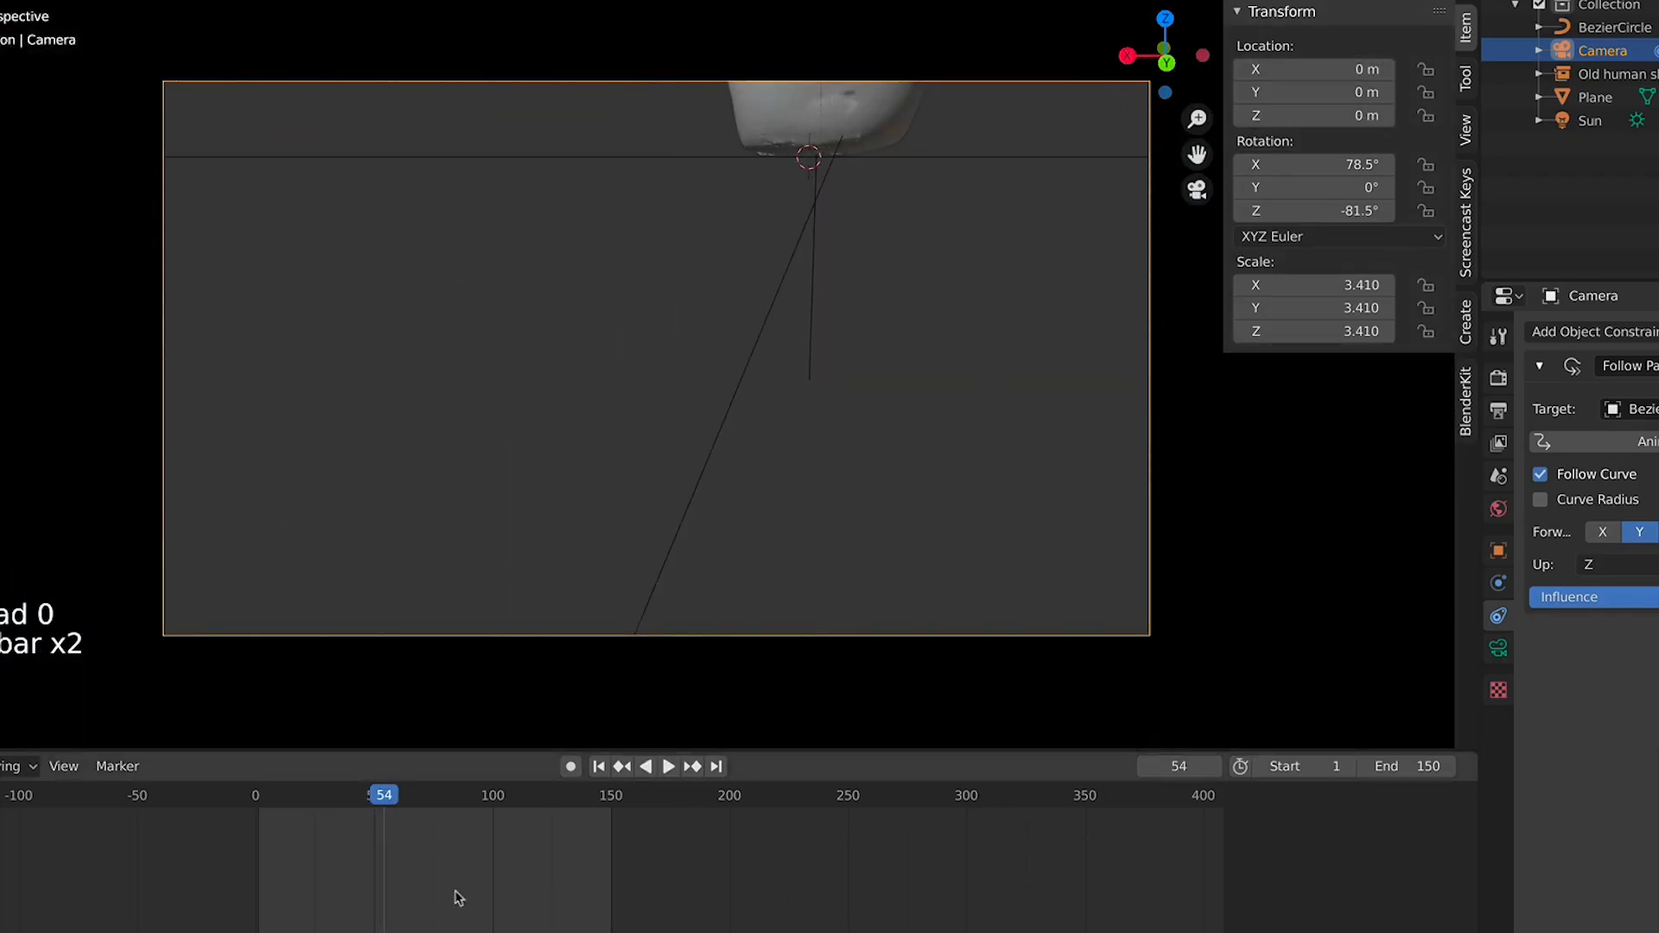
pyautogui.click(599, 767)
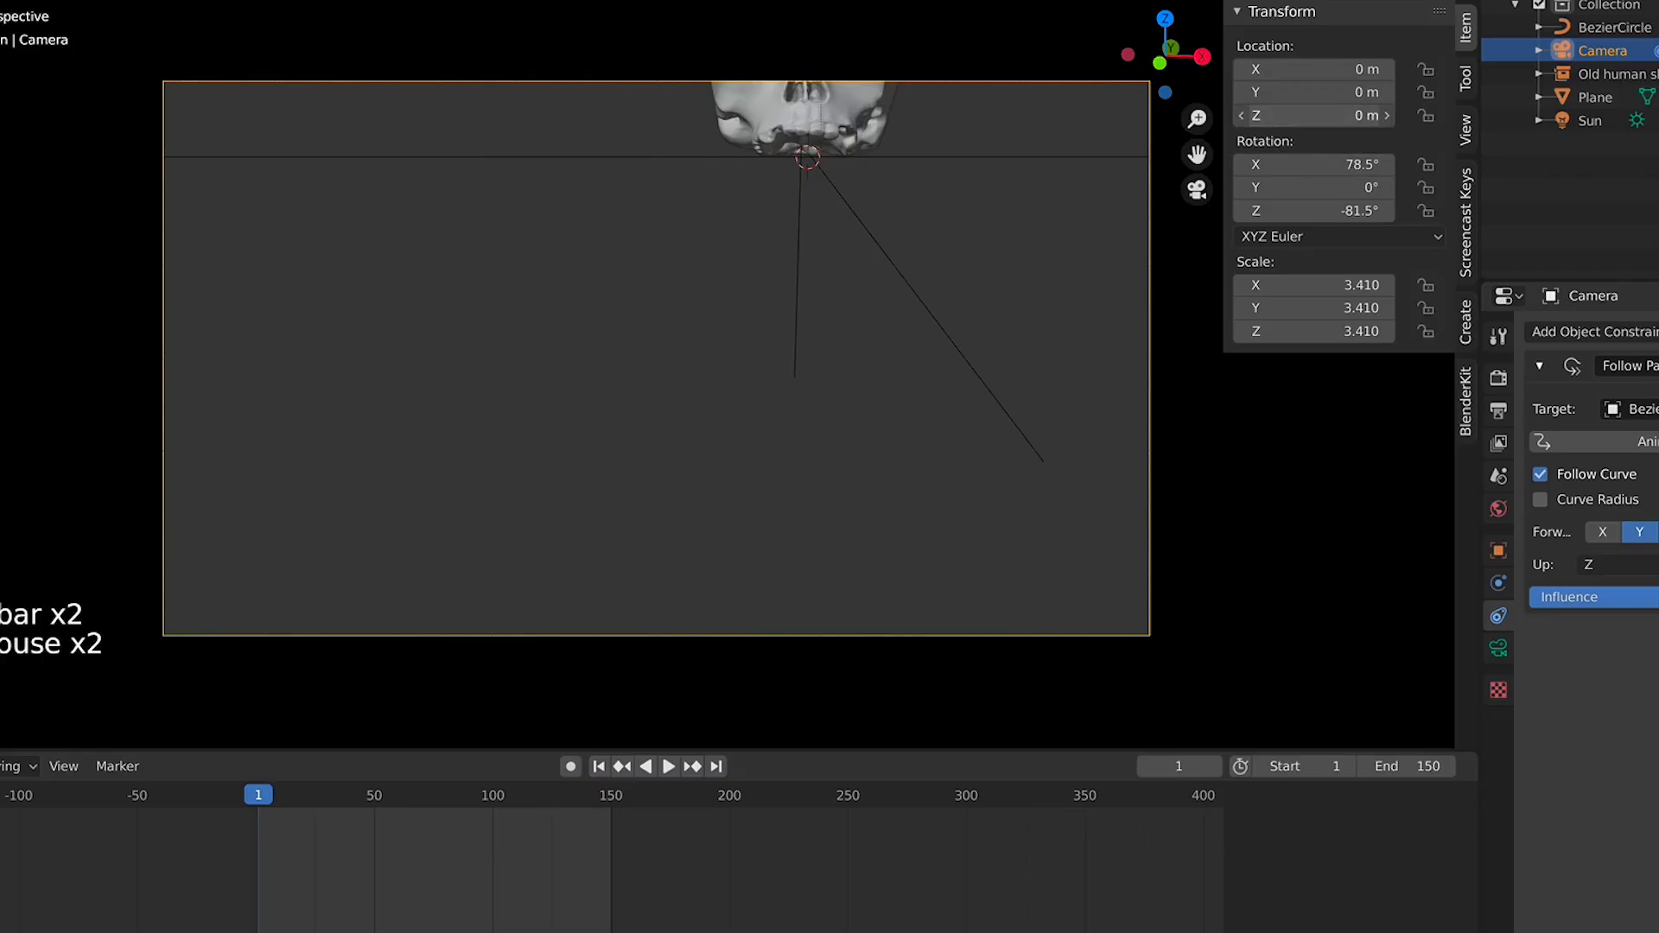
# Set the camera's Z location to 0.32 m and its X and Z rotations to 90°
pyautogui.moveTo(1313, 115)
pyautogui.mouseDown()
pyautogui.moveTo(1369, 116)
pyautogui.moveTo(1341, 116)
pyautogui.mouseUp()
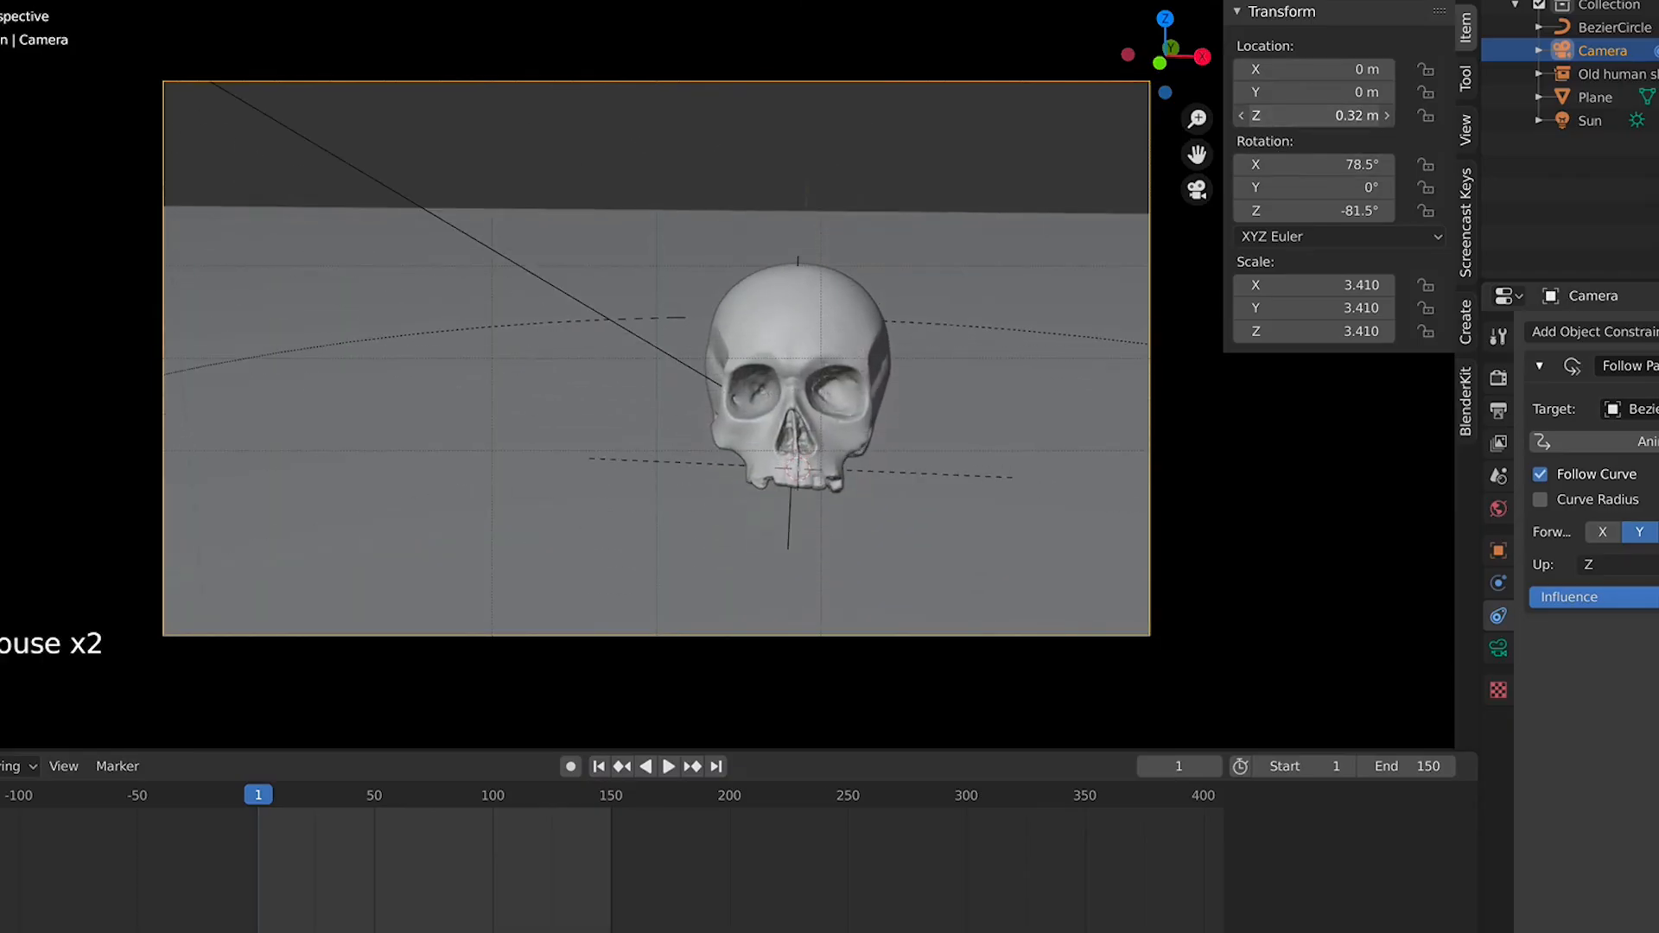
pyautogui.click(1323, 161)
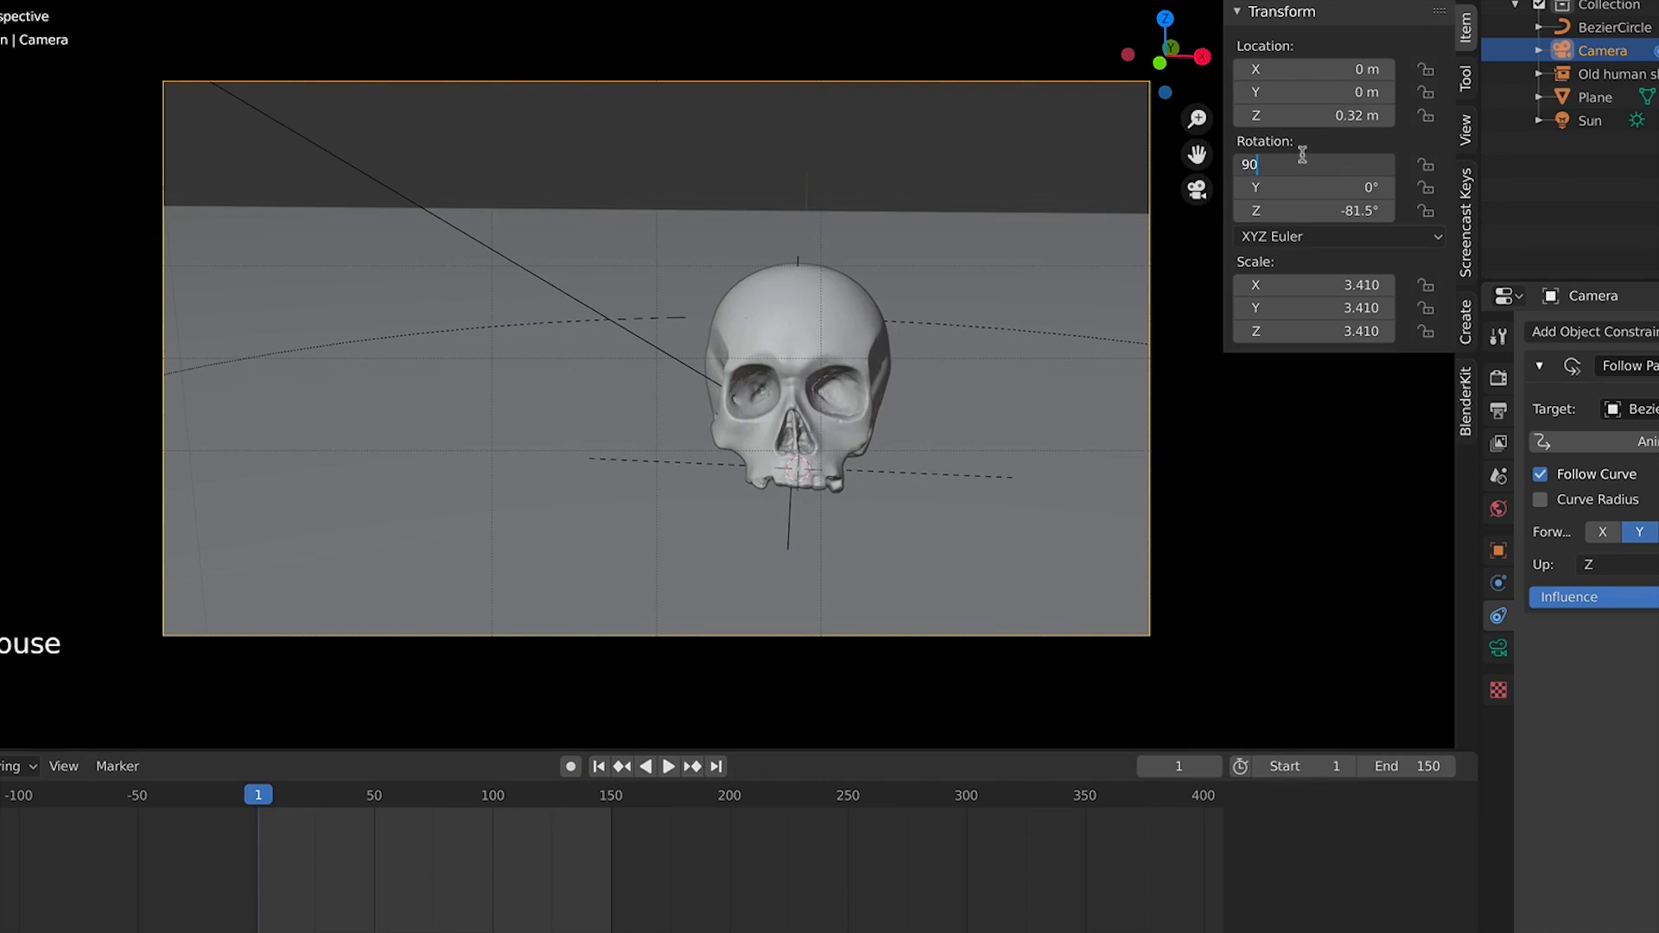
pyautogui.press('Return')
pyautogui.click(1303, 167)
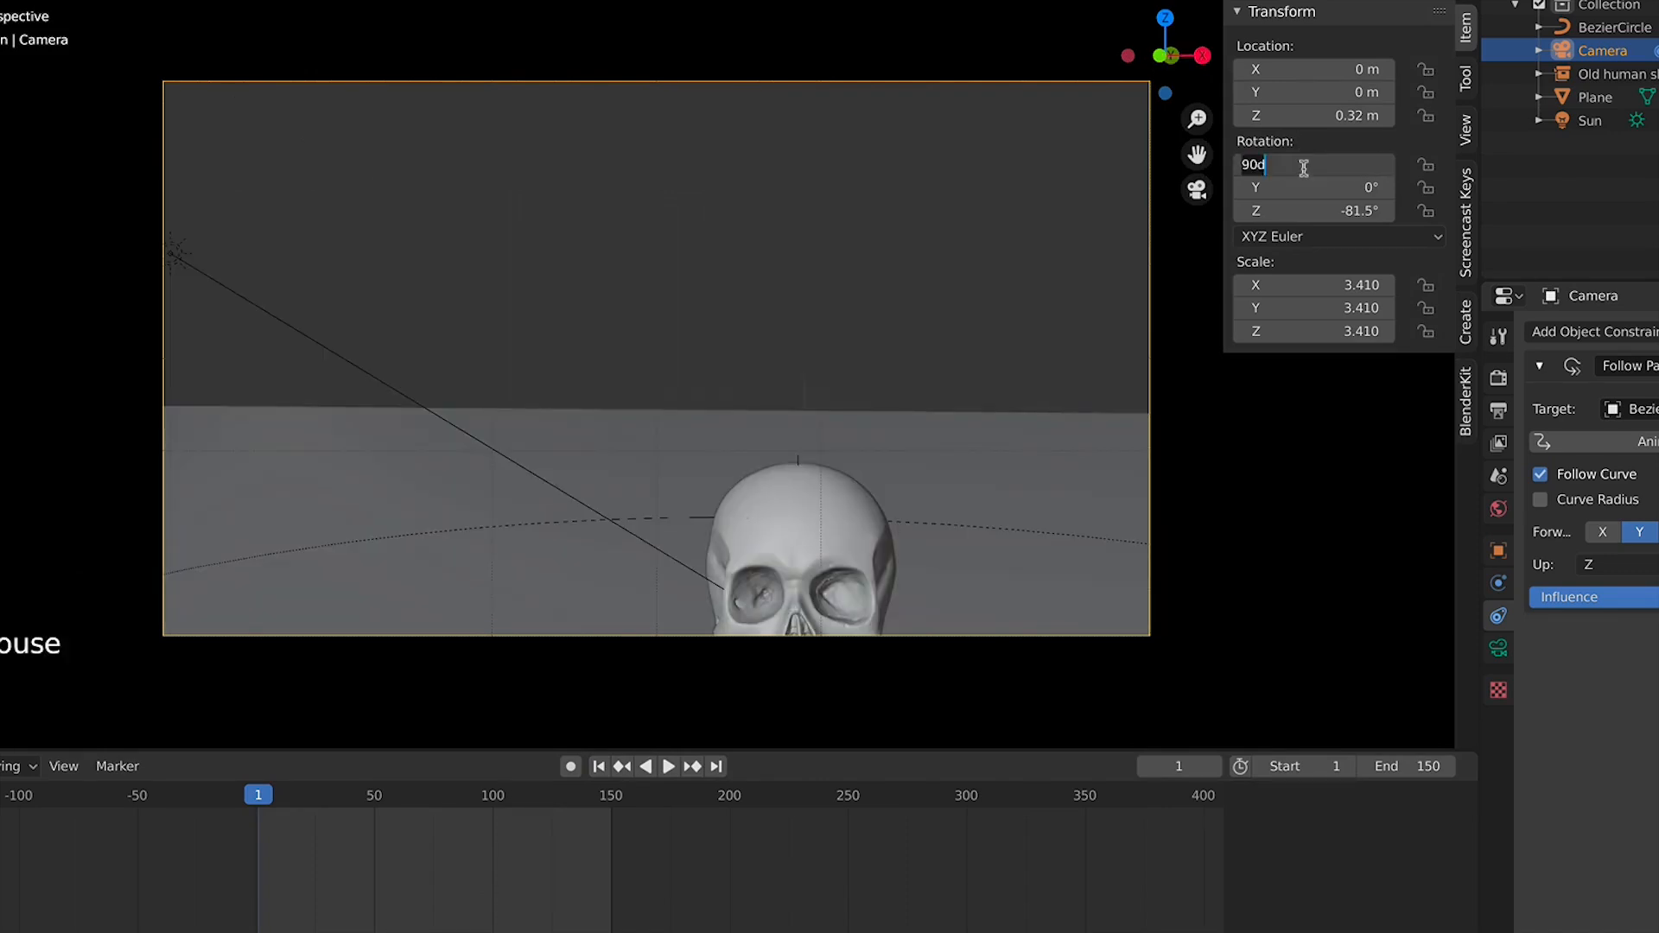
pyautogui.click(1308, 224)
pyautogui.moveTo(1338, 176); pyautogui.dragTo(1335, 211)
pyautogui.rightClick(1338, 175)
pyautogui.rightClick(1326, 186)
pyautogui.rightClick(1312, 212)
pyautogui.click(1314, 213)
pyautogui.write('9')
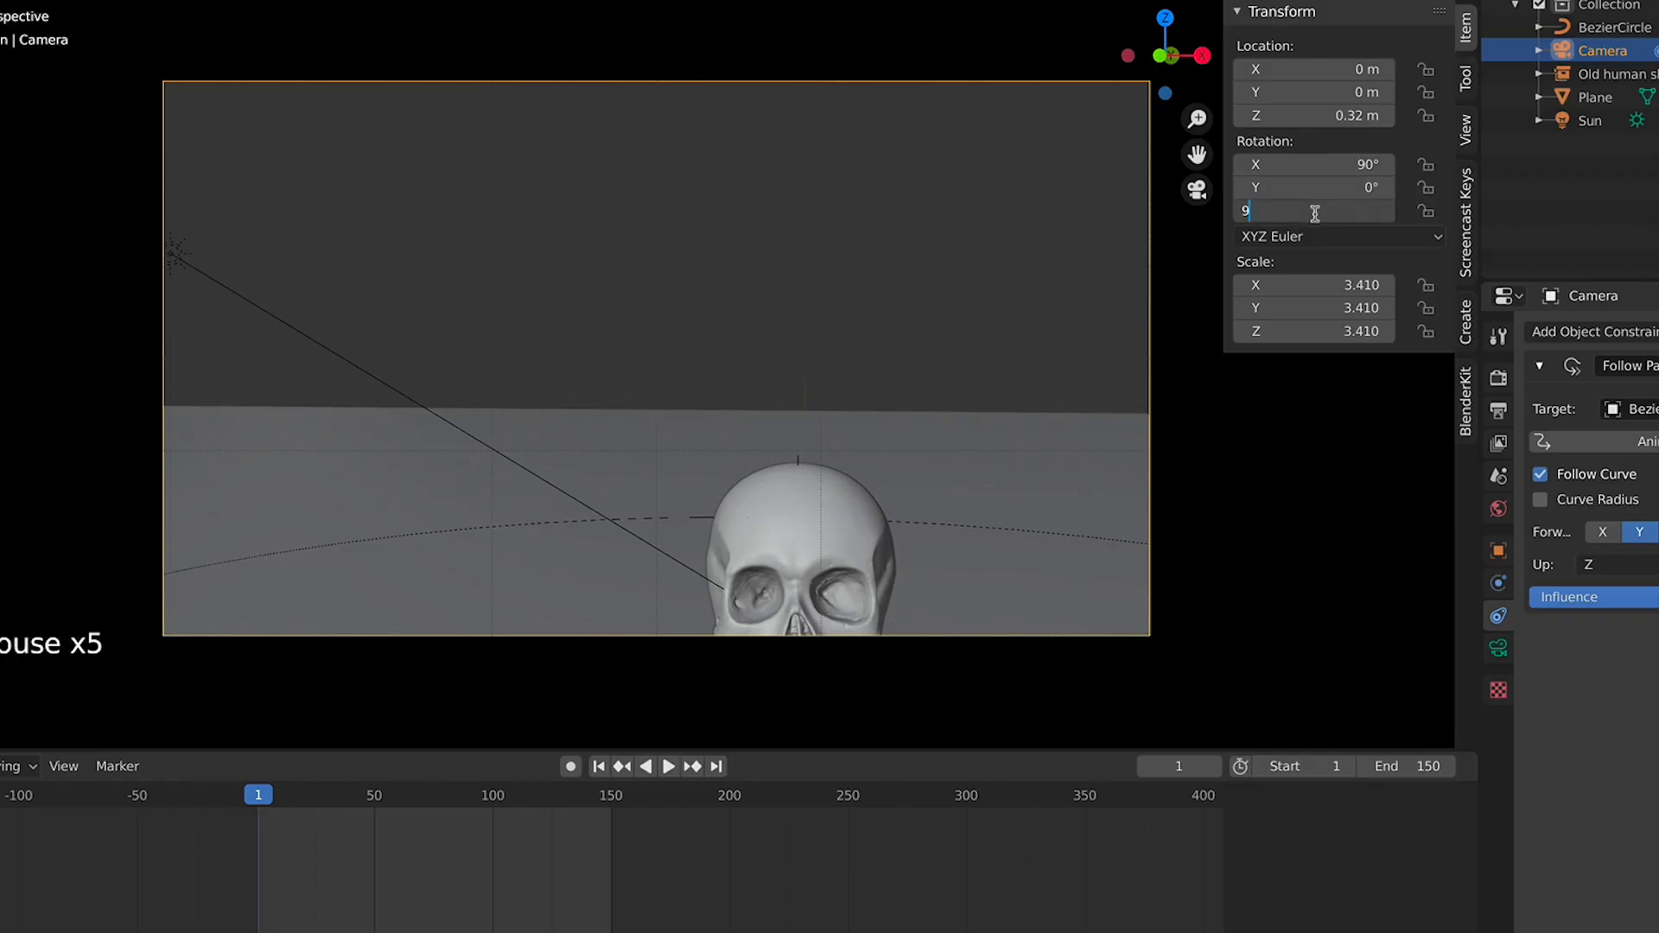
pyautogui.write('0')
pyautogui.press('Return')
# Set the camera's Z rotation to -90° so it faces the skull
pyautogui.scroll(-6, 1090, 205)
pyautogui.press('KP_3')
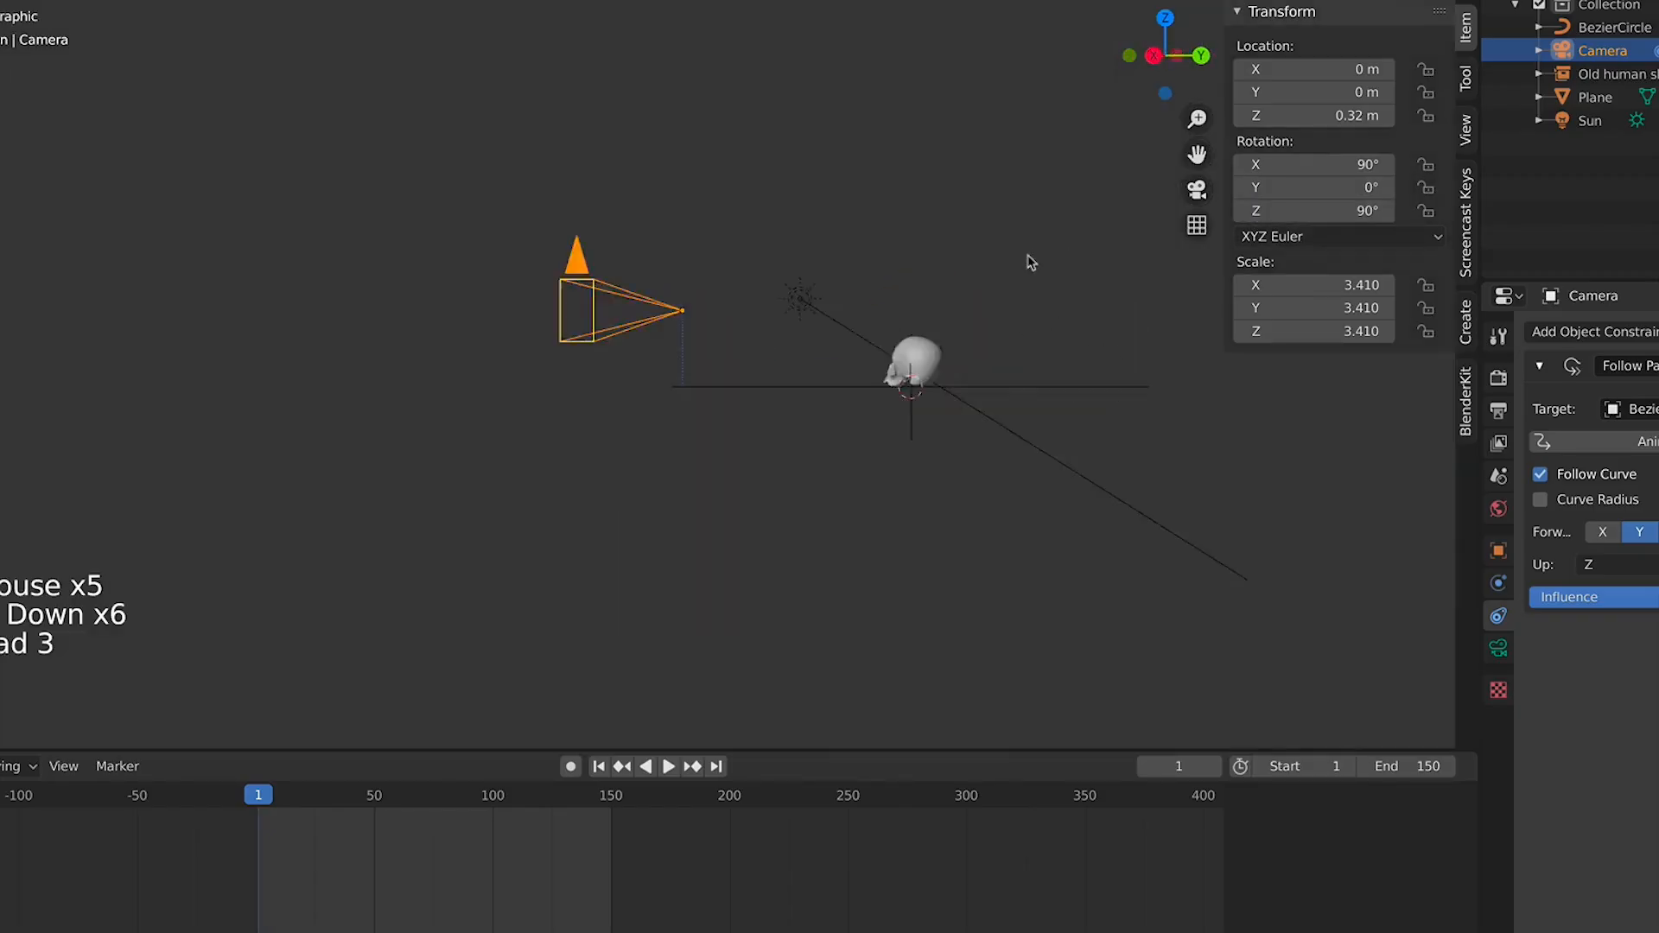
pyautogui.scroll(3, 1028, 255)
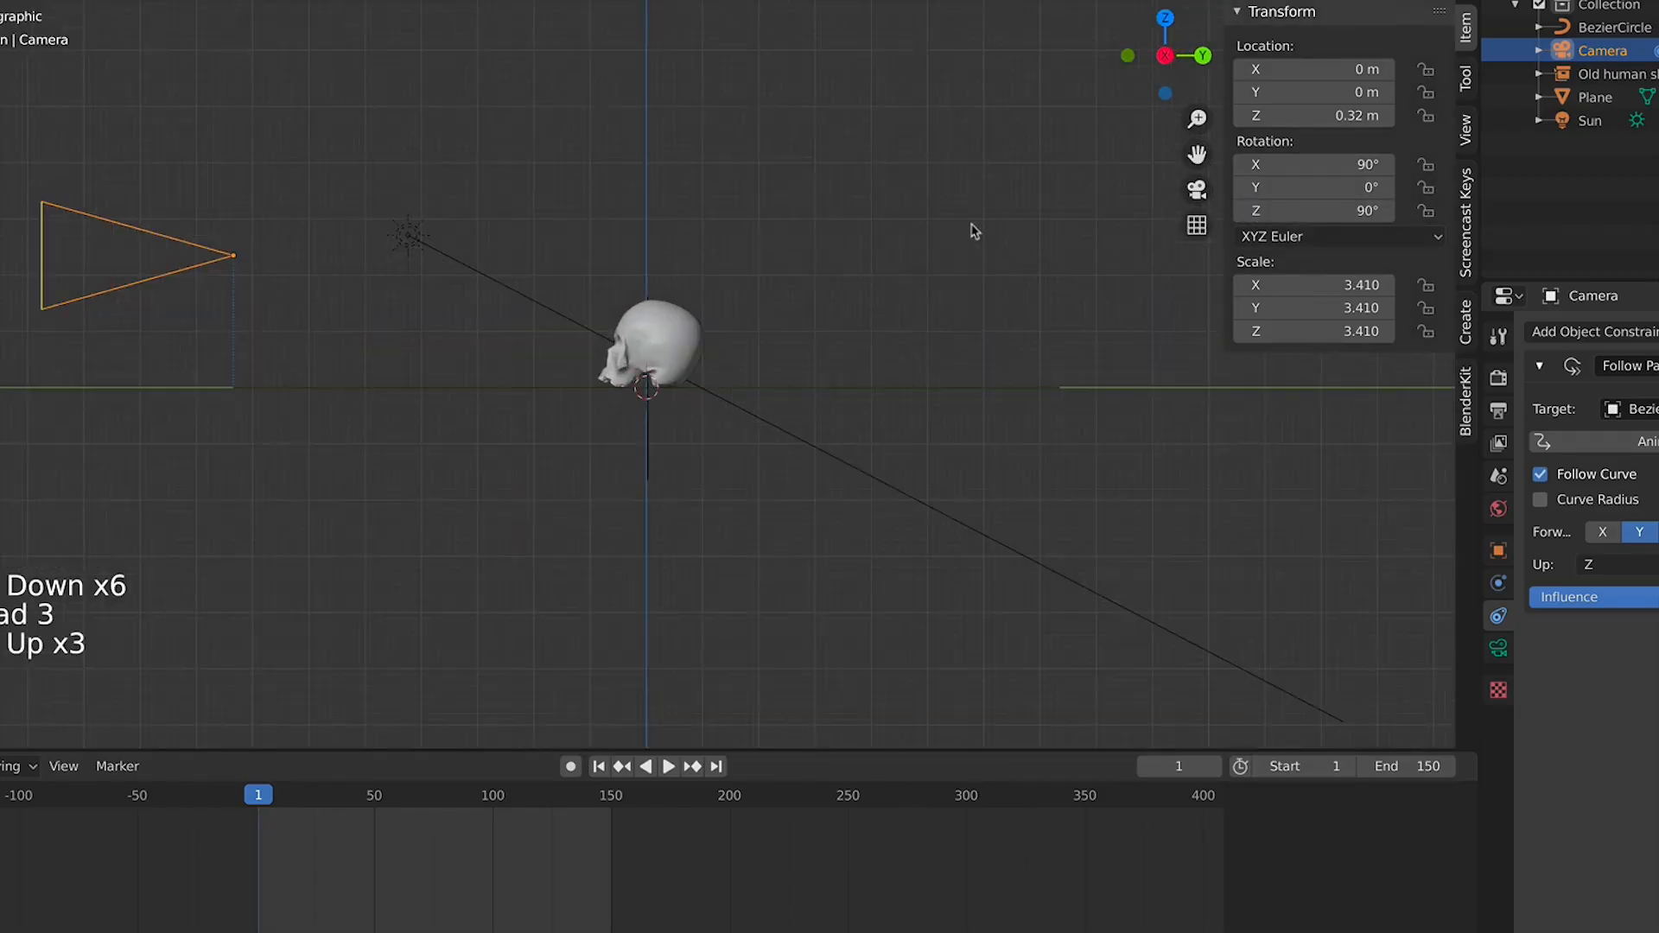
pyautogui.press('KP_0')
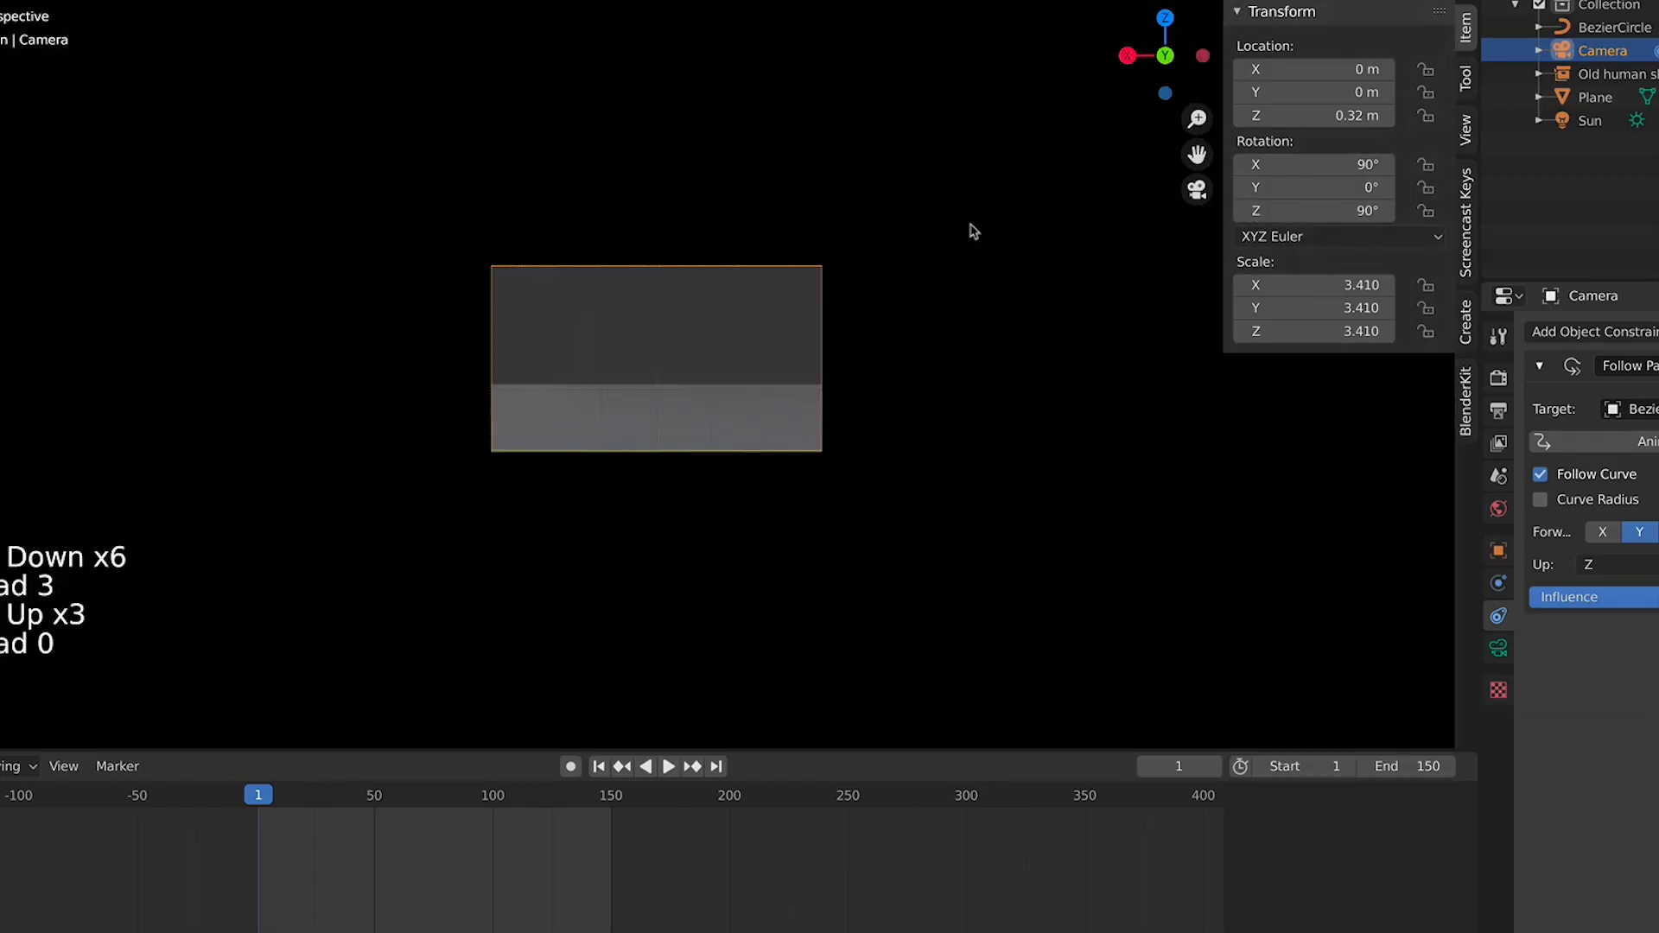
pyautogui.moveTo(1331, 211); pyautogui.dragTo(1174, 210)
pyautogui.rightClick(1355, 213)
pyautogui.click(1355, 214)
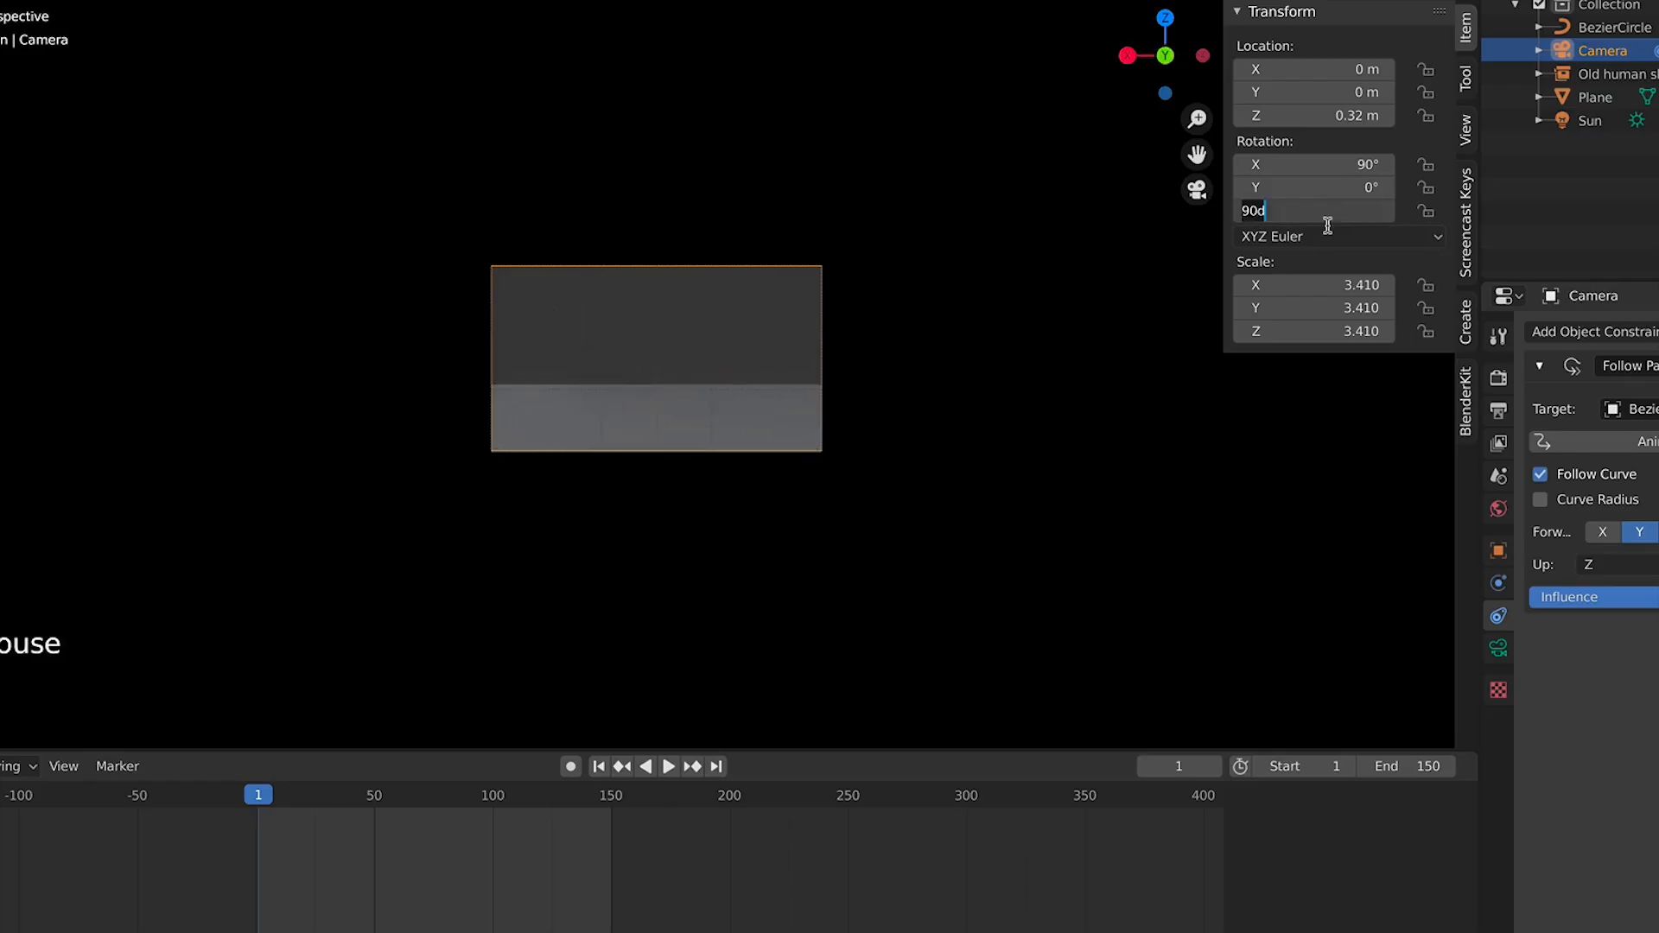
pyautogui.press('Return')
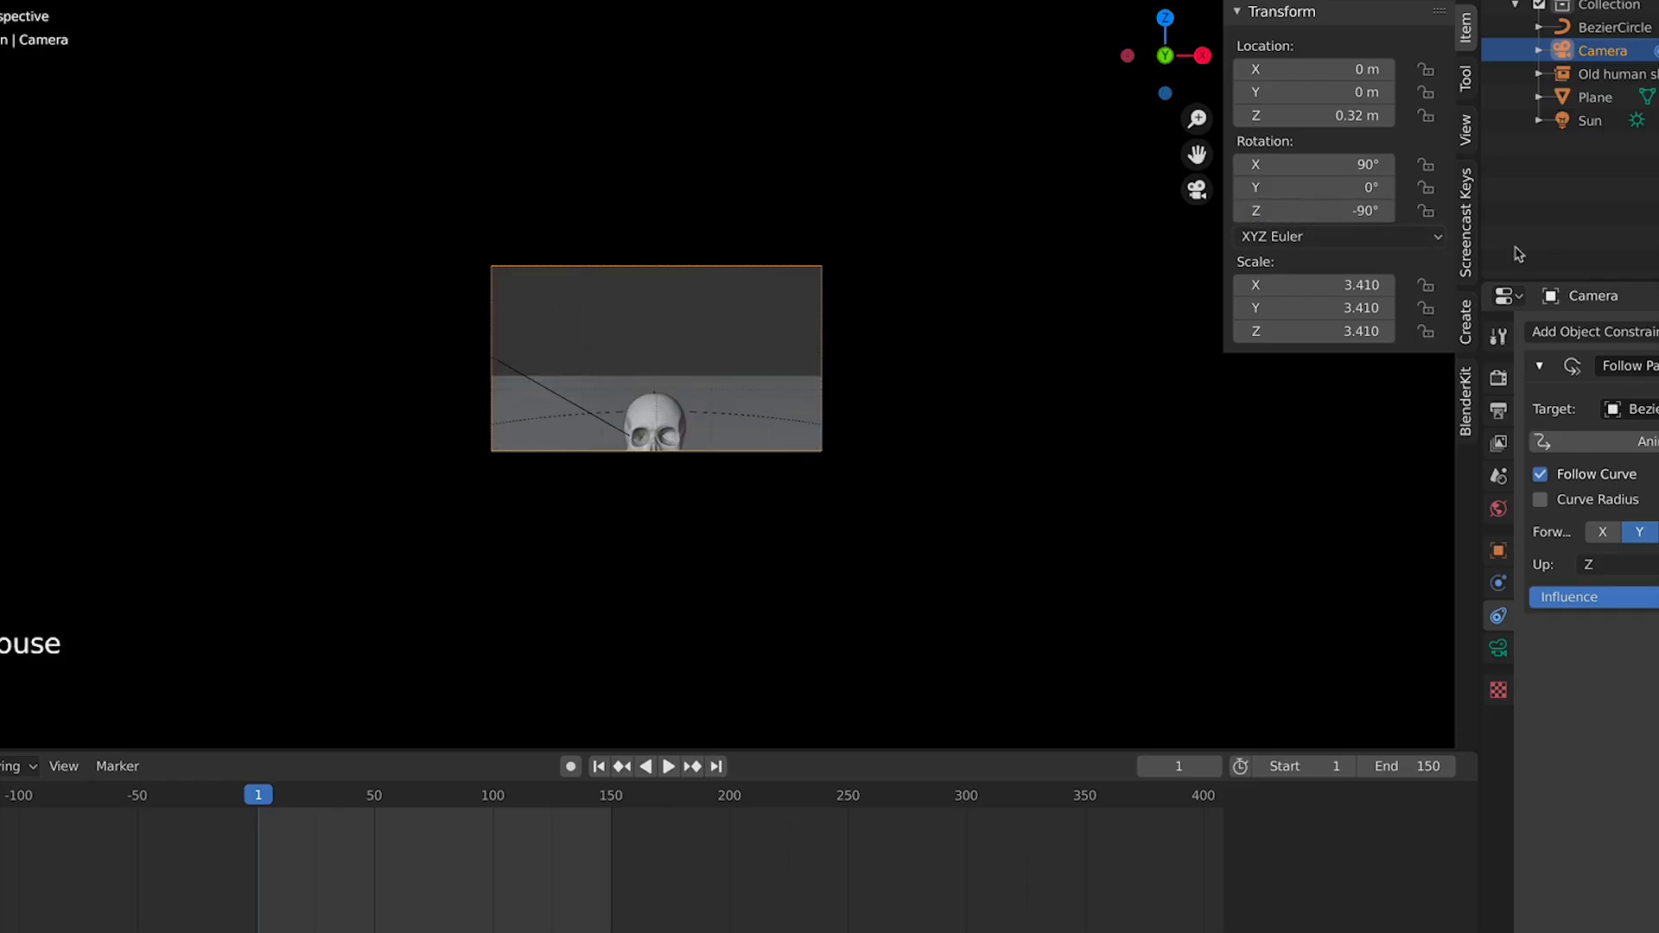
# Raise the camera's Z location to 0.4 m and tilt its X rotation to 70.2°
pyautogui.moveTo(1309, 115)
pyautogui.mouseDown()
pyautogui.moveTo(1272, 116)
pyautogui.moveTo(1305, 116)
pyautogui.mouseUp()
pyautogui.moveTo(1299, 191); pyautogui.dragTo(1170, 166)
pyautogui.rightClick(1299, 191)
pyautogui.scroll(2, 622, 397)
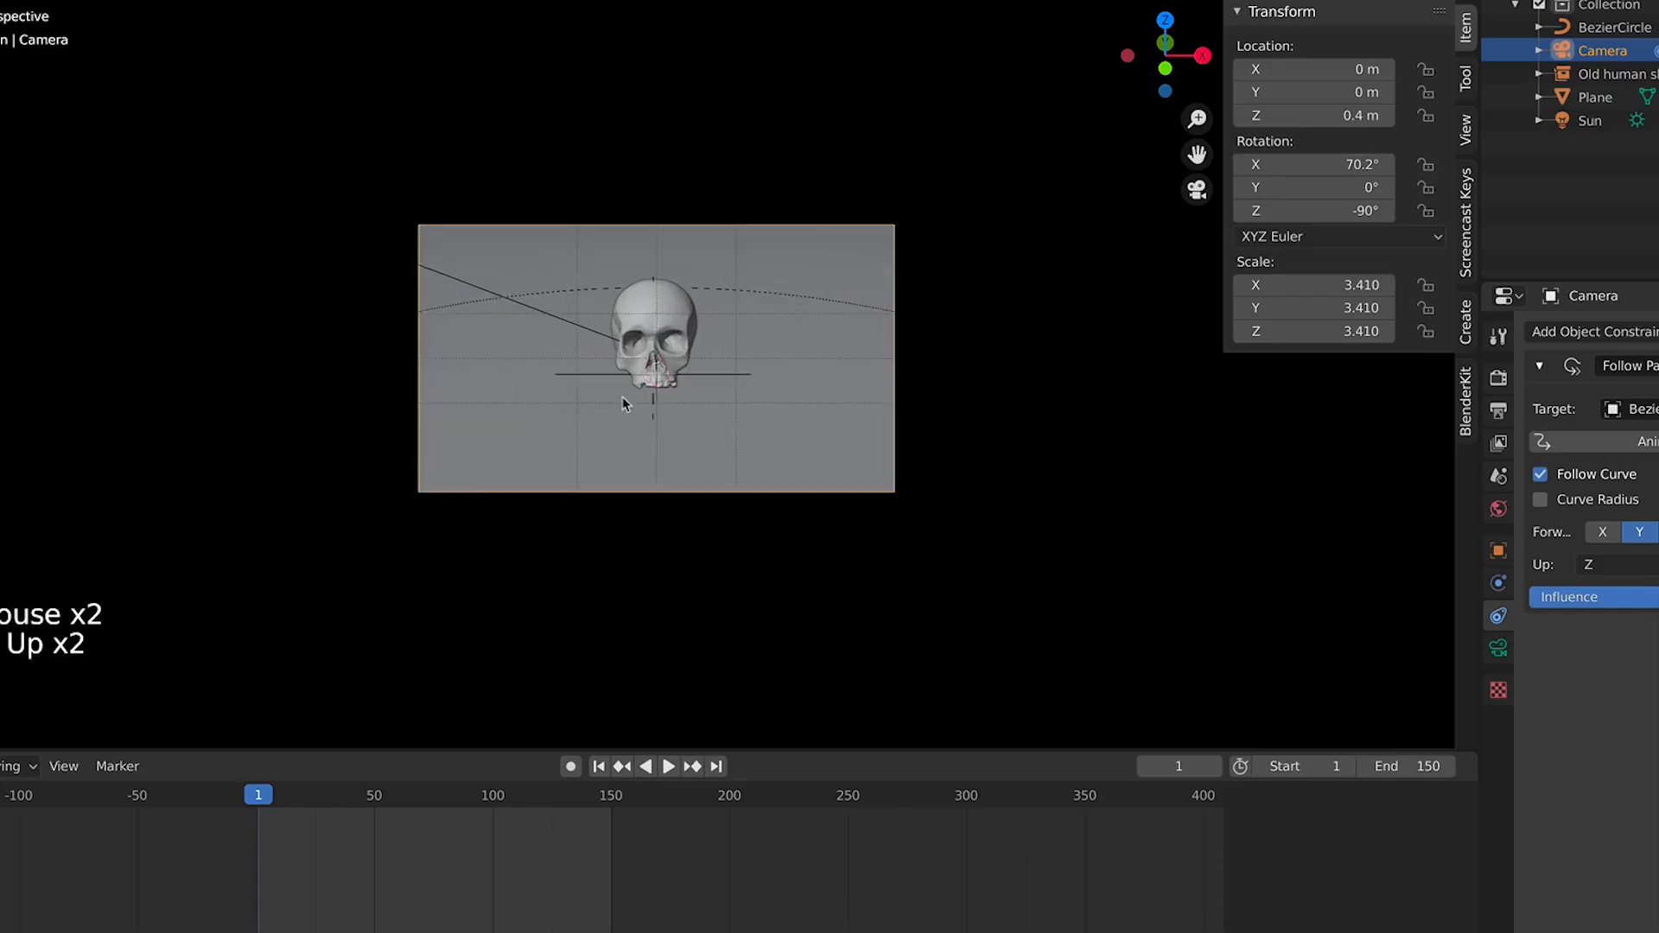
# Play the camera orbit in camera view to review the framing
pyautogui.press('space')
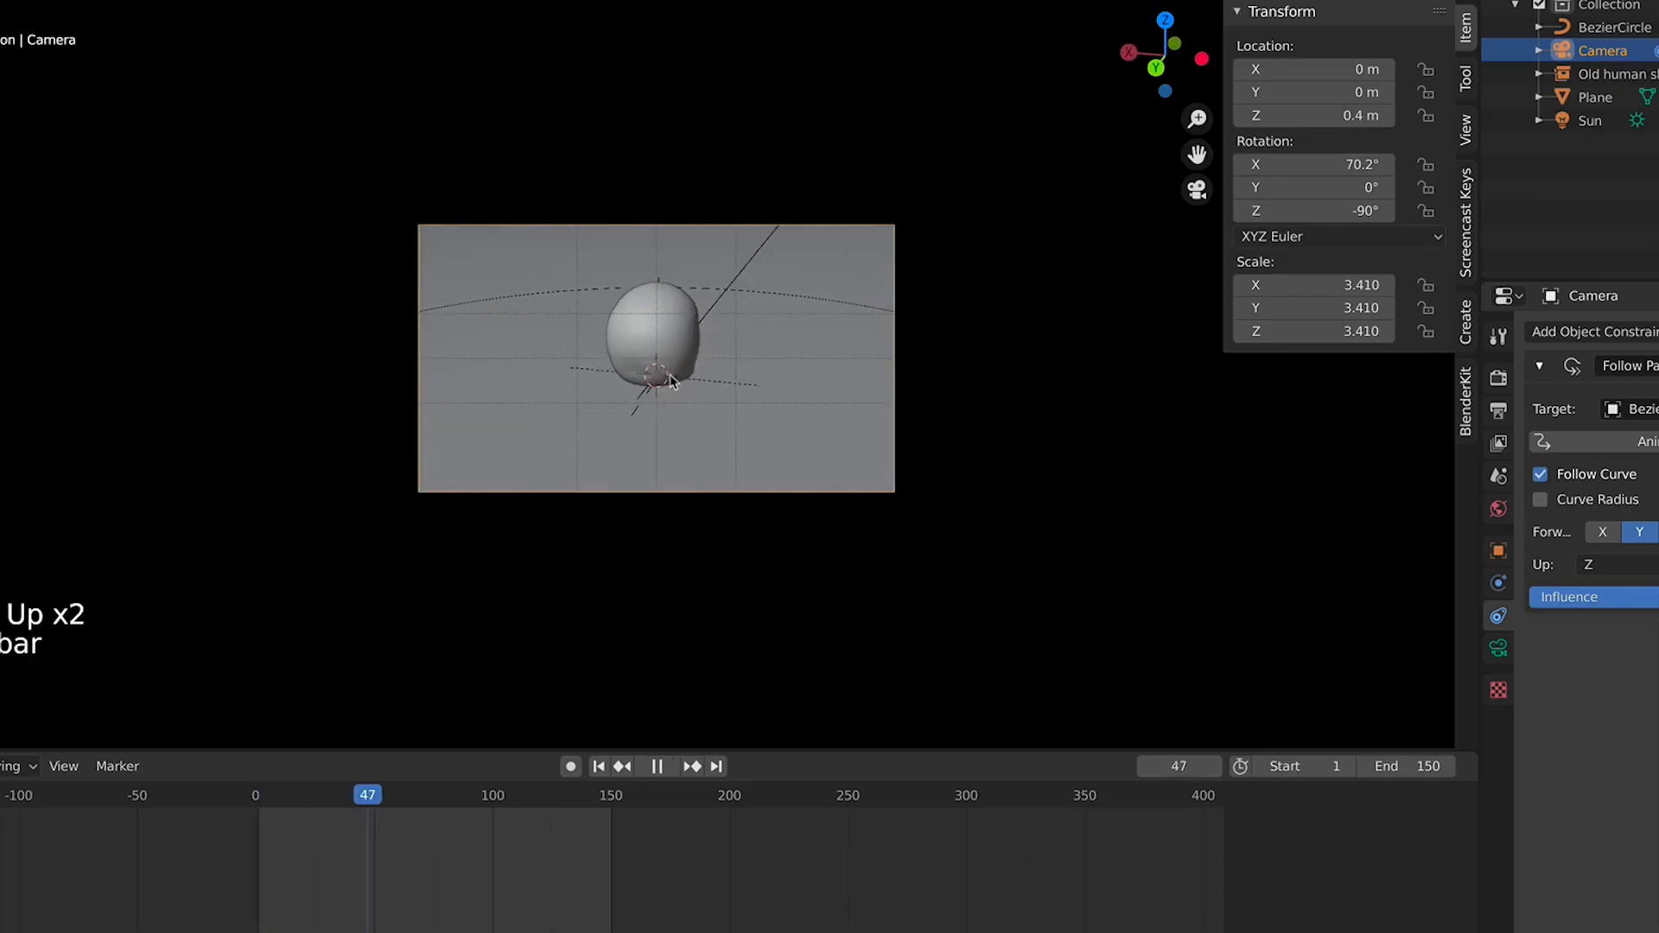
pyautogui.scroll(4, 691, 382)
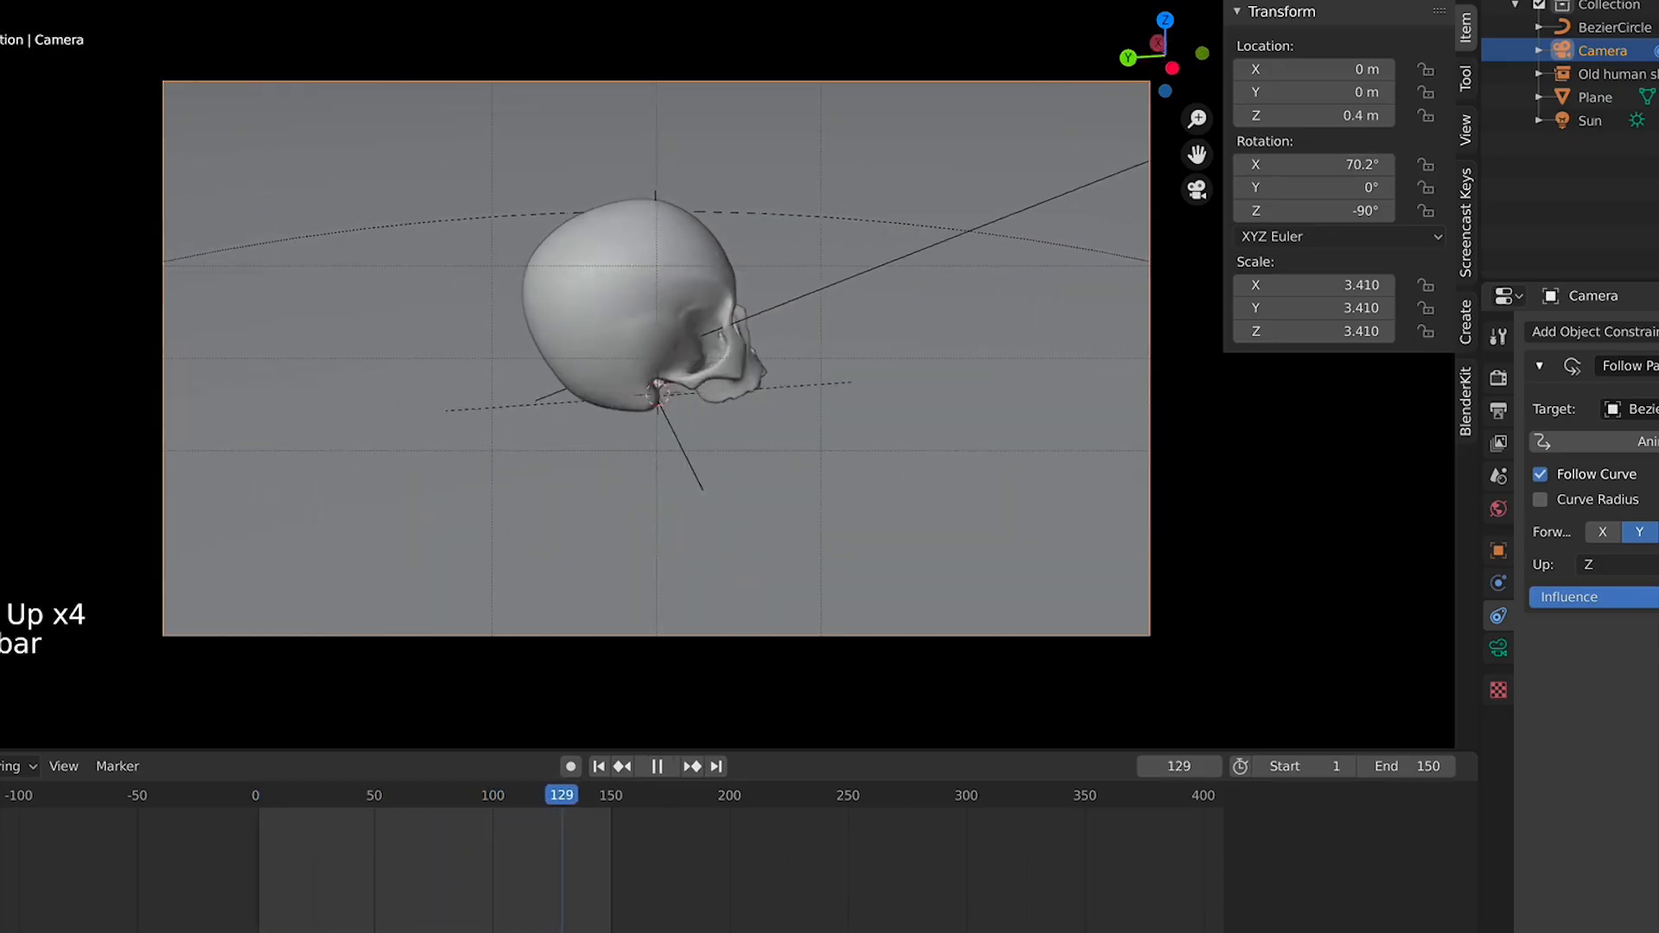
pyautogui.press('space')
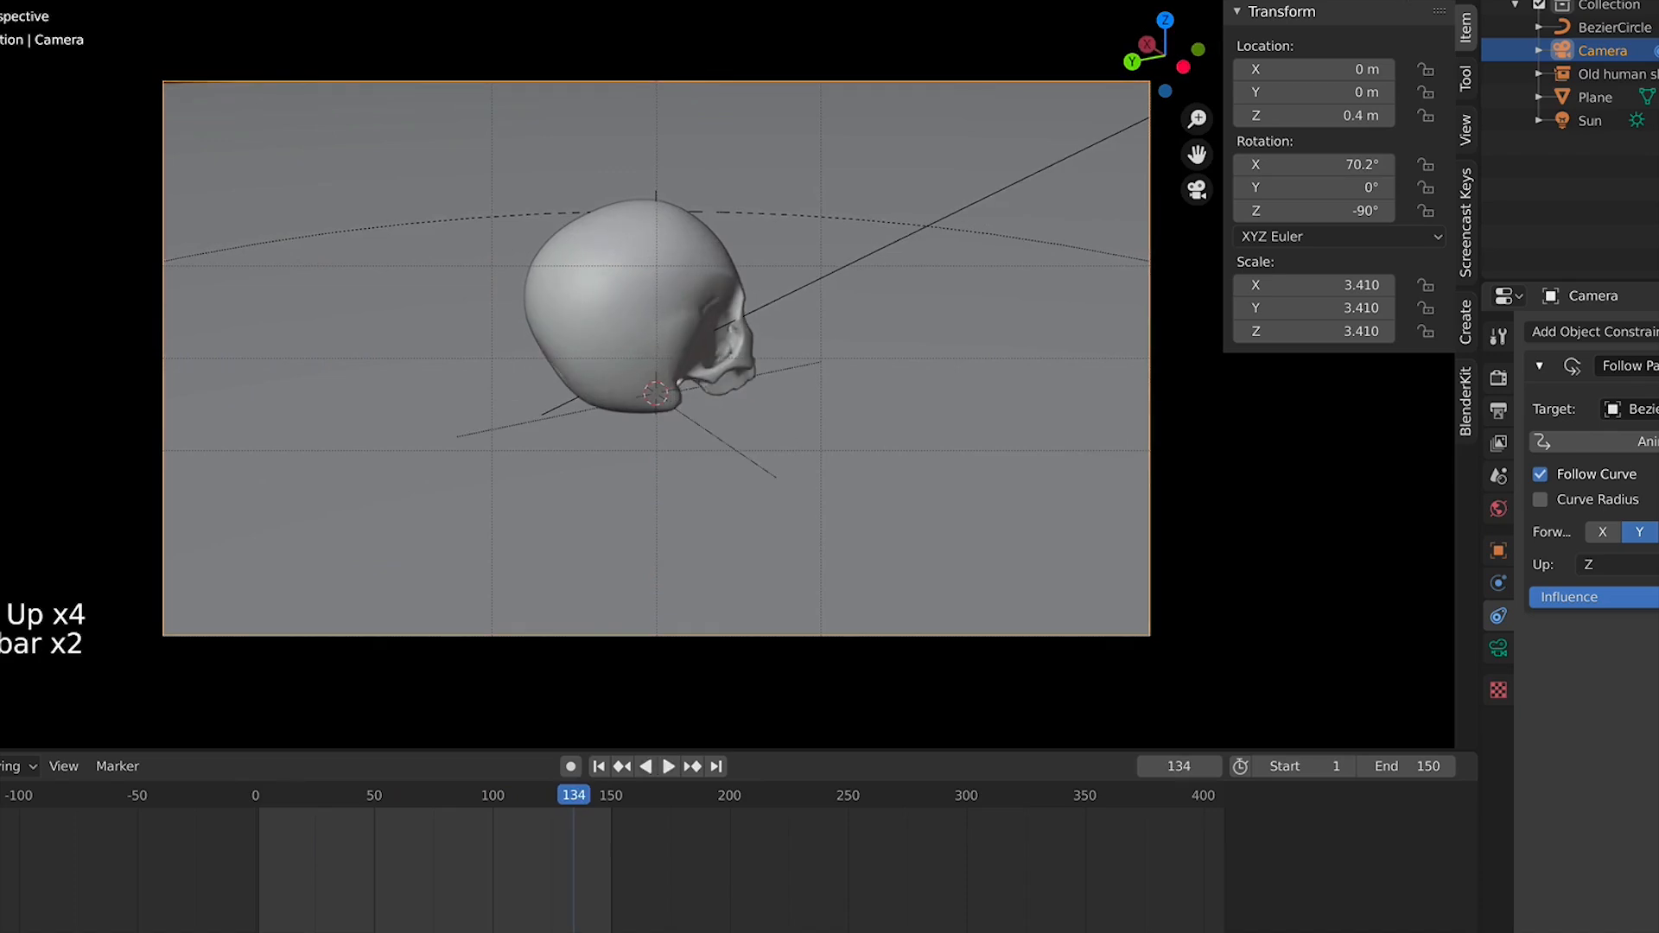
# Switch the viewport to rendered shading and play the camera orbit around the skull
pyautogui.click(1442, 2)
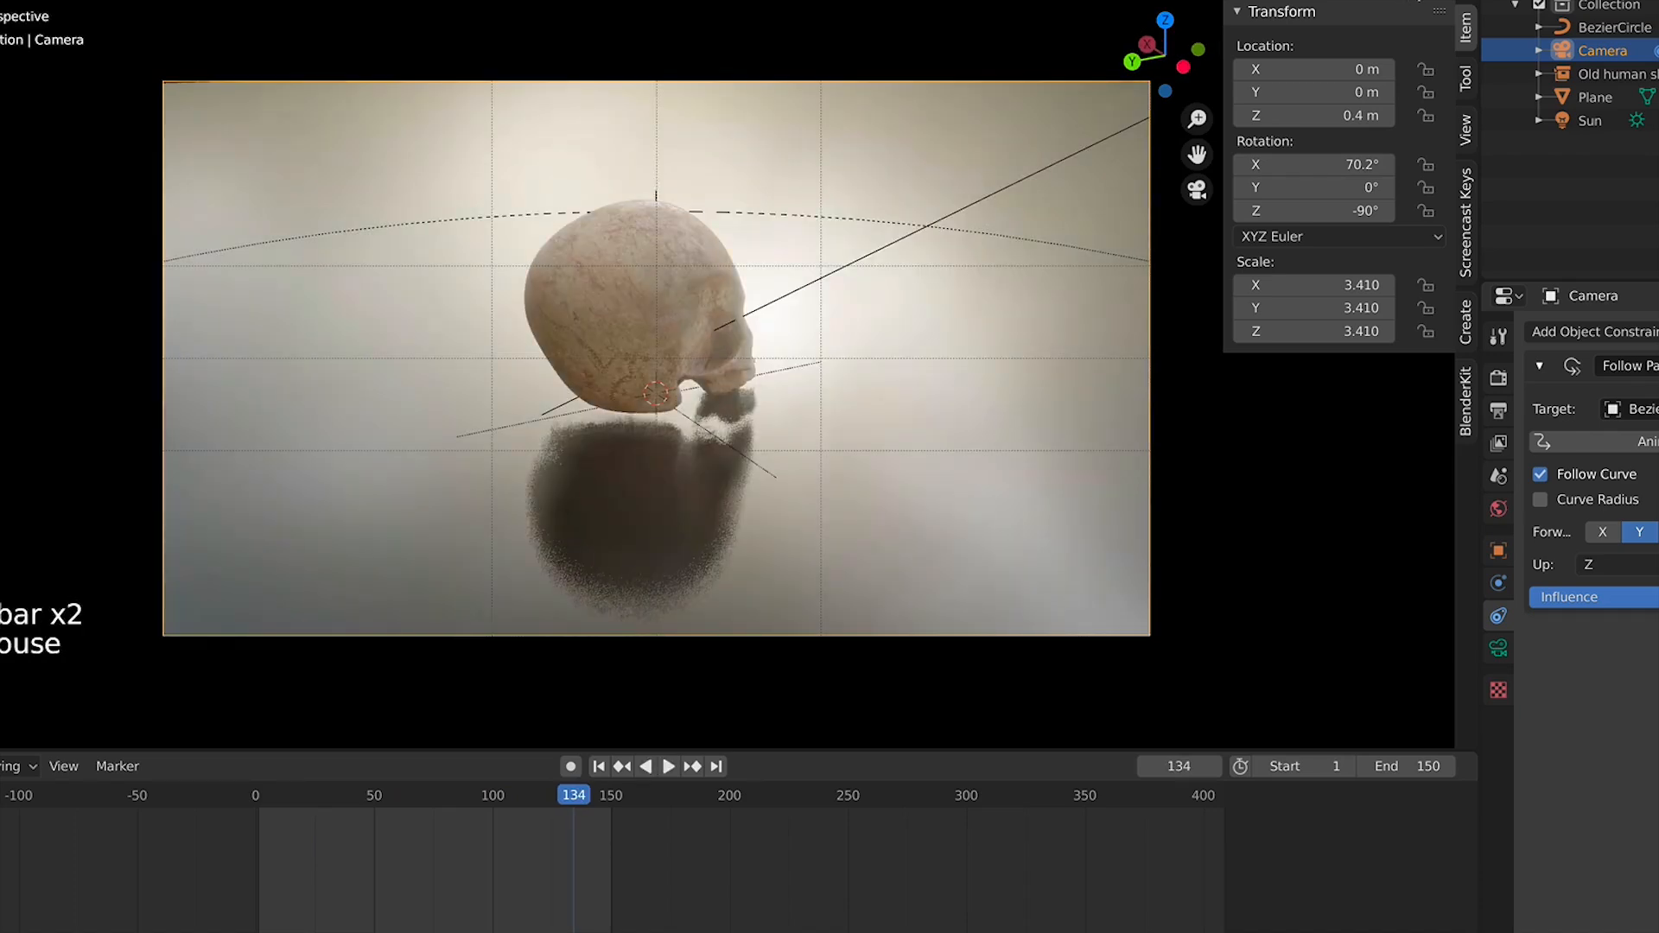
pyautogui.press('space')
pyautogui.press('space')
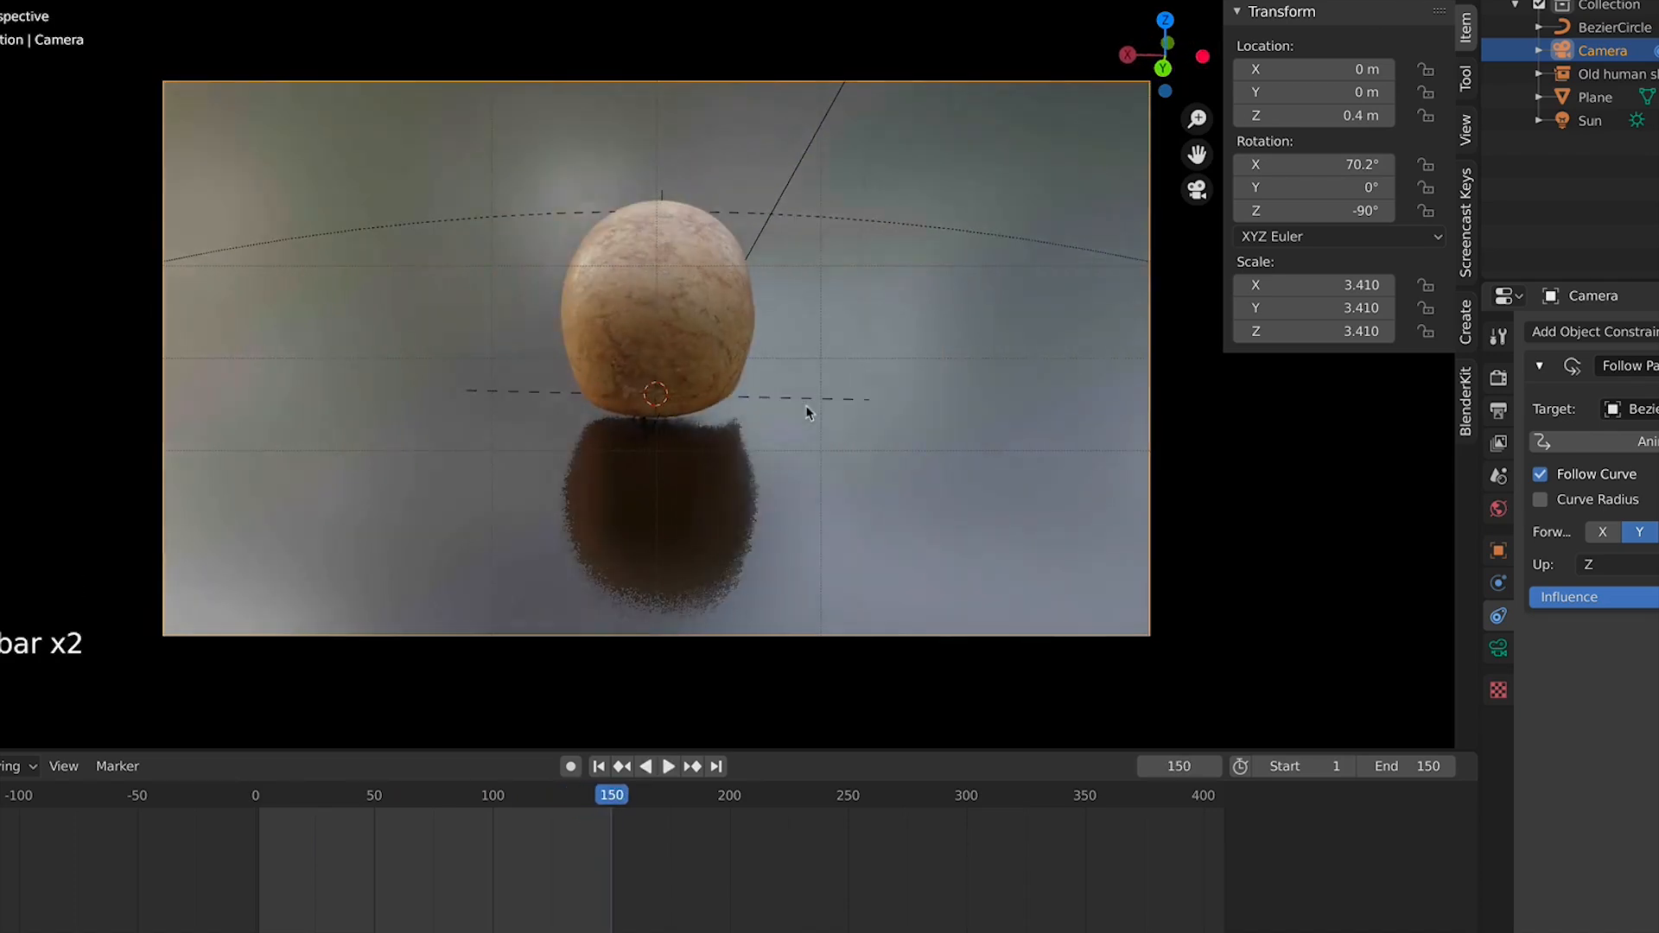
pyautogui.click(1459, 2)
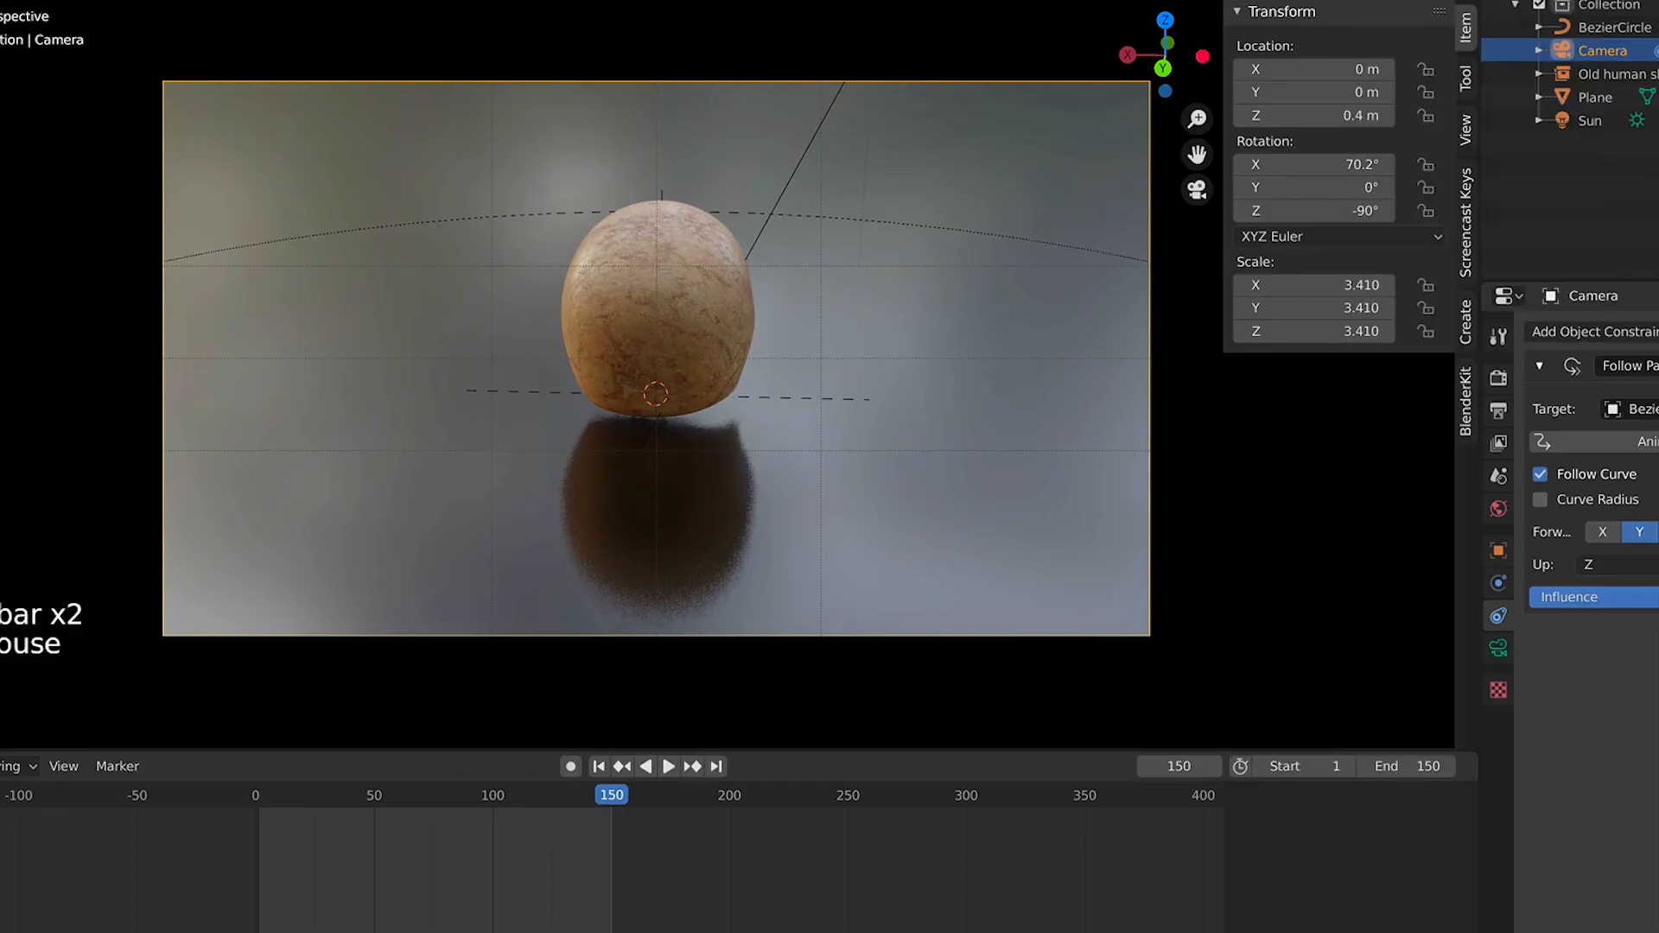
# Switch the viewport shading and briefly play the camera orbit to review the skull
pyautogui.click(1438, 1)
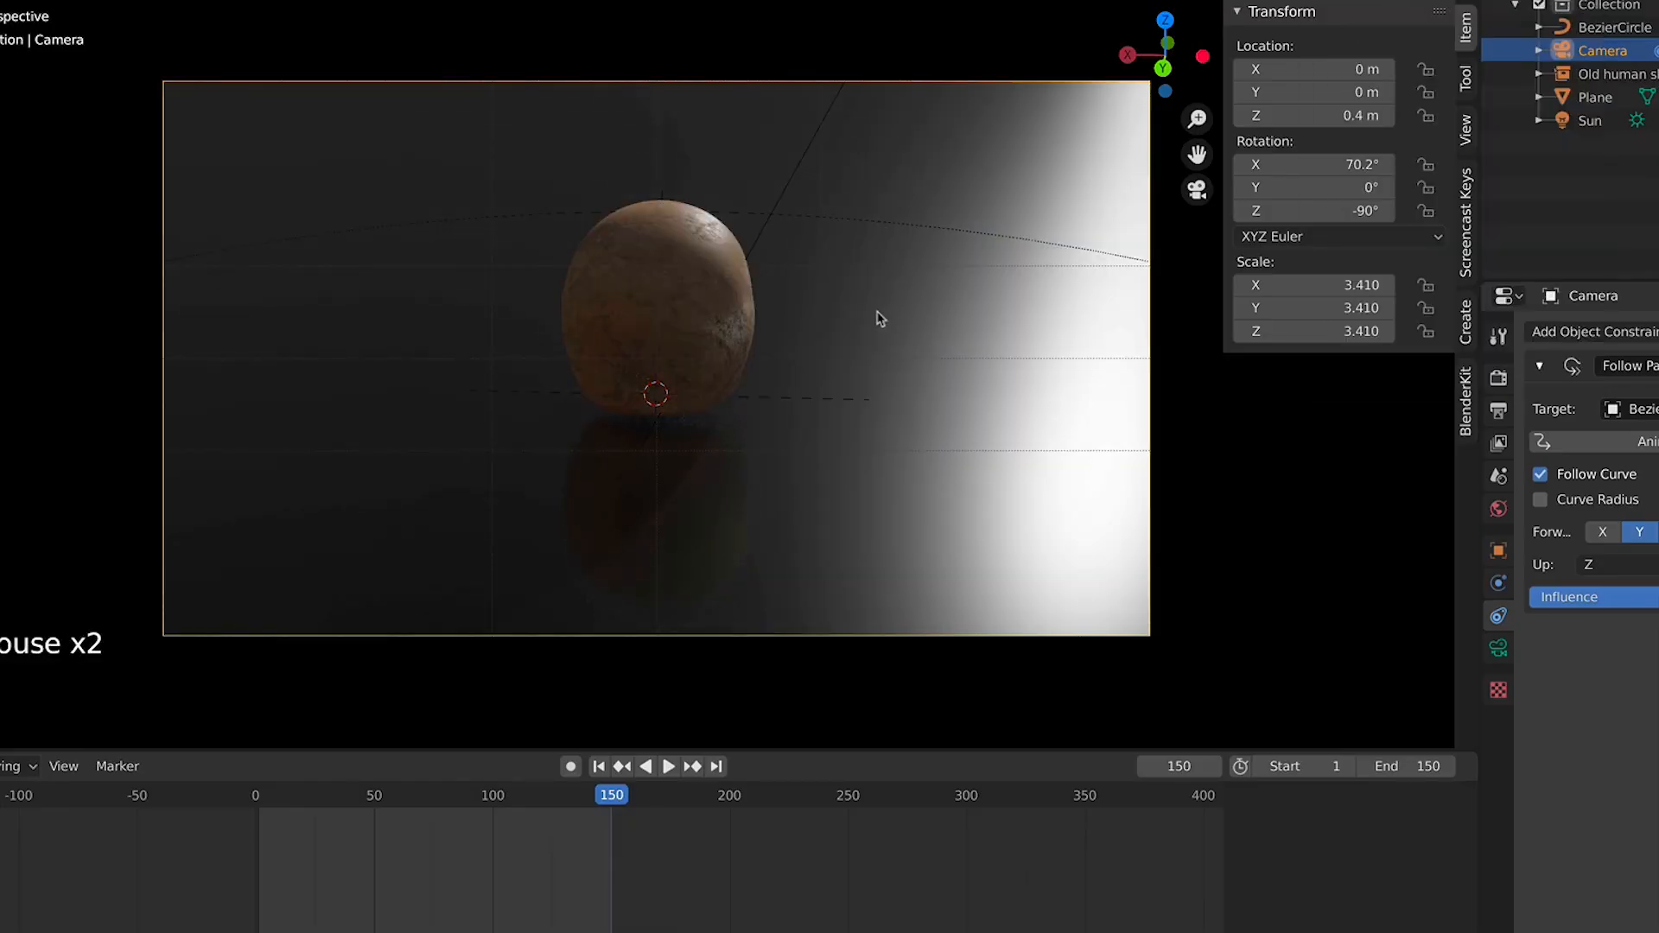
pyautogui.press('space')
pyautogui.press('space')
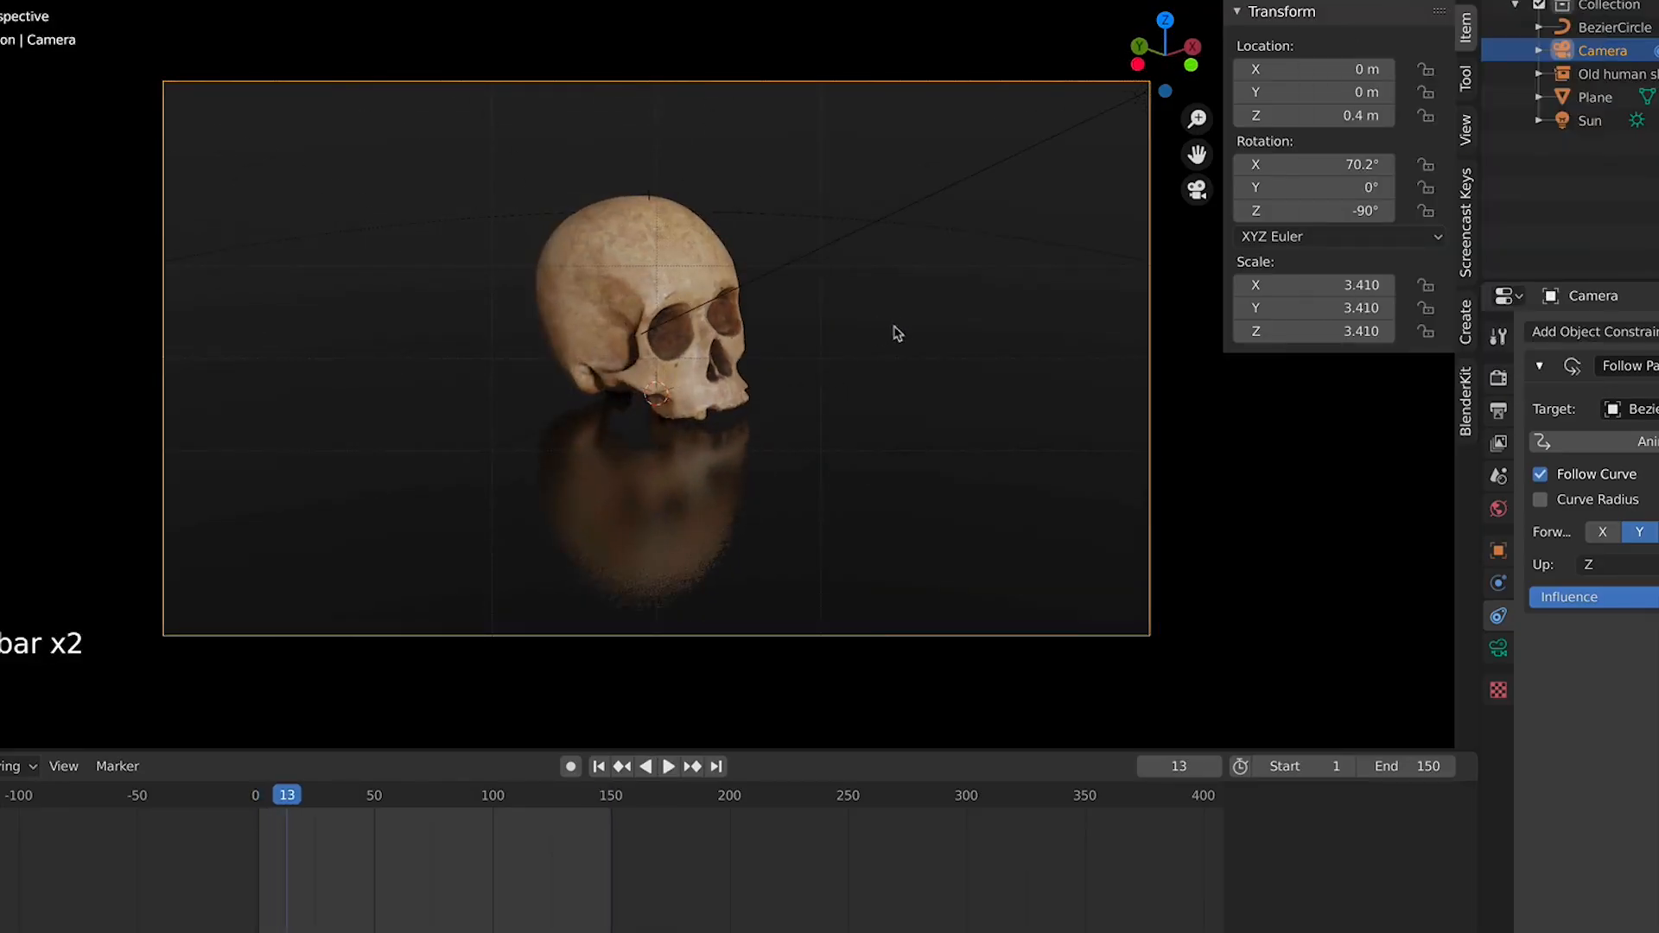
# In side view, move the skull down along Z to about -0.012 m so it rests on the floor
pyautogui.press('KP_3')
pyautogui.scroll(9, 781, 334)
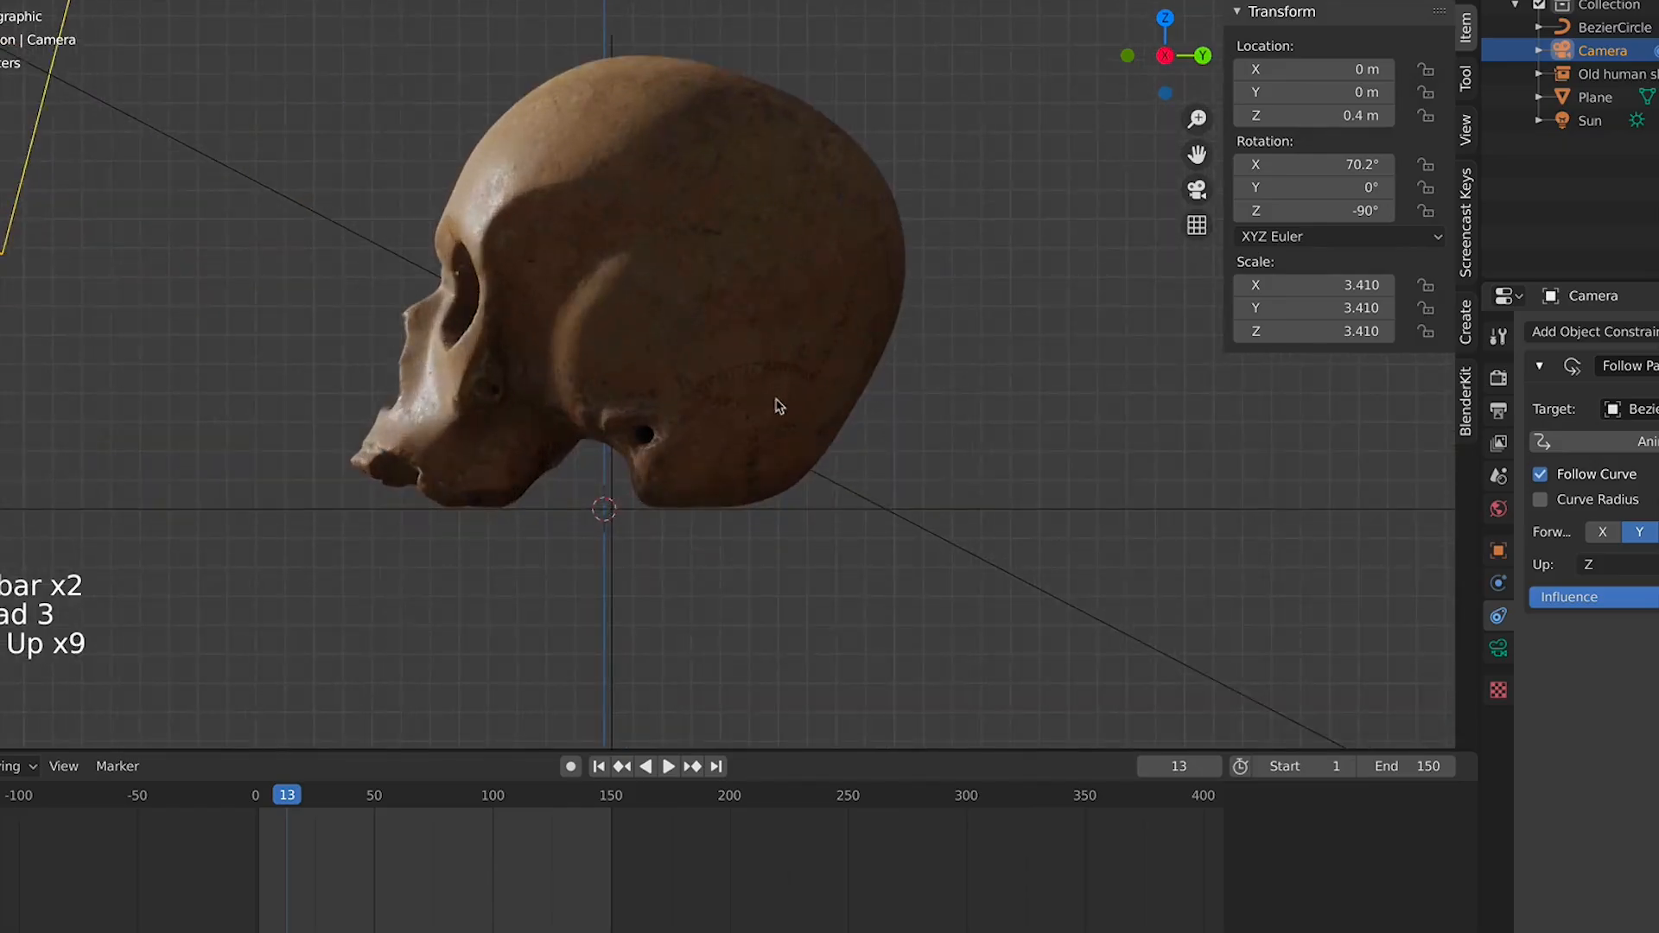
pyautogui.scroll(2, 780, 406)
pyautogui.click(779, 408)
pyautogui.press('g')
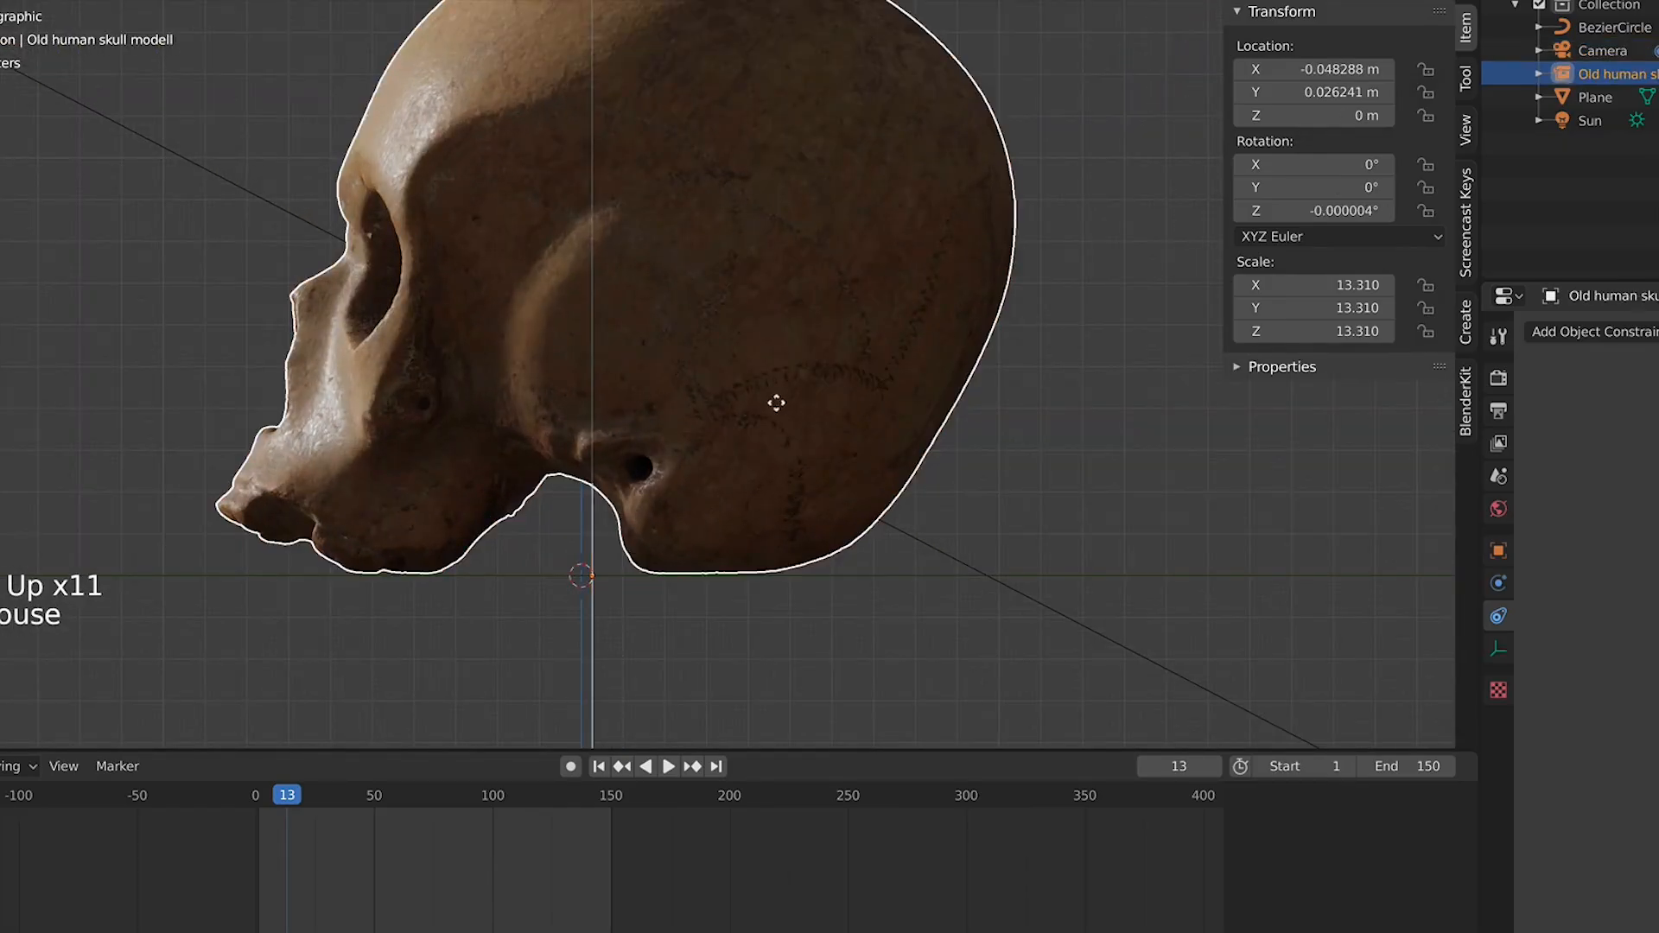
pyautogui.press('z')
pyautogui.rightClick(781, 413)
pyautogui.click(1041, 423)
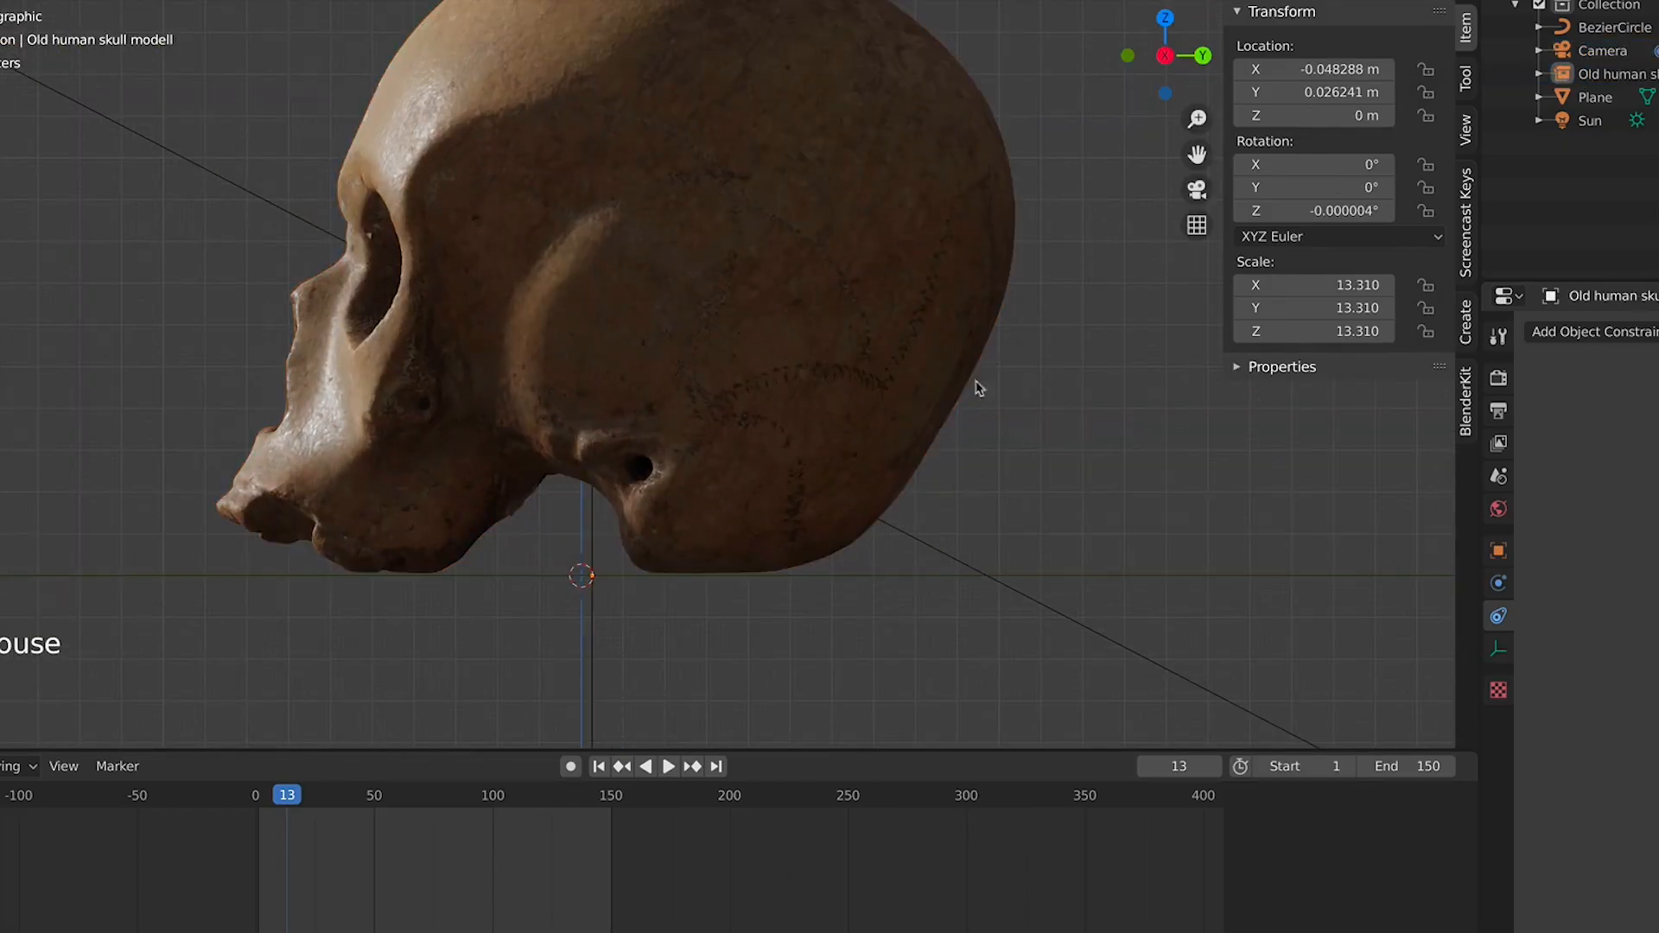
pyautogui.click(967, 382)
pyautogui.press('g')
pyautogui.press('z')
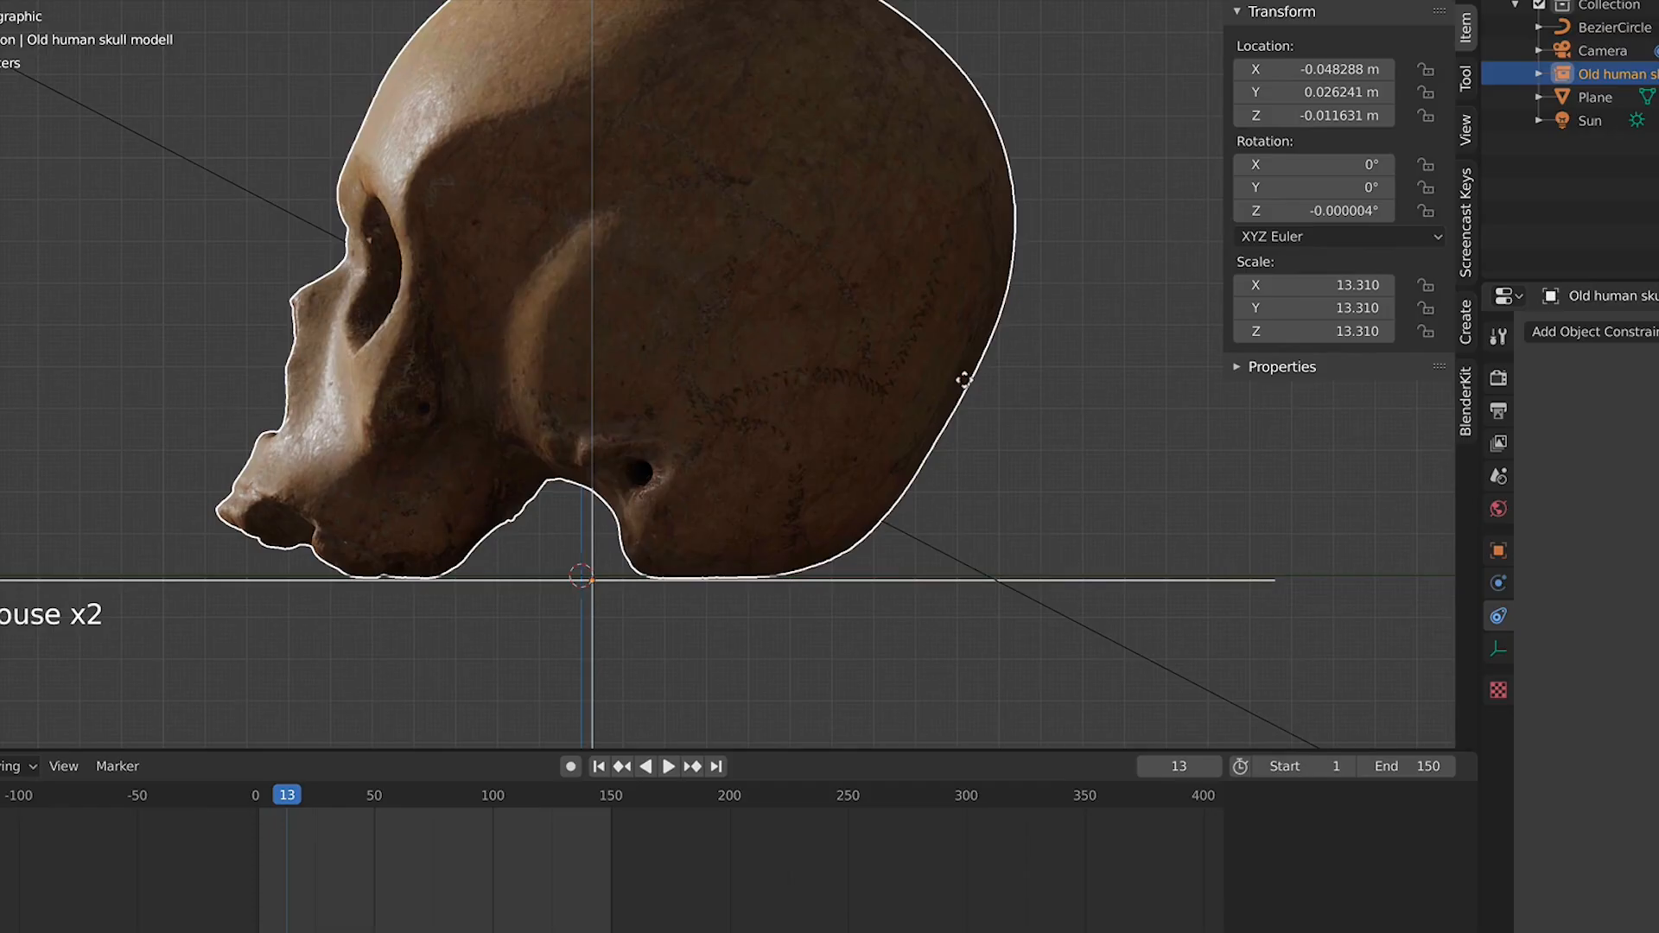
pyautogui.click(966, 386)
# Review the orbit in camera view, then inspect the scene from the top in solid shading
pyautogui.scroll(-2, 1115, 426)
pyautogui.press('KP_0')
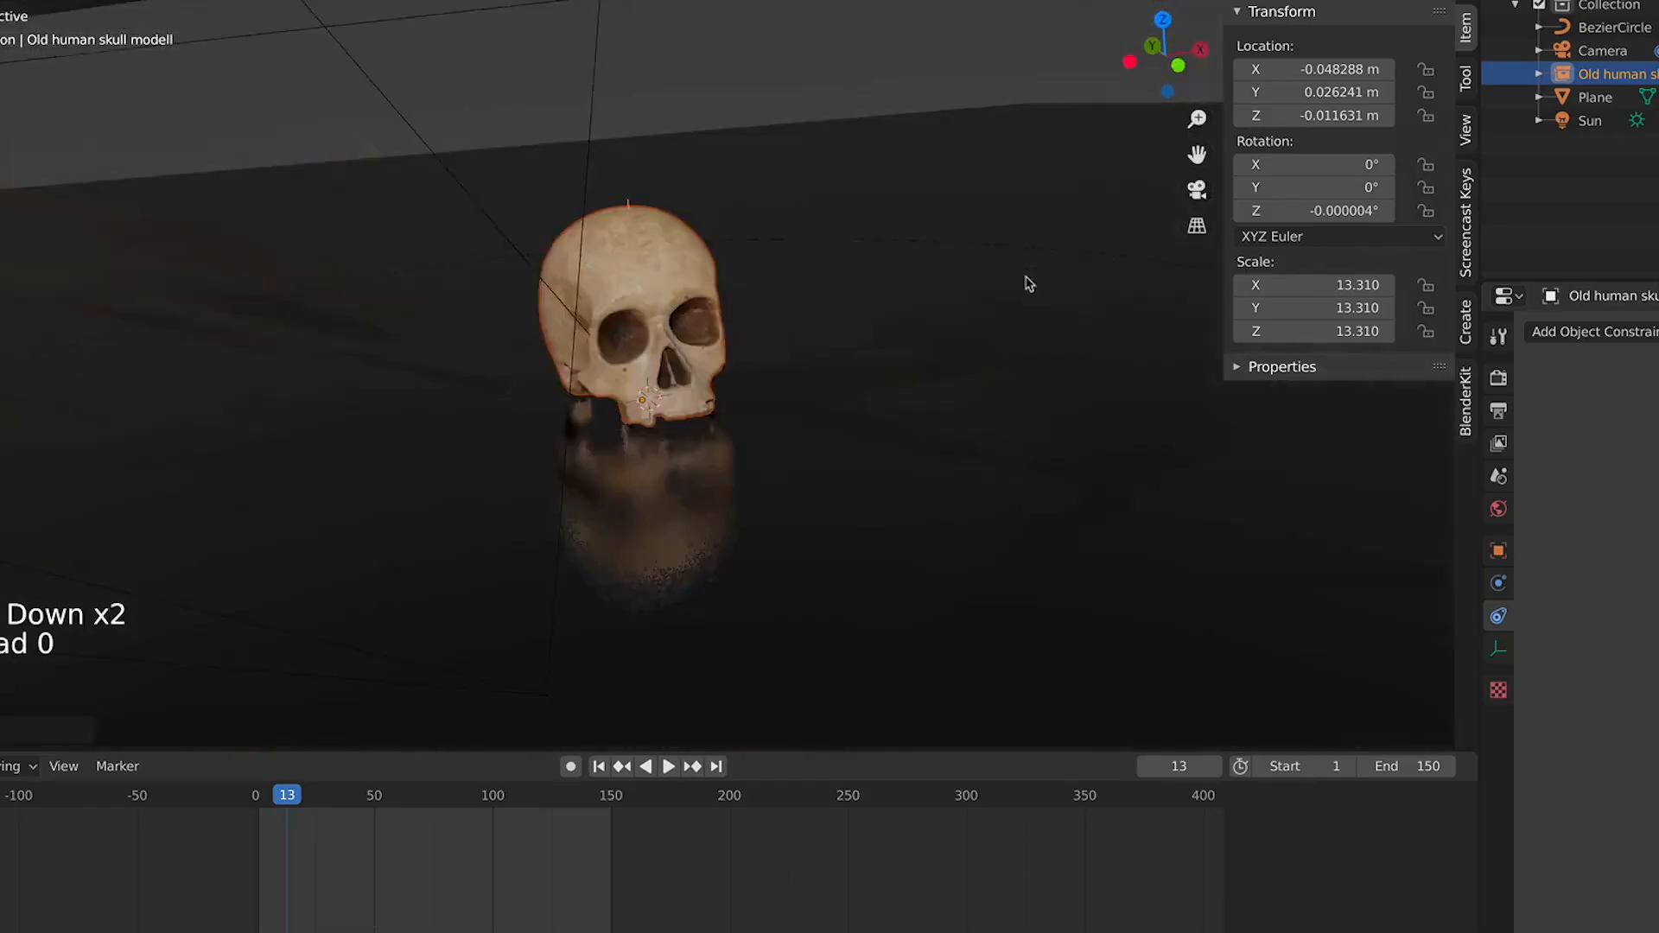
pyautogui.scroll(-1, 986, 355)
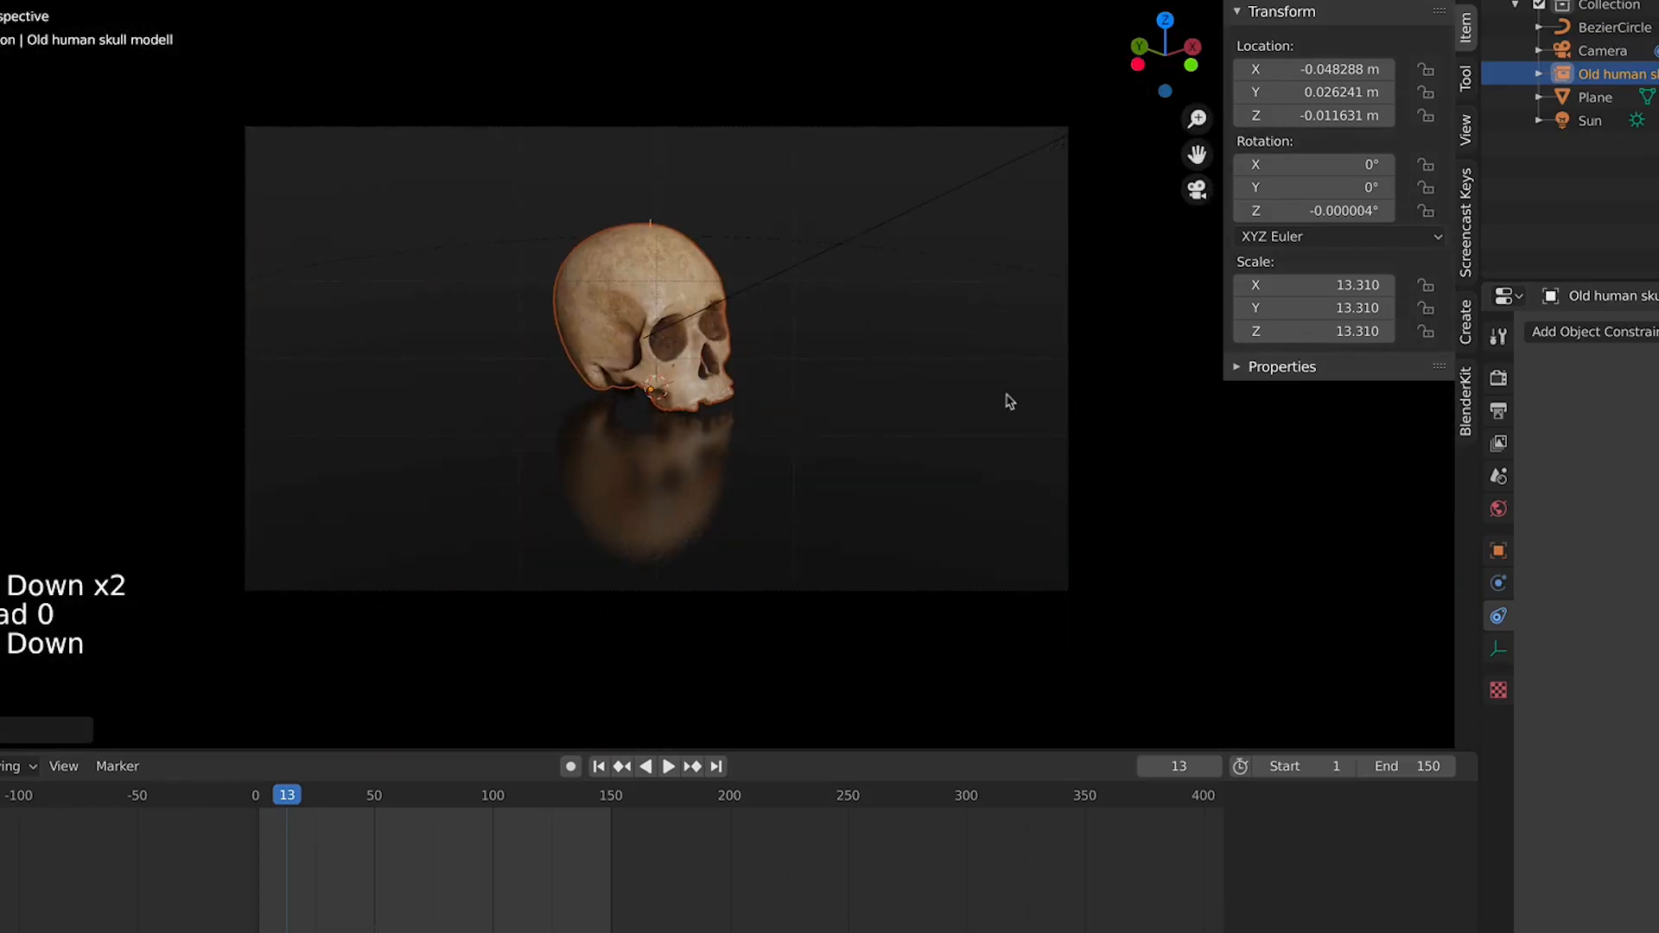
pyautogui.press('space')
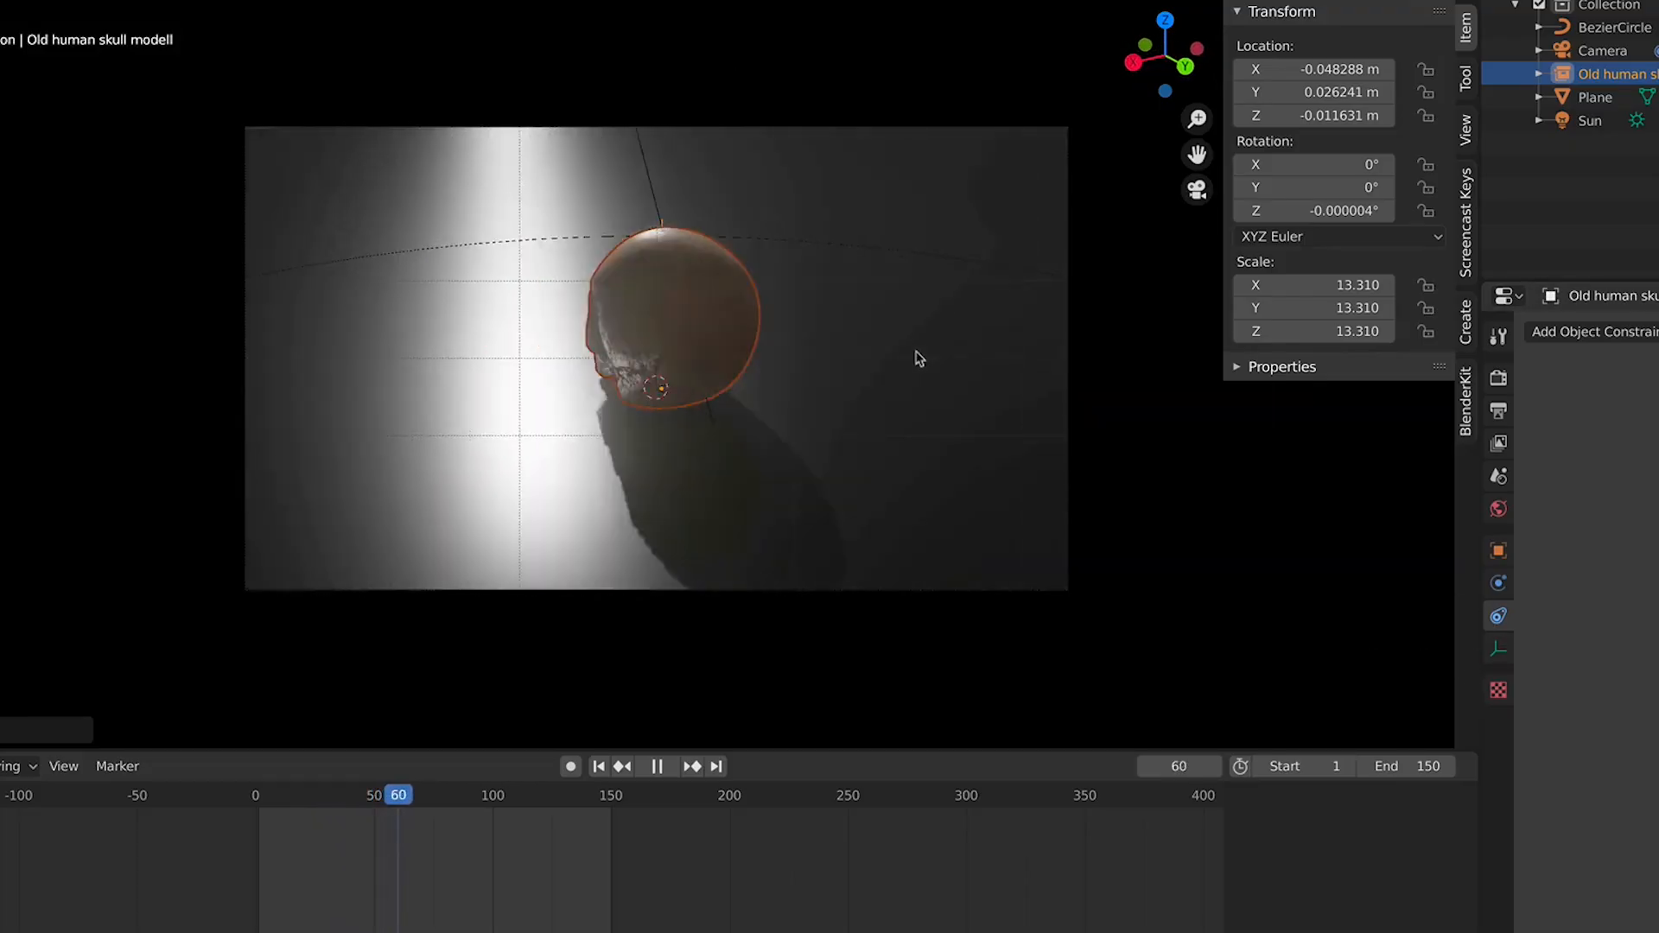
pyautogui.scroll(-5, 919, 357)
pyautogui.press('space')
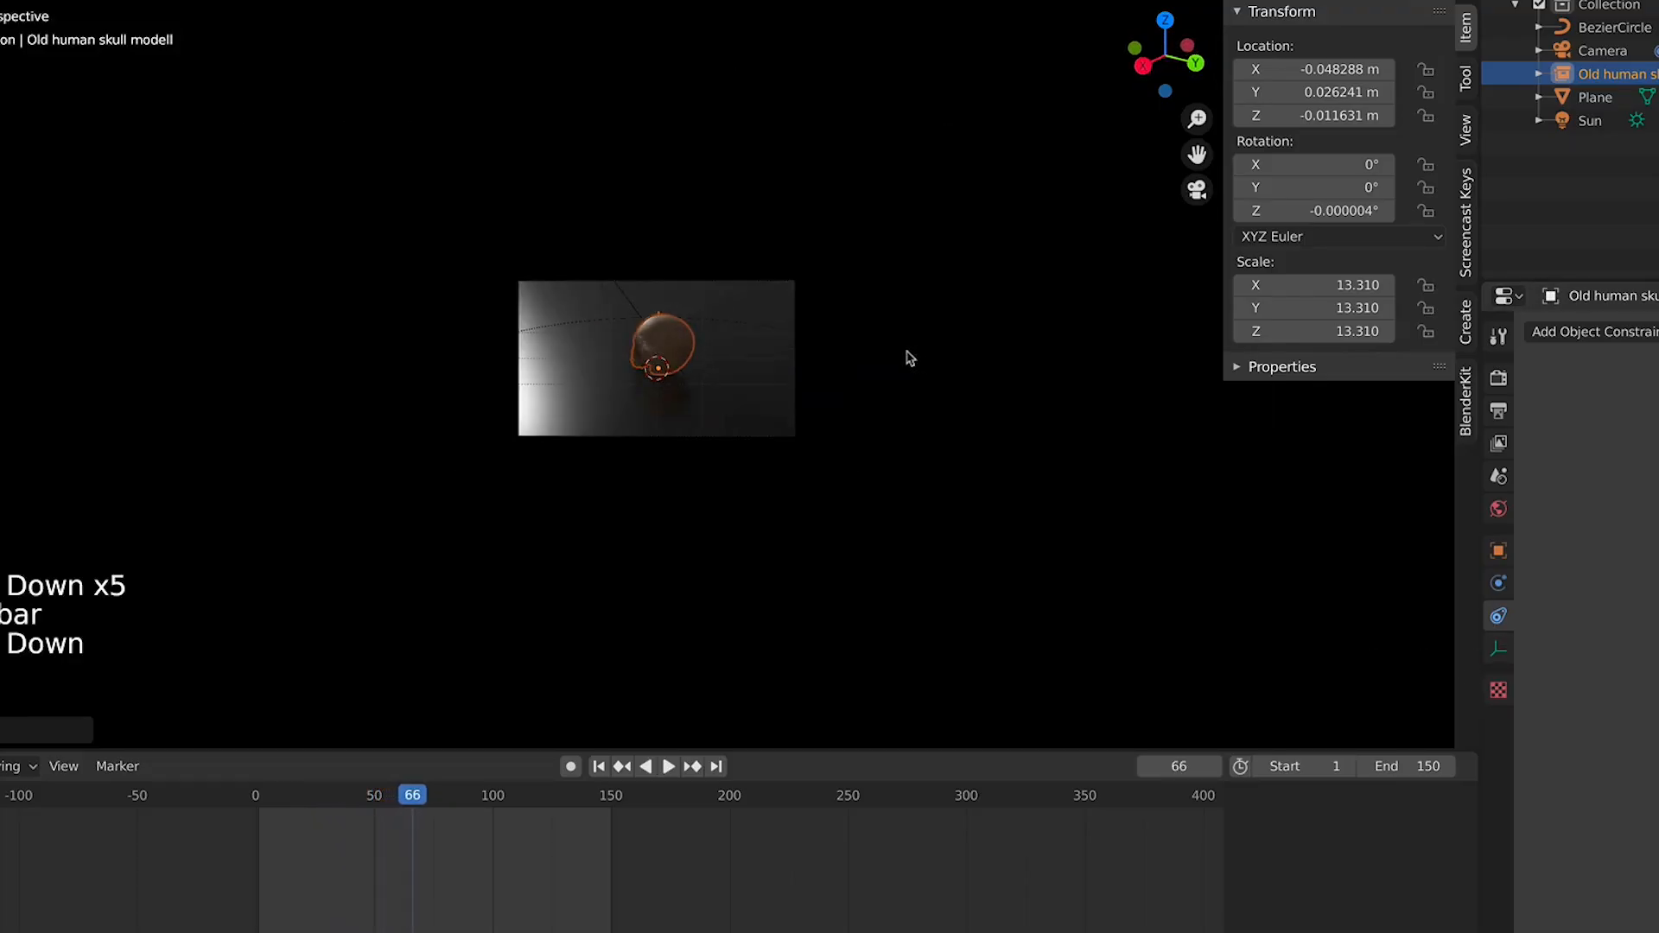
pyautogui.press('KP_7')
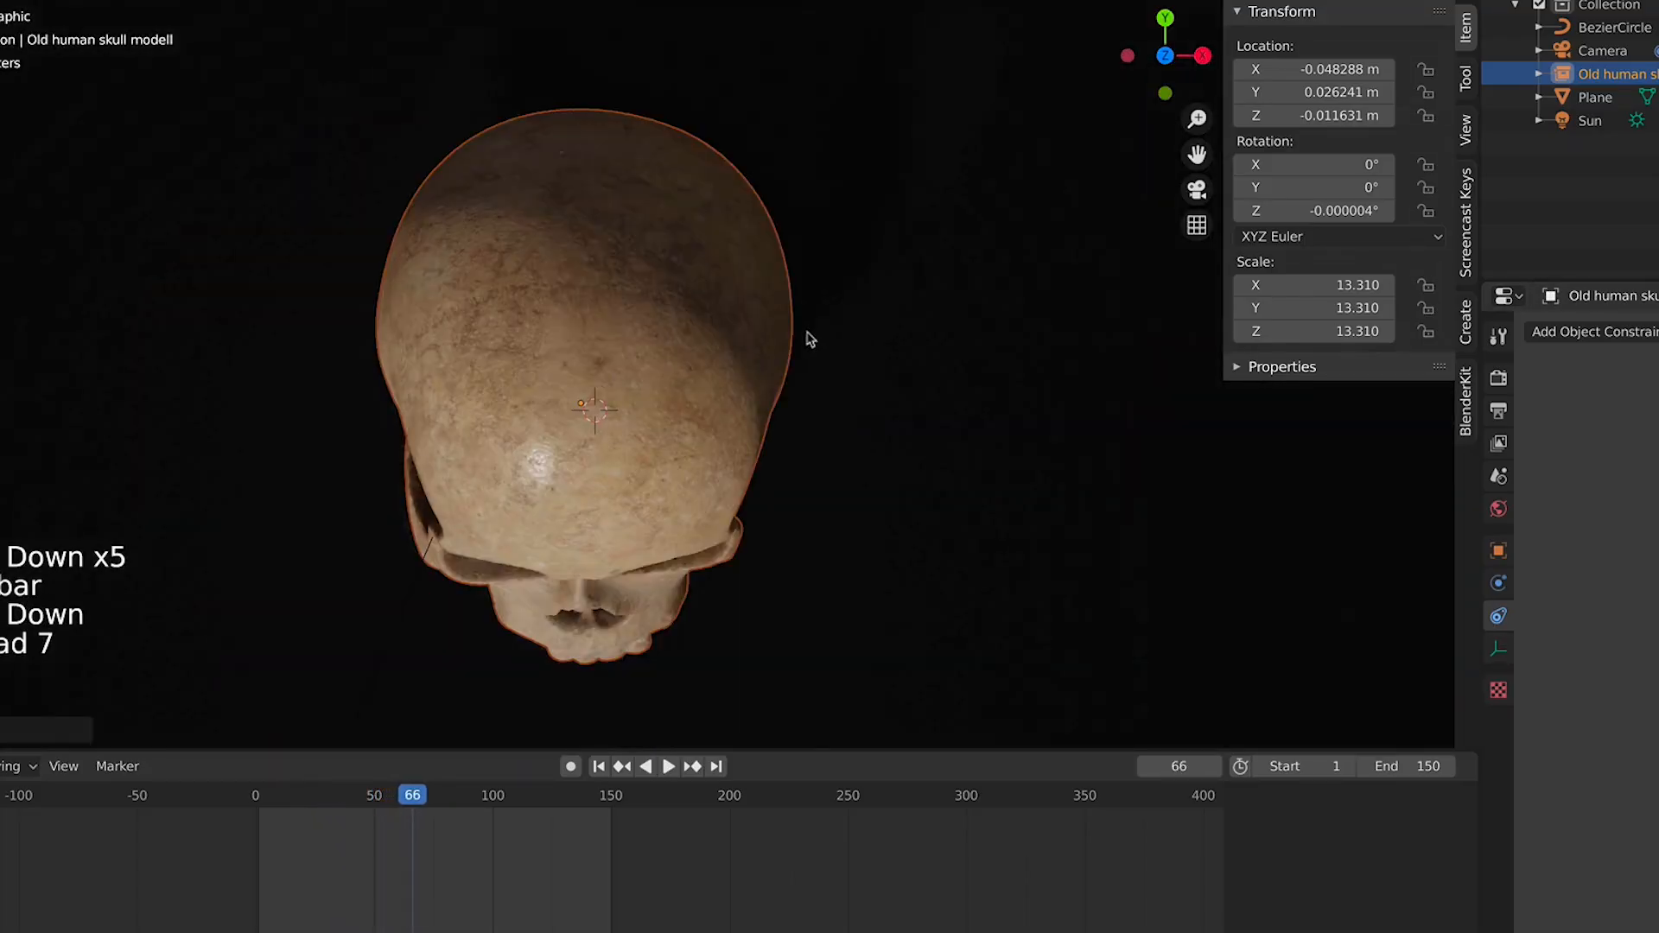
pyautogui.scroll(-3, 930, 314)
pyautogui.scroll(-5, 930, 314)
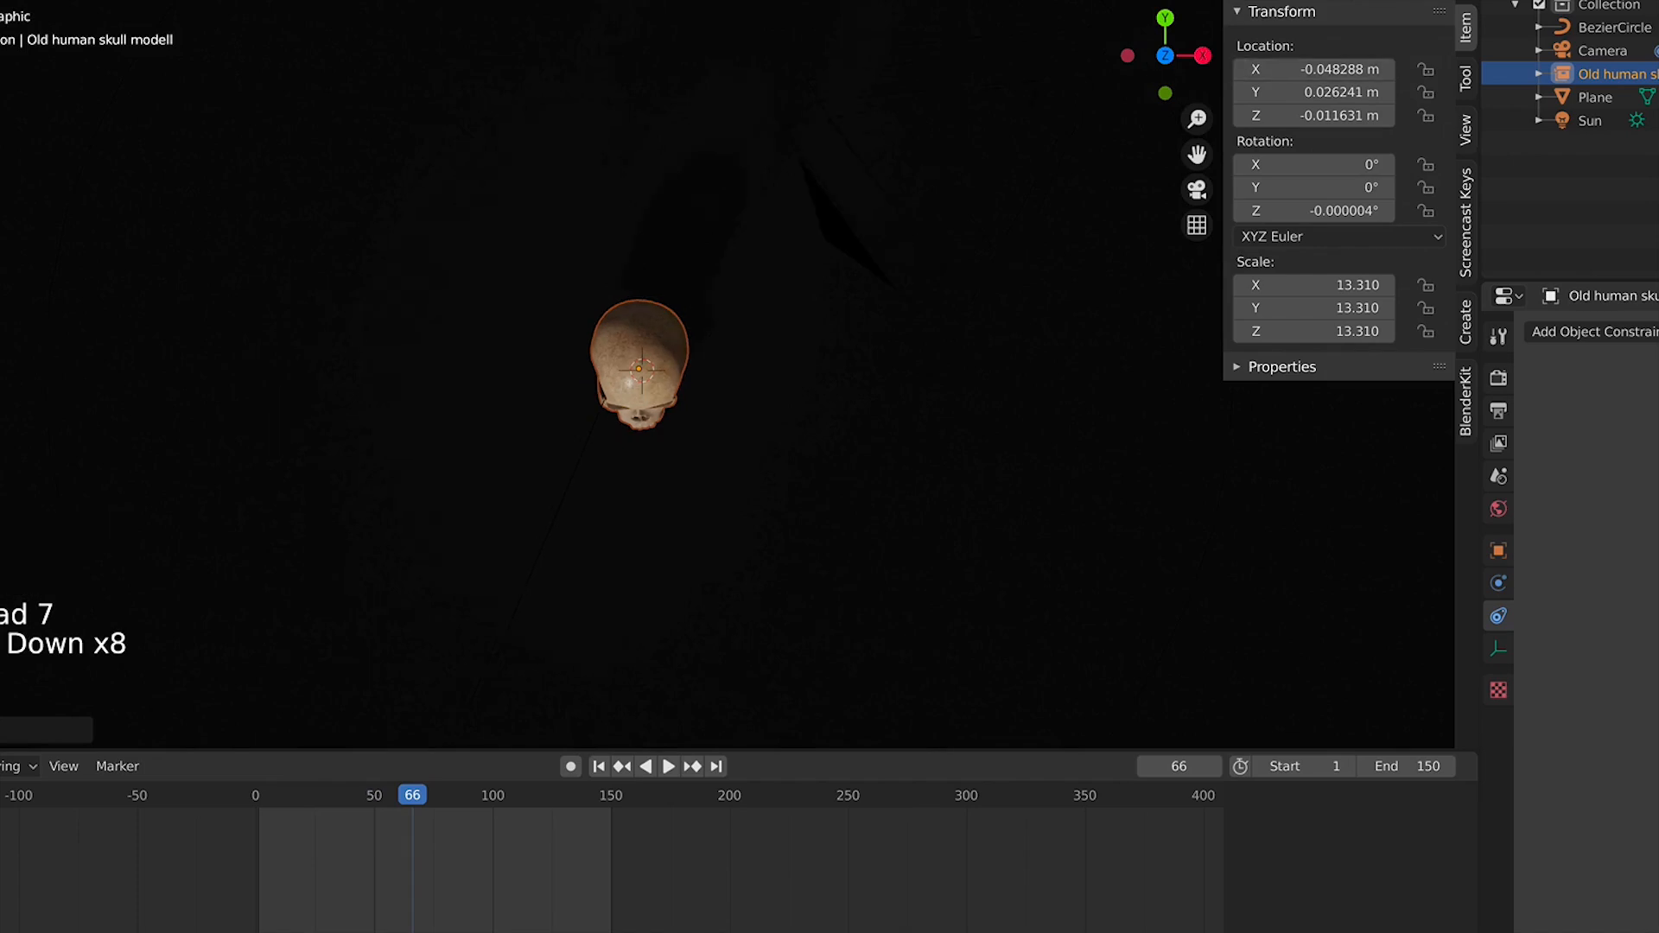
pyautogui.click(1030, 217)
pyautogui.scroll(-2, 1038, 309)
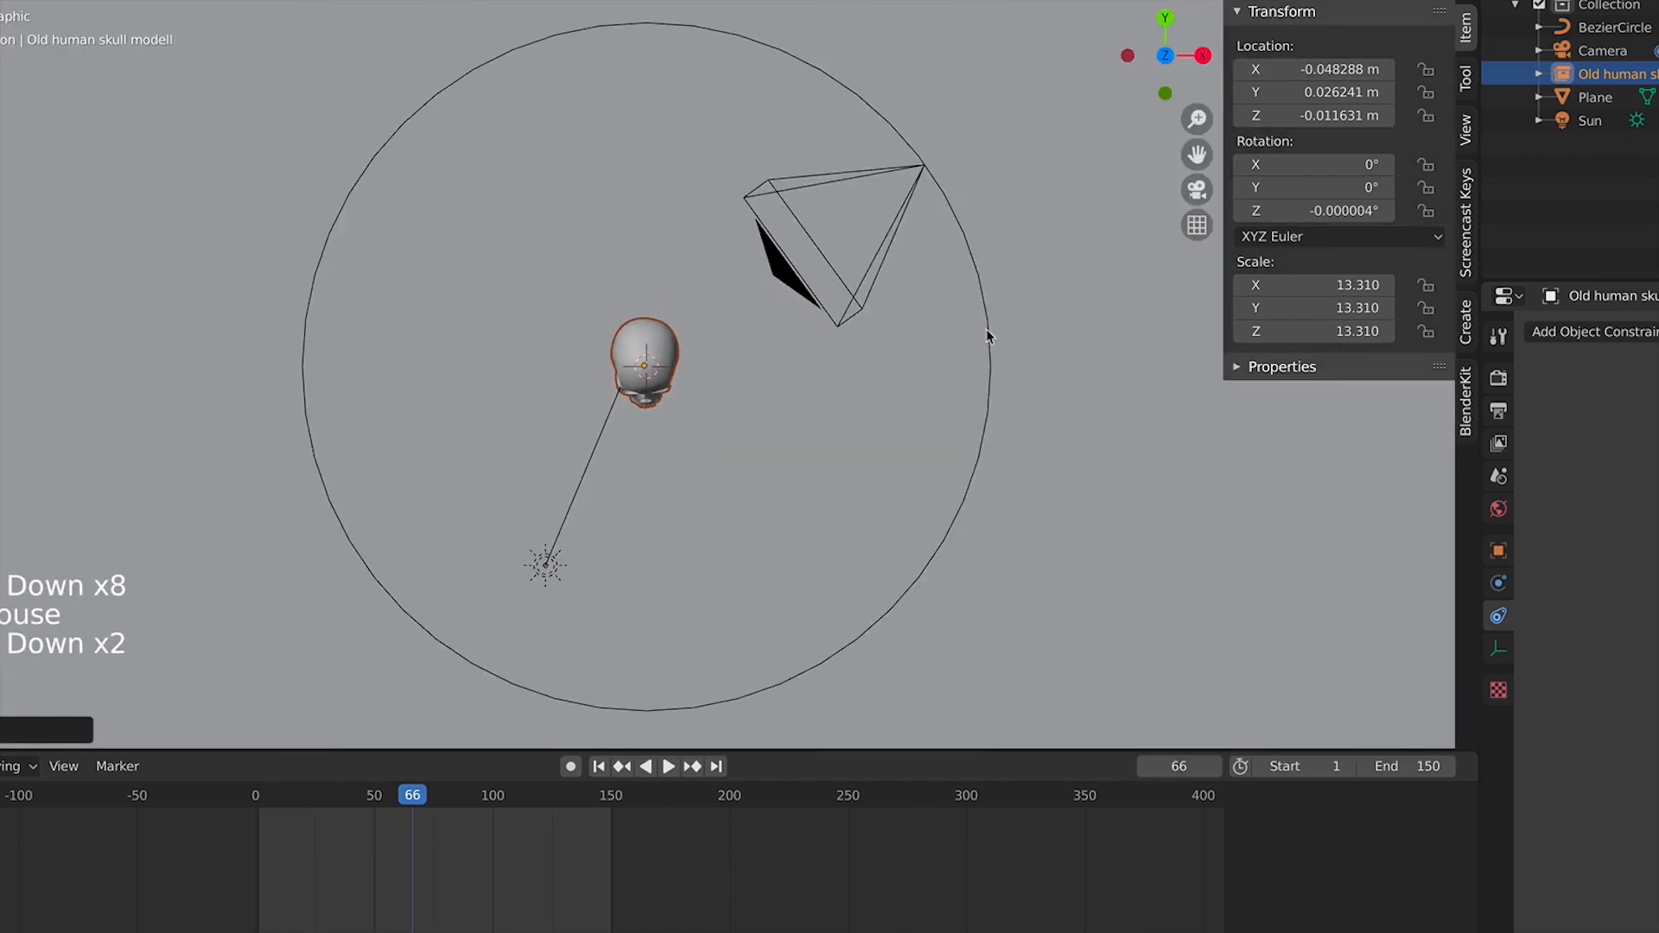
# Select the Bezier circle path and scale it up to about 17.4 m across
pyautogui.click(979, 364)
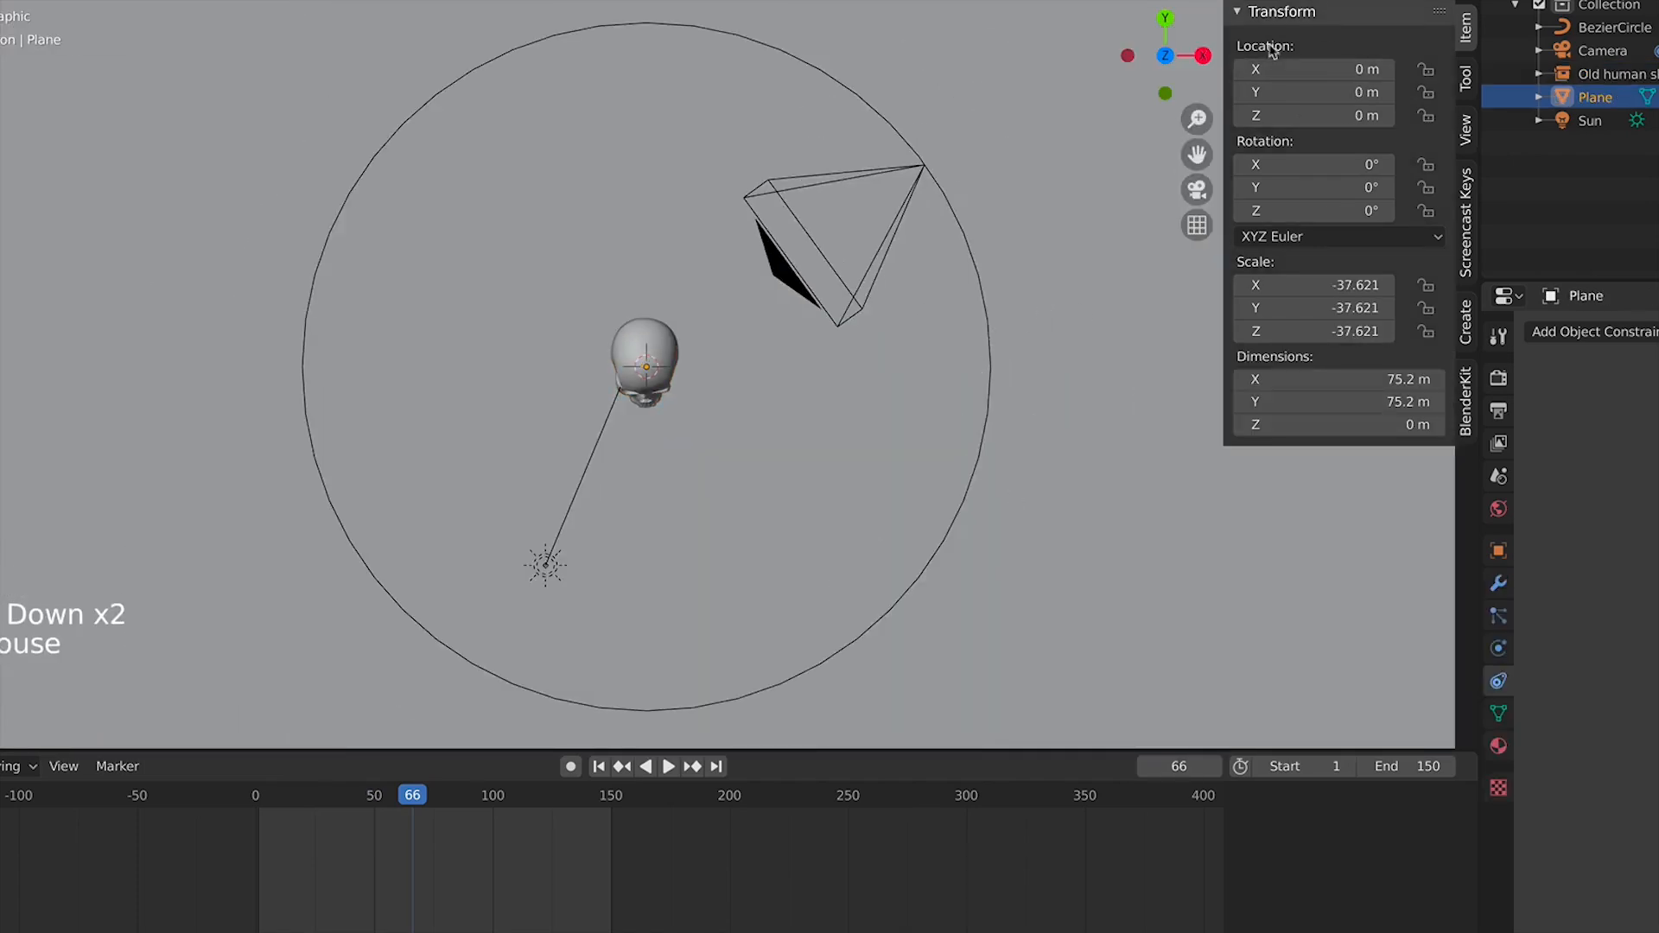
pyautogui.click(620, 710)
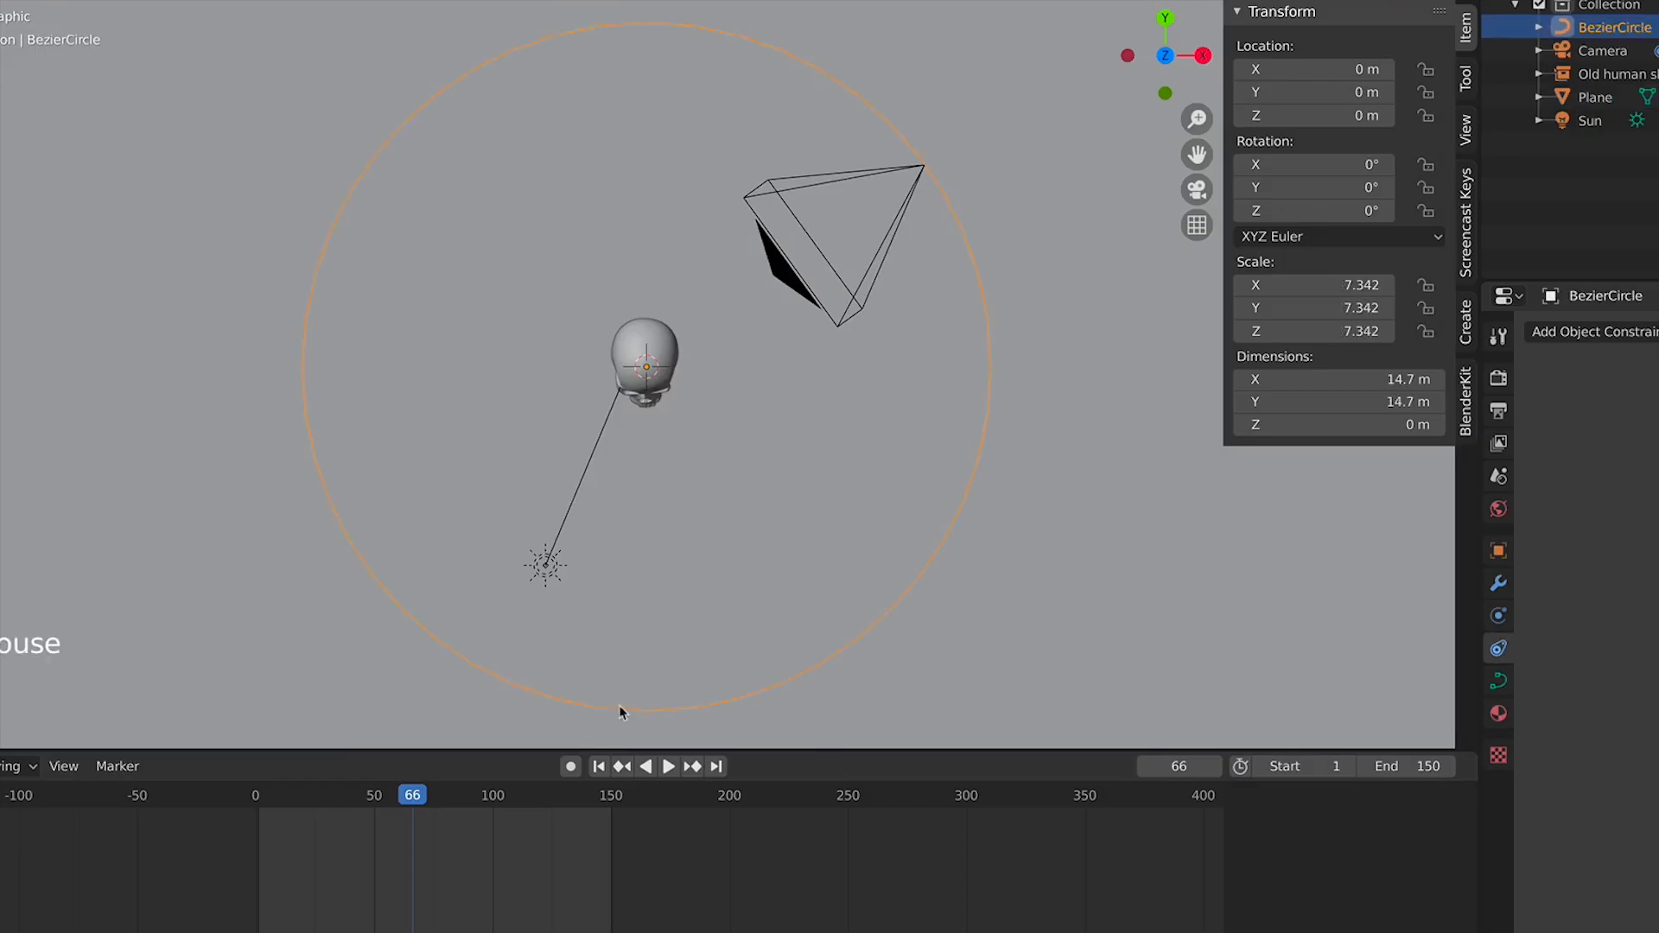
pyautogui.press('s')
pyautogui.click(1145, 492)
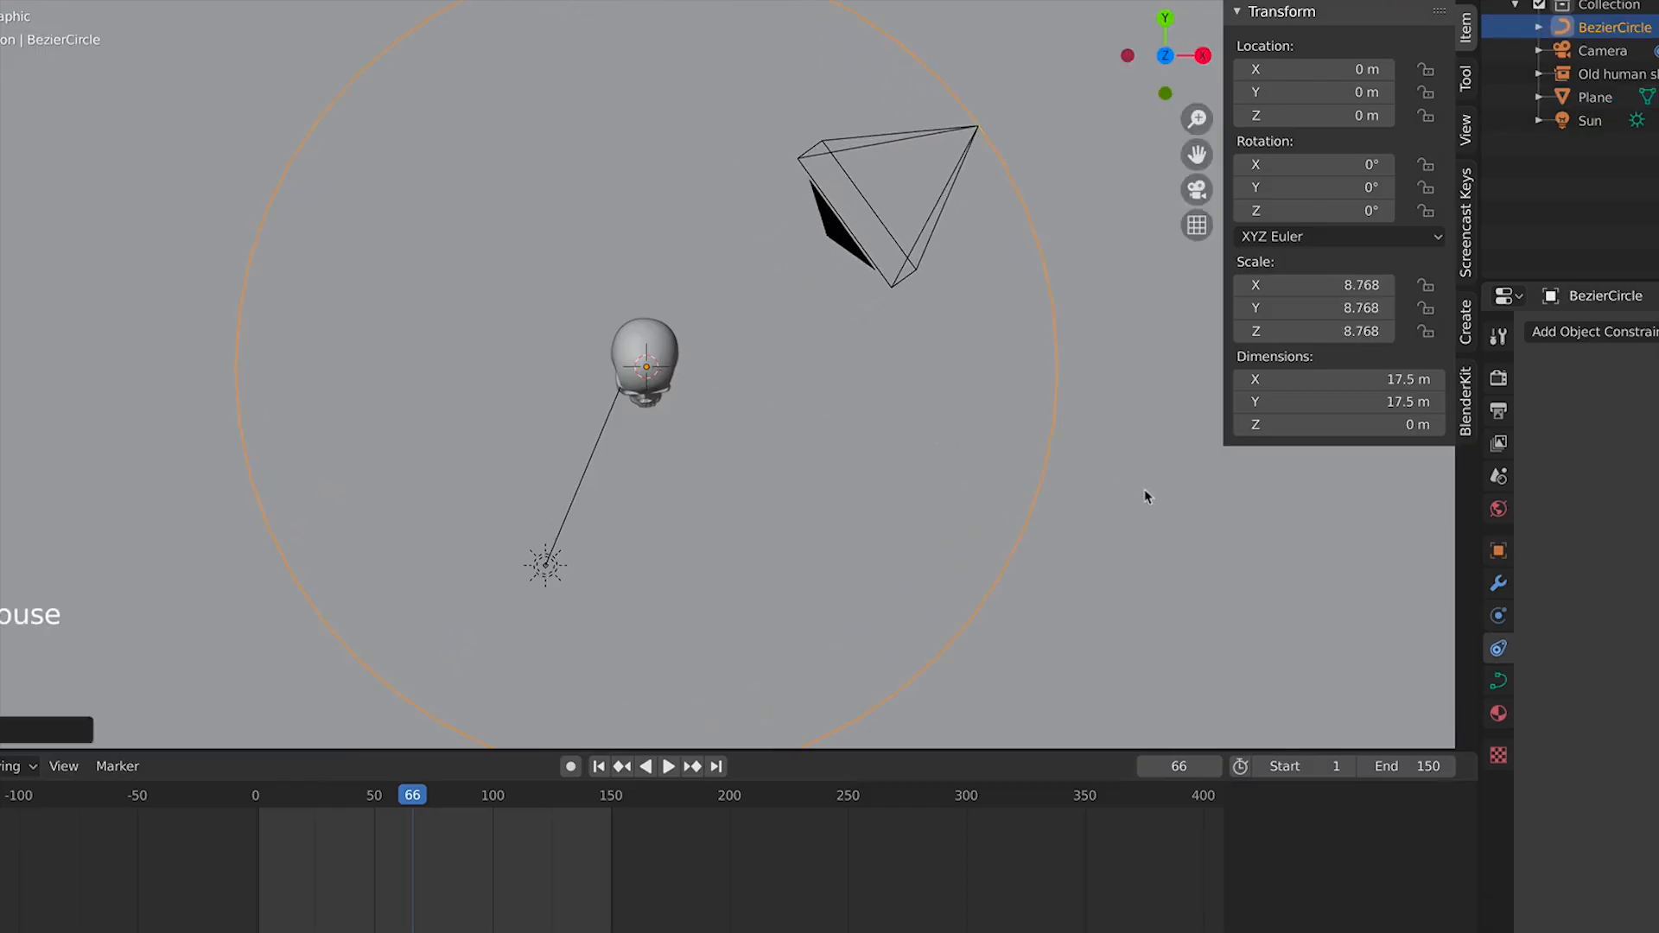
# Play the orbit in camera view to check the framing with the larger path
pyautogui.press('KP_0')
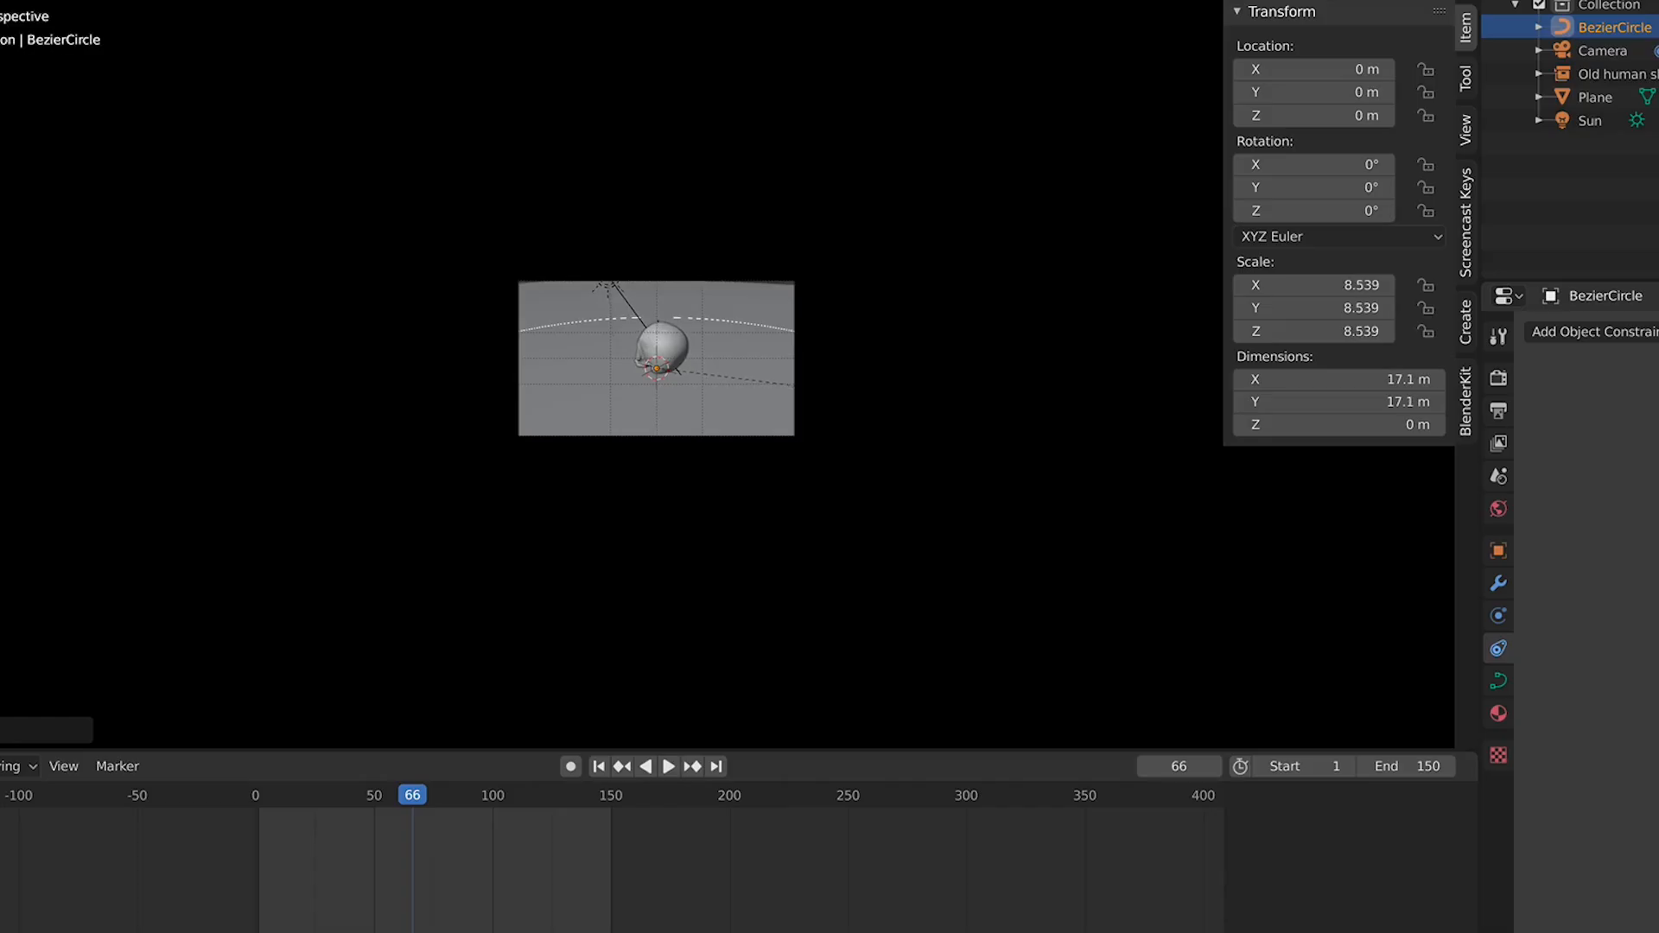
pyautogui.press('space')
pyautogui.scroll(4, 775, 458)
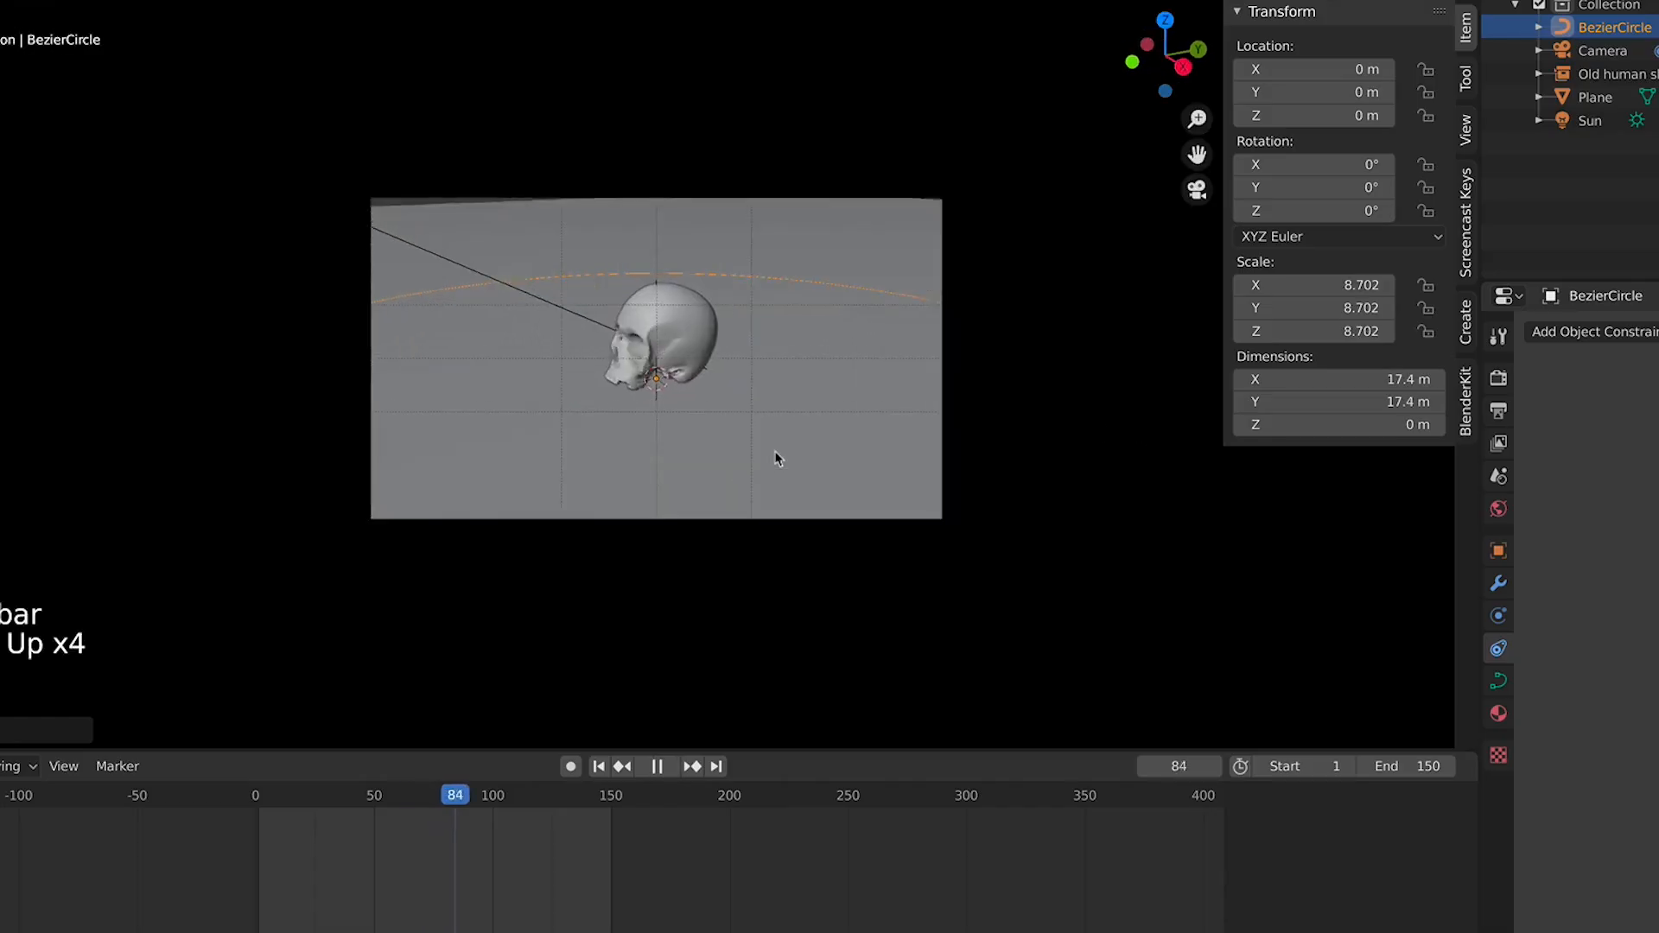
pyautogui.scroll(3, 775, 458)
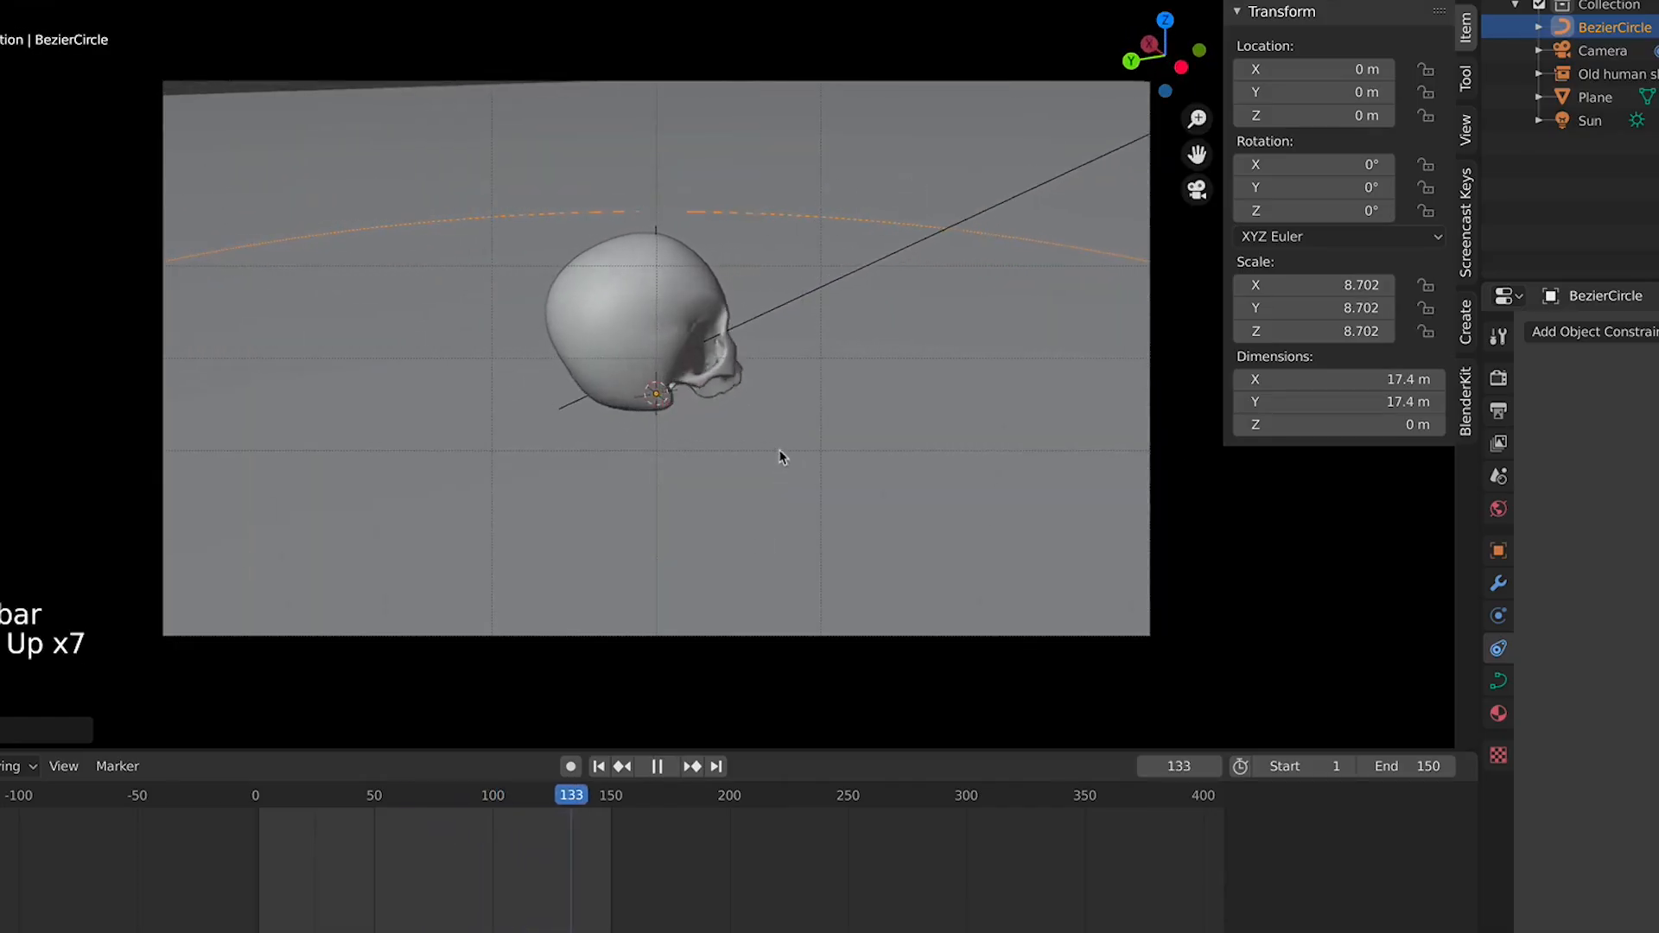
pyautogui.press('space')
# Select the camera and adjust its X rotation to 71.2° while reviewing the orbit
pyautogui.click(1603, 50)
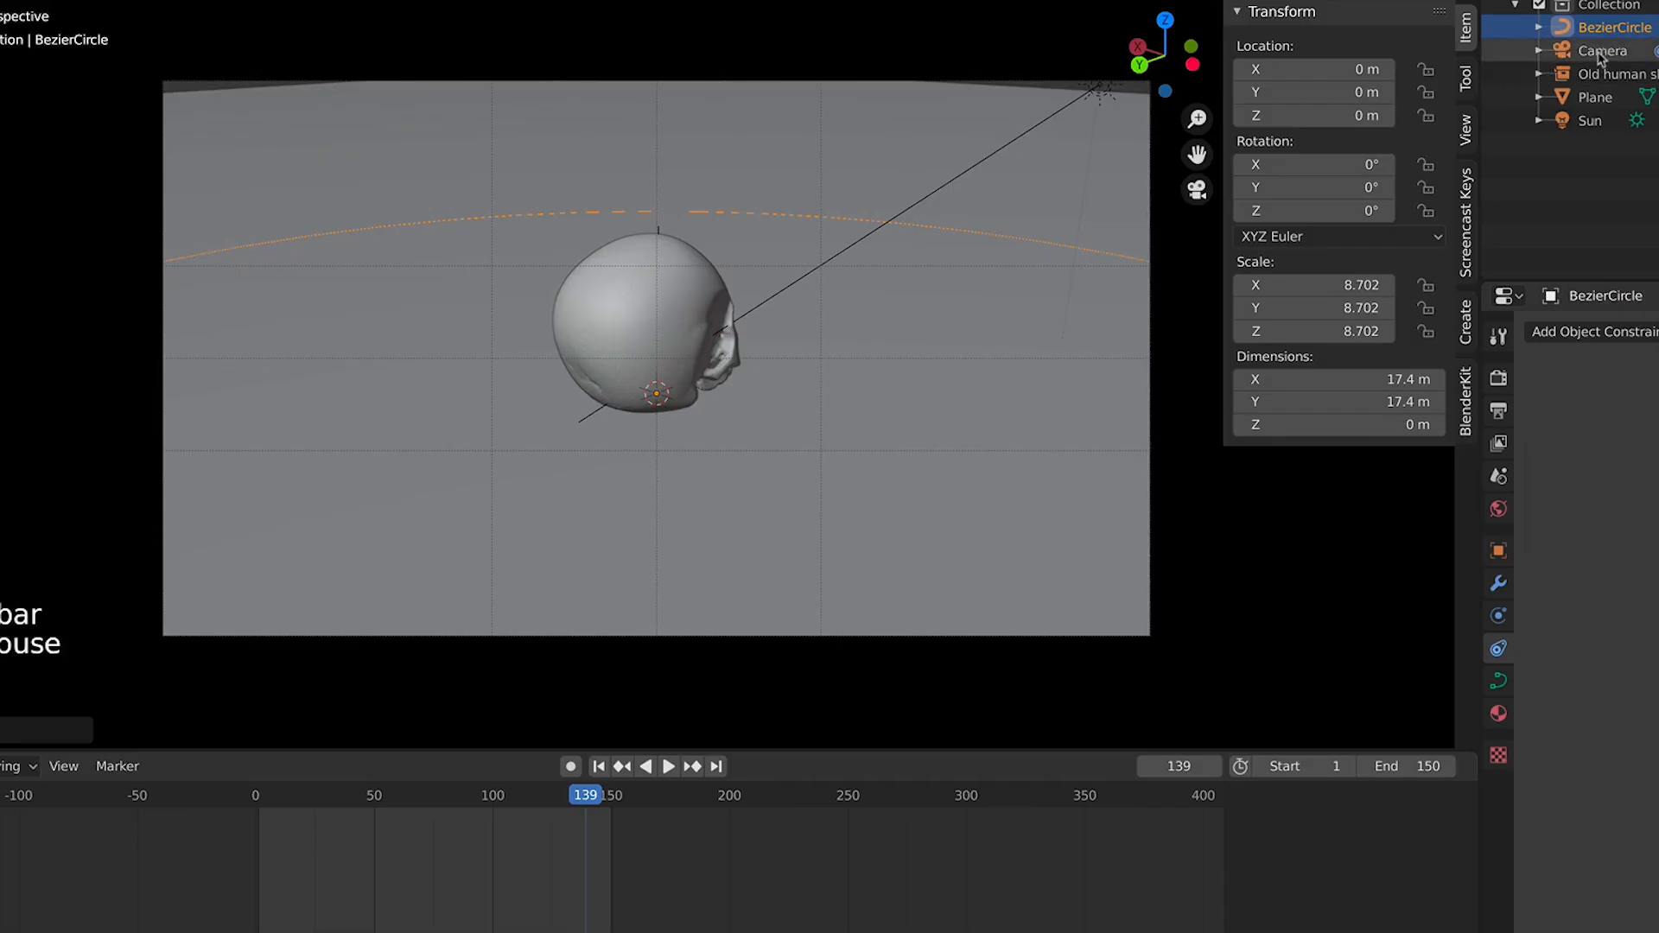
pyautogui.moveTo(1333, 169); pyautogui.dragTo(1348, 170)
pyautogui.press('space')
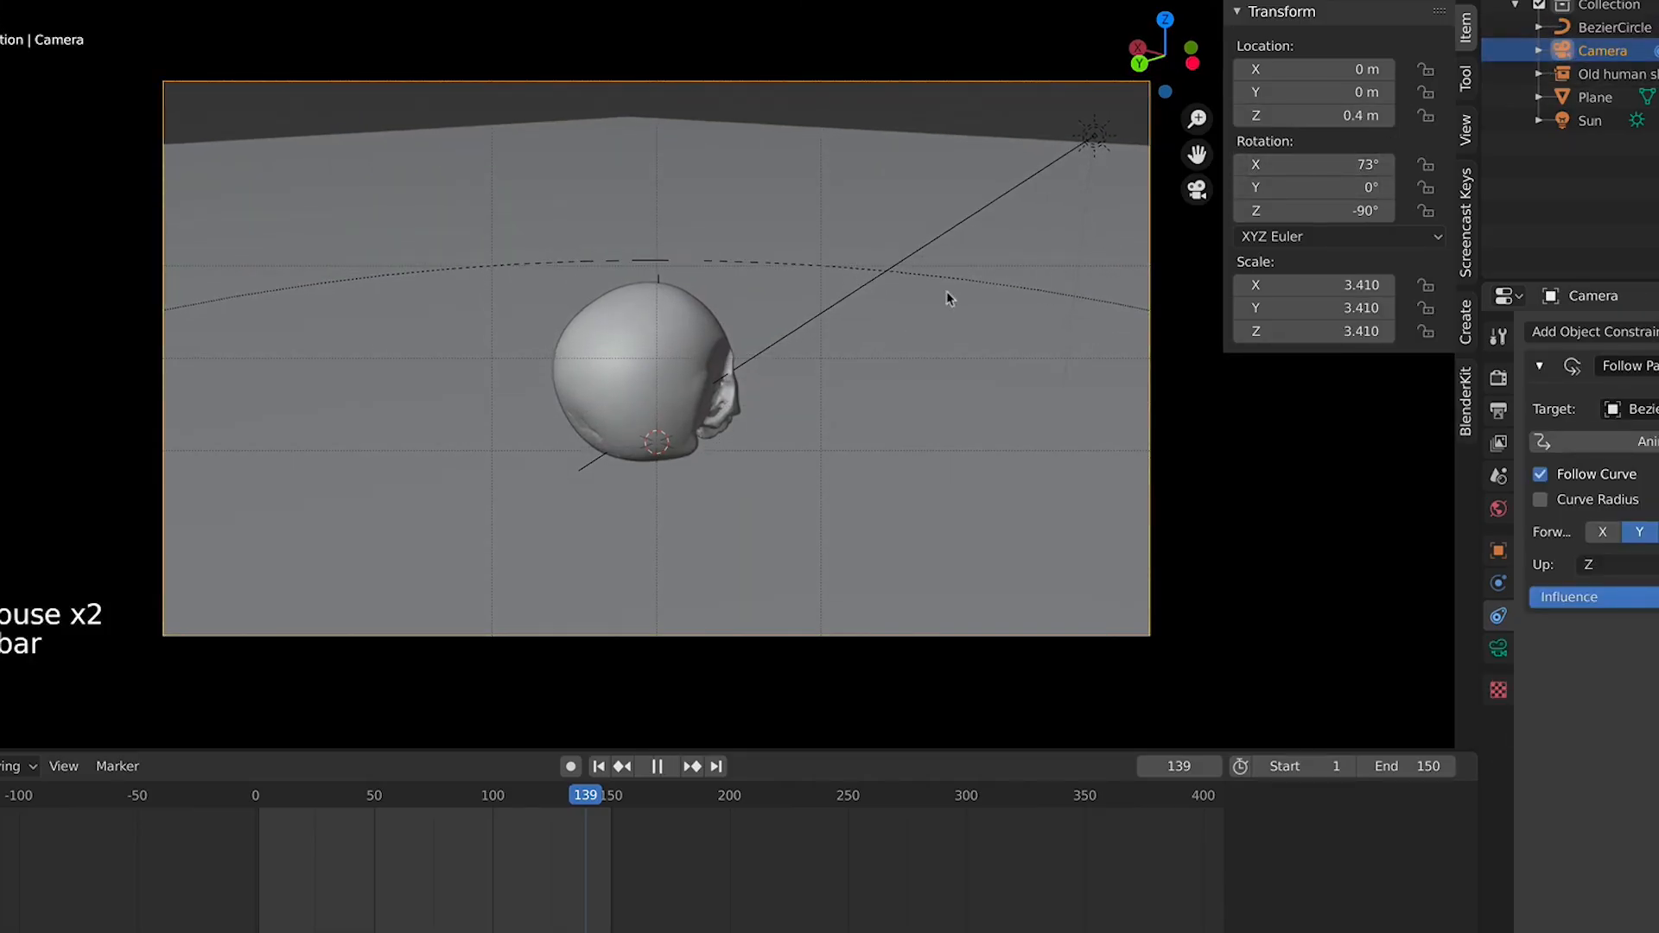
pyautogui.press('space')
pyautogui.moveTo(320, 794); pyautogui.dragTo(263, 804)
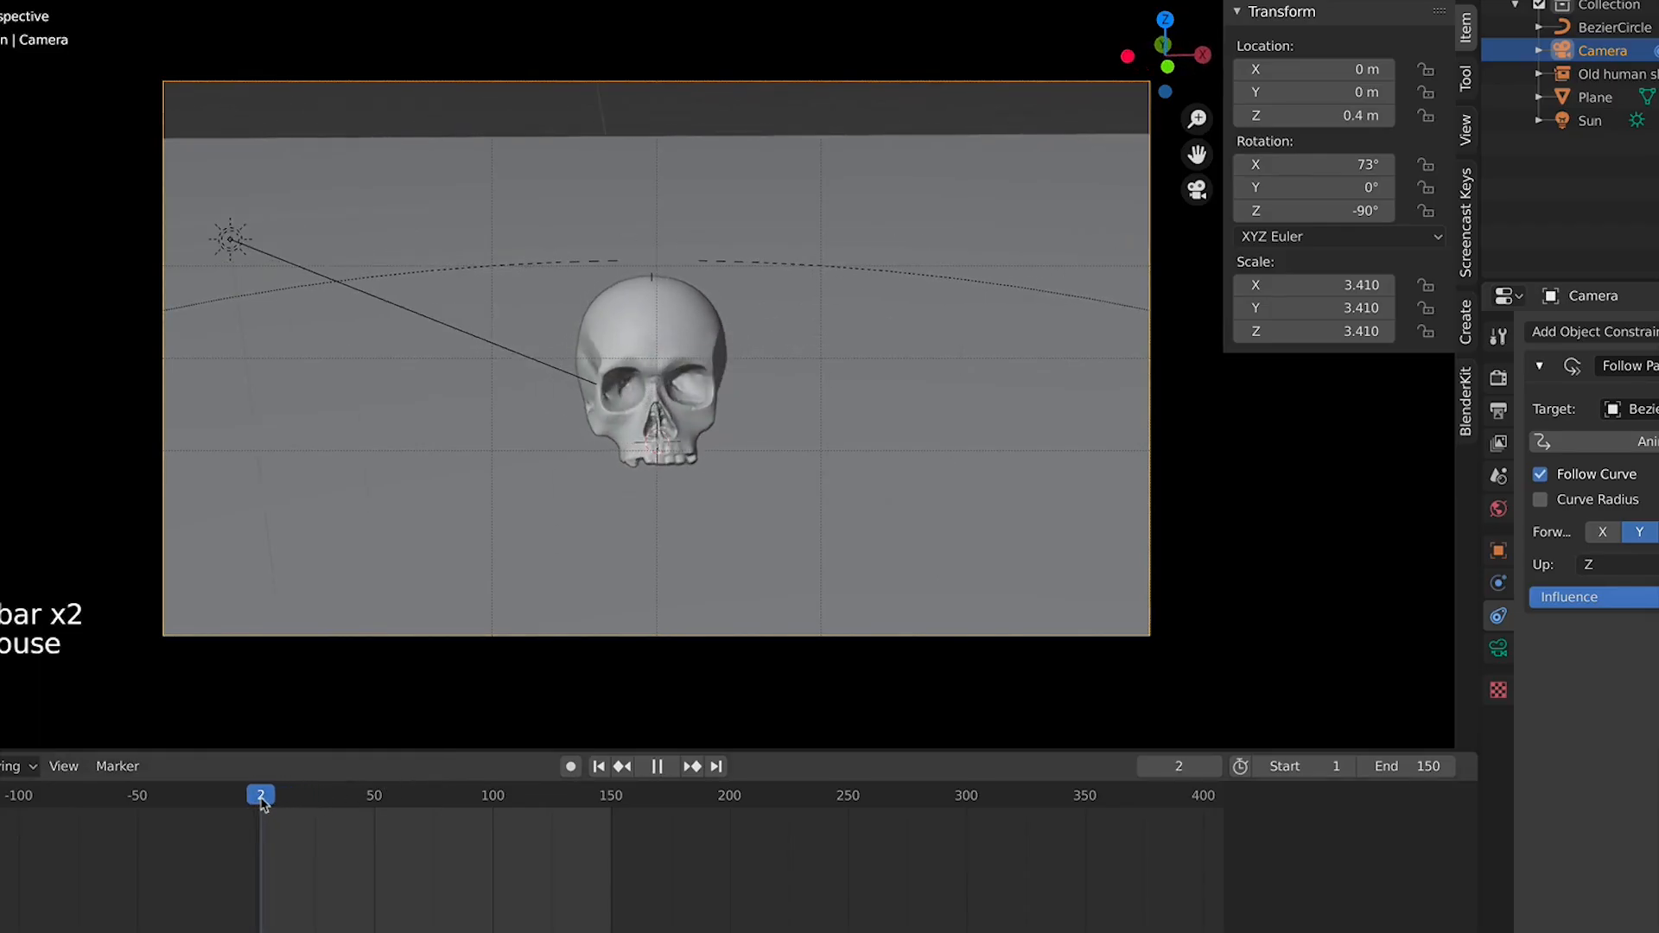
pyautogui.moveTo(1313, 164); pyautogui.dragTo(1297, 164)
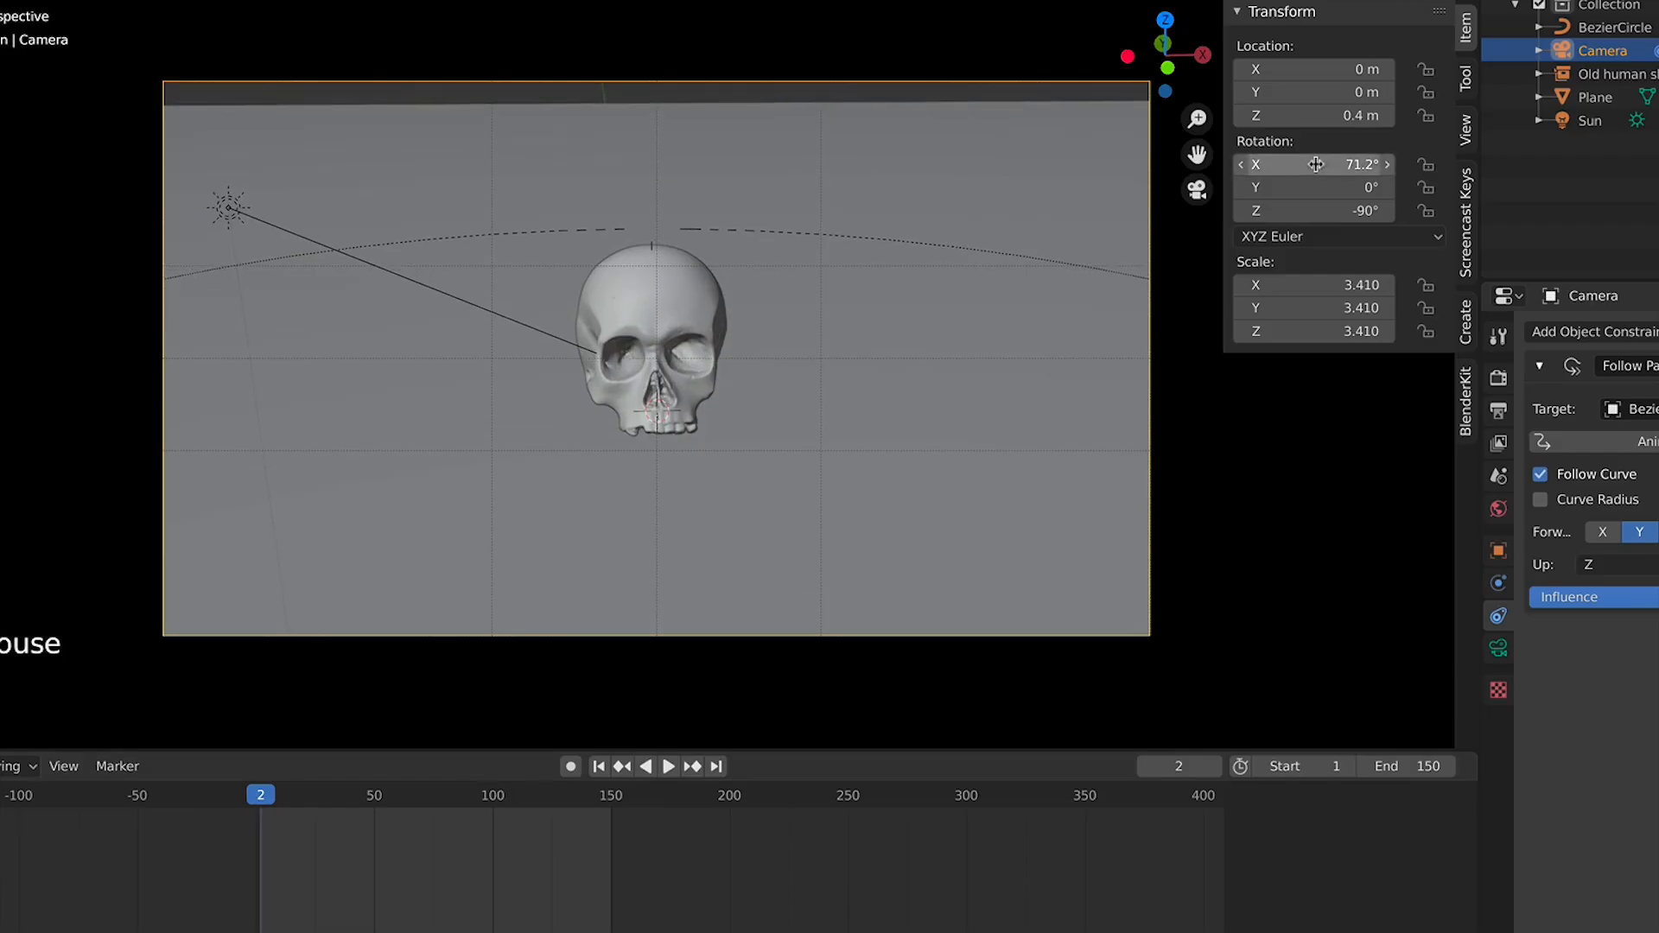
# Select the floor plane and scale it up to about 408 m across
pyautogui.click(909, 222)
pyautogui.press('s')
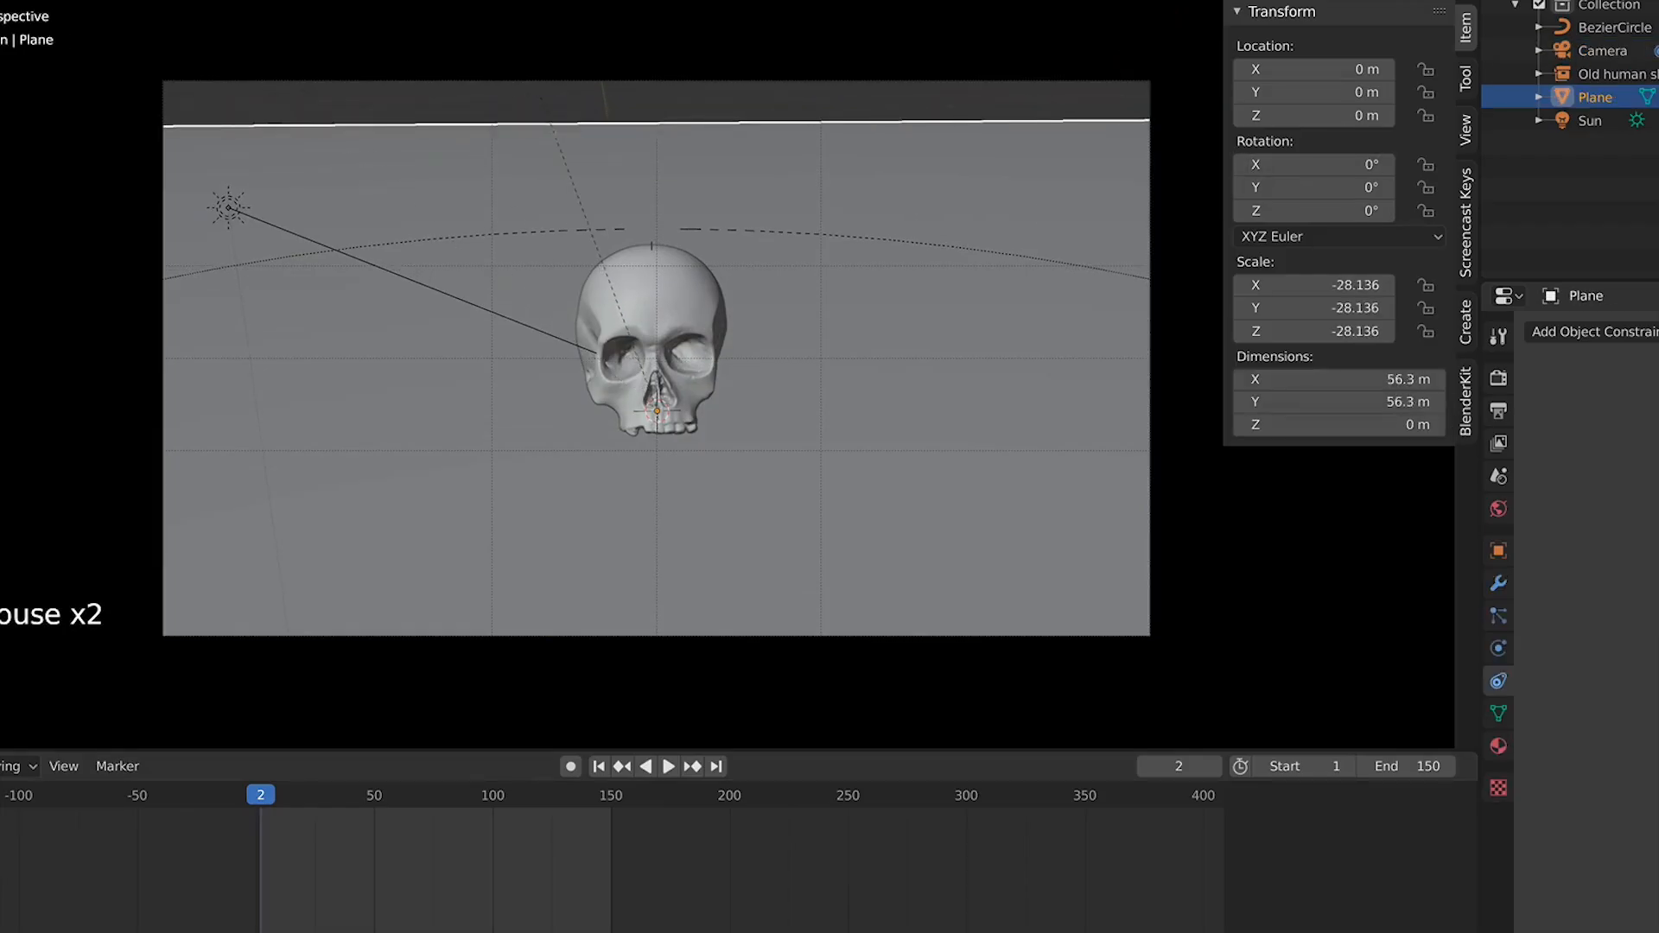
pyautogui.click(594, 388)
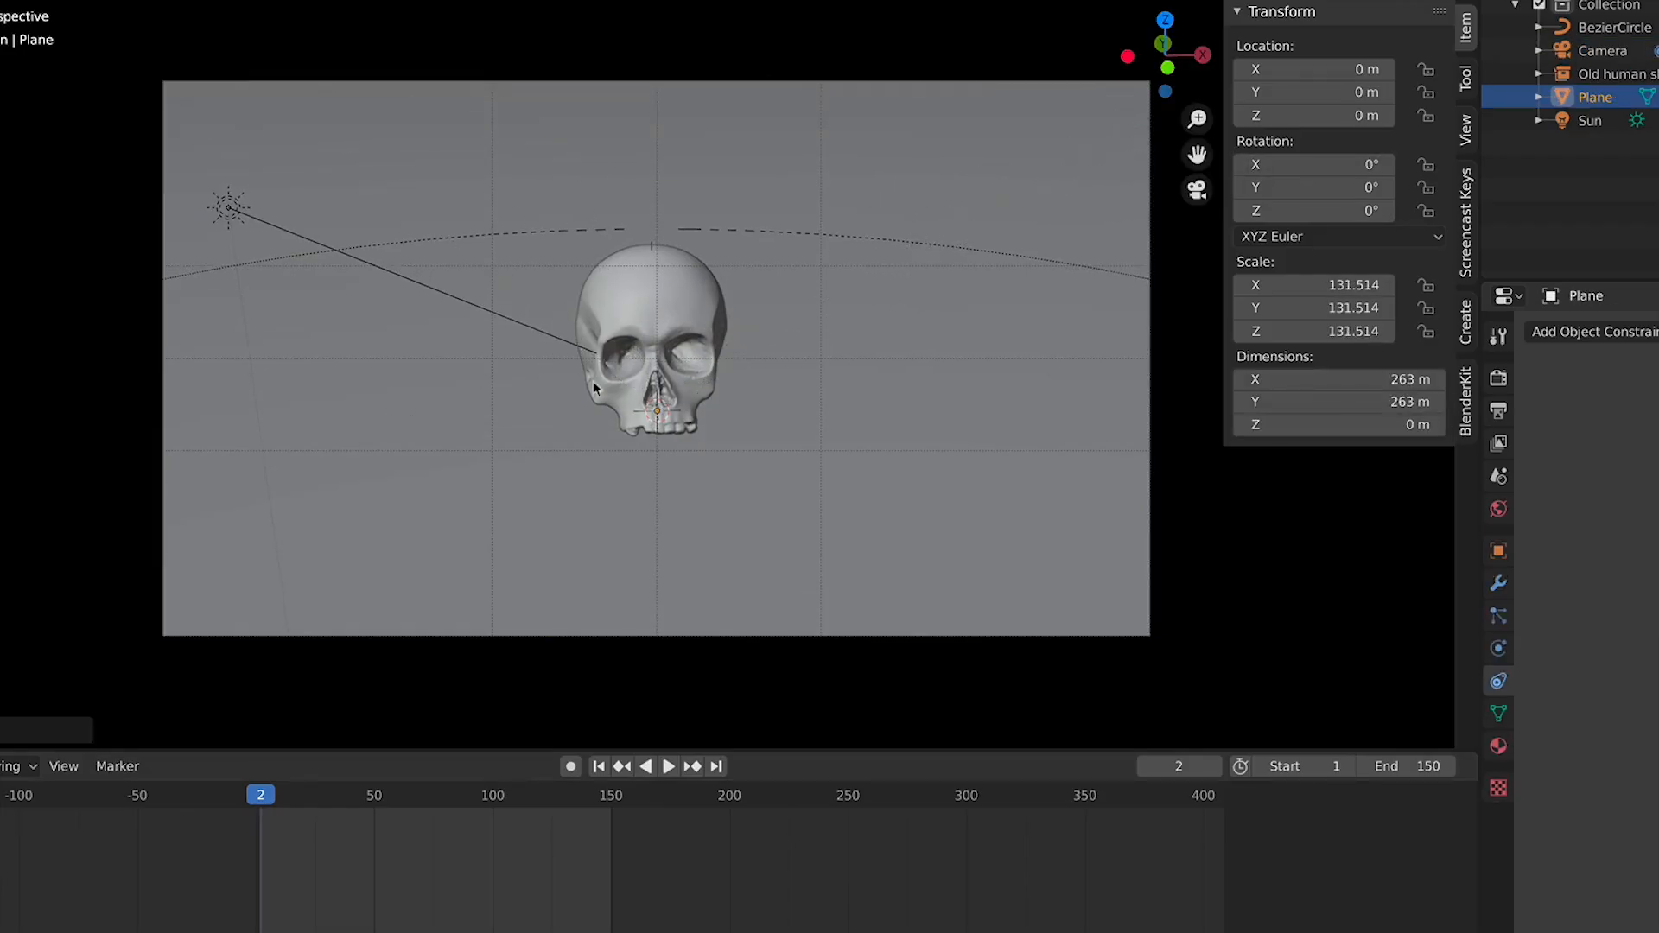
pyautogui.press('s')
pyautogui.click(1233, 392)
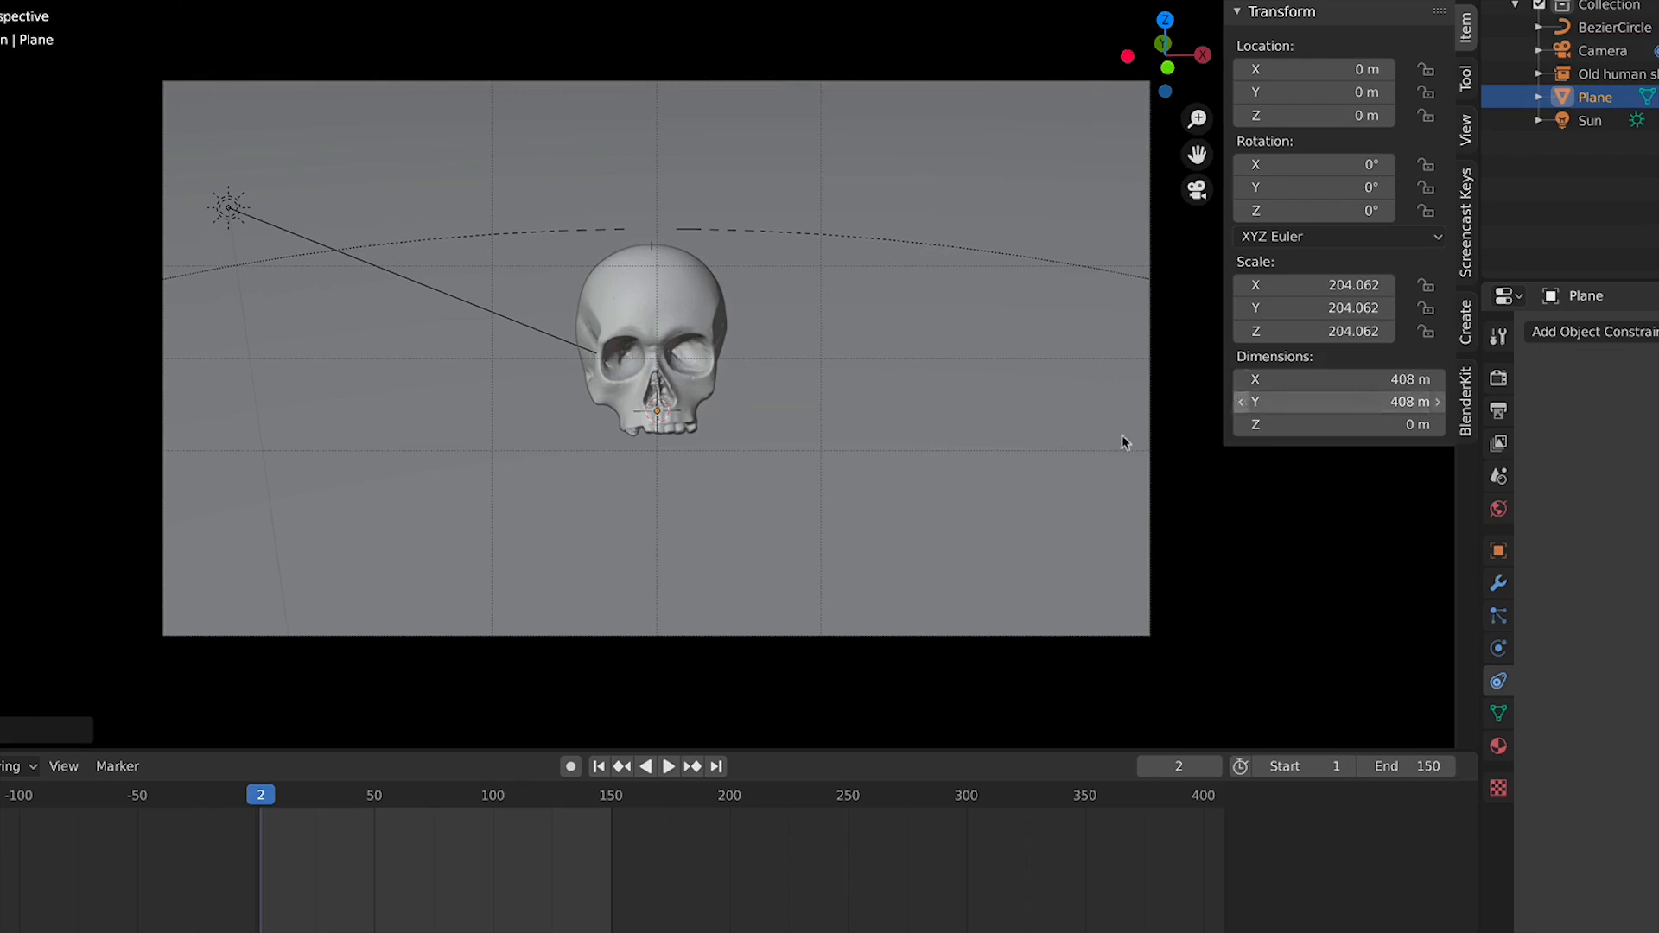
# Play the orbit, then inspect the scene from the top in solid shading
pyautogui.scroll(-1, 834, 519)
pyautogui.press('space')
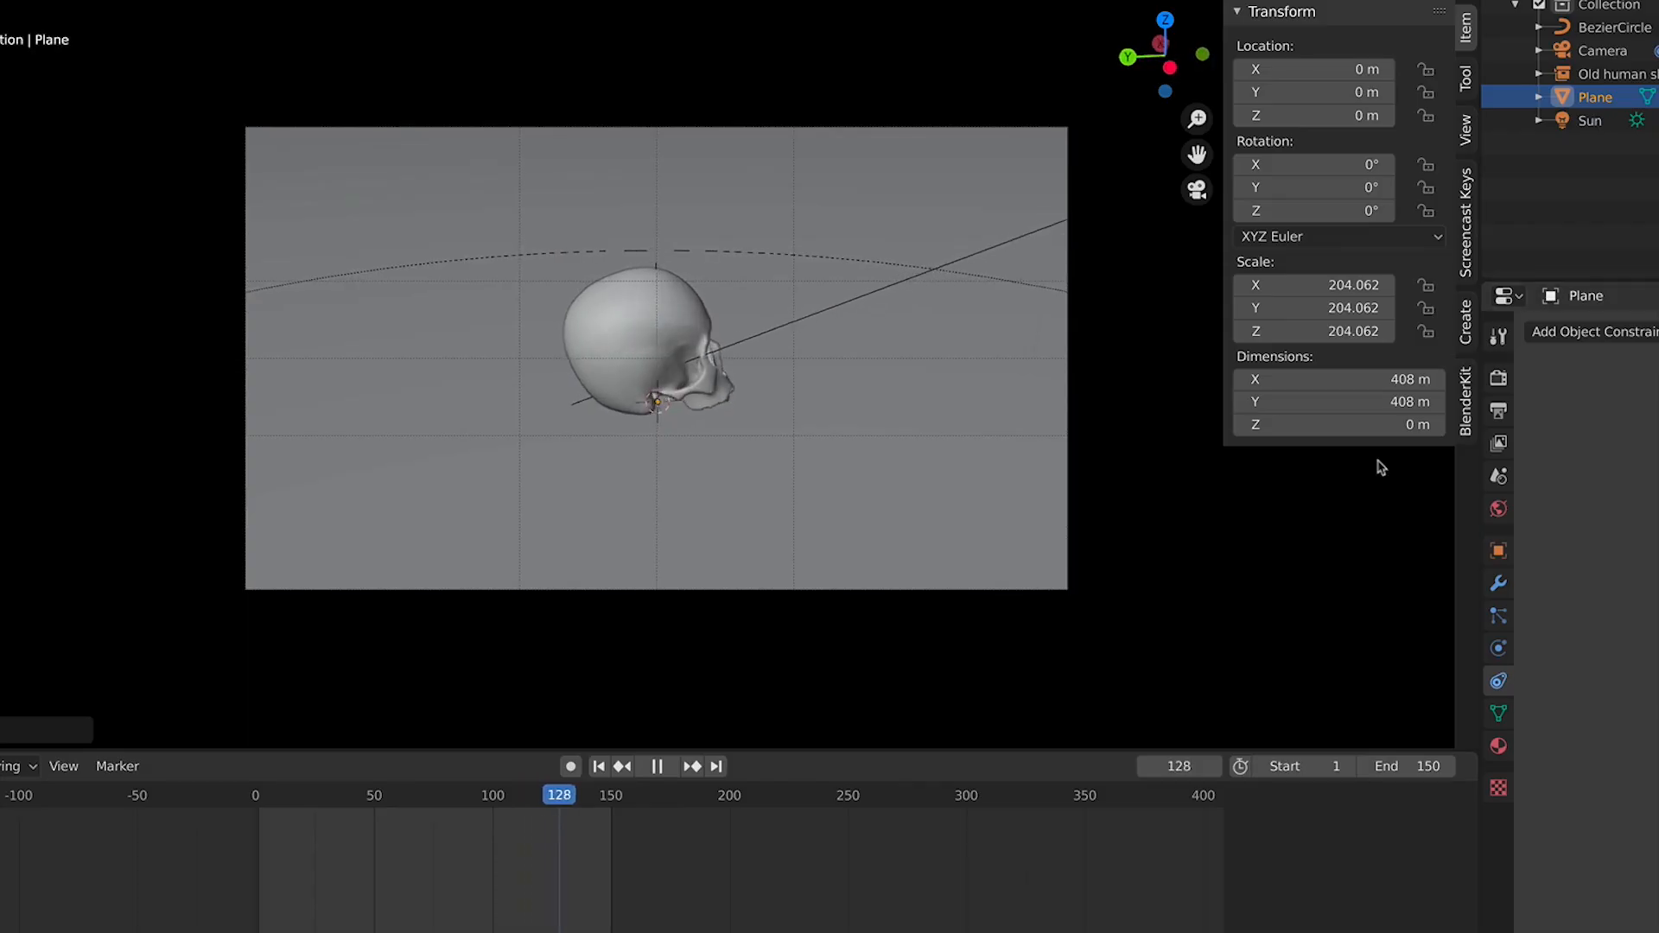
pyautogui.press('space')
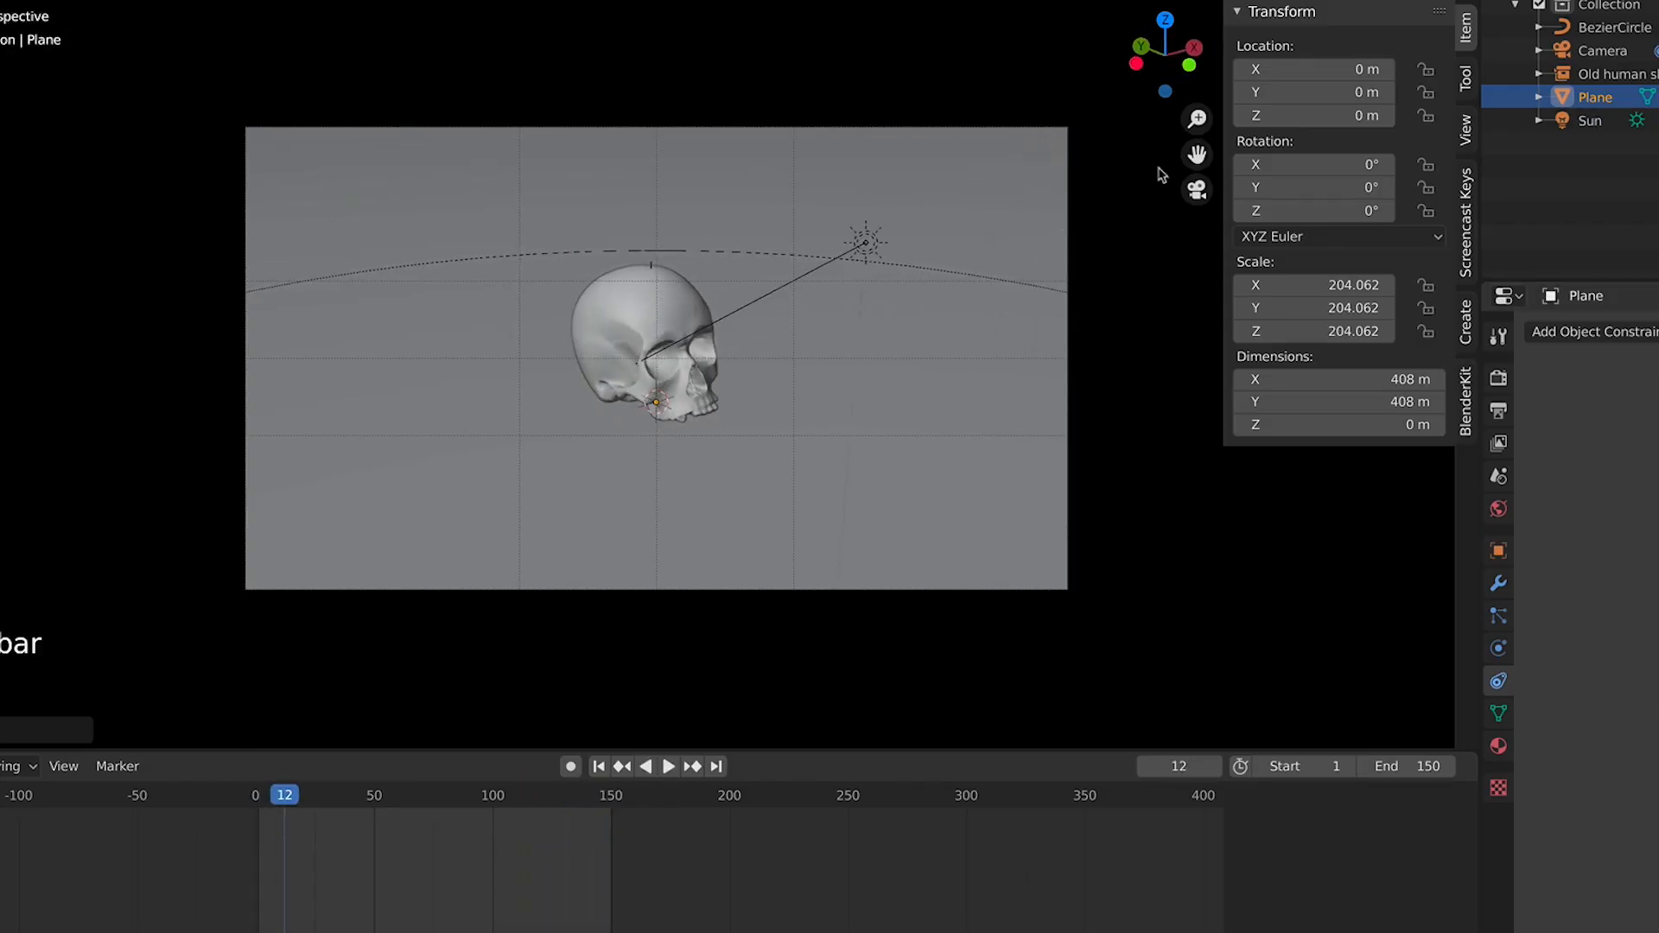
pyautogui.press('KP_7')
pyautogui.click(1439, 1)
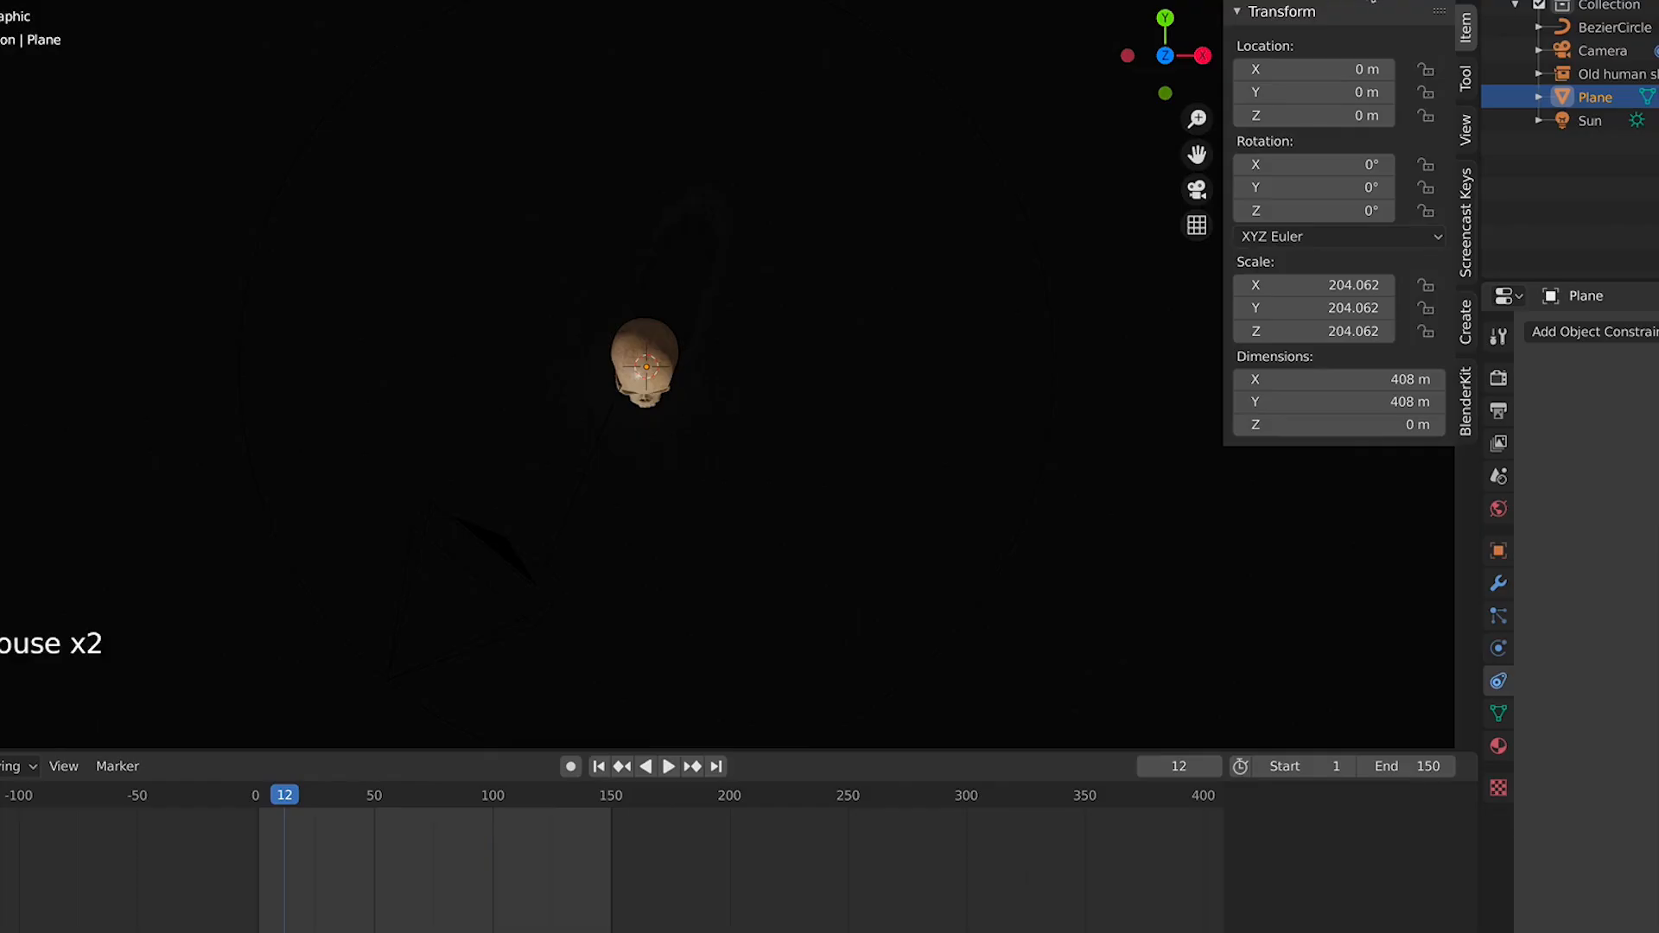
pyautogui.click(1392, 1)
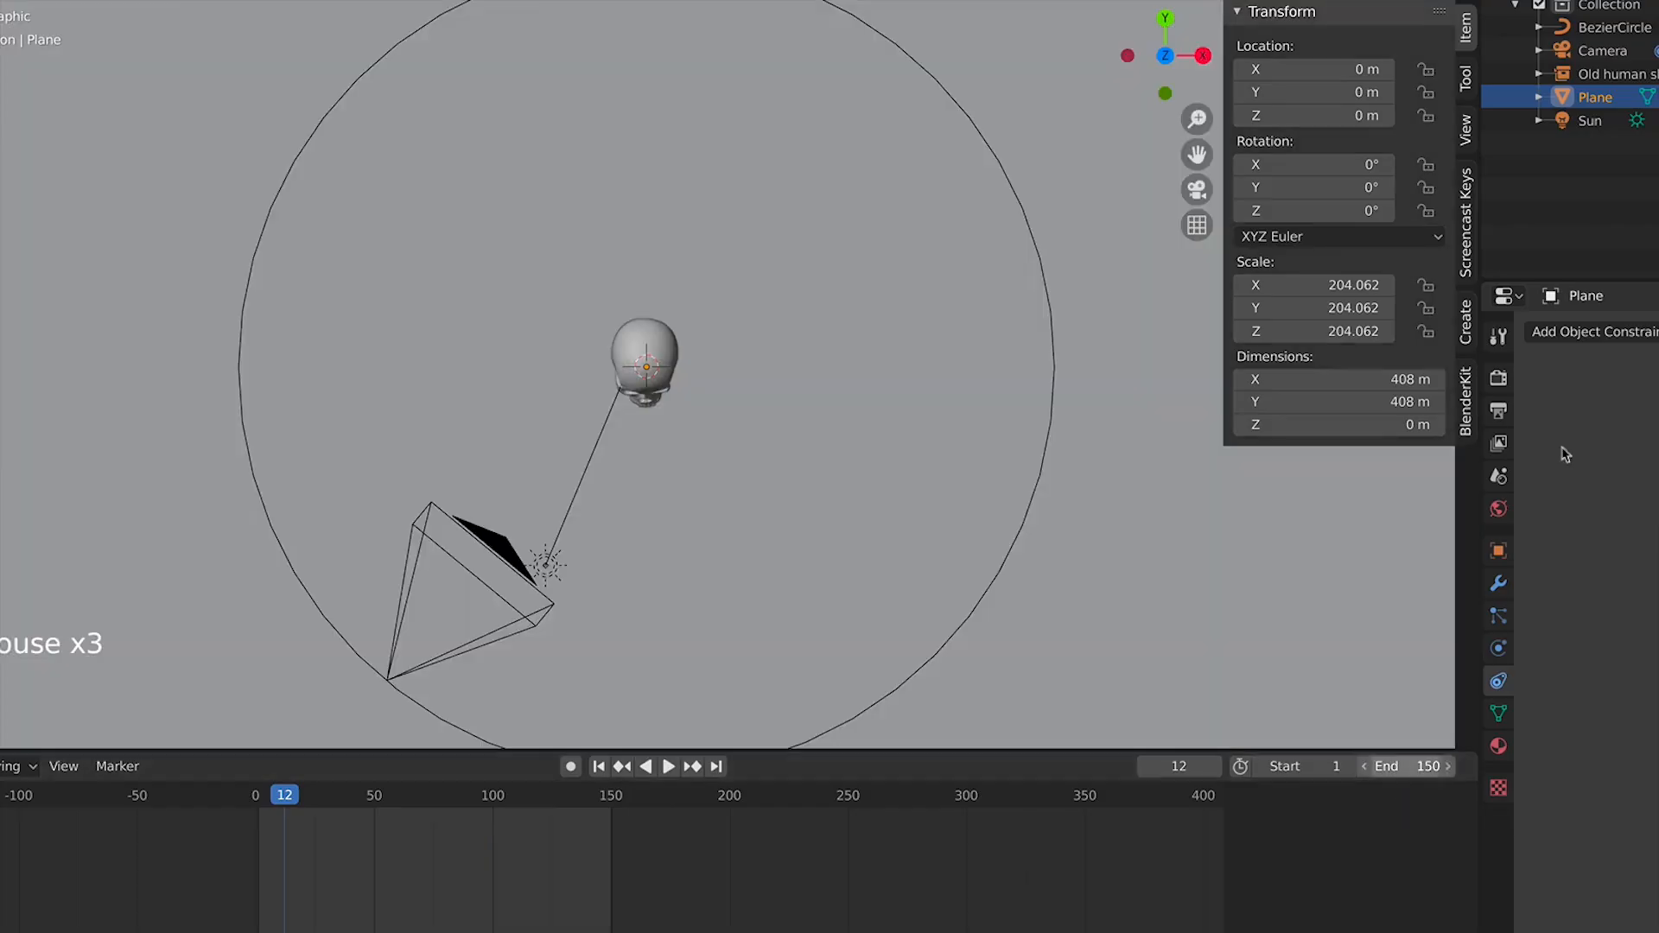
# Select the camera, open its lens settings in camera view, and slightly increase the focal length
pyautogui.click(1594, 52)
pyautogui.click(1499, 657)
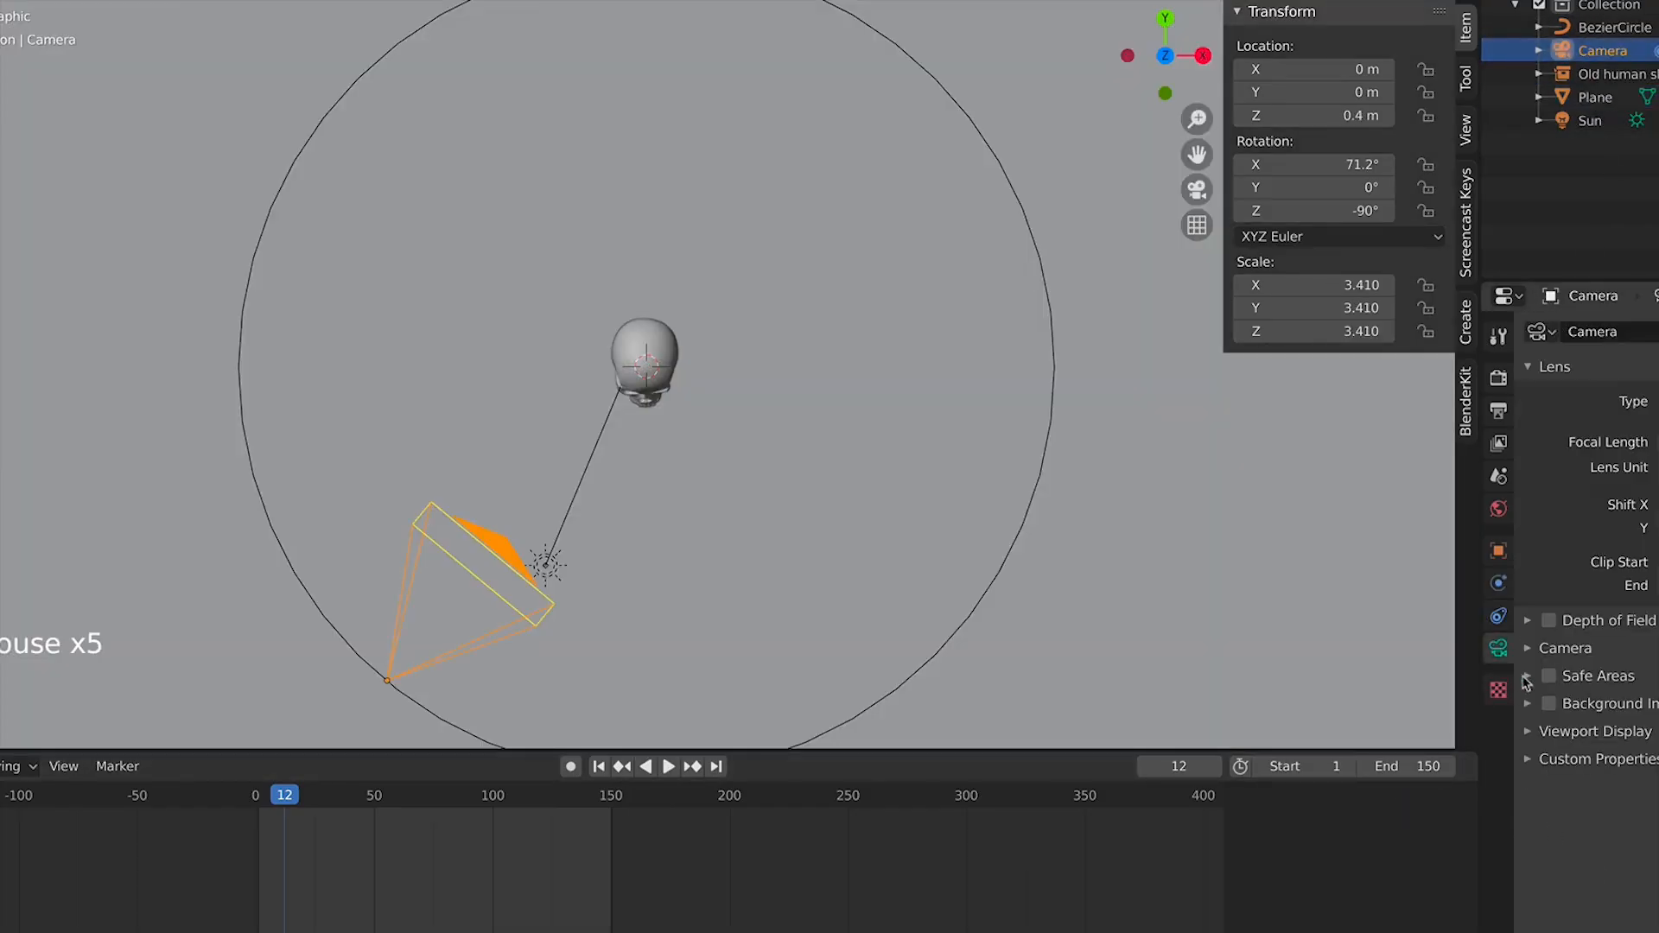
pyautogui.press('KP_0')
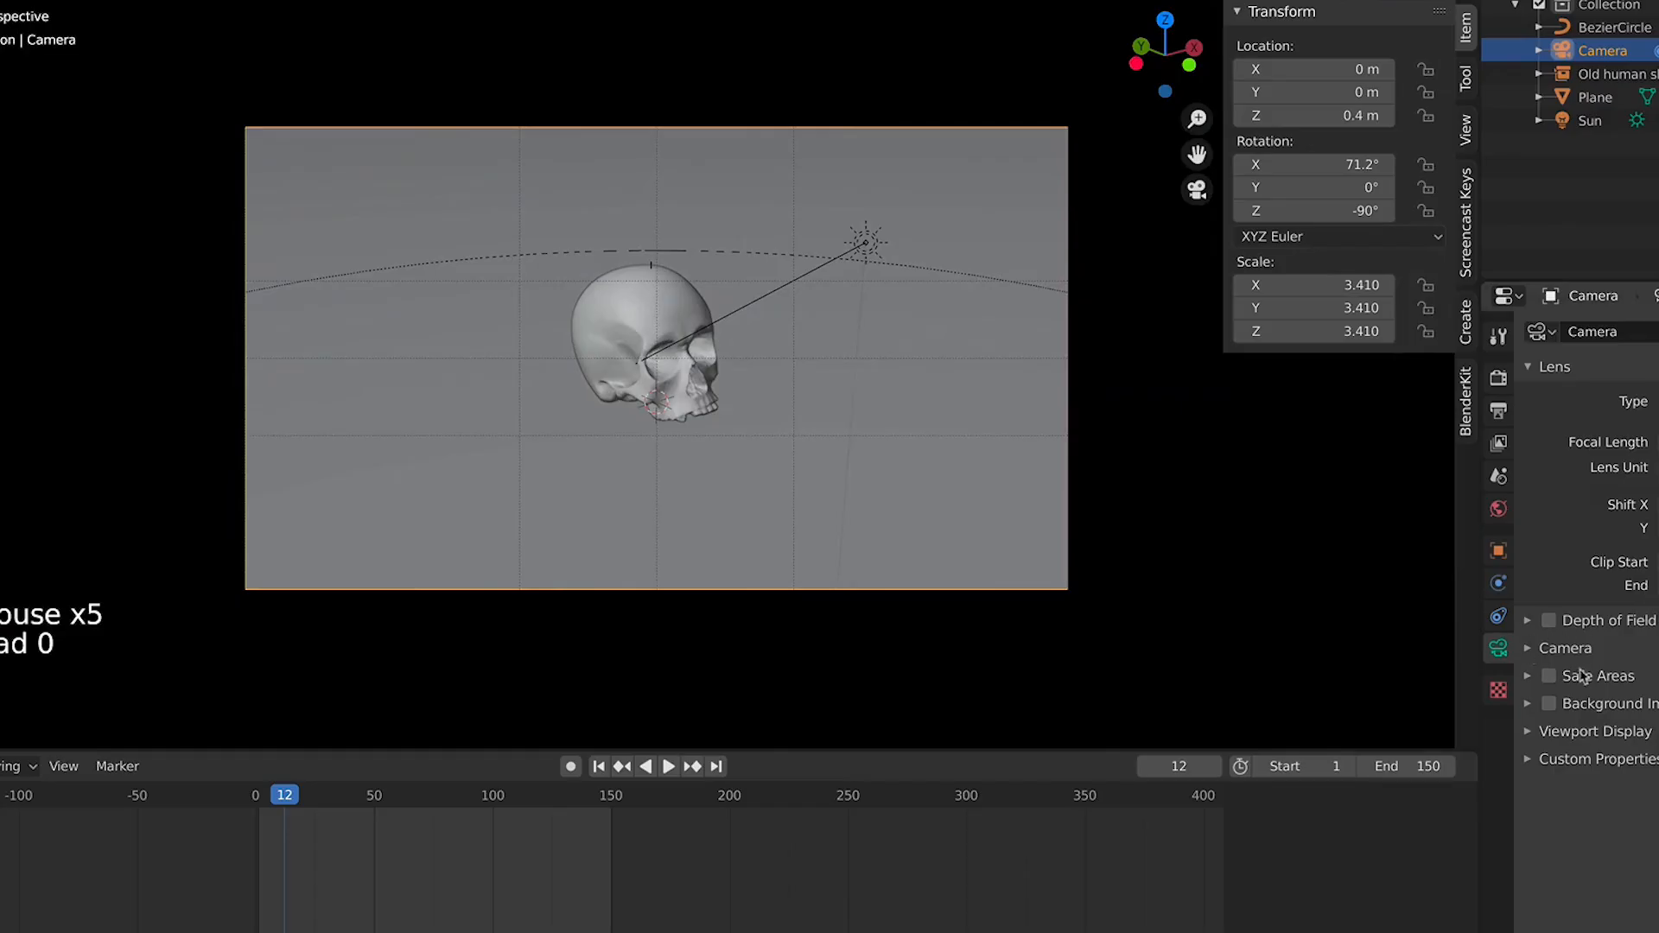
pyautogui.click(1564, 648)
pyautogui.click(1565, 648)
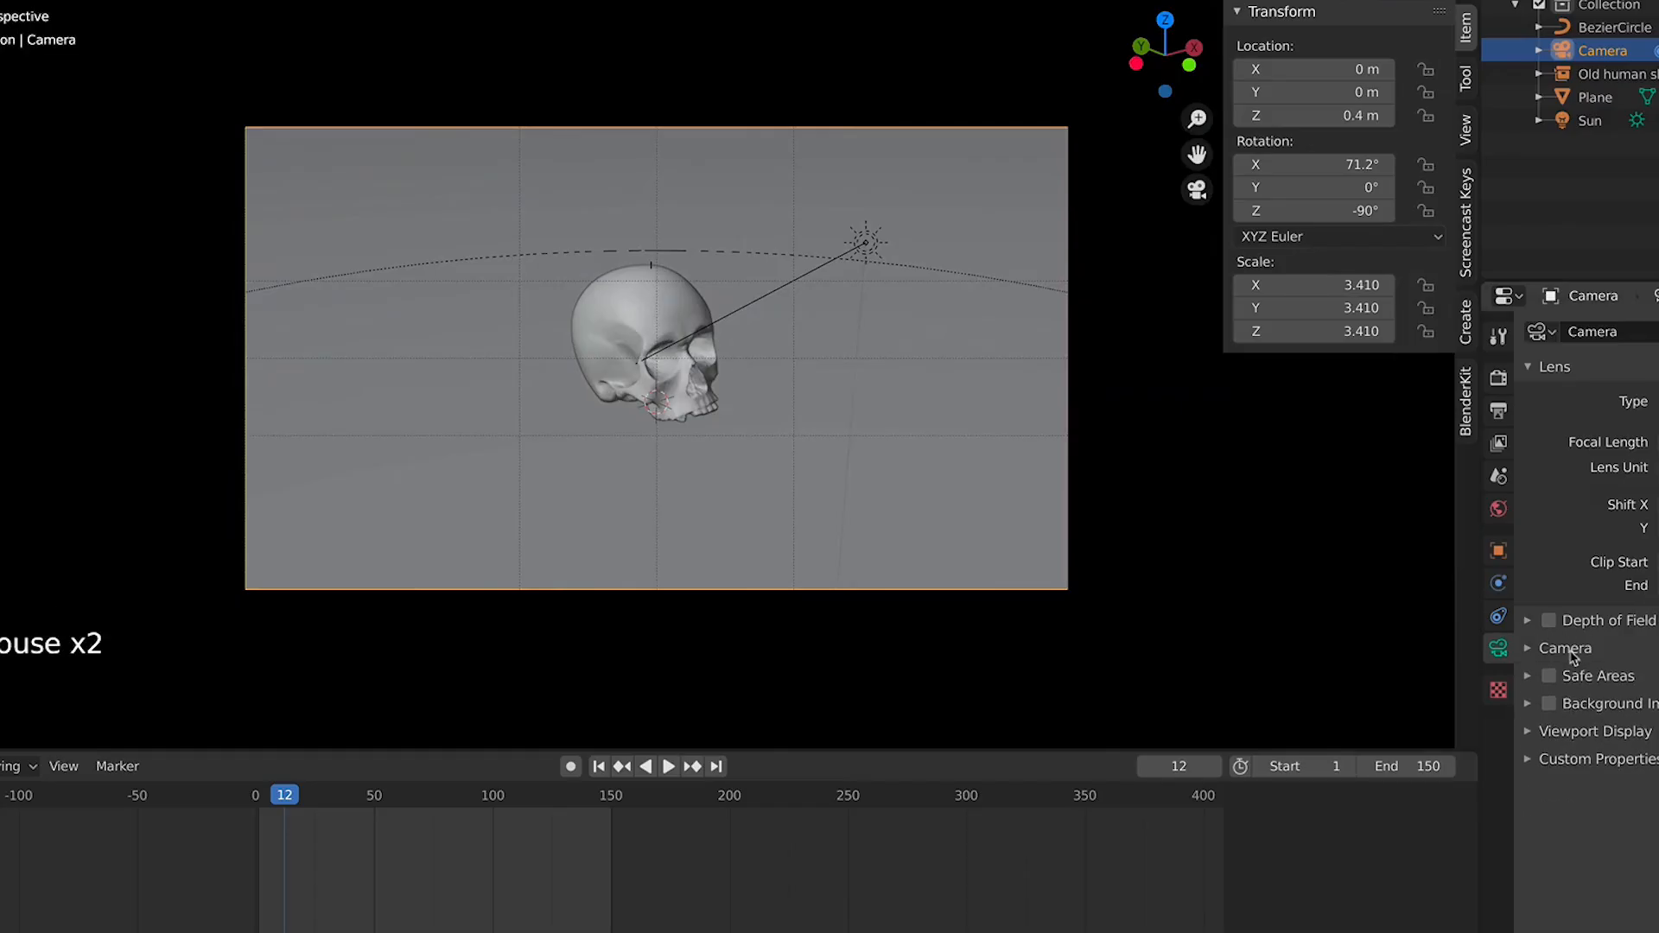
pyautogui.moveTo(1633, 442)
pyautogui.mouseDown()
pyautogui.moveTo(1658, 442)
pyautogui.moveTo(1632, 442)
pyautogui.mouseUp()
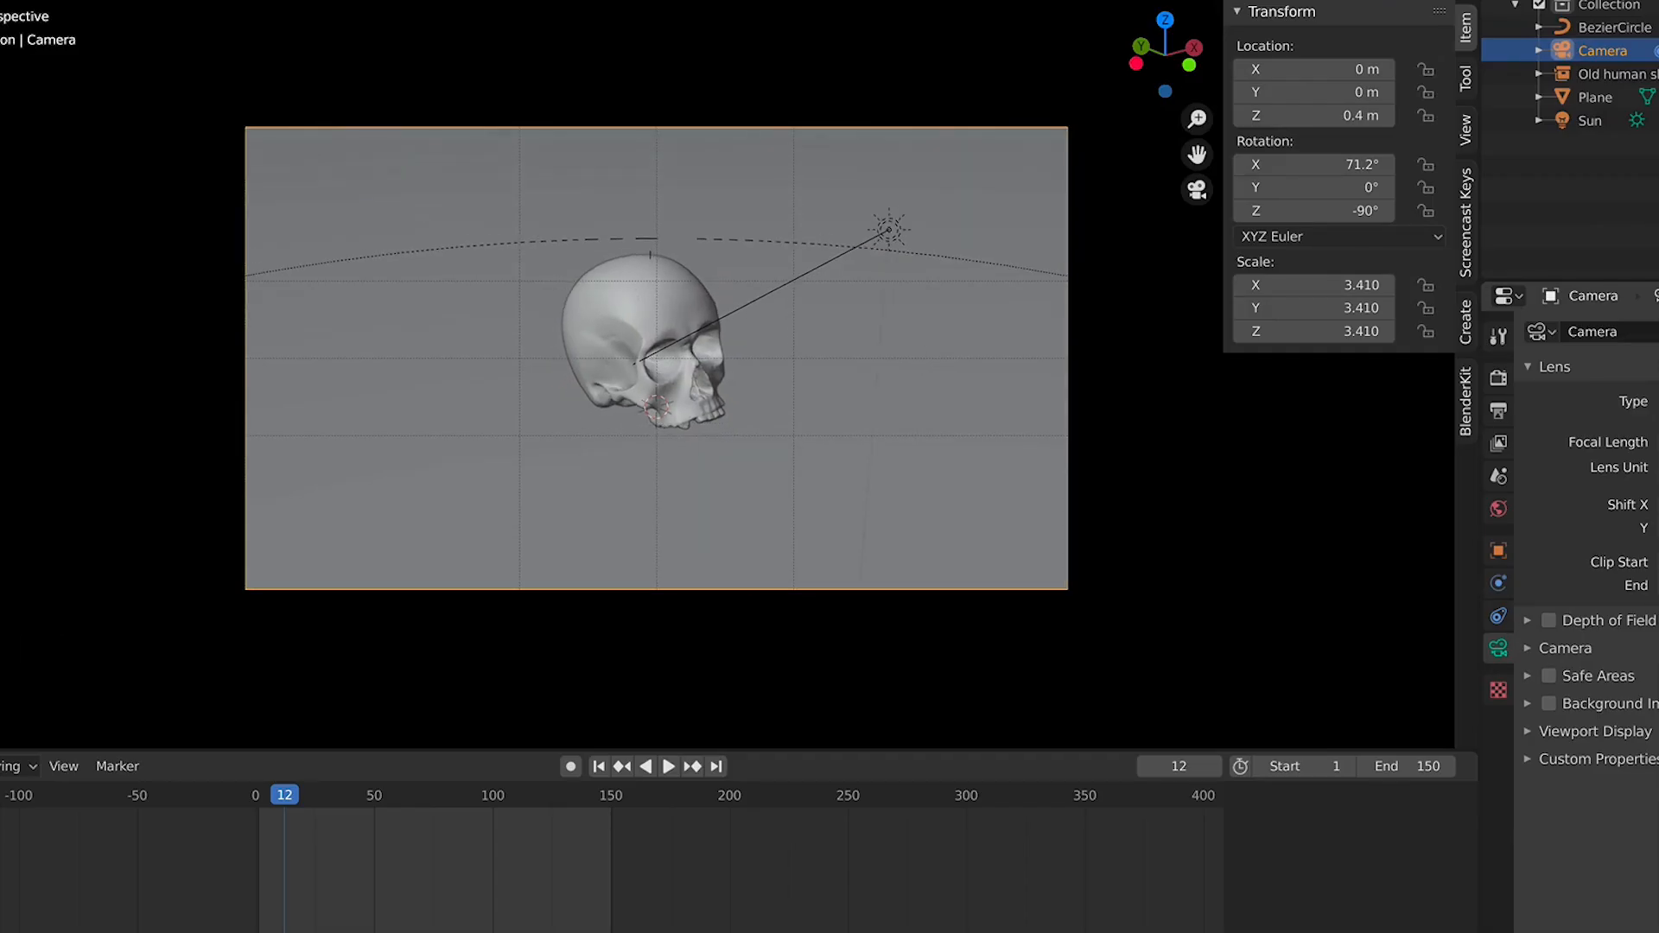
# Preview the orbit, then select the Bezier circle, scroll to its Path Animation settings, and rewind to frame 1
pyautogui.press('space')
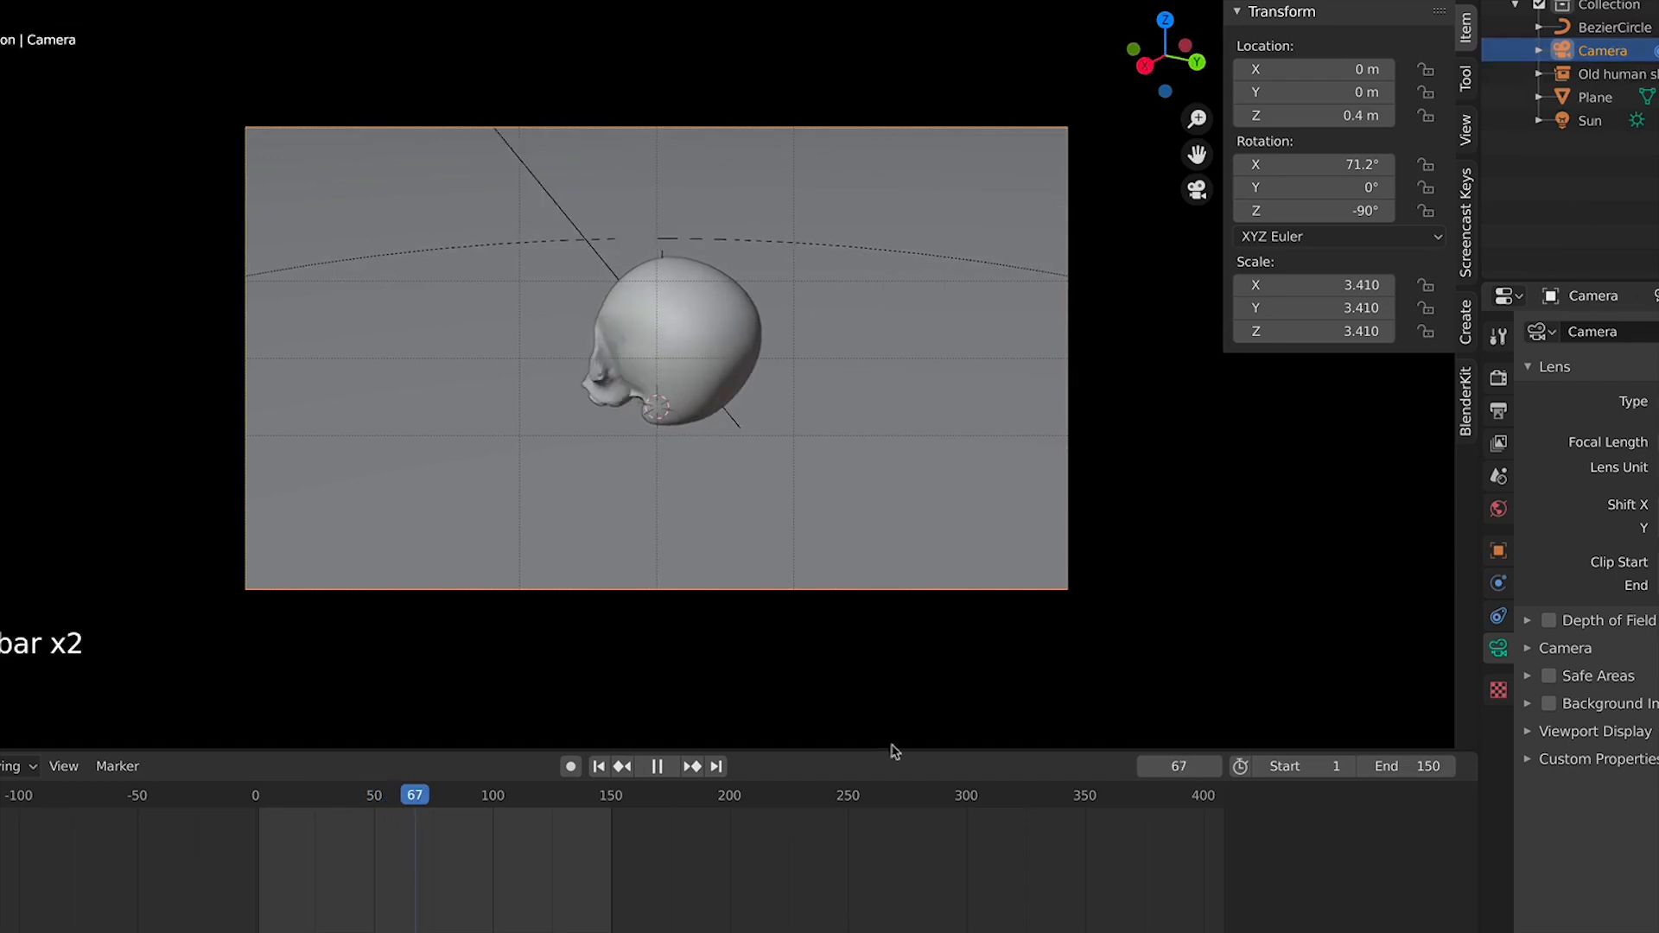
pyautogui.press('space')
pyautogui.click(1594, 96)
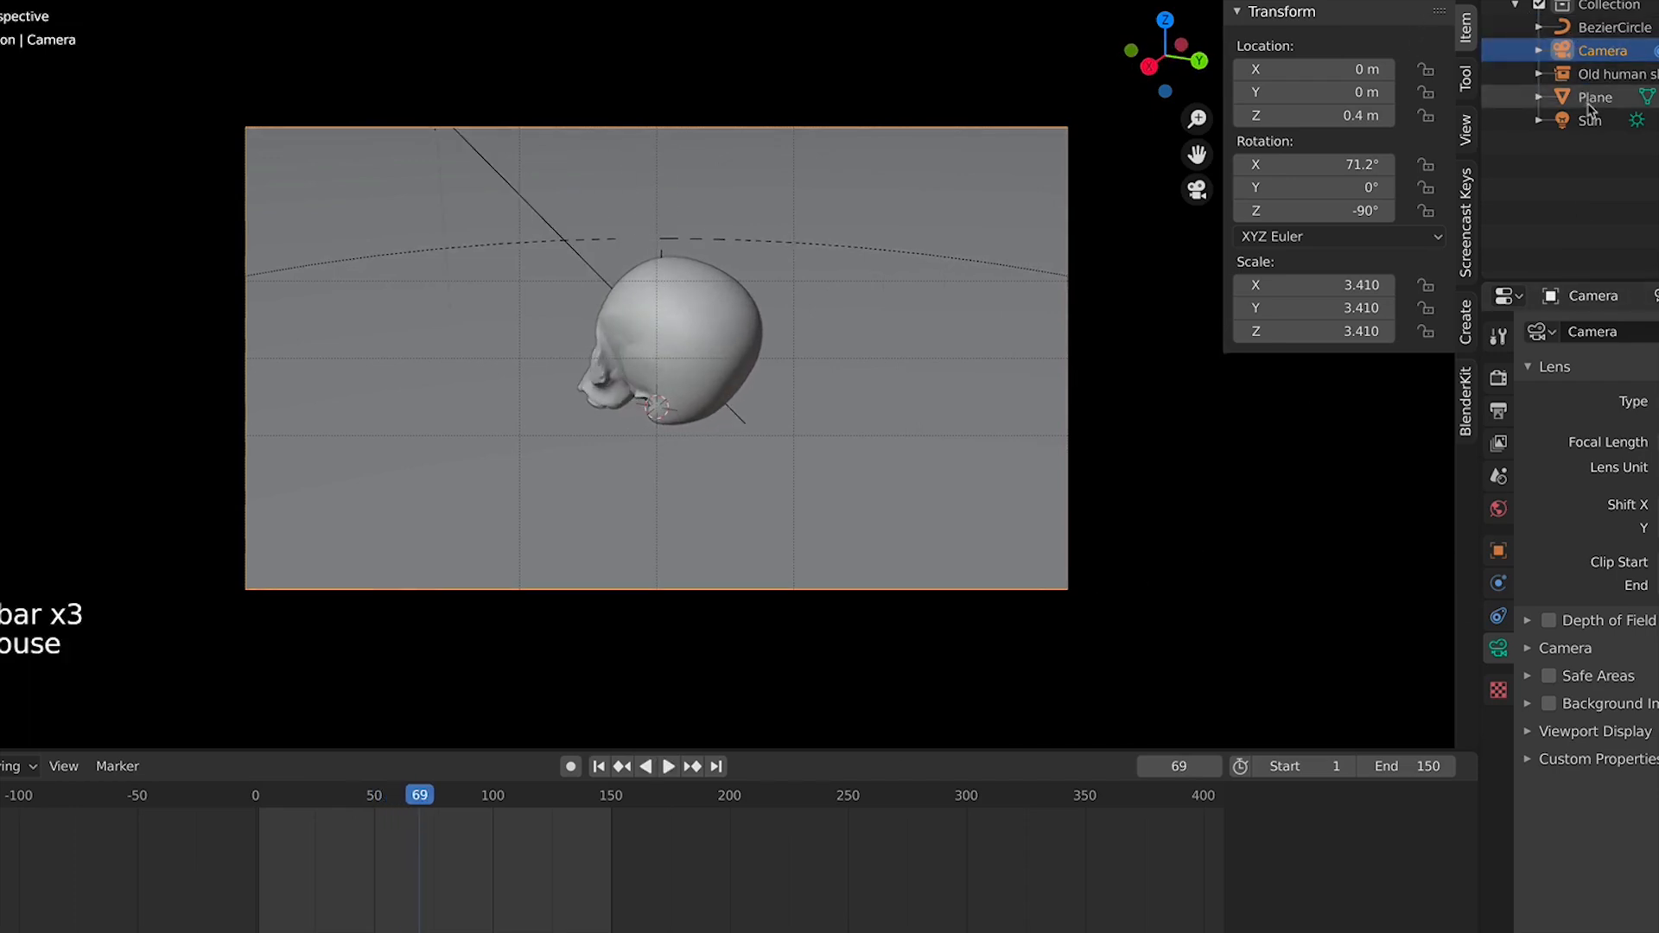
pyautogui.click(1607, 28)
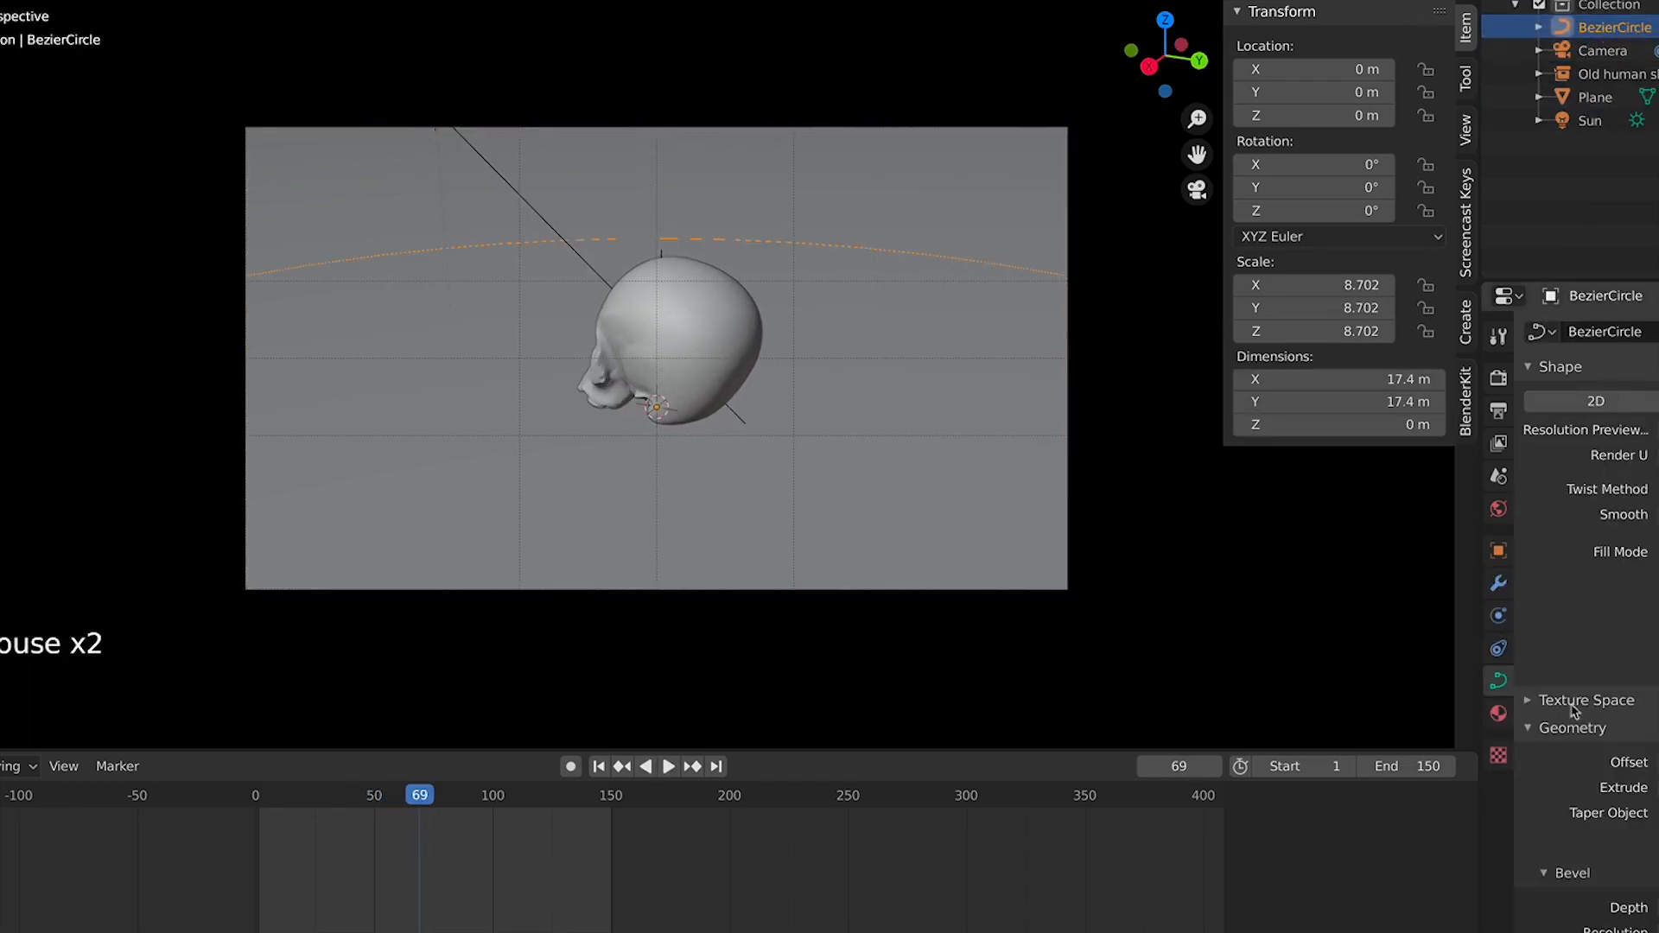
pyautogui.scroll(-12, 1574, 710)
pyautogui.click(1608, 794)
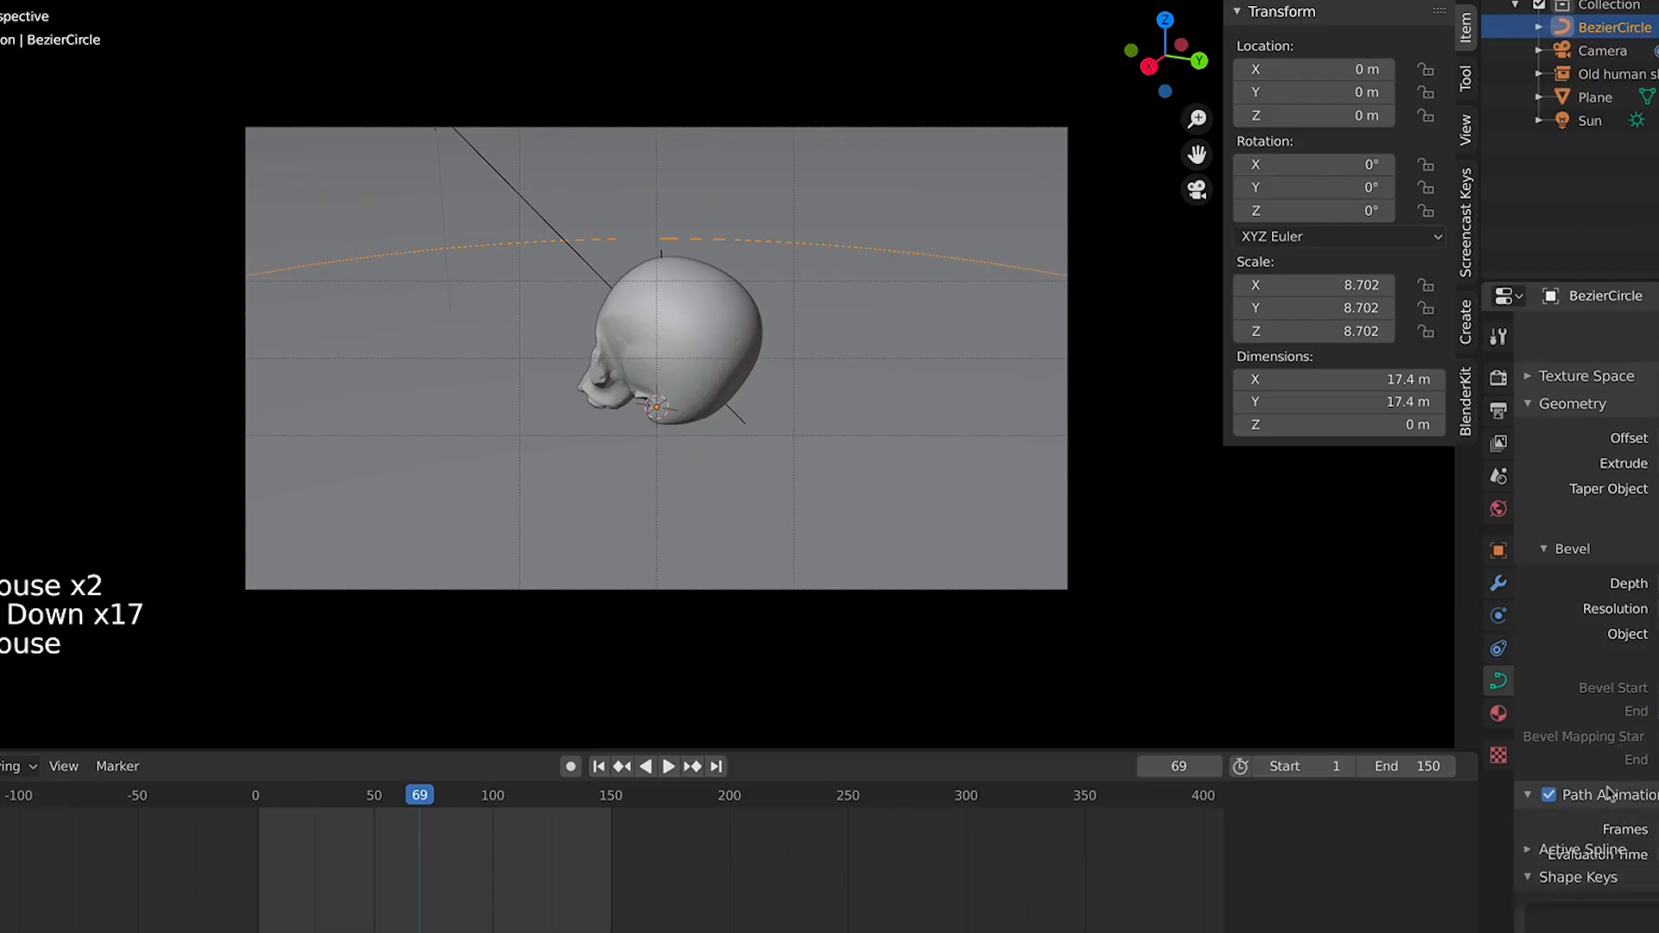
pyautogui.scroll(-4, 1607, 794)
pyautogui.click(258, 815)
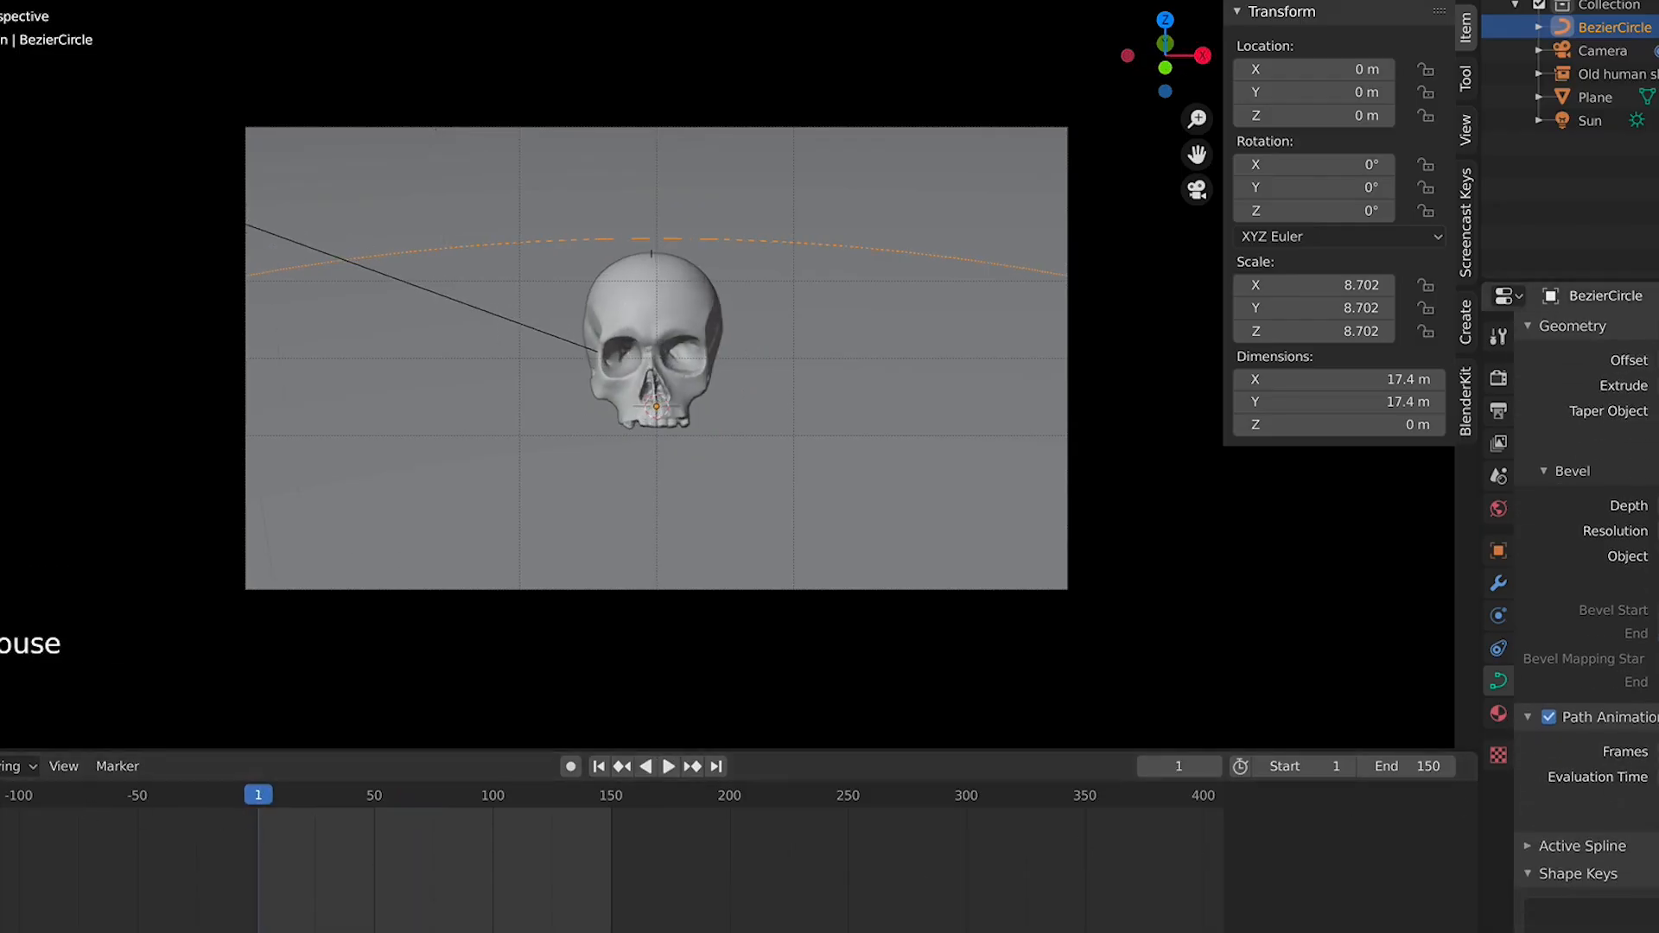
# Check the Bezier circle's path animation timing by playing and scrubbing the orbit on the timeline
pyautogui.moveTo(1652, 777); pyautogui.dragTo(1652, 777)
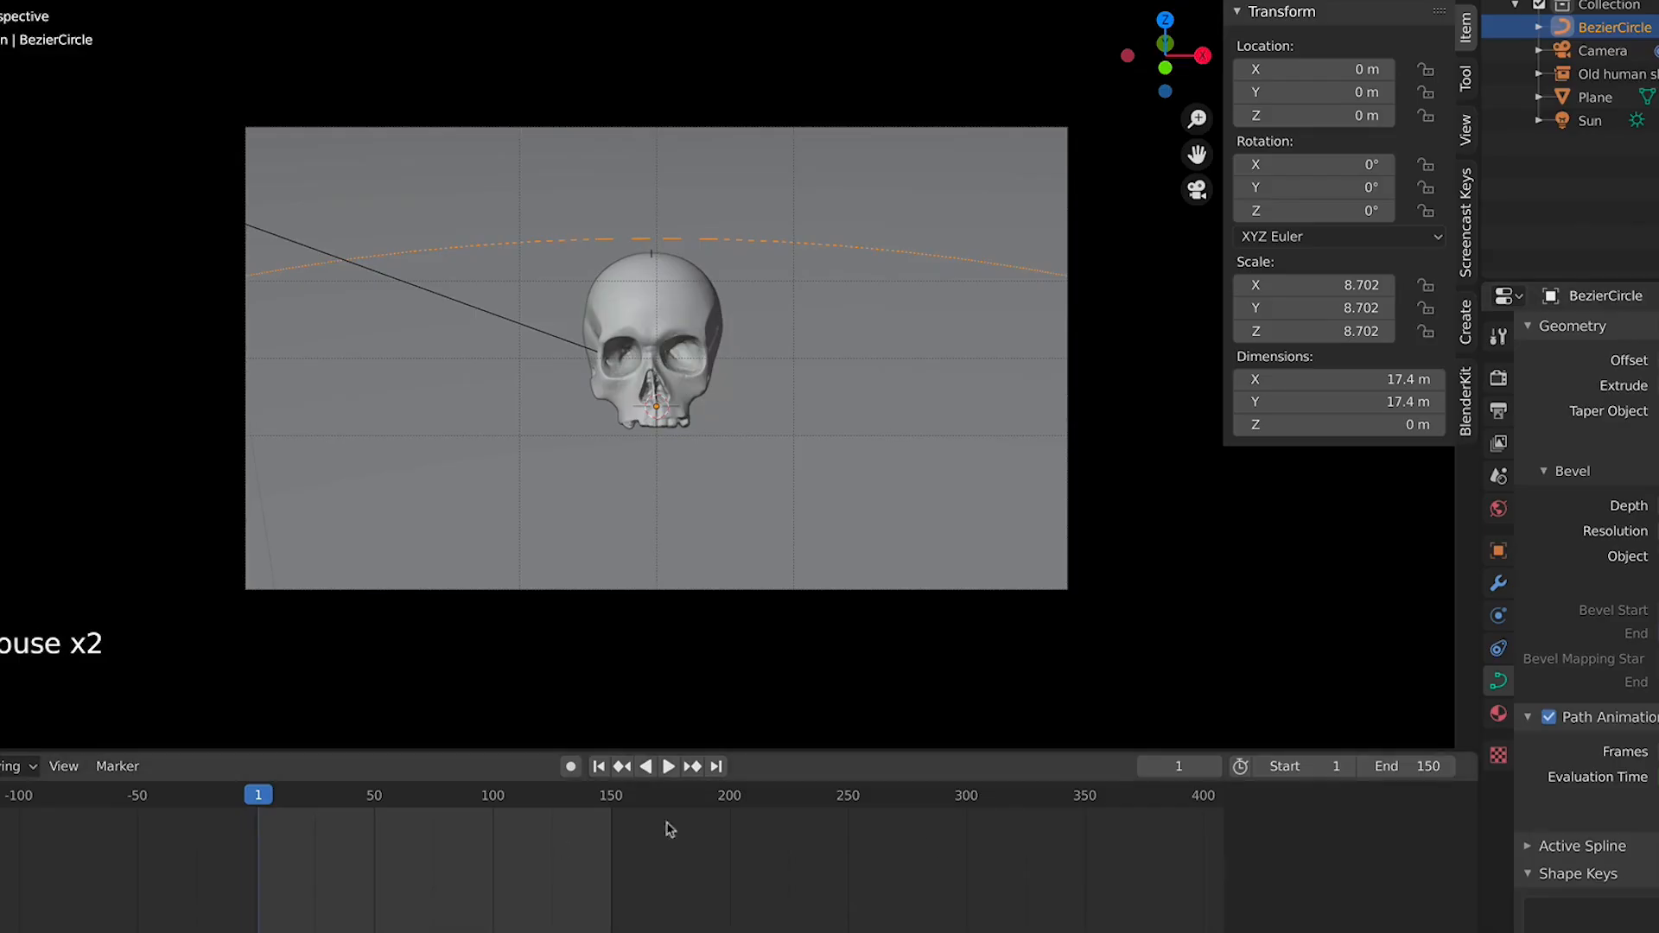
pyautogui.click(1658, 777)
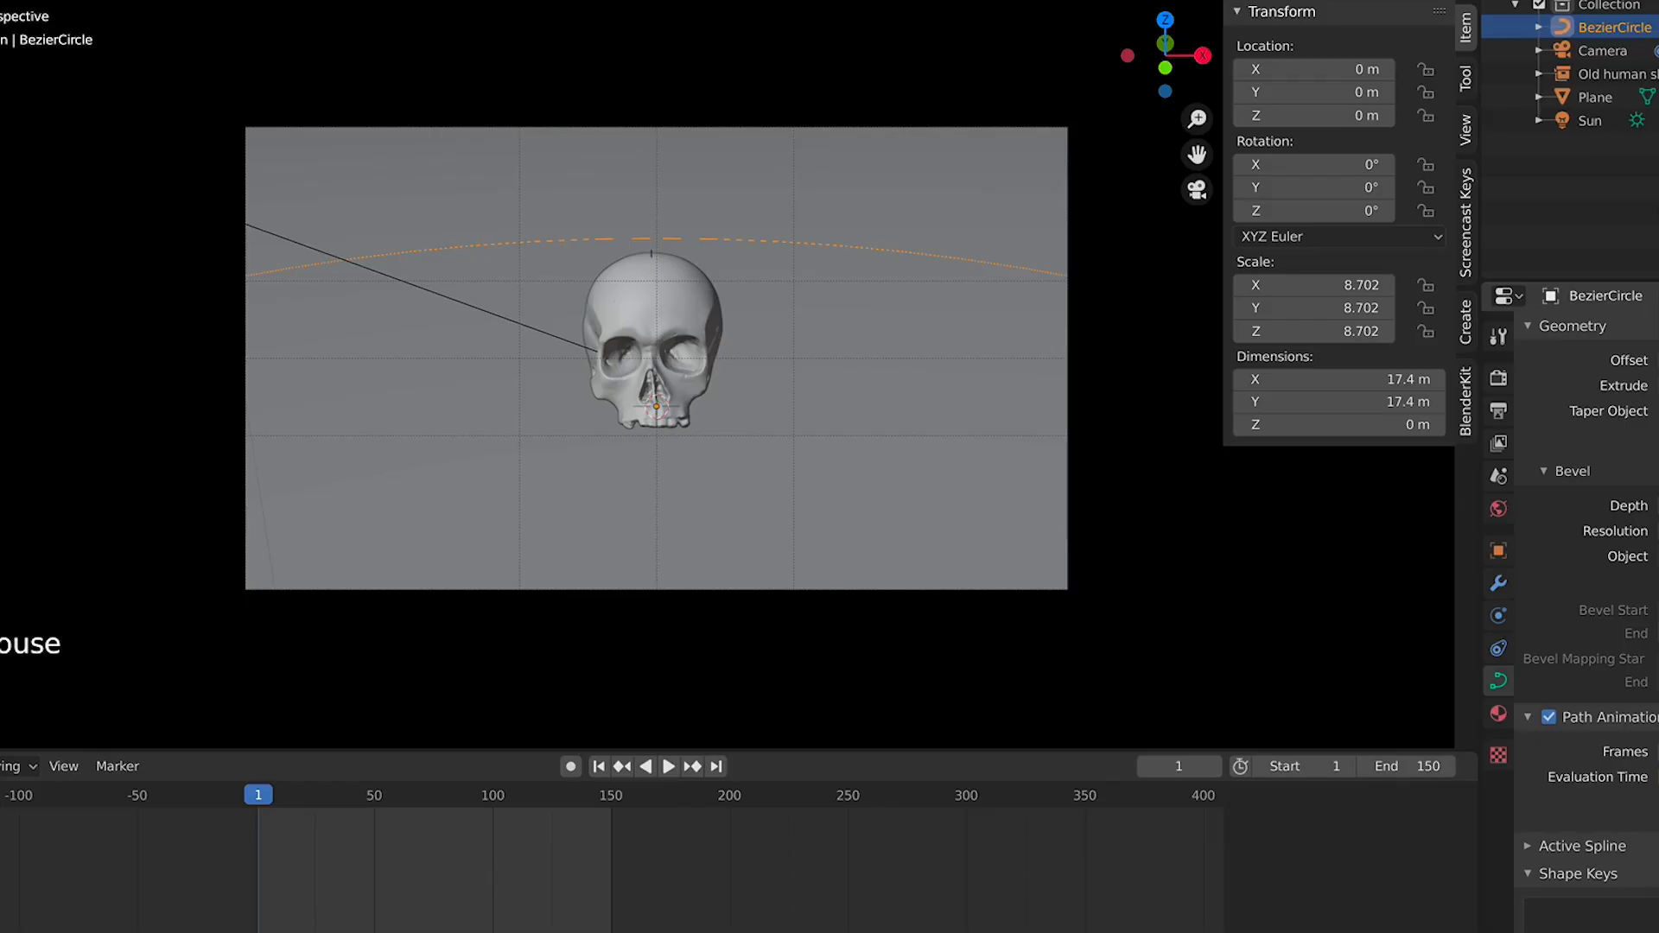
pyautogui.press('space')
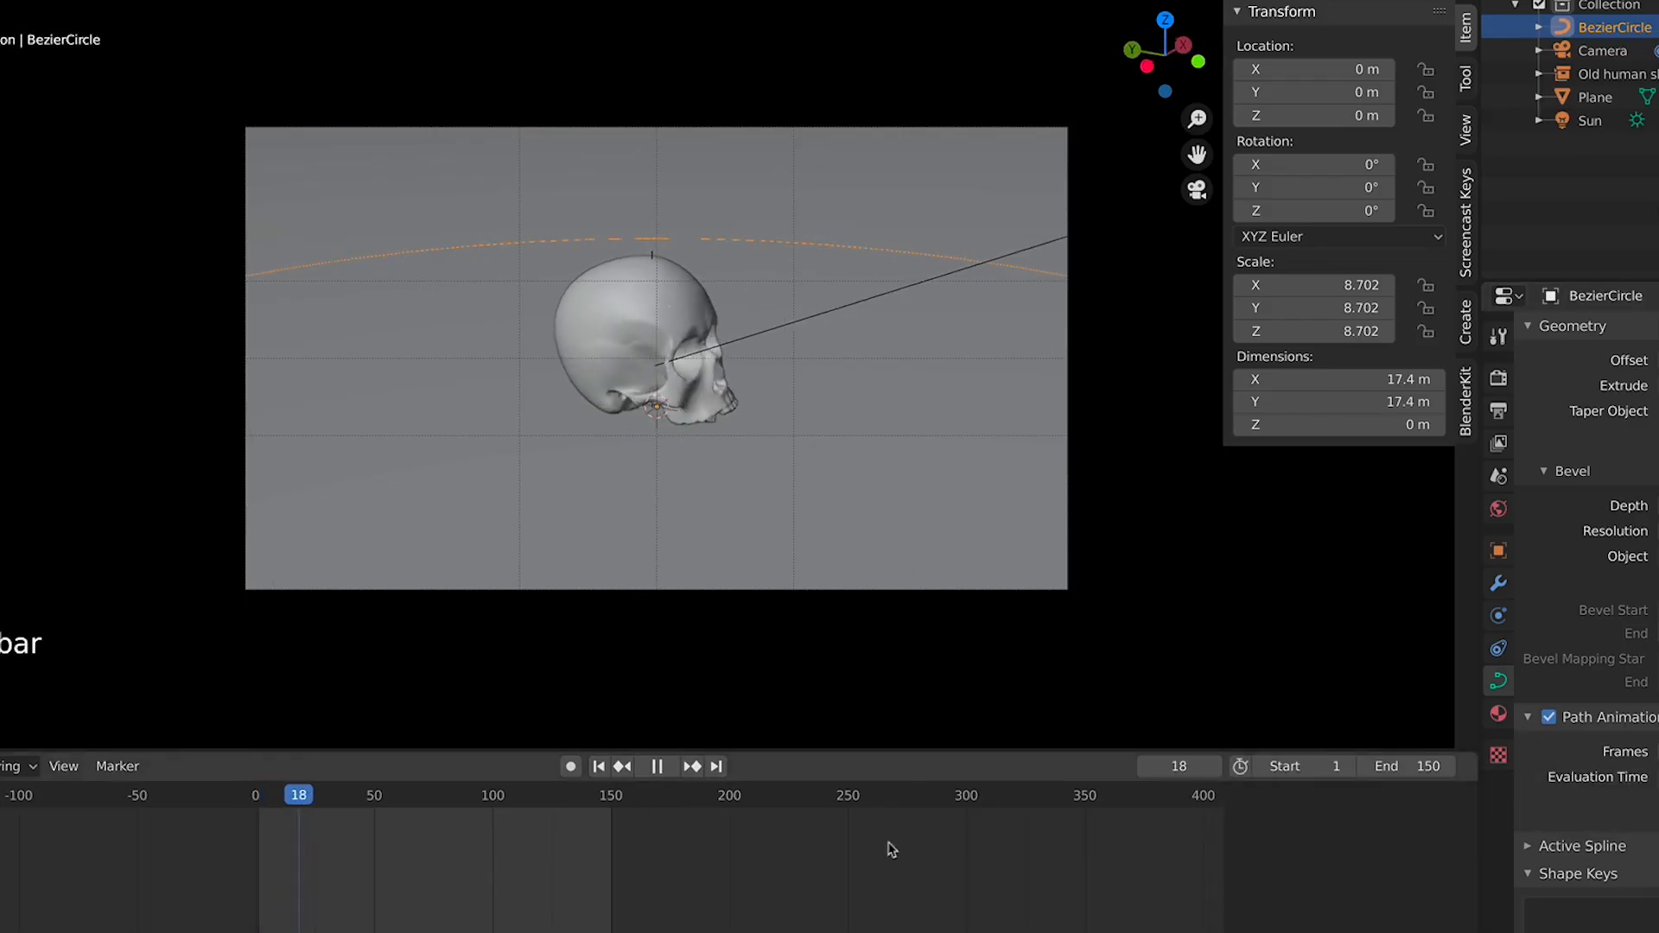
pyautogui.click(497, 802)
pyautogui.moveTo(497, 802)
pyautogui.mouseDown()
pyautogui.moveTo(541, 805)
pyautogui.moveTo(497, 814)
pyautogui.mouseUp()
pyautogui.press('space')
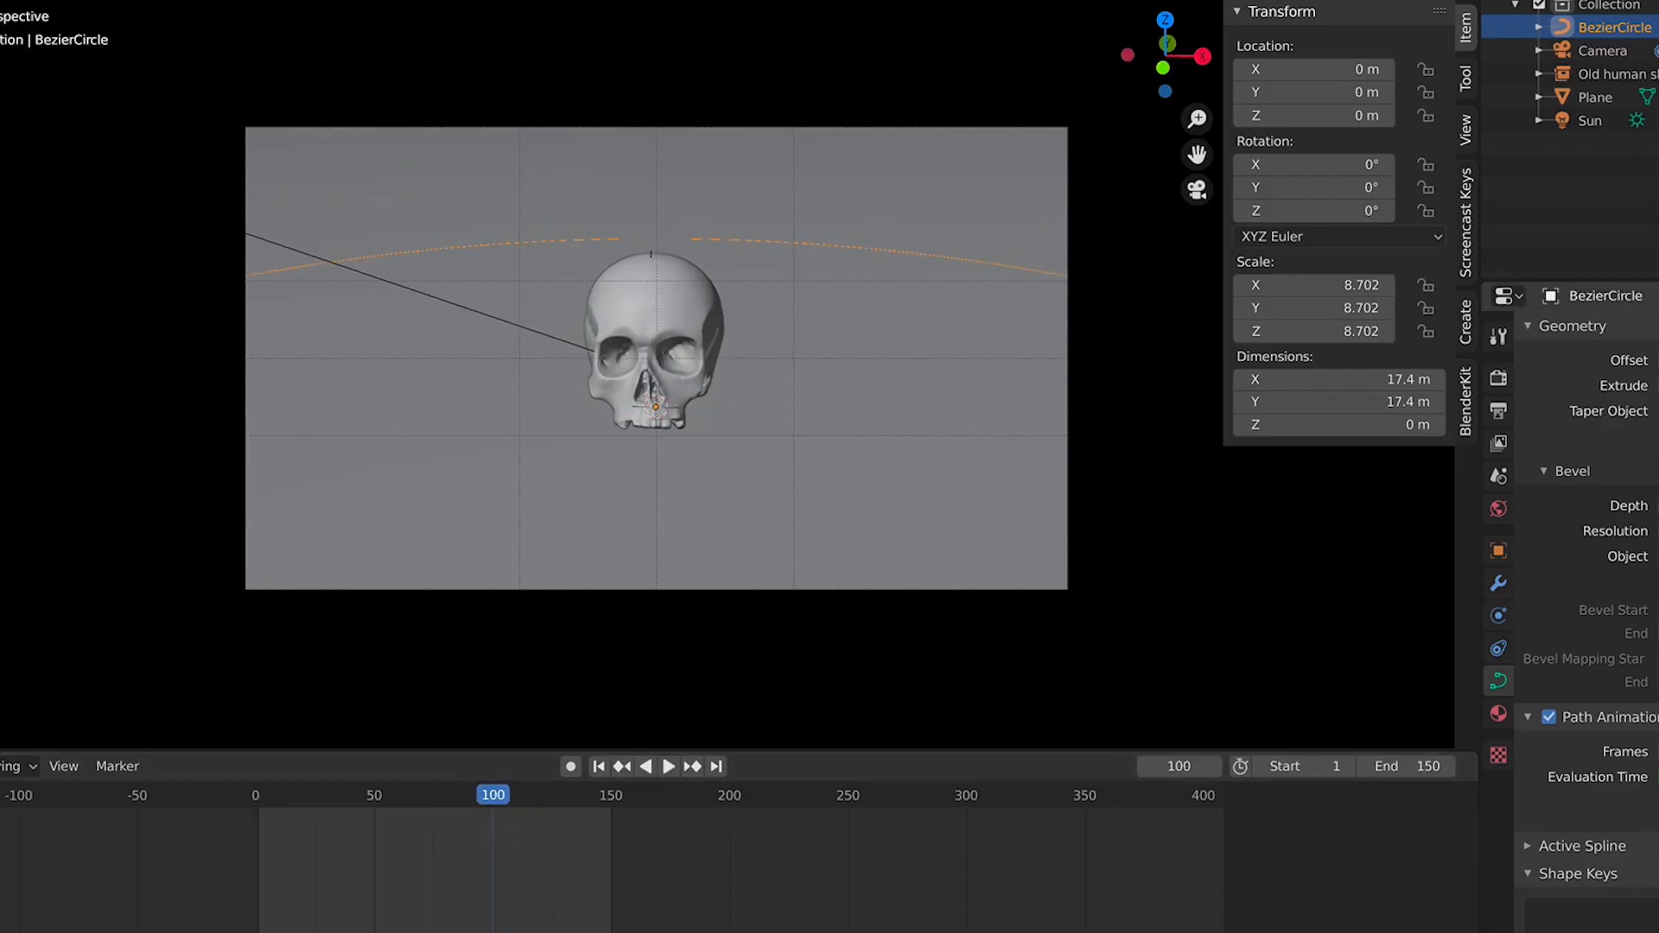
pyautogui.moveTo(268, 795); pyautogui.dragTo(490, 822)
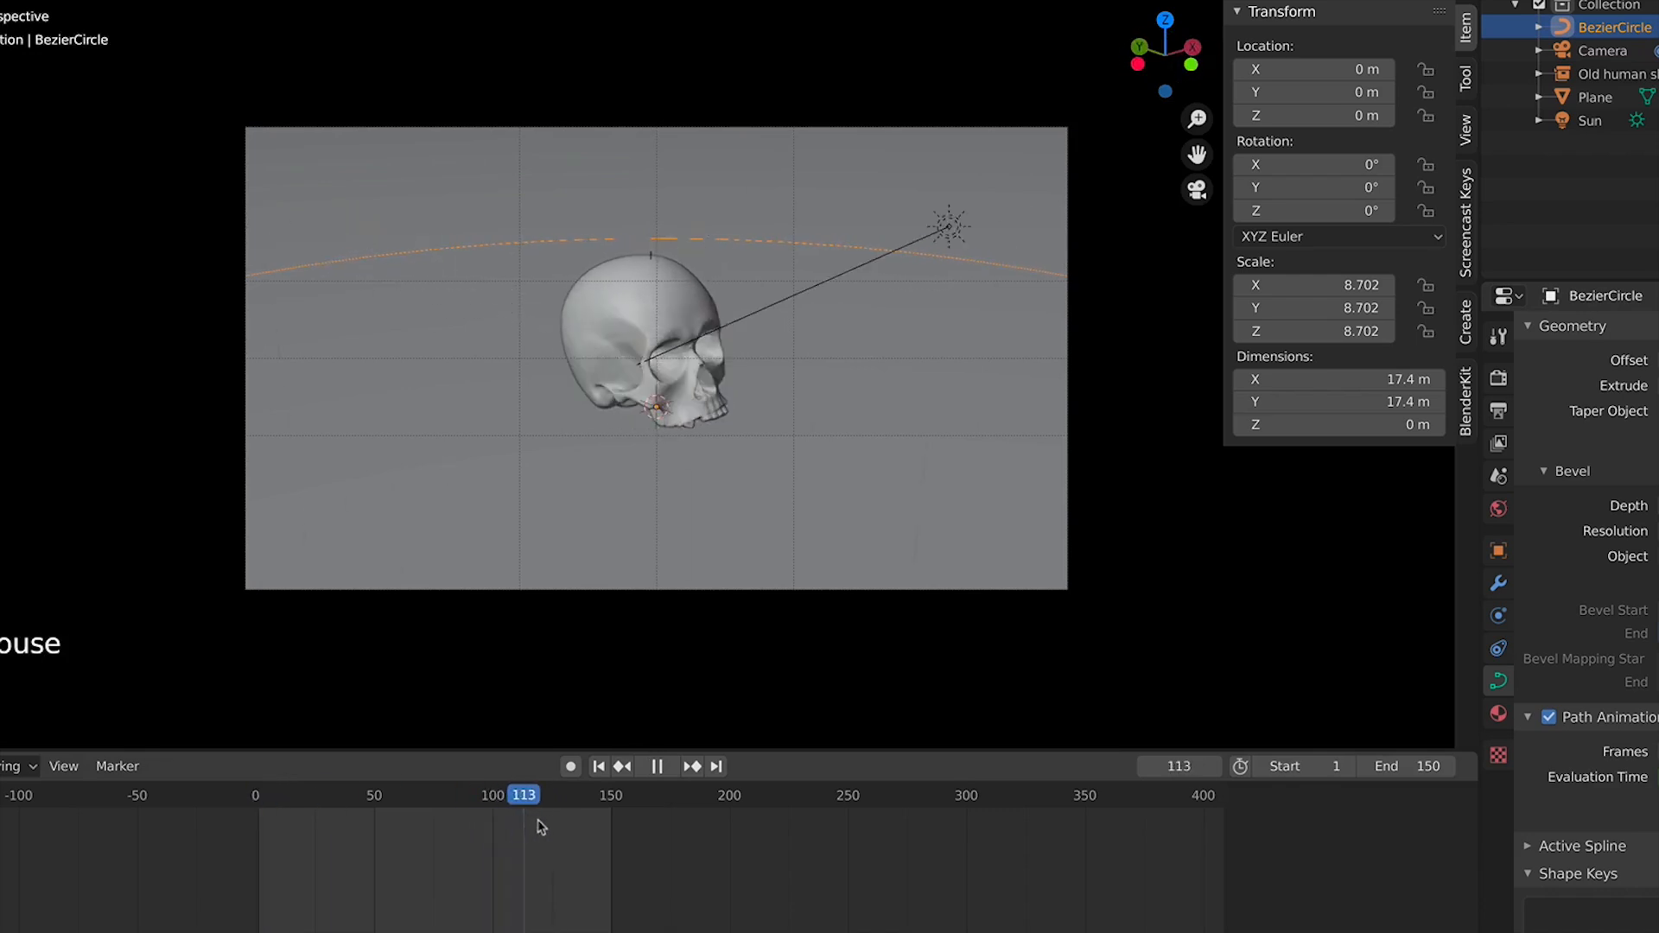
pyautogui.press('space')
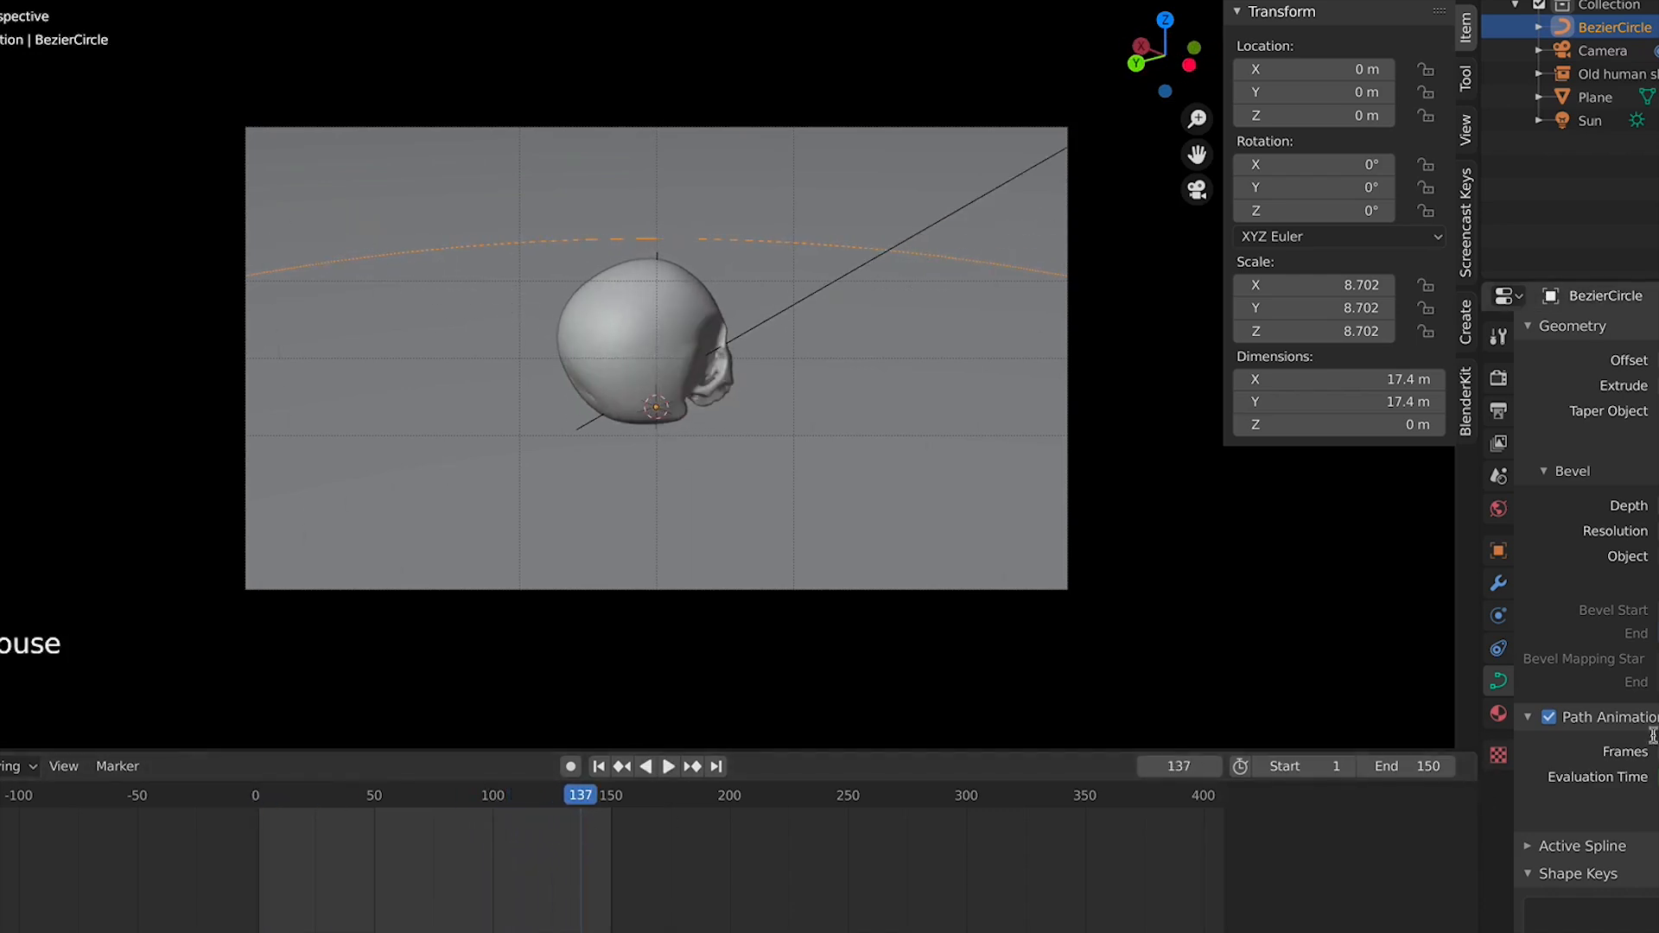
pyautogui.press('Return')
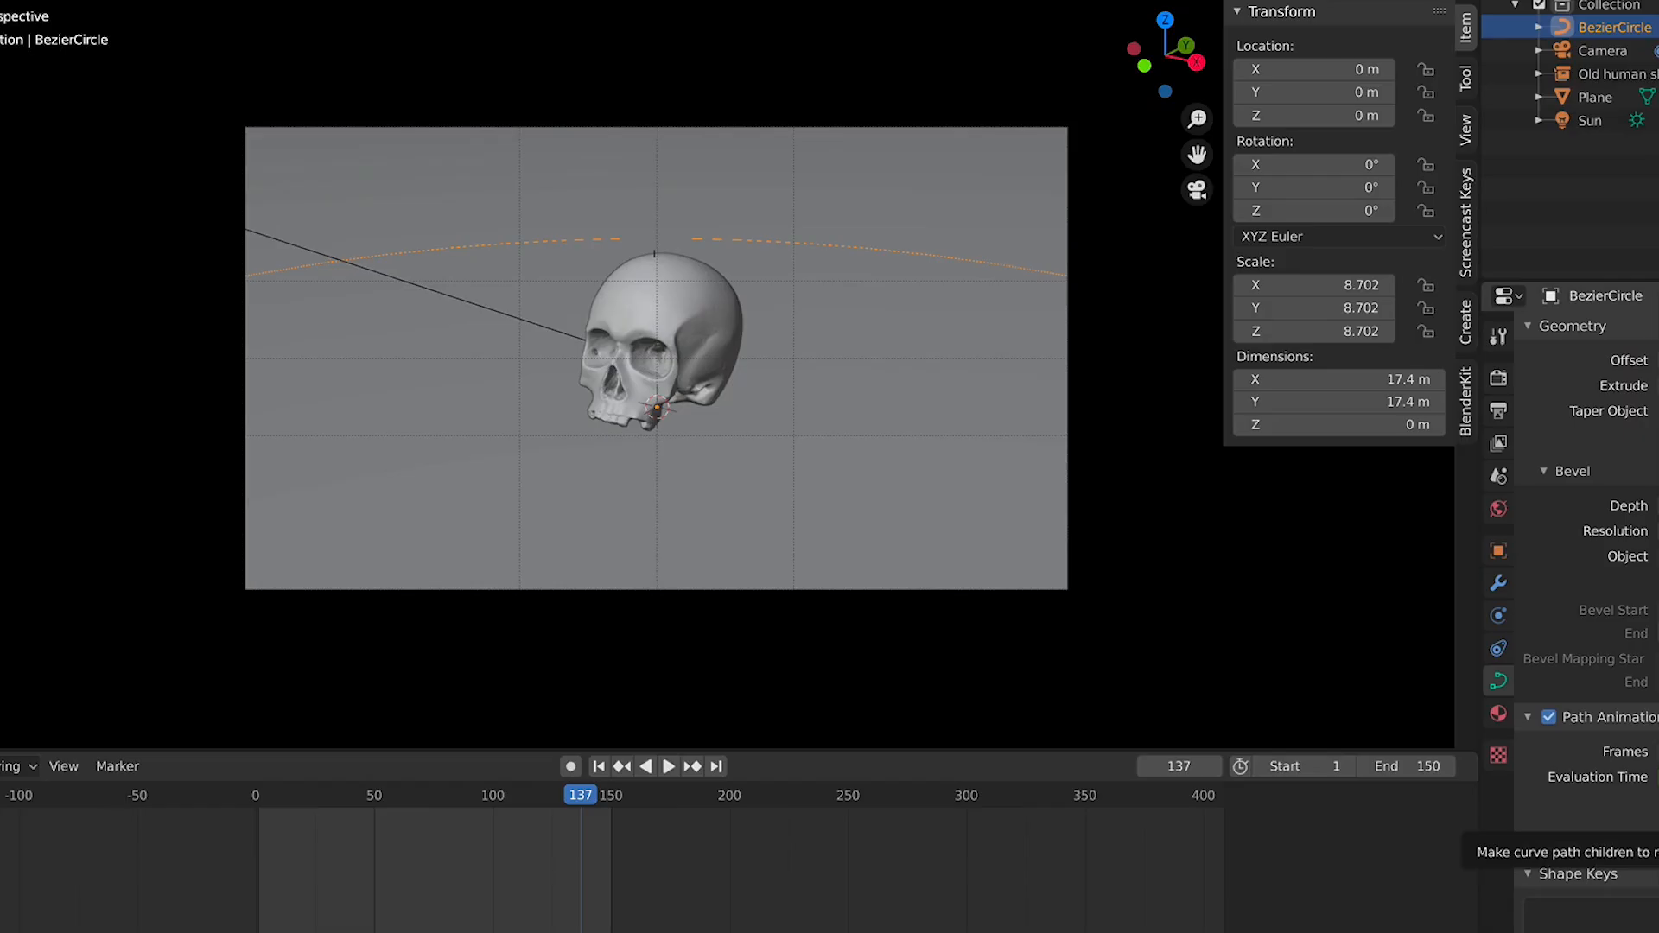
# Browse the Bezier circle's curve properties, including Active Spline and Shape settings
pyautogui.scroll(-9, 1612, 853)
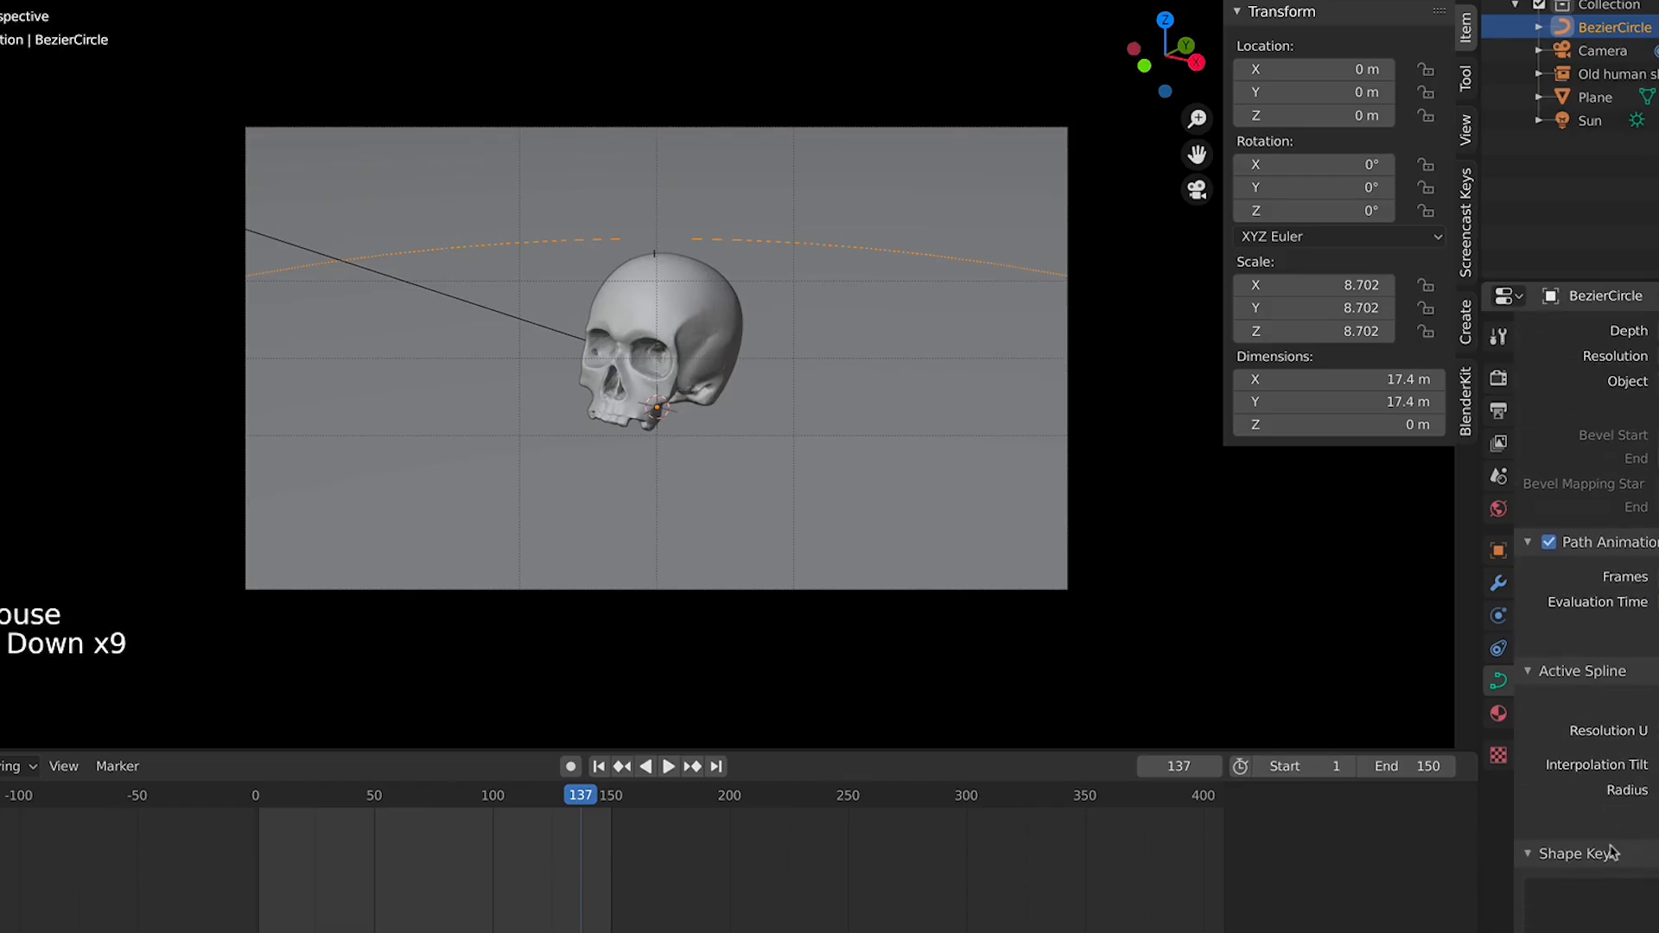
pyautogui.click(1657, 731)
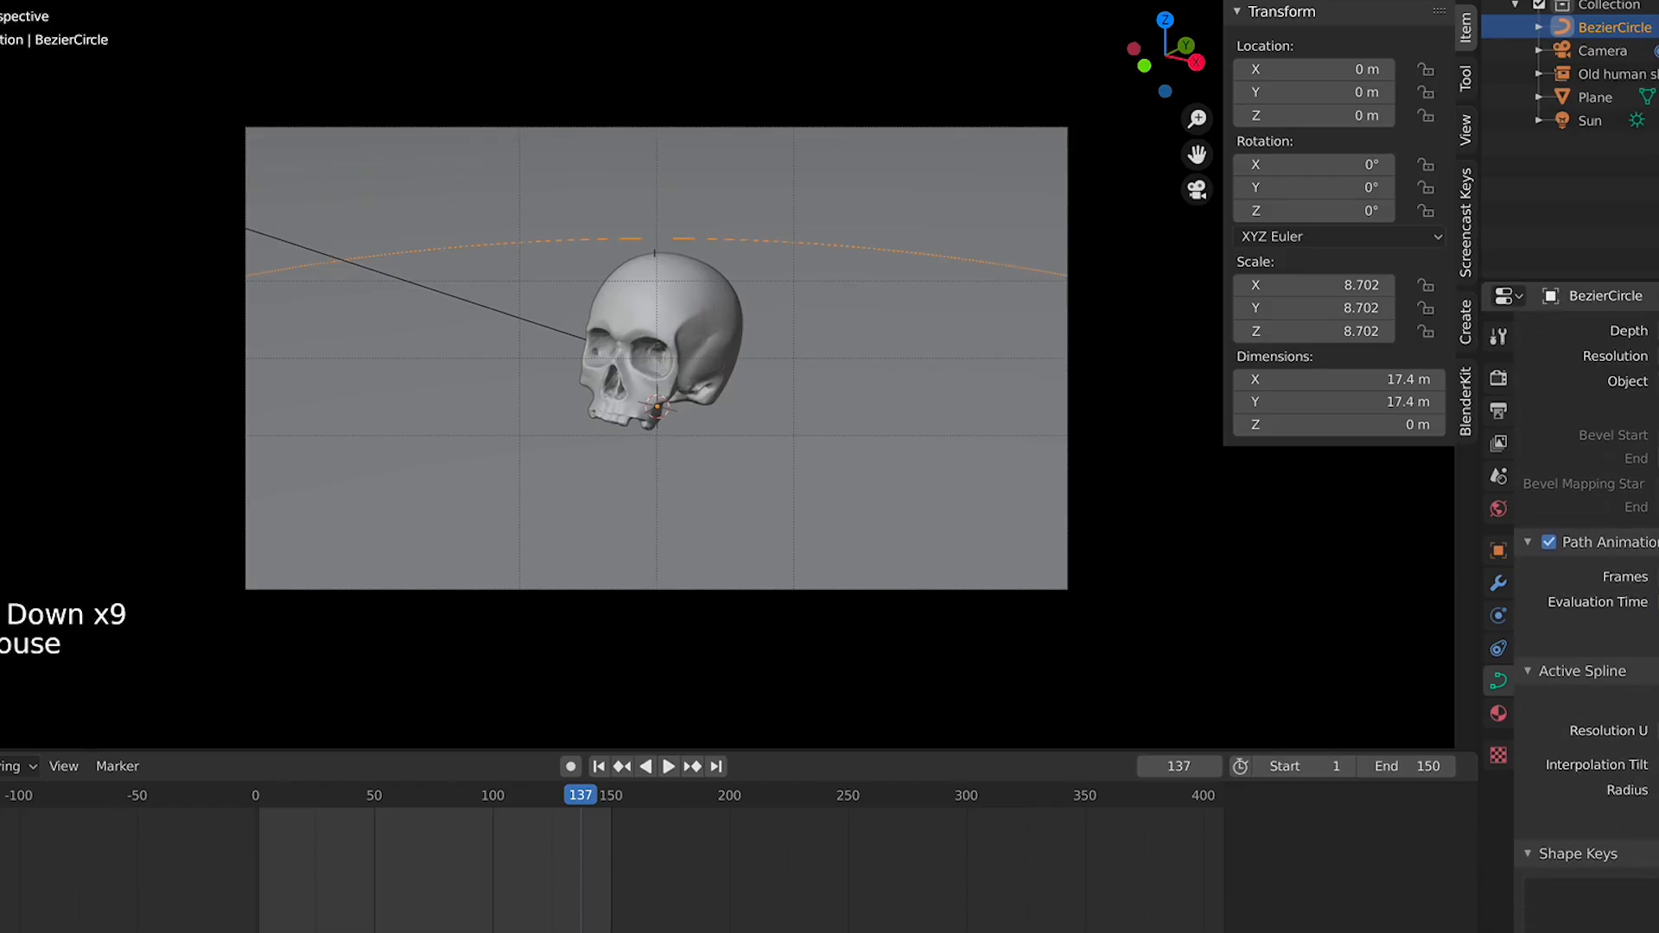
pyautogui.scroll(16, 1624, 731)
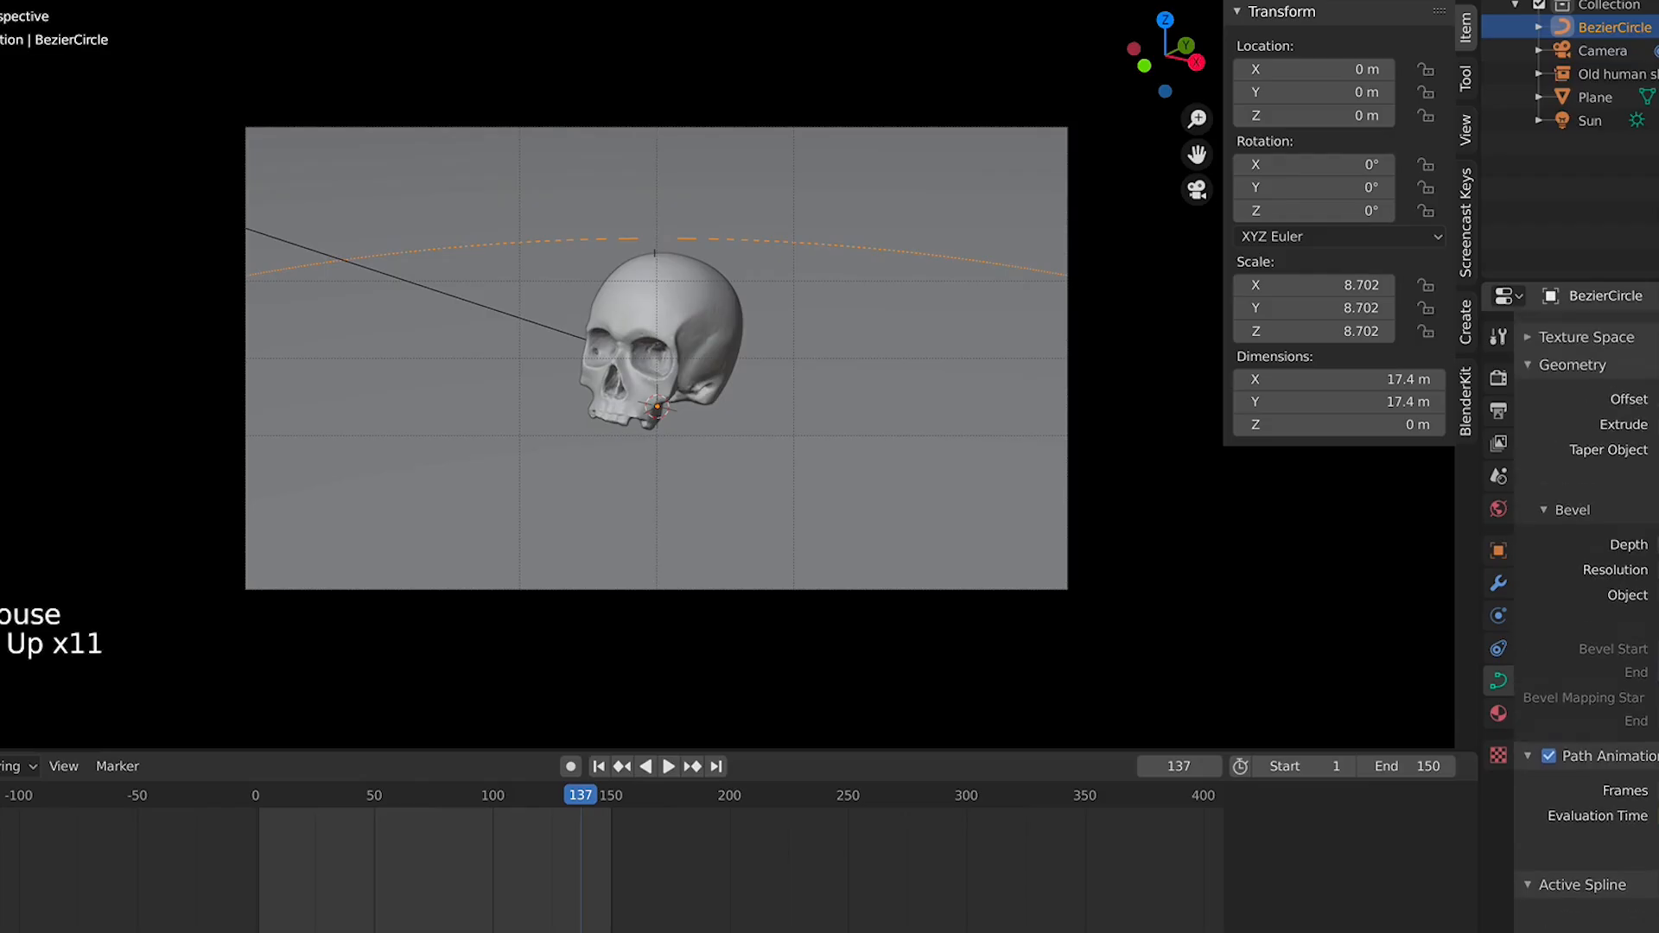
pyautogui.scroll(2, 1624, 731)
pyautogui.click(1657, 925)
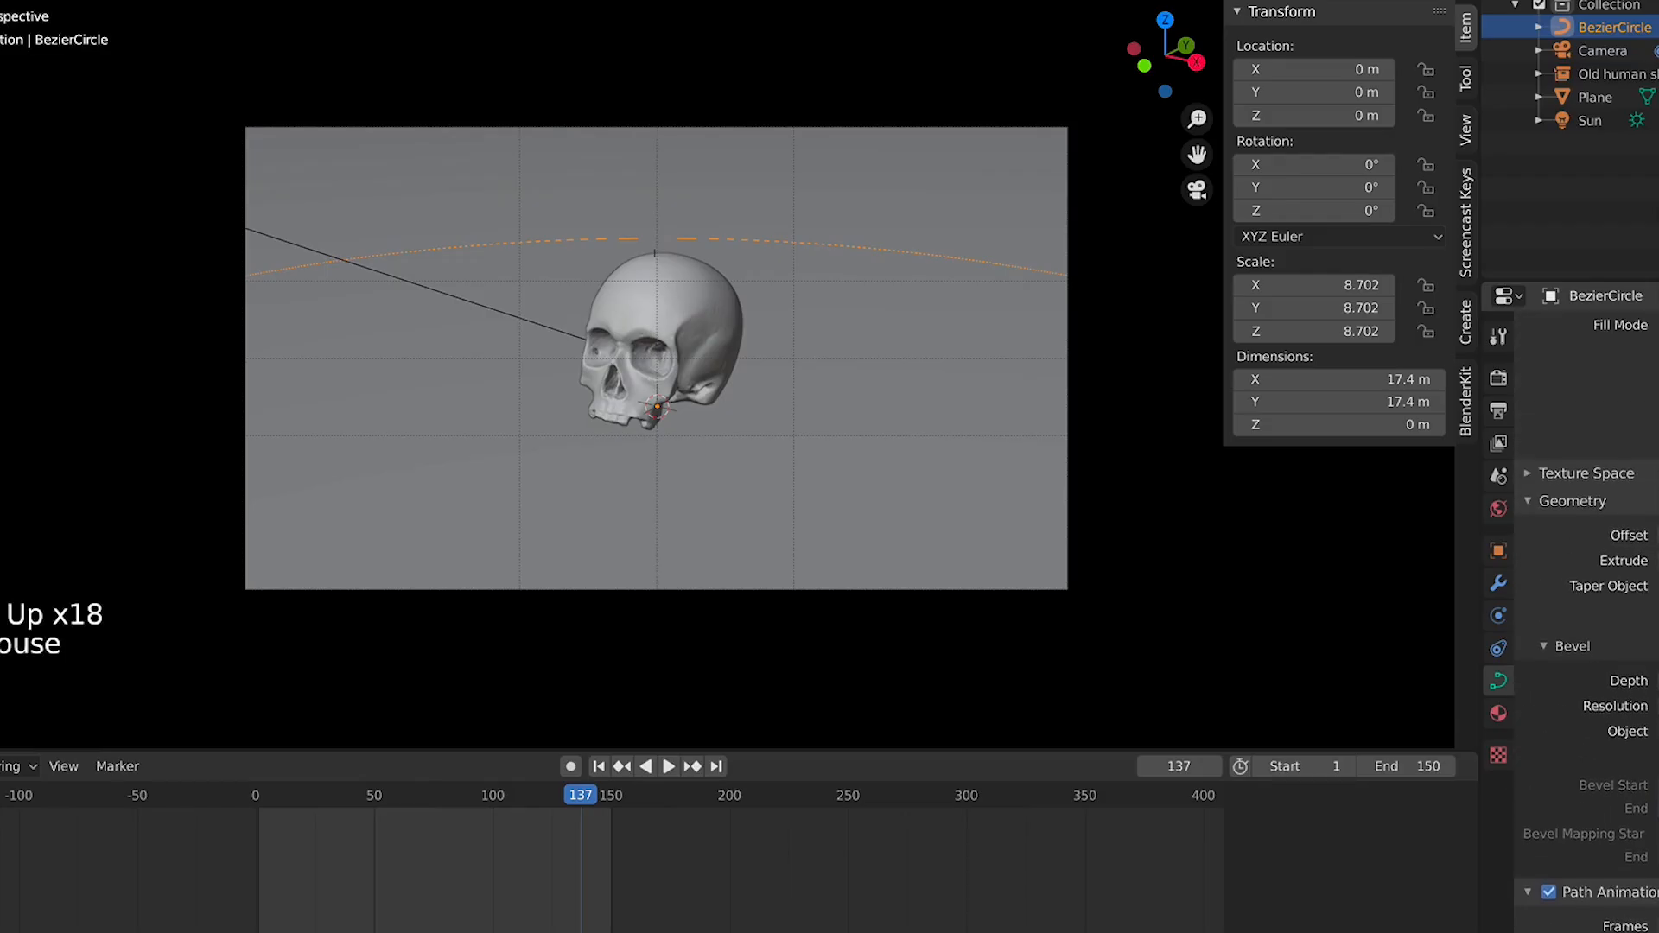
pyautogui.moveTo(1633, 551); pyautogui.dragTo(1633, 780, button='middle')
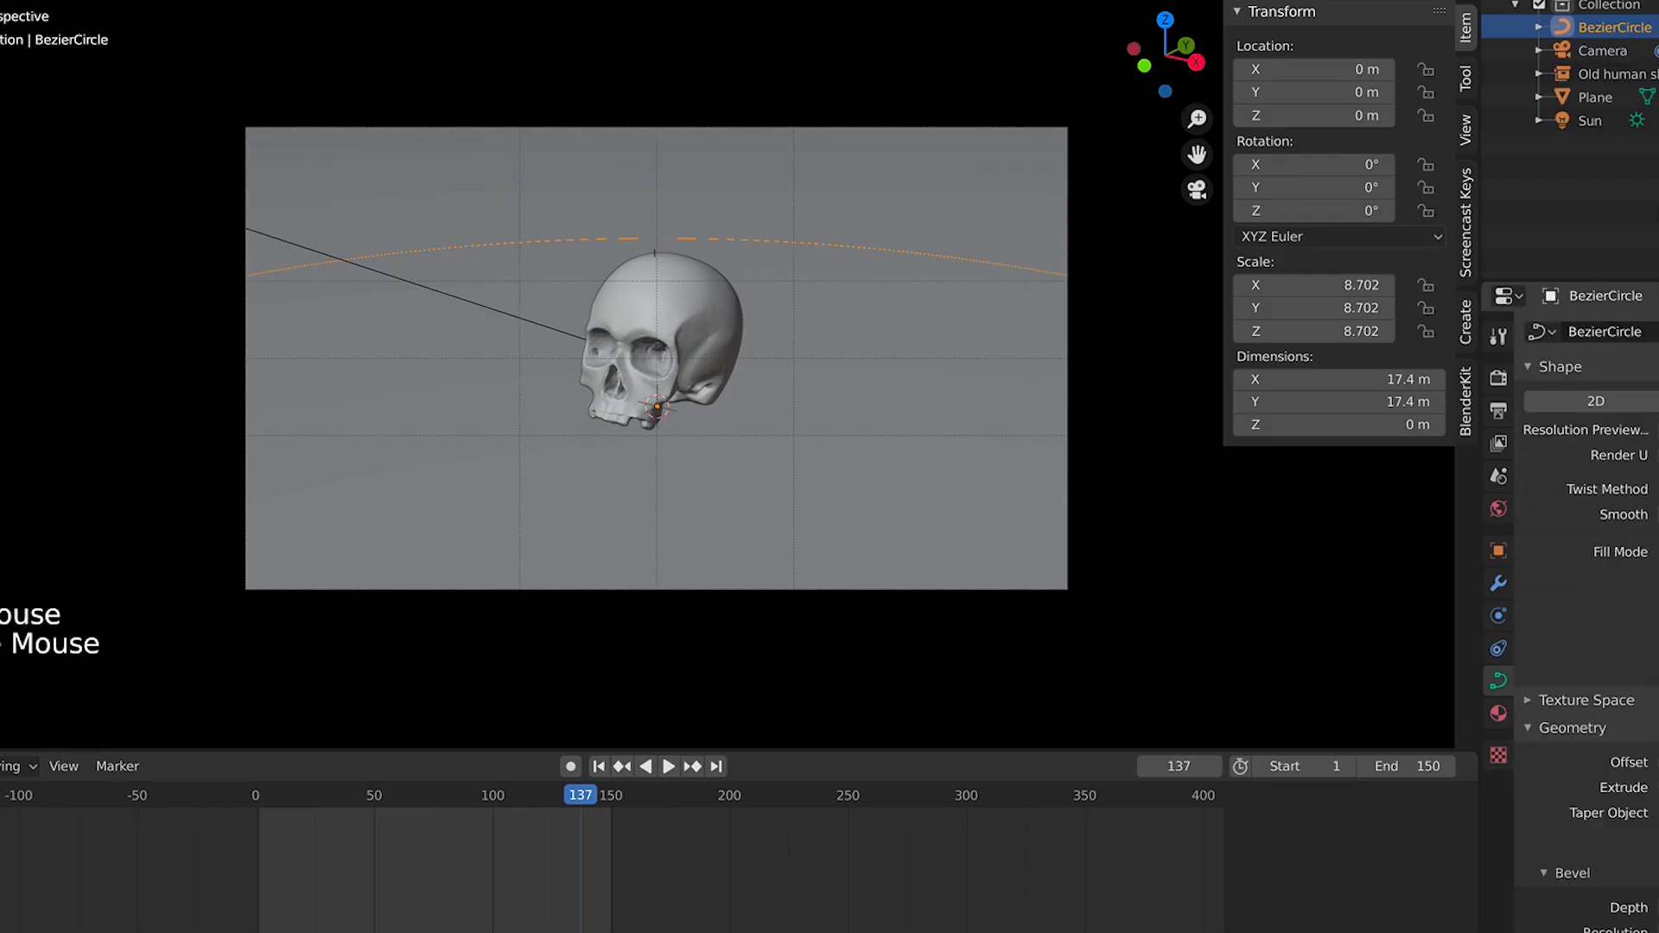
pyautogui.click(1655, 781)
pyautogui.click(1654, 781)
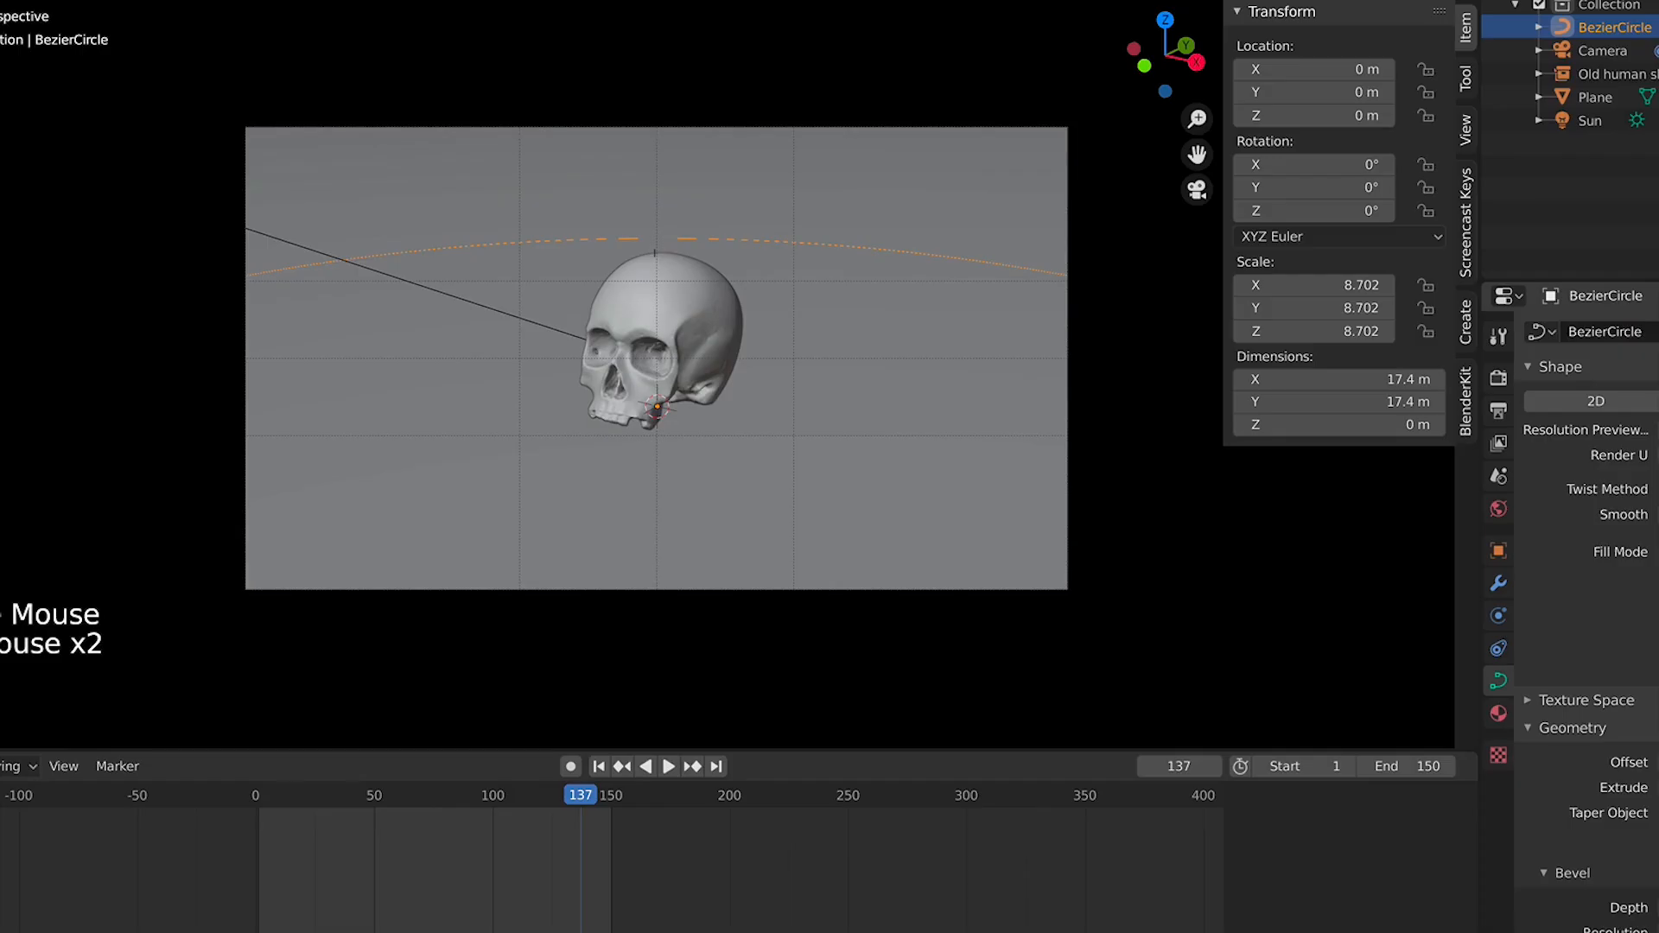
pyautogui.click(1657, 429)
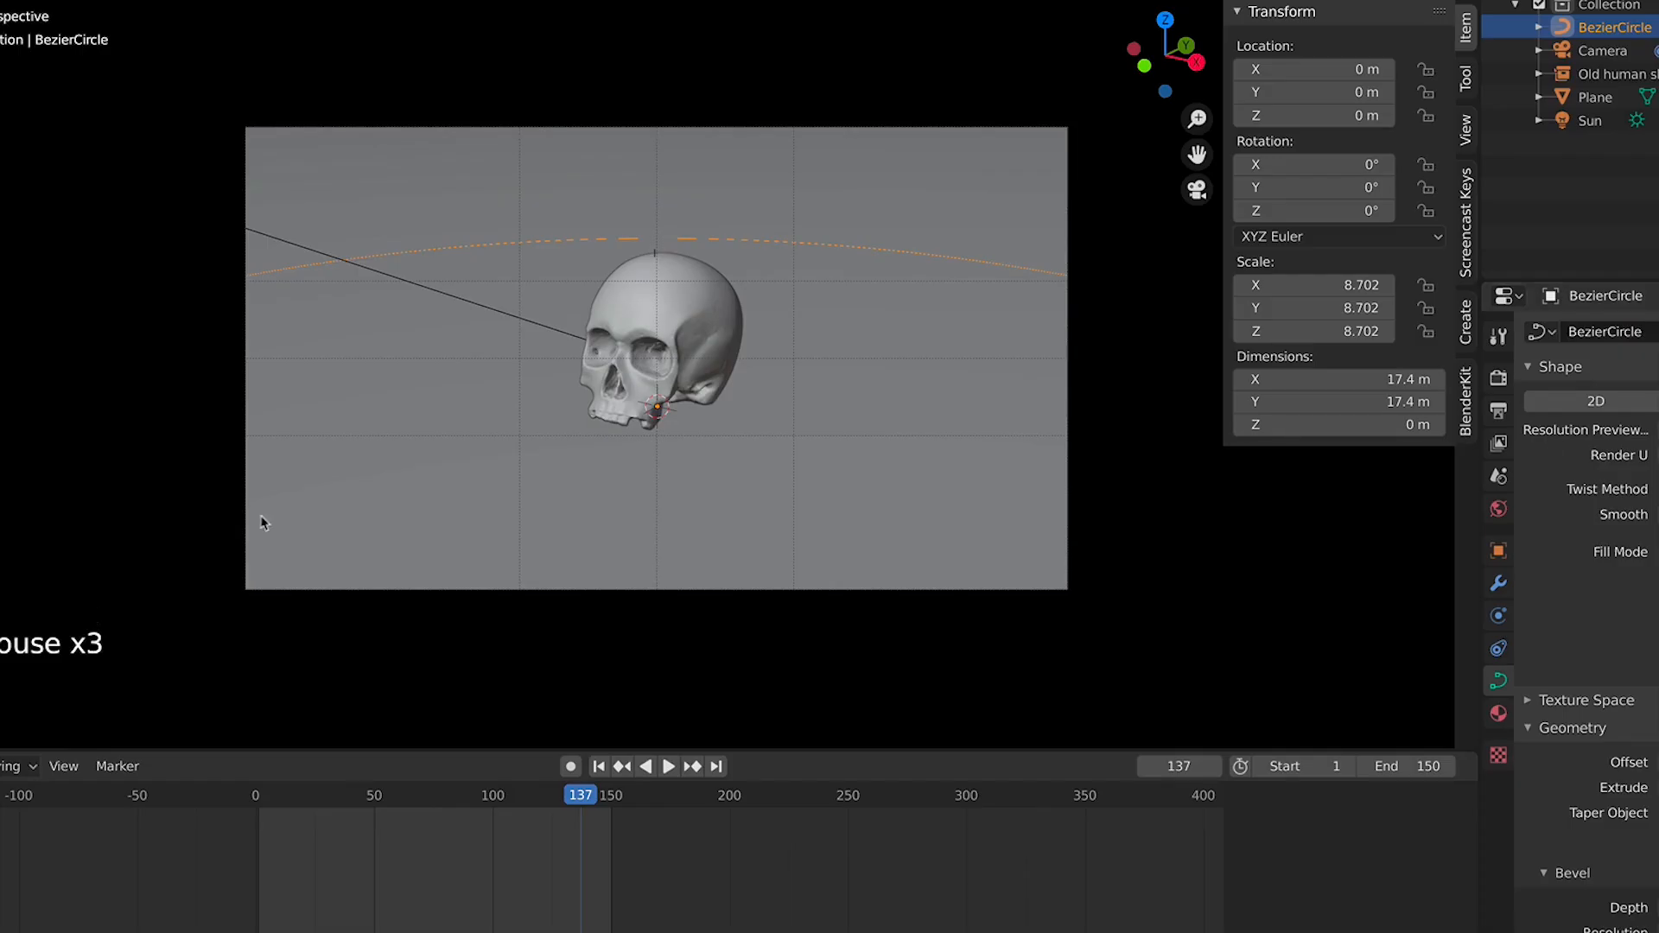
# Select the floor plane and switch the viewport to rendered shading while the orbit plays
pyautogui.press('space')
pyautogui.click(832, 464)
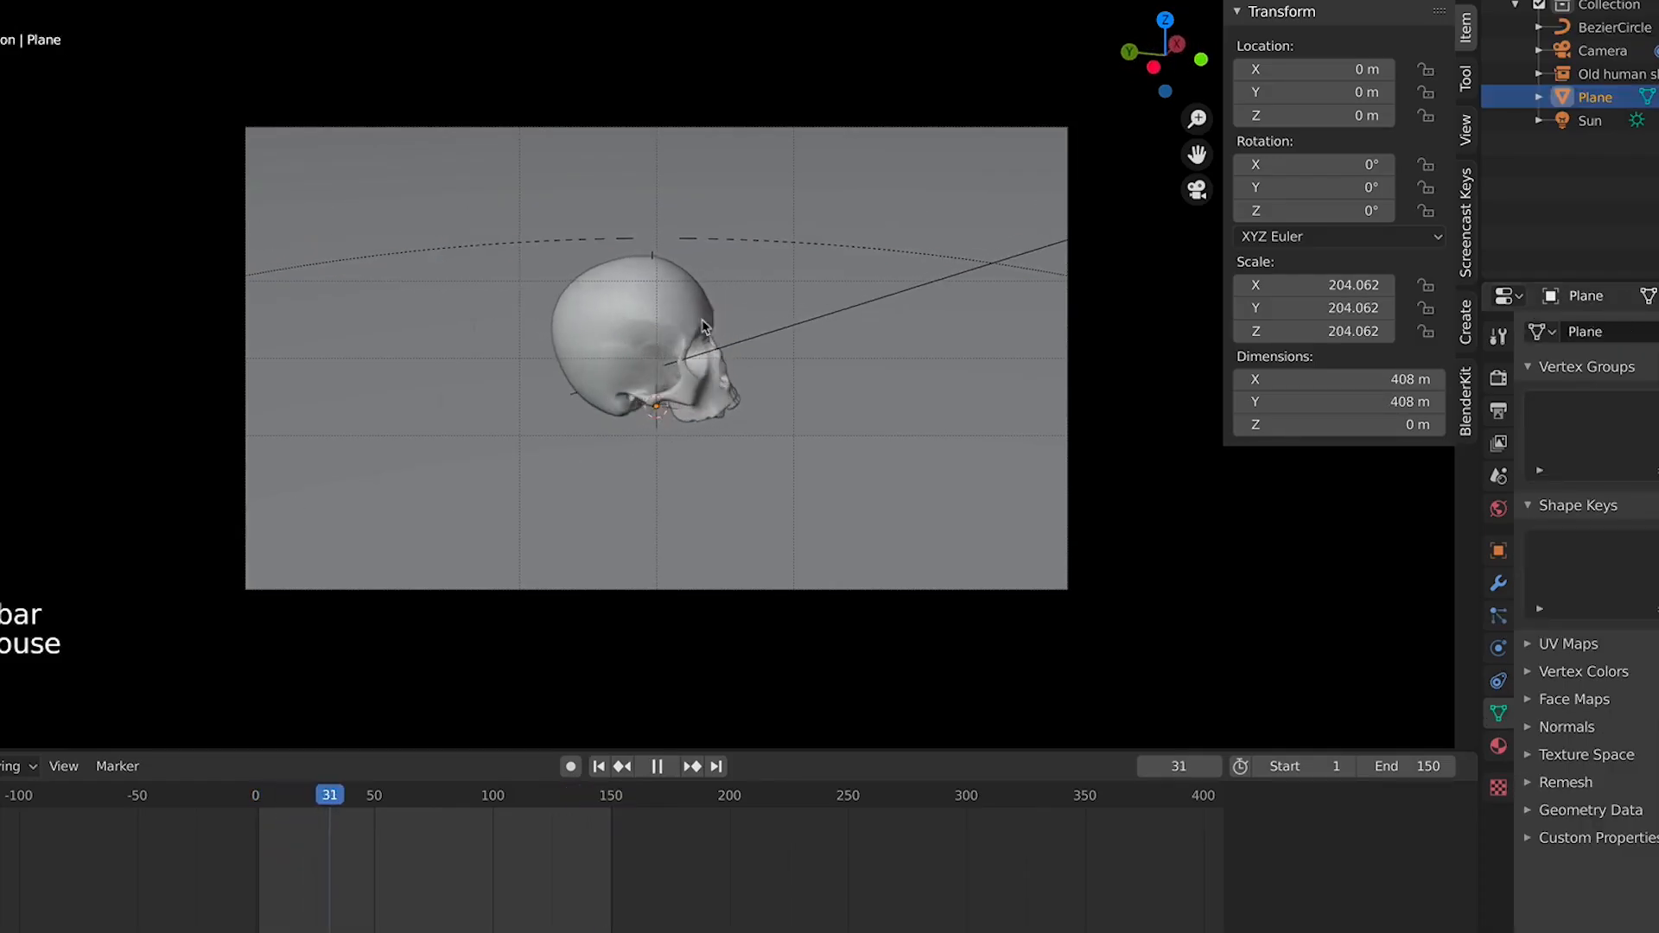
pyautogui.press('space')
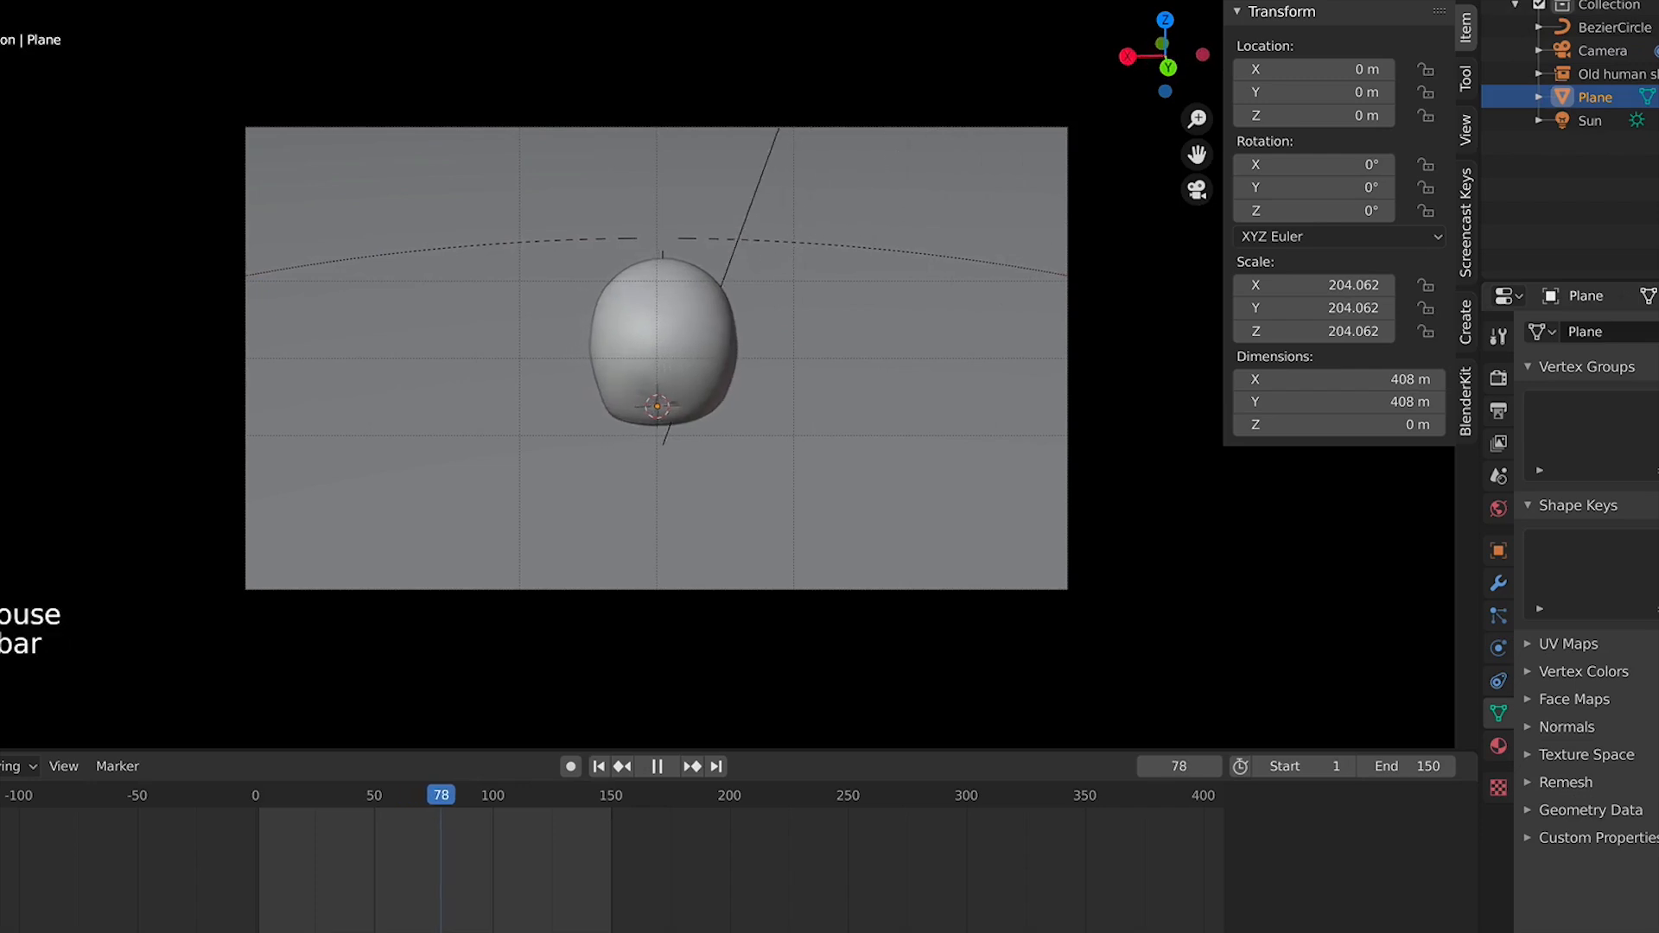
pyautogui.click(1441, 2)
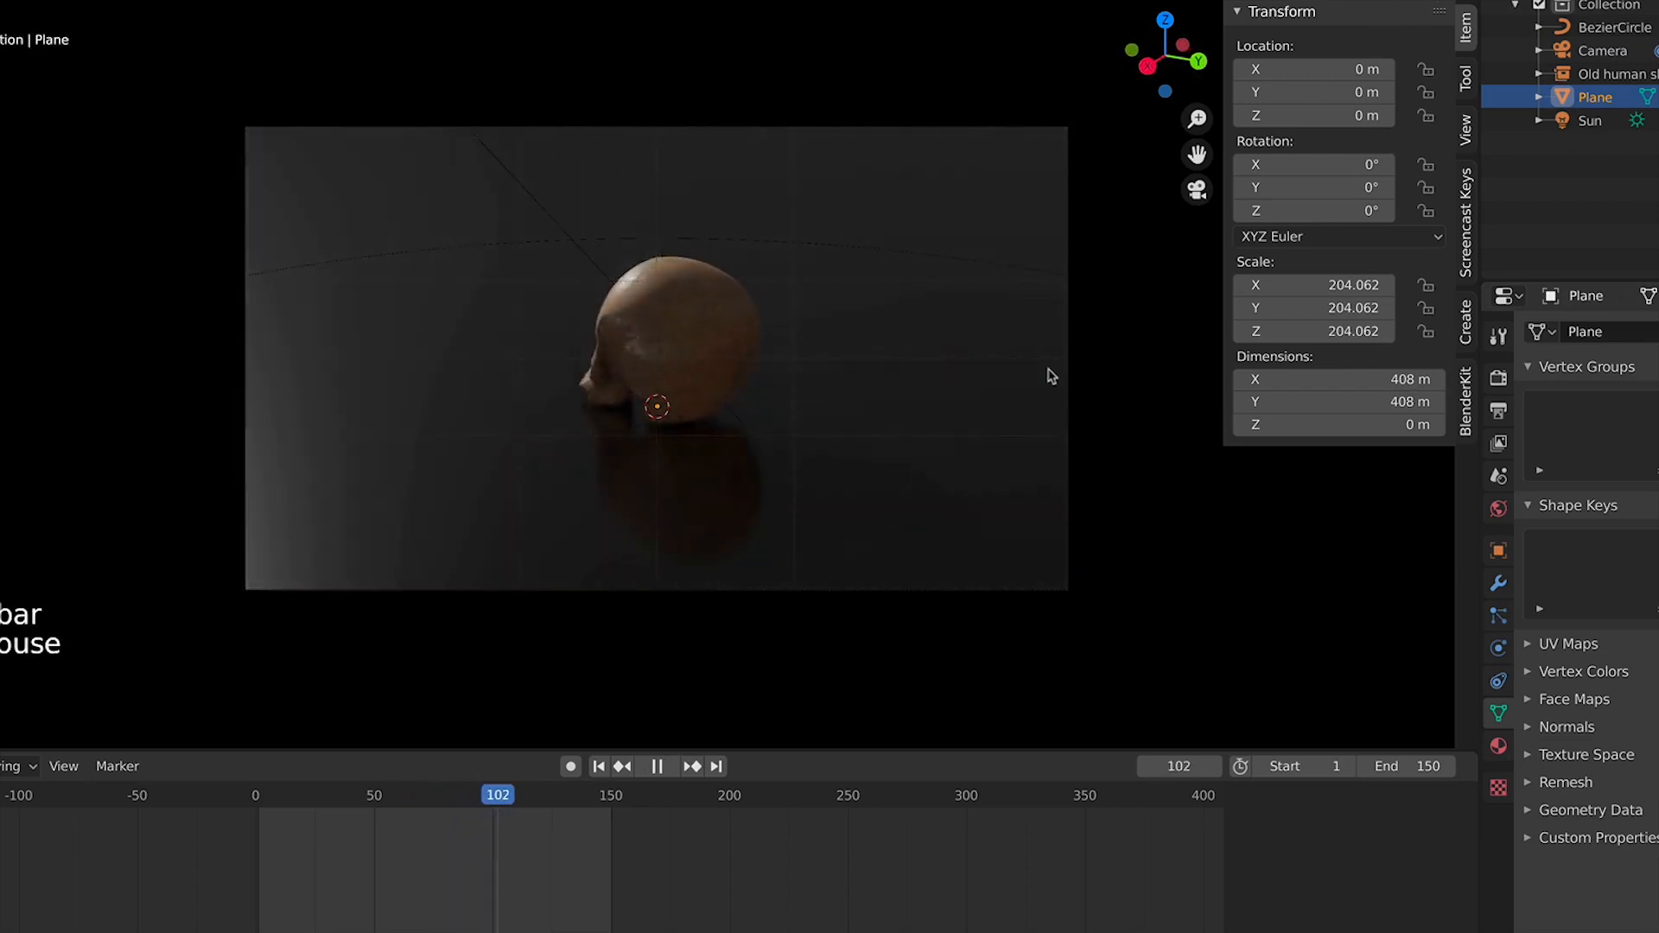
pyautogui.scroll(-2, 1048, 370)
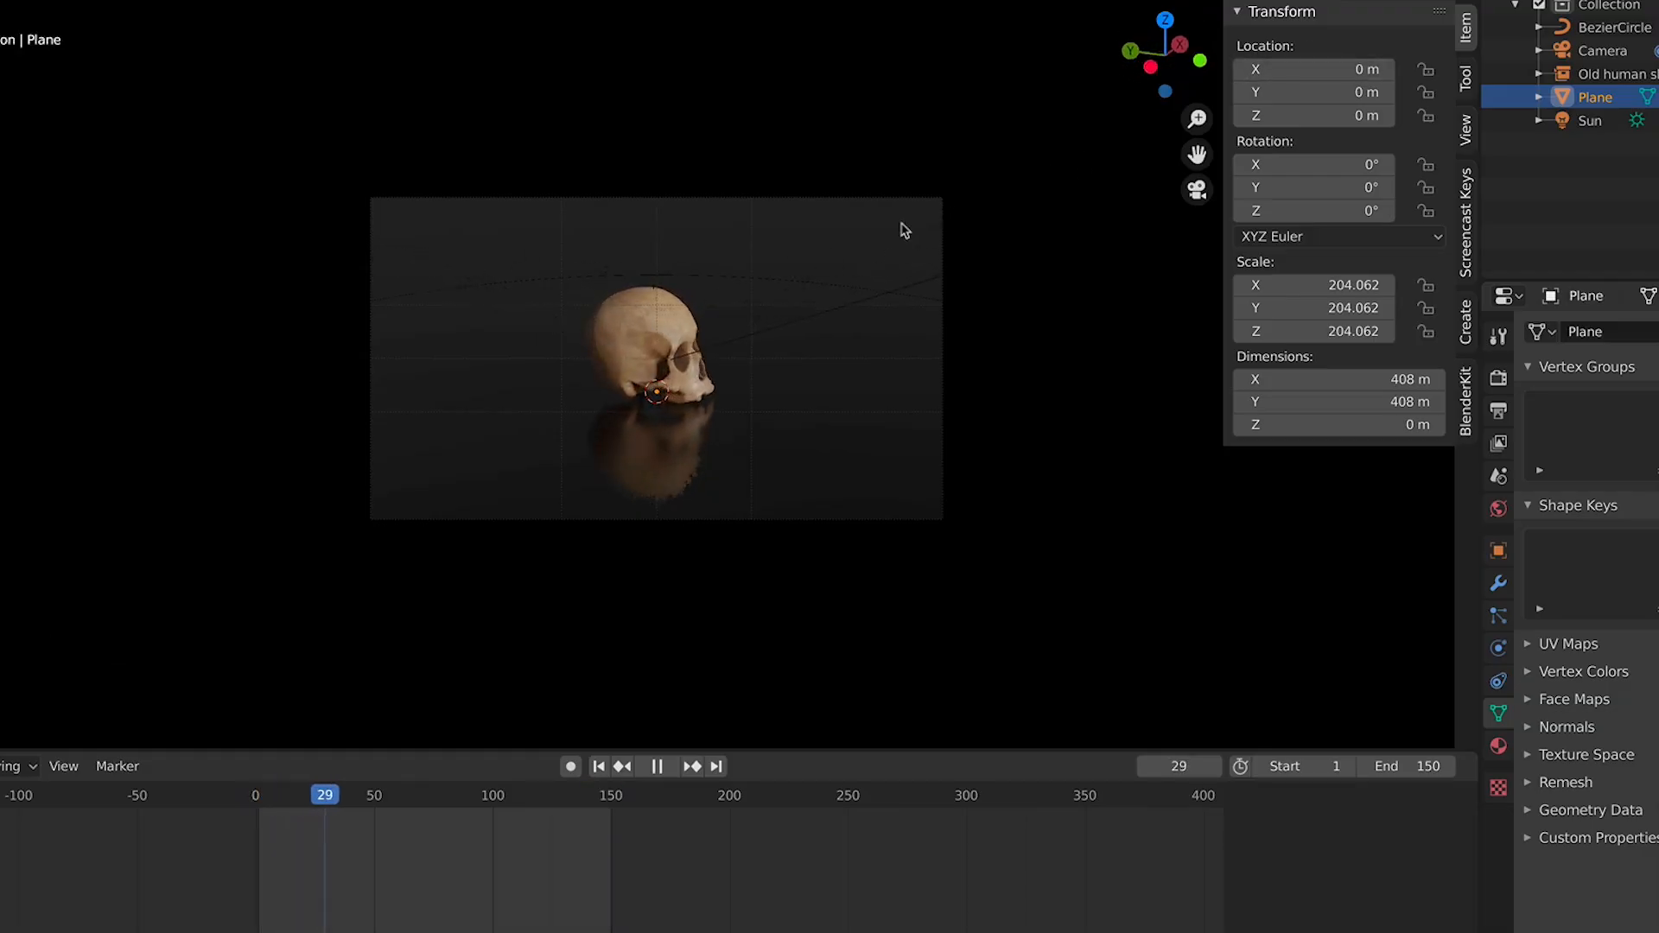
pyautogui.scroll(2, 821, 333)
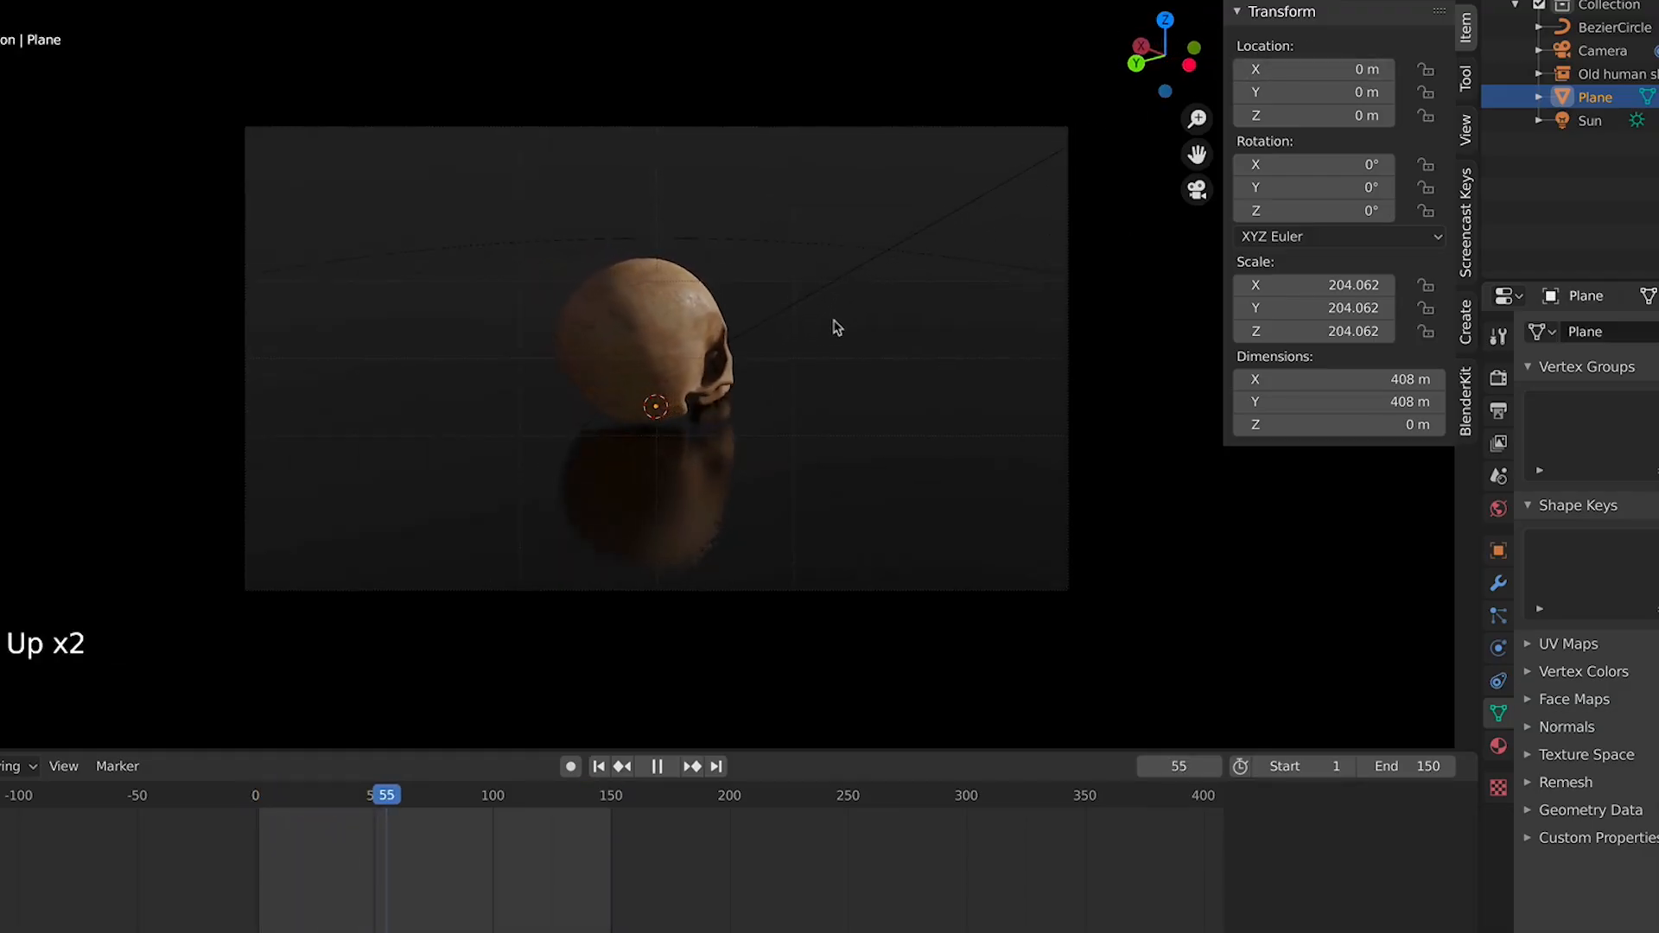
pyautogui.scroll(-2, 843, 322)
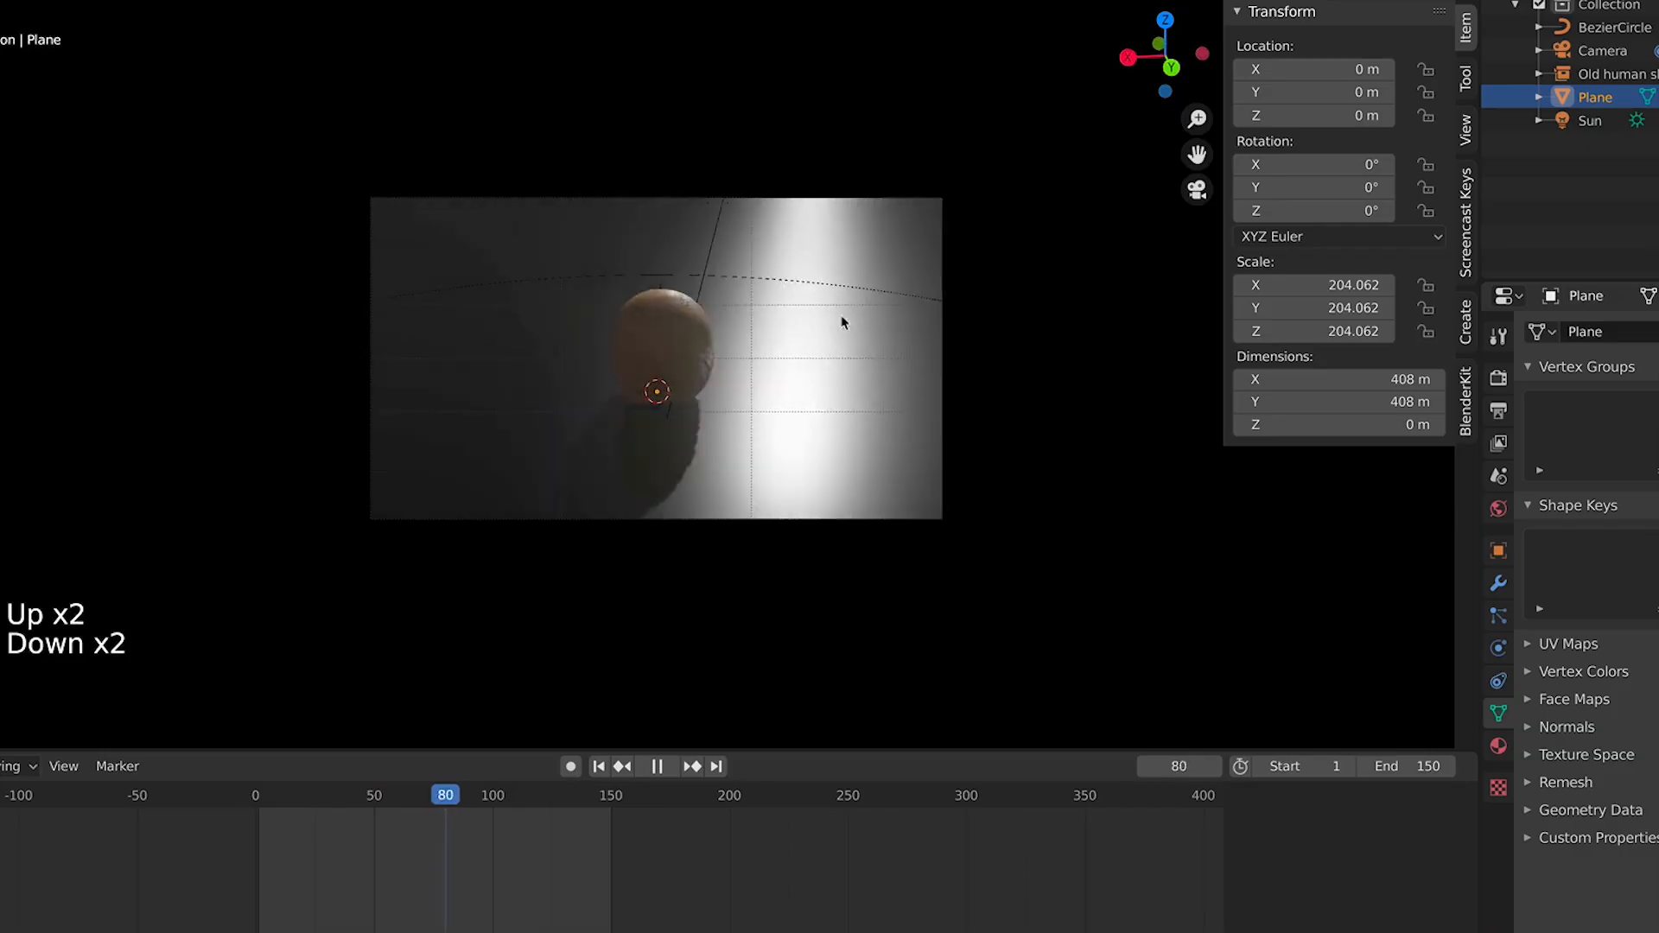
pyautogui.scroll(2, 843, 322)
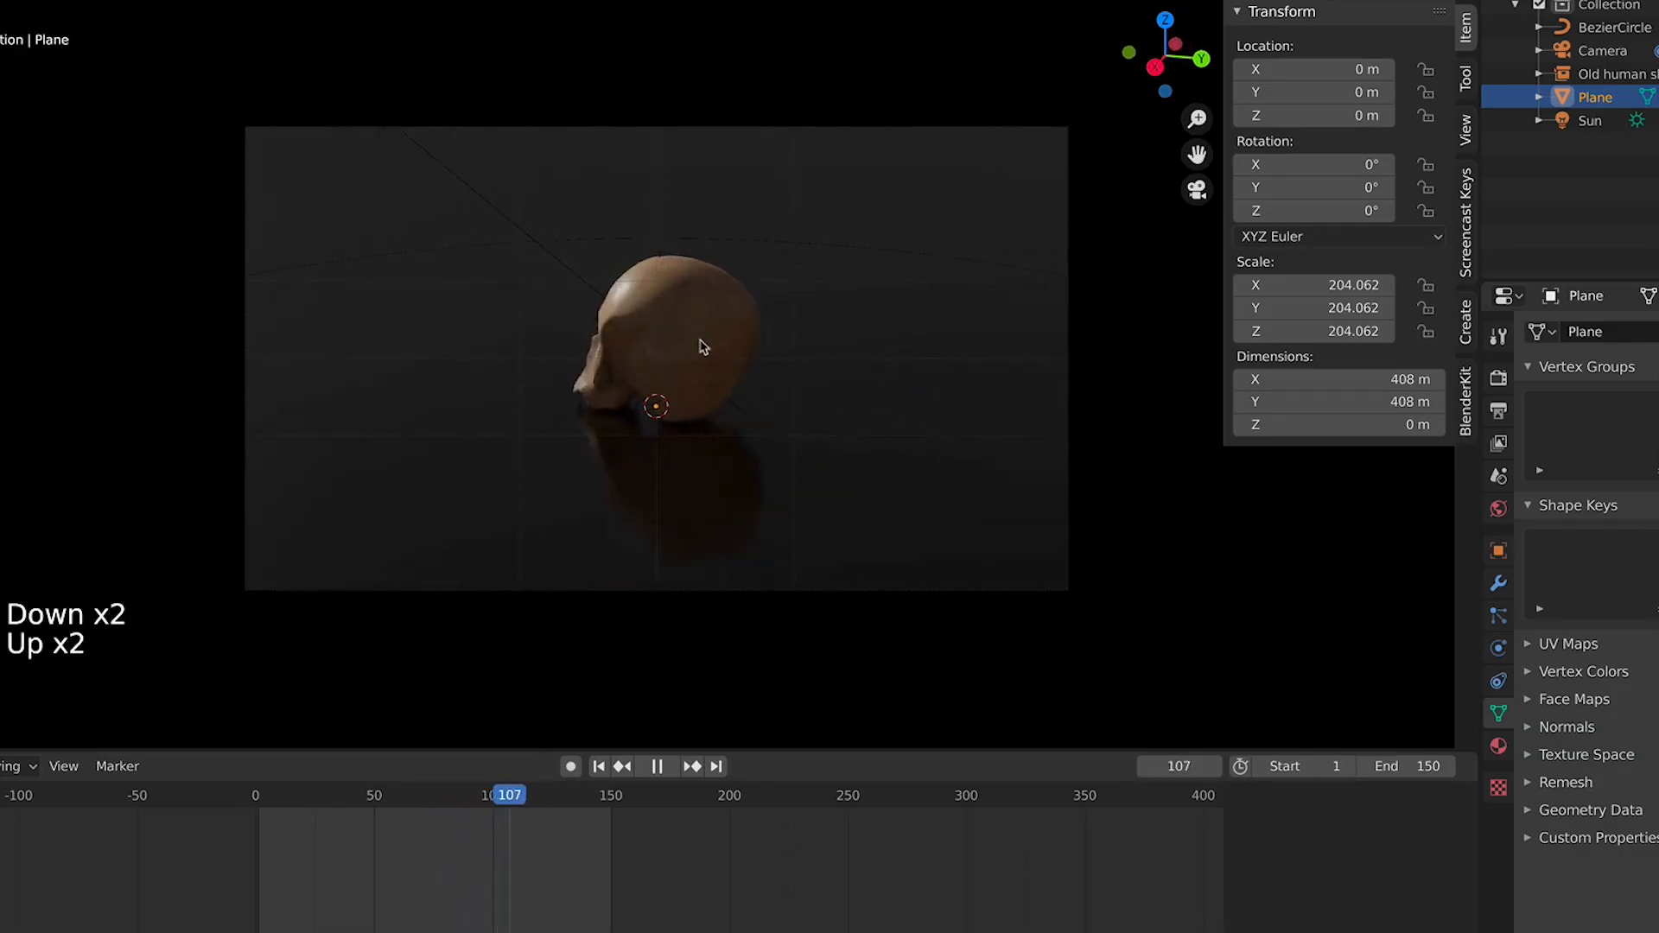
# Select the skull and hide the viewport overlays in the rendered camera view
pyautogui.click(700, 344)
pyautogui.press('space')
pyautogui.click(1323, 1)
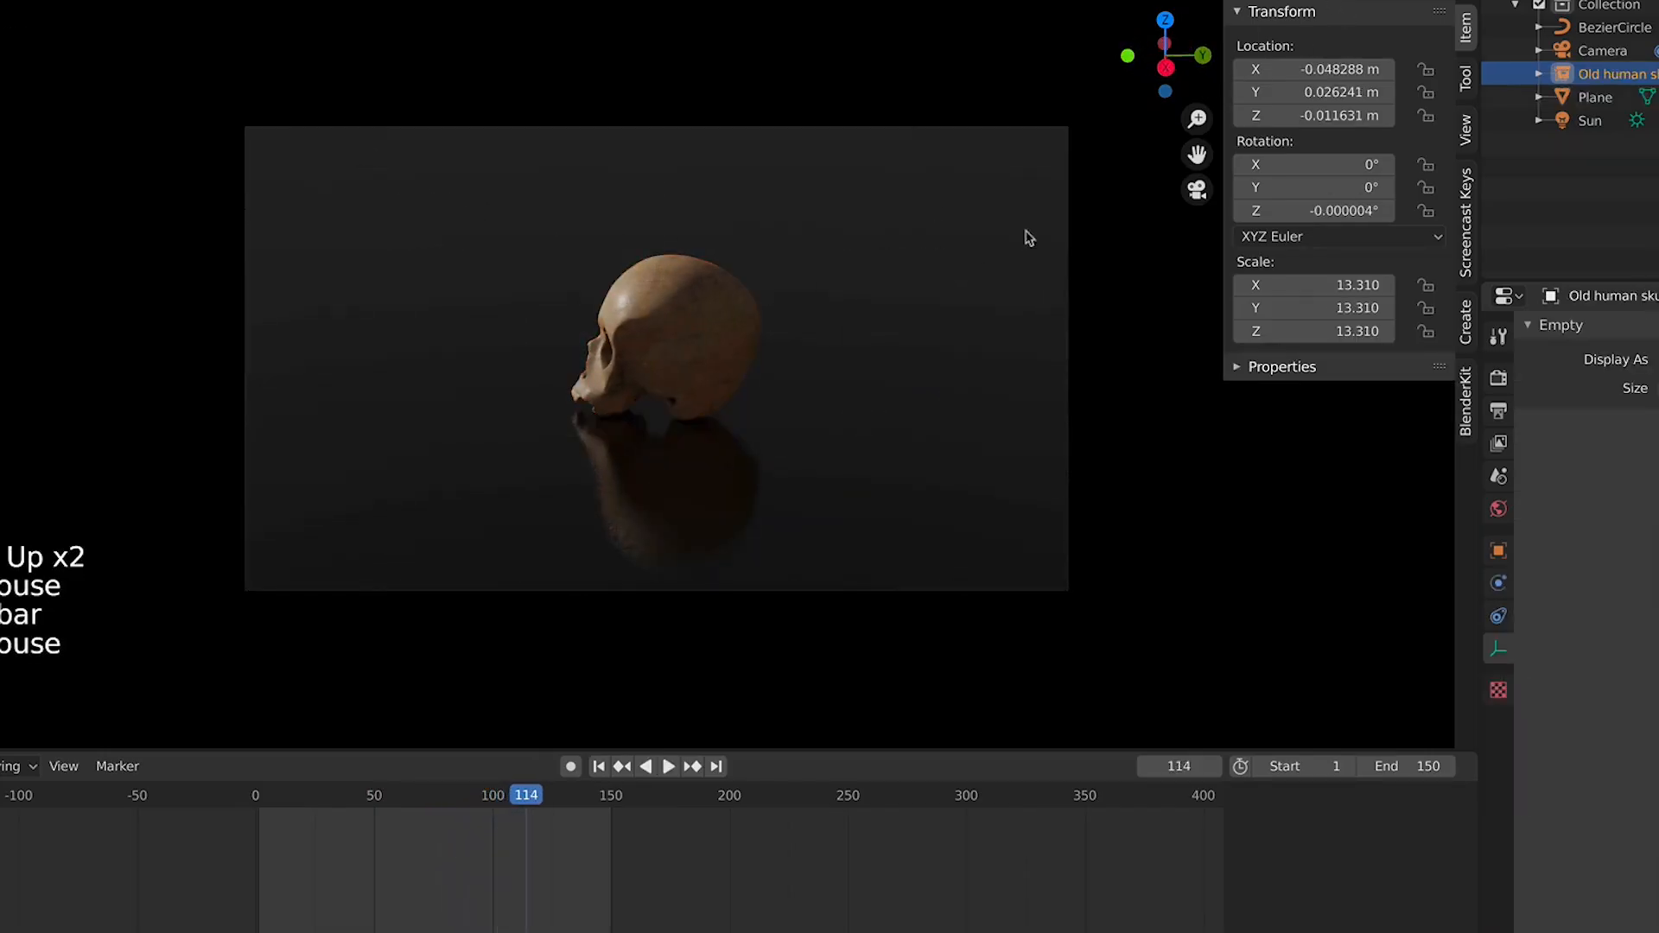
pyautogui.scroll(4, 959, 300)
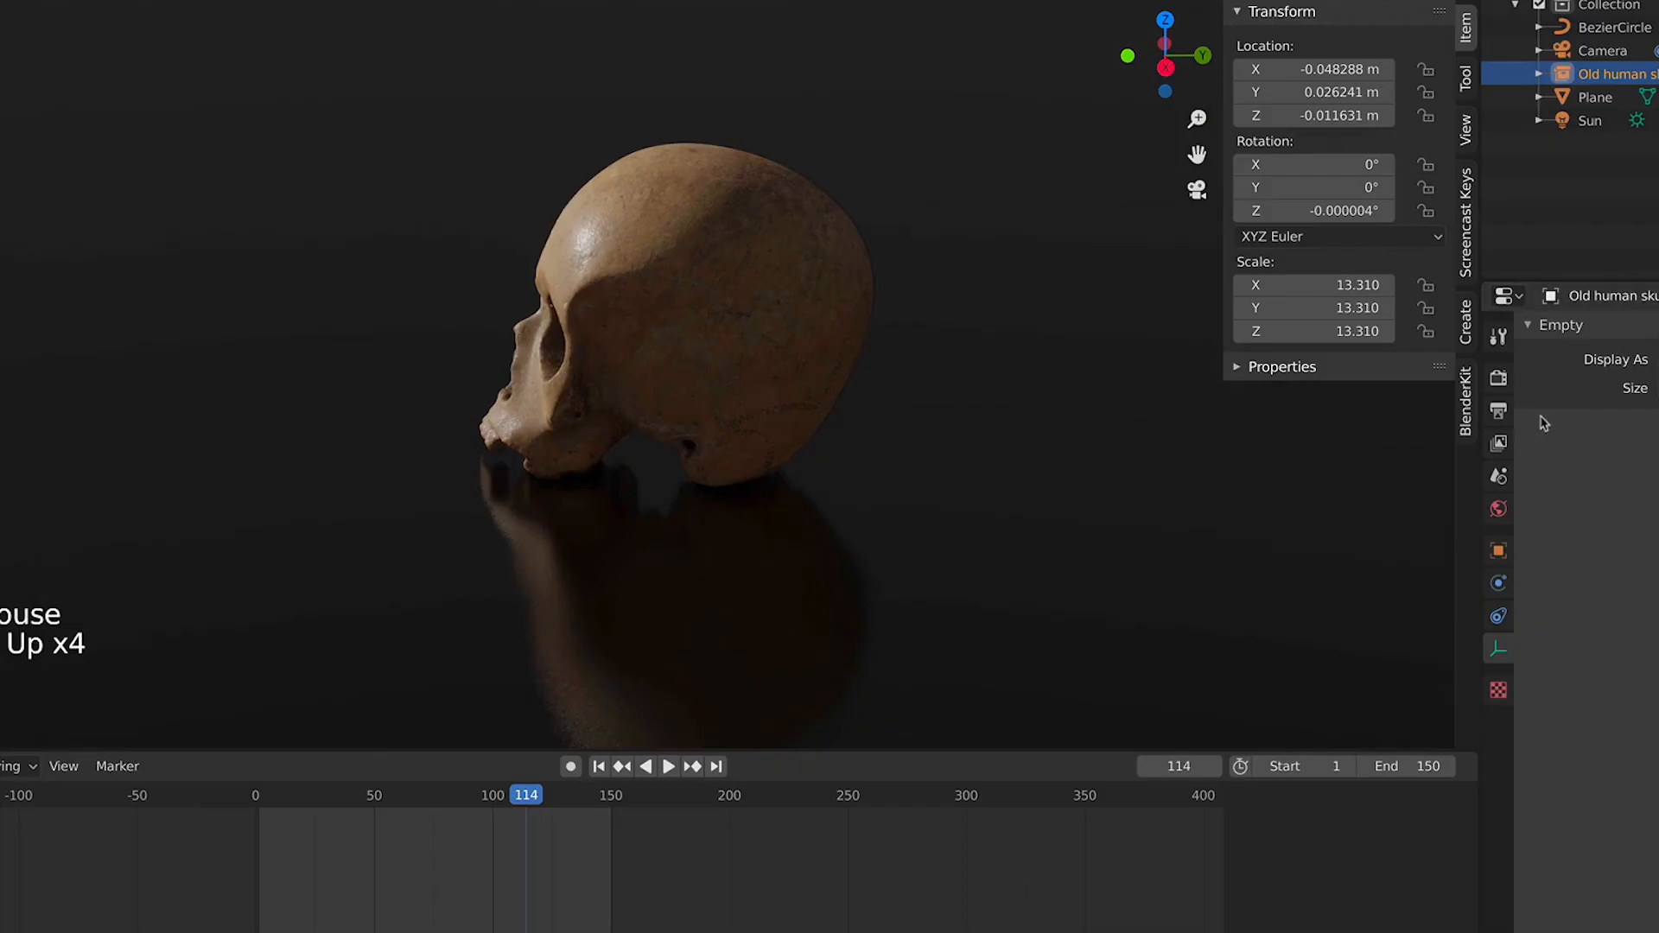
# In the render properties, set the Color Management look to High Contrast and play the orbit
pyautogui.click(1500, 380)
pyautogui.click(1502, 383)
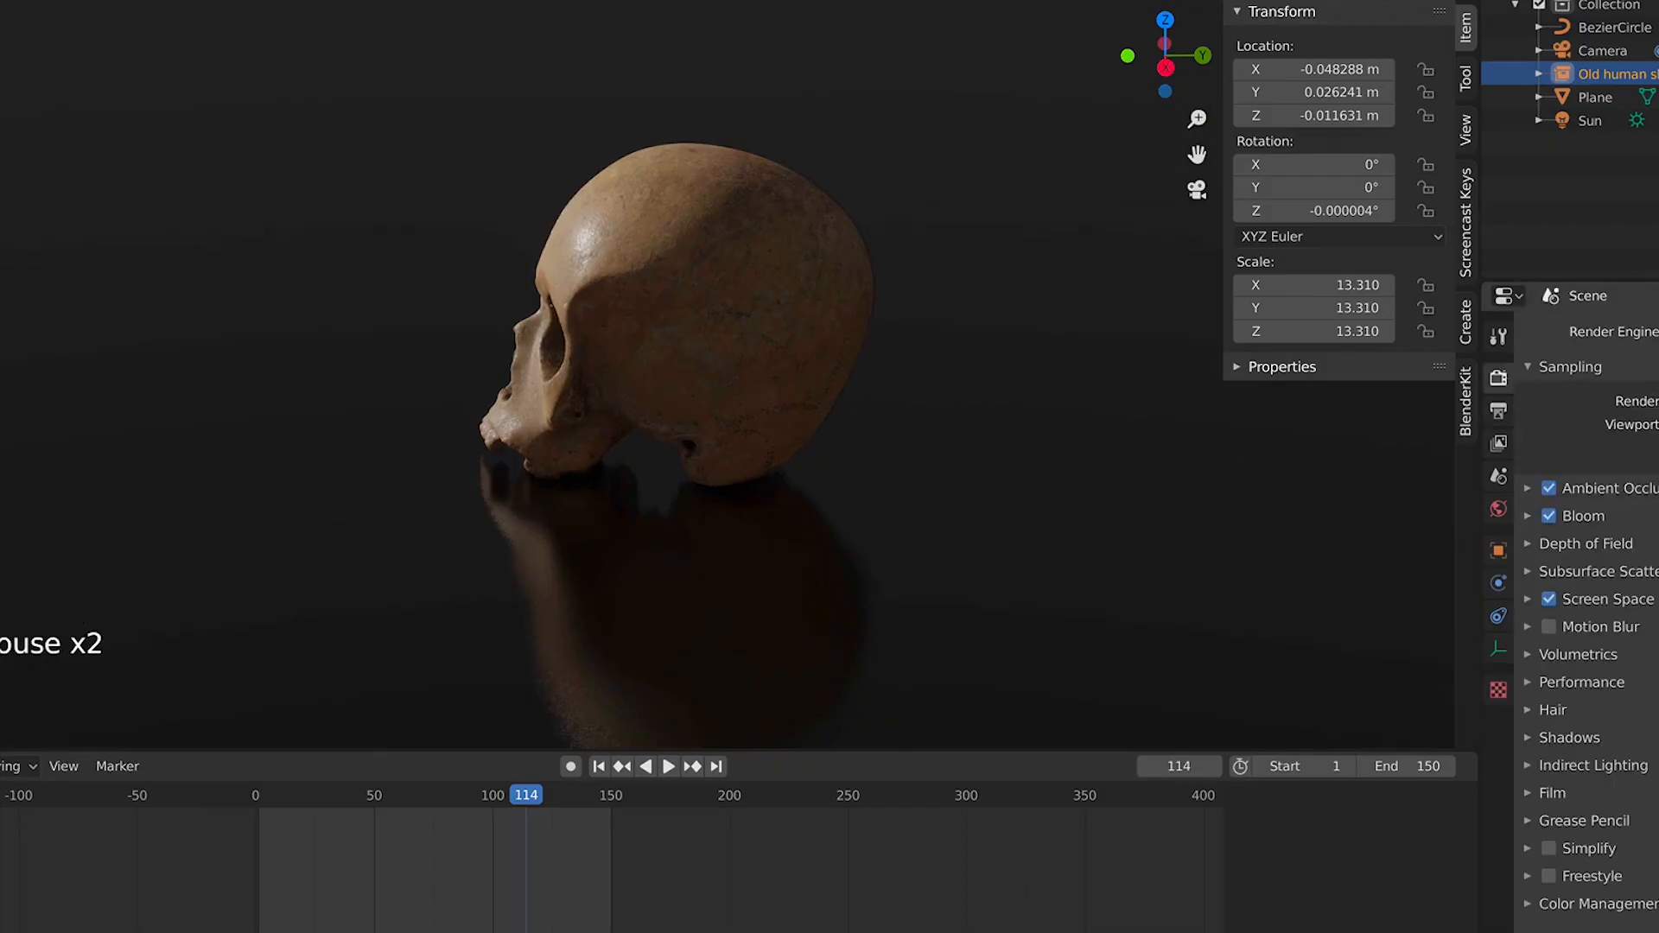
pyautogui.click(1549, 517)
pyautogui.click(1551, 518)
pyautogui.click(1614, 909)
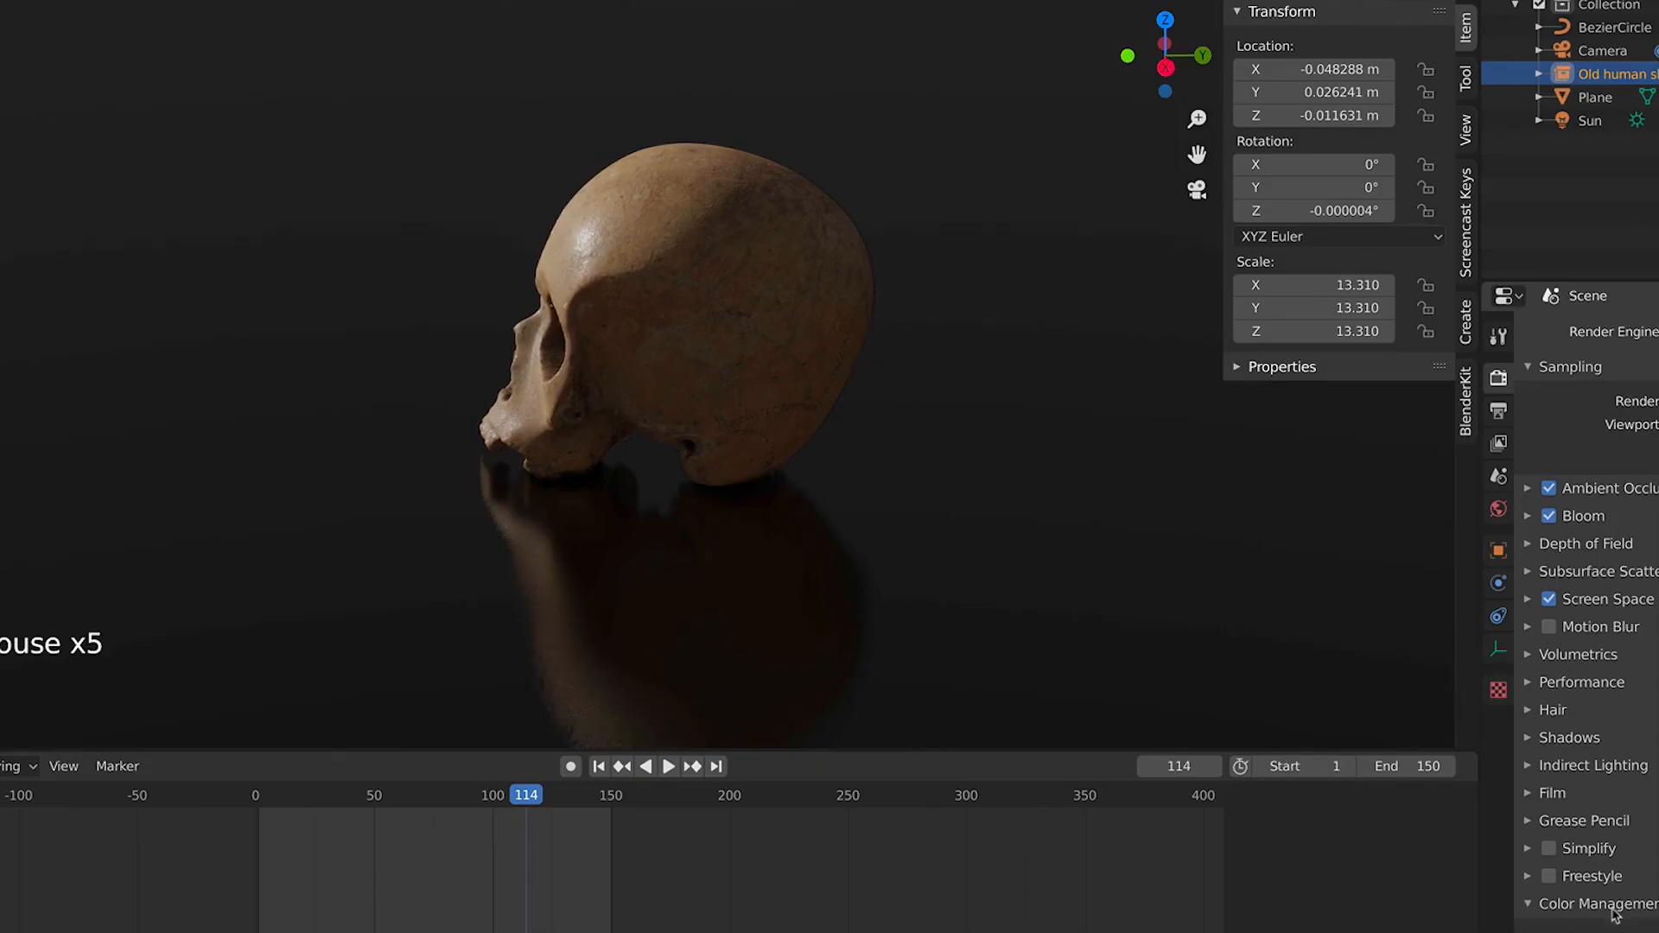
pyautogui.scroll(-4, 1553, 909)
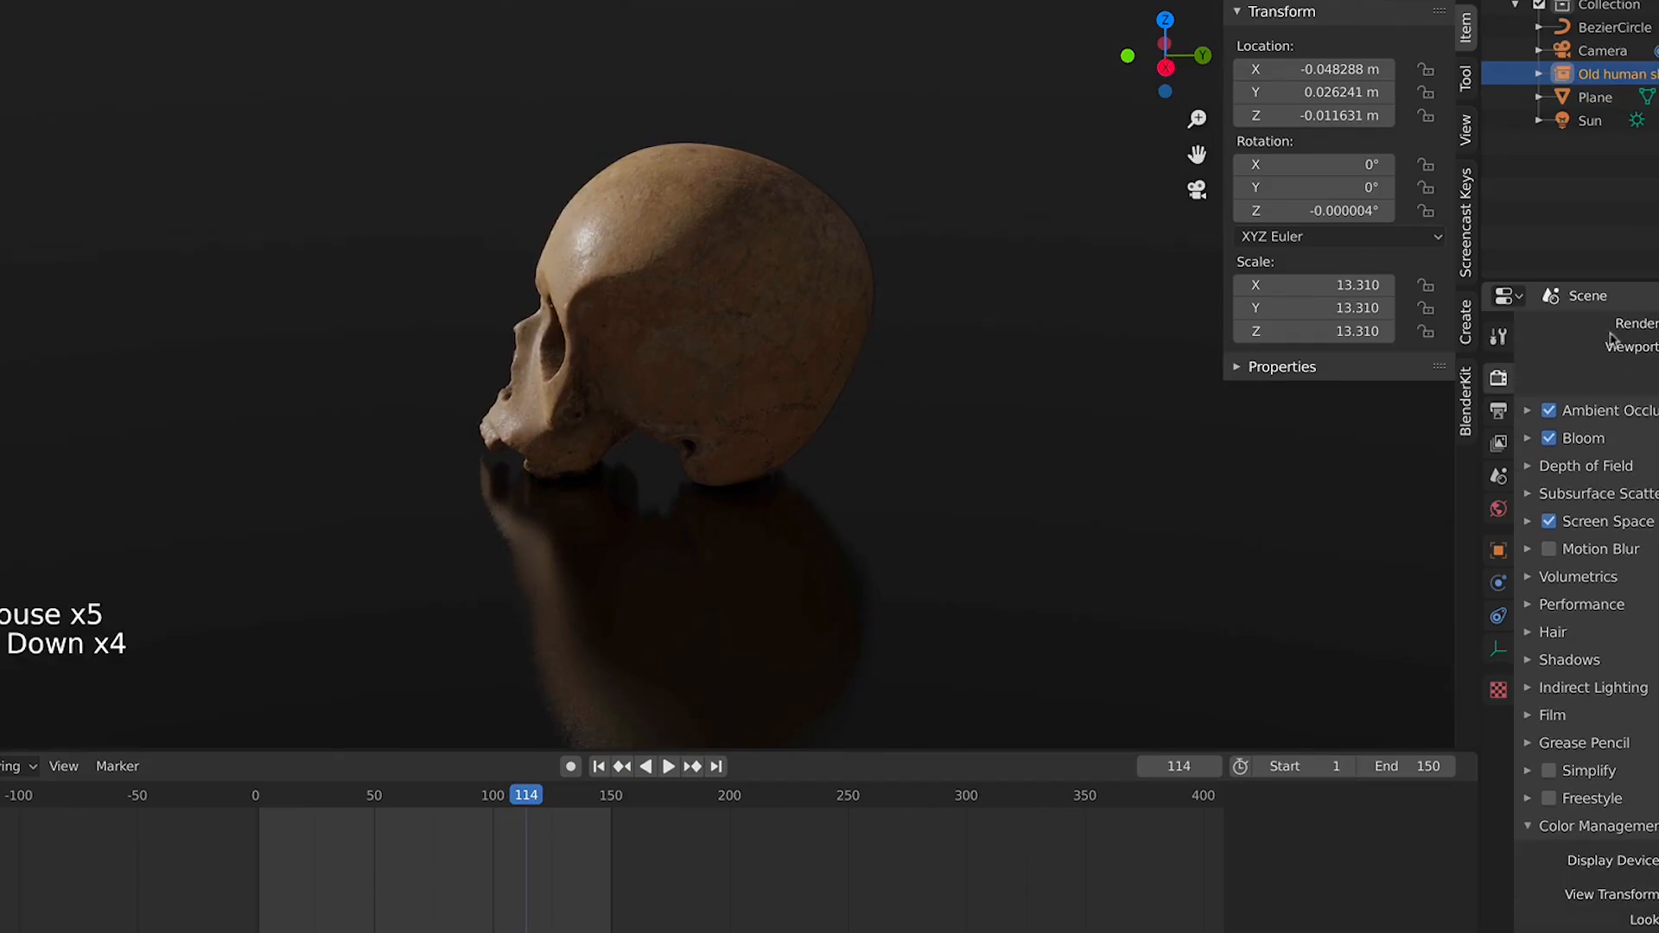
pyautogui.scroll(-11, 1624, 605)
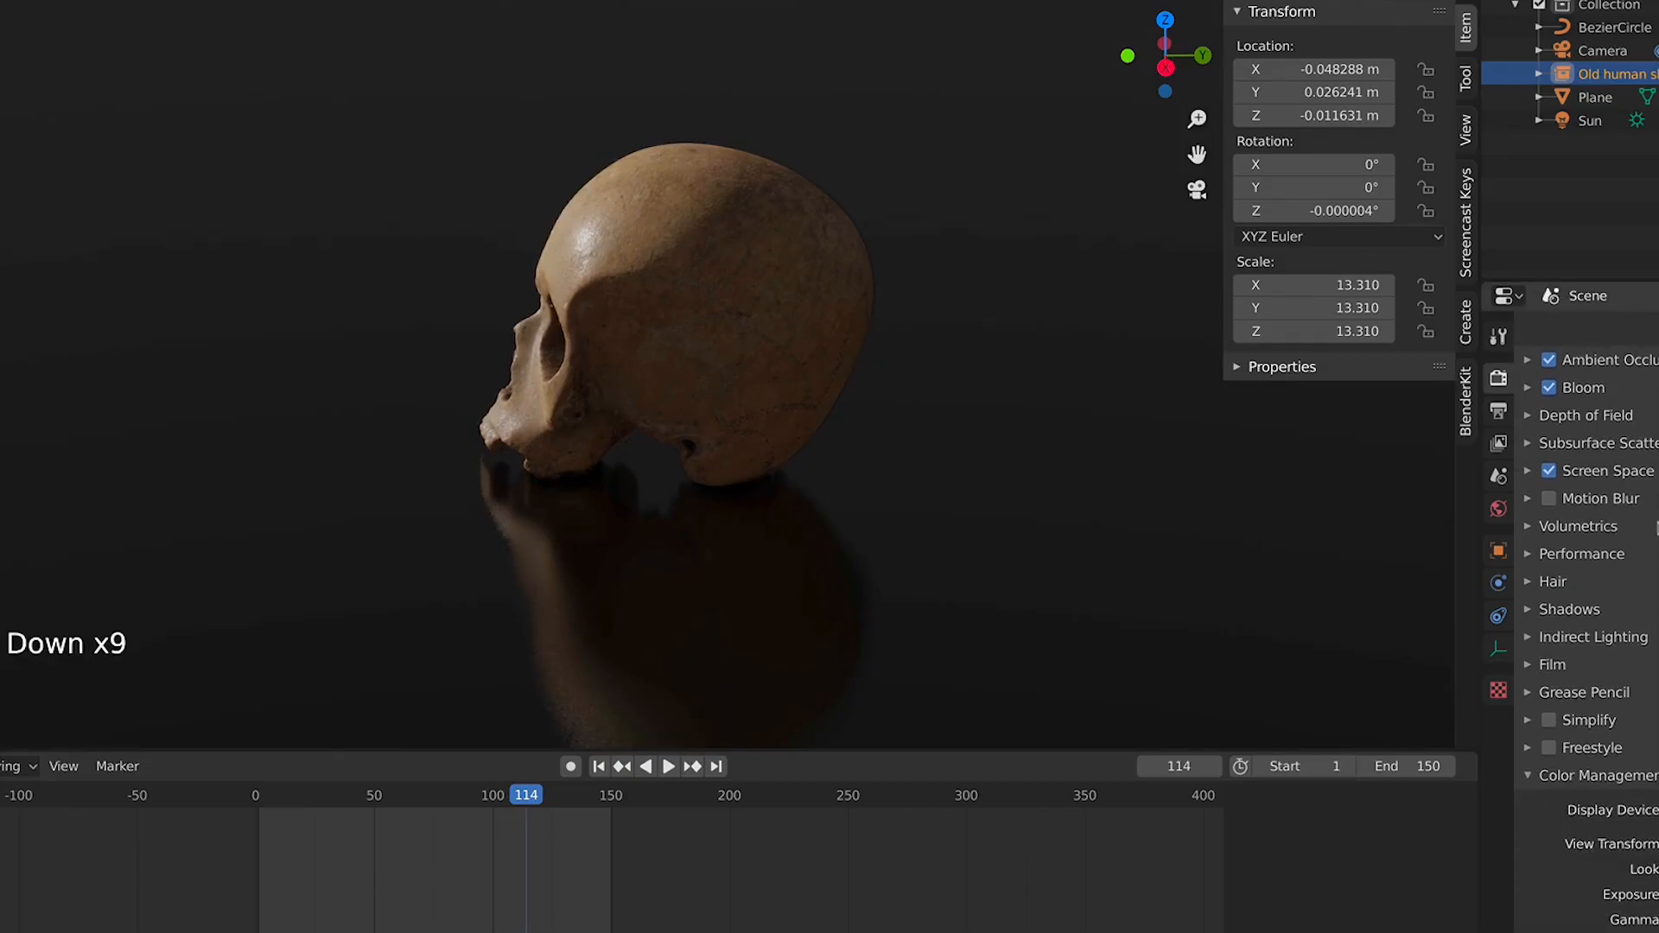
pyautogui.click(1657, 870)
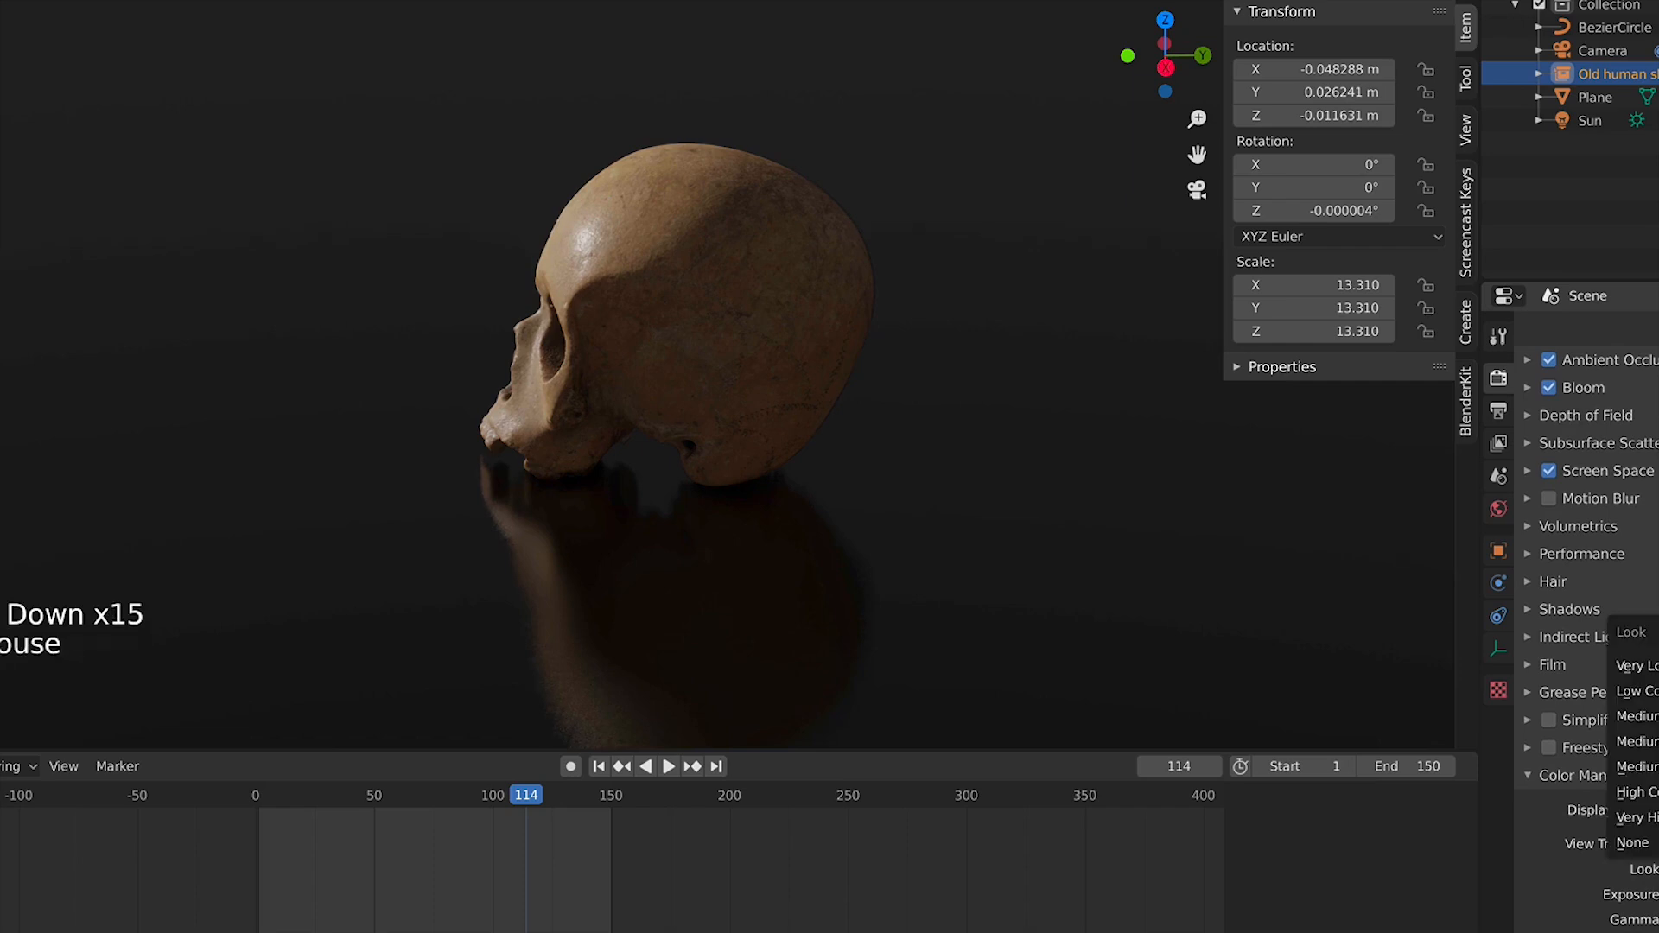
pyautogui.click(1642, 793)
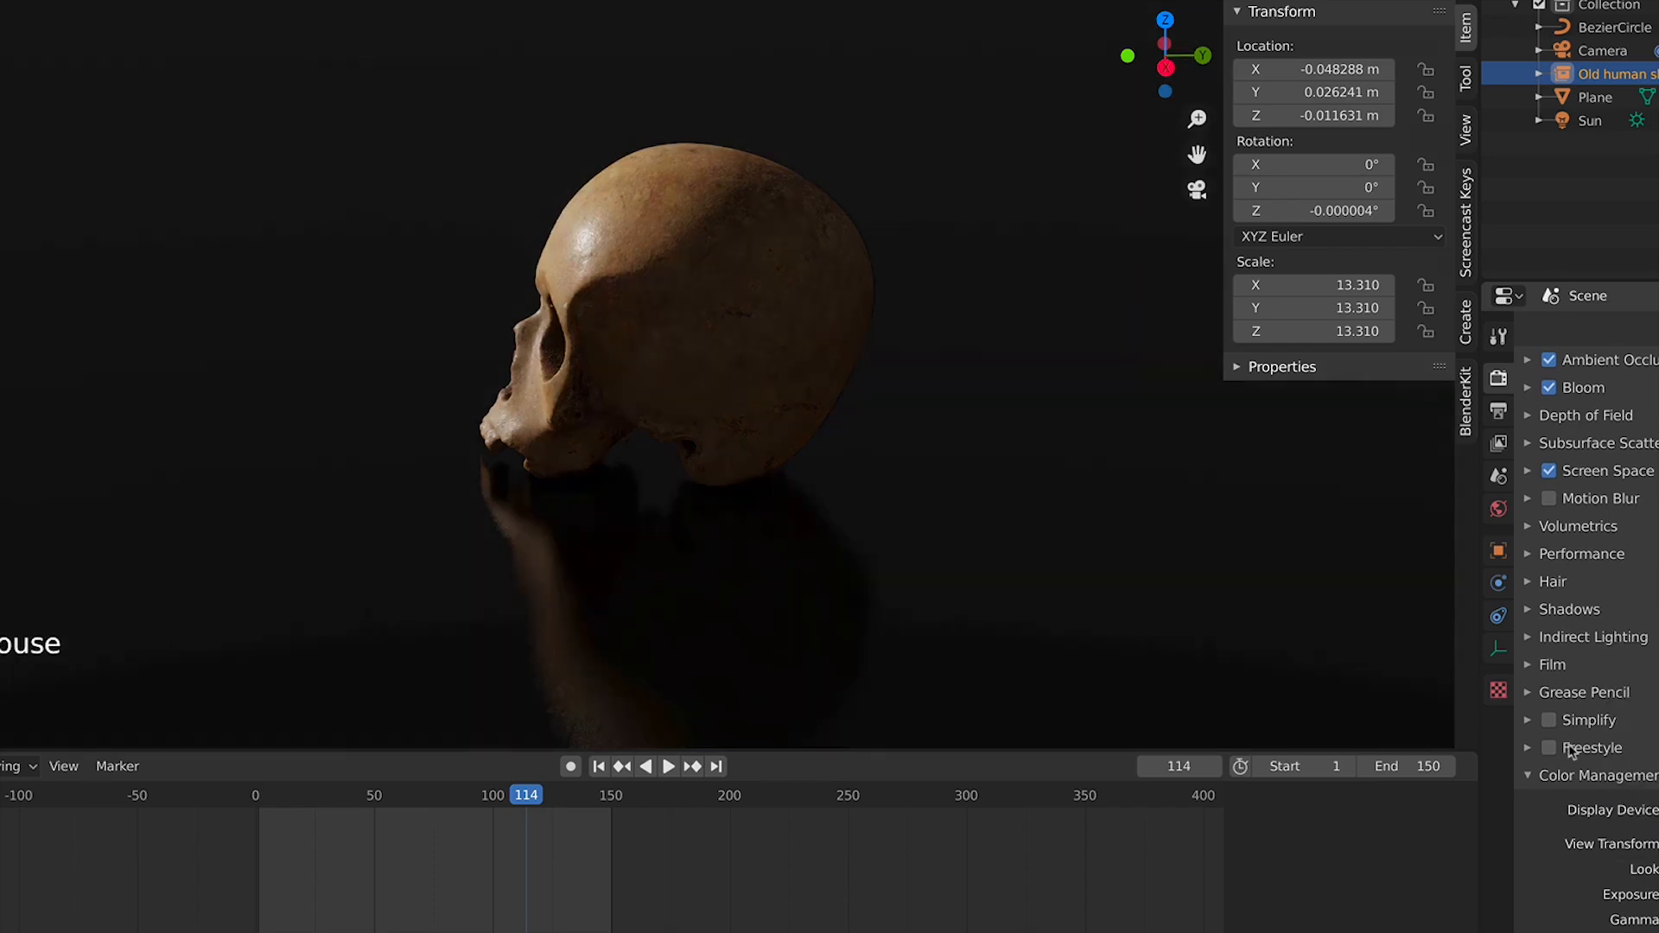
pyautogui.scroll(-2, 807, 456)
pyautogui.press('space')
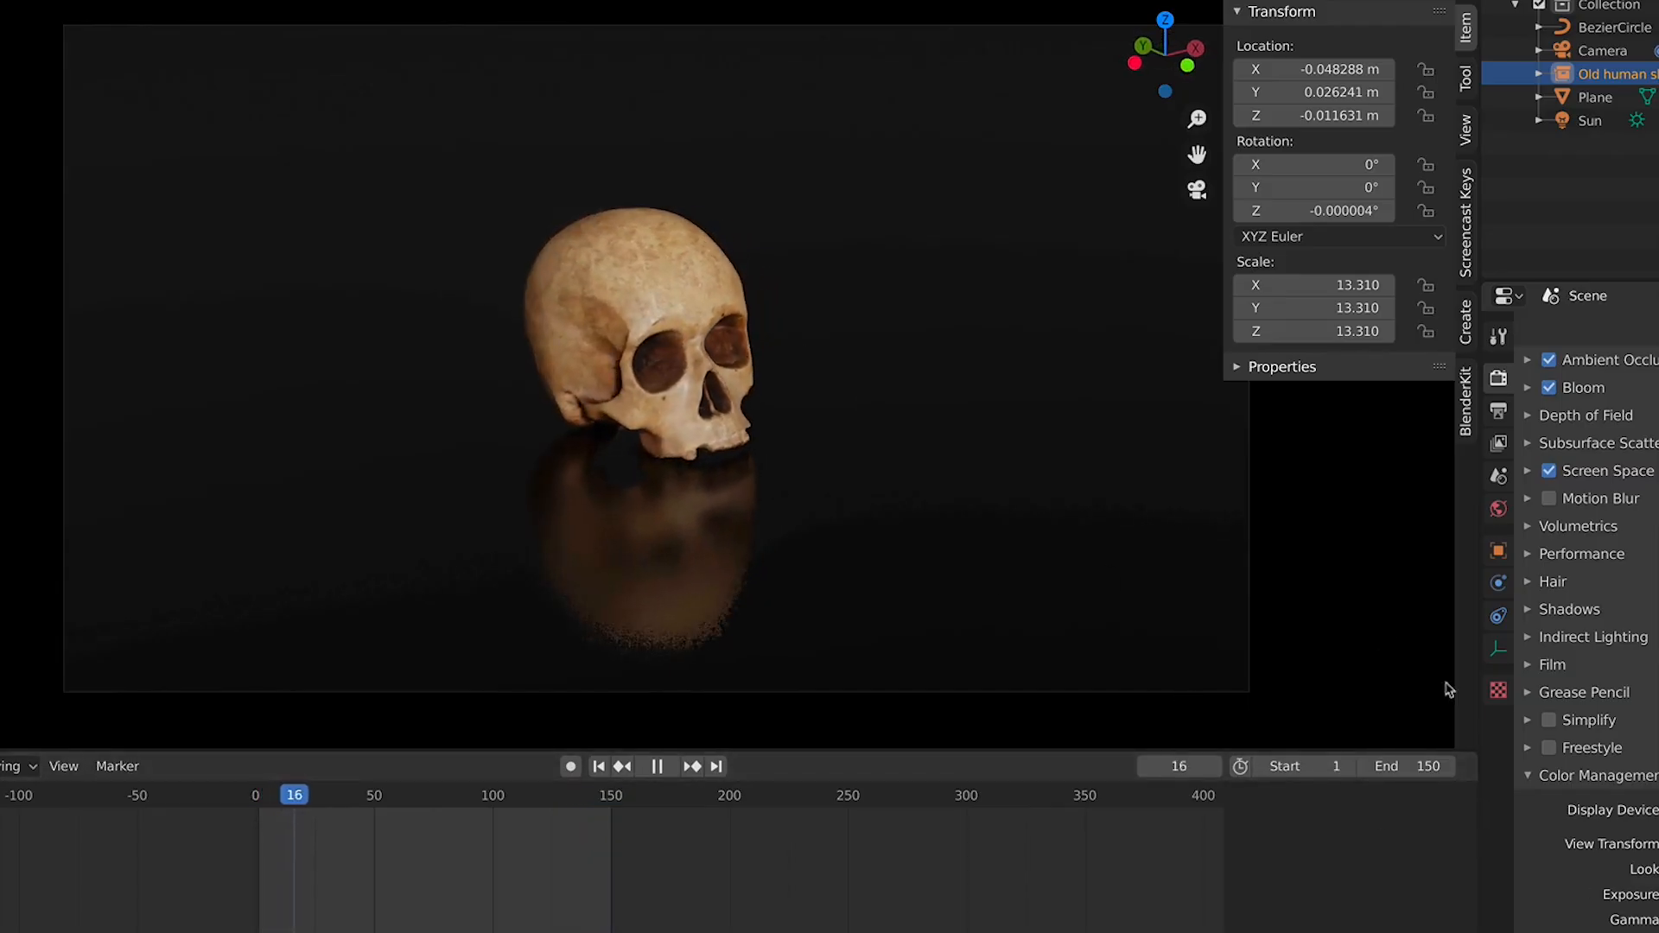
# Pause playback and set the Color Management look to Medium High Contrast
pyautogui.press('space')
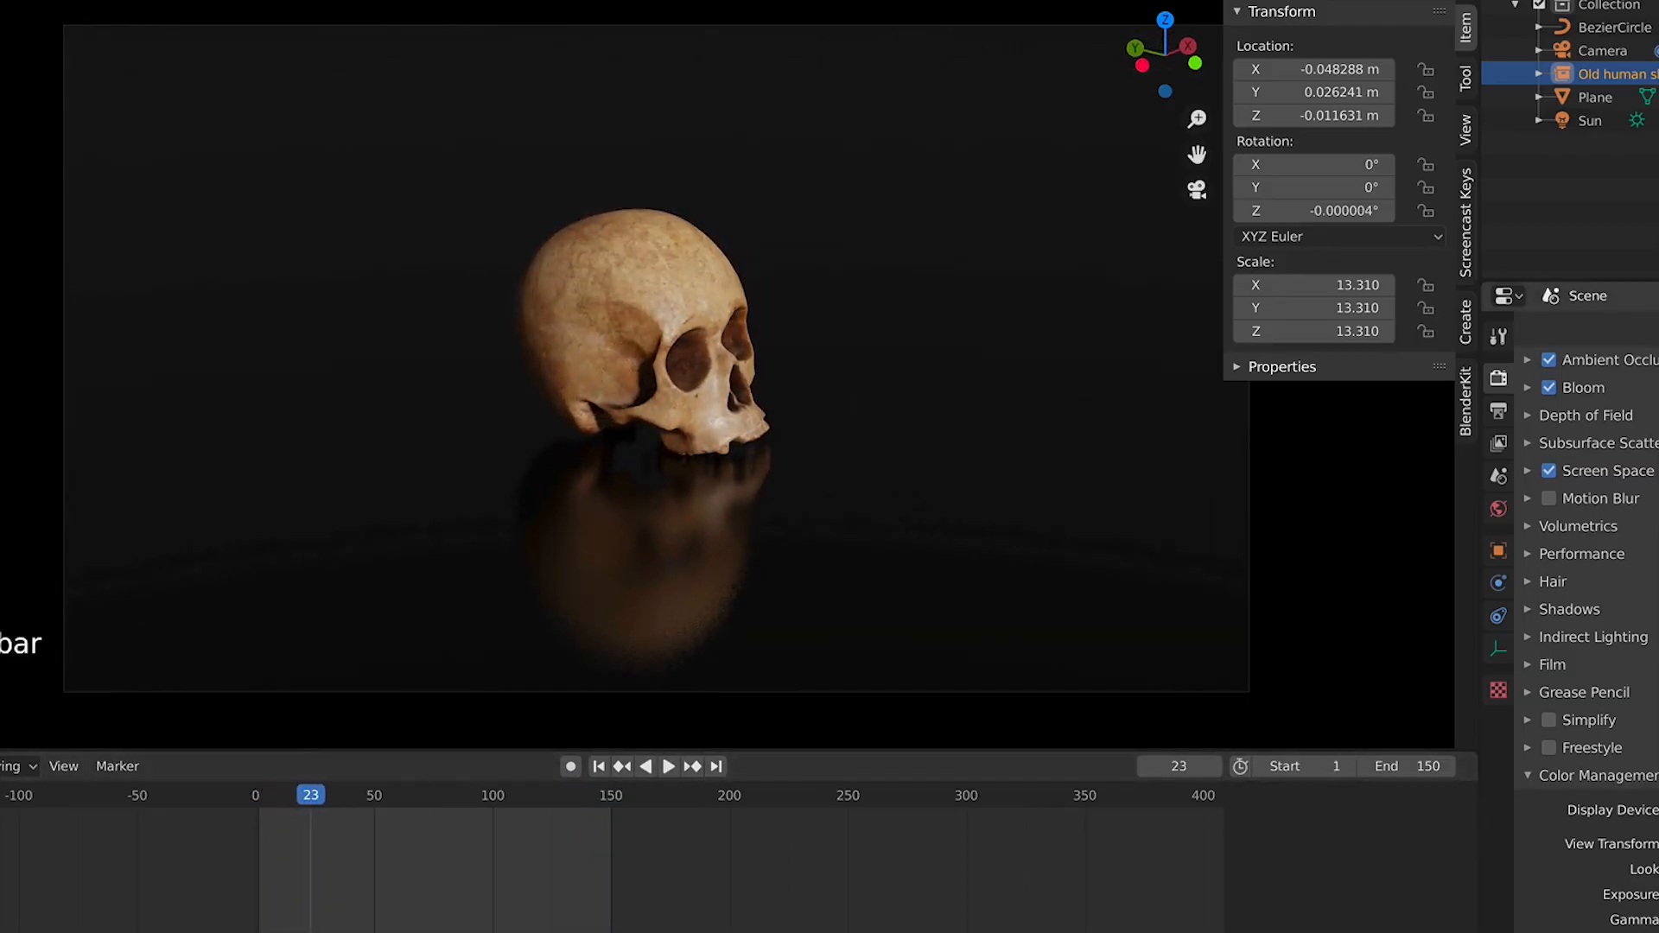
pyautogui.click(1652, 869)
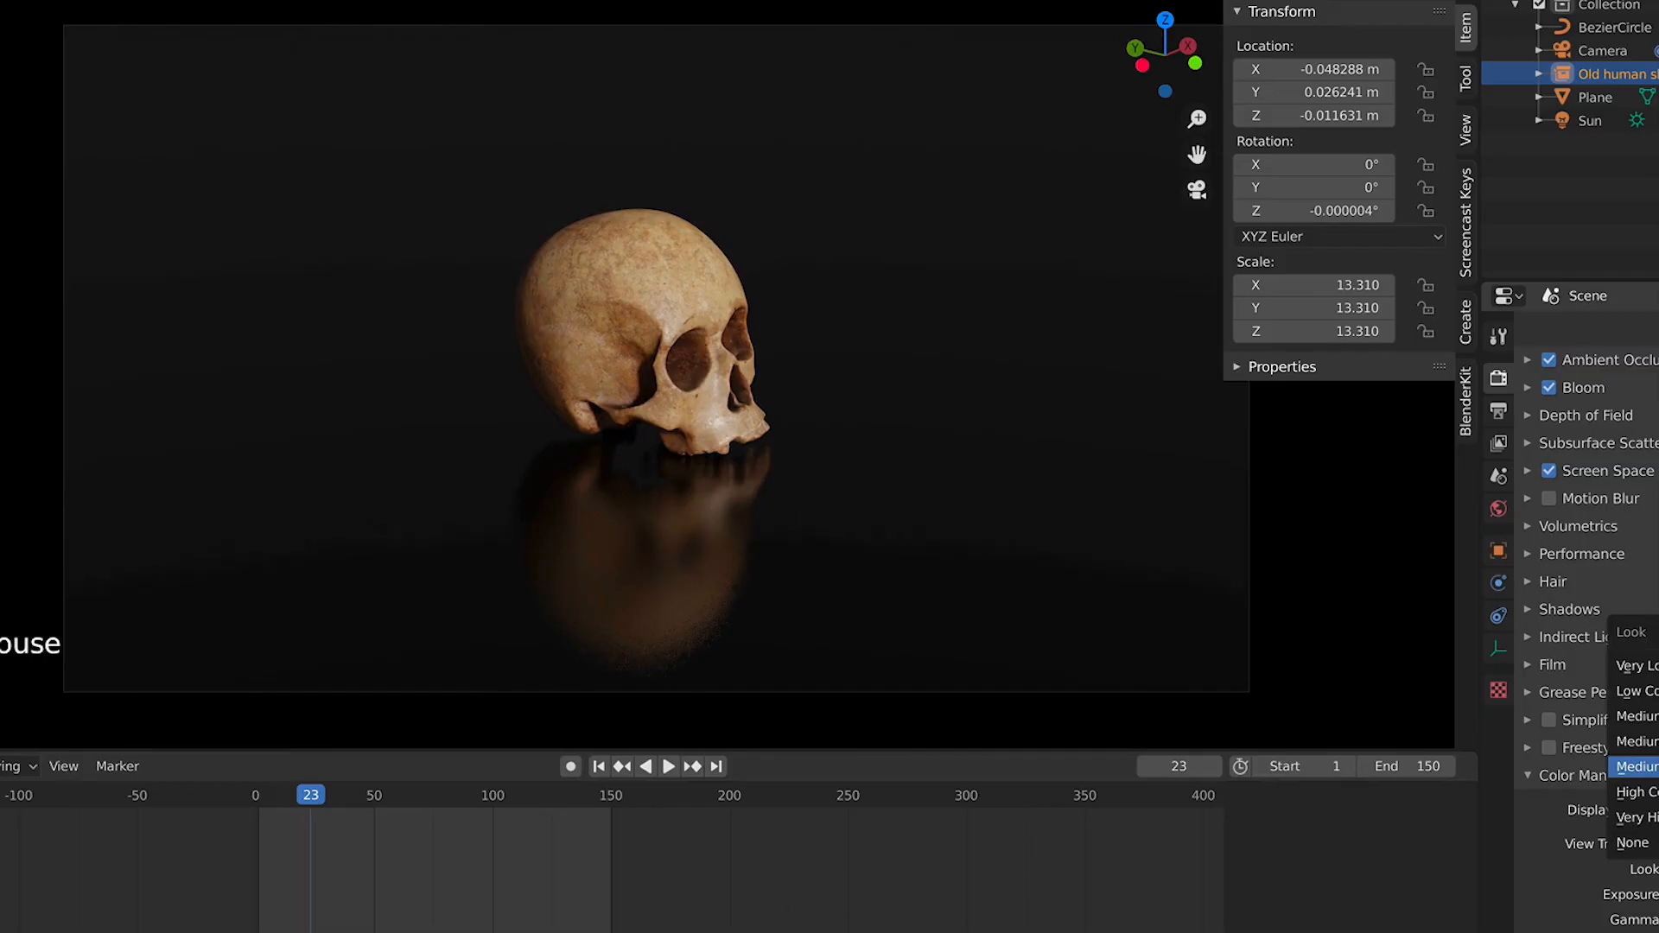
pyautogui.click(1636, 766)
pyautogui.click(1644, 870)
pyautogui.click(1651, 777)
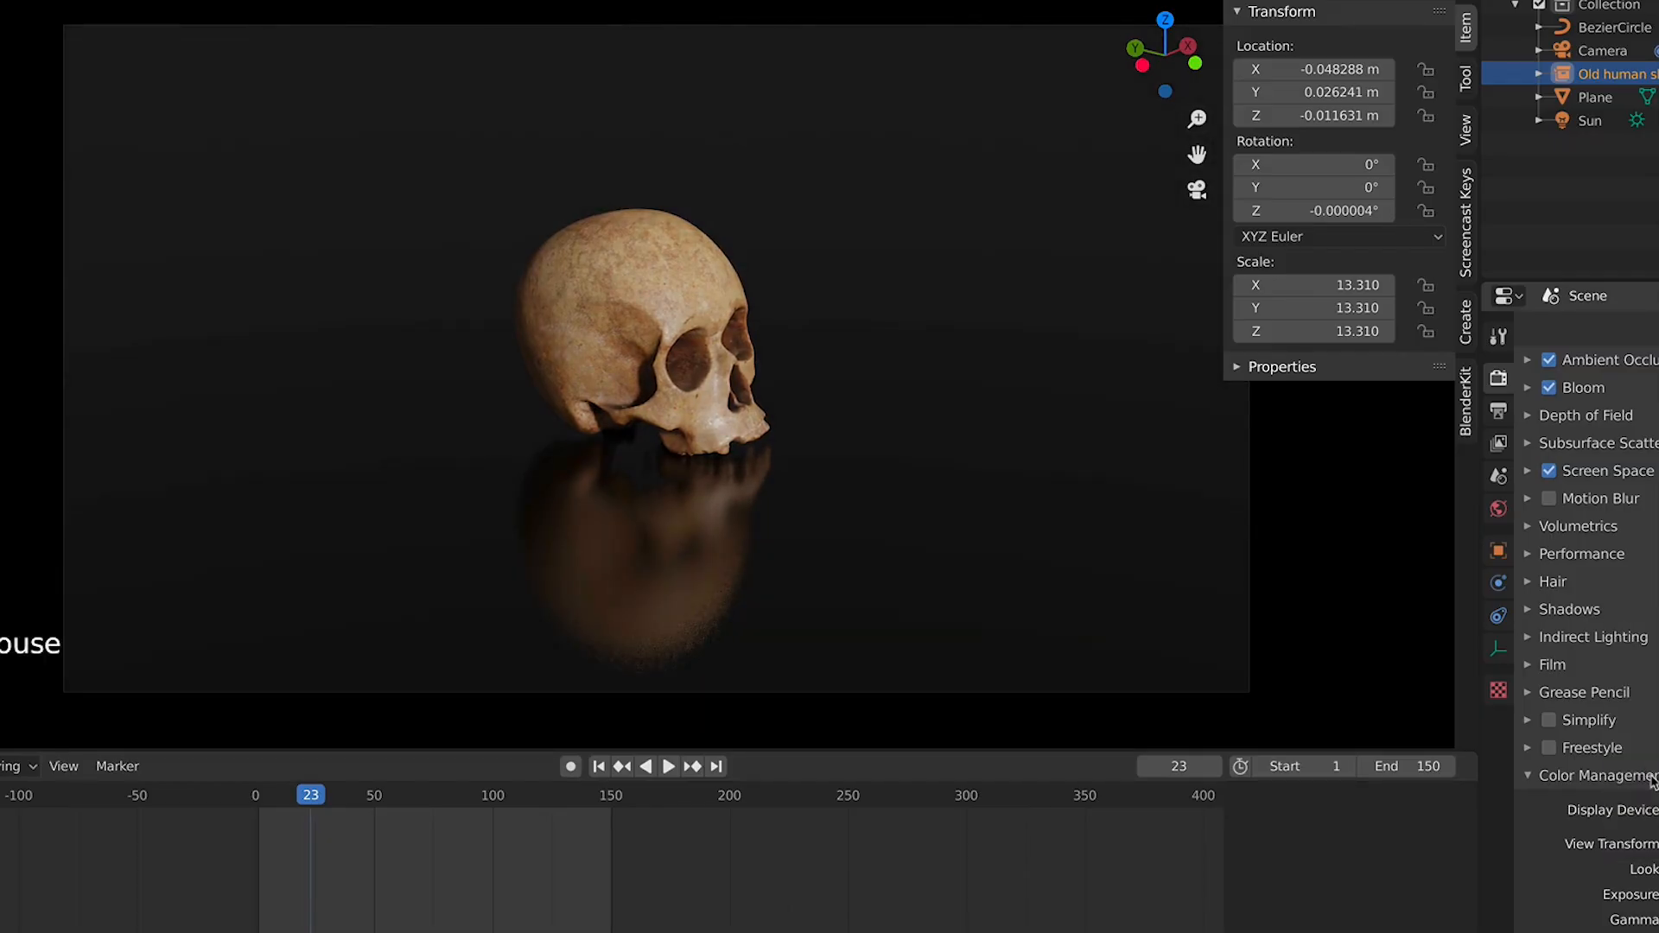
# Disable Ambient Occlusion and Bloom in the render settings, toggling Screen Space Reflections off and back on
pyautogui.click(1551, 474)
pyautogui.click(1550, 471)
pyautogui.scroll(3, 1552, 475)
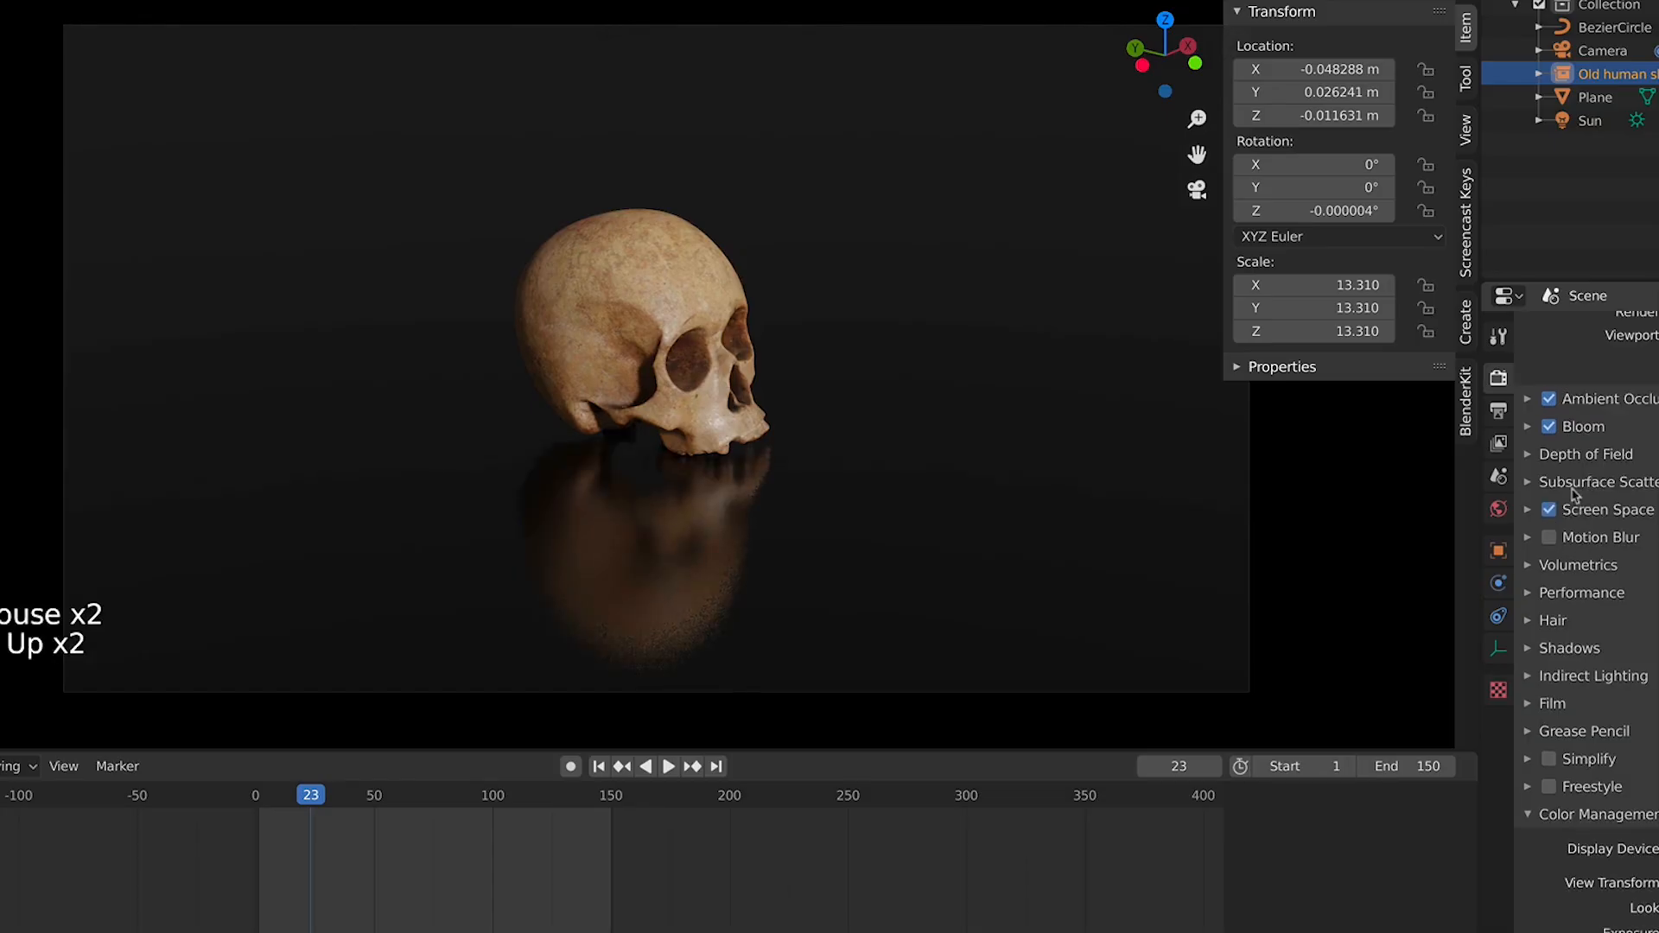
pyautogui.click(1549, 419)
pyautogui.click(1550, 419)
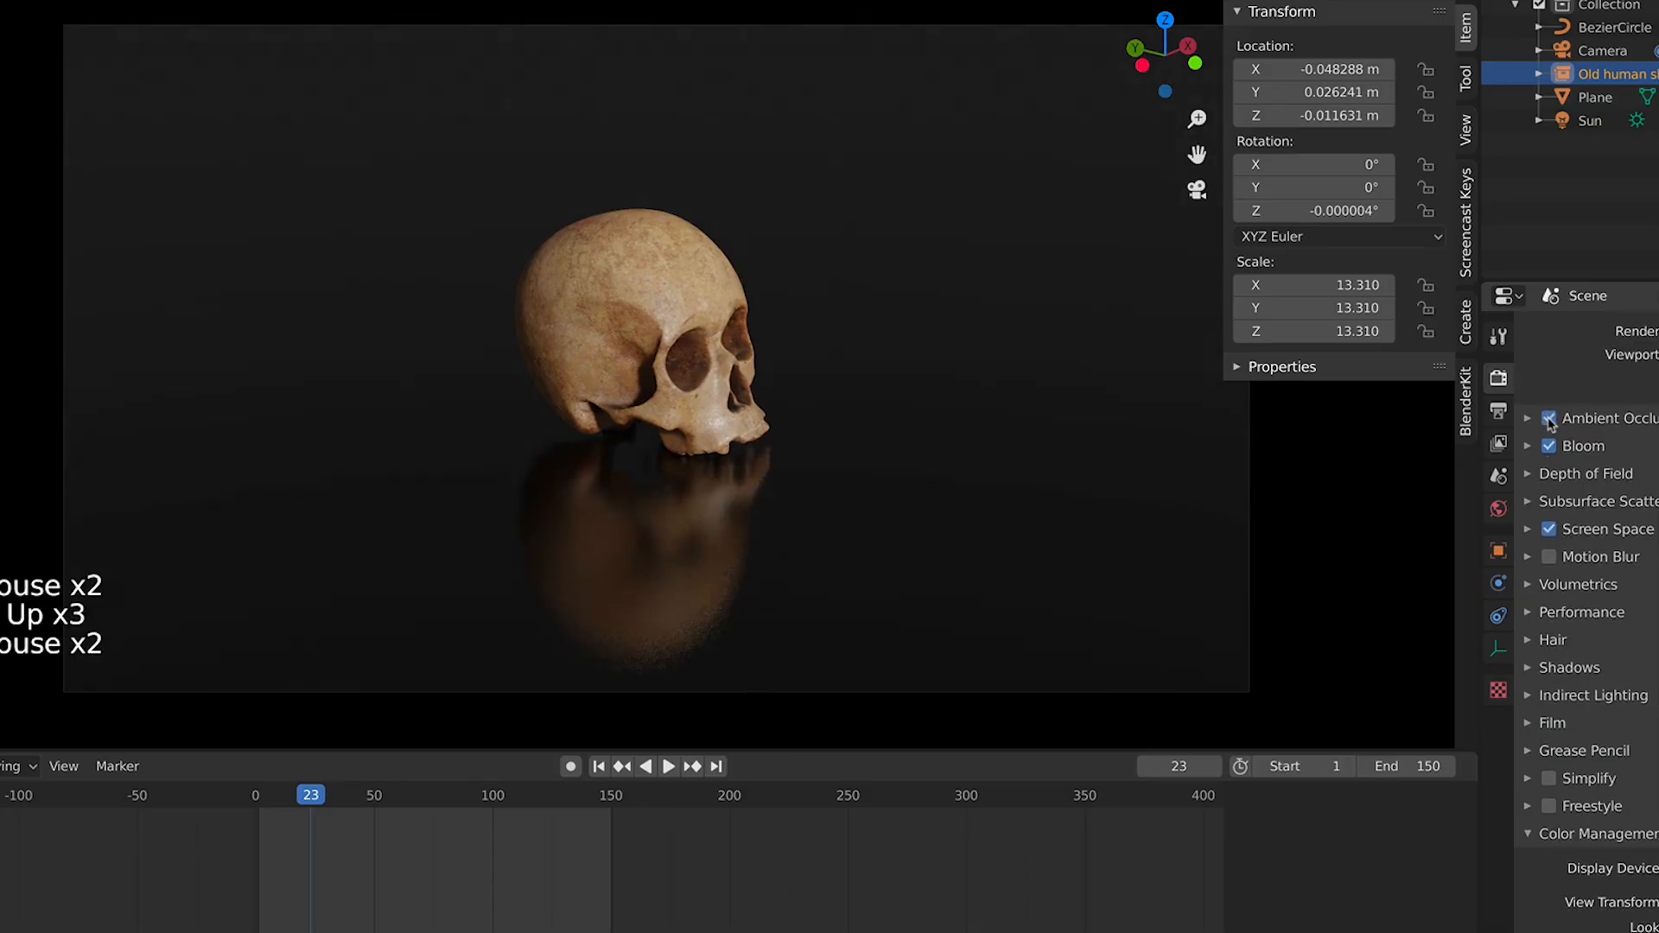
pyautogui.click(1549, 419)
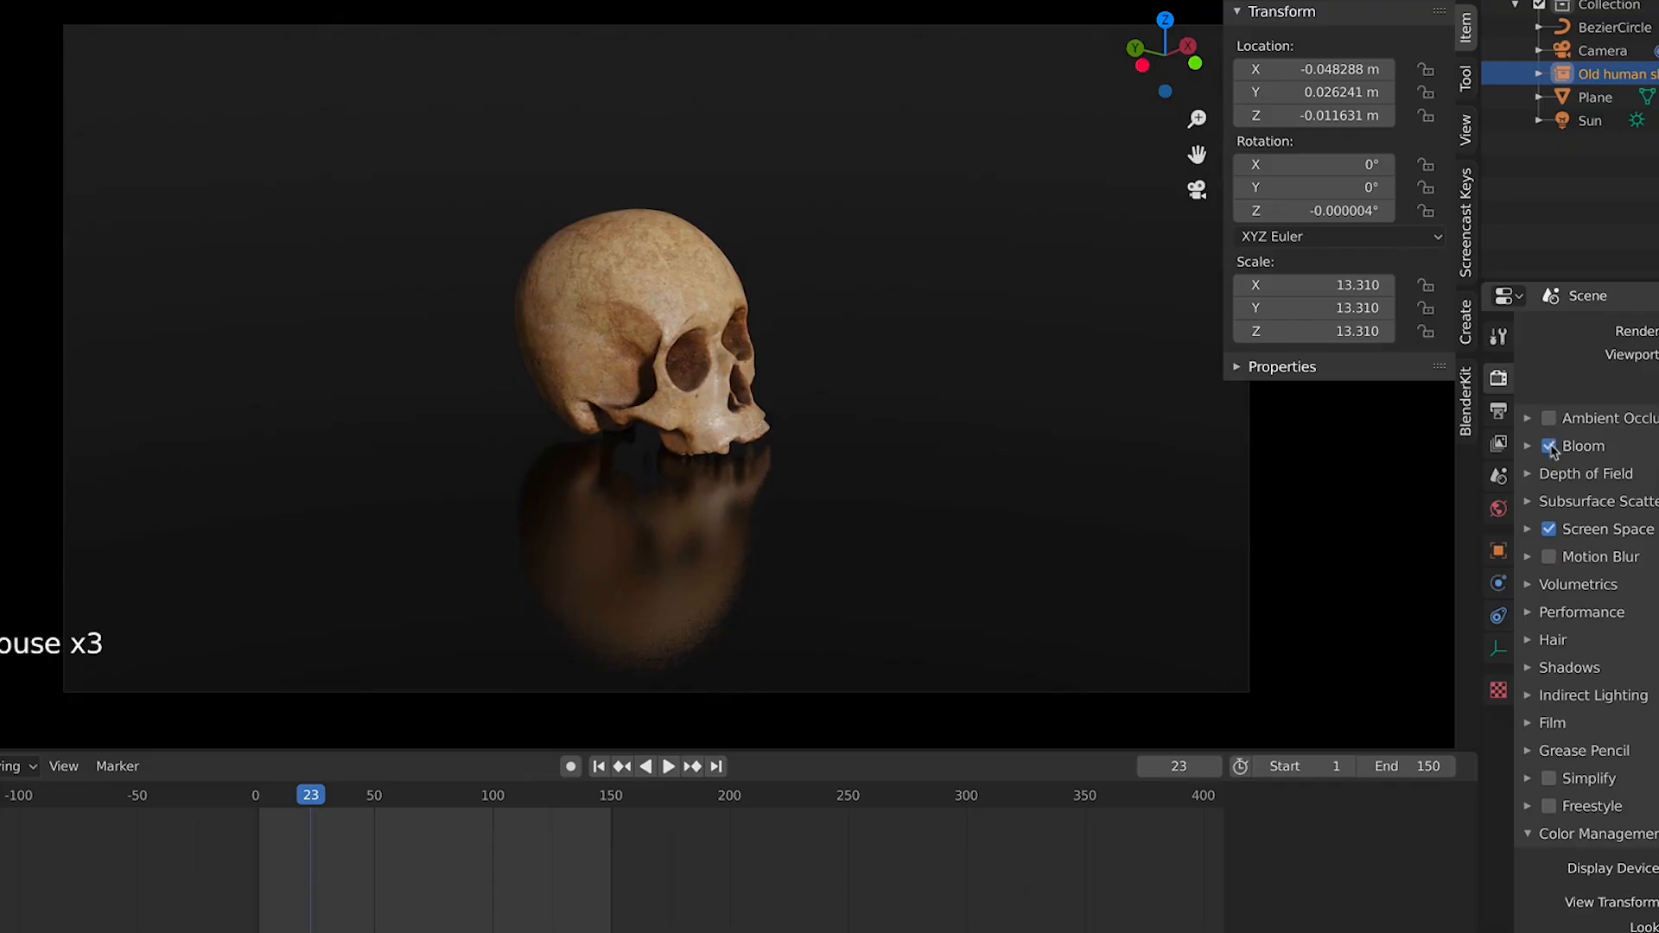
pyautogui.click(1549, 446)
# Play the orbit animation to compare the look without these effects
pyautogui.press('space')
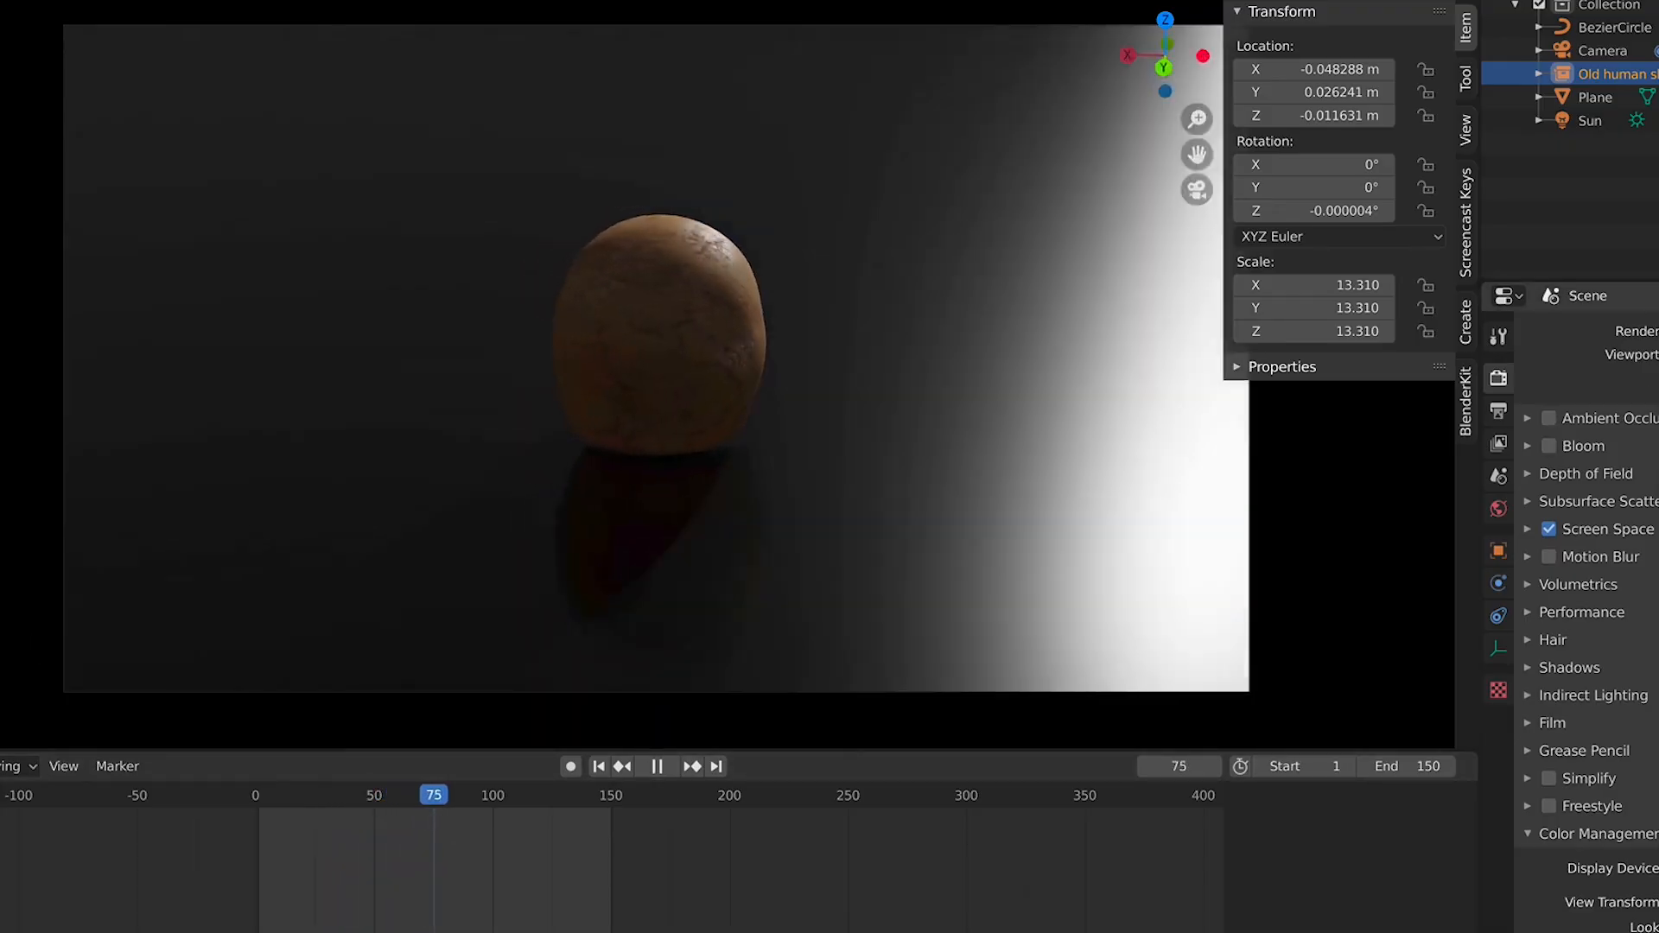
pyautogui.scroll(4, 1590, 605)
pyautogui.press('space')
pyautogui.scroll(5, 1590, 605)
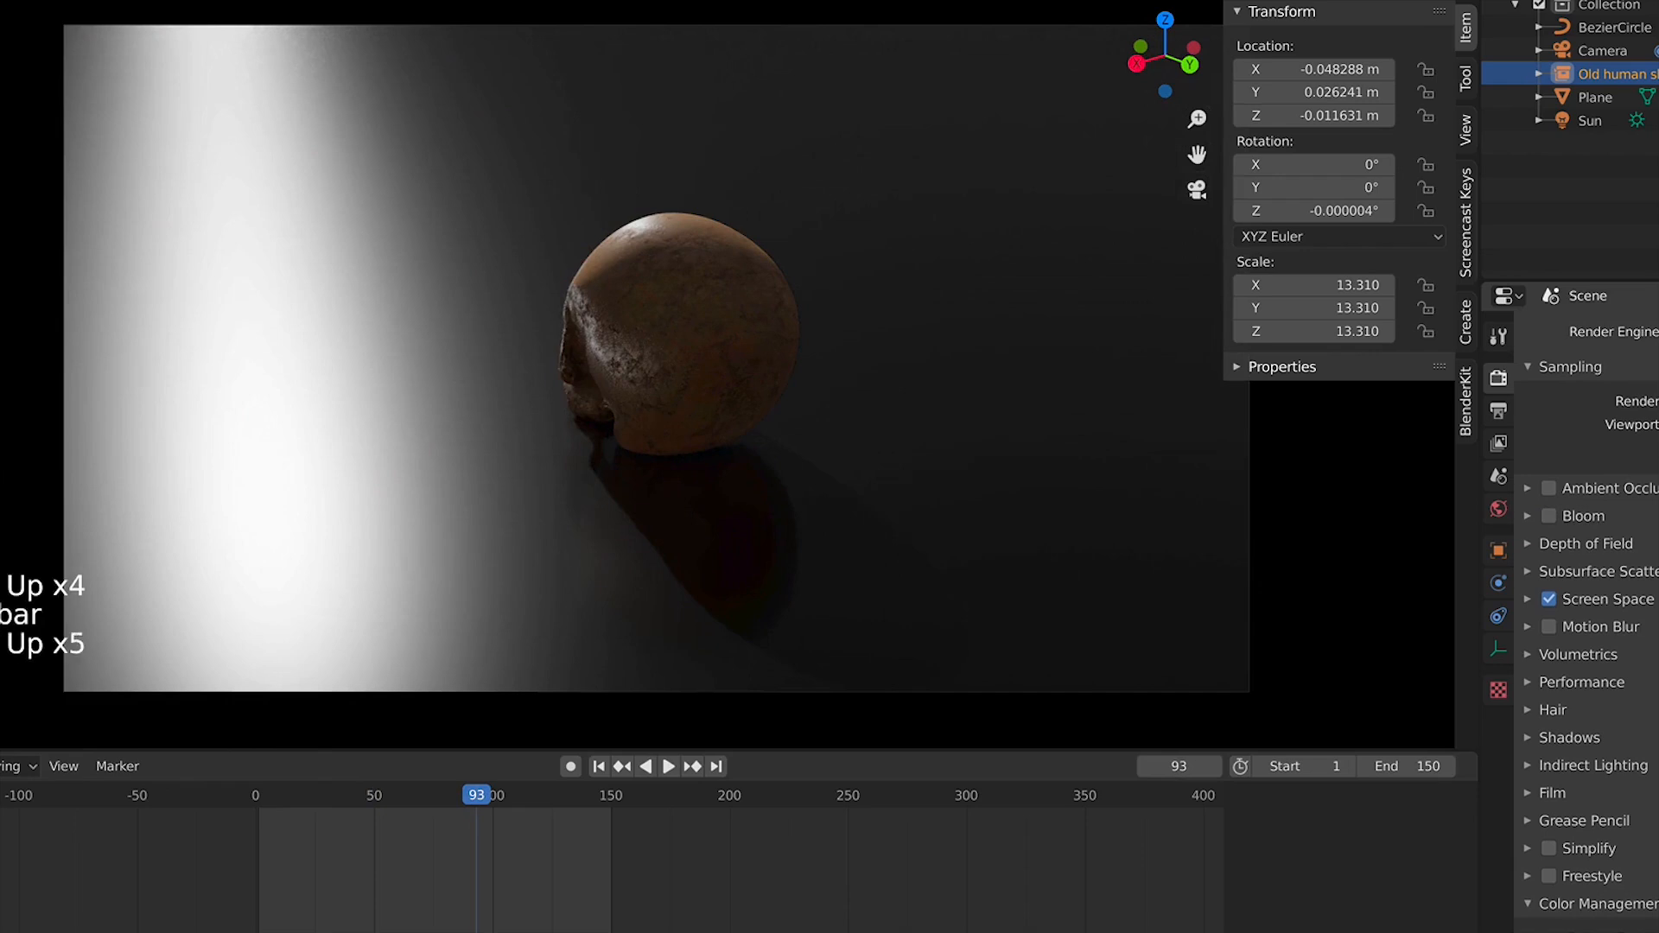
# Switch the render engine to Cycles and scrub the timeline to frame 20
pyautogui.click(1658, 332)
pyautogui.click(1658, 401)
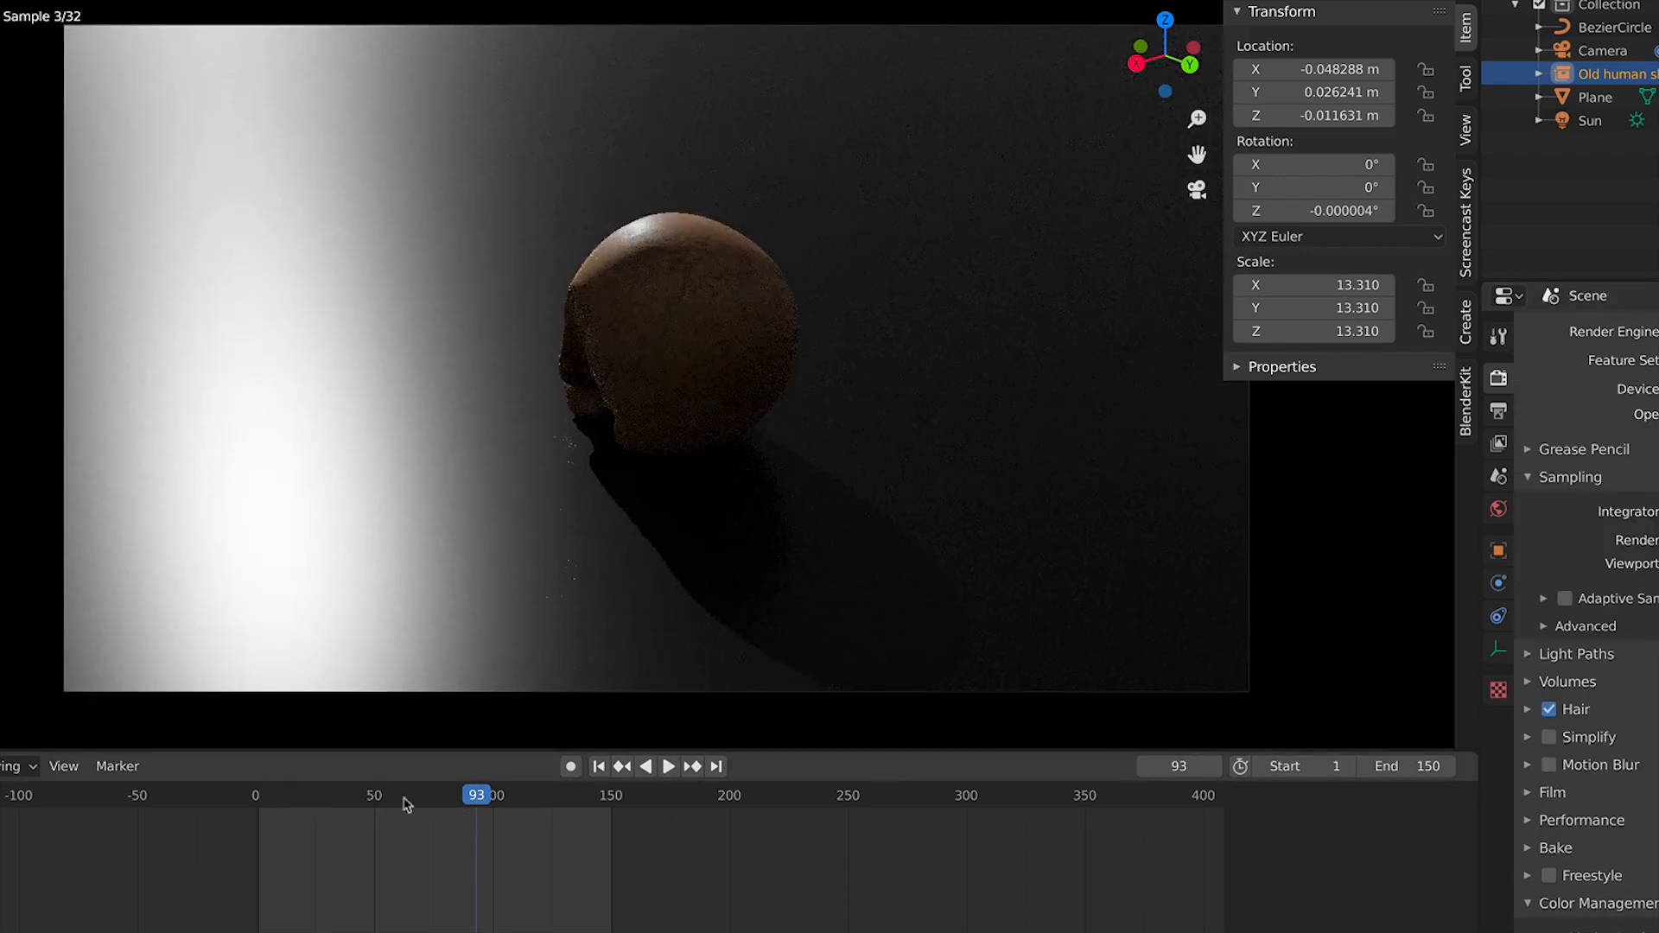
pyautogui.click(325, 802)
pyautogui.moveTo(324, 807)
pyautogui.mouseDown()
pyautogui.moveTo(350, 810)
pyautogui.moveTo(305, 809)
pyautogui.mouseUp()
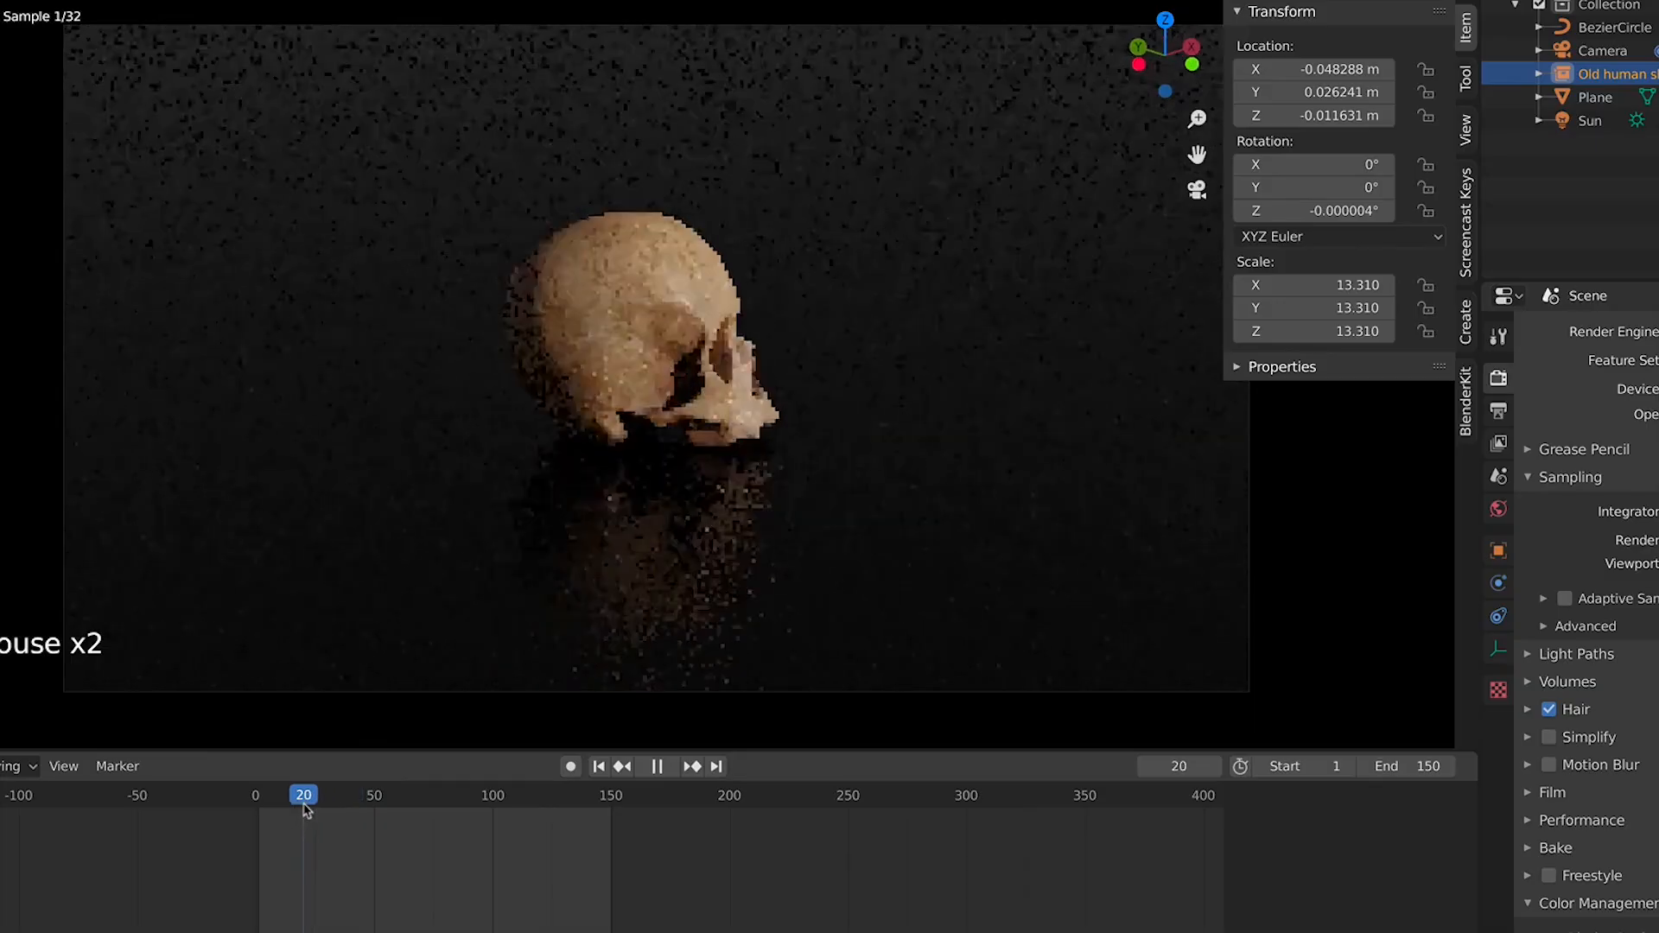
pyautogui.click(305, 809)
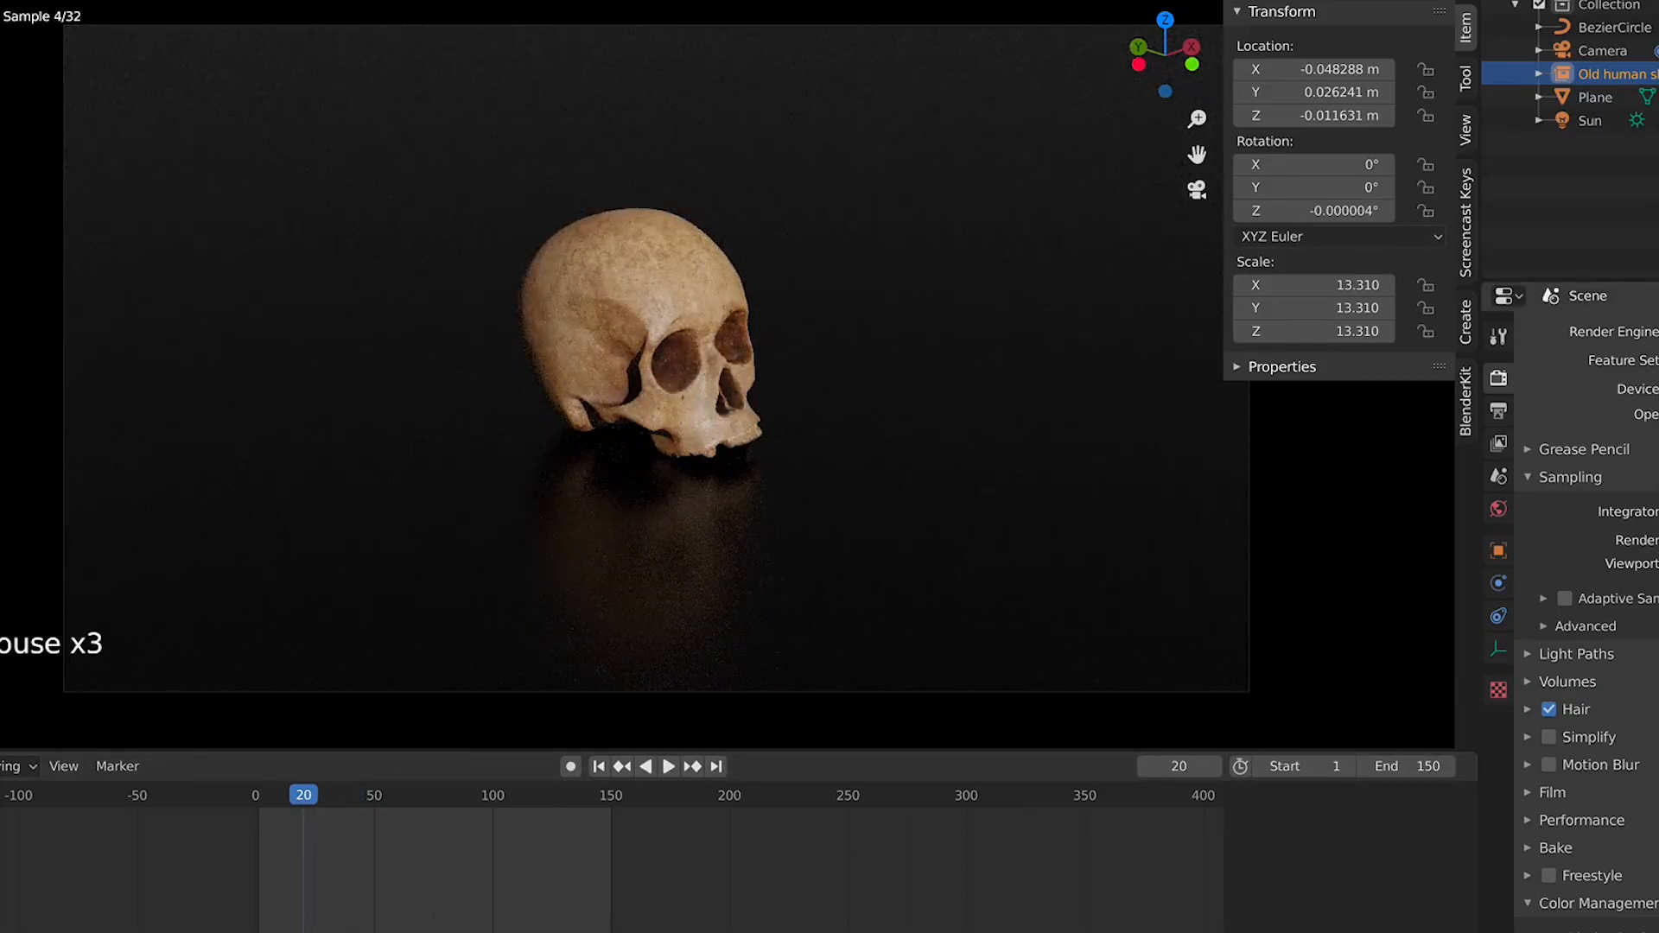
# Play the orbit and zoom around the scene to review it through the camera frame
pyautogui.press('space')
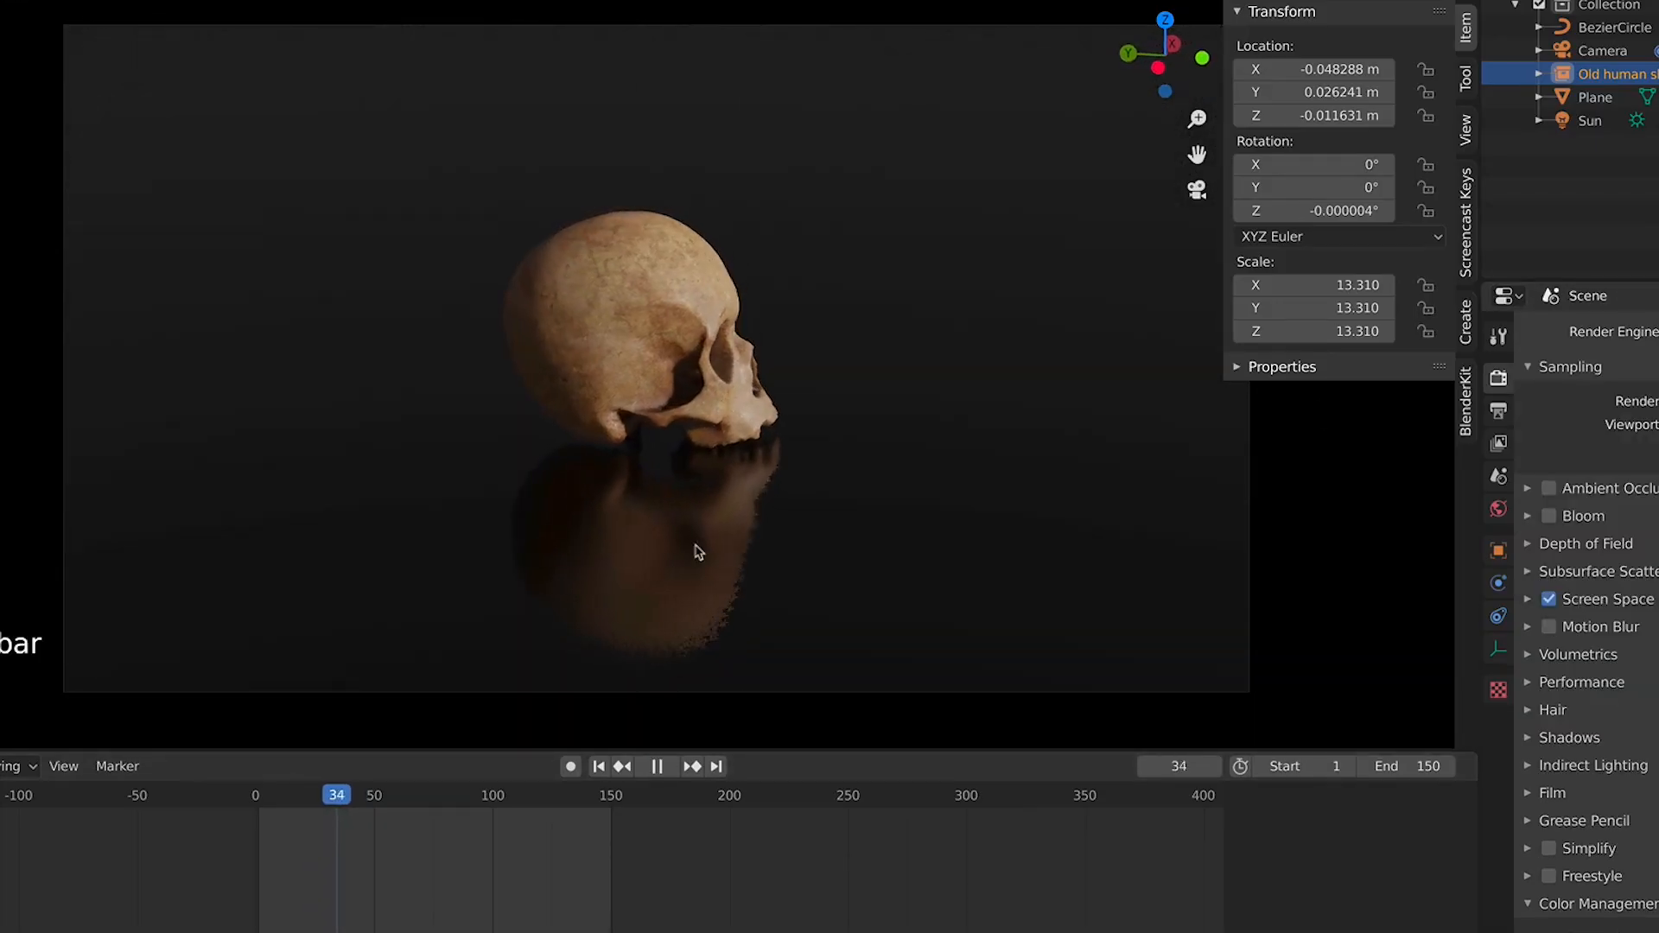
pyautogui.click(845, 299)
pyautogui.click(846, 299)
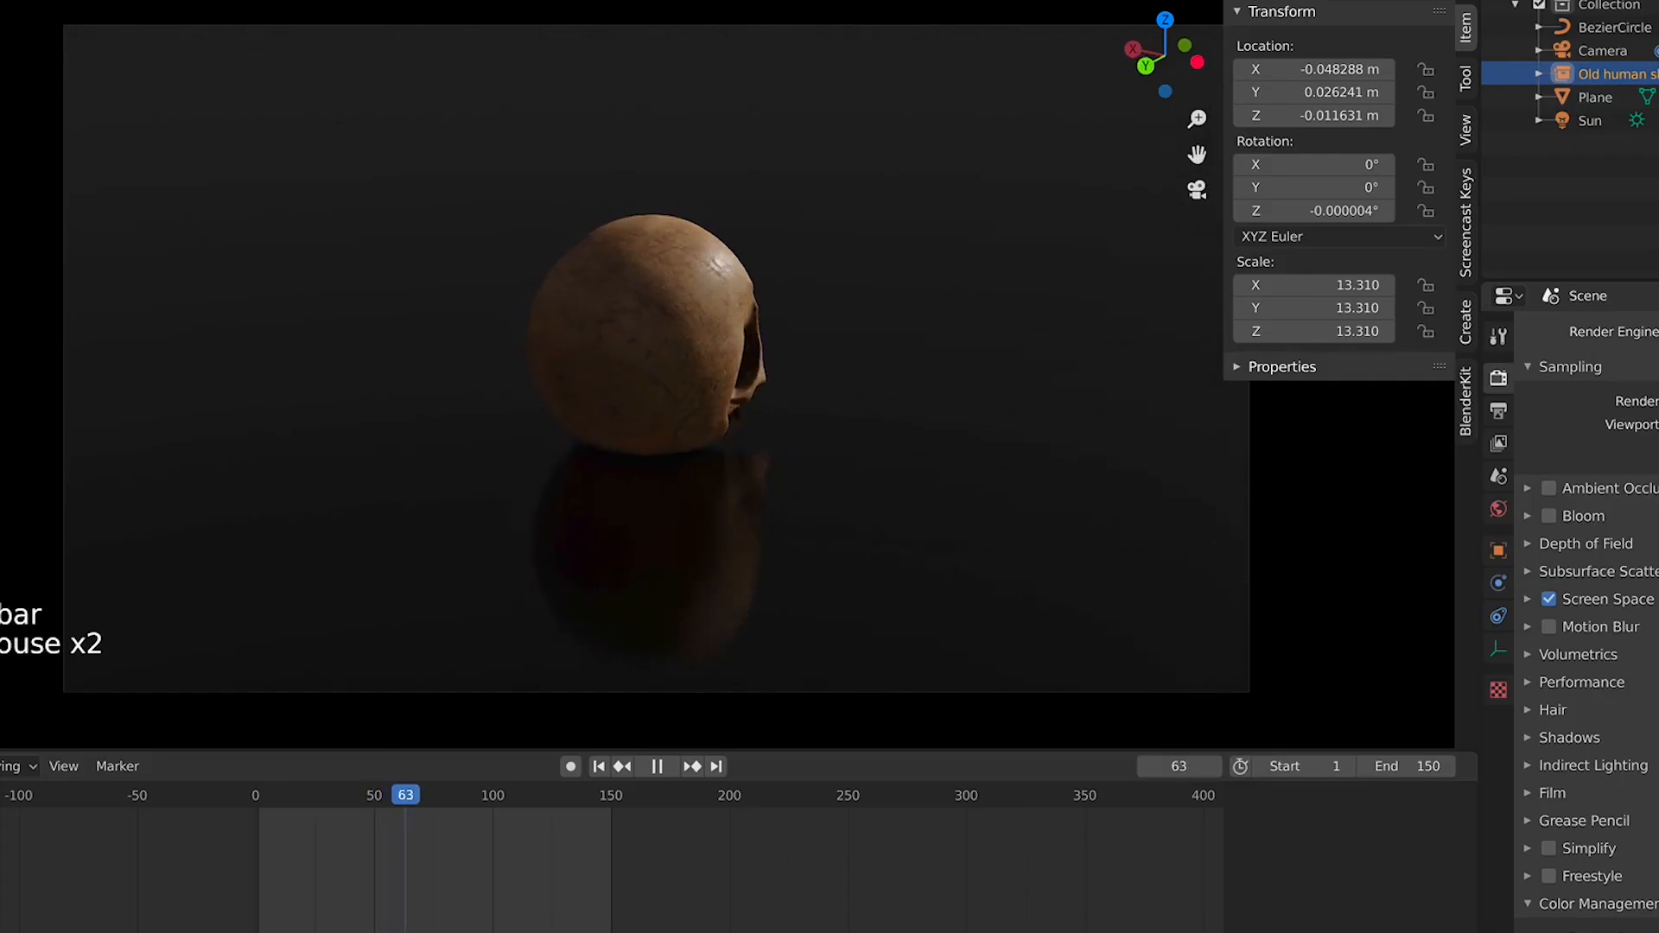
pyautogui.click(1285, 1)
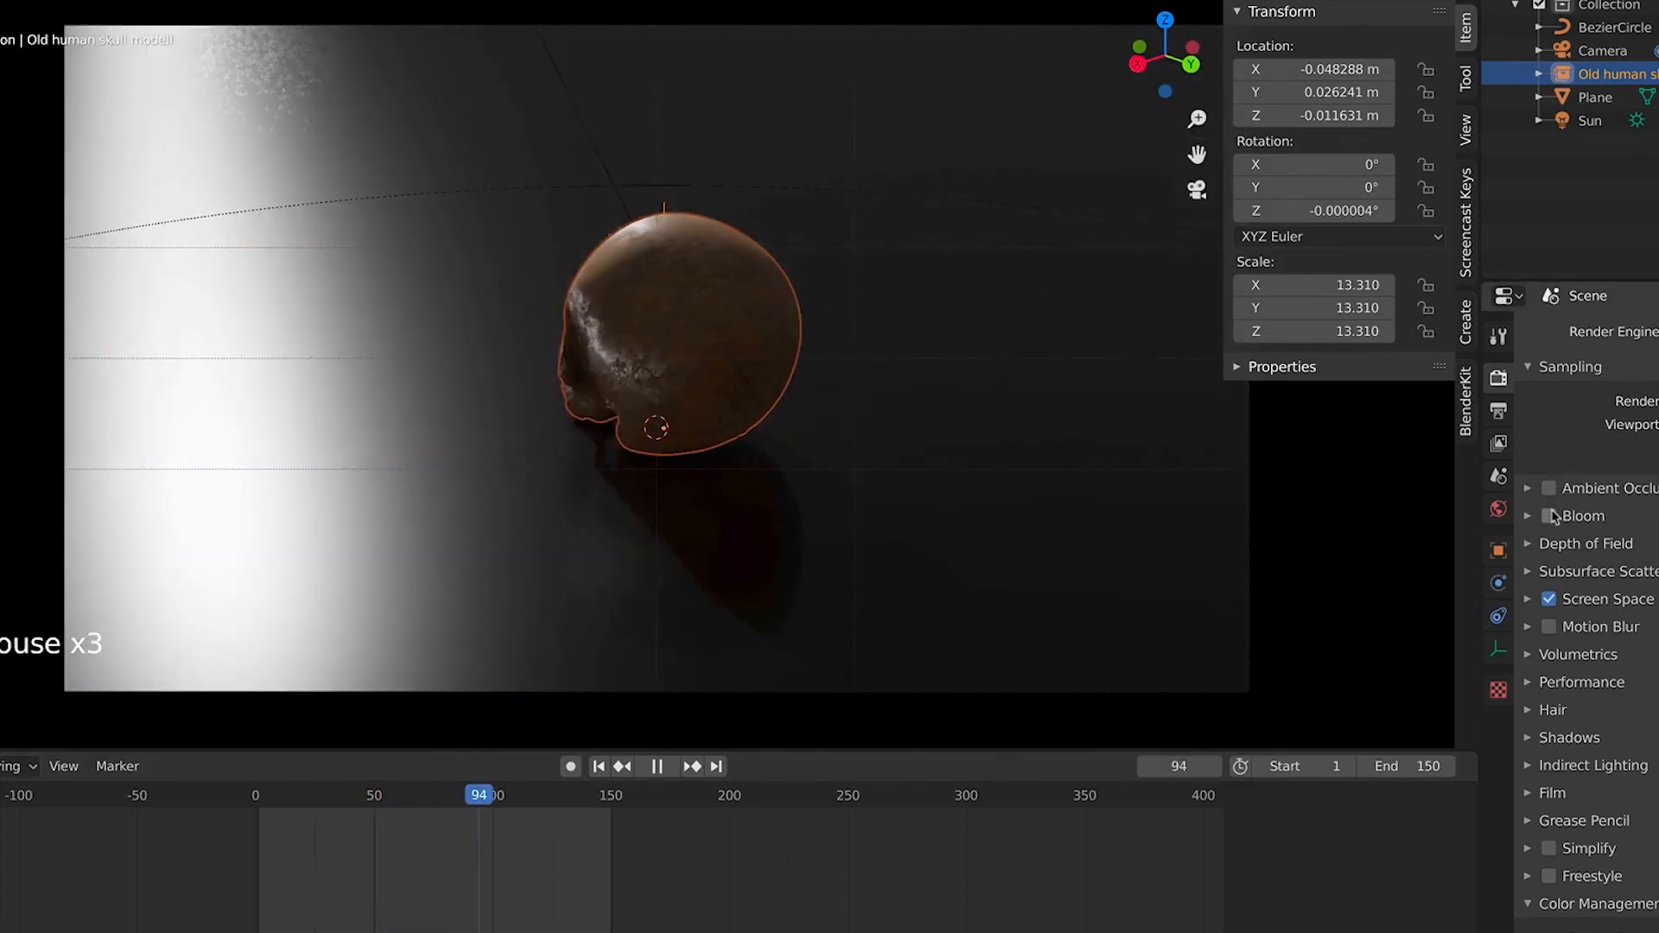
pyautogui.scroll(-4, 622, 413)
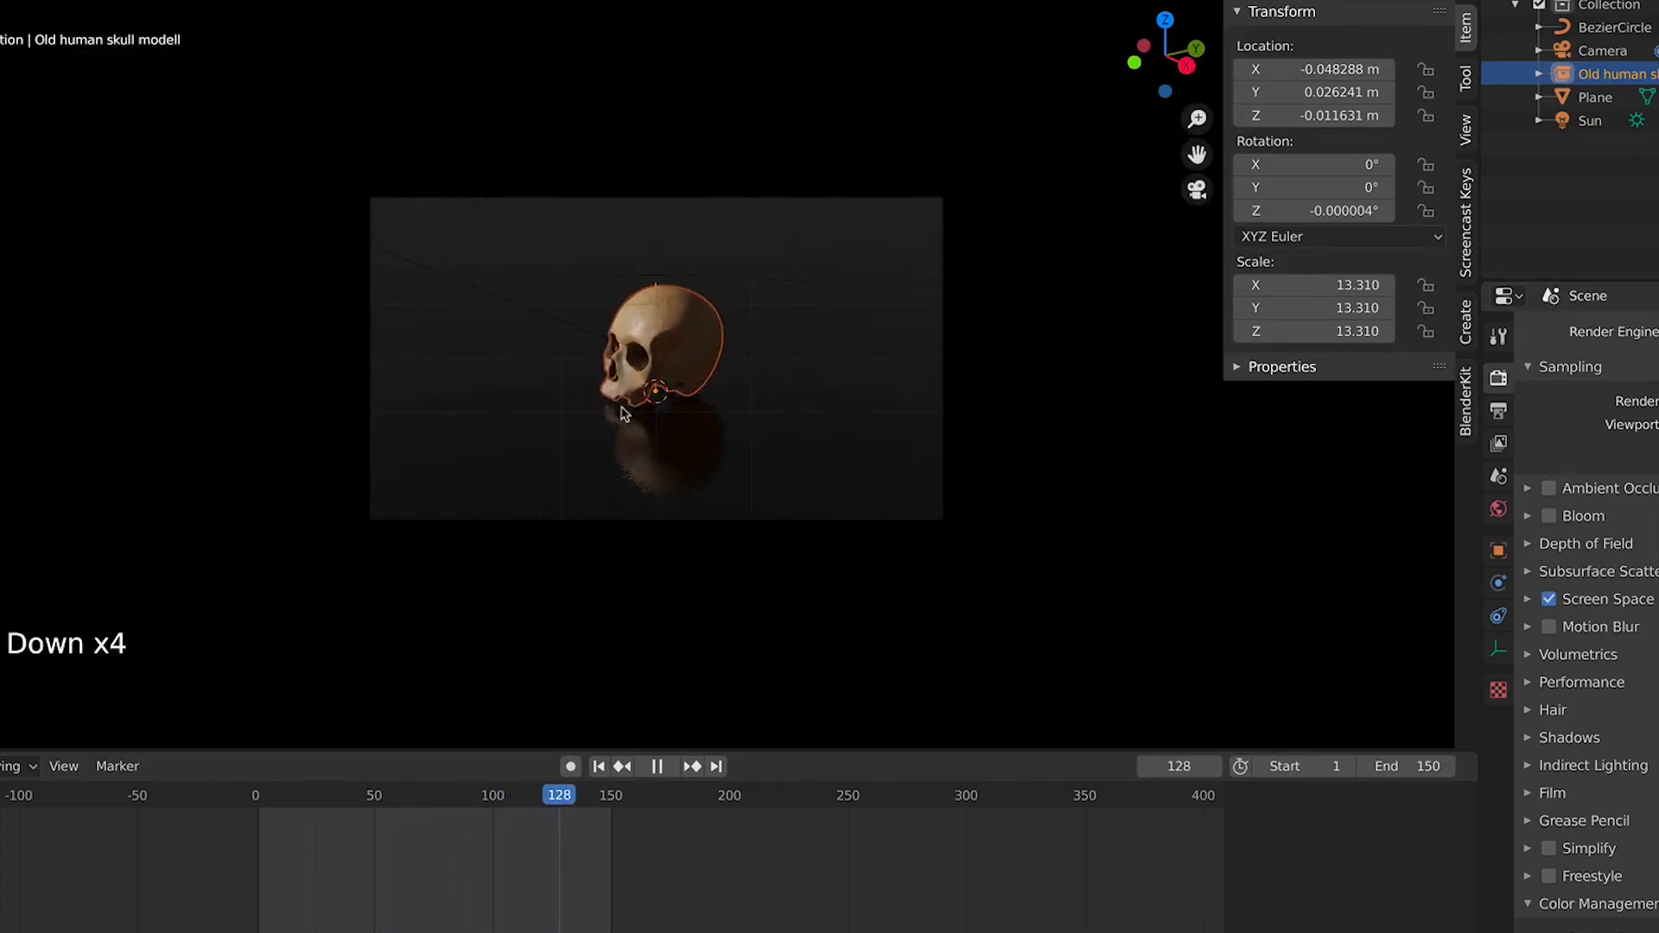
pyautogui.scroll(-1, 623, 413)
pyautogui.click(1003, 311)
pyautogui.scroll(4, 1002, 311)
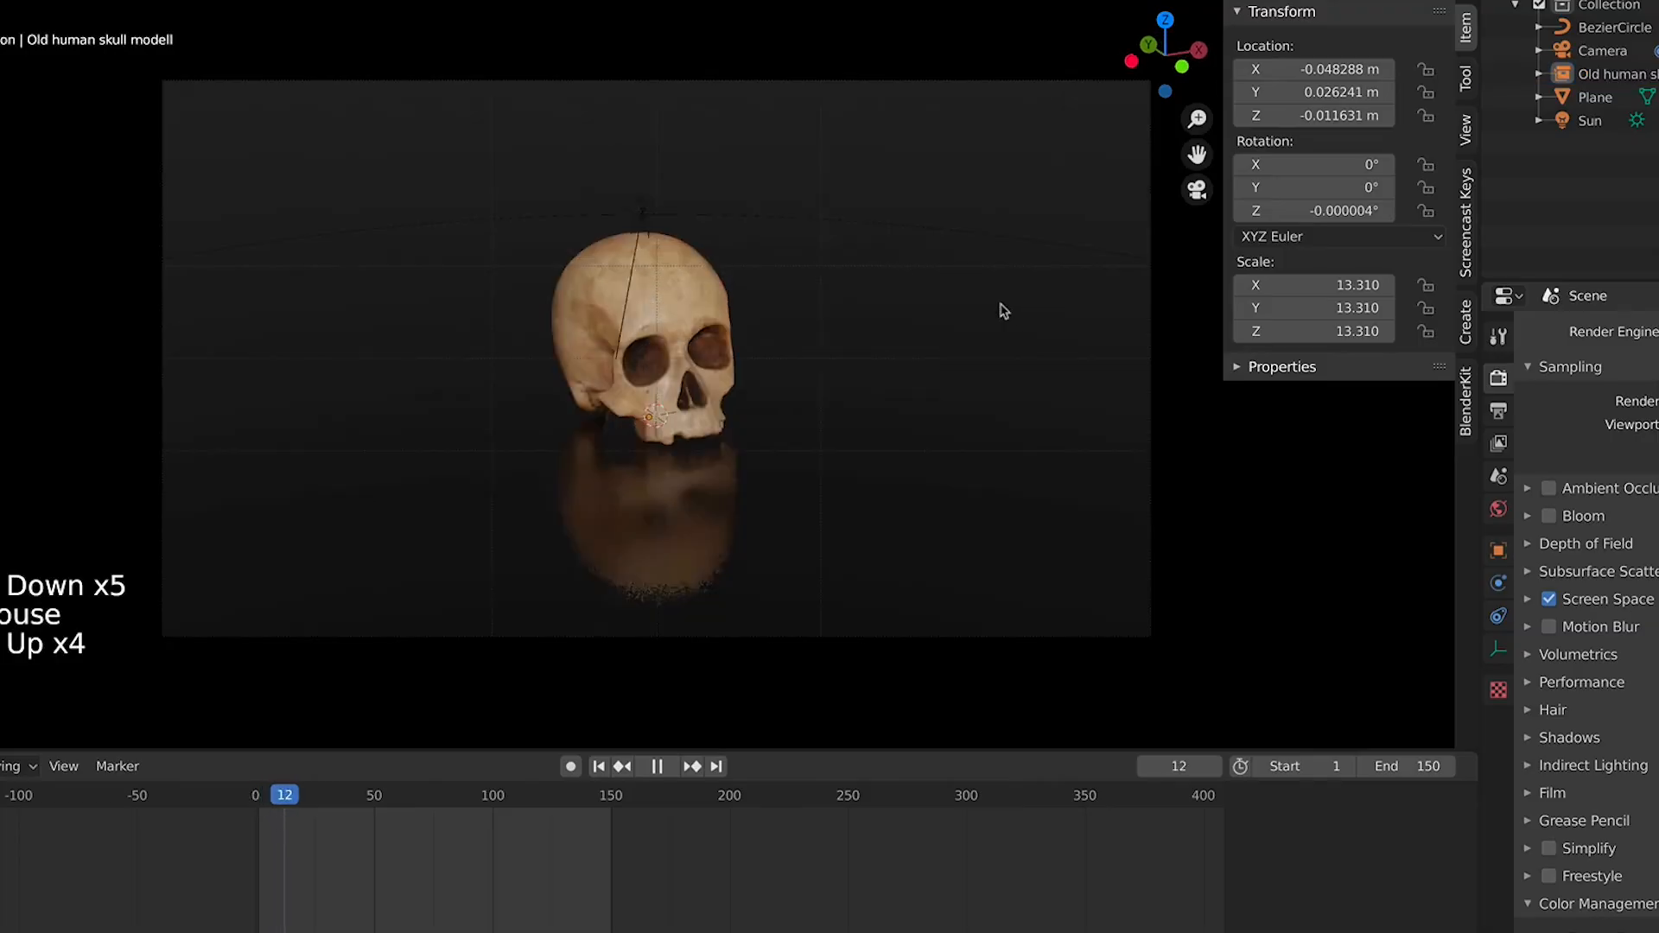
# Stop playback and re-enable Bloom and Ambient Occlusion
pyautogui.press('space')
pyautogui.click(1549, 519)
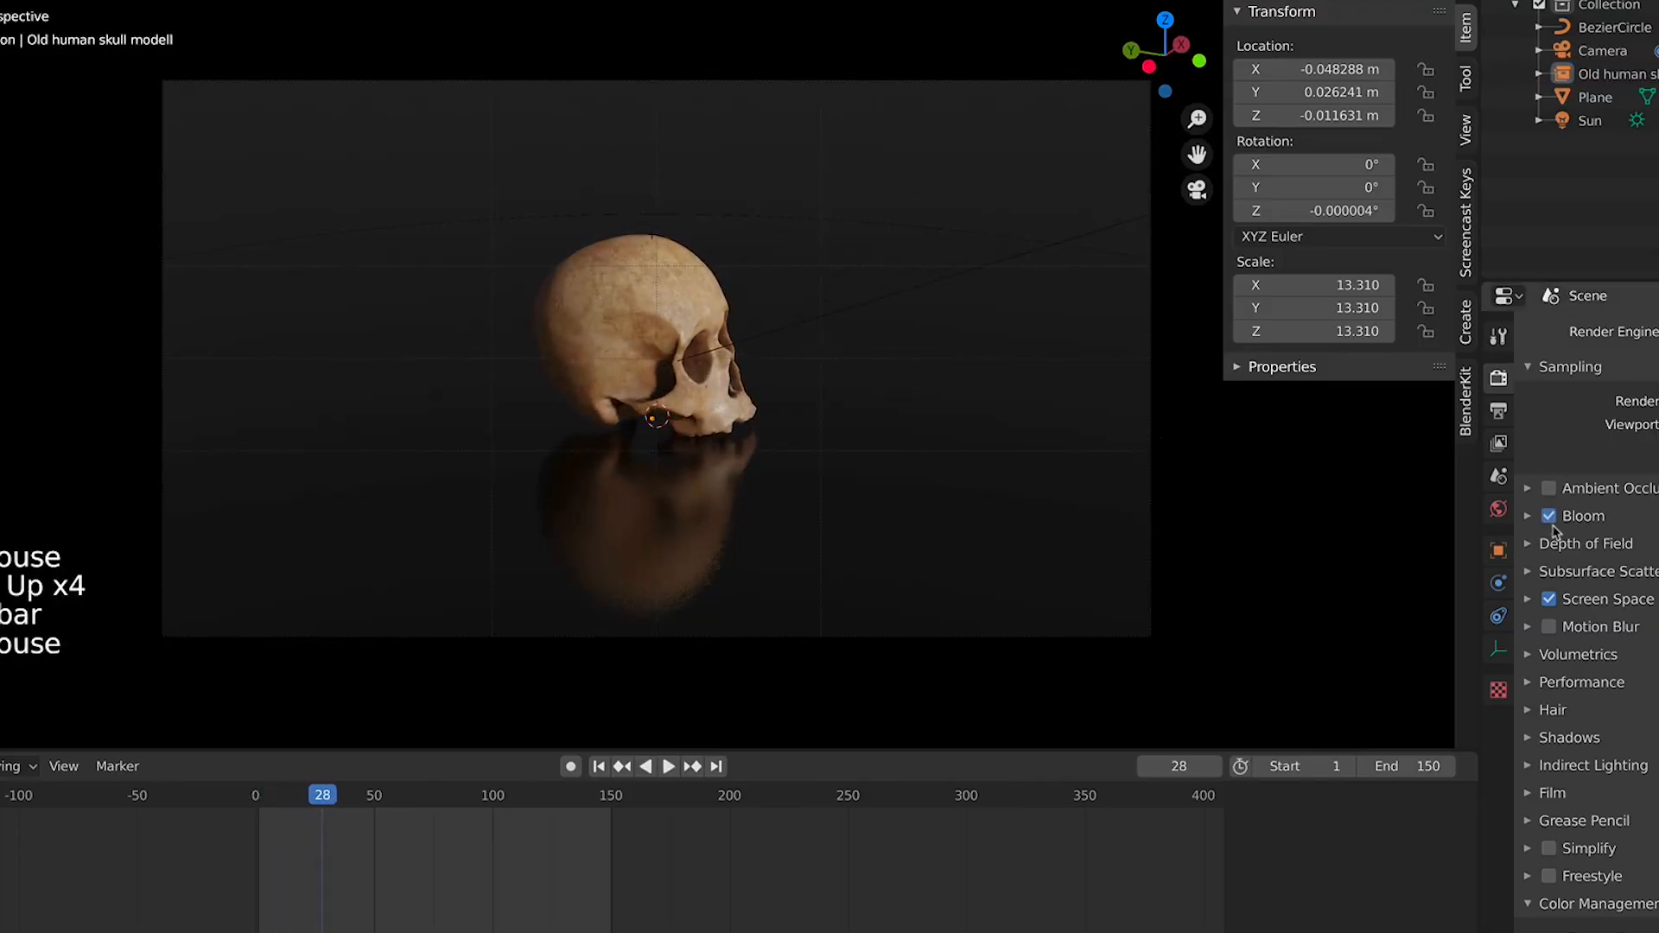
pyautogui.click(1549, 489)
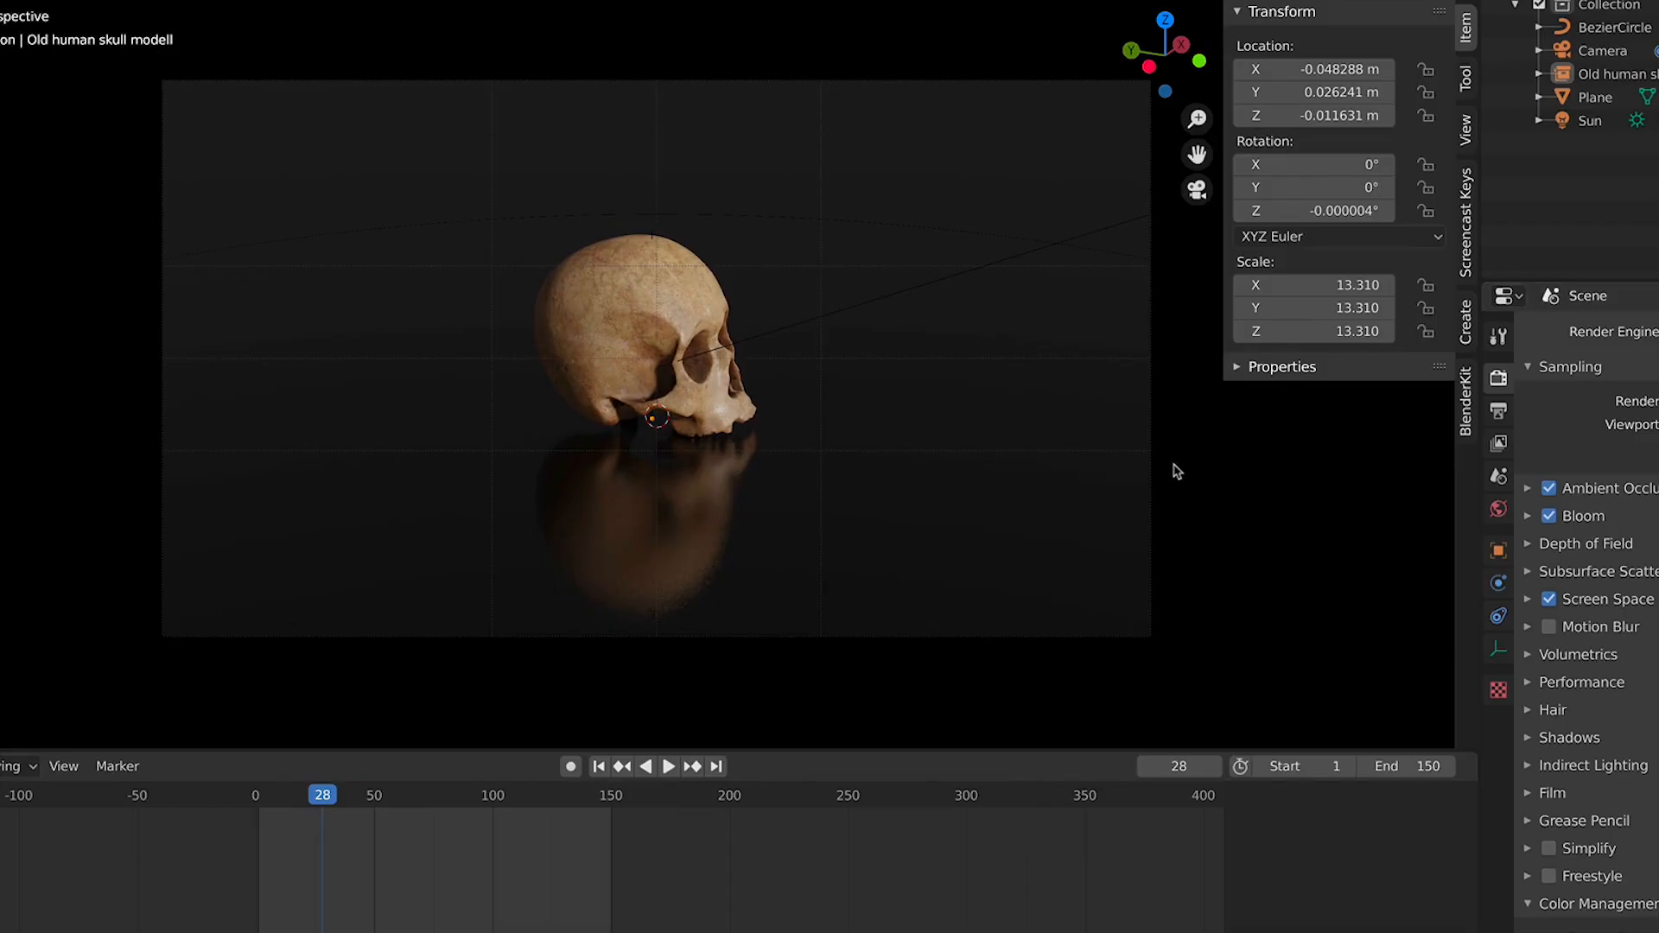
# Set the output path to a file named Third Animation in the INTRODUCTION TO BLENDER ANIMATION folder
pyautogui.click(1495, 487)
pyautogui.click(1500, 445)
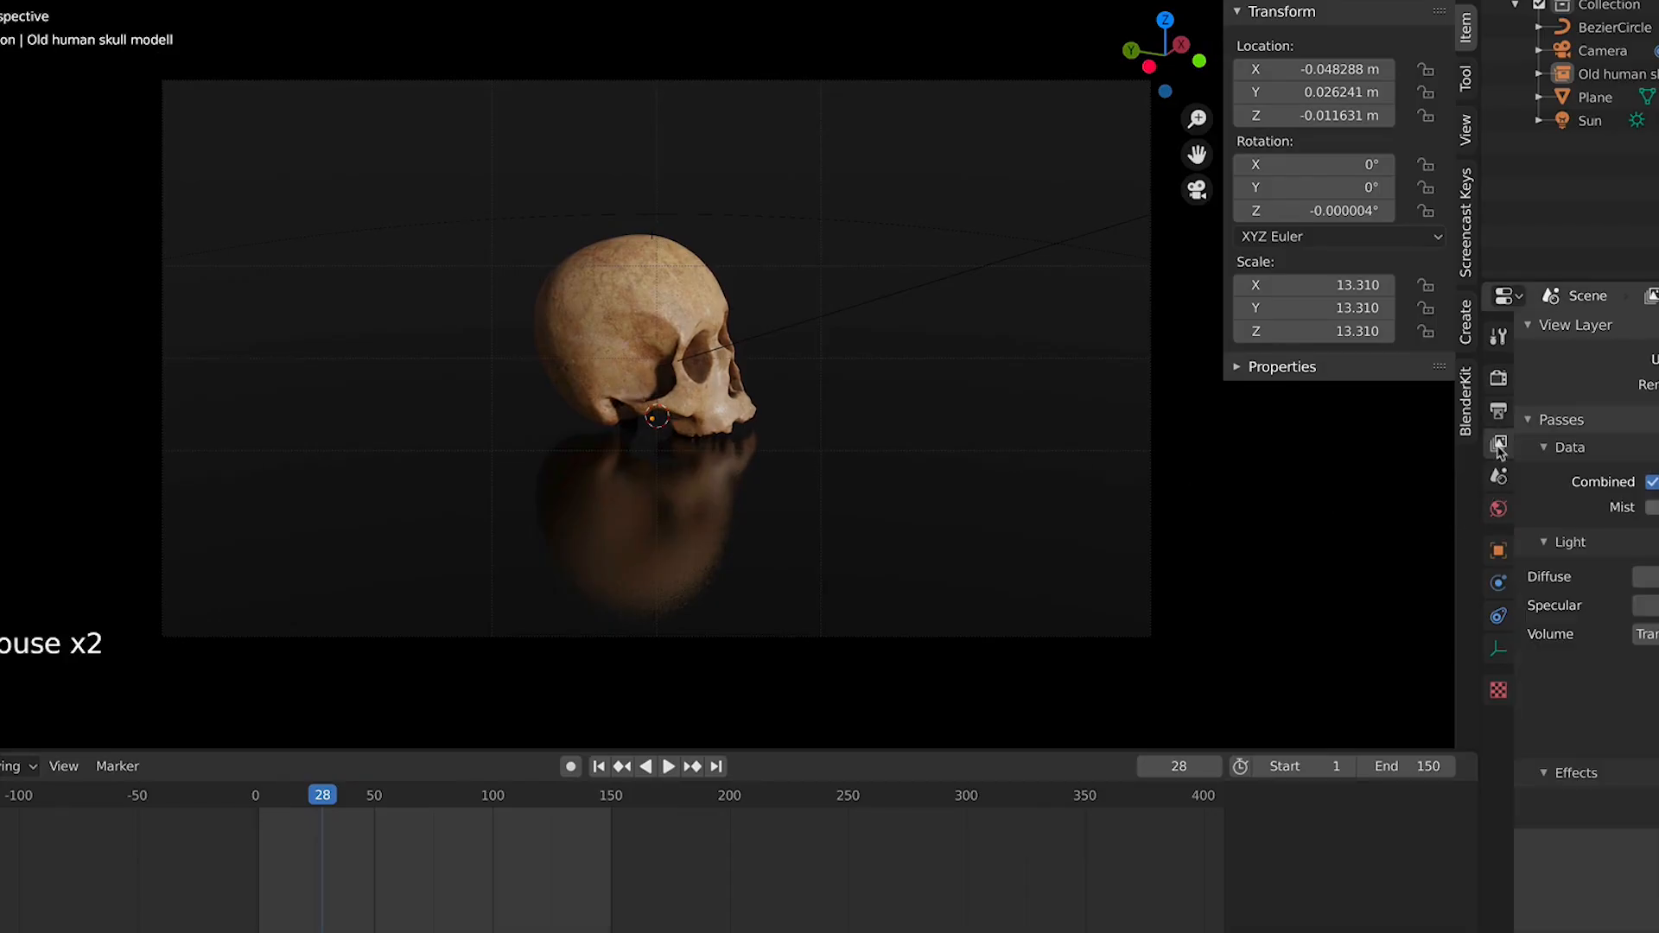
pyautogui.click(1500, 412)
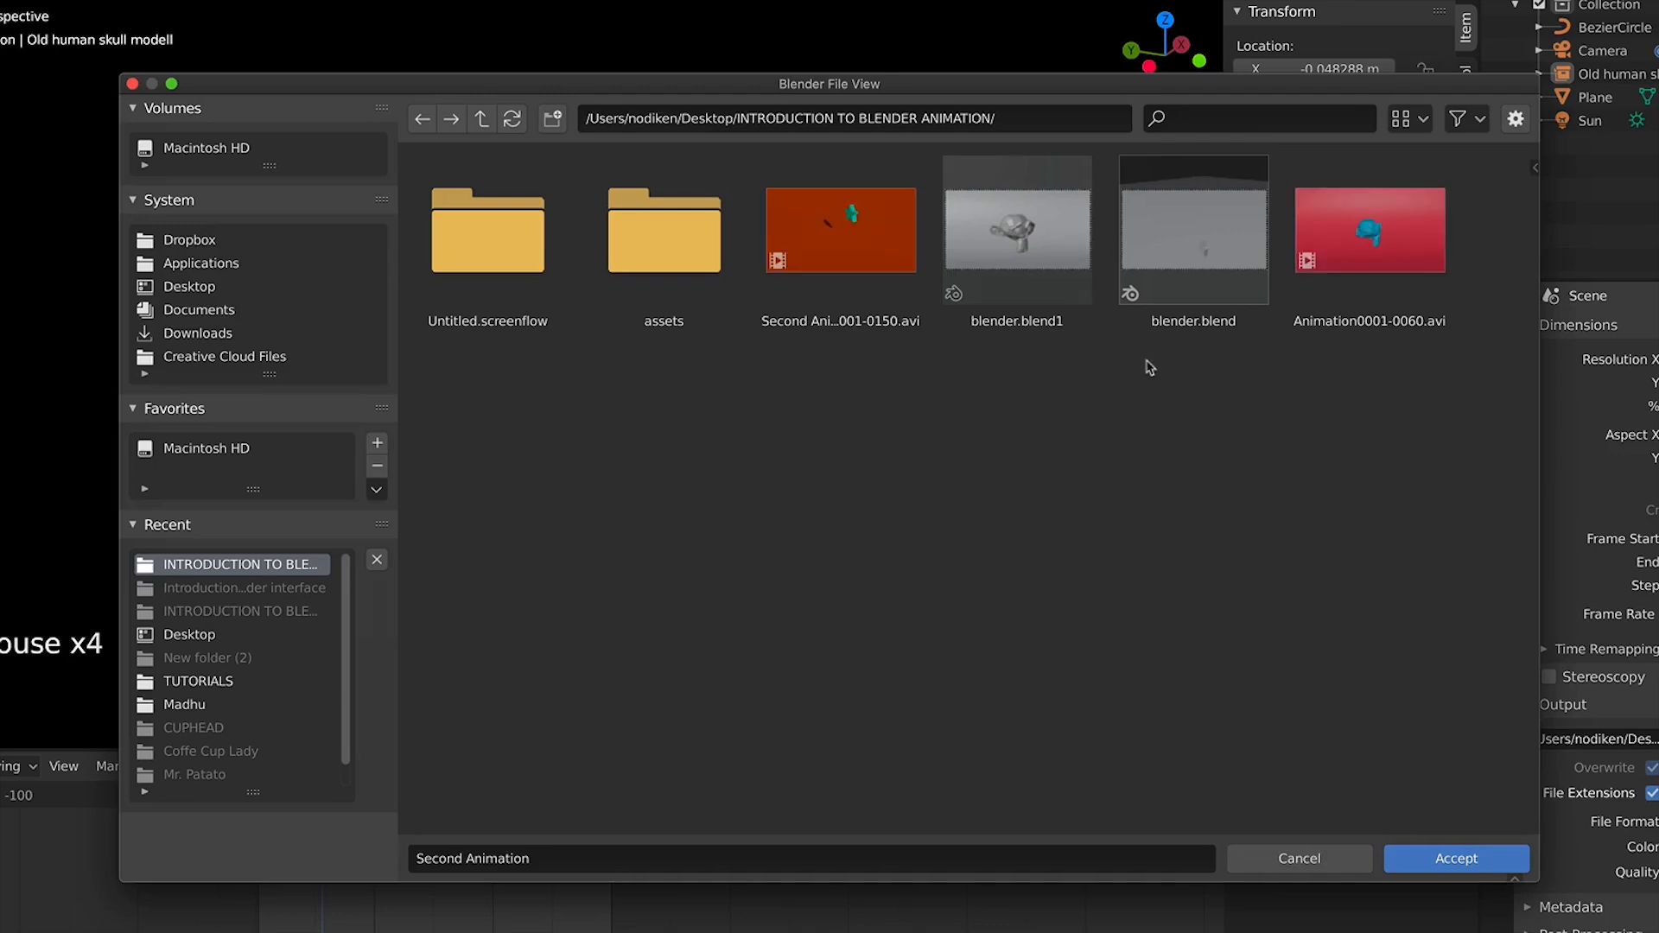
pyautogui.click(791, 263)
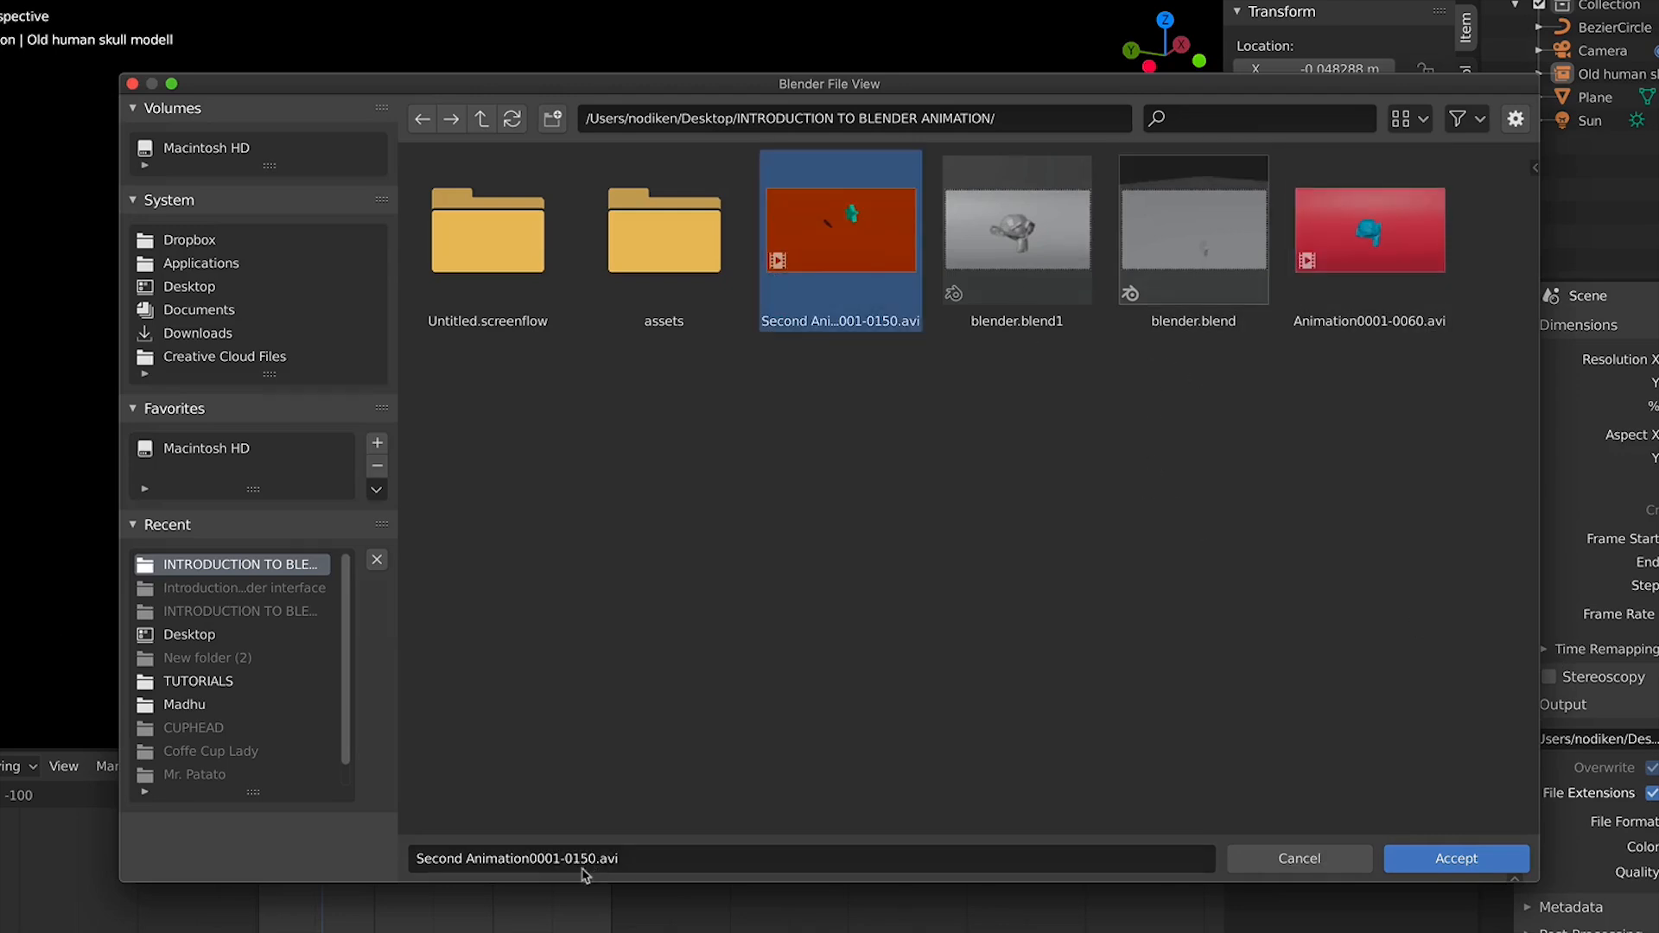
pyautogui.click(679, 858)
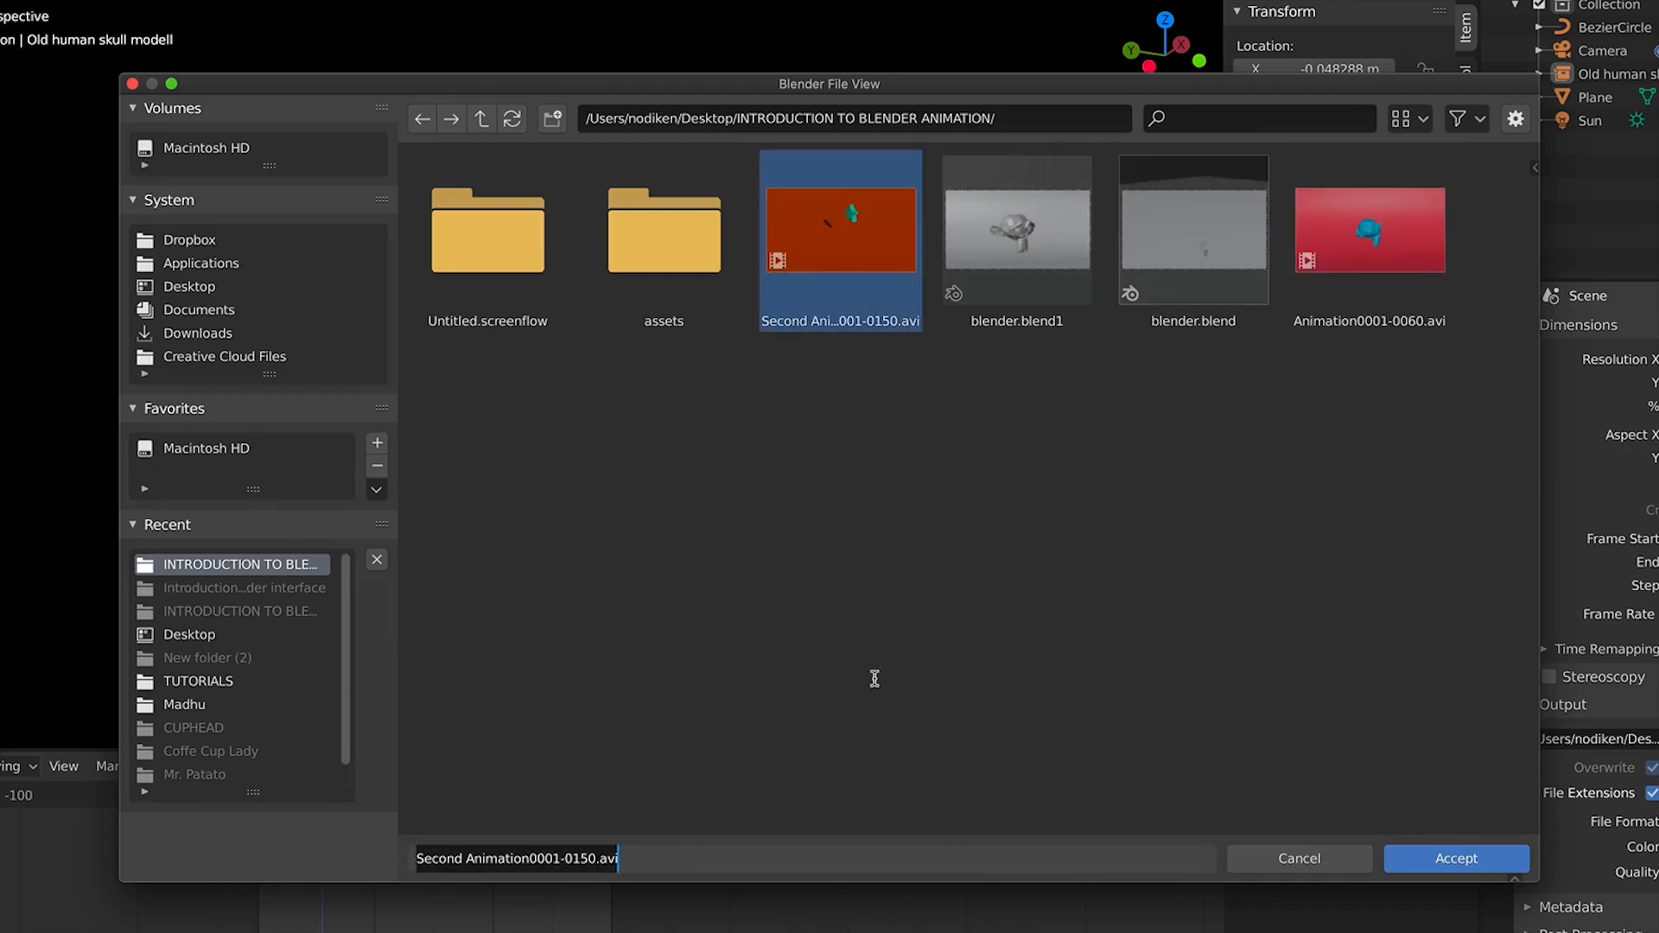
pyautogui.write('Third An')
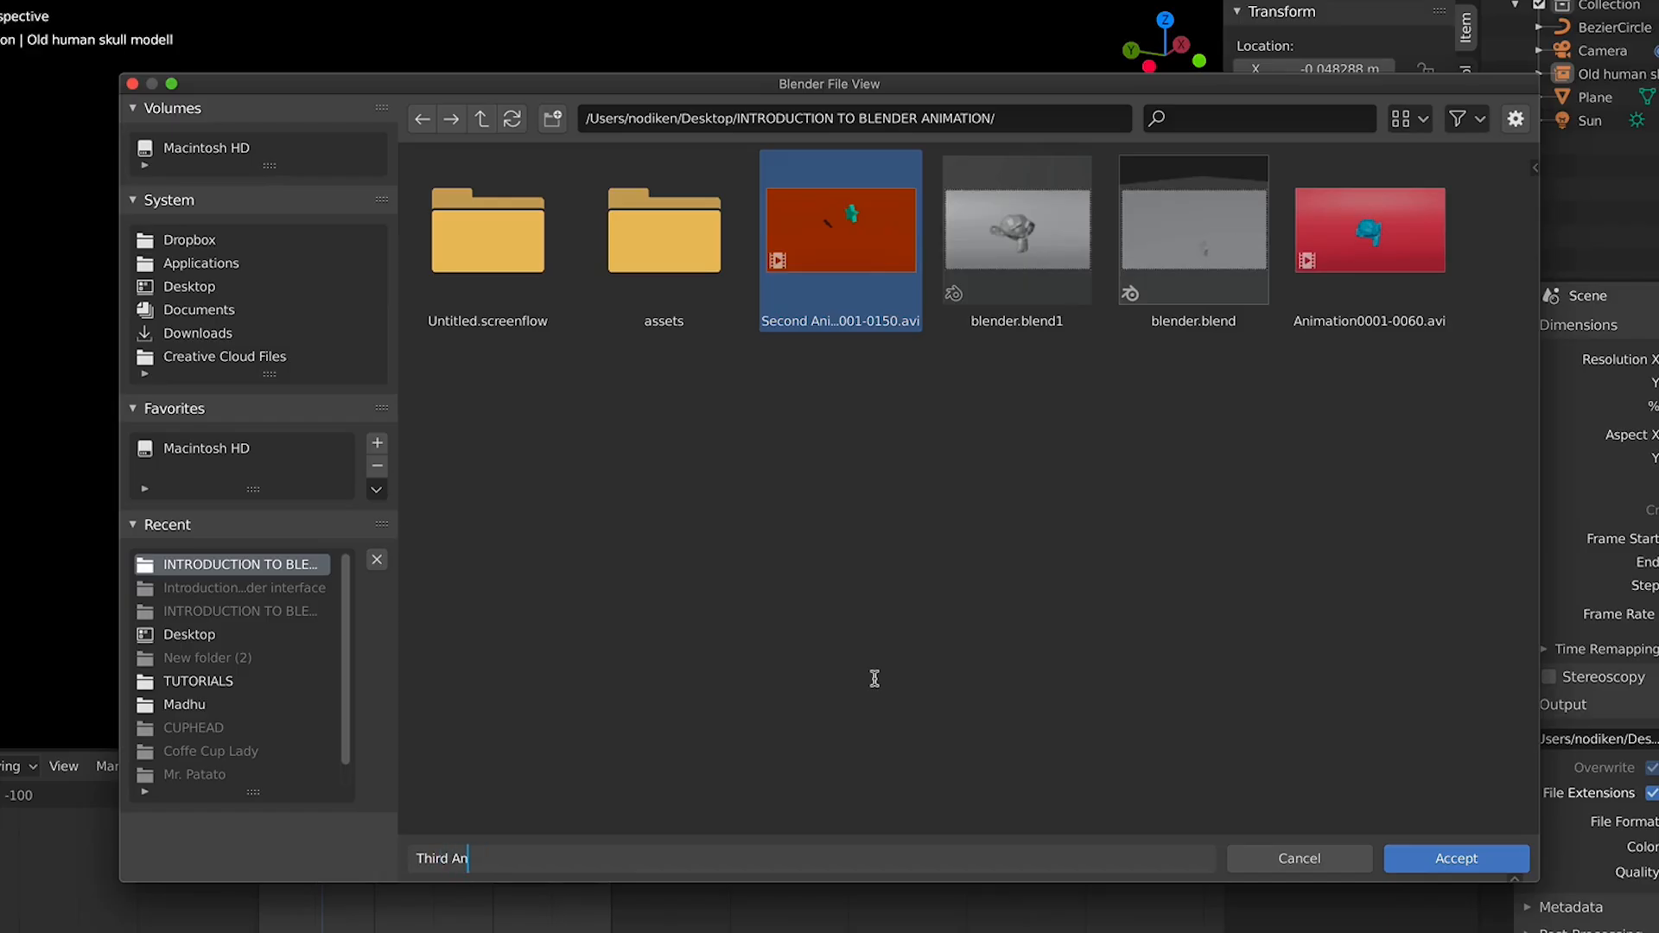
pyautogui.write('imation')
pyautogui.press('Return')
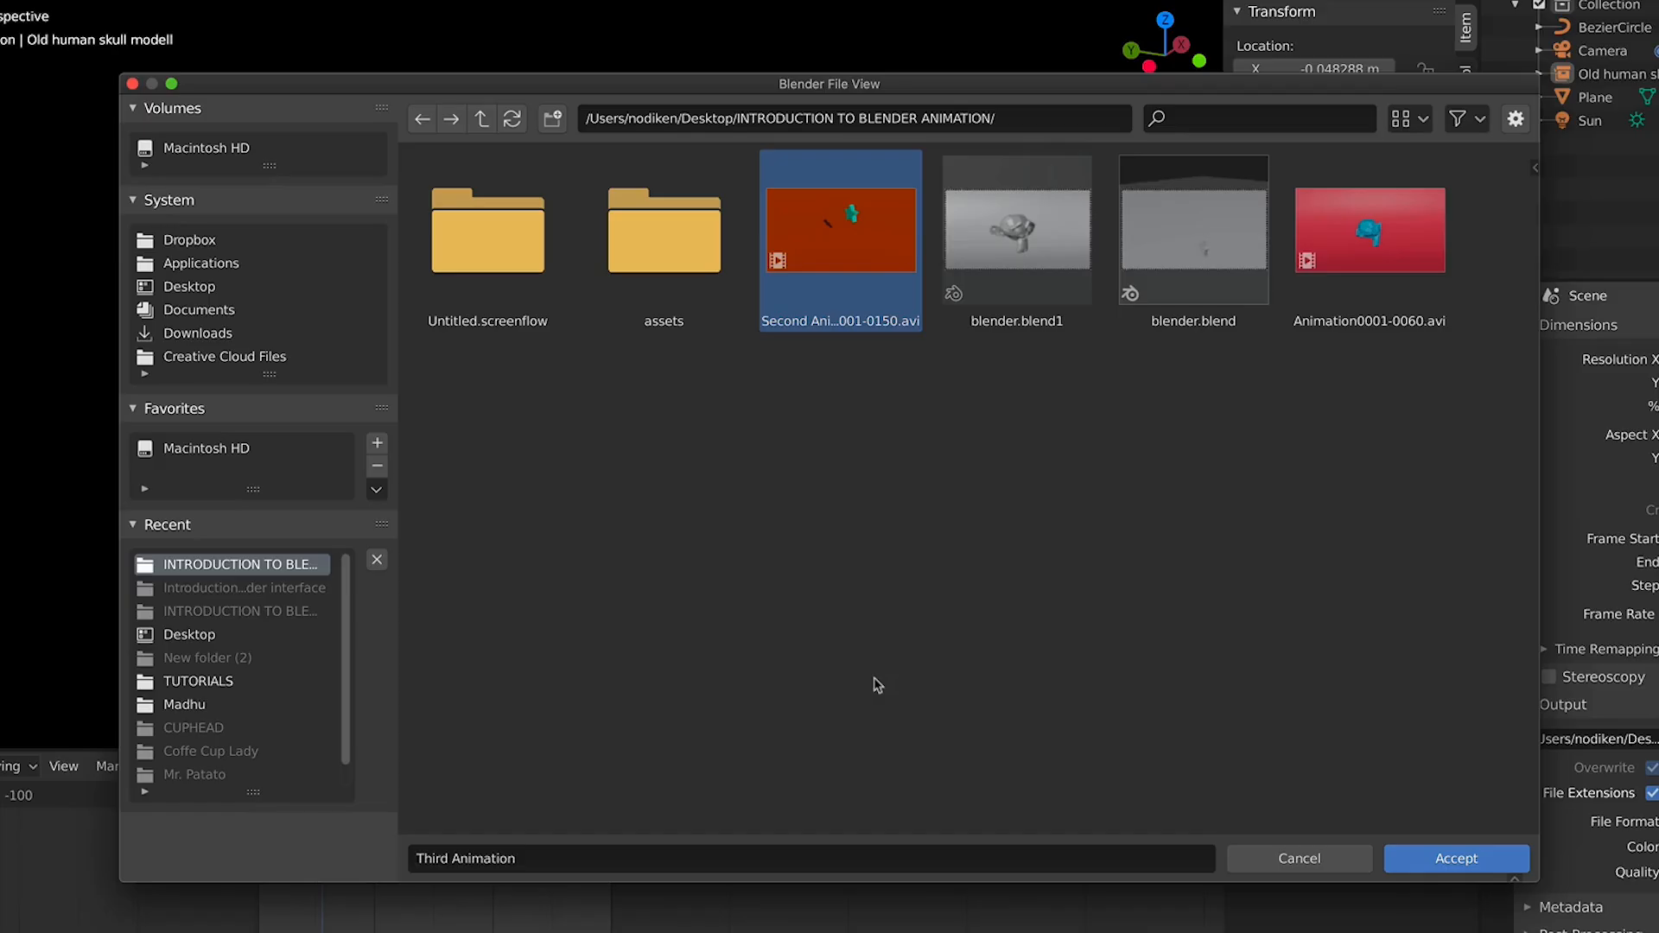
pyautogui.click(1414, 856)
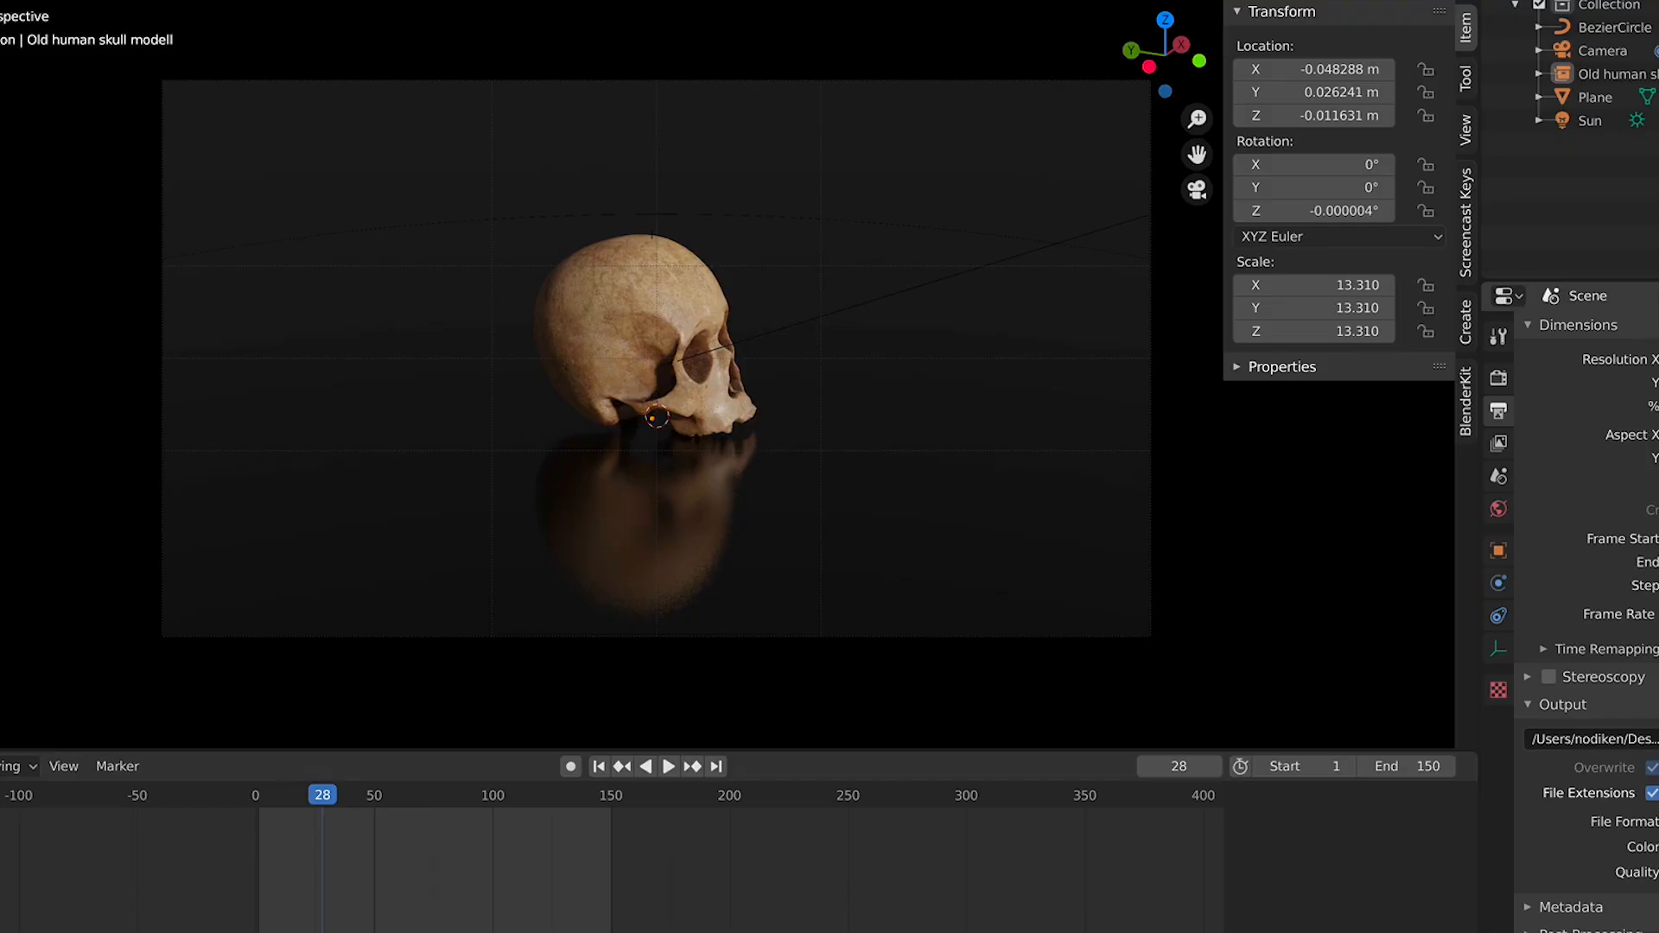
# Render the animation
pyautogui.press('Down')
pyautogui.press('Down')
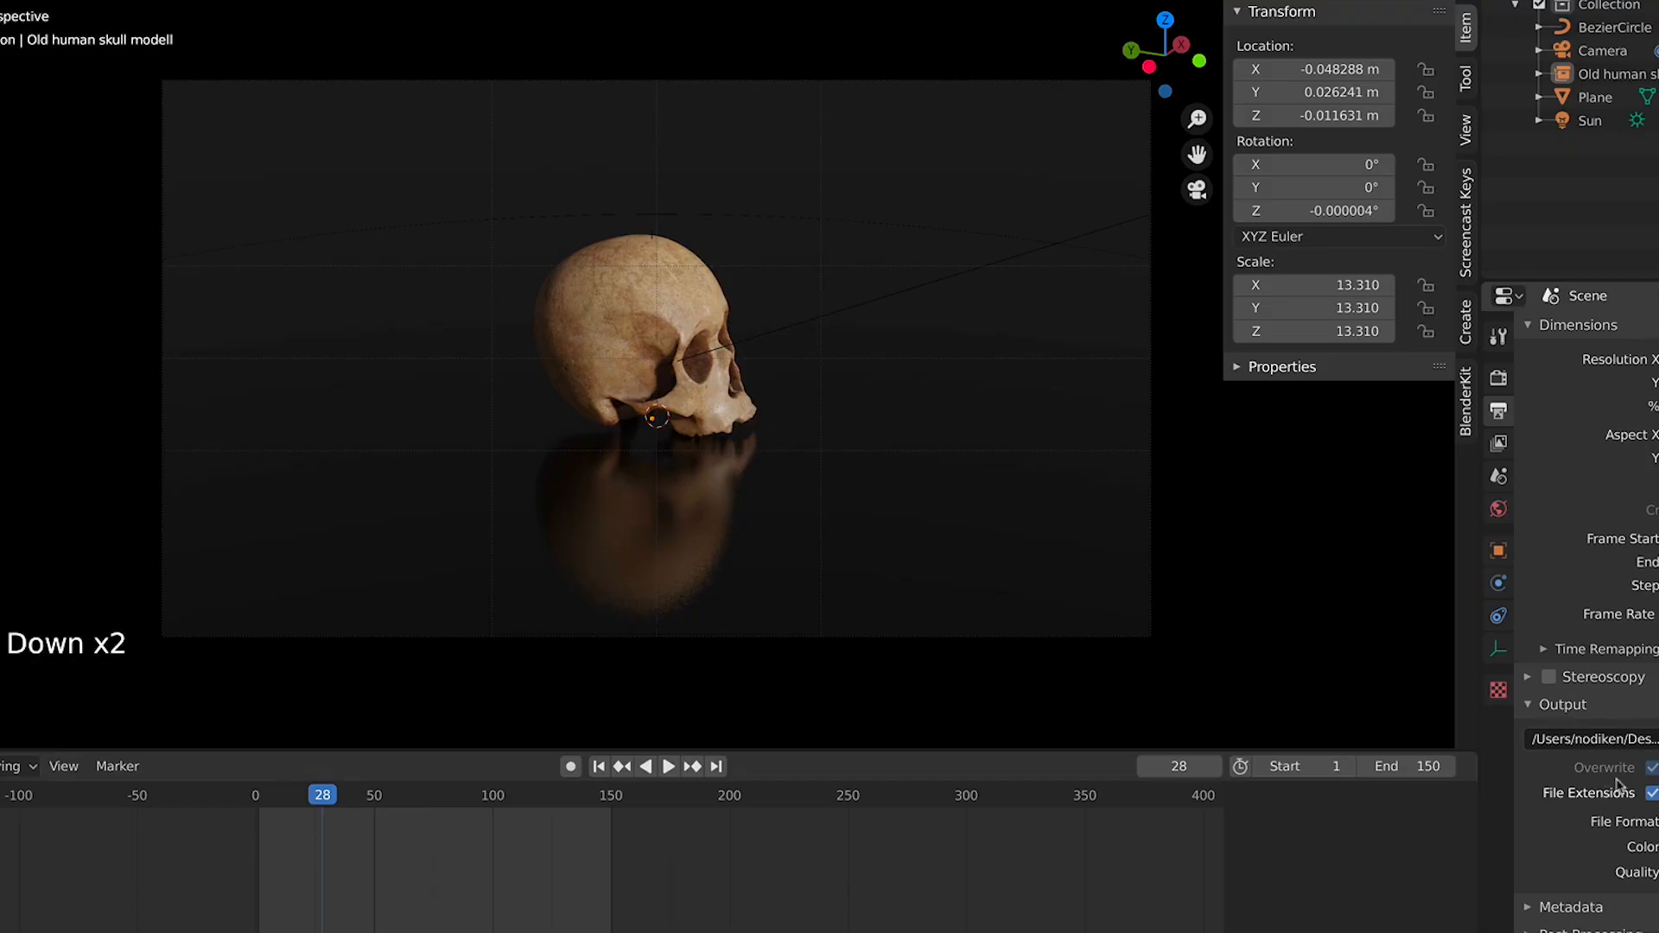
pyautogui.click(1498, 443)
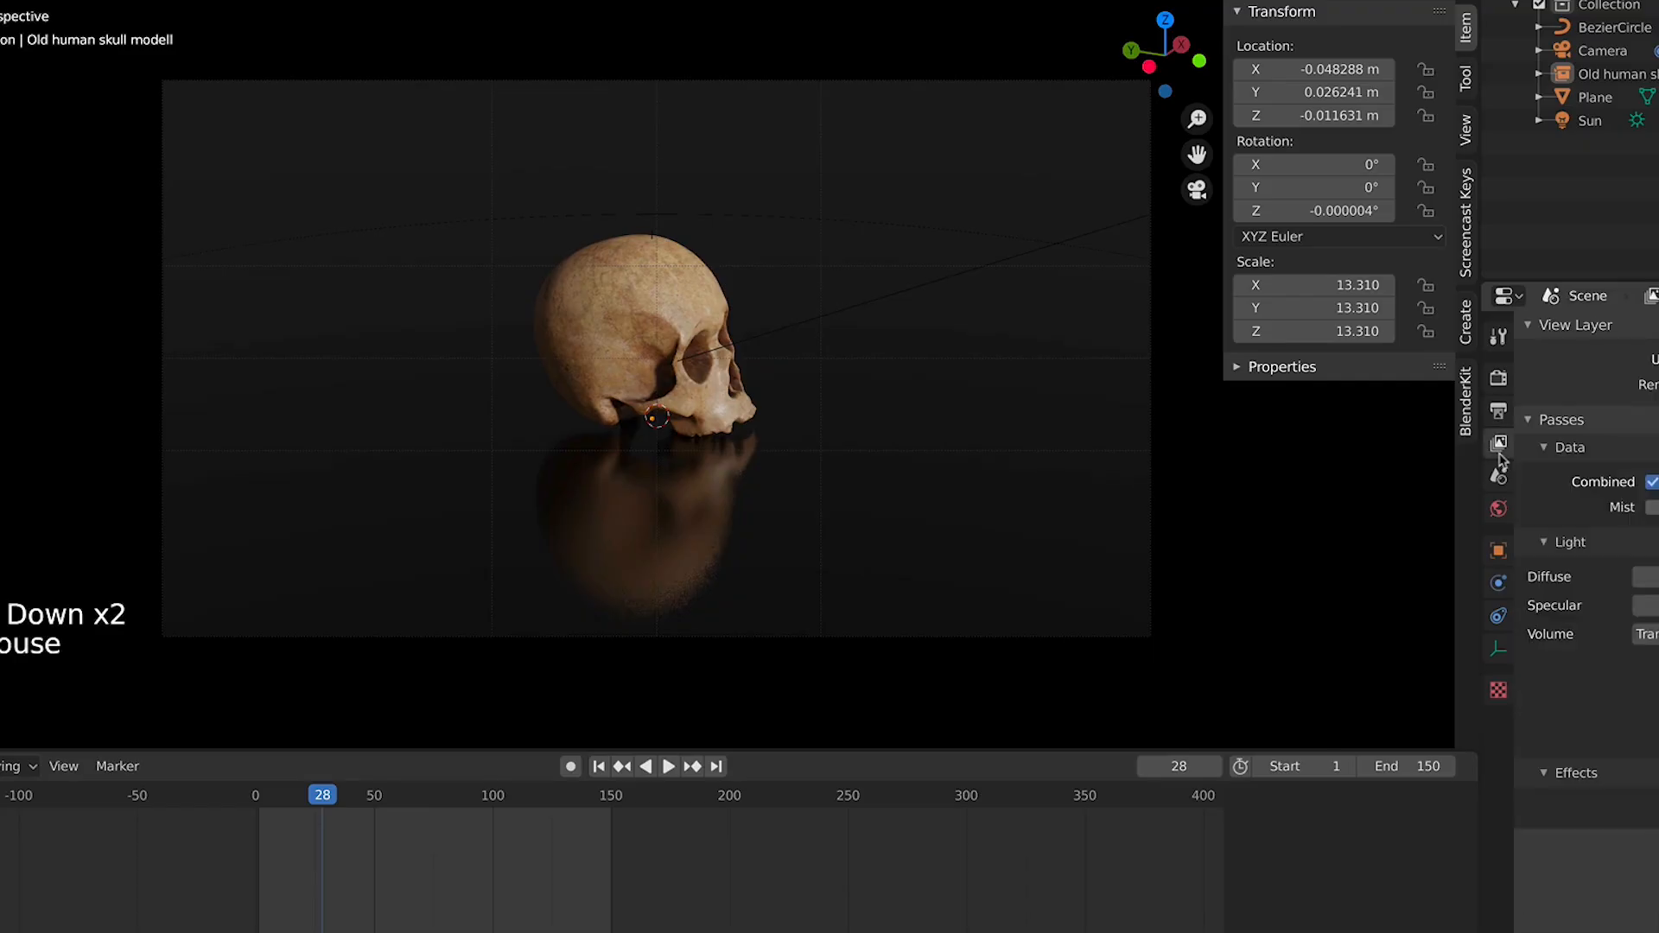
pyautogui.click(0, 0)
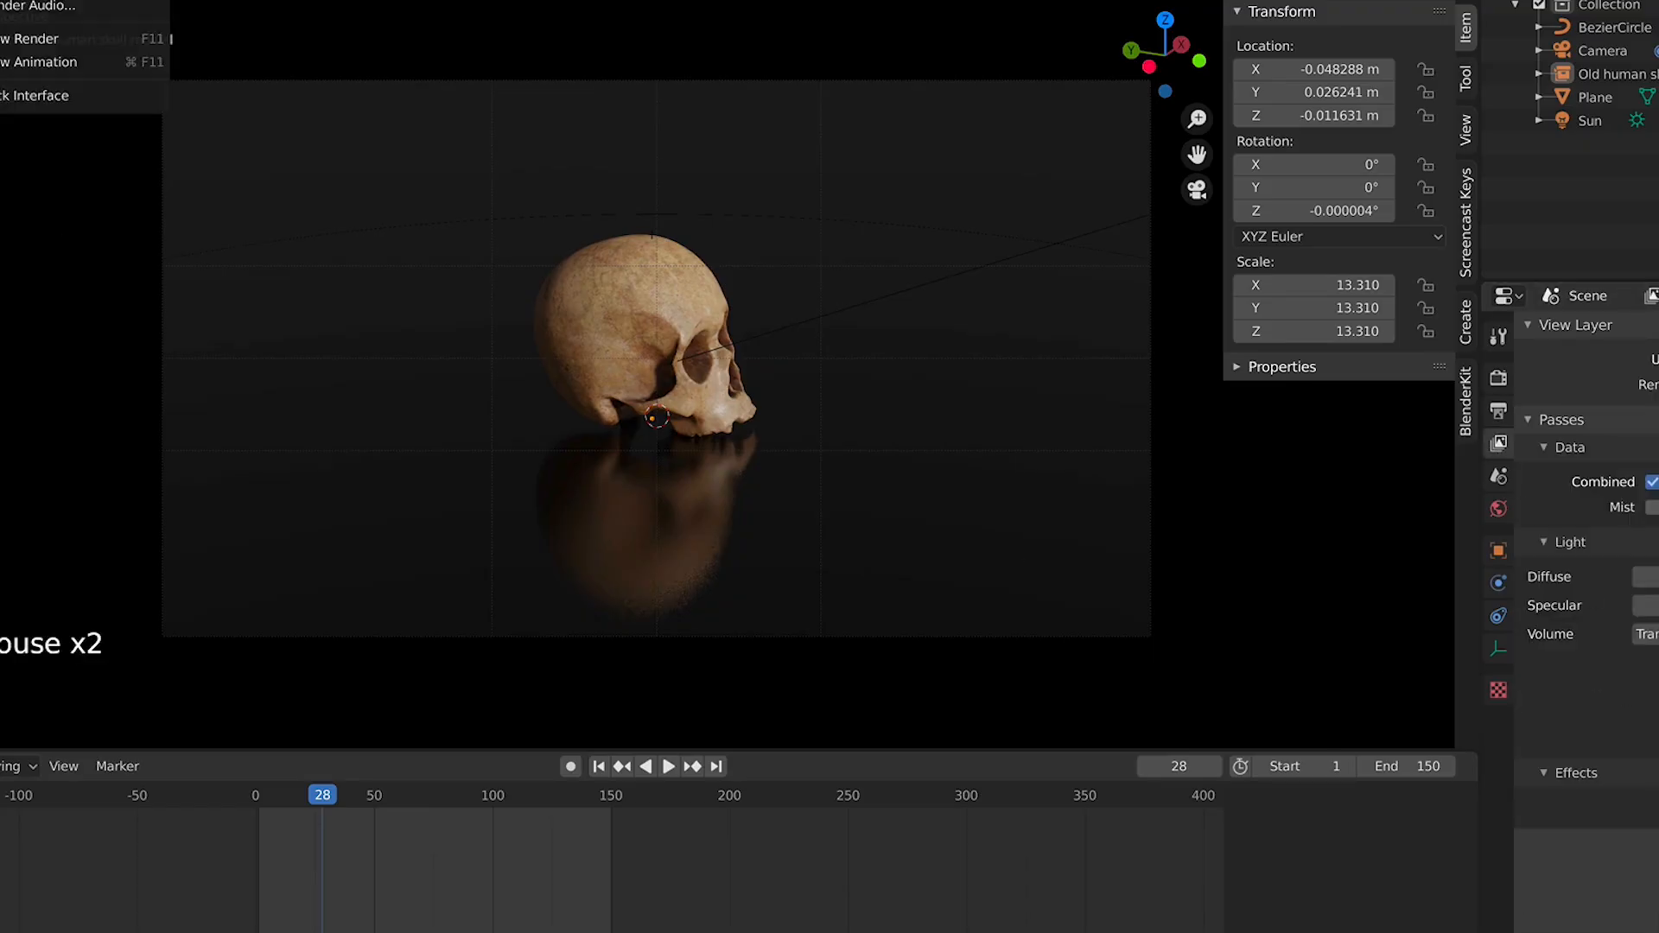
pyautogui.click(0, 0)
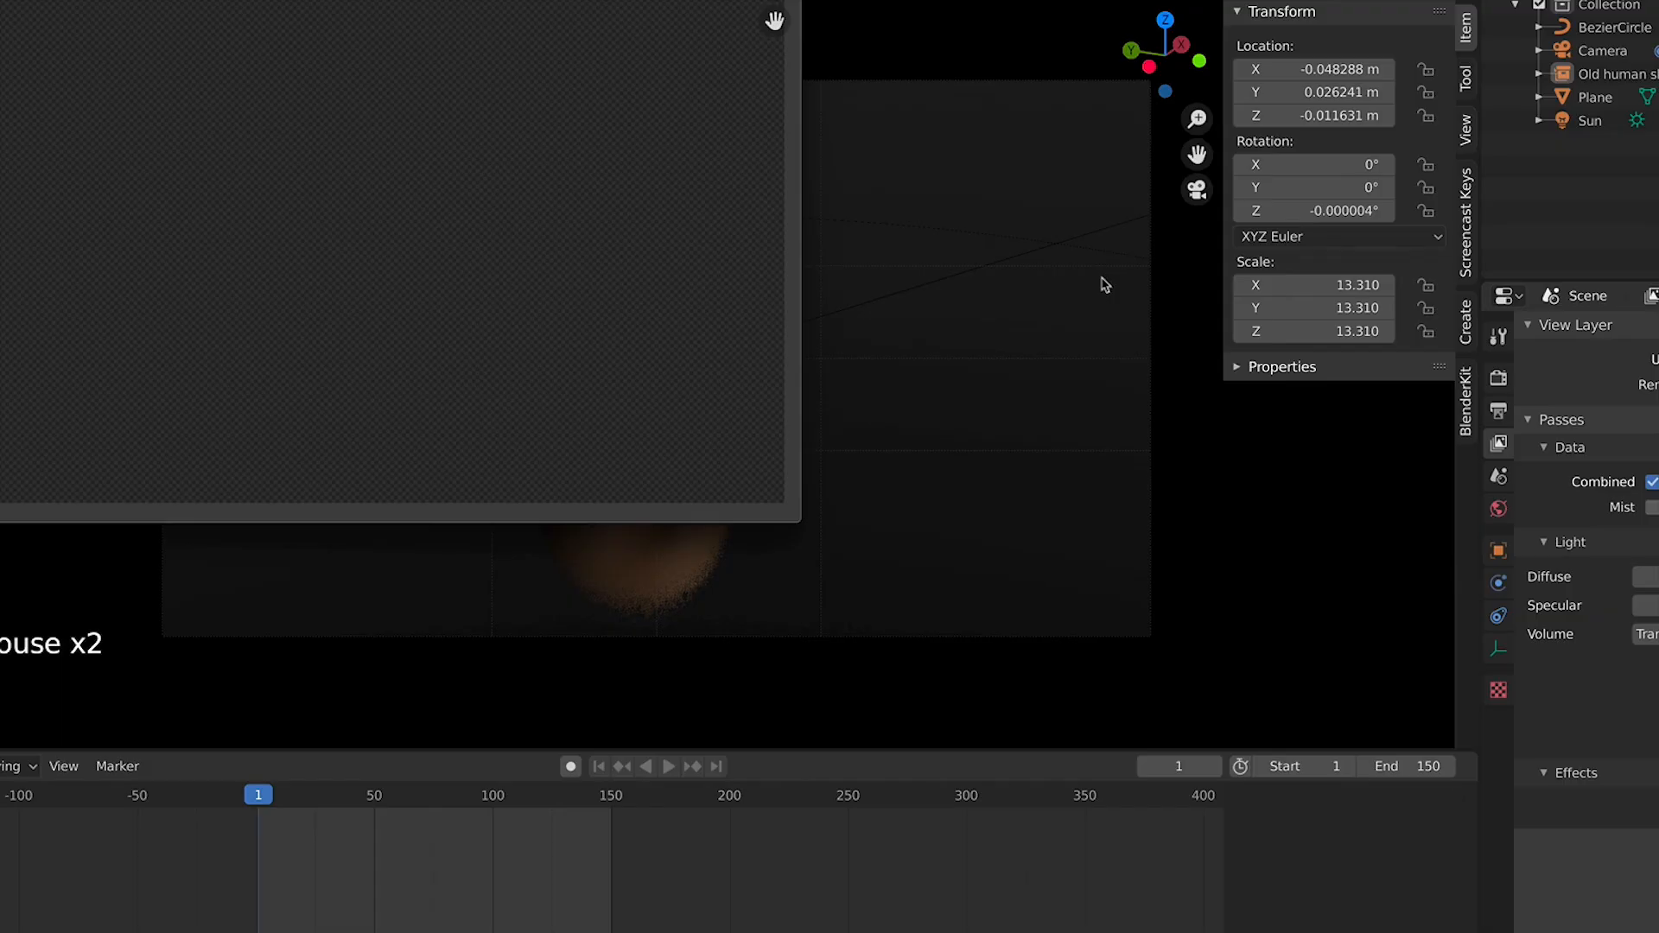
pyautogui.scroll(-1, 386, 322)
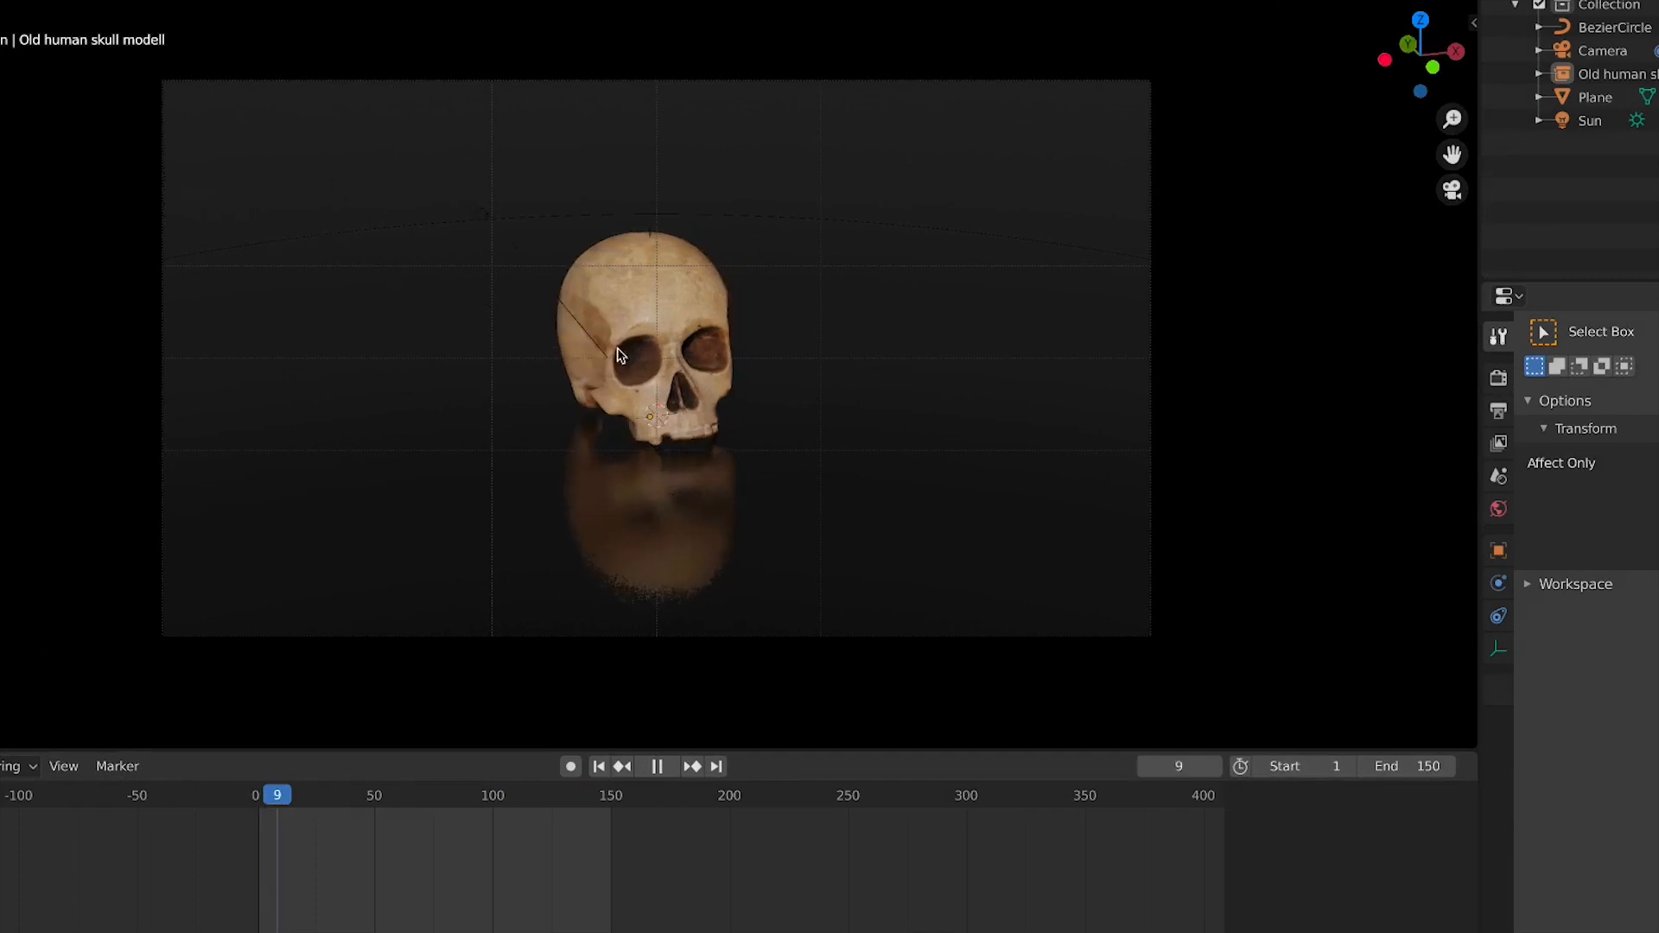
# Delete the skull model from the scene
pyautogui.press('space')
pyautogui.moveTo(771, 337); pyautogui.dragTo(1328, 80, button='middle')
pyautogui.scroll(-4, 675, 374)
pyautogui.scroll(-3, 852, 609)
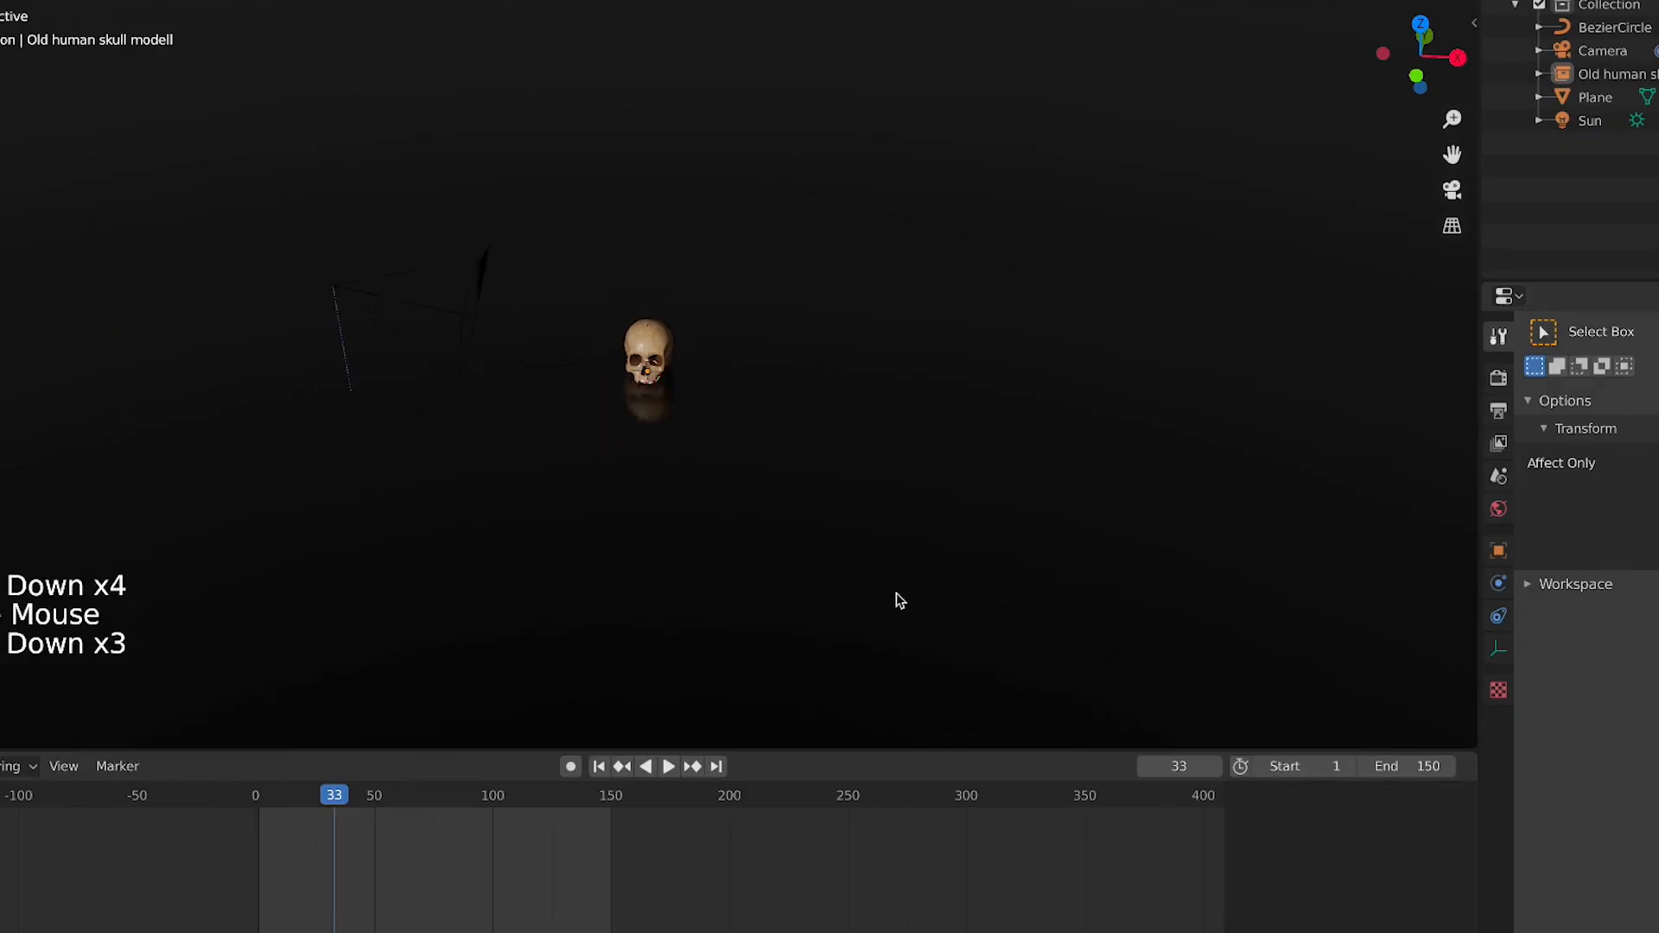
pyautogui.moveTo(896, 492); pyautogui.dragTo(896, 337, button='middle')
pyautogui.scroll(-5, 896, 337)
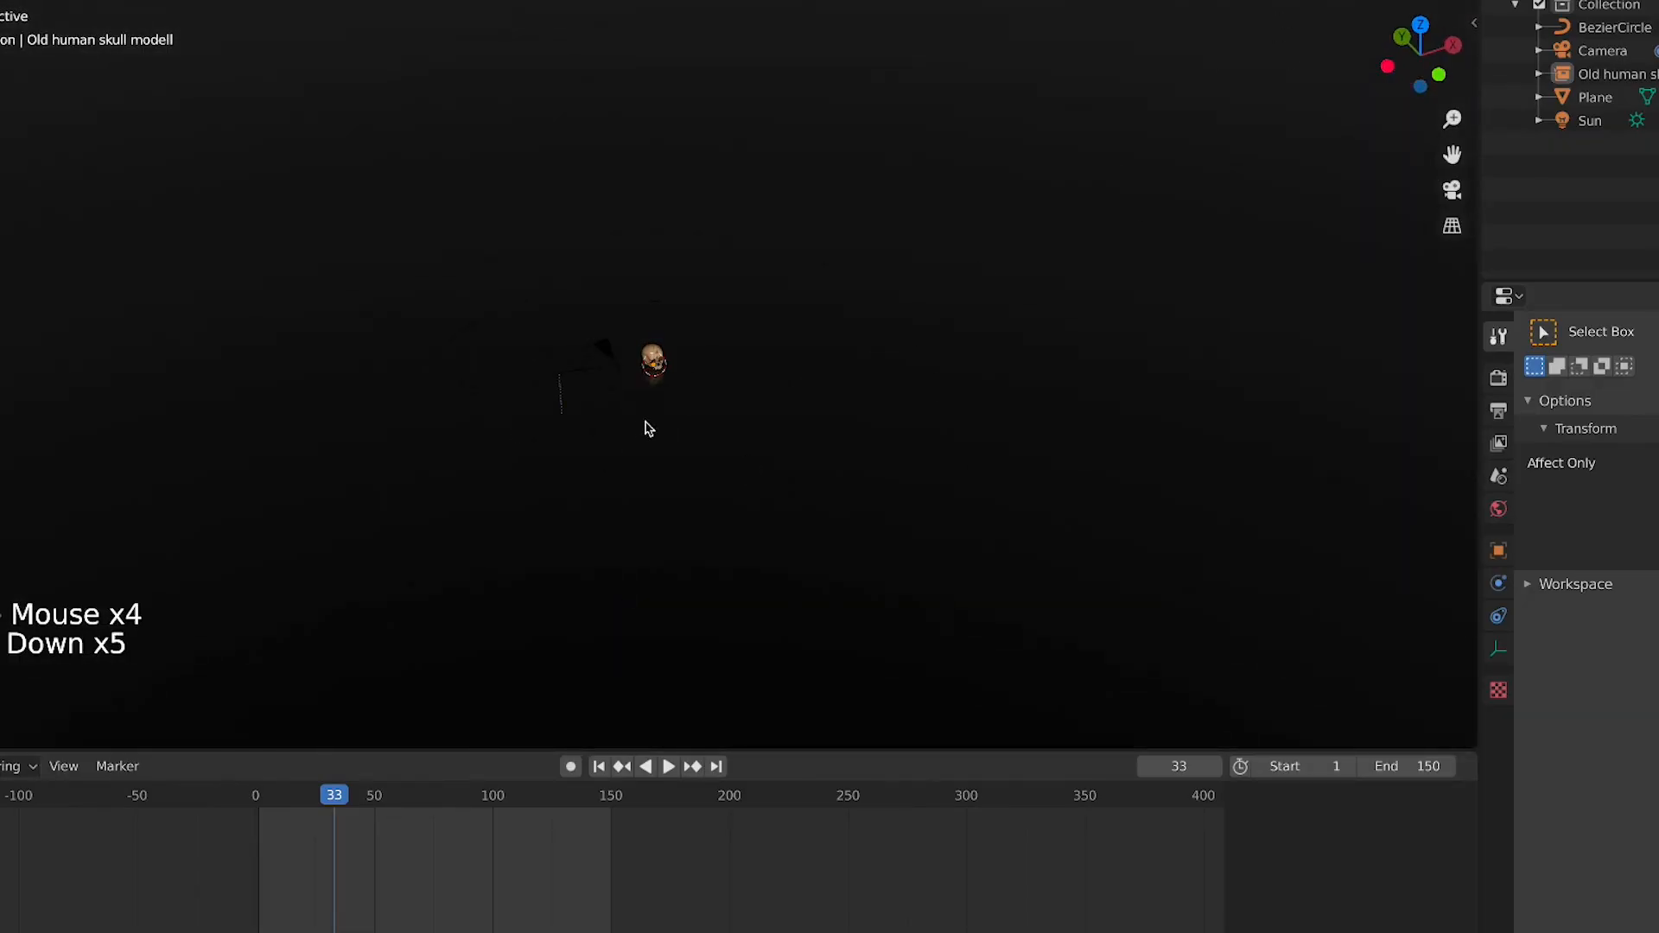
pyautogui.click(688, 435)
pyautogui.click(756, 442)
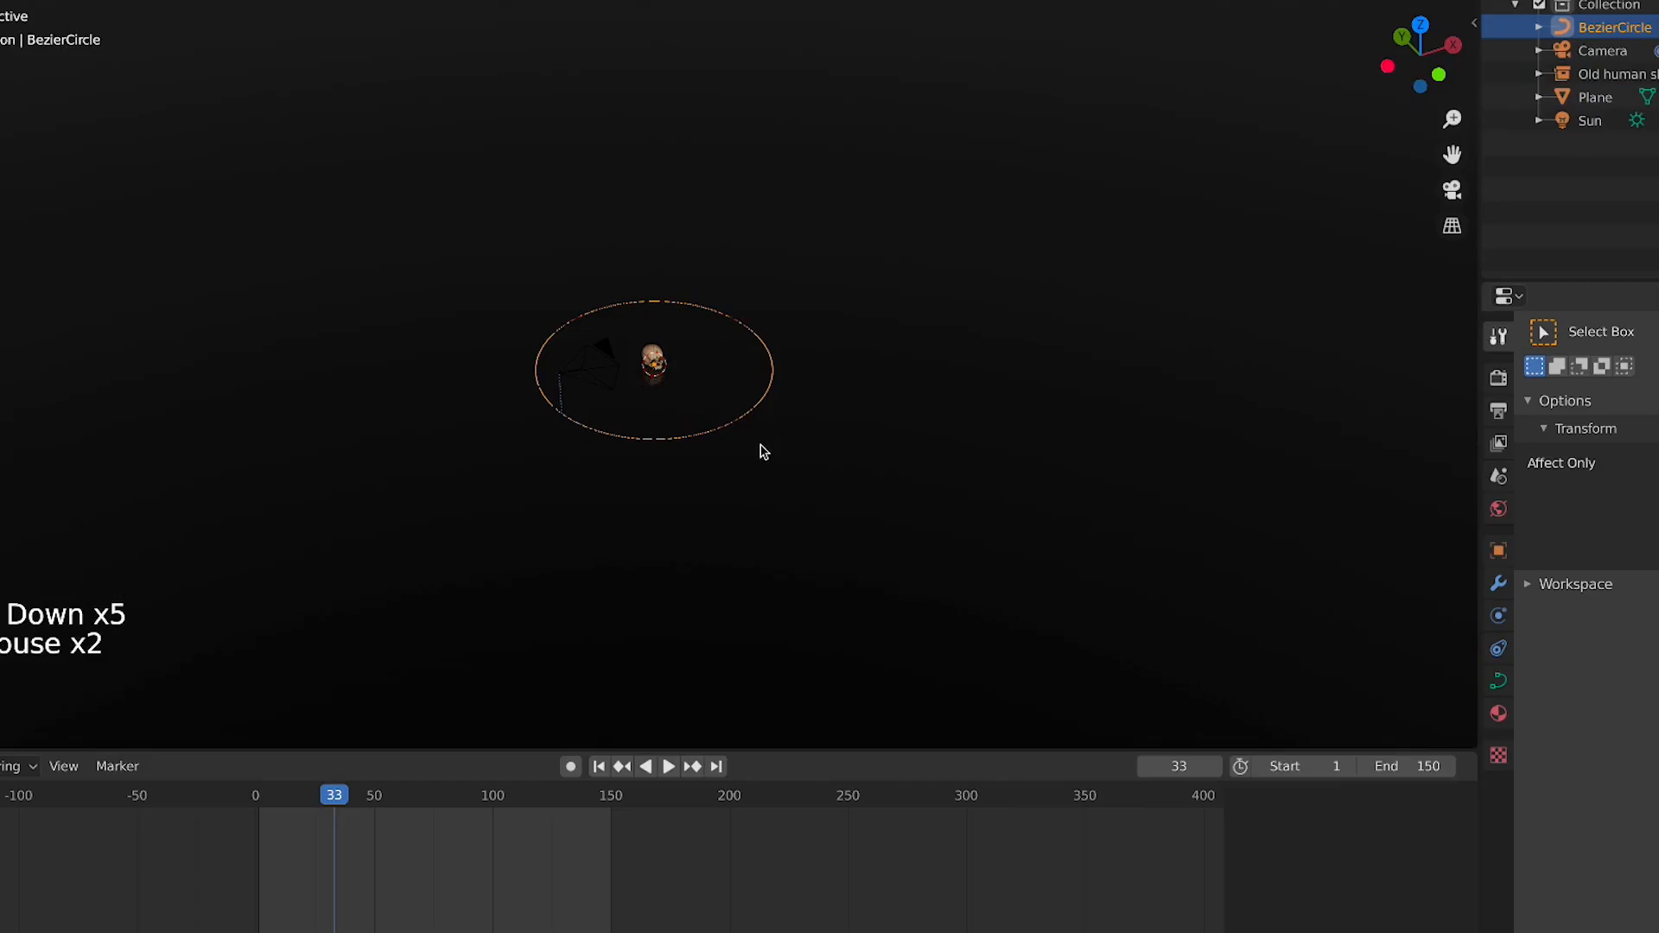
pyautogui.scroll(7, 757, 446)
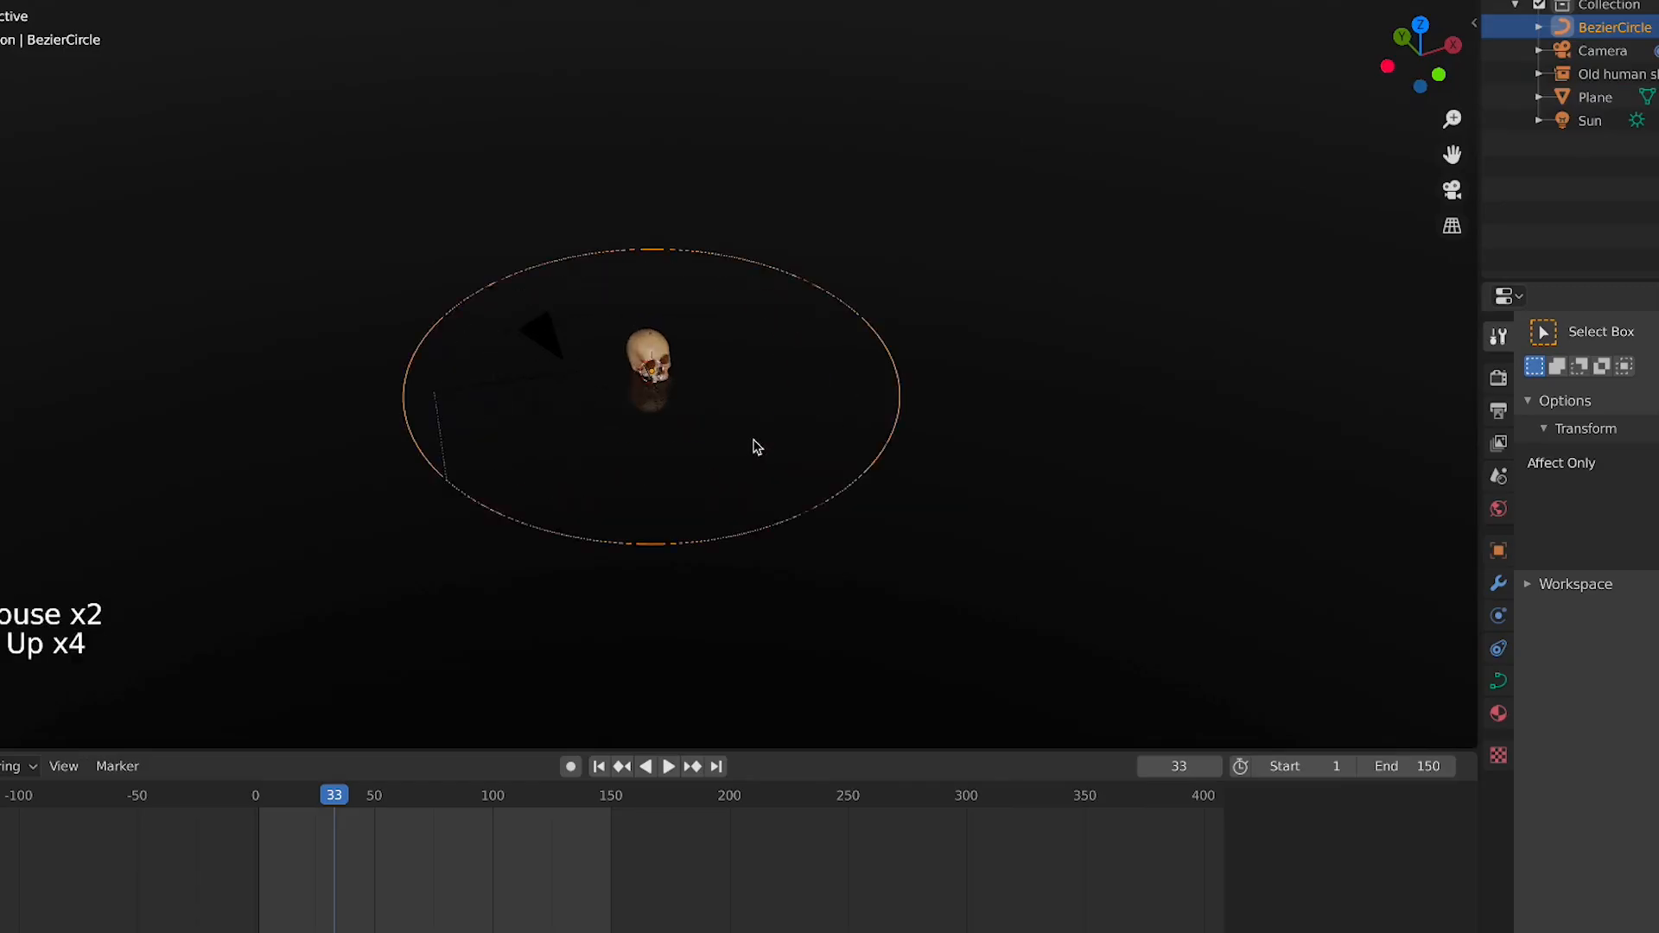
pyautogui.click(659, 339)
pyautogui.press('x')
pyautogui.click(659, 344)
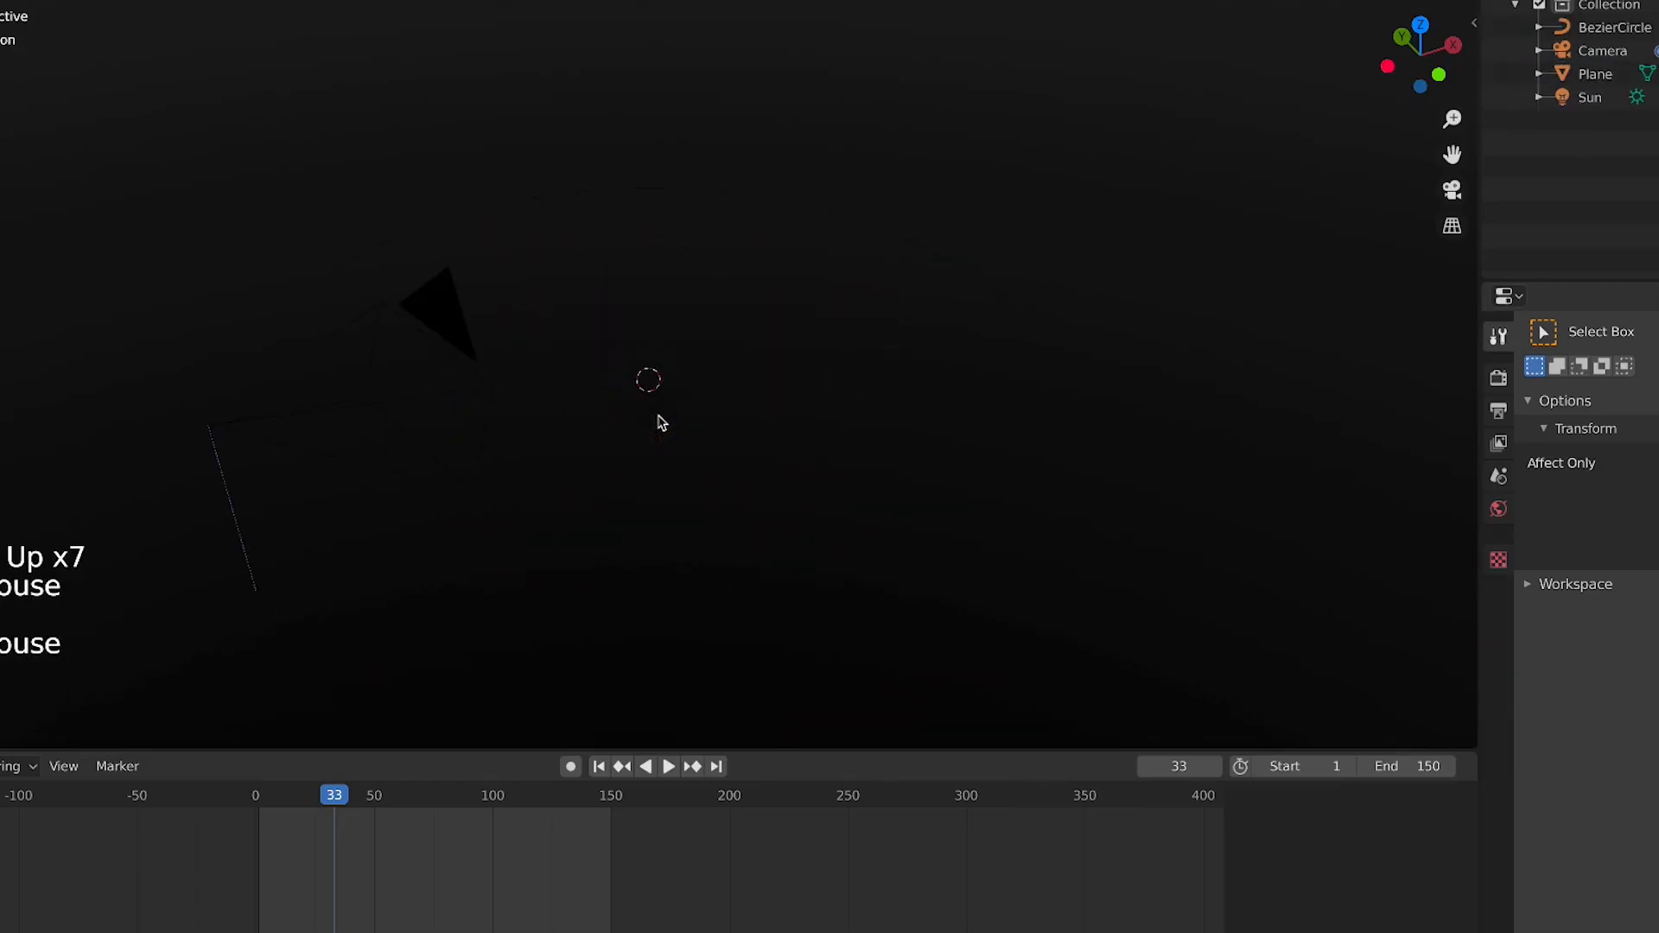
# Delete the floor plane and the Bezier circle from the scene
pyautogui.click(659, 419)
pyautogui.press('x')
pyautogui.click(1016, 399)
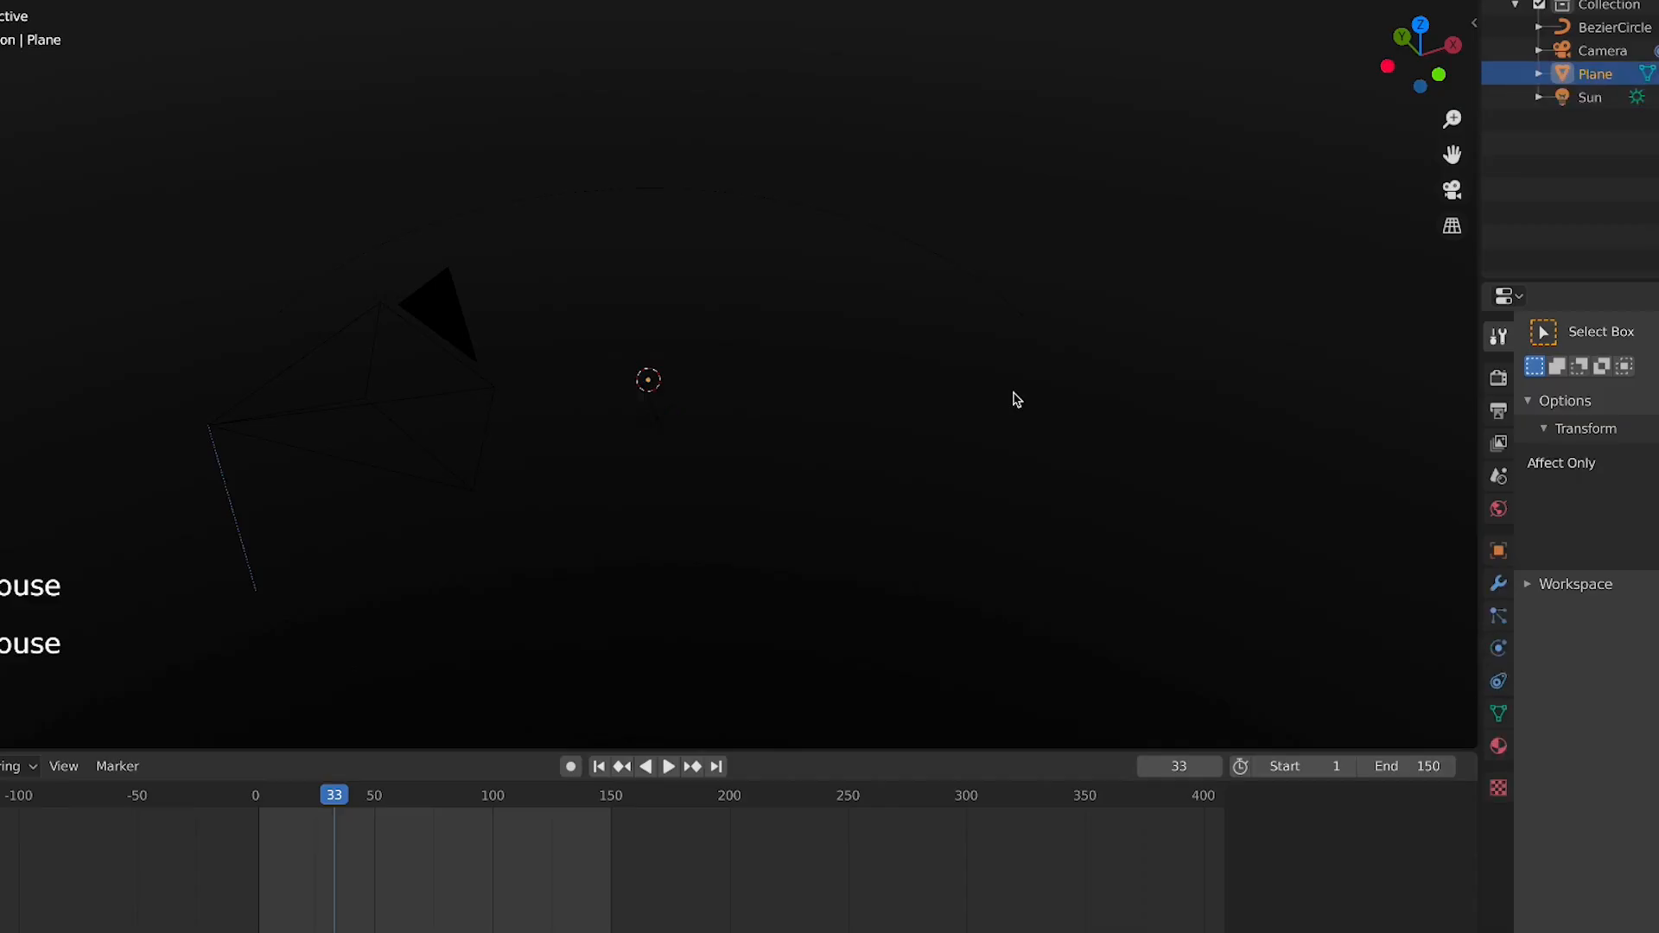
pyautogui.press('x')
pyautogui.click(1015, 393)
pyautogui.click(958, 655)
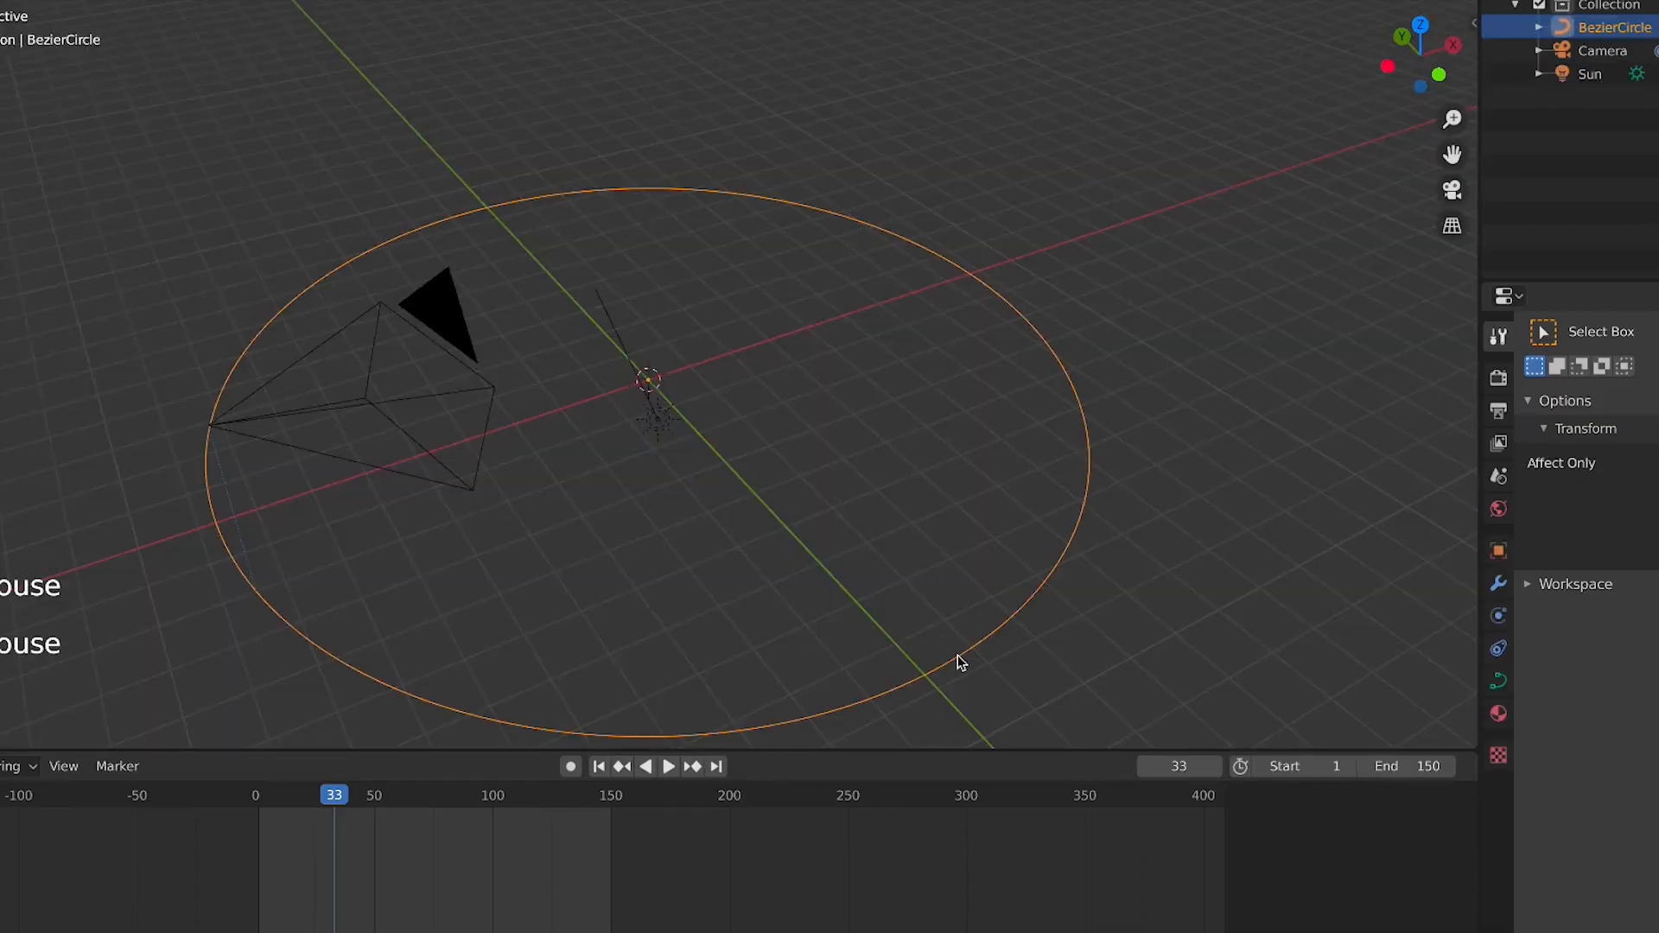
pyautogui.press('x')
pyautogui.click(957, 655)
# Box-select the camera and the Sun light and delete them
pyautogui.click(830, 397)
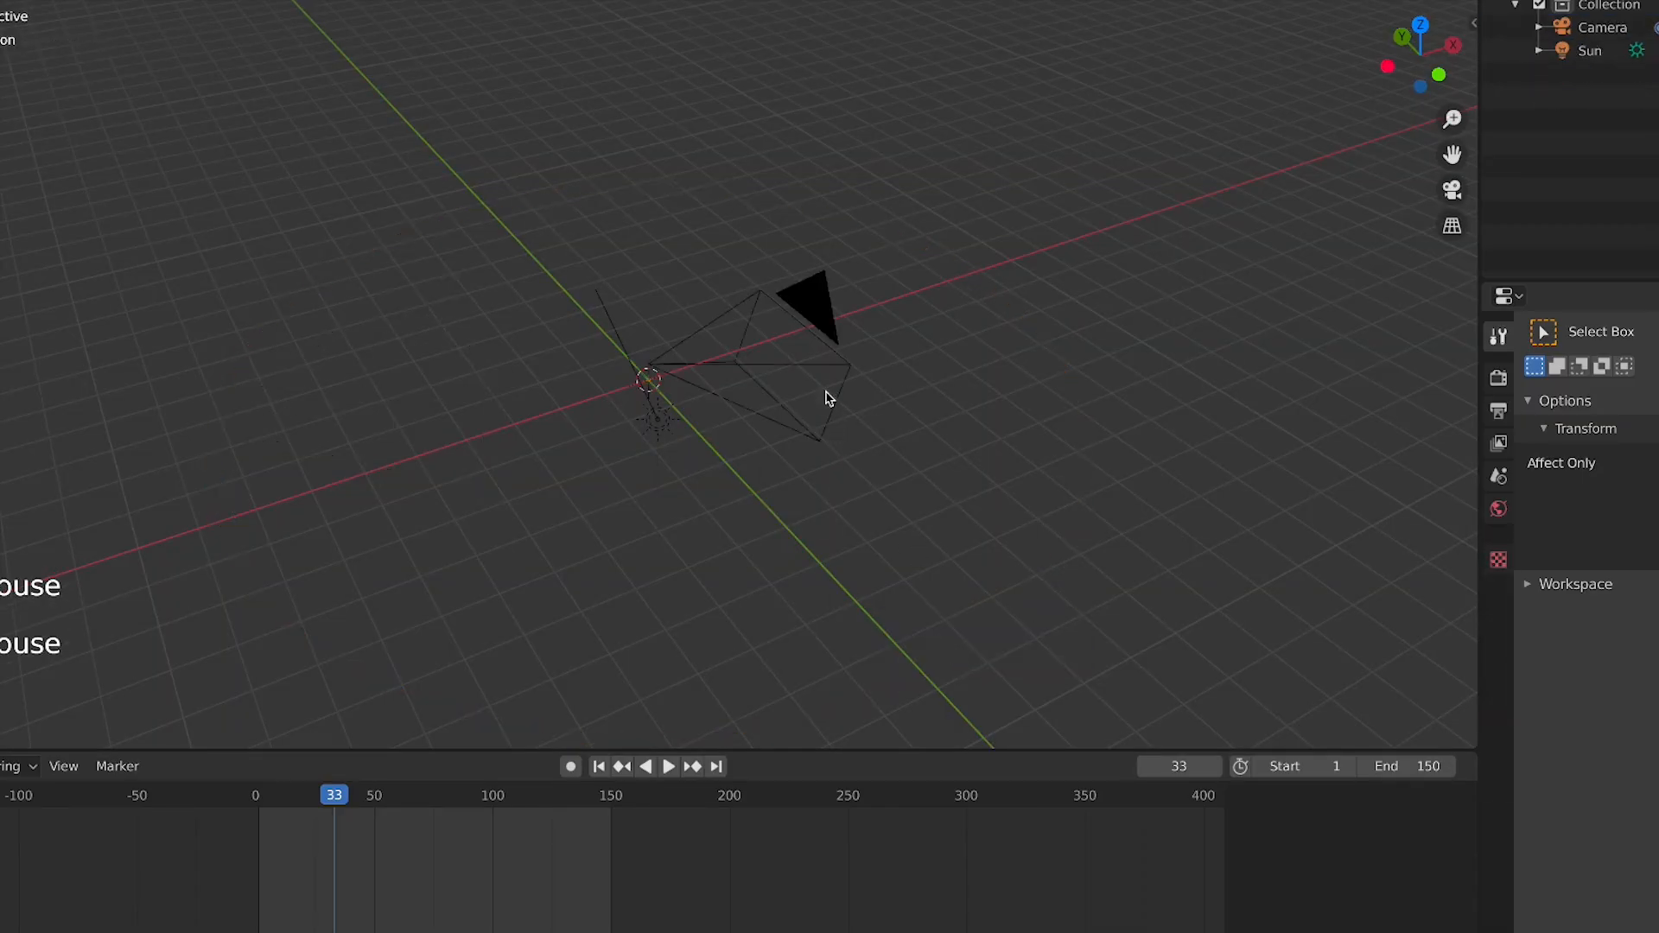
pyautogui.click(833, 367)
pyautogui.moveTo(716, 369); pyautogui.dragTo(537, 494)
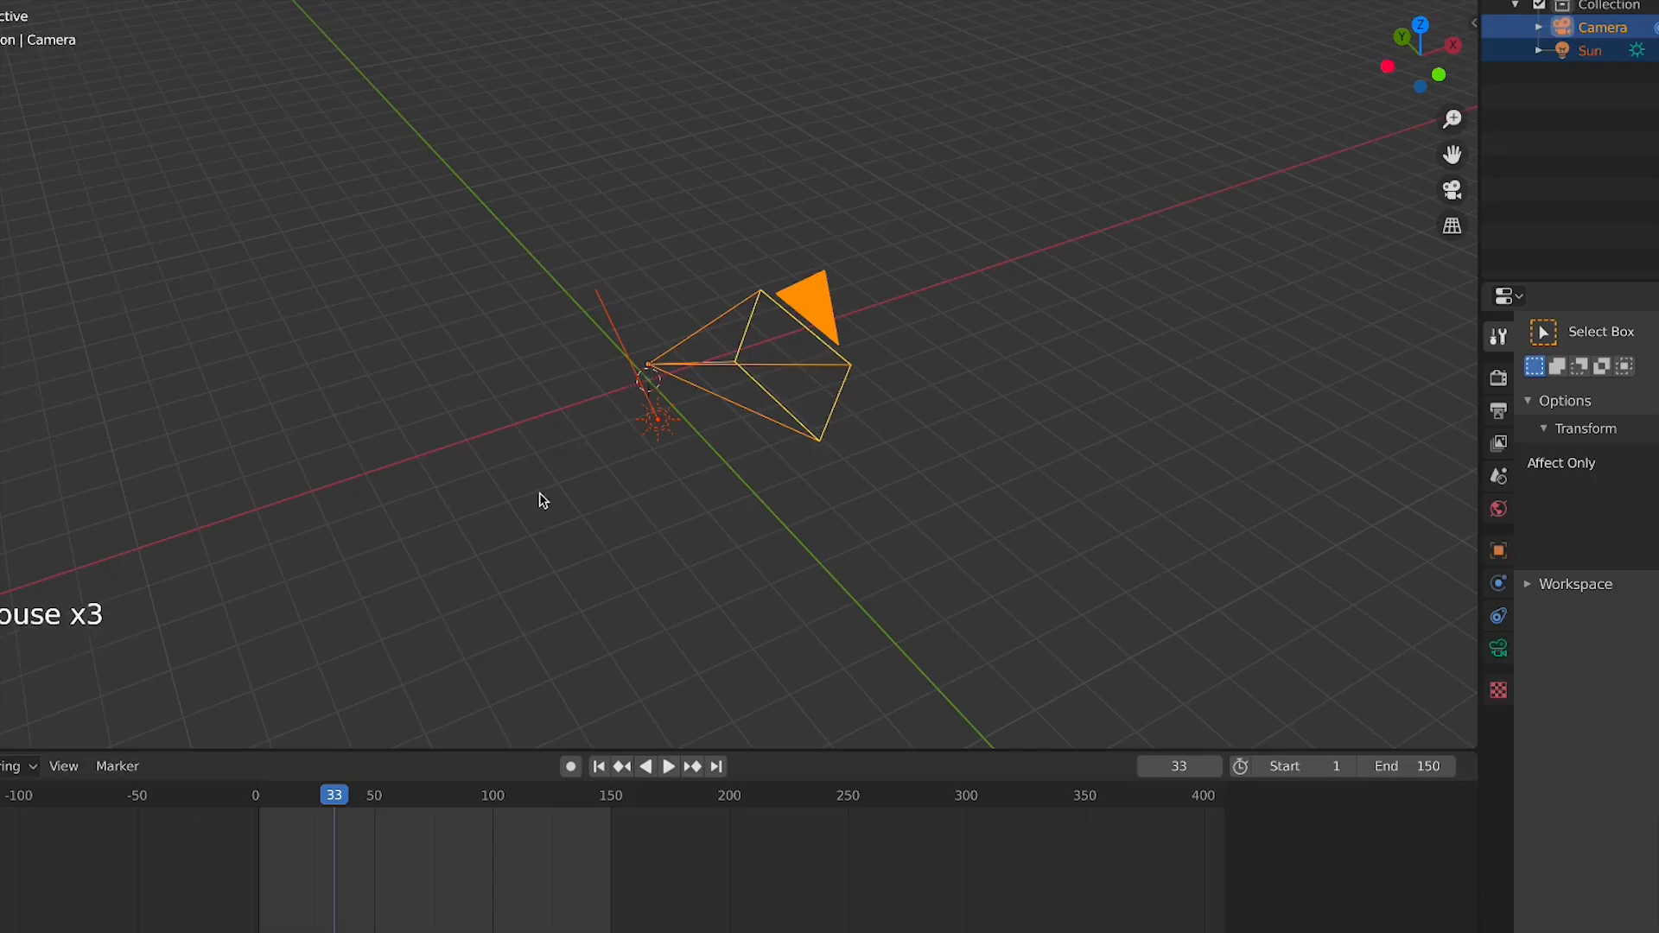
pyautogui.press('x')
pyautogui.click(539, 493)
# Add a new camera, look through it, and reposition it with walk navigation
pyautogui.hotkey('shift', 'a')
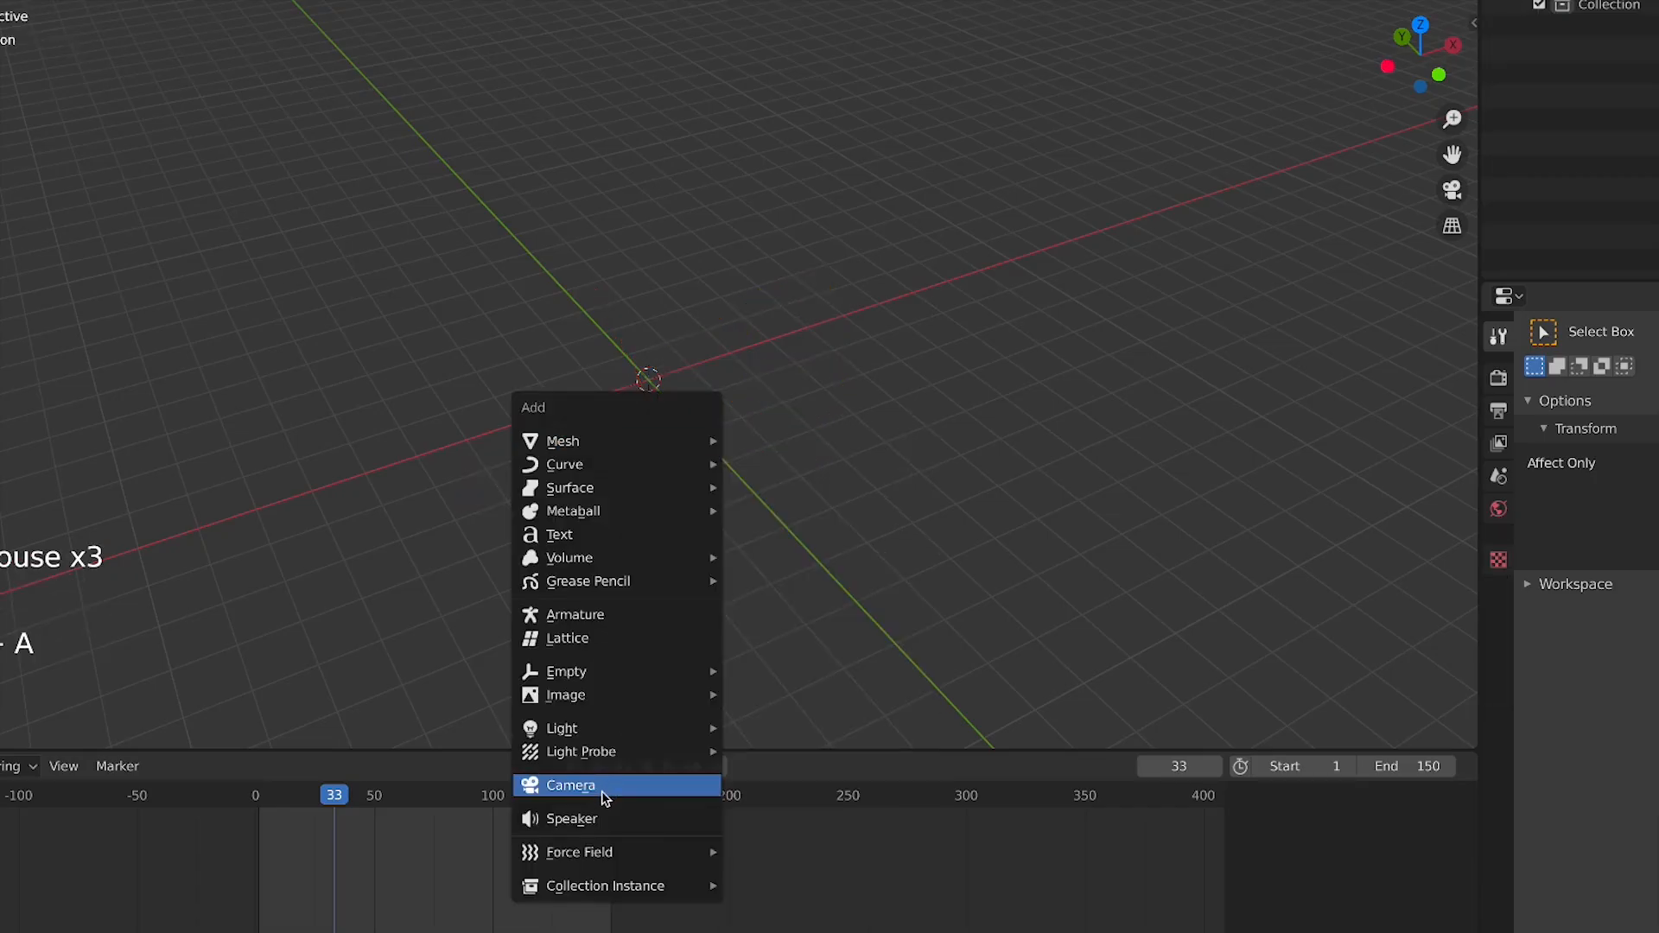
pyautogui.click(604, 786)
pyautogui.press('KP_0')
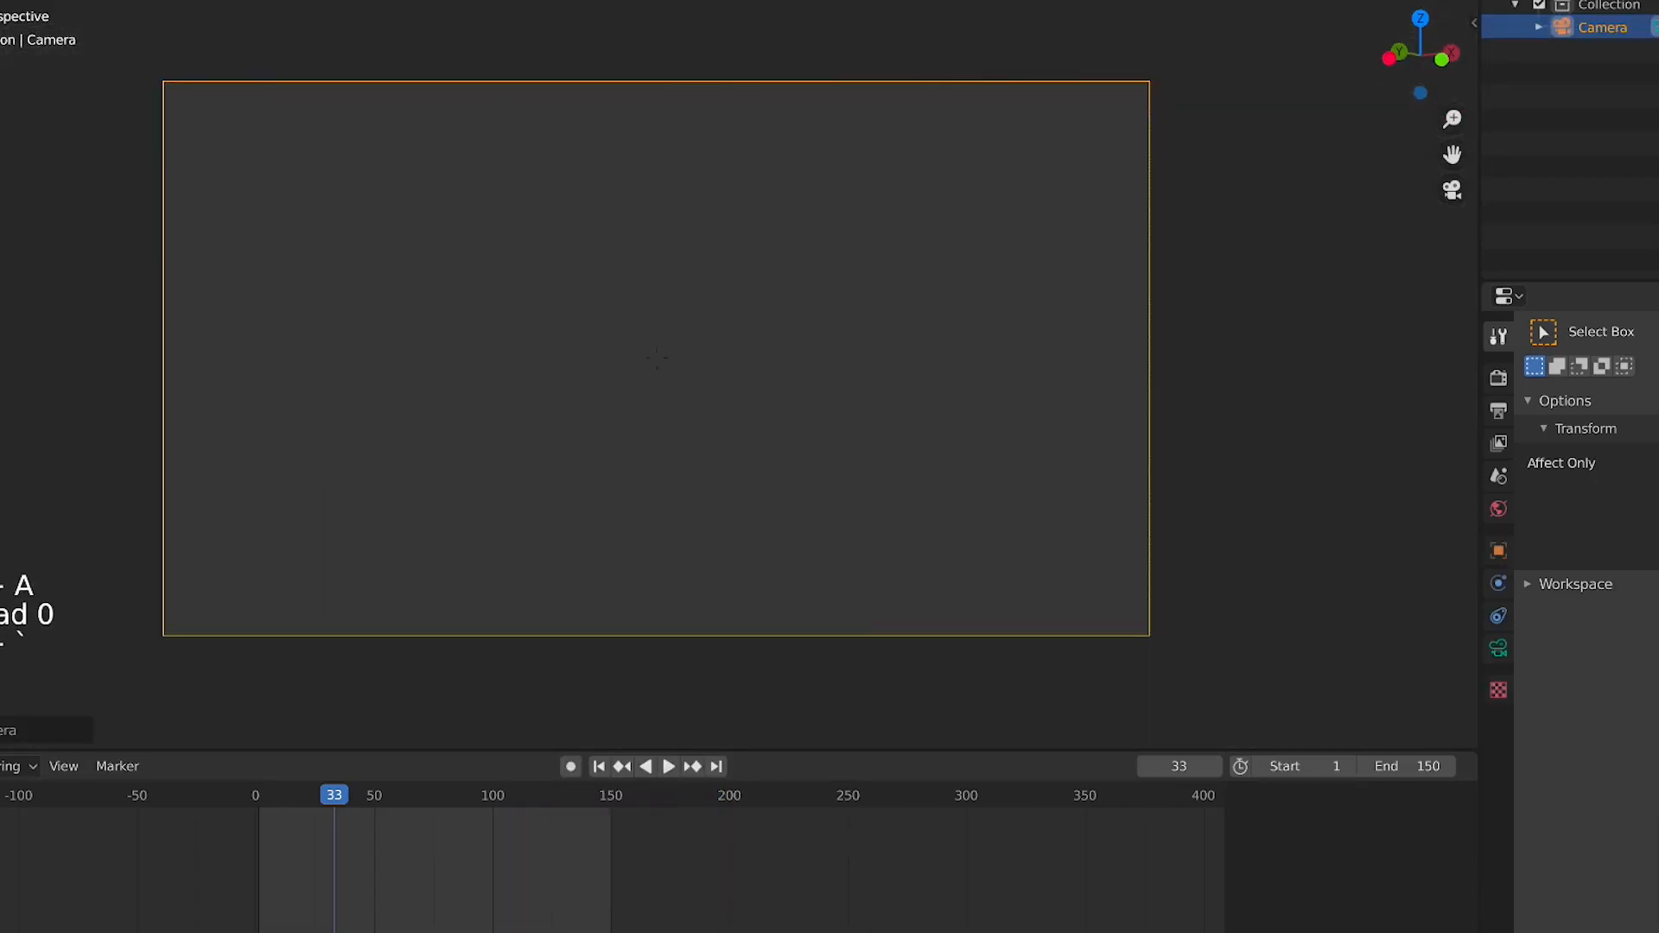
pyautogui.press('s')
pyautogui.press('w')
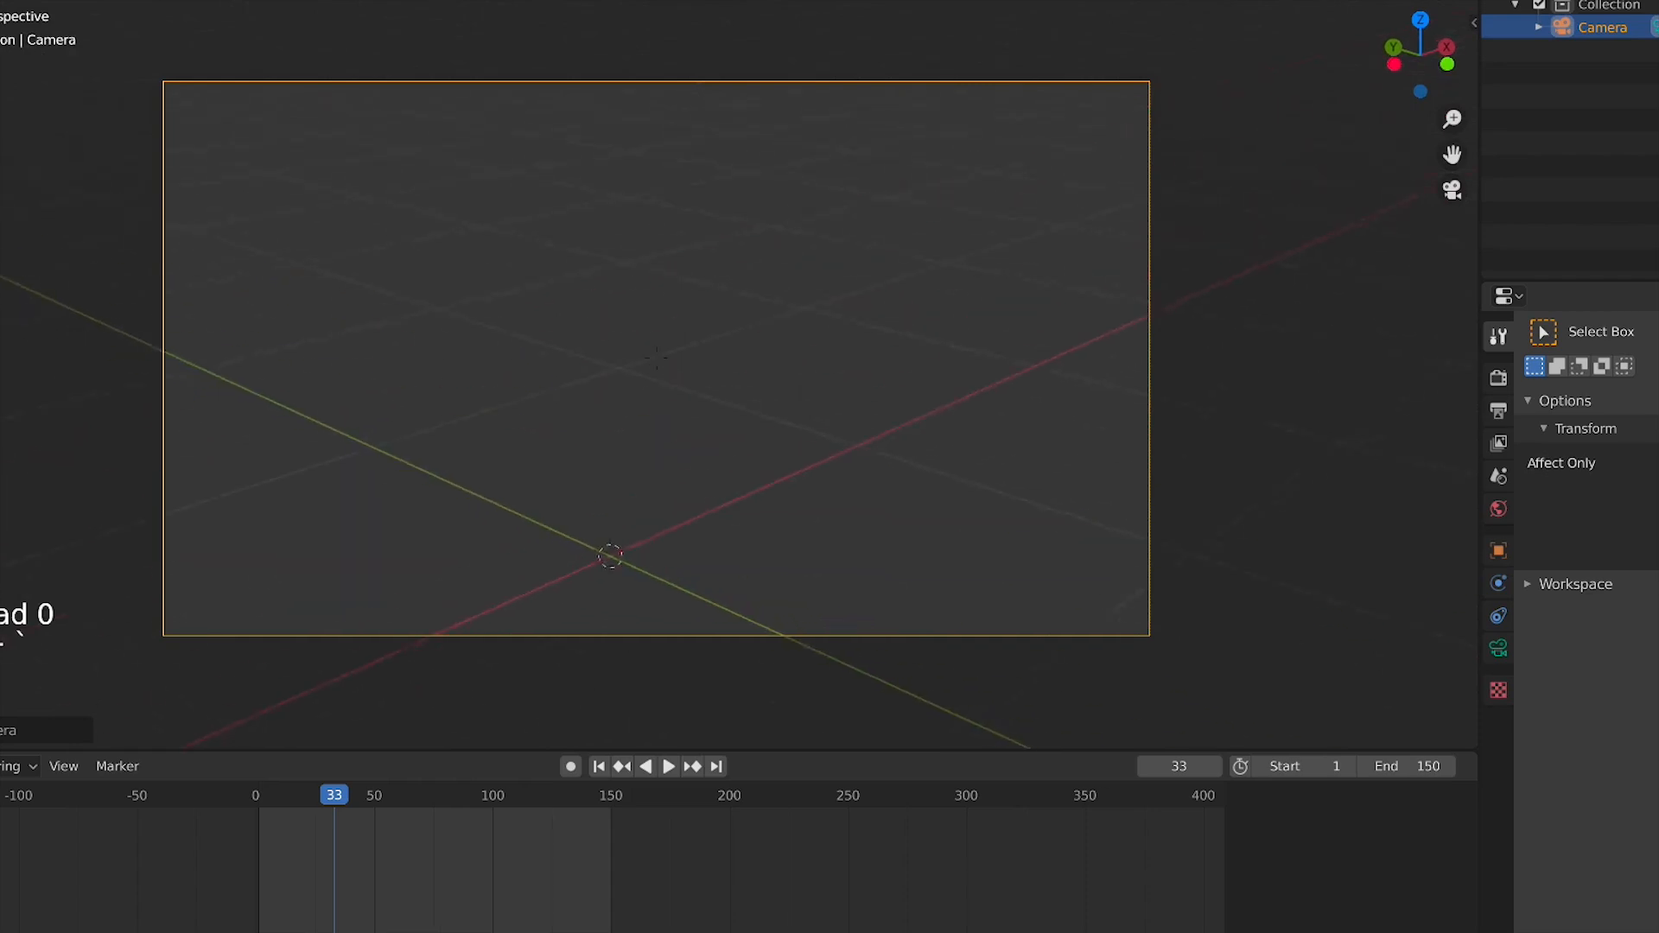
pyautogui.press('s')
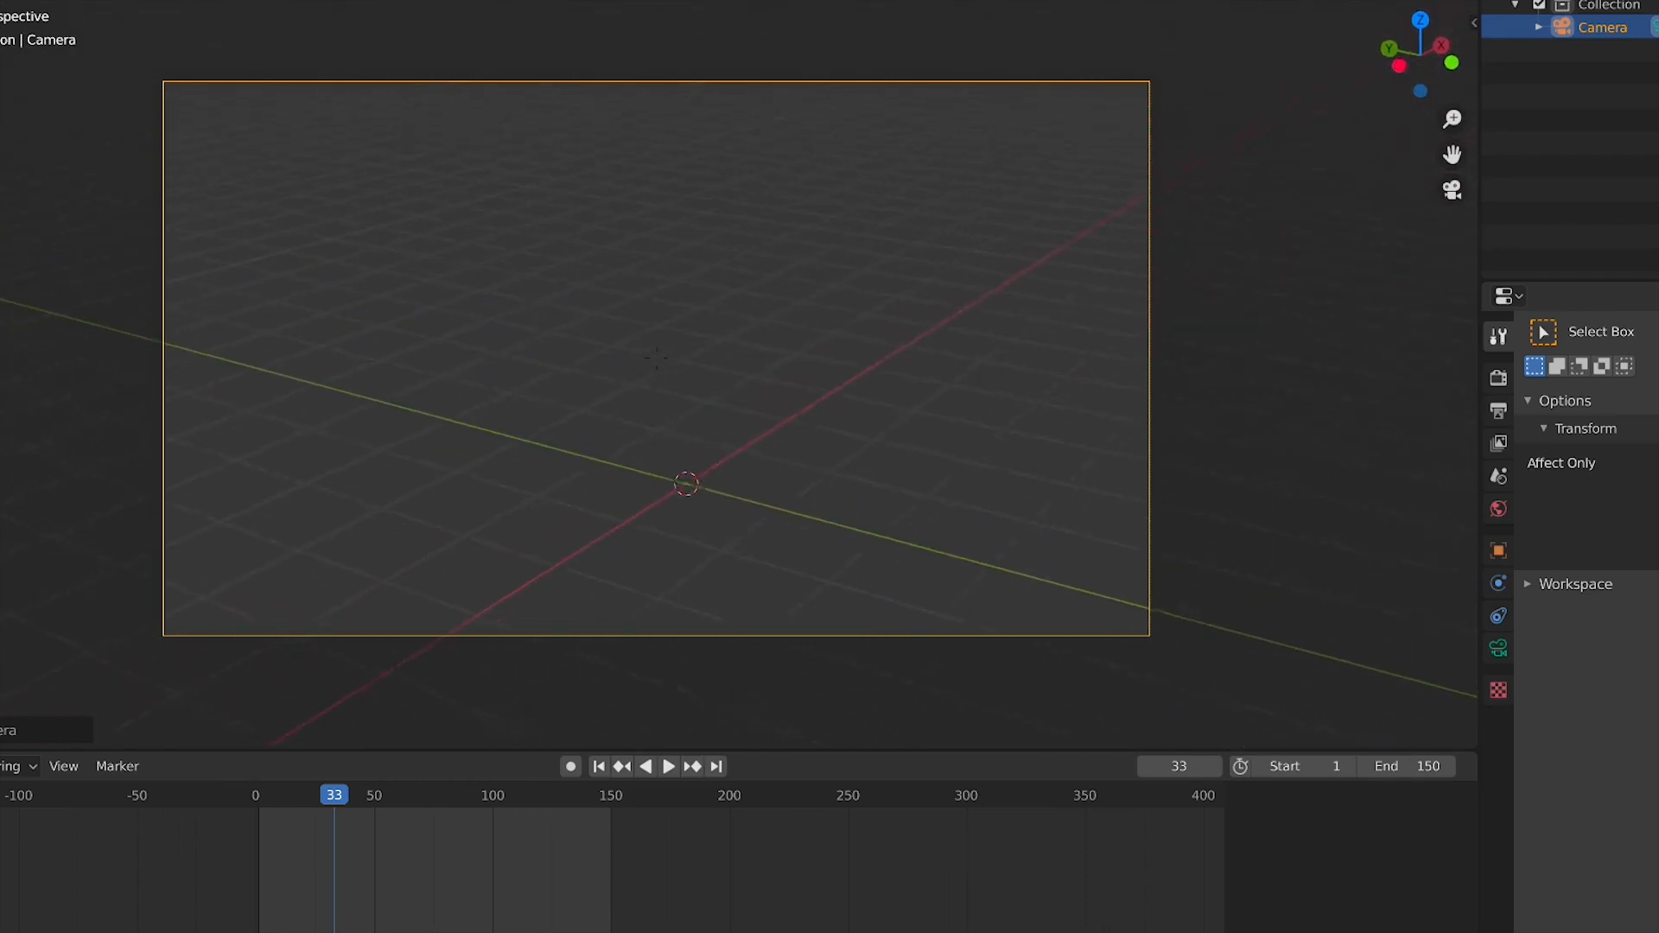
pyautogui.press('s')
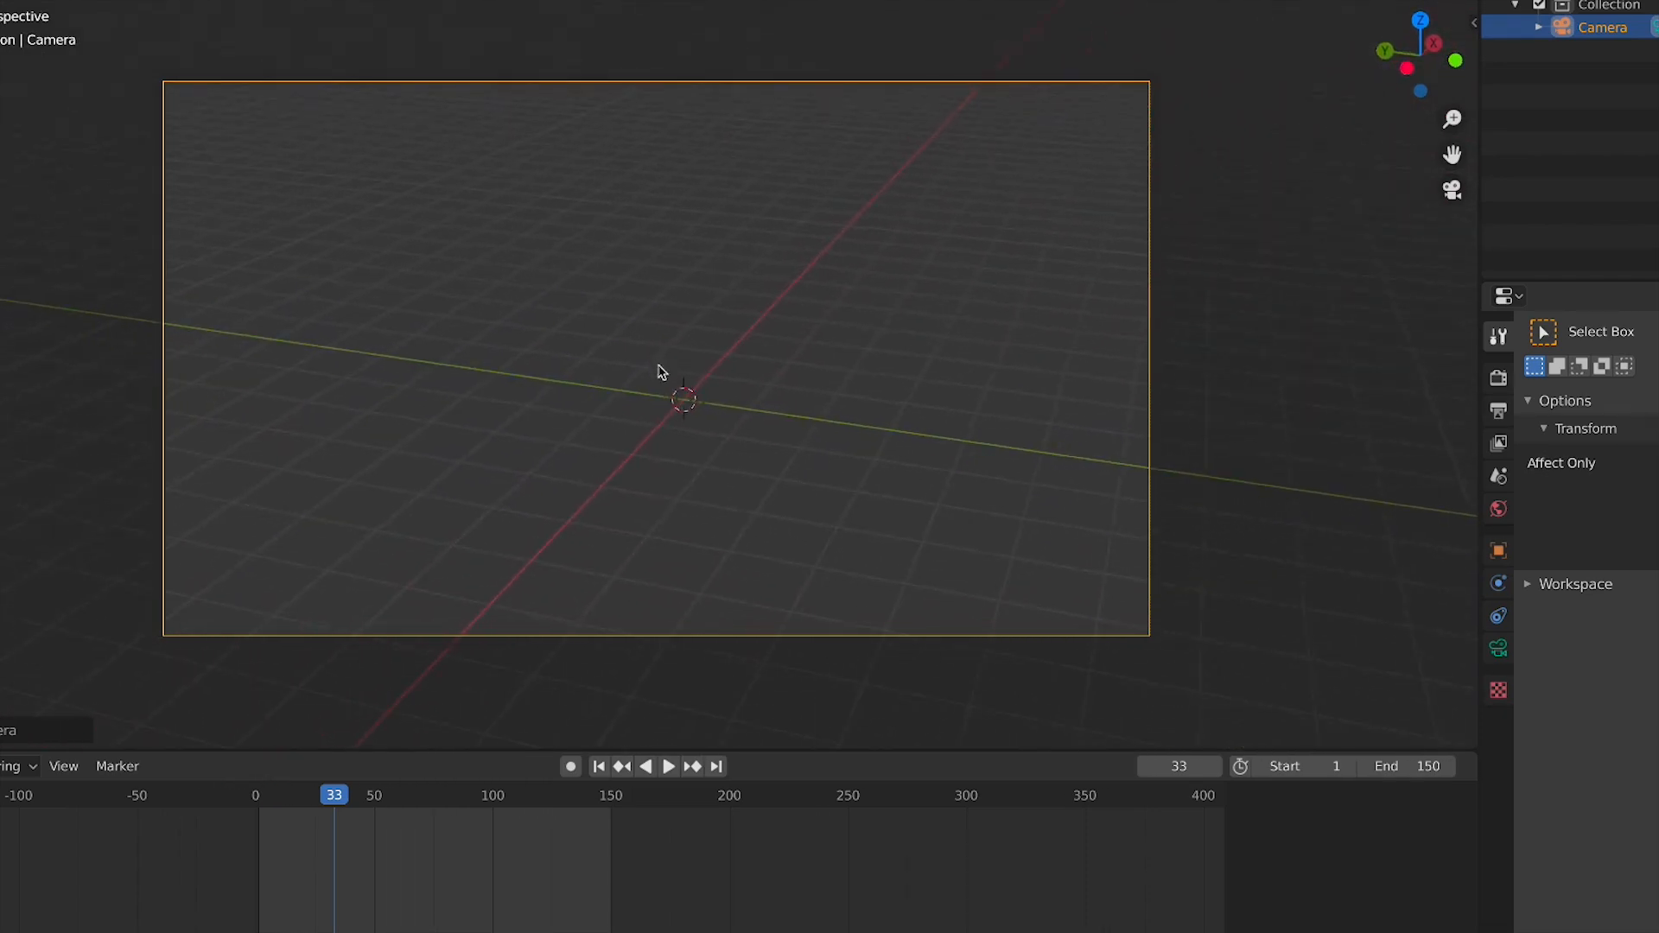
pyautogui.click(661, 371)
pyautogui.scroll(2, 711, 400)
# Add a Sun light and move it upward above the origin
pyautogui.hotkey('shift', 'a')
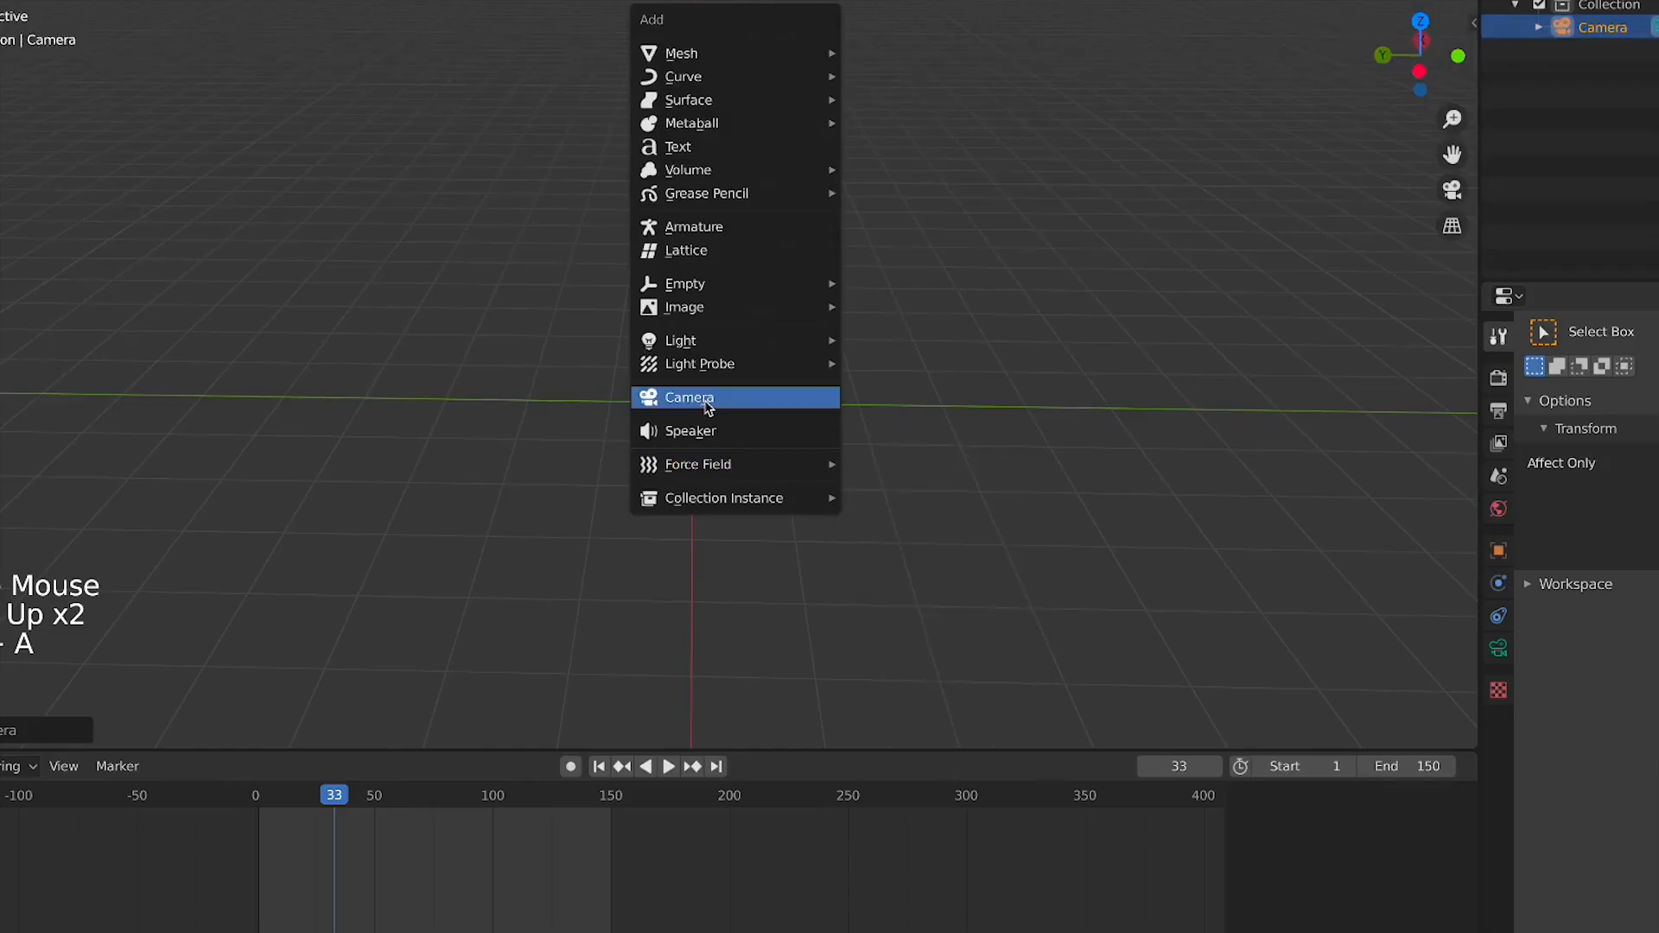
pyautogui.moveTo(705, 341)
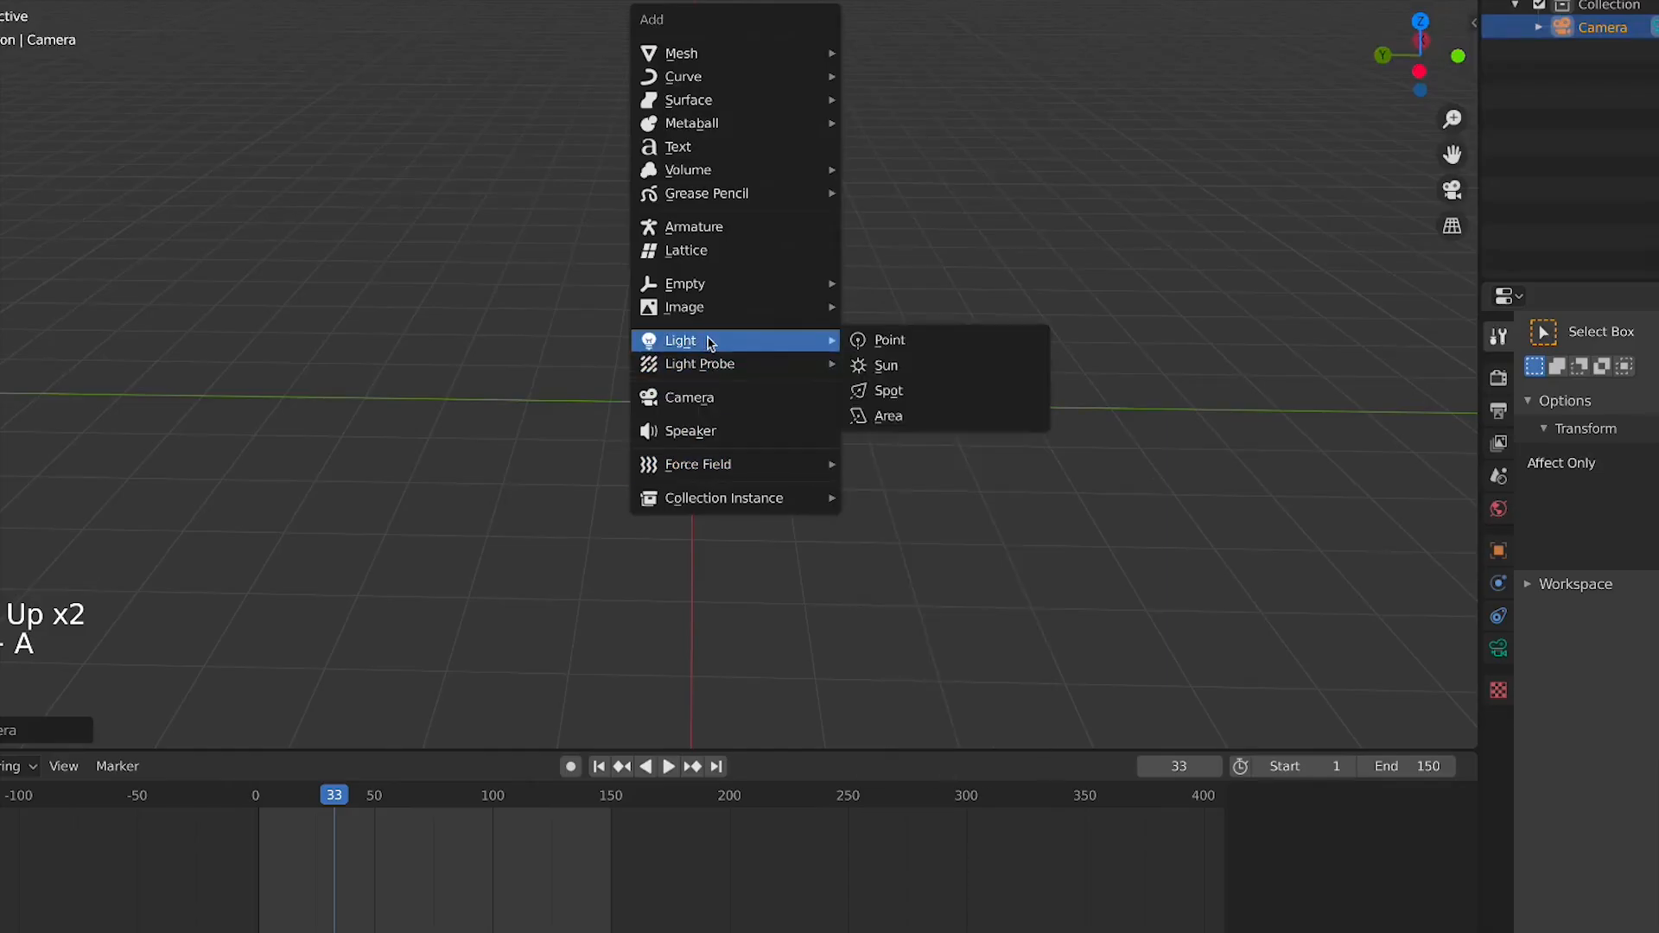
pyautogui.click(928, 367)
pyautogui.press('g')
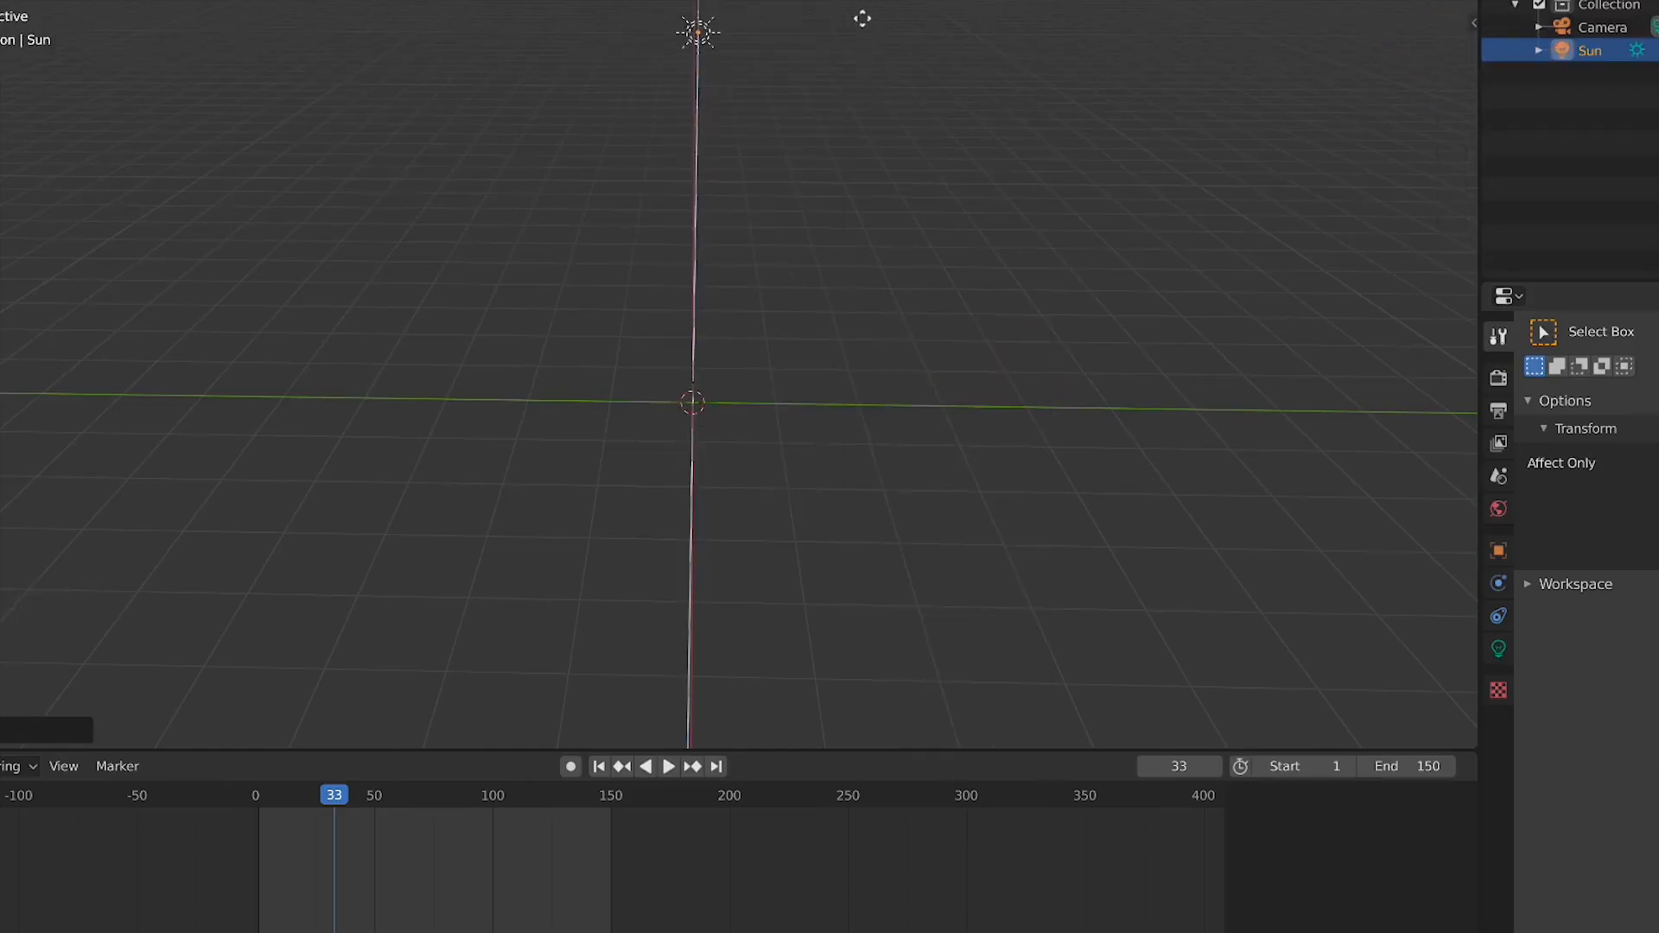
pyautogui.click(862, 19)
pyautogui.scroll(-2, 631, 421)
pyautogui.click(740, 171)
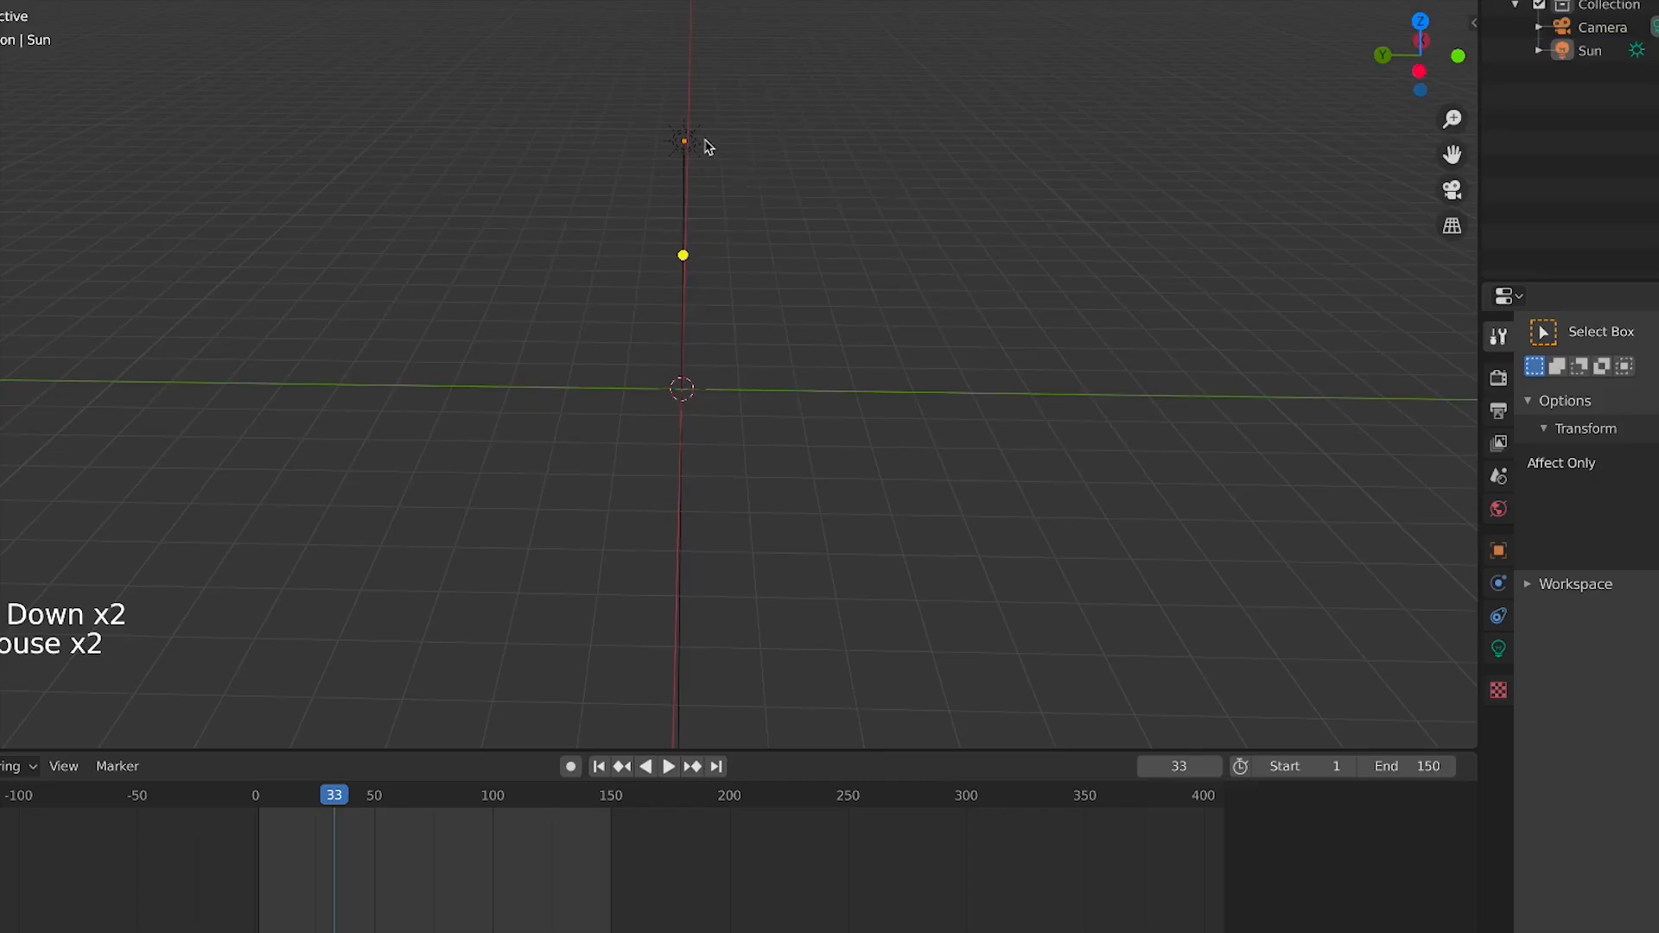
pyautogui.click(818, 415)
pyautogui.scroll(5, 807, 423)
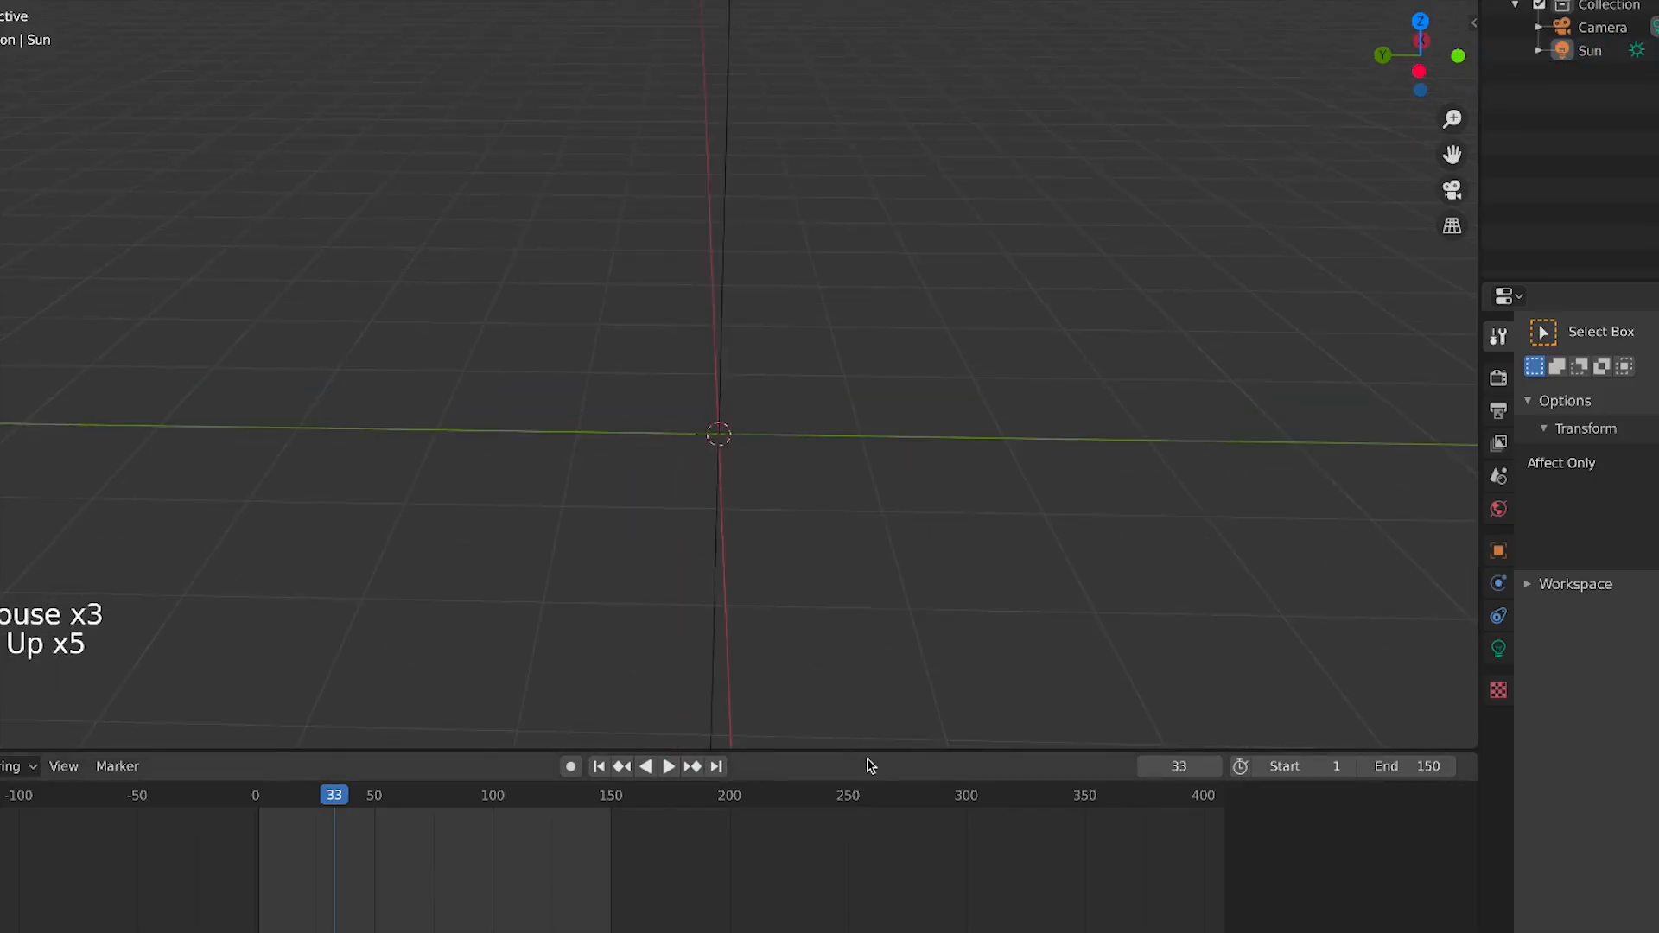
pyautogui.moveTo(882, 749); pyautogui.dragTo(881, 771)
pyautogui.scroll(3, 864, 855)
pyautogui.moveTo(864, 859); pyautogui.dragTo(1043, 875, button='middle')
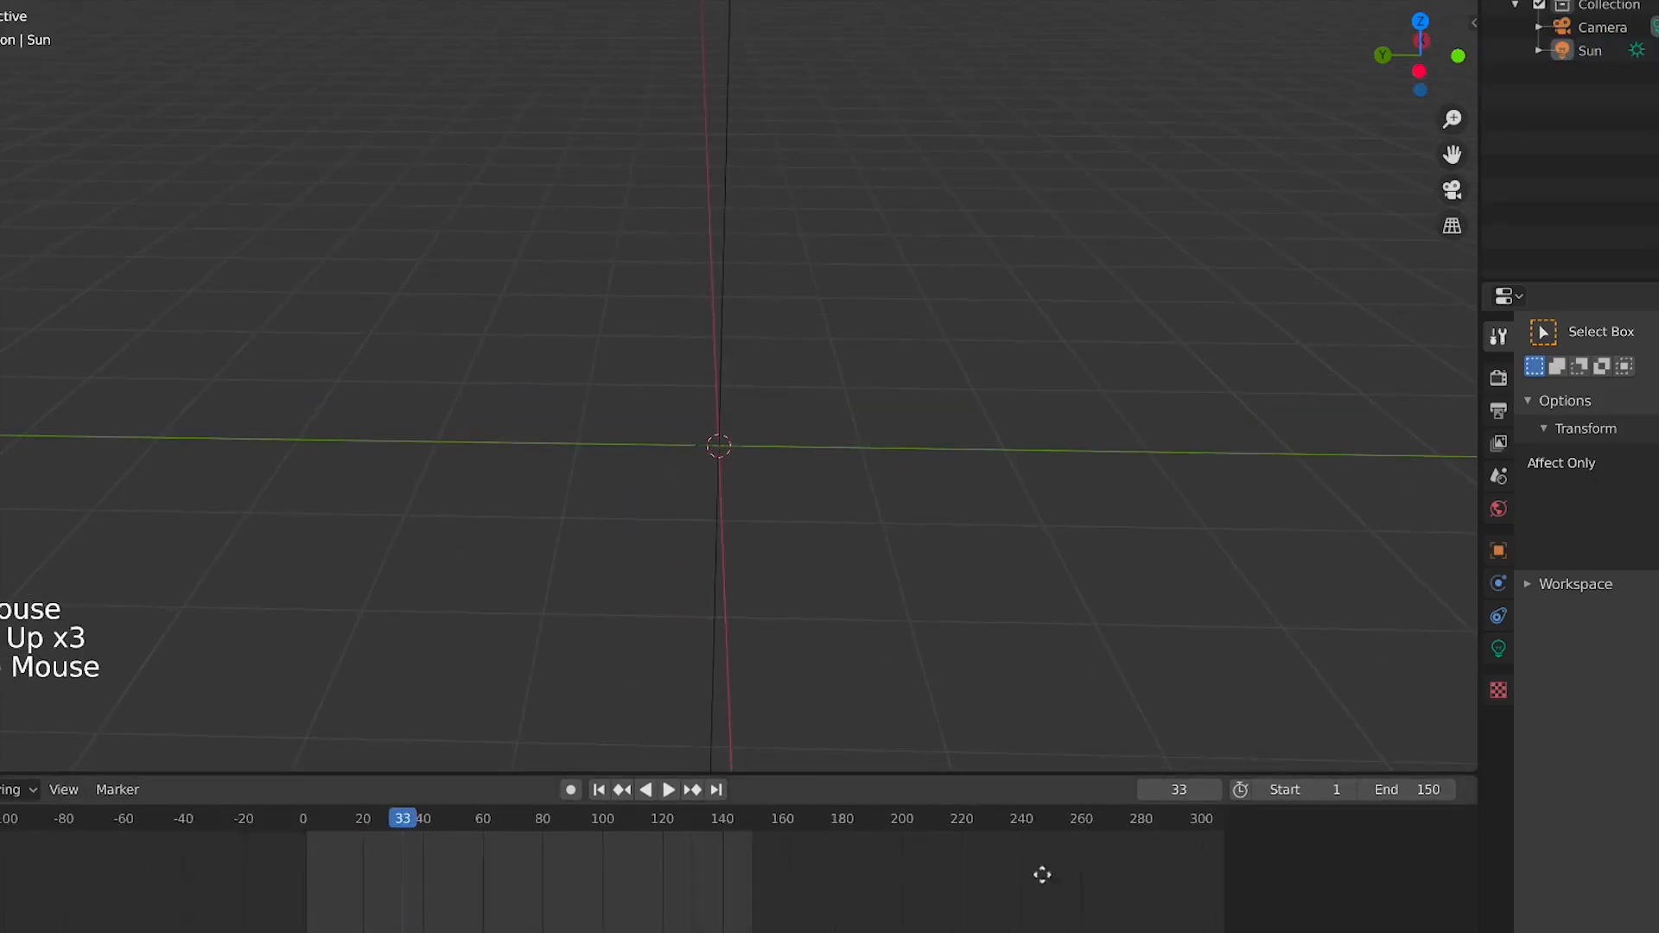
pyautogui.scroll(11, 912, 881)
pyautogui.moveTo(908, 888); pyautogui.dragTo(737, 896, button='middle')
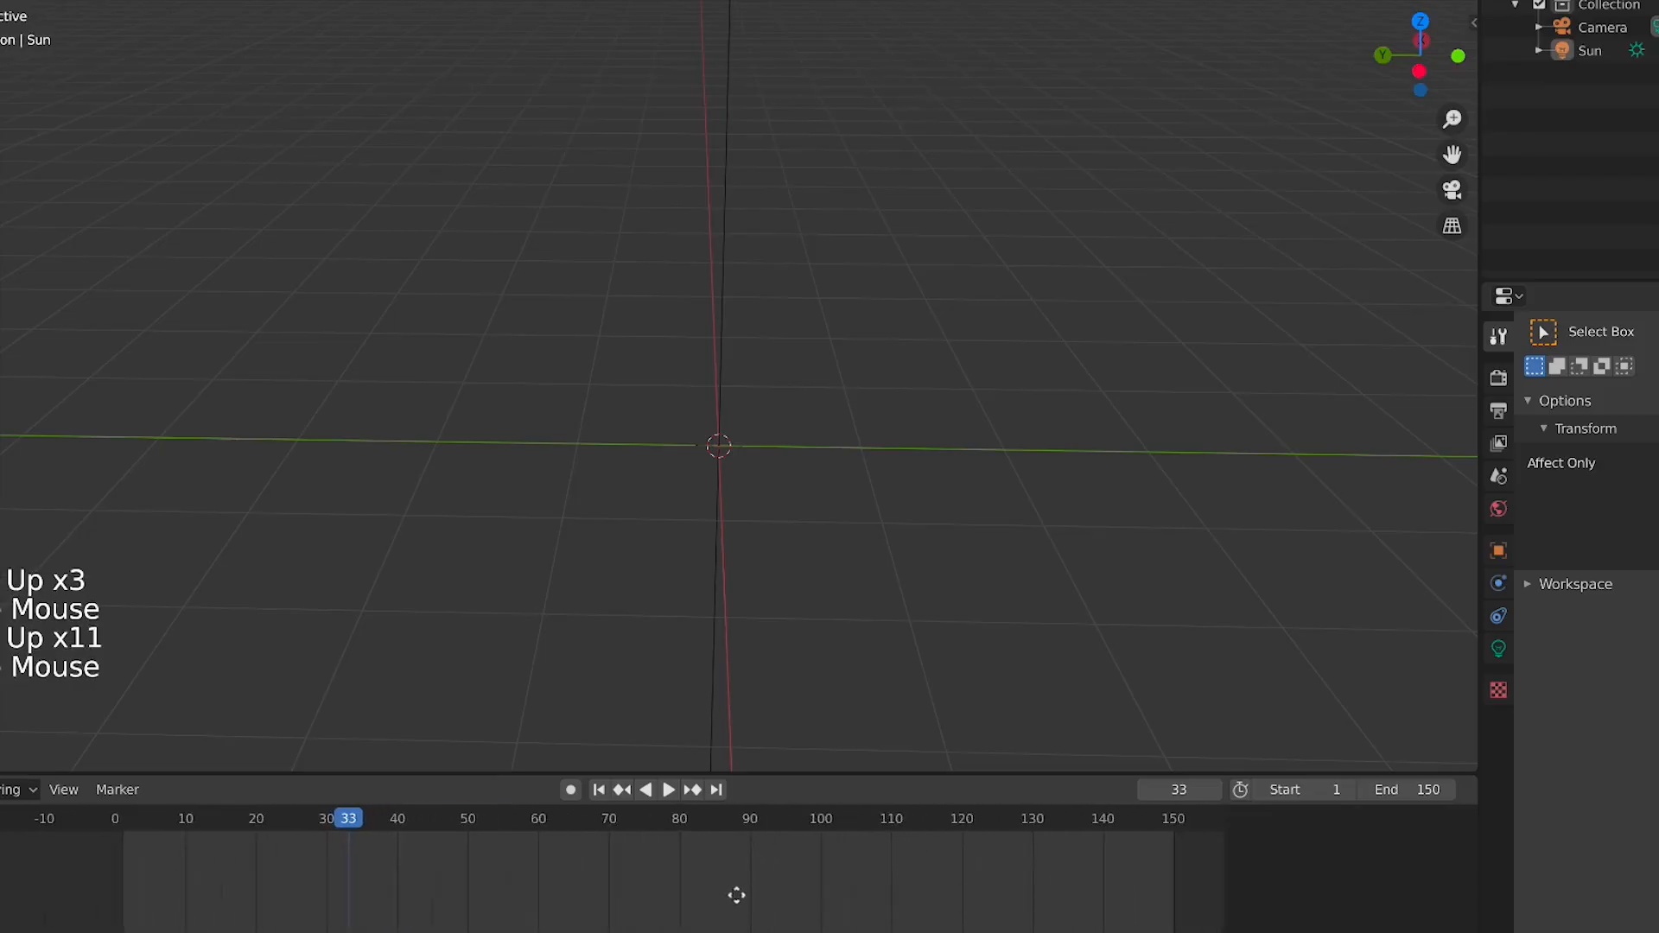
pyautogui.scroll(3, 692, 899)
pyautogui.click(786, 397)
pyautogui.moveTo(785, 396); pyautogui.dragTo(726, 386, button='middle')
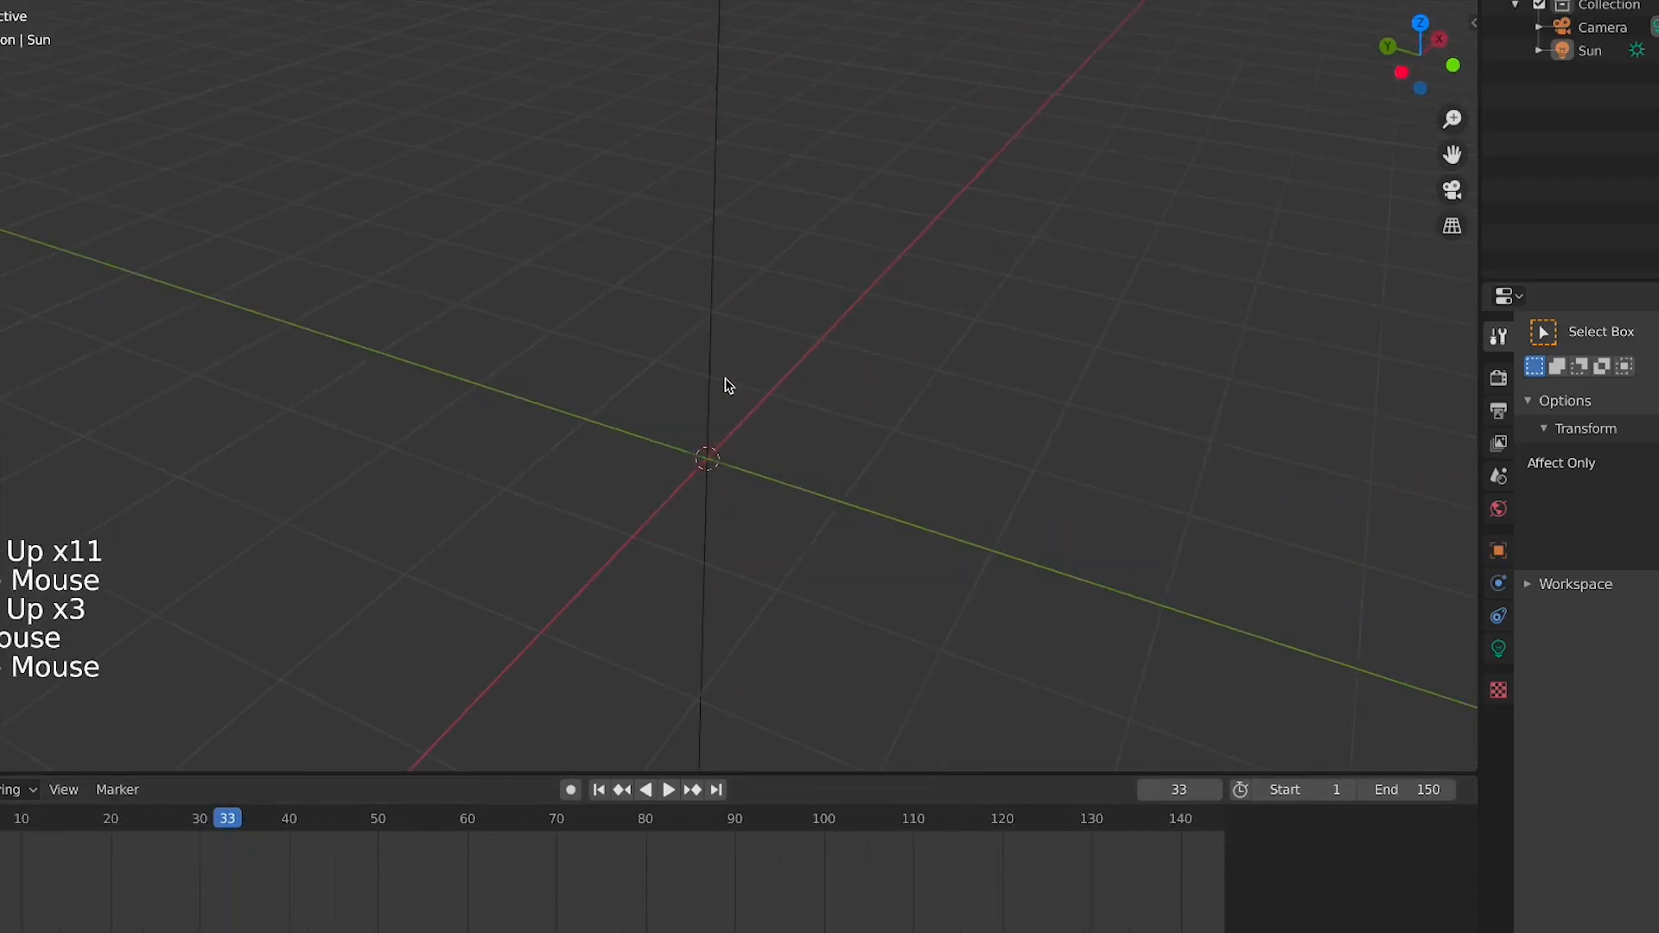
pyautogui.click(724, 383)
pyautogui.click(843, 435)
# Add a cube mesh at the origin and switch to front view
pyautogui.press('KP_7')
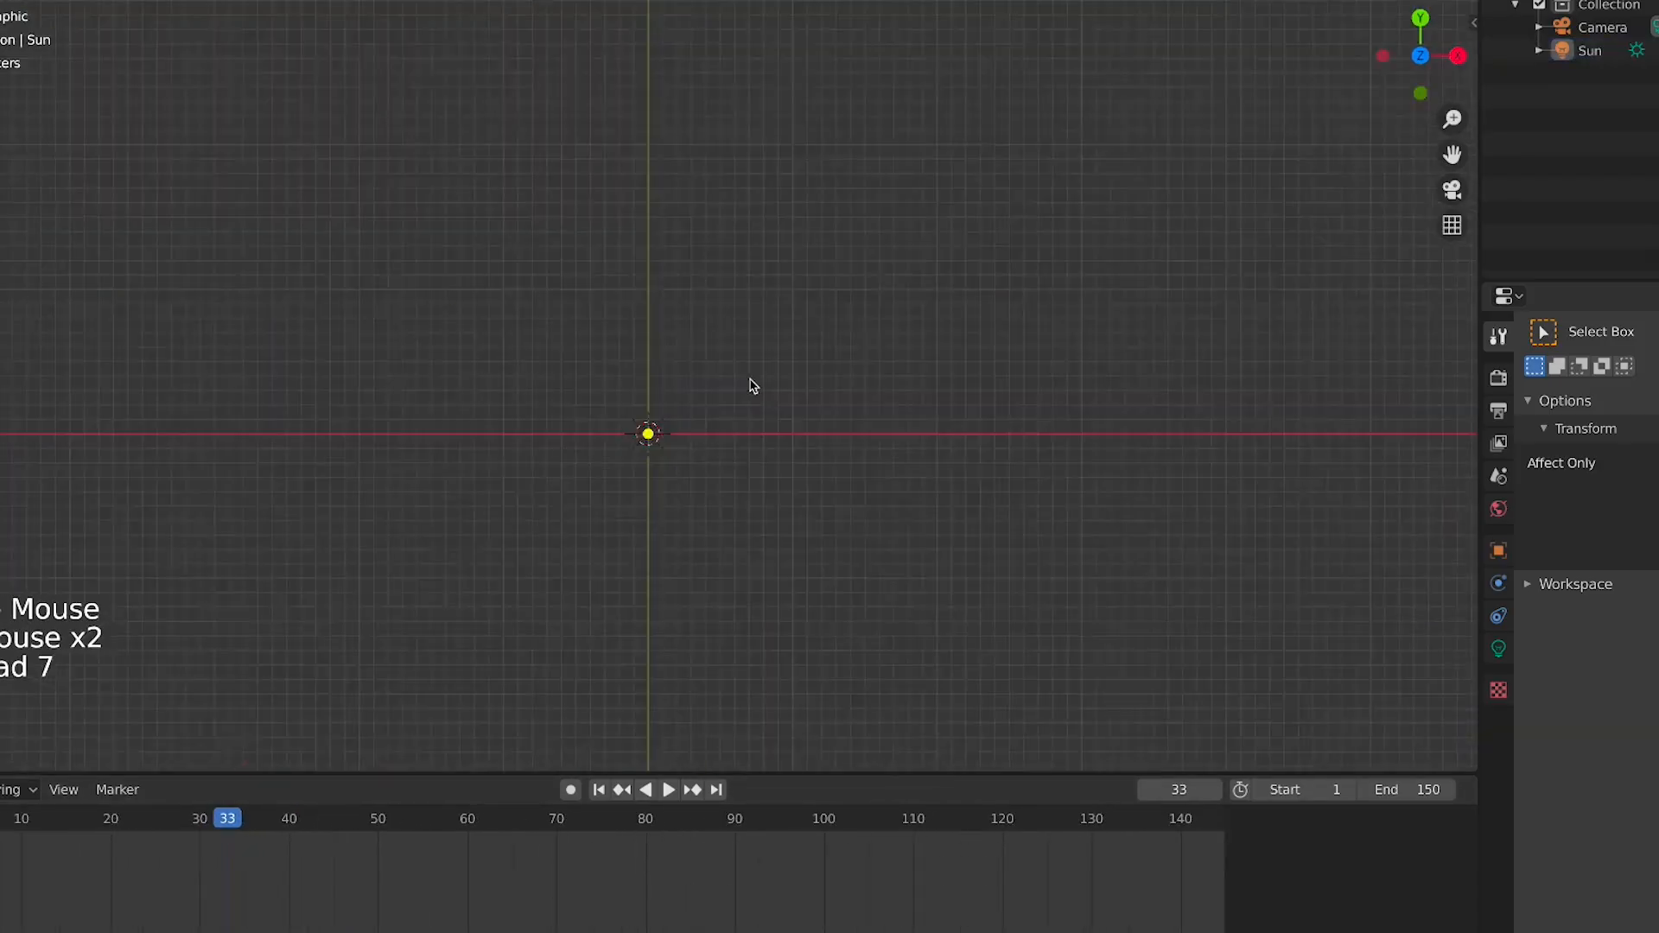
pyautogui.scroll(-6, 585, 378)
pyautogui.scroll(8, 656, 386)
pyautogui.press('KP_1')
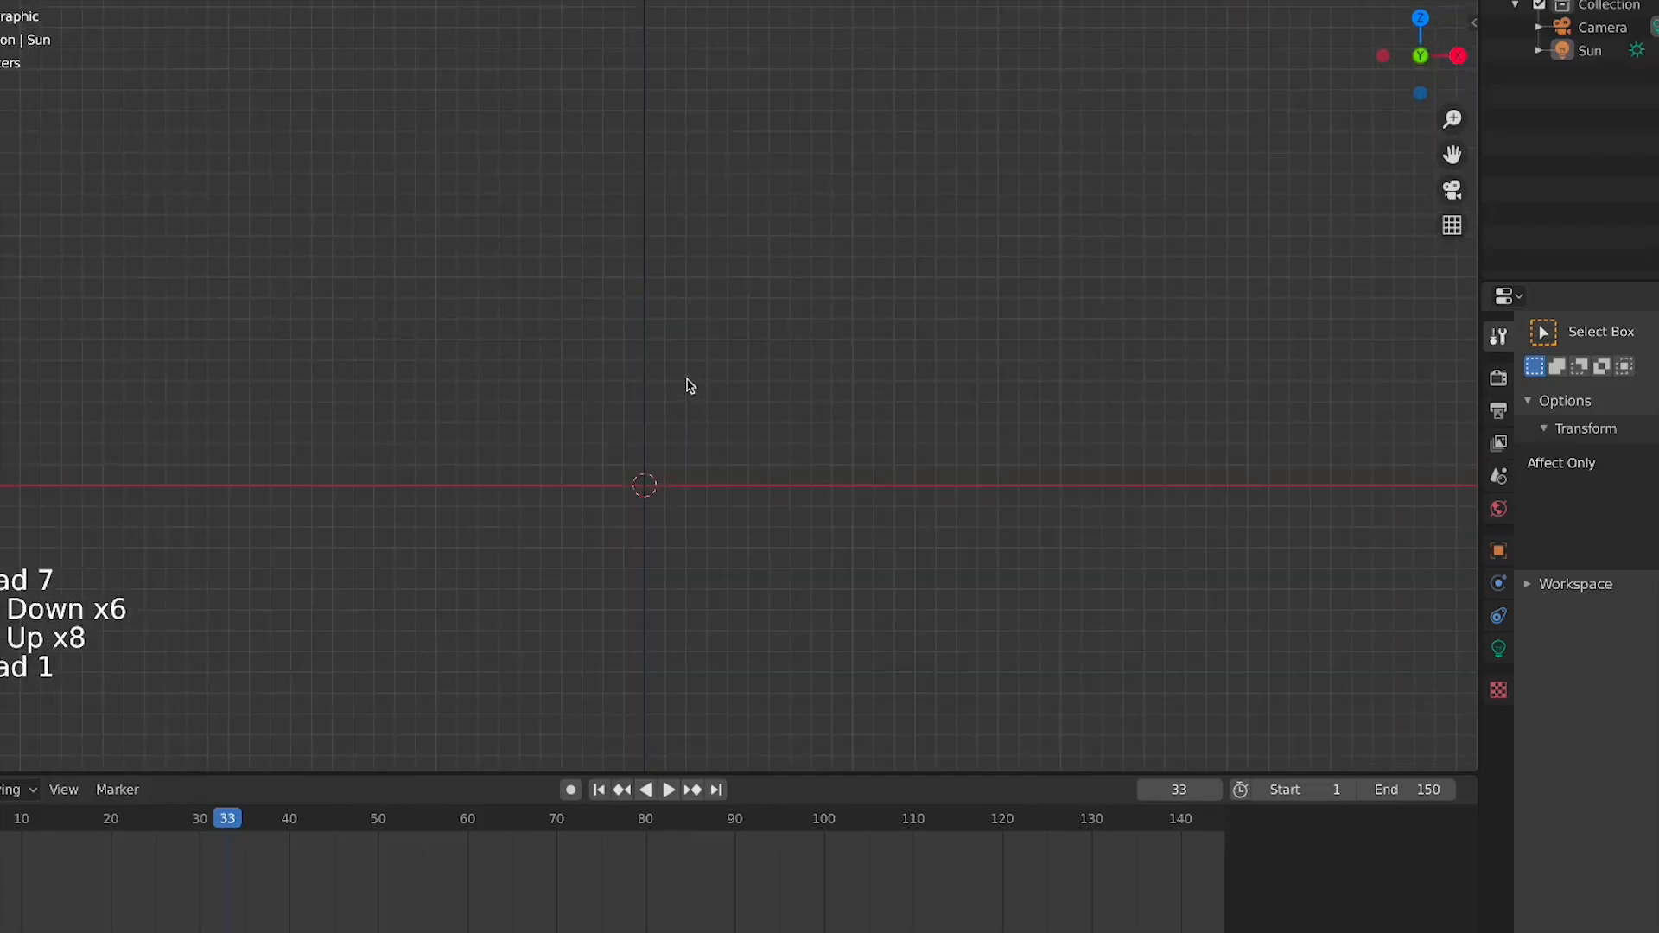
pyautogui.scroll(-5, 685, 381)
pyautogui.moveTo(685, 384); pyautogui.dragTo(682, 414, button='middle')
pyautogui.scroll(4, 685, 404)
pyautogui.hotkey('shift', 'a')
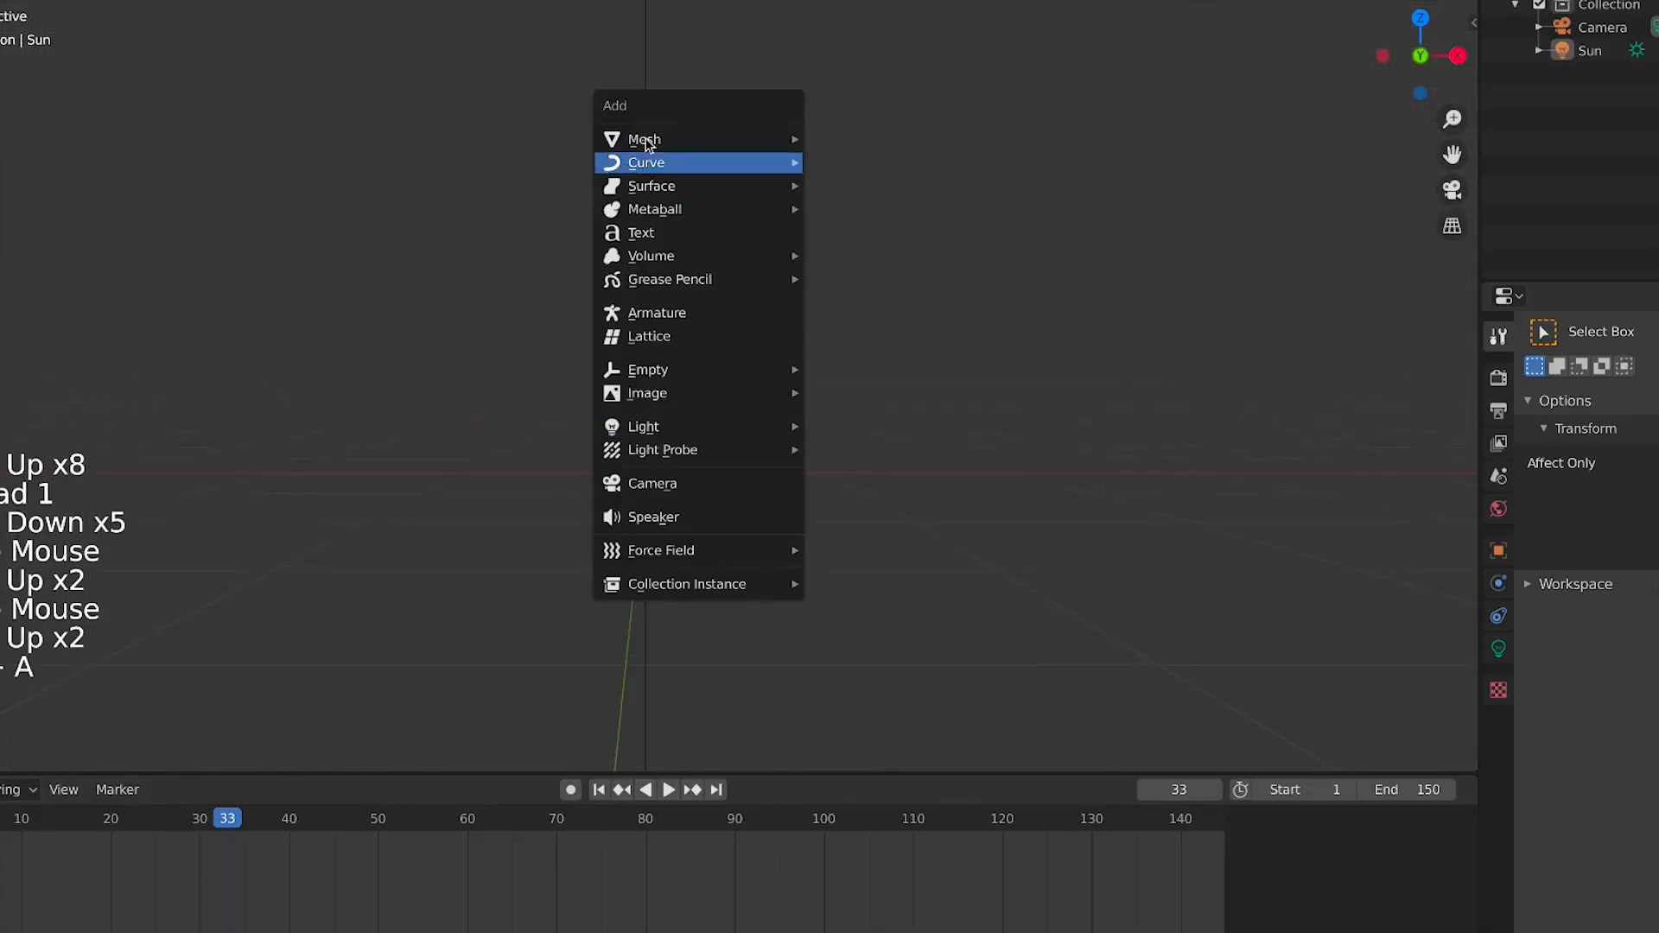
pyautogui.moveTo(674, 139)
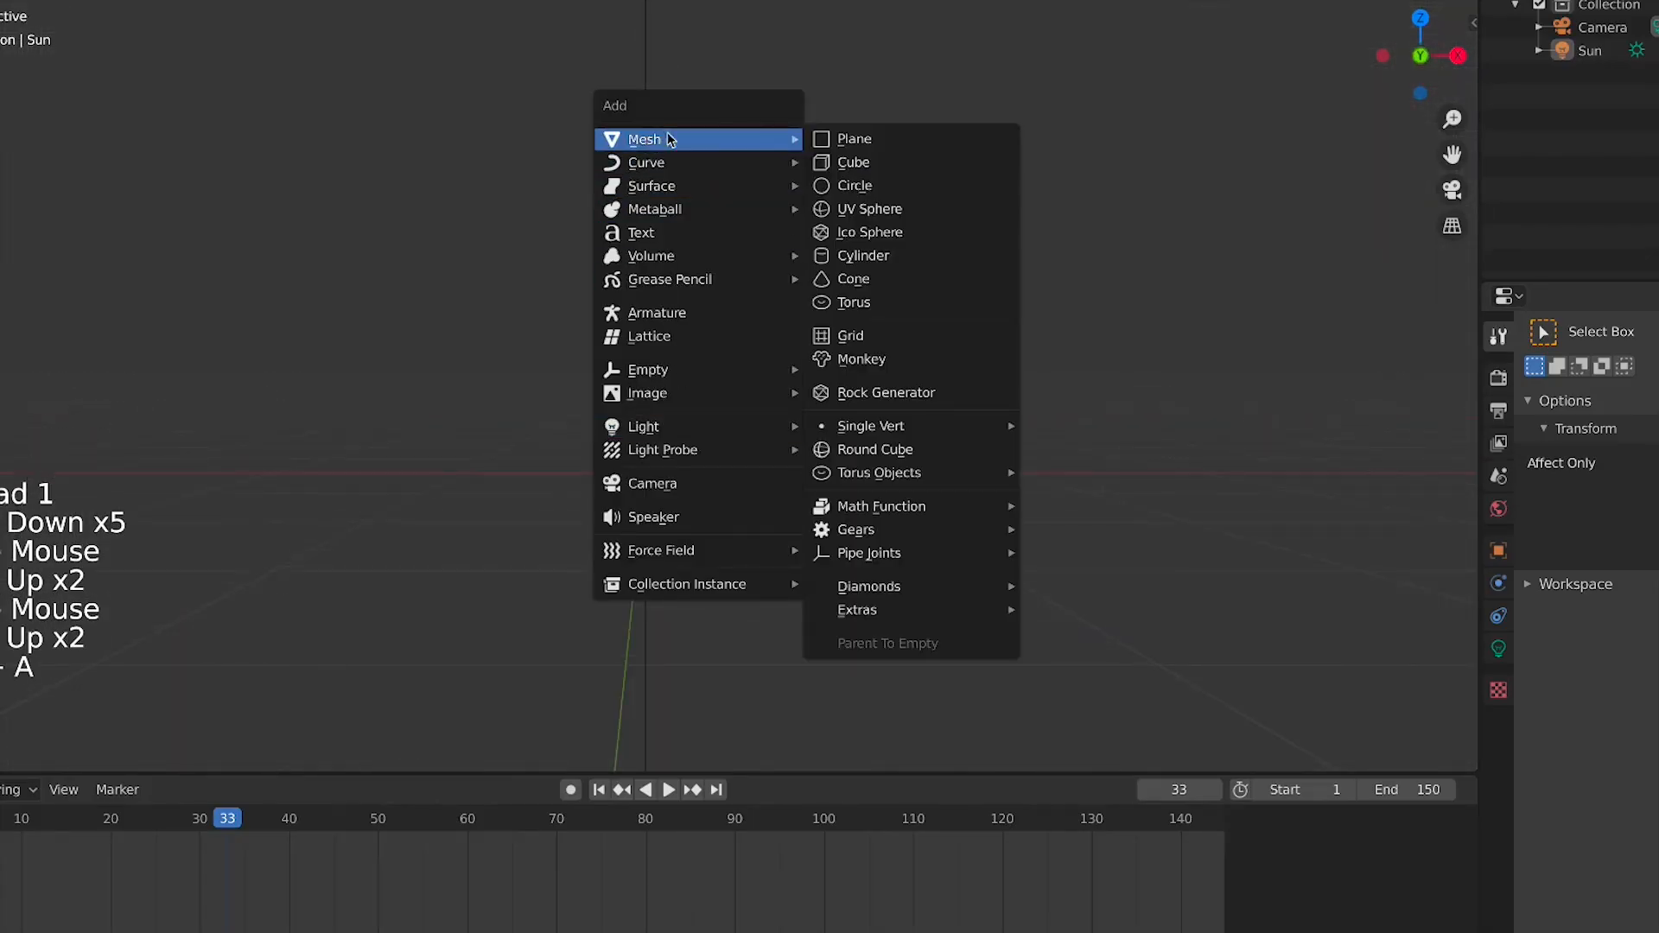
pyautogui.click(881, 166)
pyautogui.scroll(-2, 740, 391)
pyautogui.press('KP_1')
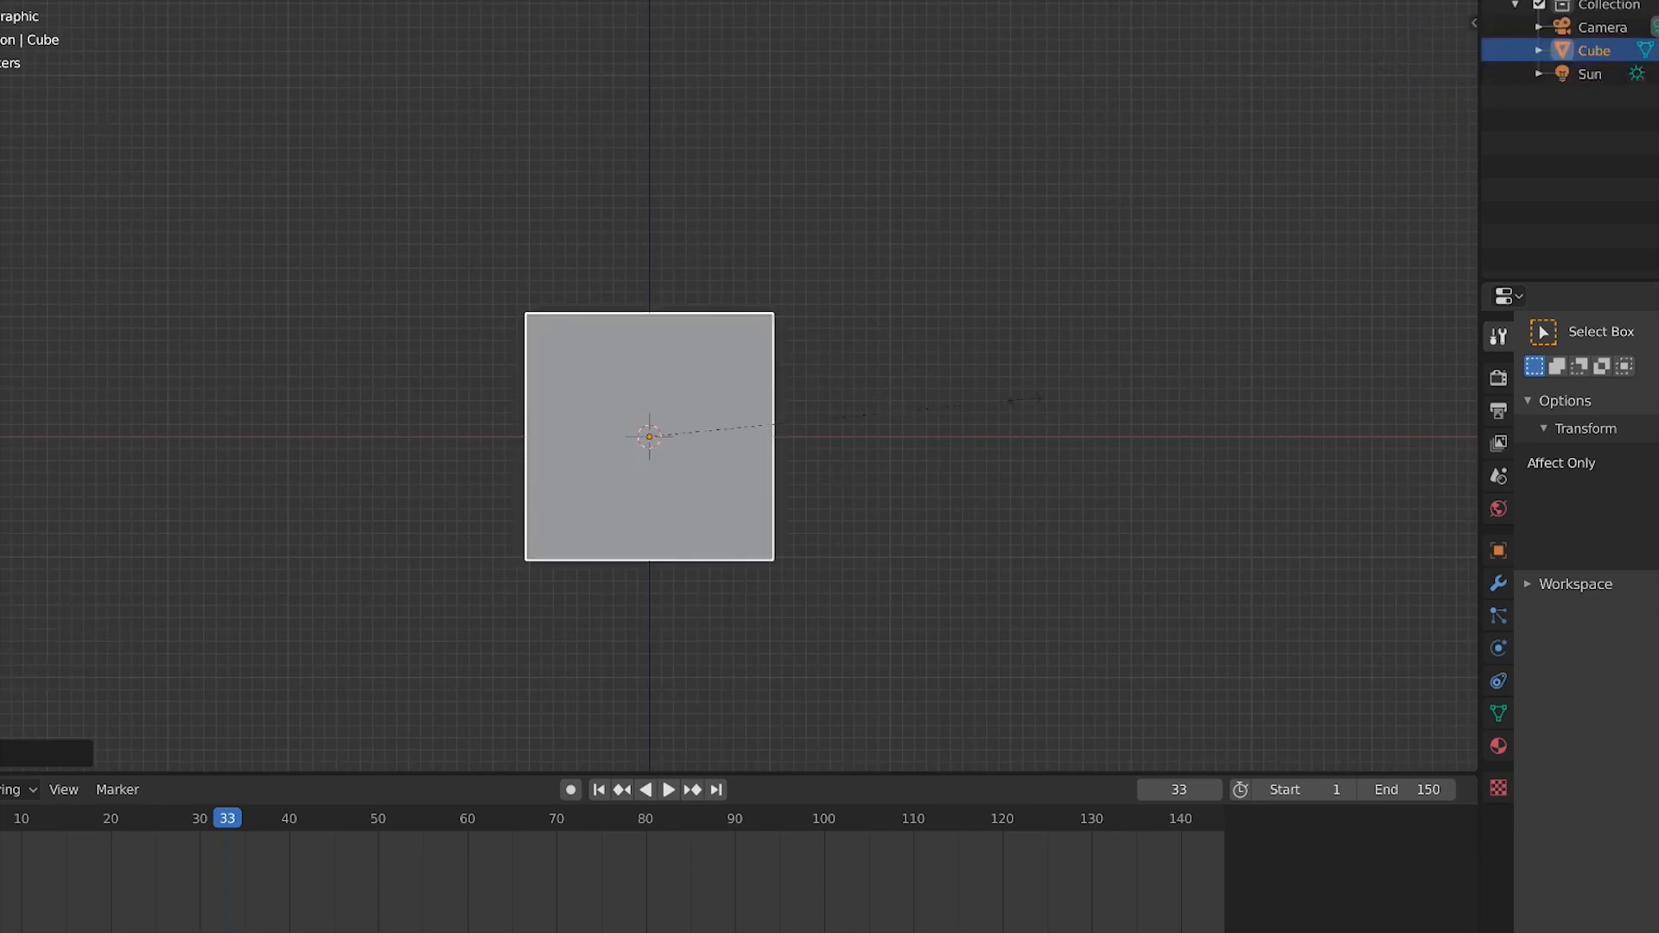
# Scale the cube into a long thin bar along the X axis
pyautogui.press('s')
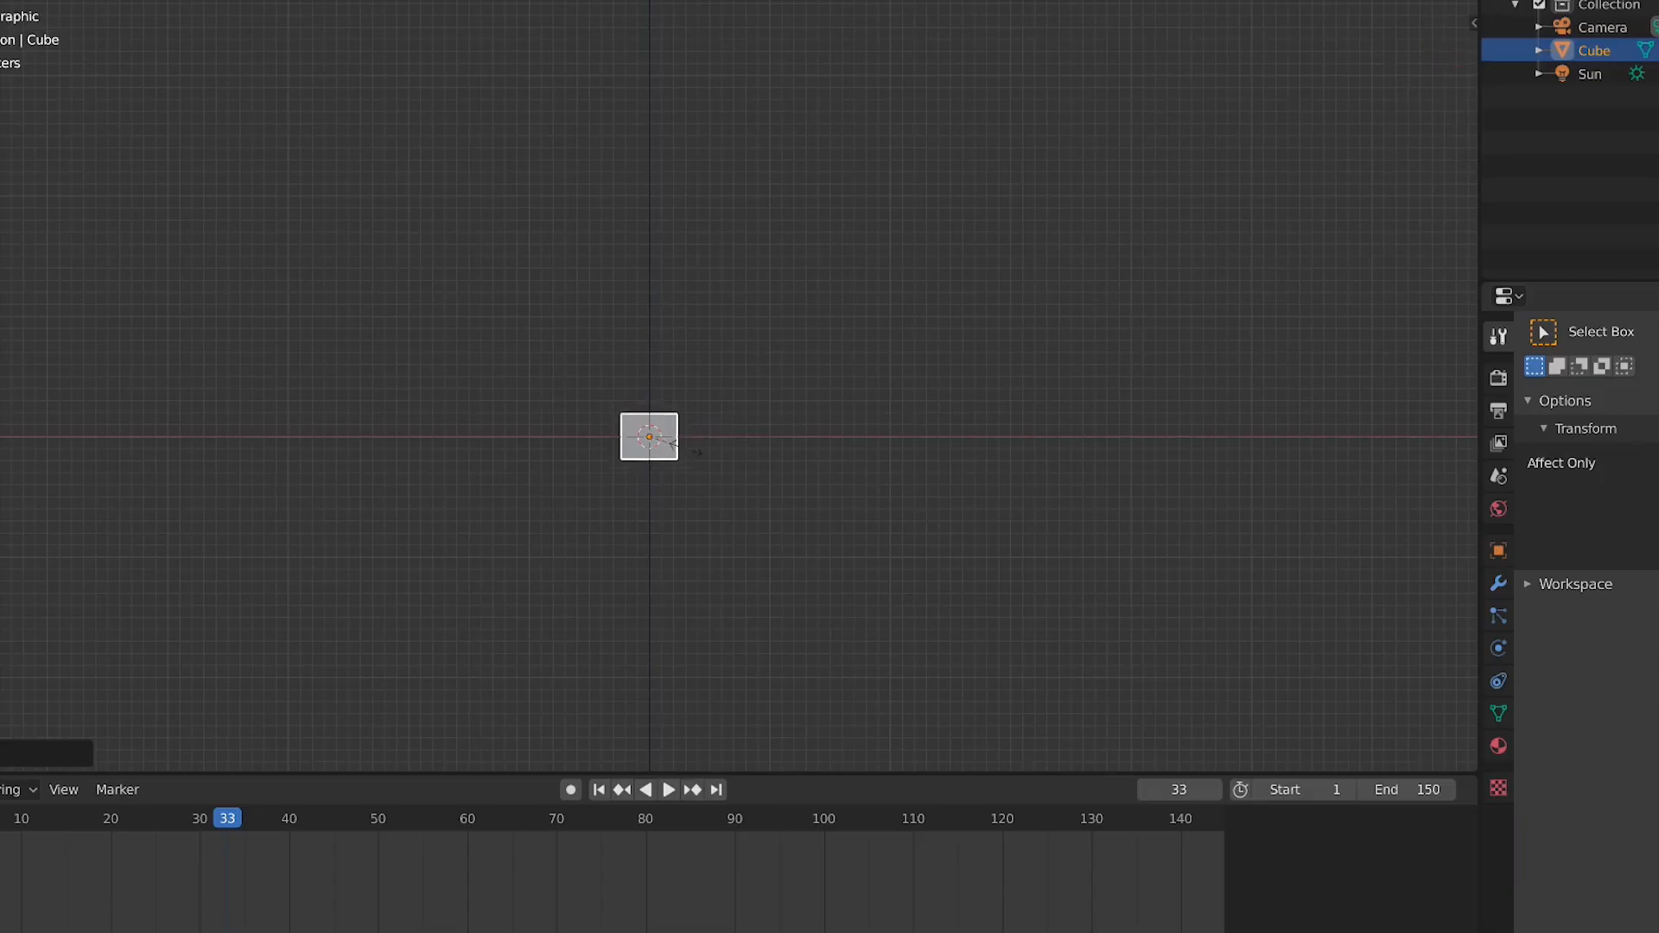
pyautogui.click(948, 467)
pyautogui.moveTo(948, 466); pyautogui.dragTo(668, 588, button='middle')
pyautogui.moveTo(499, 389); pyautogui.dragTo(707, 495, button='middle')
pyautogui.press('KP_1')
# Add a series of evenly spaced loop cuts across the bar's length
pyautogui.hotkey('ctrl', 'r')
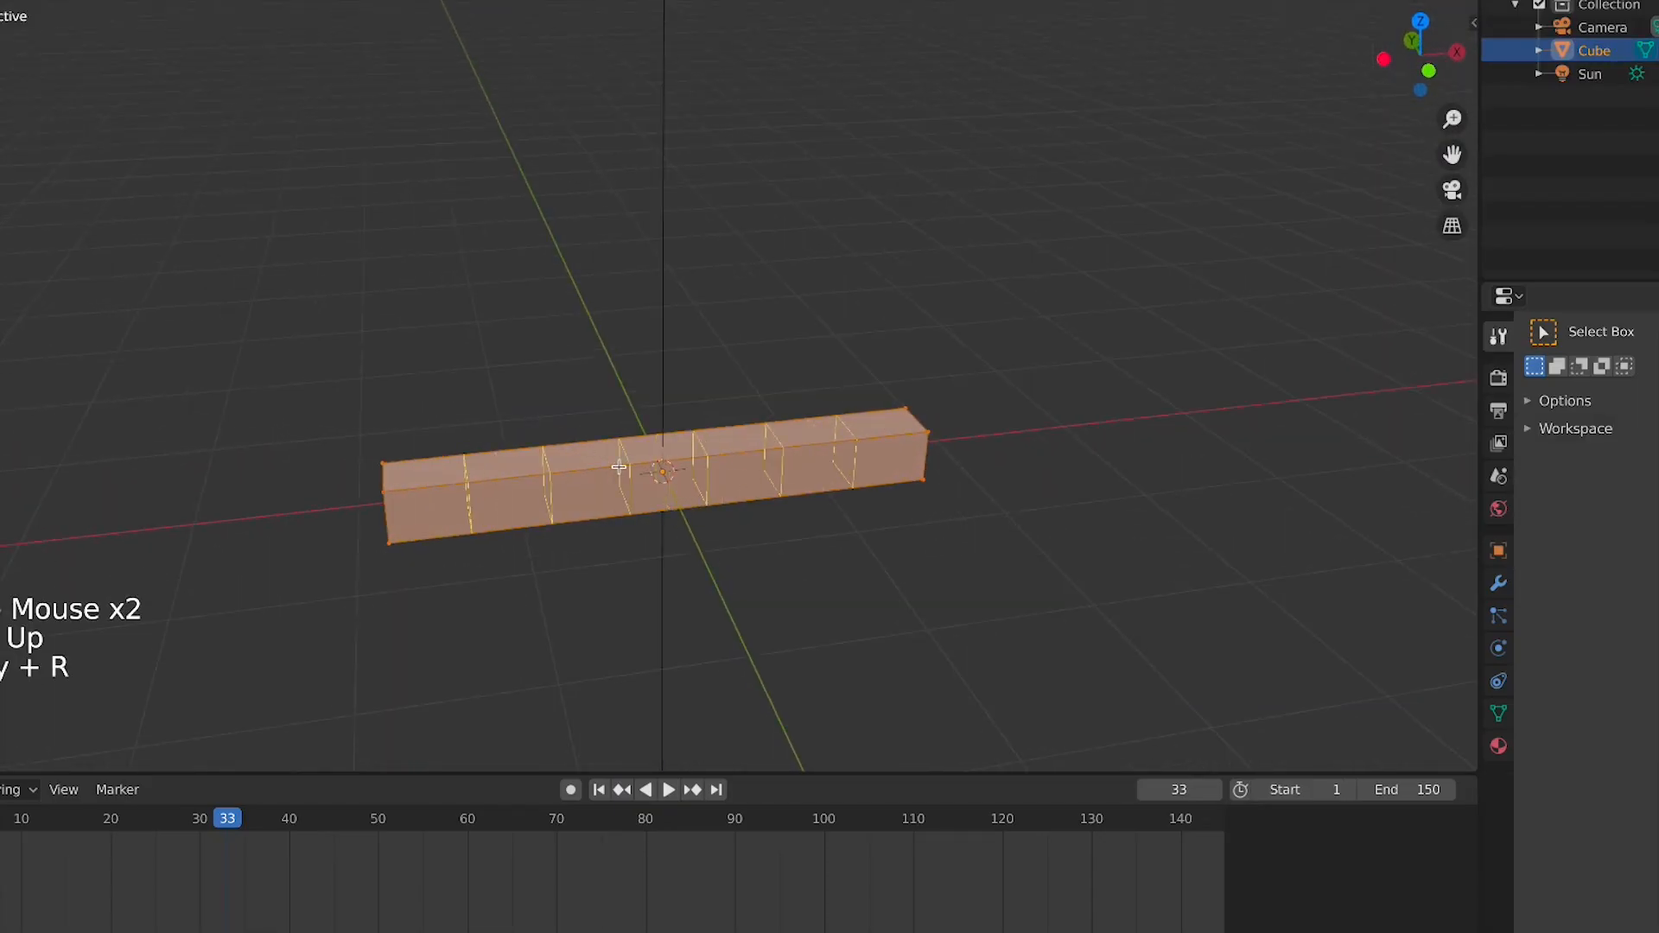
pyautogui.scroll(3, 619, 466)
pyautogui.click(618, 467)
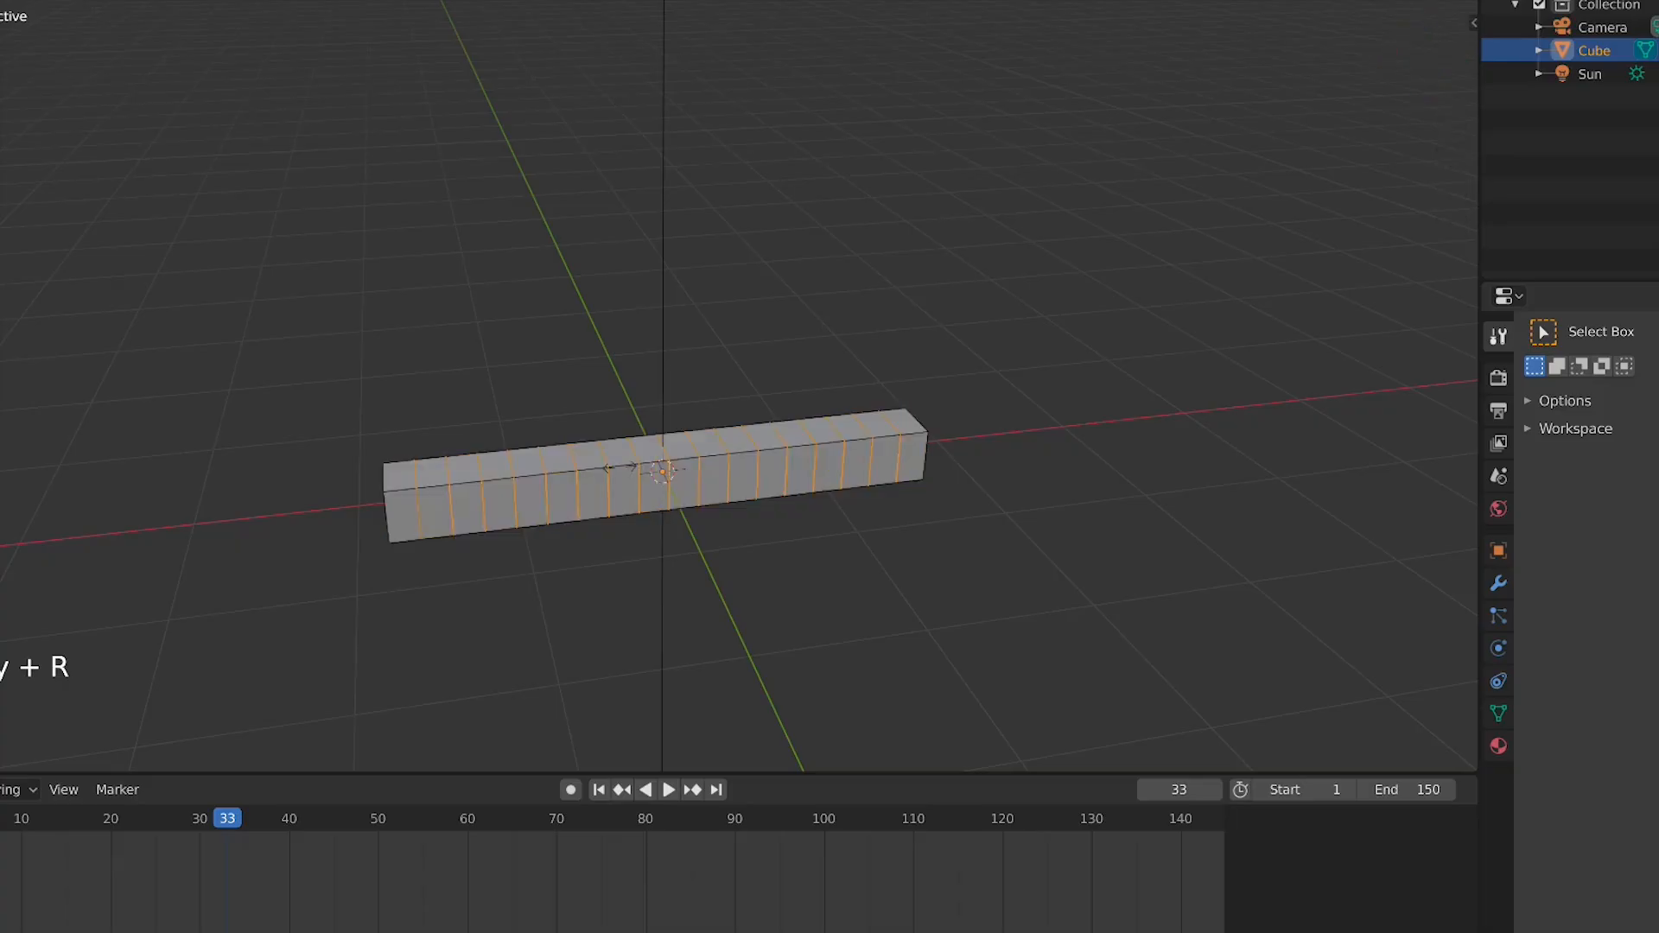
pyautogui.rightClick(668, 467)
# Add a loop cut running along the bar's length and return to Object Mode
pyautogui.press('Tab')
pyautogui.moveTo(924, 521); pyautogui.dragTo(788, 524, button='middle')
pyautogui.press('Tab')
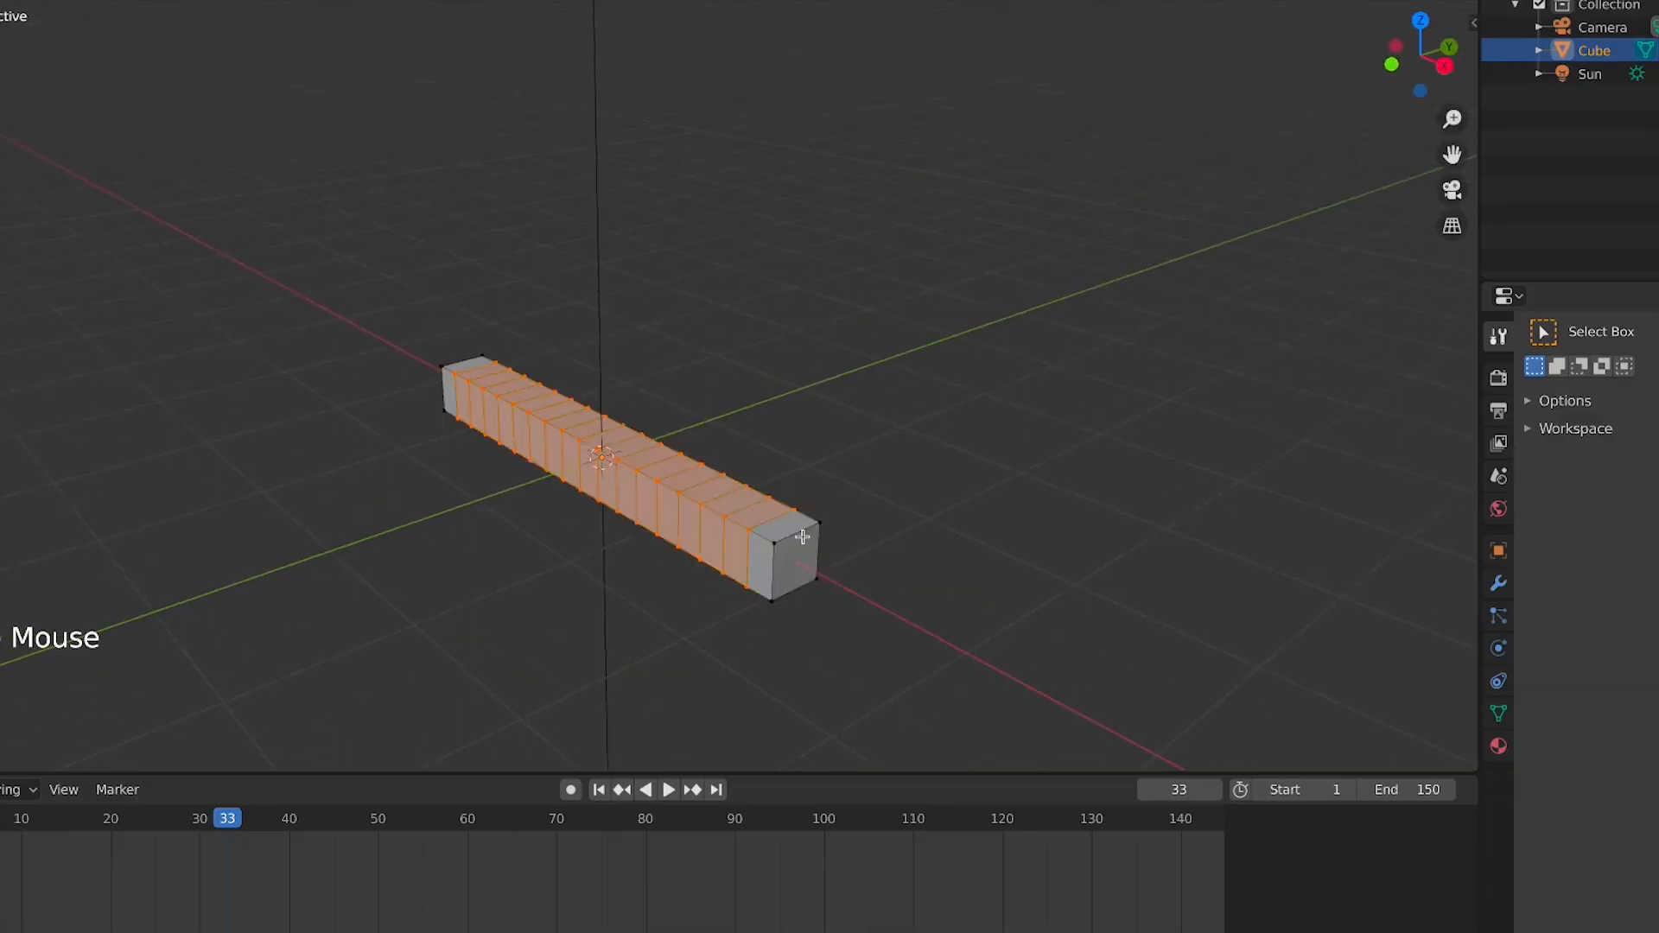
pyautogui.hotkey('ctrl', 'r')
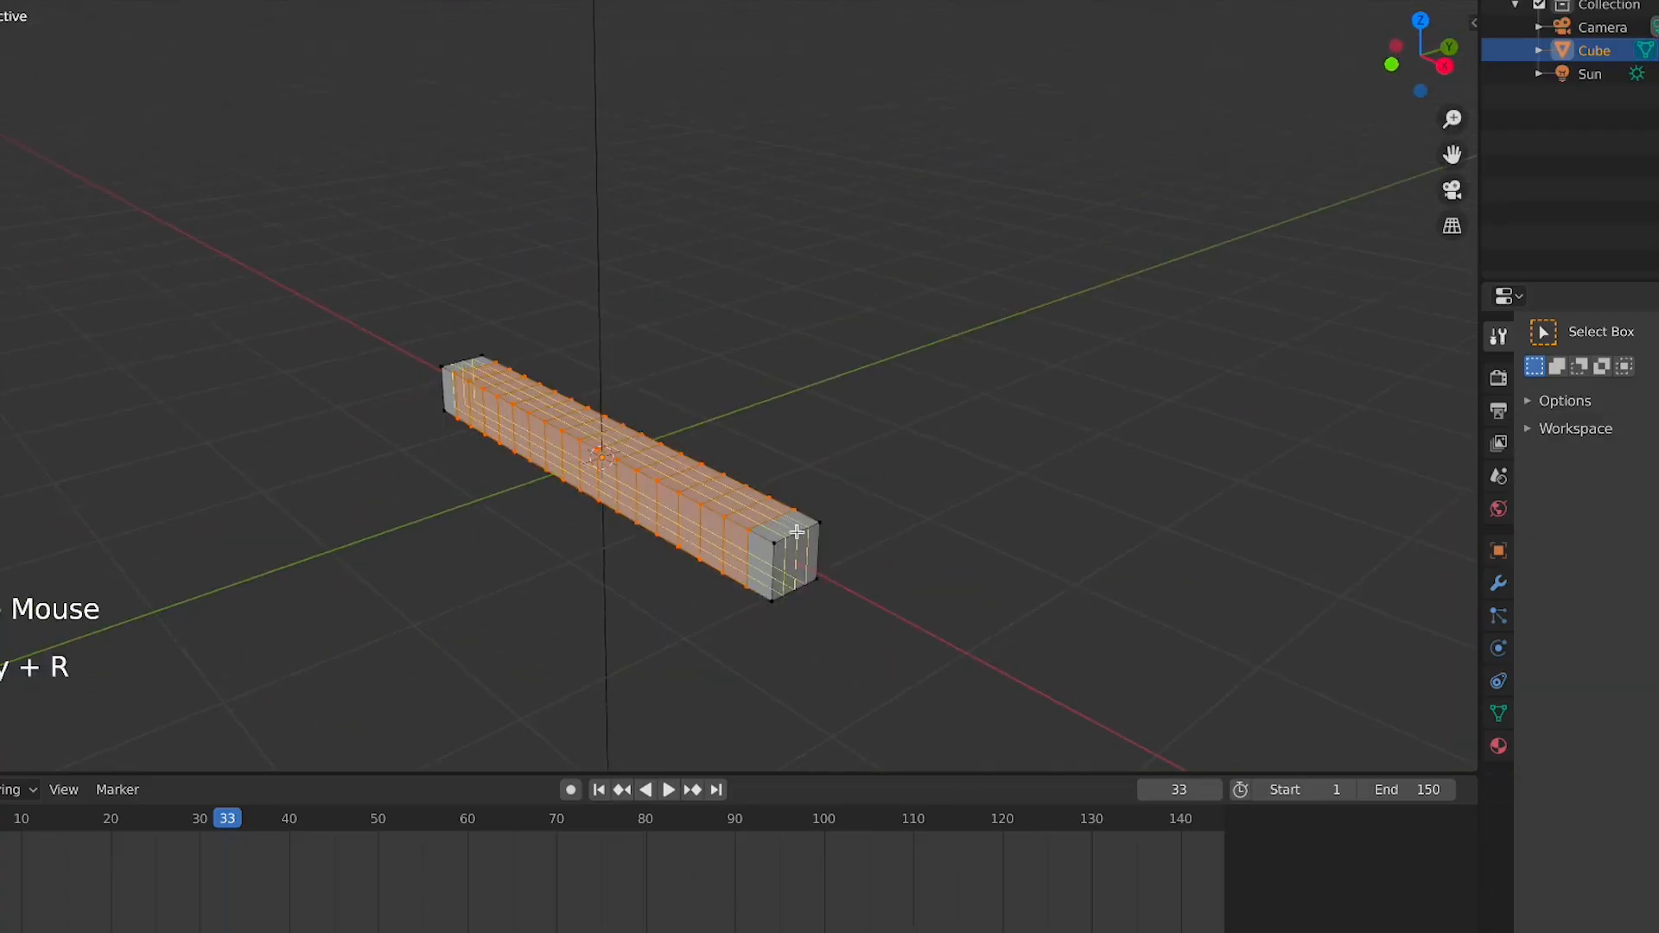
pyautogui.rightClick(797, 531)
pyautogui.press('Tab')
pyautogui.moveTo(907, 574); pyautogui.dragTo(797, 574, button='middle')
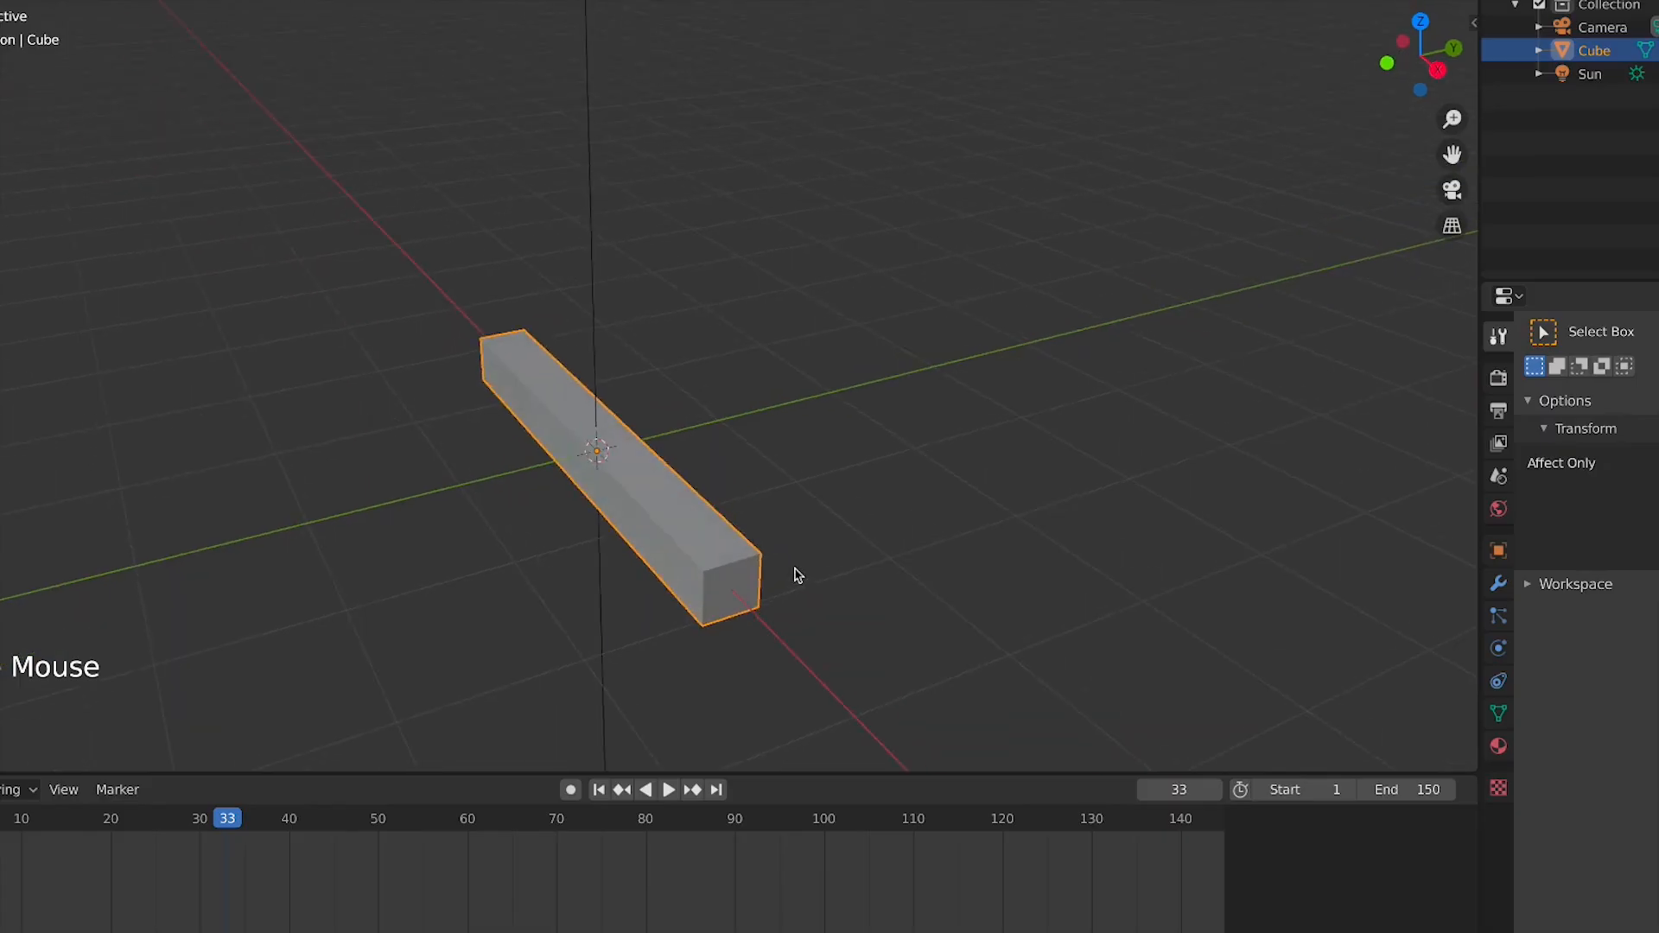
# Add a Subdivision Surface modifier to the bar and set viewport subdivisions to 2
pyautogui.click(1498, 586)
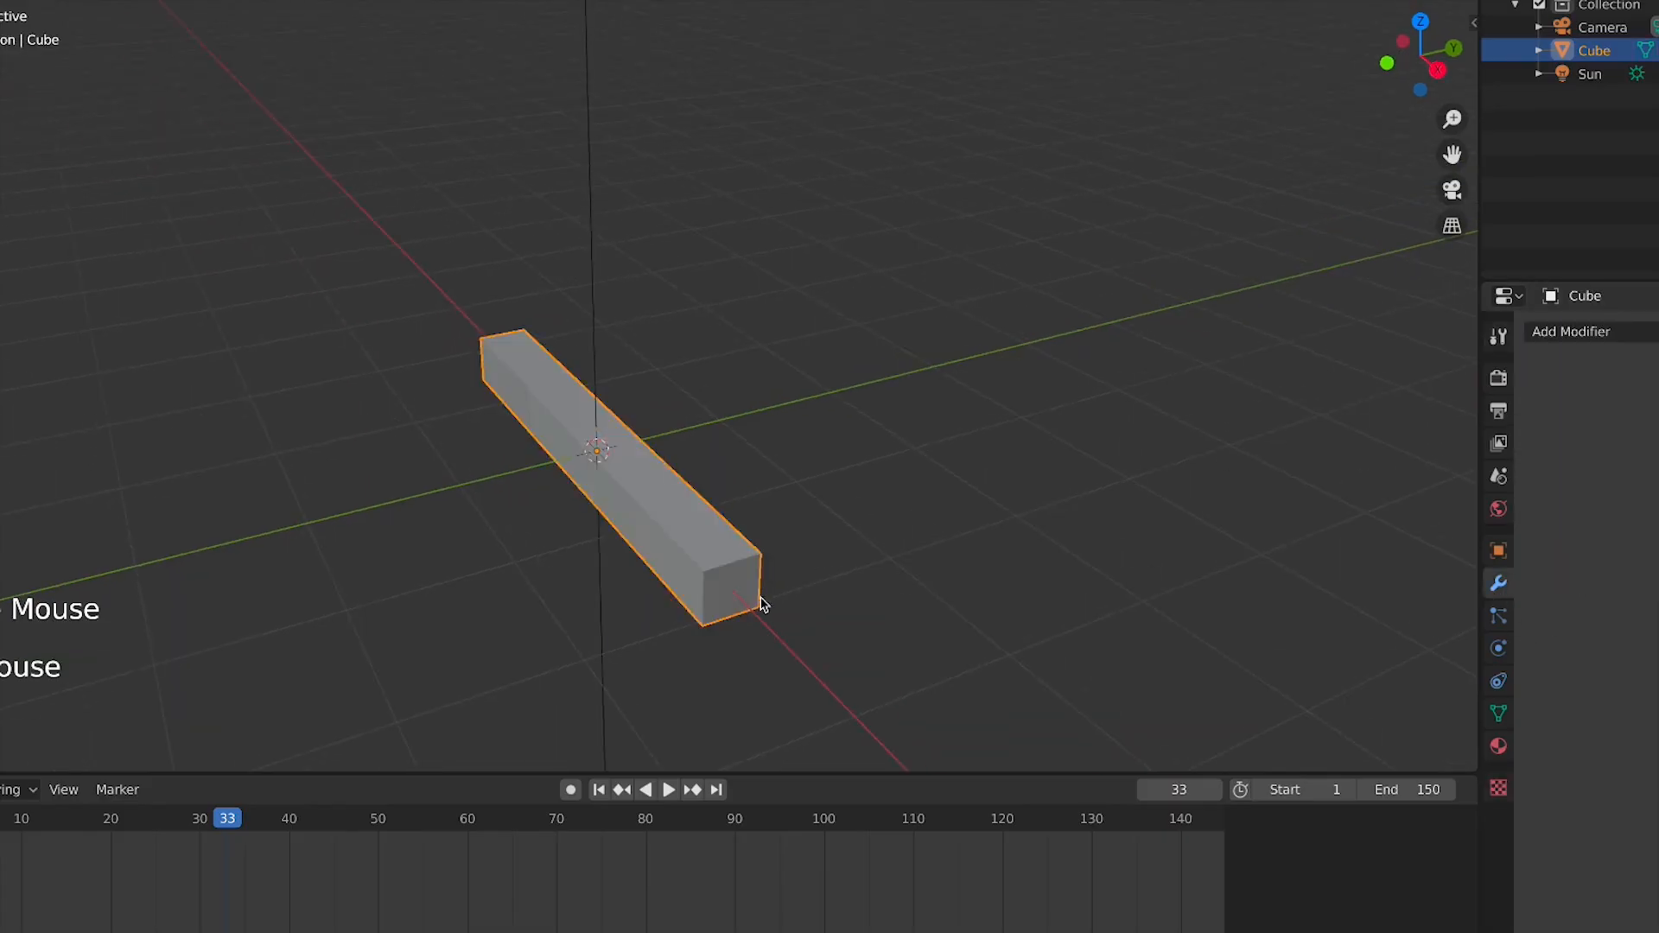
pyautogui.click(1584, 339)
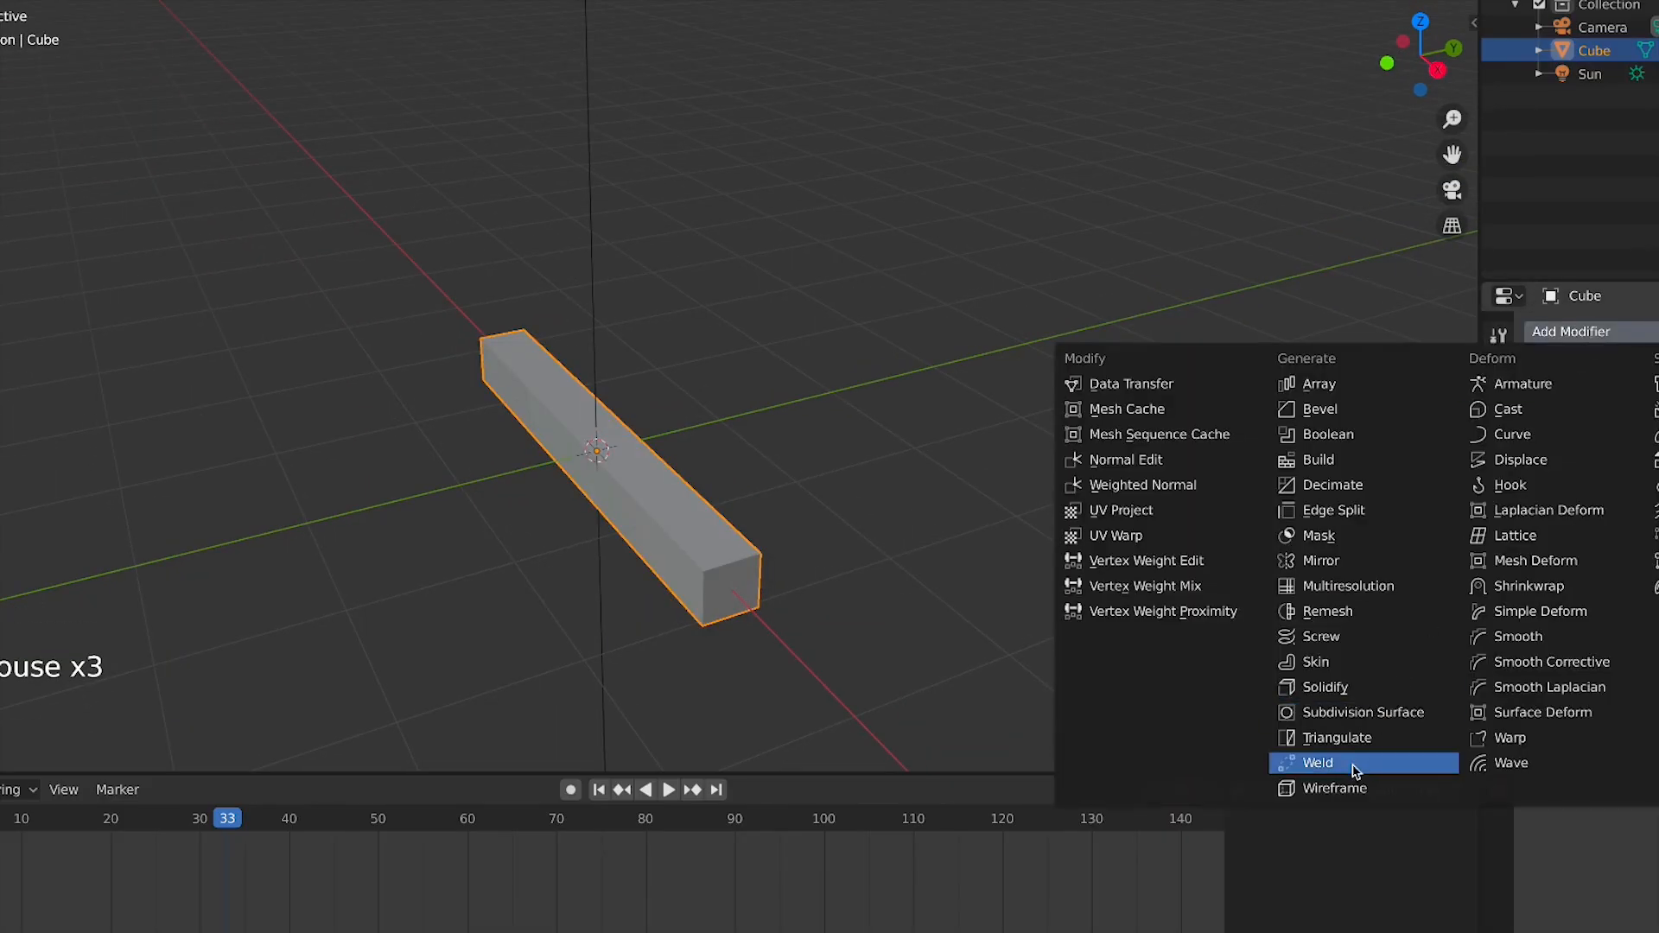
pyautogui.click(1366, 713)
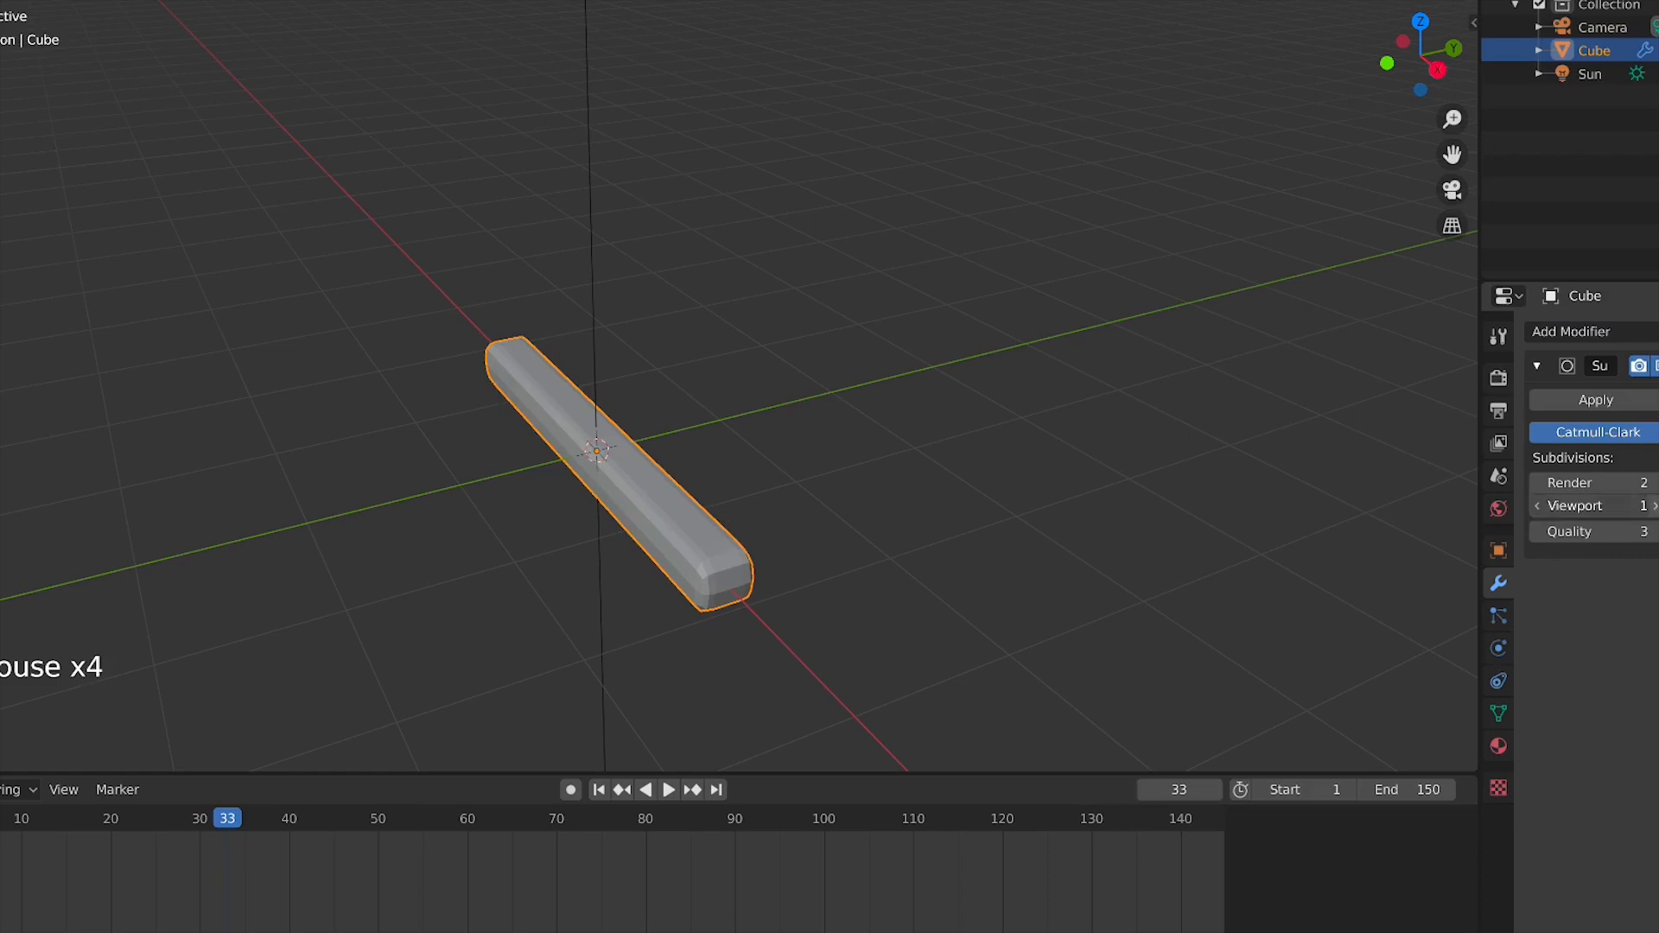
pyautogui.click(1652, 505)
# Shade the bar smooth
pyautogui.rightClick(663, 484)
pyautogui.click(670, 489)
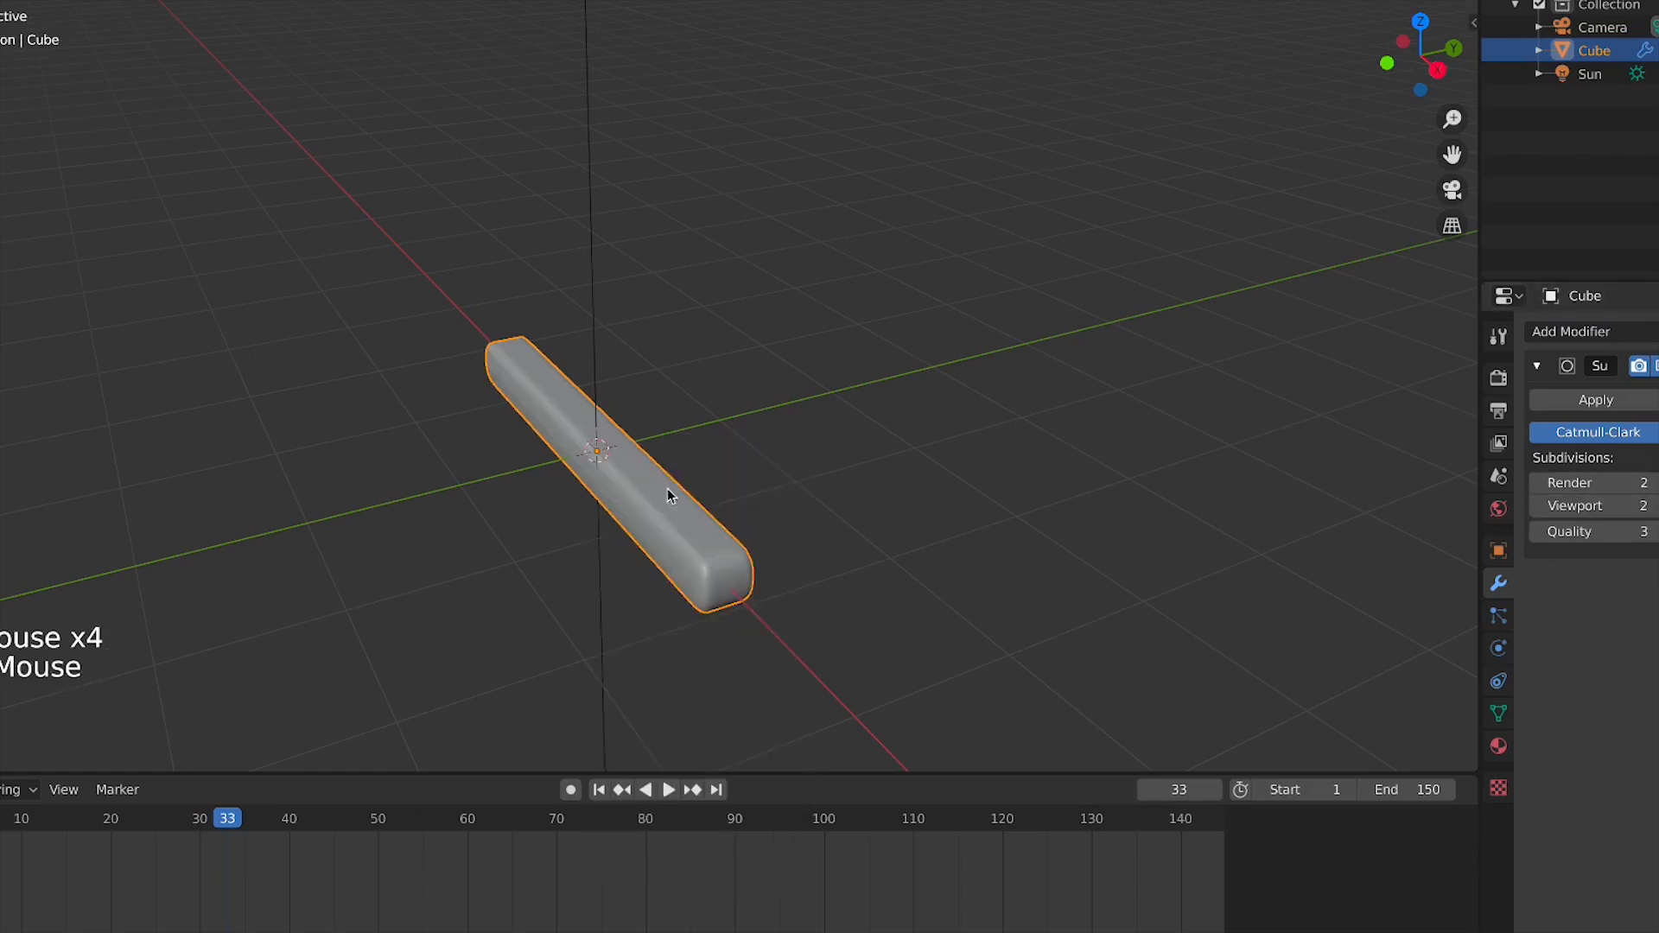
pyautogui.moveTo(668, 495); pyautogui.dragTo(792, 484, button='middle')
pyautogui.scroll(4, 793, 485)
pyautogui.press('KP_1')
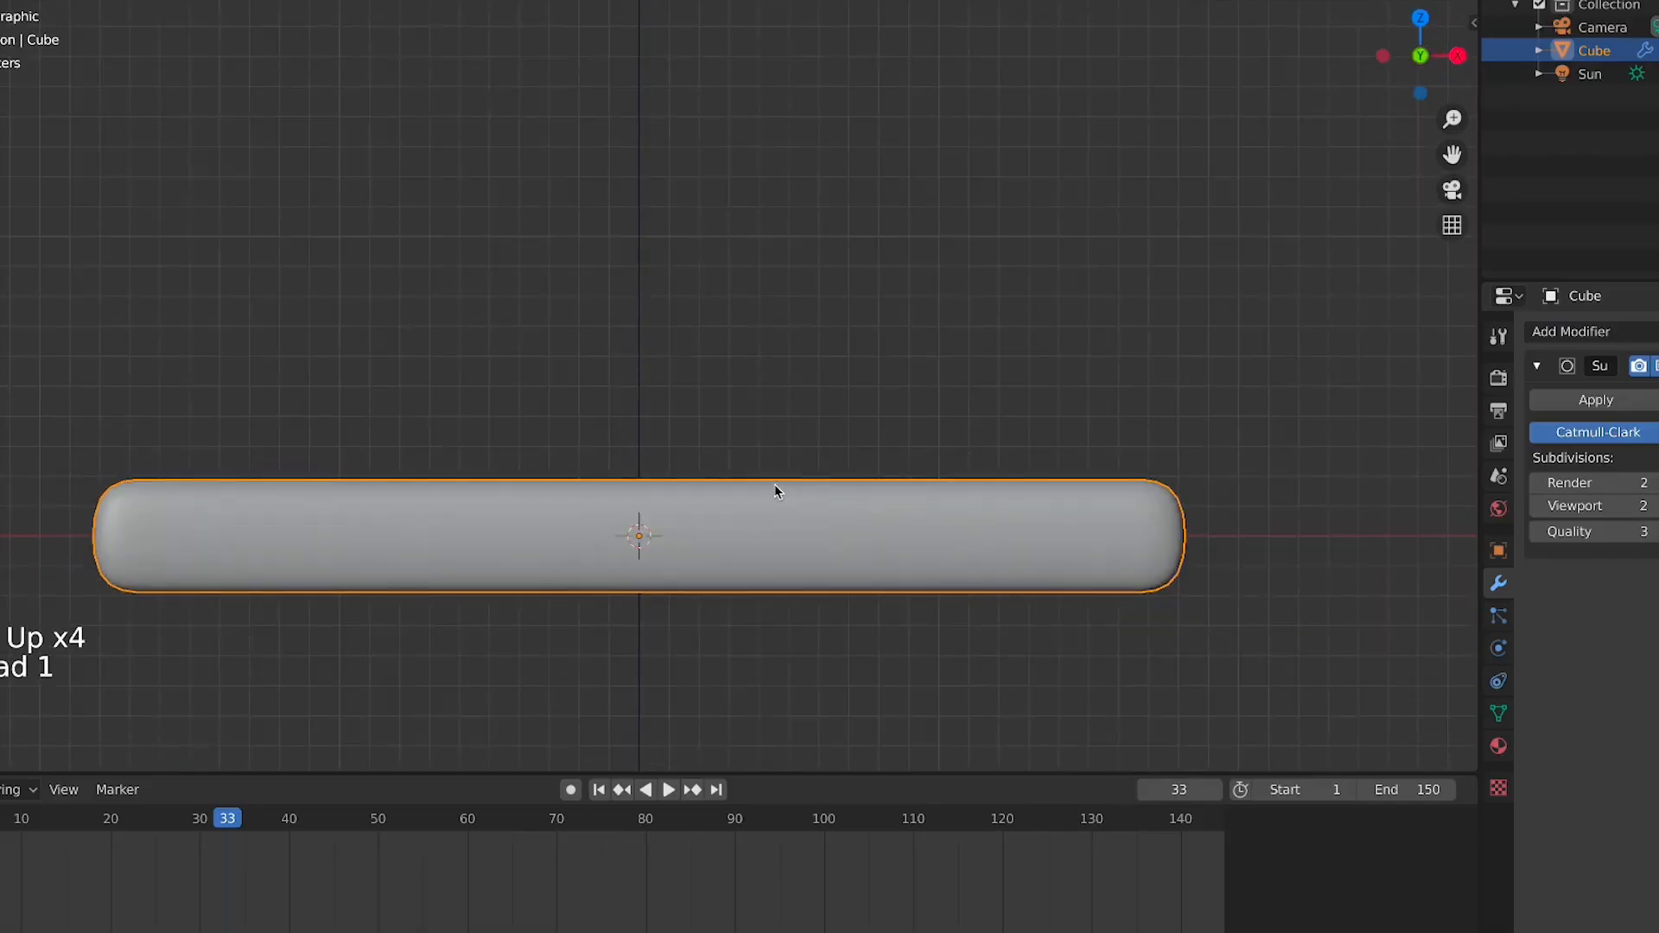
pyautogui.scroll(-4, 774, 491)
pyautogui.scroll(3, 652, 373)
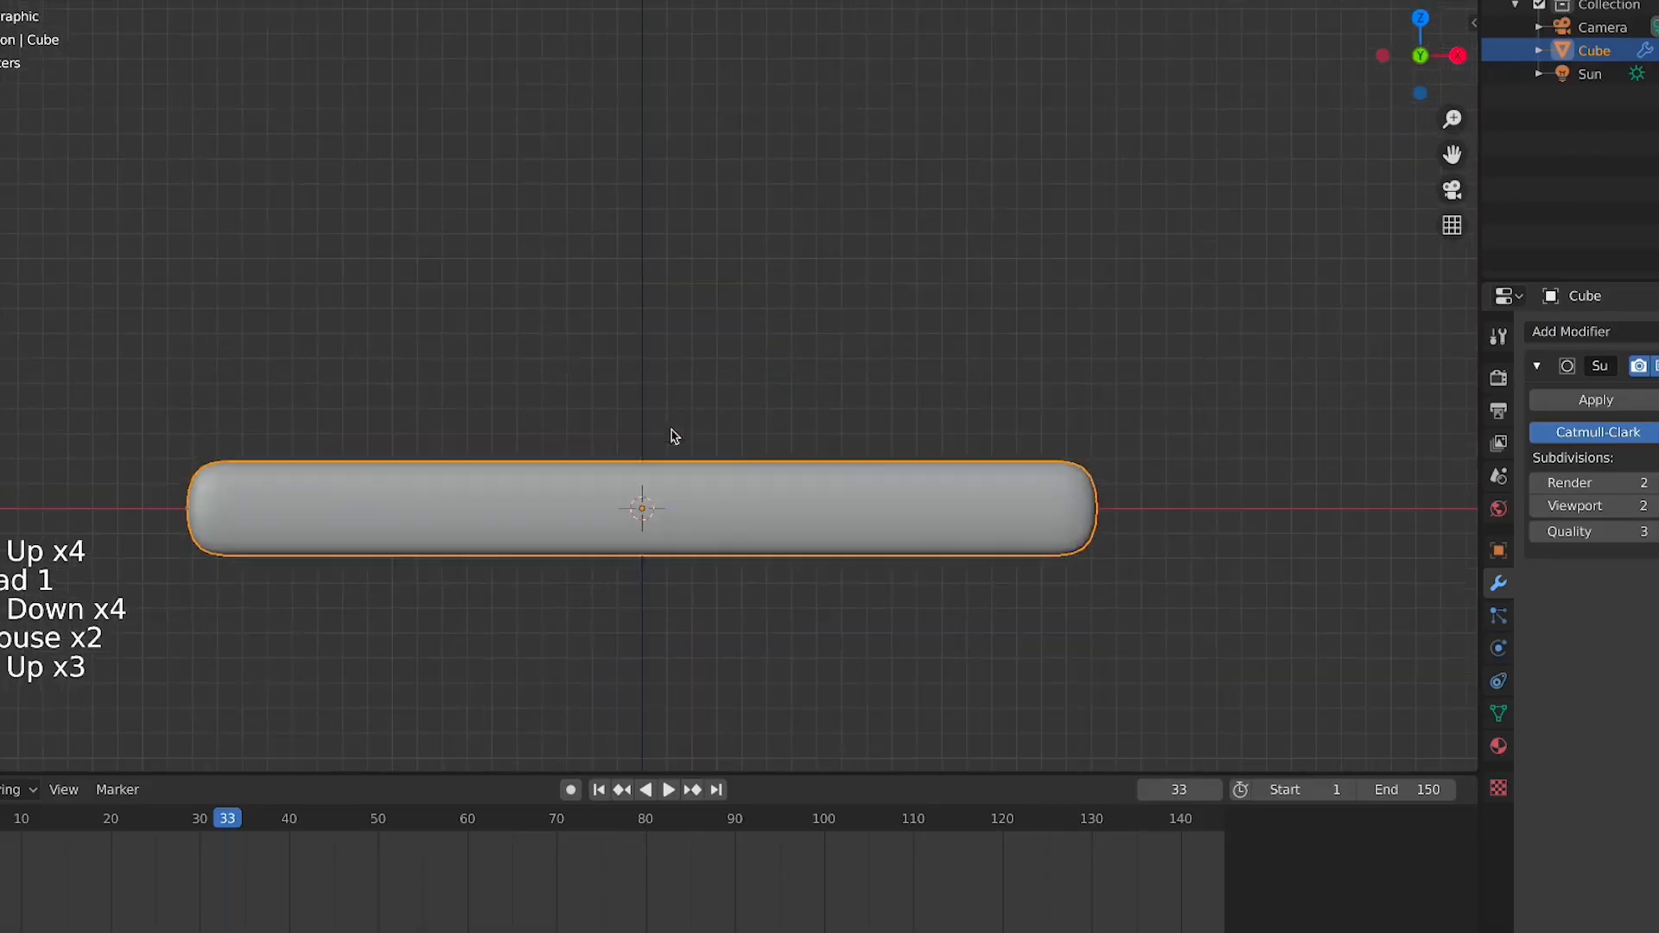
pyautogui.press('r')
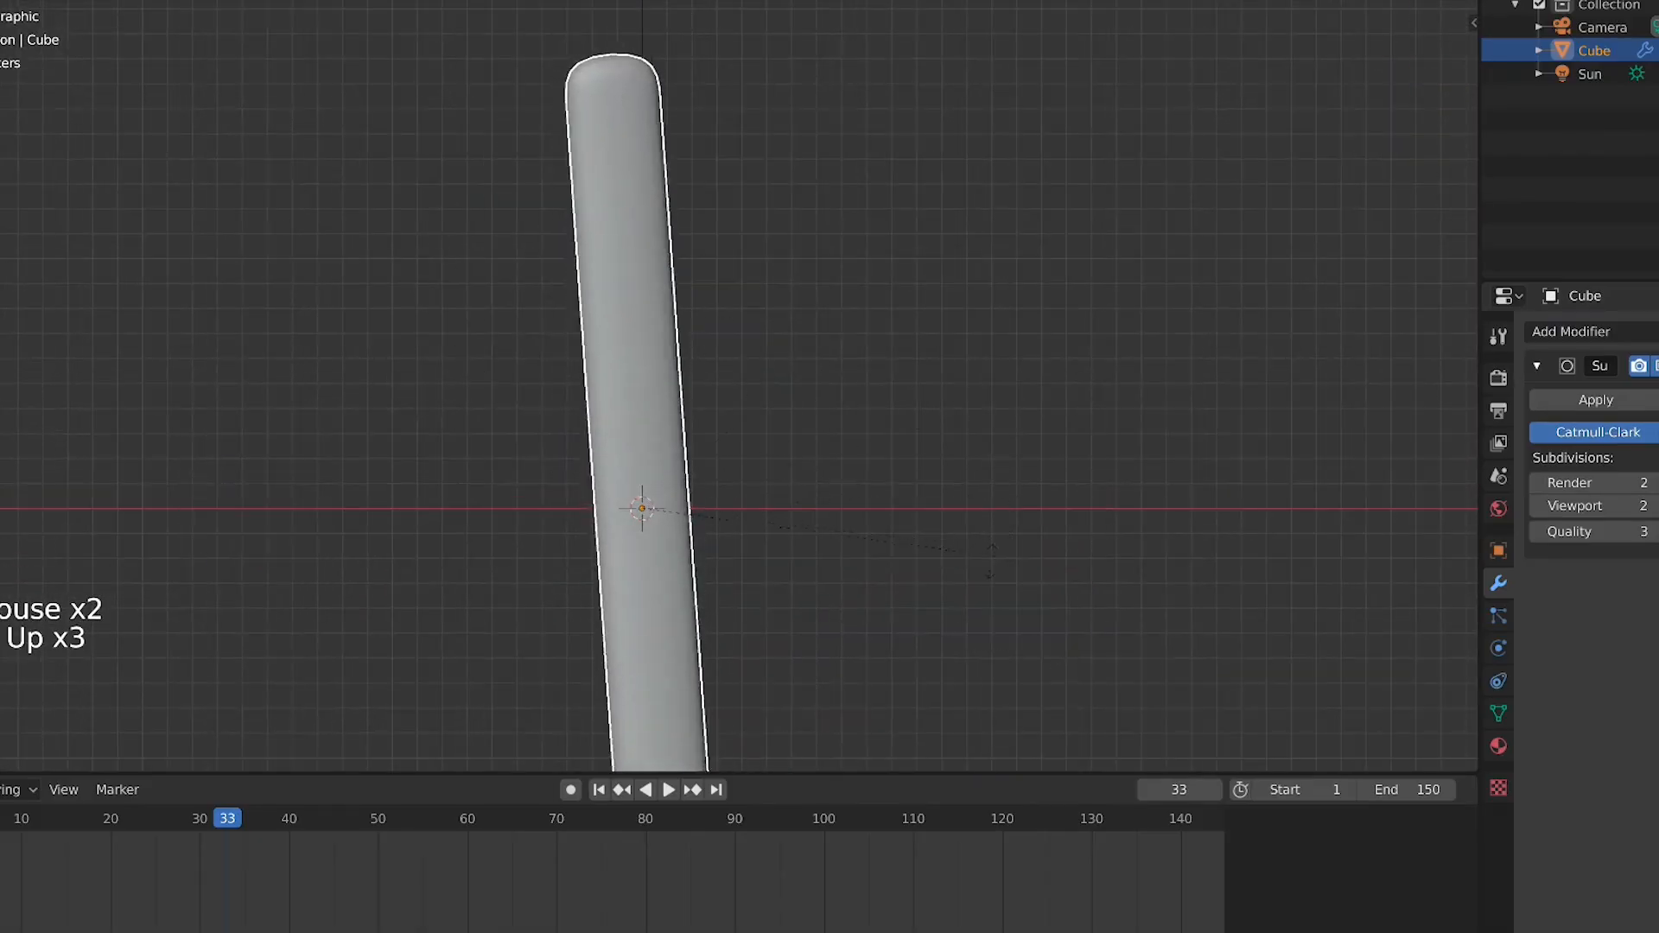
pyautogui.rightClick(595, 527)
pyautogui.scroll(-4, 604, 524)
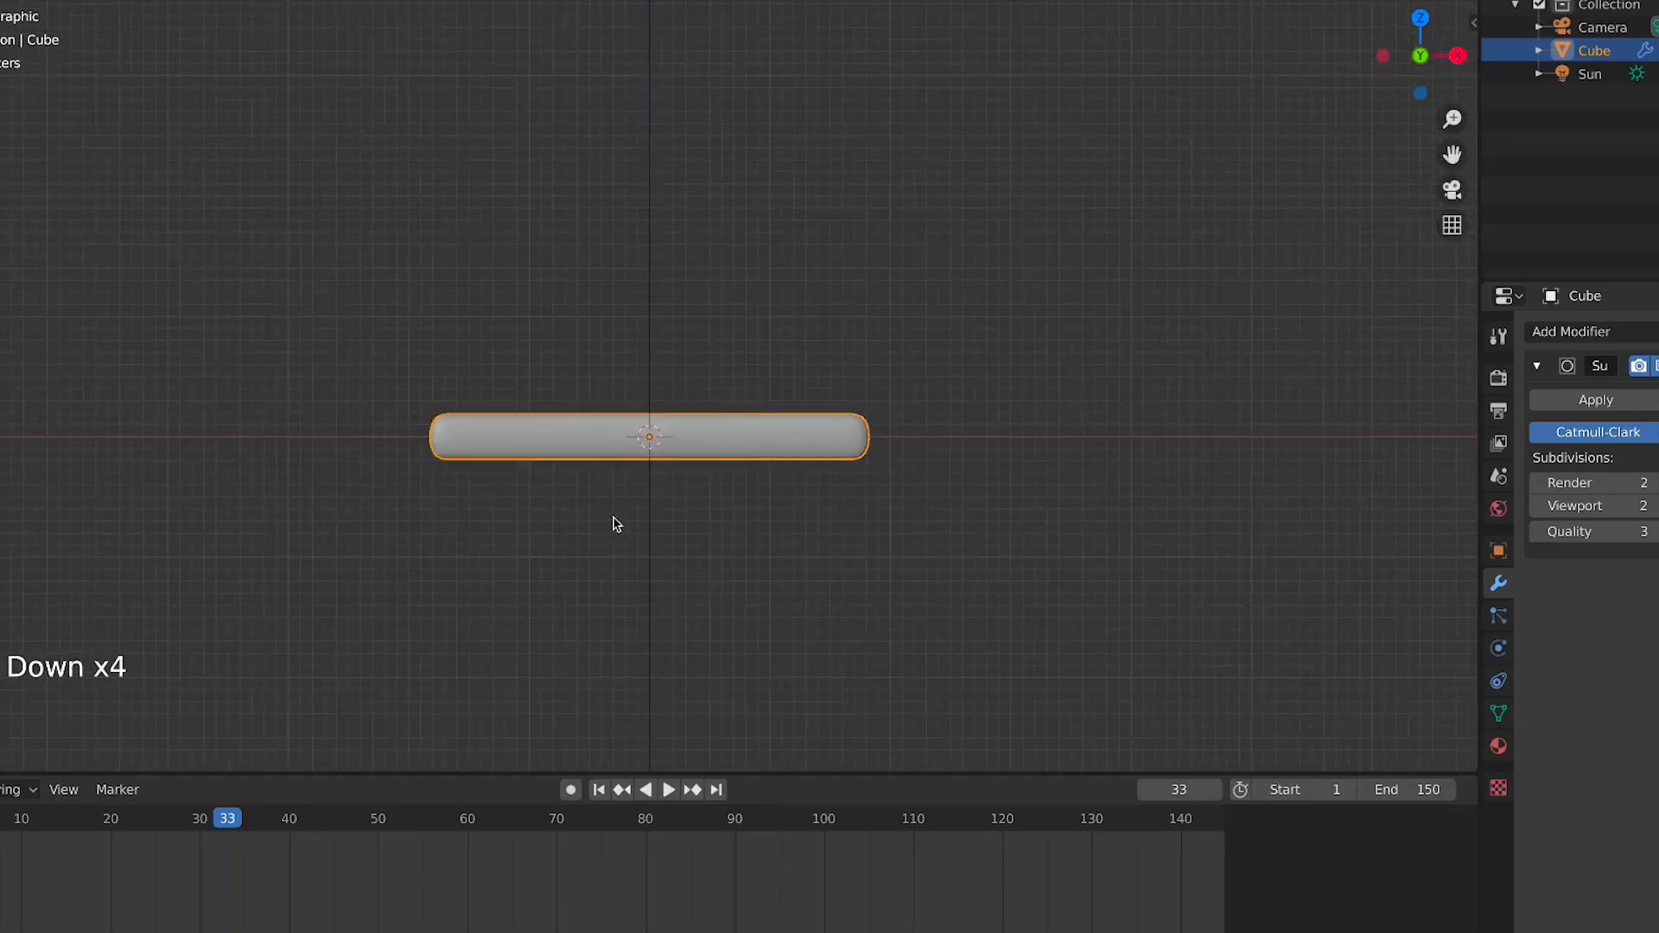
pyautogui.scroll(4, 683, 522)
pyautogui.scroll(-2, 674, 570)
pyautogui.doubleClick(670, 561)
pyautogui.click(667, 481)
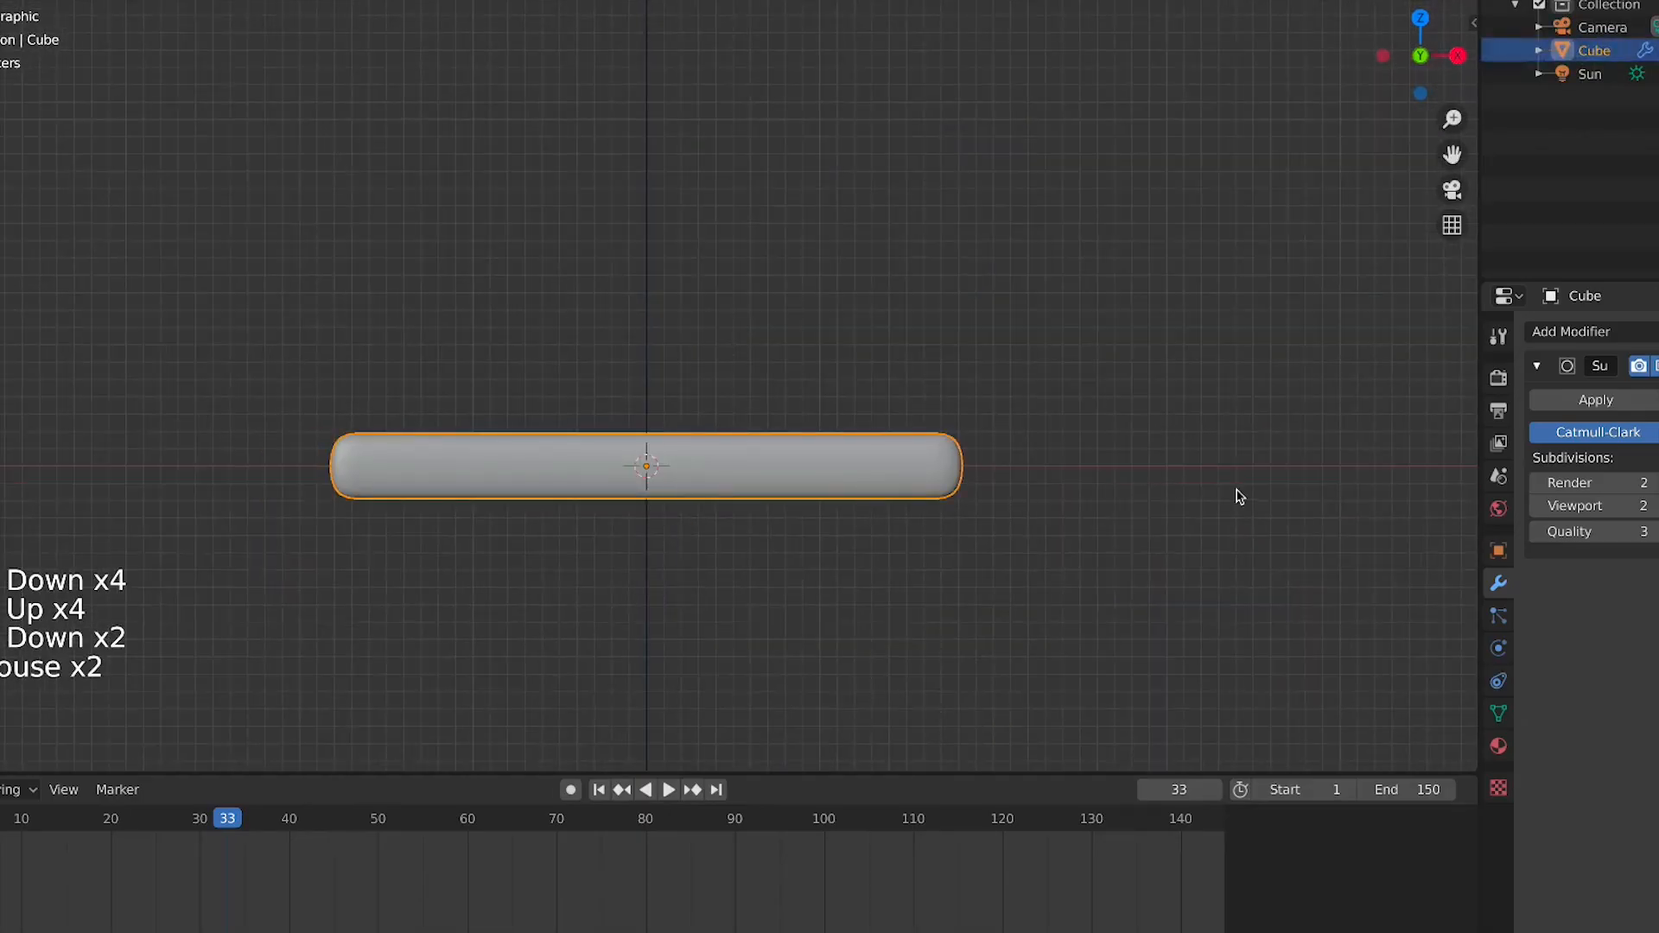
pyautogui.scroll(-4, 937, 470)
pyautogui.click(718, 414)
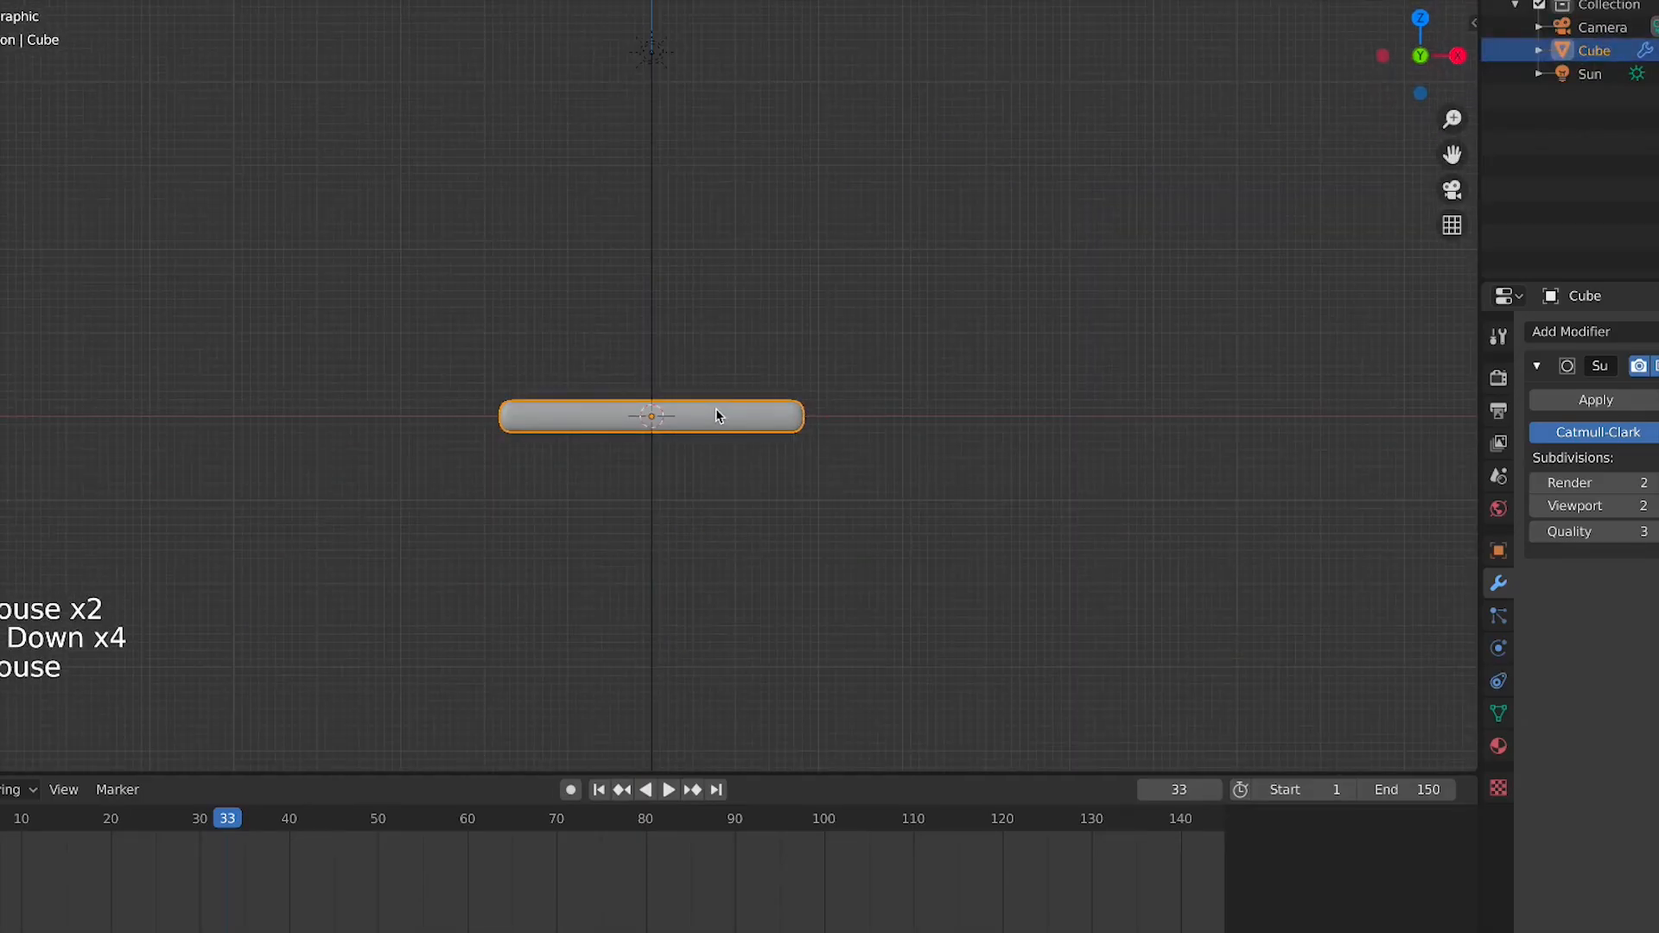
# Duplicate the bar and place the copy beside it along the X axis
pyautogui.hotkey('shift', 'd')
pyautogui.click(1086, 417)
pyautogui.scroll(4, 1091, 566)
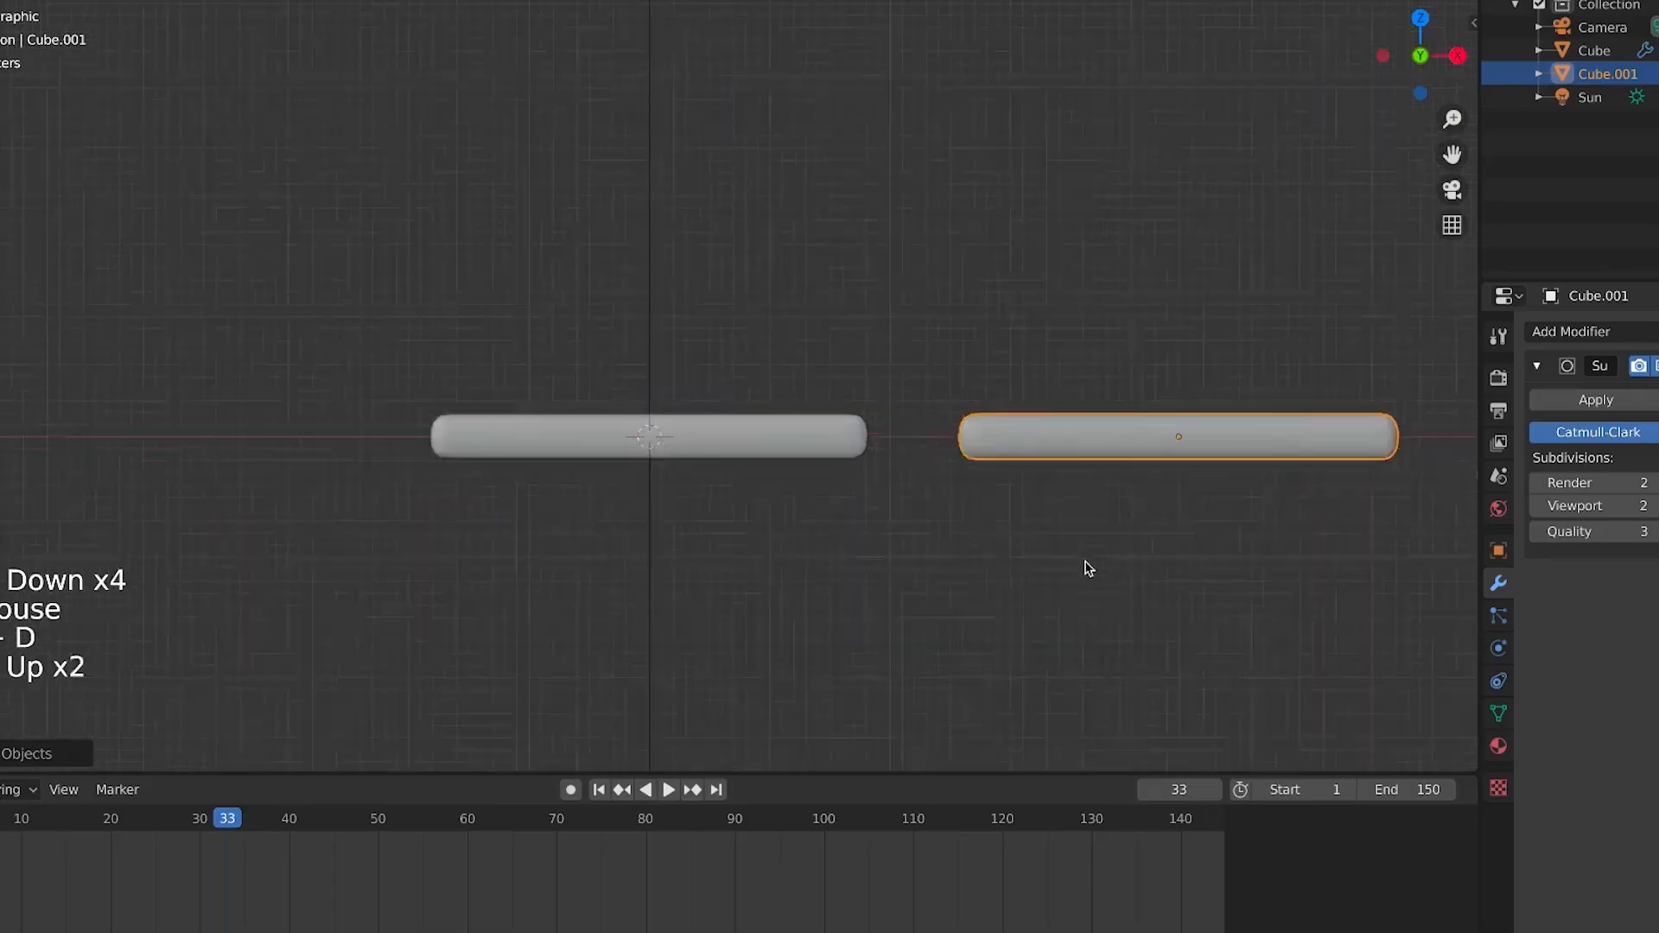
pyautogui.click(1129, 513)
pyautogui.click(1261, 462)
pyautogui.keyDown('shift'); pyautogui.moveTo(890, 356); pyautogui.dragTo(692, 374, button='middle'); pyautogui.keyUp('shift')
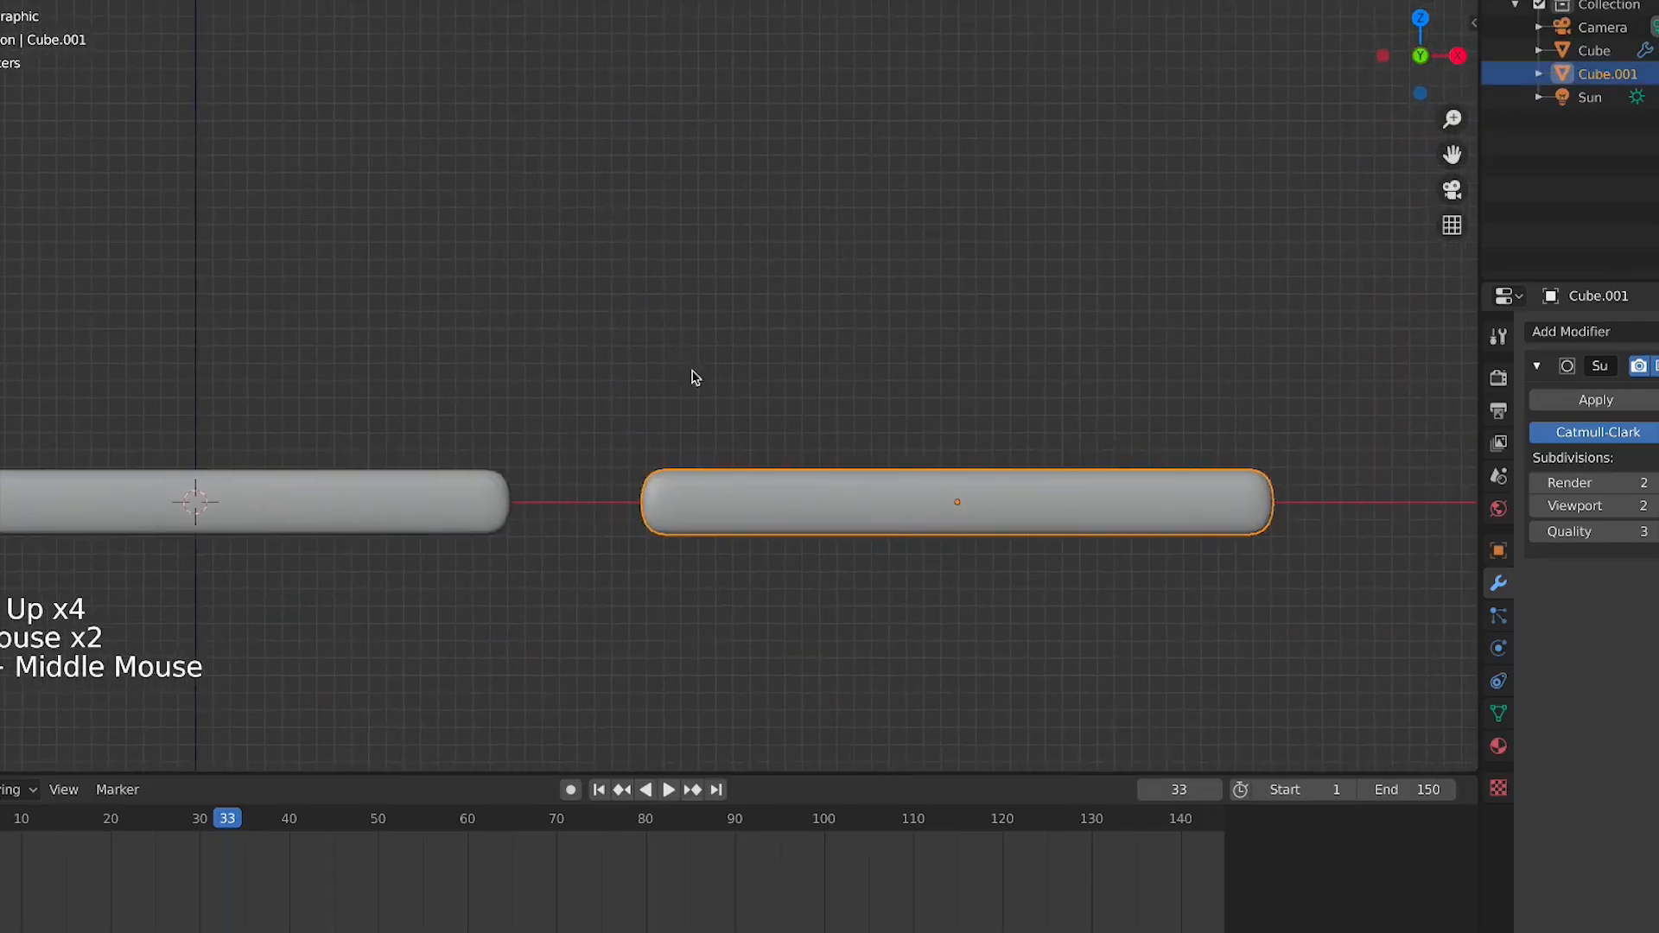
pyautogui.scroll(-2, 782, 397)
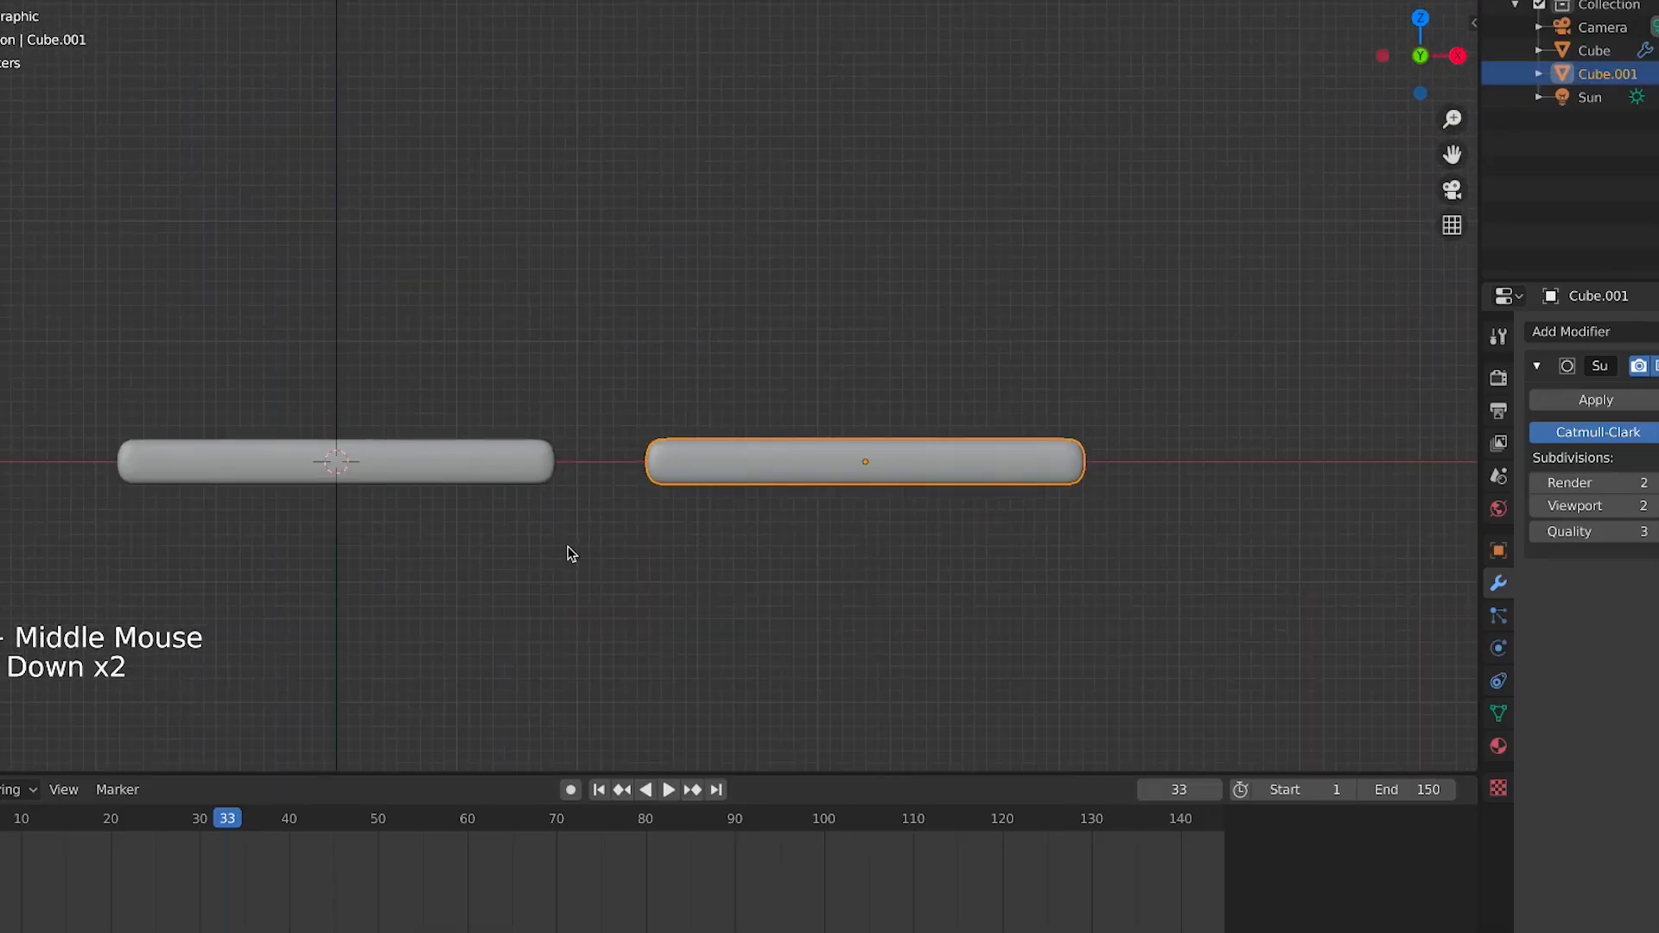
pyautogui.keyDown('shift'); pyautogui.moveTo(218, 512); pyautogui.dragTo(449, 574, button='middle'); pyautogui.keyUp('shift')
pyautogui.click(667, 549)
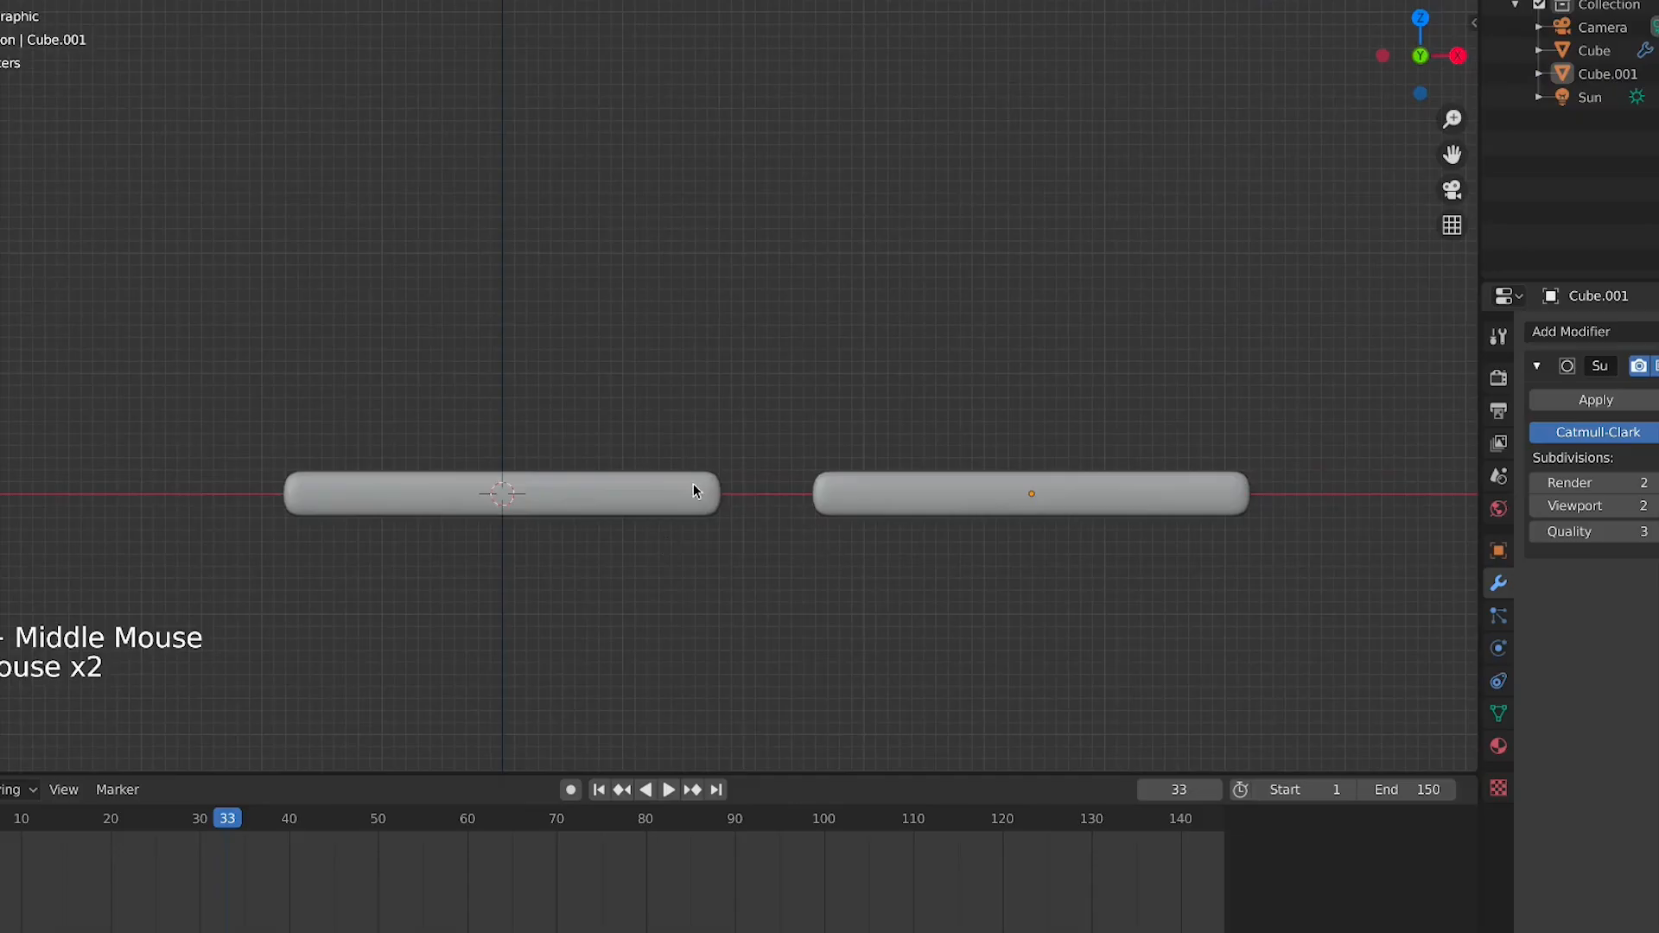
pyautogui.click(690, 489)
pyautogui.click(633, 553)
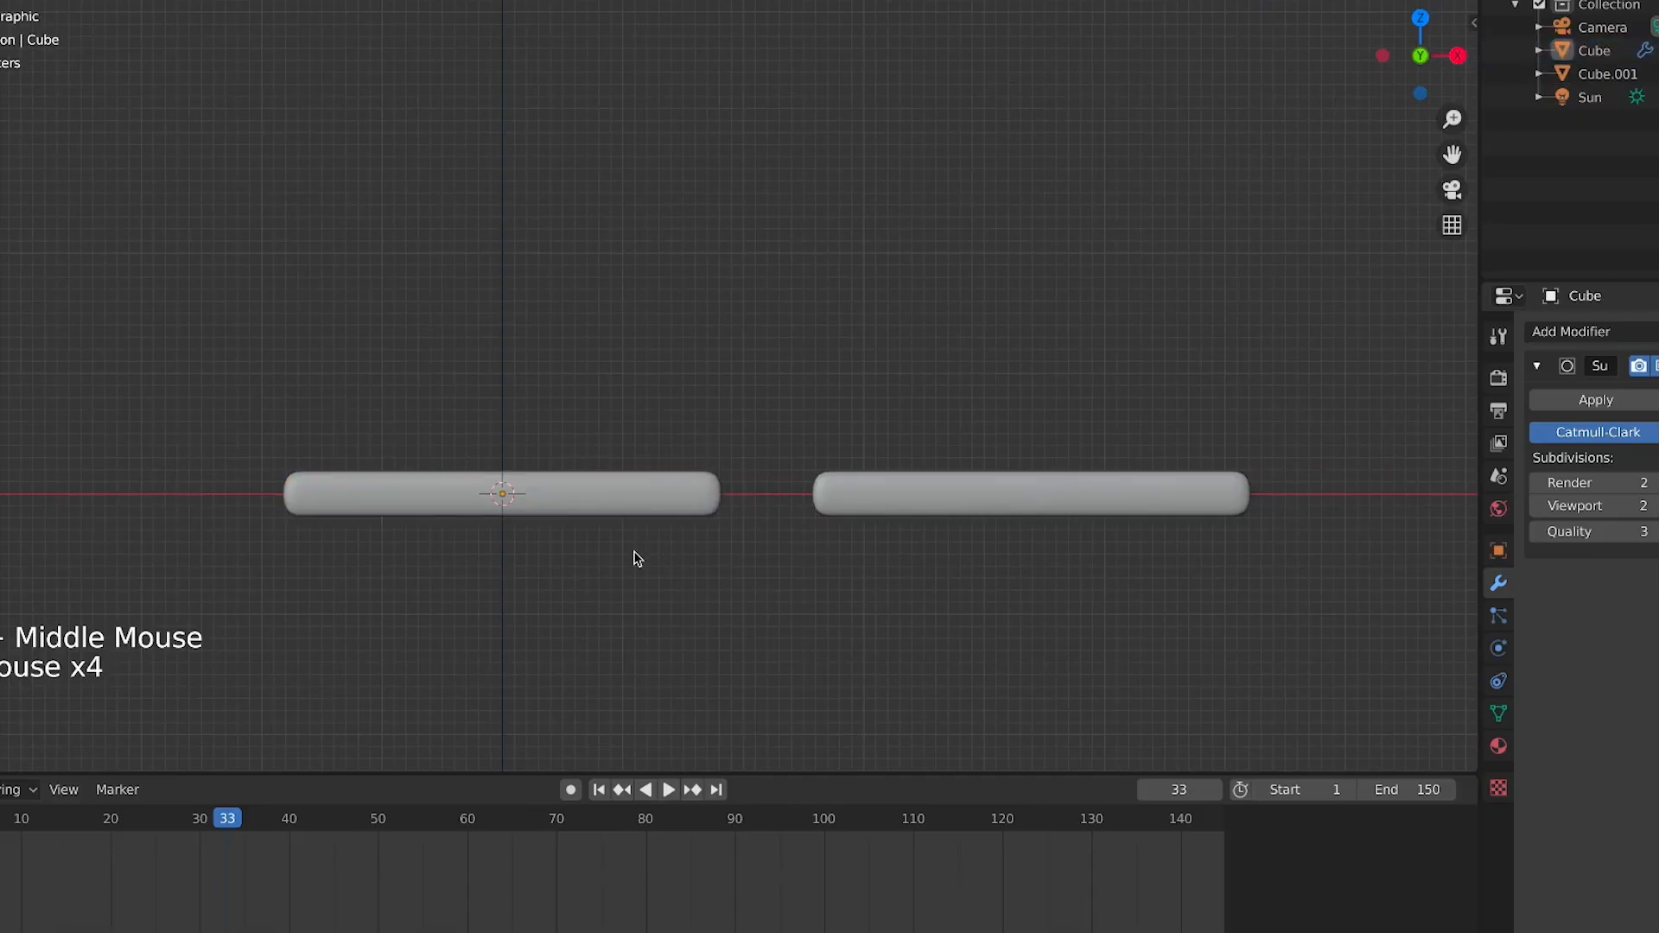
pyautogui.click(605, 516)
pyautogui.click(578, 563)
pyautogui.scroll(3, 574, 537)
pyautogui.scroll(-1, 641, 540)
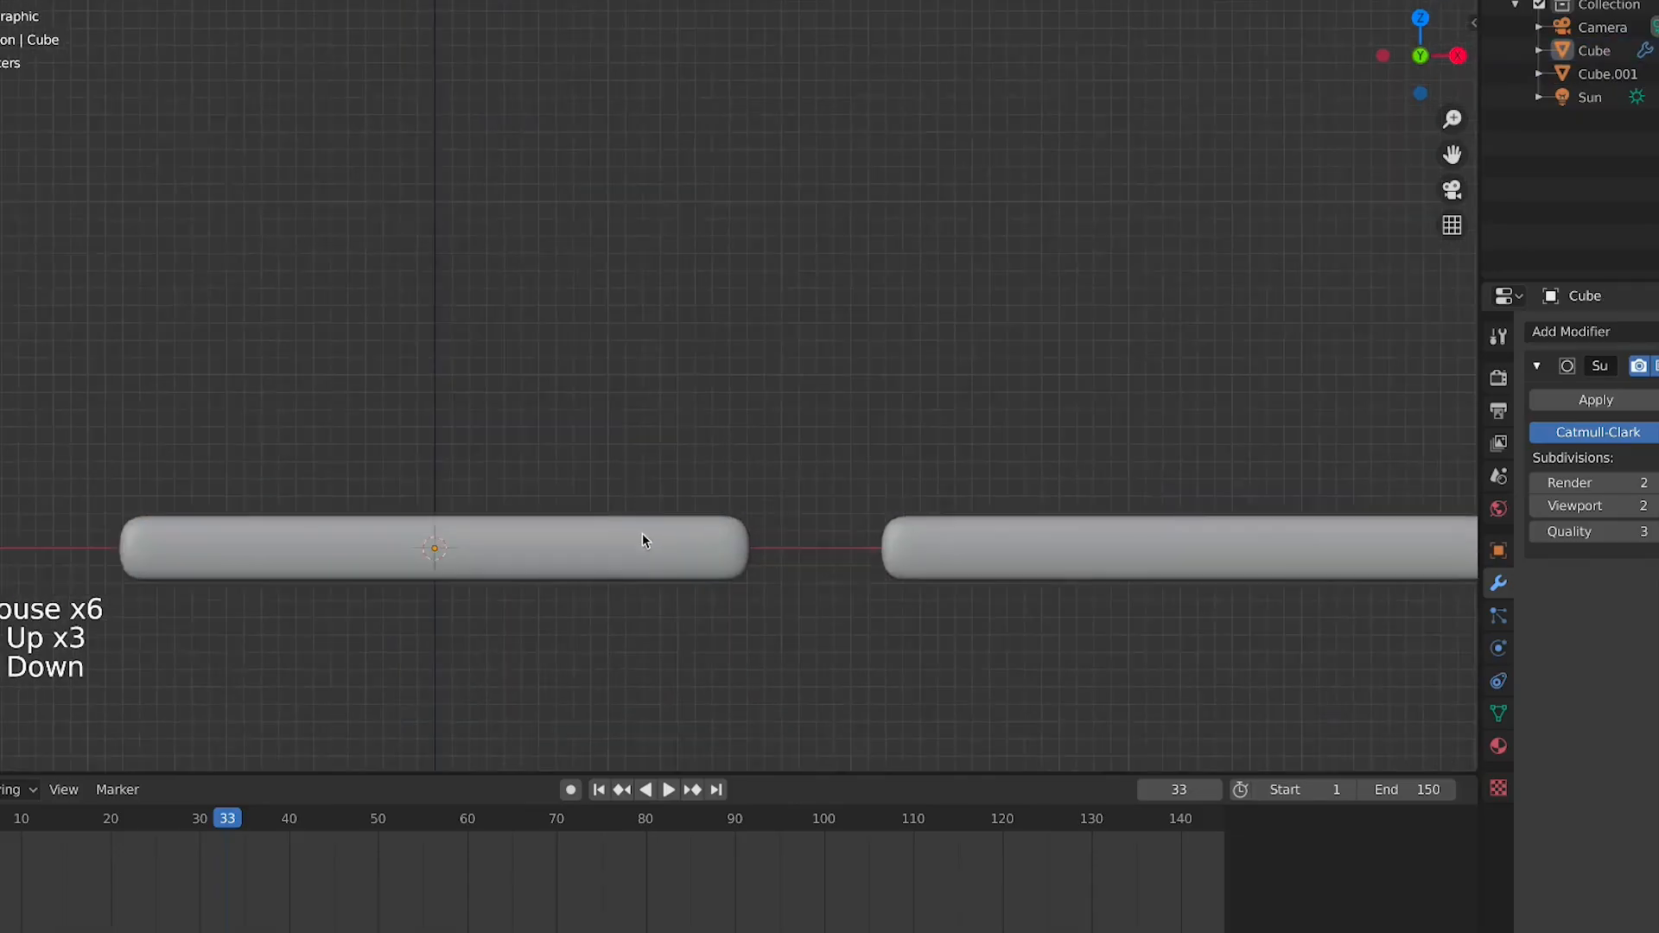
pyautogui.scroll(-1, 641, 540)
pyautogui.keyDown('shift'); pyautogui.moveTo(471, 553); pyautogui.dragTo(639, 563, button='middle'); pyautogui.keyUp('shift')
pyautogui.click(631, 534)
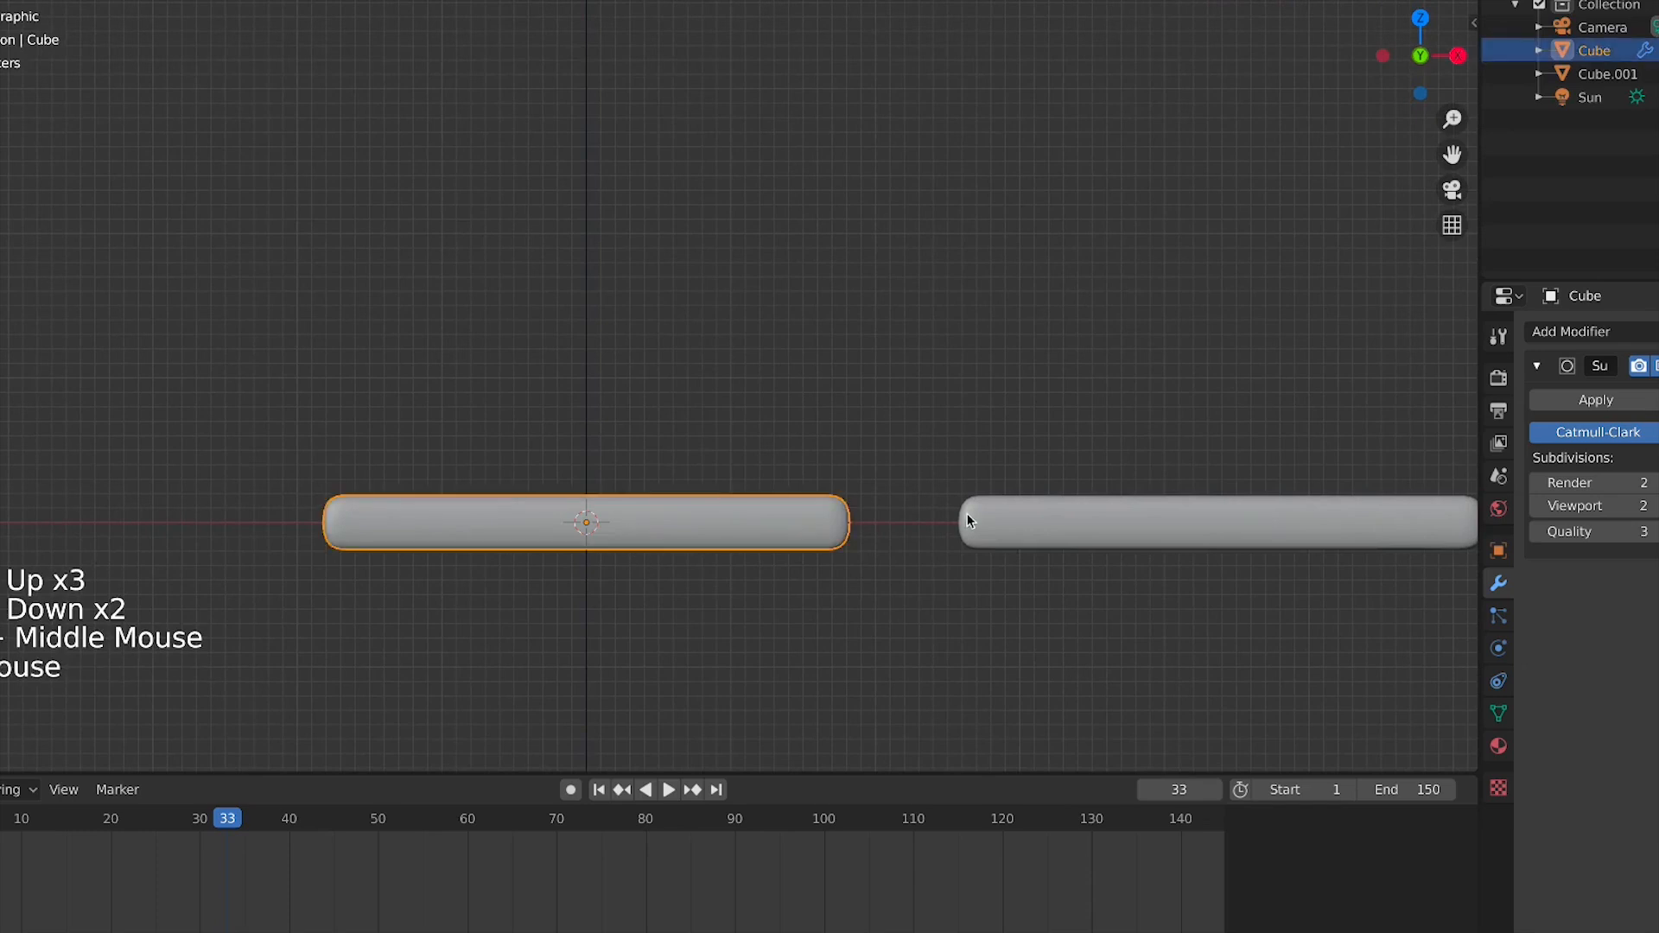
pyautogui.scroll(4, 403, 470)
pyautogui.keyDown('shift'); pyautogui.moveTo(407, 493); pyautogui.dragTo(692, 350, button='middle'); pyautogui.keyUp('shift')
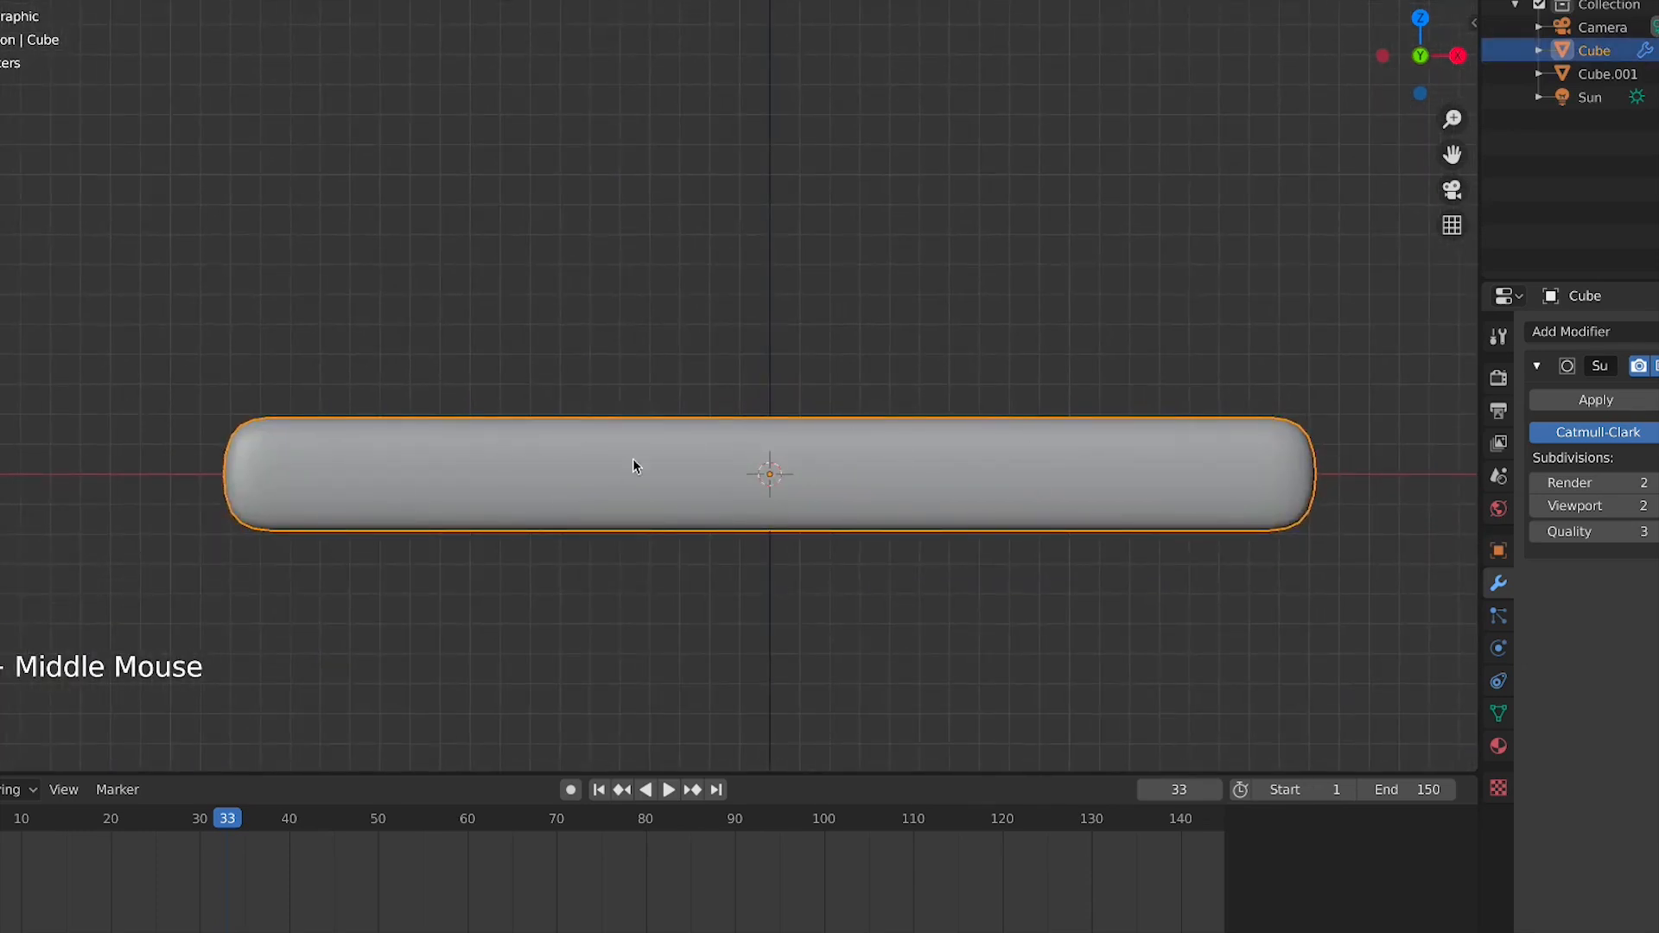
# Add an armature at the bar's center
pyautogui.hotkey('shift', 'a')
pyautogui.hotkey('shift', 'a')
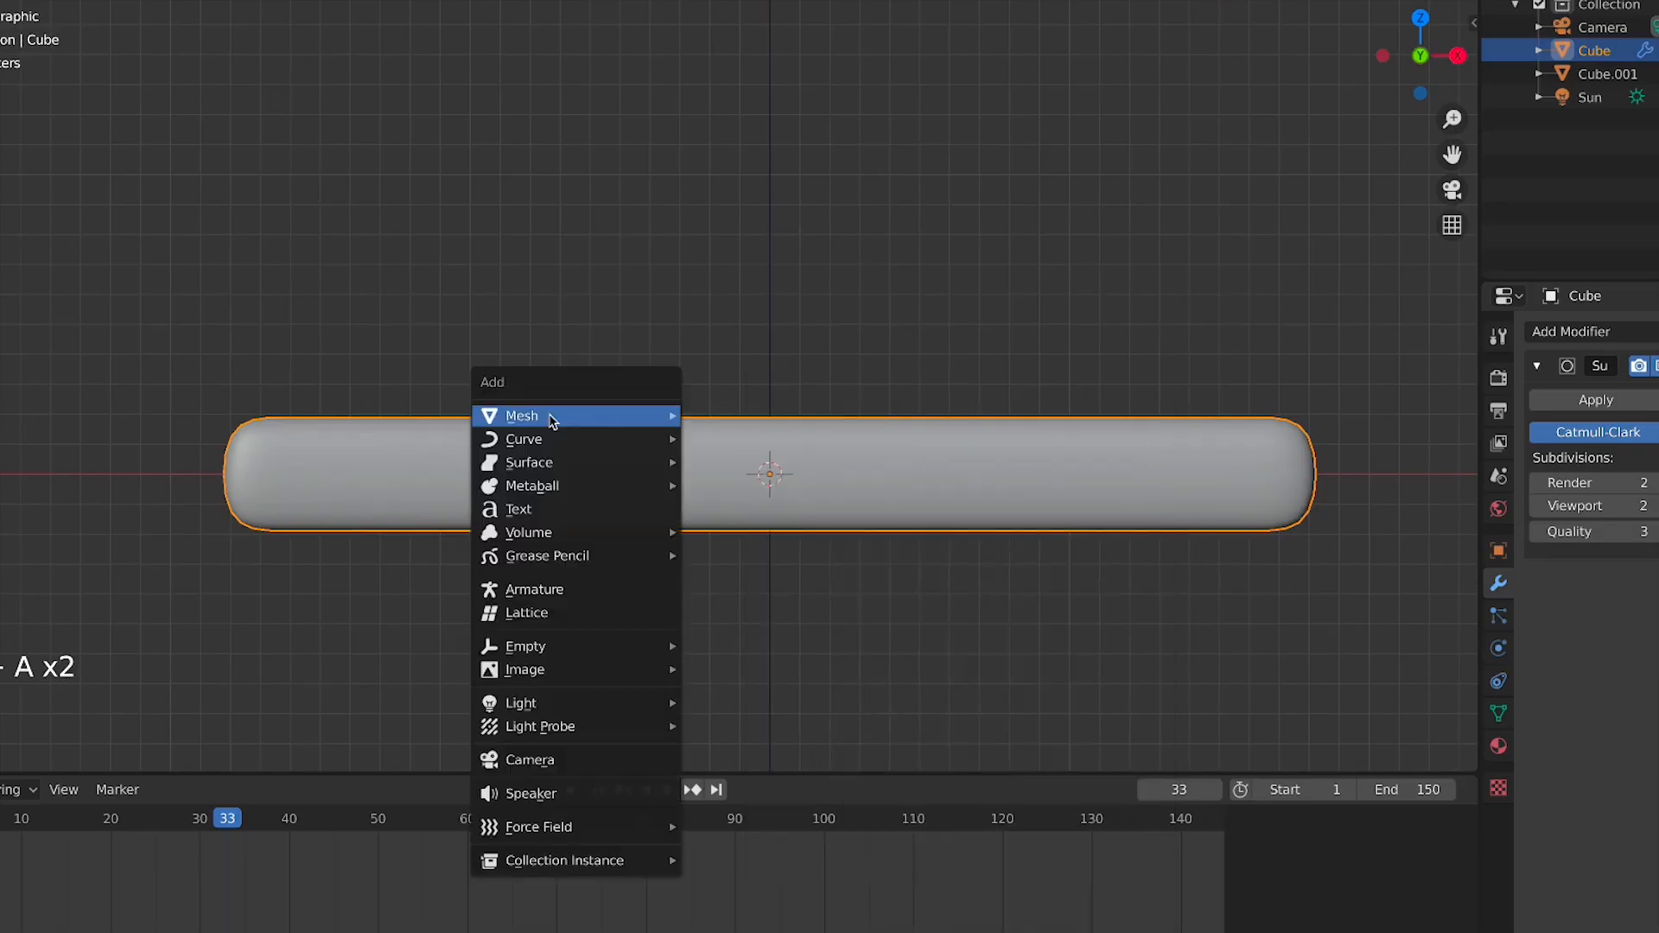
pyautogui.moveTo(550, 415)
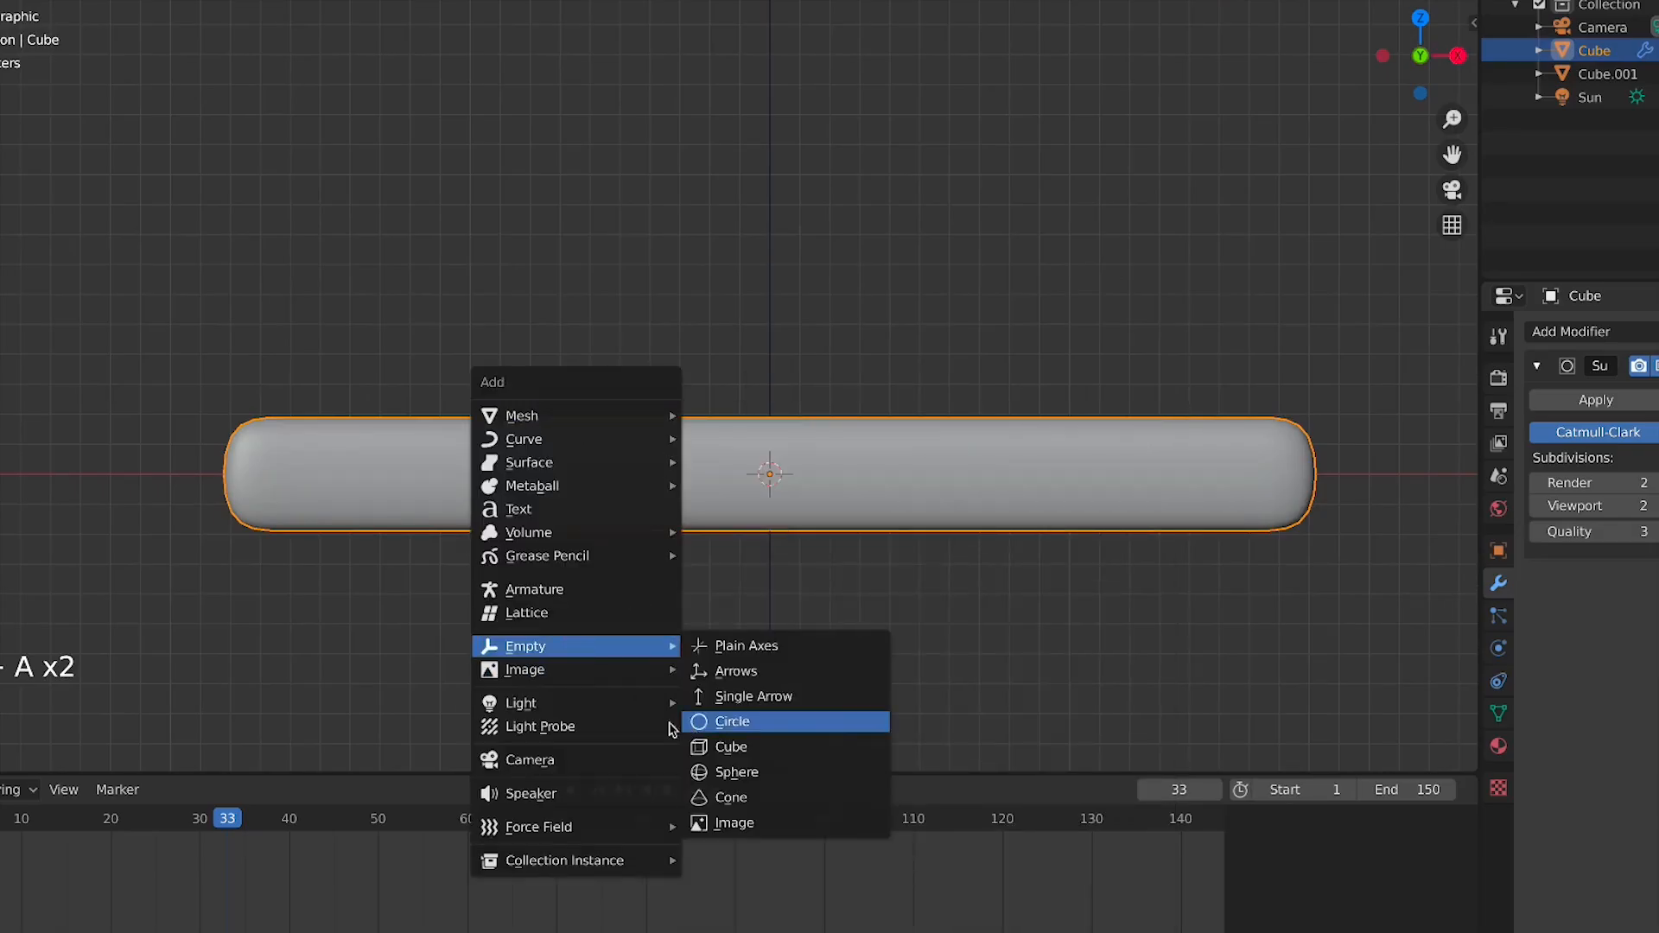
pyautogui.hotkey('shift', 'a')
pyautogui.moveTo(651, 447)
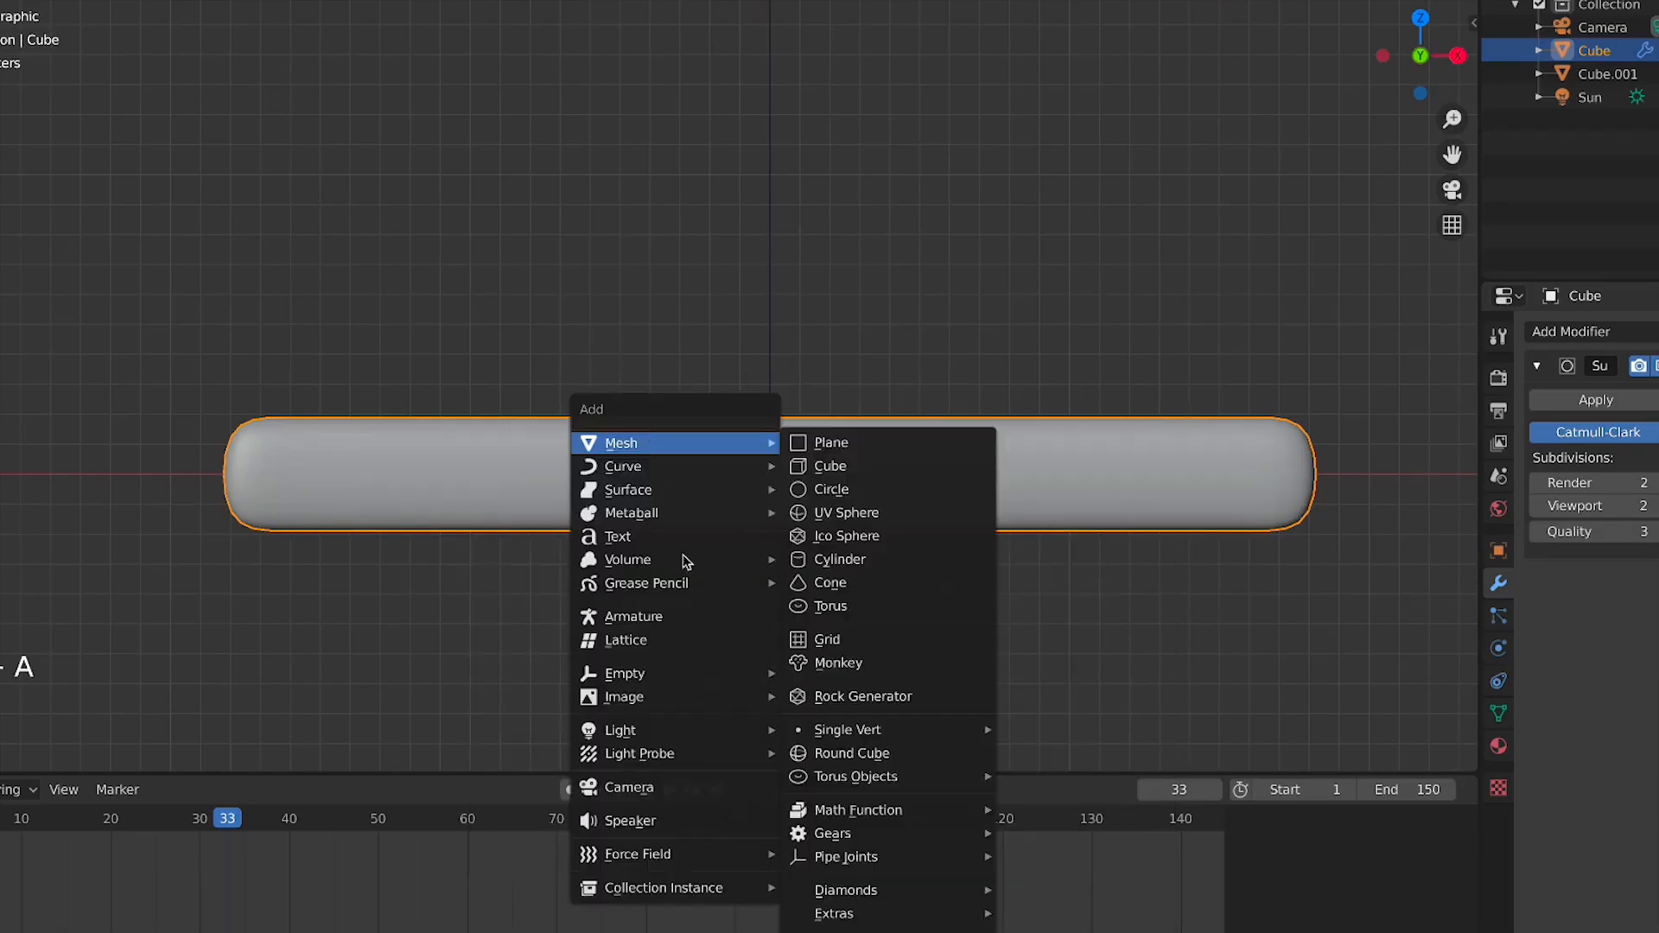
pyautogui.click(661, 618)
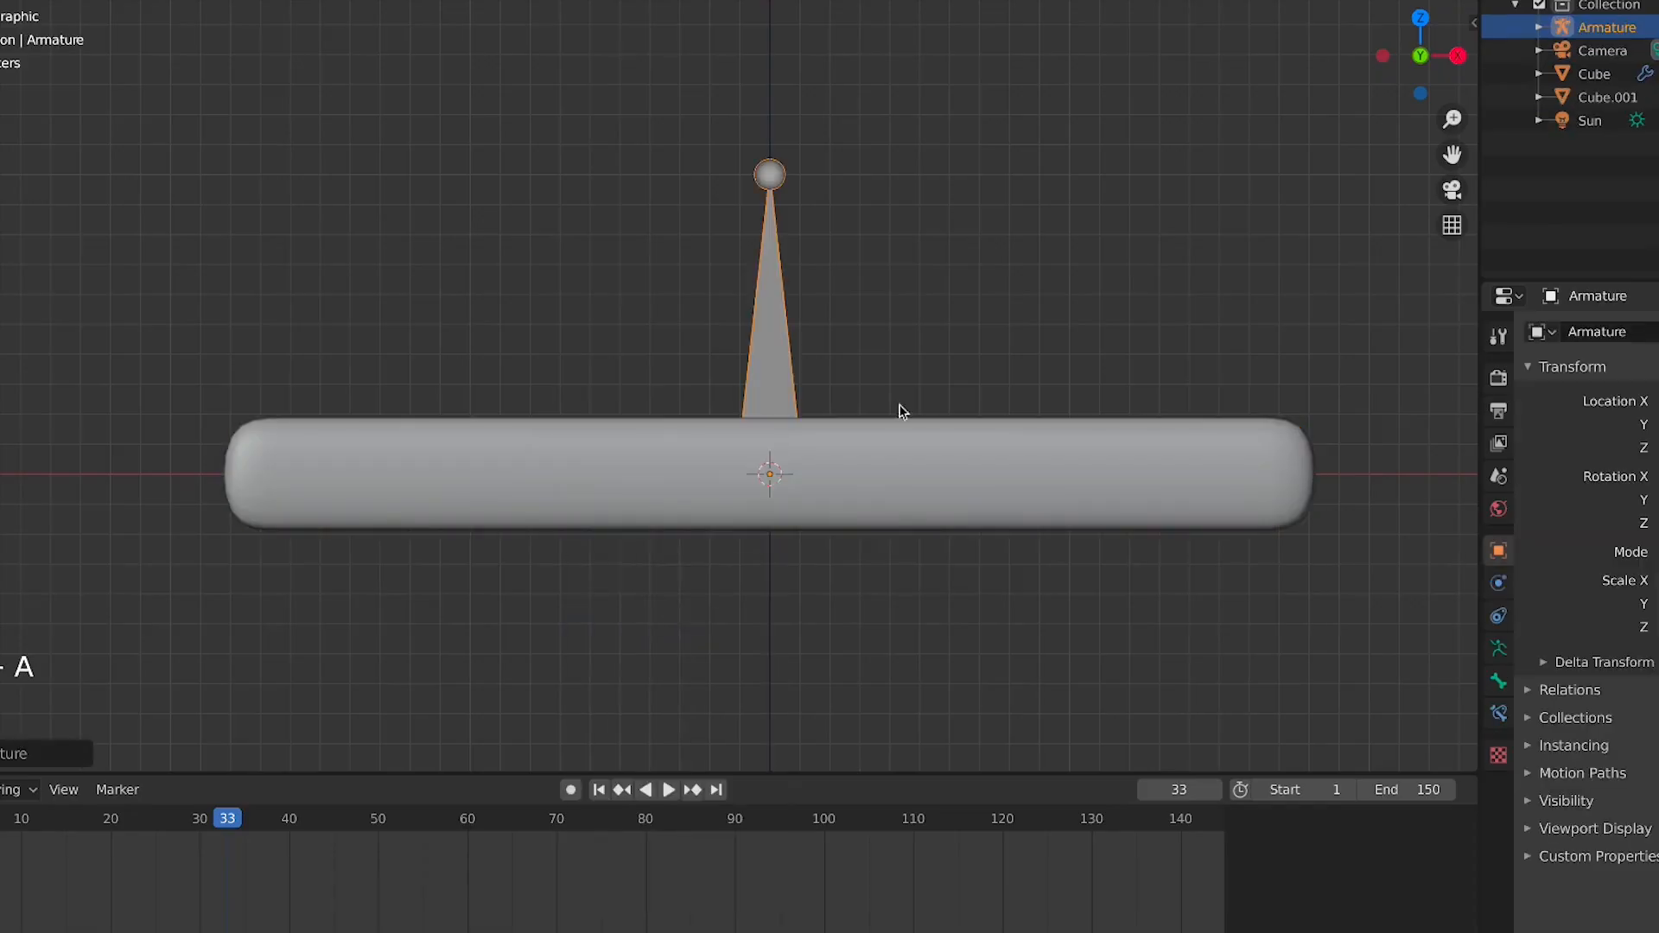
# Enable In Front display for the armature in its viewport display settings
pyautogui.moveTo(784, 335); pyautogui.dragTo(837, 195)
pyautogui.rightClick(836, 195)
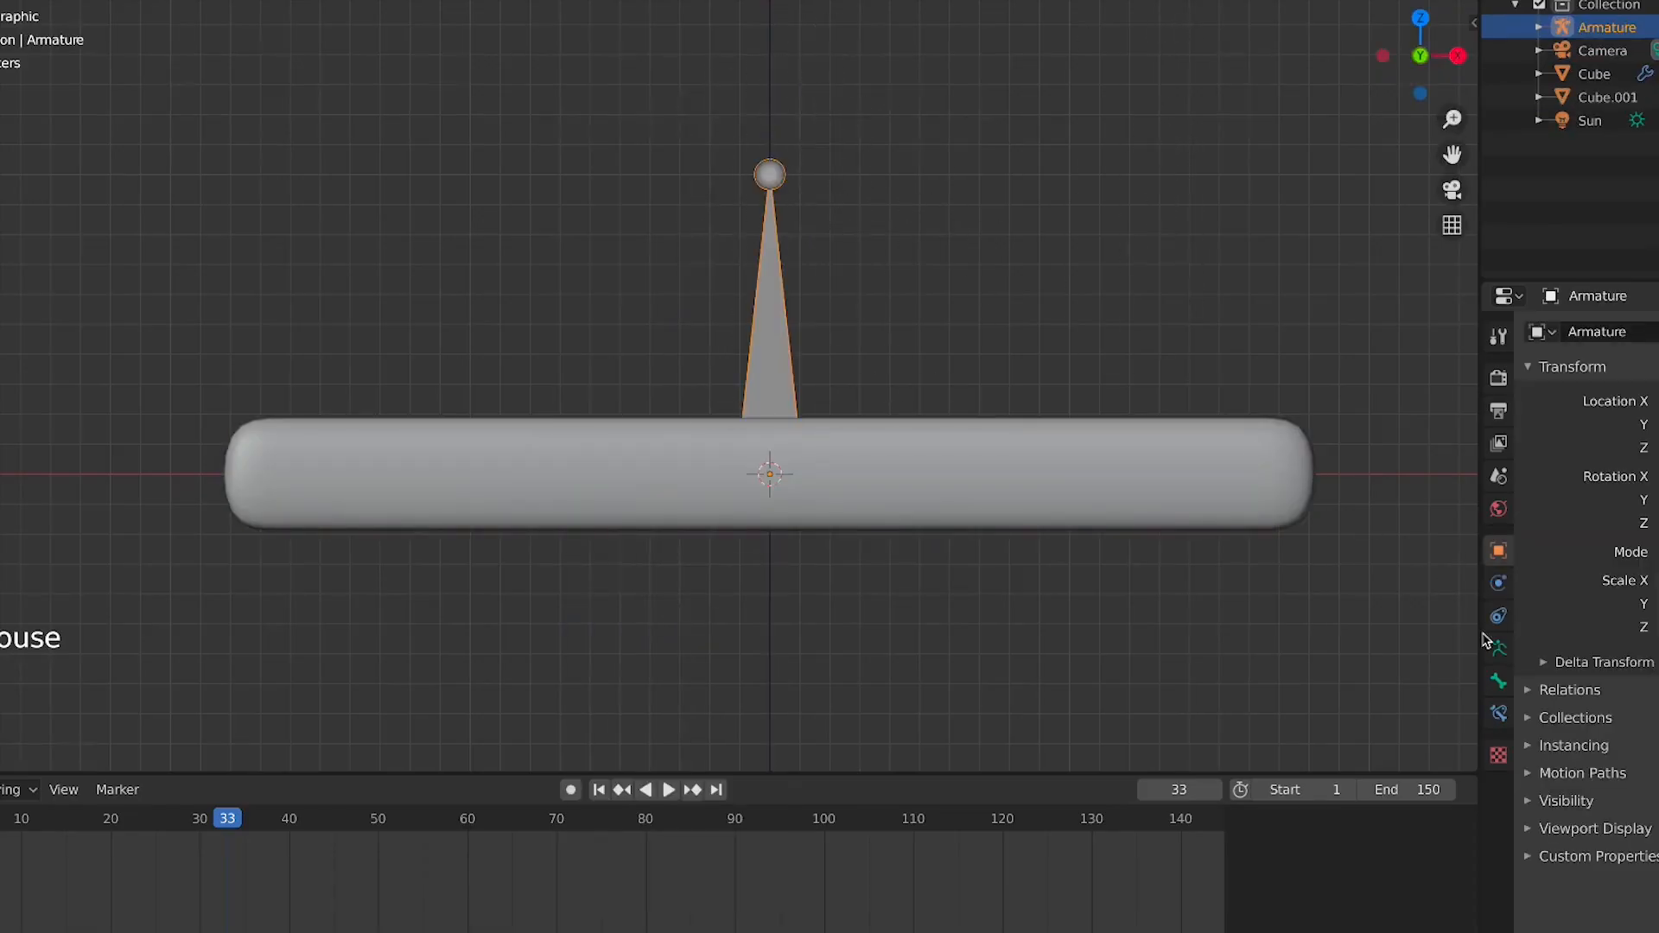
pyautogui.click(1553, 801)
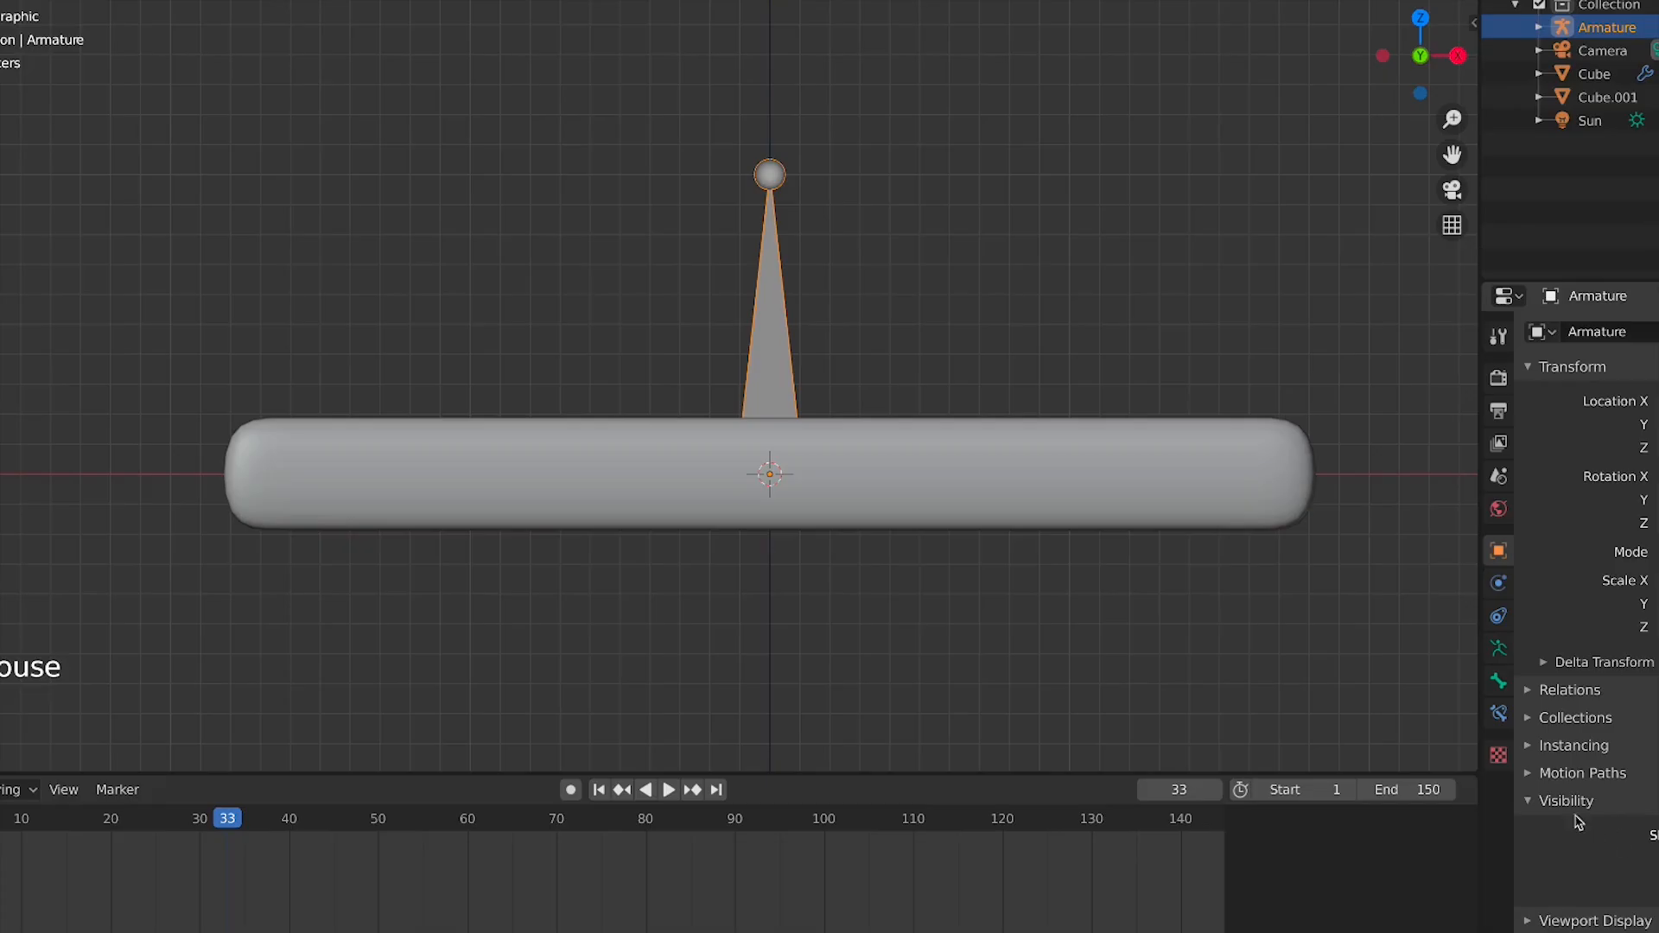
pyautogui.scroll(-6, 1605, 864)
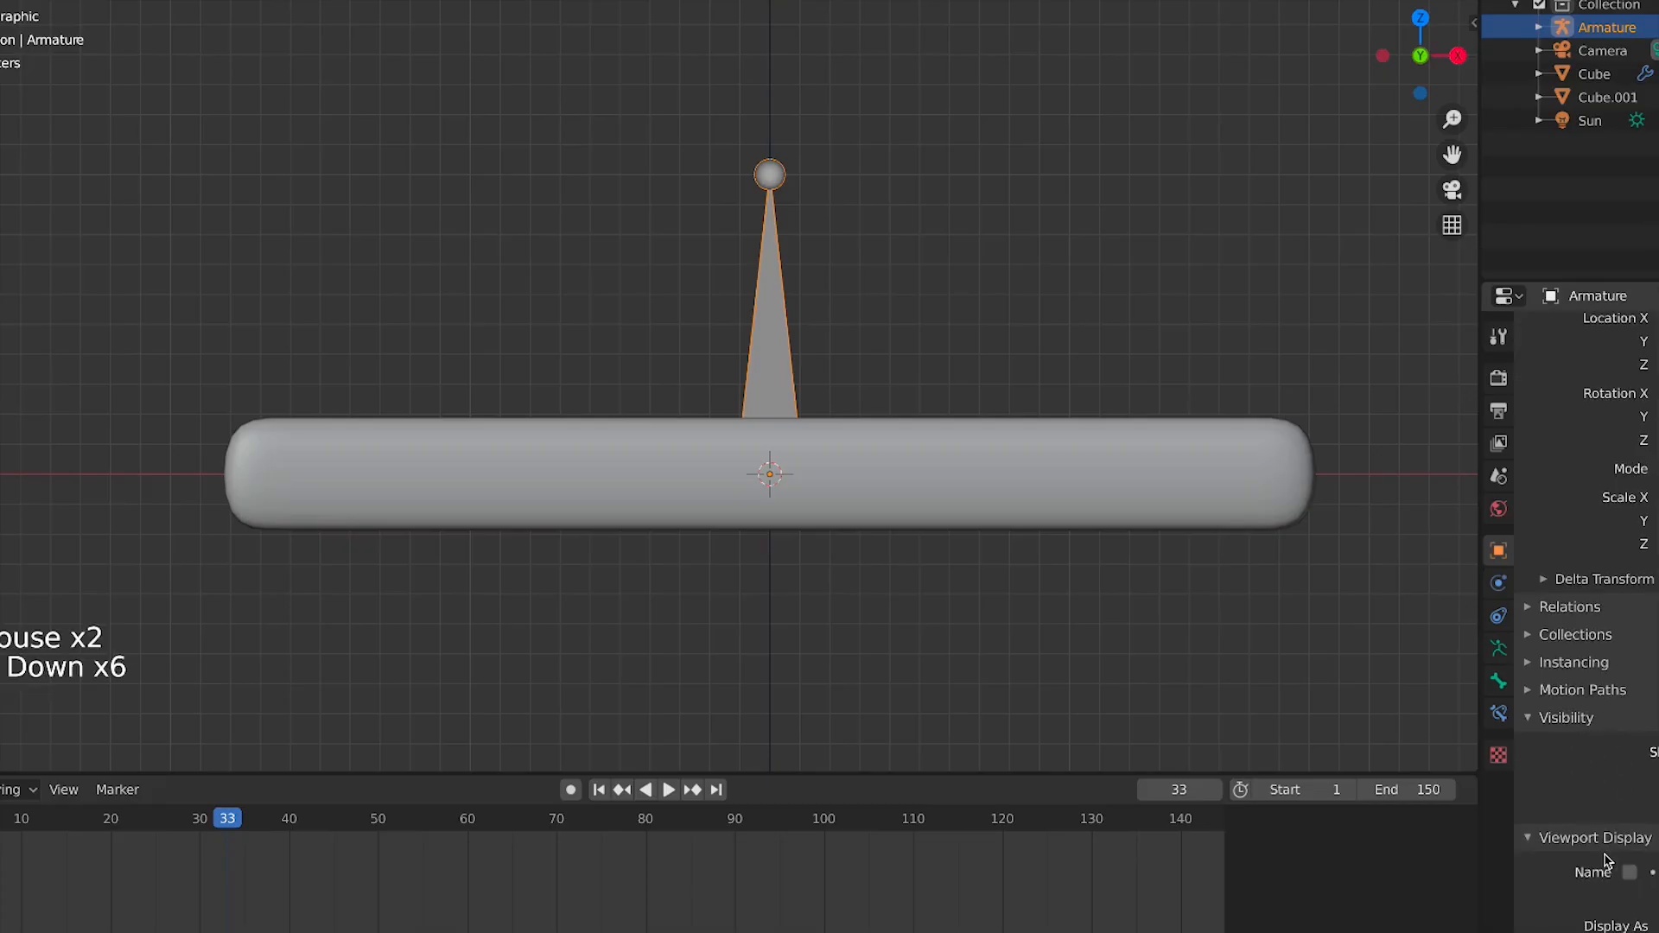
pyautogui.click(1658, 873)
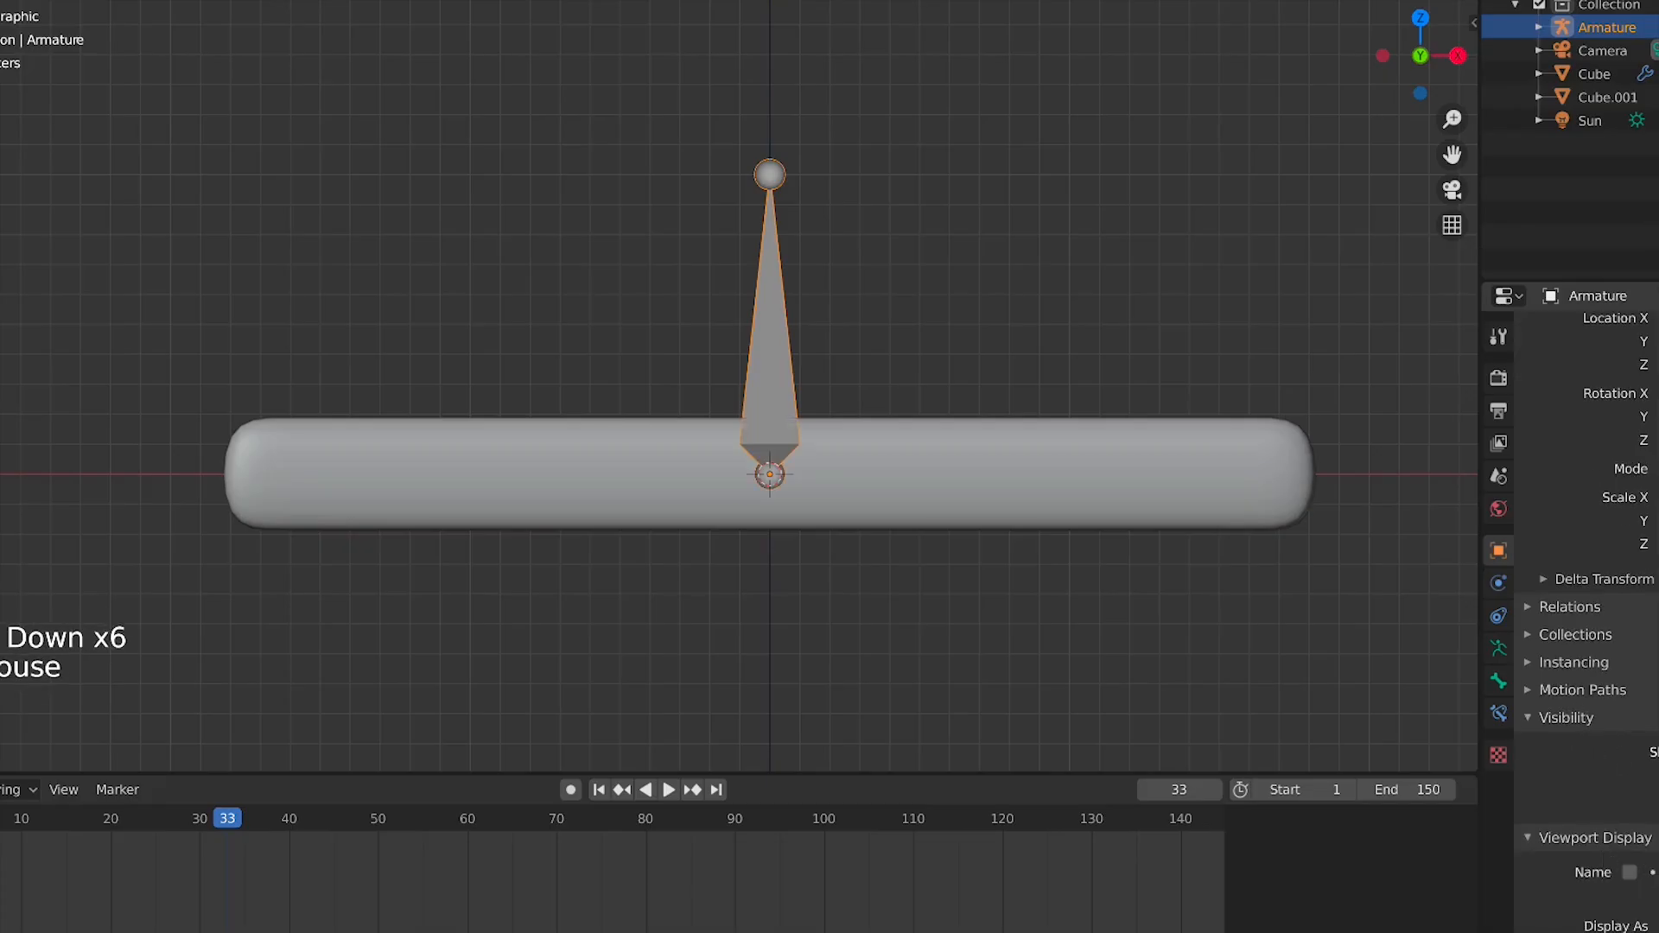
# Orbit around the scene to inspect the armature and both bars in perspective
pyautogui.click(859, 366)
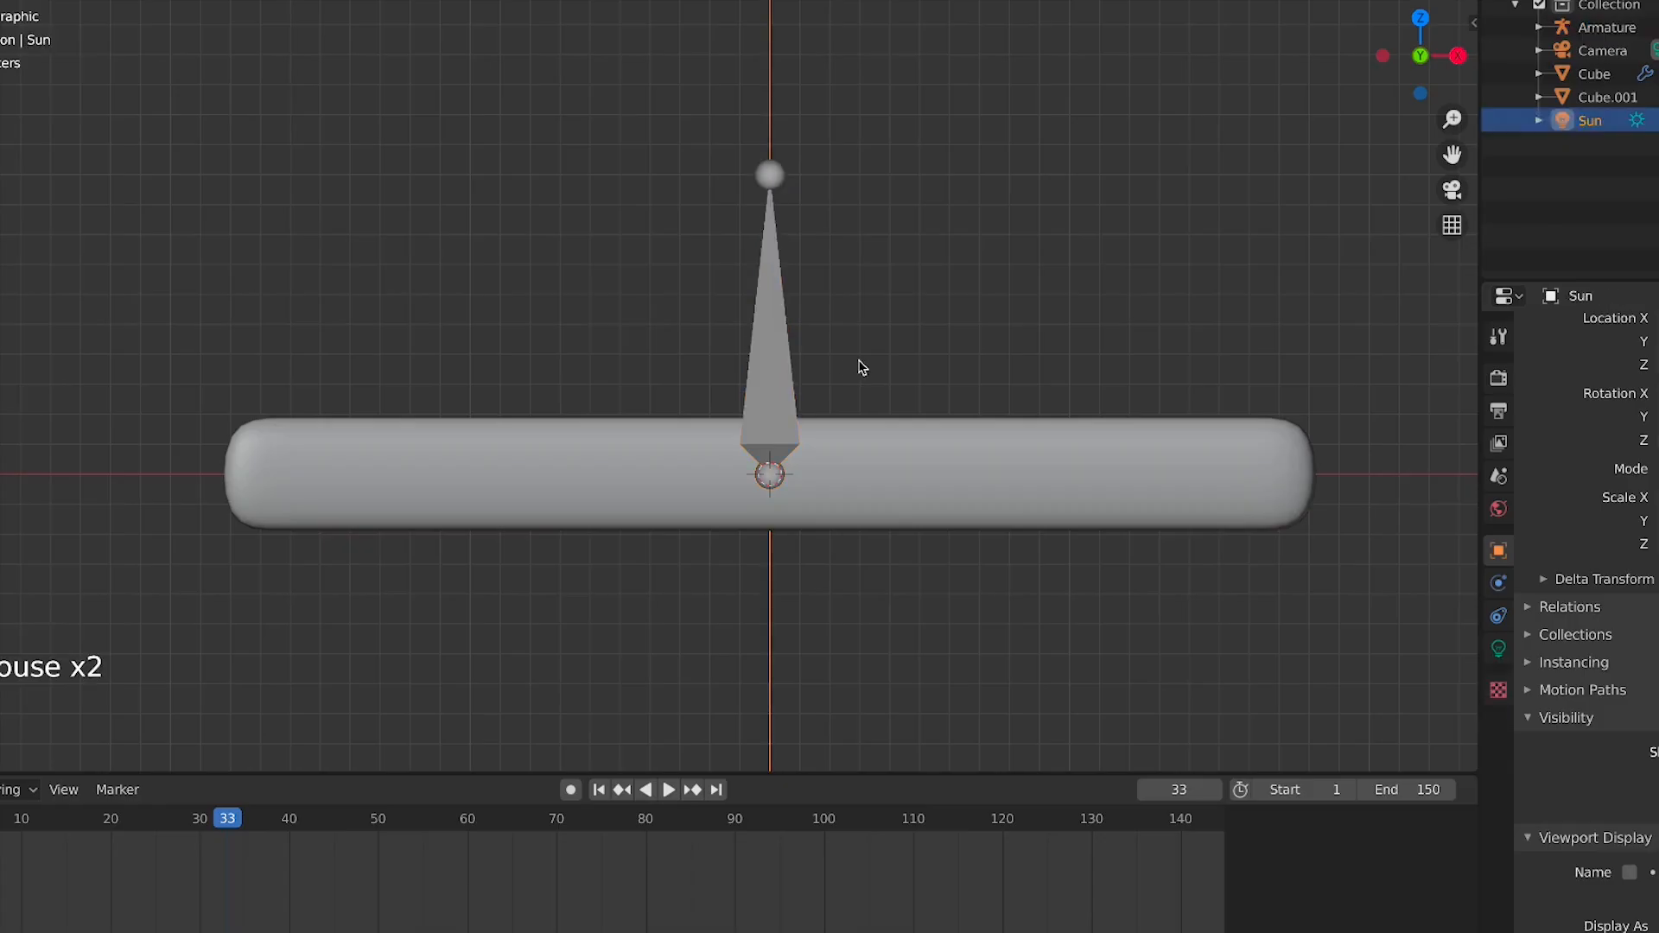
pyautogui.click(844, 381)
pyautogui.moveTo(844, 381); pyautogui.dragTo(677, 251, button='middle')
pyautogui.moveTo(952, 318); pyautogui.dragTo(711, 343, button='middle')
pyautogui.scroll(-2, 791, 335)
pyautogui.scroll(-4, 712, 343)
pyautogui.click(1658, 0)
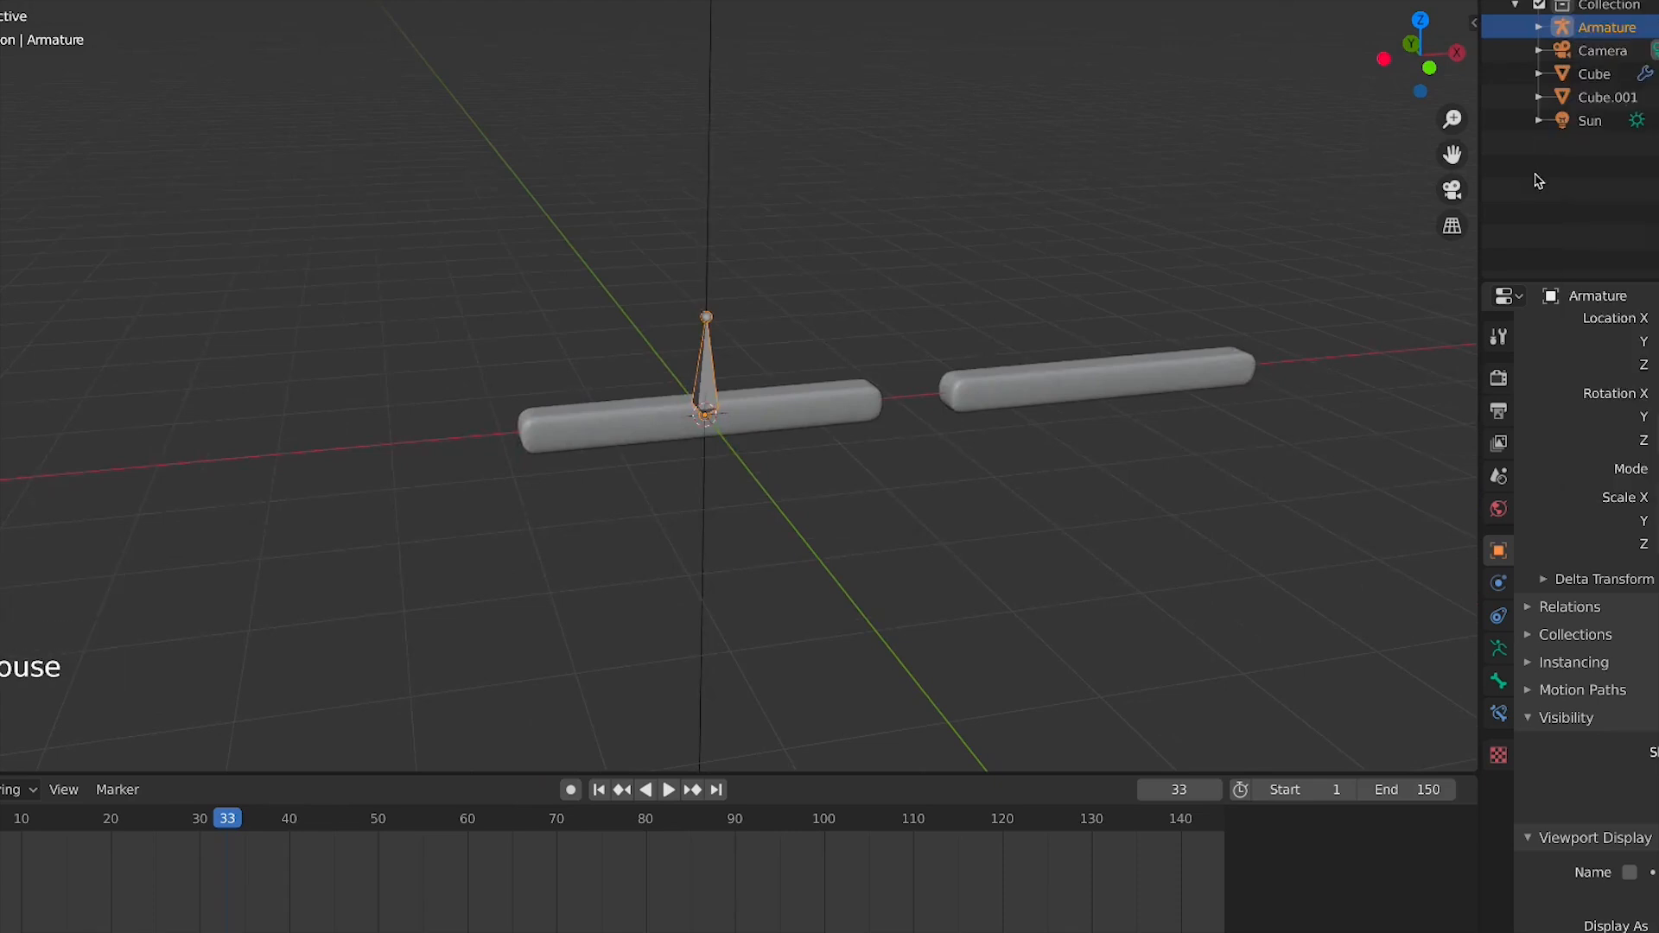
pyautogui.click(1658, 0)
pyautogui.click(703, 264)
pyautogui.click(705, 303)
pyautogui.click(704, 296)
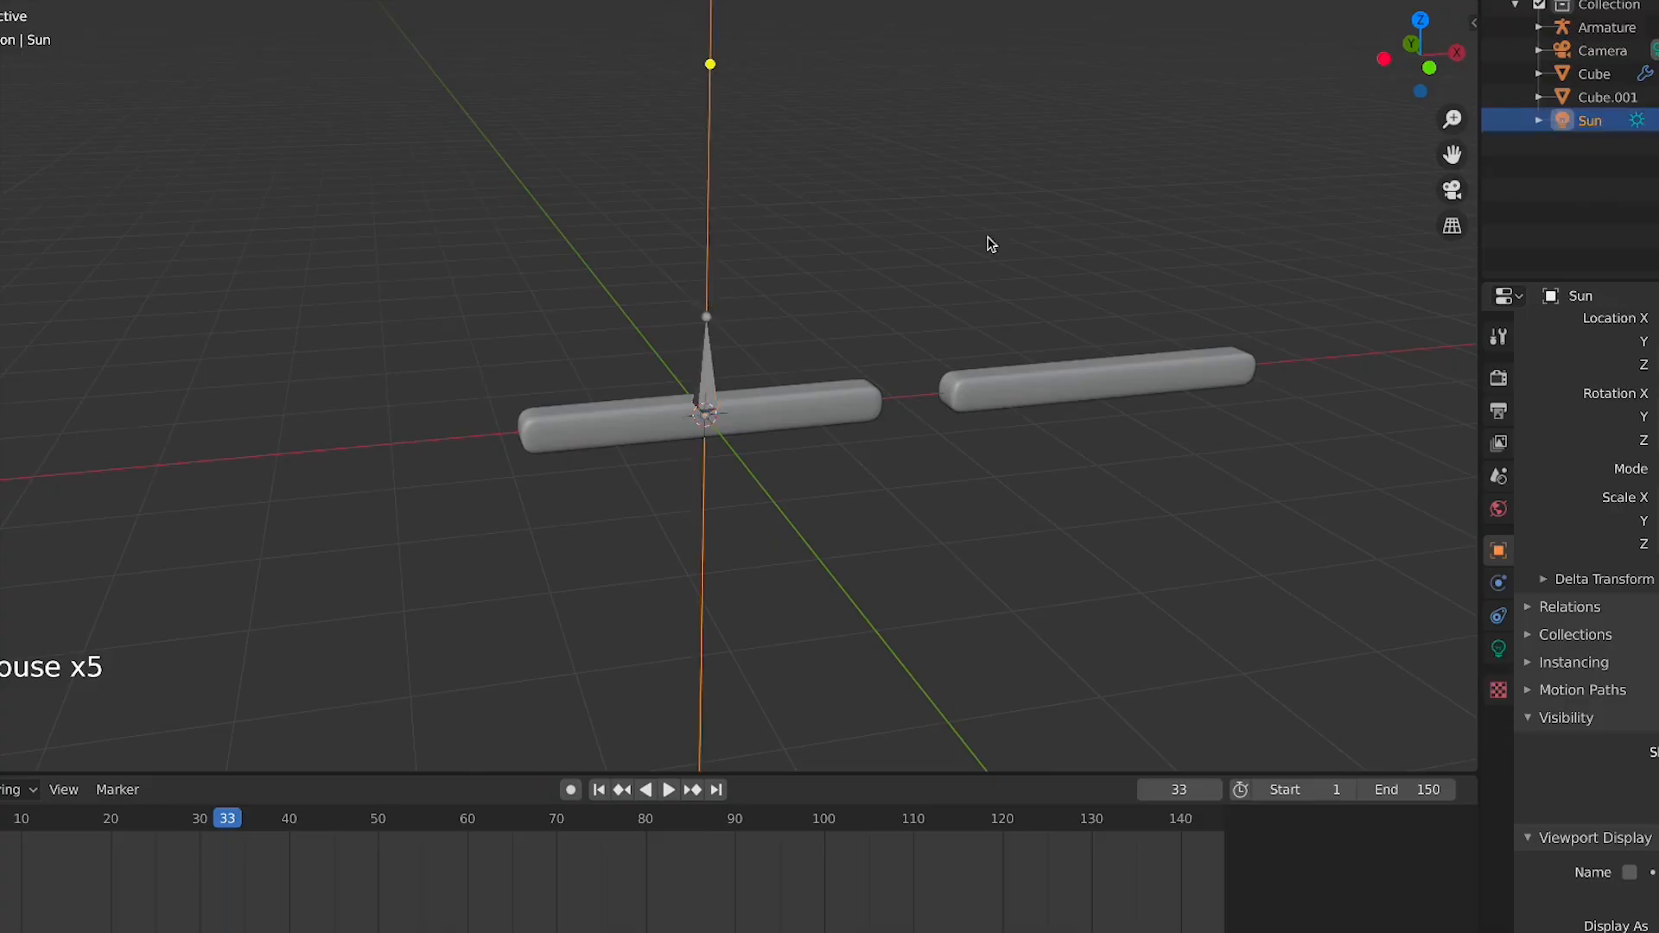
pyautogui.click(1658, 121)
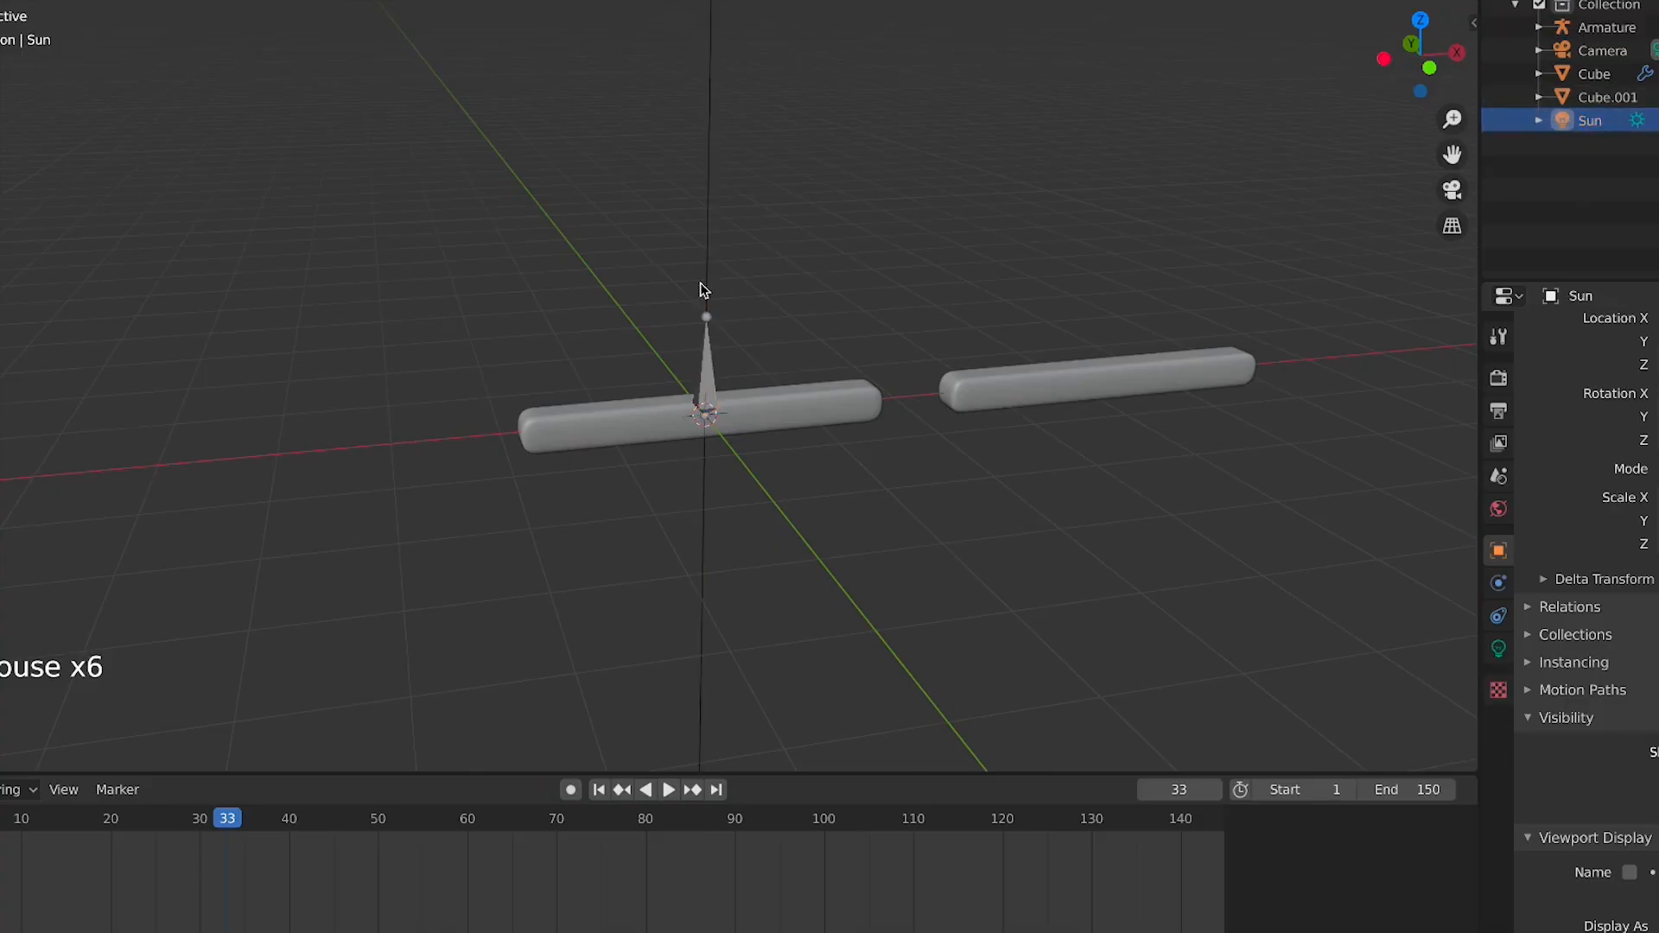
pyautogui.click(710, 349)
pyautogui.press('KP_1')
pyautogui.scroll(6, 722, 363)
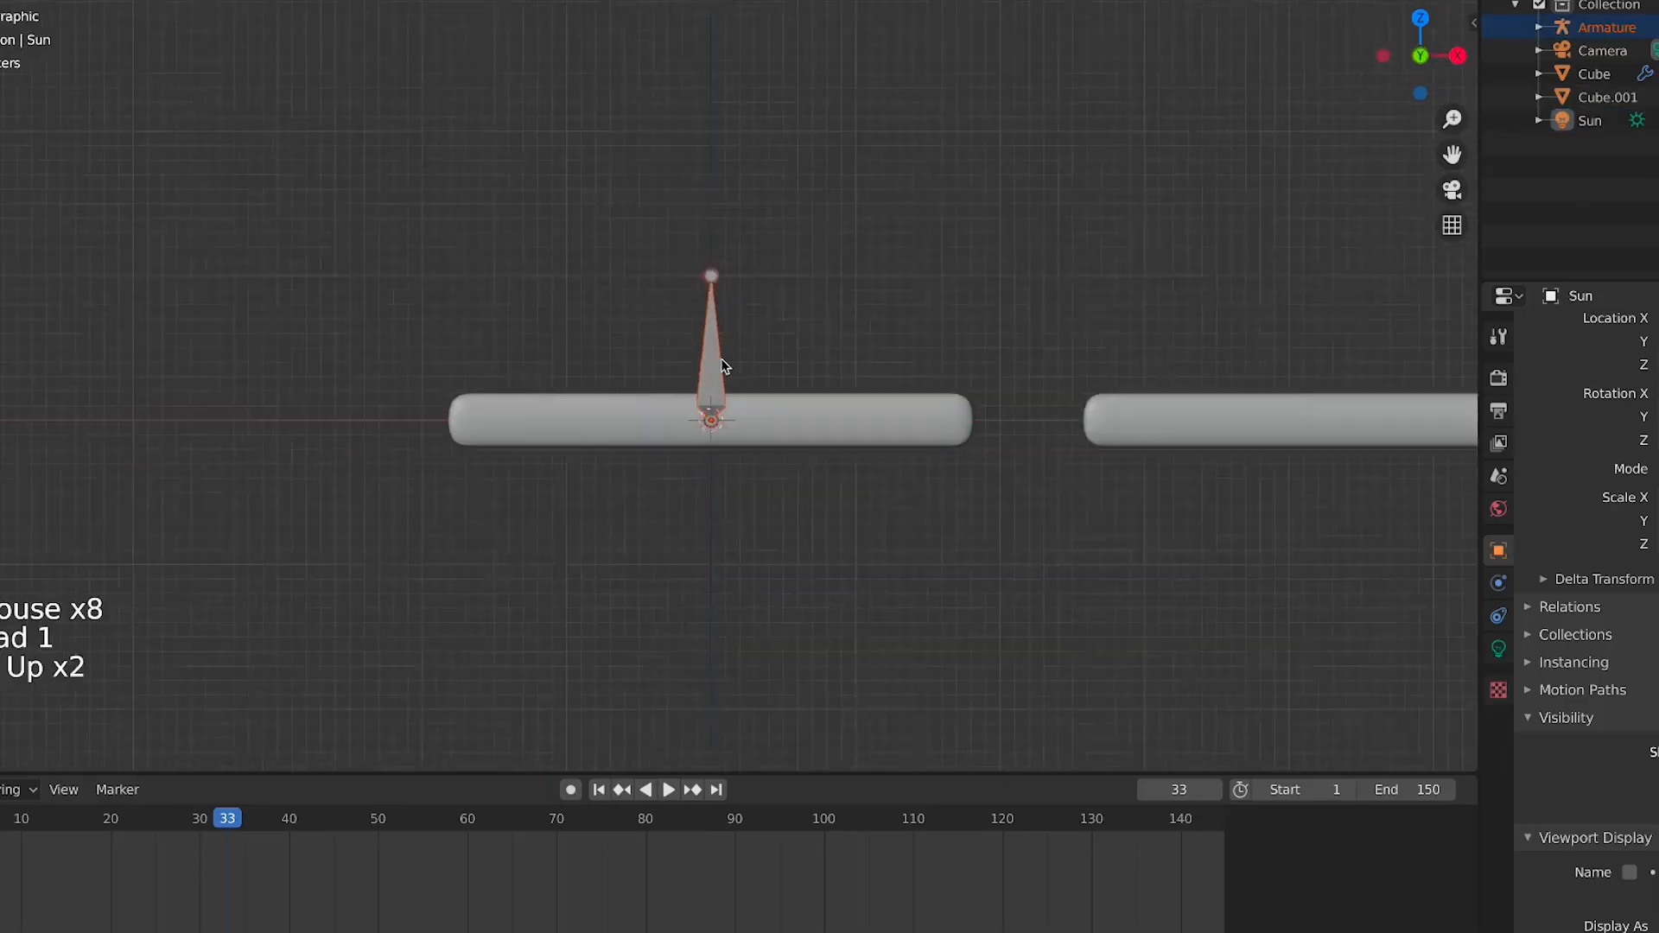
pyautogui.press('g')
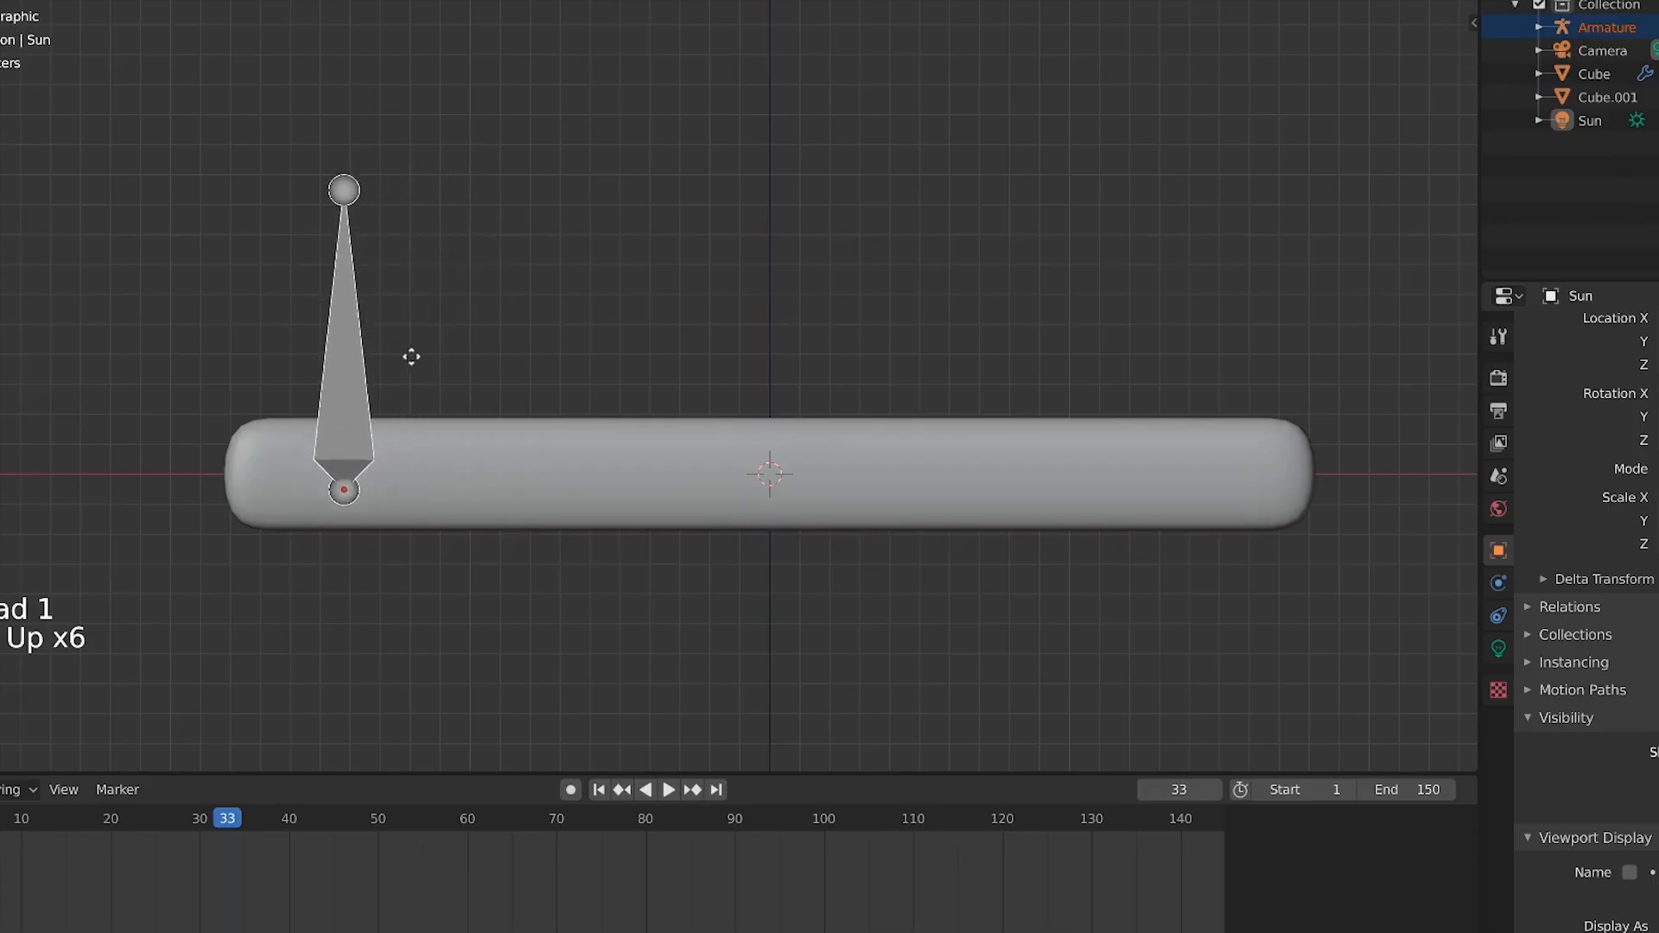
pyautogui.rightClick(985, 258)
pyautogui.press('r')
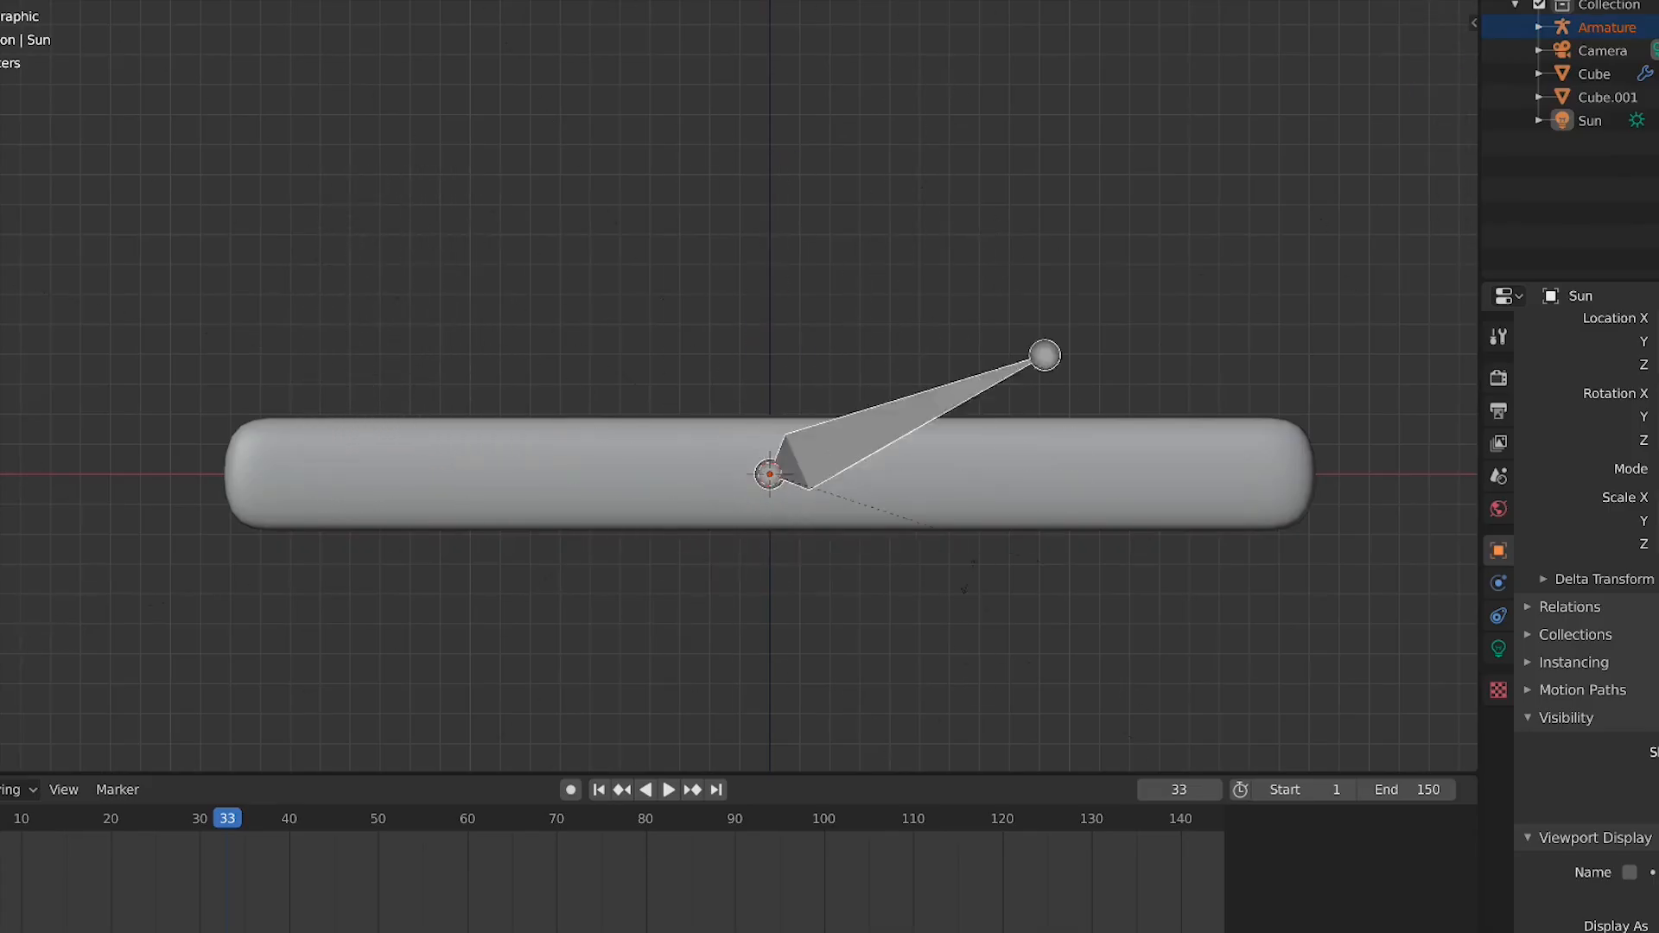
pyautogui.press('Escape')
pyautogui.press('s')
pyautogui.press('Escape')
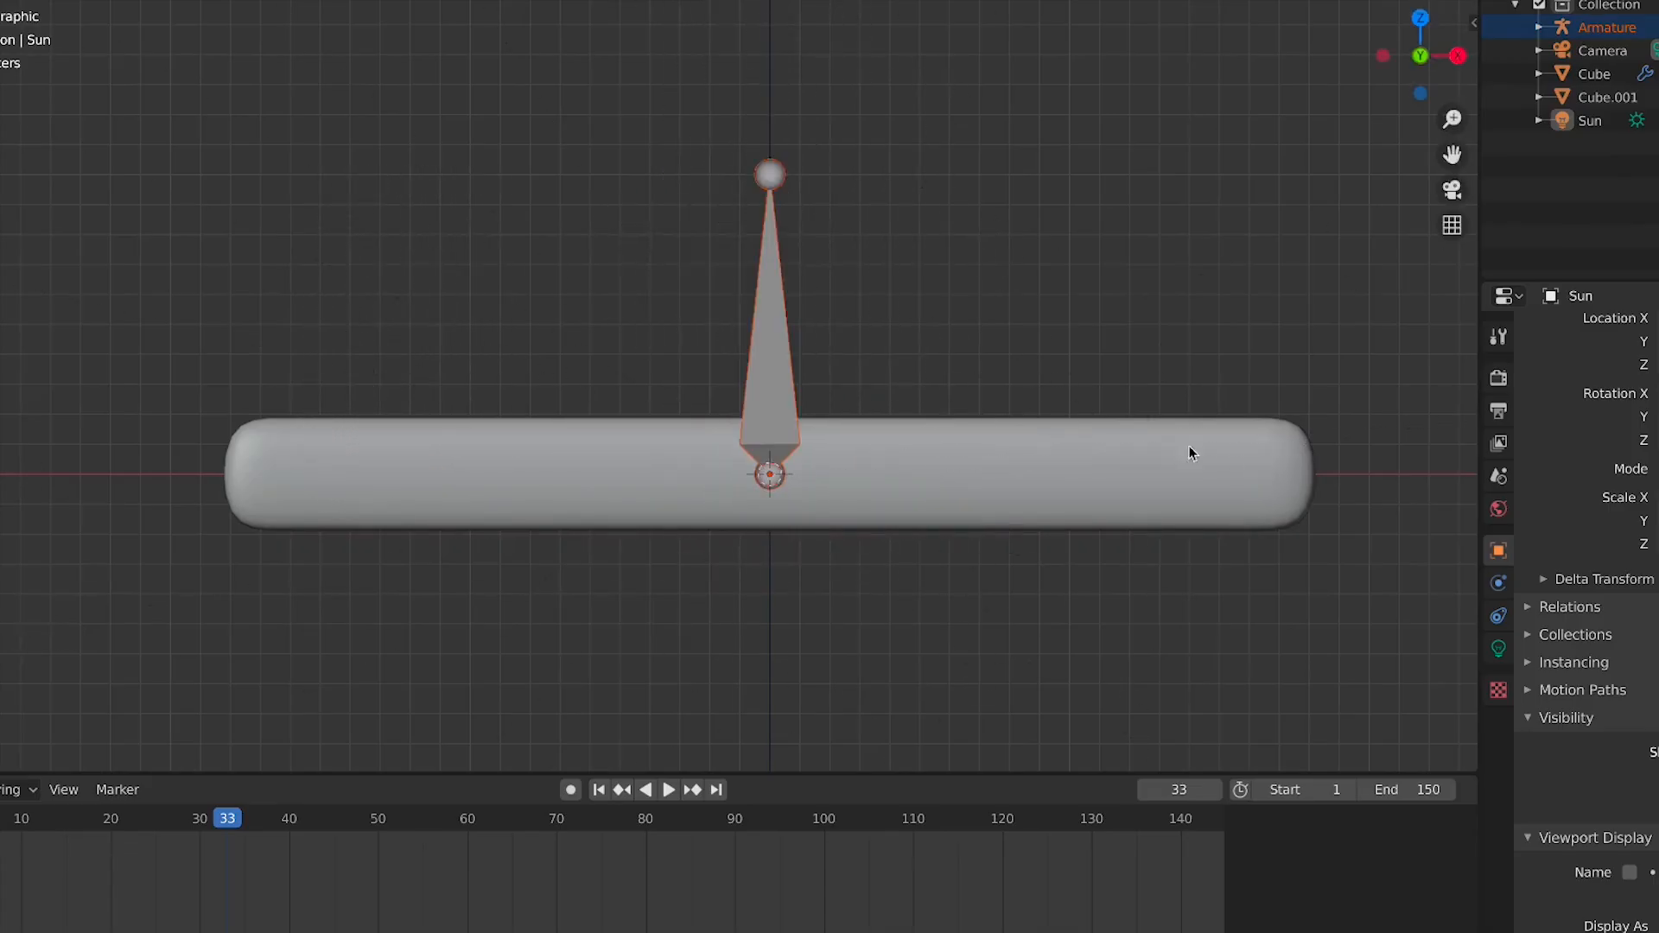
pyautogui.rightClick(1012, 436)
pyautogui.press('g')
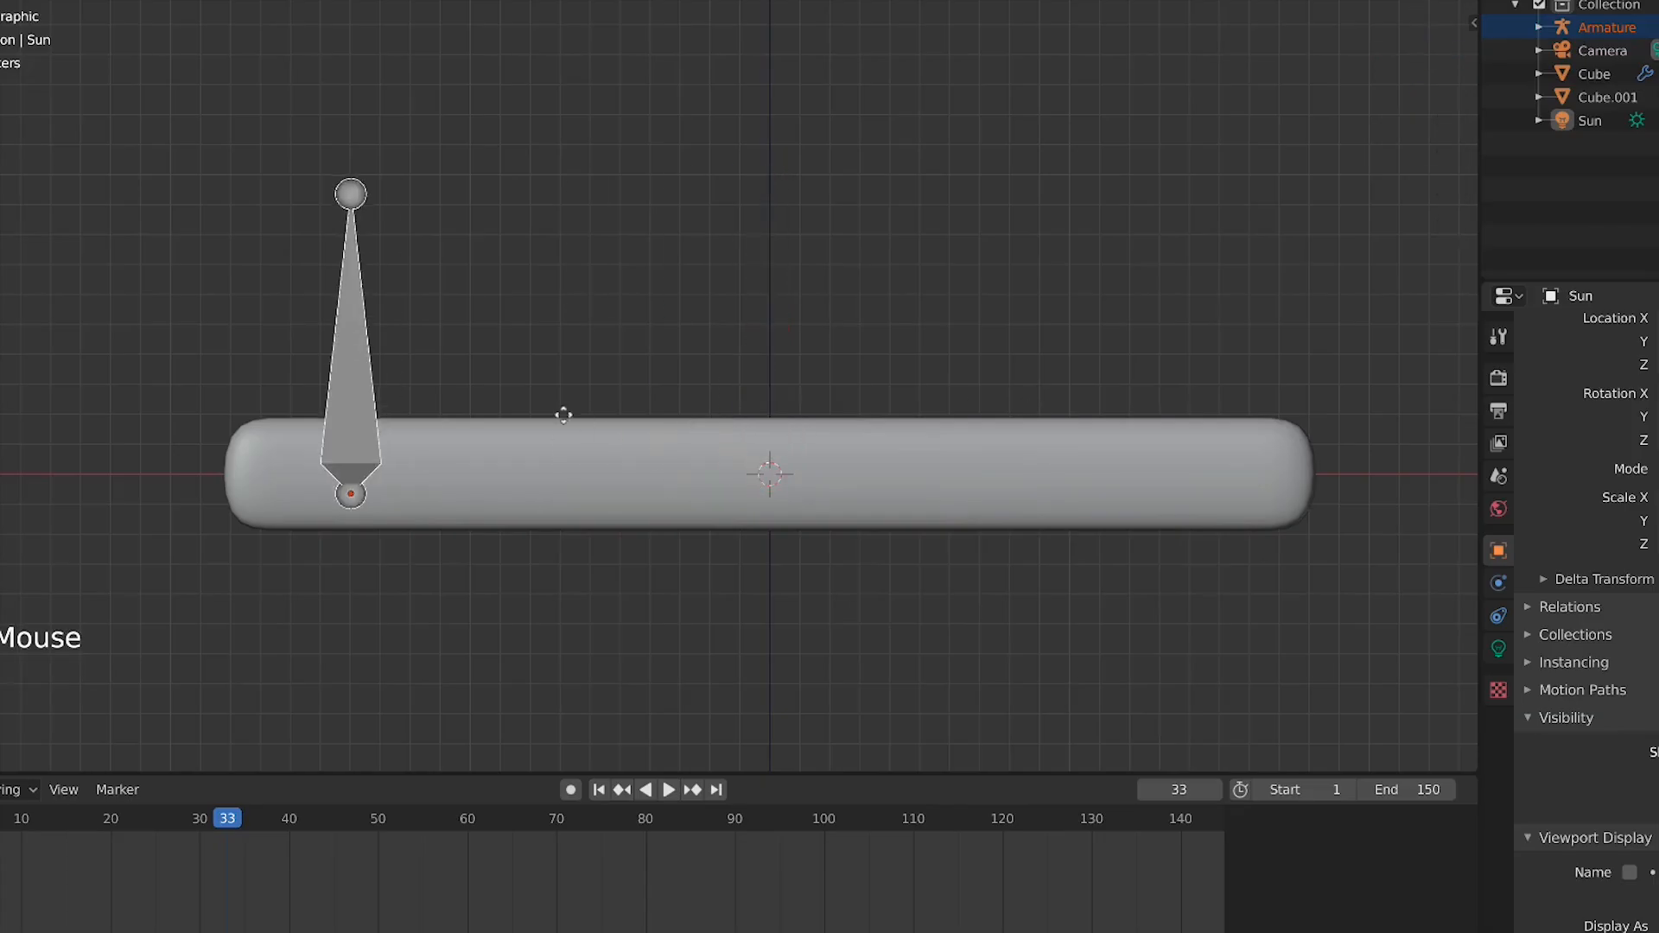
pyautogui.press('Escape')
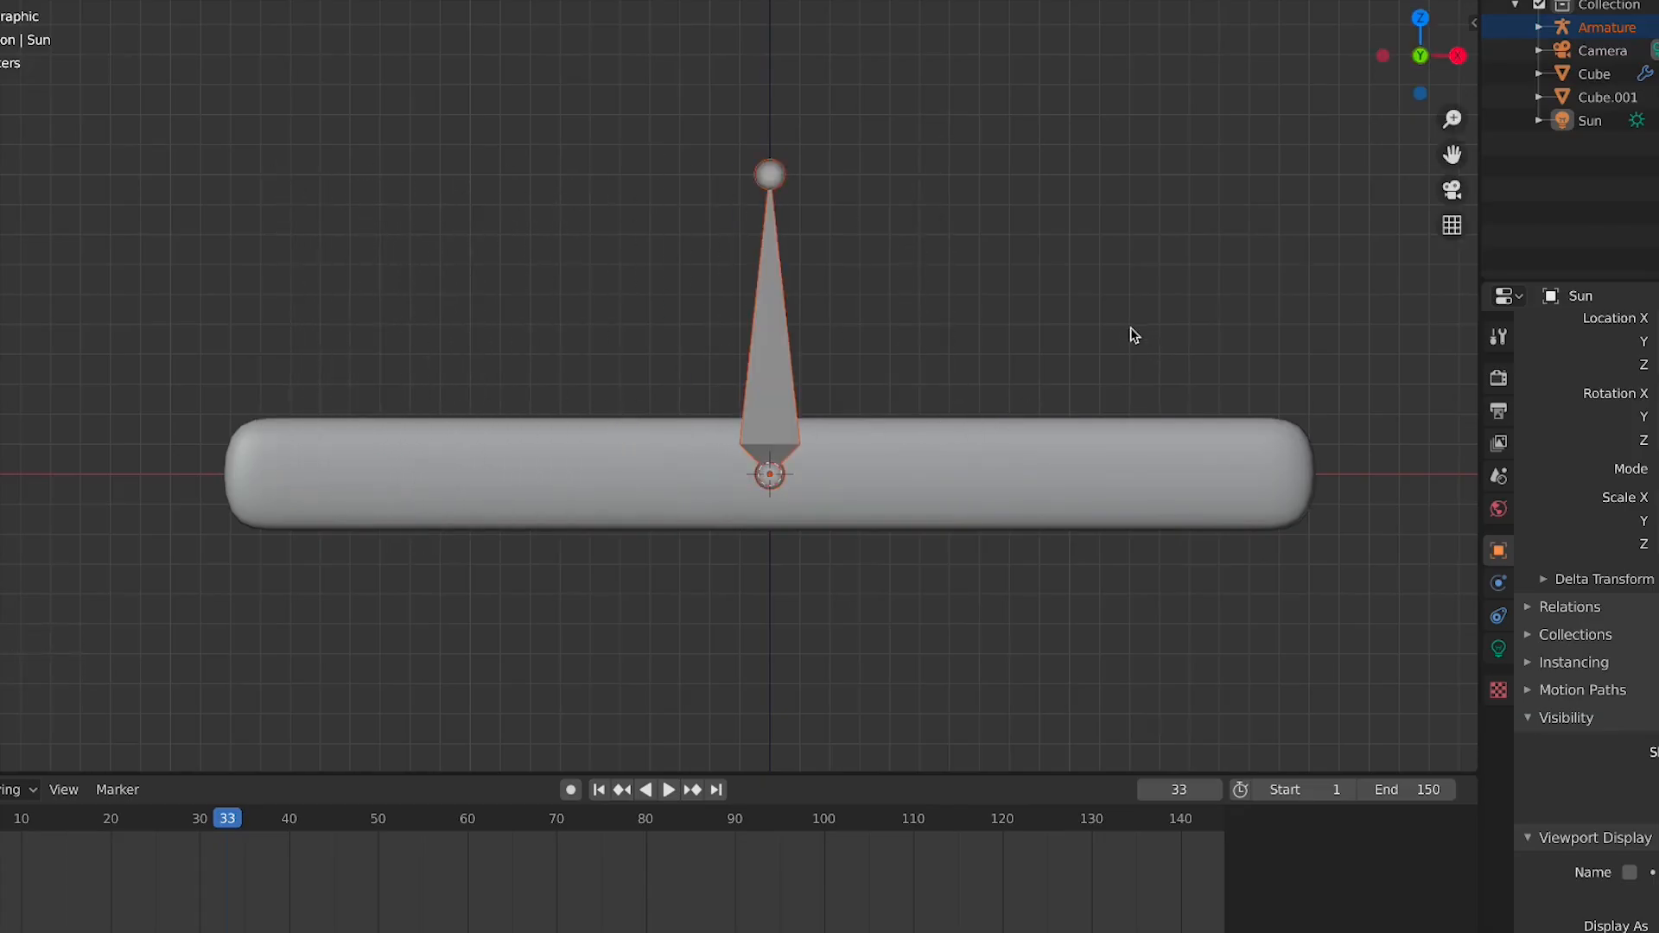
pyautogui.press('s')
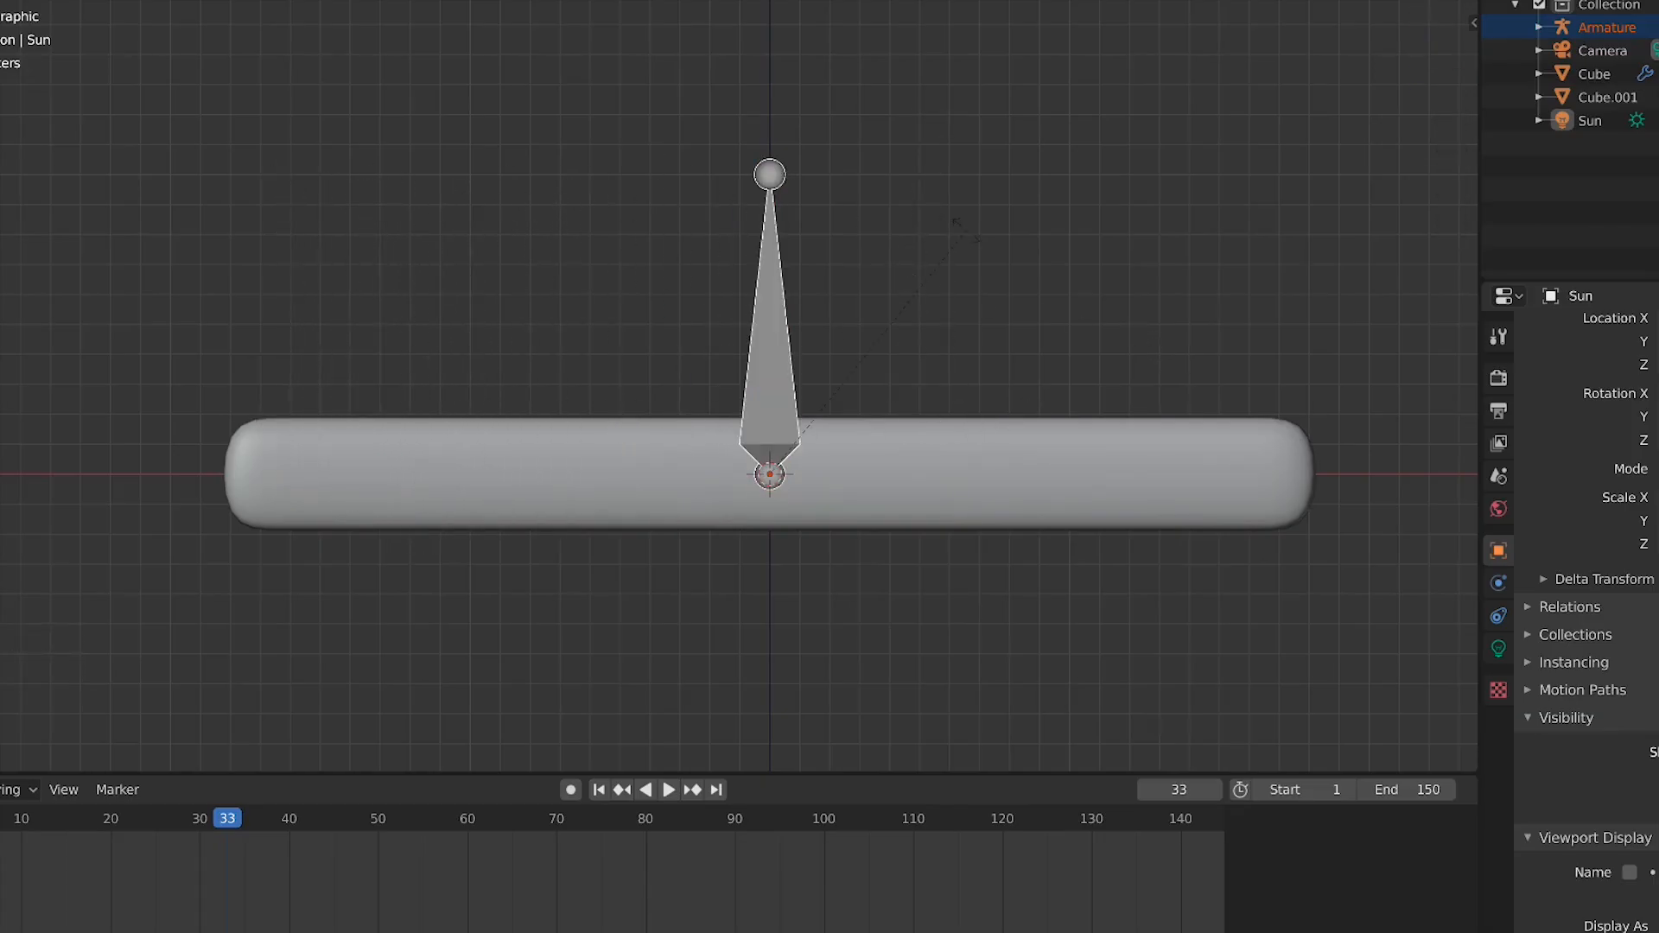
pyautogui.rightClick(963, 232)
# Rotate the armature 90 degrees to lie along the bar and move it to the bar's left end
pyautogui.write('r90')
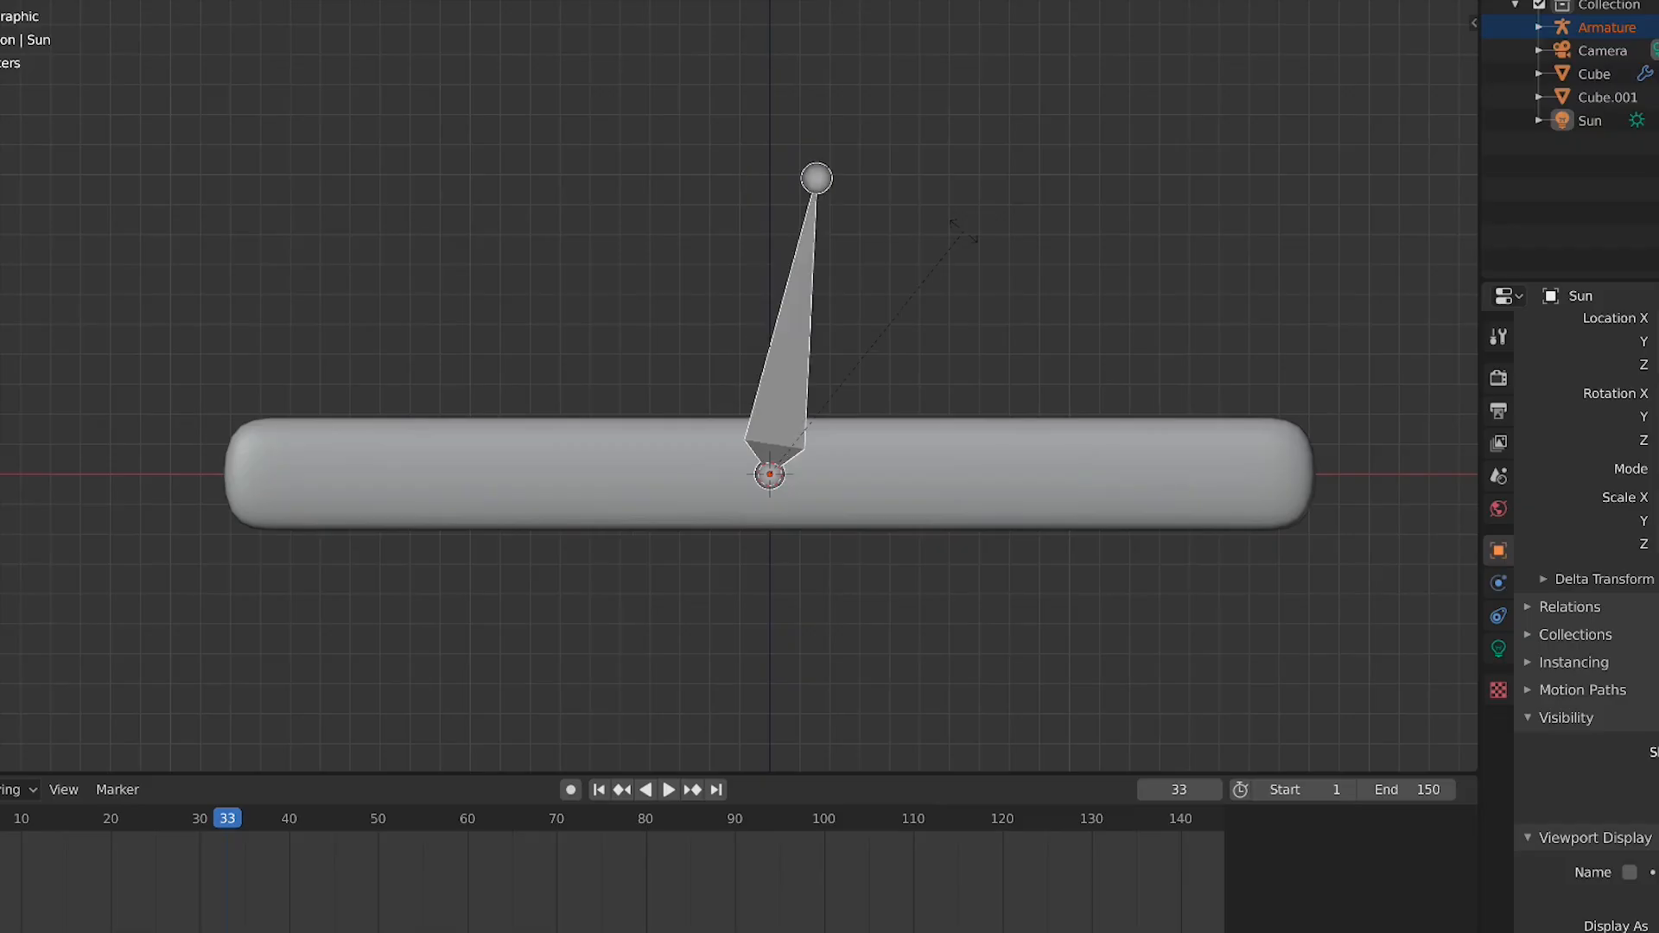
pyautogui.press('Return')
pyautogui.press('g')
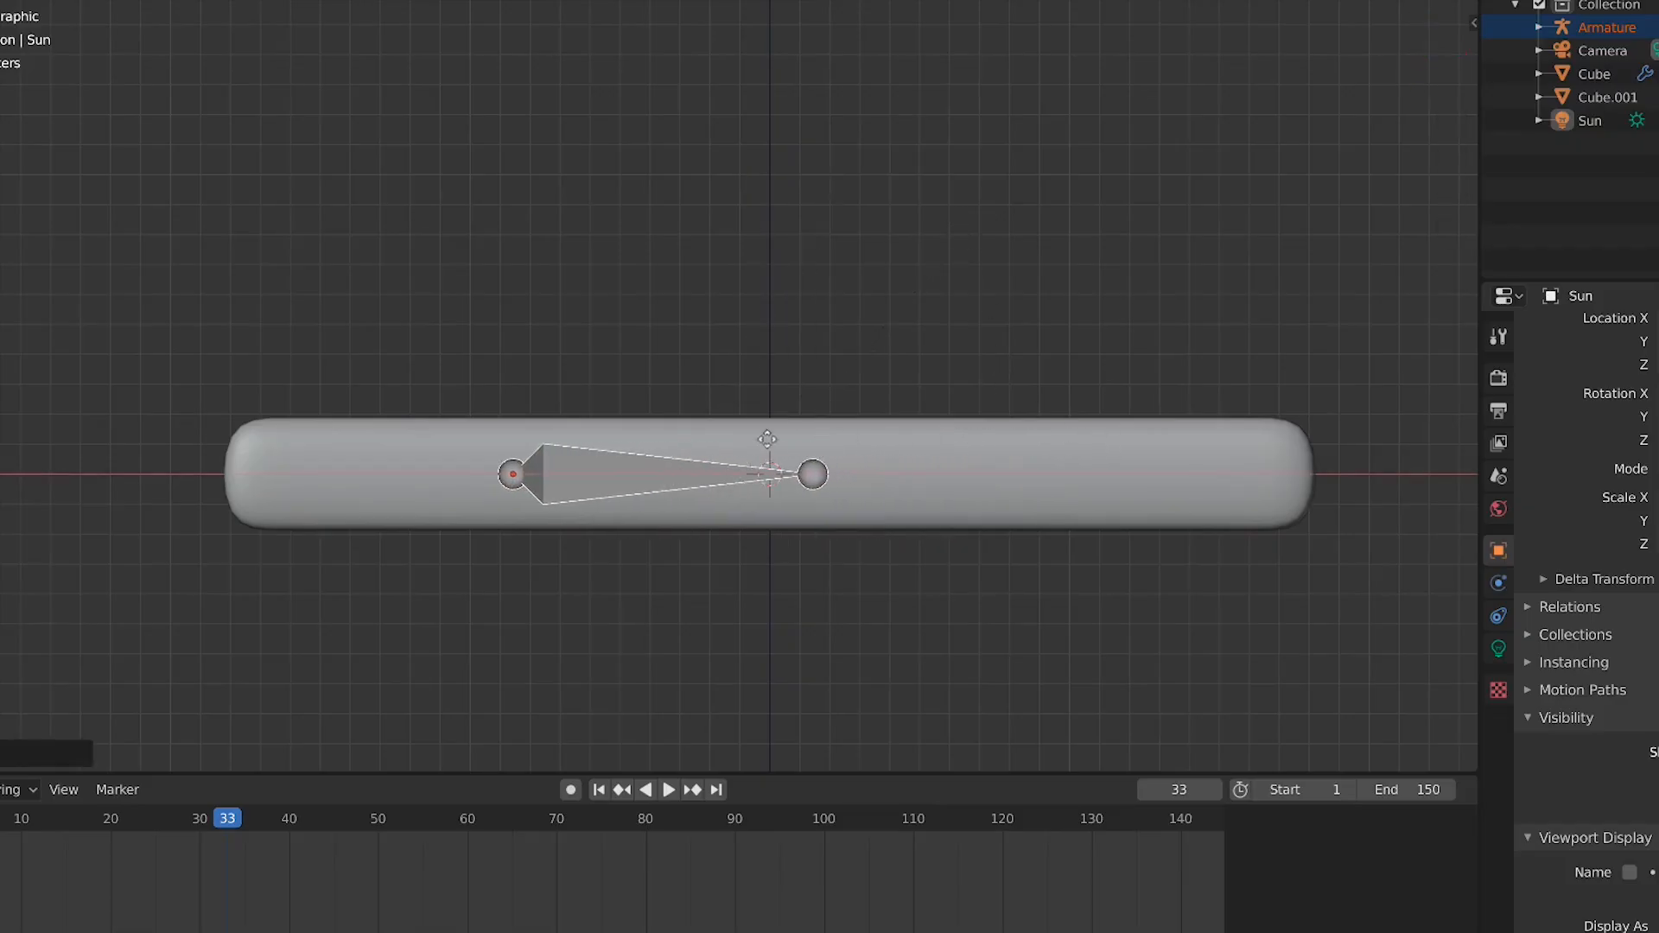
pyautogui.click(602, 437)
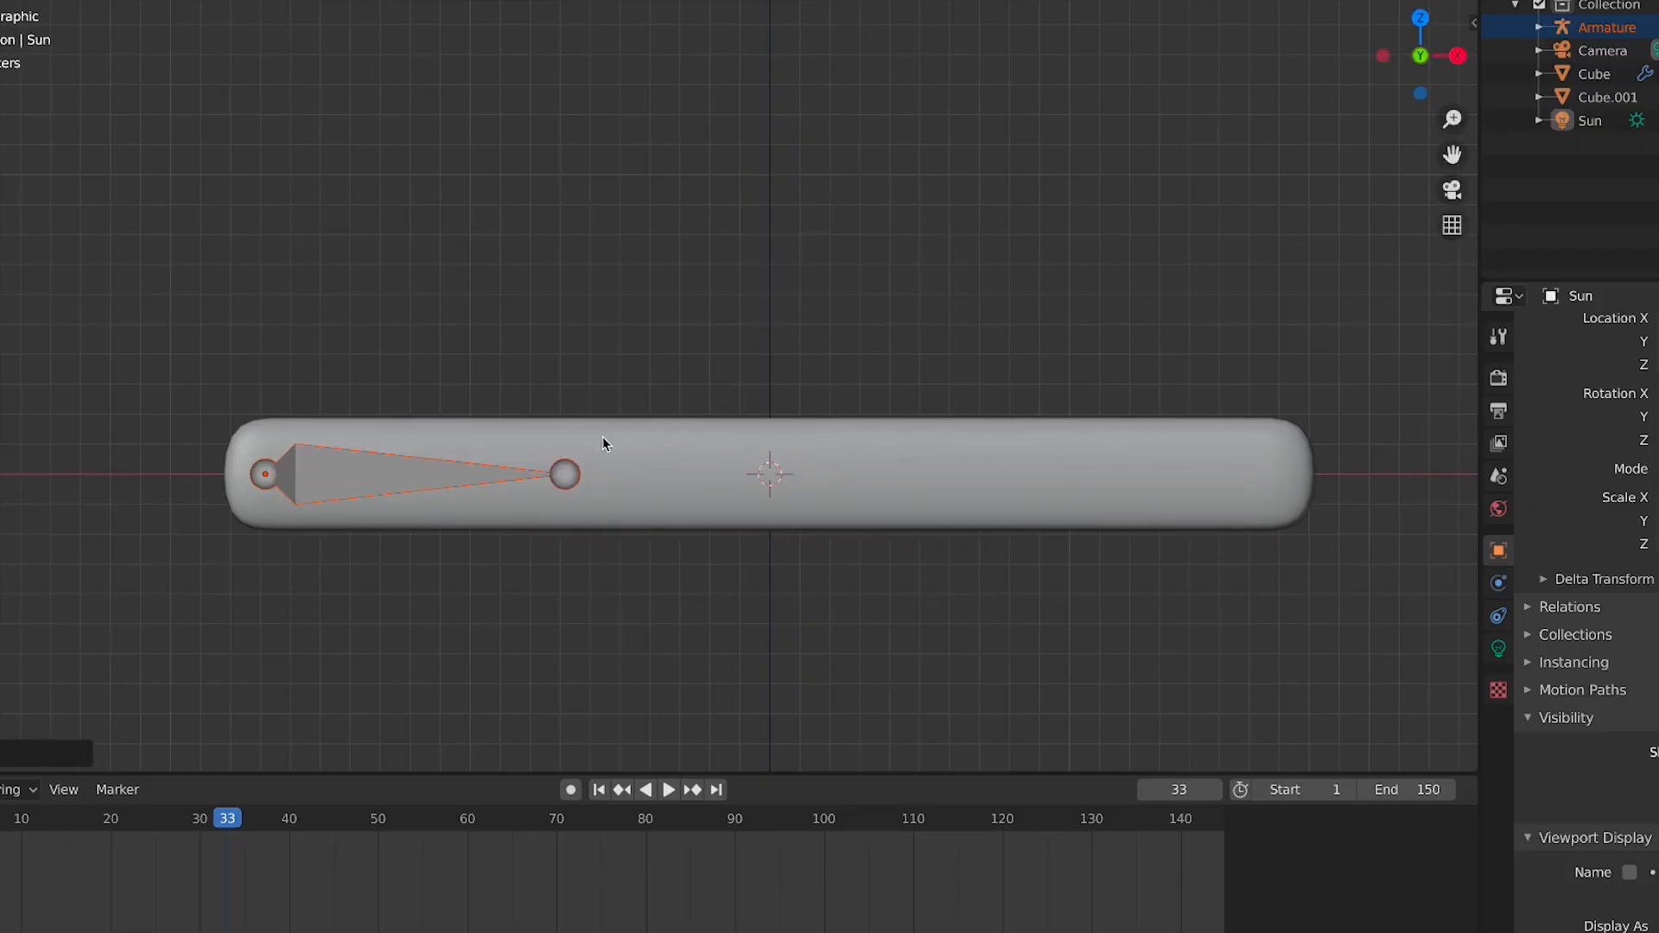
# Move the bone's tail to the bar's right end so the bone spans the whole bar
pyautogui.click(564, 472)
pyautogui.click(566, 474)
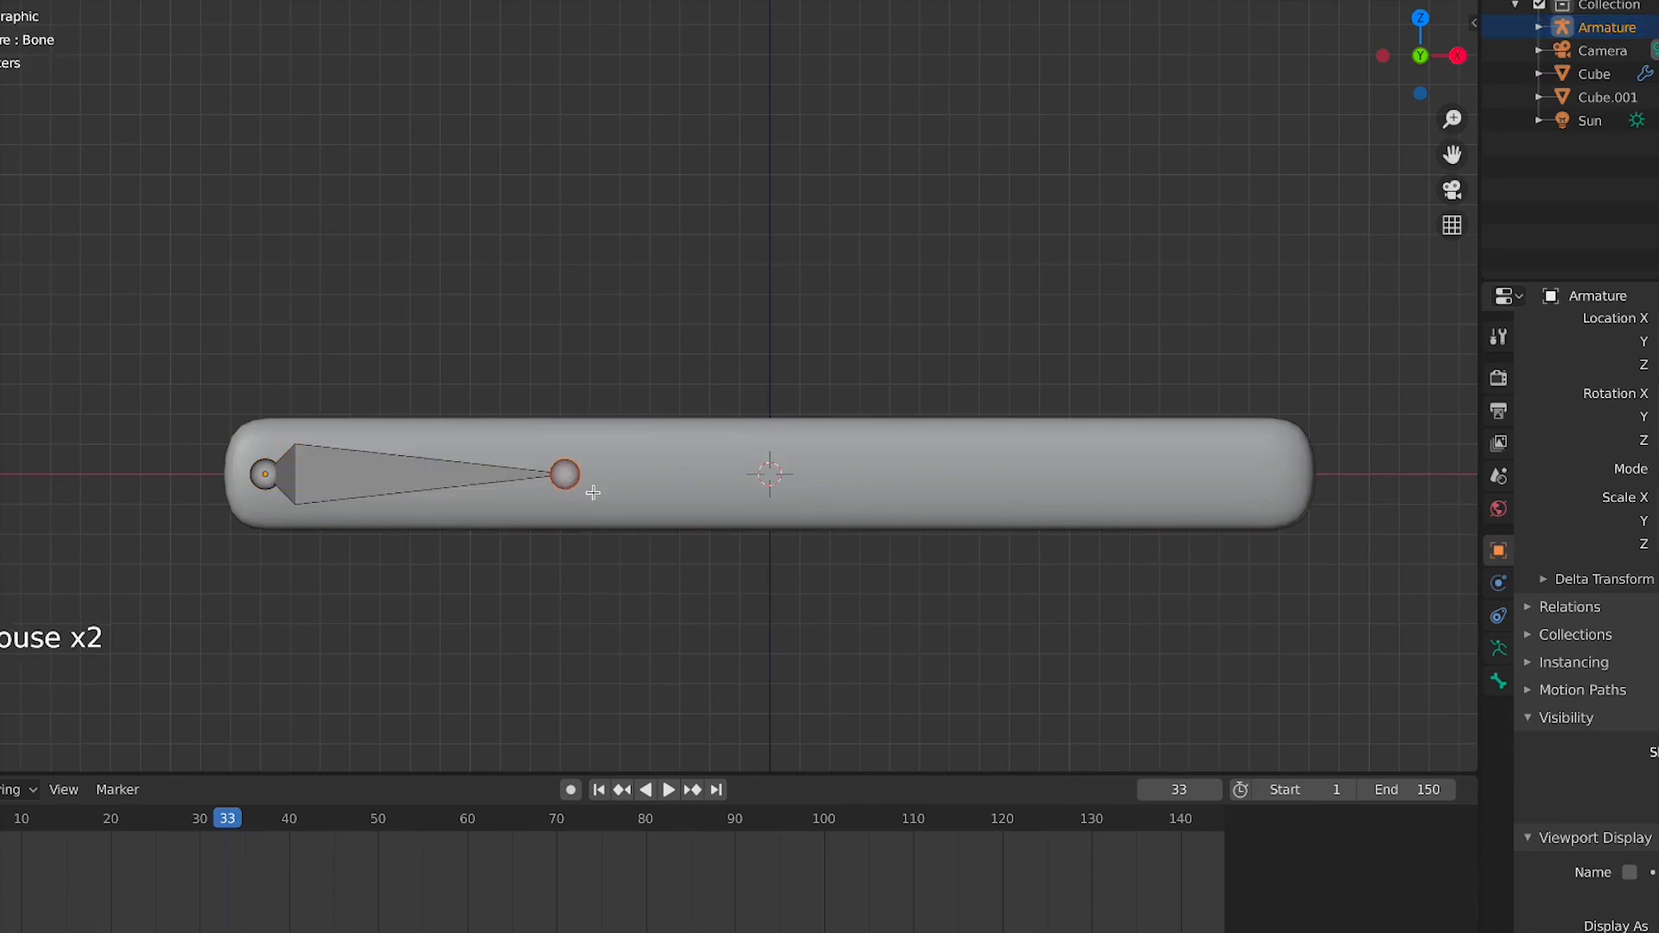
pyautogui.press('g')
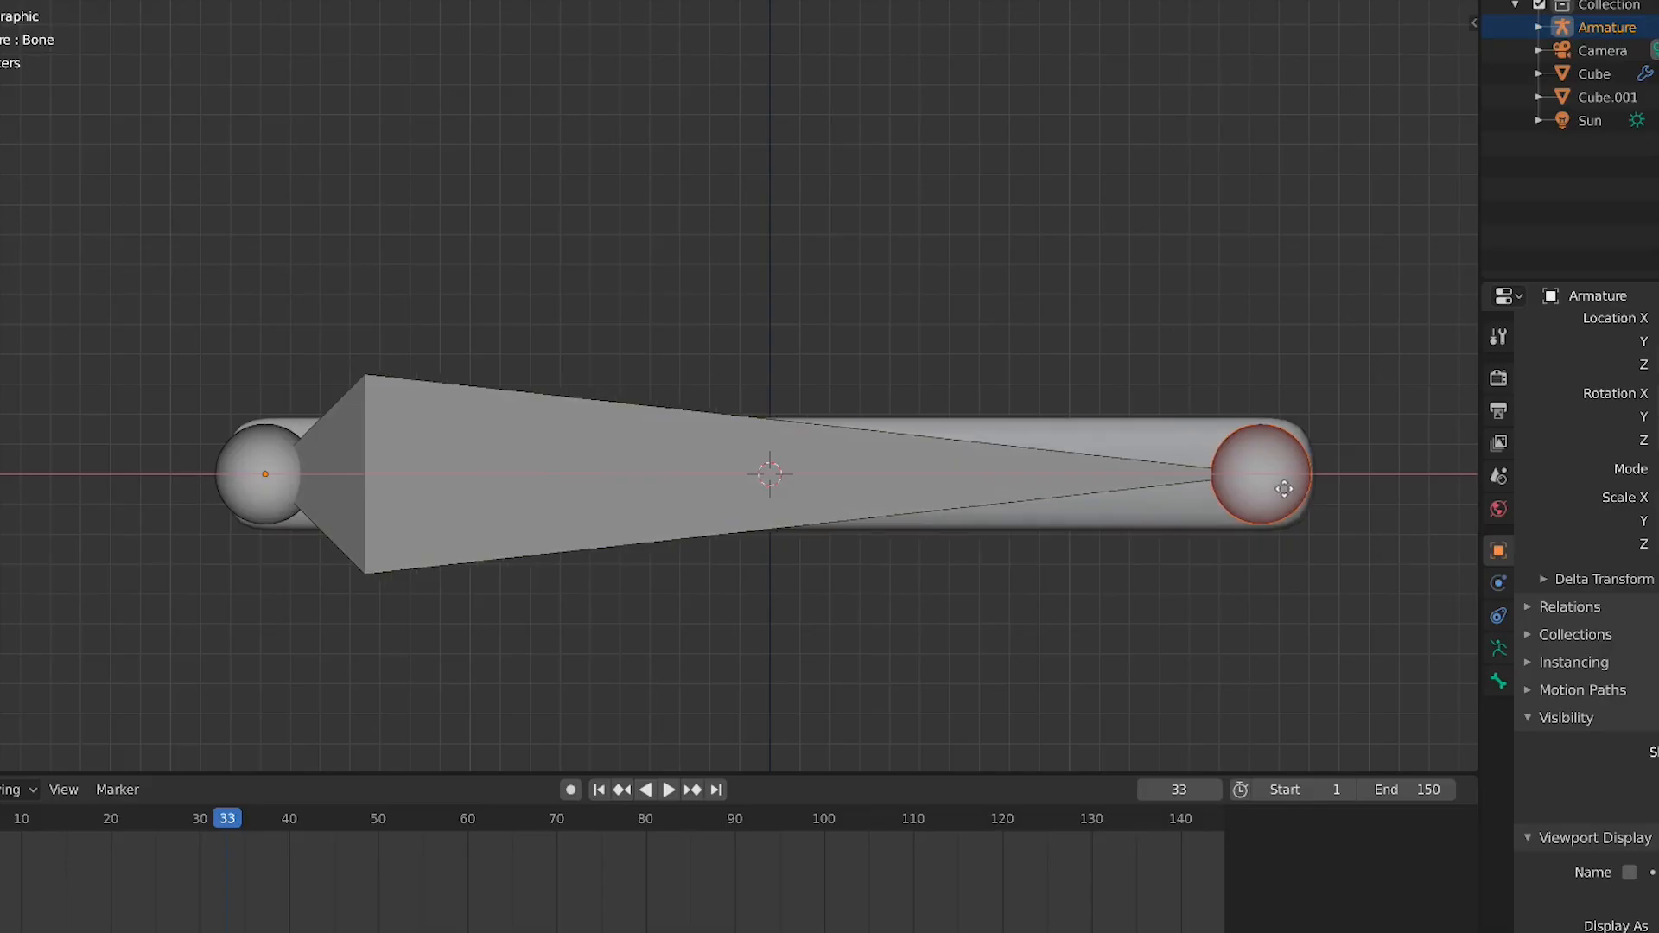
pyautogui.click(1283, 489)
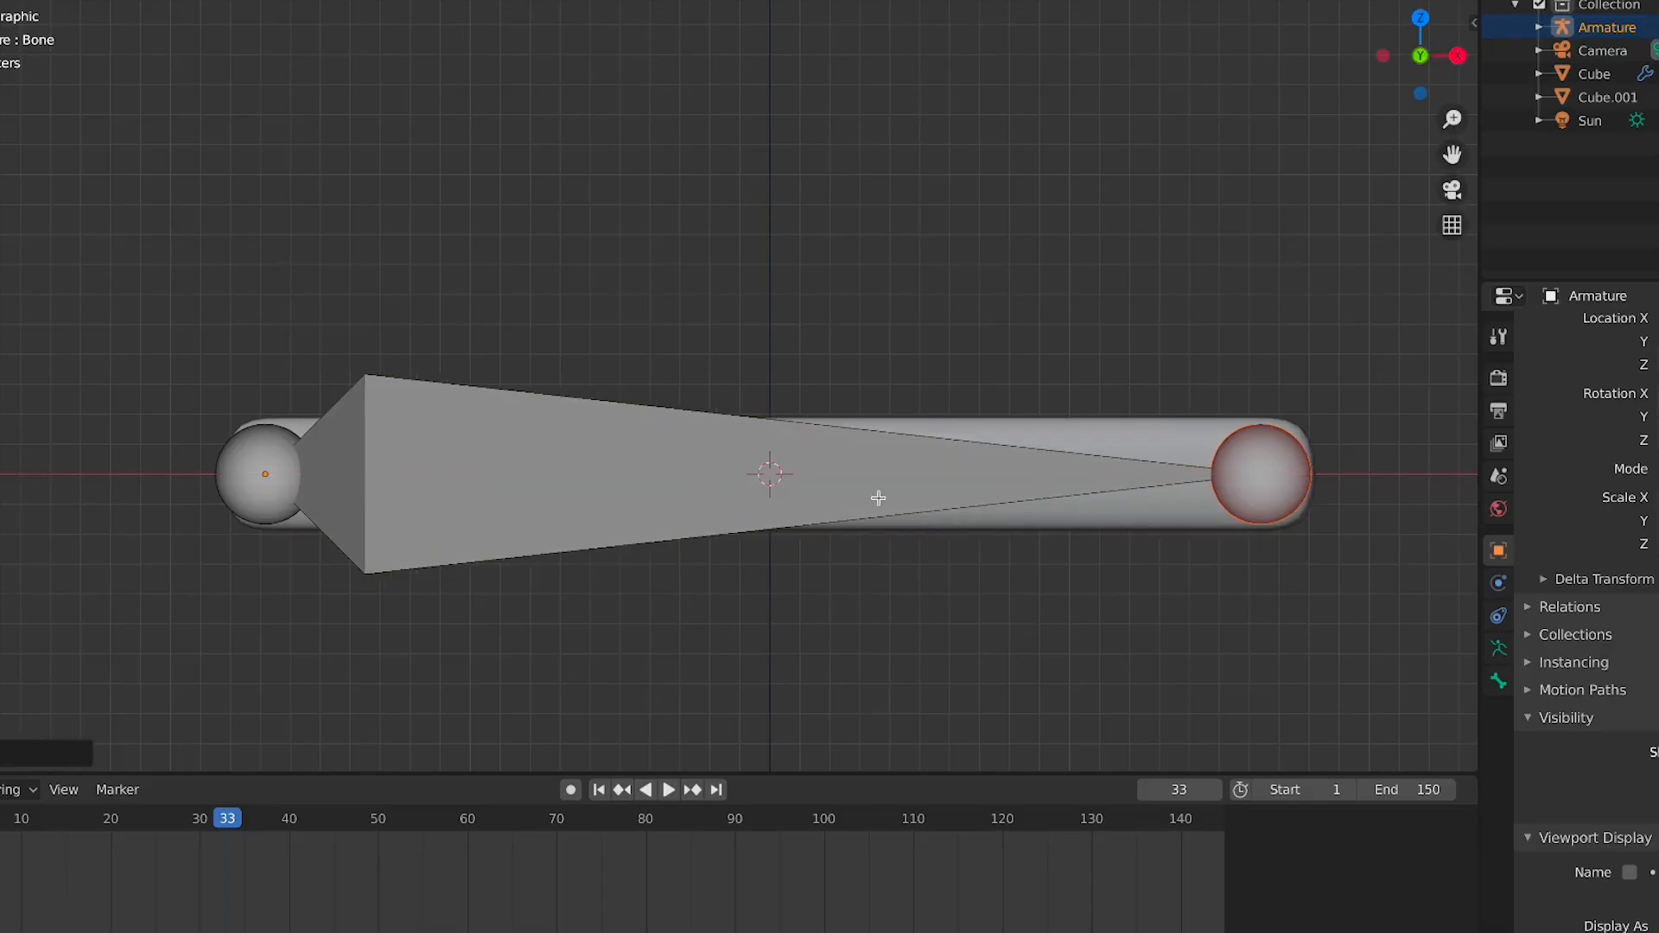
# Subdivide the bone twice to split it into four bones along the bar
pyautogui.click(768, 487)
pyautogui.rightClick(745, 486)
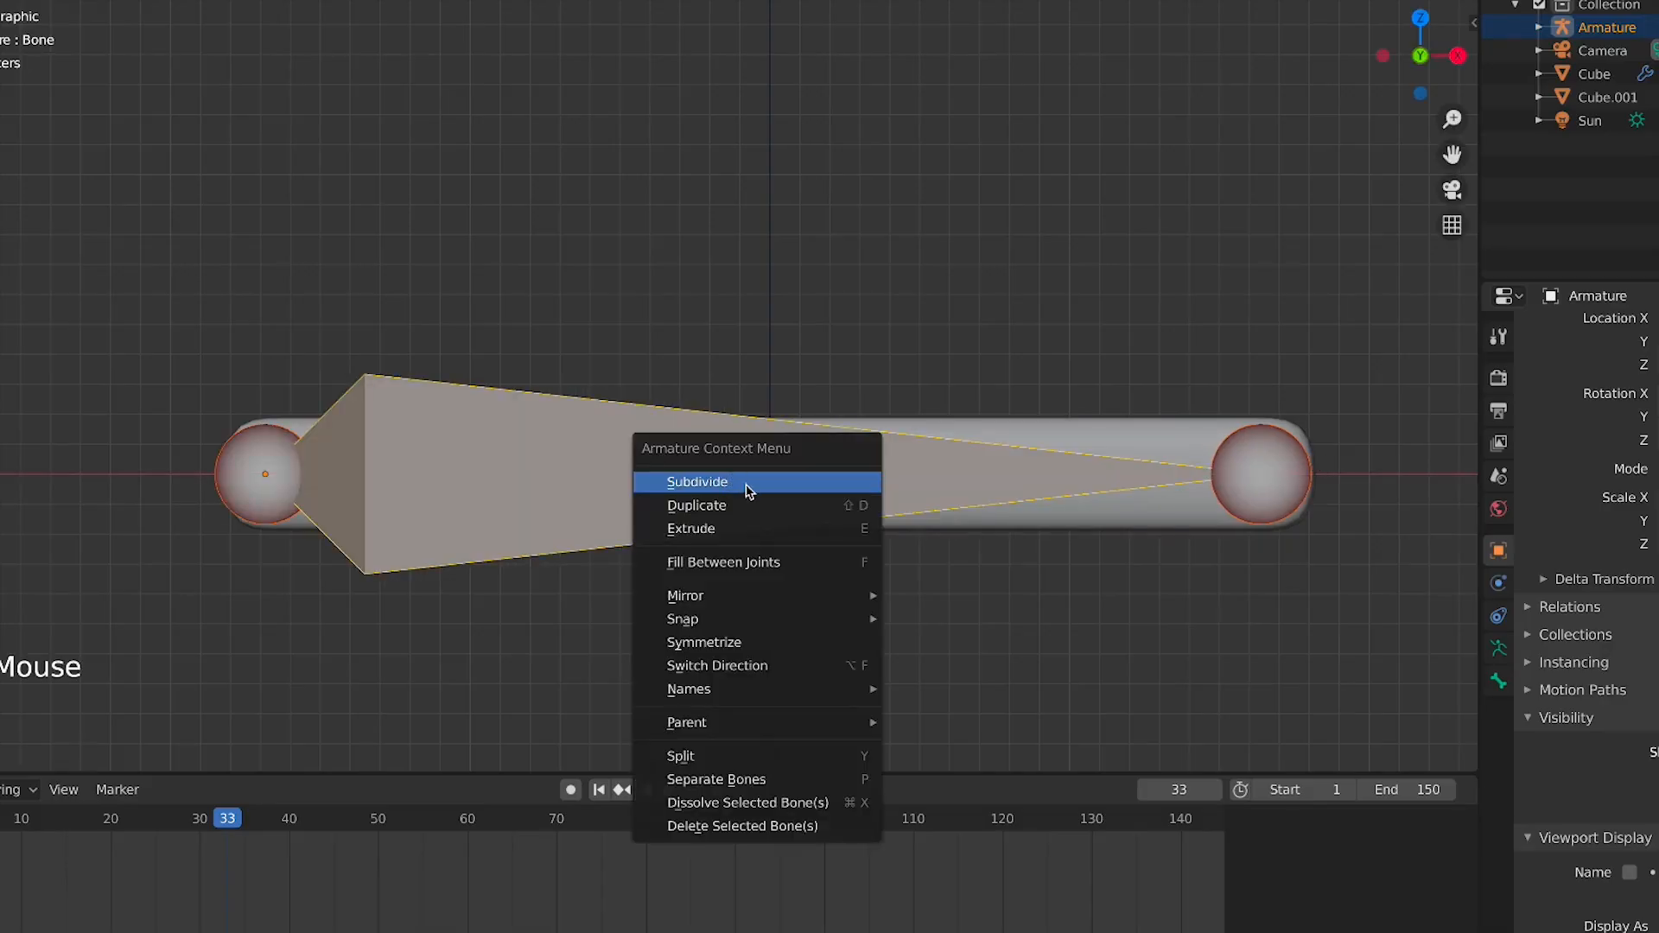
pyautogui.click(748, 489)
pyautogui.rightClick(777, 485)
pyautogui.click(814, 482)
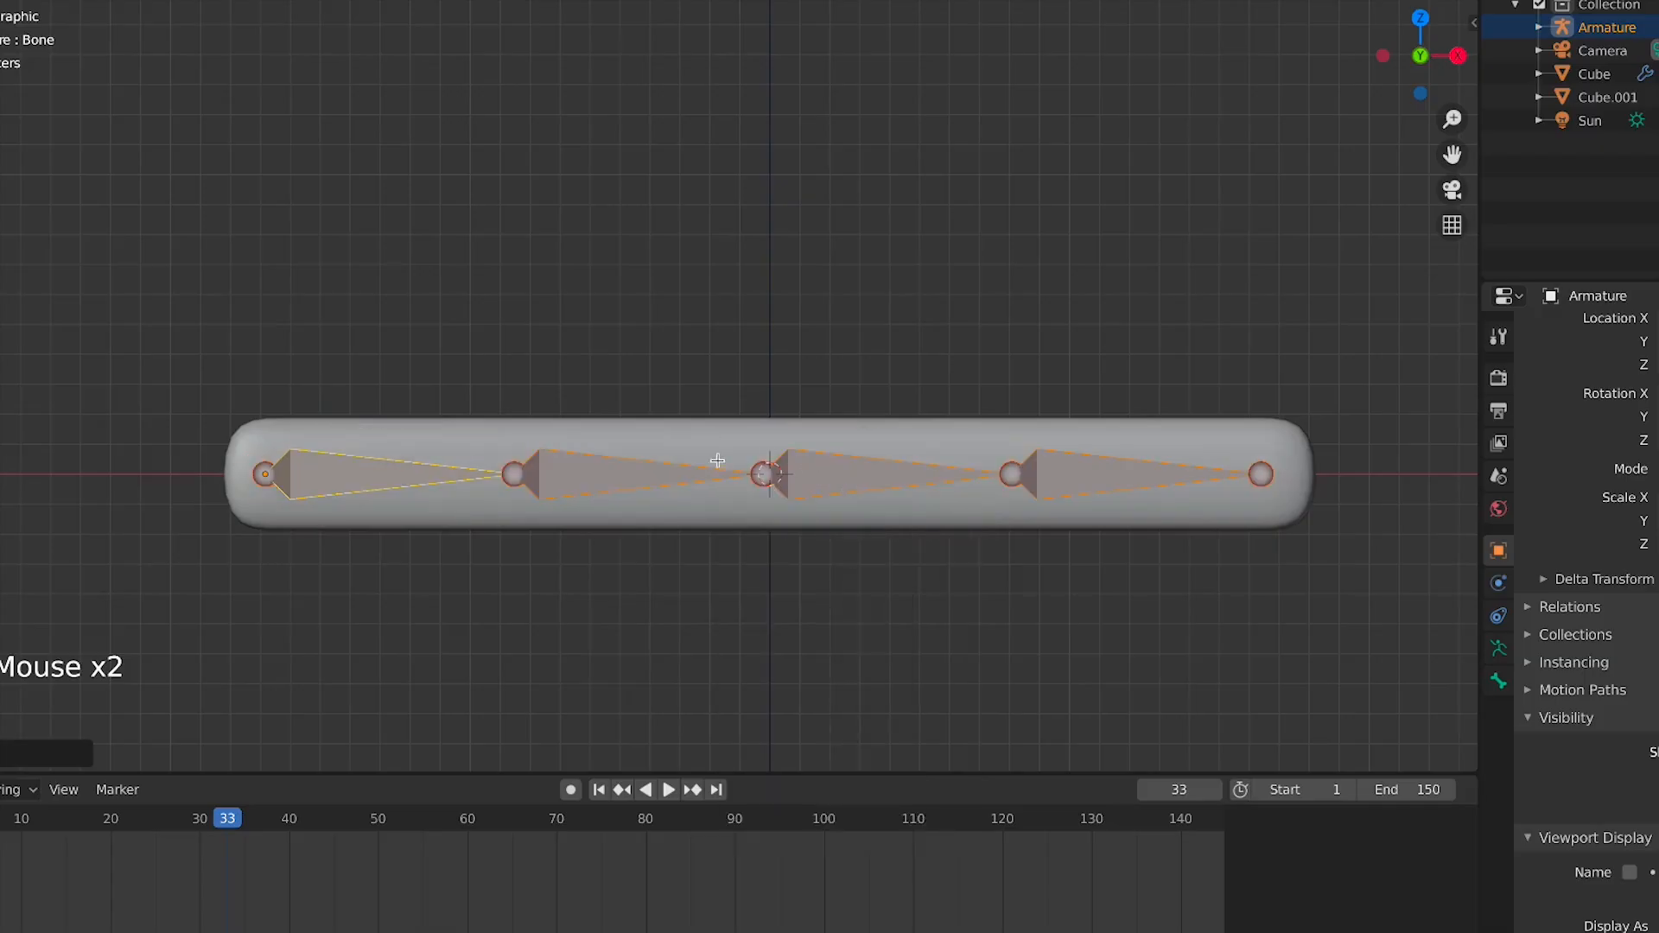
# Select each of the subdivided bones in turn to inspect the chain
pyautogui.click(587, 470)
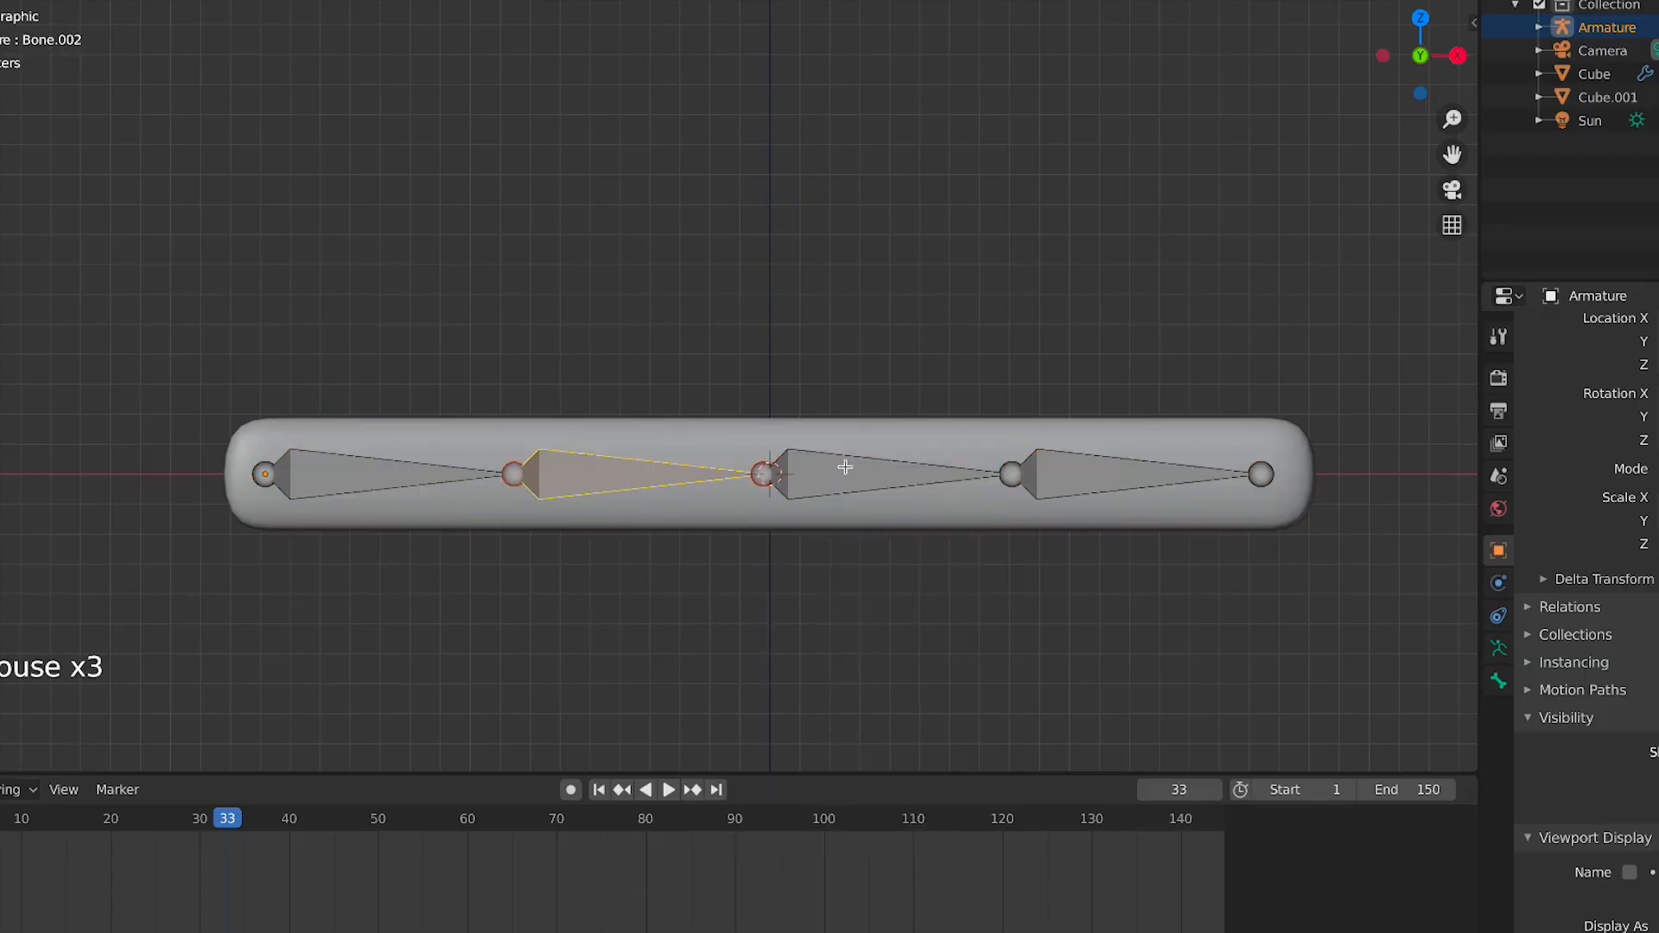
pyautogui.click(844, 467)
pyautogui.click(1100, 474)
pyautogui.click(864, 473)
pyautogui.click(622, 475)
pyautogui.click(332, 499)
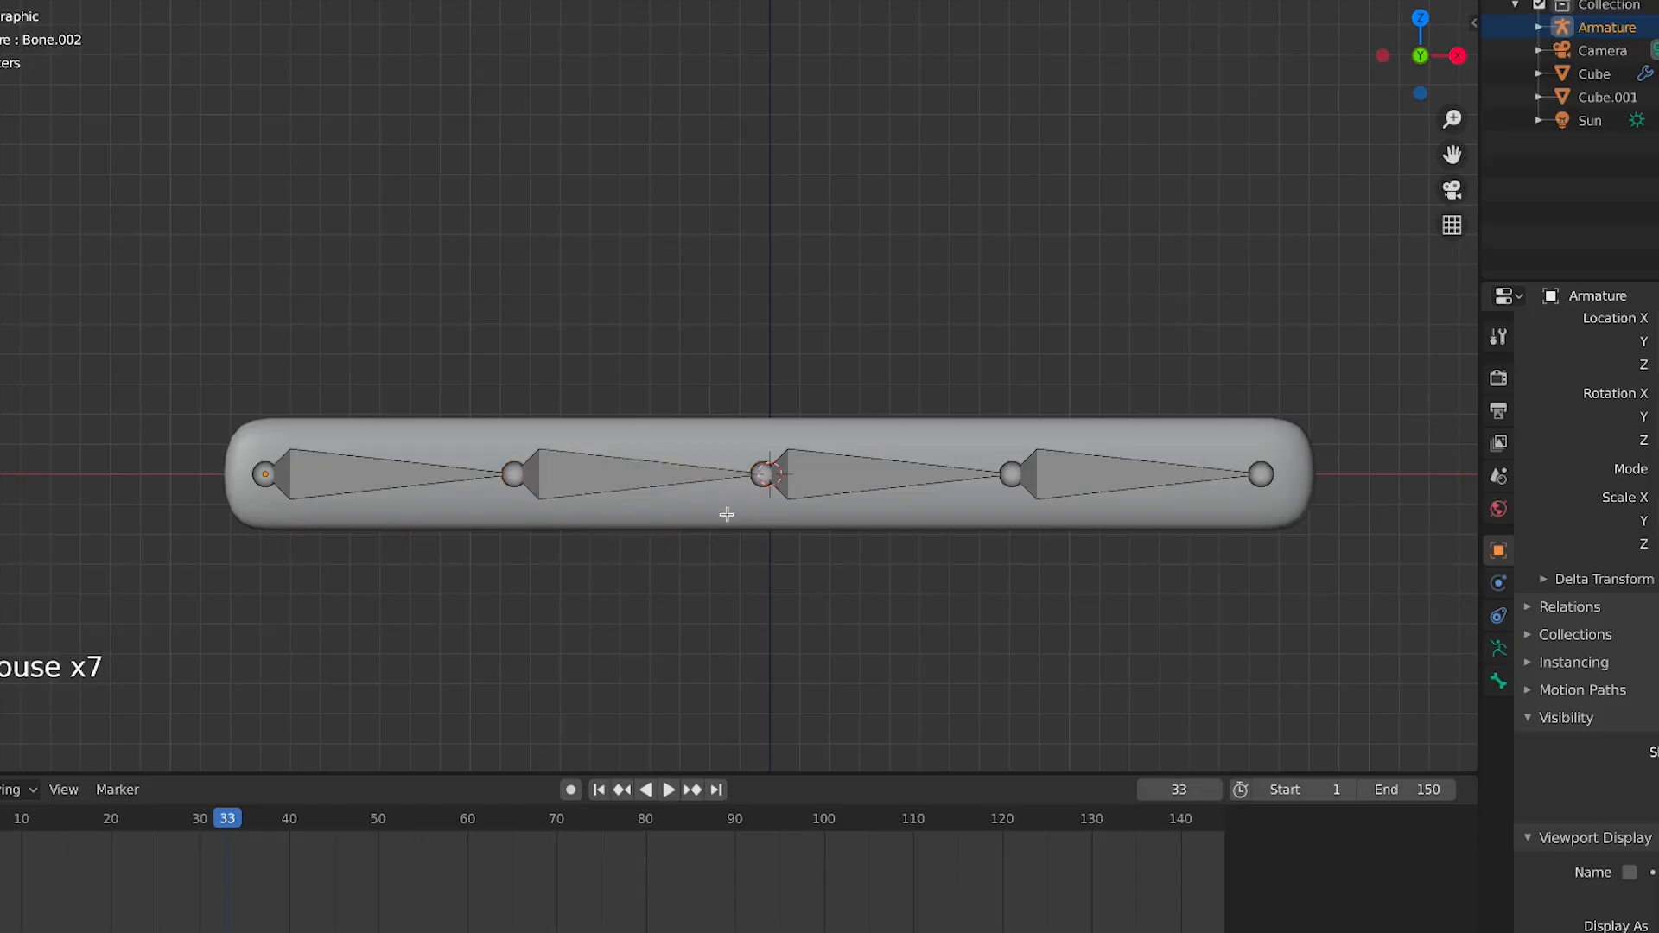
# Leave Edit Mode, reselect the armature and switch it into Pose Mode
pyautogui.press('Tab')
pyautogui.click(741, 562)
pyautogui.click(908, 438)
pyautogui.press('Tab')
pyautogui.press('Tab')
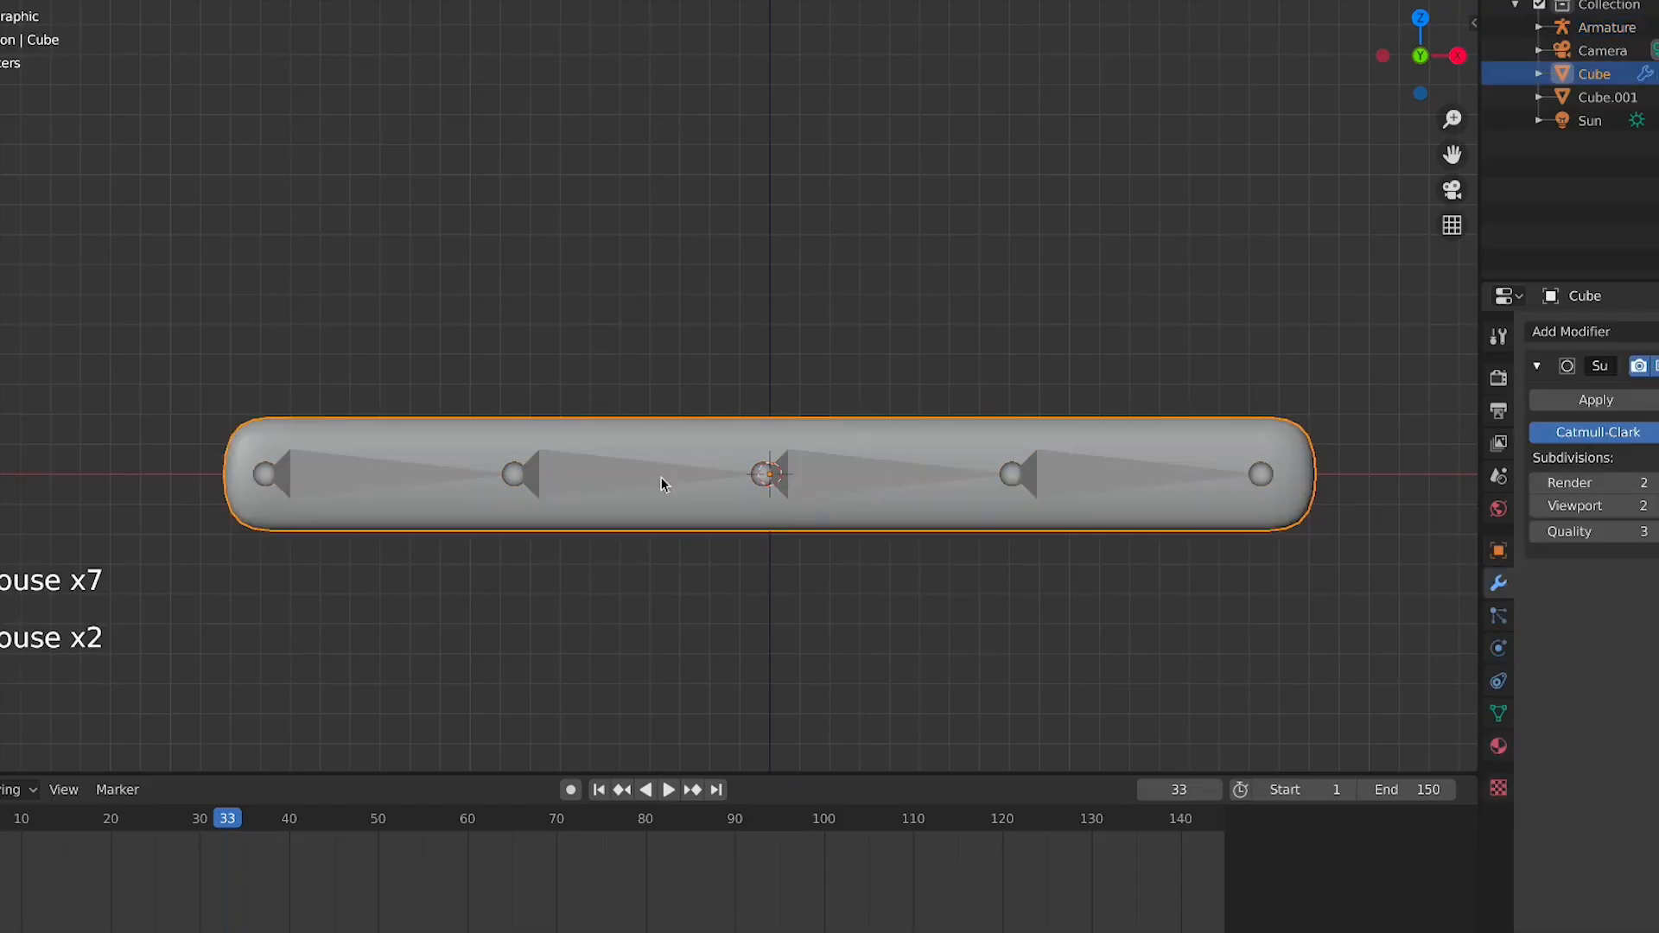
pyautogui.click(434, 467)
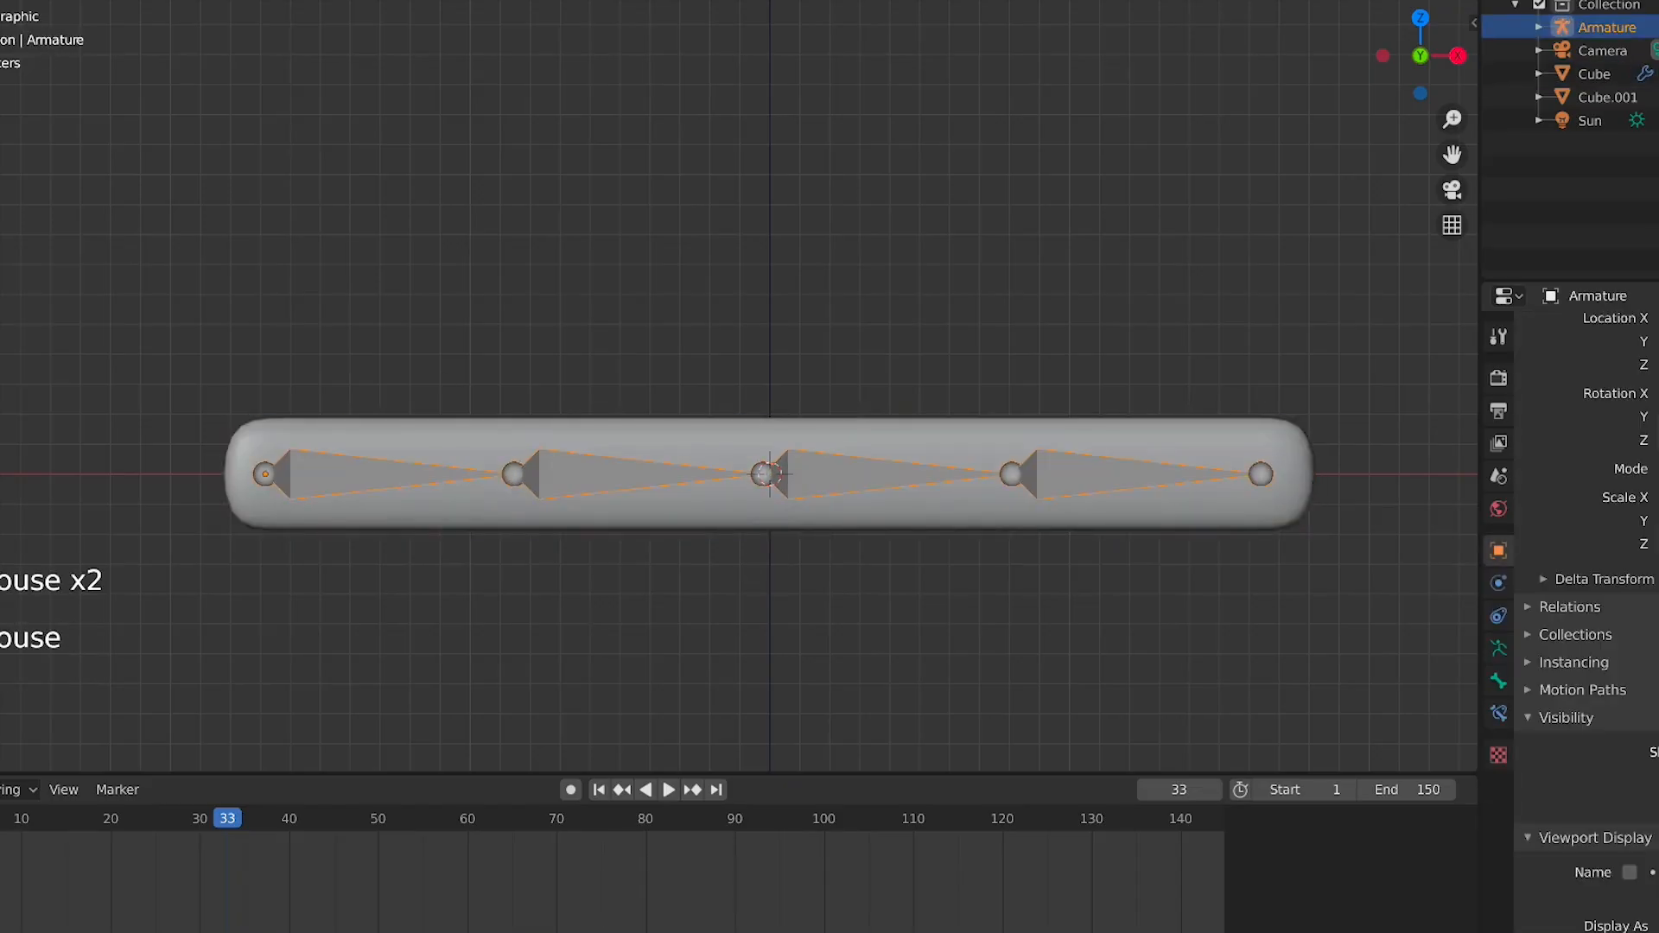
pyautogui.click(553, 578)
pyautogui.click(342, 480)
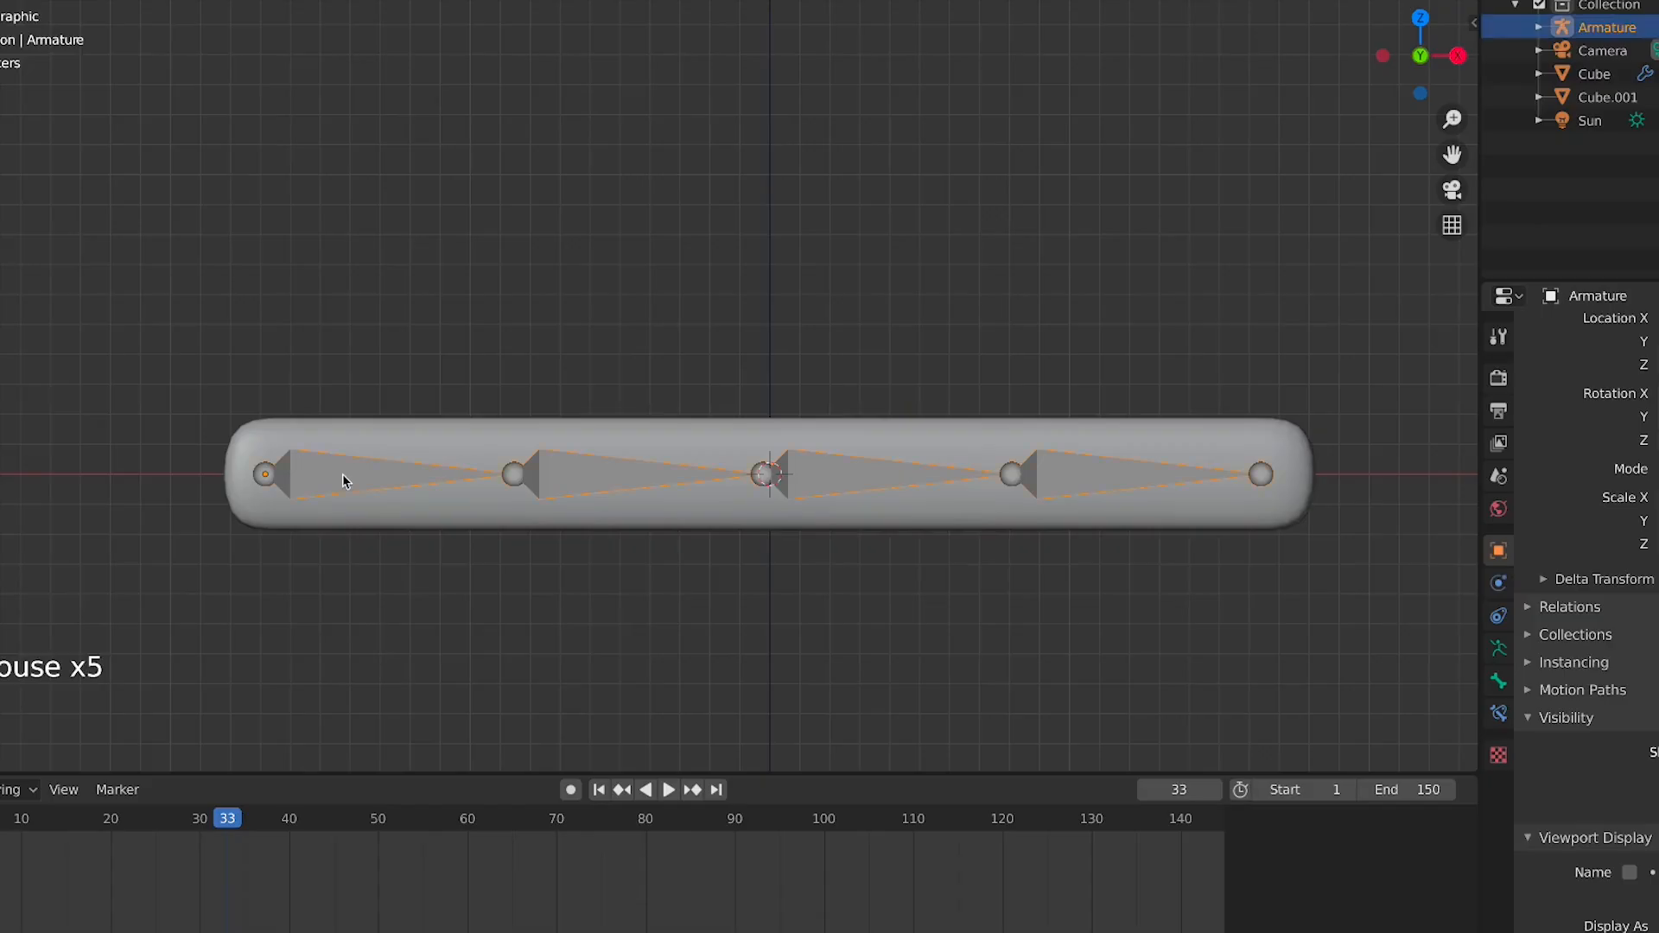
pyautogui.hotkey('ctrl', 'Tab')
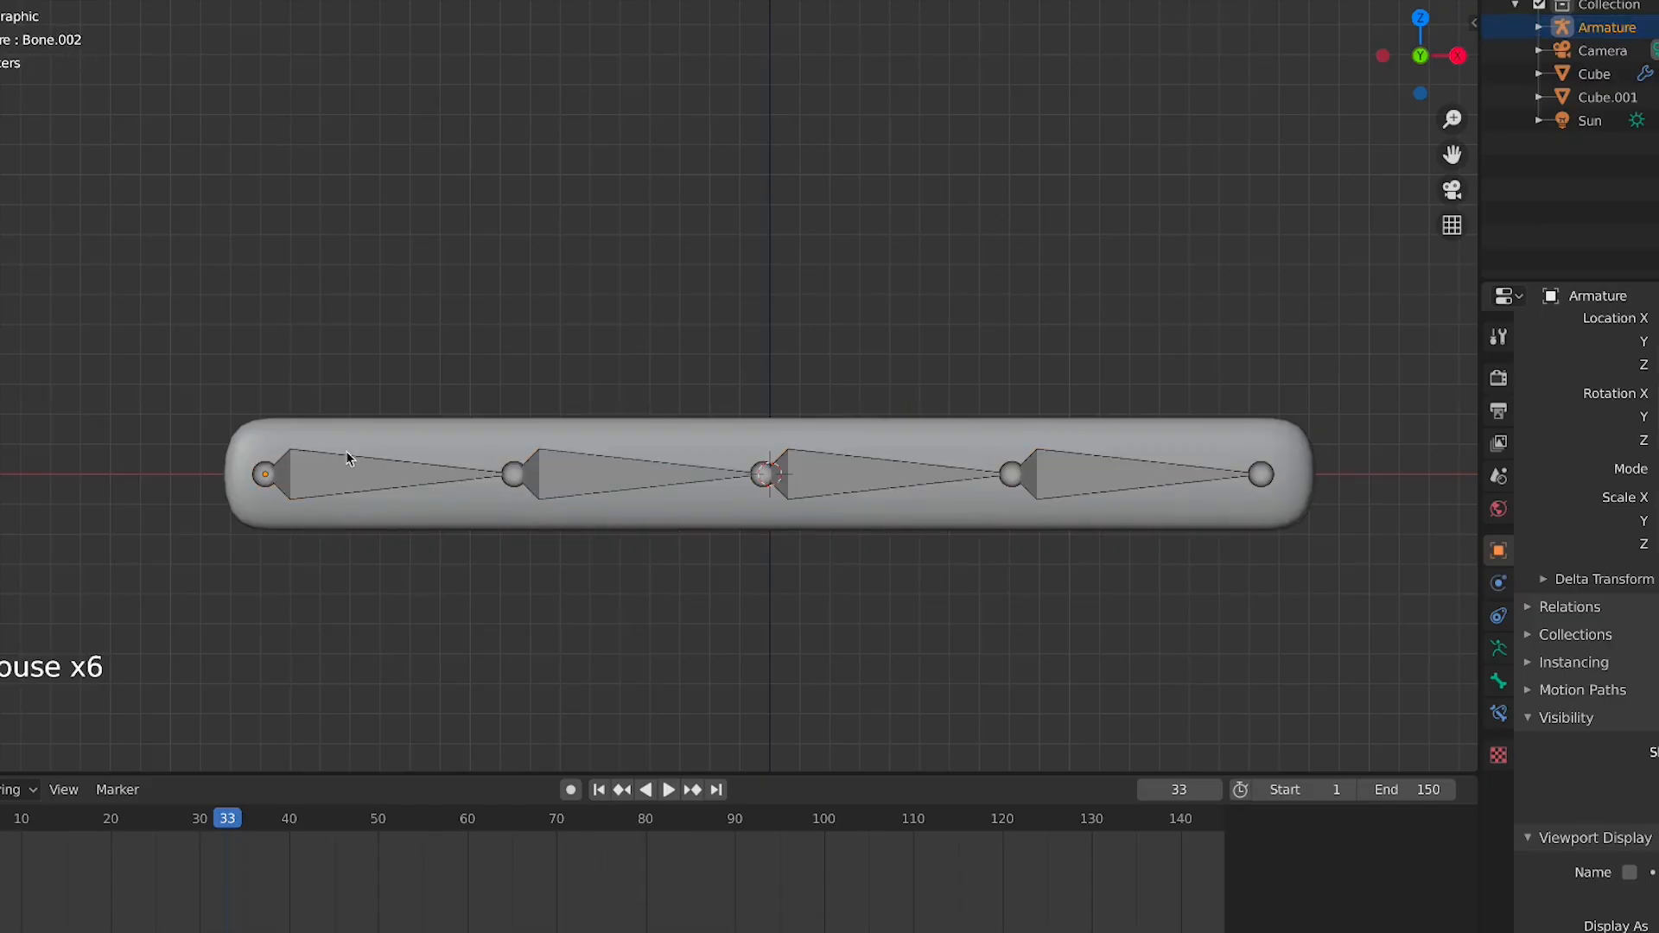
# Test-rotate each bone of the chain in Pose Mode, cancelling every rotation
pyautogui.click(348, 458)
pyautogui.press('r')
pyautogui.rightClick(646, 446)
pyautogui.click(646, 458)
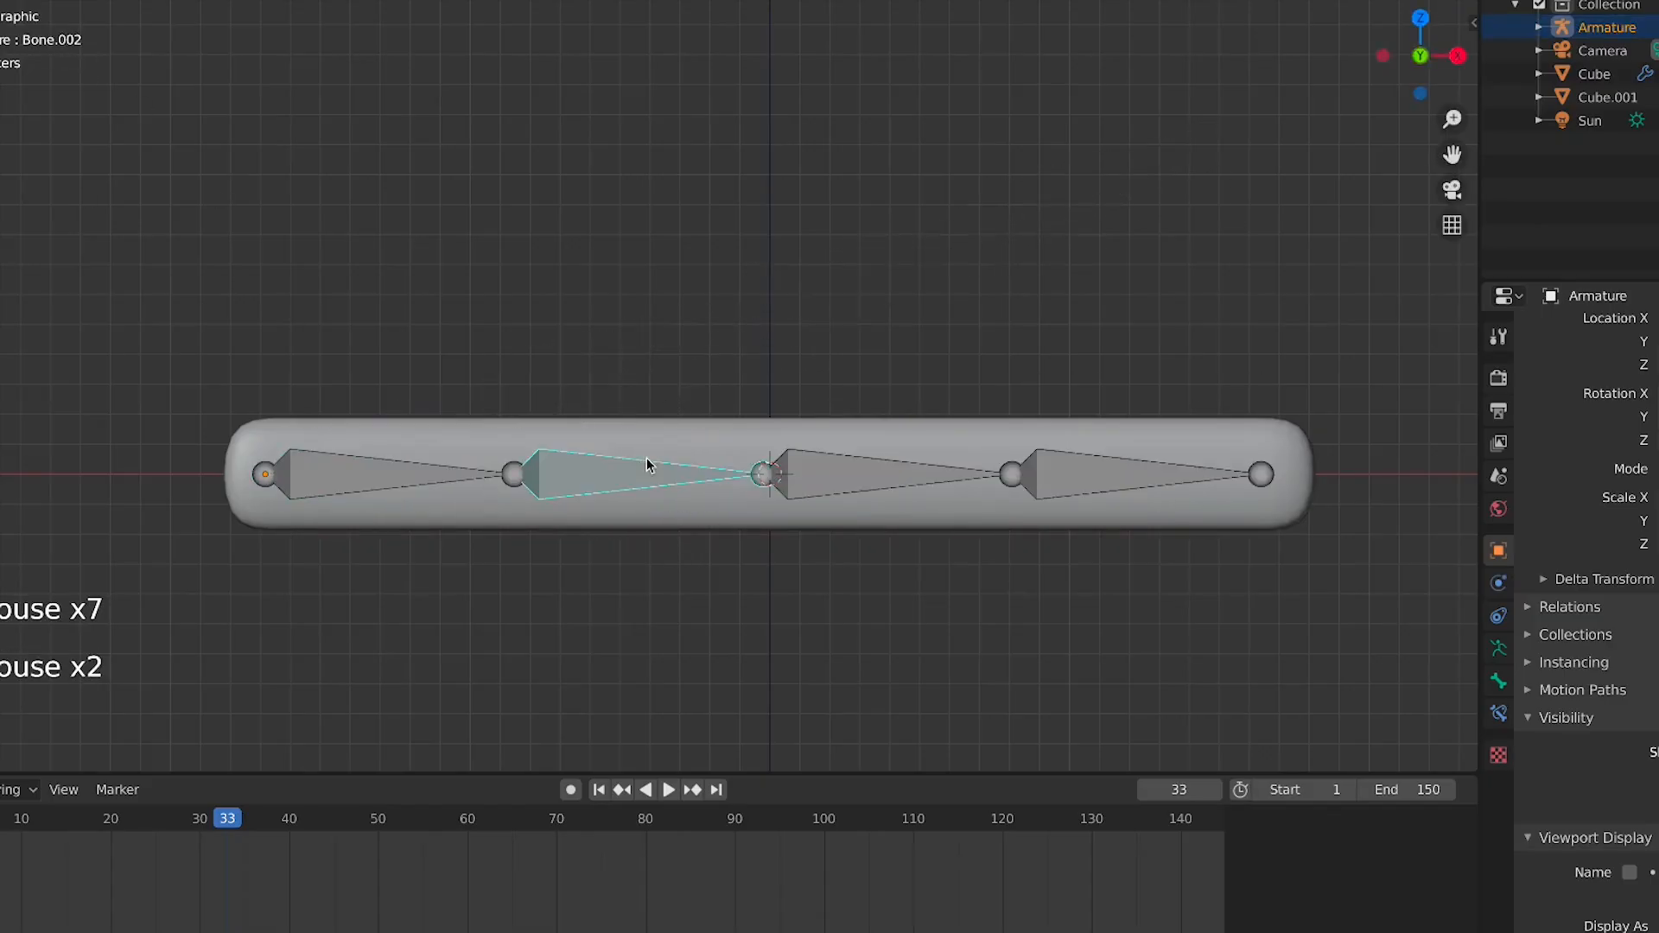
pyautogui.press('r')
pyautogui.rightClick(796, 433)
pyautogui.click(821, 482)
pyautogui.press('r')
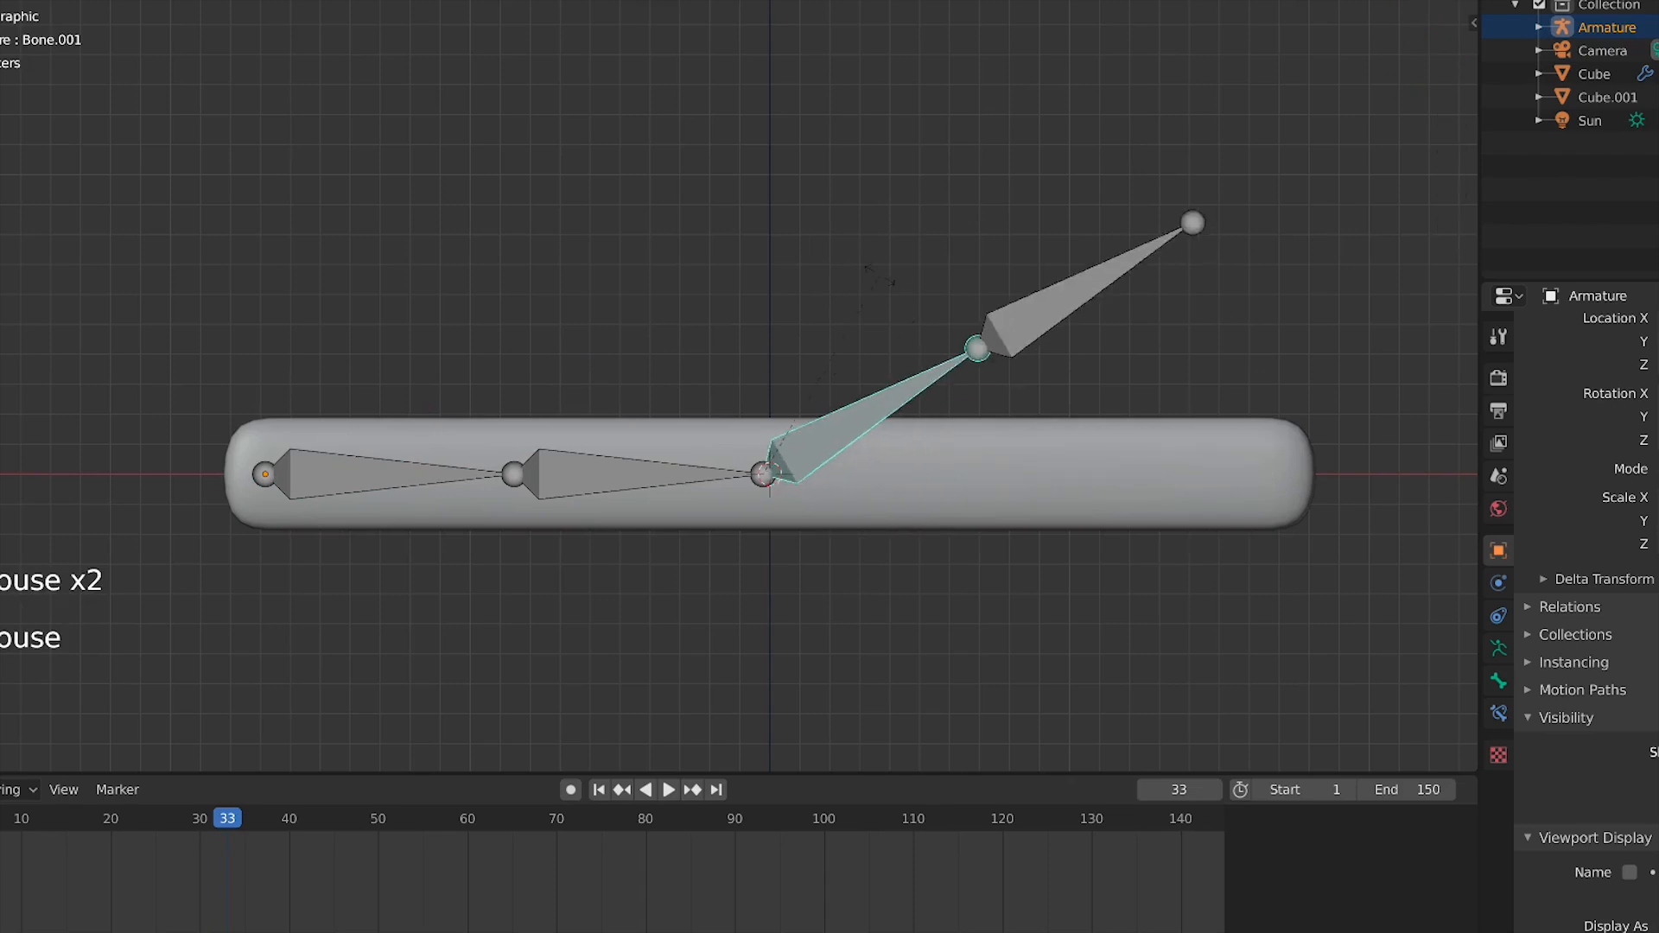
pyautogui.rightClick(957, 342)
pyautogui.click(1098, 467)
pyautogui.press('r')
pyautogui.rightClick(1020, 325)
pyautogui.click(342, 475)
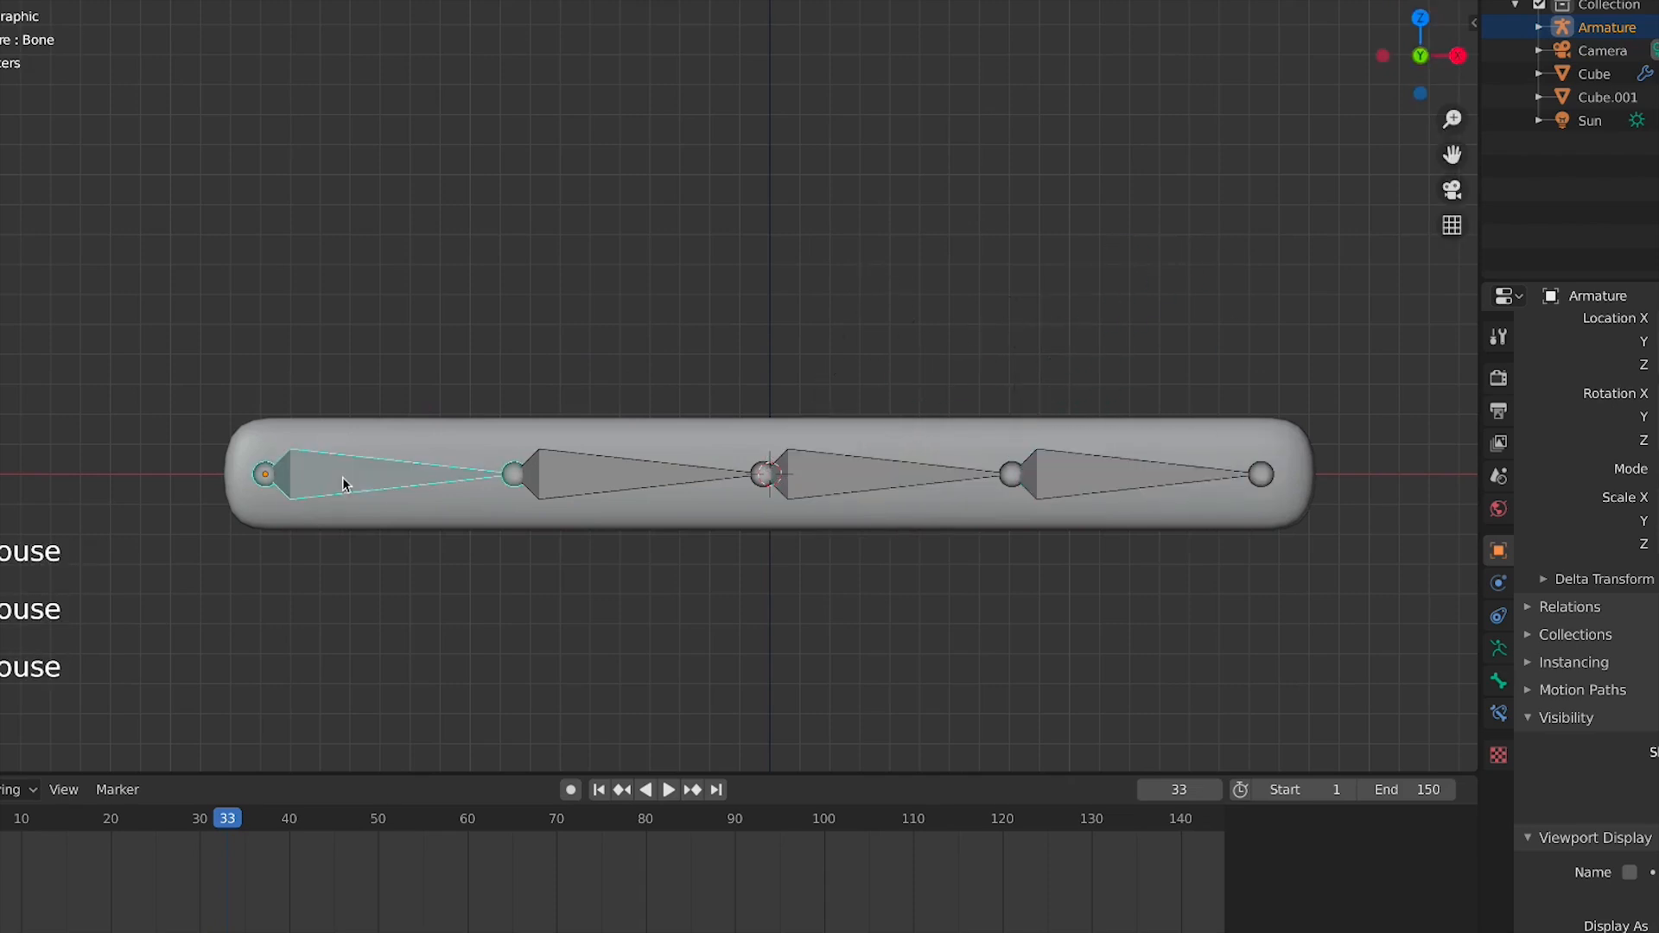
pyautogui.press('r')
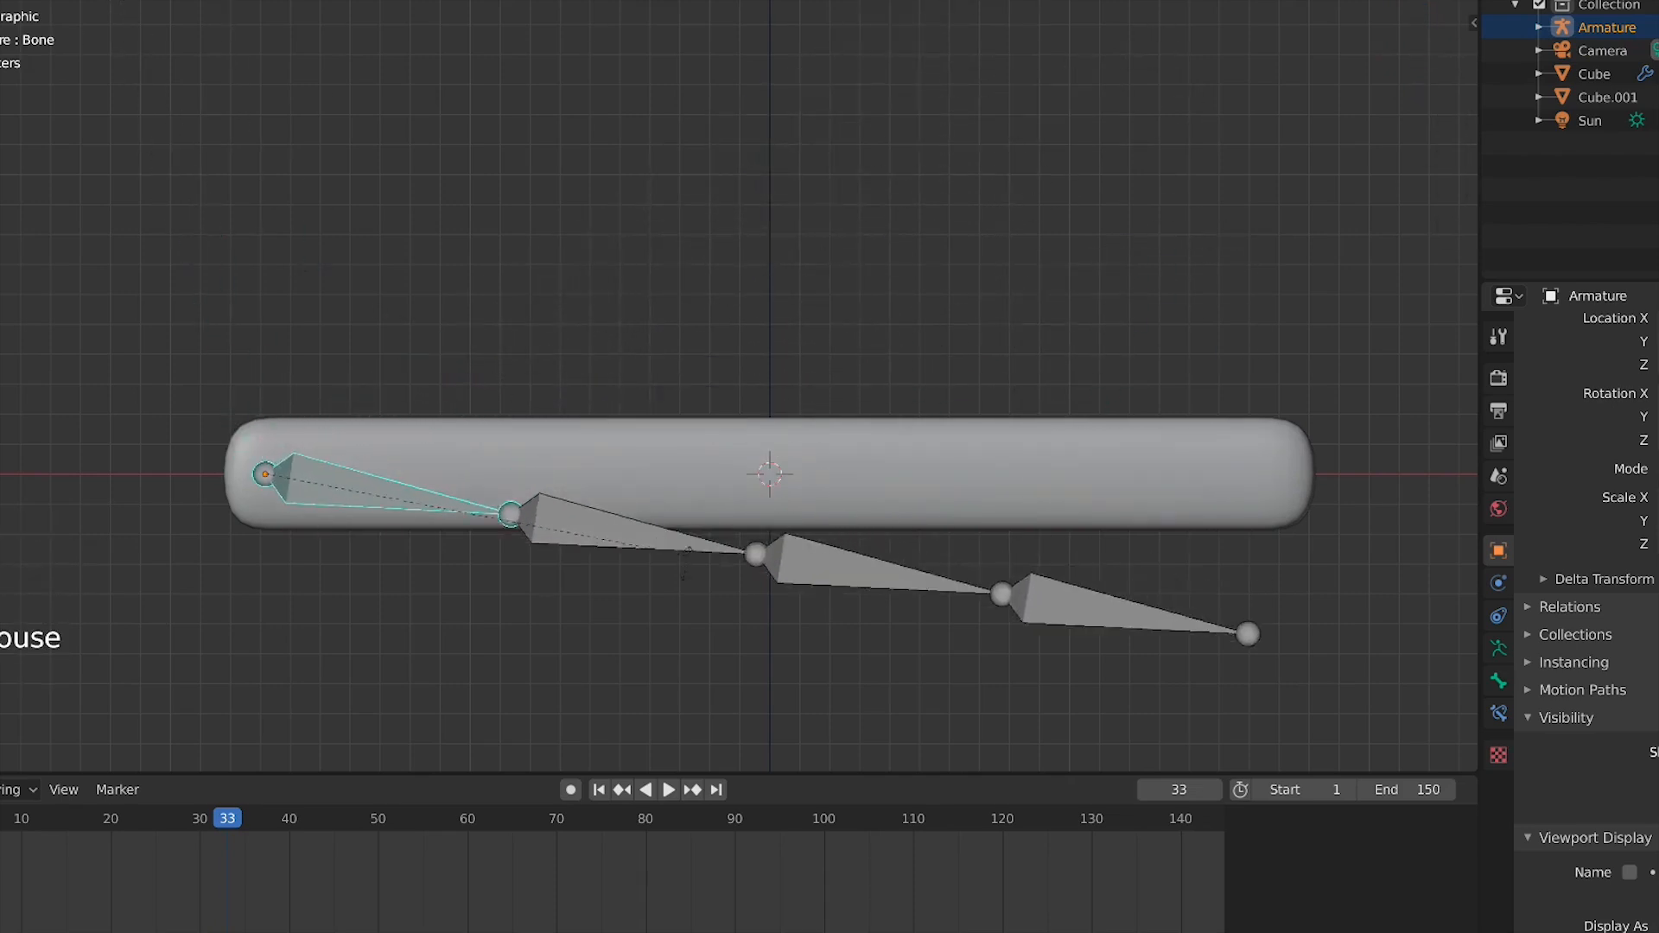
pyautogui.rightClick(592, 500)
pyautogui.click(603, 485)
pyautogui.press('r')
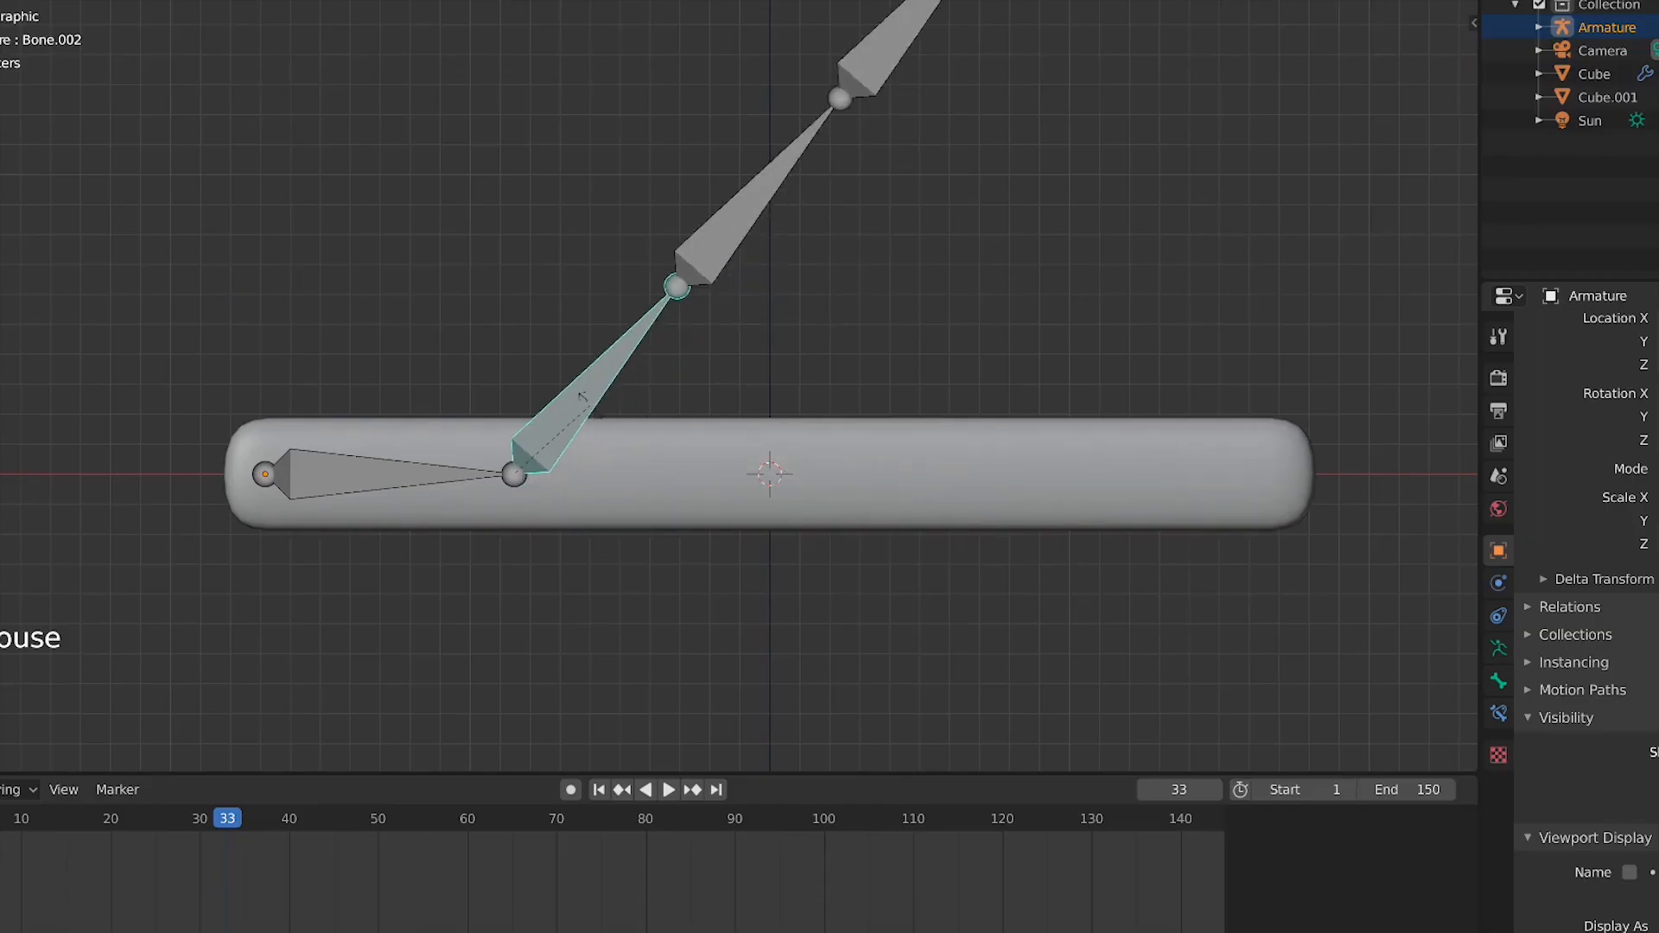
pyautogui.rightClick(996, 444)
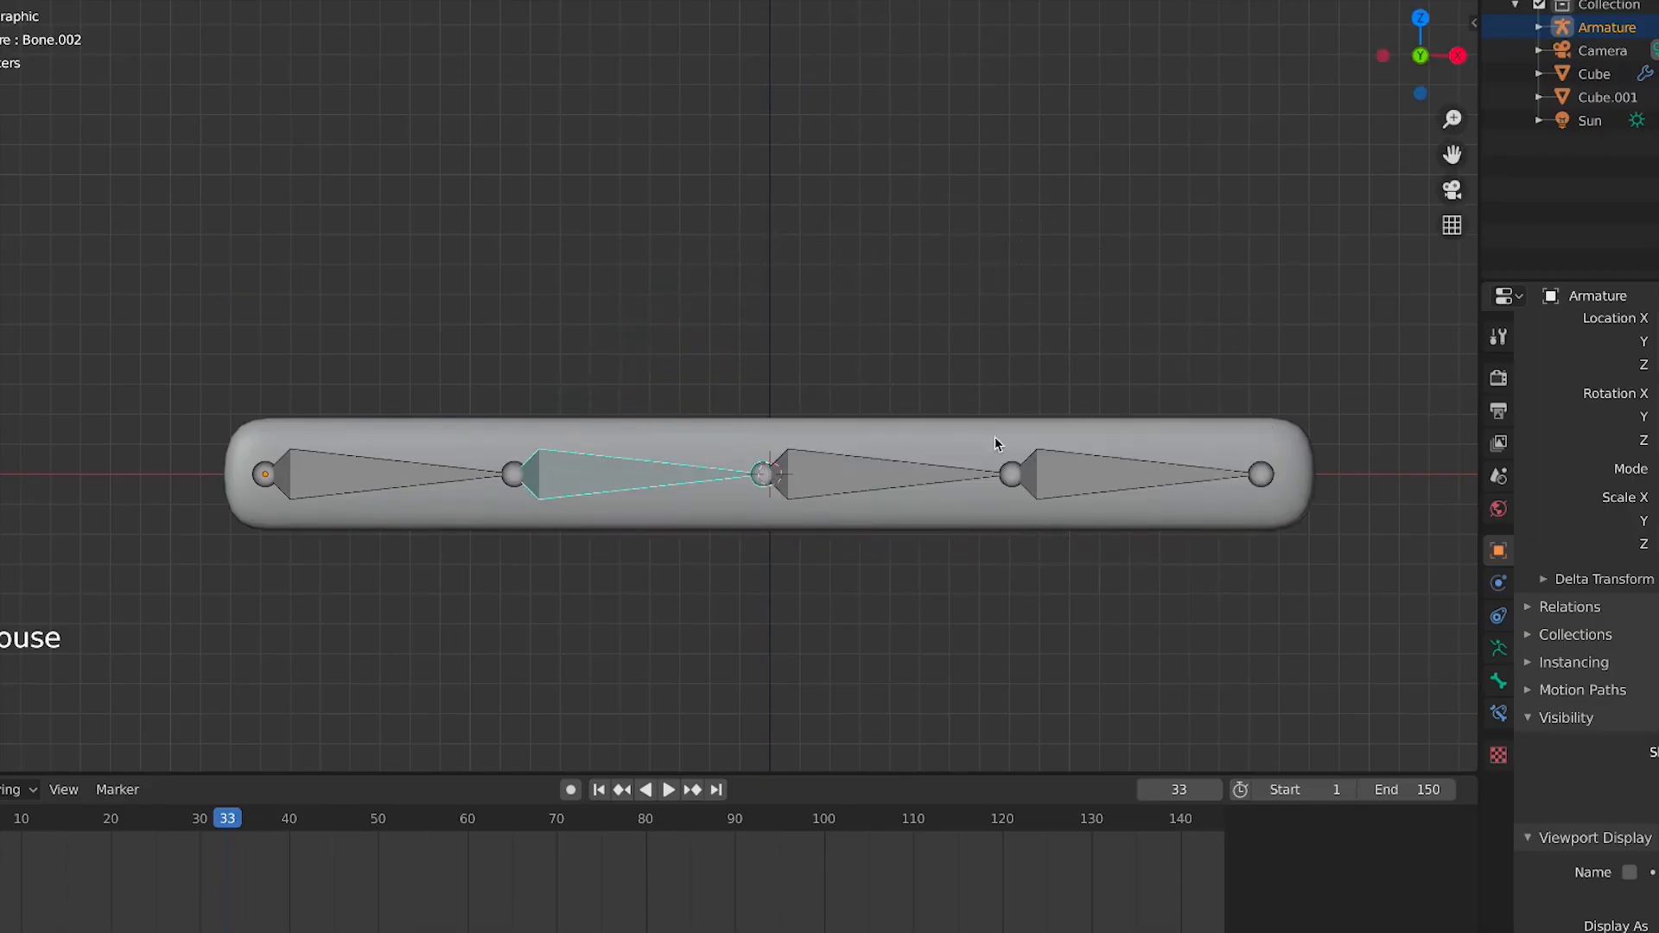
pyautogui.click(890, 475)
pyautogui.press('r')
pyautogui.rightClick(1072, 468)
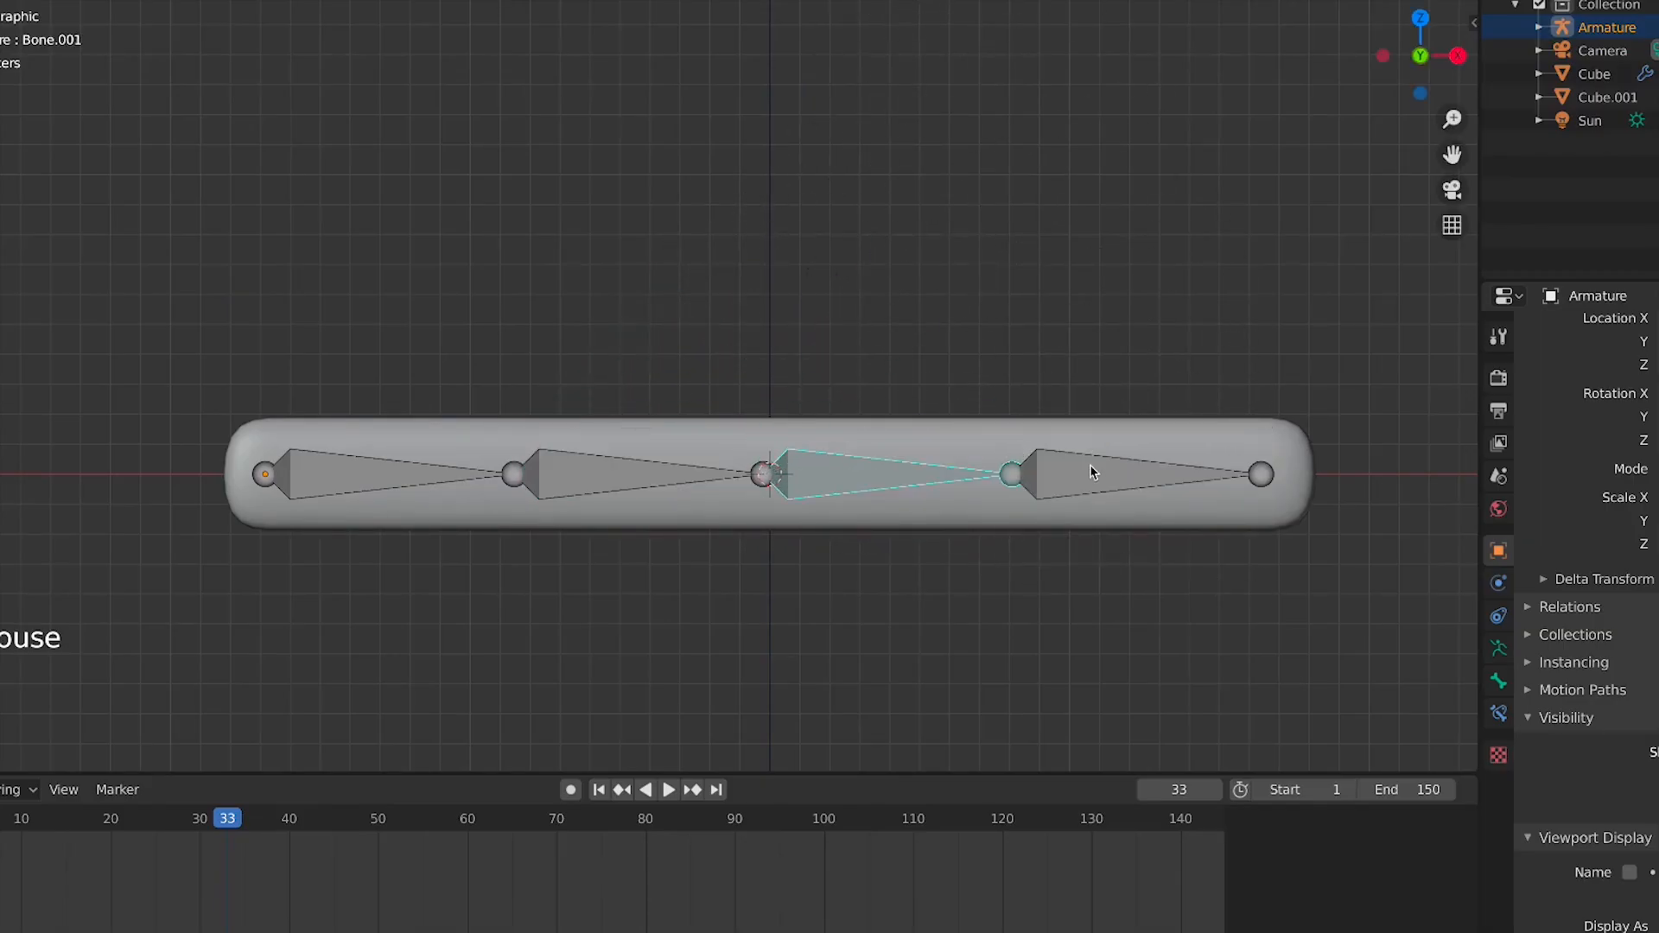
pyautogui.click(1092, 472)
pyautogui.click(343, 477)
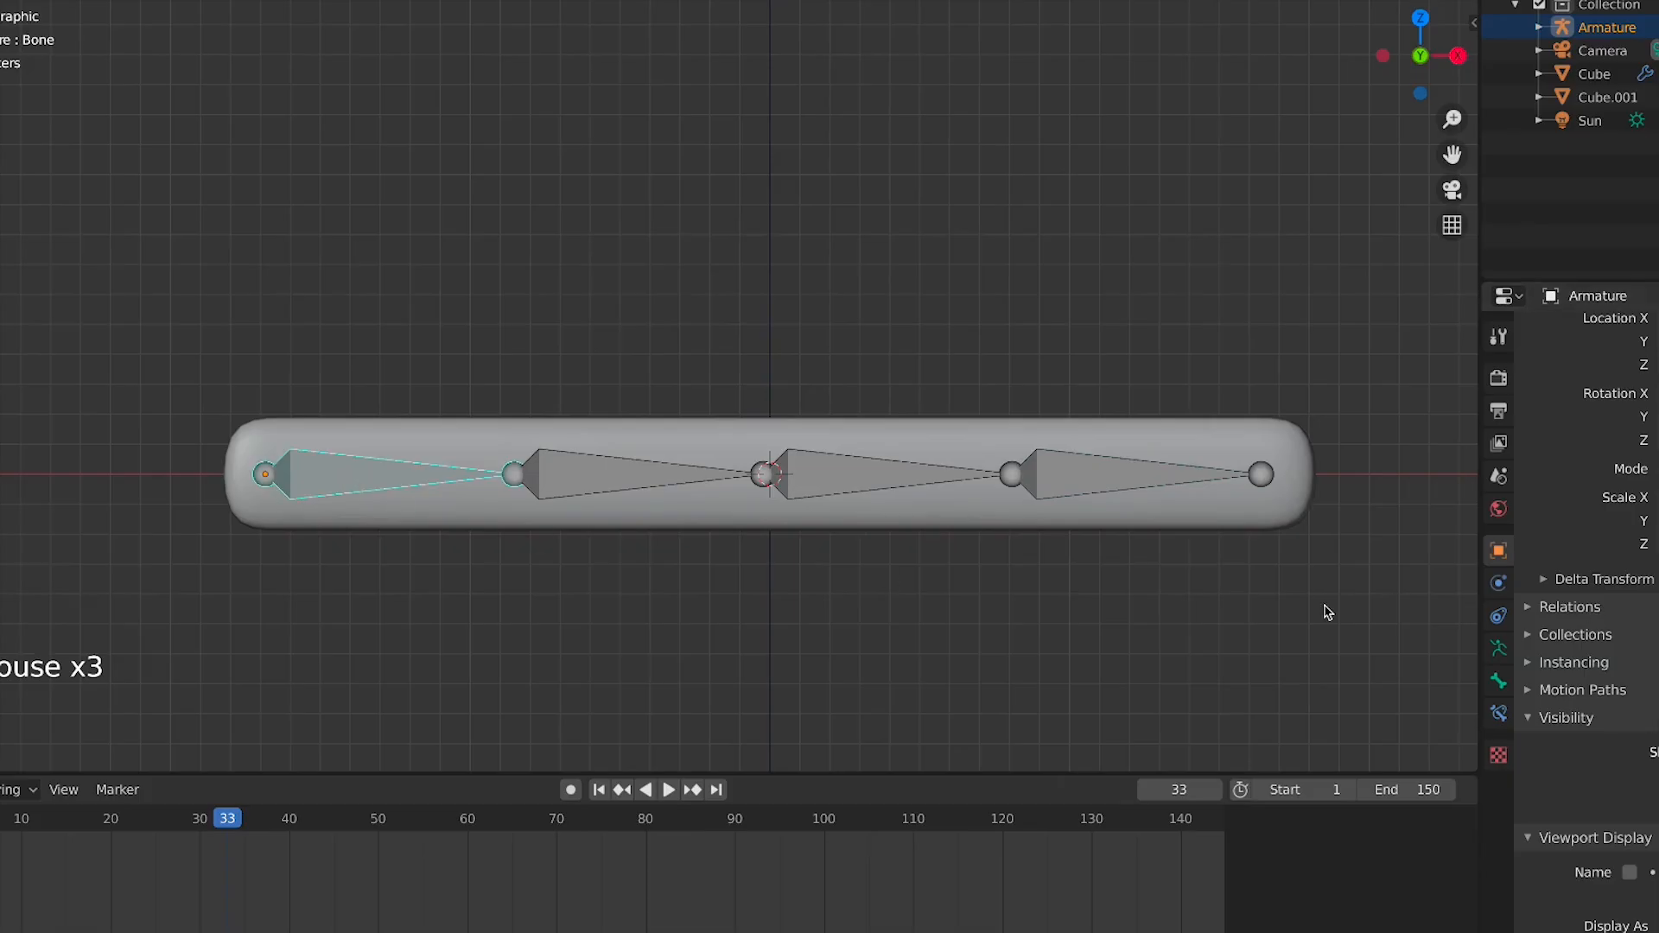
# Inspect the active bone's properties while switching between Edit and Pose Mode
pyautogui.scroll(5, 1620, 597)
pyautogui.scroll(6, 1619, 597)
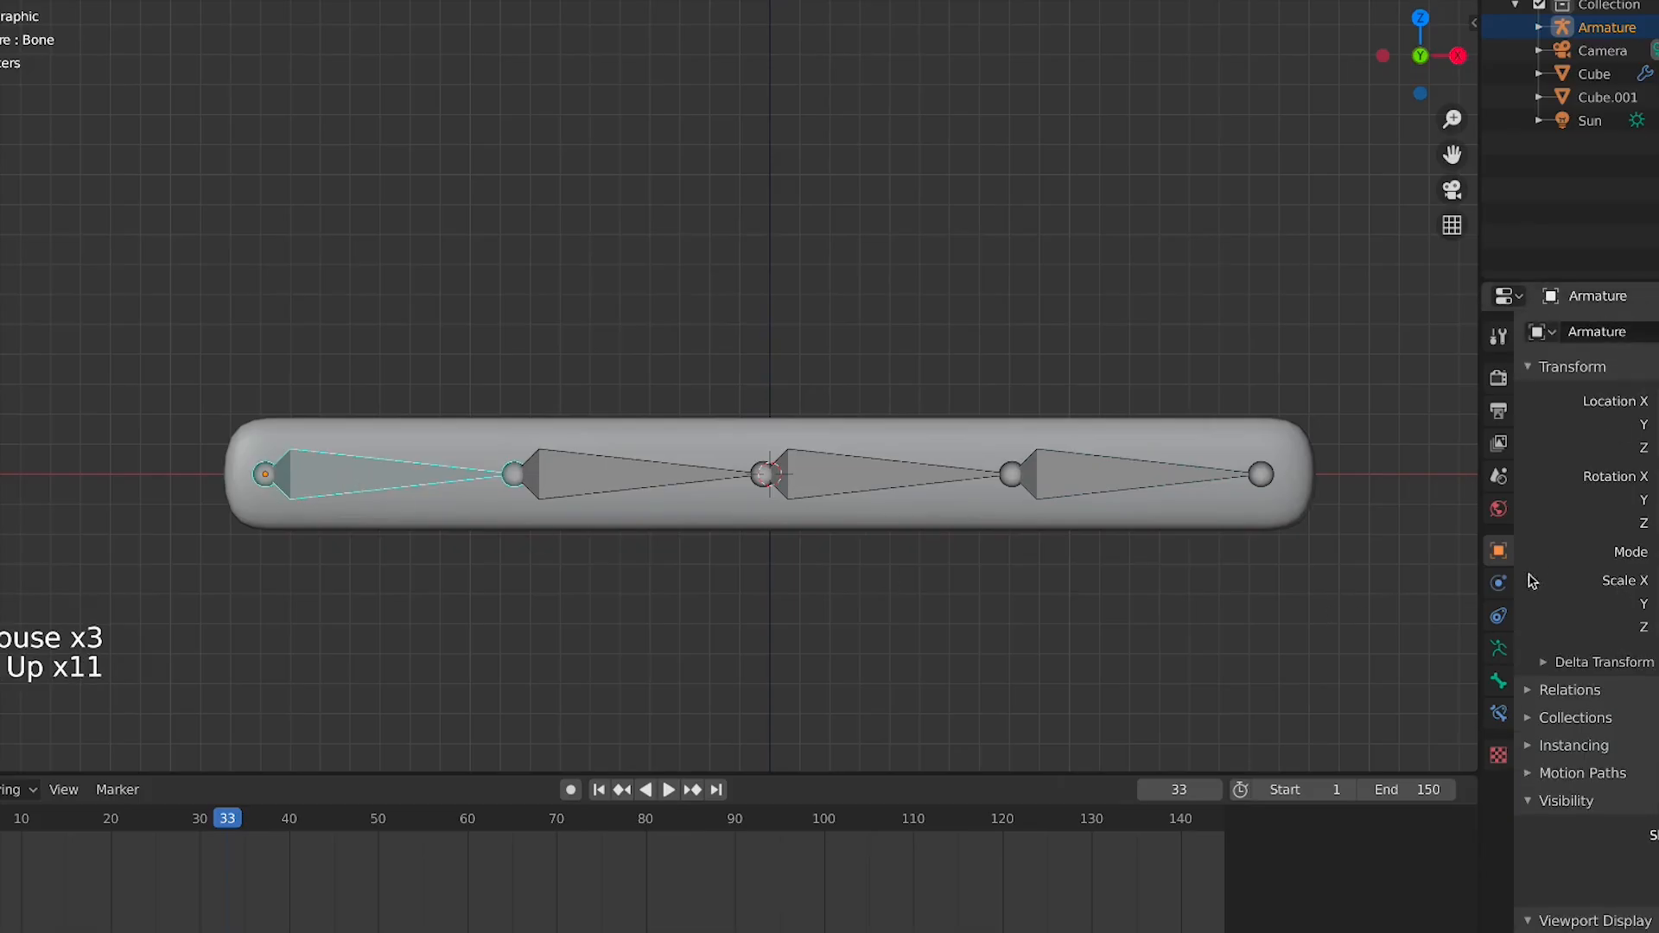
pyautogui.click(1508, 677)
pyautogui.press('Tab')
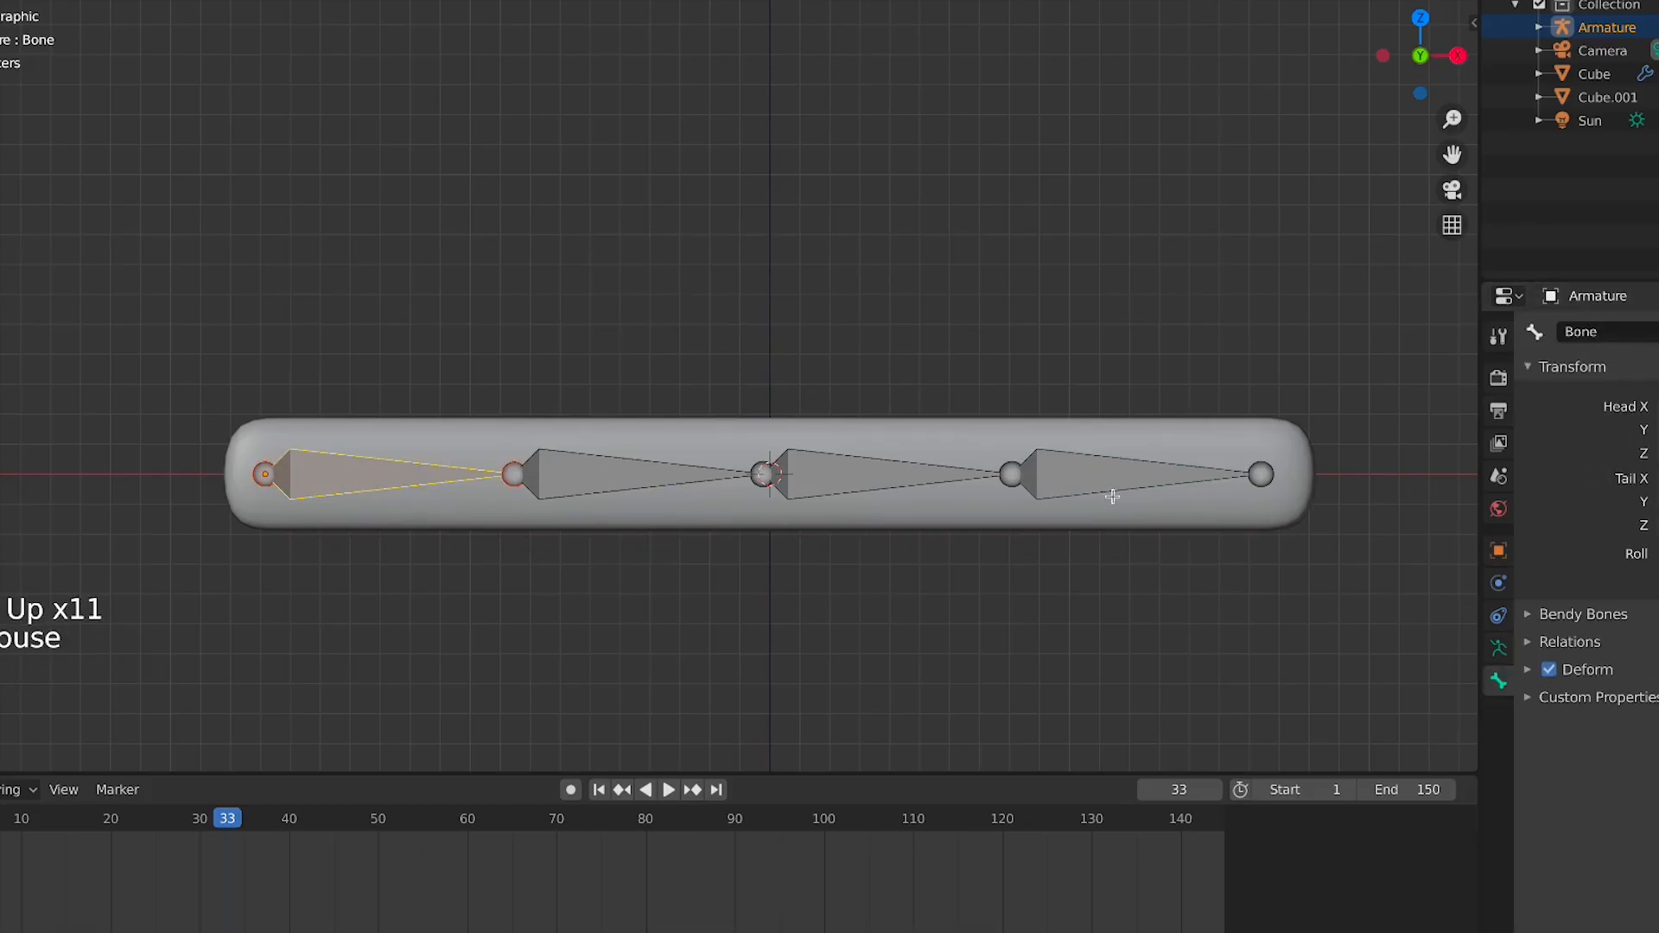
pyautogui.hotkey('ctrl', 'x')
pyautogui.hotkey('ctrl', 'z')
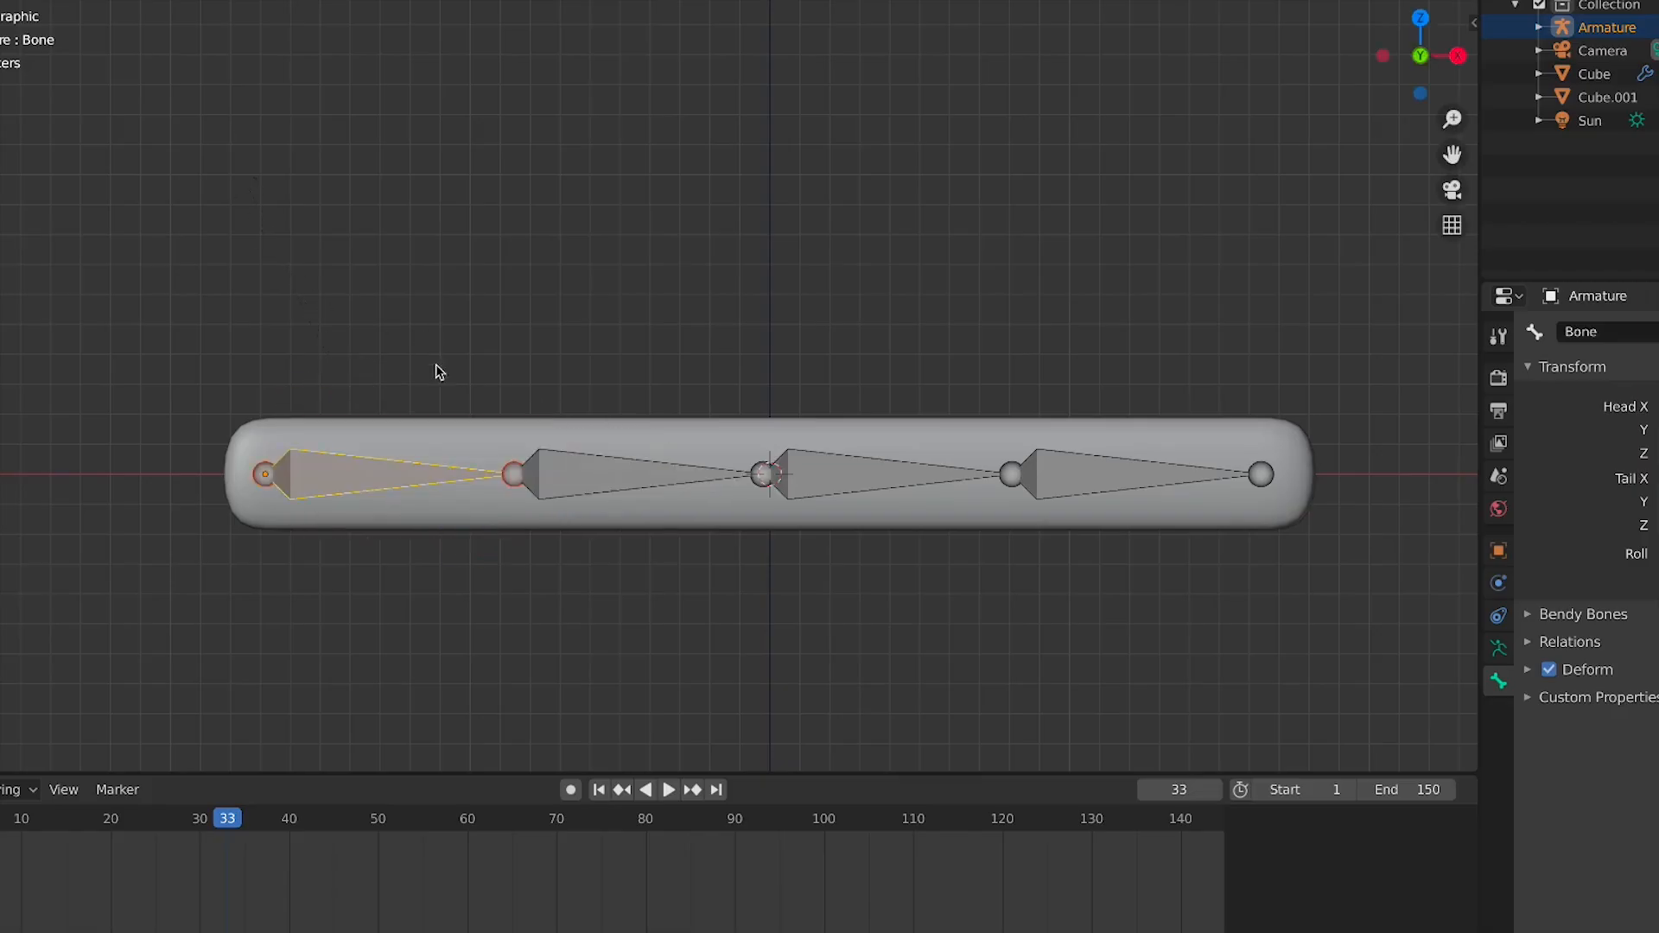
pyautogui.press('Tab')
pyautogui.click(410, 460)
pyautogui.click(410, 459)
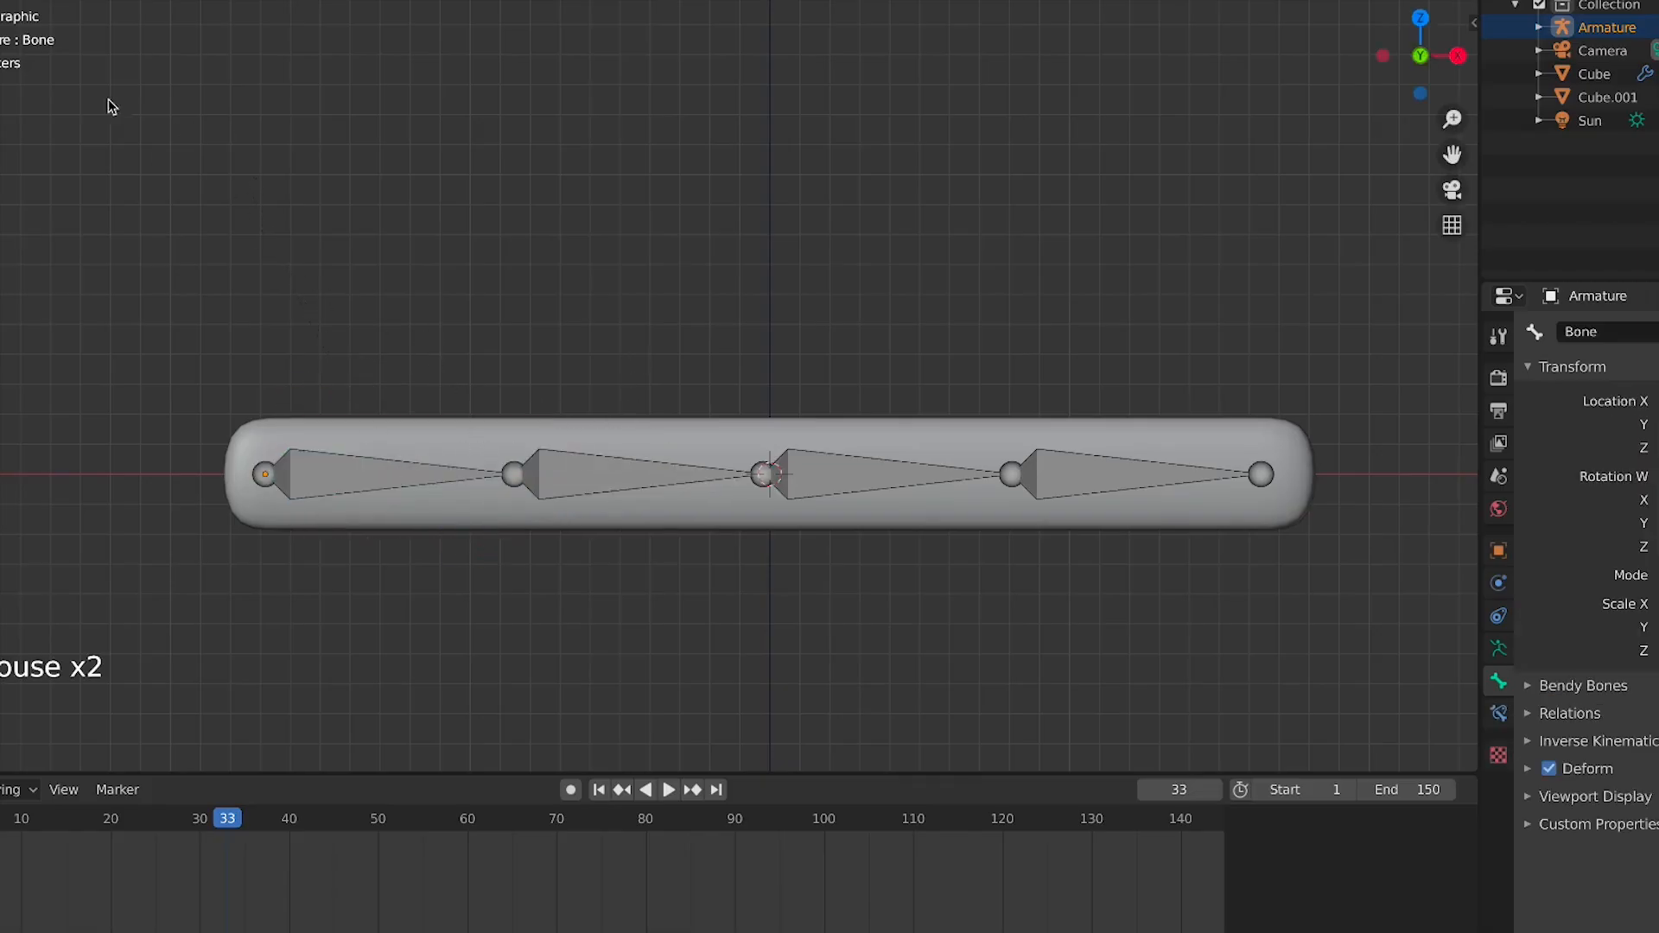
# Orbit around the bar and bone chain to inspect the rig, then return to the front view
pyautogui.click(1, 17)
pyautogui.click(320, 459)
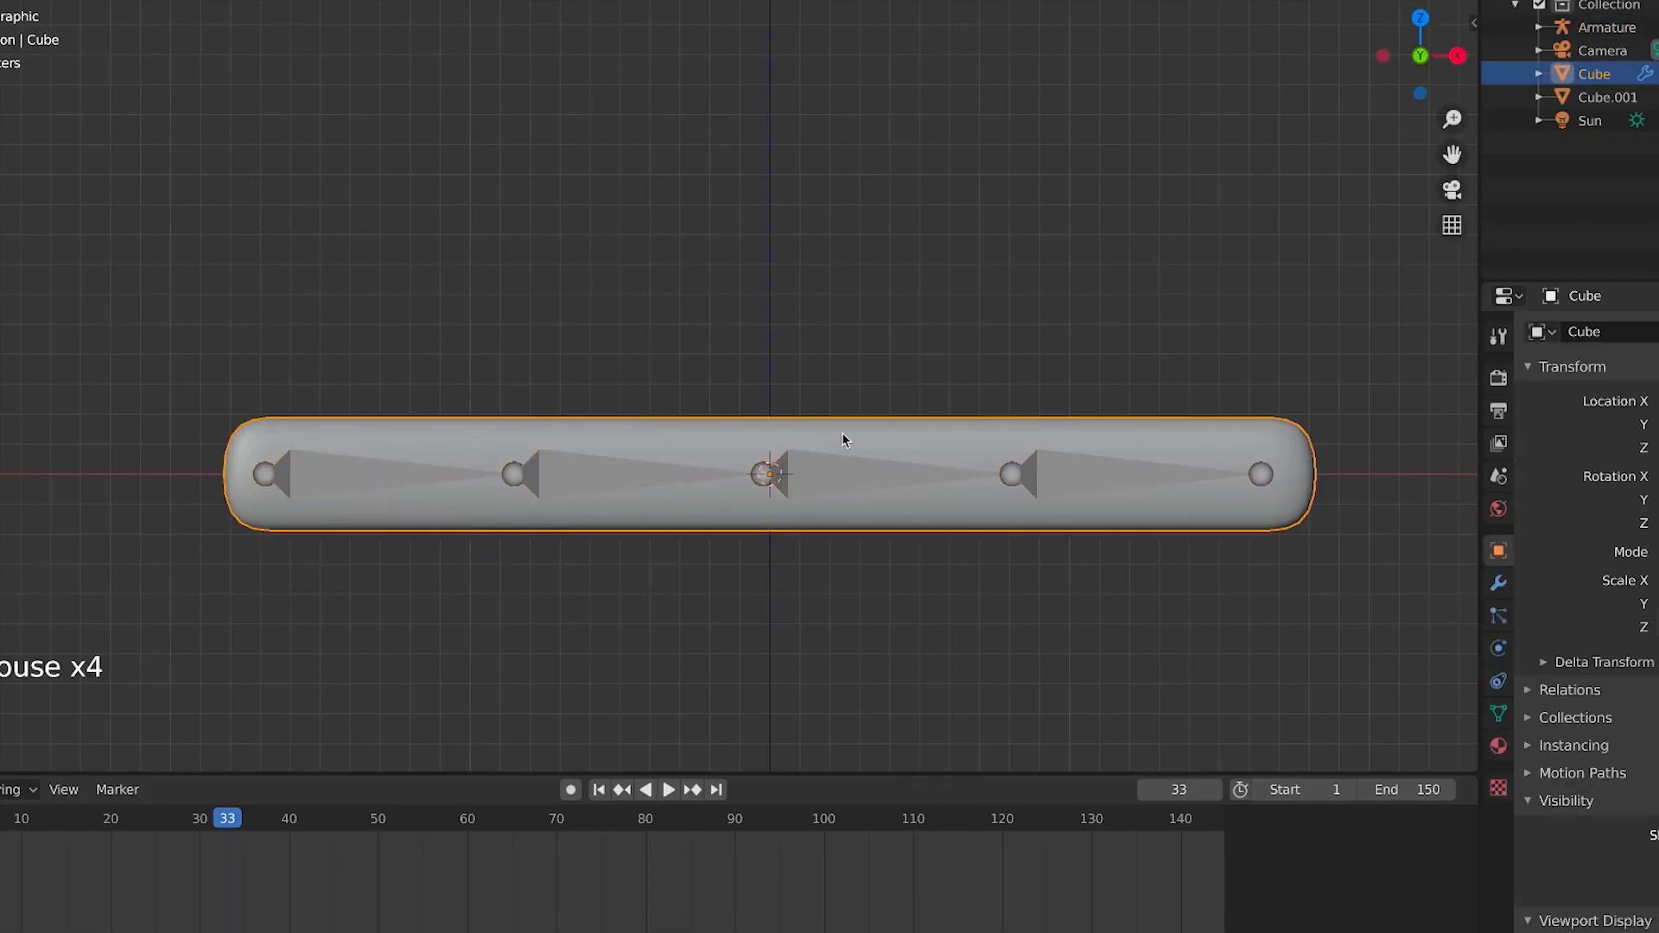
pyautogui.click(844, 433)
pyautogui.click(890, 483)
pyautogui.moveTo(959, 444)
pyautogui.mouseDown(button='middle')
pyautogui.moveTo(907, 382)
pyautogui.moveTo(856, 374)
pyautogui.moveTo(1085, 371)
pyautogui.moveTo(945, 418)
pyautogui.mouseUp(button='middle')
pyautogui.click(893, 426)
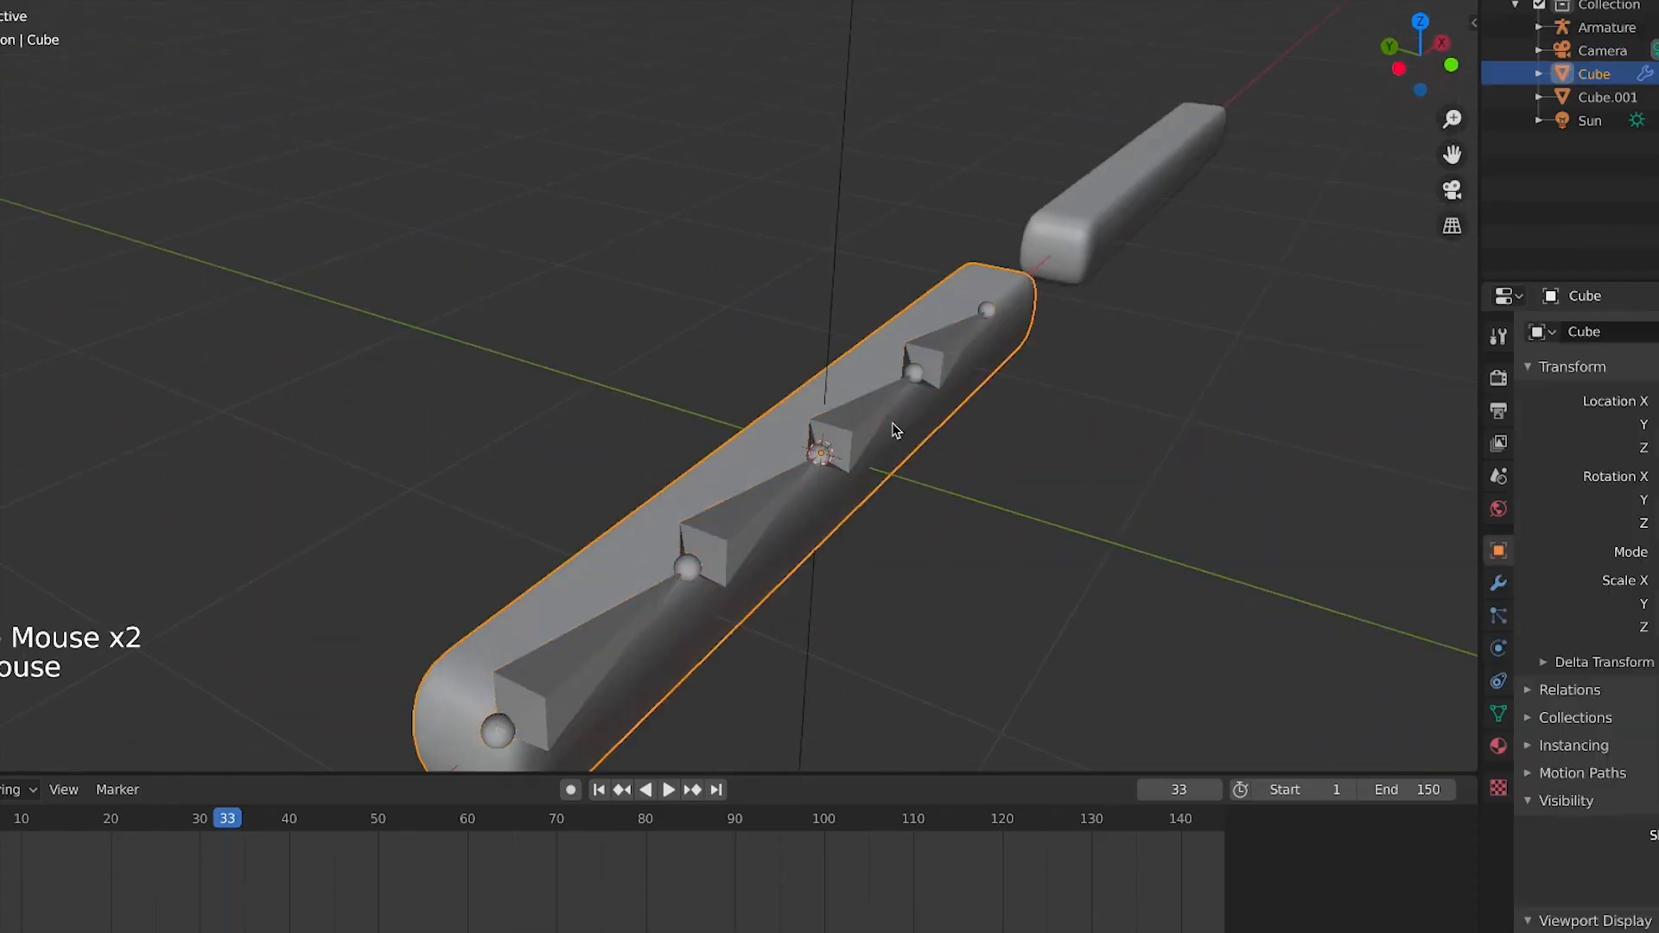
pyautogui.click(894, 428)
pyautogui.press('KP_1')
pyautogui.scroll(1, 975, 469)
pyautogui.scroll(3, 974, 469)
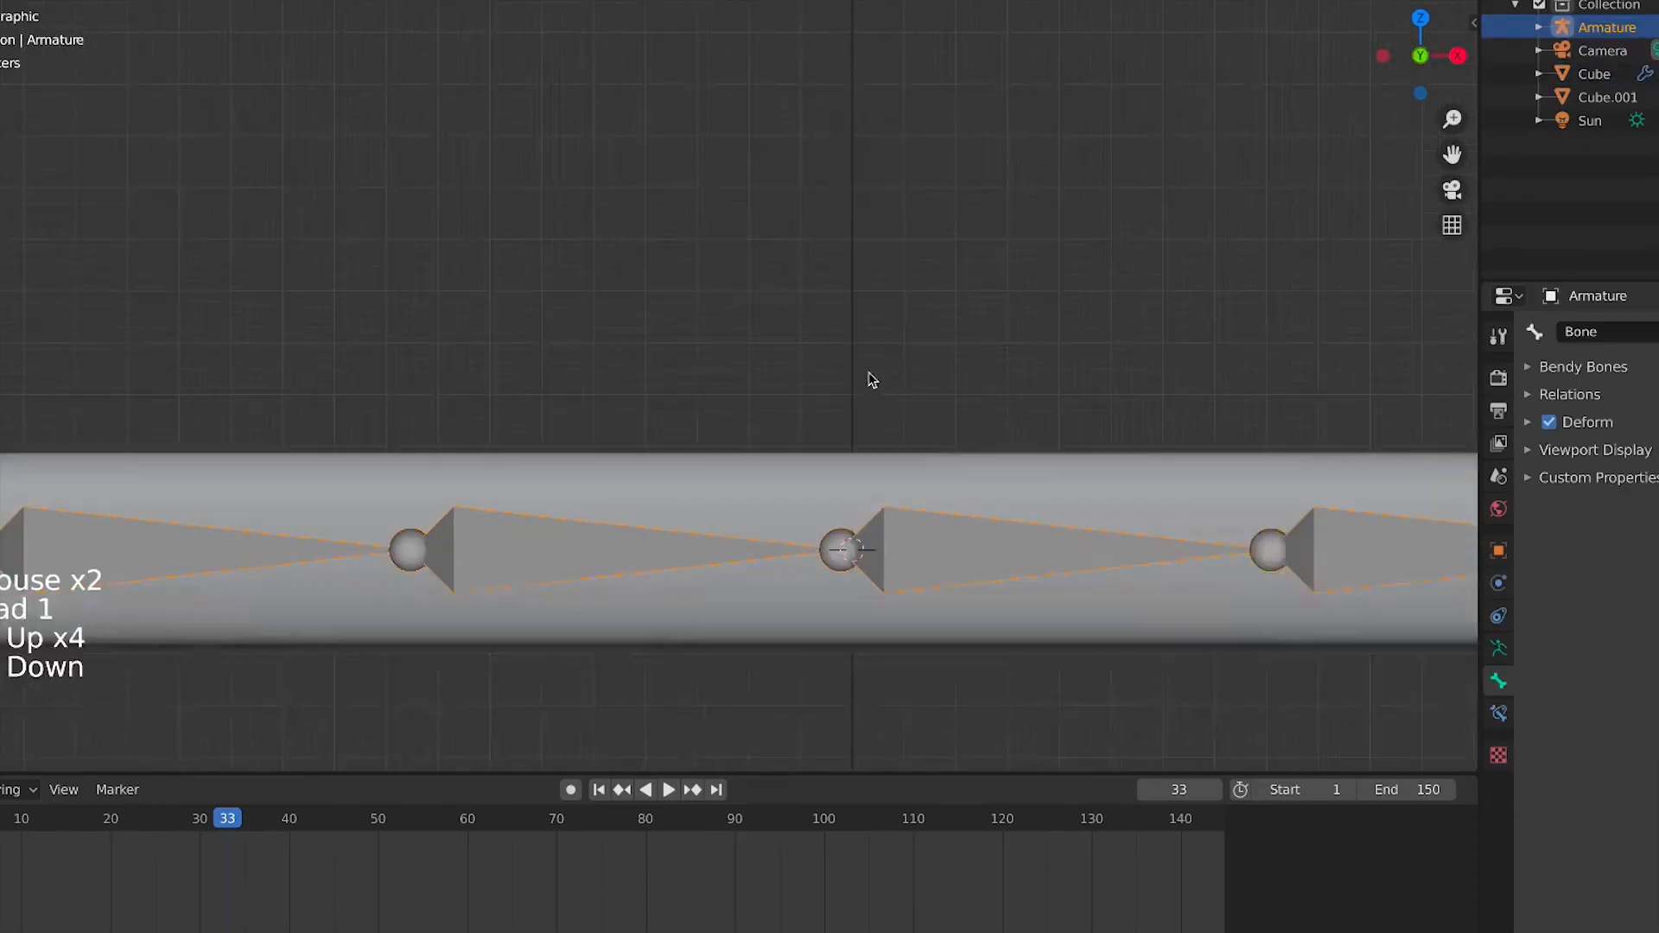
pyautogui.scroll(-4, 870, 374)
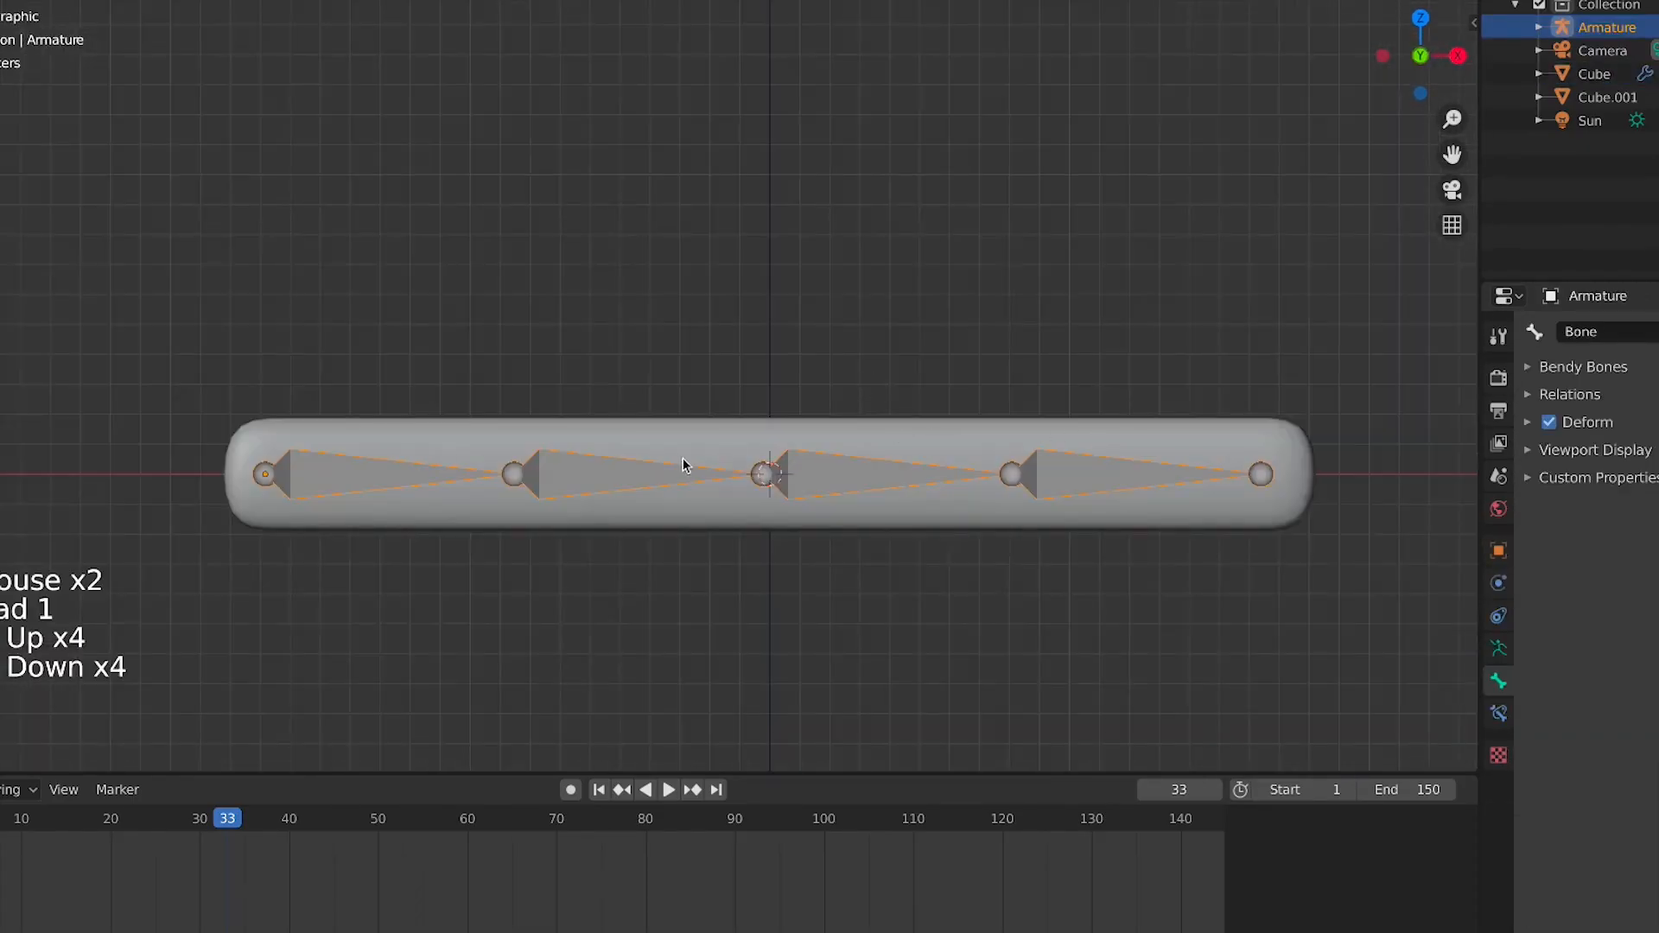
# Parent the bar to the armature using Armature Deform With Automatic Weights
pyautogui.click(919, 443)
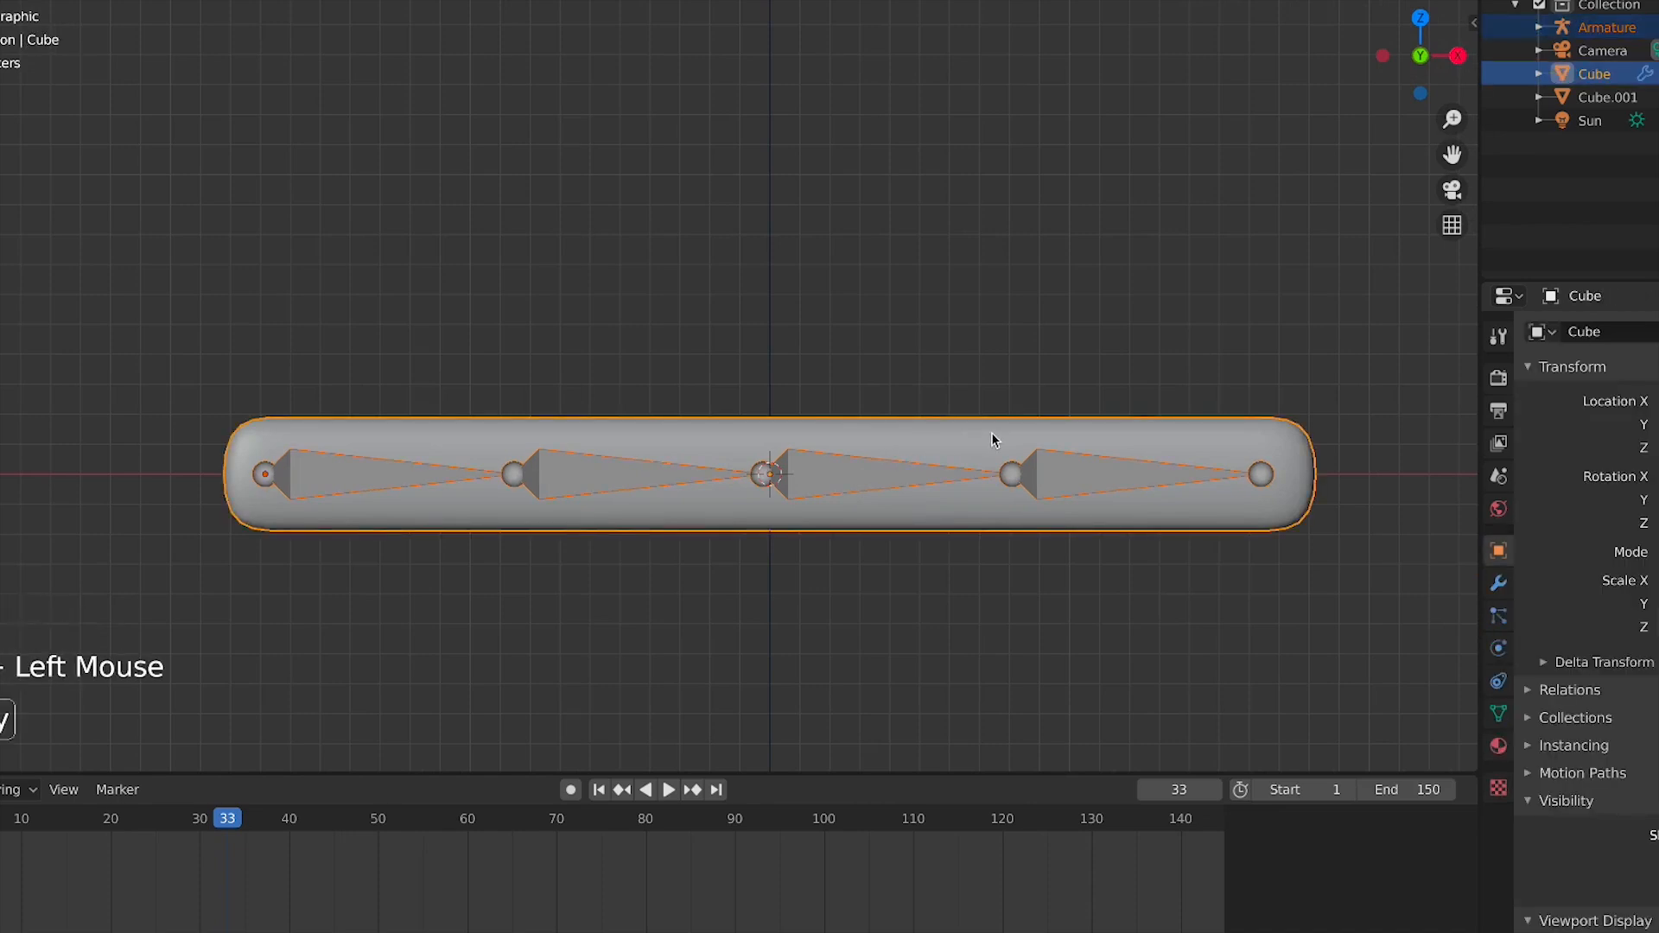
pyautogui.hotkey('ctrl', 'p')
pyautogui.click(993, 438)
pyautogui.click(1036, 303)
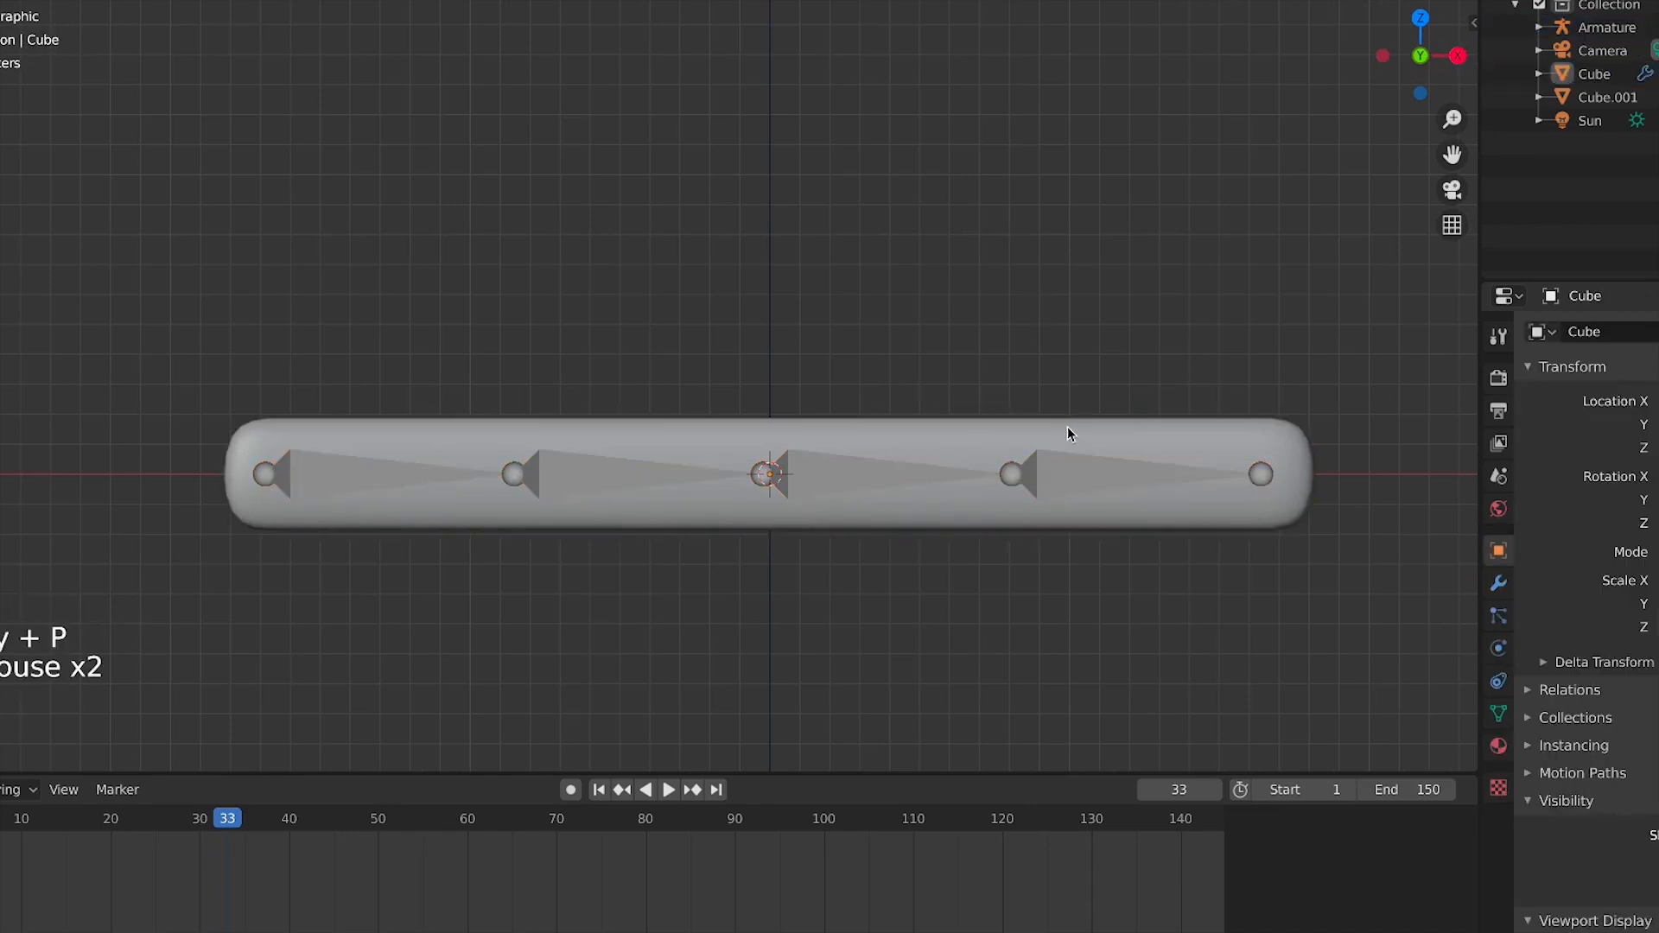
pyautogui.click(1069, 434)
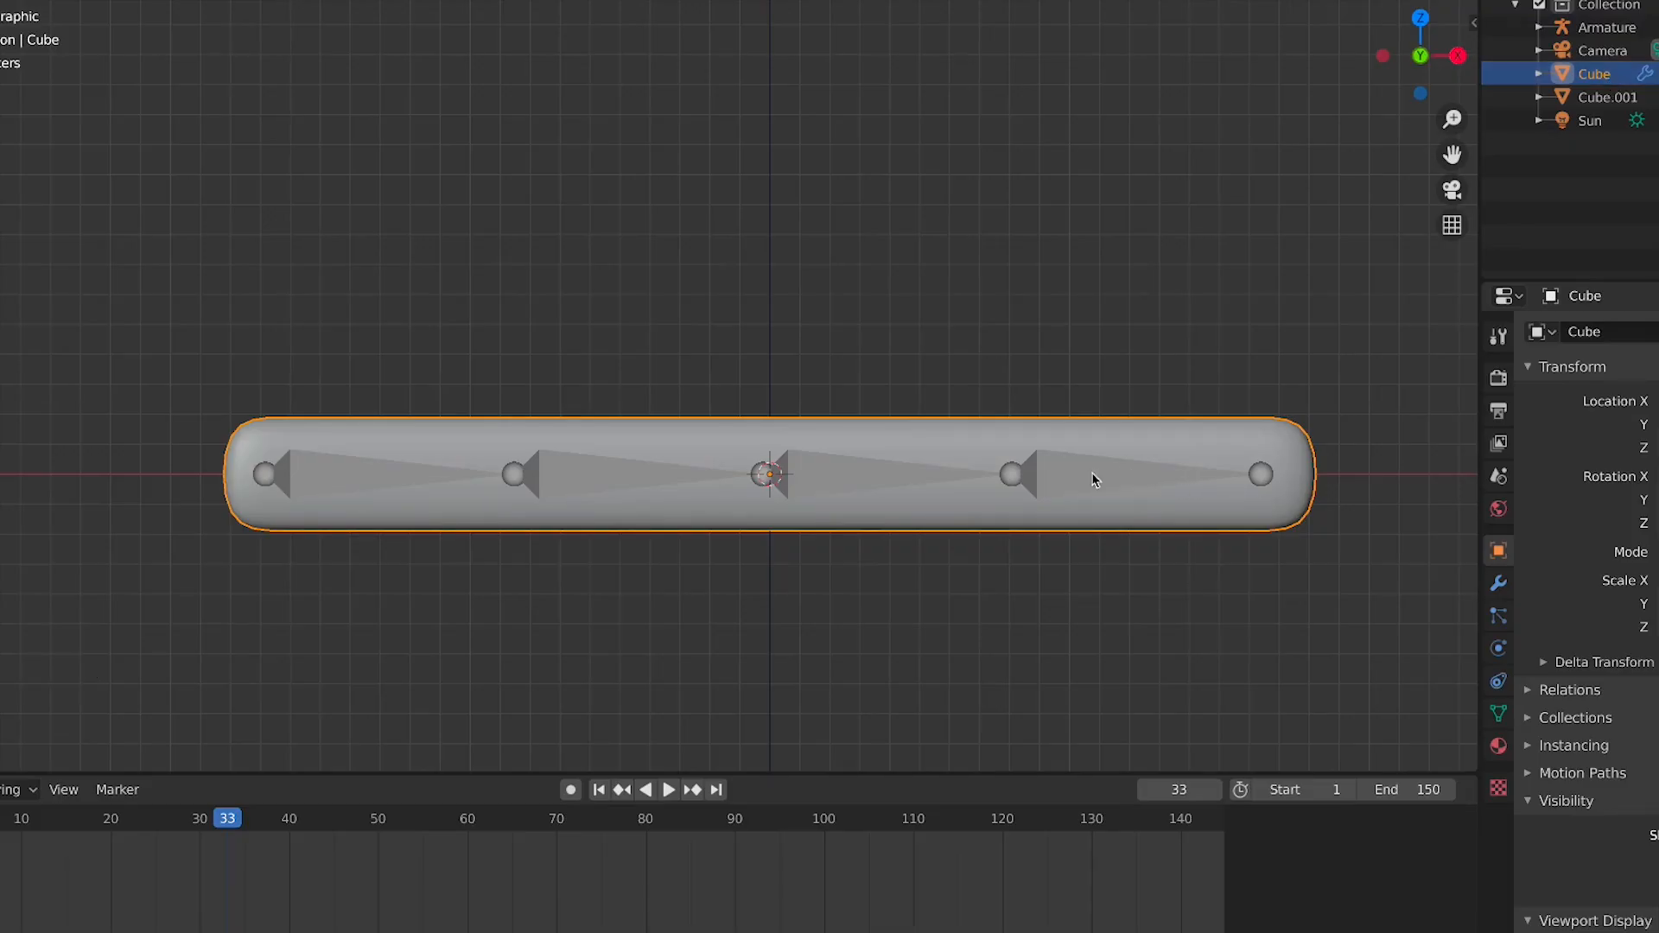
pyautogui.keyDown('shift'); pyautogui.click(1040, 472); pyautogui.keyUp('shift')
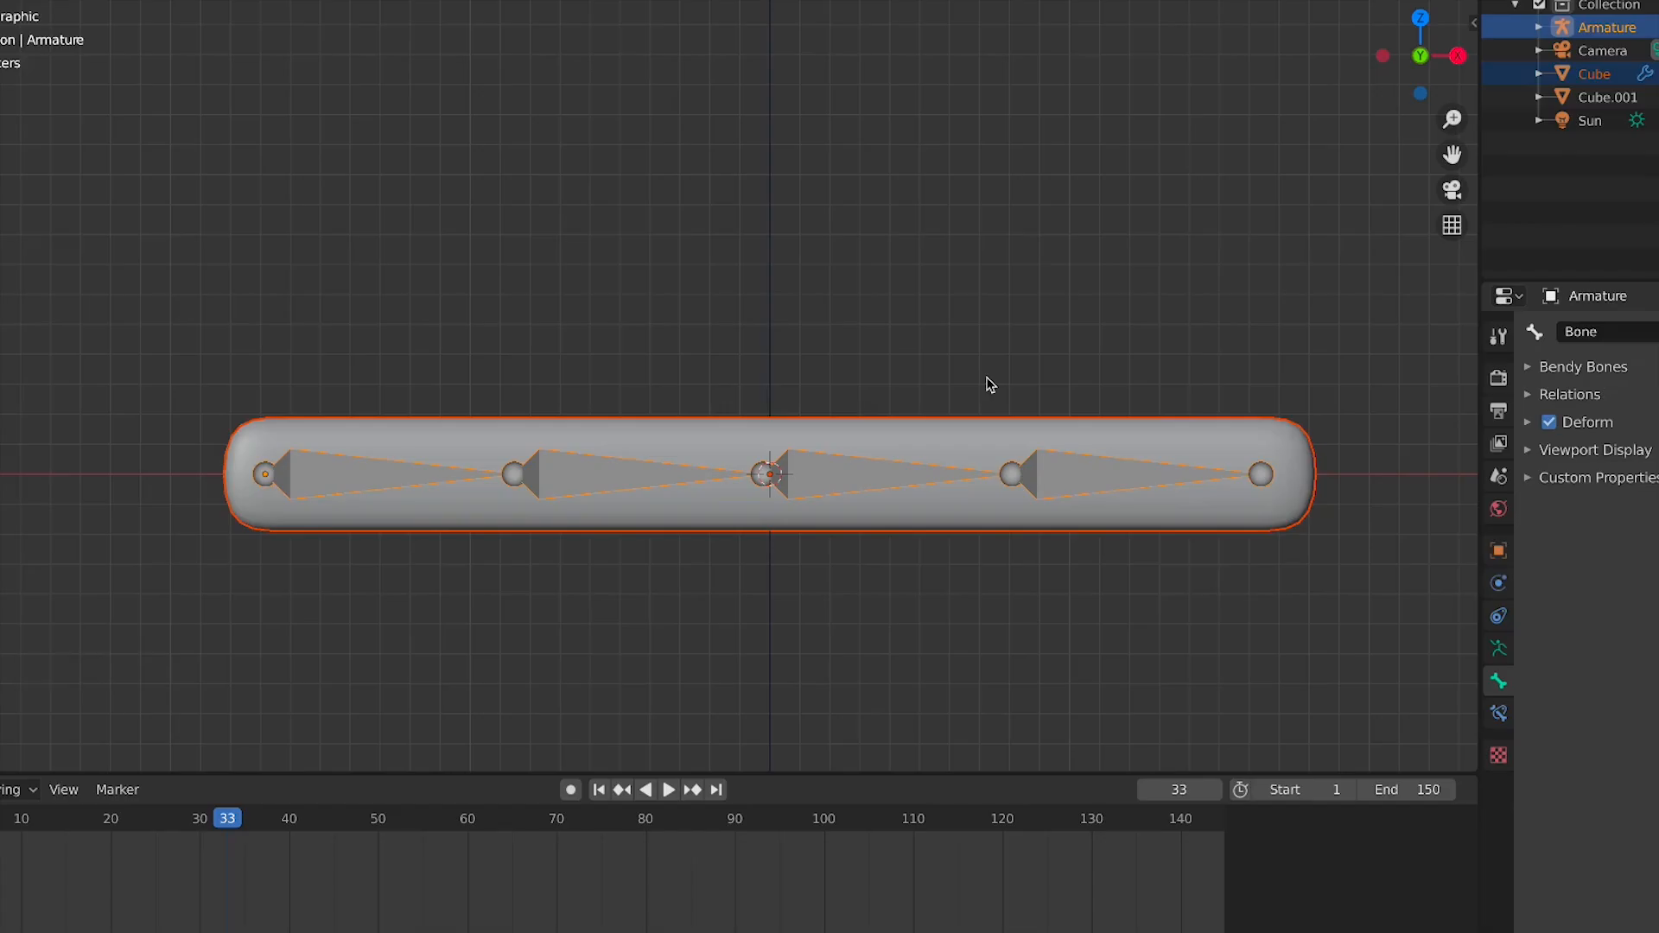
pyautogui.press('super+p')
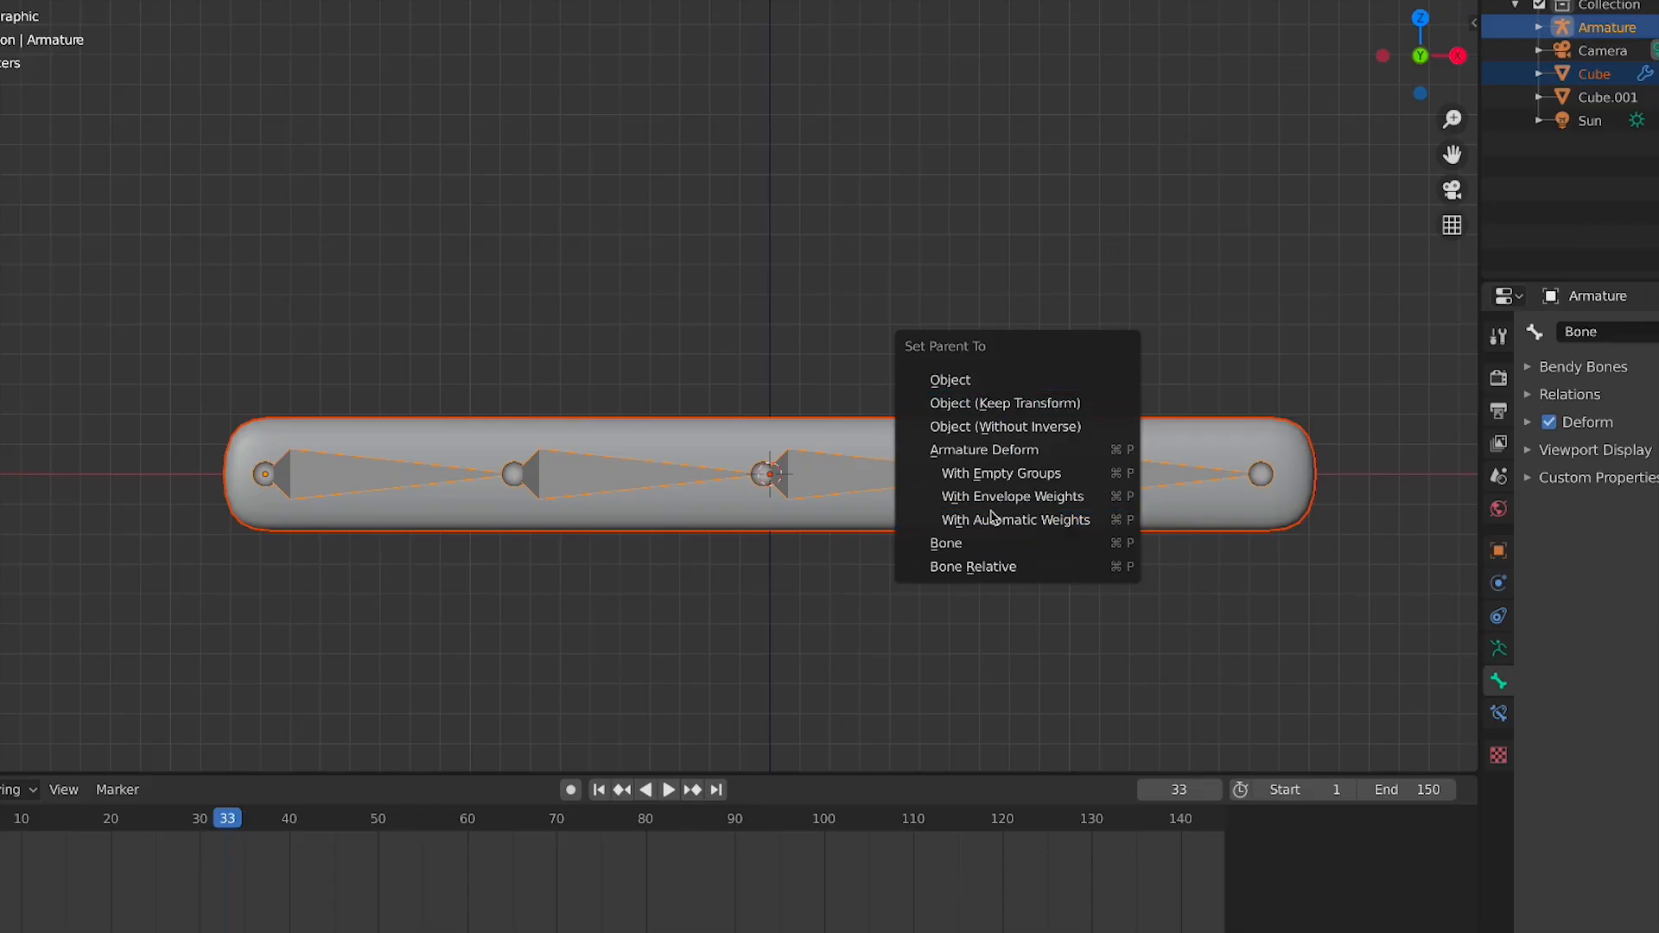
pyautogui.click(1030, 521)
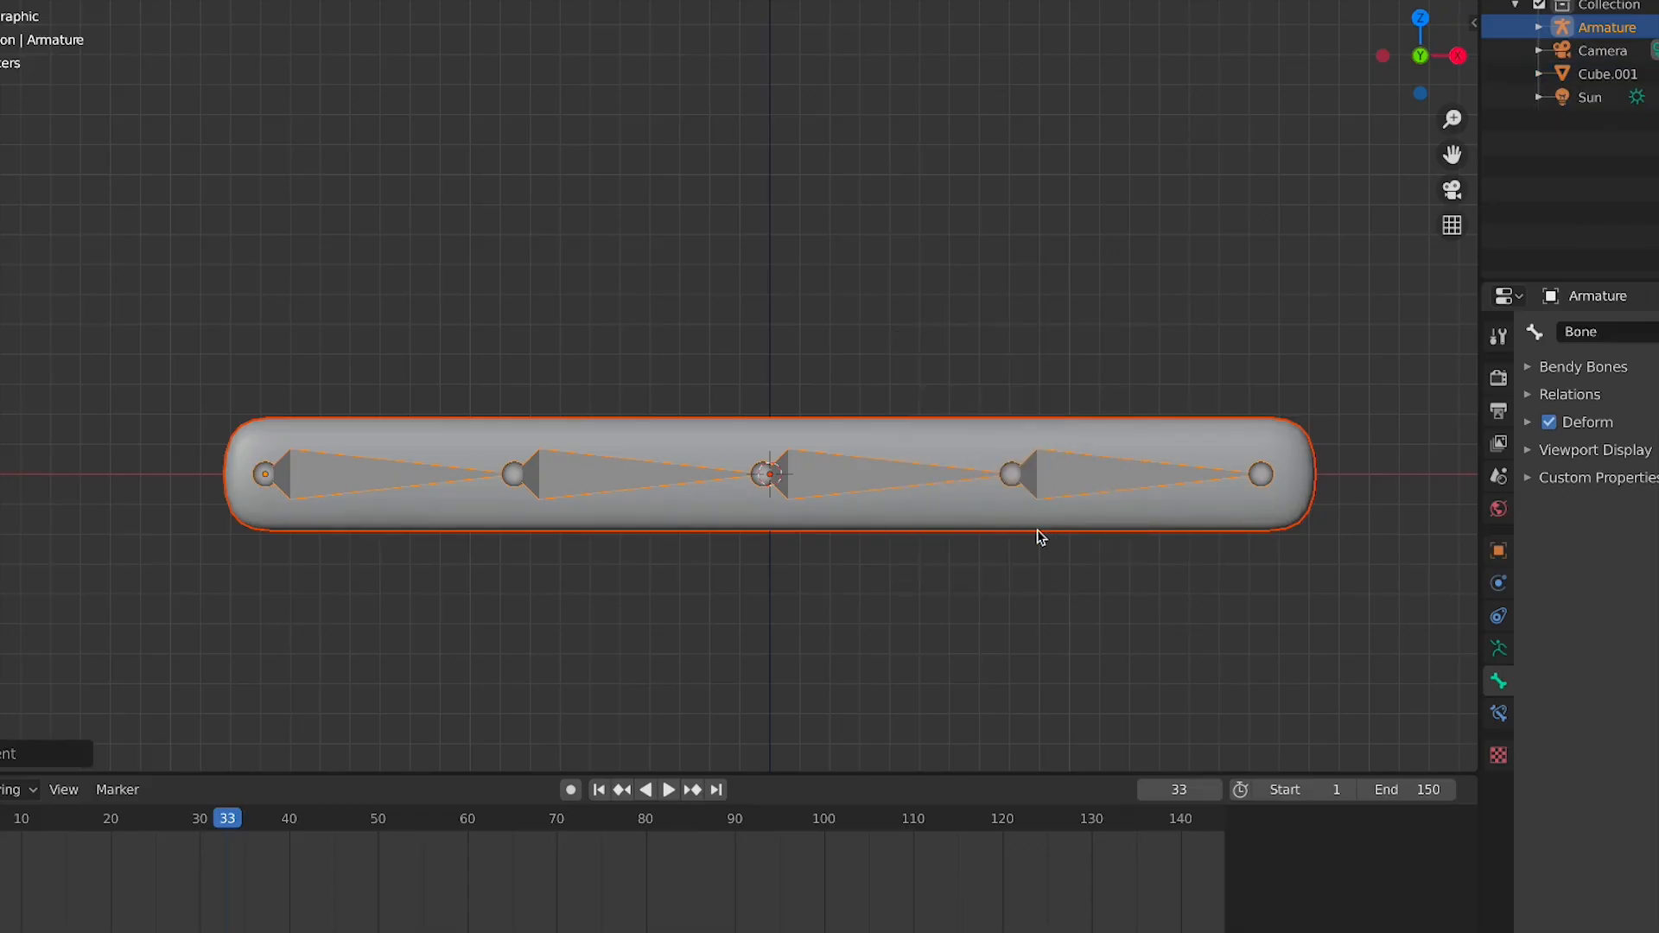
pyautogui.click(624, 595)
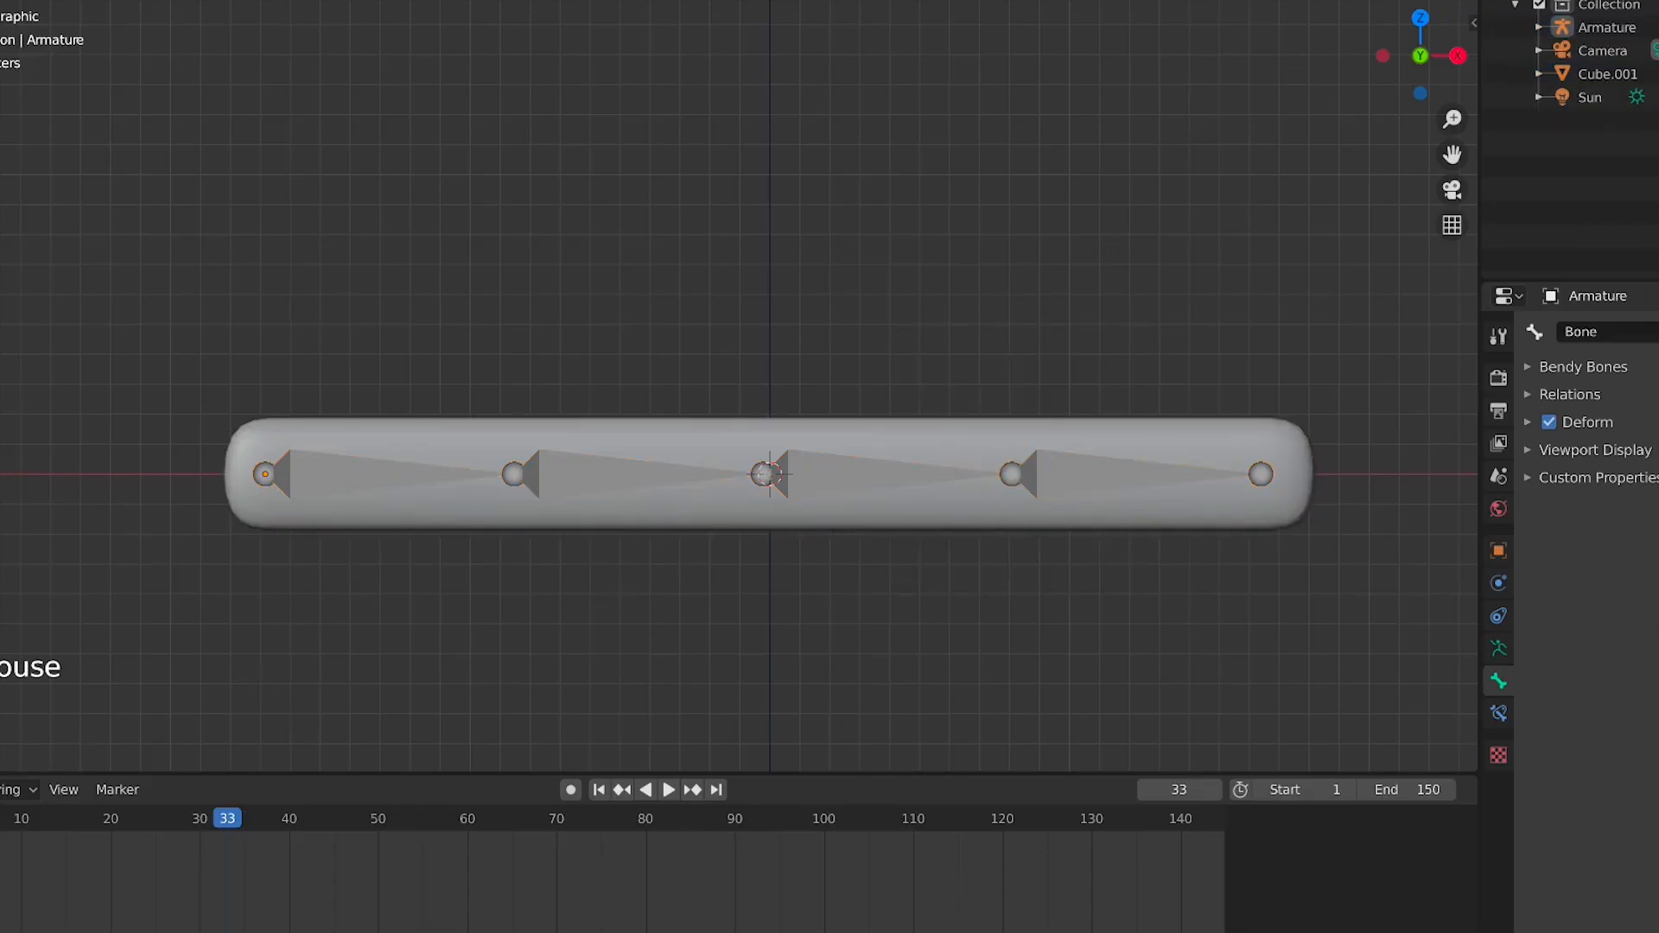
pyautogui.click(625, 595)
pyautogui.click(252, 427)
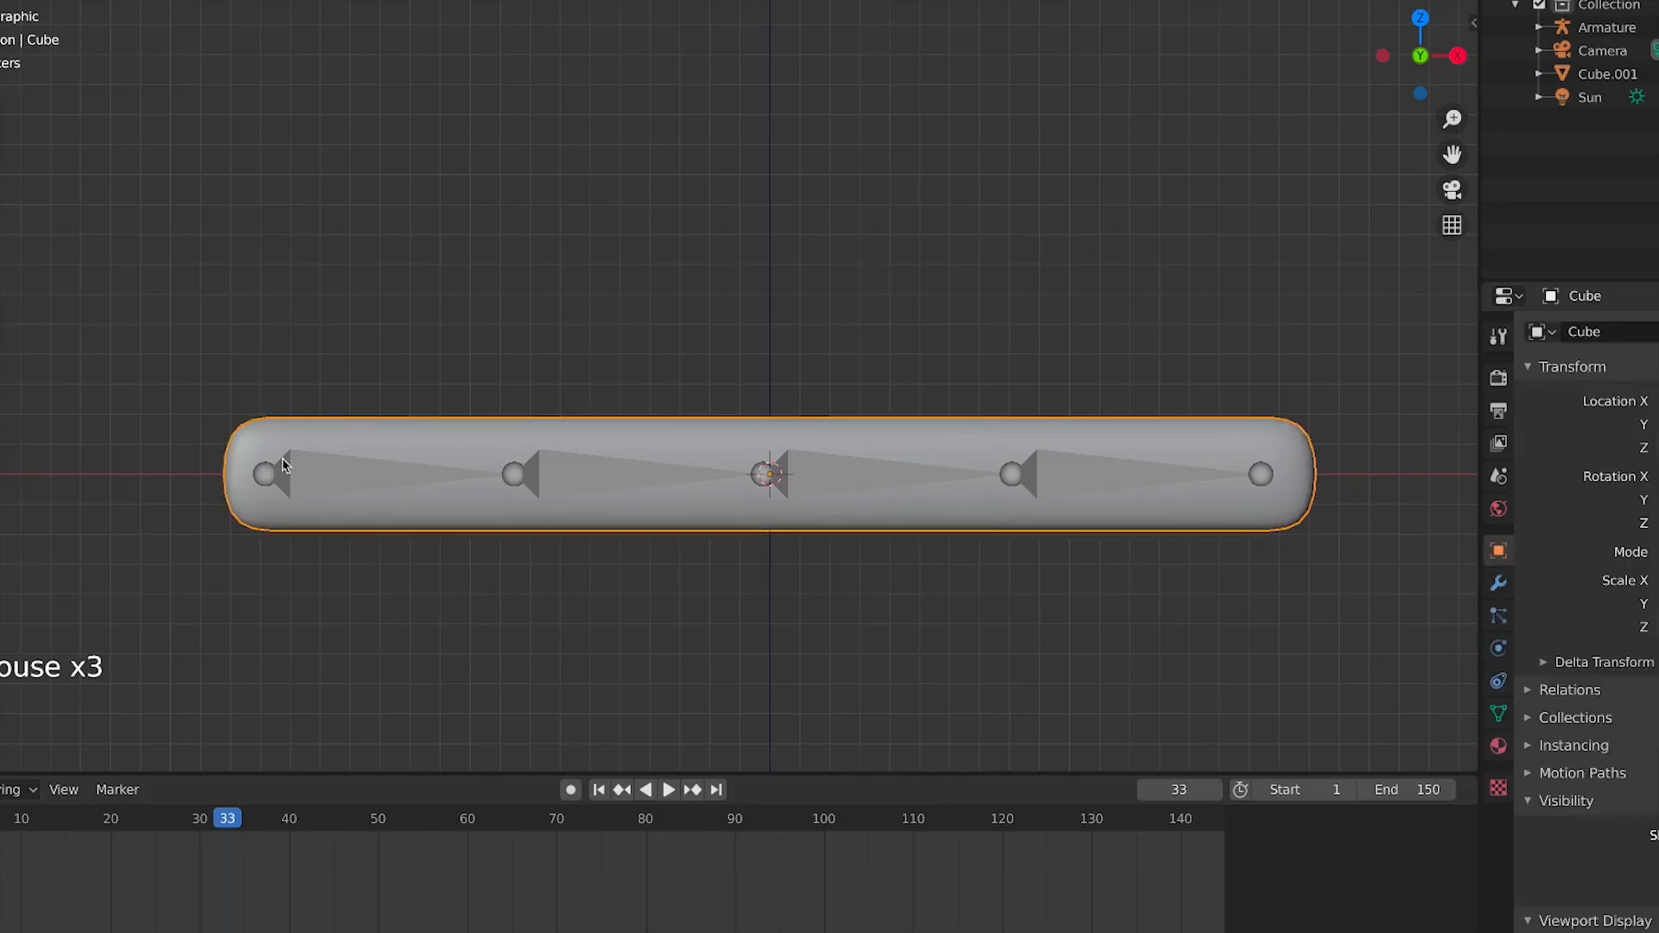
# Select the armature and, in Pose Mode, test the bar's deformation by rotating three bones, cancelling each rotation
pyautogui.click(285, 458)
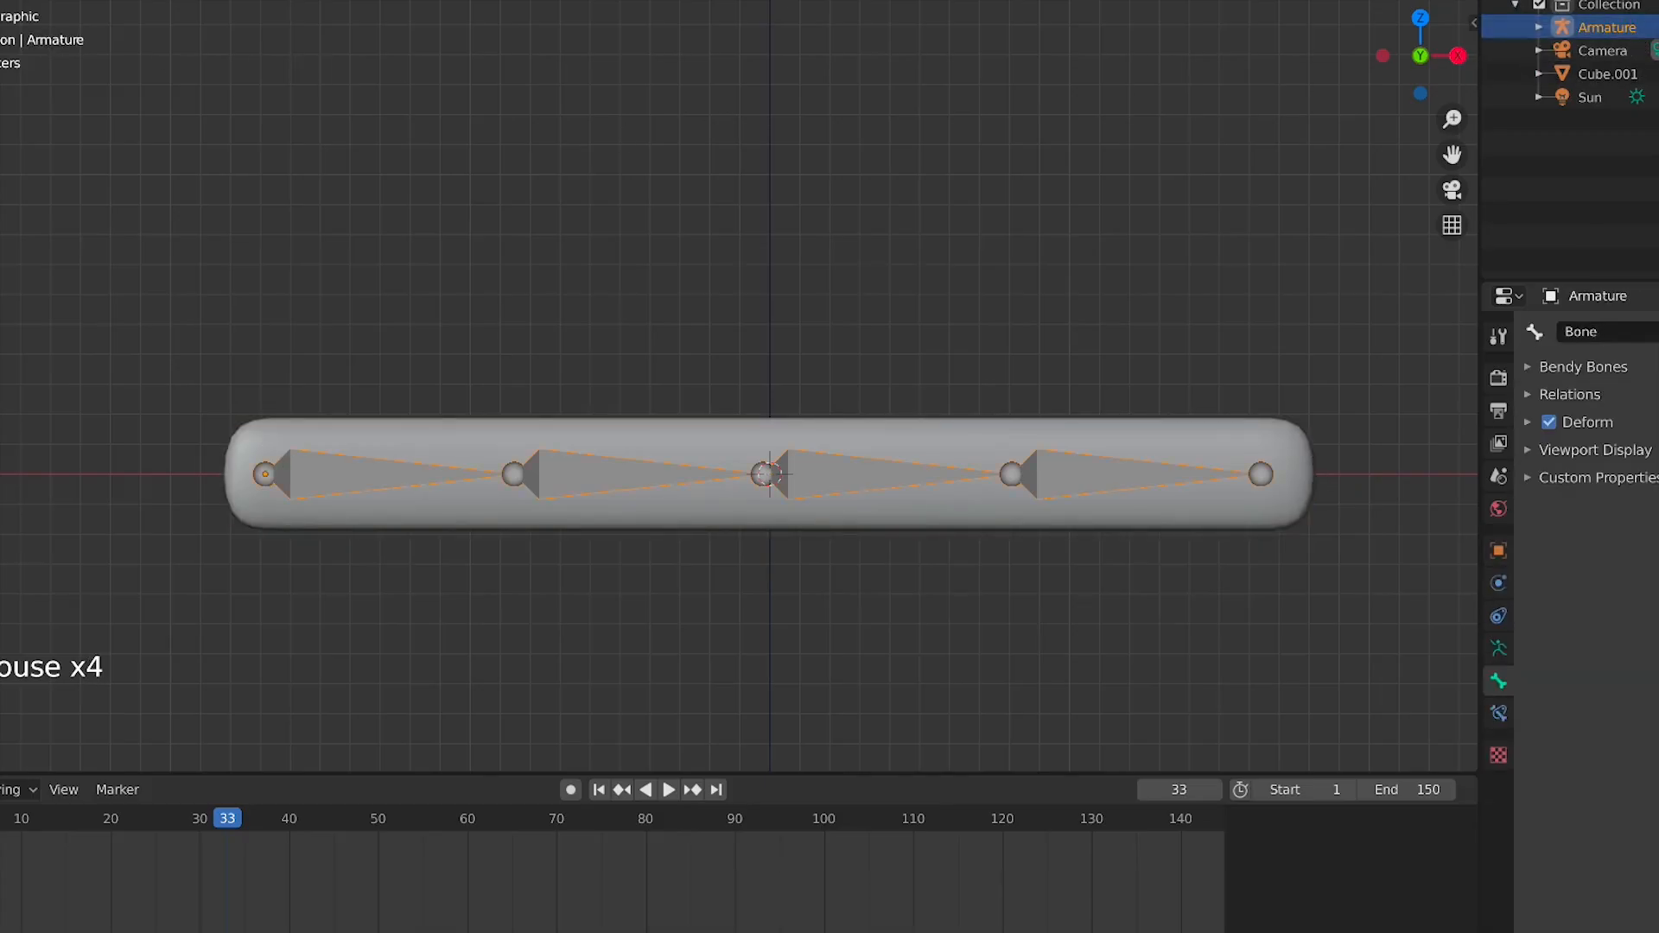
pyautogui.hotkey('ctrl', 'Tab')
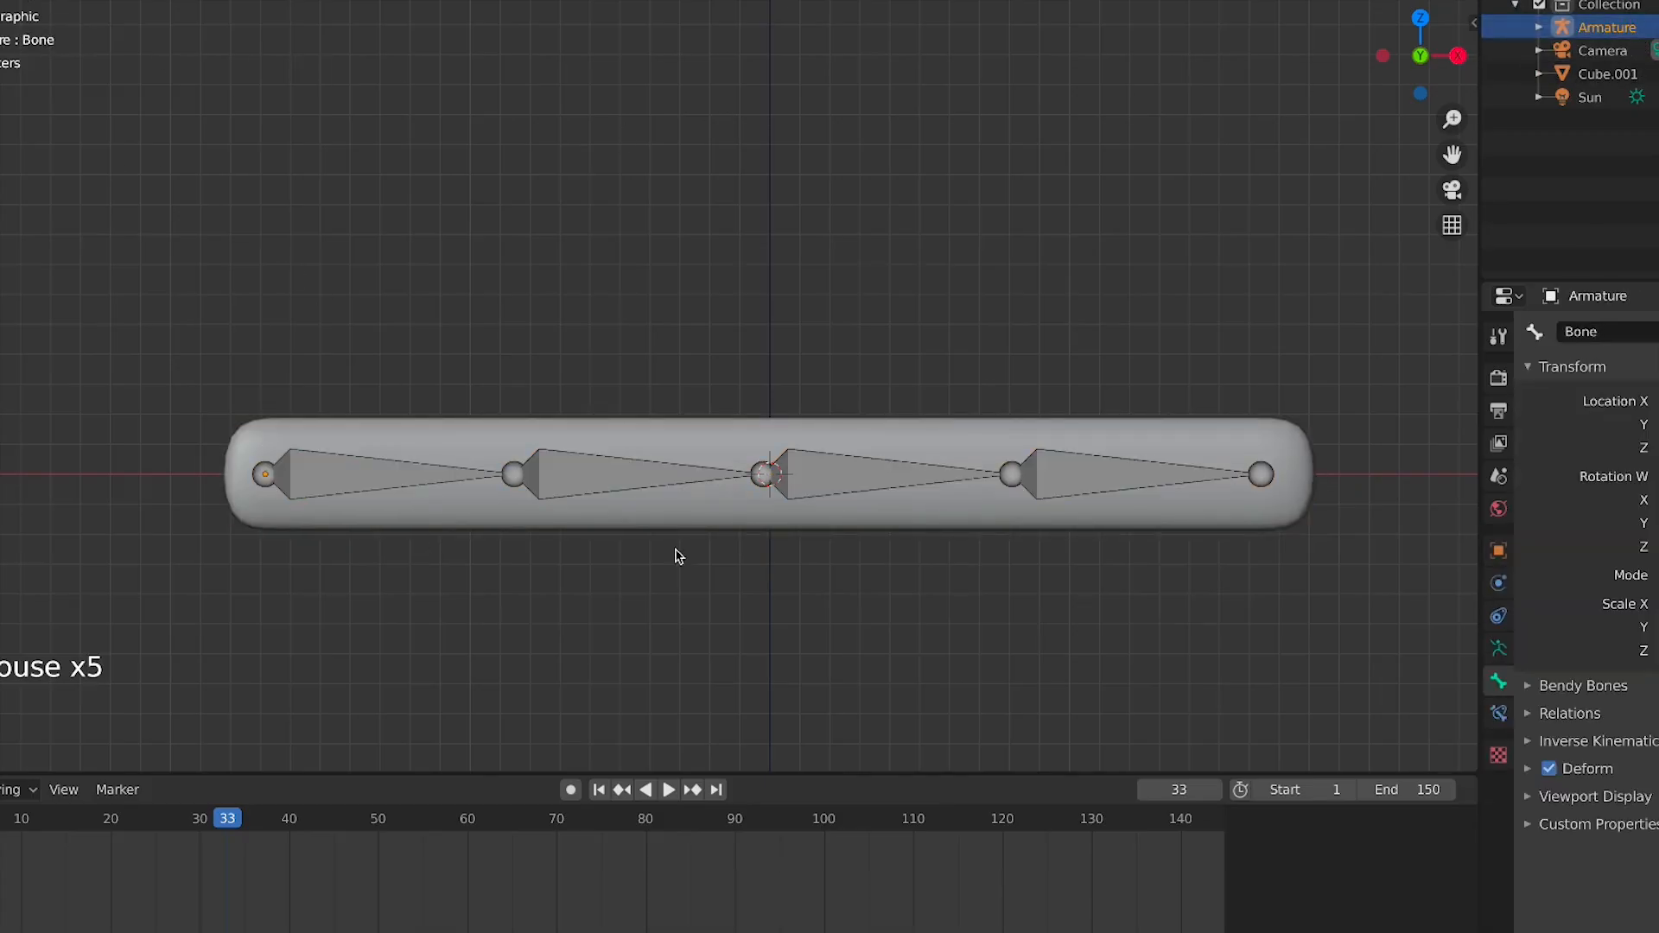
pyautogui.click(611, 493)
pyautogui.press('r')
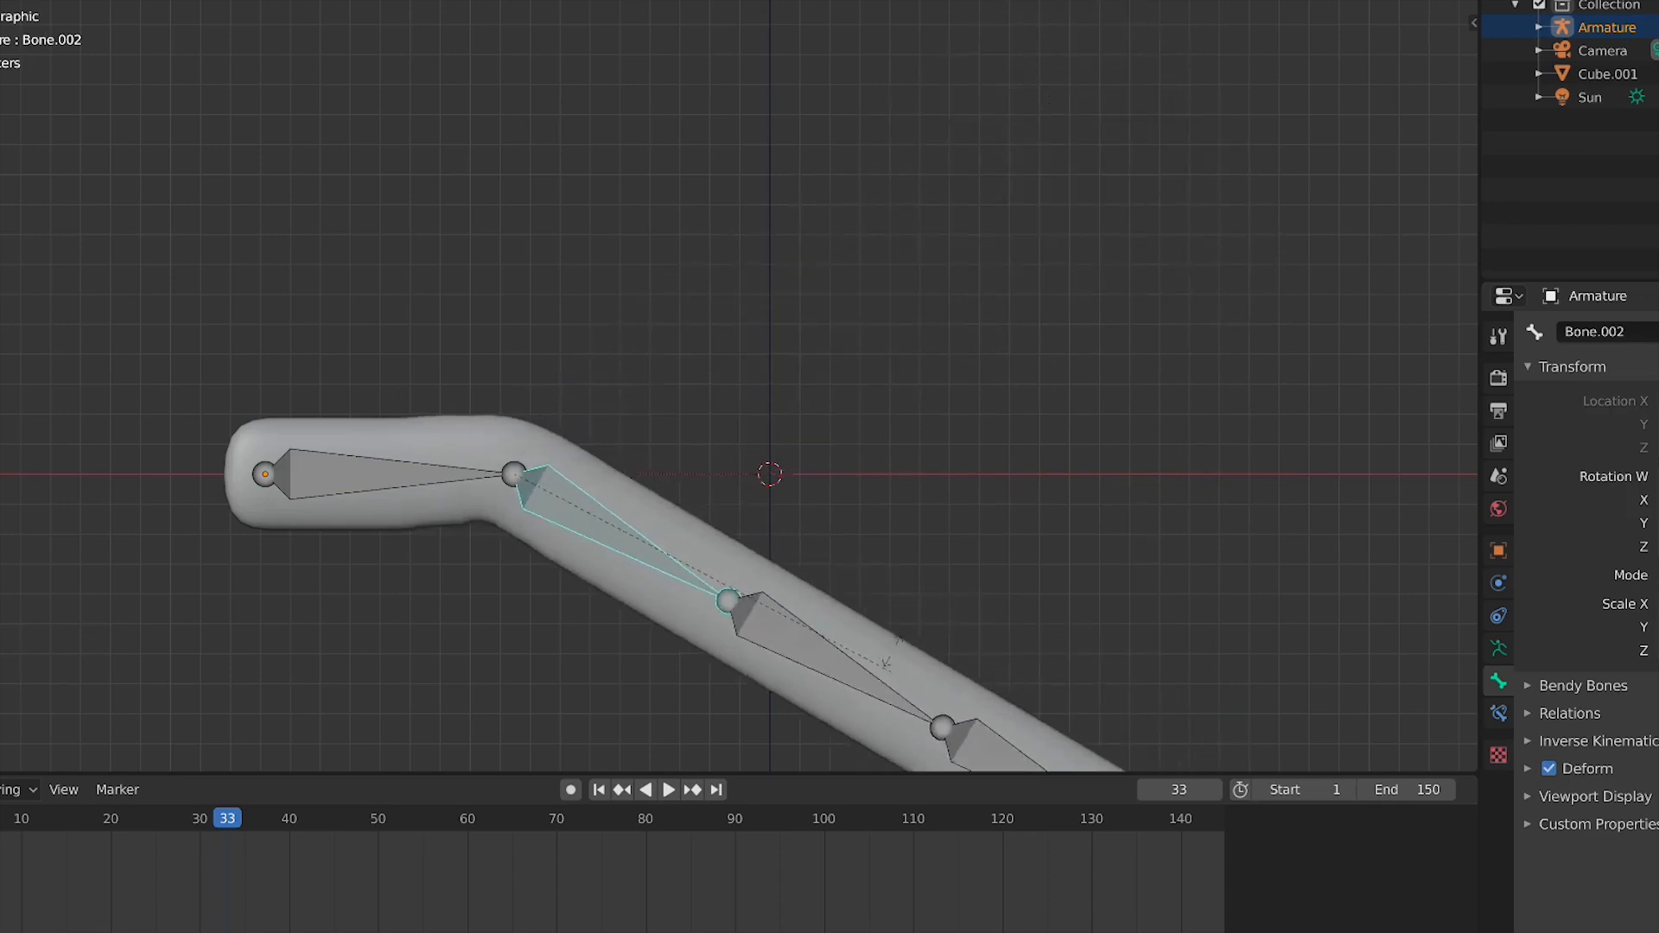
pyautogui.rightClick(792, 347)
pyautogui.click(825, 461)
pyautogui.press('r')
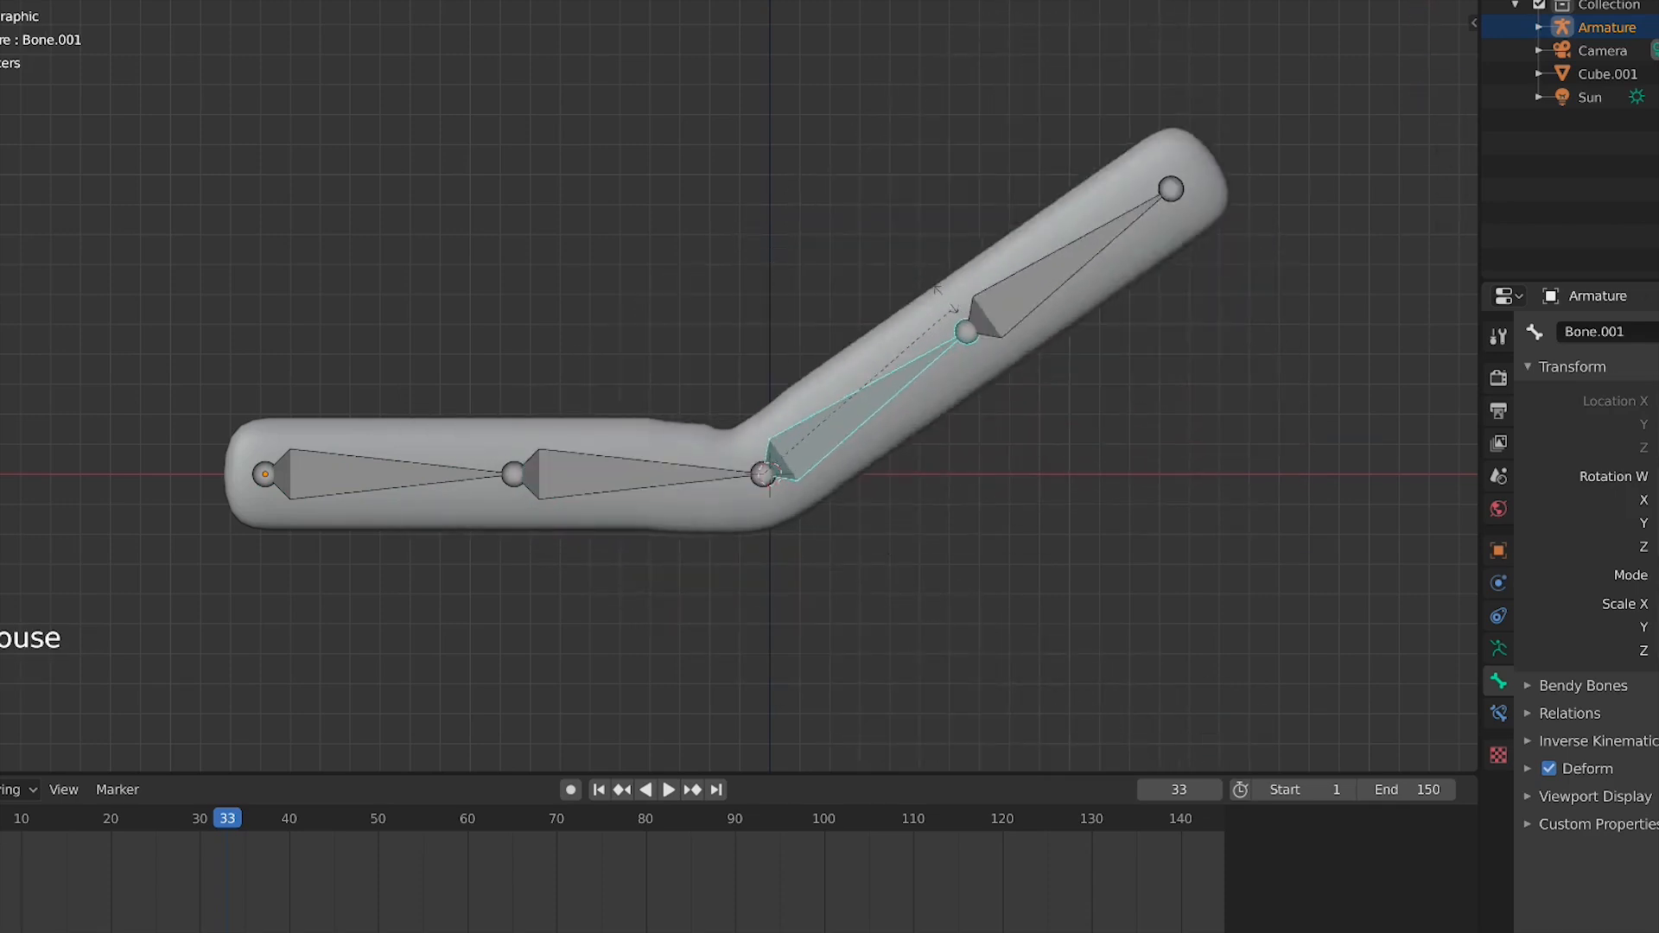
pyautogui.rightClick(1008, 430)
pyautogui.click(1067, 478)
pyautogui.press('r')
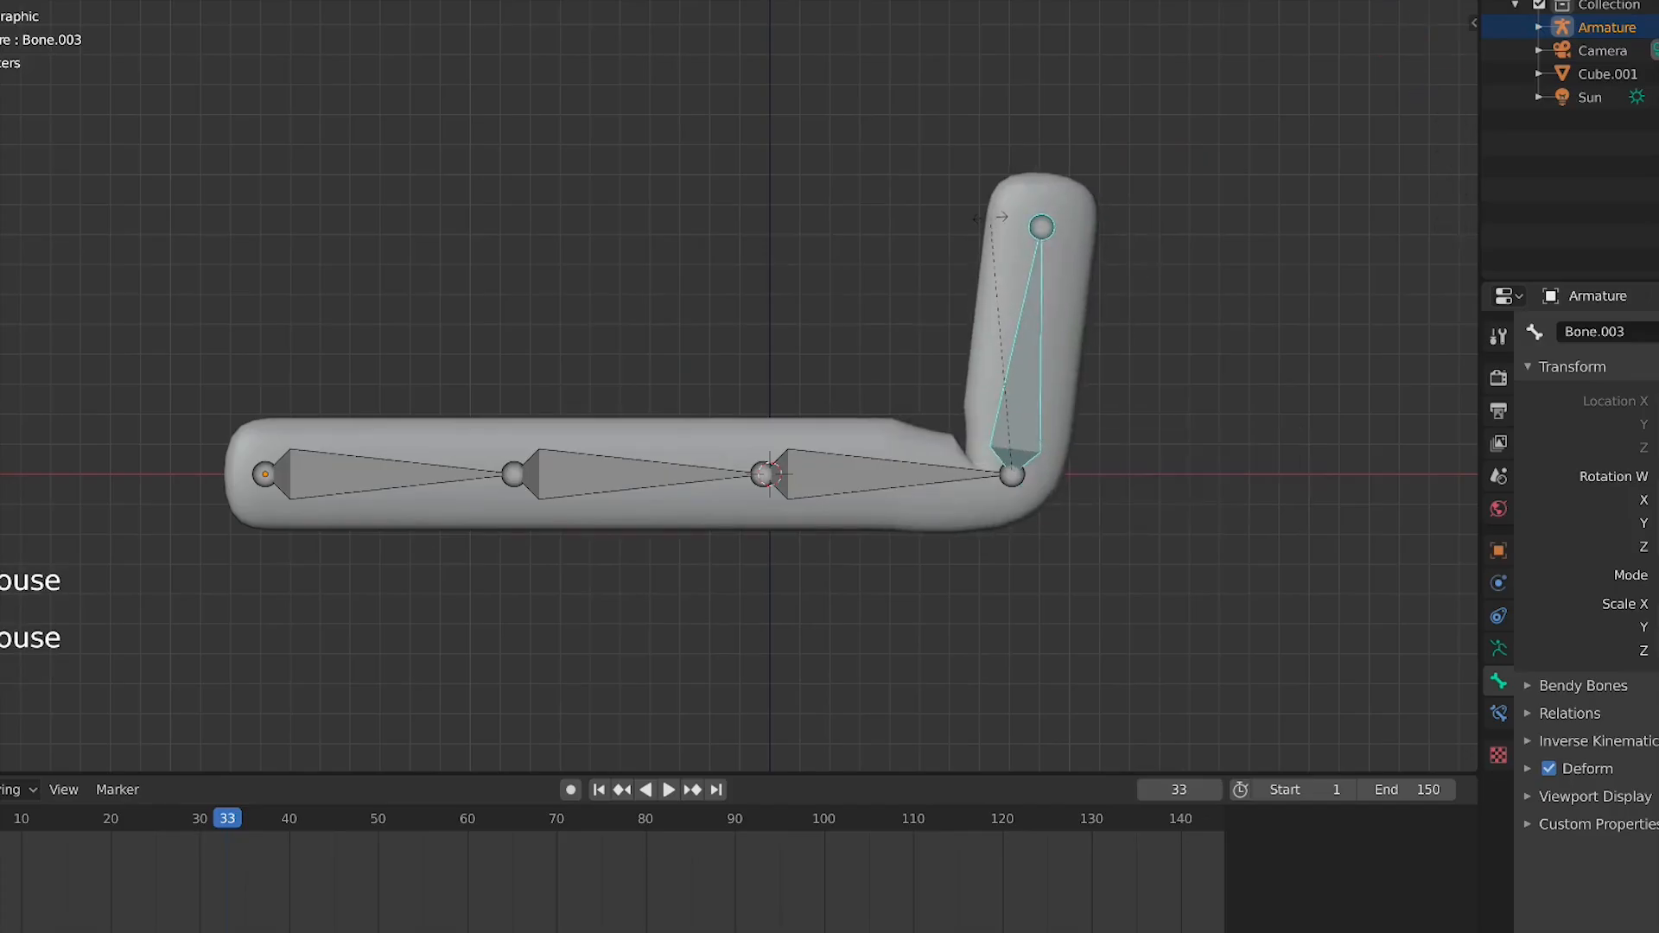
pyautogui.rightClick(1419, 594)
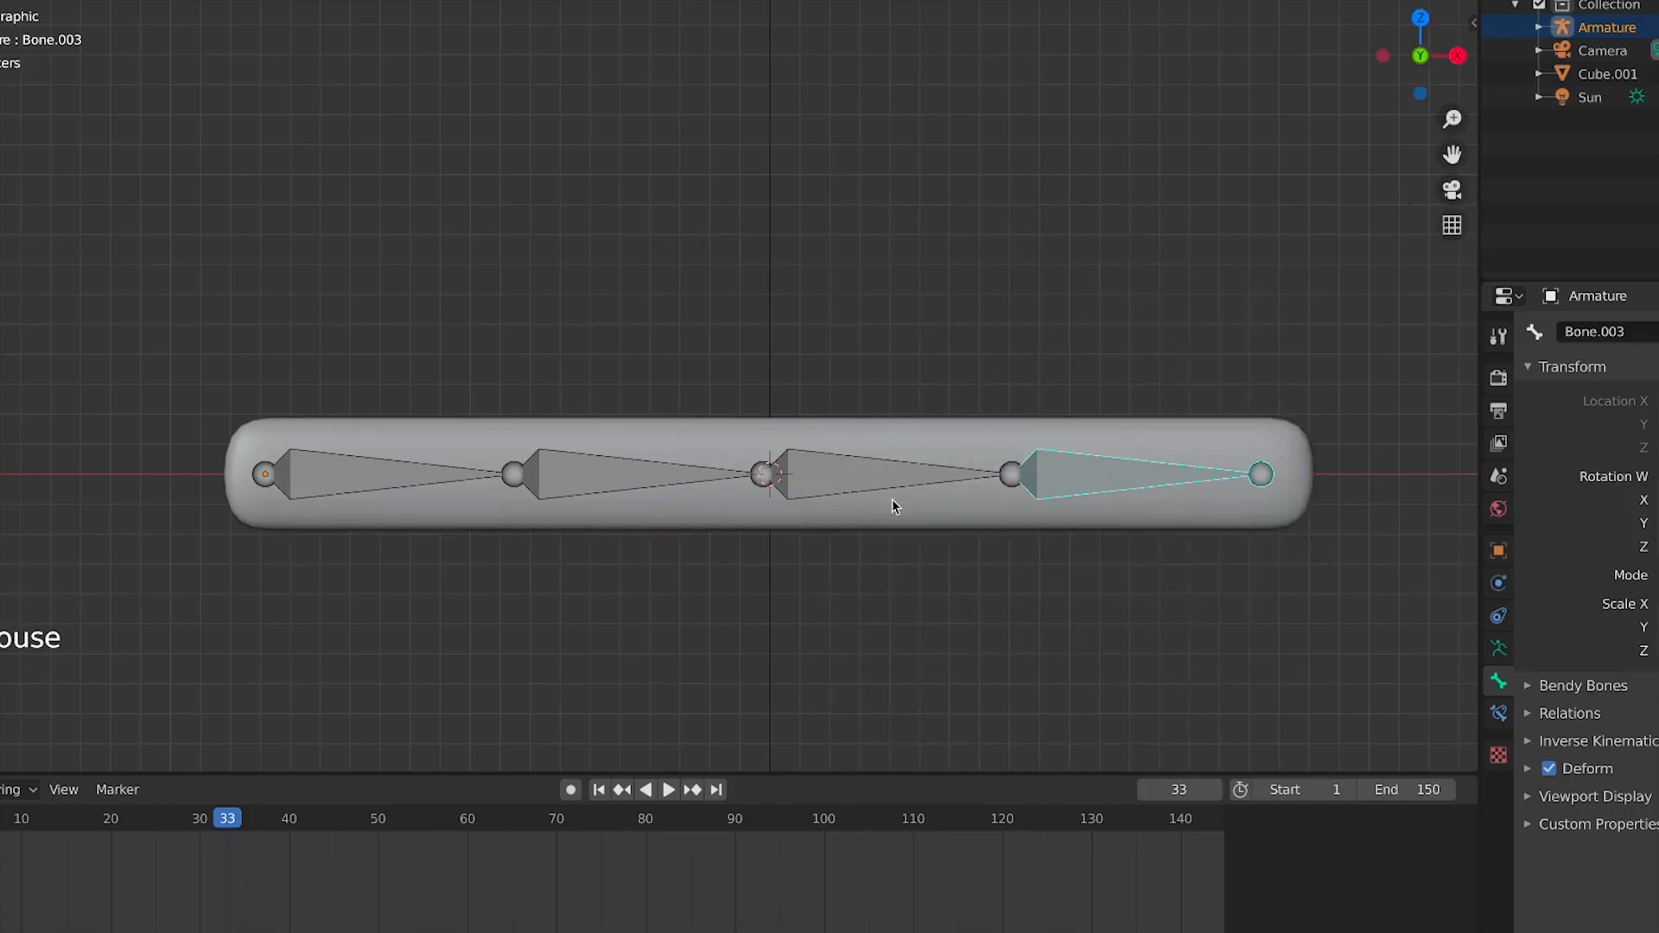
pyautogui.press('Tab')
pyautogui.press('Tab')
pyautogui.click(1006, 441)
pyautogui.press('Tab')
pyautogui.press('Tab')
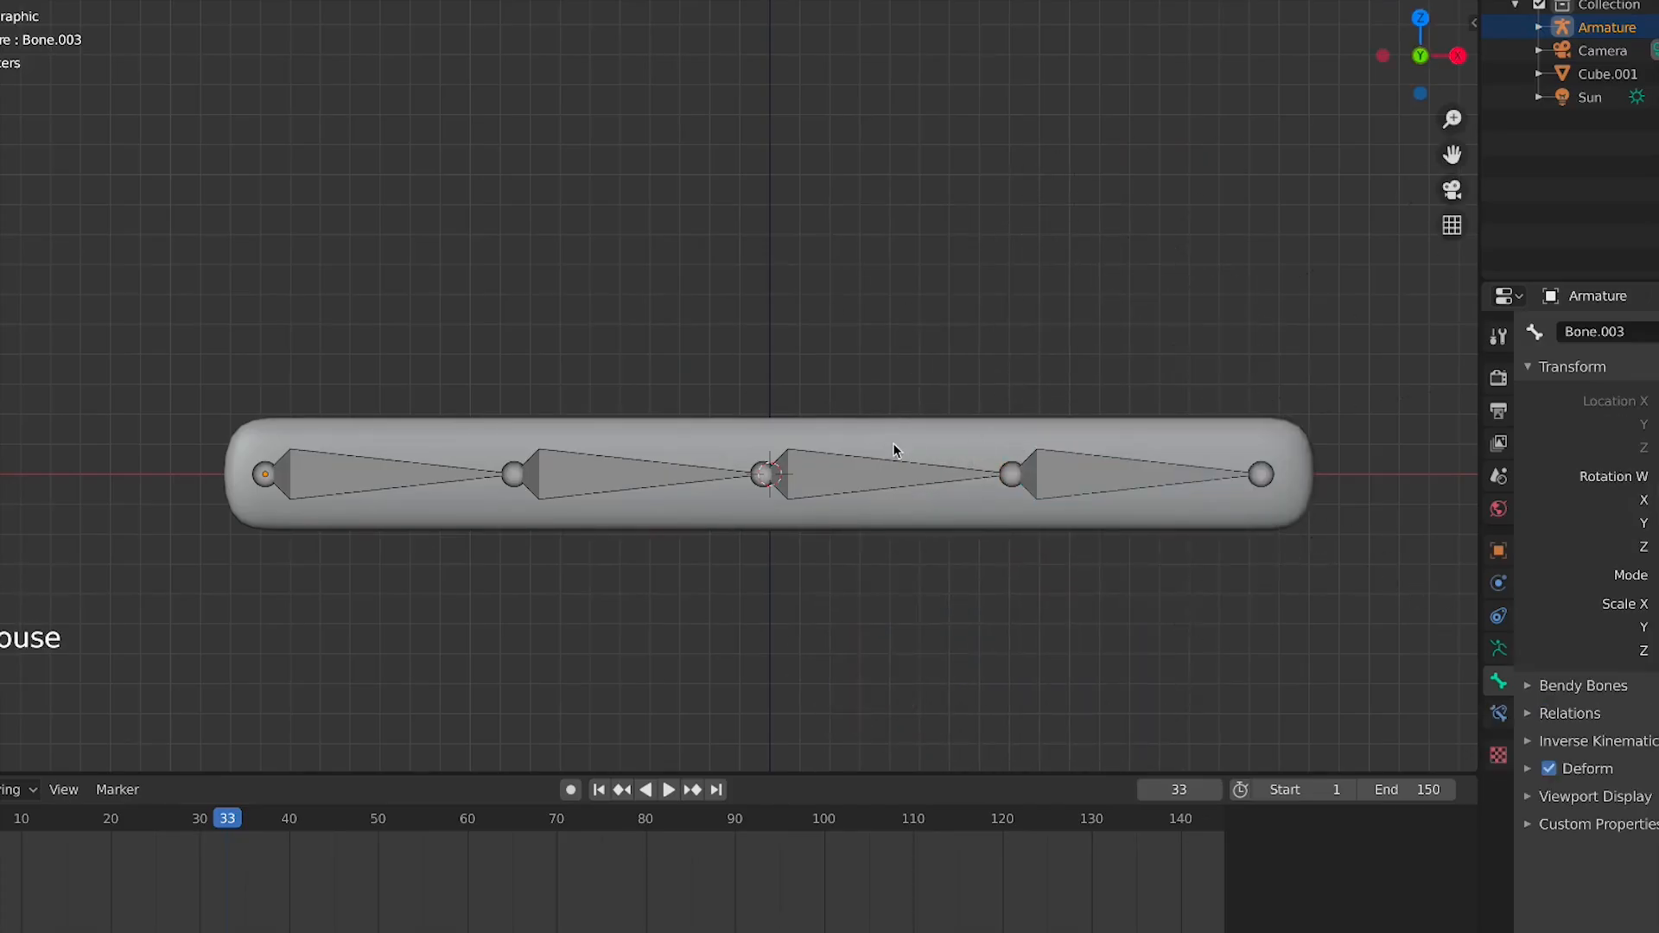
pyautogui.click(893, 445)
pyautogui.click(0, 0)
pyautogui.click(0, 0)
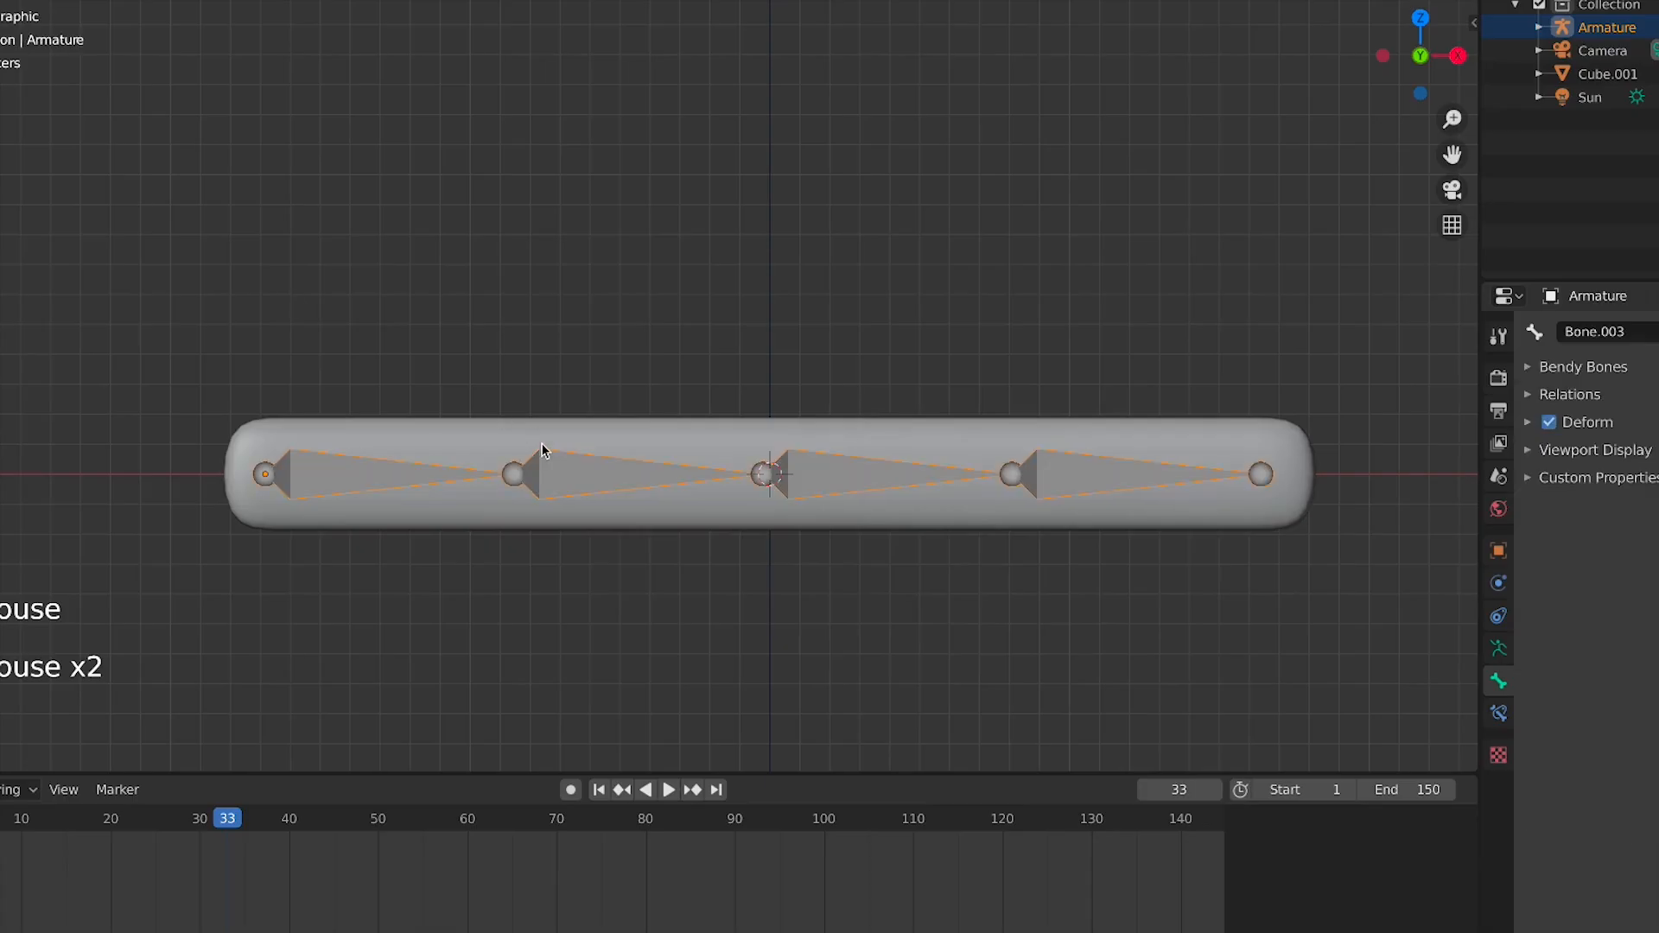
# Select the bar and raise its Subdivision Surface viewport and render levels to 3
pyautogui.click(550, 449)
pyautogui.click(1497, 591)
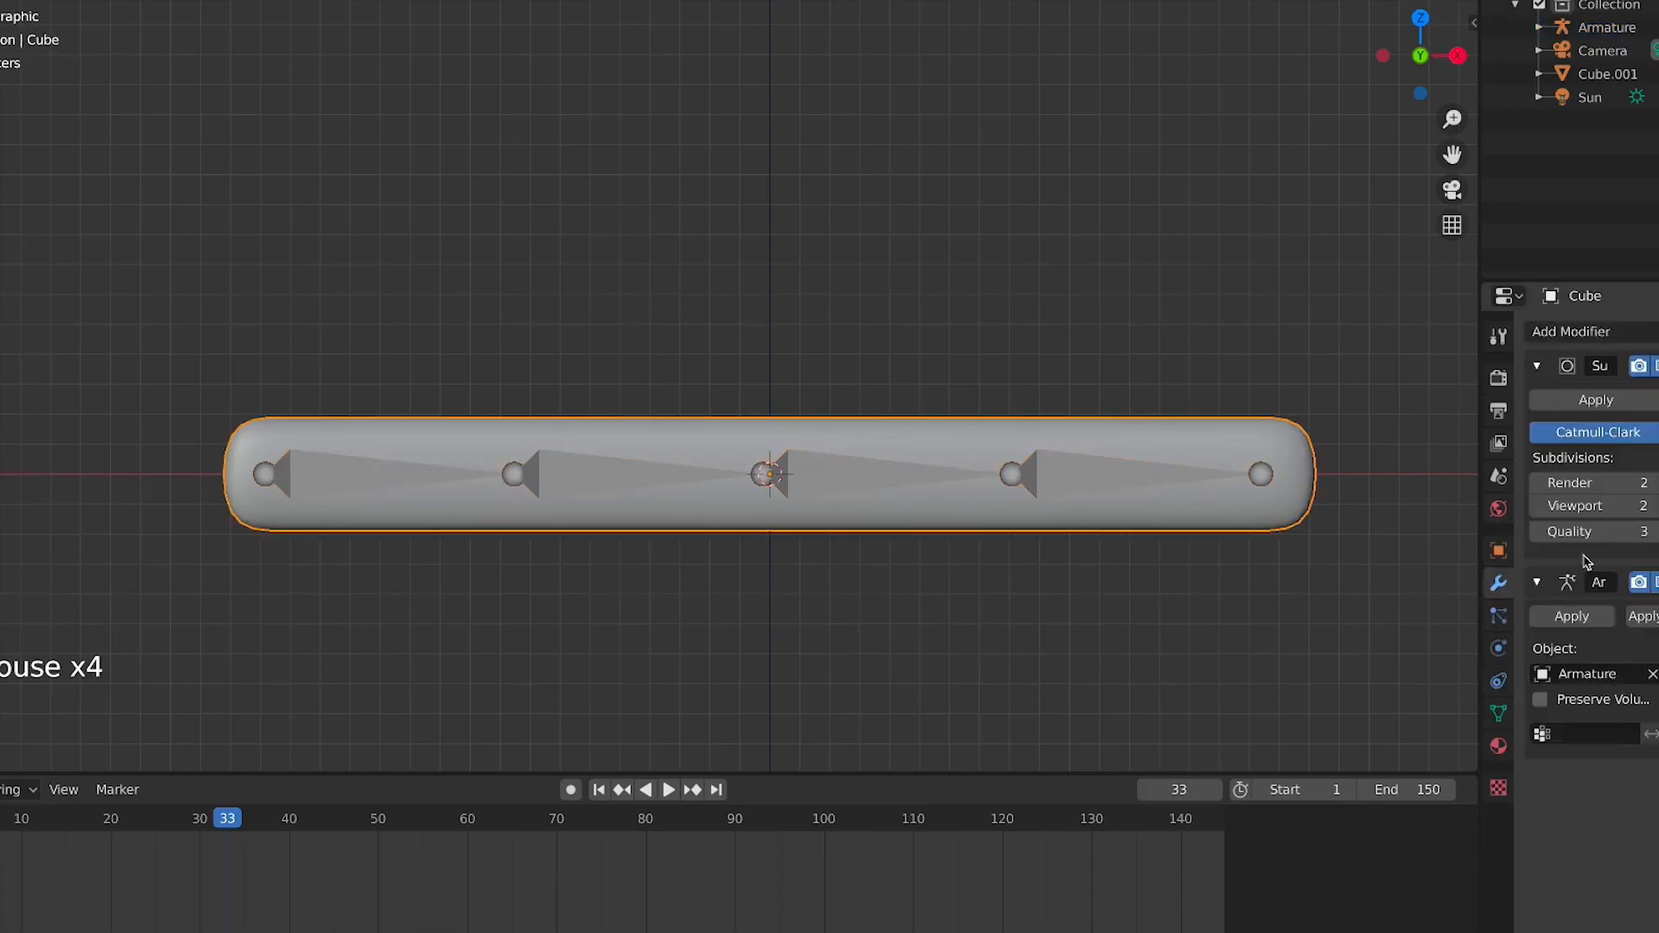
pyautogui.click(1656, 506)
pyautogui.click(1656, 482)
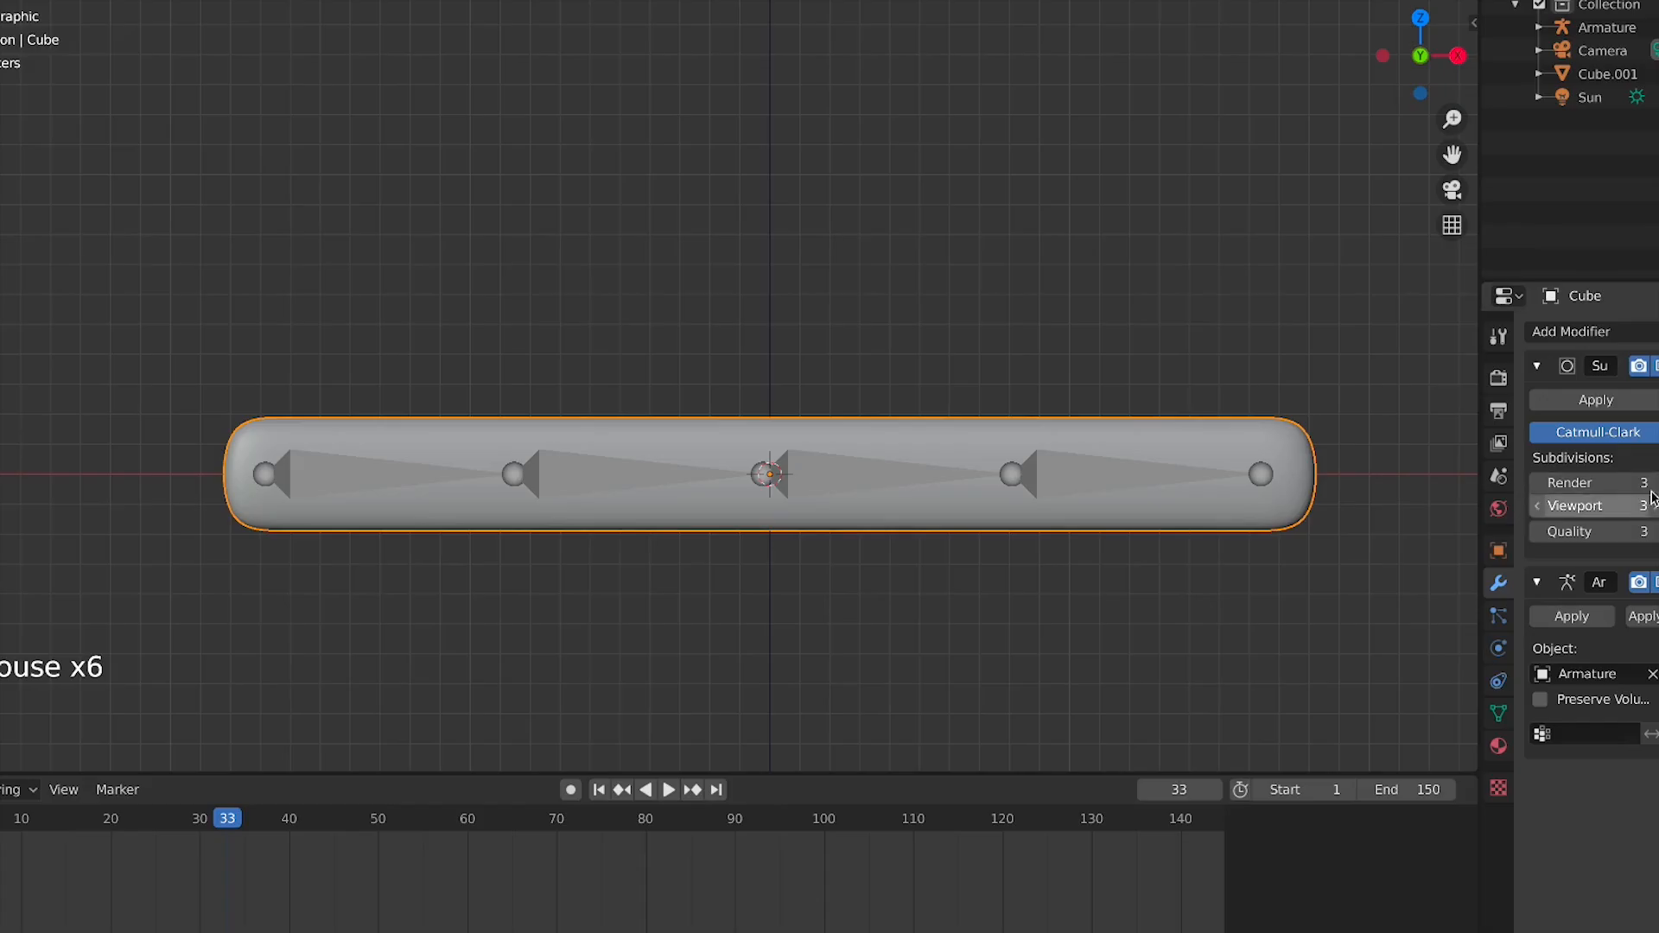
# Add a horizontal loop cut along the bar's length in Edit Mode and return to Object Mode
pyautogui.press('Tab')
pyautogui.press('Tab')
pyautogui.press('Tab')
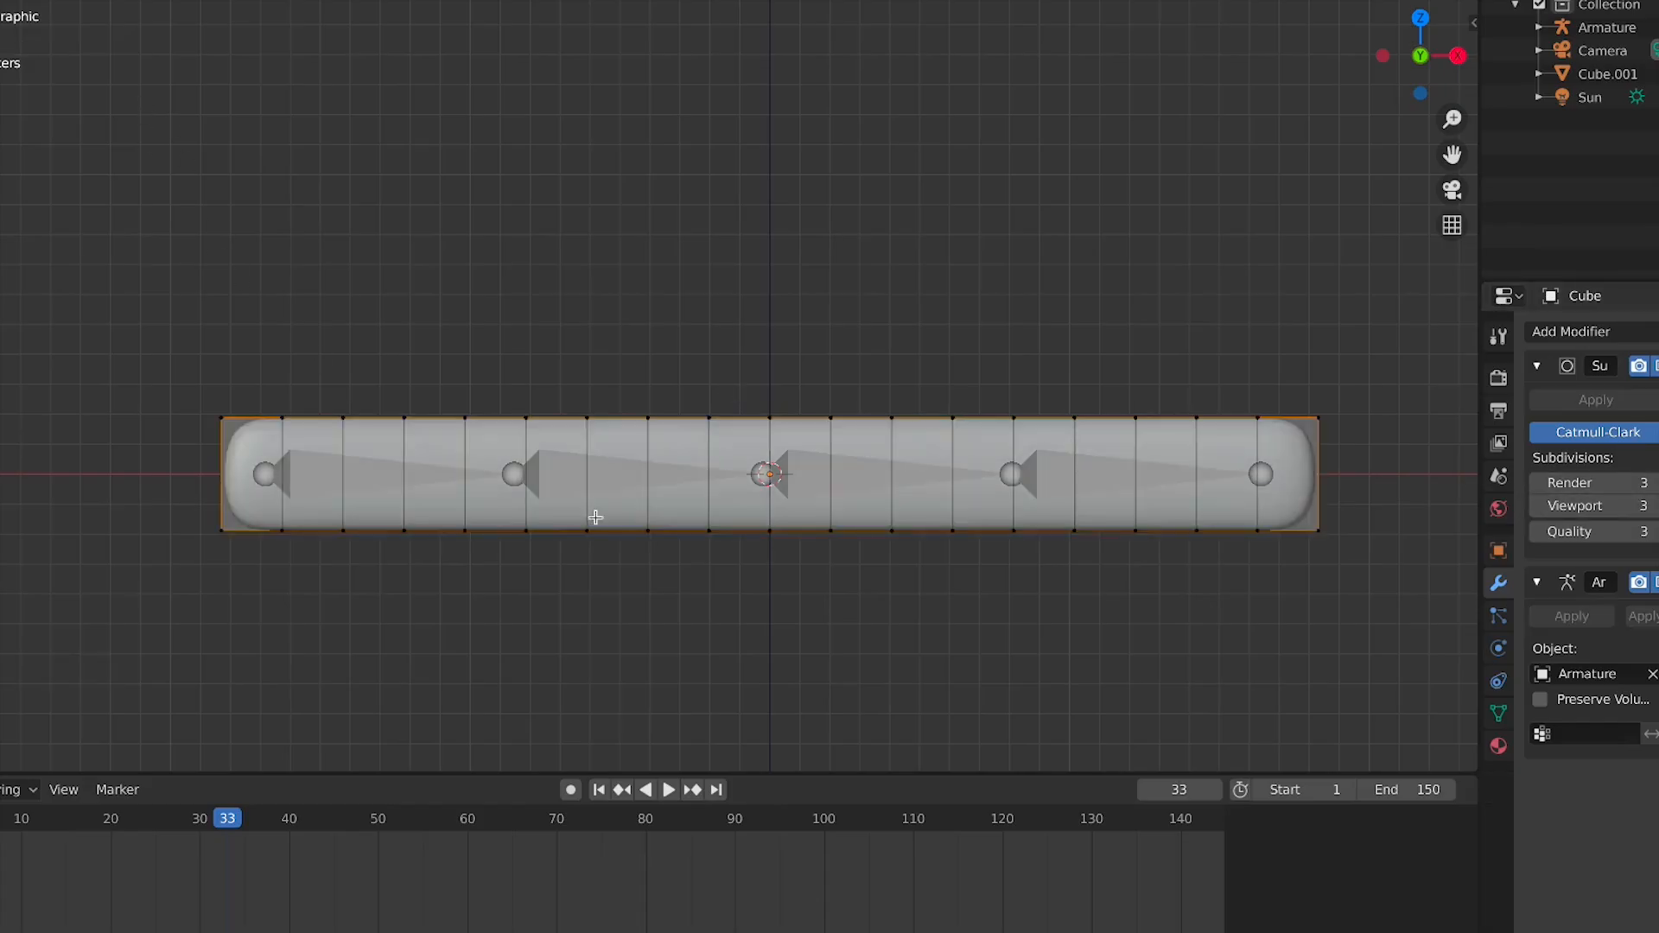
pyautogui.hotkey('ctrl', 'r')
pyautogui.click(657, 464)
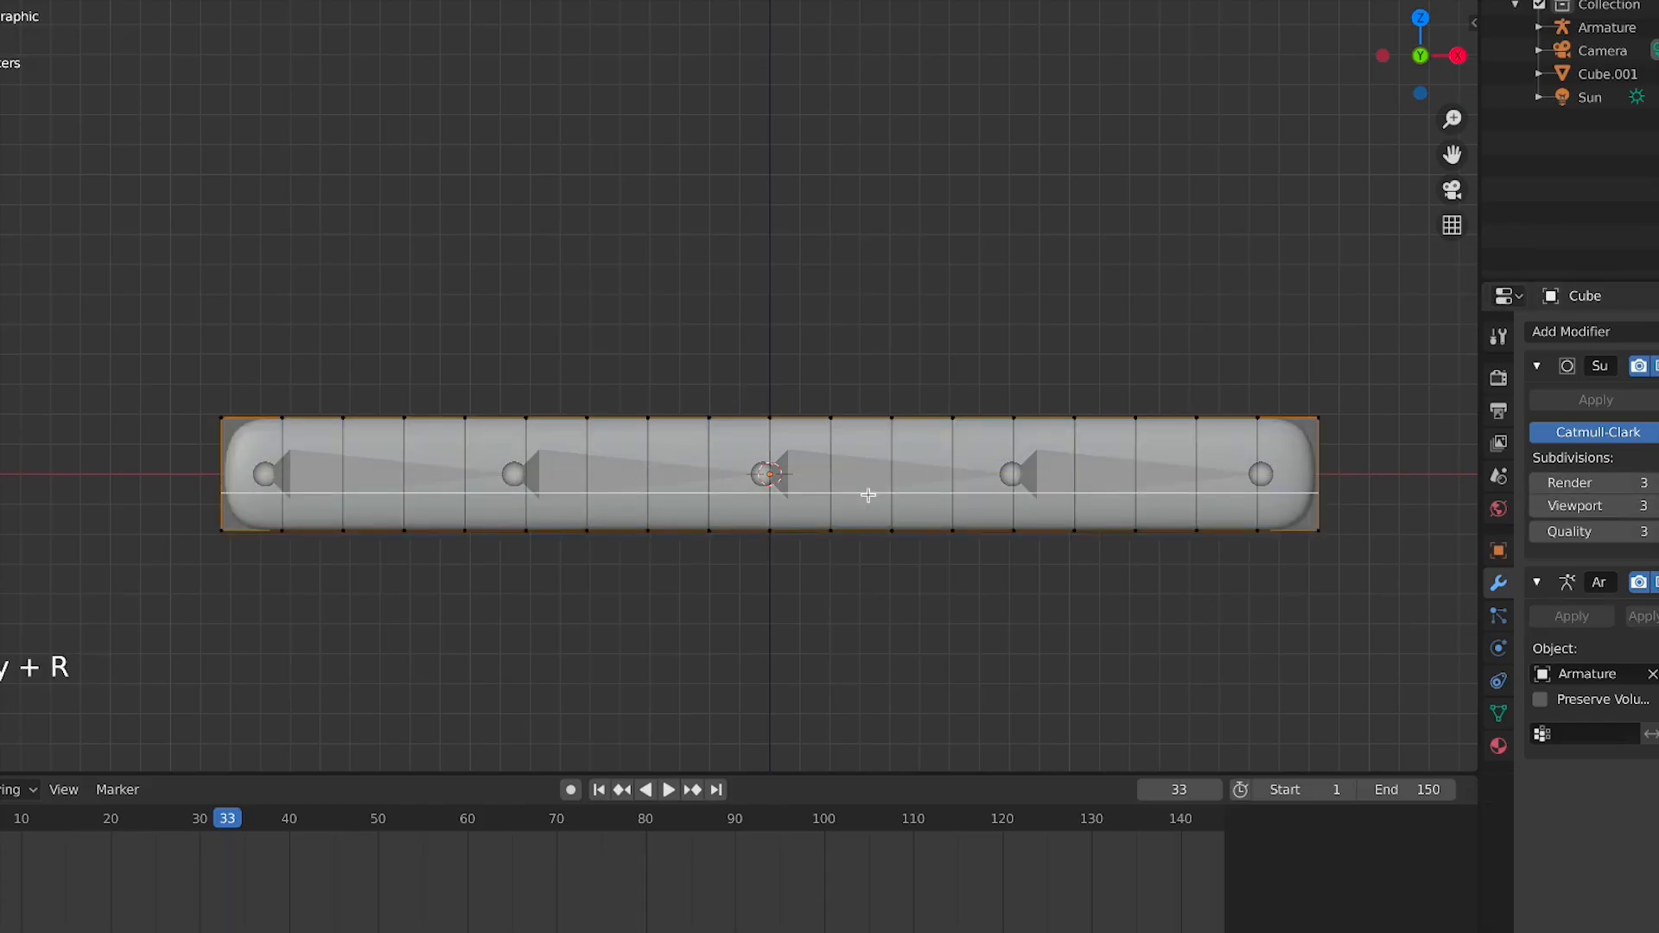
pyautogui.click(827, 468)
pyautogui.rightClick(864, 464)
pyautogui.press('Tab')
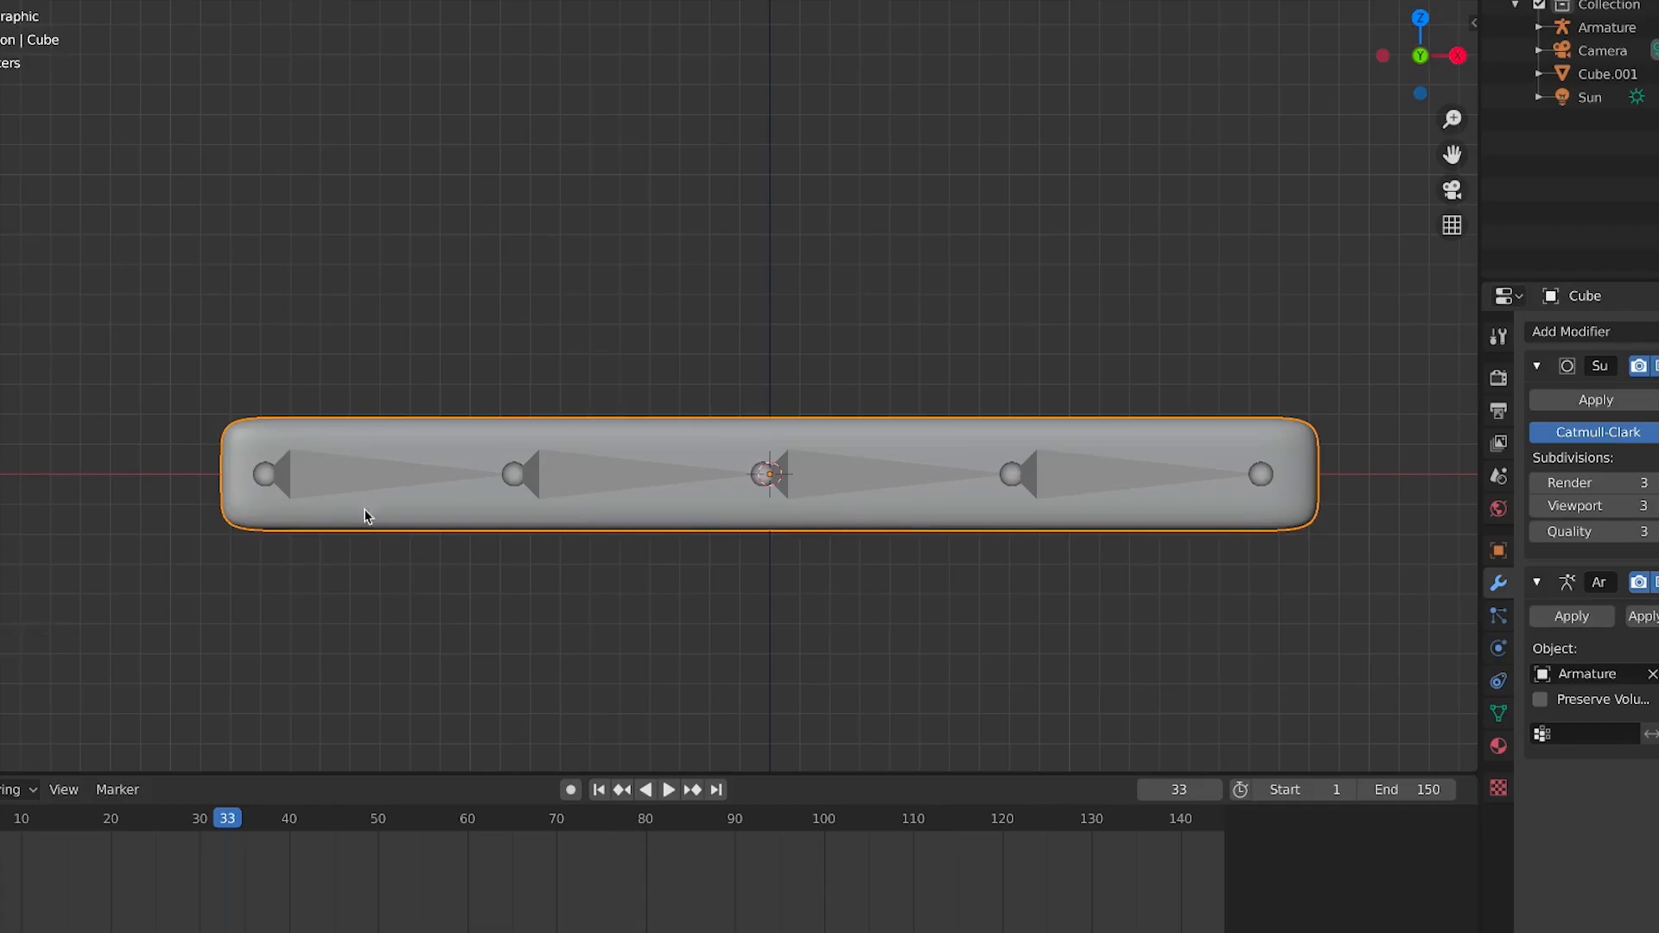
# Select the armature and, in Pose Mode, rotate the second, third and fourth bones to bend the bar
pyautogui.click(395, 486)
pyautogui.click(393, 482)
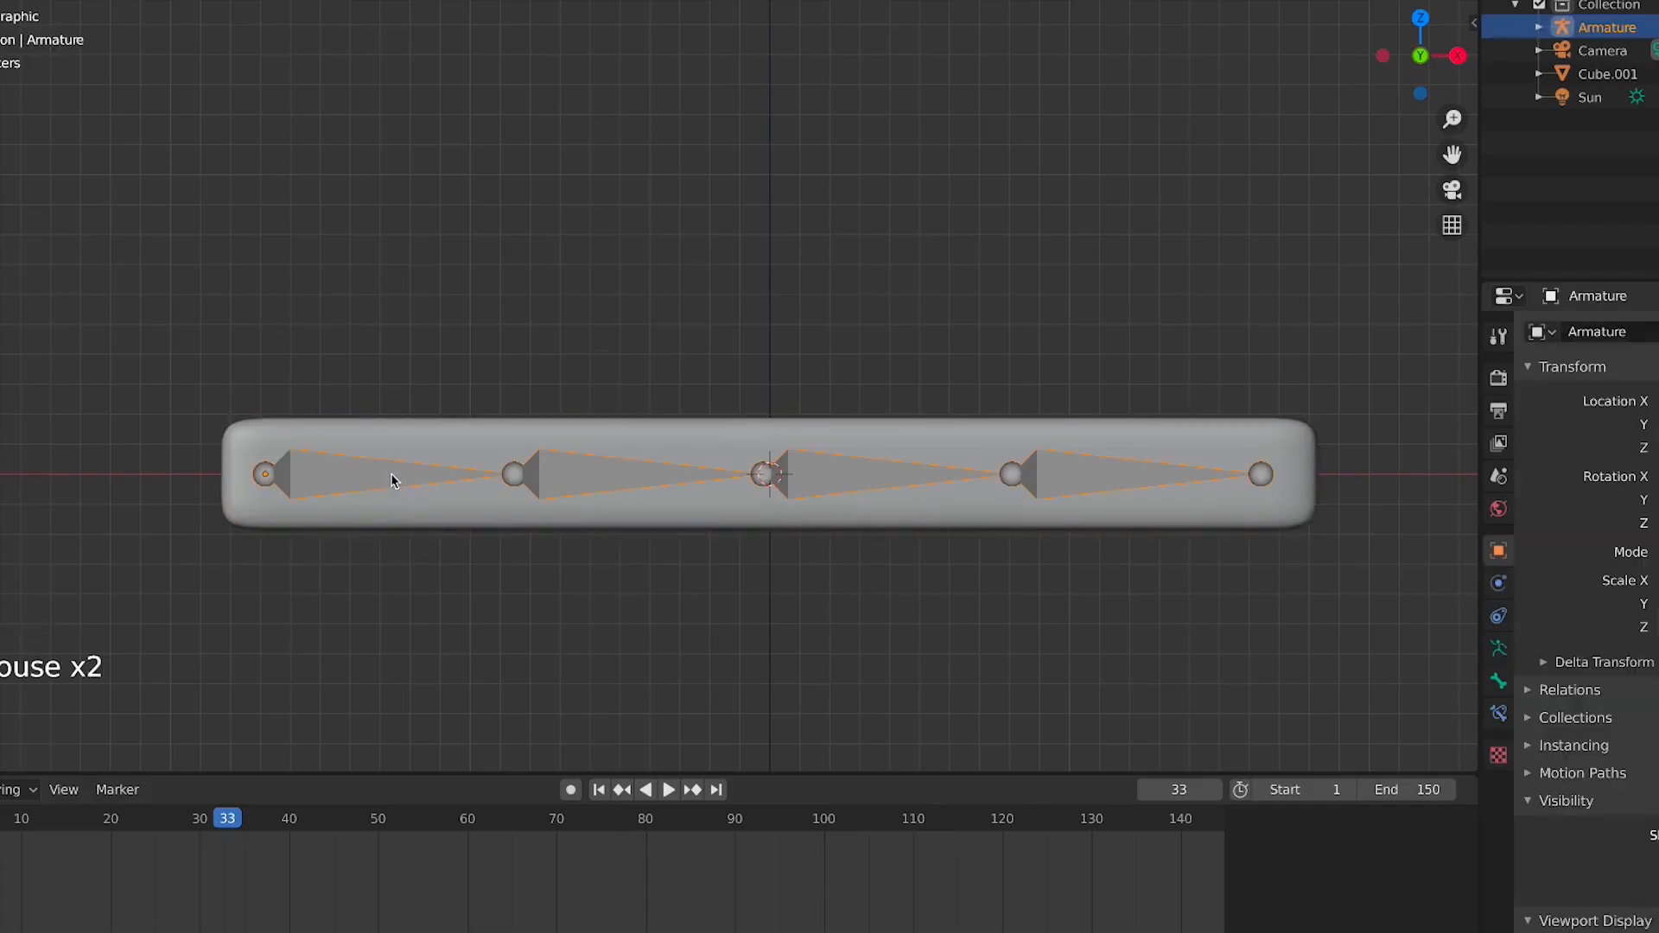
pyautogui.hotkey('ctrl', 'Tab')
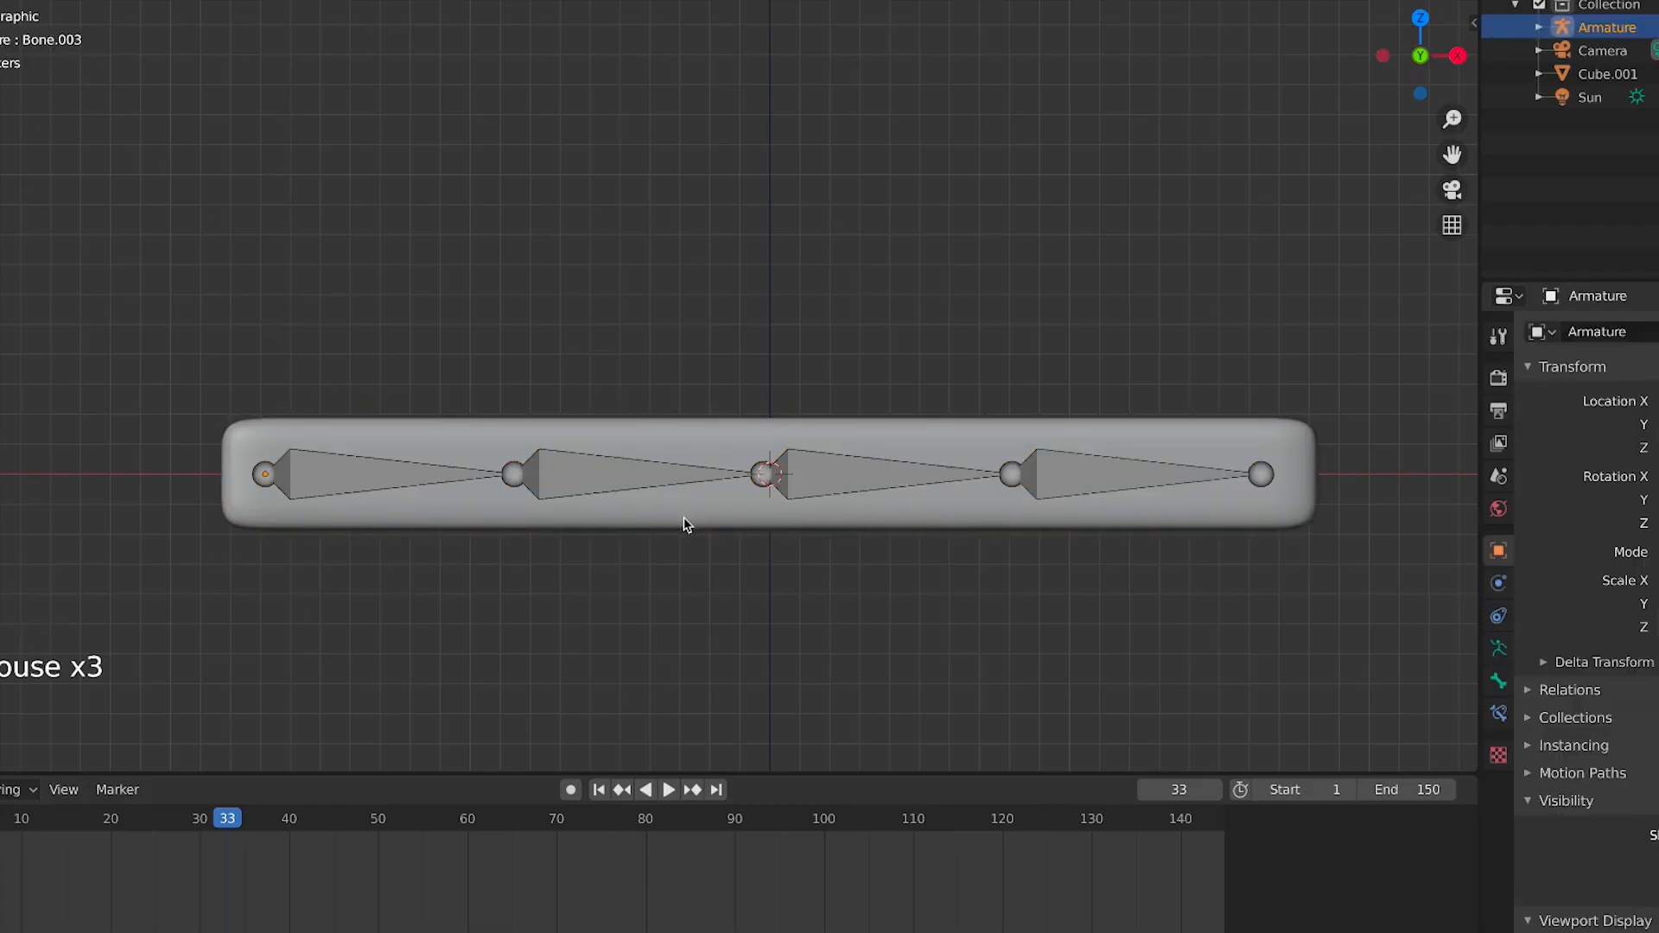
pyautogui.click(556, 475)
pyautogui.press('r')
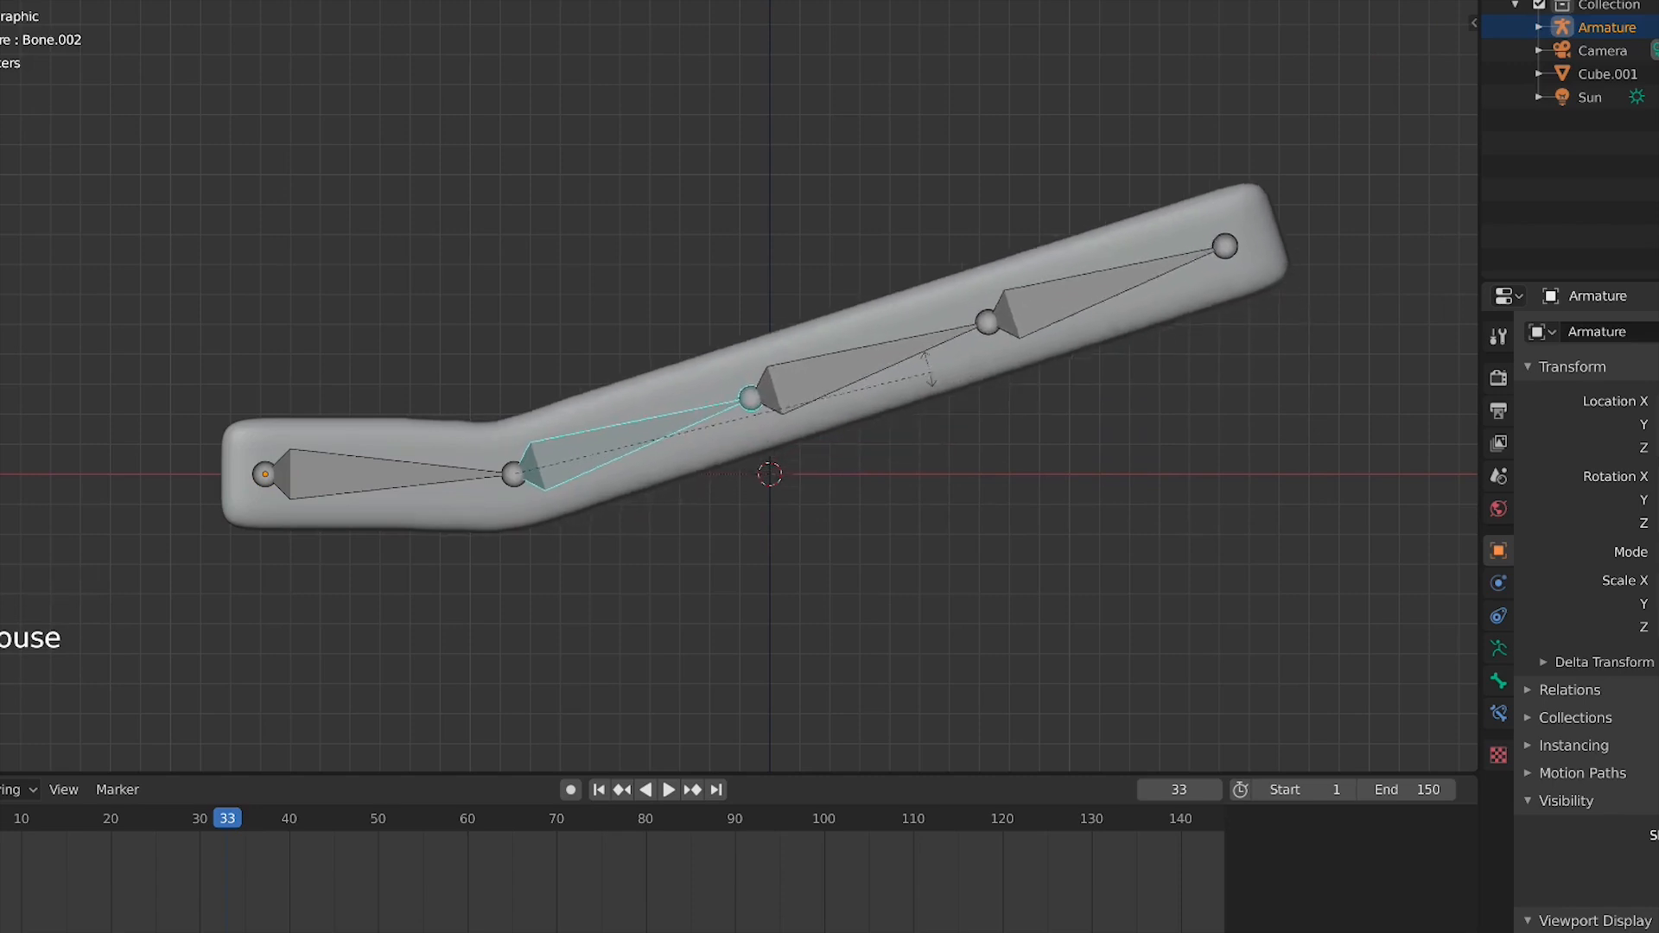
pyautogui.click(898, 357)
pyautogui.click(847, 361)
pyautogui.press('r')
pyautogui.click(1009, 404)
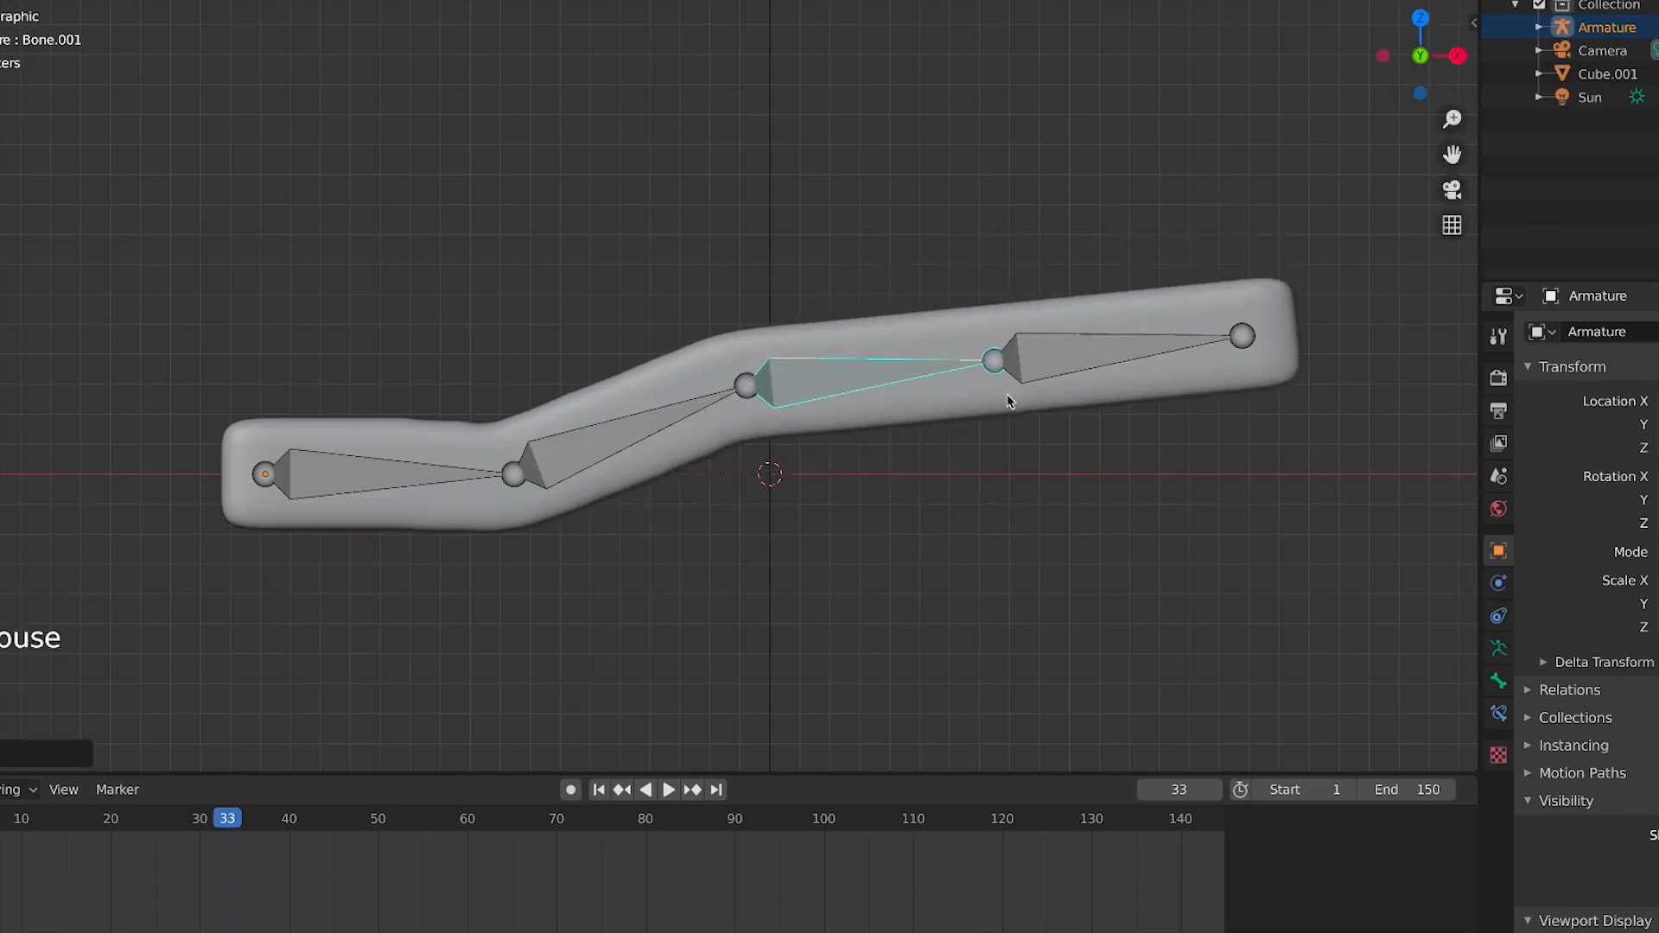
pyautogui.click(1047, 356)
pyautogui.press('r')
pyautogui.click(1093, 425)
# Orbit around the armature in Edit Mode, then return to the front view with all bones selected
pyautogui.press('Tab')
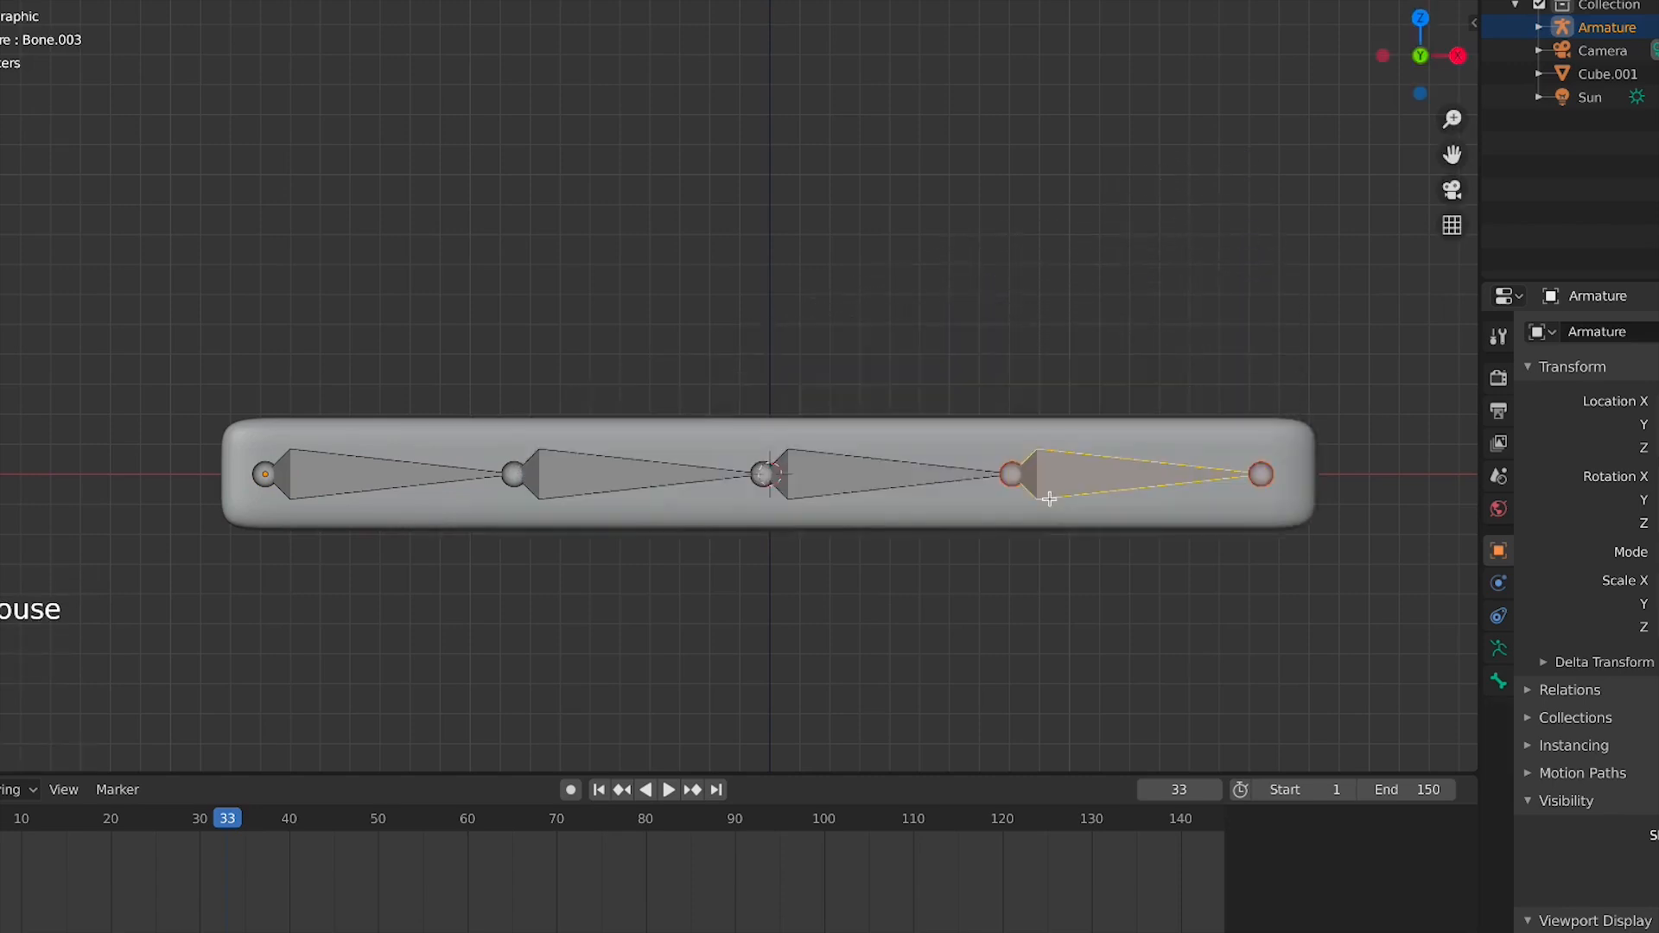
pyautogui.moveTo(1048, 496); pyautogui.dragTo(930, 575, button='middle')
pyautogui.scroll(-2, 930, 574)
pyautogui.press('Tab')
pyautogui.scroll(-2, 935, 577)
pyautogui.scroll(-1, 936, 577)
pyautogui.press('Tab')
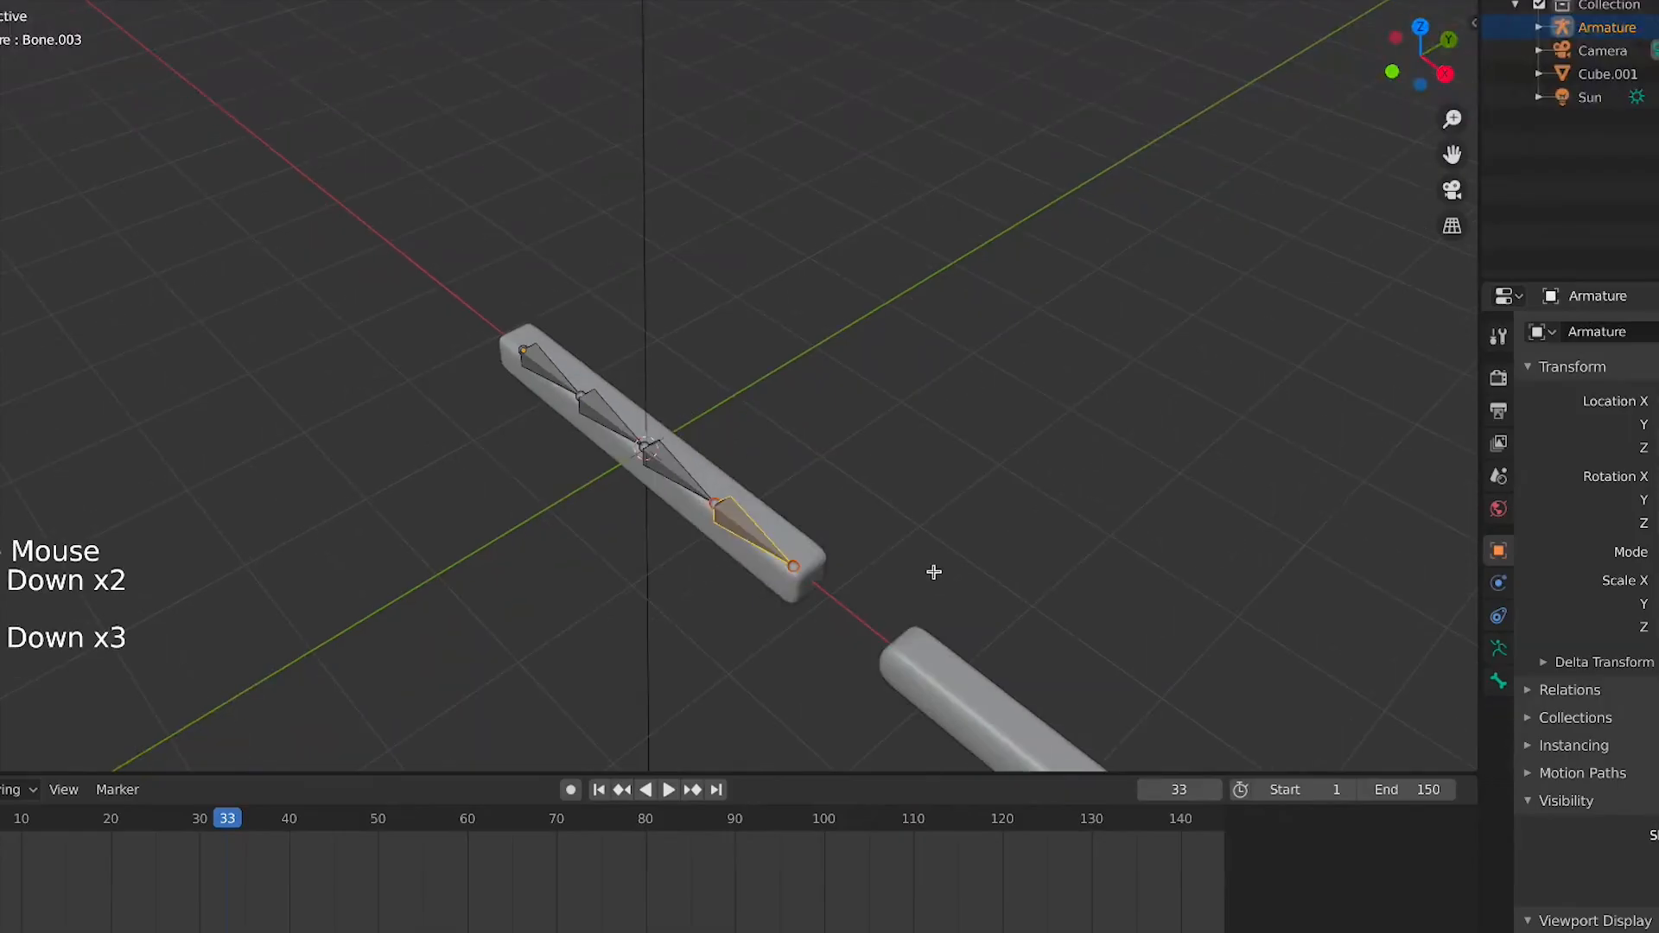
pyautogui.press('KP_7')
pyautogui.press('KP_1')
pyautogui.press('a')
pyautogui.scroll(3, 926, 523)
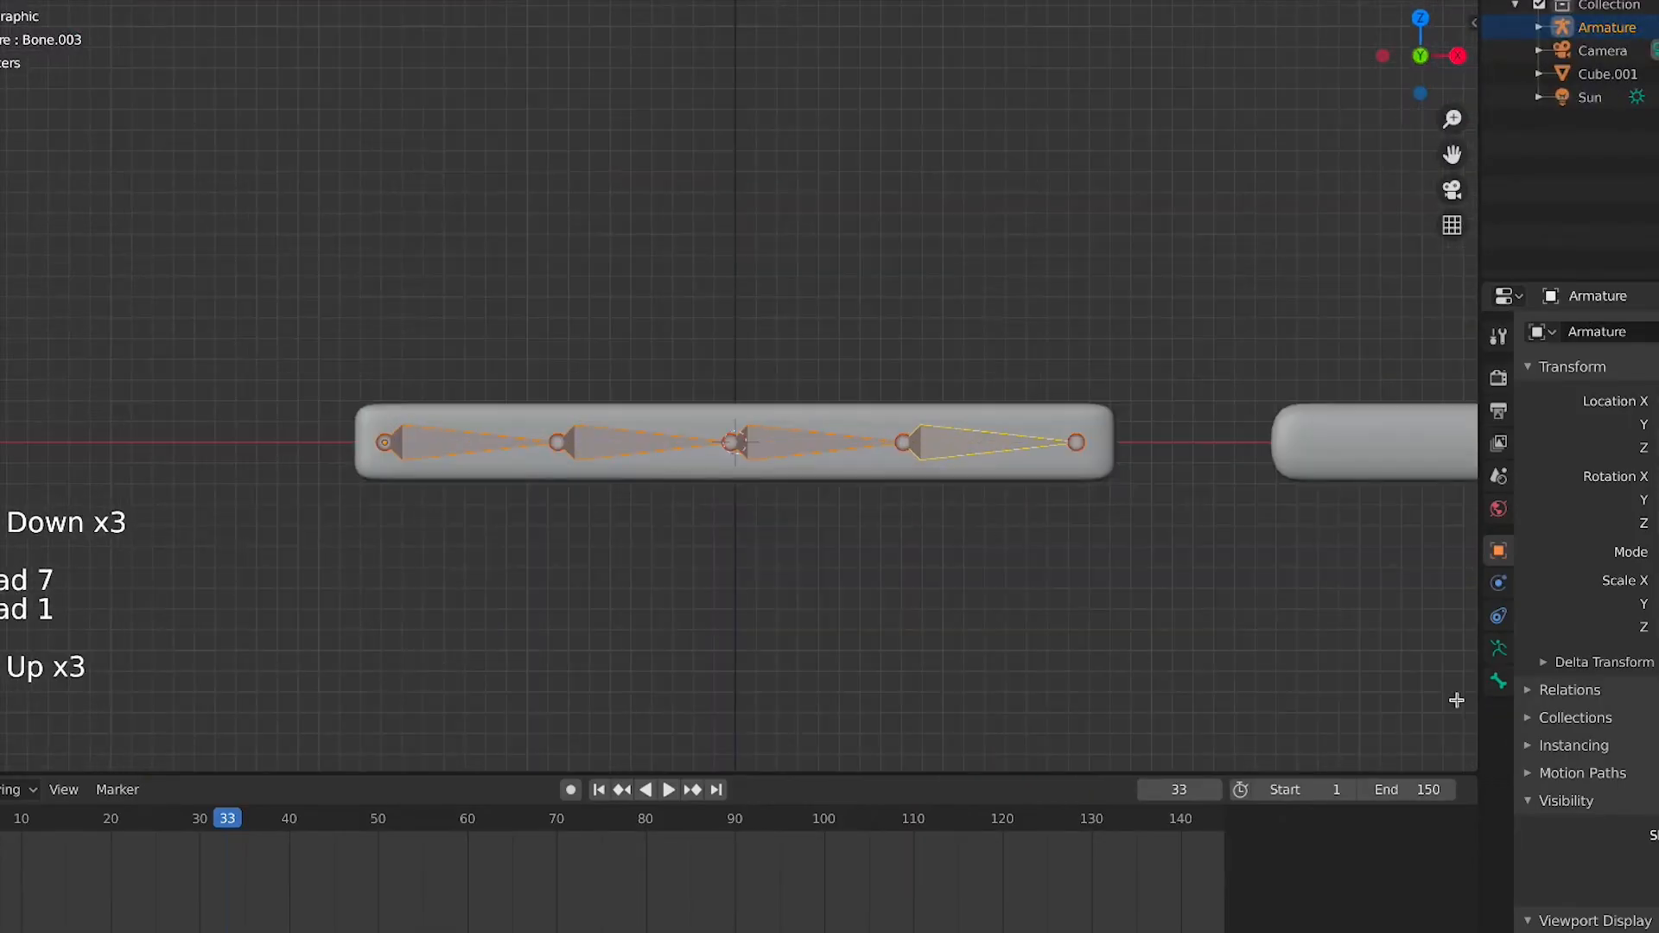
# Inspect the bone and armature data properties while switching between Edit and Pose Mode
pyautogui.click(1498, 648)
pyautogui.click(1499, 683)
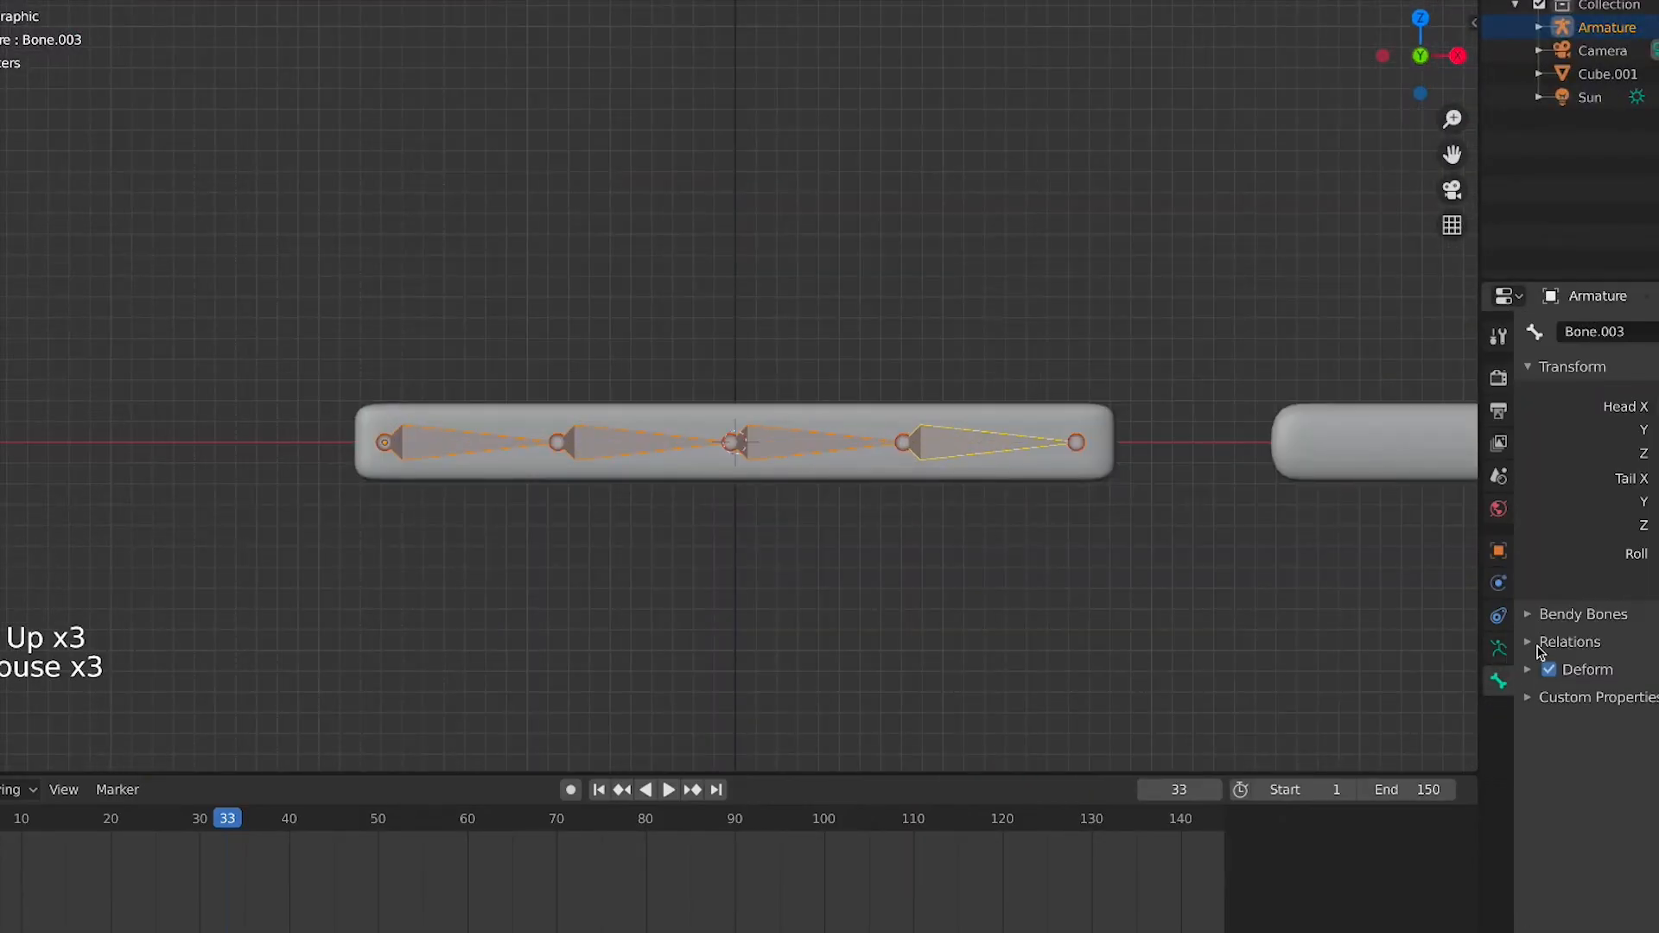
pyautogui.click(1553, 622)
pyautogui.click(1552, 623)
pyautogui.click(1511, 661)
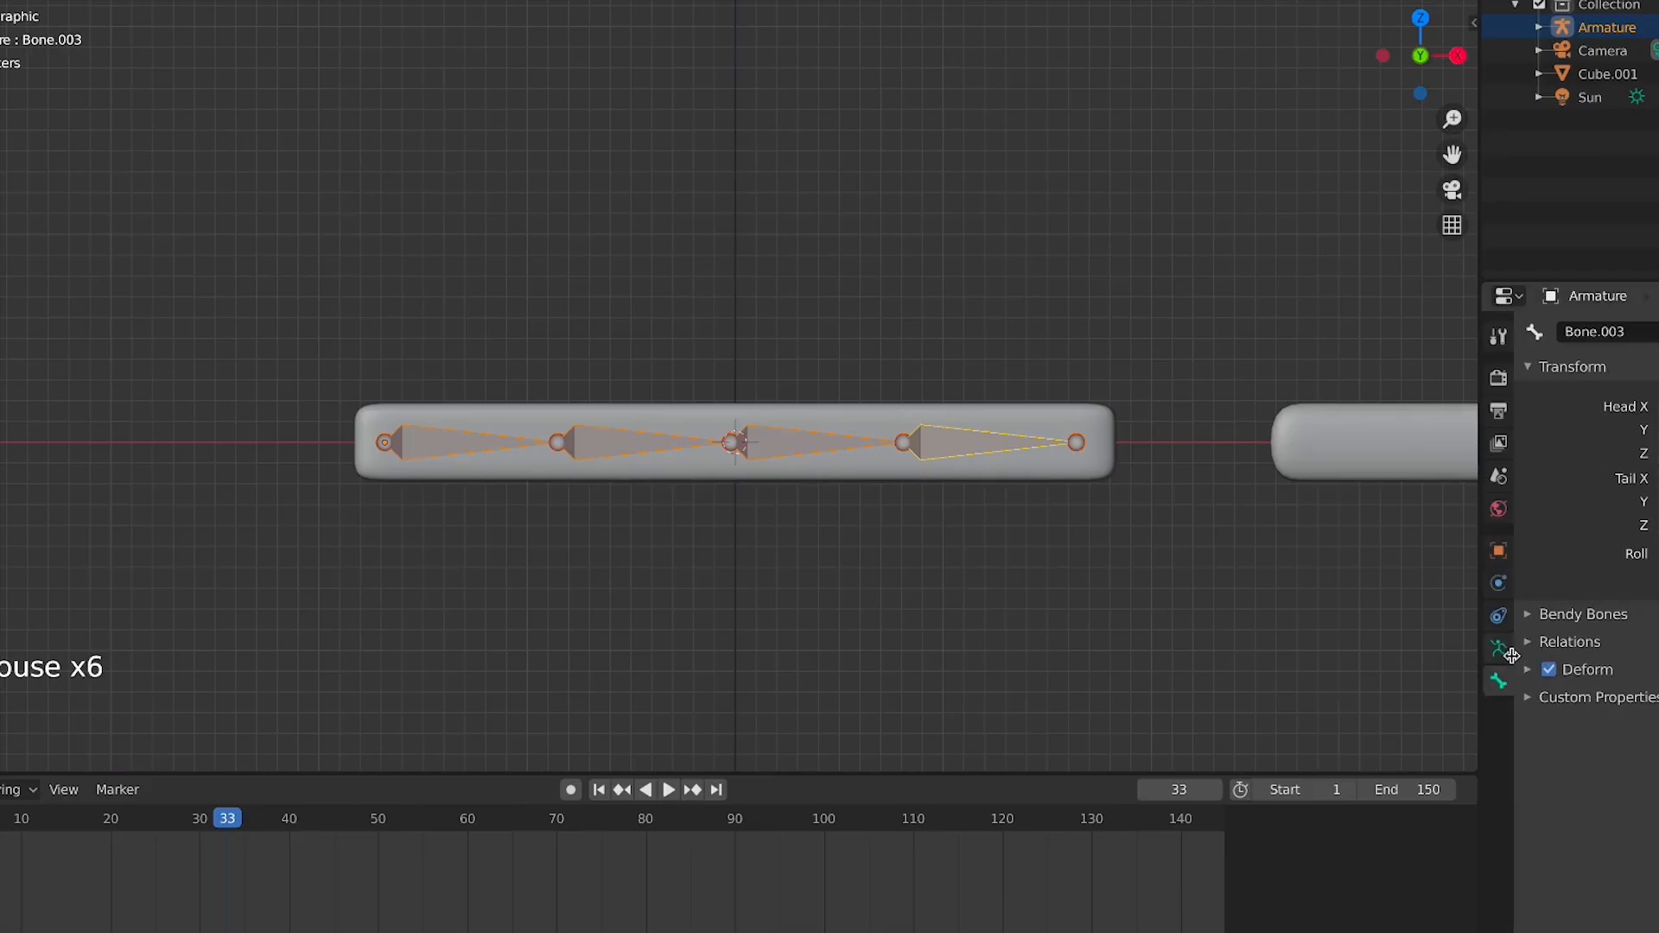
pyautogui.click(1507, 651)
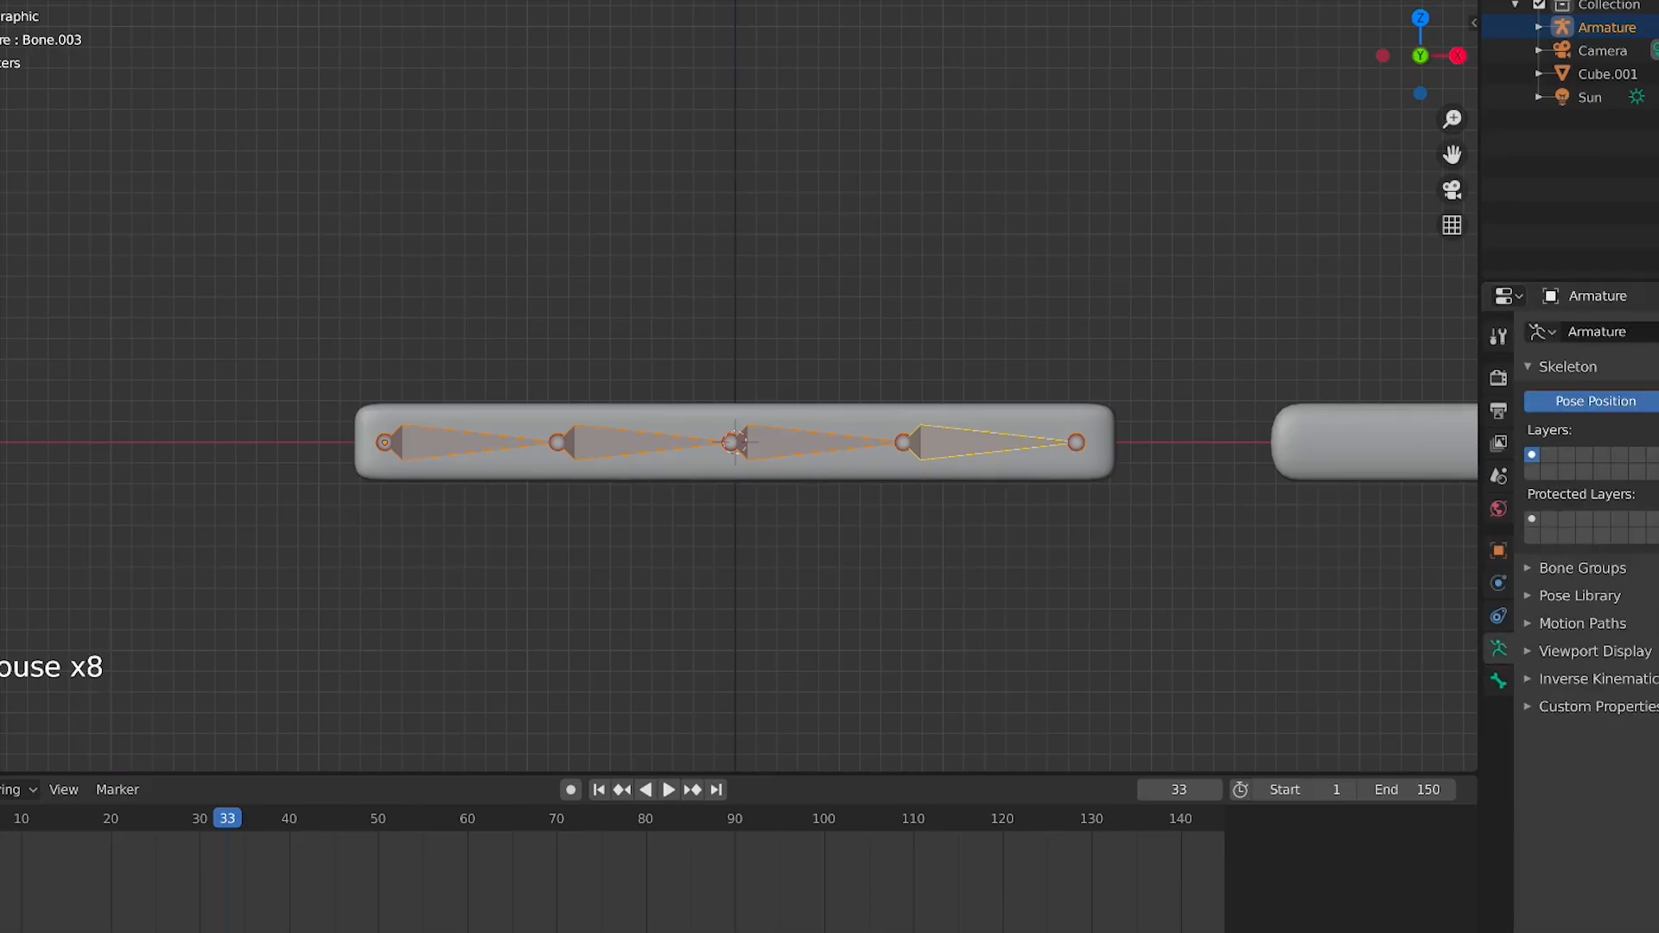
pyautogui.press('Tab')
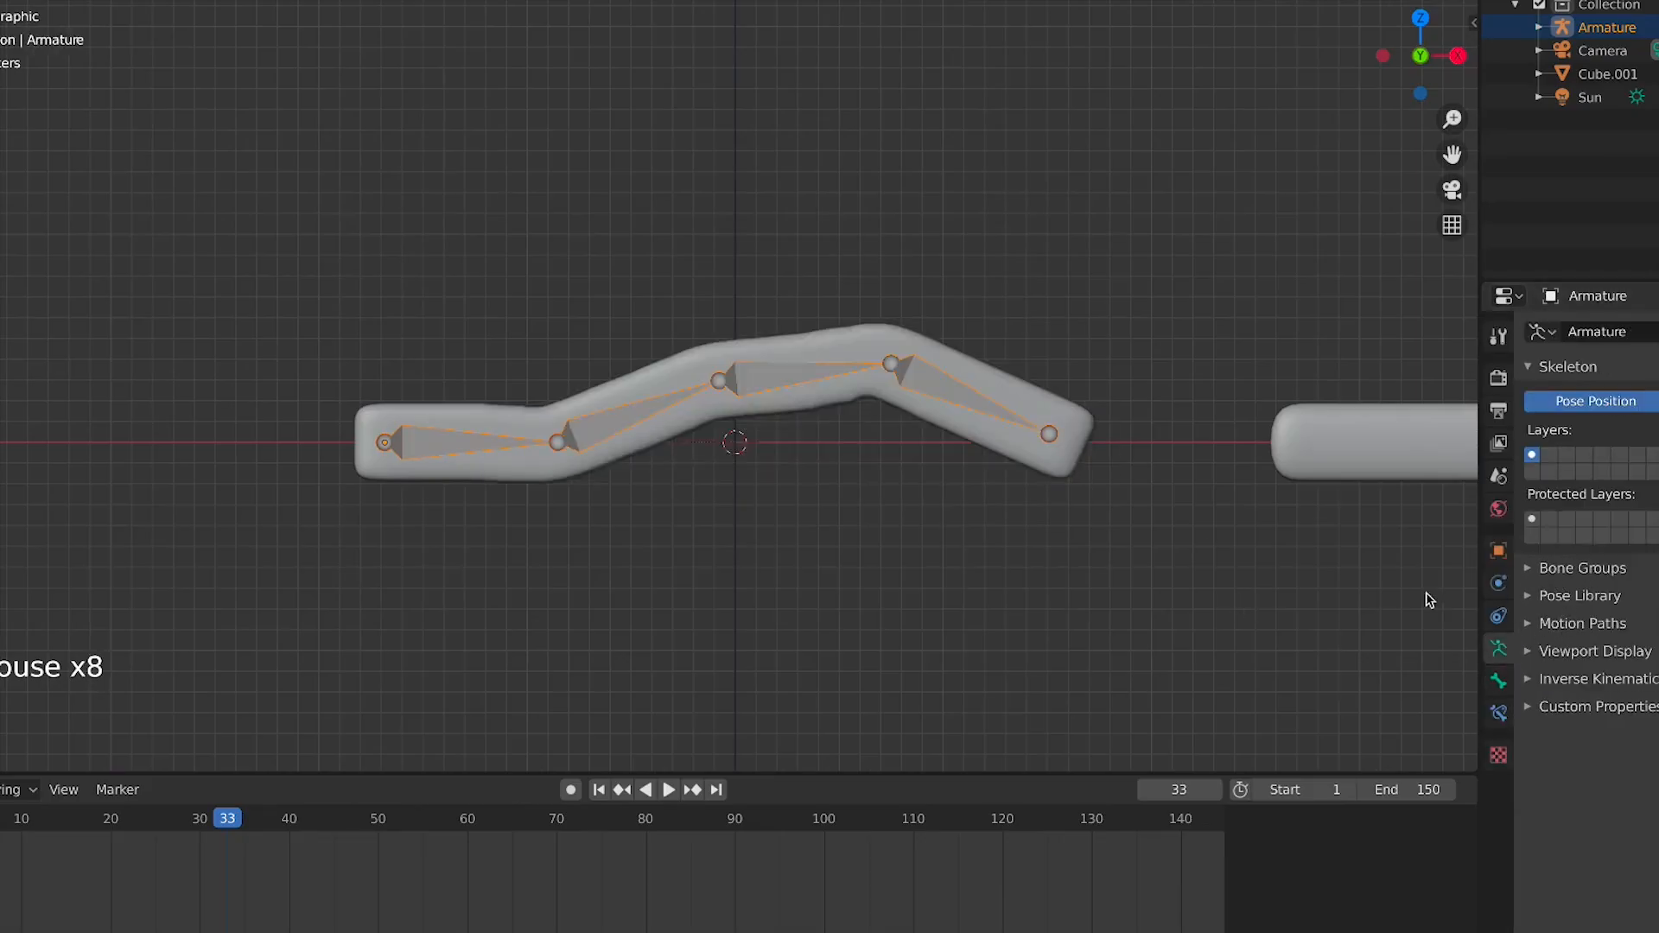
pyautogui.press('Tab')
pyautogui.hotkey('ctrl', 'Tab')
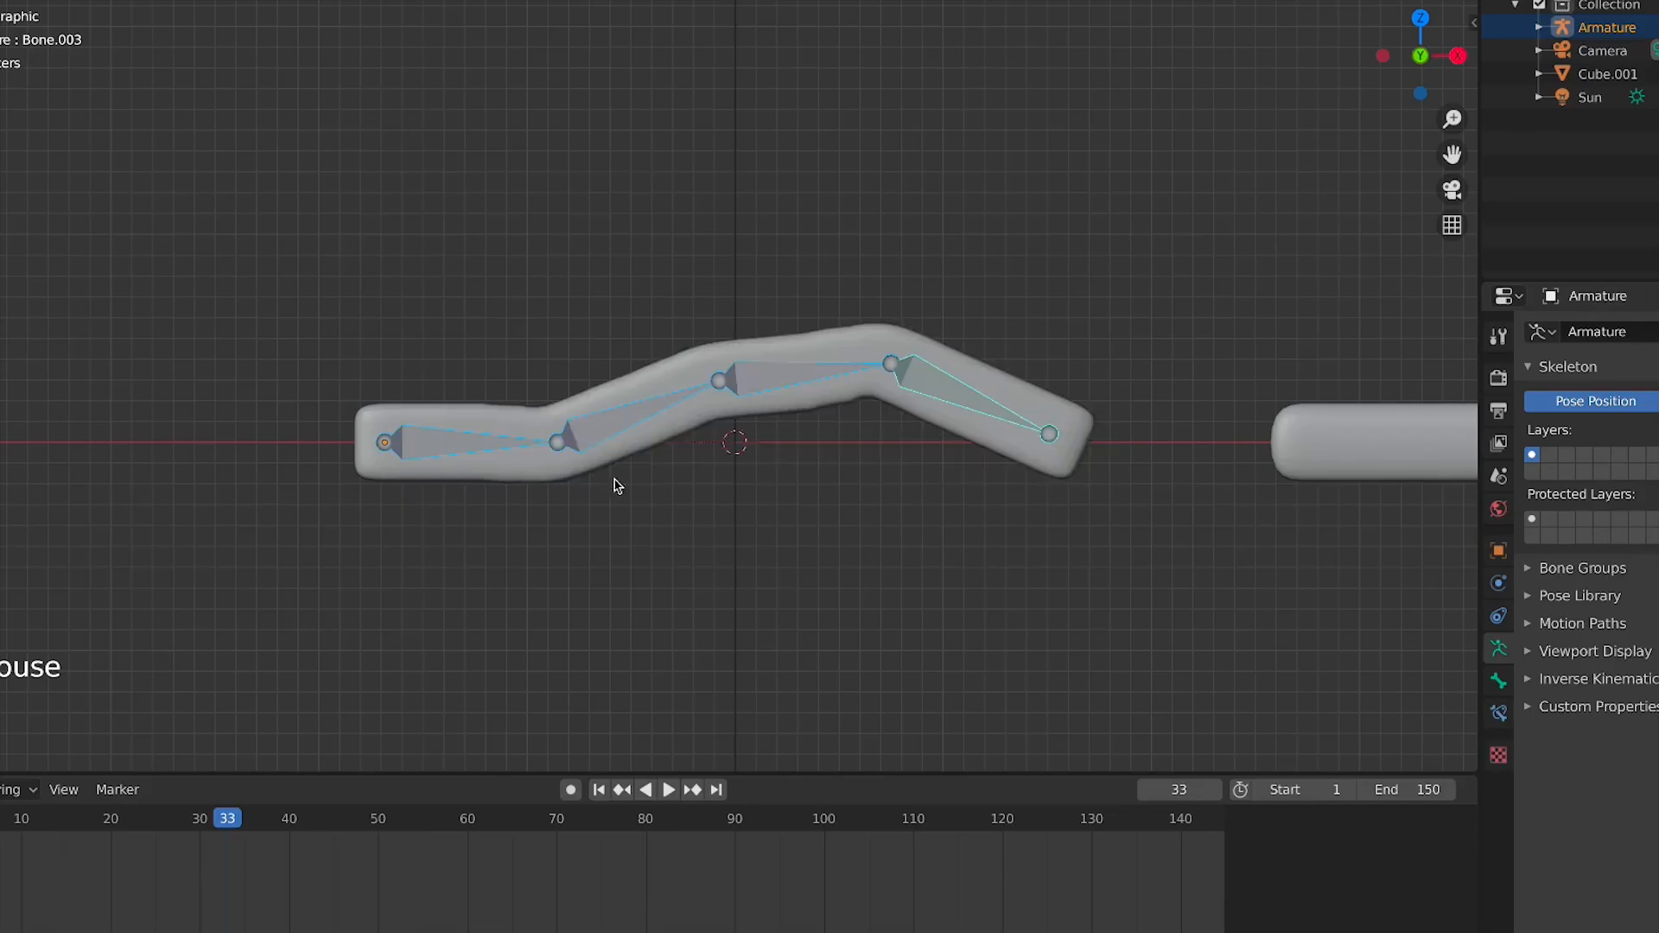
# Select the first bone in Pose Mode and clear its rotation
pyautogui.click(667, 419)
pyautogui.click(514, 439)
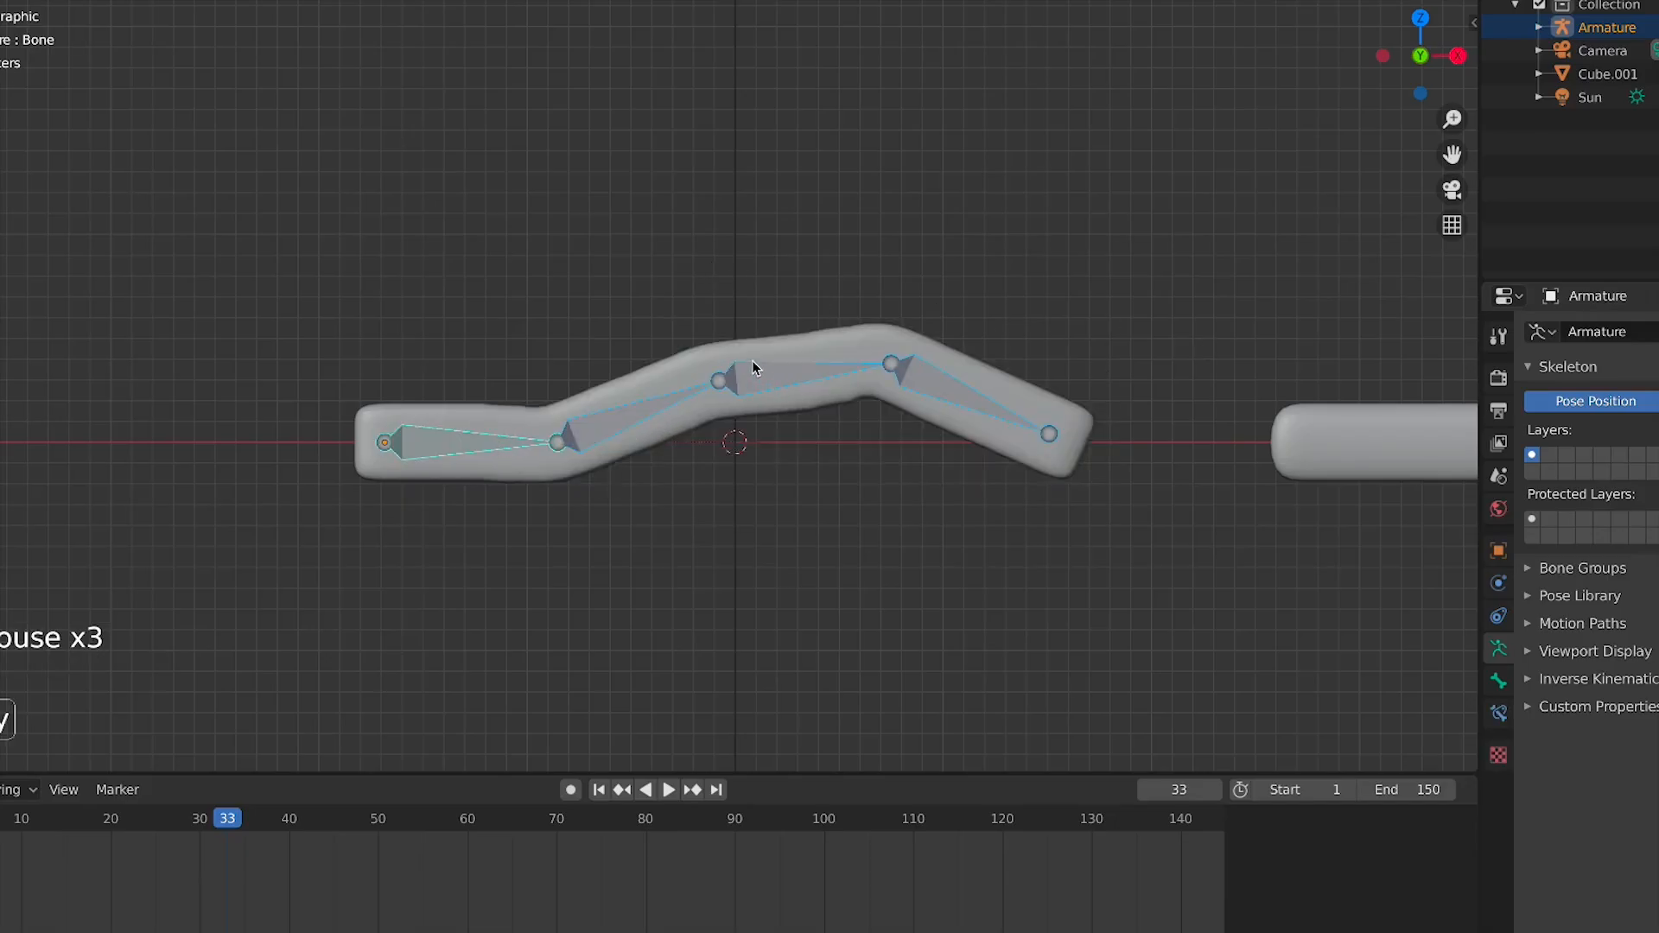
pyautogui.hotkey('alt', 'r')
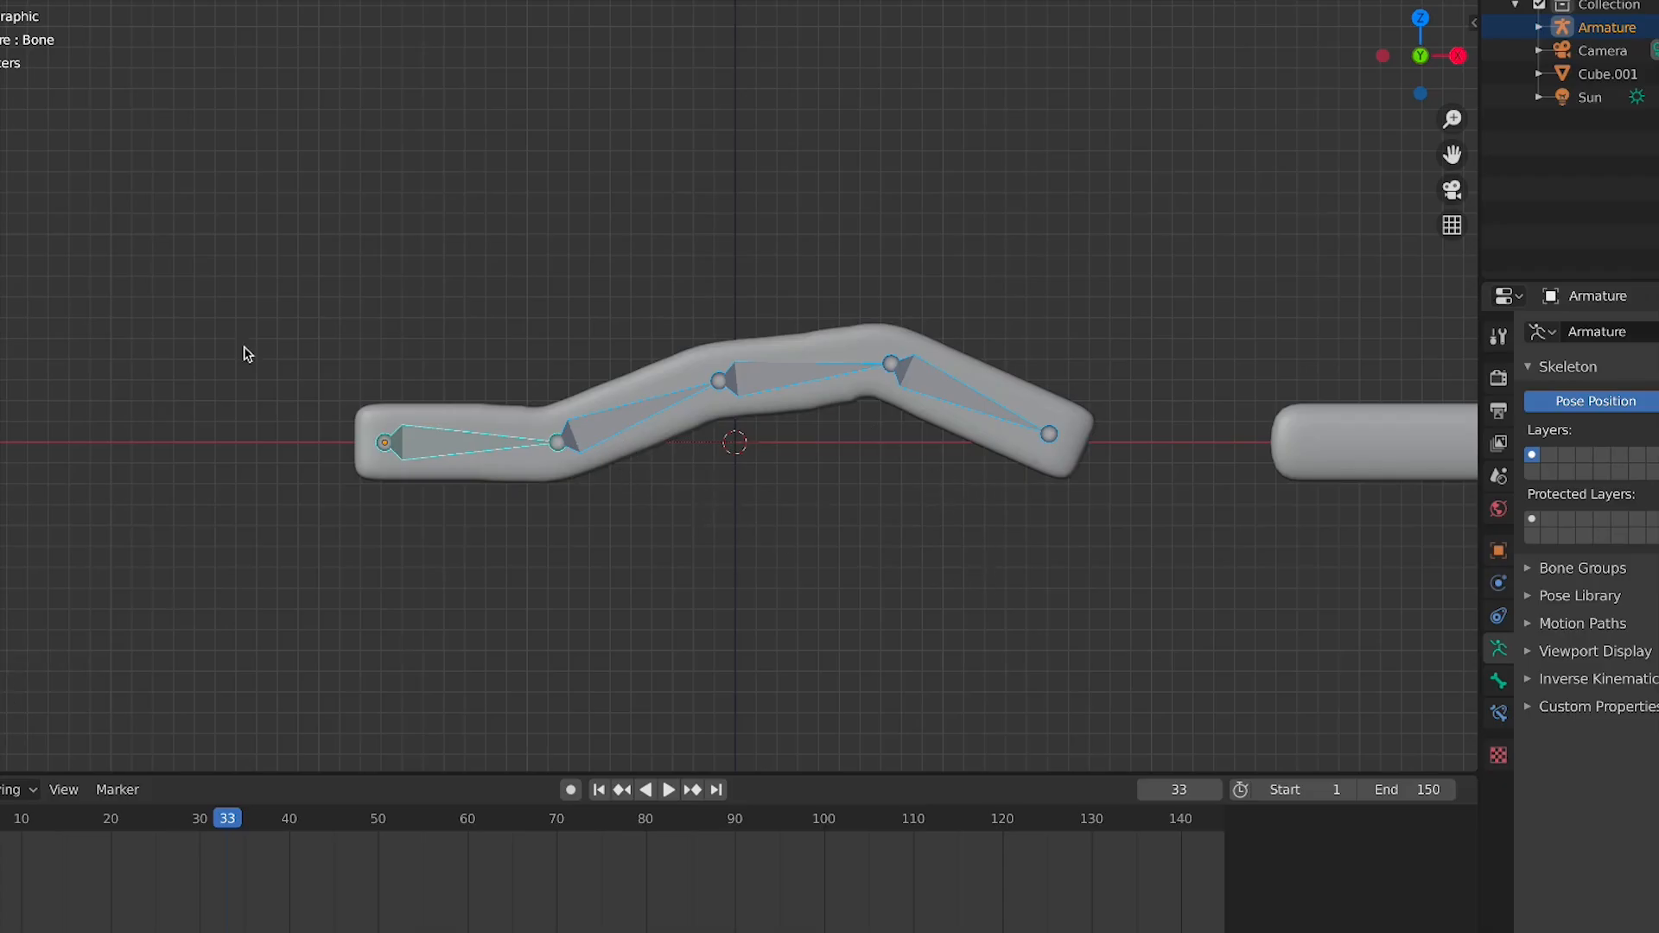
# Clear the rotation of all bones to straighten the bar and leave Pose Mode
pyautogui.hotkey('ctrl', 'g')
pyautogui.click(102, 229)
pyautogui.hotkey('alt', 'r')
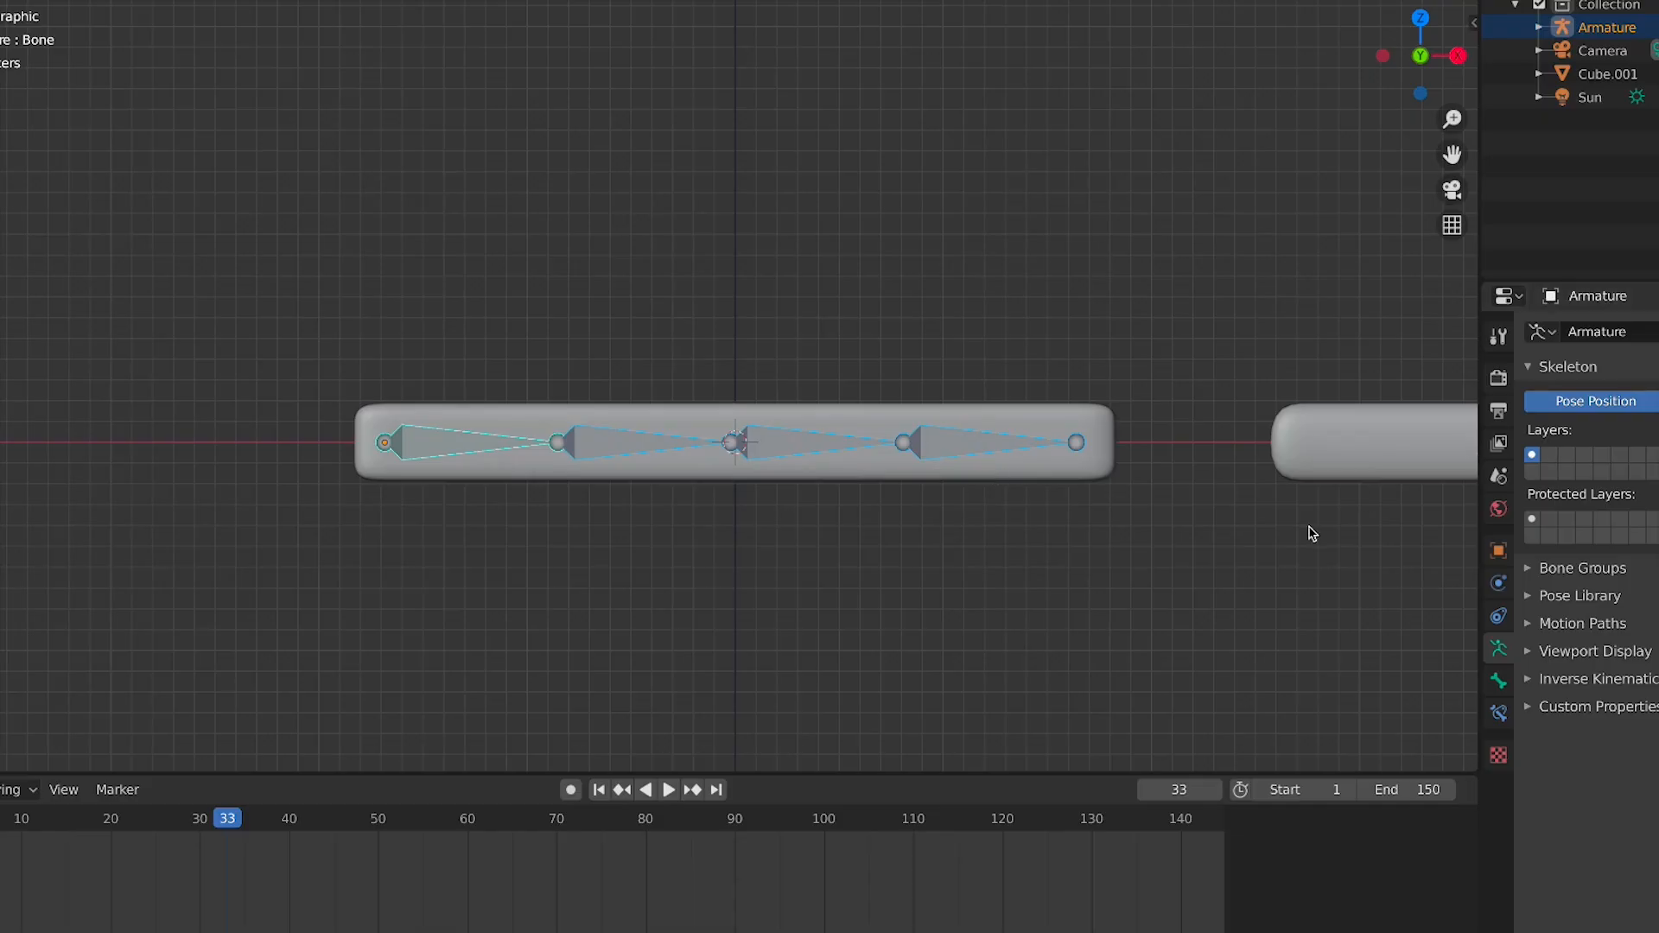
pyautogui.hotkey('ctrl', 'Tab')
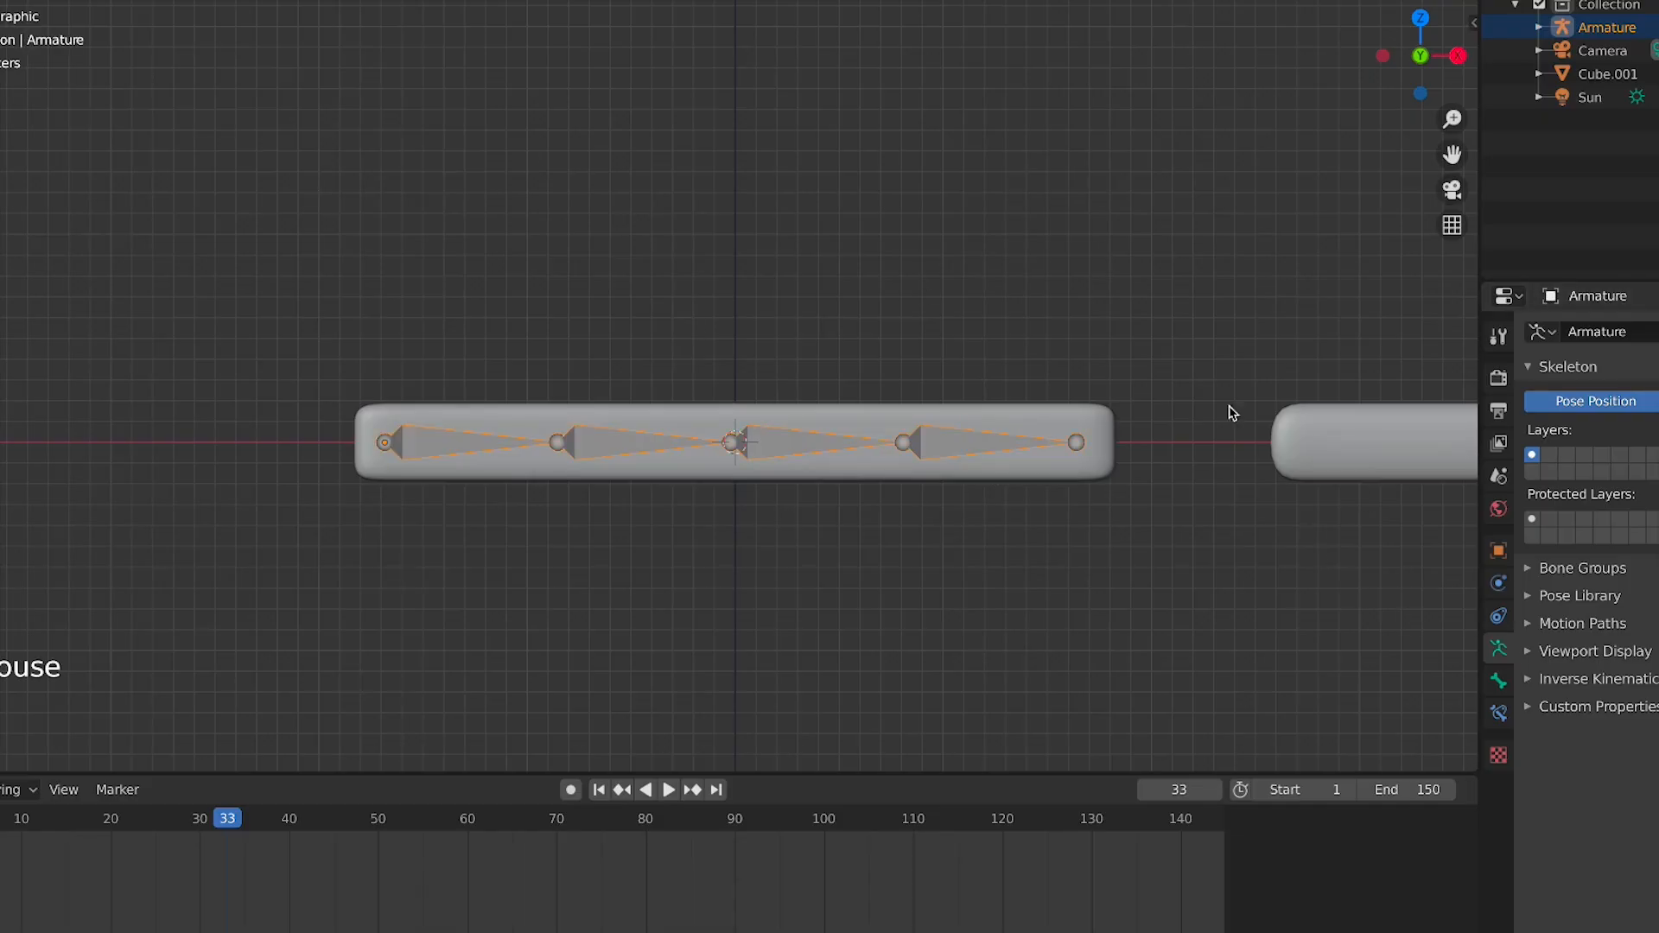
# Set the armature's bone display type to B-Bone in its viewport display settings
pyautogui.click(1556, 598)
pyautogui.click(1590, 721)
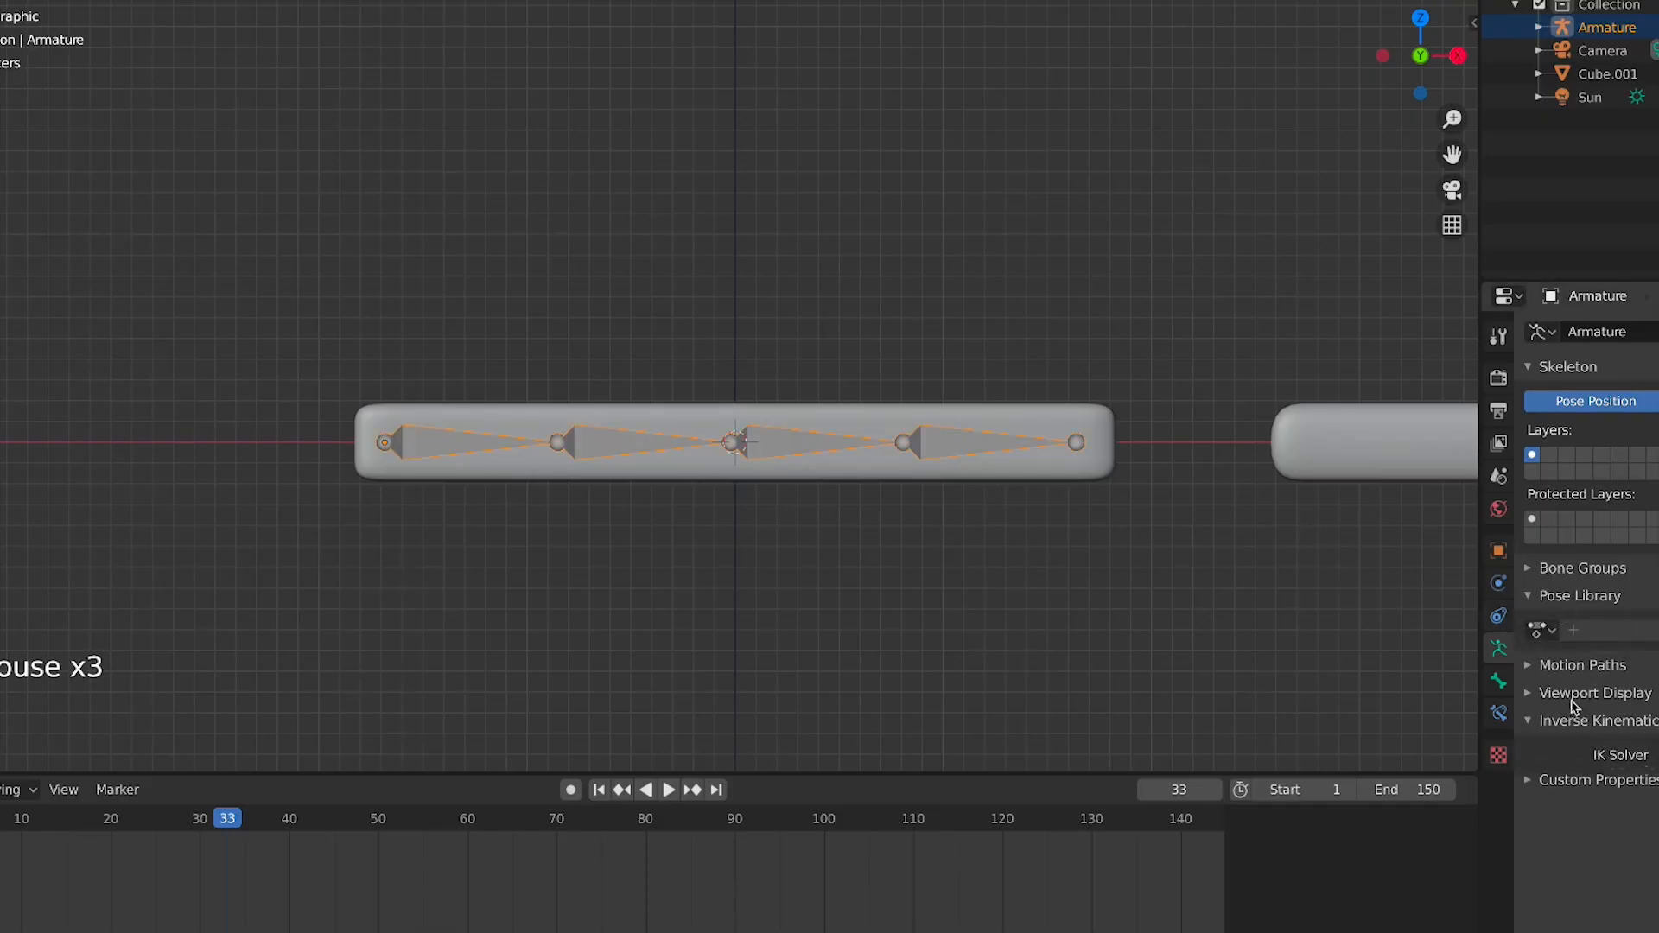
pyautogui.click(1599, 696)
pyautogui.click(1654, 728)
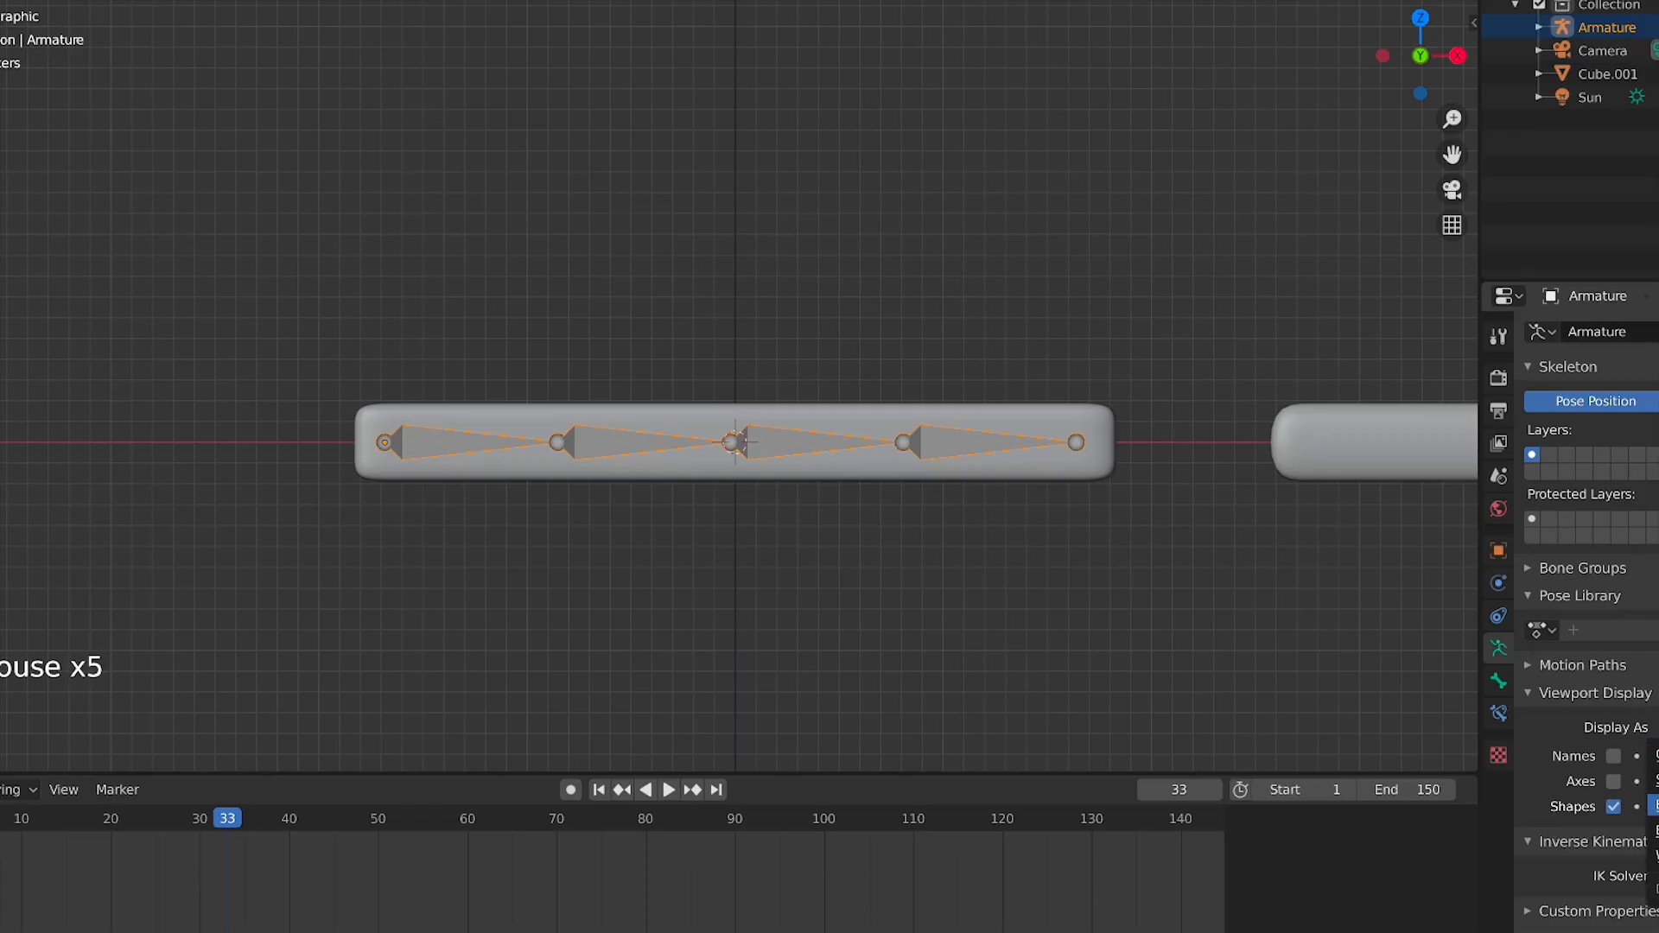
pyautogui.click(1654, 804)
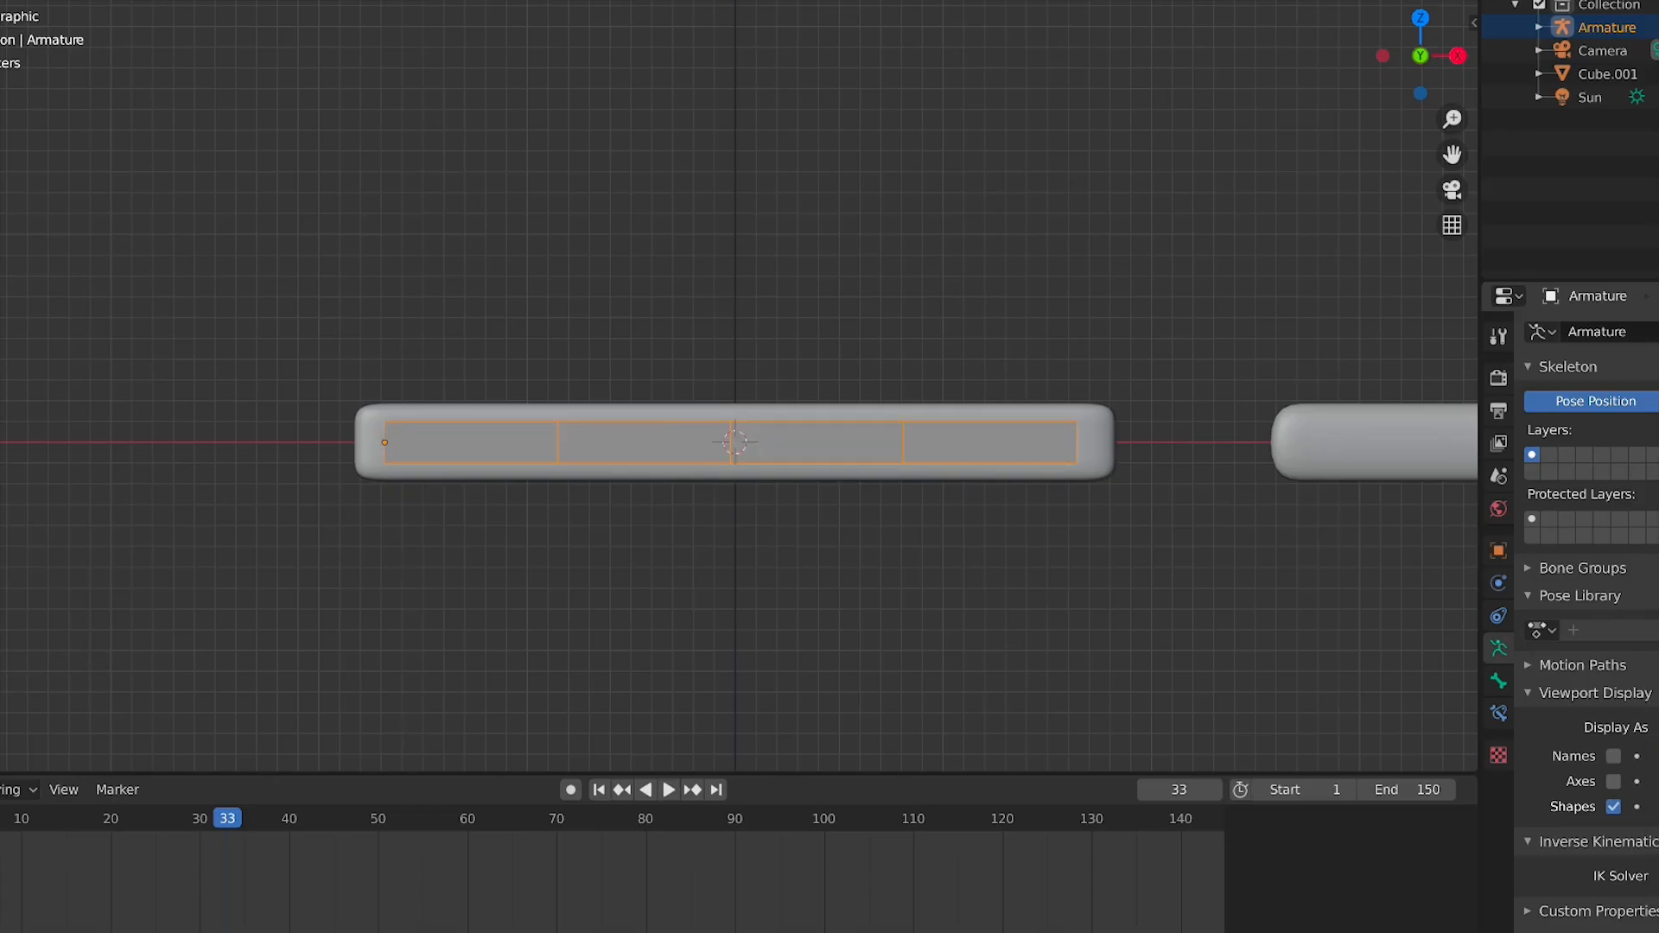
# Open the first bone's Bendy Bones settings and raise its segments to 4, returning to Pose Mode with that bone selected
pyautogui.click(1499, 682)
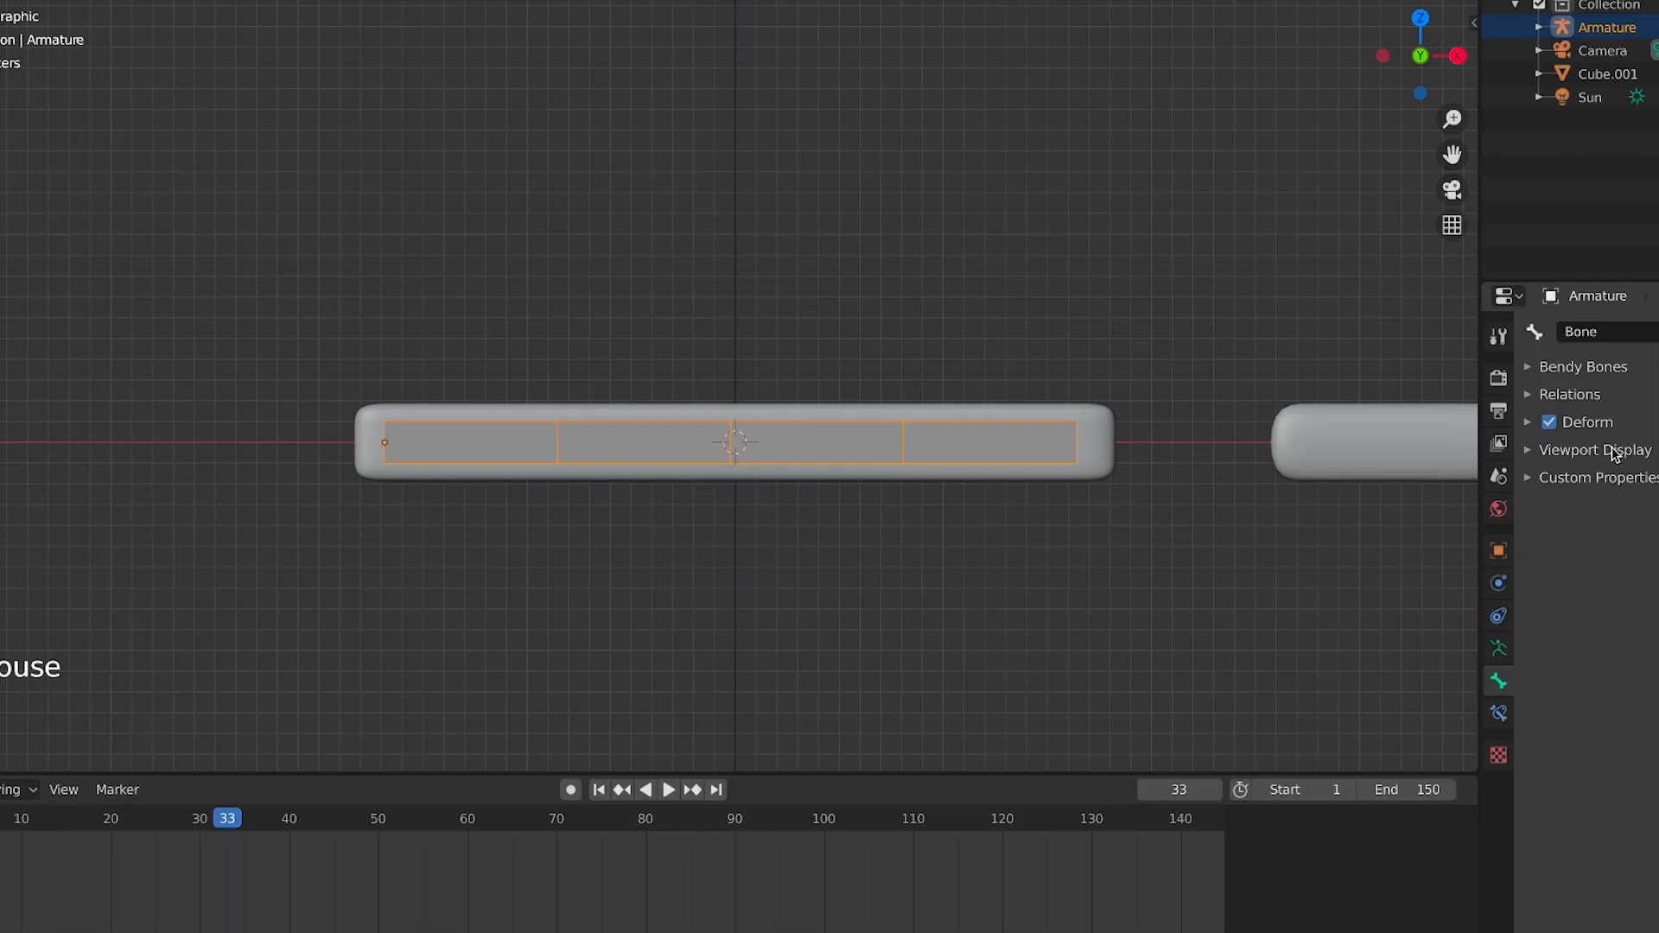
pyautogui.click(1590, 373)
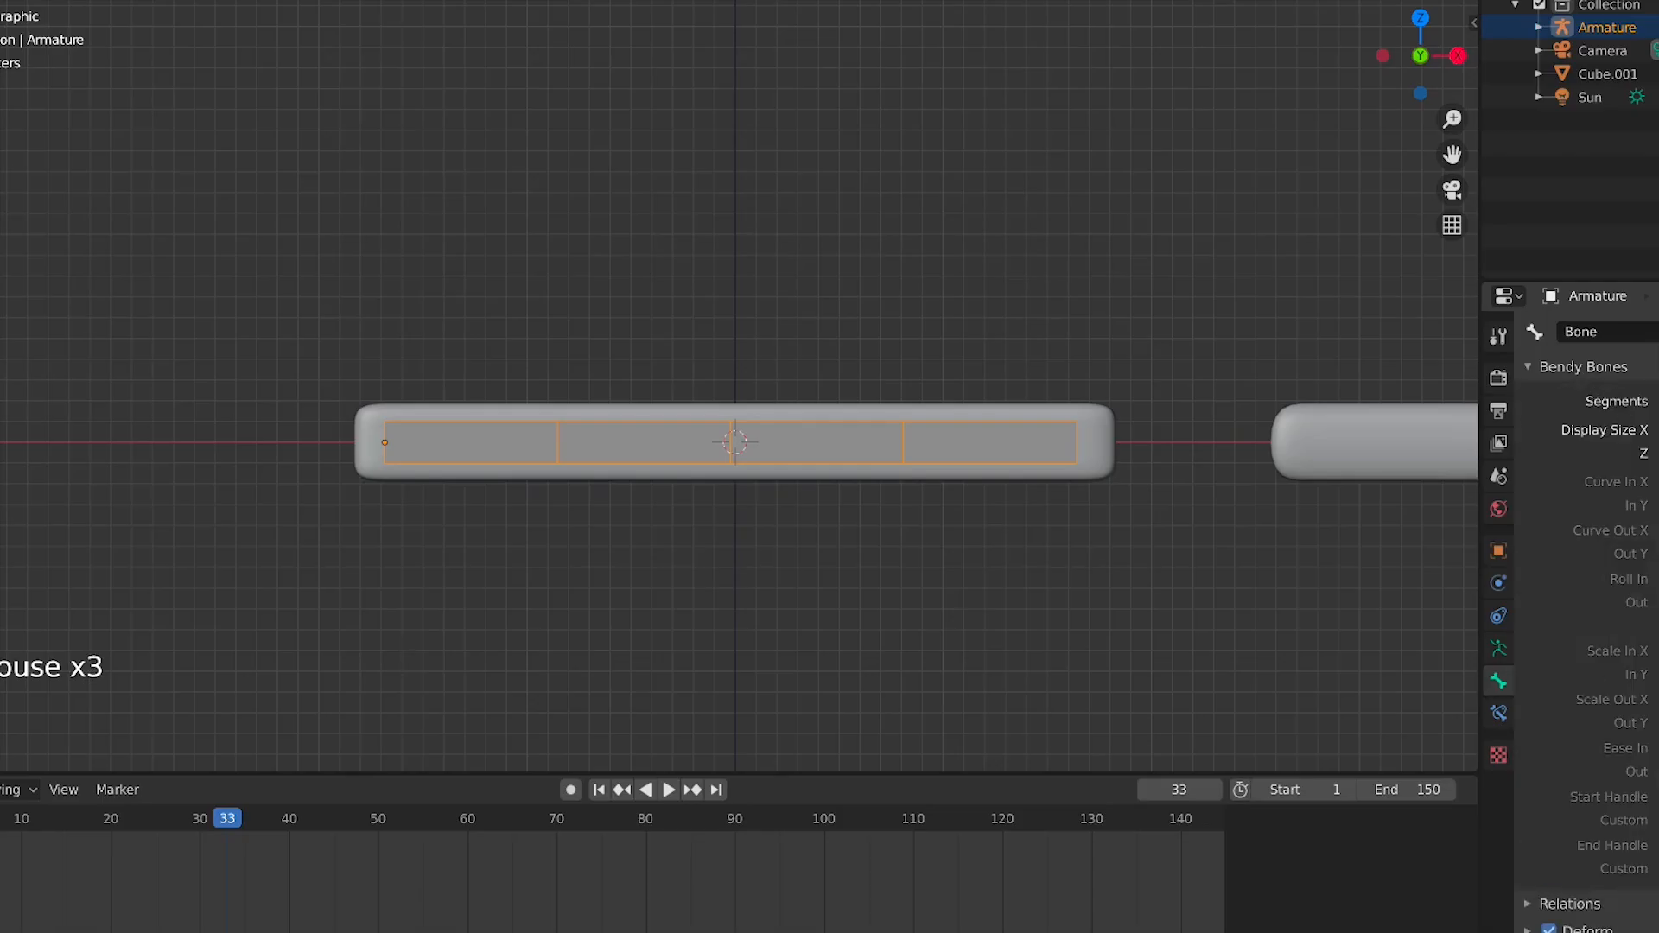
pyautogui.click(1655, 401)
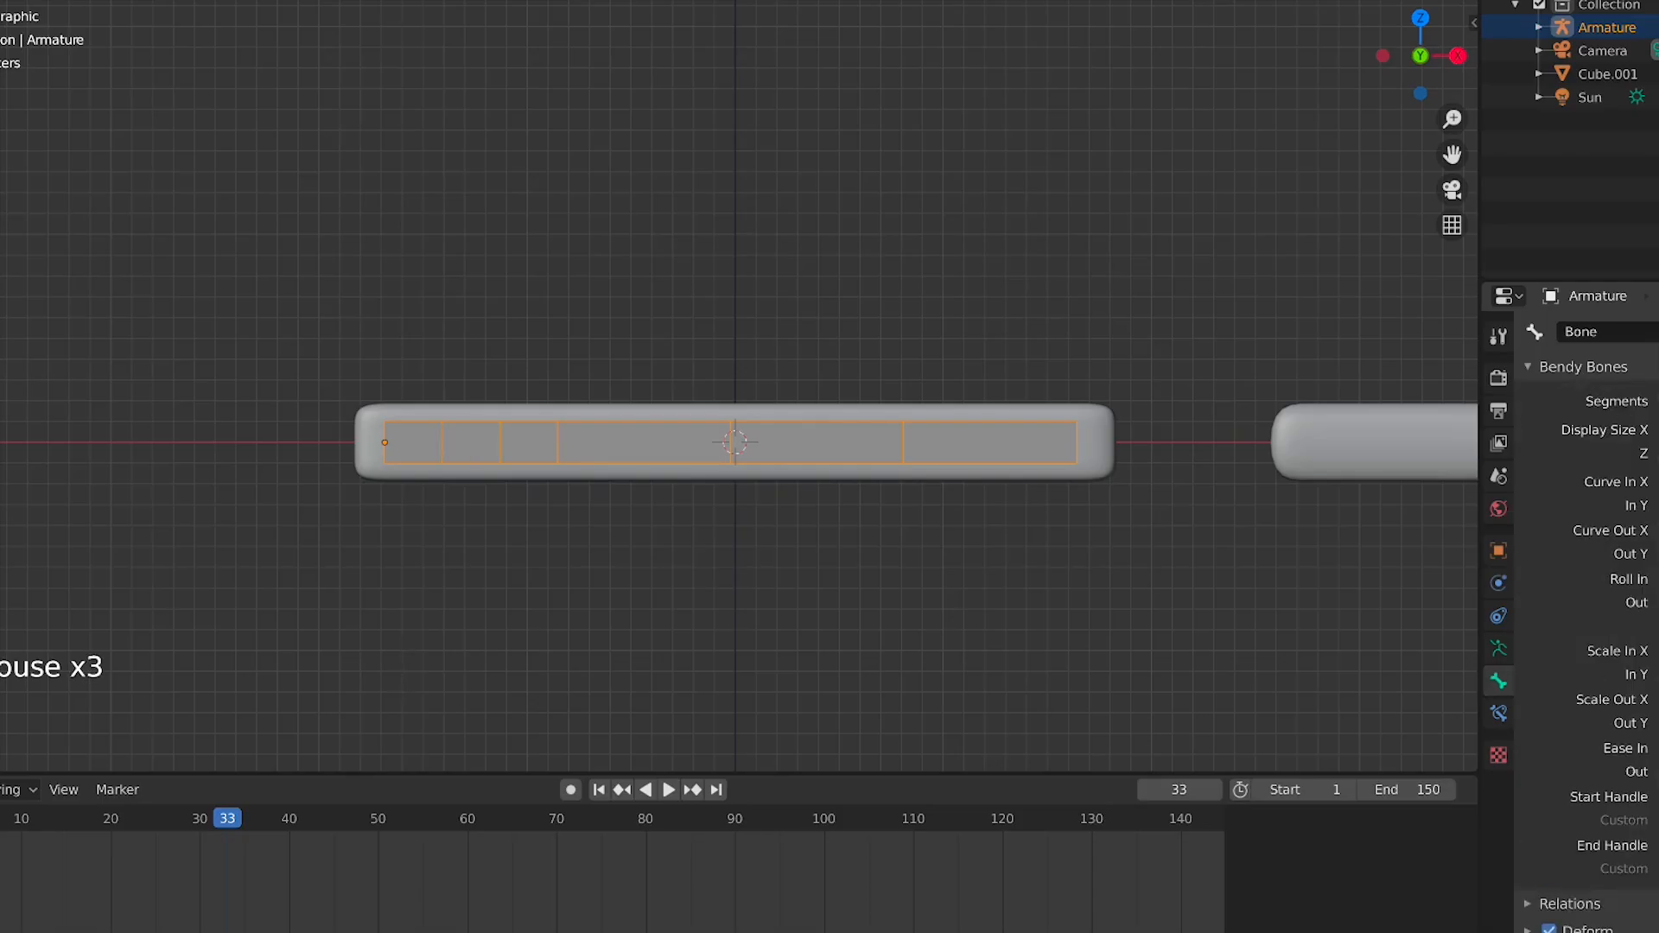
pyautogui.click(700, 446)
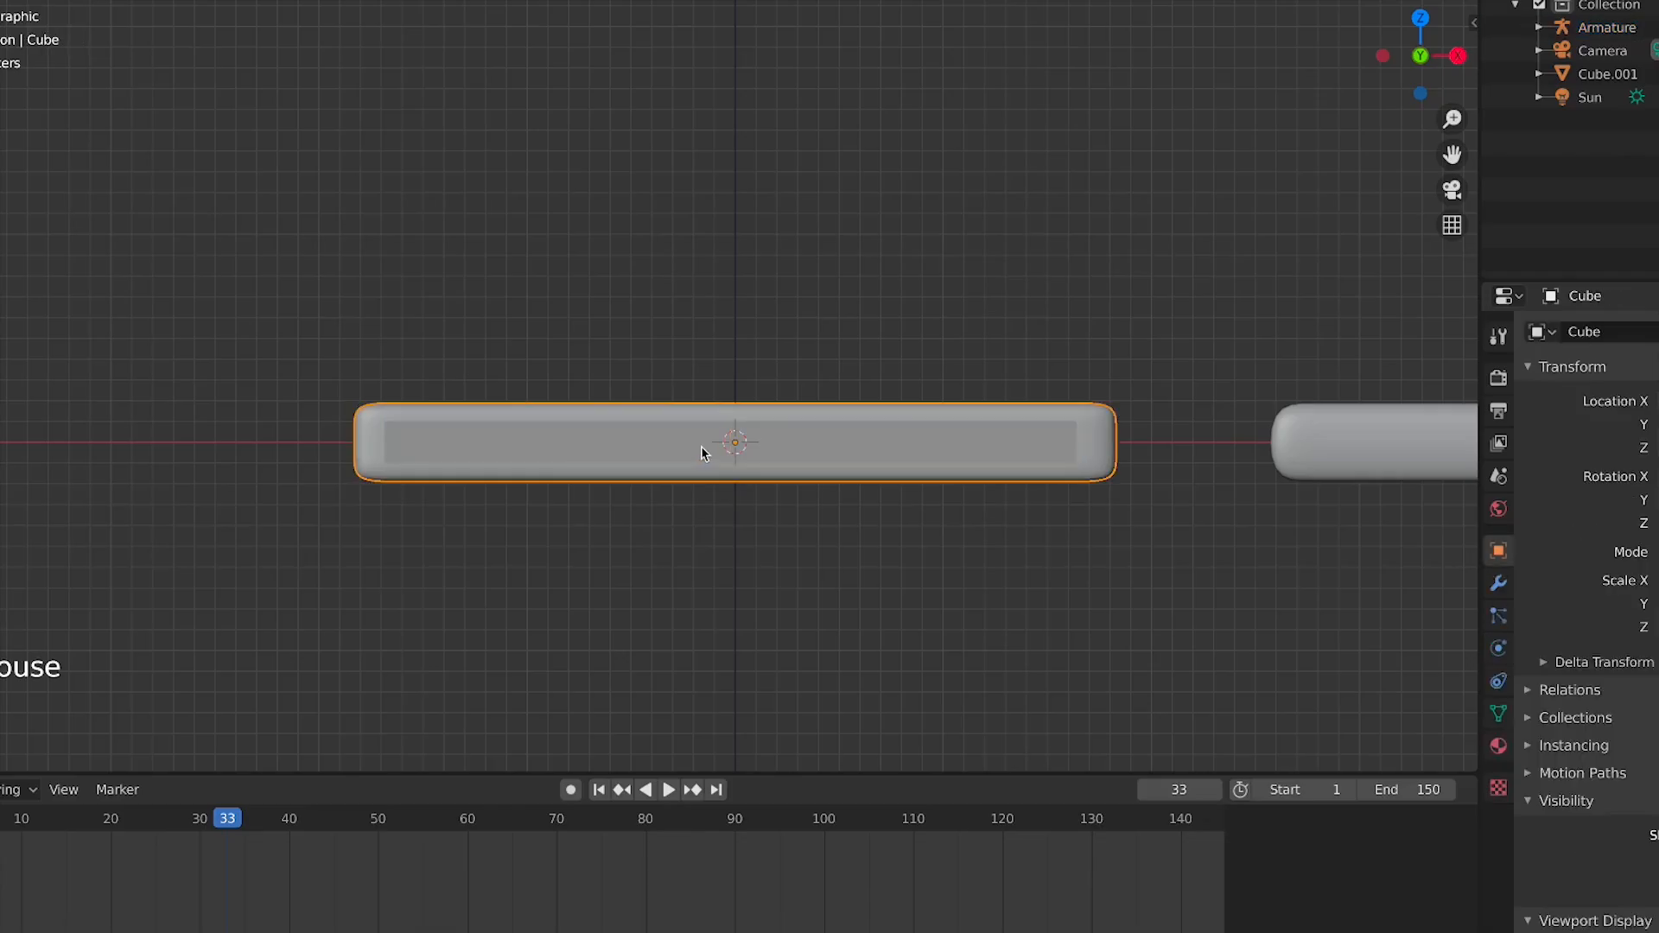
pyautogui.click(702, 446)
pyautogui.click(635, 455)
pyautogui.click(635, 455)
pyautogui.click(635, 456)
pyautogui.click(635, 455)
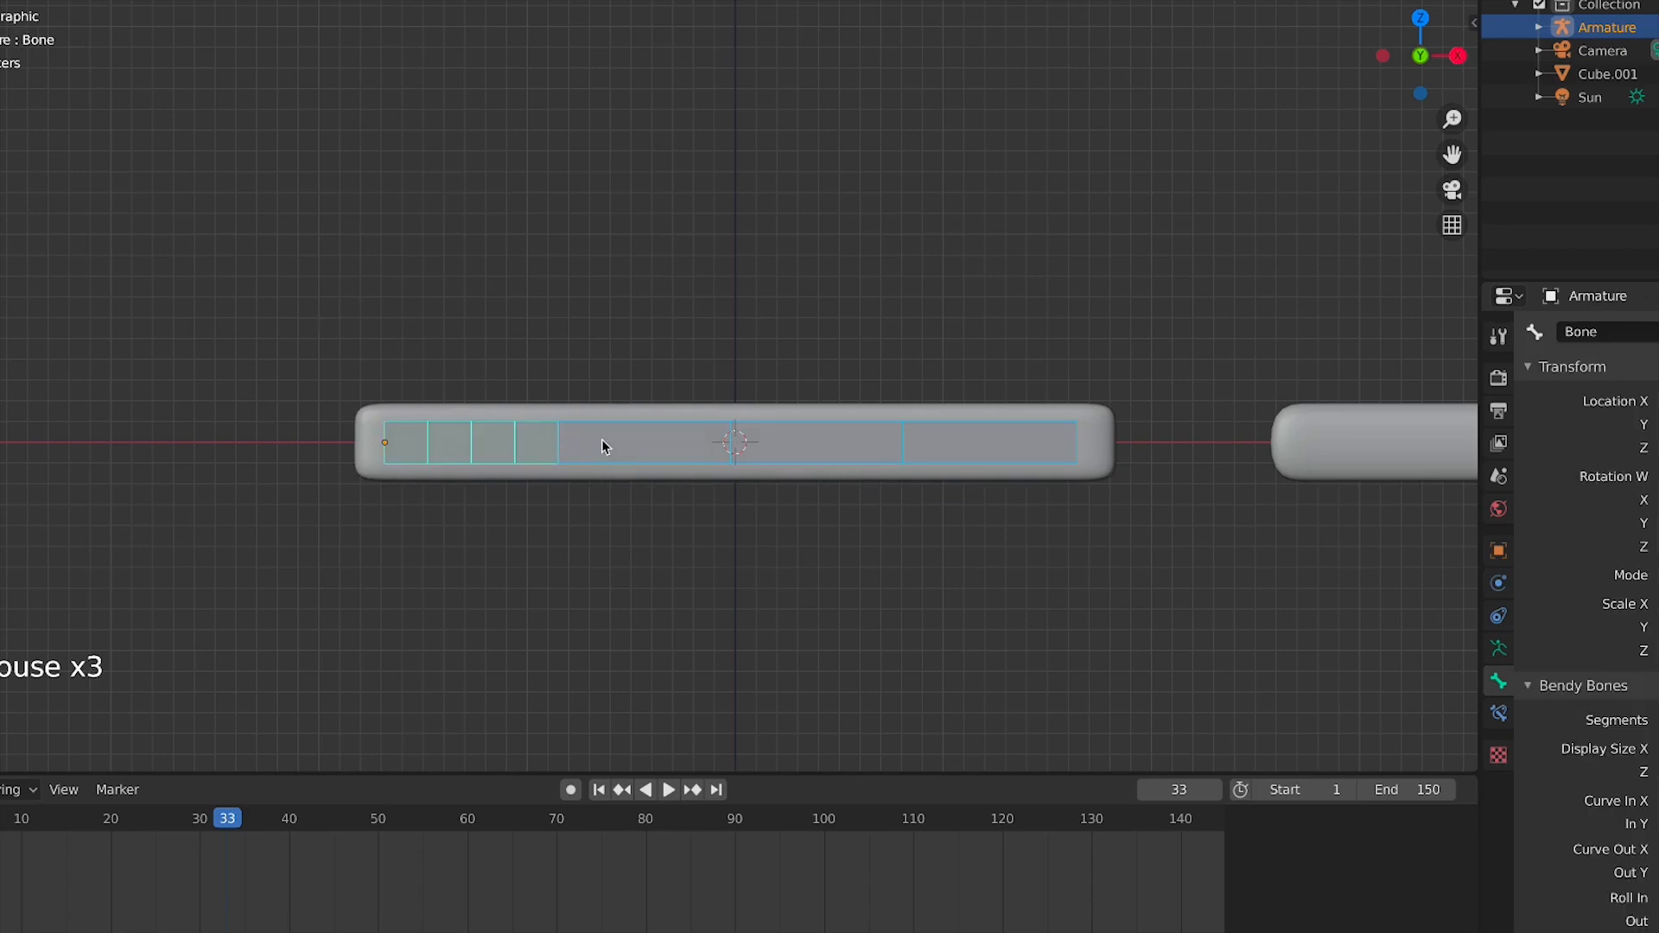
pyautogui.click(624, 446)
# In Edit Mode, set the Bendy Bones segments of the other three bones to 4 each, then return to Pose Mode
pyautogui.press('Tab')
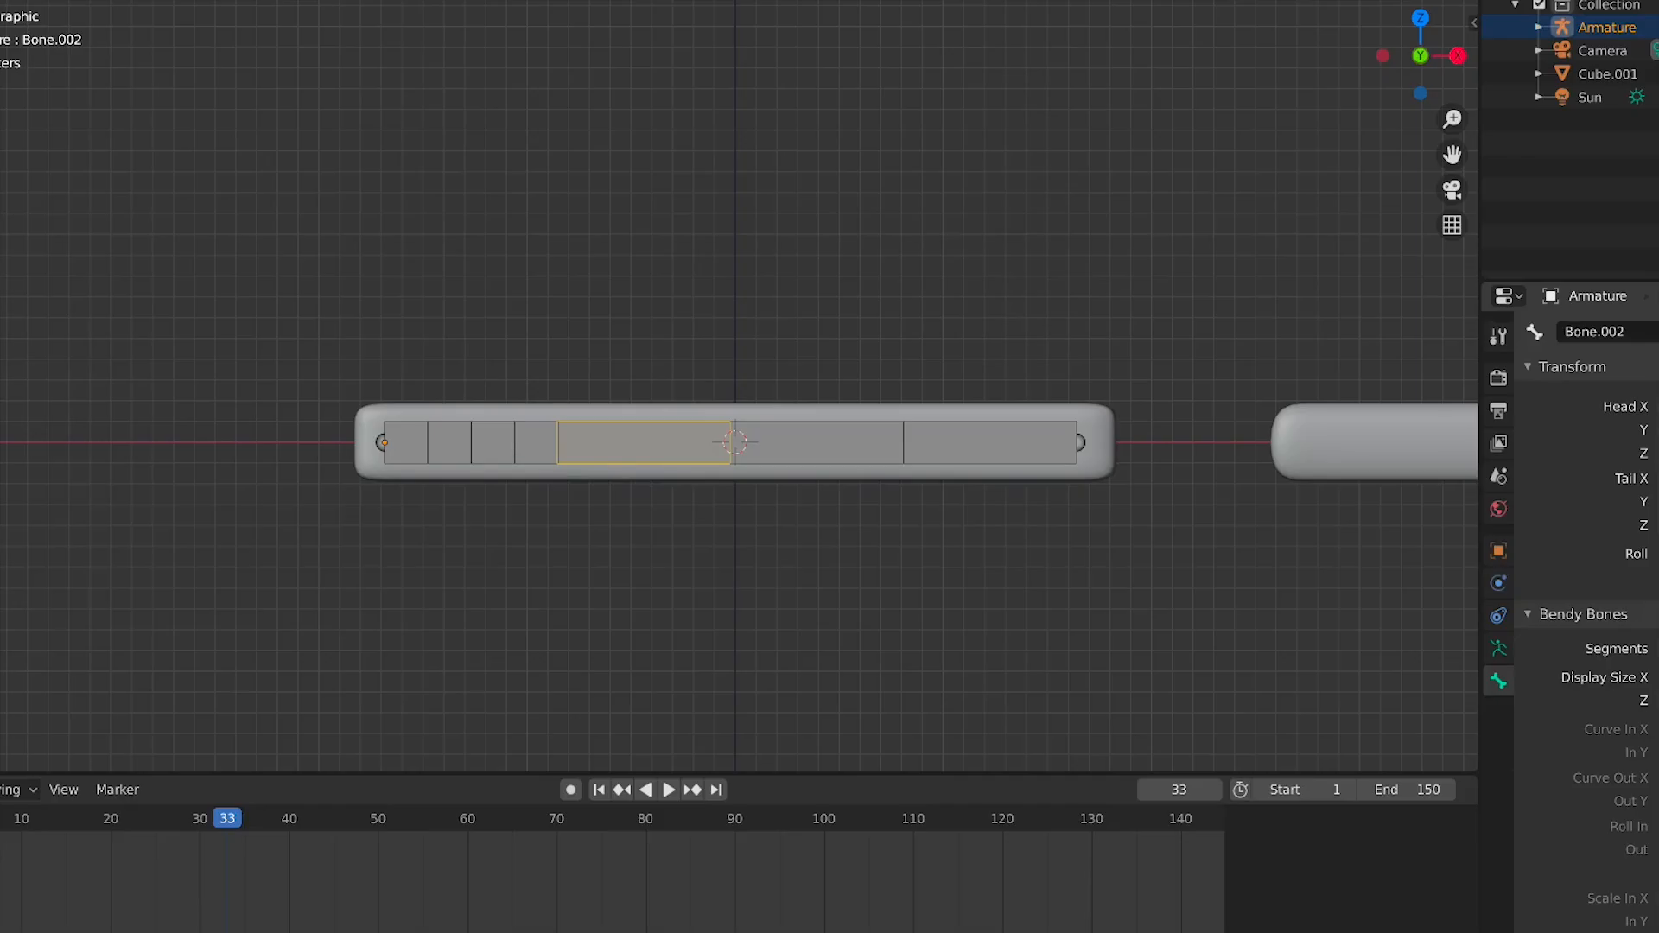
pyautogui.click(1658, 649)
pyautogui.write('4')
pyautogui.press('Return')
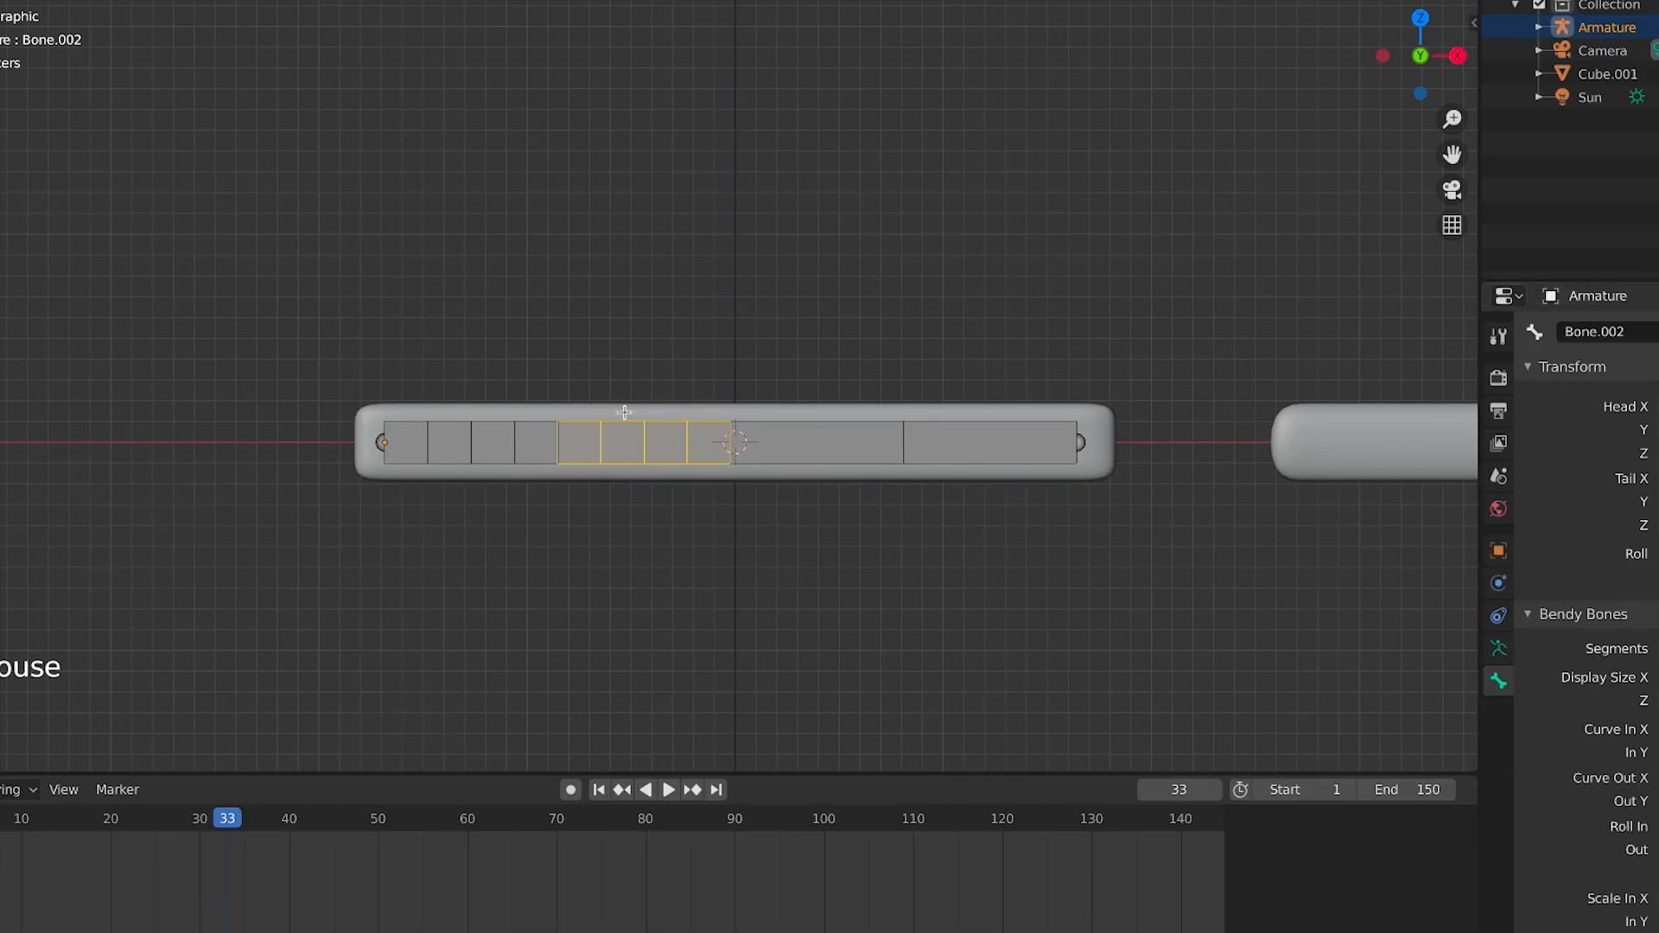
pyautogui.click(831, 445)
pyautogui.click(832, 445)
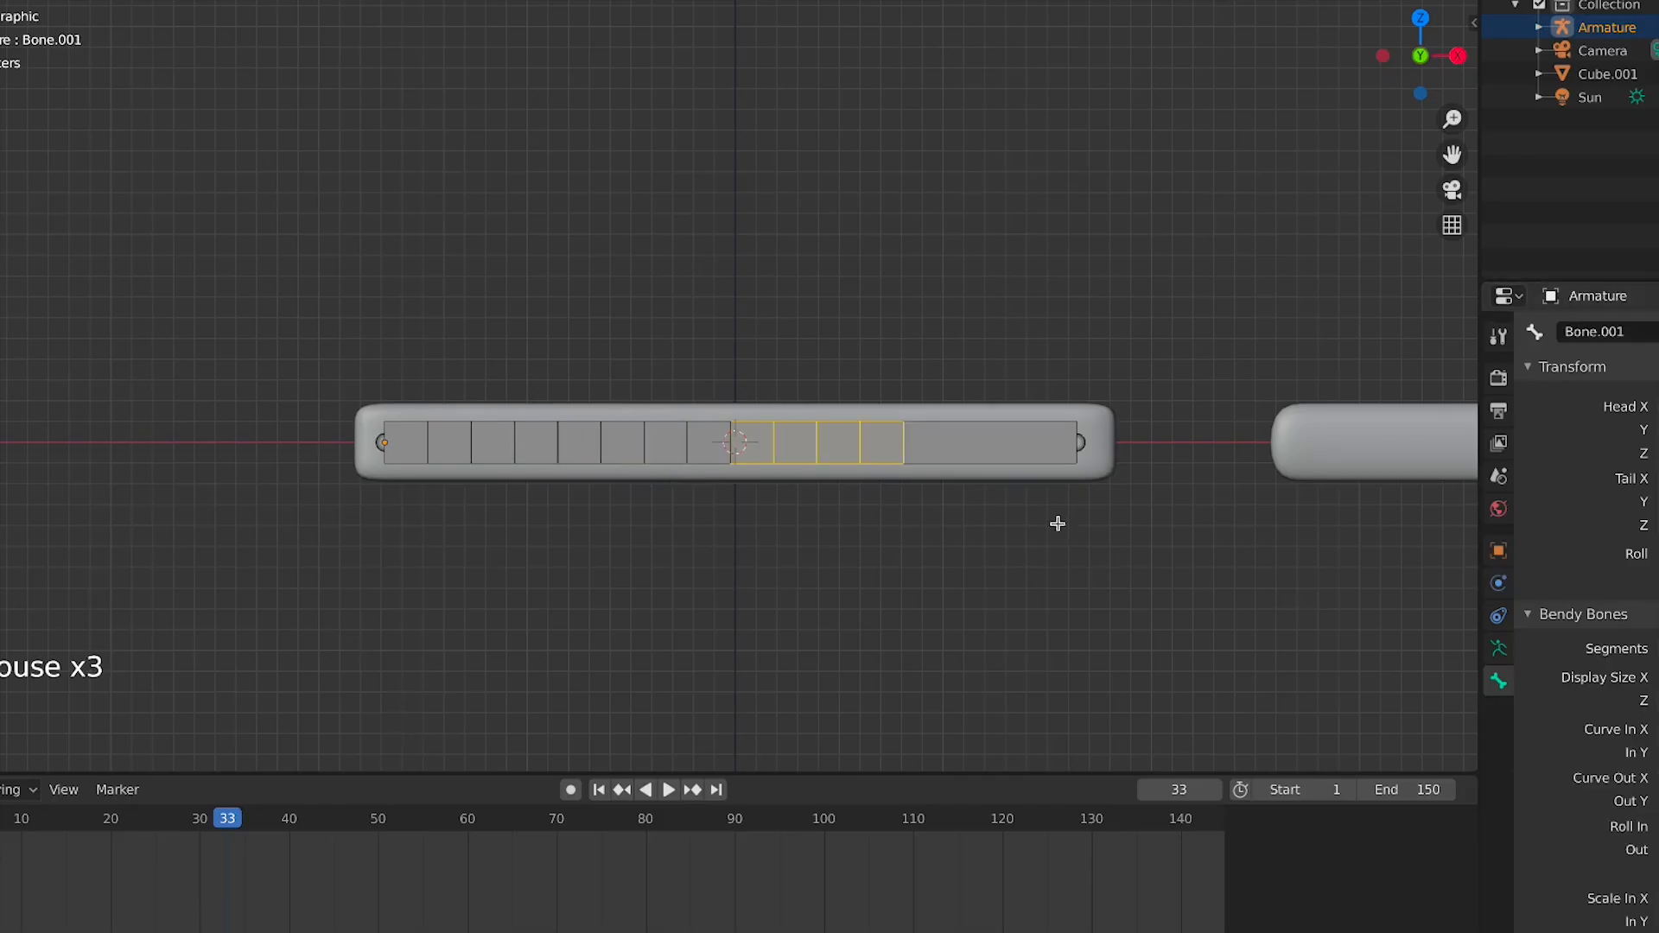
pyautogui.click(1003, 458)
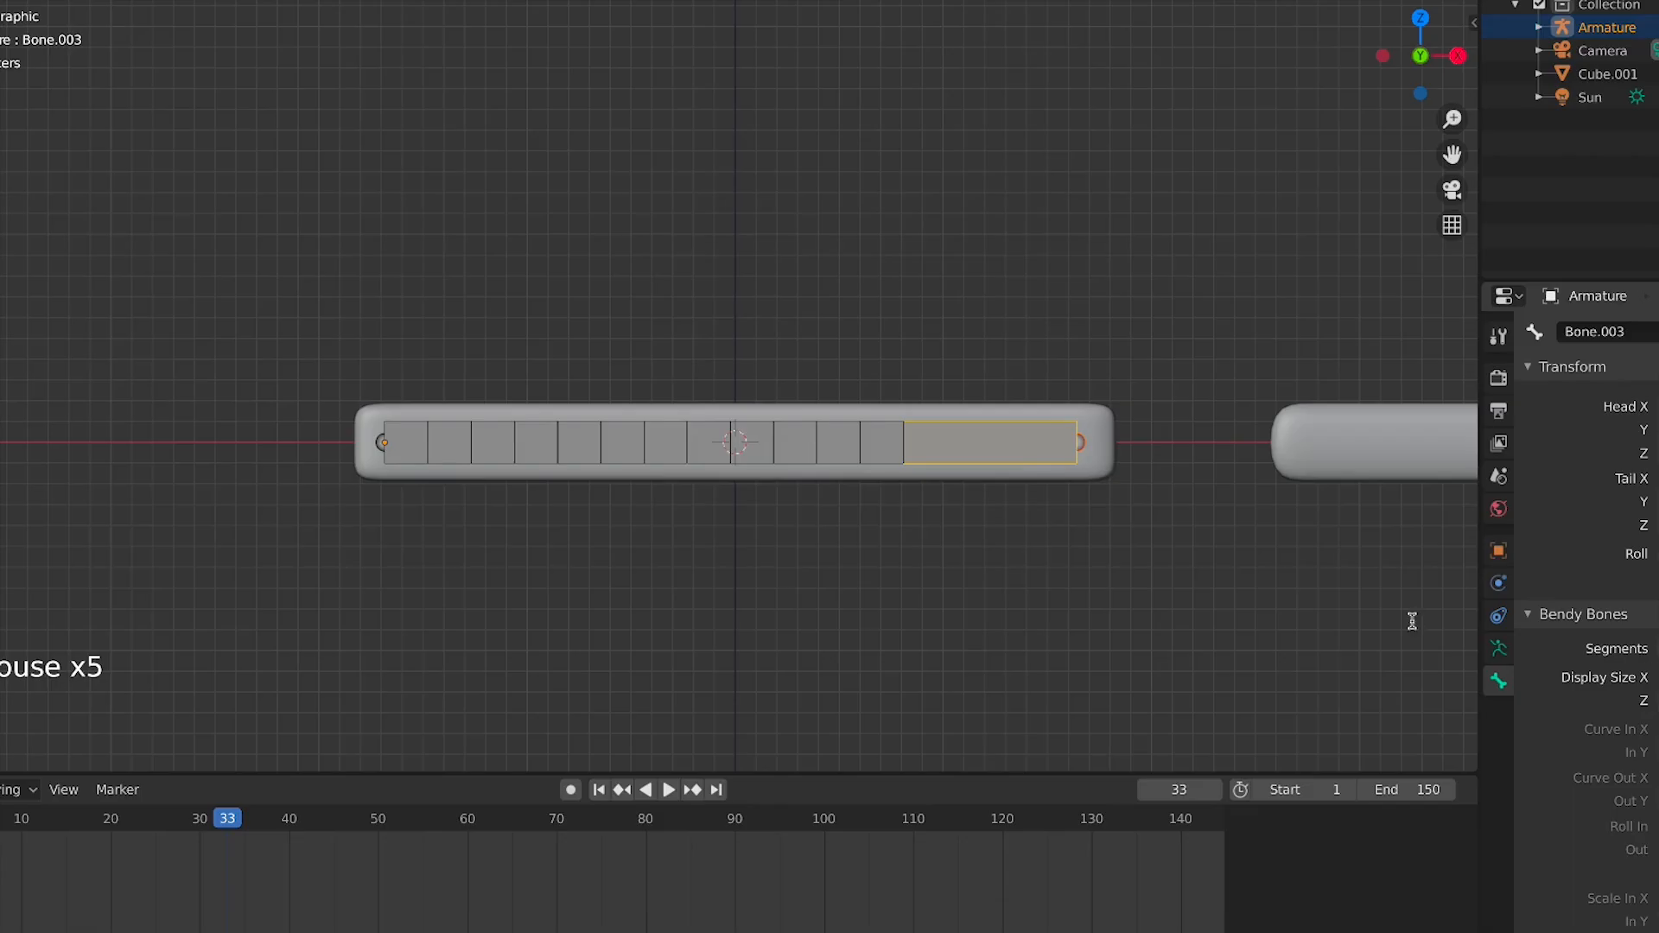
pyautogui.write('4')
pyautogui.press('Return')
pyautogui.hotkey('ctrl', 'Tab')
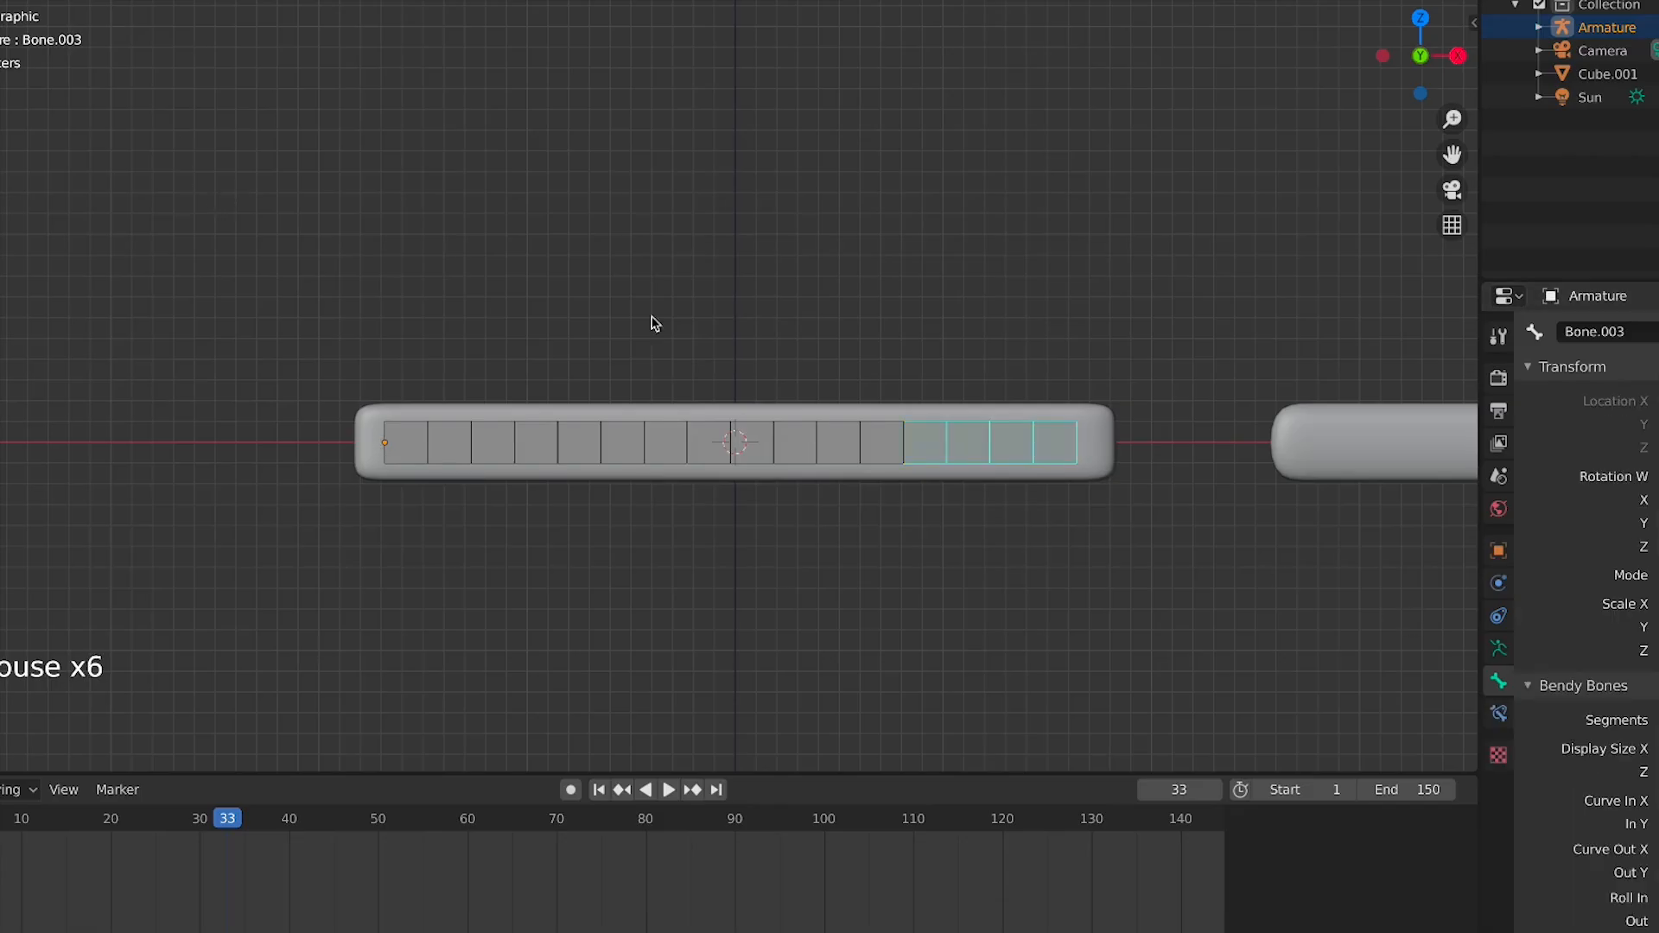
# Rotate the second, third and fourth bones in Pose Mode to bend the bar into a curve
pyautogui.click(700, 426)
pyautogui.press('r')
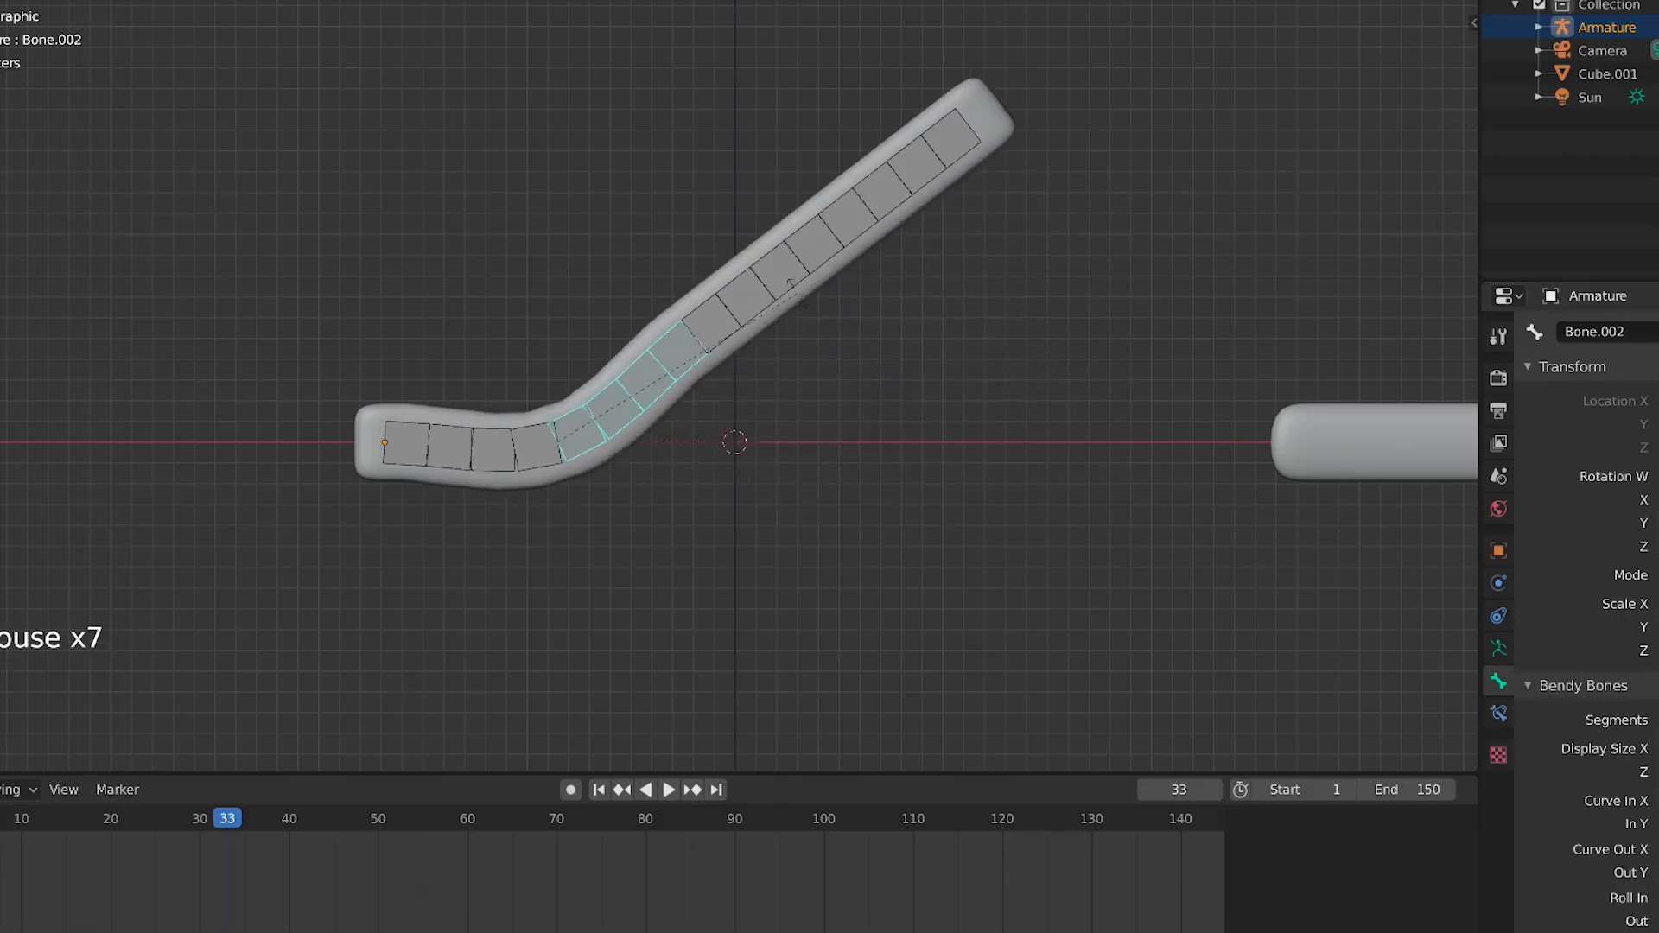
pyautogui.click(769, 299)
pyautogui.click(750, 319)
pyautogui.press('r')
pyautogui.click(1016, 469)
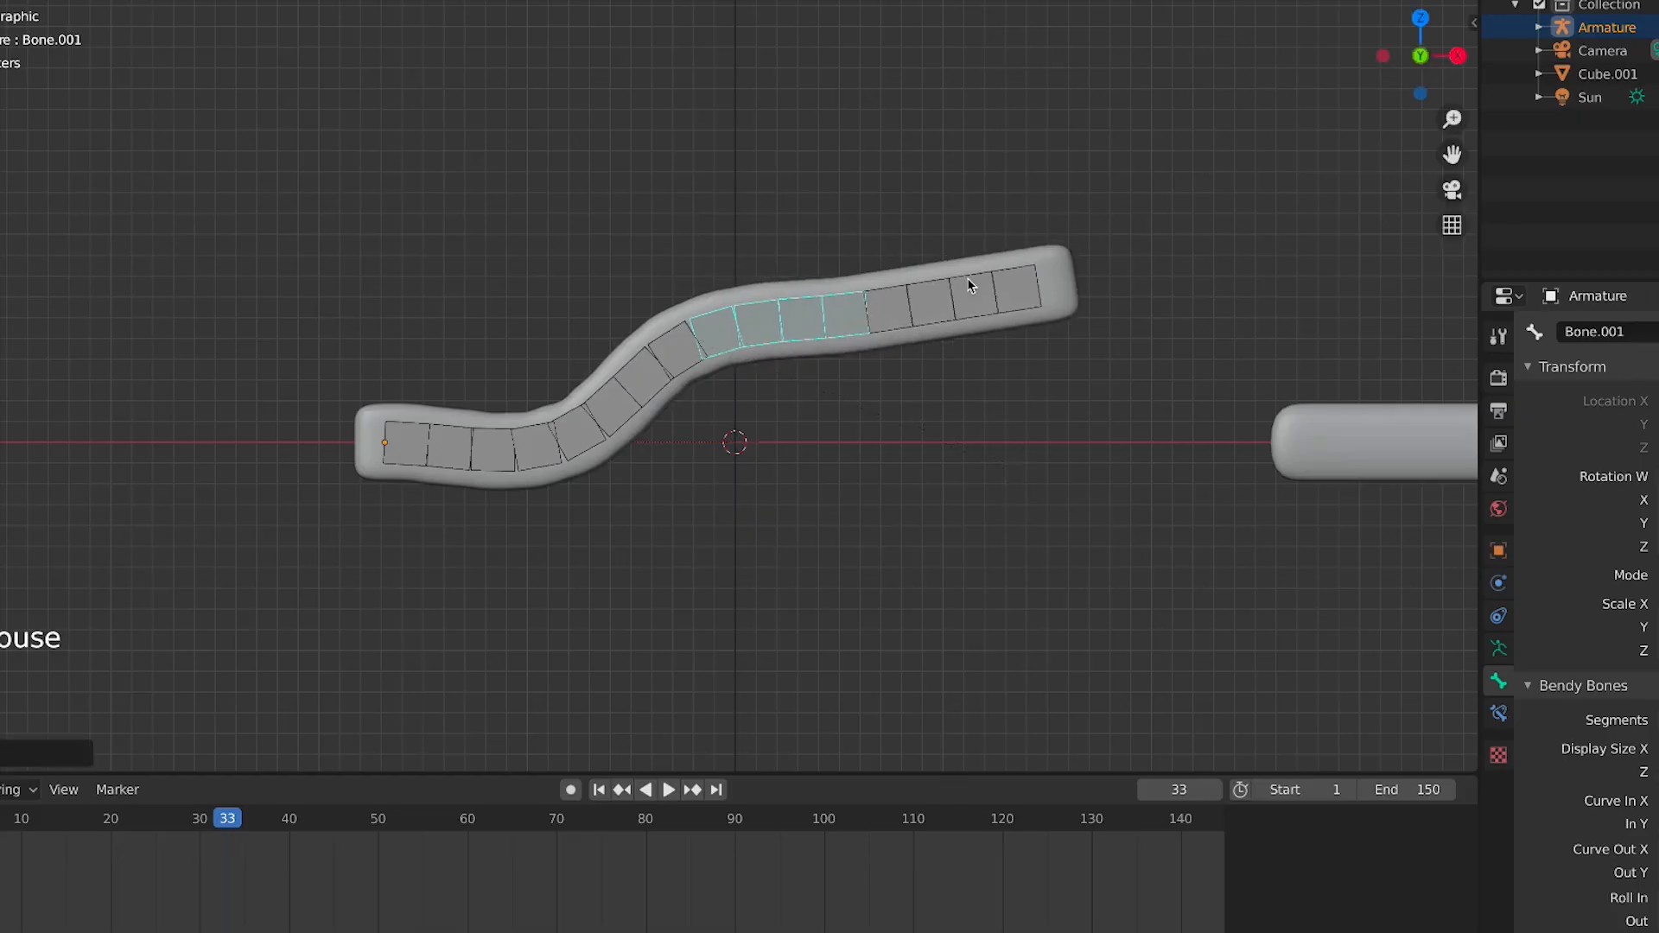
pyautogui.click(970, 286)
pyautogui.press('r')
pyautogui.click(1032, 465)
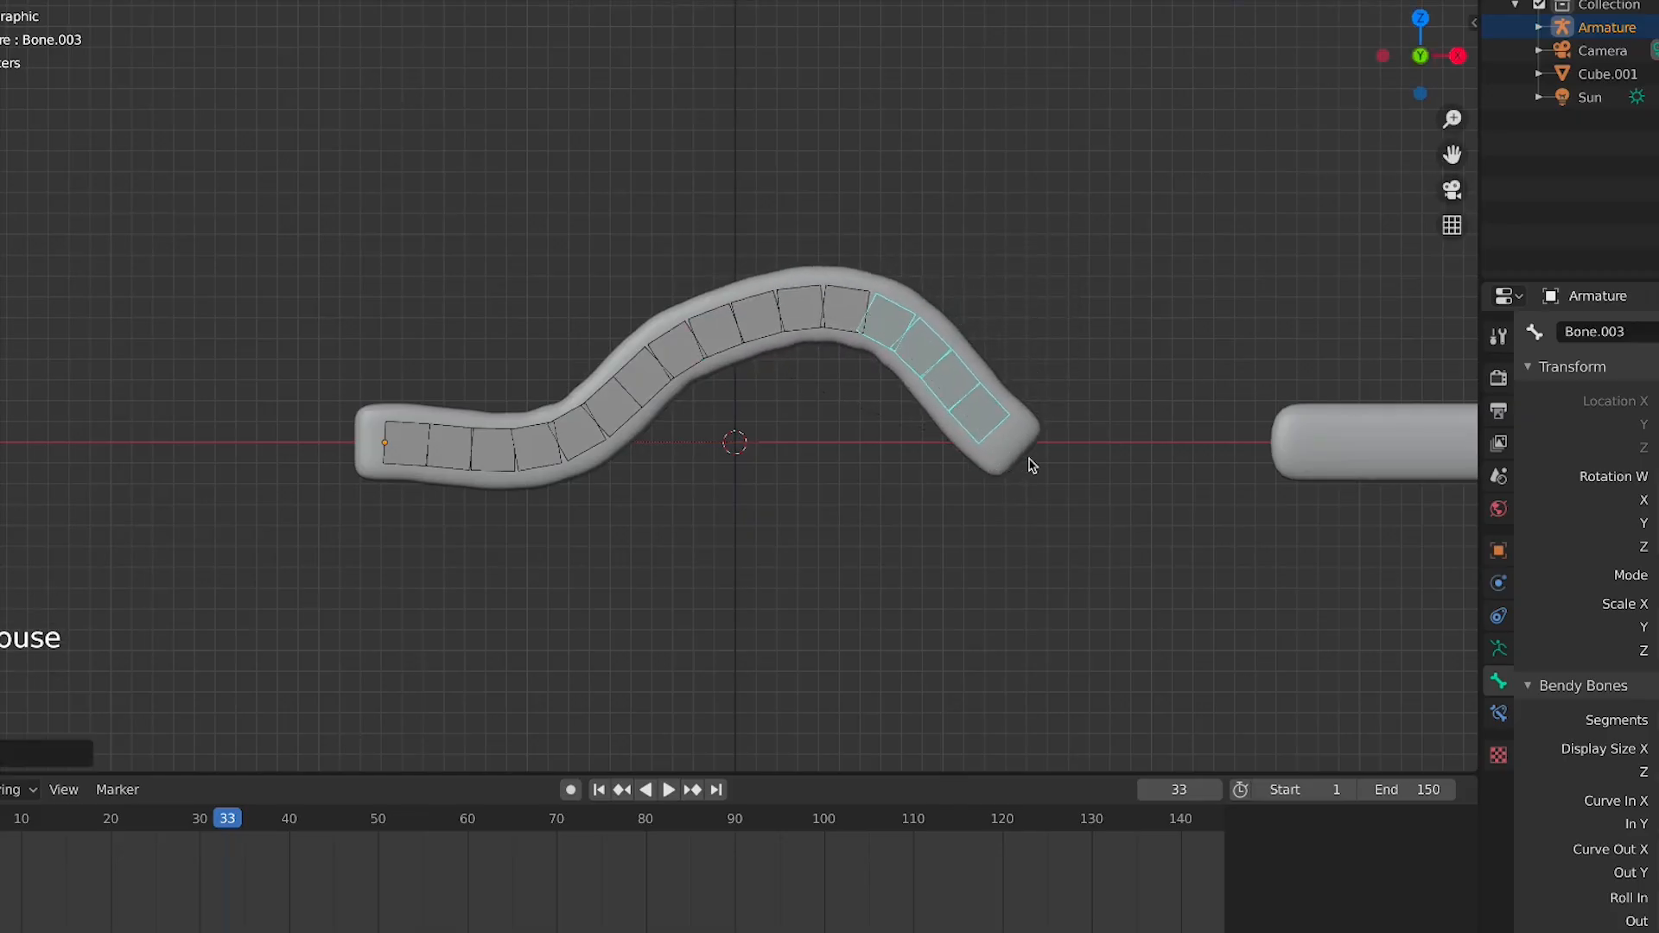
pyautogui.scroll(-2, 1030, 460)
pyautogui.press('Tab')
pyautogui.scroll(-1, 1029, 459)
pyautogui.moveTo(990, 452); pyautogui.dragTo(835, 533, button='middle')
pyautogui.press('Tab')
pyautogui.press('Tab')
pyautogui.press('KP_1')
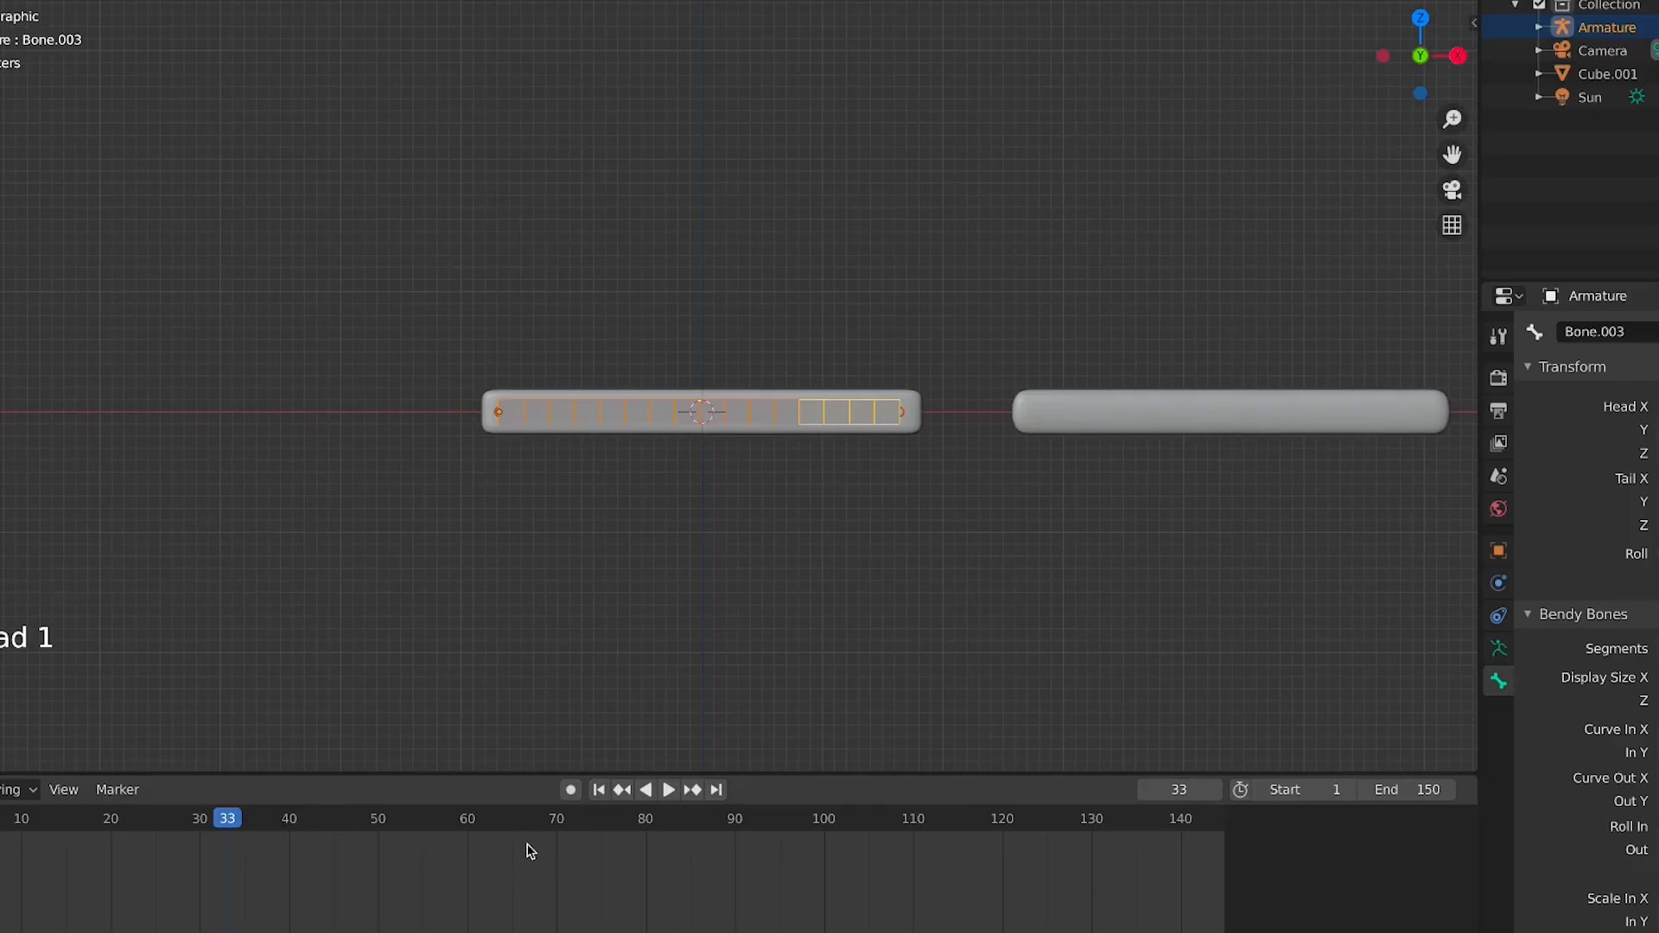
# Enlarge the timeline area and briefly play the animation
pyautogui.moveTo(505, 773); pyautogui.dragTo(536, 632)
pyautogui.click(2, 679)
pyautogui.press('space')
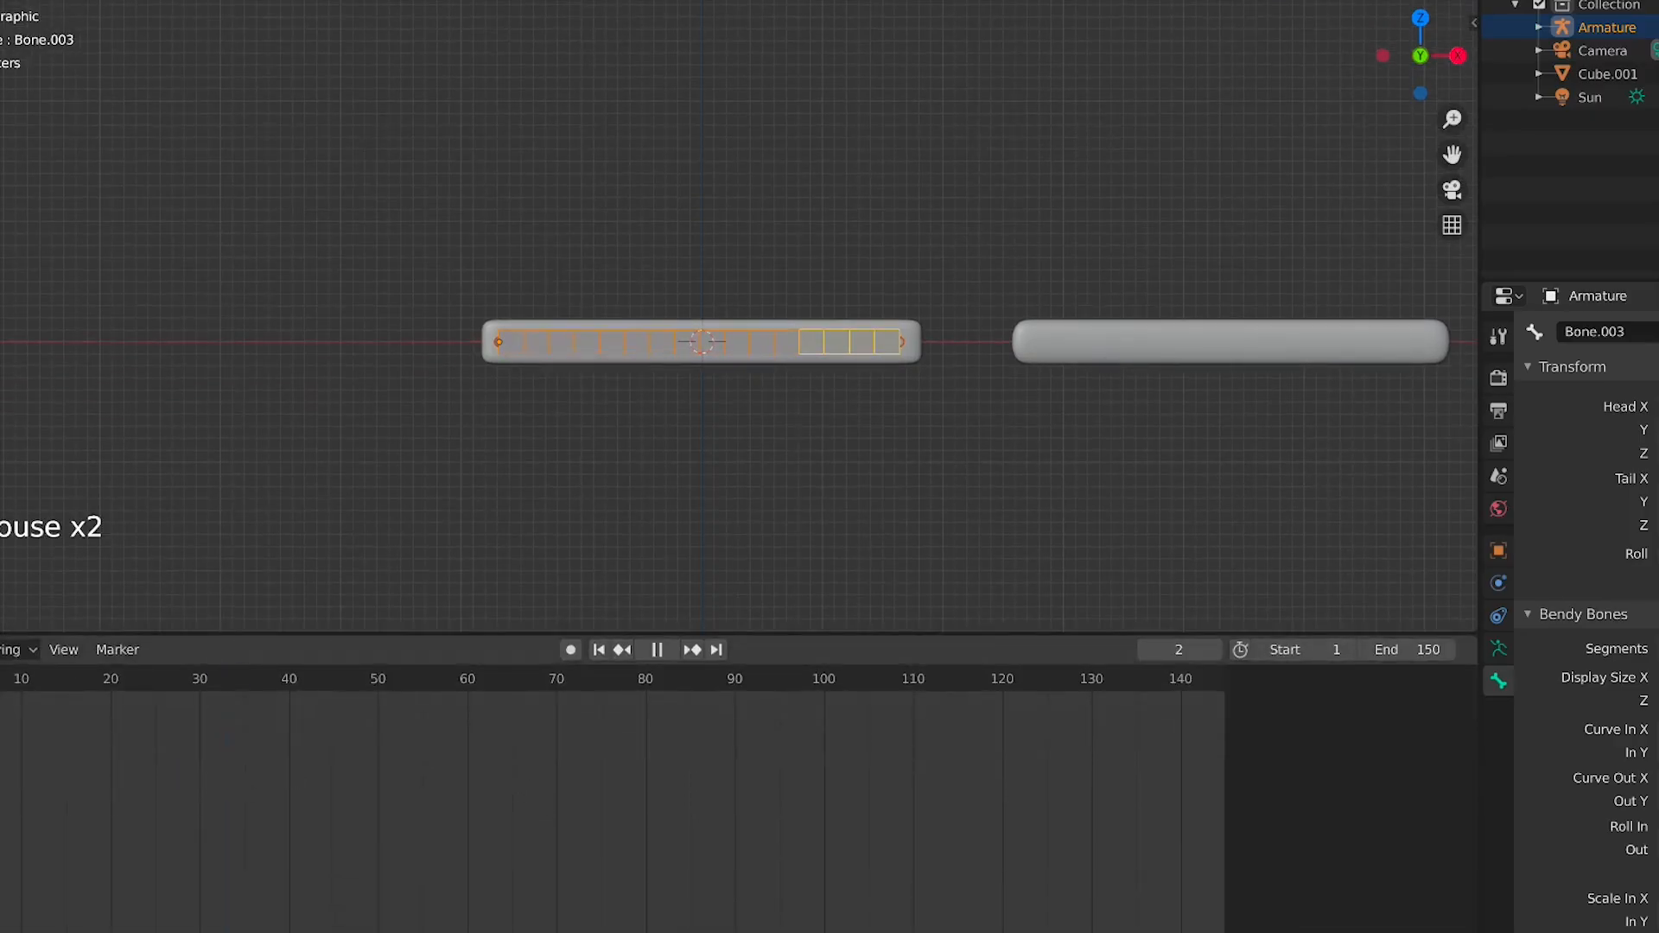
pyautogui.press('Escape')
# Select all bones in Pose Mode, clear their rotation and insert a LocRotScale keyframe at frame 1
pyautogui.scroll(4, 508, 300)
pyautogui.click(753, 393)
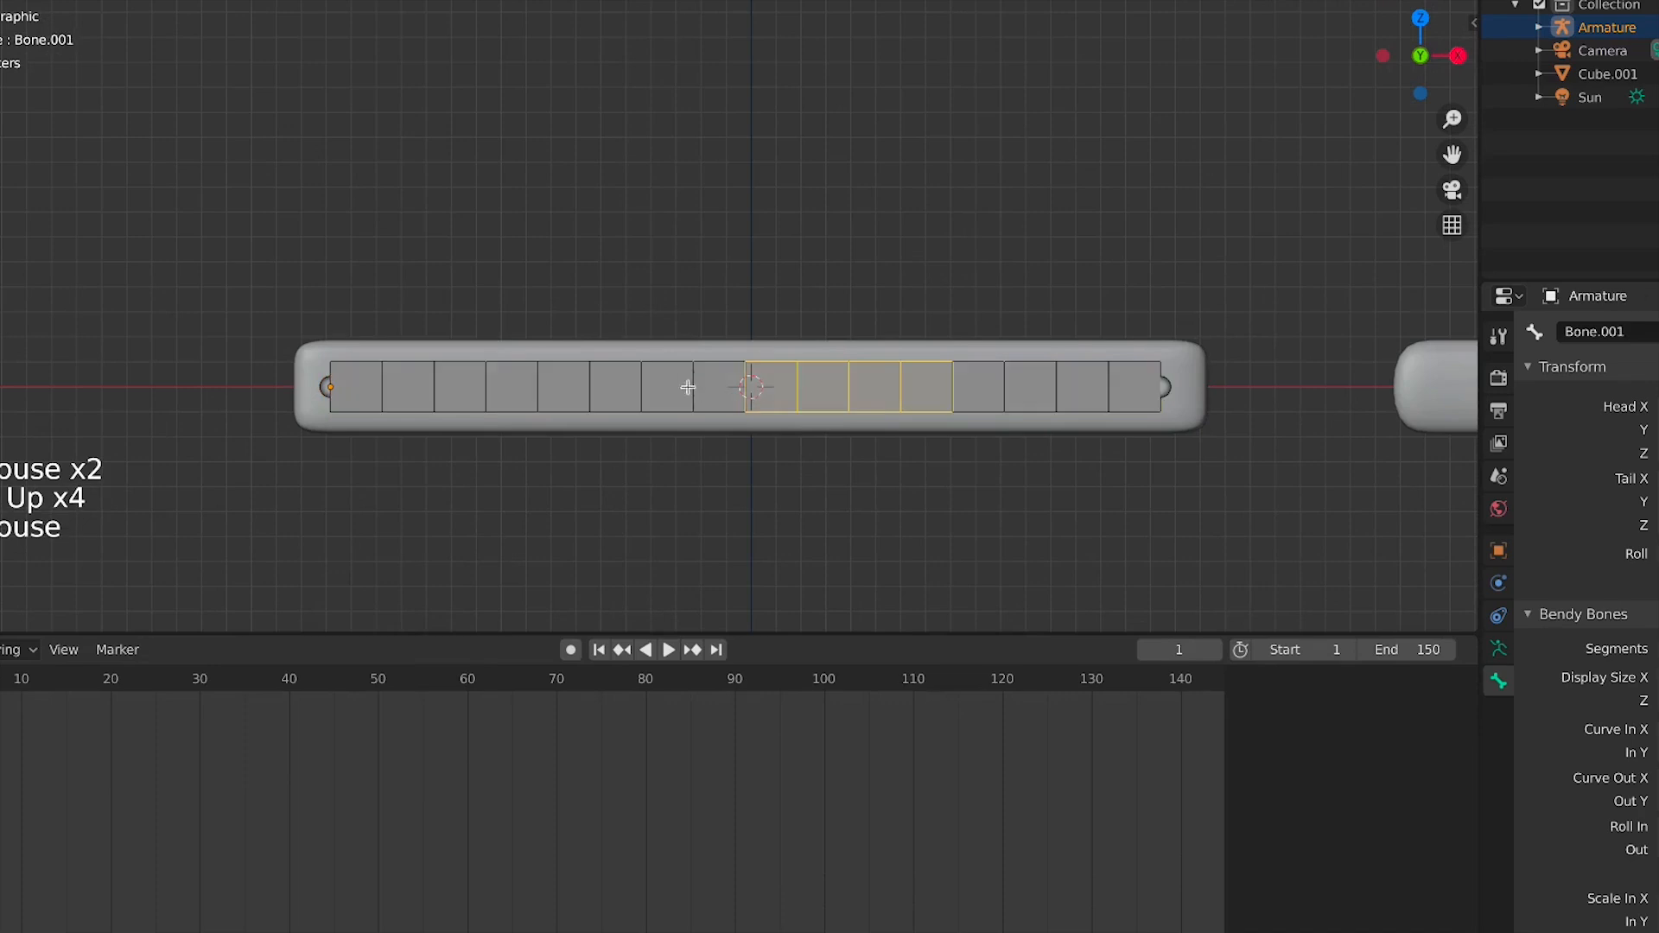
pyautogui.click(641, 400)
pyautogui.press('a')
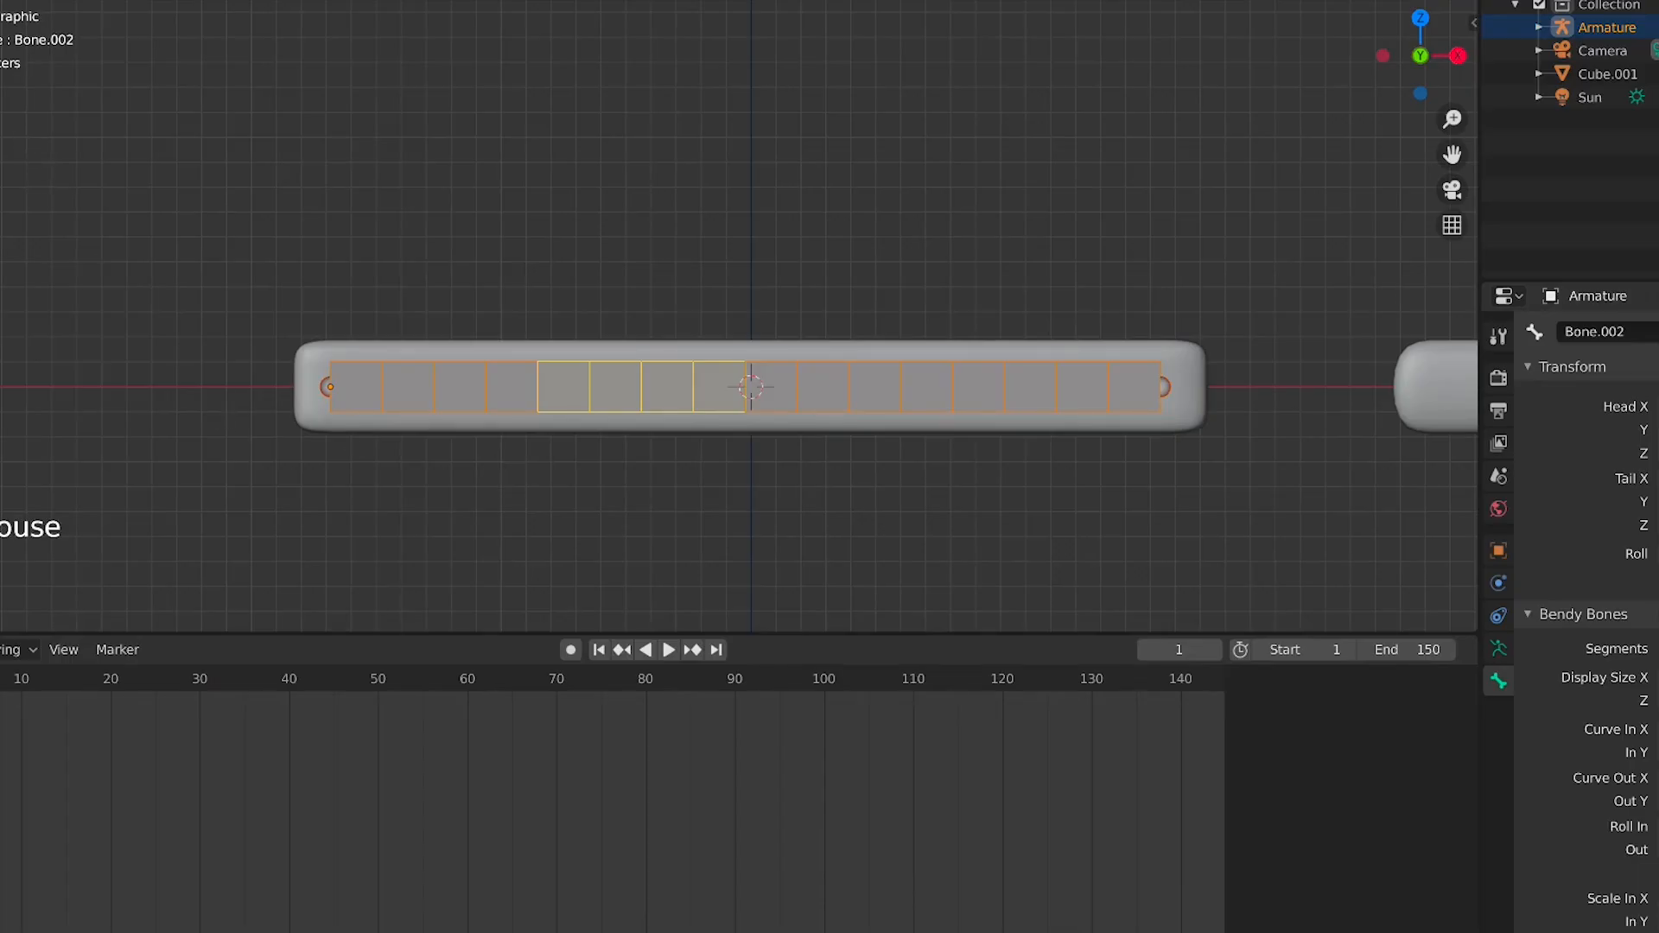
pyautogui.hotkey('ctrl', 'Tab')
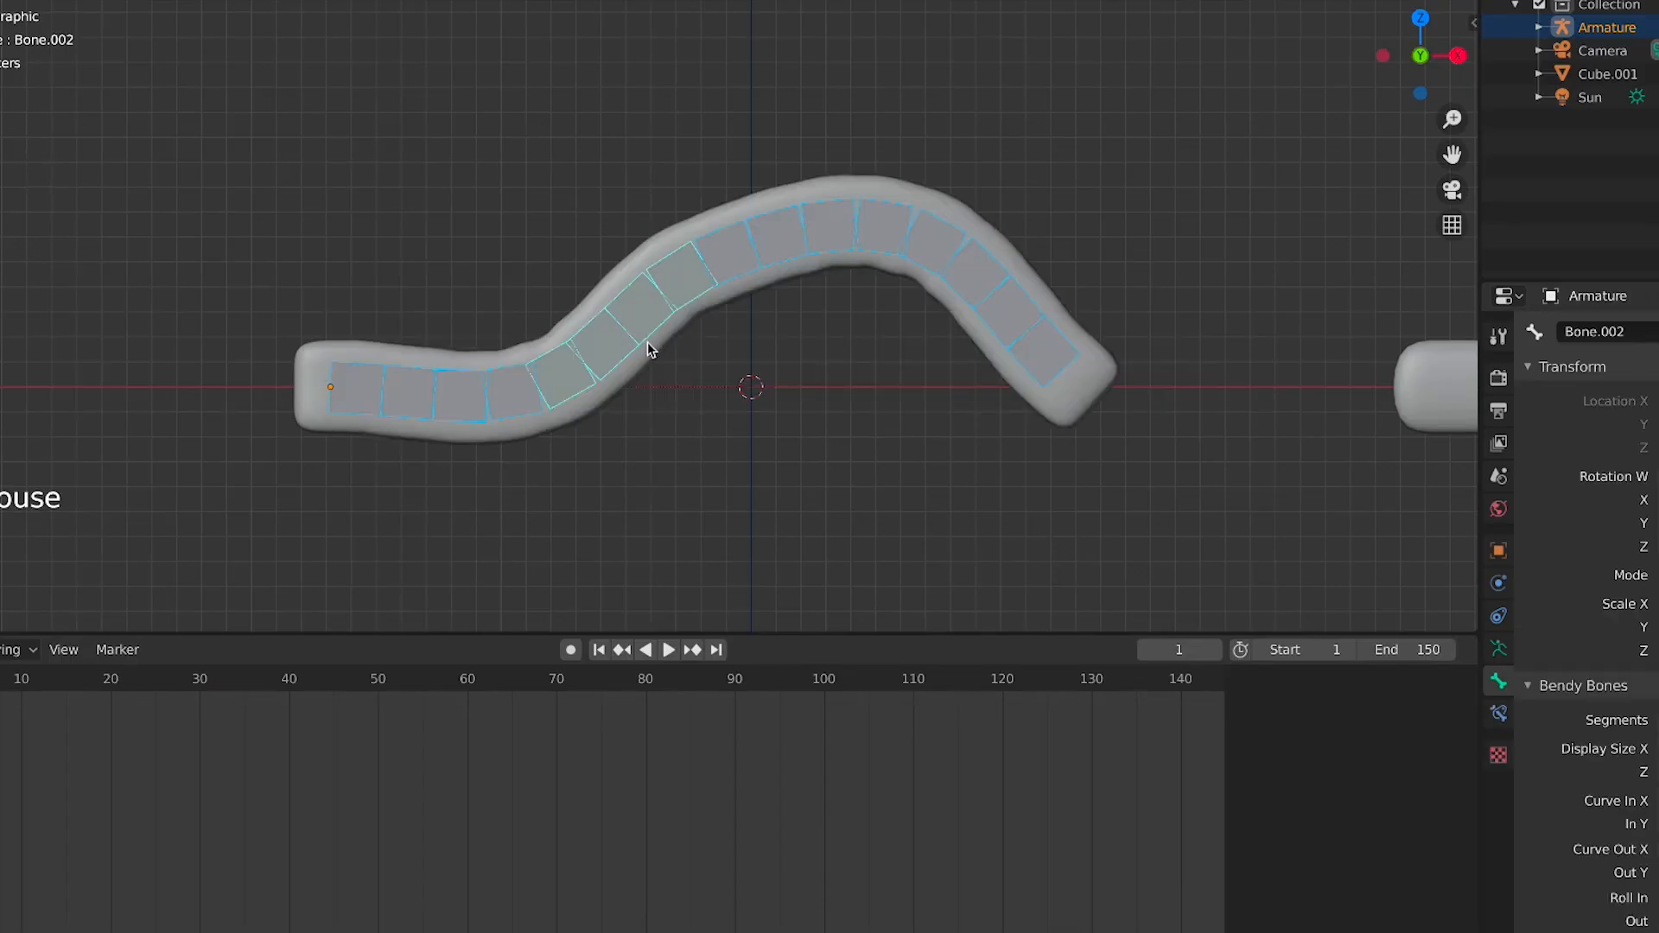
pyautogui.hotkey('alt', 'r')
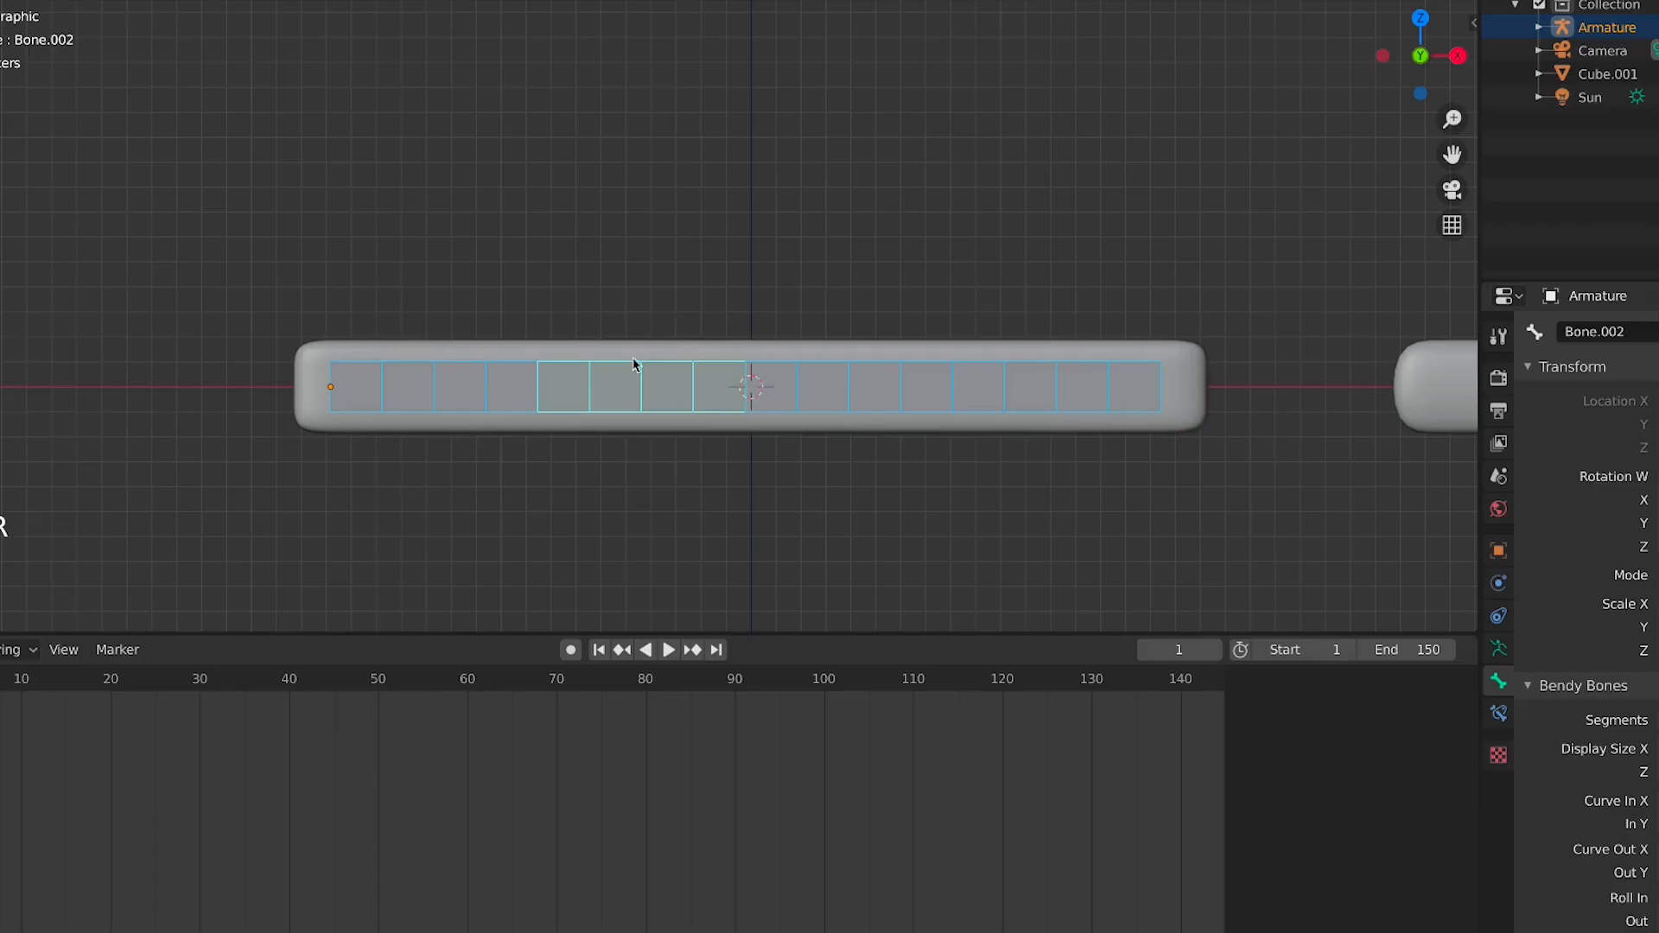
pyautogui.press('i')
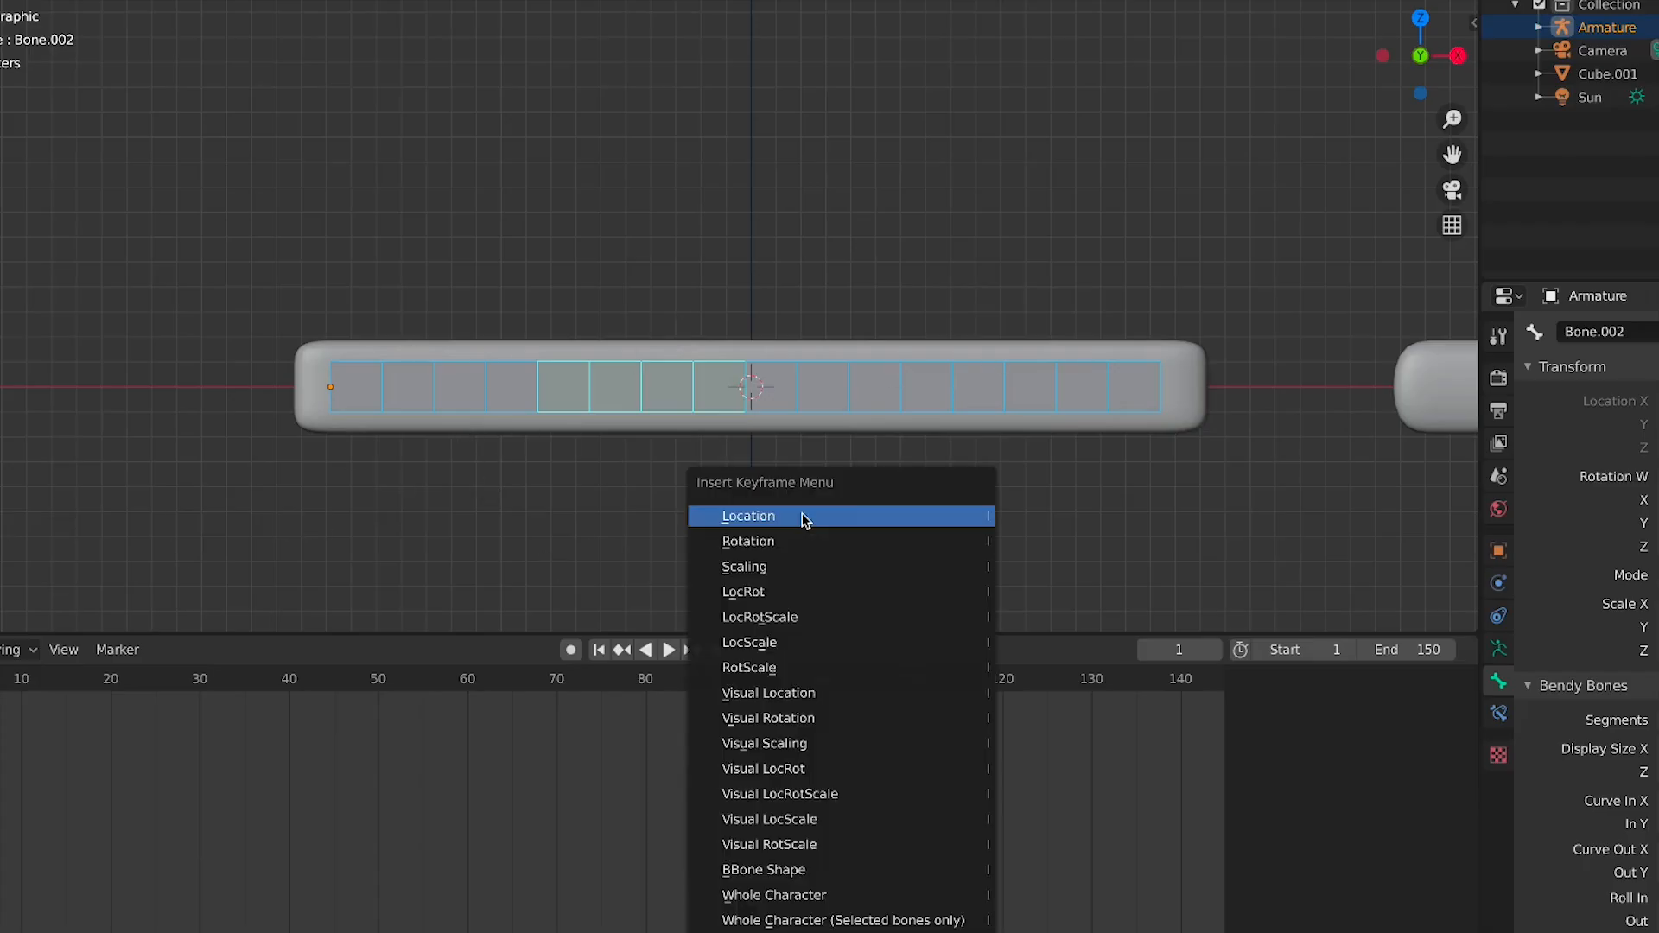
pyautogui.click(789, 617)
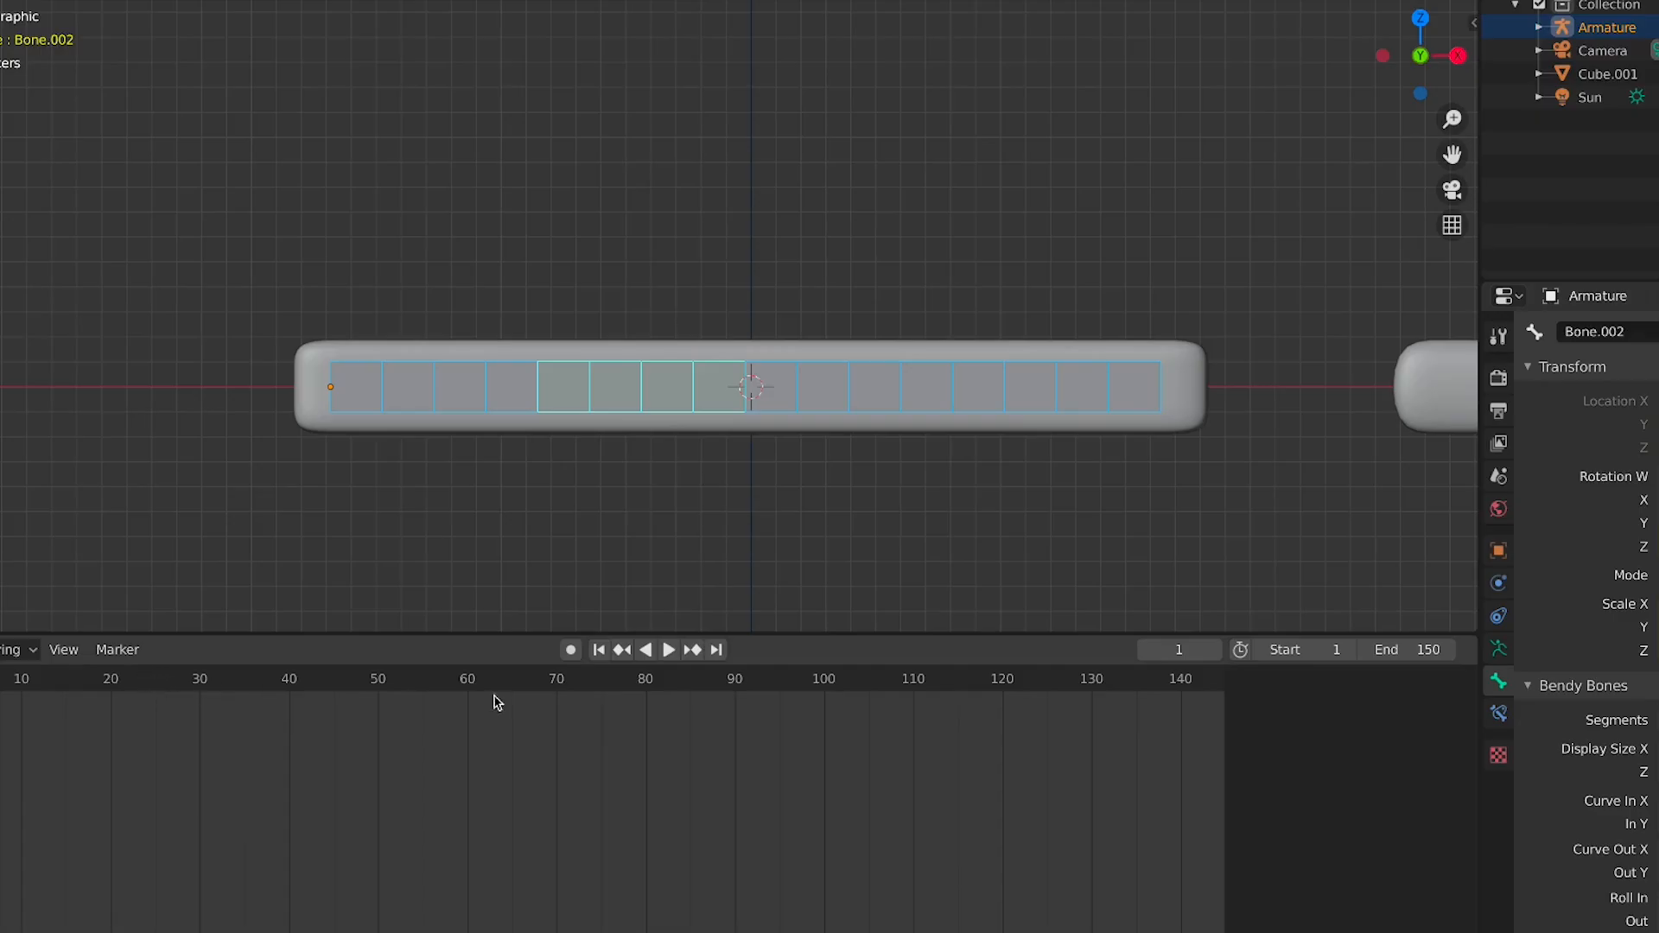
# At frame 20, rotate the second and third bones to bend the bar gently upward
pyautogui.click(120, 682)
pyautogui.click(113, 681)
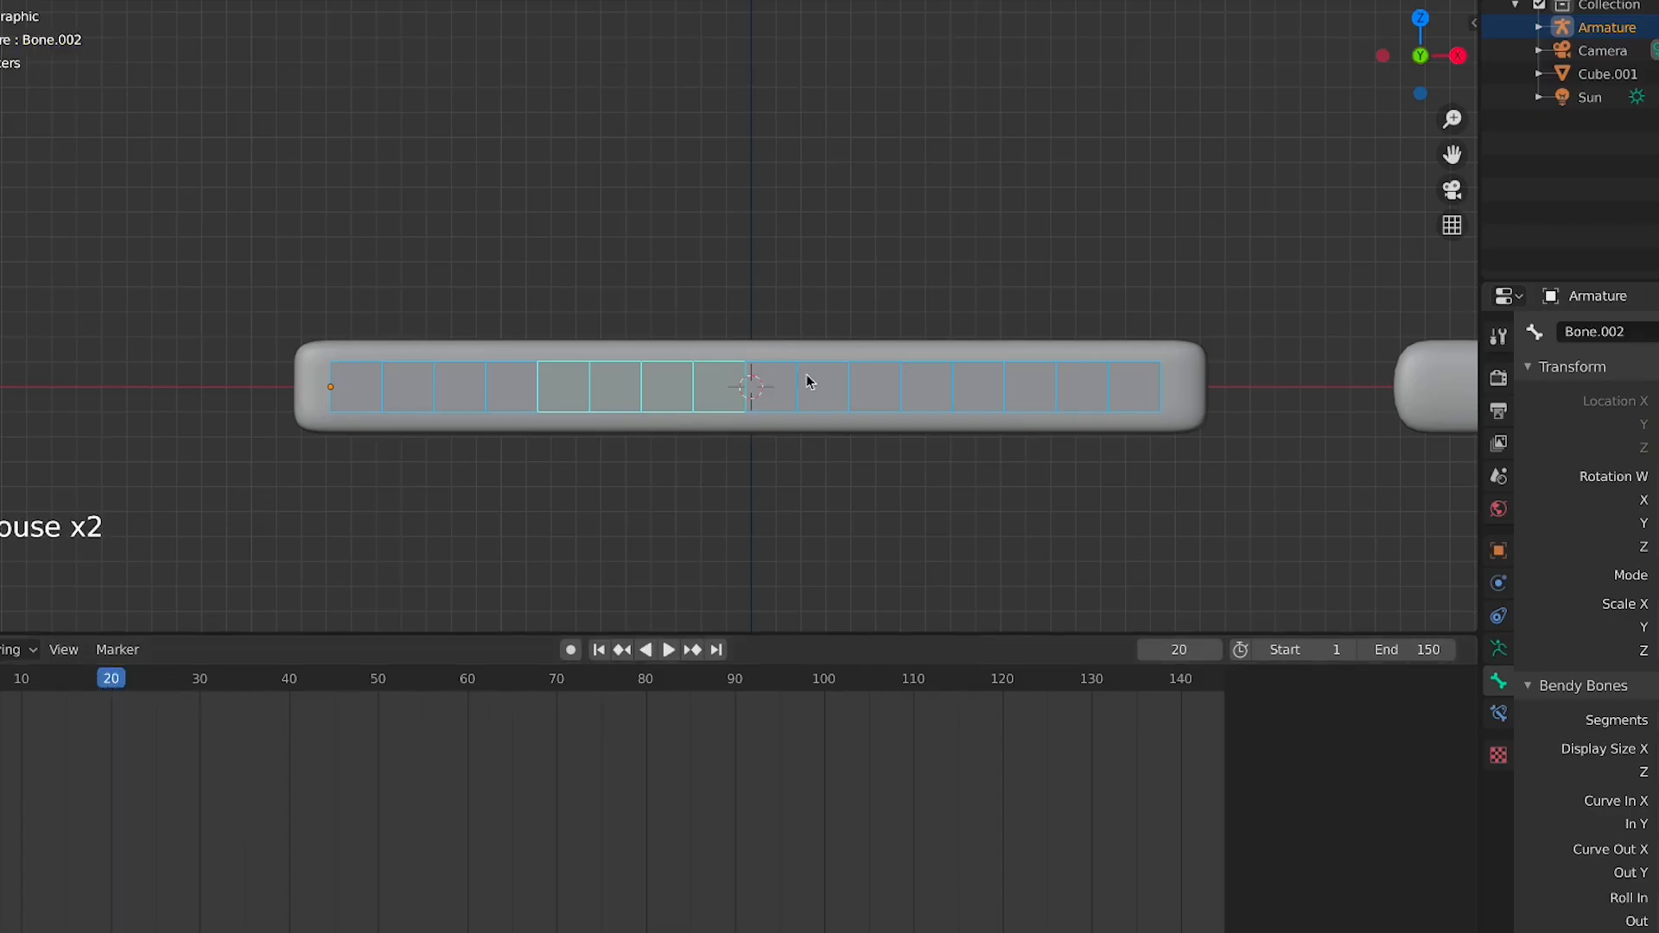
pyautogui.press('r')
pyautogui.click(573, 367)
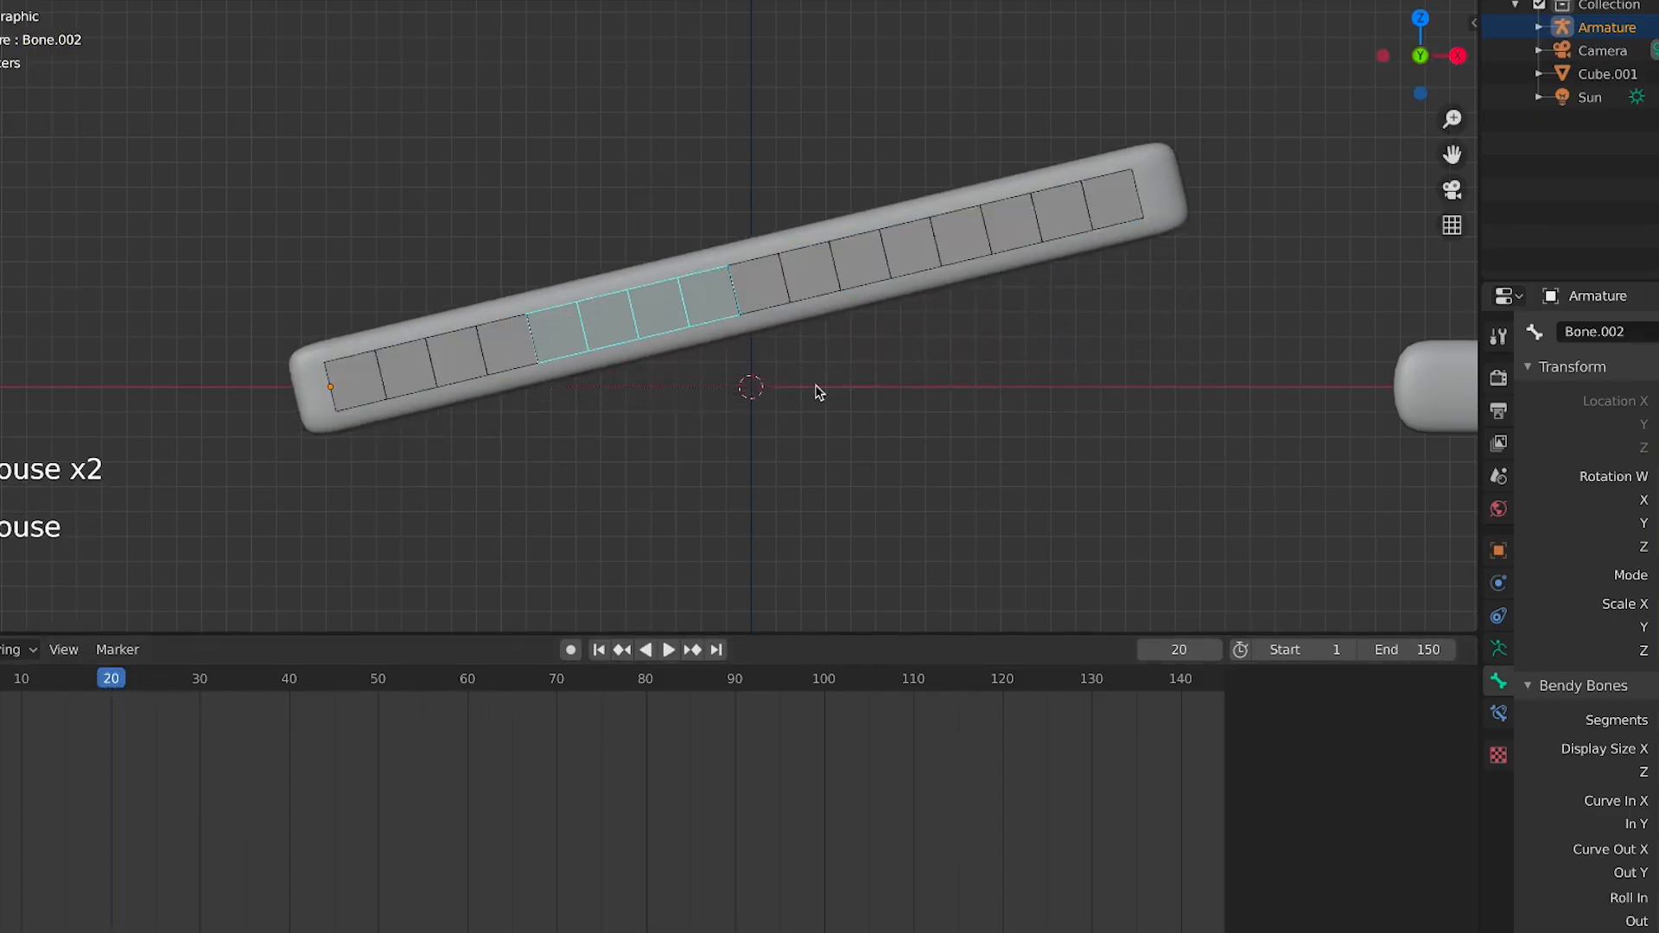
pyautogui.press('super+z')
pyautogui.press('super+z')
pyautogui.click(688, 384)
pyautogui.press('r')
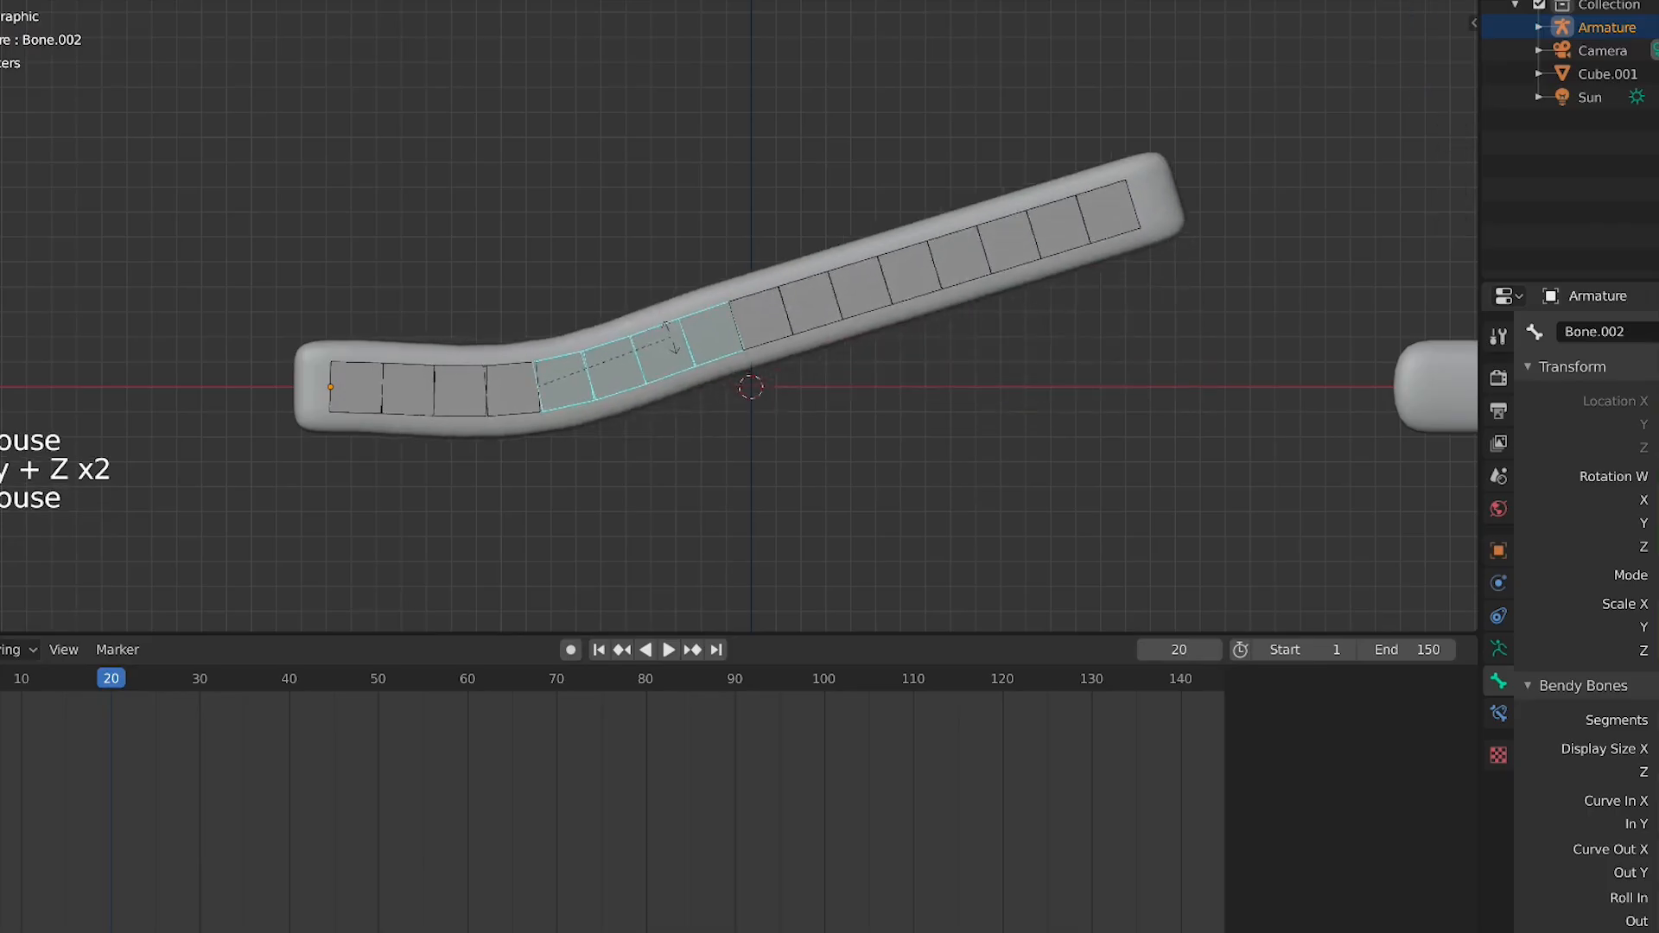
pyautogui.click(853, 369)
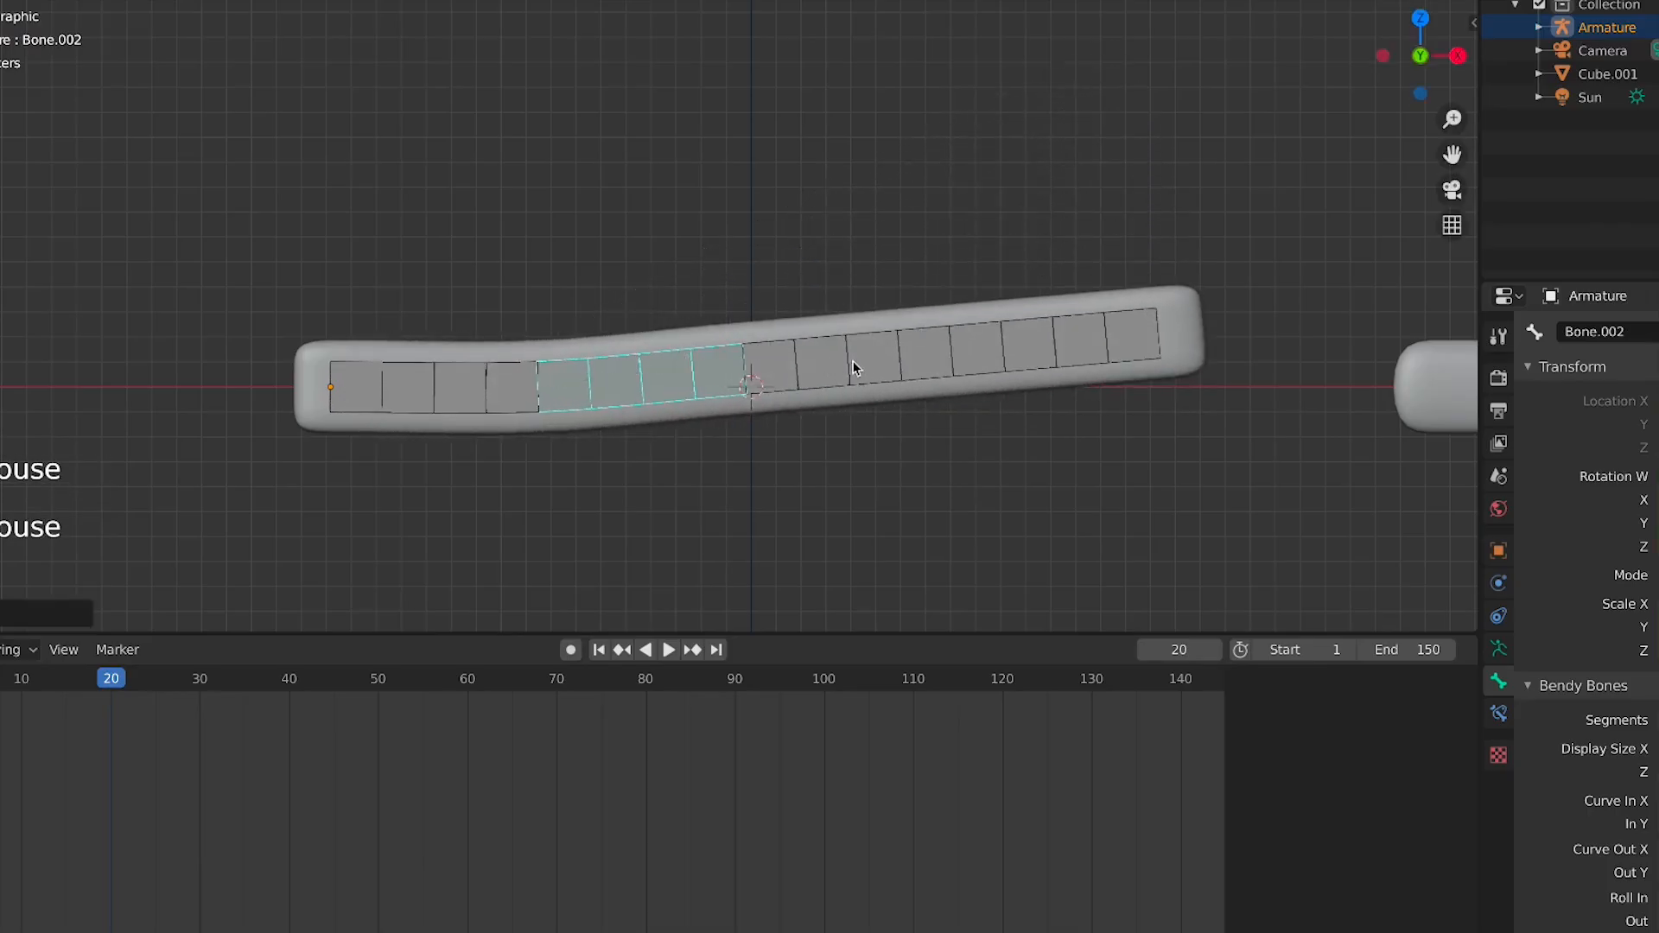
pyautogui.click(852, 369)
pyautogui.press('r')
pyautogui.click(955, 291)
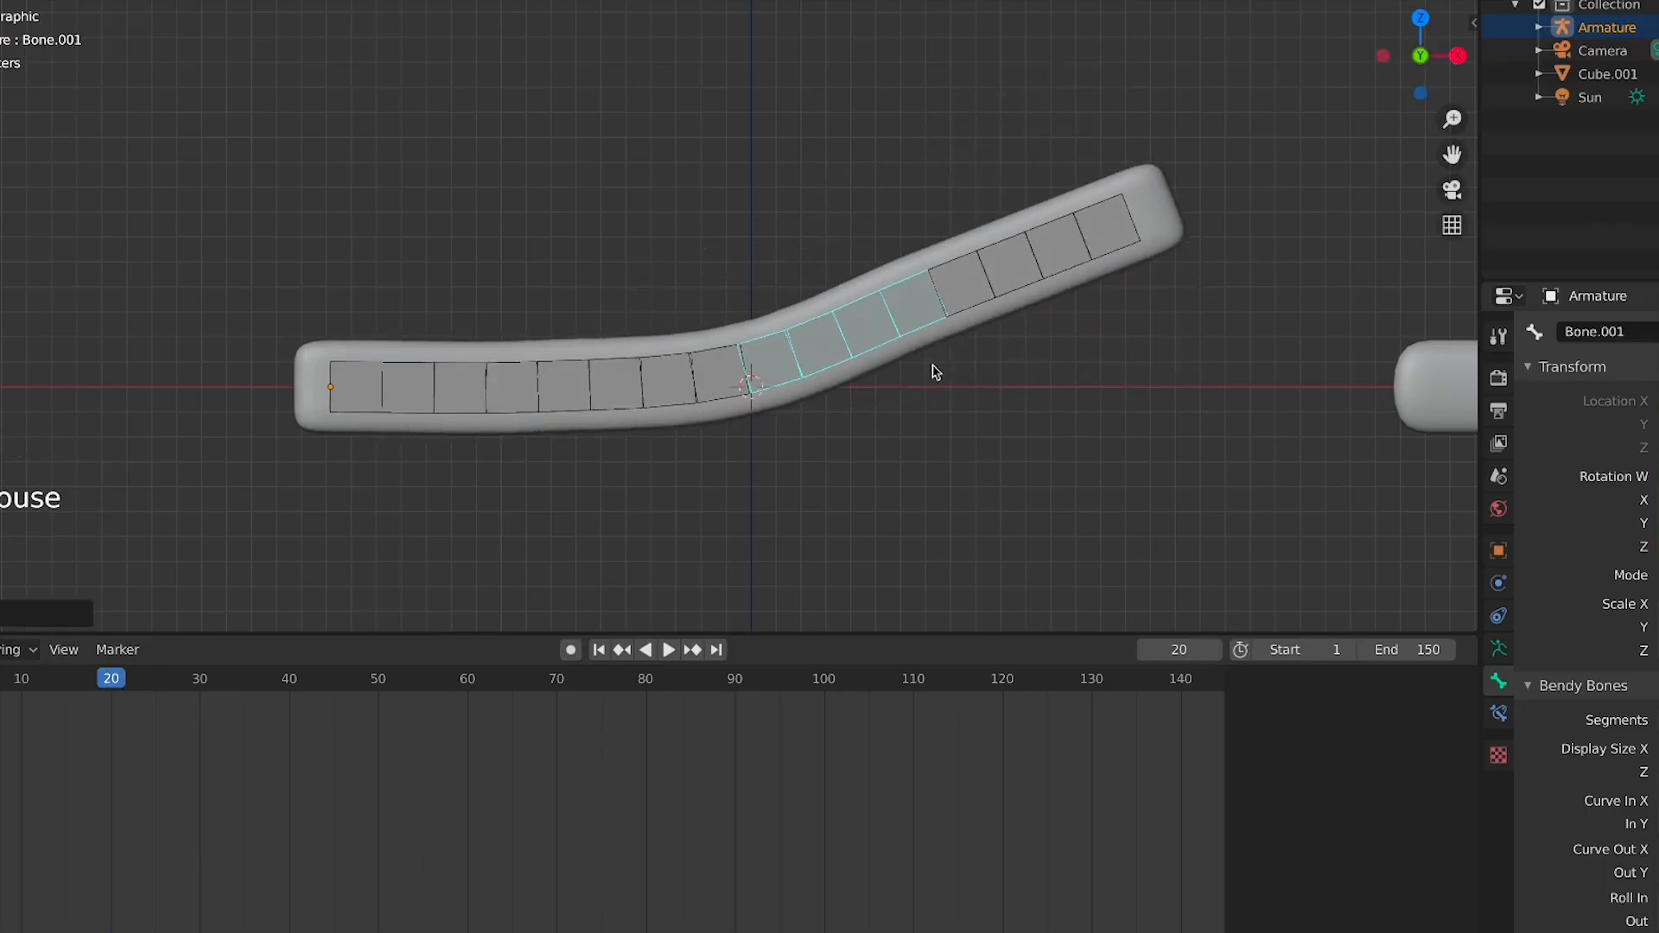
# Select all bones and insert a LocRotScale keyframe at frame 20
pyautogui.press('a')
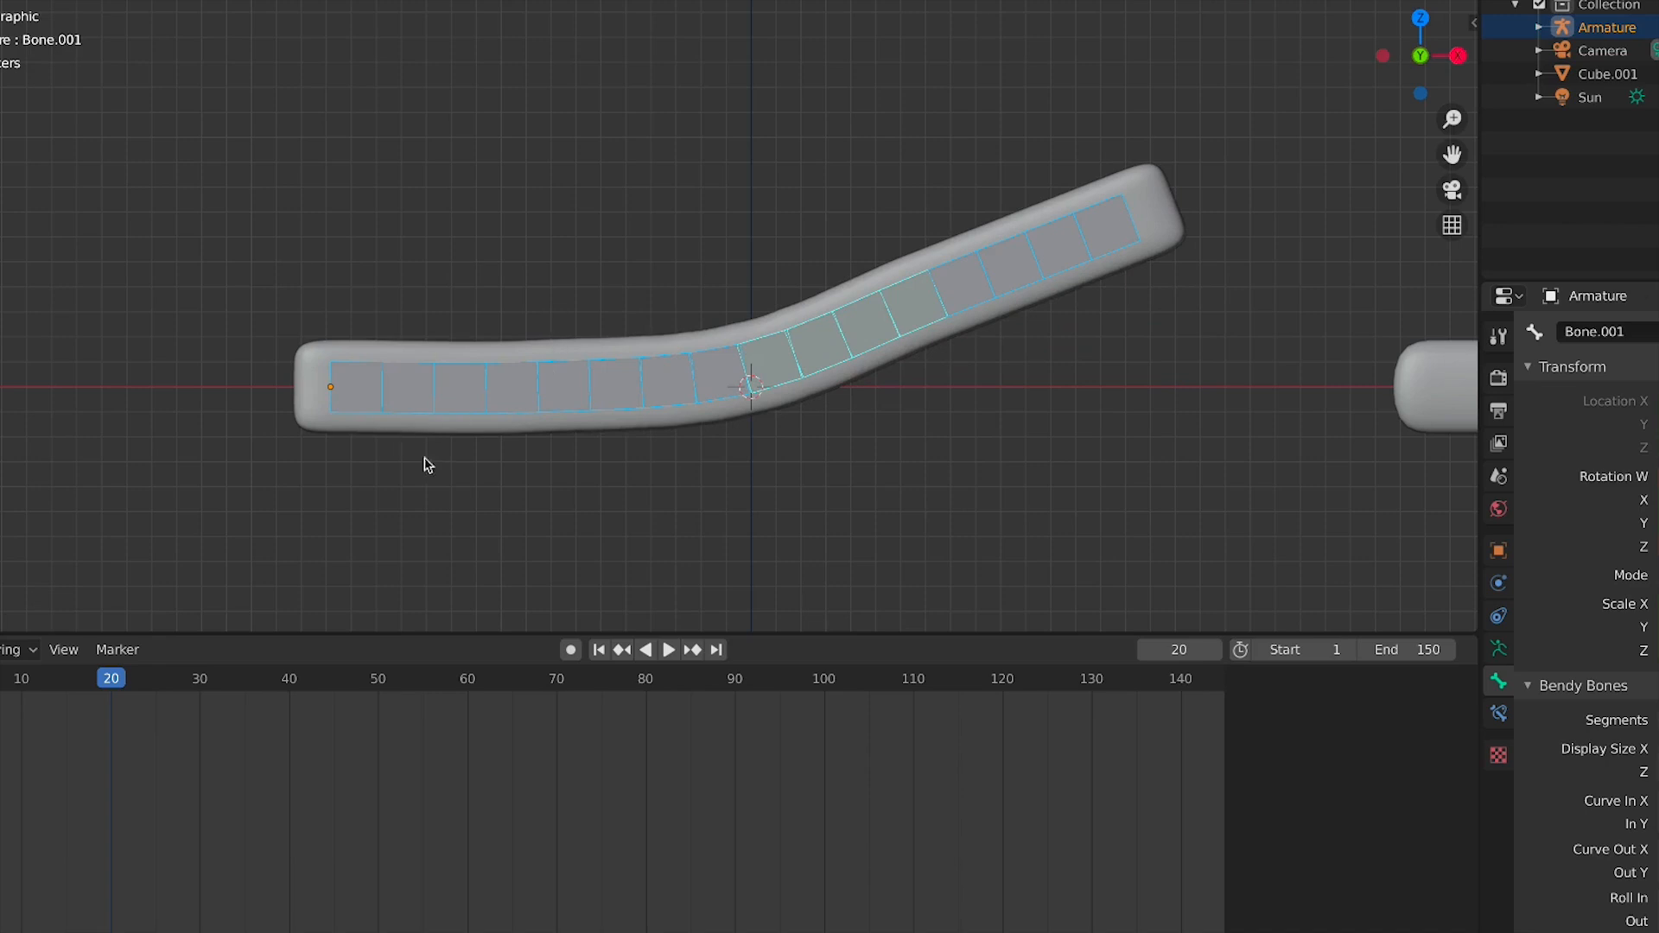
pyautogui.press('i')
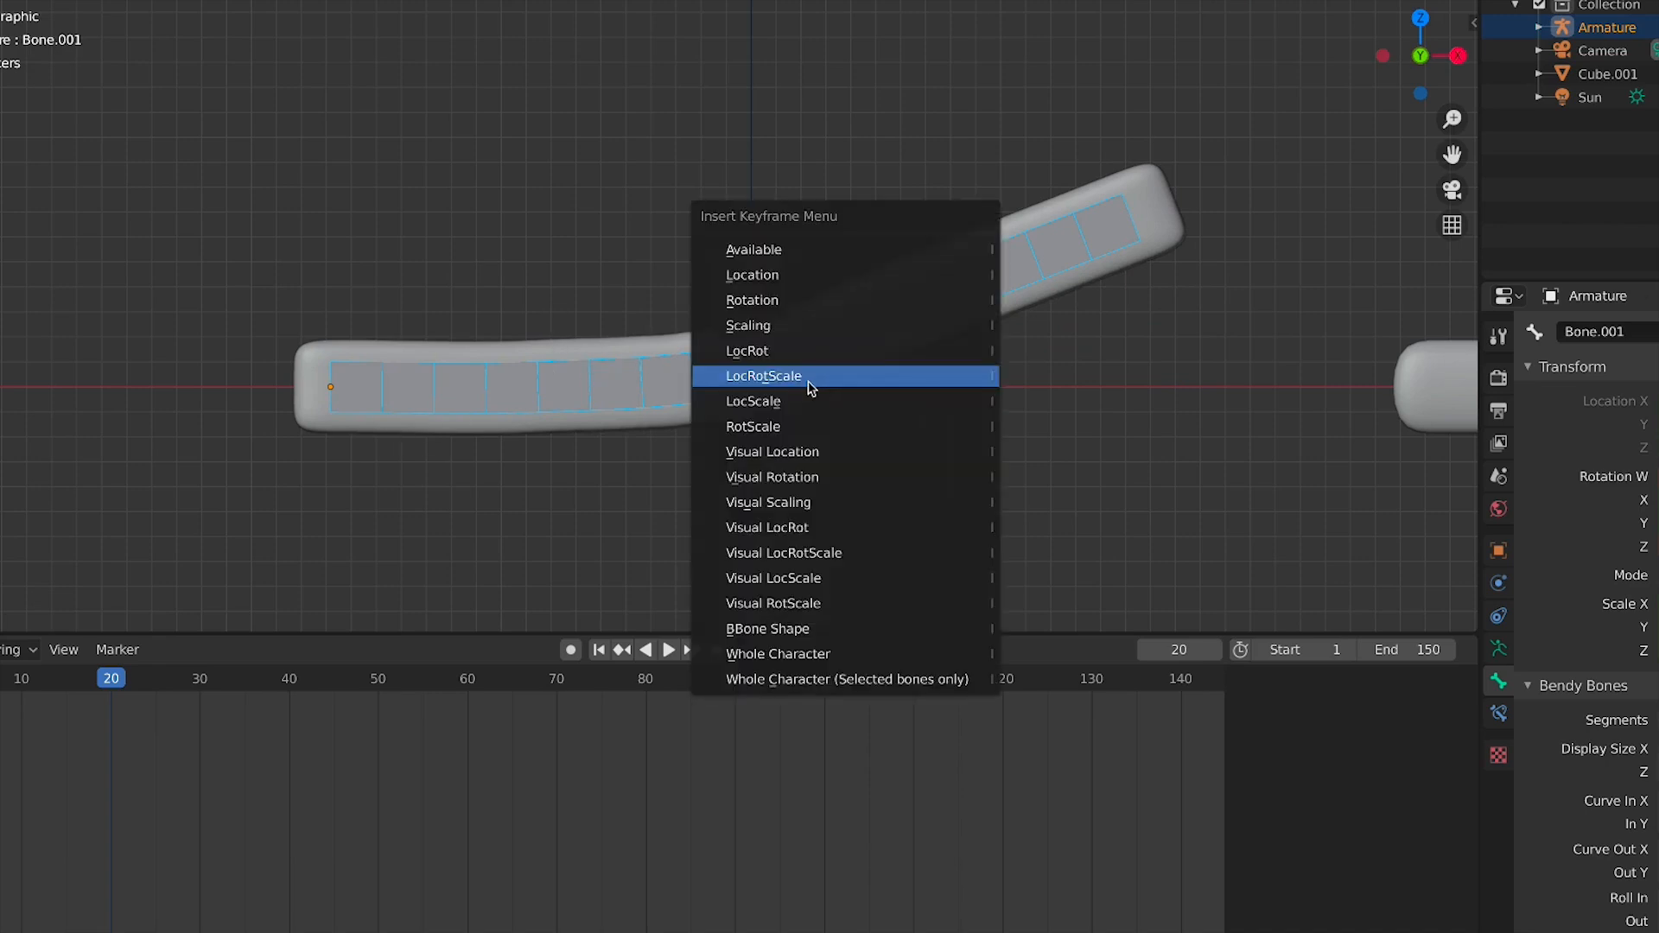
pyautogui.click(852, 374)
# Preview the animation by playing and scrubbing the timeline from frame 1 to about frame 40
pyautogui.click(0, 679)
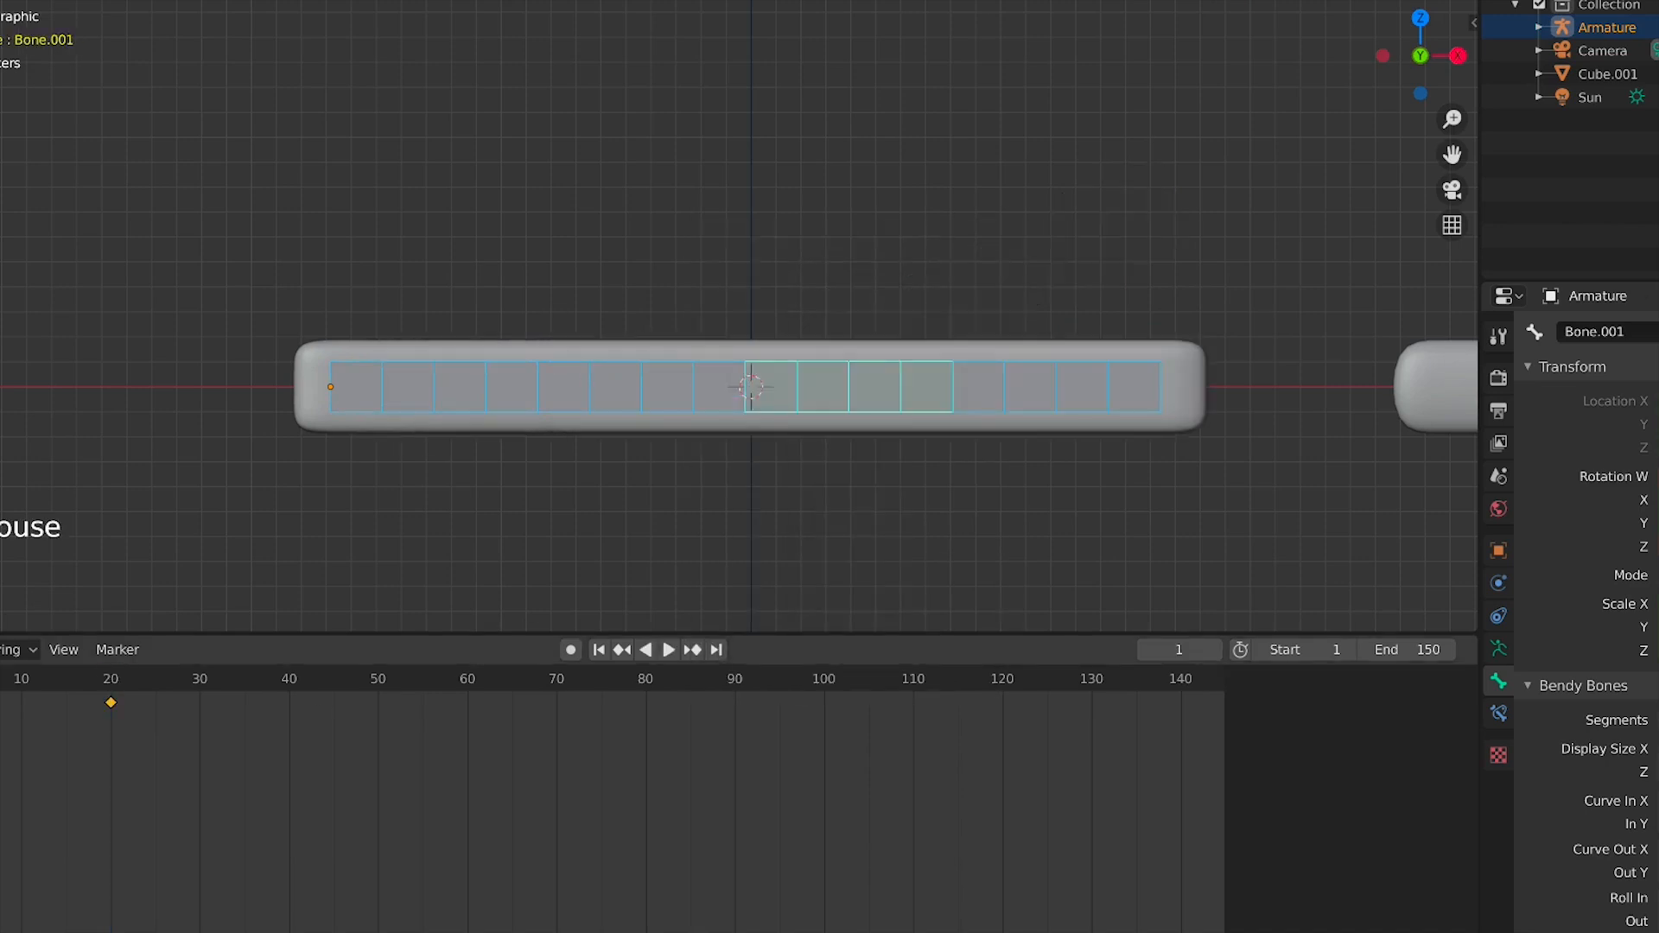
pyautogui.press('space')
pyautogui.press('space')
pyautogui.click(149, 684)
pyautogui.moveTo(150, 689); pyautogui.dragTo(292, 687)
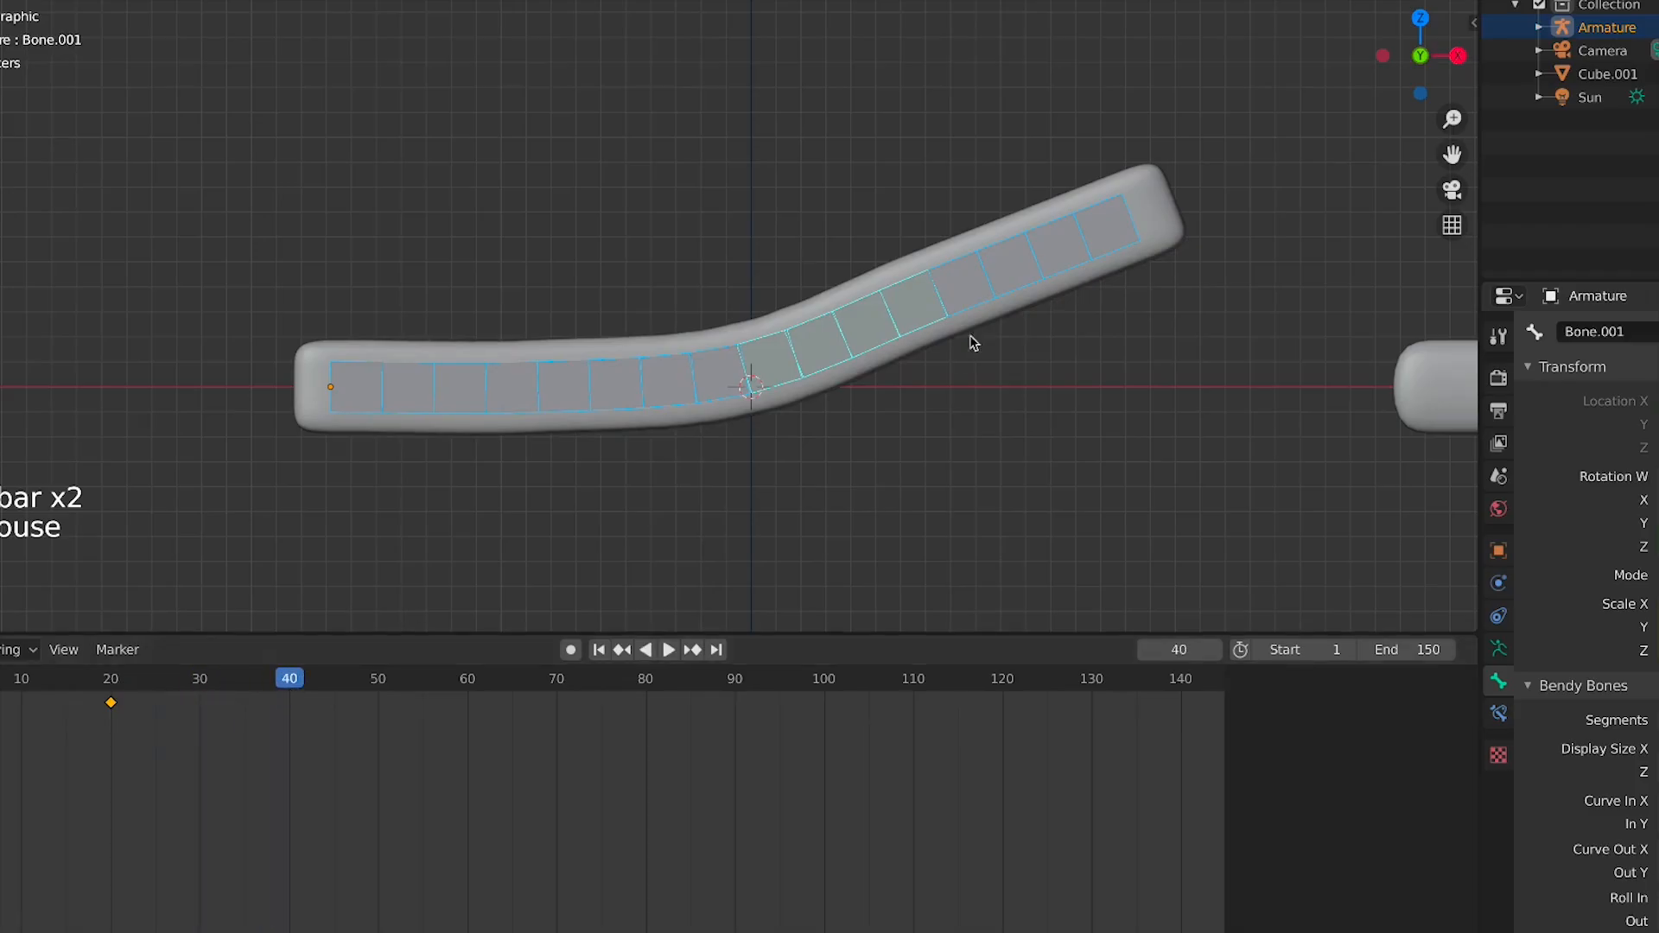
# At frame 40, rotate the second and third bones to reshape the bar's bend
pyautogui.click(688, 367)
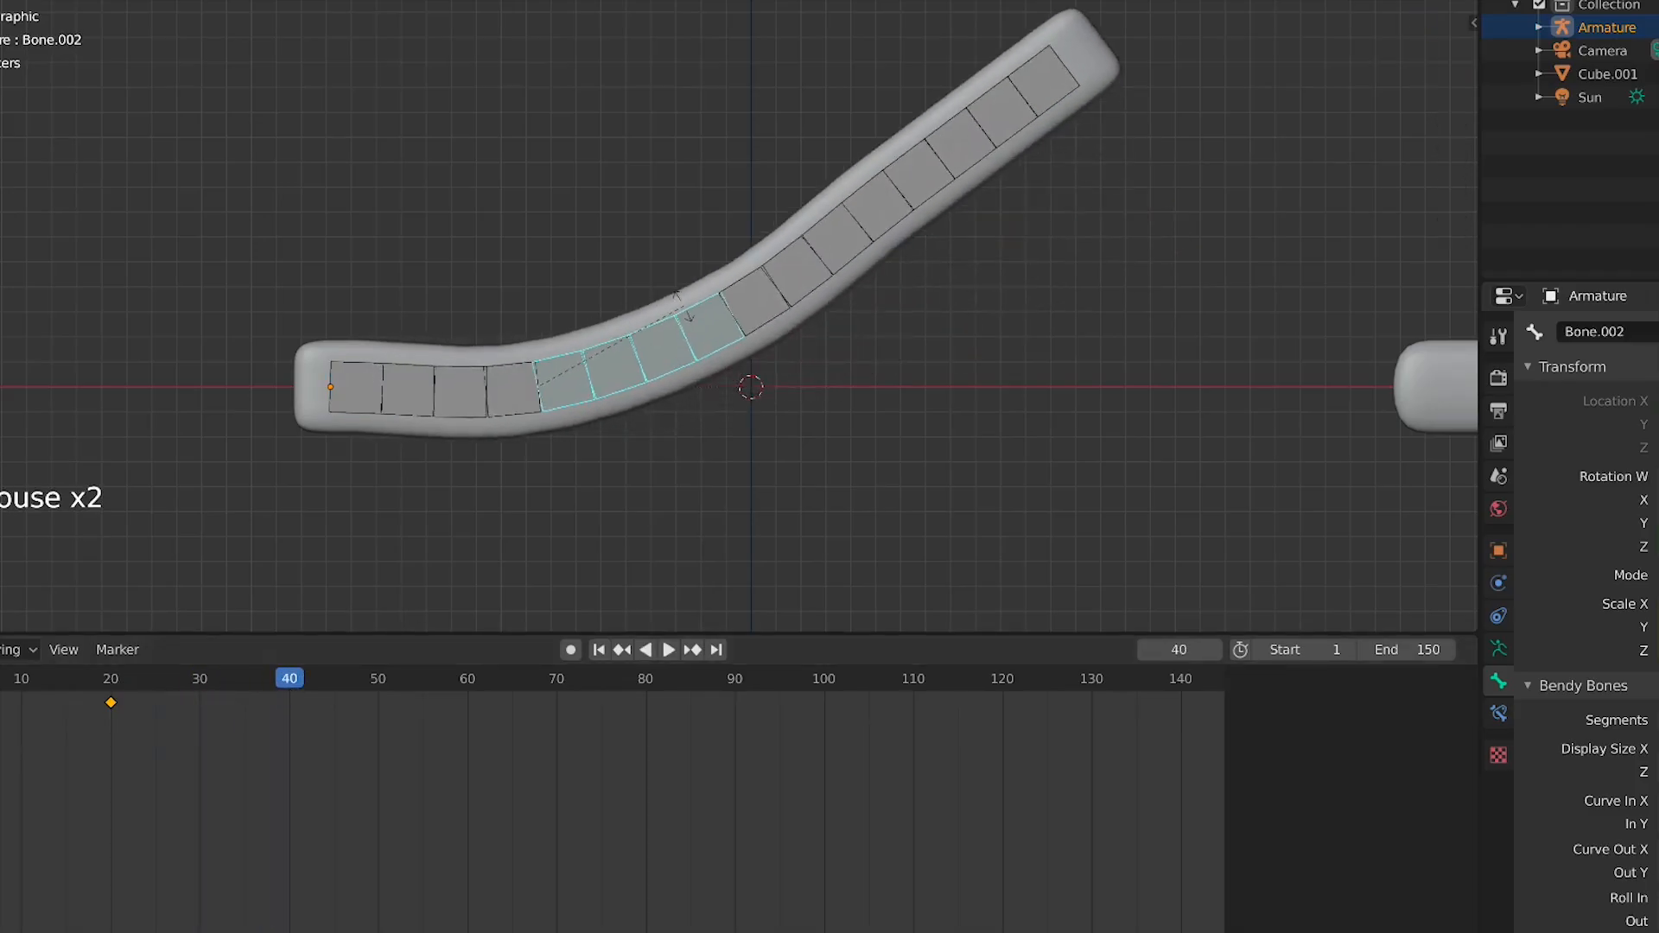
pyautogui.click(793, 336)
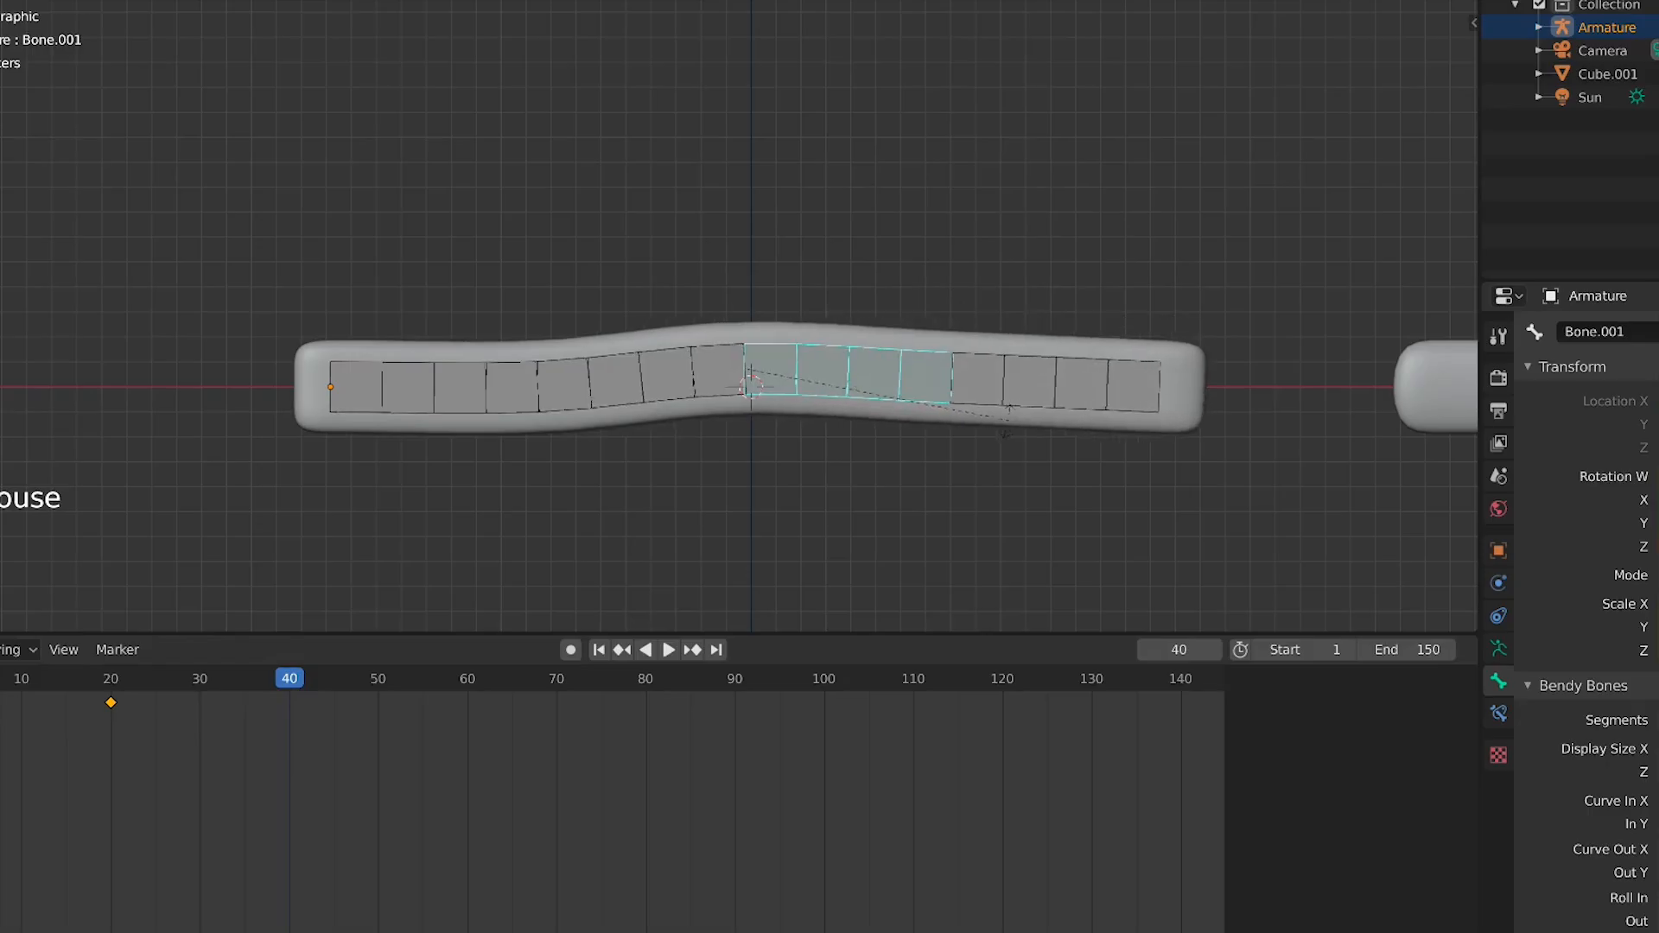
pyautogui.click(1023, 412)
pyautogui.click(1041, 391)
pyautogui.click(662, 374)
pyautogui.press('r')
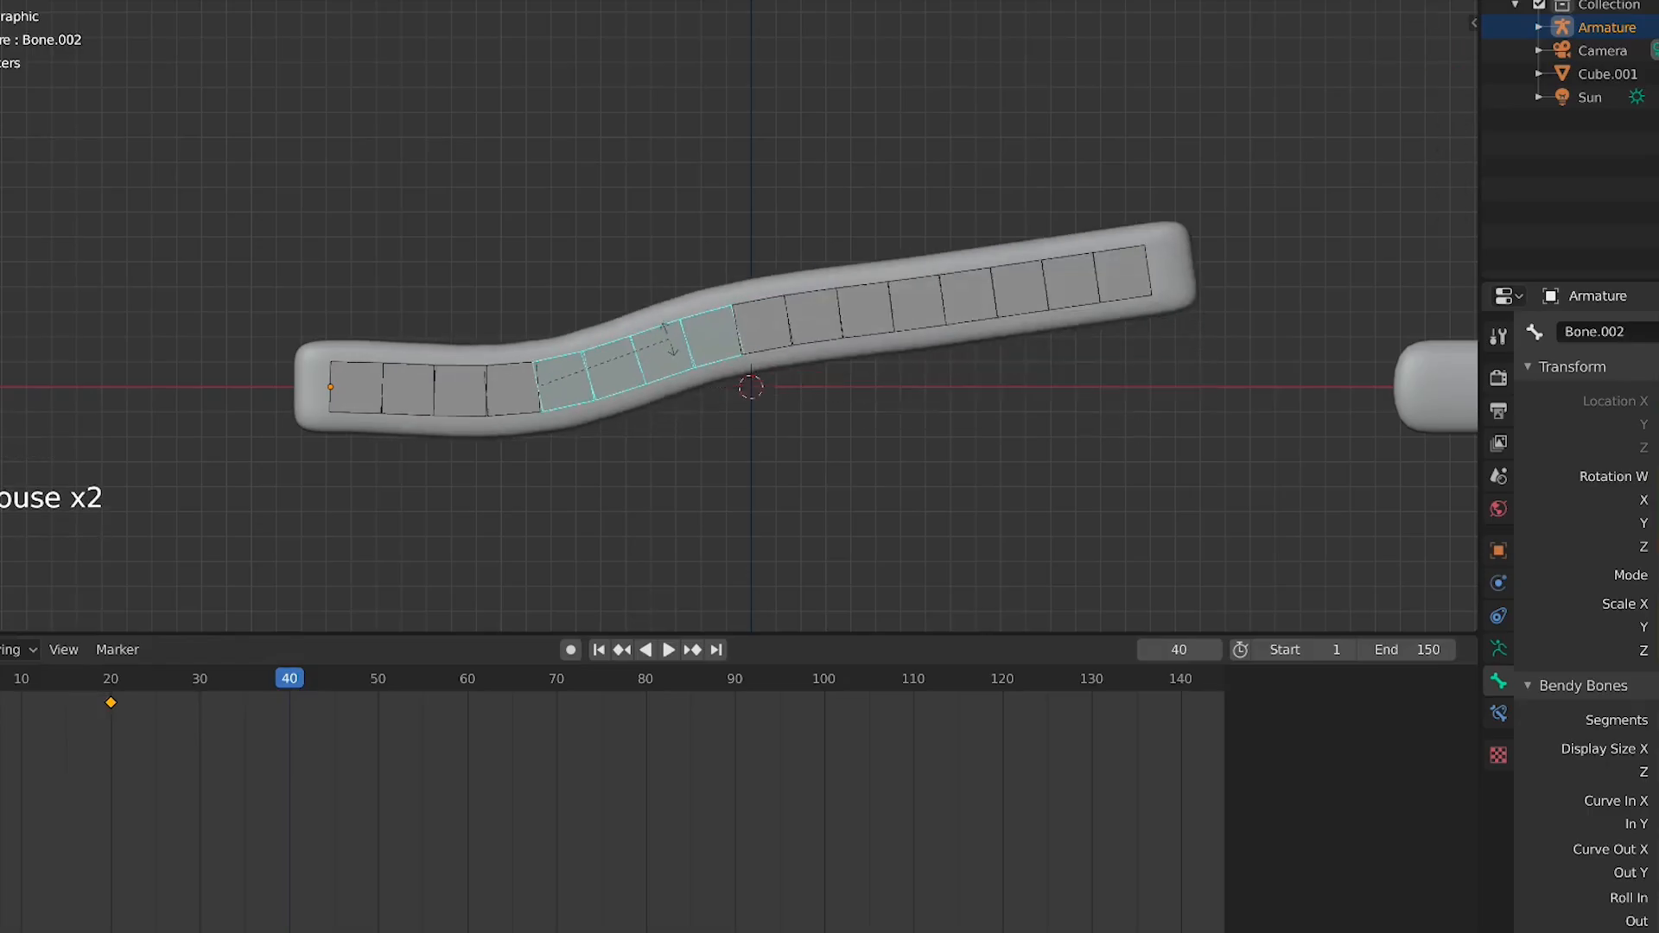
pyautogui.click(686, 308)
pyautogui.click(504, 388)
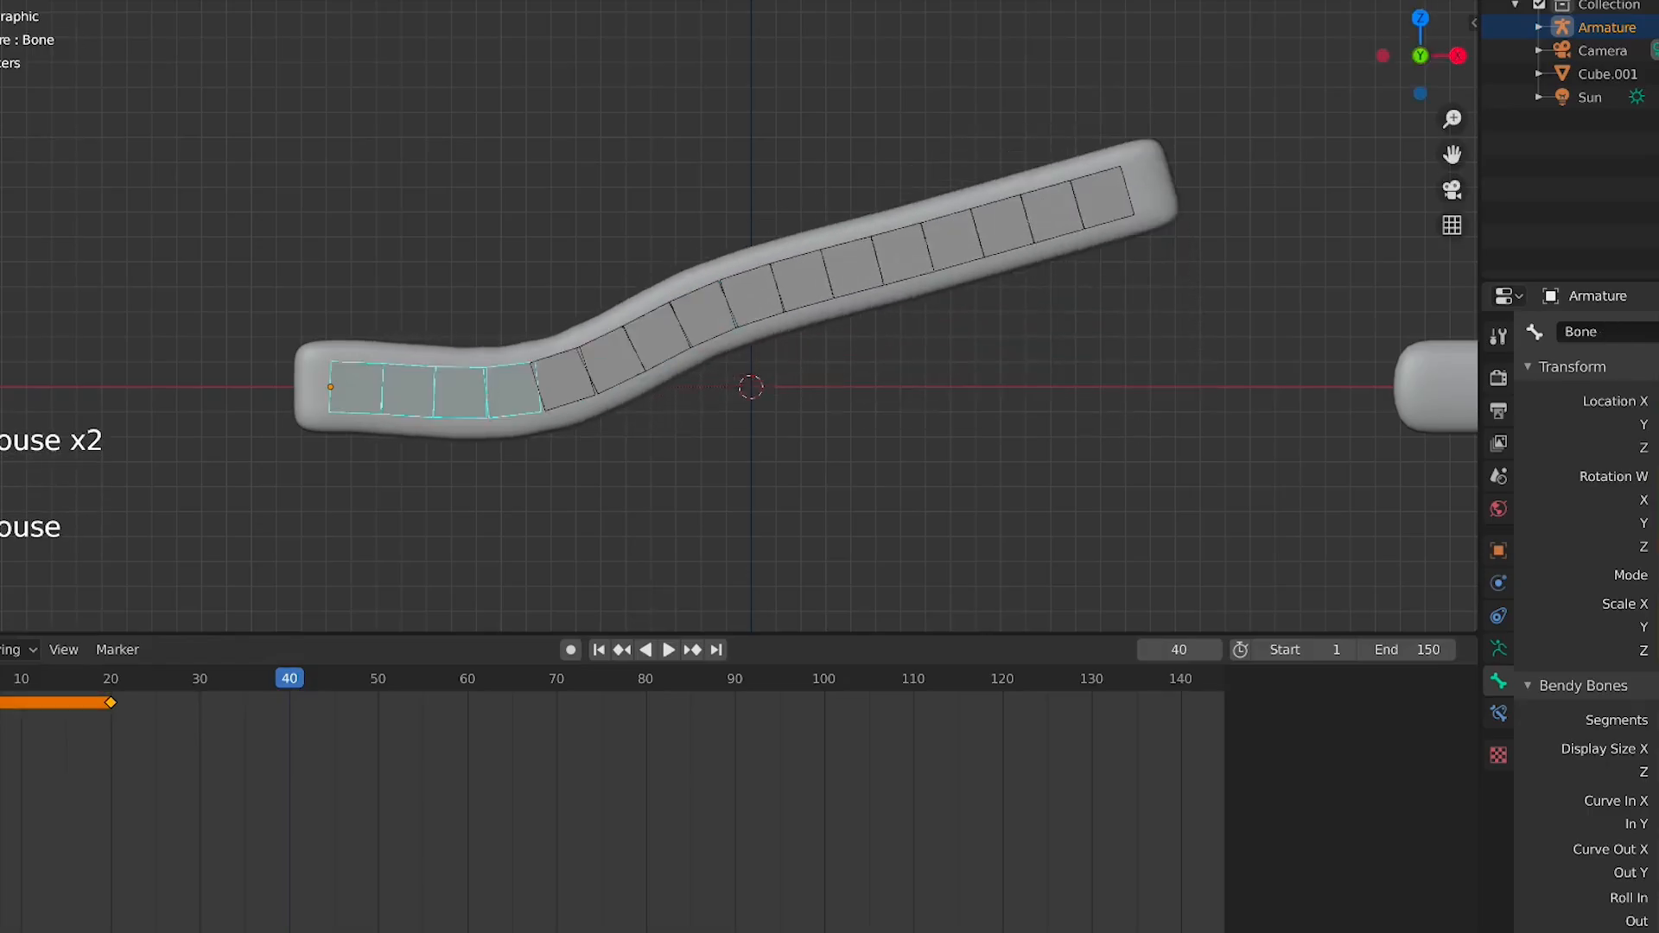
# Rotate the first and second bones to raise the middle of the bar into a peak
pyautogui.press('r')
pyautogui.click(485, 340)
pyautogui.click(737, 179)
pyautogui.press('r')
pyautogui.click(895, 281)
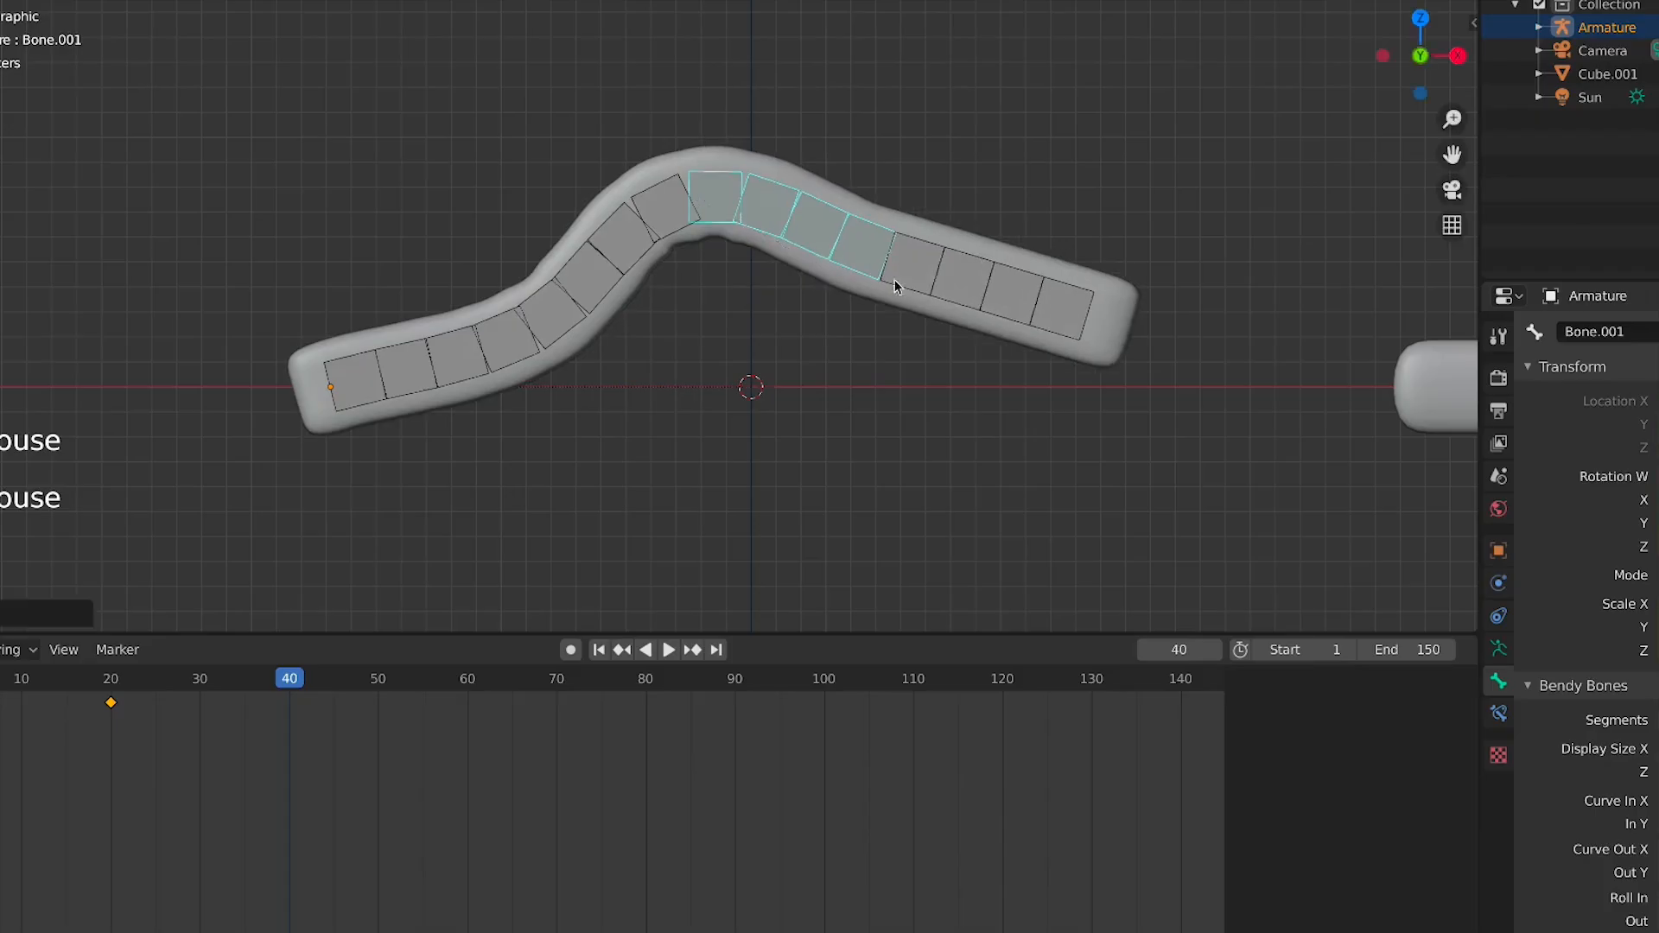
# Rotate the second and fourth bones so the bar's right half comes back down and ends level
pyautogui.click(983, 290)
pyautogui.press('r')
pyautogui.click(972, 333)
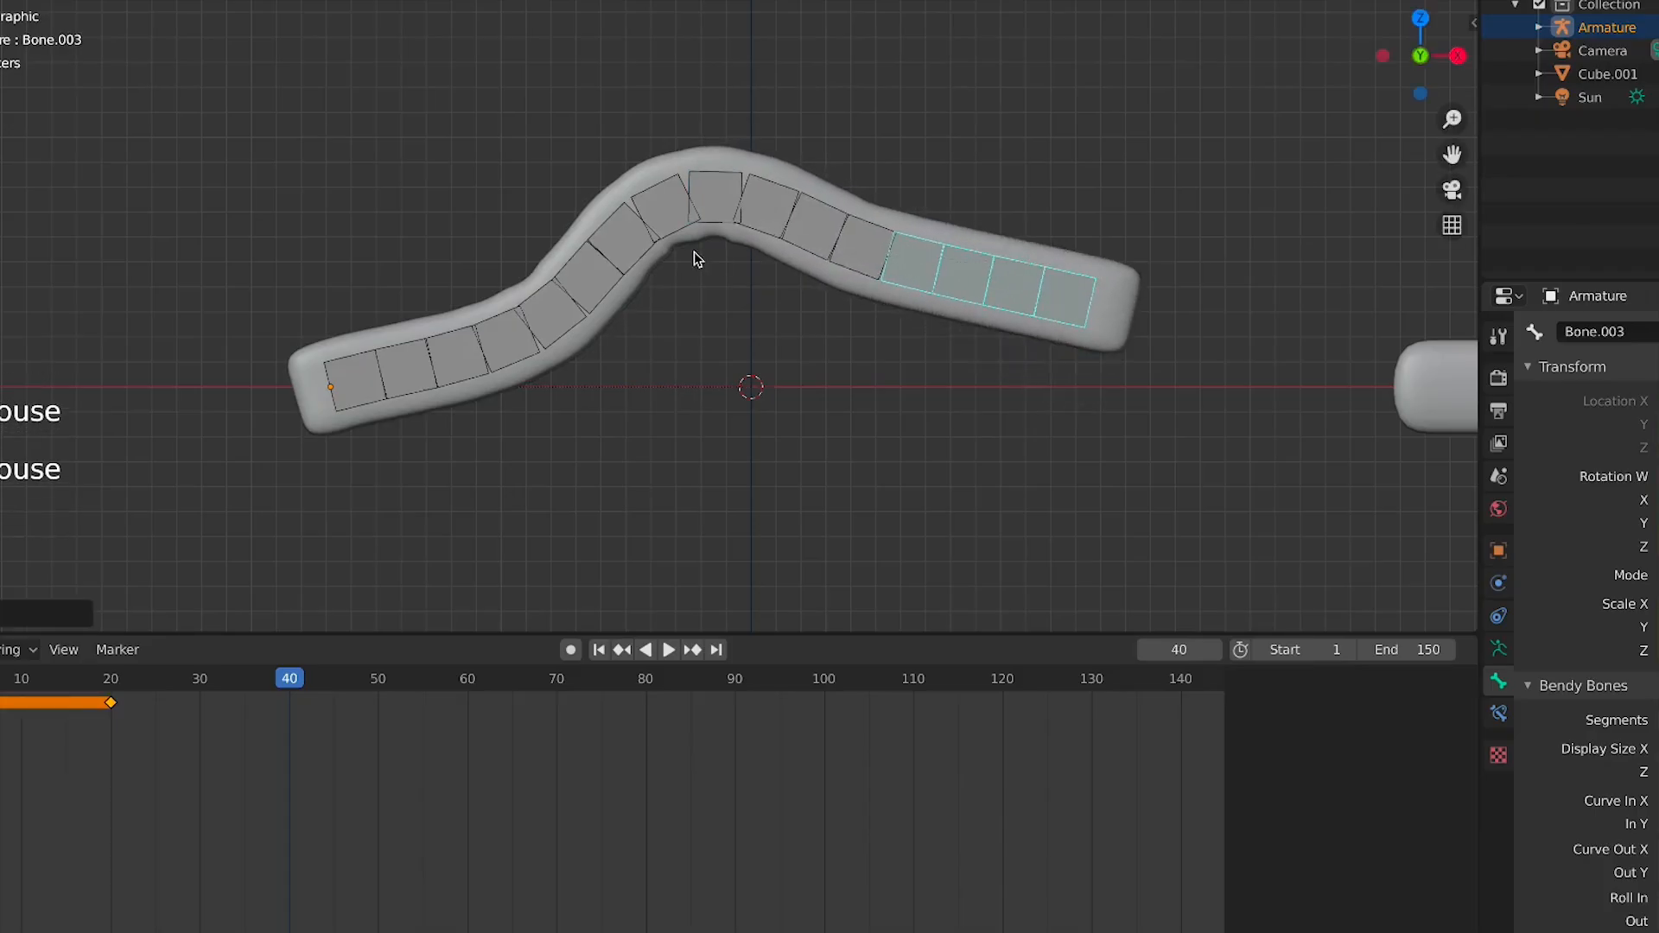
pyautogui.click(762, 226)
pyautogui.press('r')
pyautogui.click(659, 260)
pyautogui.click(660, 244)
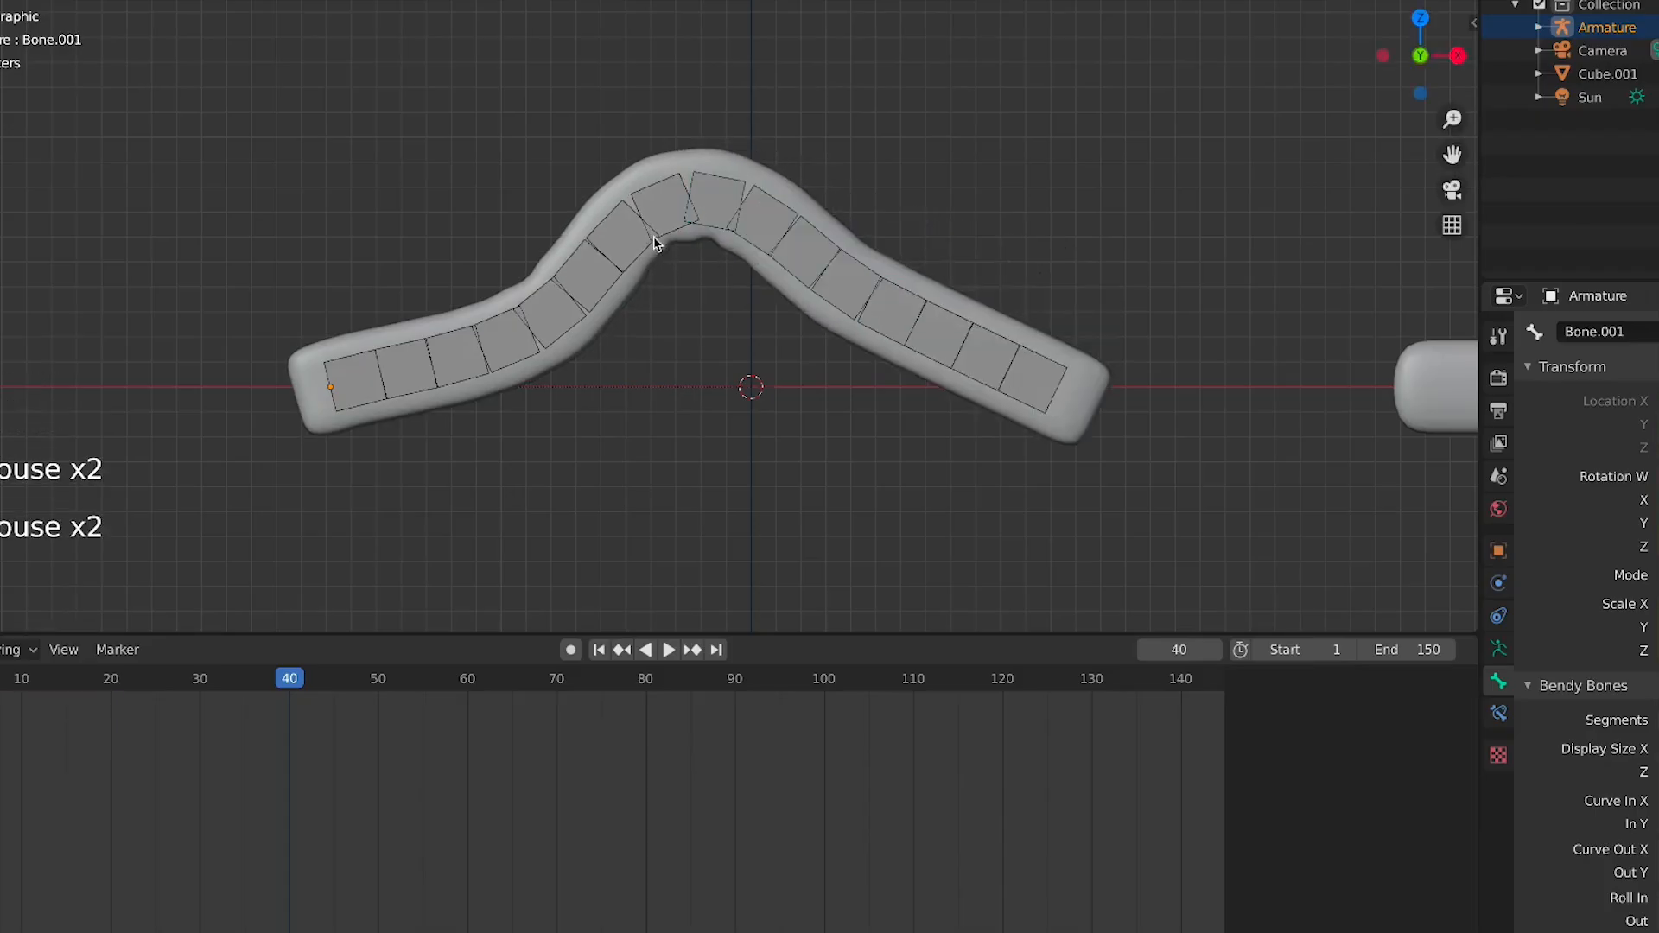
pyautogui.click(918, 341)
pyautogui.press('r')
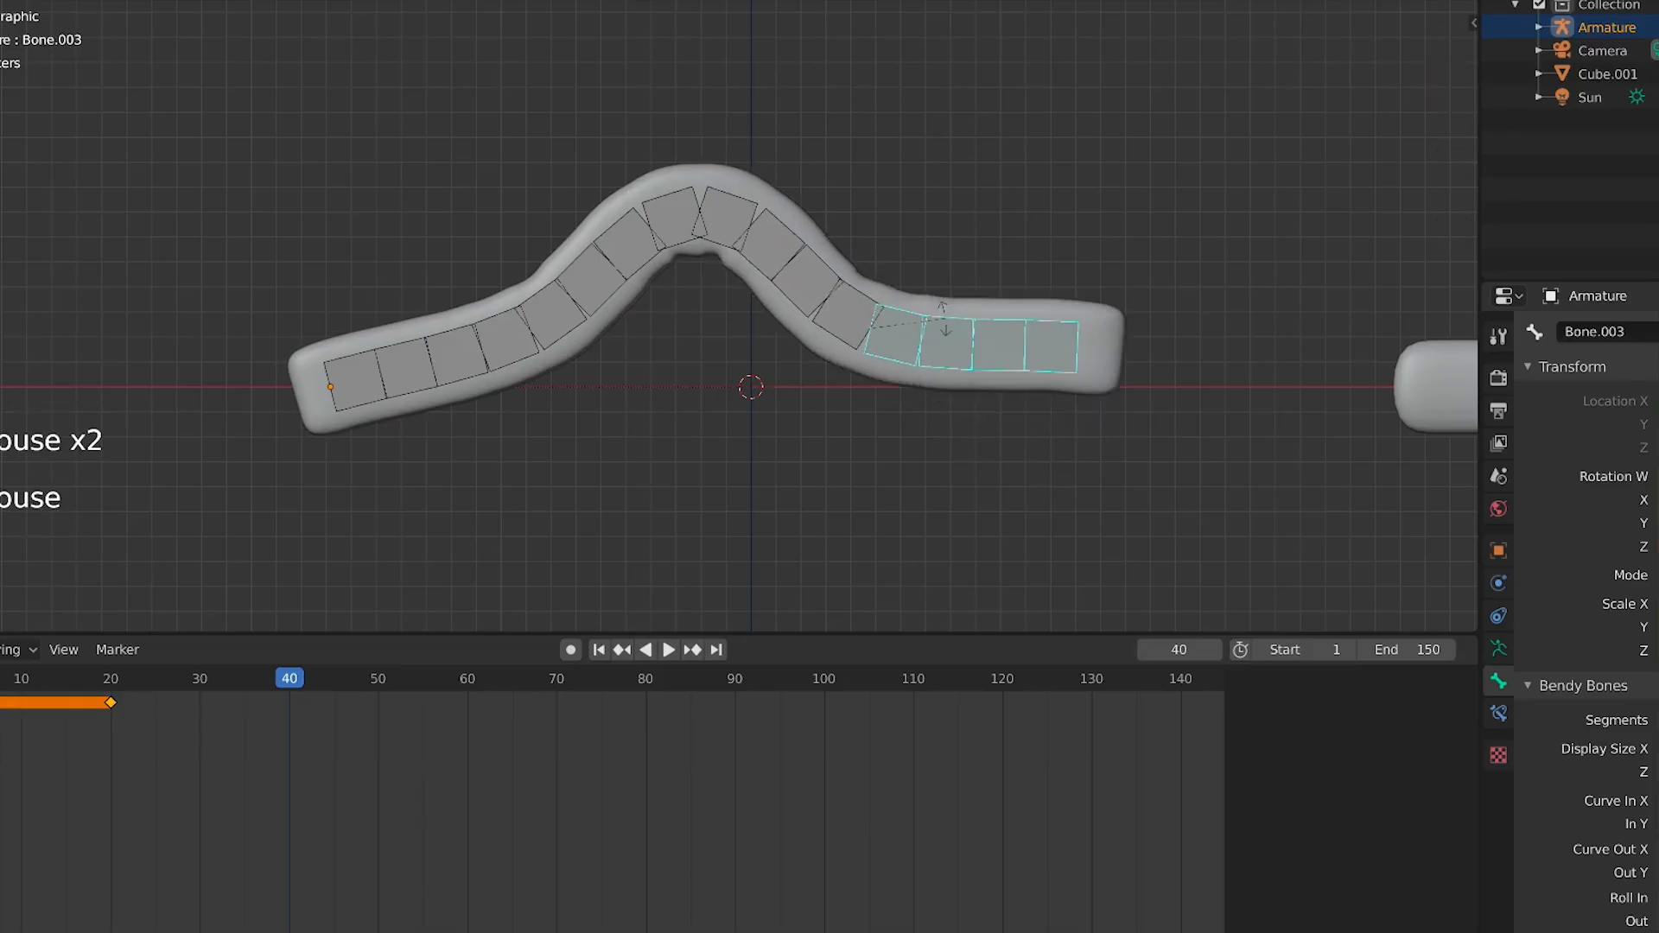
pyautogui.click(943, 316)
# Select all bones and insert a LocRotScale keyframe at frame 40
pyautogui.press('a')
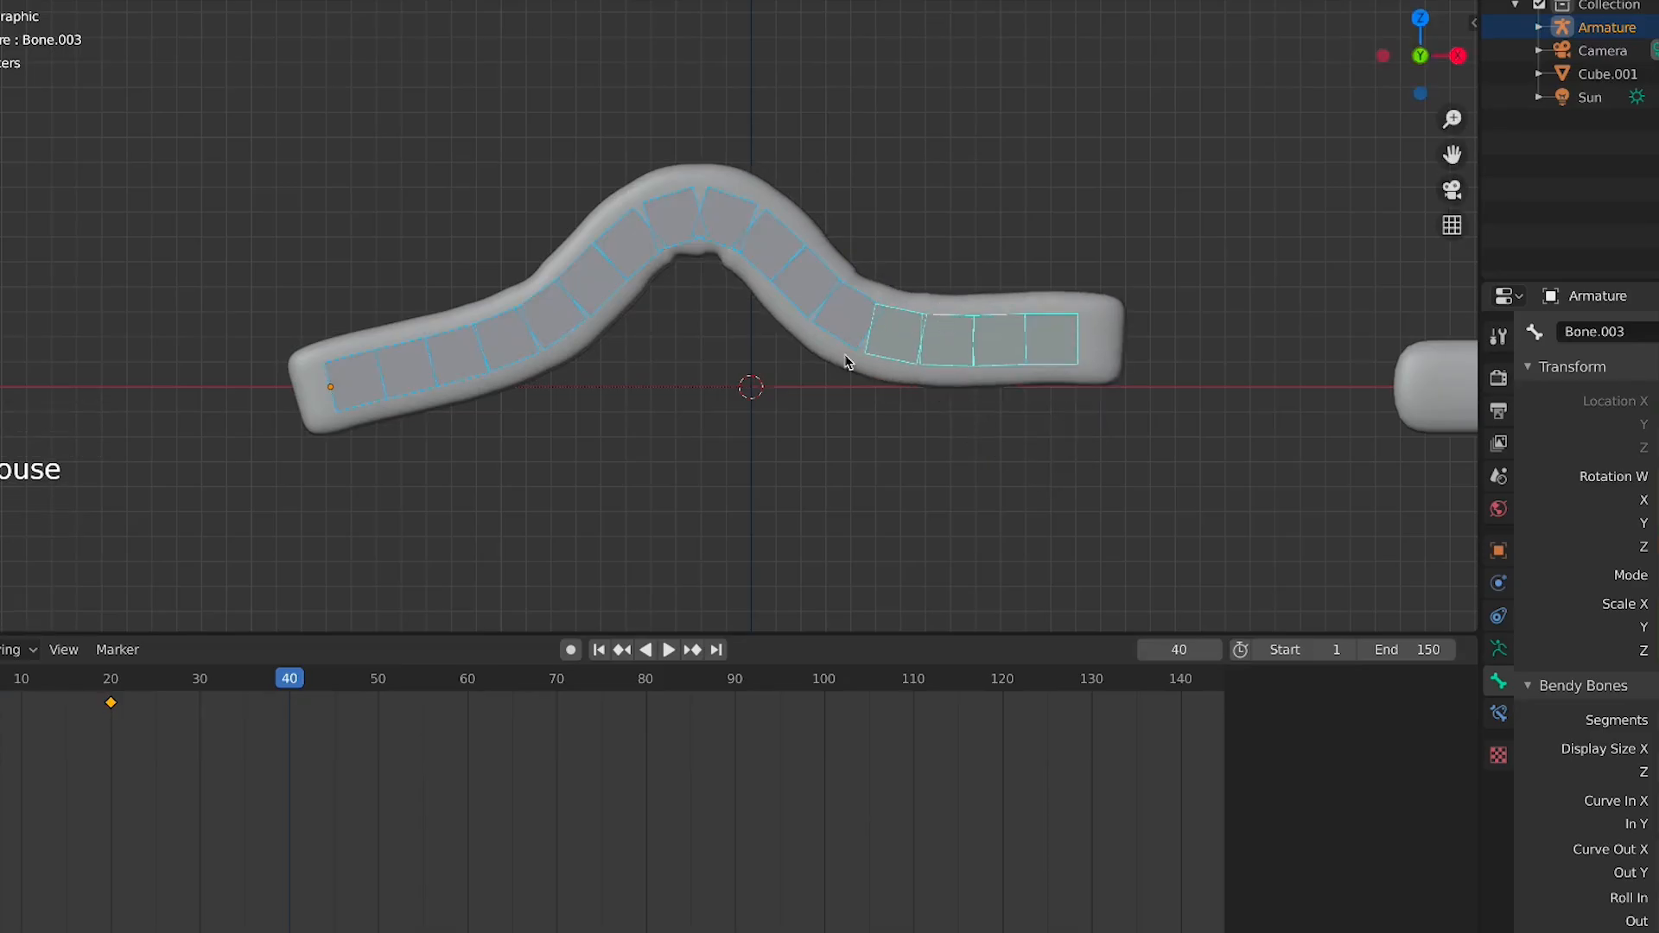
pyautogui.press('i')
pyautogui.click(817, 374)
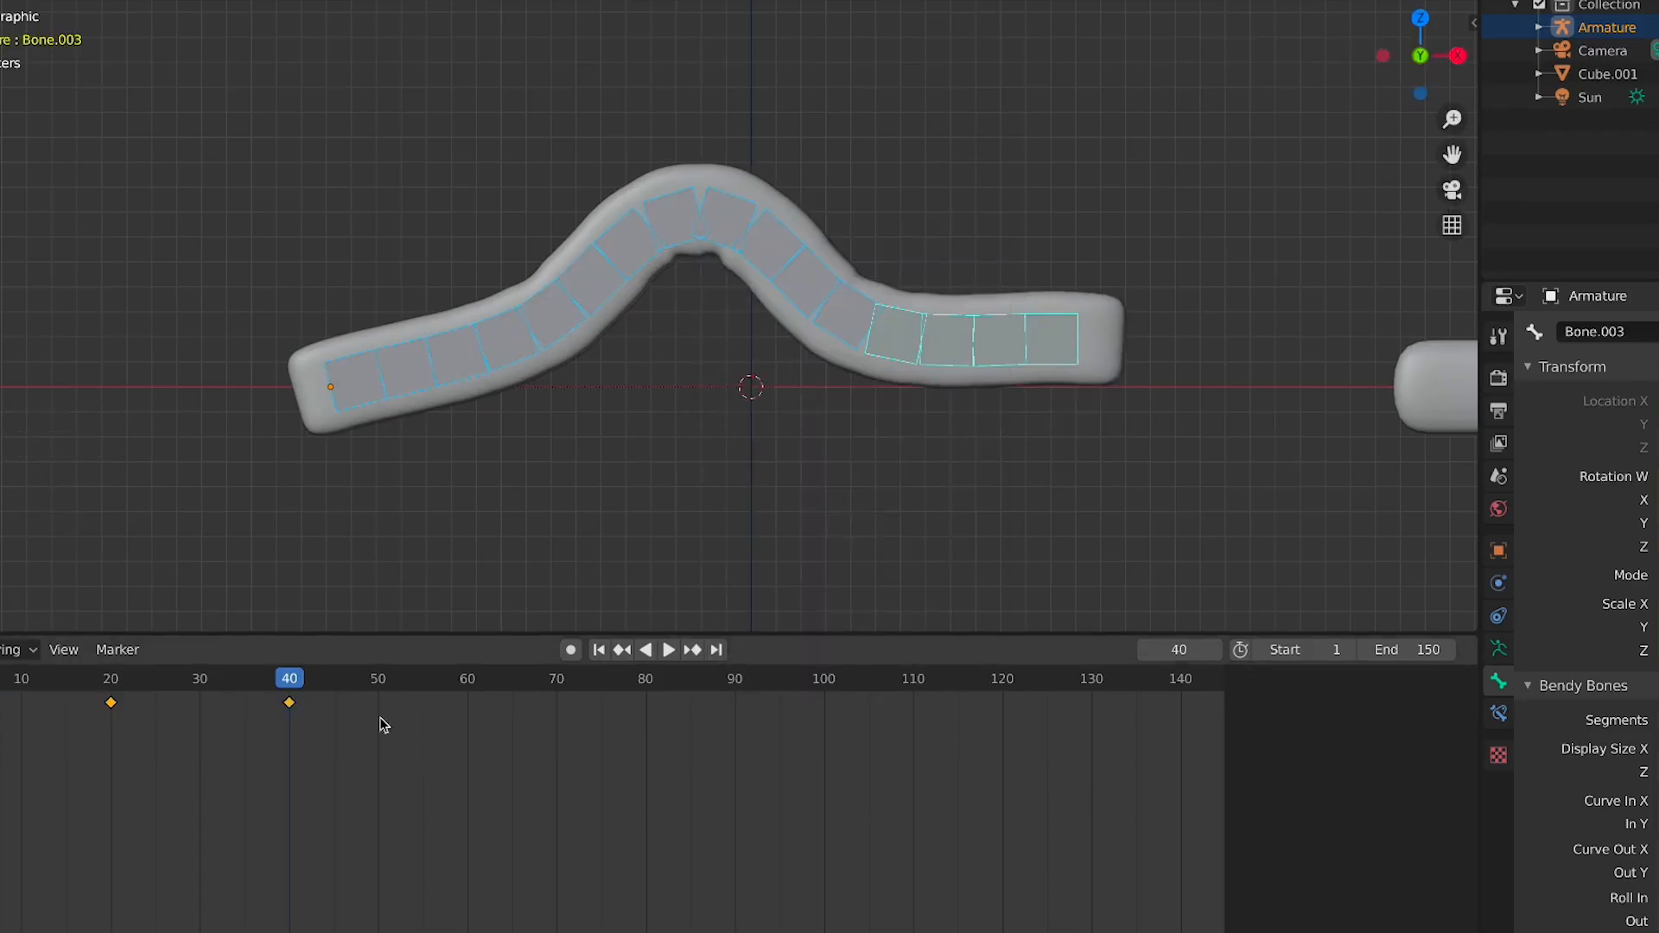
# Play the animation from the start to preview the new pose
pyautogui.hotkey('shift', 'Left')
pyautogui.press('space')
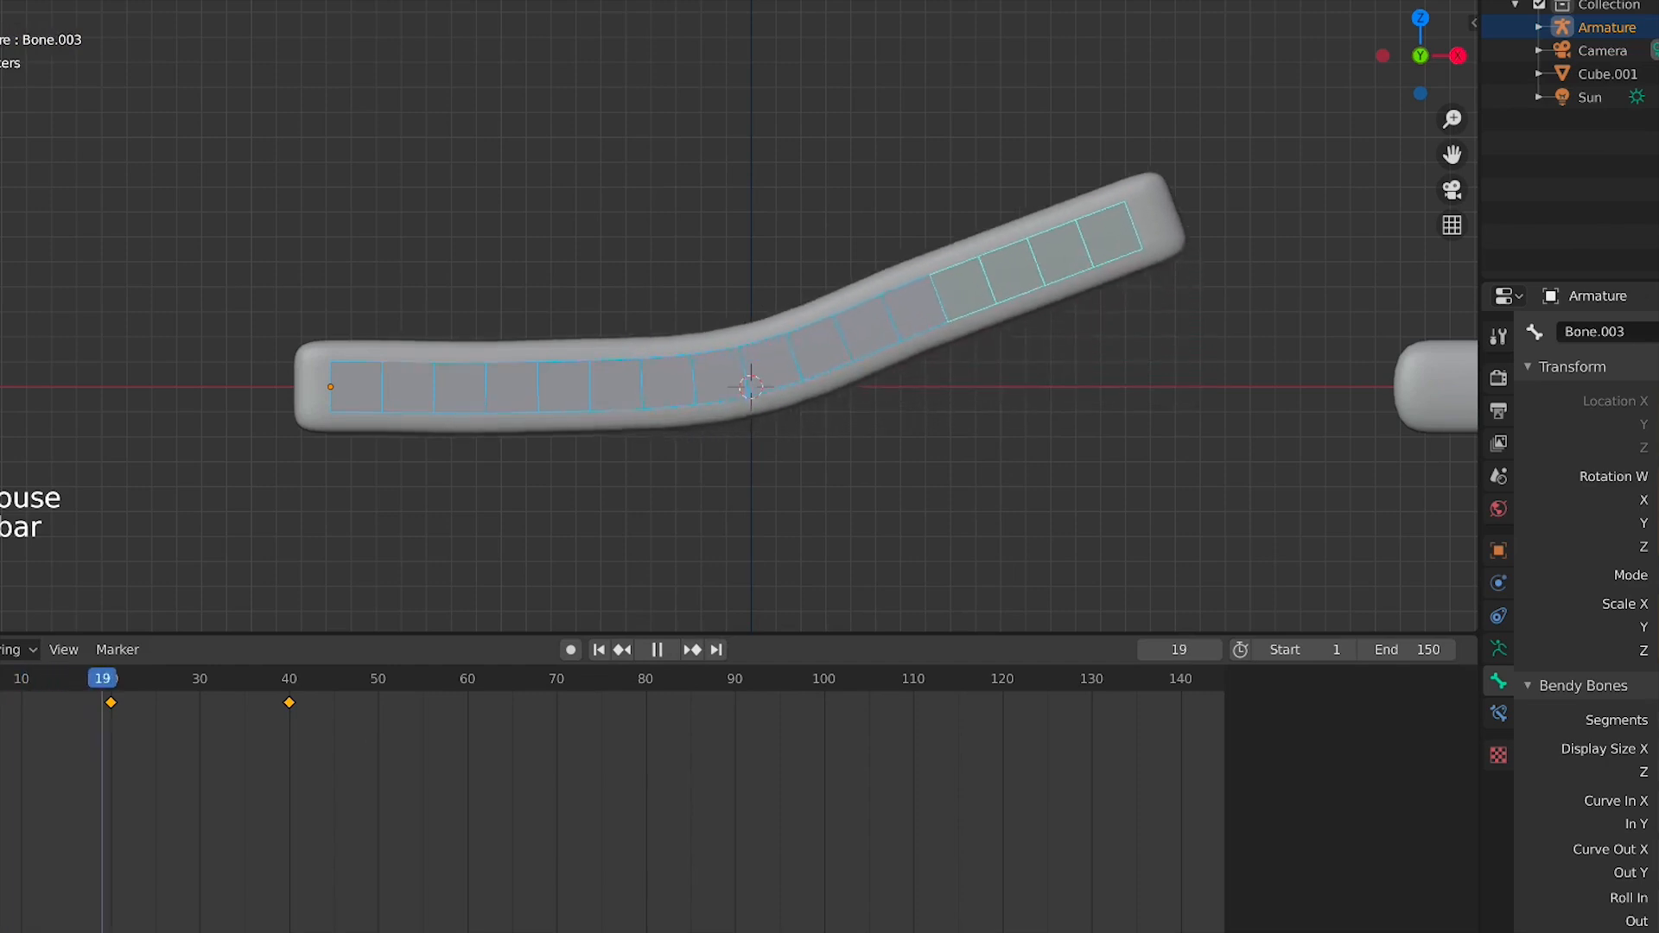
pyautogui.press('space')
# Duplicate the frame 40 keyframe and place the copy at frame 60
pyautogui.click(290, 702)
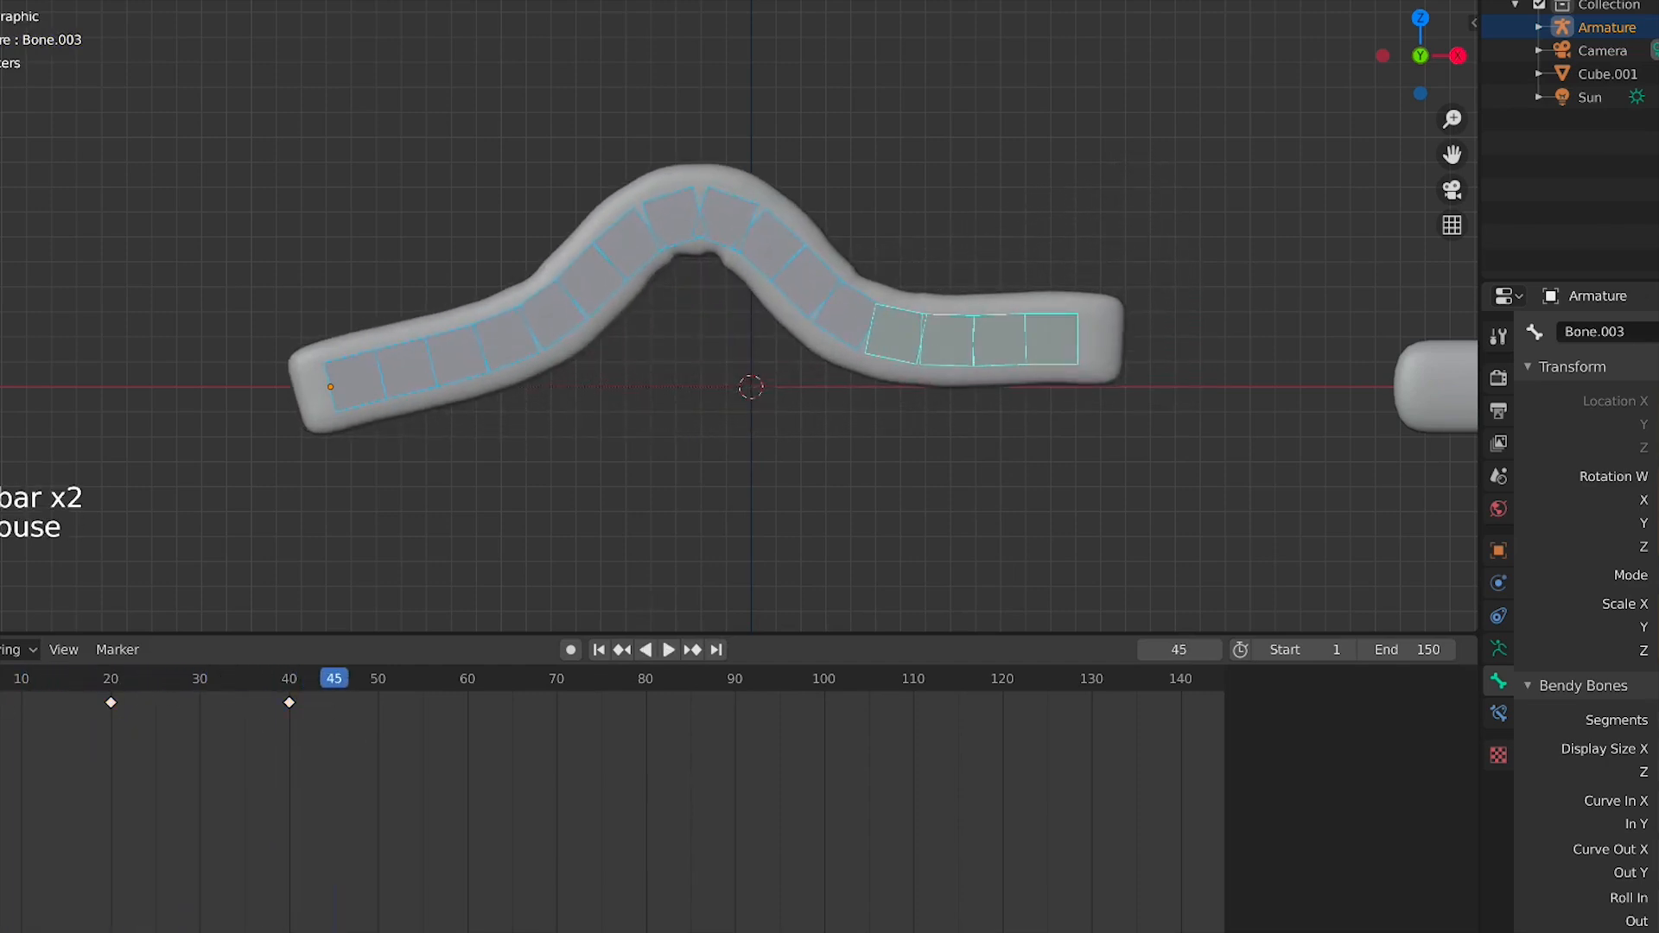
pyautogui.hotkey('shift', 'd')
pyautogui.click(502, 724)
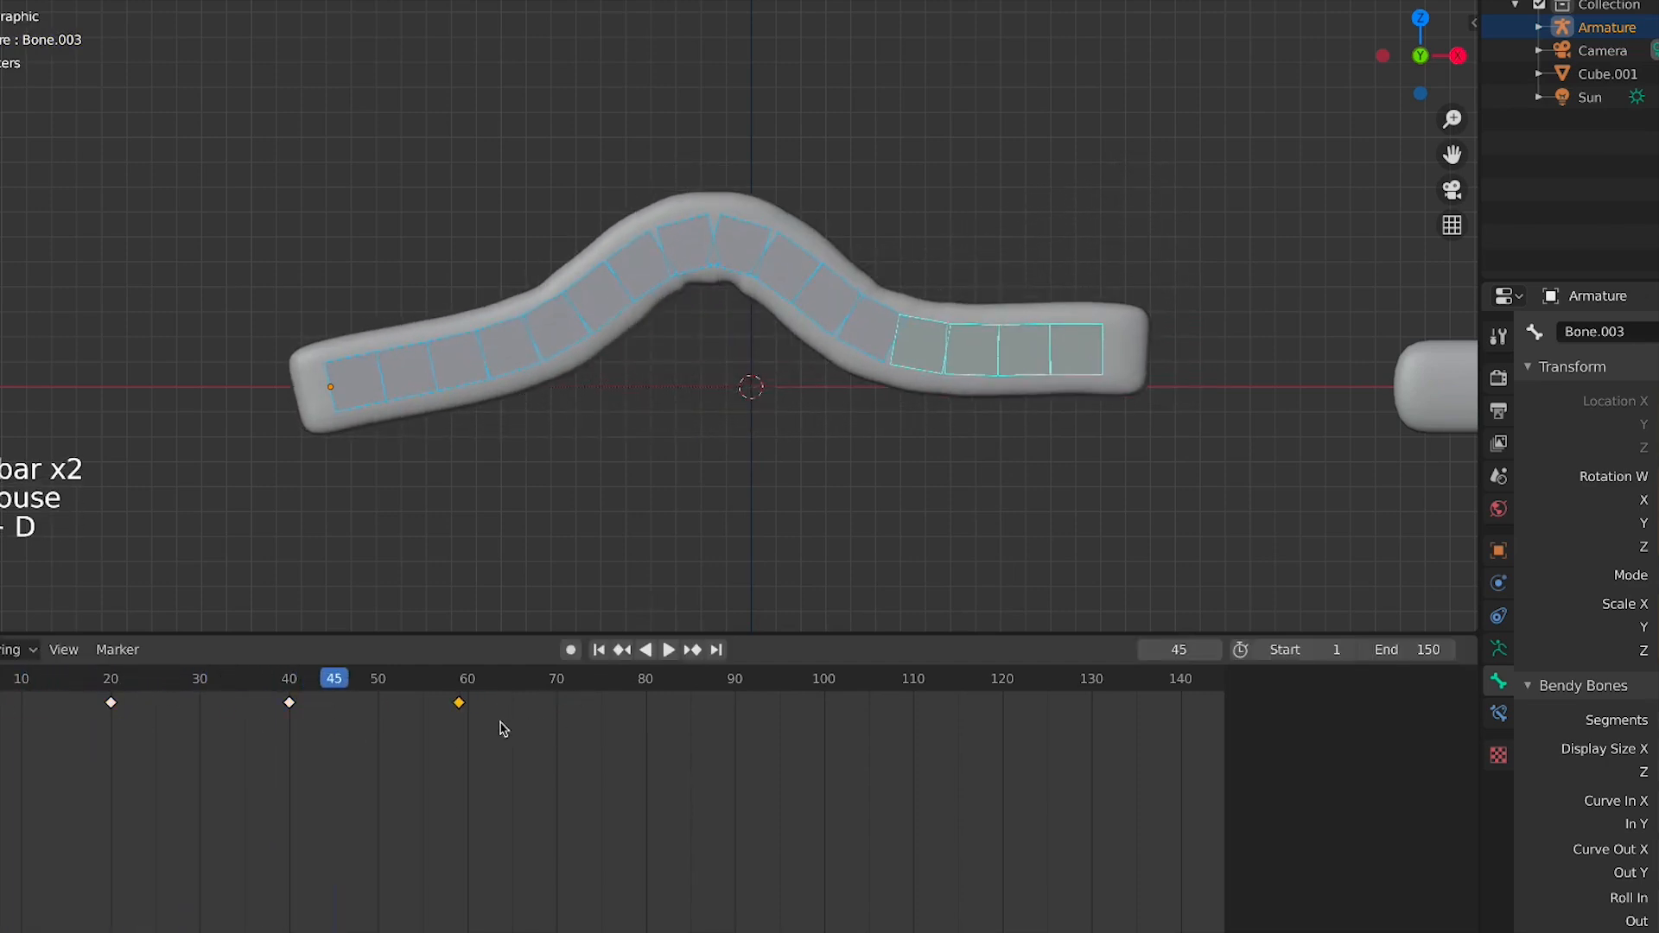
# Play the animation from the start again to preview the motion
pyautogui.hotkey('shift', 'Left')
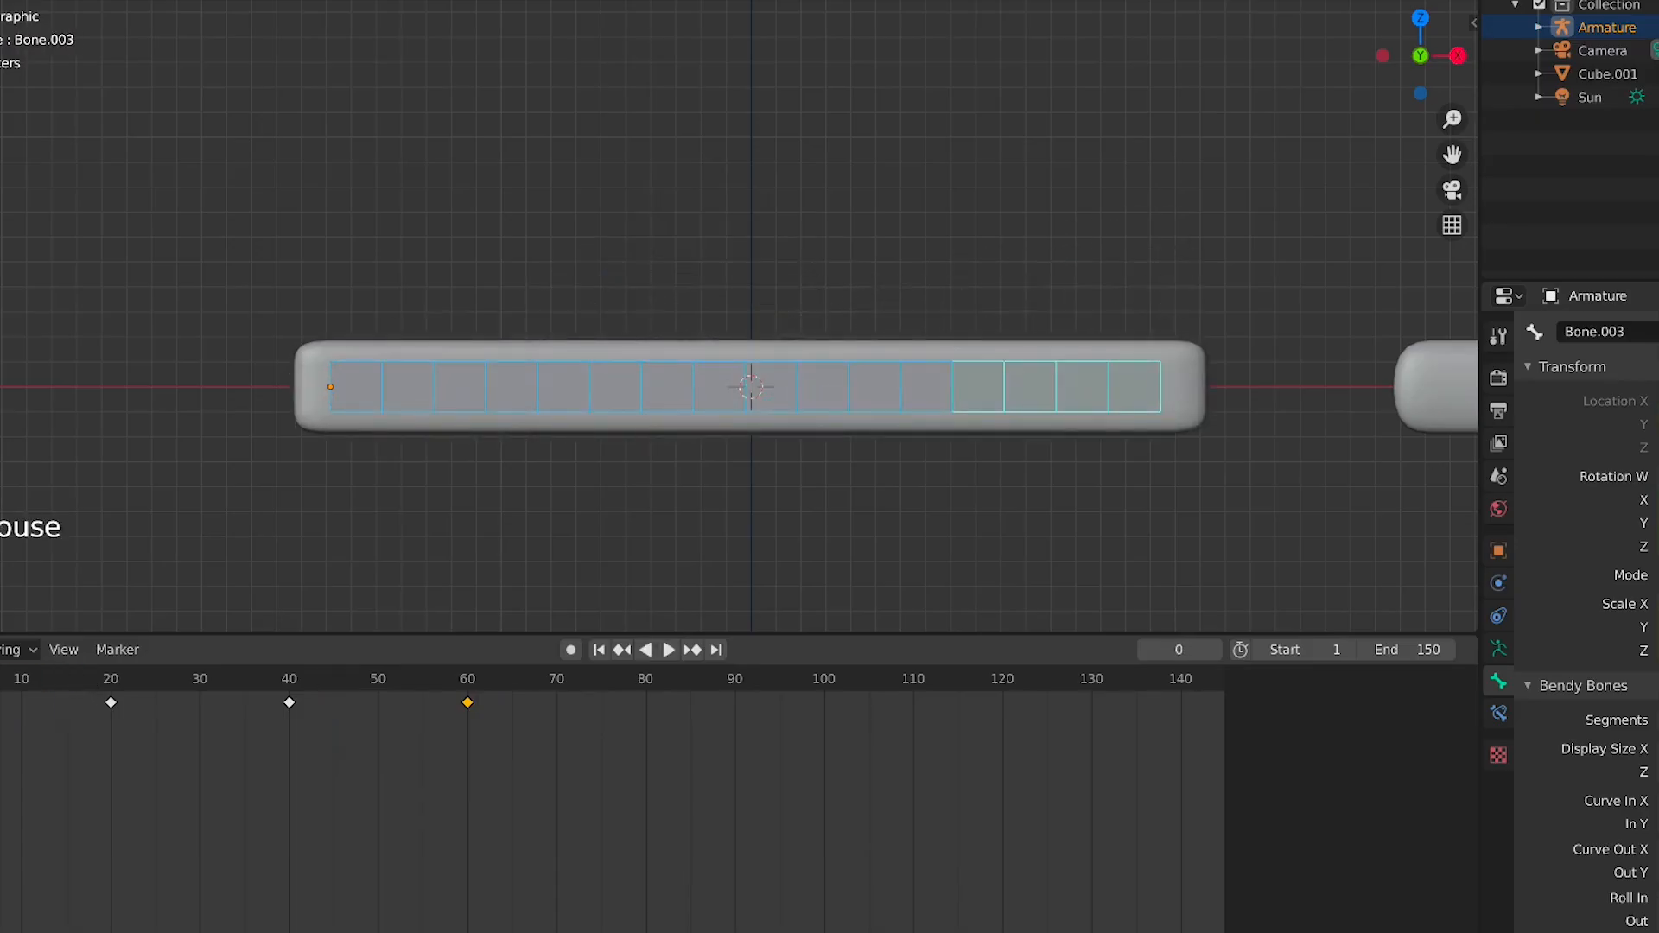
pyautogui.press('space')
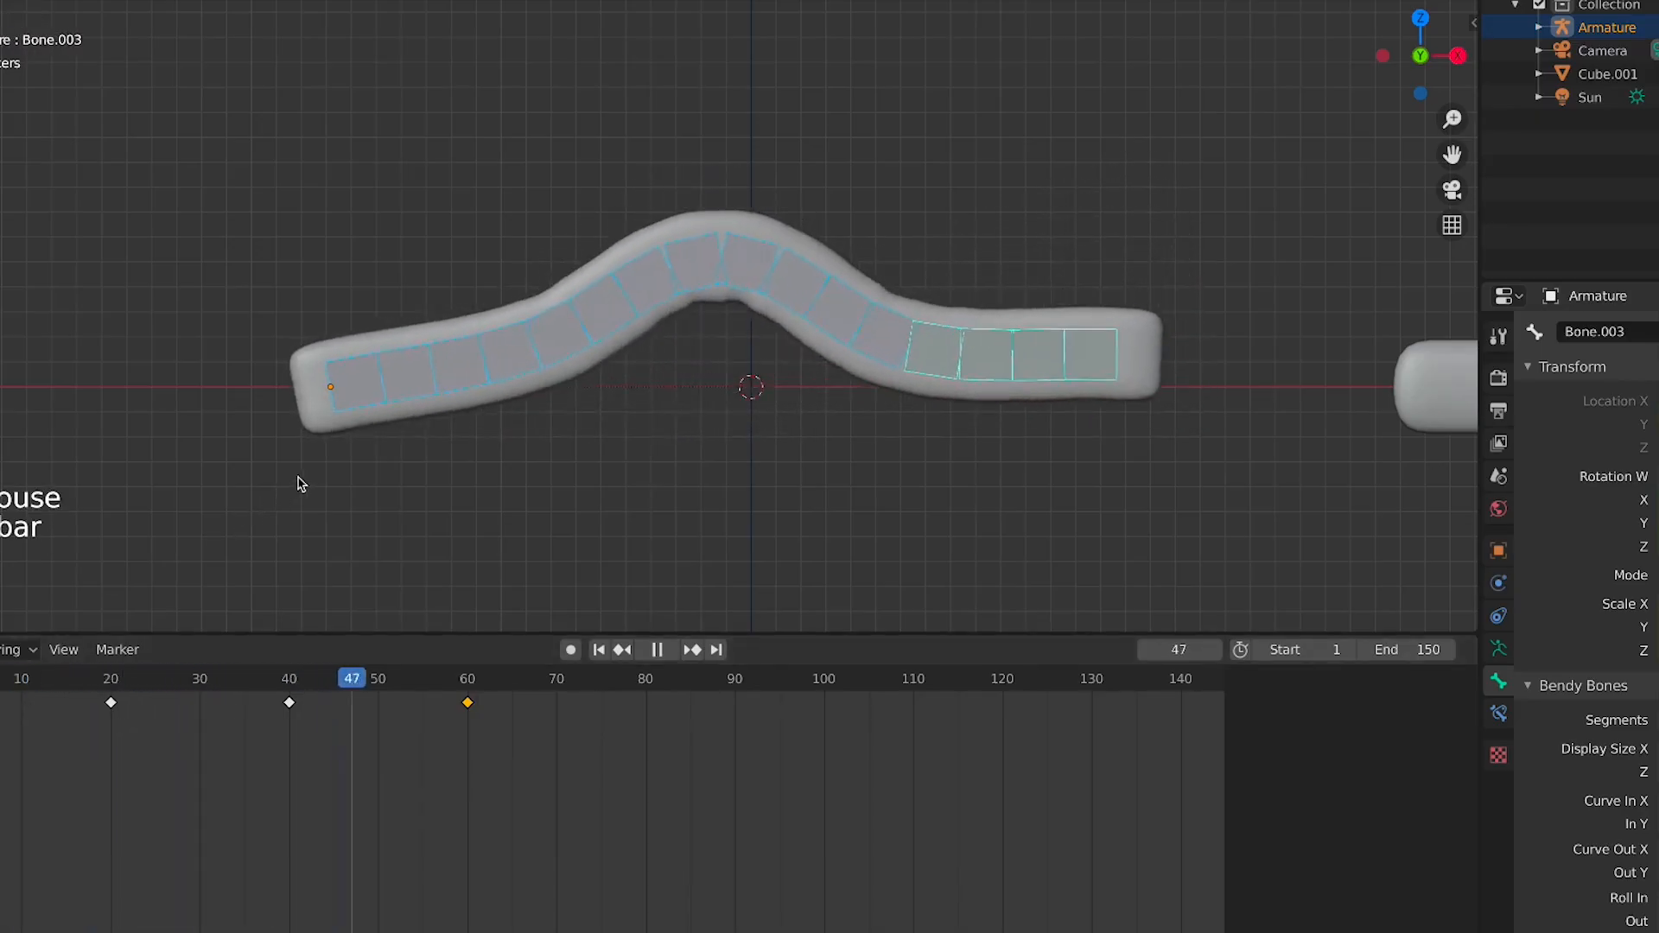
pyautogui.scroll(-6, 518, 485)
pyautogui.press('space')
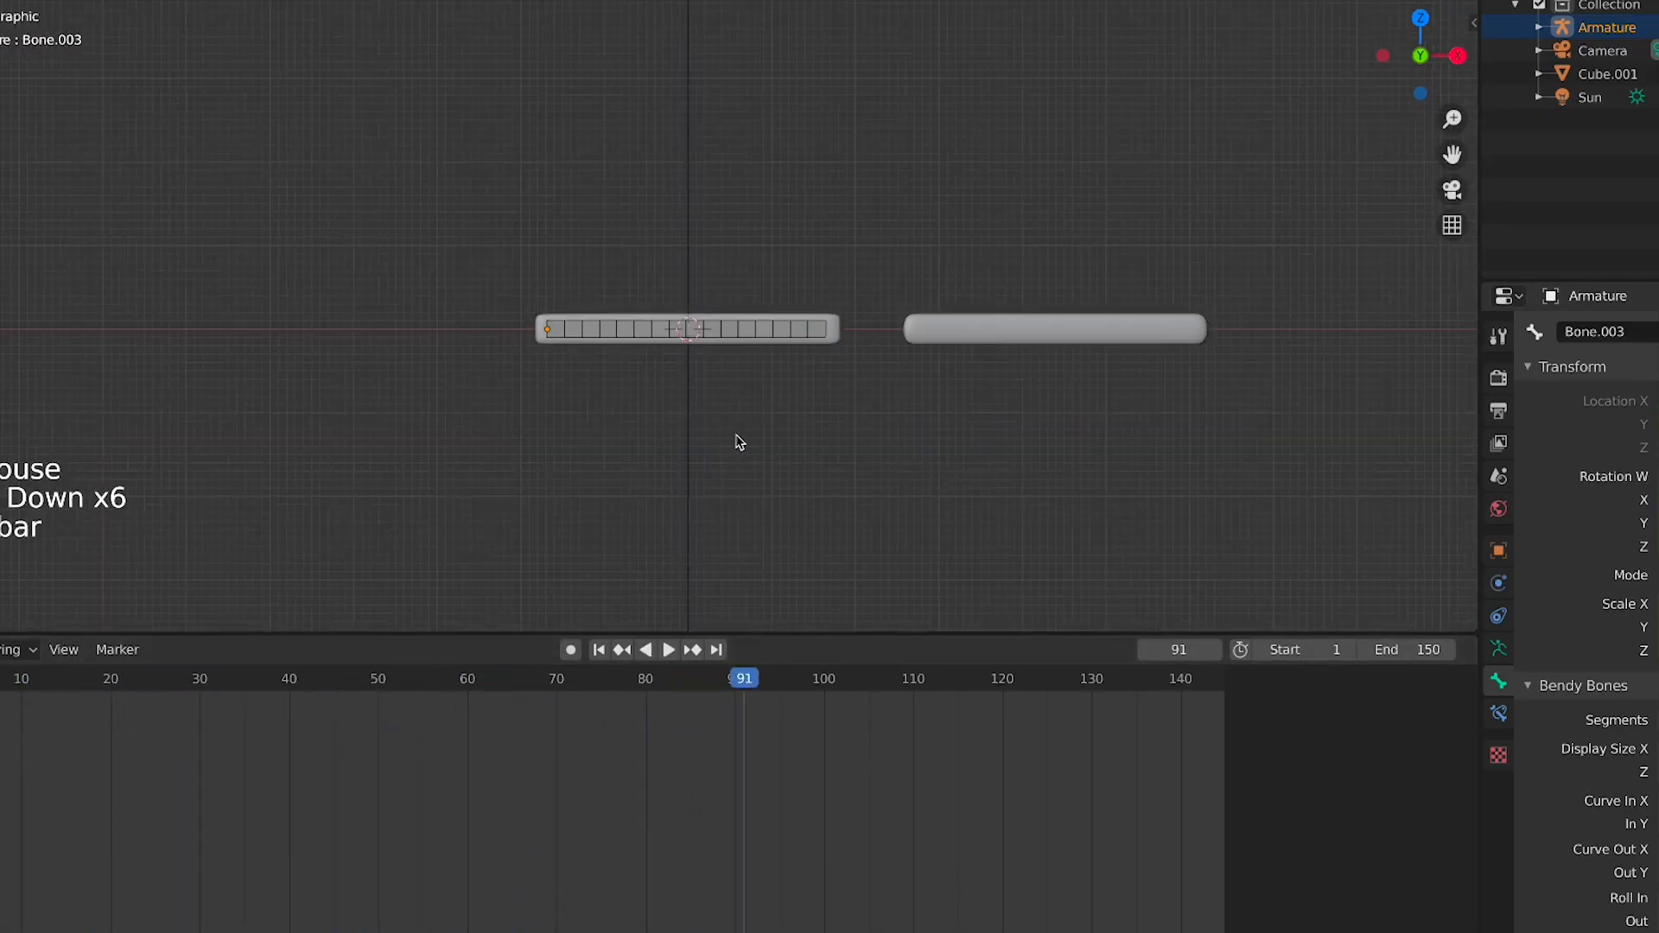
# Inspect the armature from the front view, selecting individual bones
pyautogui.scroll(4, 740, 443)
pyautogui.click(852, 353)
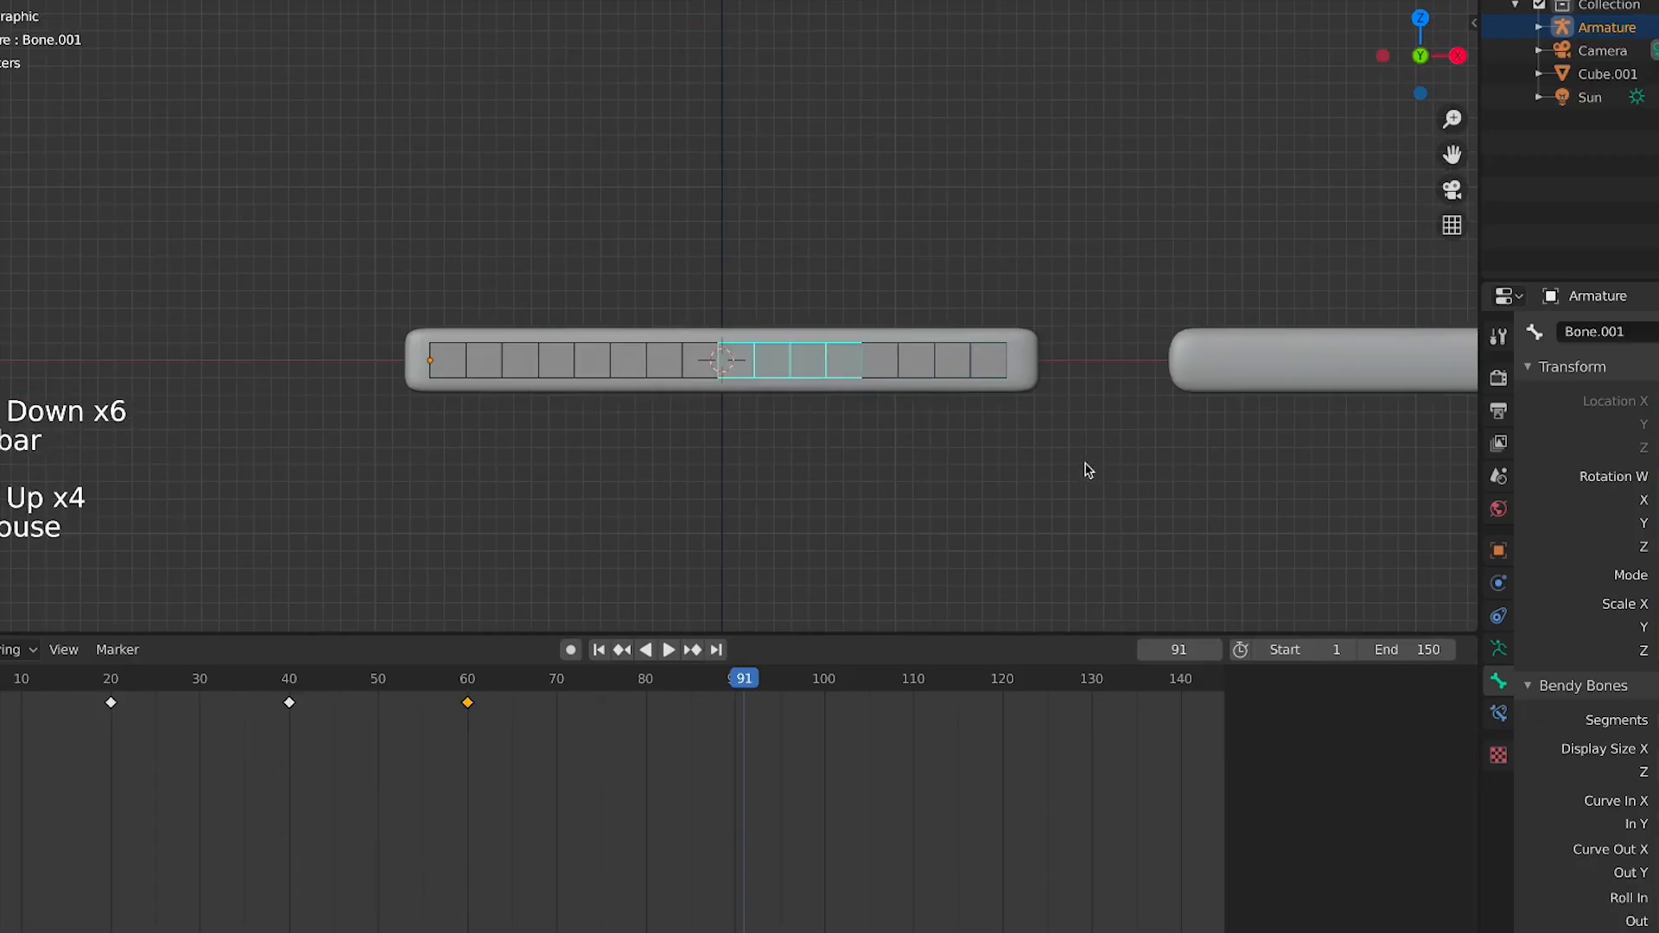
pyautogui.moveTo(1085, 470); pyautogui.dragTo(478, 543, button='middle')
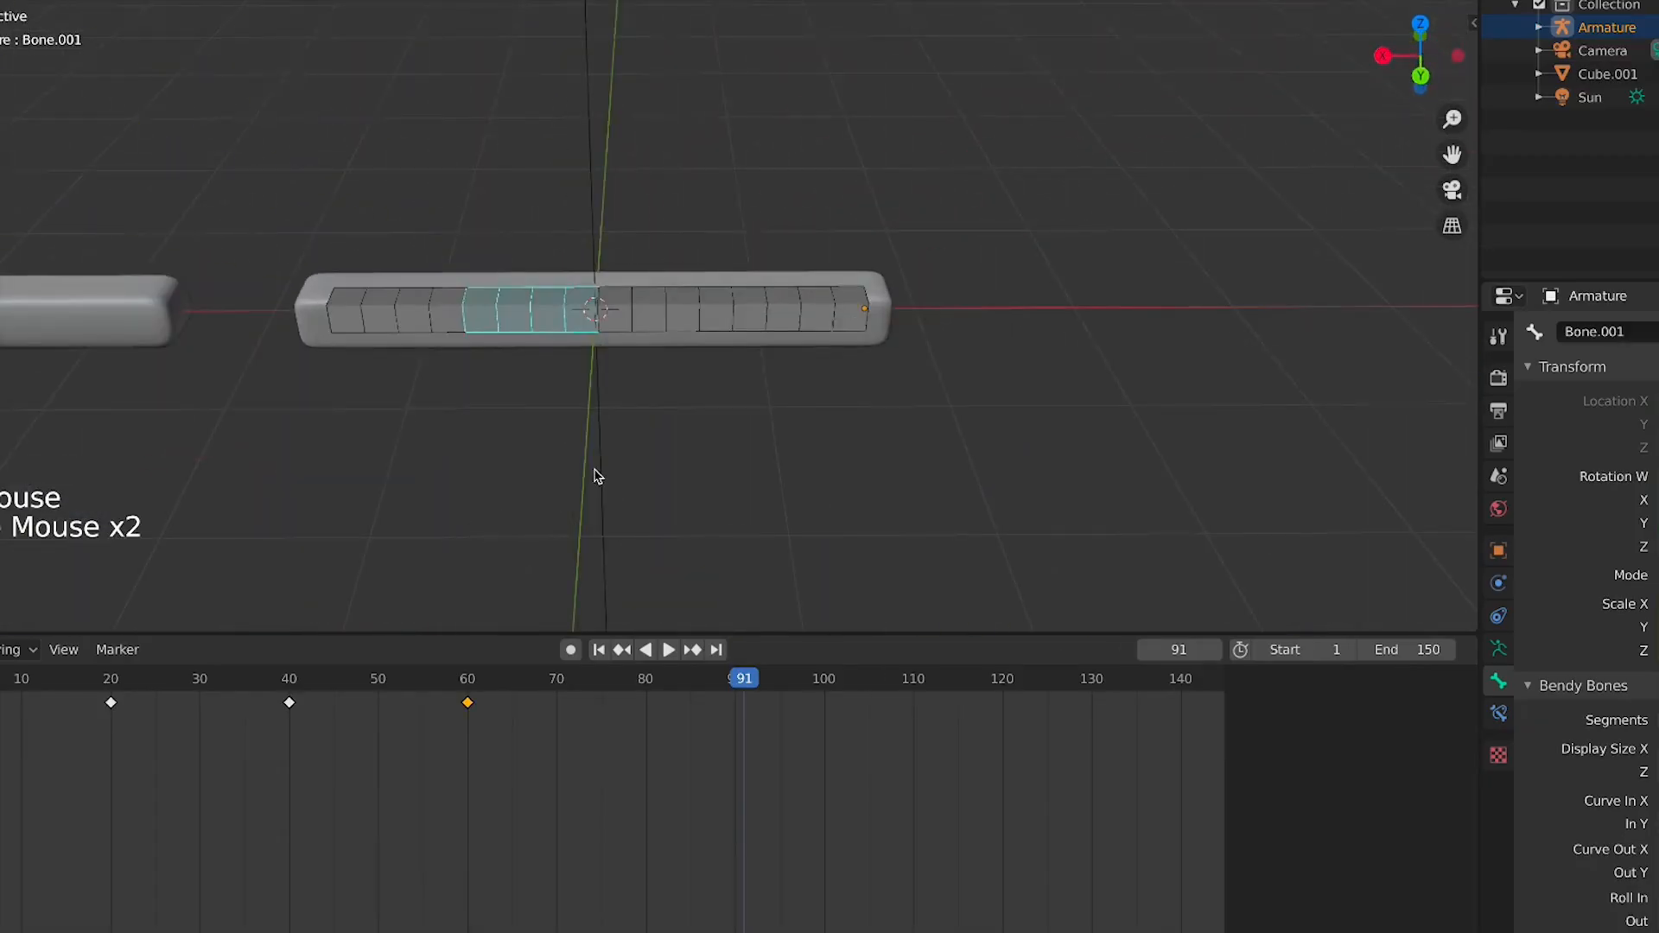
pyautogui.scroll(3, 596, 474)
pyautogui.press('KP_1')
pyautogui.click(491, 422)
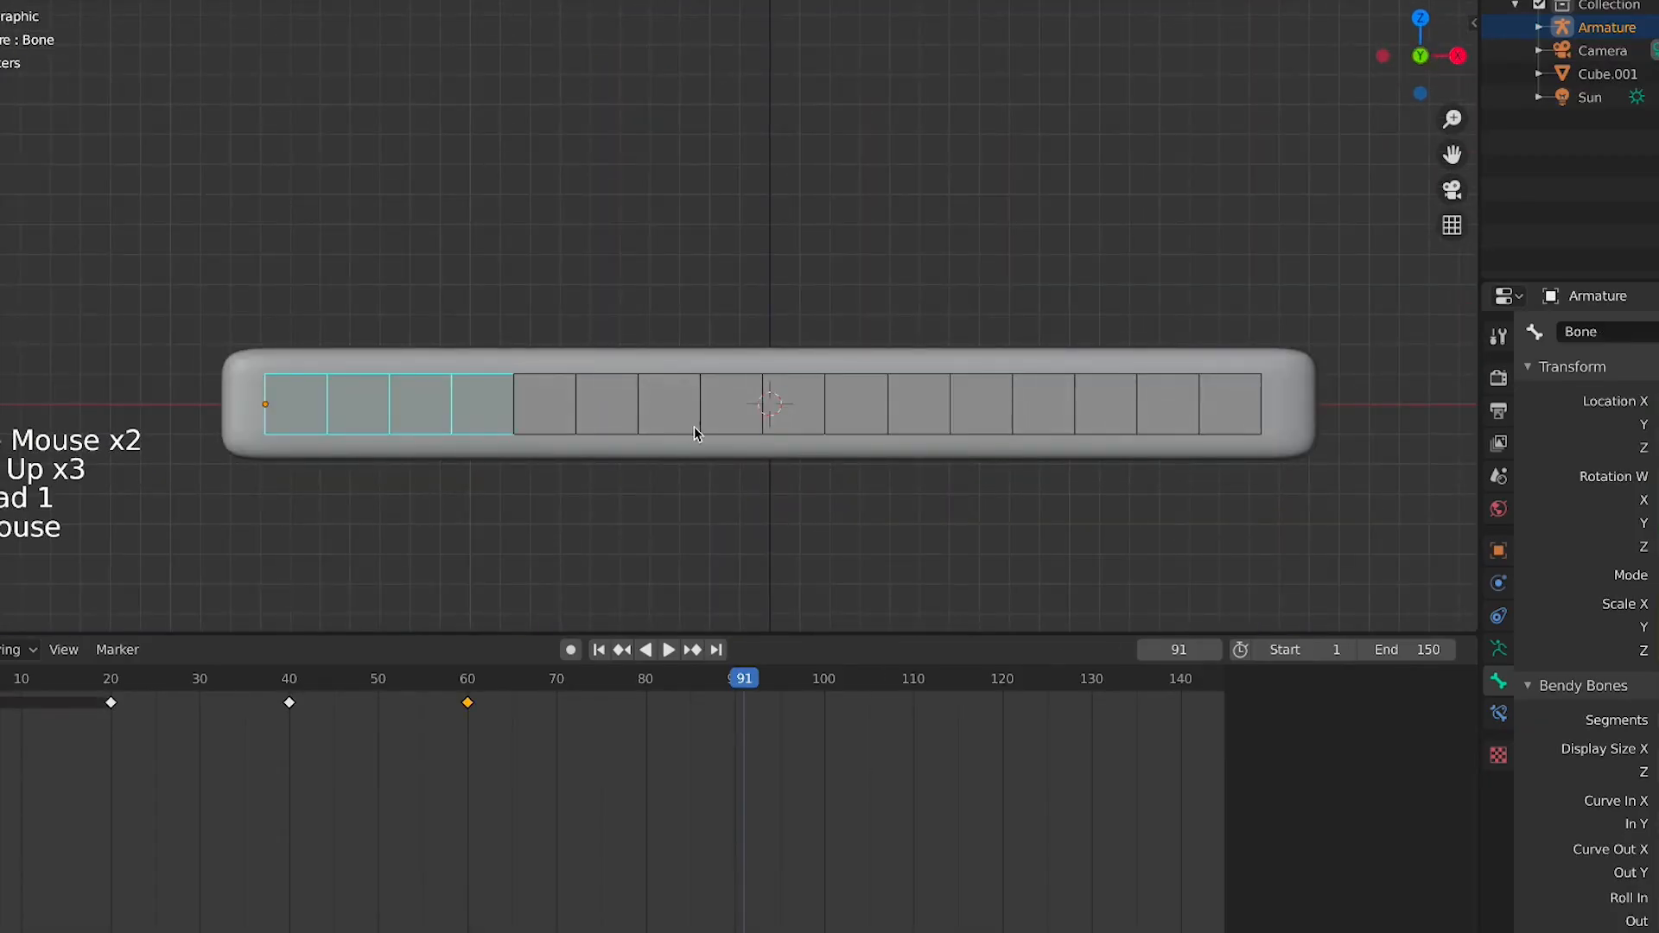
pyautogui.click(693, 427)
pyautogui.click(727, 482)
pyautogui.scroll(-4, 760, 482)
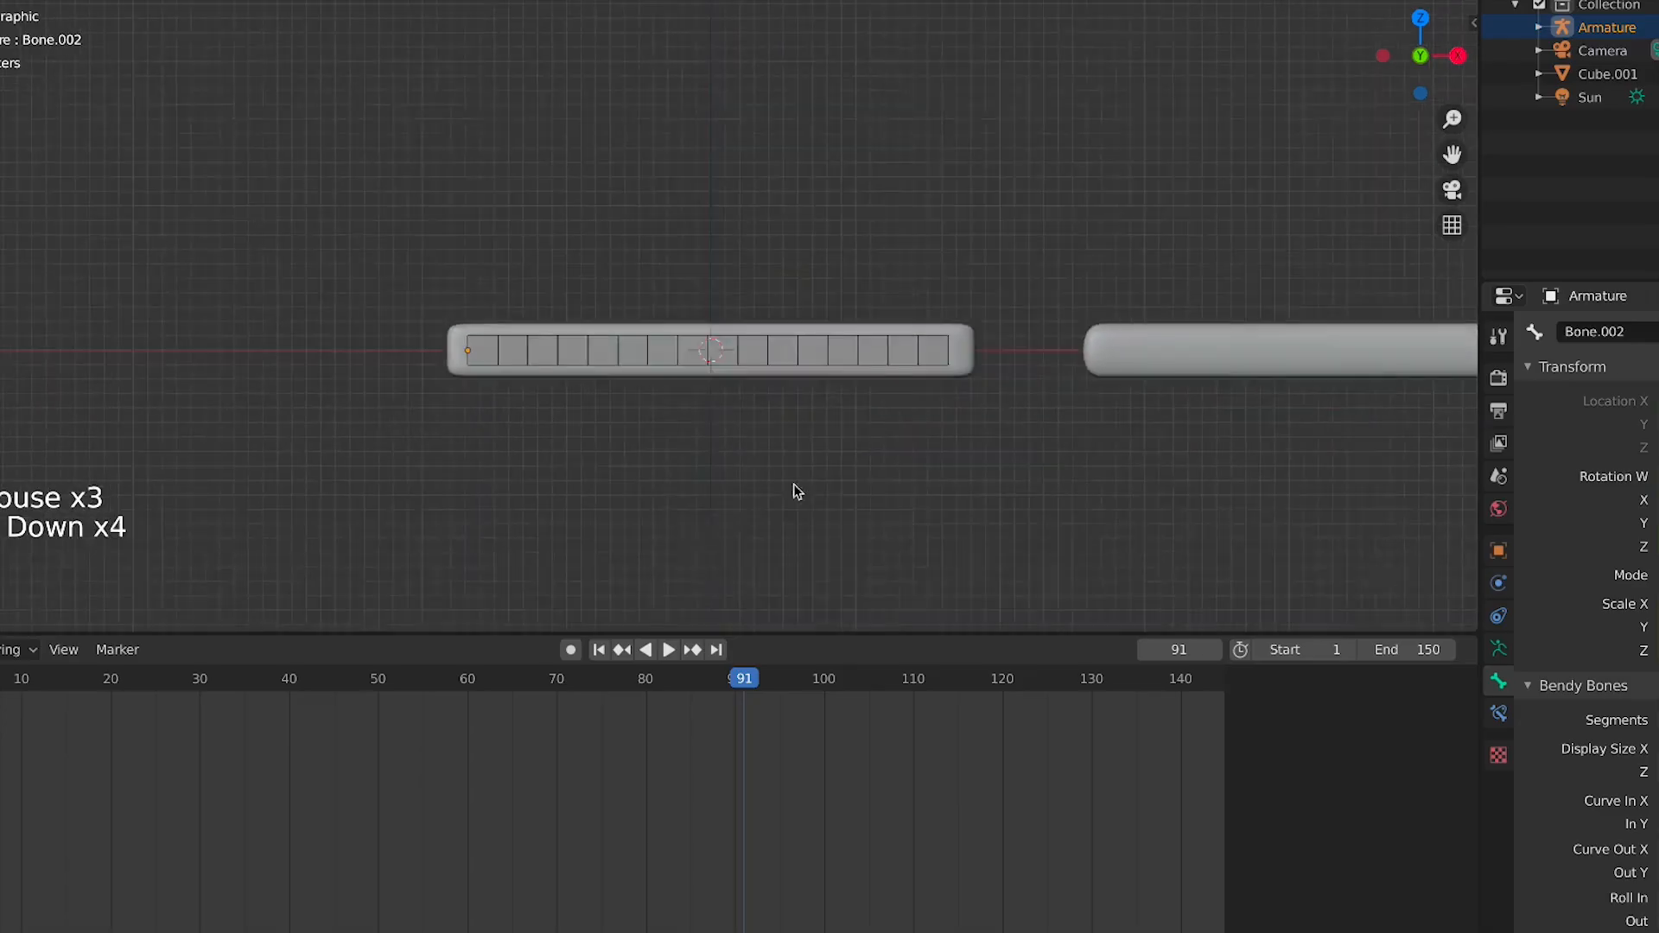
pyautogui.scroll(-3, 729, 374)
pyautogui.scroll(4, 551, 333)
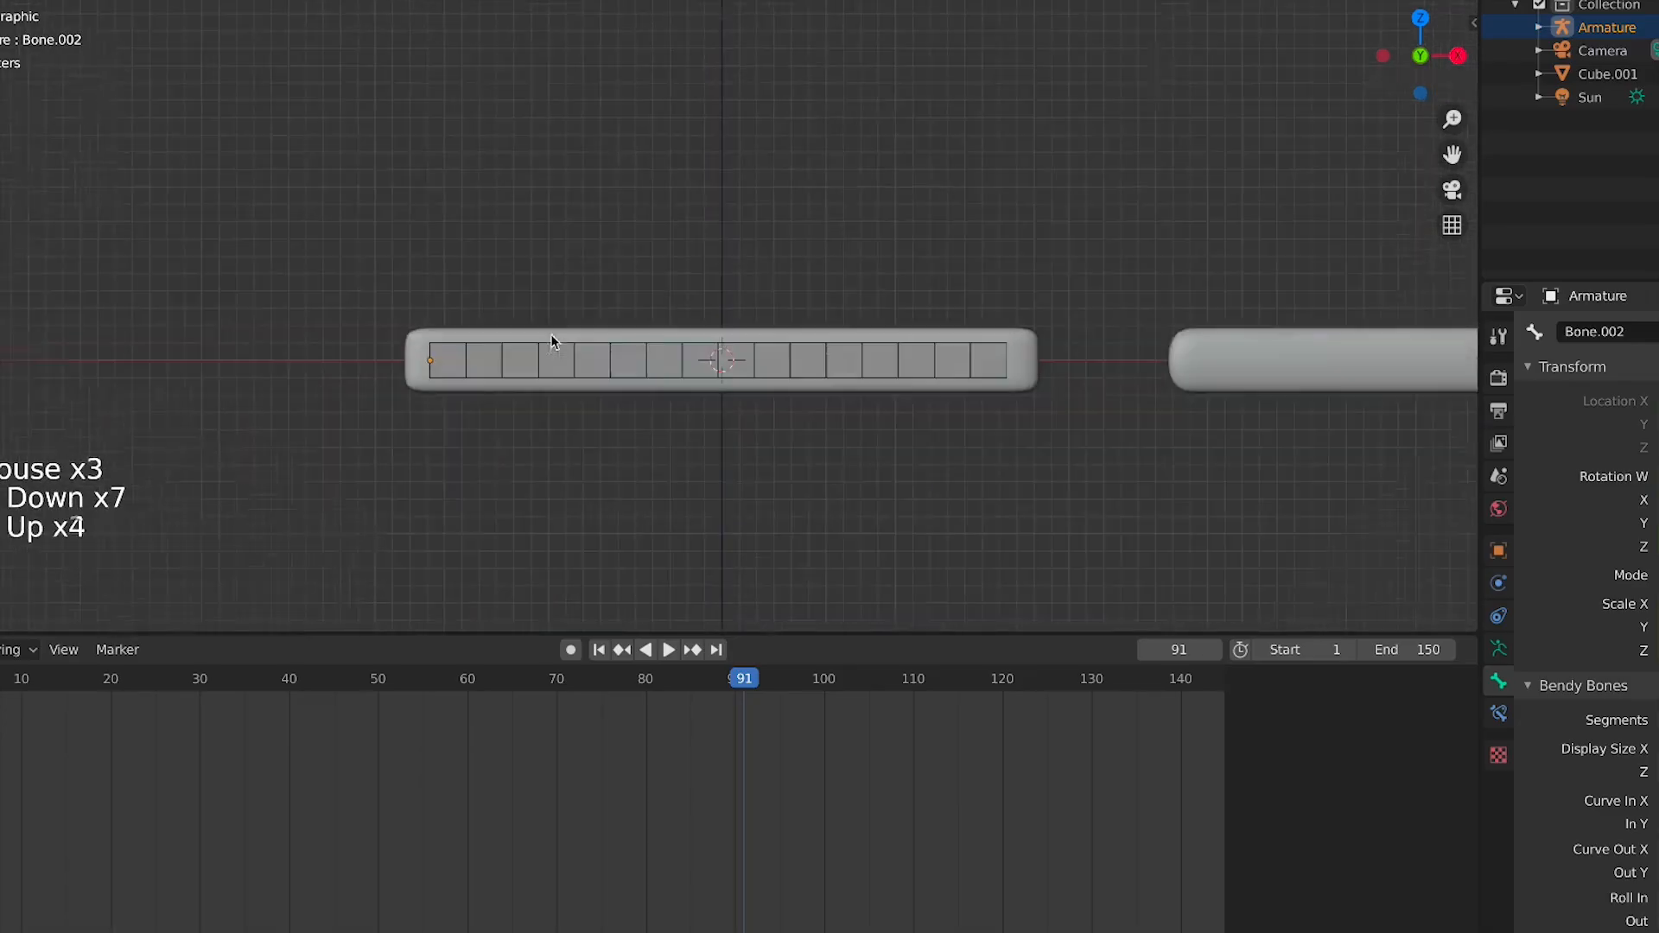
pyautogui.click(444, 344)
pyautogui.click(481, 341)
pyautogui.click(300, 323)
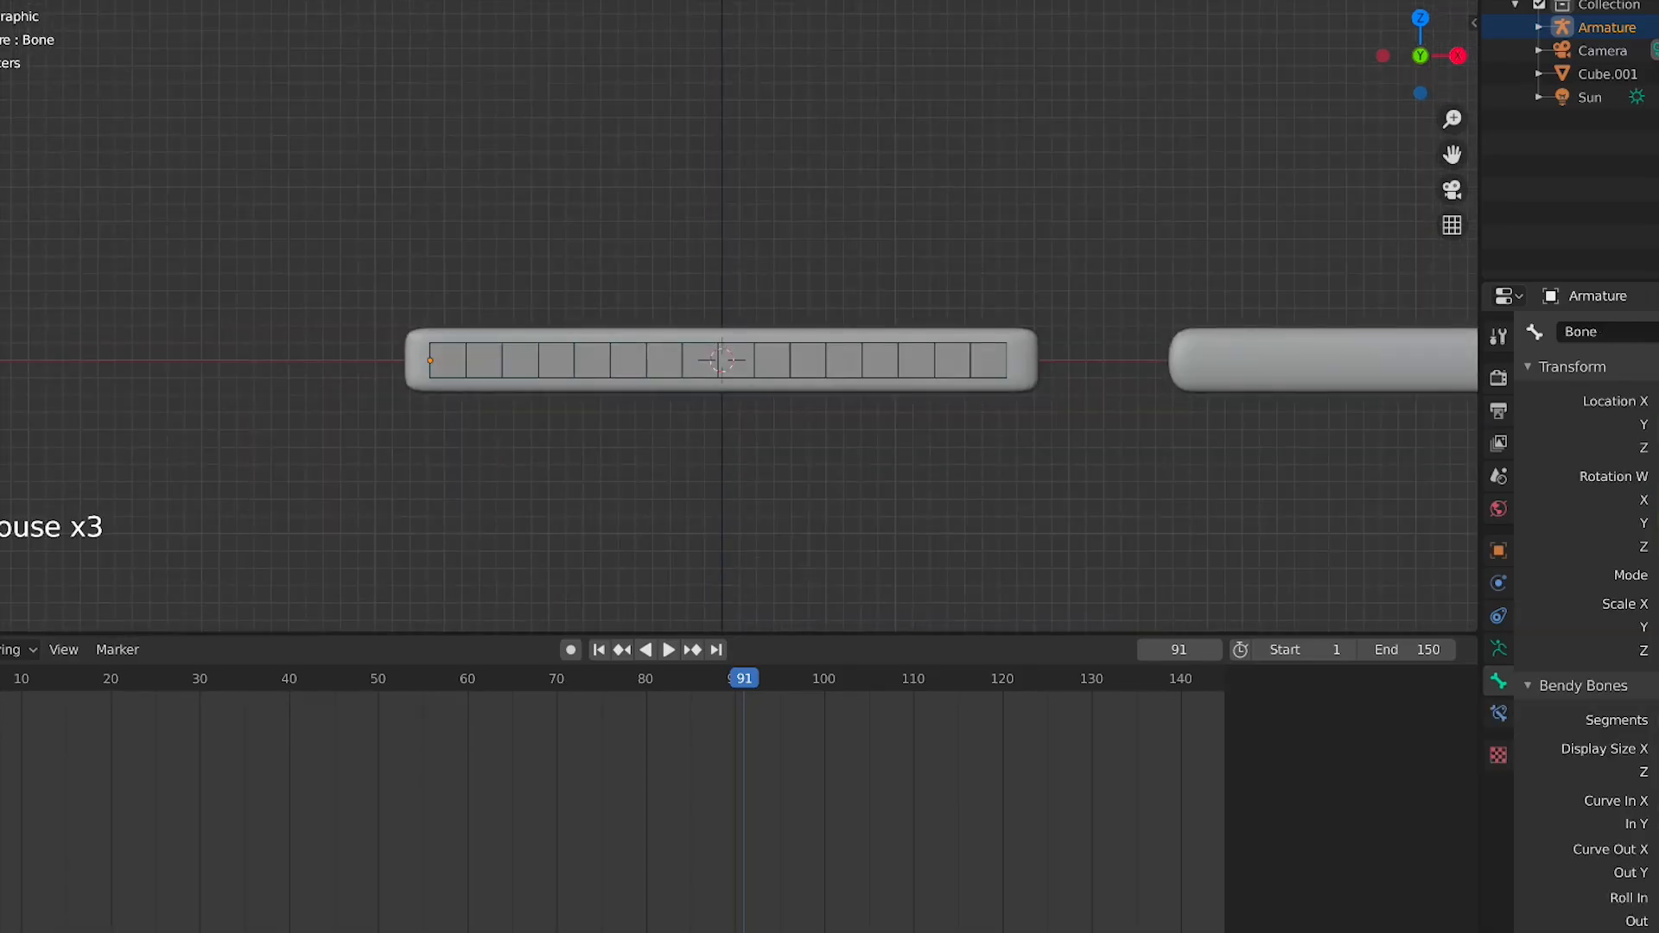
# Leave Pose Mode with the armature selected
pyautogui.hotkey('ctrl', 'Tab')
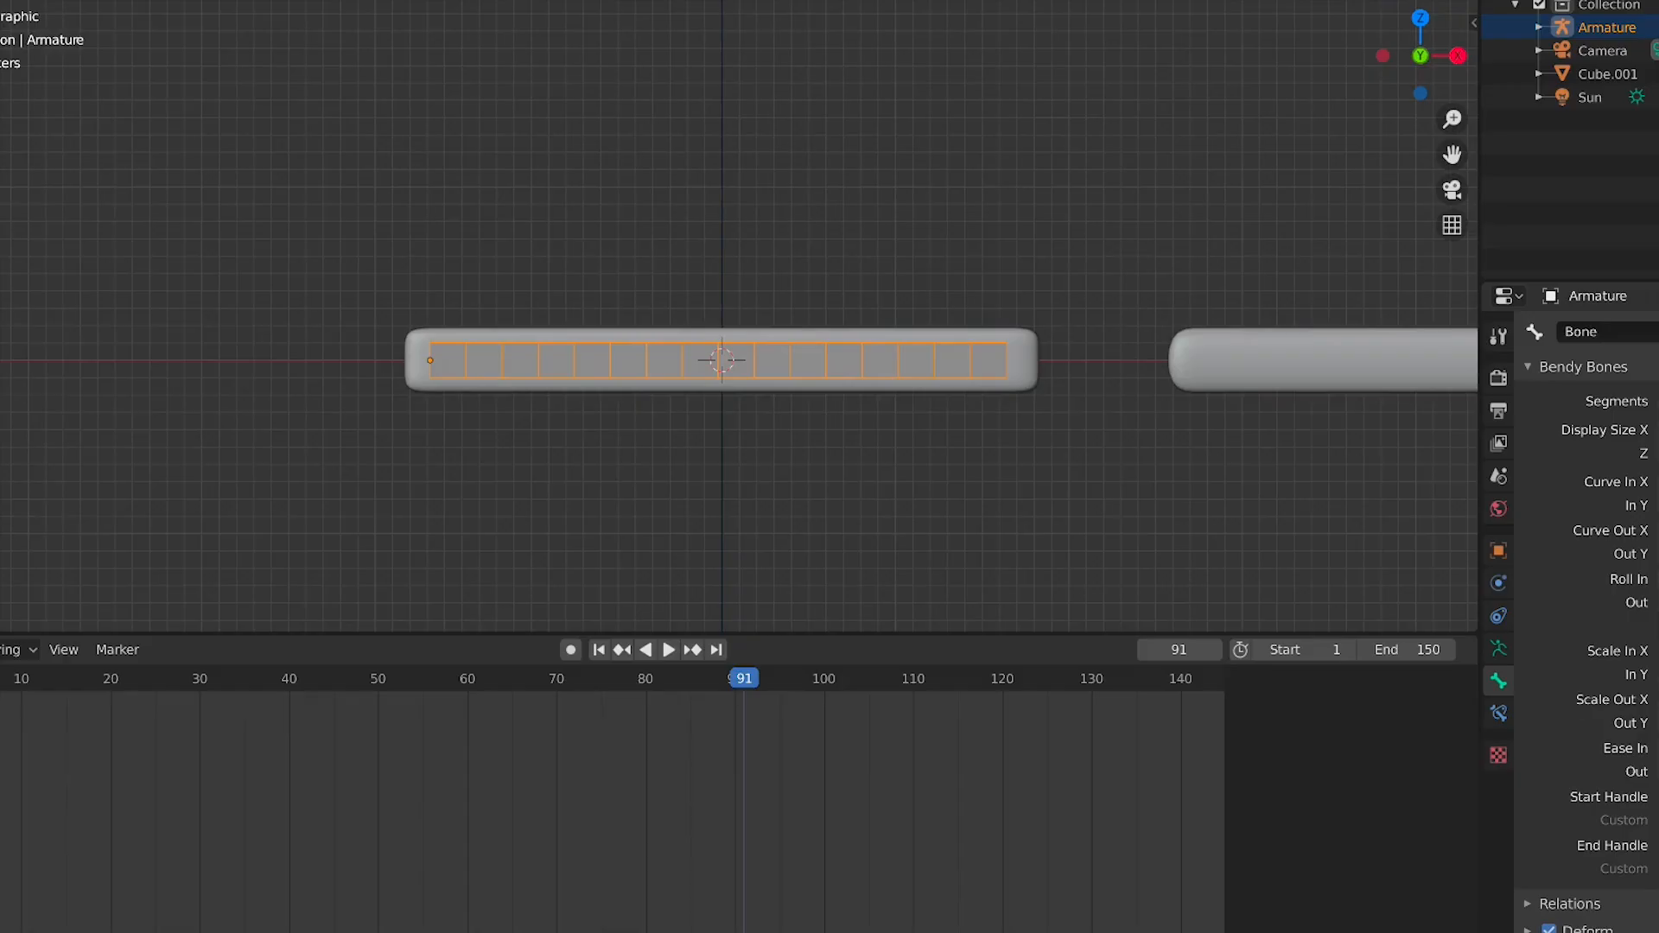
pyautogui.scroll(3, 507, 245)
pyautogui.scroll(-2, 484, 287)
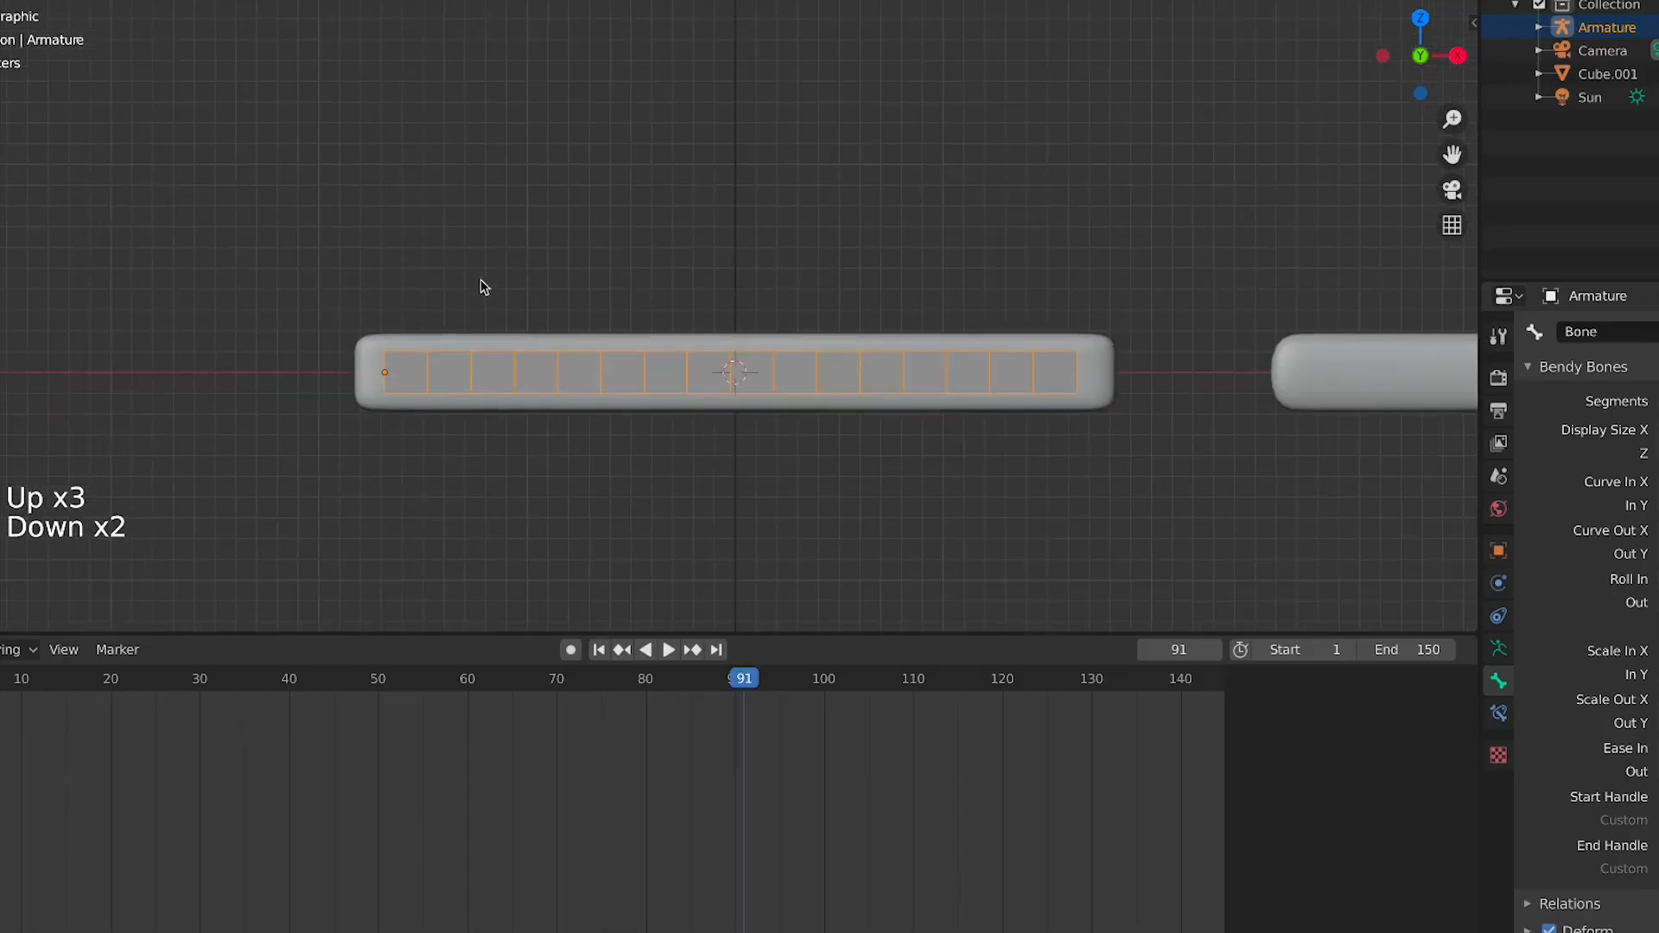
pyautogui.click(363, 376)
pyautogui.click(413, 372)
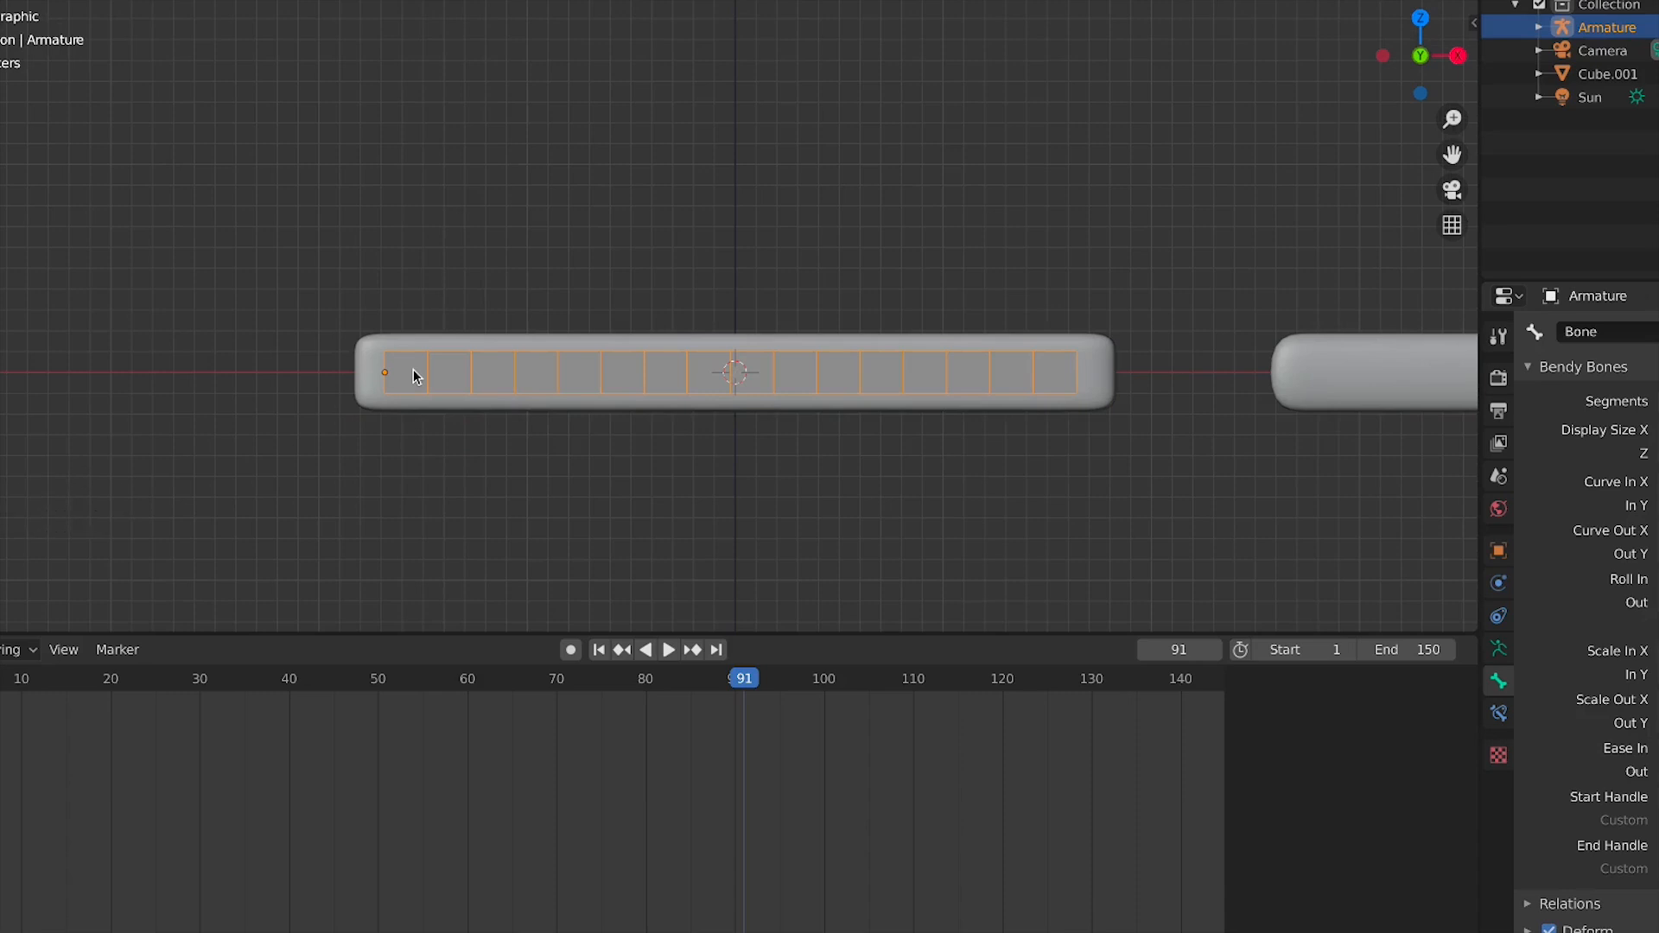
pyautogui.press('Up')
pyautogui.press('Up')
pyautogui.press('Up')
pyautogui.press('Up')
pyautogui.press('Down')
pyautogui.press('Down')
pyautogui.press('Down')
pyautogui.press('Down')
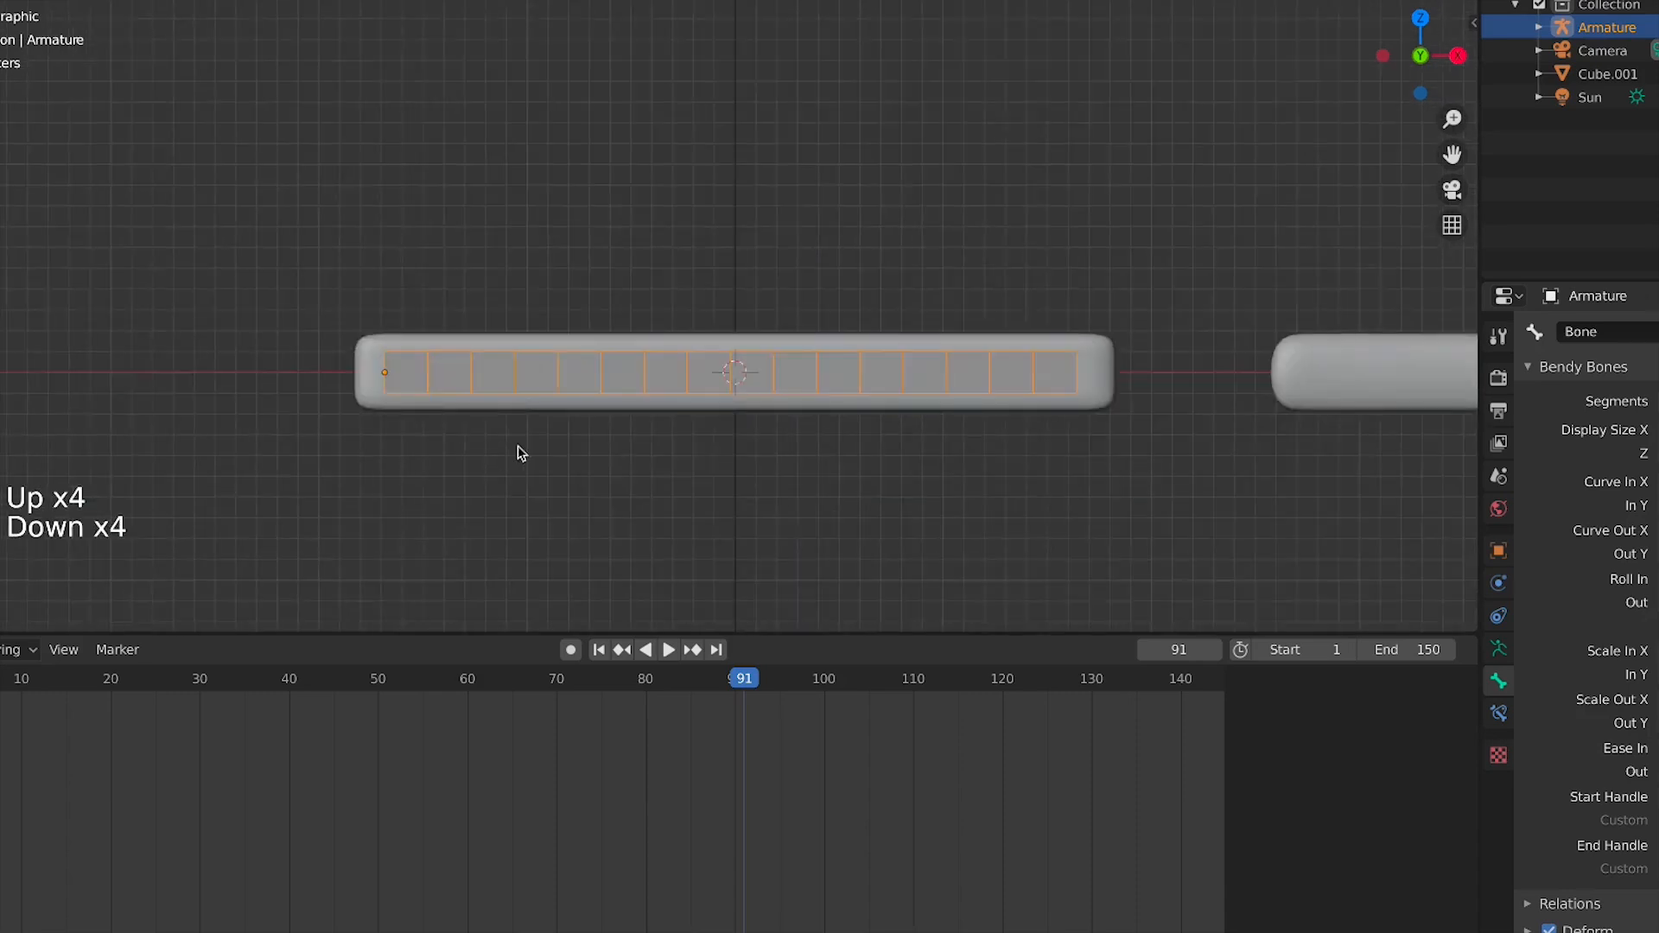
pyautogui.scroll(-4, 767, 378)
pyautogui.scroll(5, 767, 377)
pyautogui.click(844, 360)
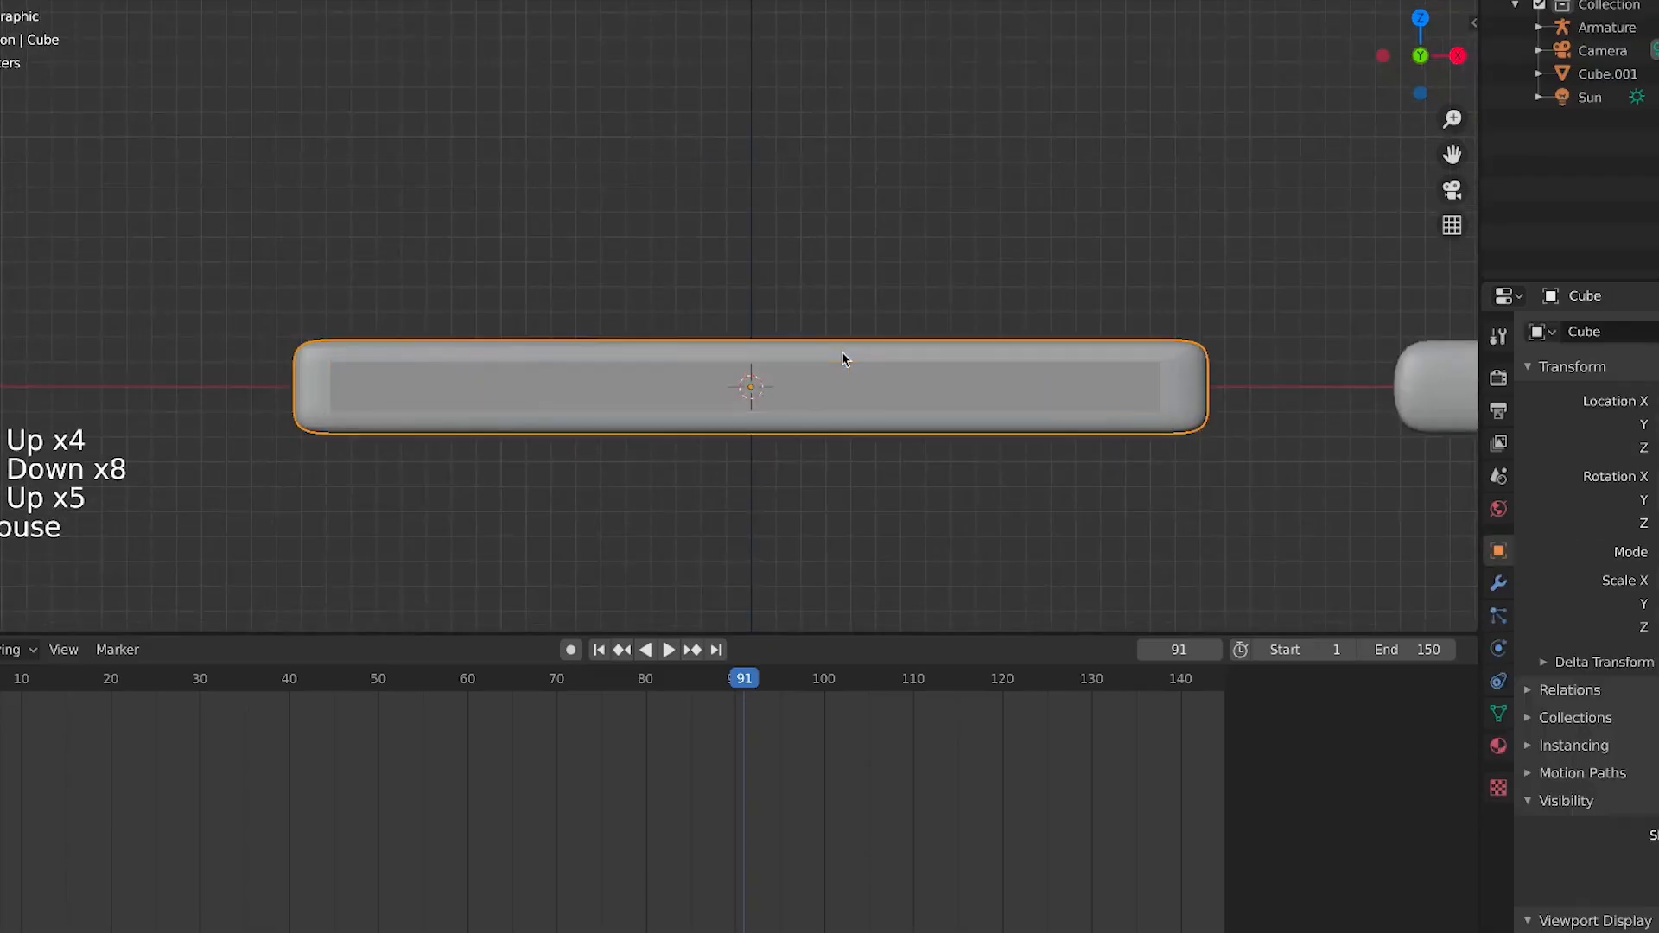
pyautogui.click(876, 378)
pyautogui.click(923, 369)
pyautogui.click(1007, 370)
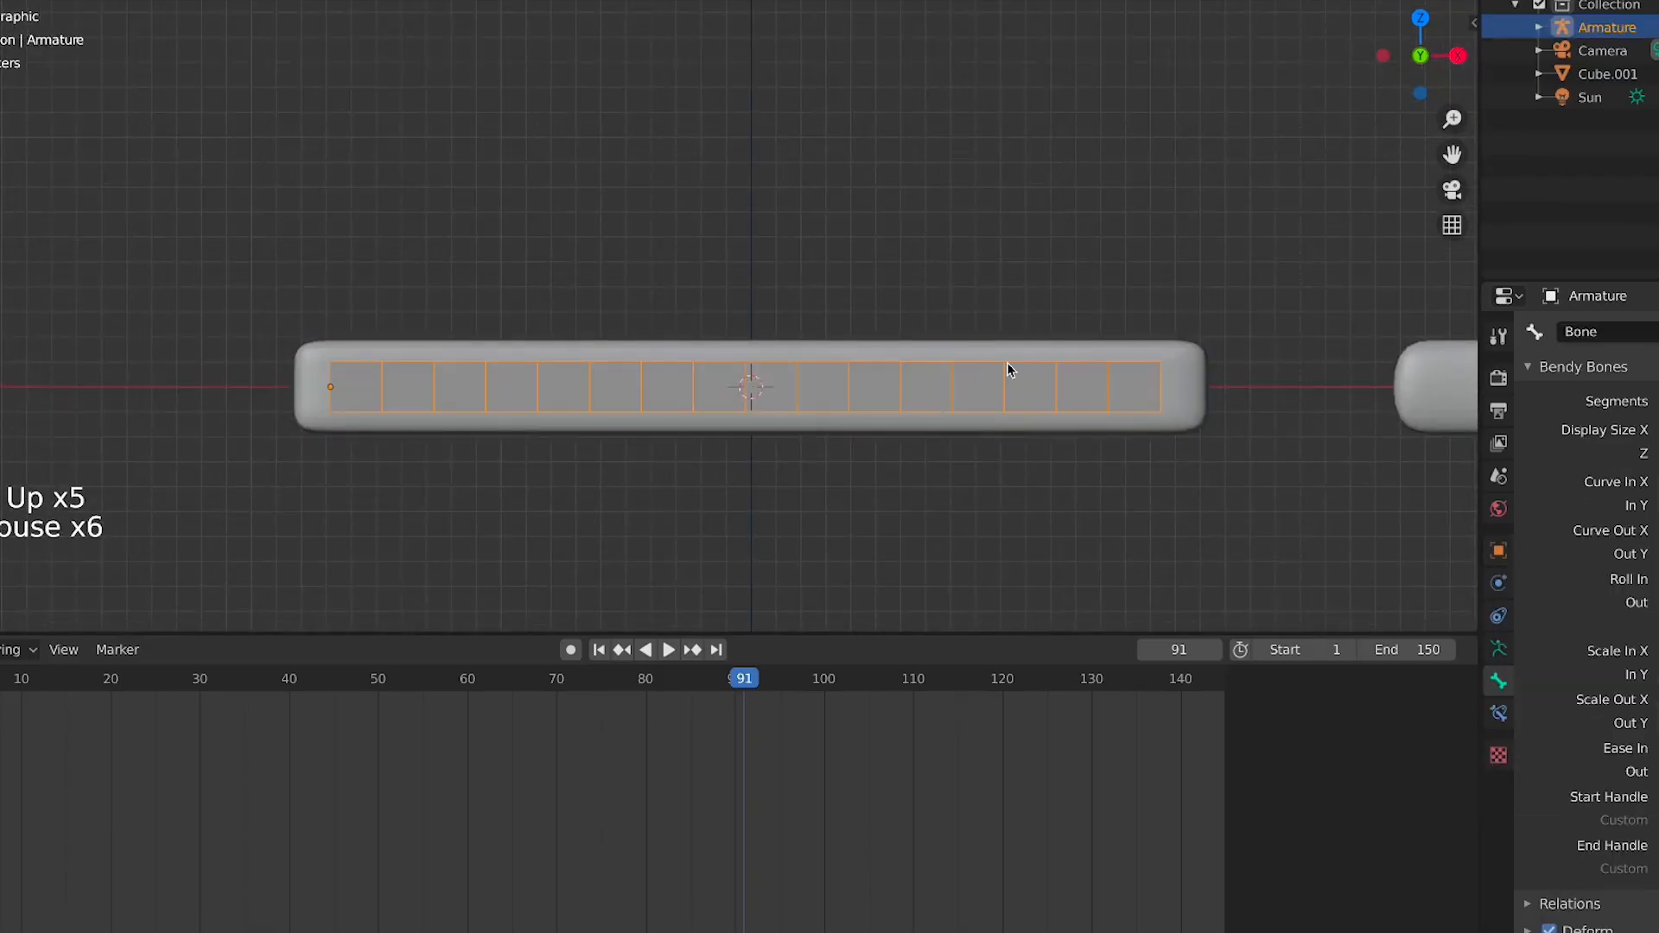
pyautogui.click(1012, 362)
pyautogui.click(1012, 367)
pyautogui.click(1079, 365)
pyautogui.click(1057, 391)
pyautogui.click(1051, 360)
pyautogui.click(1050, 365)
pyautogui.click(1049, 370)
pyautogui.click(1082, 365)
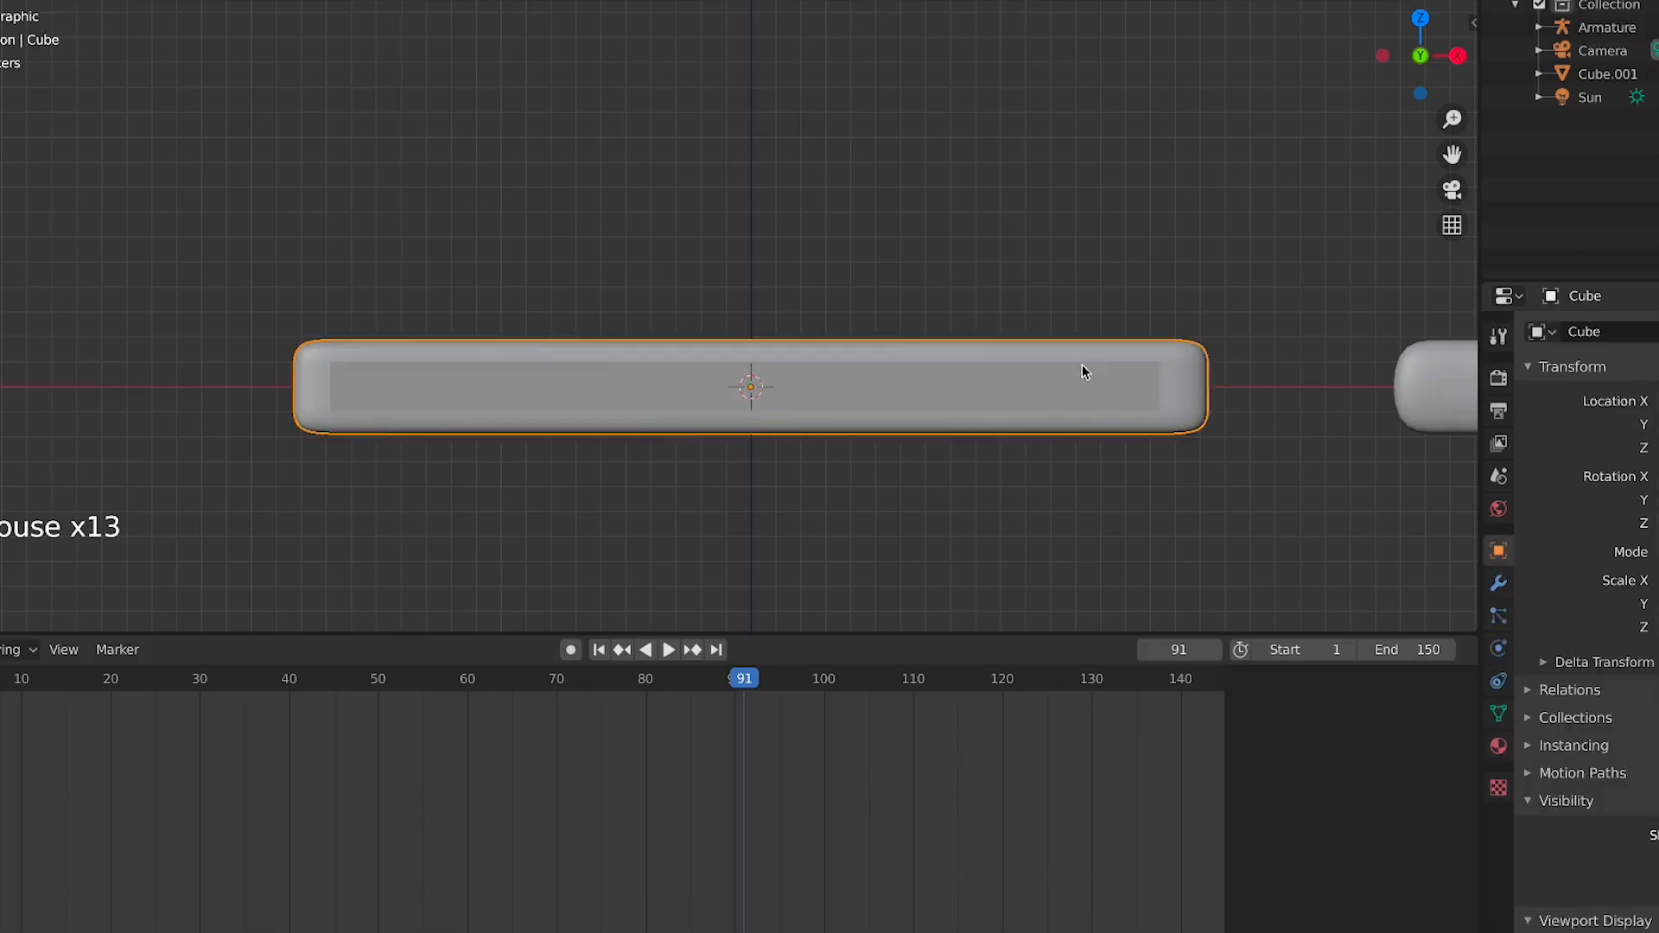
pyautogui.click(1082, 366)
pyautogui.click(1082, 366)
pyautogui.click(1077, 355)
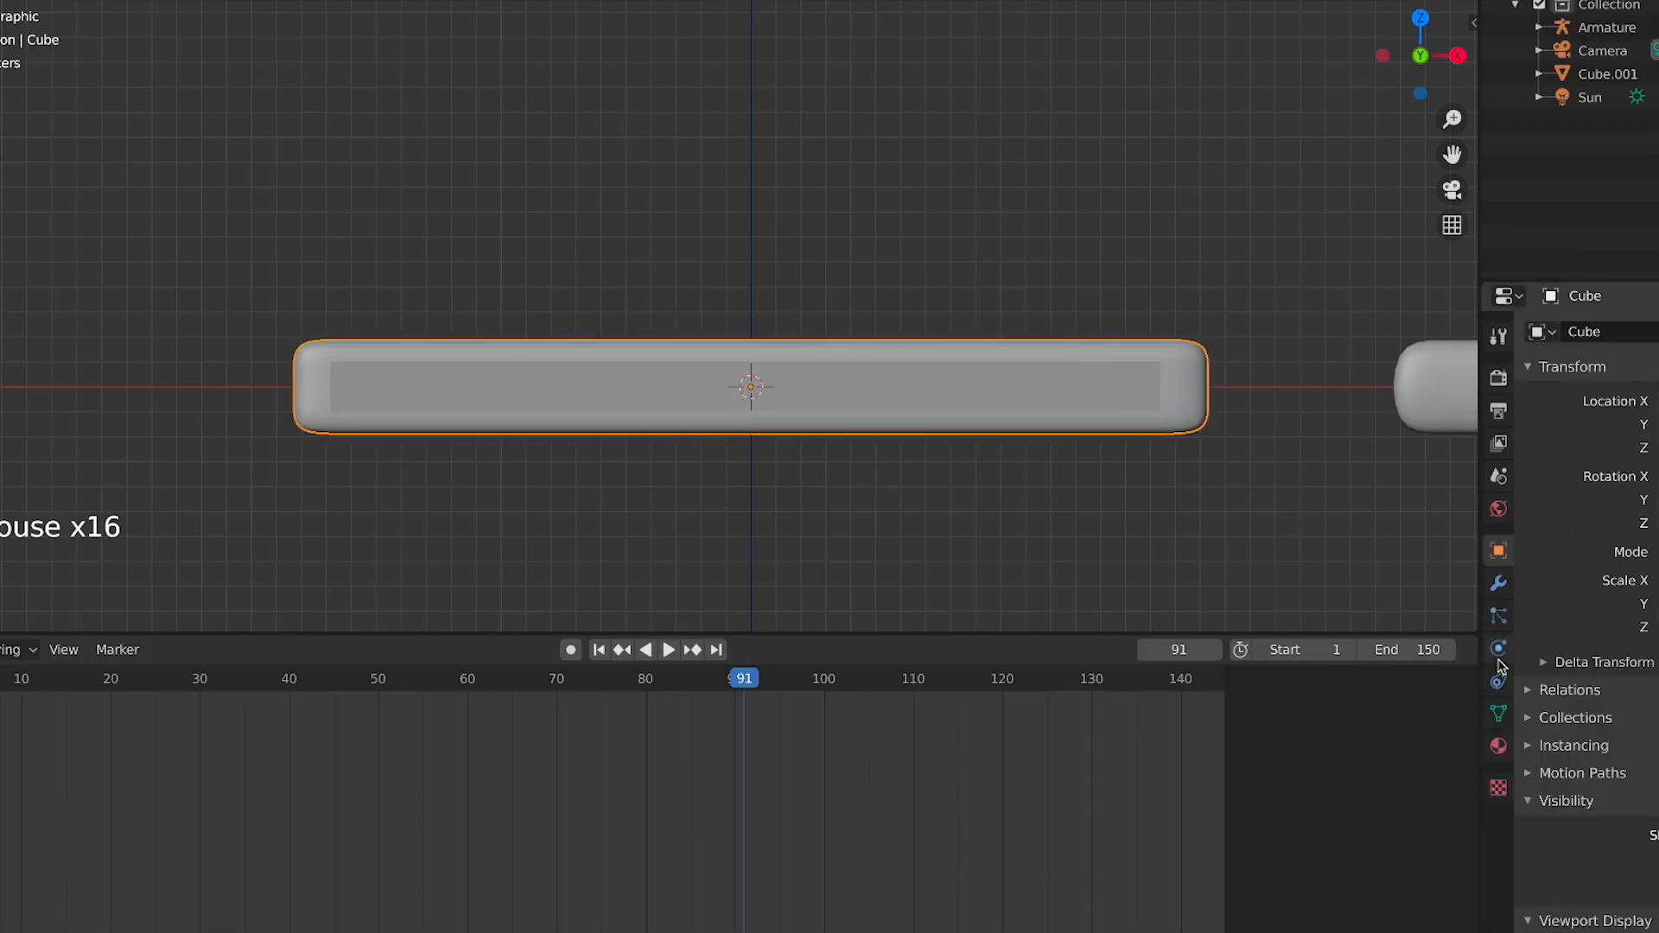
# Select the bar mesh and display its vertex groups, viewing it in Weight Paint mode
pyautogui.click(1499, 715)
pyautogui.click(577, 397)
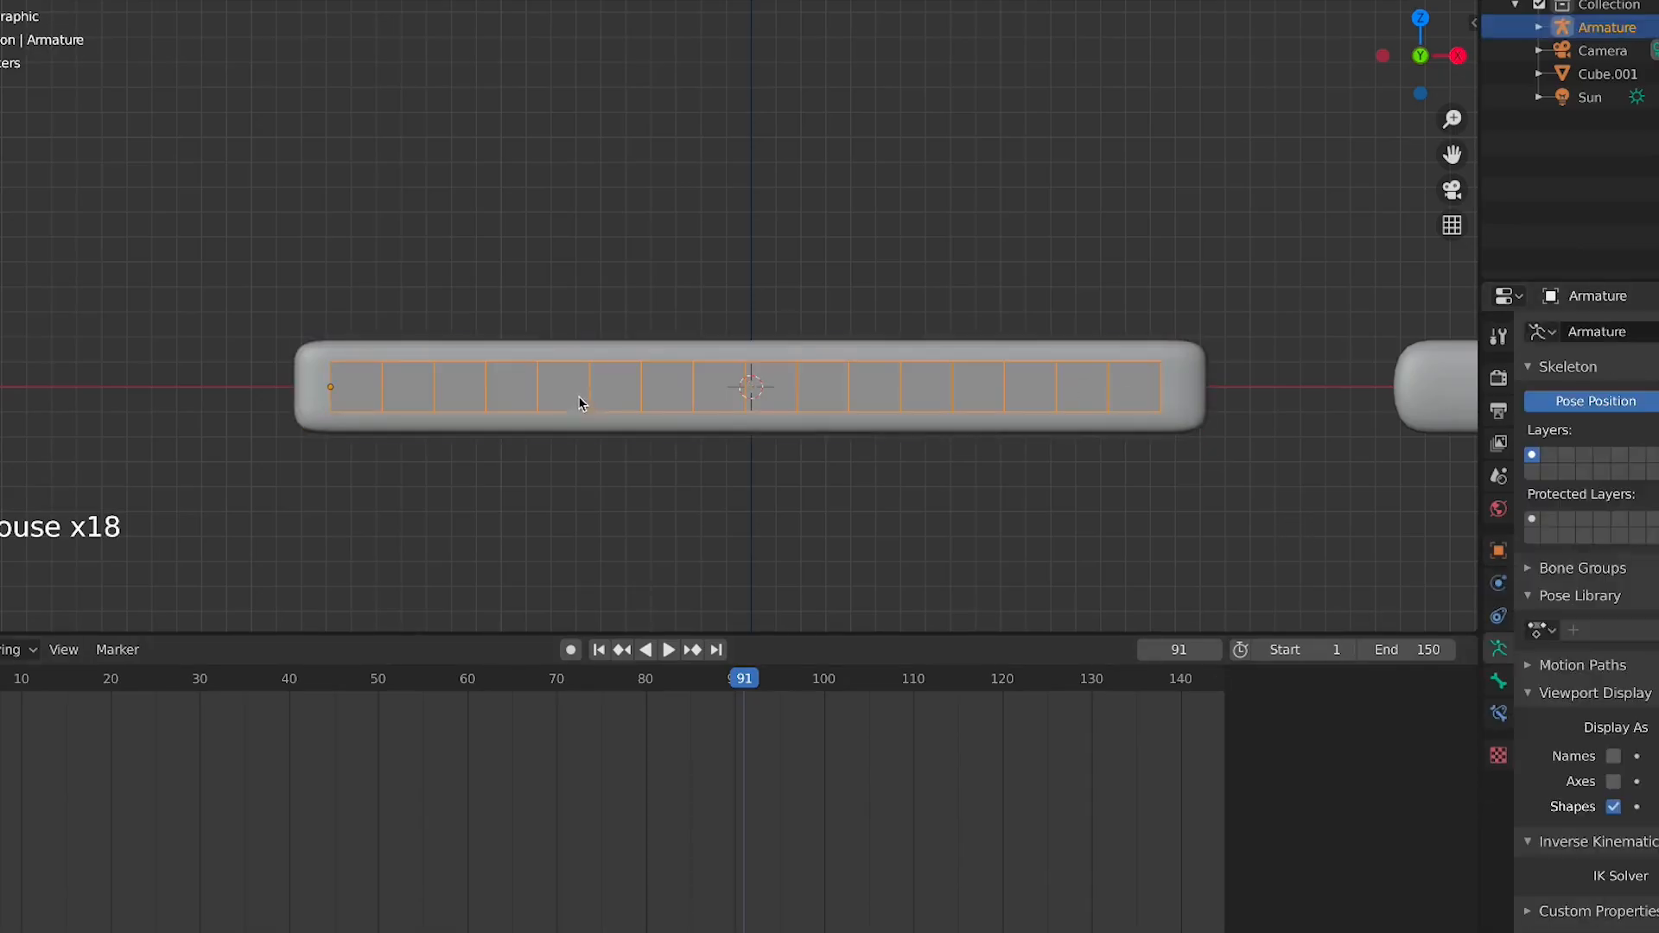
pyautogui.keyDown('shift'); pyautogui.click(567, 359); pyautogui.keyUp('shift')
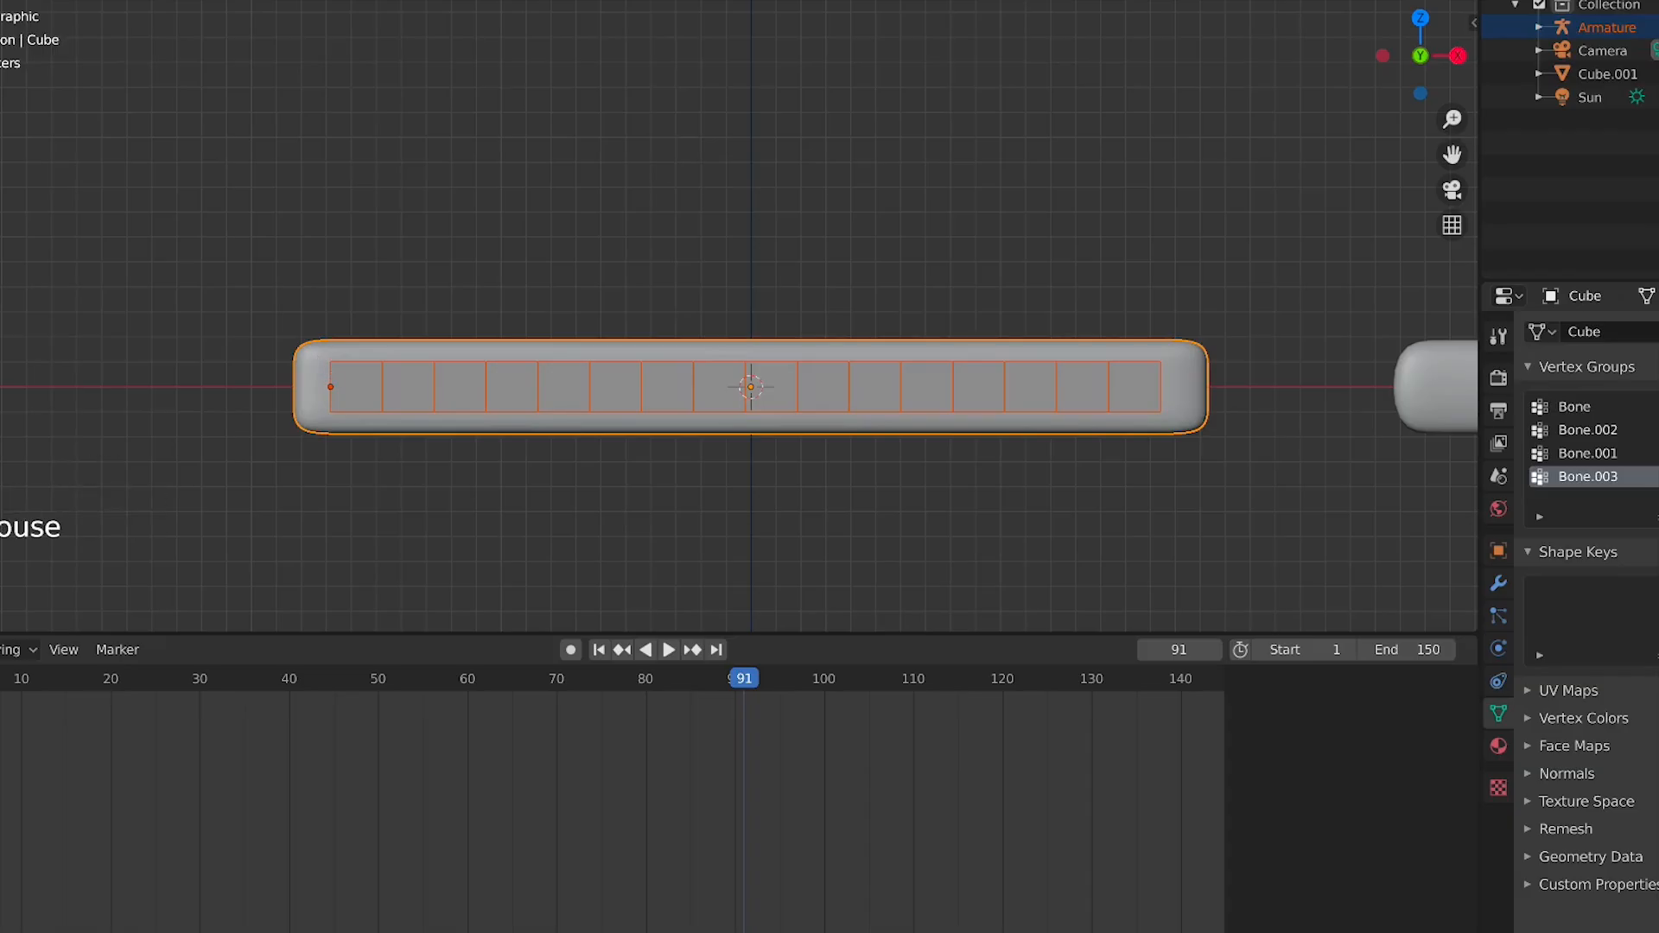
pyautogui.scroll(3, 507, 400)
pyautogui.scroll(-3, 507, 399)
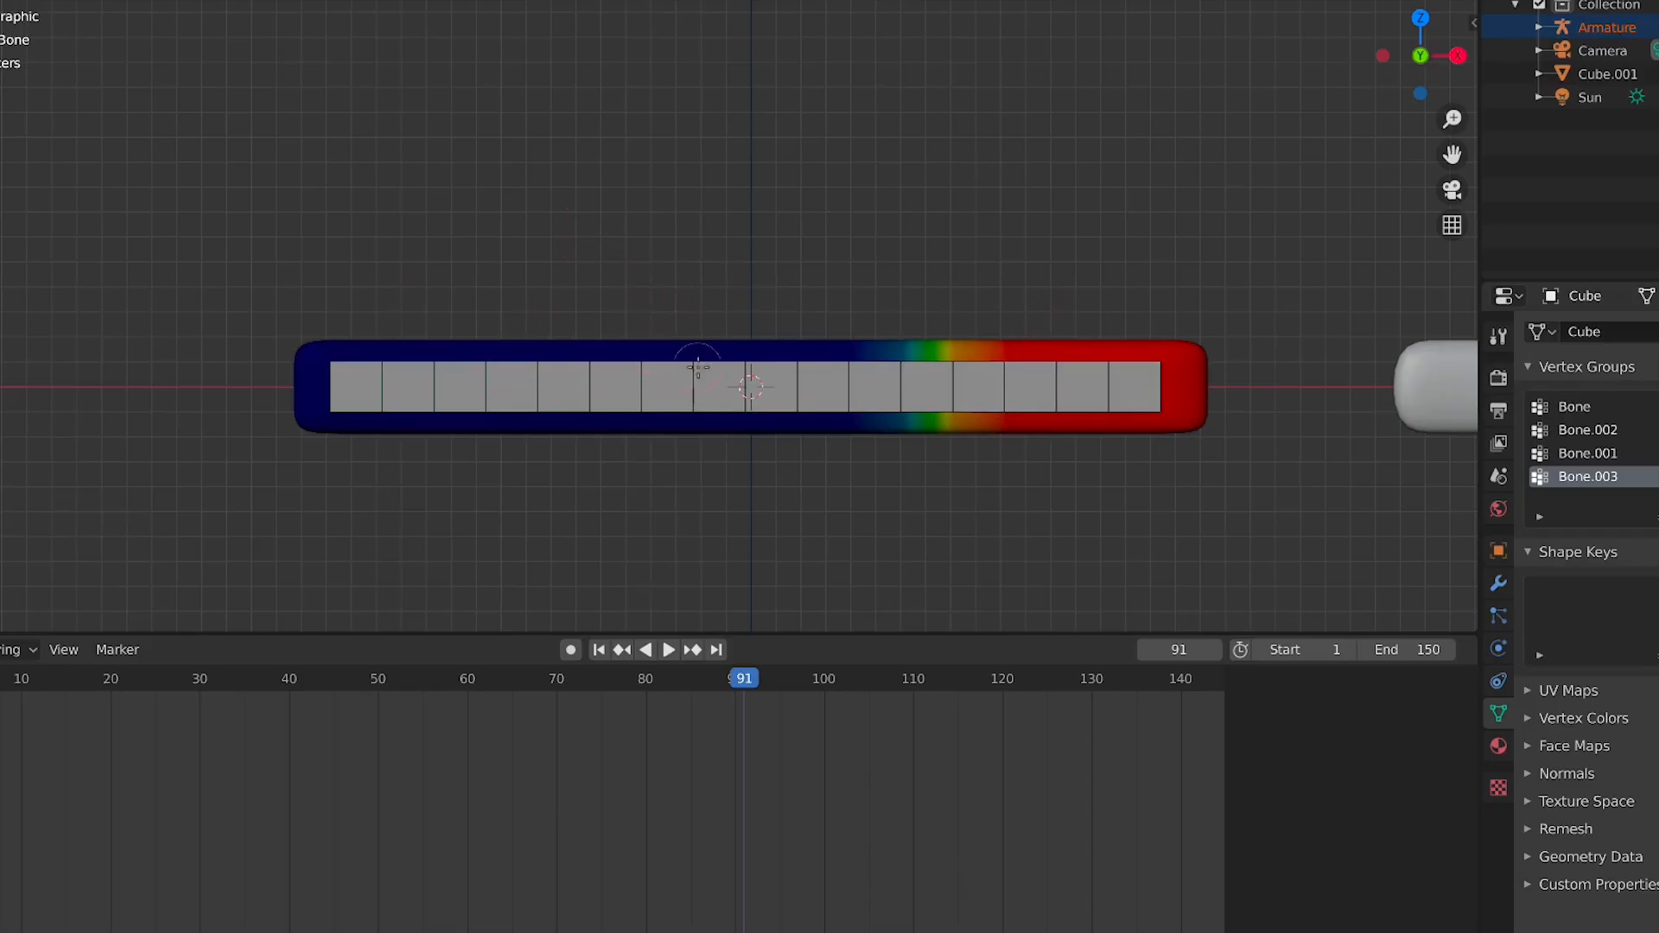
# Compare the weights of the Bone.002 and Bone vertex groups on the bar
pyautogui.click(1589, 430)
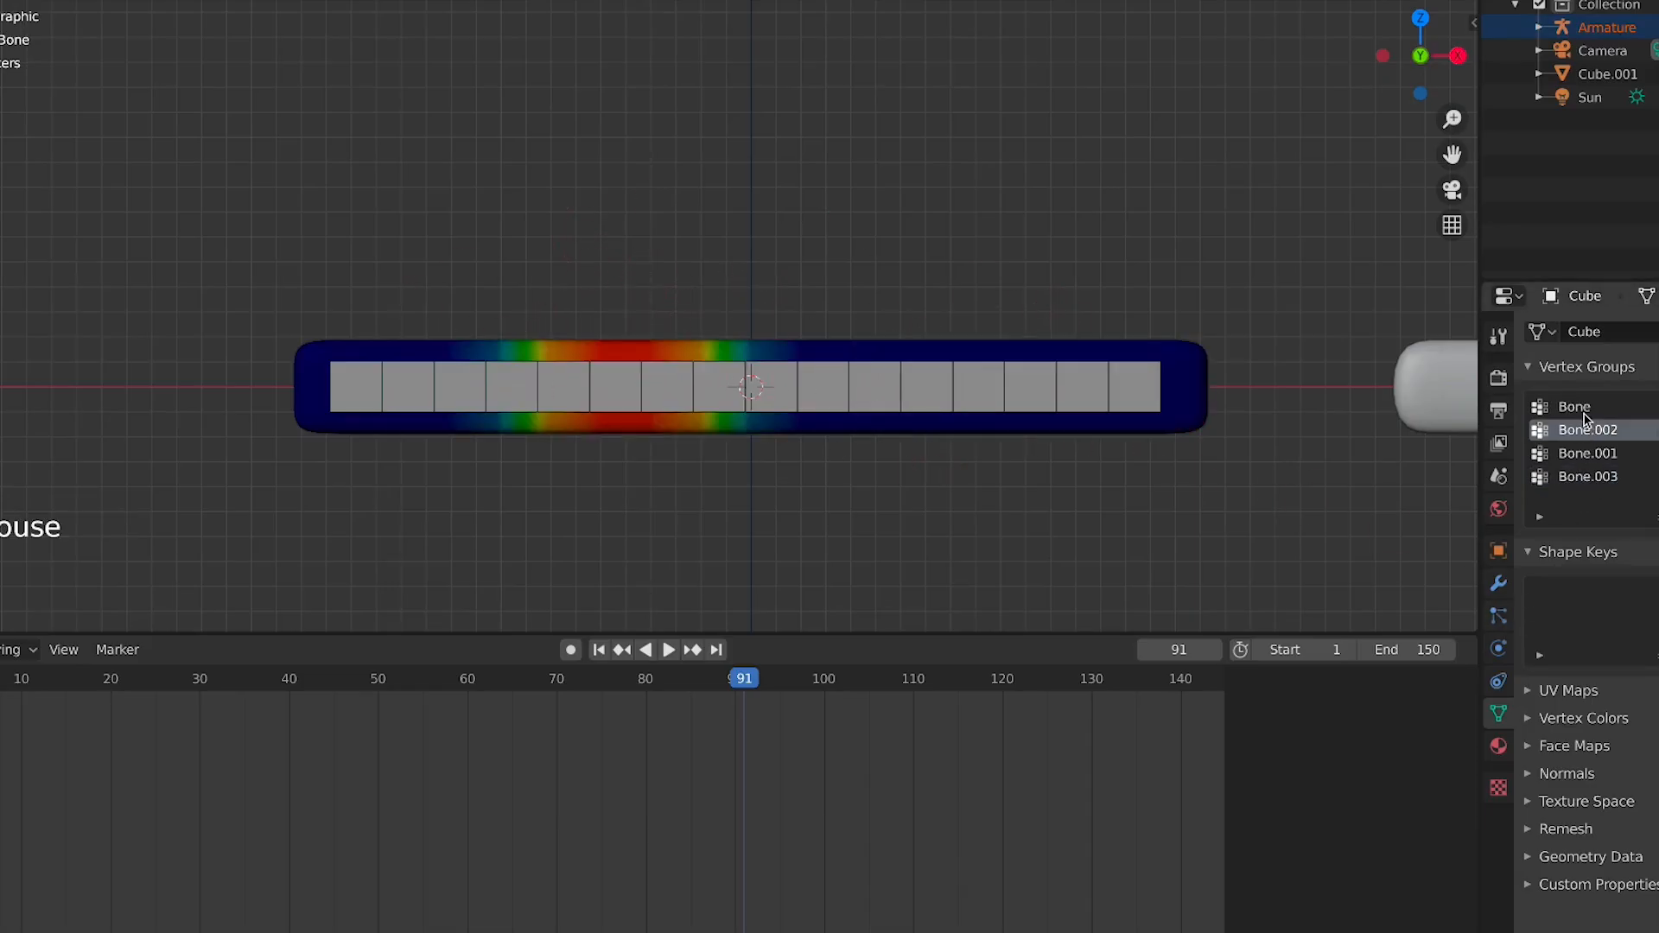
pyautogui.click(1586, 407)
pyautogui.click(1588, 427)
pyautogui.click(1584, 408)
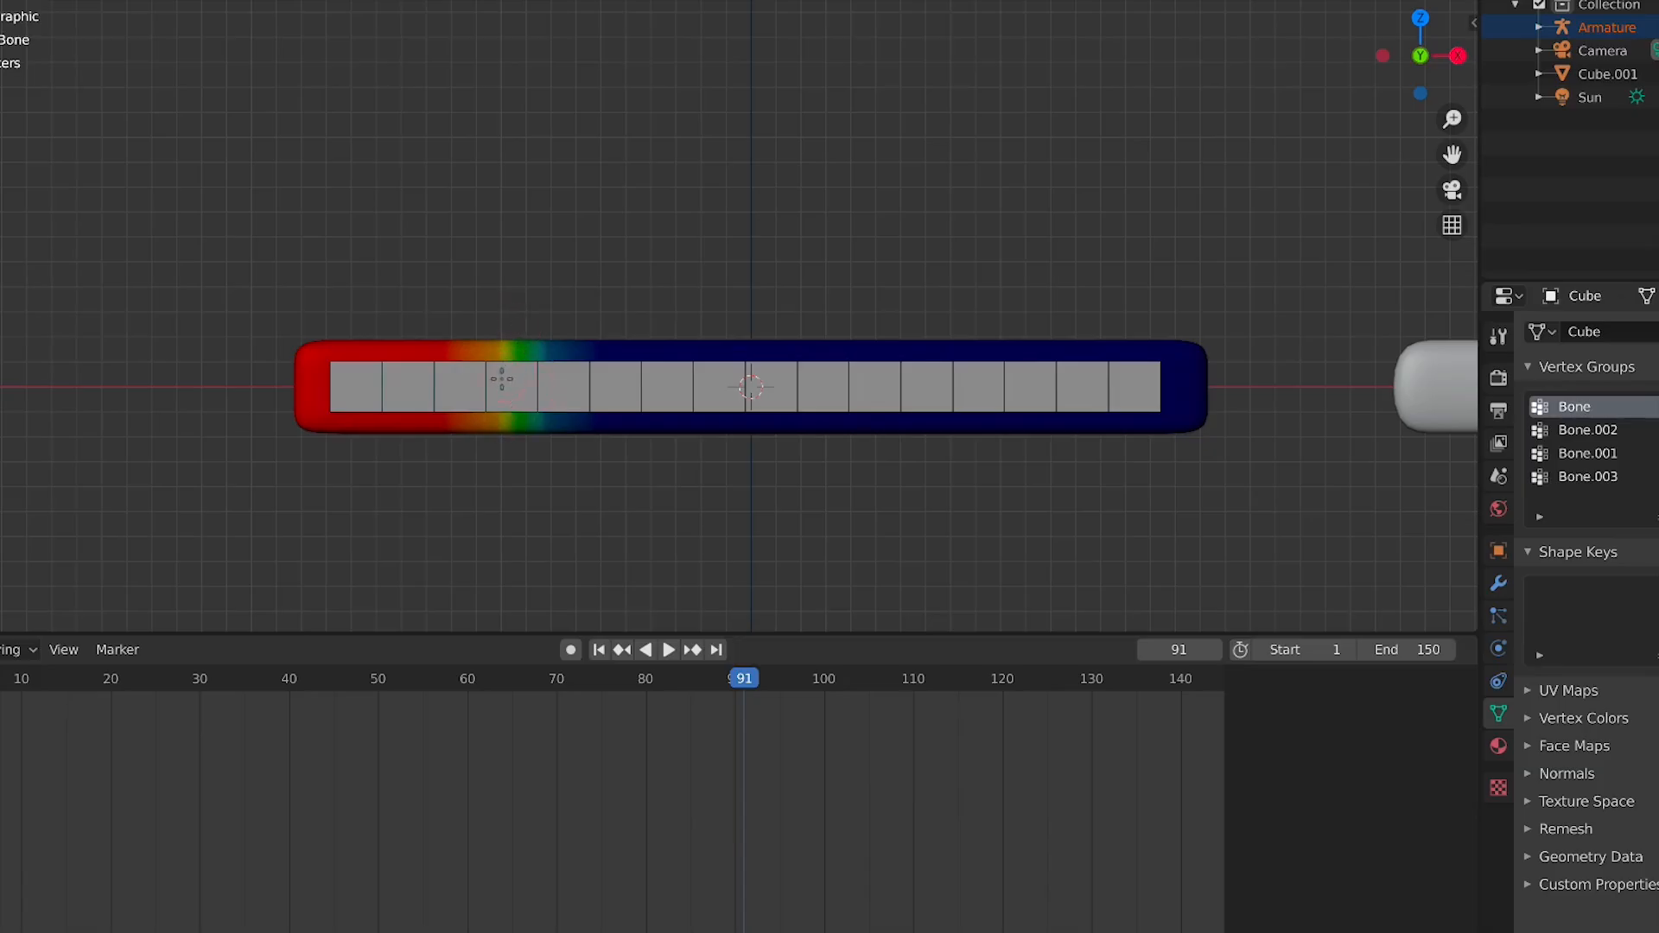
# Zoom in on the bar and cycle through its four vertex groups to compare their weights
pyautogui.scroll(2, 401, 418)
pyautogui.keyDown('shift'); pyautogui.moveTo(481, 417); pyautogui.dragTo(519, 419, button='middle'); pyautogui.keyUp('shift')
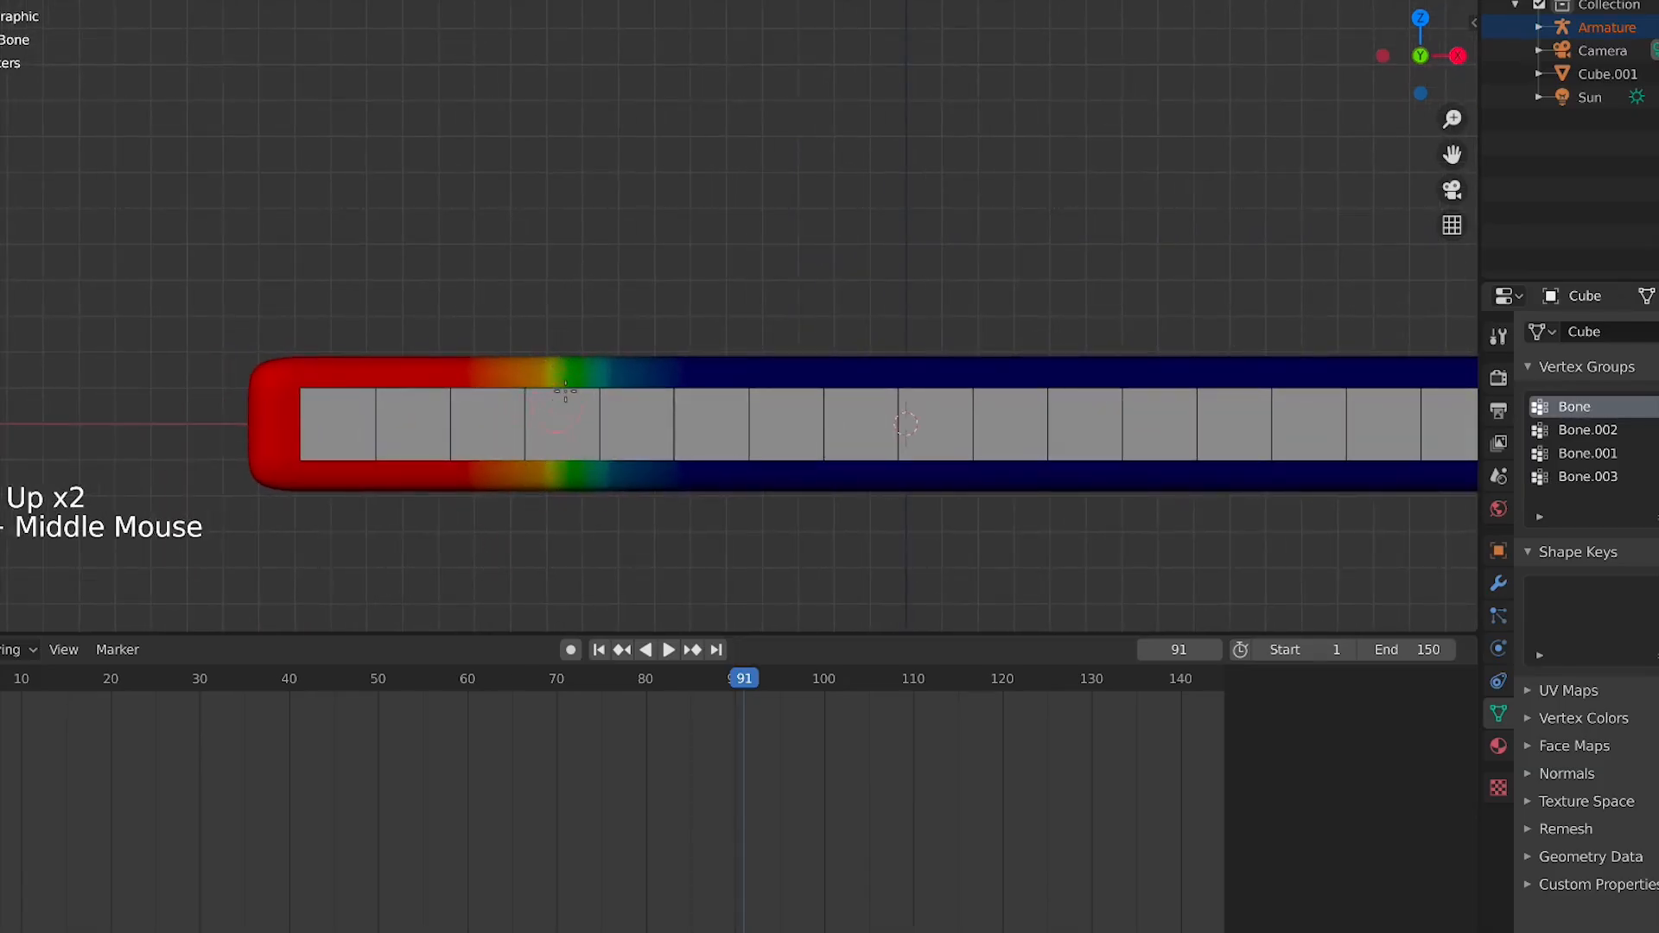
pyautogui.click(1635, 435)
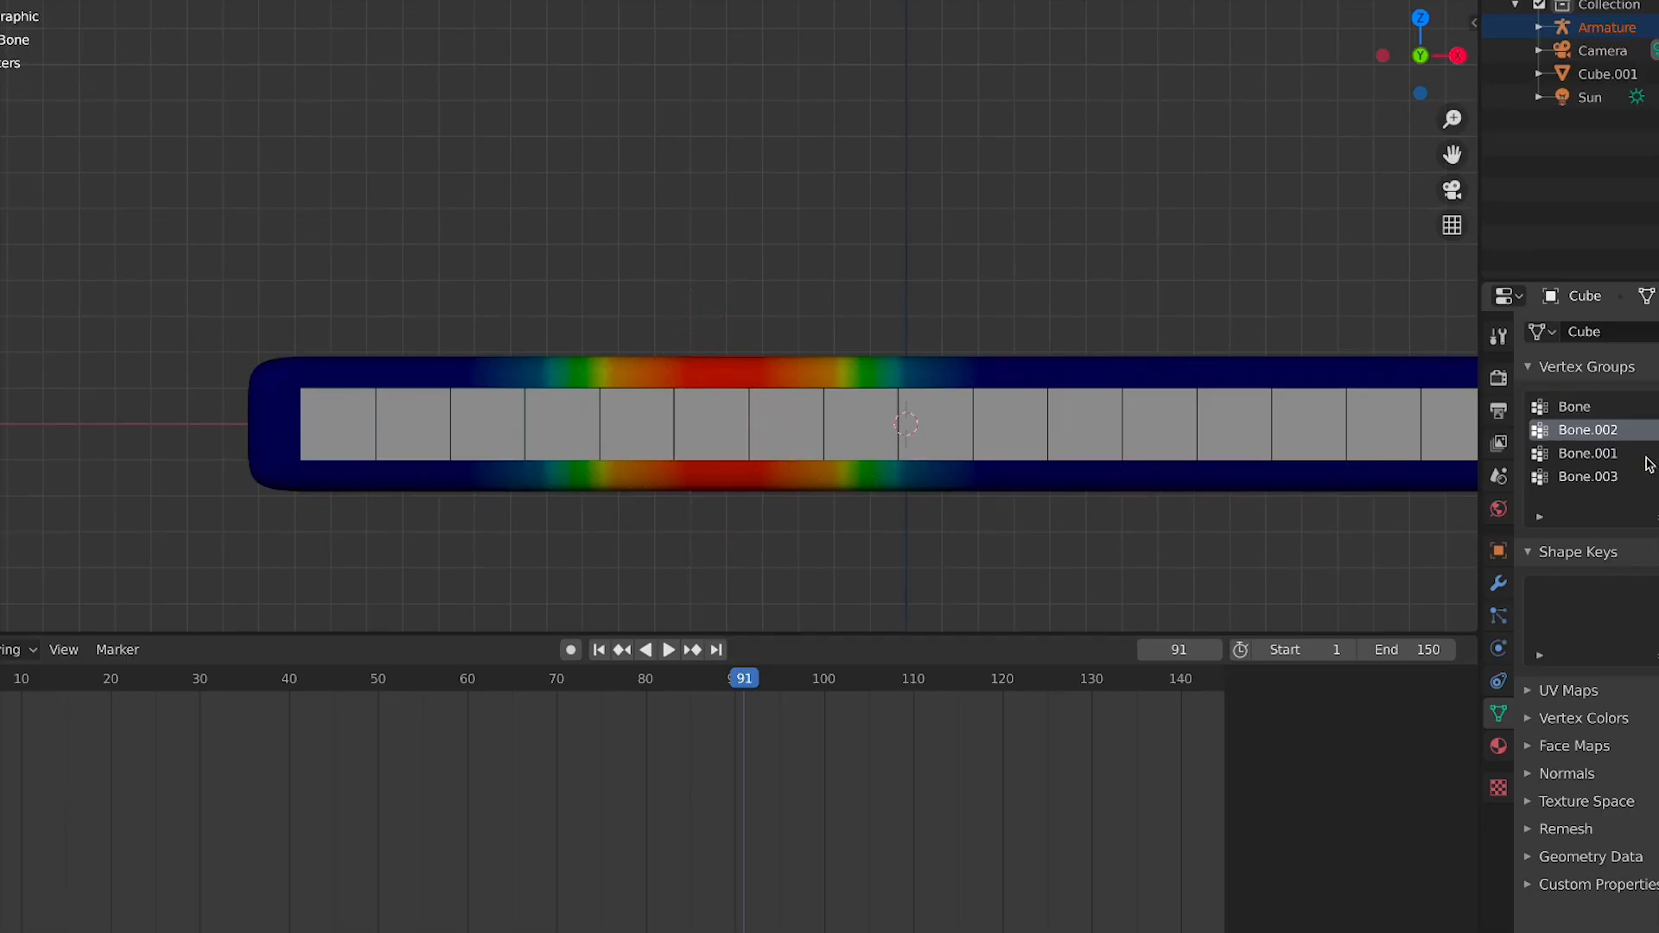
pyautogui.click(1642, 476)
pyautogui.click(1635, 453)
pyautogui.click(1631, 430)
pyautogui.click(1625, 406)
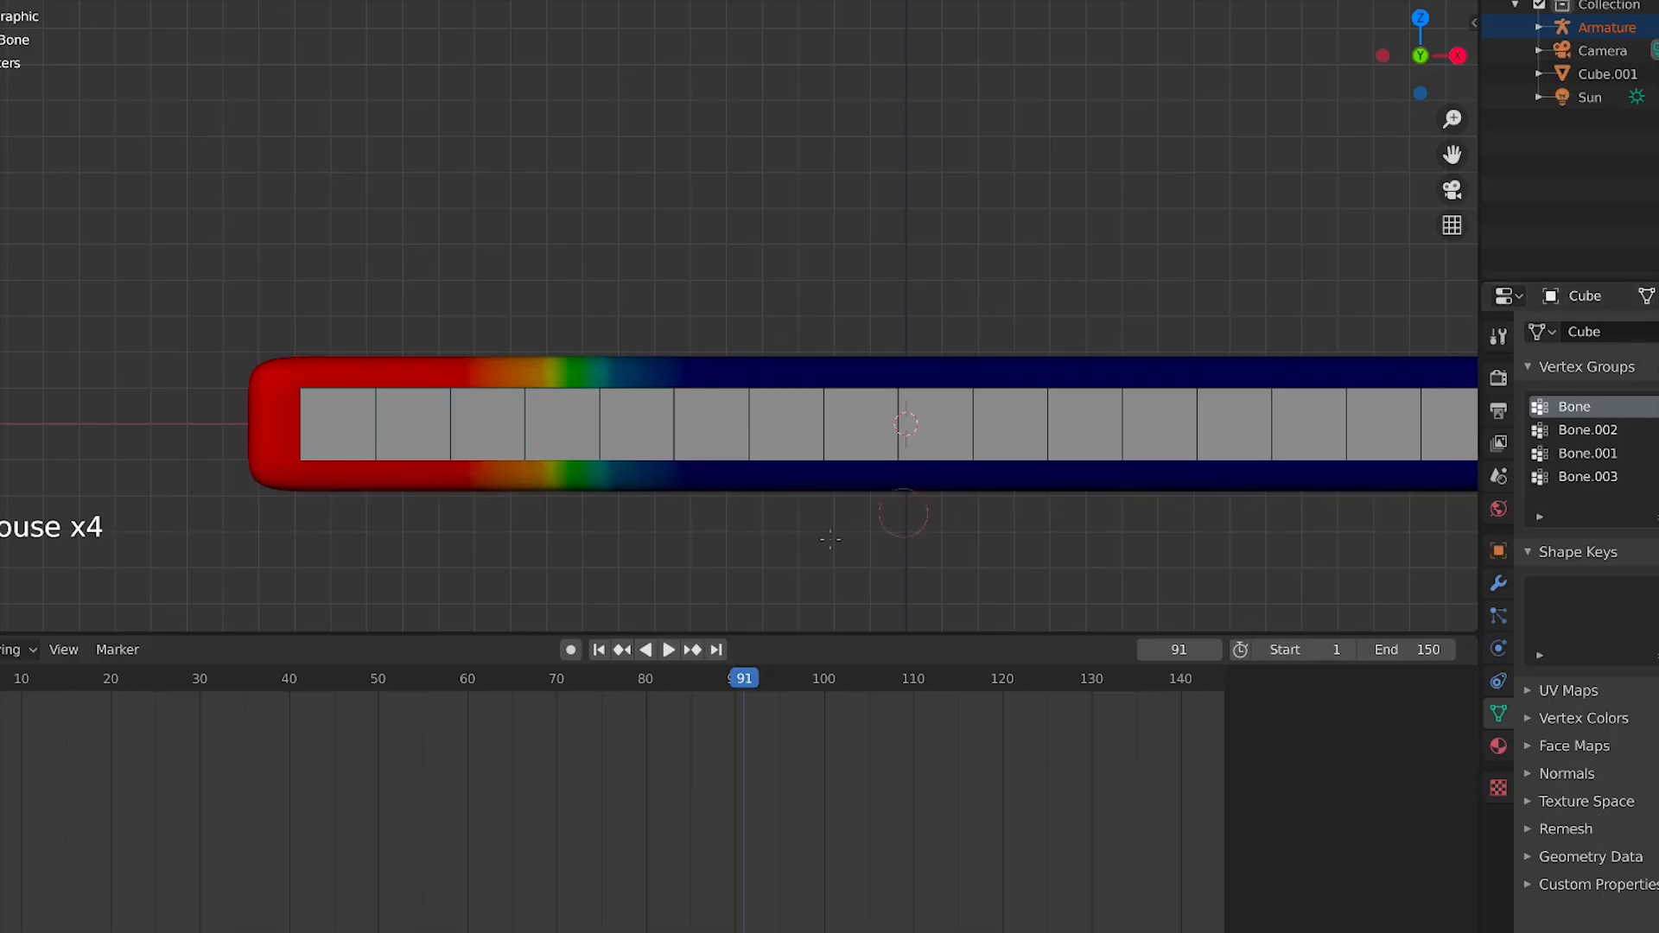
# Paint weight strokes onto the bar's Bone vertex group around its middle, orbiting to reach it
pyautogui.moveTo(616, 478)
pyautogui.mouseDown()
pyautogui.moveTo(908, 475)
pyautogui.moveTo(778, 471)
pyautogui.moveTo(438, 403)
pyautogui.mouseUp()
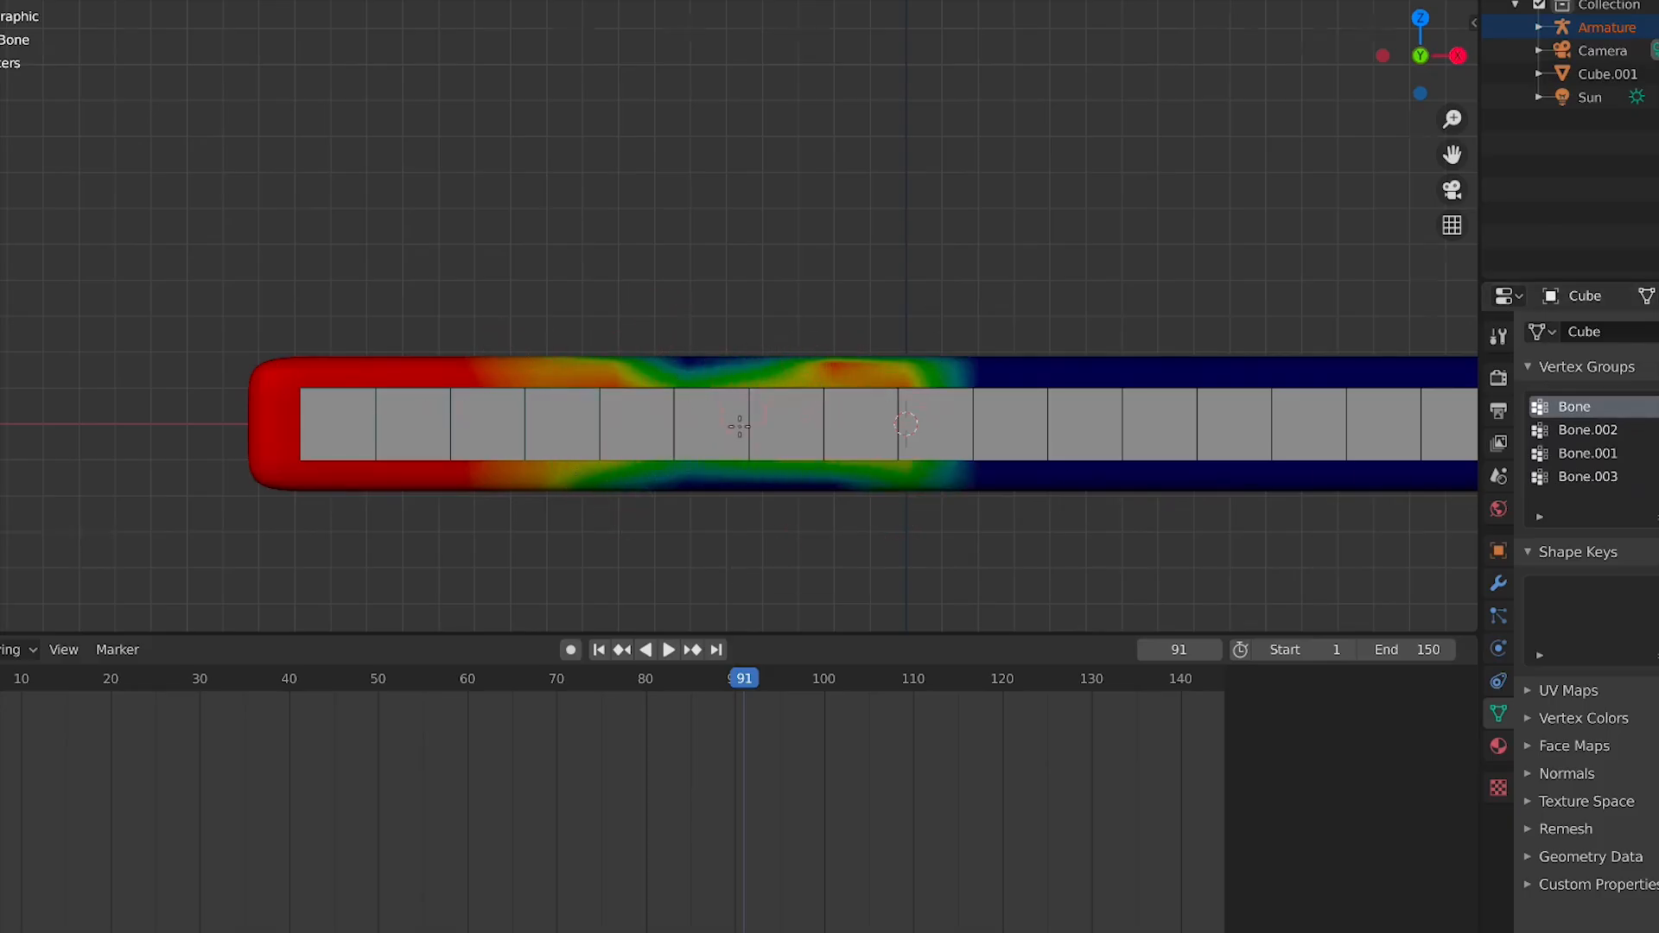
pyautogui.moveTo(741, 418)
pyautogui.mouseDown(button='middle')
pyautogui.moveTo(926, 454)
pyautogui.moveTo(785, 378)
pyautogui.mouseUp(button='middle')
pyautogui.scroll(-4, 926, 454)
pyautogui.middleClick(596, 379)
pyautogui.moveTo(597, 378); pyautogui.dragTo(586, 377, button='middle')
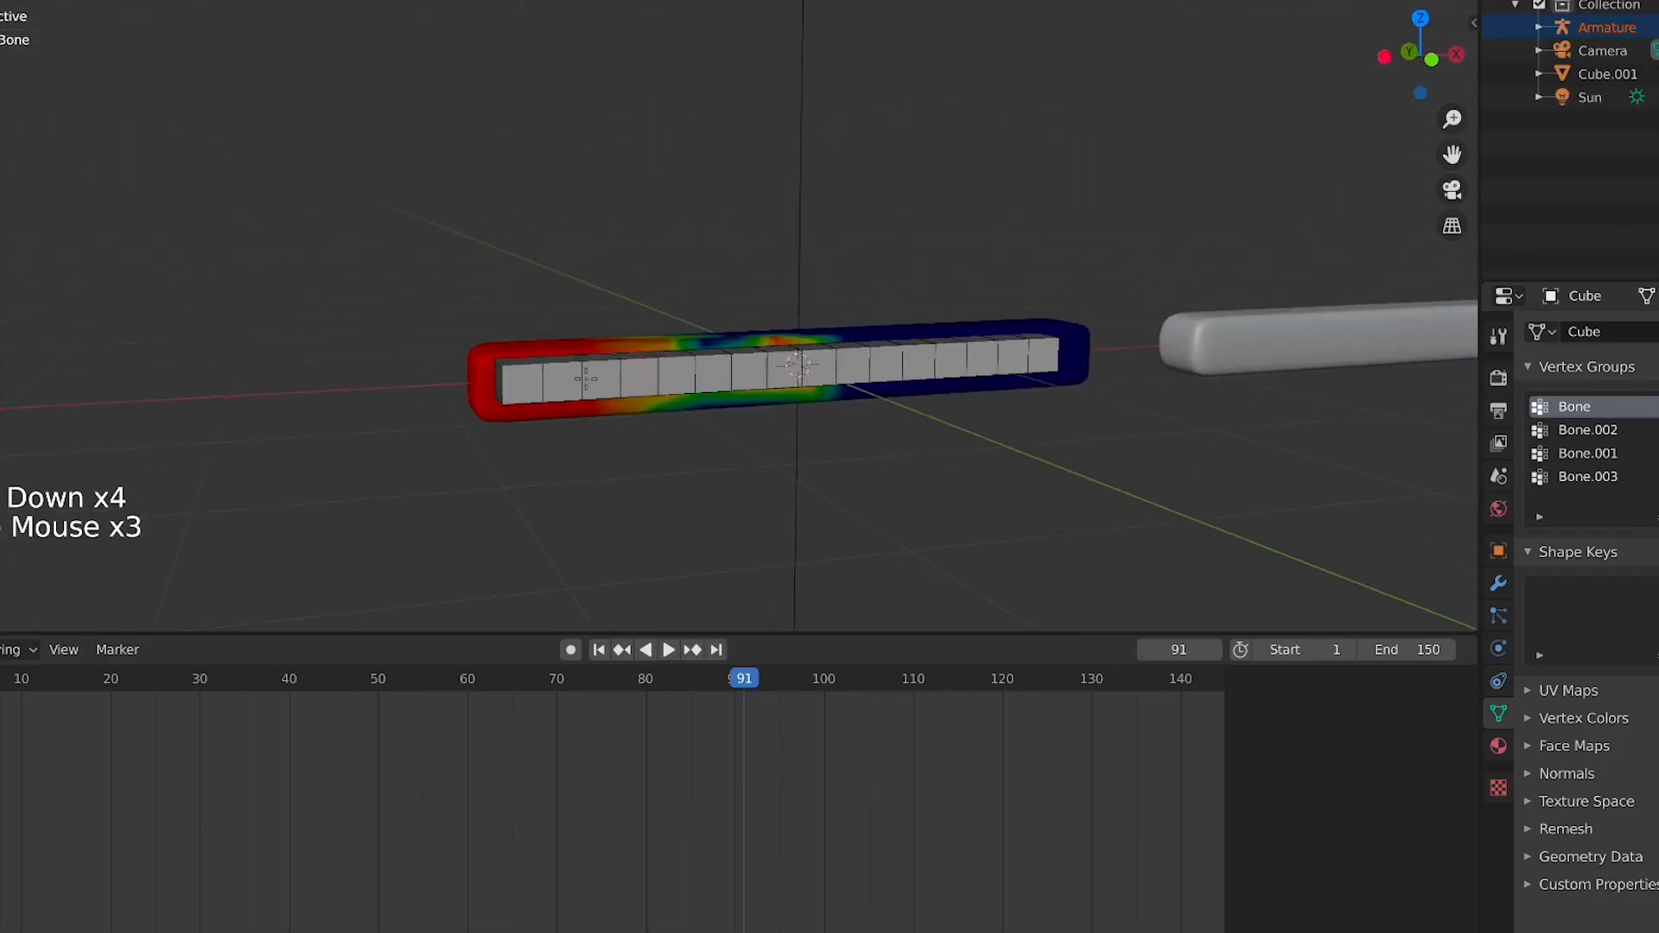
pyautogui.moveTo(713, 342); pyautogui.dragTo(982, 336)
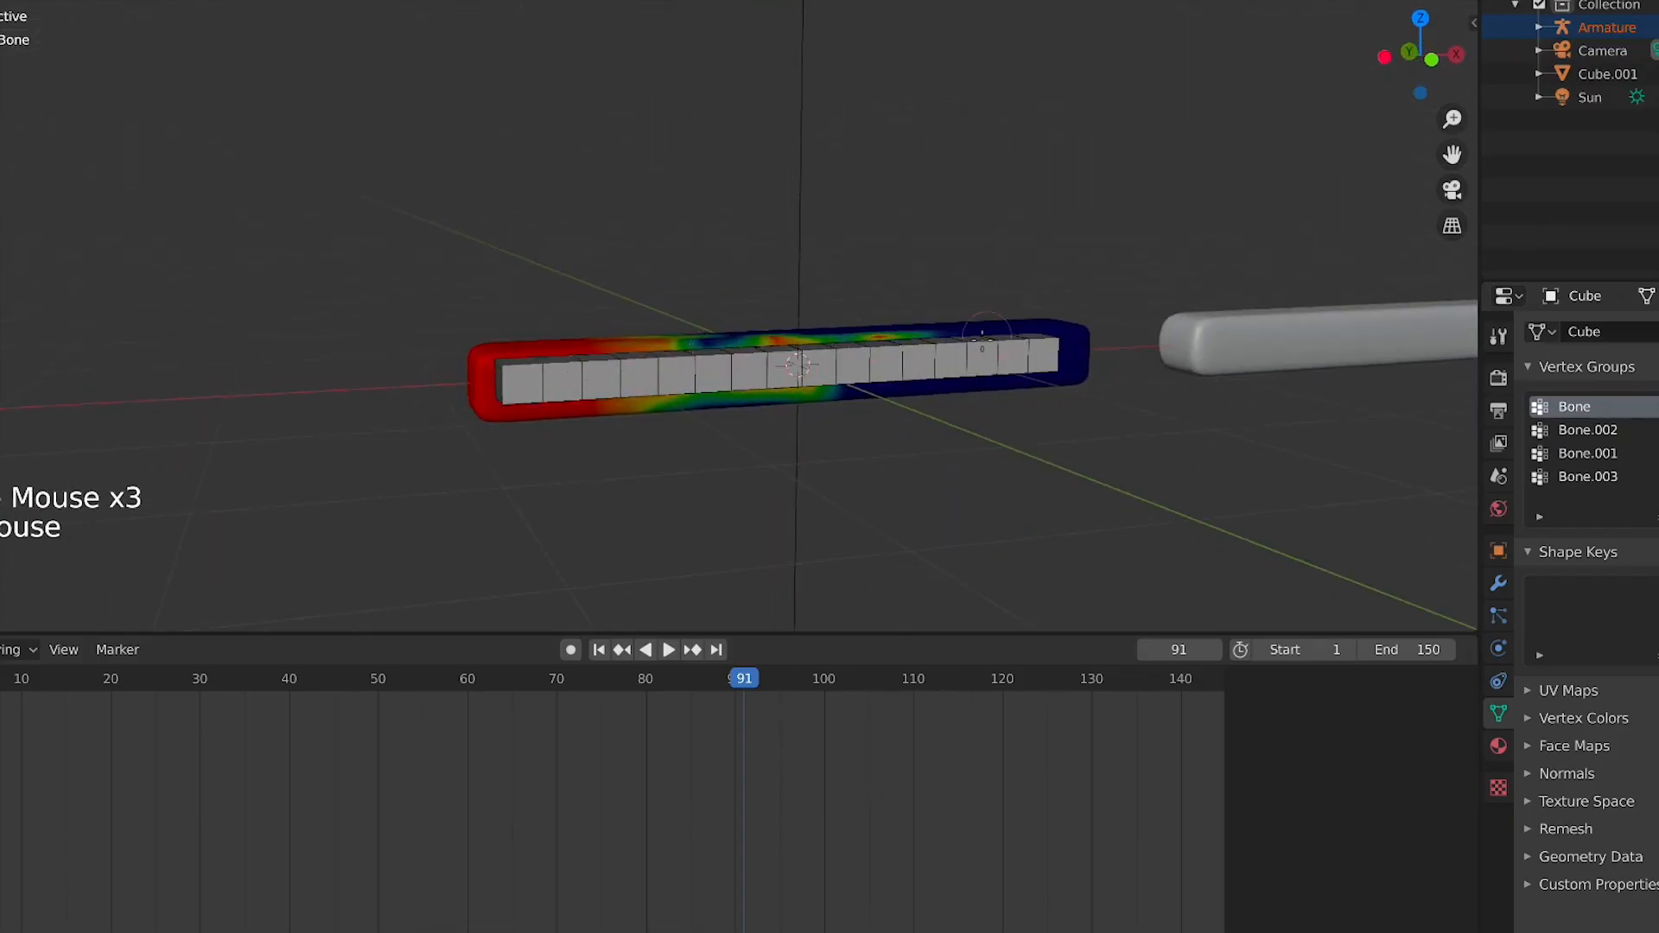
pyautogui.moveTo(897, 402); pyautogui.dragTo(864, 397, button='middle')
pyautogui.moveTo(1098, 378); pyautogui.dragTo(1003, 380)
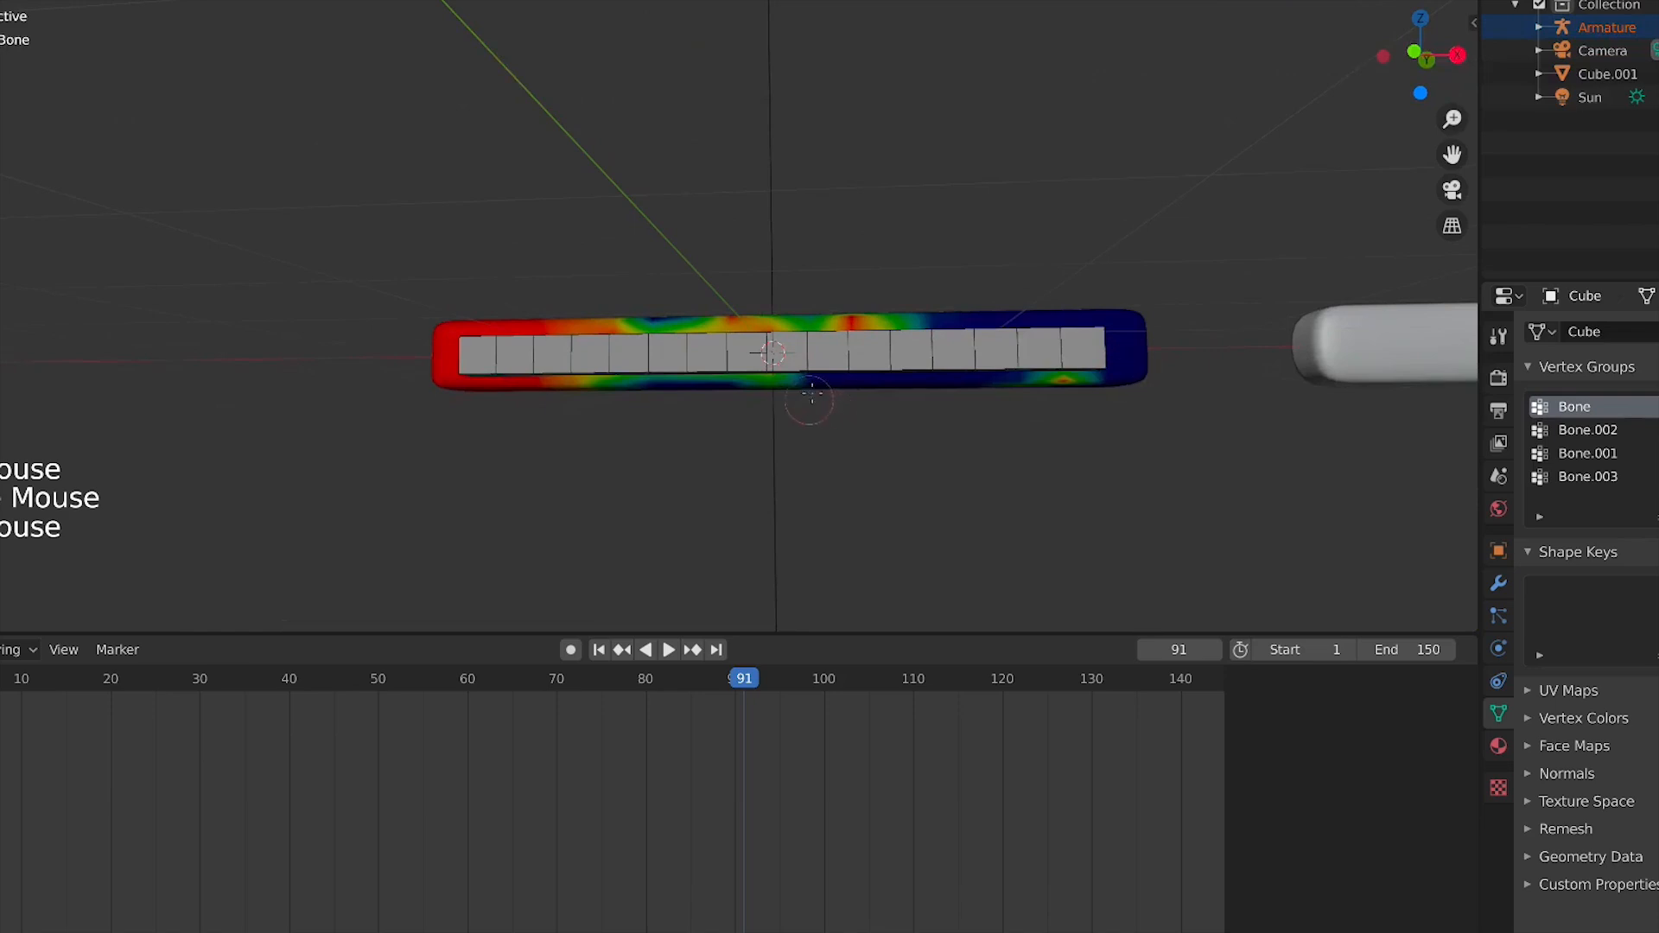
pyautogui.moveTo(821, 389); pyautogui.dragTo(948, 395)
pyautogui.moveTo(947, 396); pyautogui.dragTo(668, 460, button='middle')
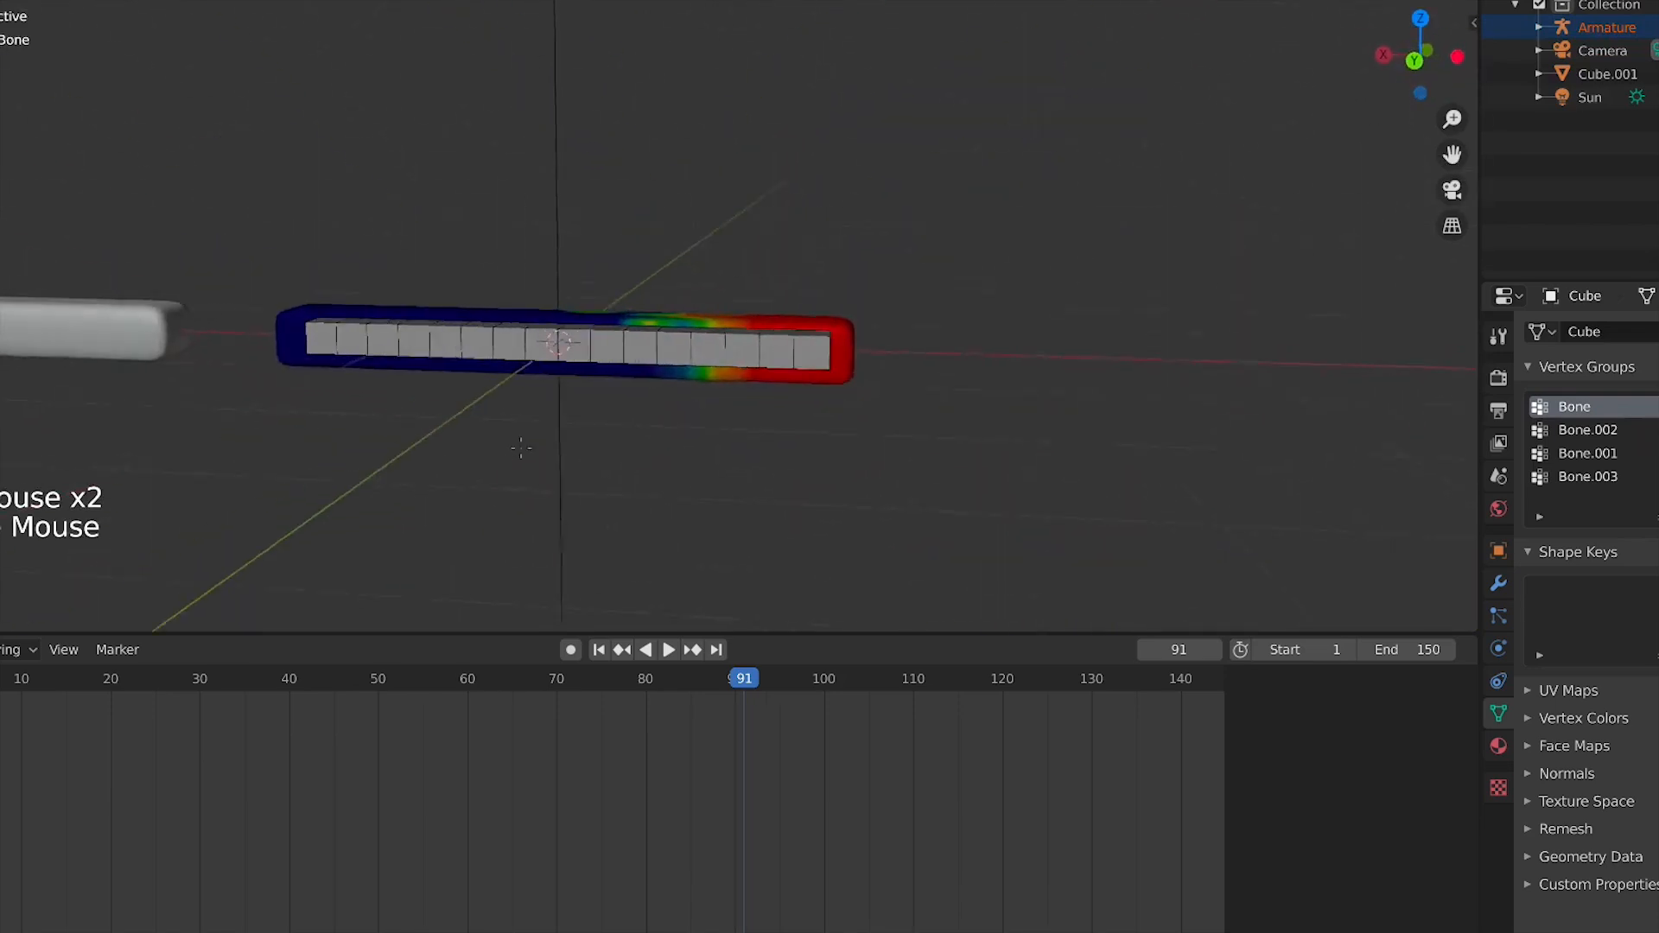
# In front view, switch to the Bone.002 group and paint over it with the Subtract brush
pyautogui.press('KP_1')
pyautogui.click(1589, 430)
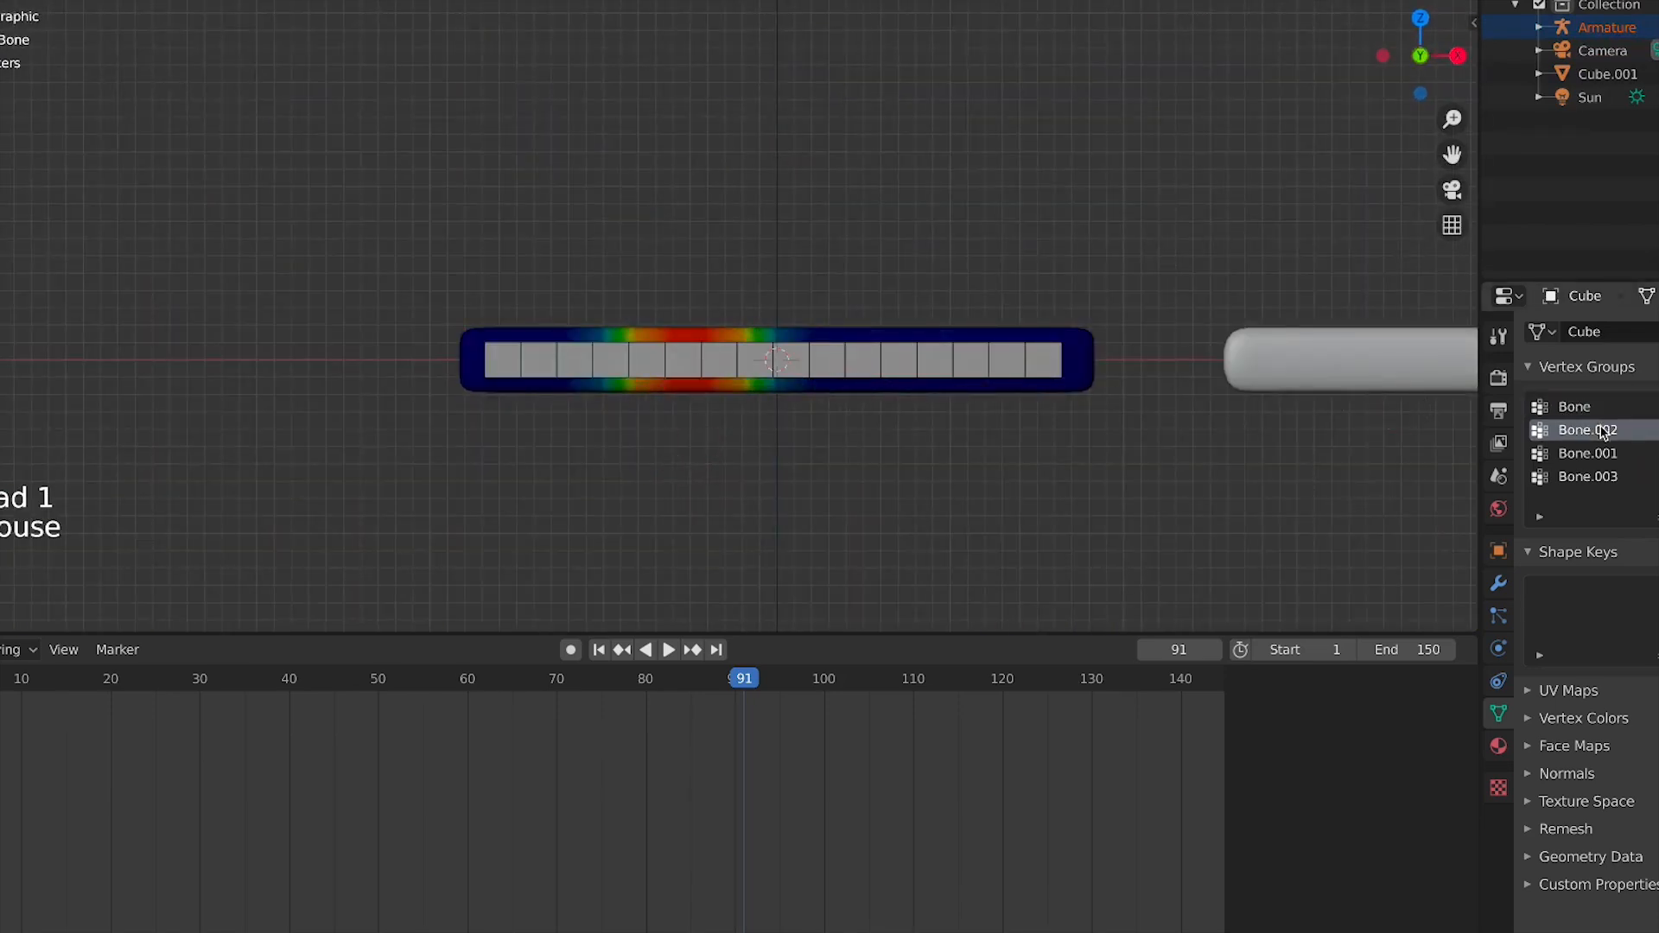
pyautogui.click(775, 337)
pyautogui.moveTo(775, 333); pyautogui.dragTo(793, 329)
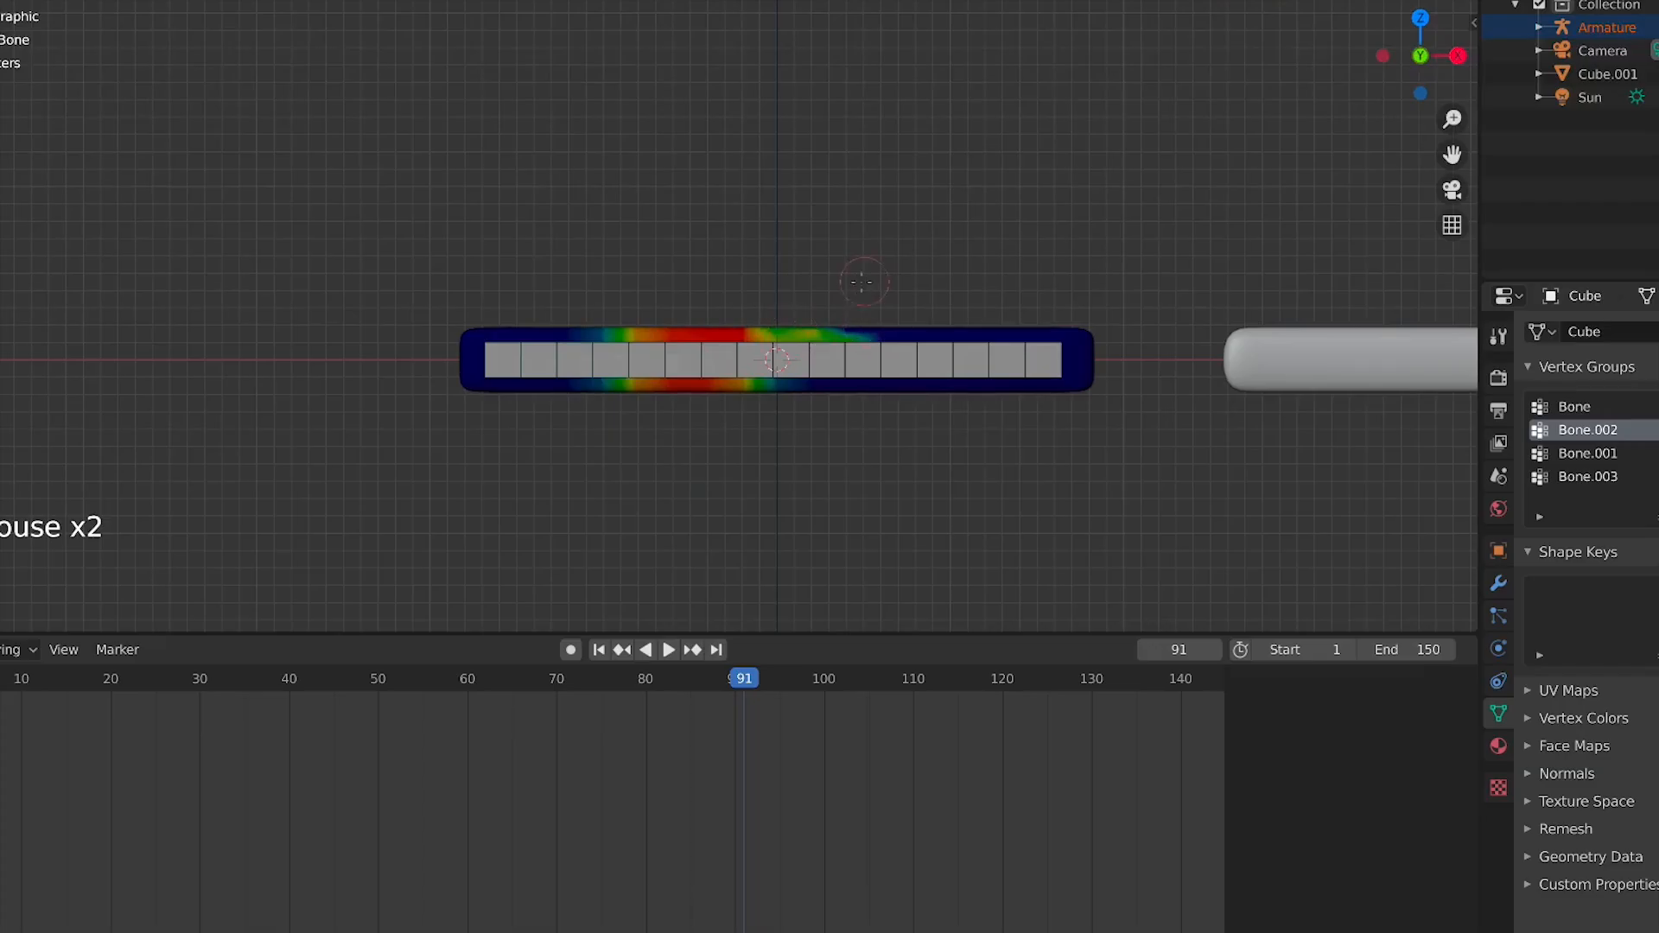
pyautogui.click(1498, 336)
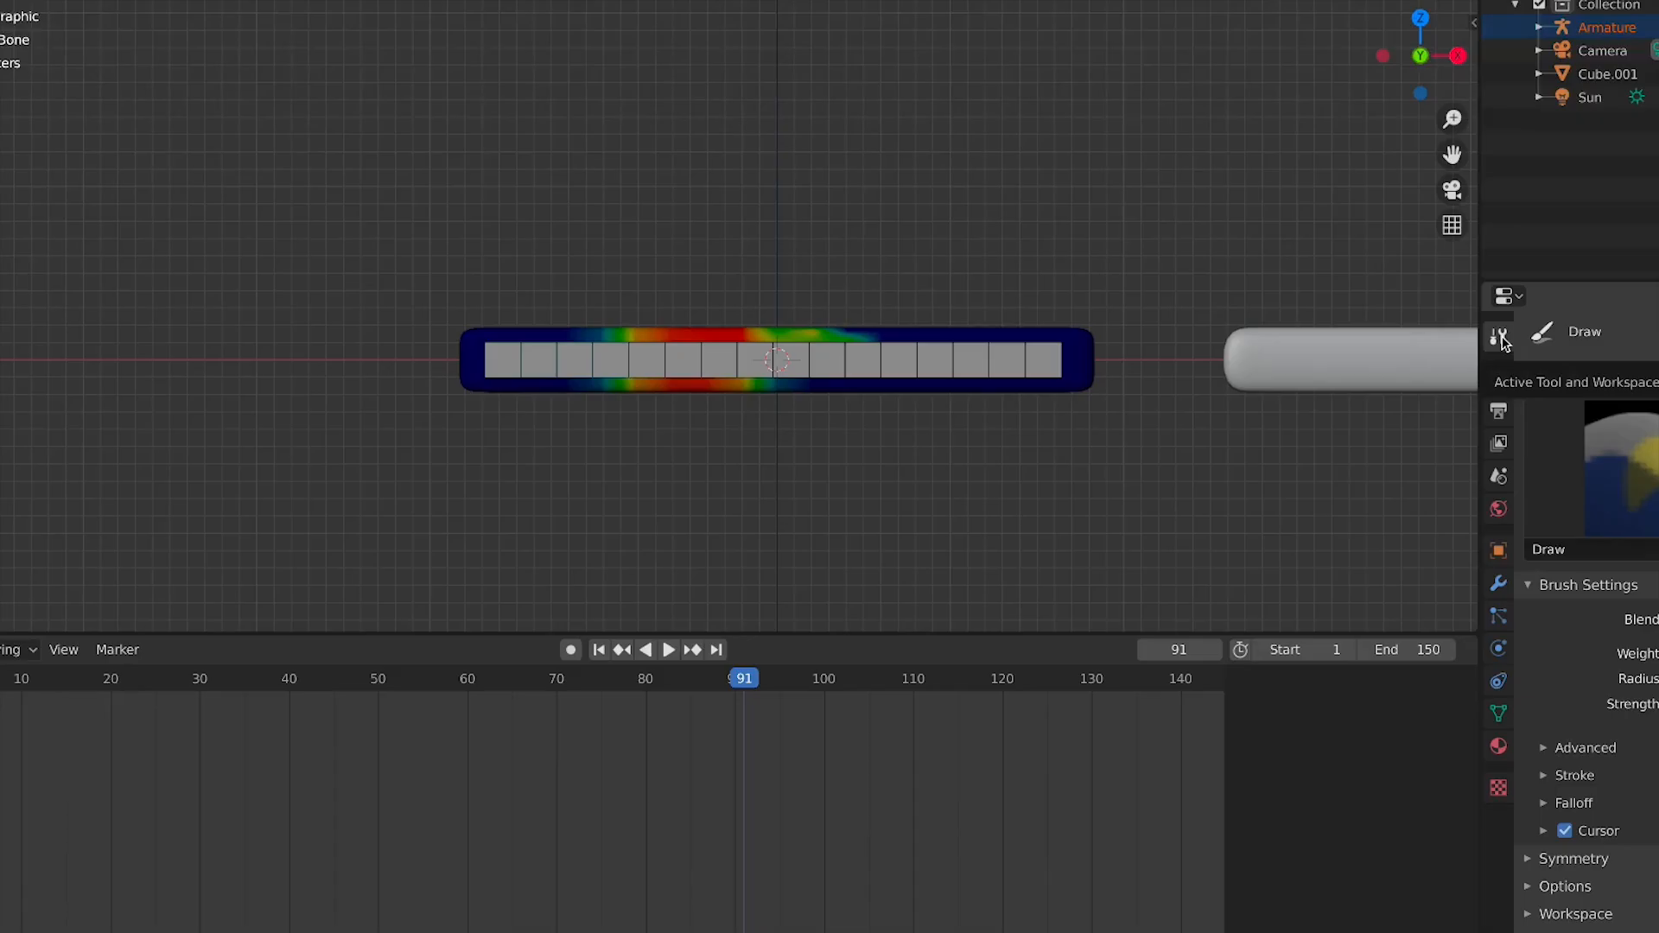
pyautogui.click(1617, 467)
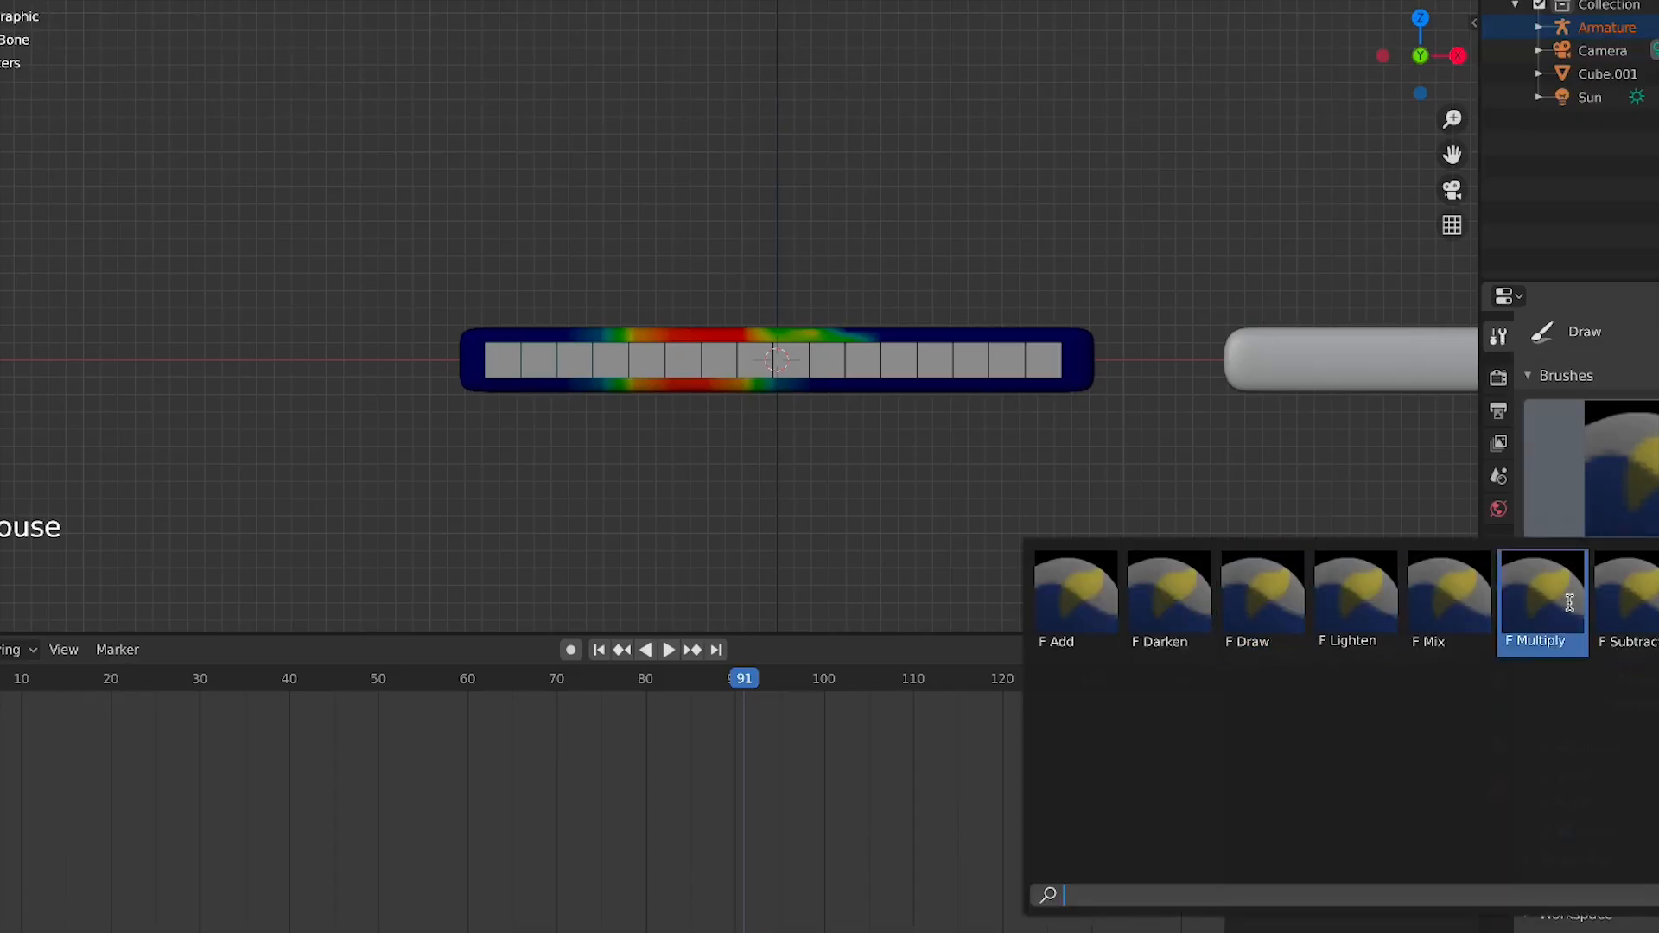
pyautogui.click(1624, 601)
pyautogui.moveTo(761, 346)
pyautogui.mouseDown()
pyautogui.moveTo(793, 372)
pyautogui.moveTo(850, 331)
pyautogui.mouseUp()
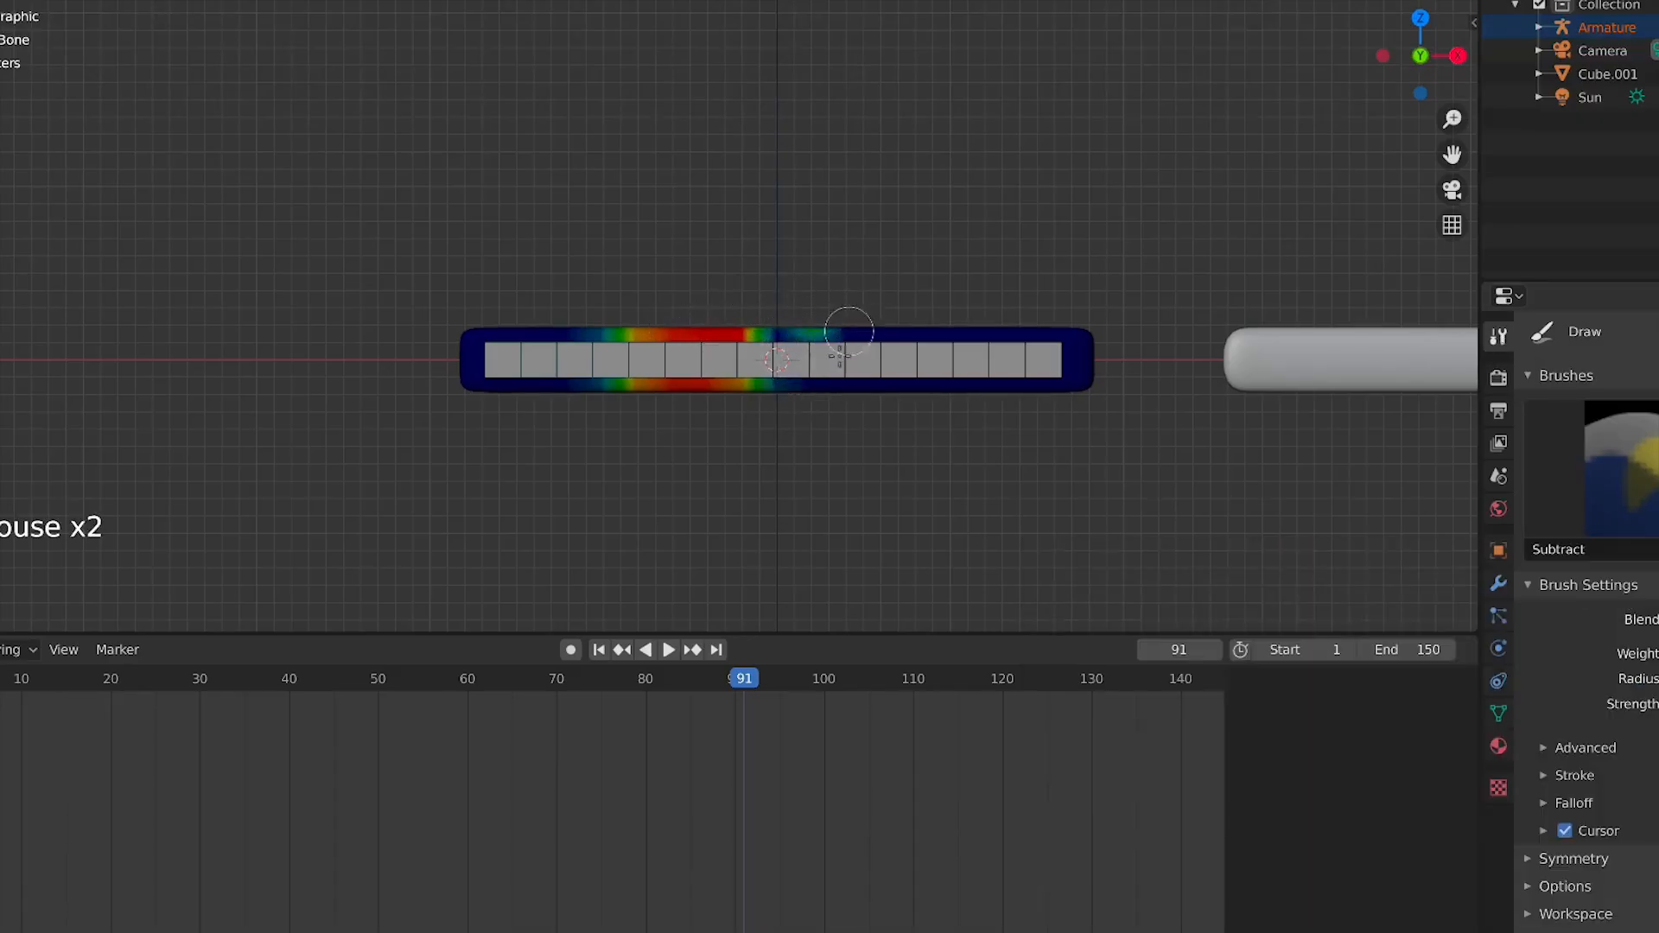
# Undo all the weight painting strokes
pyautogui.hotkey('ctrl', 'z')
pyautogui.hotkey('ctrl', 'z')
pyautogui.hotkey('ctrl', 'z')
pyautogui.hotkey('ctrl', 'z')
pyautogui.hotkey('ctrl', 'z')
pyautogui.hotkey('ctrl', 'z')
pyautogui.hotkey('ctrl', 'z')
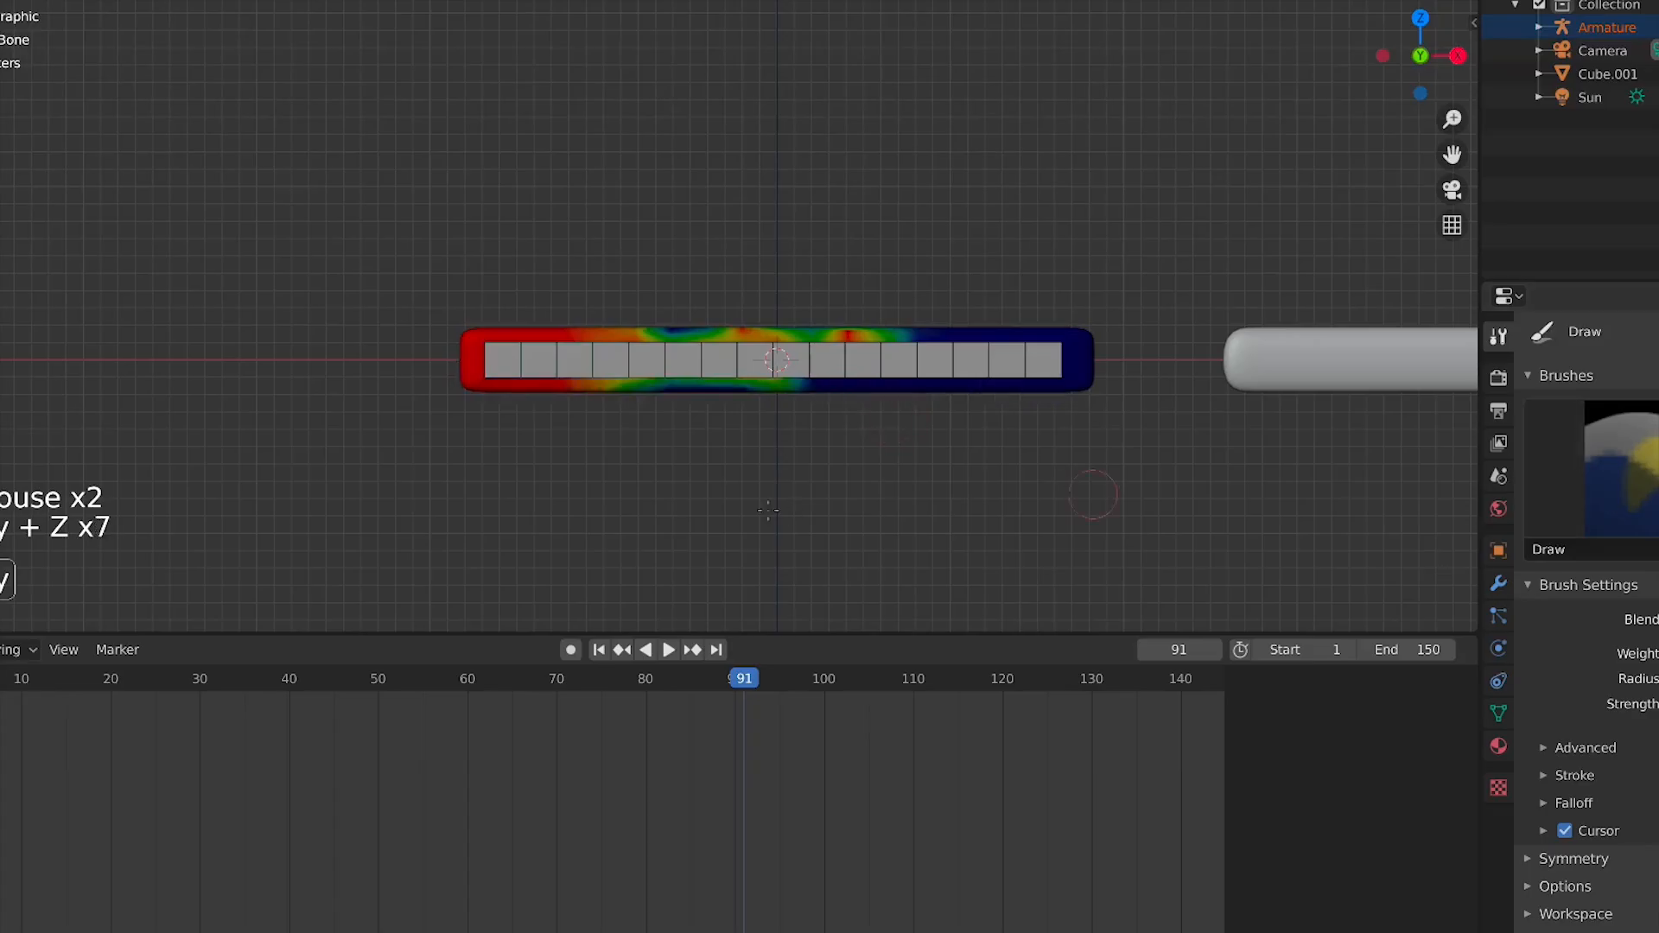
pyautogui.hotkey('ctrl', 'z')
pyautogui.hotkey('ctrl', 'z')
pyautogui.hotkey('ctrl', 'z')
pyautogui.hotkey('ctrl', 'z')
pyautogui.hotkey('ctrl', 'z')
pyautogui.press('Tab')
pyautogui.press('Tab')
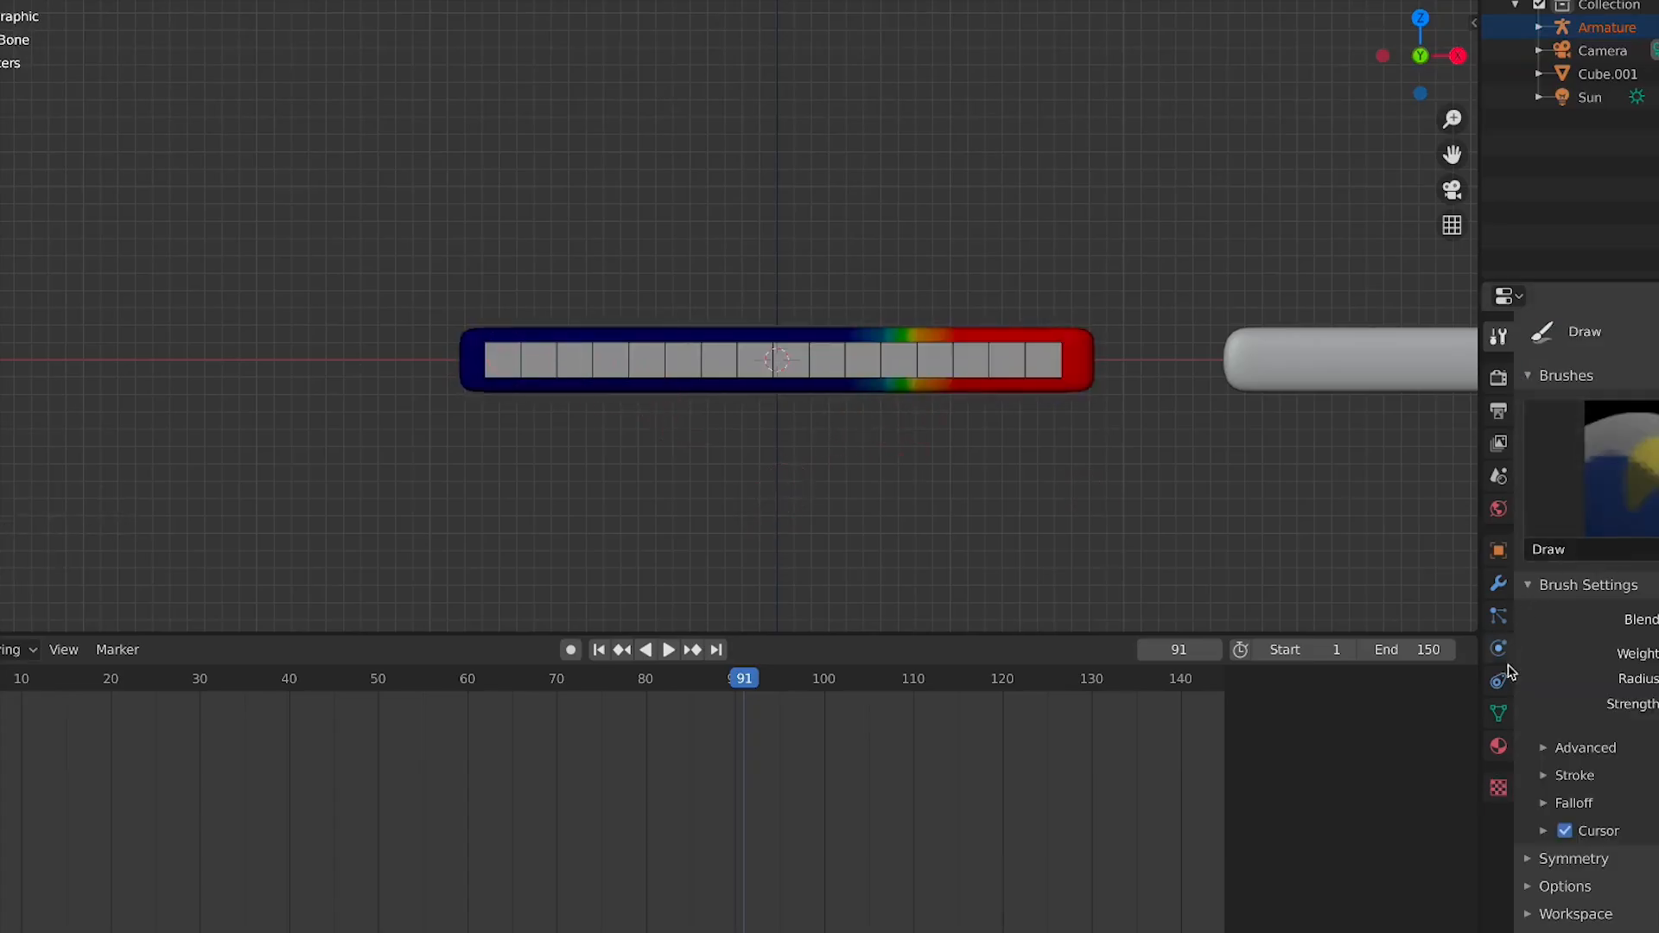
# Select three middle vertex loops of the bar in Edit Mode and assign them to the Bone vertex group
pyautogui.click(1498, 713)
pyautogui.click(1591, 414)
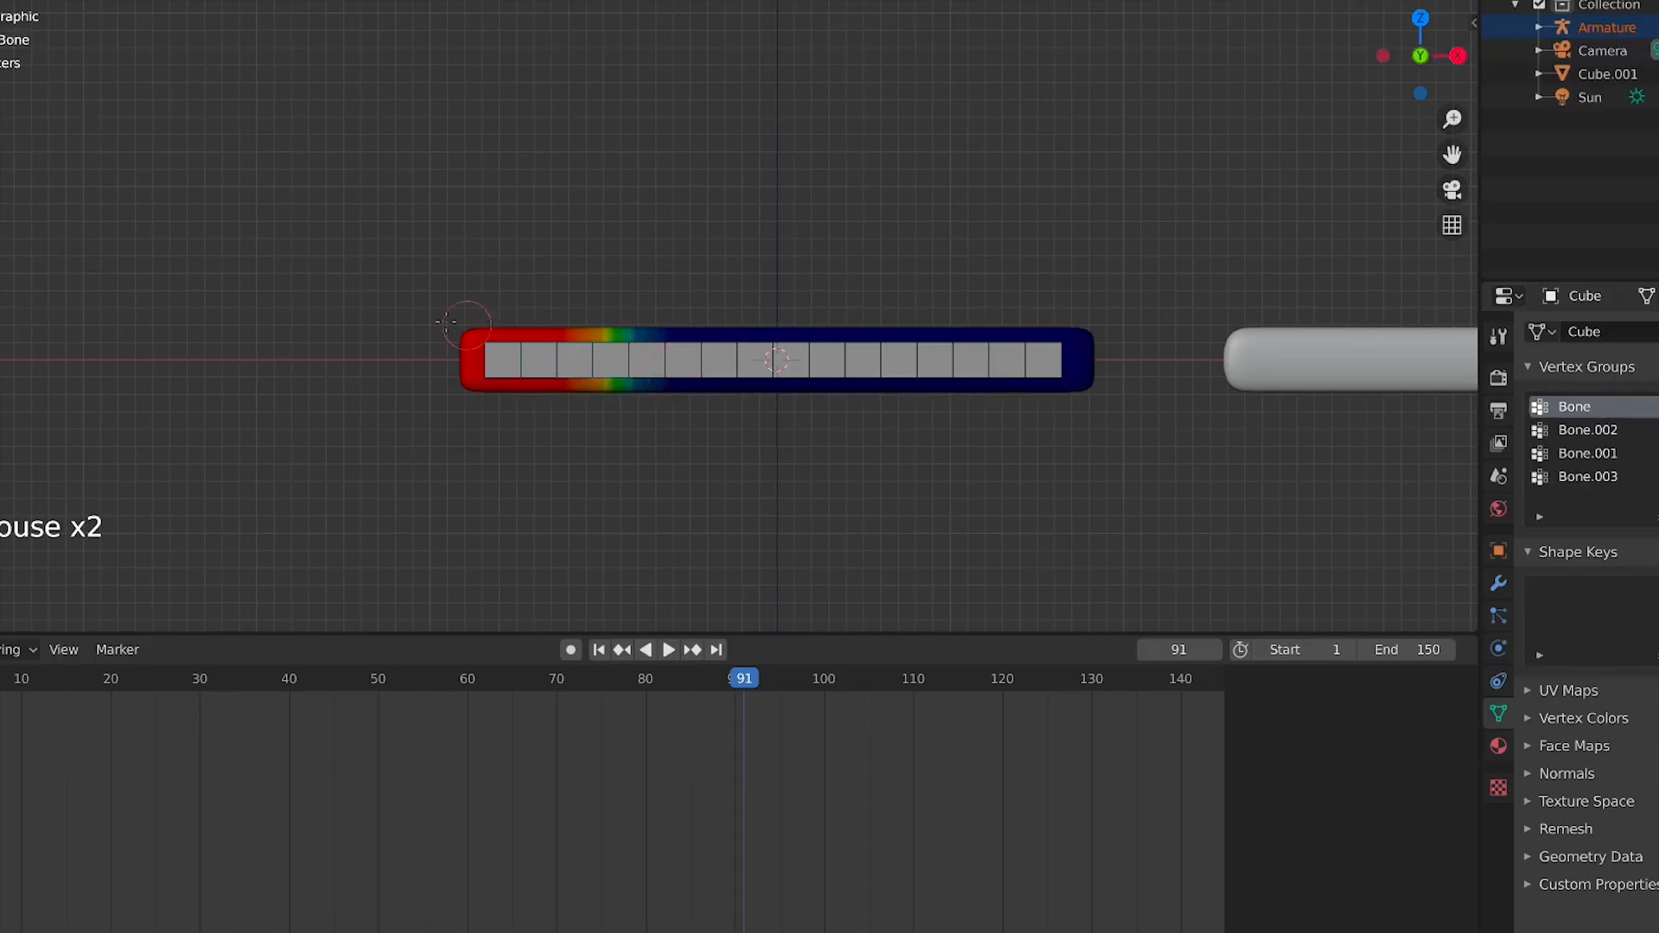
pyautogui.scroll(3, 919, 317)
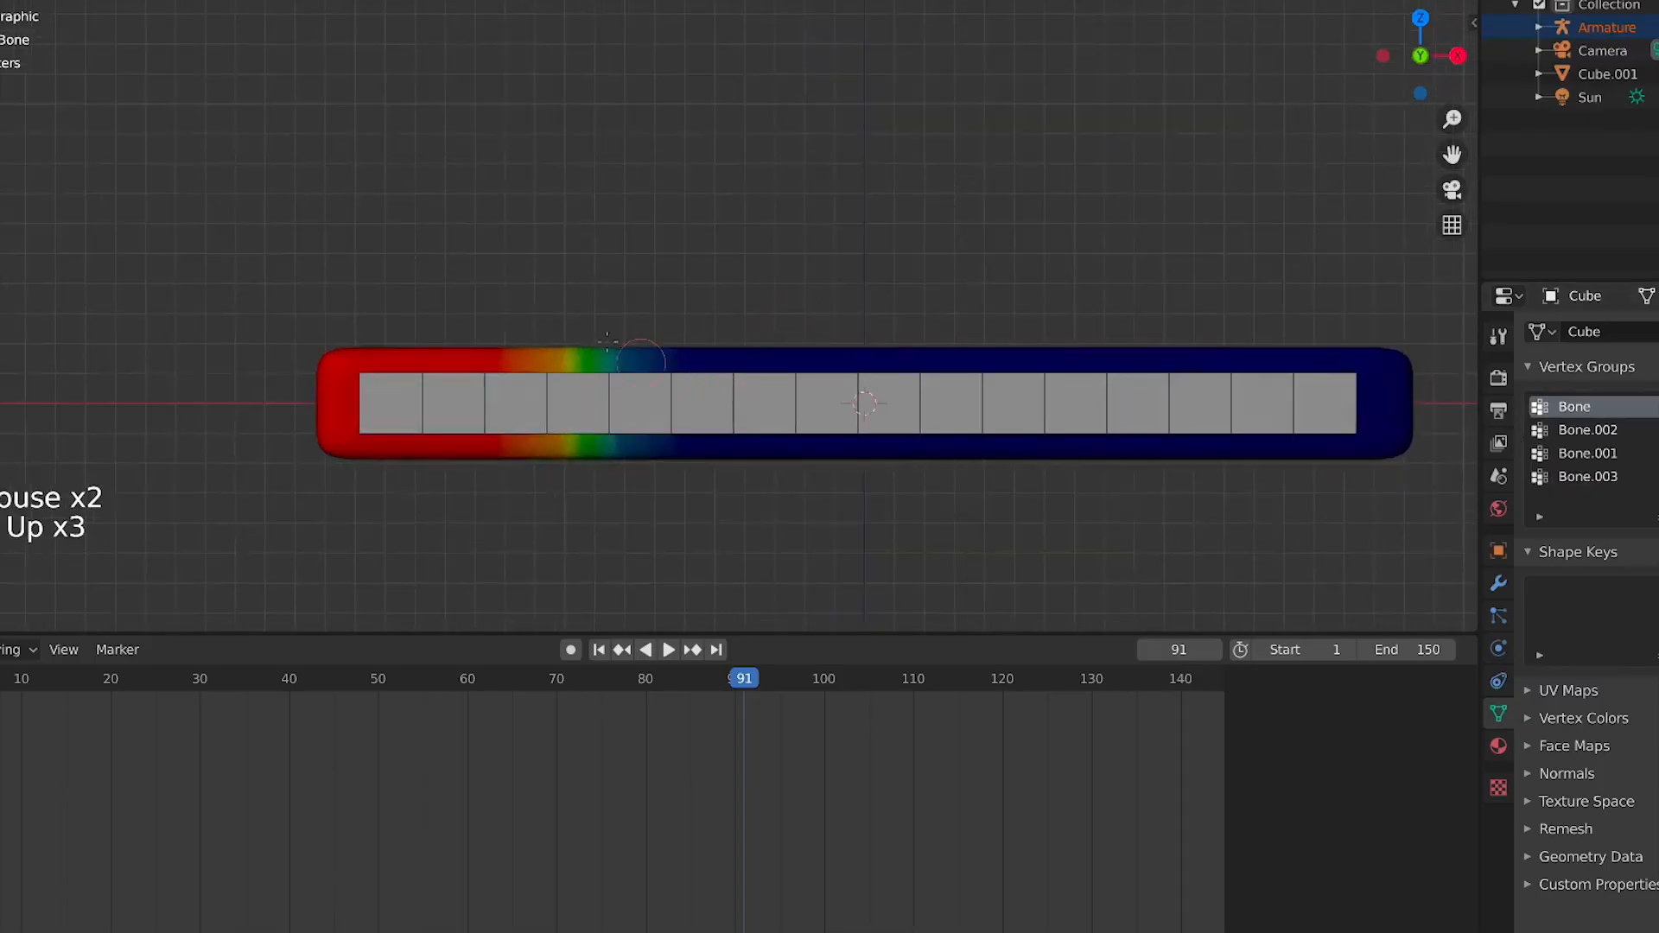
pyautogui.press('Tab')
pyautogui.keyDown('alt'); pyautogui.click(690, 367); pyautogui.keyUp('alt')
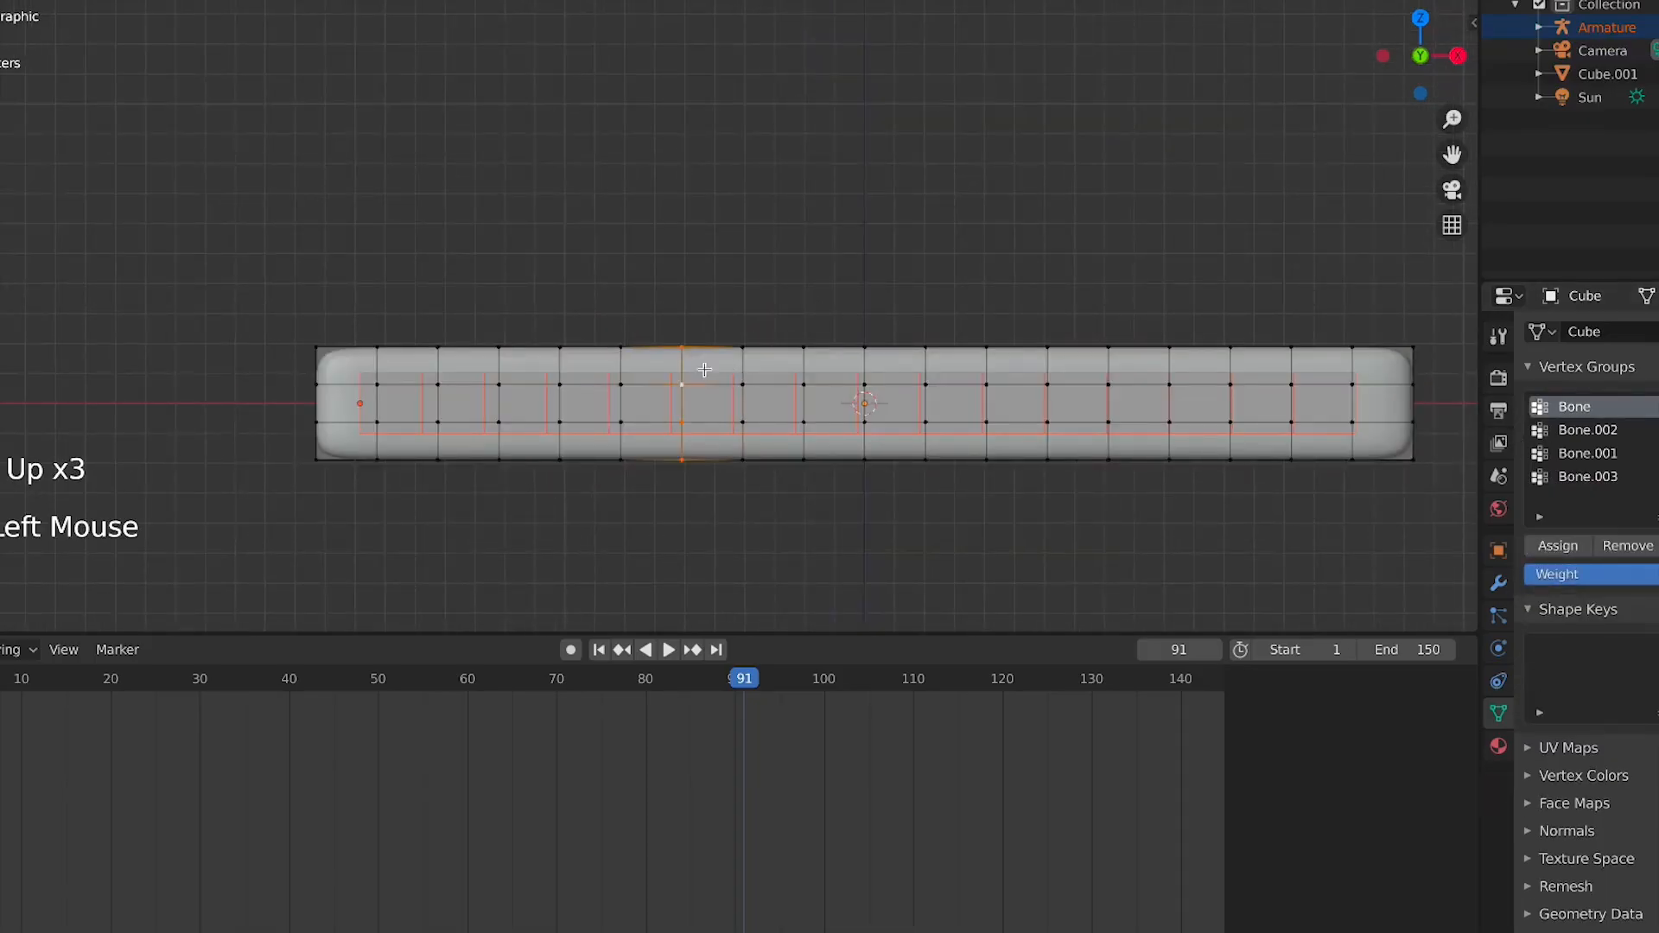
pyautogui.keyDown('alt'); pyautogui.keyDown('shift'); pyautogui.click(767, 366); pyautogui.keyUp('shift'); pyautogui.keyUp('alt')
pyautogui.keyDown('alt'); pyautogui.keyDown('shift'); pyautogui.click(812, 372); pyautogui.keyUp('shift'); pyautogui.keyUp('alt')
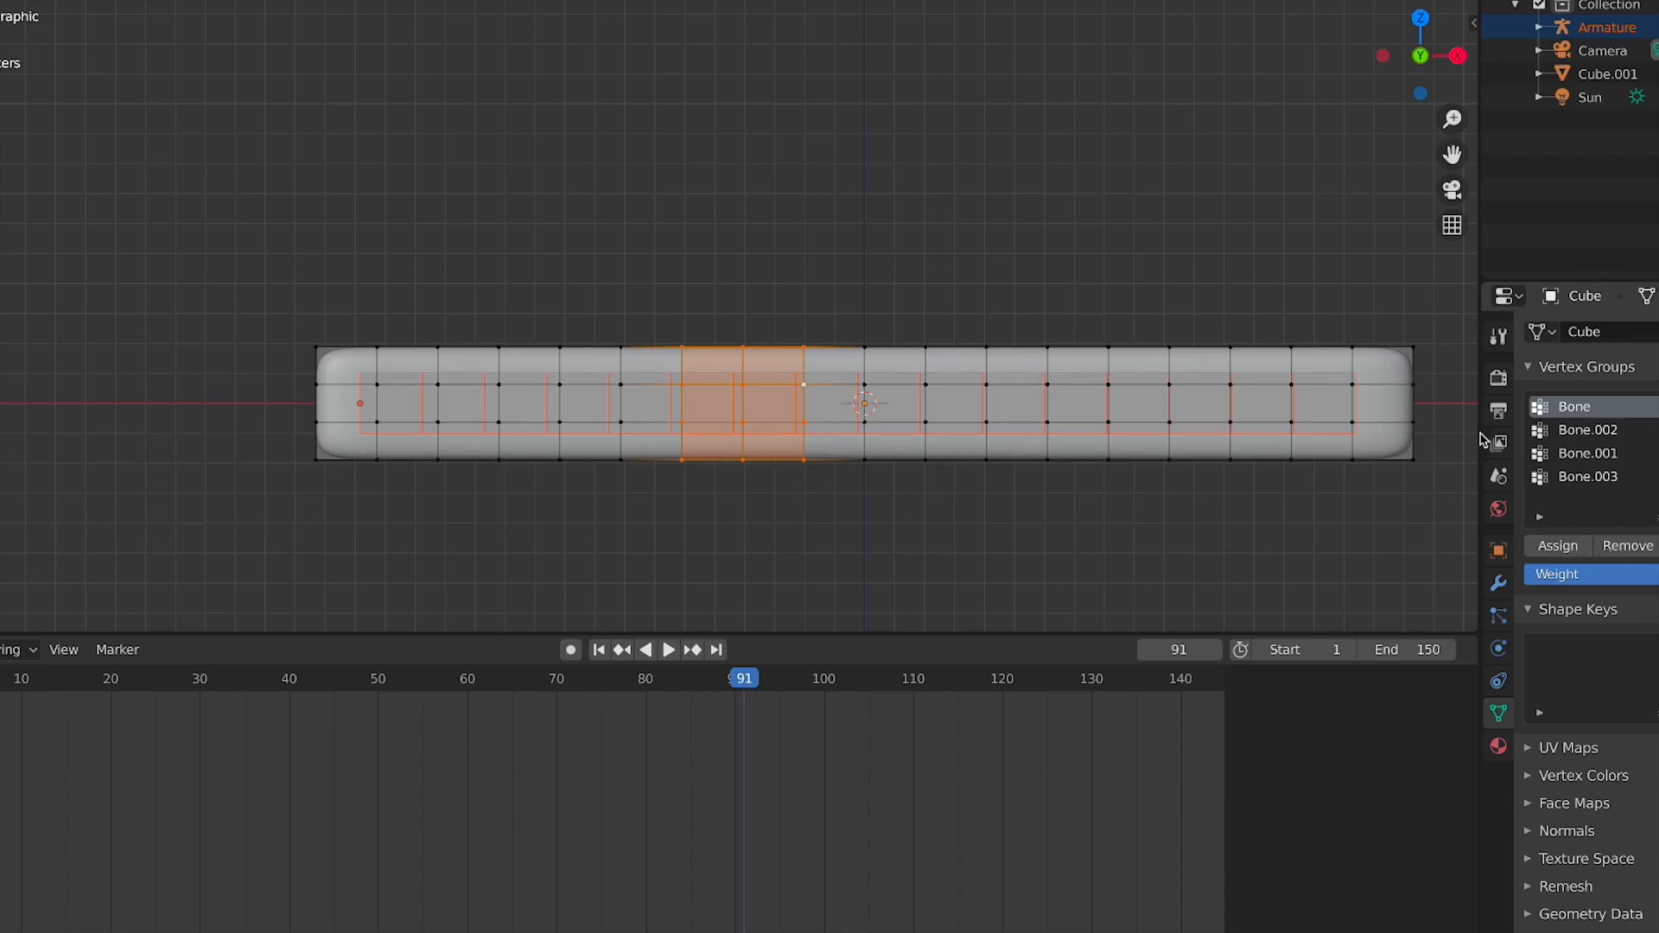
pyautogui.click(1551, 548)
pyautogui.click(1551, 548)
pyautogui.press('Tab')
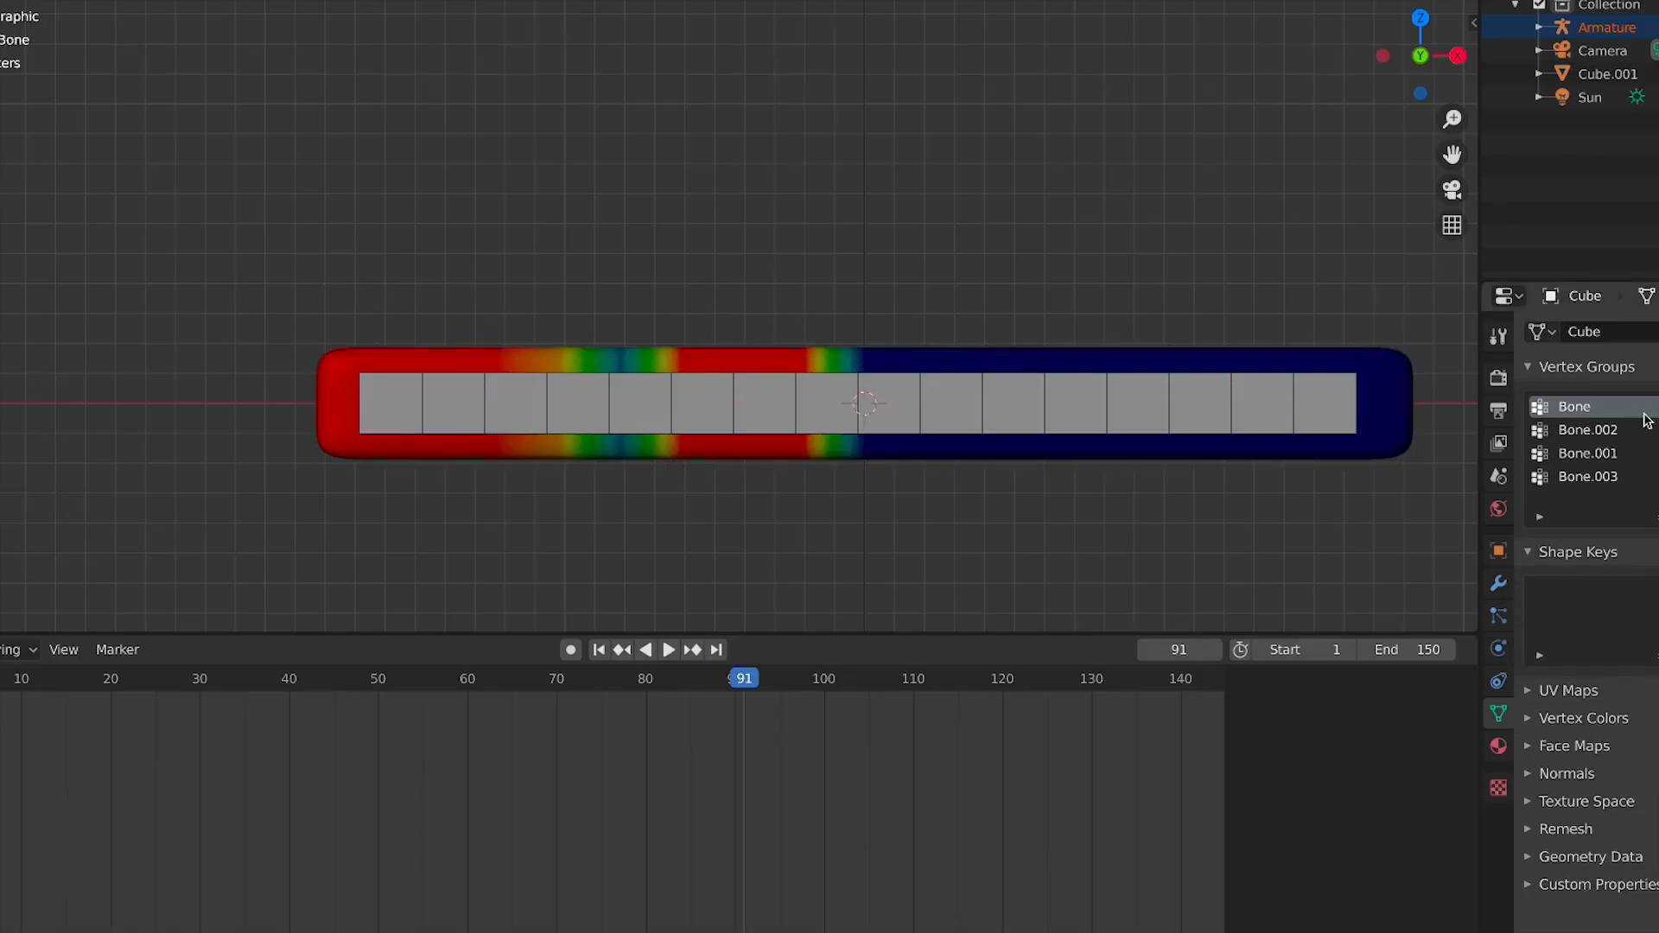
# Return the bar to Object Mode and orbit to a perspective view
pyautogui.scroll(-5, 1077, 271)
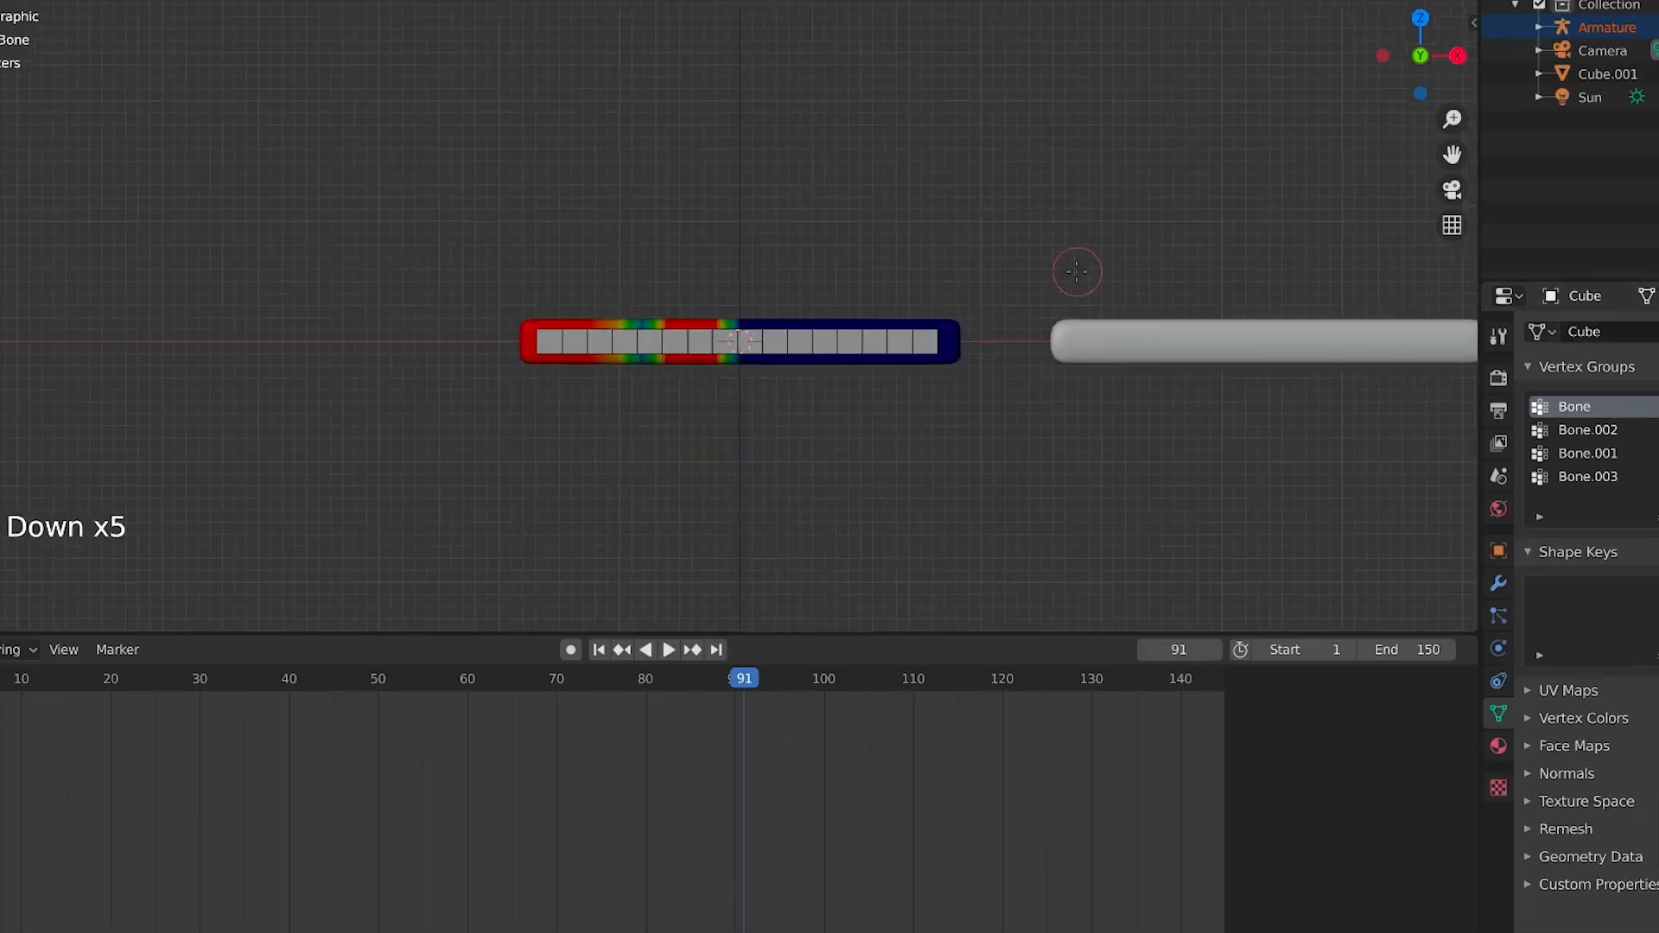
pyautogui.click(1, 2)
pyautogui.click(1, 19)
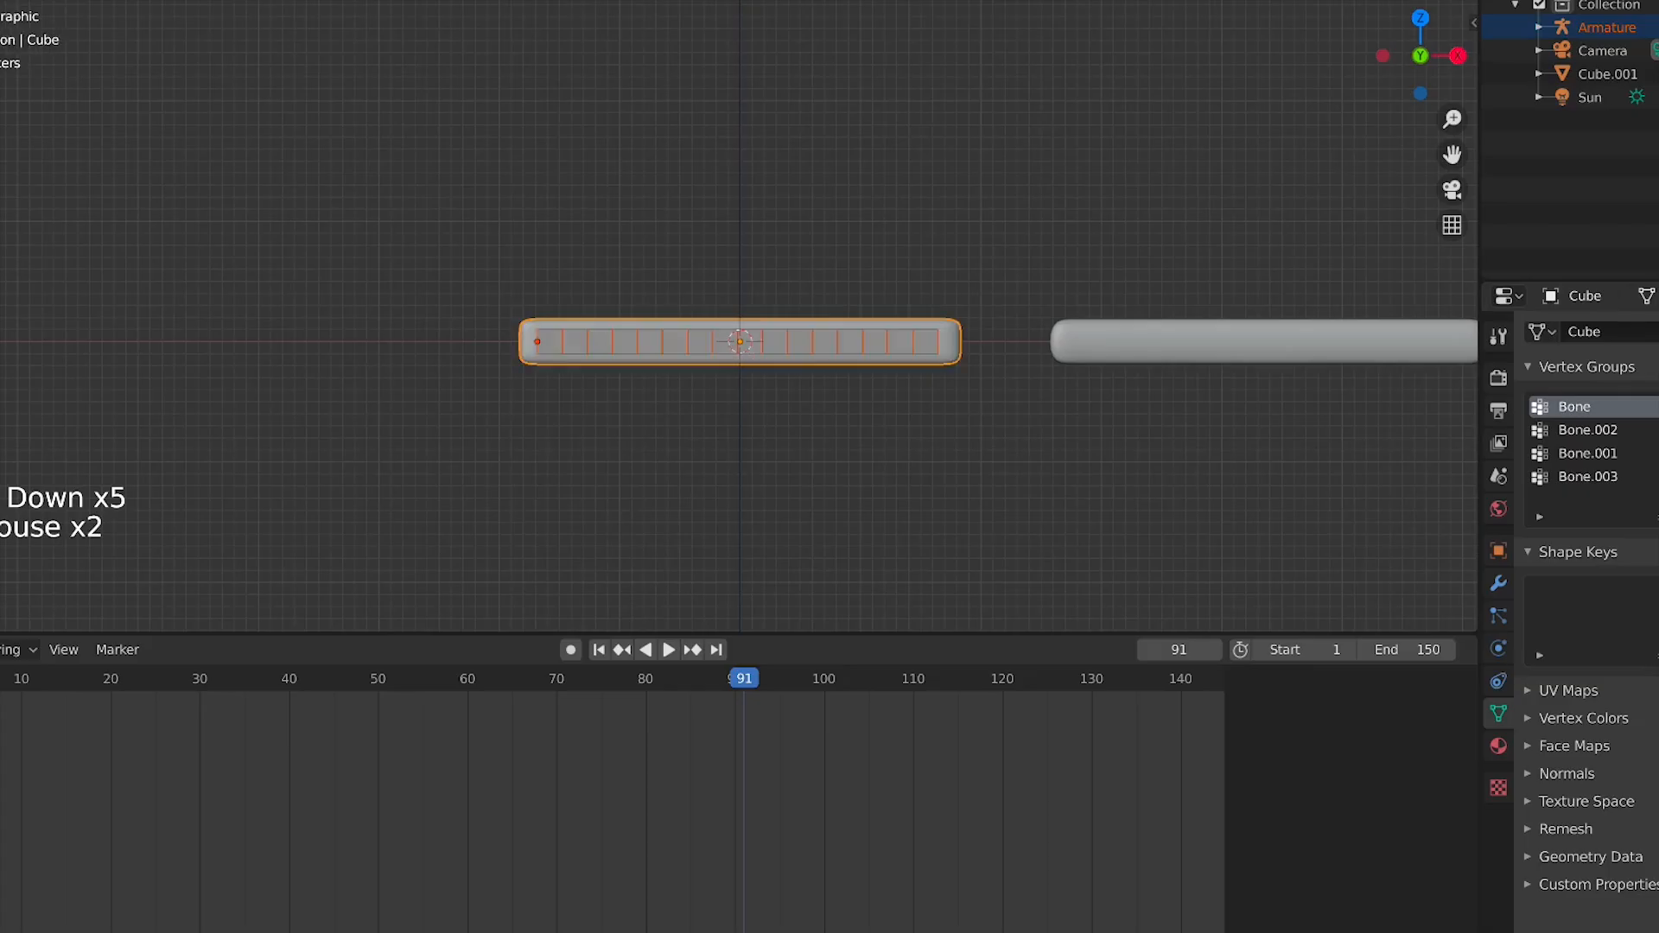
pyautogui.scroll(-4, 807, 356)
pyautogui.moveTo(807, 356); pyautogui.dragTo(757, 451, button='middle')
pyautogui.scroll(2, 774, 402)
# Select both the rigged bar and the armature and delete them
pyautogui.click(776, 387)
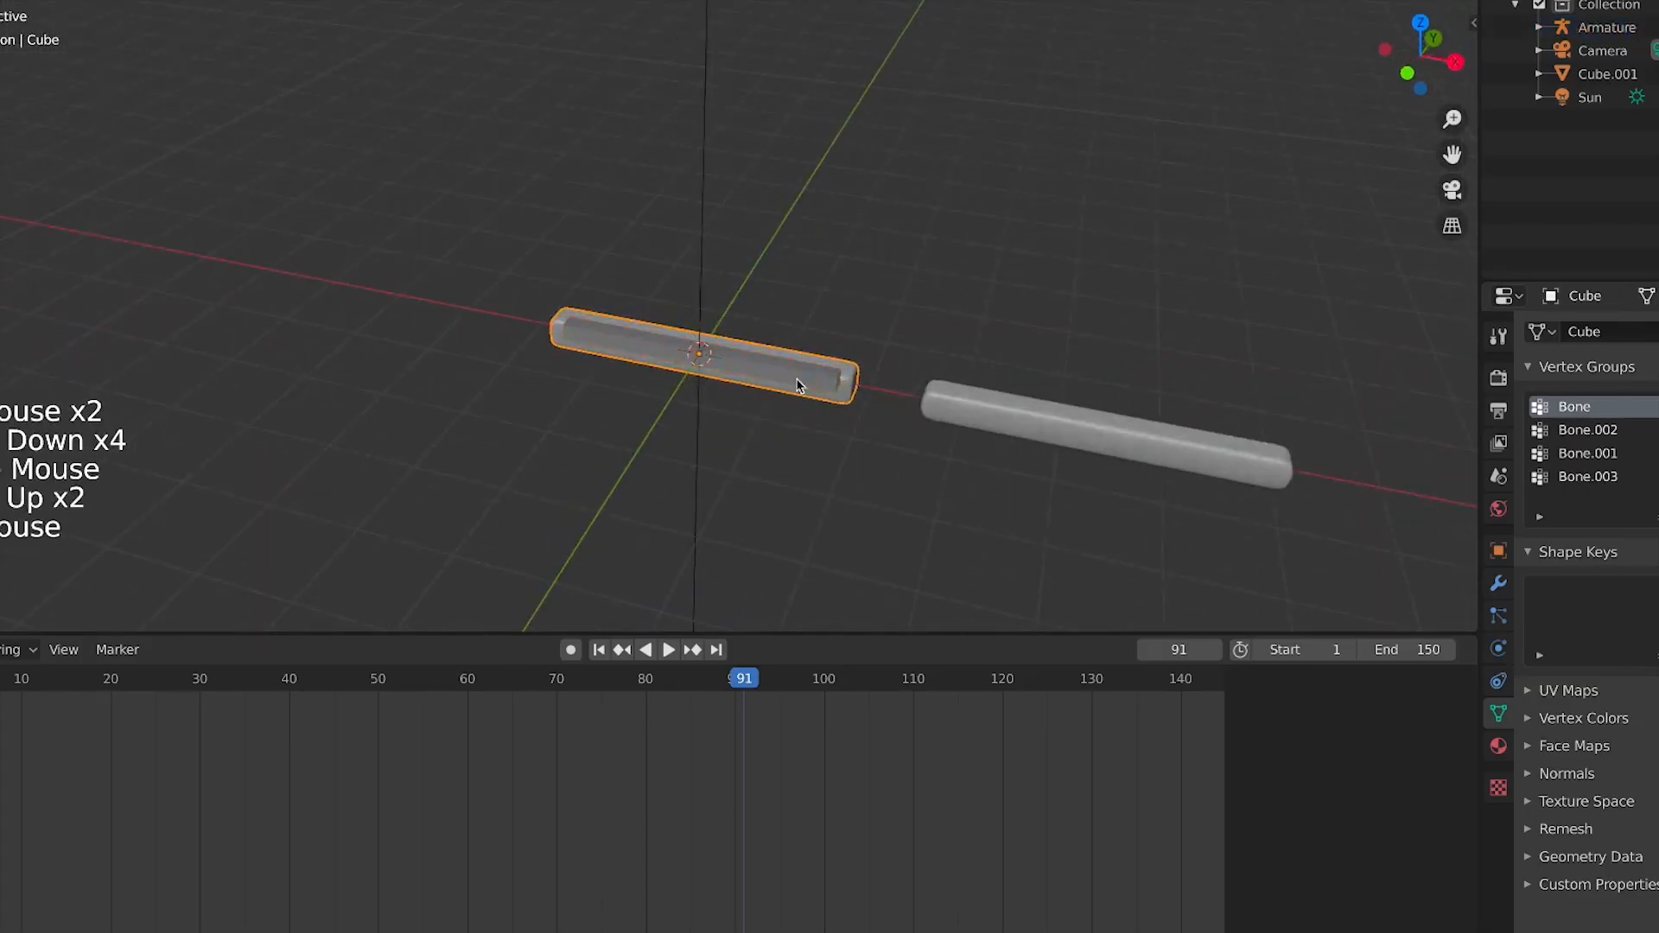
pyautogui.click(812, 378)
pyautogui.click(837, 377)
pyautogui.keyDown('shift'); pyautogui.click(830, 370); pyautogui.keyUp('shift')
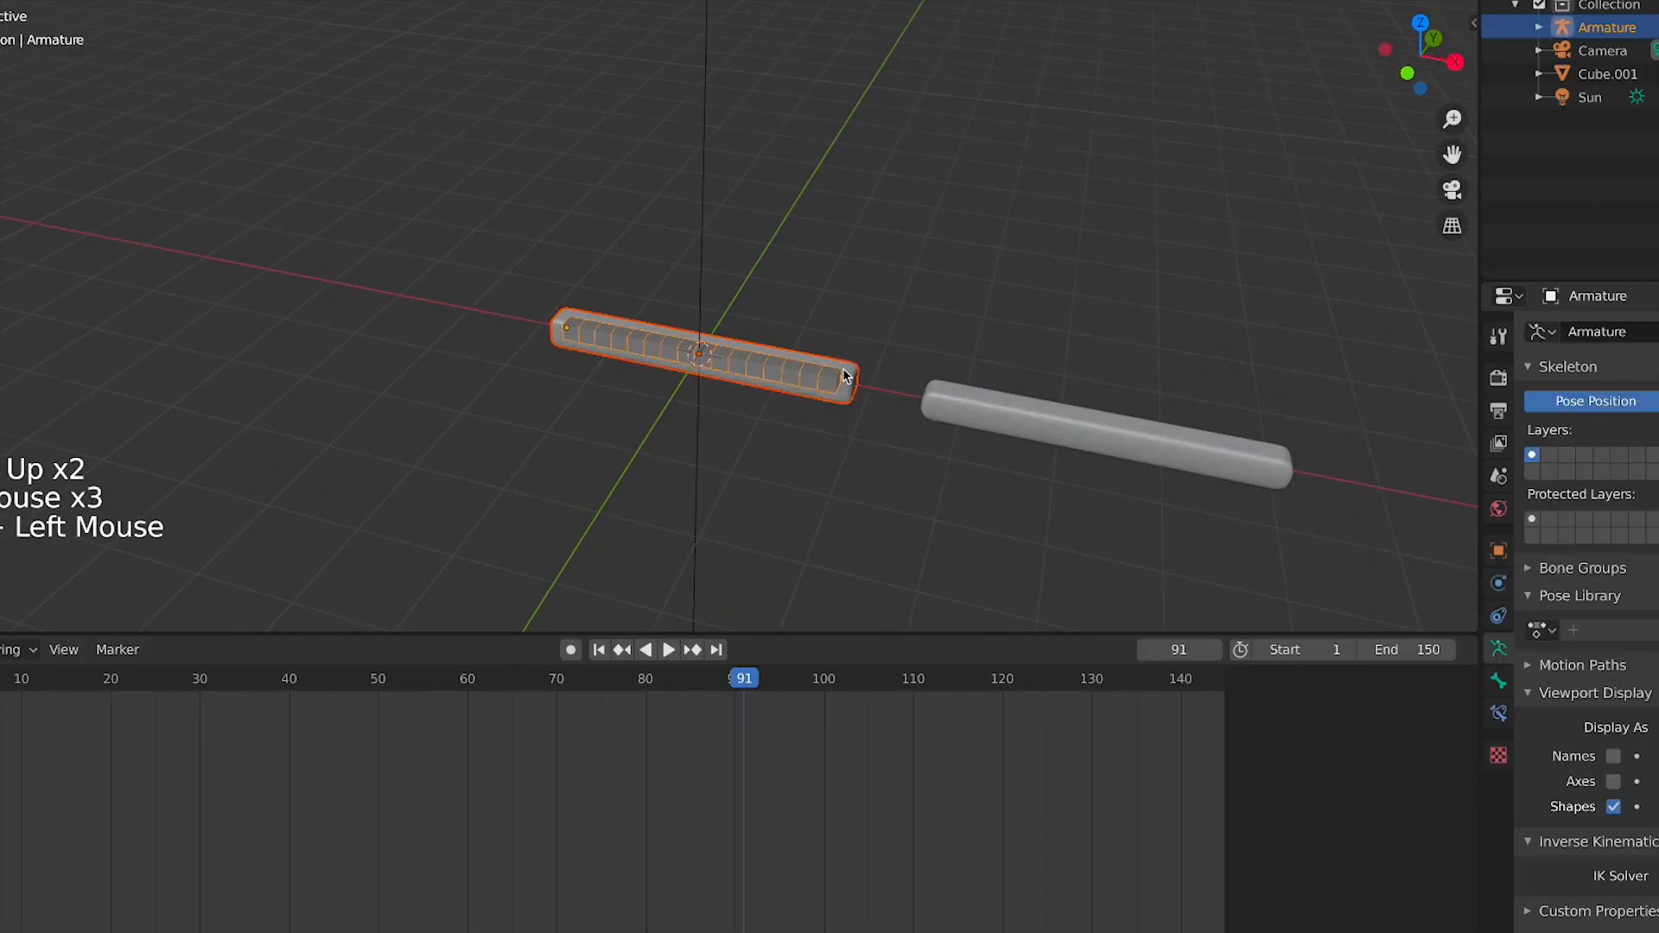
pyautogui.press('x')
pyautogui.click(796, 377)
# Select the second bar and move it along the X axis to centre it on the origin in front view
pyautogui.click(1051, 422)
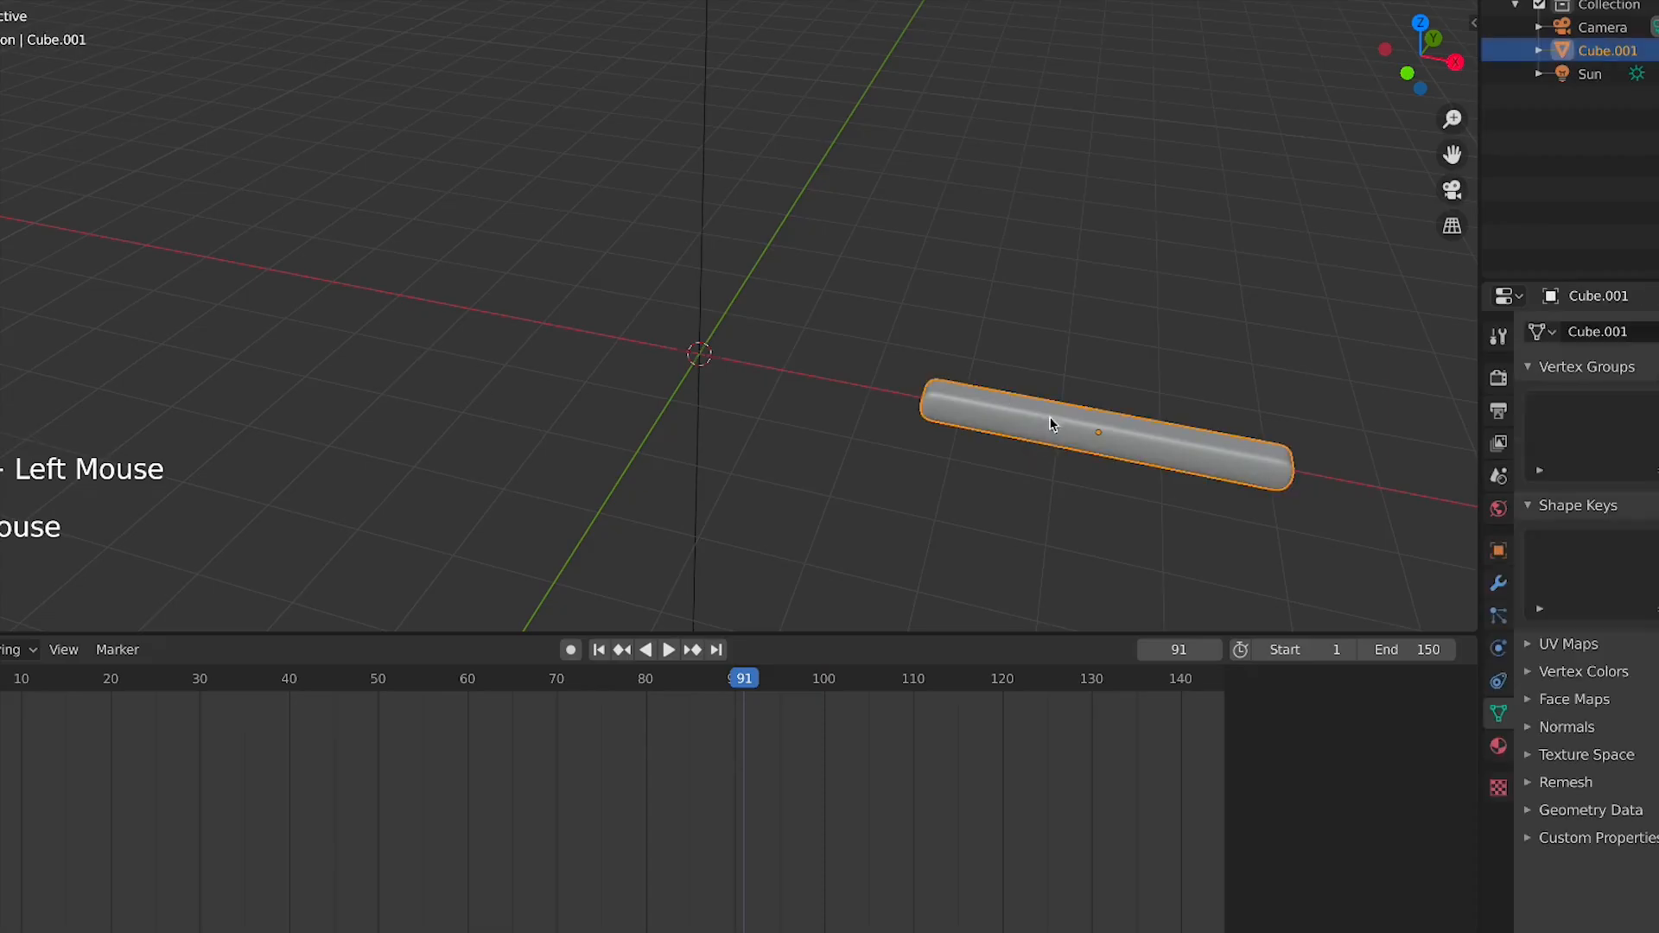
pyautogui.press('KP_1')
pyautogui.press('KP_7')
pyautogui.press('KP_1')
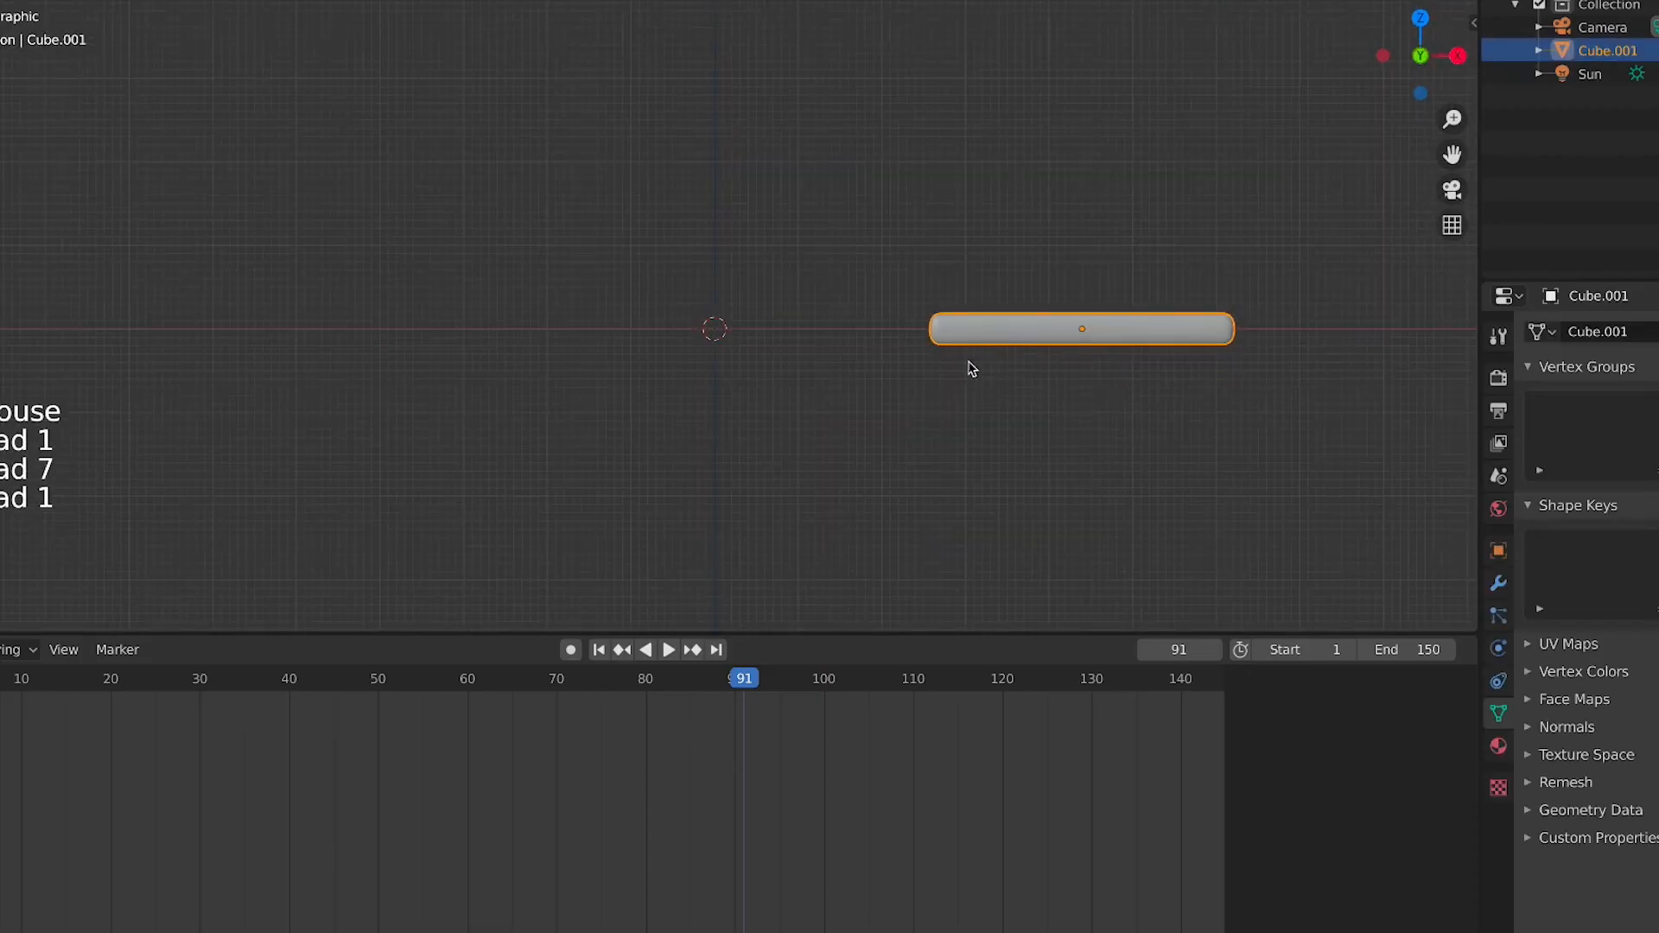
pyautogui.press('g')
pyautogui.press('x')
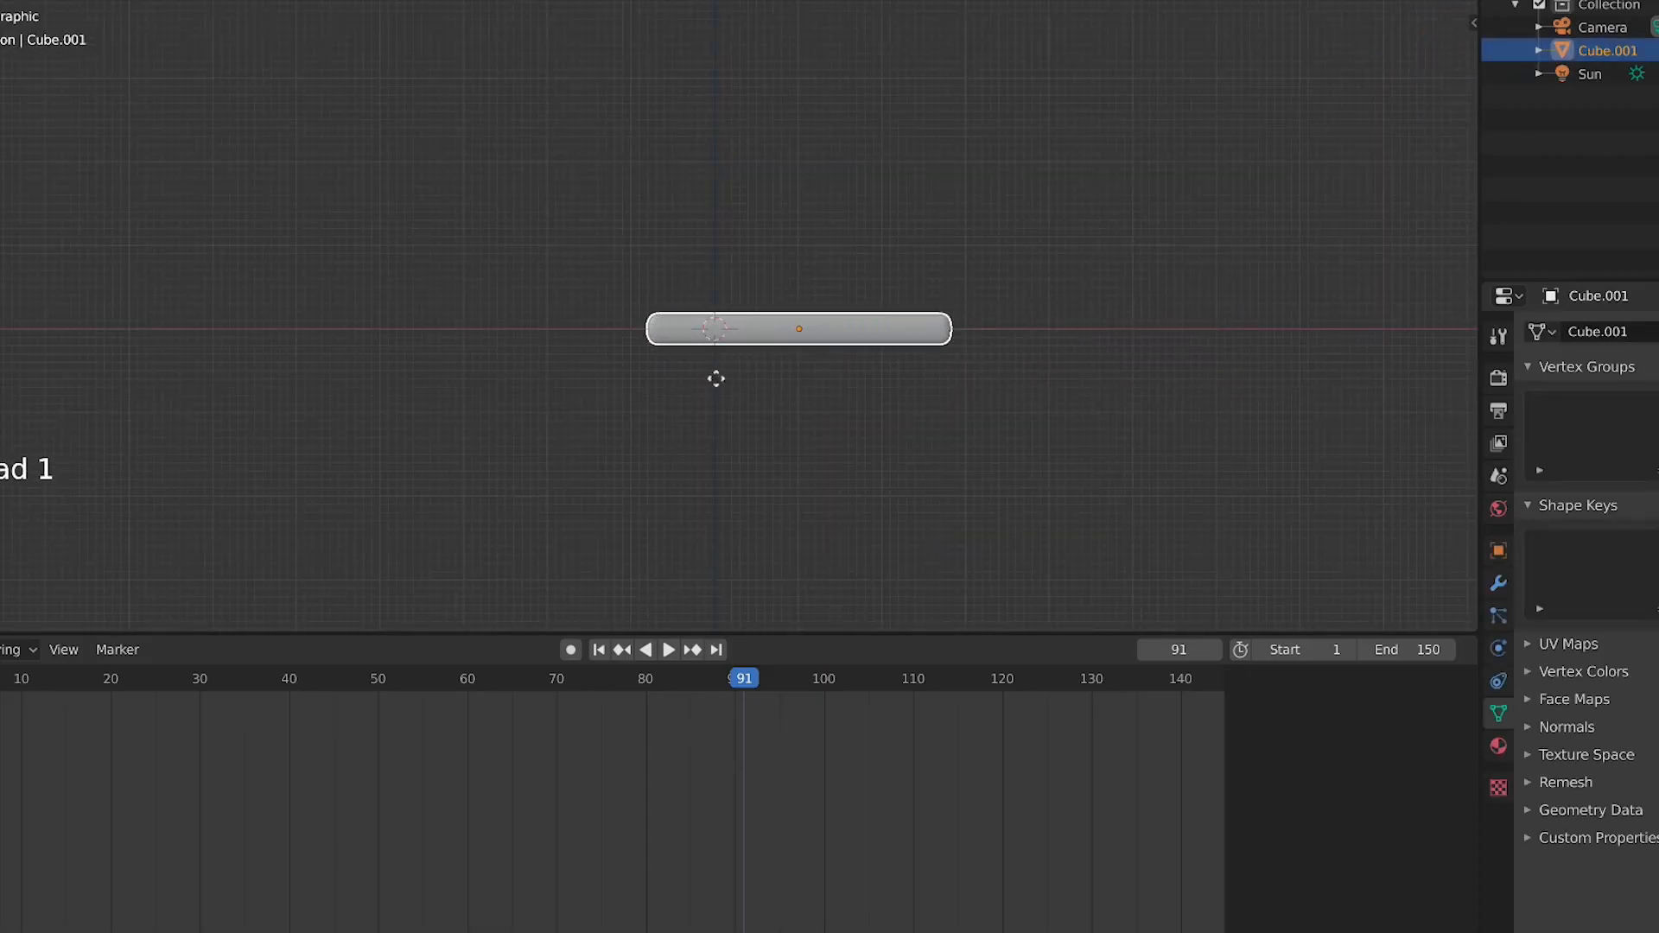
pyautogui.click(659, 394)
pyautogui.scroll(3, 659, 396)
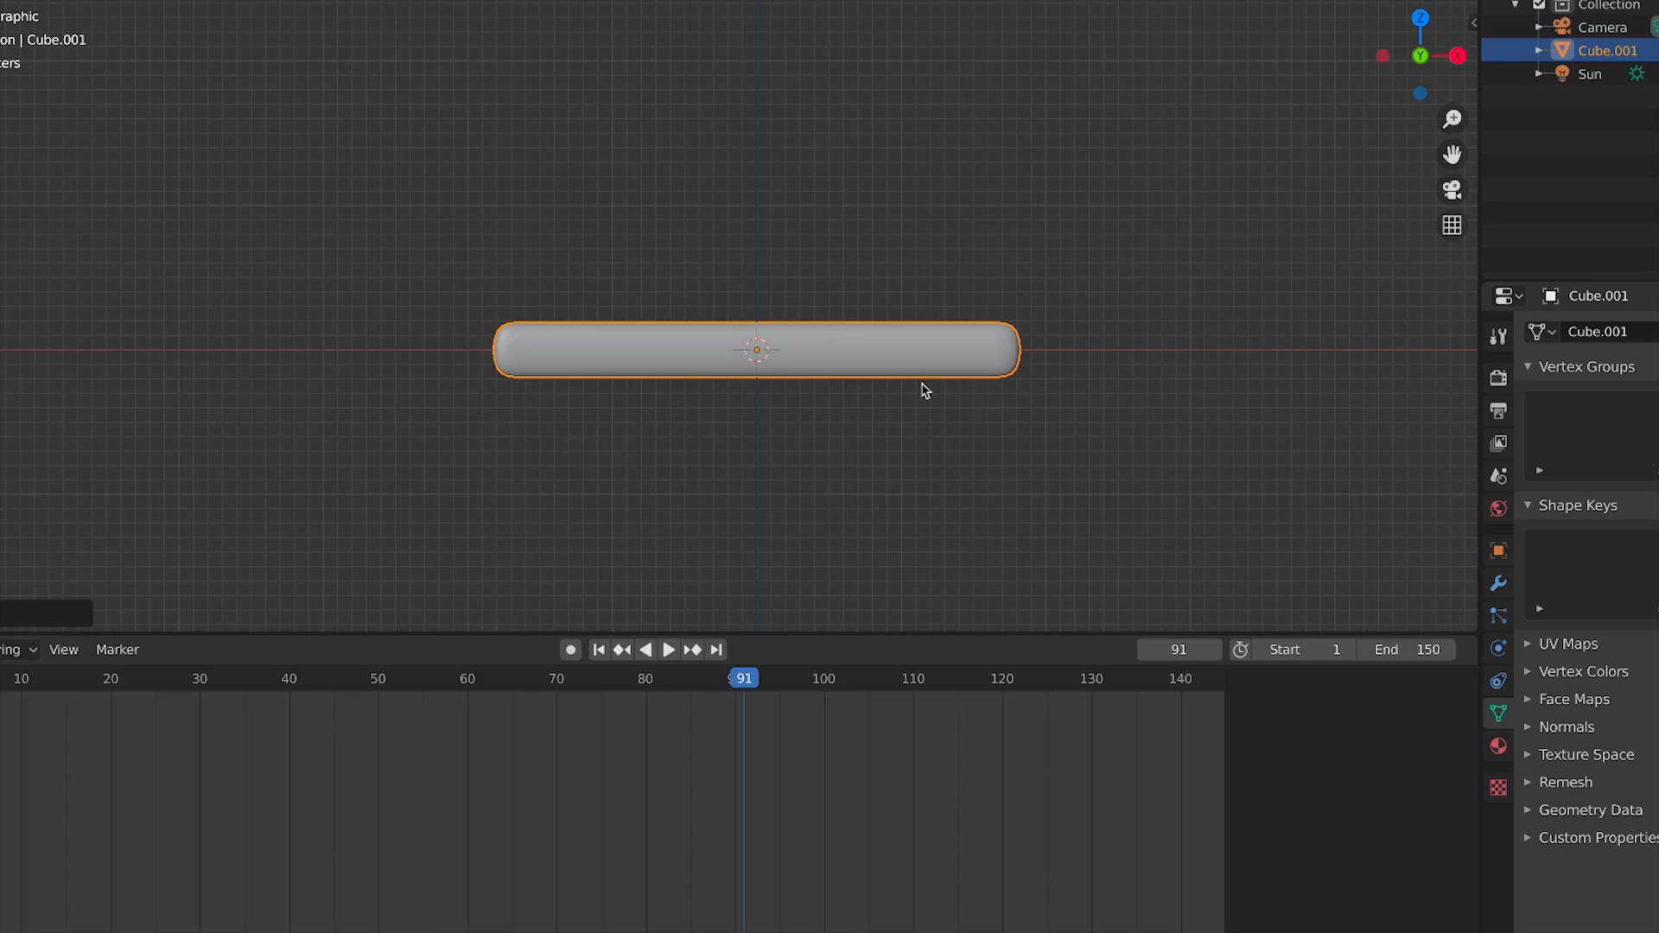
pyautogui.press('g')
pyautogui.press('x')
pyautogui.click(787, 407)
pyautogui.scroll(2, 602, 348)
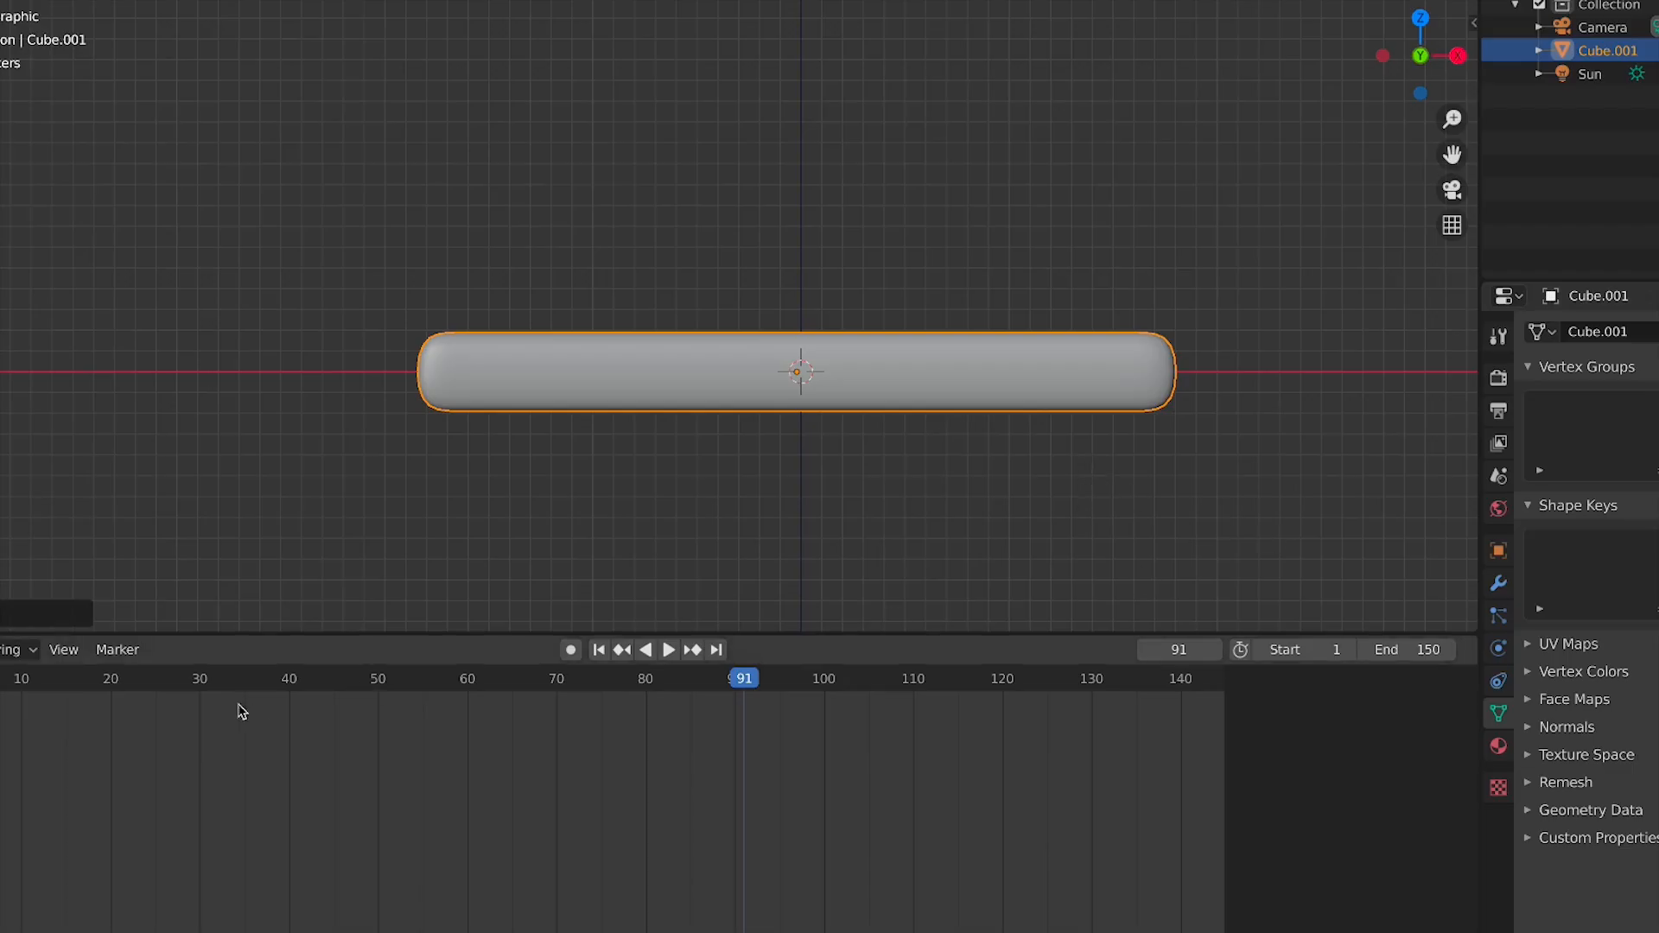
# Jump the timeline to frame 1
pyautogui.click(0, 678)
pyautogui.press('space')
pyautogui.press('Escape')
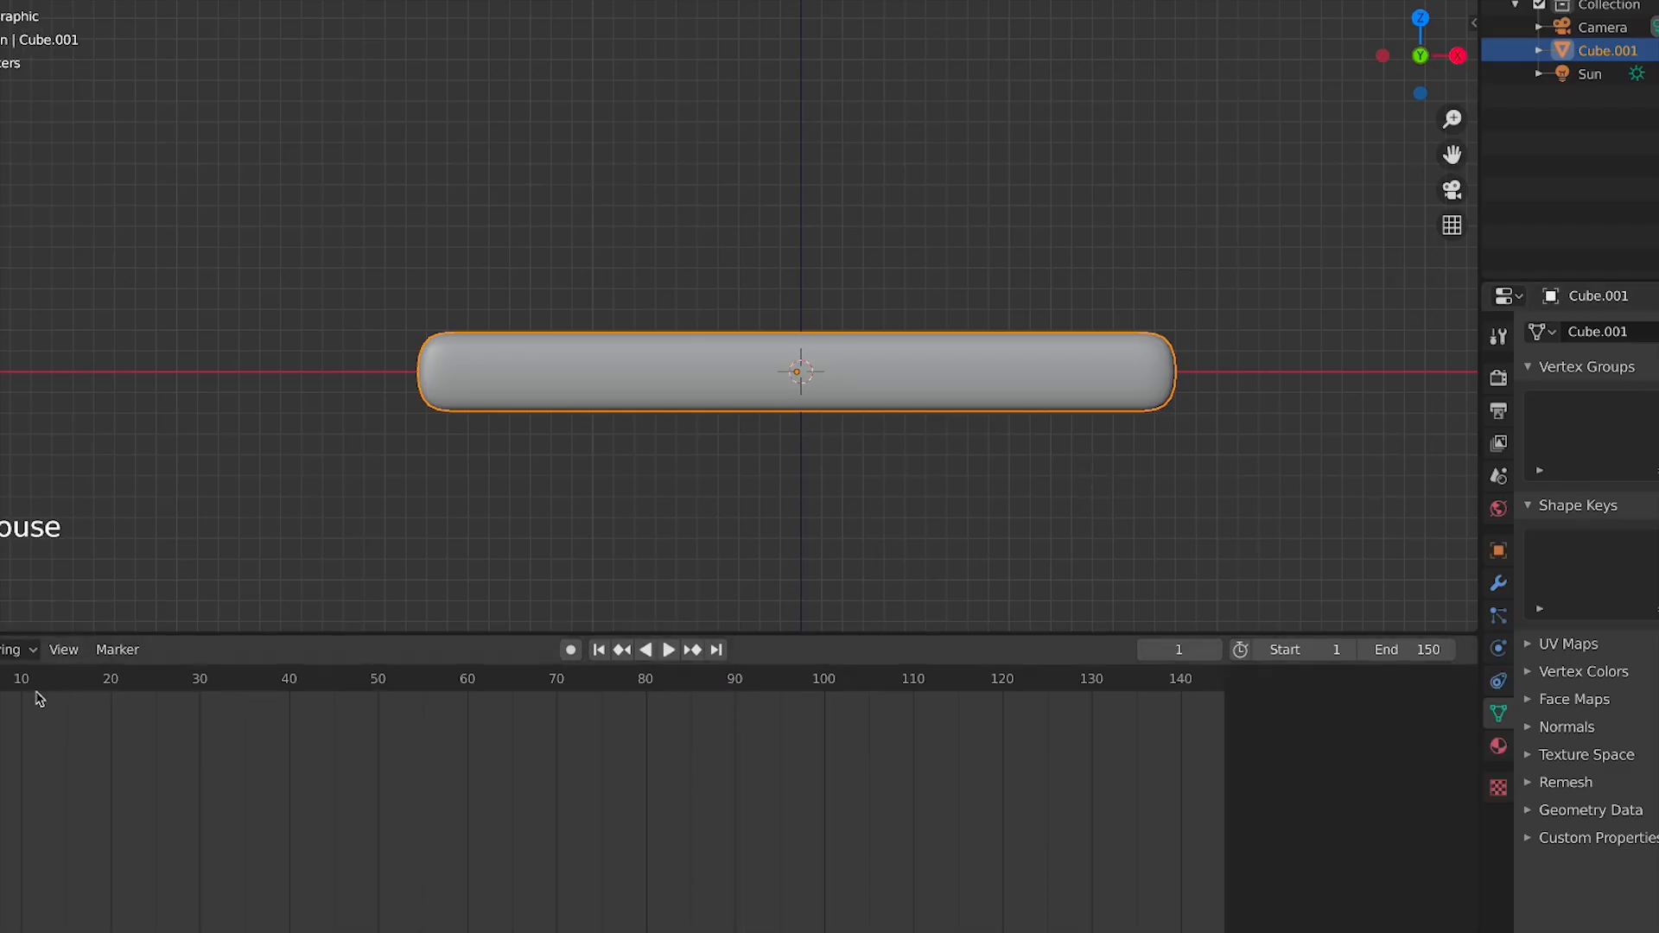
# Add Basis and Key 1 shape keys to the bar and edit Key 1 in Edit Mode
pyautogui.click(1658, 541)
pyautogui.click(1658, 541)
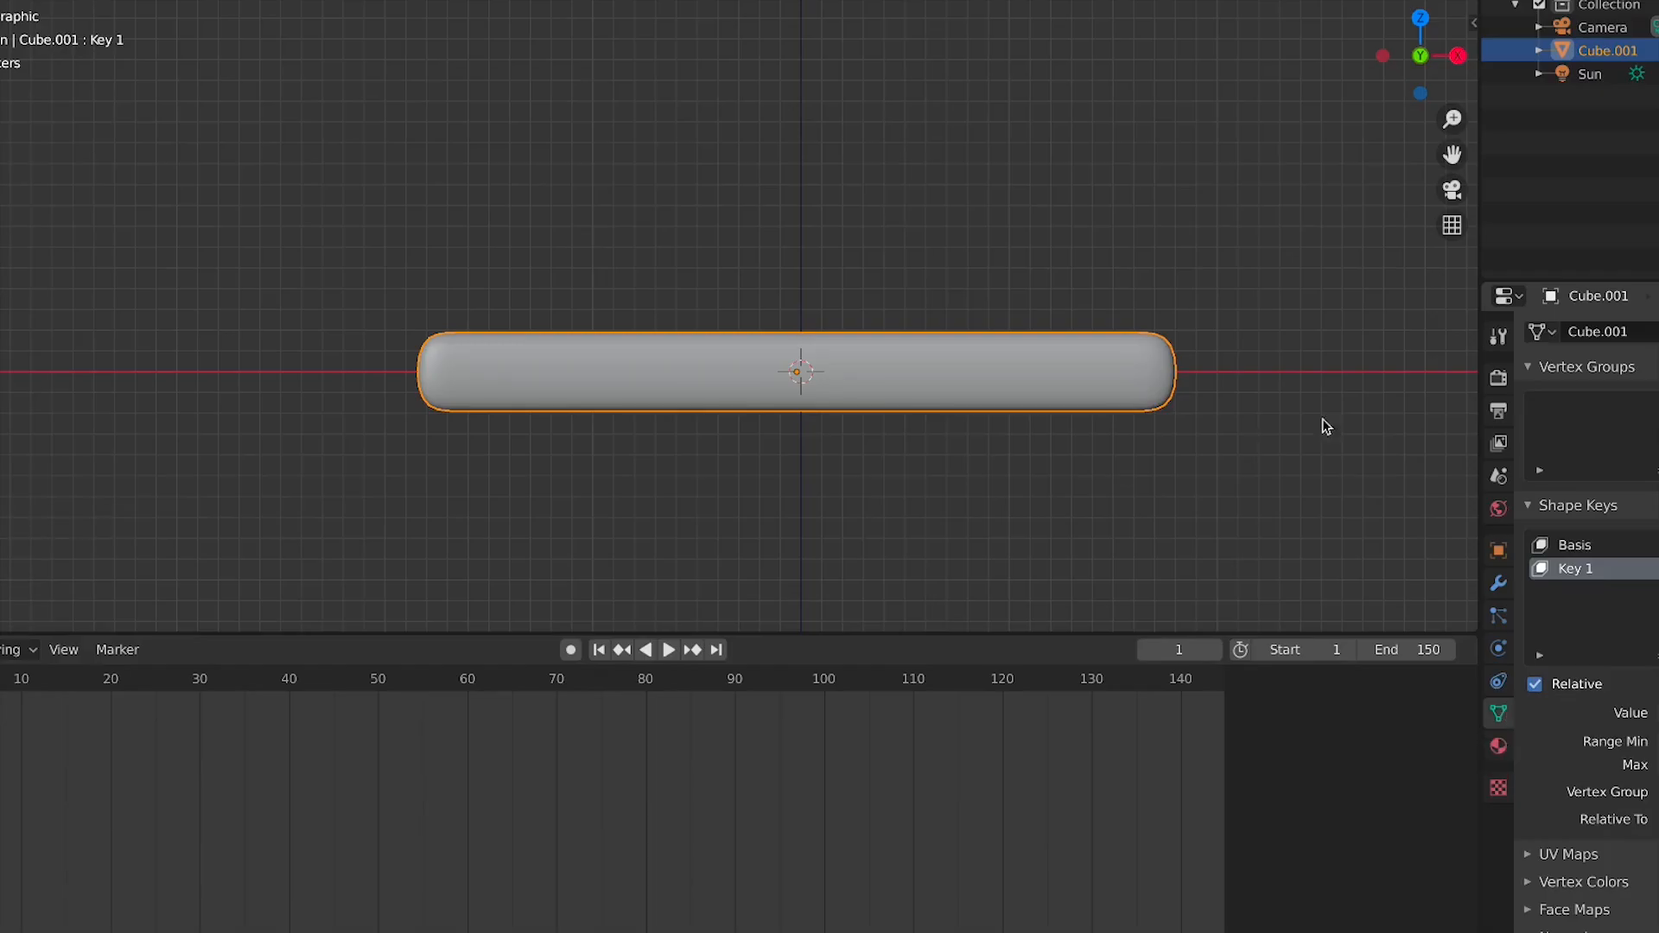
pyautogui.click(1658, 569)
pyautogui.press('Tab')
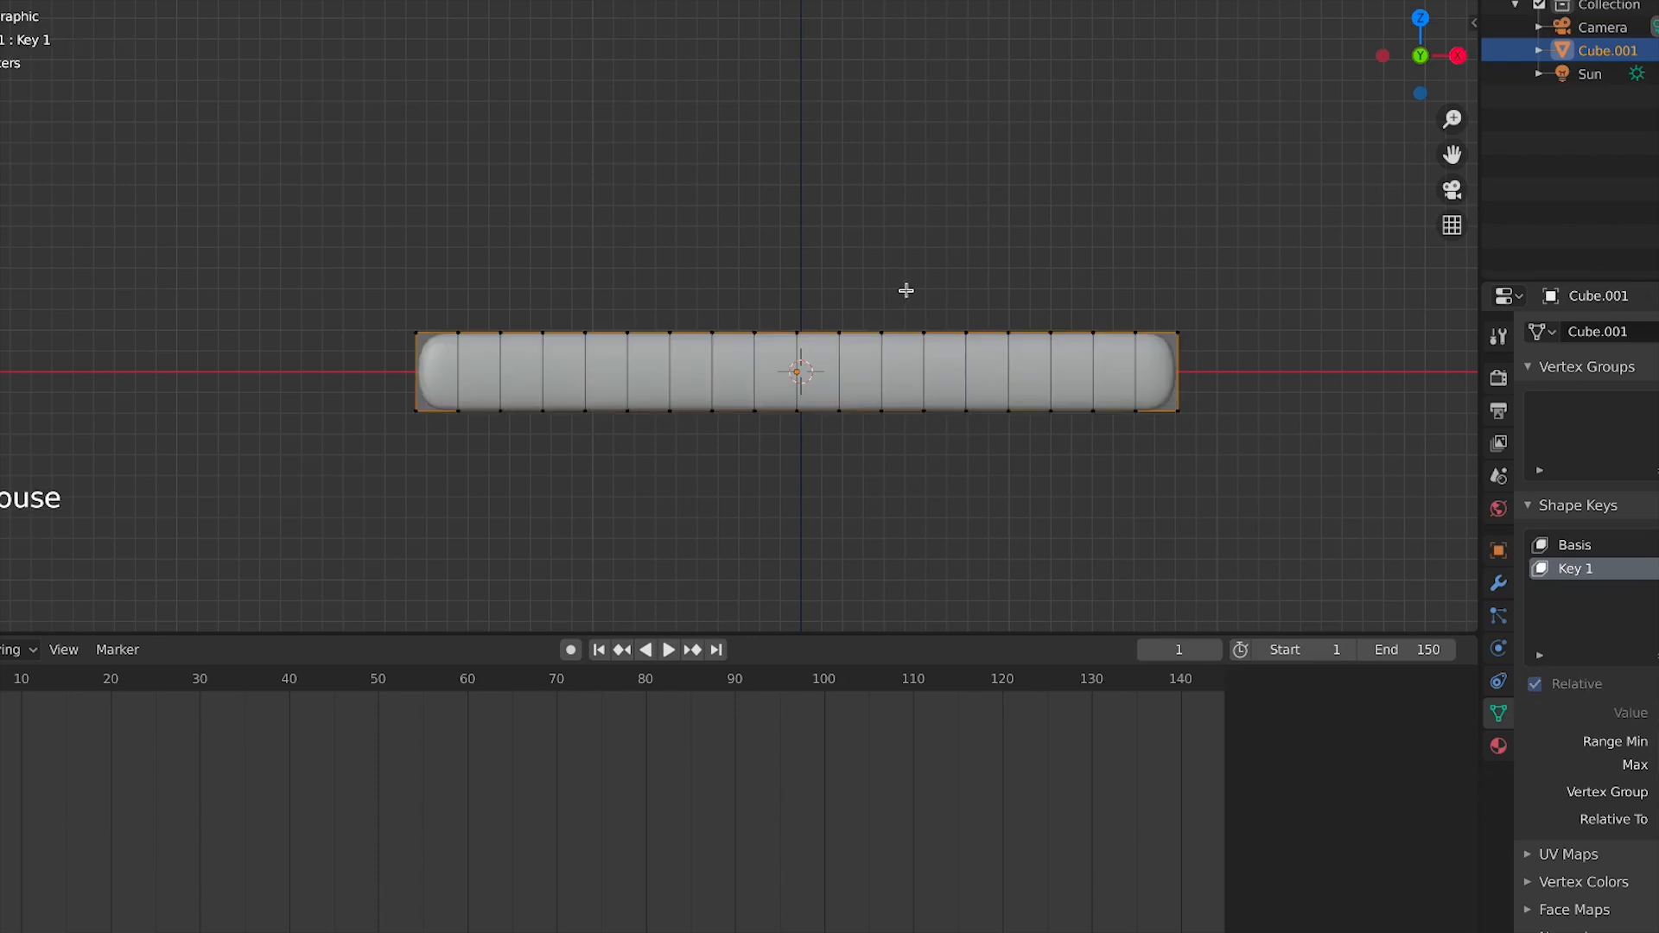
pyautogui.moveTo(934, 216); pyautogui.dragTo(619, 499)
pyautogui.press('g')
pyautogui.press('z')
pyautogui.rightClick(770, 387)
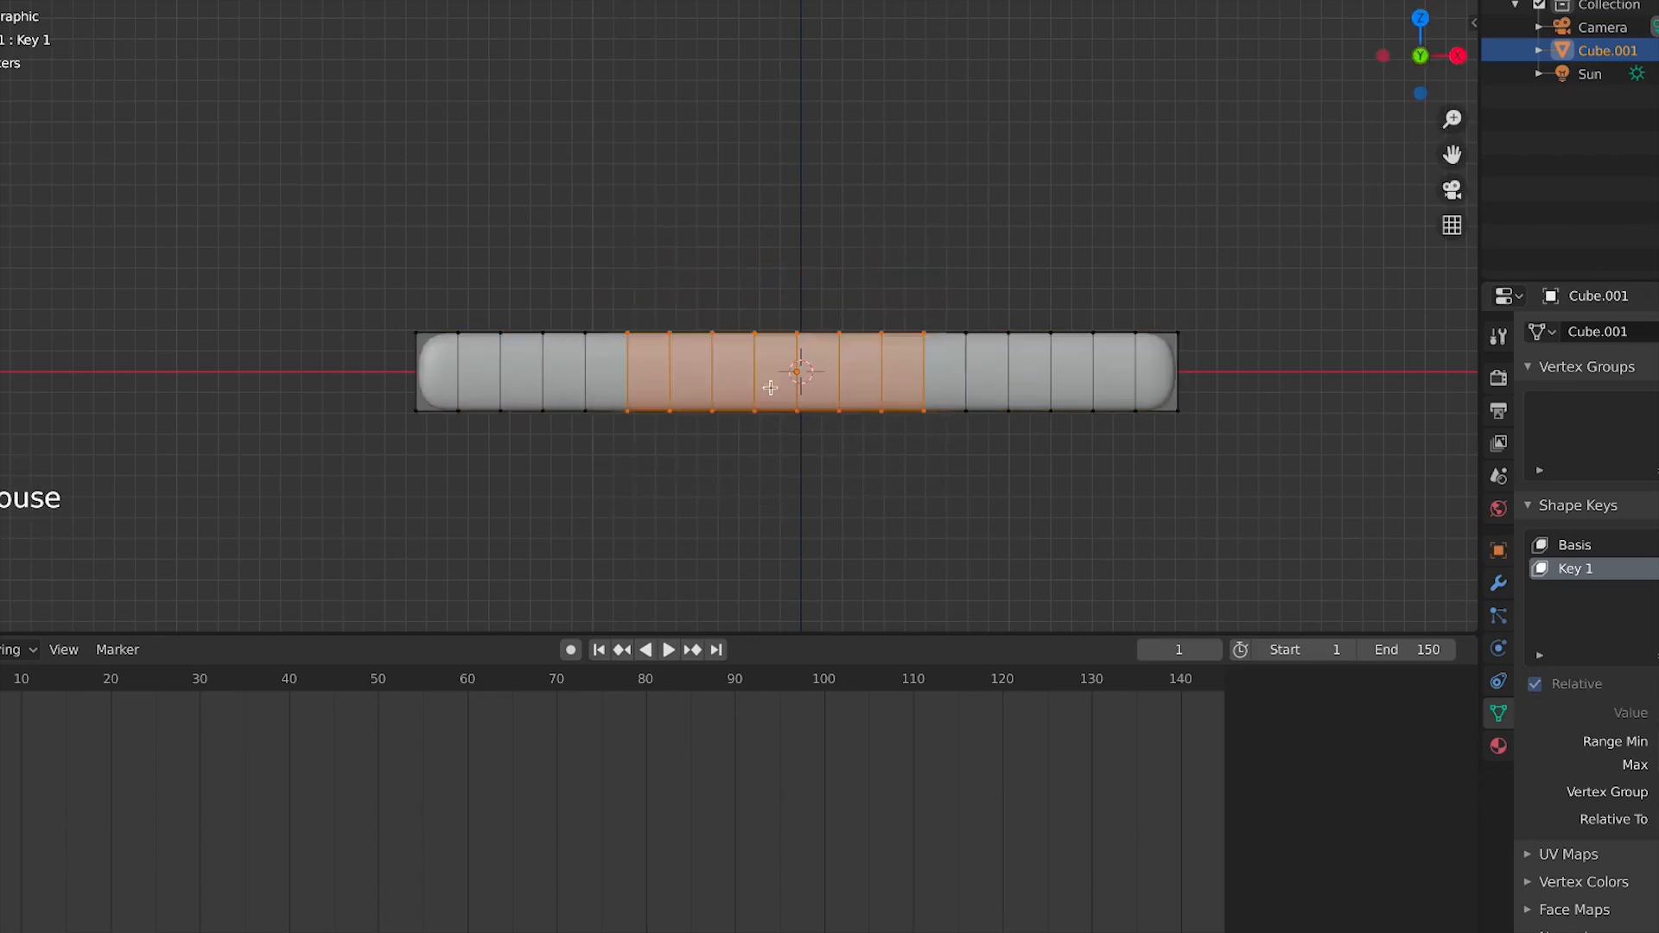
pyautogui.click(1345, 2)
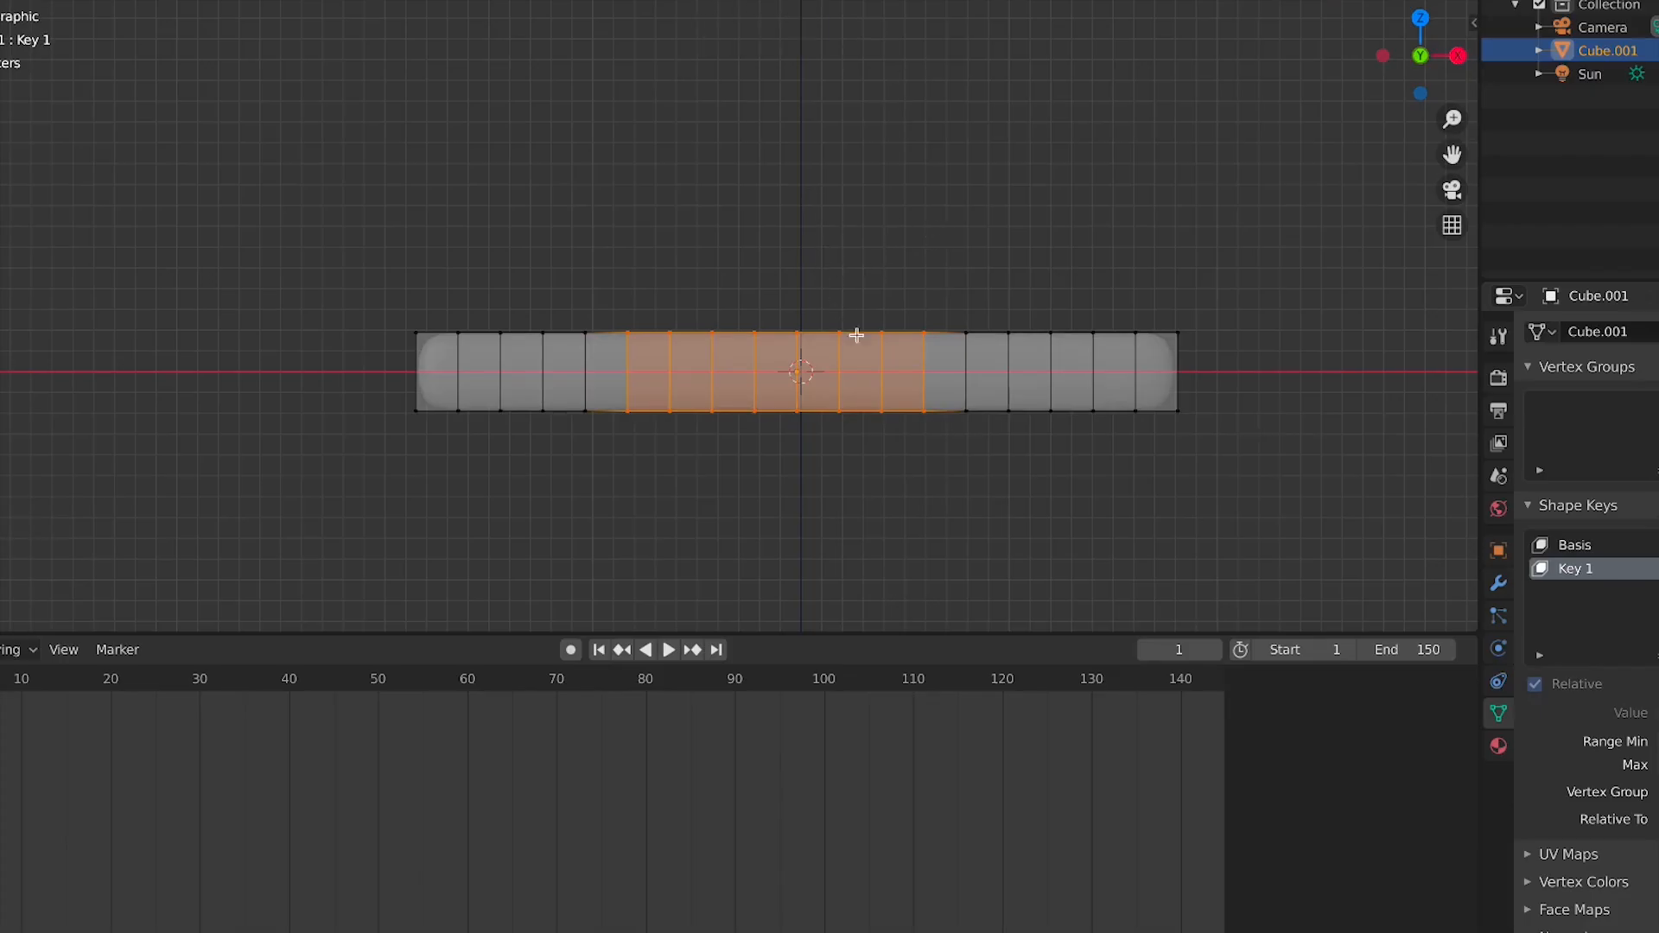
# In Key 1, select the bar's right half and move and rotate it upward to start a curve
pyautogui.scroll(-3, 1022, 300)
pyautogui.moveTo(1052, 250); pyautogui.dragTo(672, 432)
pyautogui.press('g')
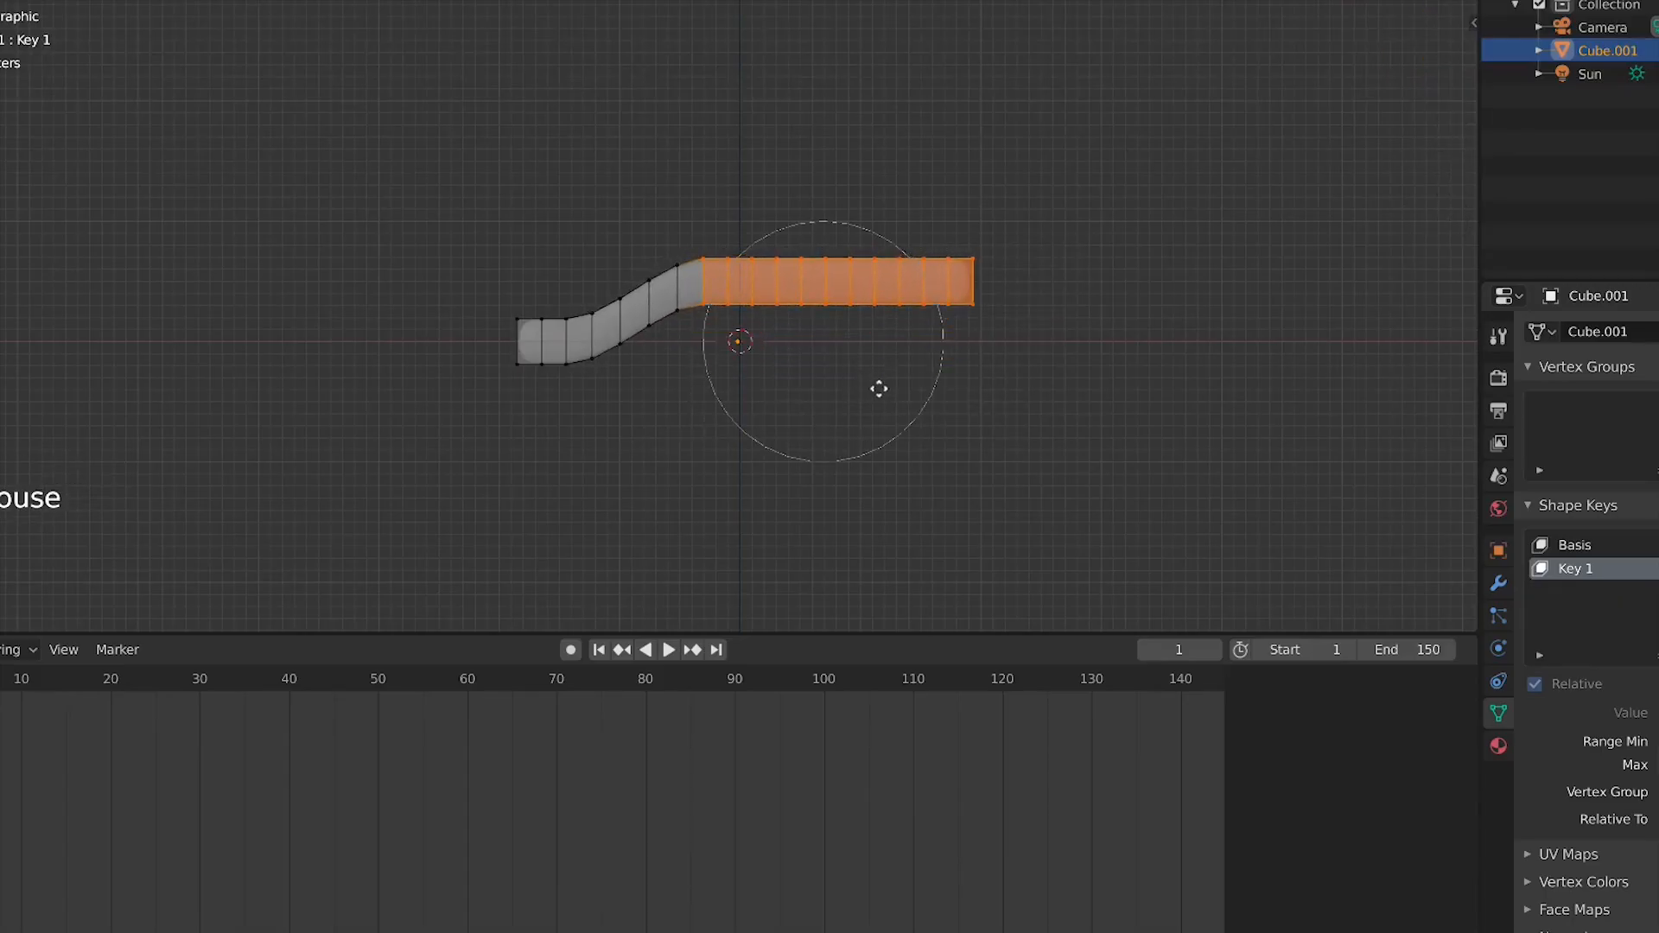
pyautogui.press('r')
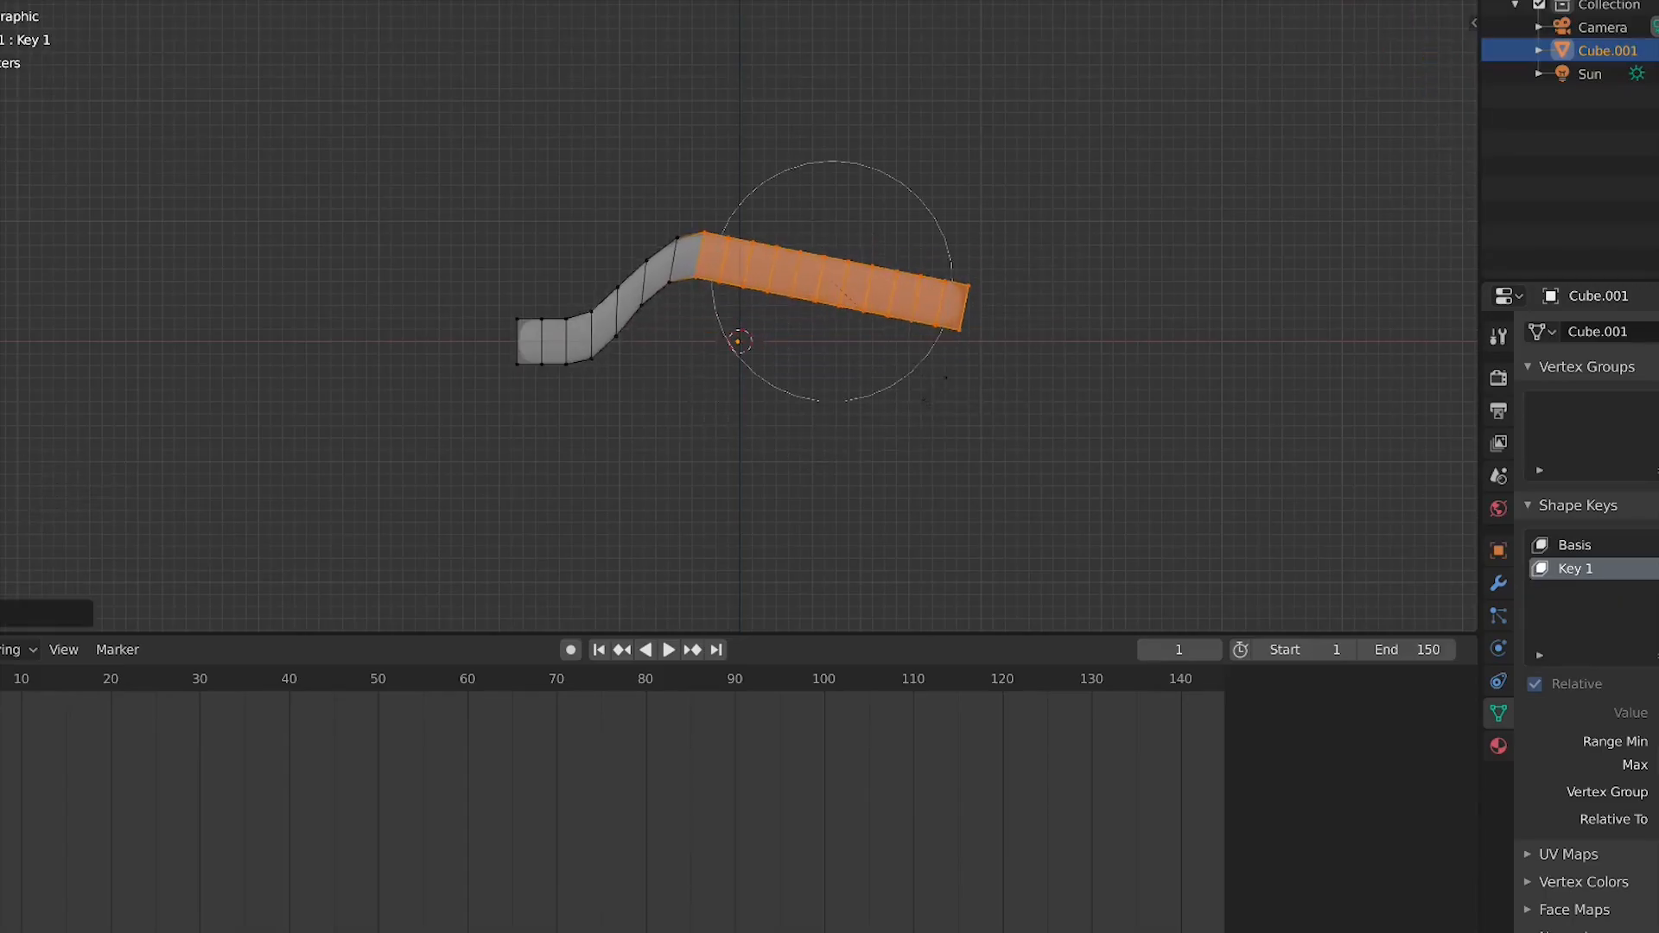
pyautogui.click(935, 372)
pyautogui.press('g')
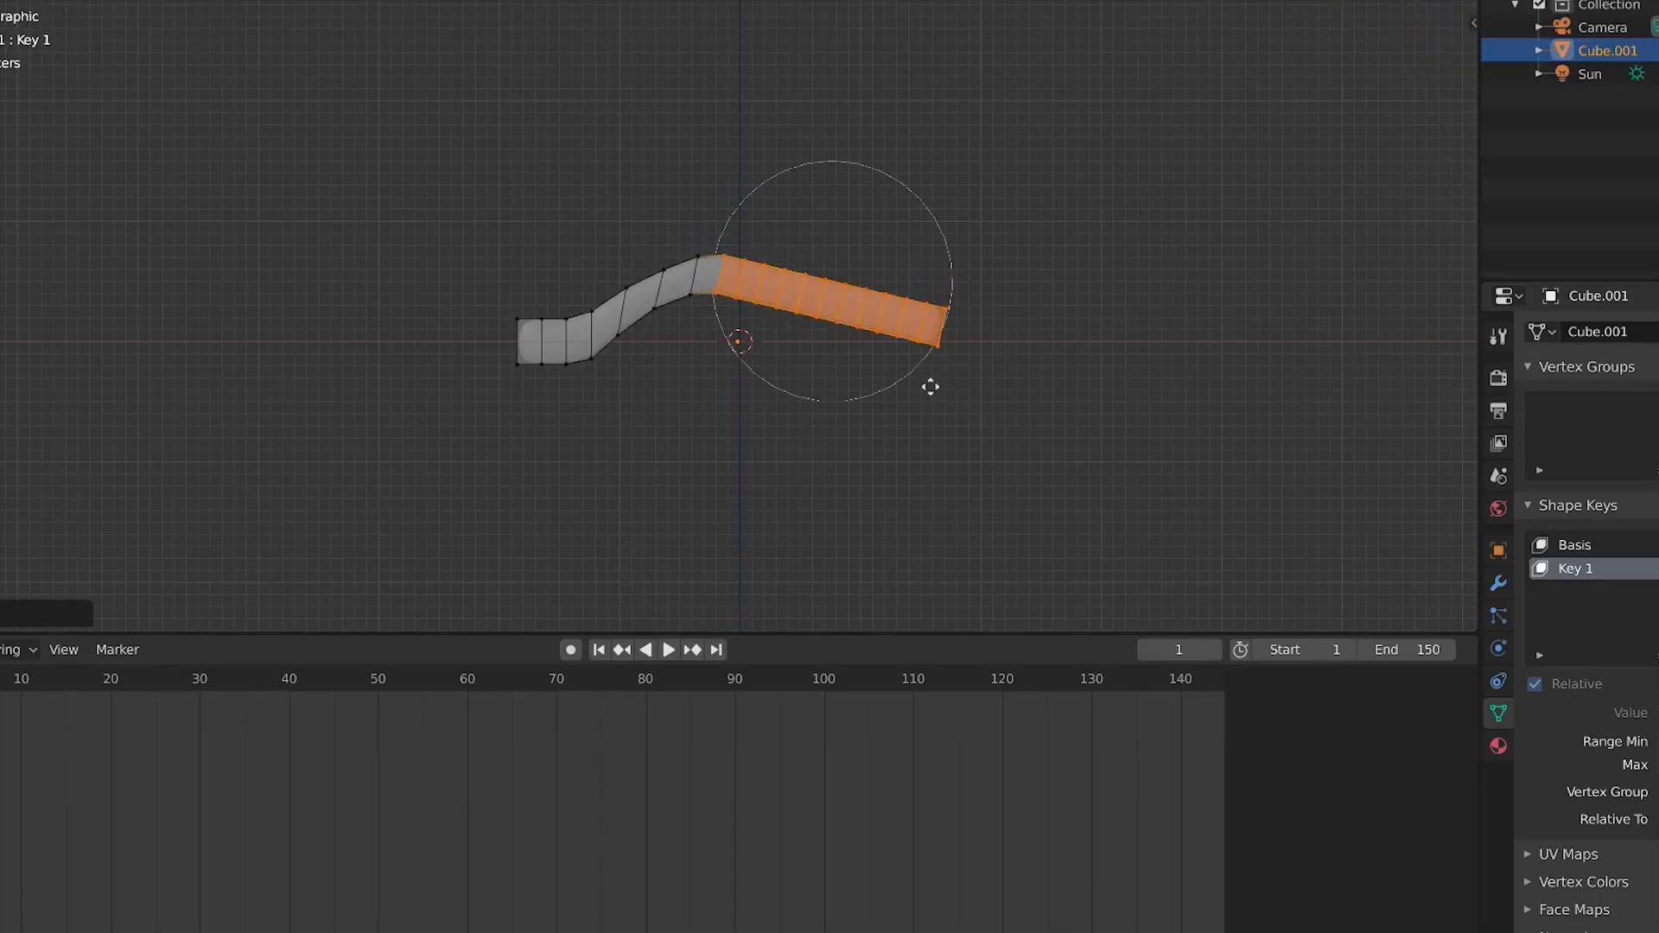
pyautogui.click(931, 385)
# Select the bar's right end and move it down and inward so it bends downward
pyautogui.moveTo(977, 279); pyautogui.dragTo(776, 423)
pyautogui.press('g')
pyautogui.click(787, 434)
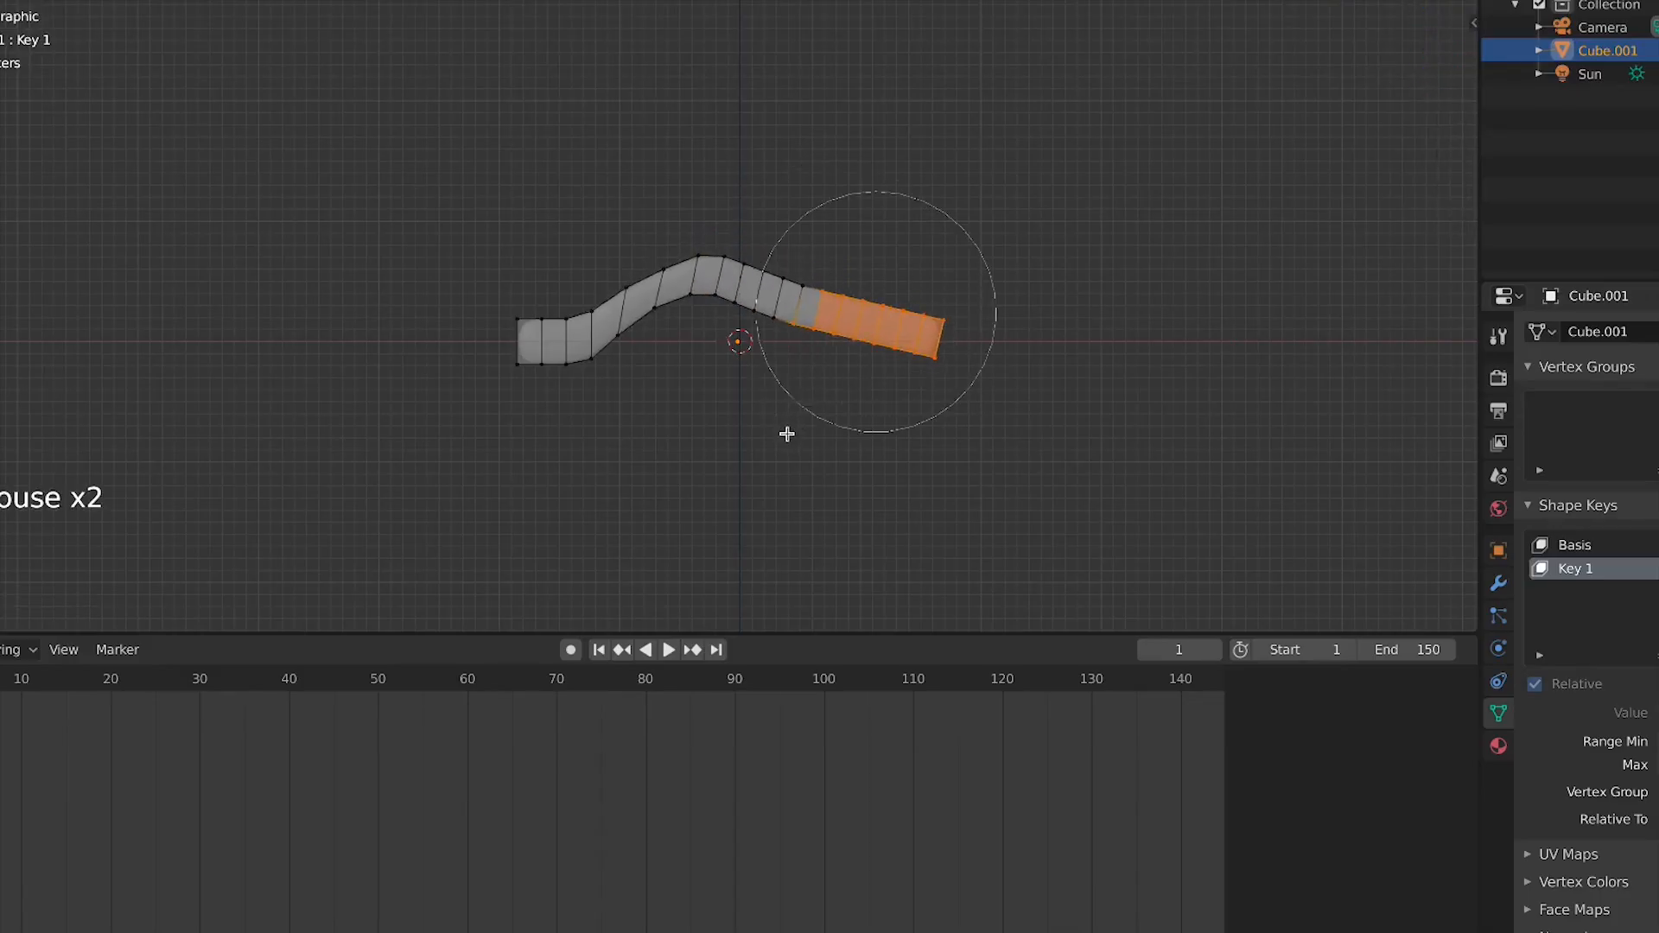
pyautogui.press('g')
pyautogui.click(843, 412)
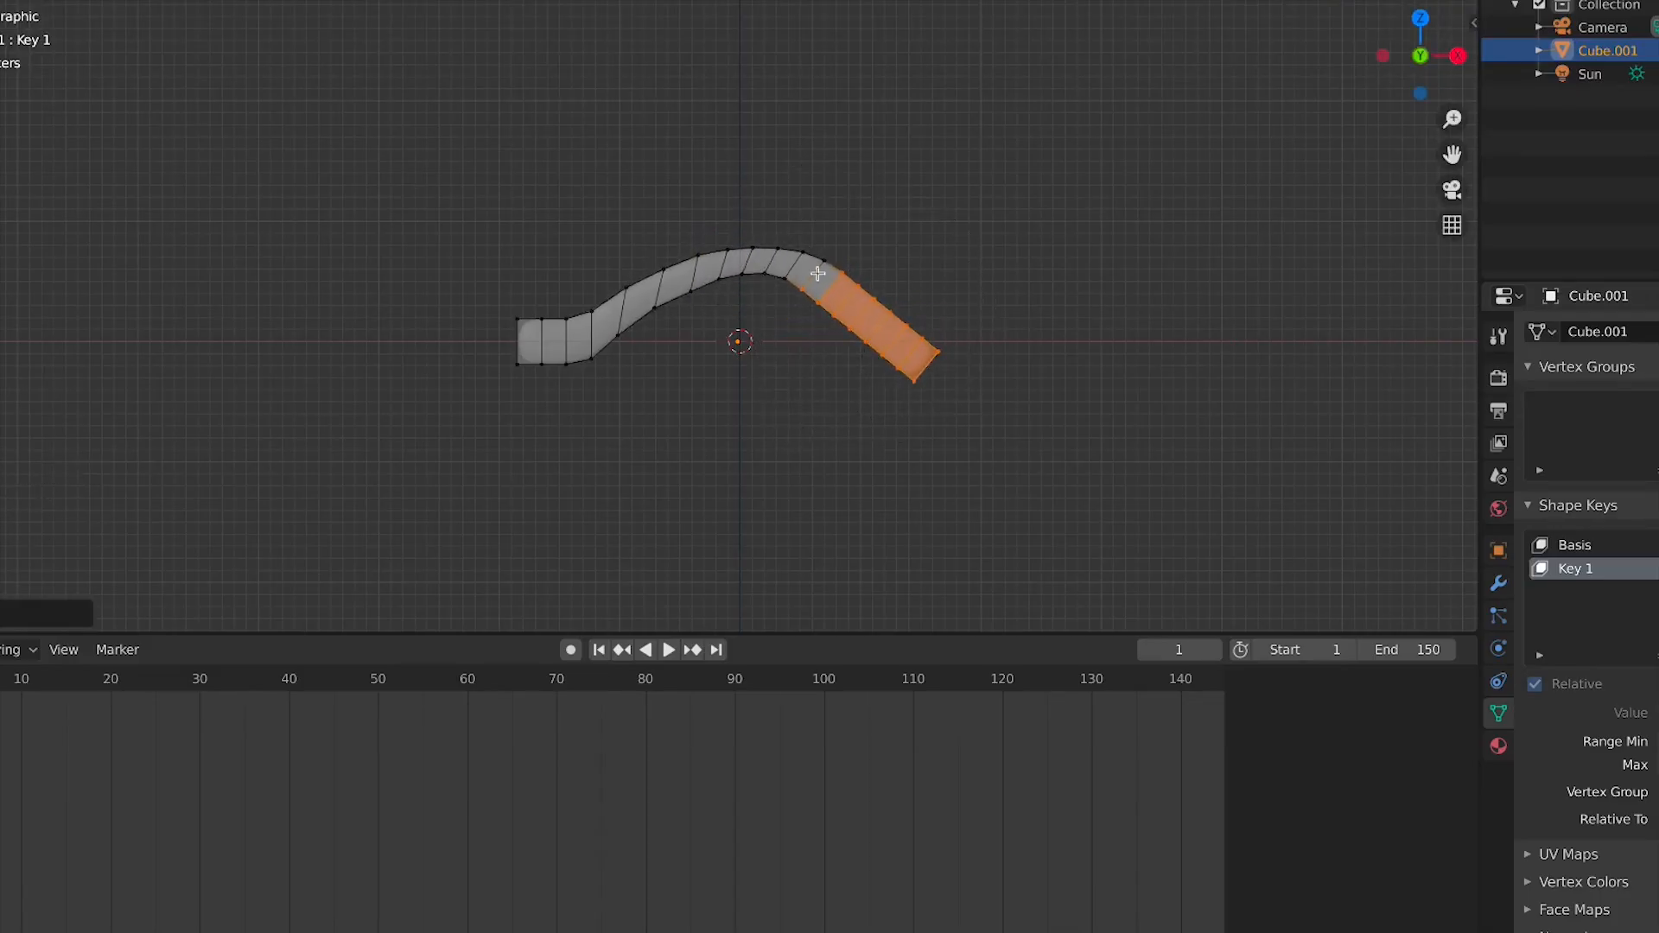
# Select the middle top segment, scale it to round the arch, and leave Edit Mode
pyautogui.moveTo(750, 211); pyautogui.dragTo(692, 296)
pyautogui.moveTo(843, 178); pyautogui.dragTo(712, 309)
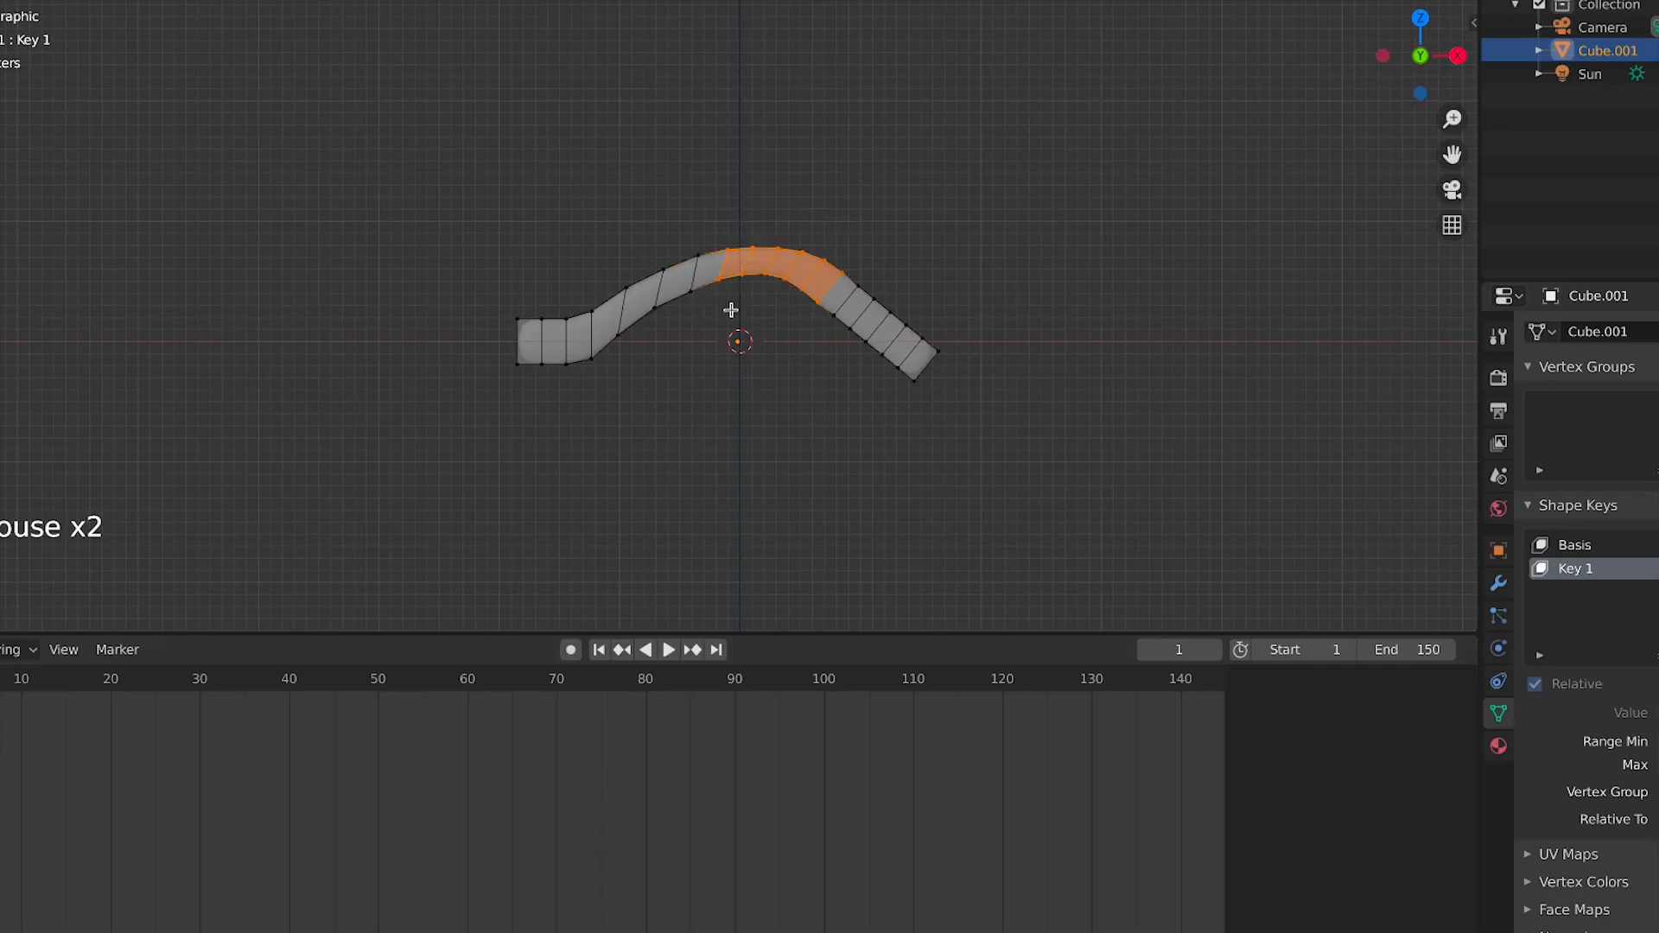
pyautogui.press('s')
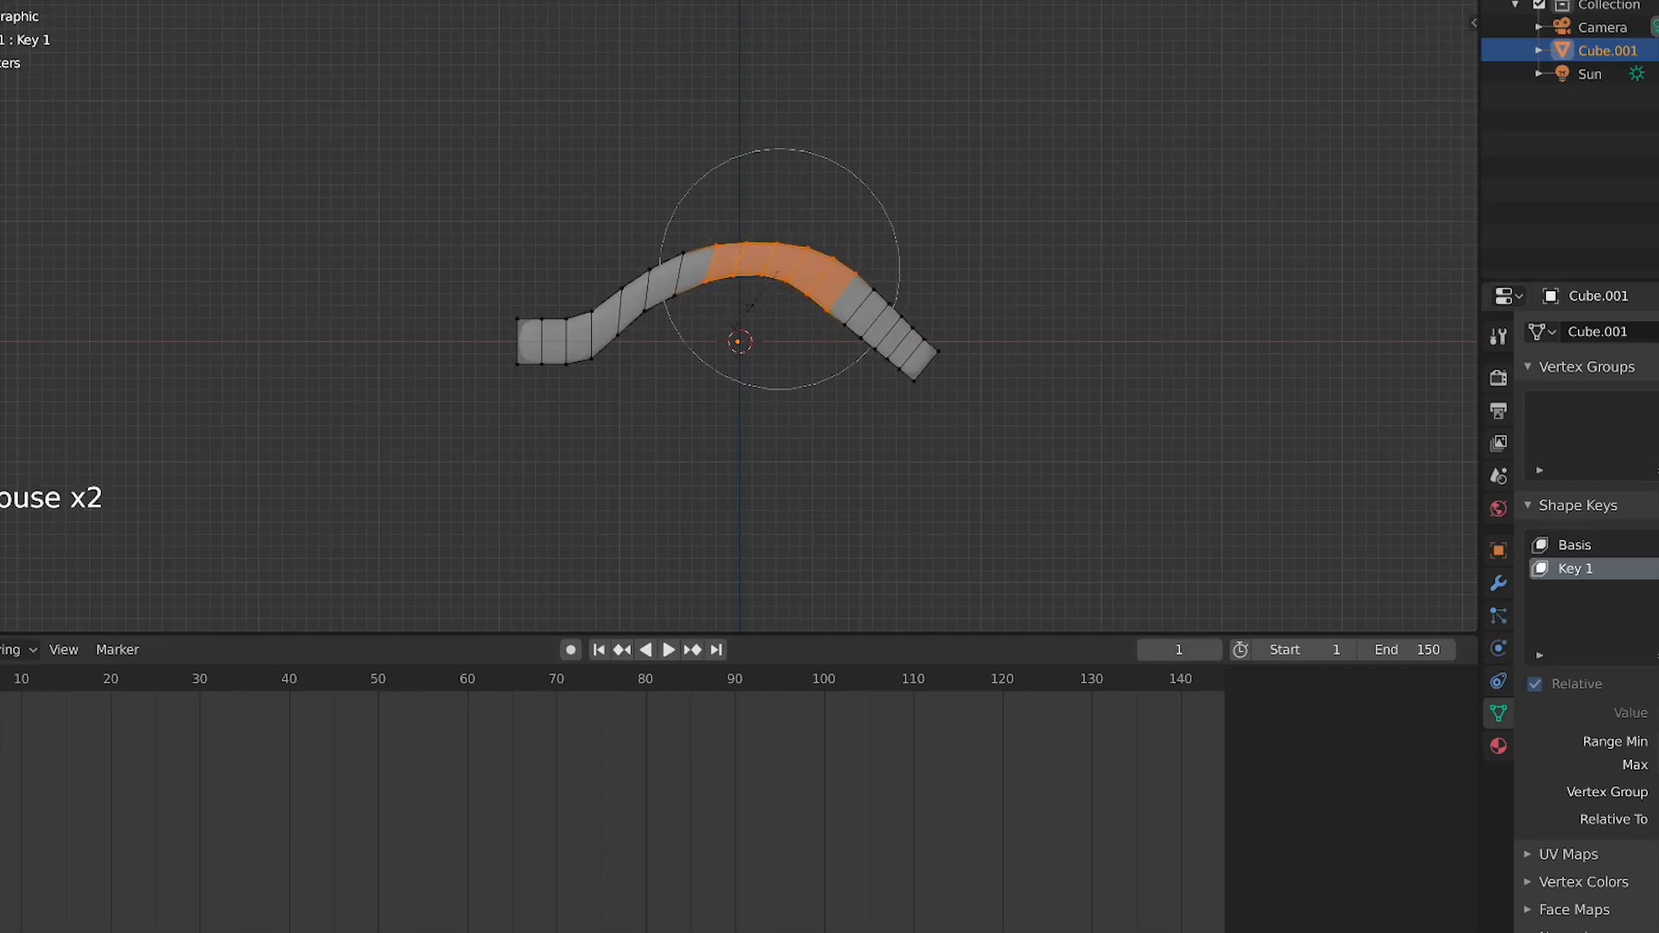
pyautogui.click(934, 407)
pyautogui.press('Tab')
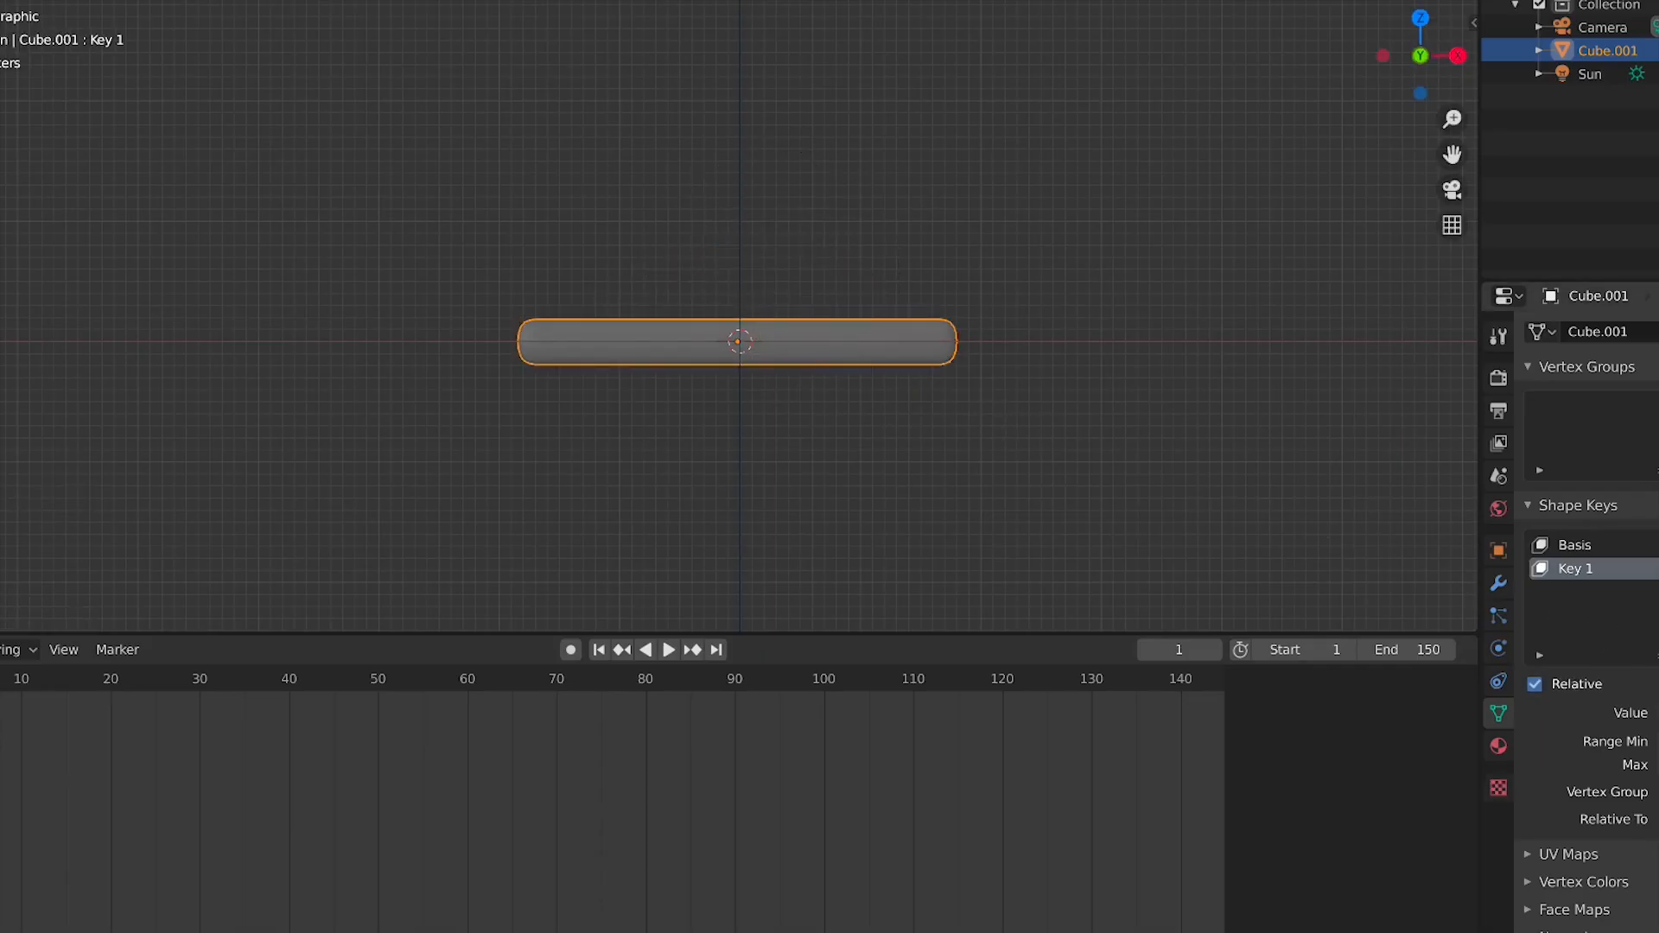
# Keyframe the Key 1 value straight at frame 1 and fully bent at frame 20
pyautogui.moveTo(1657, 713); pyautogui.dragTo(1630, 726)
pyautogui.click(1658, 713)
pyautogui.click(111, 678)
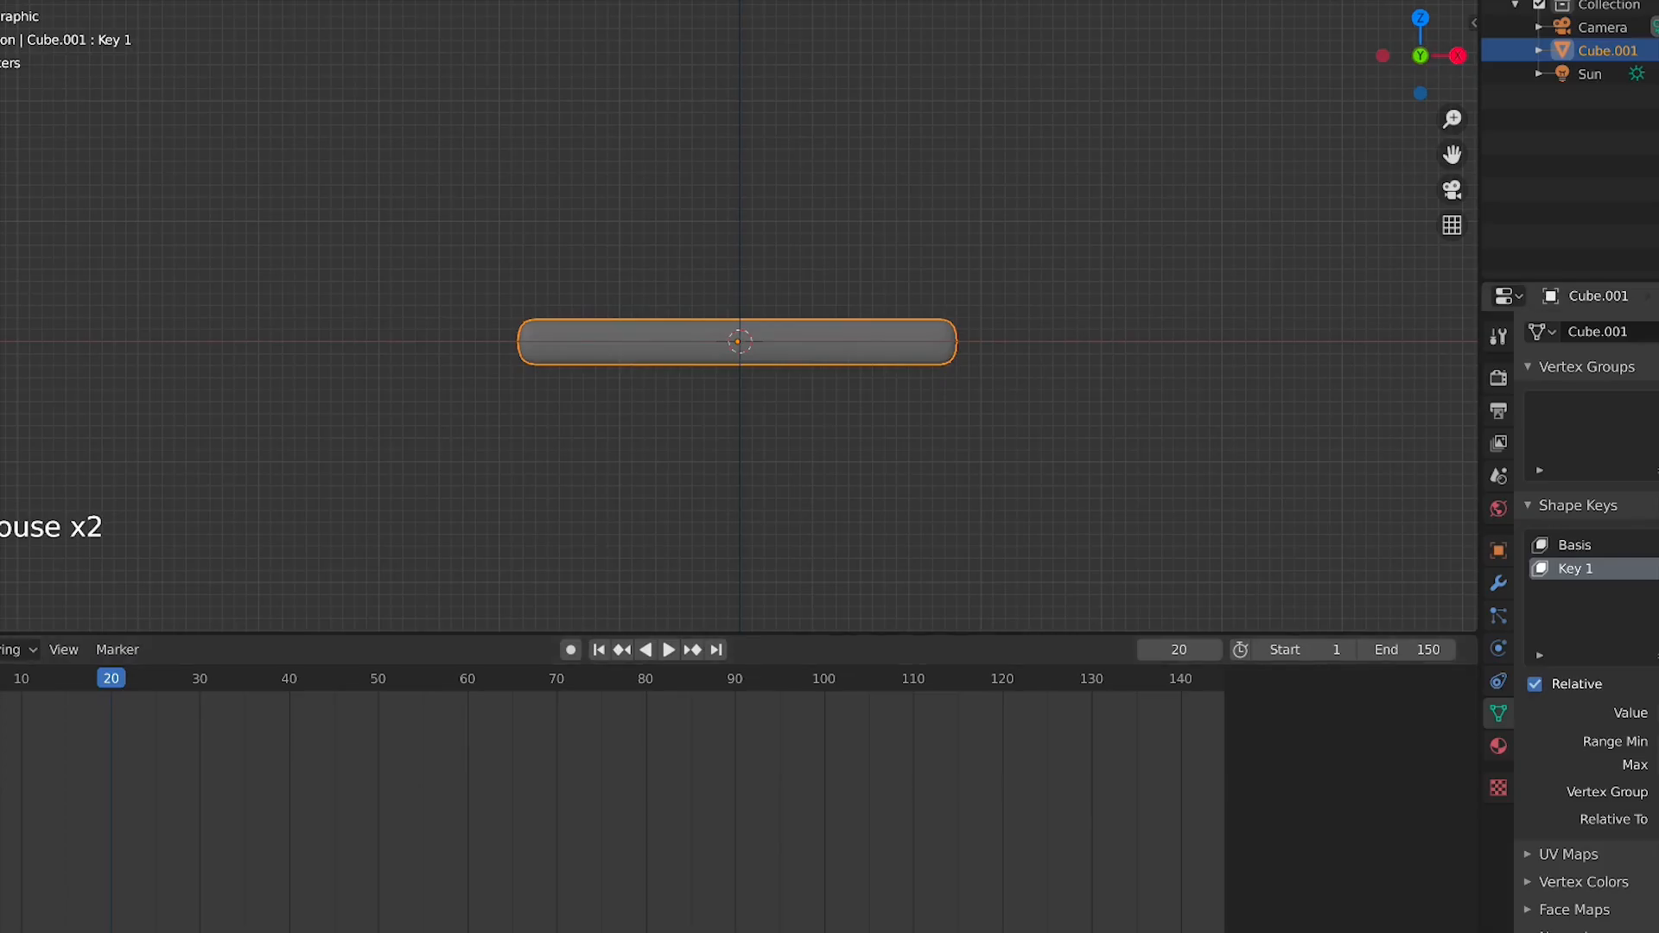
pyautogui.moveTo(1658, 713); pyautogui.dragTo(1658, 713)
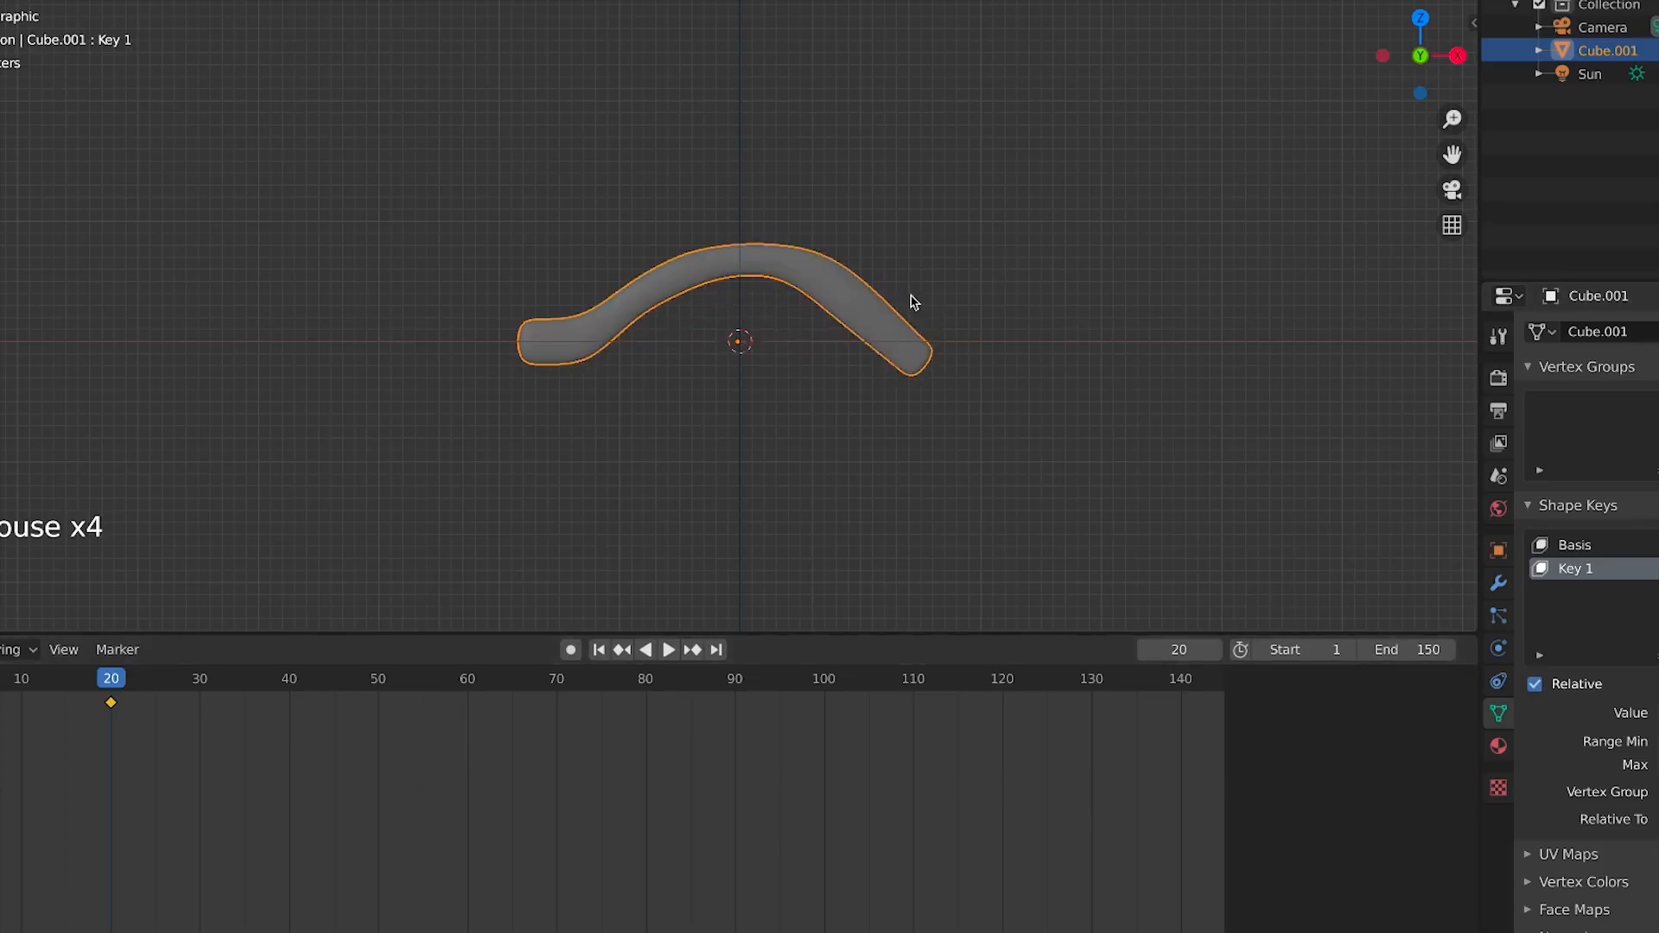
# Play the shape key animation from the start
pyautogui.click(599, 650)
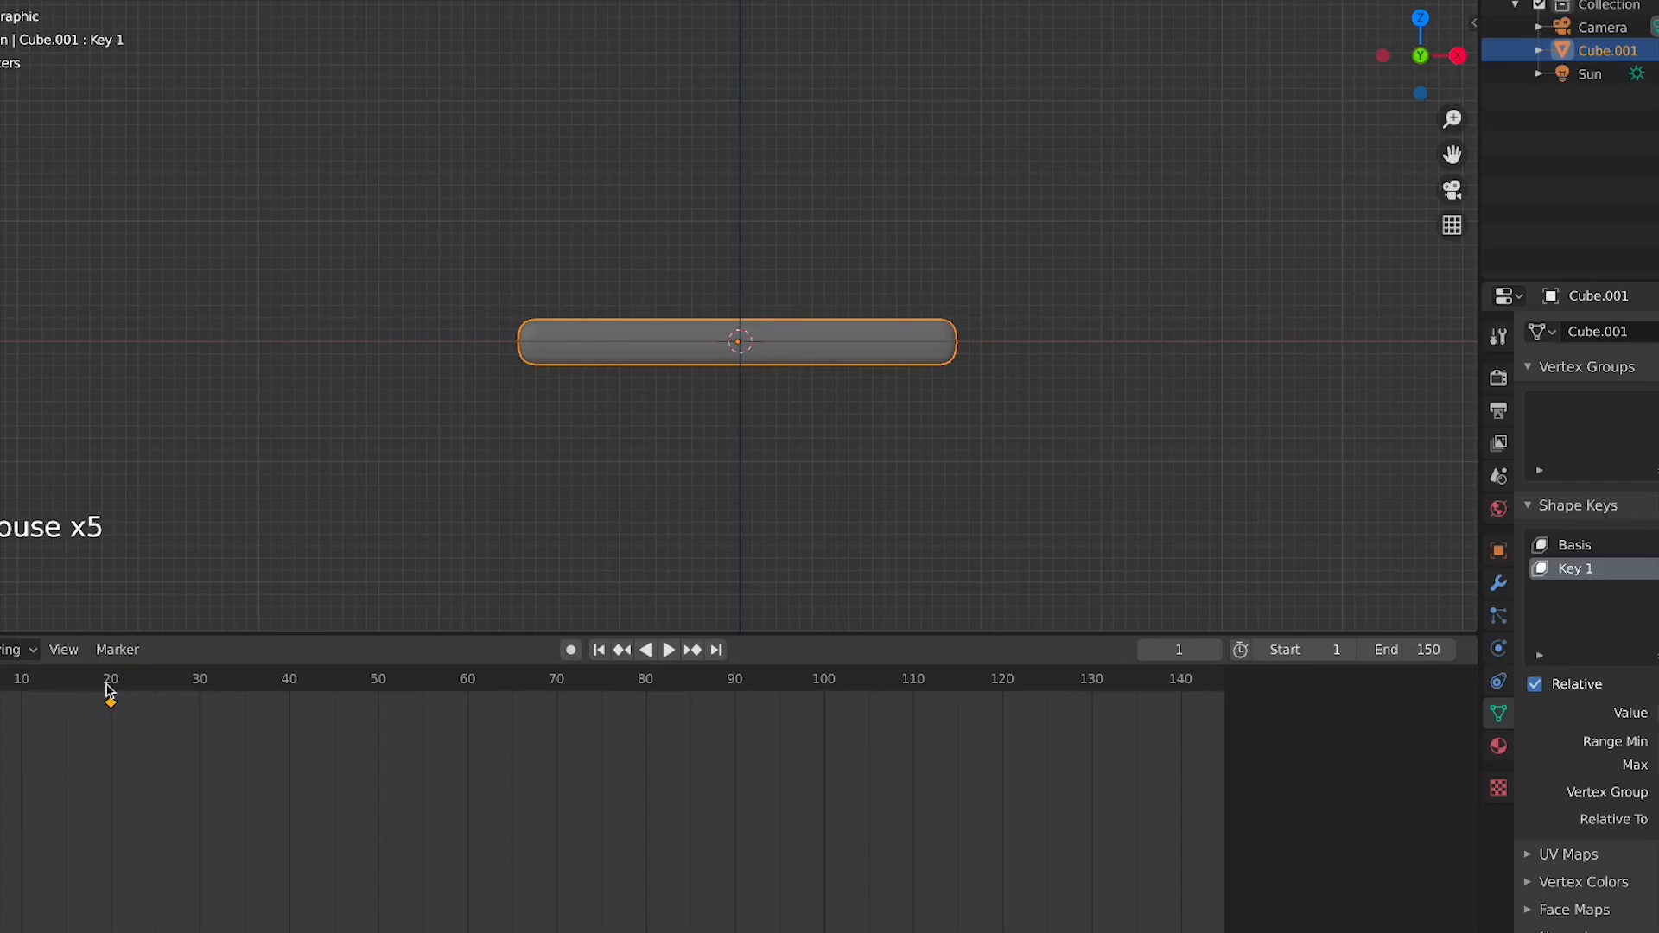
pyautogui.press('space')
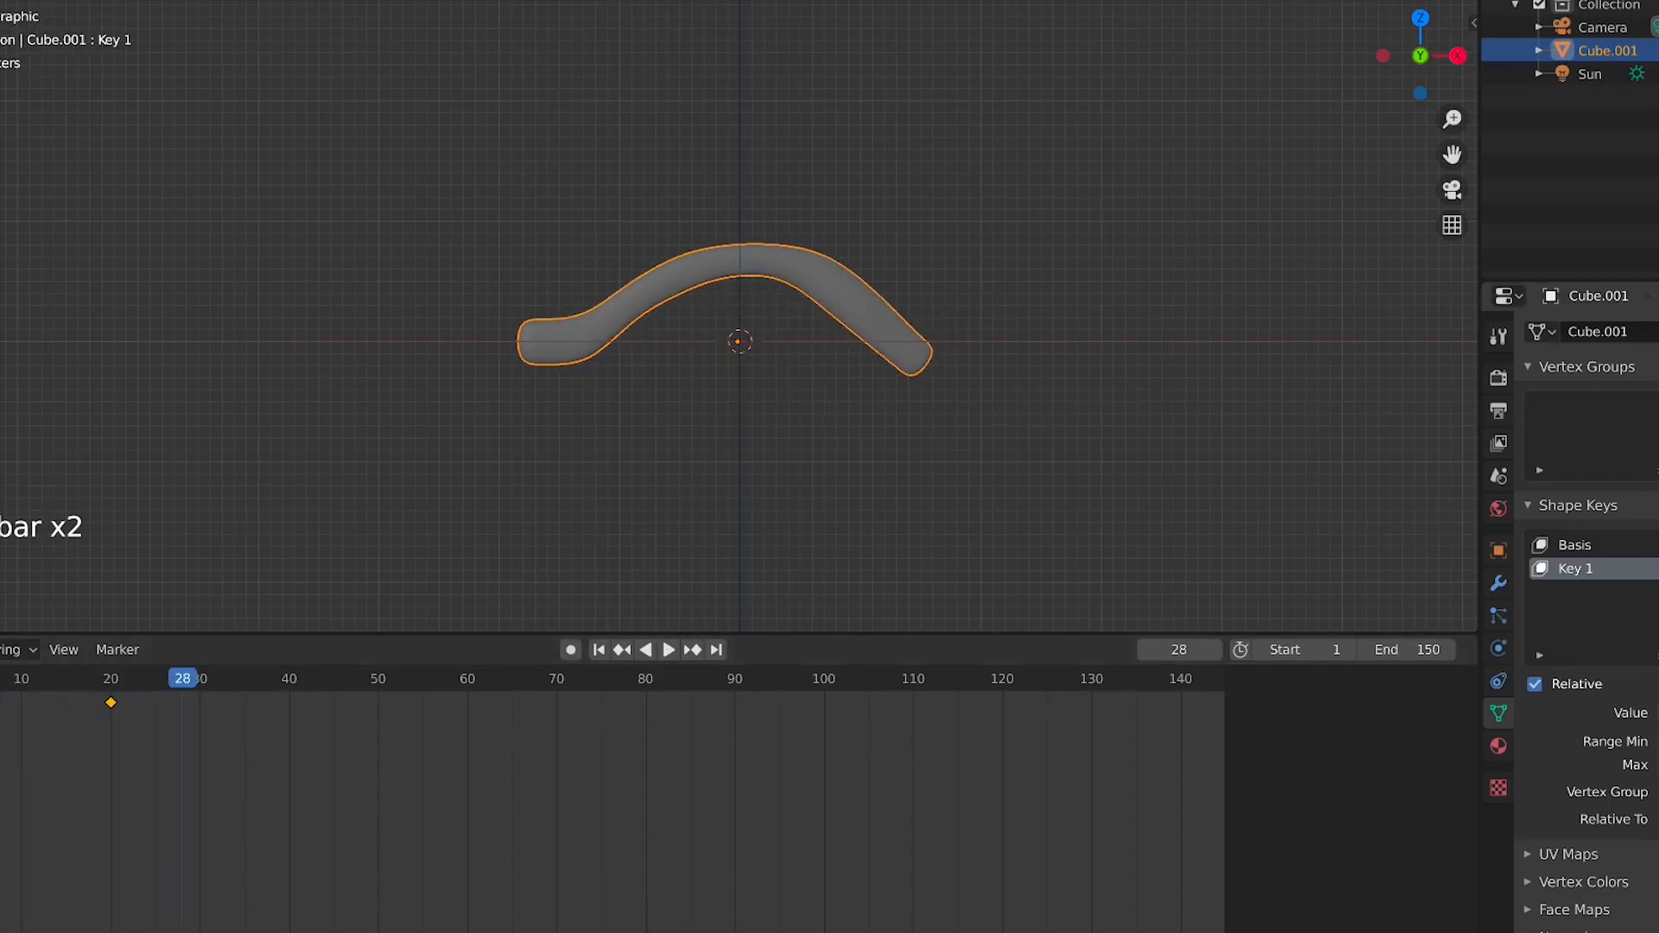
# At frame 20, edit Key 1 by selecting most of the bar and moving it up and to the right
pyautogui.click(1582, 573)
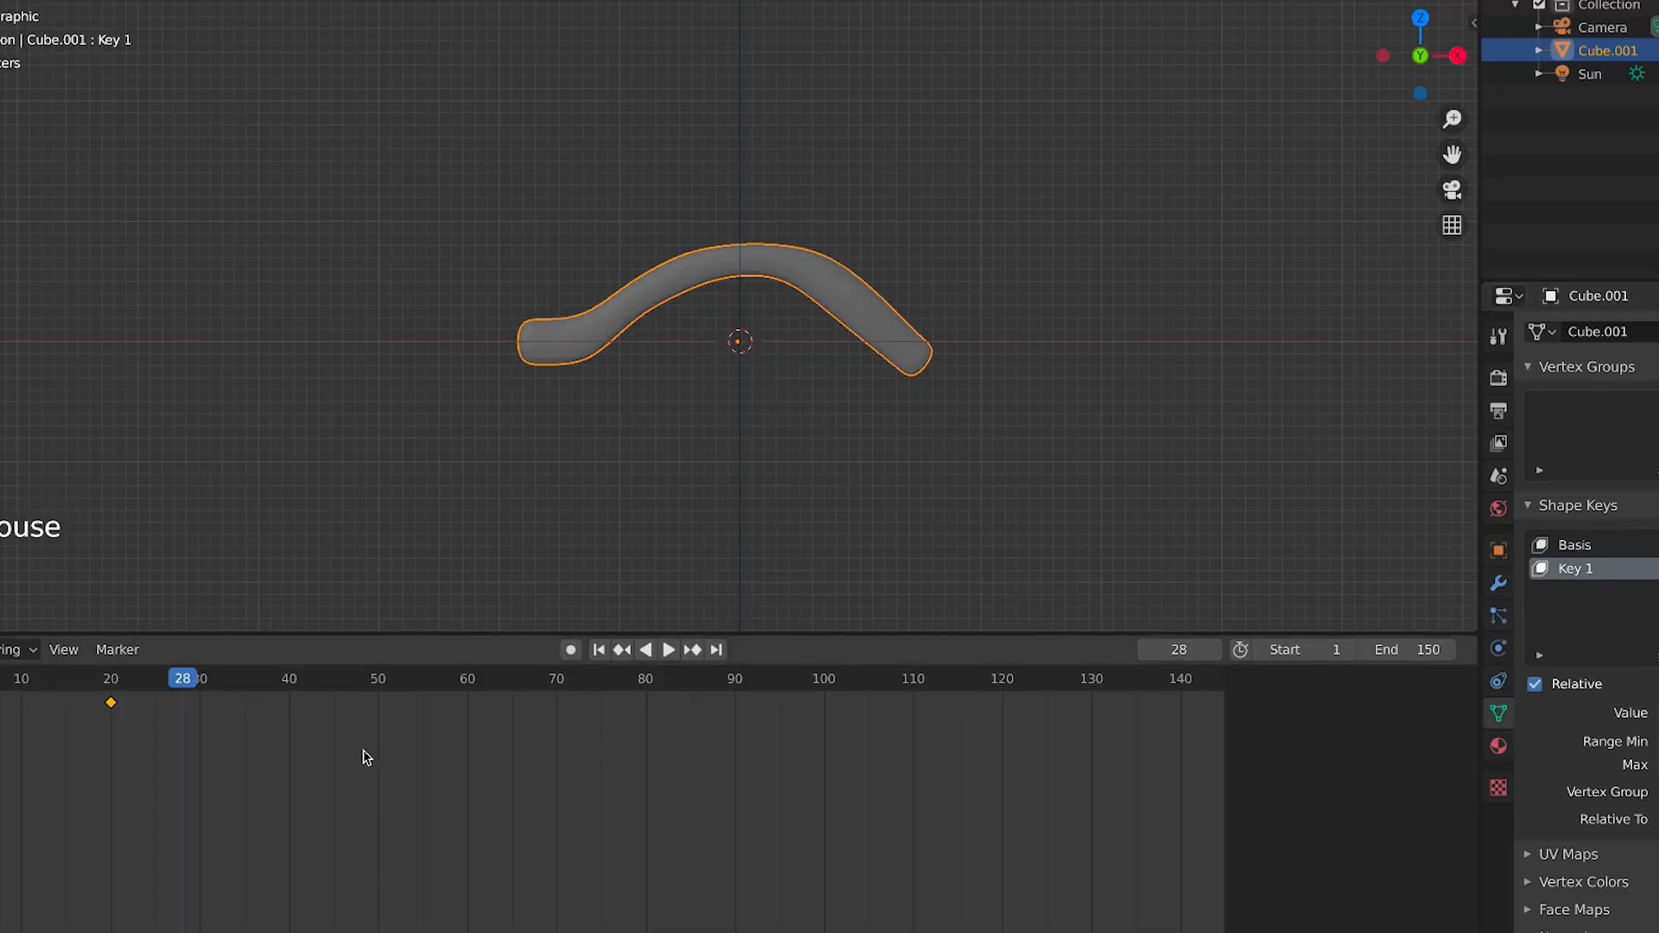
pyautogui.click(113, 691)
pyautogui.press('Tab')
pyautogui.scroll(3, 1050, 437)
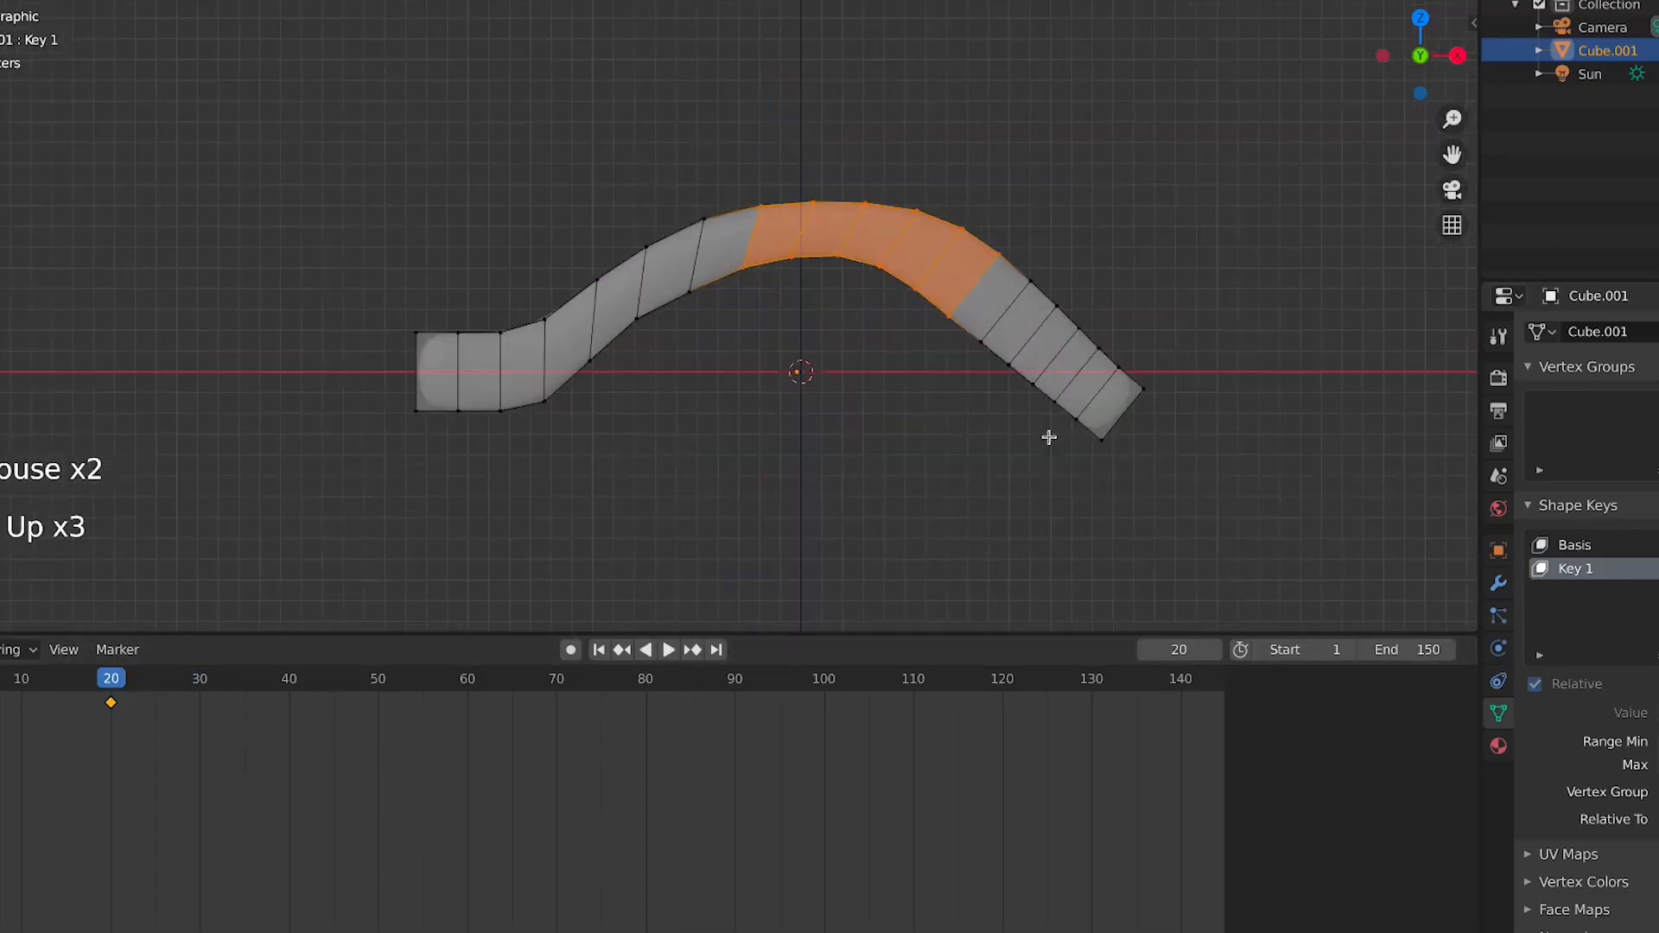
pyautogui.scroll(-2, 1230, 433)
pyautogui.scroll(-3, 1092, 344)
pyautogui.moveTo(1026, 226); pyautogui.dragTo(605, 470)
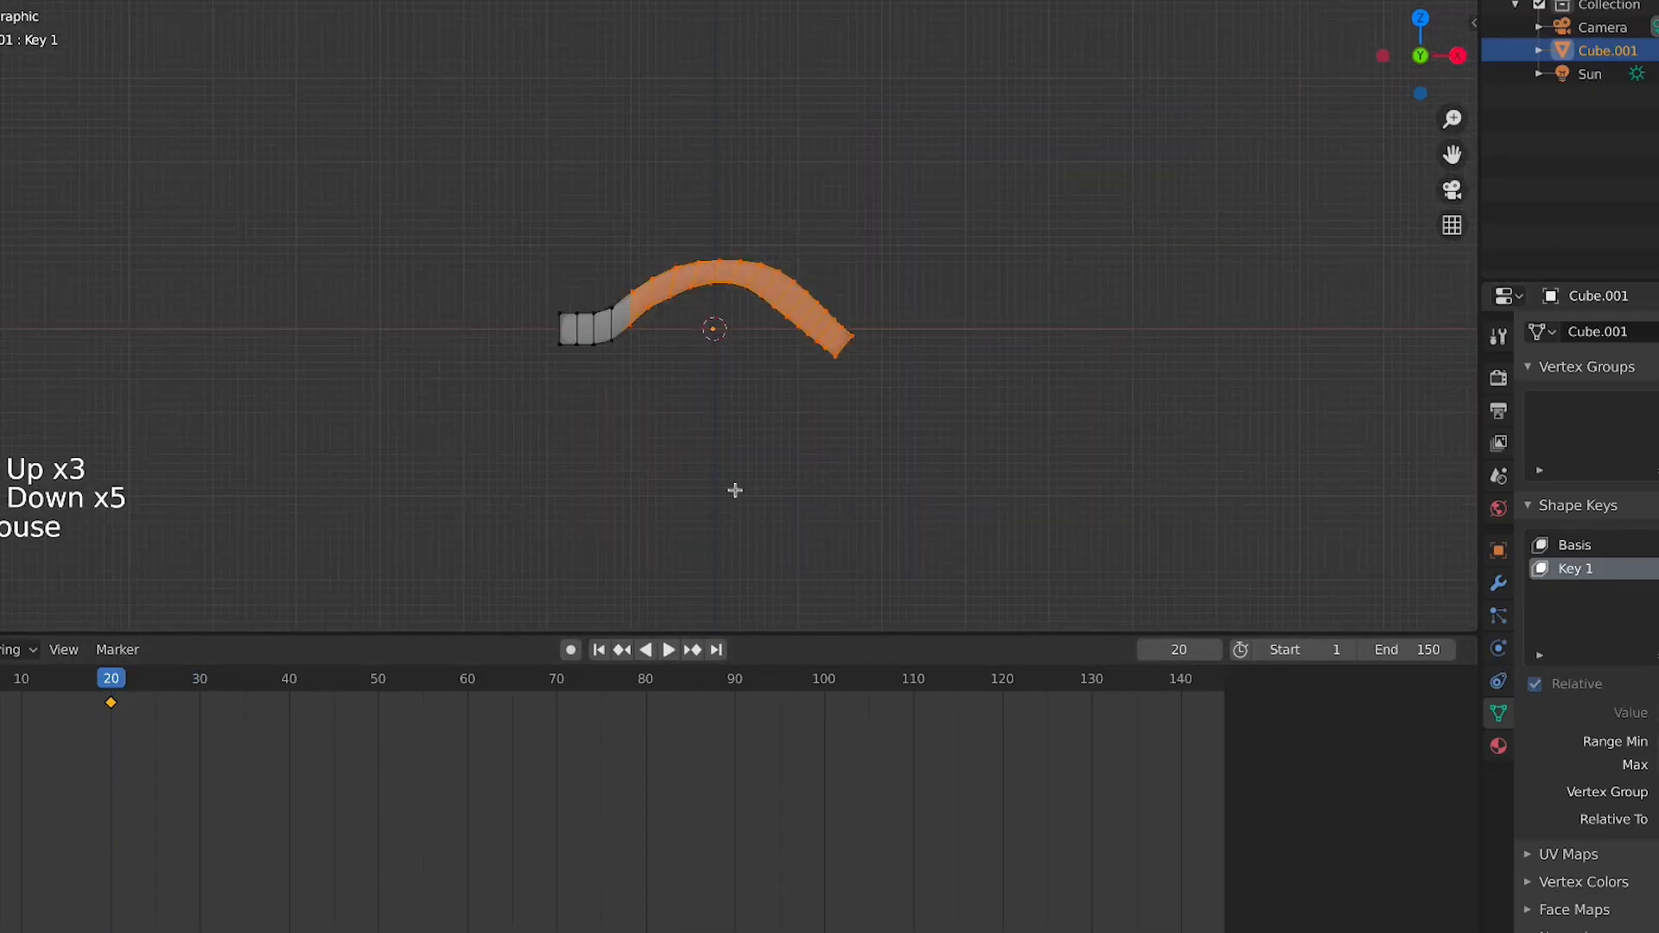
pyautogui.press('s')
pyautogui.press('Escape')
pyautogui.press('g')
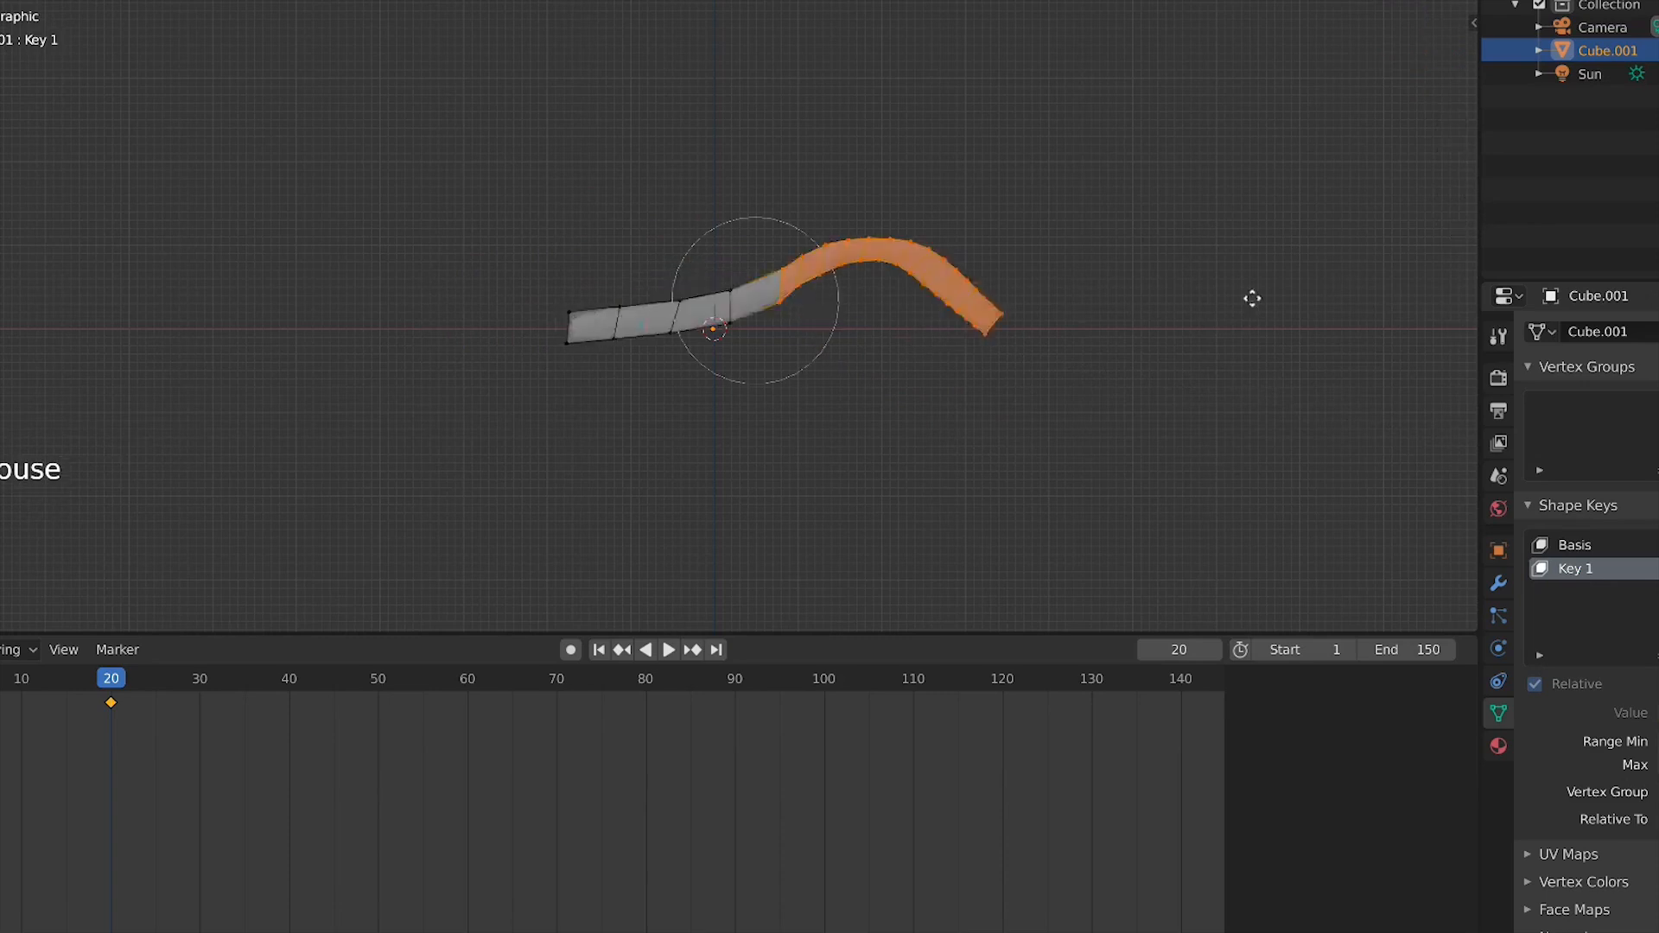
pyautogui.click(1250, 270)
pyautogui.press('Tab')
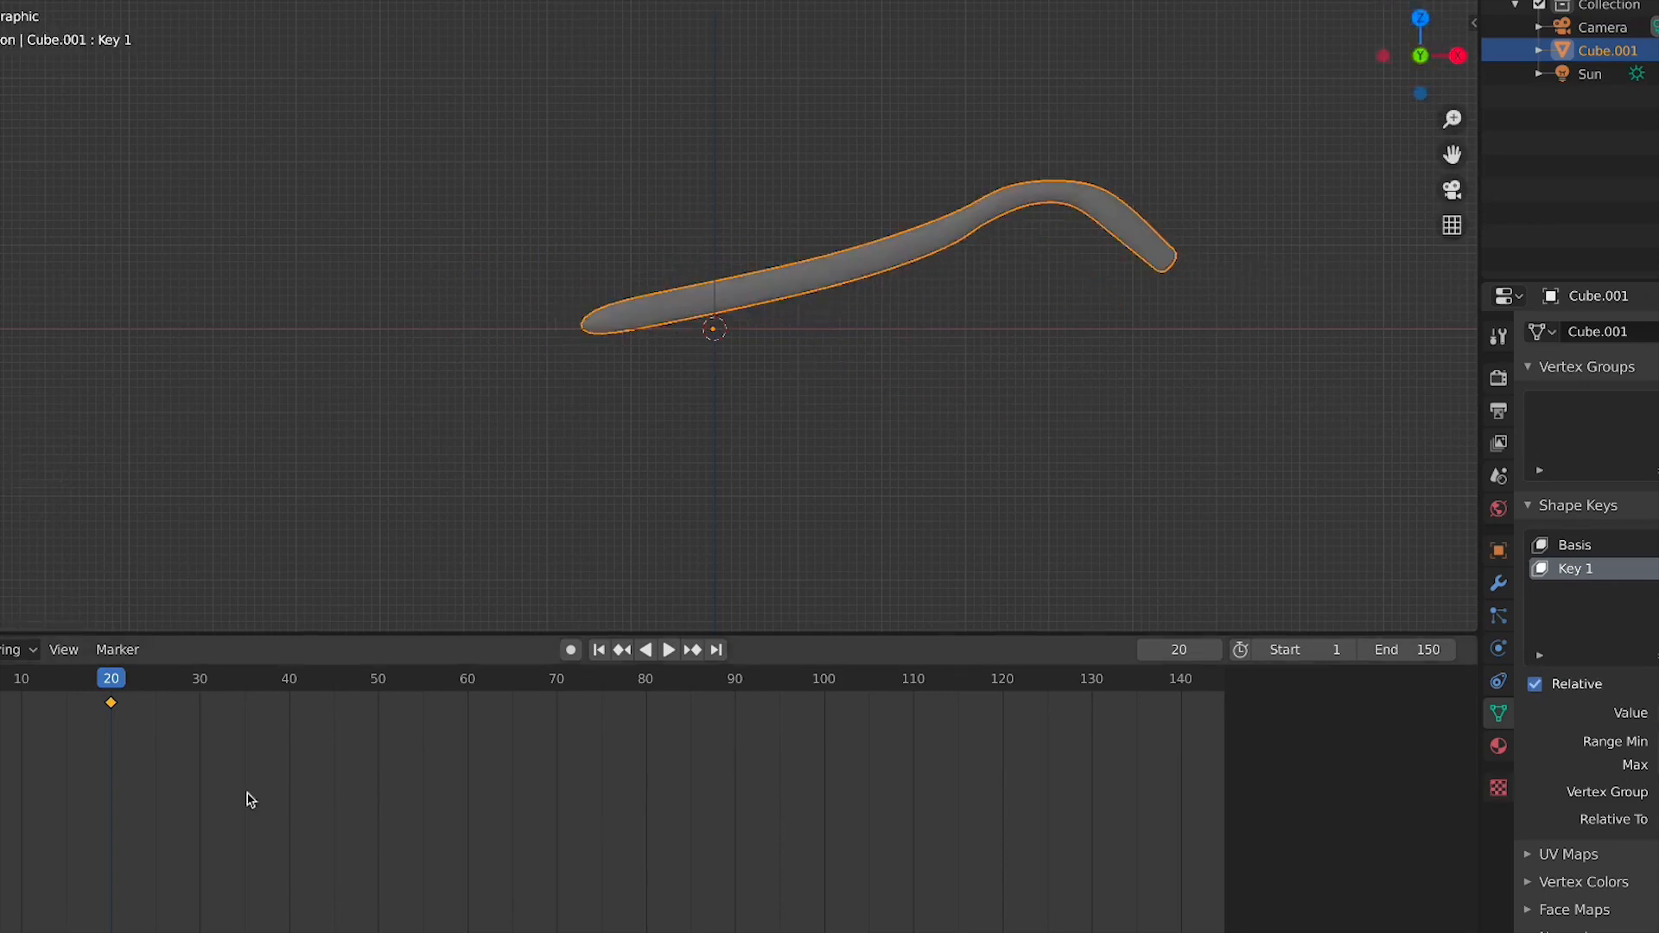
# Jump to the start and play the animation
pyautogui.click(0, 678)
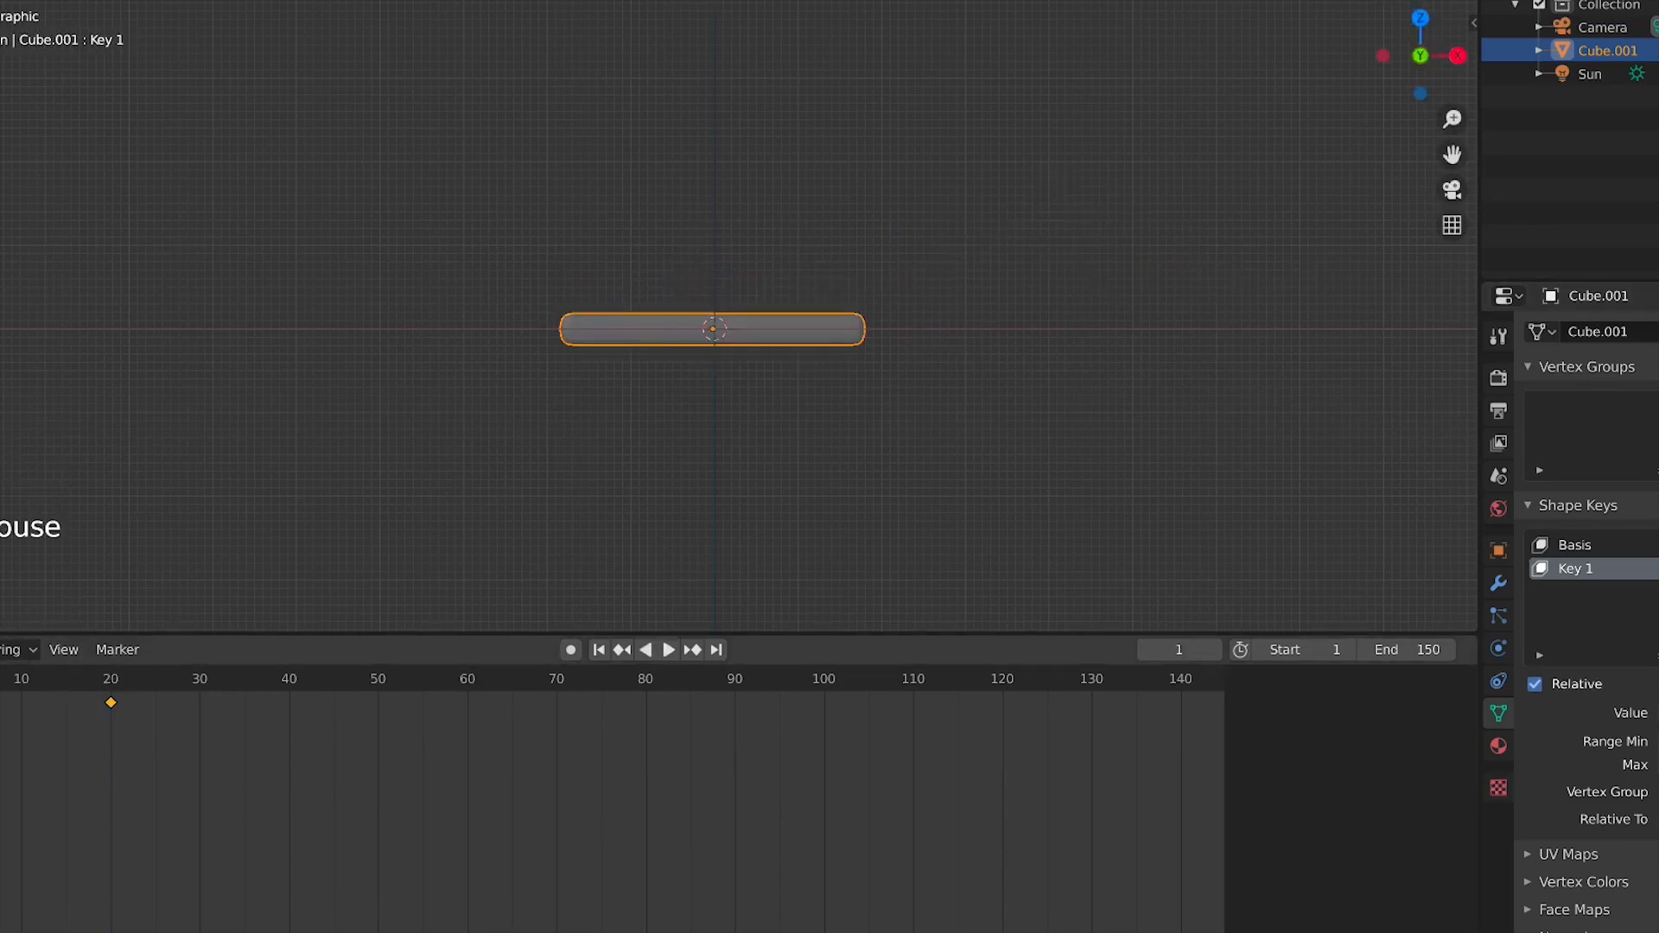
pyautogui.press('space')
pyautogui.press('space')
# Duplicate the frame-1 shape key keyframe to frame 40
pyautogui.click(0, 678)
pyautogui.press('space')
pyautogui.moveTo(0, 678); pyautogui.dragTo(0, 687)
pyautogui.hotkey('shift', 'd')
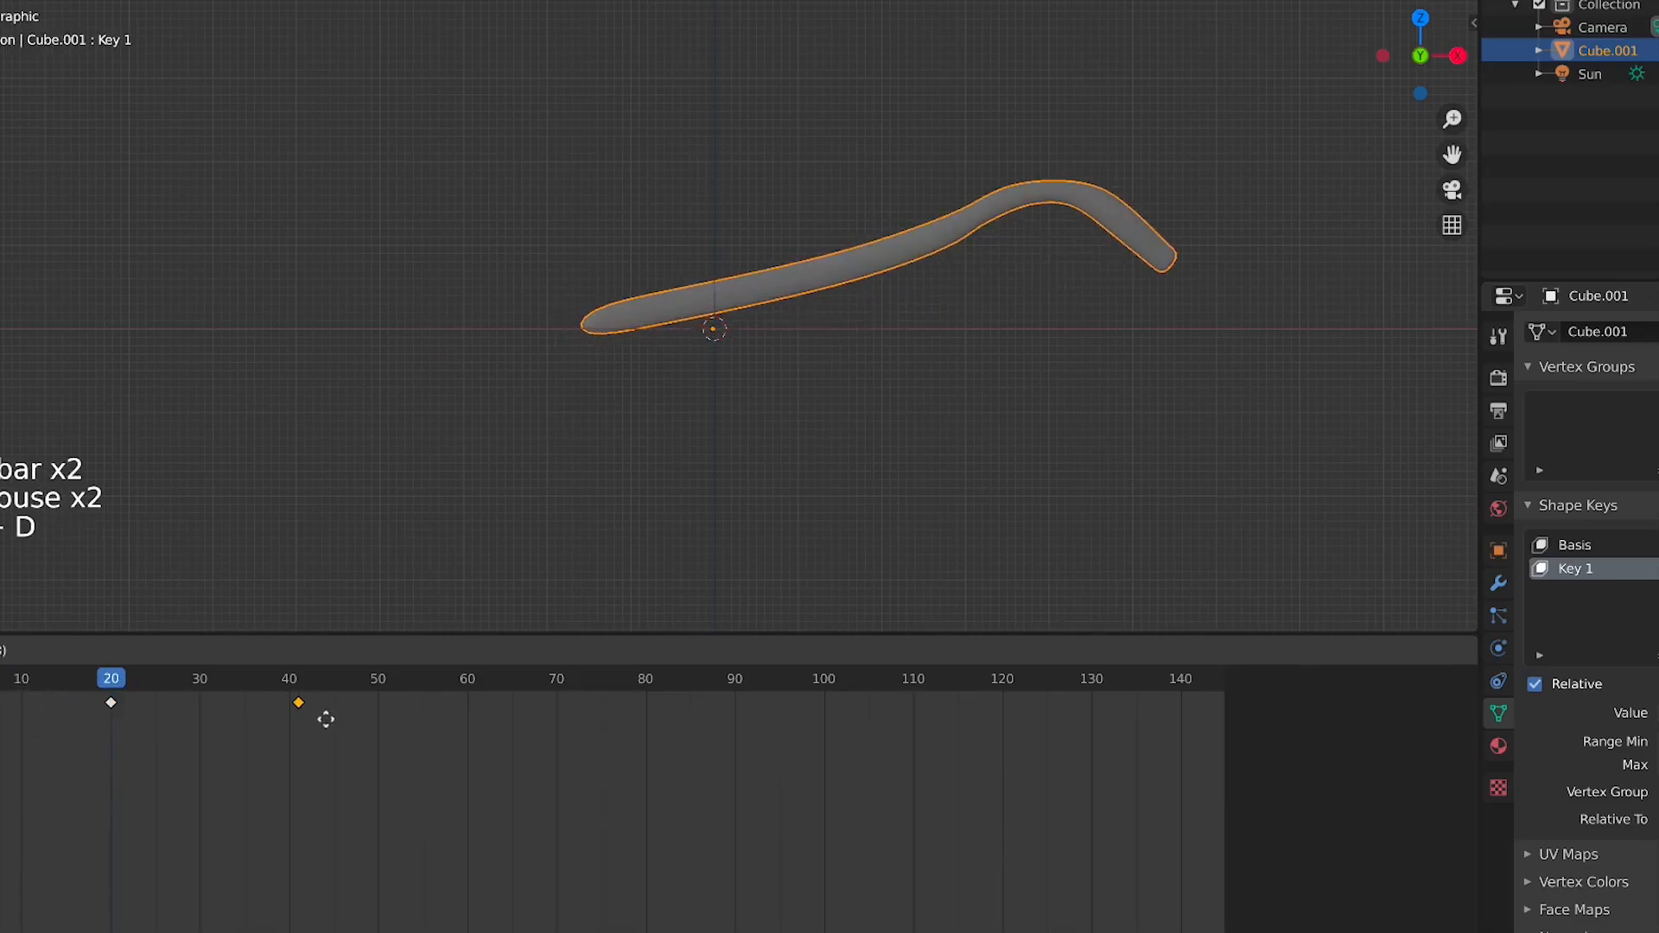
pyautogui.click(319, 724)
# Play and scrub through the shape key animation
pyautogui.press('space')
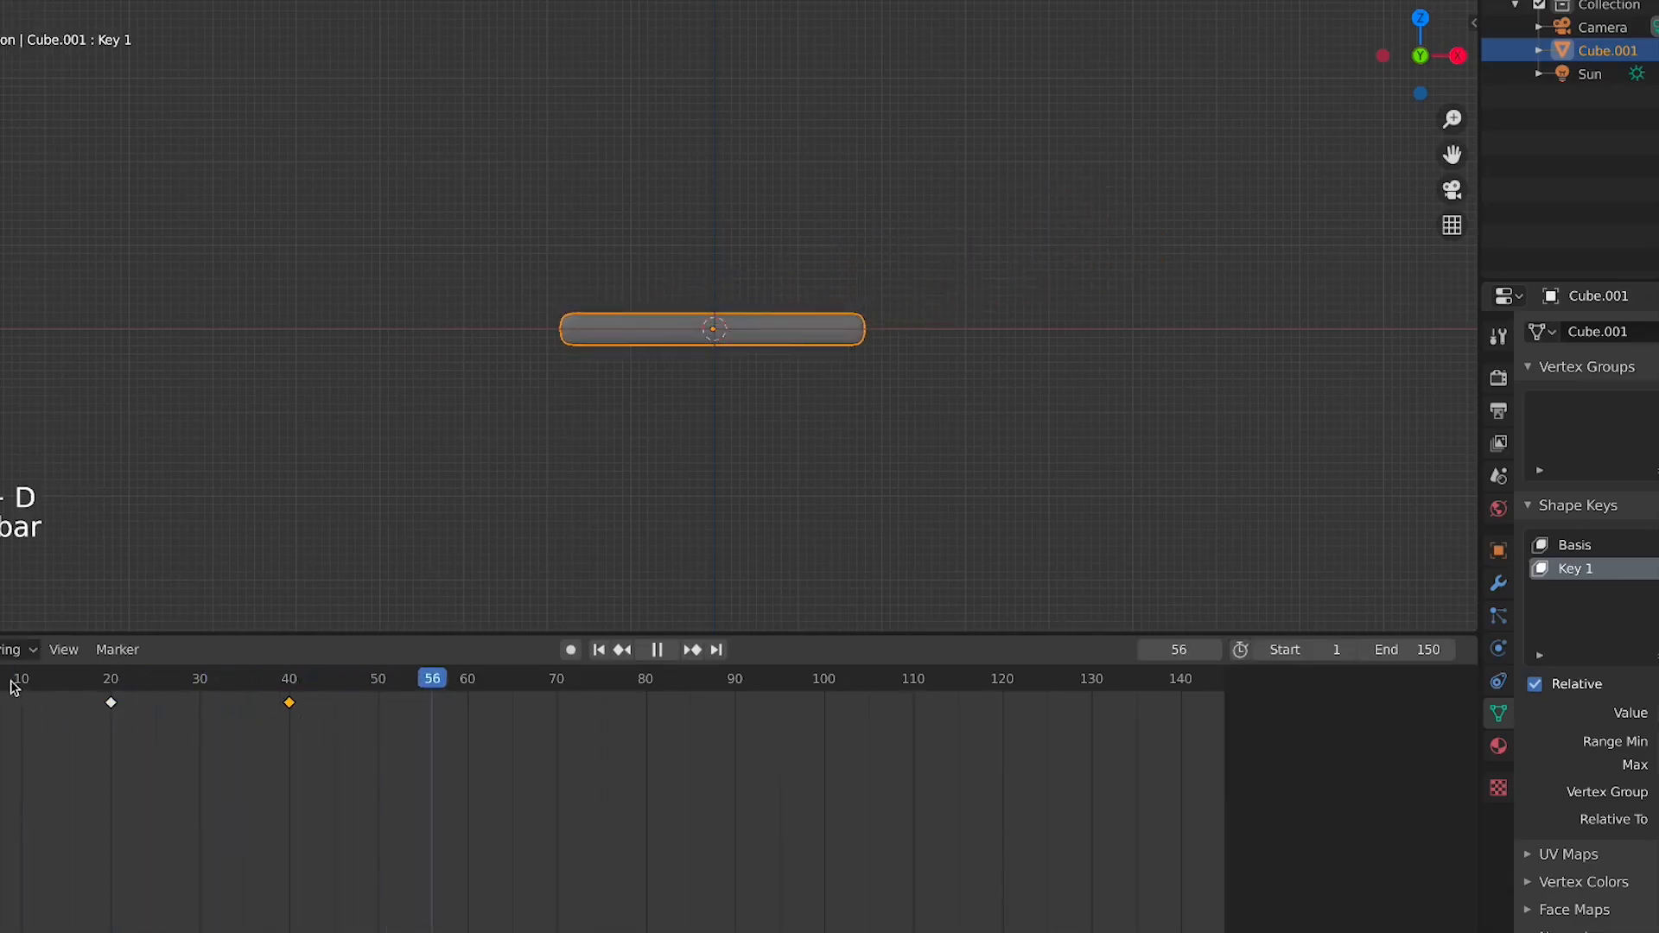
pyautogui.click(14, 683)
pyautogui.click(14, 683)
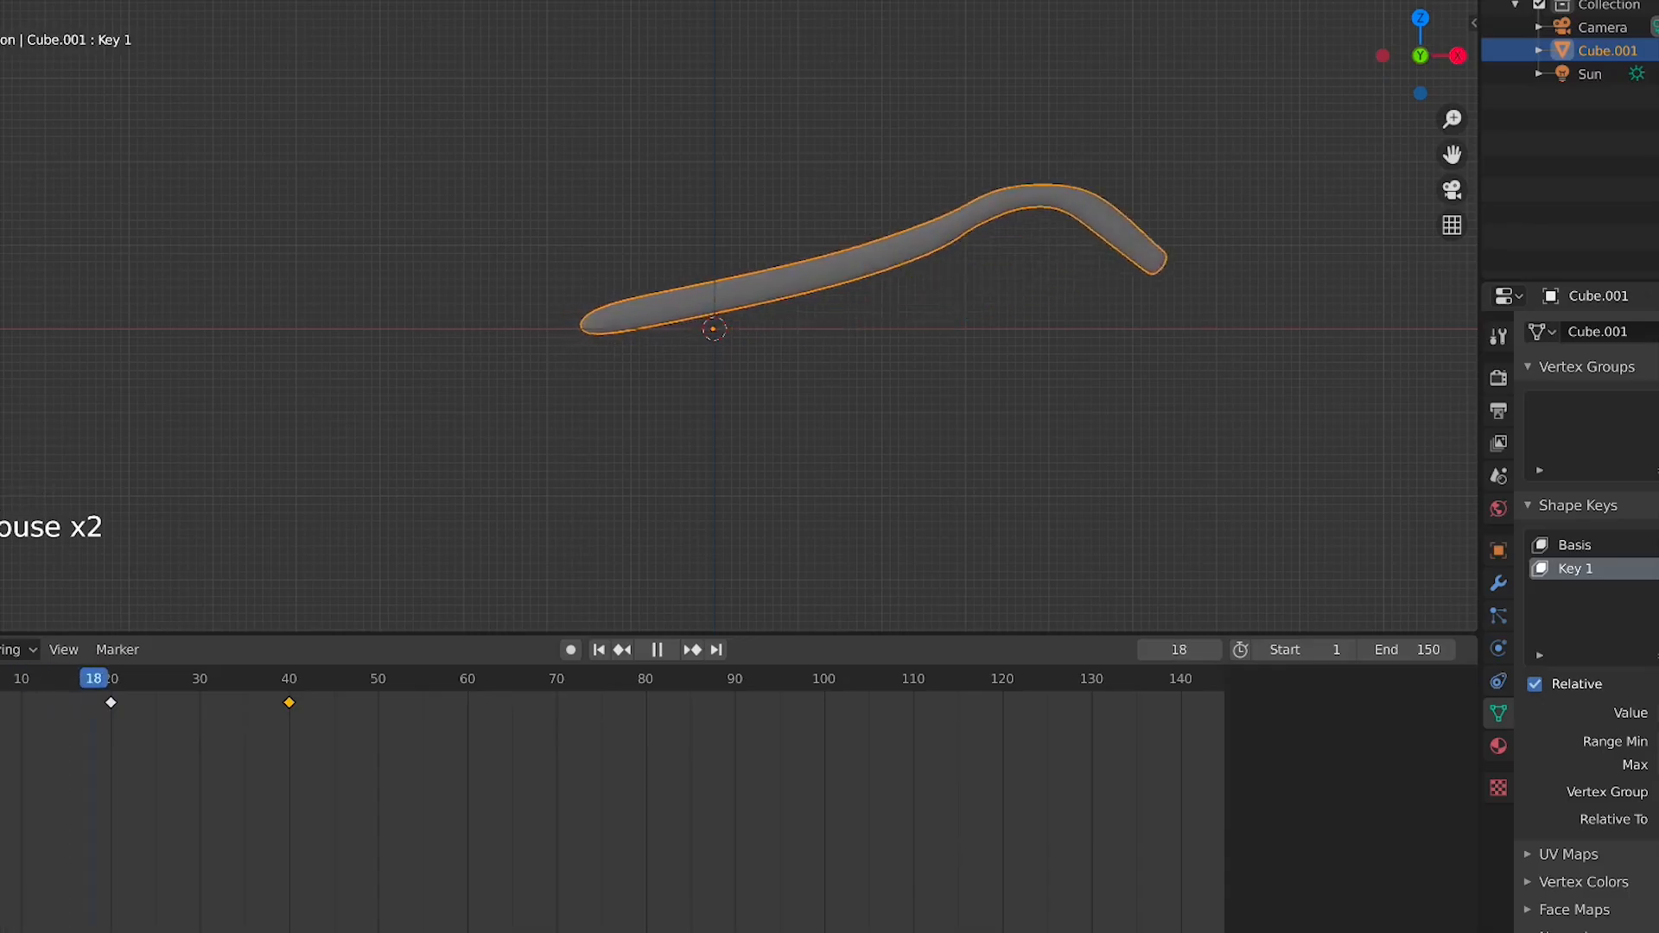
pyautogui.press('space')
pyautogui.press('space')
pyautogui.click(26, 681)
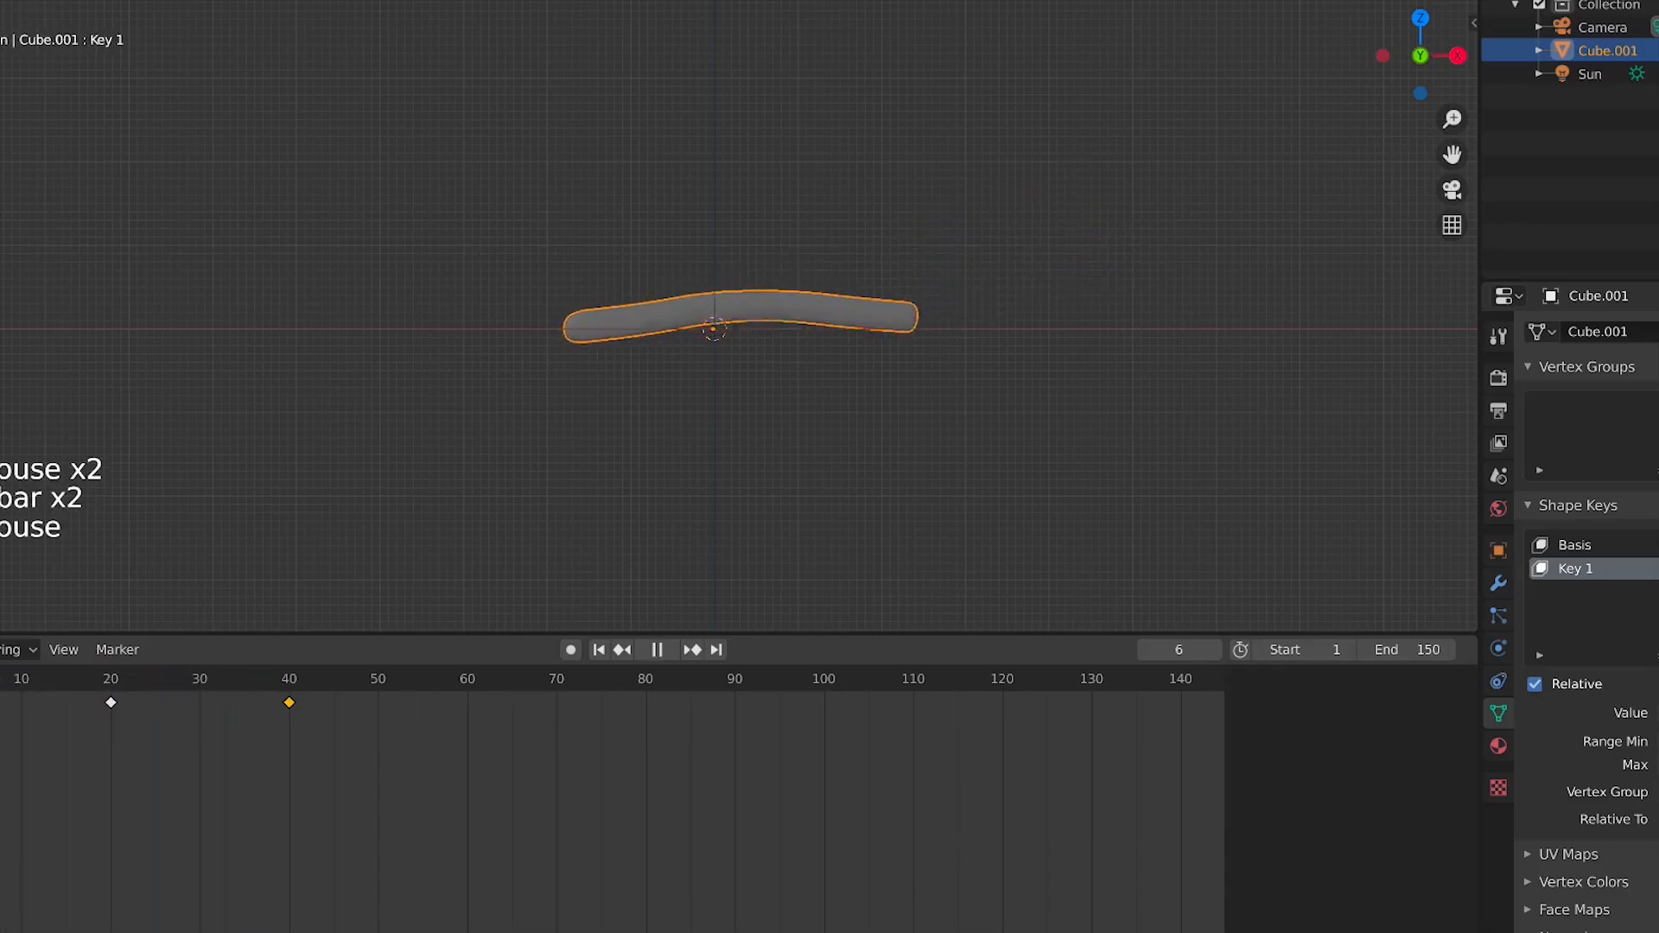
pyautogui.press('space')
pyautogui.press('space')
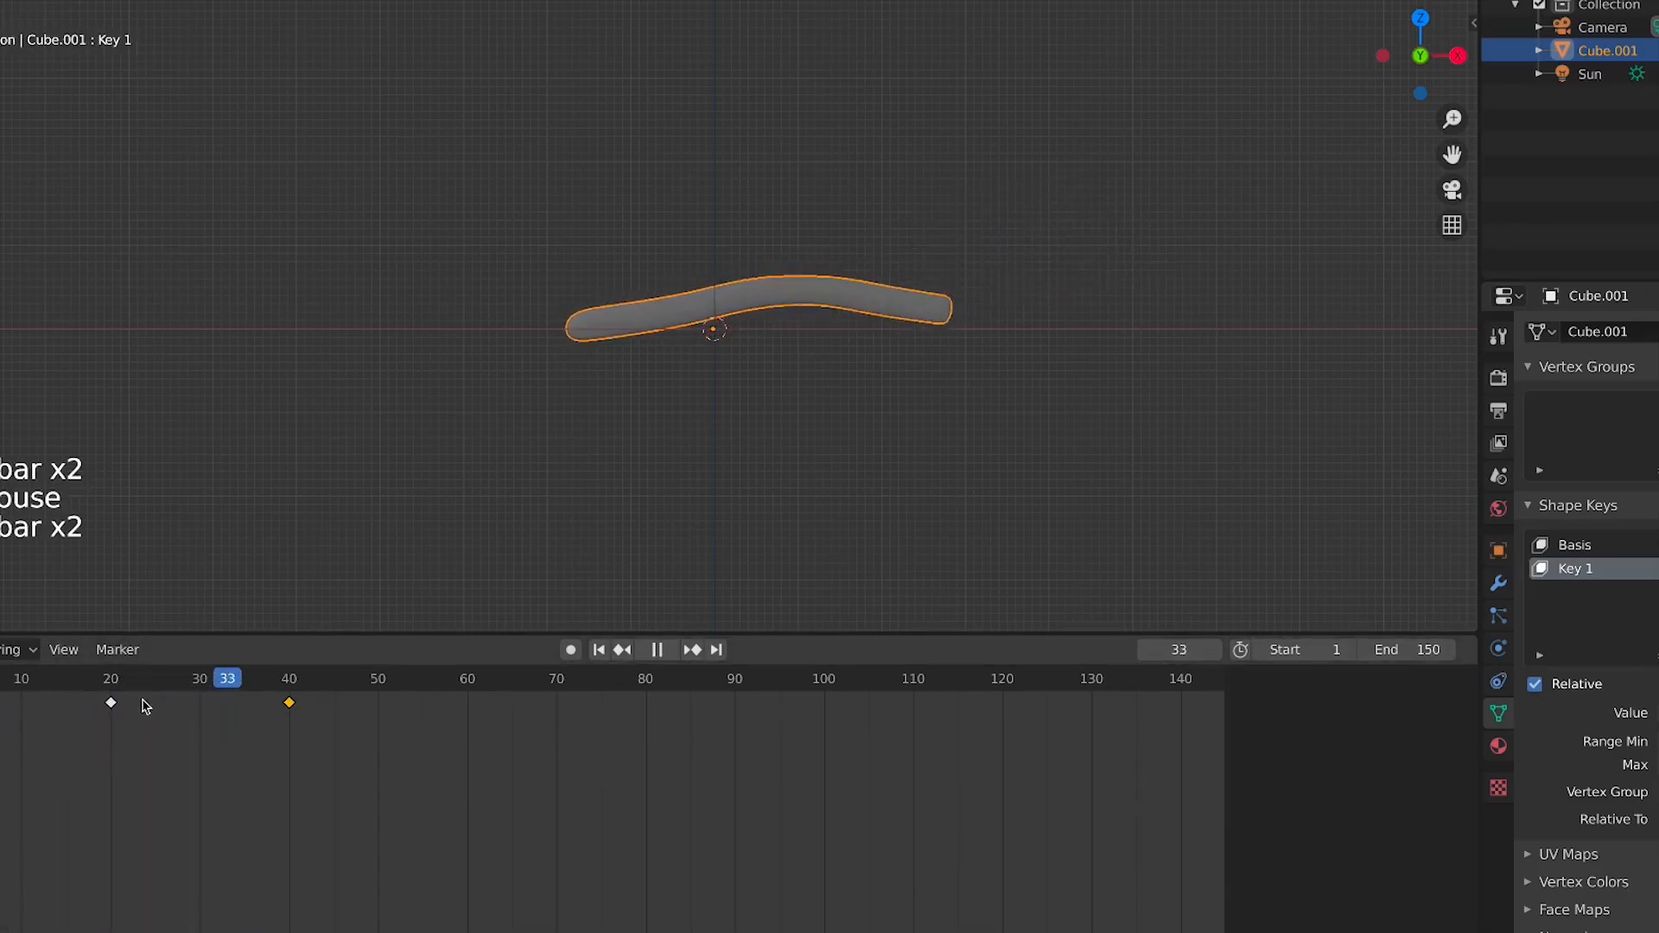
pyautogui.press('space')
# Select all shape key keyframes and delete them, then play the timeline
pyautogui.click(291, 689)
pyautogui.moveTo(302, 724); pyautogui.dragTo(1, 669)
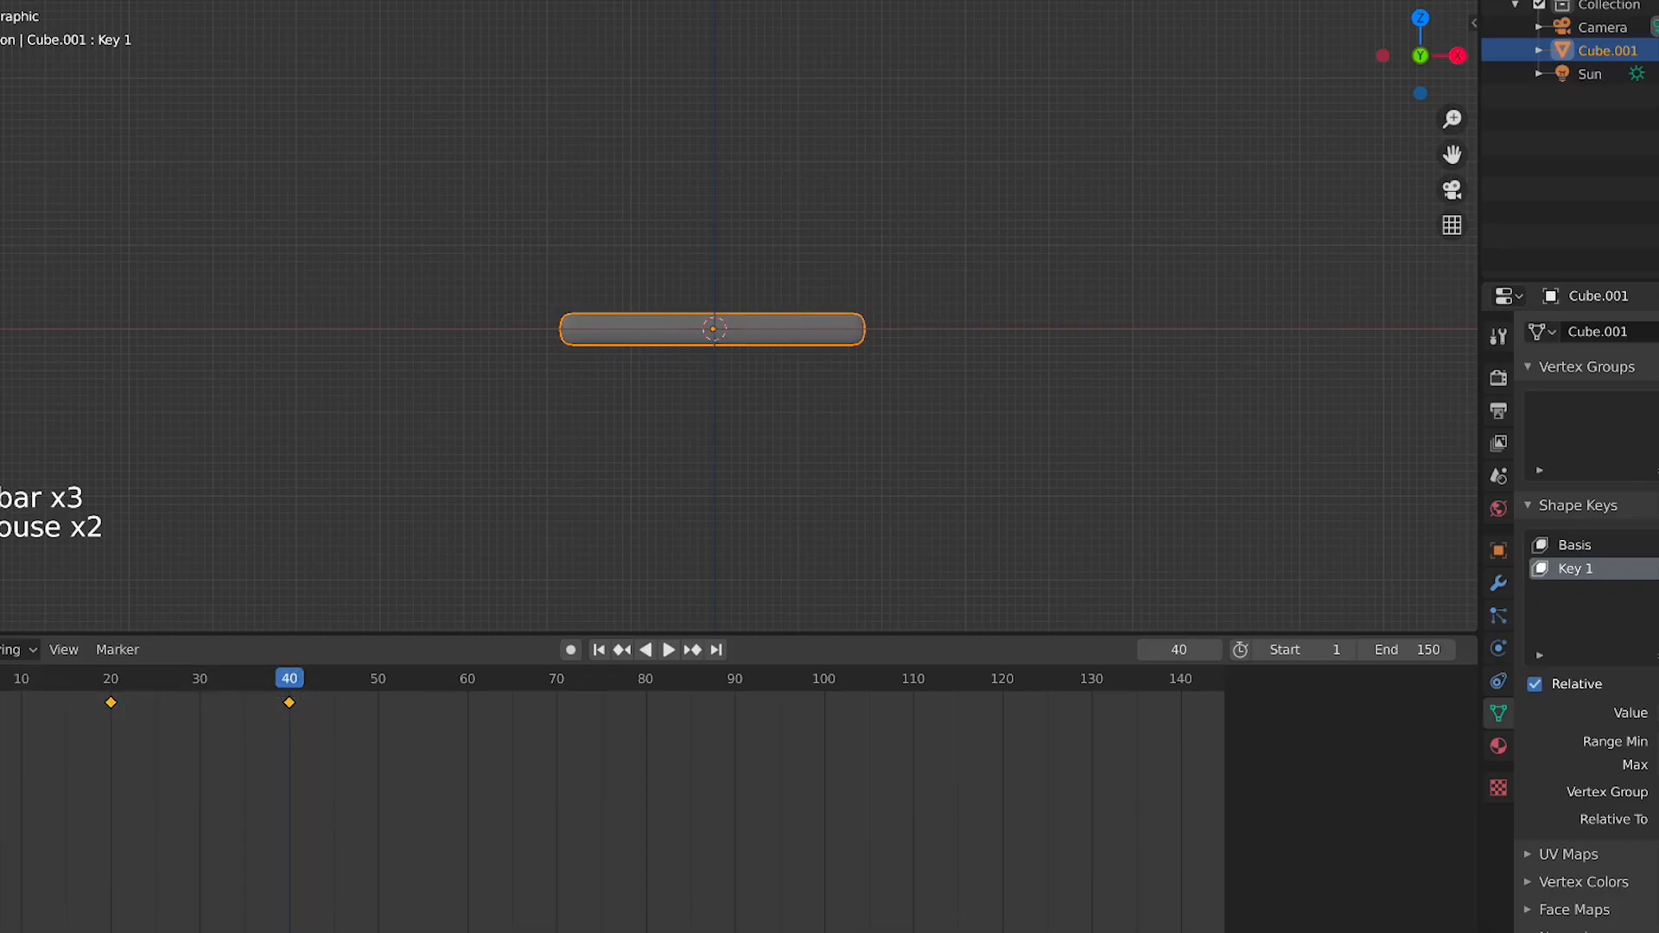
pyautogui.press('x')
pyautogui.click(7, 731)
pyautogui.click(2, 682)
pyautogui.press('space')
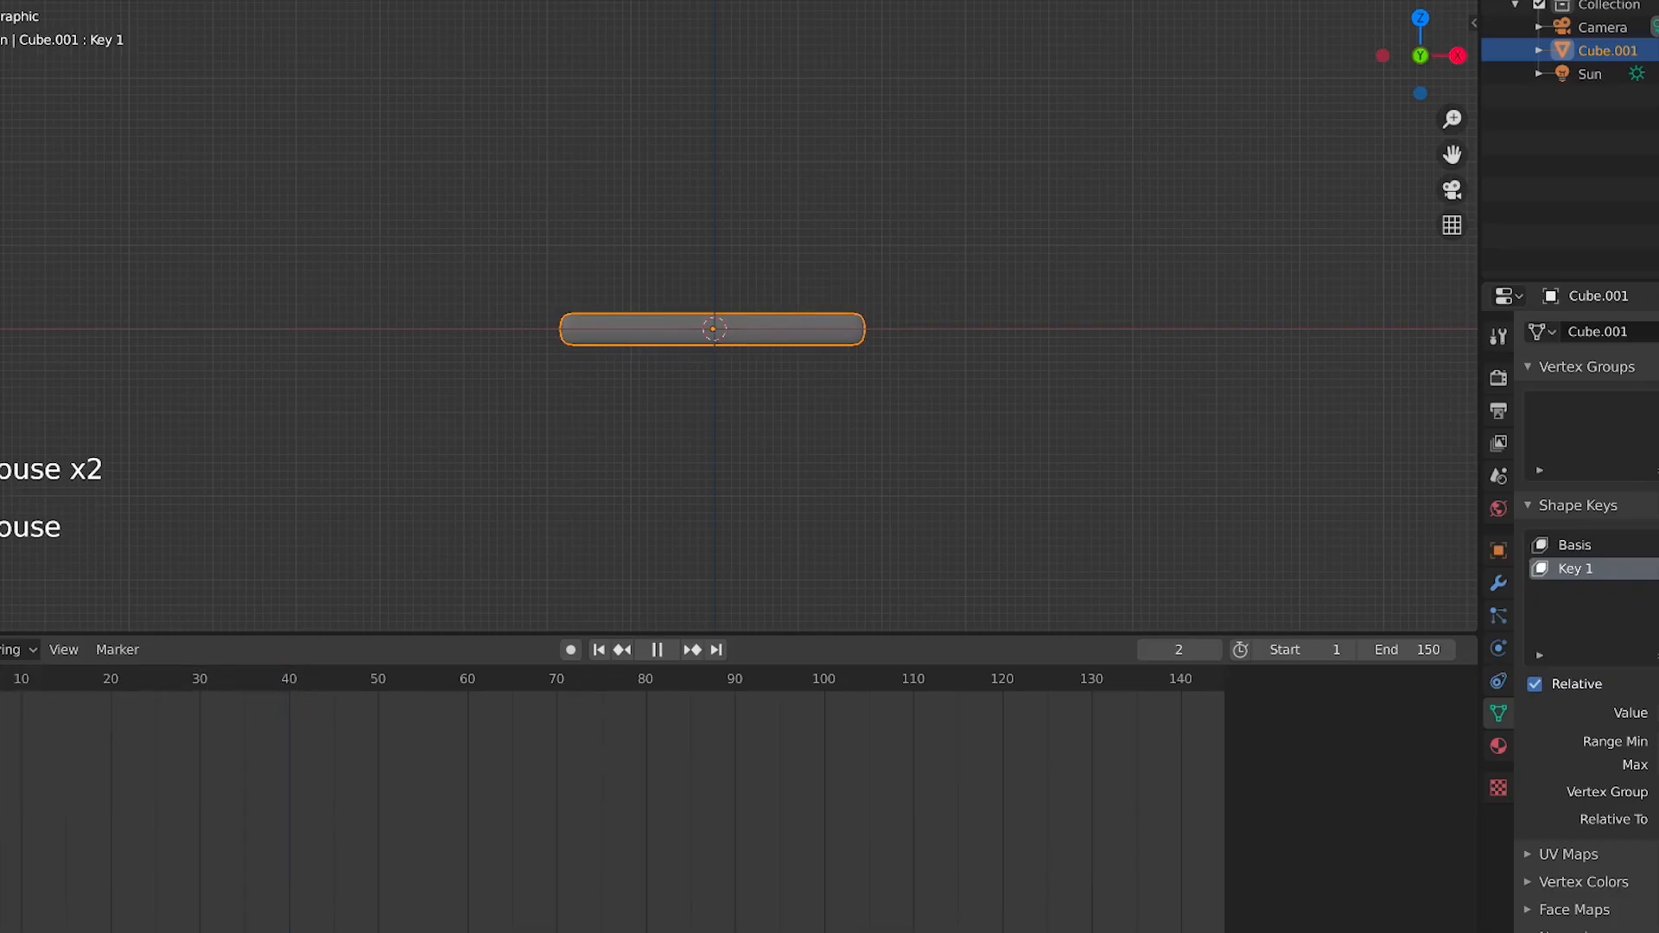
pyautogui.press('Escape')
# Delete the bar and add a UV Sphere at the origin
pyautogui.press('x')
pyautogui.click(692, 352)
pyautogui.hotkey('shift', 'a')
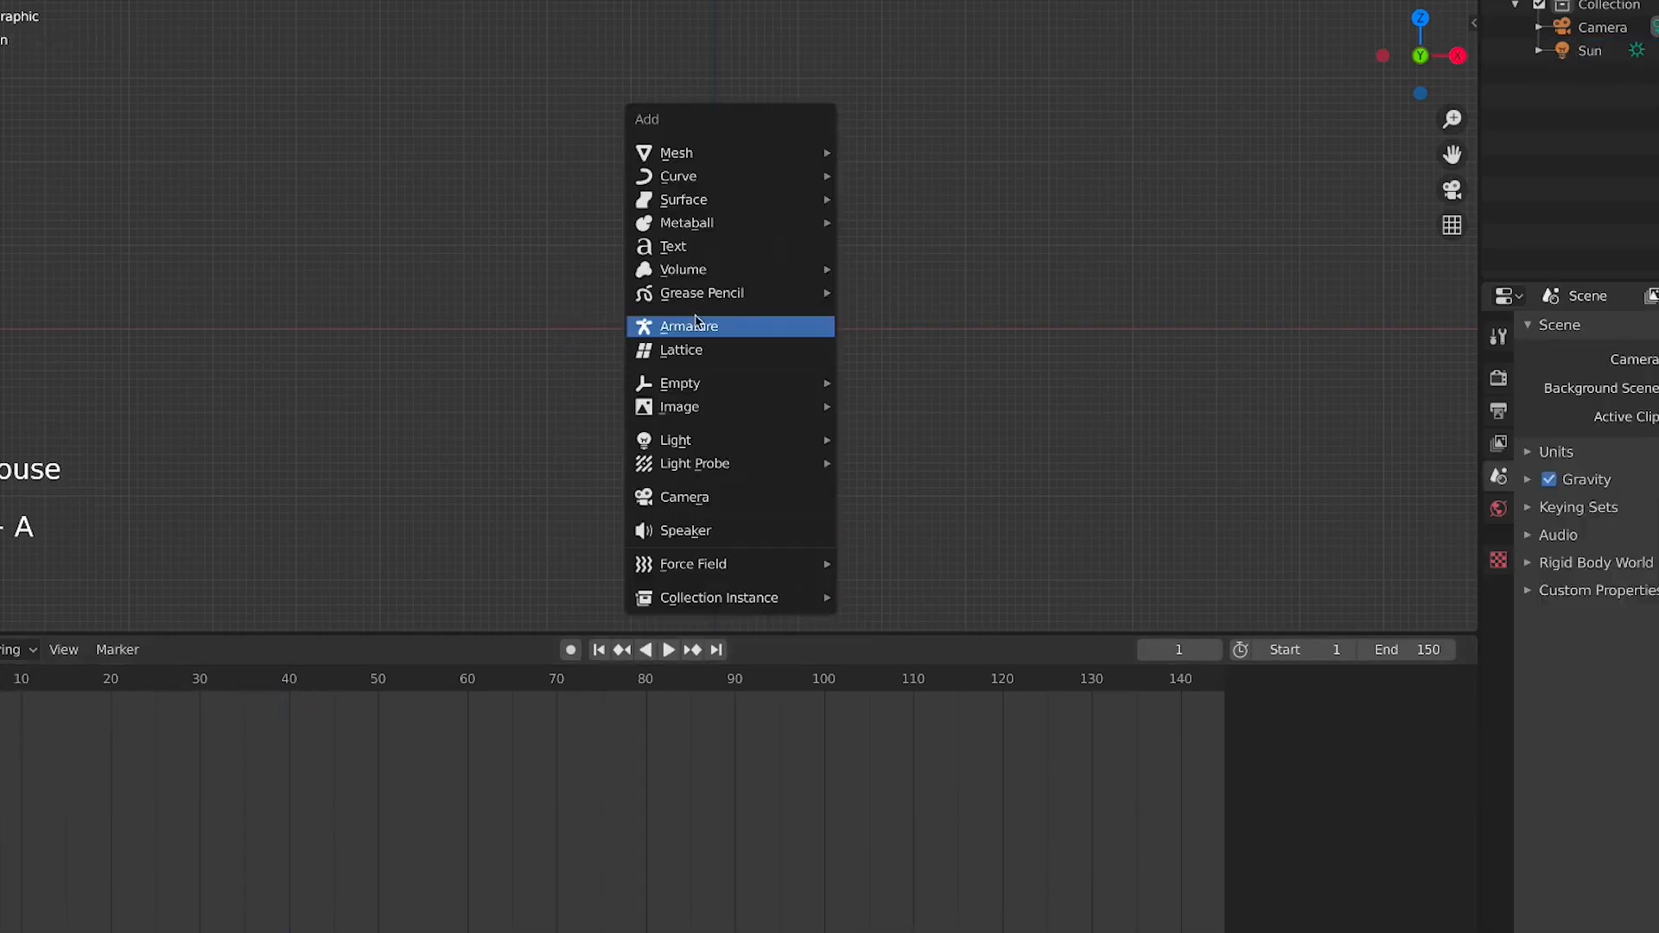
pyautogui.moveTo(682, 153)
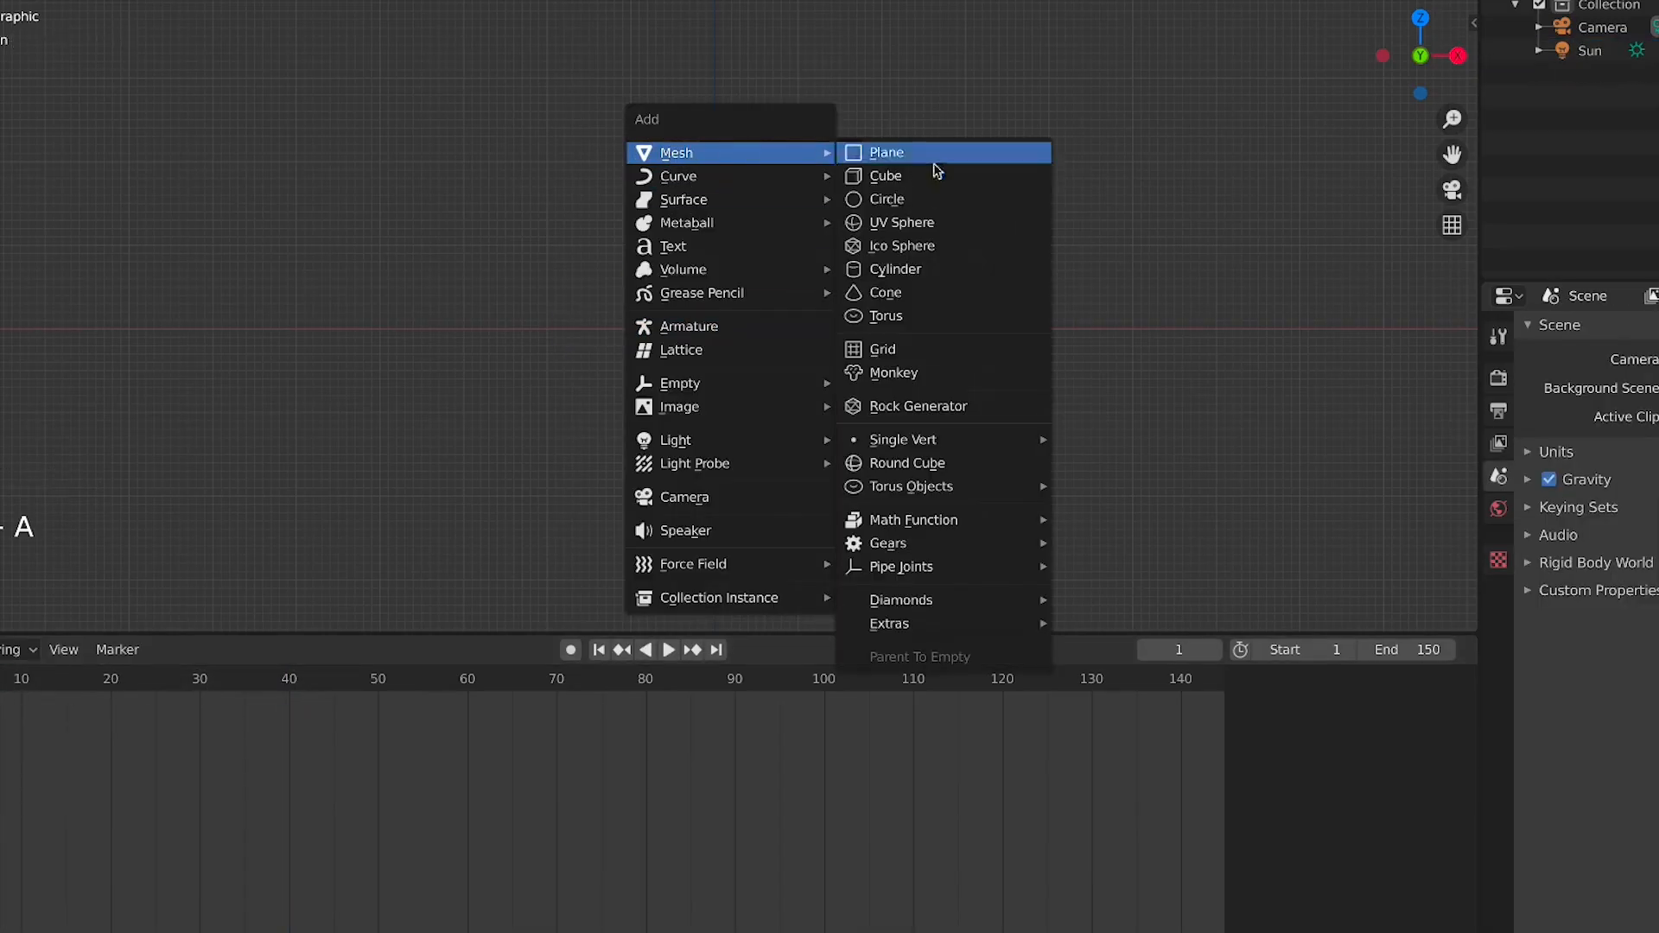
pyautogui.click(903, 223)
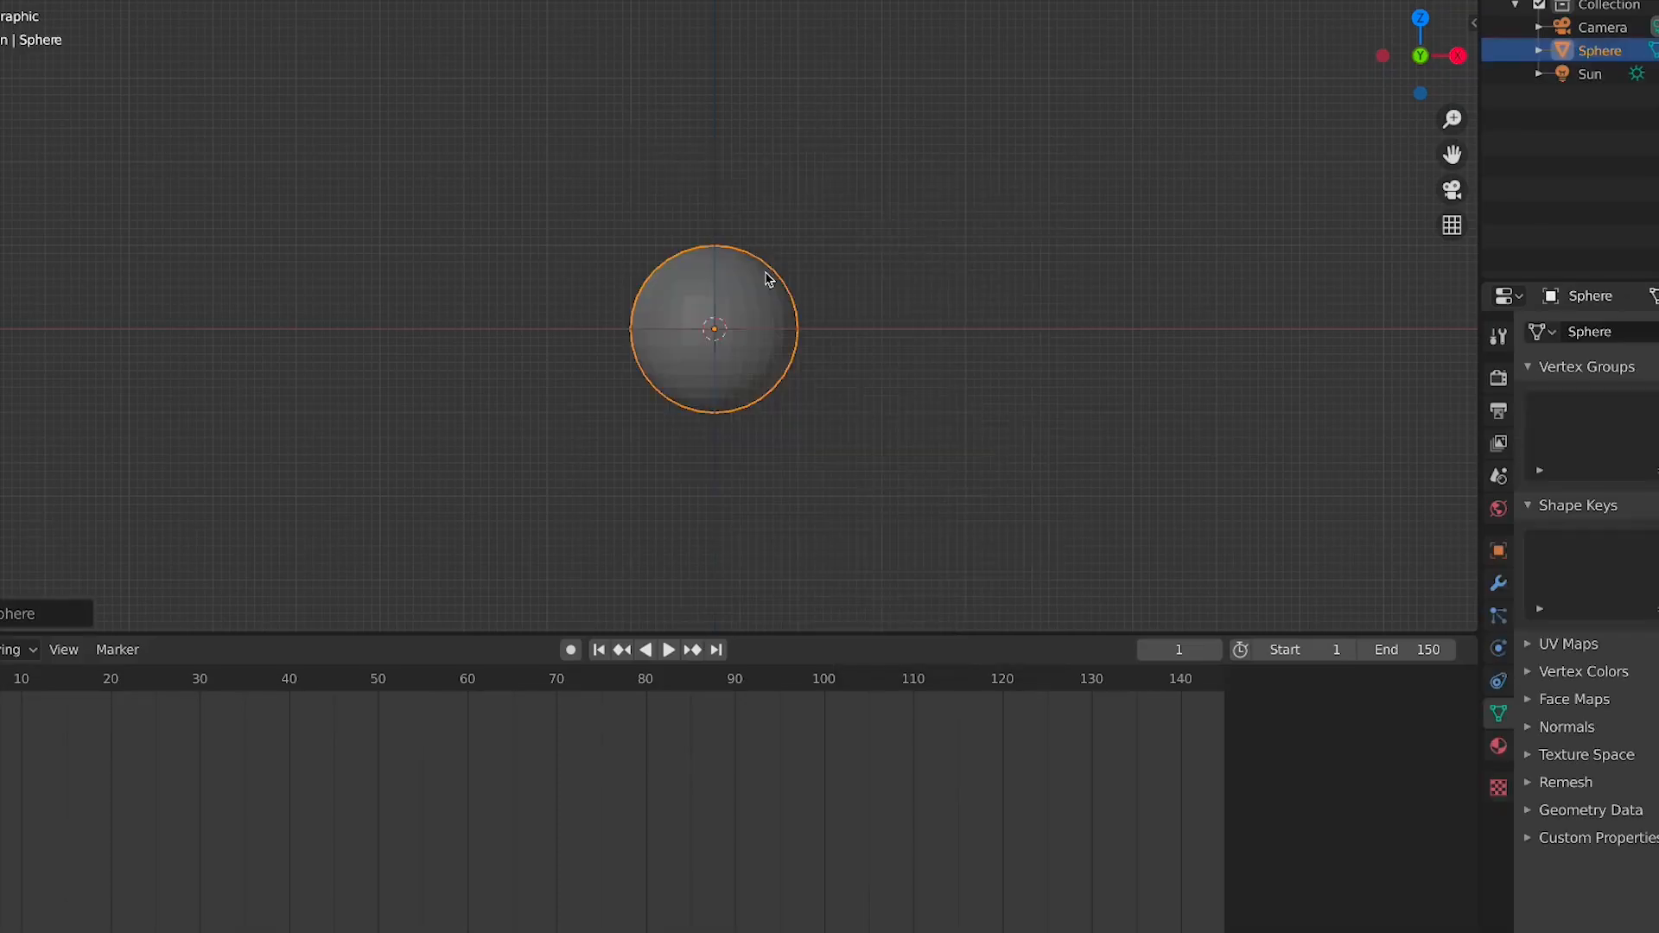
# Shade the sphere smooth
pyautogui.scroll(3, 753, 380)
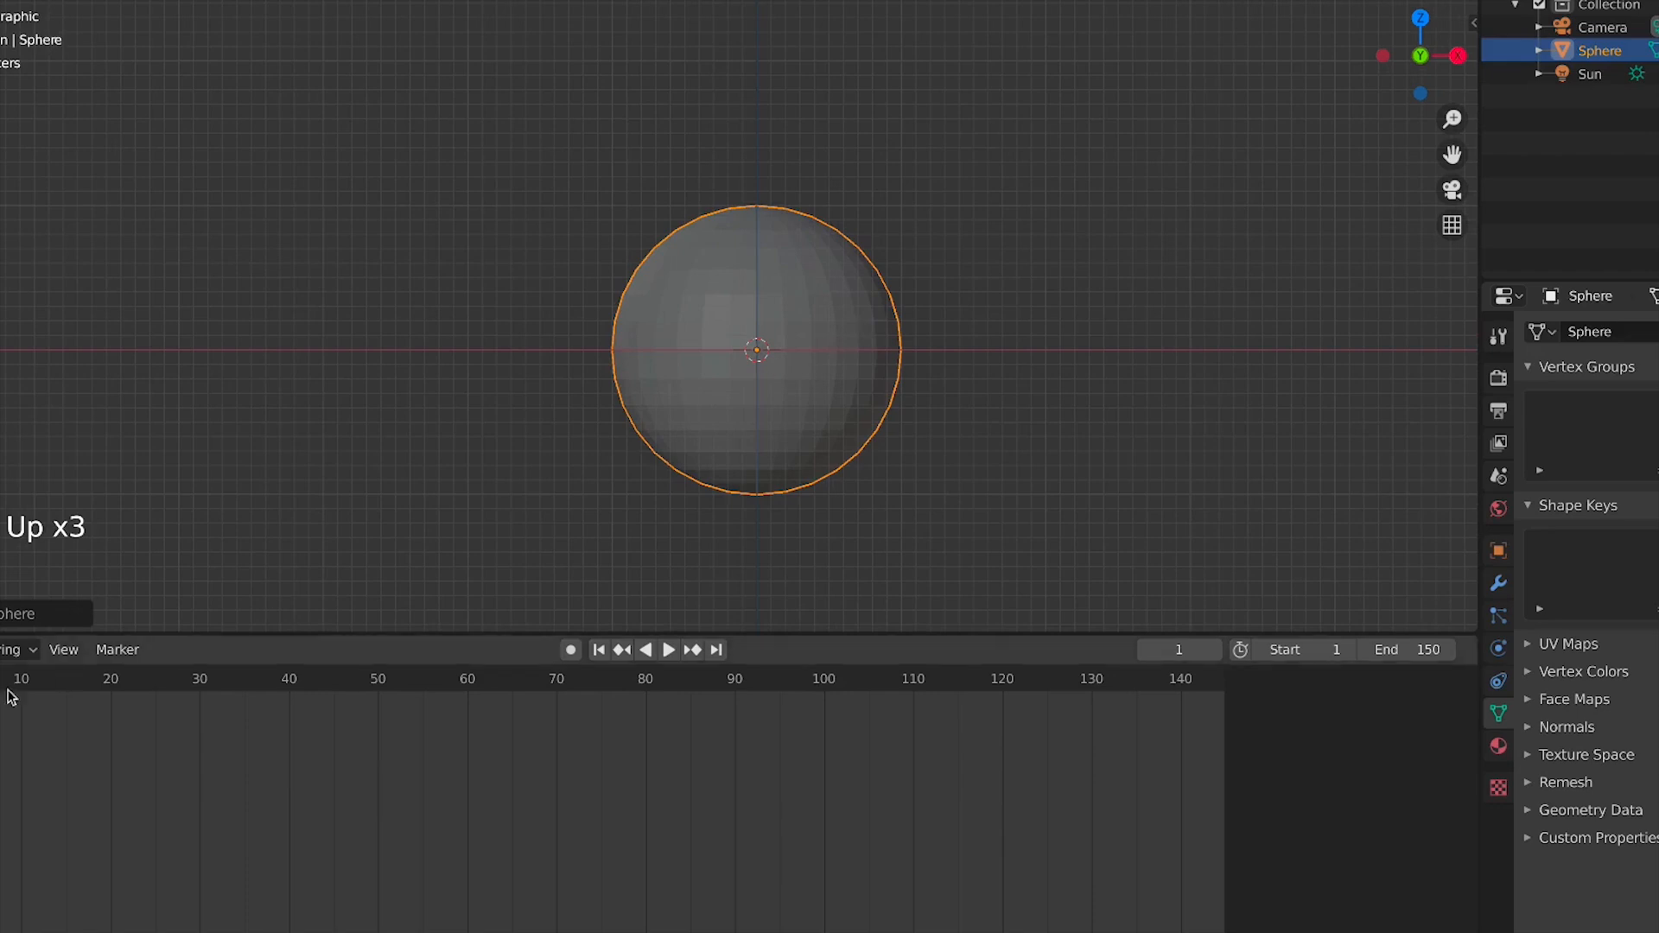
pyautogui.moveTo(936, 341); pyautogui.dragTo(848, 386, button='middle')
pyautogui.rightClick(784, 359)
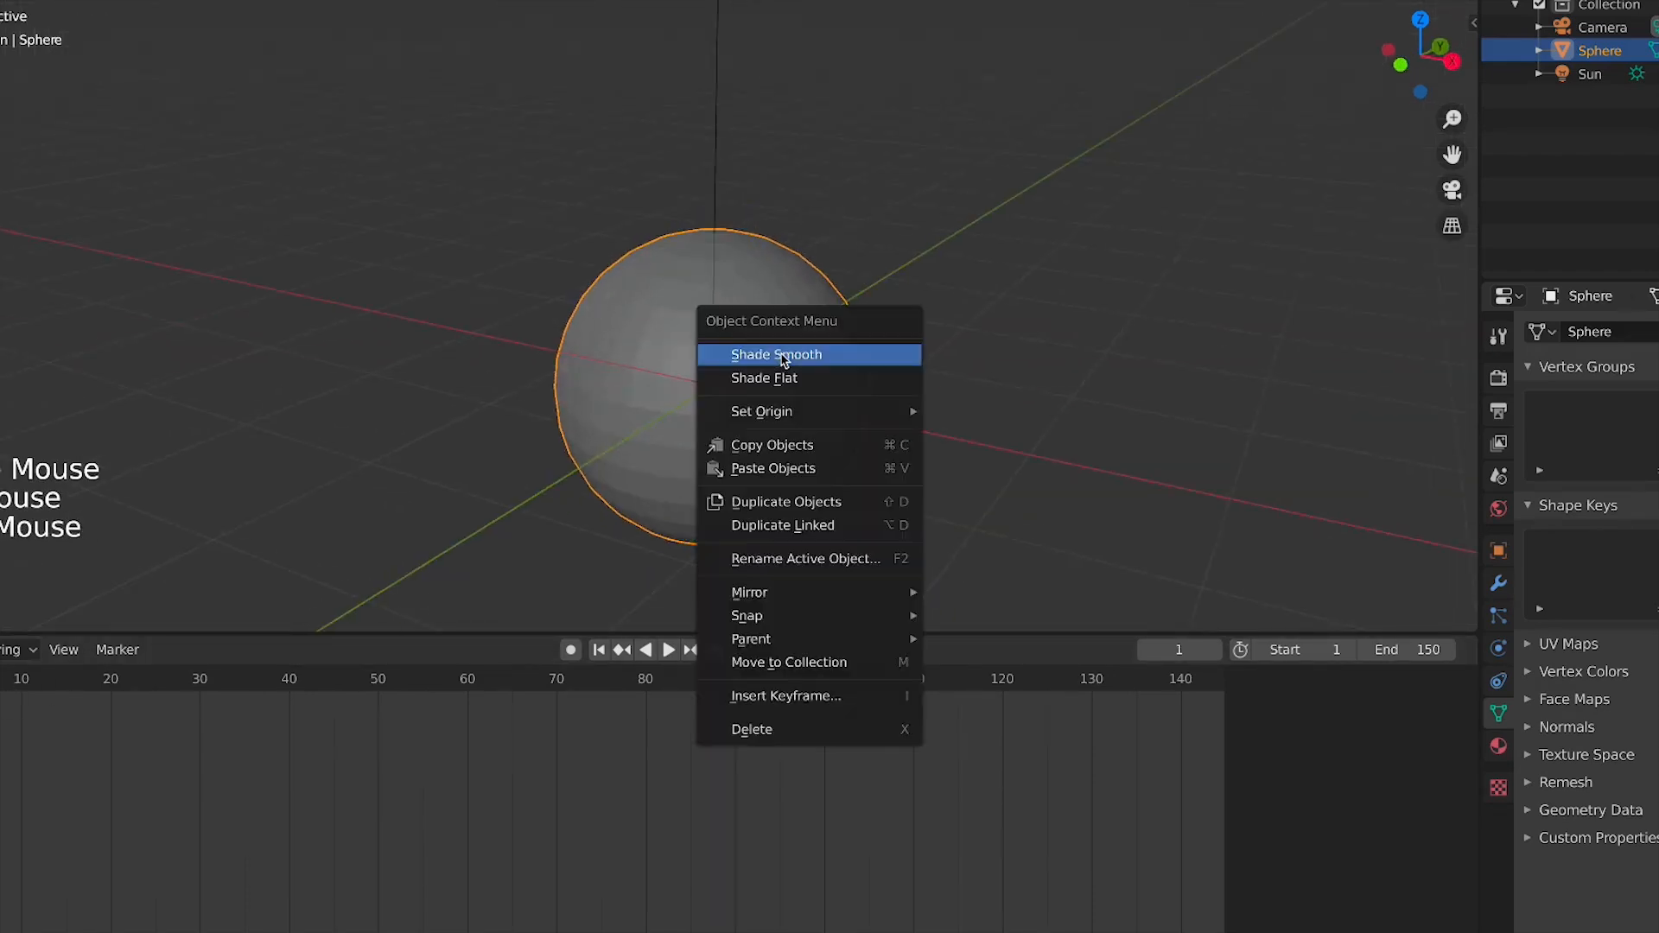
pyautogui.click(784, 359)
pyautogui.press('s')
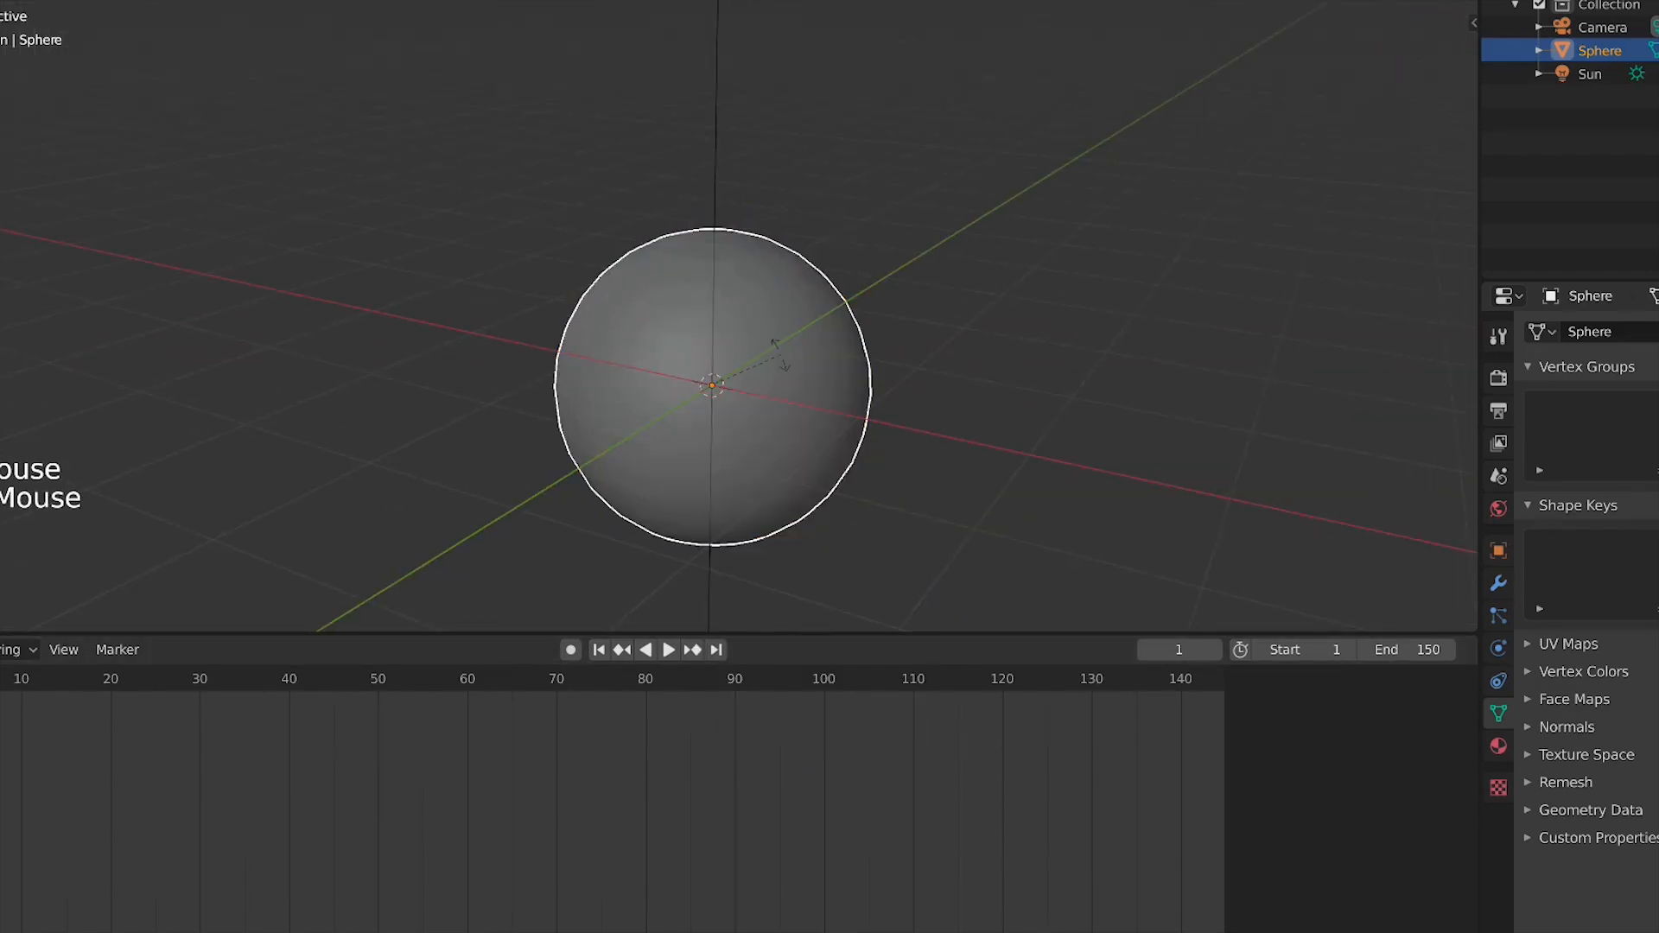
pyautogui.rightClick(801, 378)
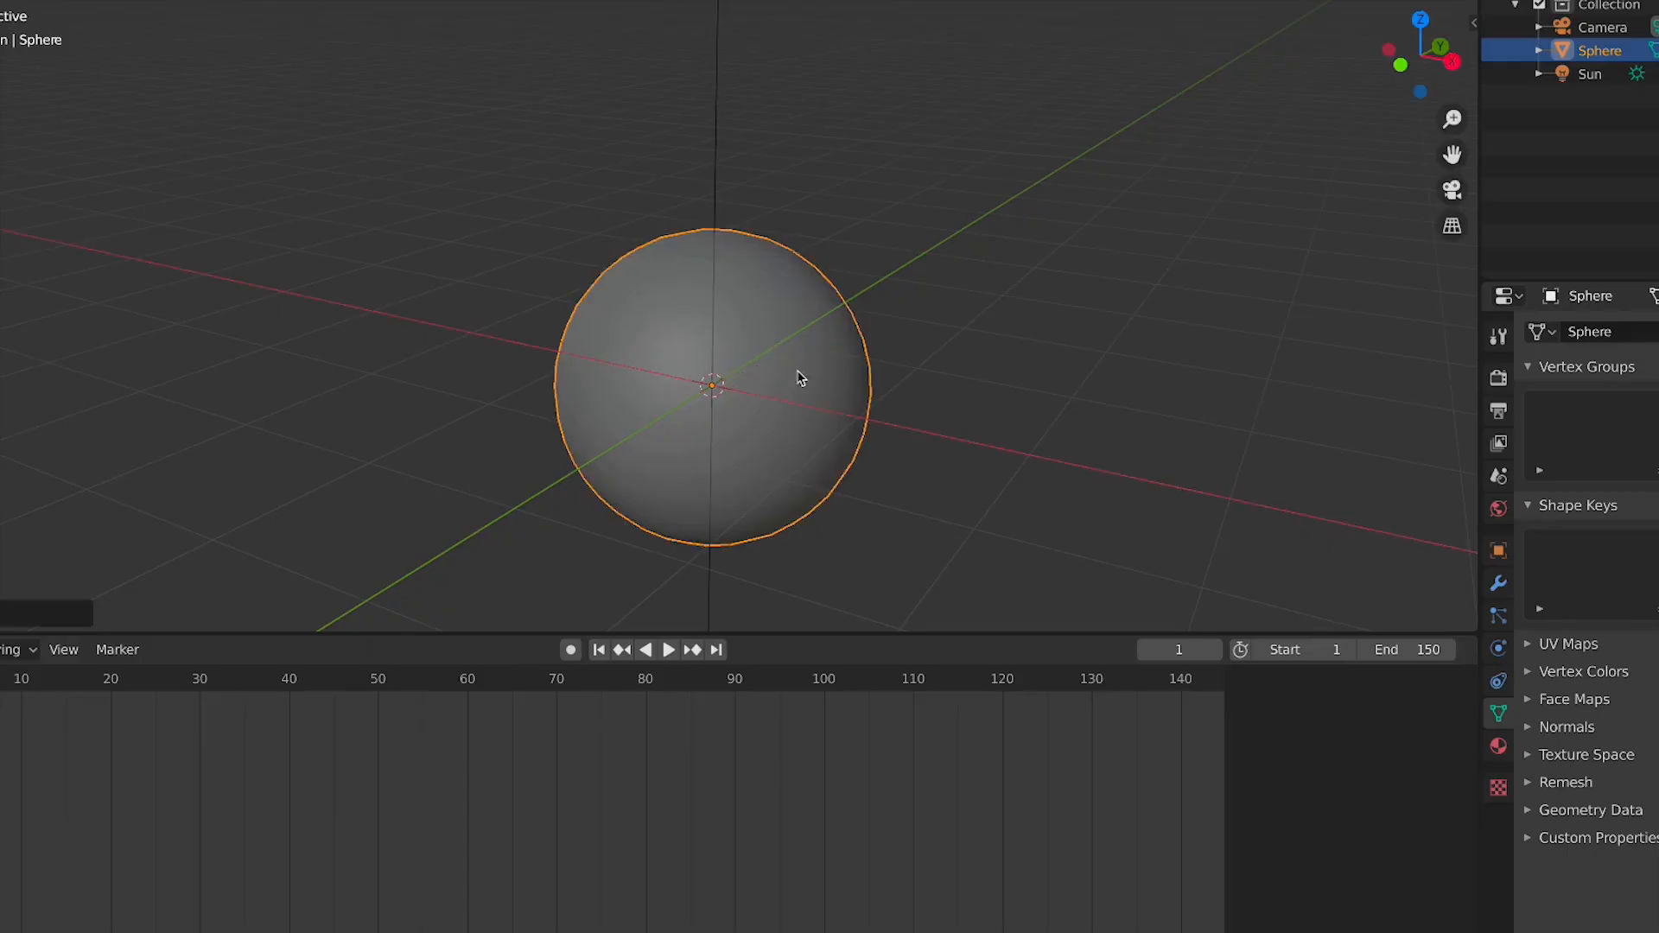
# Inspect the sphere's mesh in Edit Mode, then reselect the sphere and switch to right view
pyautogui.press('Tab')
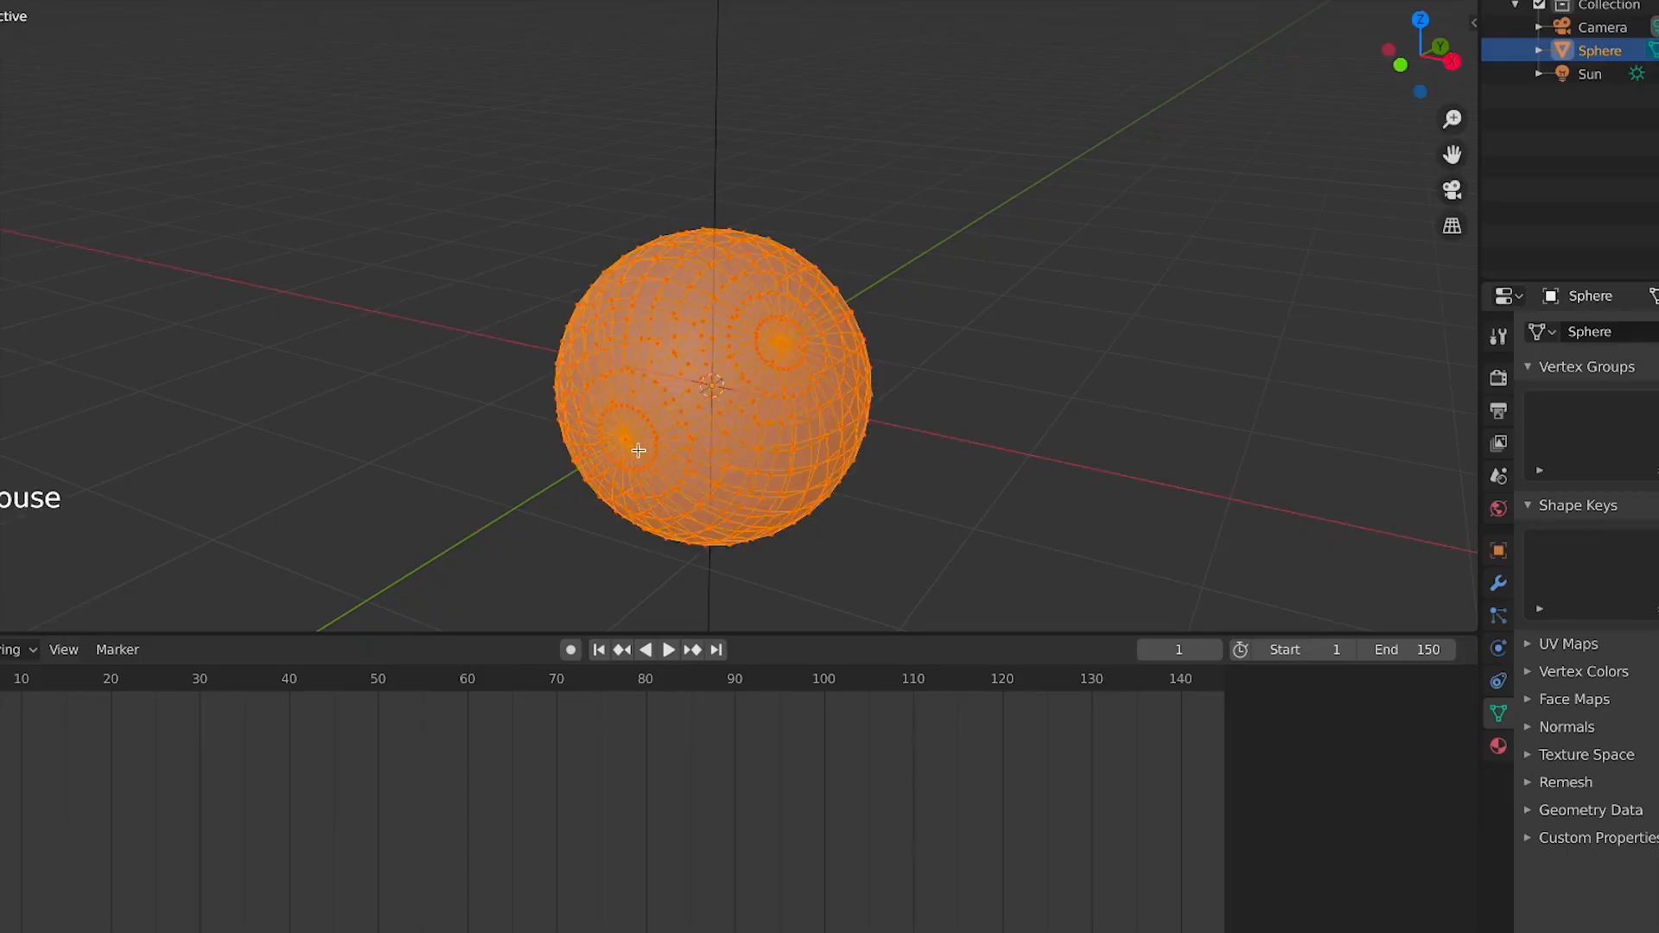
pyautogui.middleClick(914, 318)
pyautogui.click(642, 441)
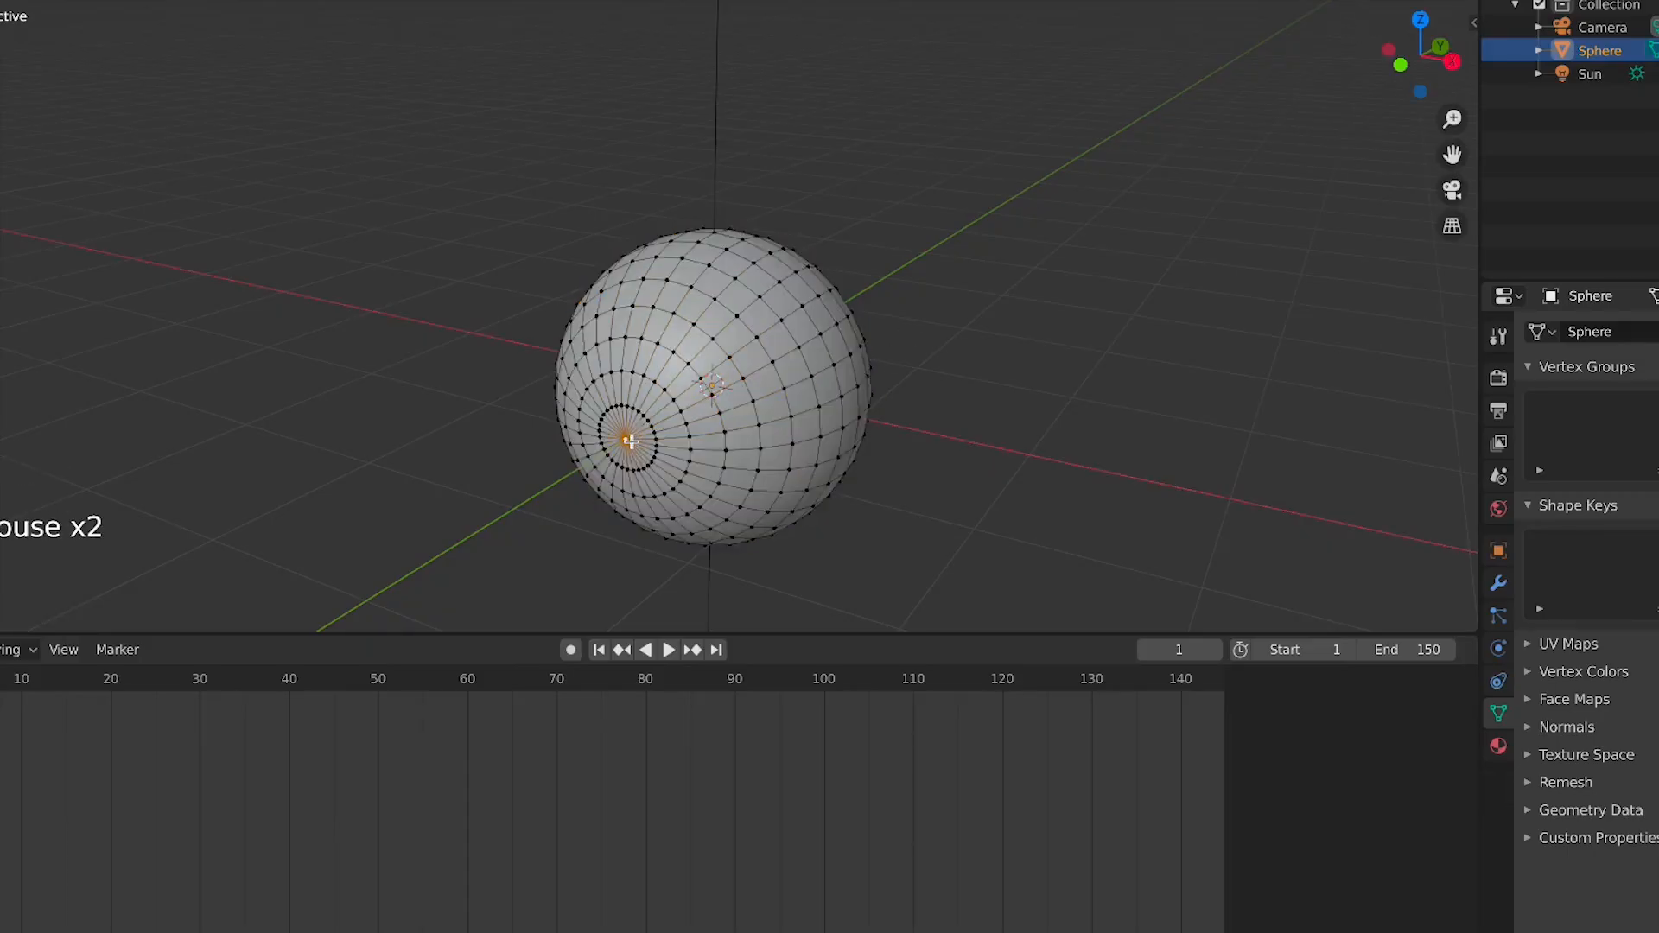
pyautogui.press('Tab')
pyautogui.click(1081, 467)
pyautogui.click(756, 361)
pyautogui.press('KP_3')
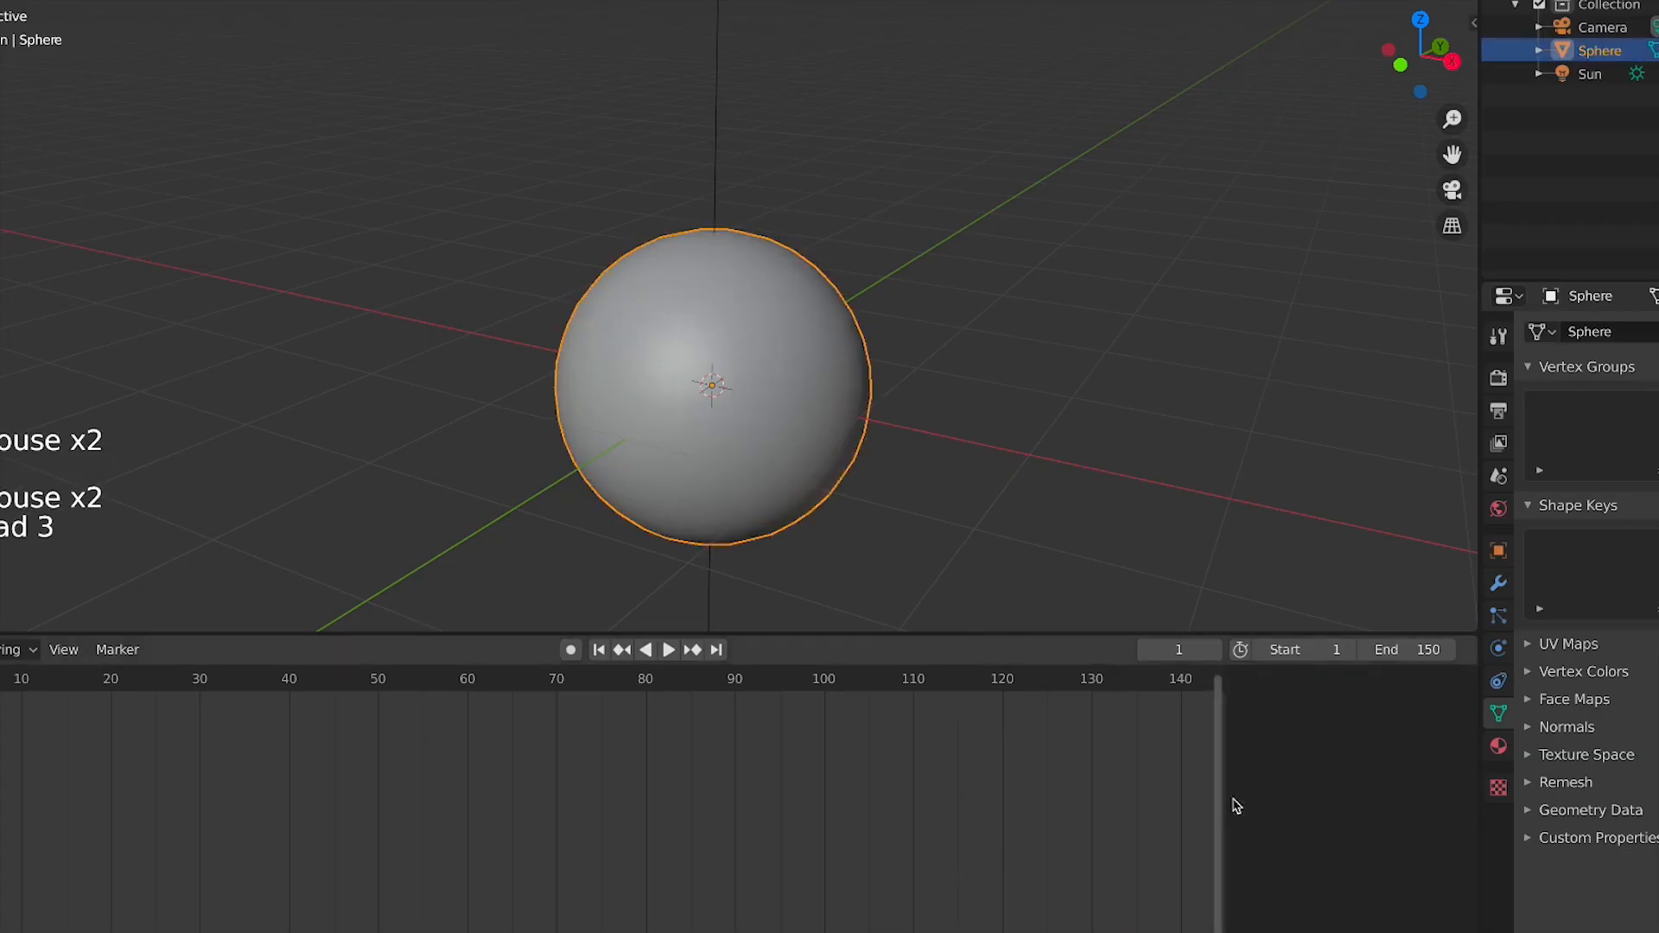
# Add a second UV Sphere at the origin
pyautogui.press('KP_3')
pyautogui.press('Tab')
pyautogui.press('Tab')
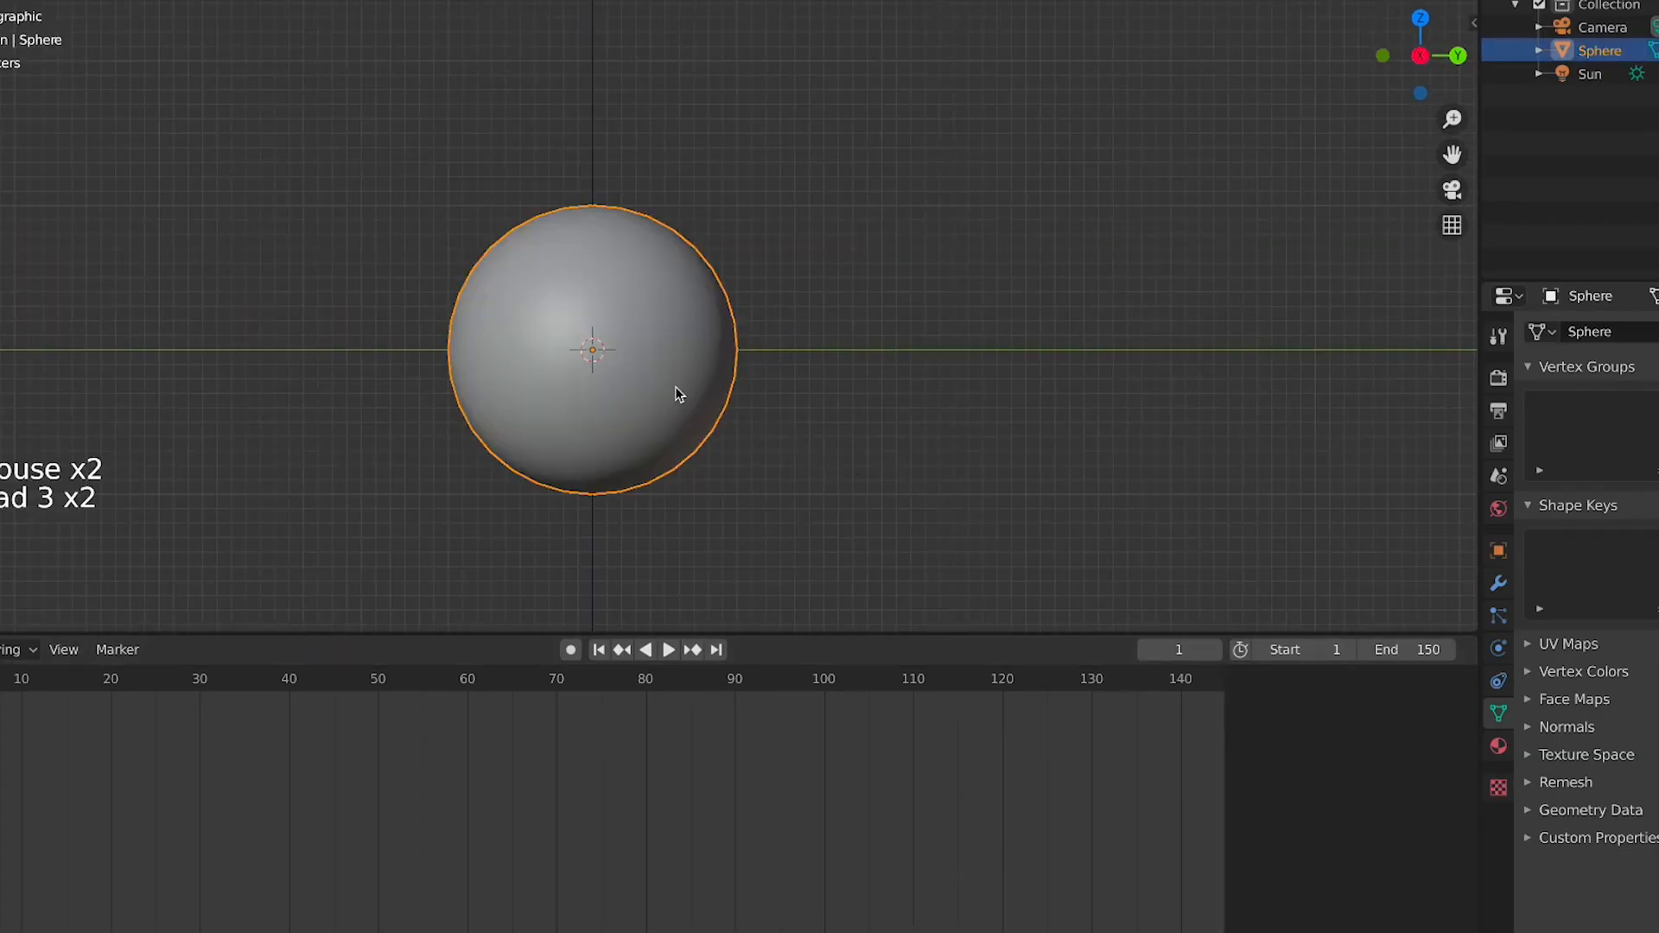
pyautogui.hotkey('shift', 'a')
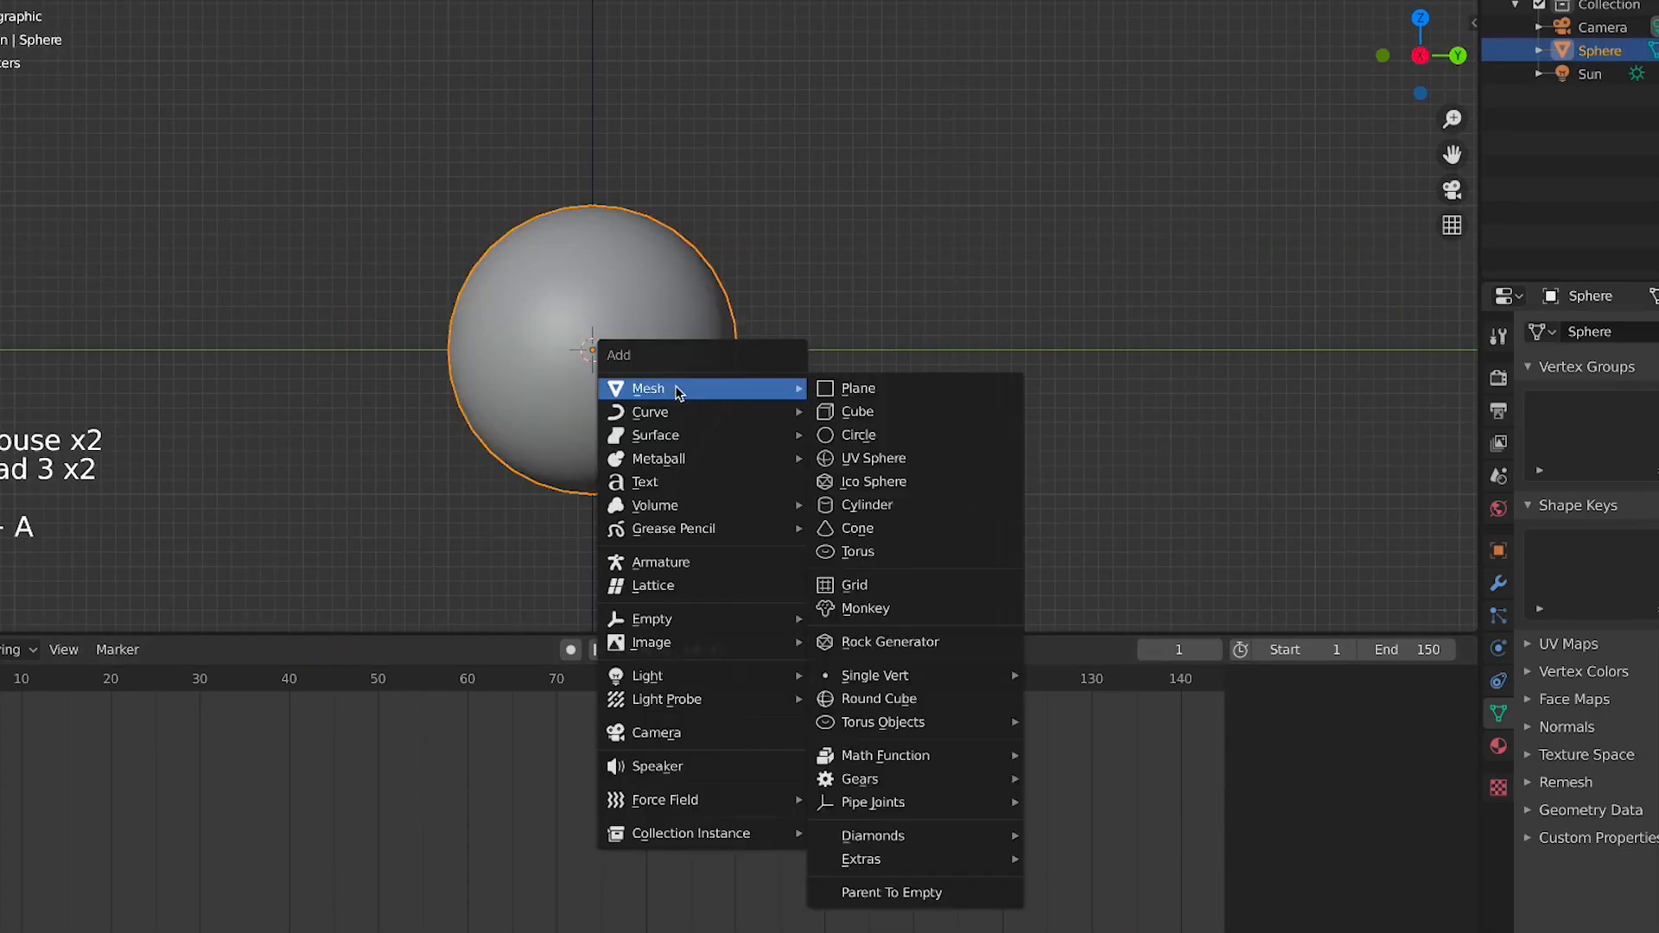
pyautogui.click(893, 470)
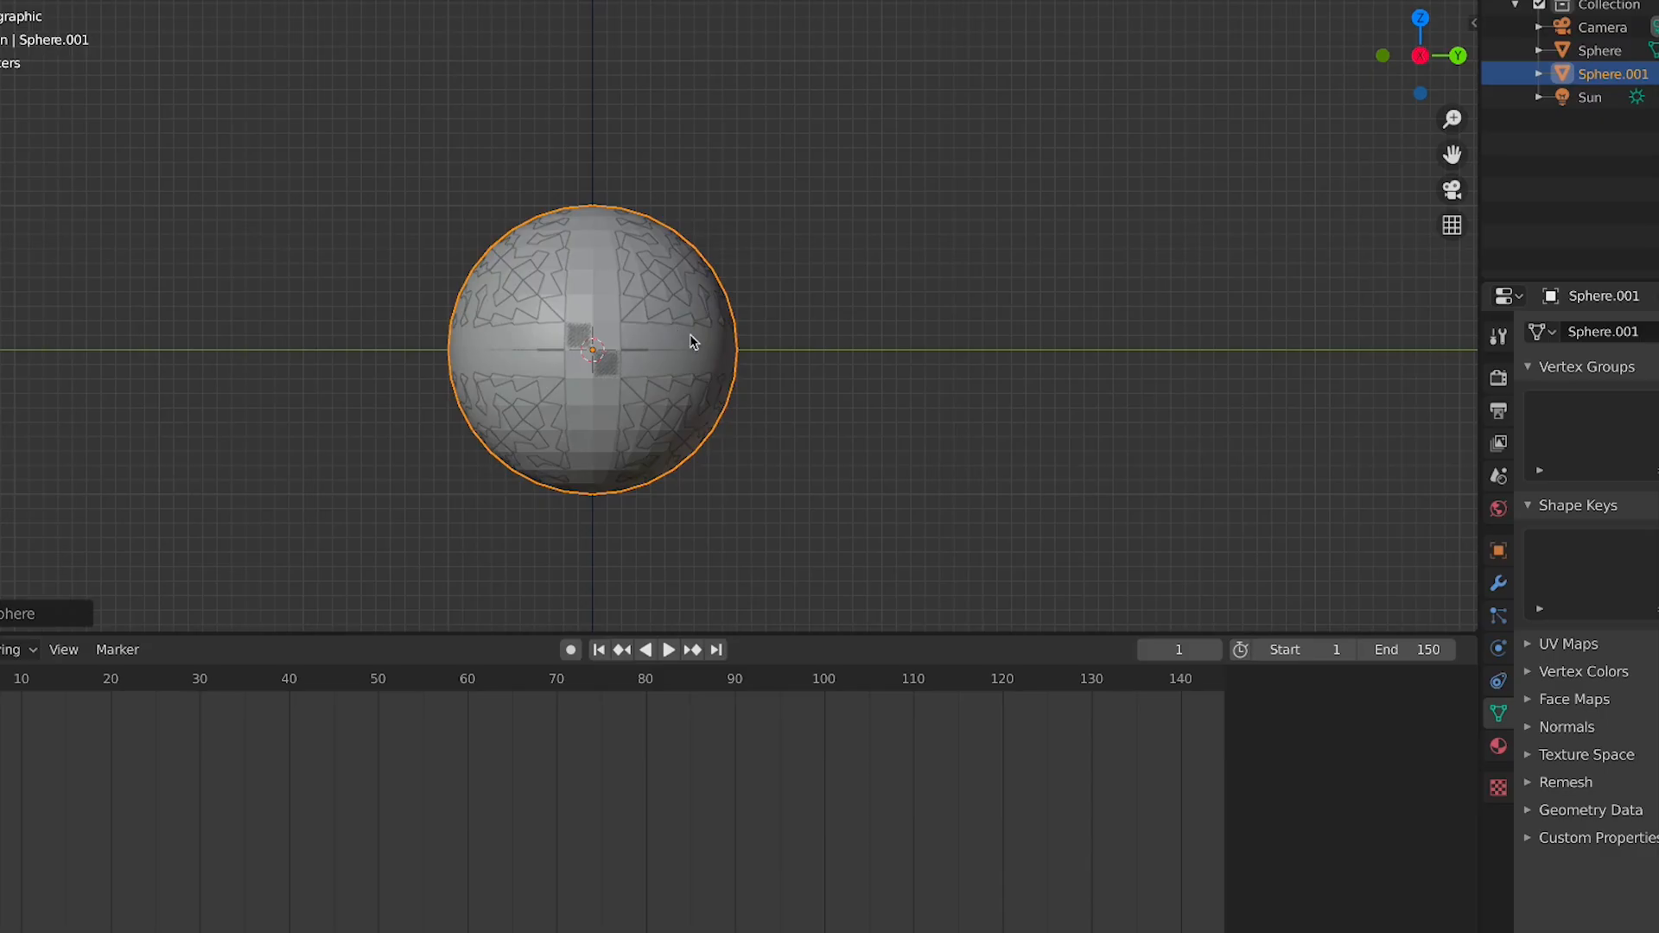
# In Edit Mode, delete the new sphere's equator vertex loop and its entire lower half, leaving a hemisphere
pyautogui.press('Tab')
pyautogui.keyDown('alt'); pyautogui.click(657, 348); pyautogui.keyUp('alt')
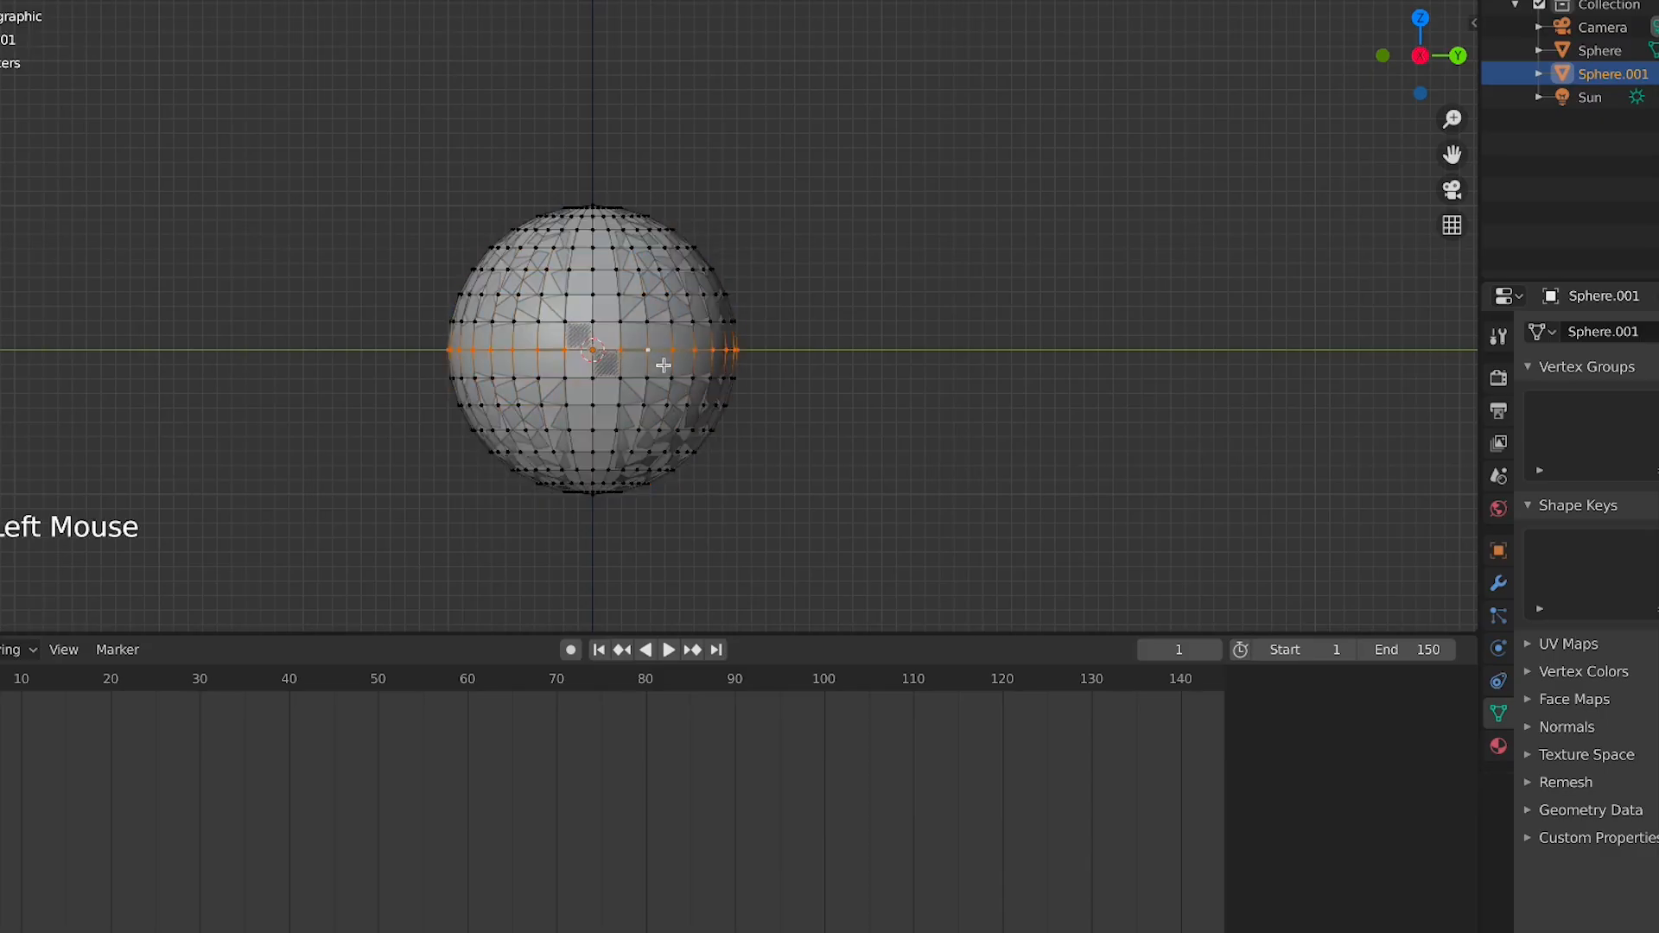
pyautogui.keyDown('alt'); pyautogui.click(662, 378); pyautogui.keyUp('alt')
pyautogui.press('x')
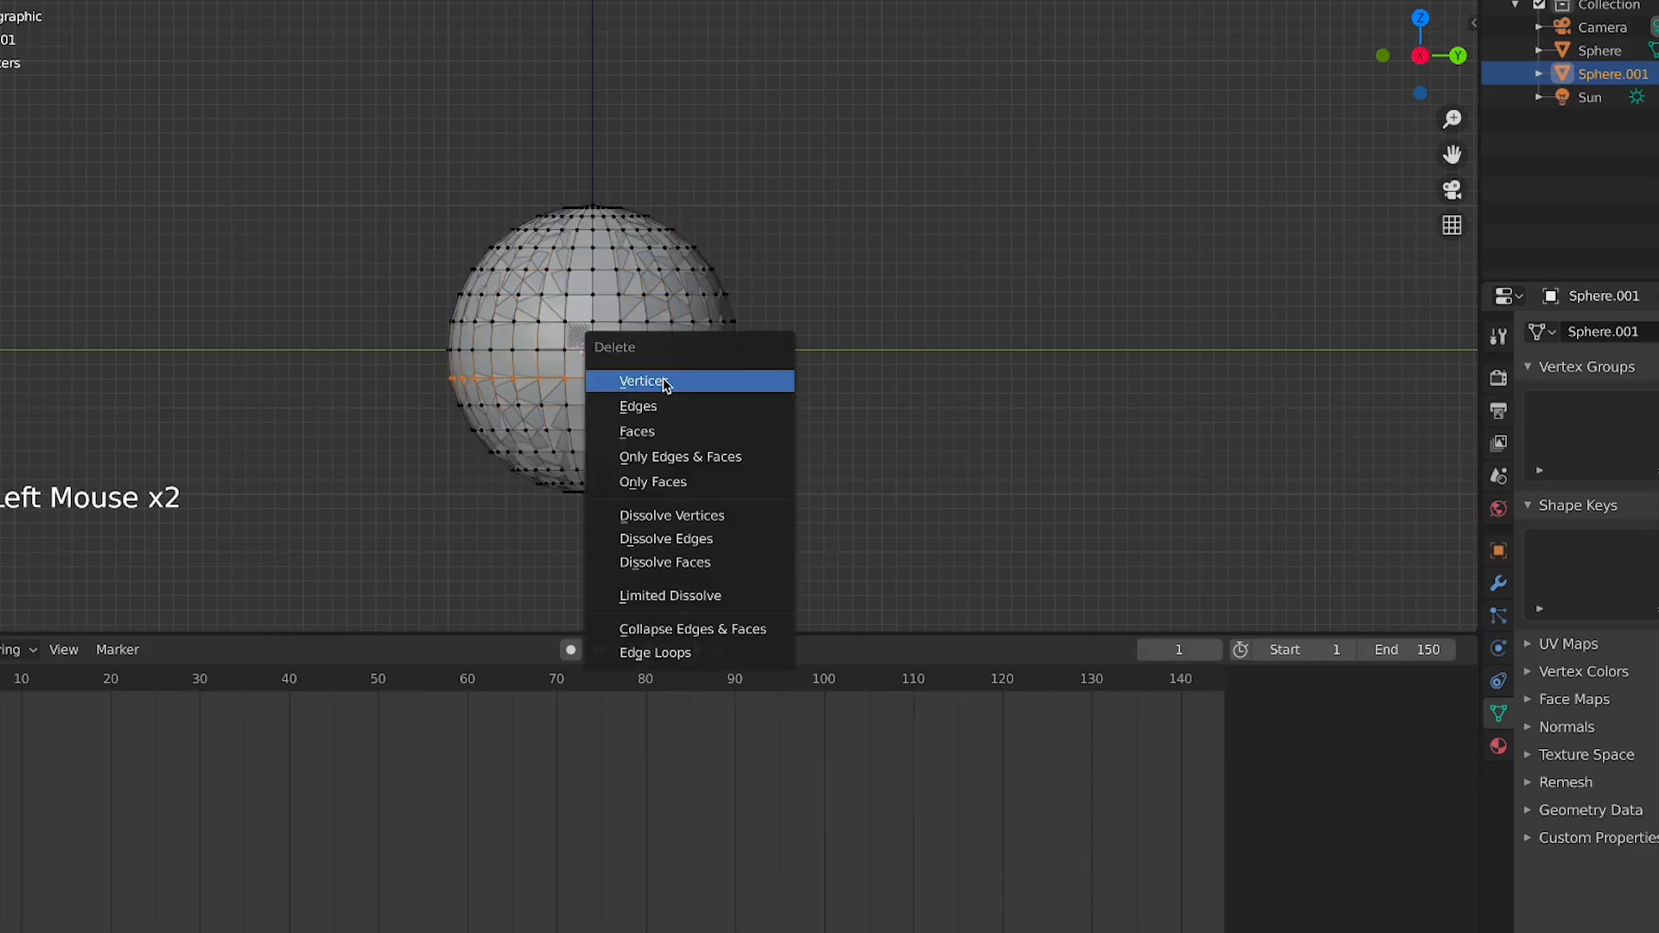
pyautogui.click(662, 376)
pyautogui.moveTo(594, 402); pyautogui.dragTo(753, 388, button='middle')
pyautogui.press('l')
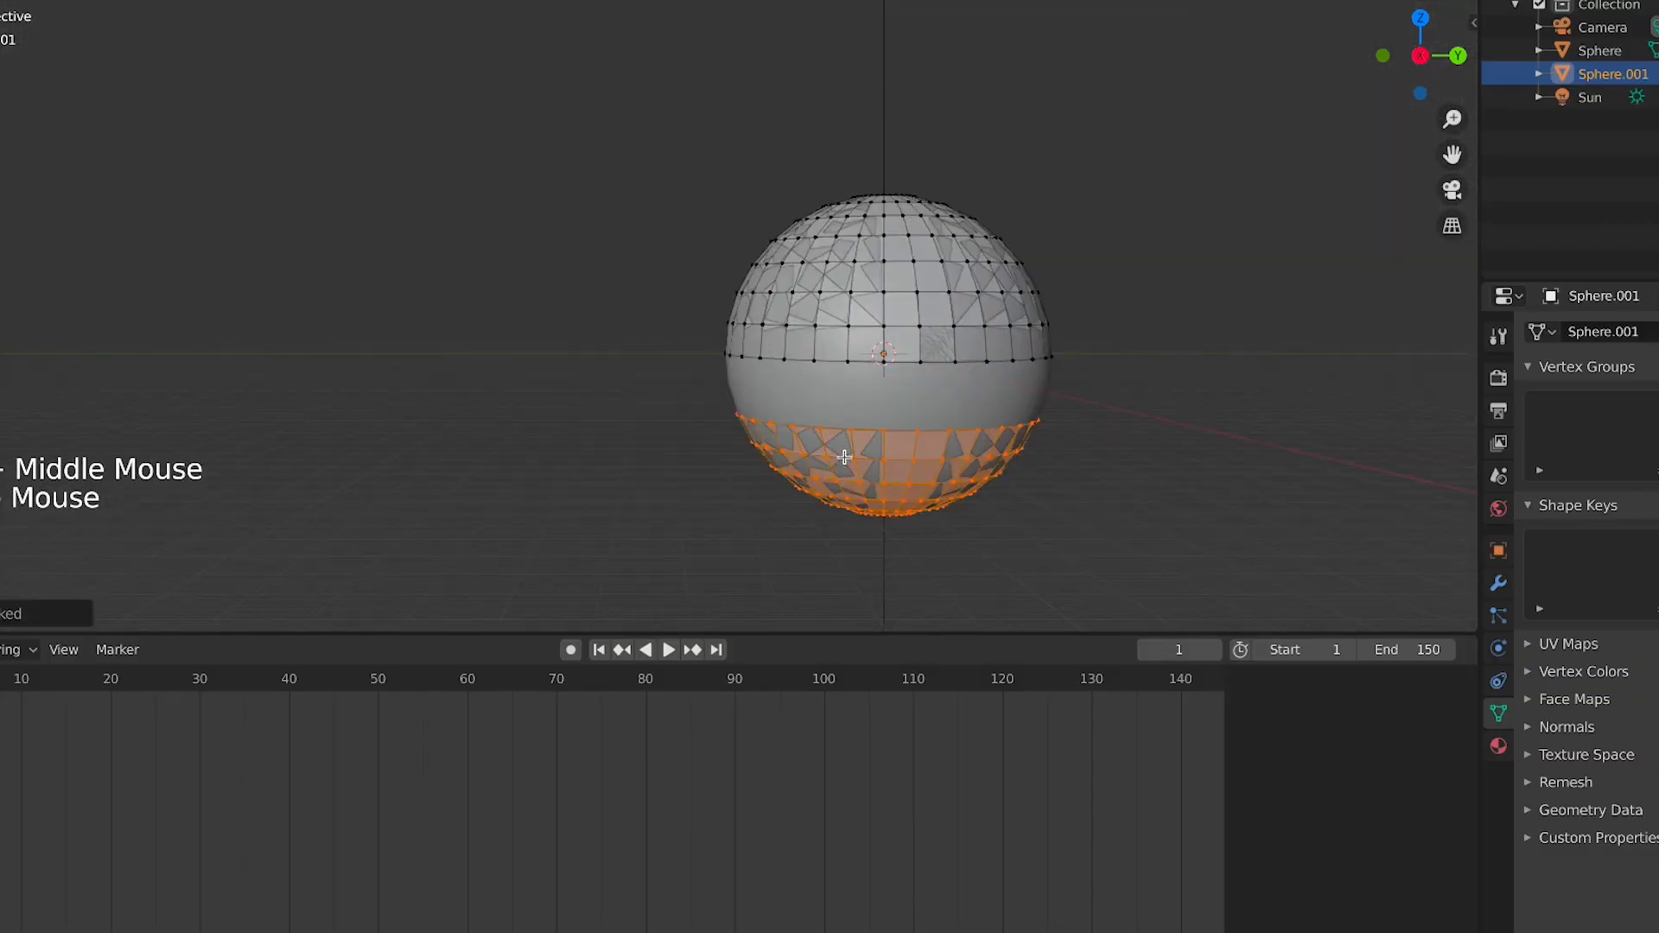
pyautogui.press('x')
pyautogui.click(891, 448)
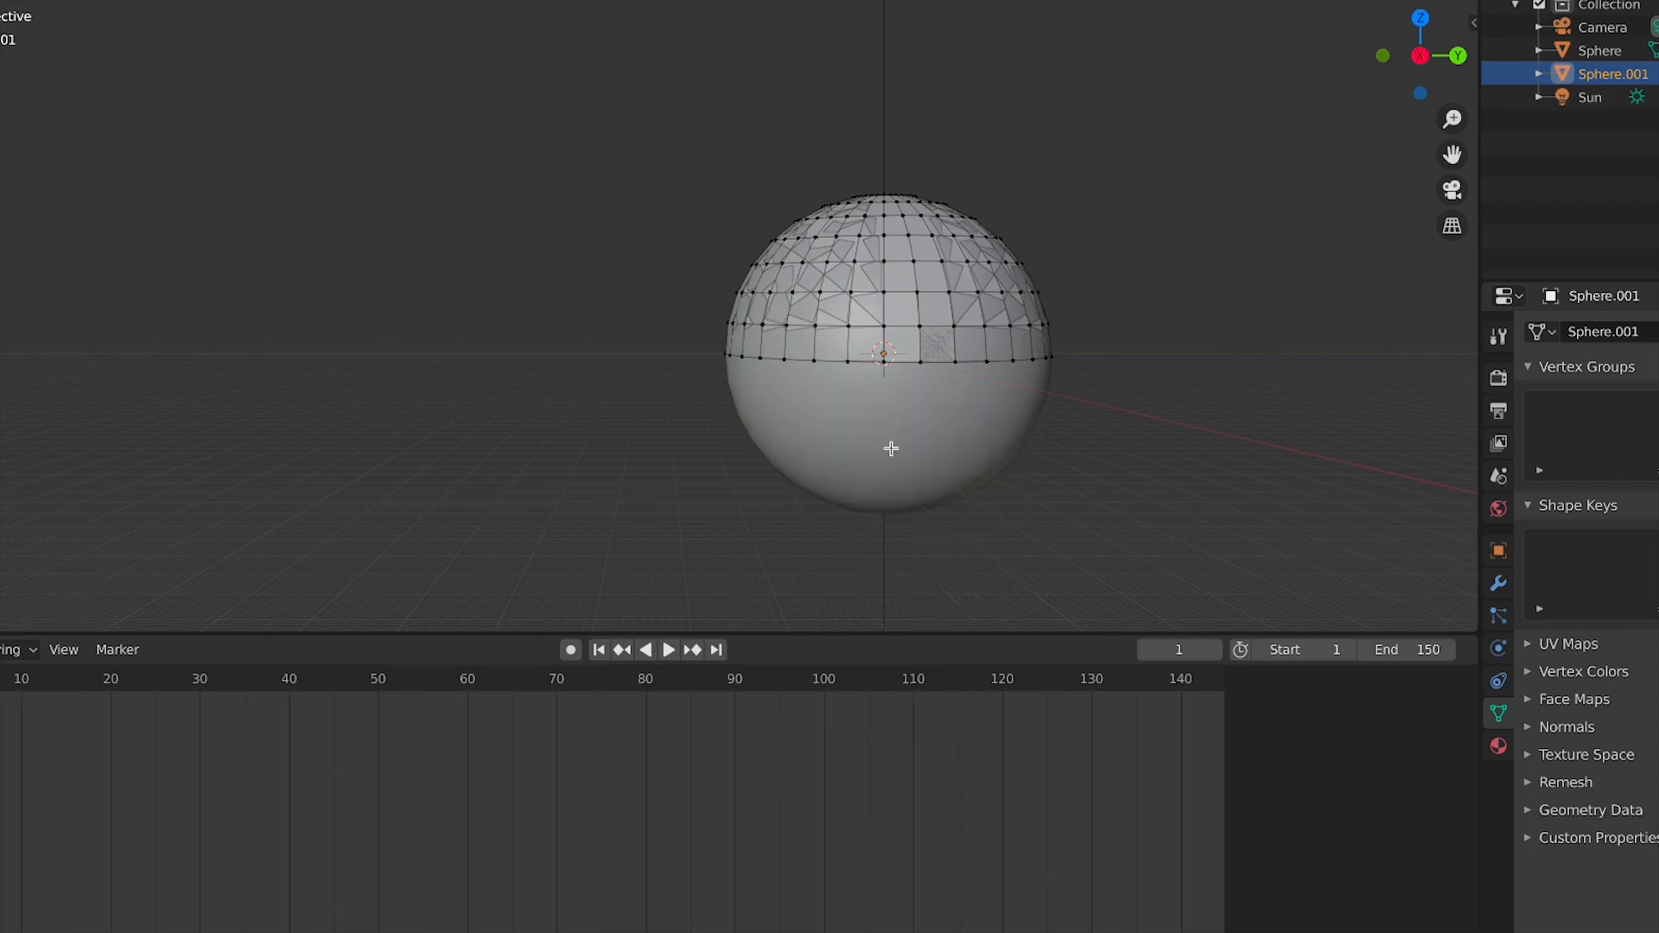
# Scale the hemisphere up slightly so it sits just outside the original sphere
pyautogui.press('Tab')
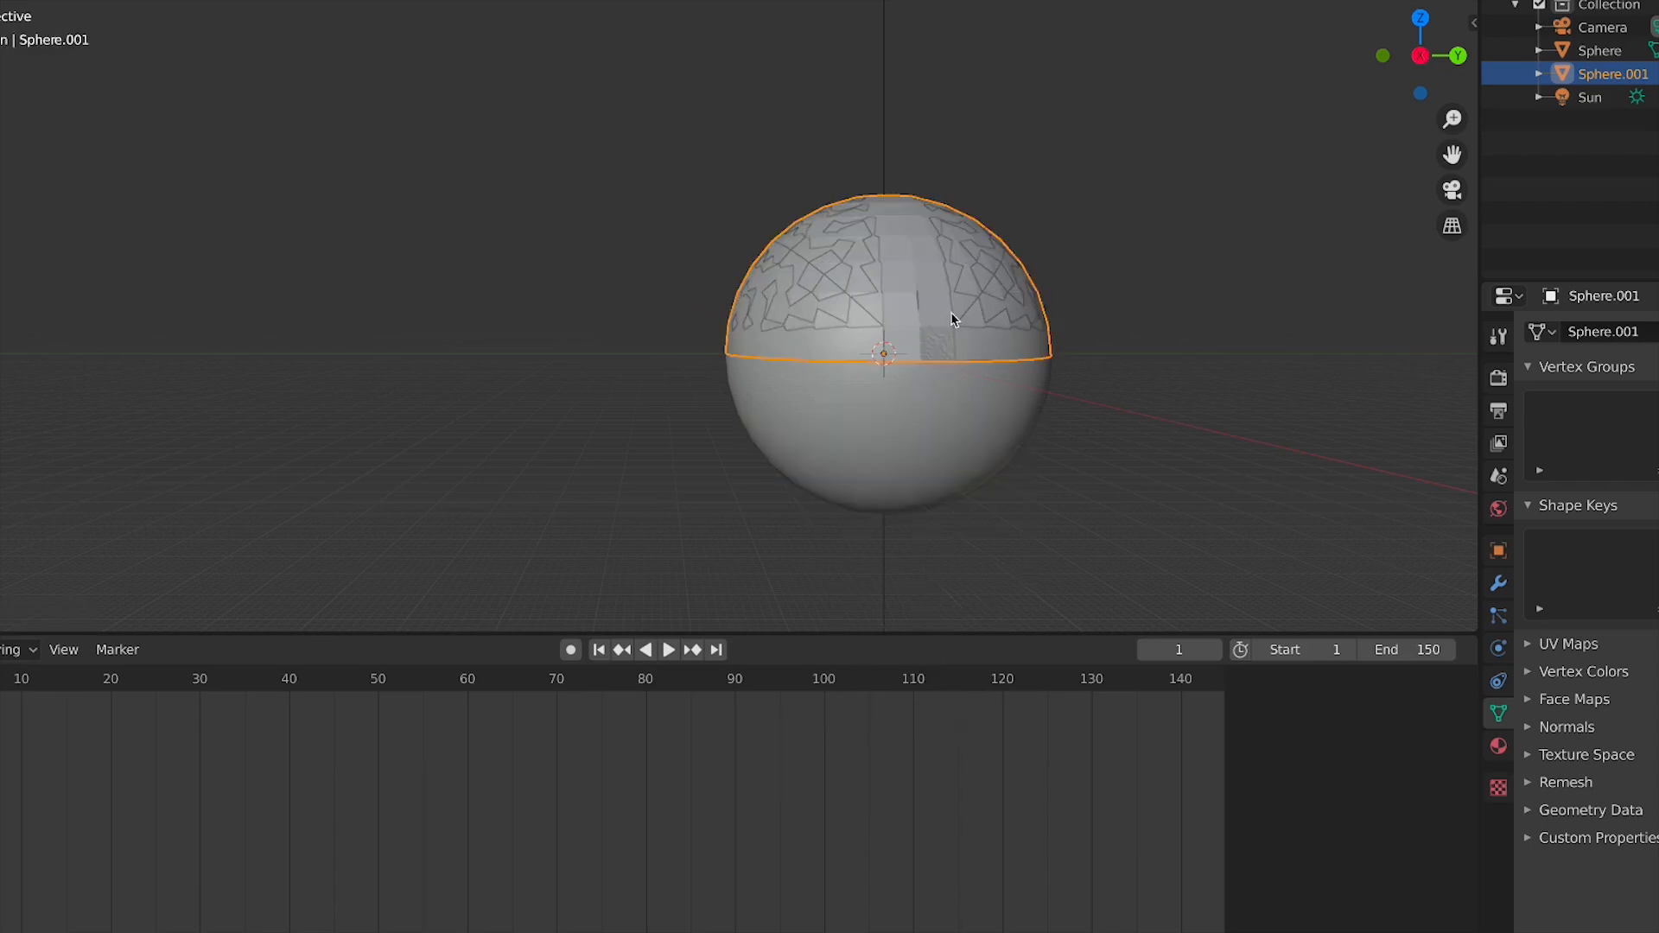
pyautogui.press('KP_1')
pyautogui.press('s')
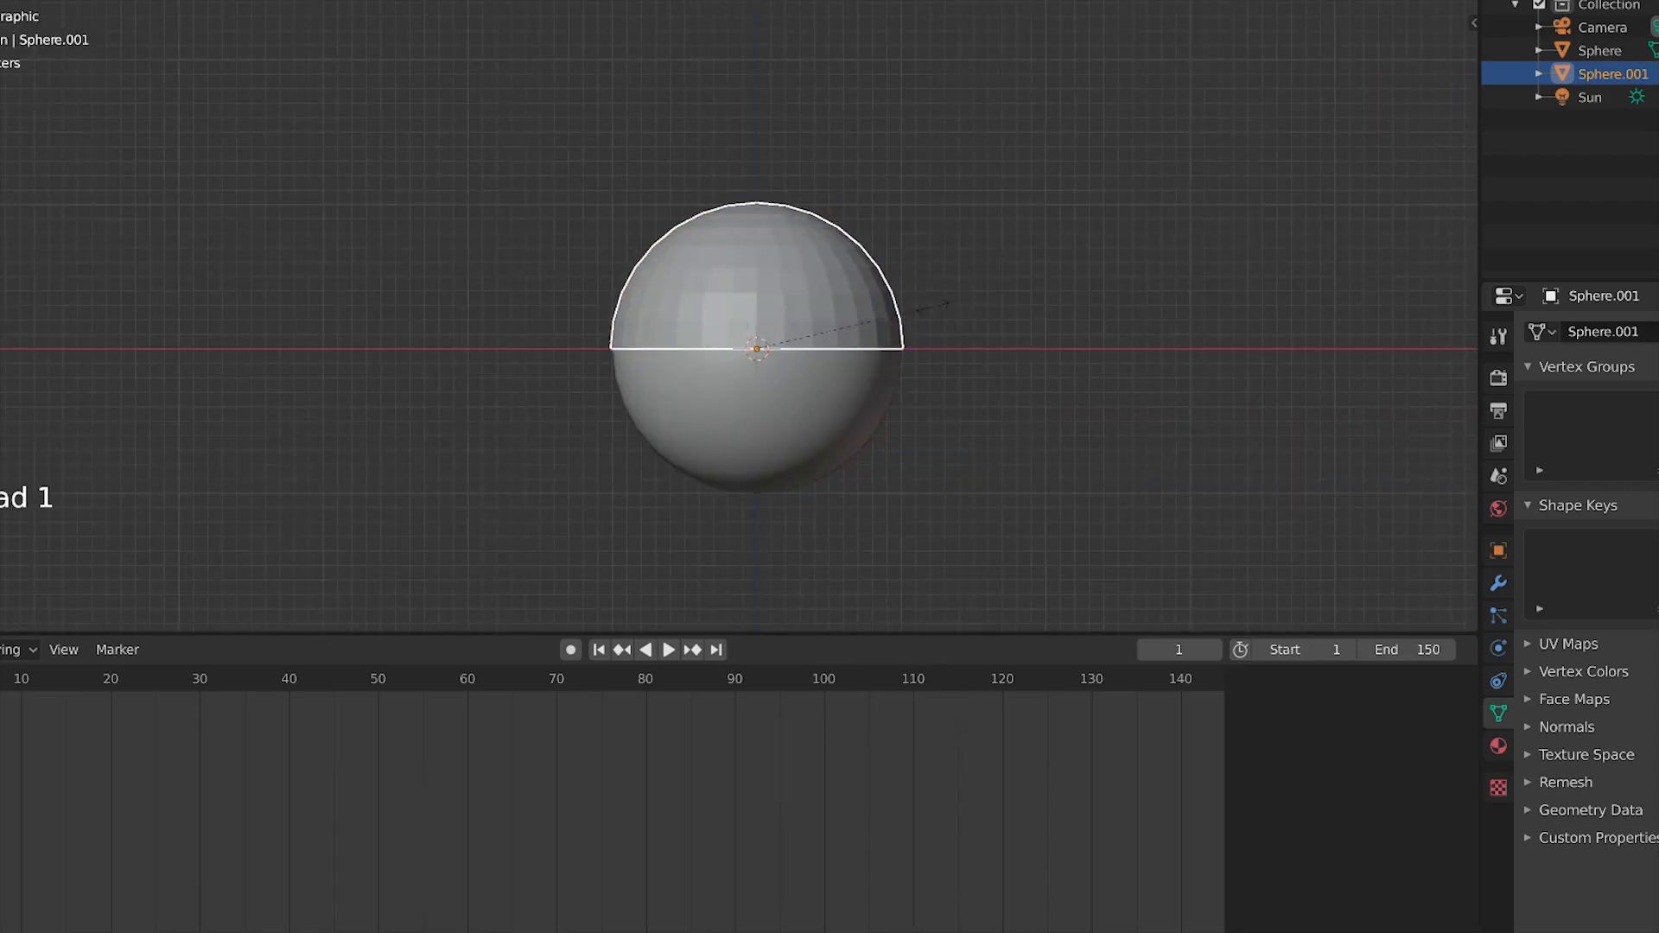
pyautogui.click(950, 318)
# Inspect the hemisphere against the original sphere from the side and front, keeping the hemisphere selected
pyautogui.press('KP_3')
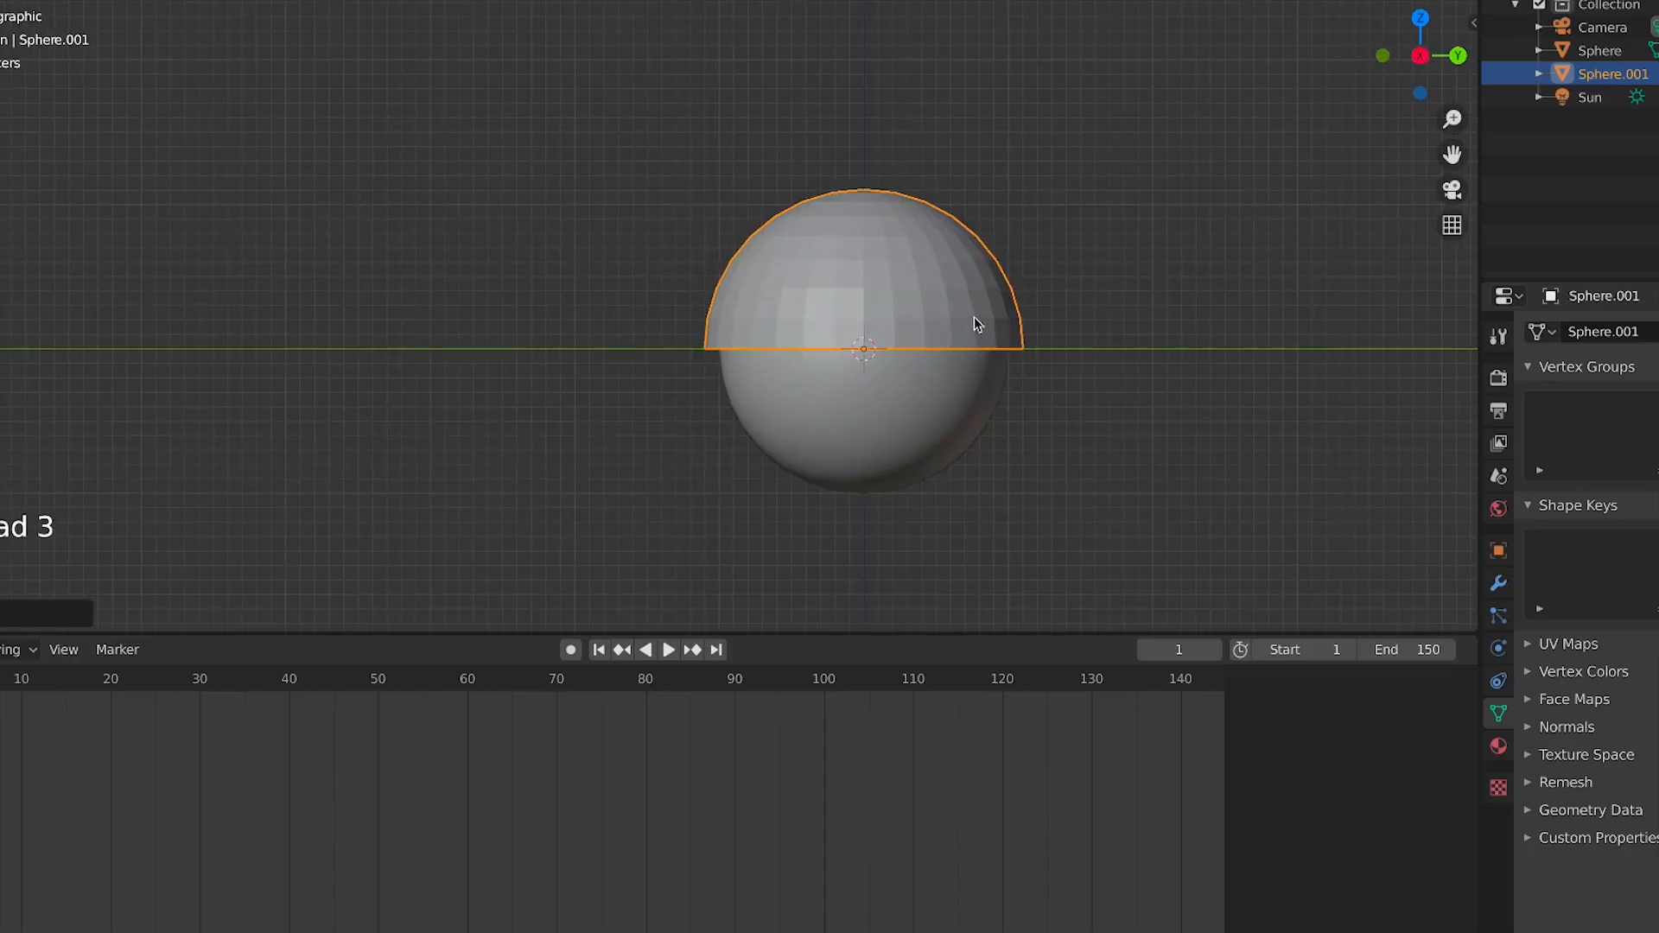
pyautogui.moveTo(970, 334); pyautogui.dragTo(950, 438, button='middle')
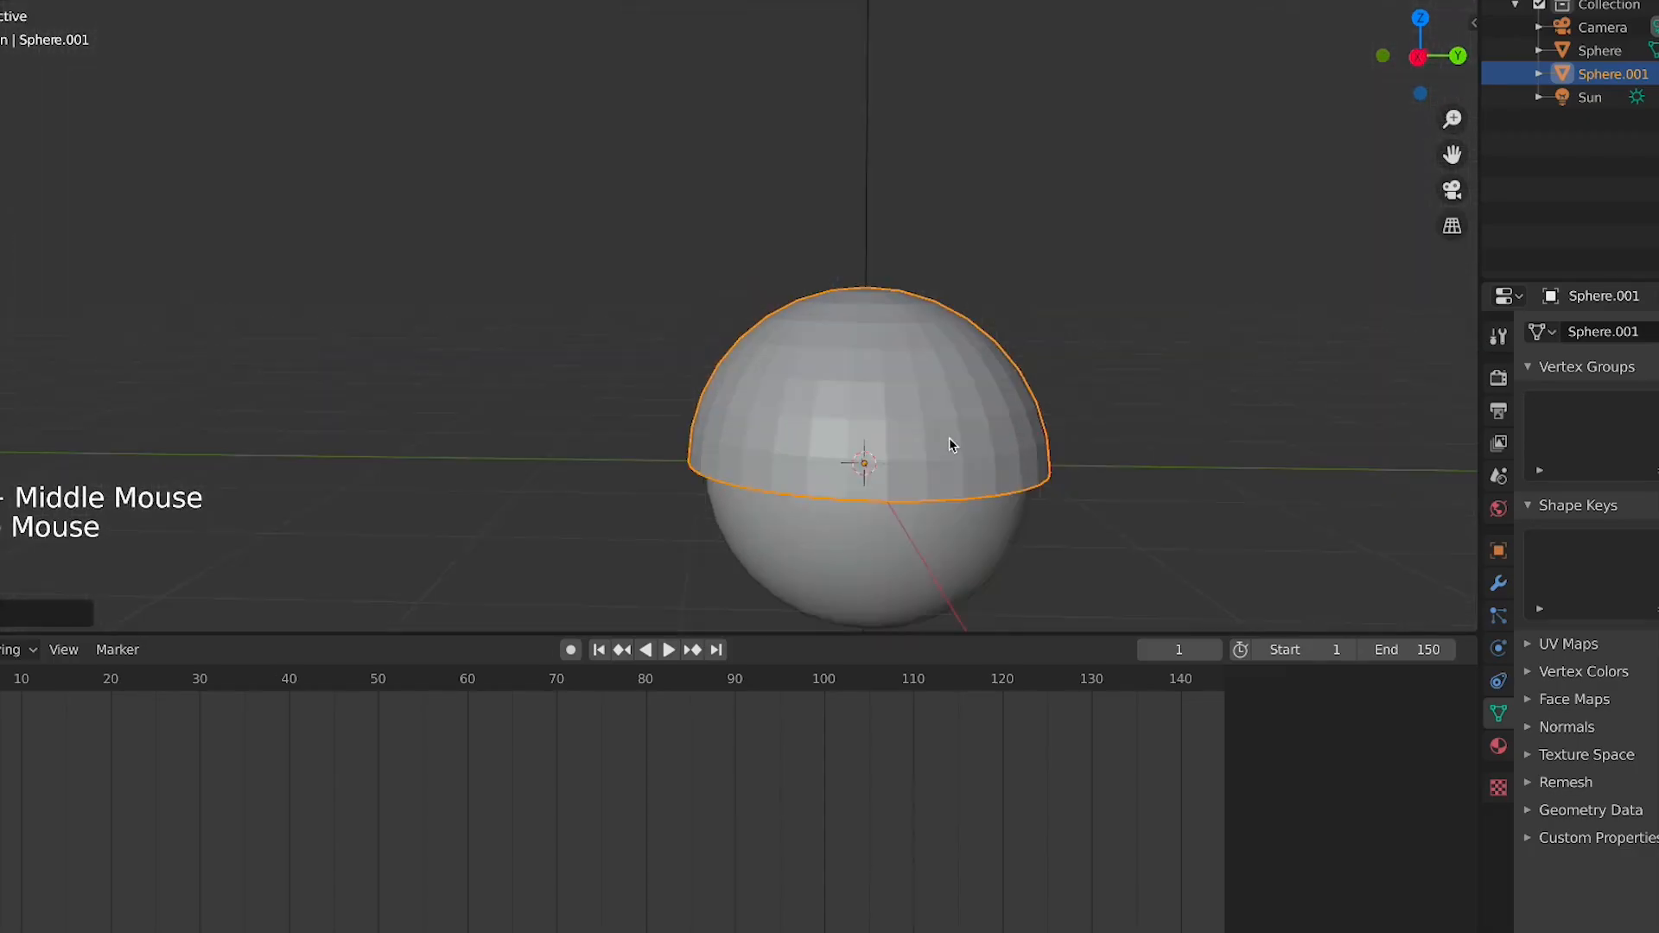
pyautogui.scroll(-3, 949, 437)
pyautogui.press('KP_1')
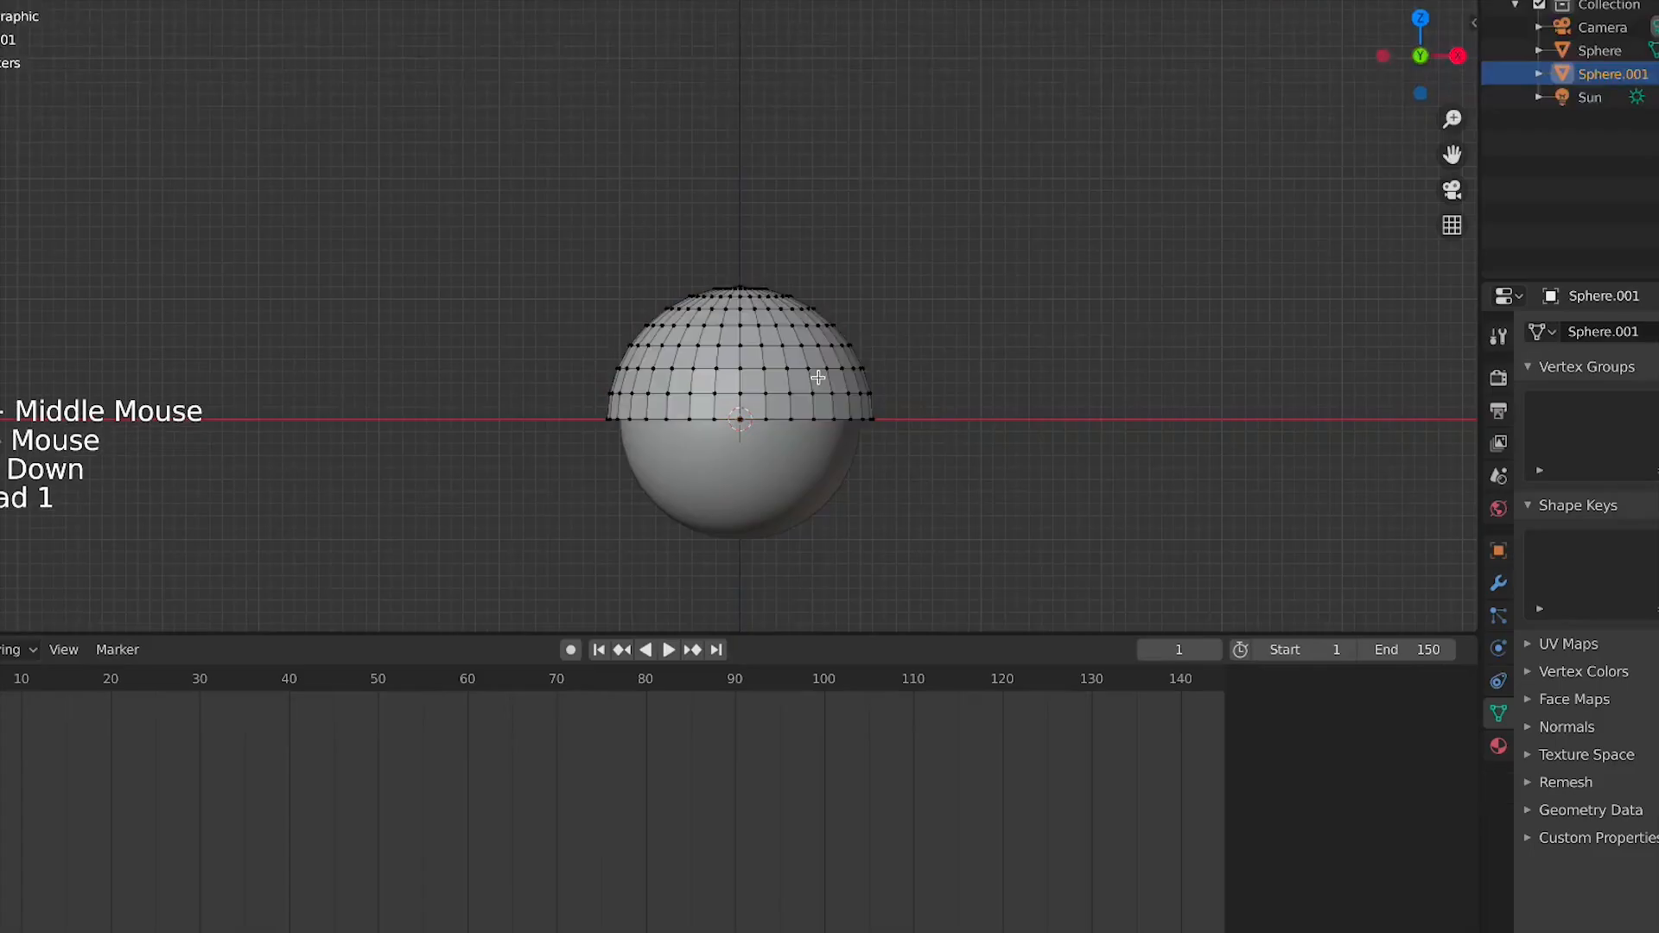
pyautogui.press('a')
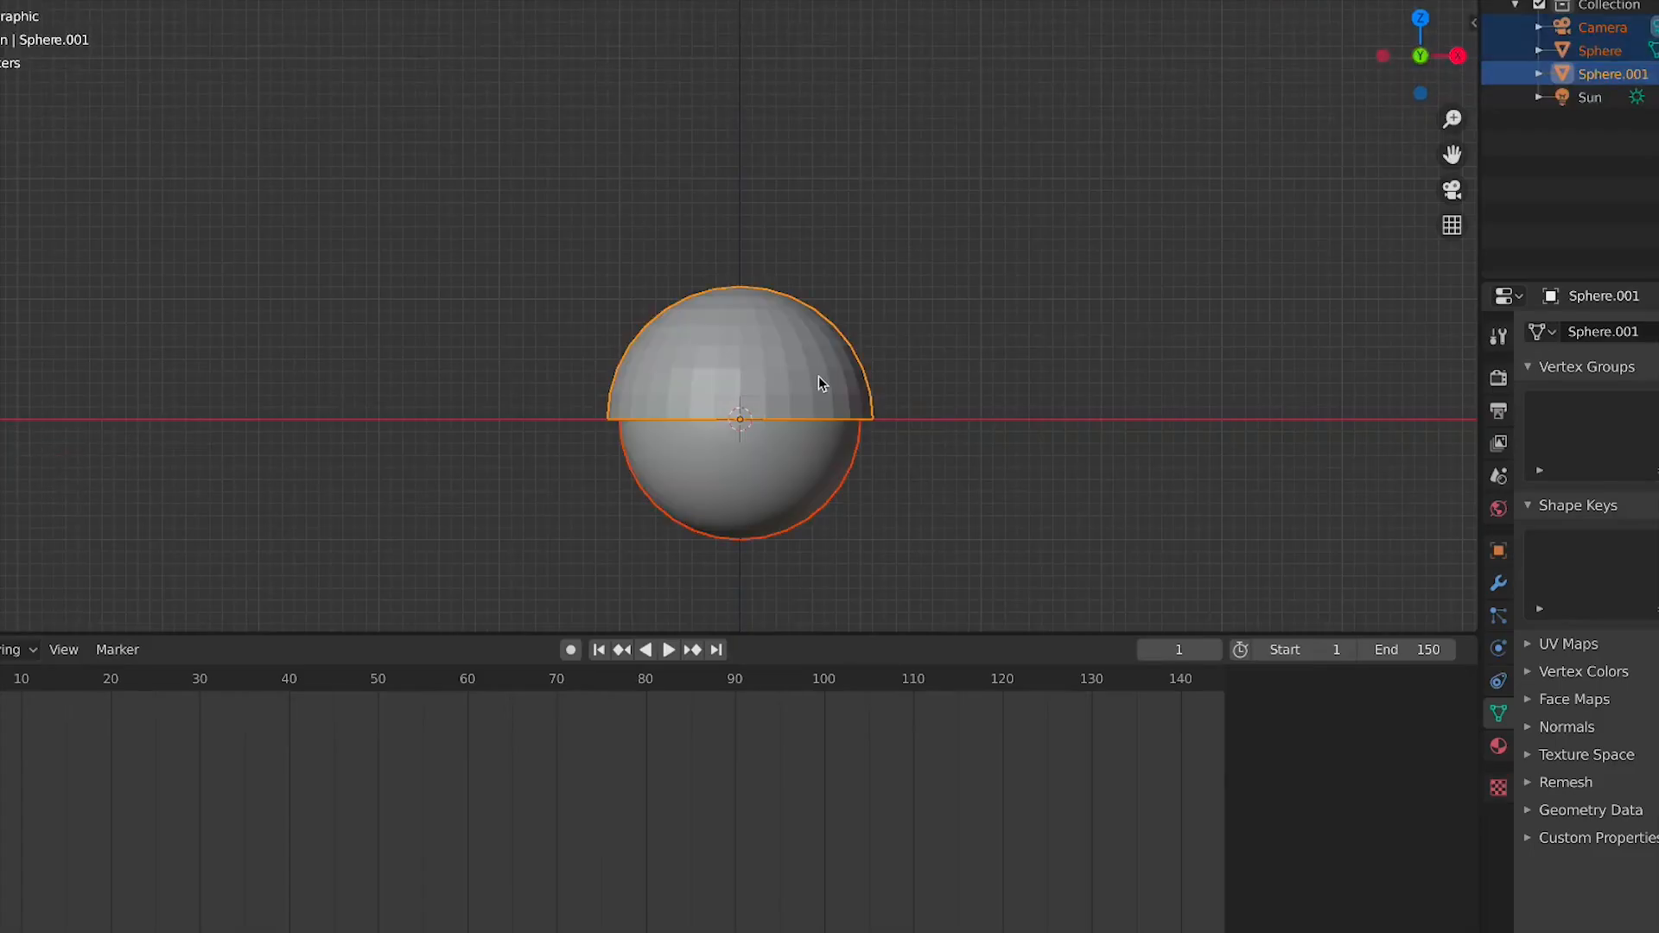
pyautogui.click(818, 375)
pyautogui.press('Tab')
pyautogui.press('Tab')
pyautogui.click(813, 363)
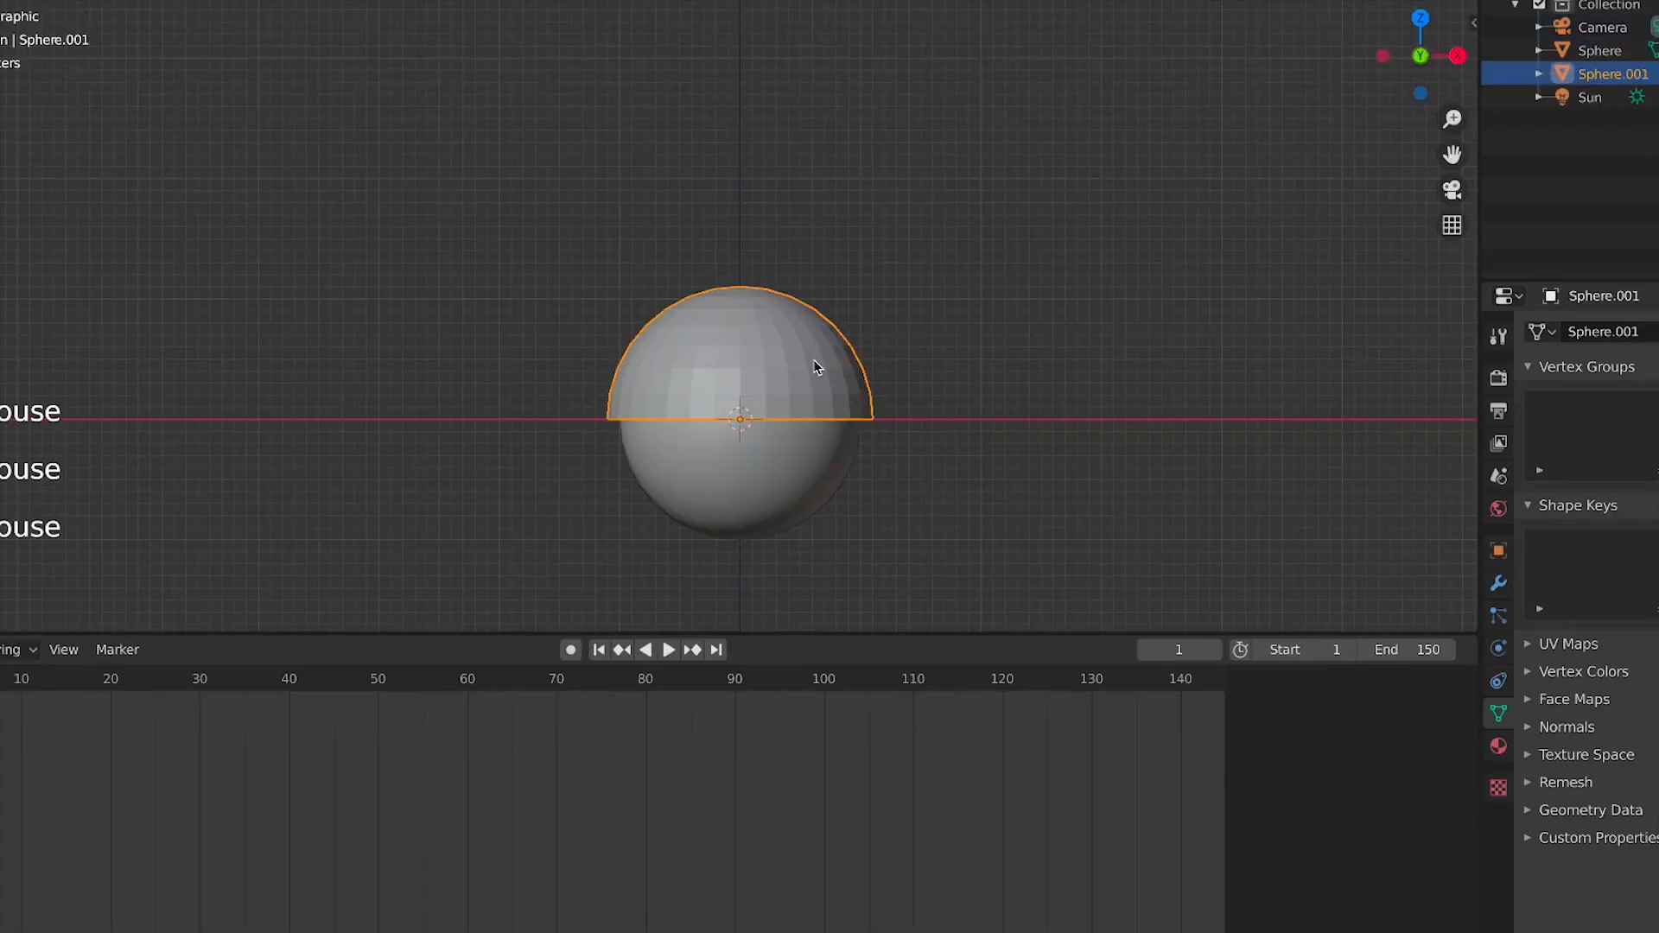
pyautogui.rightClick(813, 363)
pyautogui.click(815, 361)
pyautogui.press('KP_3')
pyautogui.scroll(3, 942, 372)
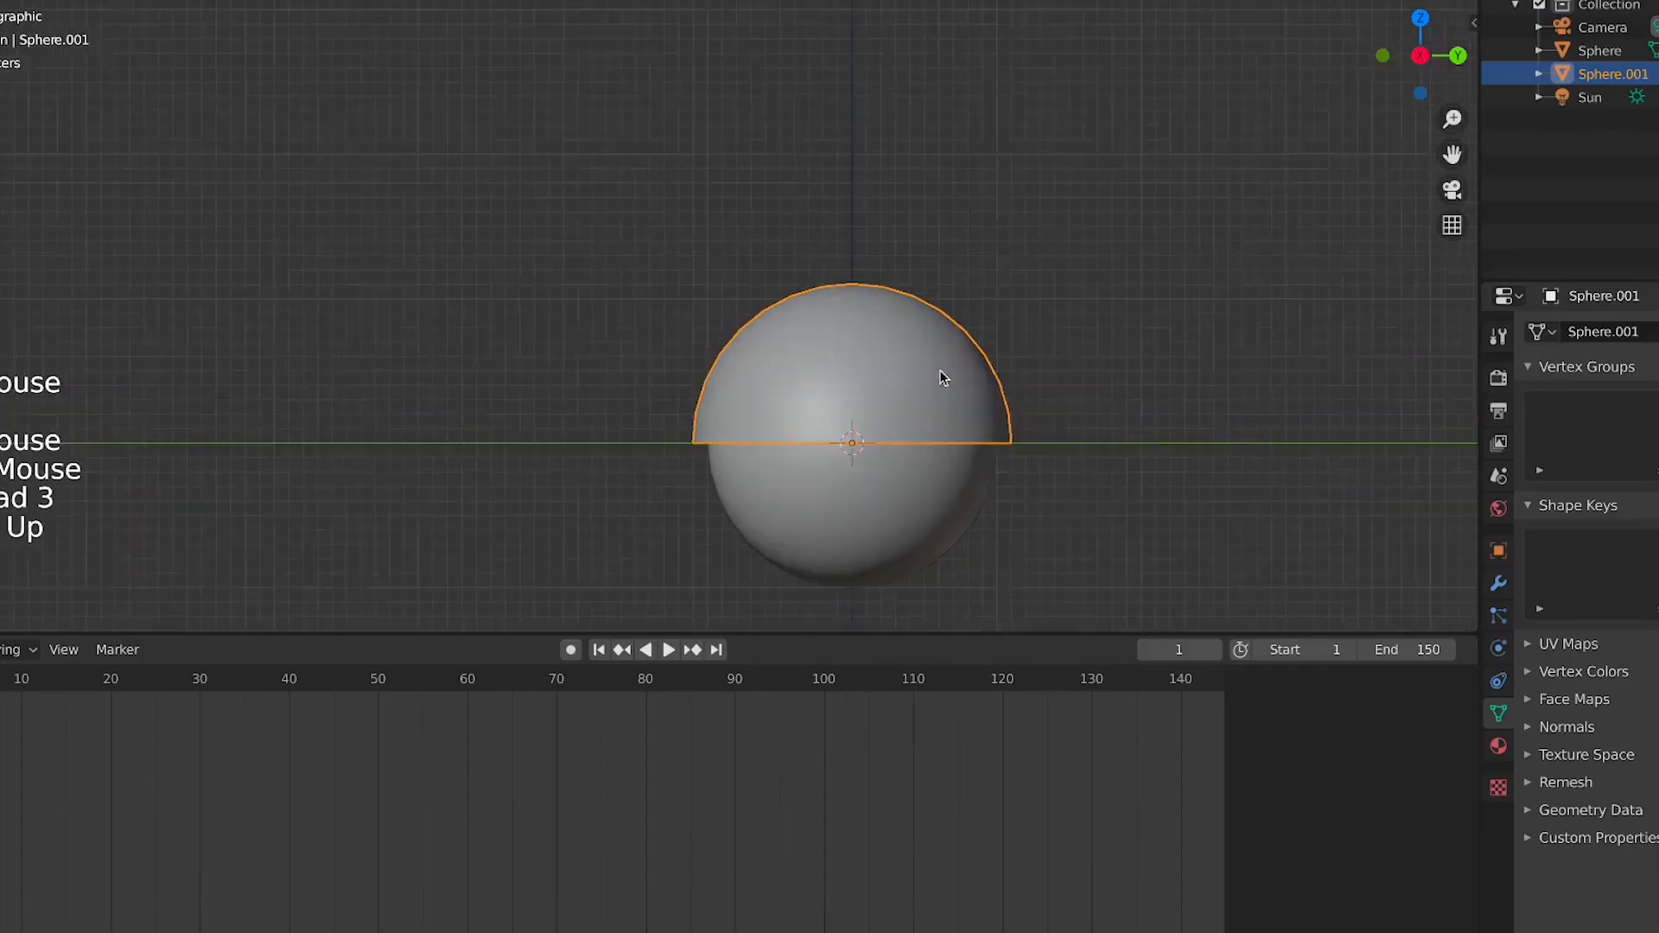
# Add a Solidify modifier to the hemisphere and set its thickness to 0.13 m
pyautogui.click(1508, 574)
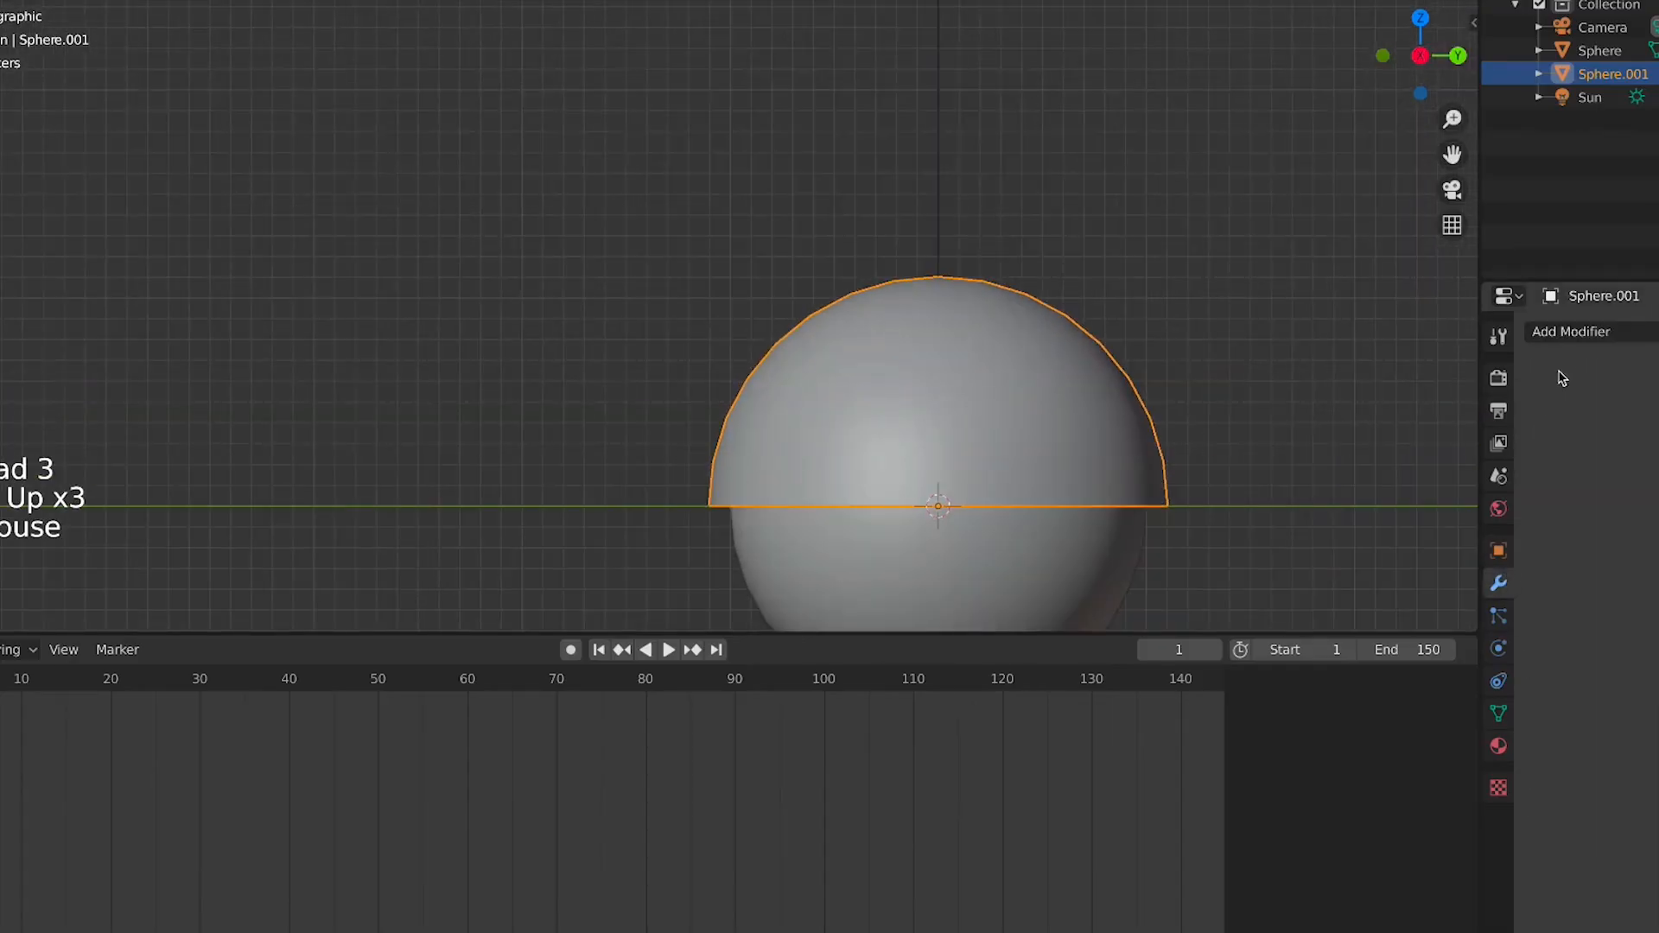
pyautogui.click(1568, 333)
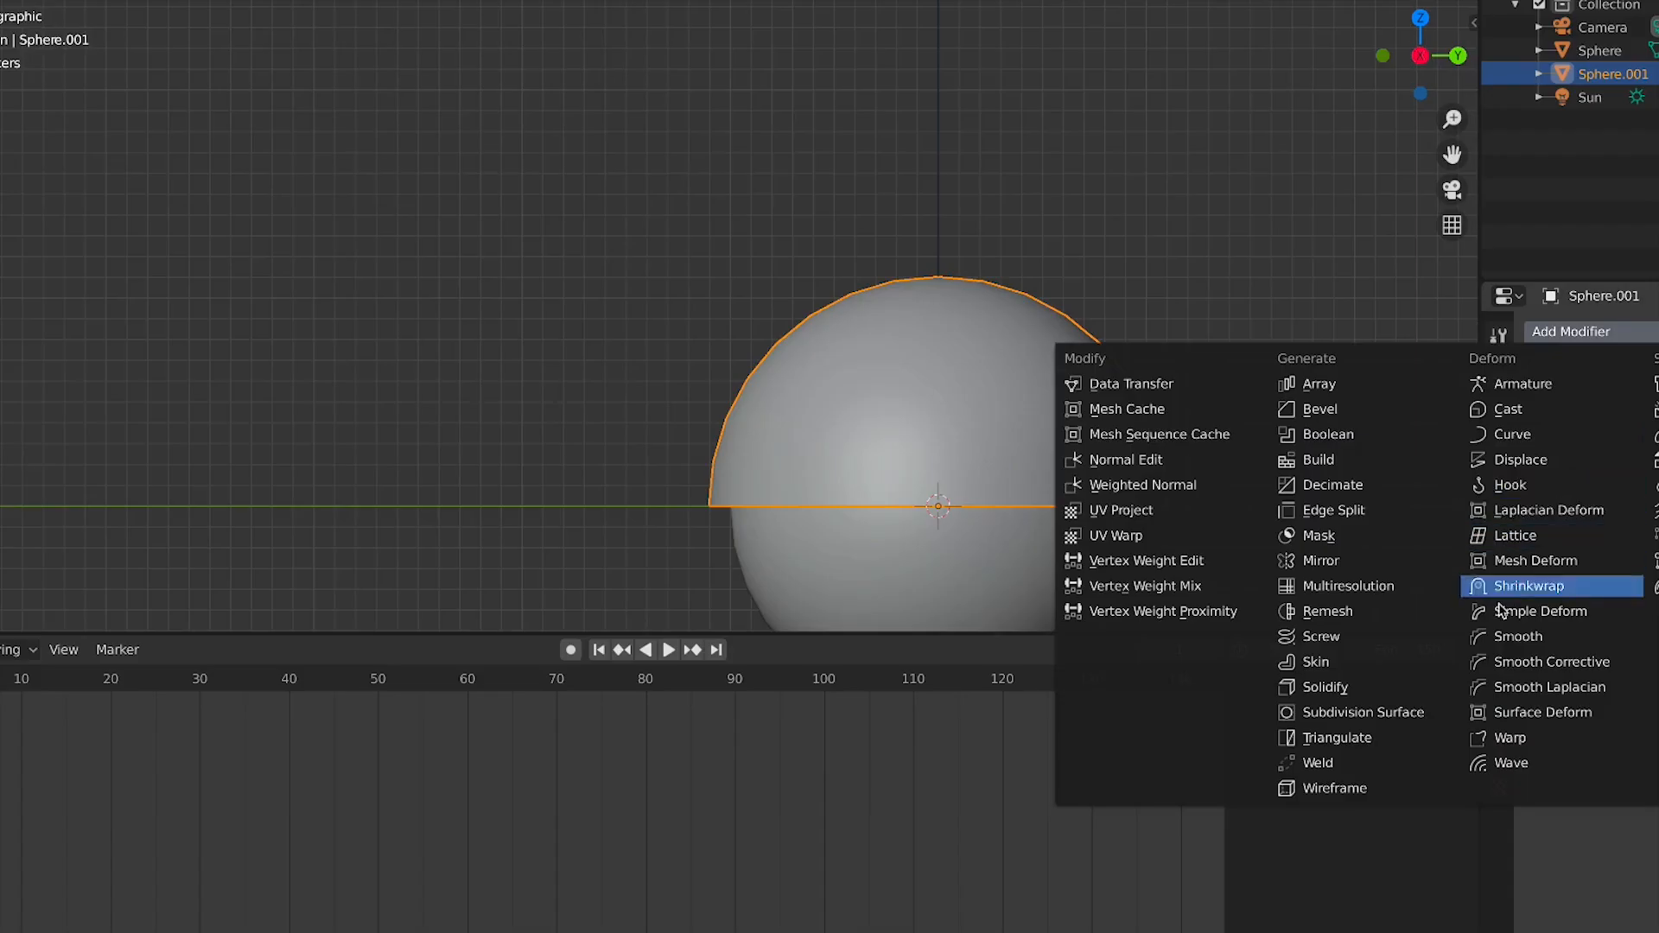
pyautogui.click(1407, 696)
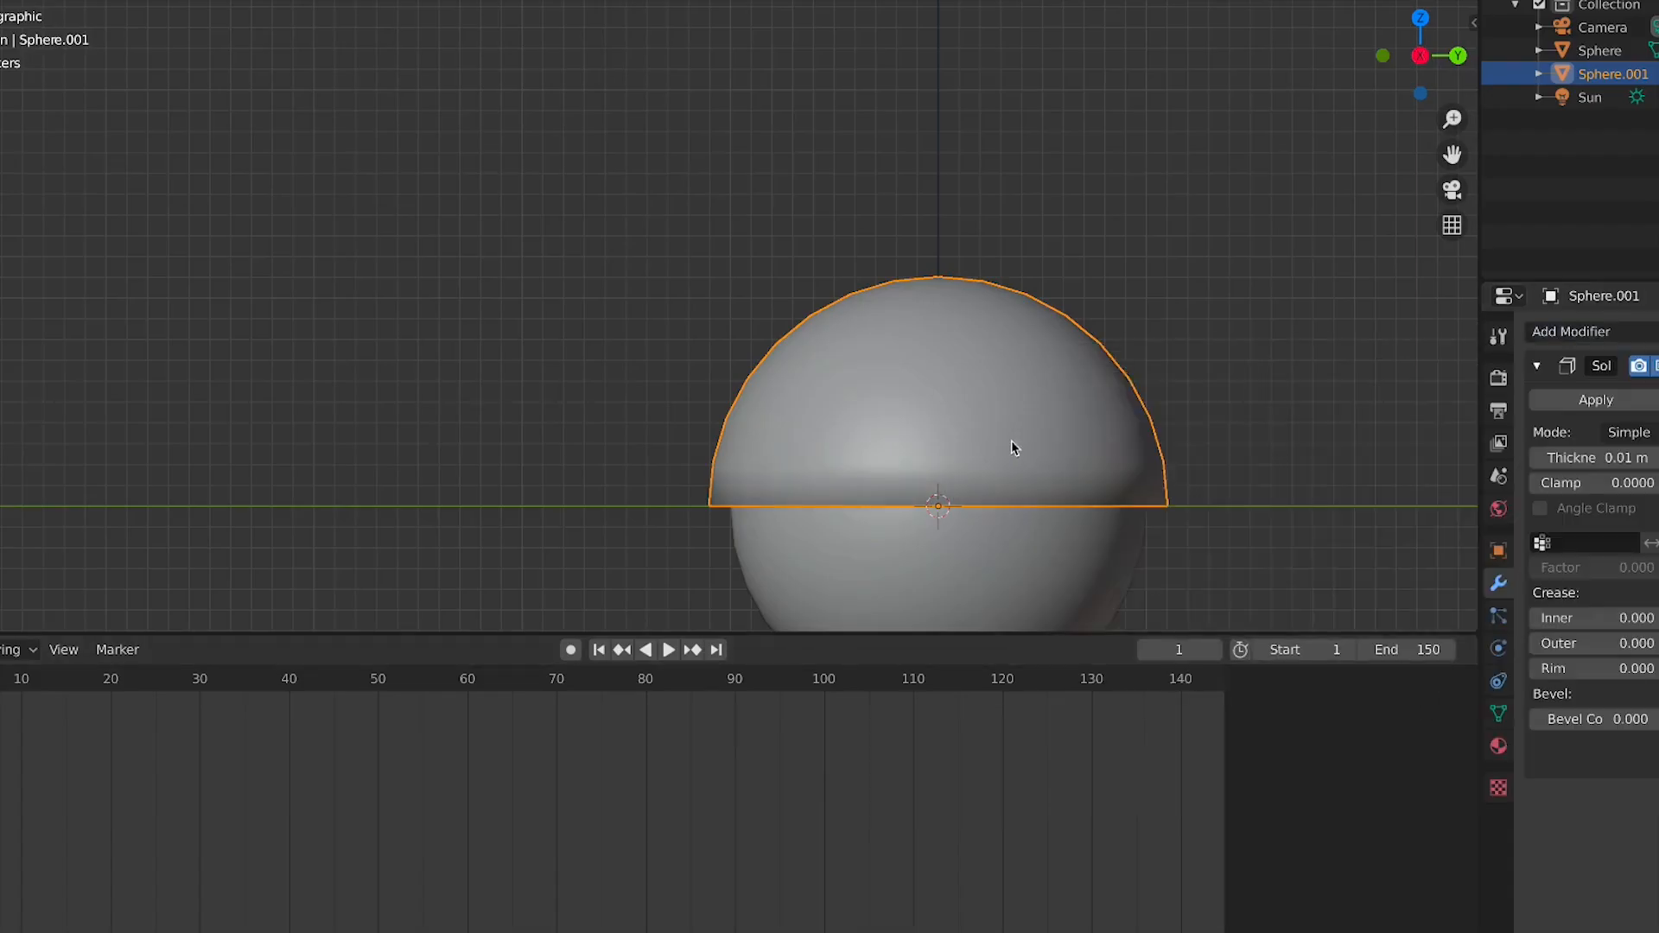
pyautogui.moveTo(1011, 449); pyautogui.dragTo(871, 210, button='middle')
pyautogui.scroll(3, 1045, 370)
pyautogui.moveTo(1579, 449); pyautogui.dragTo(1598, 449)
# Shade the solidified hemisphere smooth
pyautogui.press('Tab')
pyautogui.scroll(-1, 742, 369)
pyautogui.press('Tab')
pyautogui.scroll(-2, 742, 369)
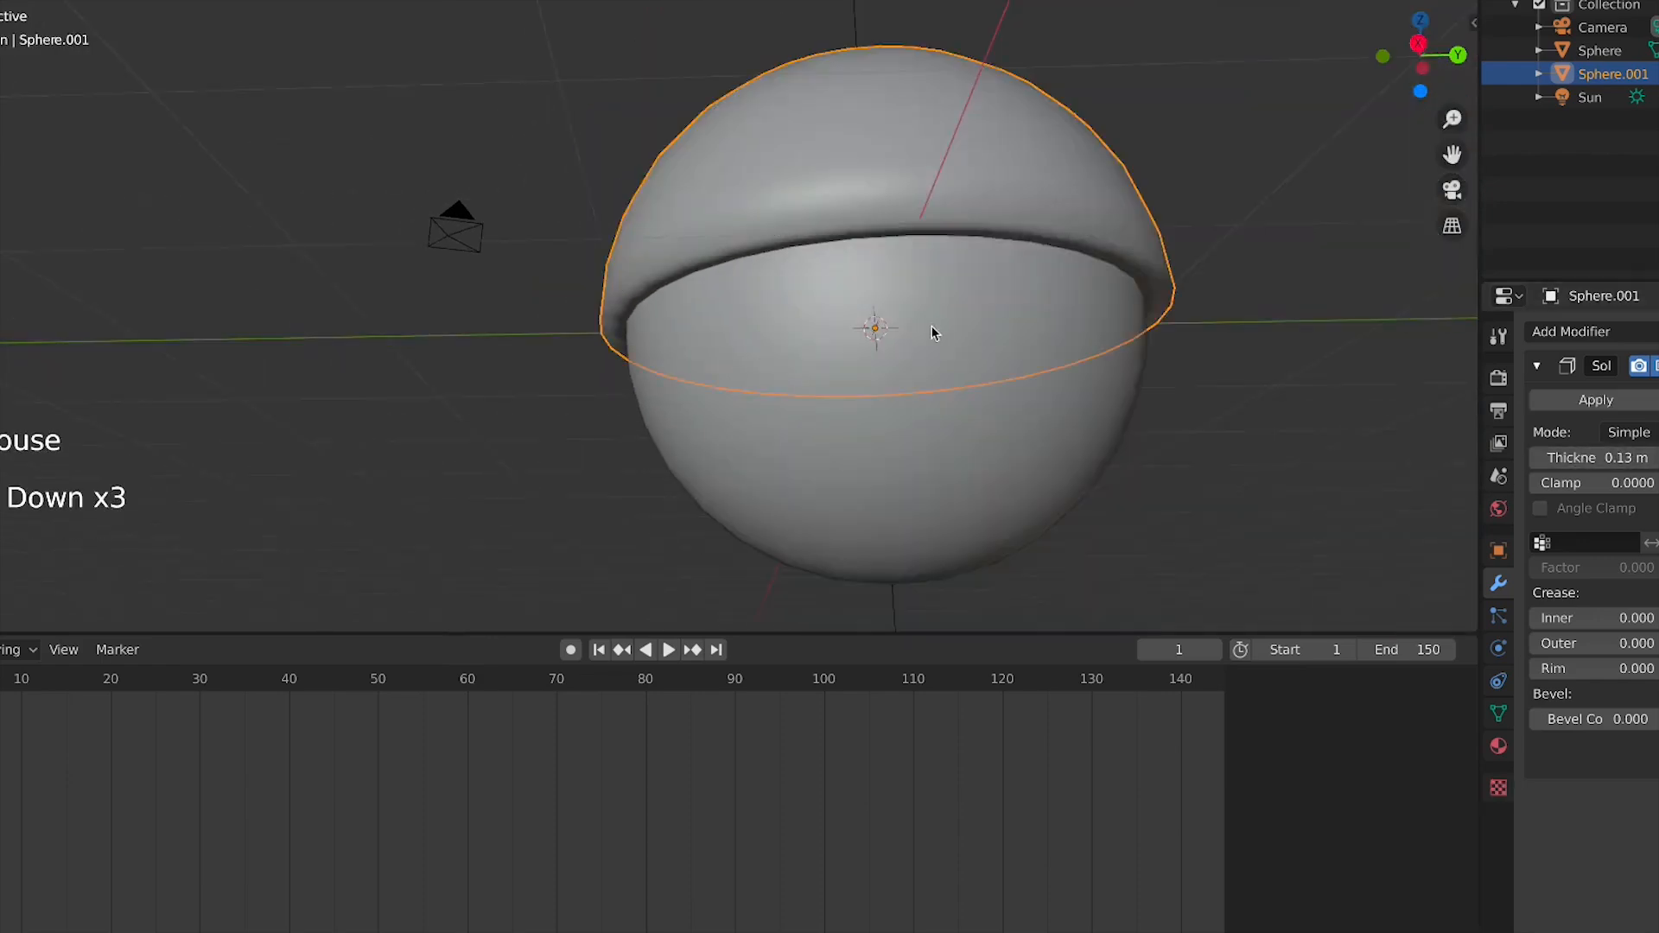
pyautogui.moveTo(932, 325); pyautogui.dragTo(881, 410, button='middle')
pyautogui.press('KP_3')
pyautogui.rightClick(1062, 368)
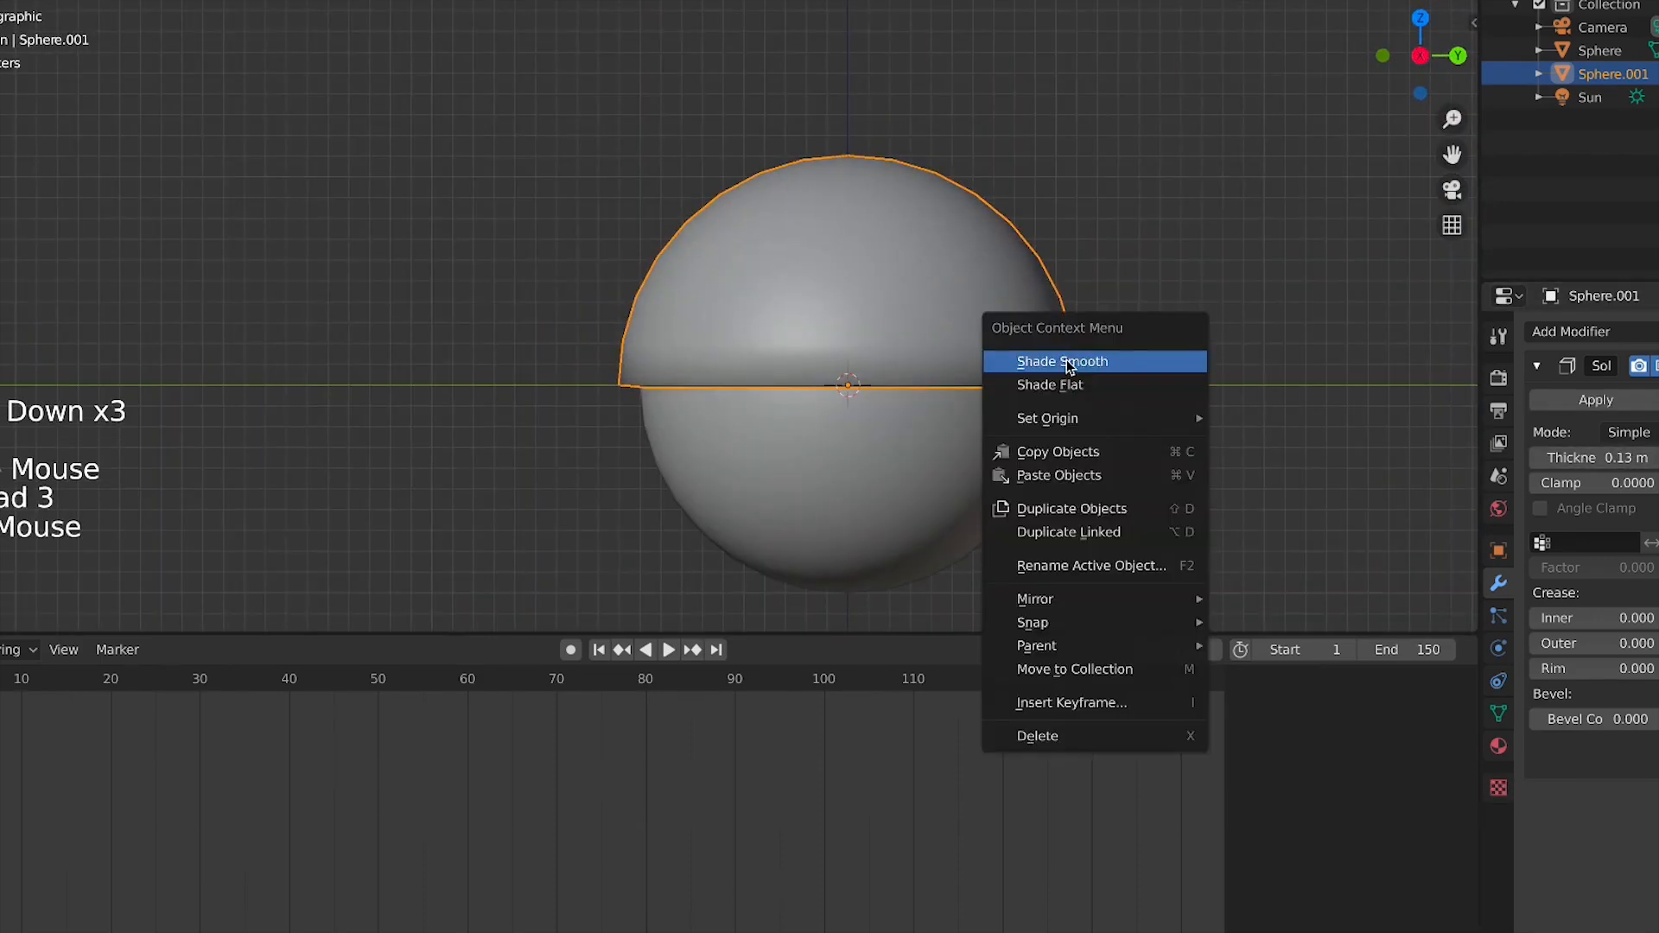
pyautogui.hotkey('shift', 'd')
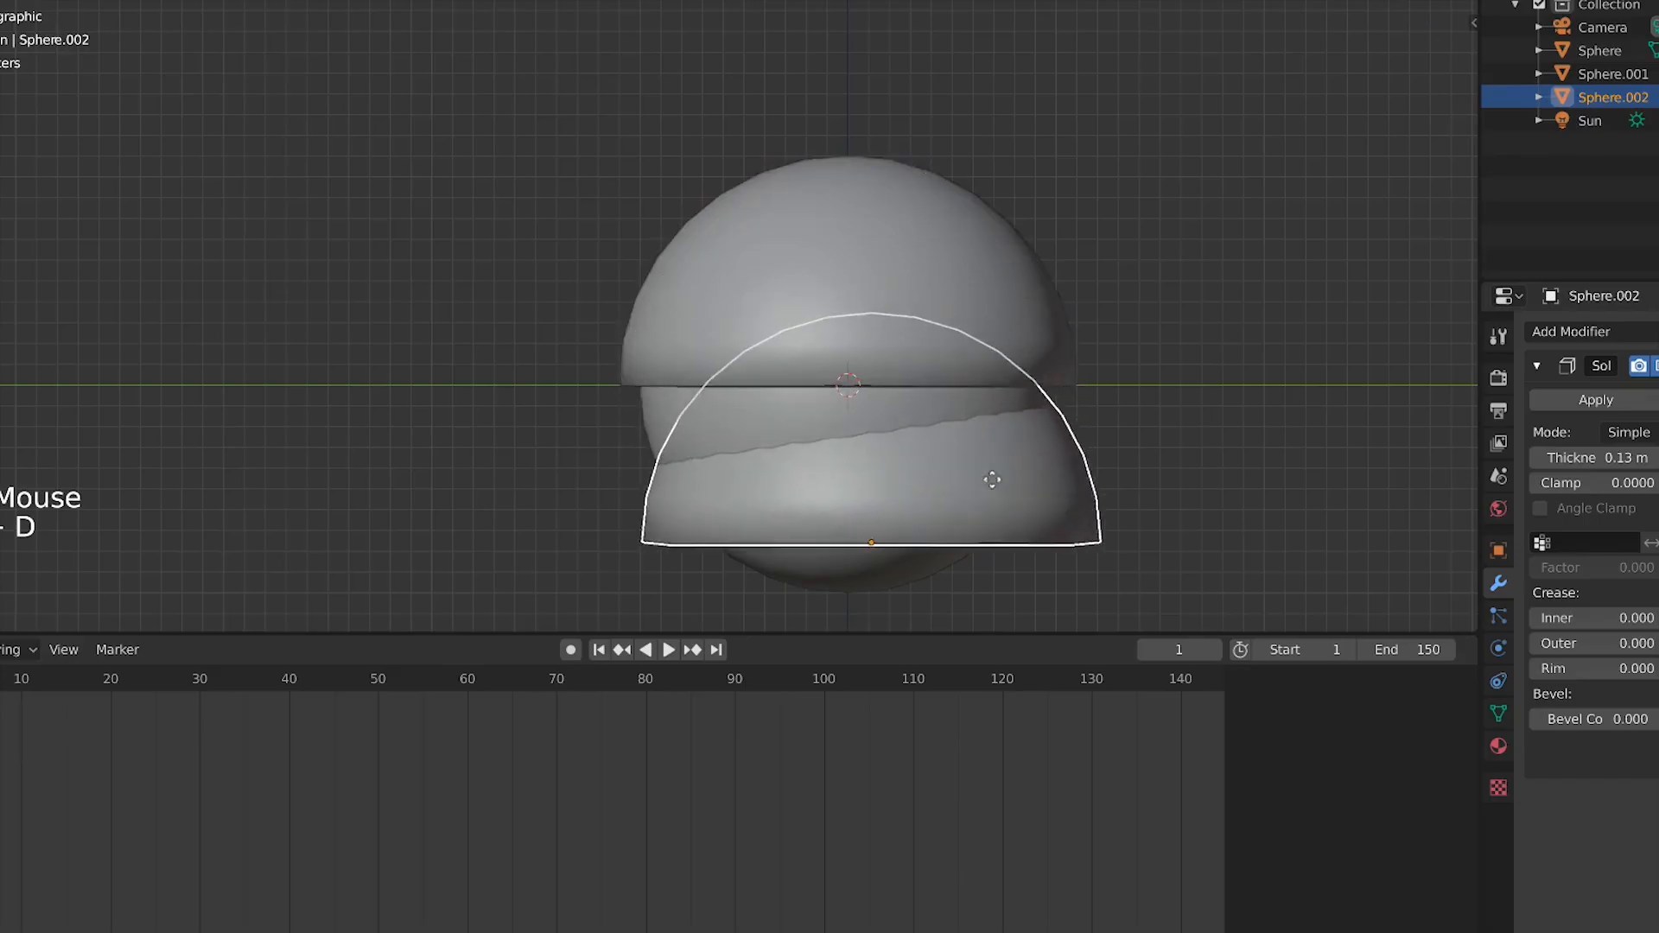
pyautogui.rightClick(951, 340)
pyautogui.press('x')
pyautogui.click(969, 338)
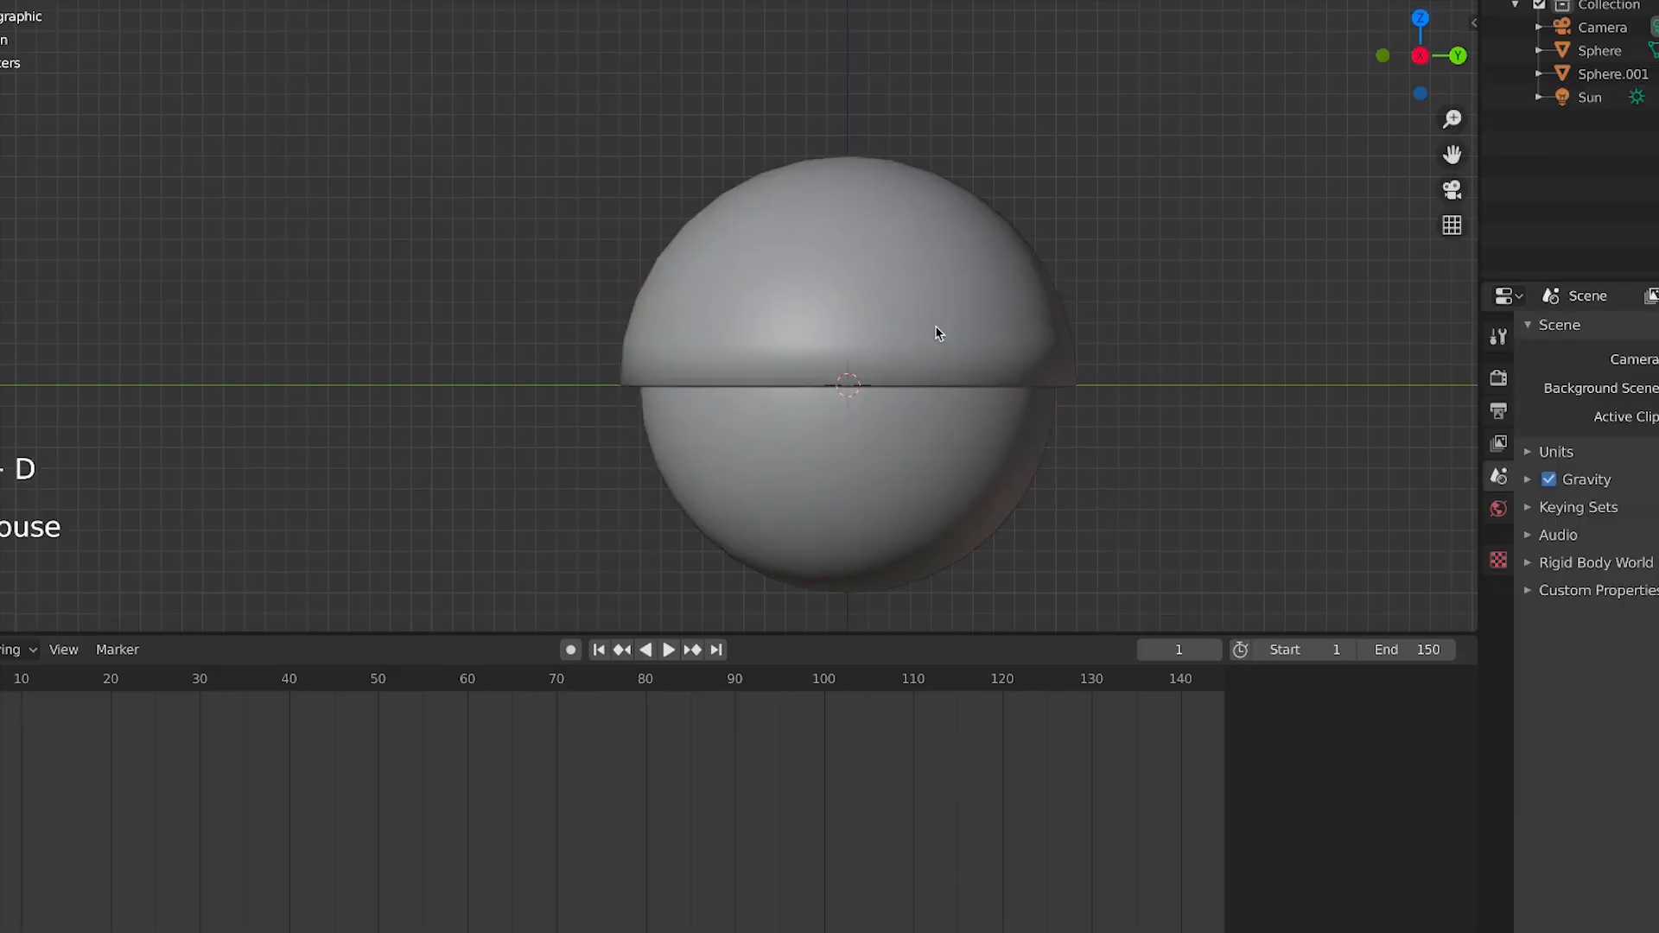
# Place the 3D cursor on the hemisphere's rim edge and set the hemisphere's origin to the 3D cursor
pyautogui.click(941, 332)
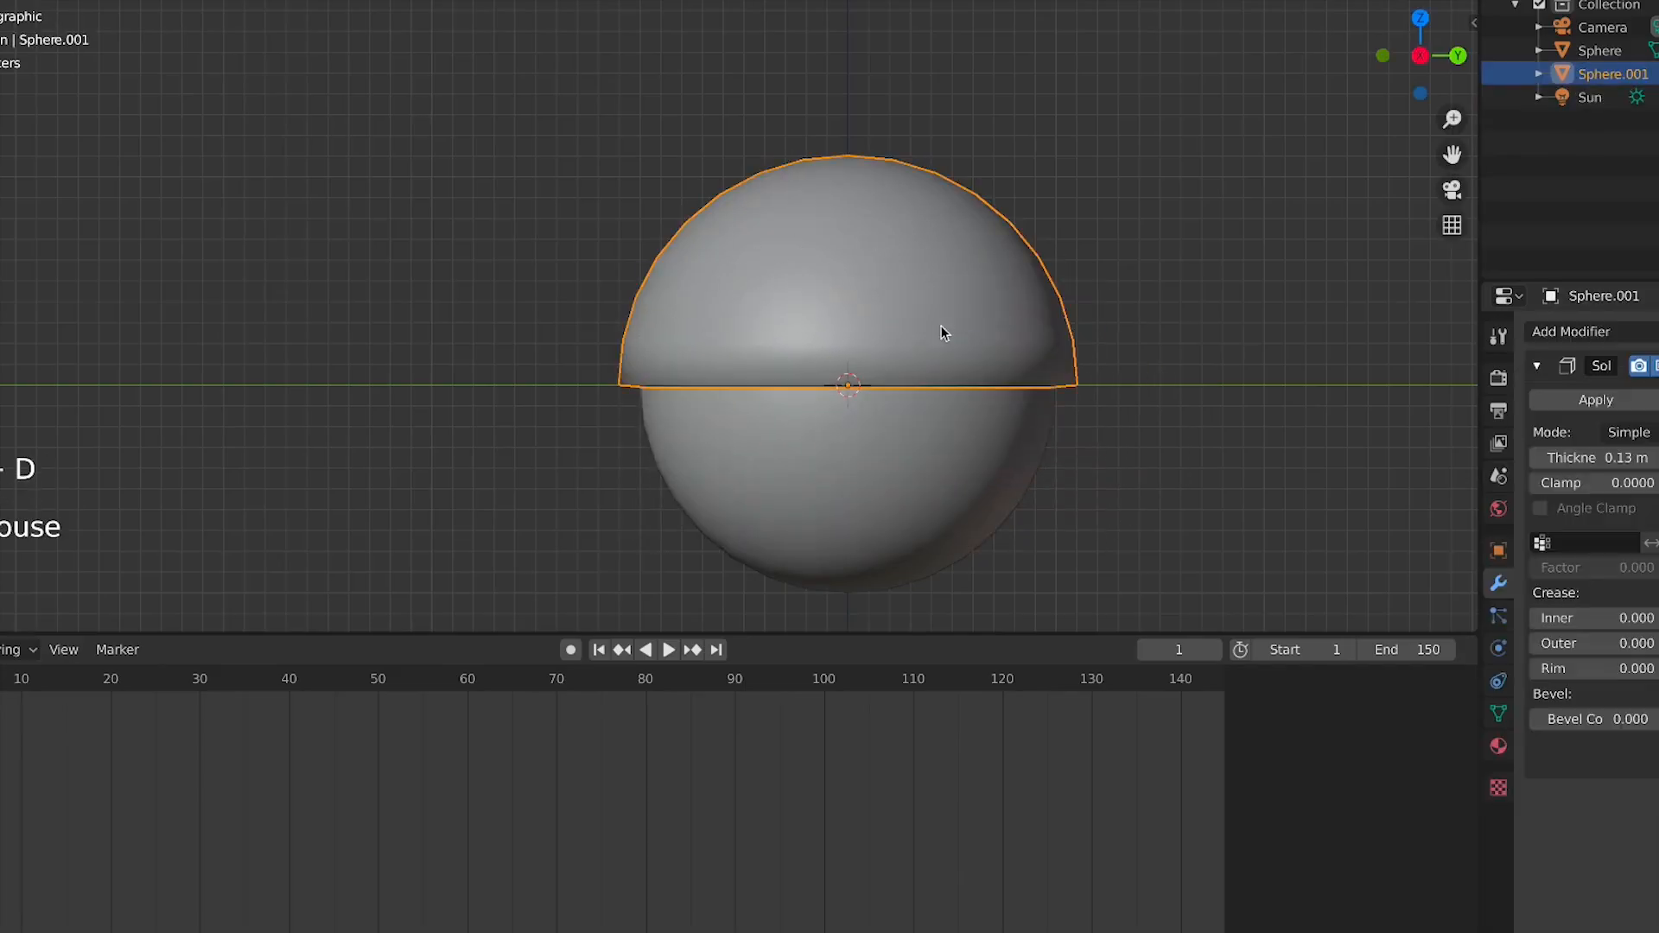
pyautogui.keyDown('shift'); pyautogui.rightClick(1061, 386); pyautogui.keyUp('shift')
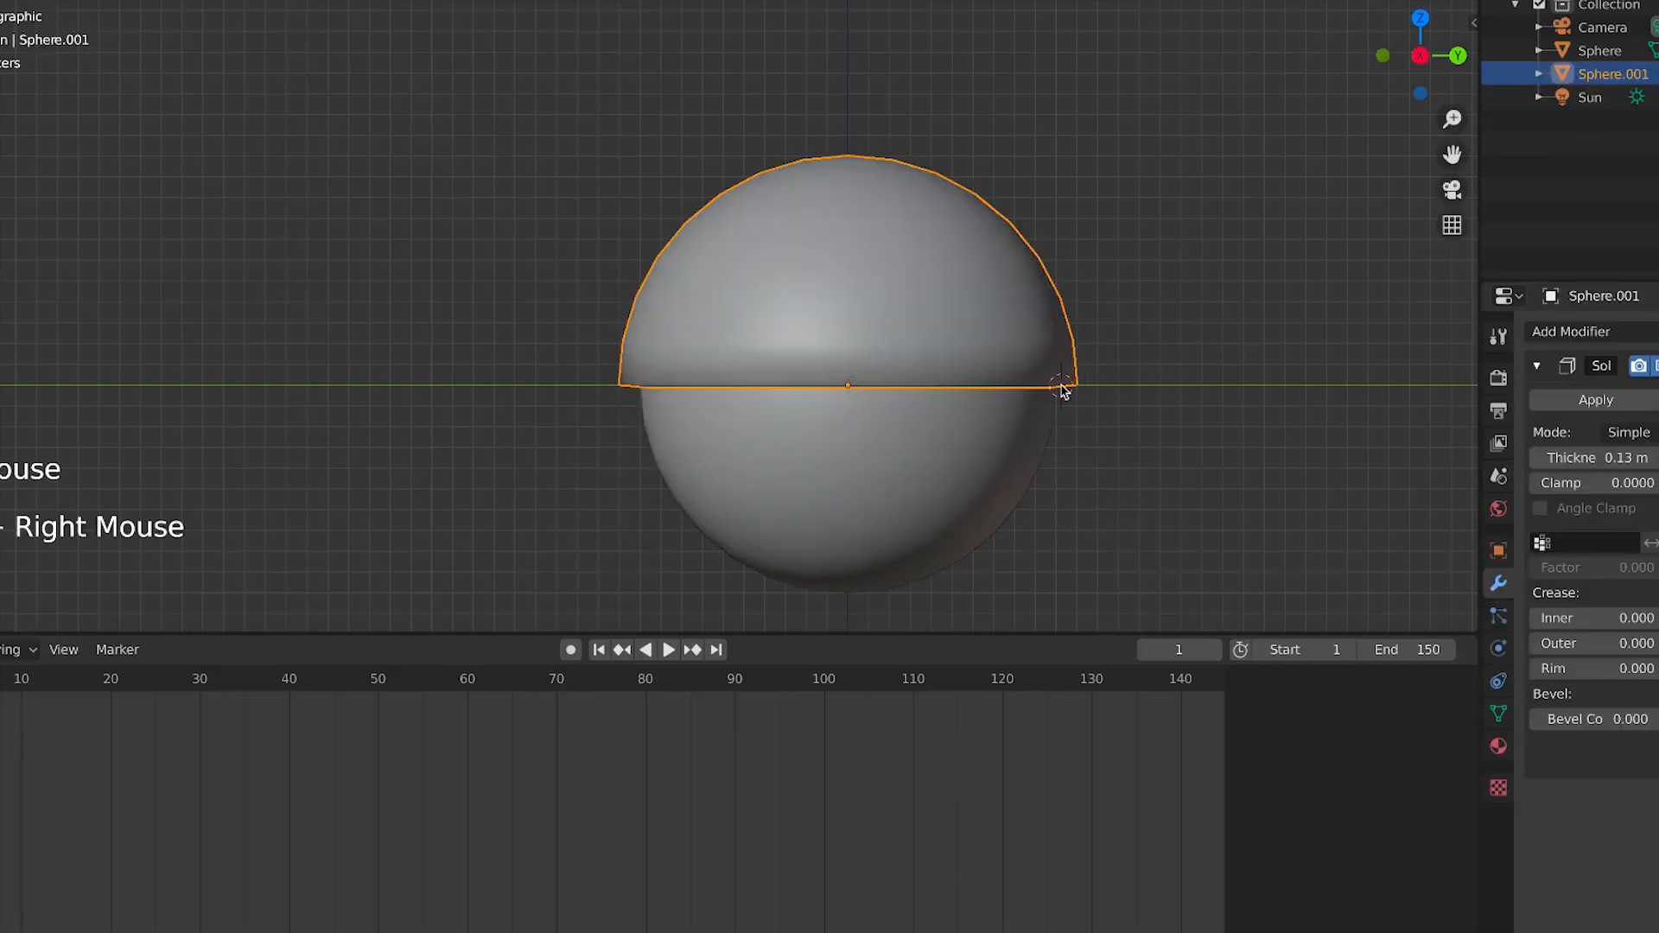
pyautogui.click(985, 422)
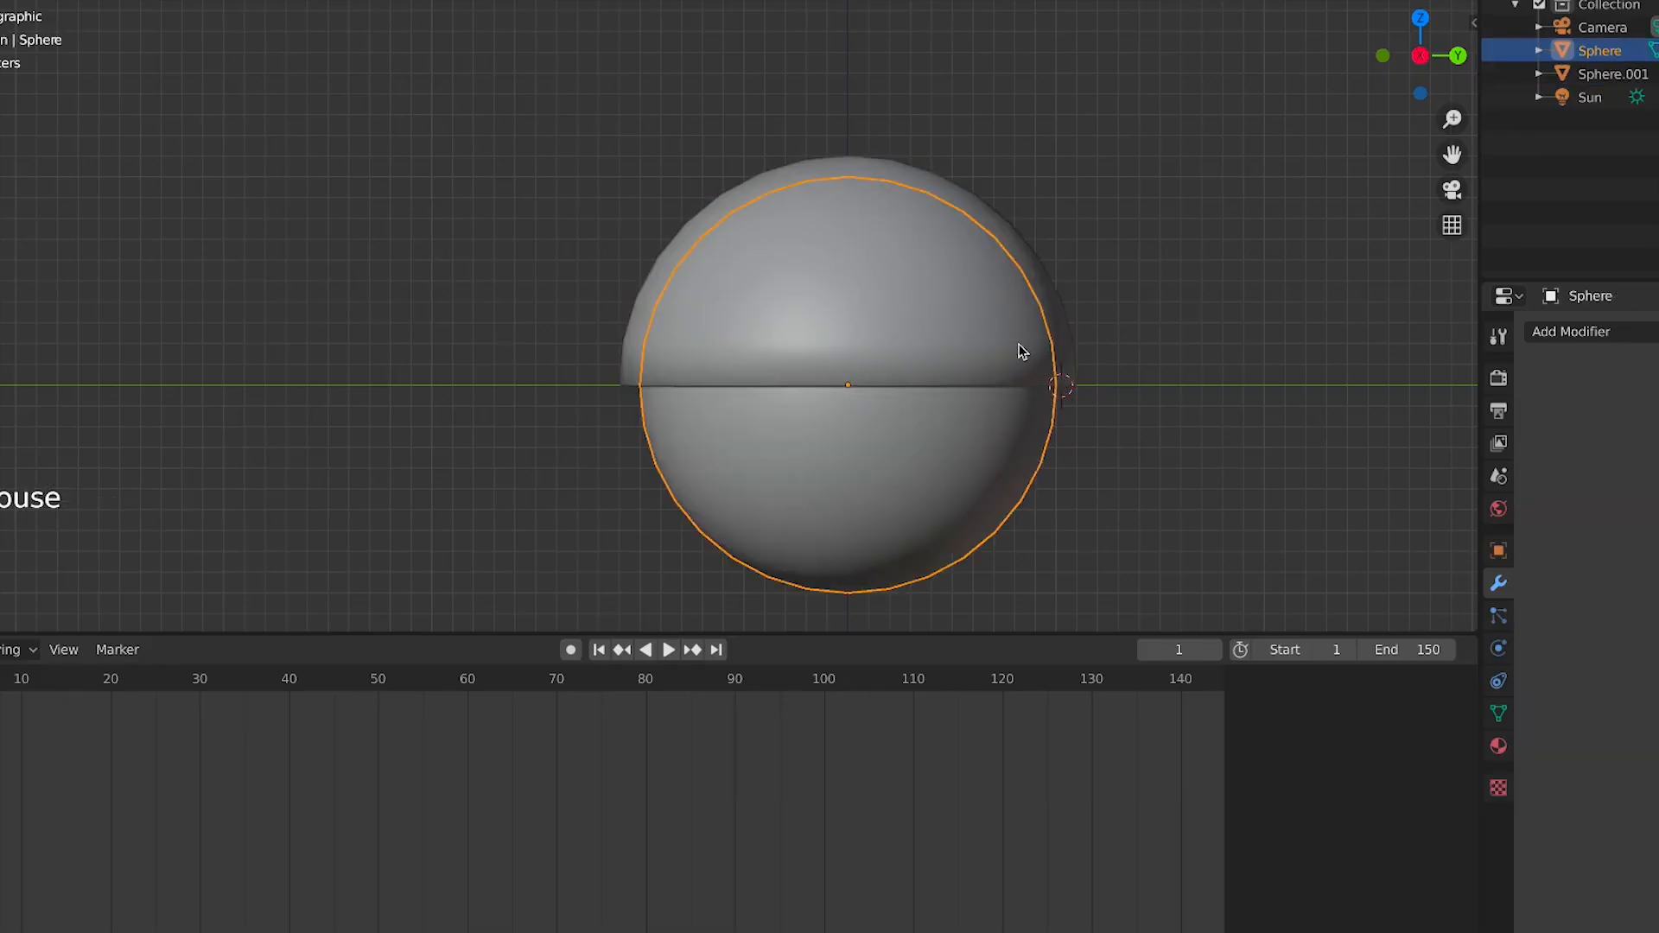
pyautogui.rightClick(918, 326)
pyautogui.moveTo(942, 386)
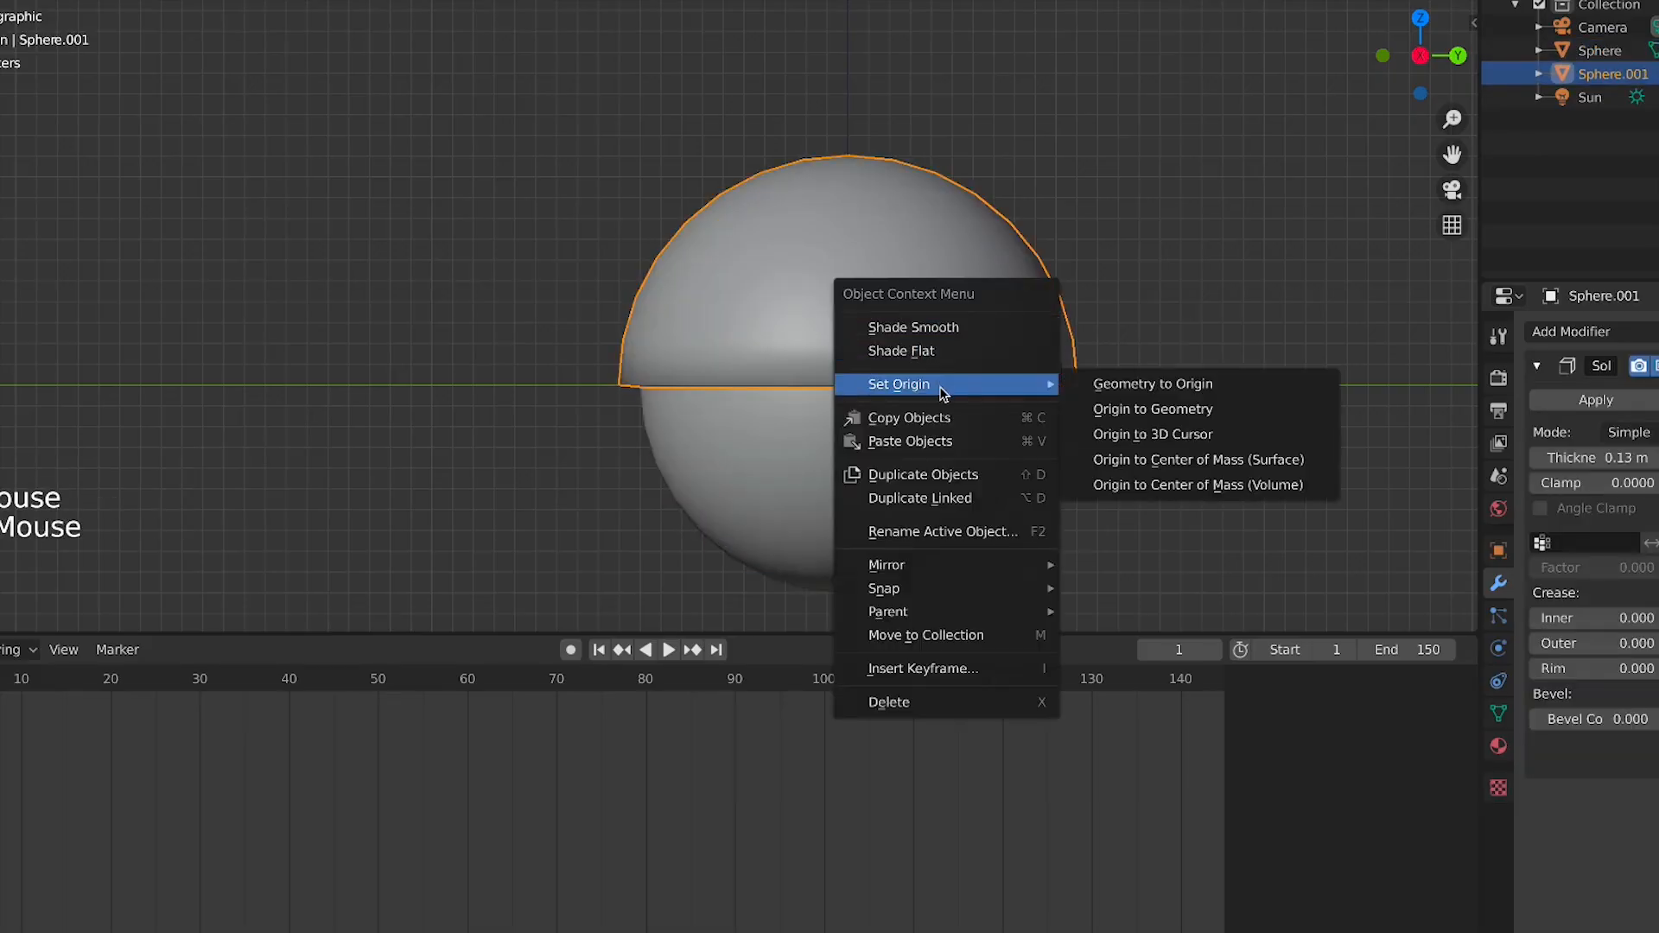
pyautogui.click(1125, 436)
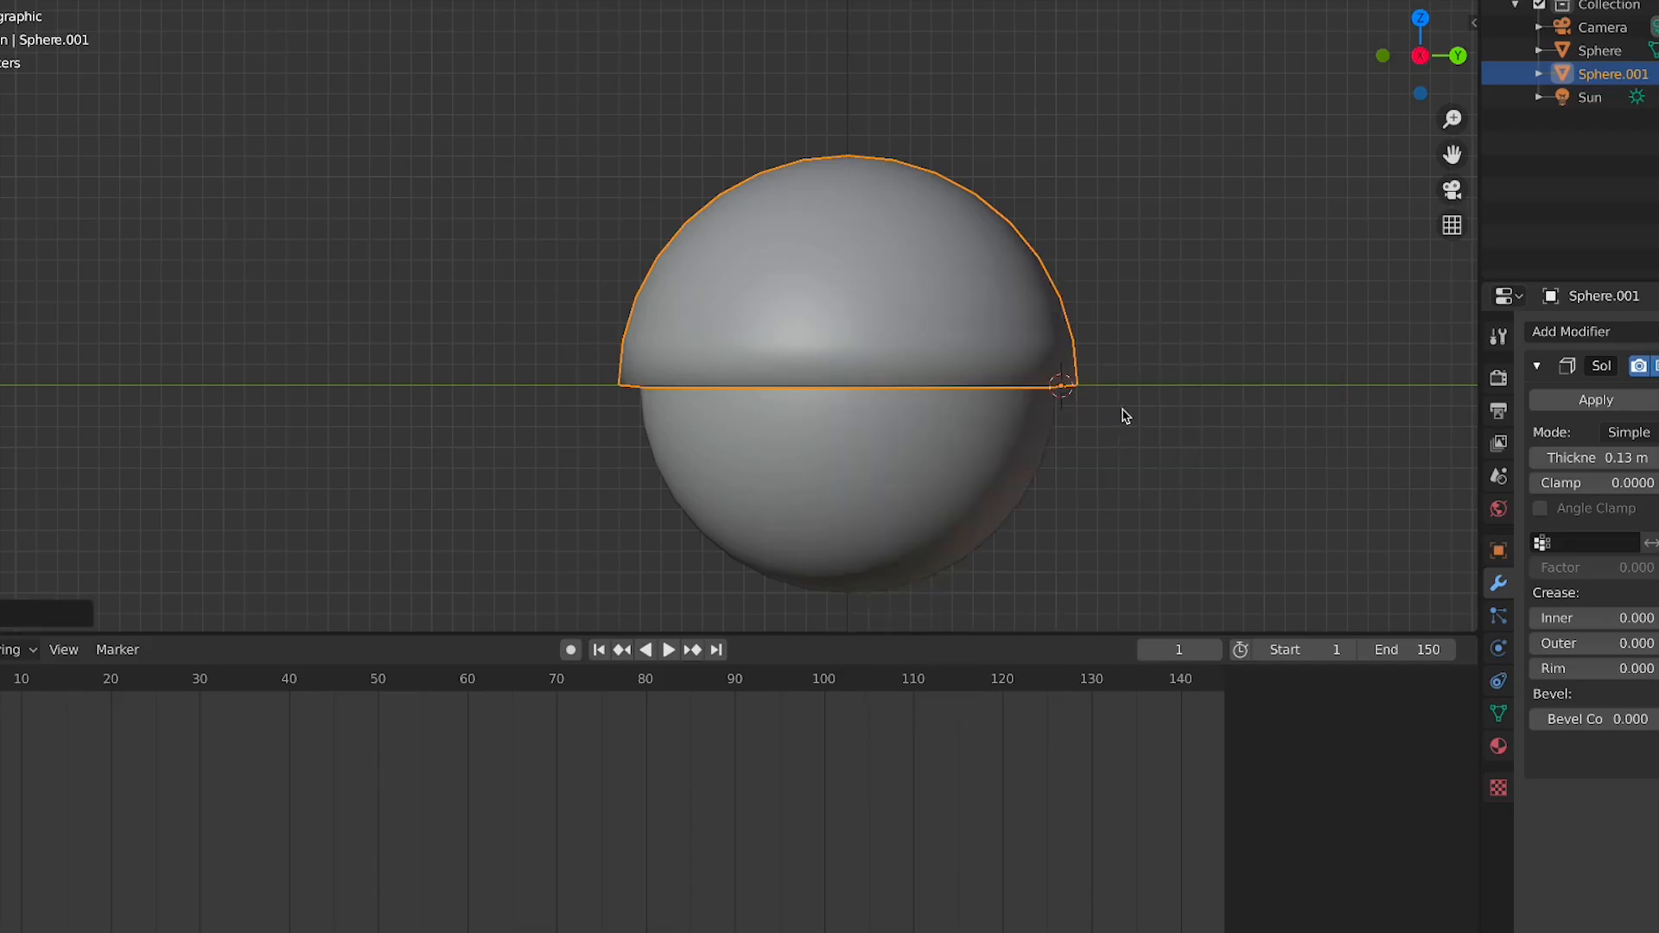
pyautogui.press('r')
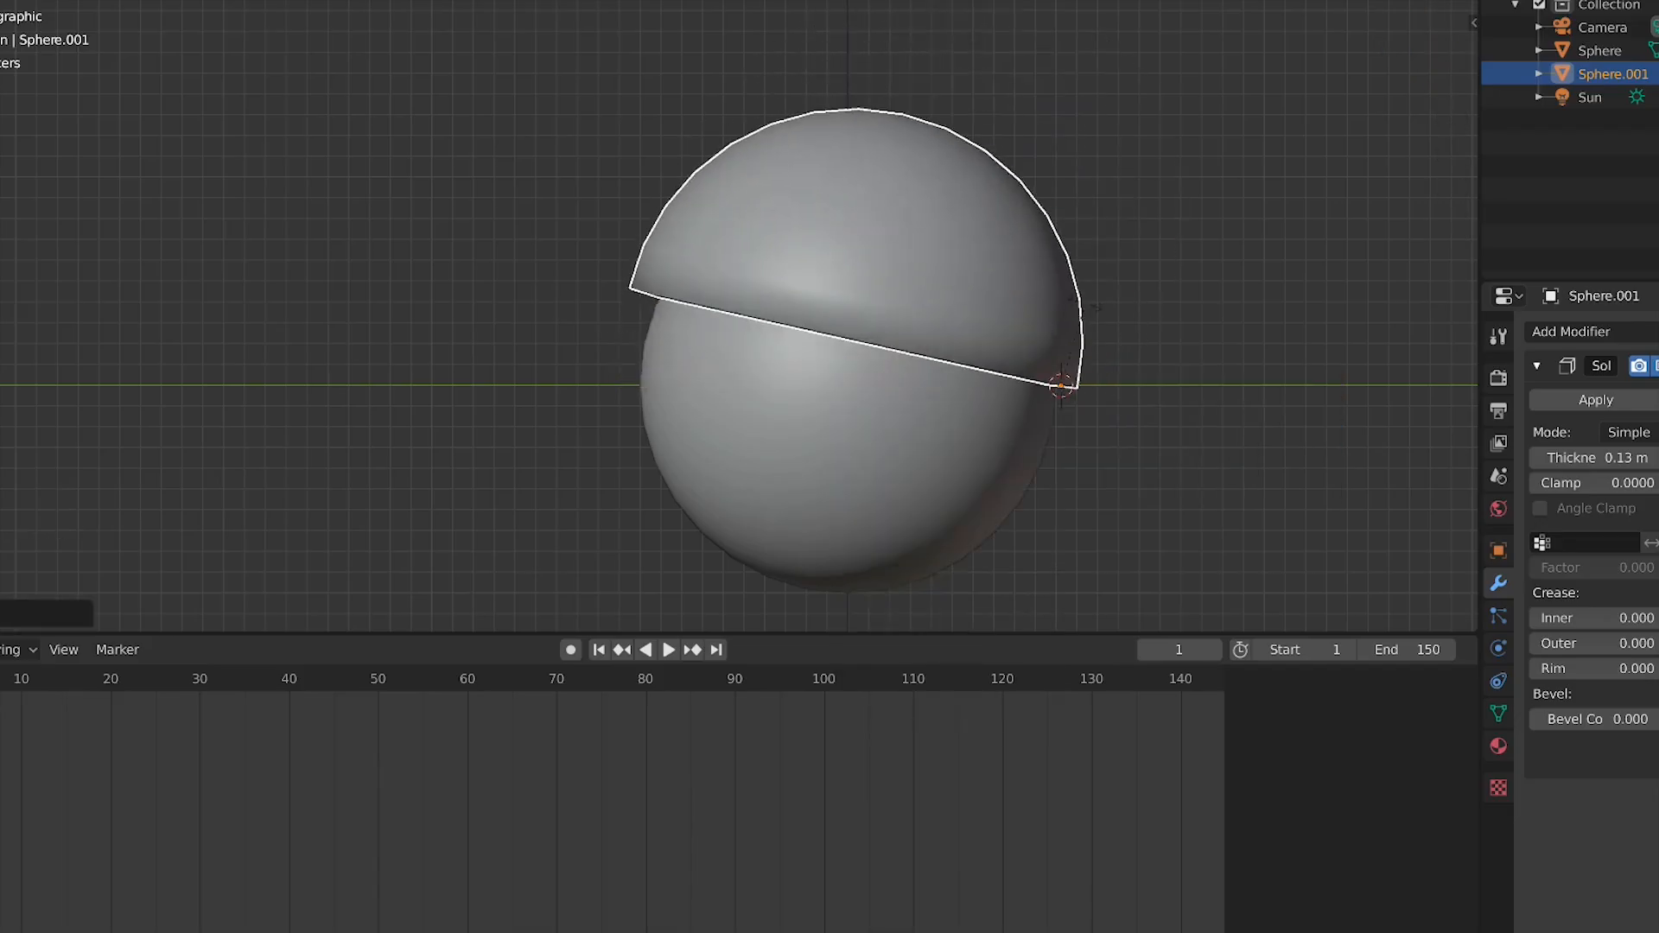
pyautogui.press('Escape')
pyautogui.press('r')
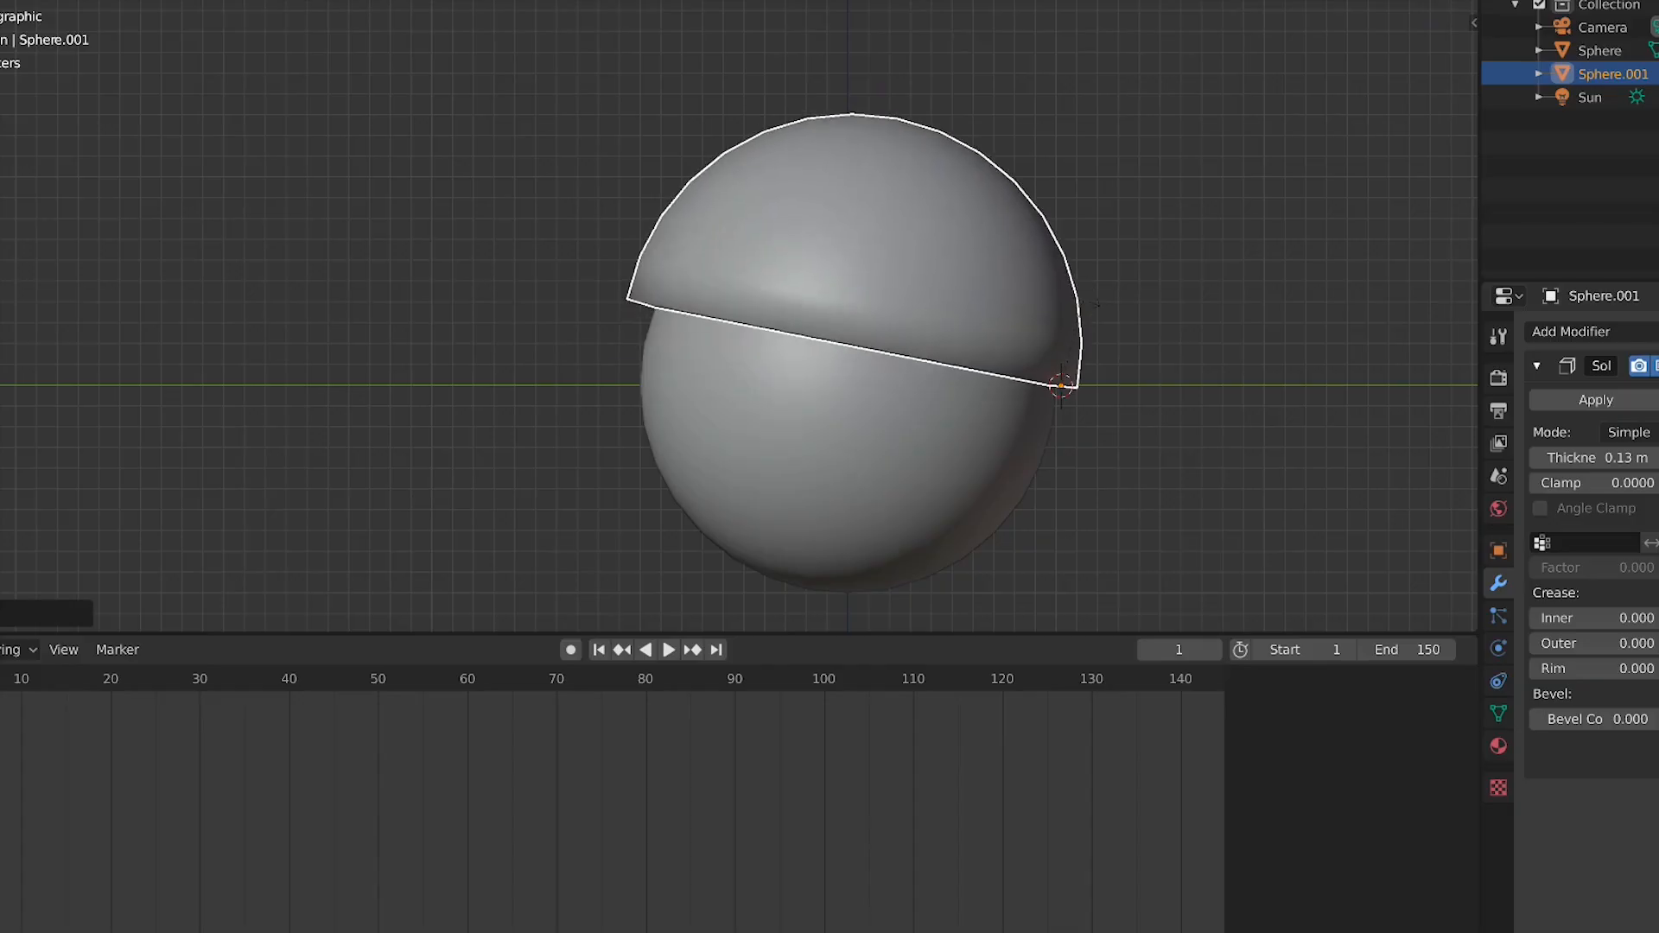
pyautogui.press('Escape')
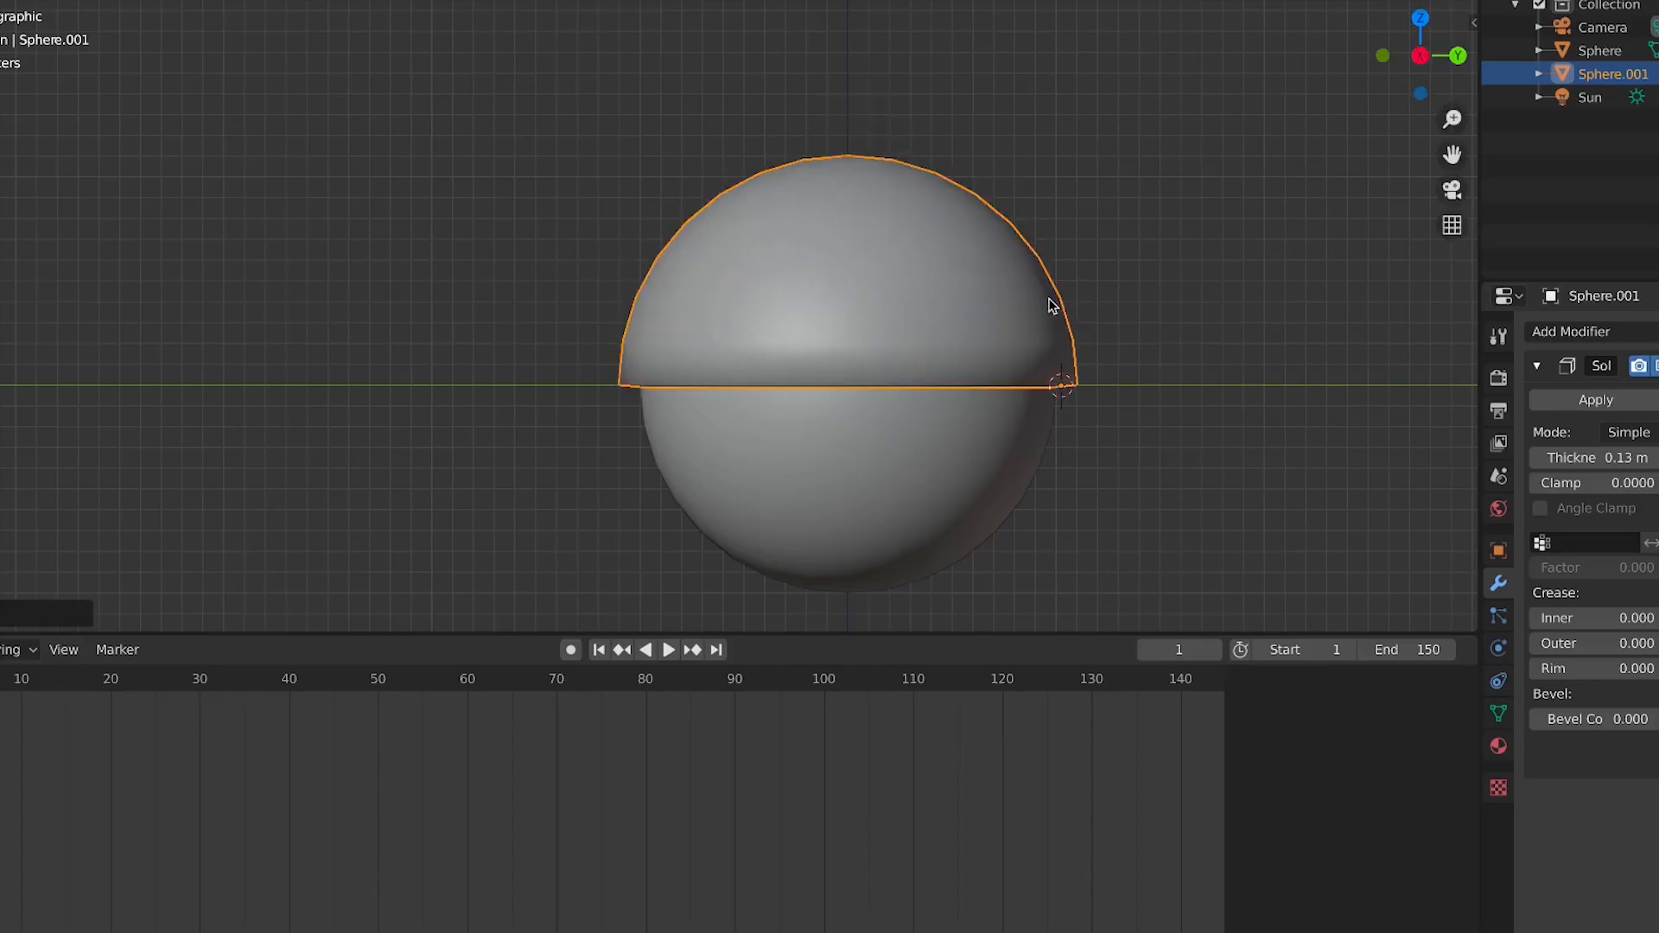
# Keyframe the closed hemisphere at frame 1, then rotate it open about its rim at frame 20 and keyframe it
pyautogui.press('i')
pyautogui.click(1048, 295)
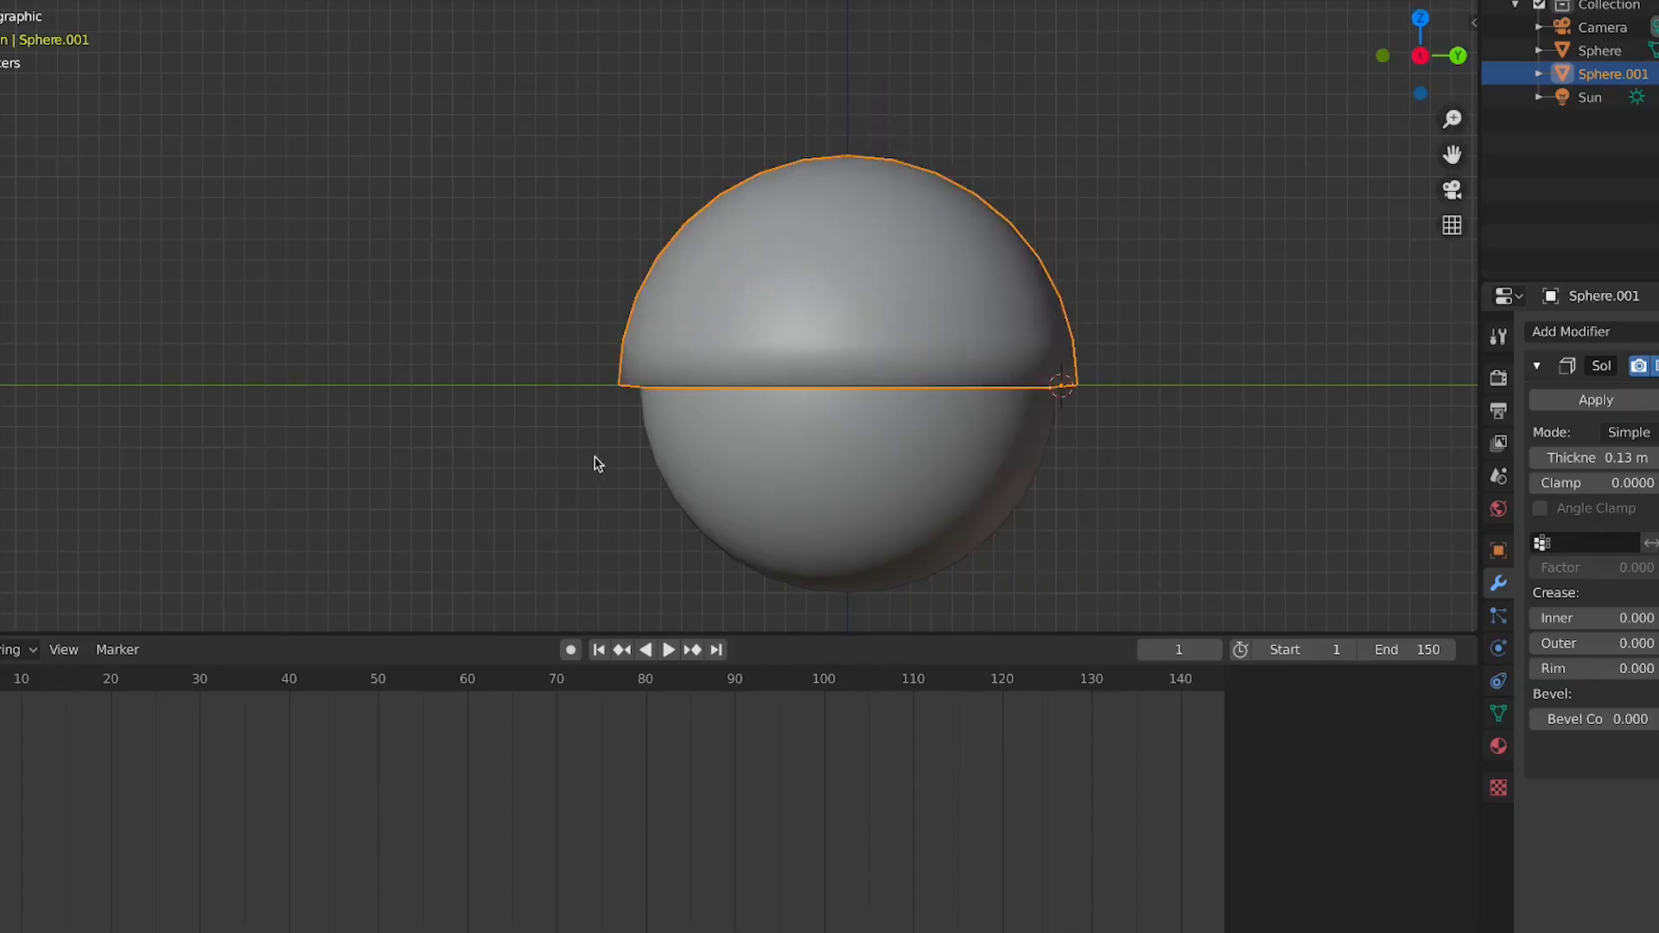
pyautogui.click(112, 681)
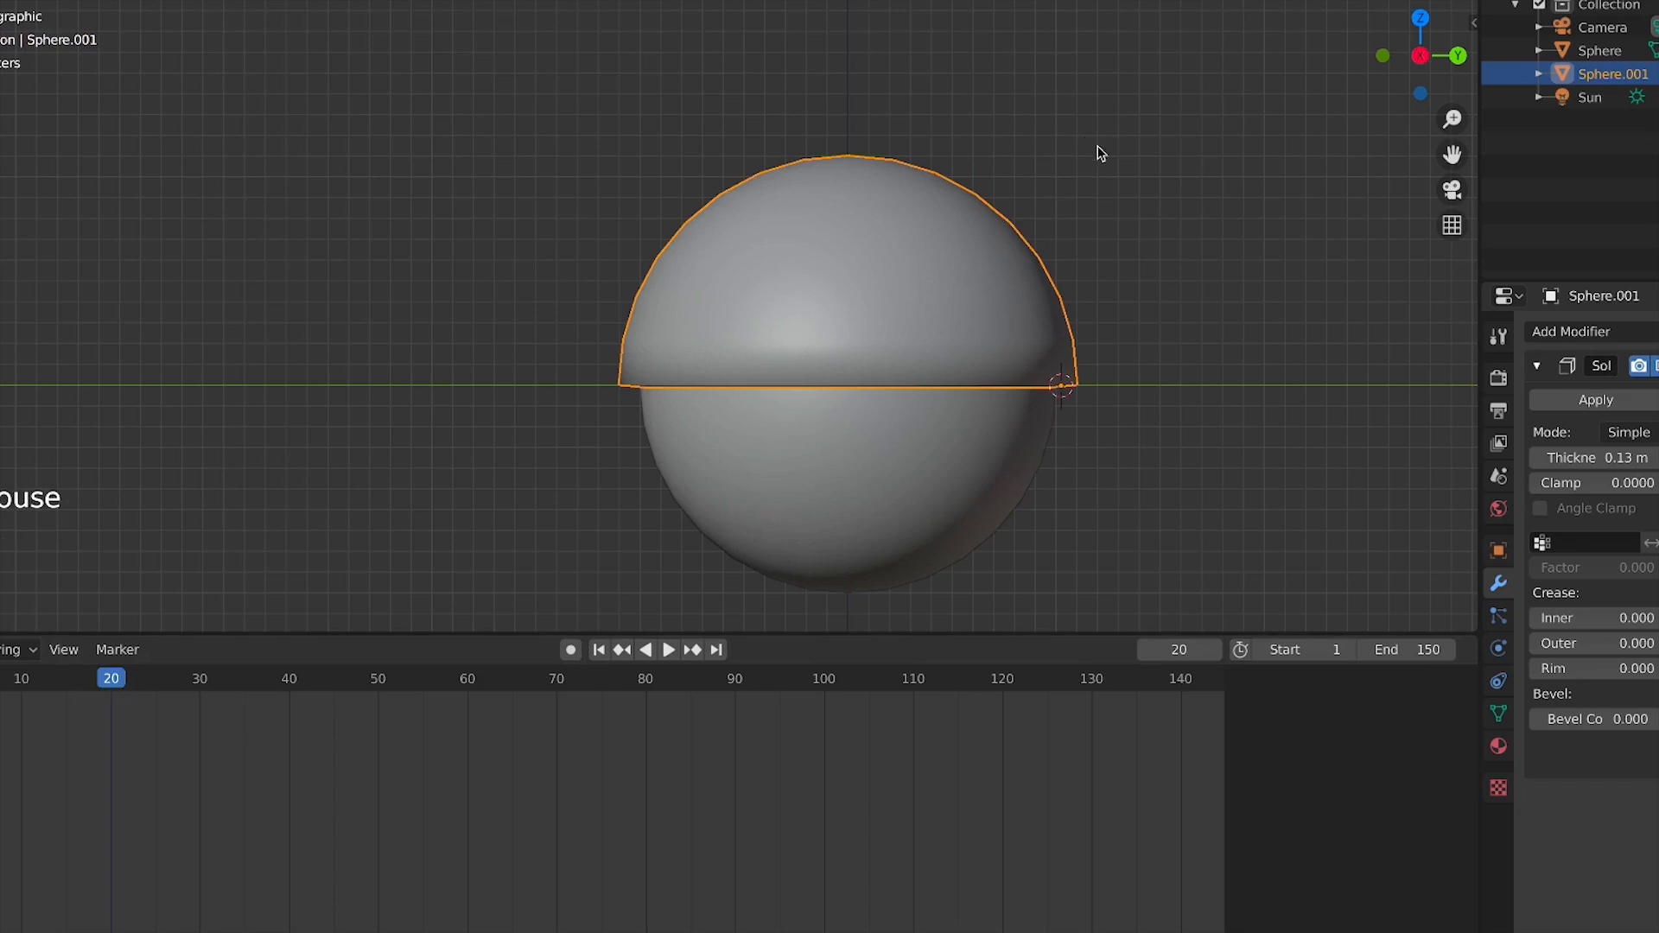
pyautogui.press('r')
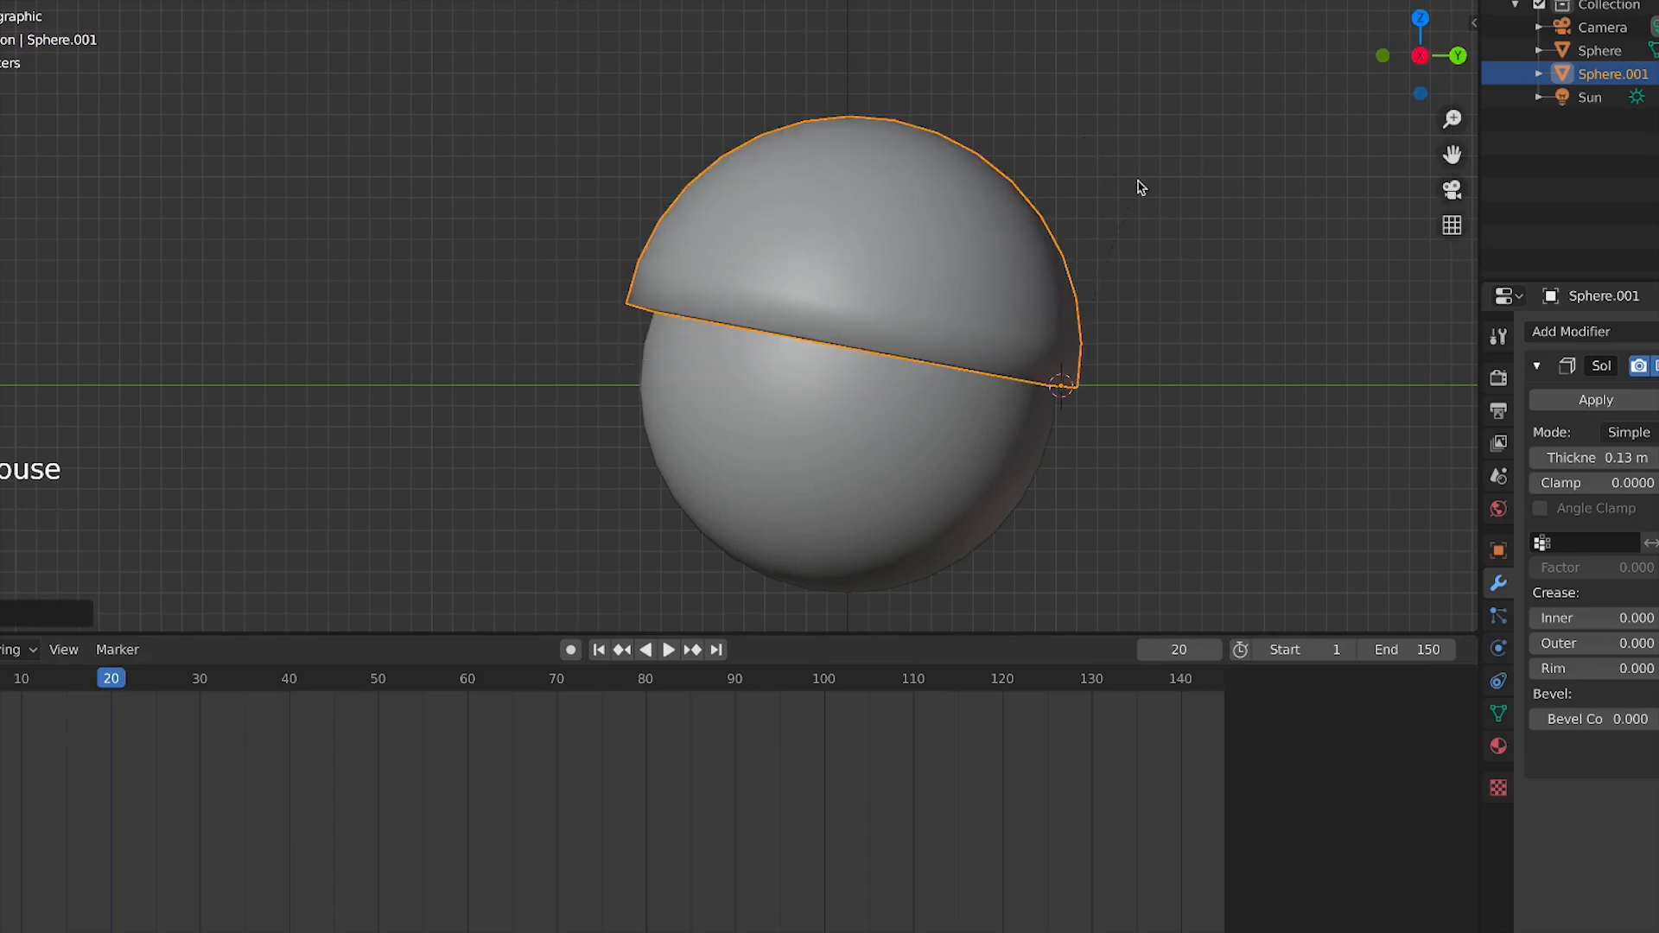
pyautogui.press('i')
pyautogui.click(1138, 188)
# Rewind to the start and play the lid-opening animation
pyautogui.hotkey('shift', 'Left')
pyautogui.press('space')
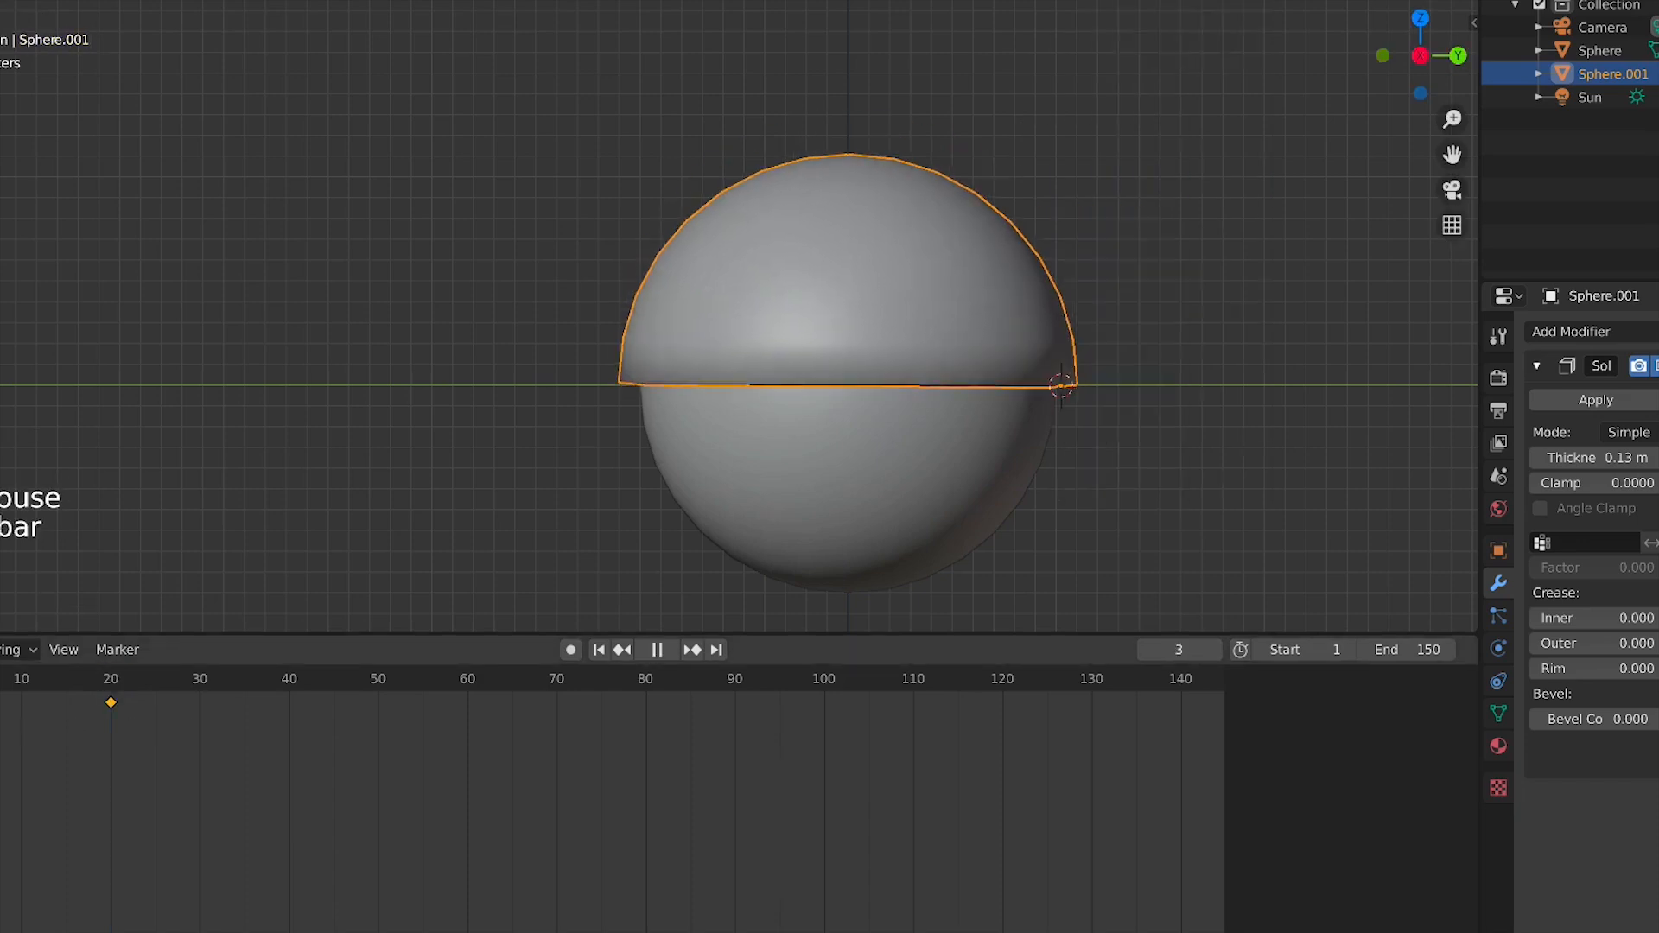
pyautogui.press('space')
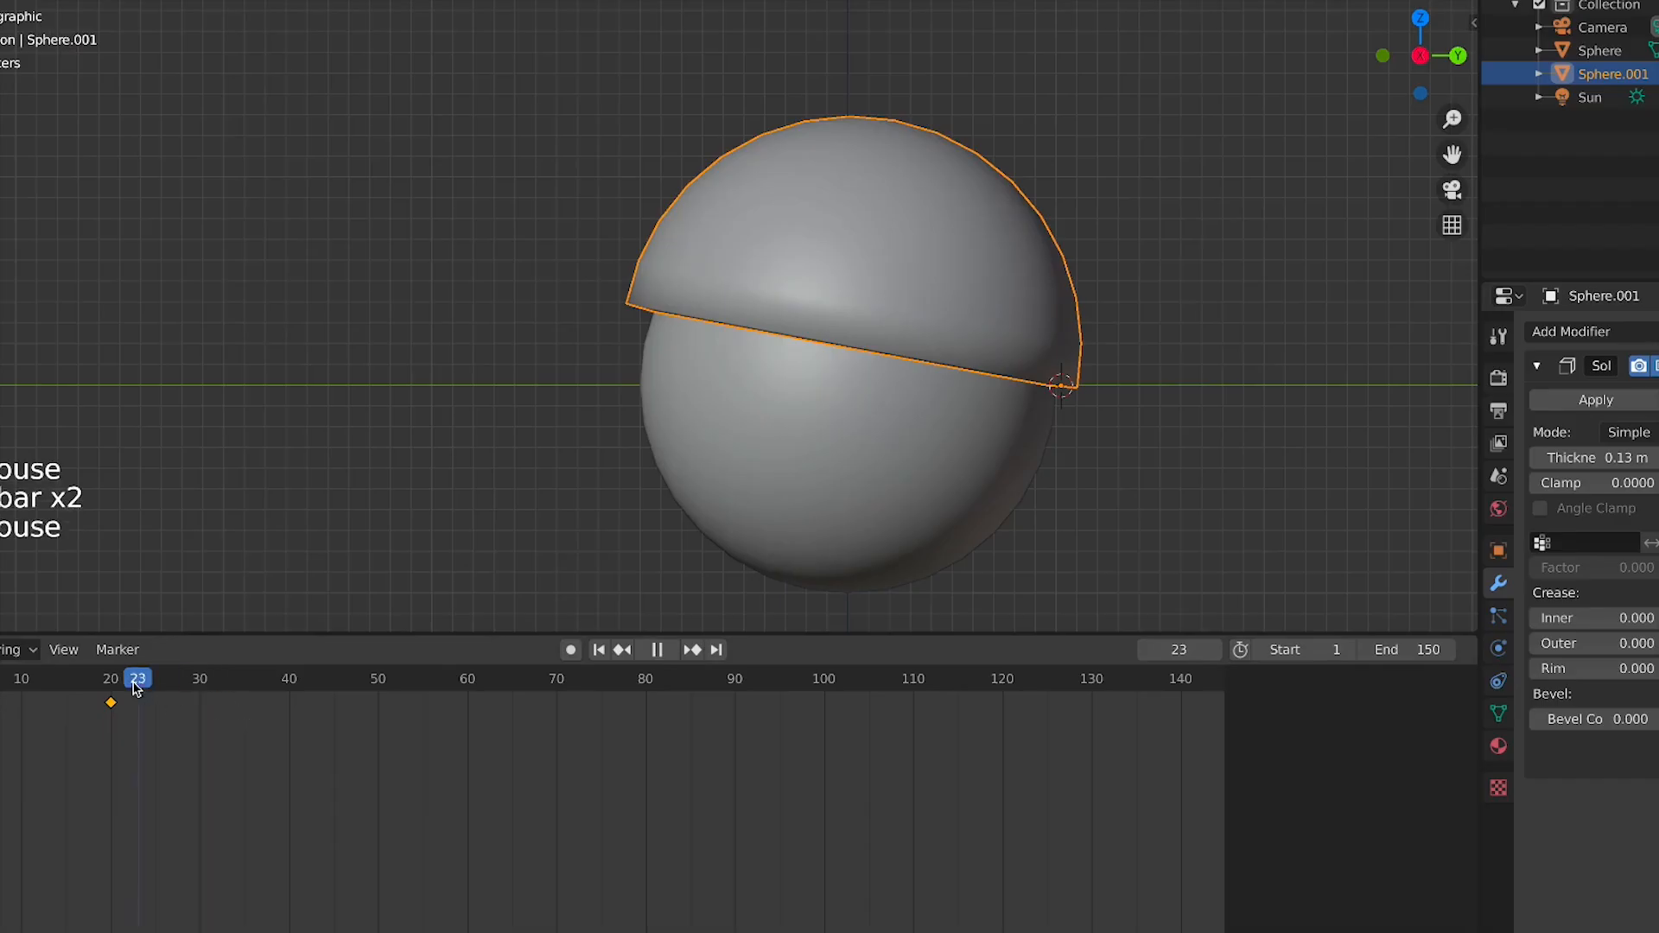
# Duplicate the hemisphere lid in place at frame 19
pyautogui.moveTo(136, 686); pyautogui.dragTo(101, 688)
pyautogui.hotkey('shift', 'd')
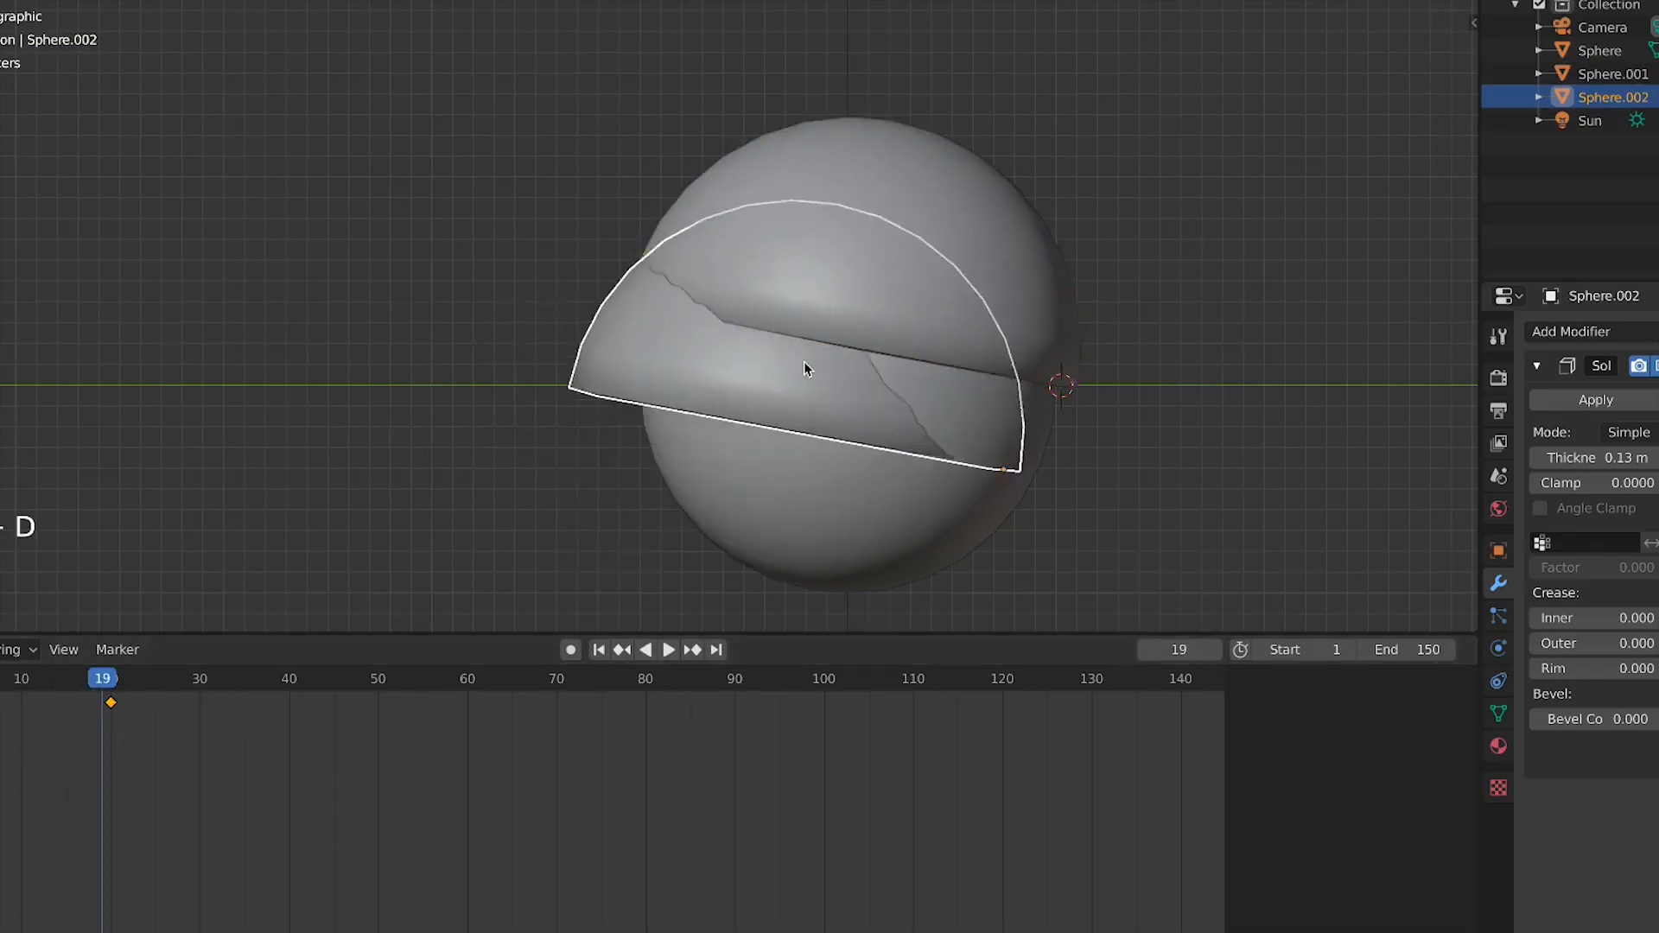
pyautogui.rightClick(806, 361)
pyautogui.write('rx90')
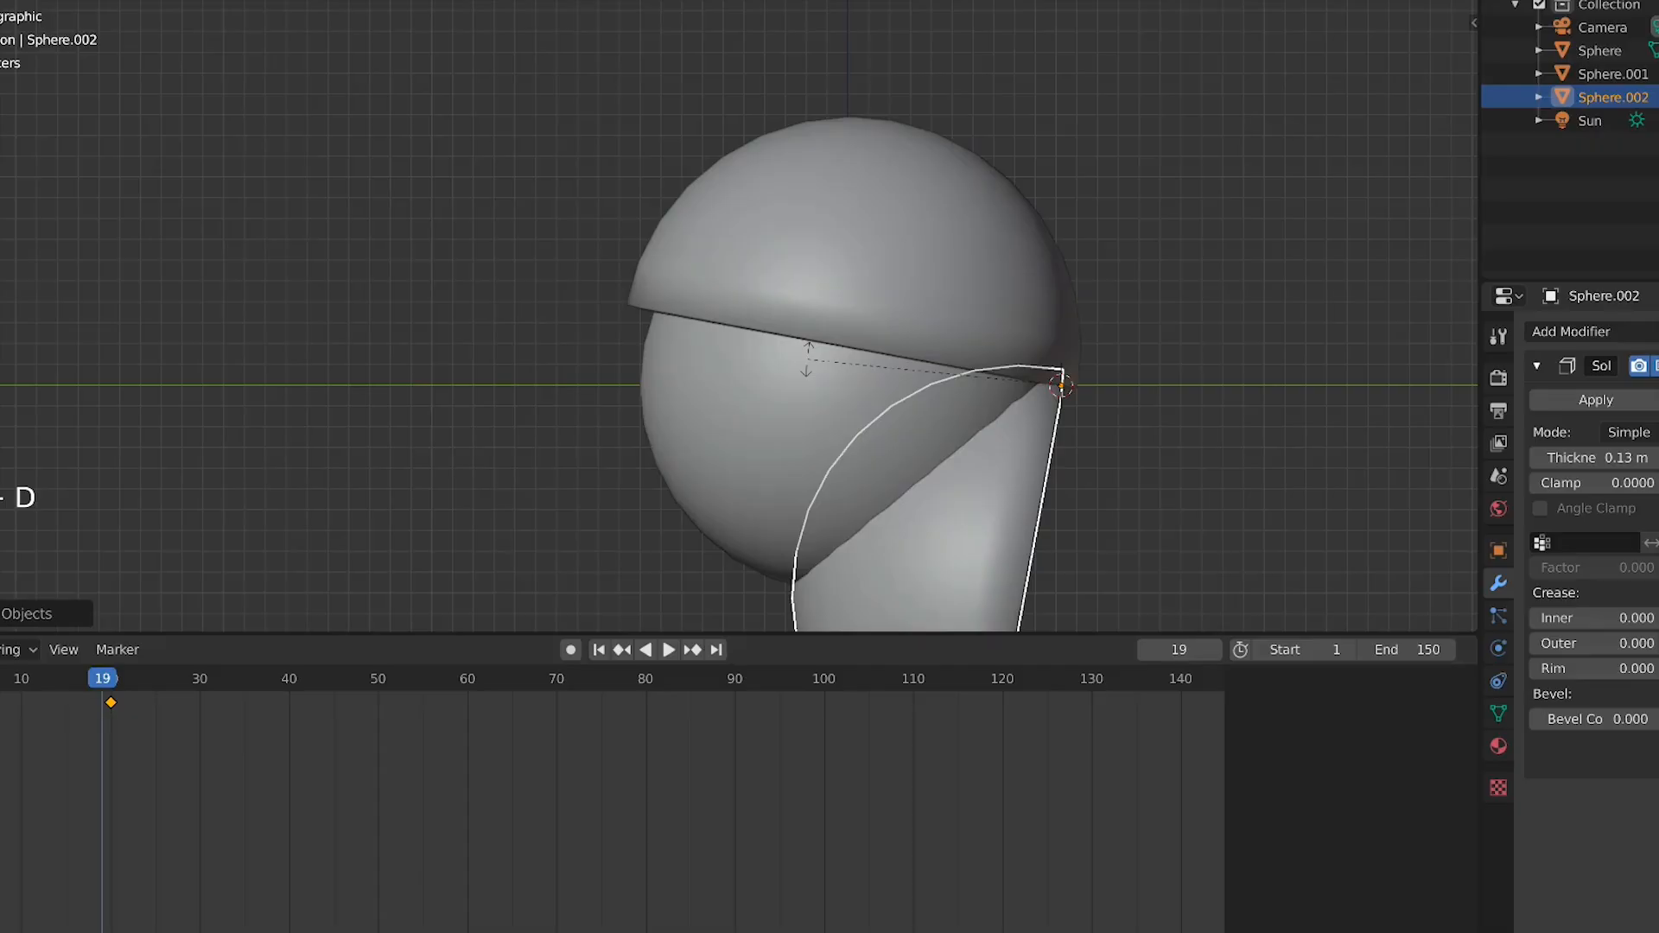
pyautogui.rightClick(806, 361)
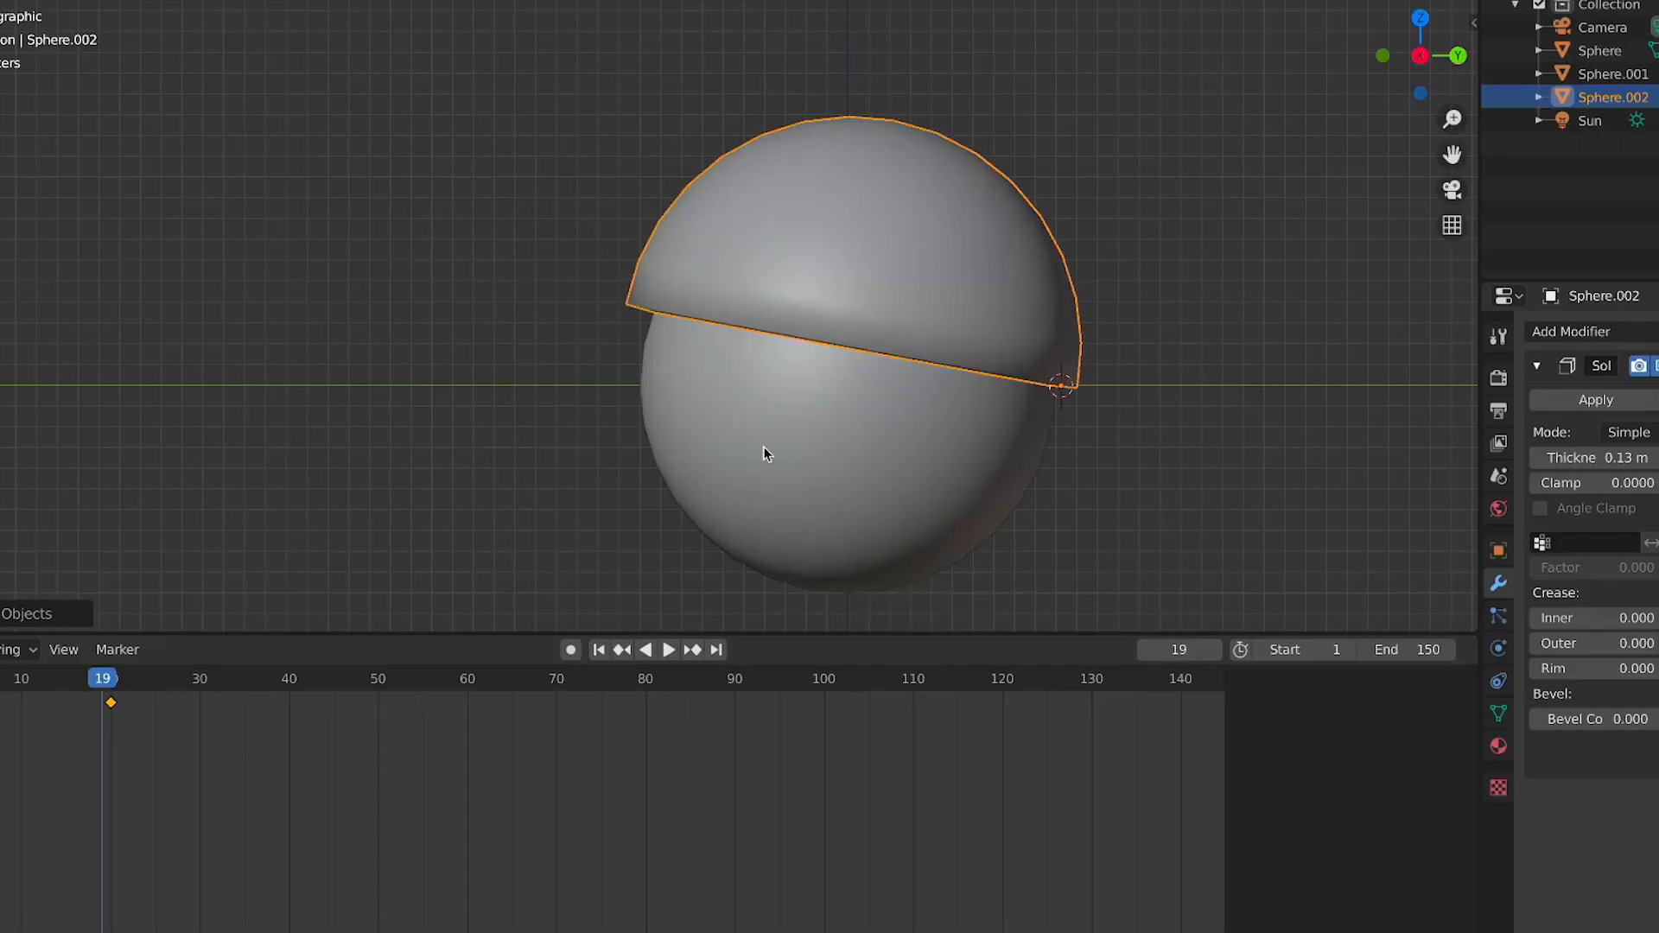
# Delete the copy's keyframes and rotate the copy down below the sphere's equator
pyautogui.press('x')
pyautogui.click(102, 788)
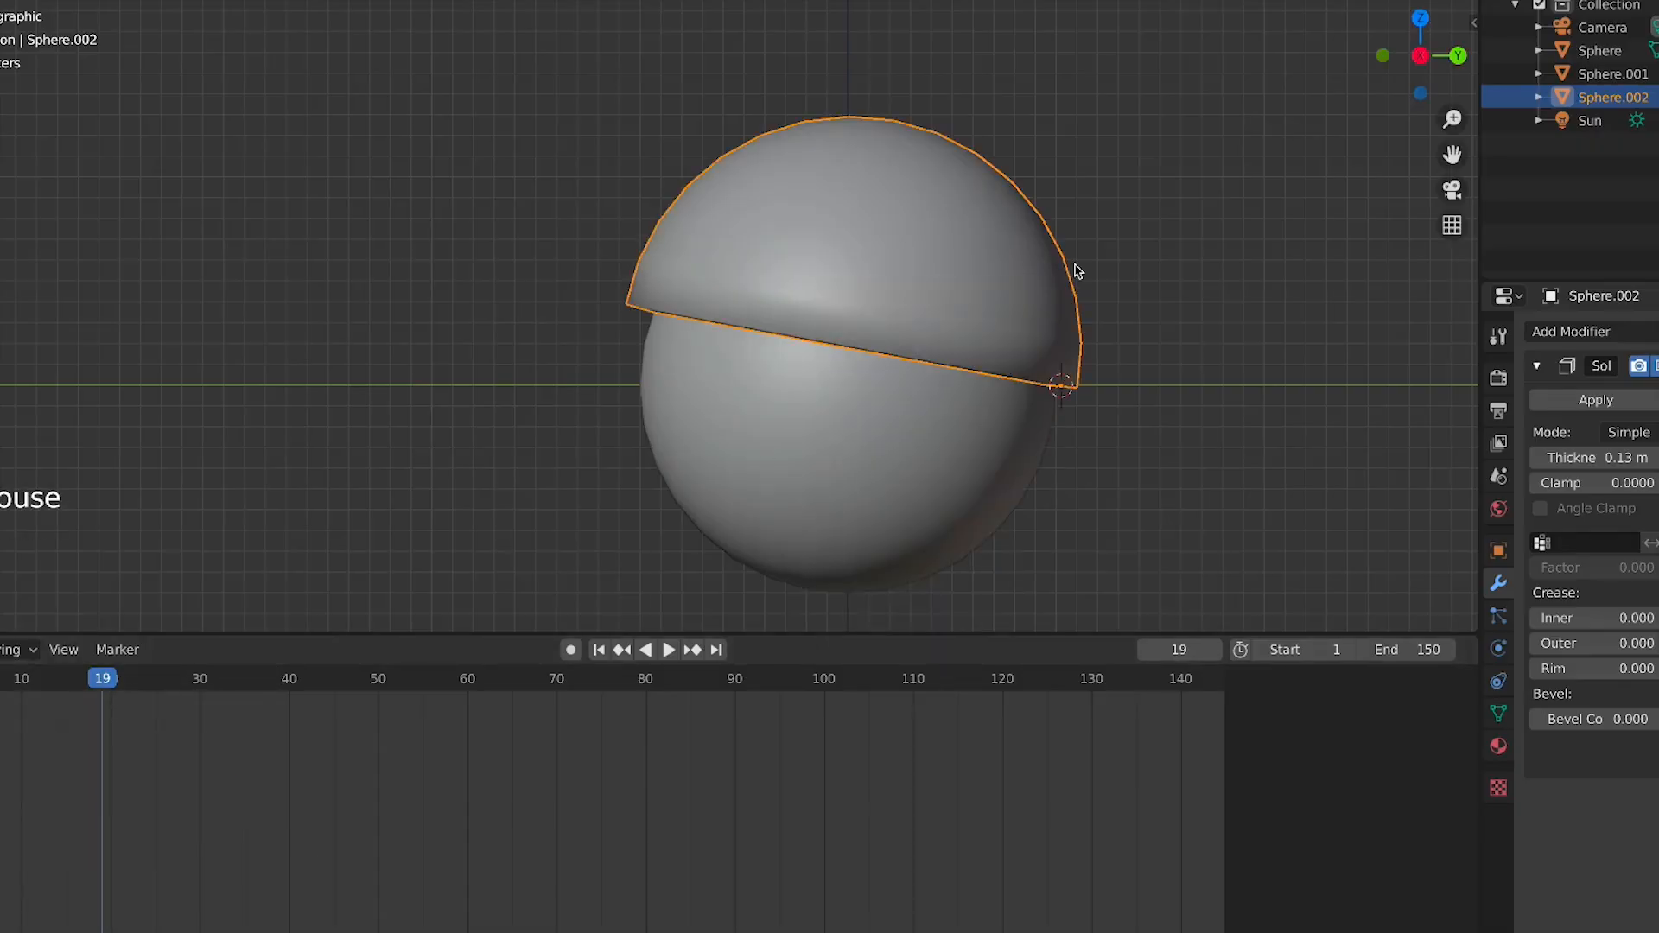
pyautogui.press('r')
pyautogui.rightClick(1070, 270)
pyautogui.press('r')
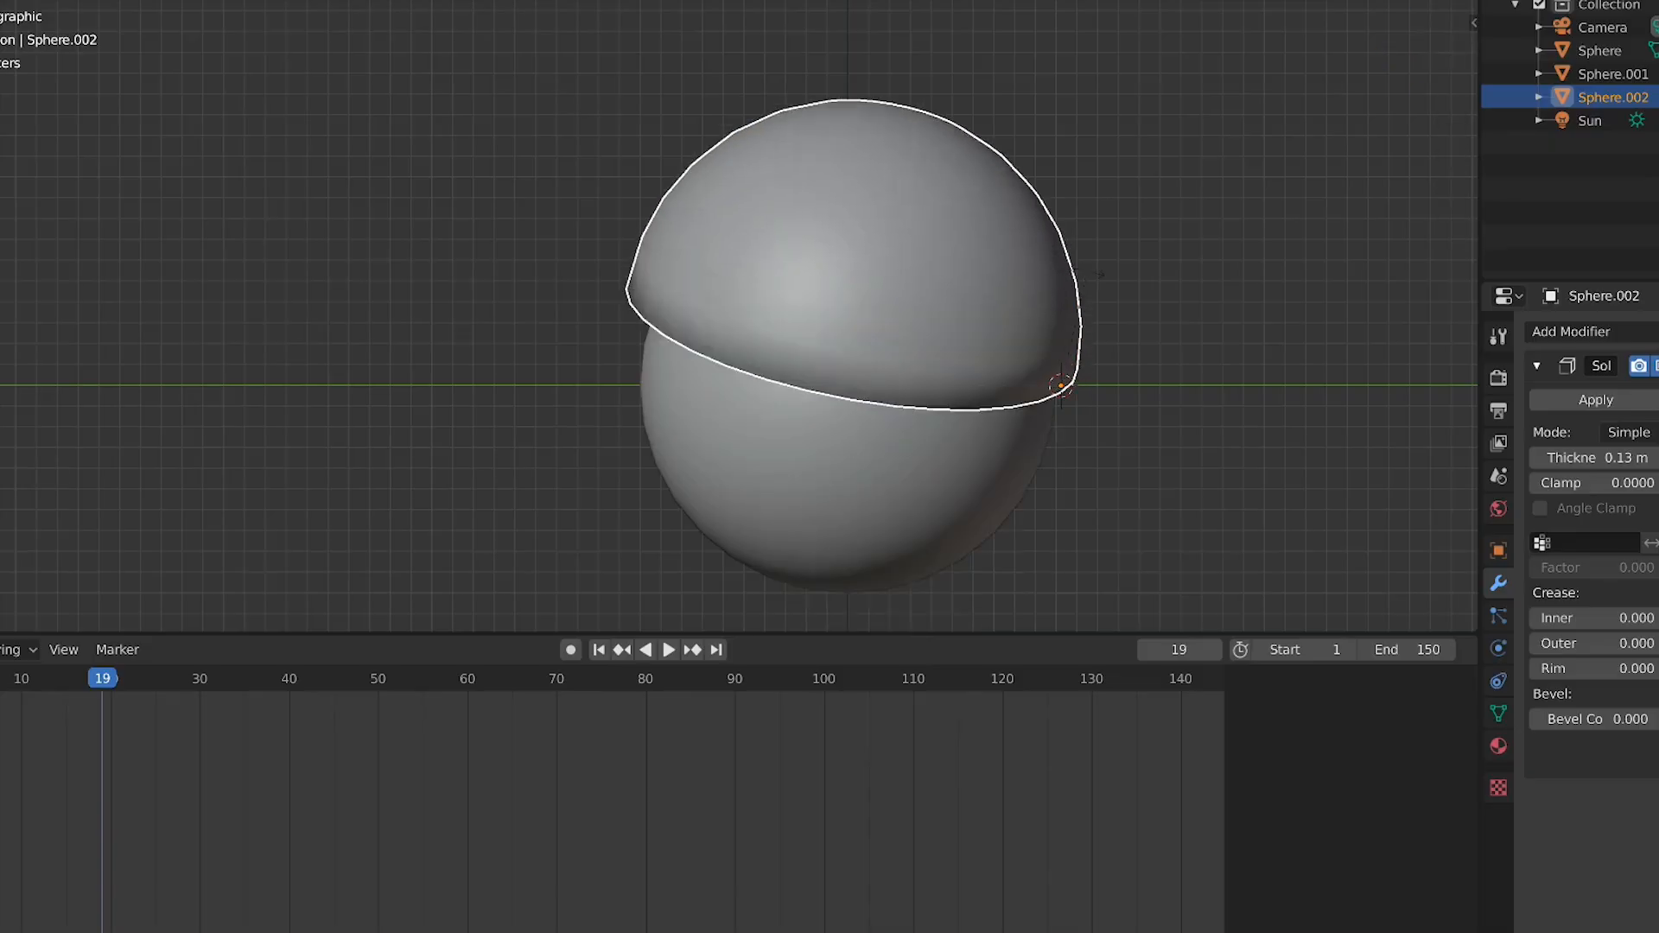
pyautogui.rightClick(1066, 265)
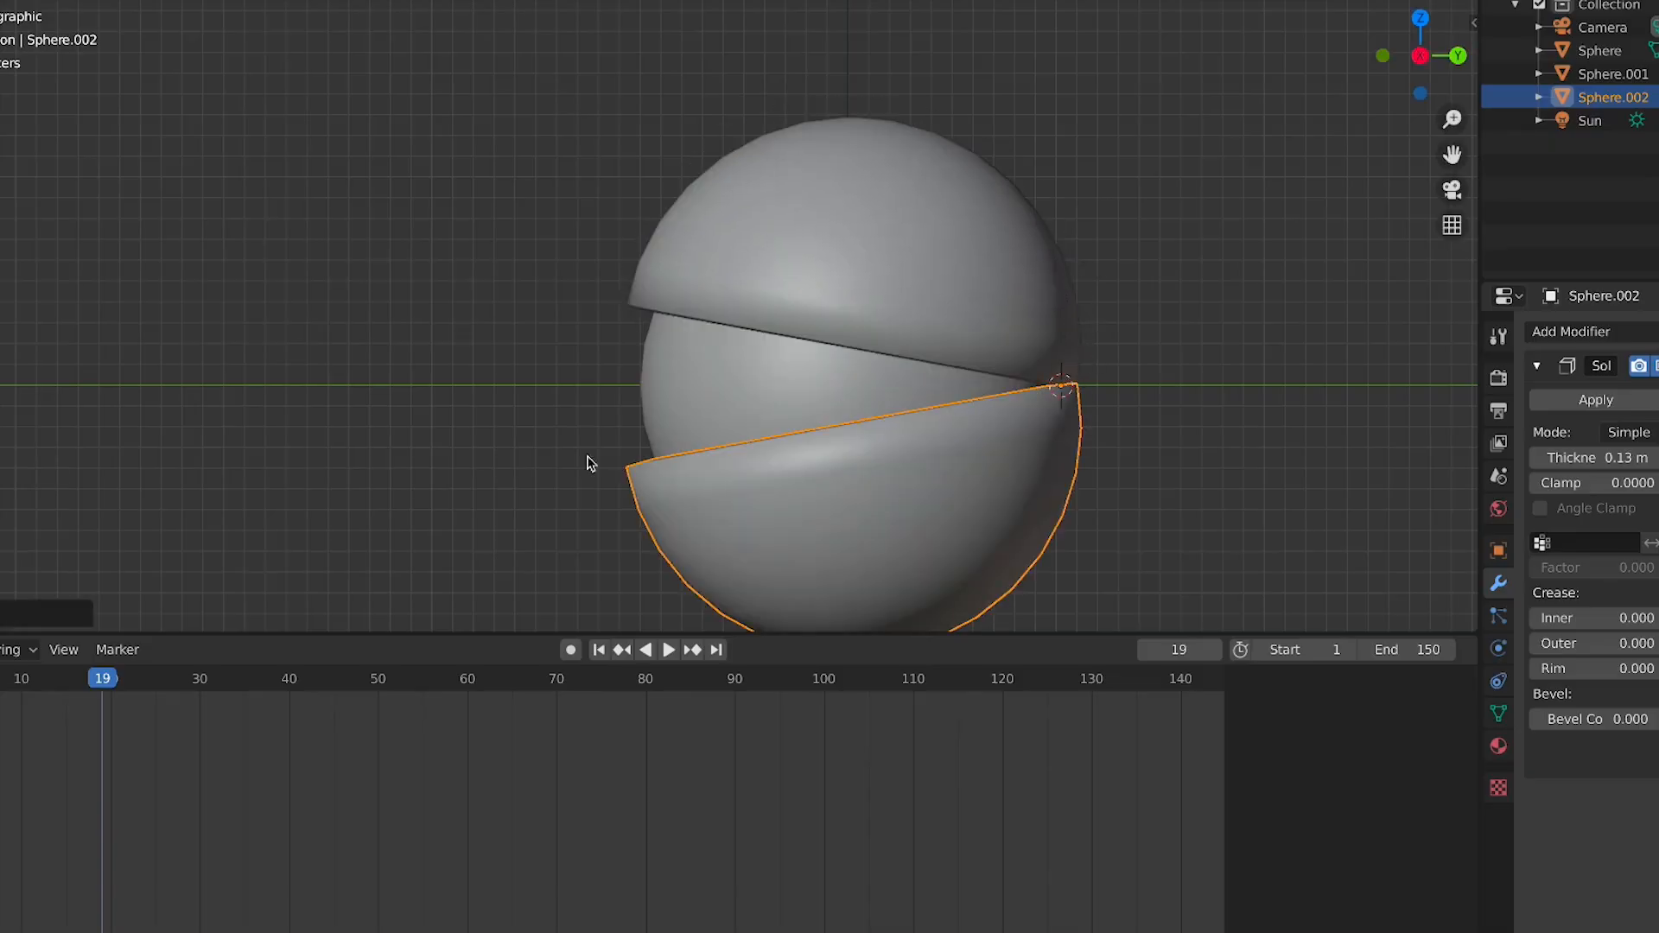
# At frame 1, rotate the copy flat against the sphere's lower half and insert a LocRotScale keyframe
pyautogui.hotkey('shift', 'Left')
pyautogui.press('space')
pyautogui.press('space')
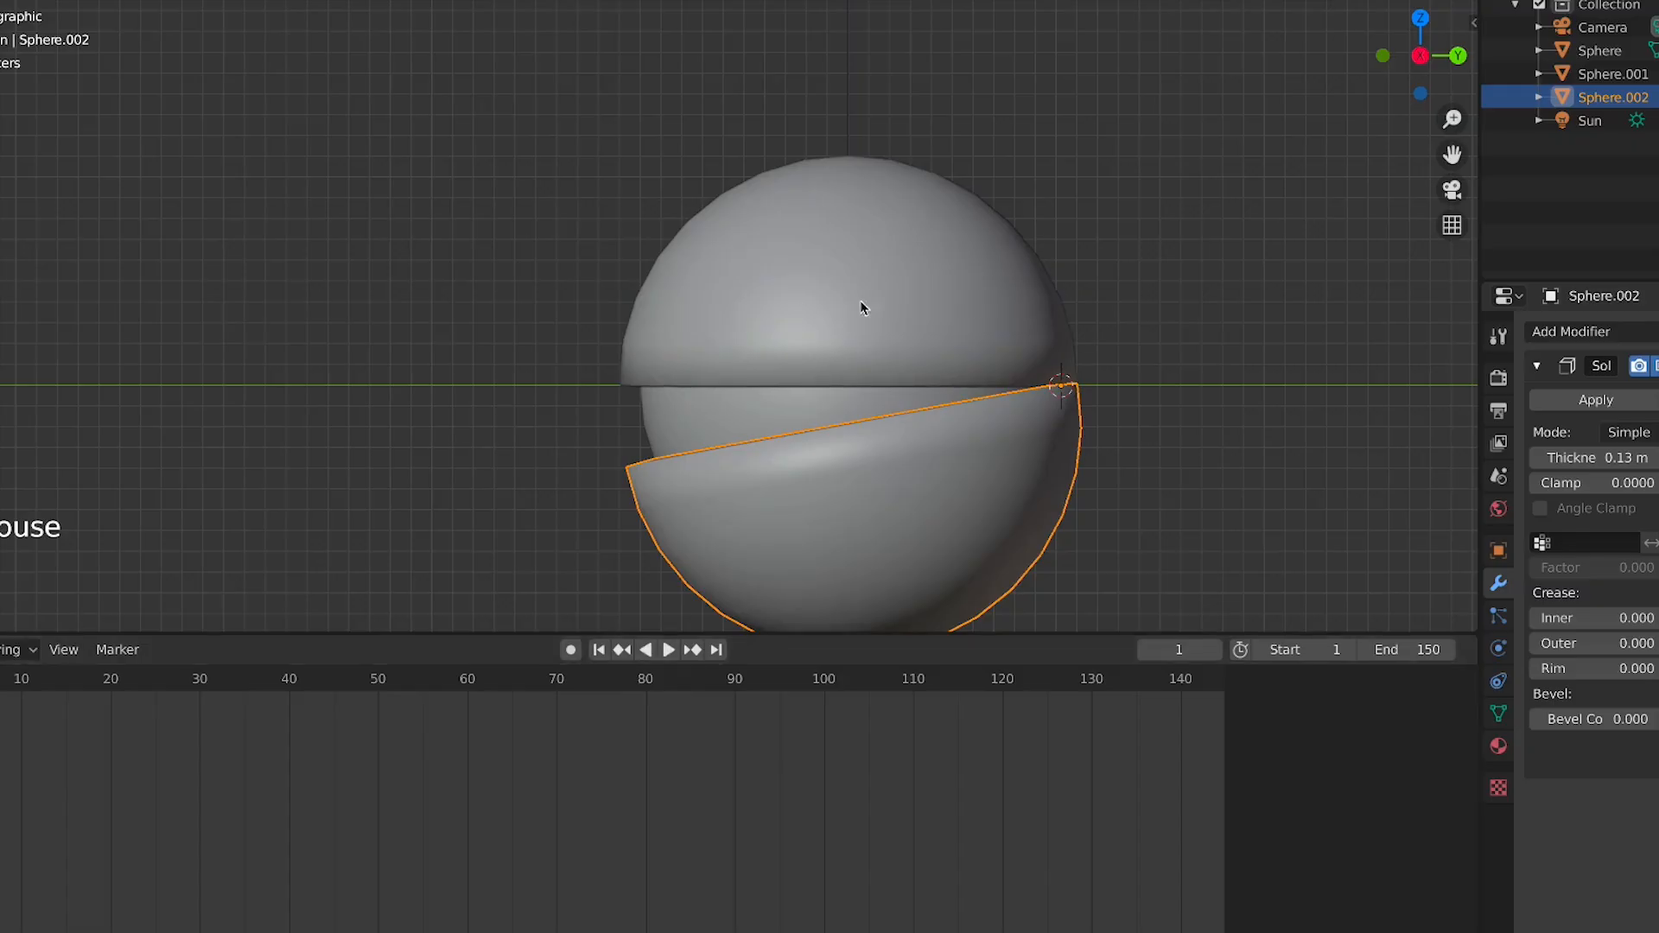
pyautogui.press('r')
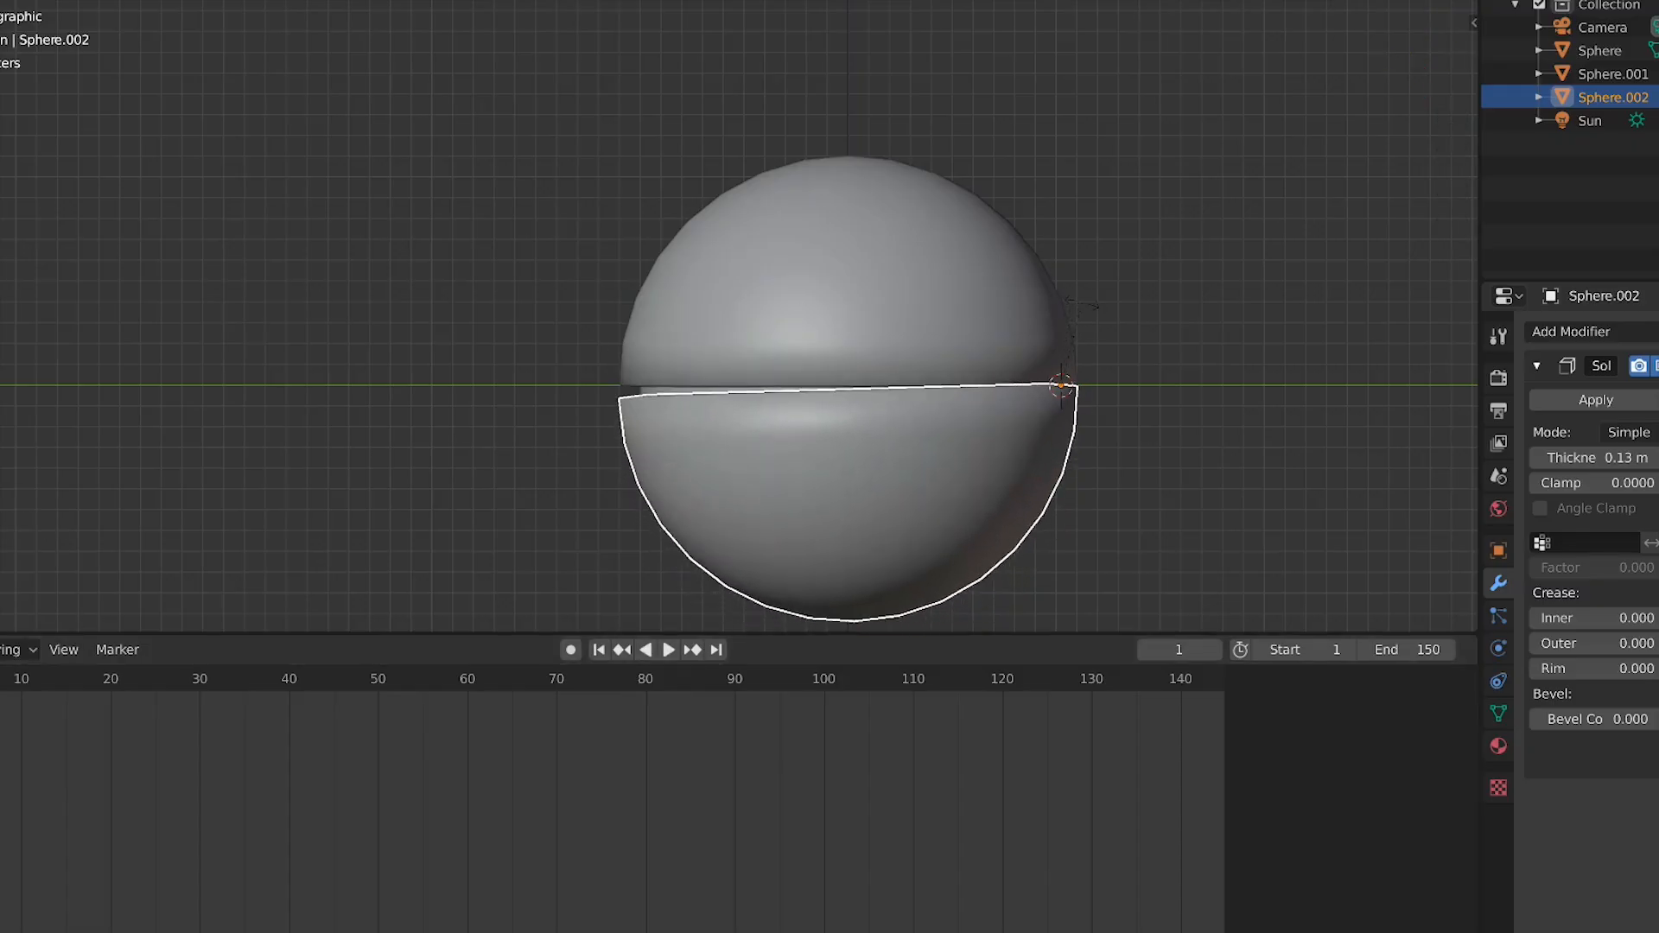
pyautogui.click(1087, 308)
pyautogui.press('i')
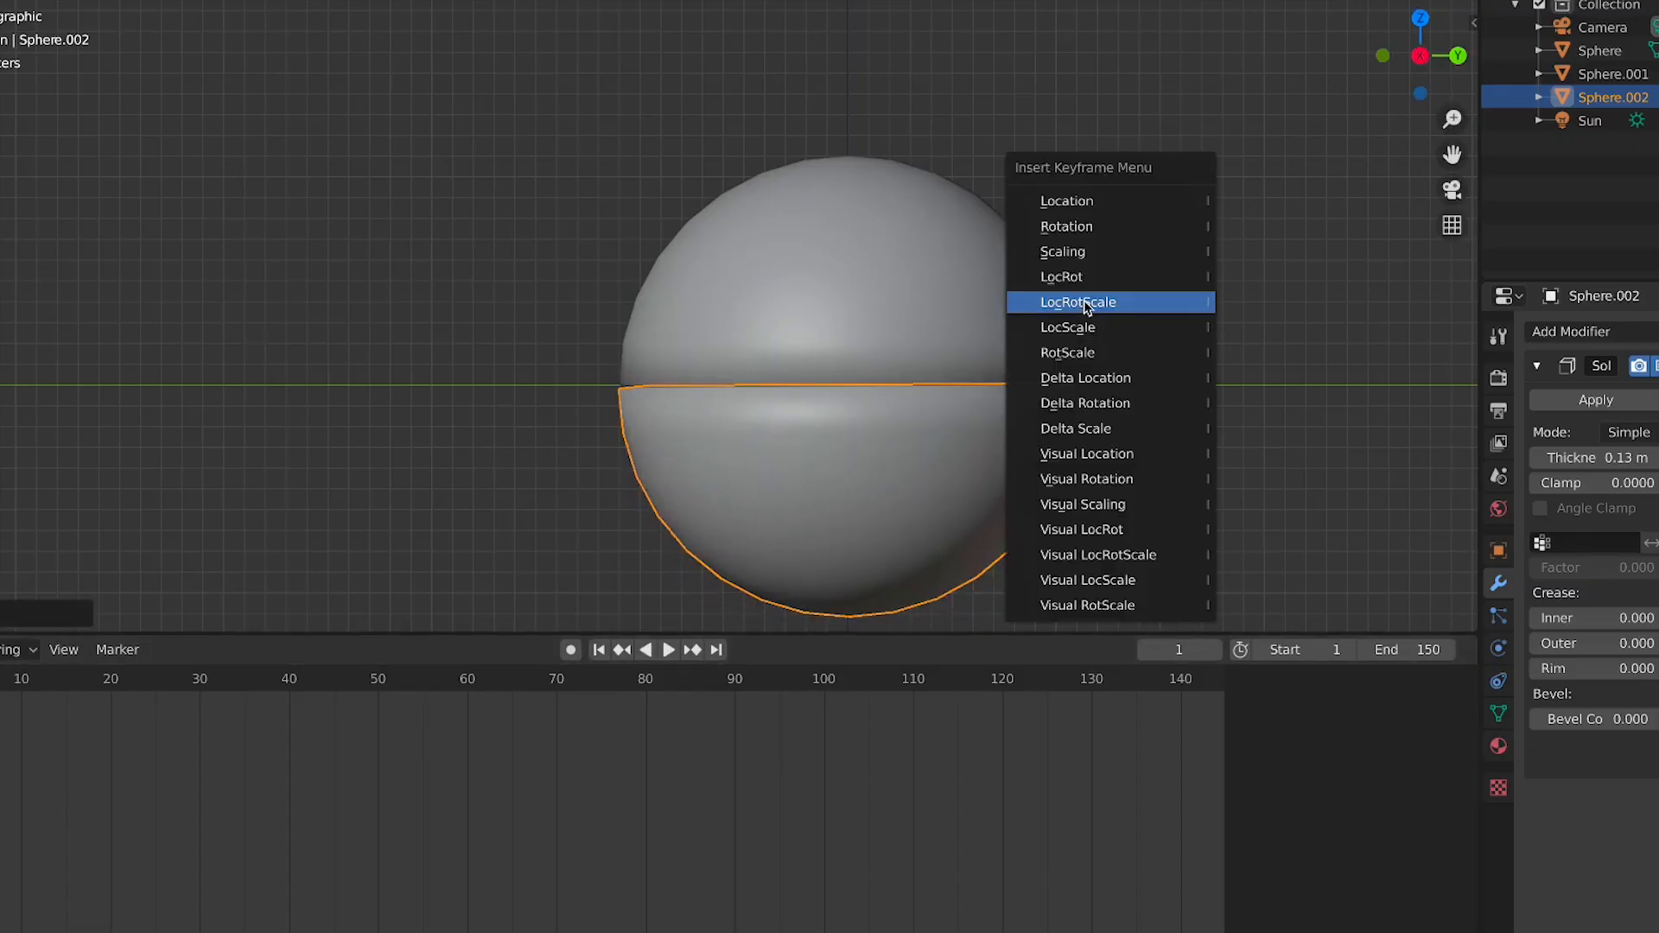
pyautogui.click(1084, 302)
# At frame 20, rotate the lower hemisphere open about its rim and insert a LocRotScale keyframe
pyautogui.moveTo(47, 686); pyautogui.dragTo(111, 699)
pyautogui.press('r')
pyautogui.click(1129, 403)
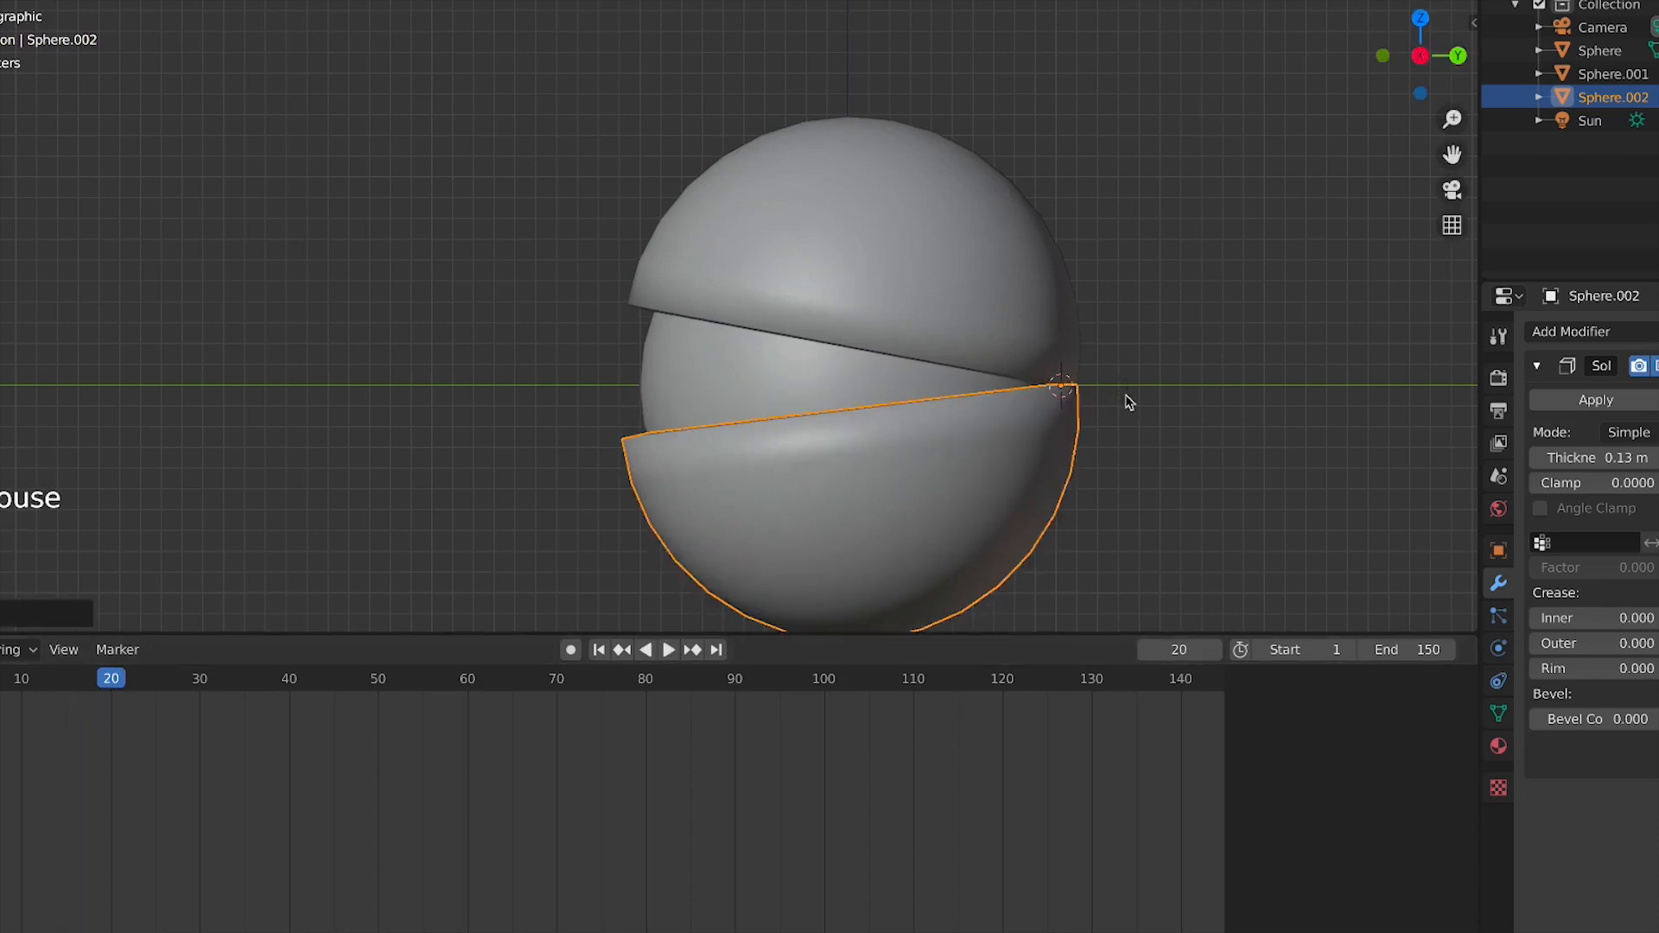
pyautogui.press('i')
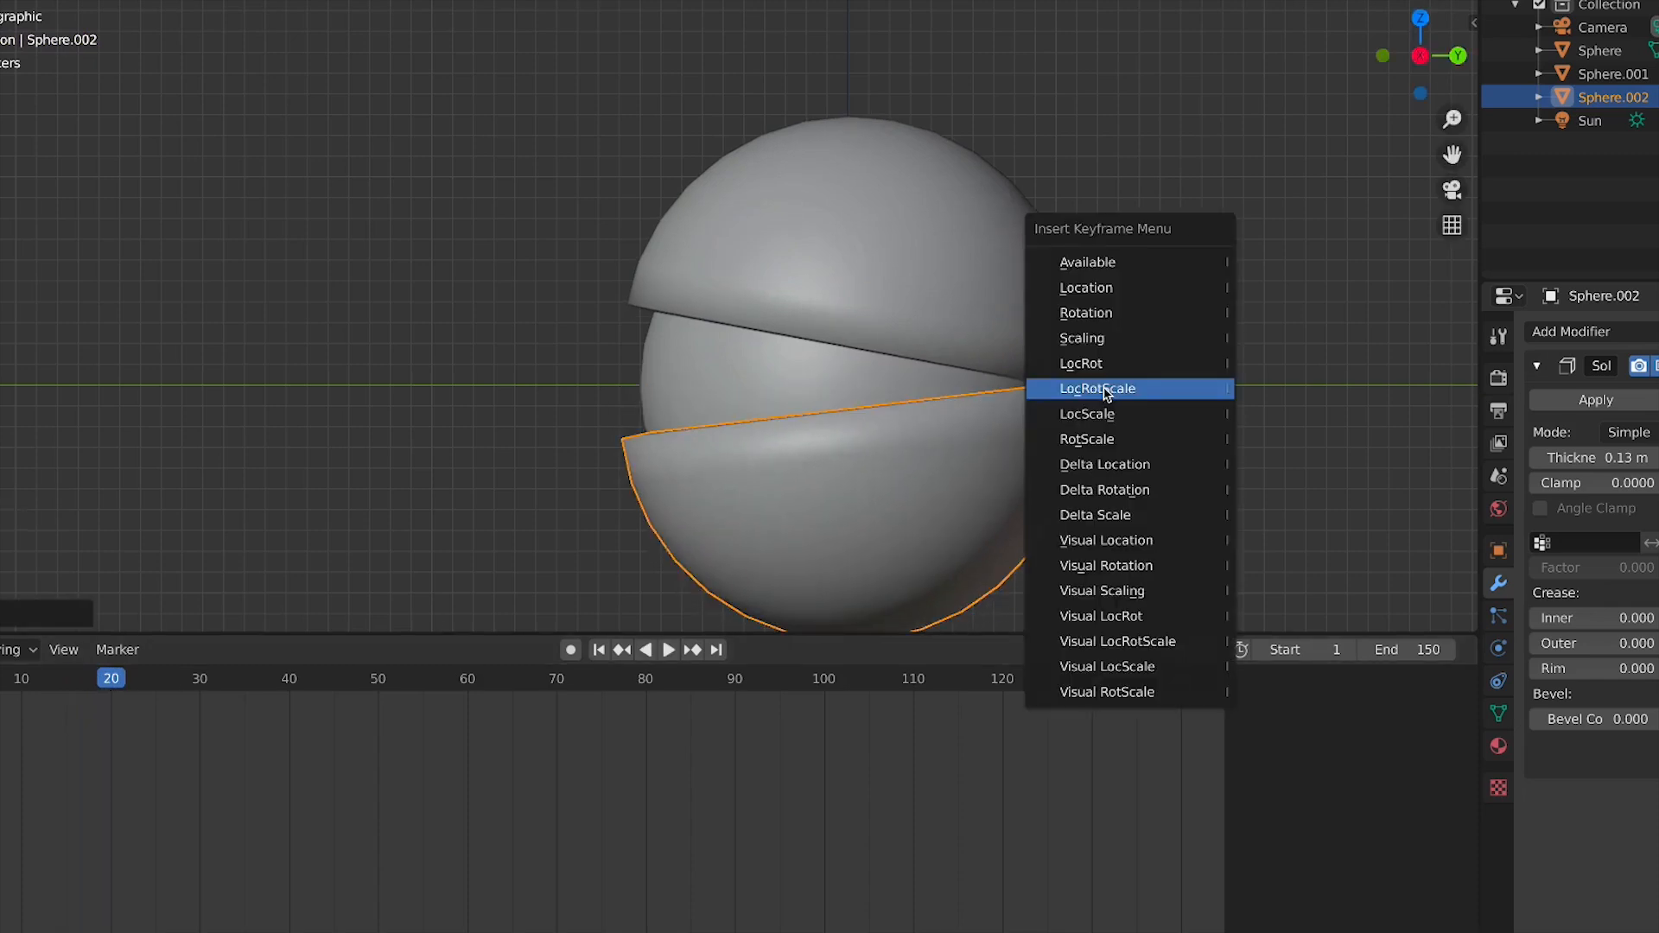
pyautogui.click(1098, 389)
# Rewind and play the animation, viewing it from the camera, front and top
pyautogui.hotkey('shift', 'Left')
pyautogui.press('space')
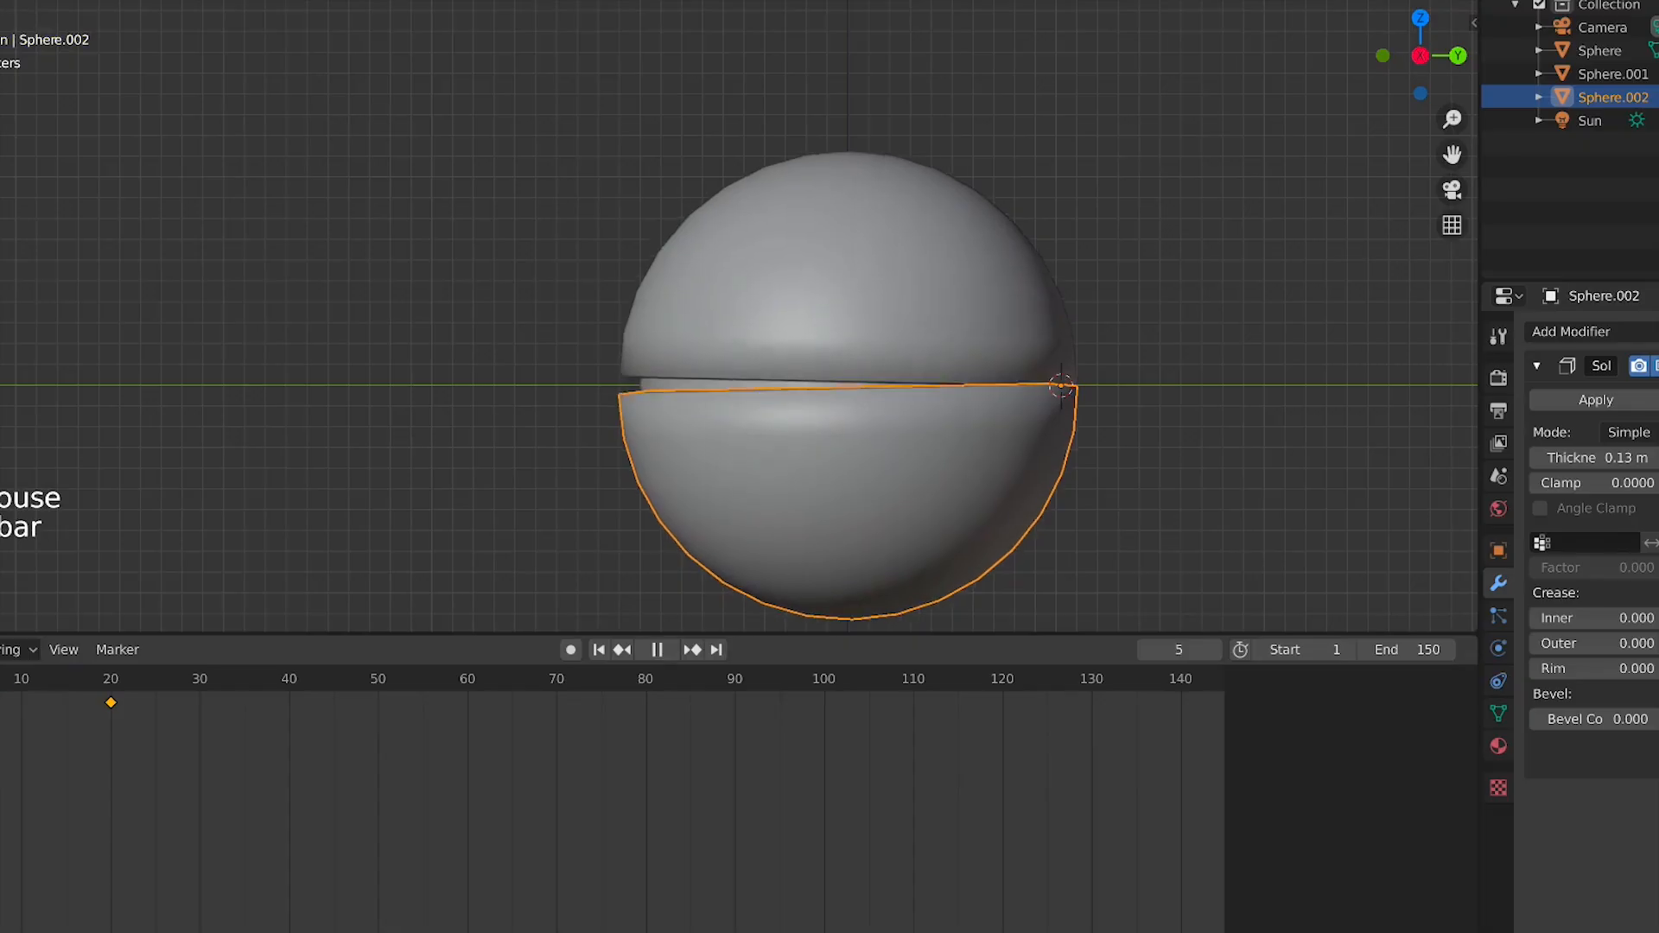
pyautogui.press('KP_0')
pyautogui.press('space')
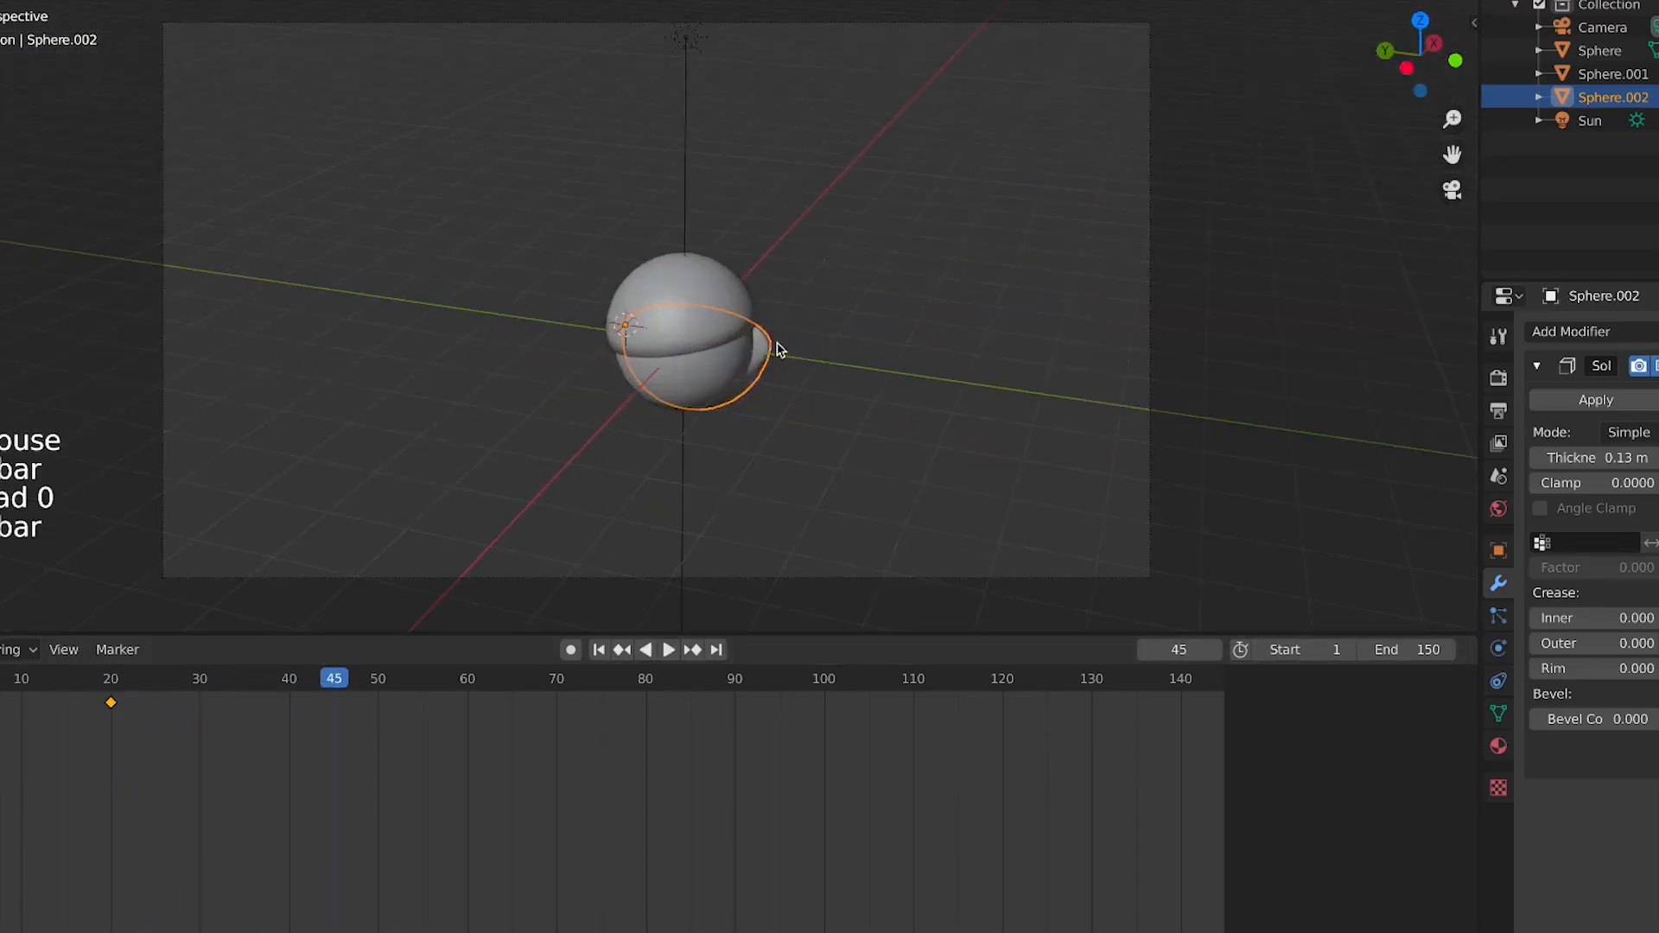
pyautogui.press('KP_3')
pyautogui.moveTo(877, 400); pyautogui.dragTo(866, 400, button='middle')
pyautogui.press('KP_7')
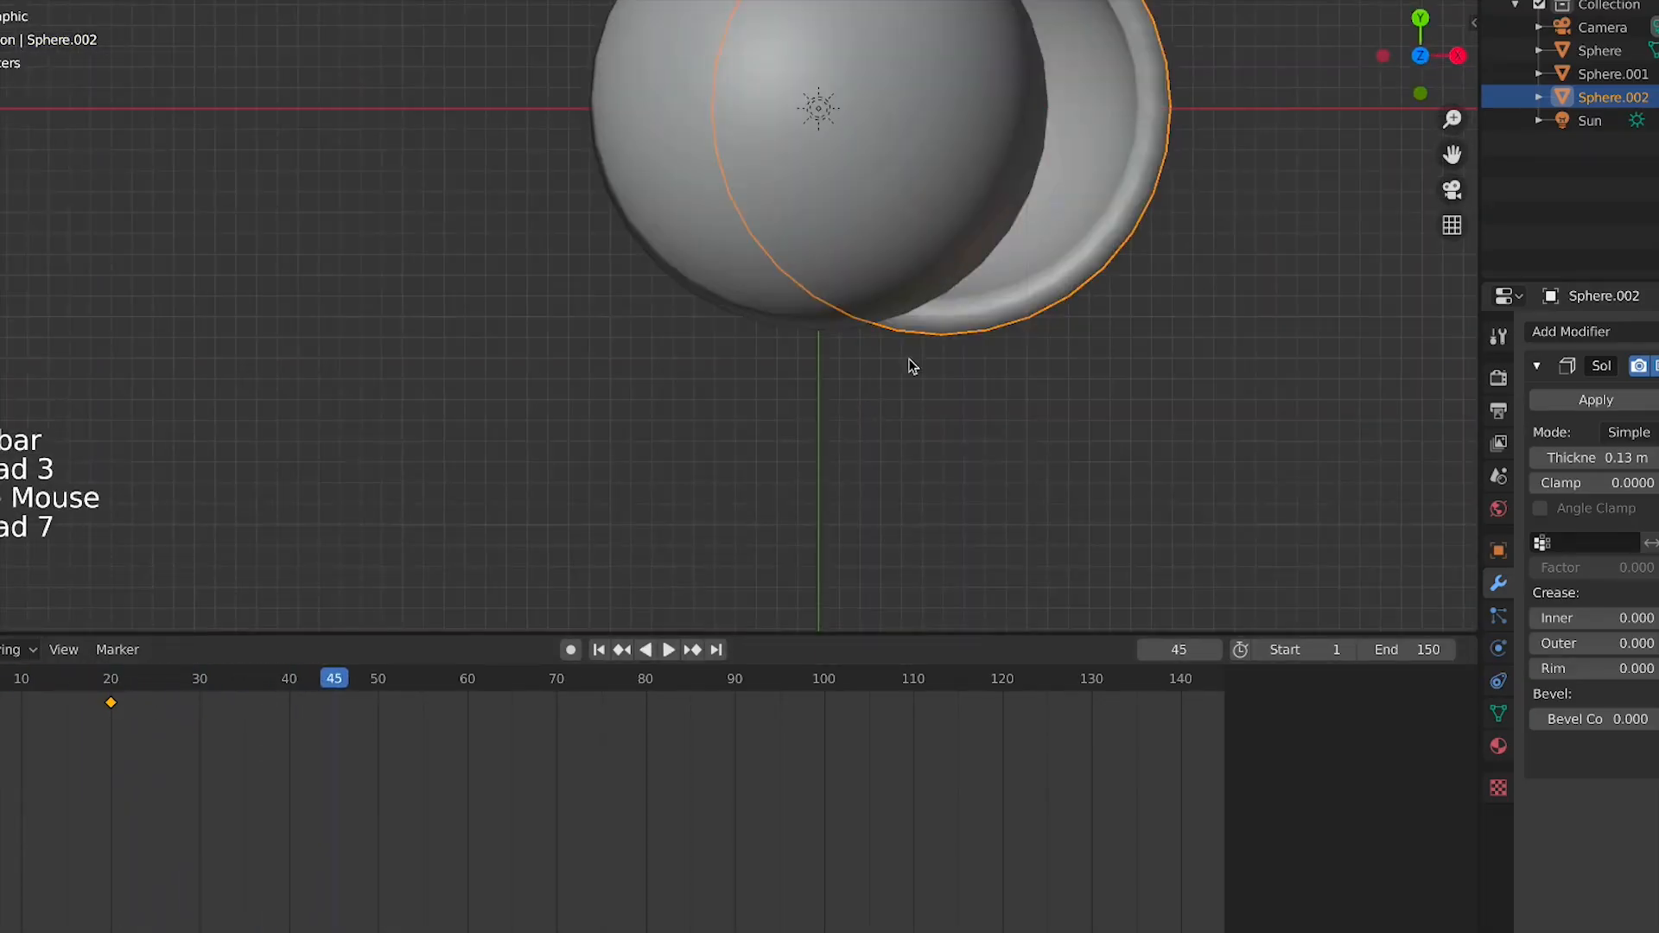
pyautogui.scroll(-4, 914, 366)
# Move the lower hemisphere along X and play the animation
pyautogui.press('g')
pyautogui.press('x')
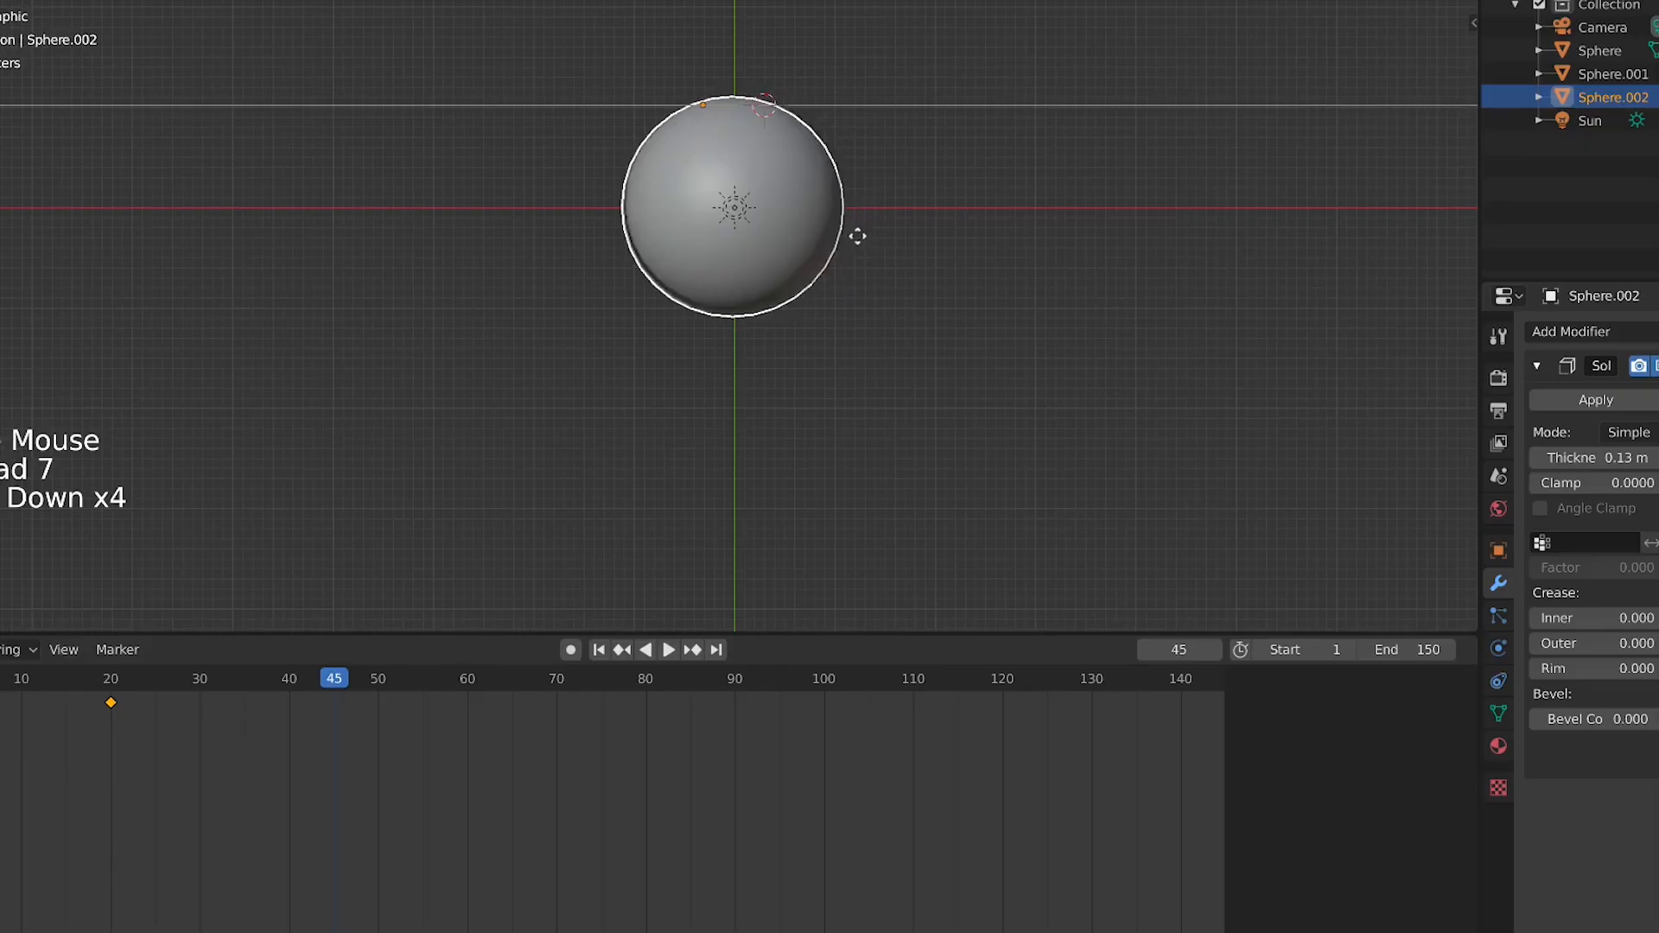
pyautogui.click(857, 235)
pyautogui.press('space')
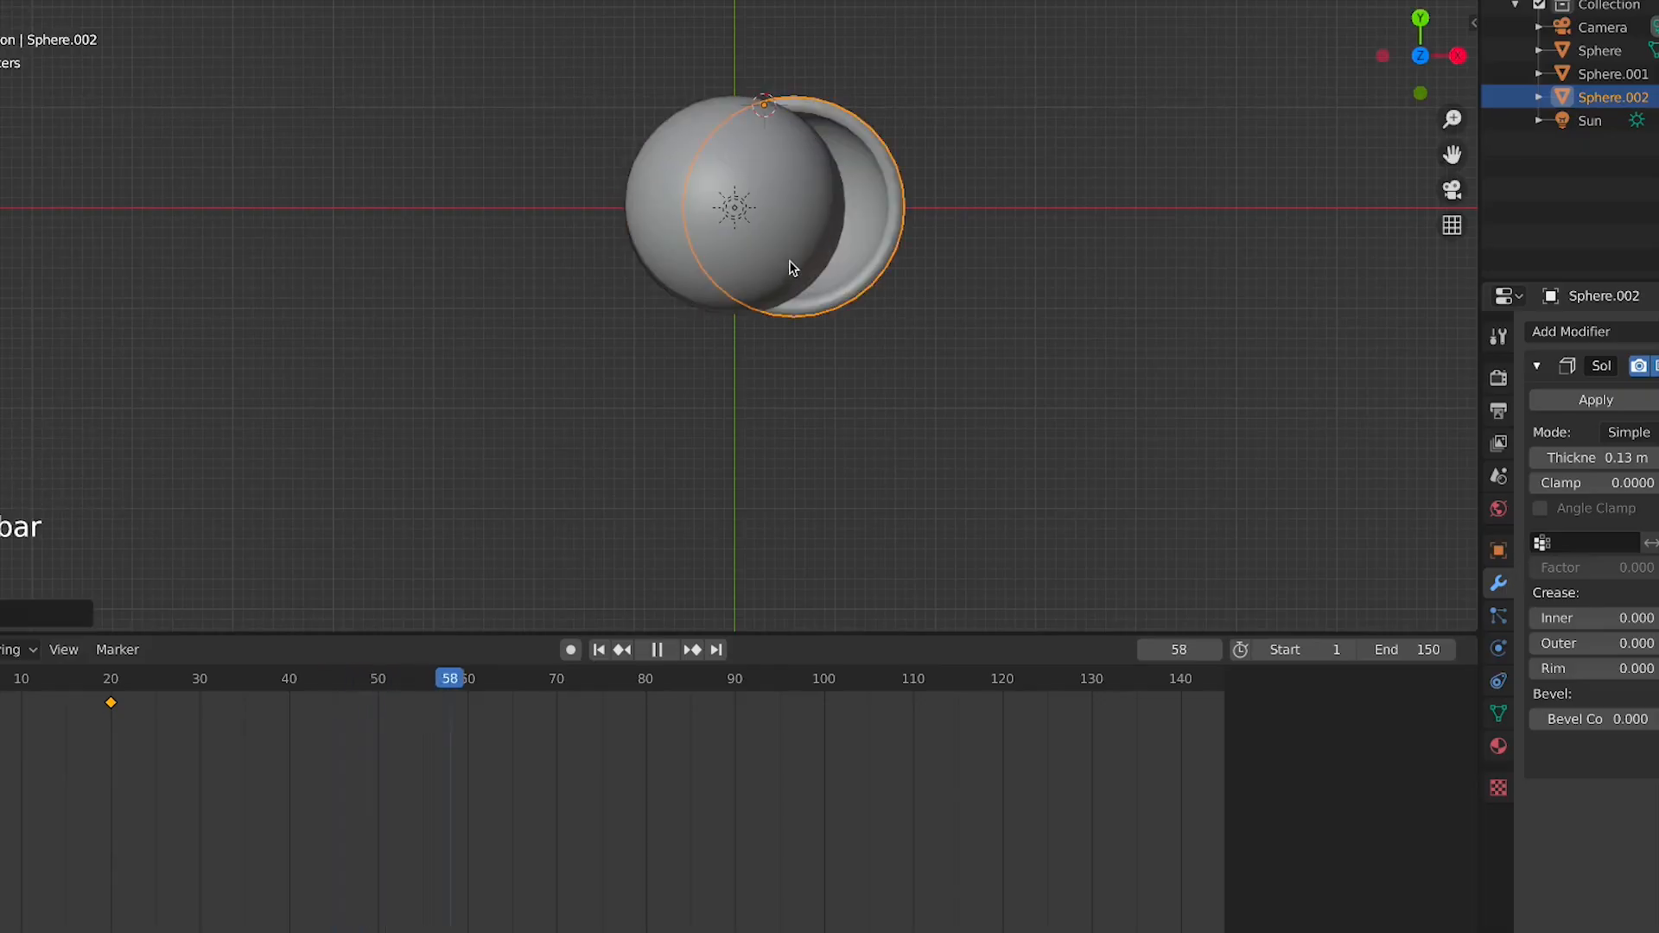
pyautogui.press('space')
# Delete the lower hemisphere's keyframes and move it back into place on the sphere
pyautogui.click(0, 679)
pyautogui.moveTo(215, 790); pyautogui.dragTo(0, 679)
pyautogui.press('x')
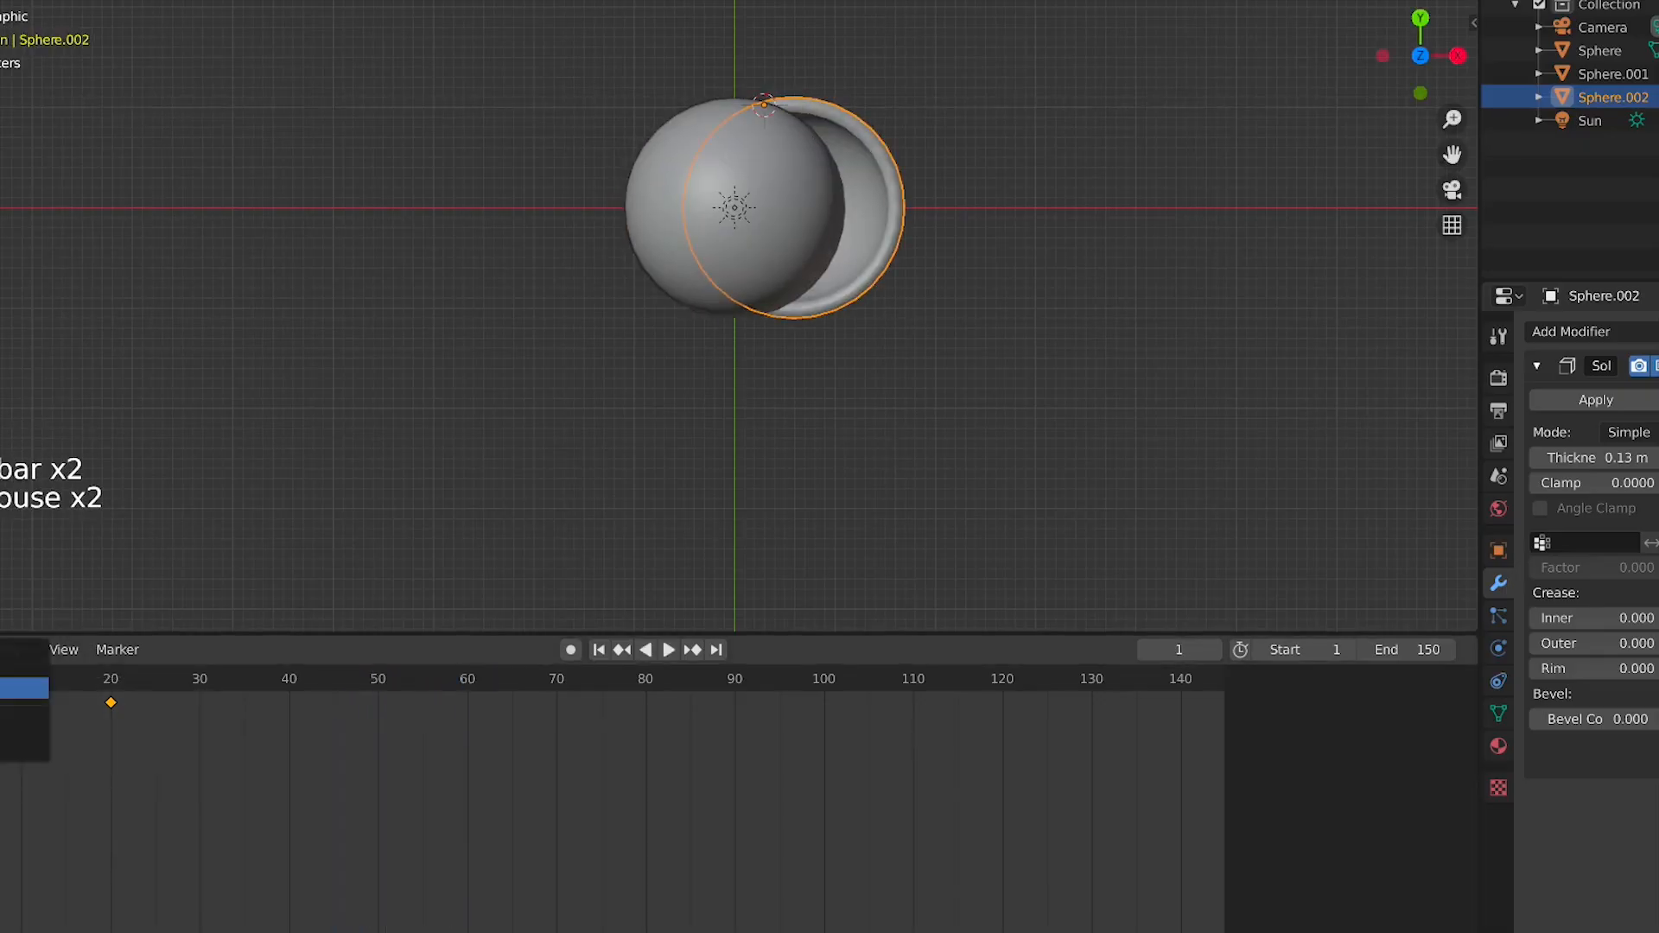
pyautogui.click(4, 687)
pyautogui.click(0, 678)
pyautogui.press('g')
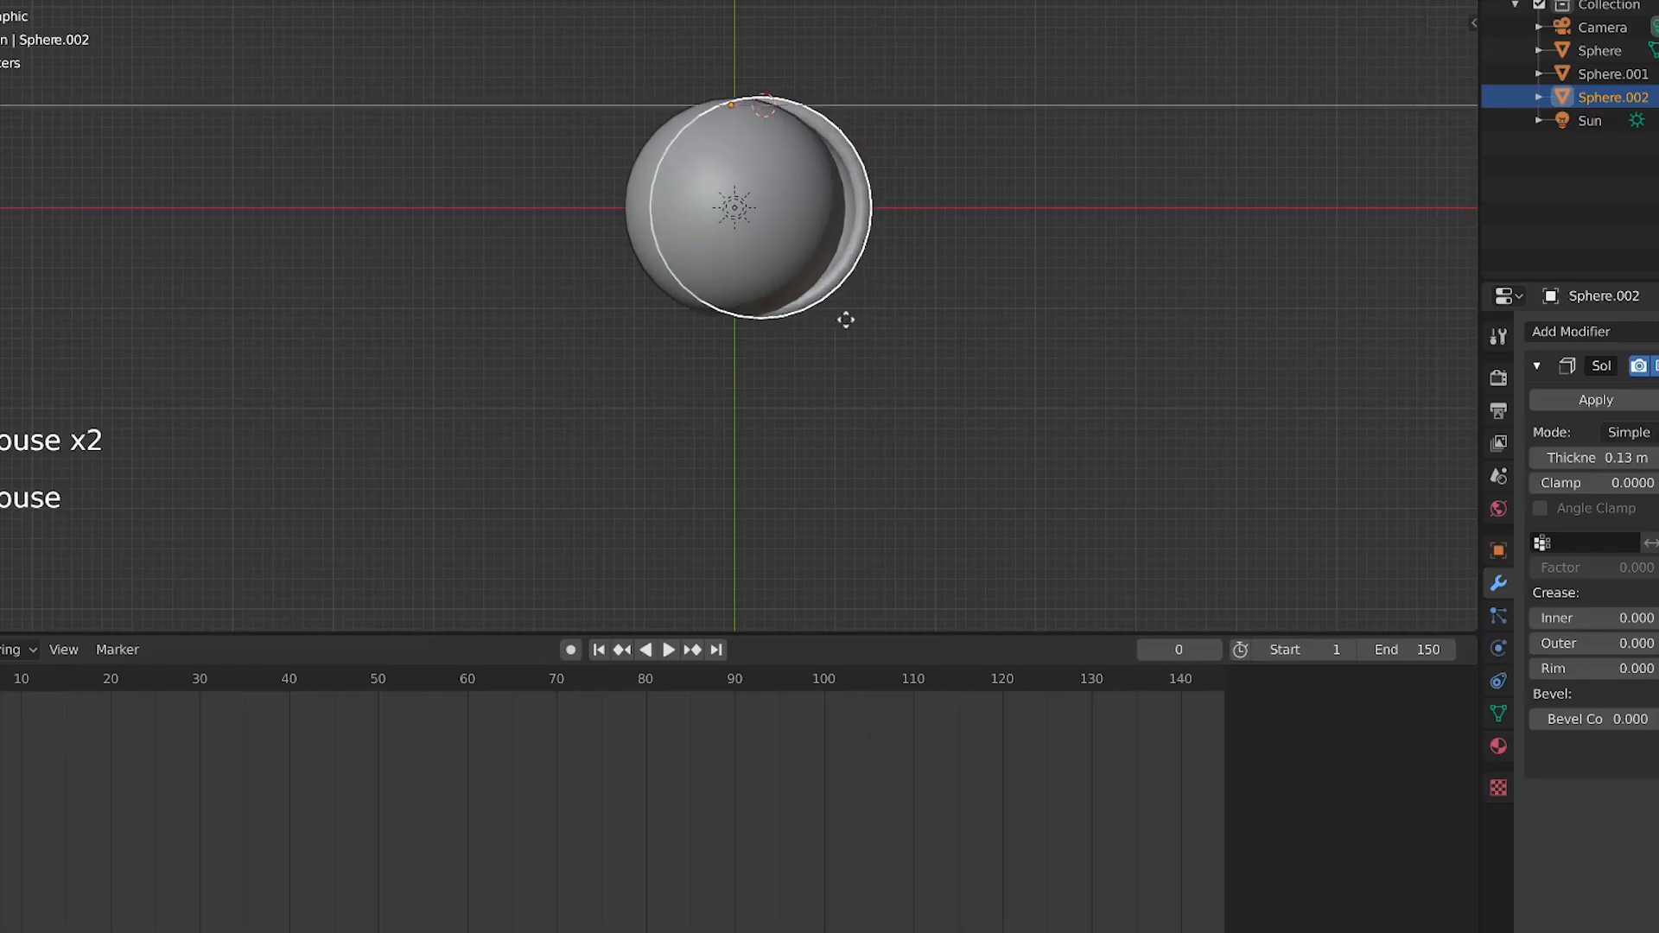
pyautogui.click(824, 314)
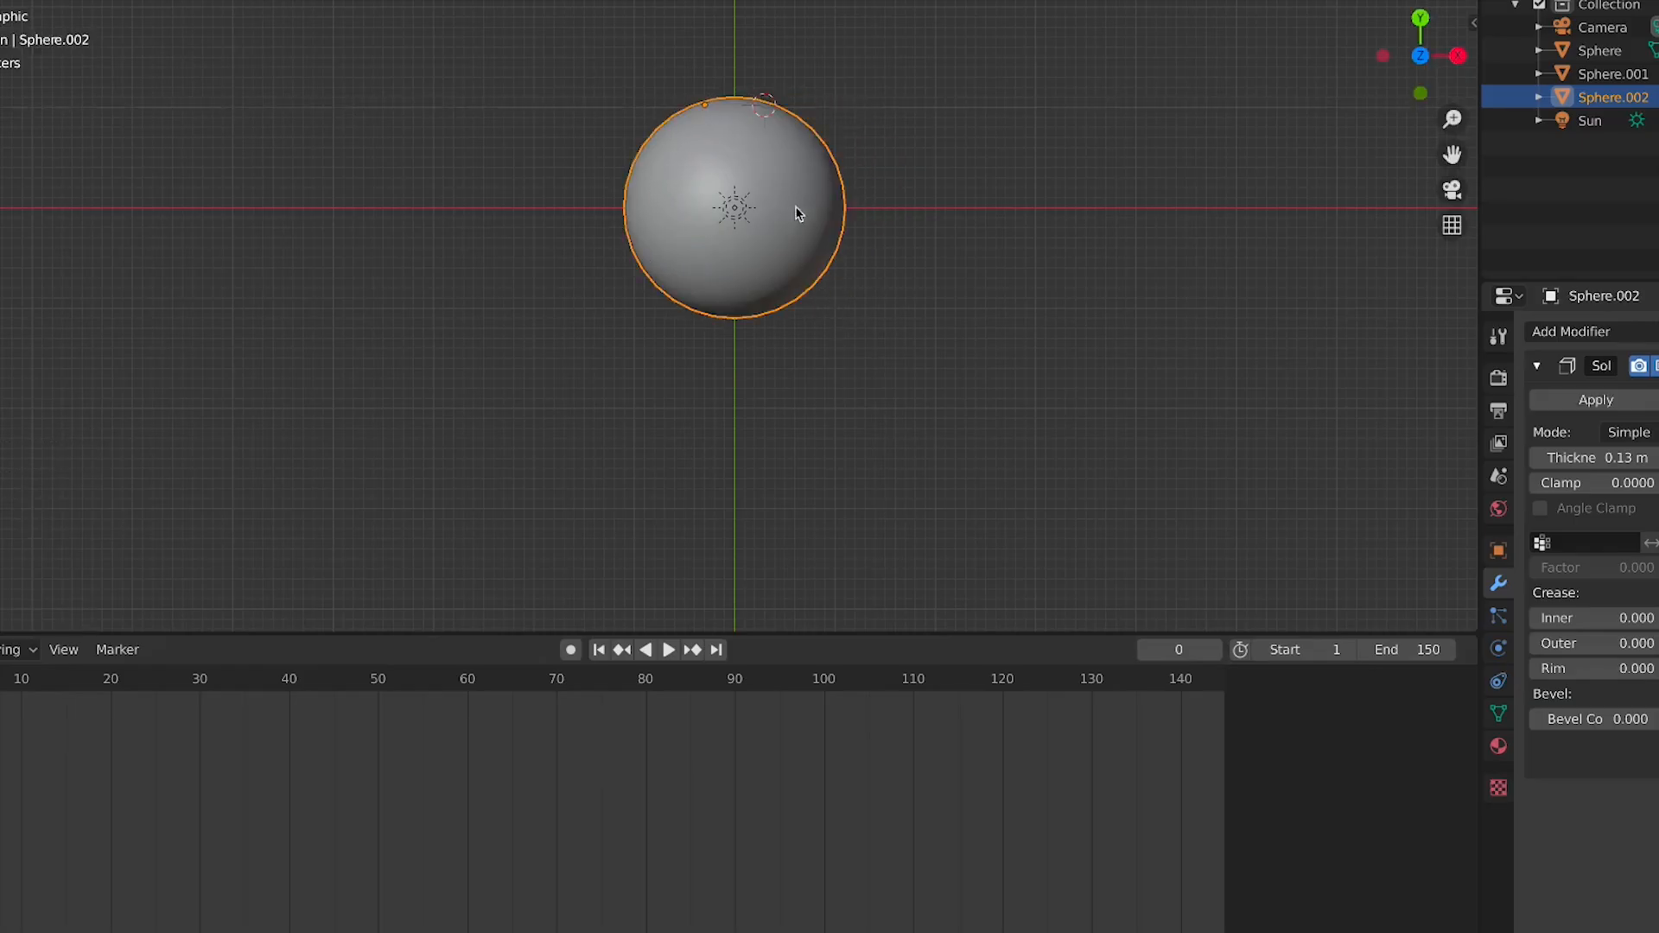
# Select the upper hemisphere, reset the 3D cursor, and place the cursor on the hemisphere's rim edge
pyautogui.press('KP_3')
pyautogui.press('KP_7')
pyautogui.click(719, 123)
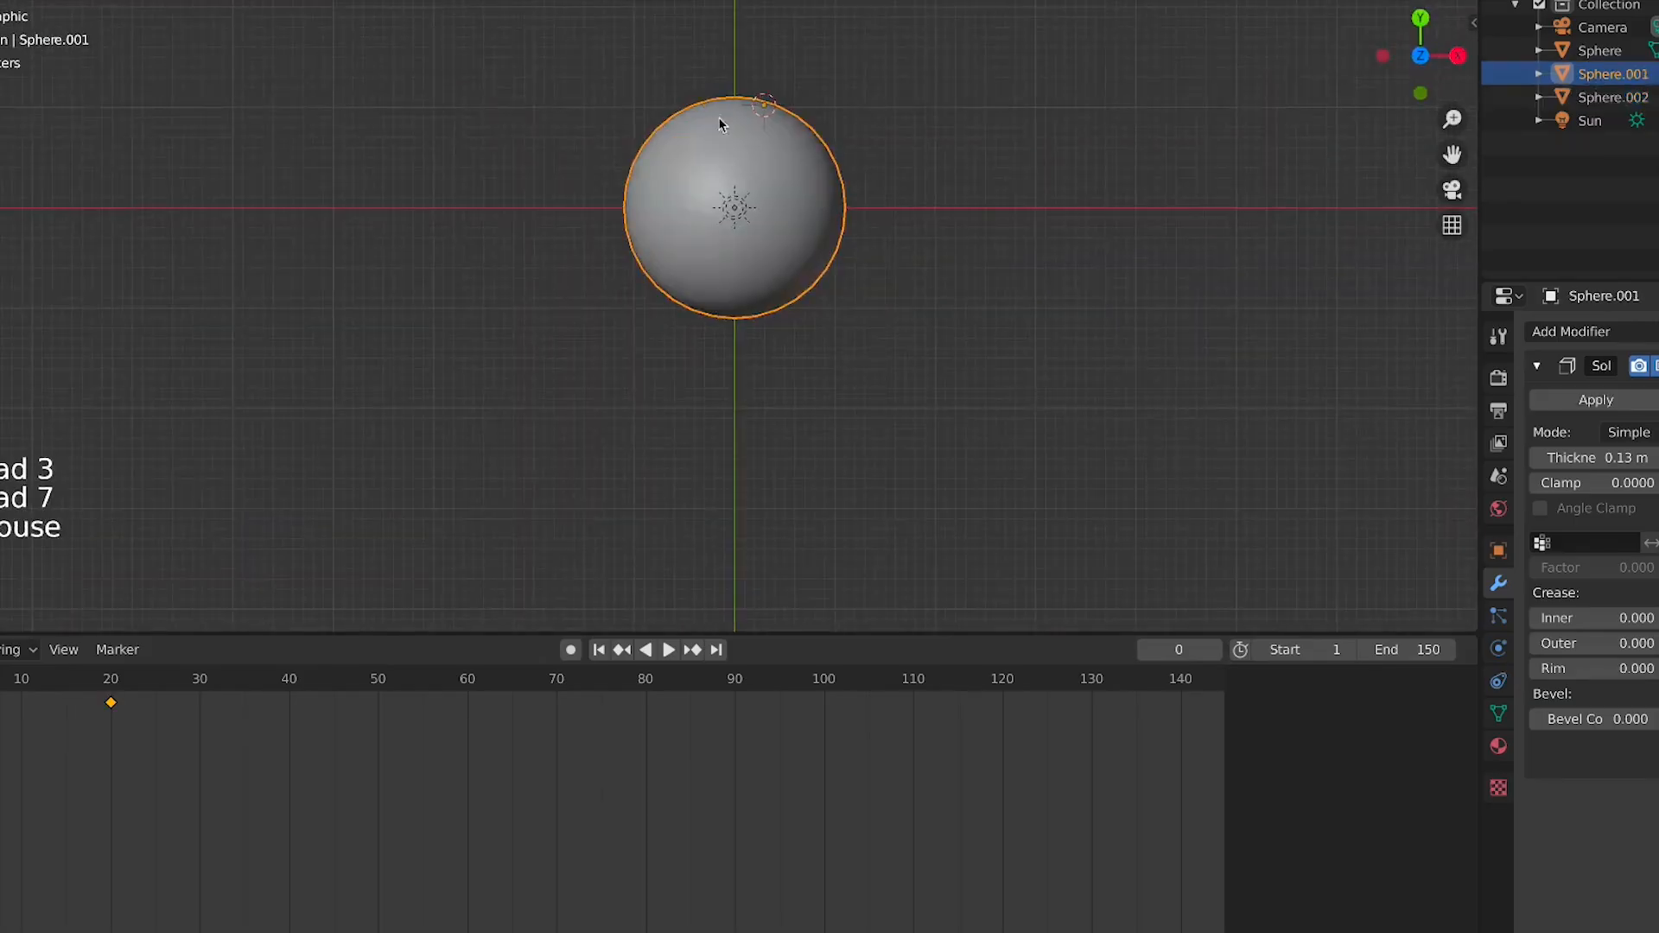
pyautogui.hotkey('shift', 'c')
pyautogui.scroll(5, 900, 159)
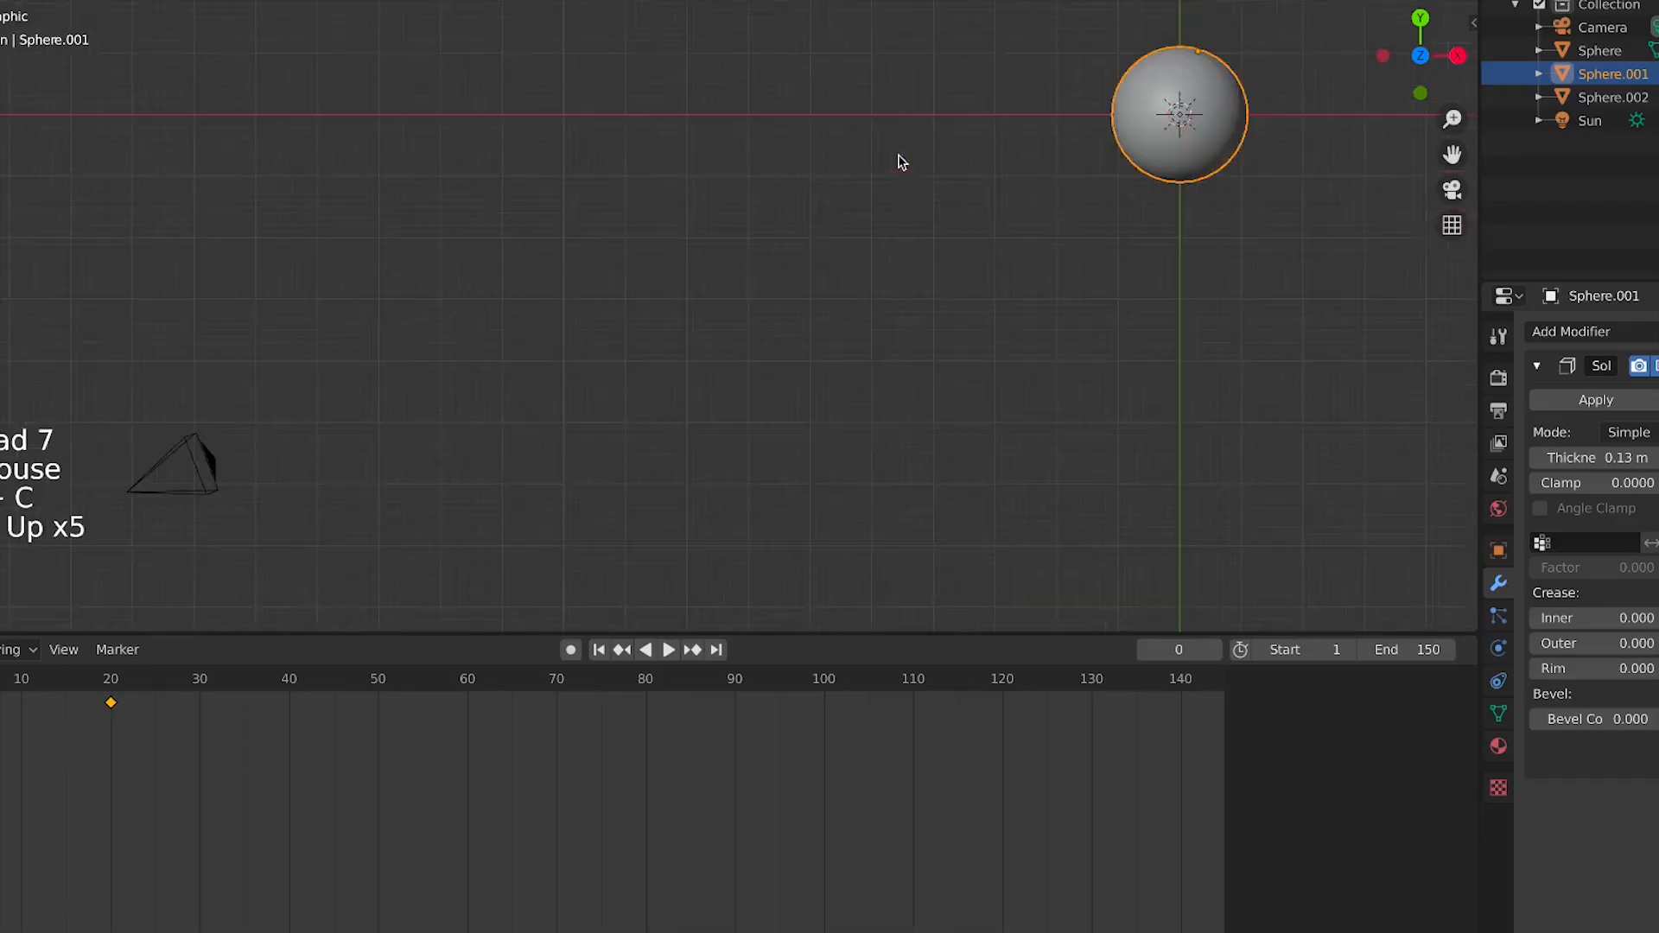
pyautogui.moveTo(900, 159); pyautogui.dragTo(127, 632, button='middle')
pyautogui.press('KP_7')
pyautogui.keyDown('shift'); pyautogui.moveTo(1130, 196); pyautogui.dragTo(815, 463, button='middle'); pyautogui.keyUp('shift')
pyautogui.scroll(3, 815, 463)
pyautogui.keyDown('shift'); pyautogui.moveTo(518, 450); pyautogui.dragTo(619, 228, button='middle'); pyautogui.keyUp('shift')
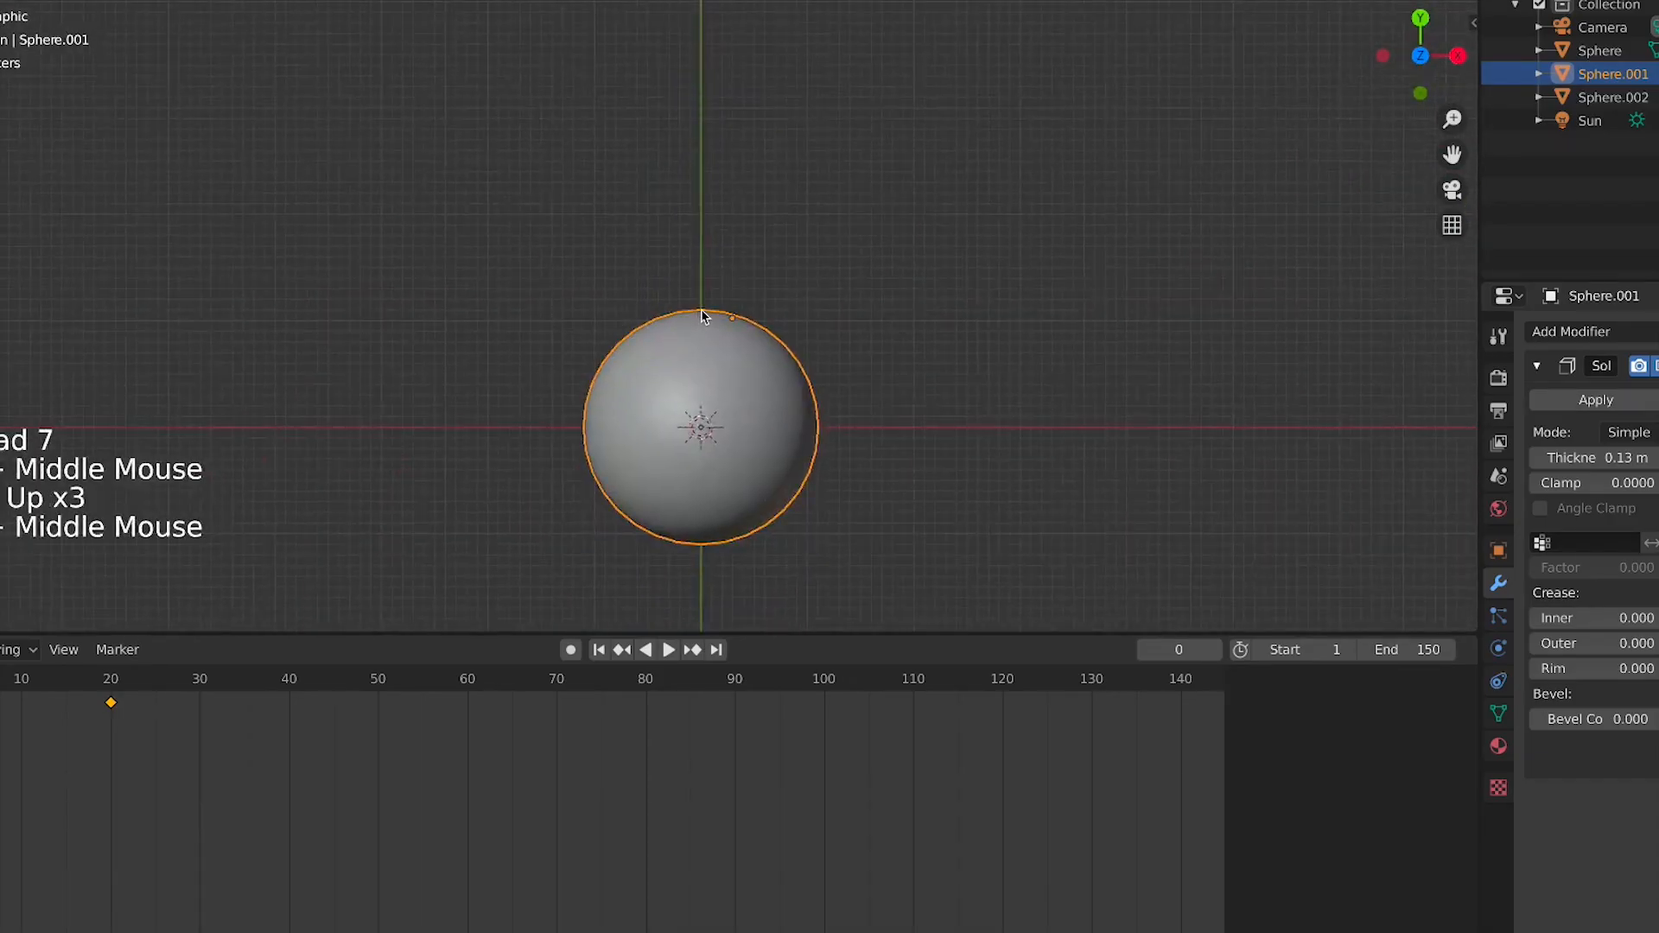
pyautogui.rightClick(701, 317)
# Set the upper hemisphere's origin to its geometry and play the animation
pyautogui.press('KP_3')
pyautogui.keyDown('shift'); pyautogui.moveTo(774, 126); pyautogui.dragTo(683, 102, button='middle'); pyautogui.keyUp('shift')
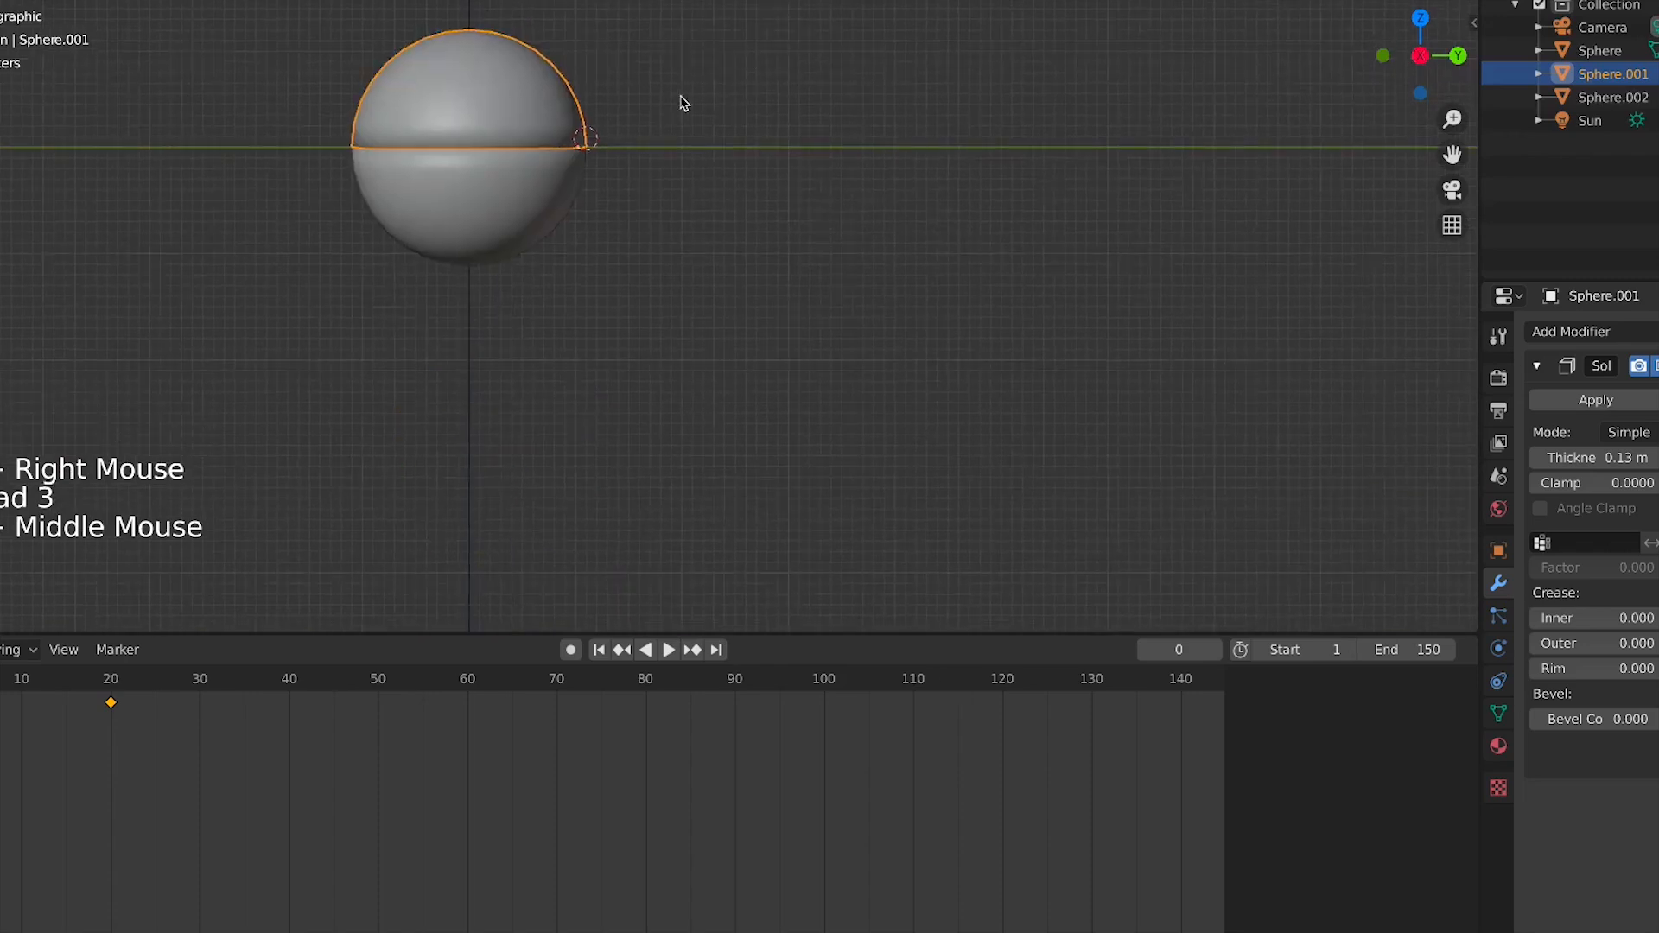
pyautogui.scroll(2, 655, 126)
pyautogui.press('KP_7')
pyautogui.rightClick(795, 425)
pyautogui.moveTo(899, 424)
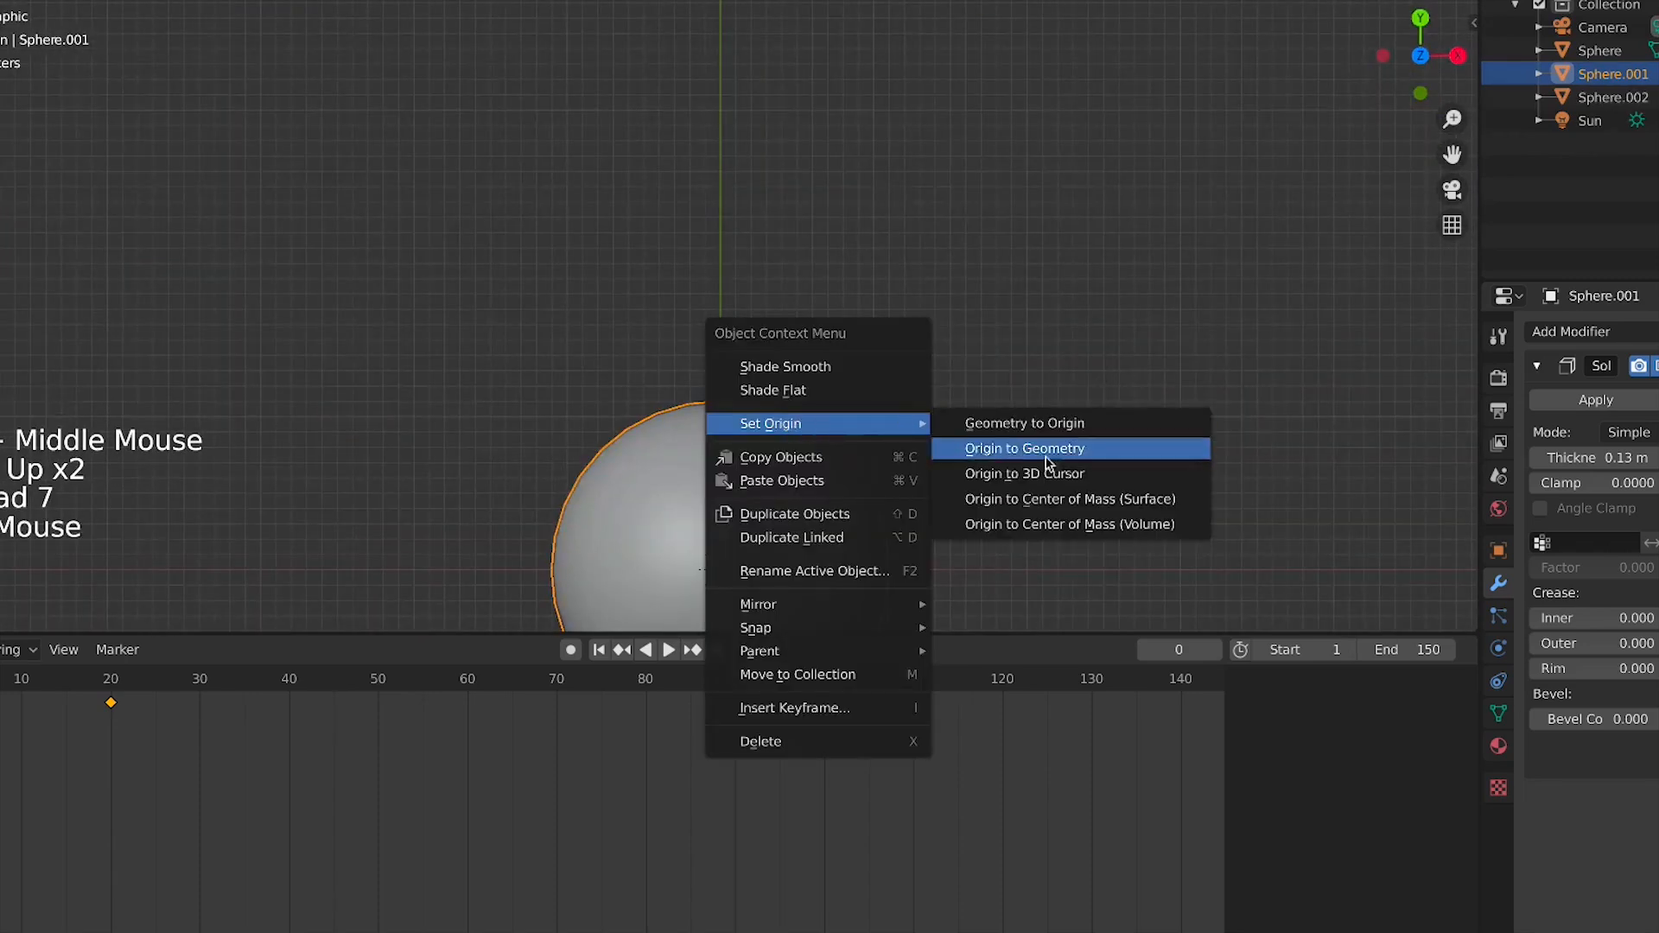
pyautogui.click(1025, 449)
pyautogui.press('KP_3')
pyautogui.press('space')
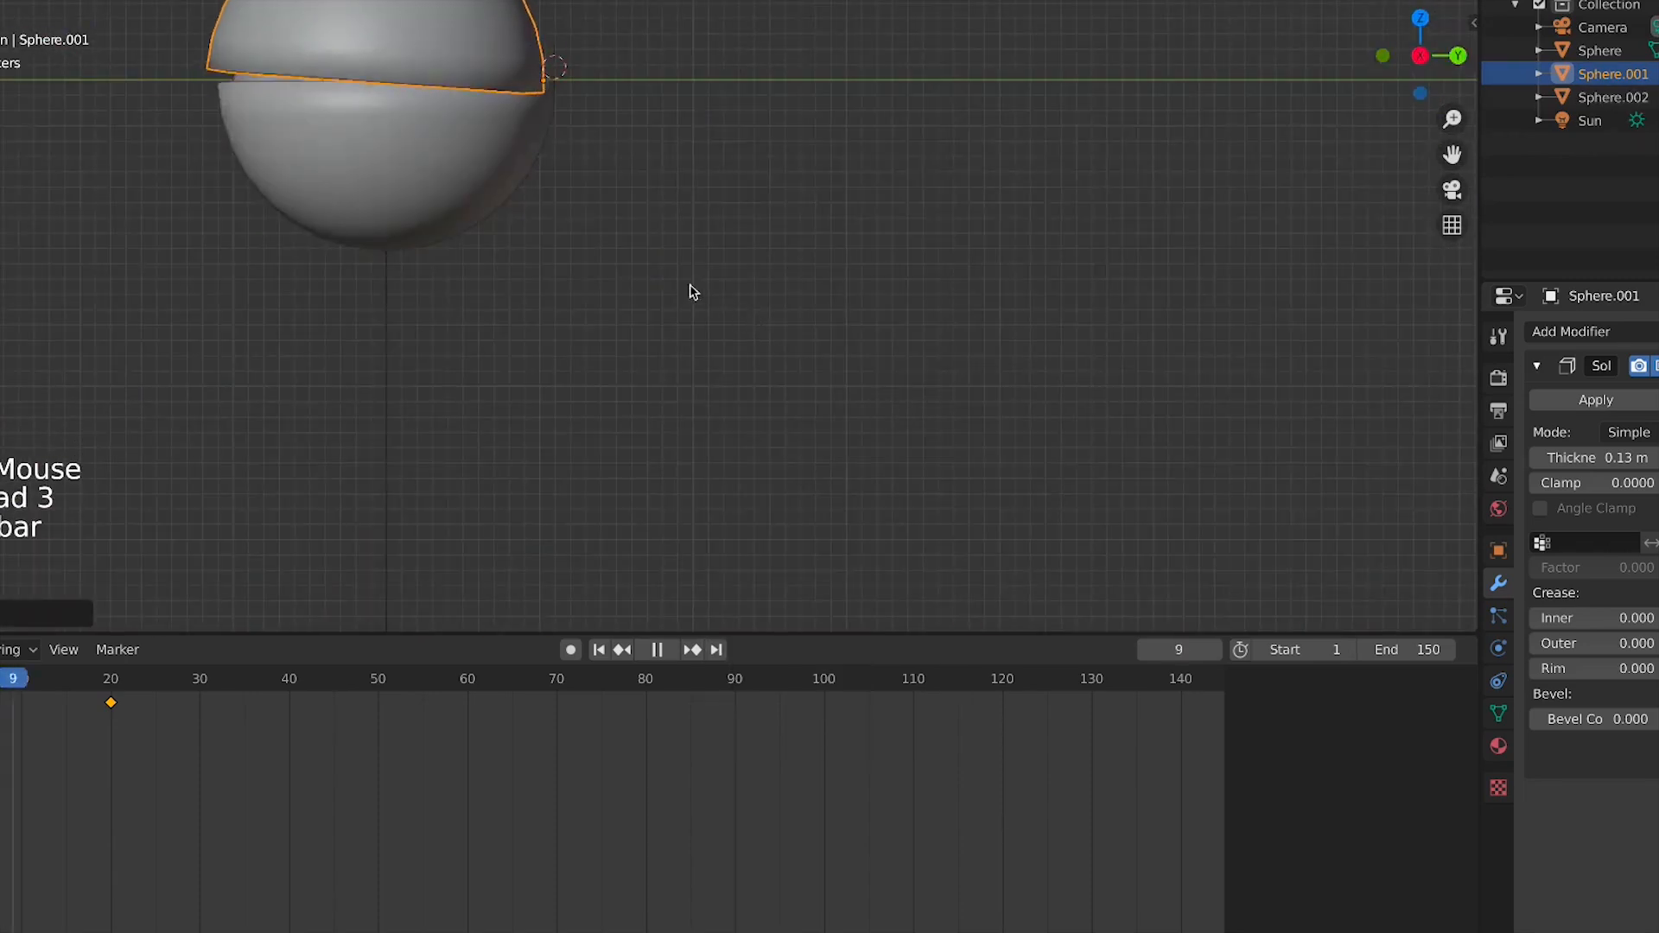
# Select the lower hemisphere and set its origin to the 3D cursor
pyautogui.click(480, 180)
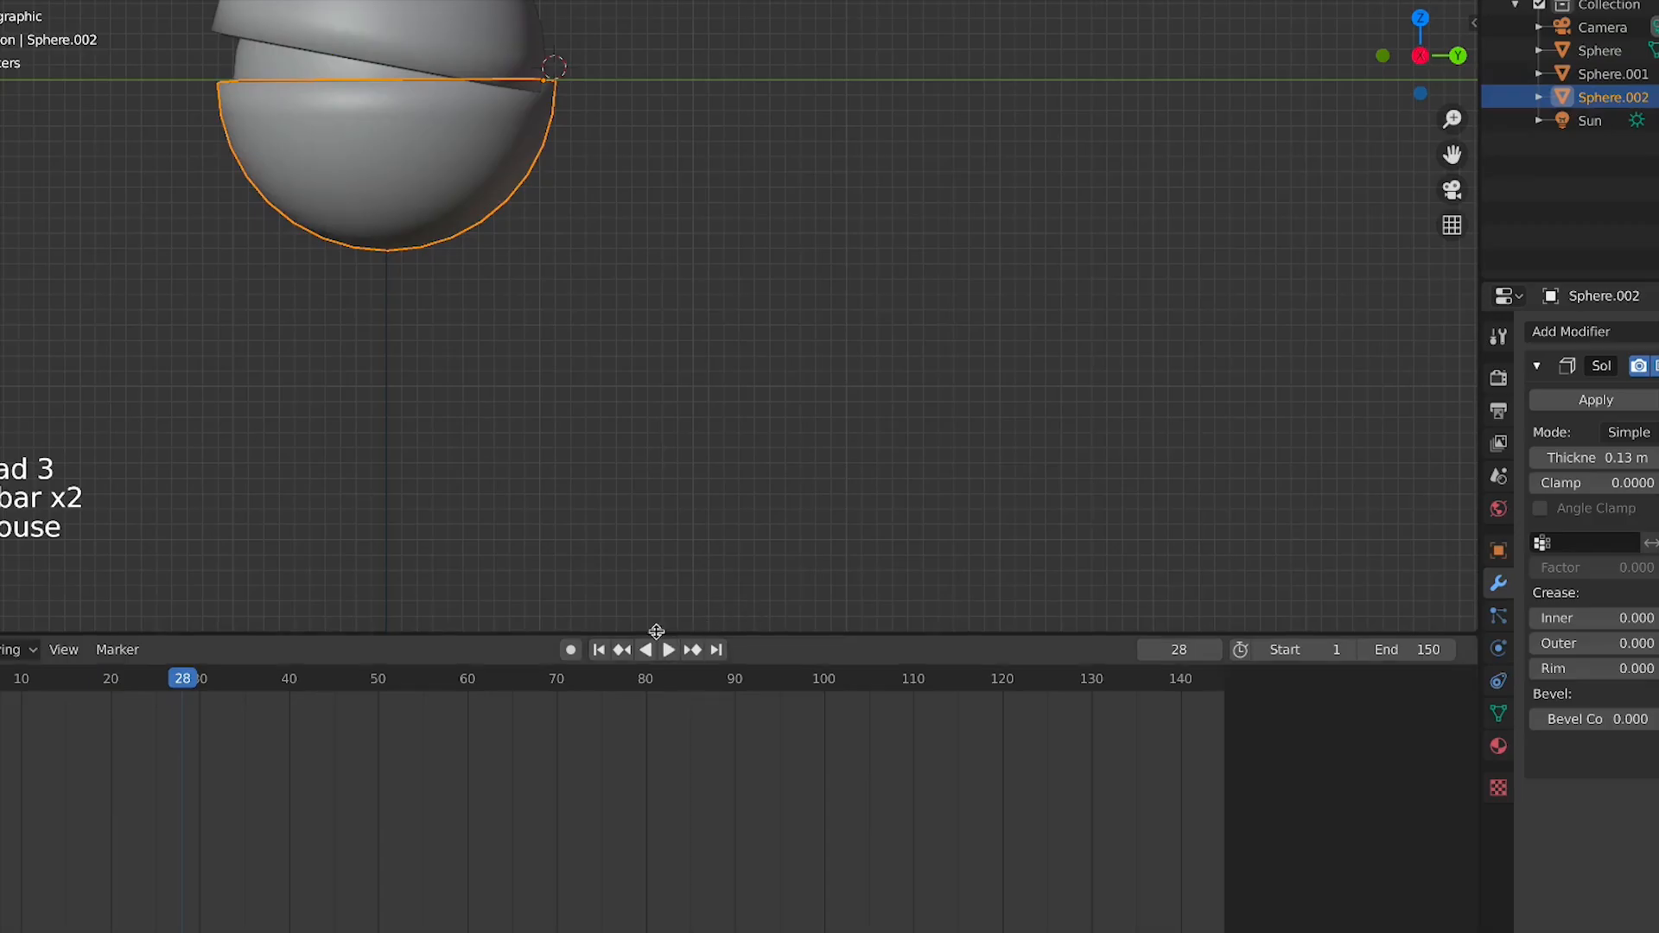
pyautogui.rightClick(413, 21)
pyautogui.moveTo(406, 22)
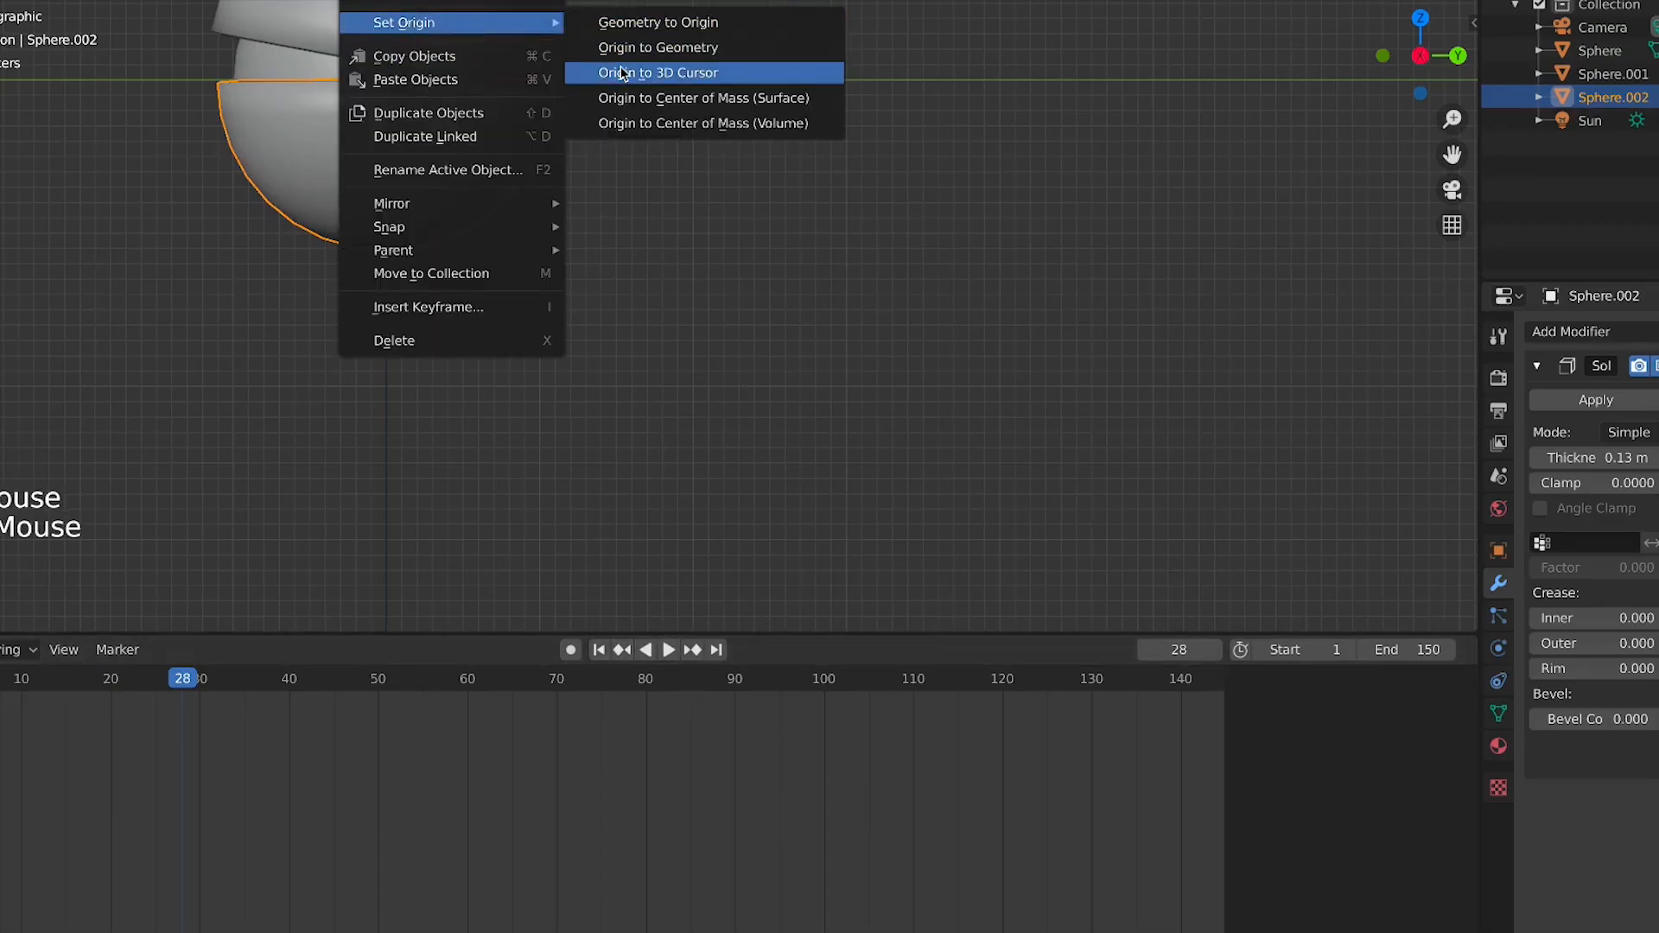
pyautogui.click(627, 167)
# Try rotating the lower hemisphere about its new origin
pyautogui.press('KP_7')
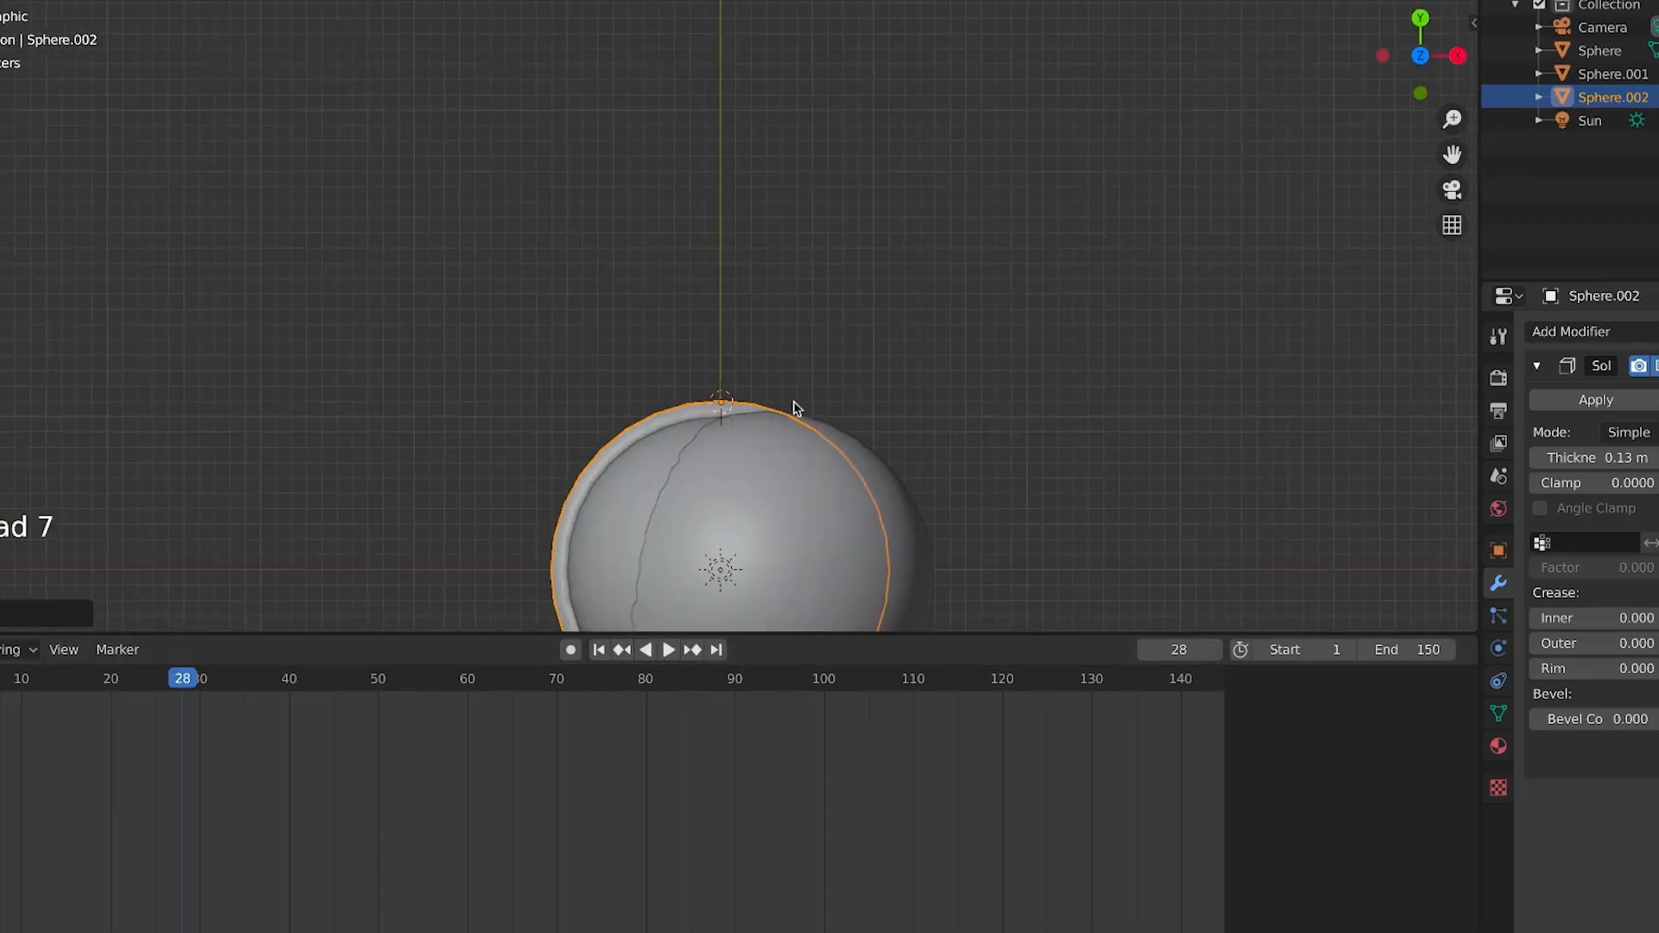
pyautogui.press('KP_3')
pyautogui.moveTo(656, 226); pyautogui.dragTo(678, 308, button='middle')
pyautogui.scroll(3, 678, 307)
pyautogui.moveTo(775, 363); pyautogui.dragTo(886, 241, button='middle')
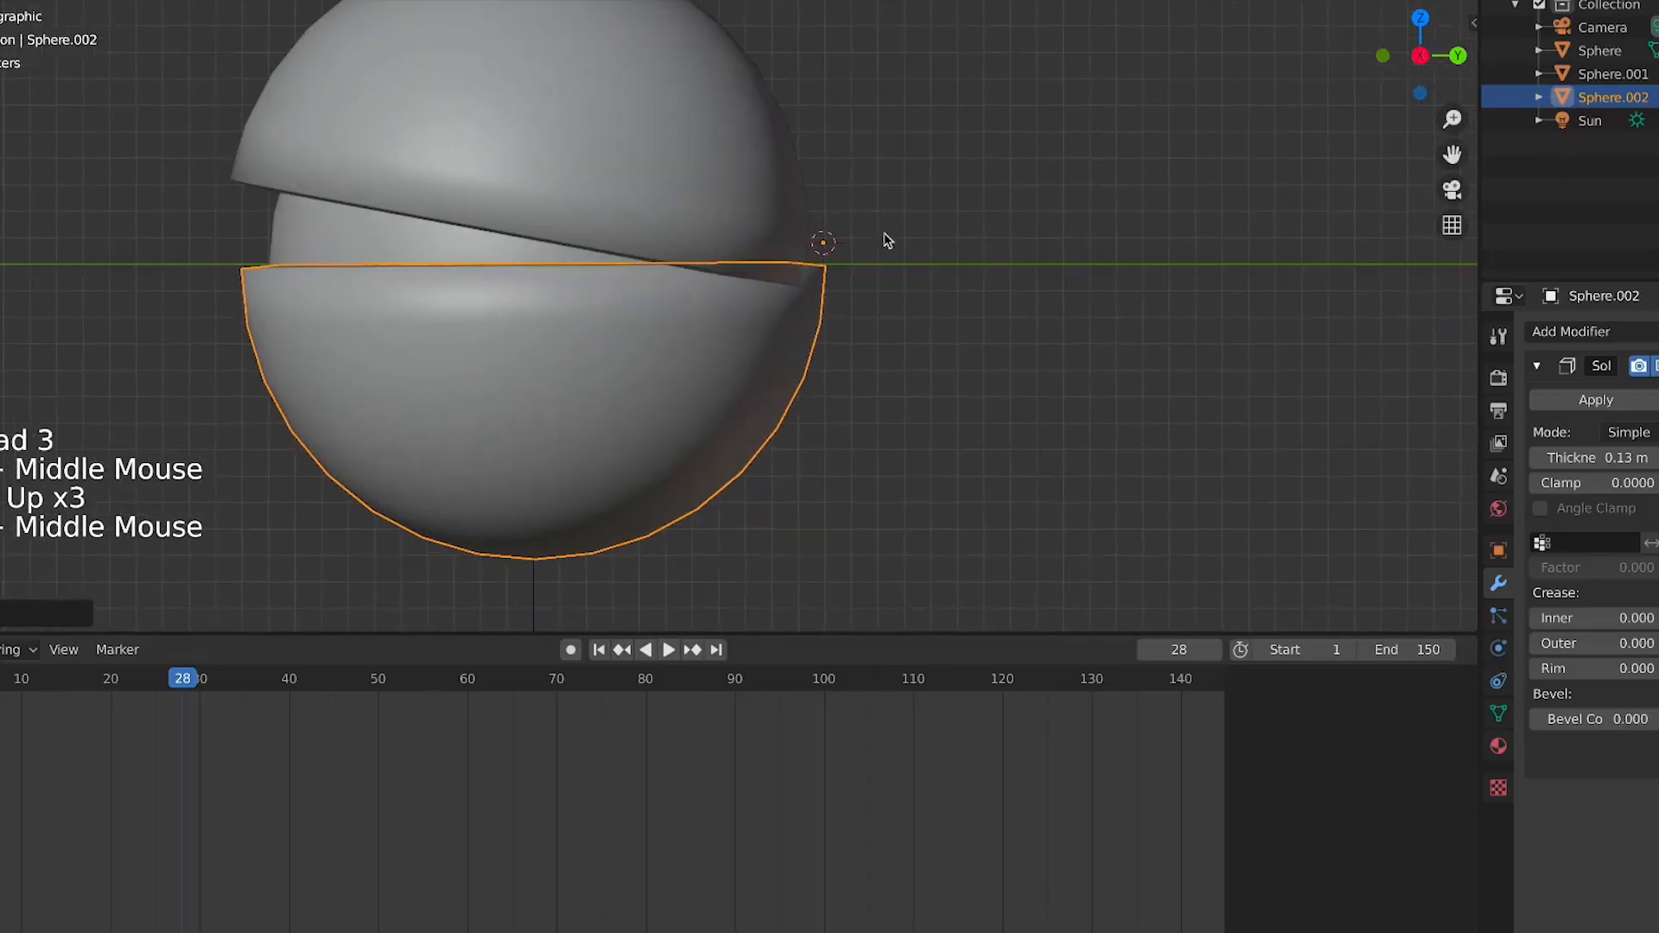
pyautogui.press('r')
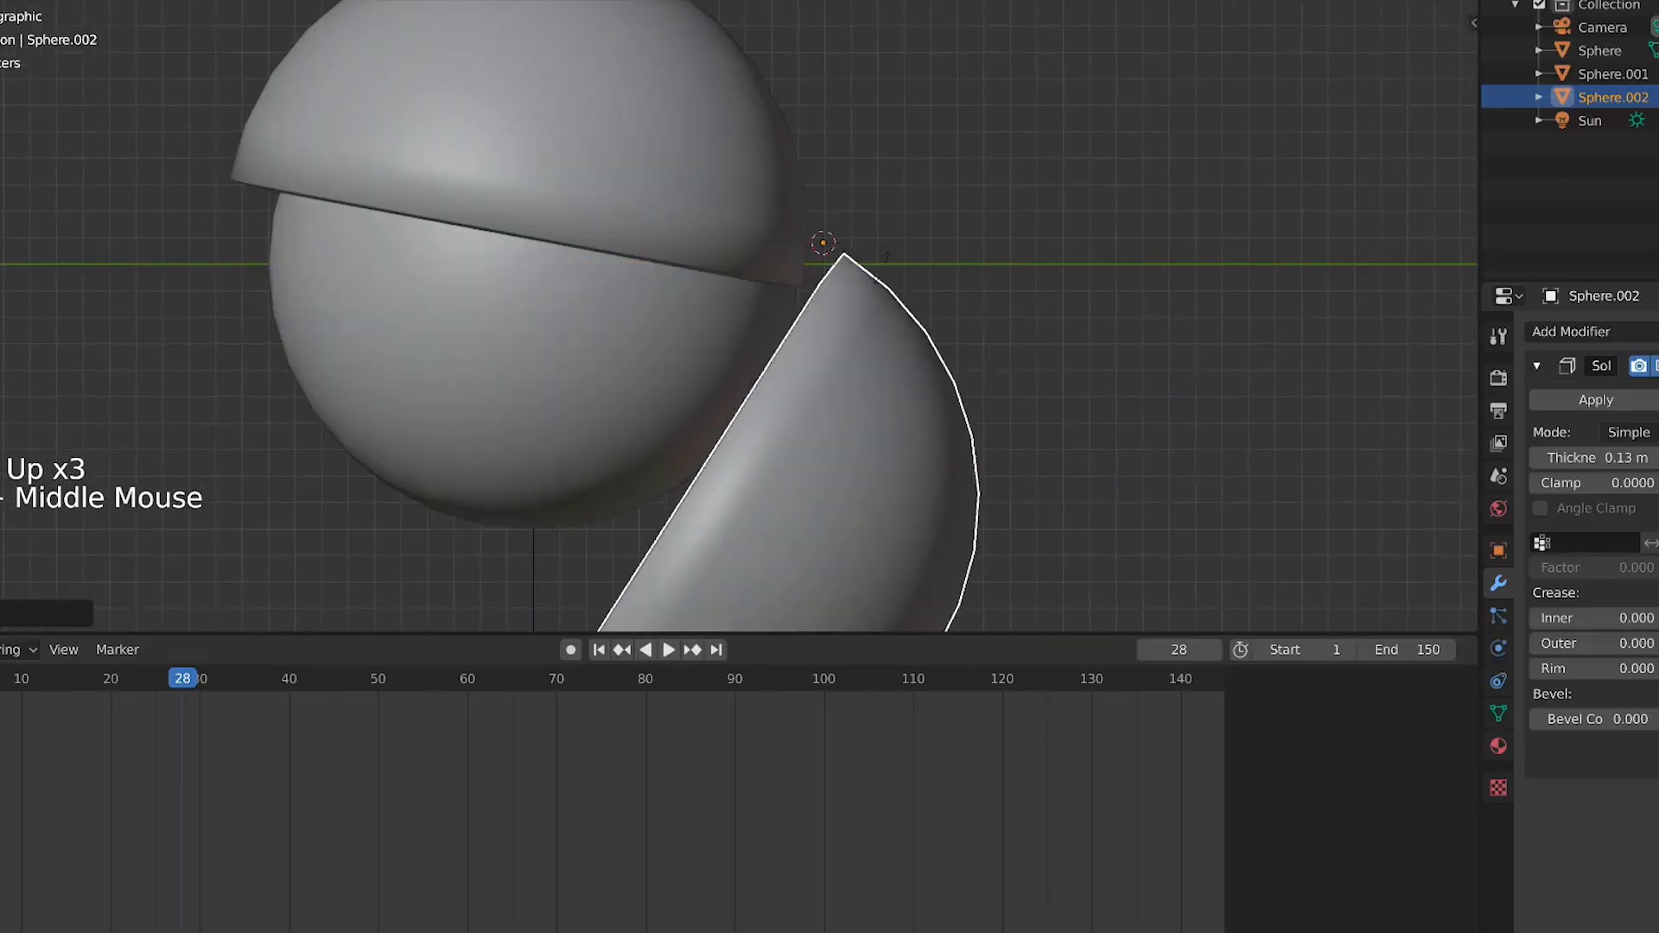
pyautogui.click(832, 346)
# Inspect the lower hemisphere's mesh in Edit Mode
pyautogui.scroll(2, 856, 270)
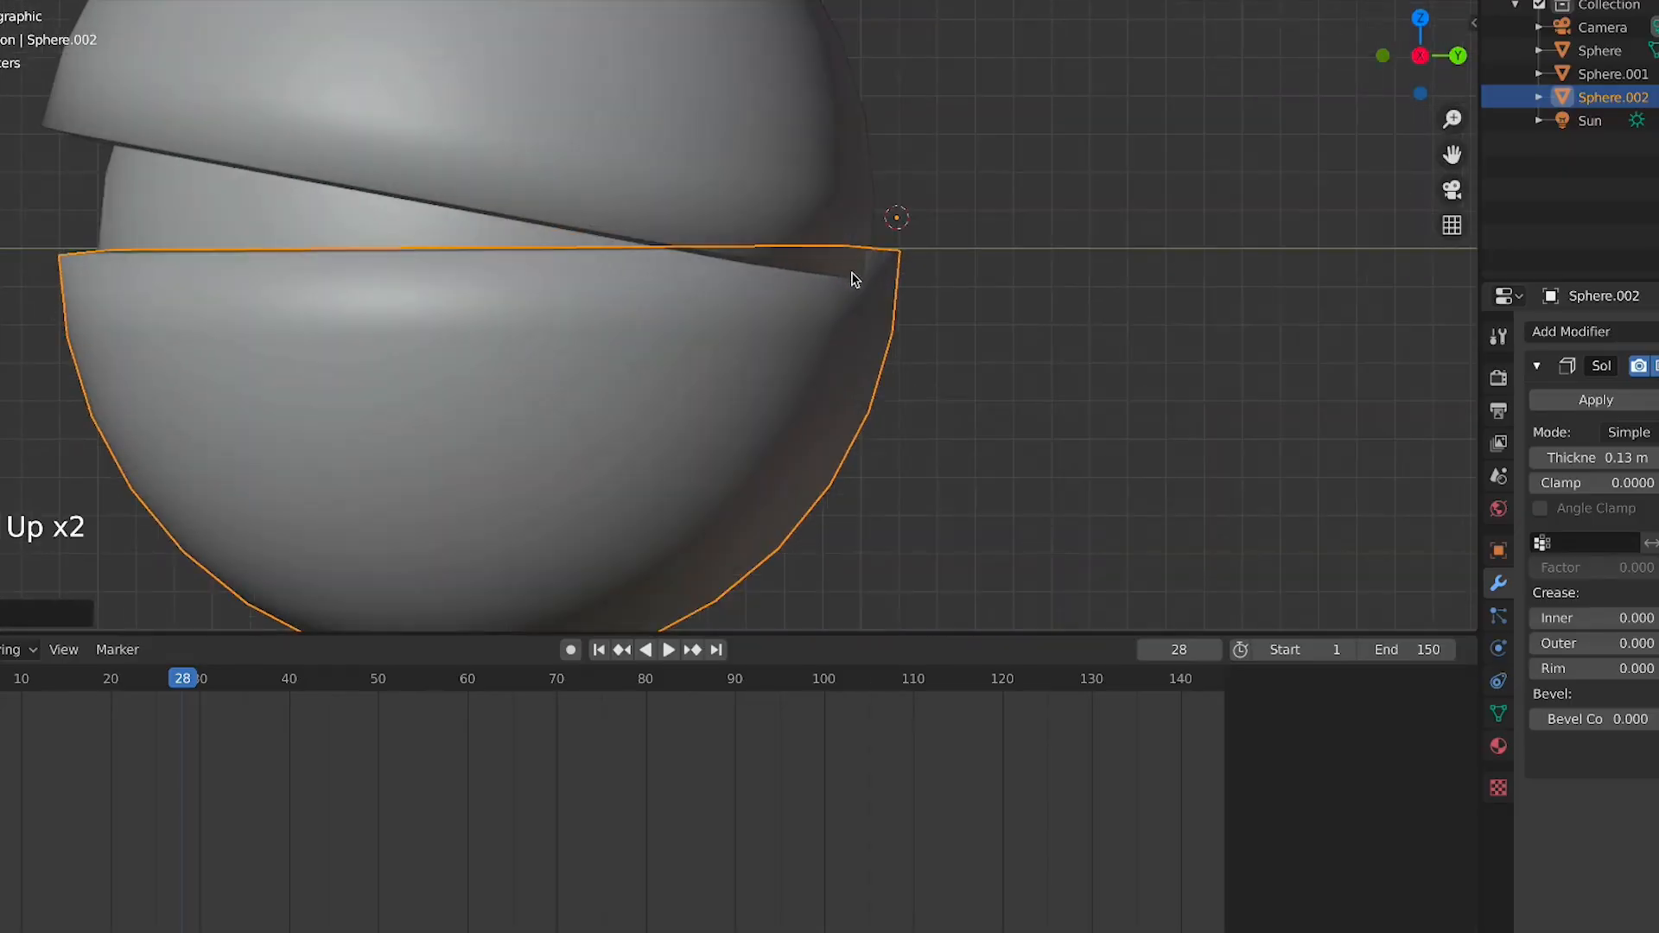
pyautogui.press('Tab')
pyautogui.click(848, 238)
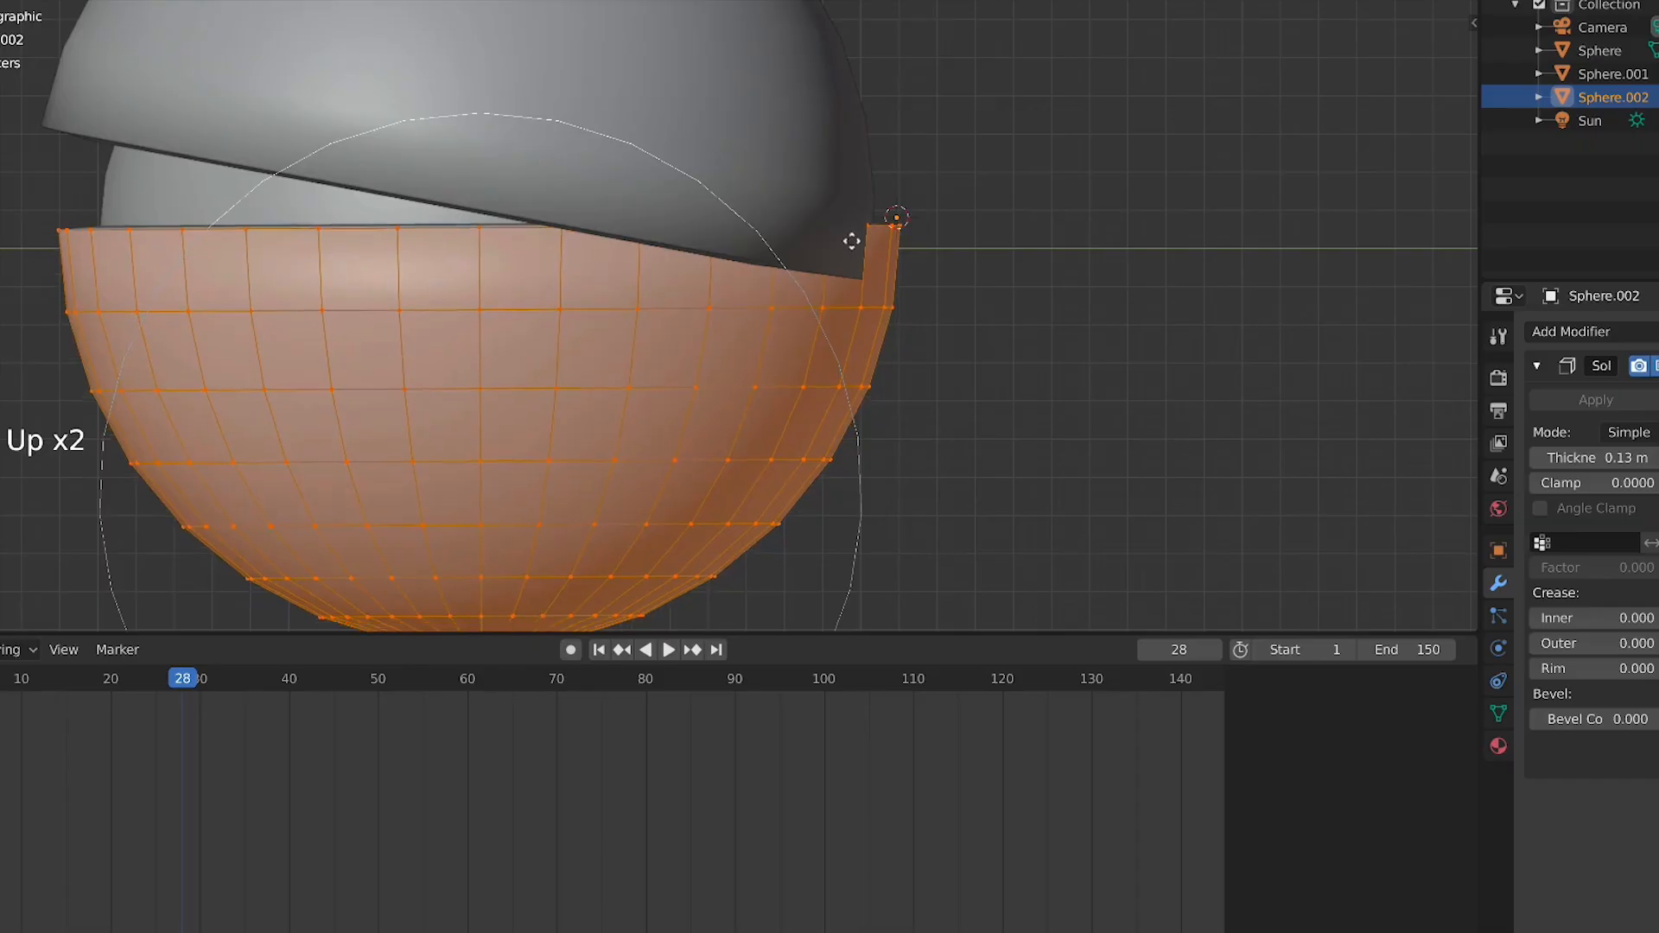
pyautogui.press('Tab')
# Move the lower hemisphere so its hinge corner meets its origin, then rotate it slightly about that hinge
pyautogui.press('g')
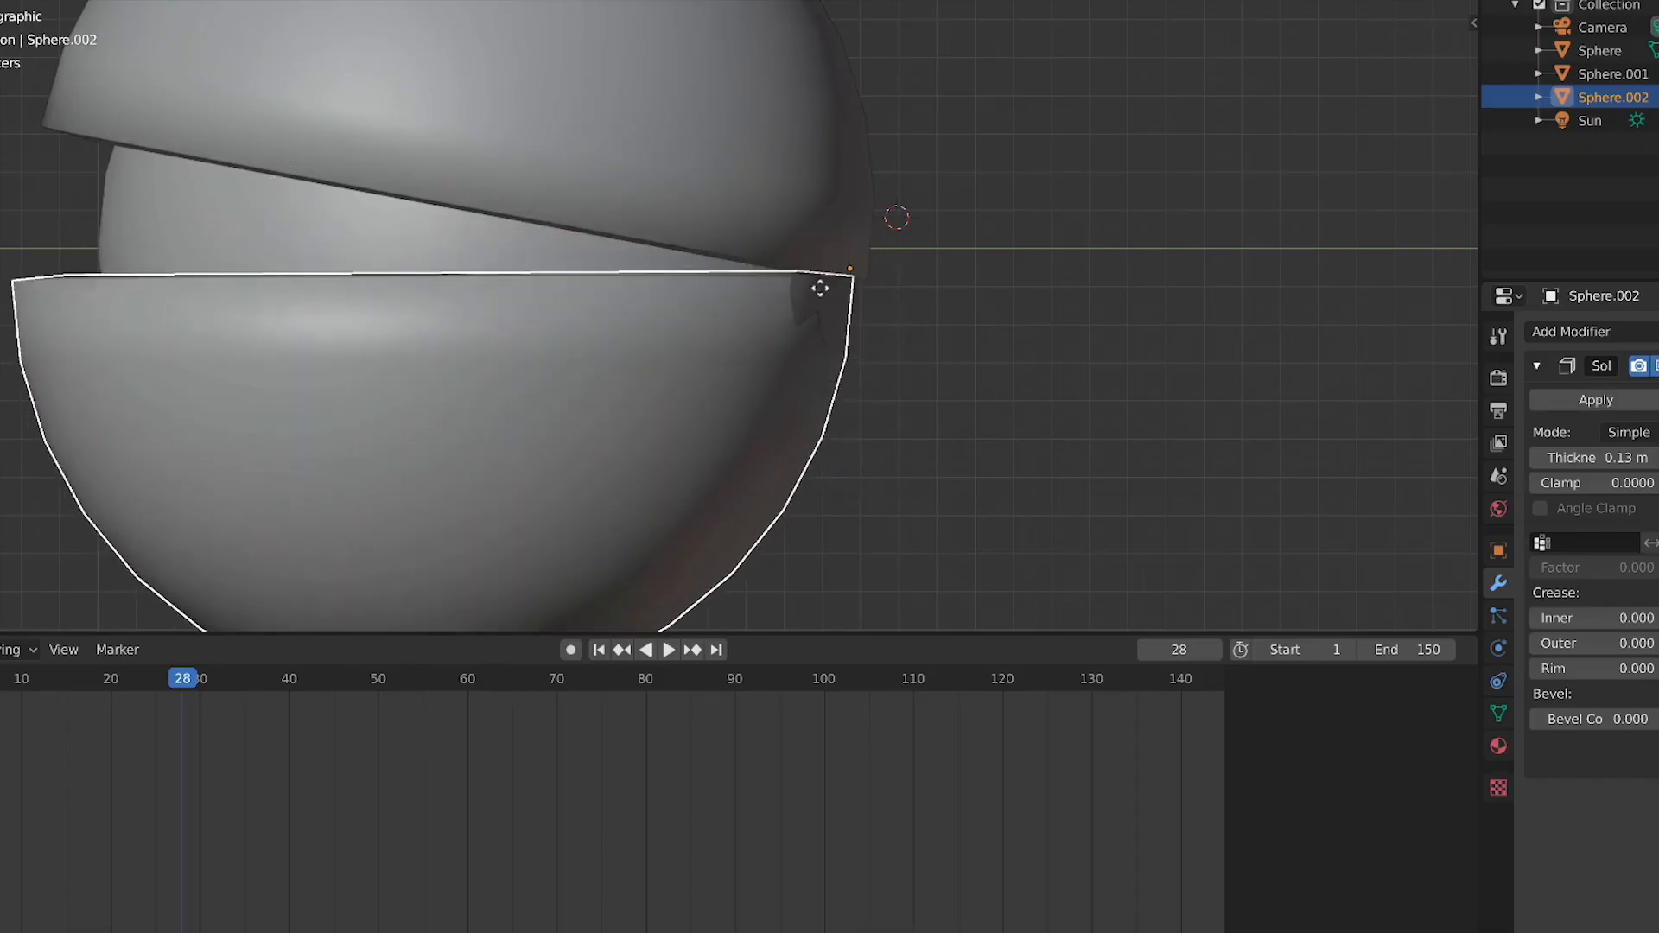
pyautogui.click(837, 278)
pyautogui.press('r')
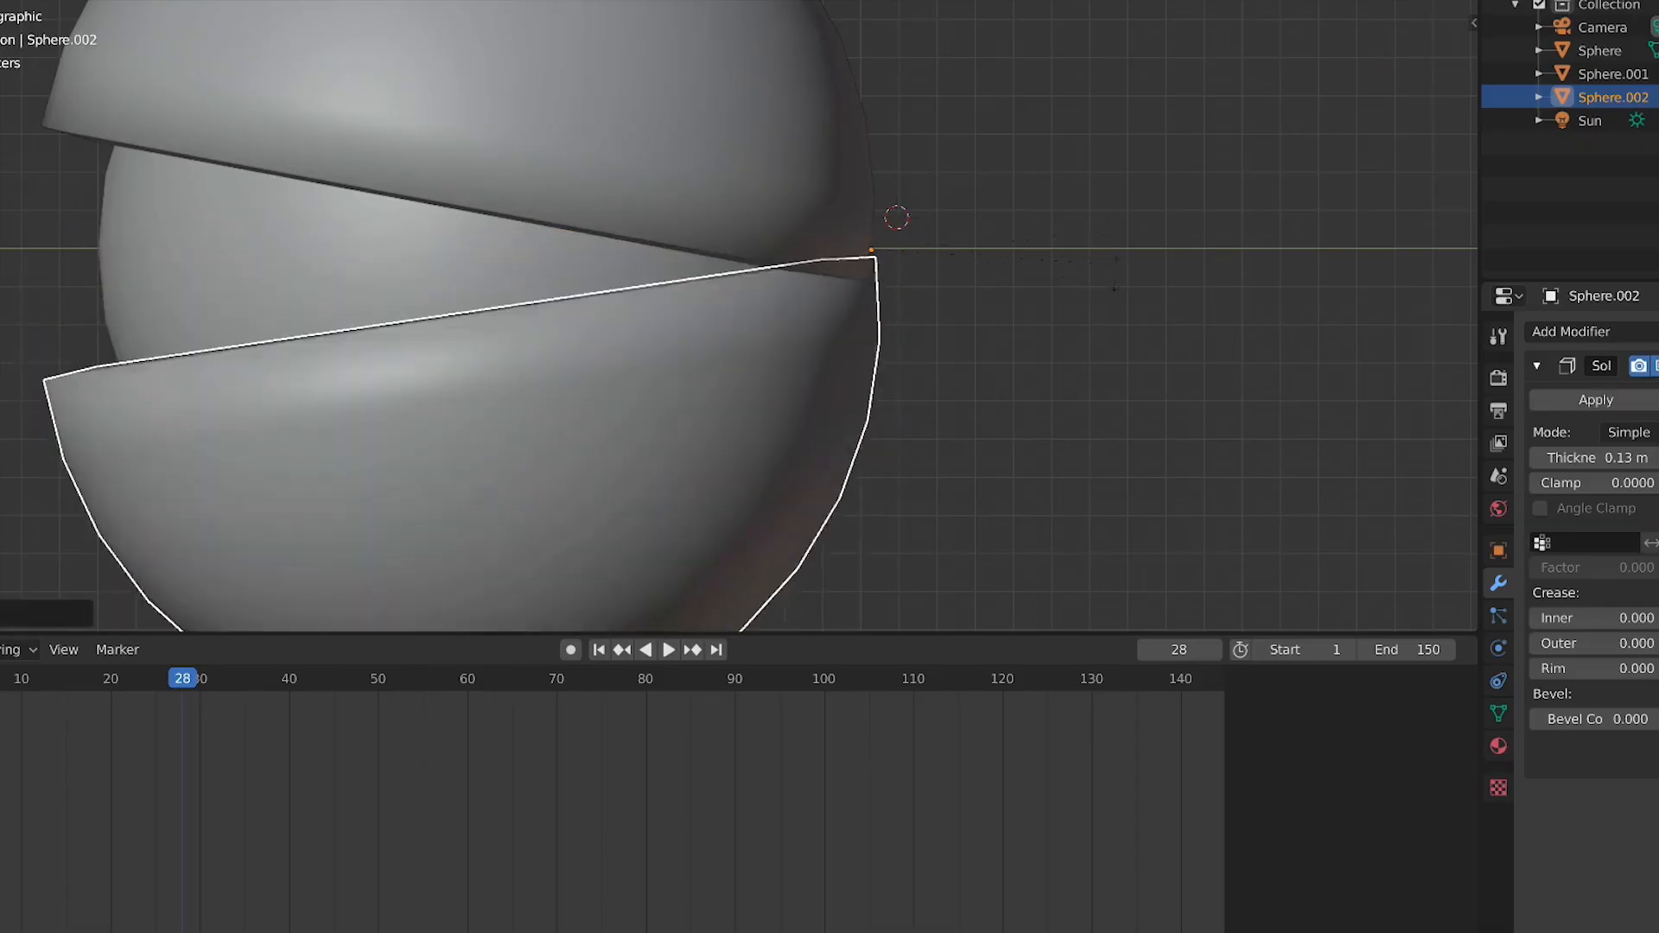
pyautogui.click(1116, 302)
pyautogui.press('r')
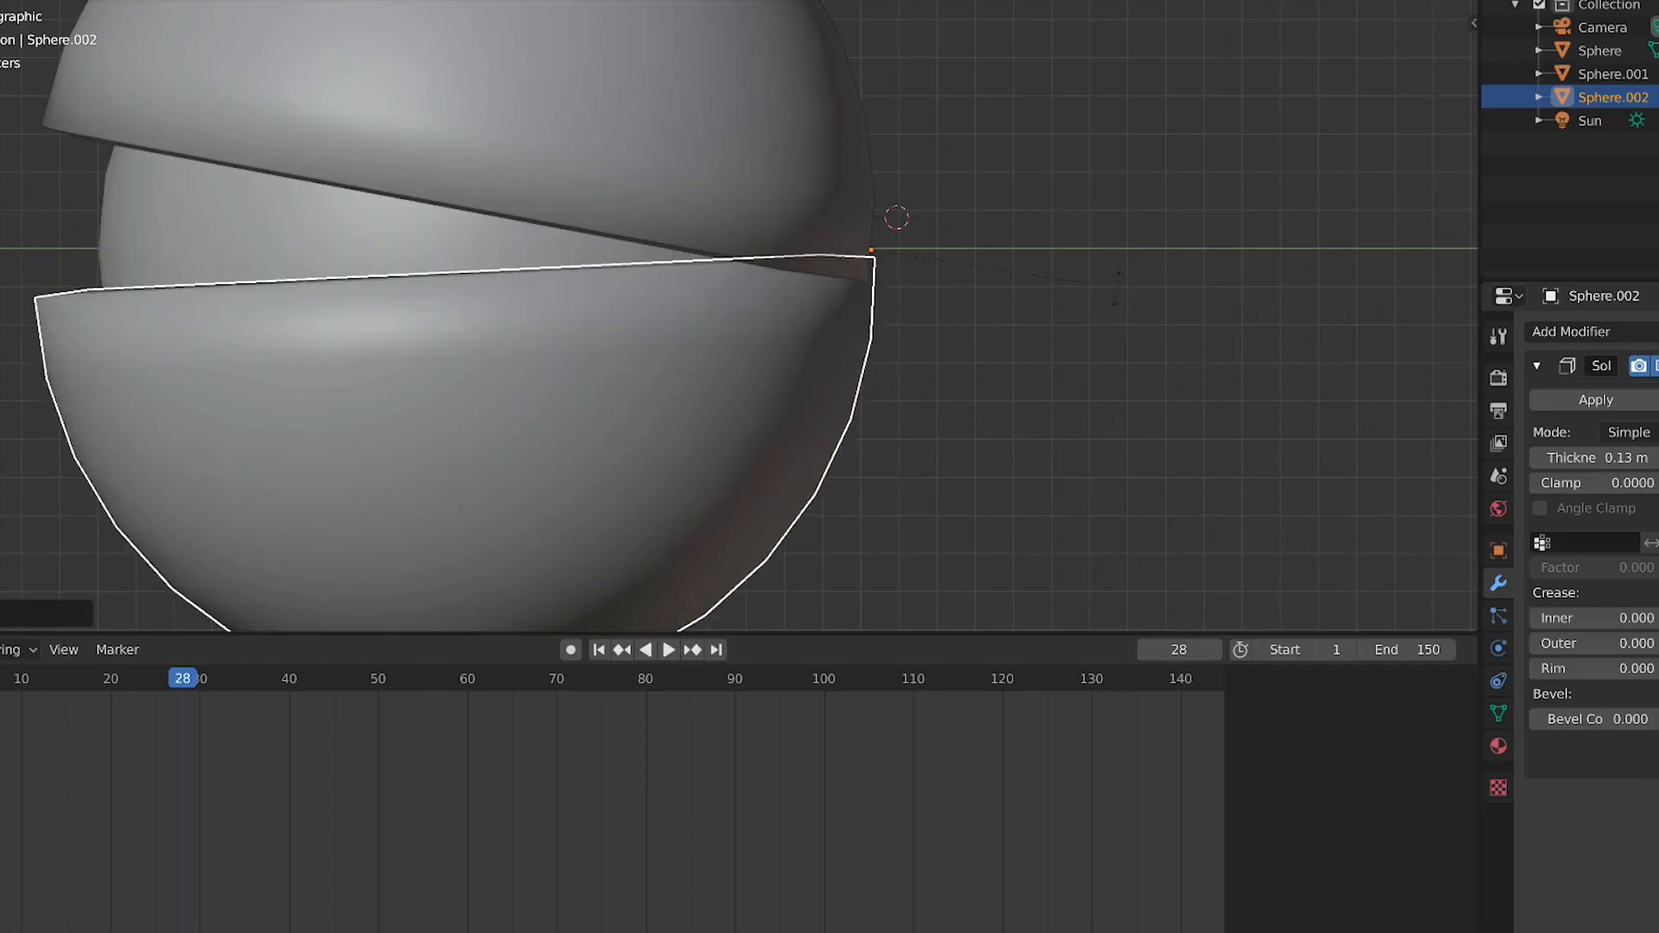
pyautogui.click(1030, 337)
# At the start of the timeline, select the upper hemisphere and move its whole mesh in Edit Mode to close the gap
pyautogui.click(12, 650)
pyautogui.moveTo(7, 678); pyautogui.dragTo(0, 678)
pyautogui.click(659, 122)
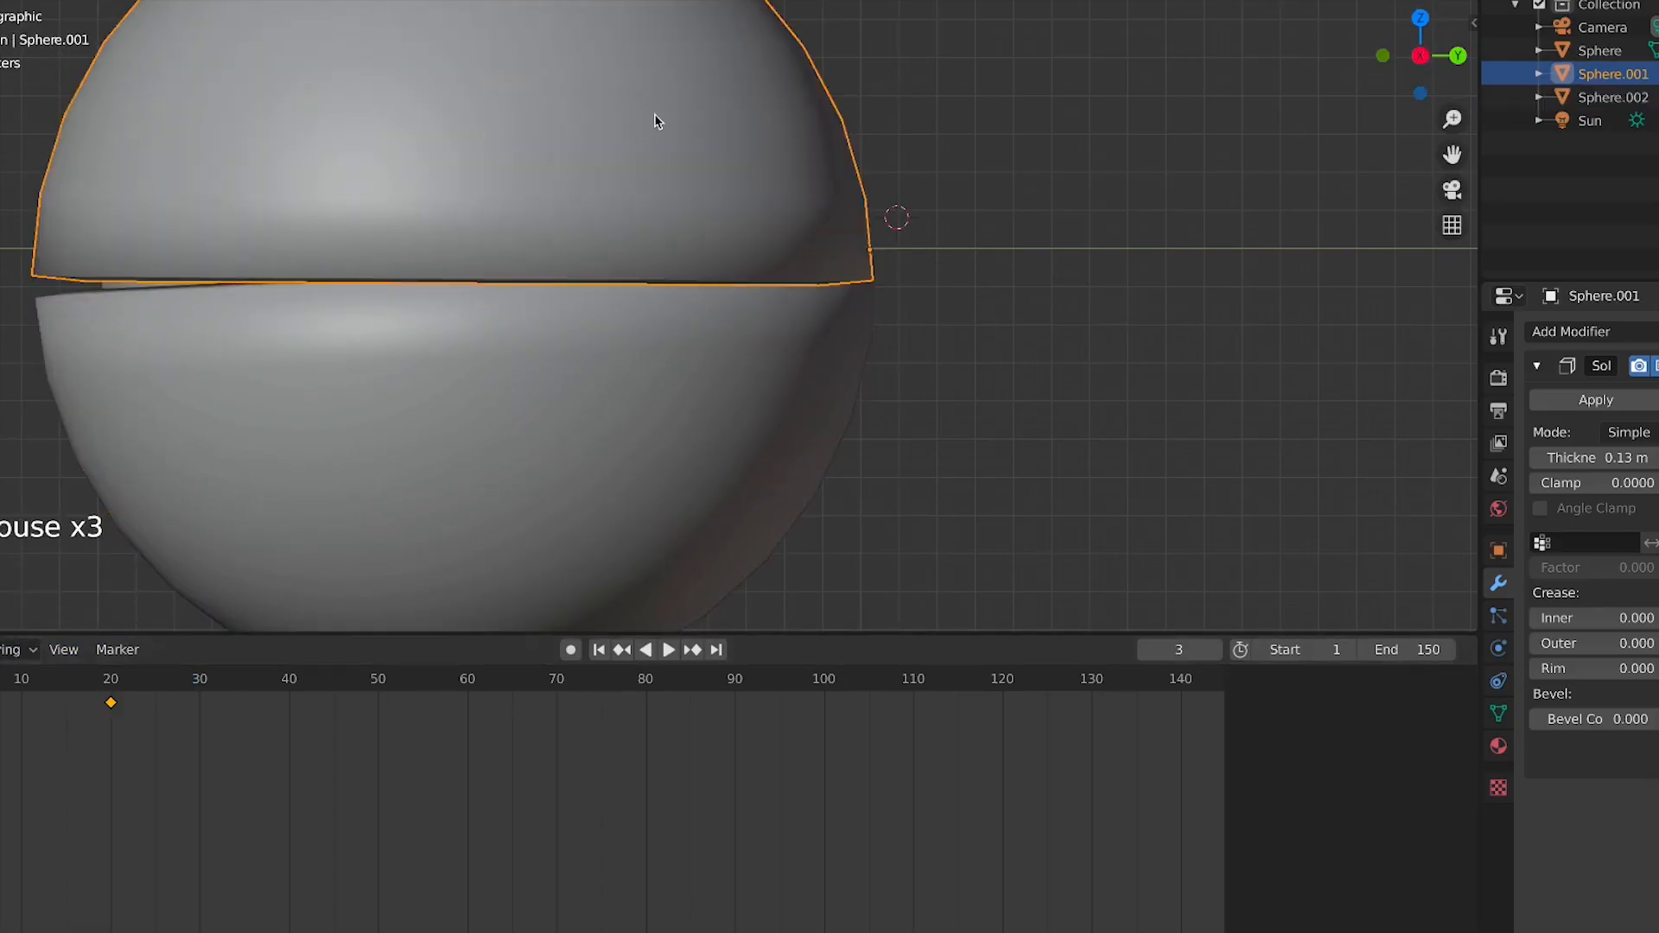
pyautogui.press('Tab')
pyautogui.press('a')
pyautogui.press('g')
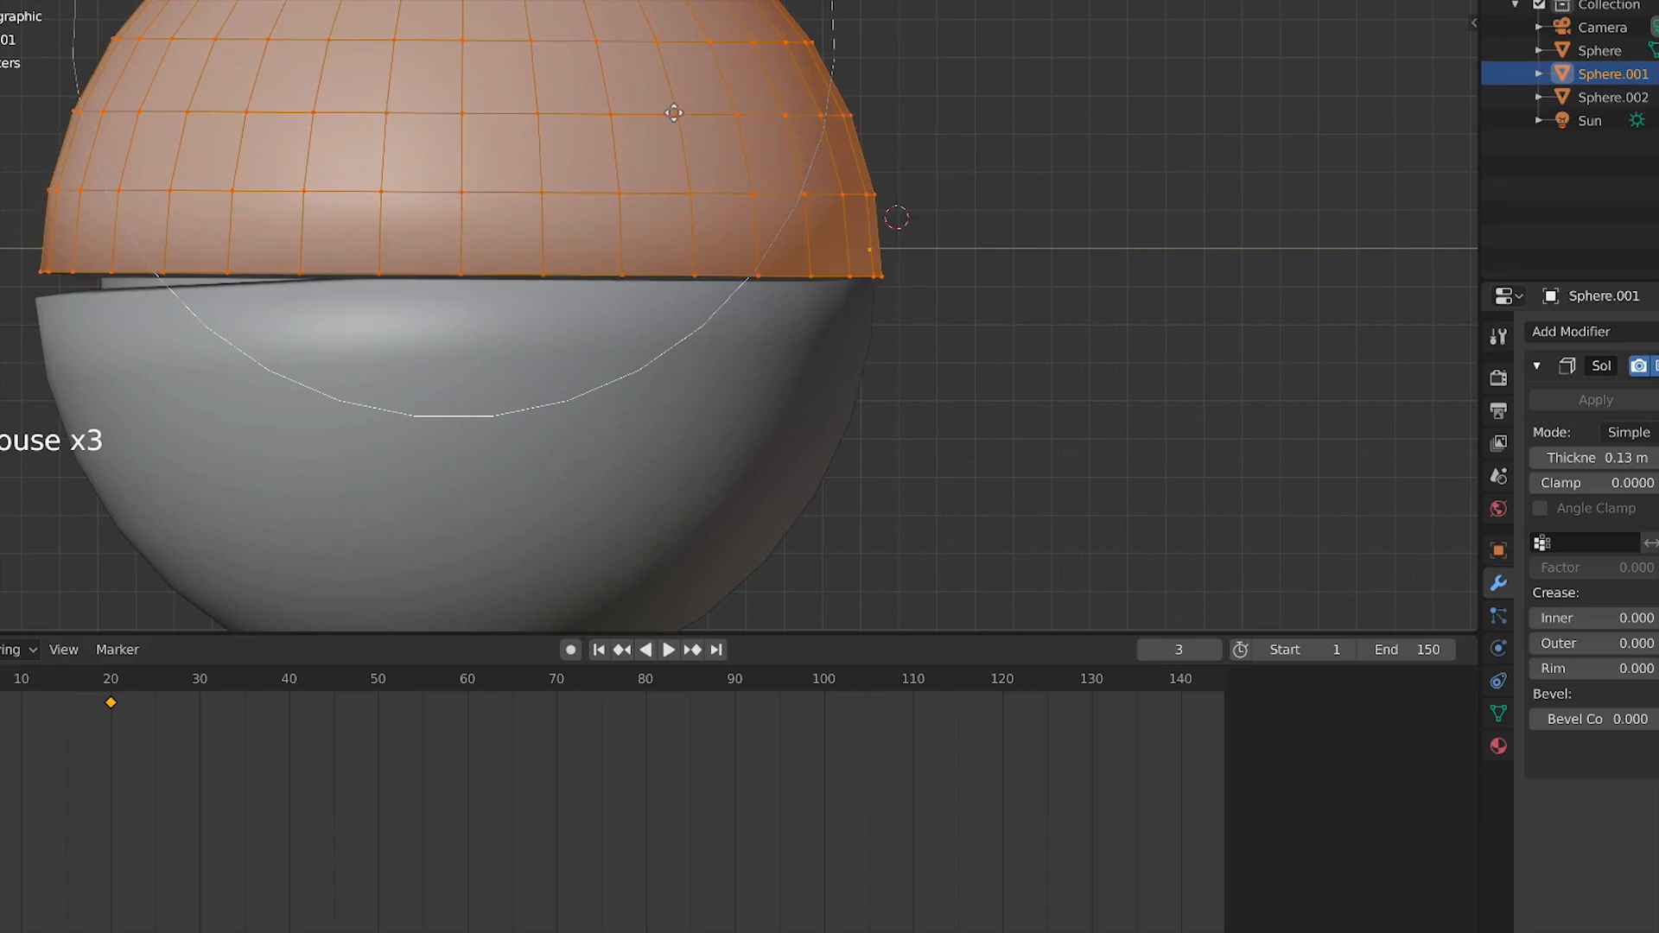
pyautogui.click(675, 112)
pyautogui.press('Tab')
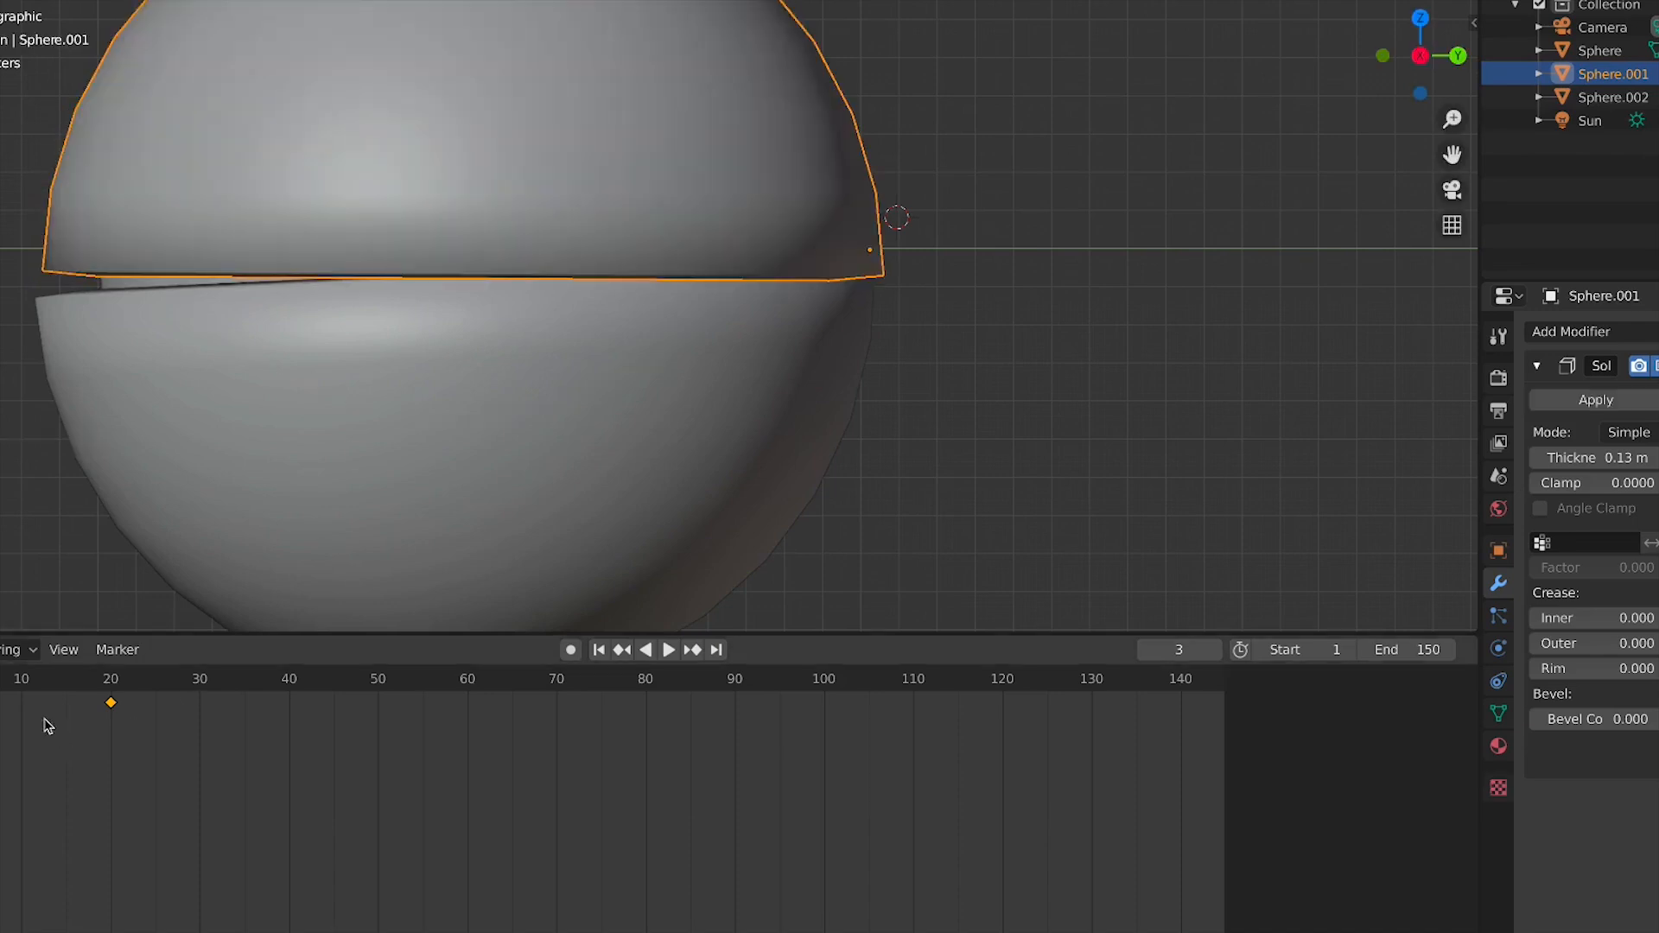
# At frame 1, select the lower hemisphere and insert a LocRotScale keyframe
pyautogui.click(0, 680)
pyautogui.click(471, 480)
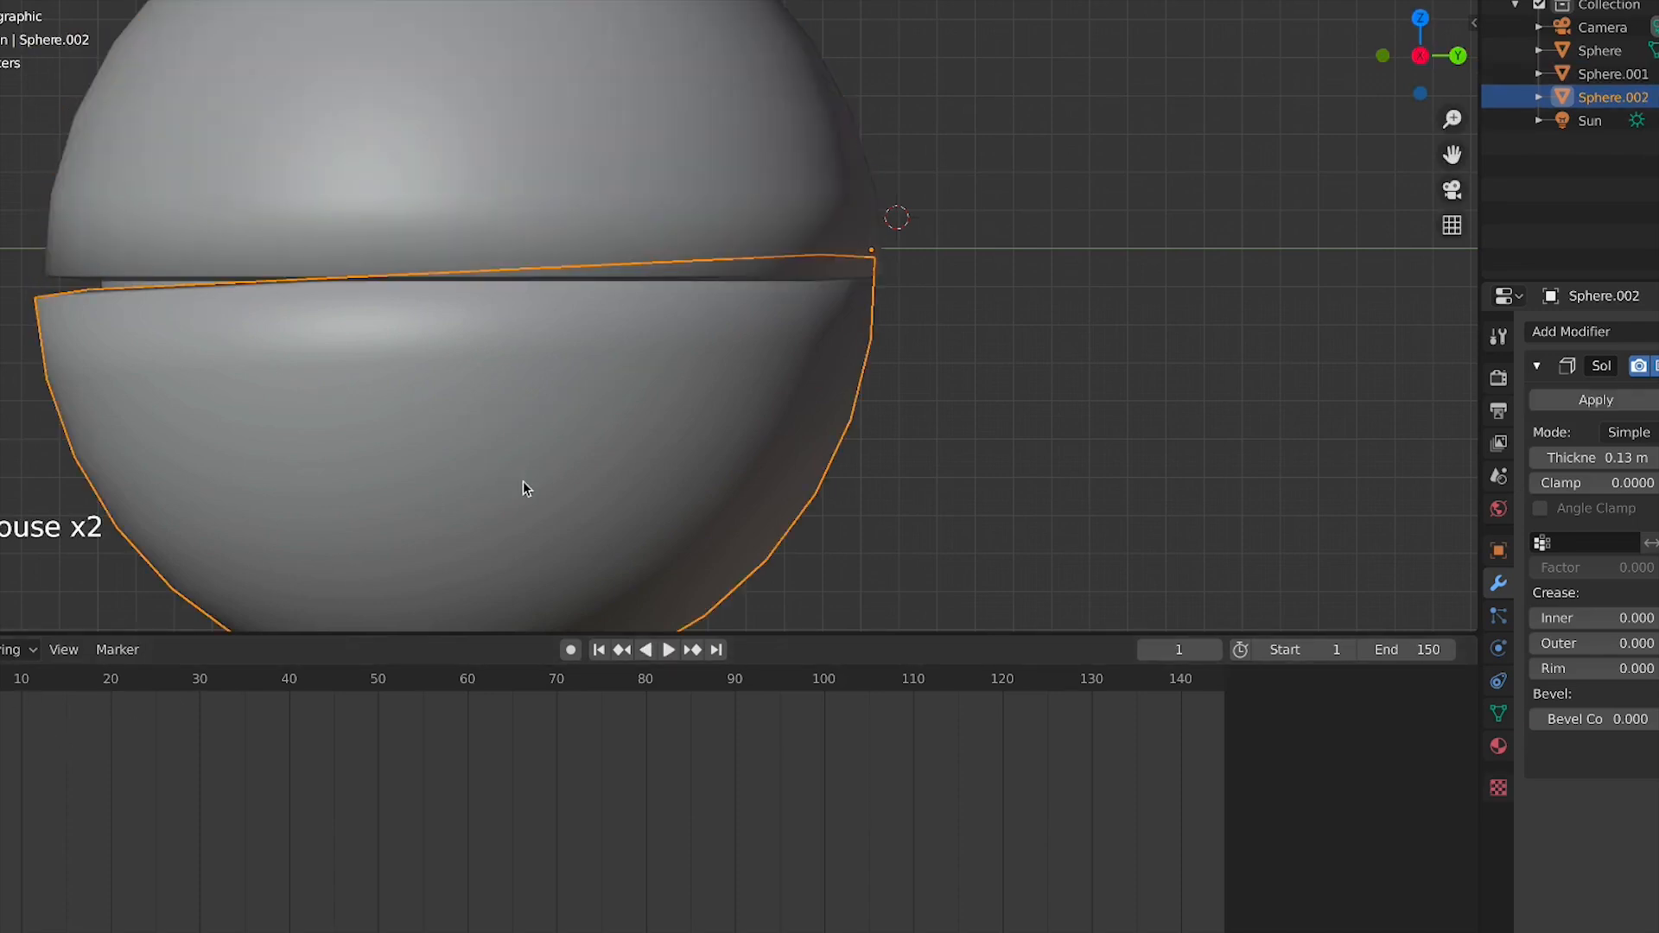
pyautogui.press('i')
pyautogui.click(525, 485)
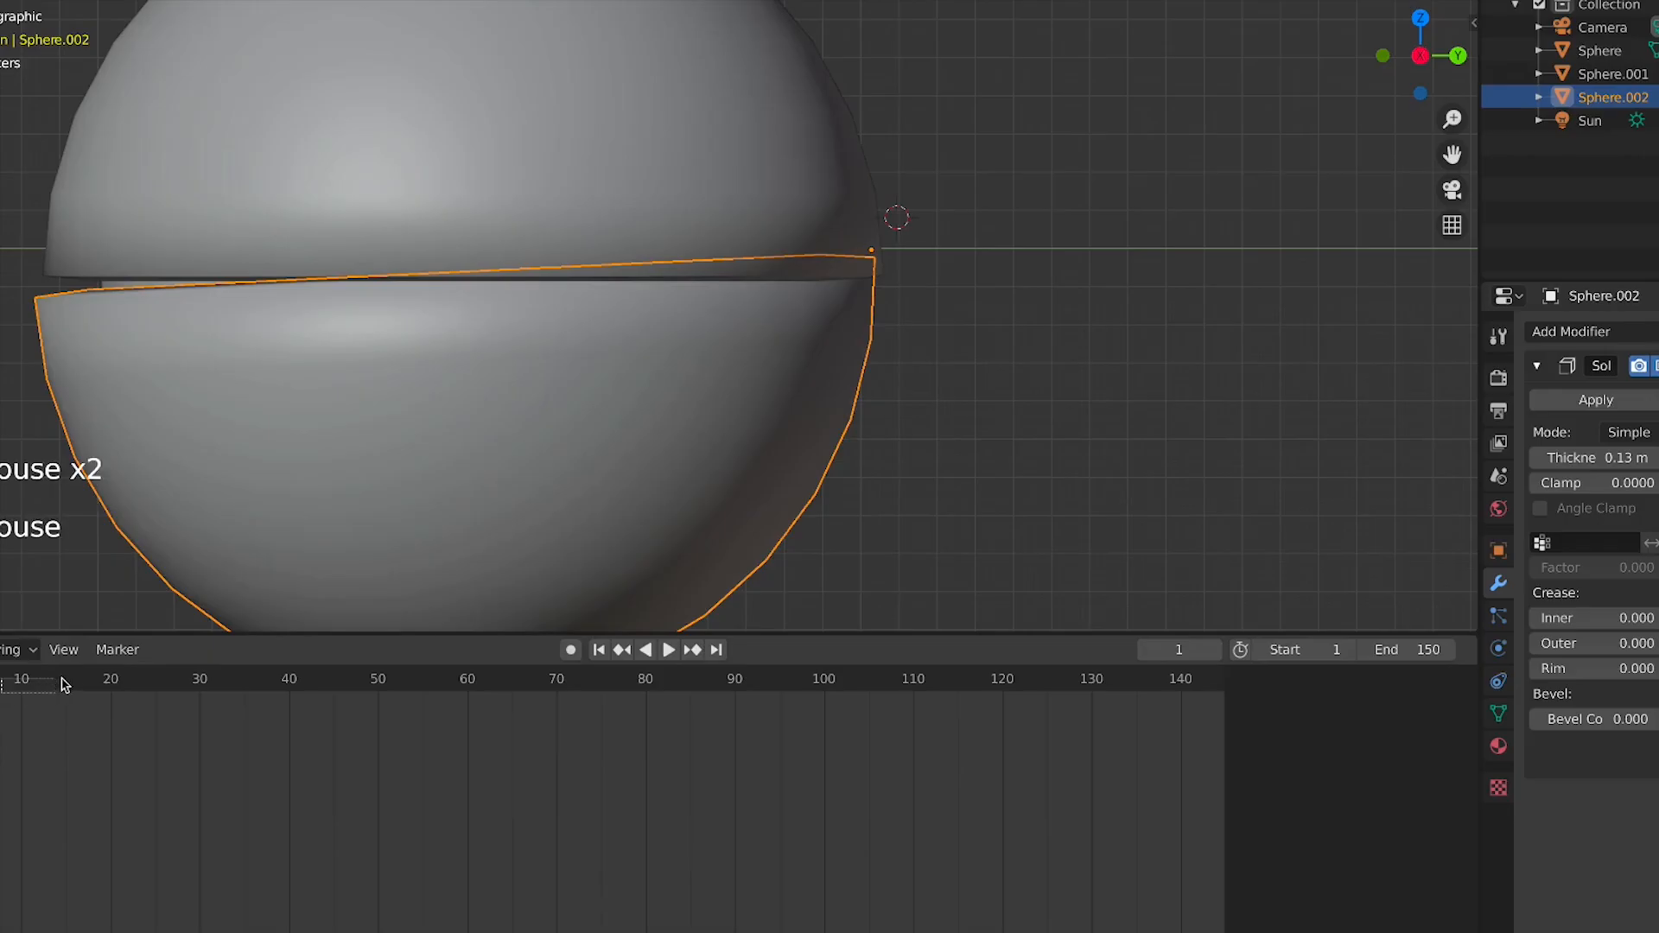
# At frame 20, rotate the lower hemisphere open about its hinge and insert a LocRotScale keyframe
pyautogui.click(104, 681)
pyautogui.click(473, 479)
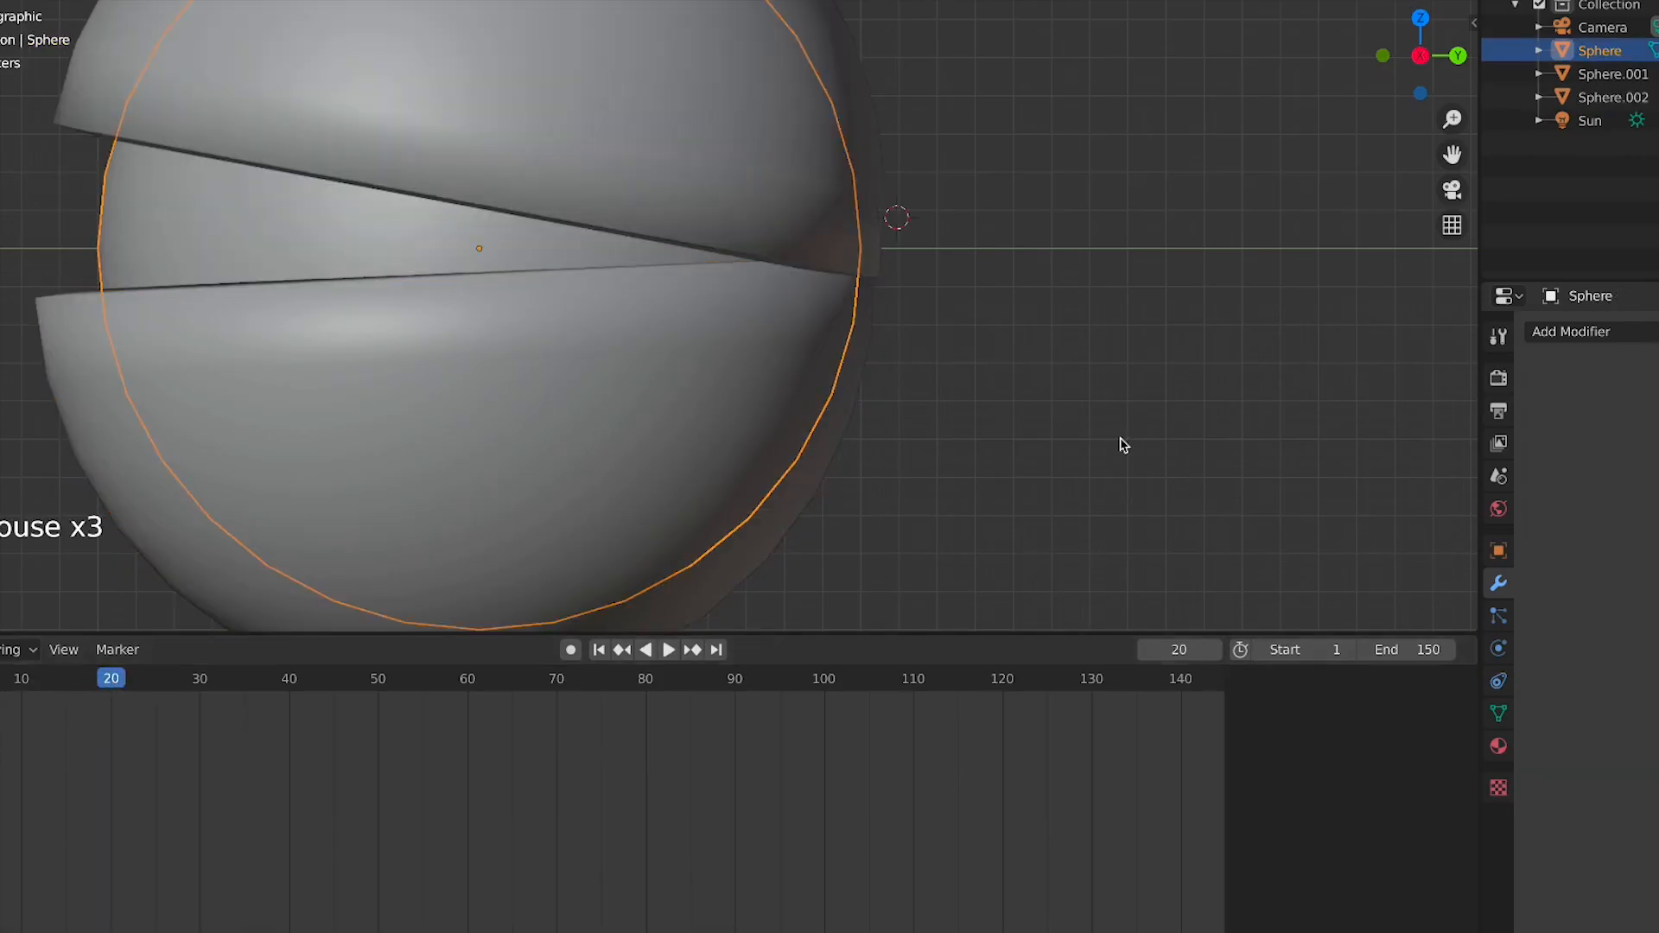
pyautogui.press('r')
pyautogui.rightClick(1194, 383)
pyautogui.click(472, 430)
pyautogui.press('r')
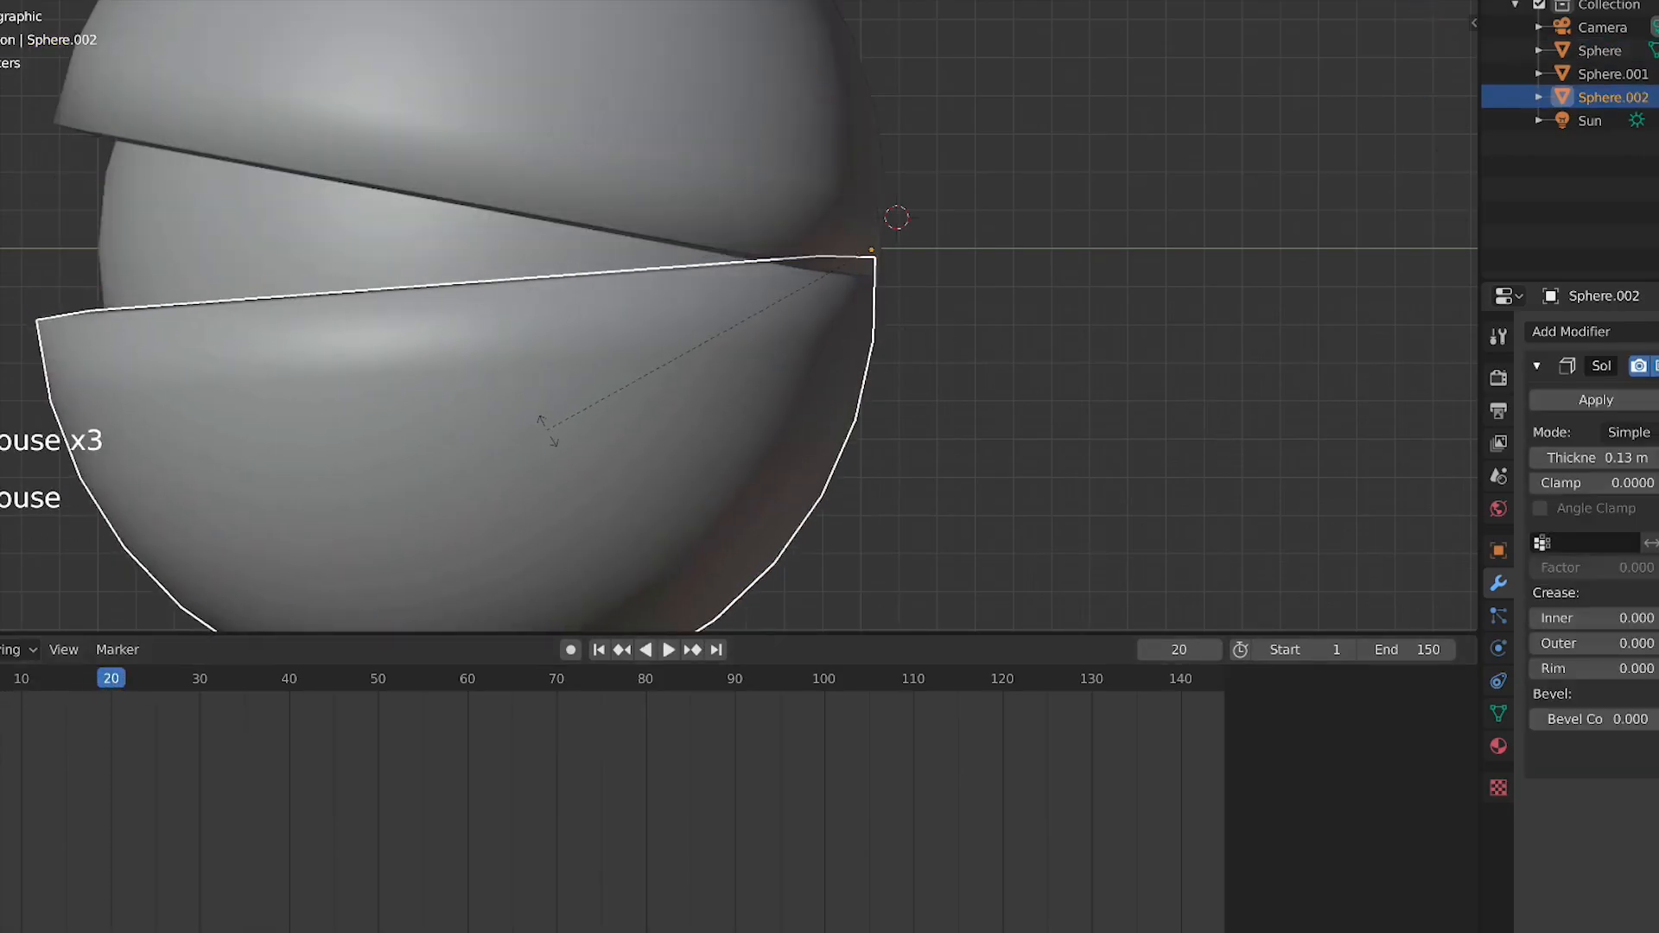
pyautogui.click(566, 439)
pyautogui.press('i')
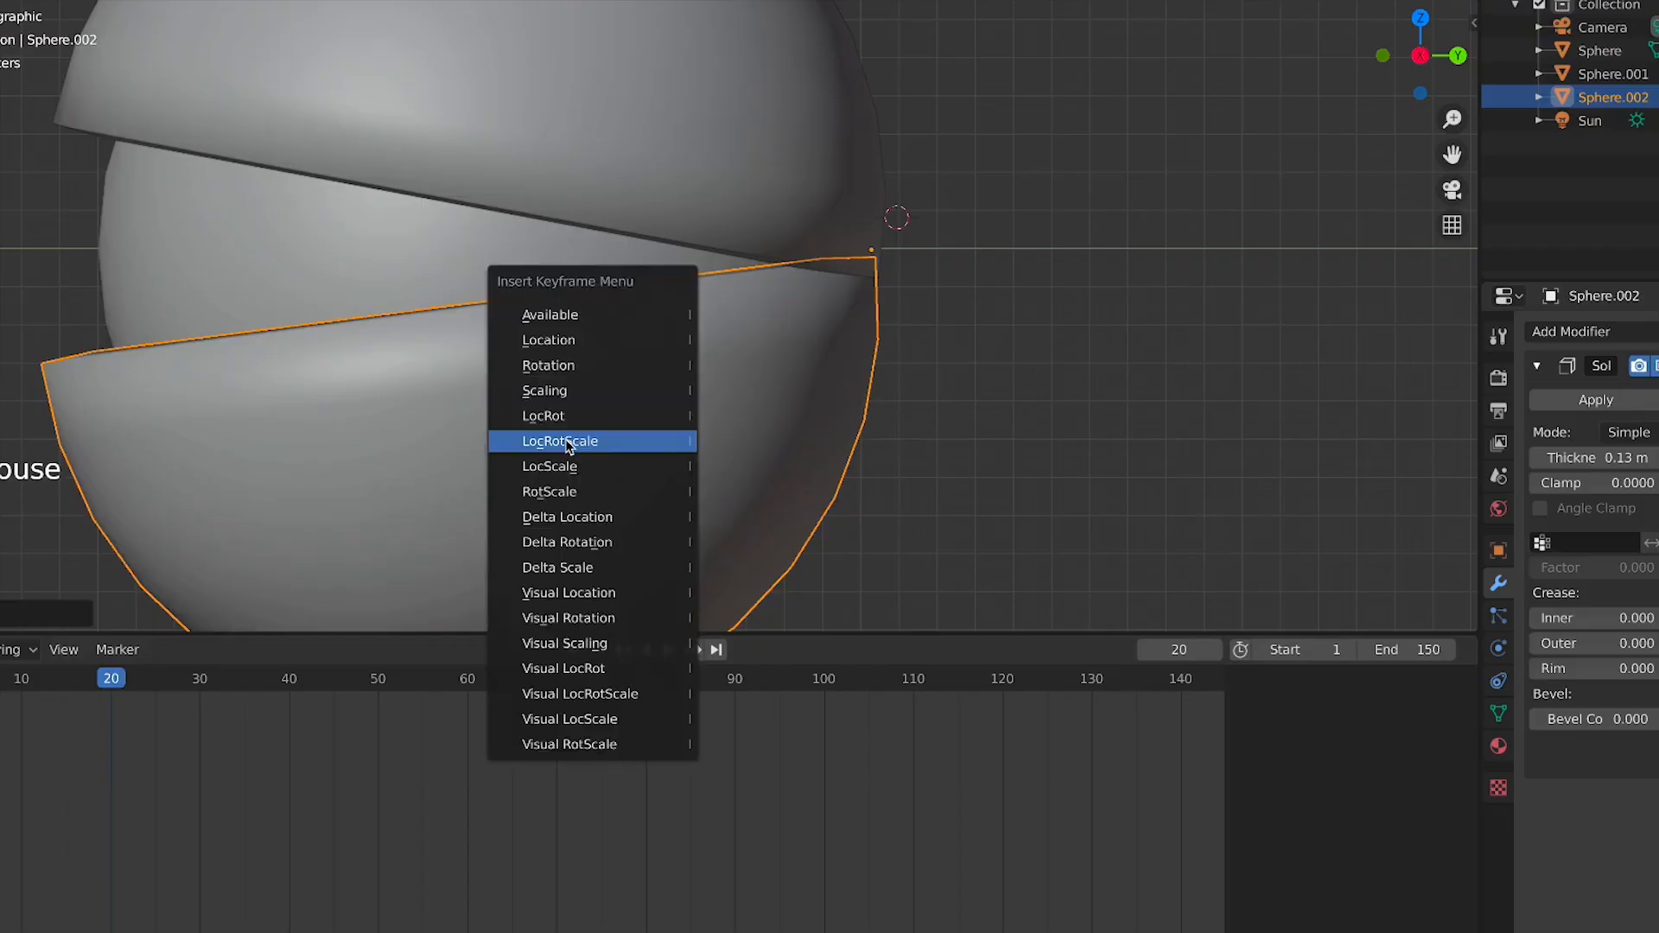
pyautogui.click(565, 439)
# Play the animation and review the lower hemisphere's opening from the camera and side views
pyautogui.scroll(-5, 248, 329)
pyautogui.press('space')
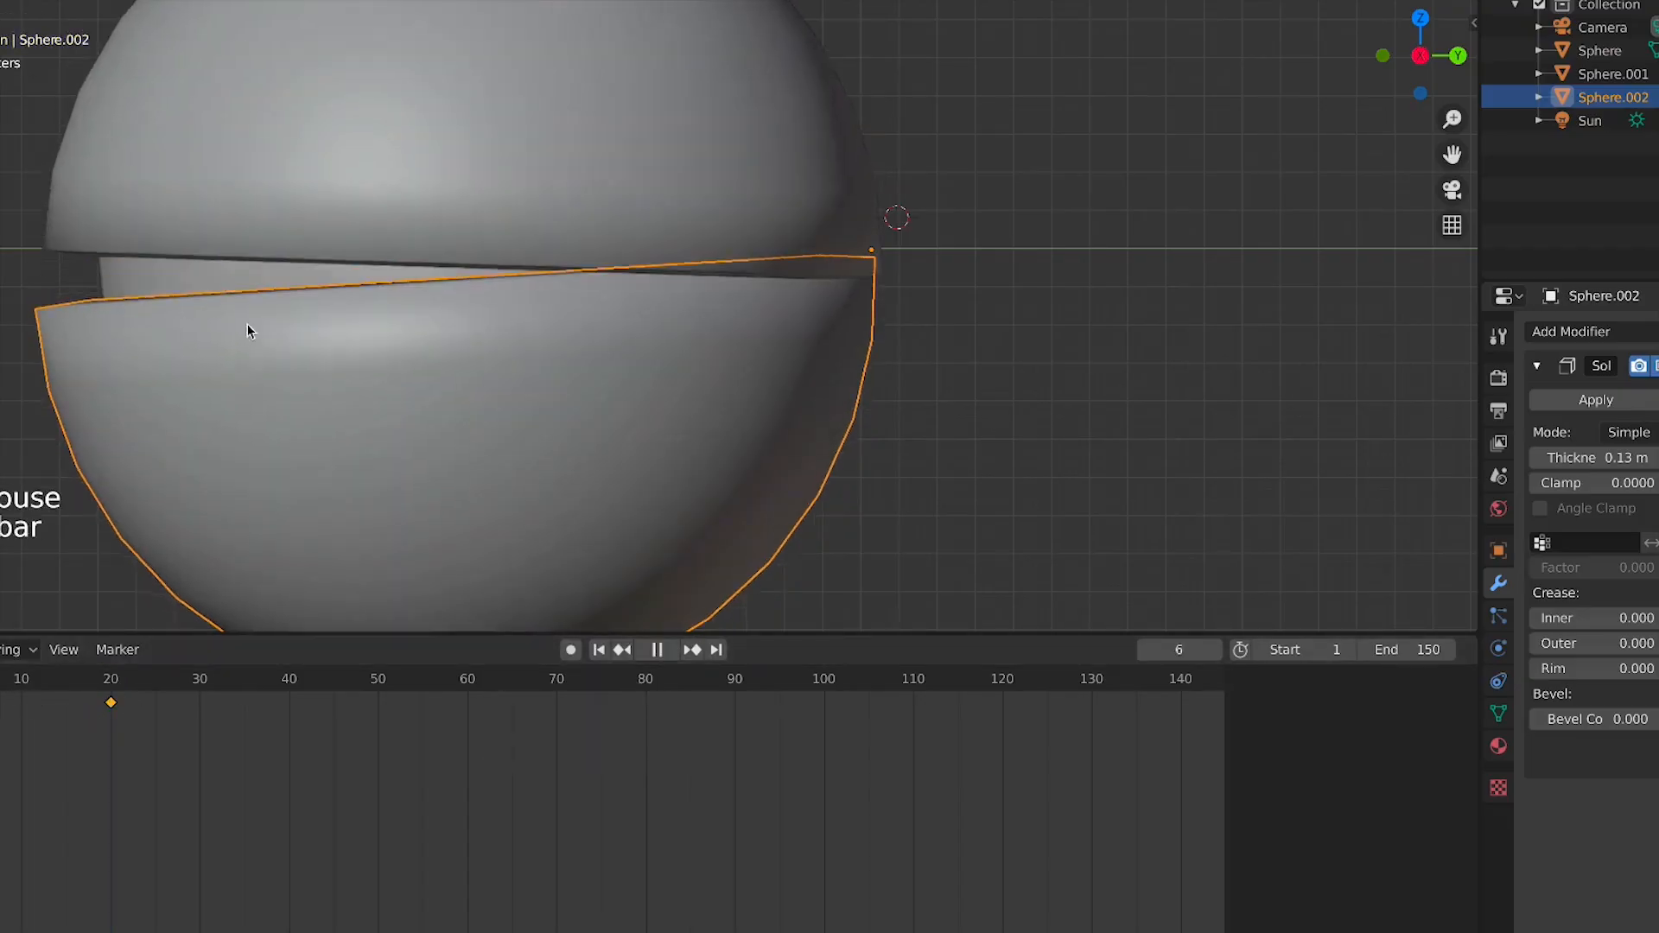
pyautogui.press('KP_0')
pyautogui.press('KP_3')
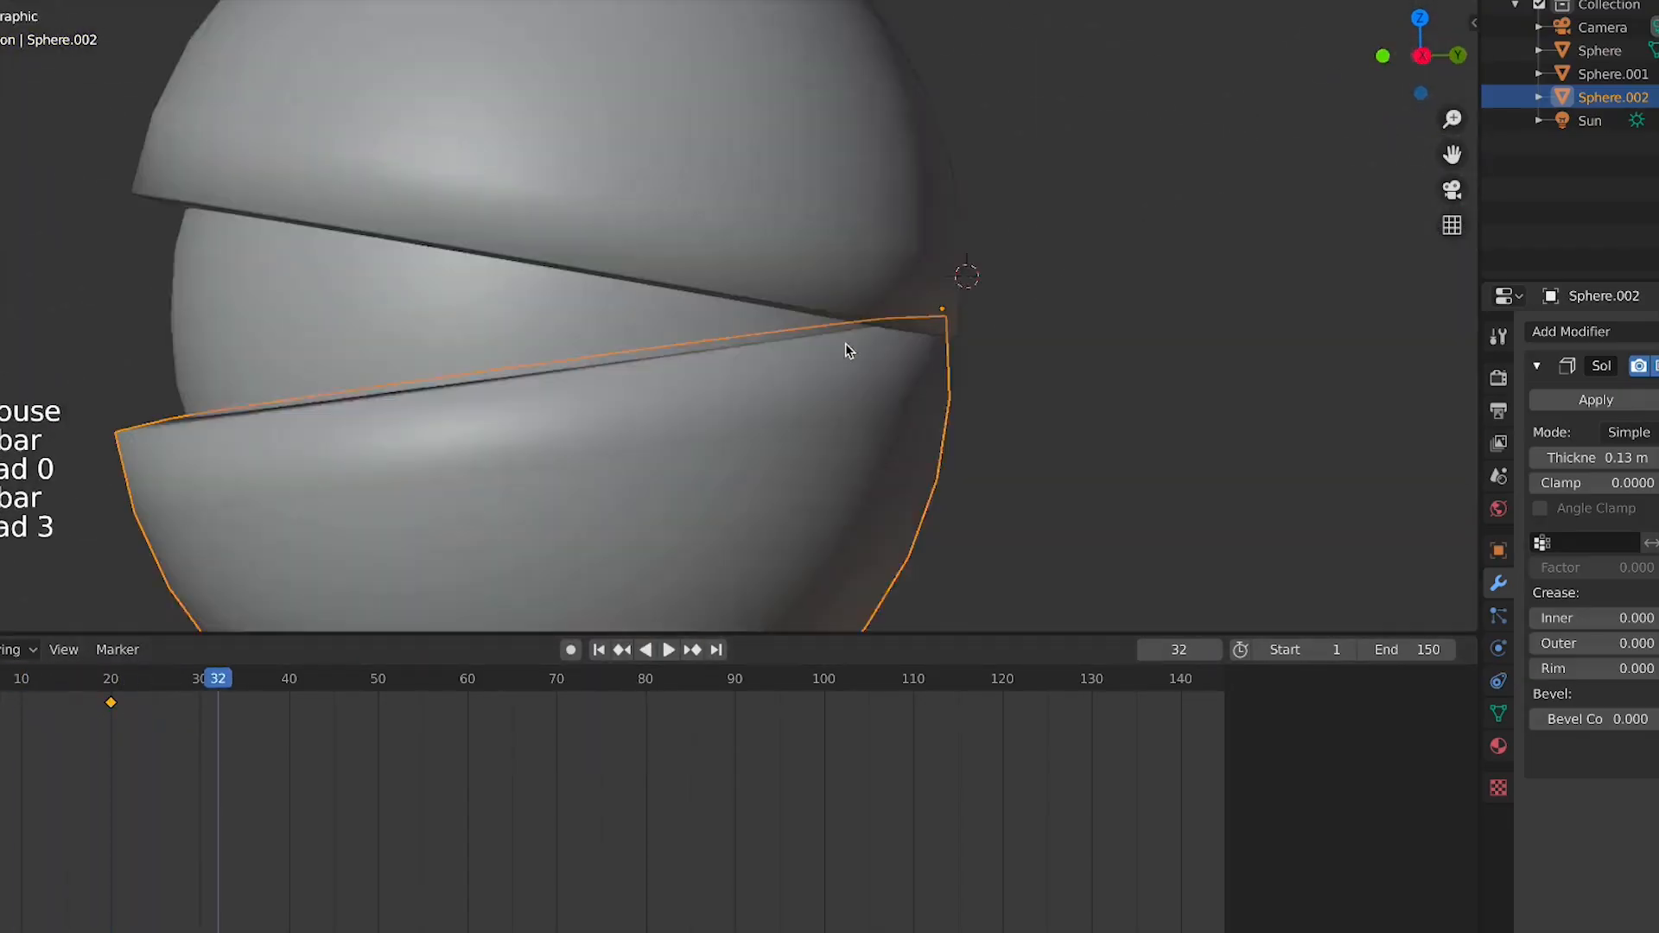
pyautogui.scroll(-4, 805, 319)
pyautogui.press('space')
pyautogui.press('space')
pyautogui.moveTo(23, 707); pyautogui.dragTo(101, 707)
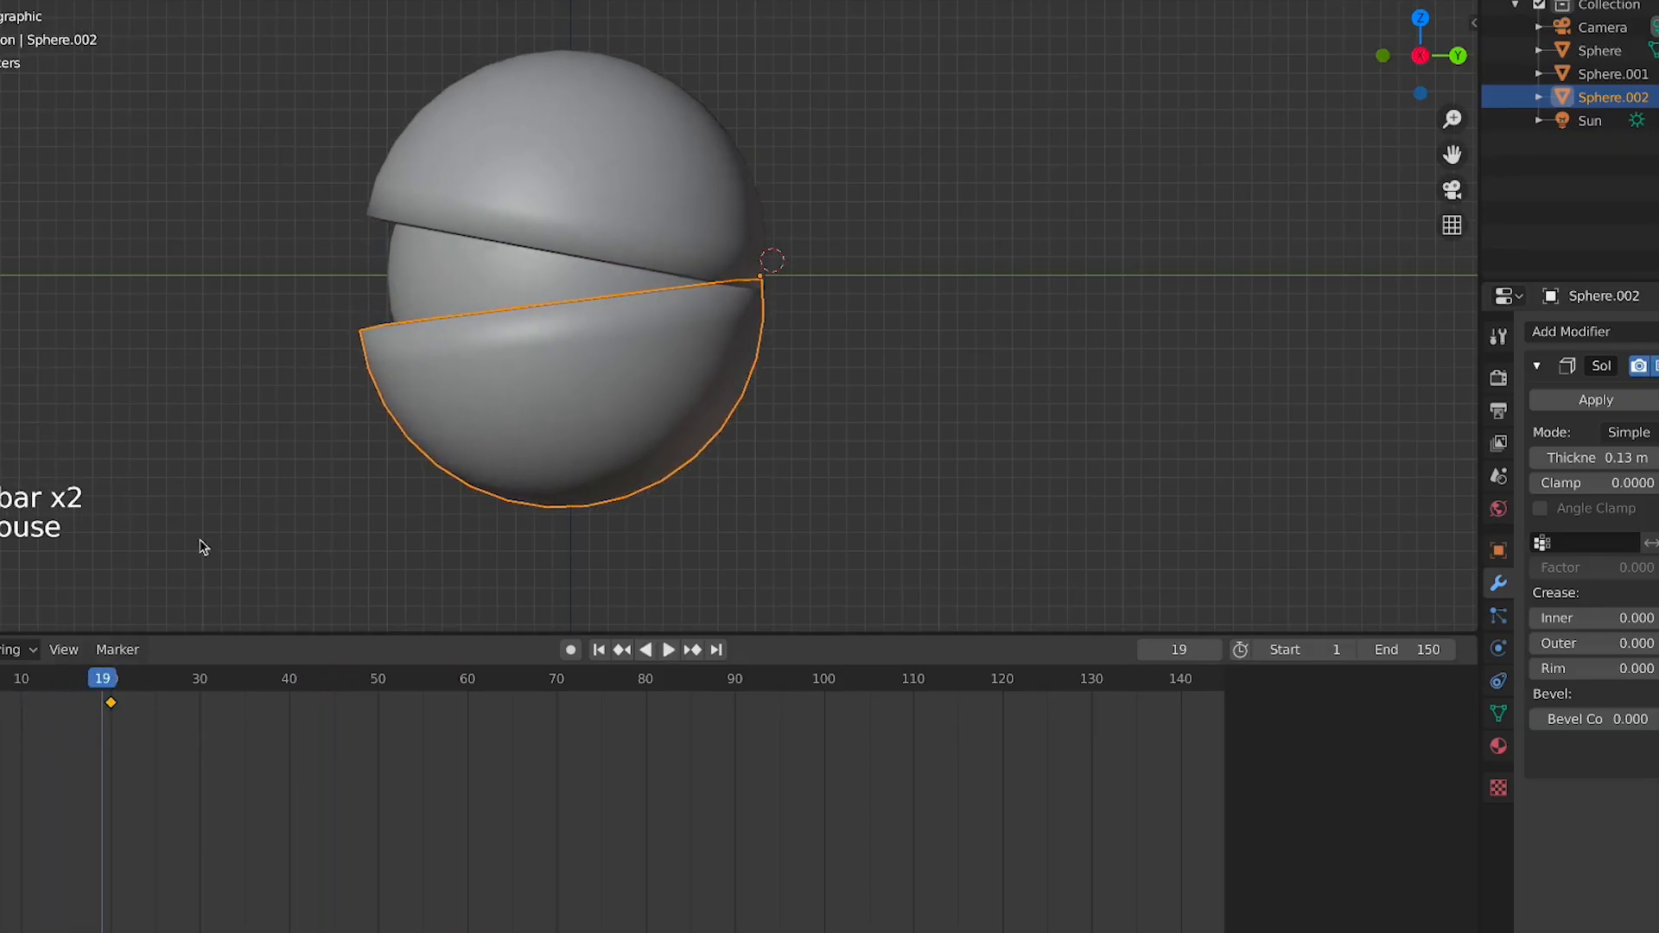
pyautogui.moveTo(203, 548); pyautogui.dragTo(999, 102, button='middle')
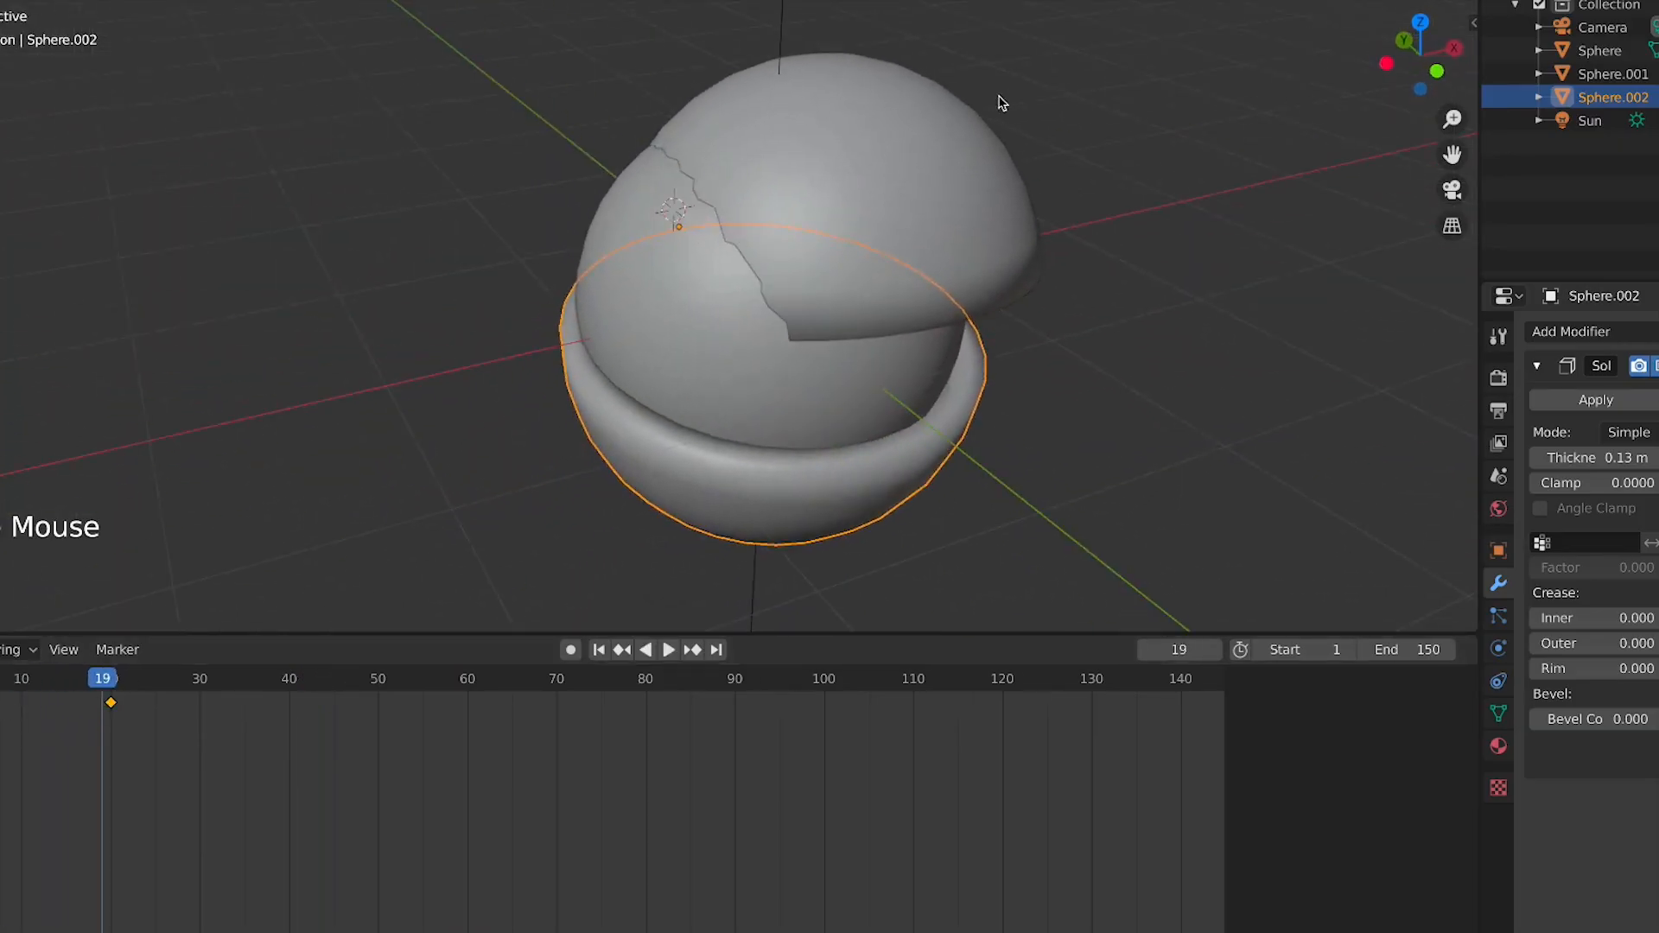
# Select the upper hemisphere and move it slightly in top view
pyautogui.click(998, 103)
pyautogui.click(937, 138)
pyautogui.press('KP_7')
pyautogui.press('g')
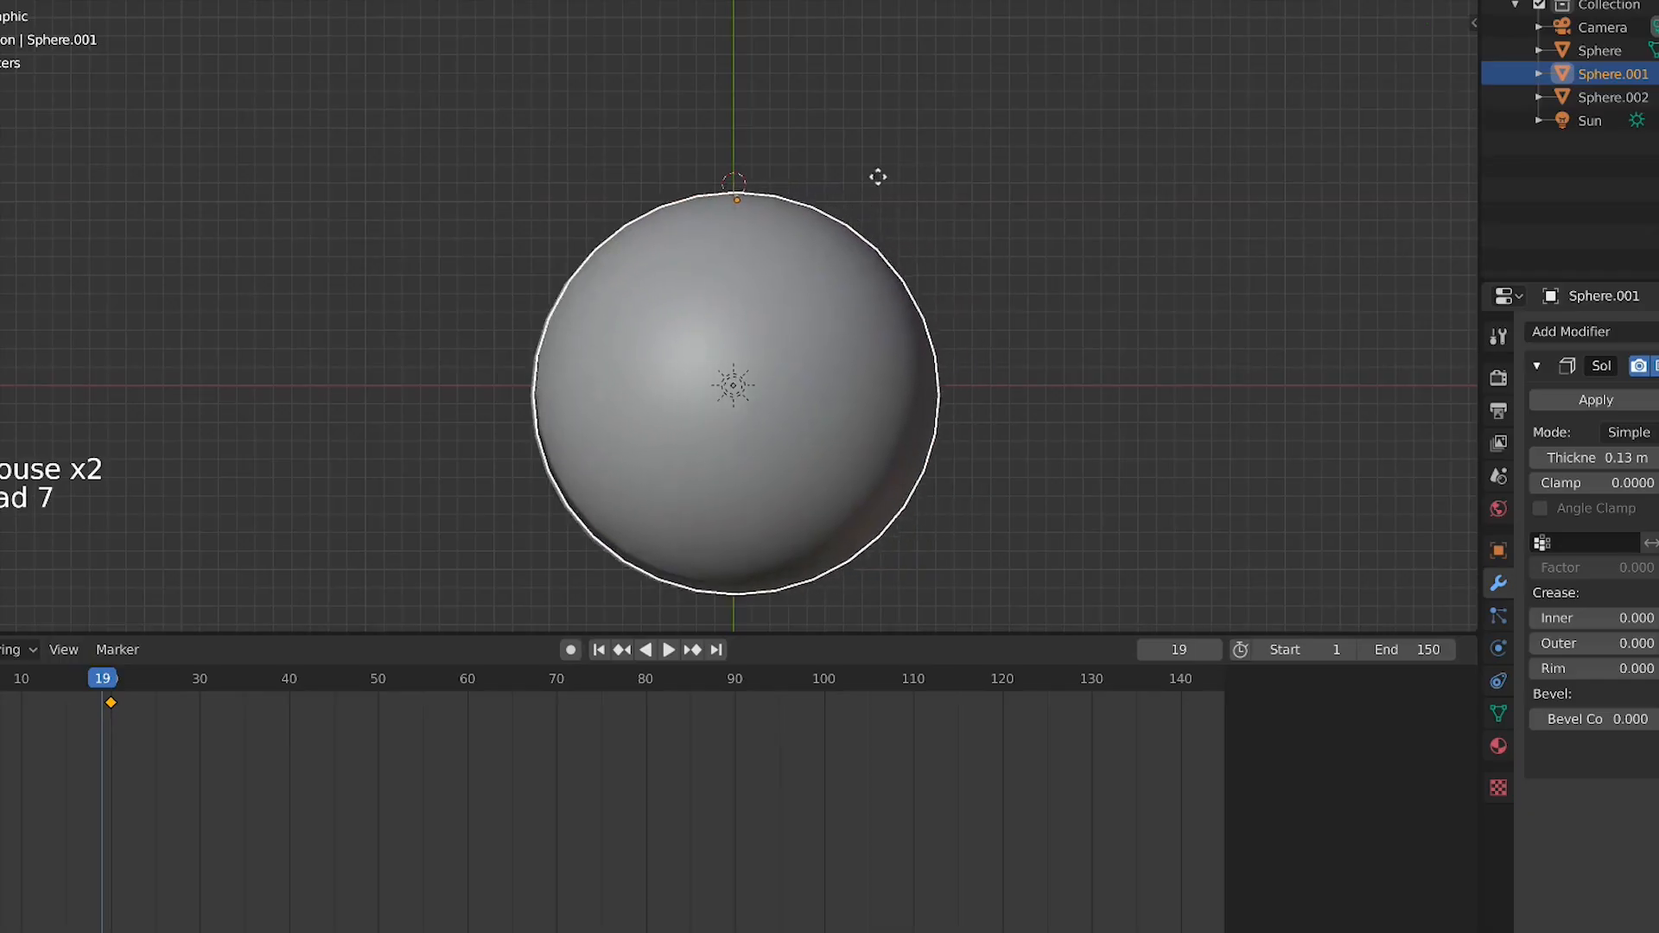
pyautogui.click(882, 178)
# Delete the upper hemisphere's existing keyframes
pyautogui.moveTo(167, 706); pyautogui.dragTo(0, 682)
pyautogui.press('x')
pyautogui.click(28, 693)
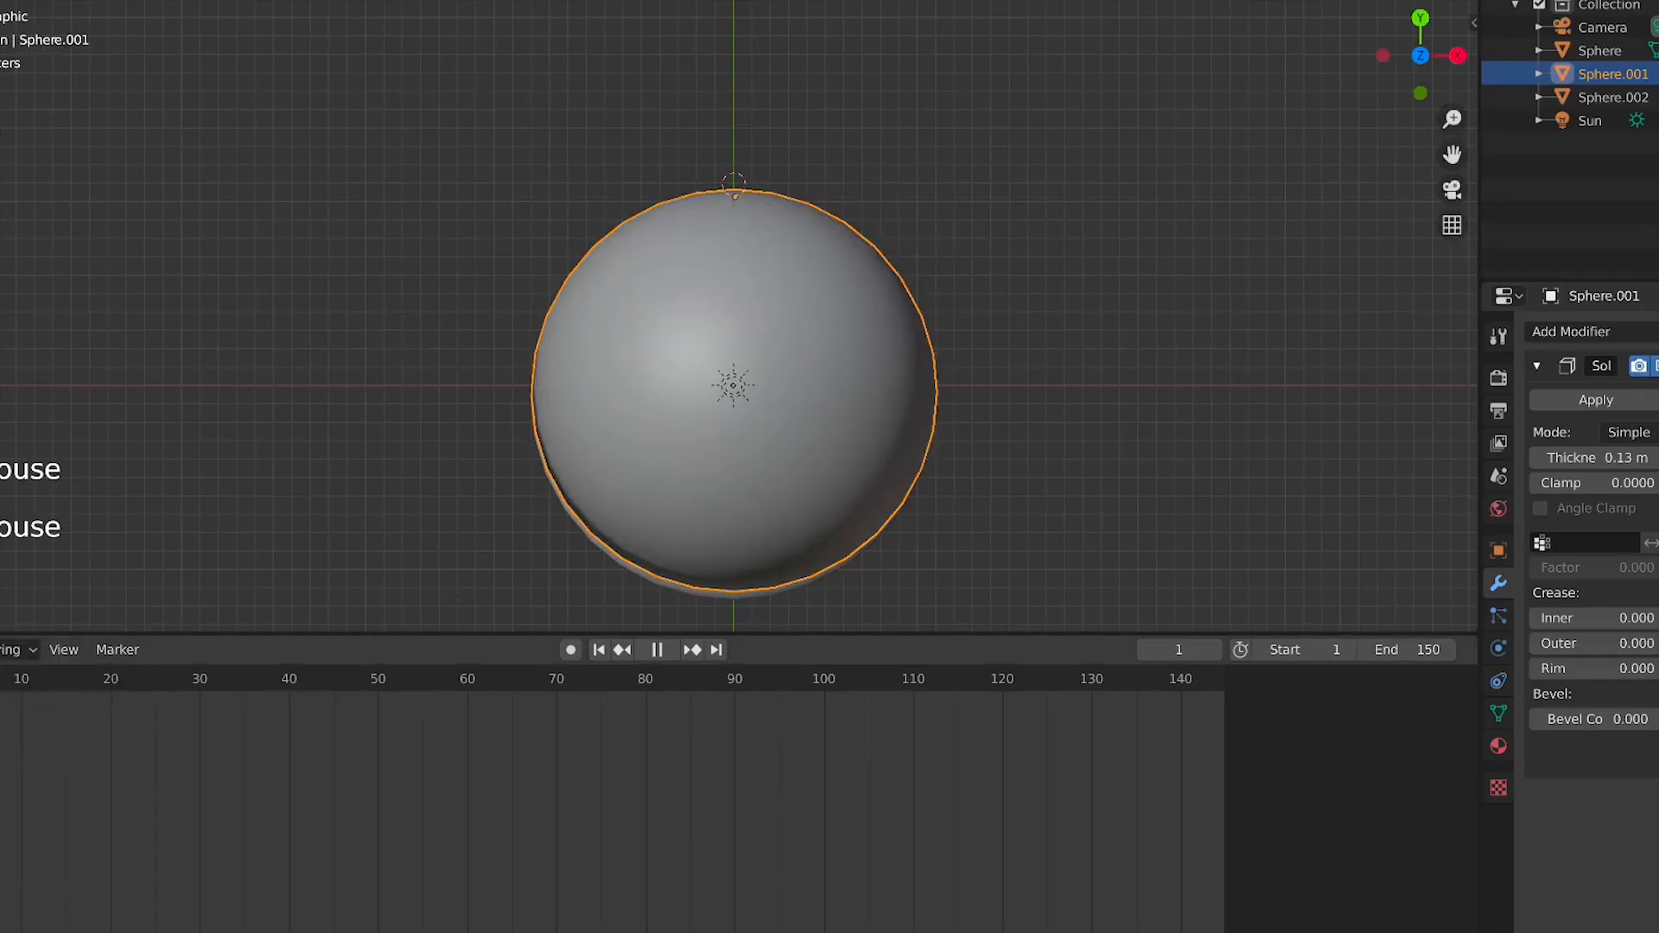
# At frame 20, insert a LocRotScale keyframe for the upper hemisphere in its open position
pyautogui.press('KP_3')
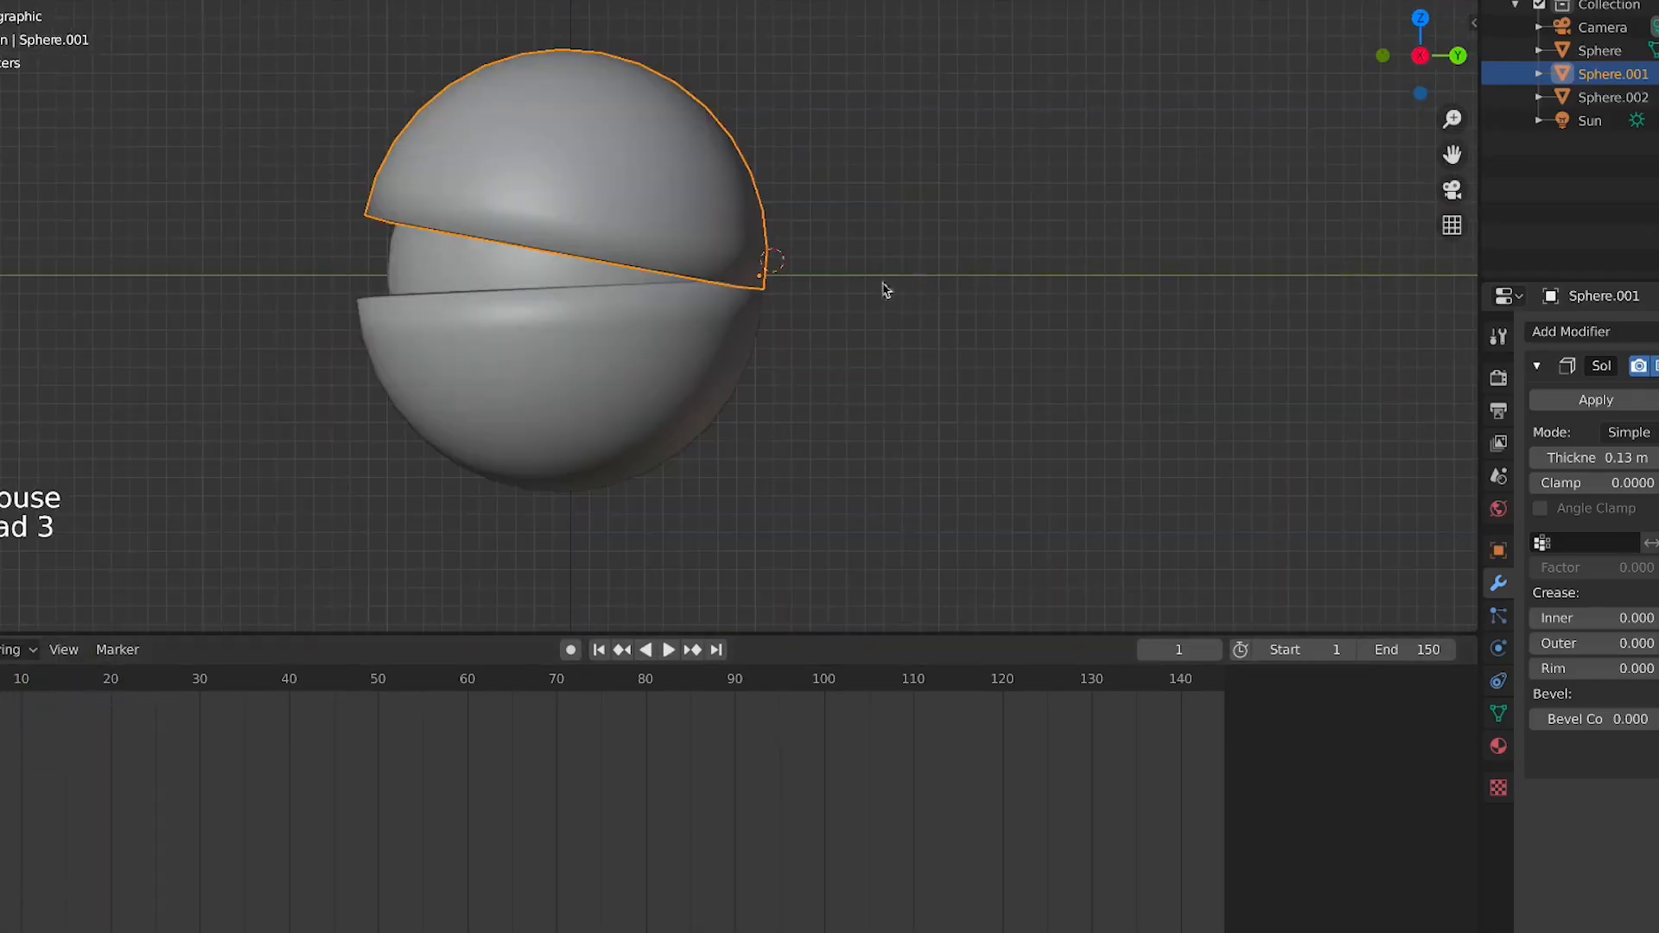
pyautogui.click(105, 682)
pyautogui.press('i')
pyautogui.click(740, 216)
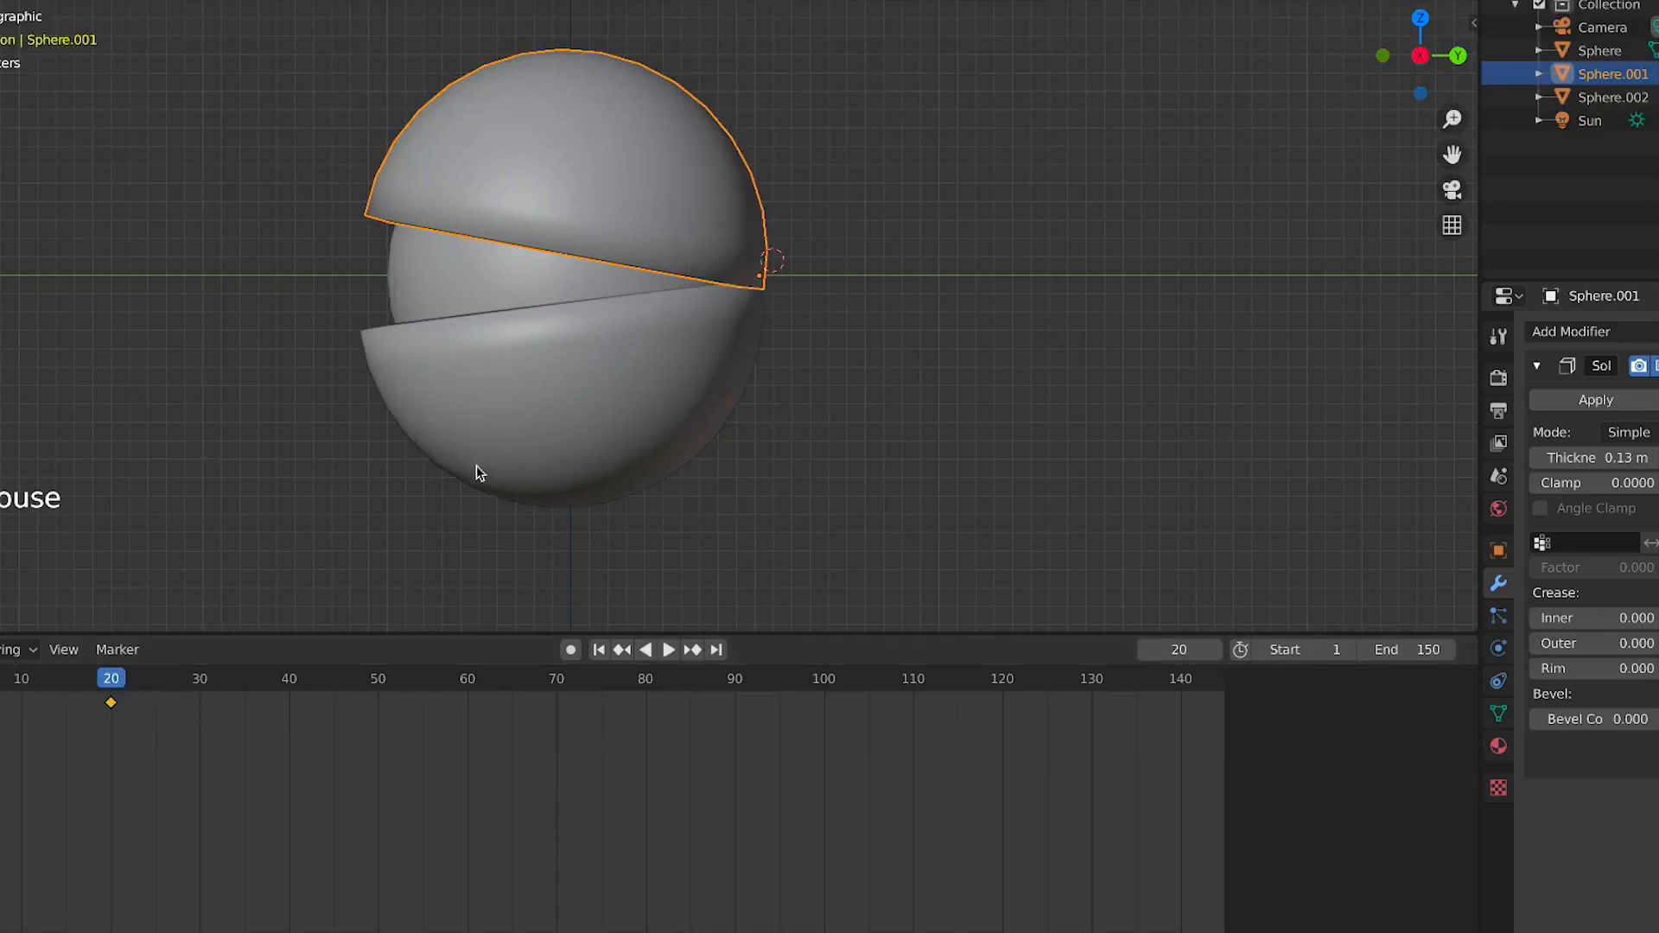
# At frame 1, rotate the upper hemisphere closed and insert a LocRotScale keyframe
pyautogui.click(0, 680)
pyautogui.press('space')
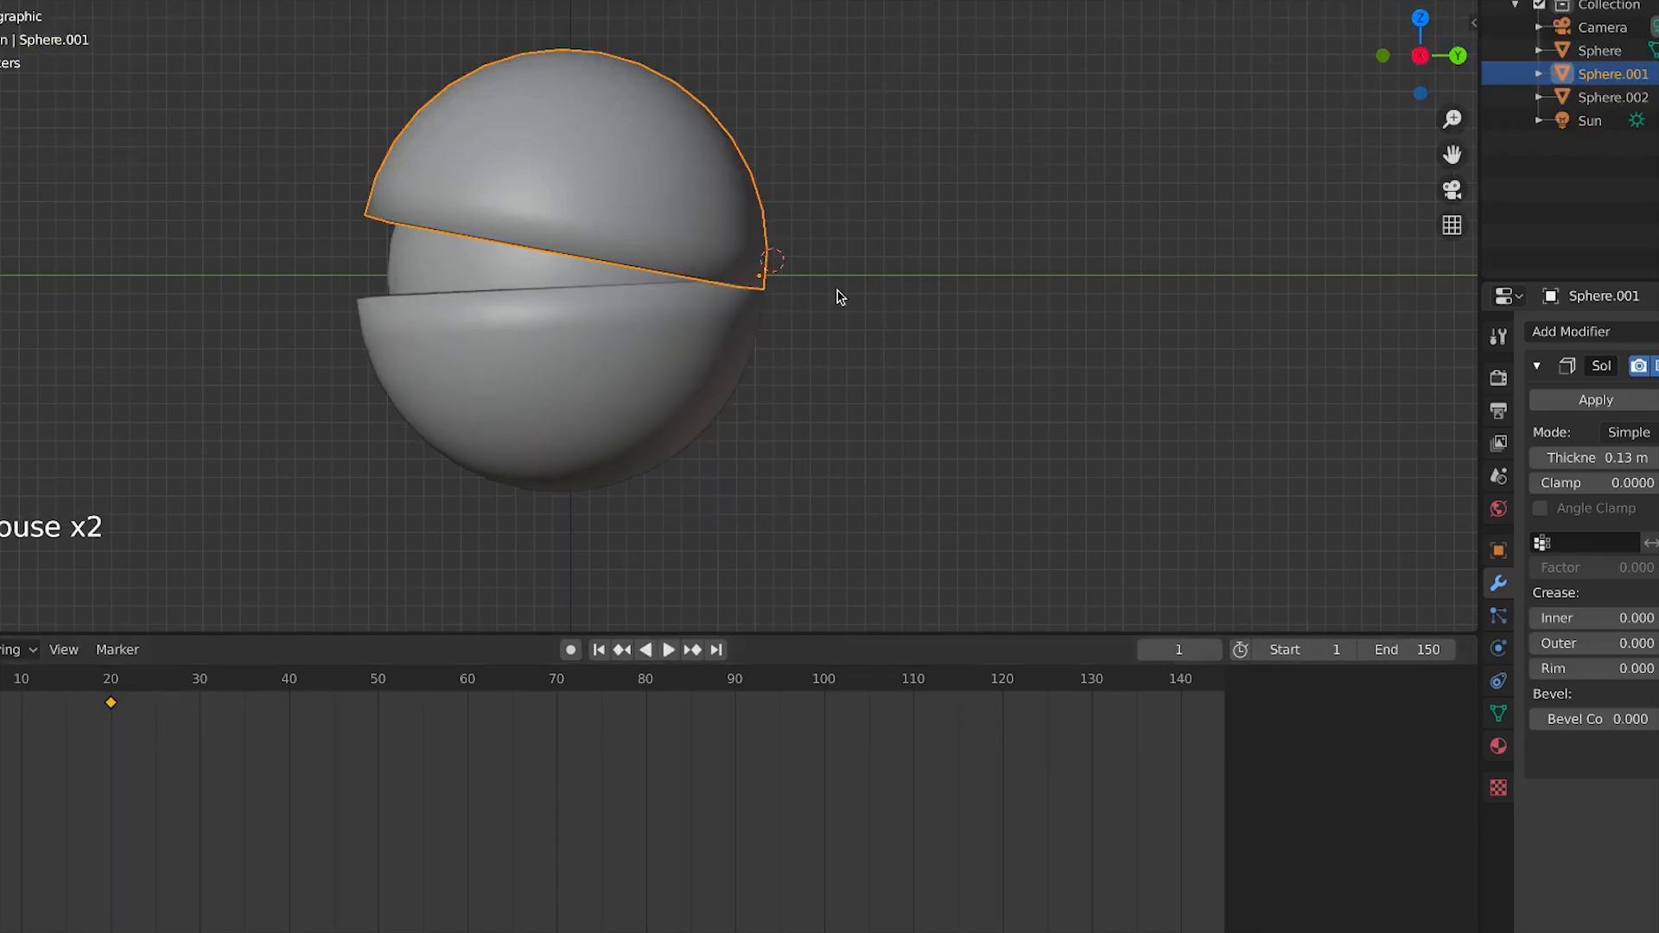
pyautogui.press('r')
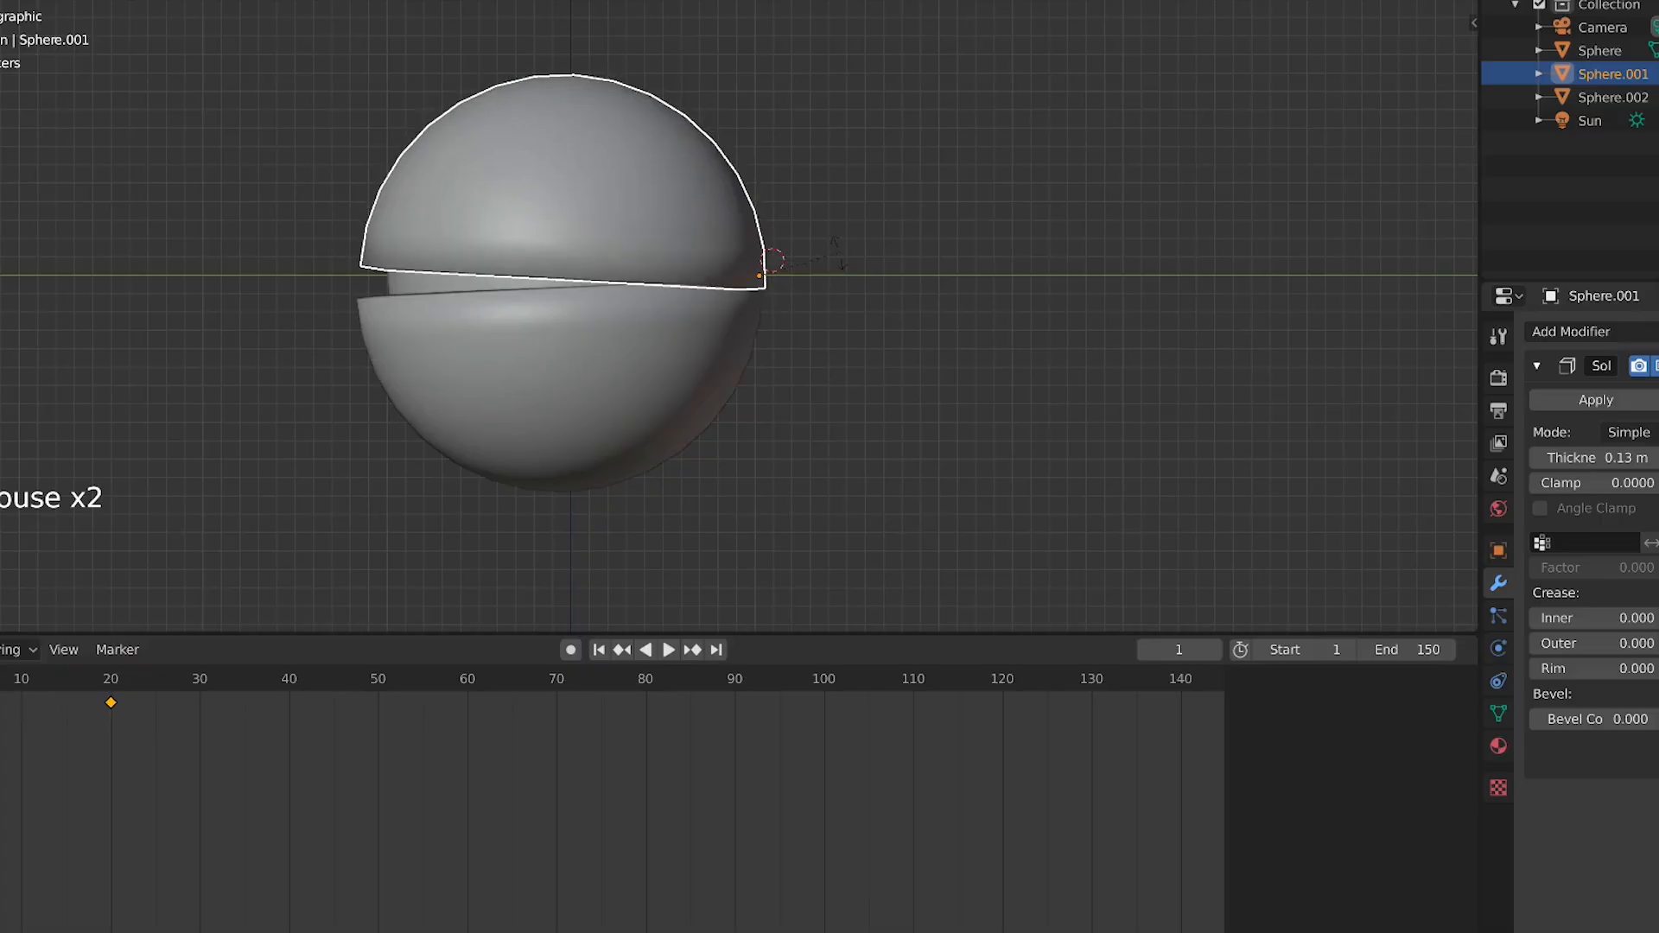
pyautogui.click(843, 258)
pyautogui.press('i')
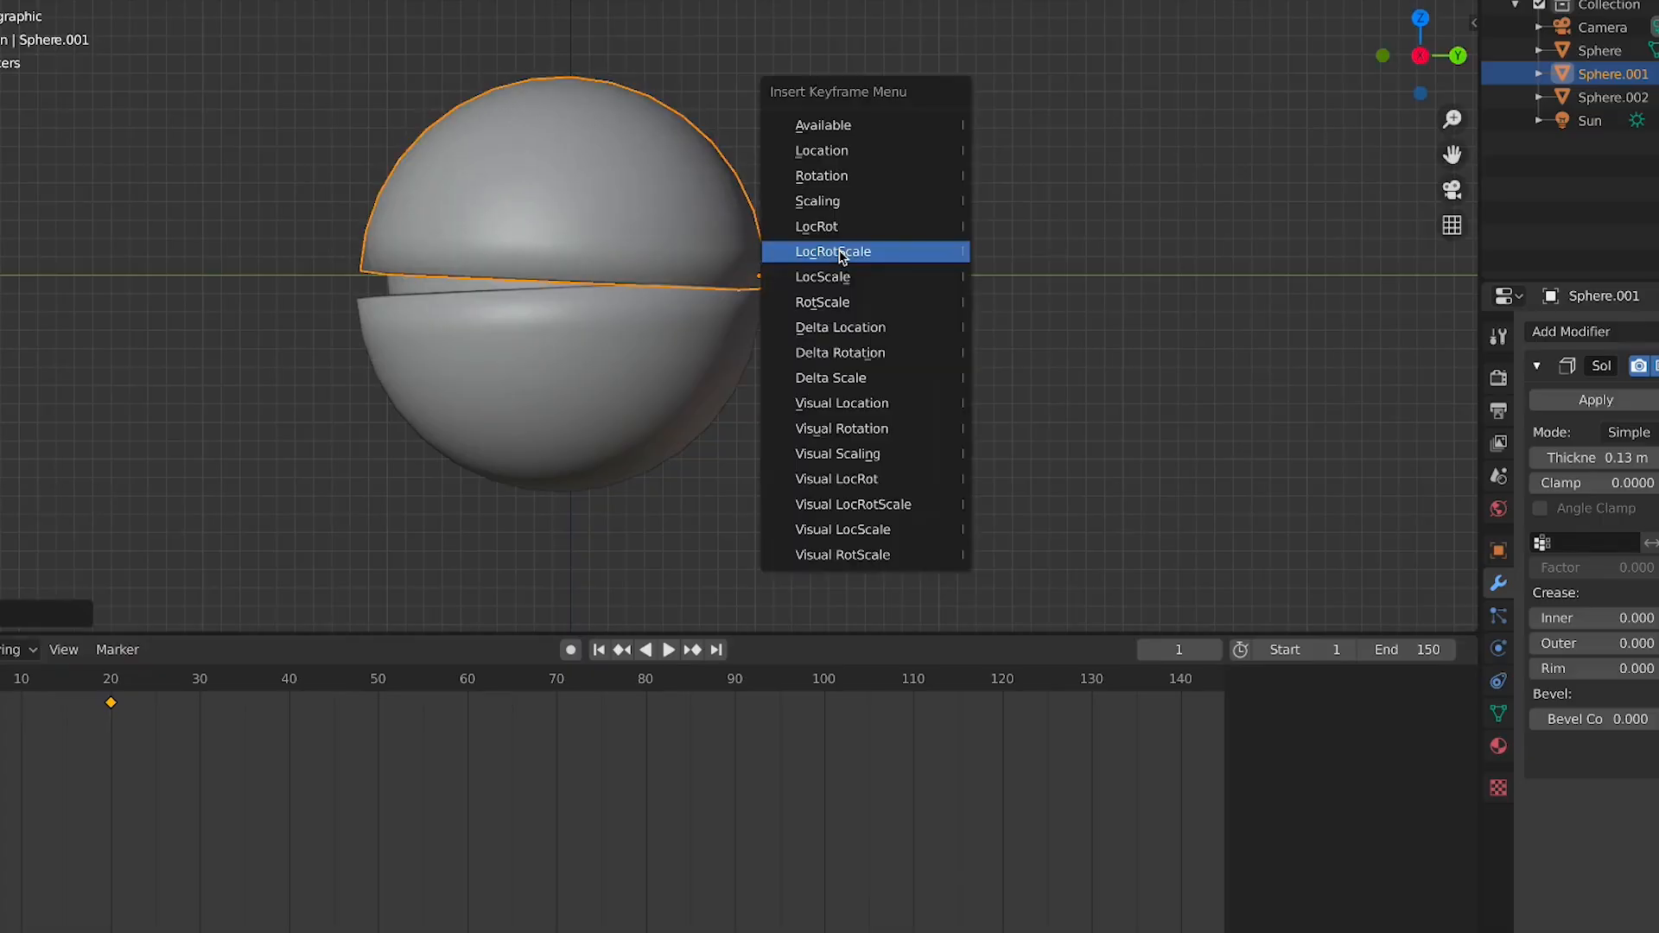
pyautogui.click(842, 257)
# Play the mouth-opening animation and watch it through the camera and a perspective view
pyautogui.press('KP_0')
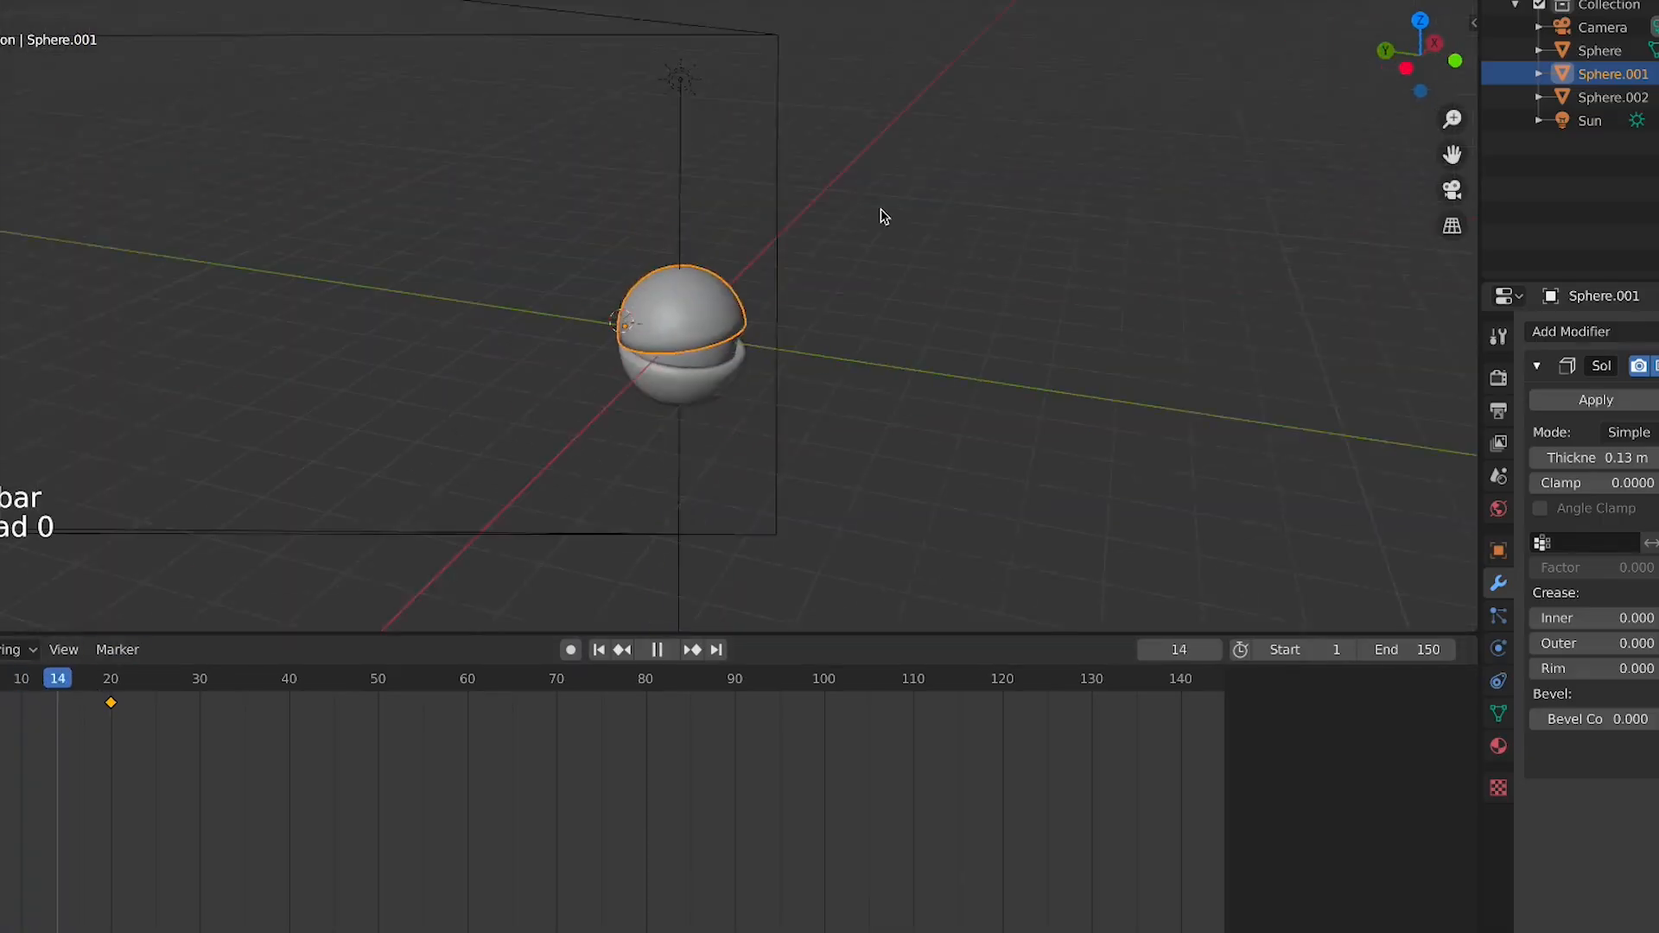
pyautogui.press('KP_0')
pyautogui.scroll(-4, 879, 218)
pyautogui.moveTo(880, 218); pyautogui.dragTo(811, 303, button='middle')
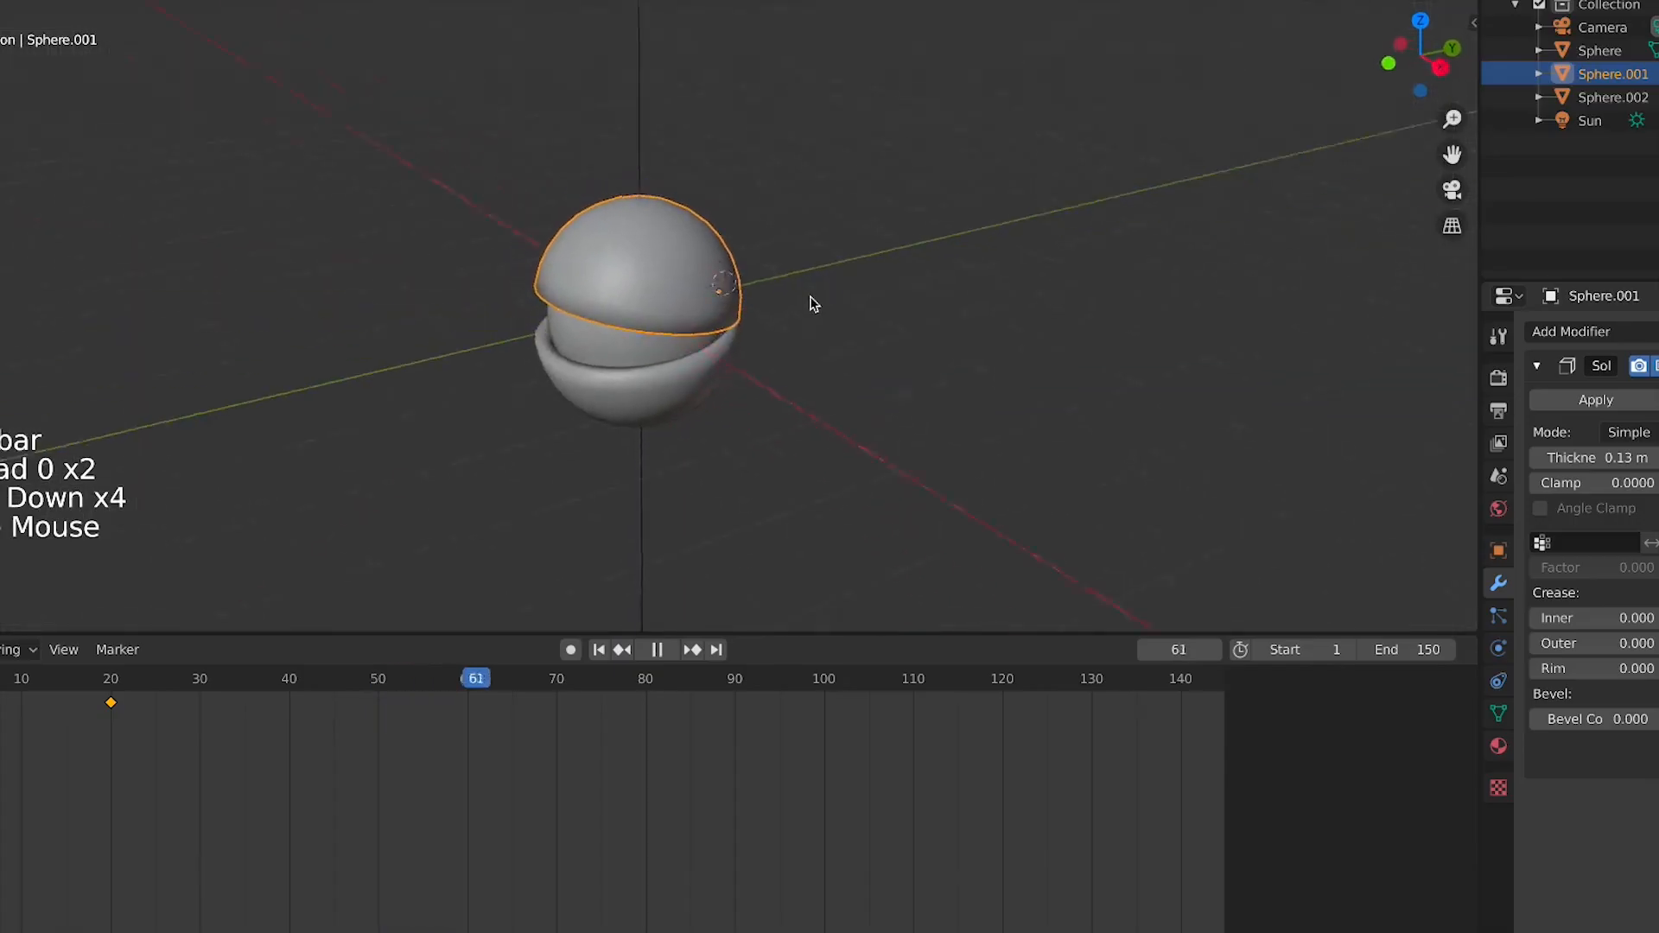
pyautogui.click(601, 651)
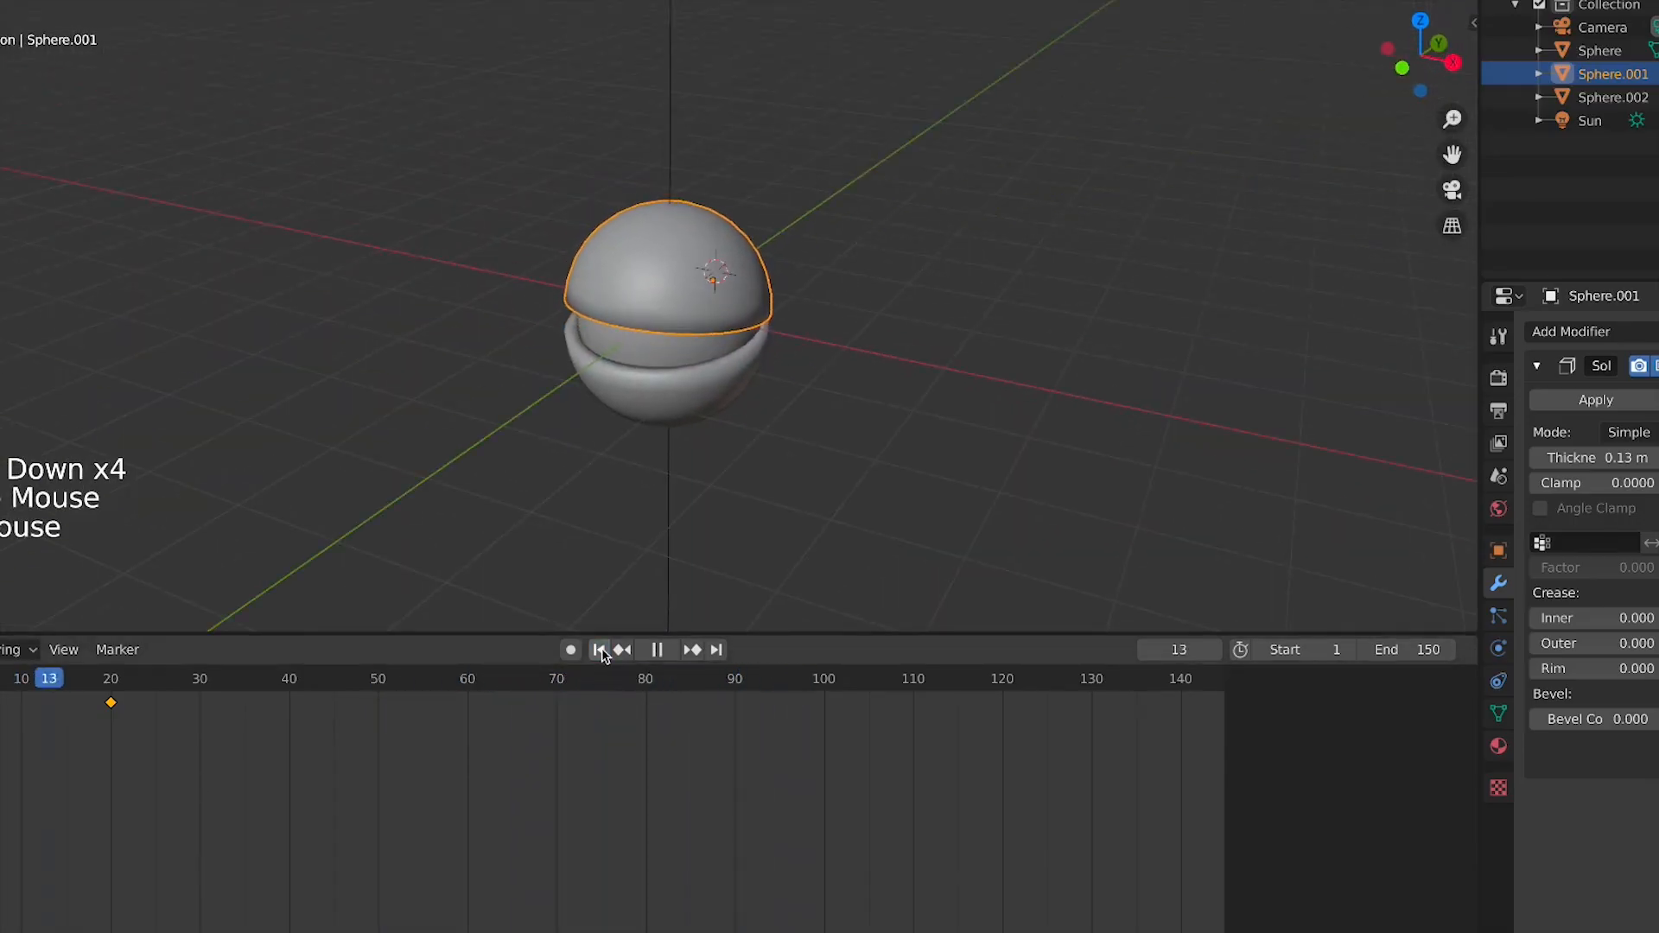
pyautogui.click(601, 651)
pyautogui.click(601, 650)
pyautogui.click(600, 651)
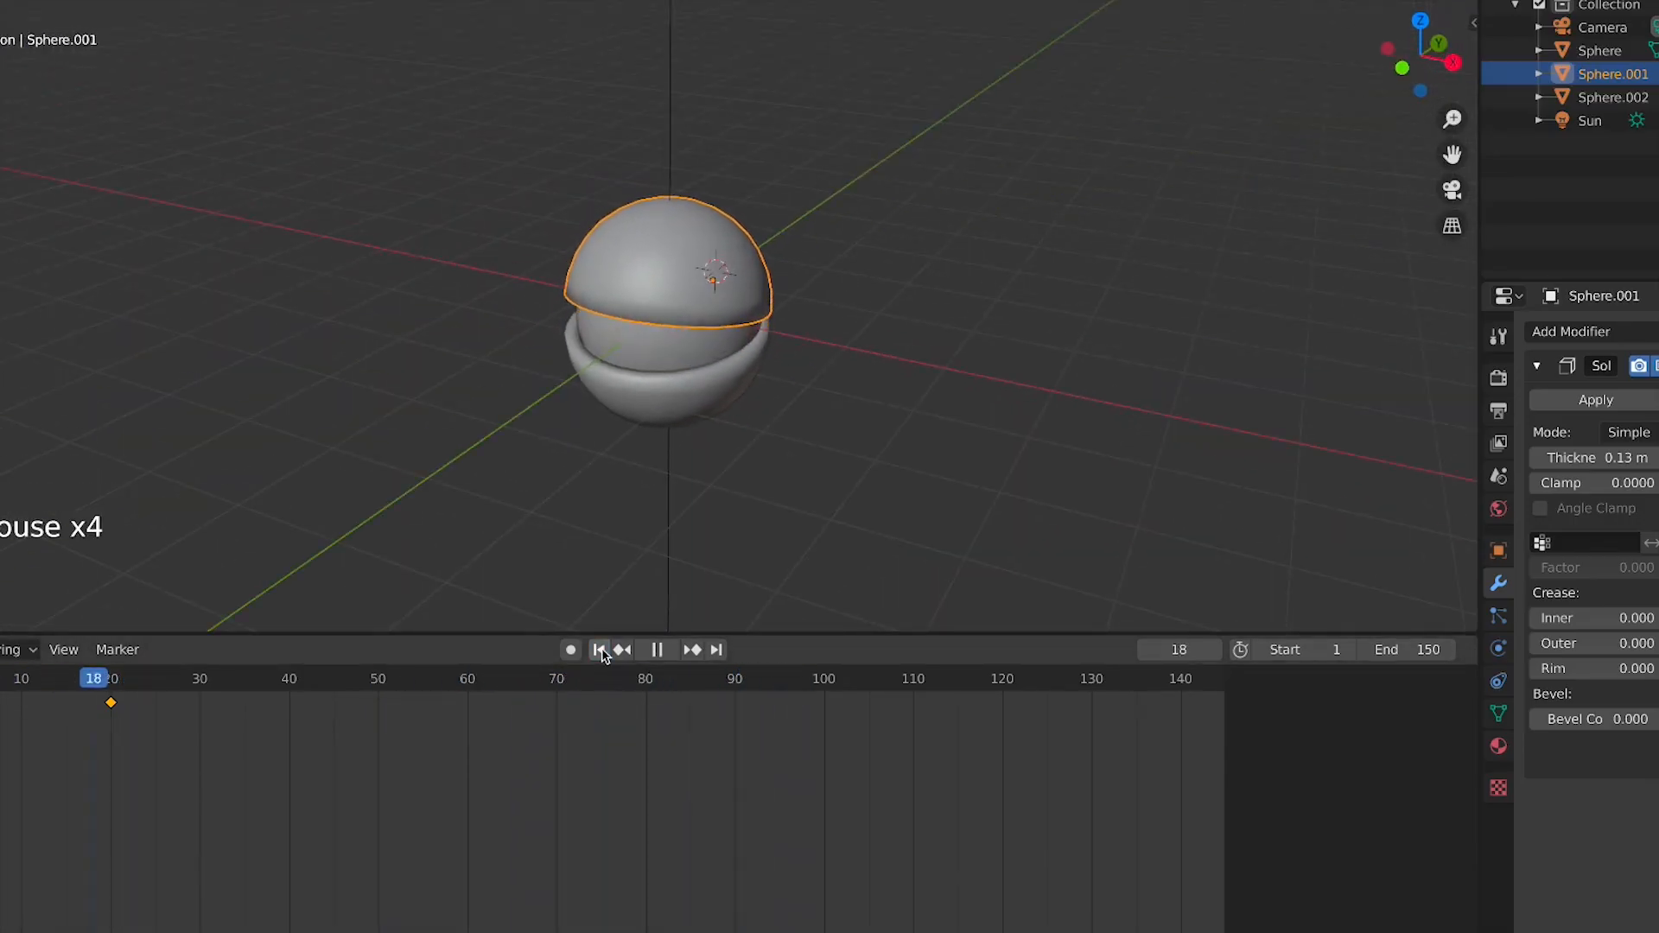
pyautogui.click(601, 651)
pyautogui.press('space')
pyautogui.press('space')
# Select the inner sphere and both hemispheres and delete them
pyautogui.click(645, 349)
pyautogui.press('Tab')
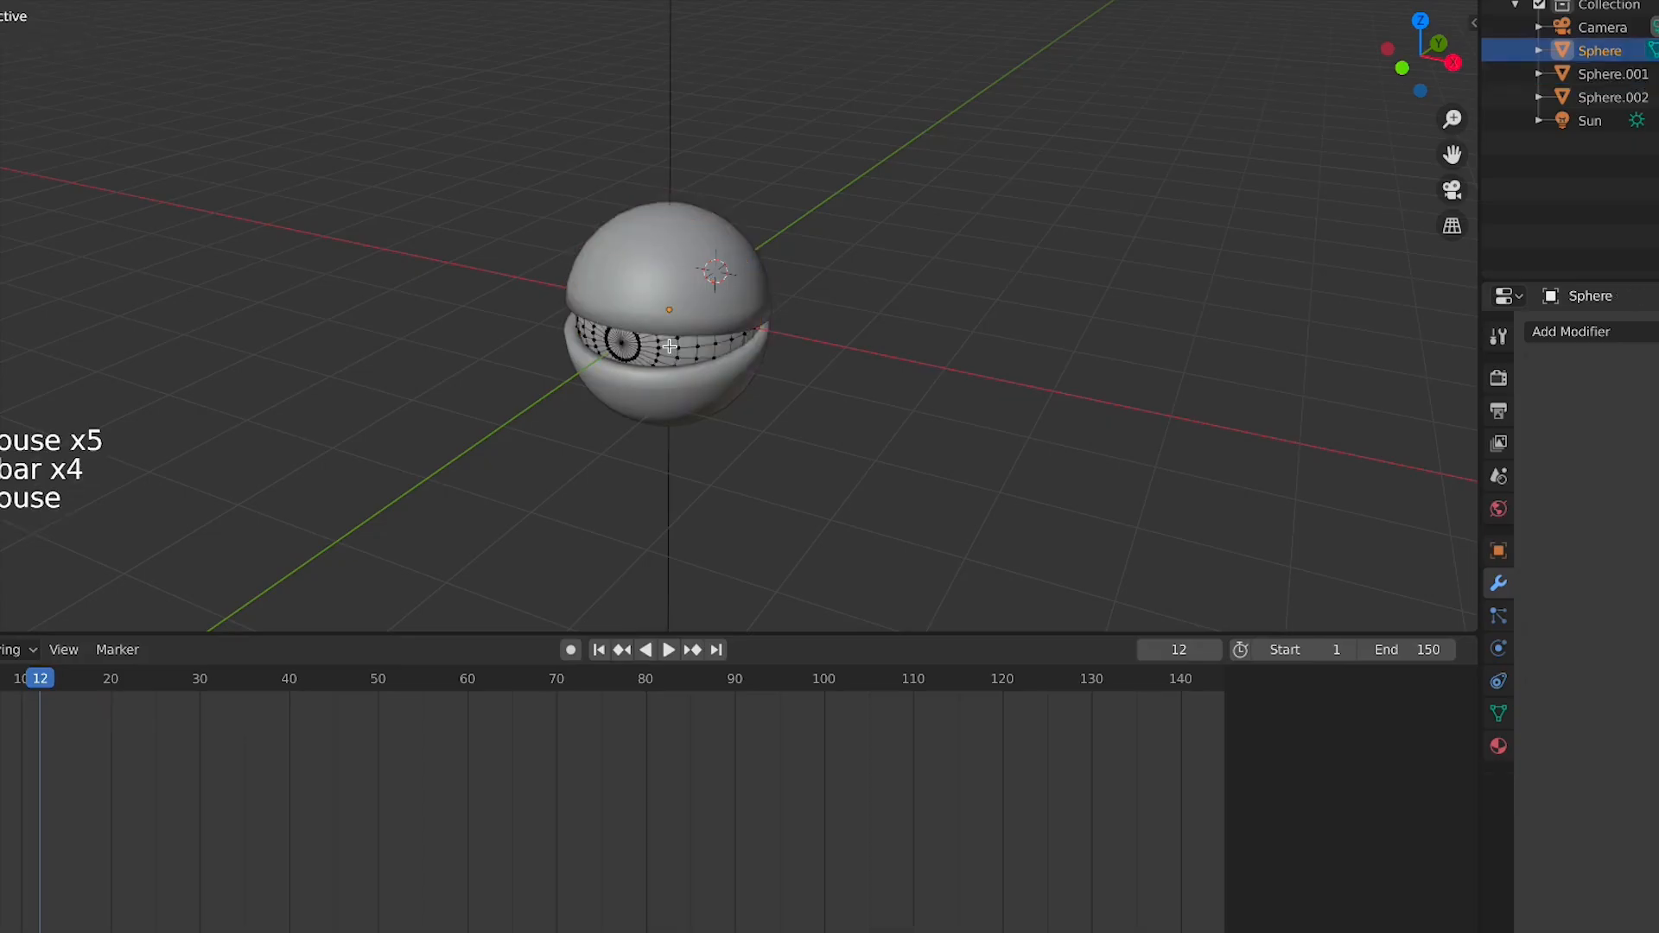
pyautogui.scroll(2, 644, 354)
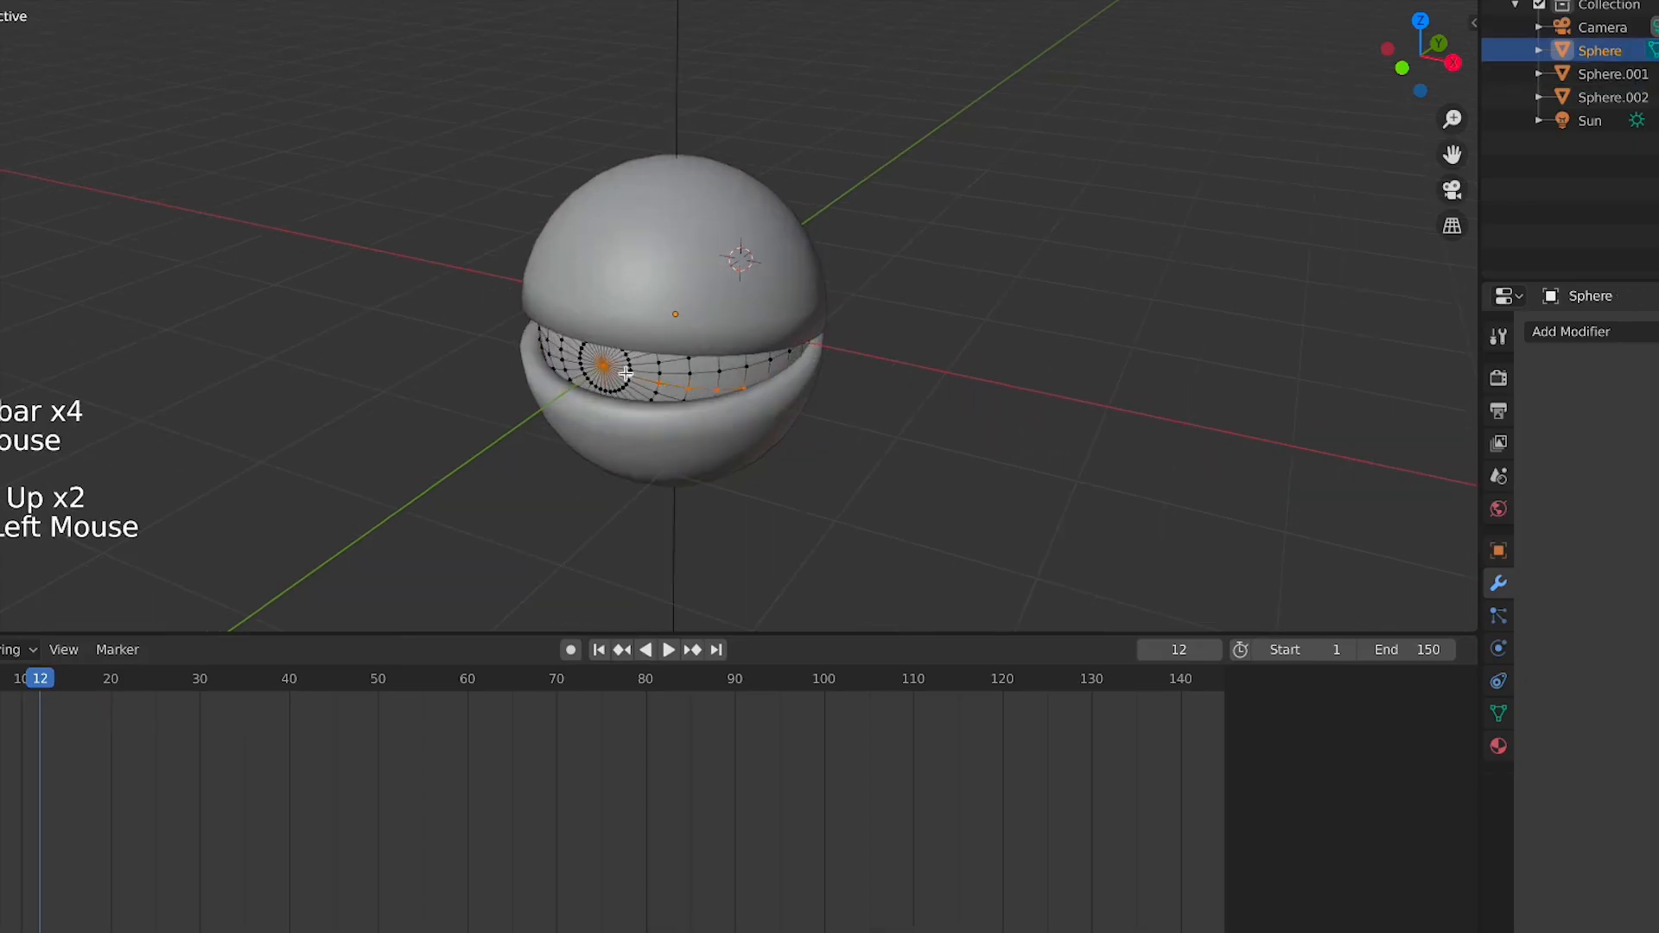
pyautogui.press('Tab')
pyautogui.scroll(-3, 786, 345)
pyautogui.click(707, 341)
pyautogui.click(707, 341)
pyautogui.keyDown('shift'); pyautogui.click(707, 341); pyautogui.keyUp('shift')
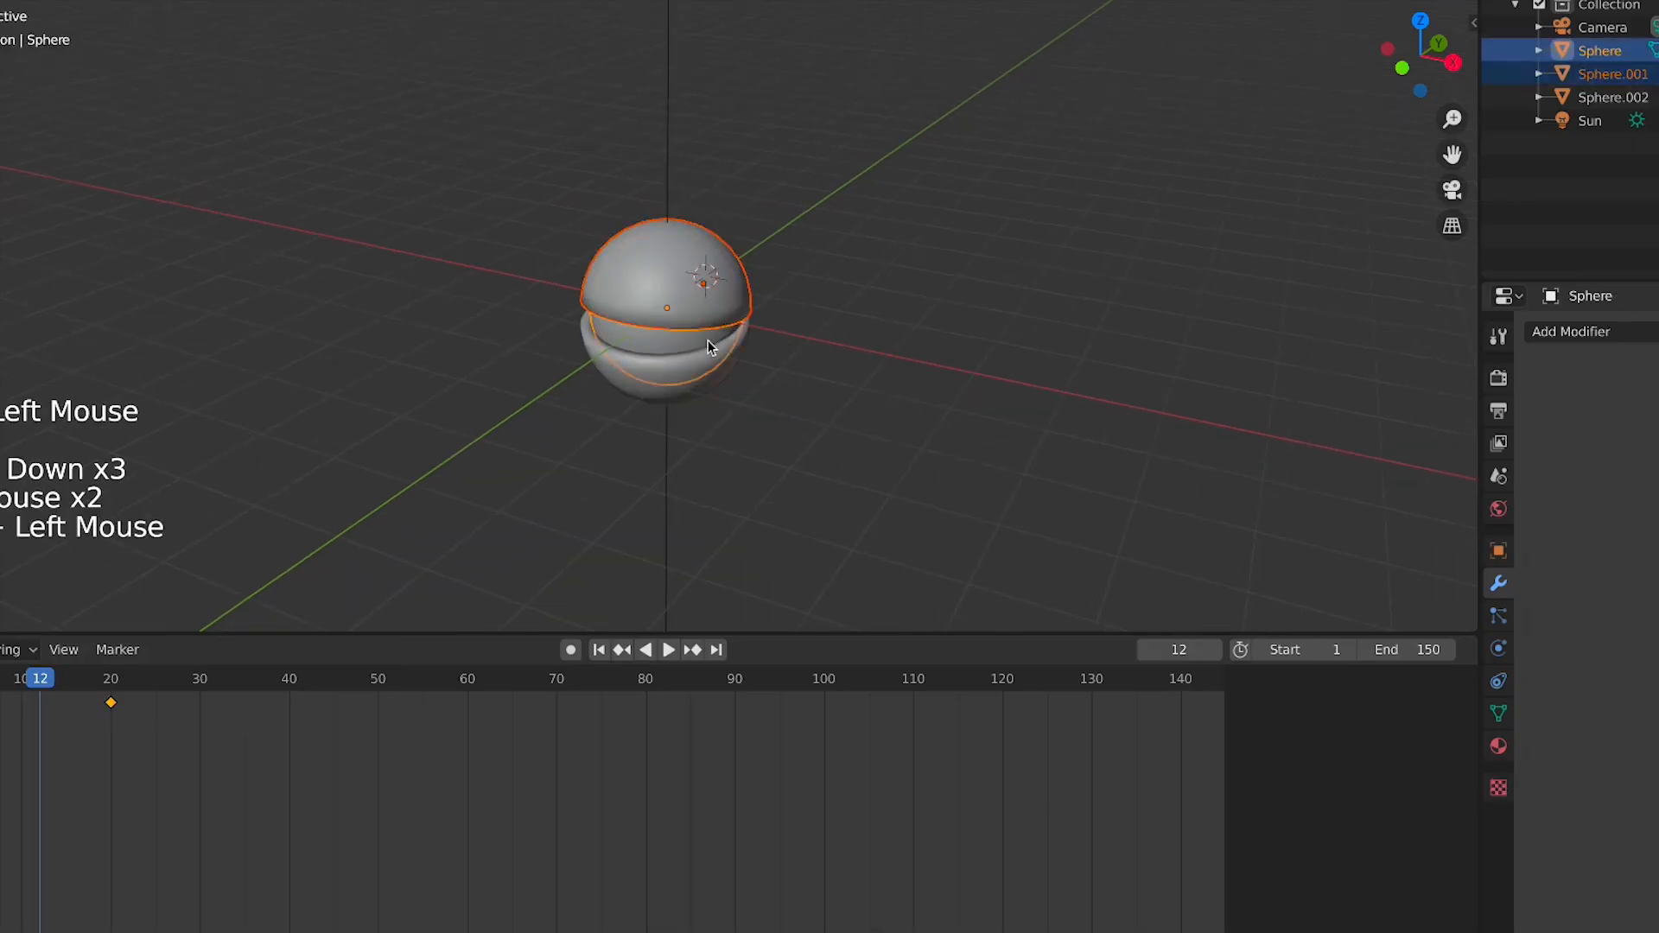
pyautogui.keyDown('shift'); pyautogui.click(707, 339); pyautogui.keyUp('shift')
pyautogui.press('x')
pyautogui.click(710, 343)
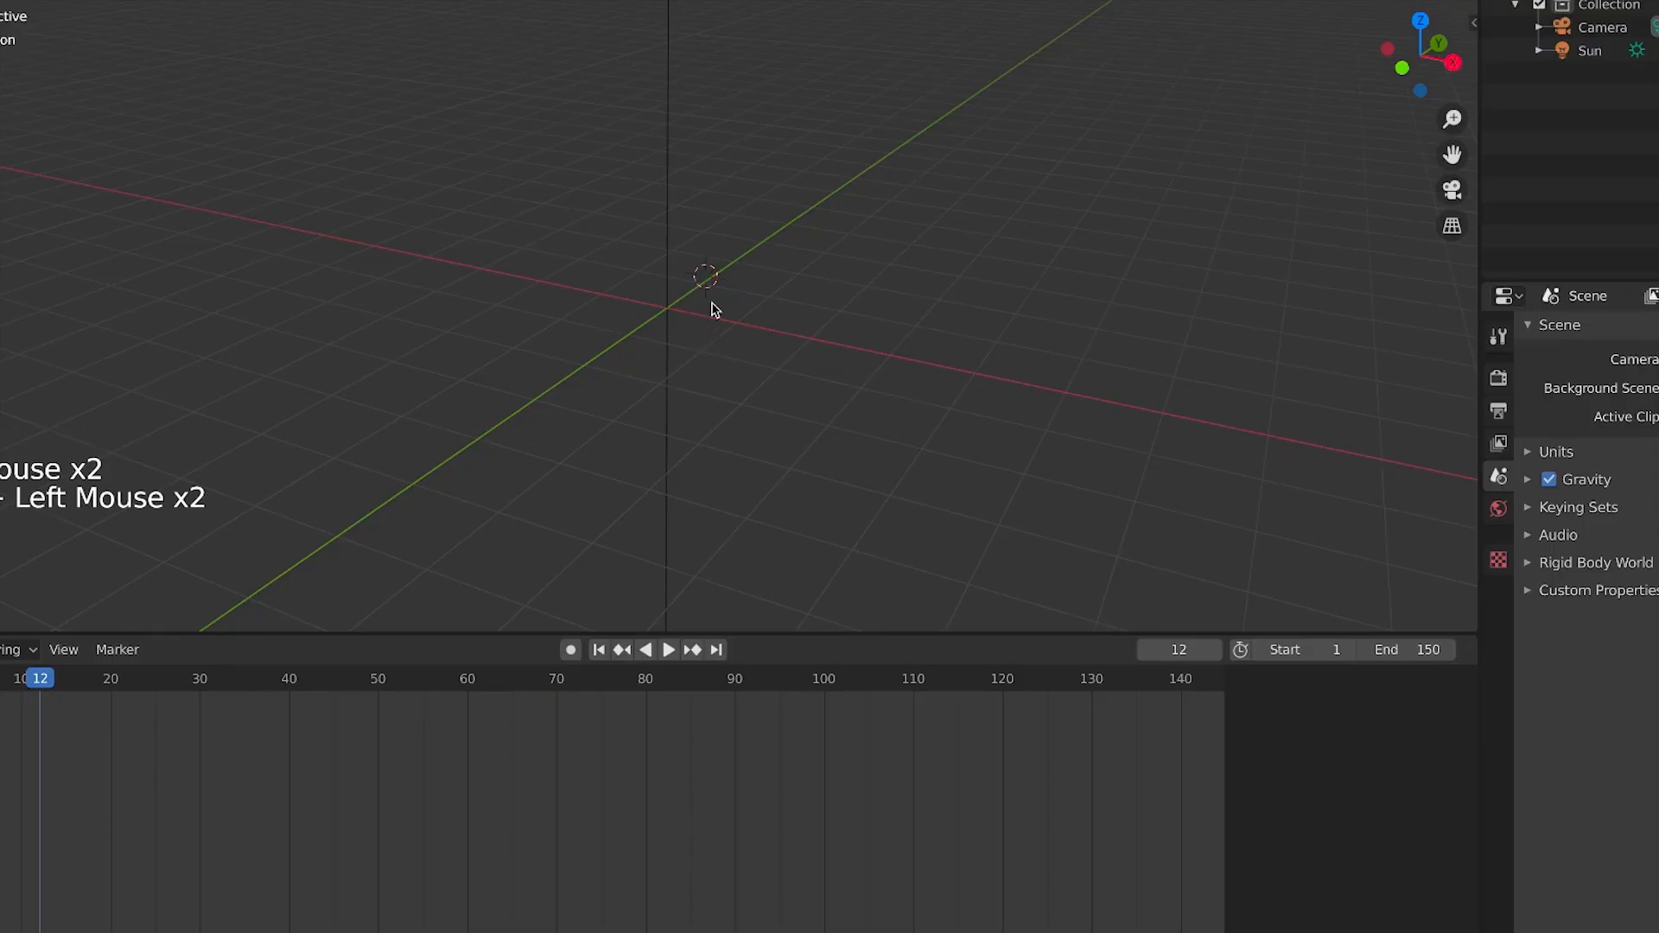
# Reset the 3D cursor to the world origin, add a plane there and scale it up
pyautogui.hotkey('shift', 'c')
pyautogui.moveTo(1011, 445); pyautogui.dragTo(780, 362, button='middle')
pyautogui.scroll(2, 599, 380)
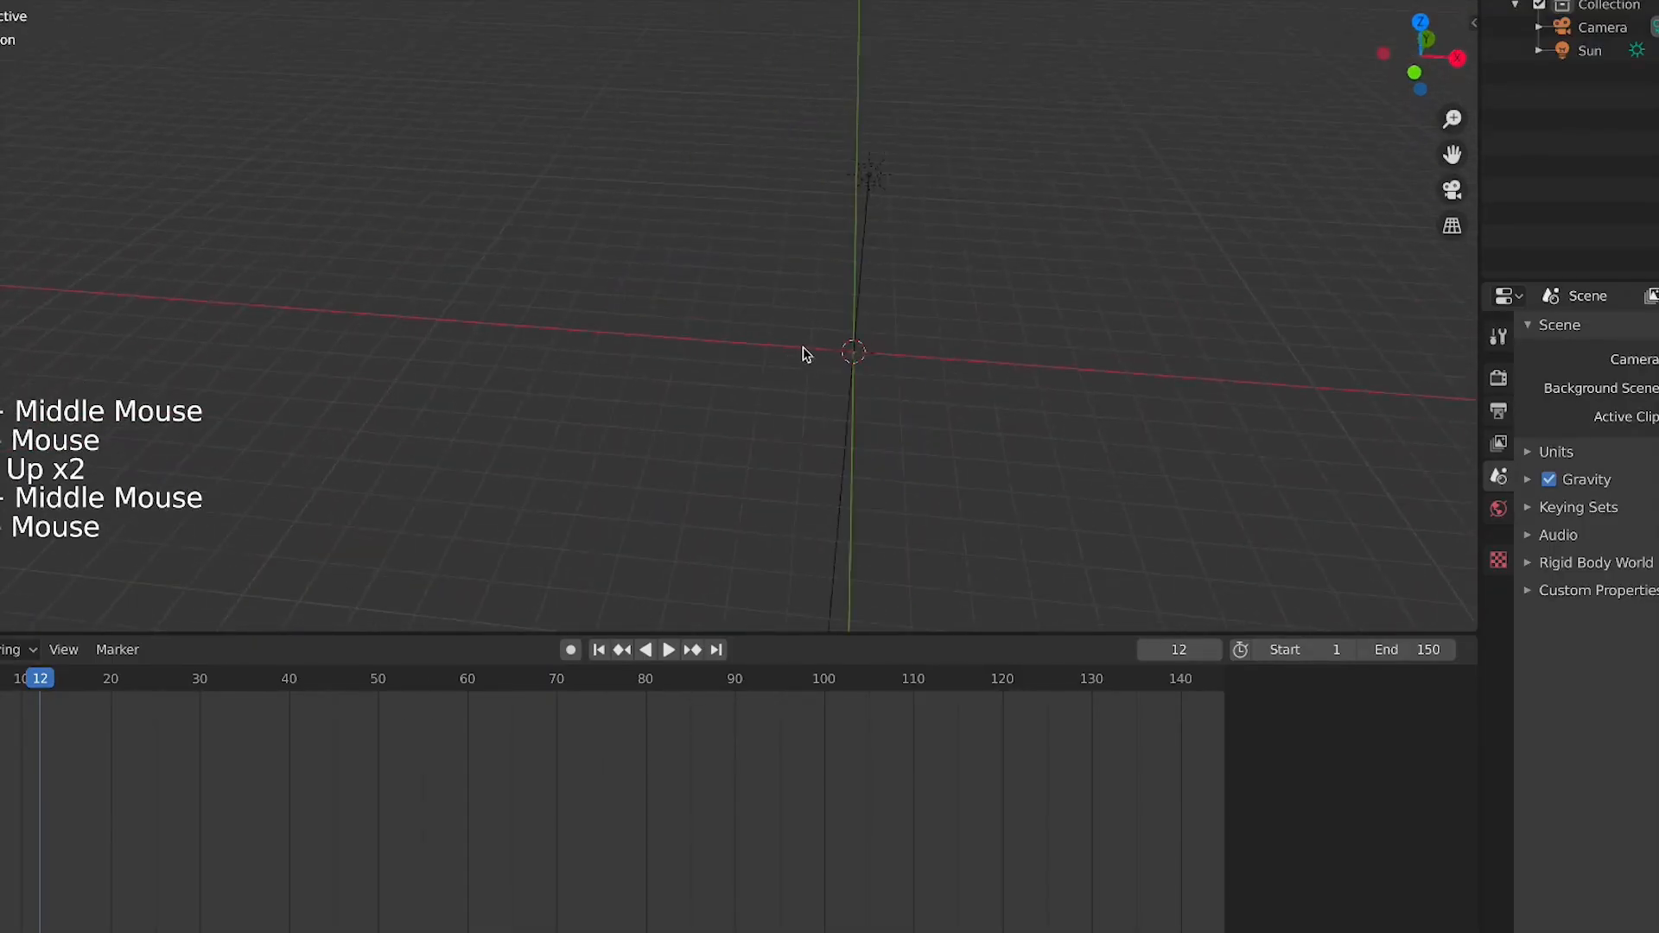
pyautogui.hotkey('shift', 'a')
pyautogui.moveTo(804, 341)
pyautogui.click(1002, 341)
pyautogui.press('s')
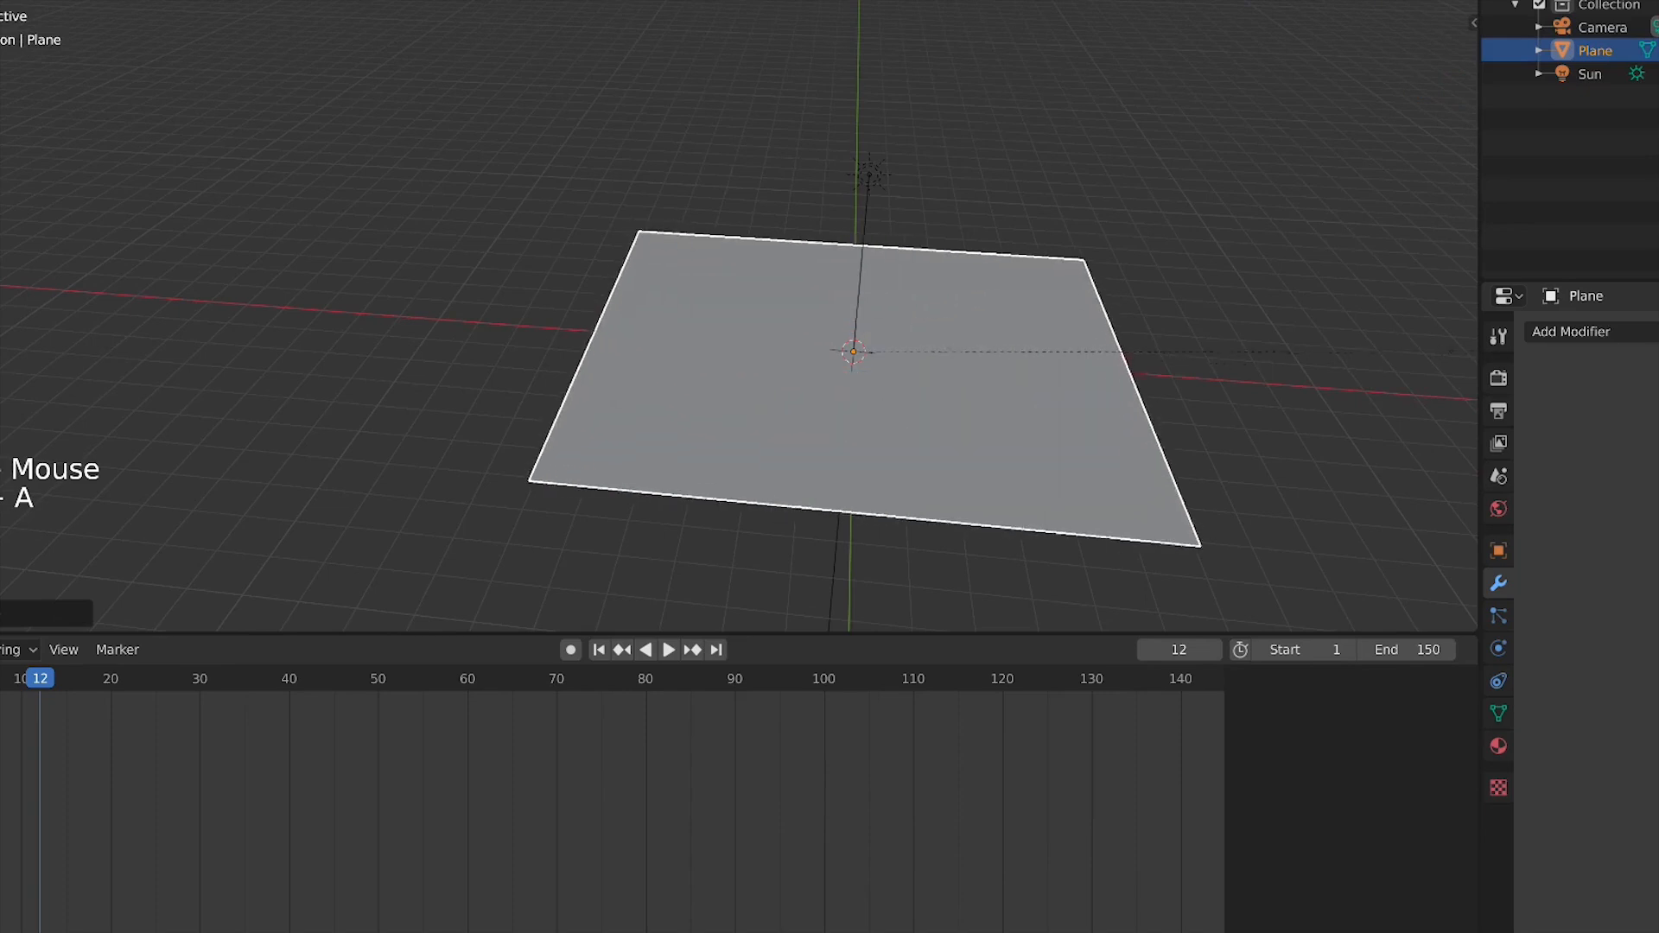
pyautogui.click(1048, 281)
pyautogui.scroll(-3, 994, 345)
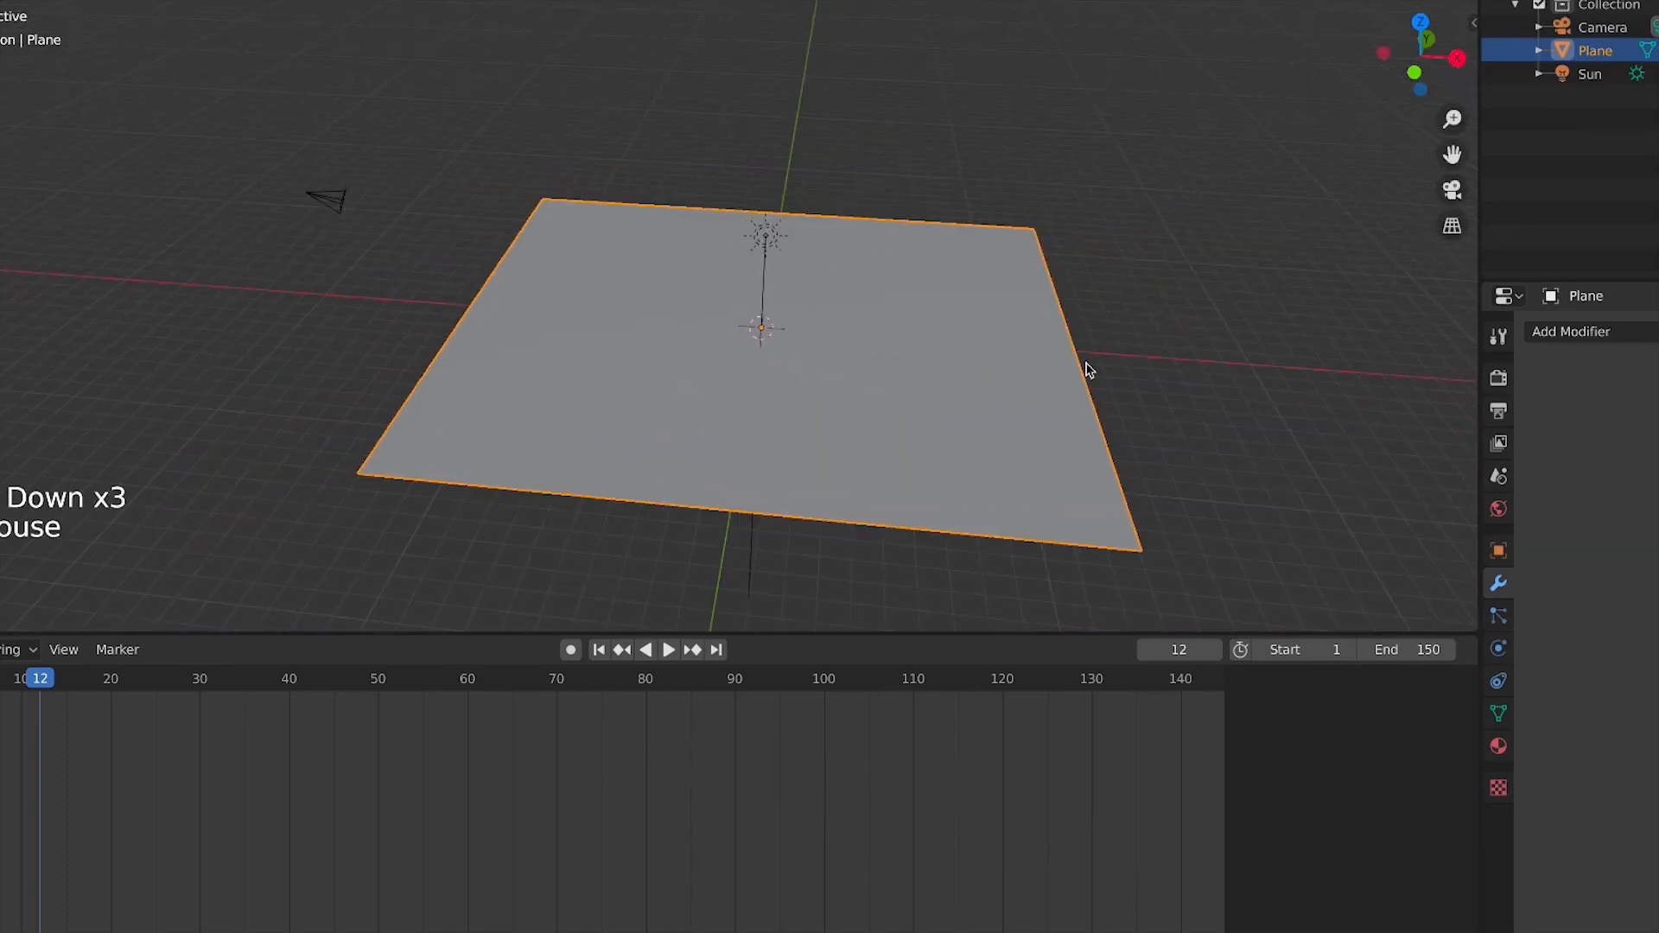
pyautogui.click(1658, 51)
pyautogui.click(1658, 50)
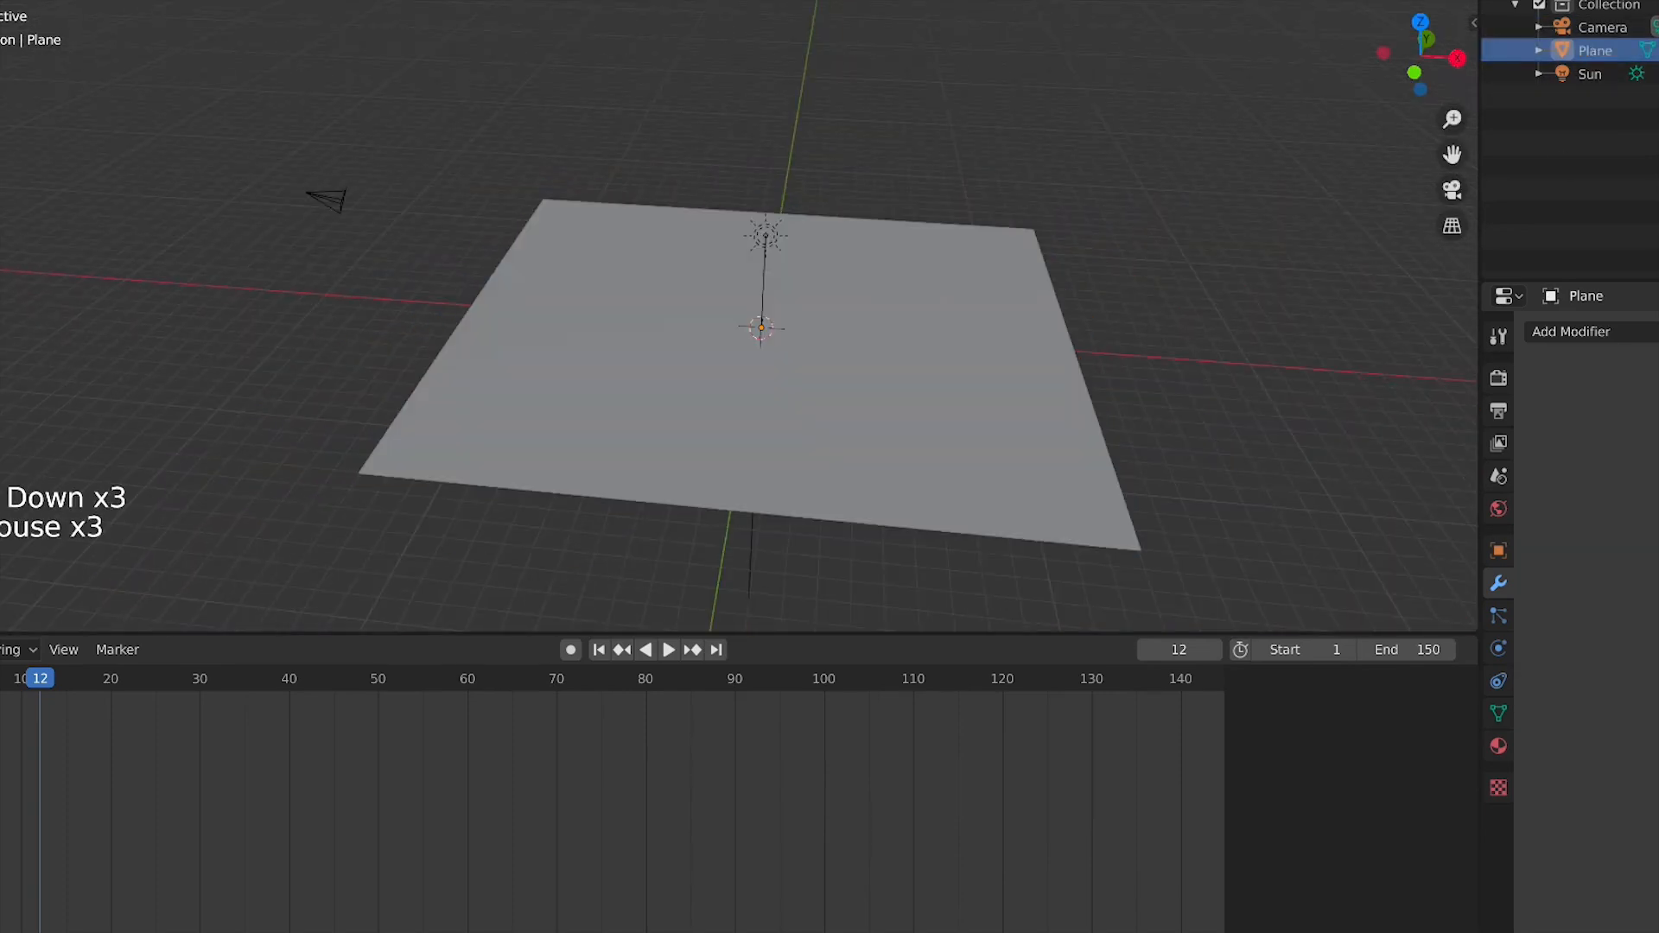
pyautogui.scroll(5, 726, 289)
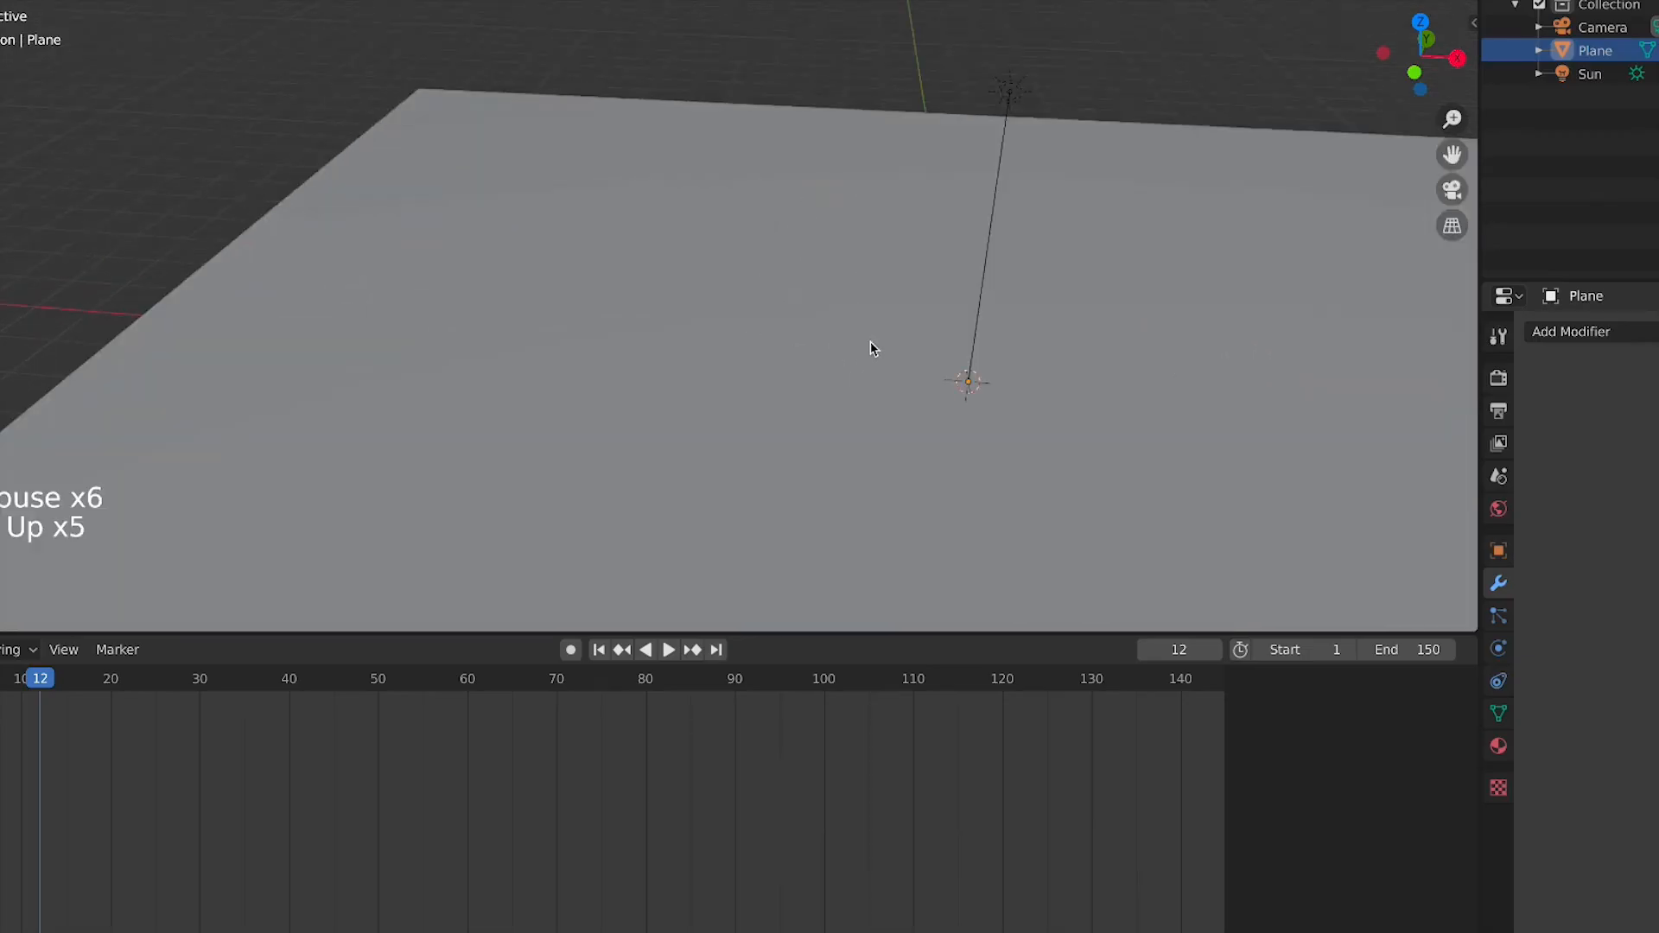
# Switch to front view and add a cube mesh at the world origin on the plane
pyautogui.keyDown('shift'); pyautogui.moveTo(869, 341); pyautogui.dragTo(398, 298, button='middle'); pyautogui.keyUp('shift')
pyautogui.press('KP_1')
pyautogui.moveTo(533, 155); pyautogui.dragTo(519, 216, button='middle')
pyautogui.scroll(3, 496, 264)
pyautogui.moveTo(519, 216); pyautogui.dragTo(607, 400, button='middle')
pyautogui.scroll(-3, 492, 268)
pyautogui.press('KP_1')
pyautogui.hotkey('shift', 'a')
pyautogui.moveTo(640, 397)
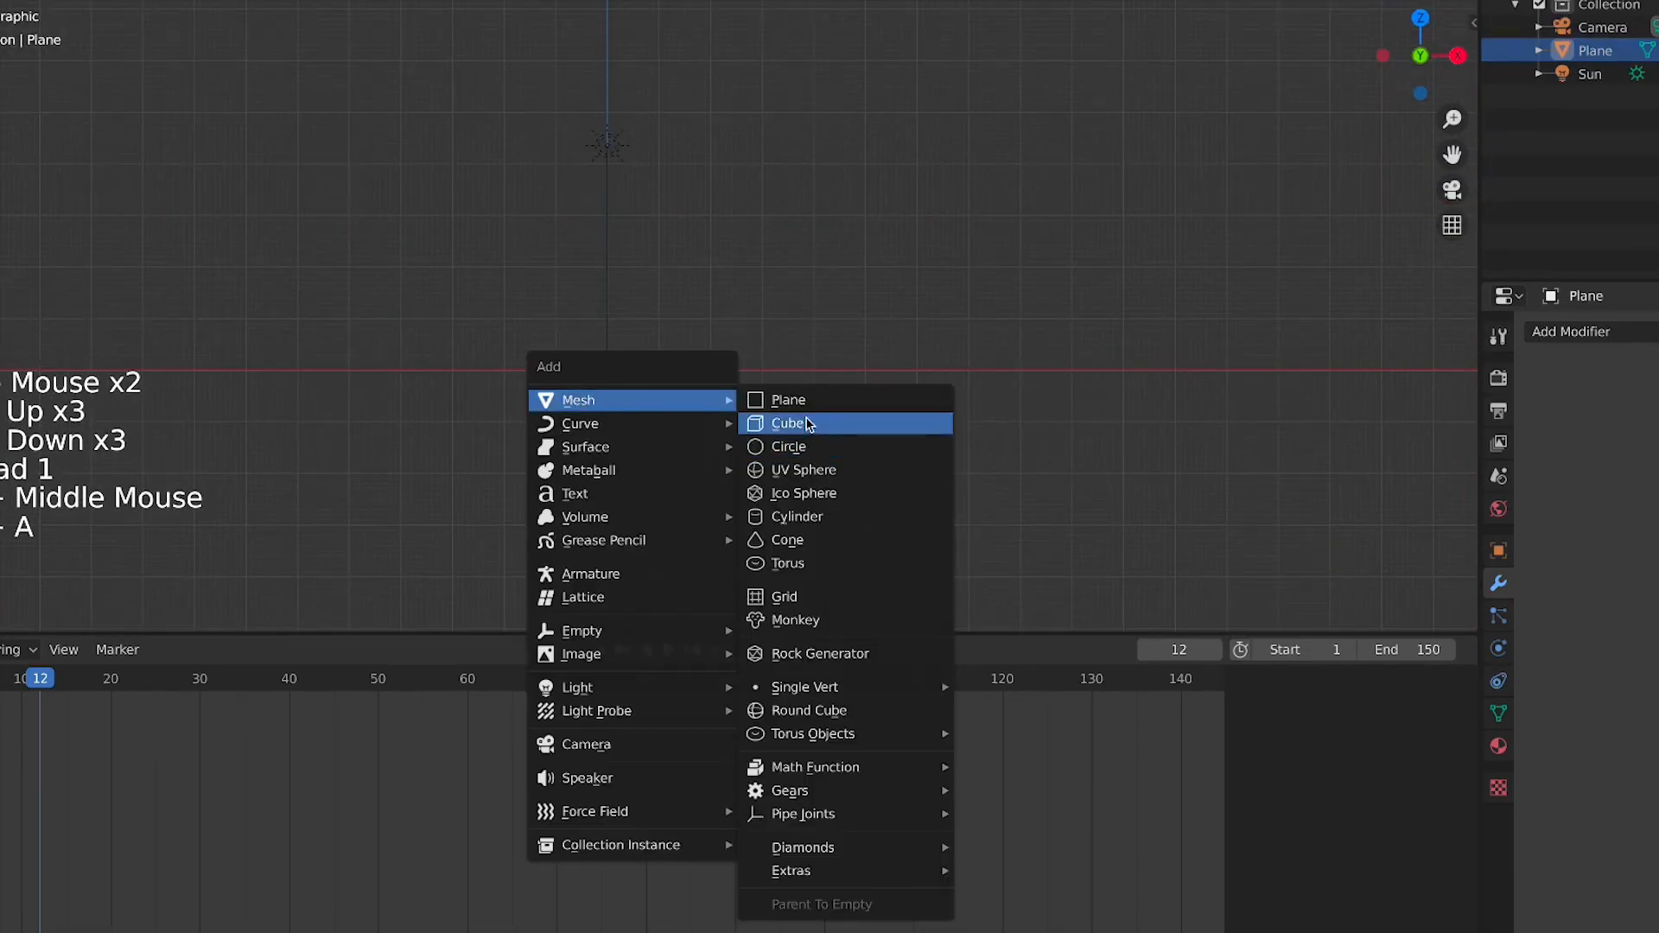
pyautogui.moveTo(692, 400)
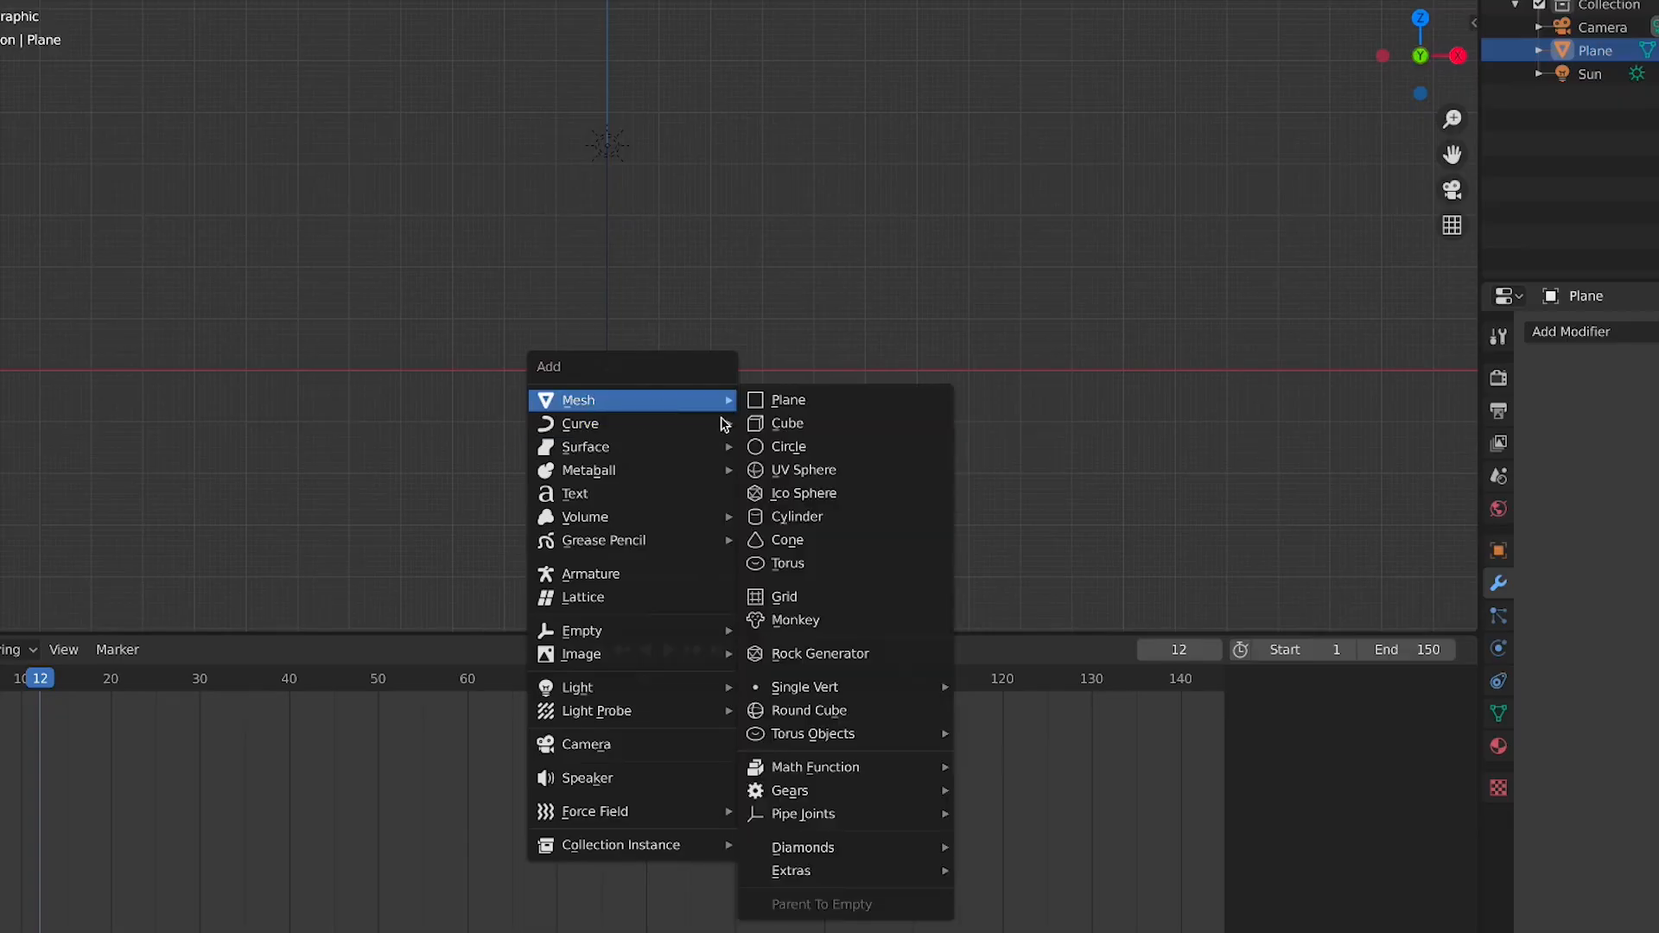
pyautogui.click(804, 430)
# Scale the new cube down to a small block
pyautogui.scroll(3, 772, 384)
pyautogui.press('s')
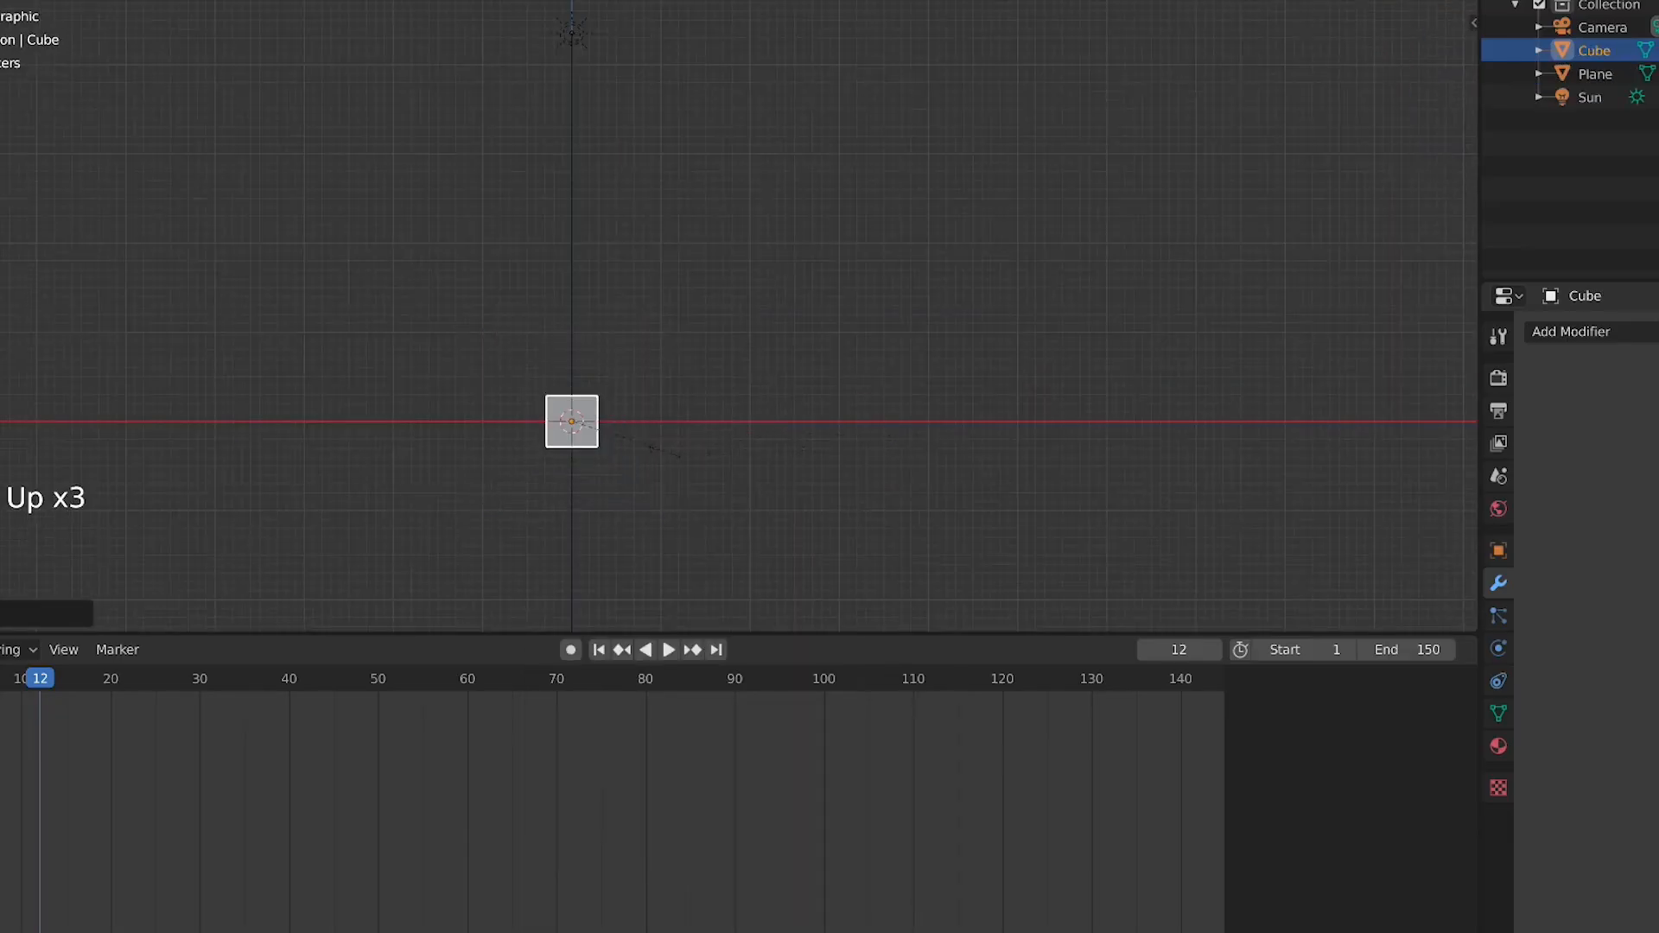
pyautogui.moveTo(639, 454)
pyautogui.mouseDown(button='middle')
pyautogui.moveTo(630, 466)
pyautogui.moveTo(636, 426)
pyautogui.mouseUp(button='middle')
pyautogui.scroll(-3, 625, 470)
pyautogui.click(49, 0)
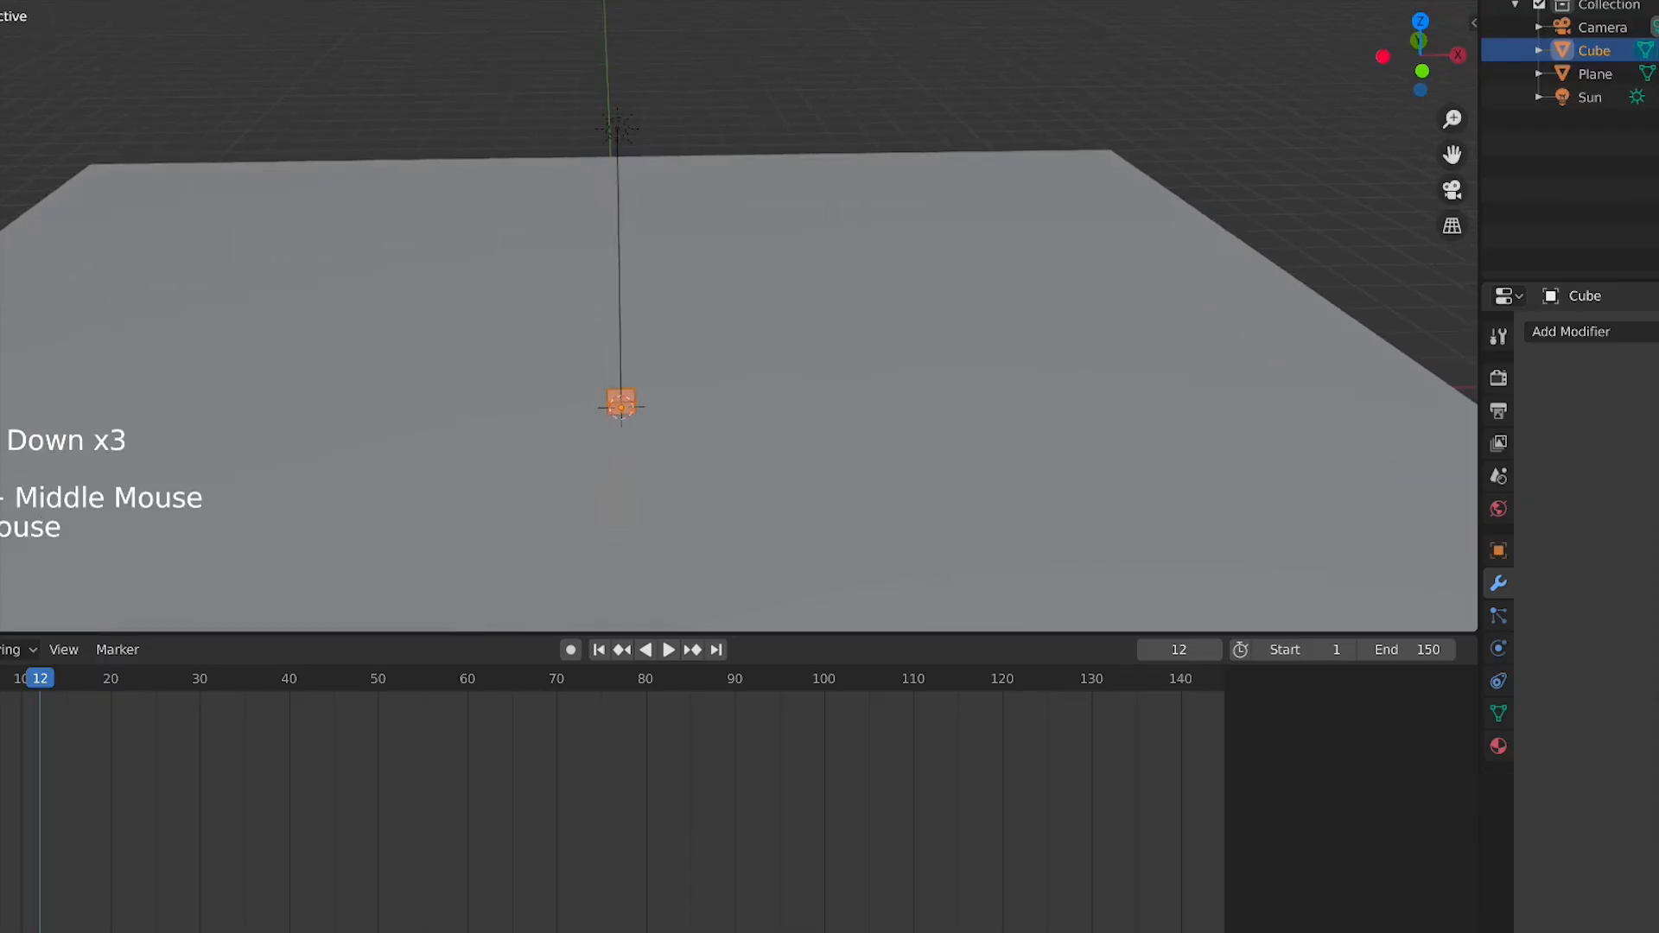
# Extrude the cube's top upward into a short vertical column
pyautogui.scroll(4, 612, 393)
pyautogui.press('KP_1')
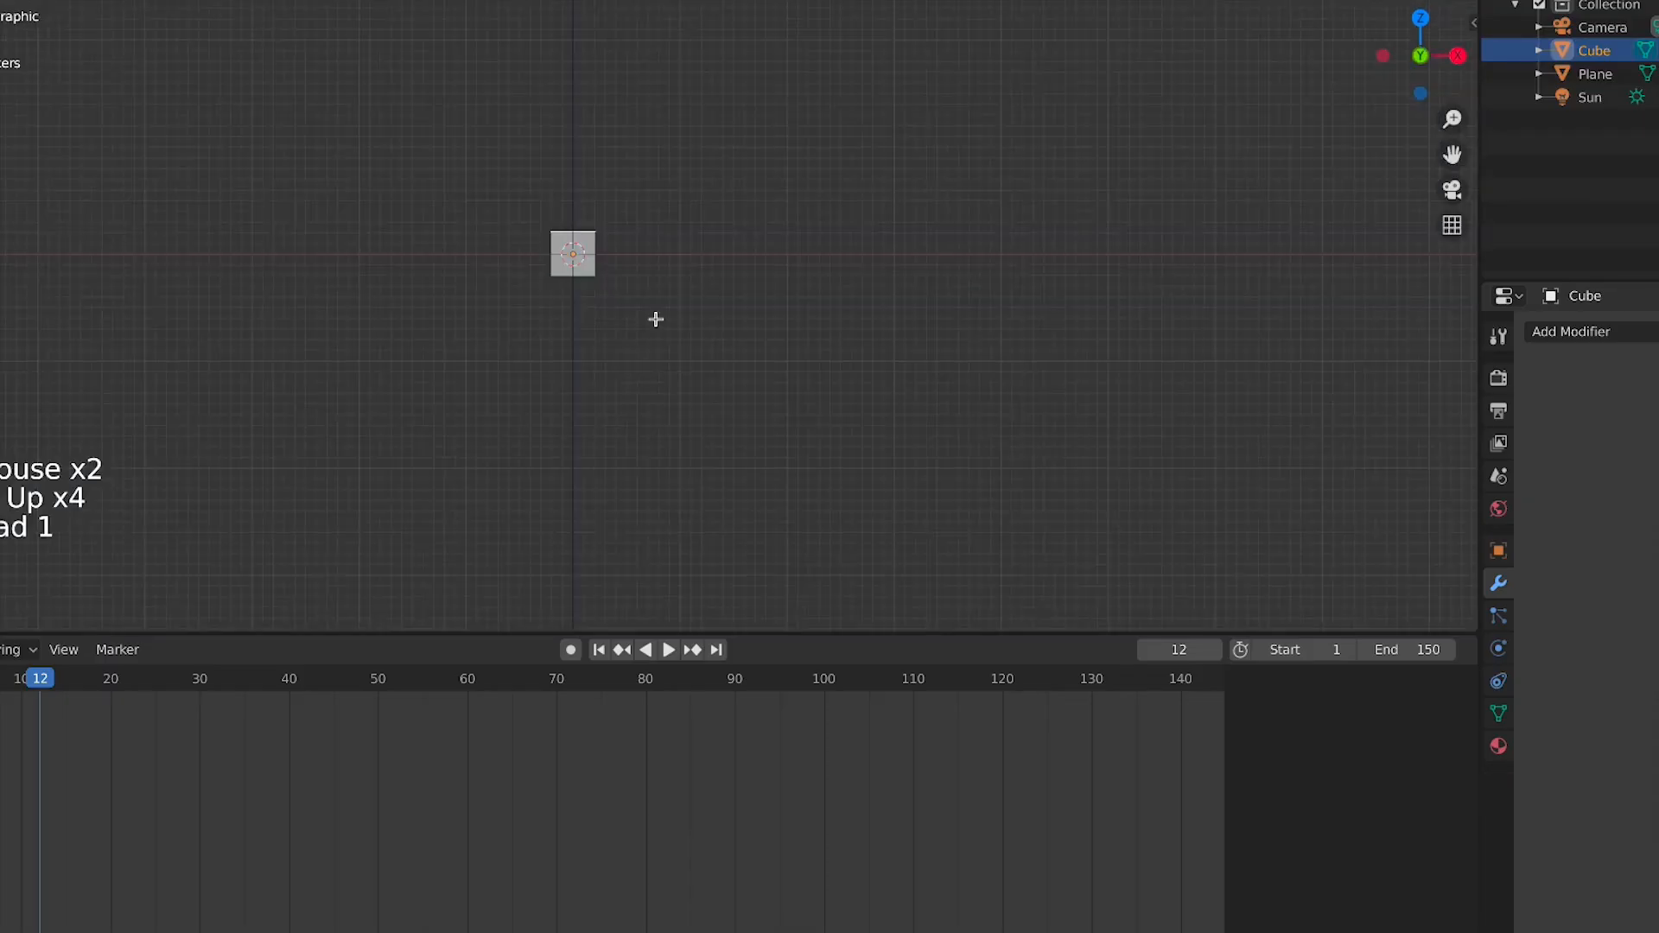
pyautogui.scroll(-1, 666, 337)
pyautogui.keyDown('shift'); pyautogui.scroll(-2, 671, 345); pyautogui.keyUp('shift')
pyautogui.keyDown('shift'); pyautogui.moveTo(671, 344); pyautogui.dragTo(664, 332, button='middle'); pyautogui.keyUp('shift')
pyautogui.press('e')
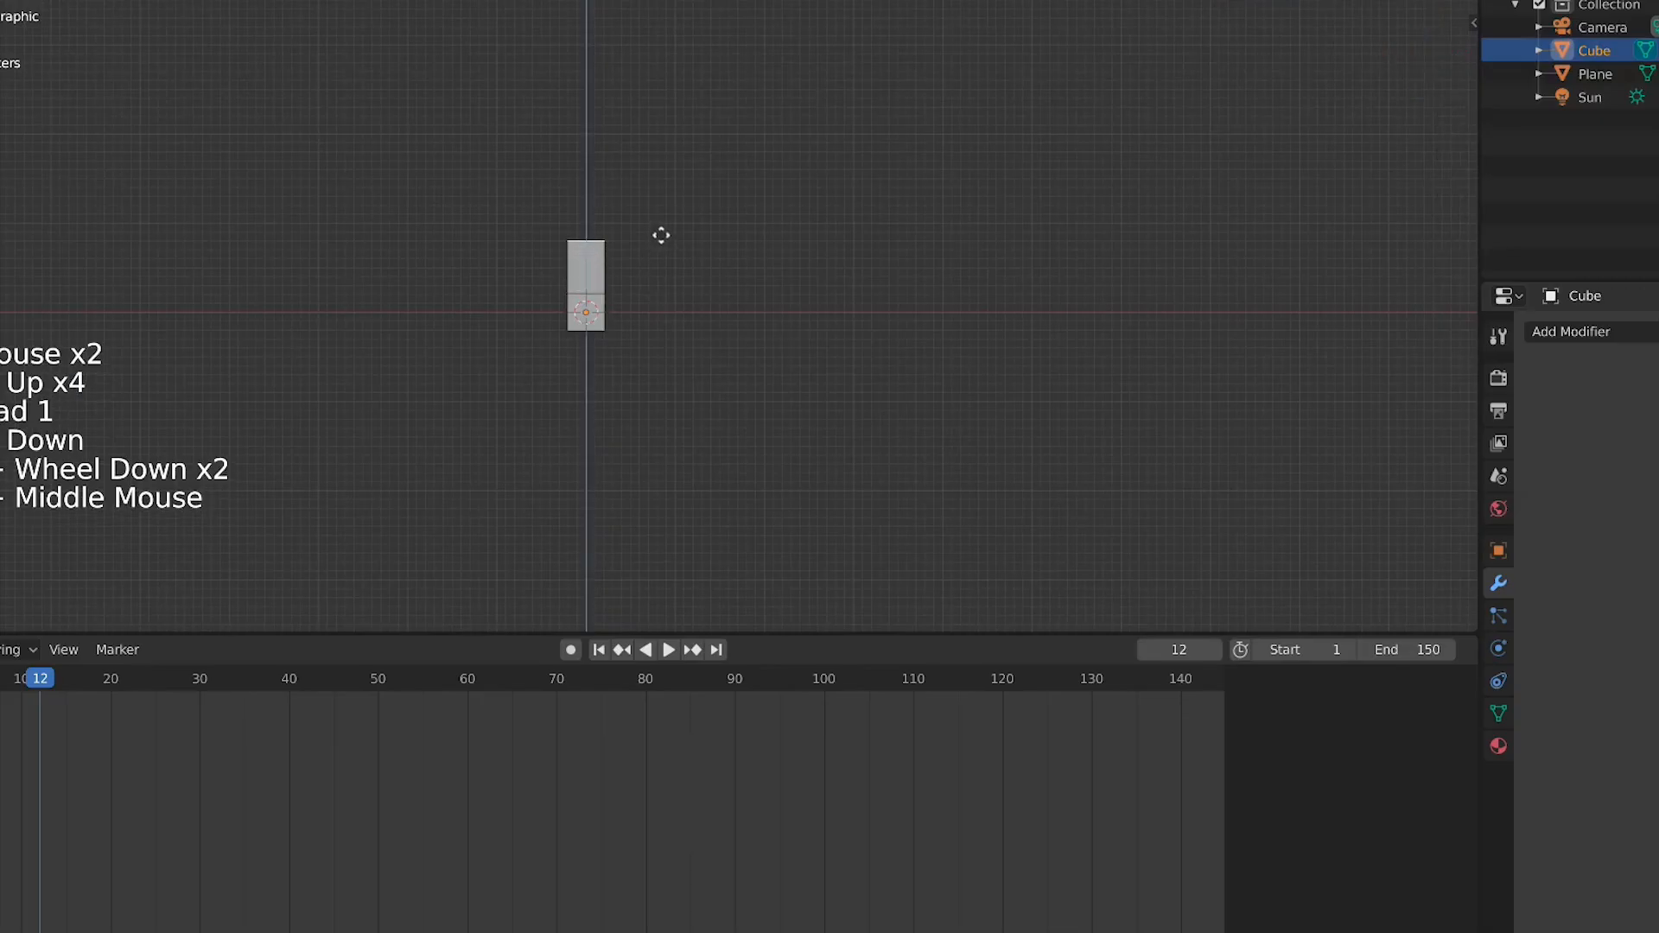
pyautogui.click(661, 233)
# Extrude a second segment from the top of the column
pyautogui.press('r')
pyautogui.rightClick(701, 251)
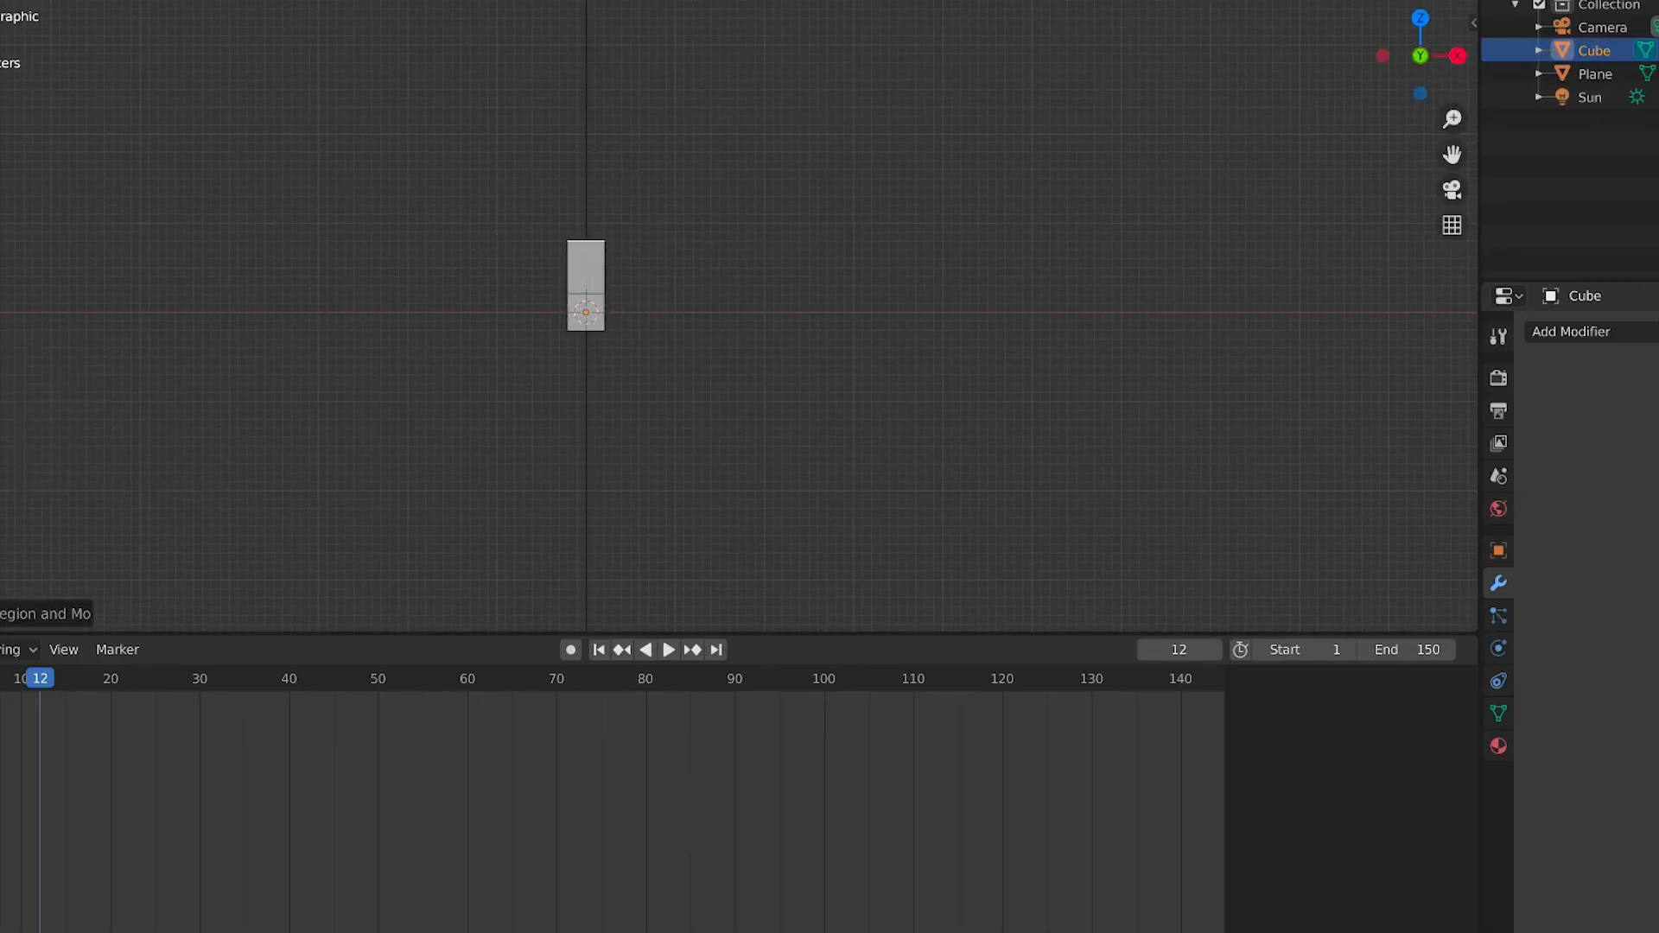
pyautogui.click(691, 201)
pyautogui.press('e')
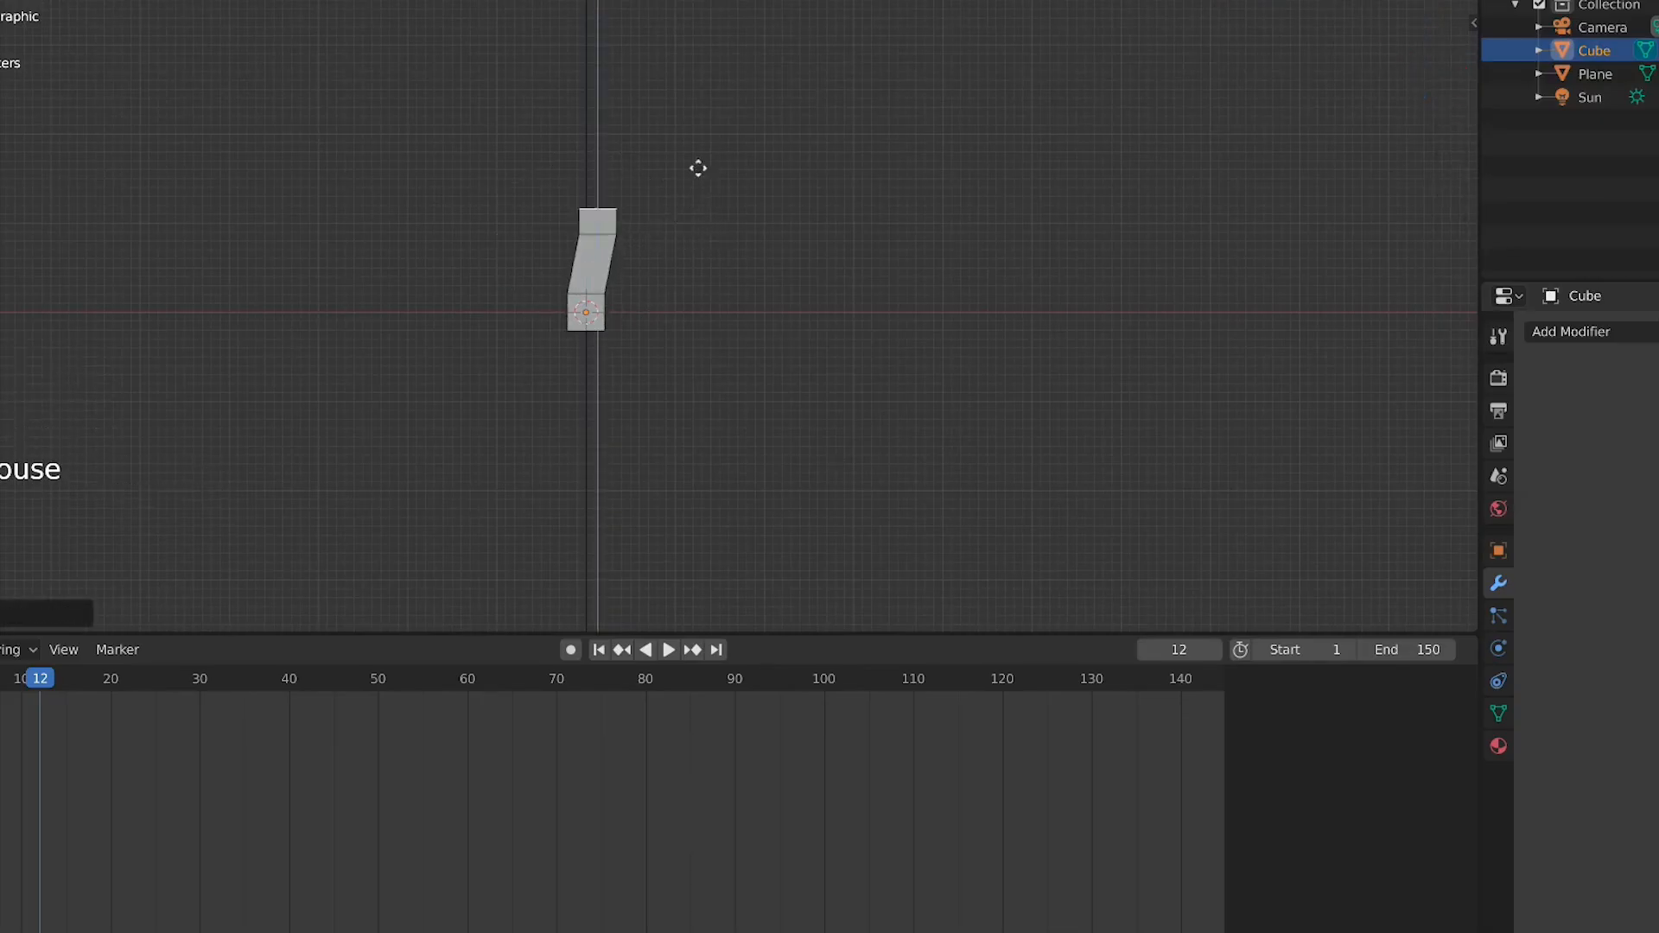
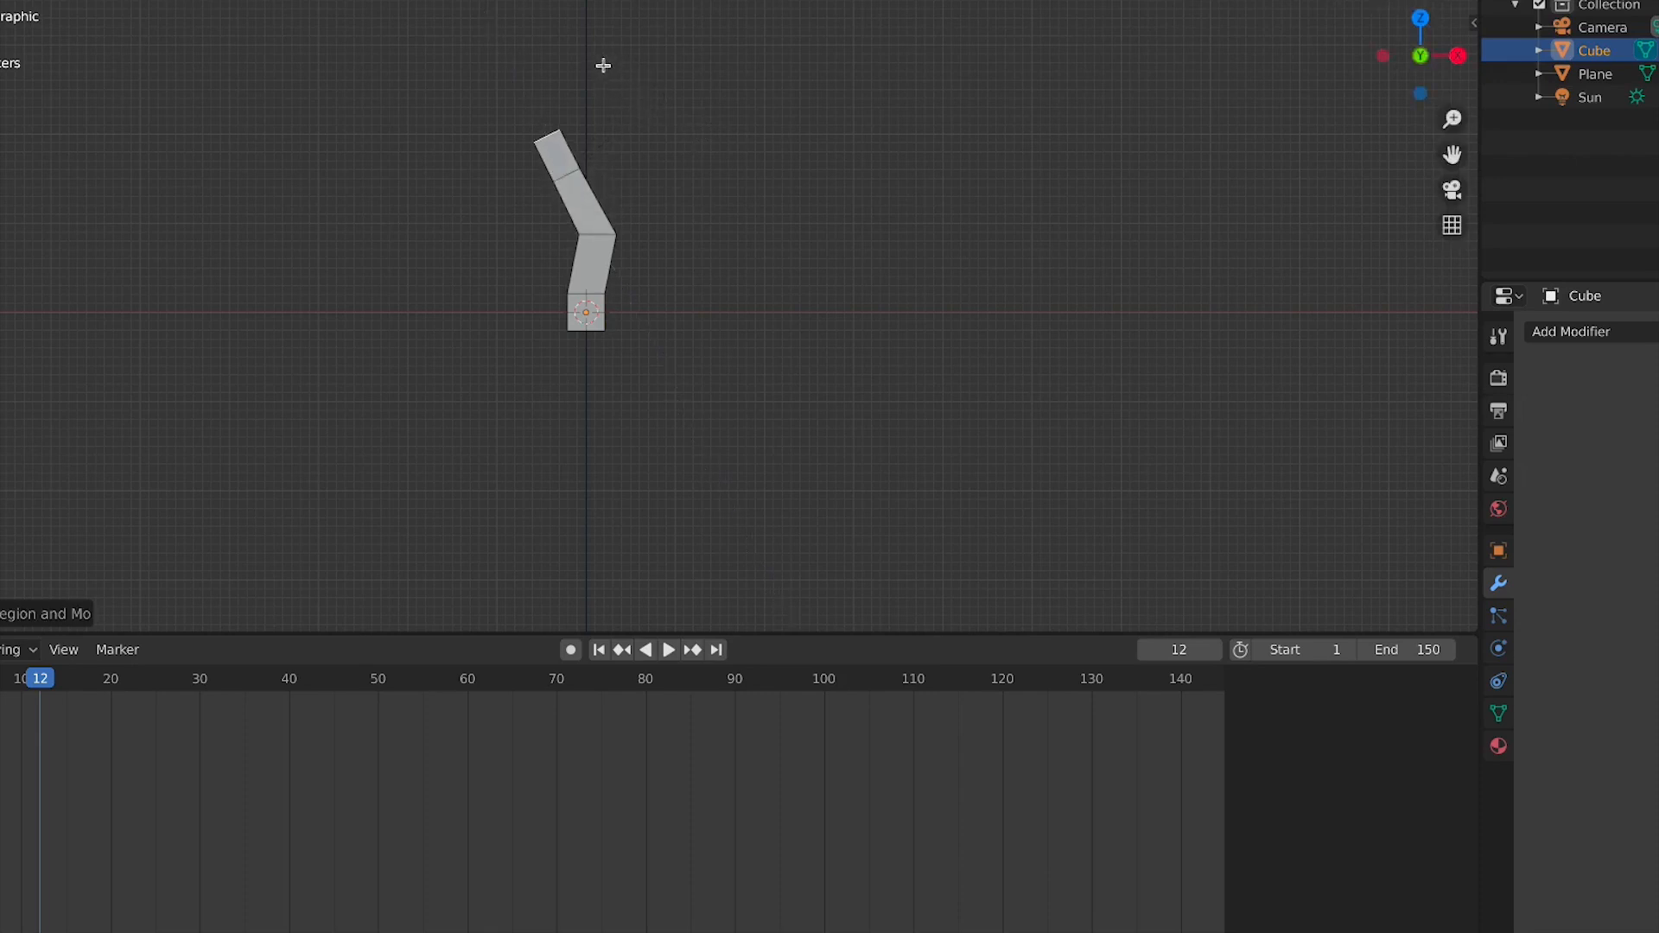
# Extrude a new segment from the top face of the trunk, tilting and tapering it
pyautogui.press('e')
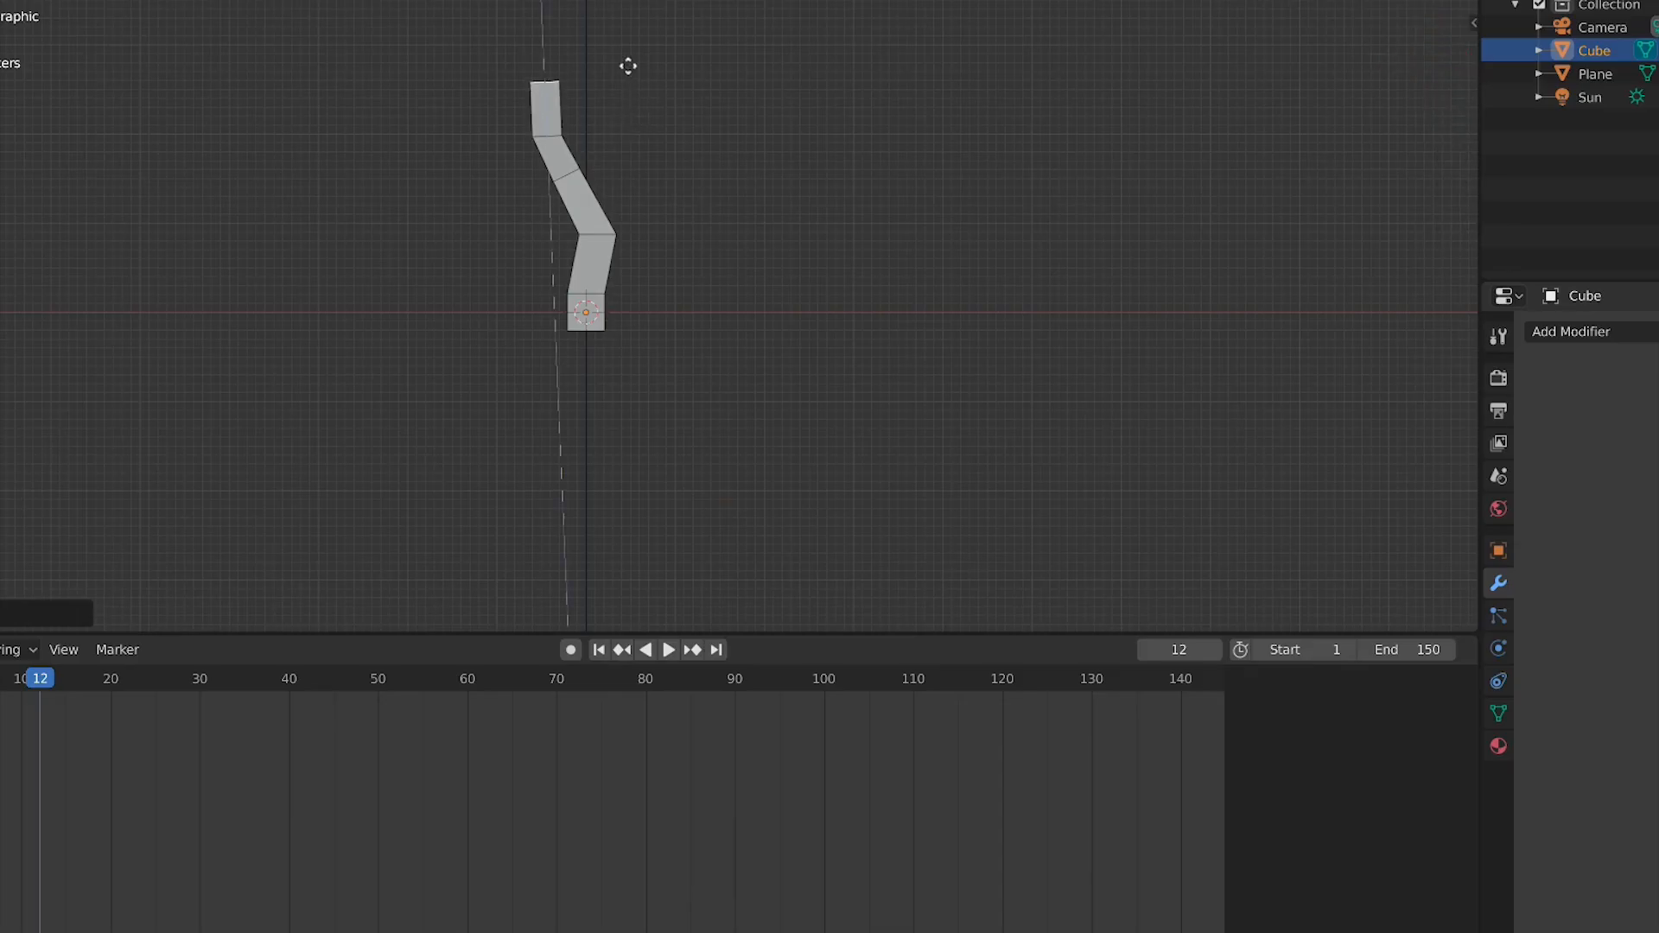
pyautogui.click(630, 65)
pyautogui.press('r')
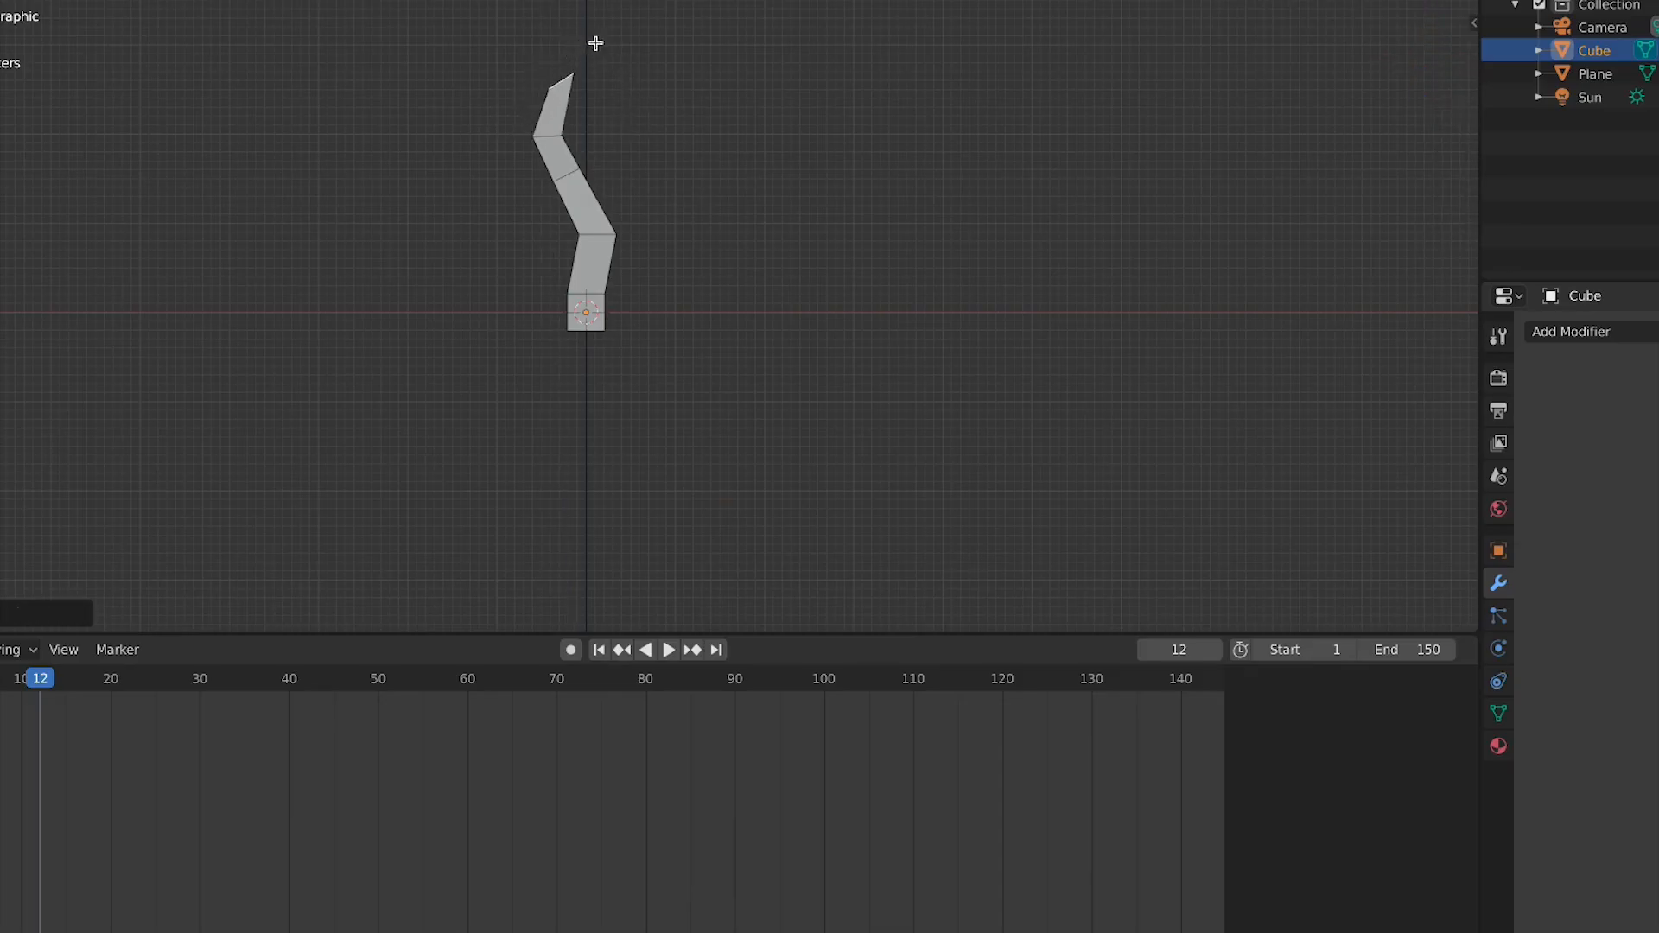
pyautogui.click(601, 97)
pyautogui.press('s')
pyautogui.click(677, 114)
# Extrude a branch sideways from a face on the upper trunk segment
pyautogui.moveTo(674, 121); pyautogui.dragTo(468, 327, button='middle')
pyautogui.press('Tab')
pyautogui.press('Tab')
pyautogui.click(314, 352)
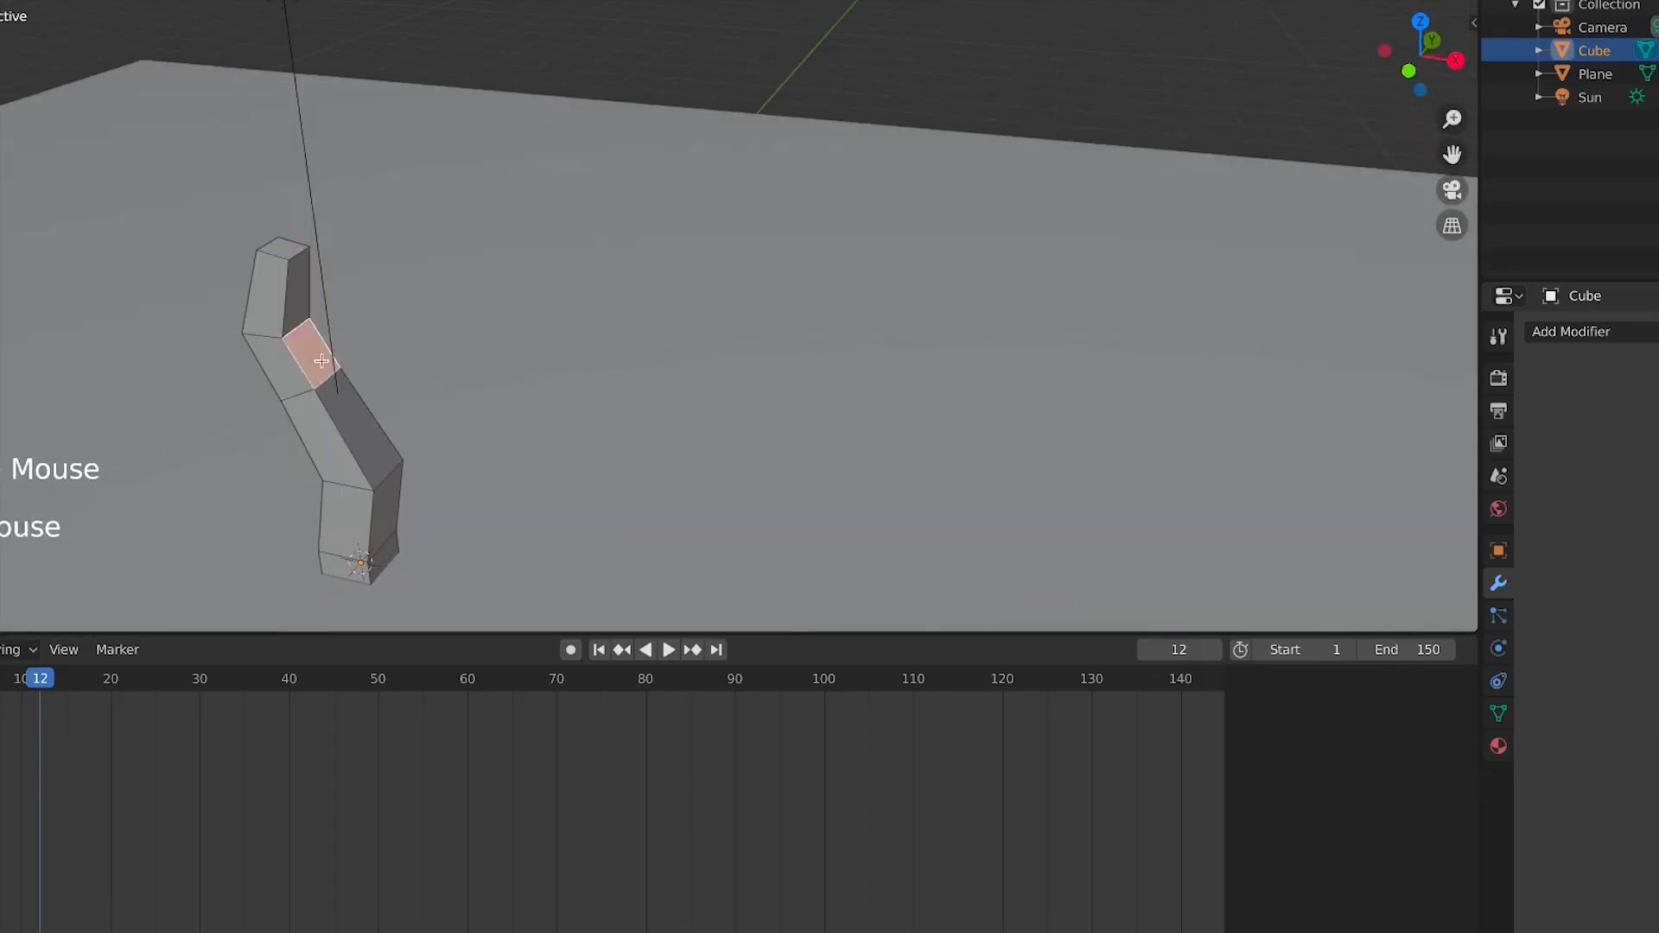
pyautogui.press('e')
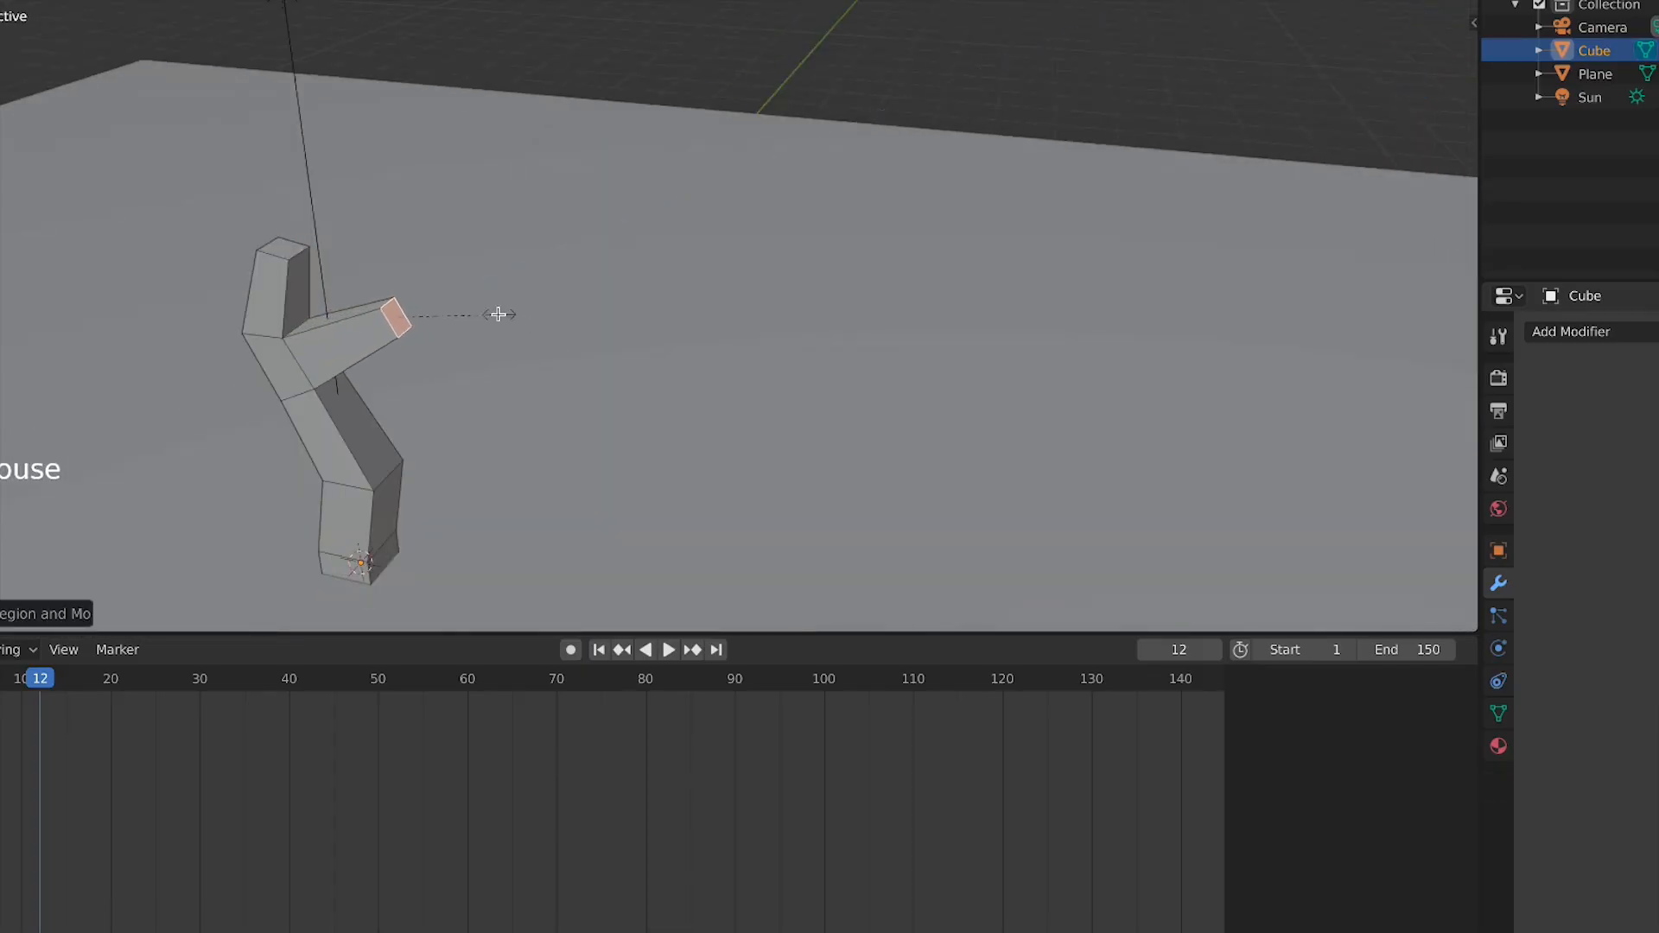
pyautogui.click(394, 335)
# Extrude a second branch from the opposite side face of the upper segment and angle it upward
pyautogui.press('Tab')
pyautogui.press('Tab')
pyautogui.moveTo(394, 335); pyautogui.dragTo(530, 255, button='middle')
pyautogui.press('KP_1')
pyautogui.click(748, 91)
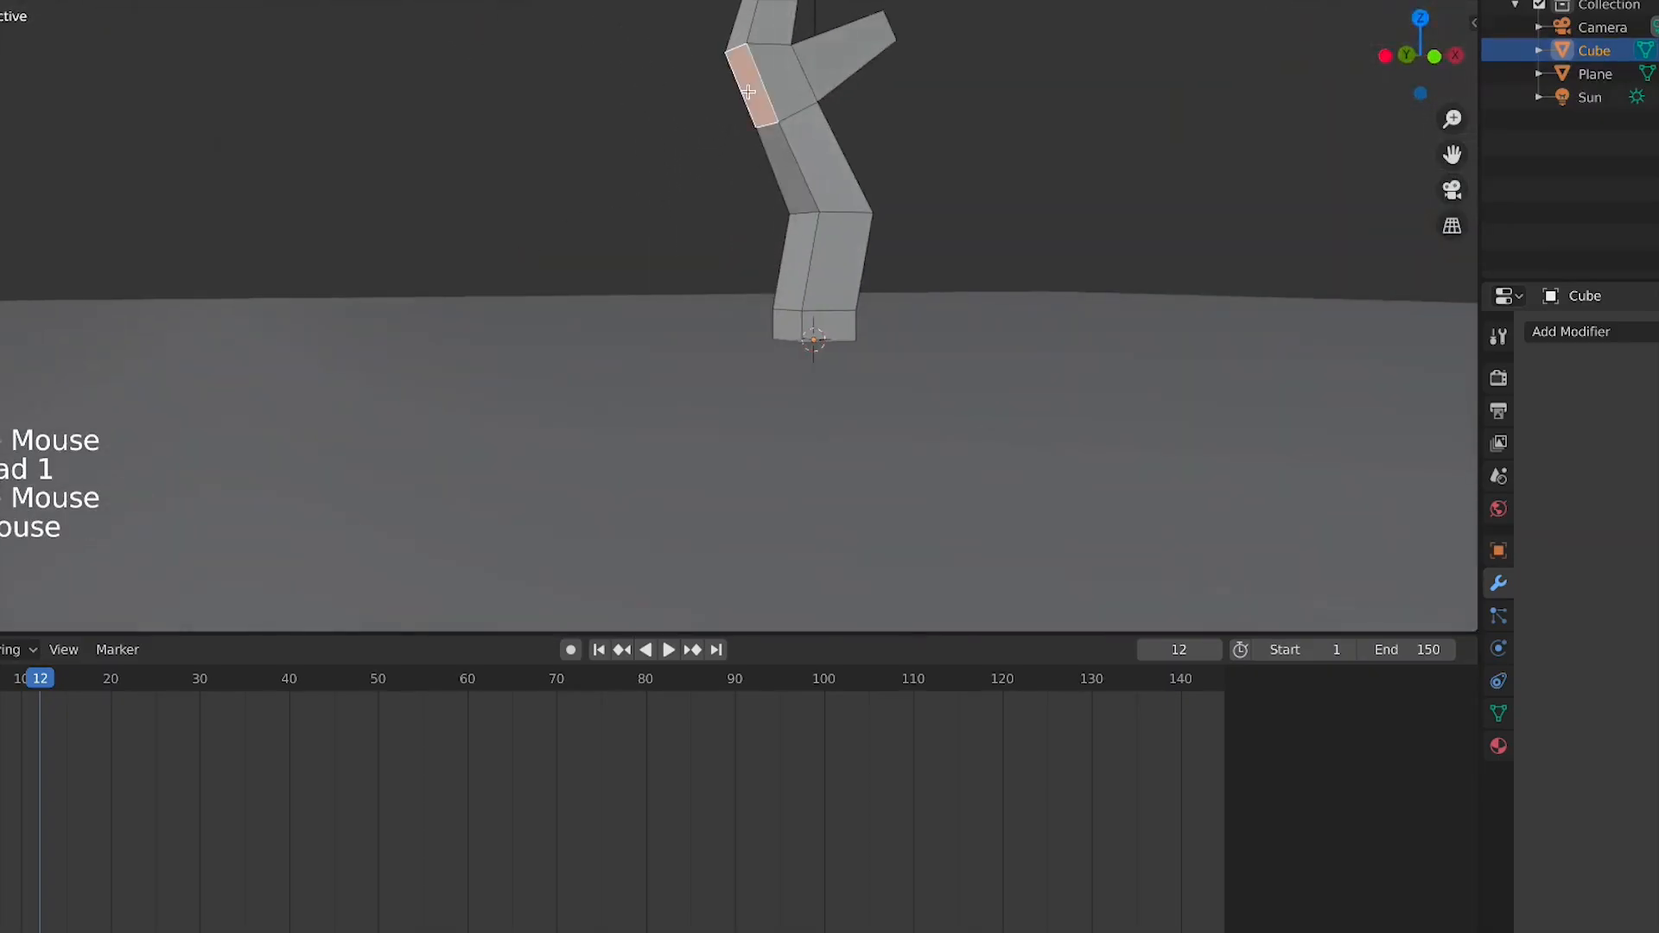
pyautogui.press('KP_3')
pyautogui.press('KP_1')
pyautogui.press('e')
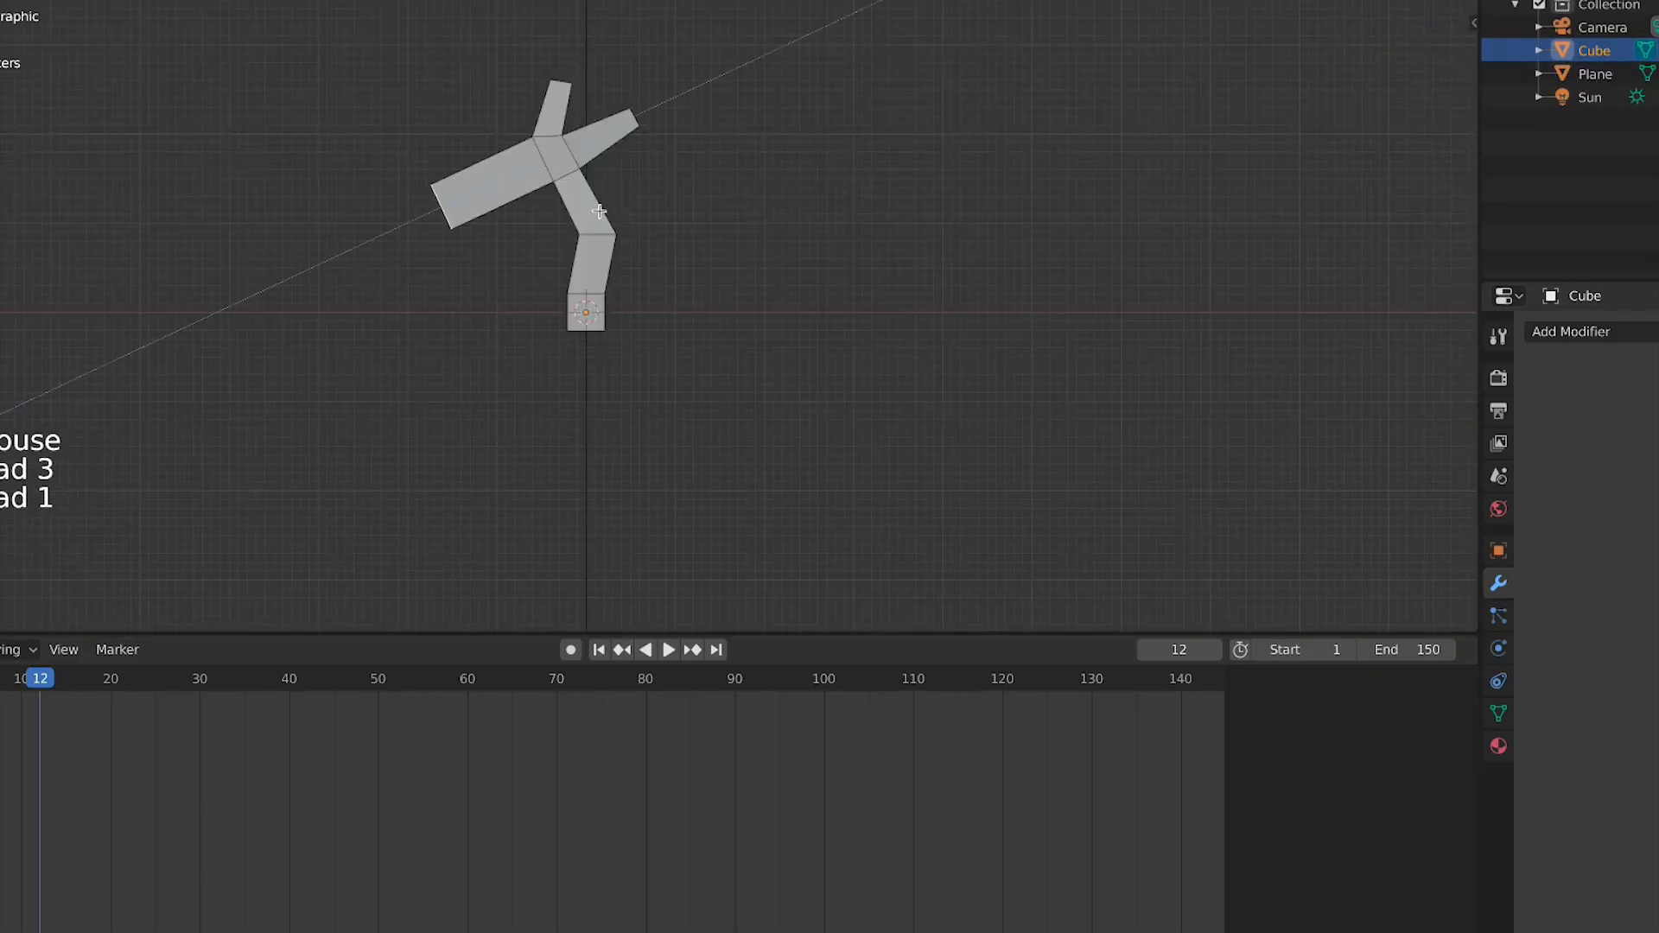
pyautogui.click(599, 210)
pyautogui.press('r')
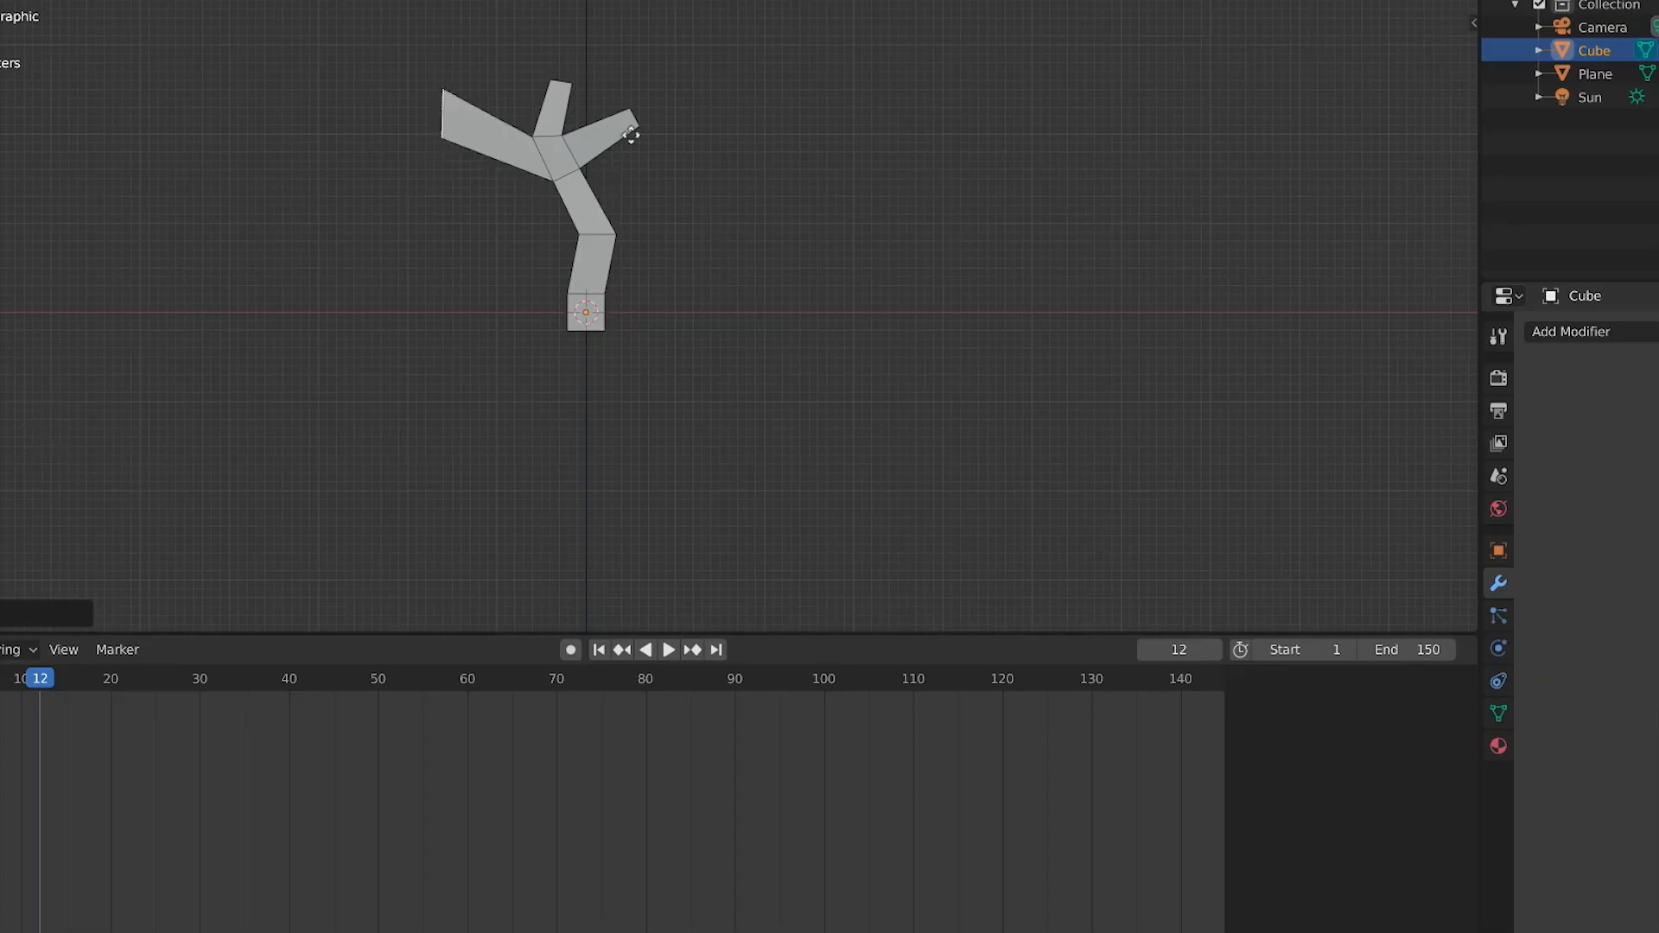
pyautogui.click(545, 117)
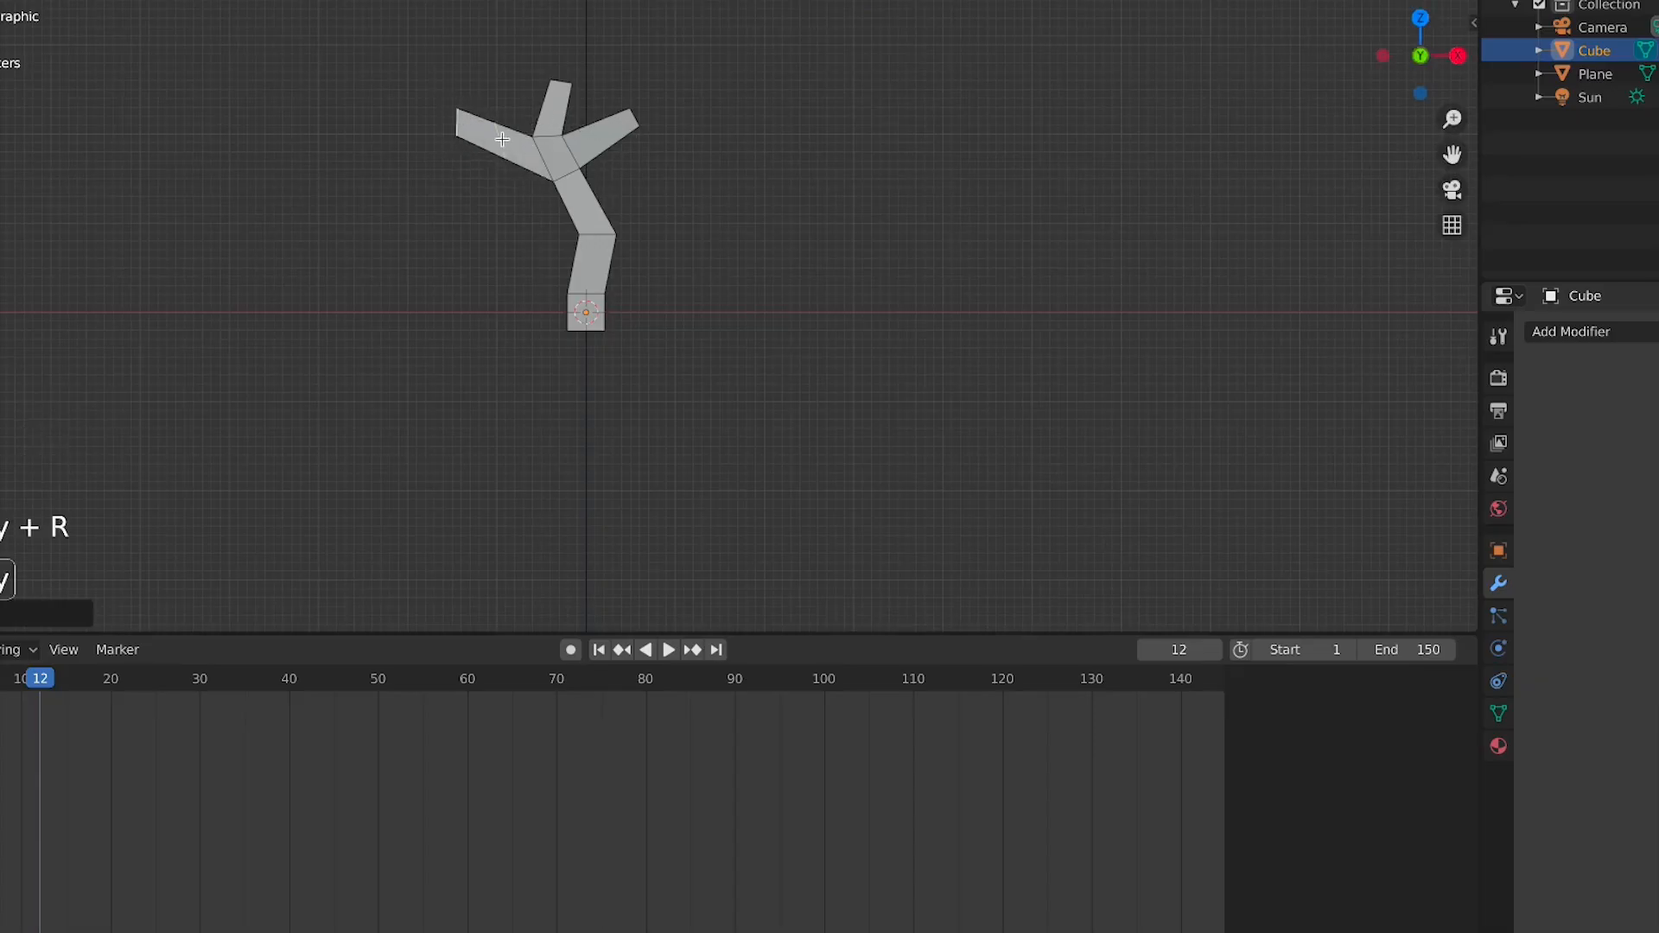
# Add a loop cut across the left branch and scale its end face down to taper it
pyautogui.hotkey('ctrl', 'r')
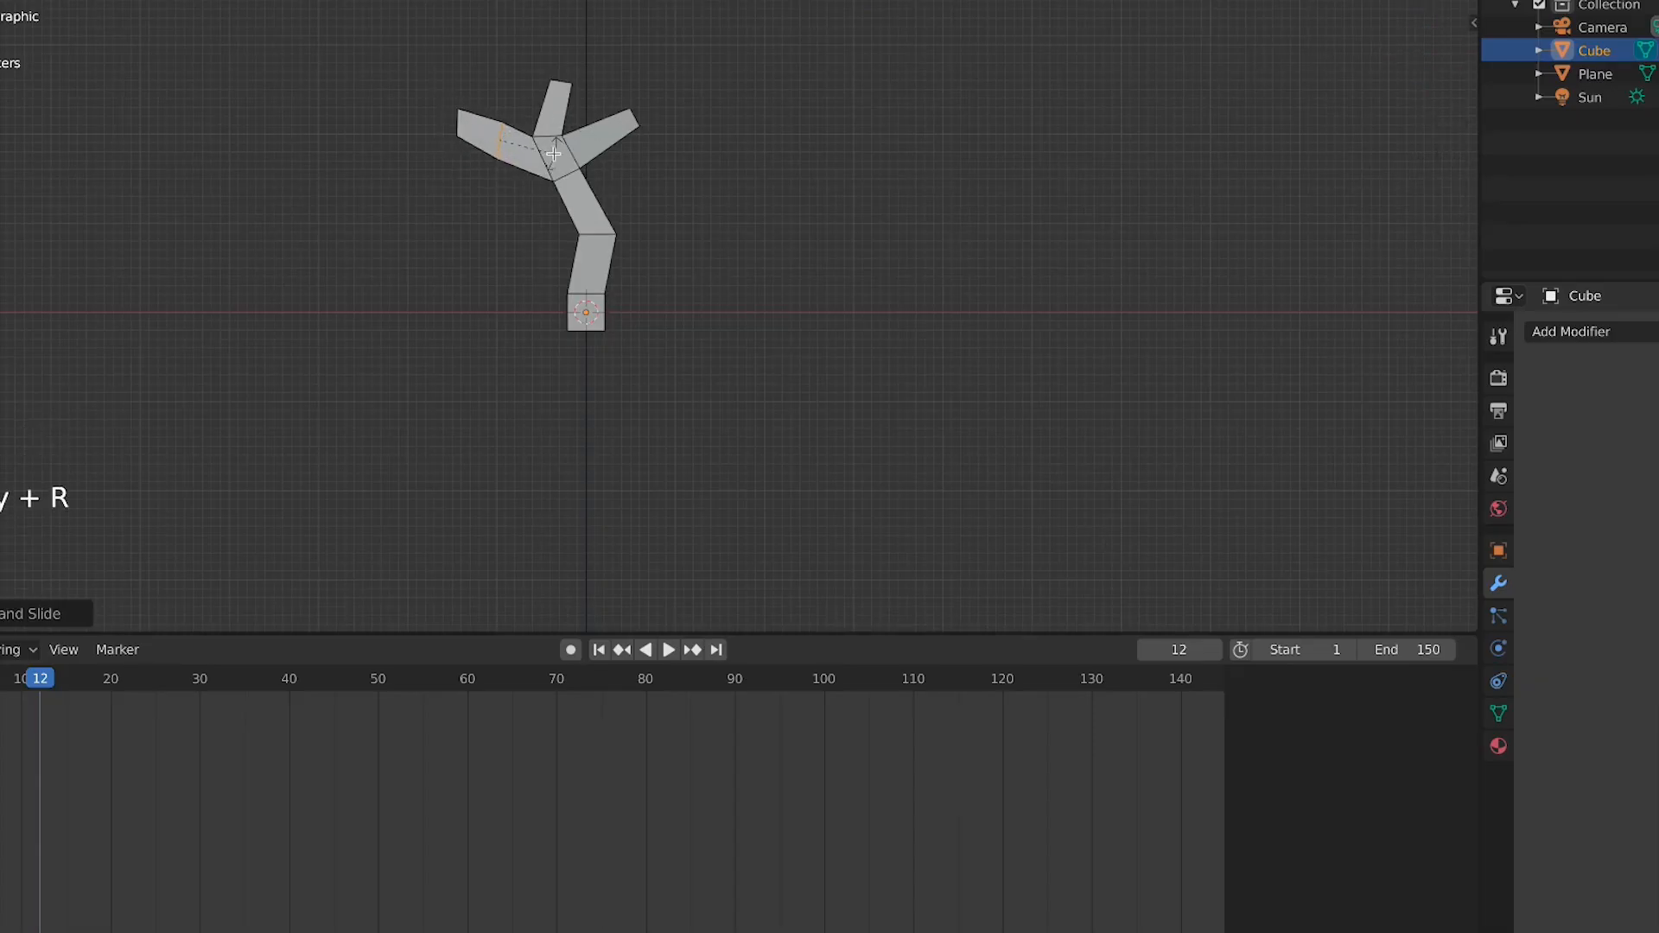
pyautogui.keyDown('shift'); pyautogui.moveTo(553, 153); pyautogui.dragTo(648, 248, button='middle'); pyautogui.keyUp('shift')
pyautogui.scroll(3, 748, 252)
pyautogui.moveTo(748, 251); pyautogui.dragTo(791, 250, button='middle')
pyautogui.scroll(-2, 1048, 234)
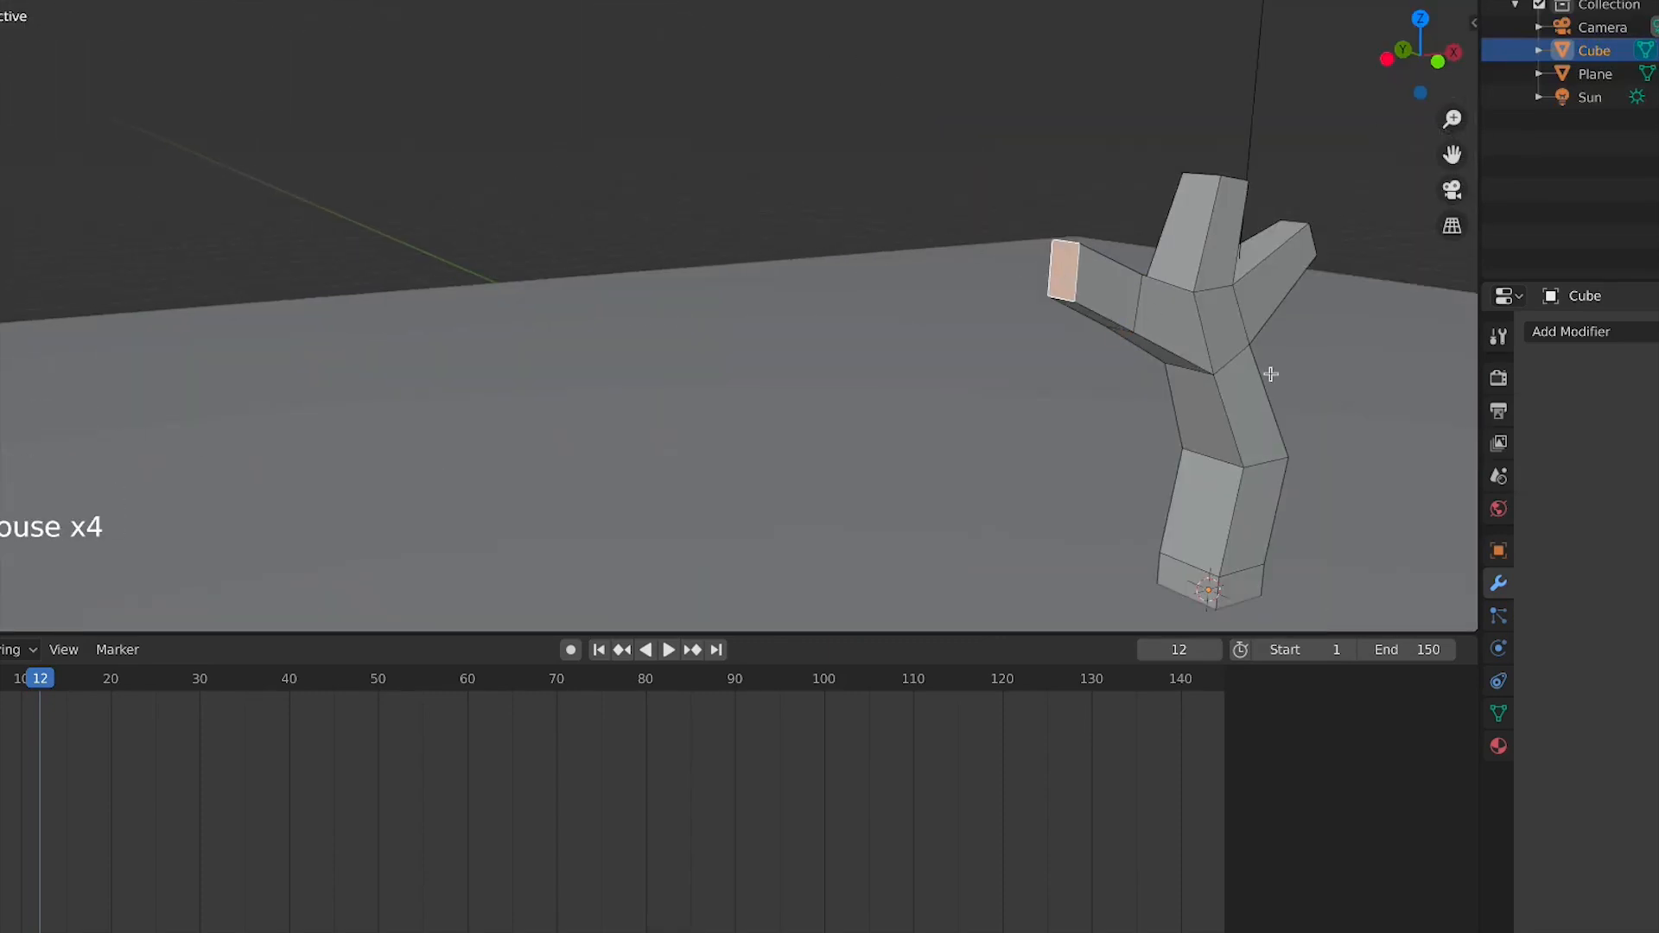
pyautogui.press('s')
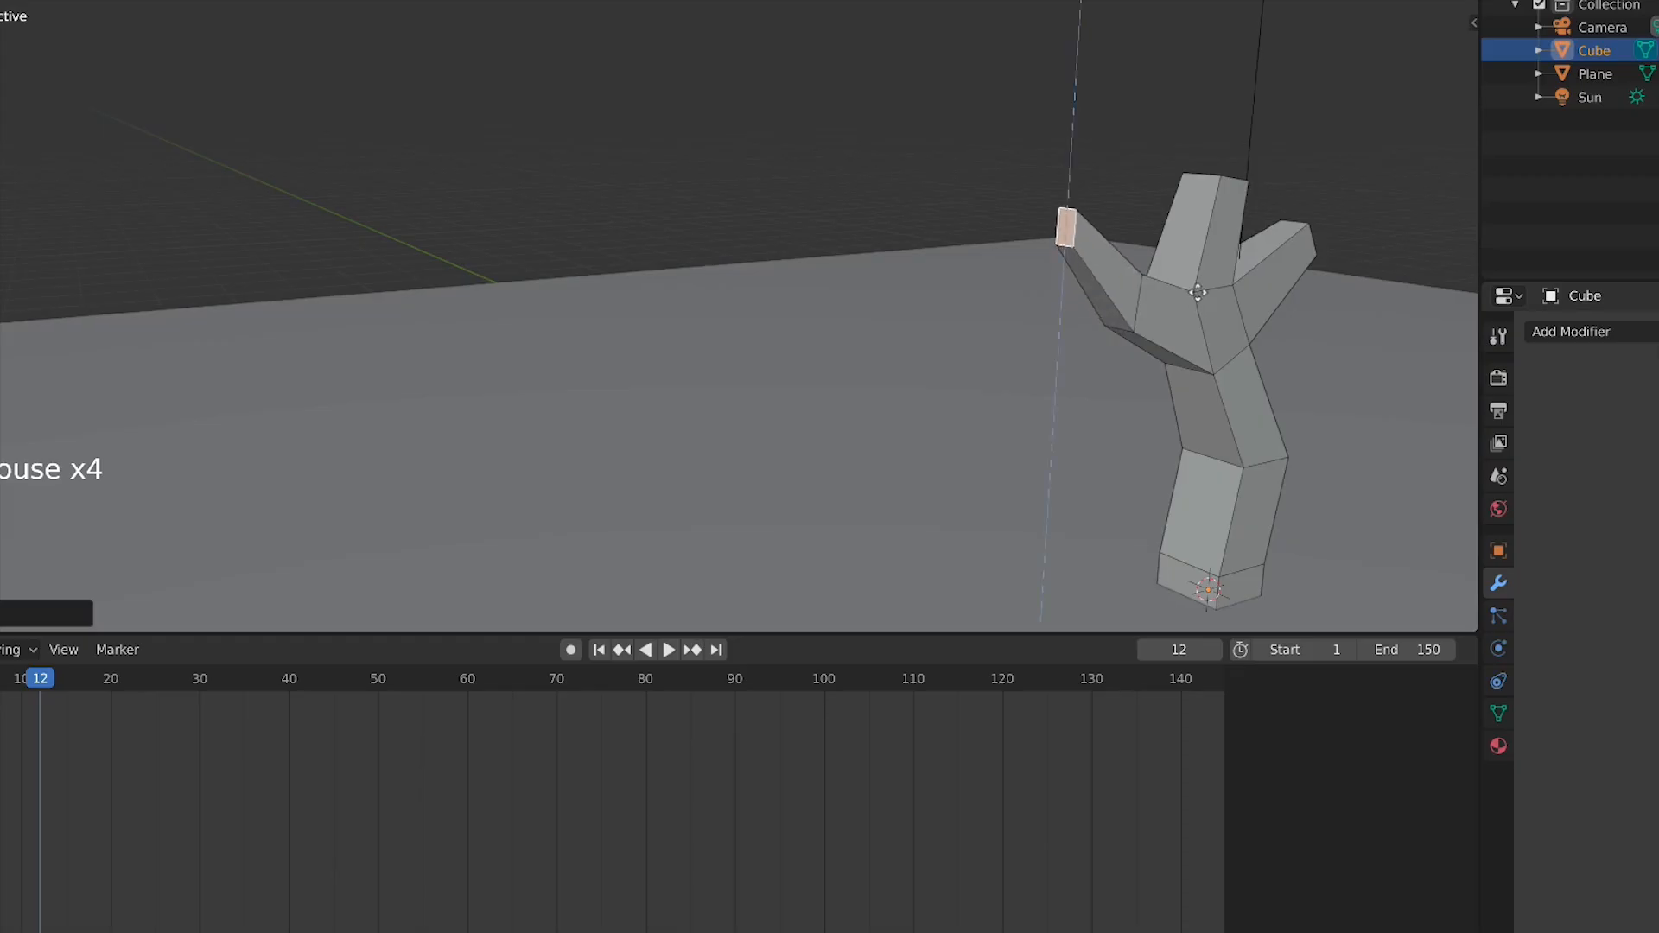
pyautogui.click(1193, 311)
# Add an Ico Sphere mesh to the scene in top view
pyautogui.press('KP_3')
pyautogui.scroll(-3, 844, 315)
pyautogui.moveTo(844, 315); pyautogui.dragTo(518, 363, button='middle')
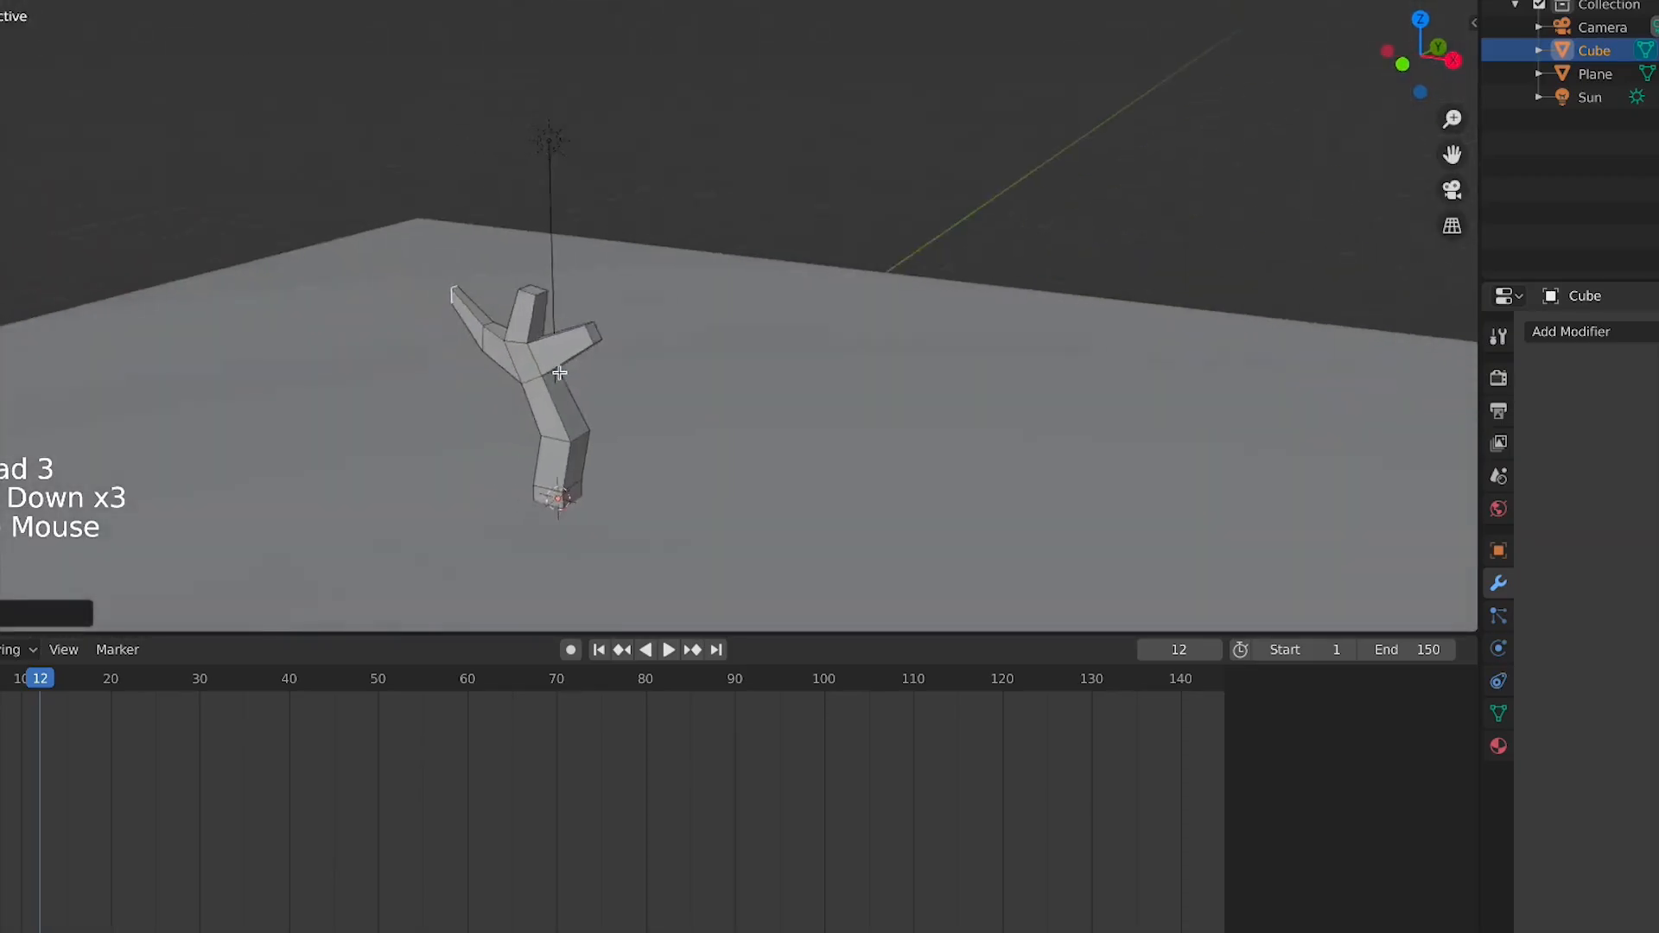
pyautogui.scroll(-2, 553, 367)
pyautogui.press('KP_1')
pyautogui.scroll(3, 922, 300)
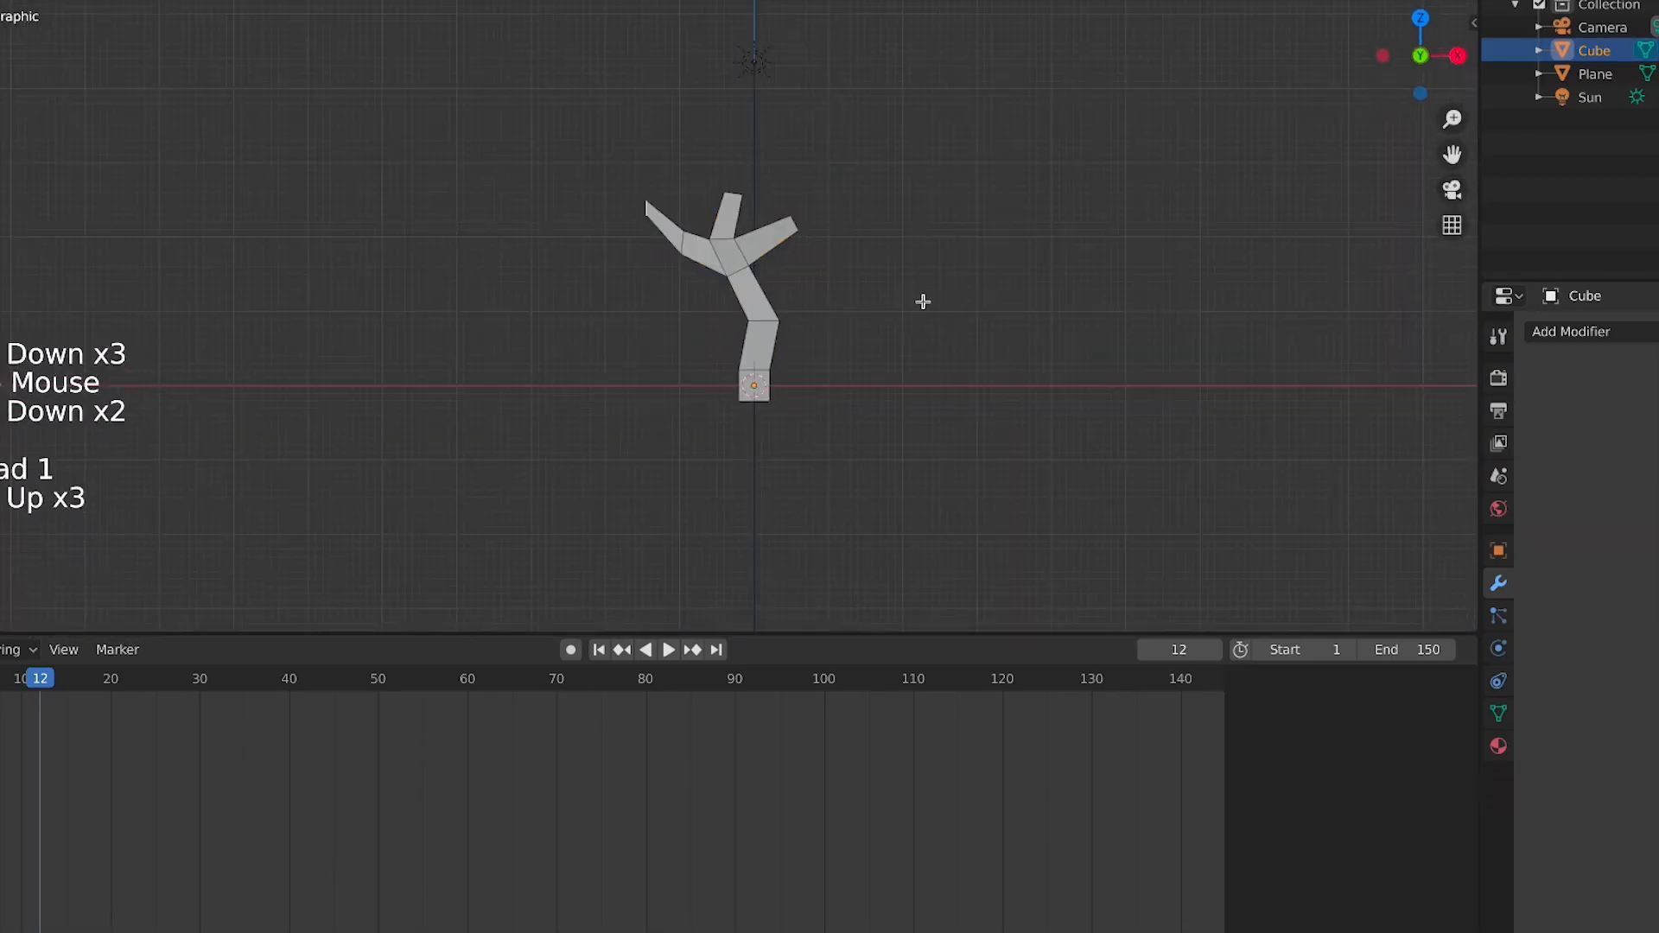
pyautogui.press('KP_7')
pyautogui.hotkey('shift', 'a')
pyautogui.moveTo(993, 284)
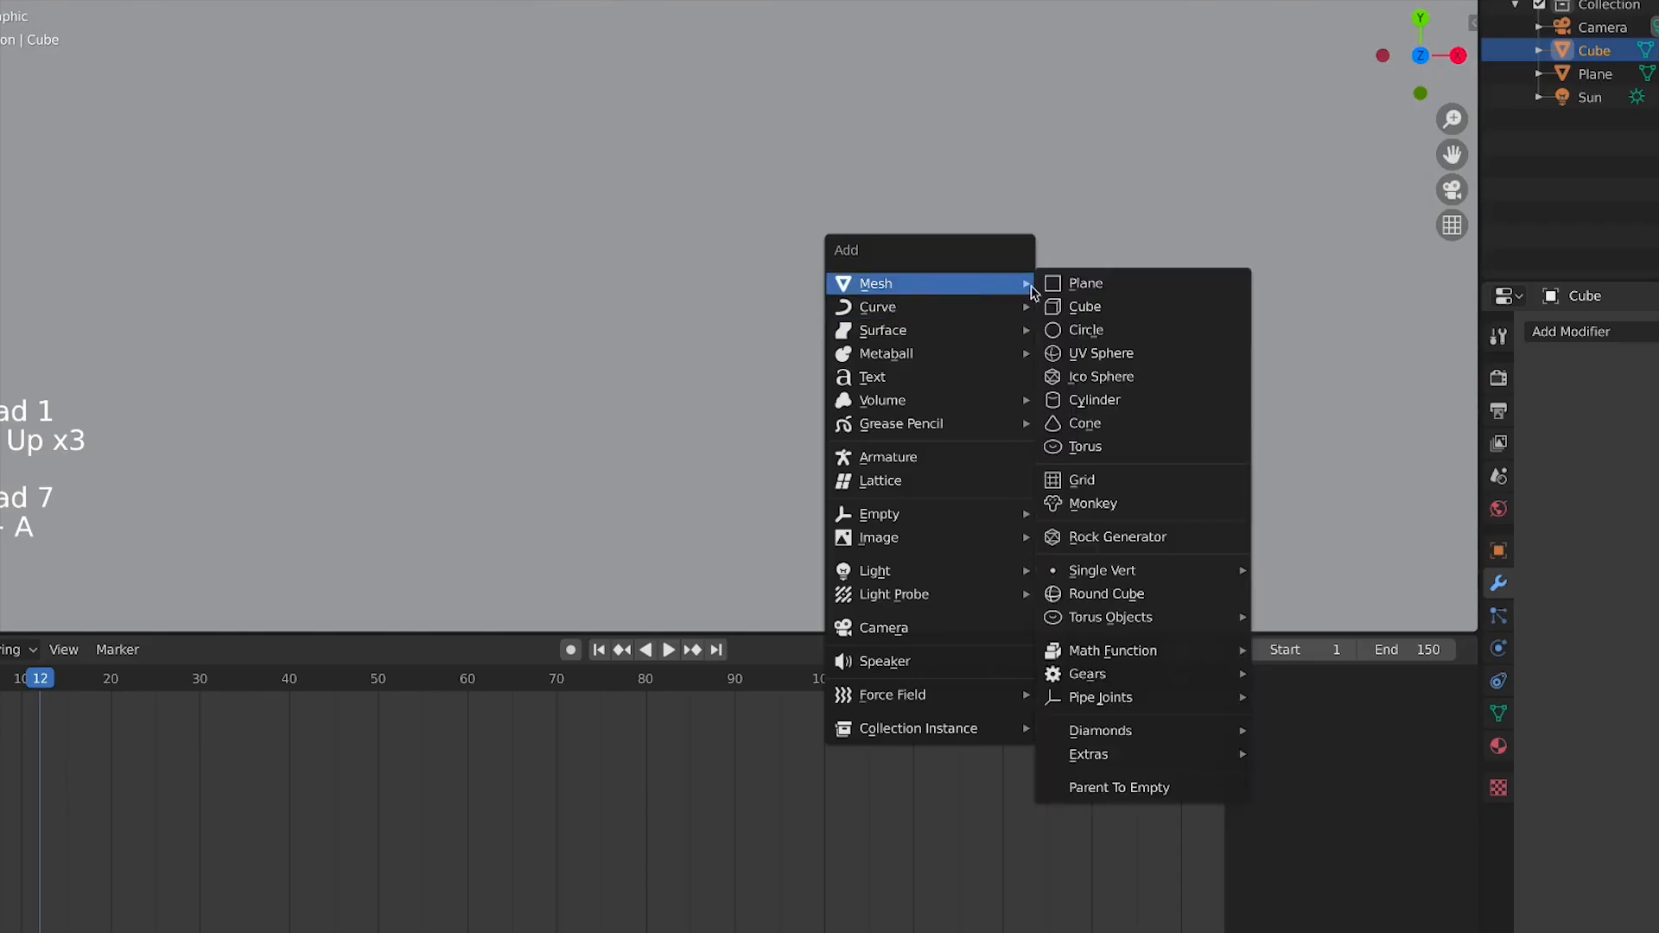
pyautogui.click(1107, 382)
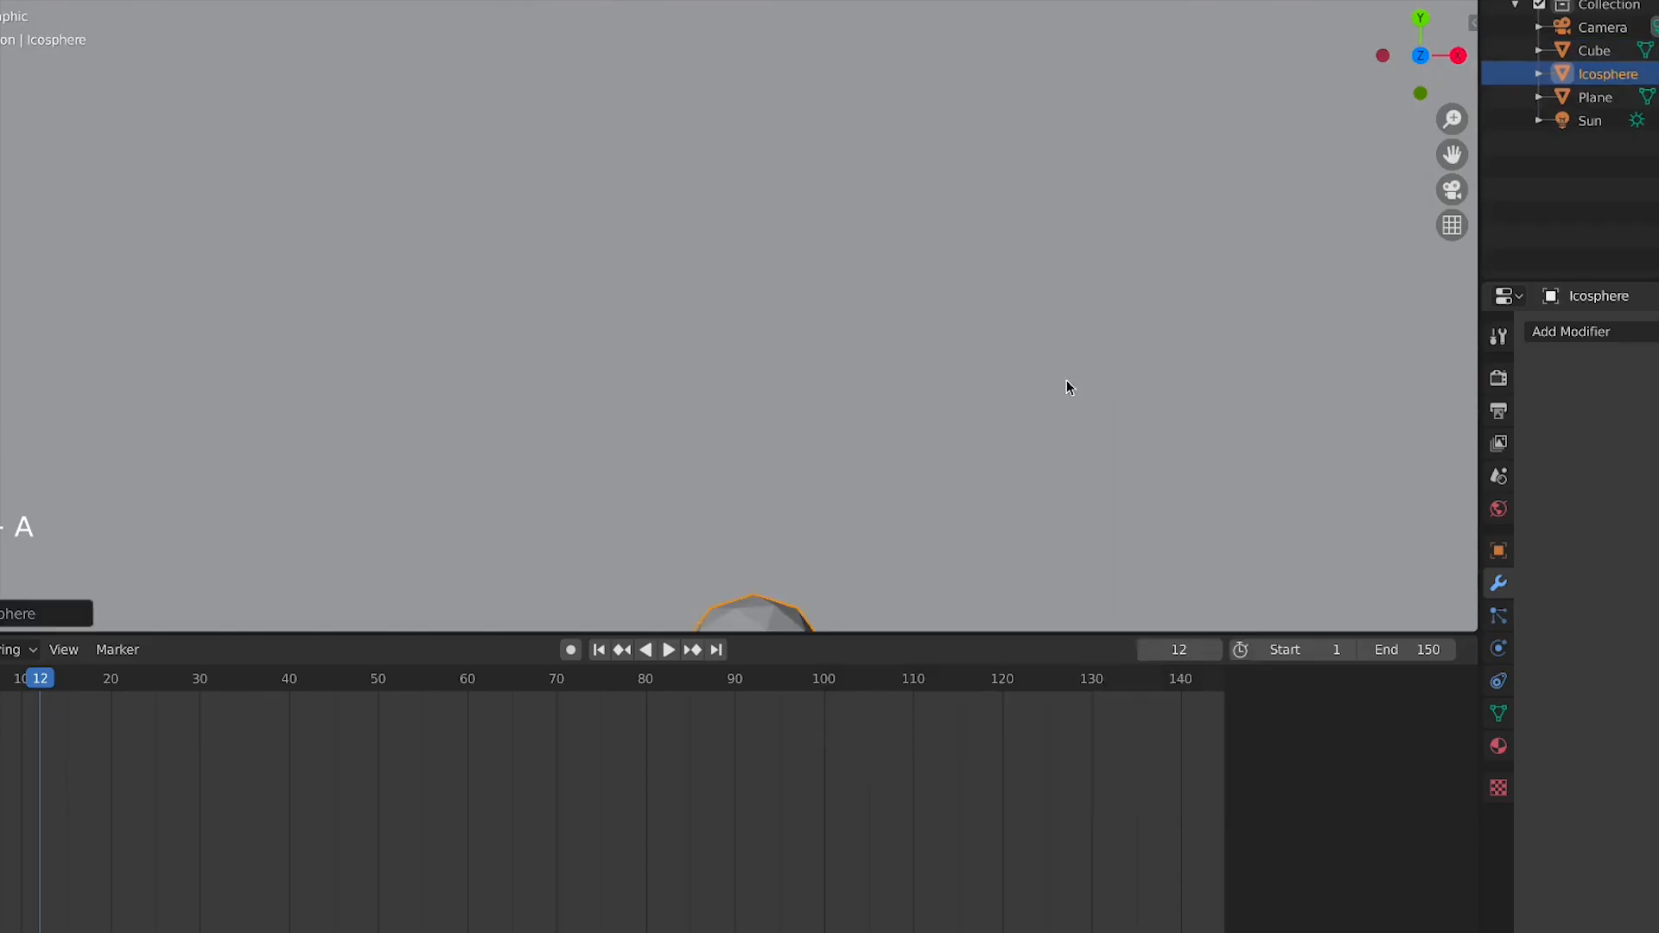
# Move the ico sphere to the tip of the right branch and scale it down
pyautogui.scroll(-4, 833, 487)
pyautogui.keyDown('shift'); pyautogui.moveTo(833, 487); pyautogui.dragTo(486, 524, button='middle'); pyautogui.keyUp('shift')
pyautogui.scroll(4, 485, 524)
pyautogui.press('KP_1')
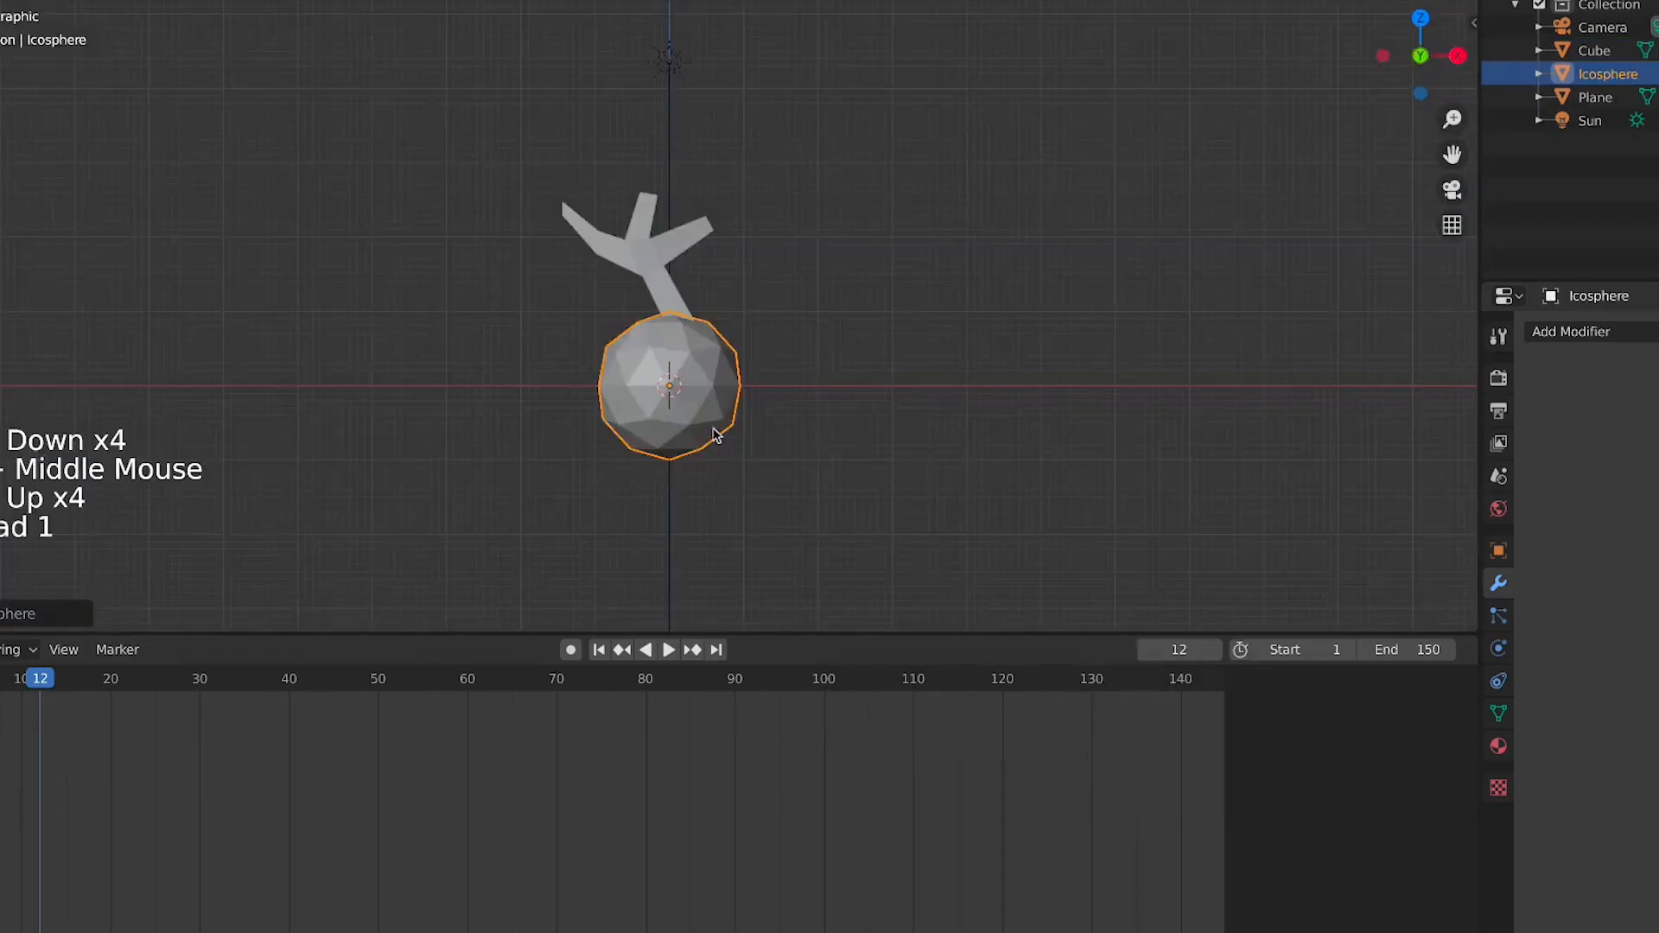
pyautogui.press('g')
pyautogui.click(799, 195)
pyautogui.scroll(4, 809, 218)
pyautogui.press('s')
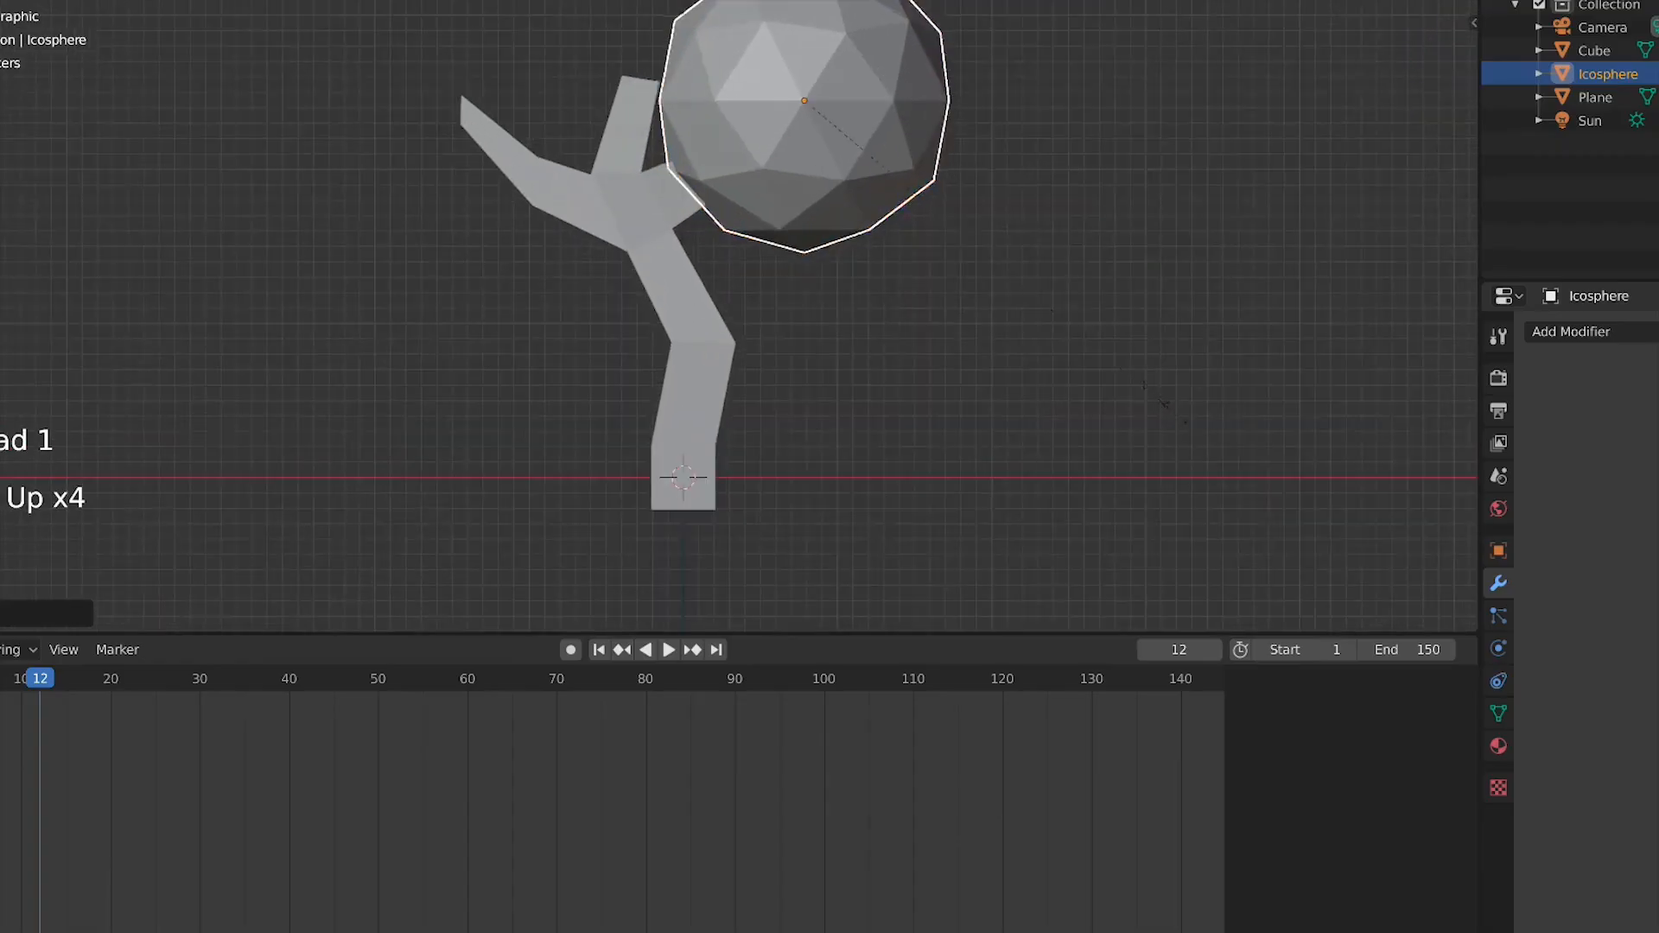
pyautogui.click(971, 256)
pyautogui.press('g')
pyautogui.click(885, 228)
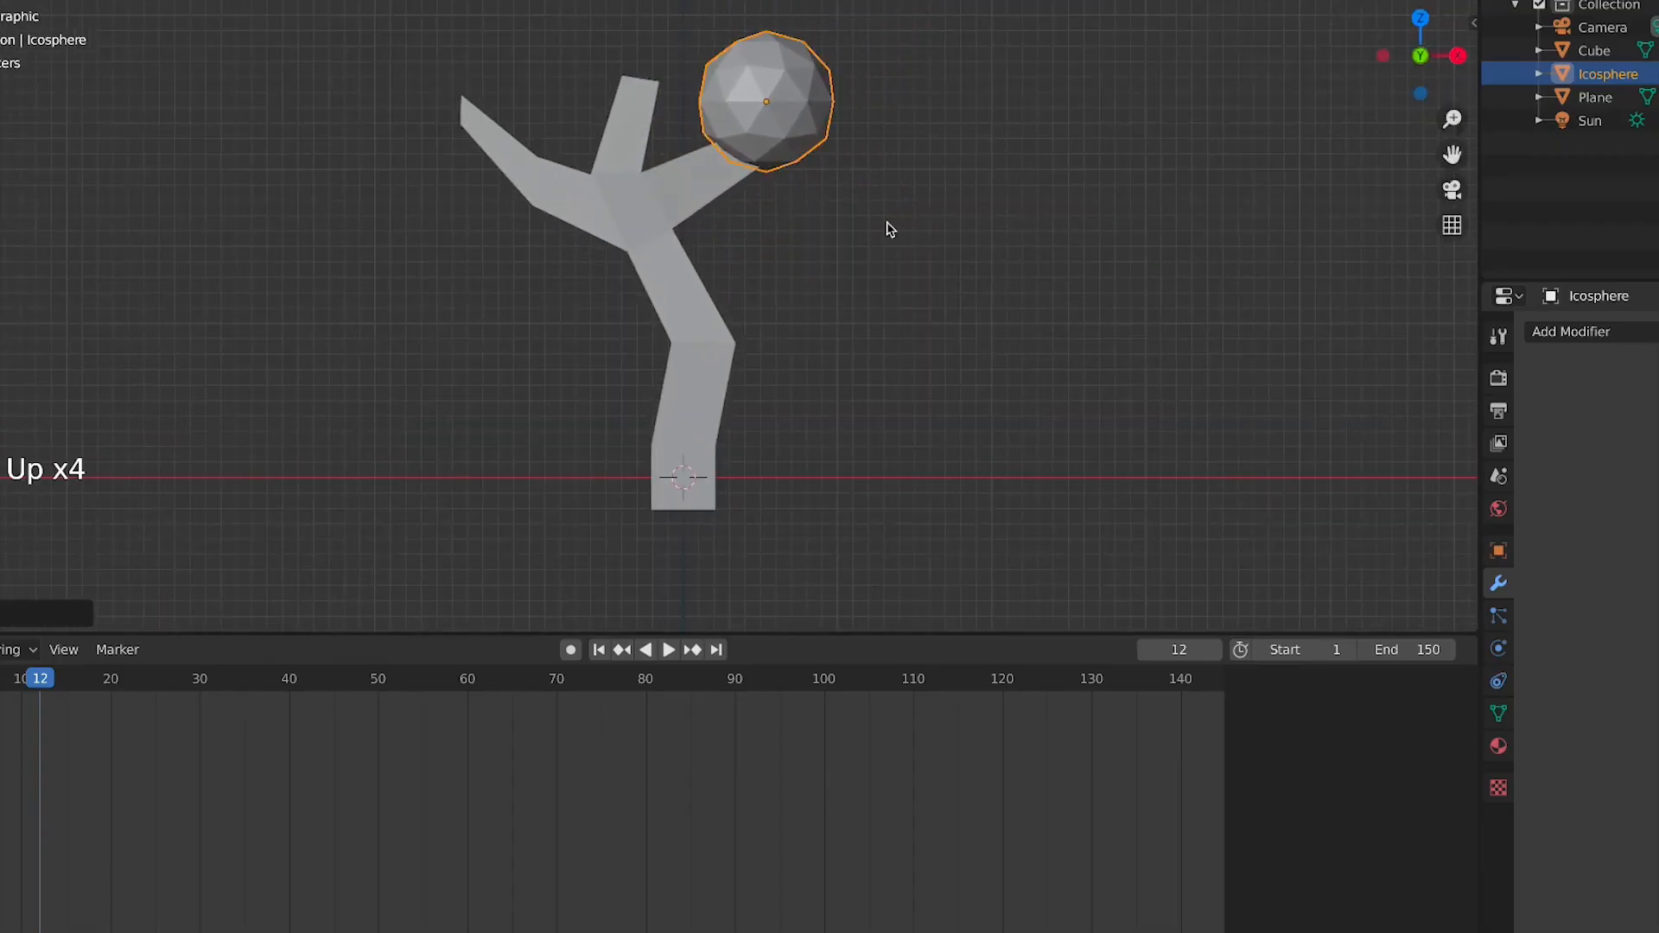
# Duplicate the sphere twice, placing and scaling the copies around the right branch tip
pyautogui.hotkey('shift', 'd')
pyautogui.click(919, 280)
pyautogui.press('s')
pyautogui.click(953, 295)
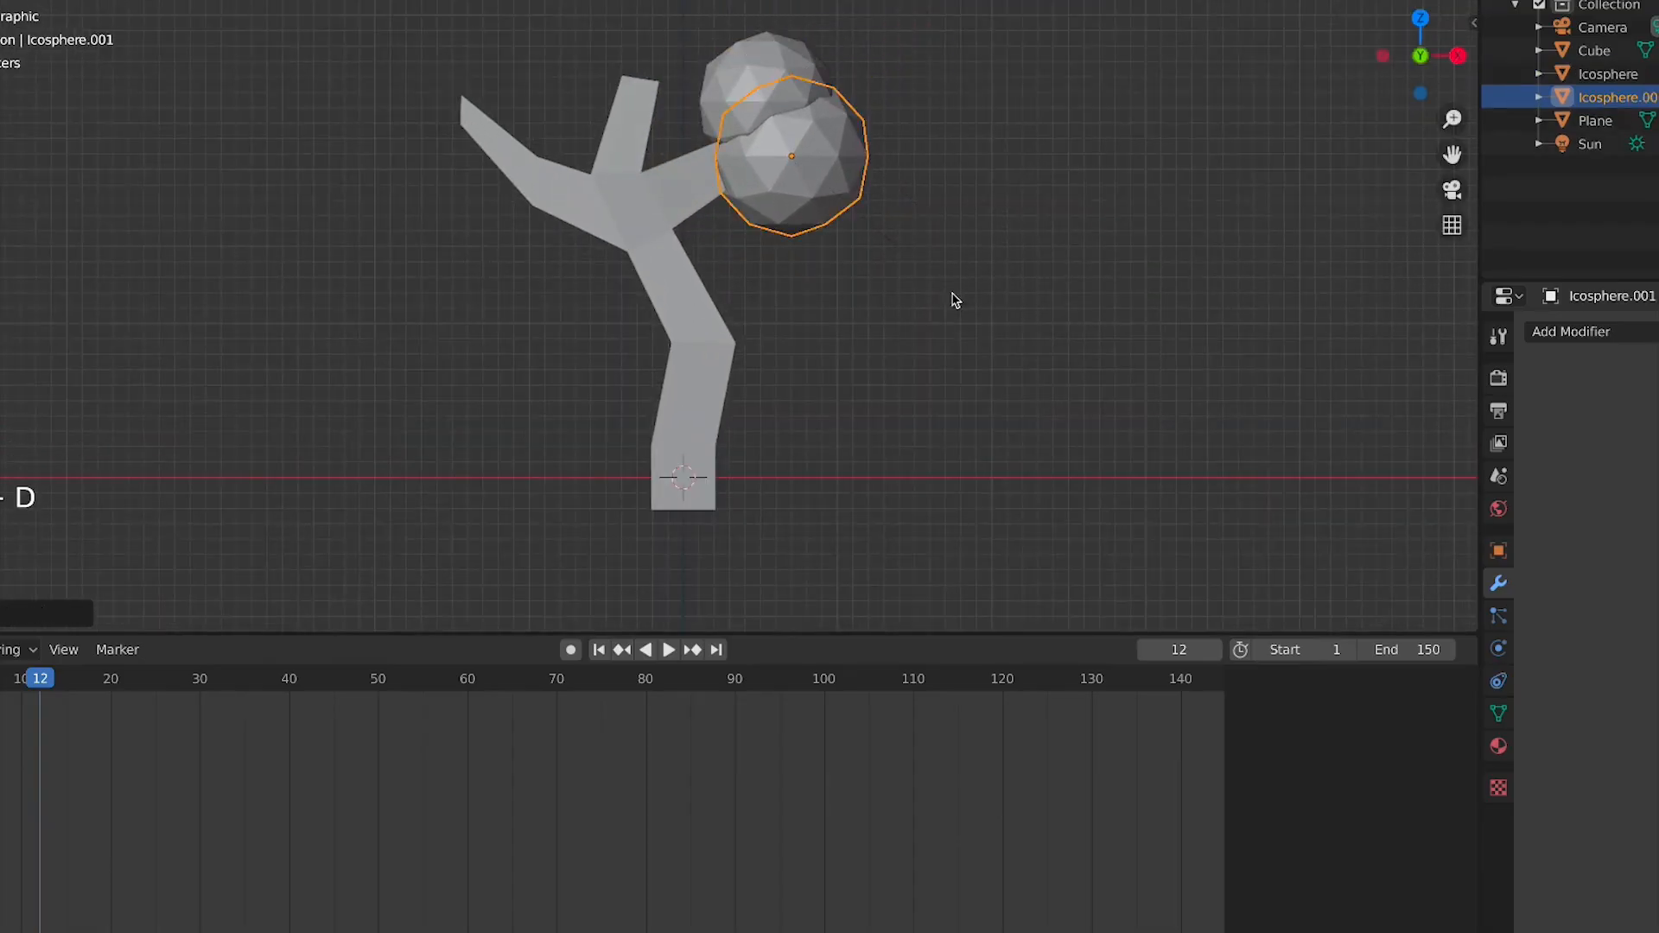
pyautogui.hotkey('shift', 'd')
pyautogui.click(958, 180)
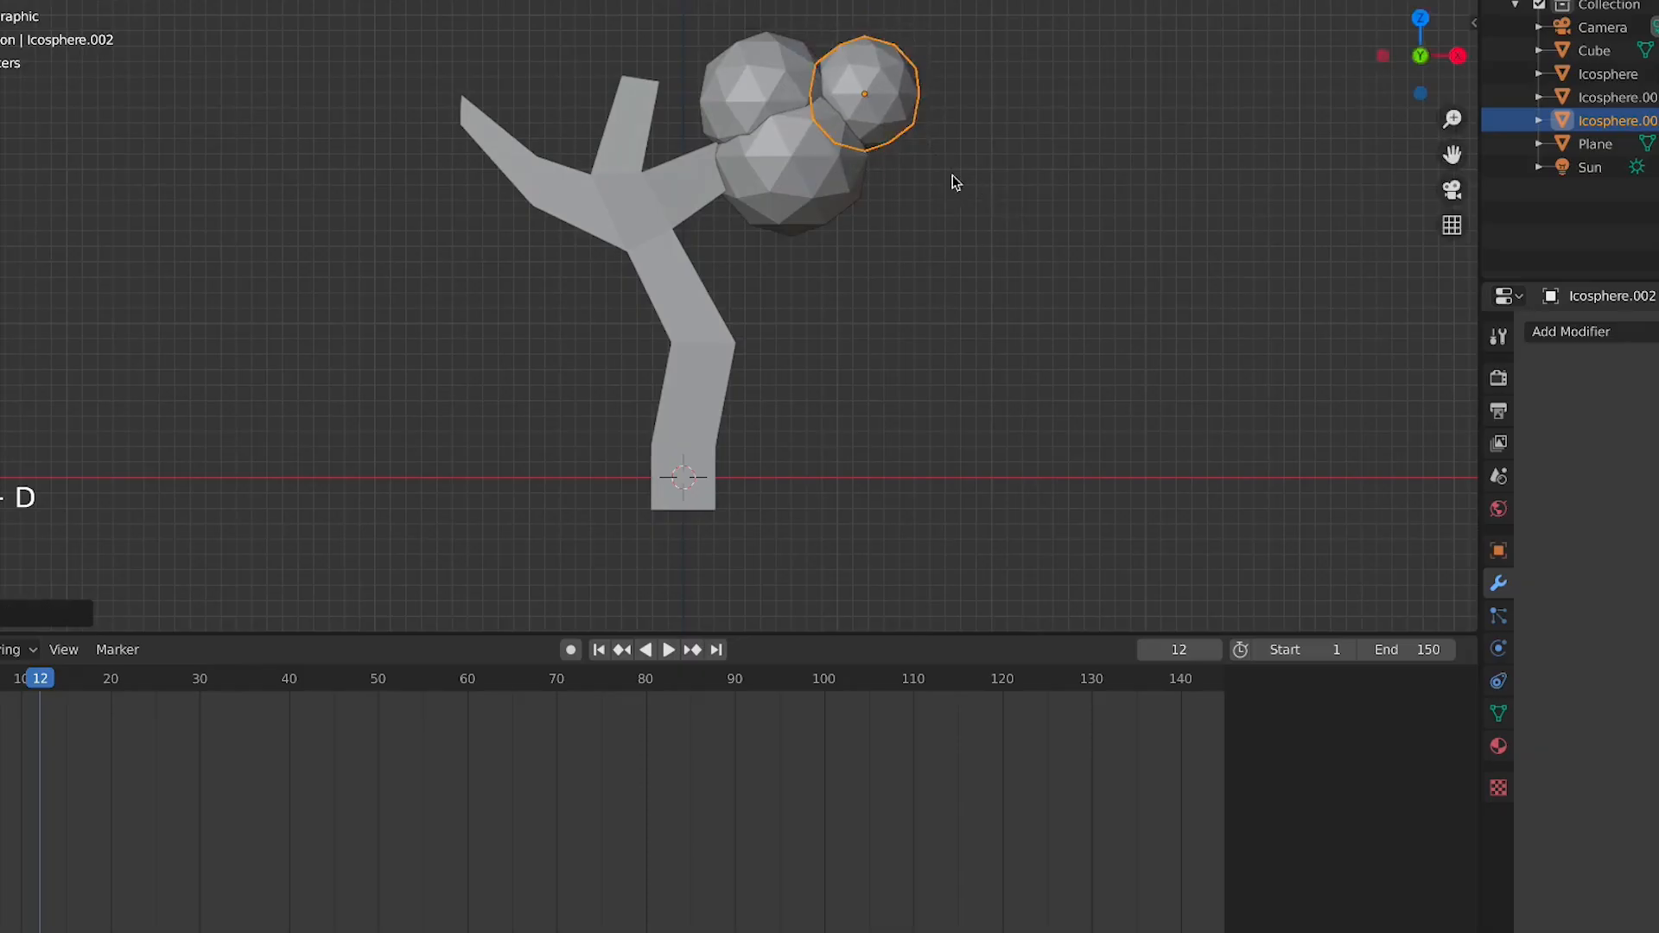
# Duplicate a larger sphere above the trunk and another copy beside it to fill the crown
pyautogui.hotkey('shift', 'd')
pyautogui.click(604, 120)
pyautogui.press('s')
pyautogui.click(670, 122)
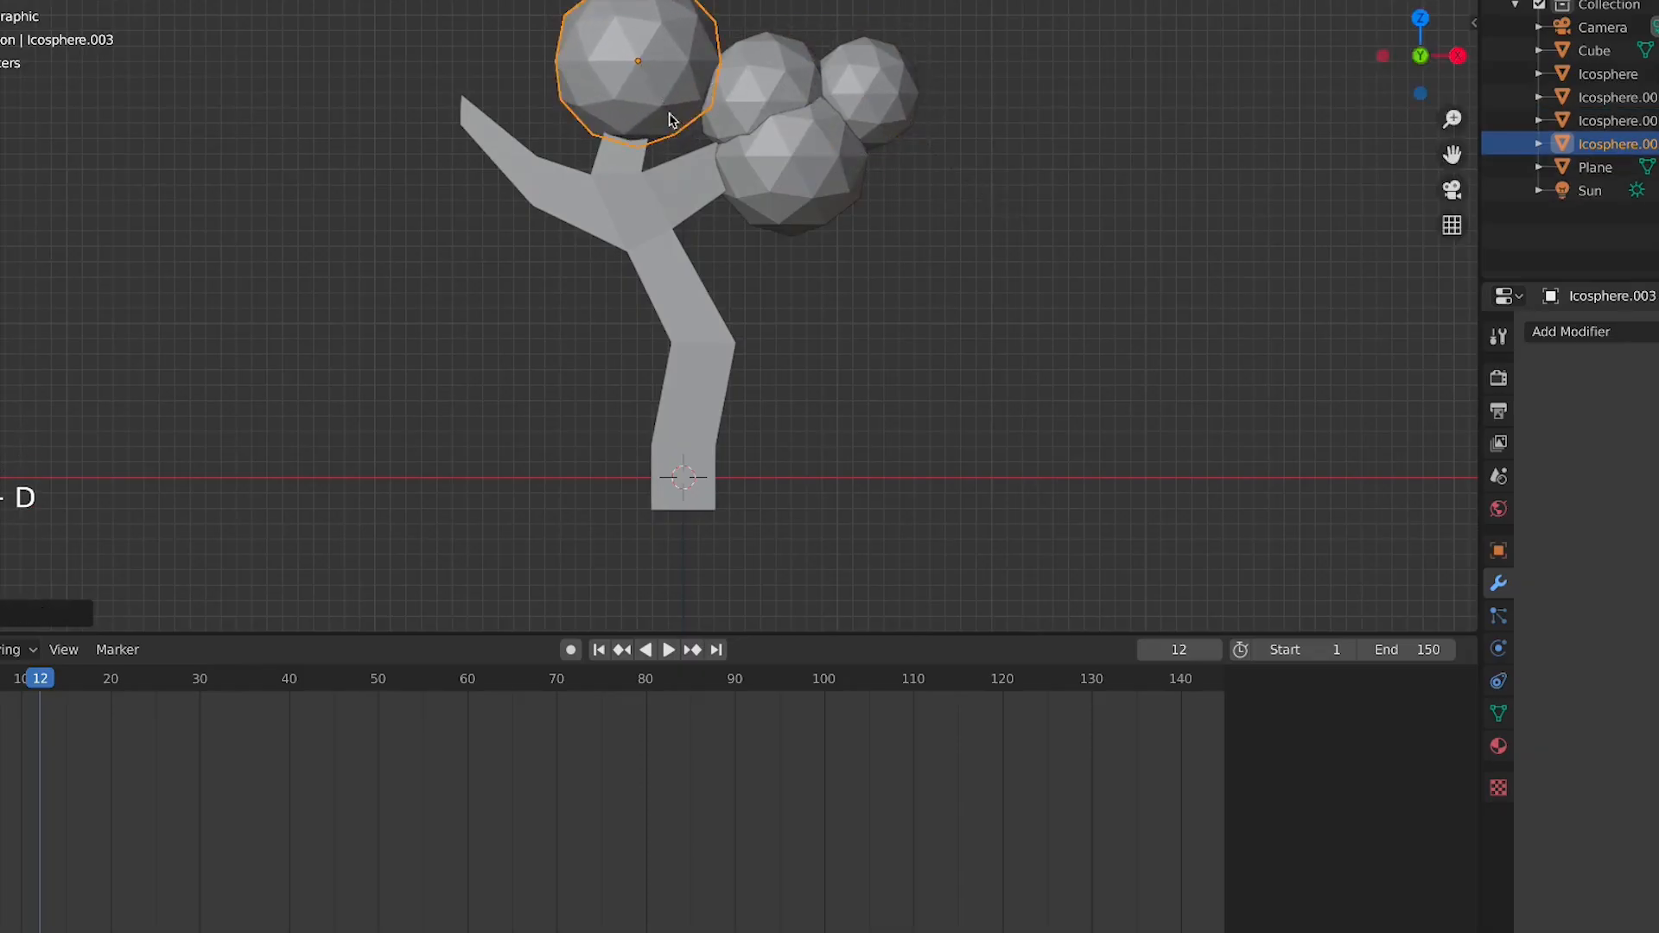
pyautogui.hotkey('shift', 'd')
pyautogui.click(605, 50)
pyautogui.moveTo(696, 230); pyautogui.dragTo(760, 260, button='middle')
# Duplicate a sphere, then move and enlarge the copy at the top of the crown
pyautogui.hotkey('shift', 'd')
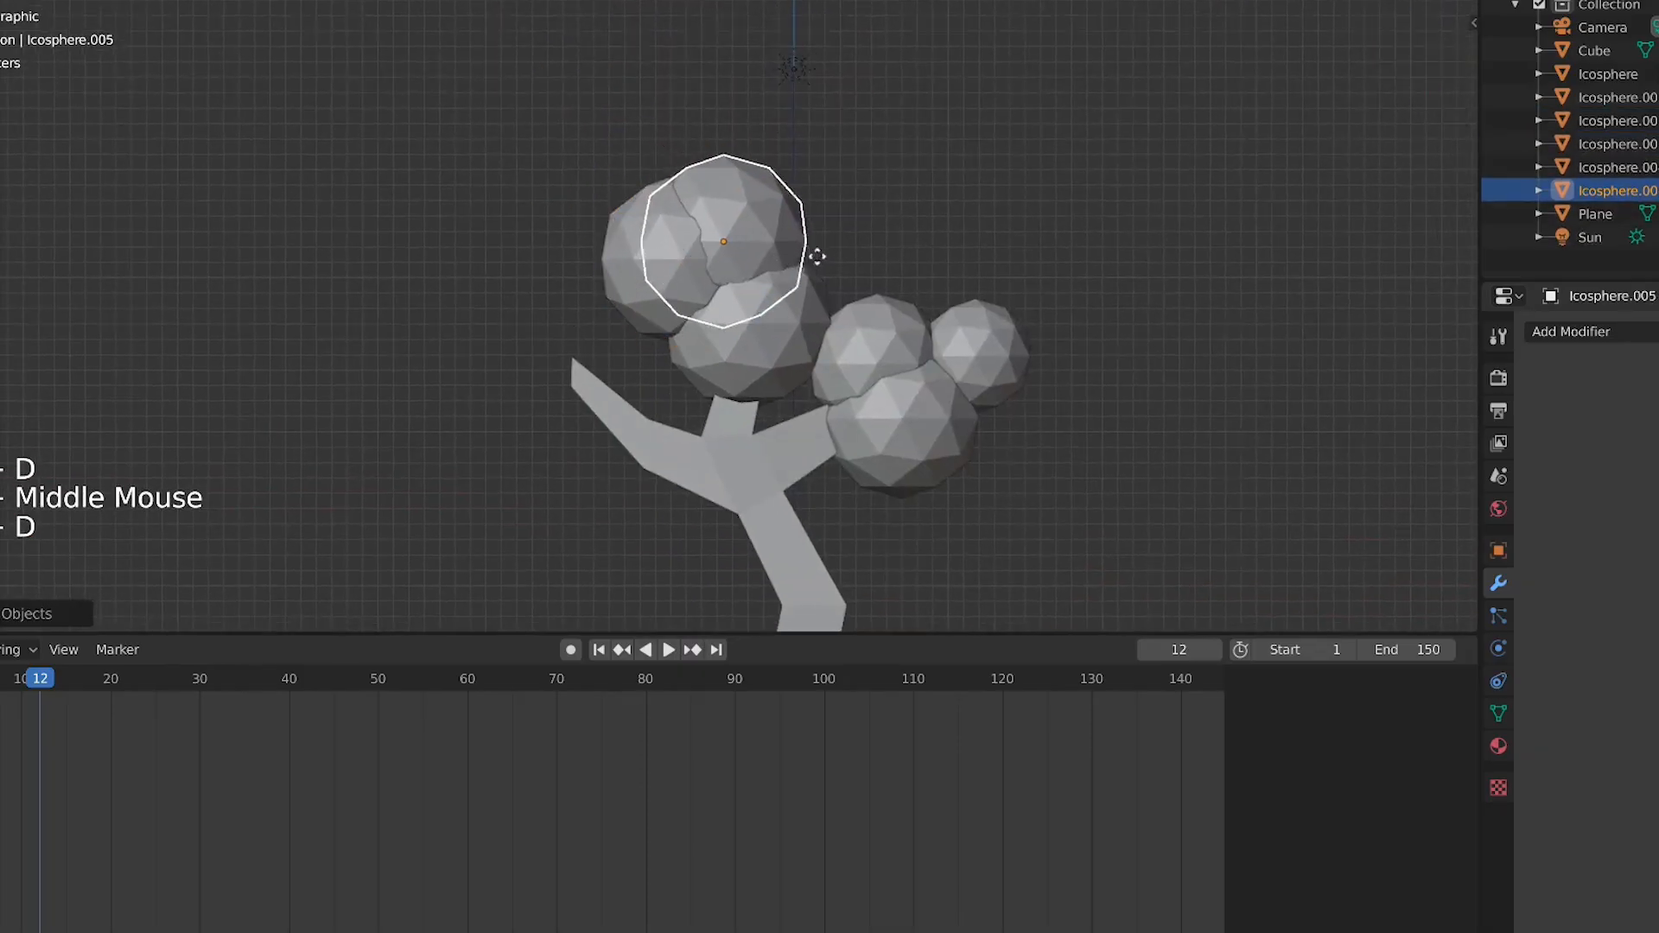
pyautogui.click(880, 275)
pyautogui.press('g')
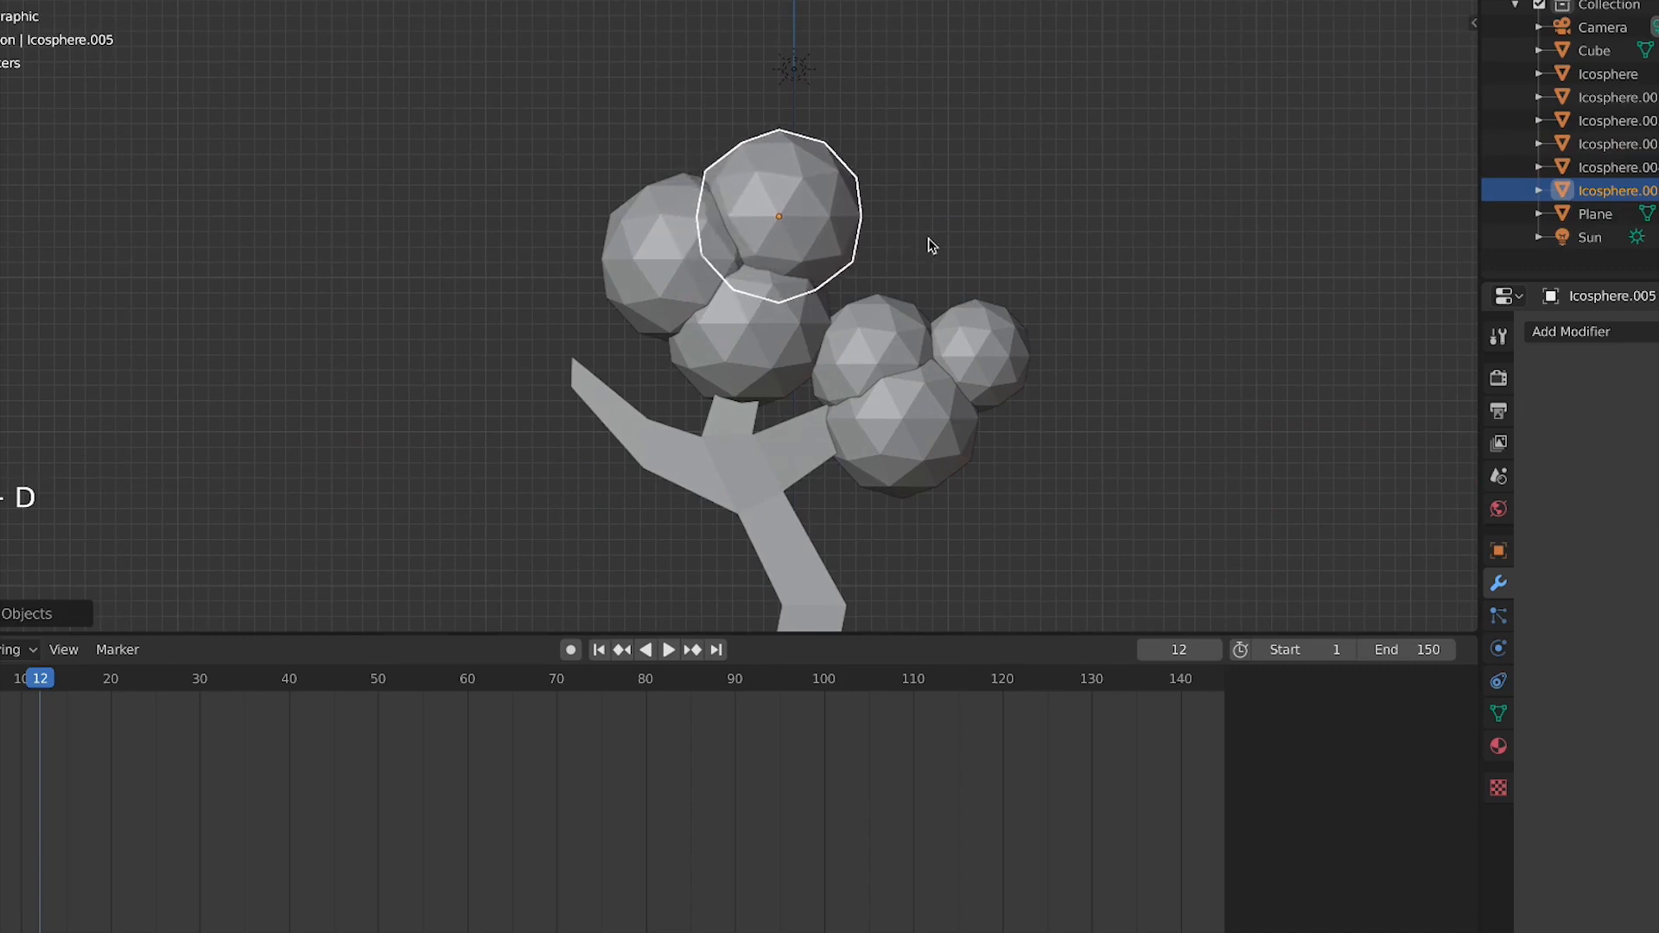
pyautogui.press('s')
pyautogui.click(899, 242)
# Duplicate small spheres onto the left branch tip and scale them down
pyautogui.hotkey('shift', 'd')
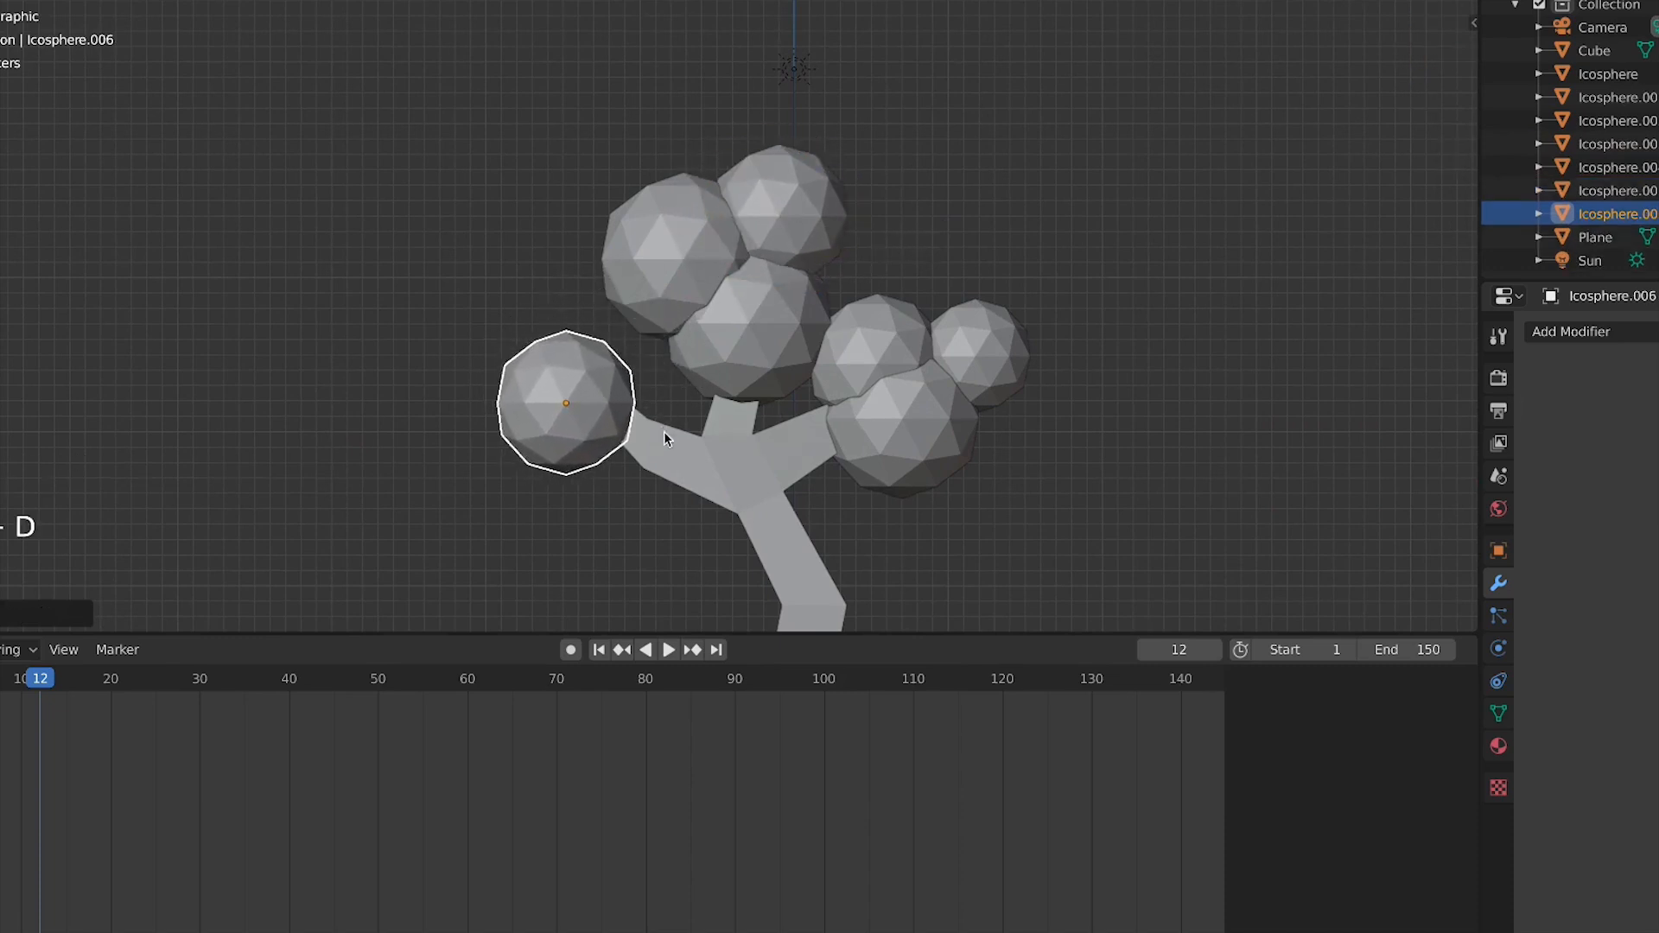
pyautogui.click(656, 432)
pyautogui.press('s')
pyautogui.click(609, 413)
pyautogui.hotkey('shift', 'd')
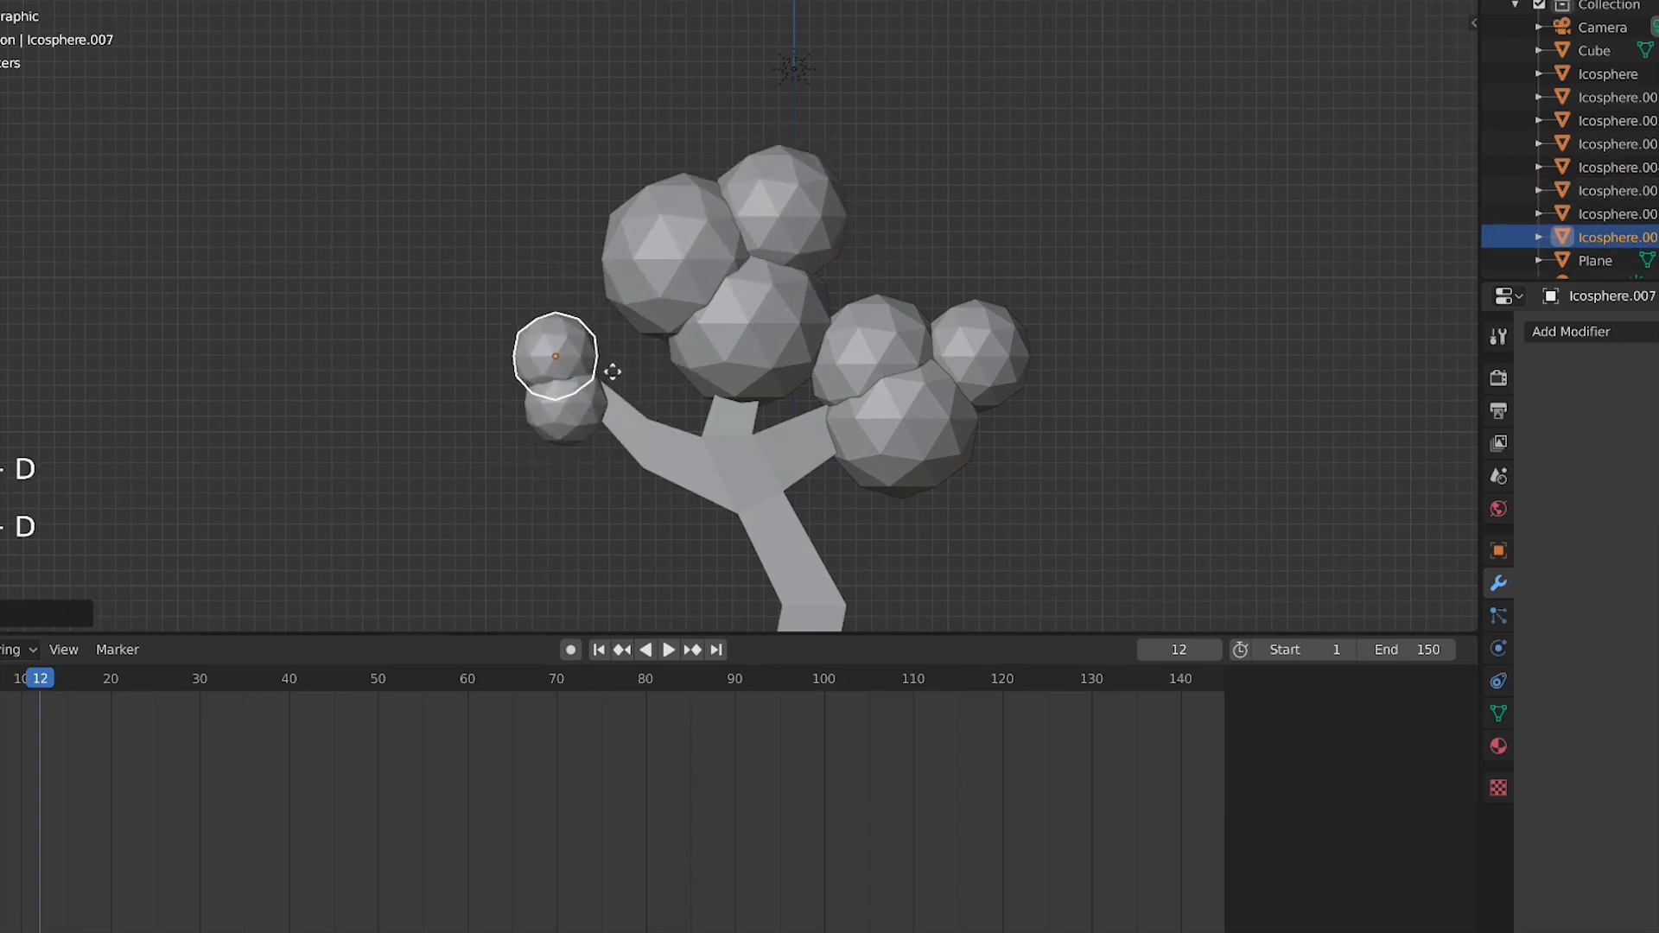
pyautogui.click(579, 361)
# Add one more small scaled sphere copy at the left branch tip
pyautogui.hotkey('shift', 'd')
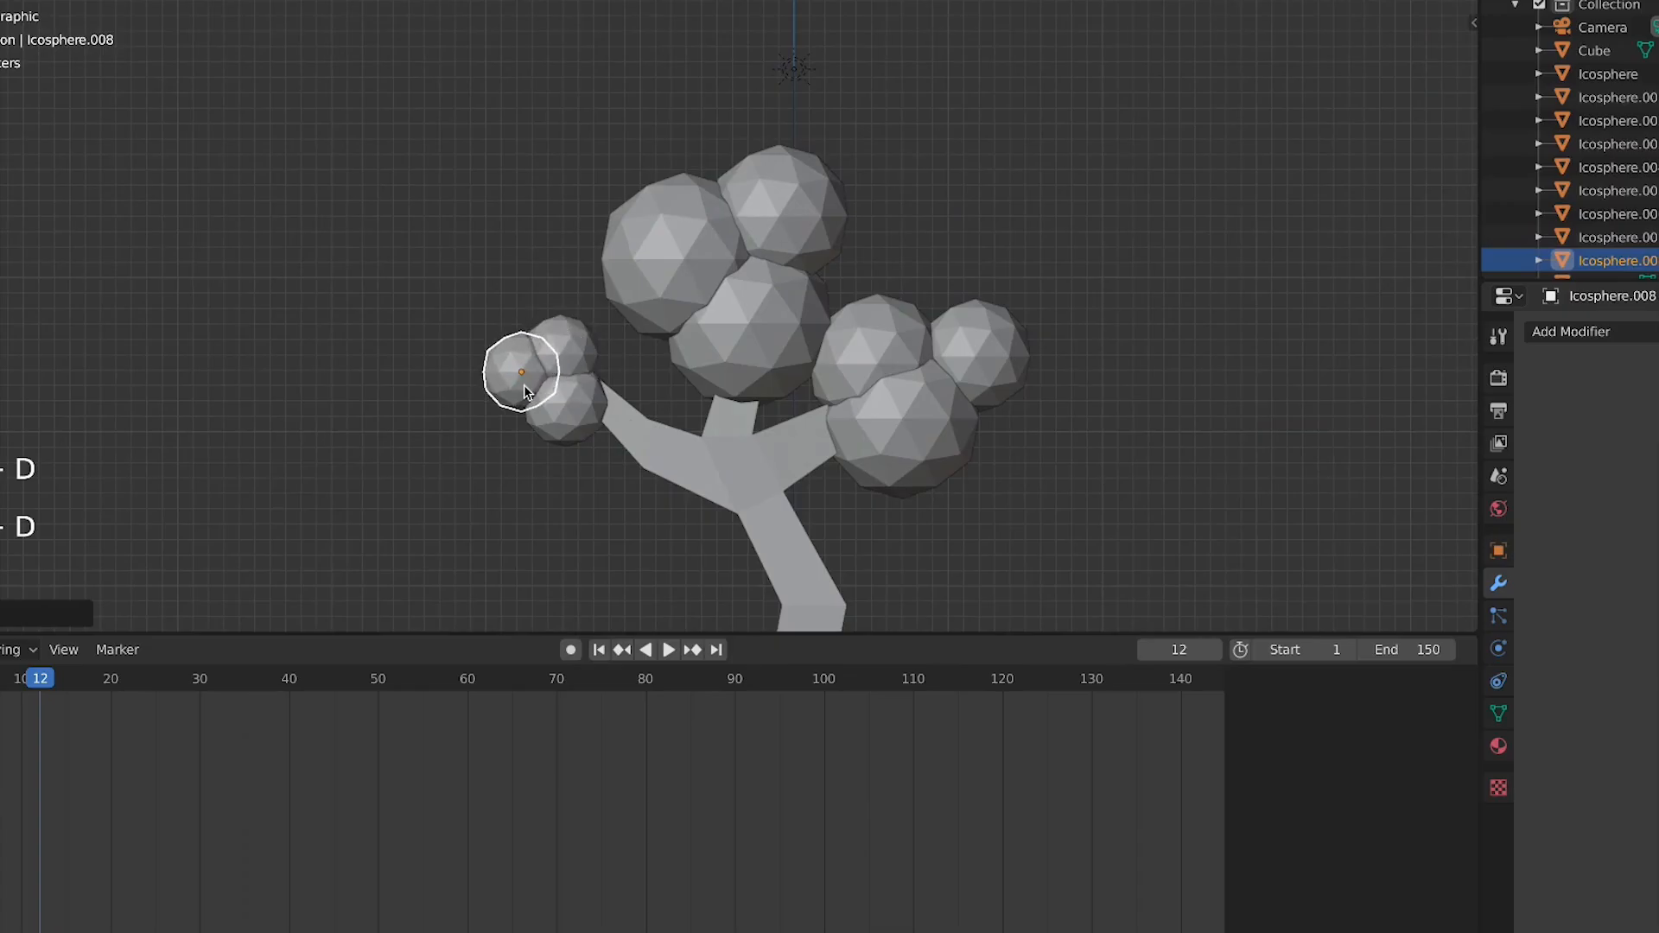
pyautogui.press('s')
pyautogui.click(533, 395)
pyautogui.press('g')
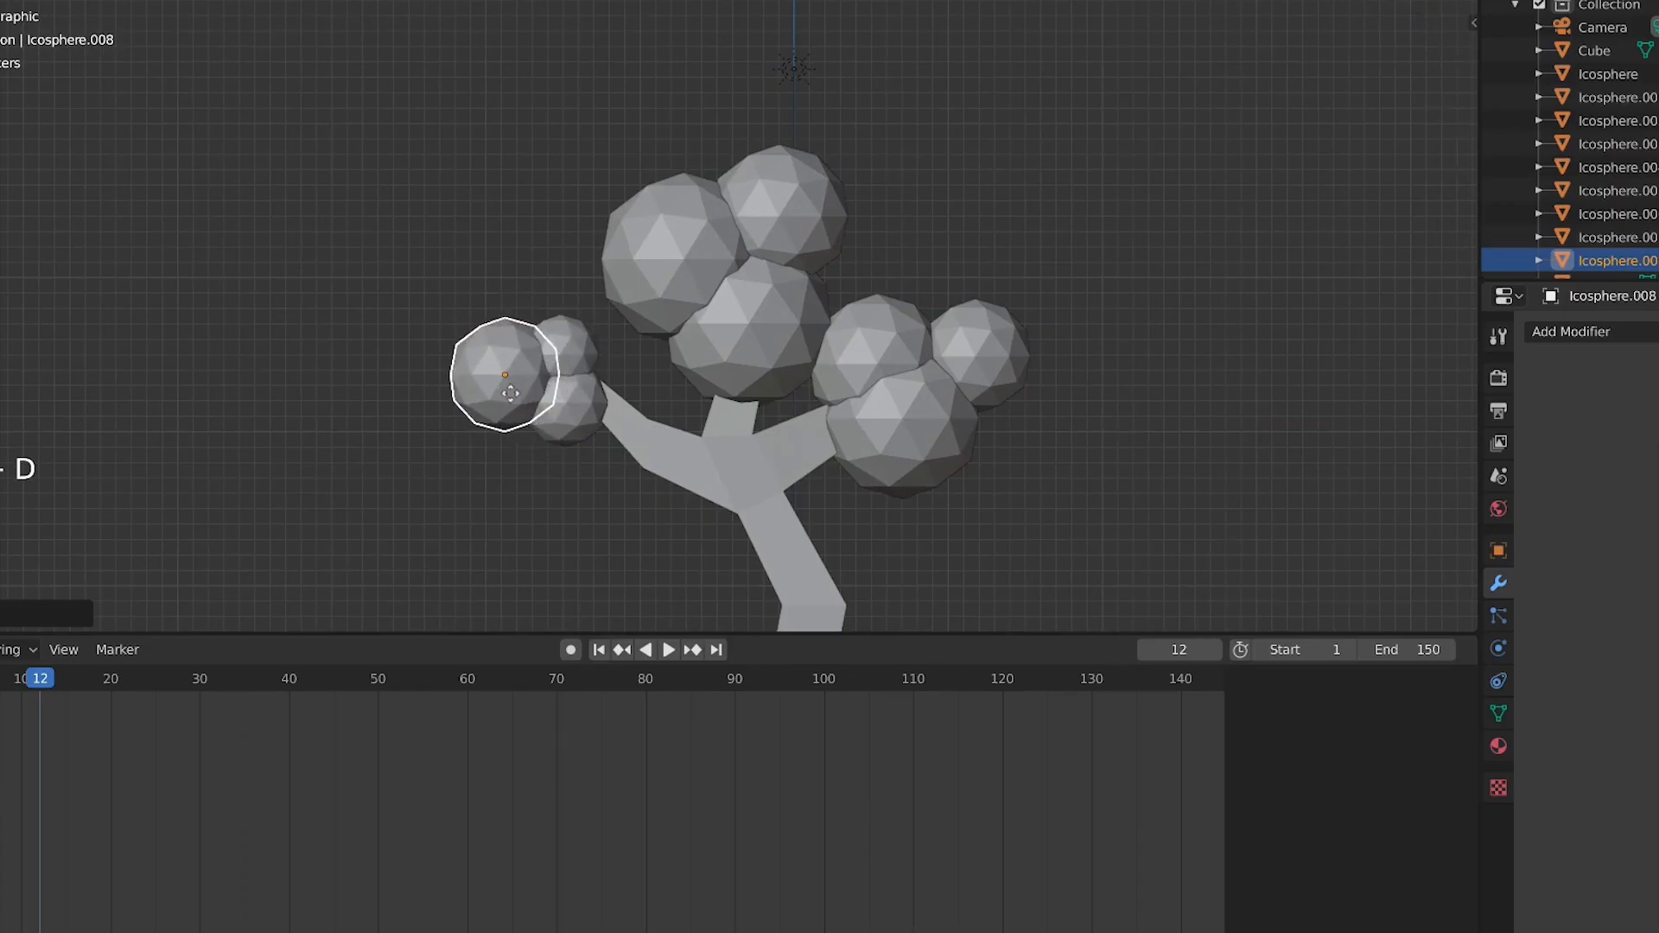
pyautogui.click(513, 398)
pyautogui.press('Tab')
pyautogui.scroll(-1, 517, 463)
pyautogui.press('Tab')
pyautogui.click(524, 477)
pyautogui.scroll(-1, 526, 479)
pyautogui.moveTo(527, 480); pyautogui.dragTo(548, 515, button='middle')
pyautogui.scroll(-4, 548, 515)
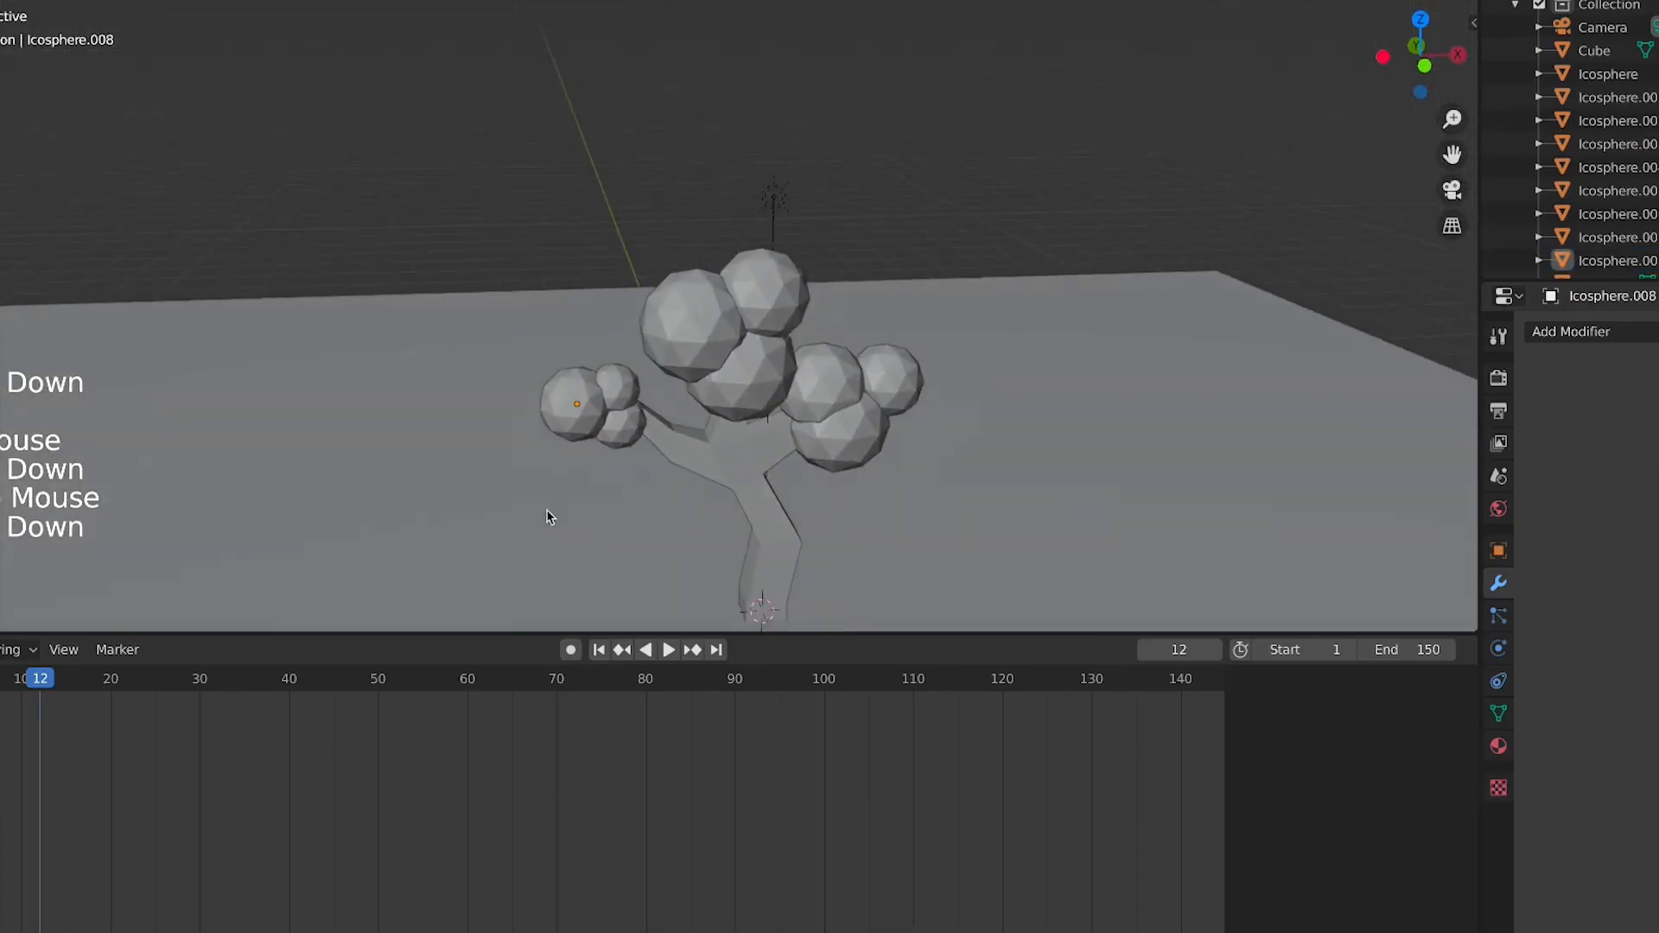
pyautogui.hotkey('shift', 'a')
pyautogui.moveTo(685, 427)
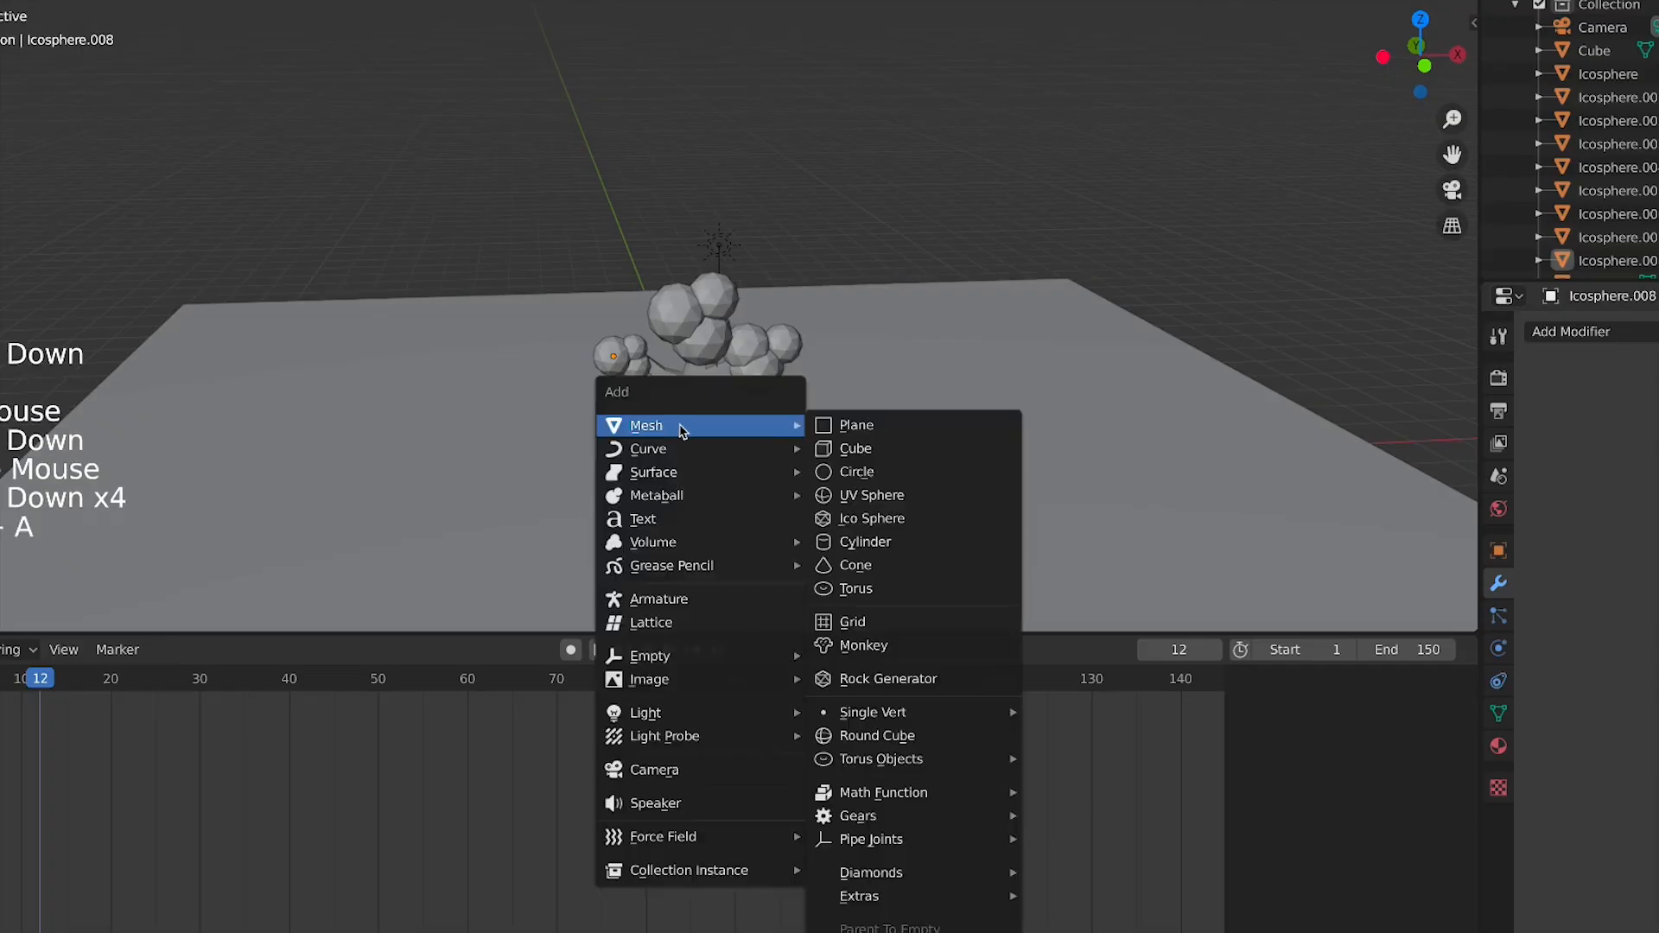
pyautogui.click(839, 427)
pyautogui.press('x')
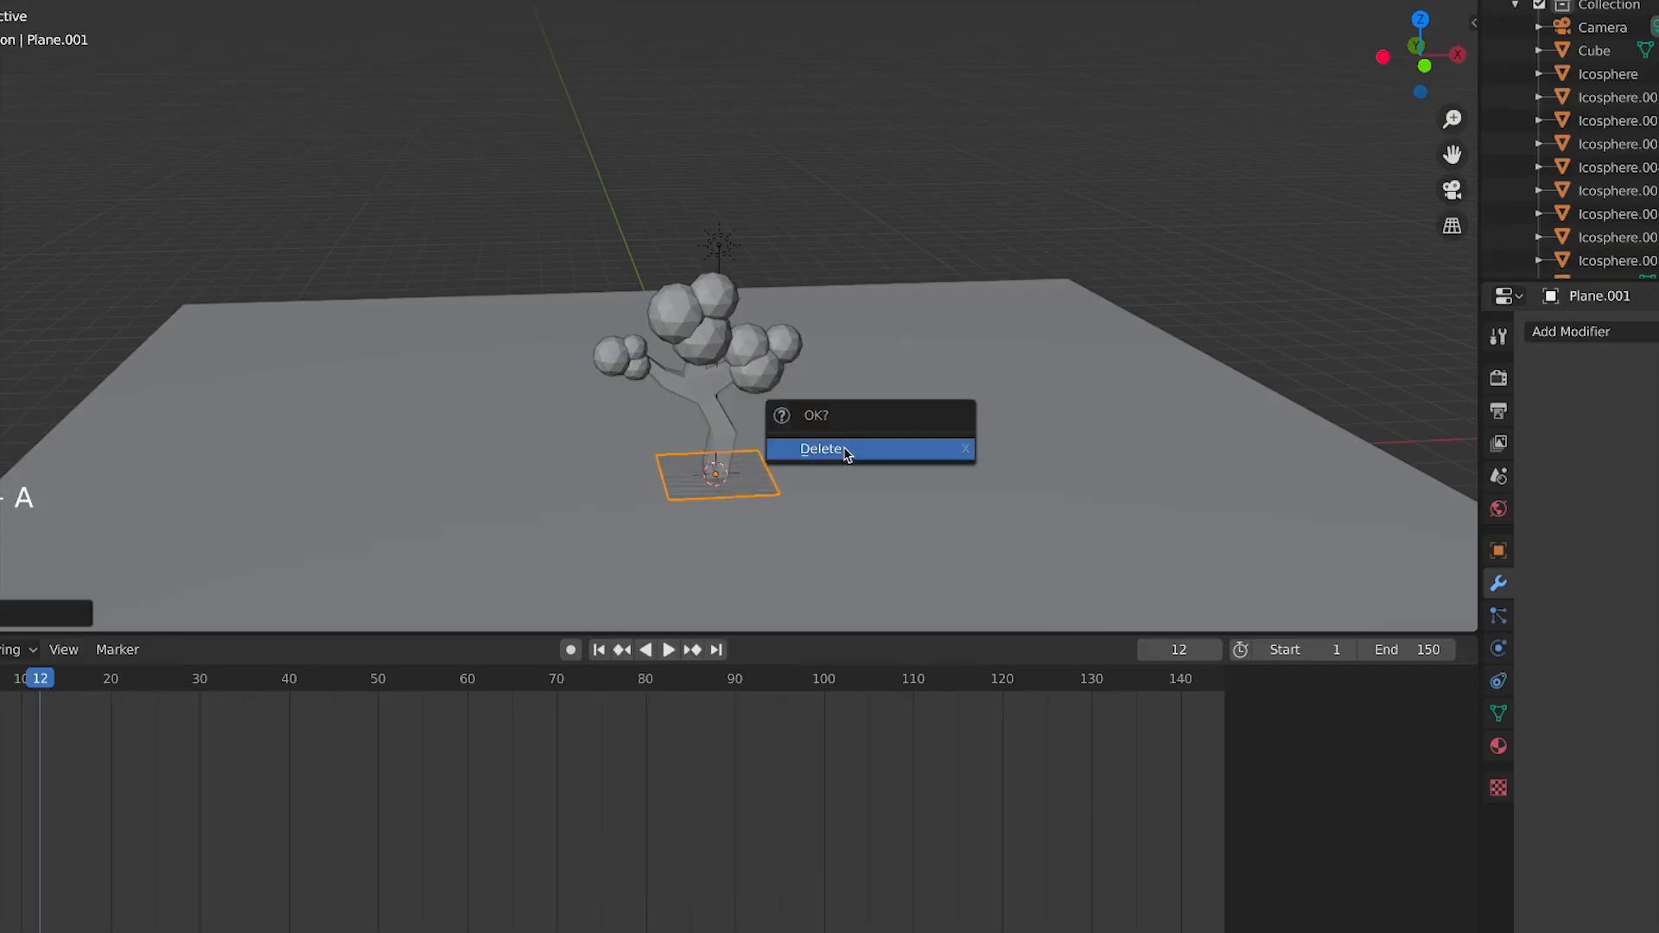
pyautogui.click(847, 455)
# Add an Ico Sphere at the tree base and set its subdivisions to 1
pyautogui.hotkey('shift', 'a')
pyautogui.moveTo(864, 455)
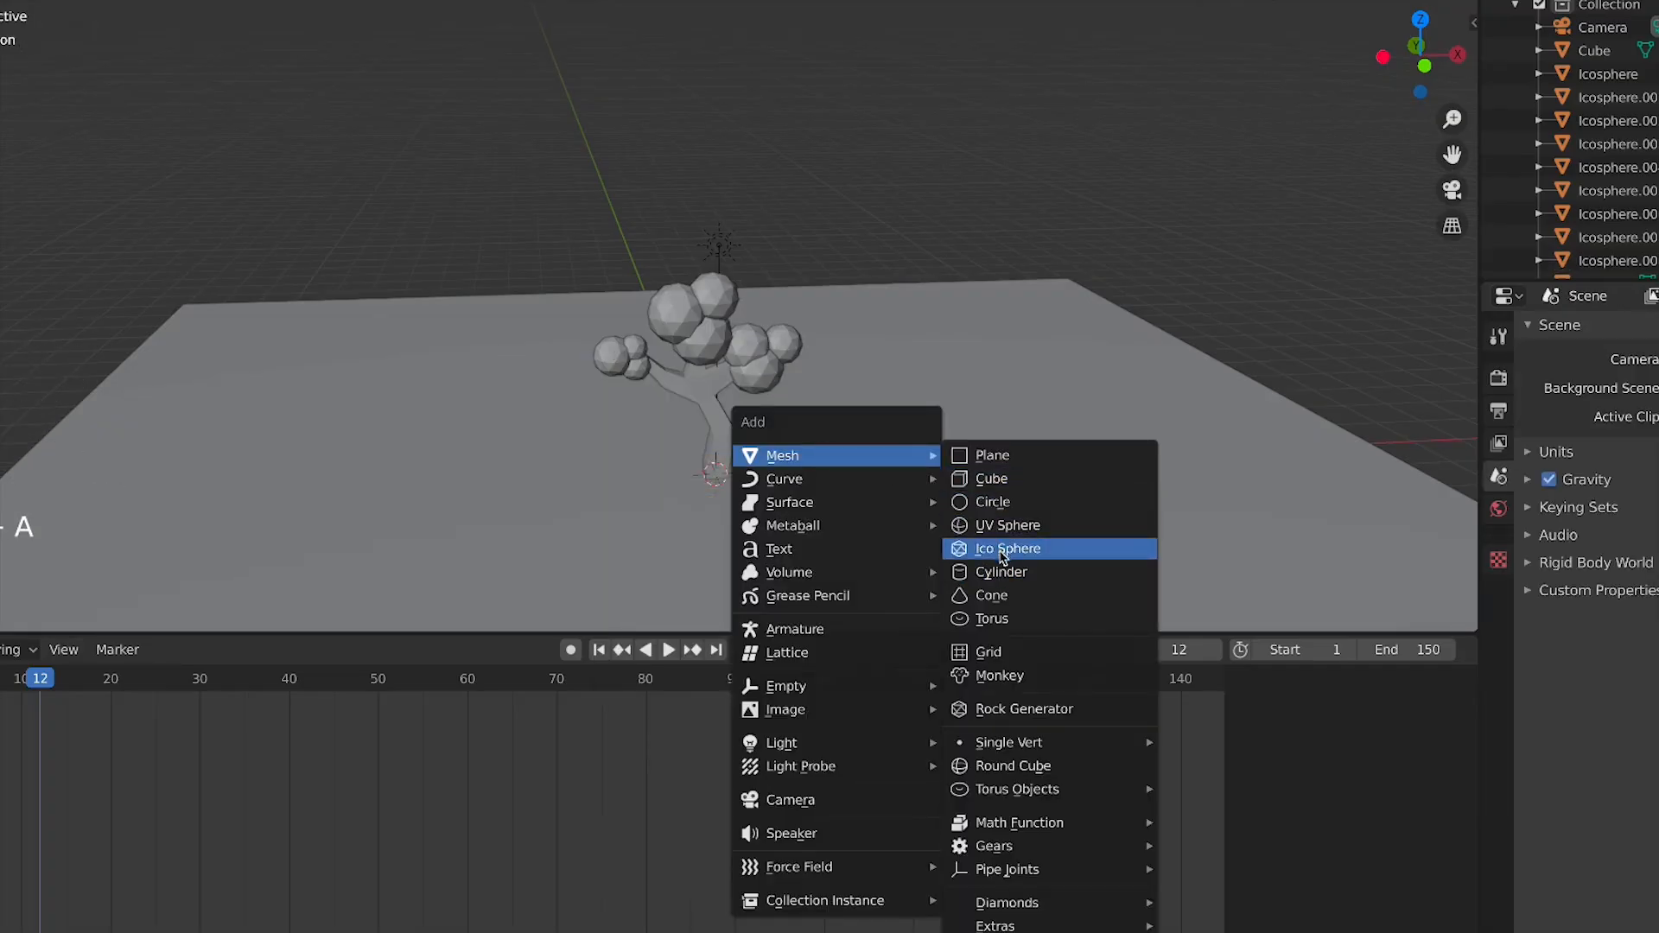
pyautogui.click(1002, 551)
pyautogui.press('x')
pyautogui.click(7, 614)
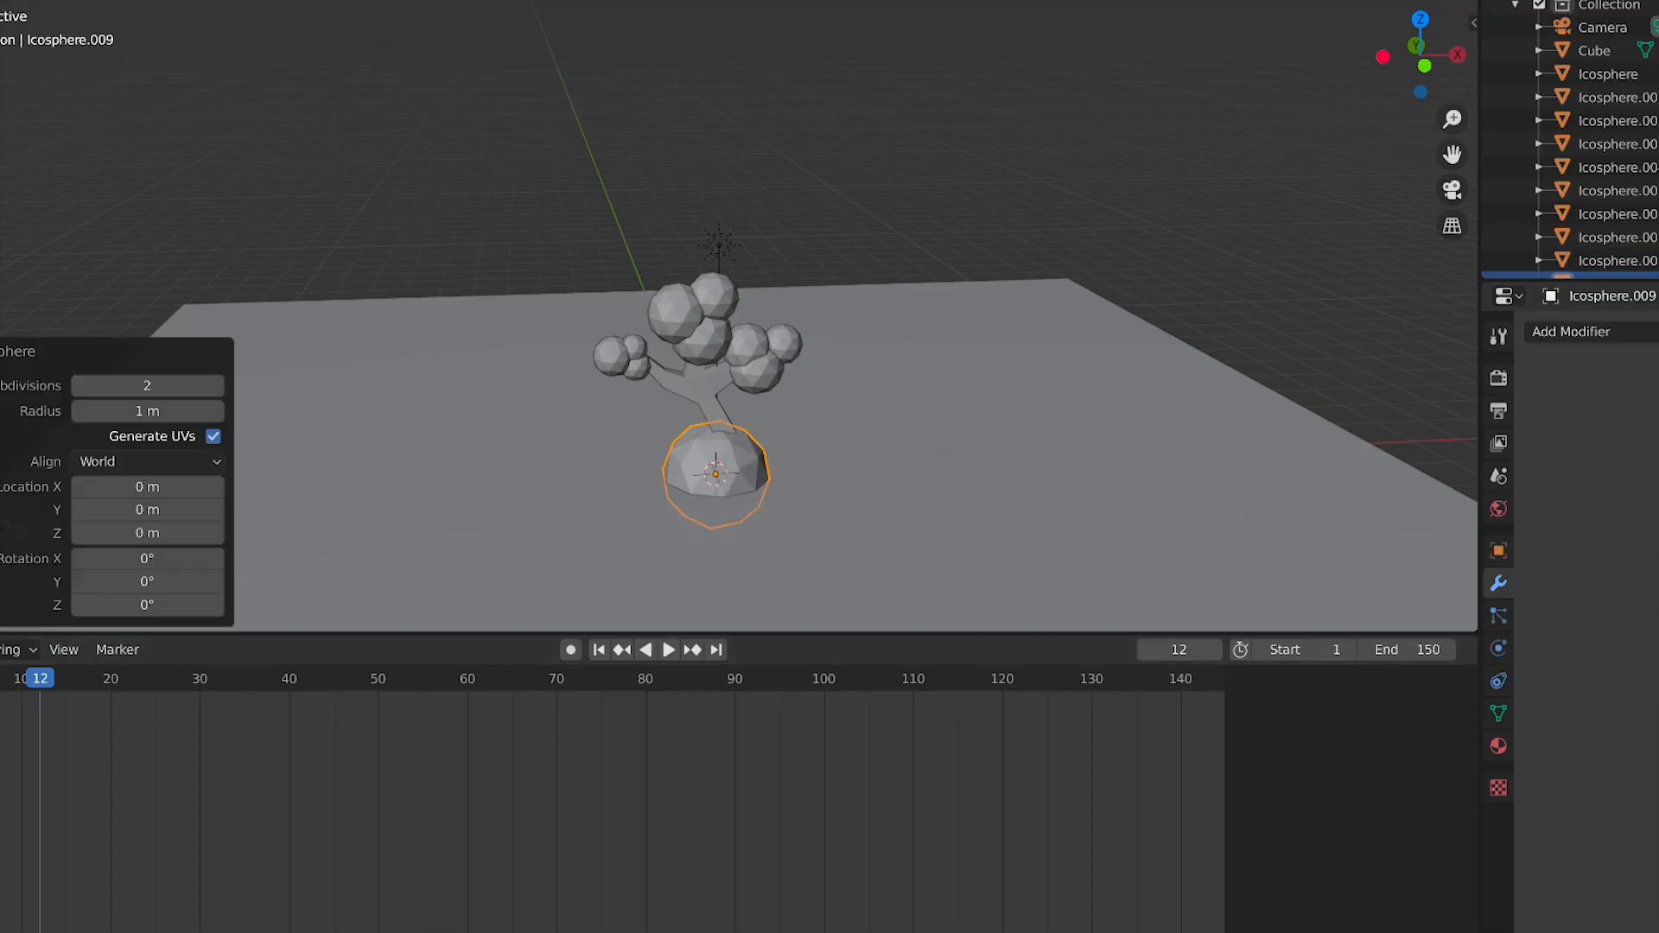
pyautogui.click(78, 386)
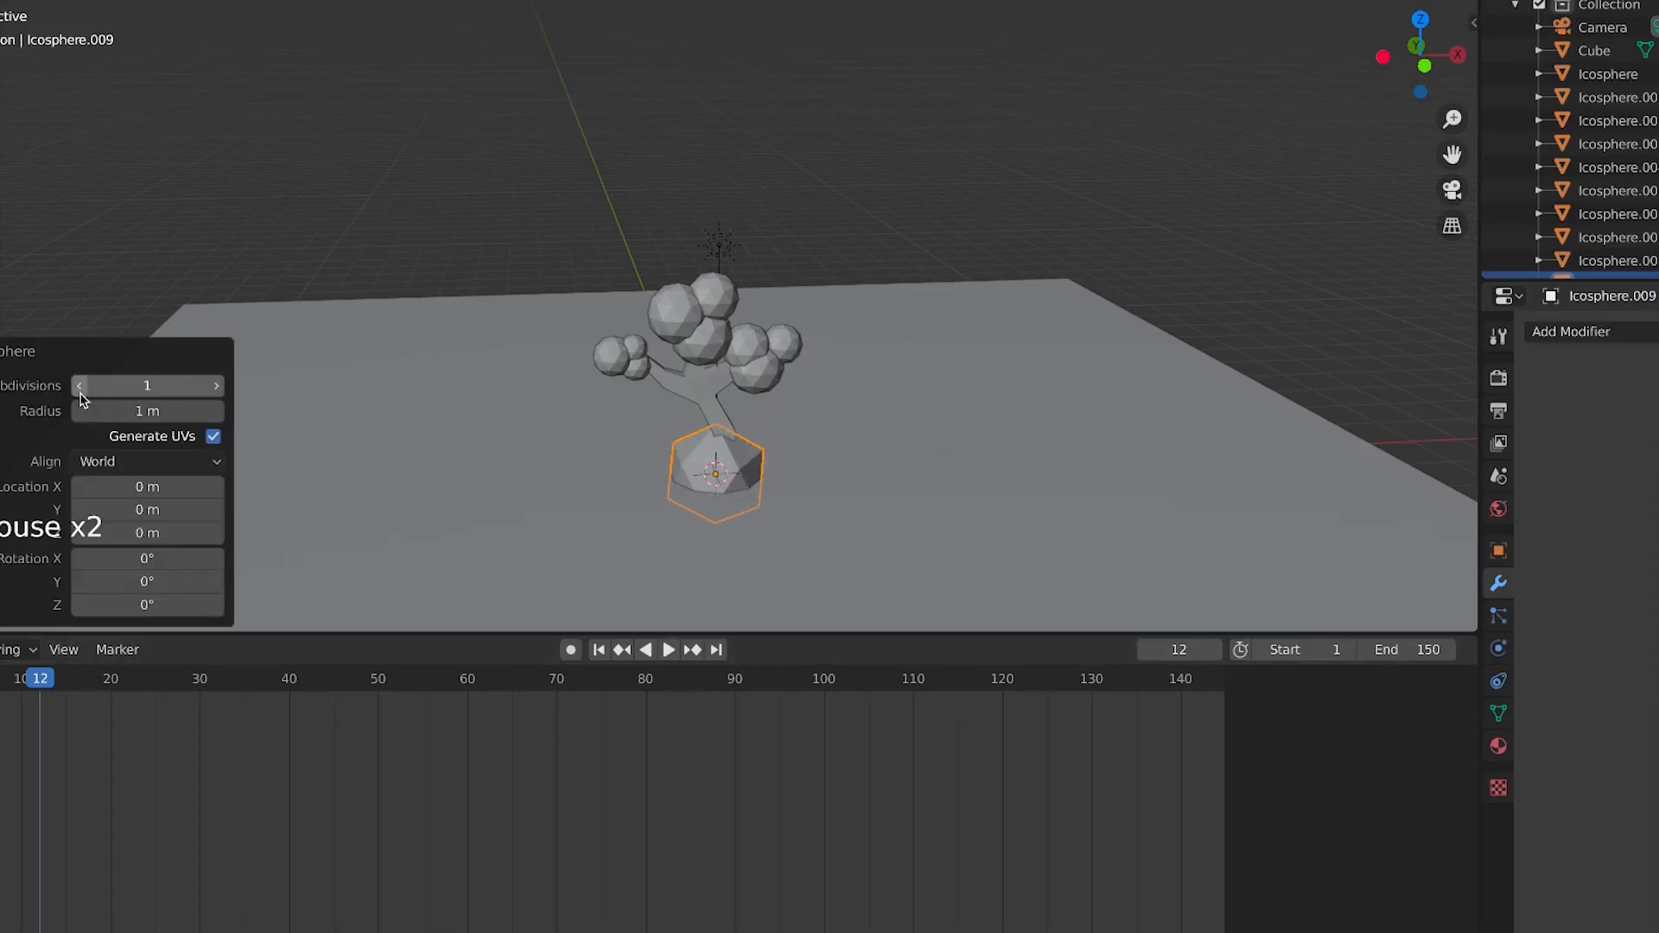
# Stretch the new sphere to 1.38 along X and scale it uniformly to 0.312
pyautogui.press('s')
pyautogui.press('x')
pyautogui.click(771, 470)
pyautogui.press('s')
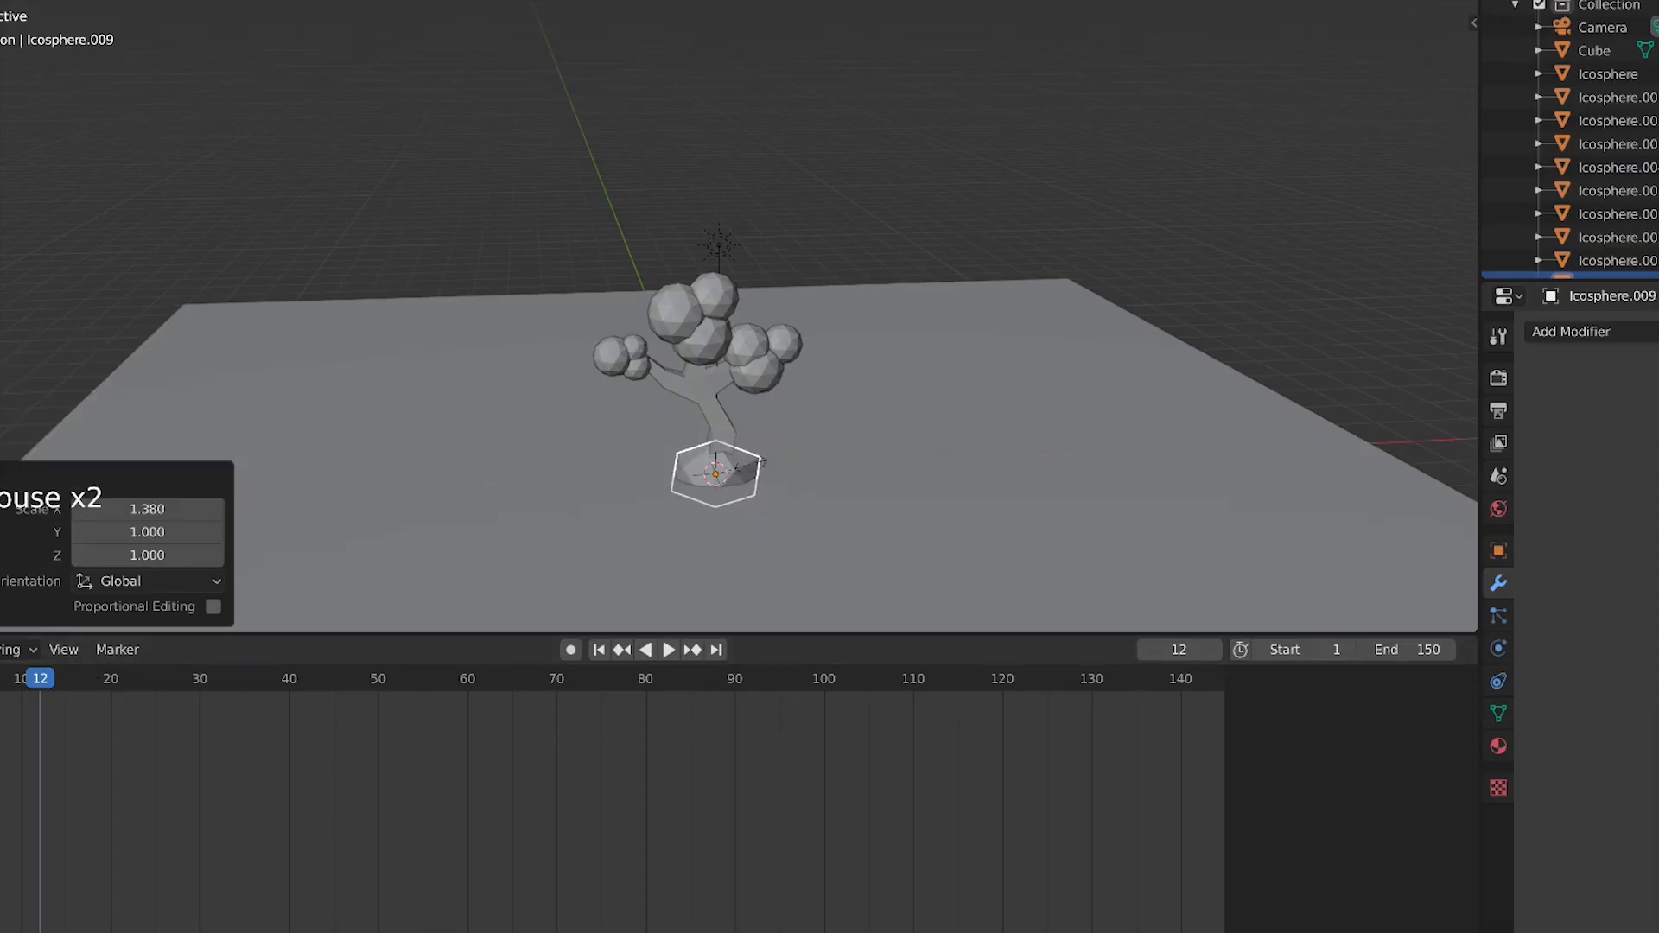
pyautogui.click(719, 458)
# In top view, move the new rock beside the trunk, rotate it about -23° and scale it down
pyautogui.press('KP_7')
pyautogui.press('g')
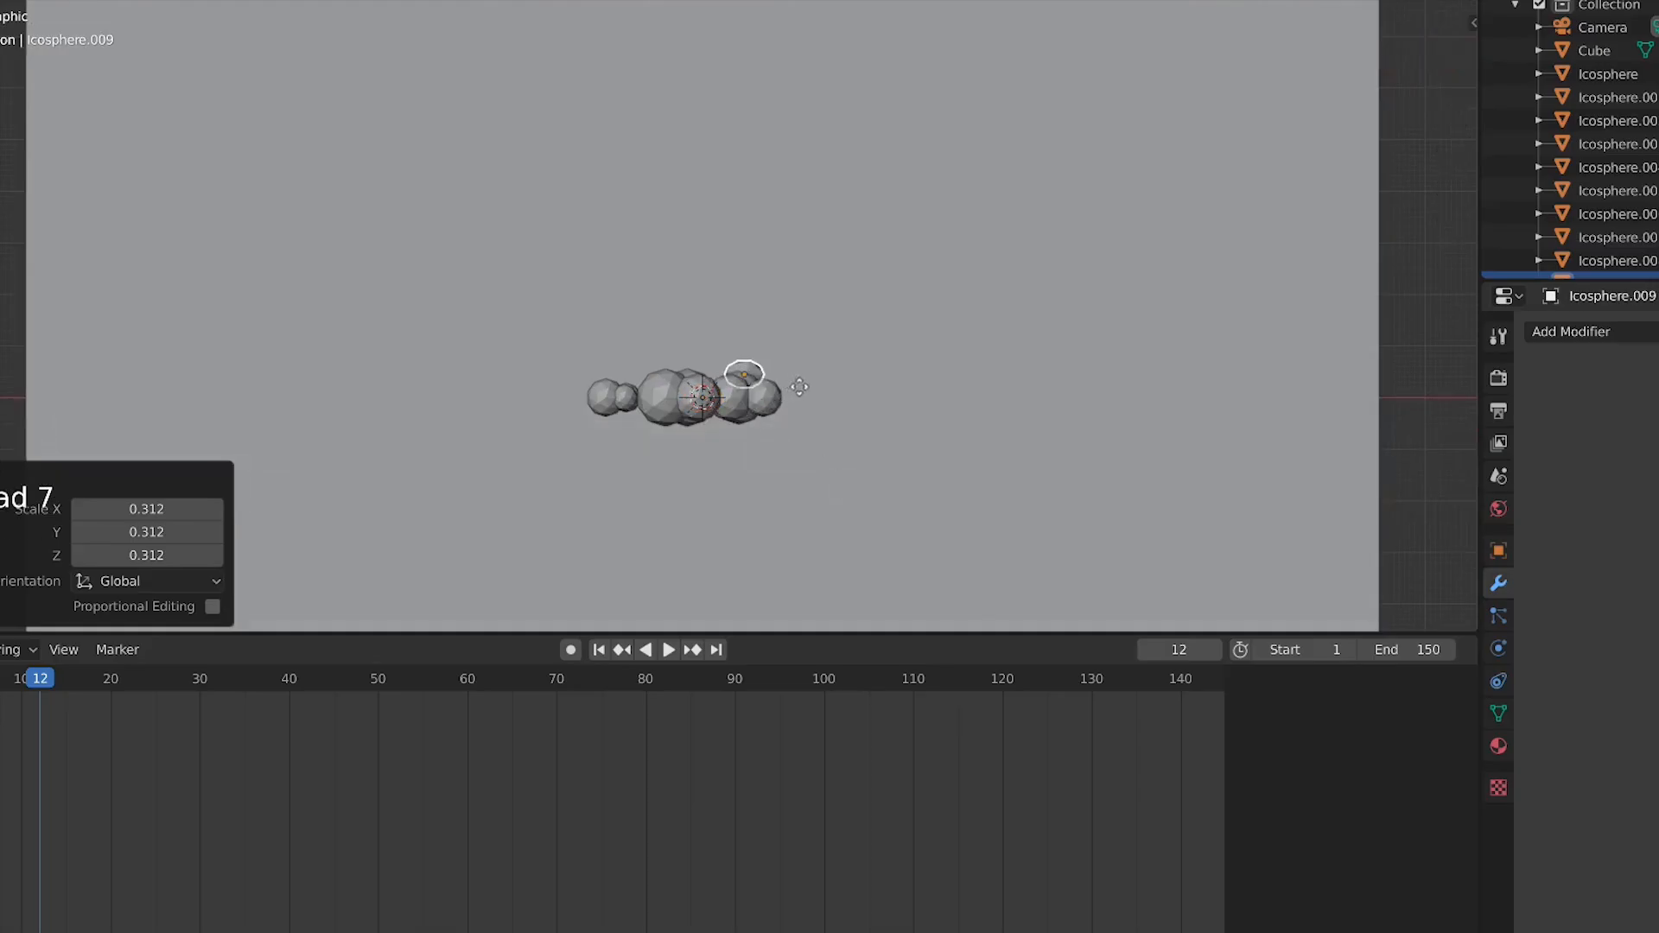
pyautogui.click(813, 371)
pyautogui.press('r')
pyautogui.click(835, 332)
pyautogui.press('s')
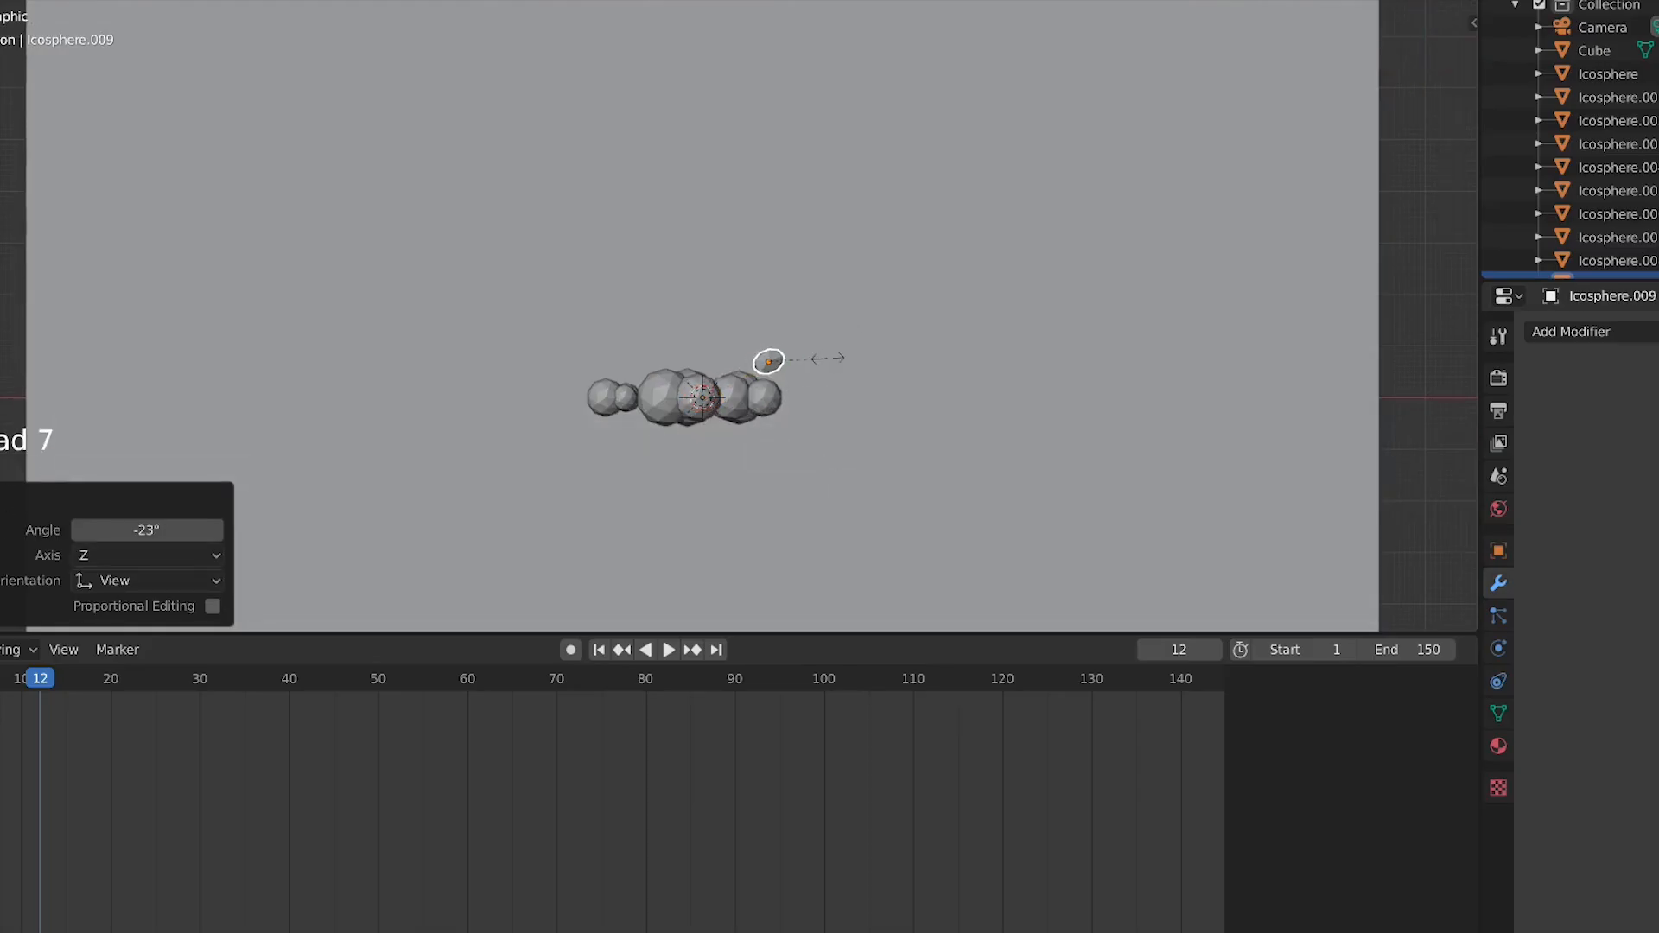
pyautogui.click(824, 366)
# Duplicate the rock to a second spot below it, rotating it about 52° and rescaling it
pyautogui.hotkey('shift', 'd')
pyautogui.click(838, 428)
pyautogui.press('r')
pyautogui.click(835, 473)
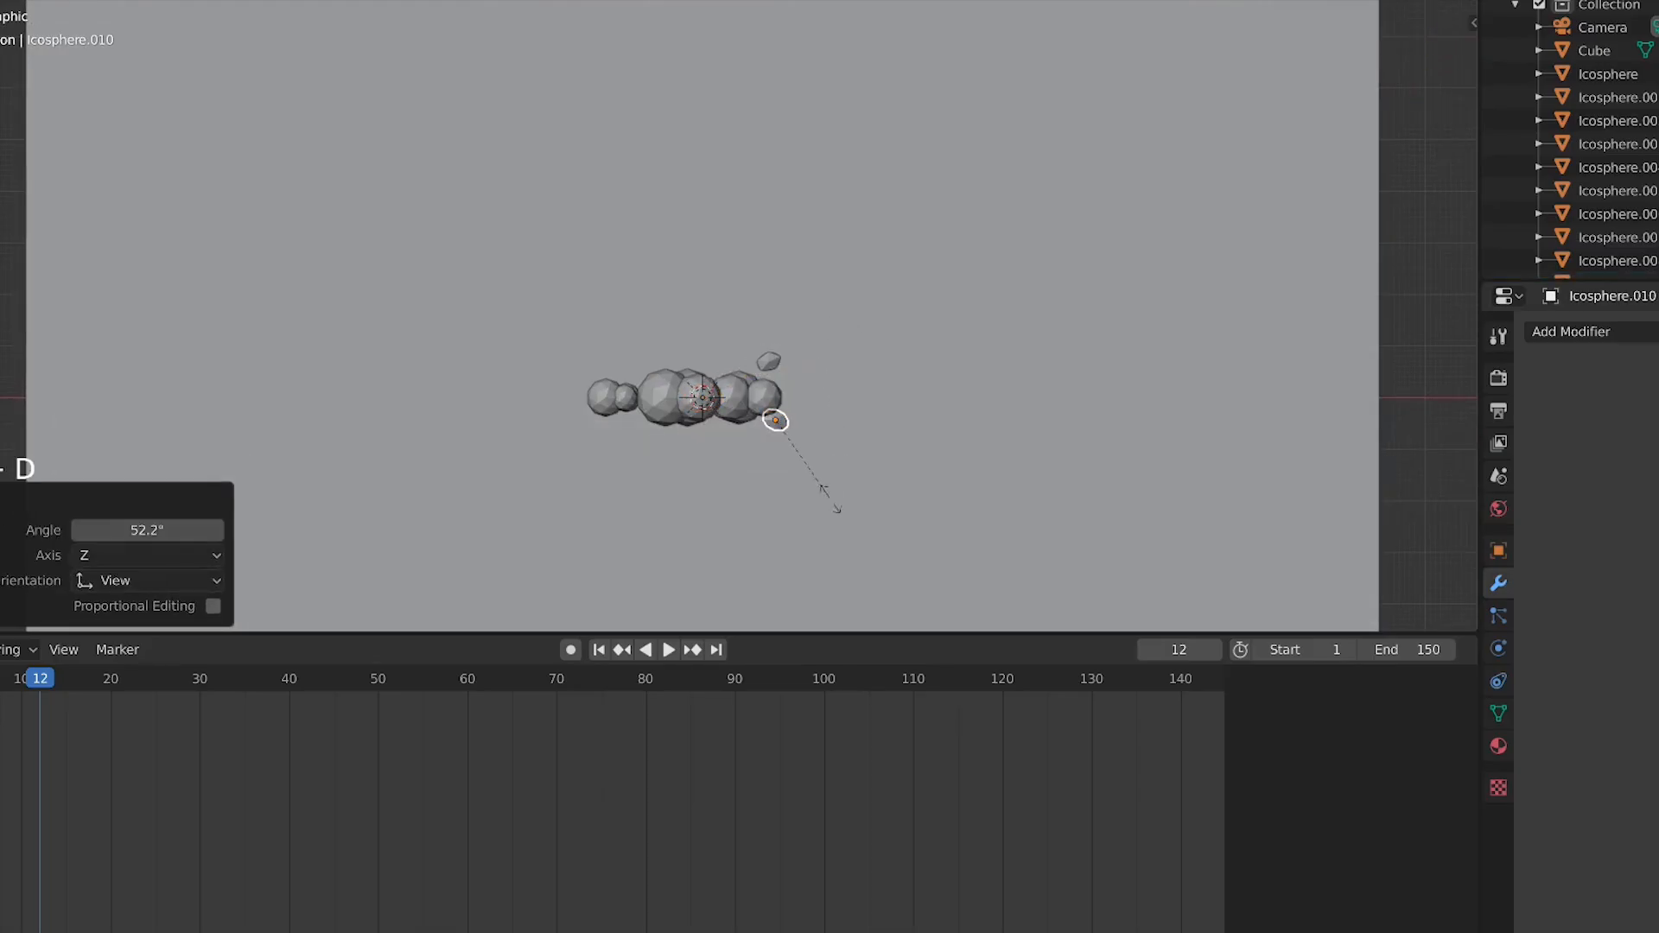
pyautogui.press('s')
pyautogui.click(845, 504)
# In front view, rescale and rotate the second rock beside the trunk
pyautogui.press('KP_1')
pyautogui.scroll(3, 881, 515)
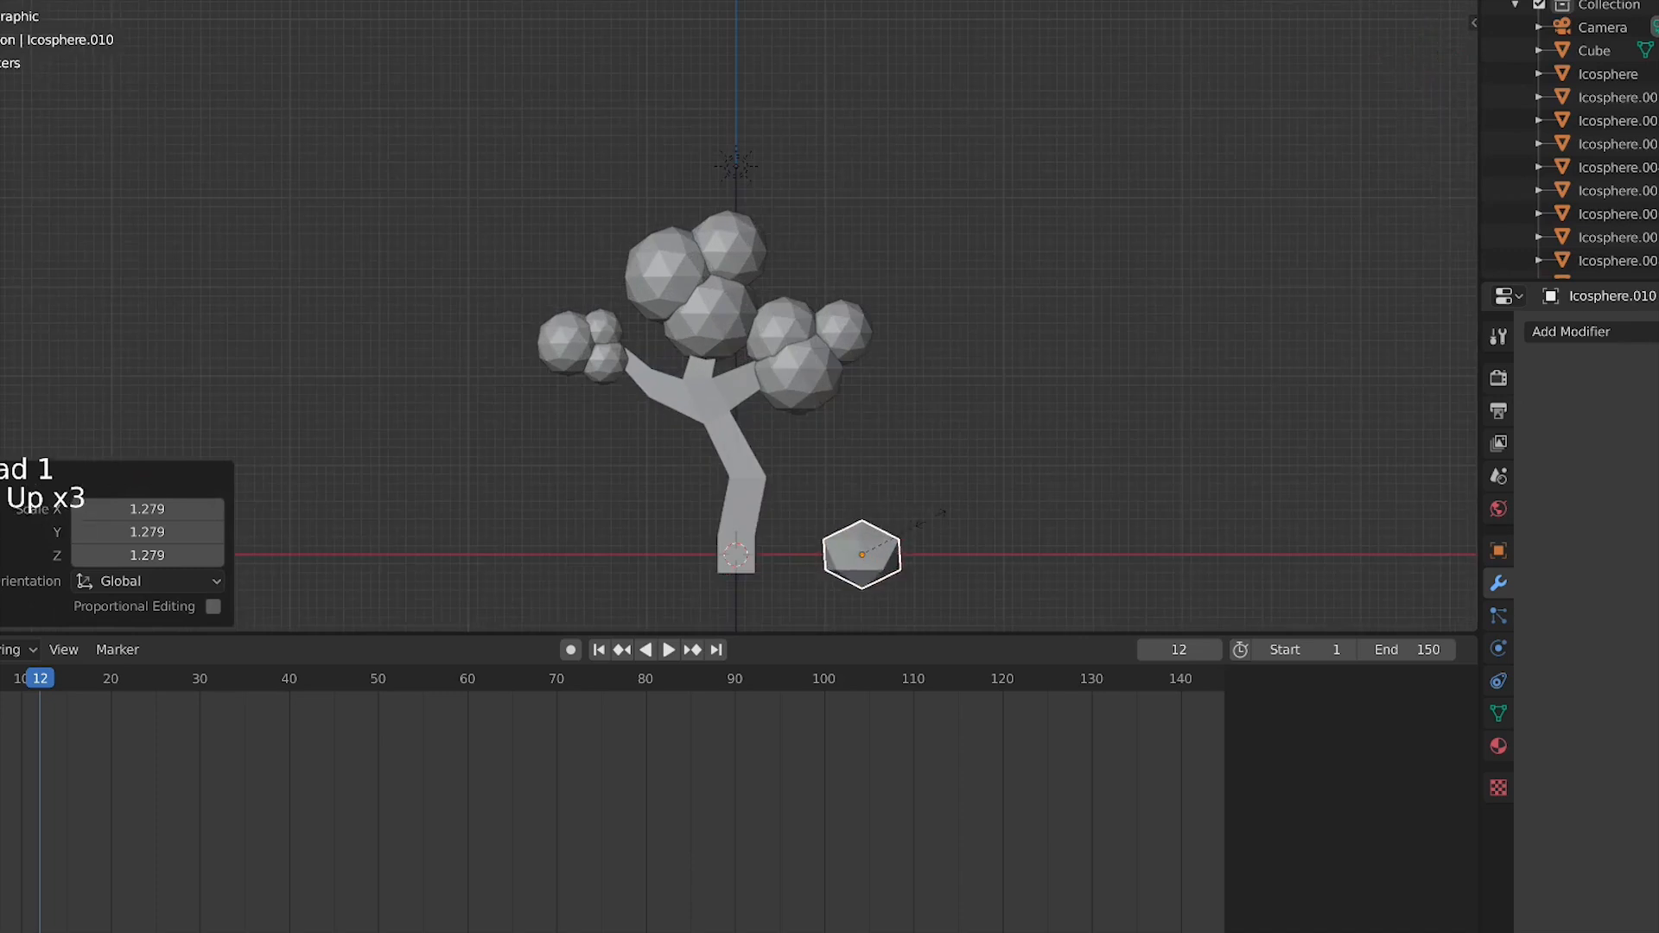
pyautogui.press('s')
pyautogui.click(938, 562)
pyautogui.press('r')
pyautogui.click(941, 581)
# Duplicate a third rock to the left of the trunk and rotate it about -51°
pyautogui.hotkey('shift', 'd')
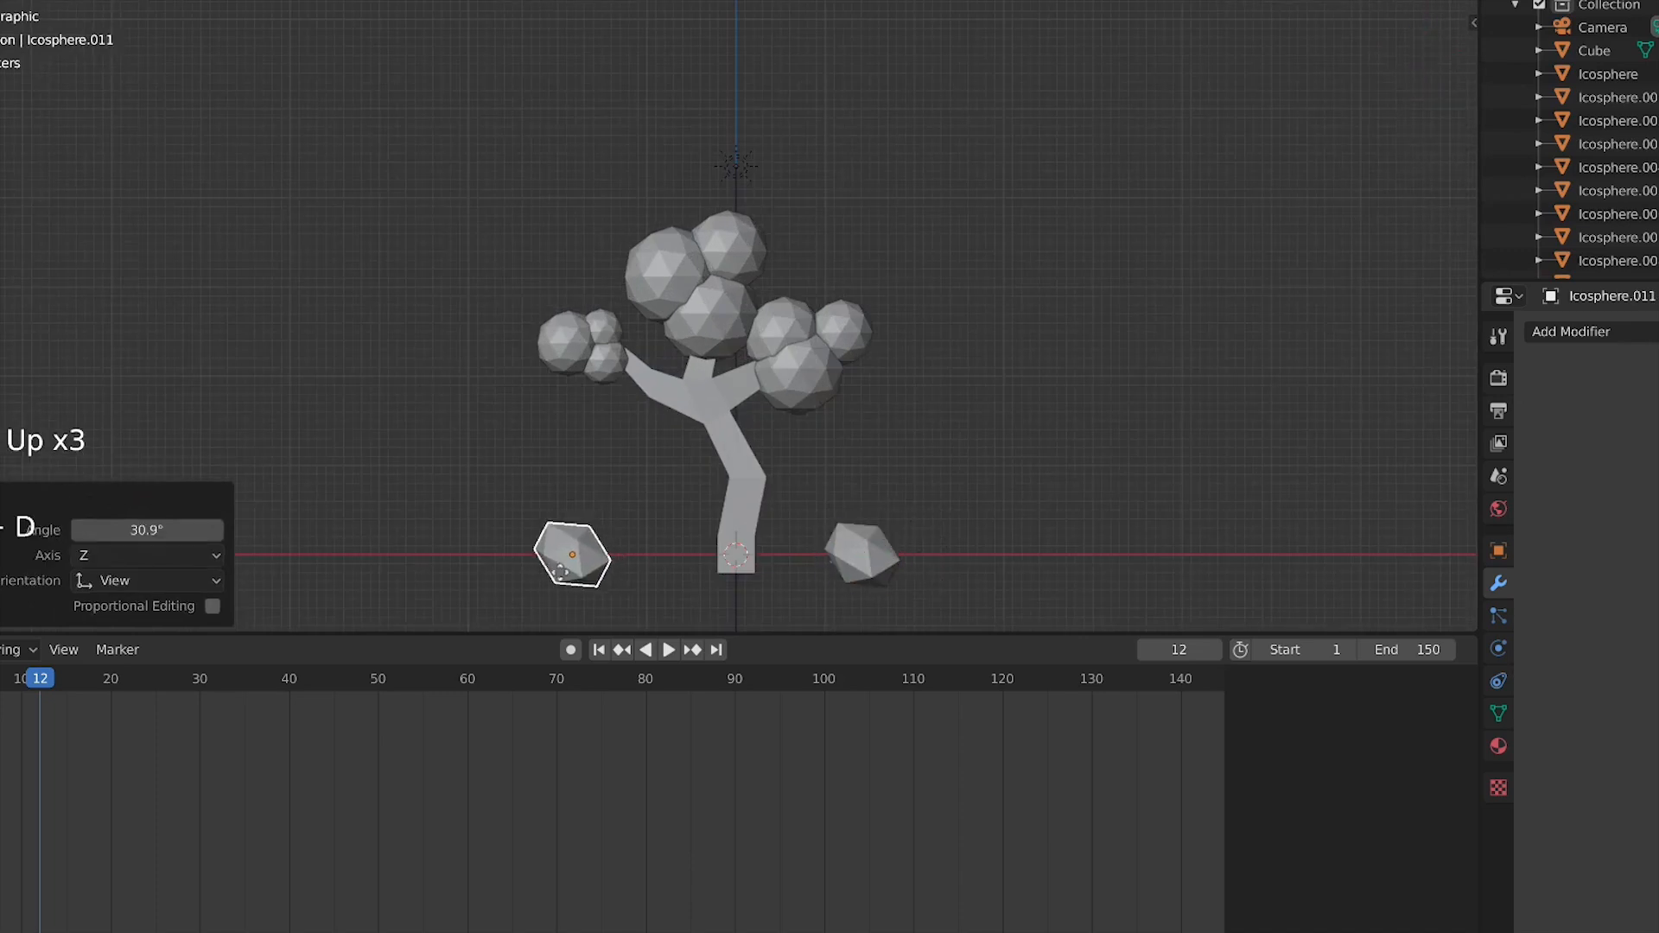
pyautogui.click(553, 577)
pyautogui.press('r')
pyautogui.click(732, 454)
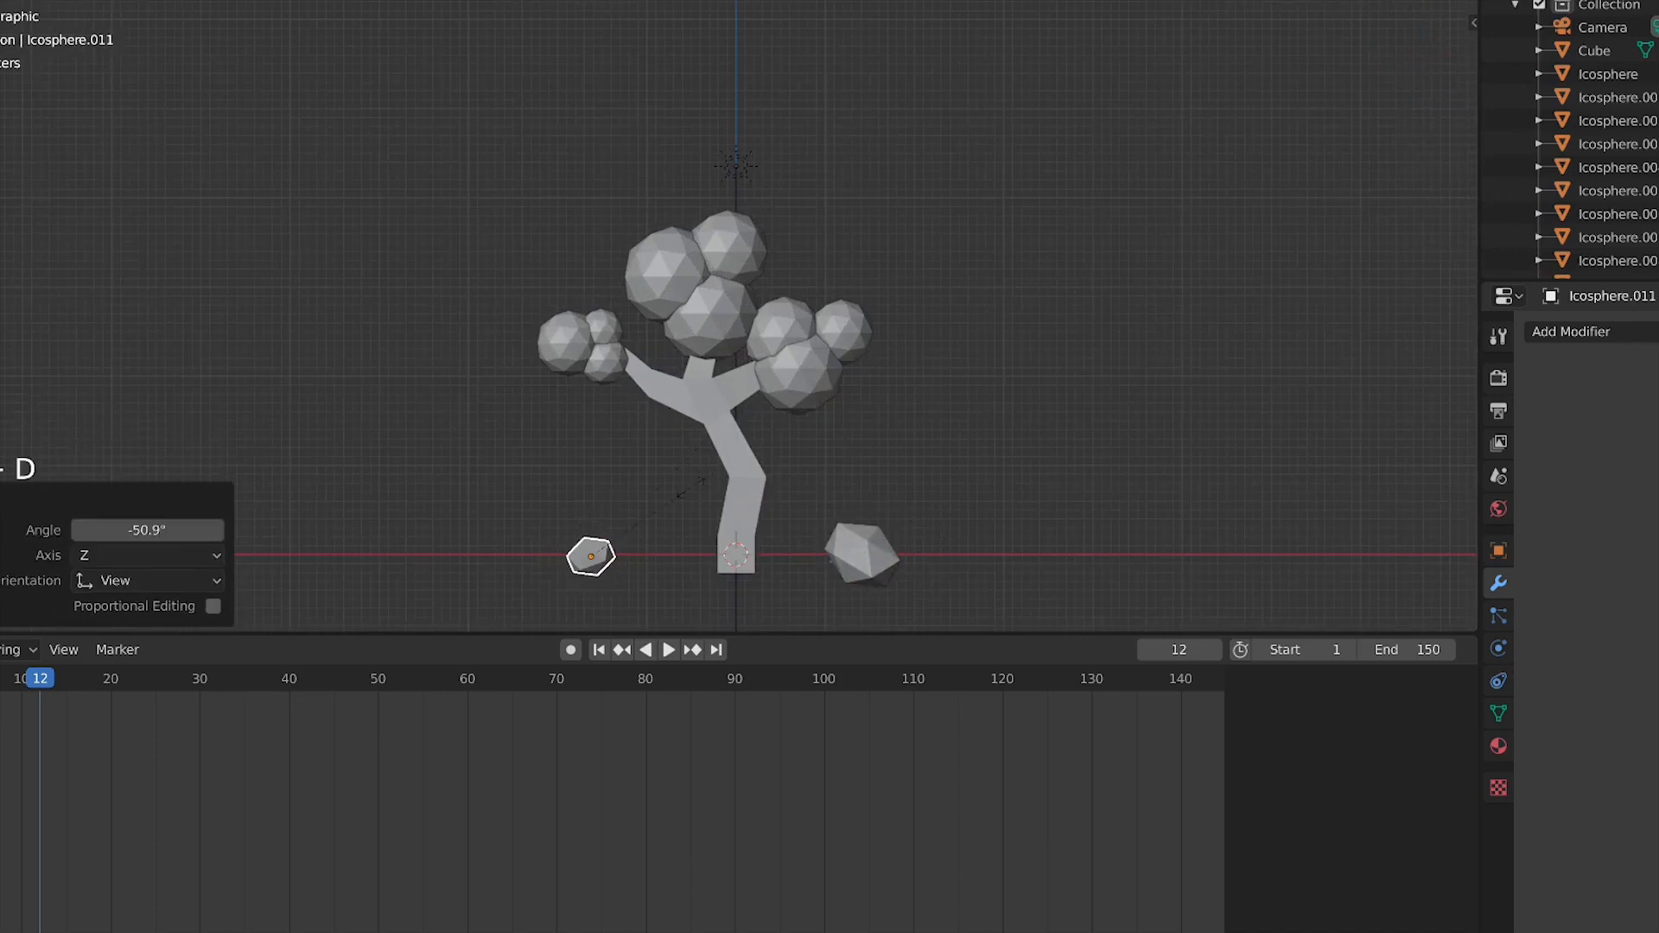
pyautogui.click(665, 505)
# Add a cube at the base of the tree
pyautogui.press('KP_0')
pyautogui.click(793, 494)
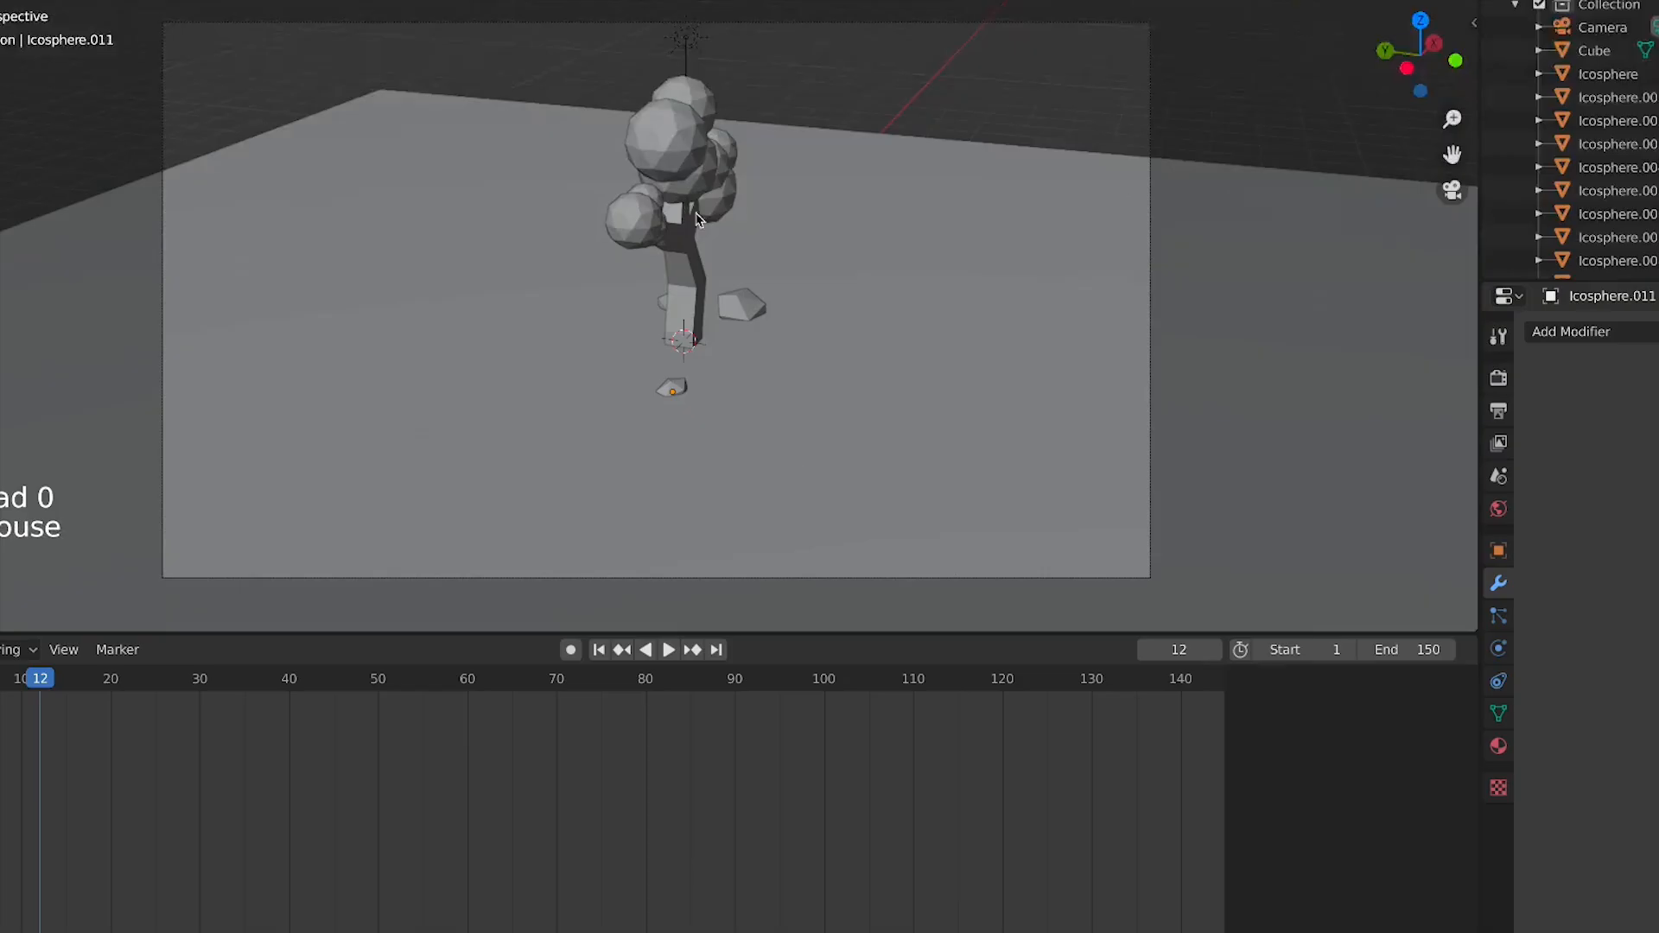
pyautogui.moveTo(862, 305); pyautogui.dragTo(785, 308, button='middle')
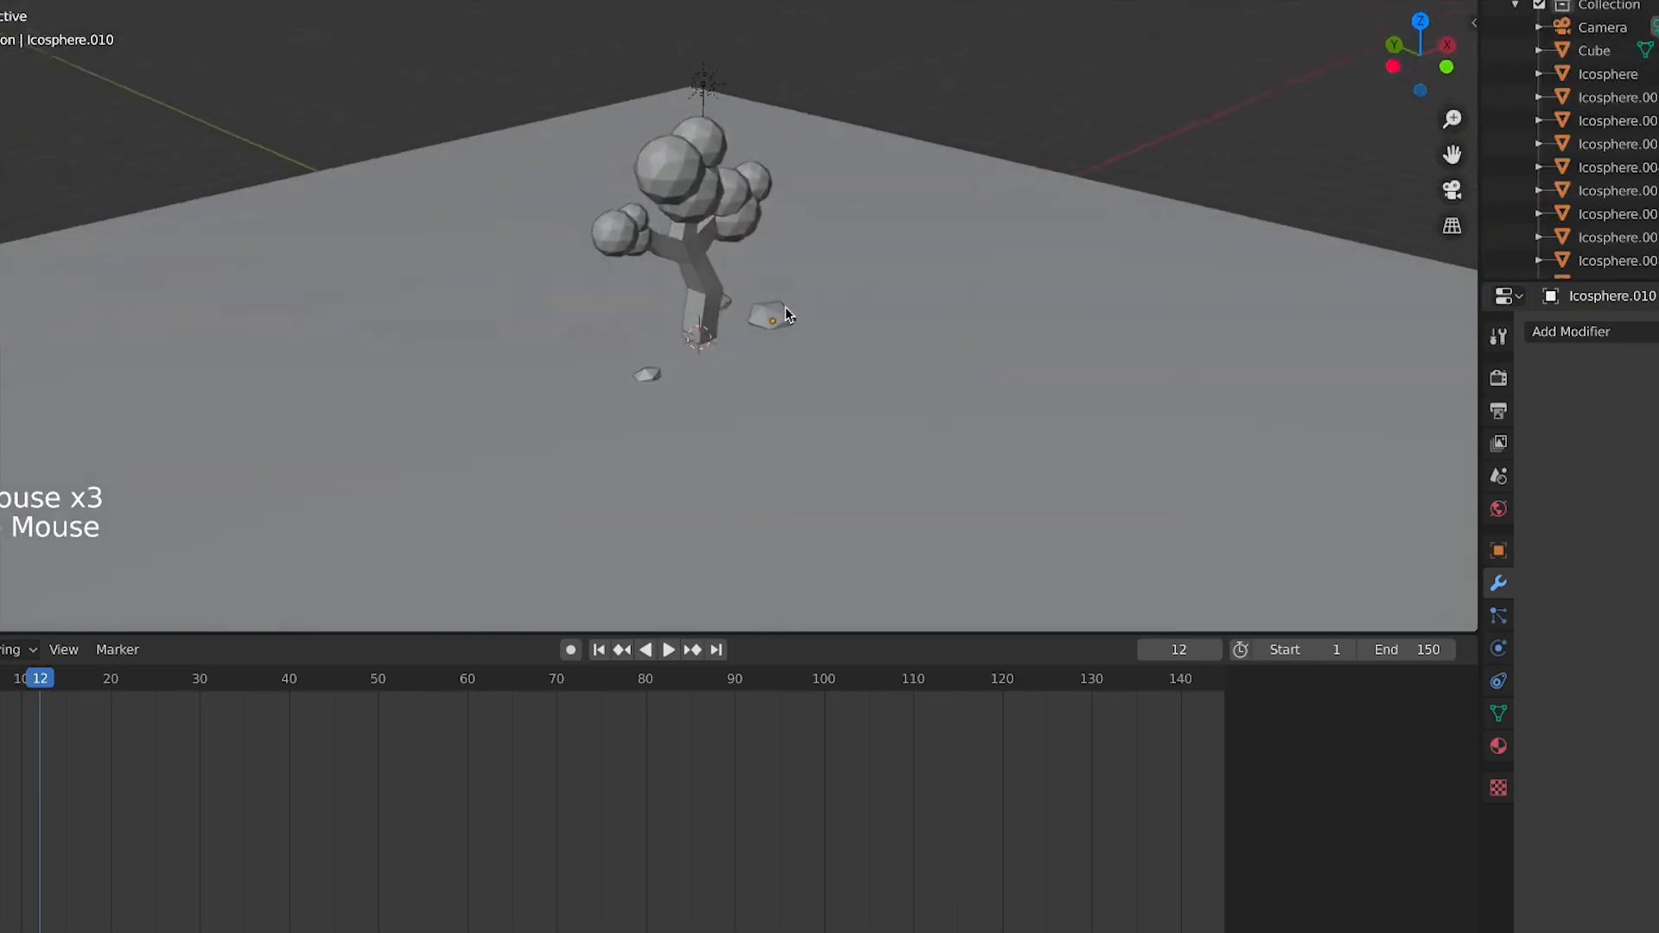
pyautogui.scroll(3, 786, 307)
pyautogui.hotkey('shift', 'a')
pyautogui.moveTo(786, 207)
pyautogui.click(968, 334)
# Reselect the new cube and scale it down
pyautogui.press('Tab')
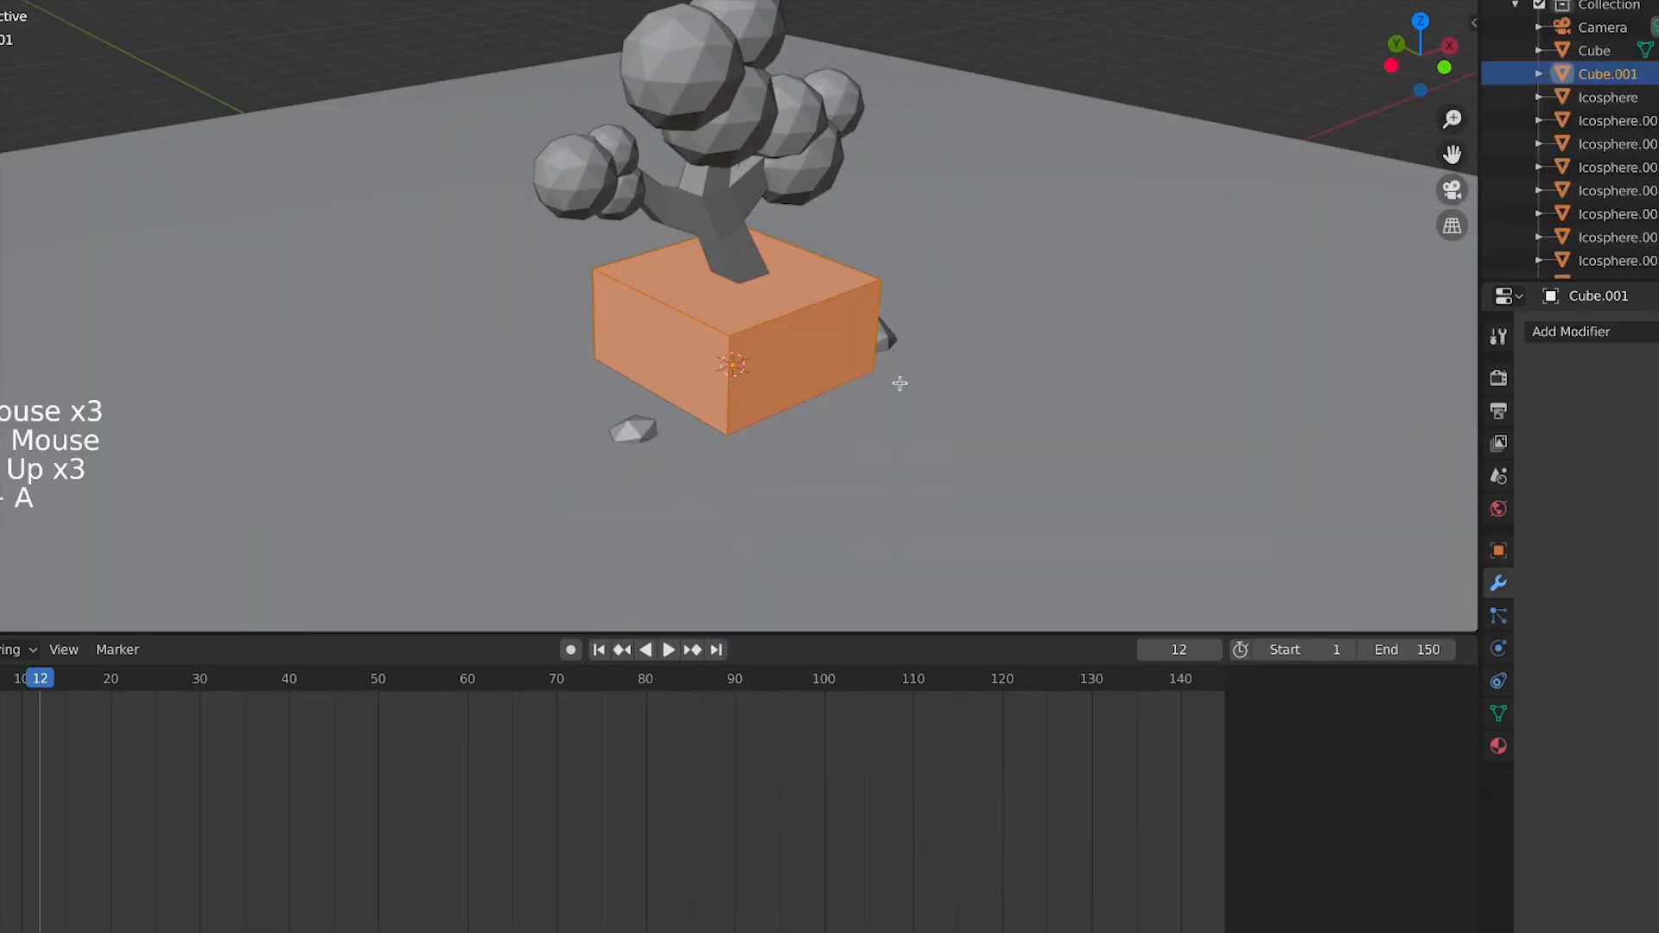
pyautogui.press('Tab')
pyautogui.press('a')
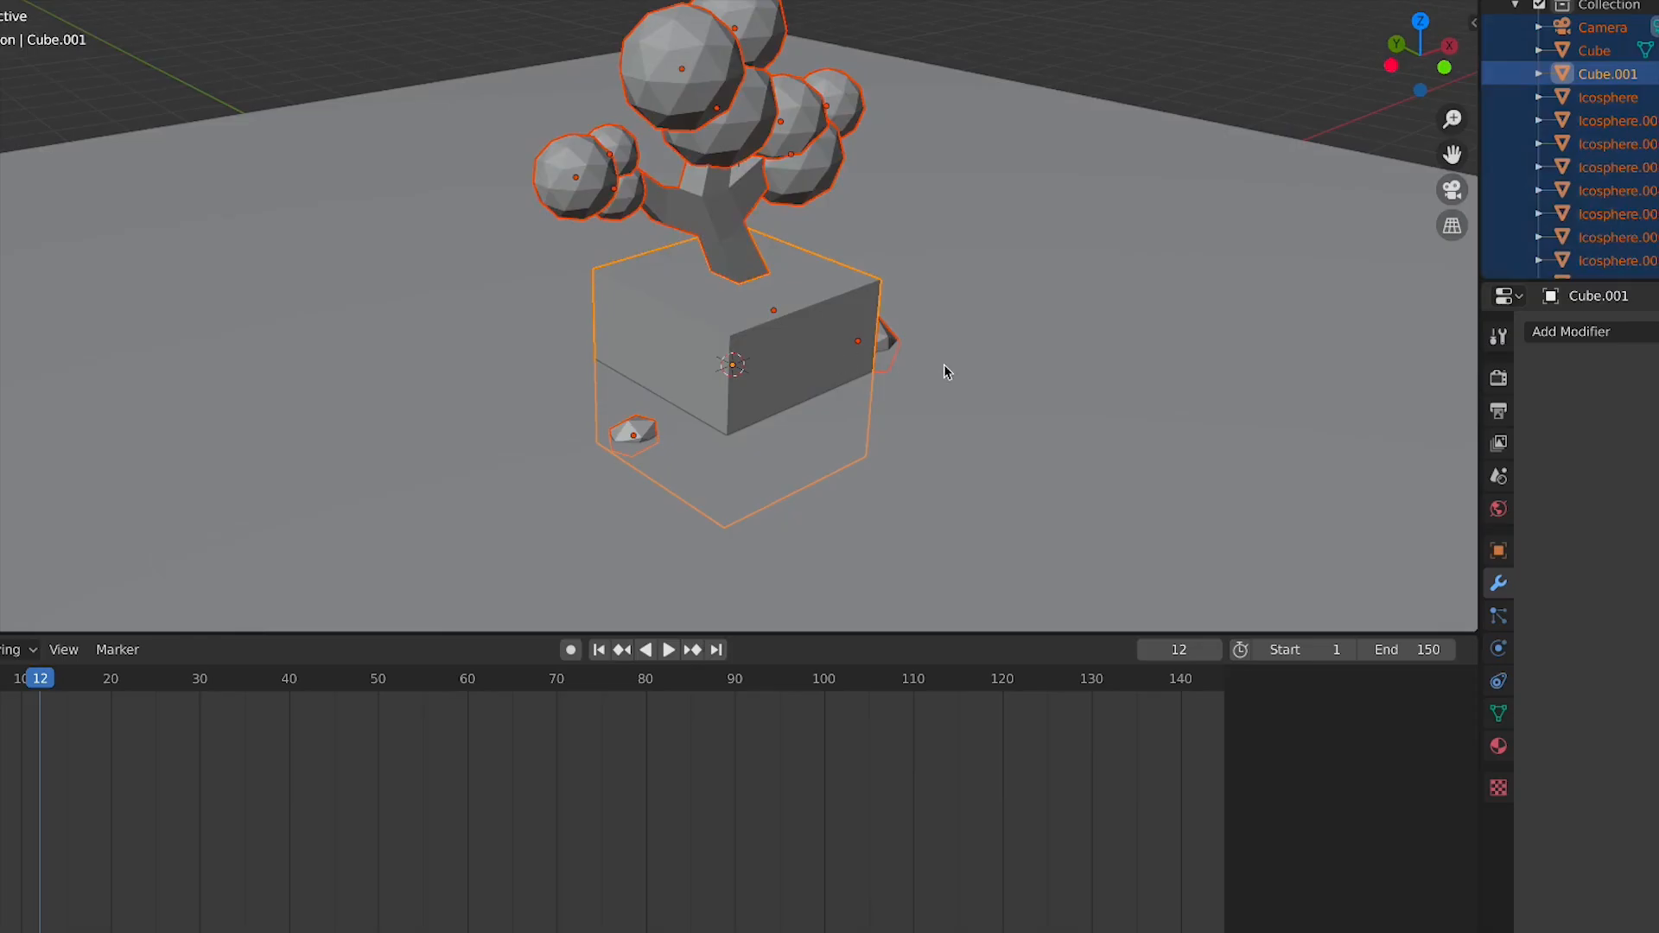
pyautogui.press('Tab')
pyautogui.click(785, 371)
pyautogui.press('Tab')
pyautogui.click(786, 369)
pyautogui.press('s')
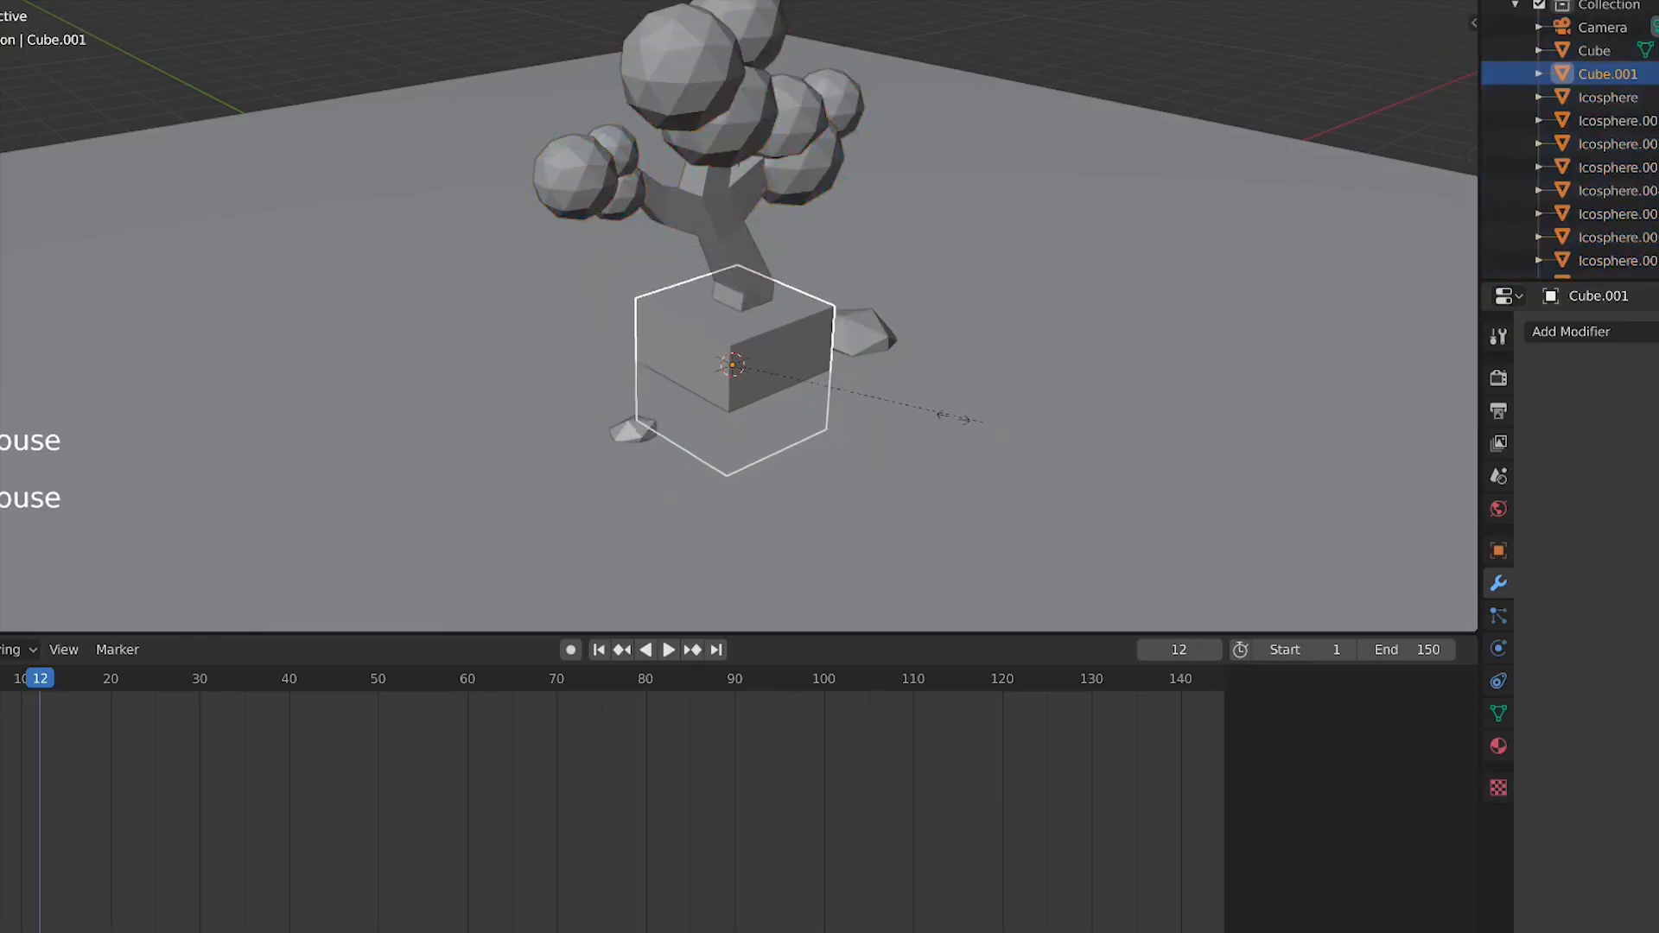
pyautogui.click(804, 395)
# In top view, move the cube beside the trunk and scale it to 0.757
pyautogui.press('KP_7')
pyautogui.press('g')
pyautogui.click(728, 553)
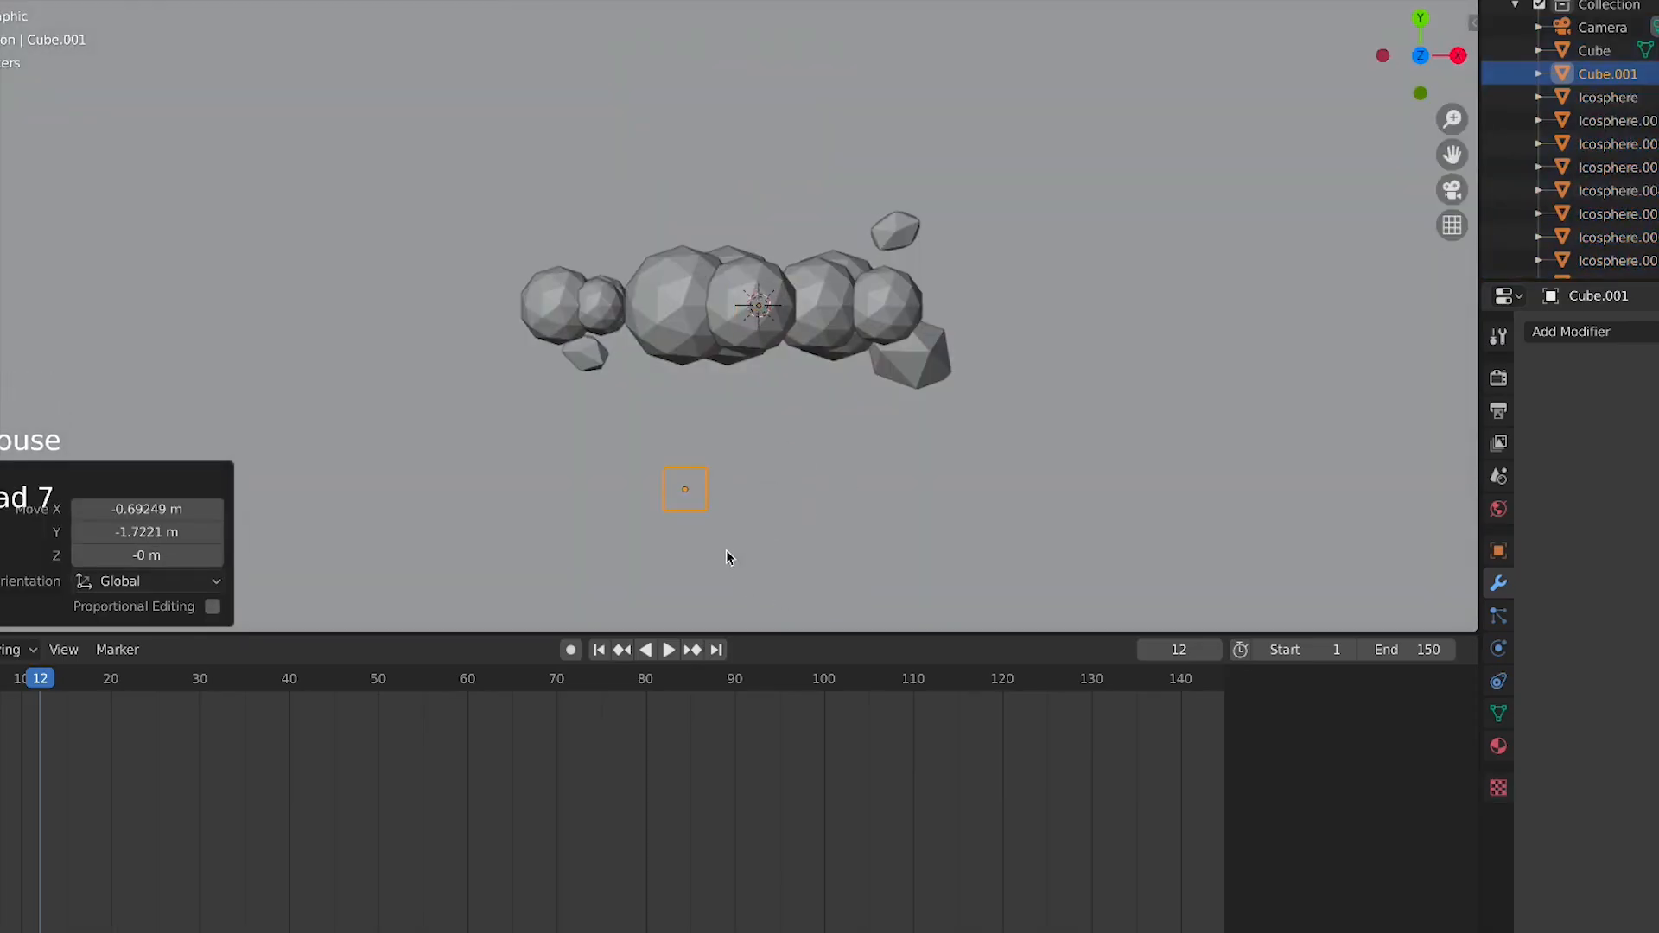
pyautogui.keyDown('shift'); pyautogui.moveTo(729, 556); pyautogui.dragTo(733, 326, button='middle'); pyautogui.keyUp('shift')
pyautogui.press('s')
pyautogui.click(703, 299)
pyautogui.press('KP_1')
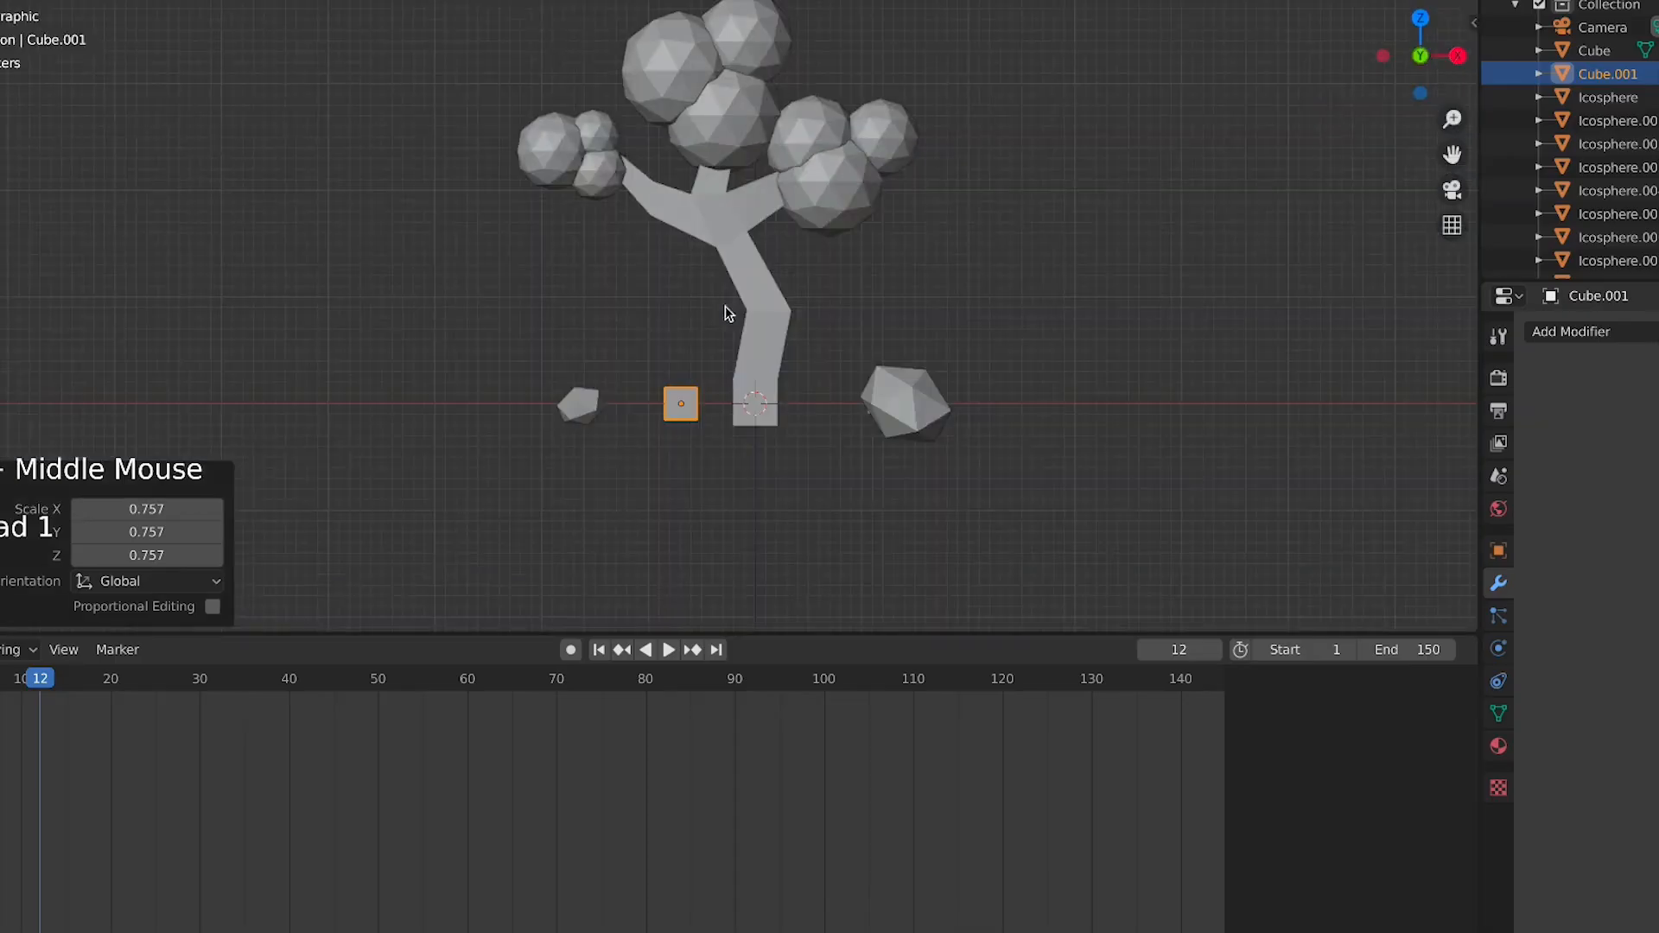
# Stretch the cube vertically along Z into a tall block
pyautogui.press('s')
pyautogui.press('z')
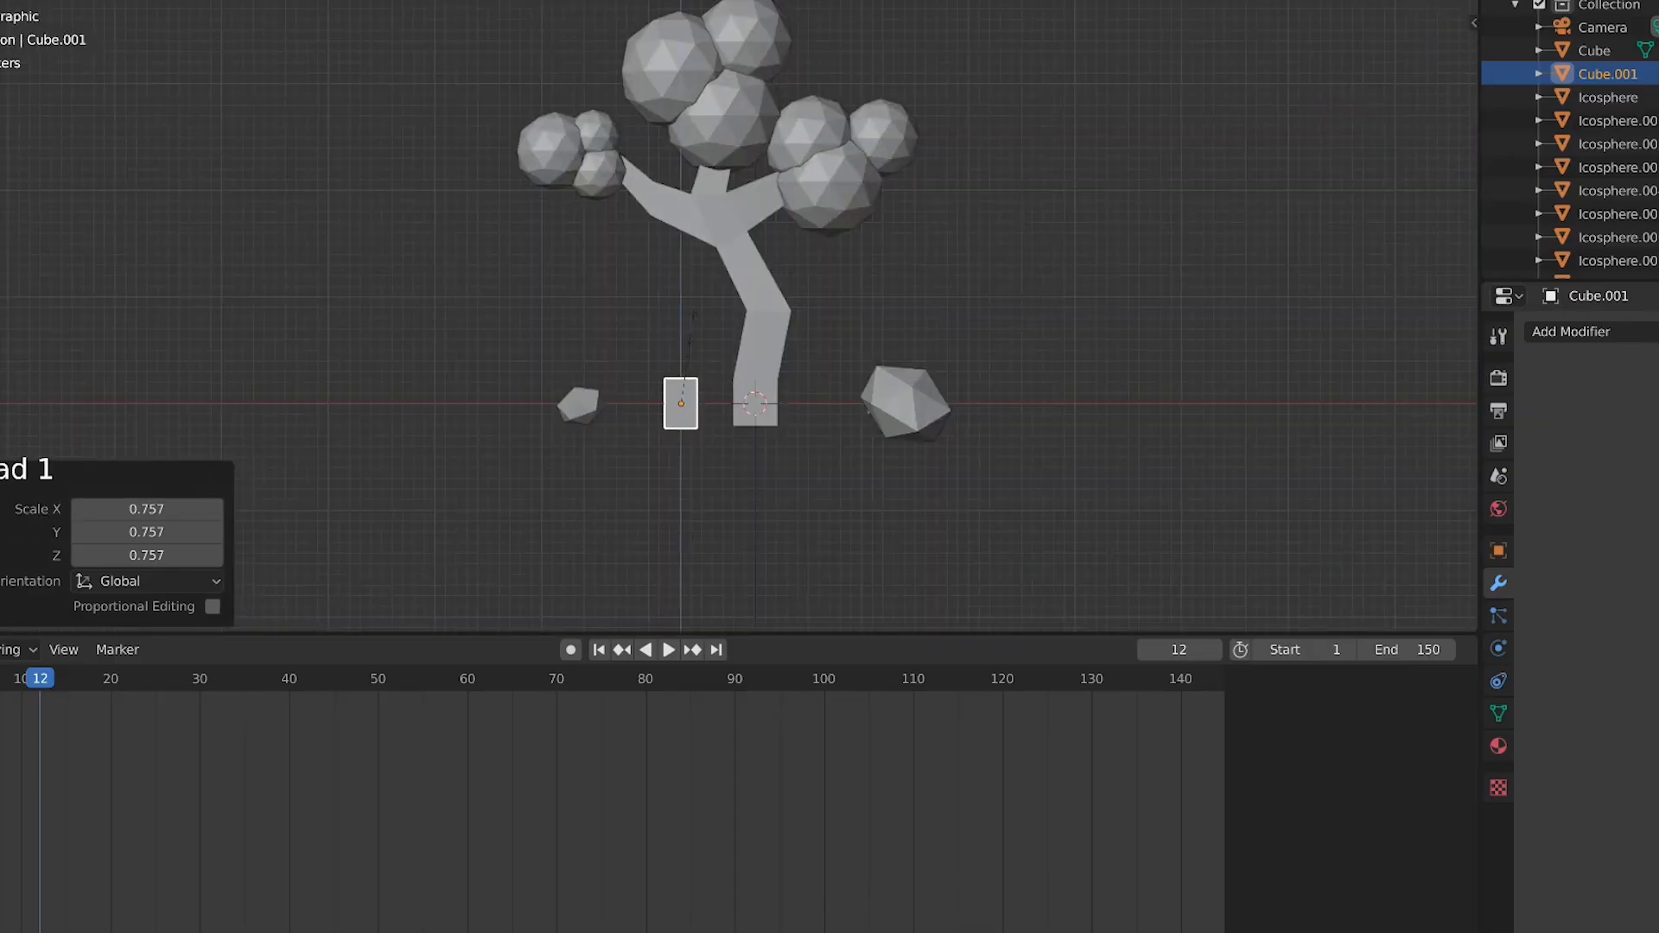
pyautogui.click(700, 343)
pyautogui.moveTo(700, 343); pyautogui.dragTo(704, 407, button='middle')
pyautogui.scroll(3, 581, 251)
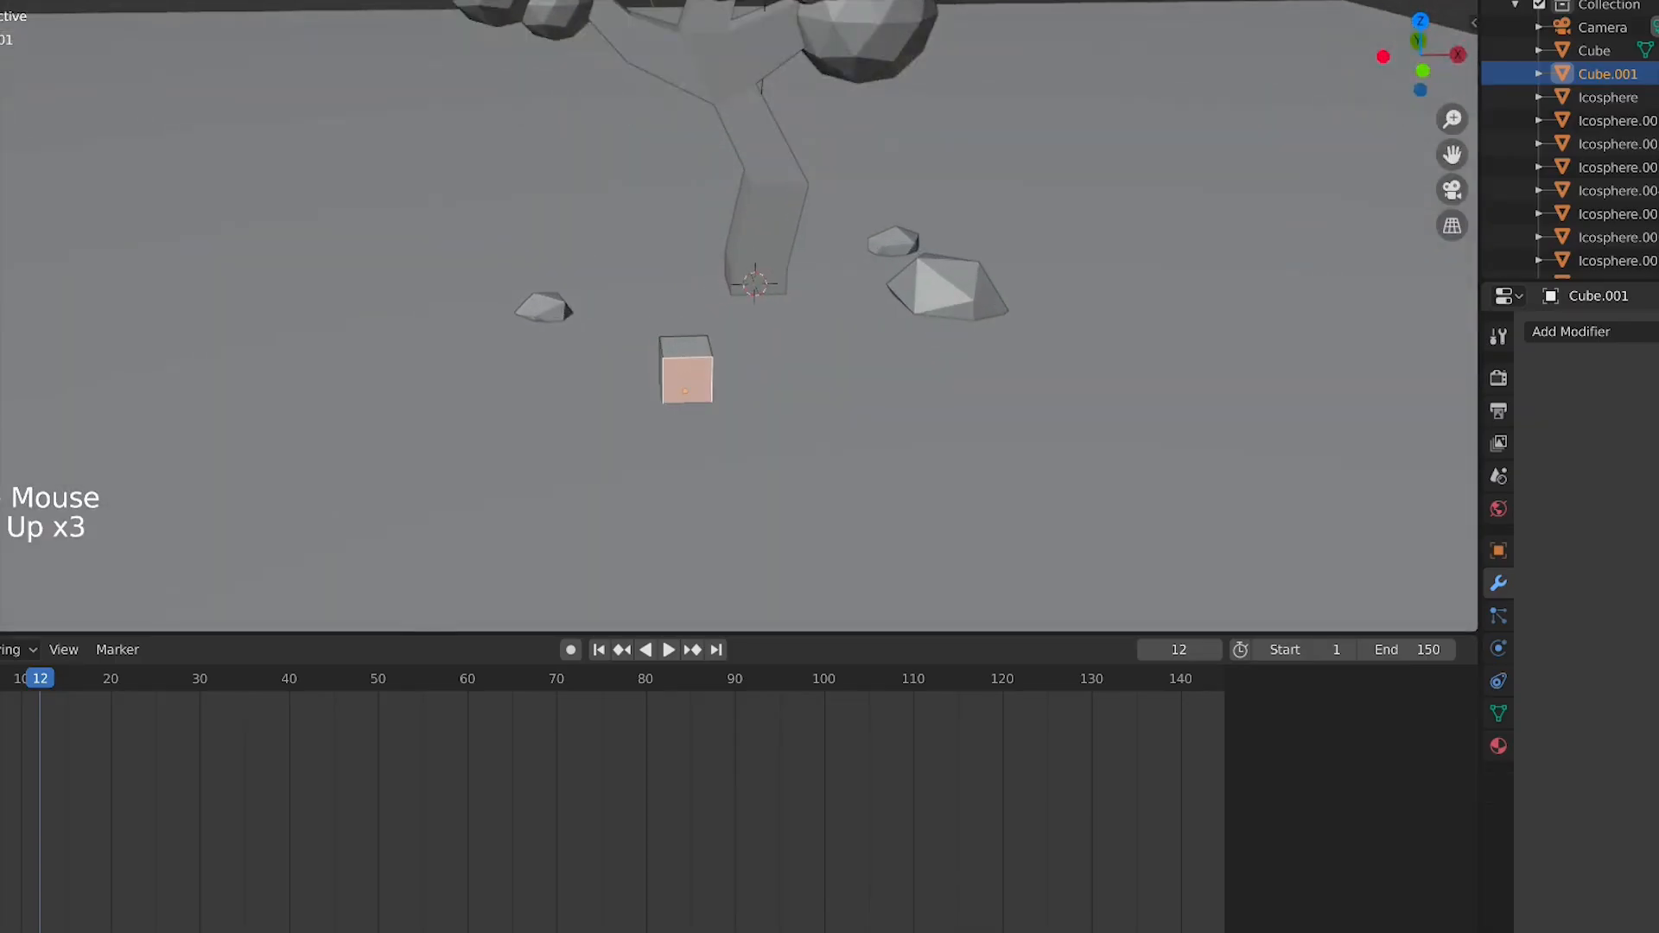
# Scale the block's top face down to form a spike and leave Edit Mode
pyautogui.click(666, 335)
pyautogui.press('s')
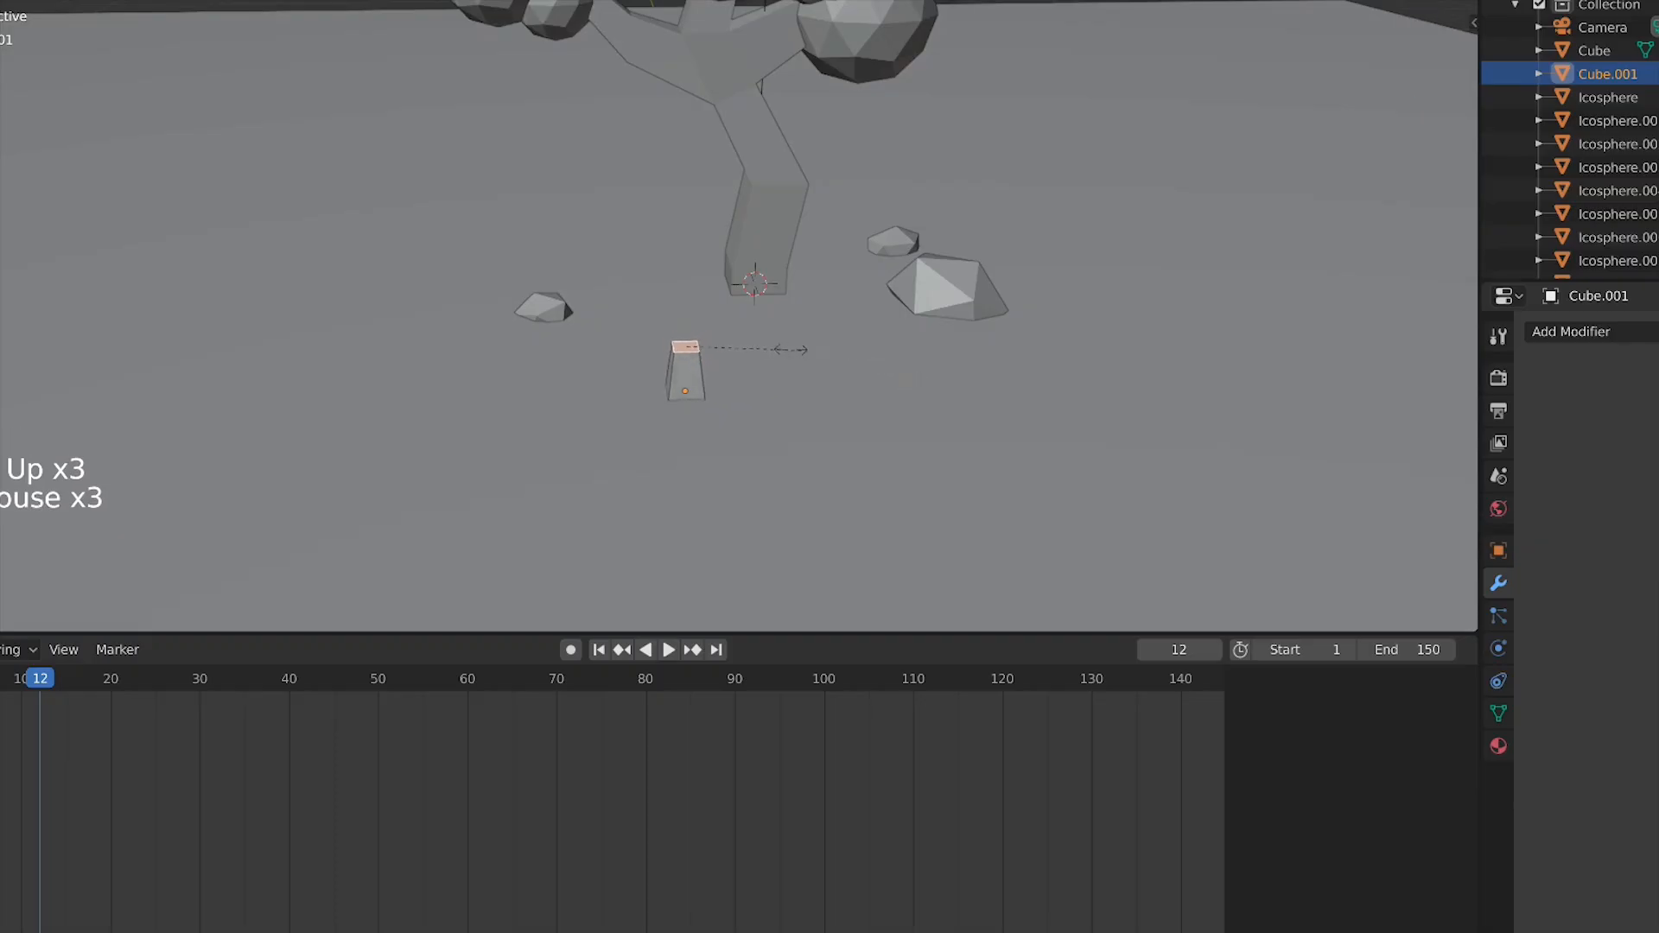
pyautogui.click(721, 348)
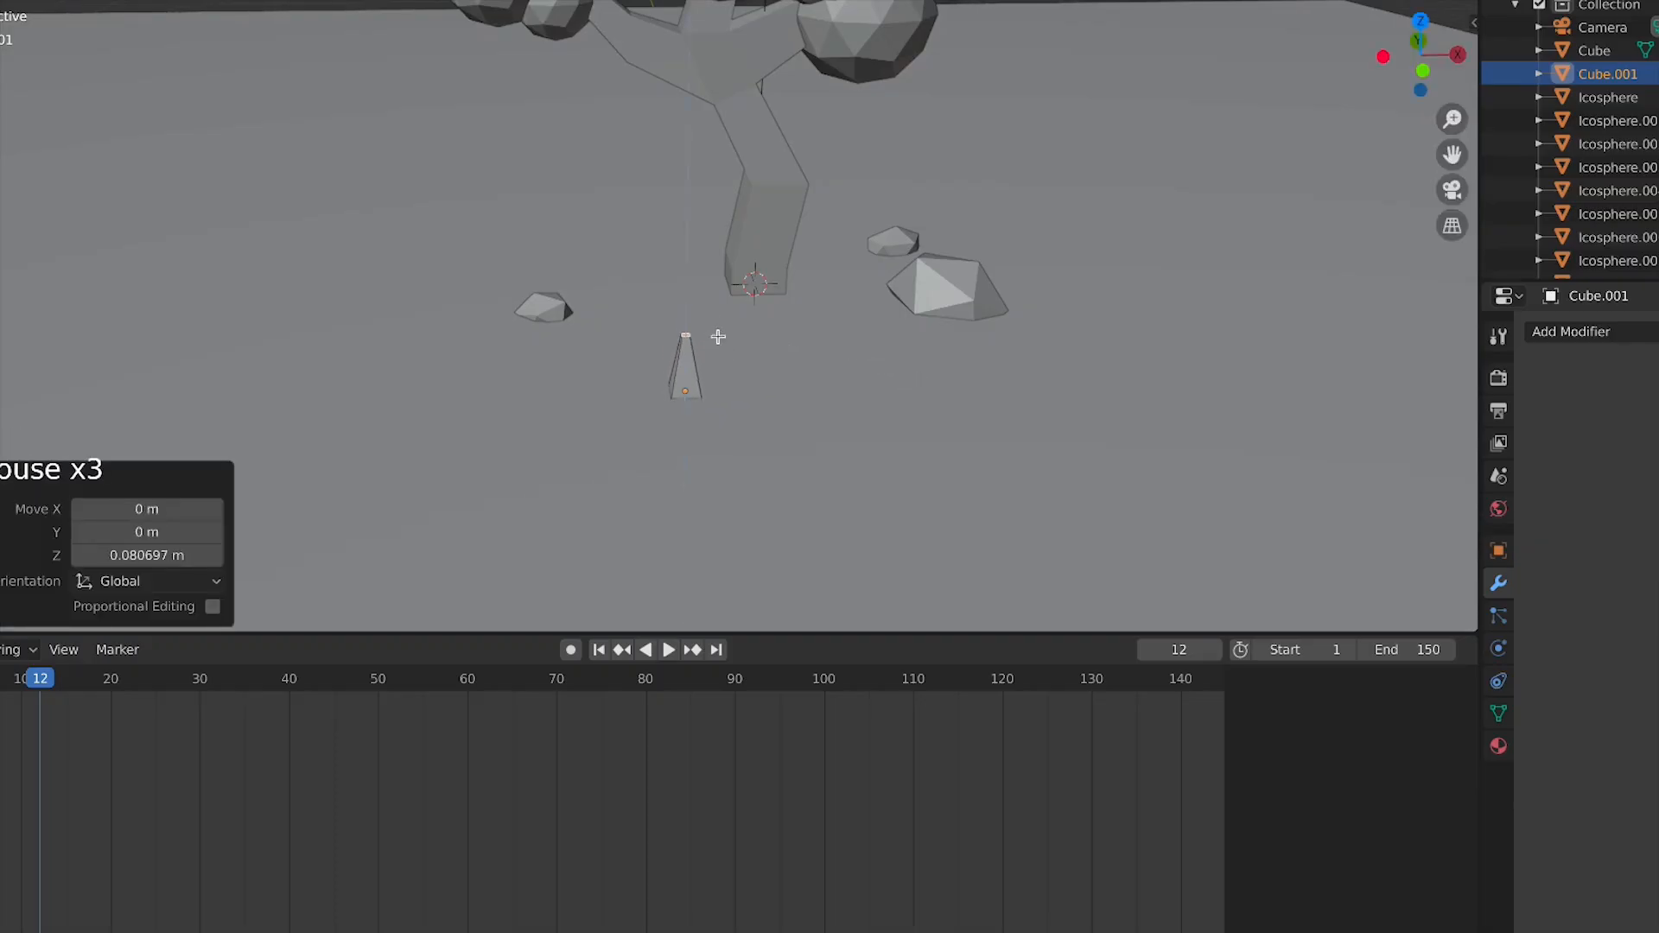
pyautogui.press('Tab')
# Duplicate the spike, then rotate, scale it to 0.638 and reposition it in top view
pyautogui.hotkey('shift', 'd')
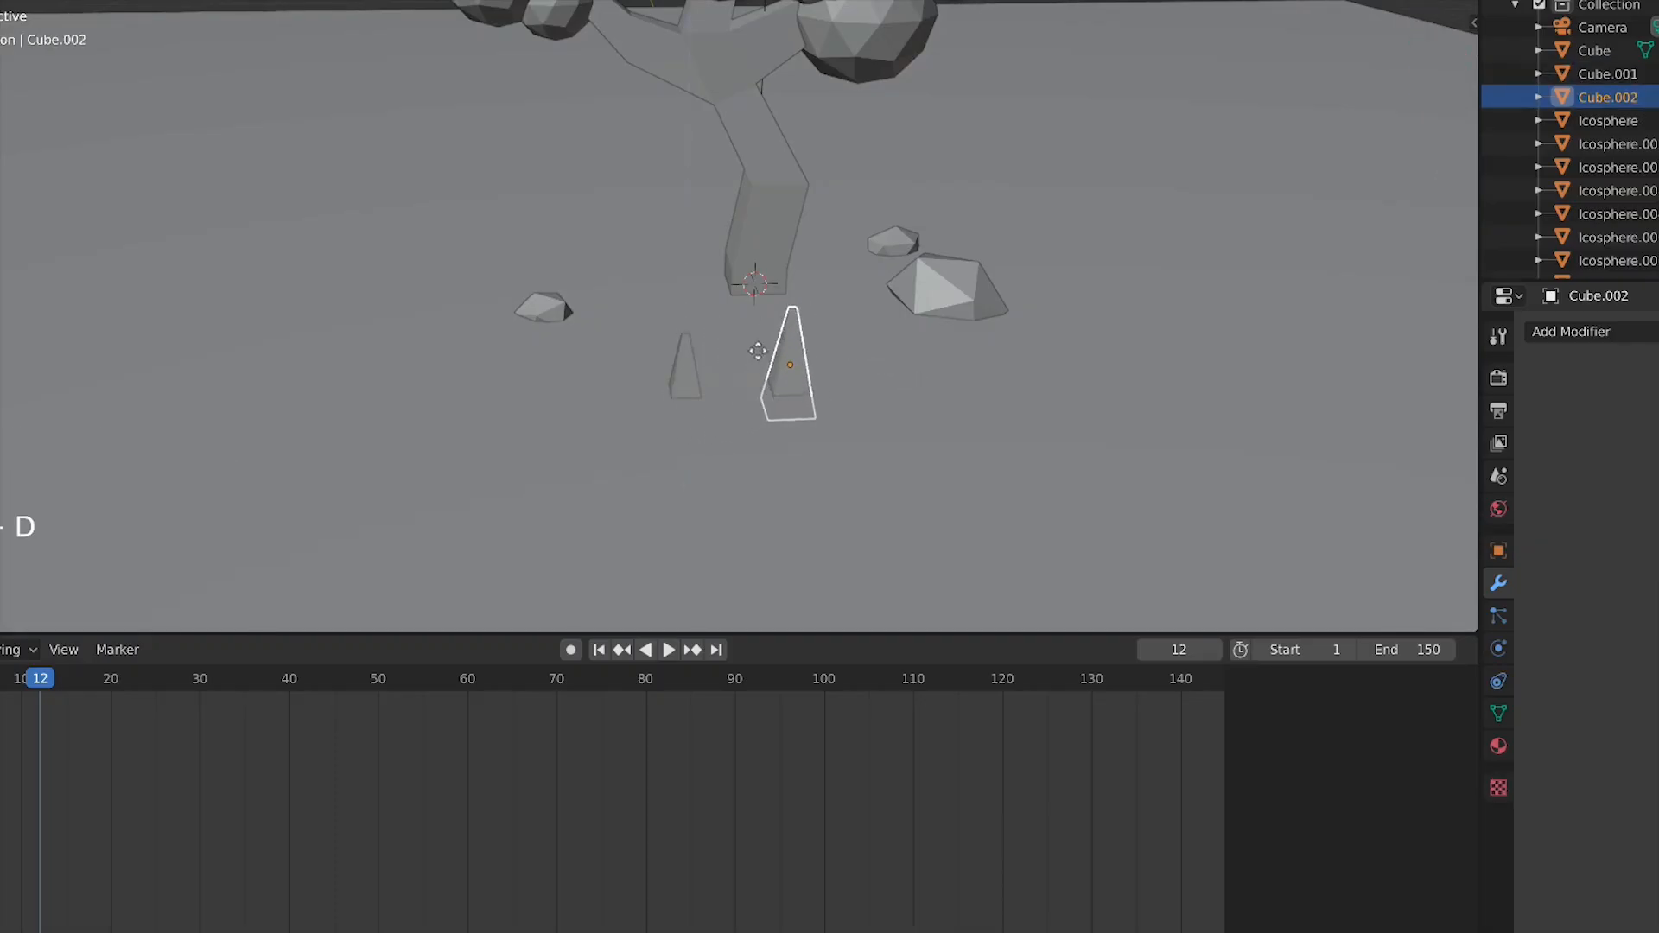
pyautogui.click(760, 375)
pyautogui.press('KP_7')
pyautogui.press('r')
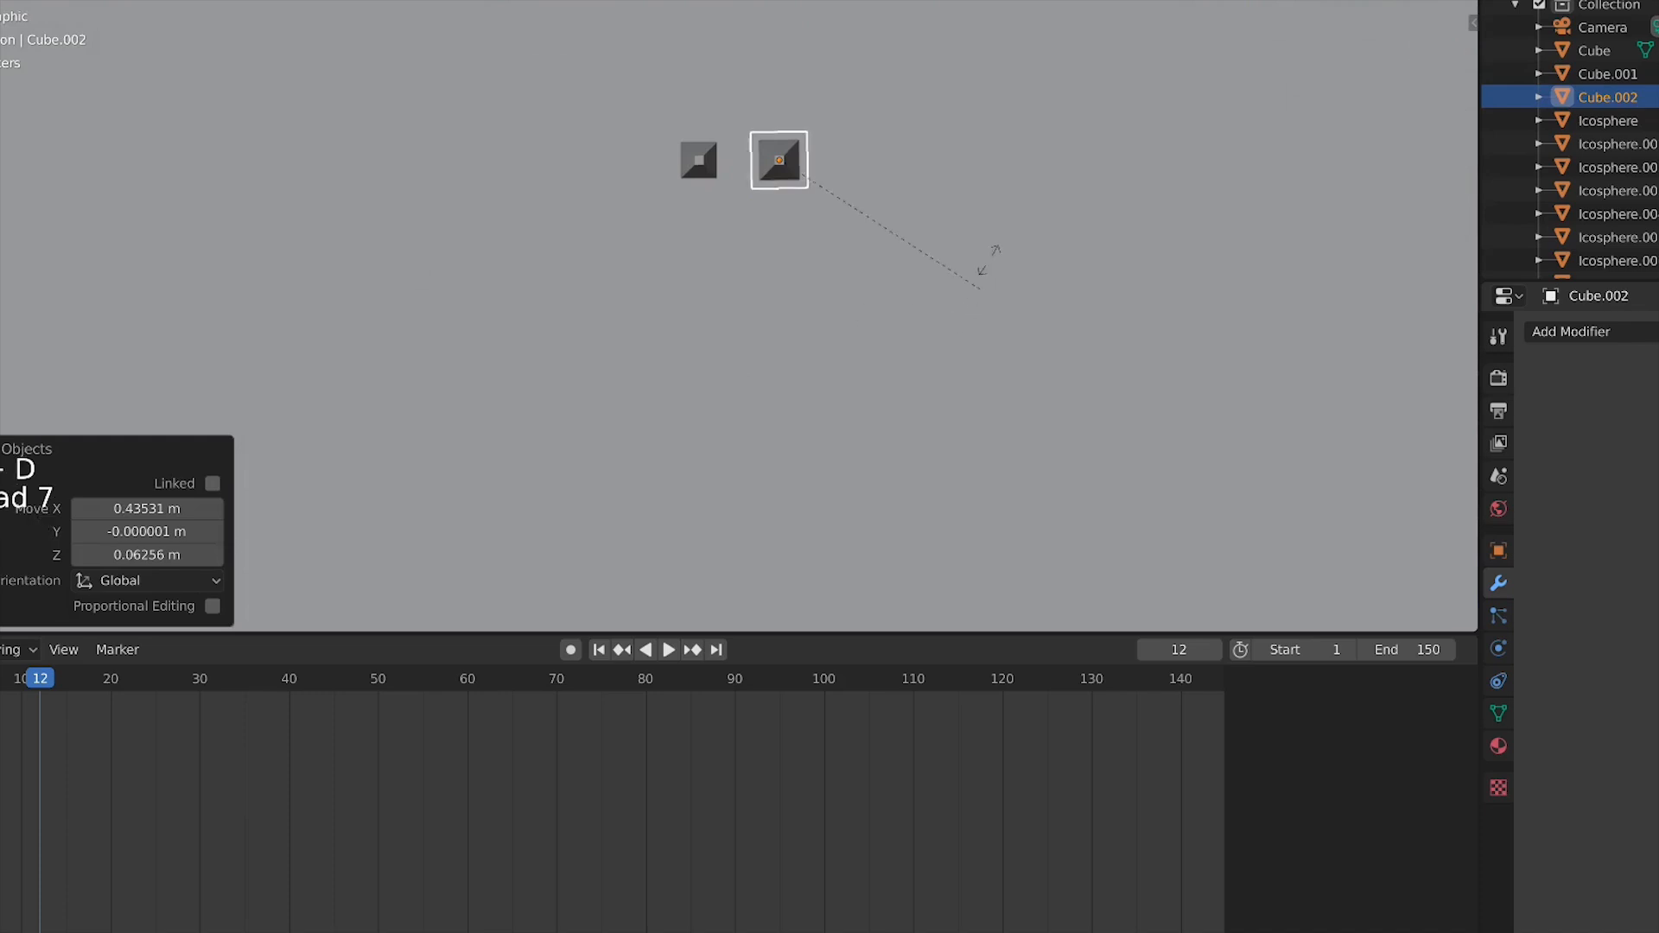
pyautogui.click(978, 196)
pyautogui.press('s')
pyautogui.click(878, 173)
pyautogui.press('g')
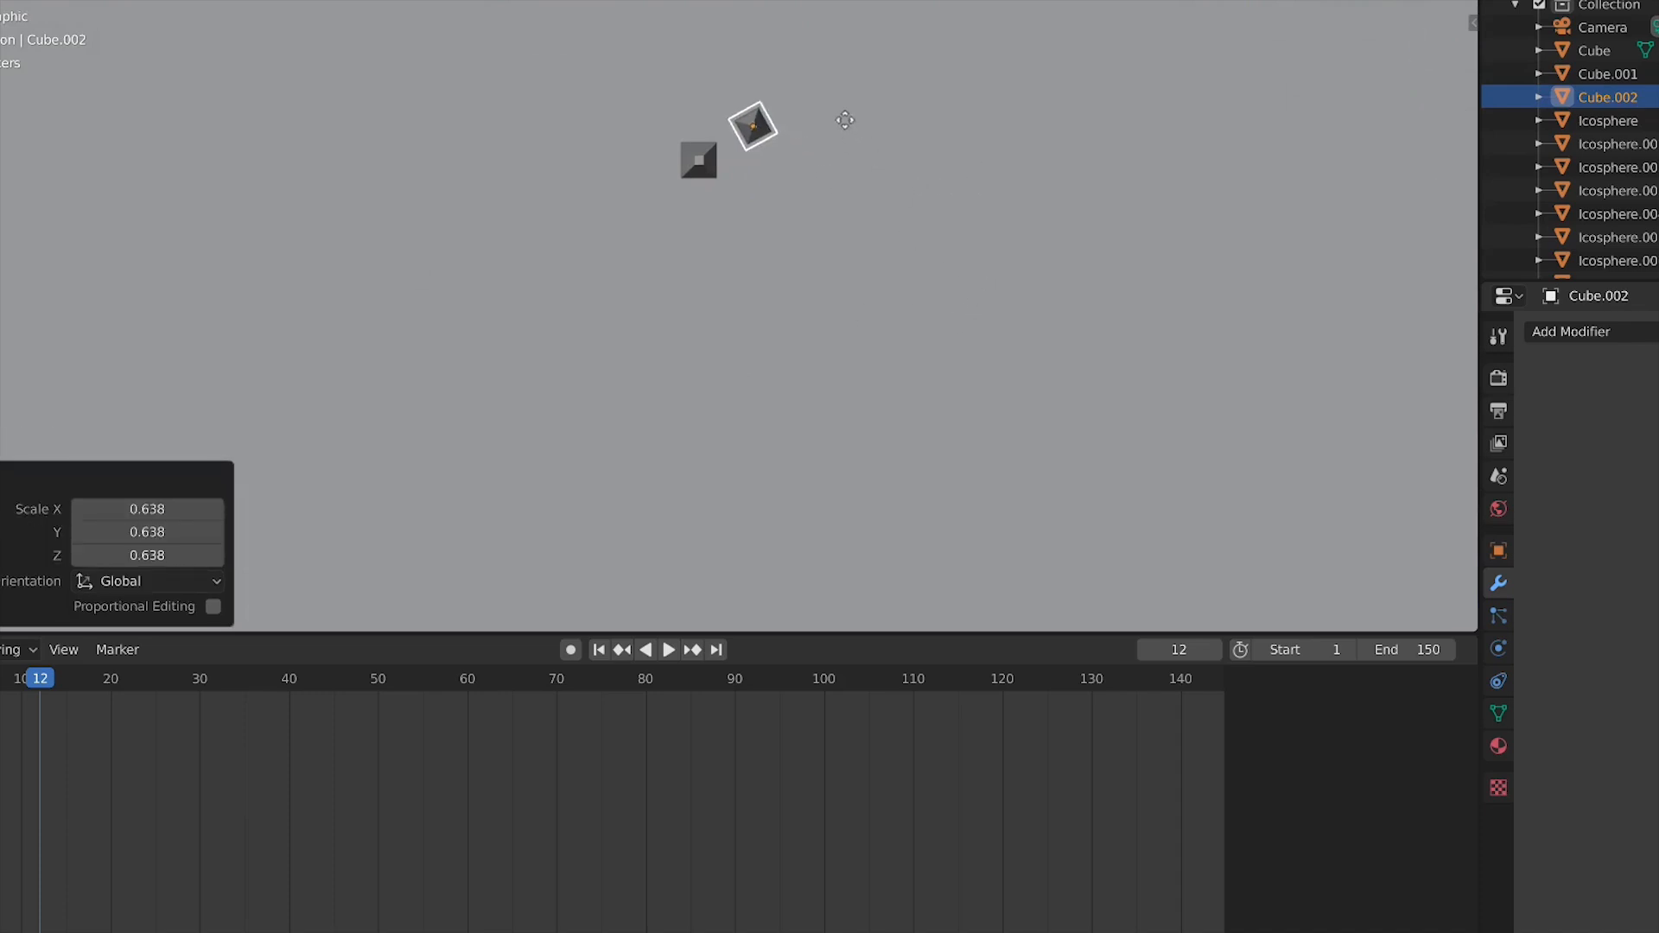
pyautogui.click(836, 114)
# Duplicate another spike beside them and rotate it about 29°
pyautogui.hotkey('shift', 'd')
pyautogui.click(883, 176)
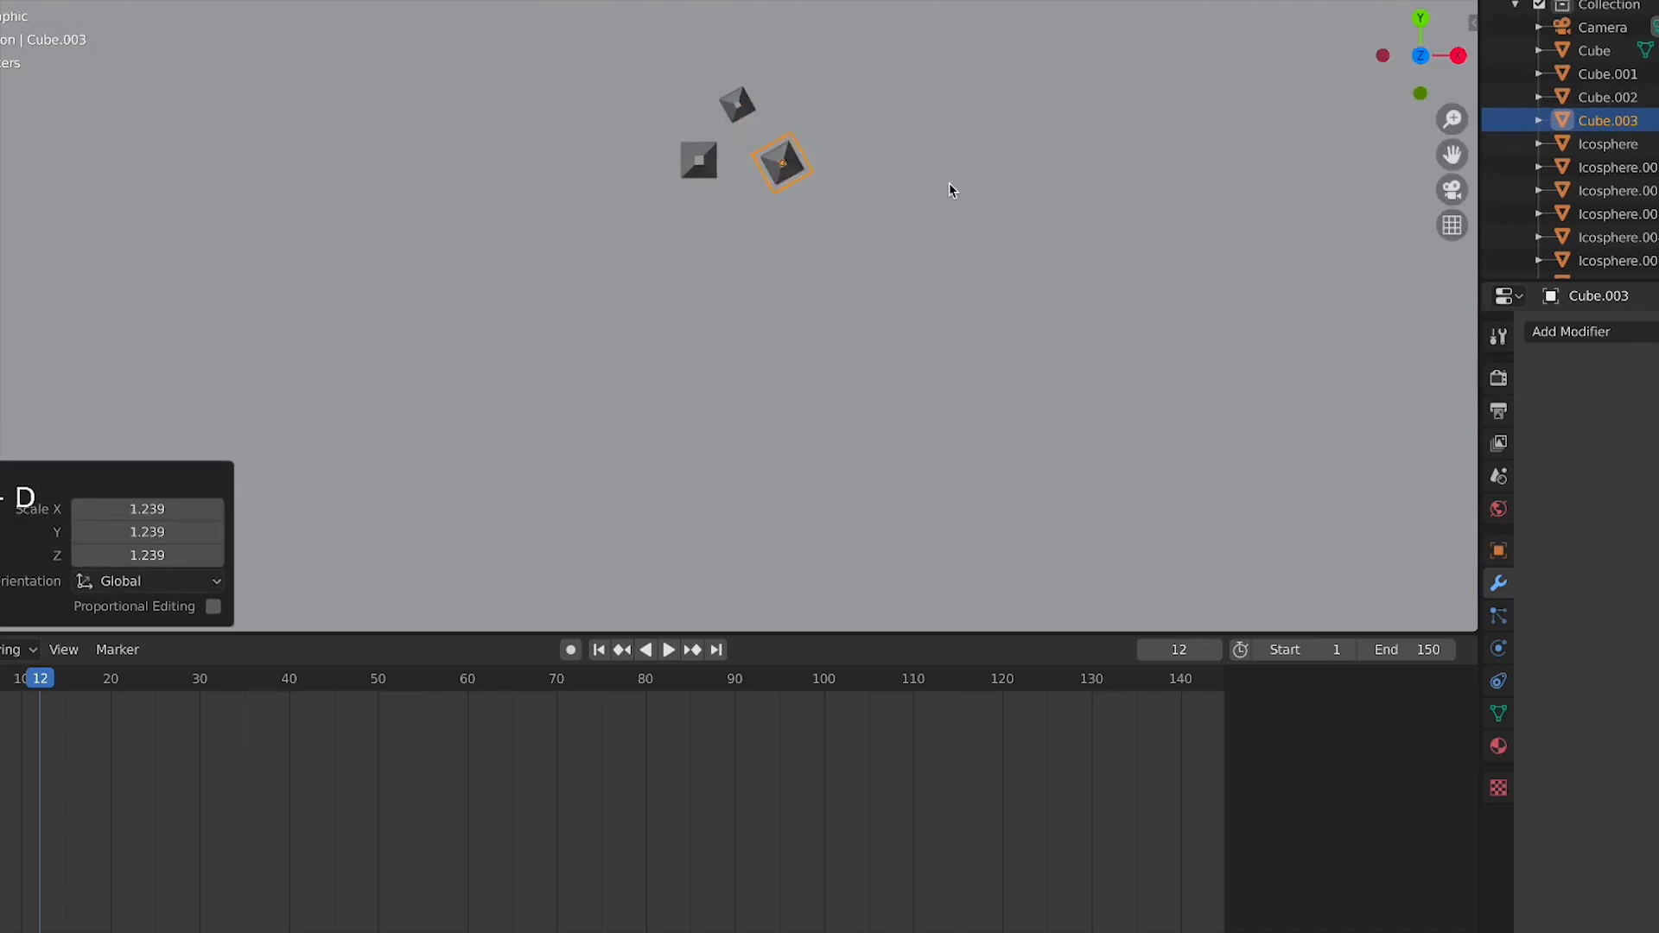
pyautogui.scroll(-5, 947, 185)
pyautogui.press('r')
pyautogui.click(979, 263)
# Duplicate two more spikes near the large rock, scaling one of them down
pyautogui.hotkey('shift', 'd')
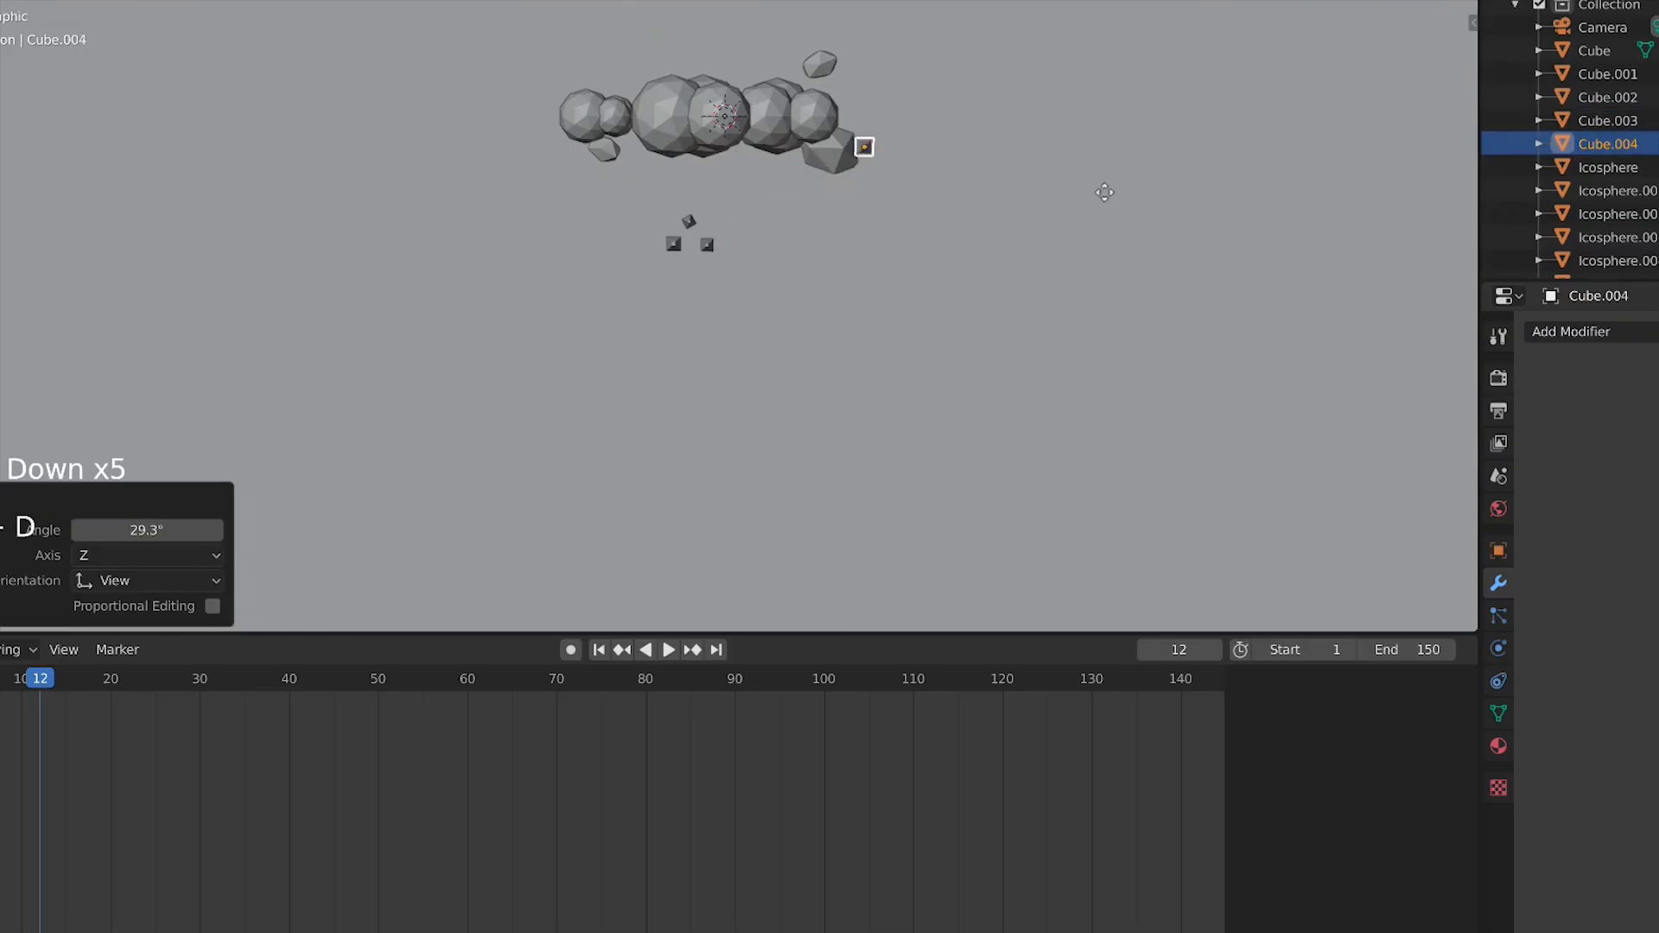
pyautogui.click(1104, 192)
pyautogui.hotkey('shift', 'd')
pyautogui.press('s')
pyautogui.click(1191, 192)
# Duplicate one more spike beside the large rock and rotate it
pyautogui.hotkey('shift', 'd')
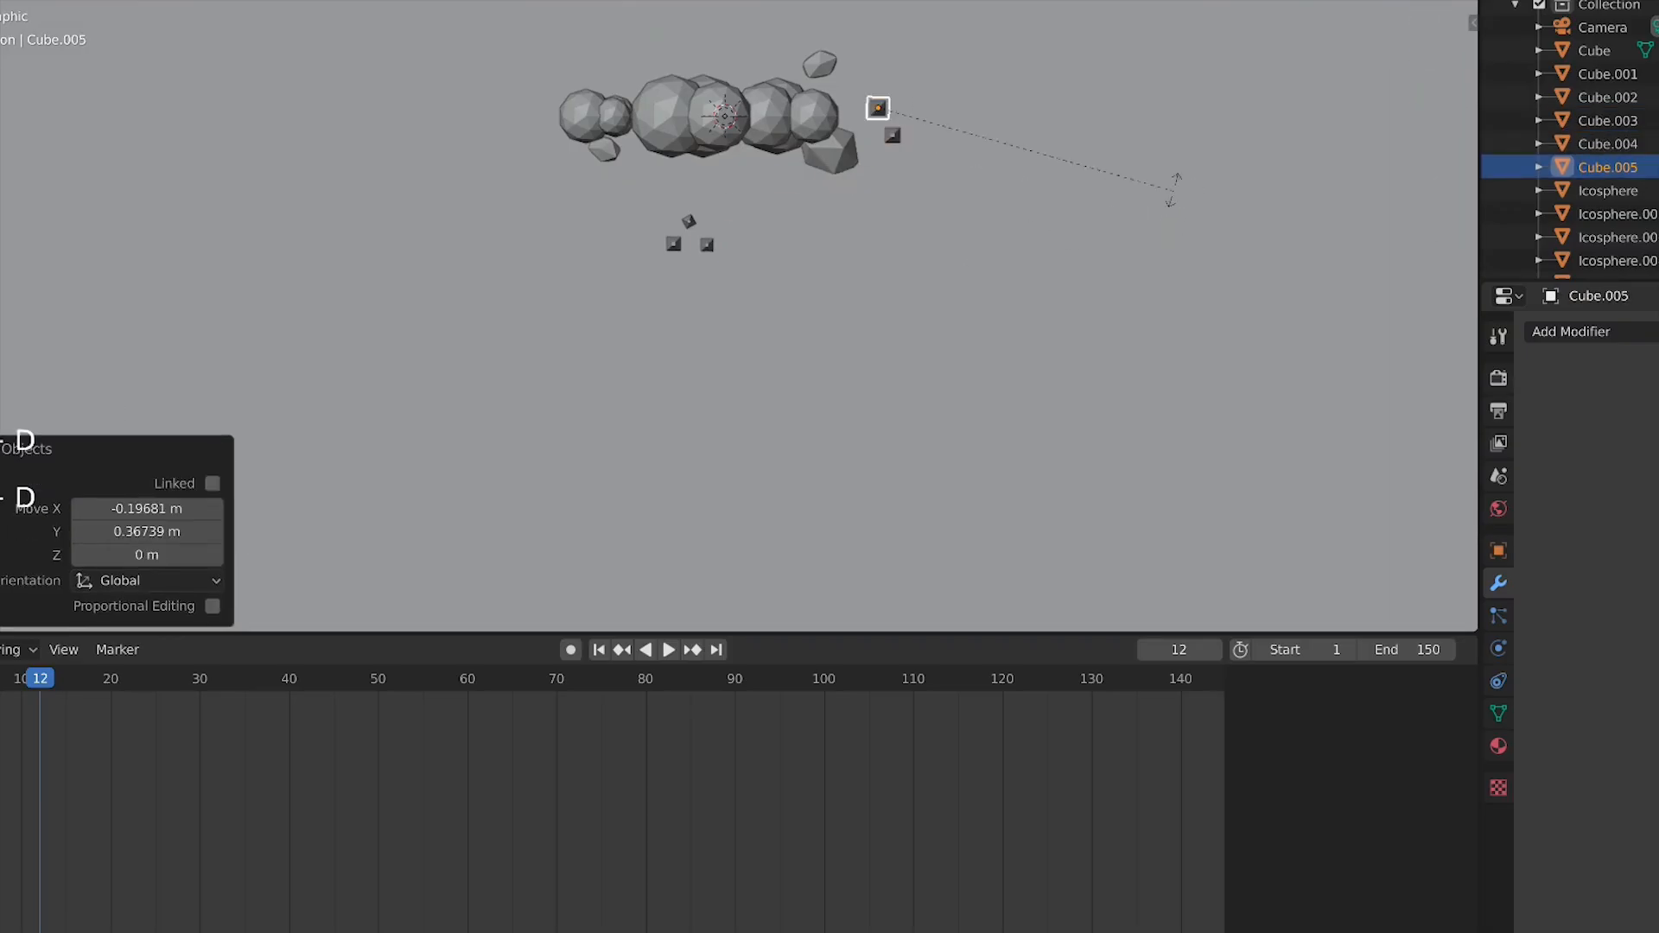
pyautogui.click(1192, 111)
pyautogui.click(1172, 151)
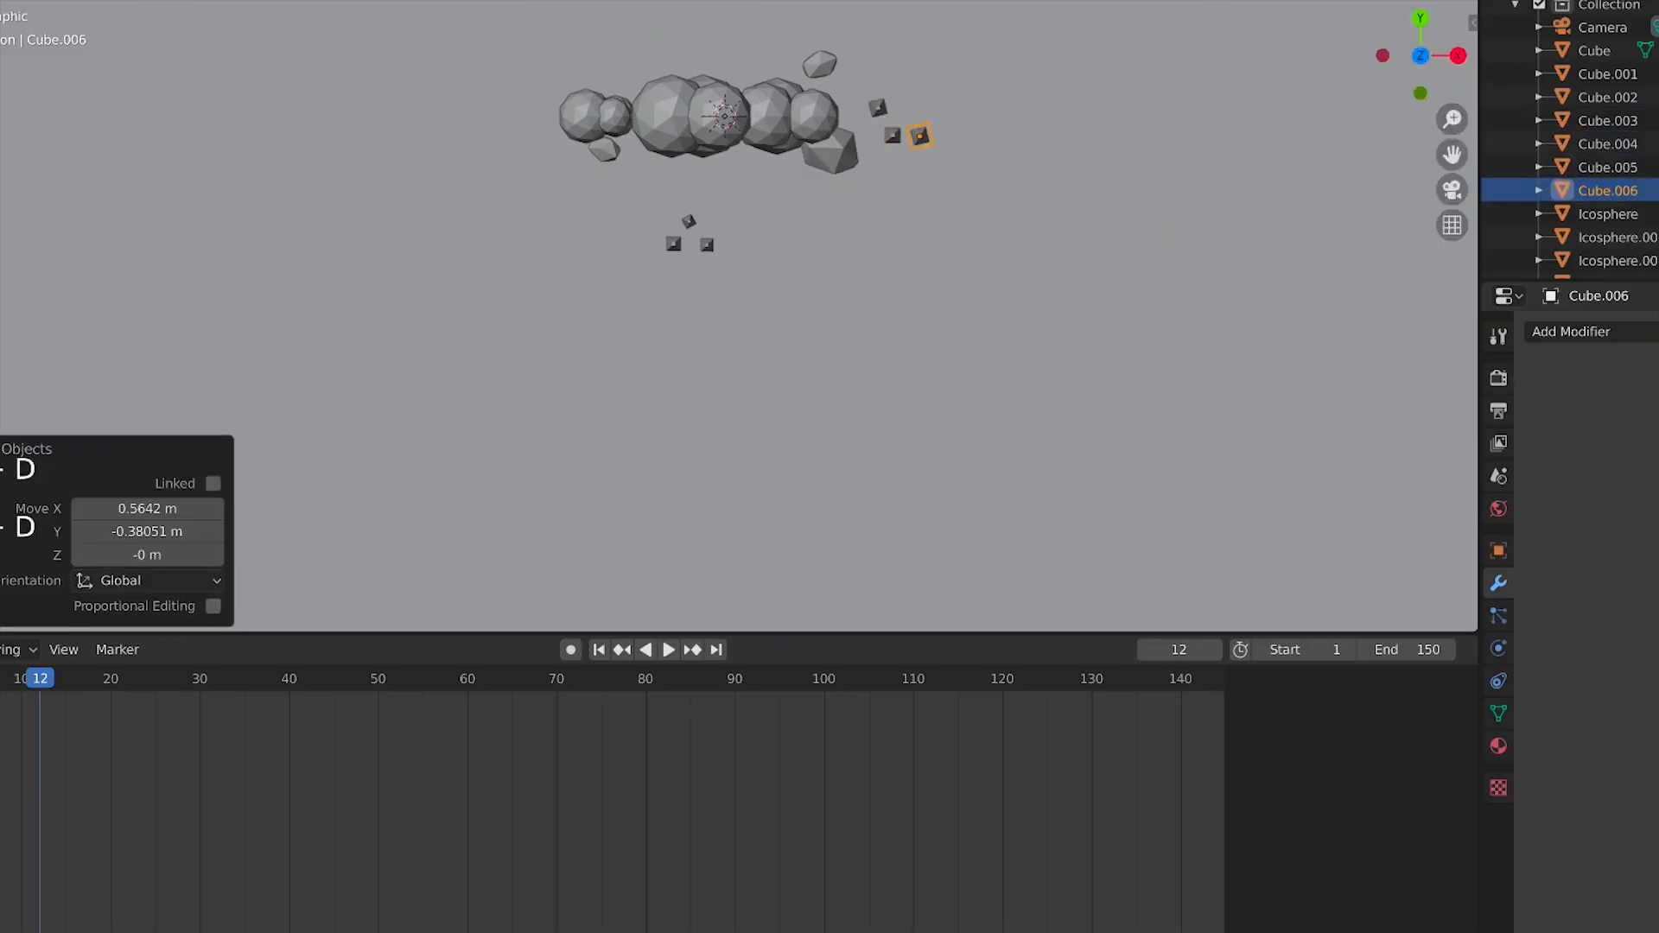
pyautogui.press('r')
pyautogui.click(1029, 237)
# Switch to camera view and turn on the rendered viewport shading
pyautogui.moveTo(1028, 237); pyautogui.dragTo(743, 304, button='middle')
pyautogui.scroll(-1, 1018, 230)
pyautogui.press('KP_1')
pyautogui.click(986, 263)
pyautogui.press('KP_0')
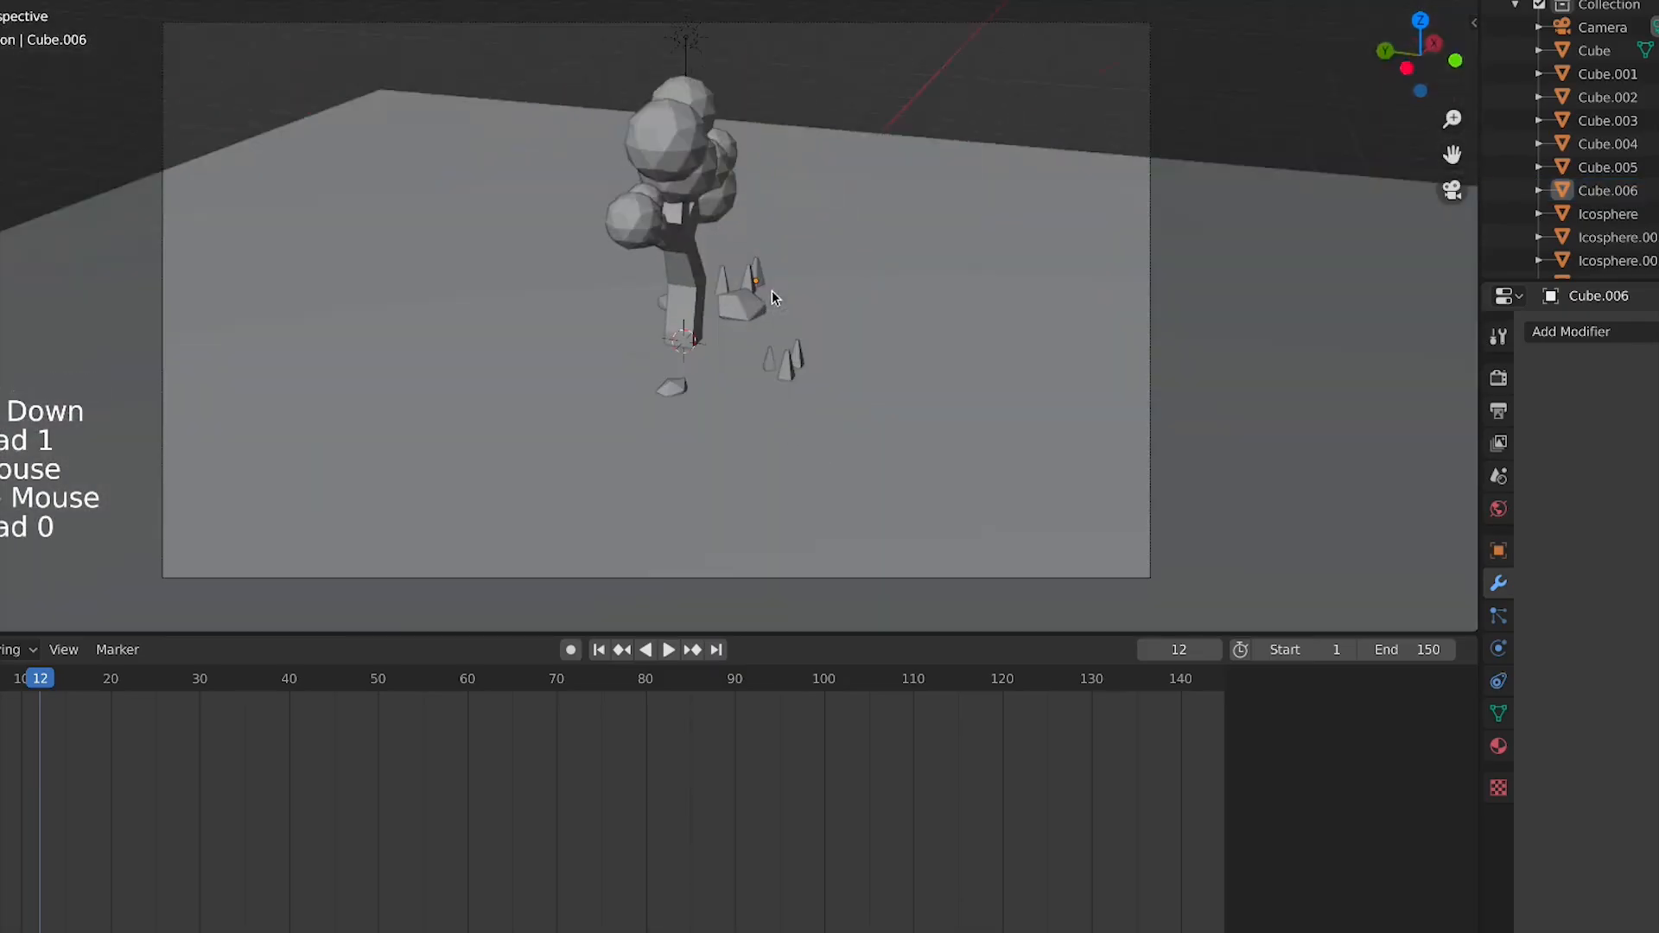
pyautogui.click(1442, 2)
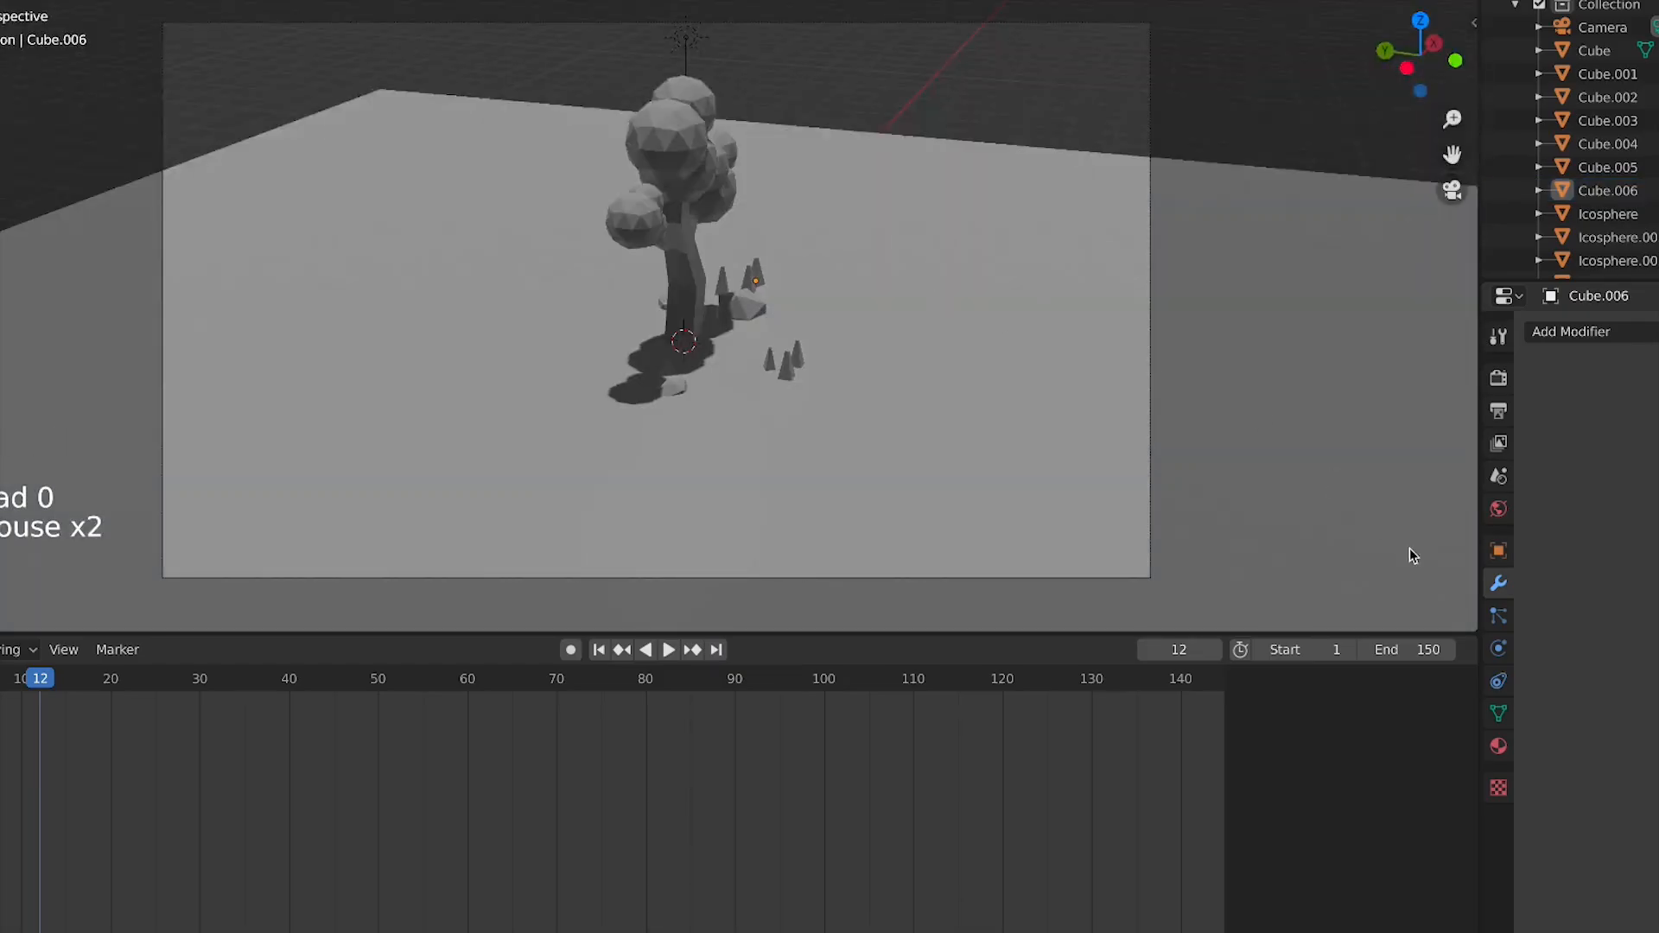
# Select the trunk, add a new material to it and give it a red base colour
pyautogui.click(1499, 745)
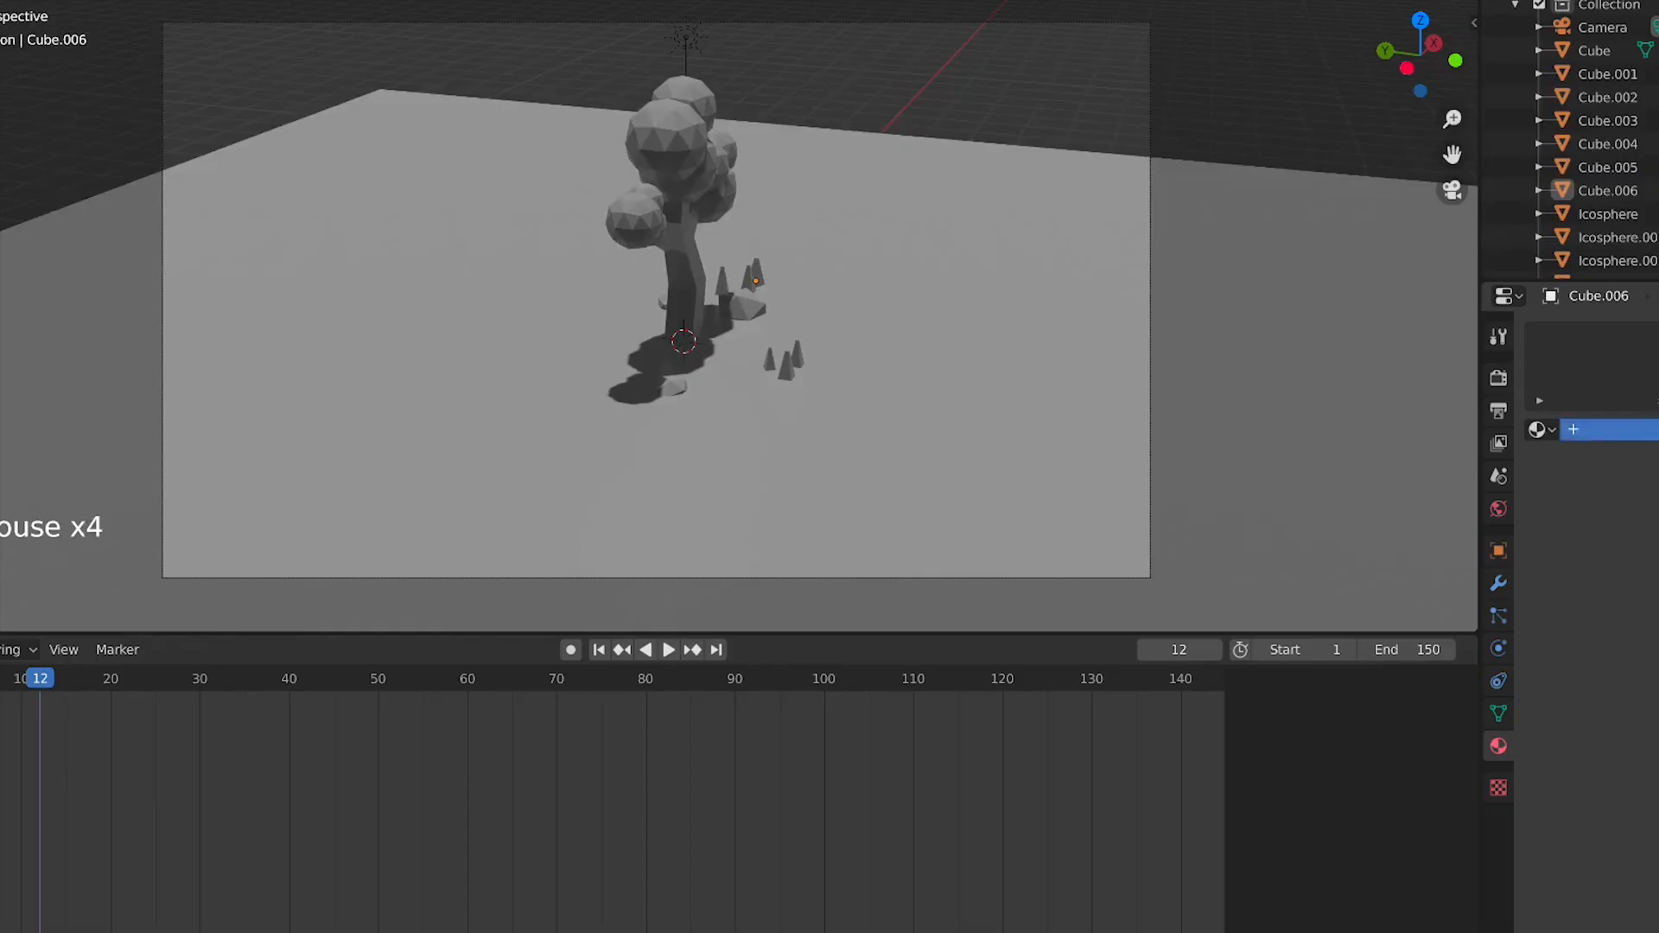
pyautogui.click(684, 294)
pyautogui.moveTo(685, 295); pyautogui.dragTo(691, 299, button='middle')
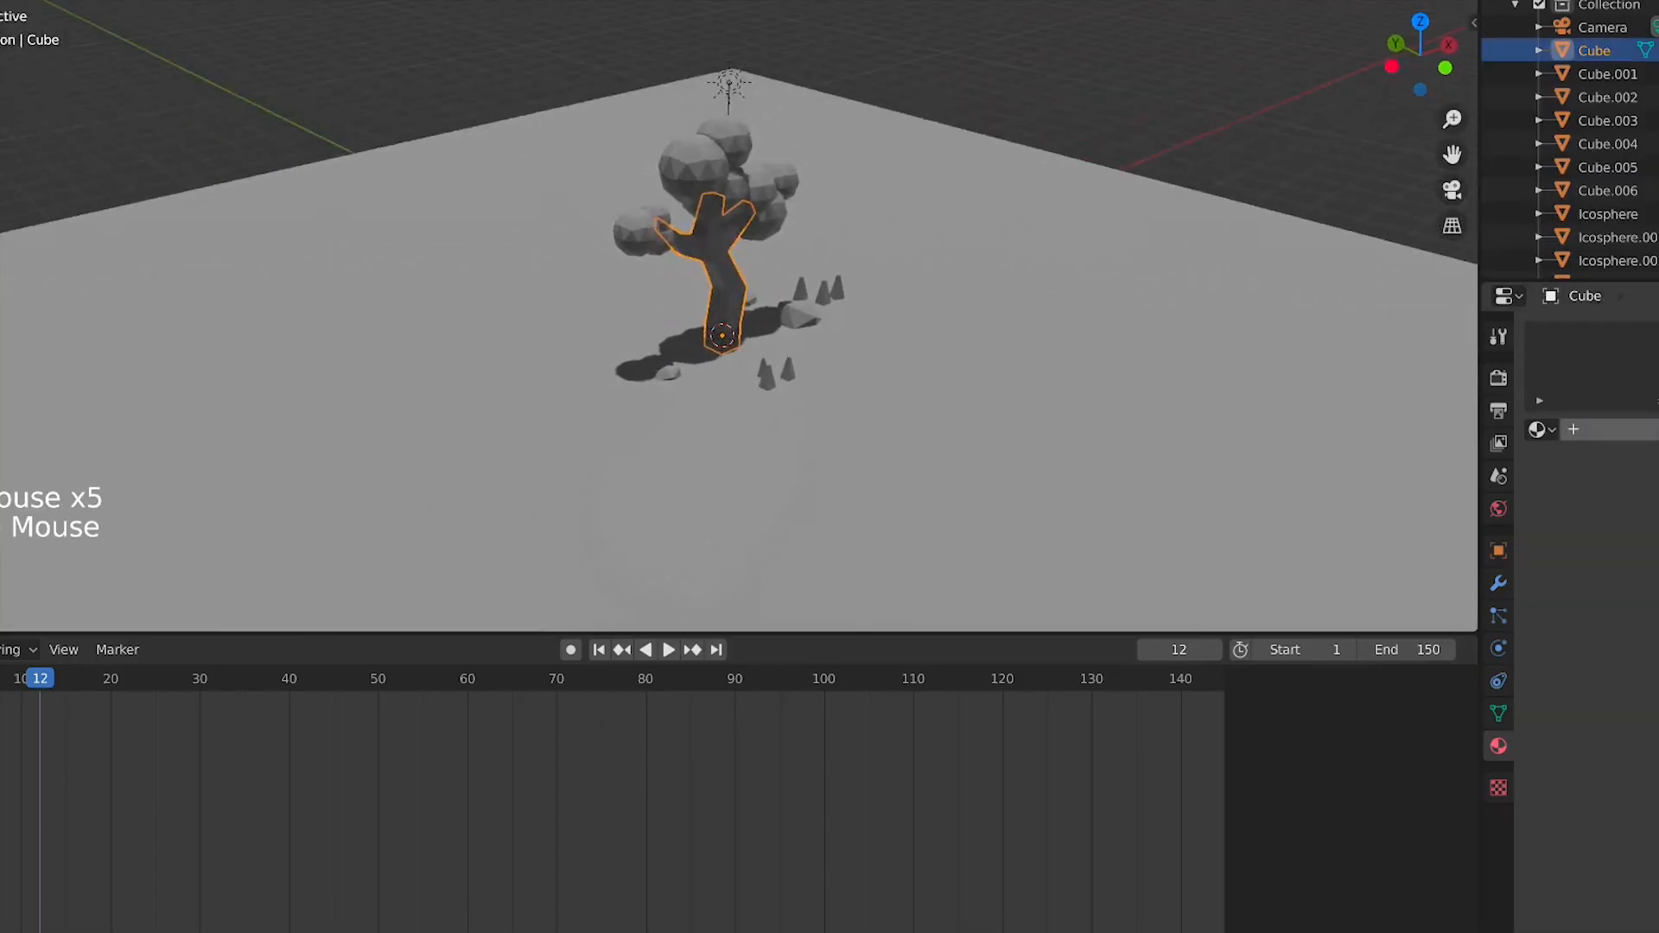
pyautogui.click(1651, 662)
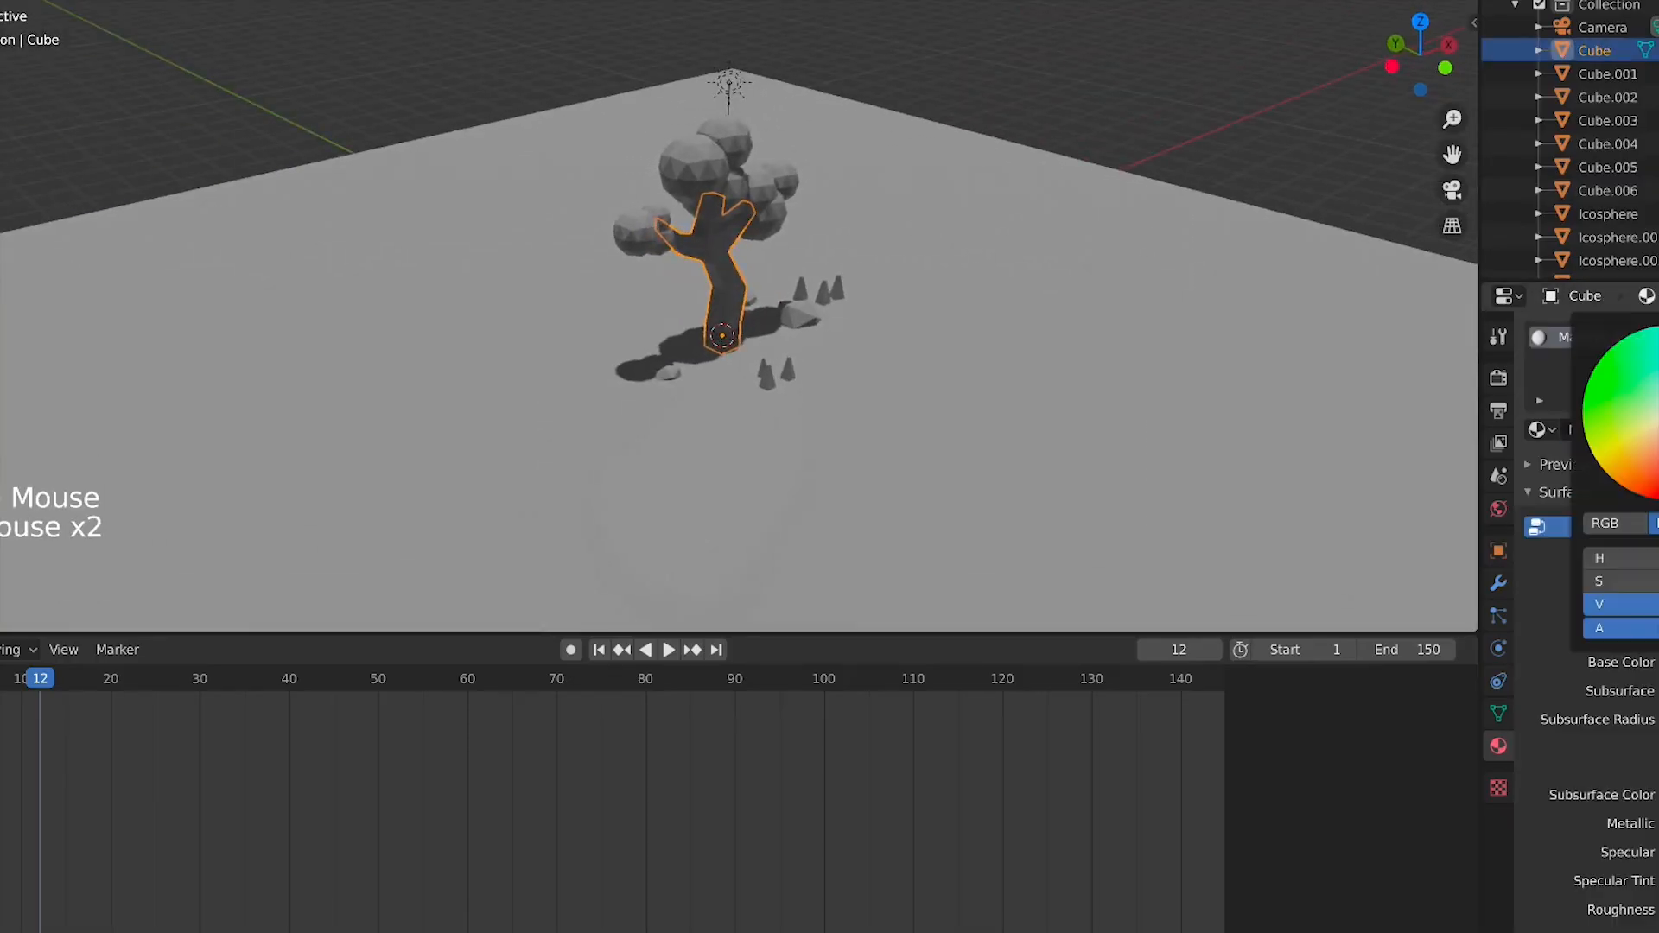
pyautogui.click(1642, 485)
pyautogui.scroll(4, 929, 261)
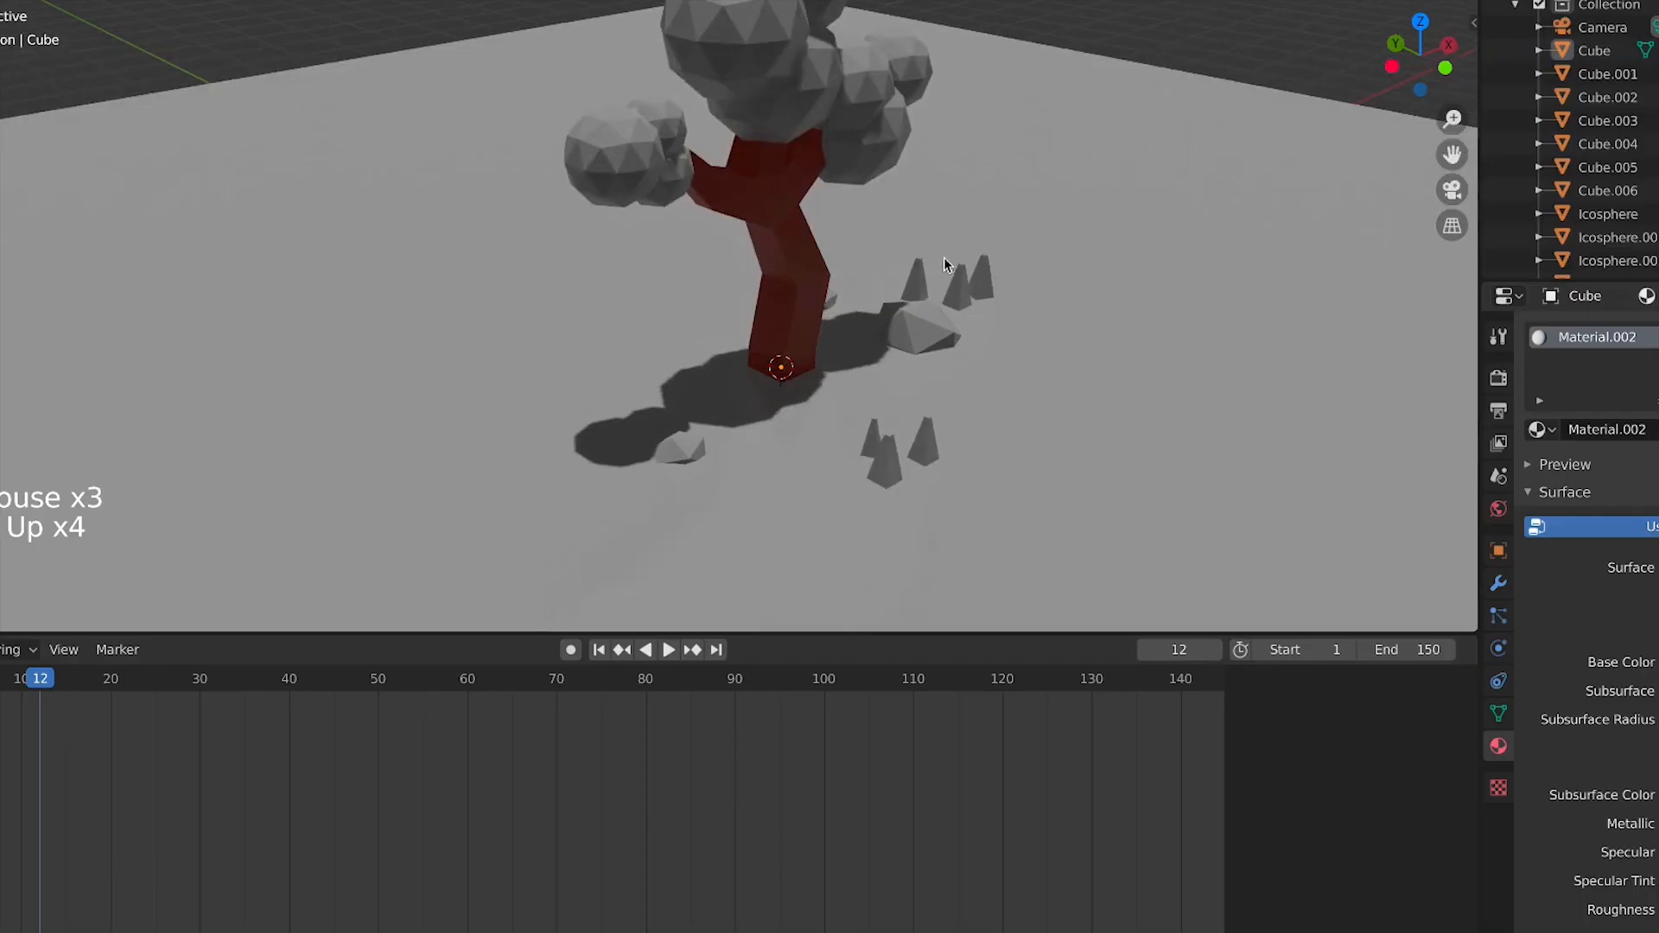
# Darken the trunk material's base colour to nearly black
pyautogui.click(817, 261)
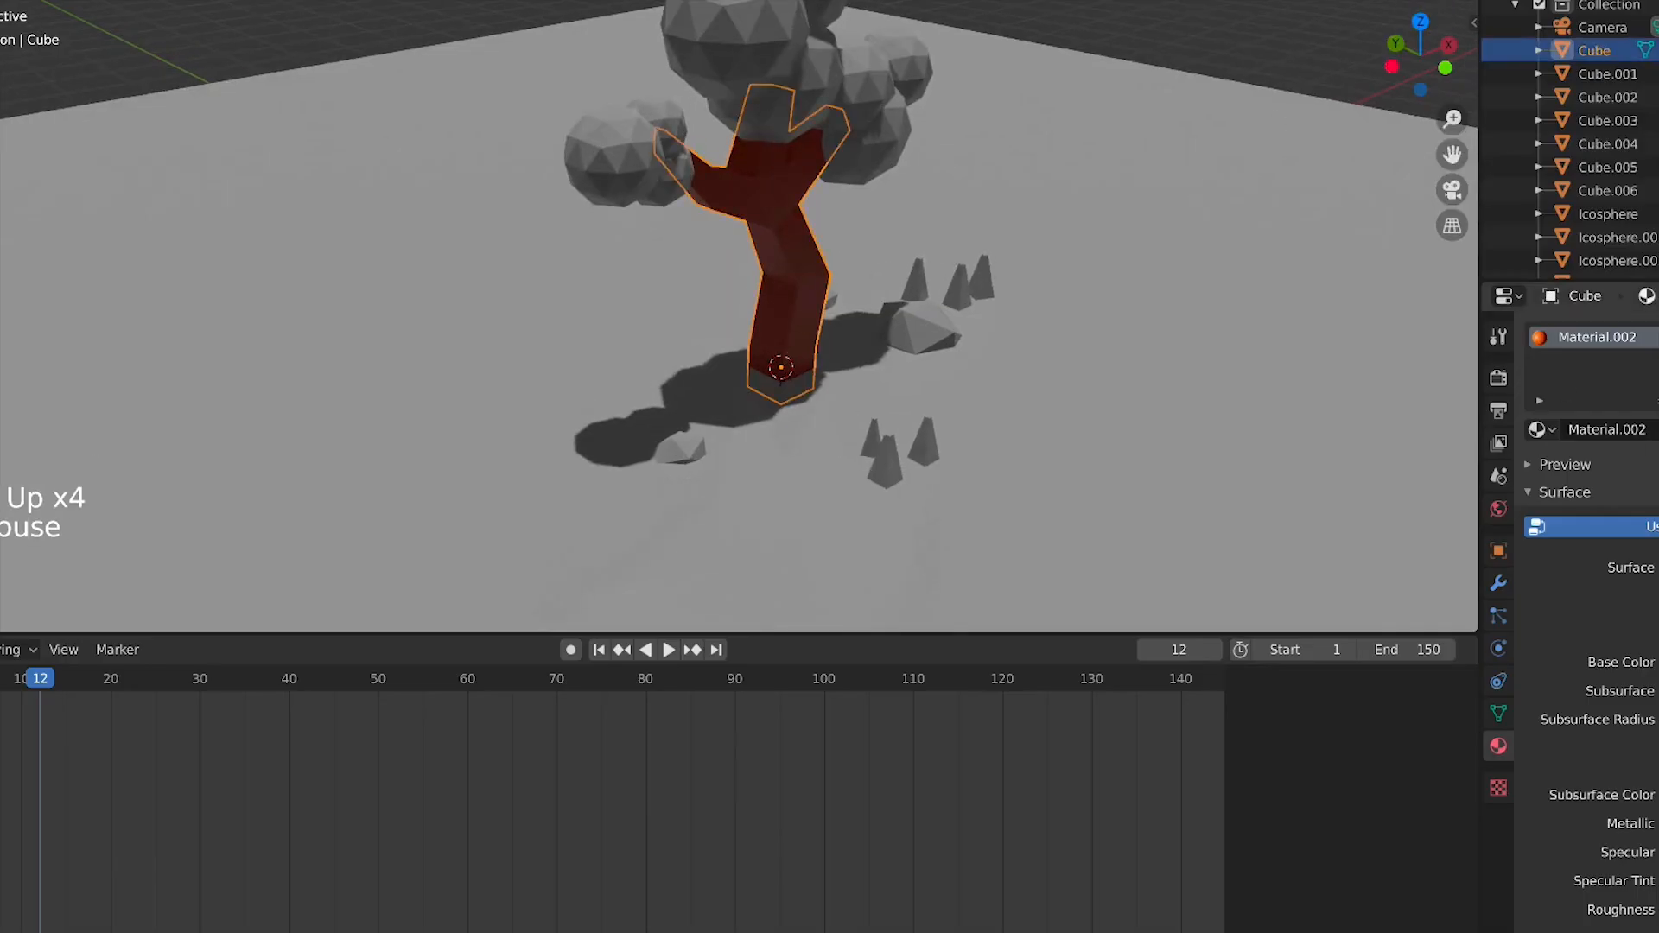
pyautogui.click(1650, 662)
pyautogui.moveTo(1658, 362)
pyautogui.mouseDown()
pyautogui.moveTo(1658, 444)
pyautogui.moveTo(1658, 354)
pyautogui.mouseUp()
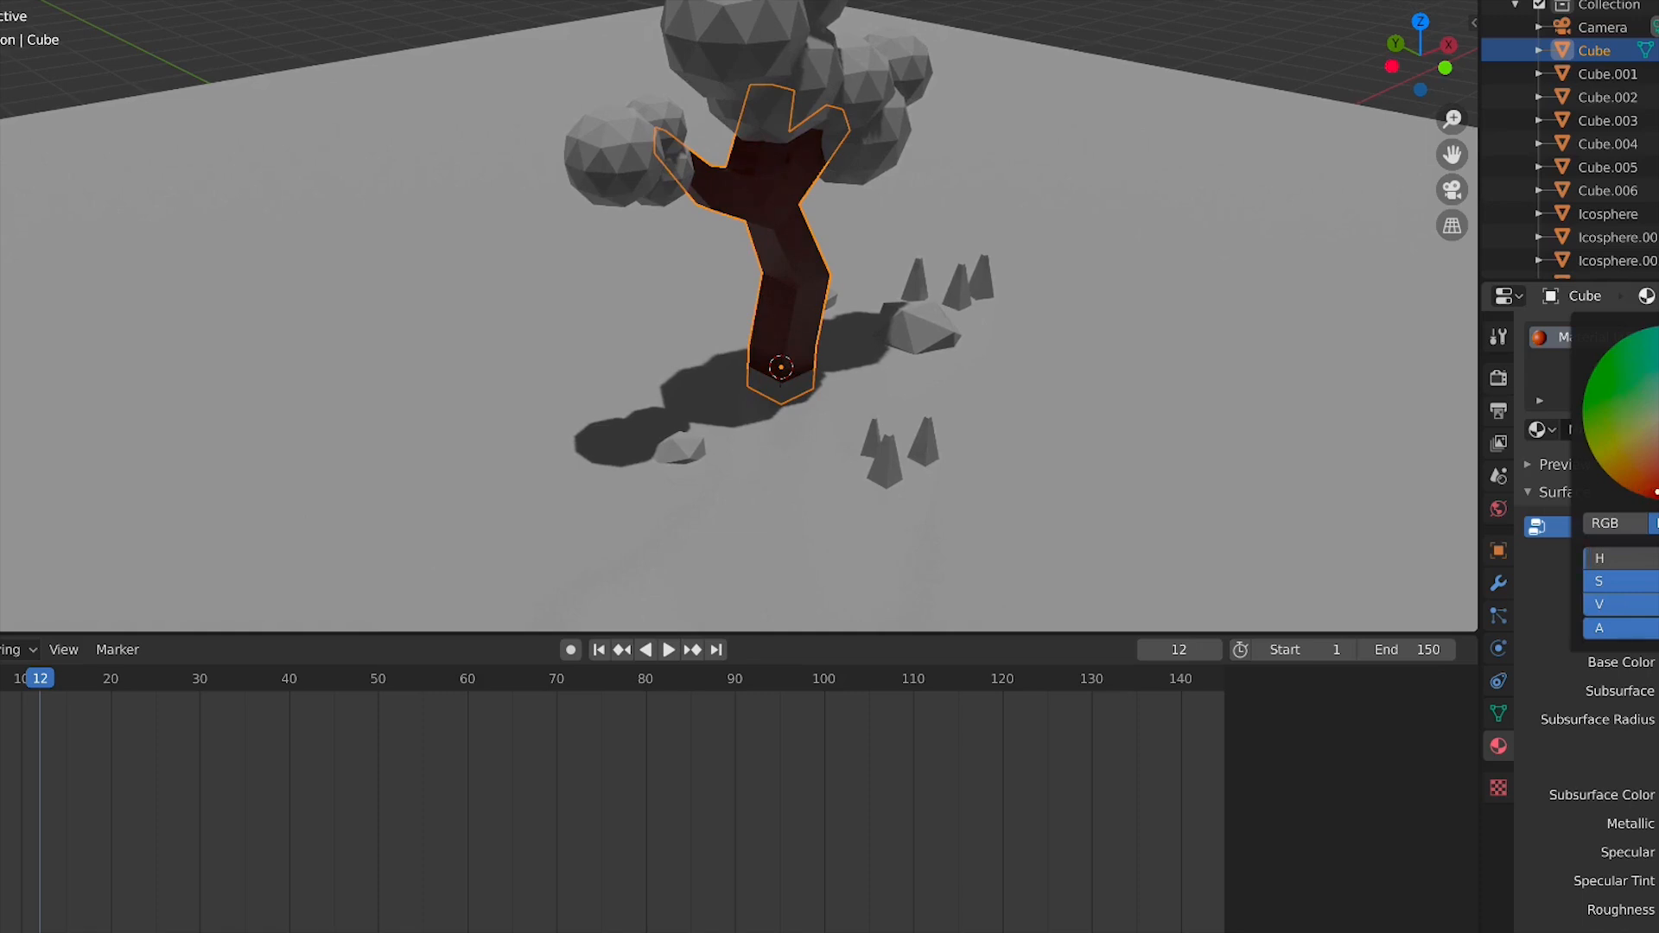
pyautogui.moveTo(1658, 355); pyautogui.dragTo(1658, 406)
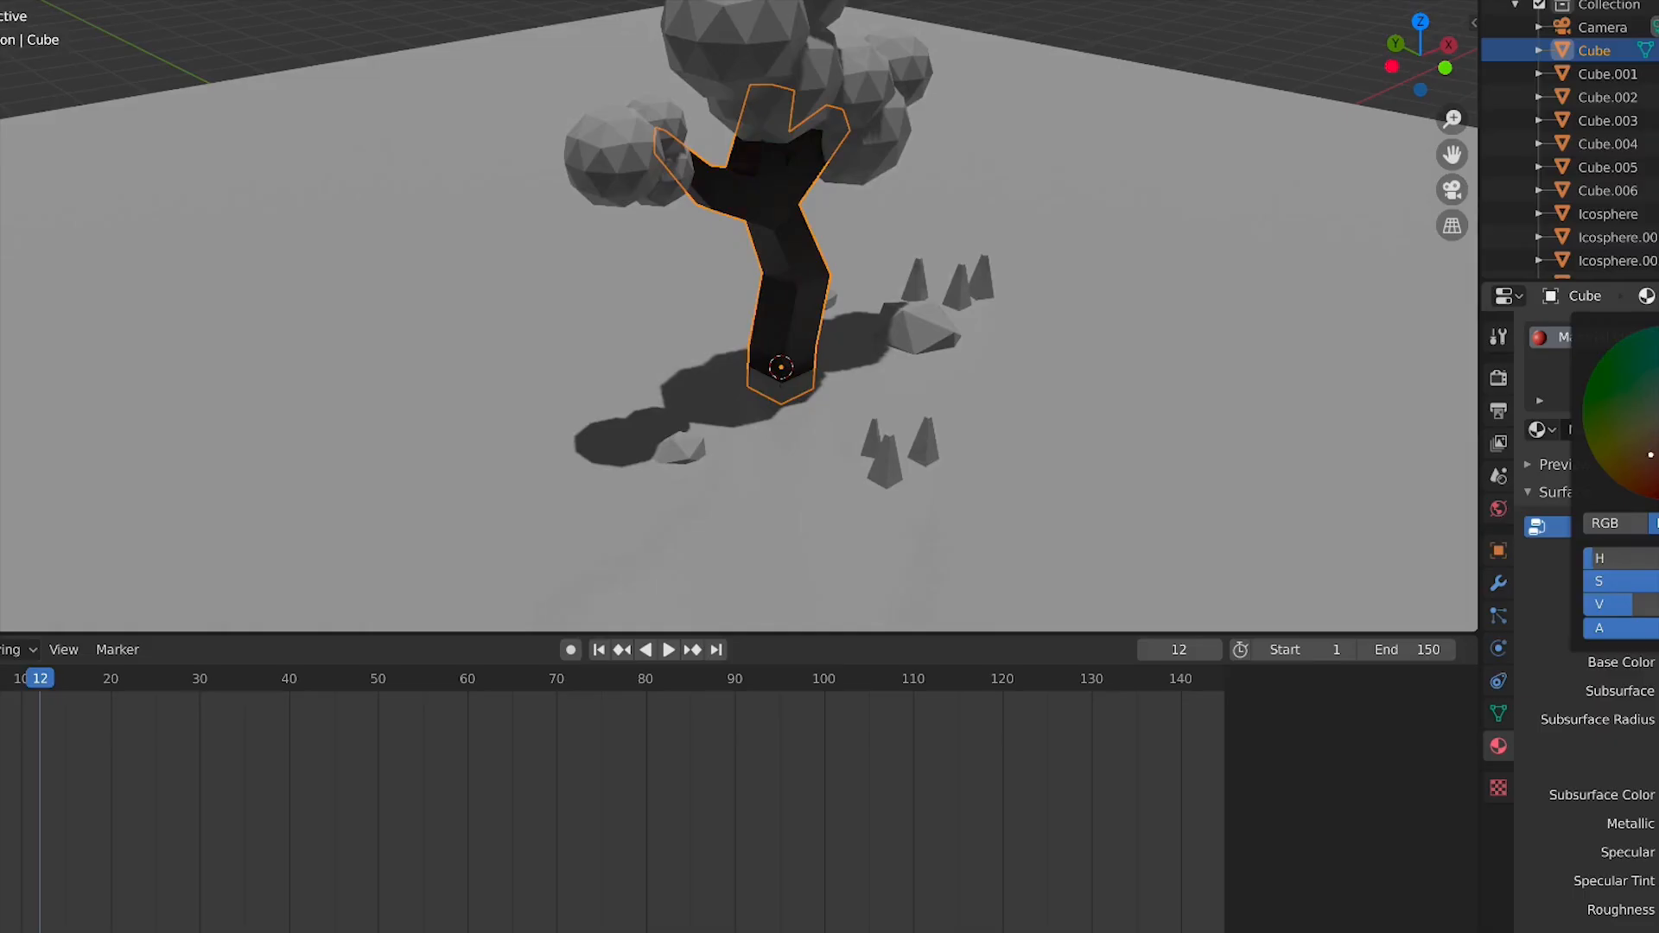
# Select all the foliage icospheres in front view and join them into a single object
pyautogui.click(817, 115)
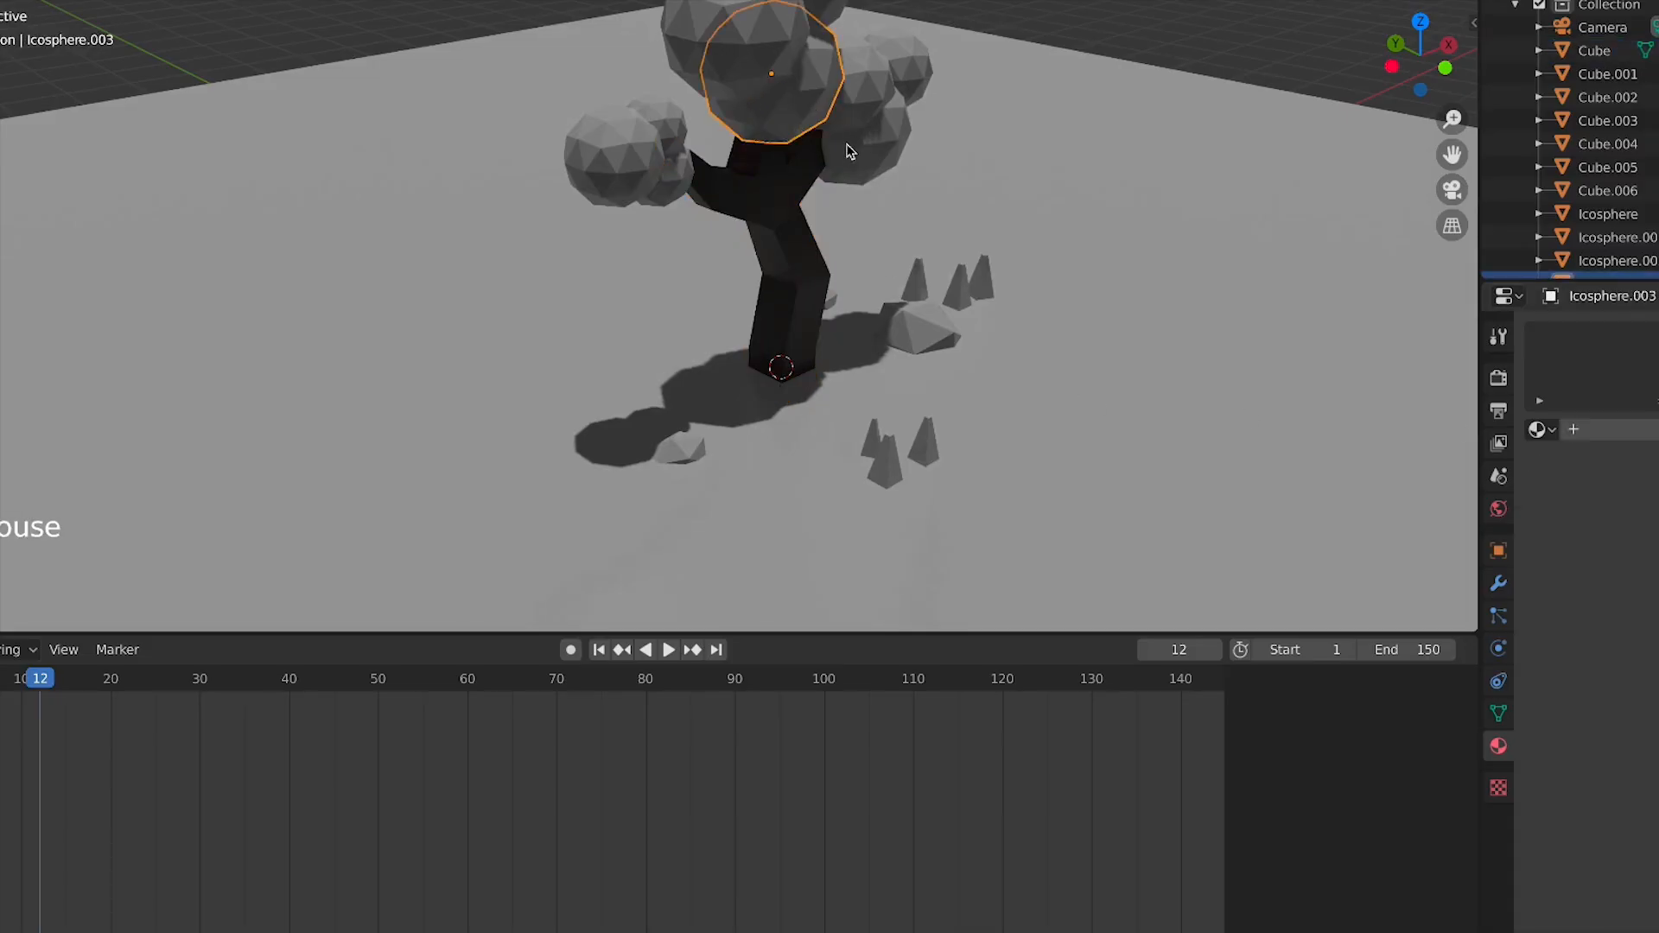
pyautogui.press('KP_1')
pyautogui.keyDown('shift'); pyautogui.click(858, 19); pyautogui.keyUp('shift')
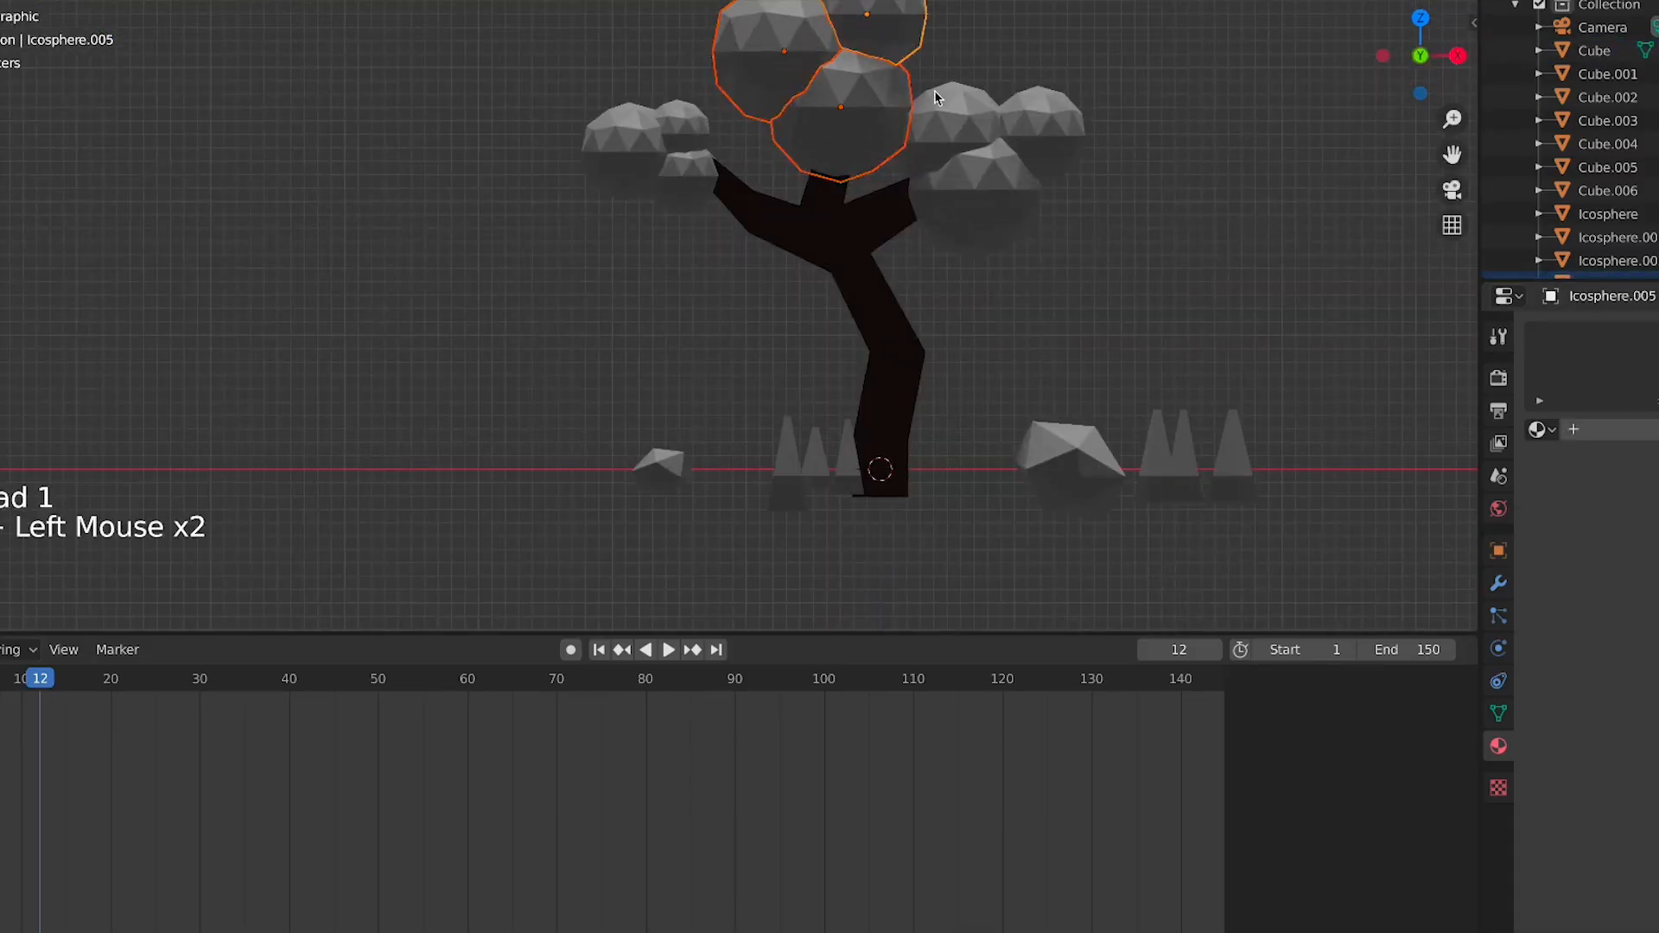
pyautogui.keyDown('shift'); pyautogui.click(962, 118); pyautogui.keyUp('shift')
pyautogui.keyDown('shift'); pyautogui.click(990, 183); pyautogui.keyUp('shift')
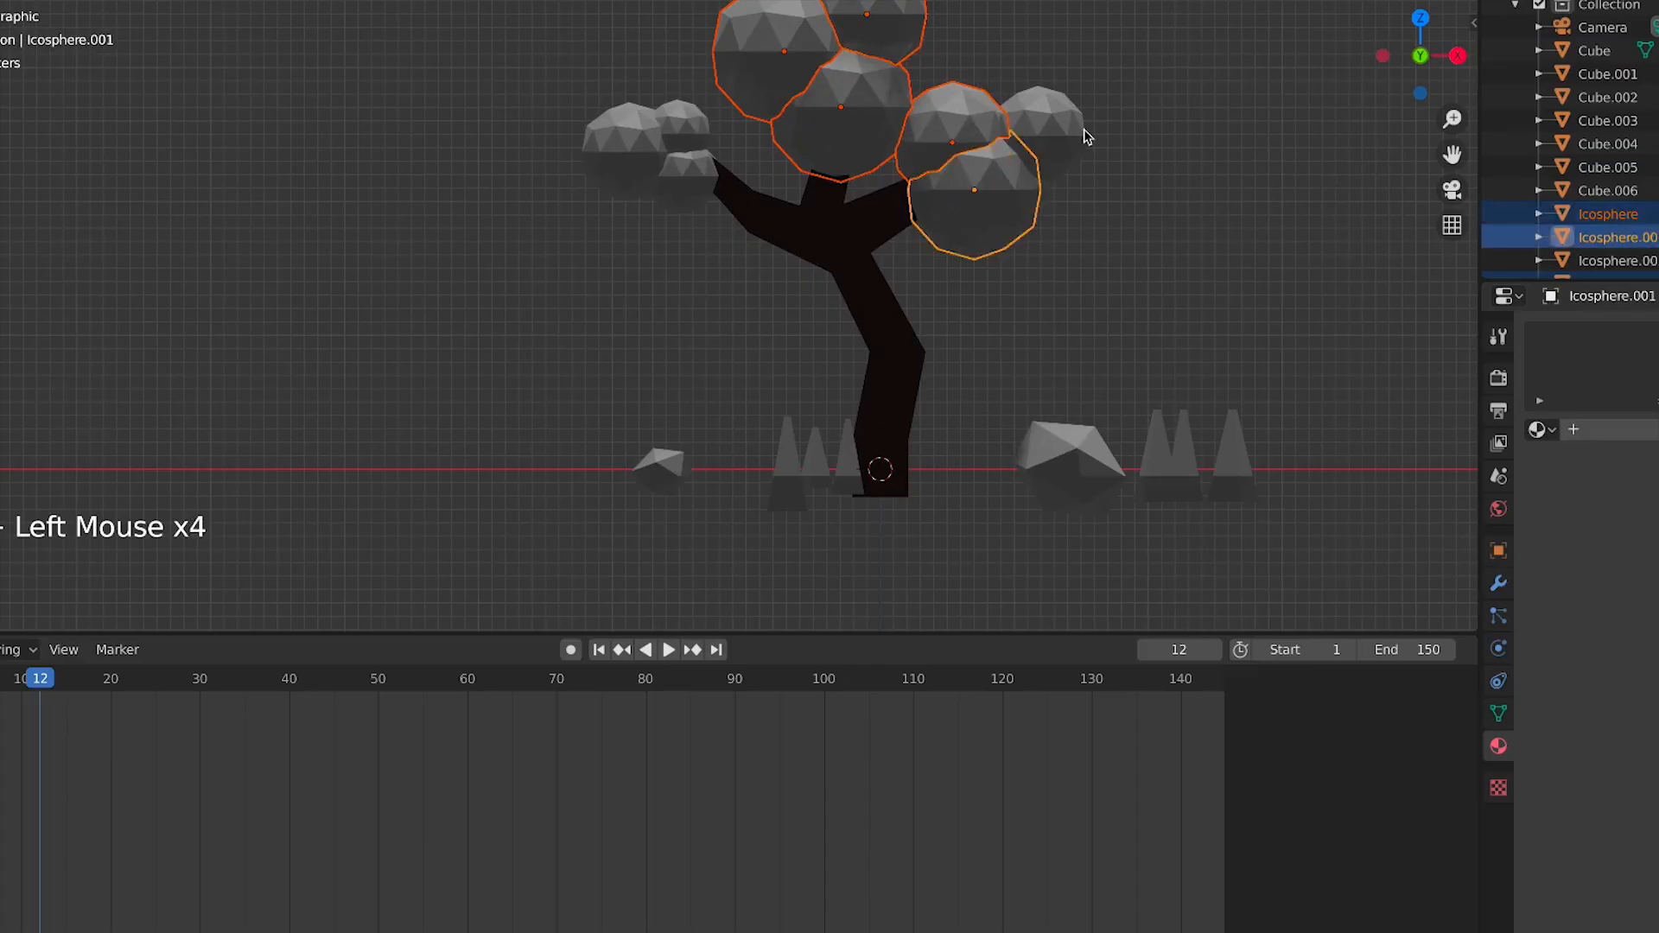
pyautogui.keyDown('shift'); pyautogui.click(1063, 129); pyautogui.keyUp('shift')
pyautogui.keyDown('shift'); pyautogui.click(683, 171); pyautogui.keyUp('shift')
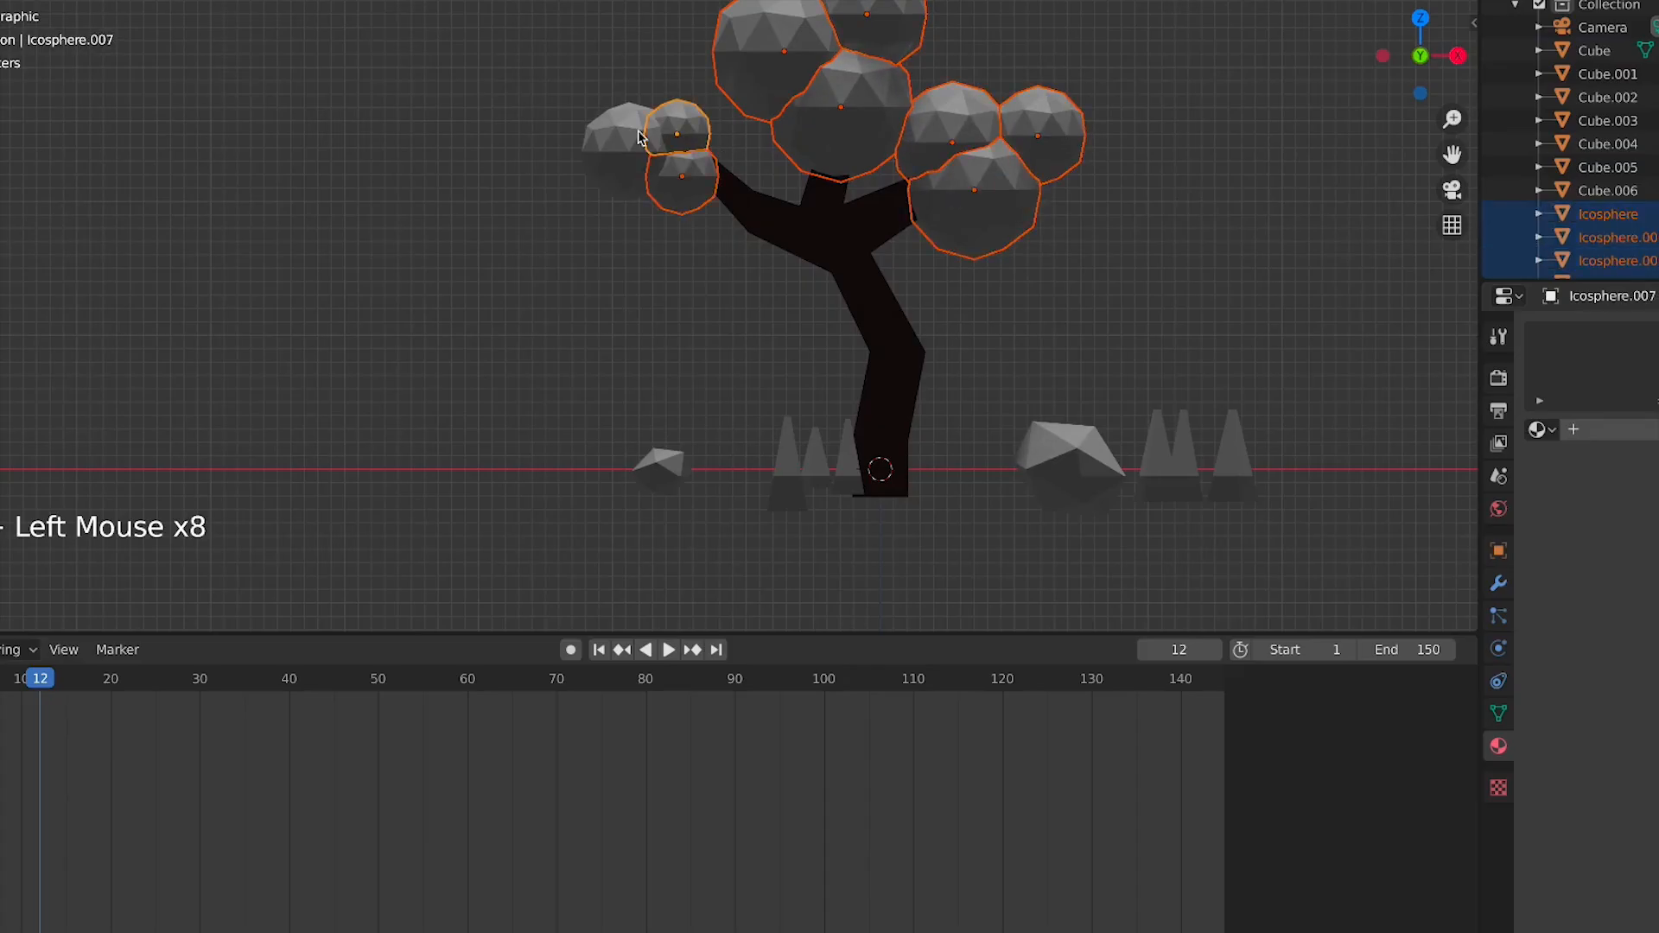
pyautogui.hotkey('ctrl', 'j')
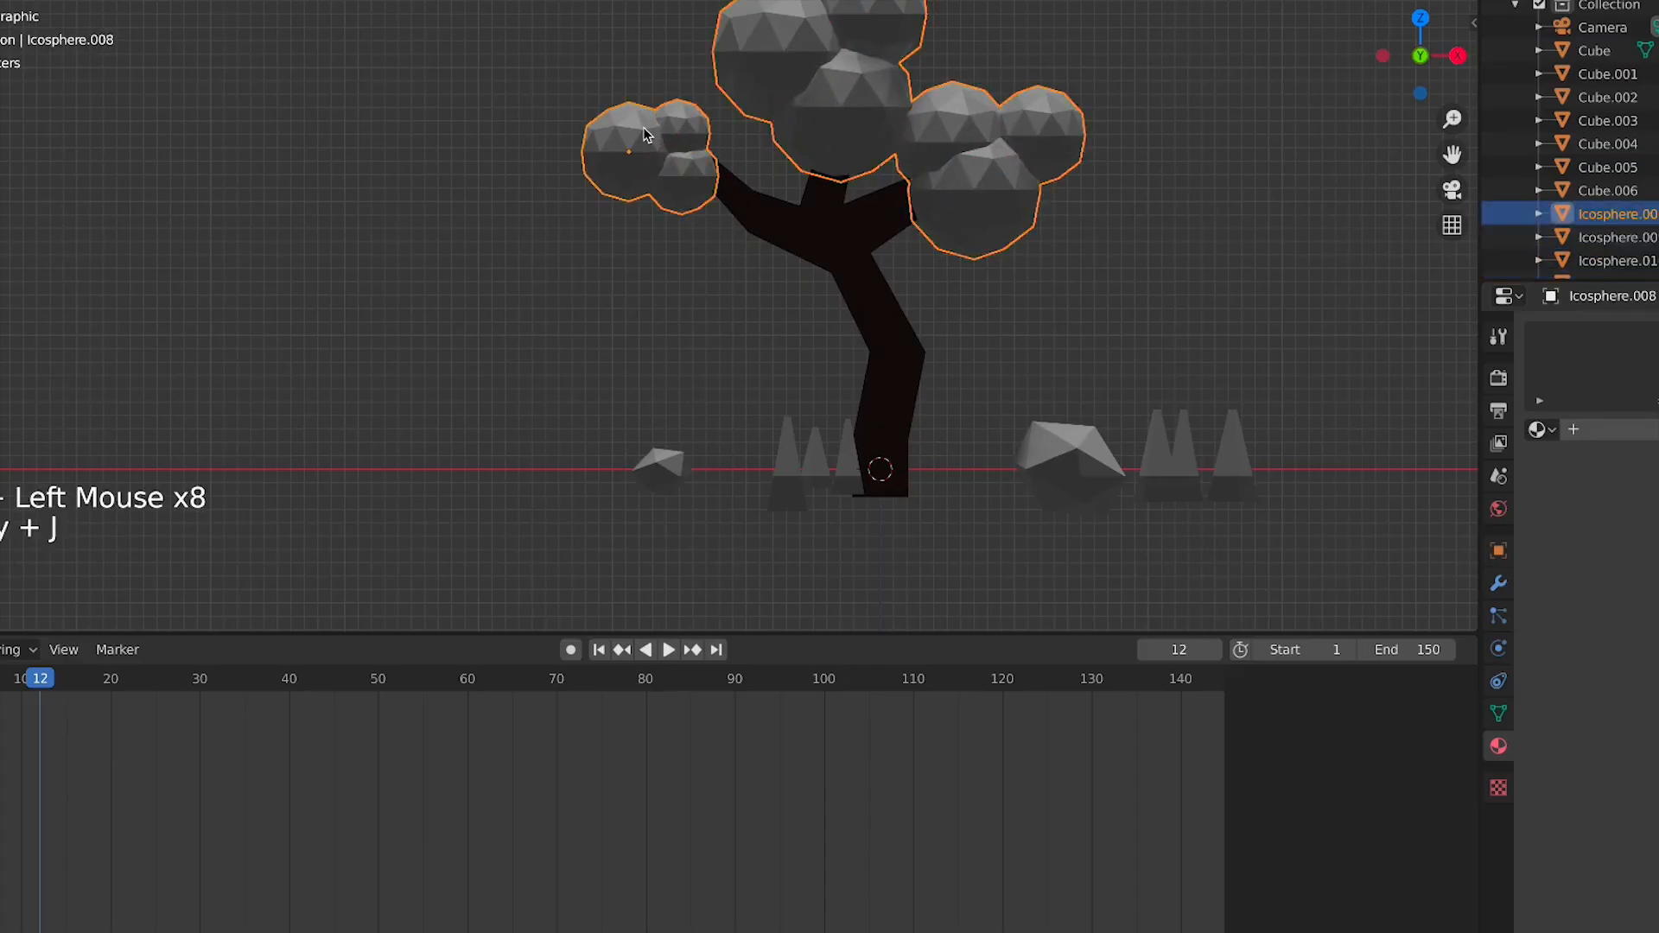
# Add a new material to the foliage and give it an olive green base colour
pyautogui.click(1646, 434)
pyautogui.click(1657, 663)
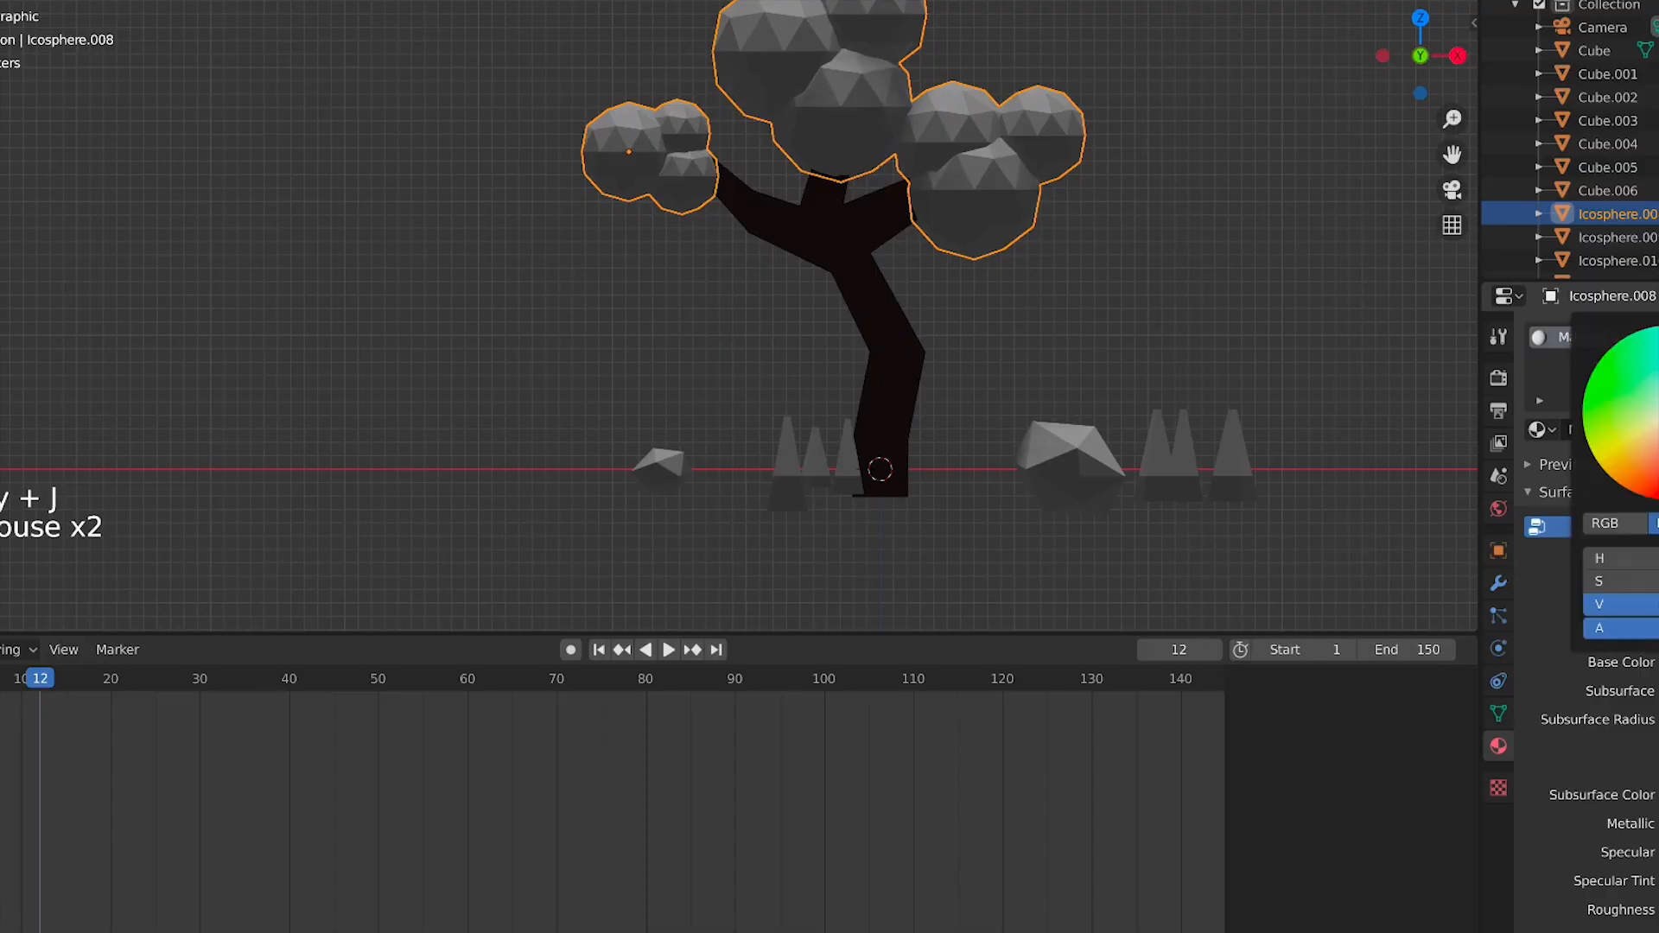
pyautogui.click(1629, 375)
pyautogui.moveTo(1633, 394); pyautogui.dragTo(1630, 415)
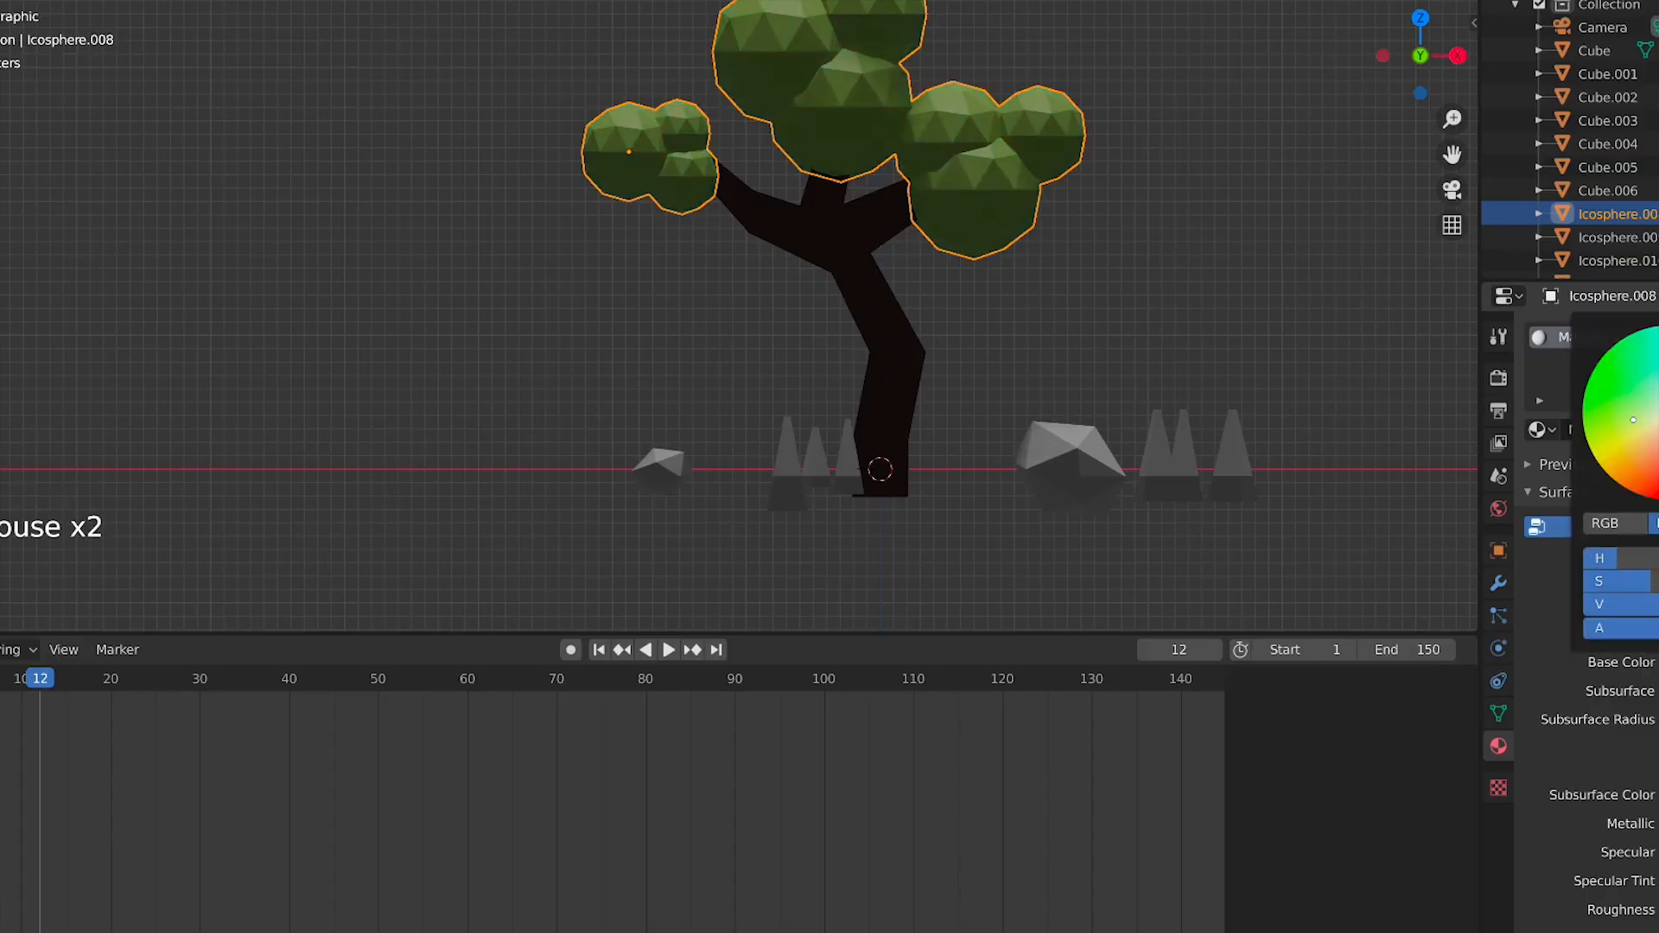
# Select all the spikes around the tree and join them into one object
pyautogui.click(1154, 461)
pyautogui.keyDown('shift'); pyautogui.click(1186, 448); pyautogui.keyUp('shift')
pyautogui.keyDown('shift'); pyautogui.click(1230, 455); pyautogui.keyUp('shift')
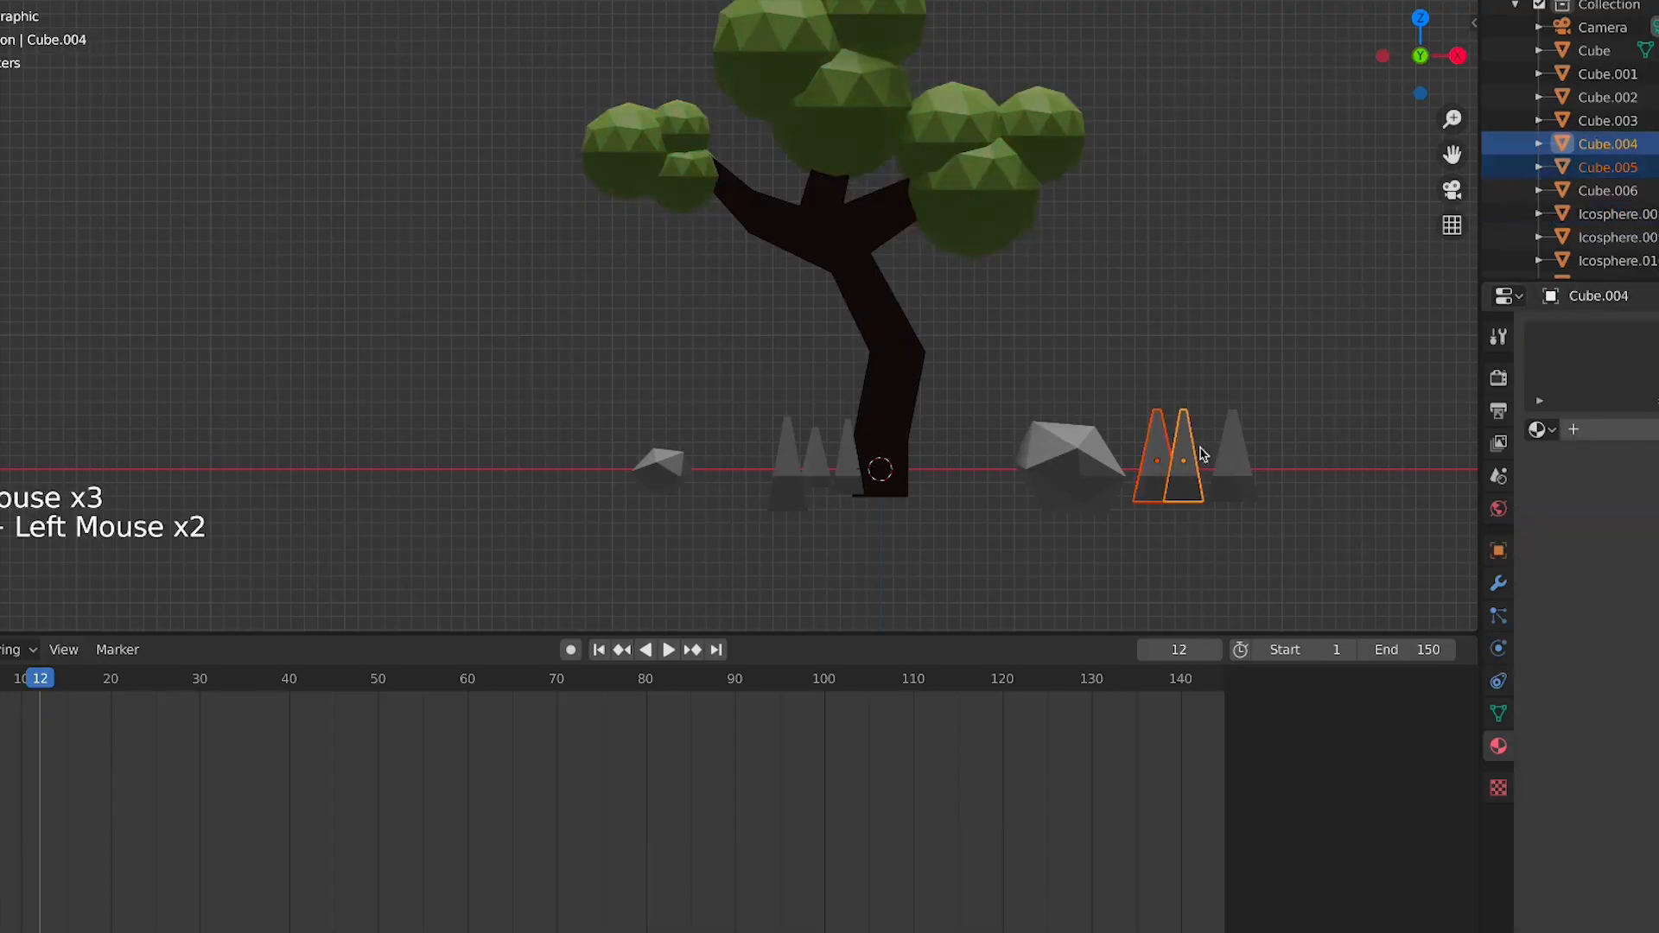
pyautogui.keyDown('shift'); pyautogui.click(843, 455); pyautogui.keyUp('shift')
pyautogui.keyDown('shift'); pyautogui.click(816, 458); pyautogui.keyUp('shift')
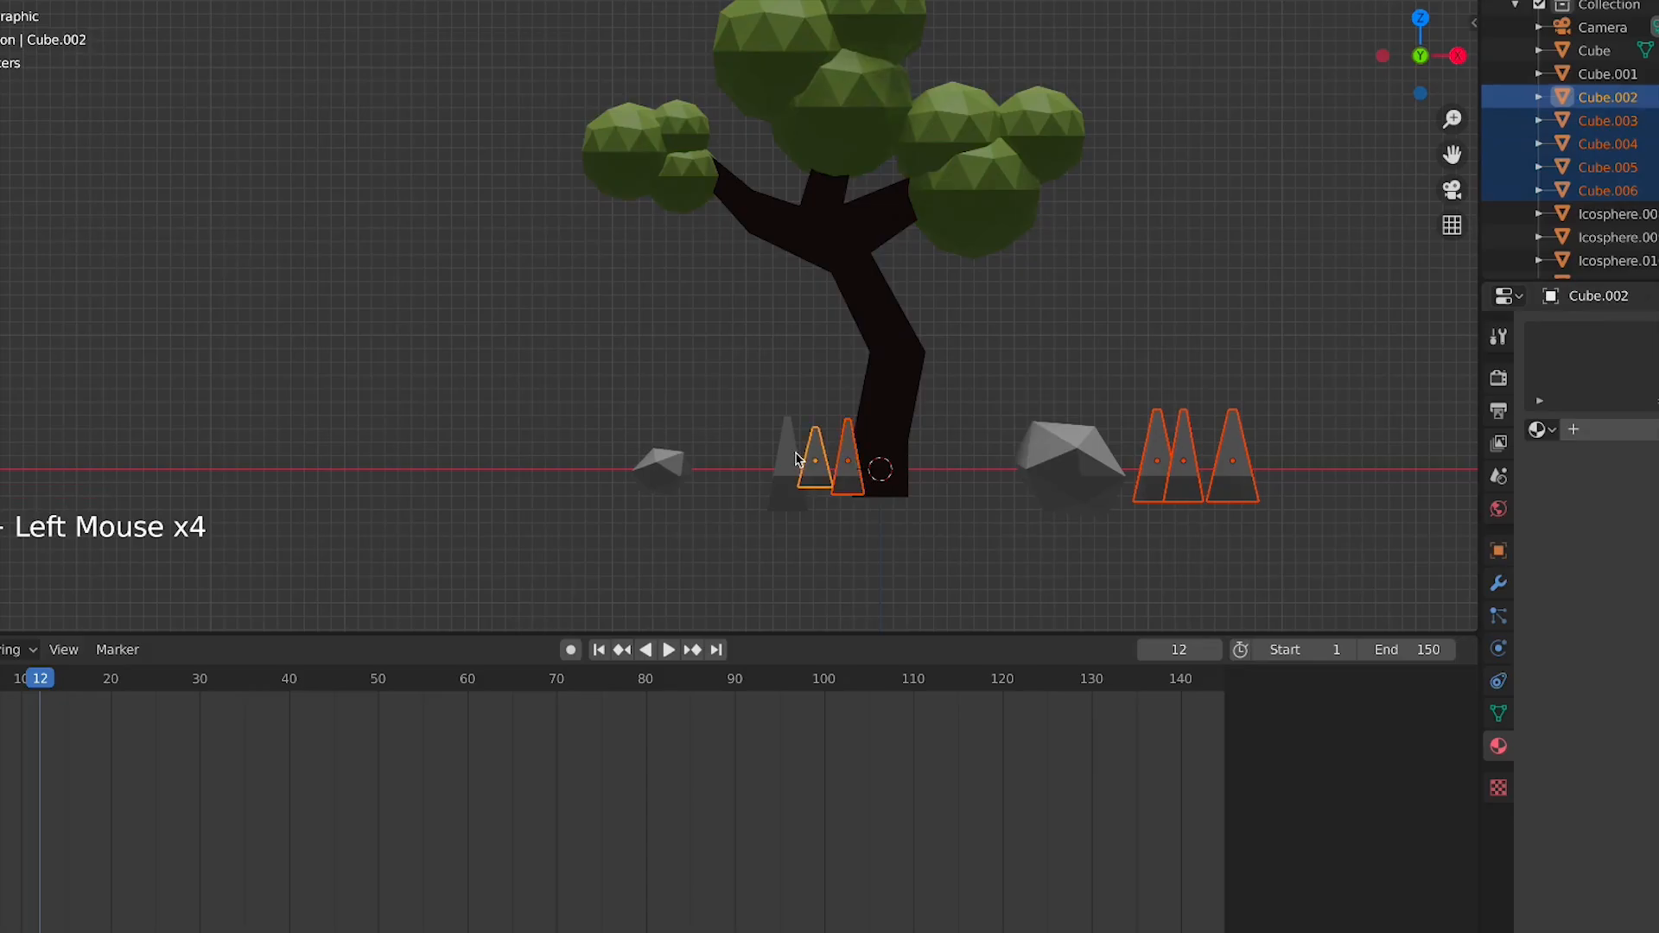
pyautogui.keyDown('shift'); pyautogui.click(797, 458); pyautogui.keyUp('shift')
pyautogui.hotkey('ctrl', 'j')
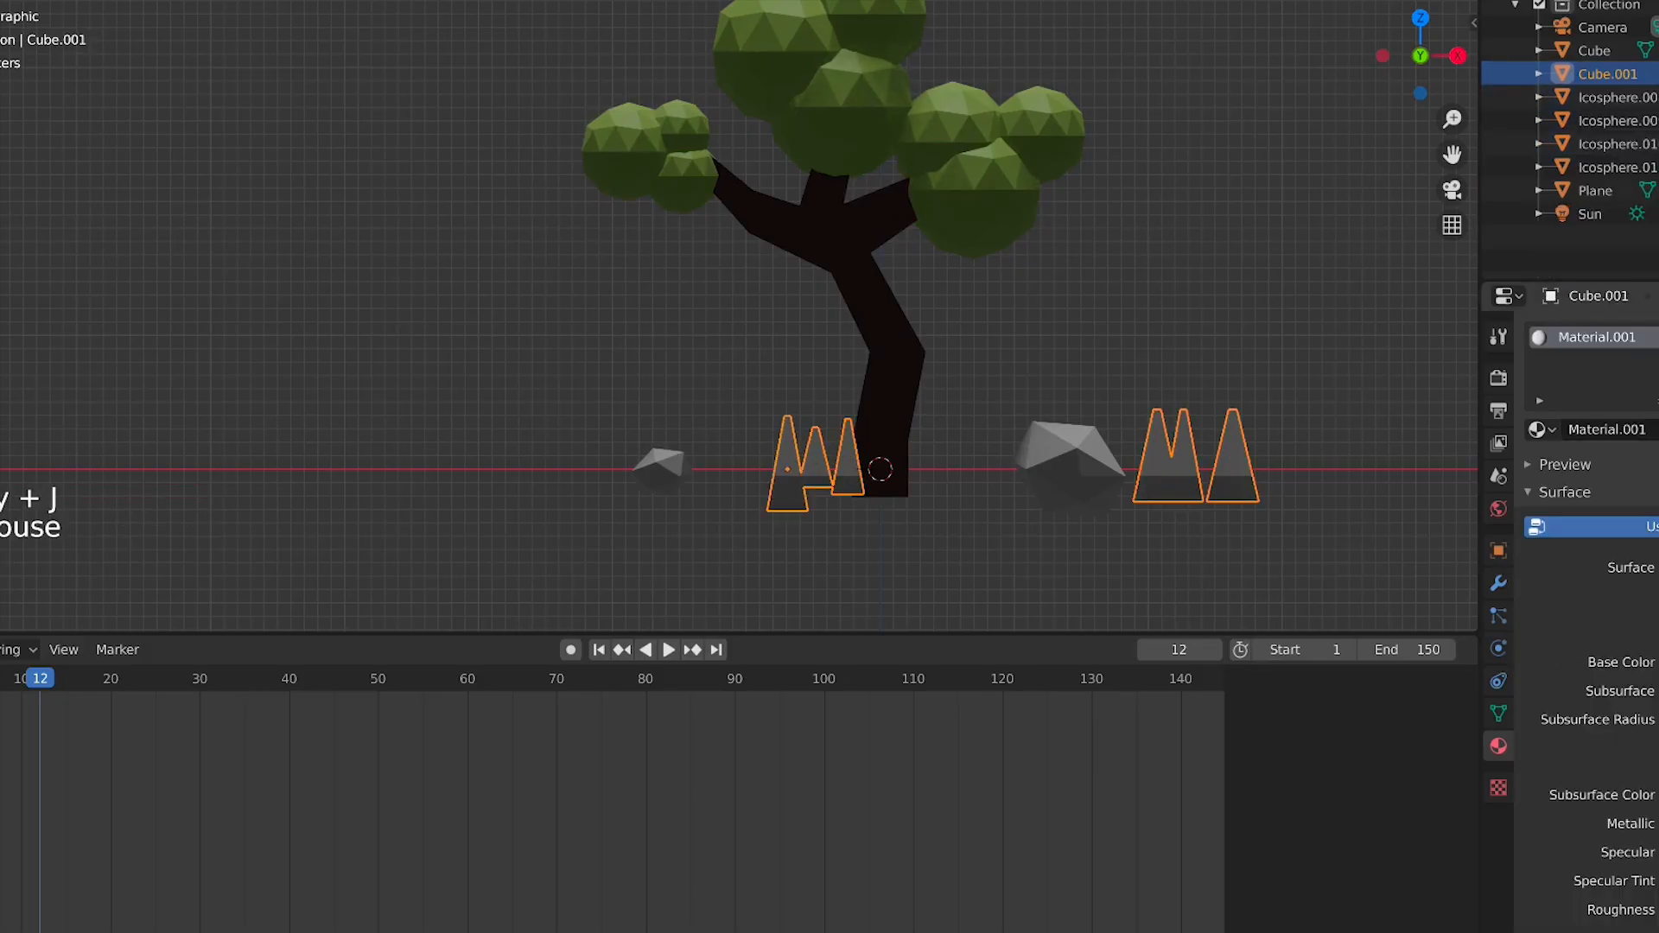
# Set the joined spikes' material base colour to dark green
pyautogui.click(1658, 662)
pyautogui.moveTo(1619, 382); pyautogui.dragTo(1595, 367)
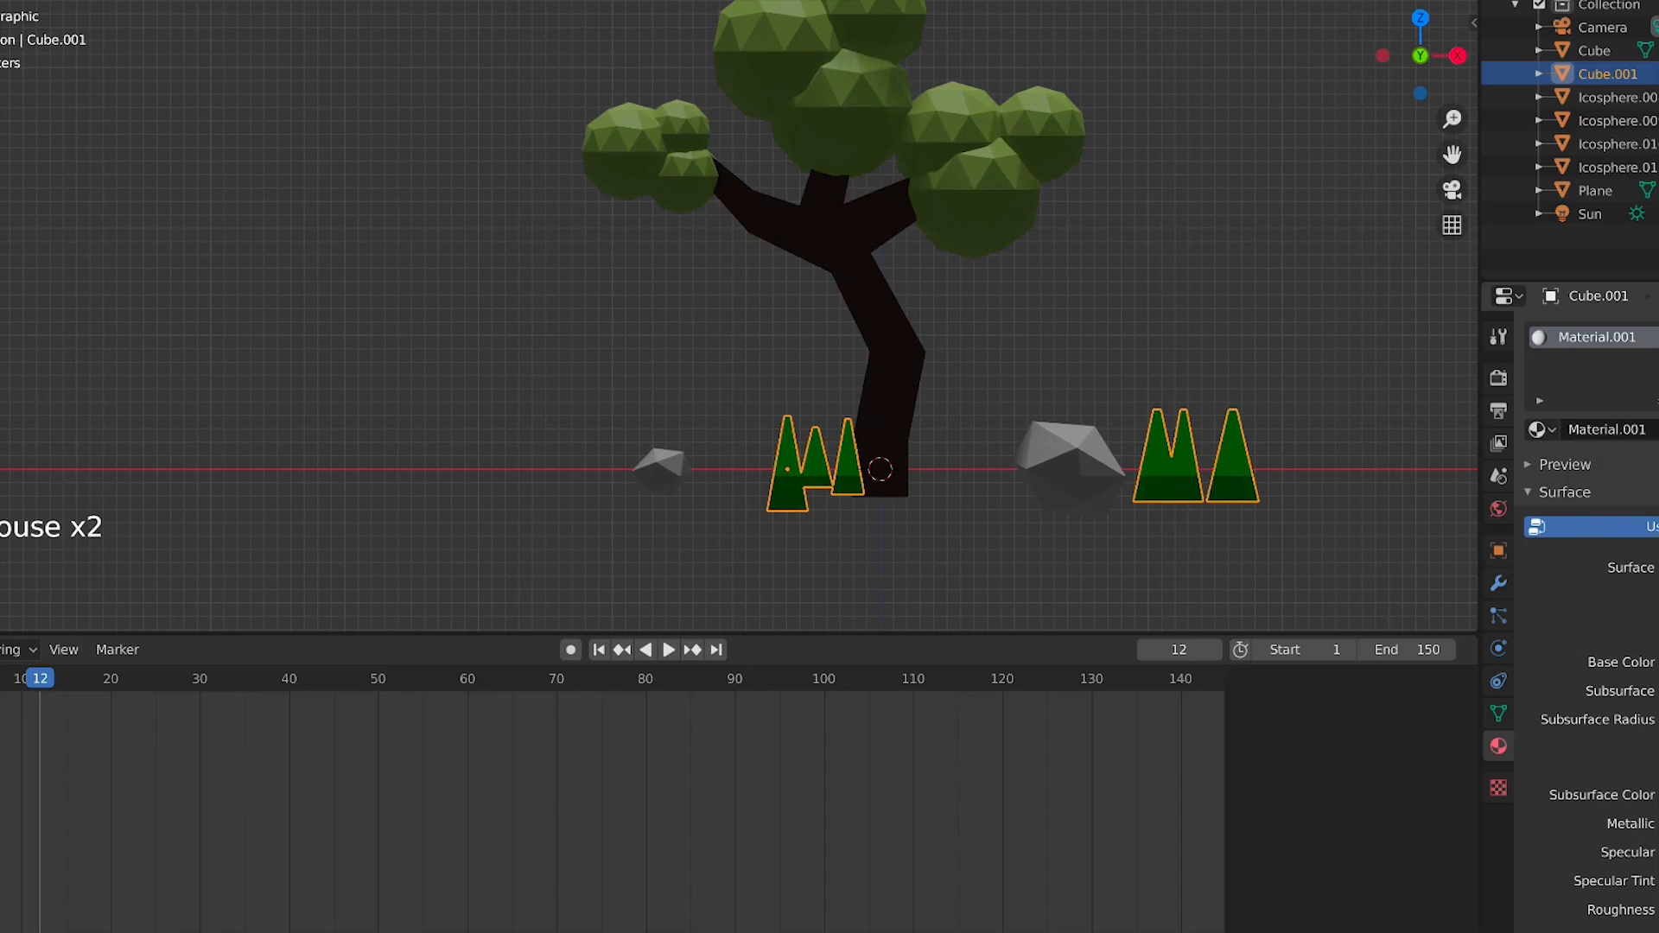
pyautogui.click(1658, 662)
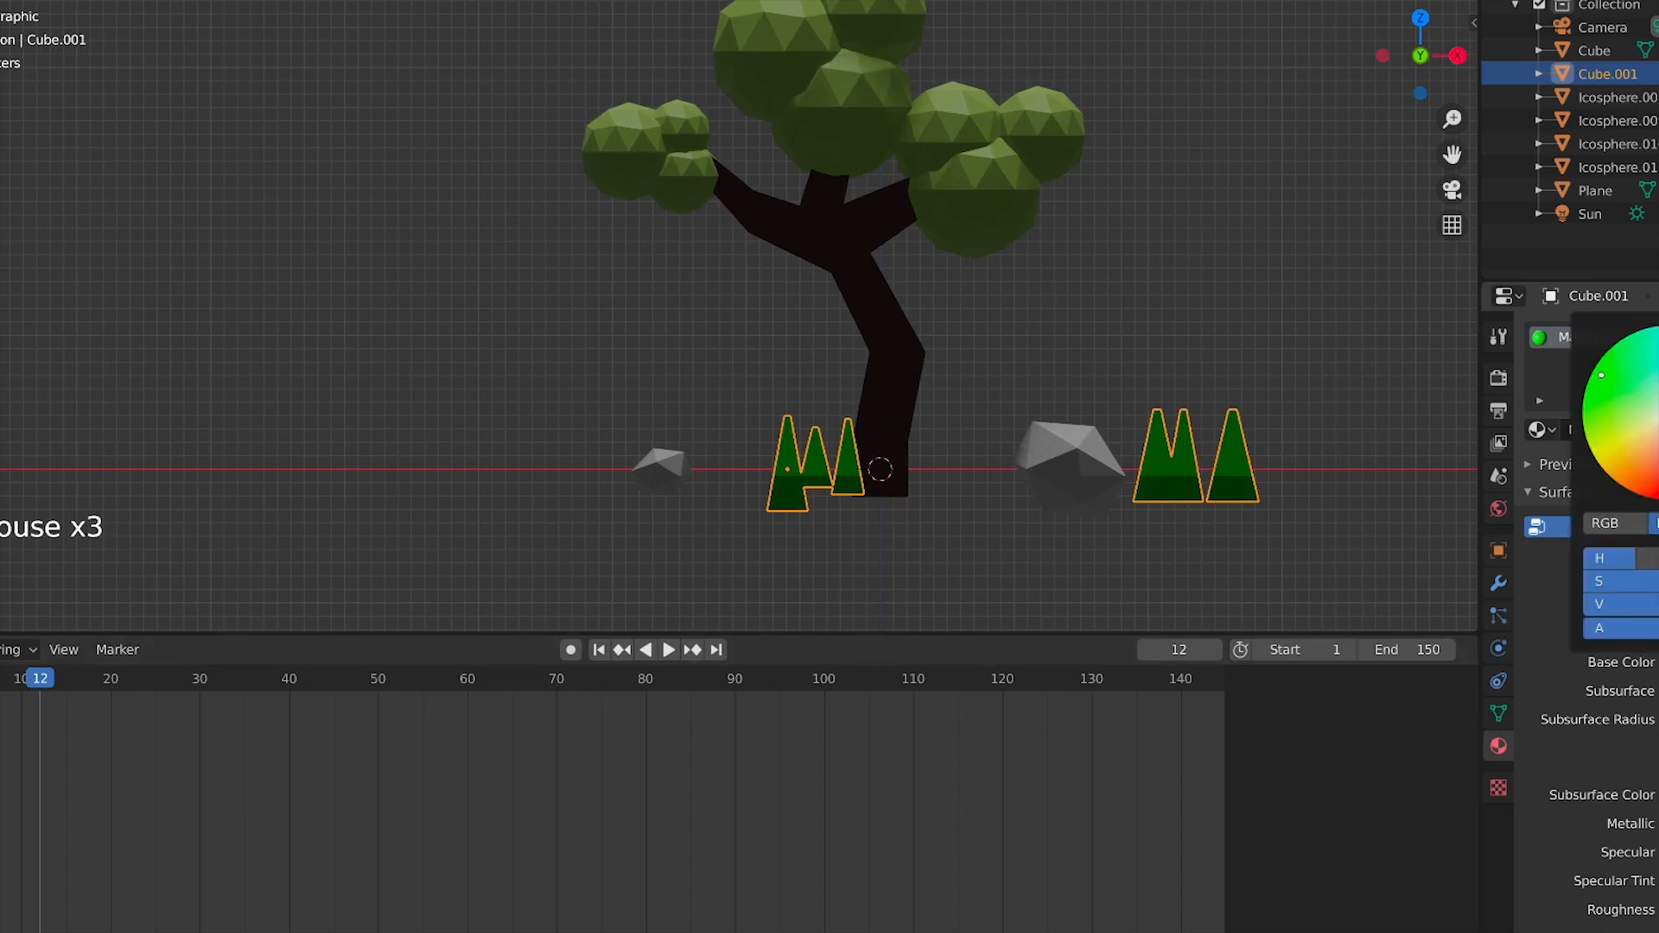
# Select the large rock, add a new material and give it a dark grey base colour
pyautogui.click(1062, 451)
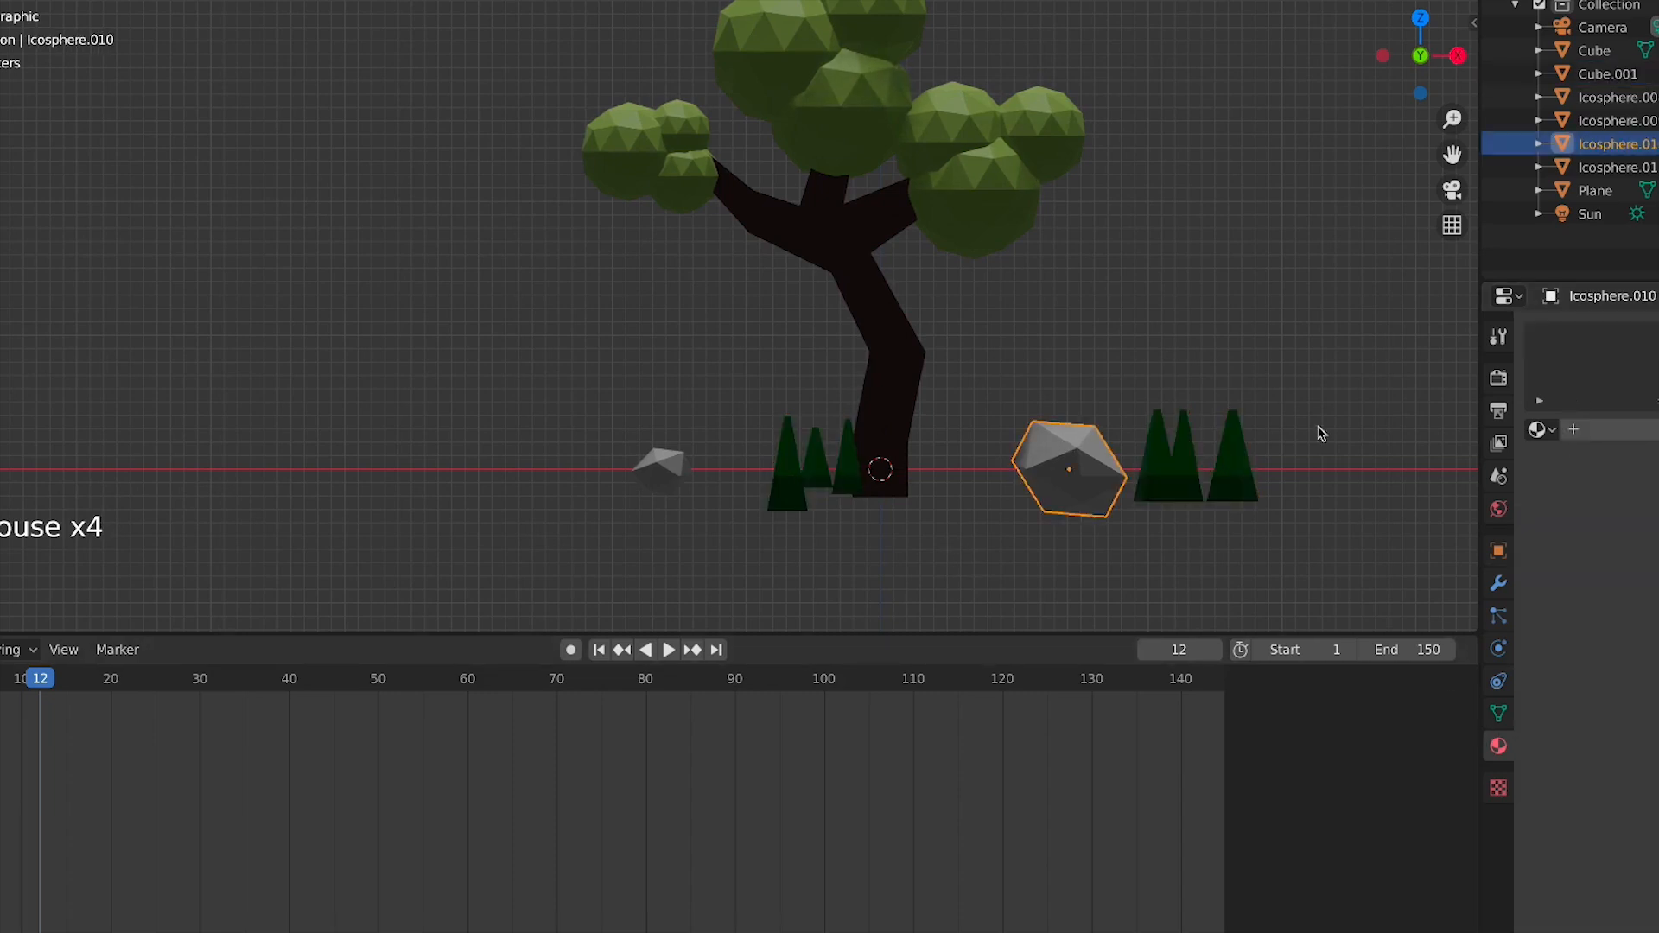
pyautogui.click(1612, 429)
pyautogui.click(1658, 662)
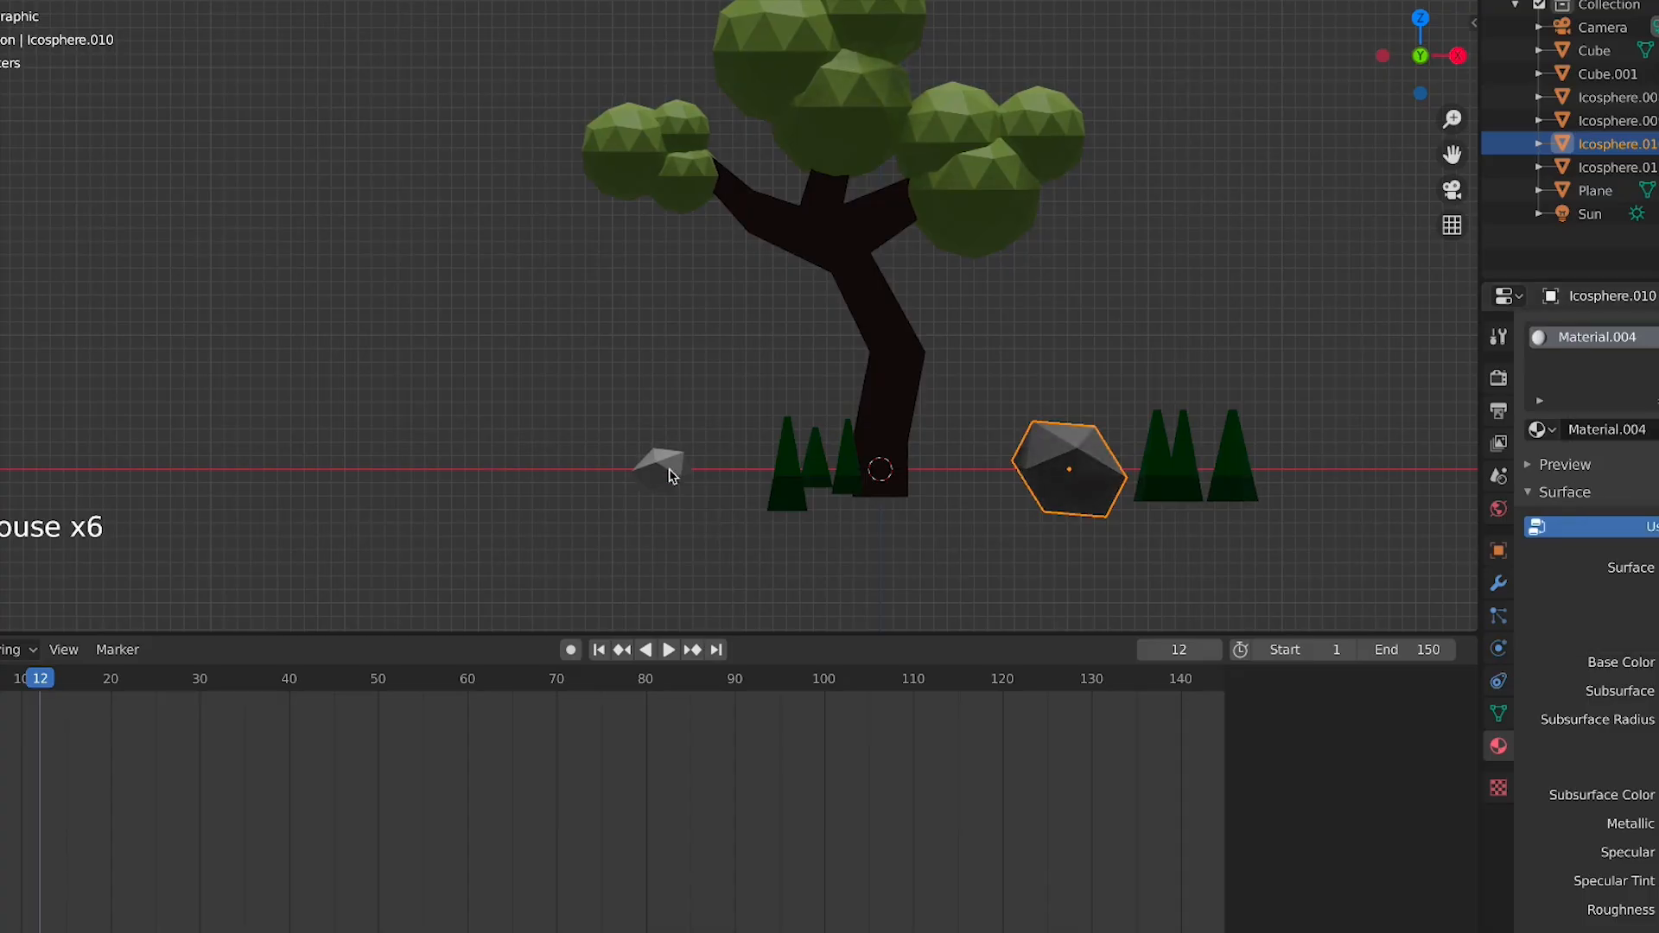
# Select the two small rocks and add a new material with a dark grey base colour
pyautogui.click(668, 475)
pyautogui.moveTo(668, 474); pyautogui.dragTo(700, 492, button='middle')
pyautogui.middleClick(700, 493)
pyautogui.keyDown('shift'); pyautogui.click(998, 426); pyautogui.keyUp('shift')
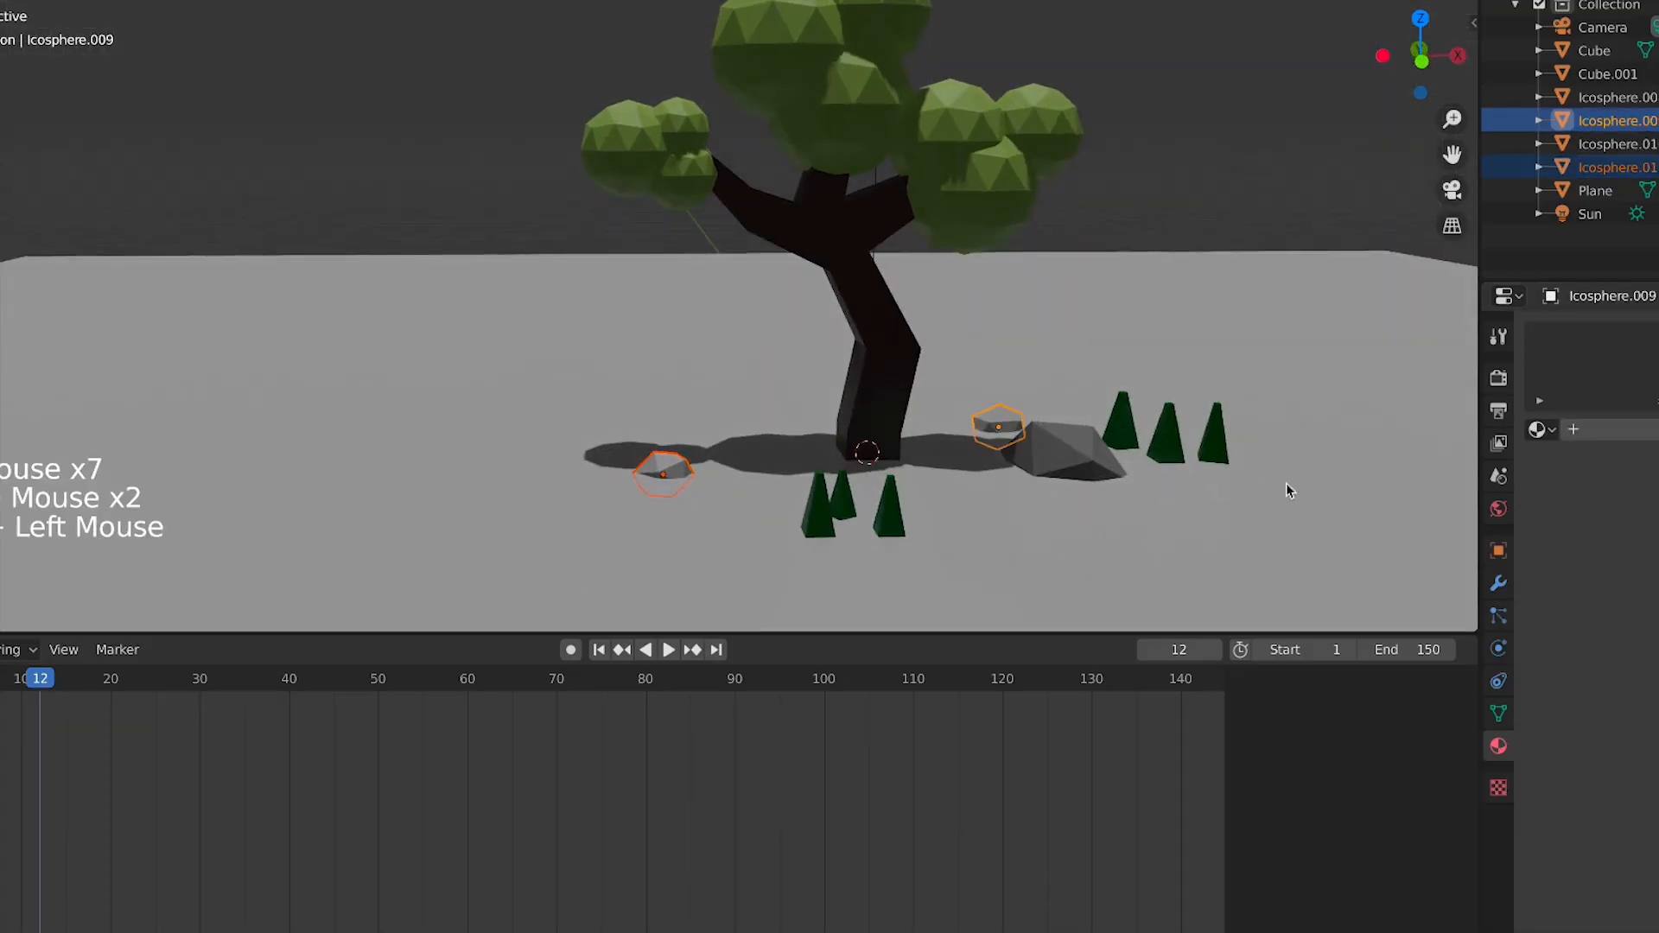
pyautogui.click(1590, 430)
pyautogui.click(1657, 662)
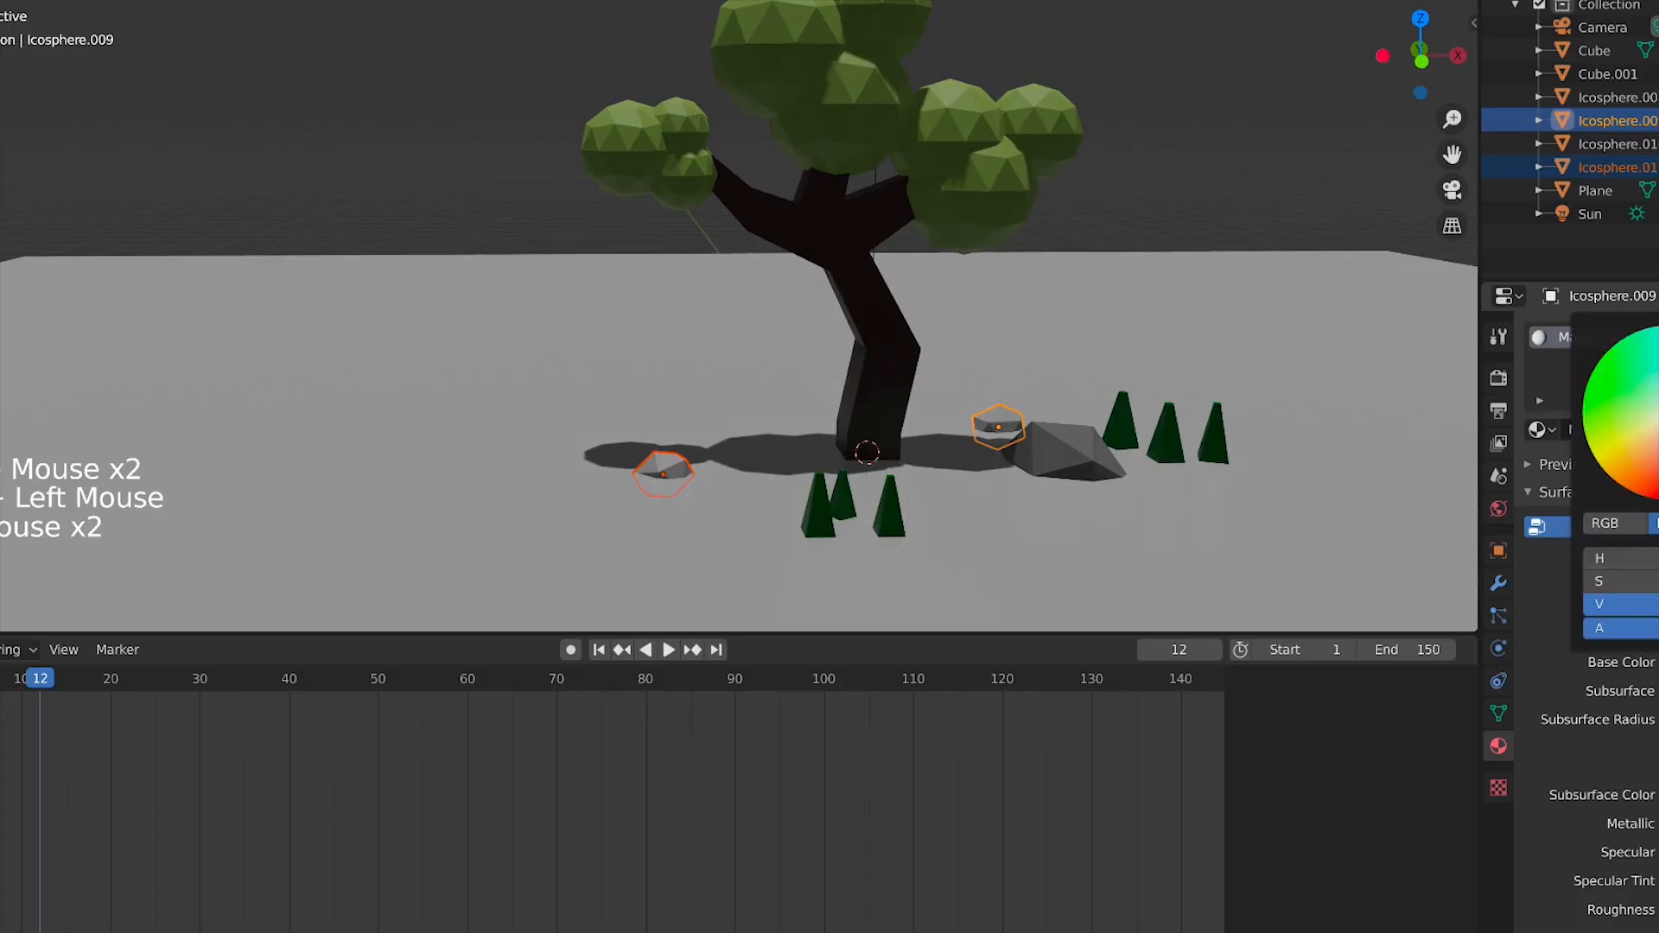
pyautogui.click(702, 482)
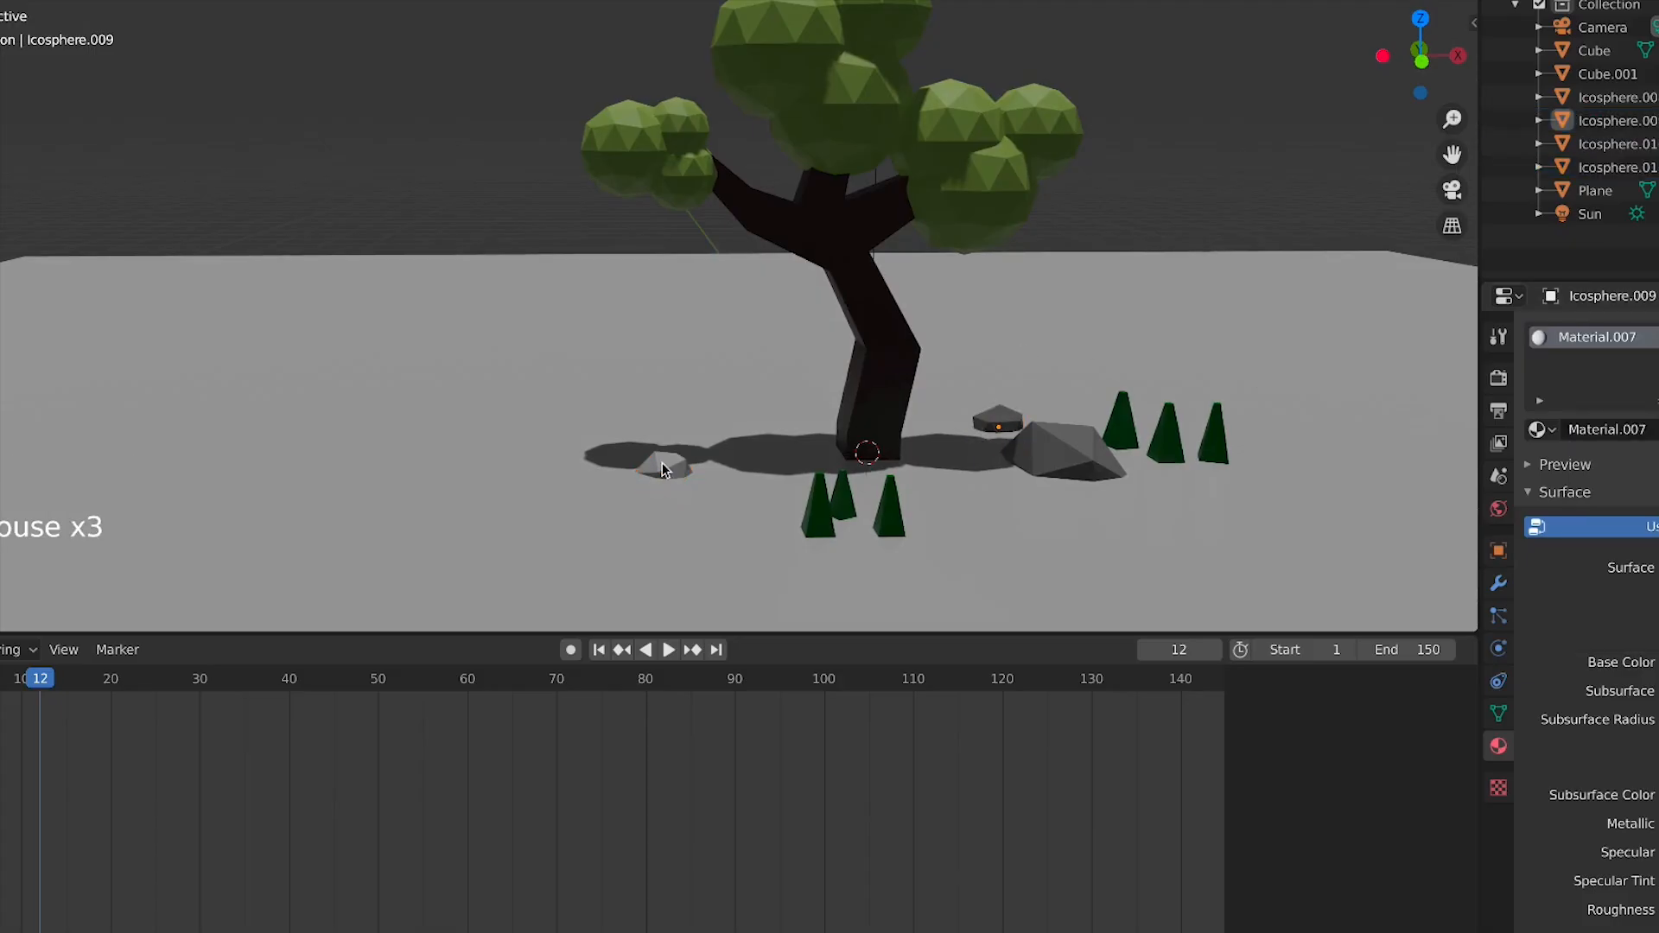
# Select the small rock beside the trunk, add a new material and darken its base colour
pyautogui.click(664, 470)
pyautogui.click(1607, 429)
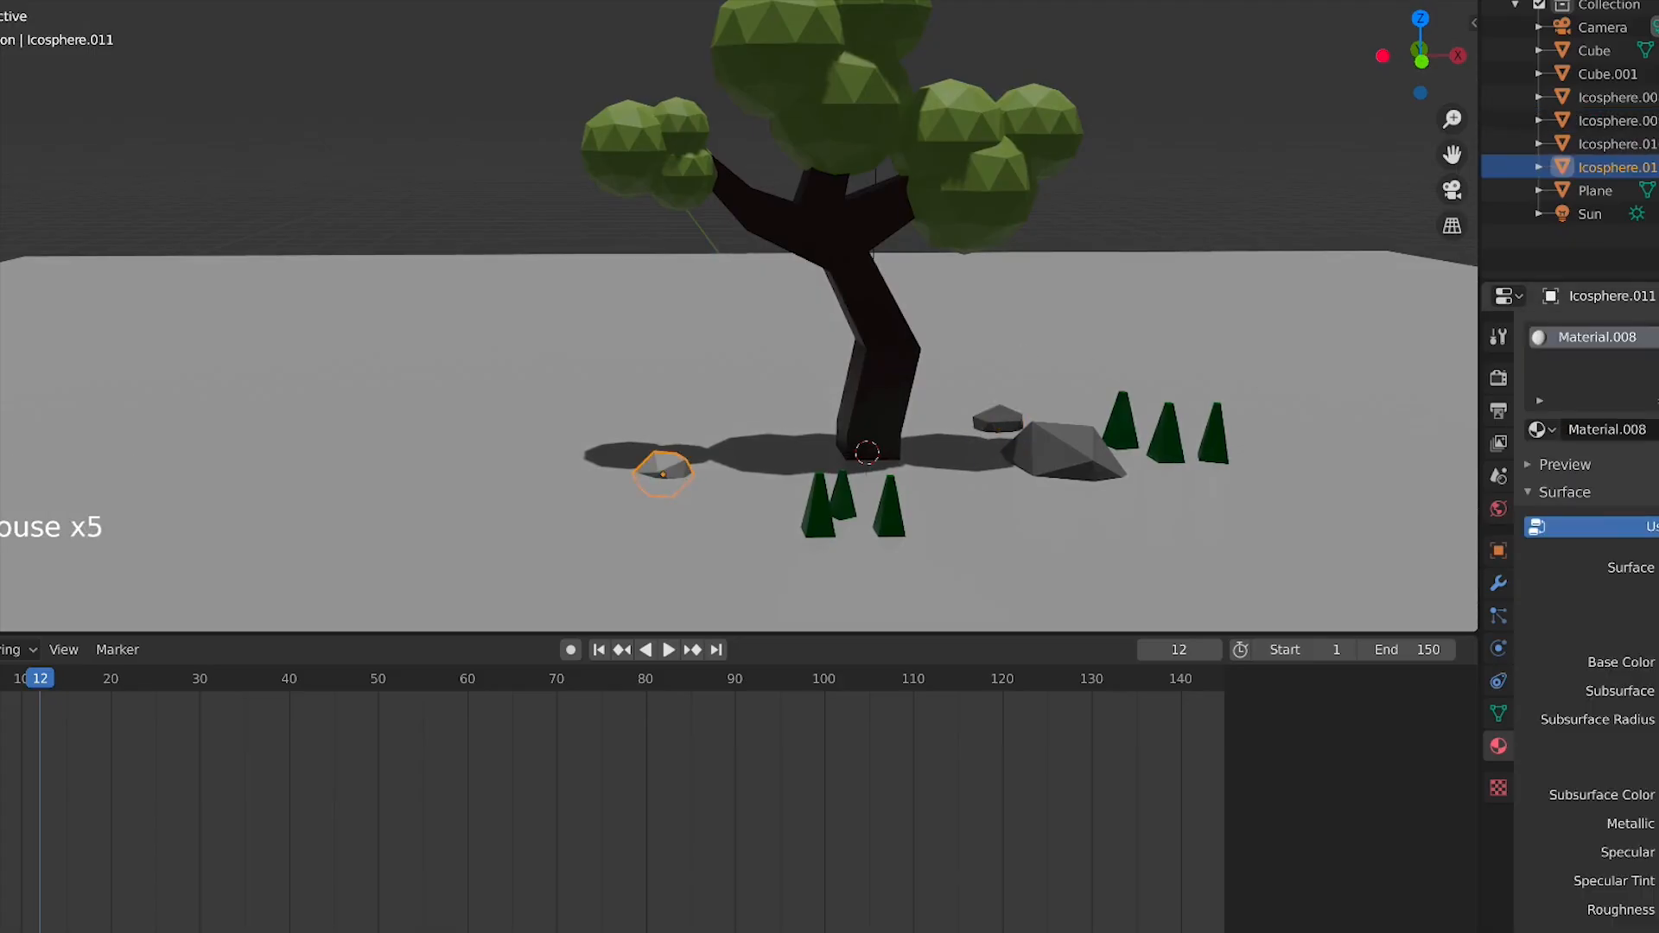
pyautogui.click(1658, 662)
pyautogui.moveTo(1658, 346); pyautogui.dragTo(1658, 412)
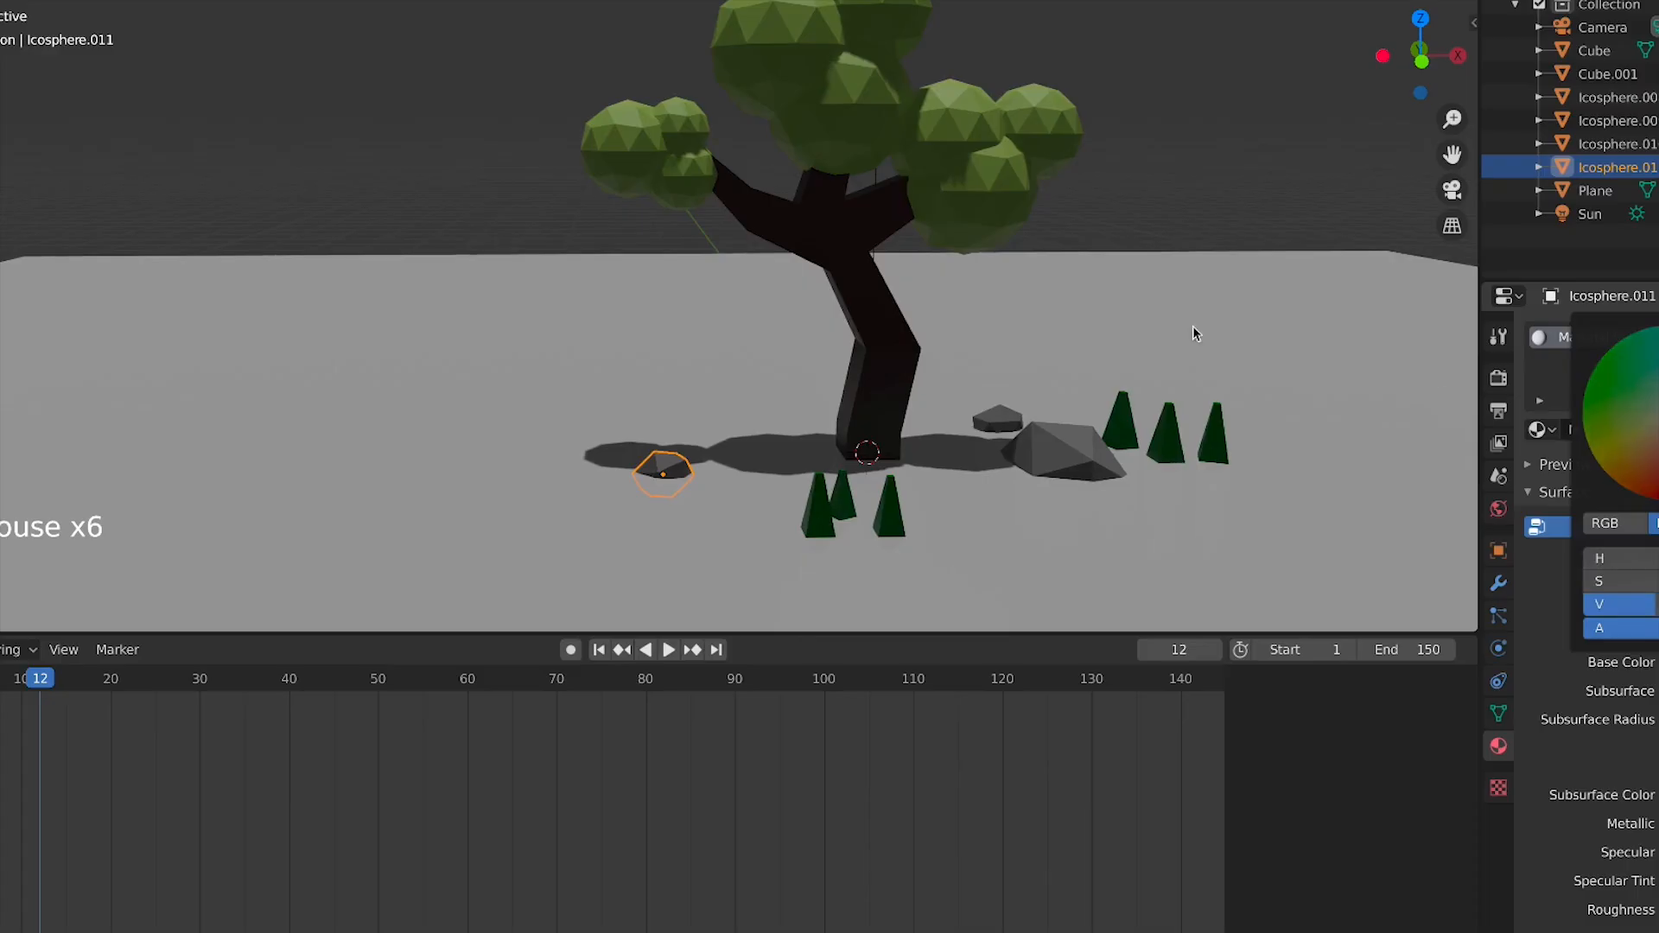
pyautogui.click(1018, 264)
# Select the sun and rotate it about -47.7° in the side view, returning to camera view
pyautogui.scroll(-4, 1018, 265)
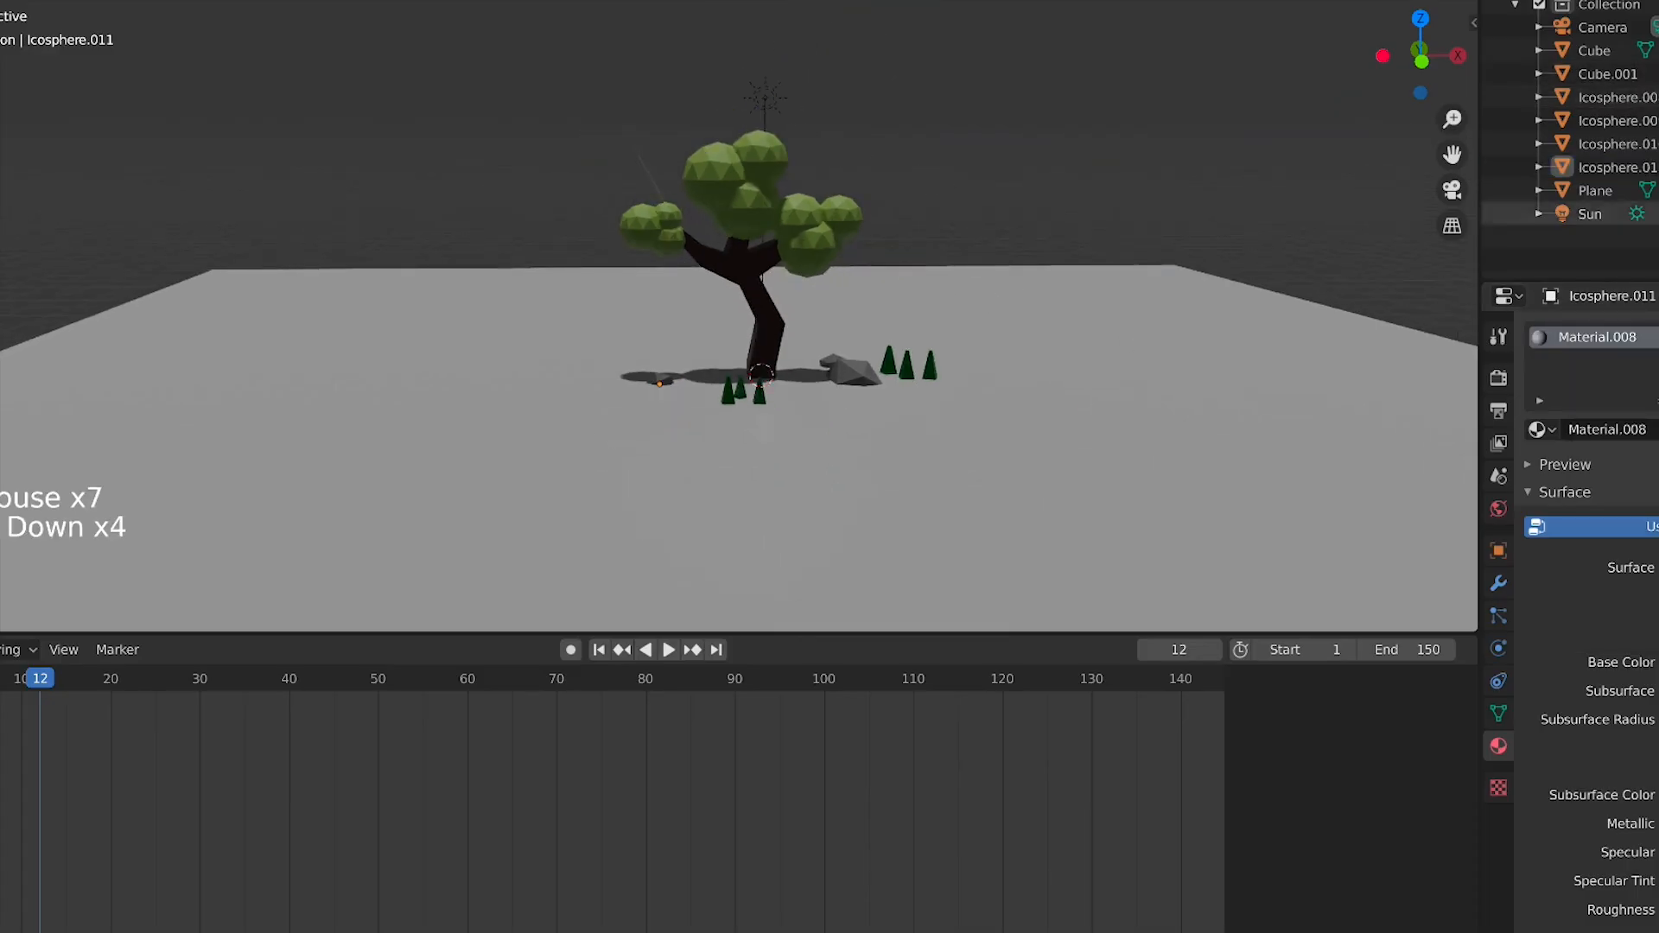
pyautogui.click(1657, 213)
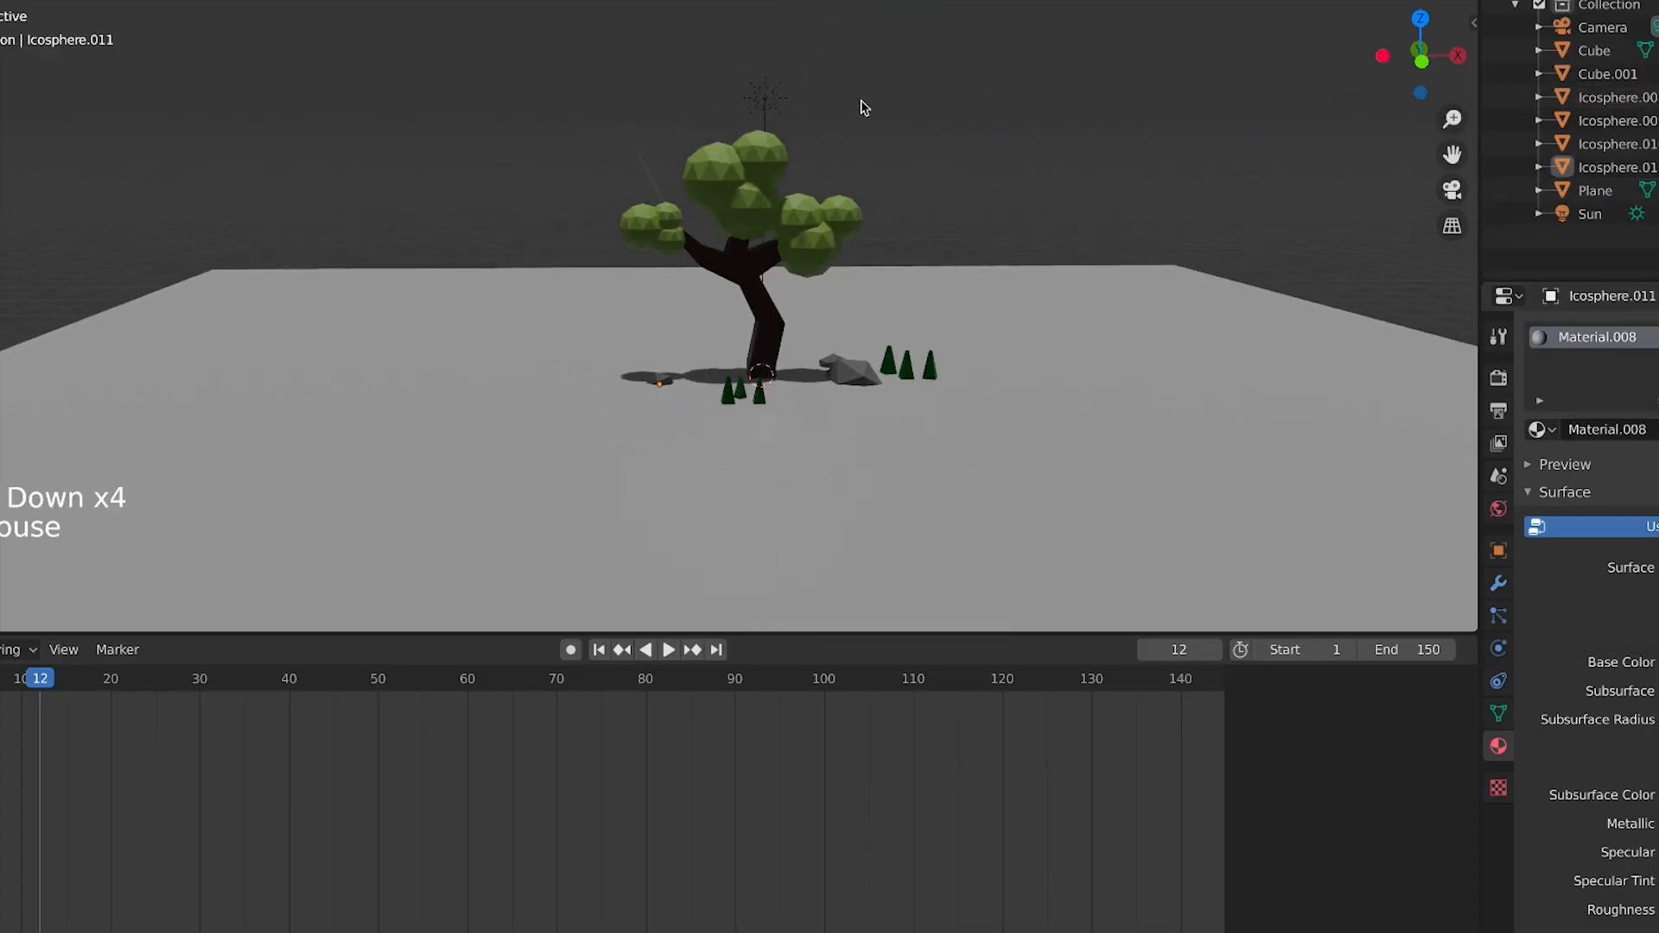
pyautogui.click(769, 99)
pyautogui.press('KP_1')
pyautogui.press('KP_7')
pyautogui.scroll(-2, 772, 152)
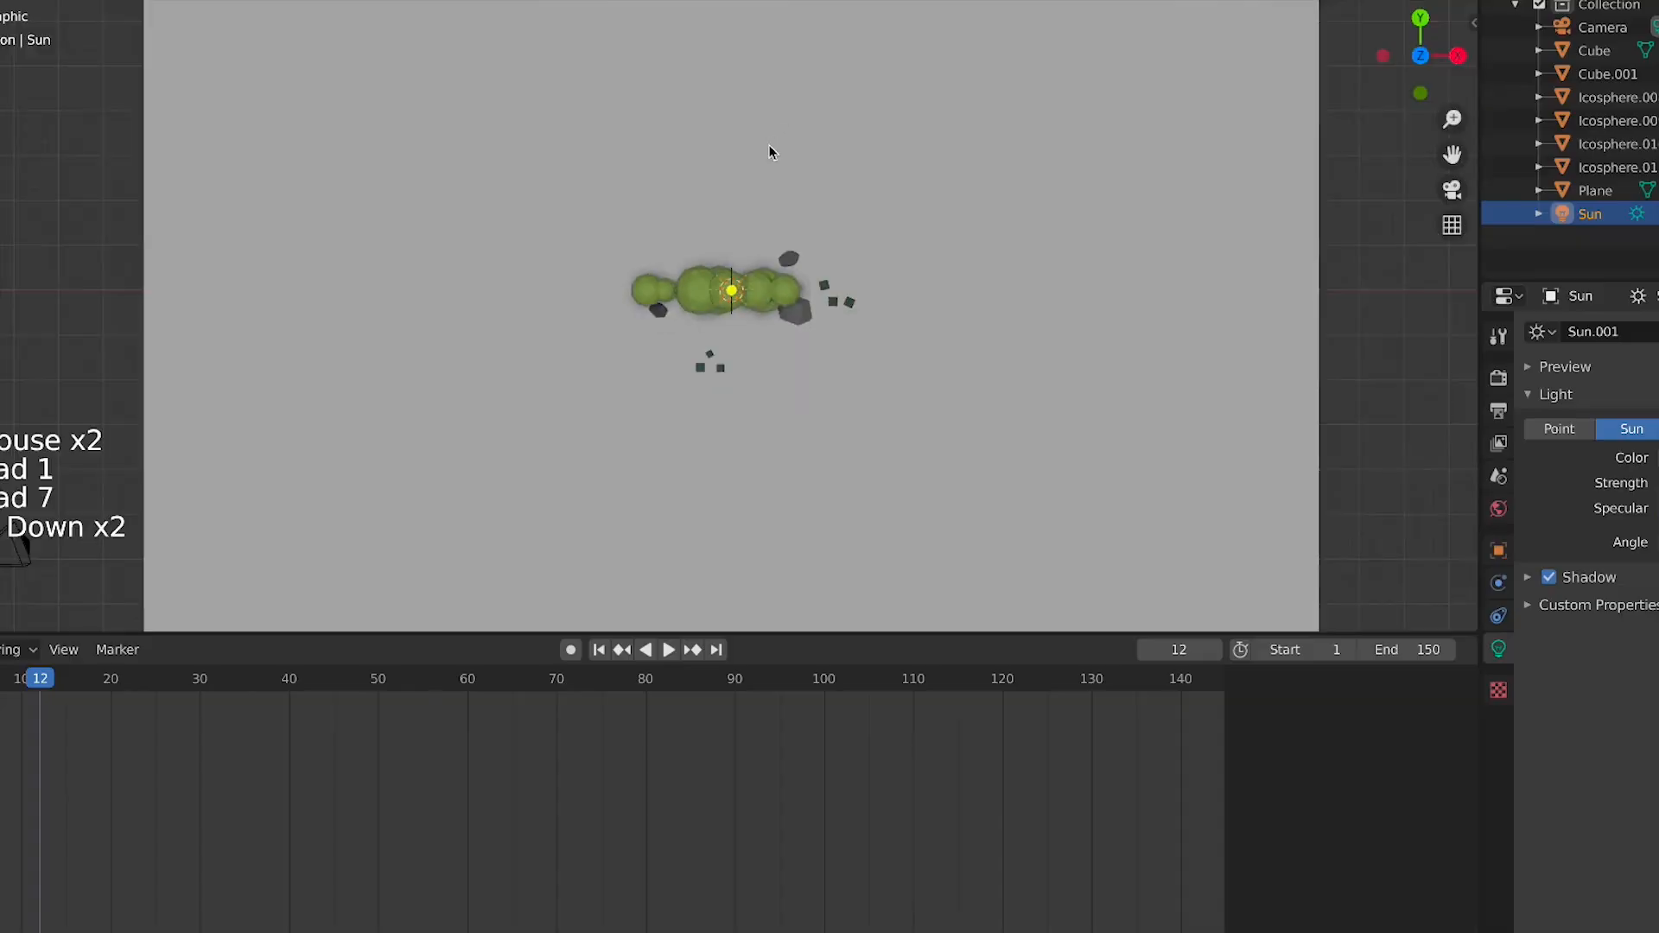
pyautogui.scroll(-2, 769, 152)
pyautogui.press('KP_3')
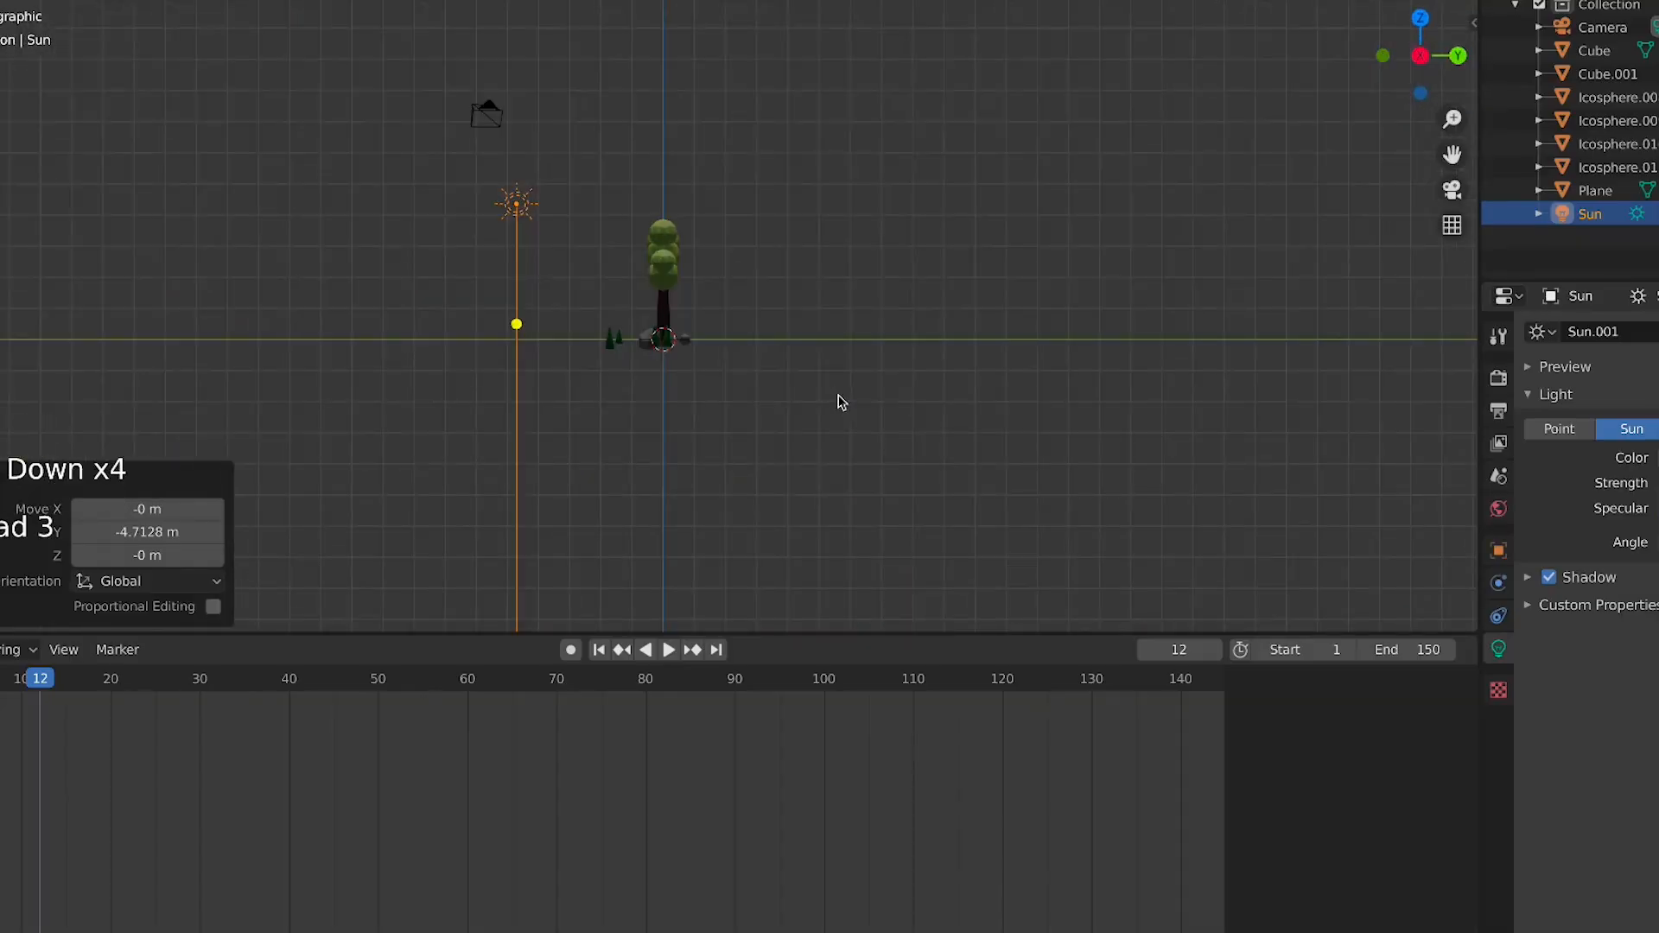
pyautogui.press('r')
pyautogui.click(839, 45)
pyautogui.press('KP_0')
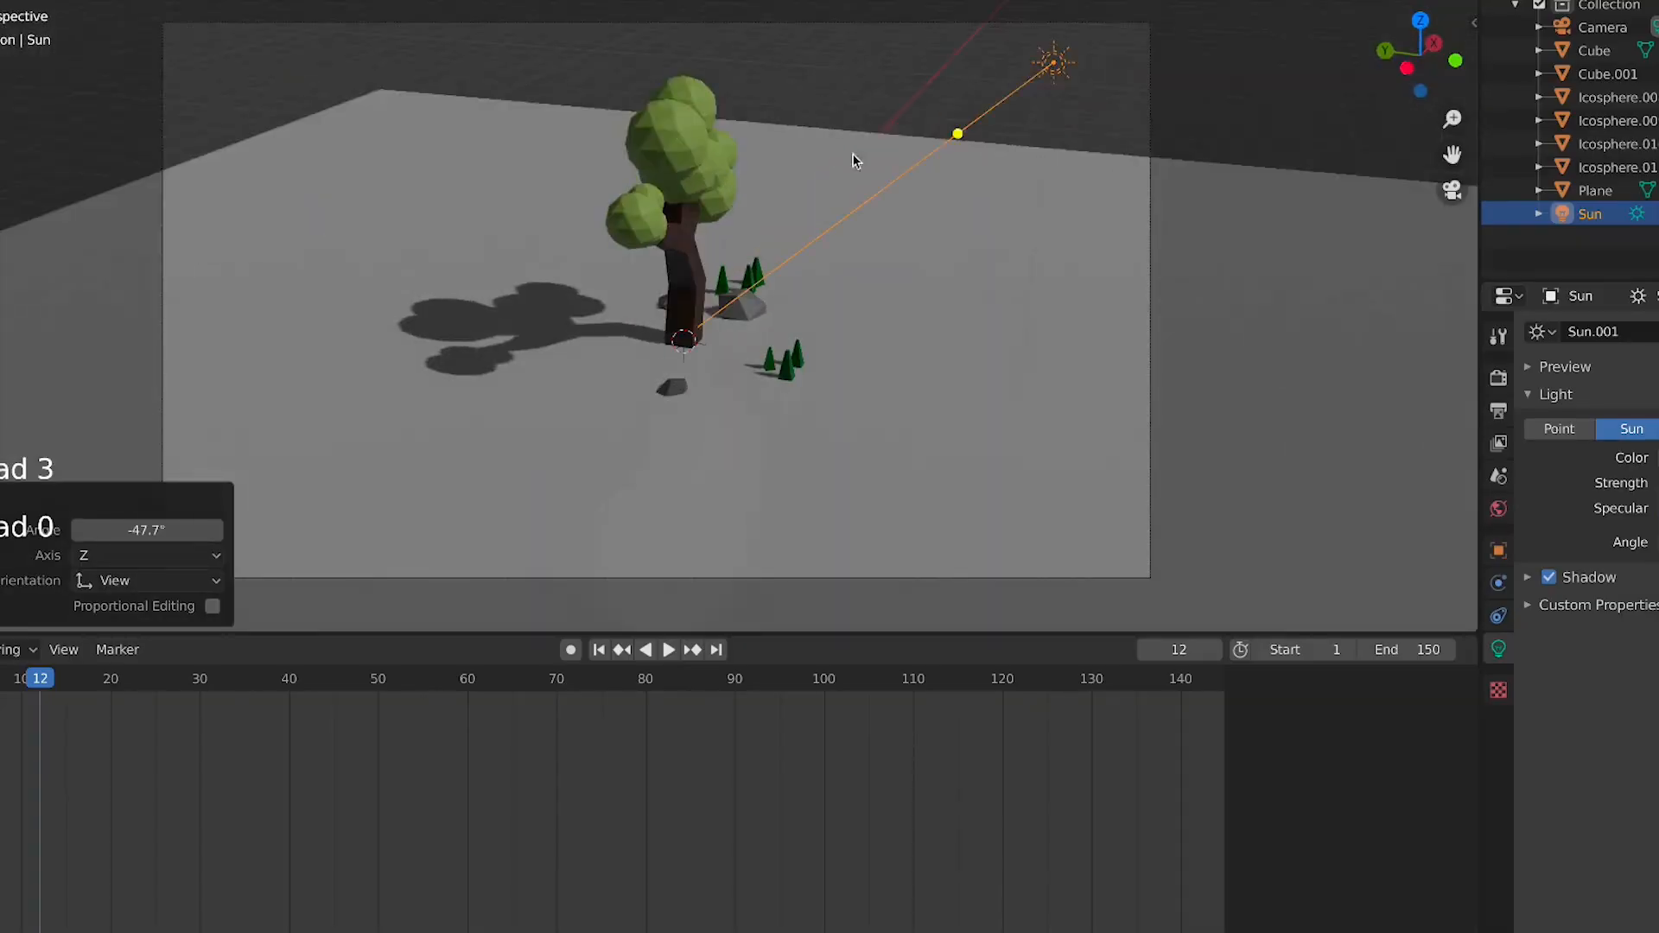
pyautogui.click(878, 276)
pyautogui.click(975, 316)
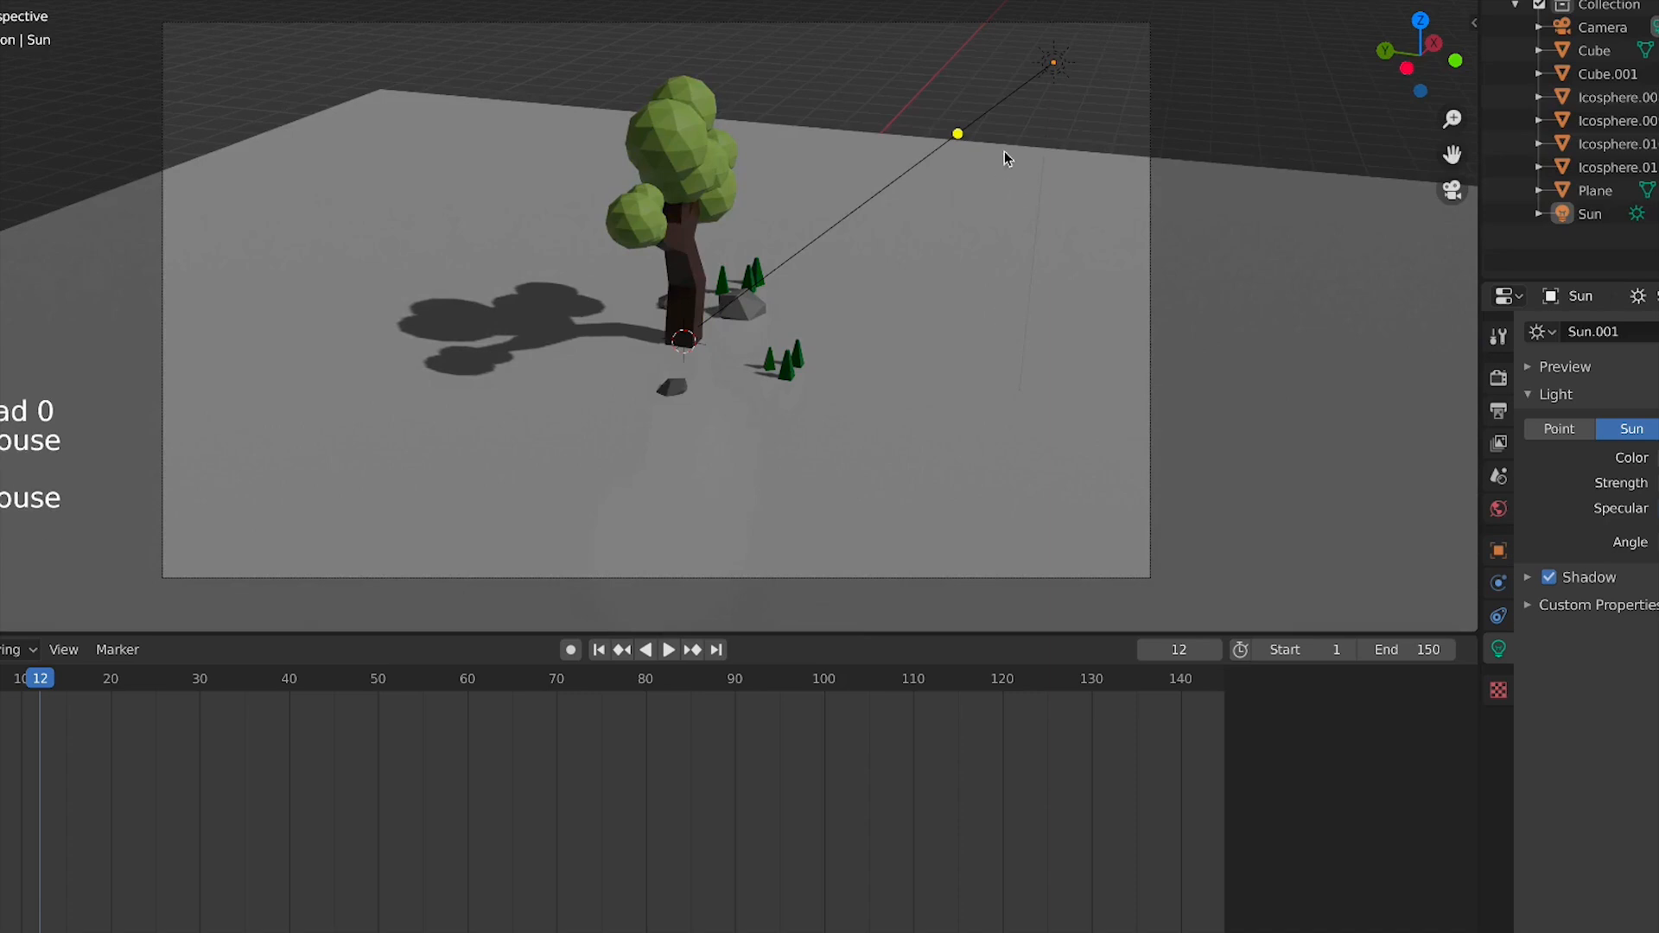
pyautogui.click(1051, 75)
pyautogui.click(1052, 78)
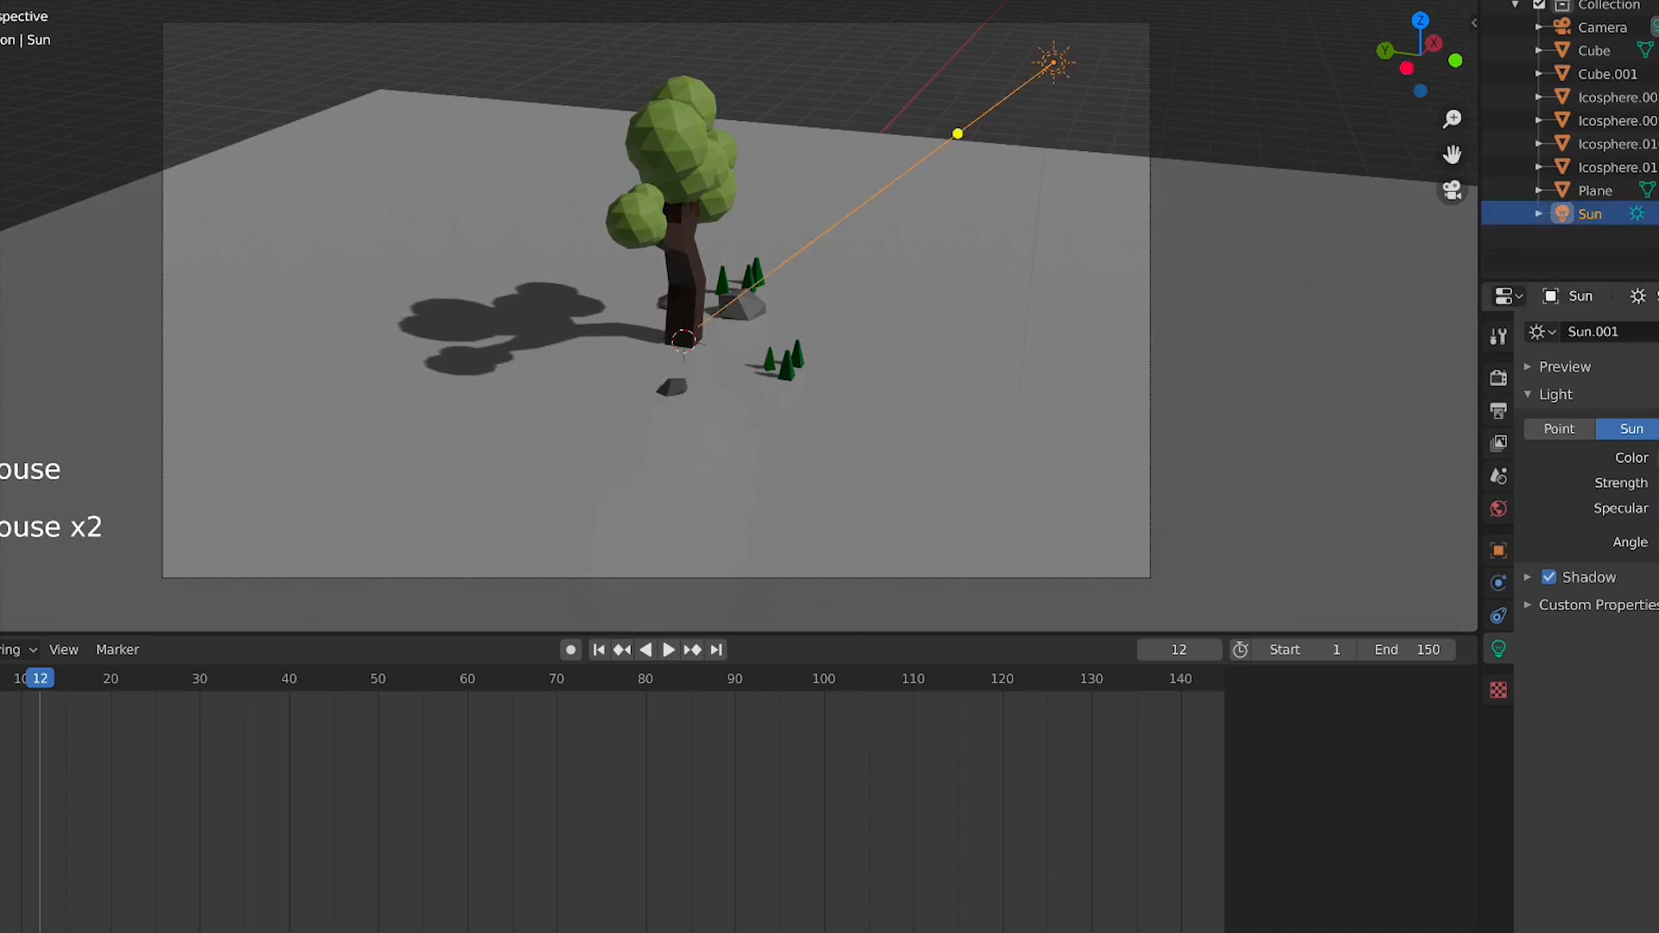
pyautogui.press('Return')
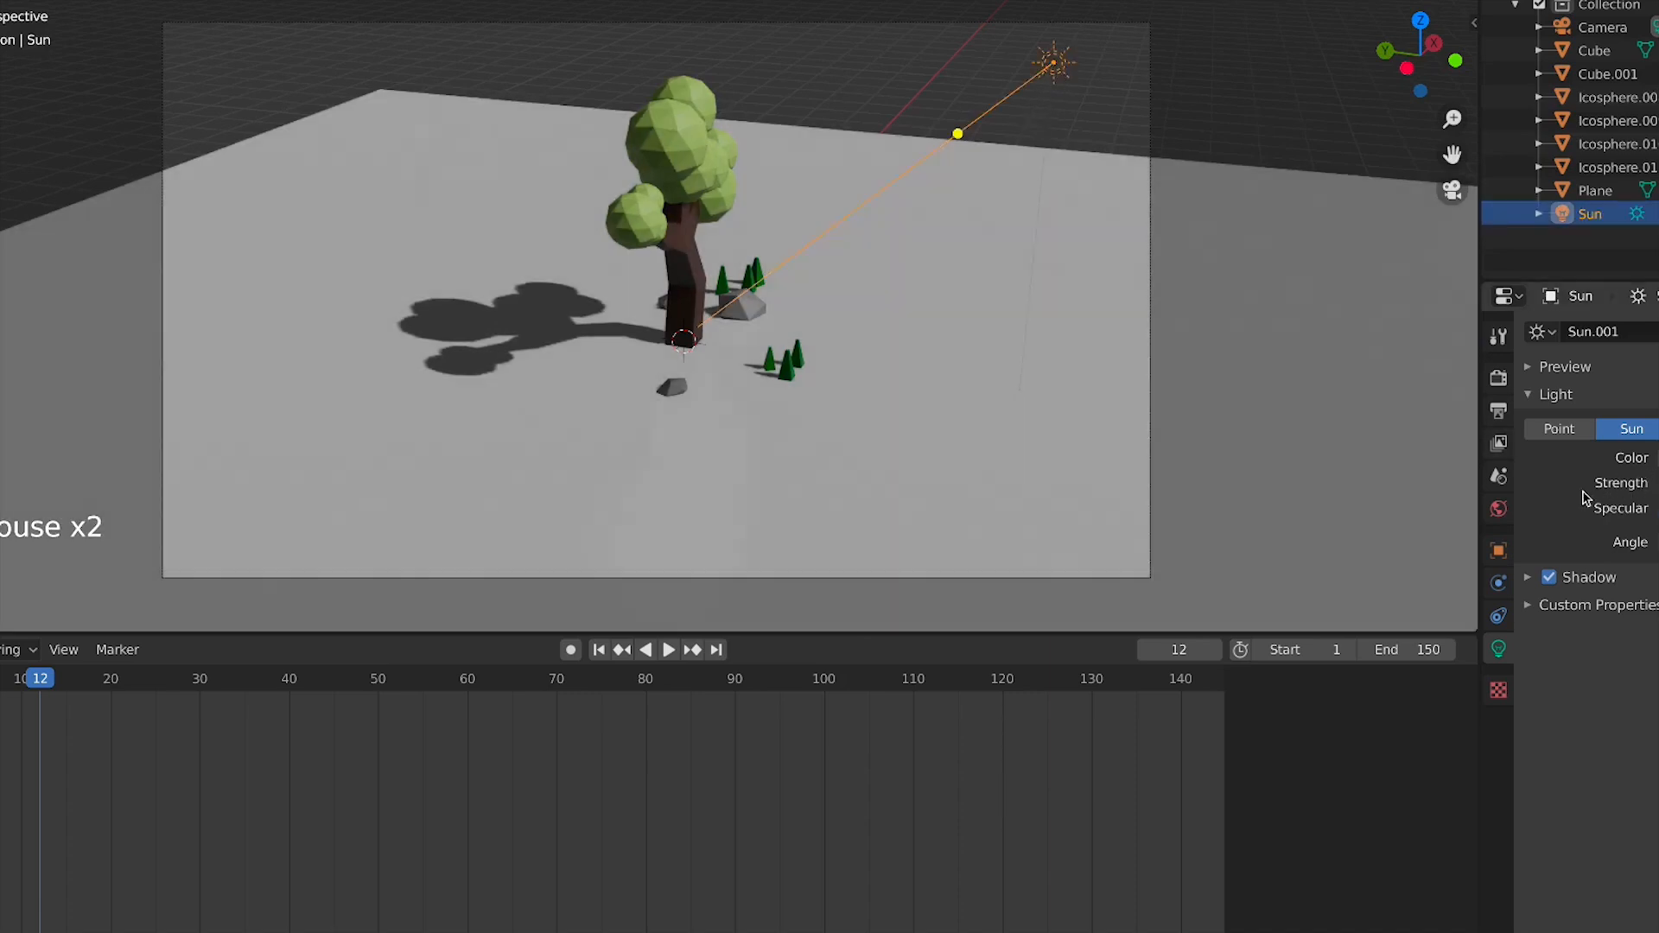
pyautogui.press('Return')
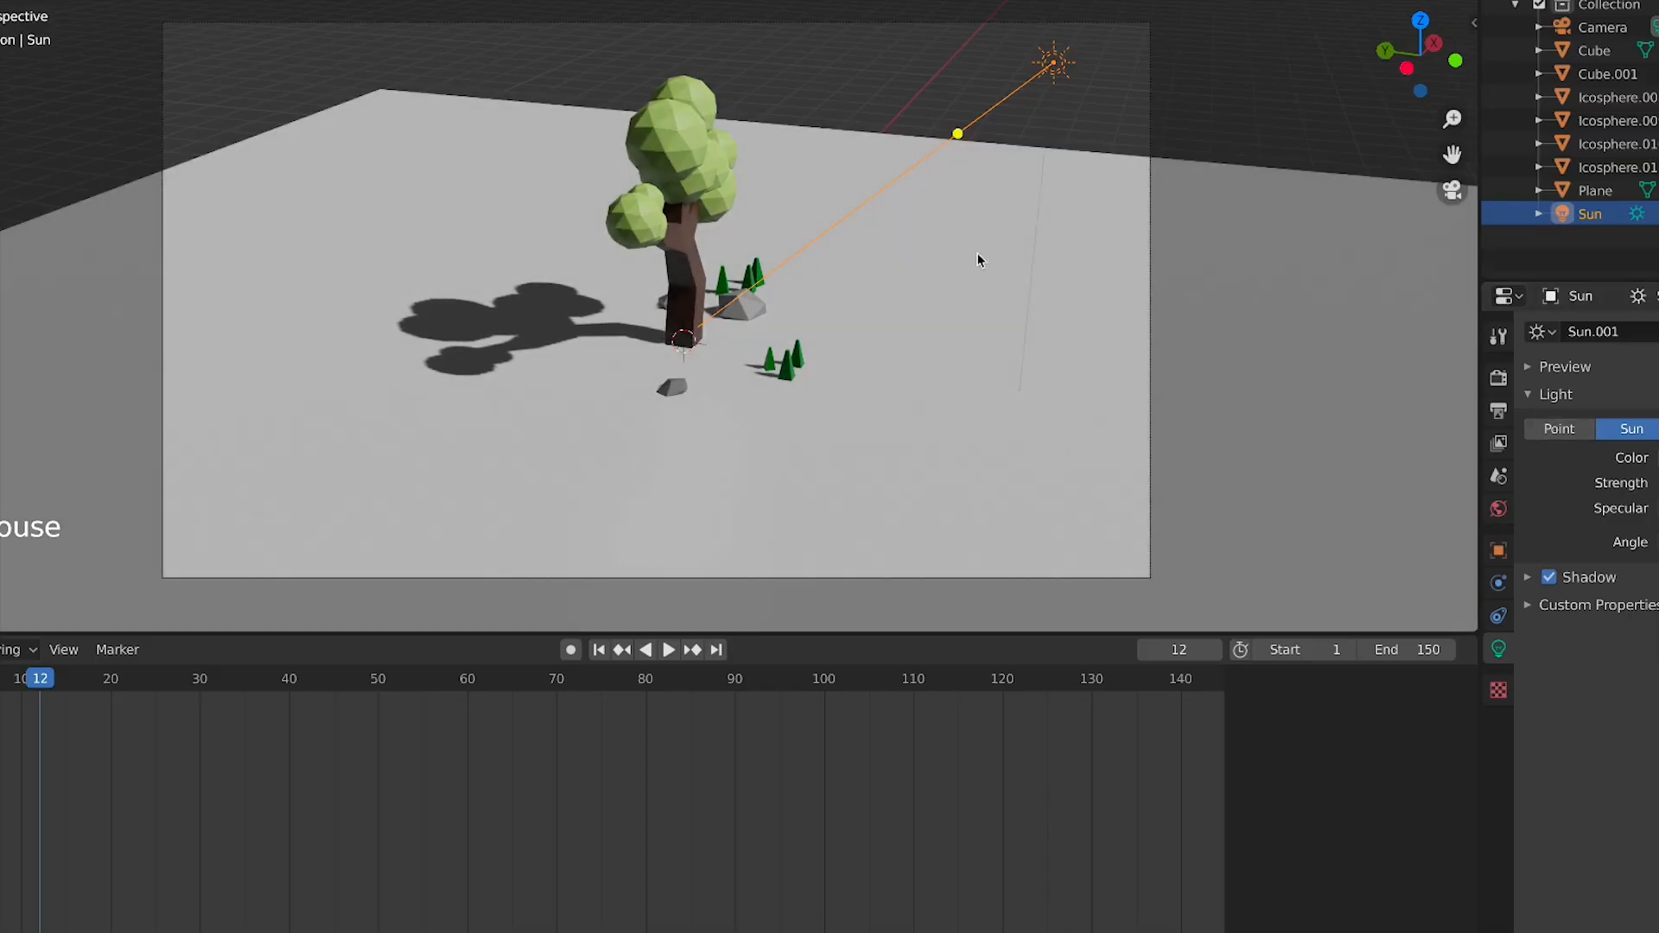
pyautogui.click(1040, 418)
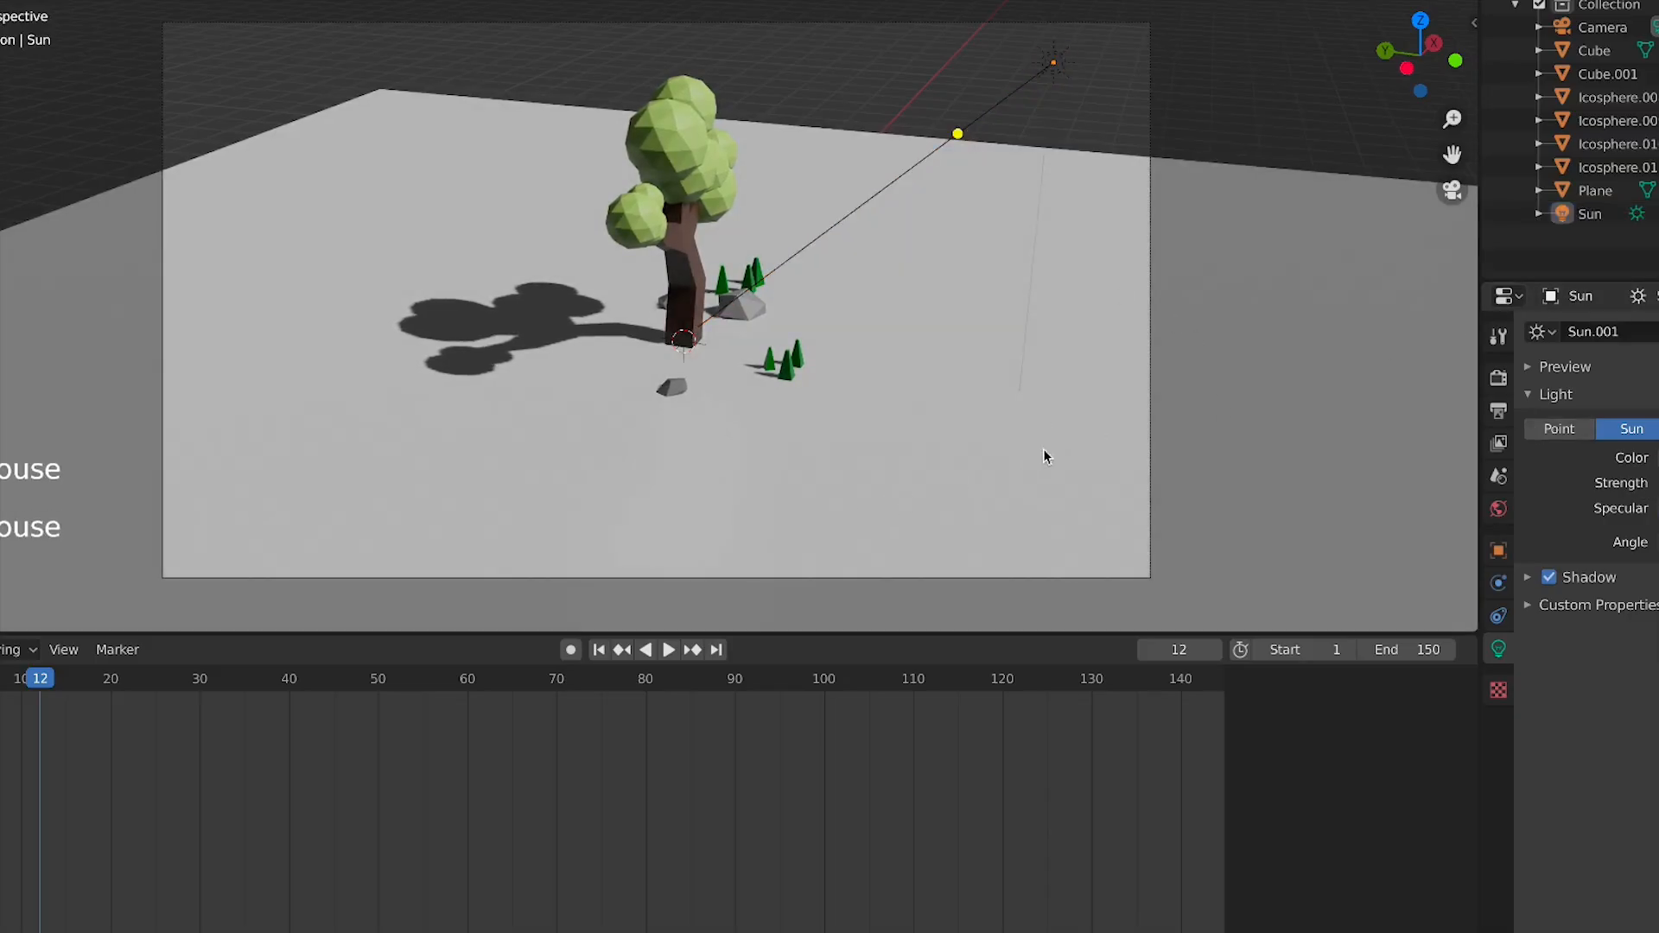
# Select the ground plane, add a new material and give it a pale green base colour
pyautogui.click(790, 465)
pyautogui.scroll(-2, 817, 444)
pyautogui.moveTo(817, 444); pyautogui.dragTo(771, 483, button='middle')
pyautogui.scroll(-1, 771, 482)
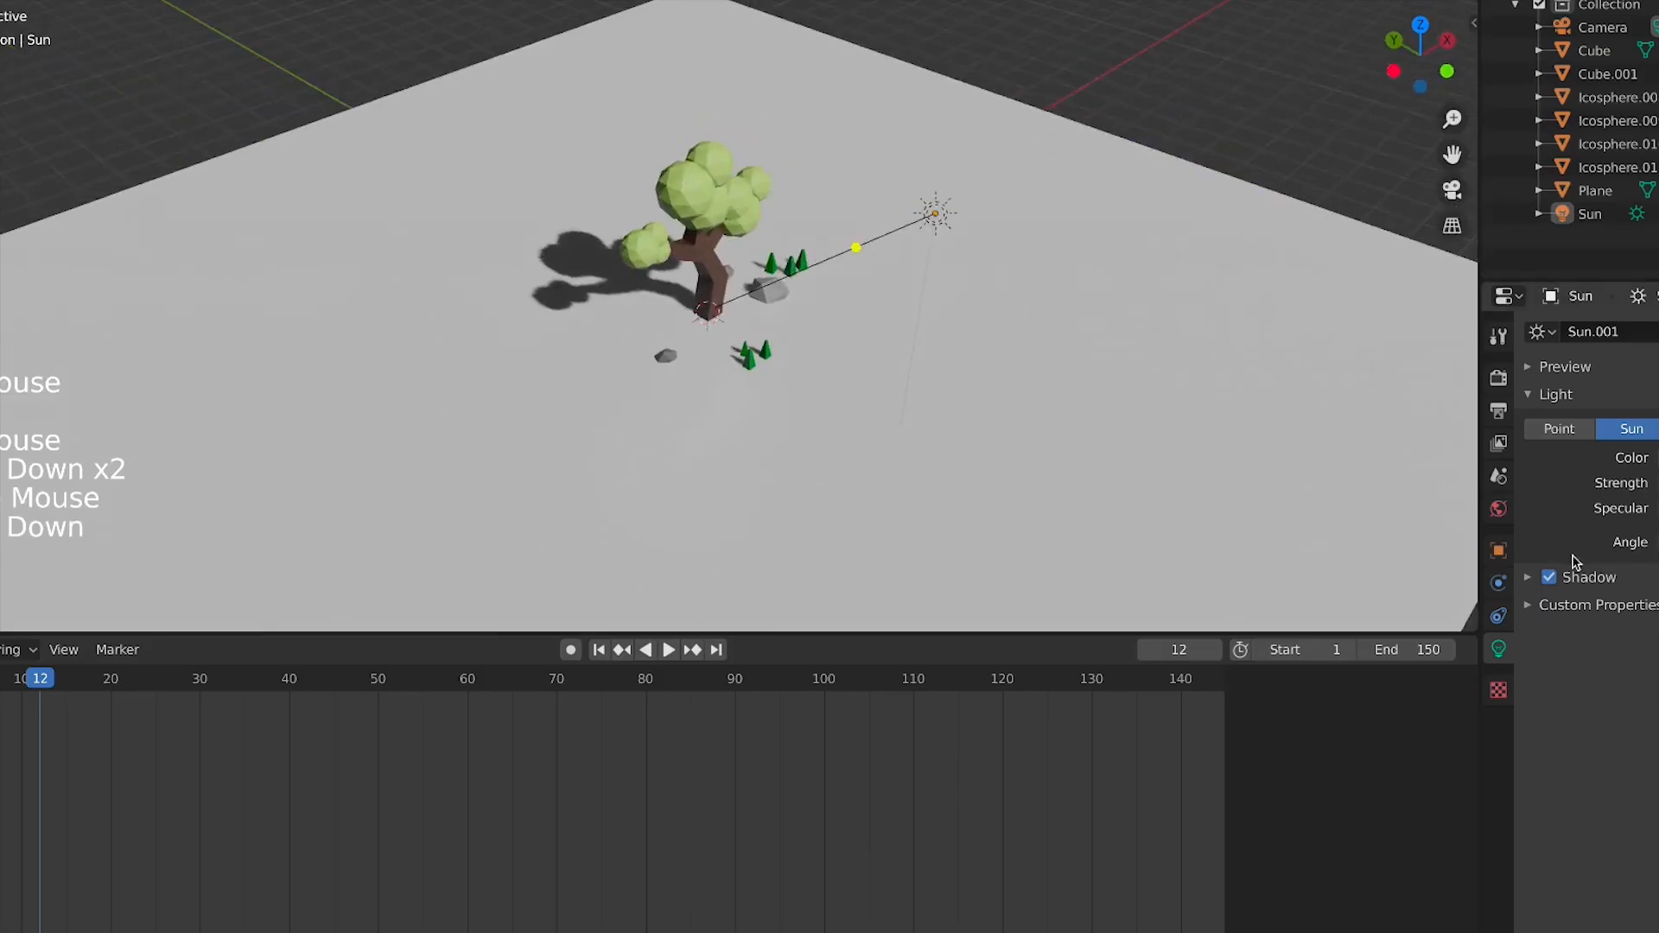
pyautogui.click(997, 357)
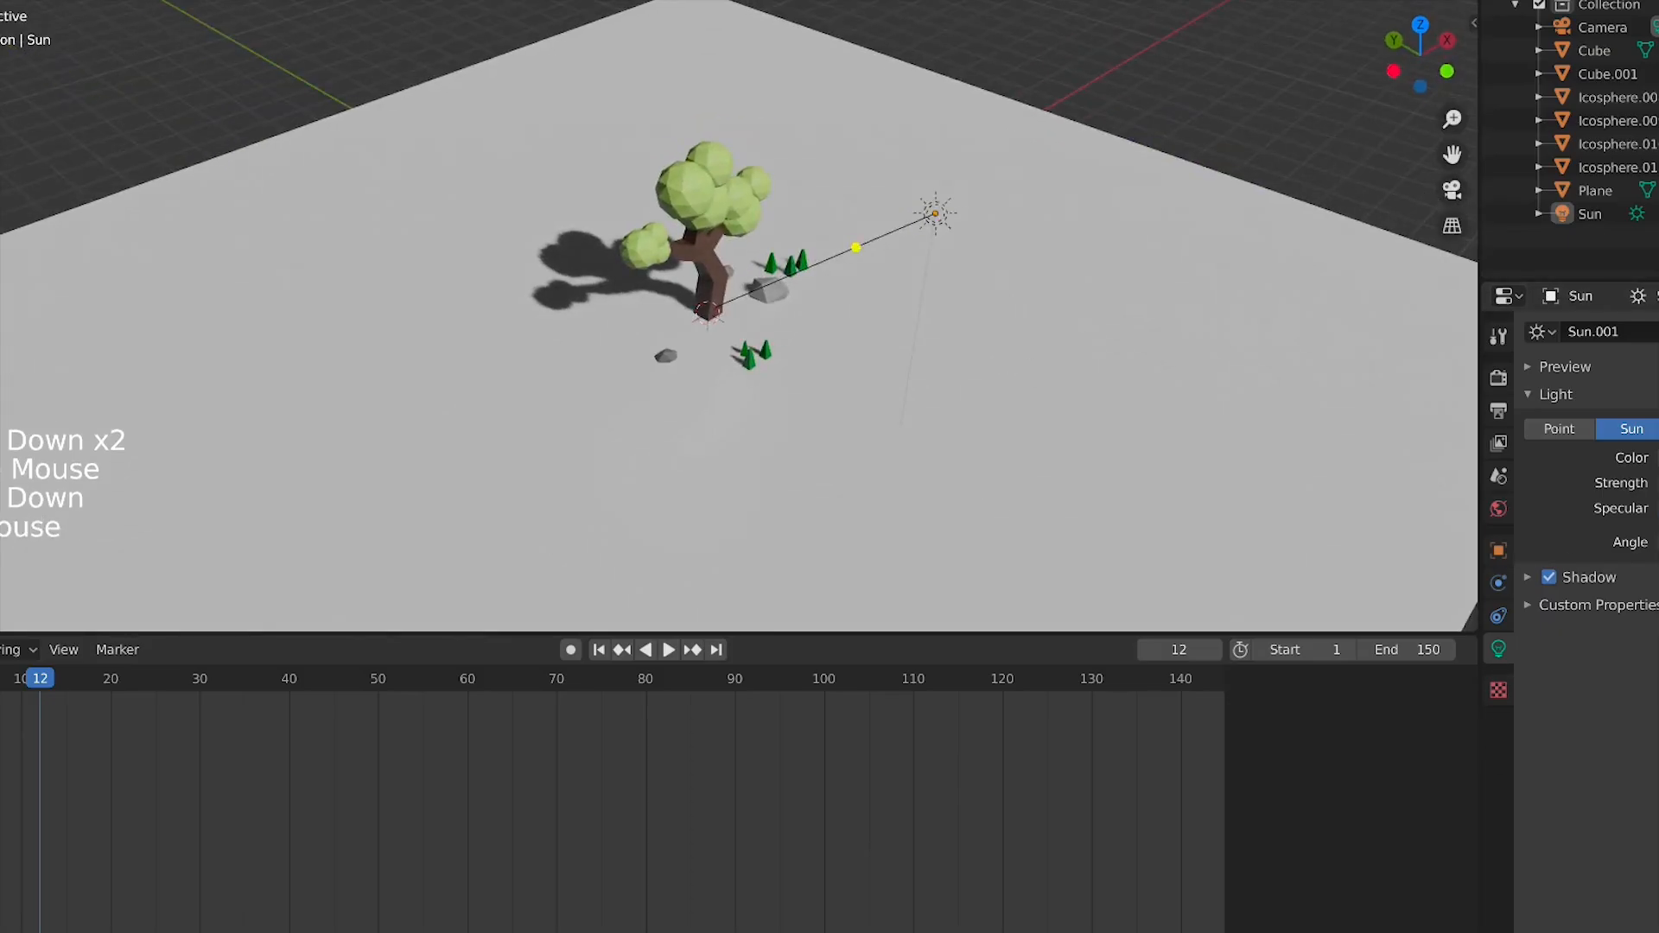
pyautogui.click(1656, 190)
pyautogui.click(1096, 350)
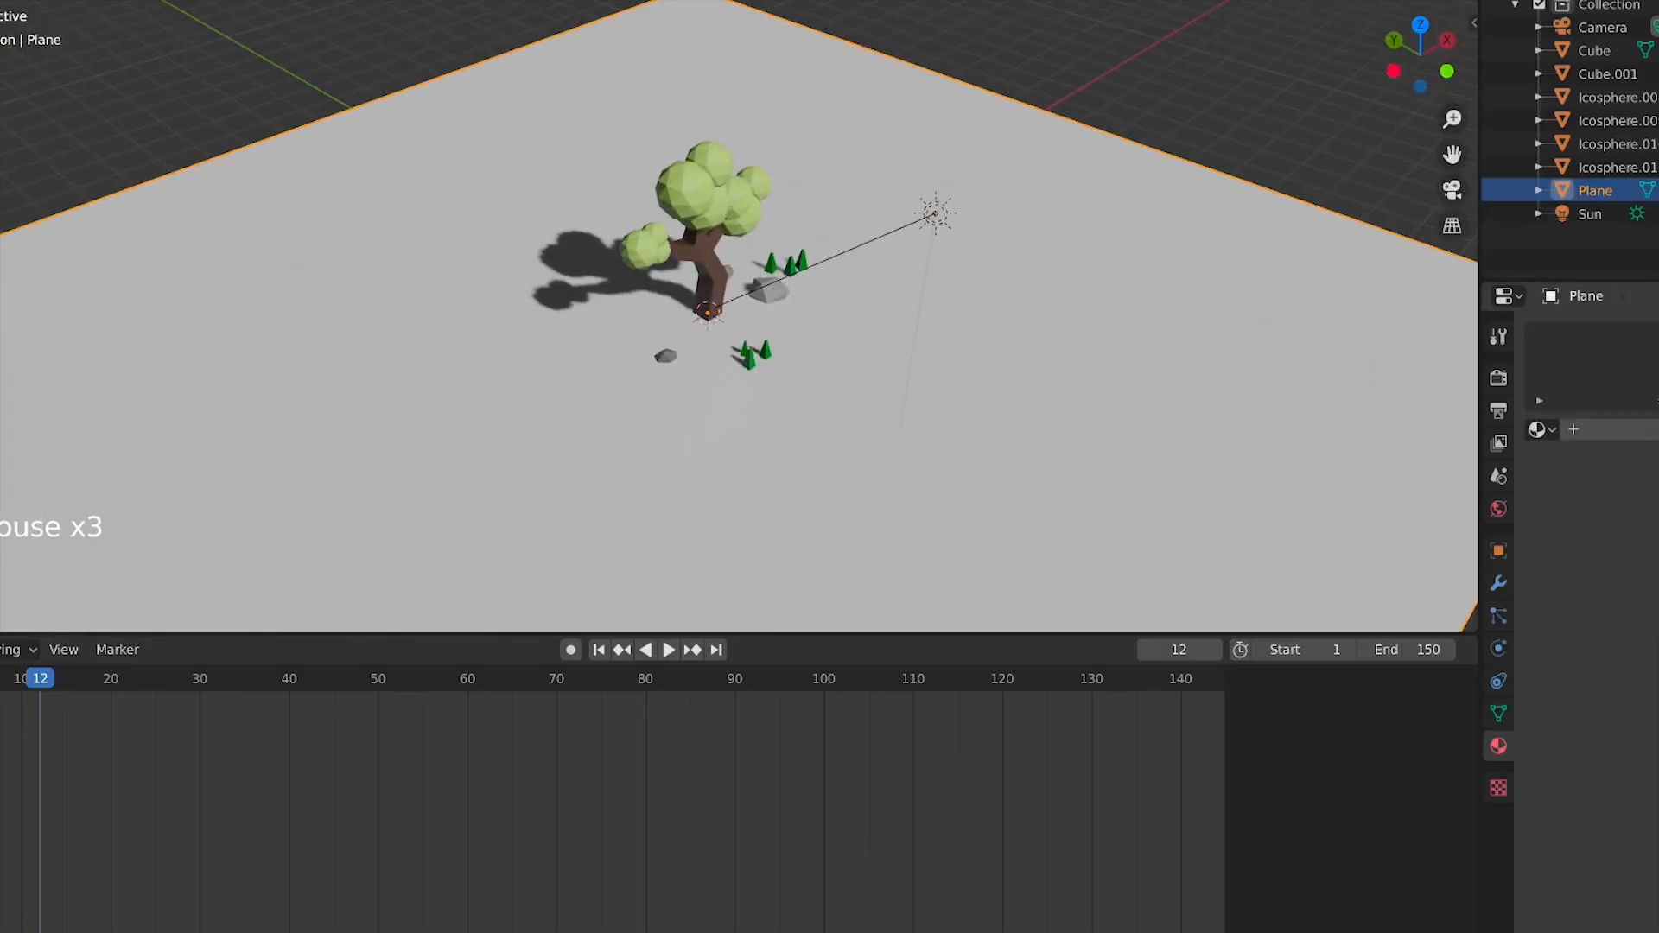
pyautogui.click(1603, 599)
pyautogui.click(1621, 429)
pyautogui.click(1658, 662)
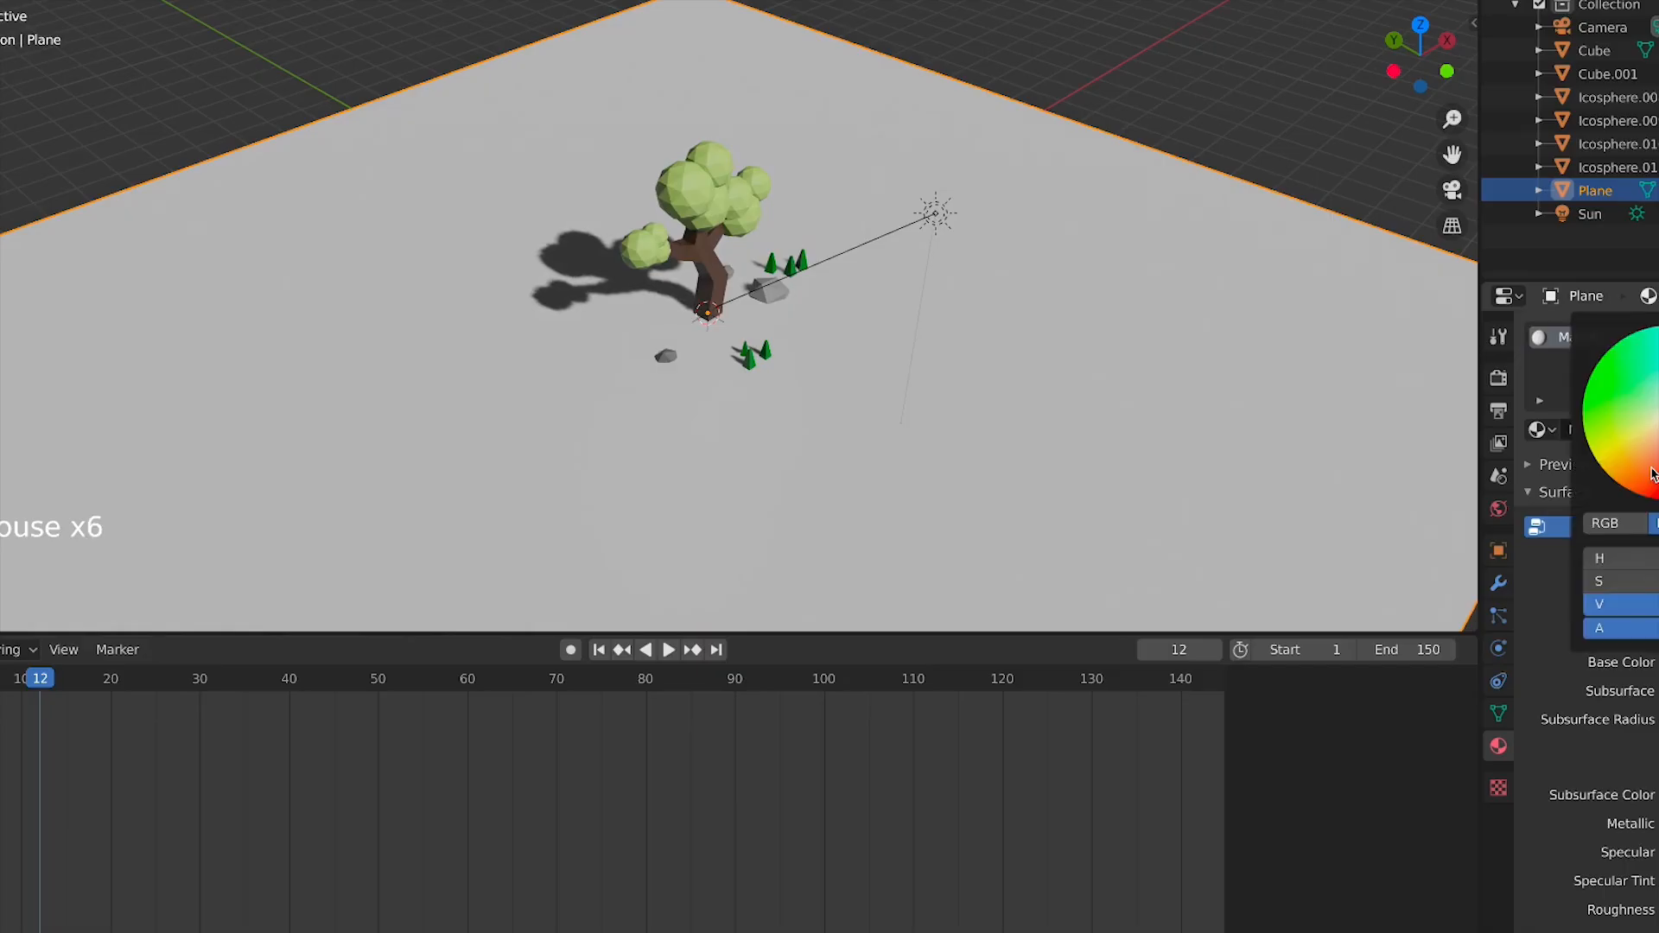
pyautogui.moveTo(1658, 423); pyautogui.dragTo(1654, 429)
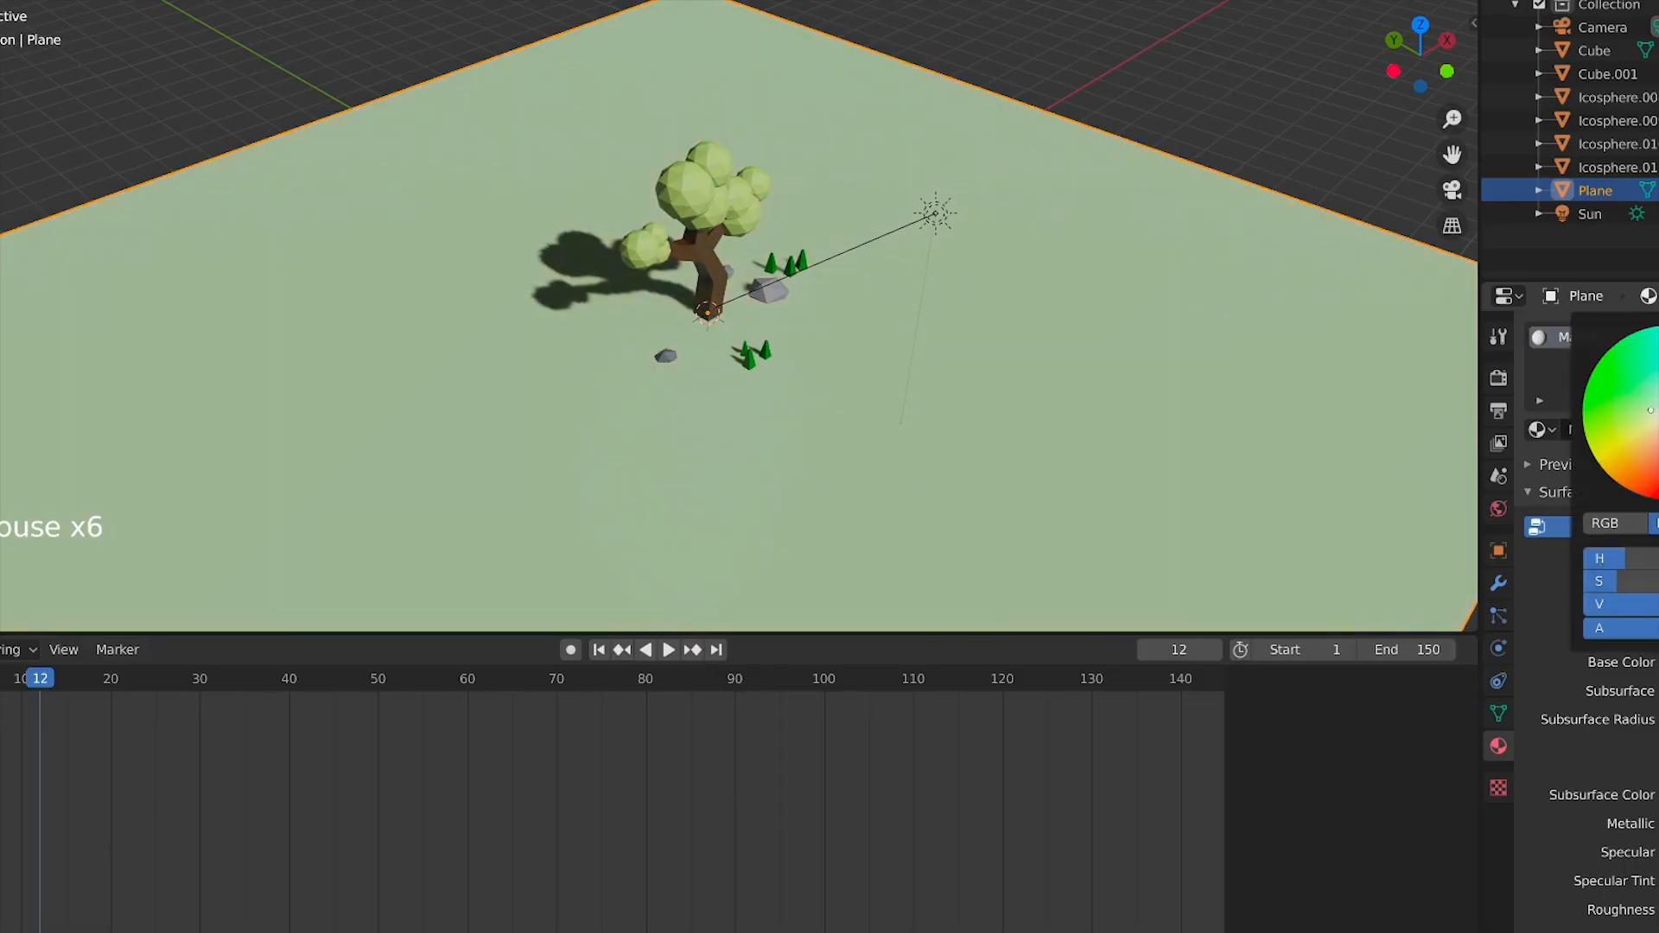
pyautogui.press('KP_0')
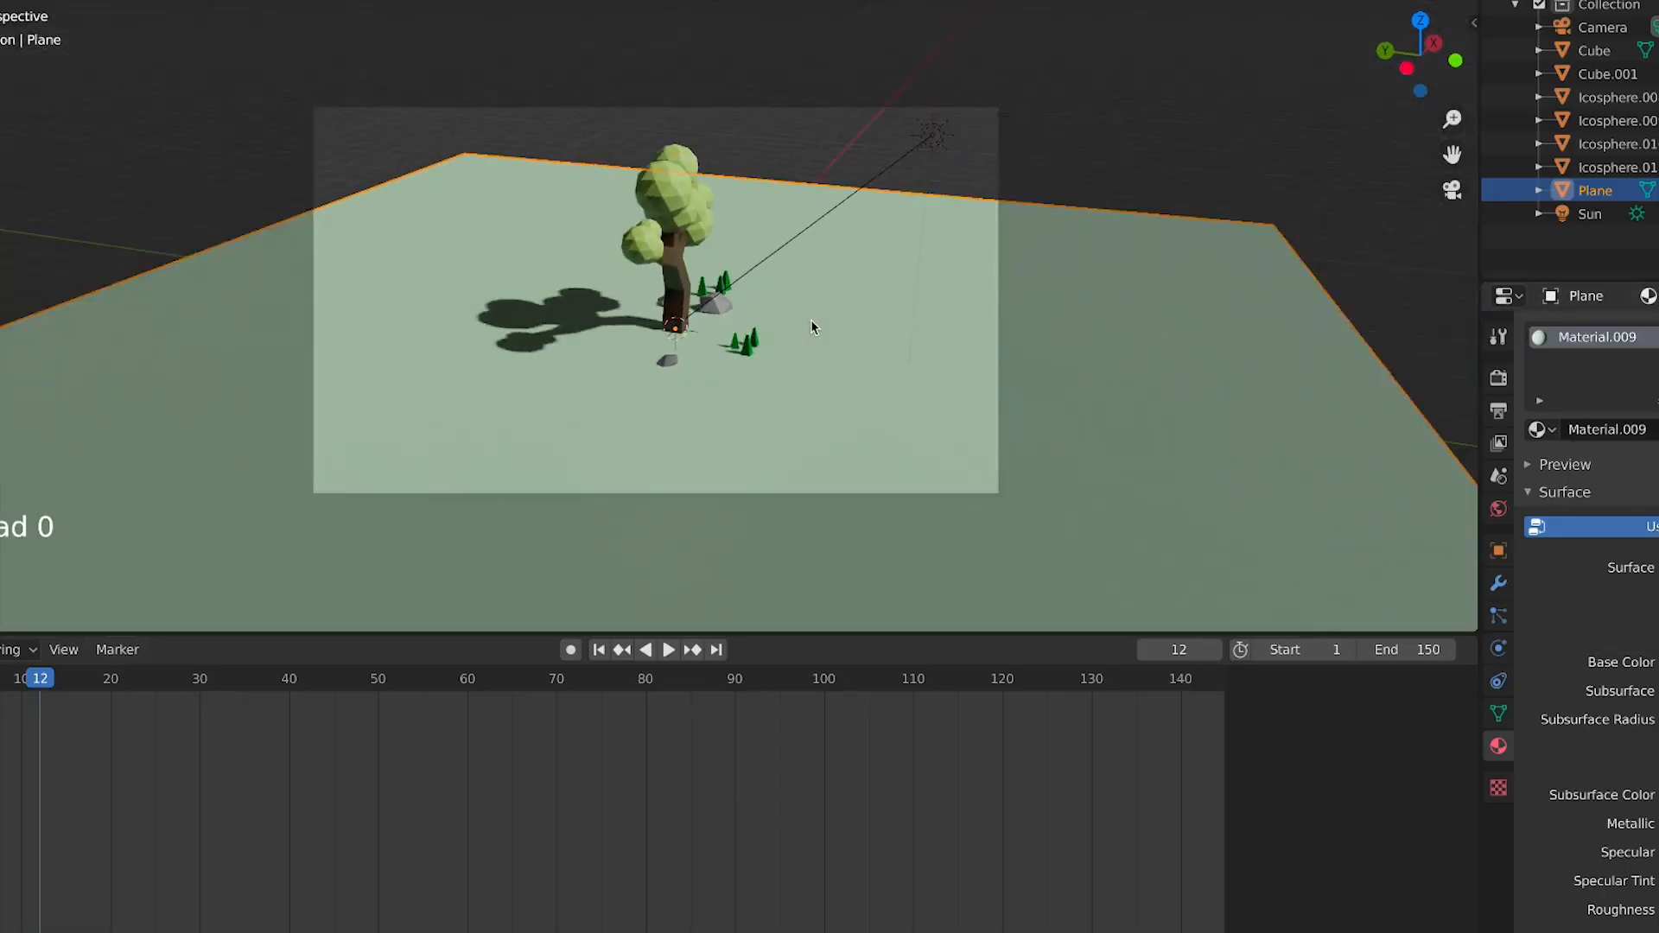
# Select the tree trunk and all foliage icospheres and join them into a single object
pyautogui.press('w')
pyautogui.press('d')
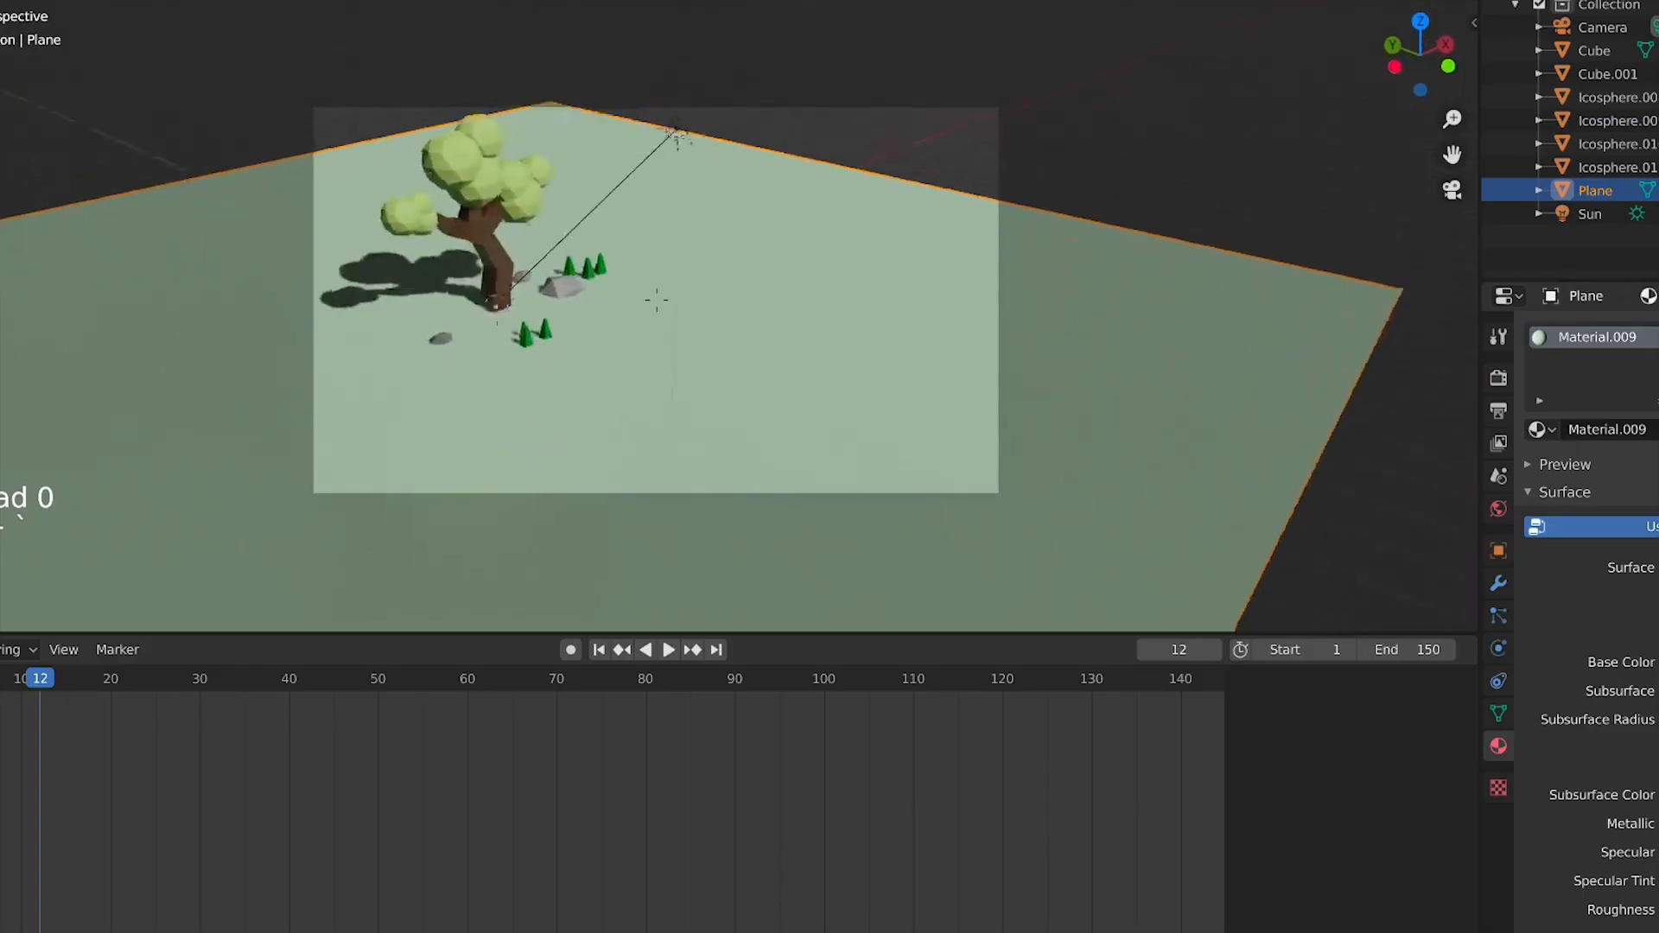
pyautogui.press('w')
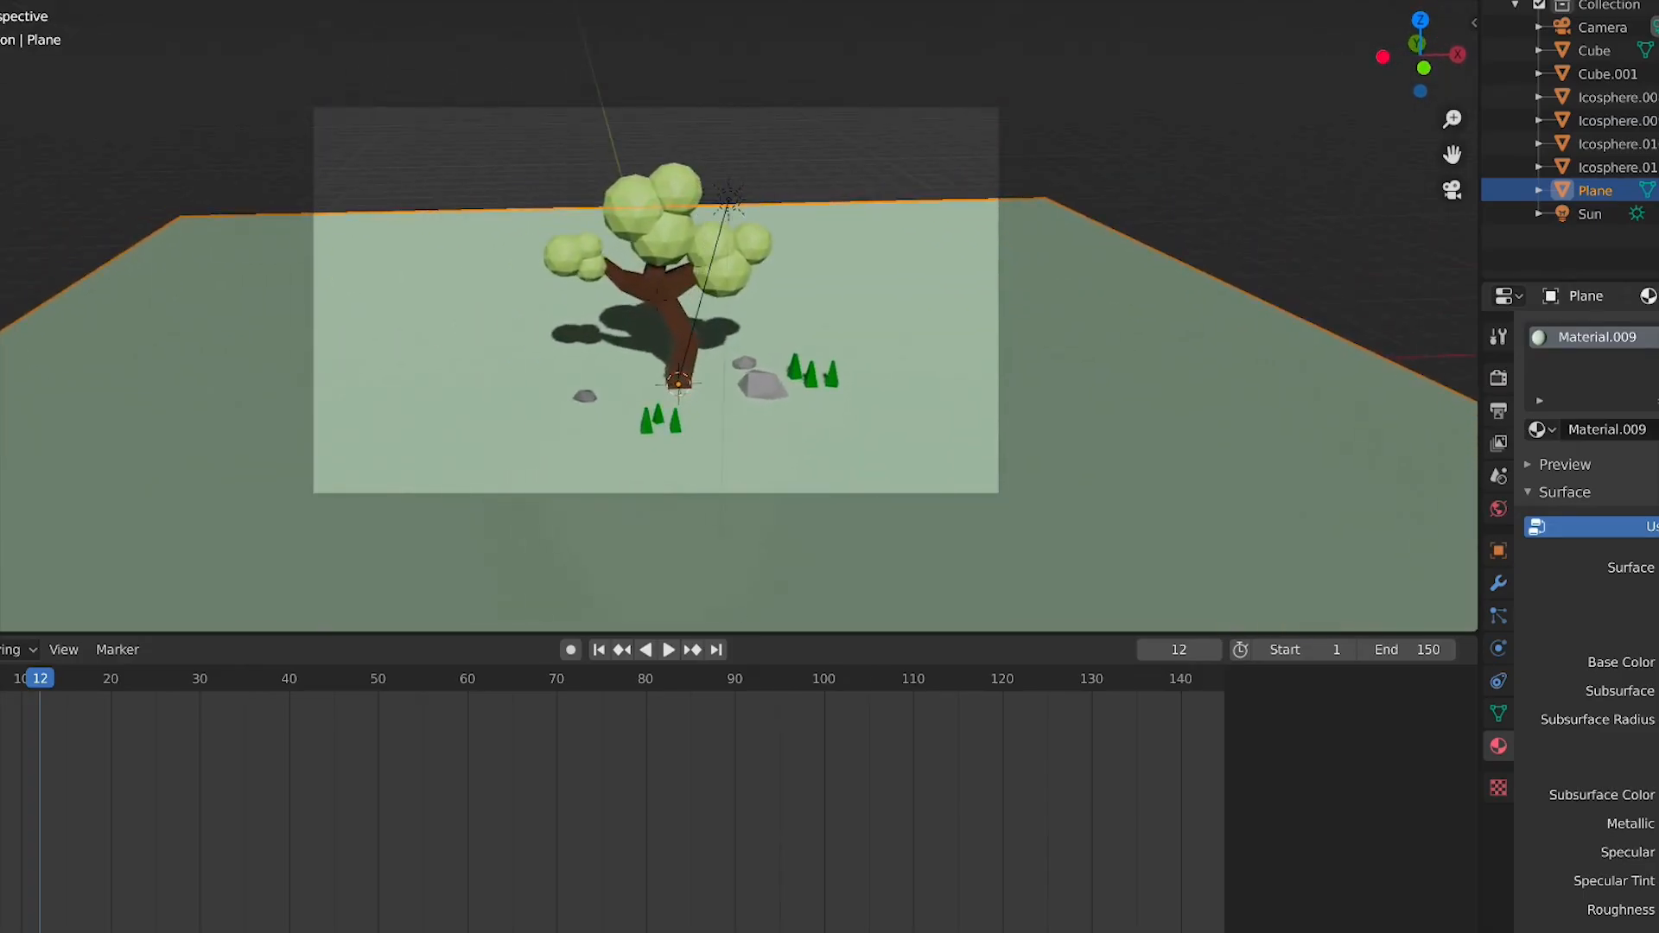
pyautogui.press('q')
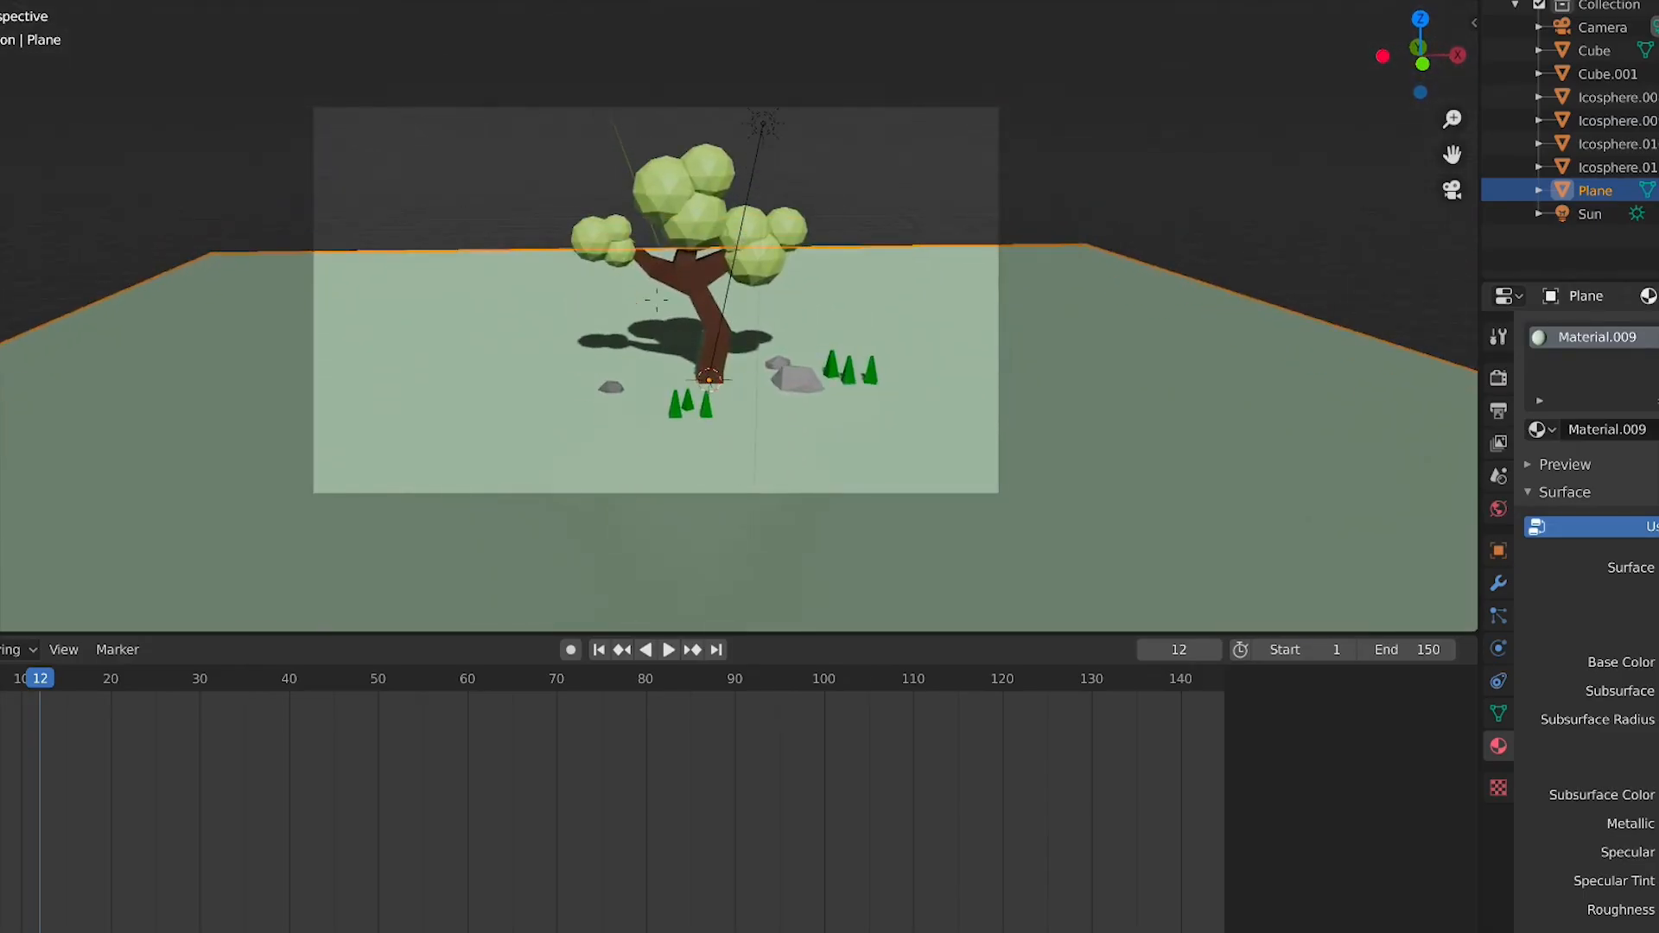
pyautogui.click(904, 329)
pyautogui.press('s')
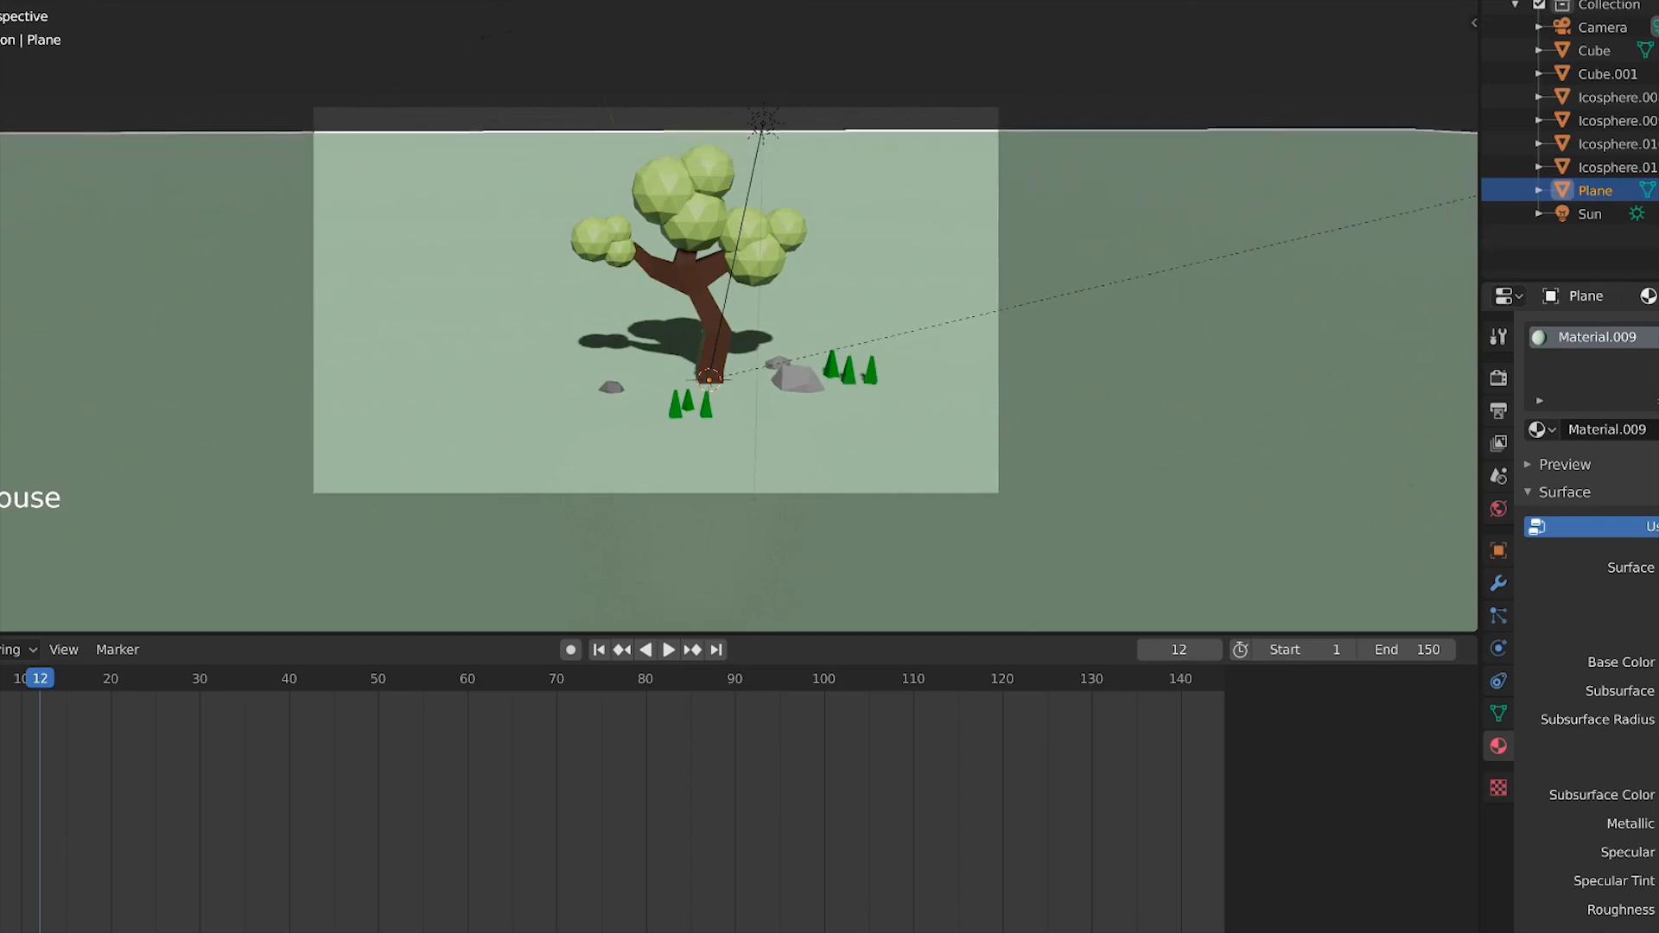
pyautogui.rightClick(546, 26)
pyautogui.scroll(1, 863, 230)
pyautogui.press('KP_1')
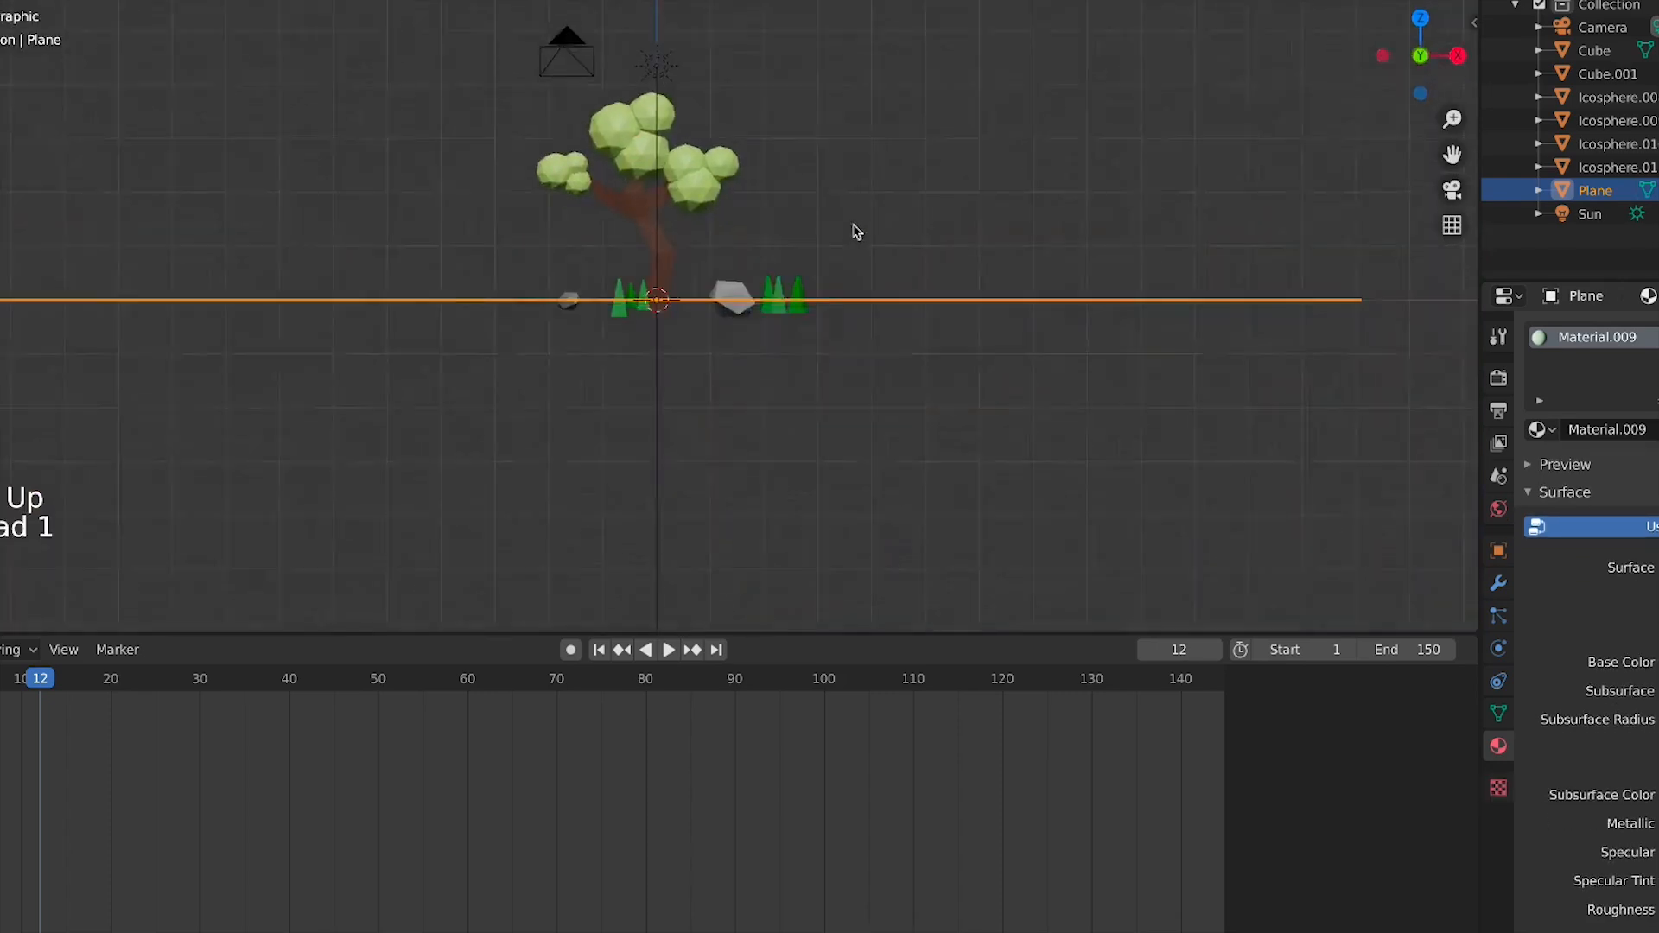
pyautogui.scroll(5, 750, 242)
pyautogui.keyDown('shift'); pyautogui.moveTo(690, 187); pyautogui.dragTo(717, 390, button='middle'); pyautogui.keyUp('shift')
pyautogui.hotkey('shift', 'a')
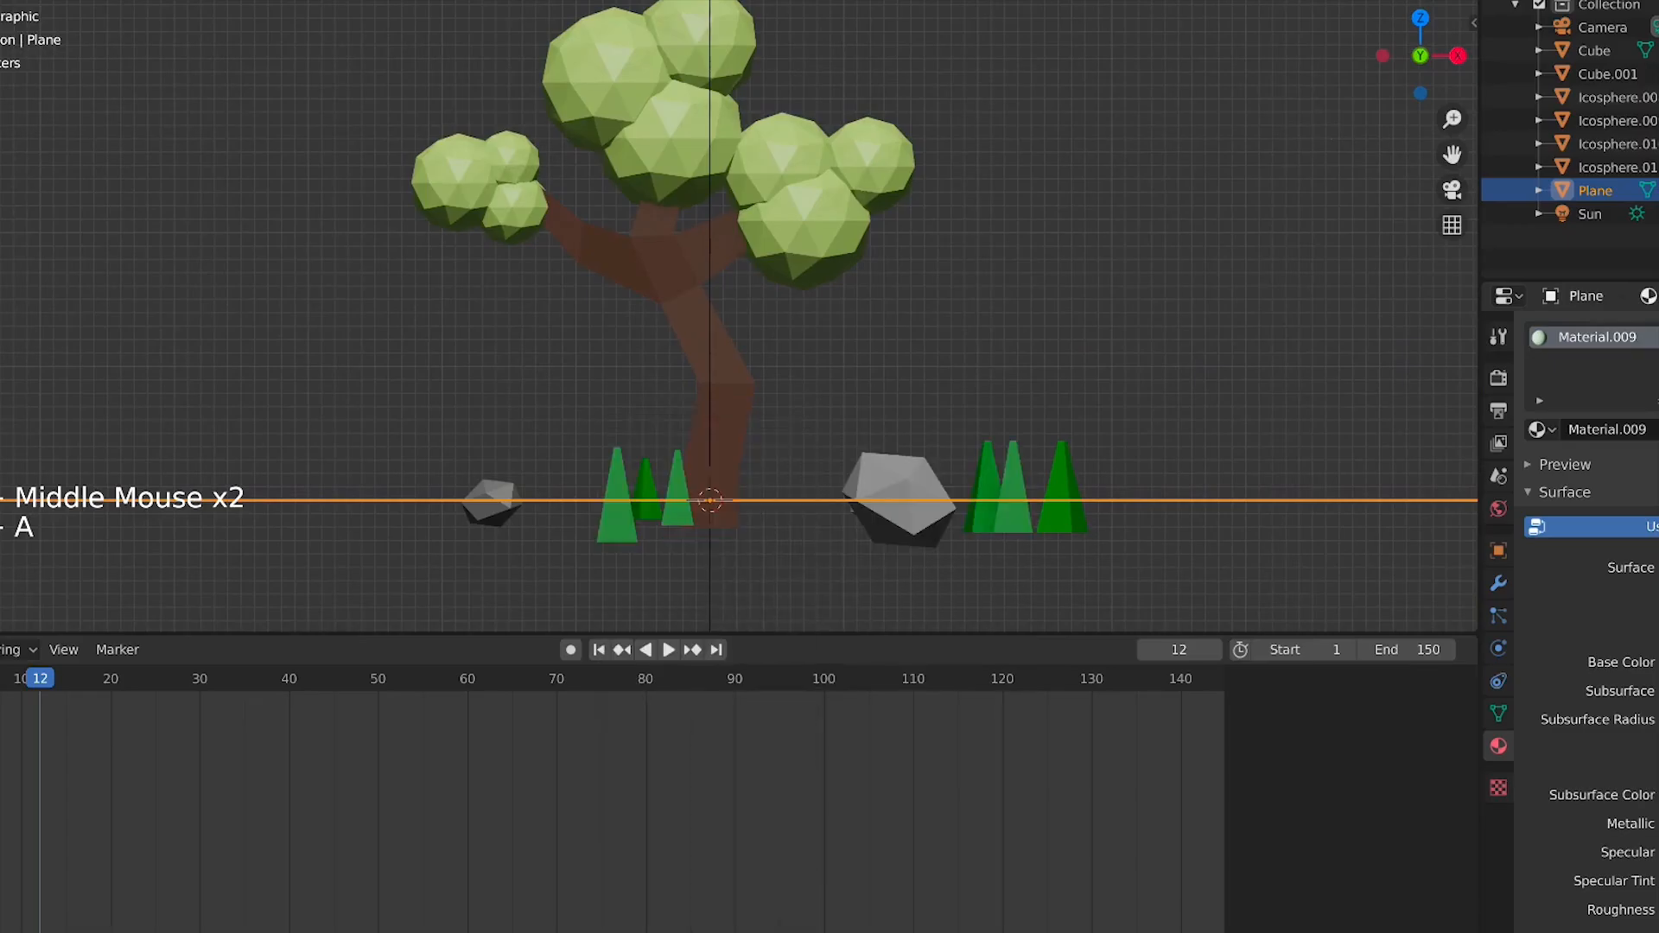
pyautogui.click(1372, 0)
pyautogui.scroll(2, 734, 439)
pyautogui.click(728, 436)
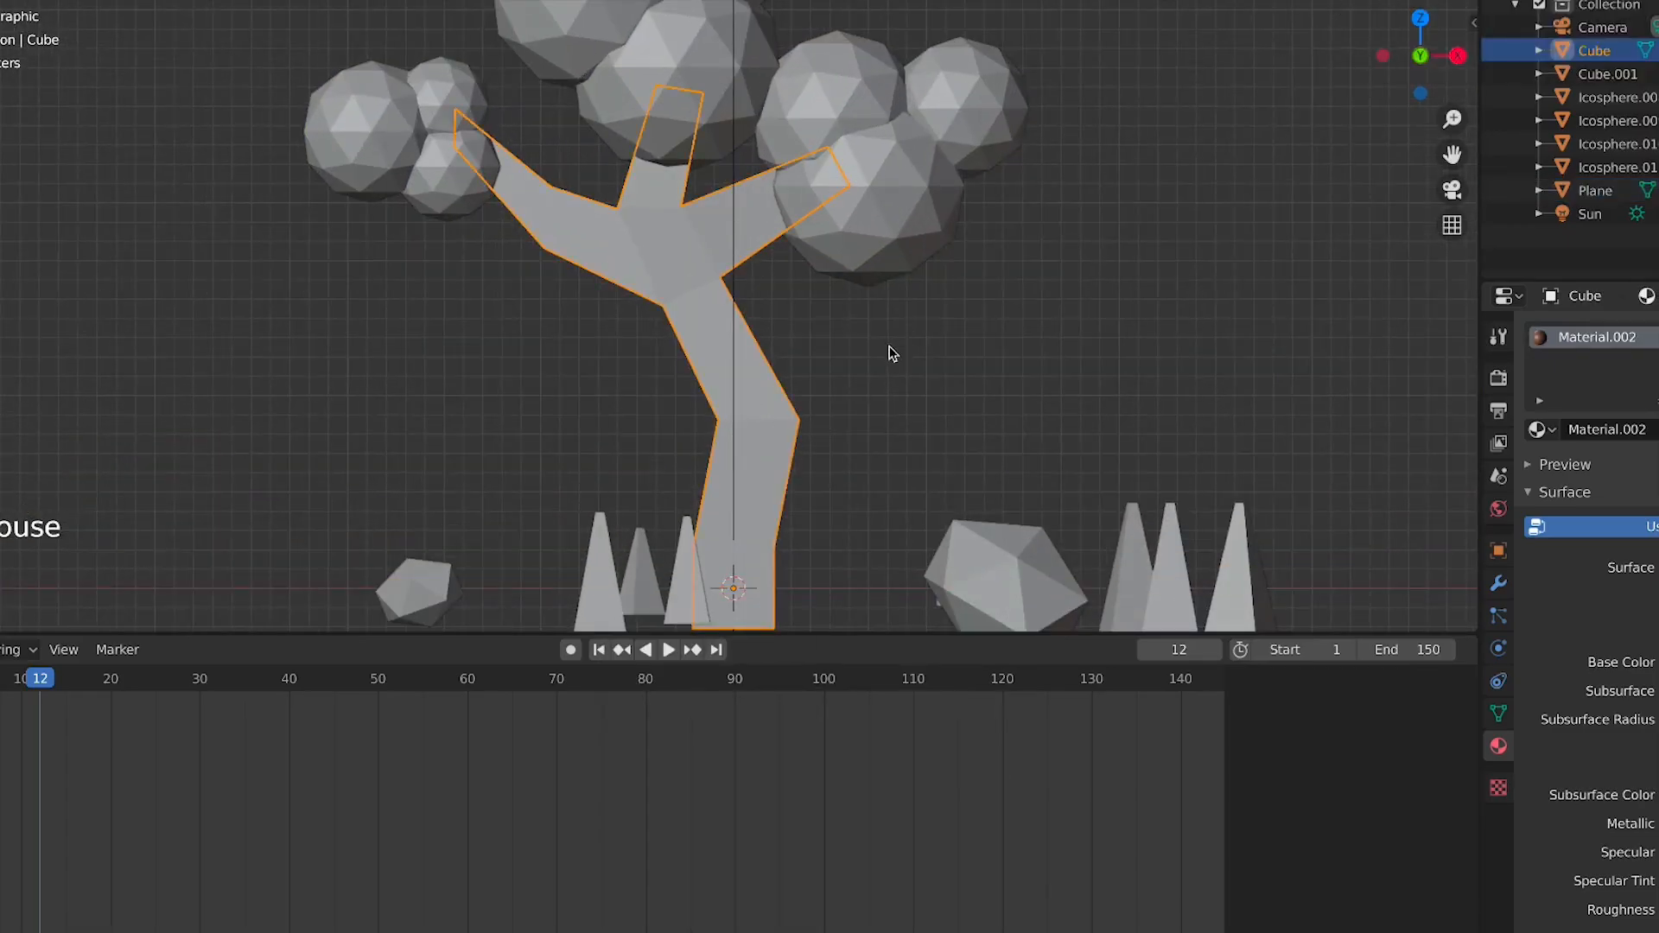
pyautogui.keyDown('shift'); pyautogui.click(838, 215); pyautogui.keyUp('shift')
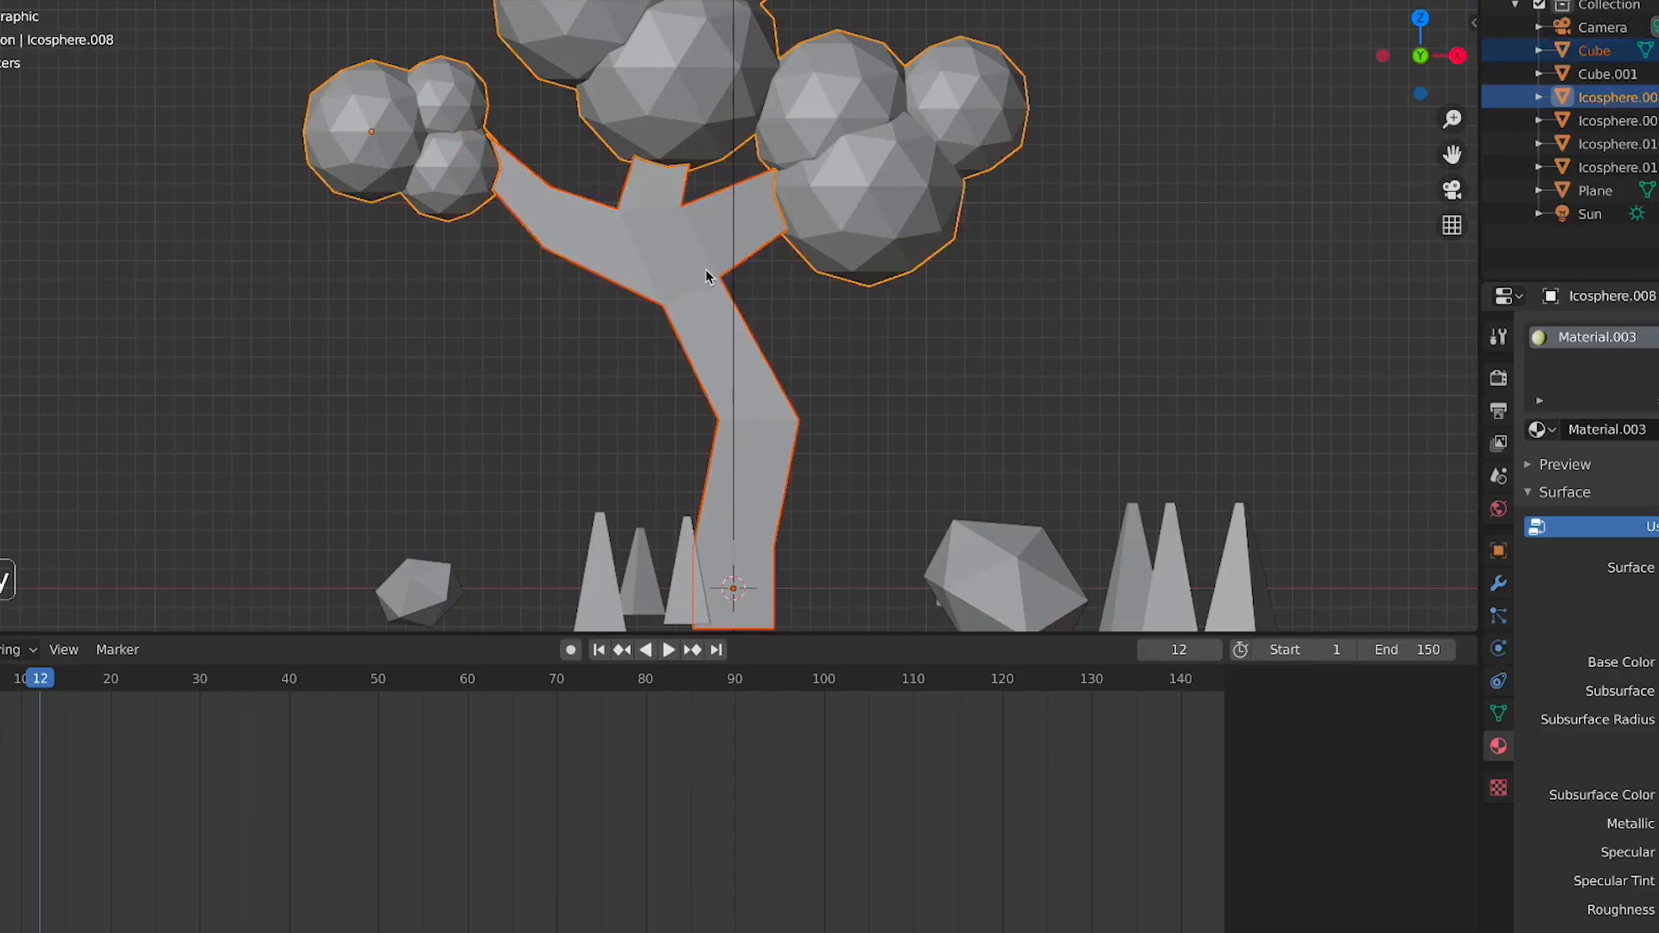
pyautogui.hotkey('ctrl', 'j')
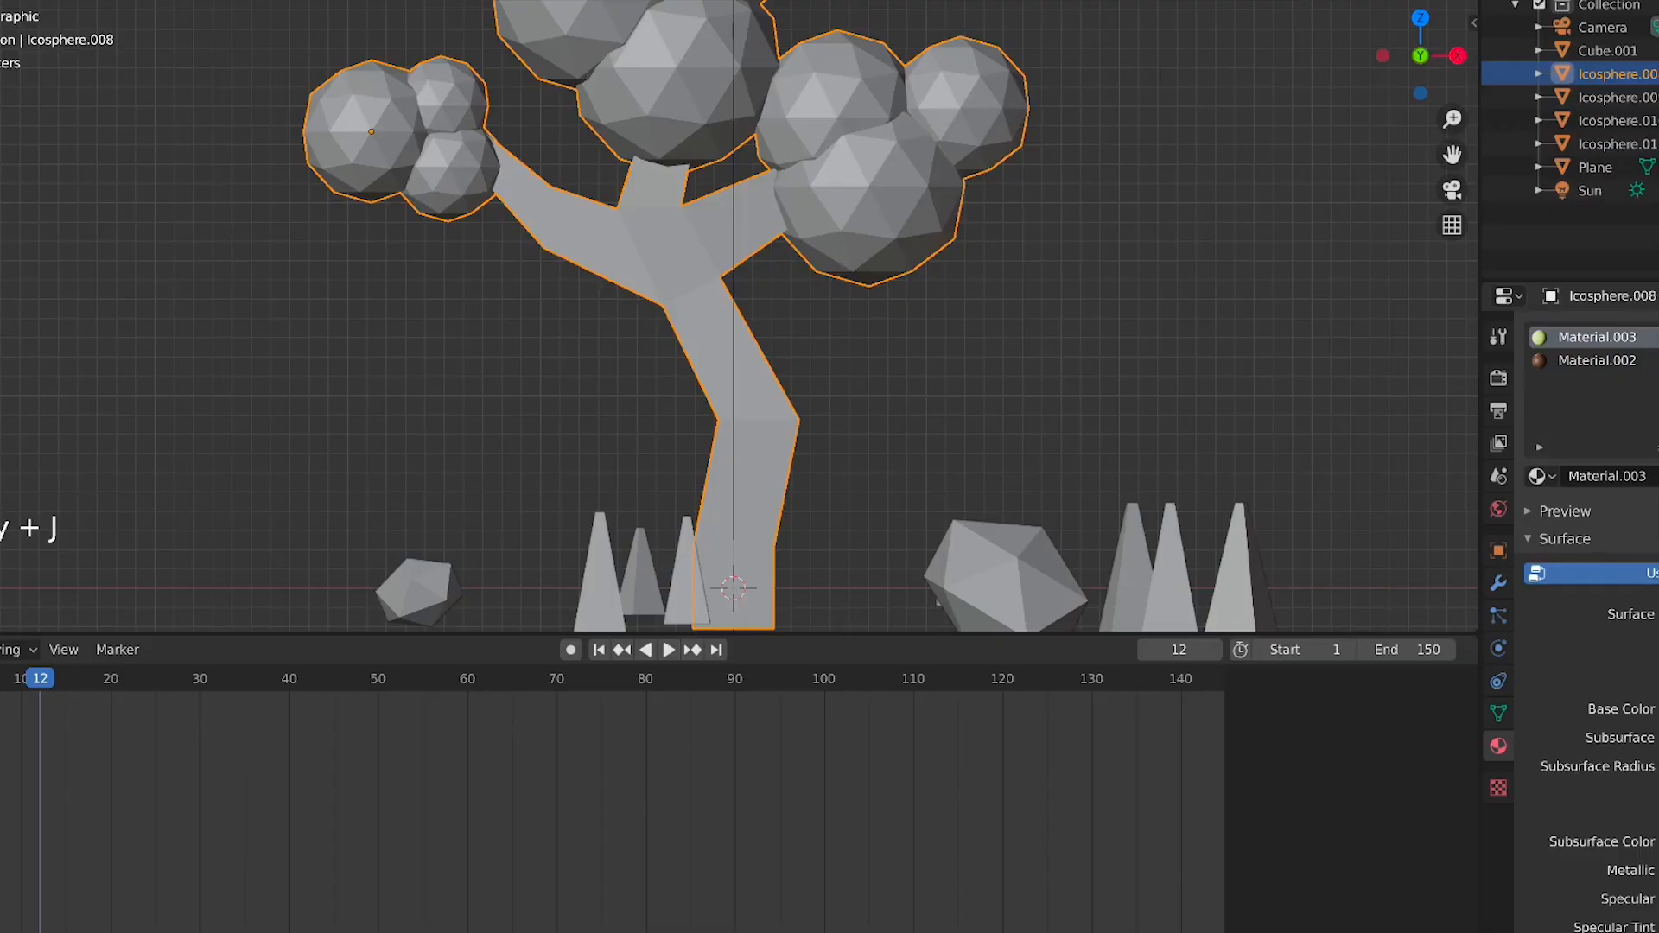
# Apply all transforms to the joined tree and open its item transform properties in the sidebar
pyautogui.click(1414, 0)
pyautogui.click(760, 270)
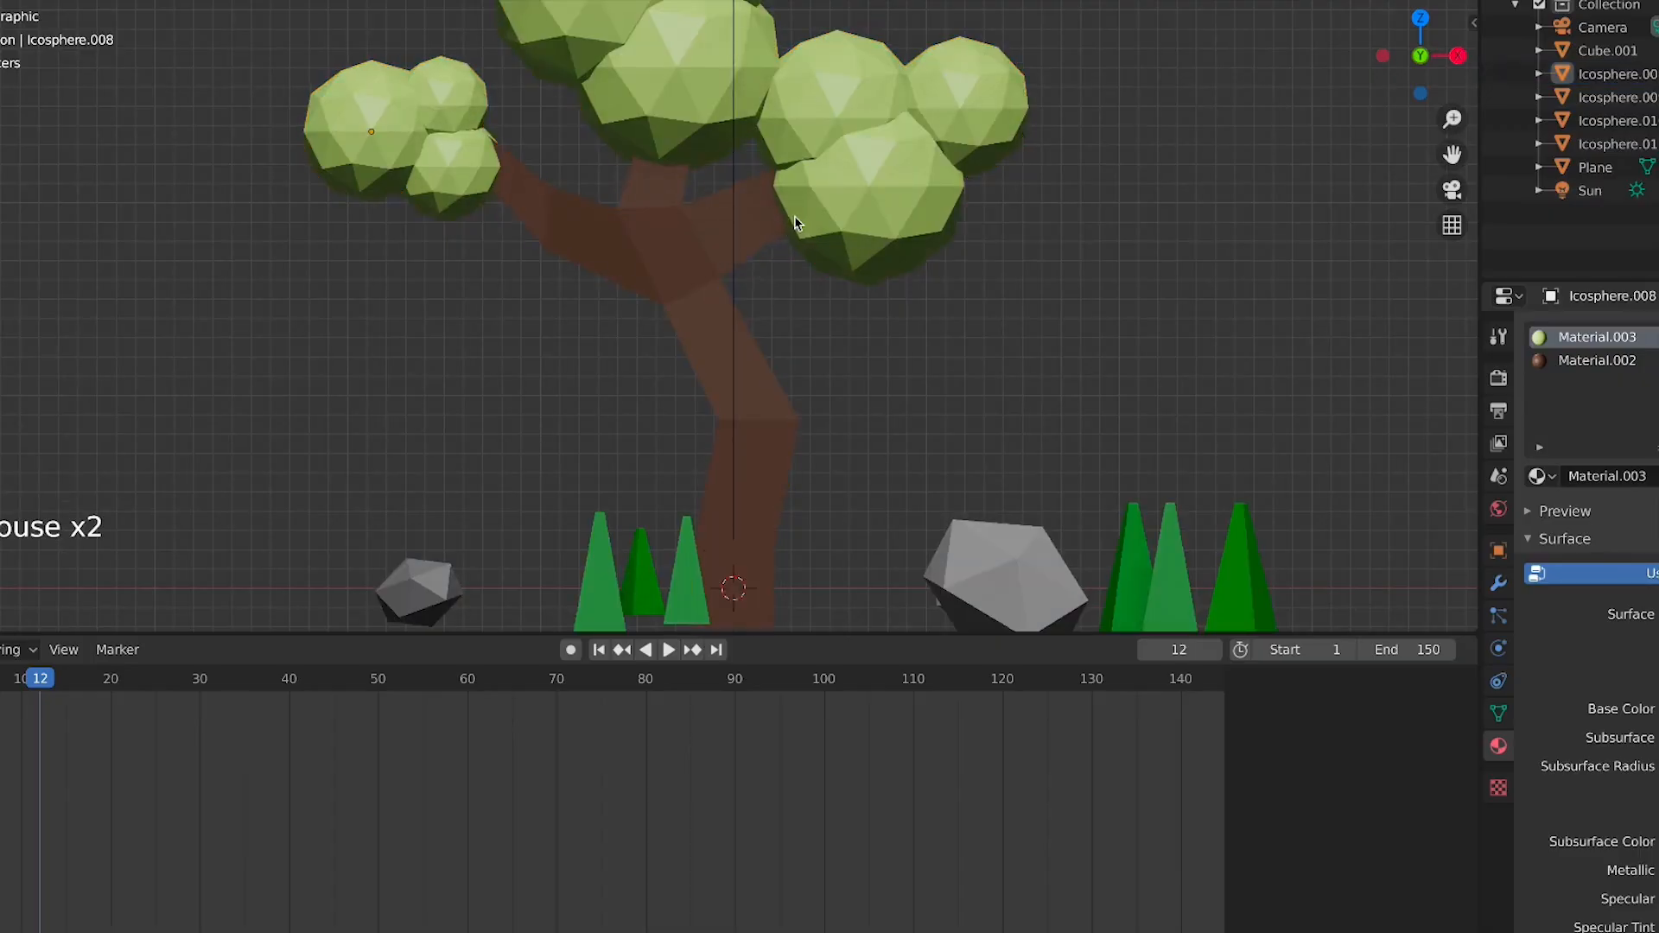
pyautogui.click(791, 216)
pyautogui.scroll(-3, 797, 223)
pyautogui.click(192, 1)
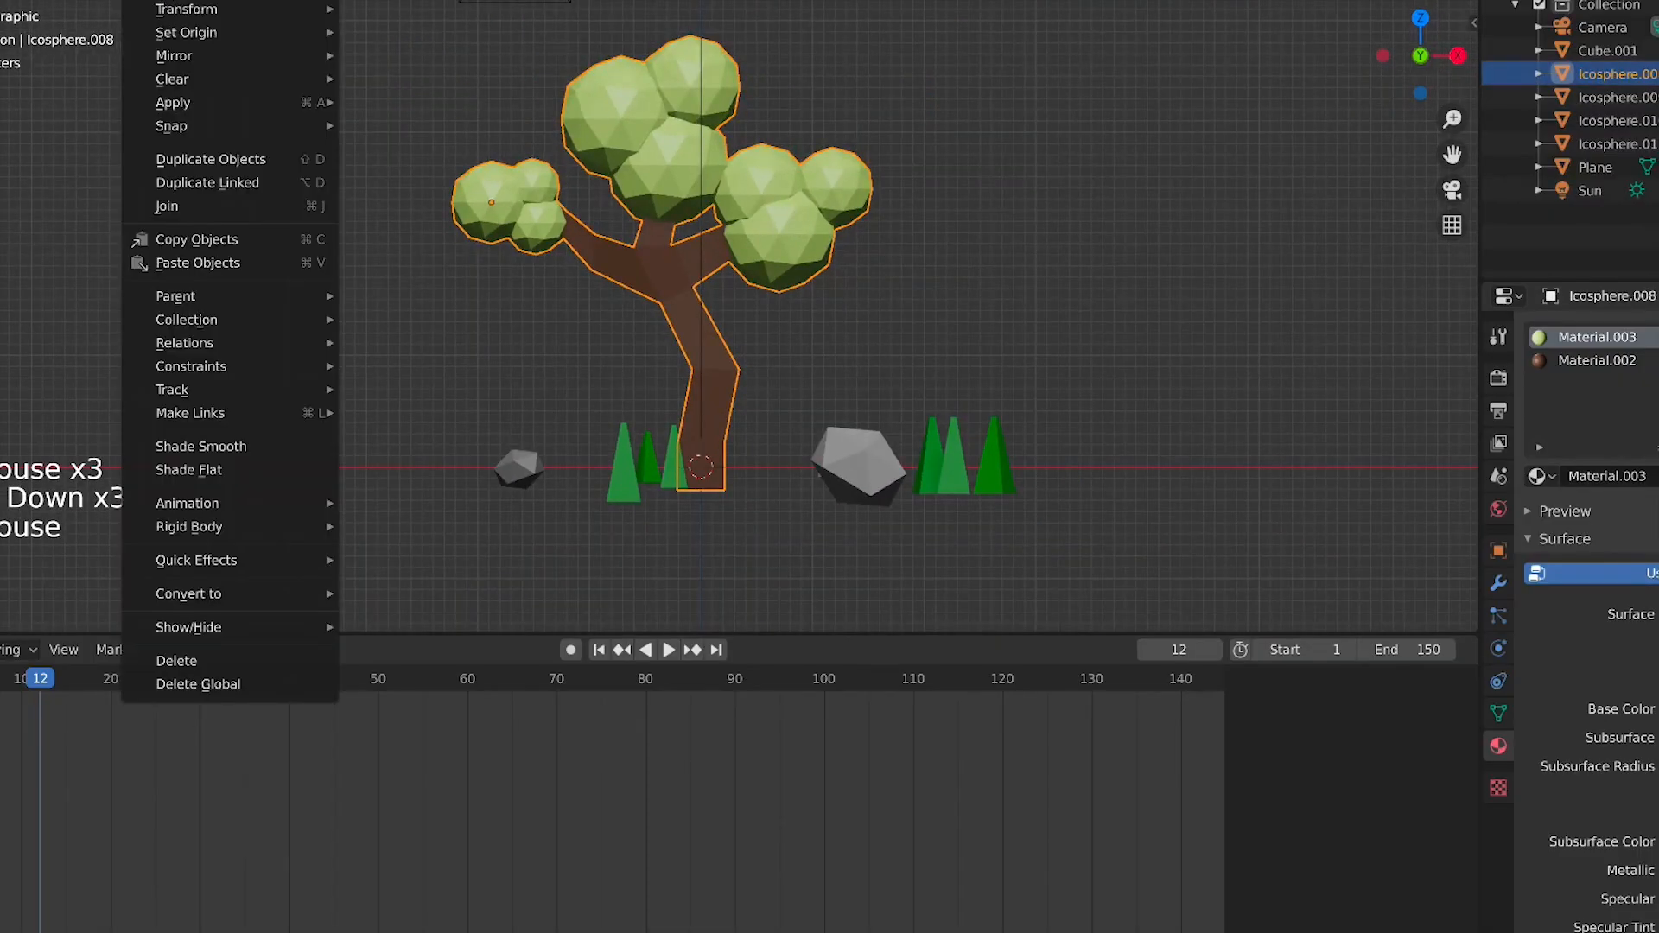
pyautogui.moveTo(208, 110)
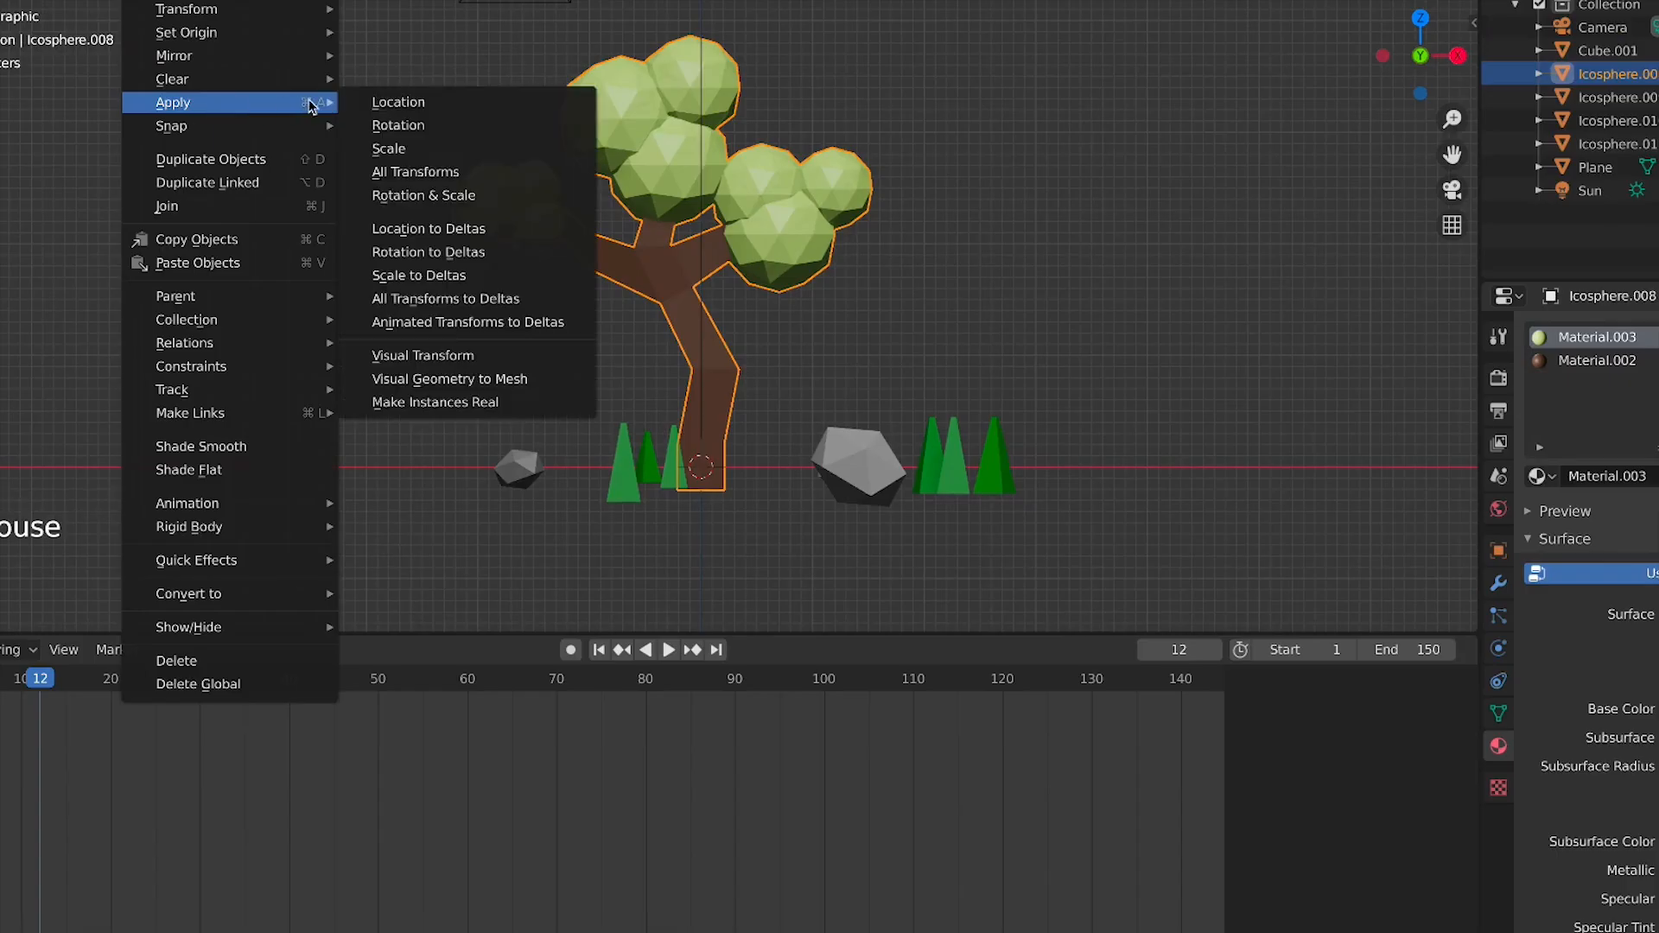
pyautogui.click(380, 170)
pyautogui.press('n')
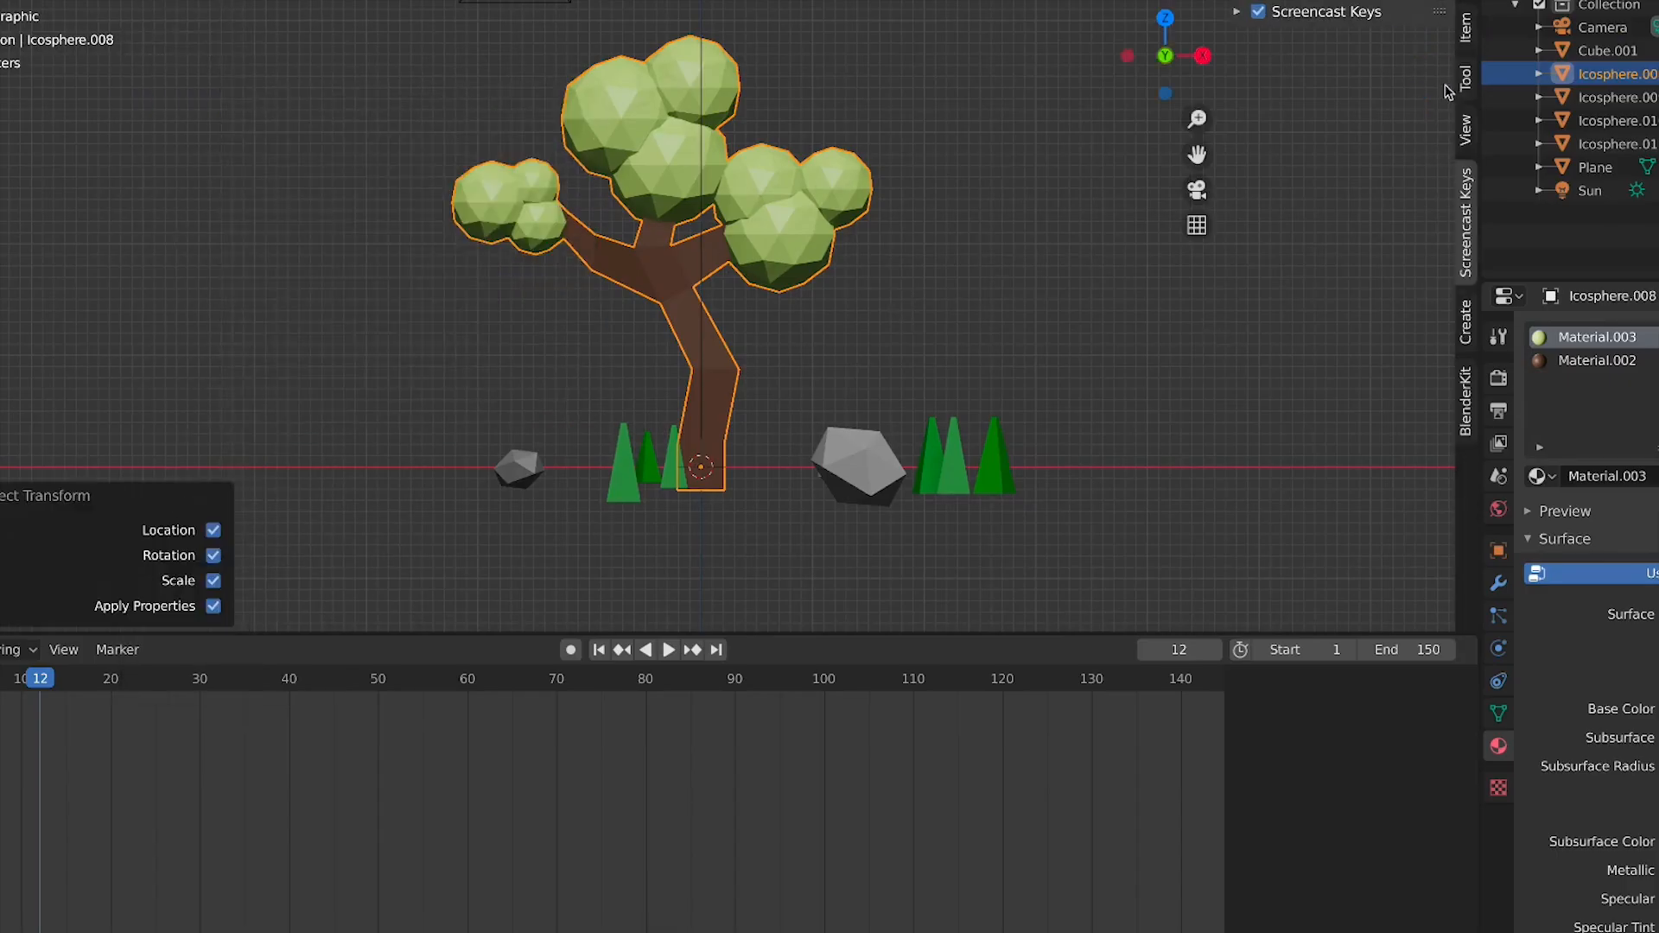
pyautogui.click(1467, 26)
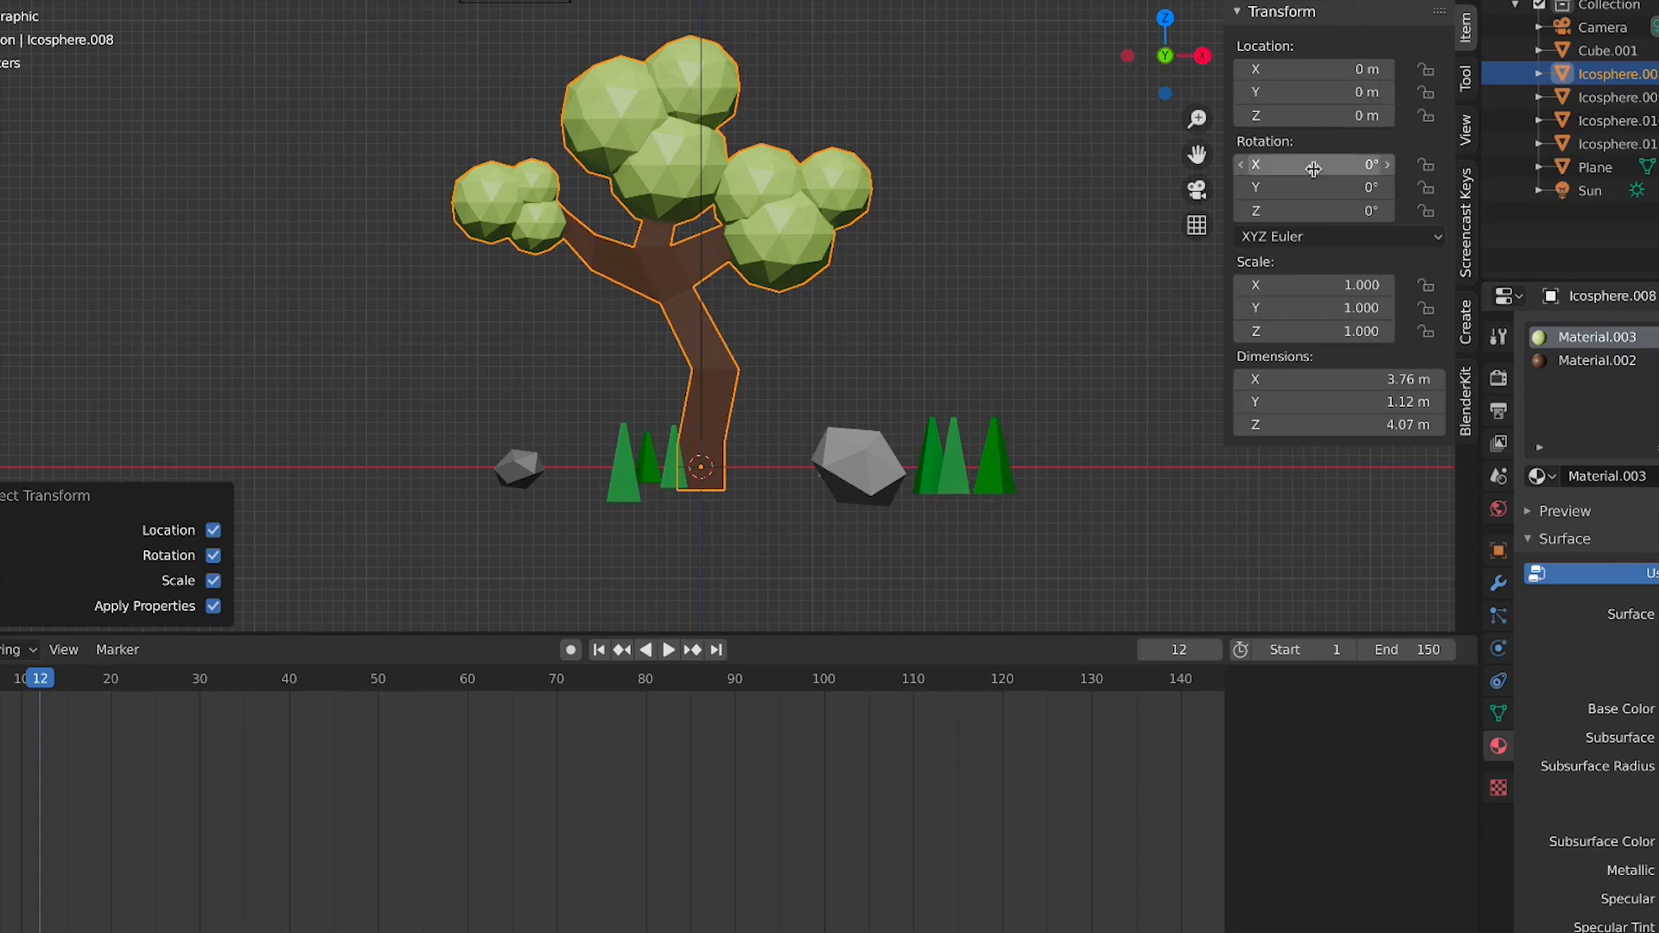
# Add an armature at the origin at the base of the tree
pyautogui.click(848, 346)
pyautogui.hotkey('shift', 'a')
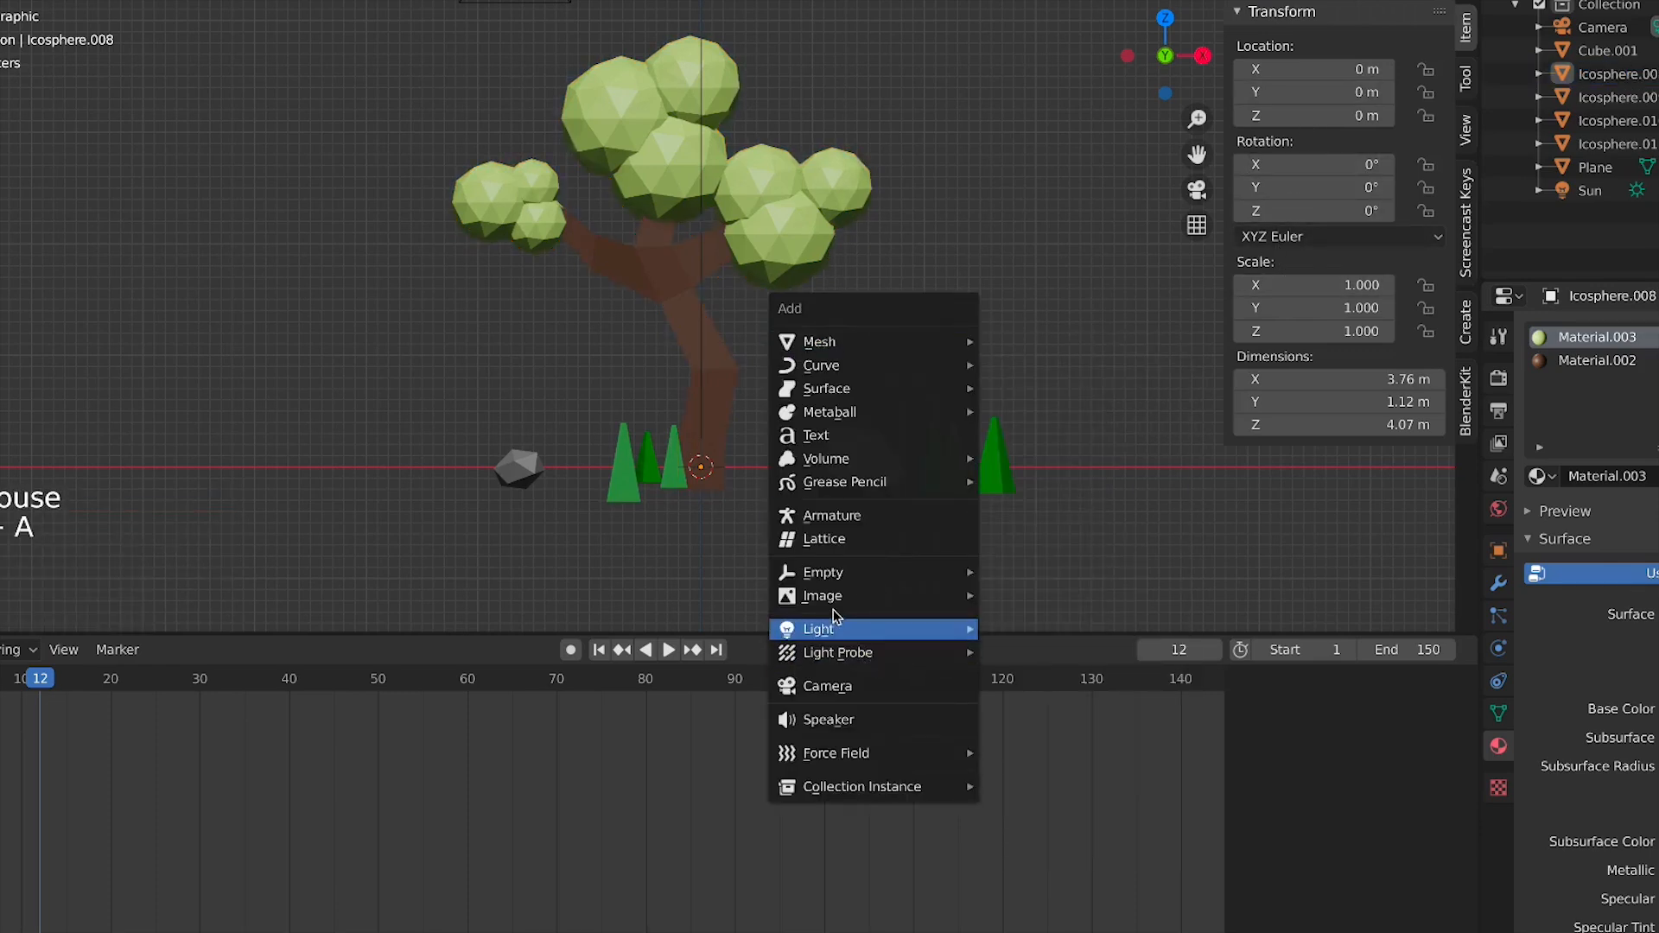
pyautogui.click(821, 517)
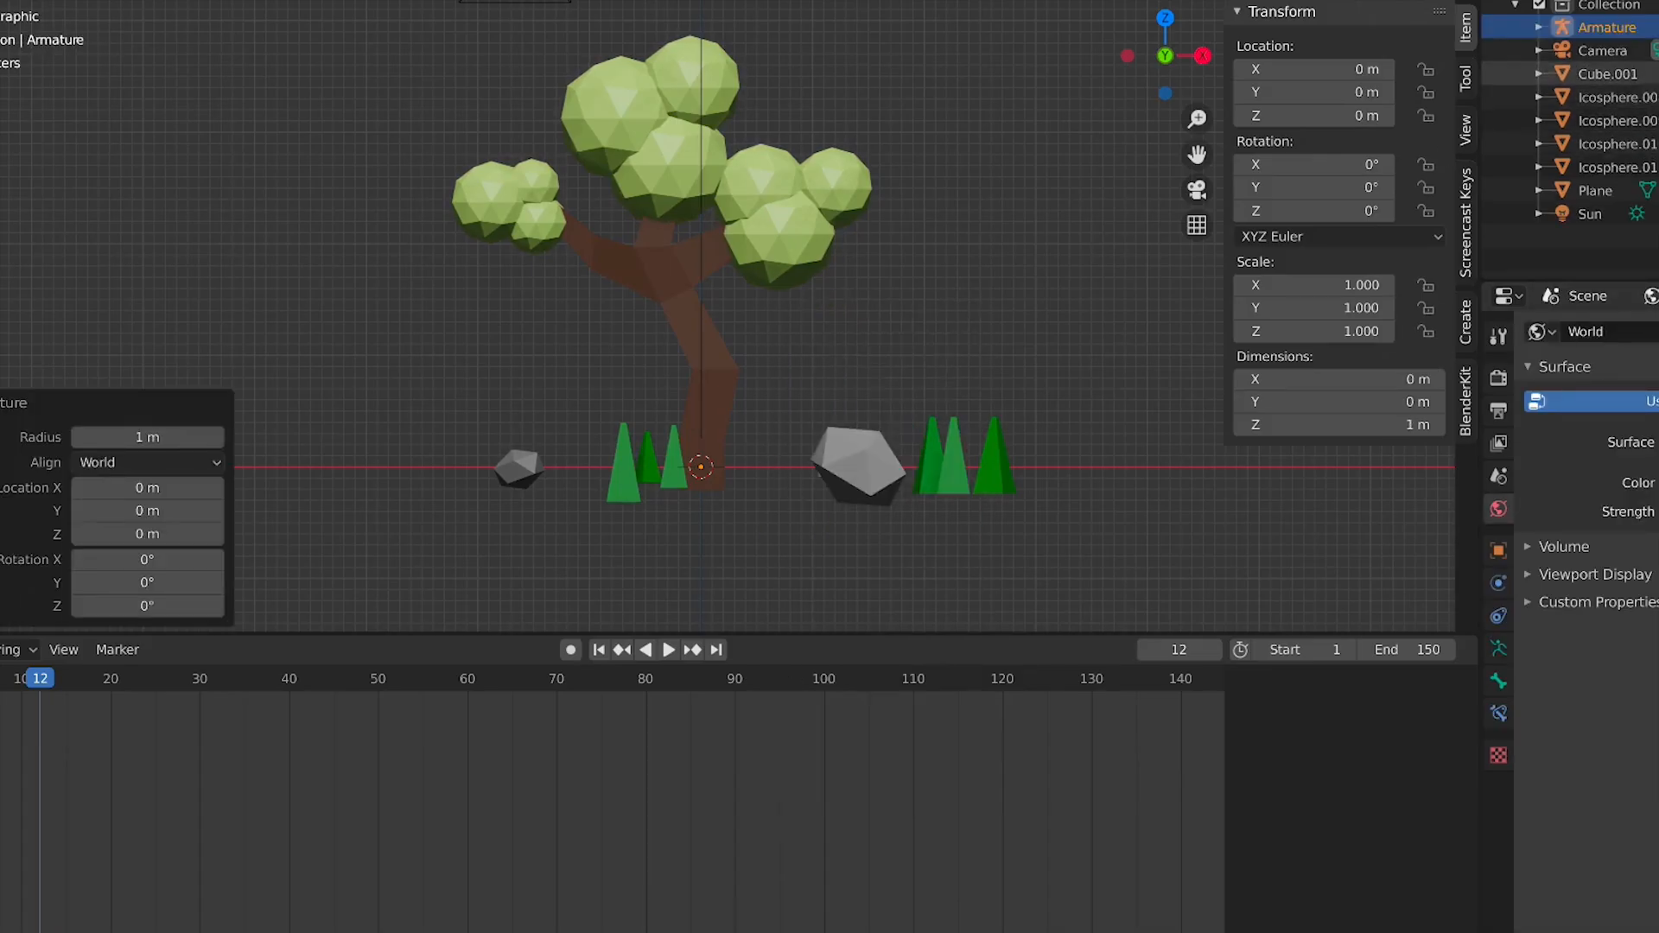
# Set the armature's viewport display to show in front of the mesh
pyautogui.click(1498, 649)
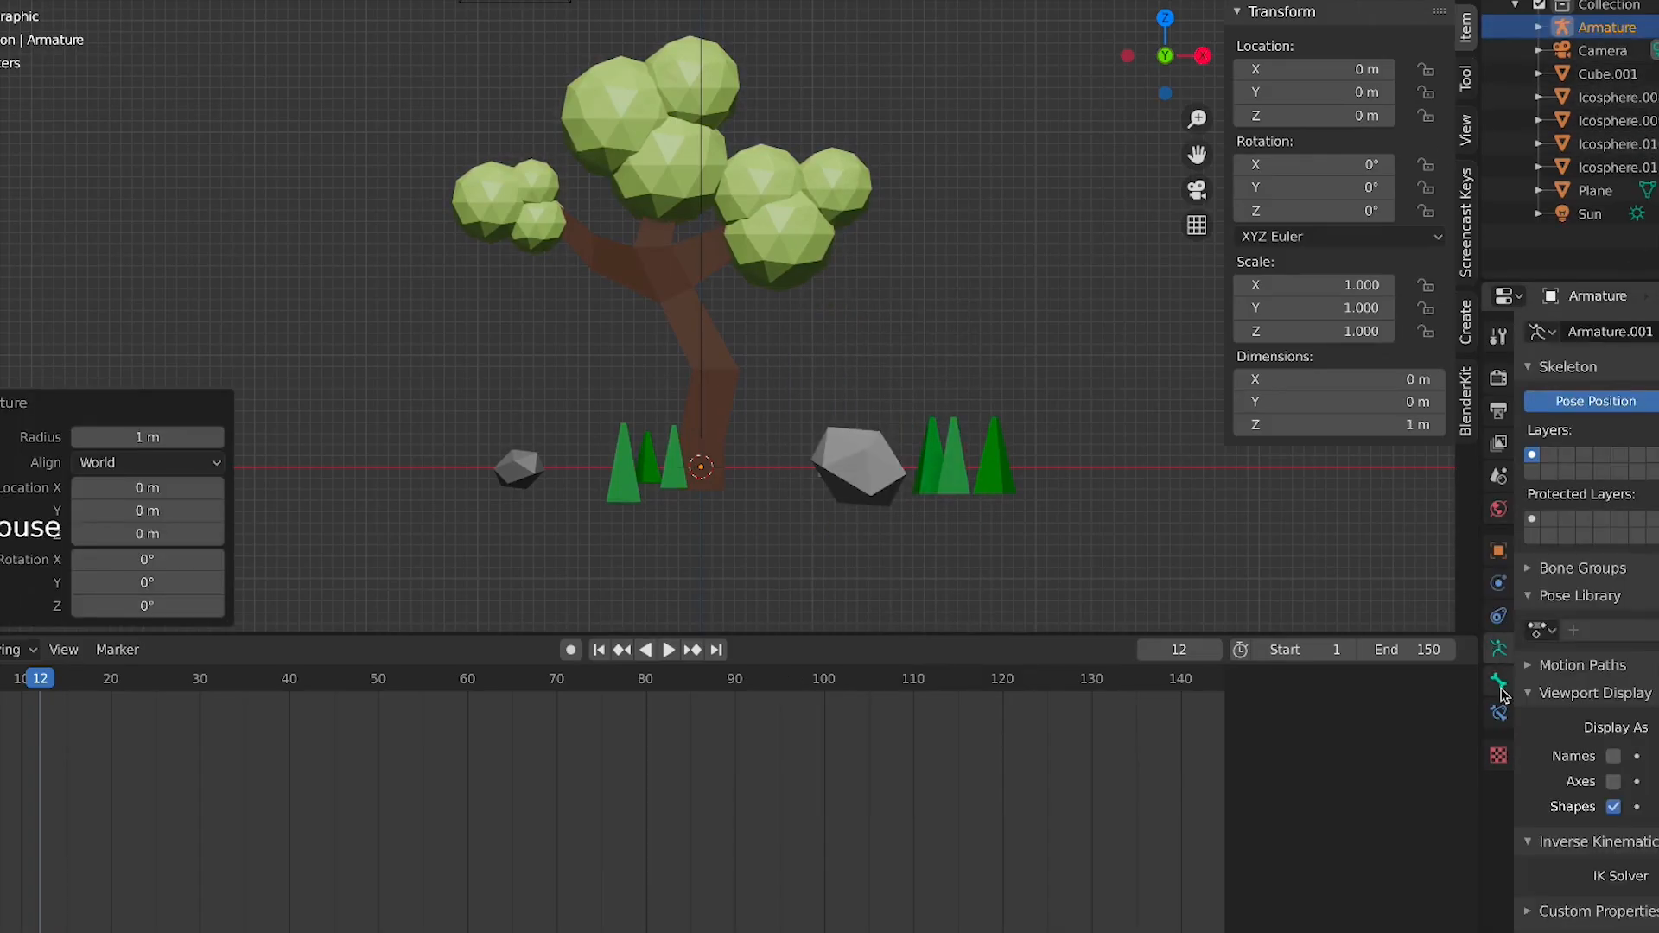
pyautogui.click(1498, 681)
pyautogui.scroll(-11, 1587, 605)
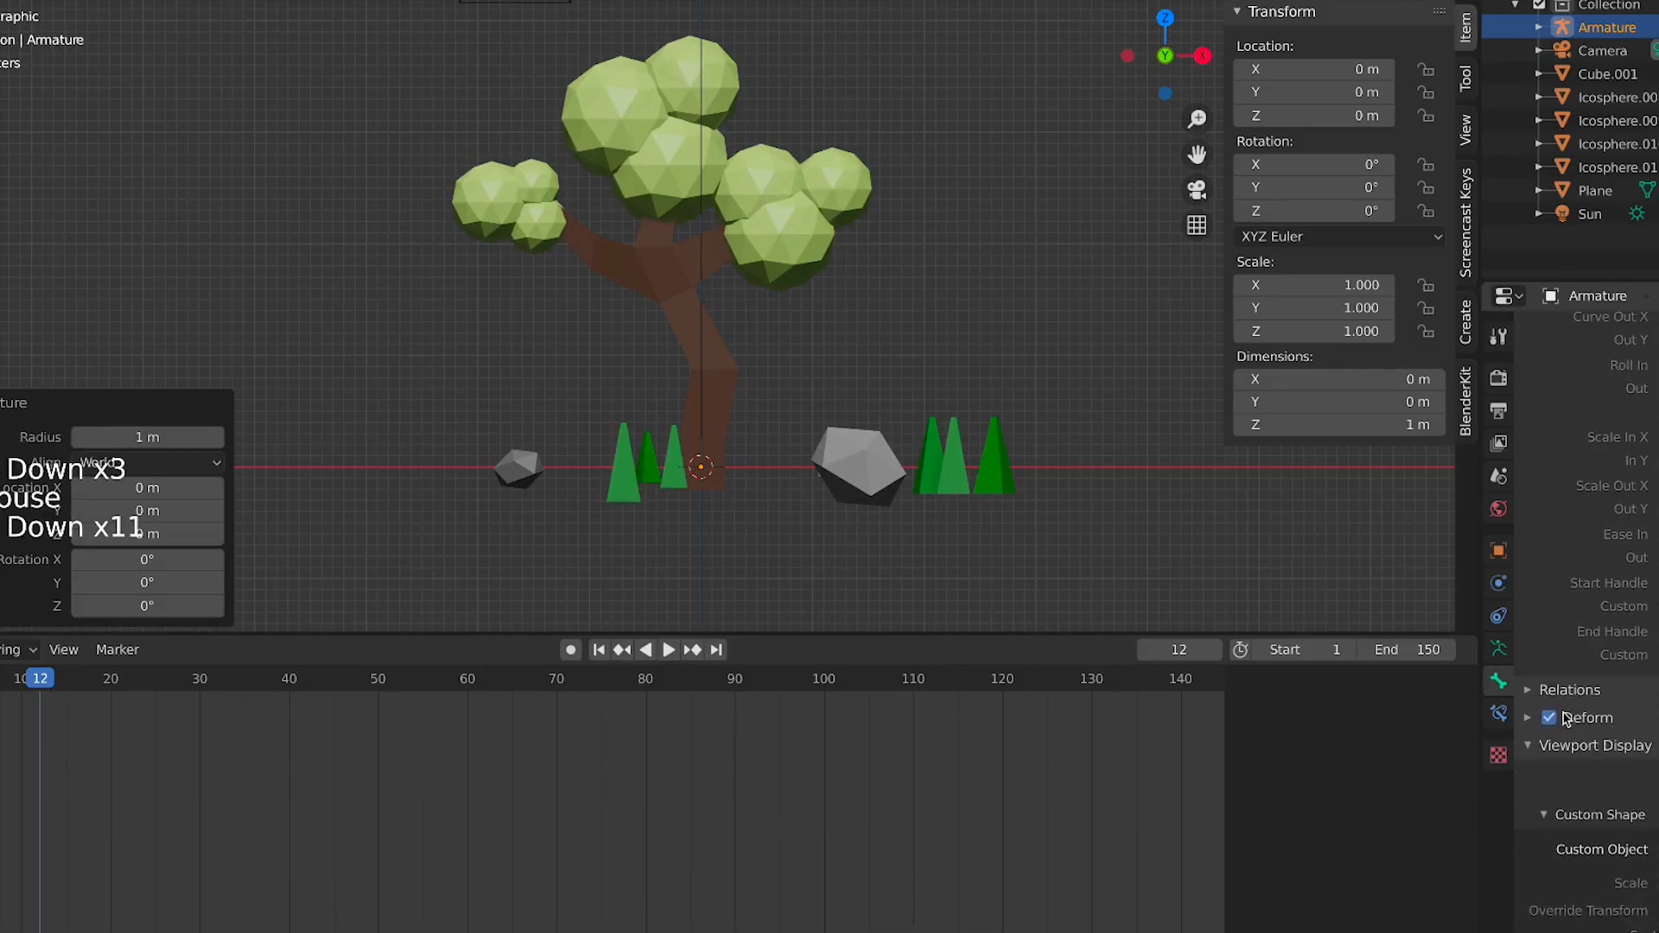
pyautogui.click(1500, 650)
pyautogui.click(1658, 781)
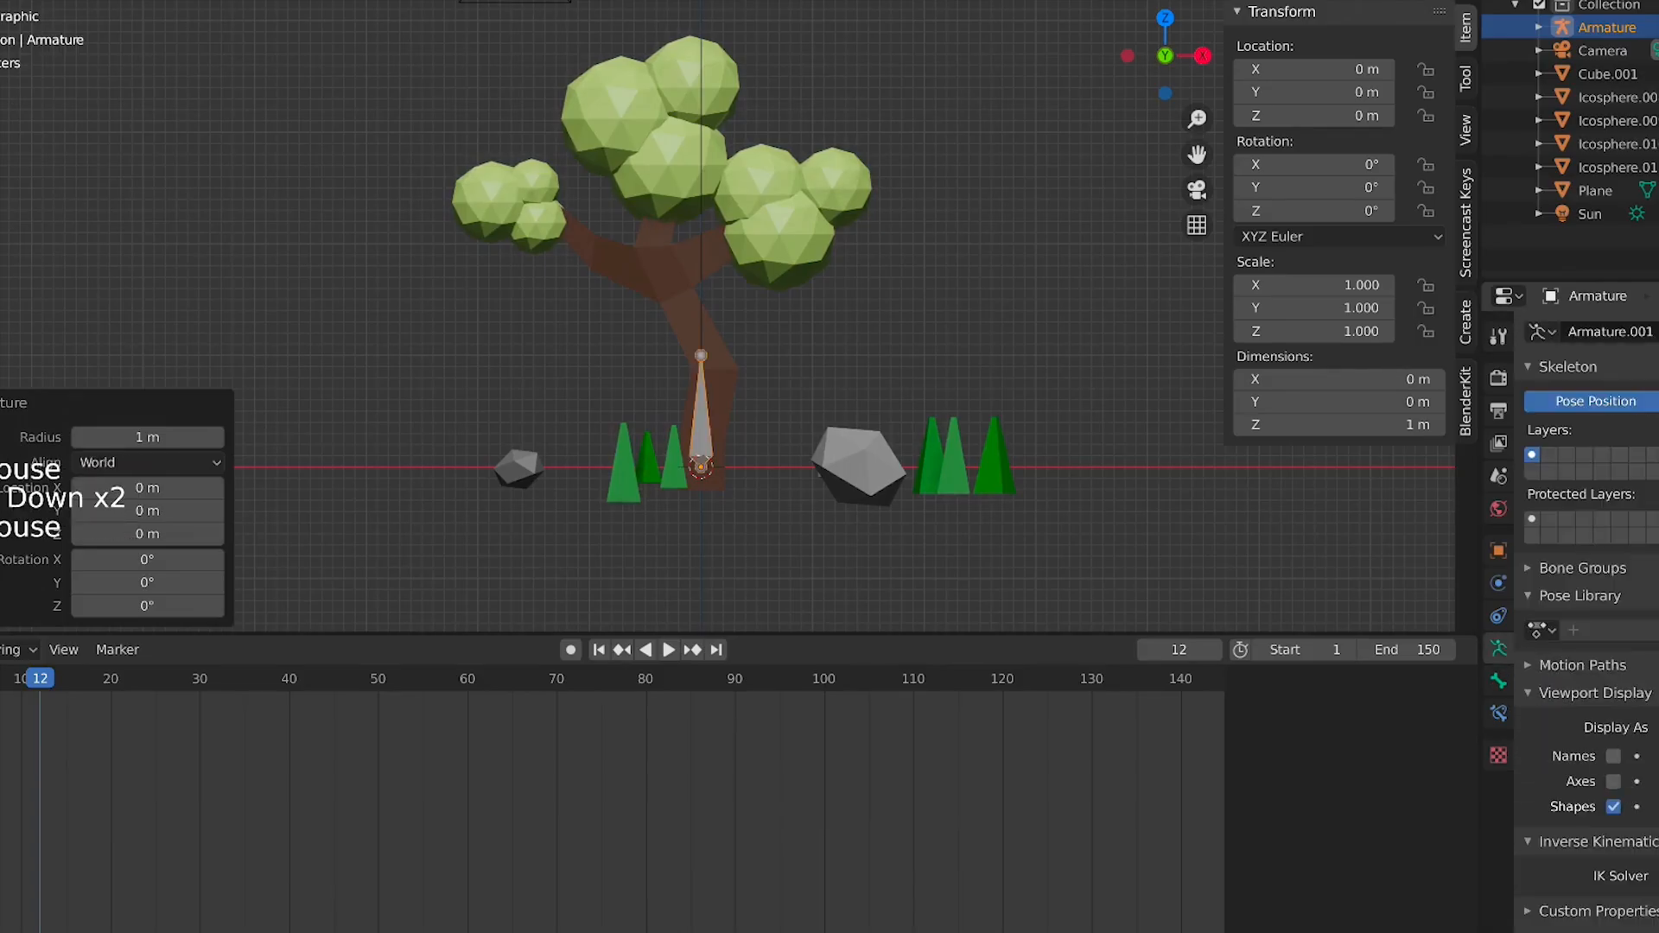
# Enter edit mode on the armature and move the first bone's tail down to the trunk's bend
pyautogui.scroll(3, 724, 457)
pyautogui.click(737, 399)
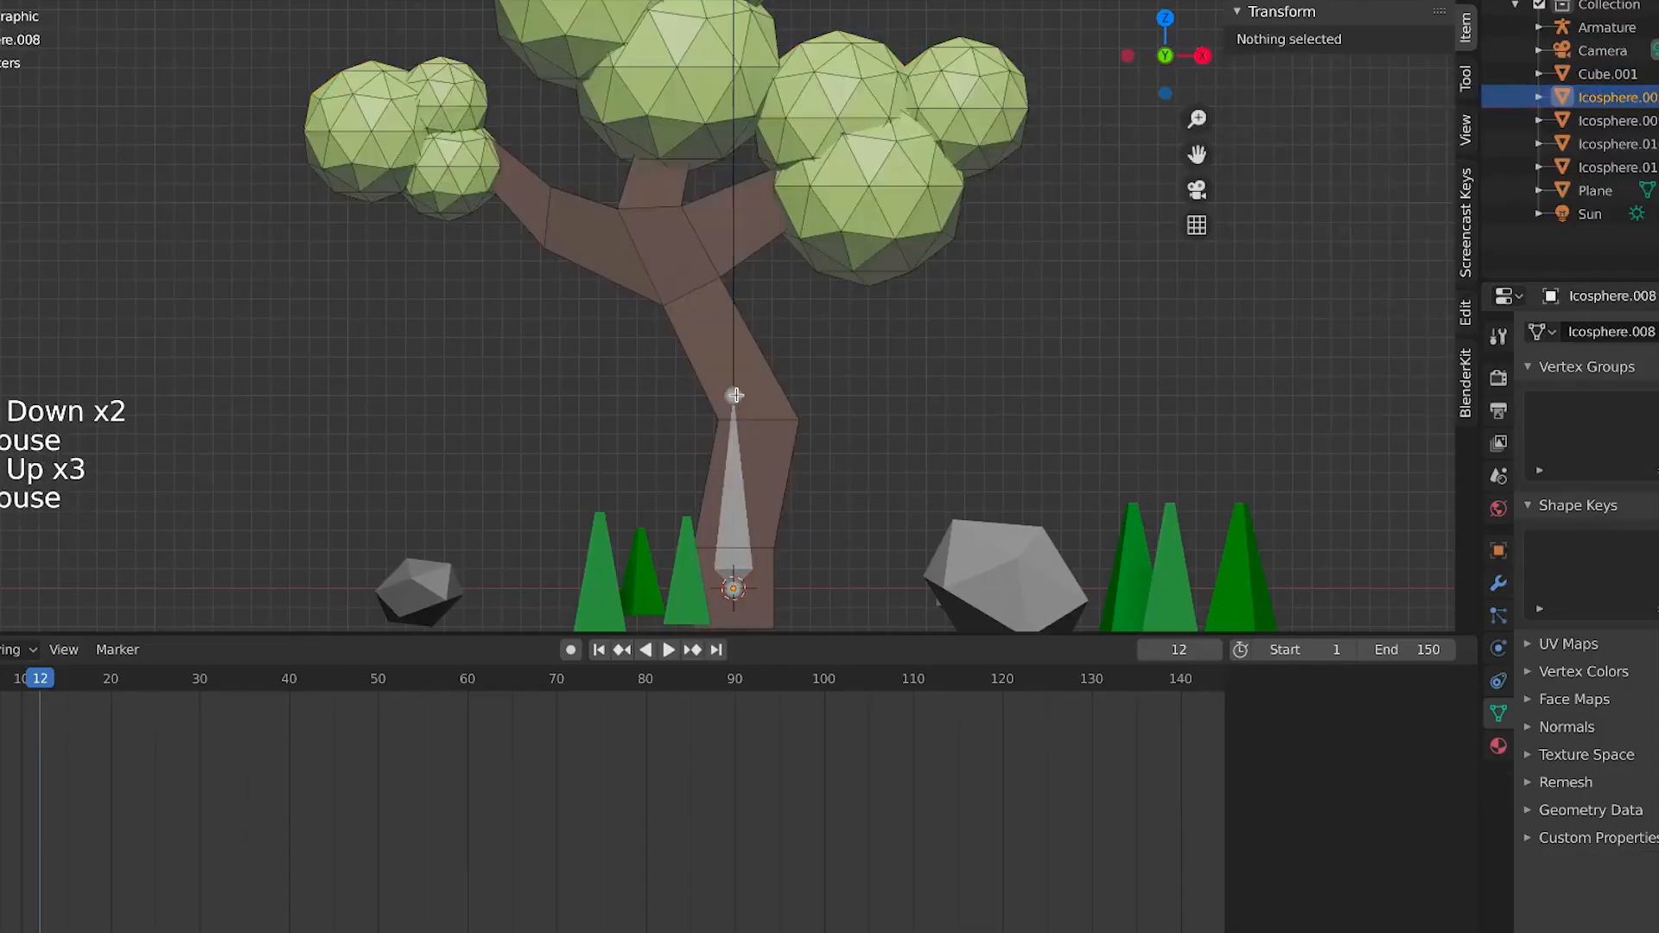
pyautogui.click(737, 399)
pyautogui.press('Tab')
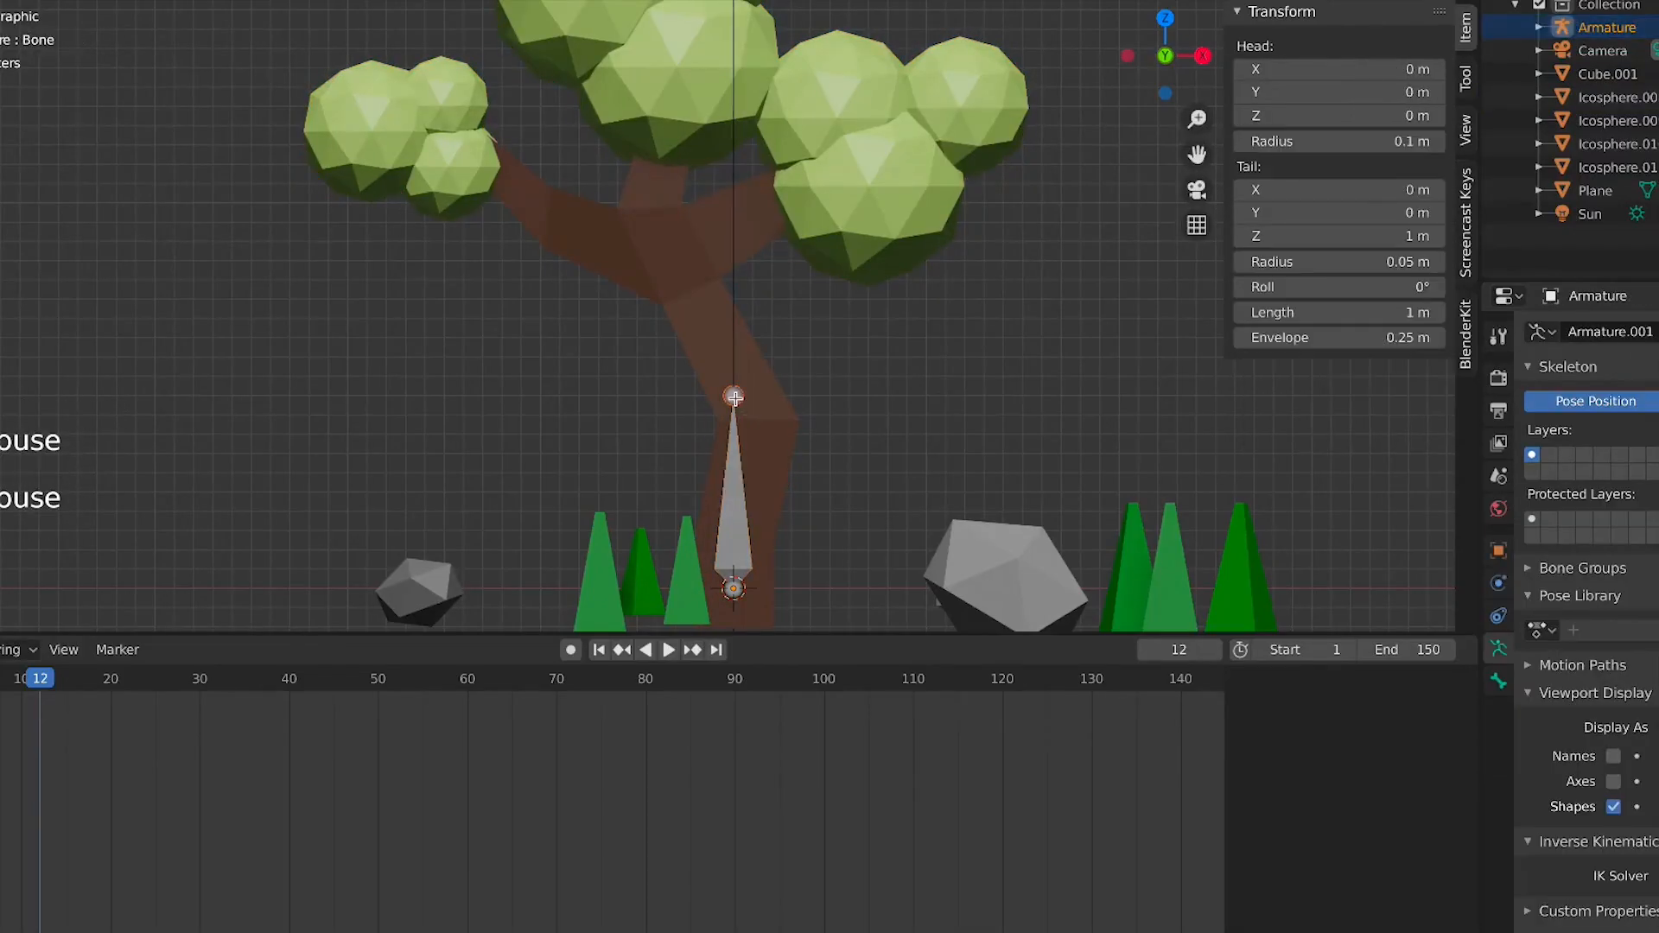
pyautogui.moveTo(734, 397); pyautogui.dragTo(756, 432)
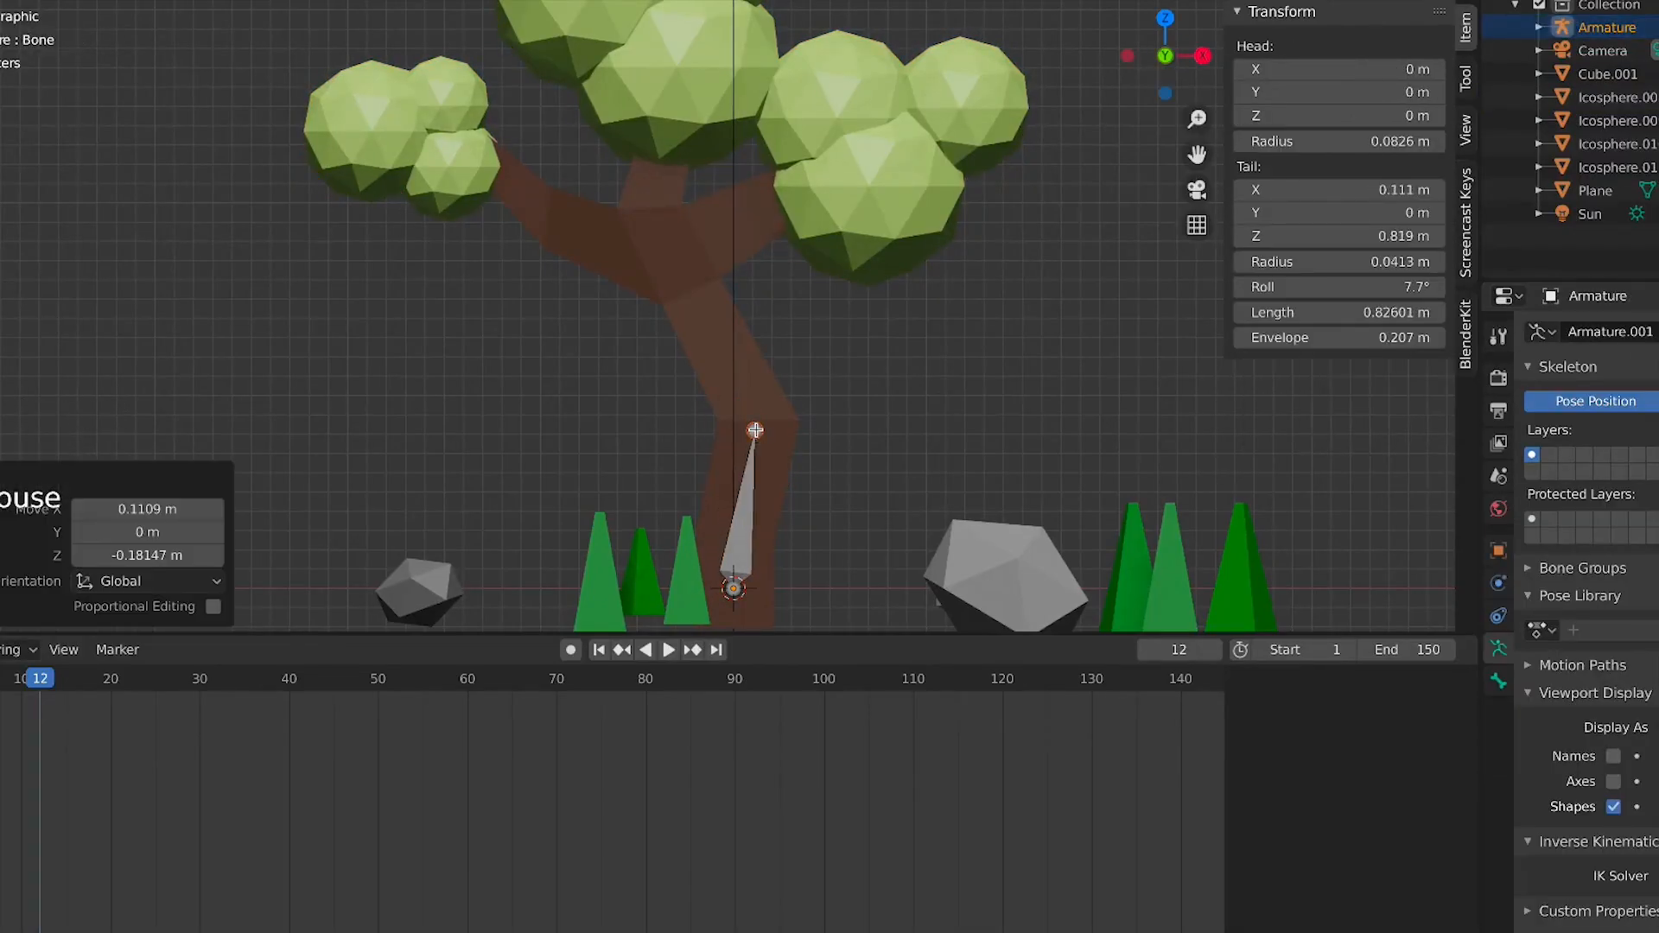
# Extrude a bone from the trunk bend up to the fork, then another up into the top foliage clump
pyautogui.press('e')
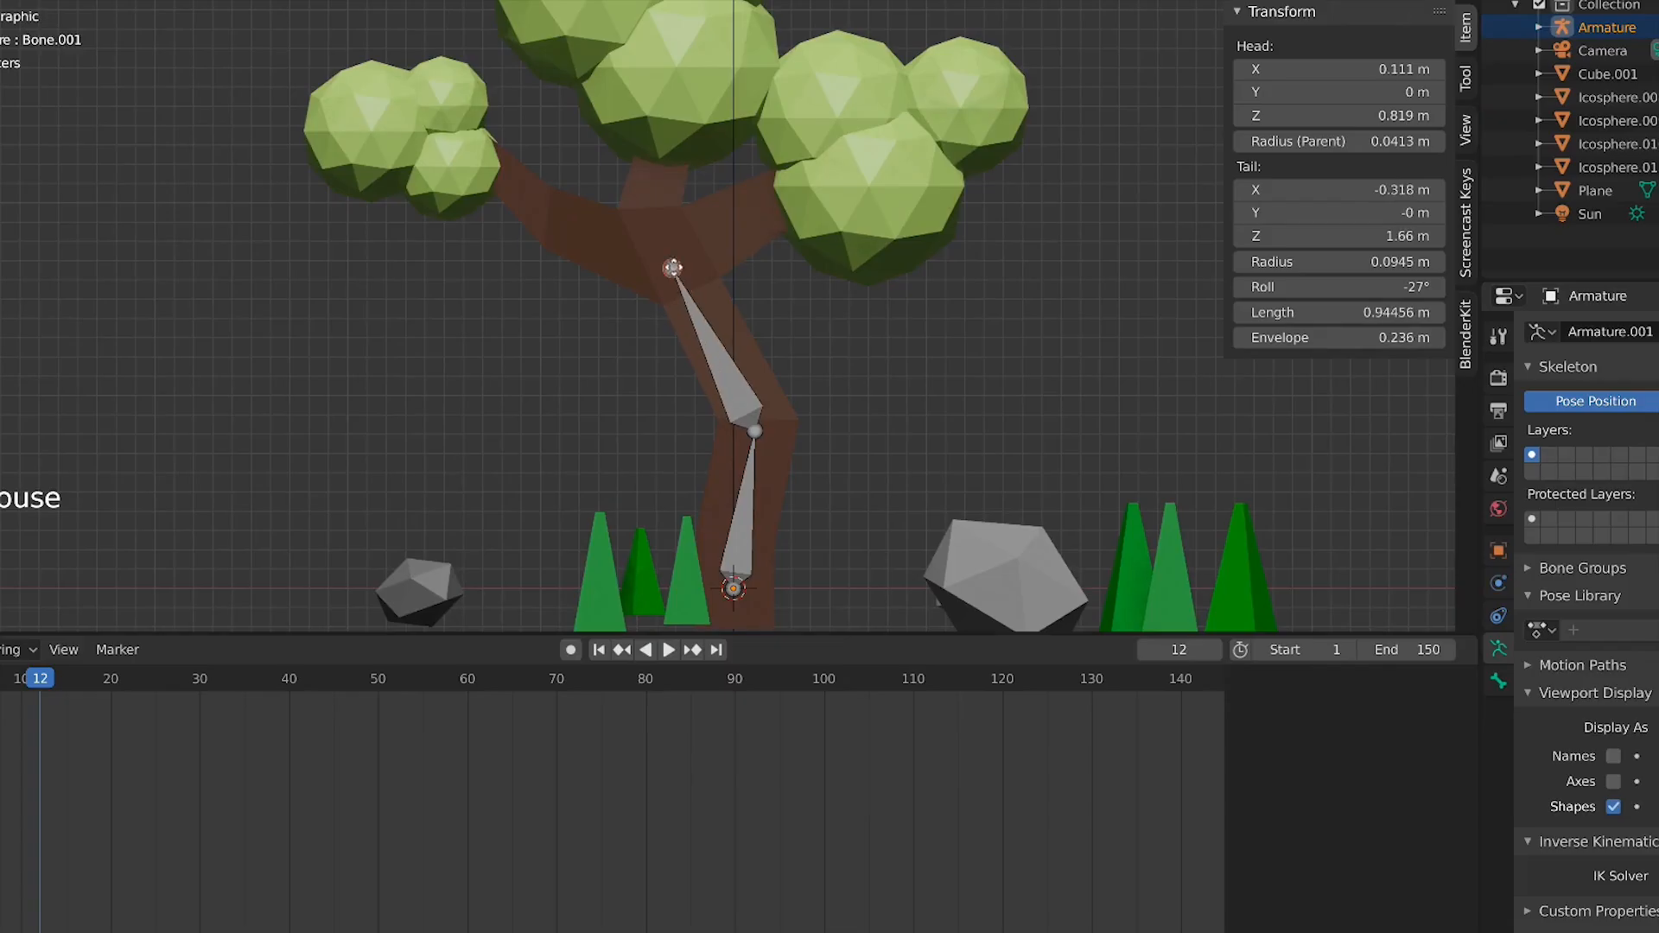
pyautogui.click(650, 222)
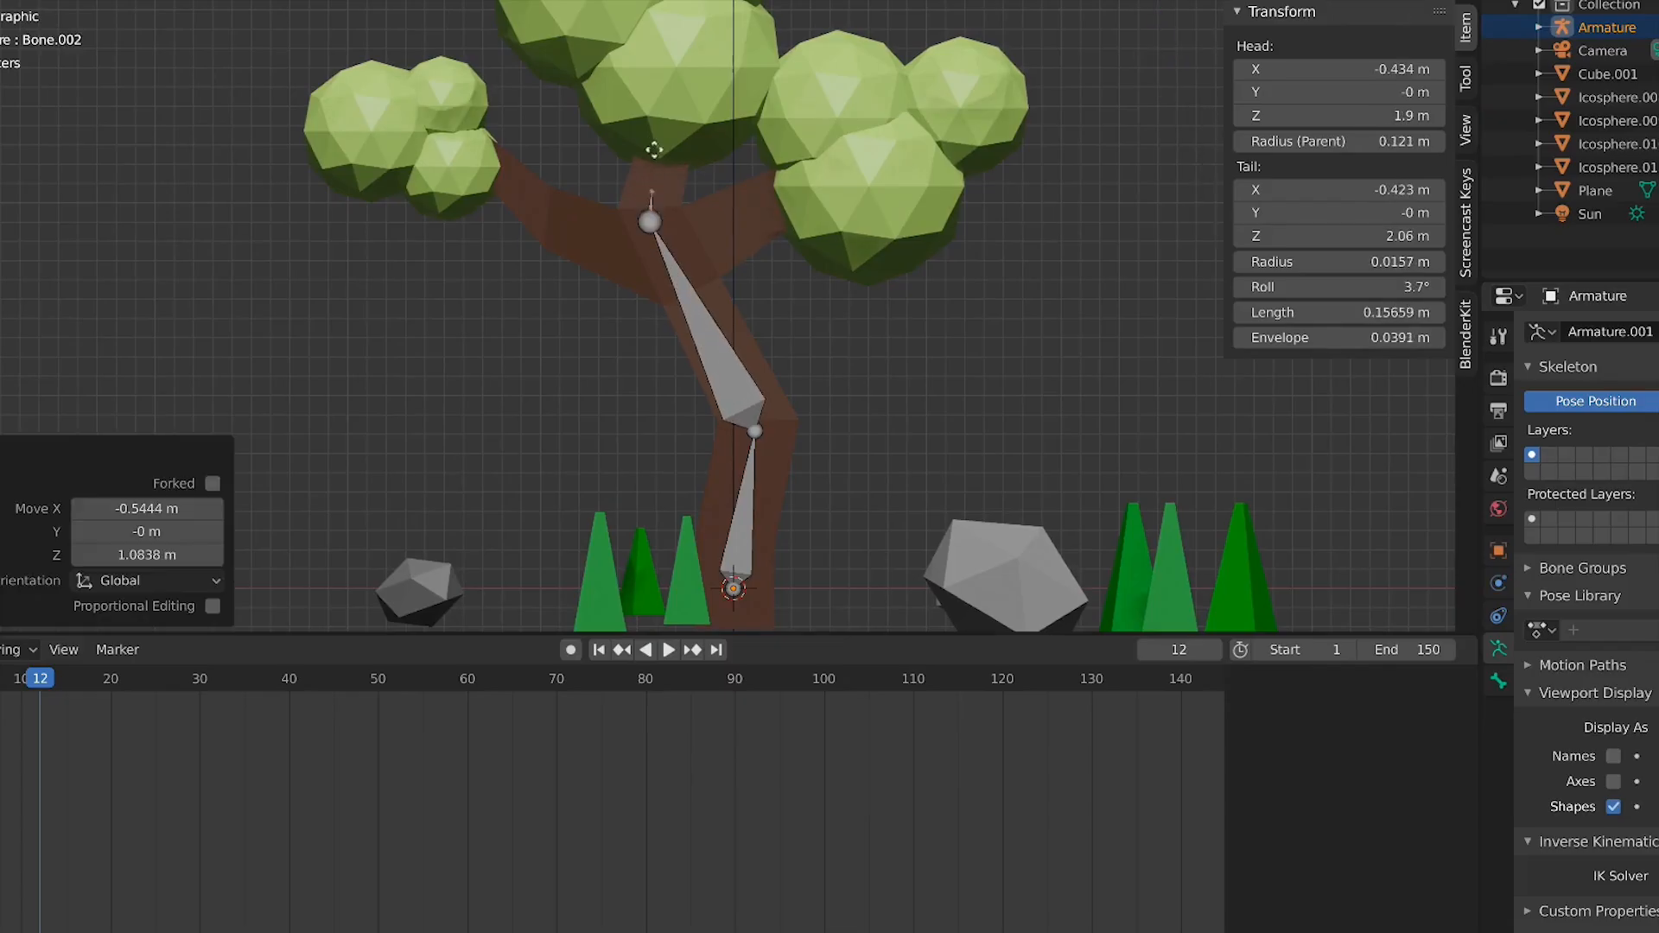
pyautogui.press('e')
pyautogui.click(676, 35)
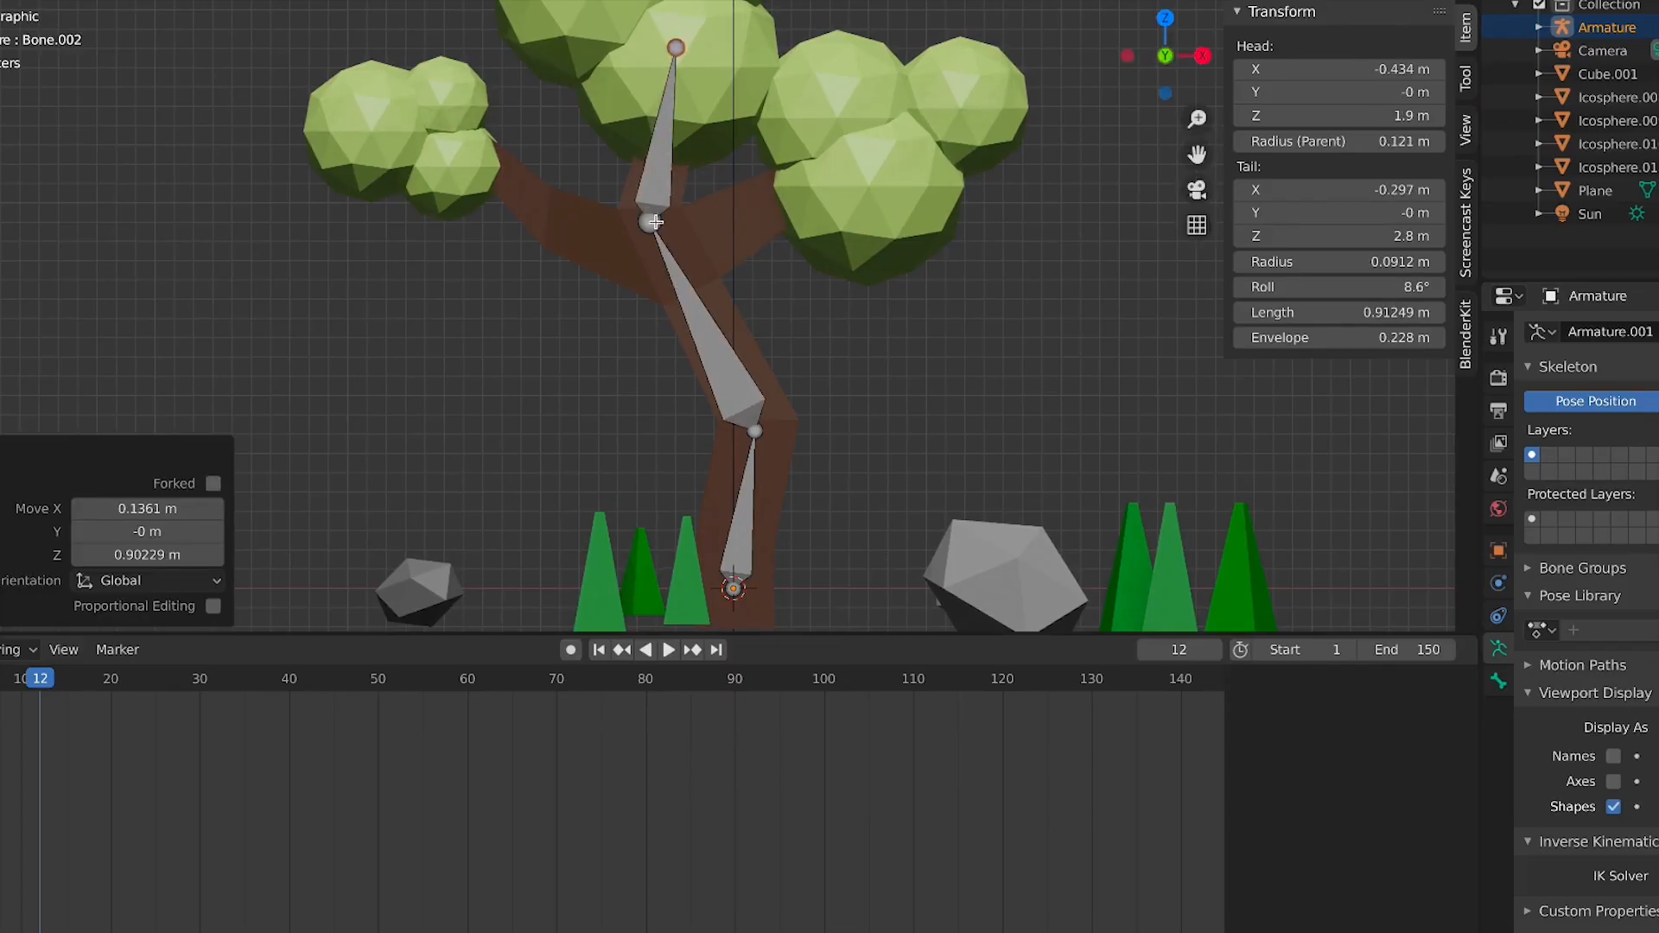
# Extrude a branch bone from the fork out to the right foliage clump
pyautogui.click(655, 222)
pyautogui.press('e')
pyautogui.click(870, 162)
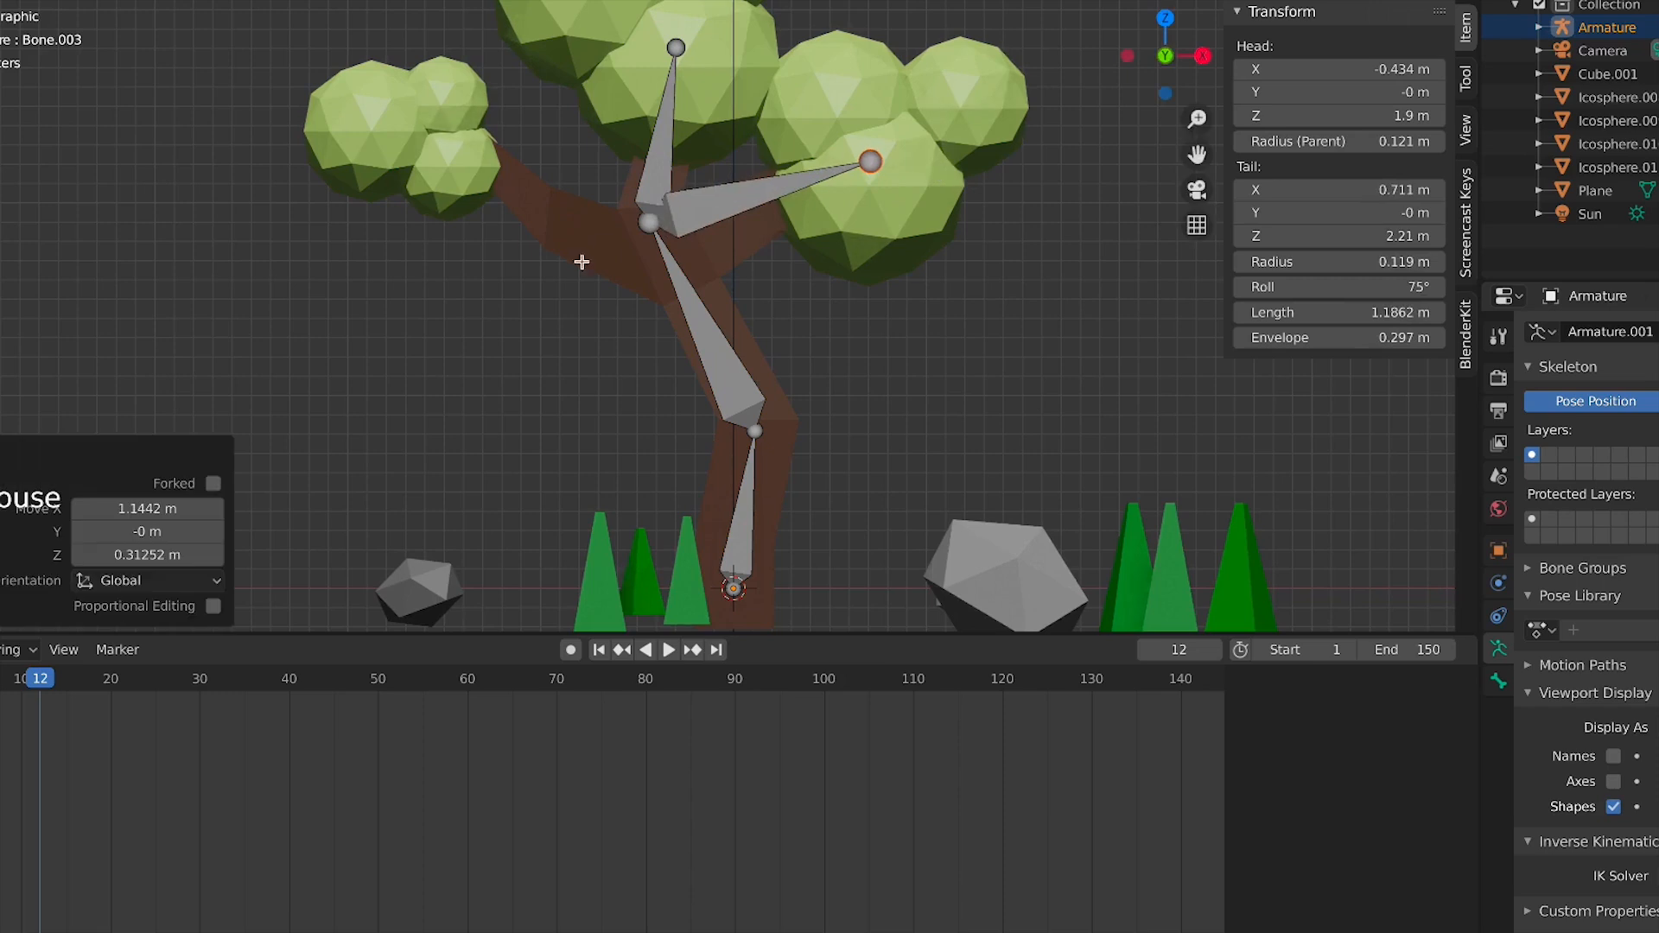
# Move the upper trunk bone slightly so the fork joint sits on the trunk
pyautogui.click(663, 247)
pyautogui.press('g')
pyautogui.click(681, 252)
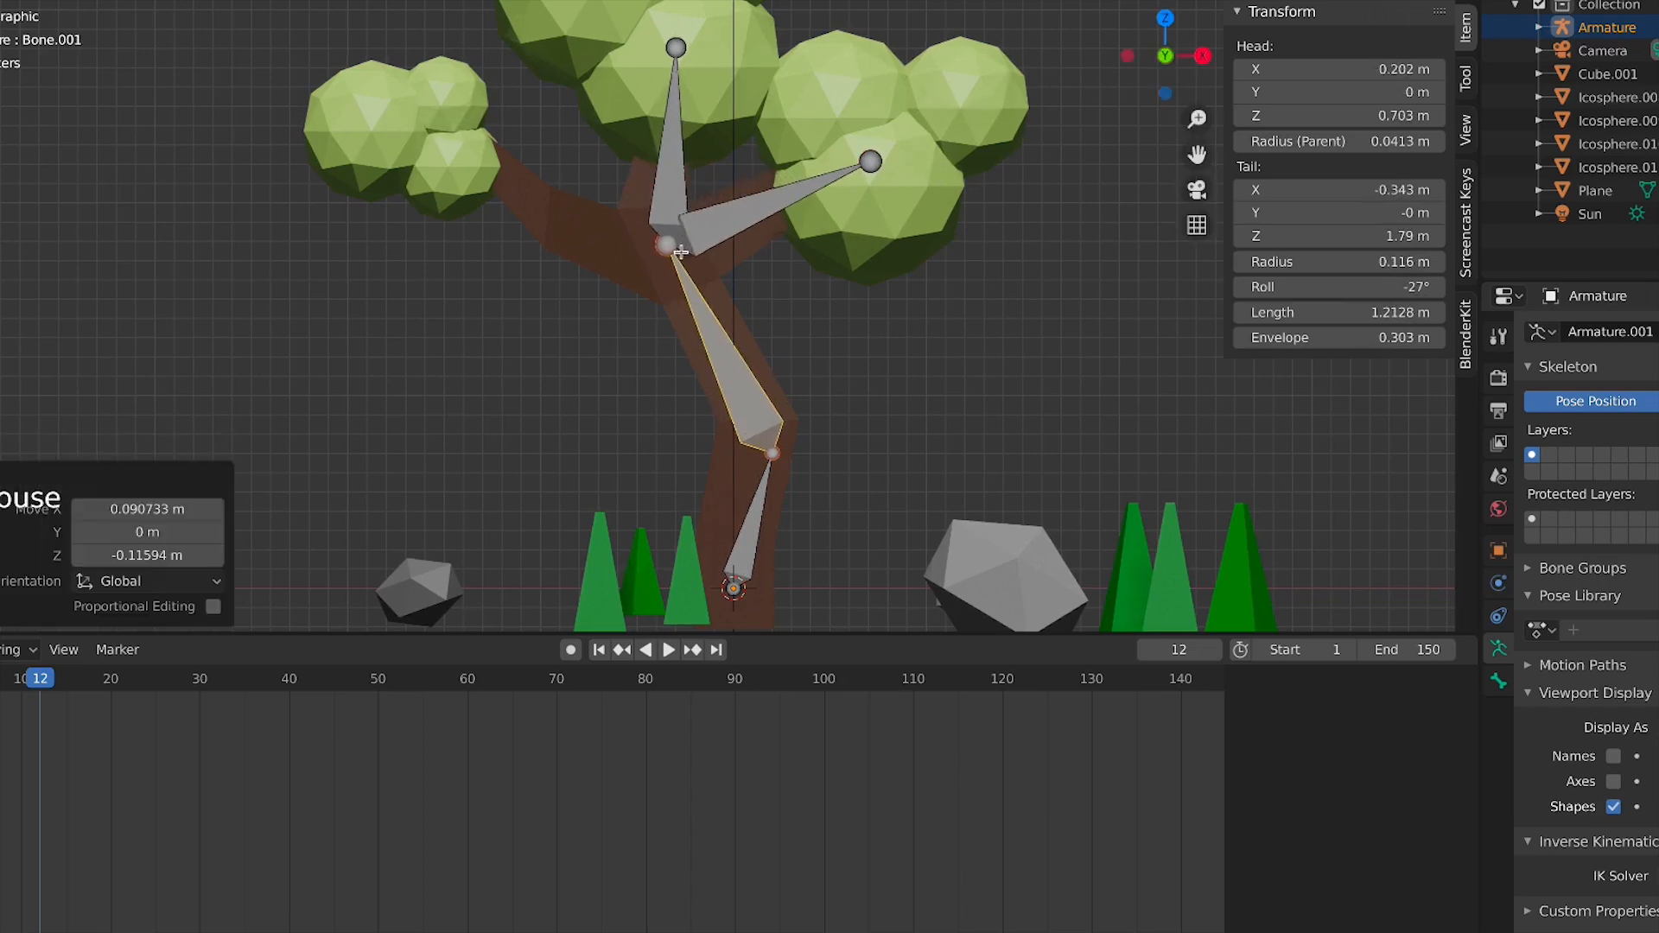
pyautogui.click(871, 162)
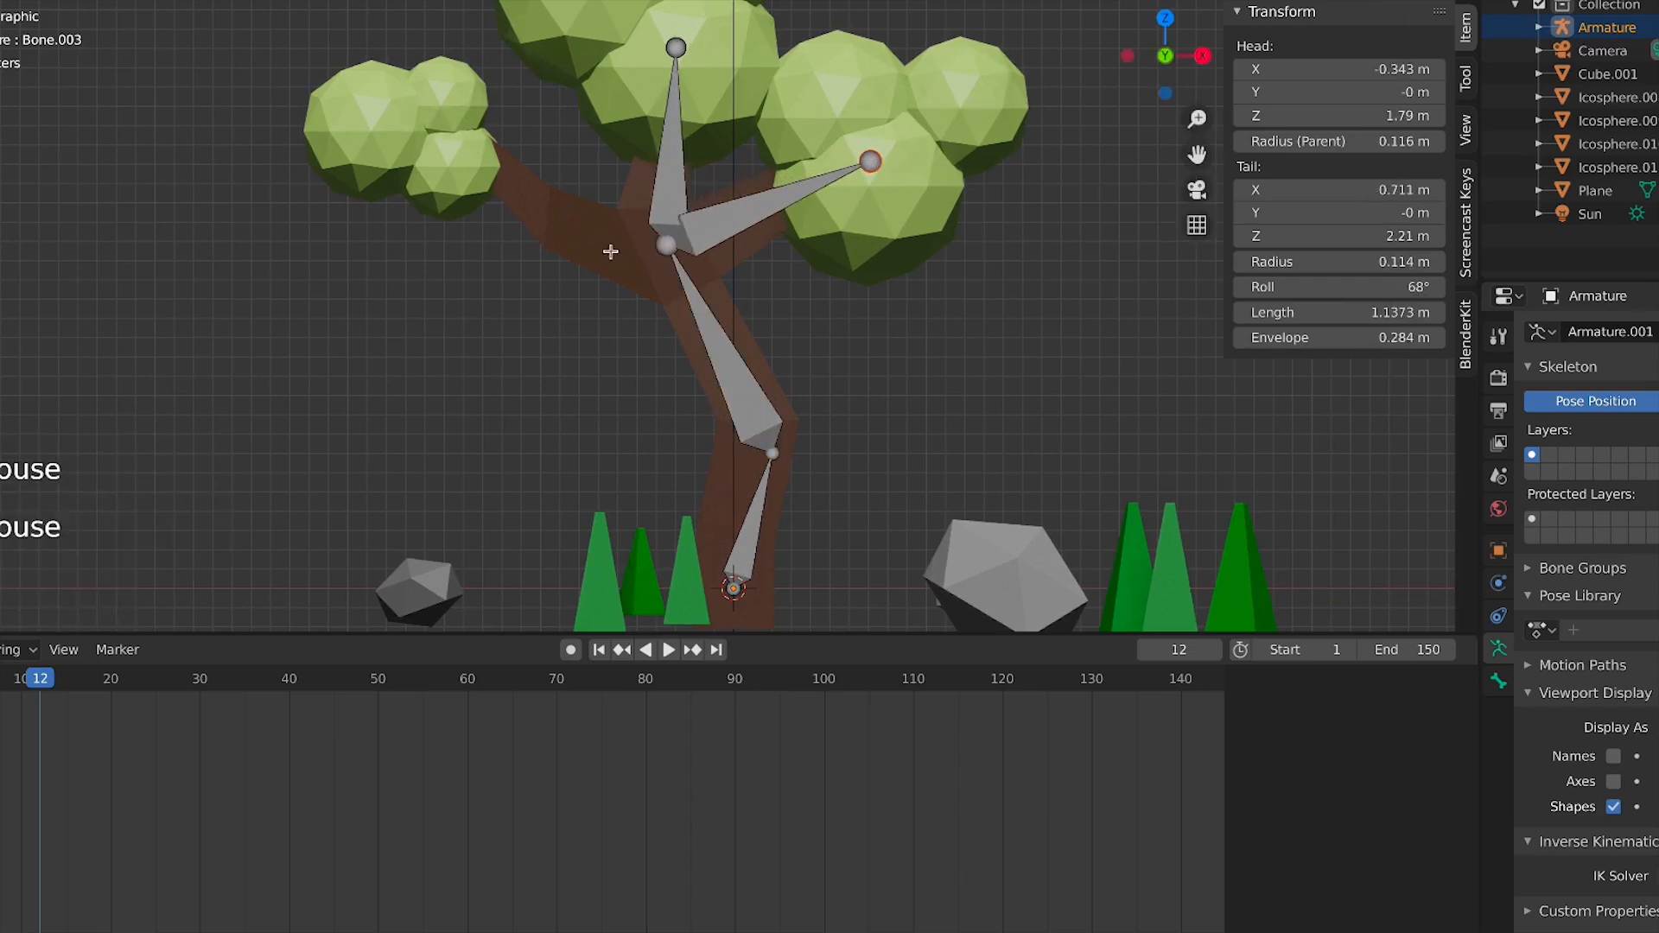
# Extrude a two-bone branch from the fork to the left foliage clump and leave edit mode
pyautogui.click(660, 245)
pyautogui.press('e')
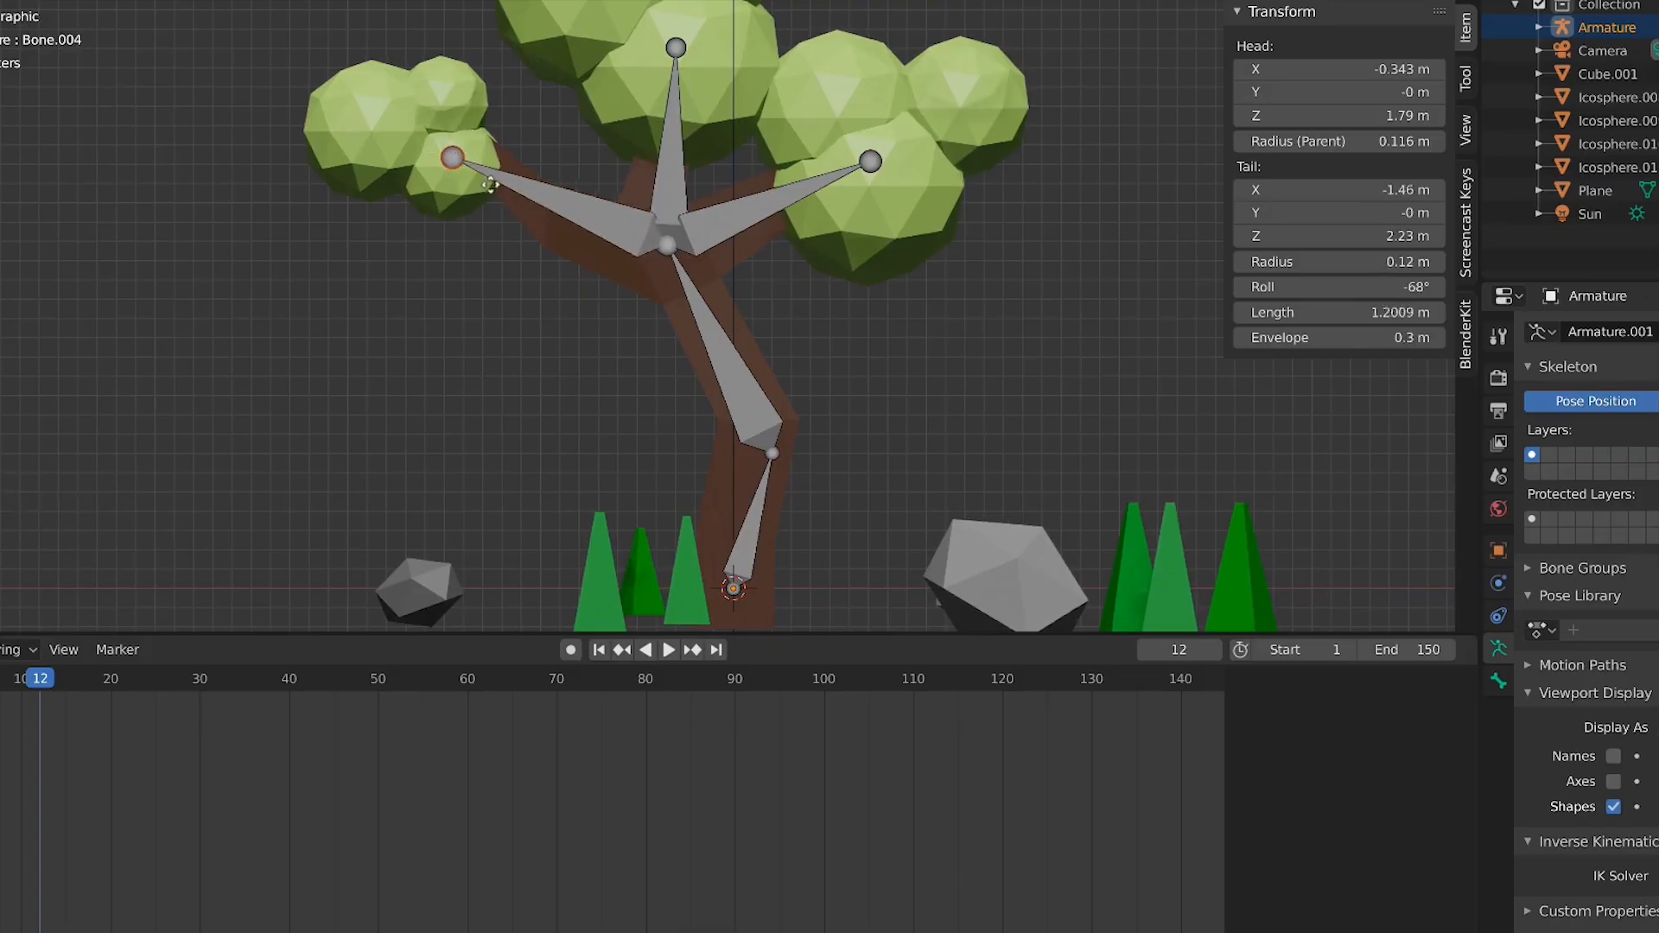
pyautogui.click(549, 212)
pyautogui.press('e')
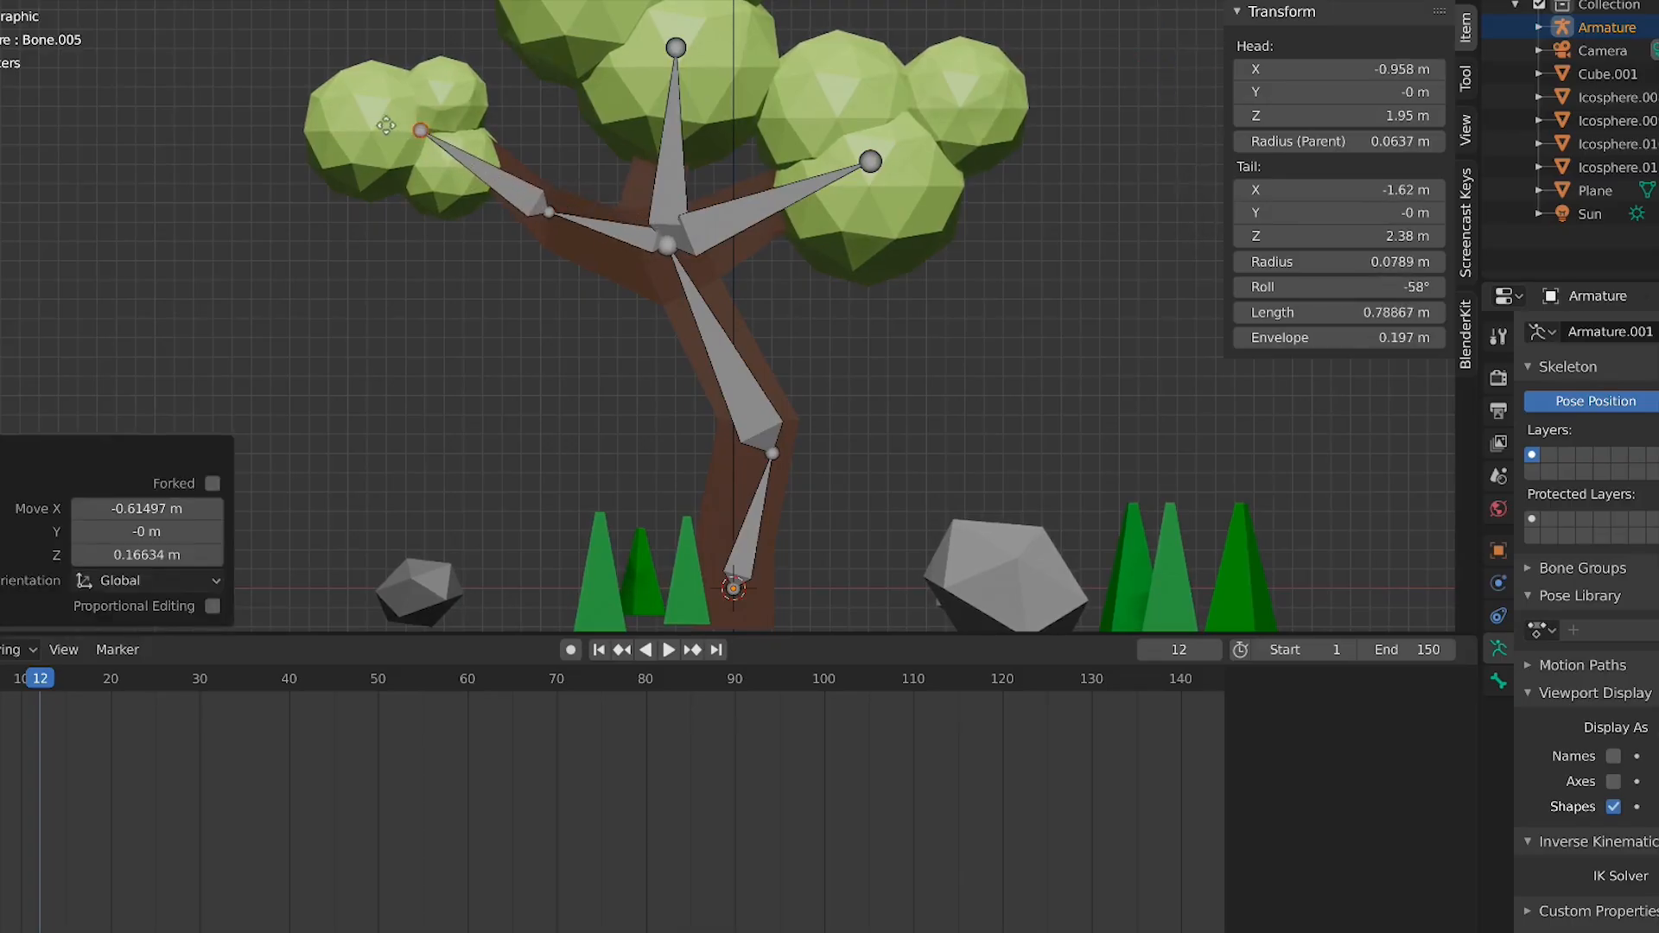
pyautogui.click(411, 138)
pyautogui.press('Tab')
# Select the armature in front view and switch it into pose mode
pyautogui.scroll(-2, 584, 309)
pyautogui.moveTo(584, 308); pyautogui.dragTo(439, 350, button='middle')
pyautogui.press('KP_1')
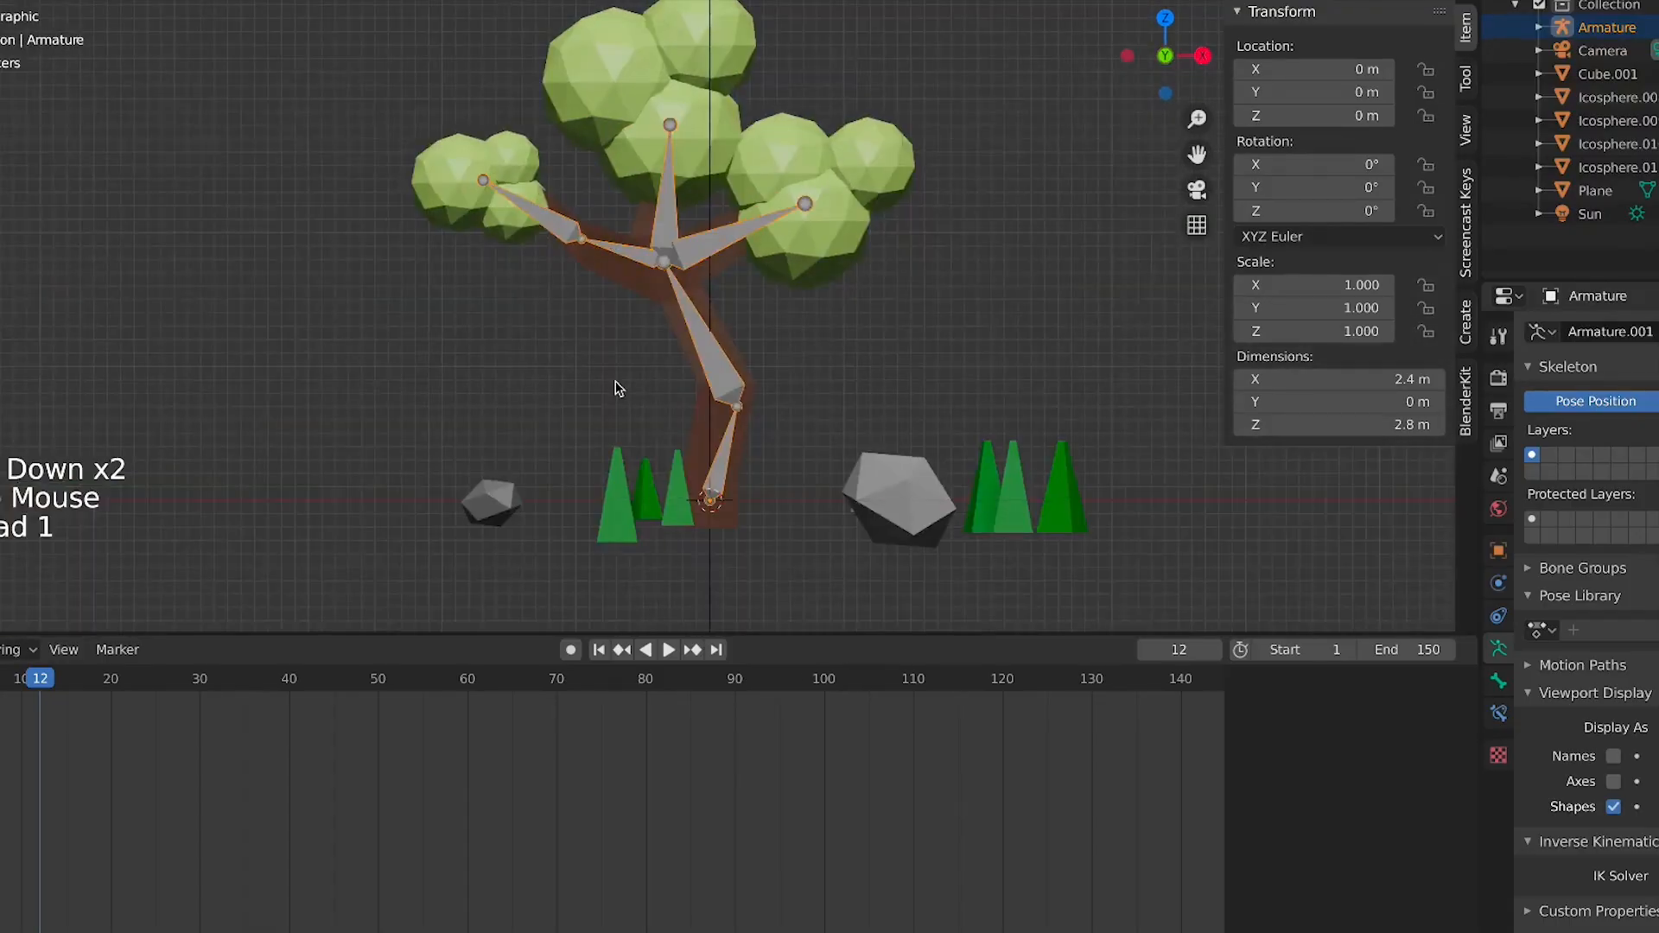
pyautogui.click(735, 394)
pyautogui.click(729, 398)
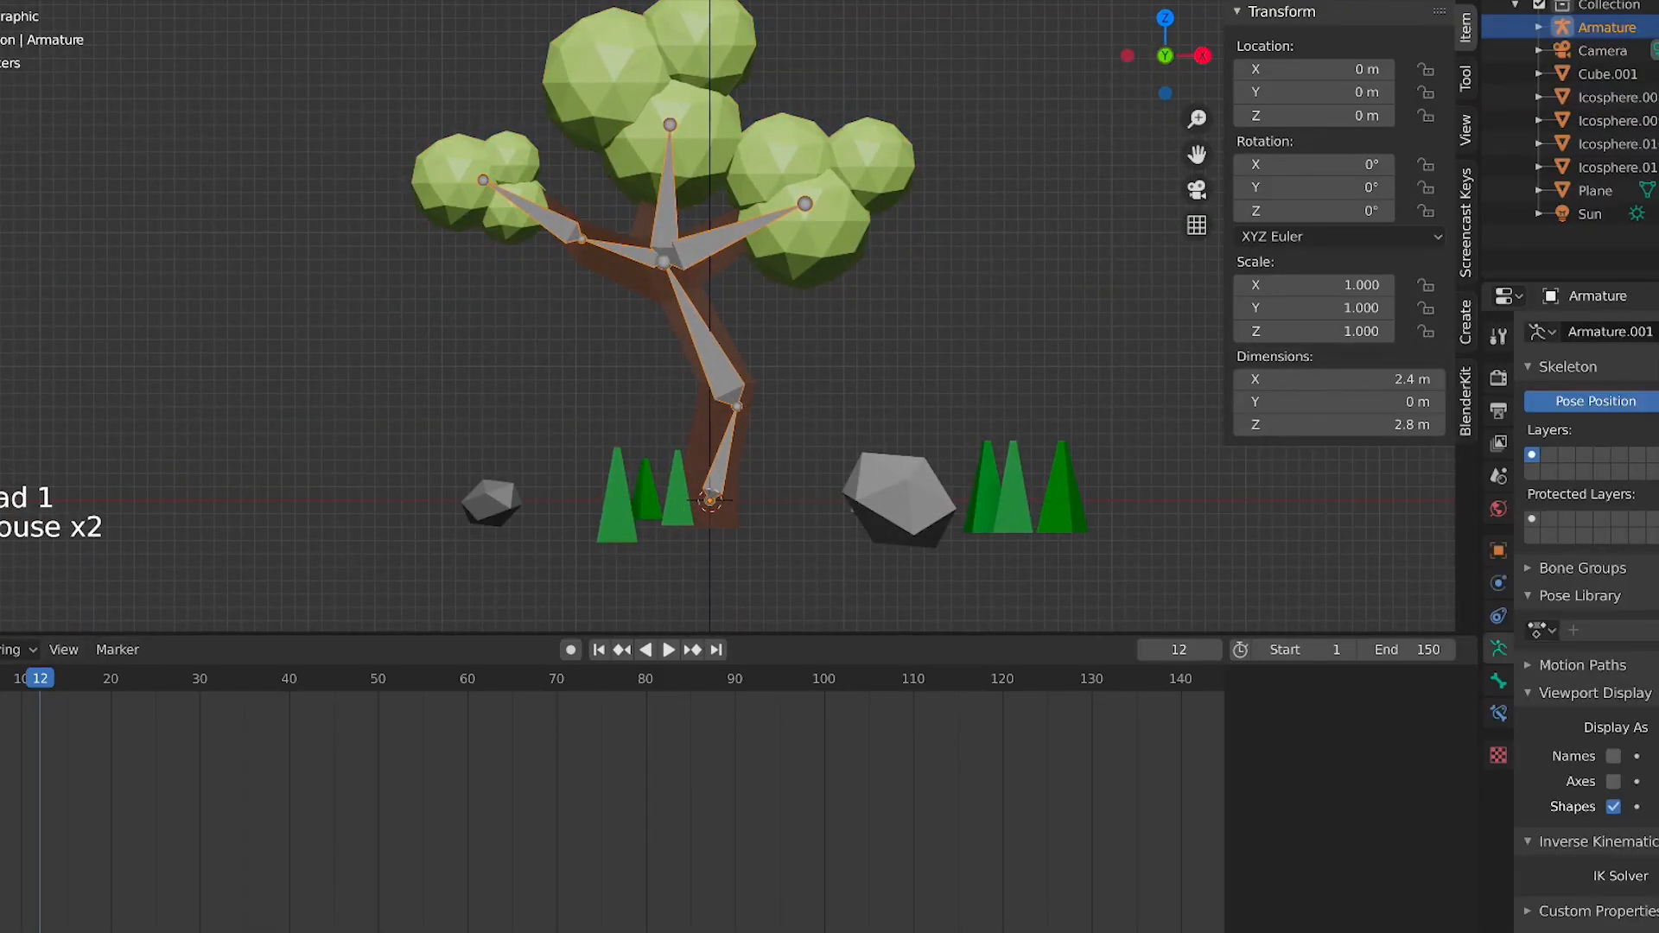
pyautogui.hotkey('ctrl', 'Tab')
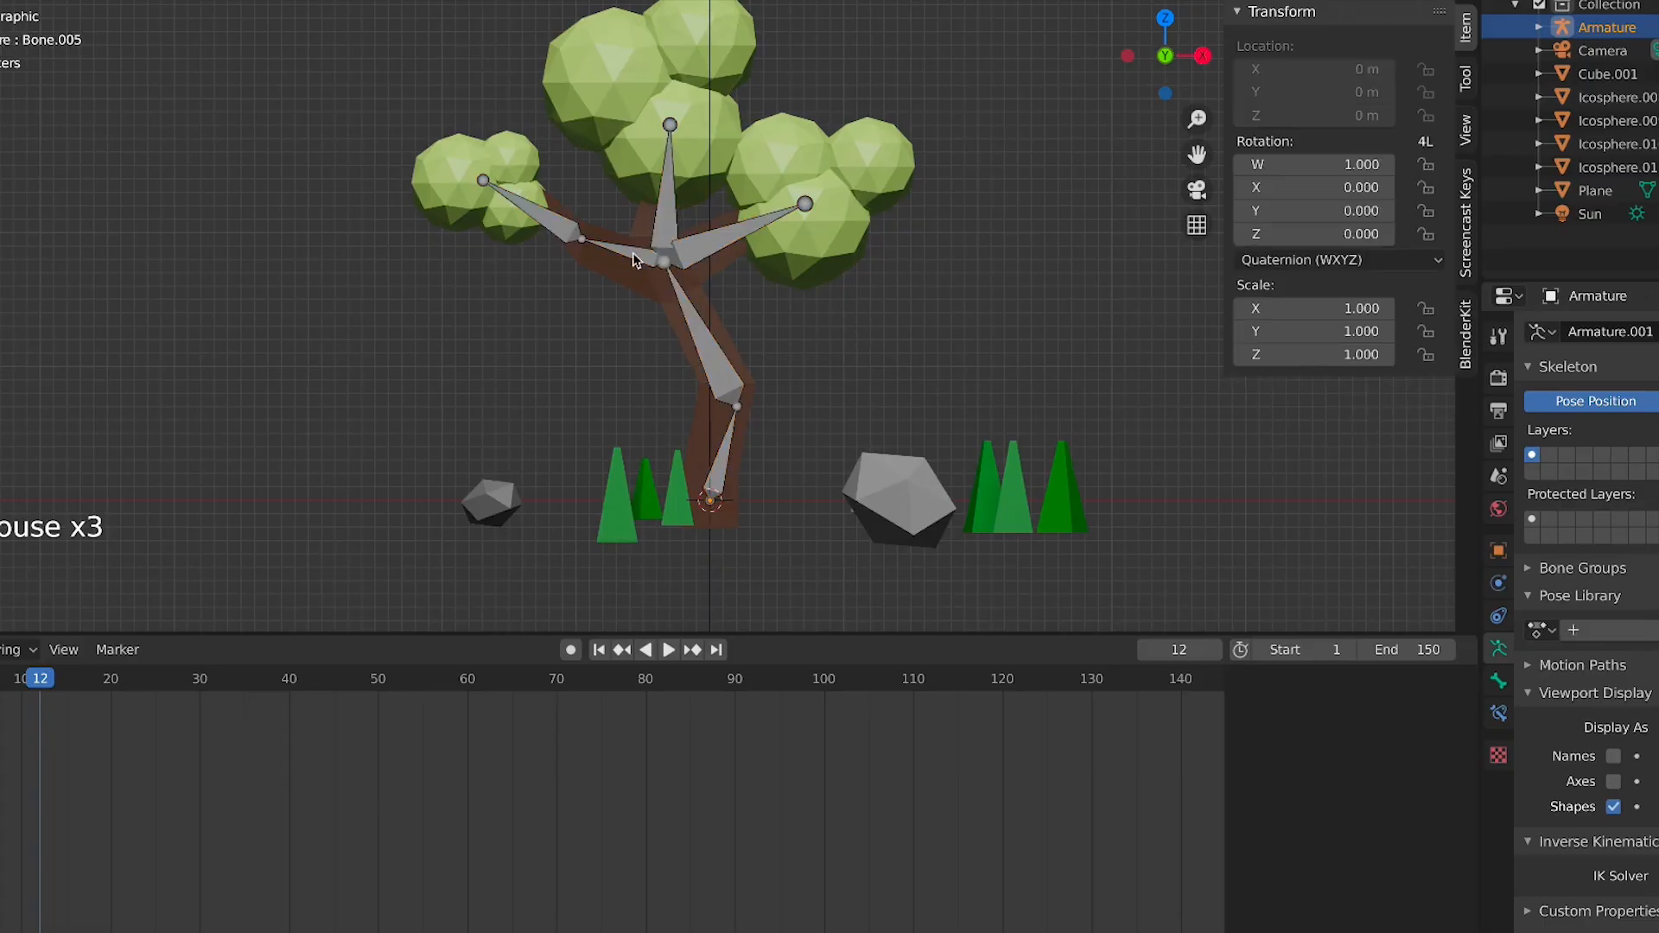
# Test-rotate the branch and trunk bones in pose mode without applying the rotations
pyautogui.click(635, 254)
pyautogui.press('r')
pyautogui.rightClick(682, 296)
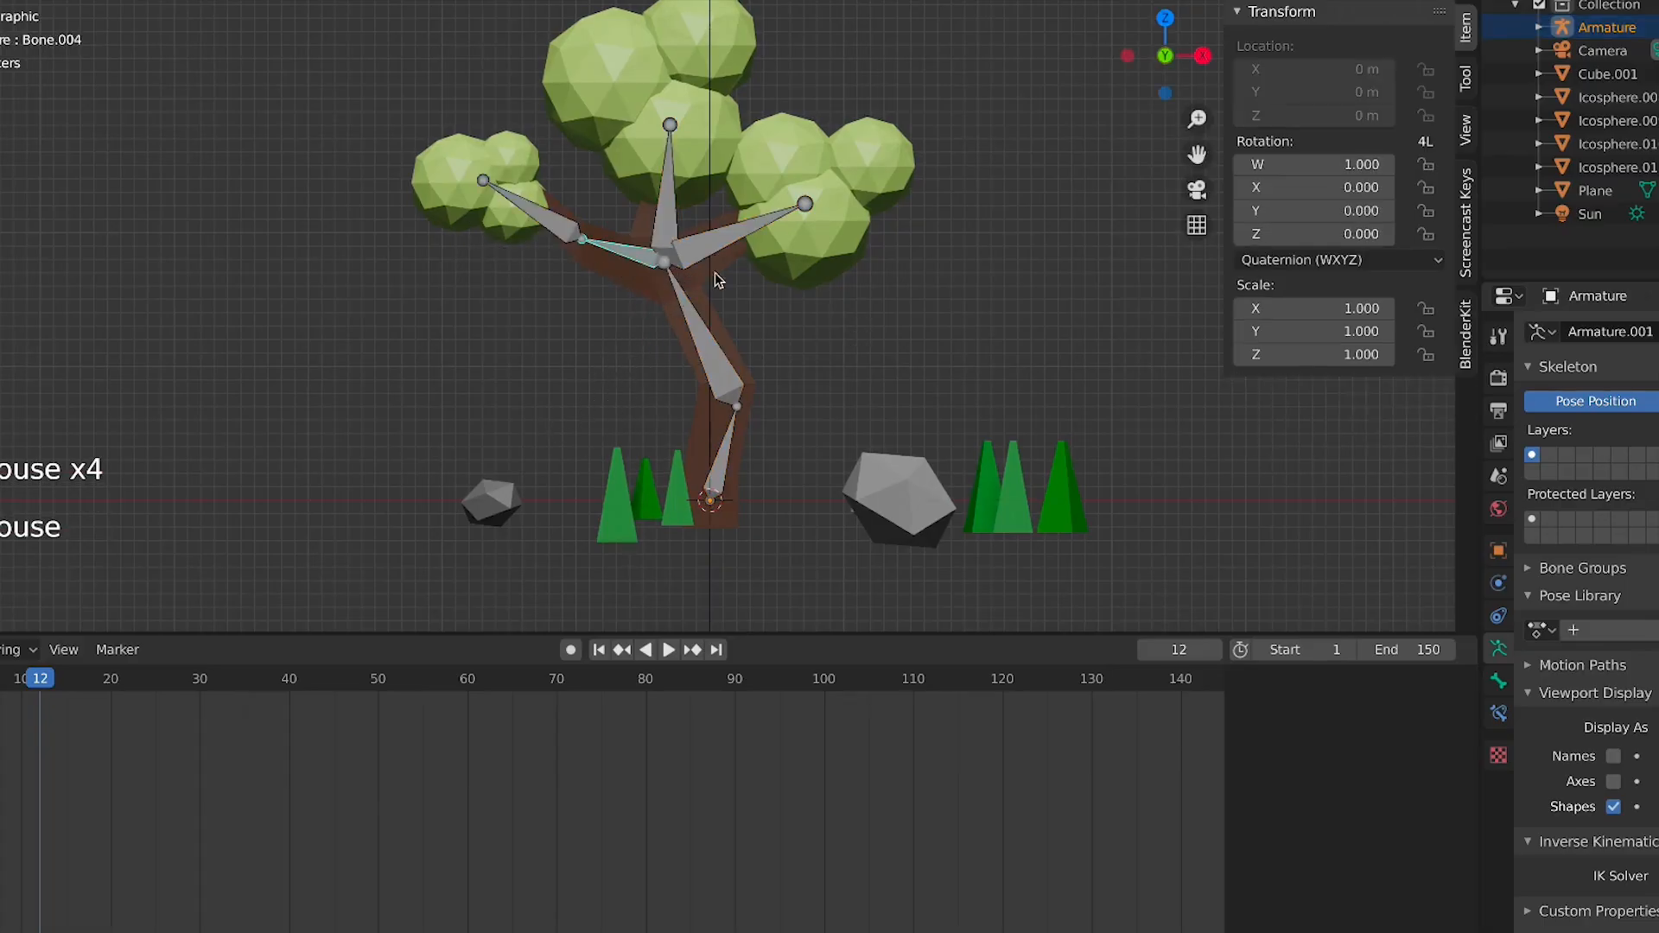
pyautogui.press('r')
pyautogui.rightClick(741, 249)
pyautogui.click(712, 349)
pyautogui.press('r')
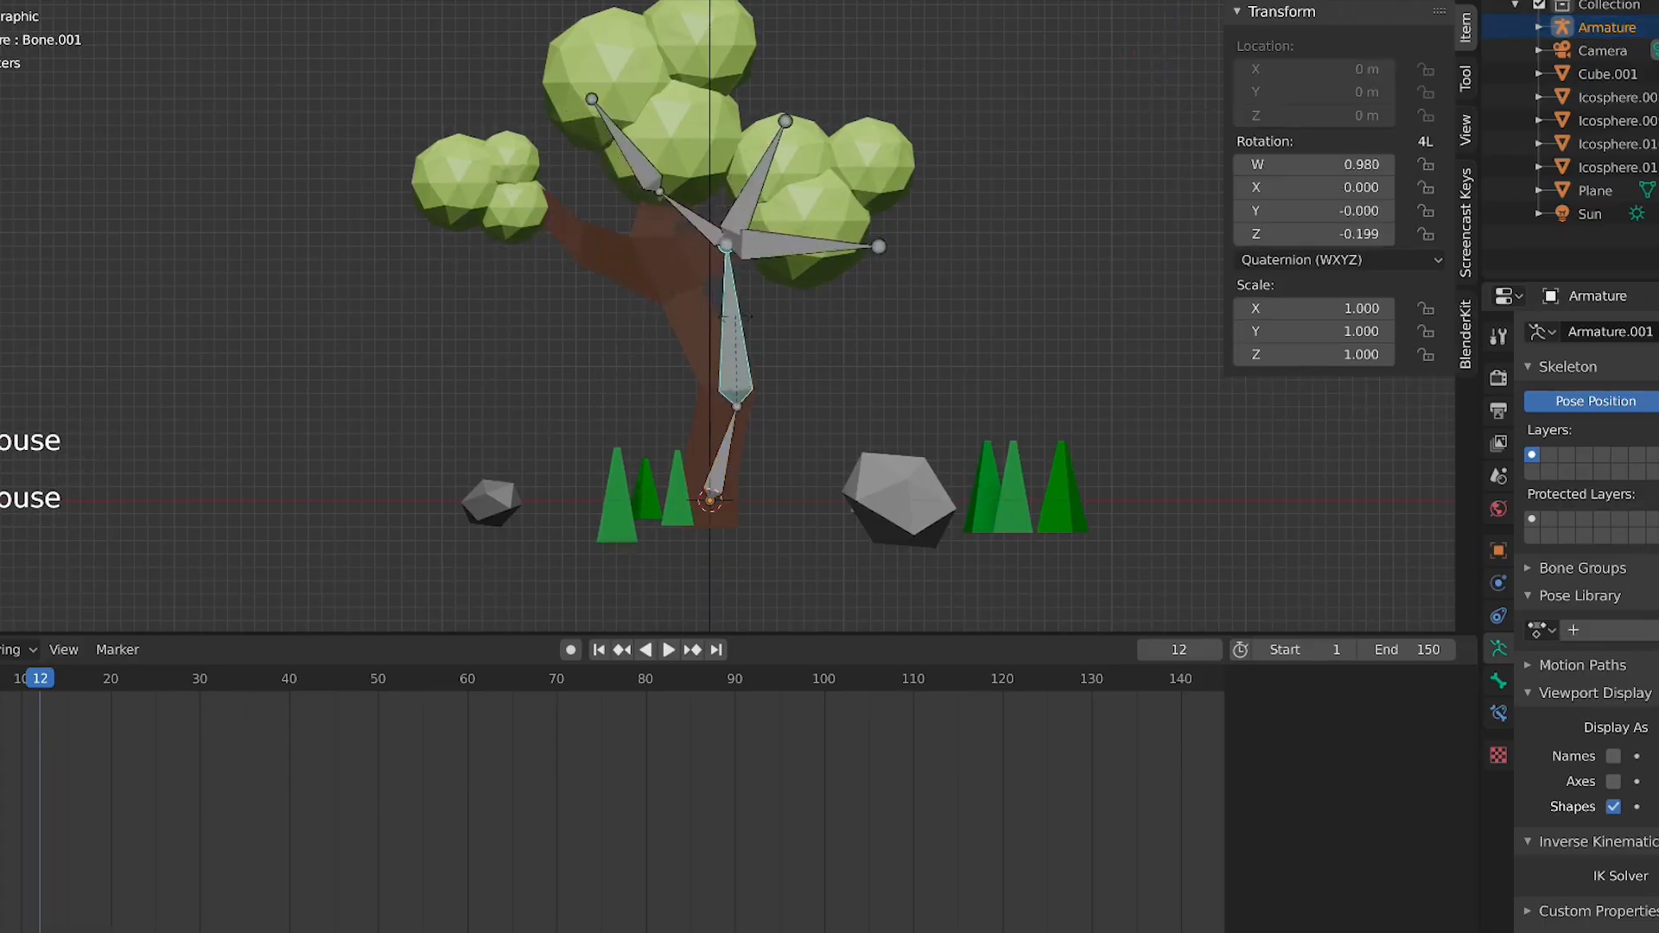
pyautogui.rightClick(710, 298)
pyautogui.click(675, 227)
pyautogui.press('r')
pyautogui.rightClick(763, 230)
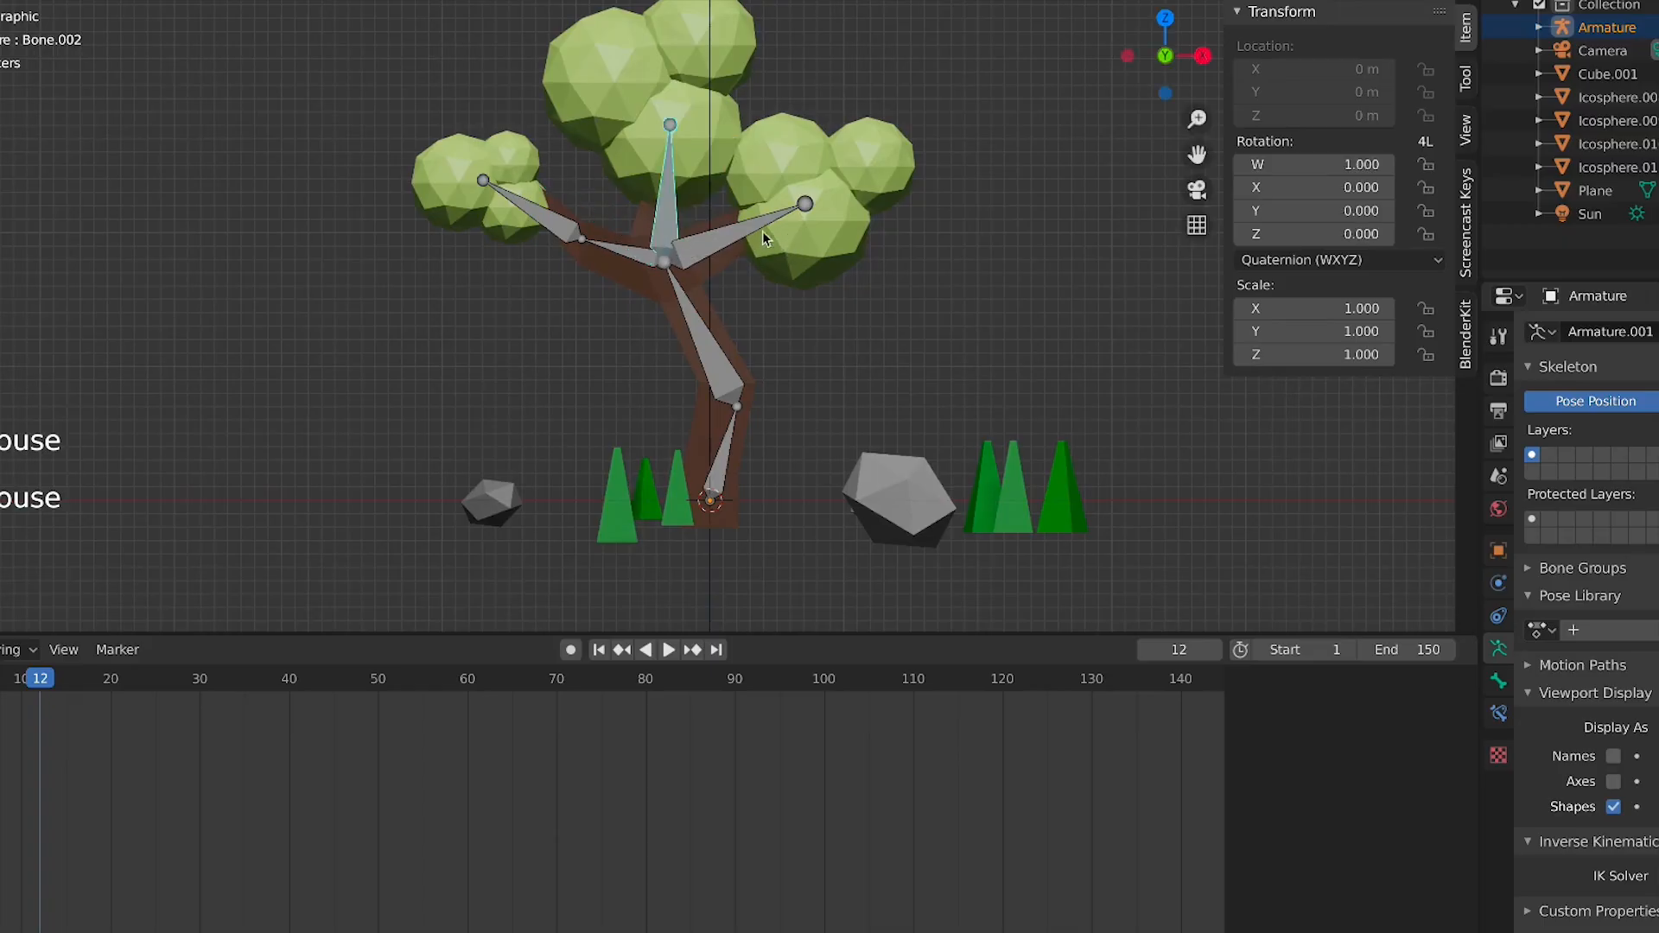
# Check the bone placement from side and top views in edit mode, then return to pose mode
pyautogui.press('KP_3')
pyautogui.press('KP_1')
pyautogui.press('Tab')
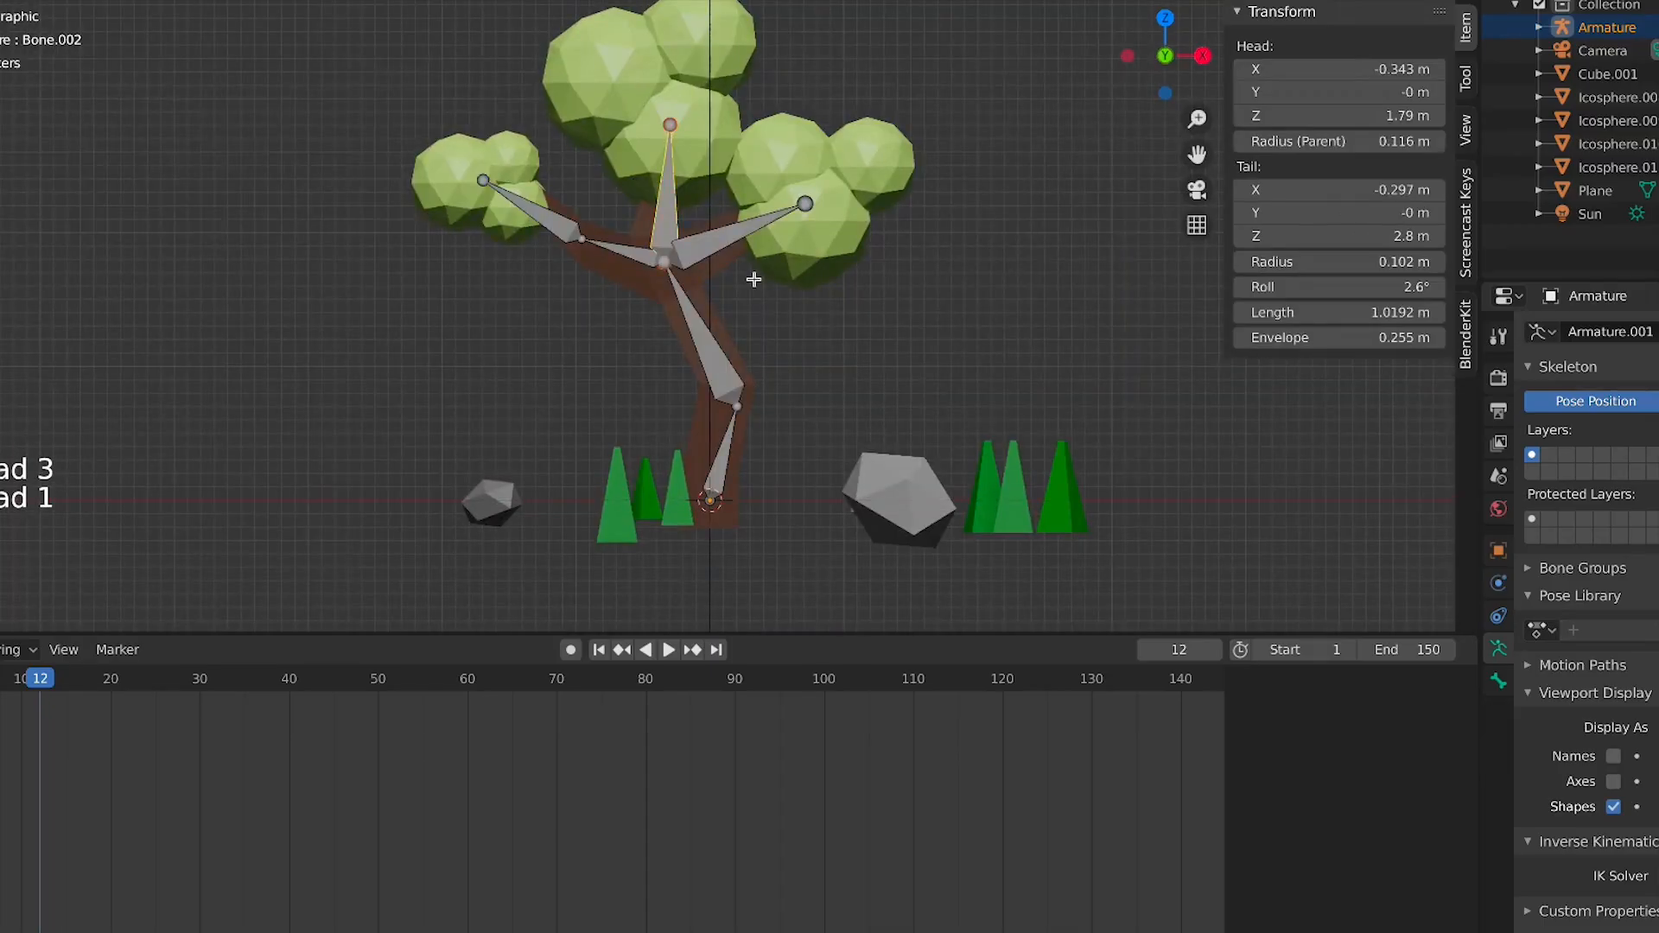
pyautogui.press('KP_7')
pyautogui.press('KP_1')
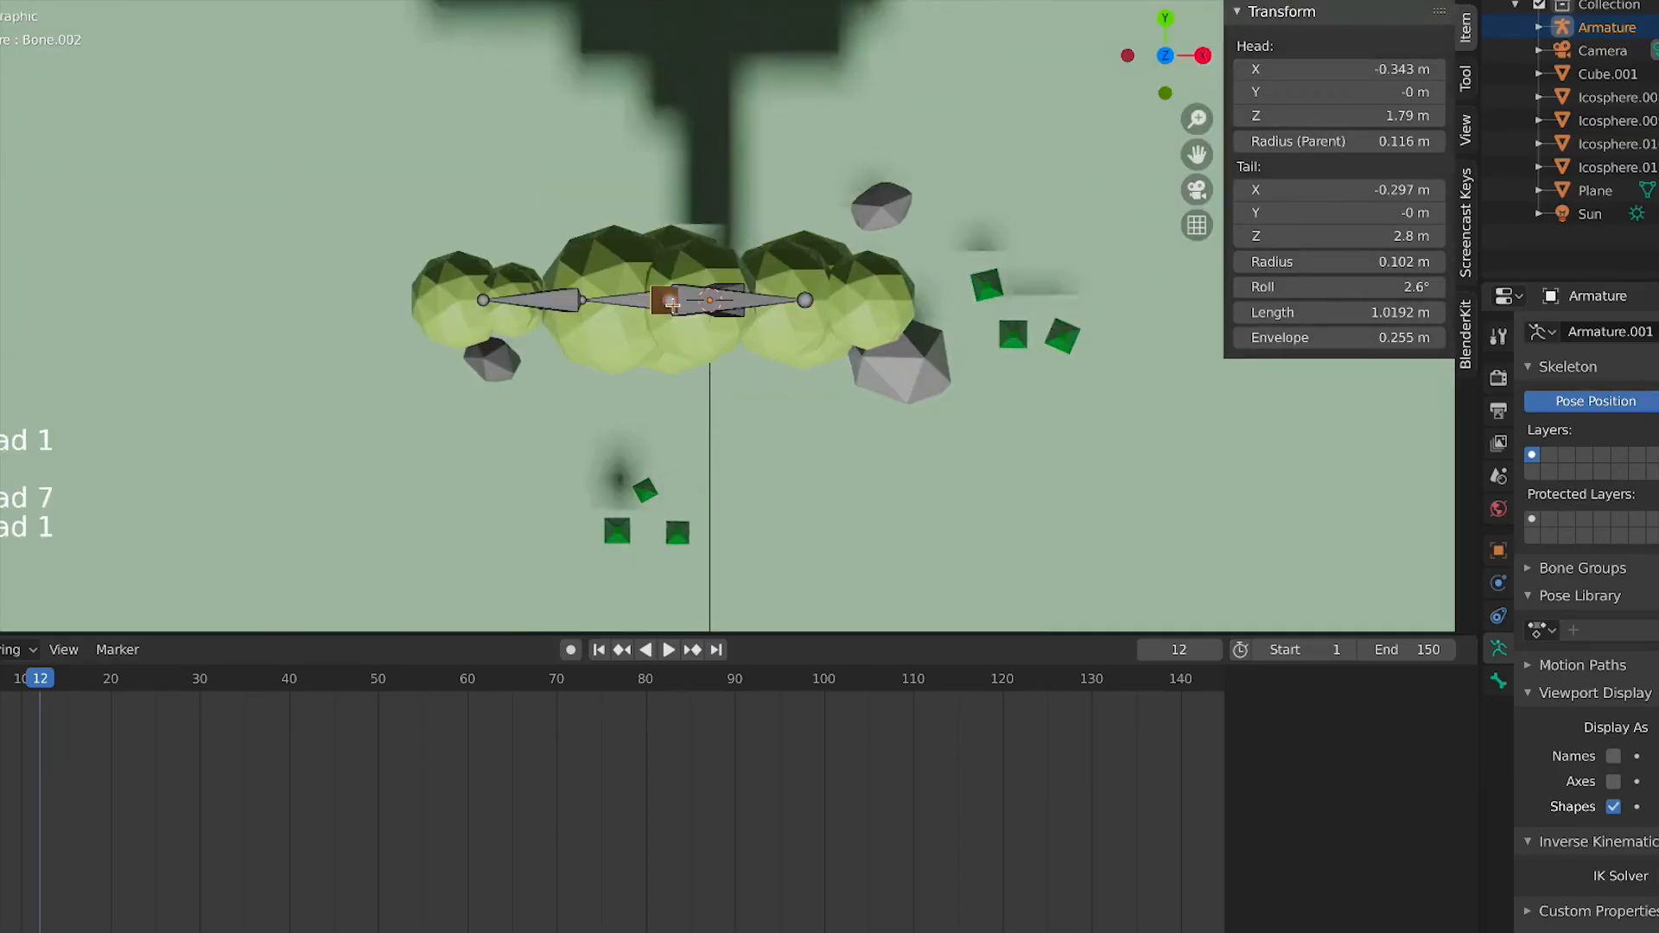
pyautogui.press('Tab')
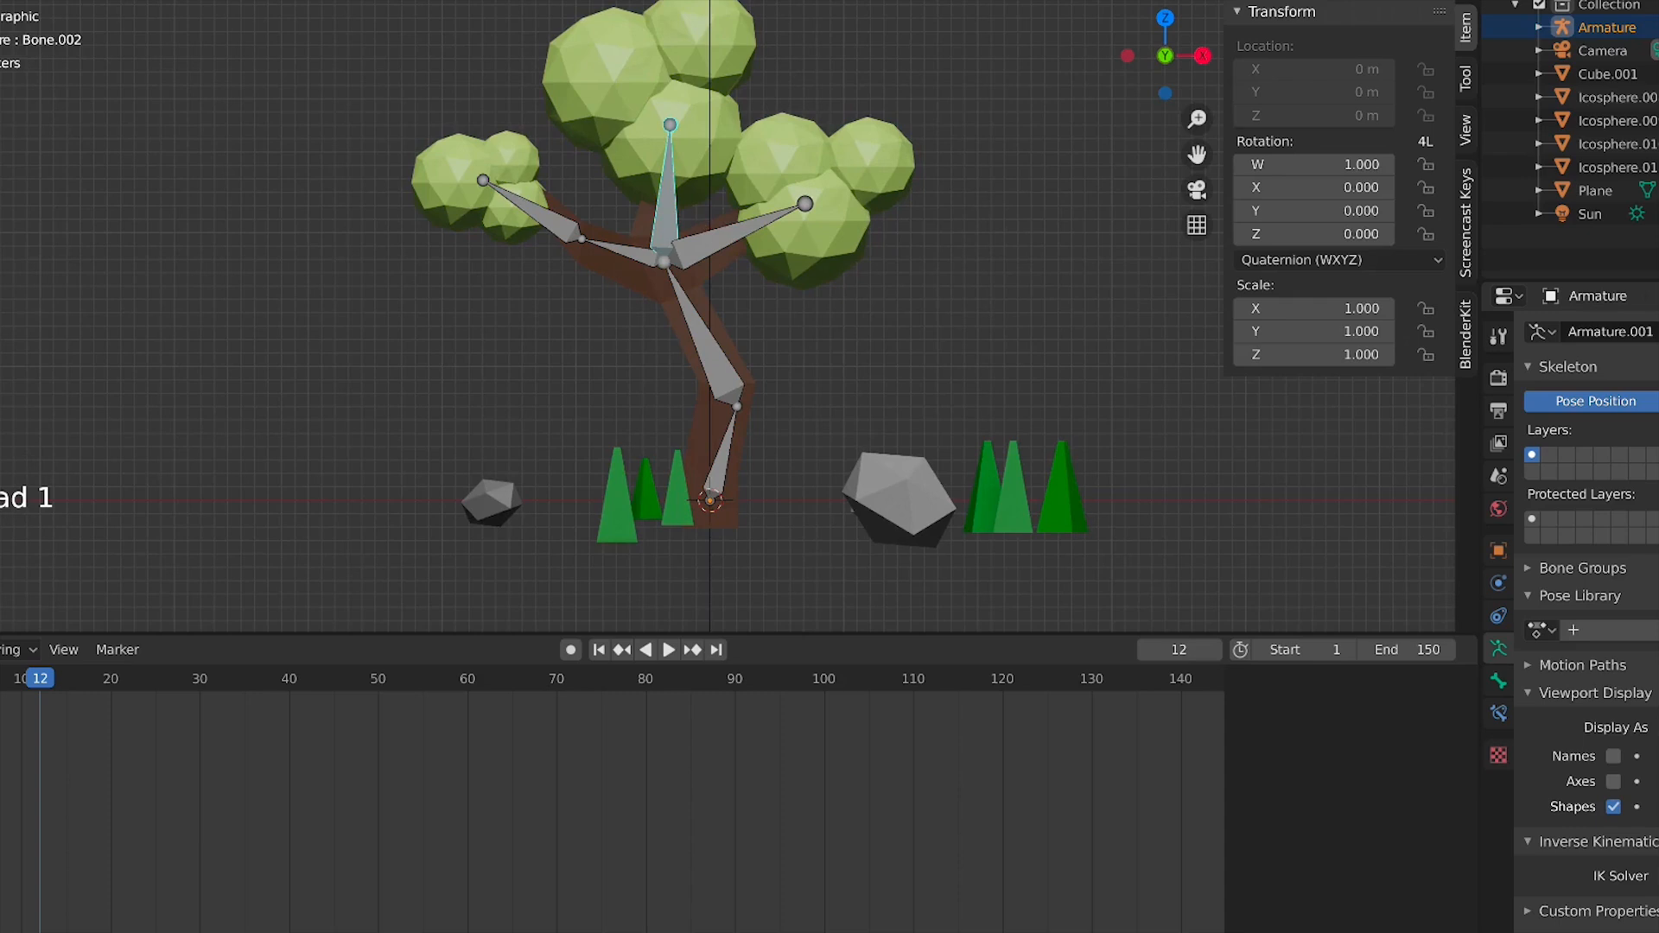
# Parent the tree mesh to the armature With Automatic Weights
pyautogui.hotkey('ctrl', 'Tab')
pyautogui.keyDown('shift'); pyautogui.click(802, 259); pyautogui.keyUp('shift')
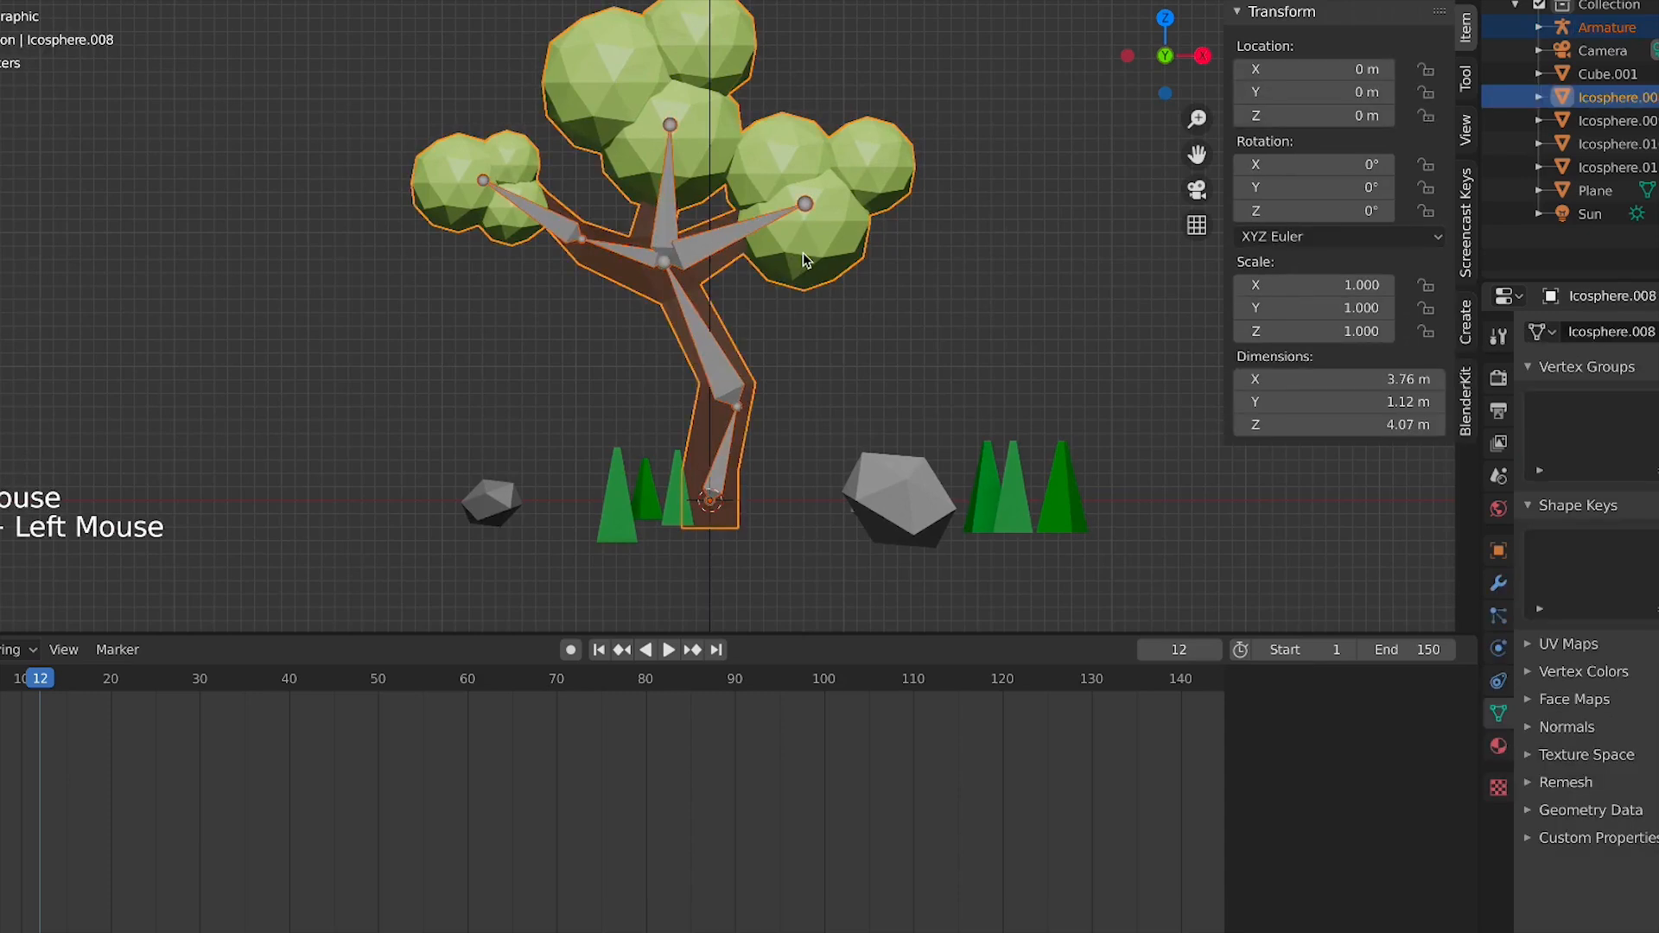
pyautogui.press('super+p')
pyautogui.click(802, 253)
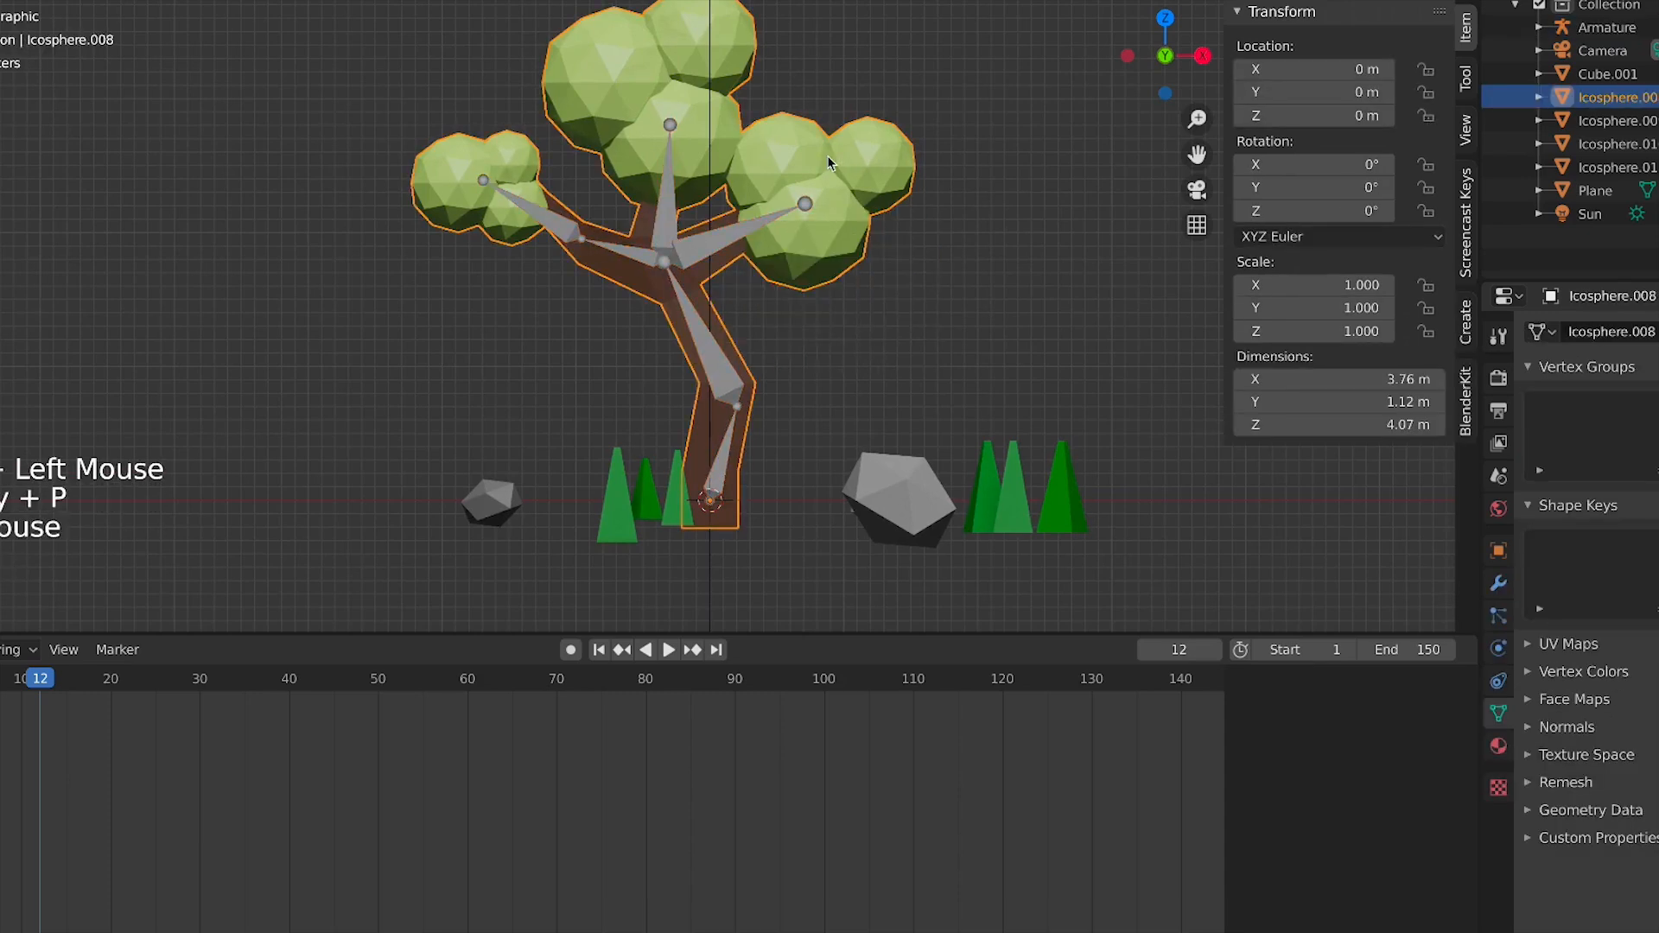
pyautogui.keyDown('shift'); pyautogui.click(757, 223); pyautogui.keyUp('shift')
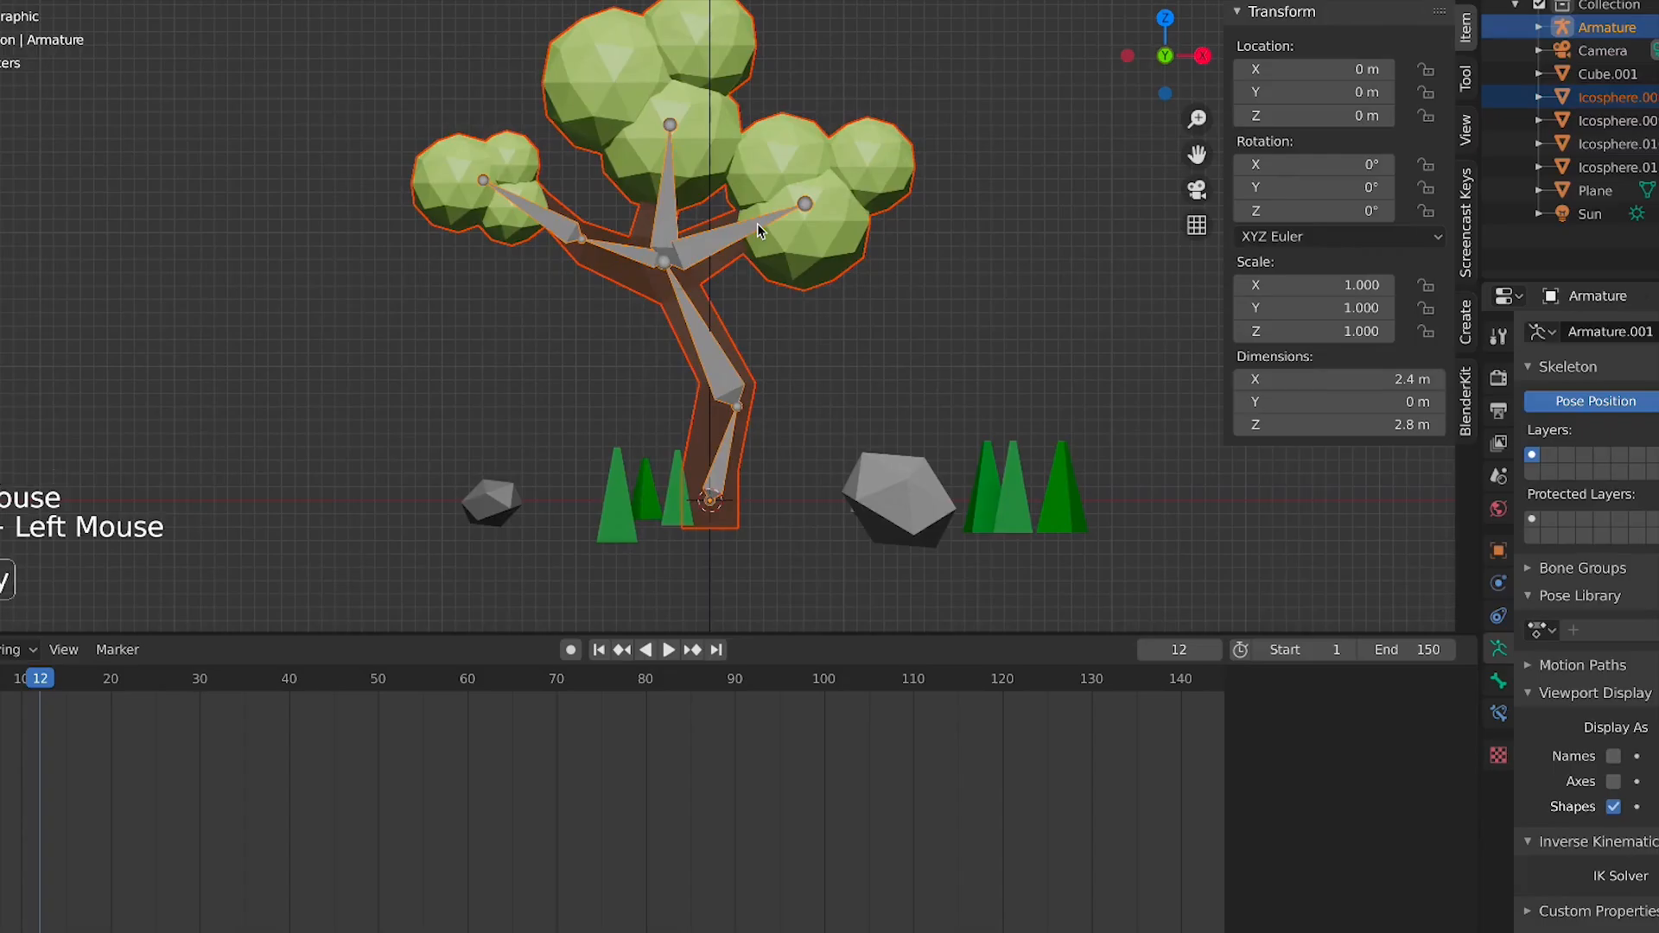
pyautogui.press('super+p')
pyautogui.click(757, 225)
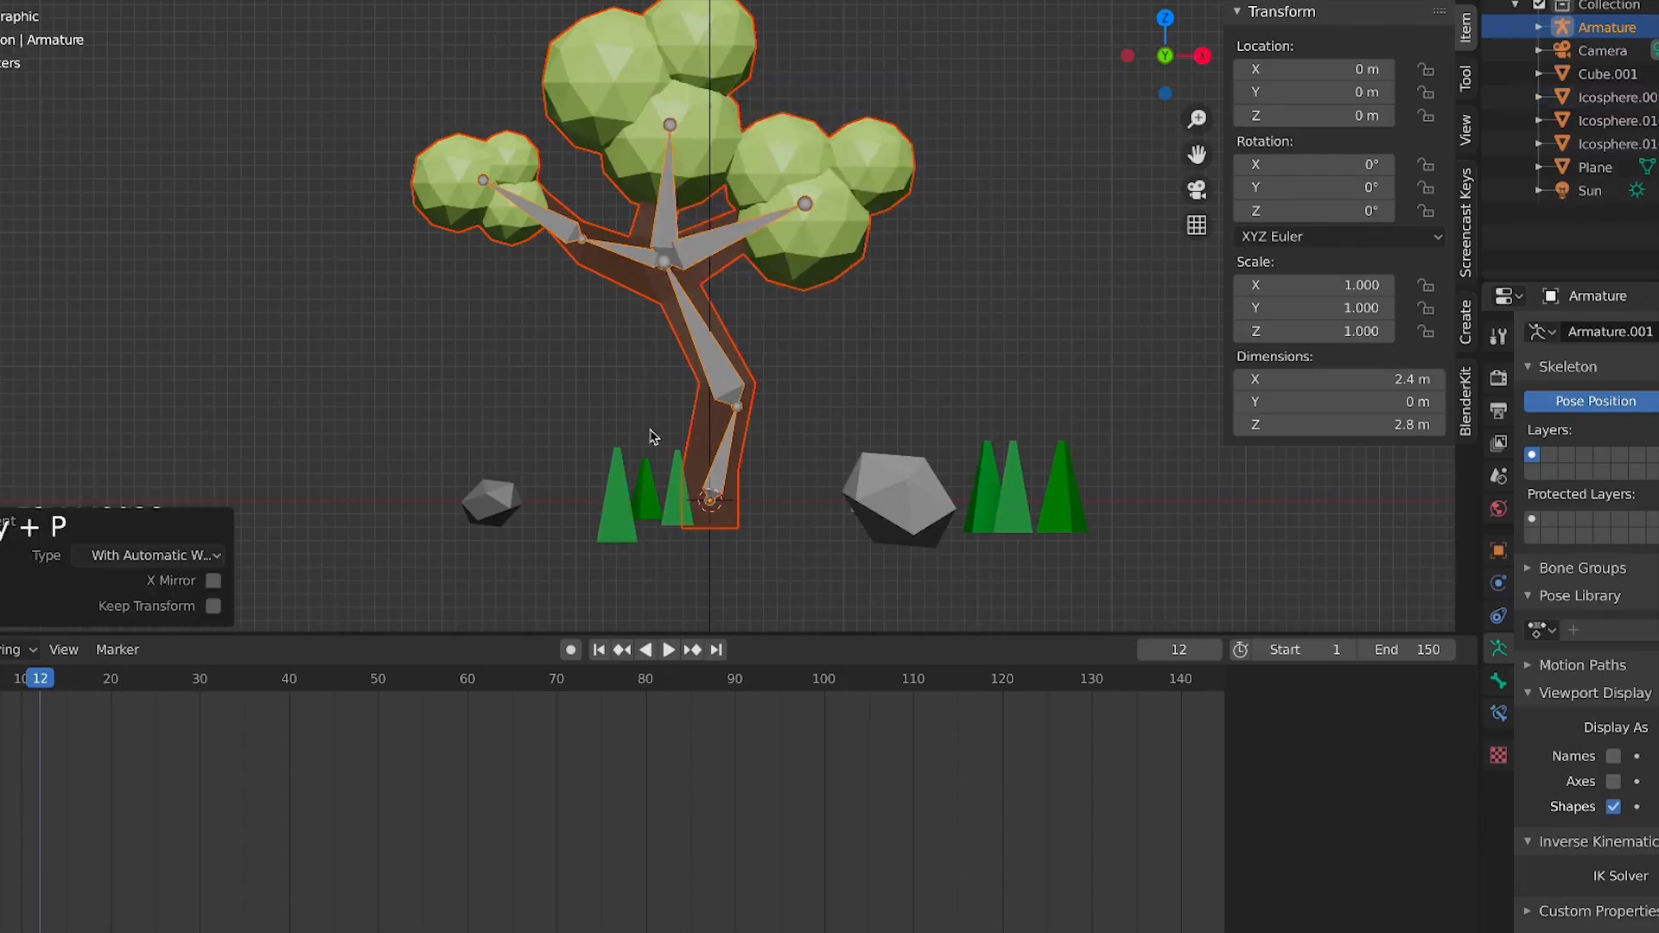
pyautogui.click(942, 328)
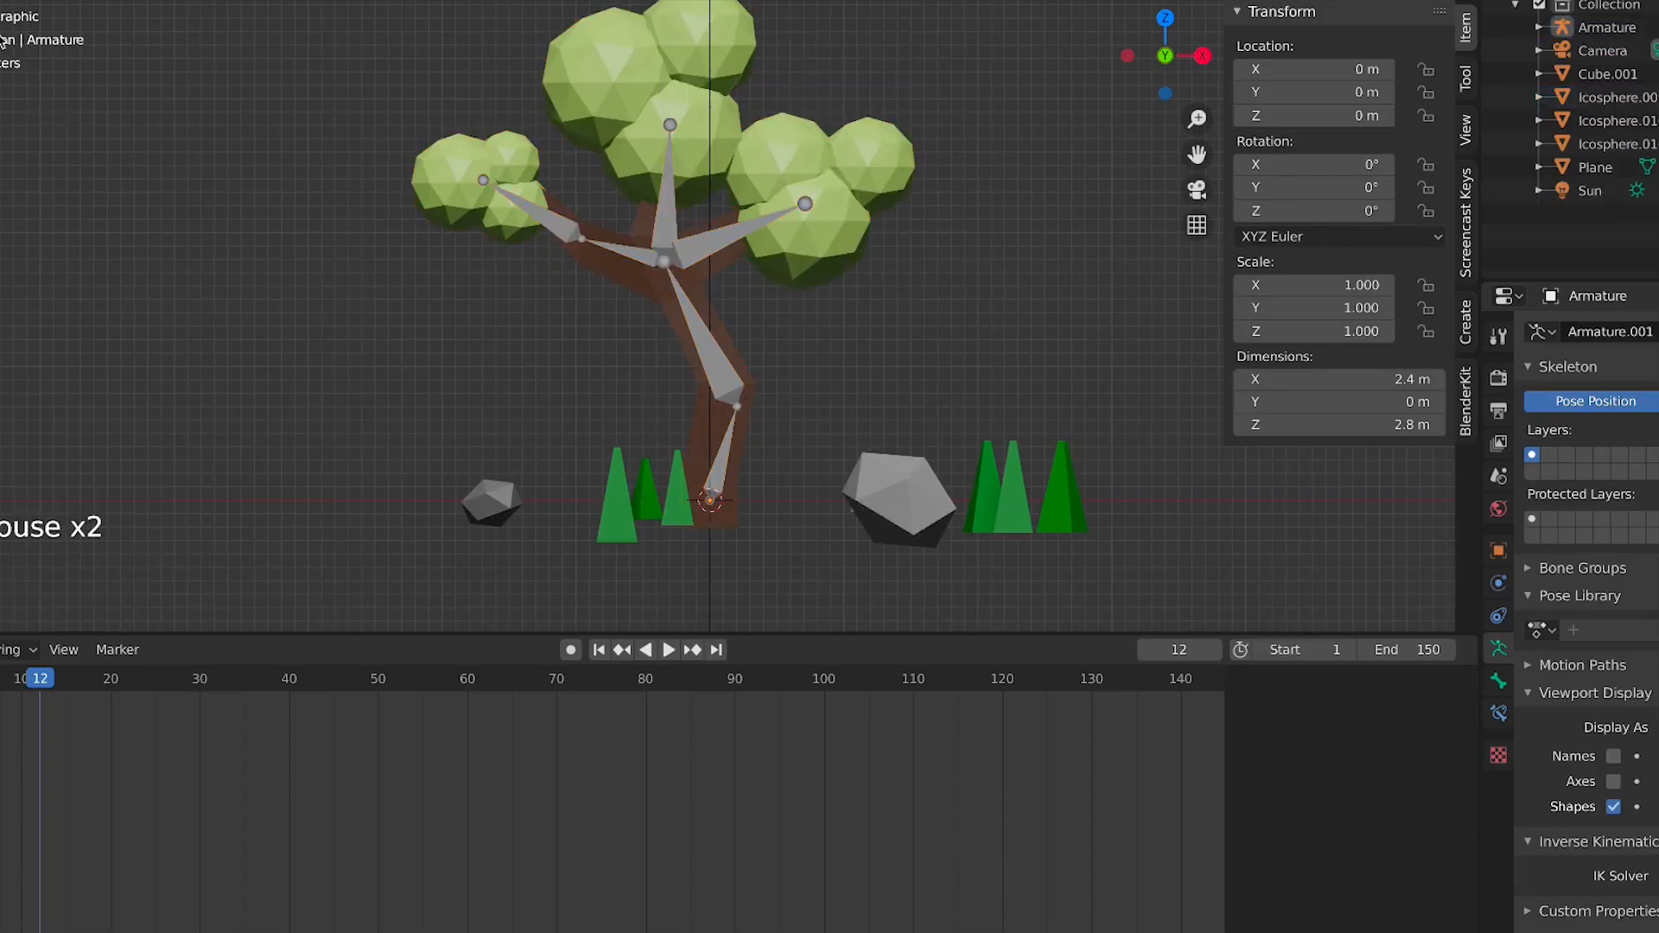
# Inspect the tree mesh's bone vertex groups and test-rotate the trunk bone in pose mode
pyautogui.click(733, 226)
pyautogui.click(698, 232)
pyautogui.click(698, 232)
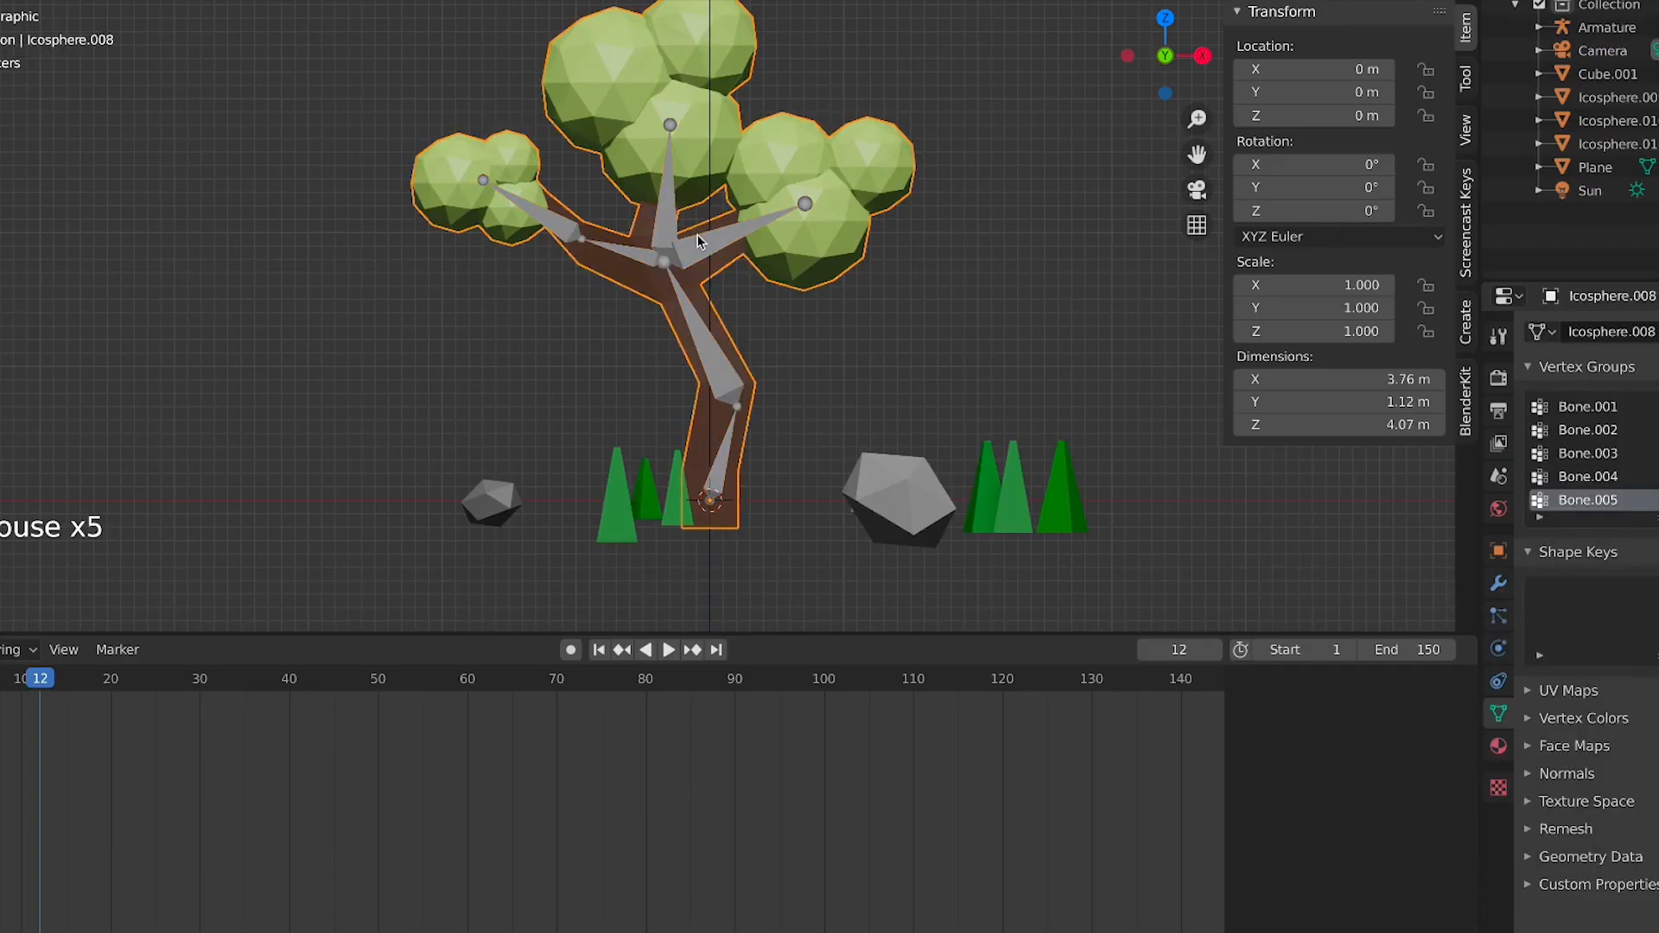
pyautogui.click(653, 242)
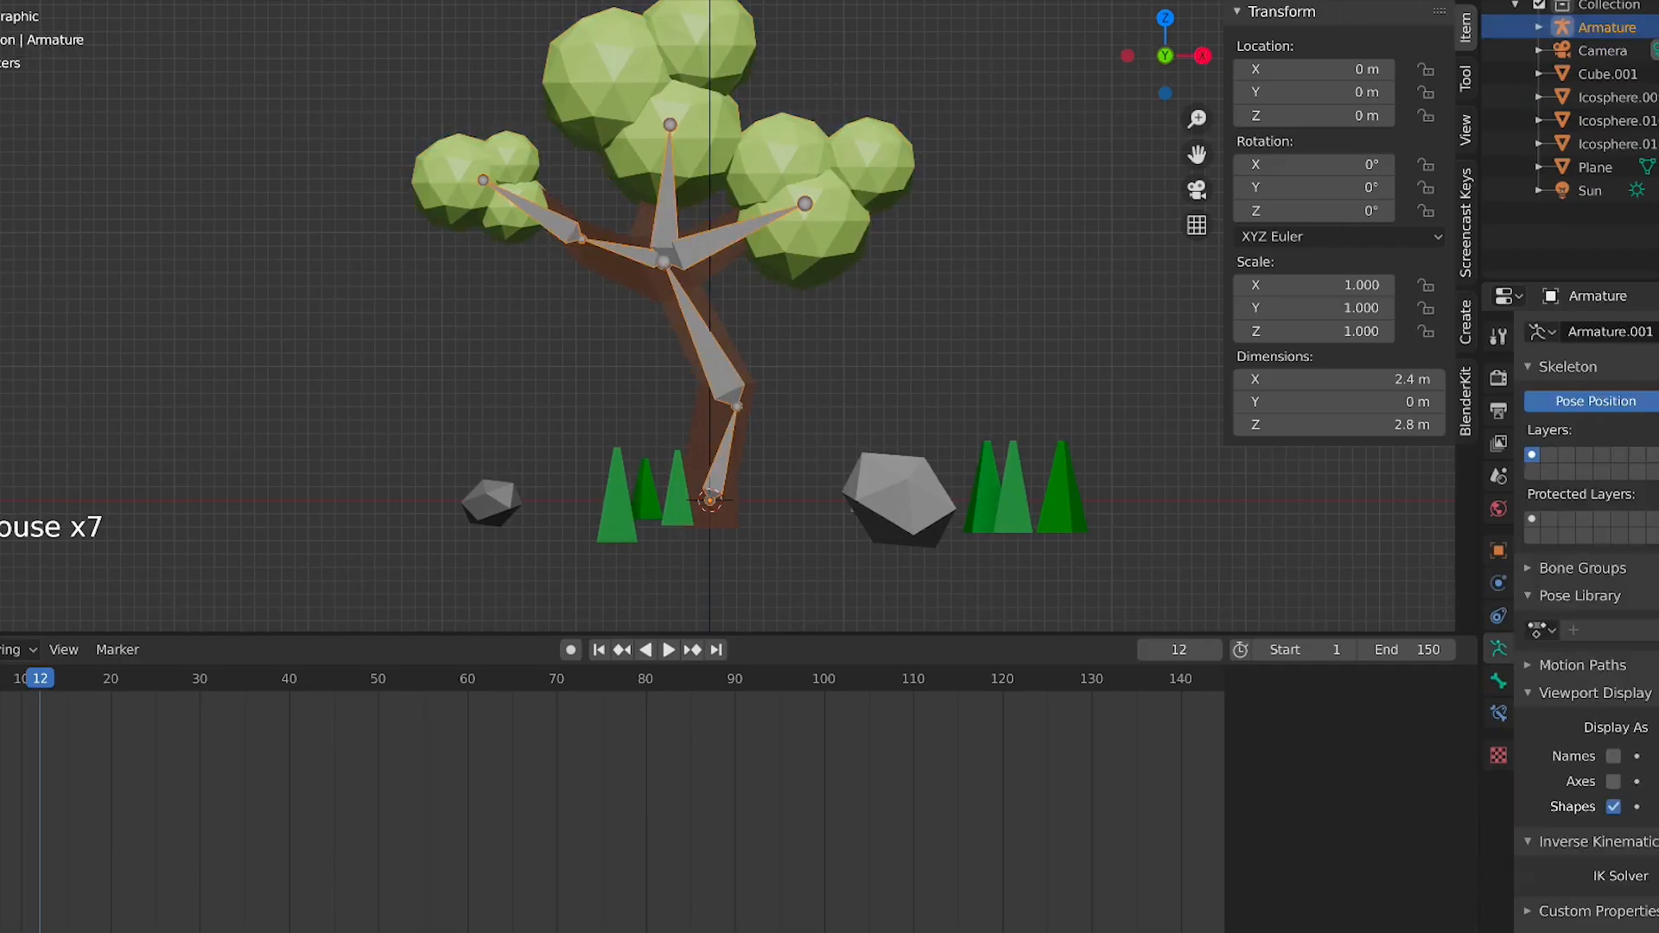
pyautogui.hotkey('ctrl', 'Tab')
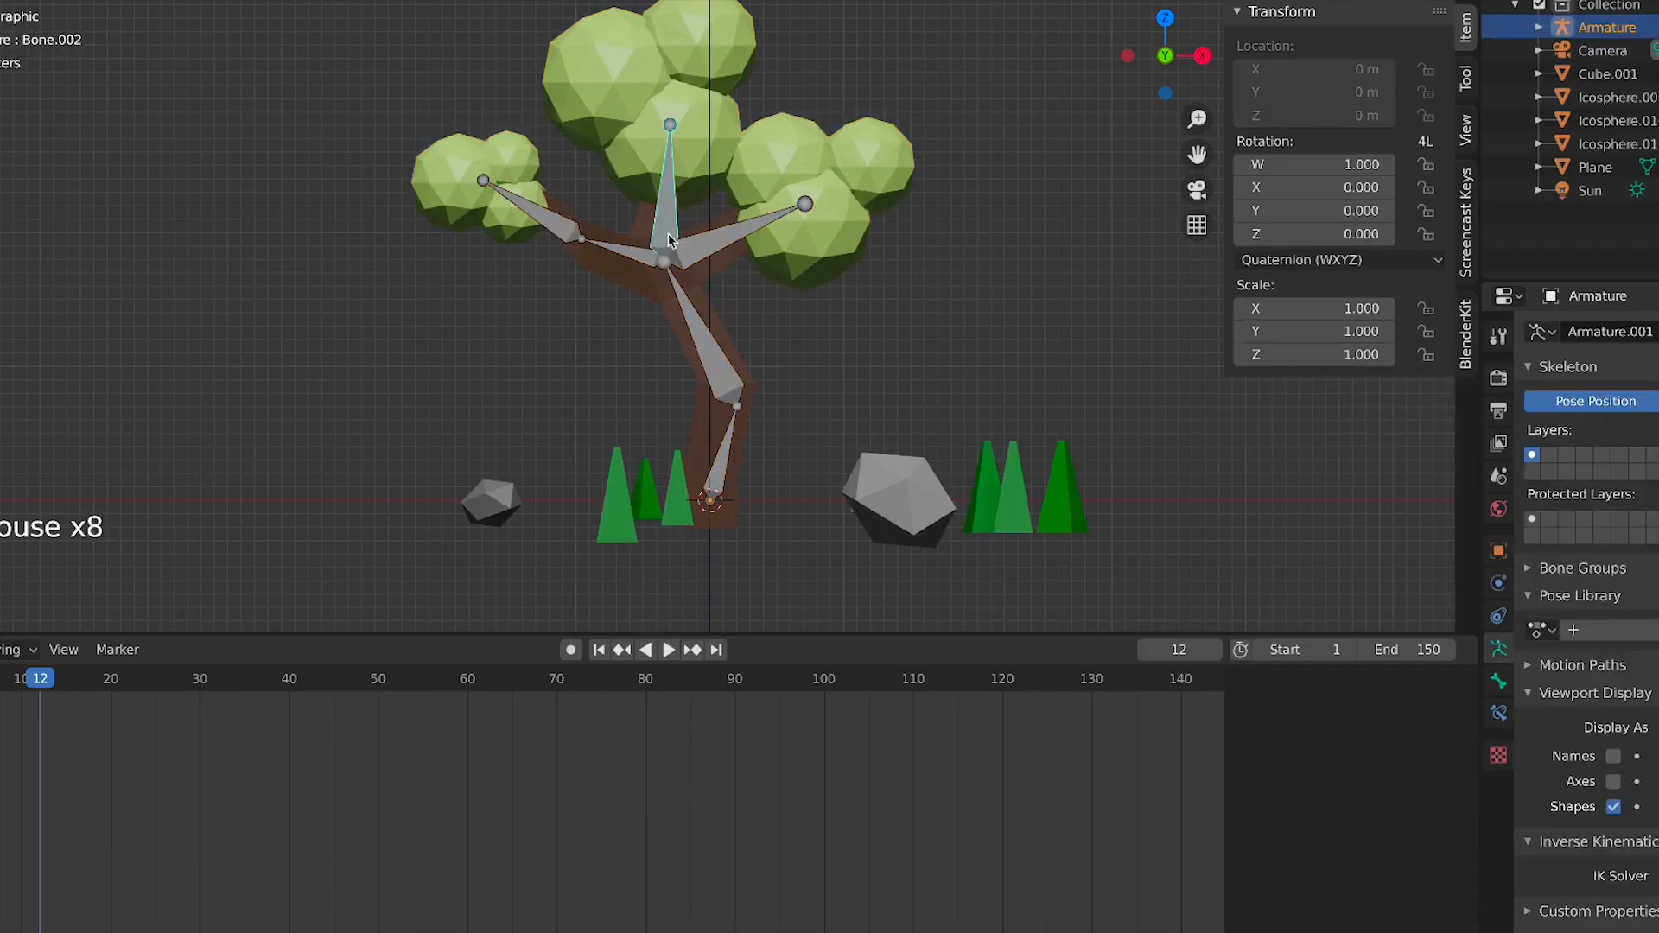
pyautogui.click(707, 245)
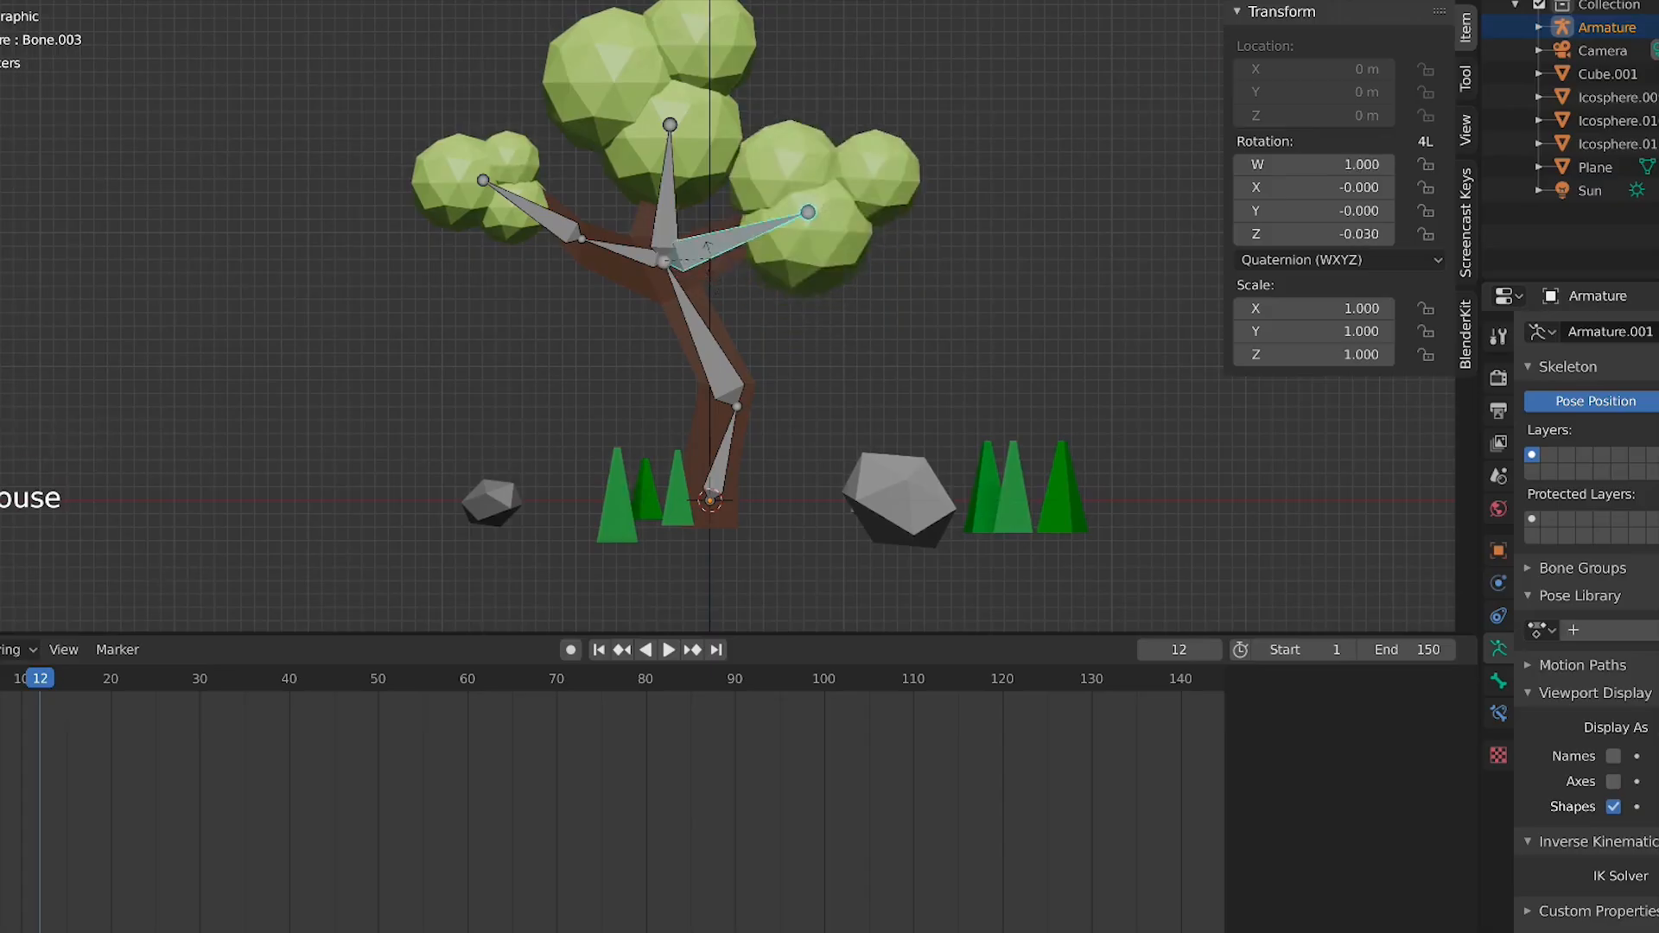
pyautogui.press('Escape')
pyautogui.click(699, 312)
pyautogui.press('r')
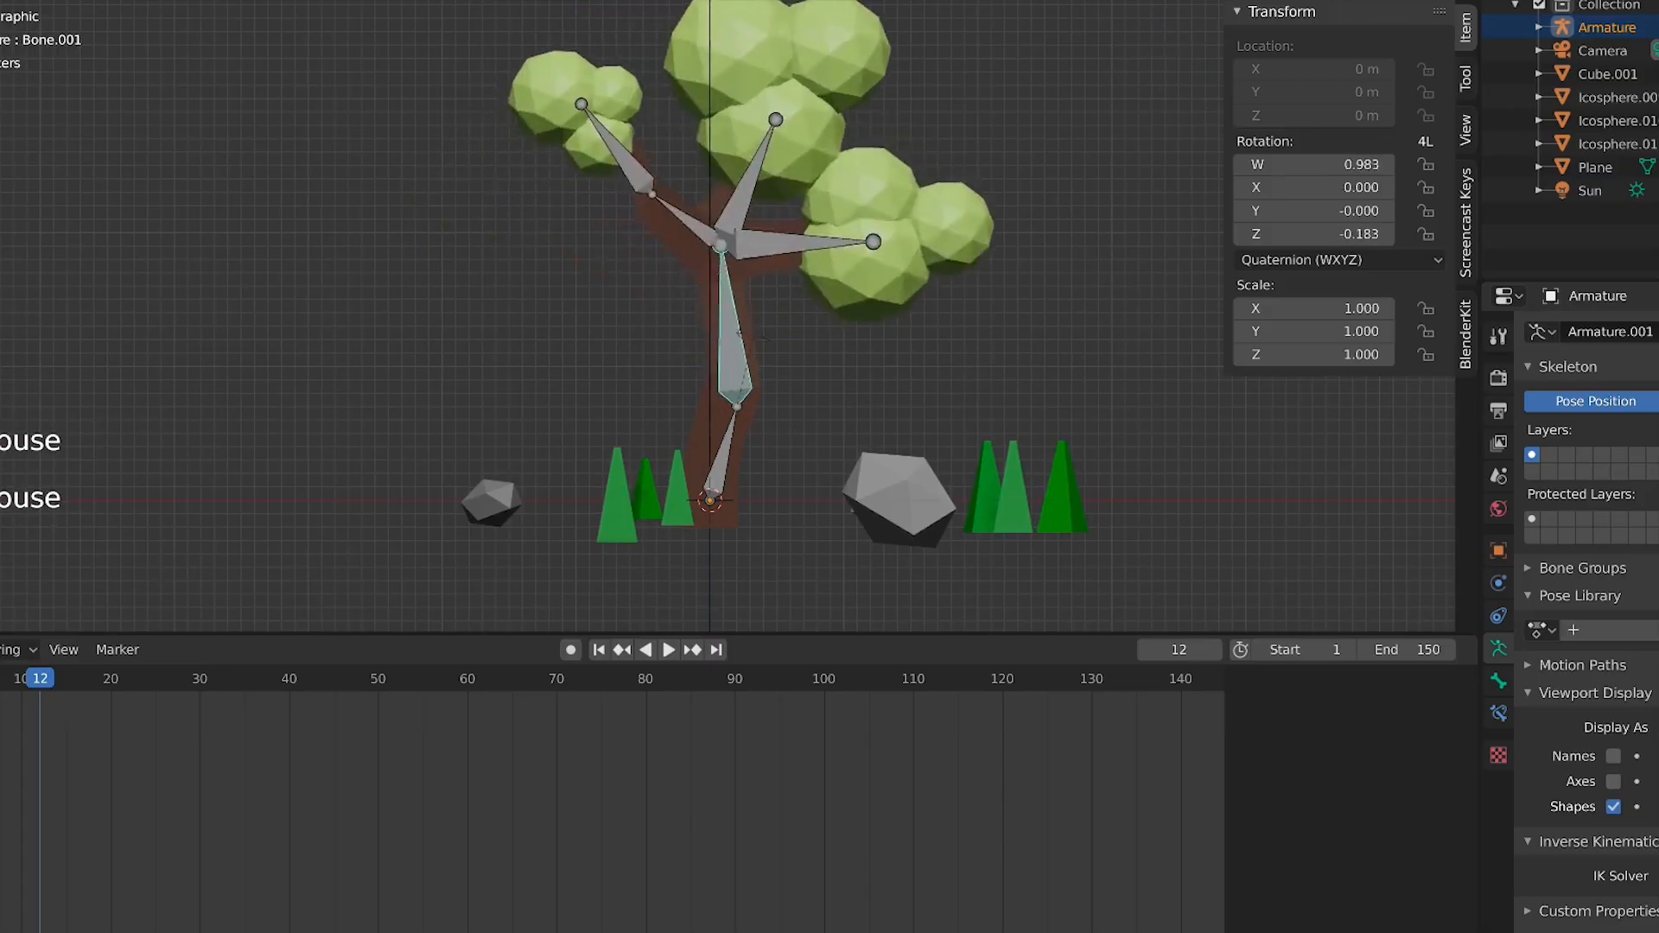
pyautogui.rightClick(728, 327)
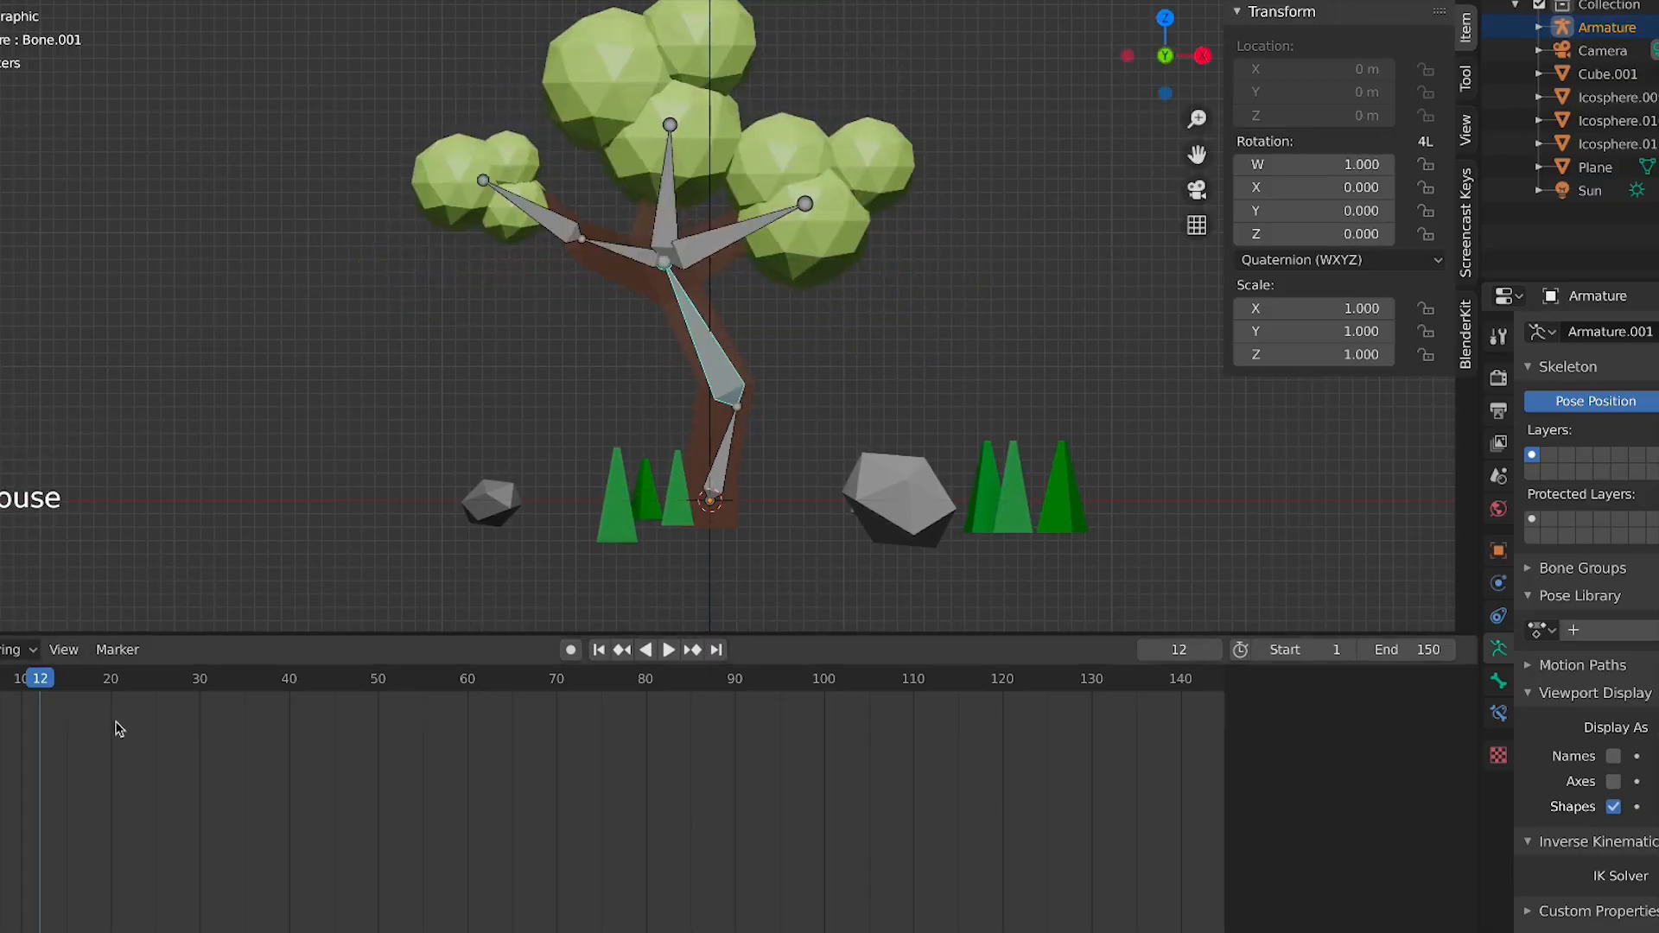
# Go to frame 1 and insert keyframes for all bones of the armature
pyautogui.keyDown('ctrl'); pyautogui.hscroll(-3, 188, 701); pyautogui.keyUp('ctrl')
pyautogui.click(132, 682)
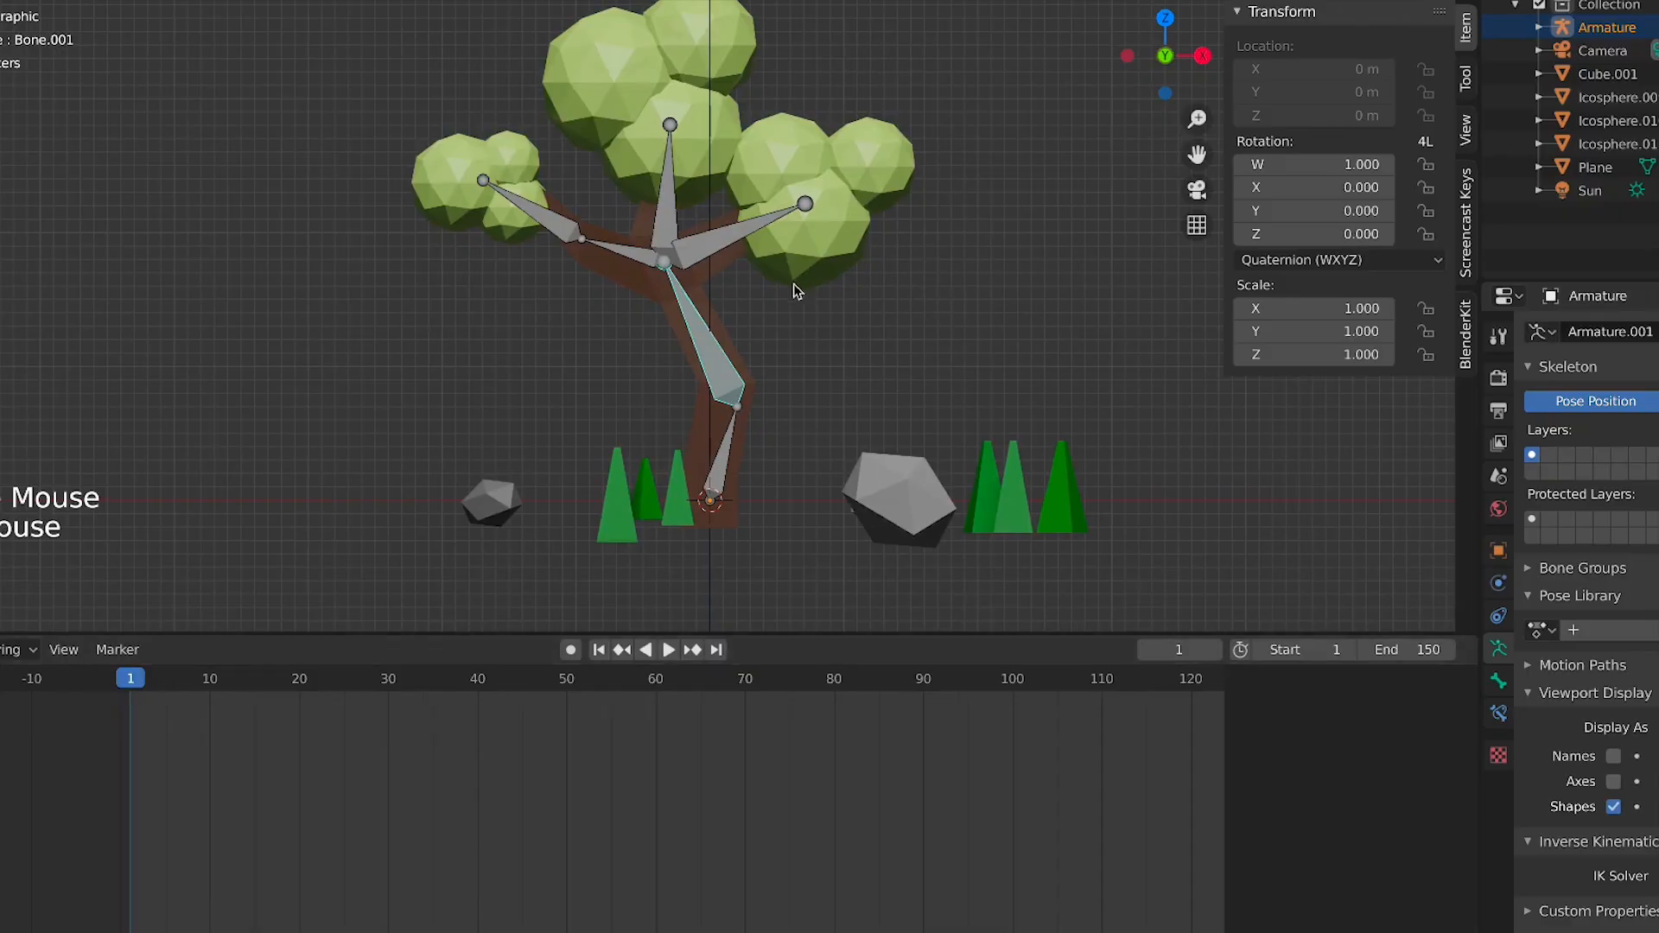
pyautogui.press('i')
pyautogui.click(823, 287)
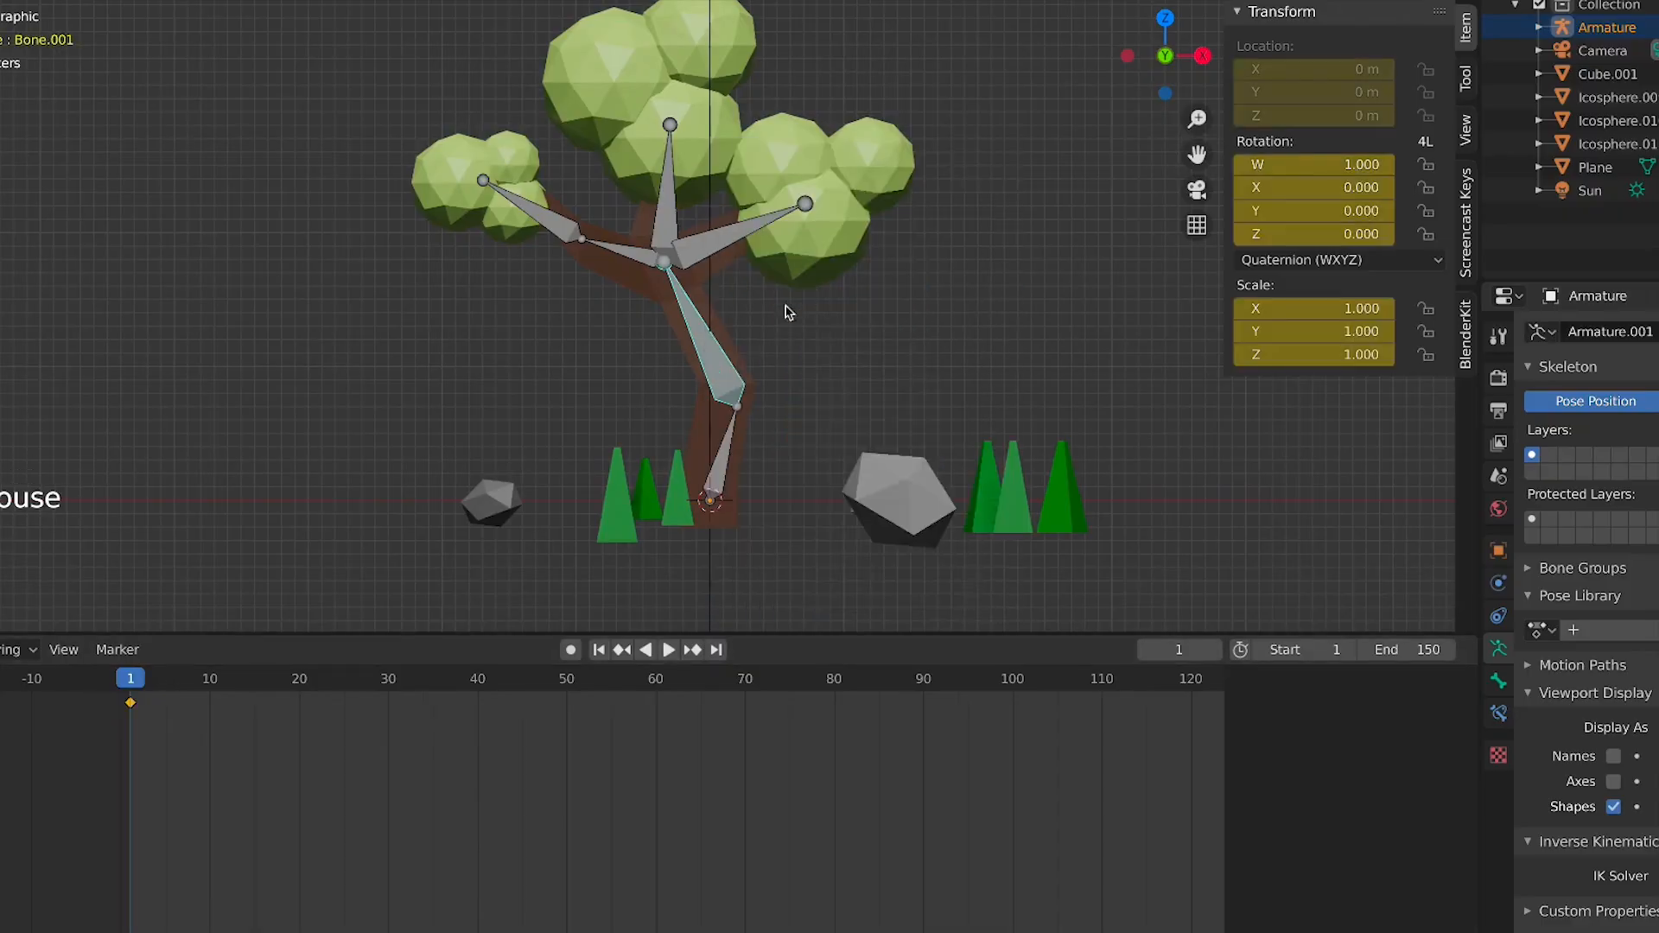
pyautogui.press('a')
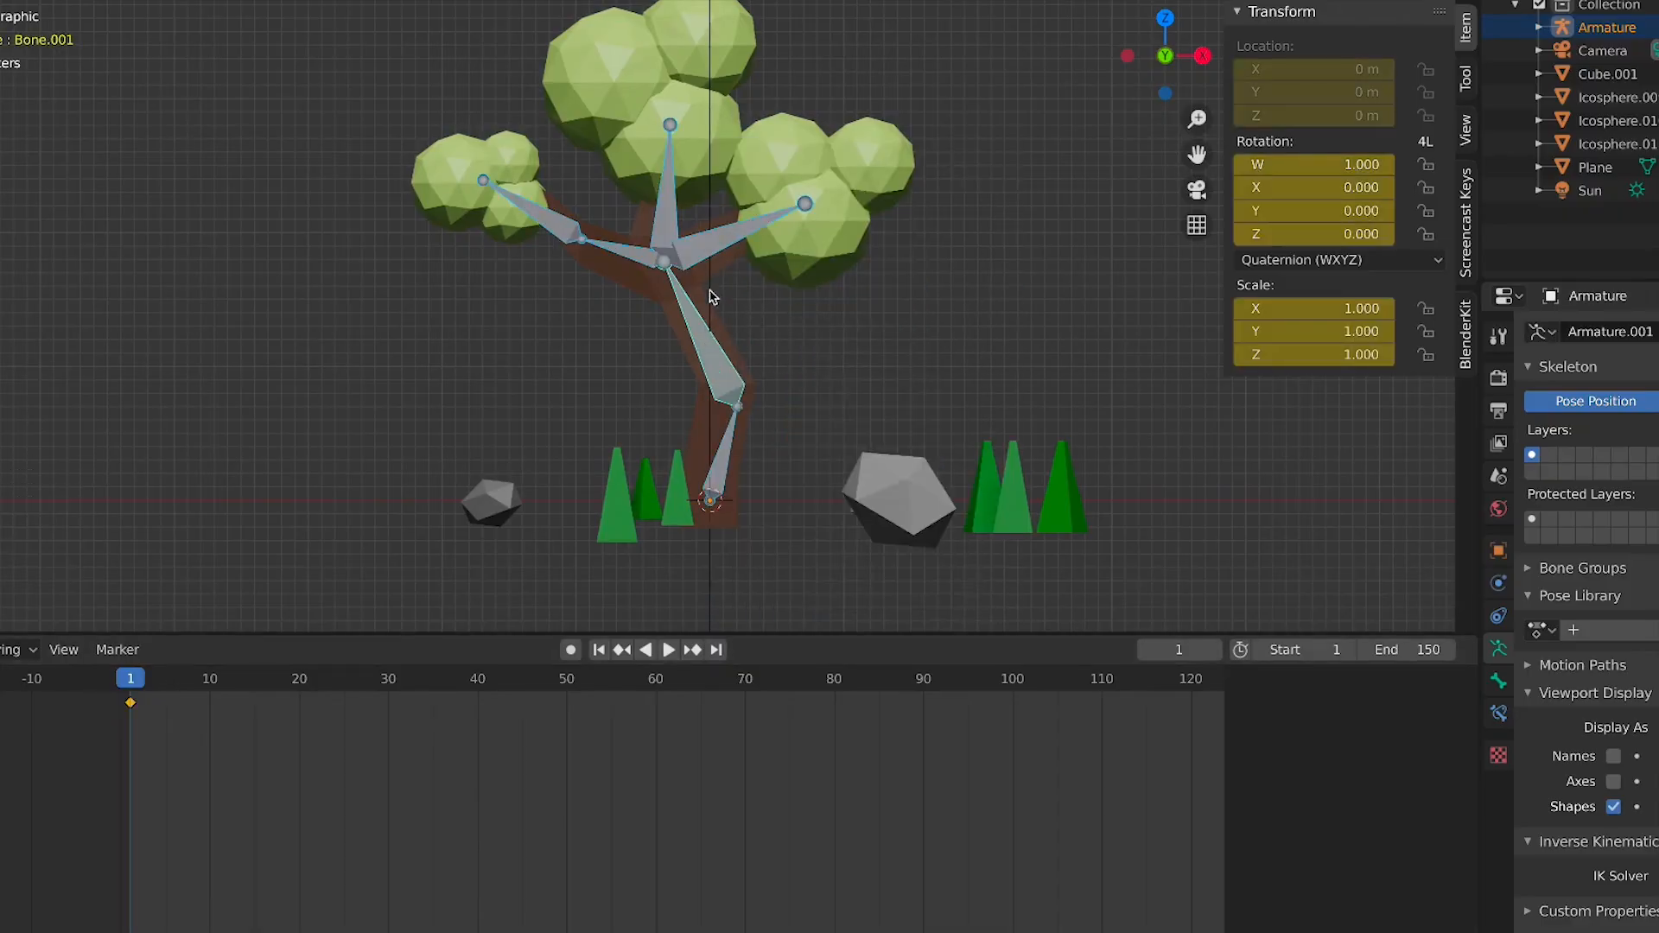
pyautogui.press('i')
pyautogui.click(782, 314)
# Move to frame 20 and rotate the two trunk bones to bend the tree
pyautogui.click(303, 684)
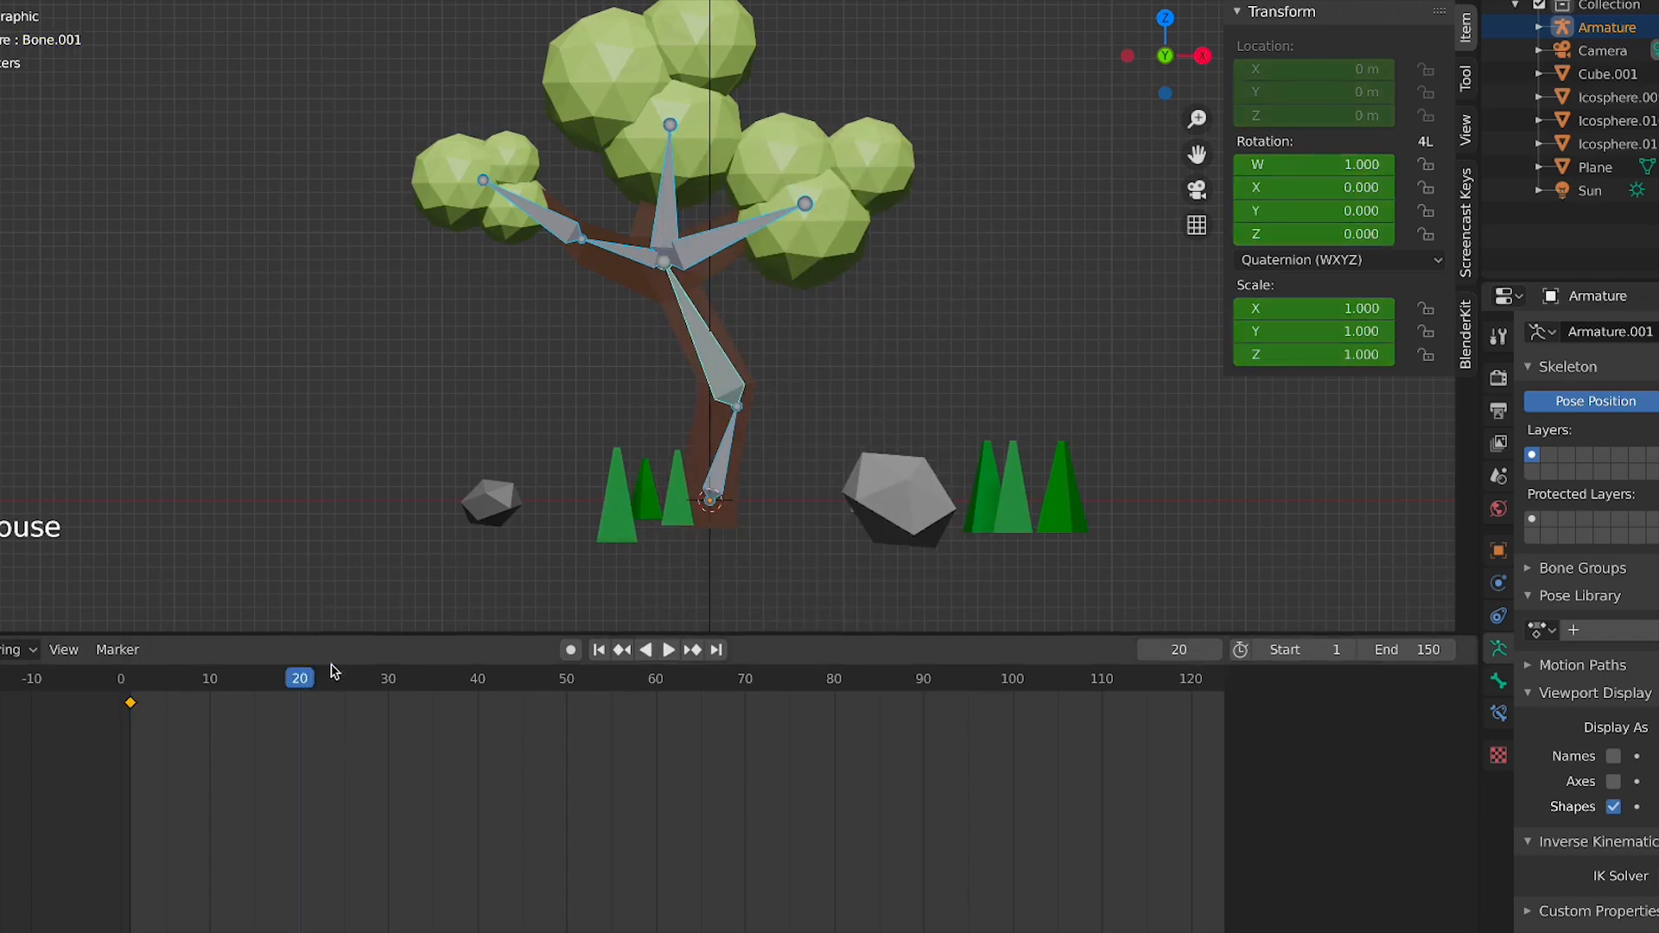
pyautogui.click(707, 325)
pyautogui.press('r')
pyautogui.click(751, 319)
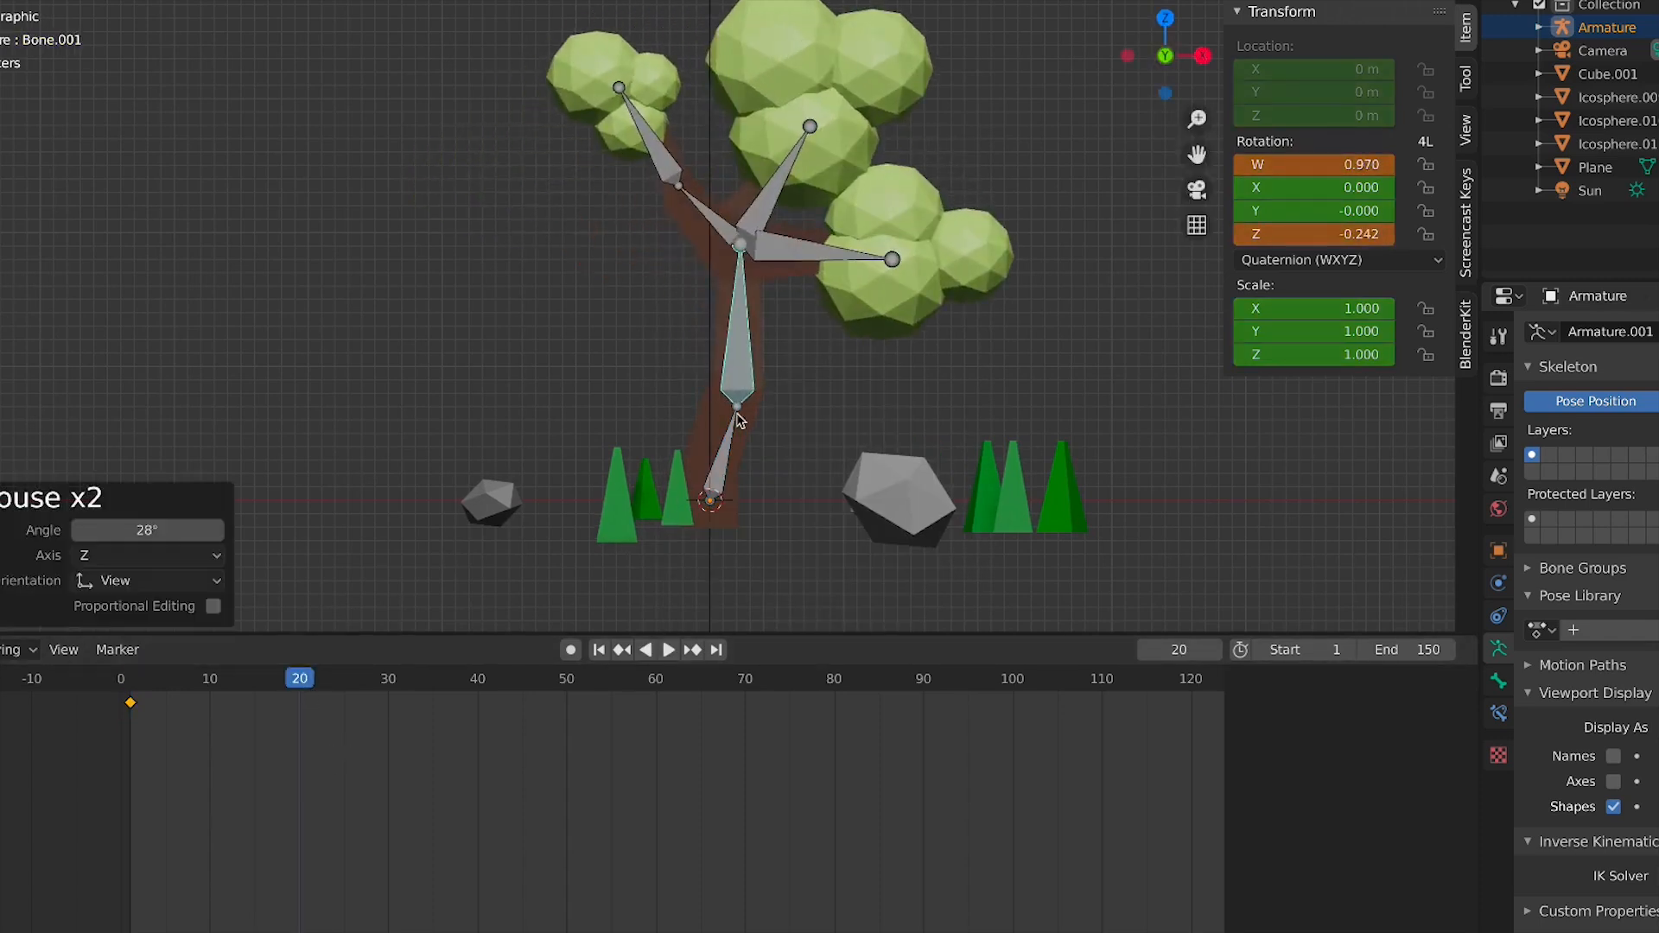
pyautogui.click(734, 424)
pyautogui.press('r')
pyautogui.click(693, 407)
pyautogui.click(685, 350)
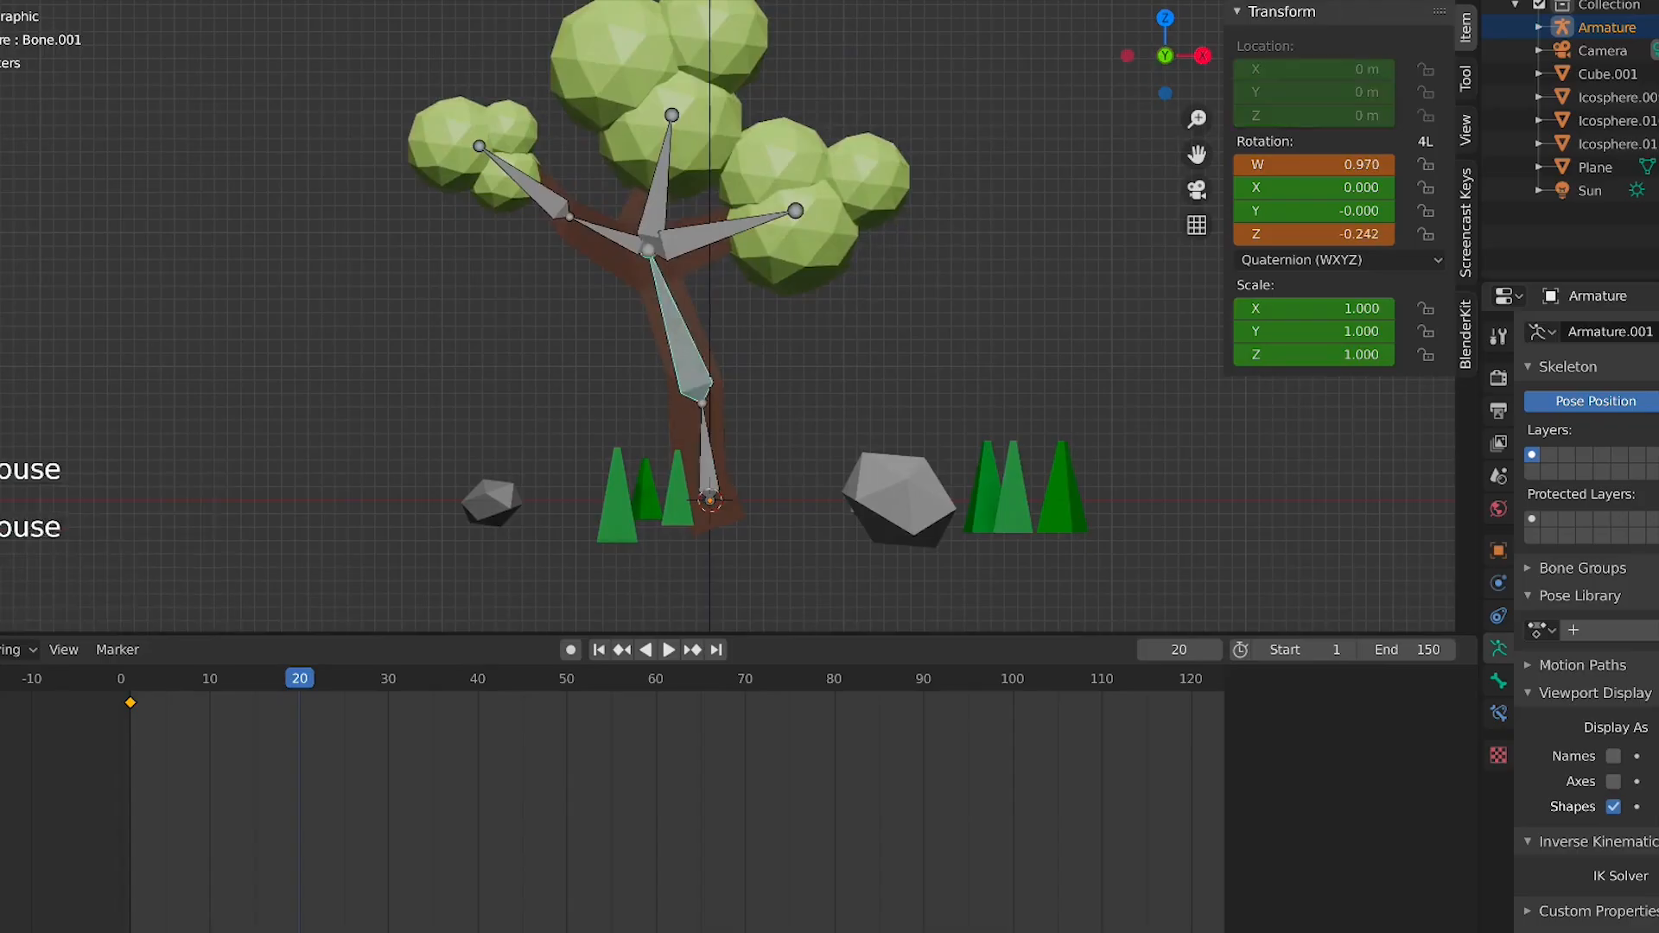
pyautogui.press('r')
pyautogui.click(697, 342)
# Rotate the right and left branch bones, then keyframe all bones at frame 20
pyautogui.click(736, 233)
pyautogui.press('r')
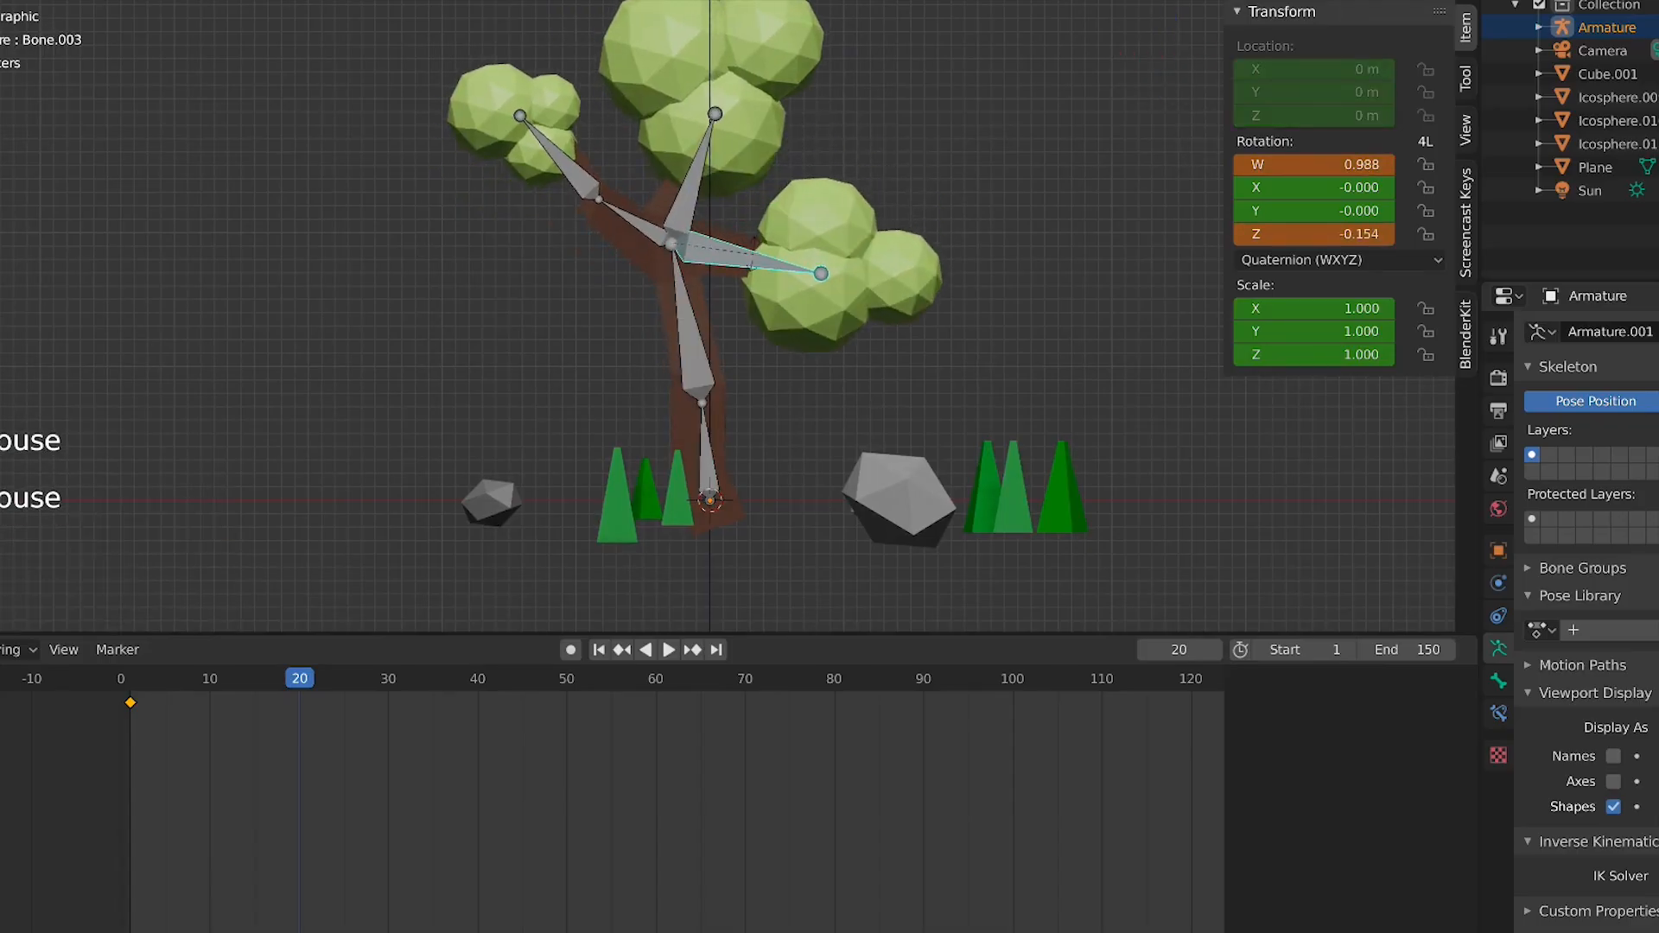
pyautogui.click(736, 255)
pyautogui.click(635, 221)
pyautogui.press('r')
pyautogui.click(651, 253)
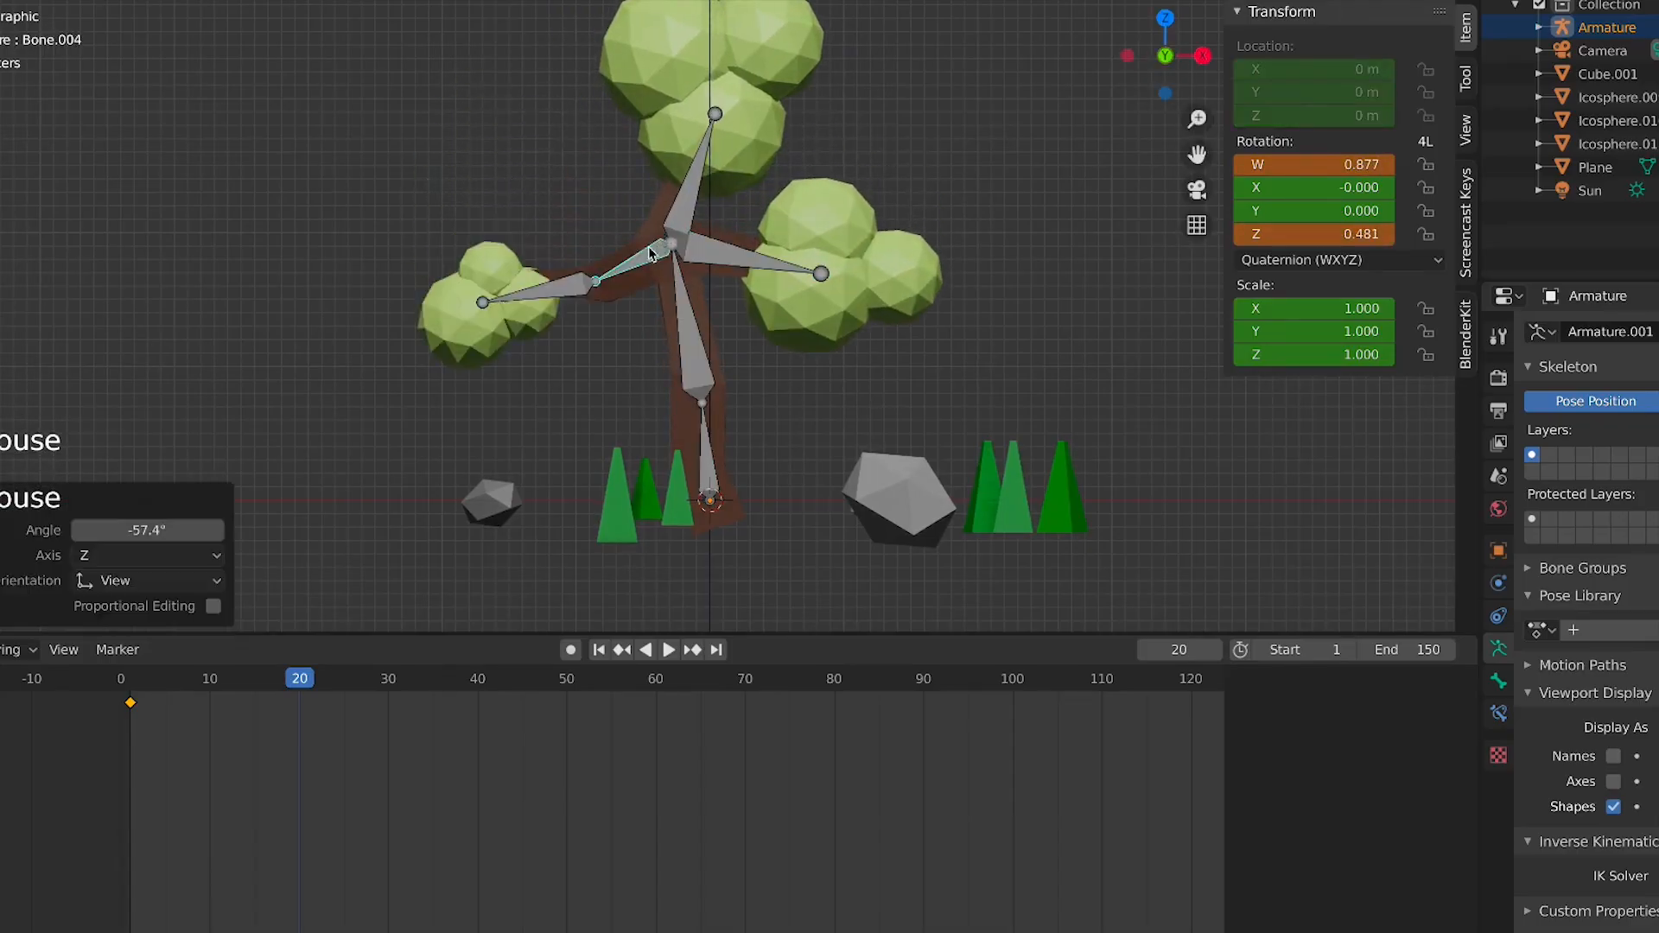
pyautogui.click(573, 290)
pyautogui.press('r')
pyautogui.click(585, 299)
pyautogui.press('a')
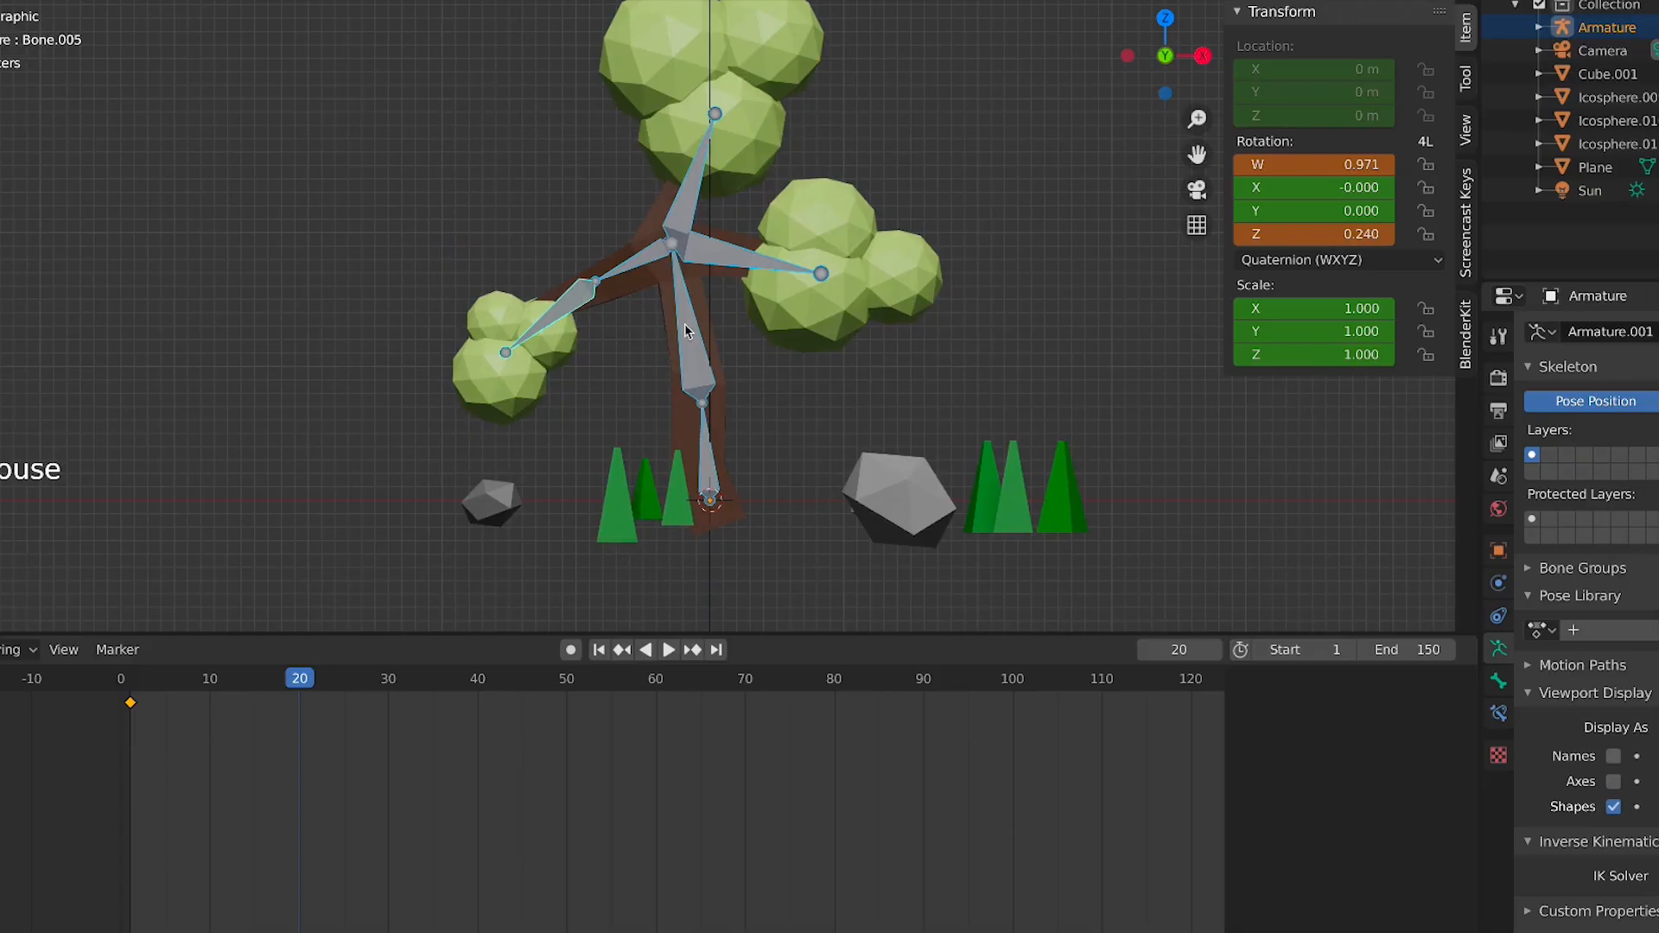
pyautogui.press('i')
pyautogui.click(685, 331)
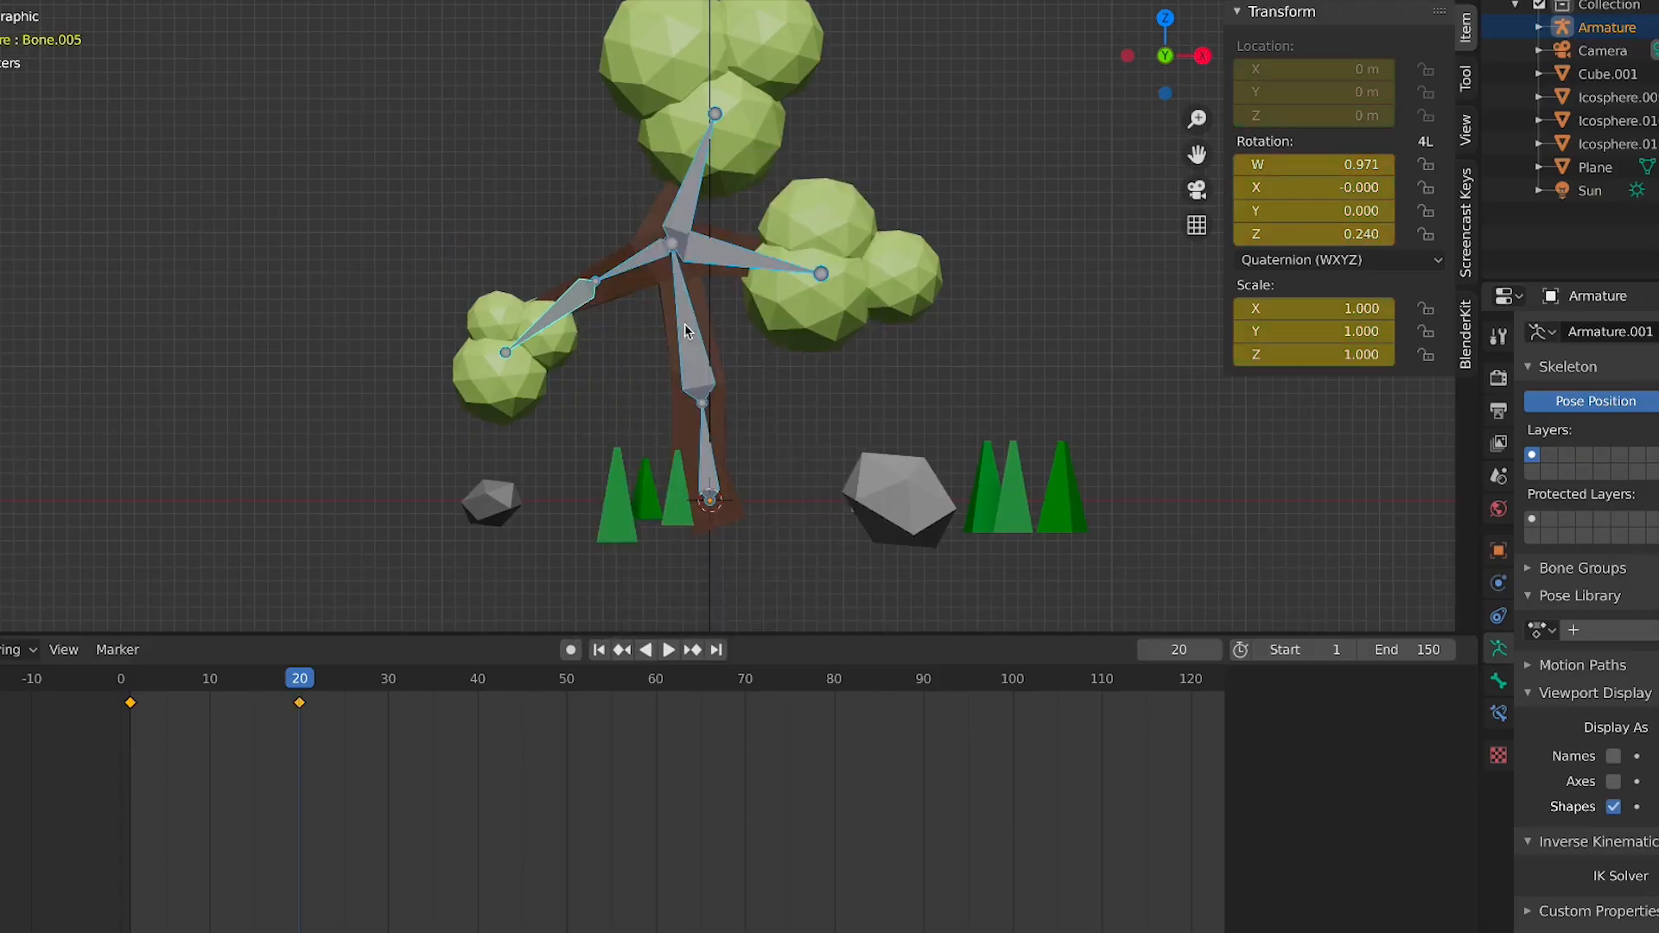
# Play back the animation from the start
pyautogui.click(601, 650)
pyautogui.press('space')
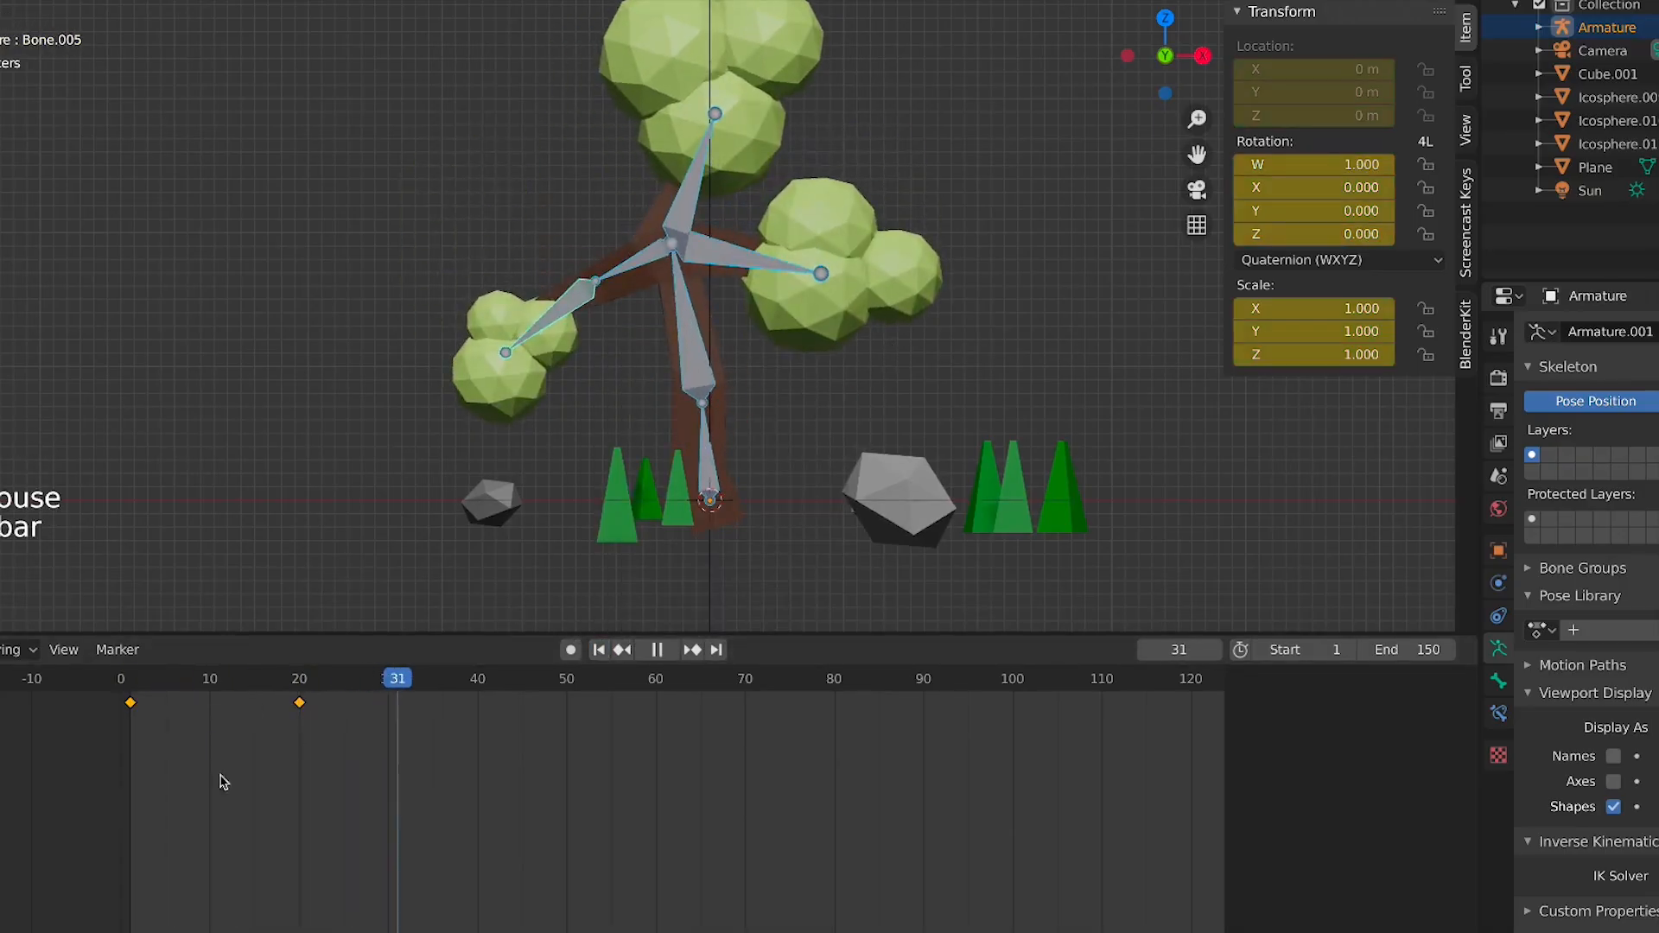
pyautogui.press('space')
# Duplicate the frame 1 keyframes and place the copy at frame 40
pyautogui.moveTo(95, 679); pyautogui.dragTo(191, 751)
pyautogui.hotkey('shift', 'd')
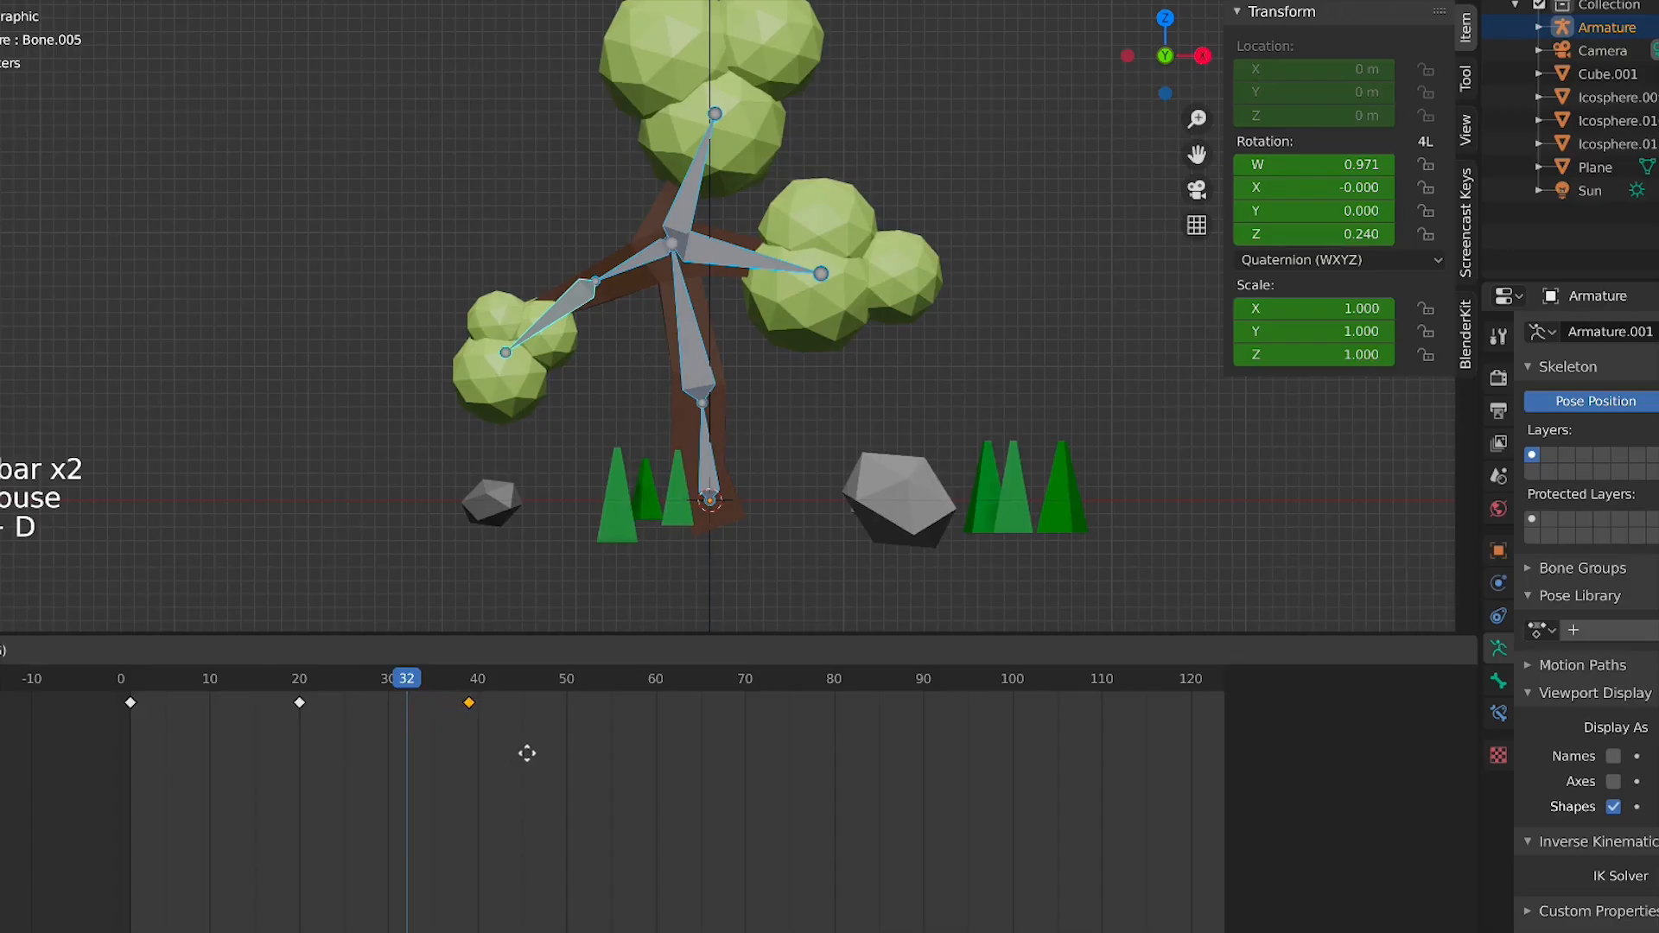
pyautogui.click(528, 754)
pyautogui.press('g')
pyautogui.click(545, 752)
# Set the animation end frame to 40
pyautogui.press('space')
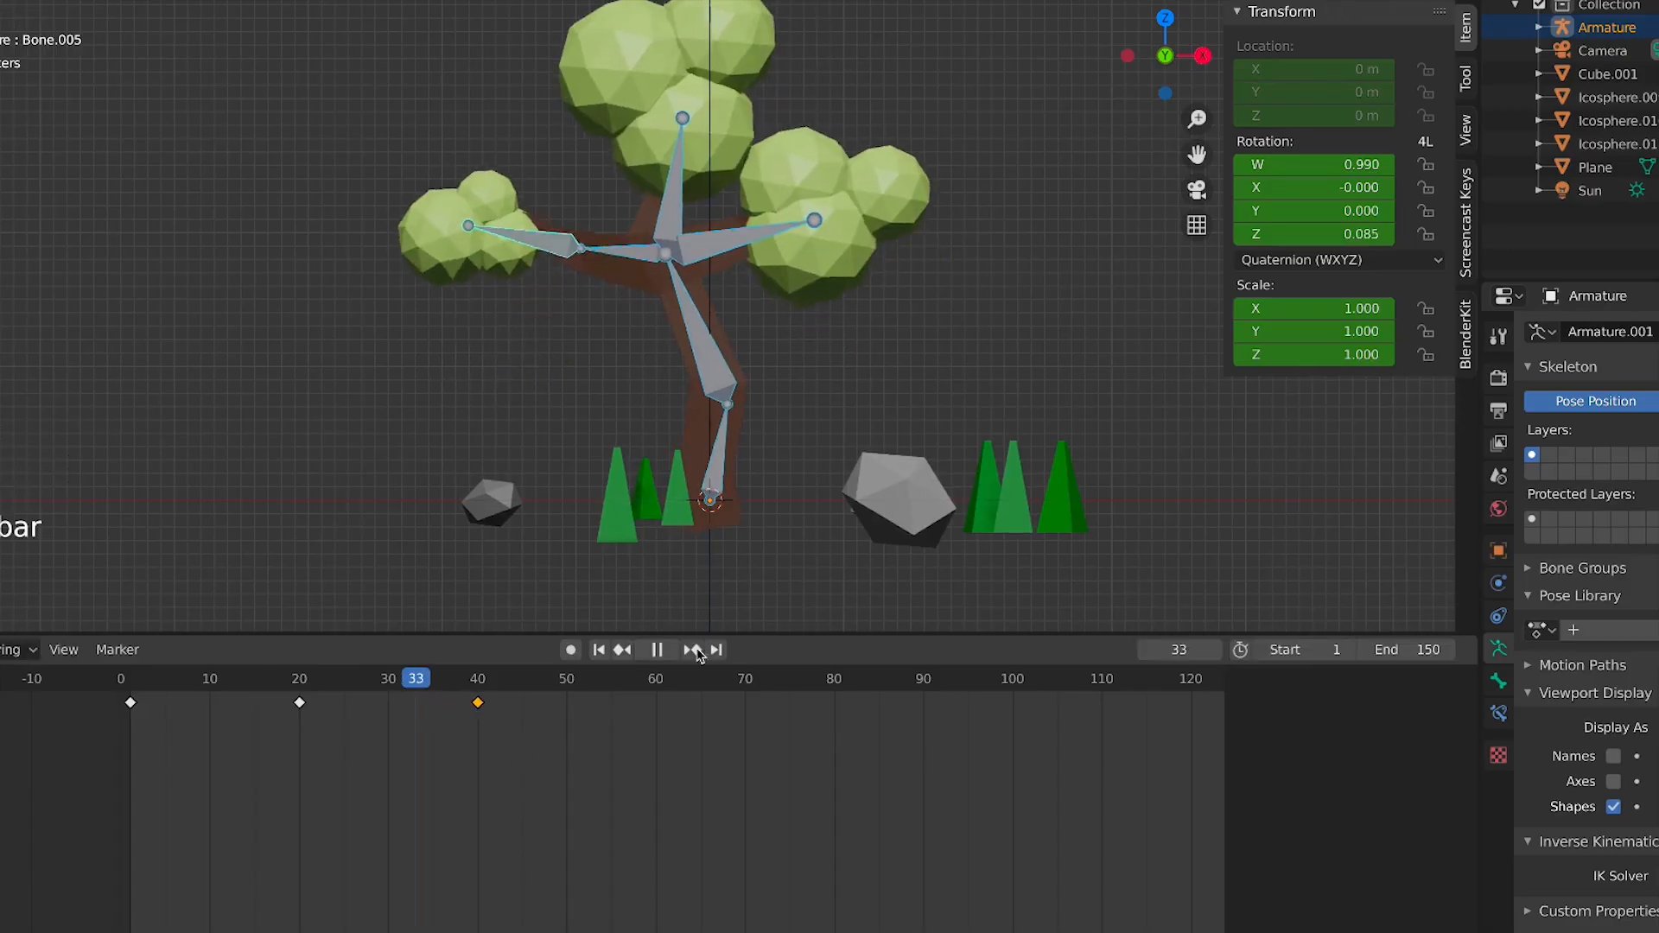
pyautogui.click(1409, 651)
pyautogui.write('40')
pyautogui.press('Return')
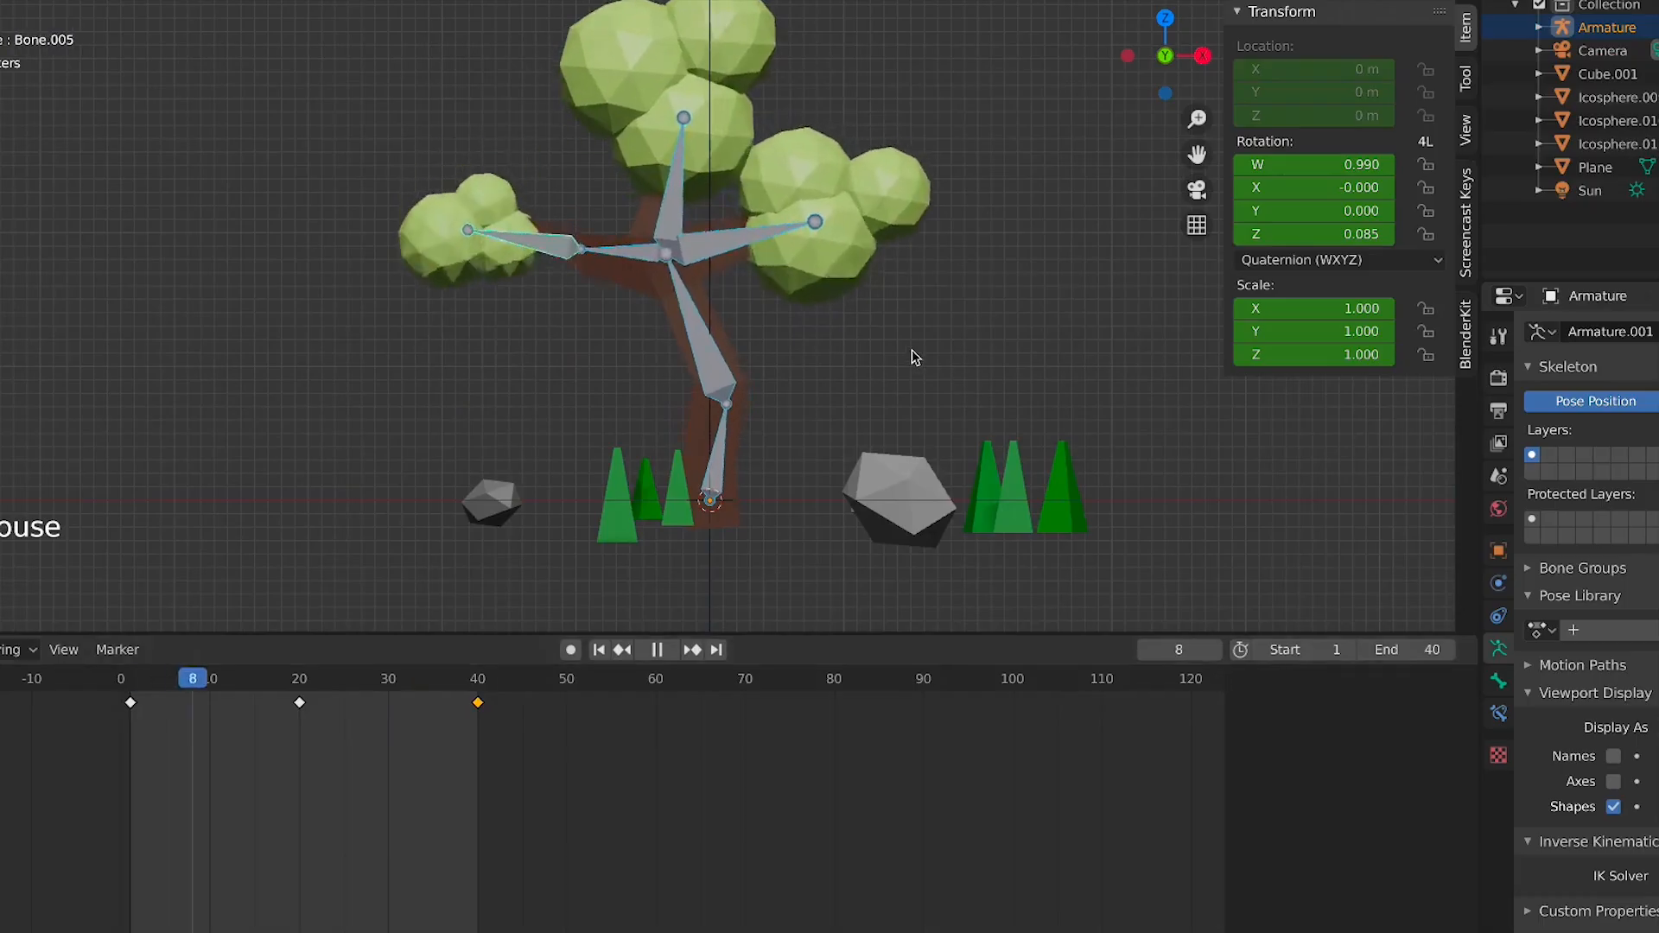
# Watch the looping sway animation through the camera view, then stop playback and return to front view
pyautogui.press('KP_0')
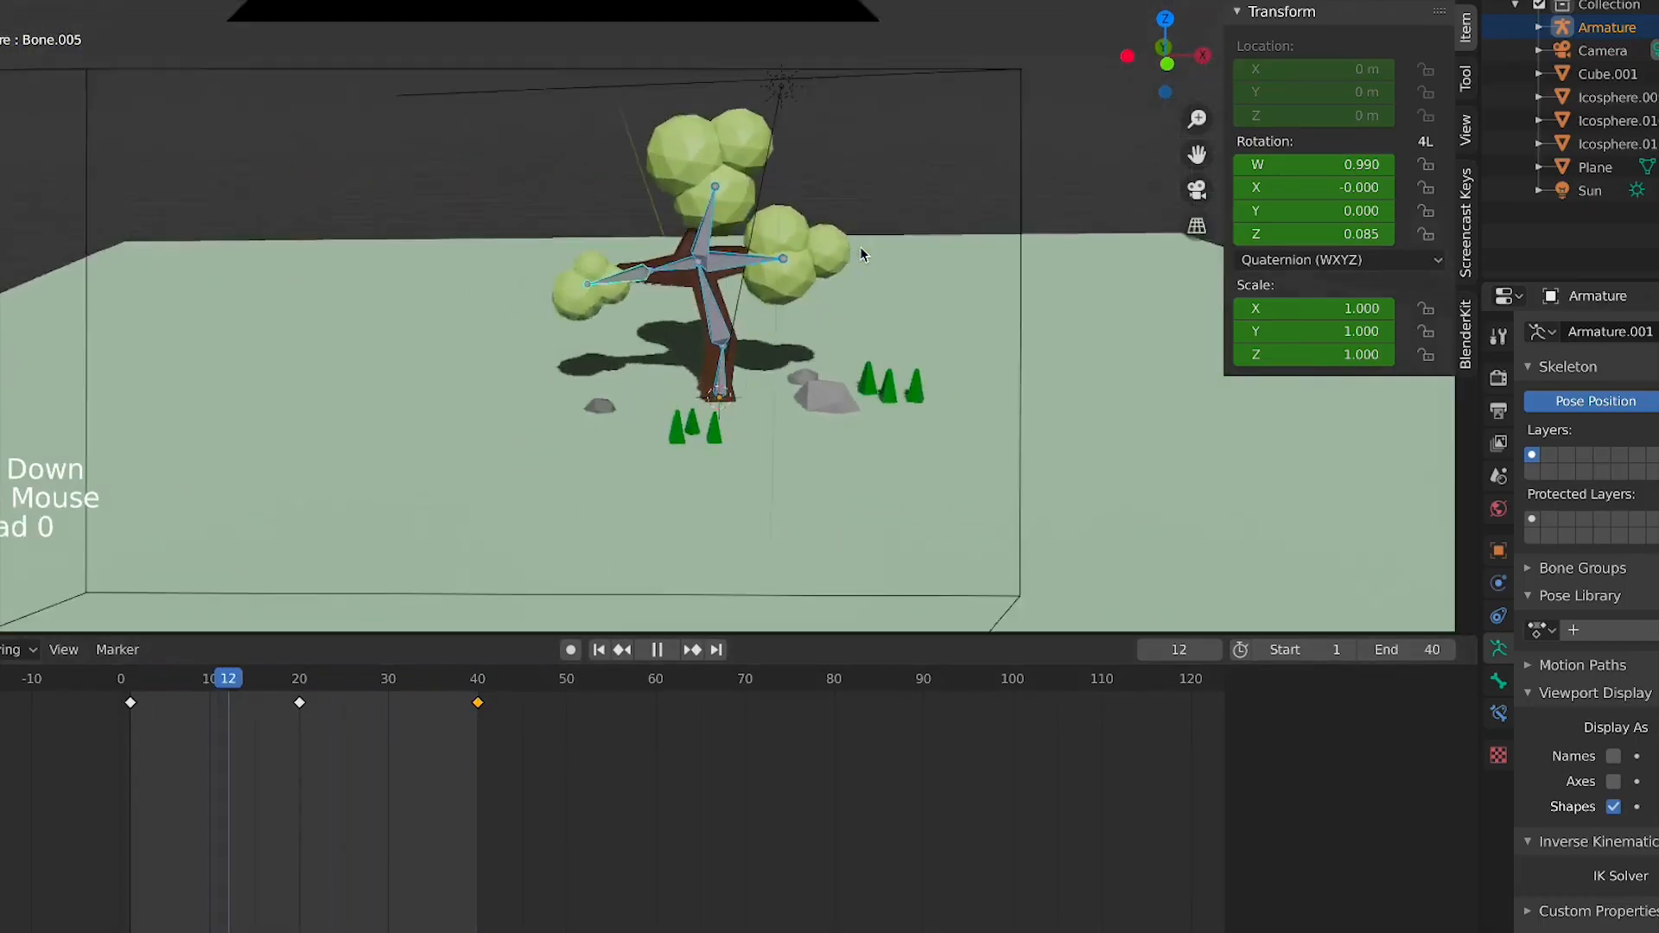
pyautogui.click(1244, 1)
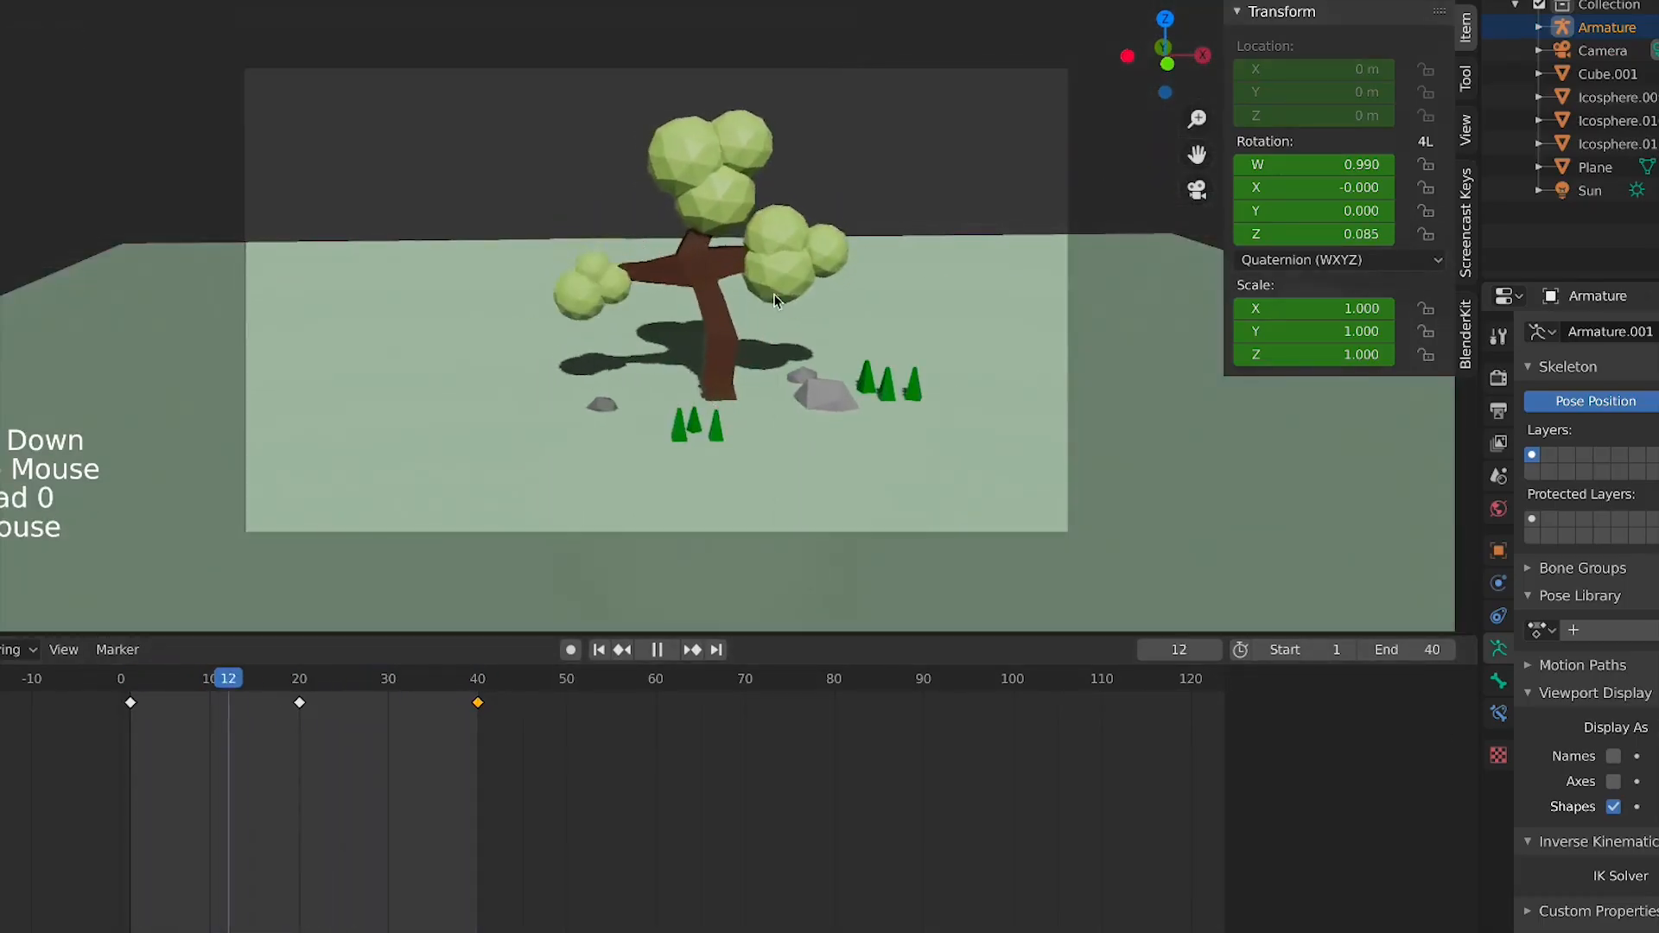
pyautogui.scroll(4, 775, 300)
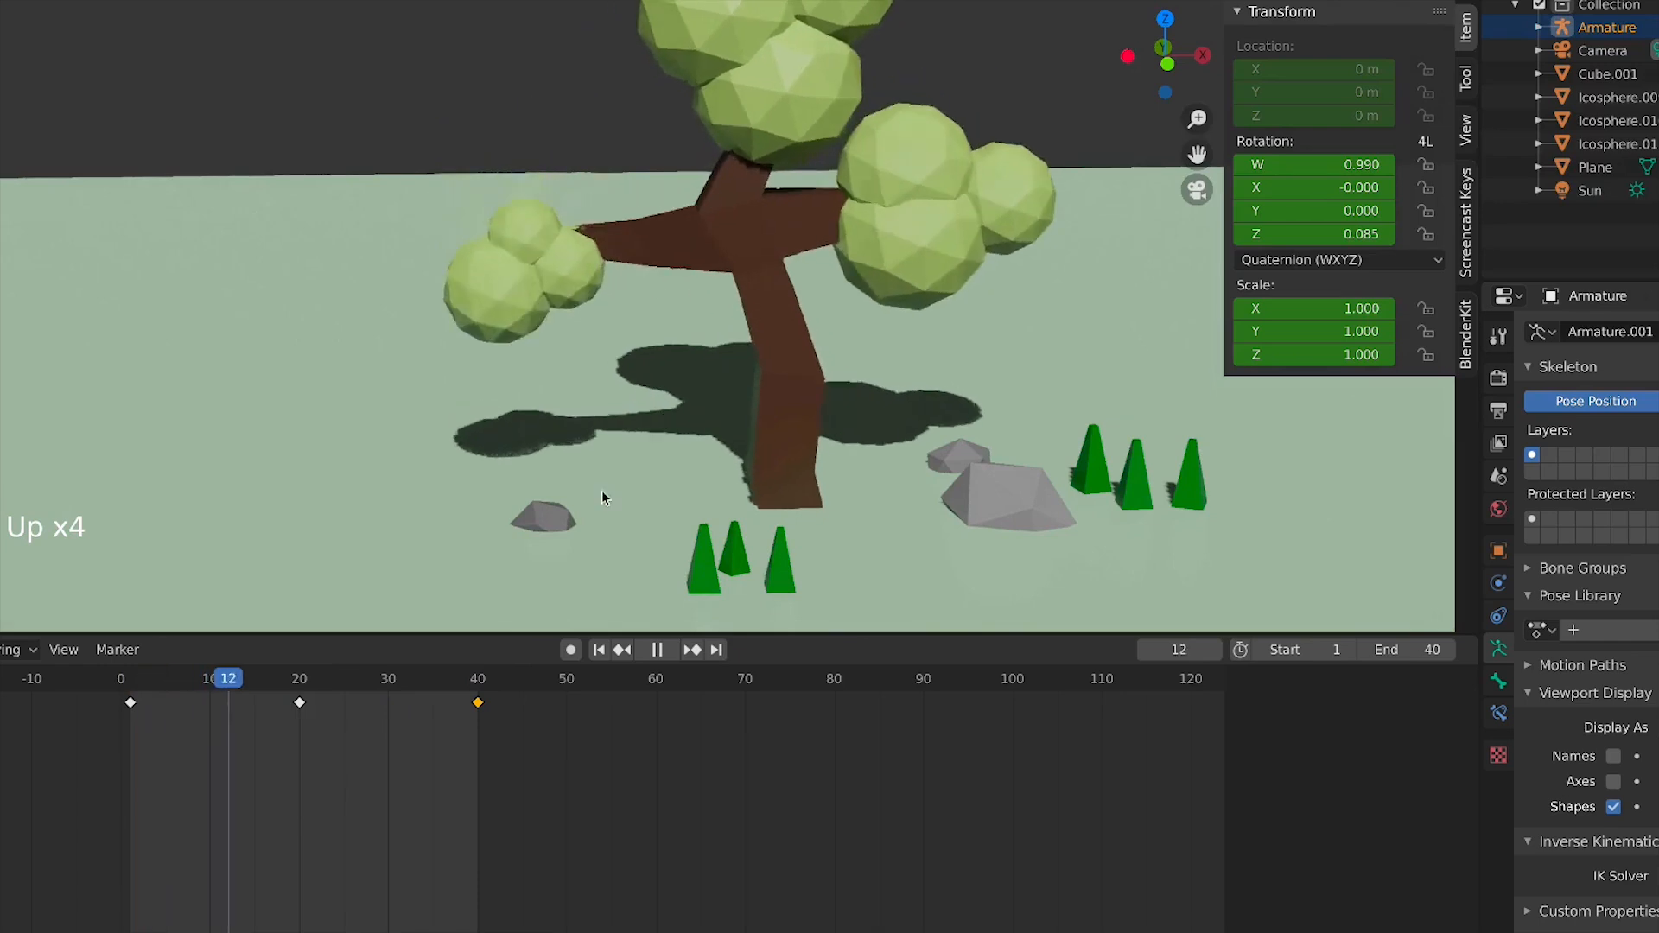
pyautogui.press('space')
pyautogui.press('KP_1')
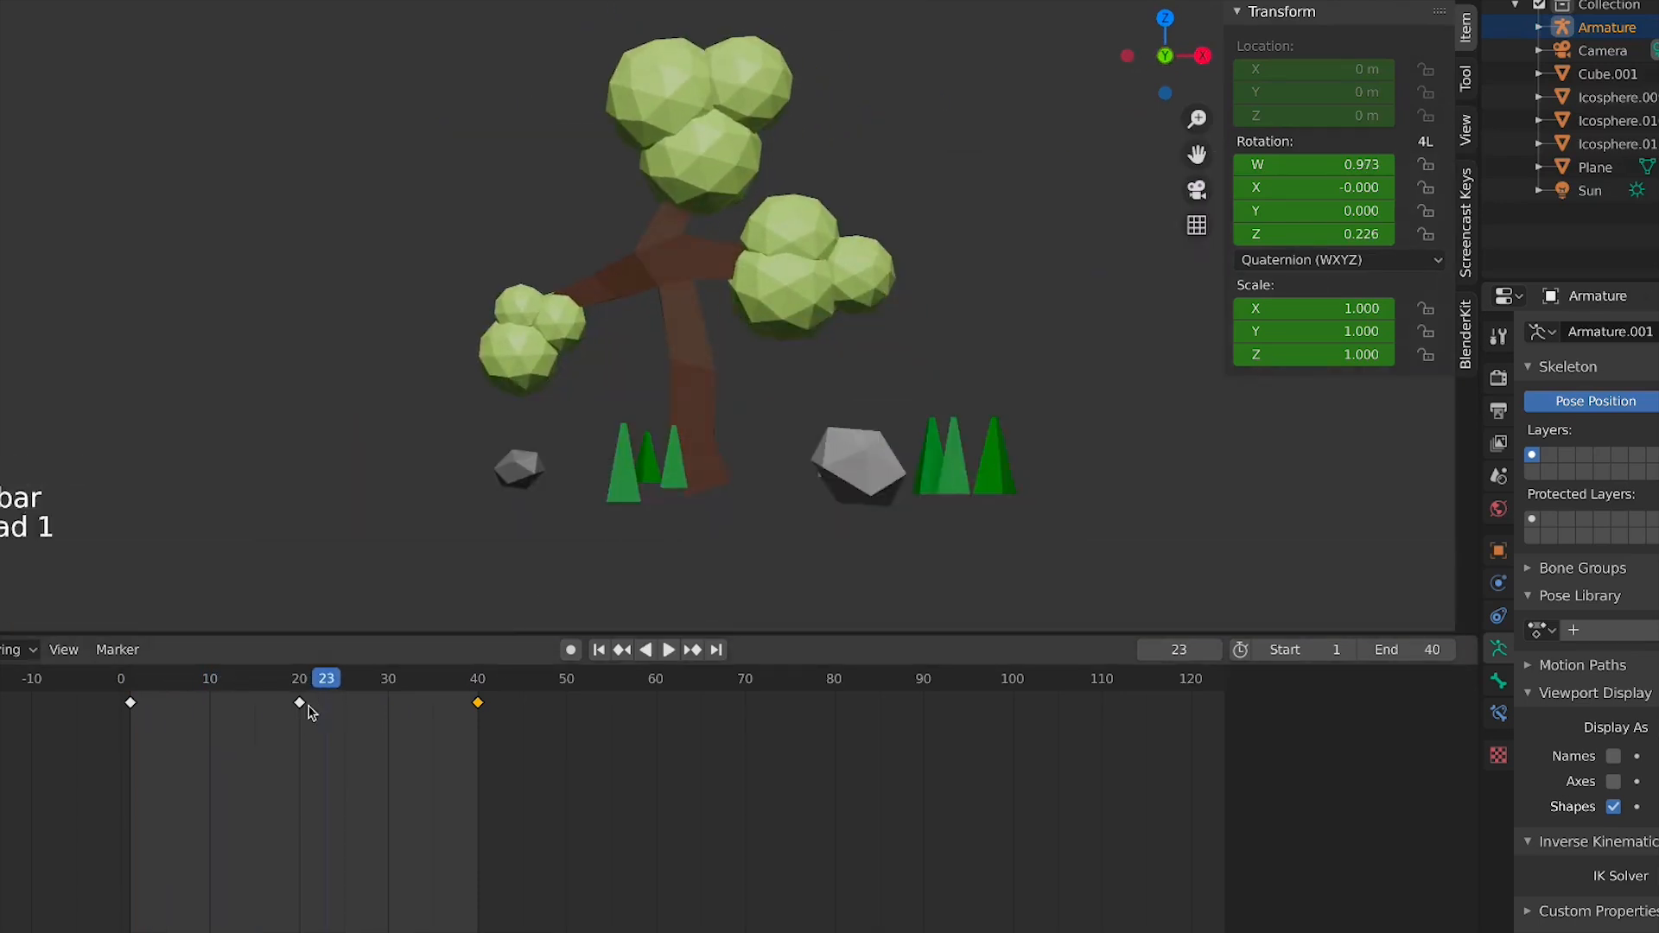
pyautogui.moveTo(199, 691); pyautogui.dragTo(130, 691)
pyautogui.hotkey('shift', 'a')
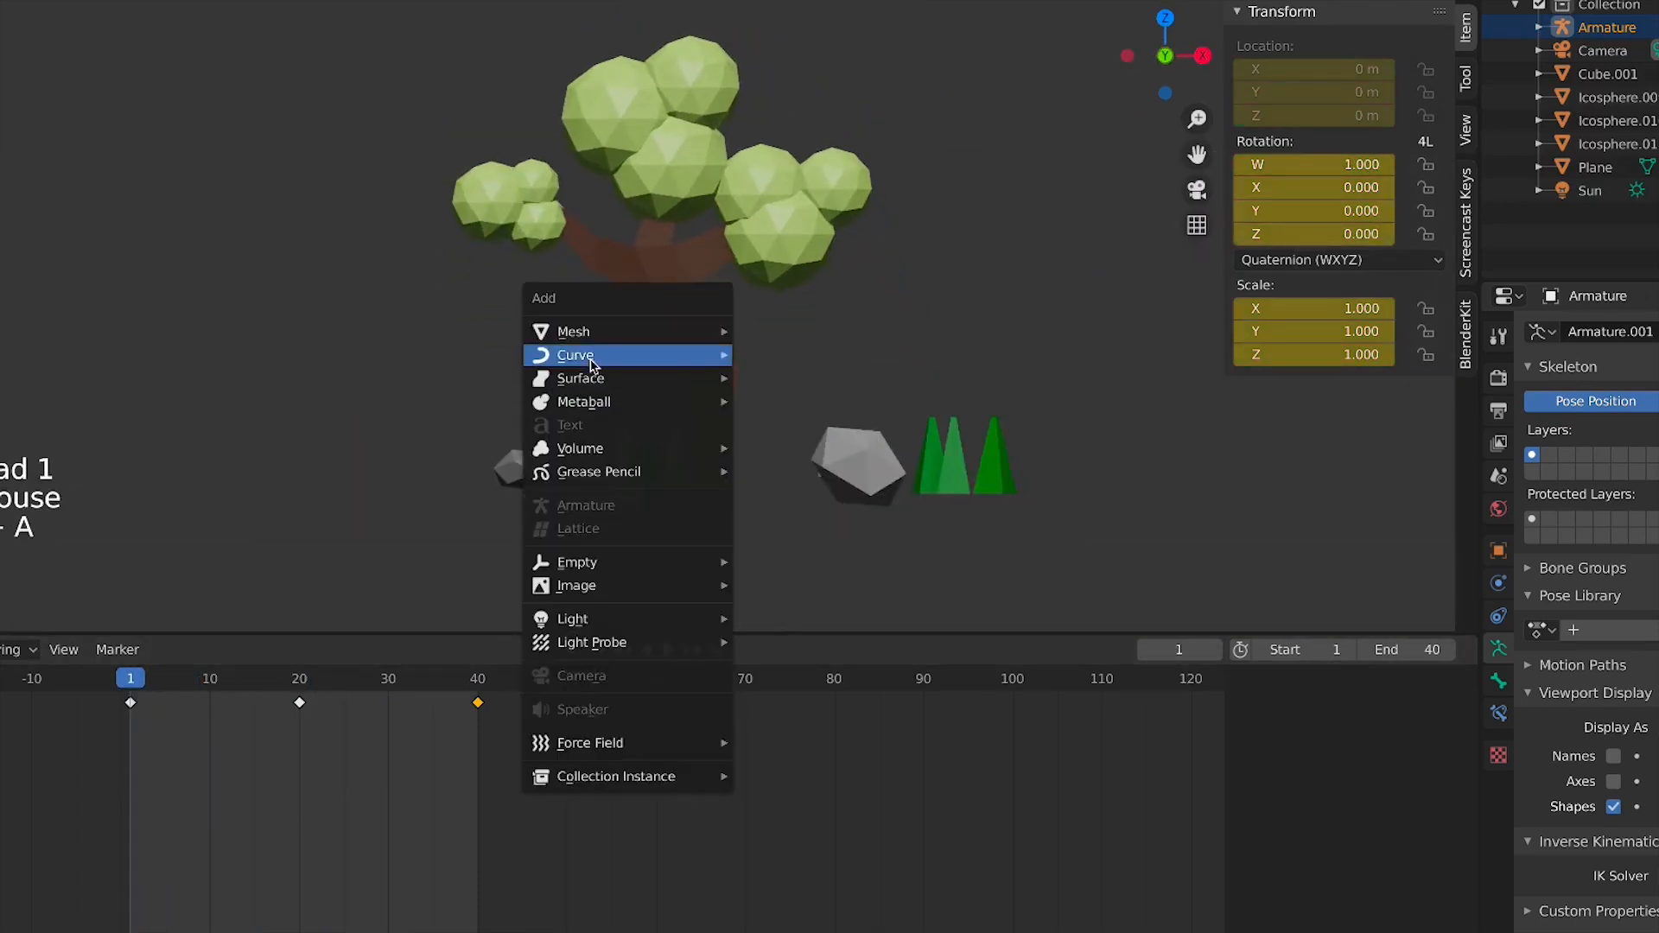
pyautogui.moveTo(596, 332)
pyautogui.click(787, 424)
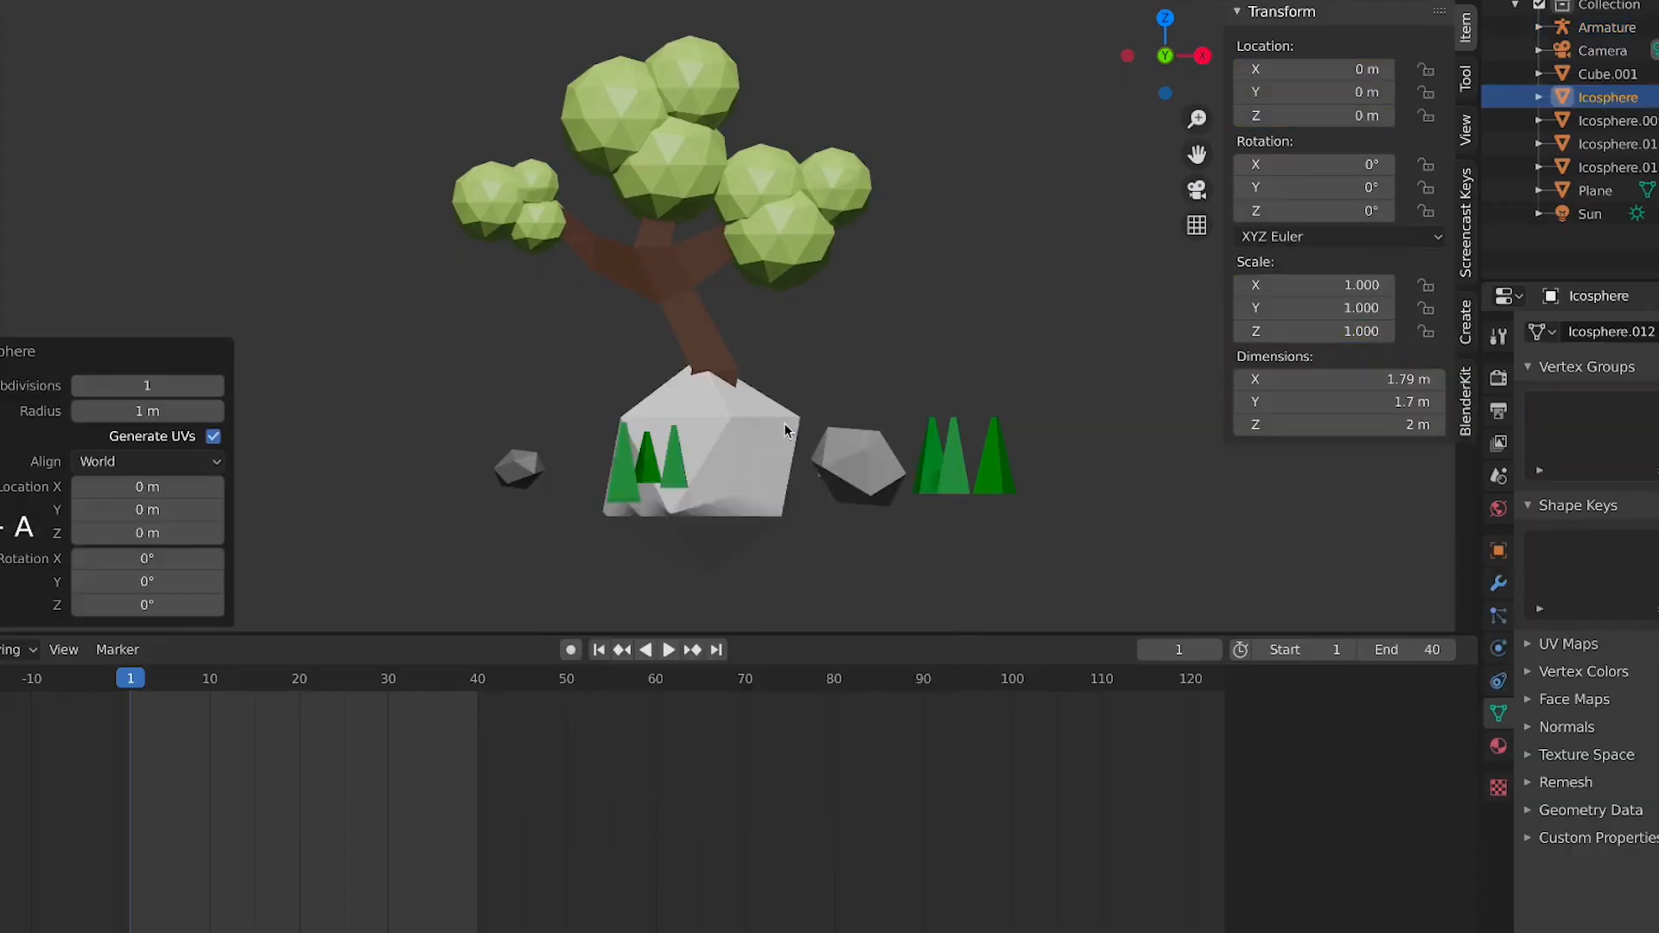
pyautogui.press('s')
pyautogui.rightClick(723, 463)
pyautogui.press('x')
pyautogui.click(878, 465)
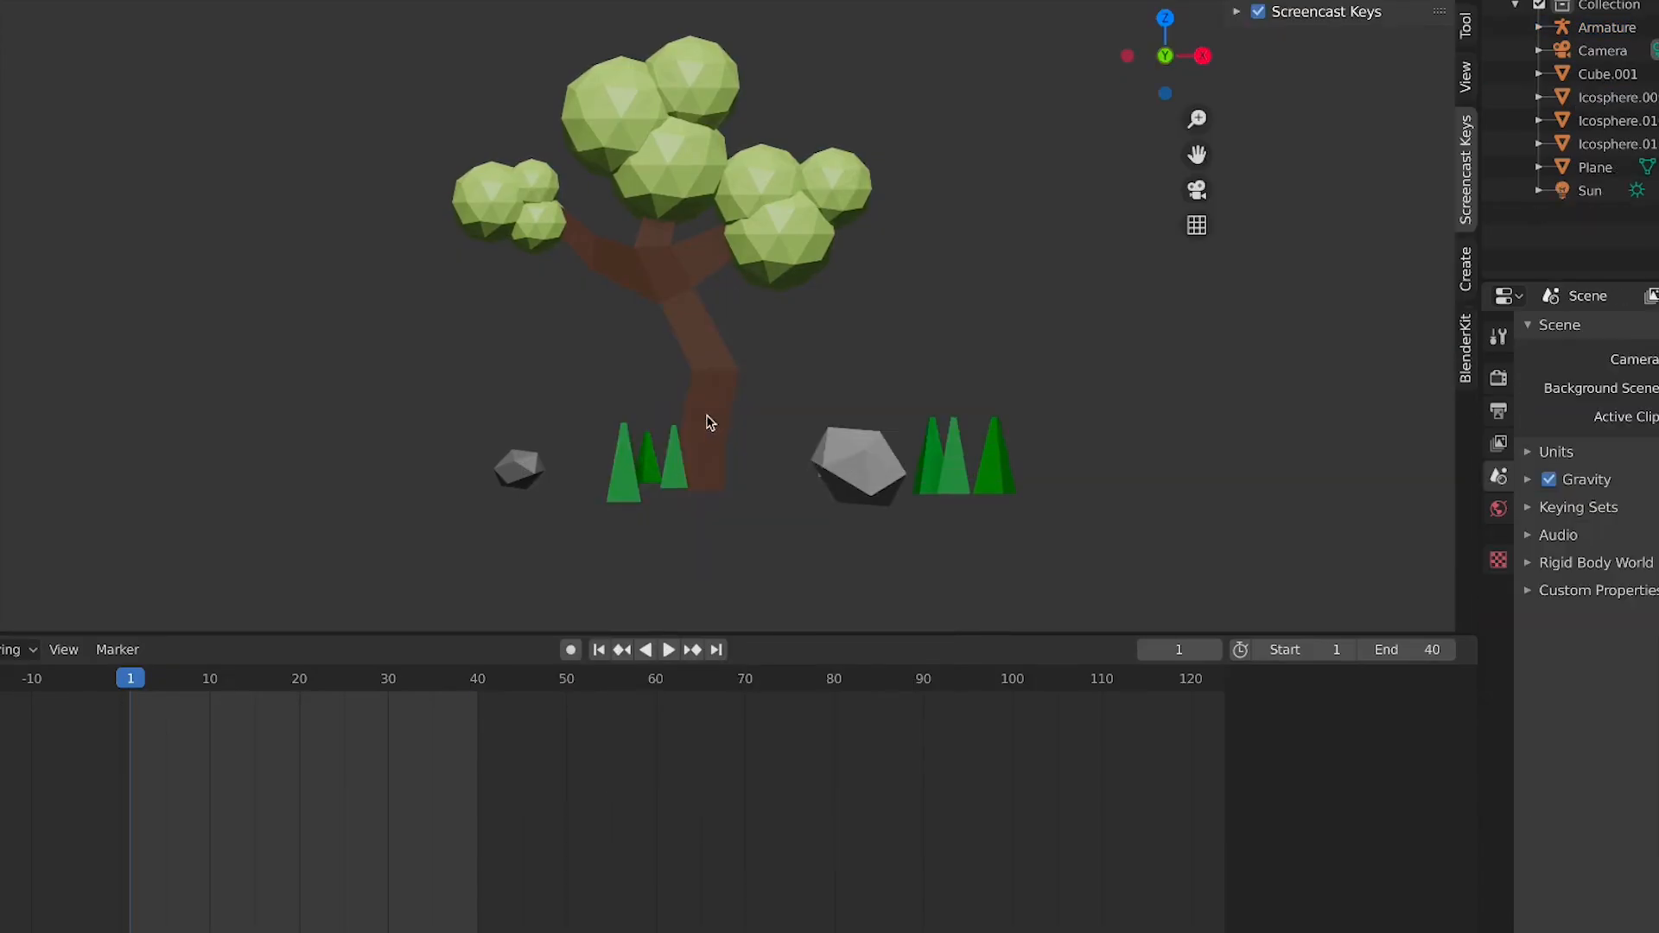
# Add a UV sphere and scale it to 0.3
pyautogui.hotkey('shift', 'a')
pyautogui.click(884, 479)
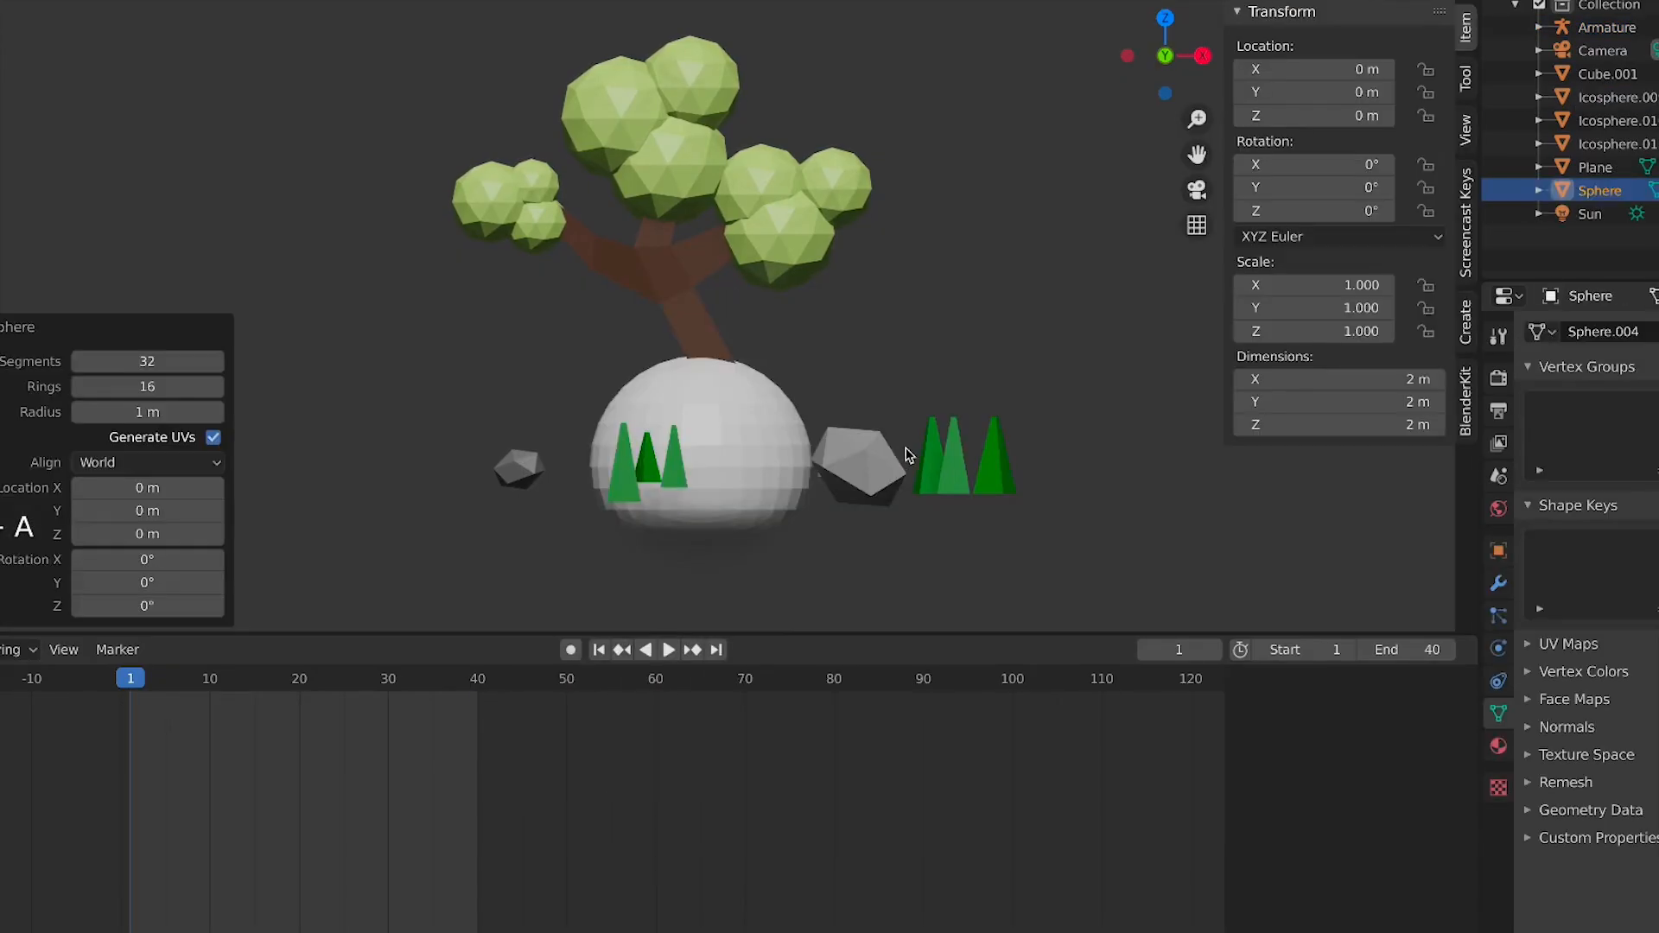
pyautogui.write('s.3')
pyautogui.press('Return')
# Move the sphere up onto the tree trunk, position it from the top view, and shrink it slightly
pyautogui.press('g')
pyautogui.press('z')
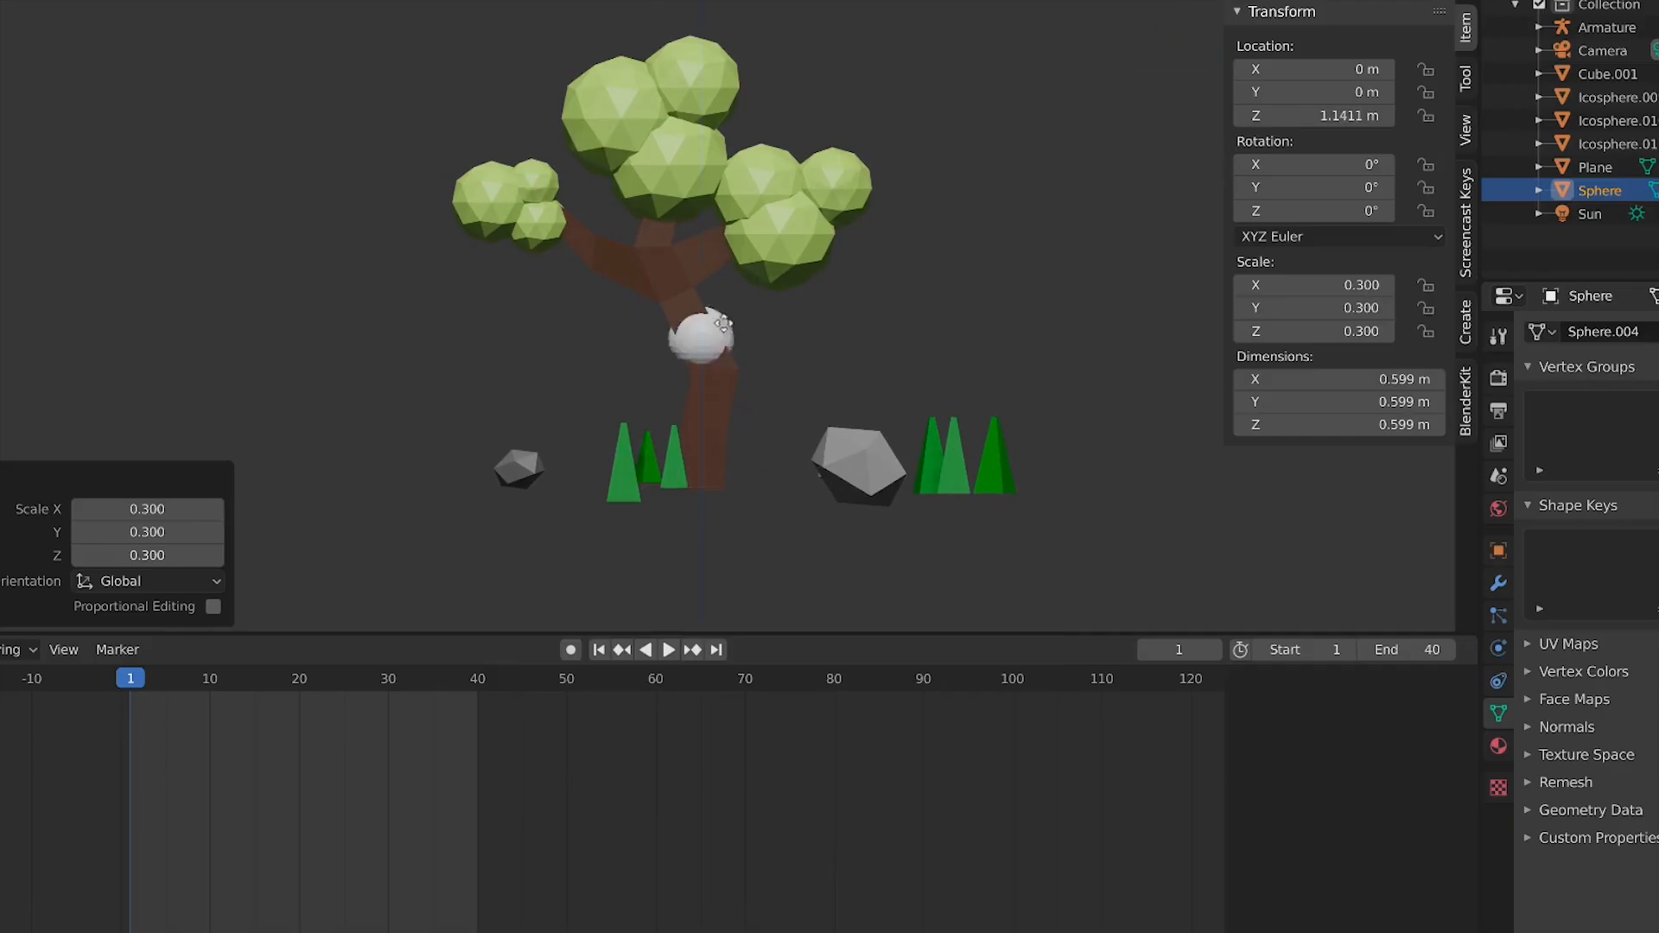
pyautogui.click(709, 286)
pyautogui.press('KP_7')
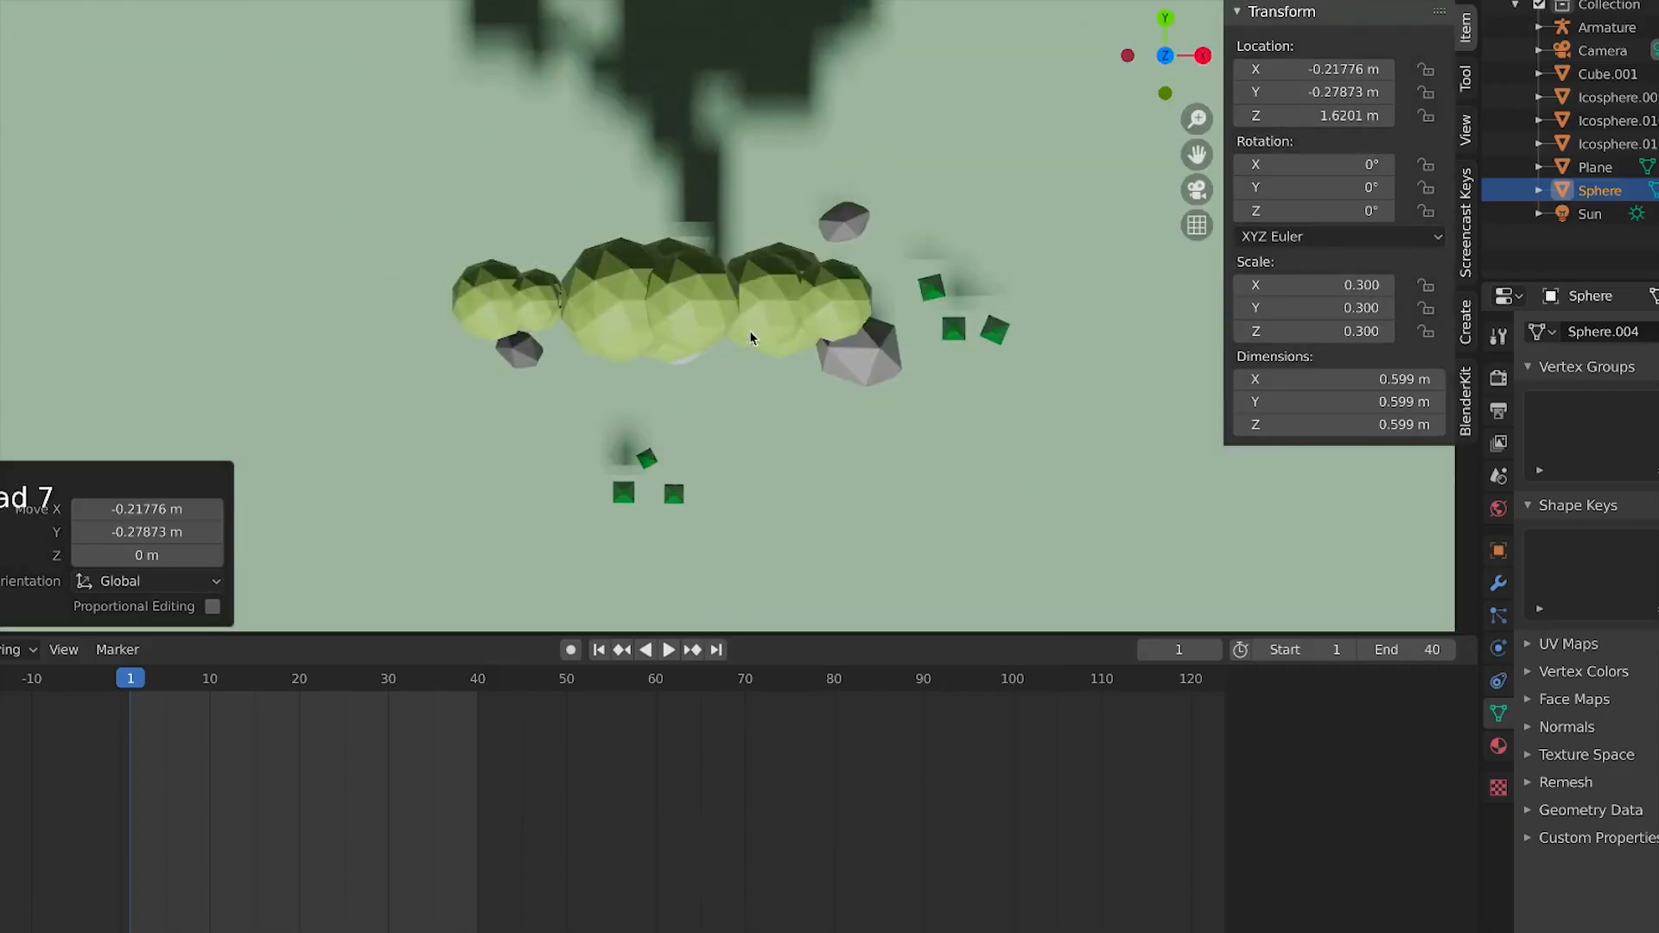
pyautogui.press('KP_1')
pyautogui.scroll(3, 732, 317)
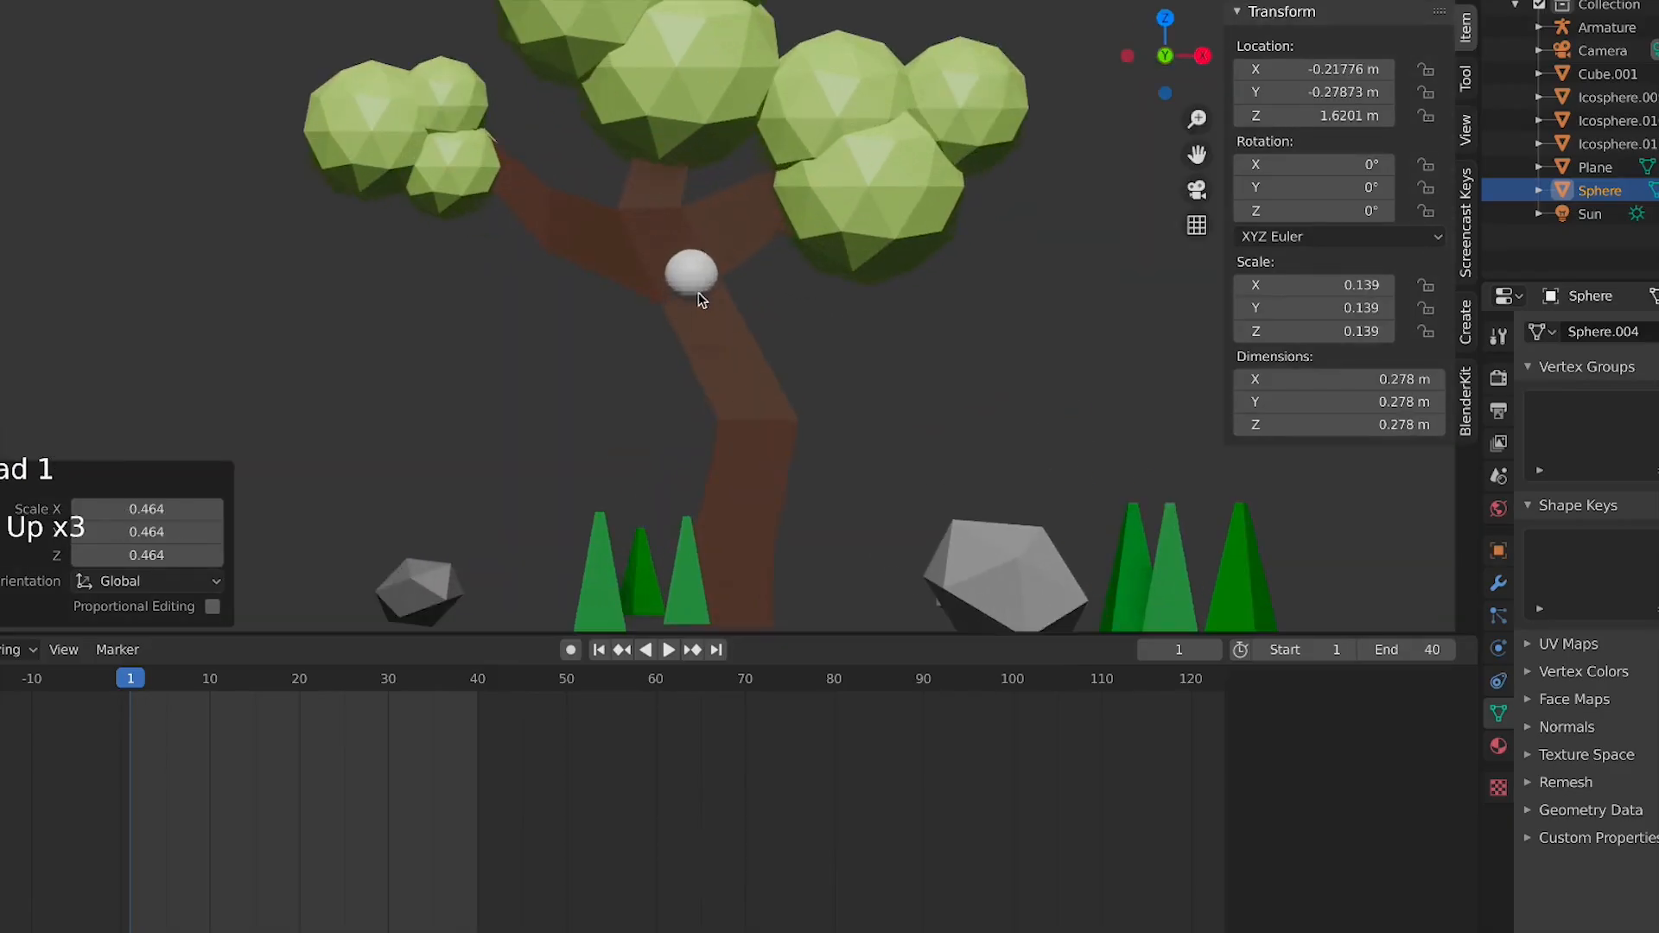
pyautogui.click(689, 278)
pyautogui.rightClick(690, 279)
pyautogui.click(703, 225)
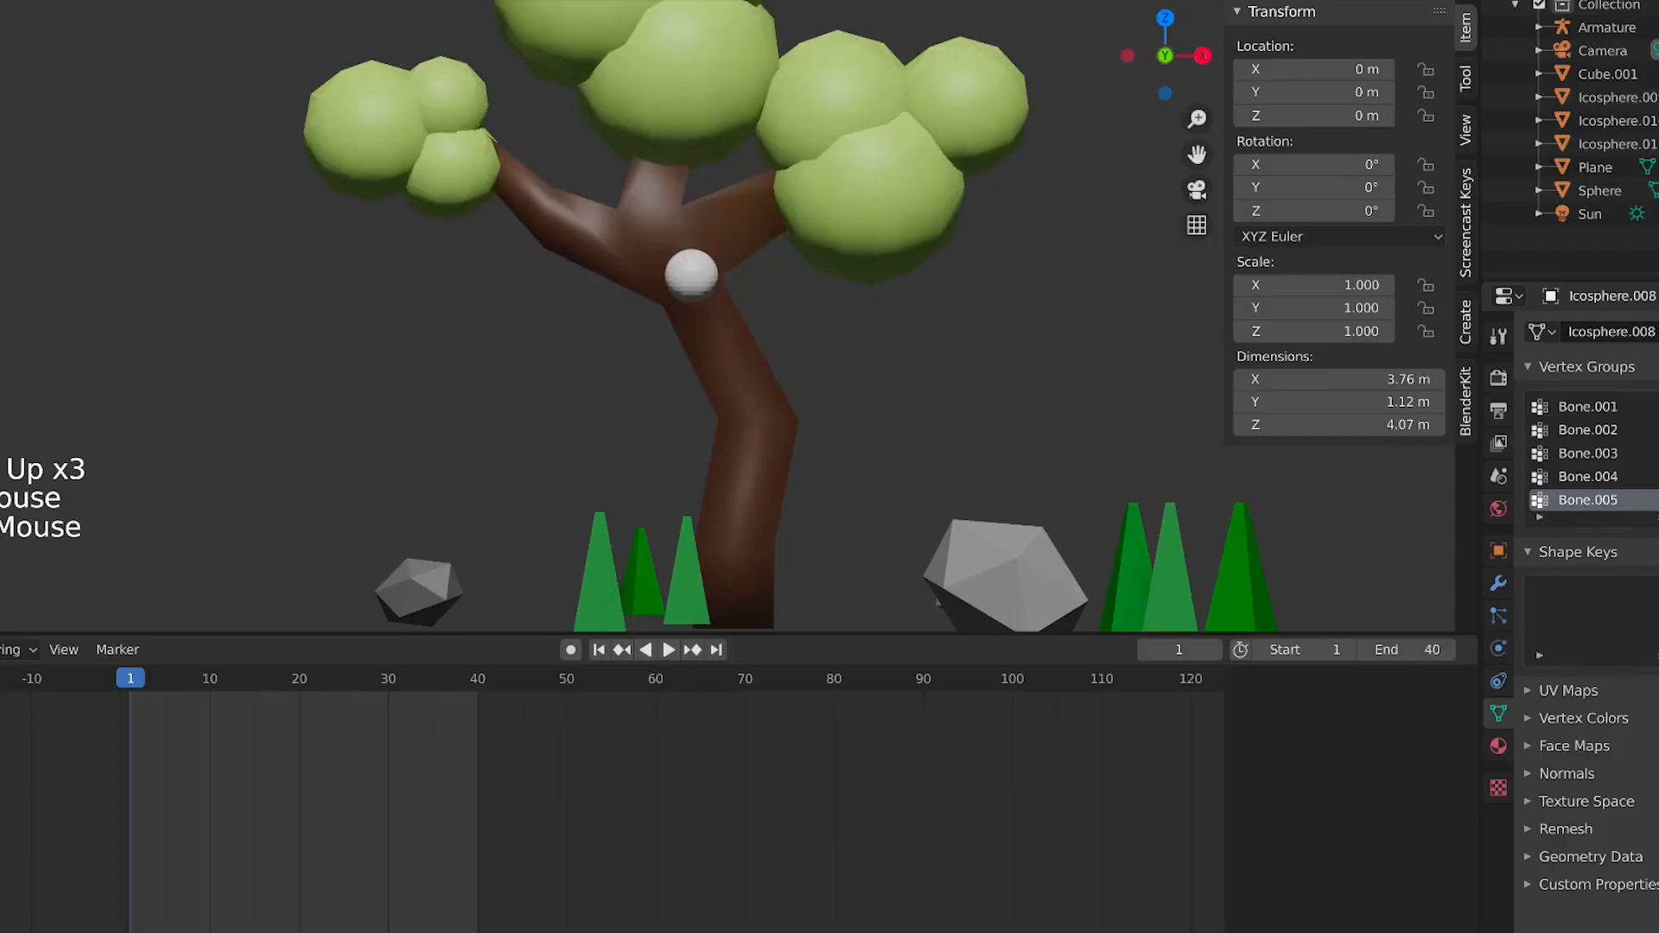
pyautogui.rightClick(757, 251)
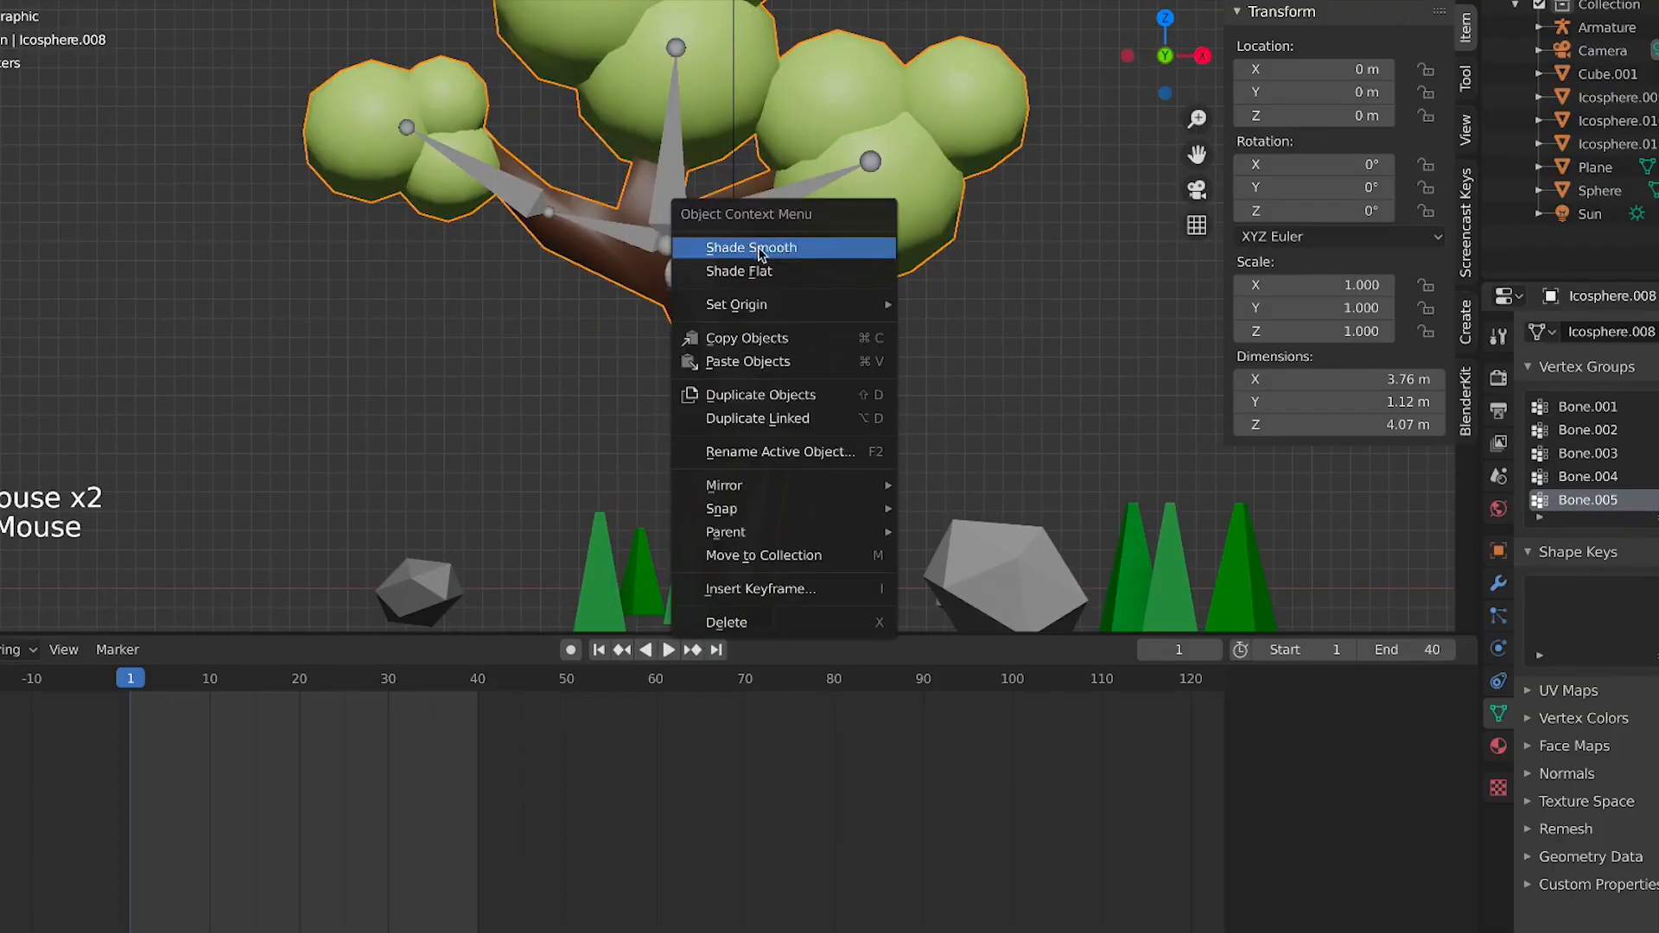
pyautogui.click(786, 268)
# Shade the small sphere smooth
pyautogui.click(714, 286)
pyautogui.rightClick(714, 285)
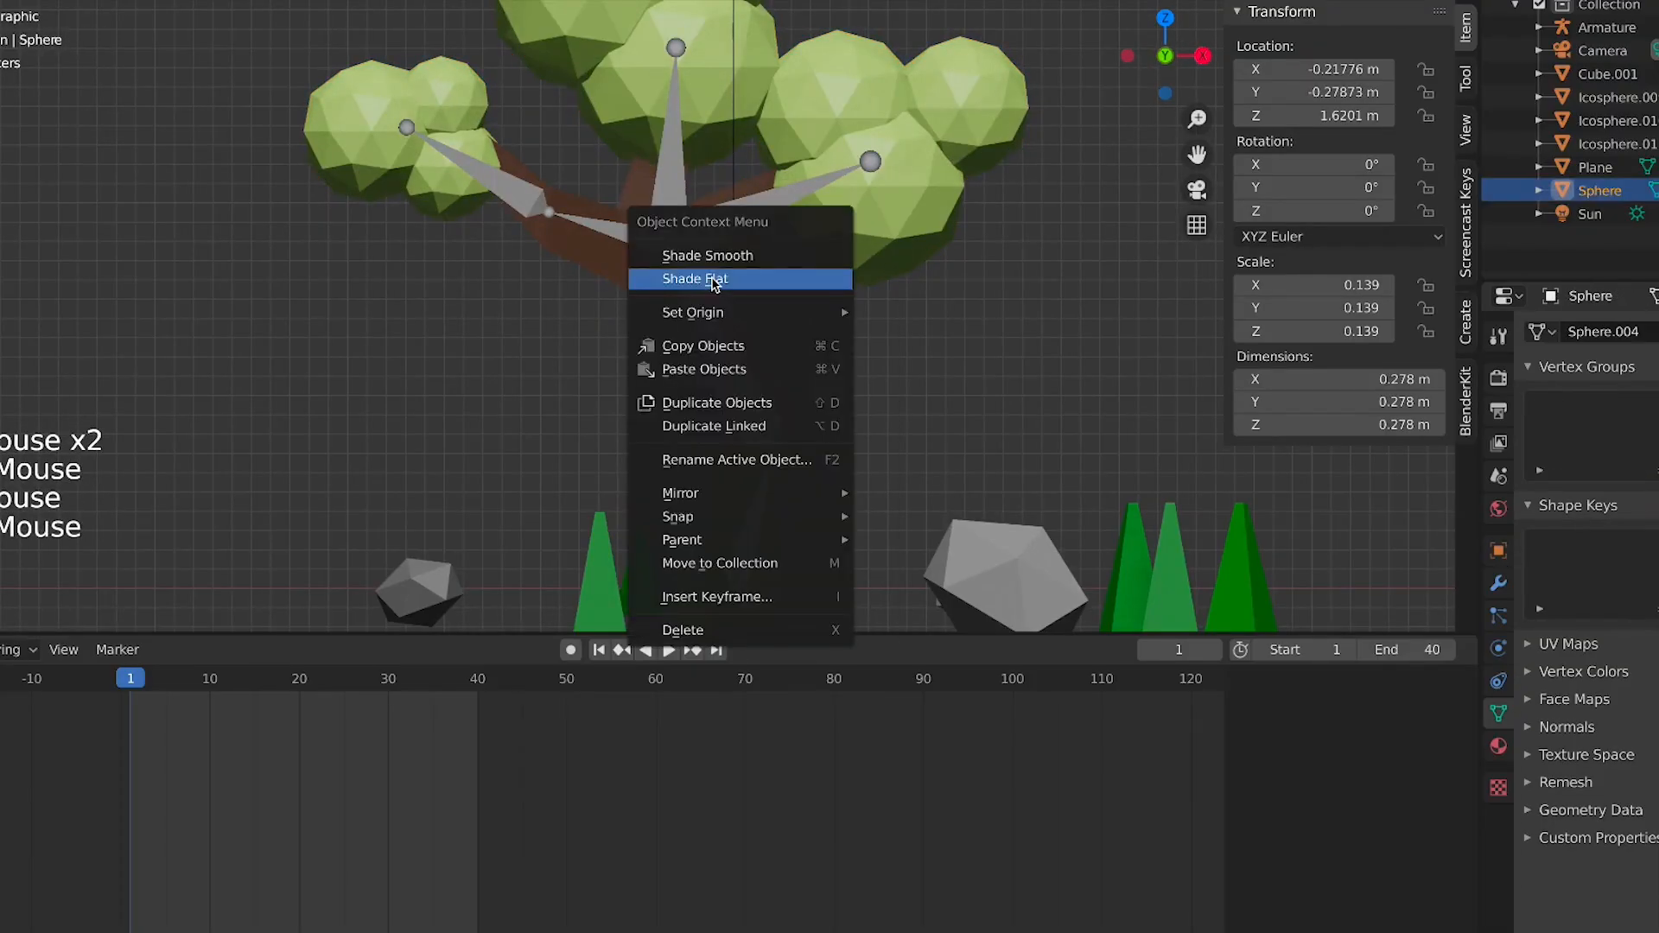
pyautogui.click(702, 252)
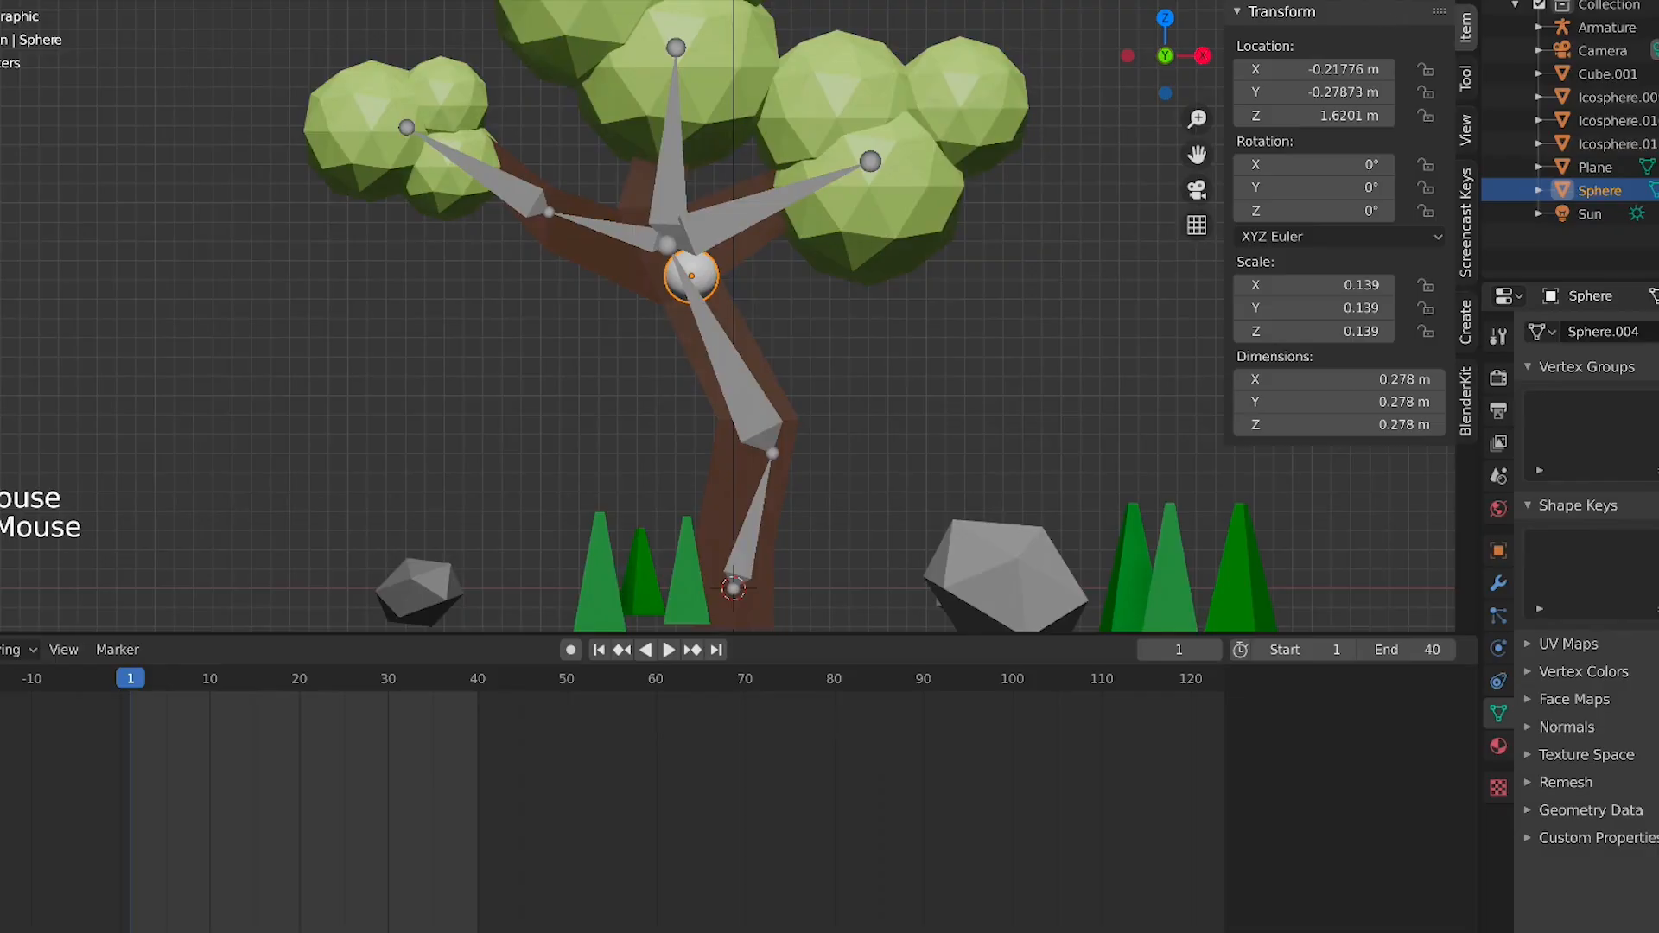
# Nudge the sphere slightly upward on the trunk where the branches meet
pyautogui.click(1396, 0)
pyautogui.scroll(6, 657, 298)
pyautogui.click(797, 244)
pyautogui.press('g')
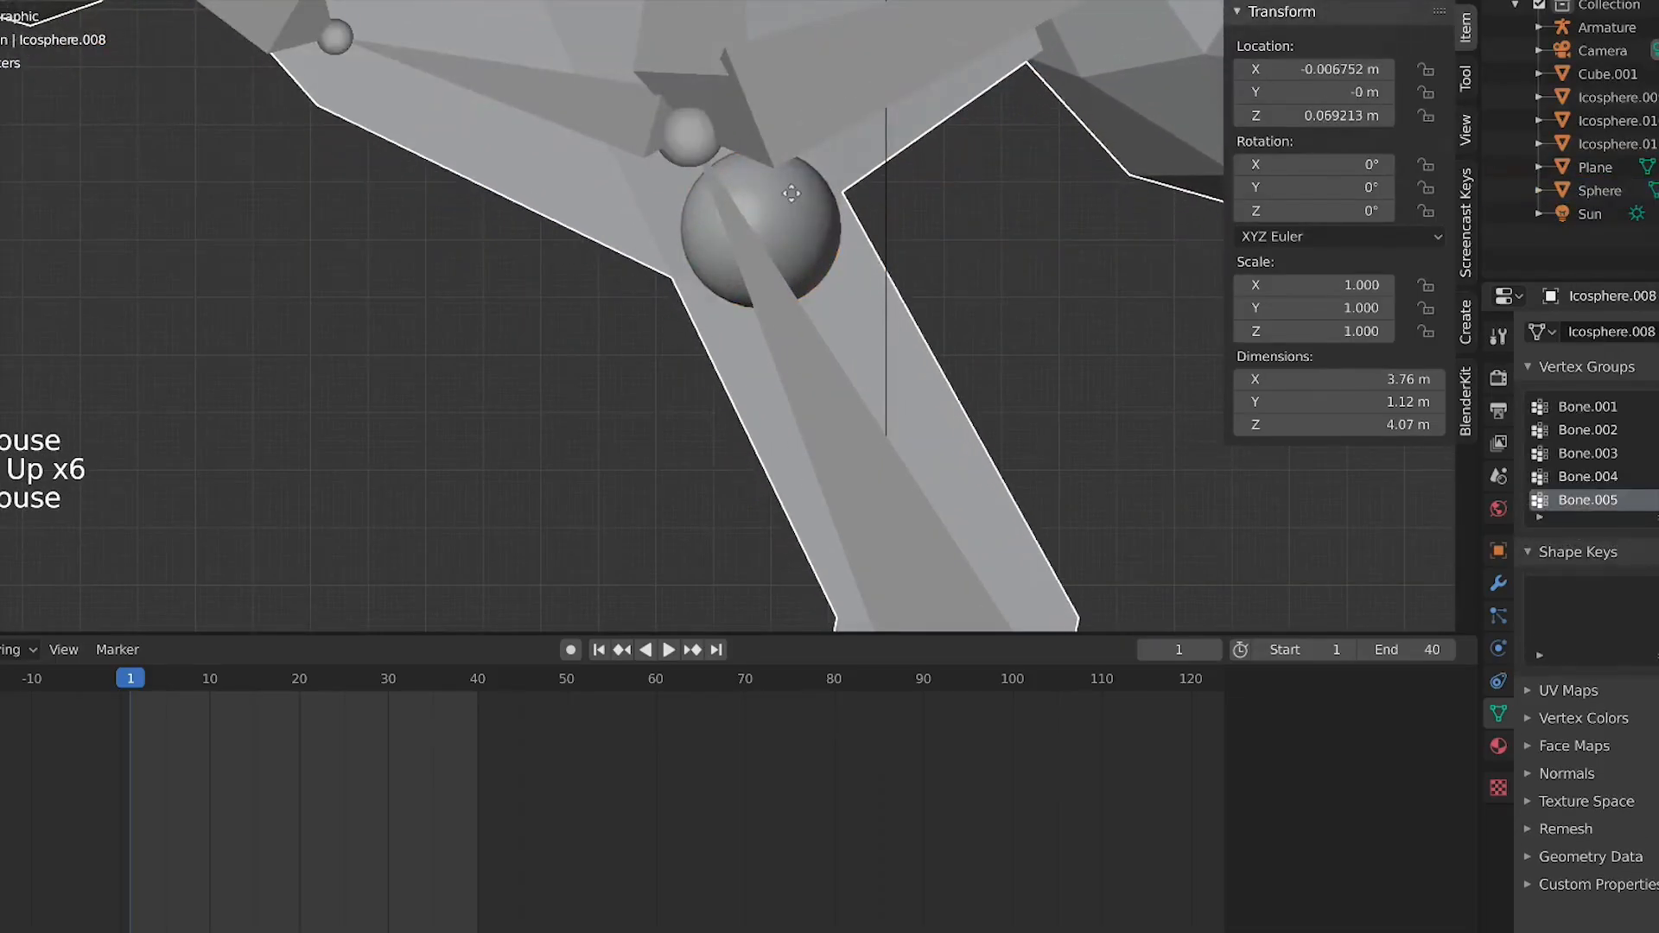
pyautogui.rightClick(792, 194)
pyautogui.click(795, 222)
pyautogui.press('g')
pyautogui.click(801, 144)
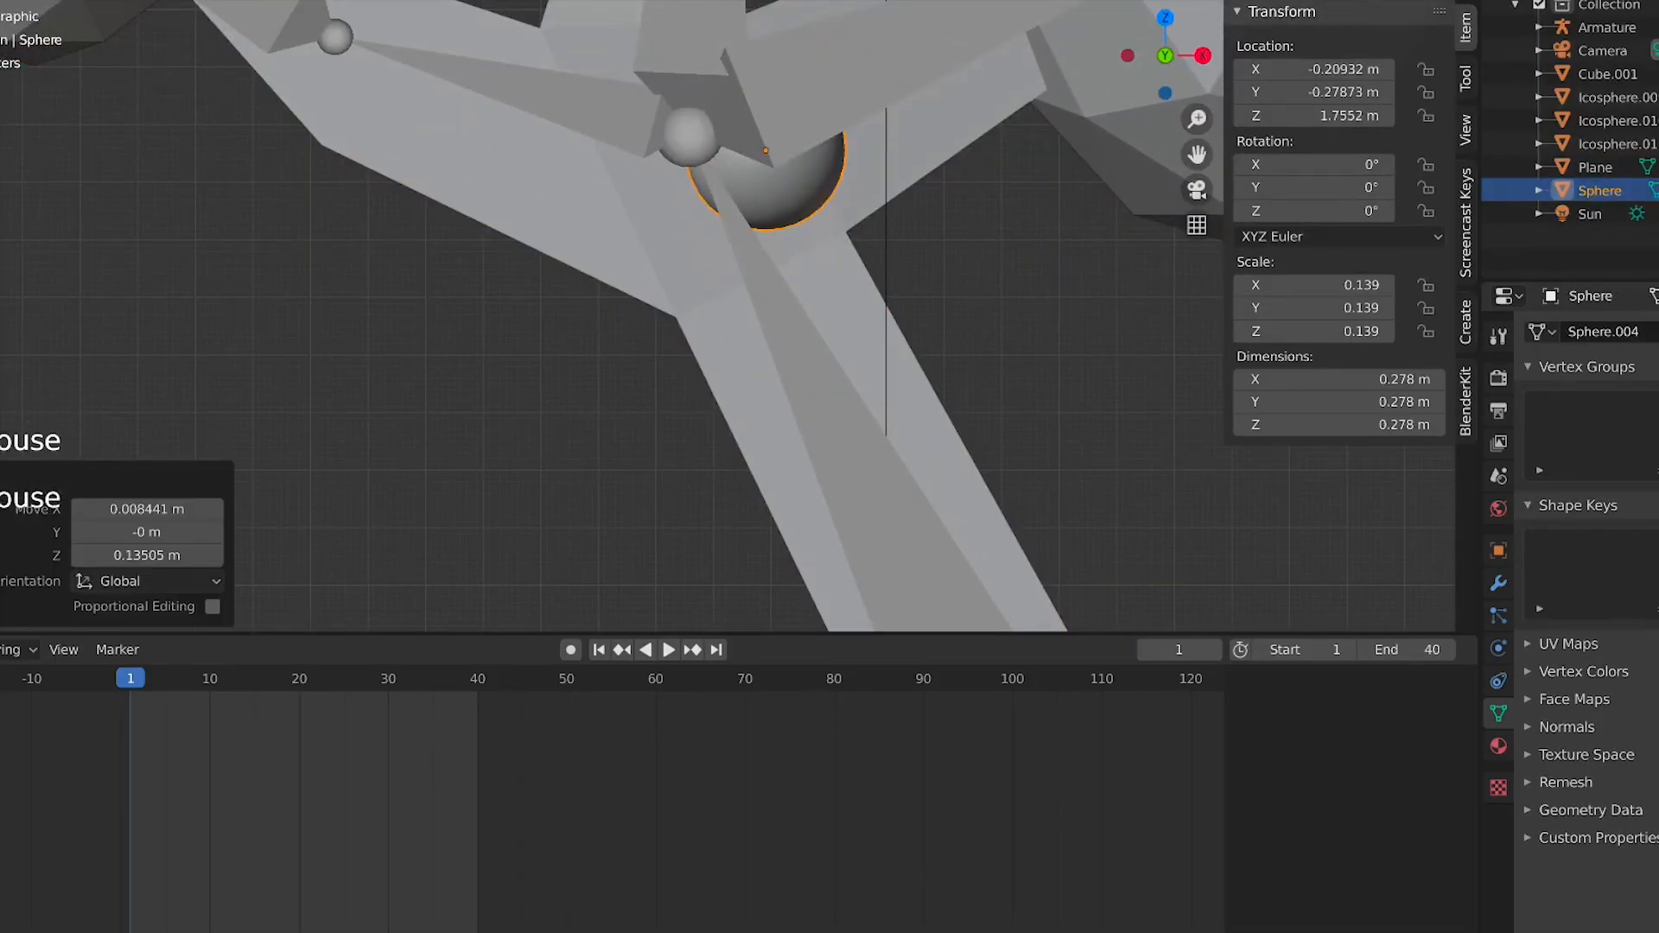
# Scale the sphere down to about 0.058 and move it into place as an eye on the trunk
pyautogui.click(774, 342)
pyautogui.click(785, 344)
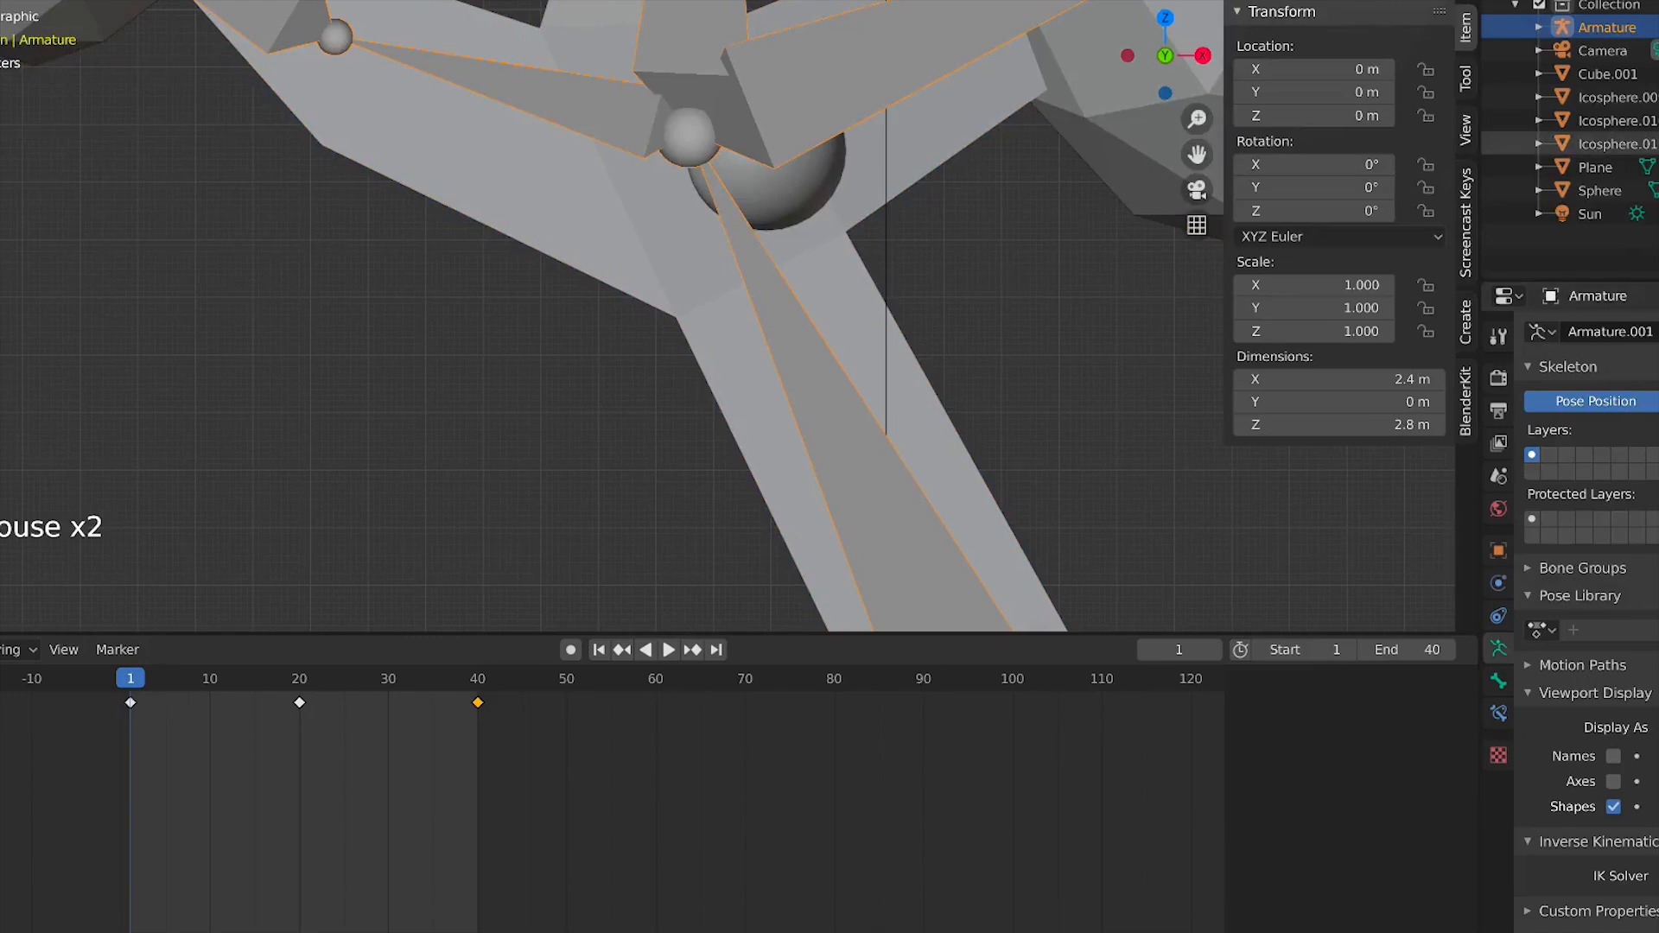
pyautogui.click(733, 183)
pyautogui.click(745, 178)
pyautogui.click(745, 178)
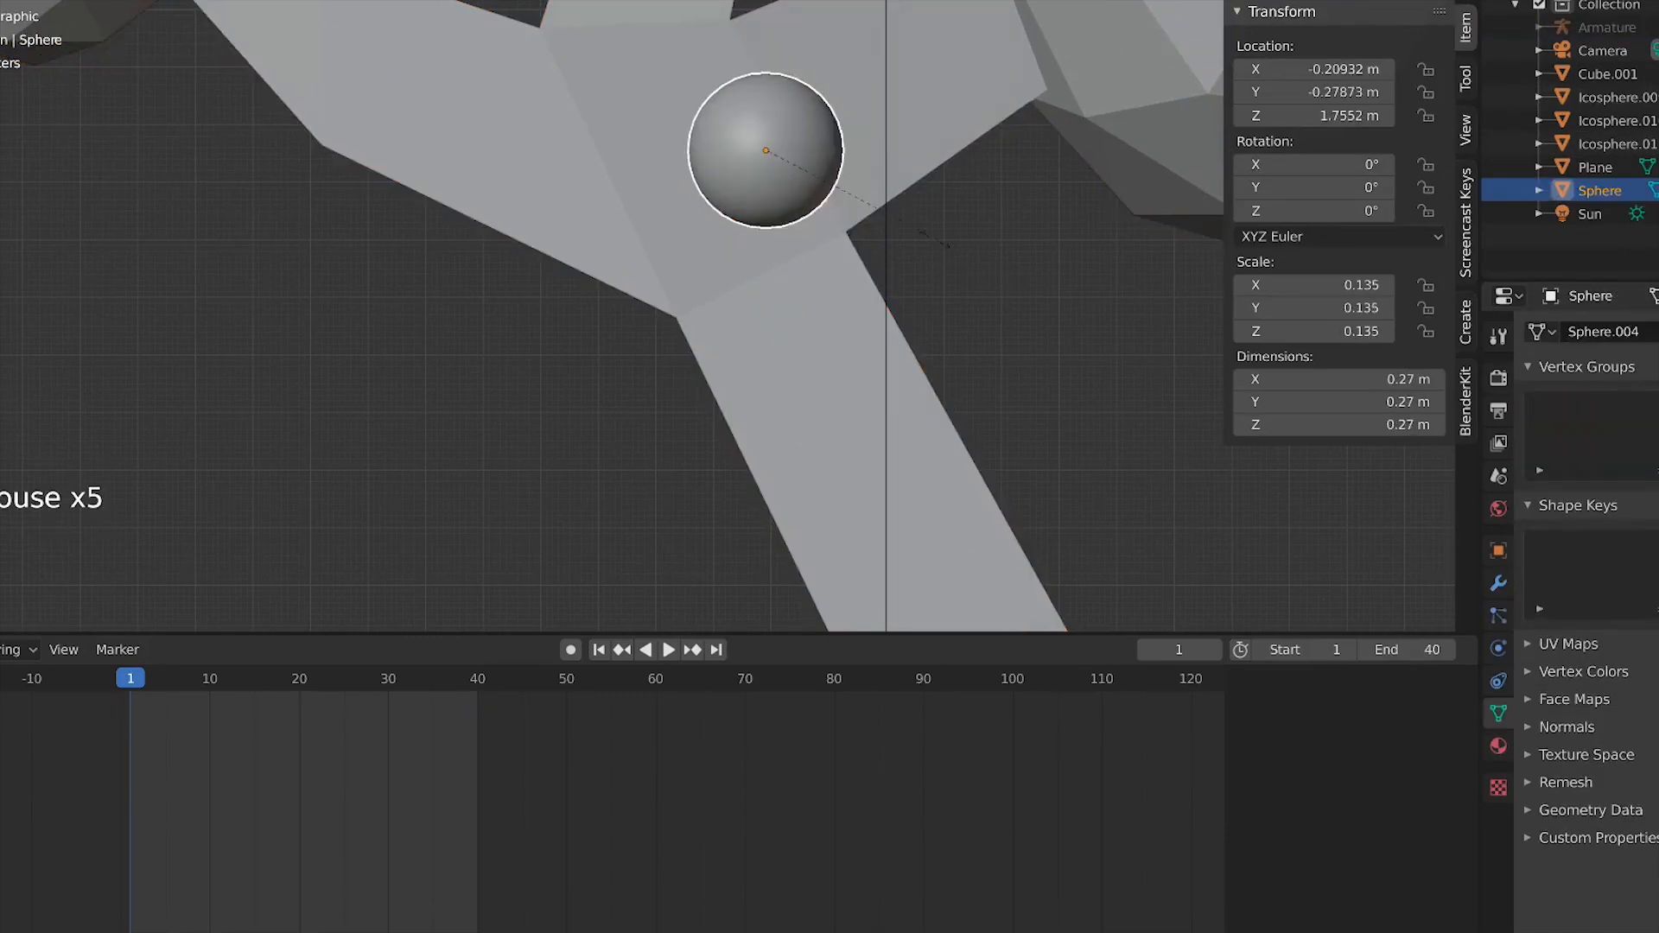
pyautogui.press('s')
pyautogui.click(838, 200)
pyautogui.press('g')
pyautogui.click(806, 162)
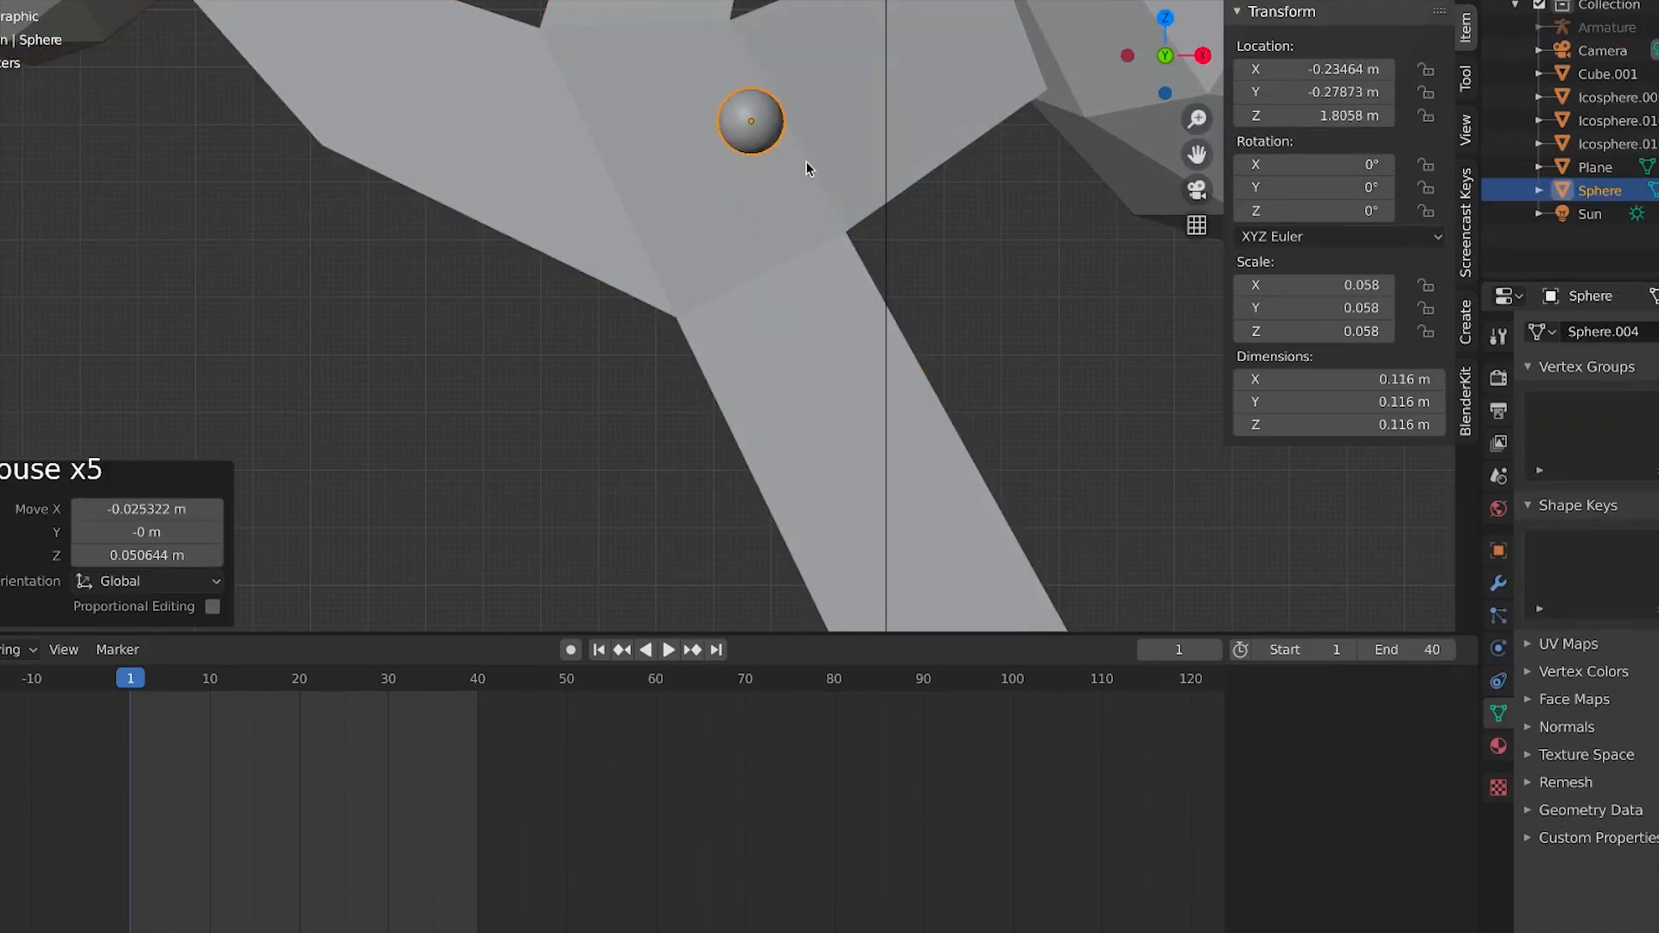
# Duplicate the eye sphere beside it to make a second eye and join both eyes into one object
pyautogui.hotkey('shift', 'd')
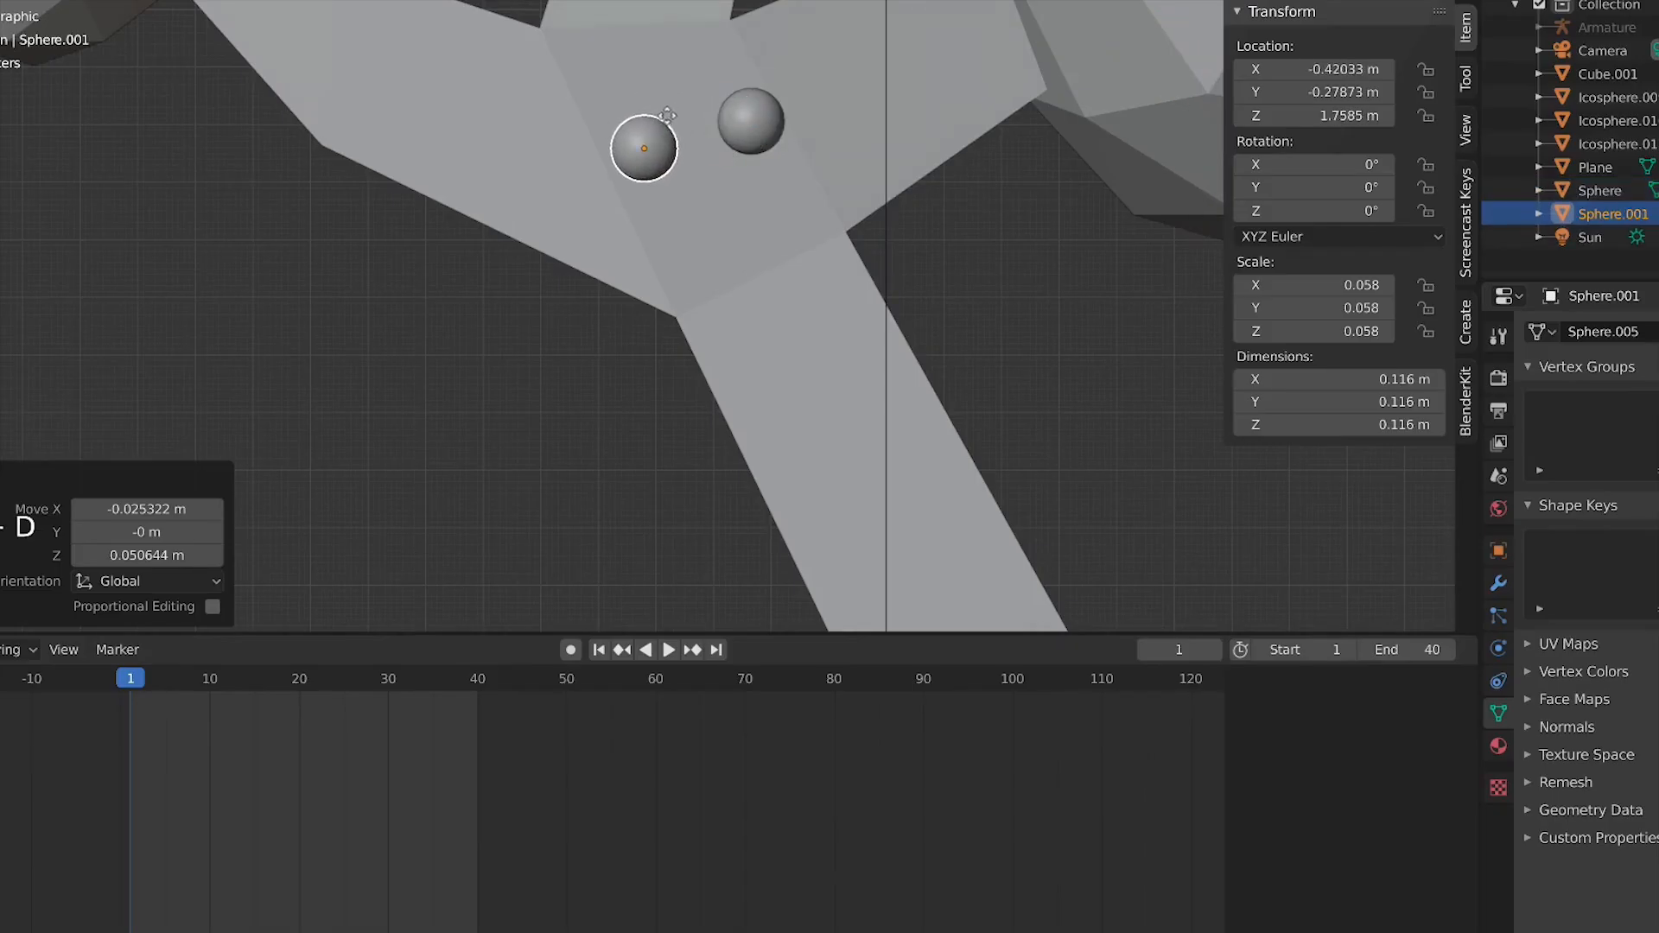
pyautogui.click(661, 117)
pyautogui.keyDown('shift'); pyautogui.click(730, 122); pyautogui.keyUp('shift')
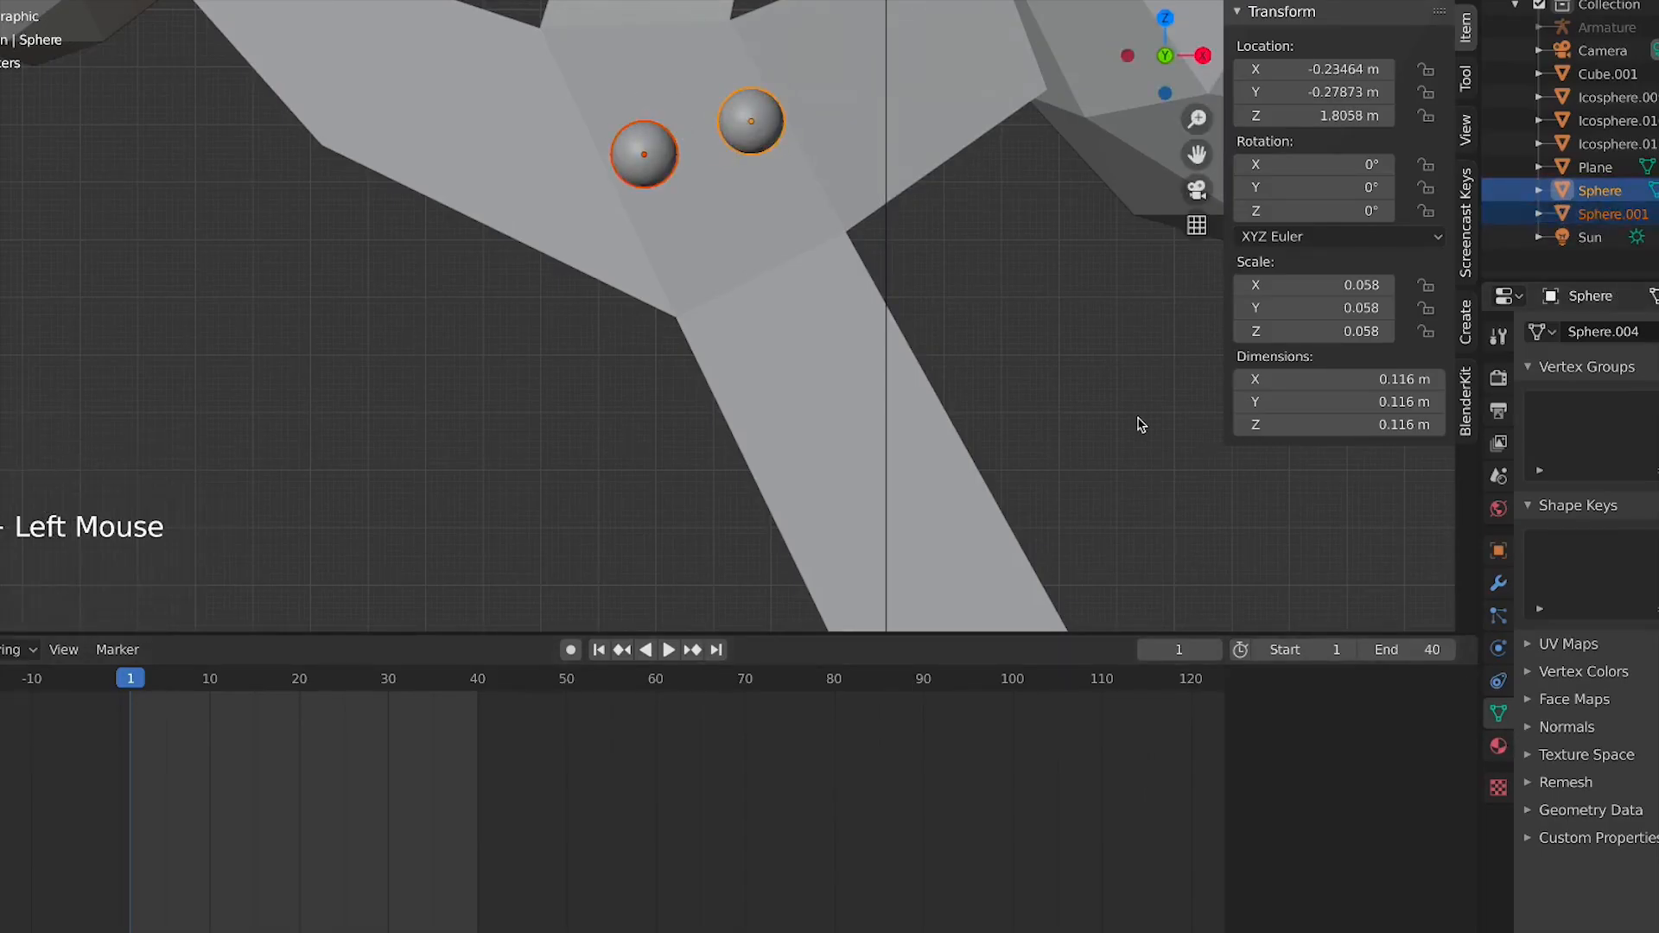
pyautogui.hotkey('ctrl', 'j')
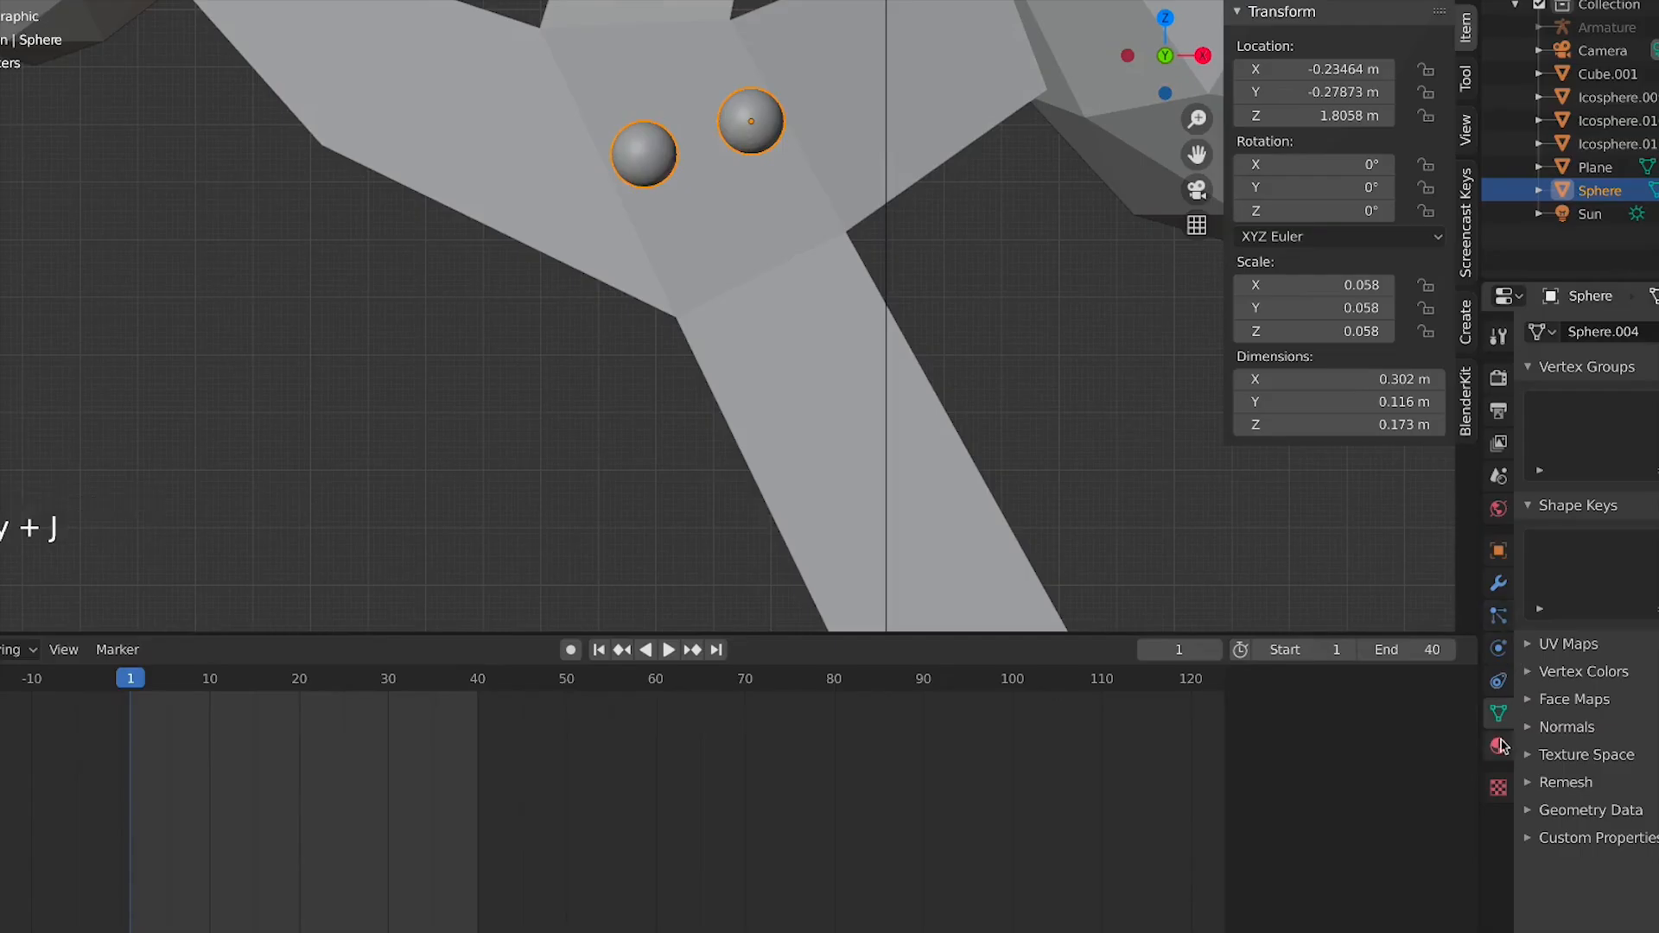
# Assign the existing black material named Material to the eyes
pyautogui.click(1499, 745)
pyautogui.click(1538, 430)
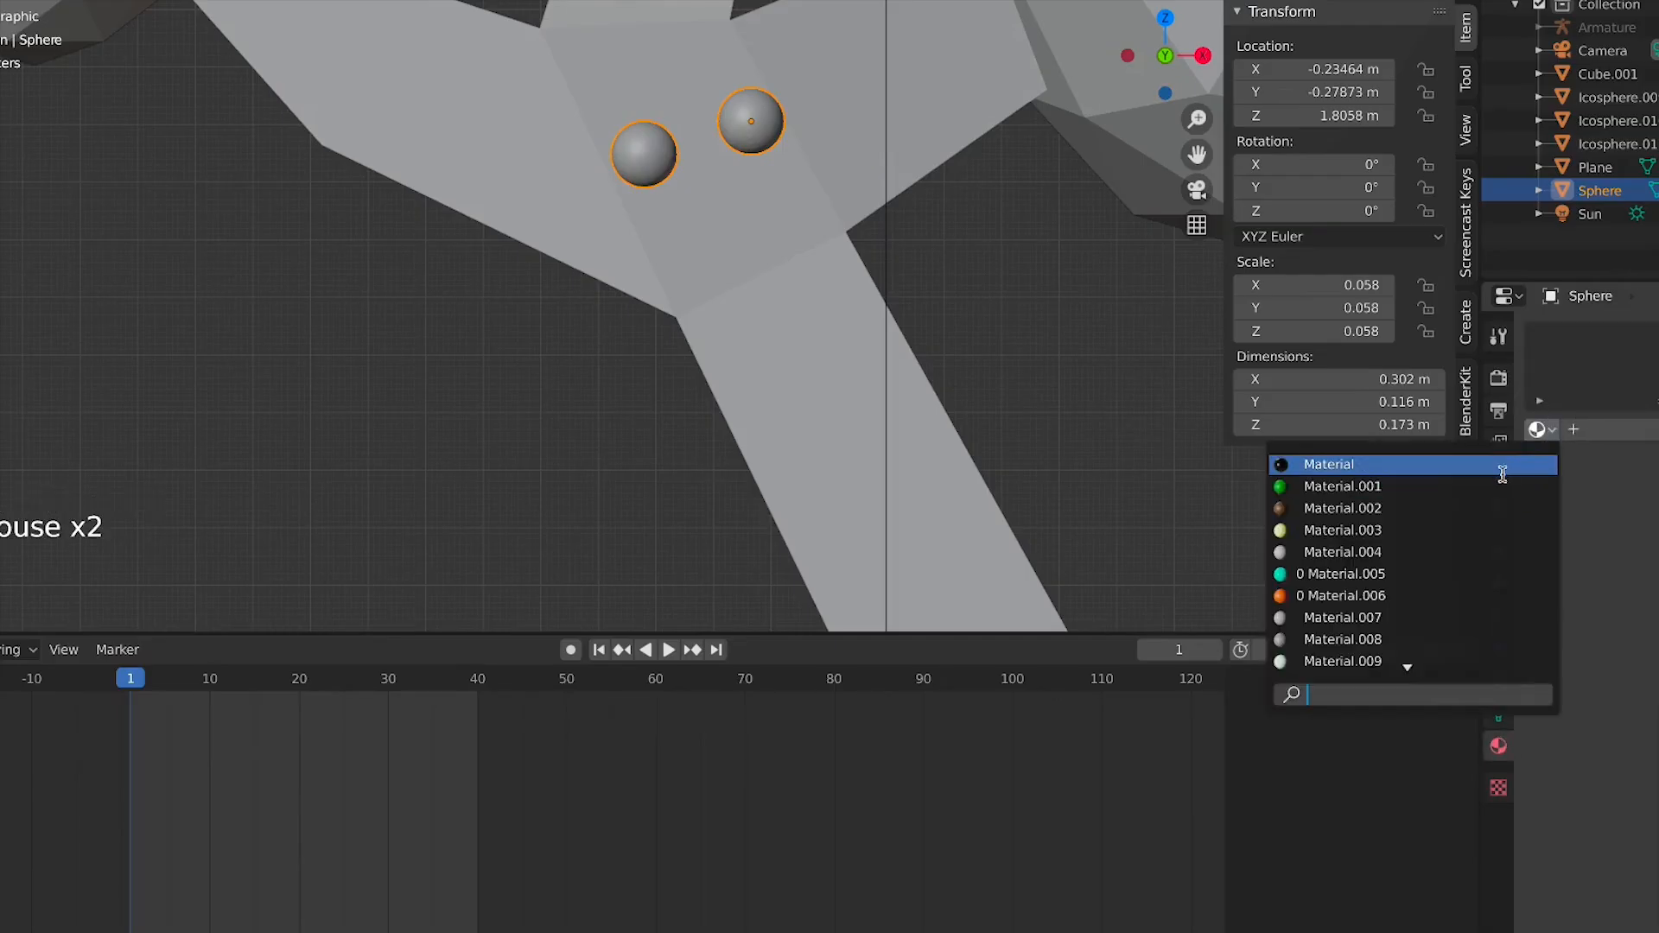
pyautogui.click(1517, 464)
pyautogui.click(1412, 0)
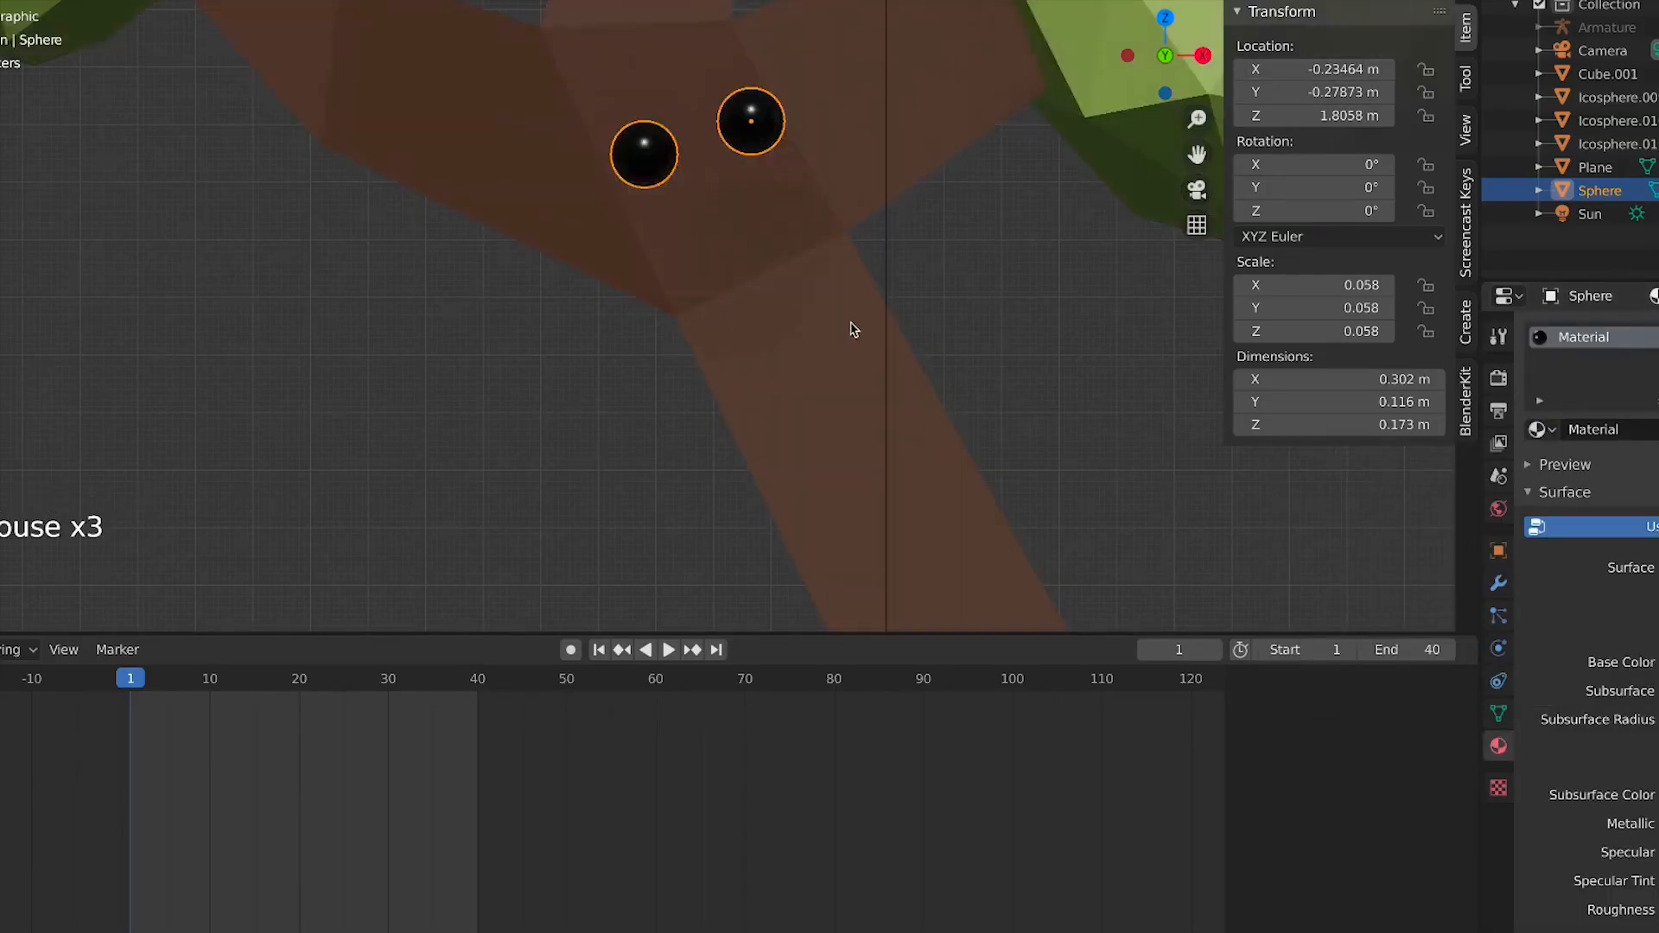
# Join the eyes object into the tree mesh
pyautogui.scroll(-5, 865, 332)
pyautogui.click(949, 350)
pyautogui.click(689, 229)
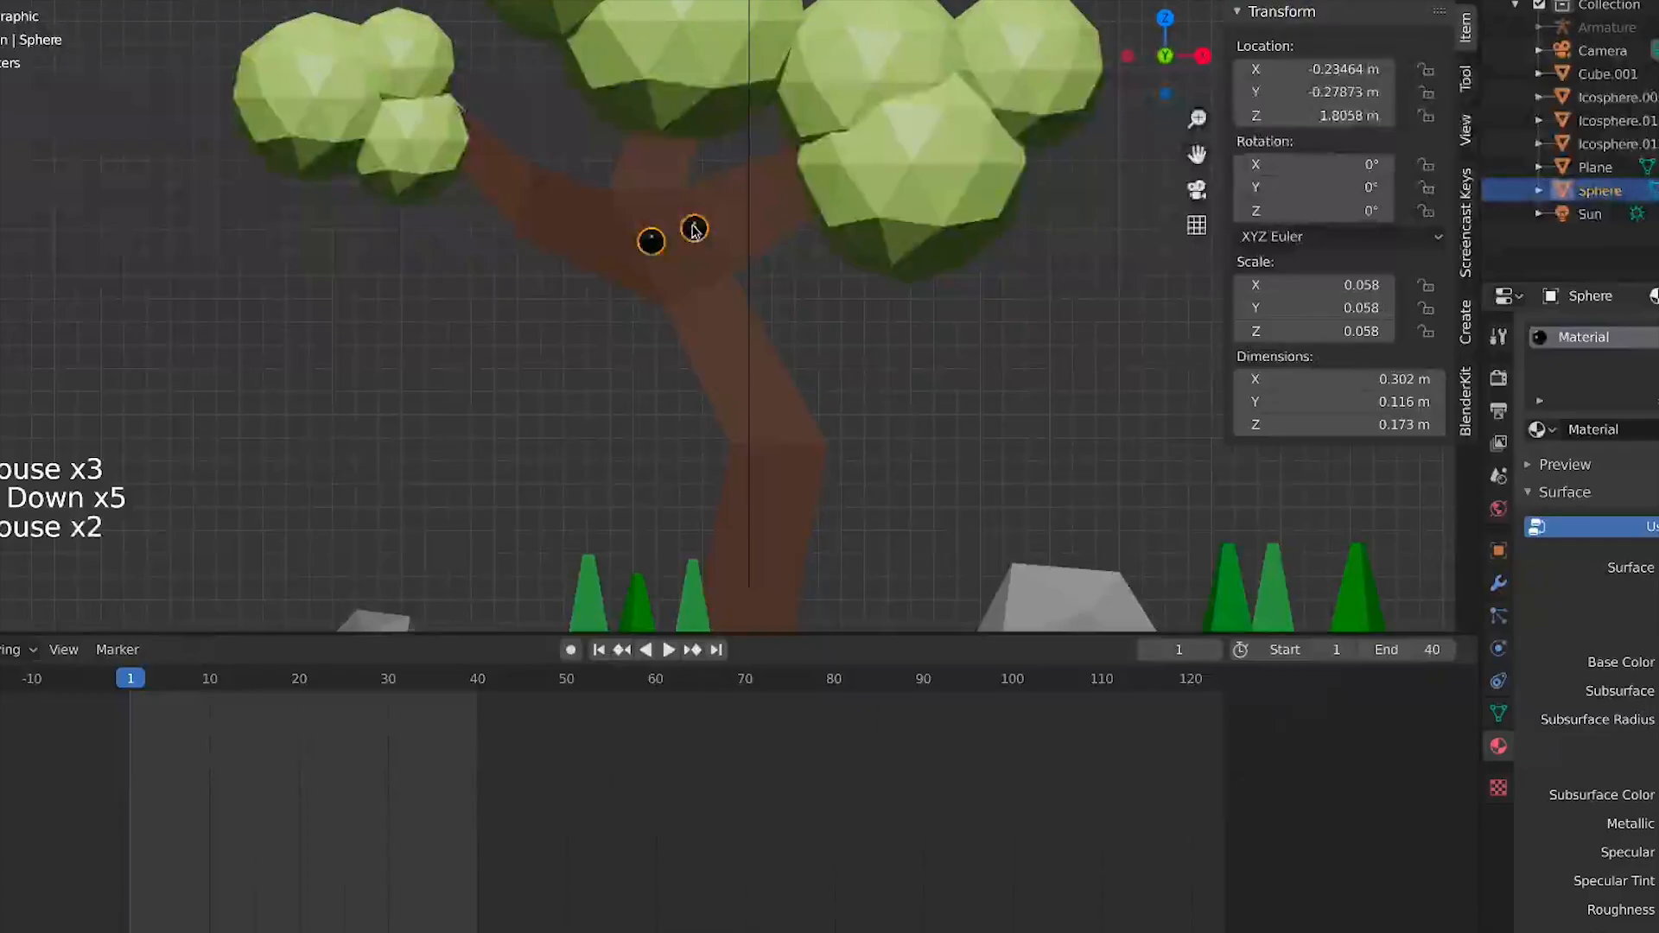
pyautogui.keyDown('shift'); pyautogui.click(660, 207); pyautogui.keyUp('shift')
pyautogui.hotkey('ctrl', 'j')
# Play back the animation to check the eyes, then return to frame 1
pyautogui.press('space')
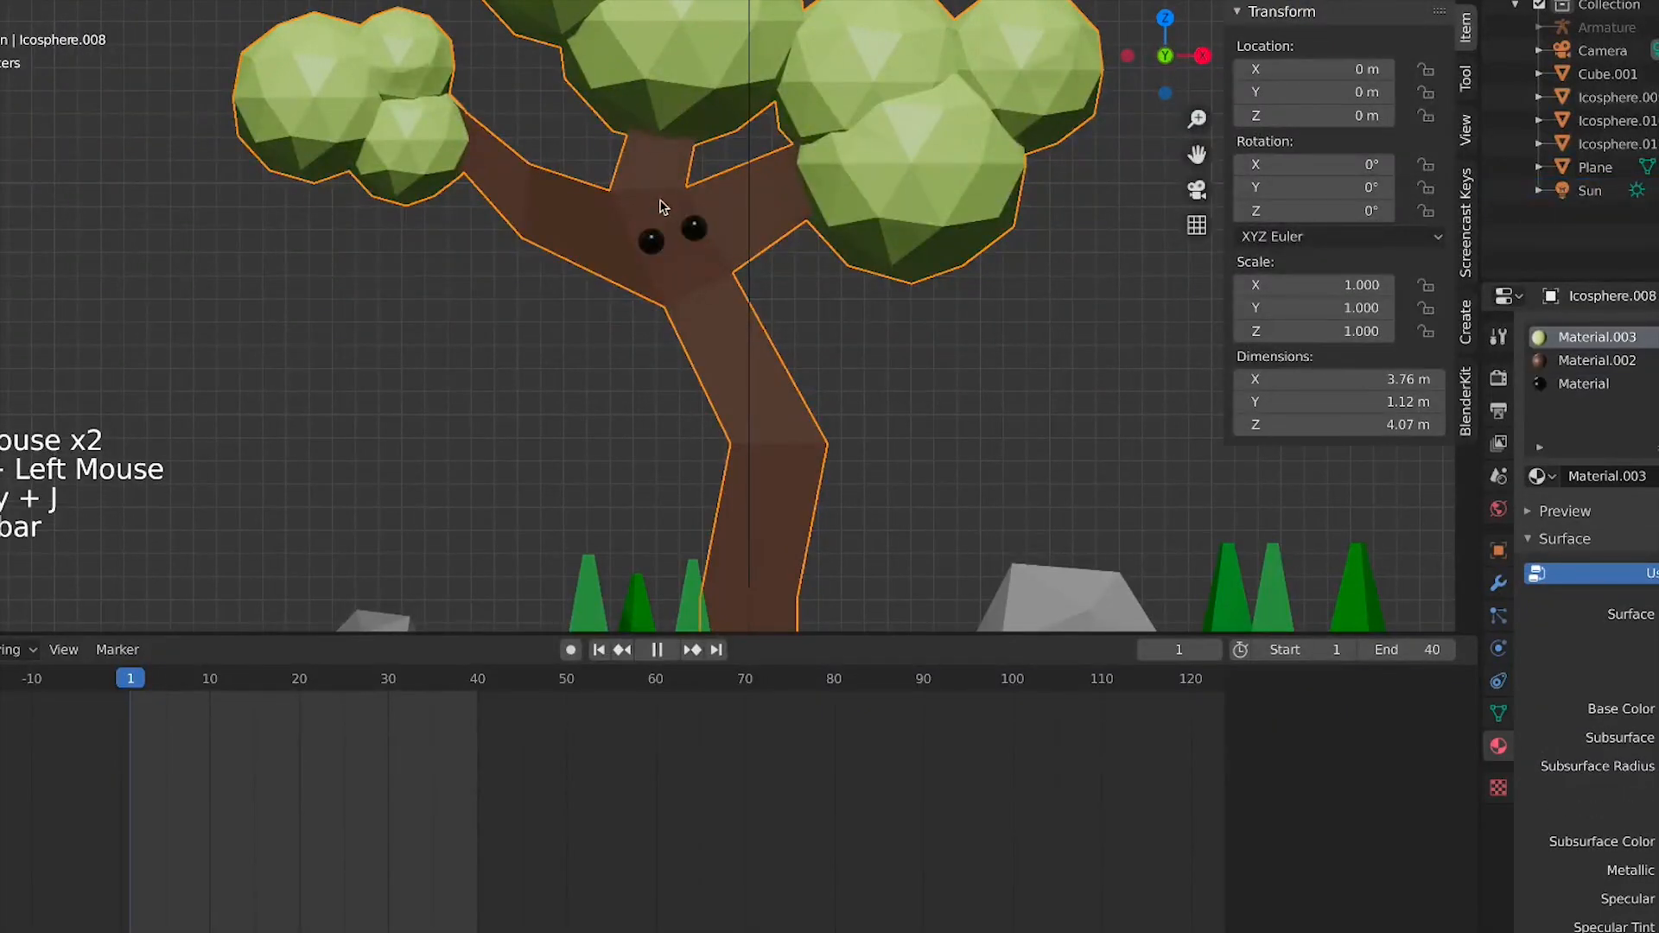
pyautogui.press('space')
pyautogui.press('space')
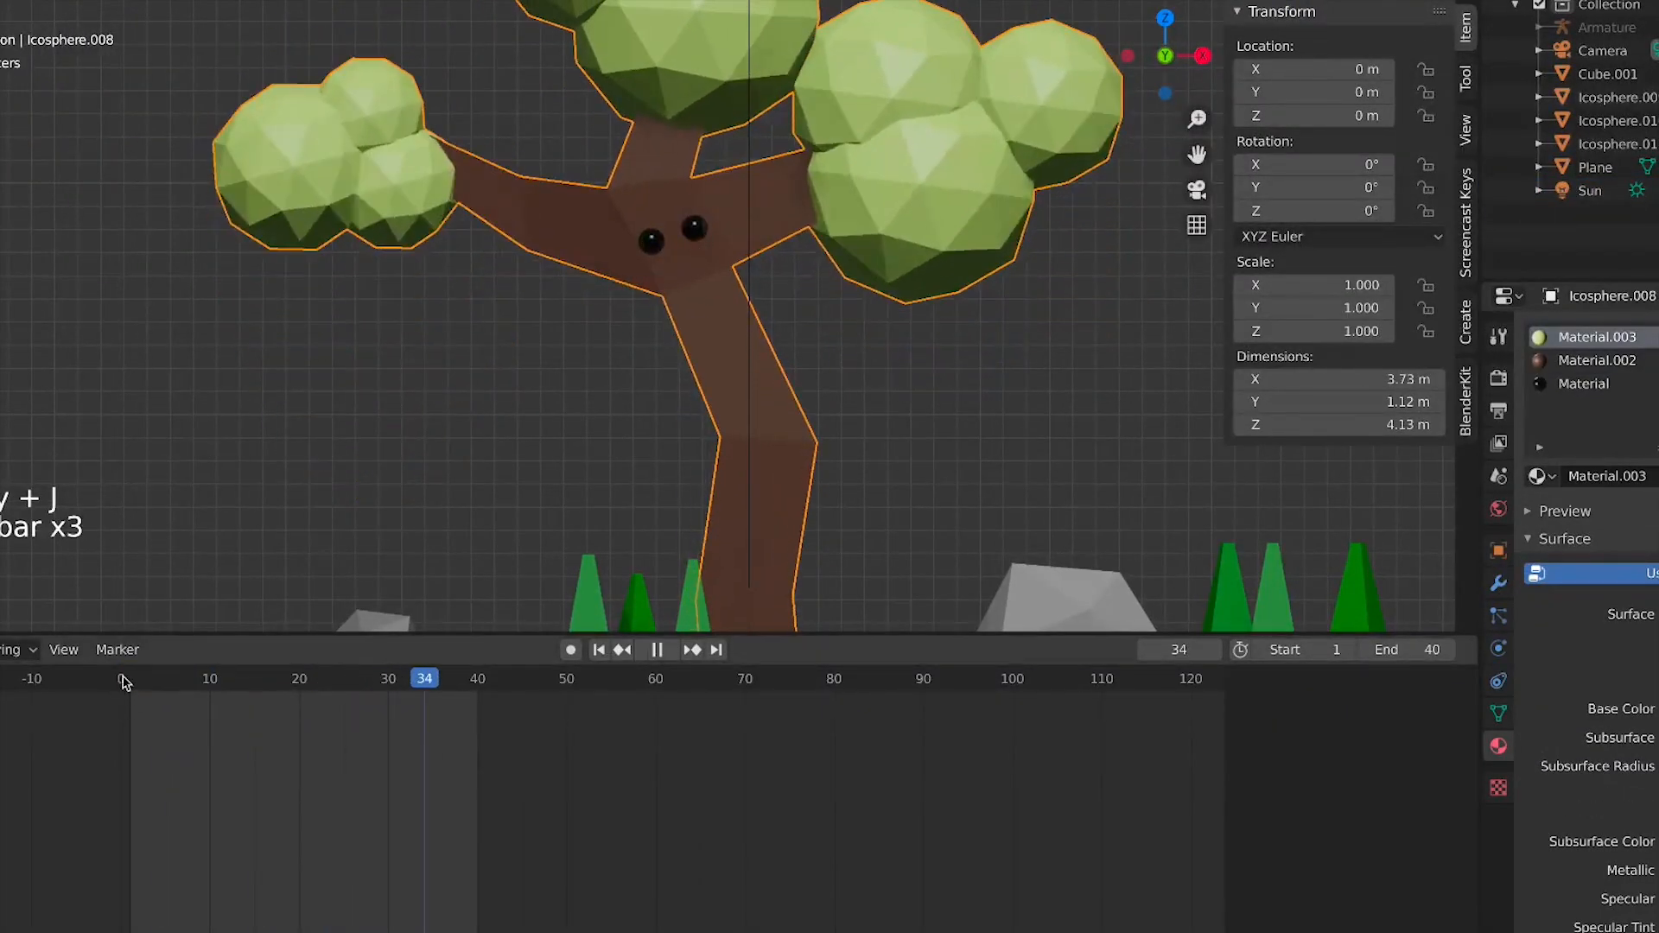
pyautogui.press('space')
pyautogui.click(130, 678)
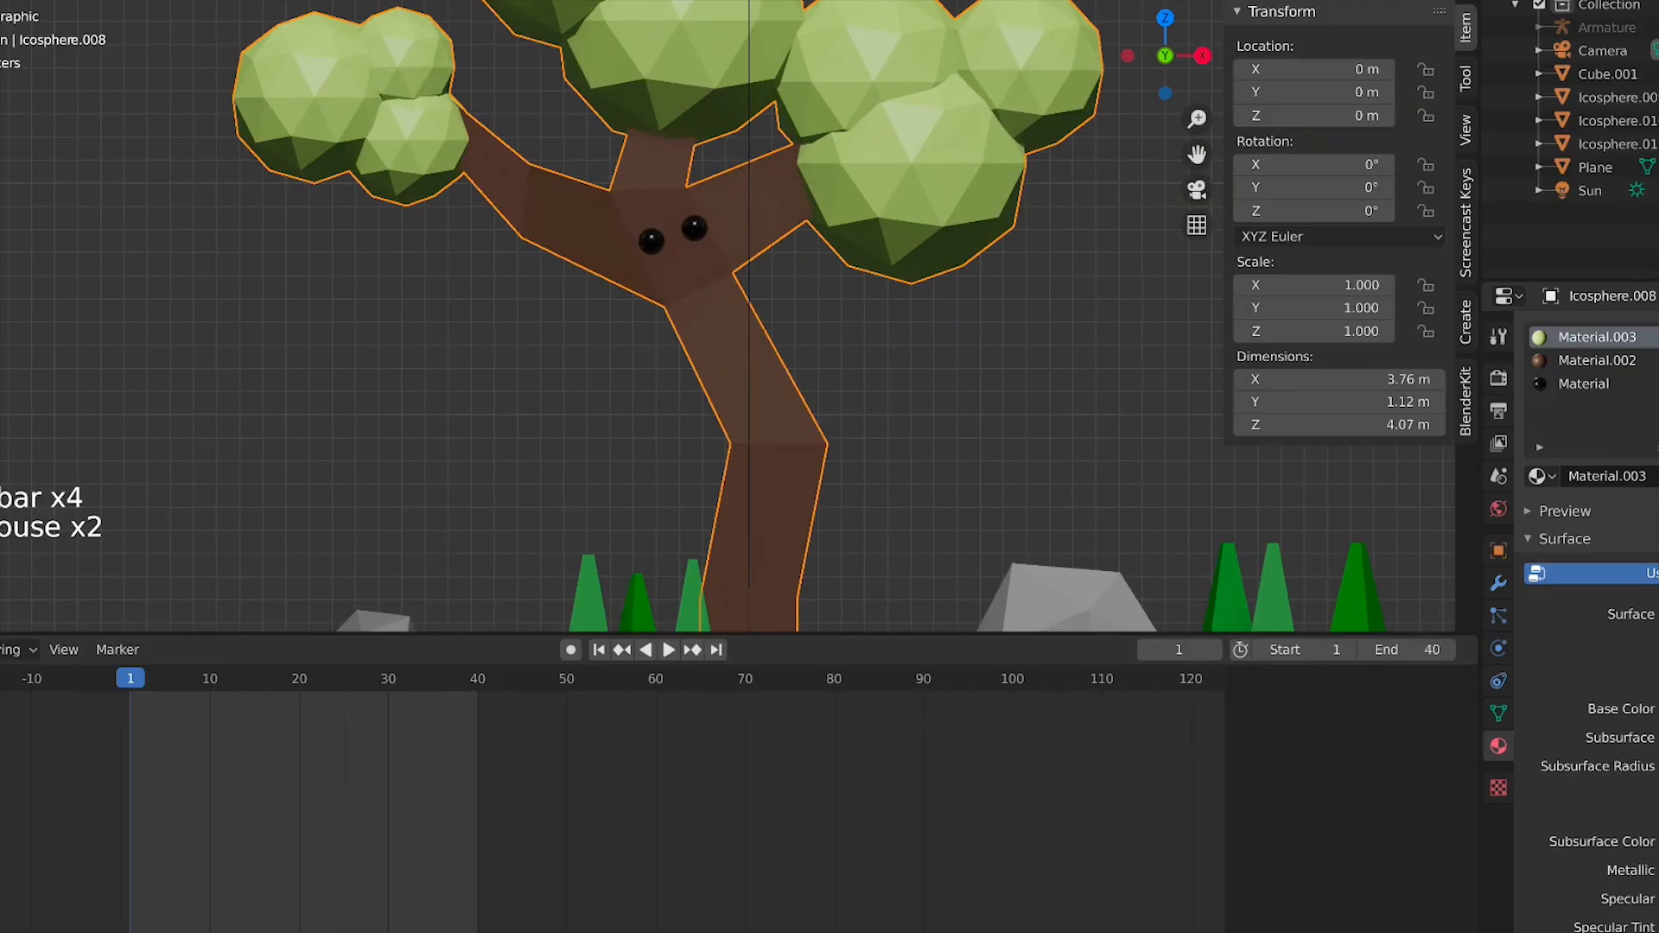
# Show the armature, select it together with the tree, and enter Weight Paint mode on the tree
pyautogui.click(1656, 27)
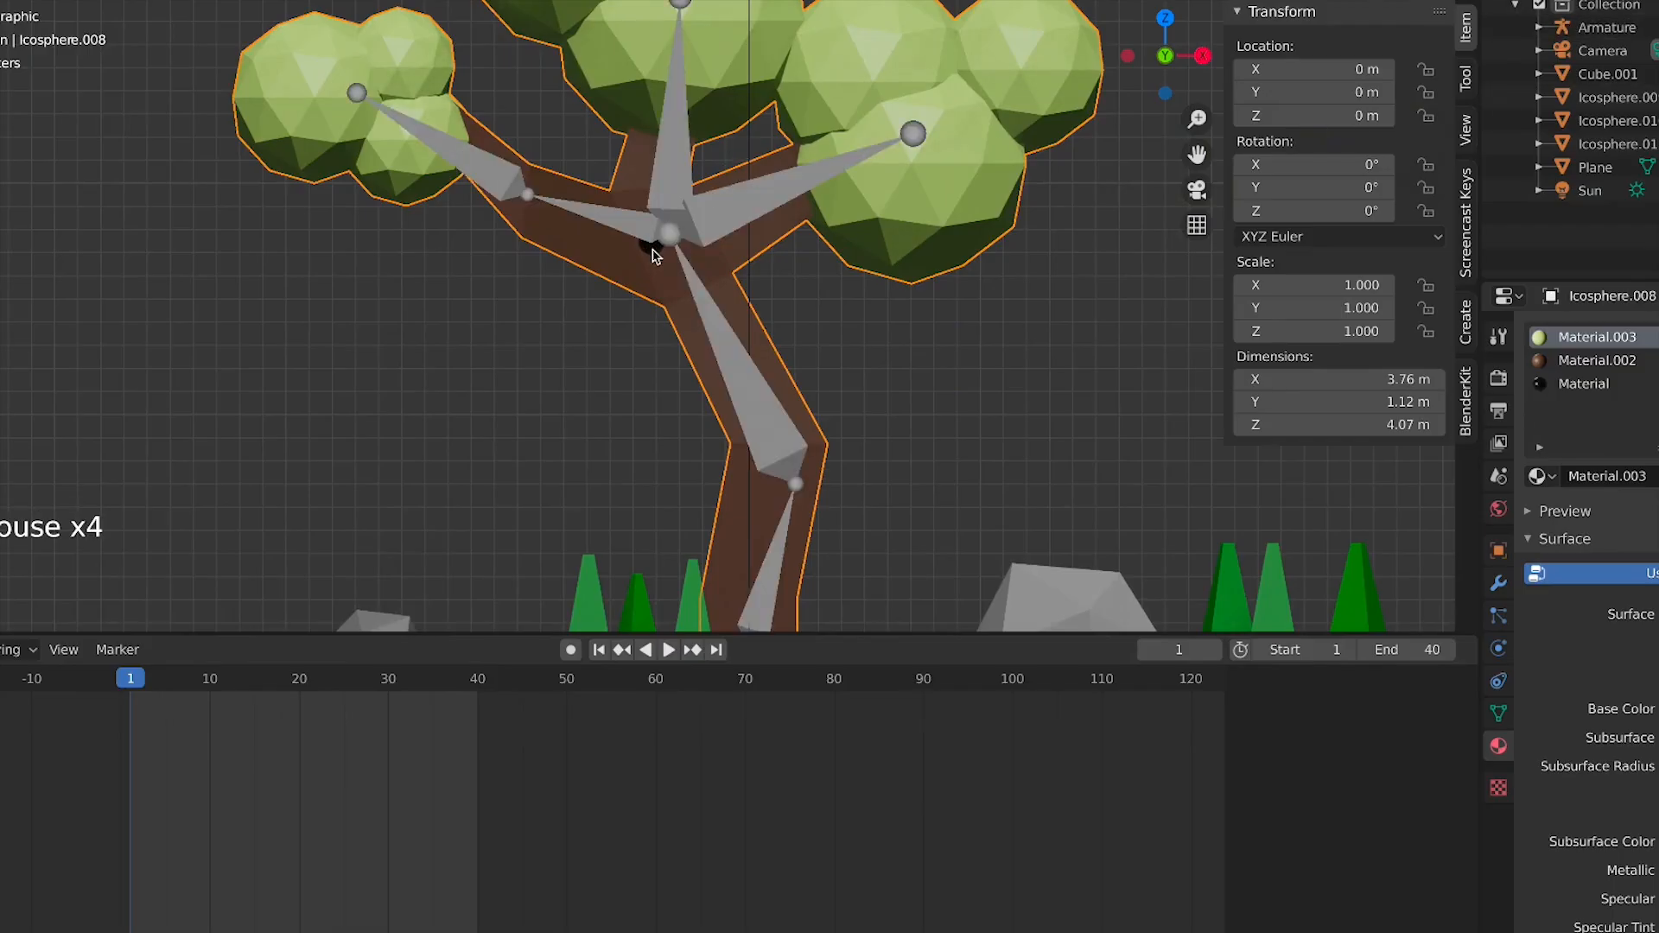
pyautogui.click(700, 294)
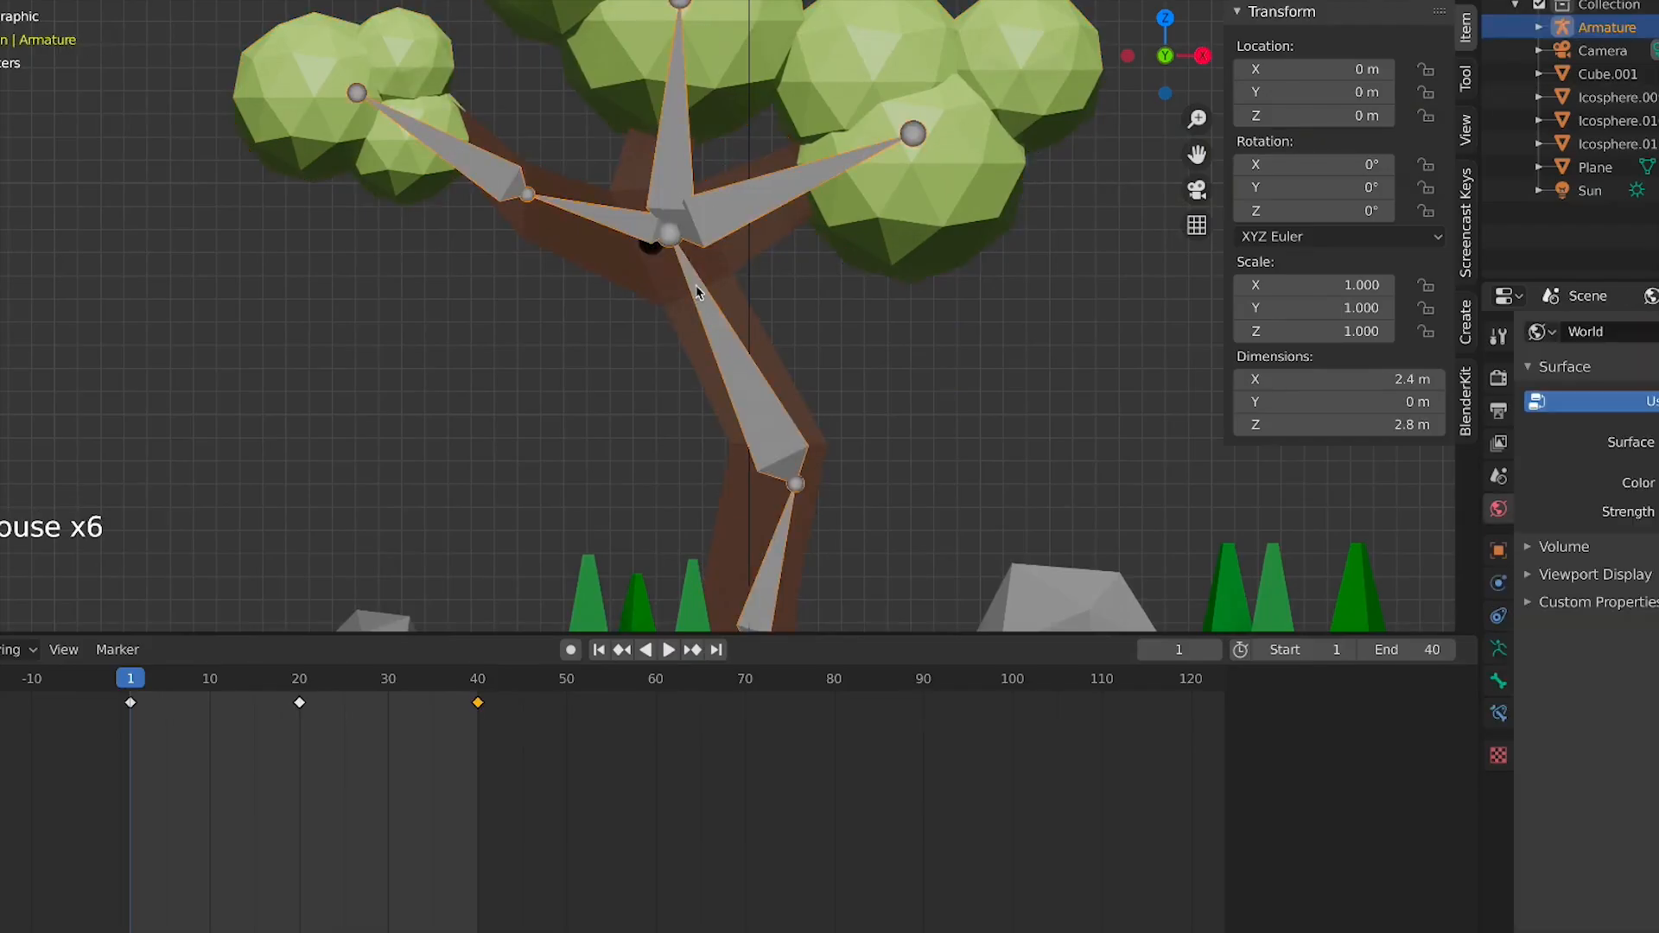
pyautogui.keyDown('shift'); pyautogui.click(650, 250); pyautogui.keyUp('shift')
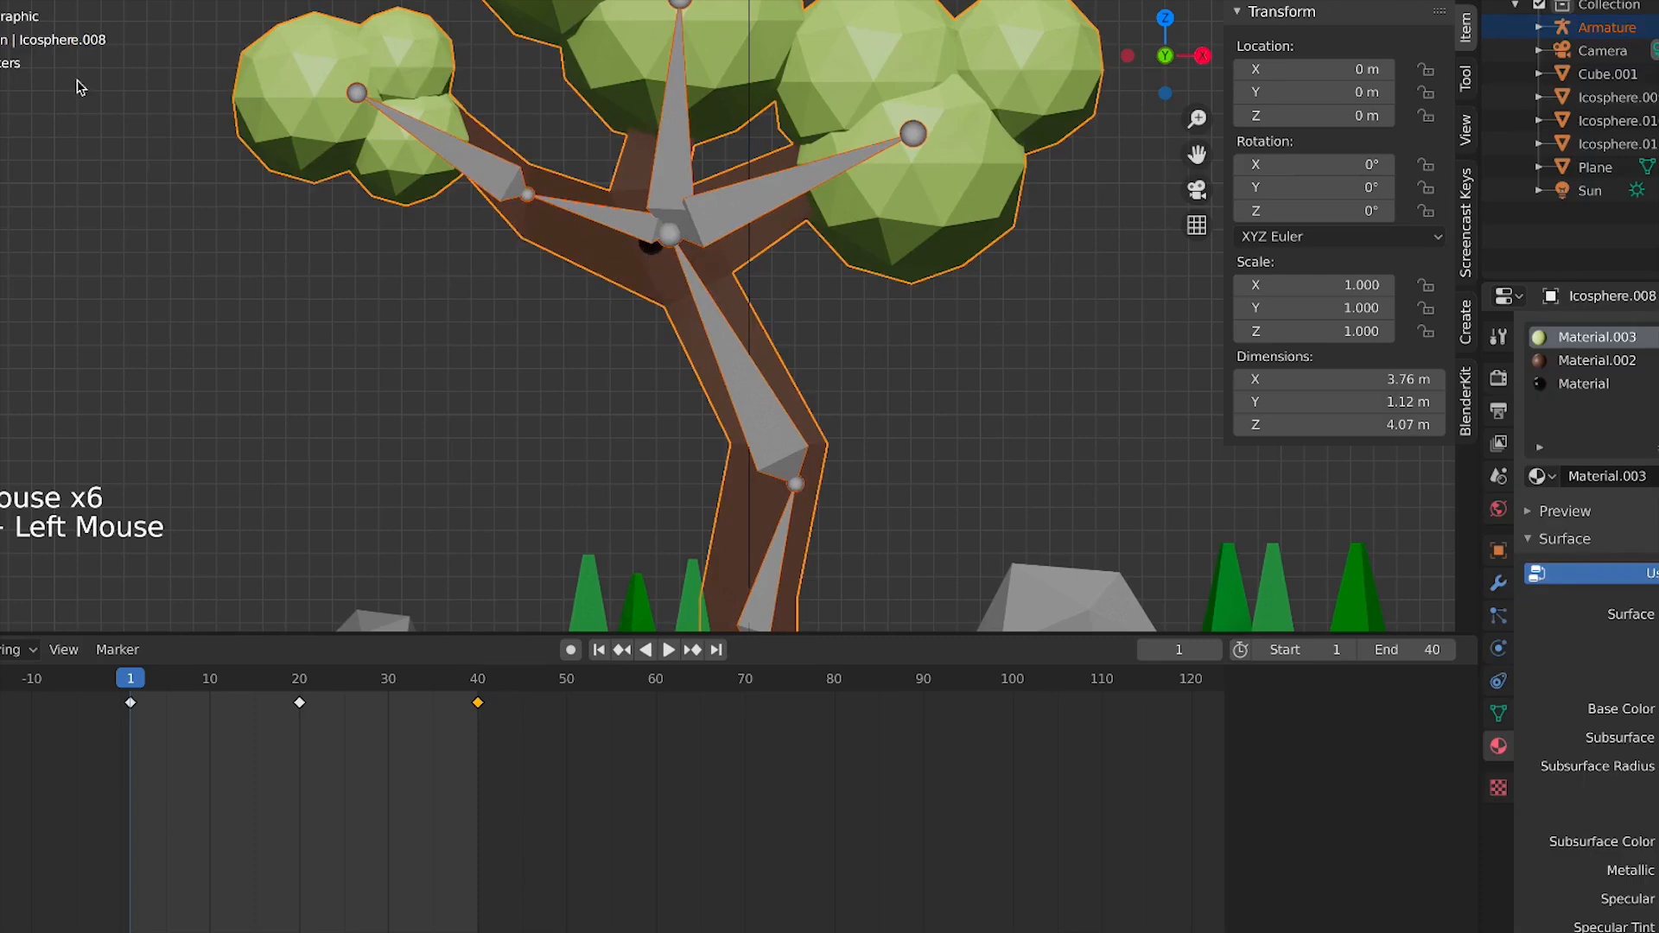
pyautogui.click(2, 2)
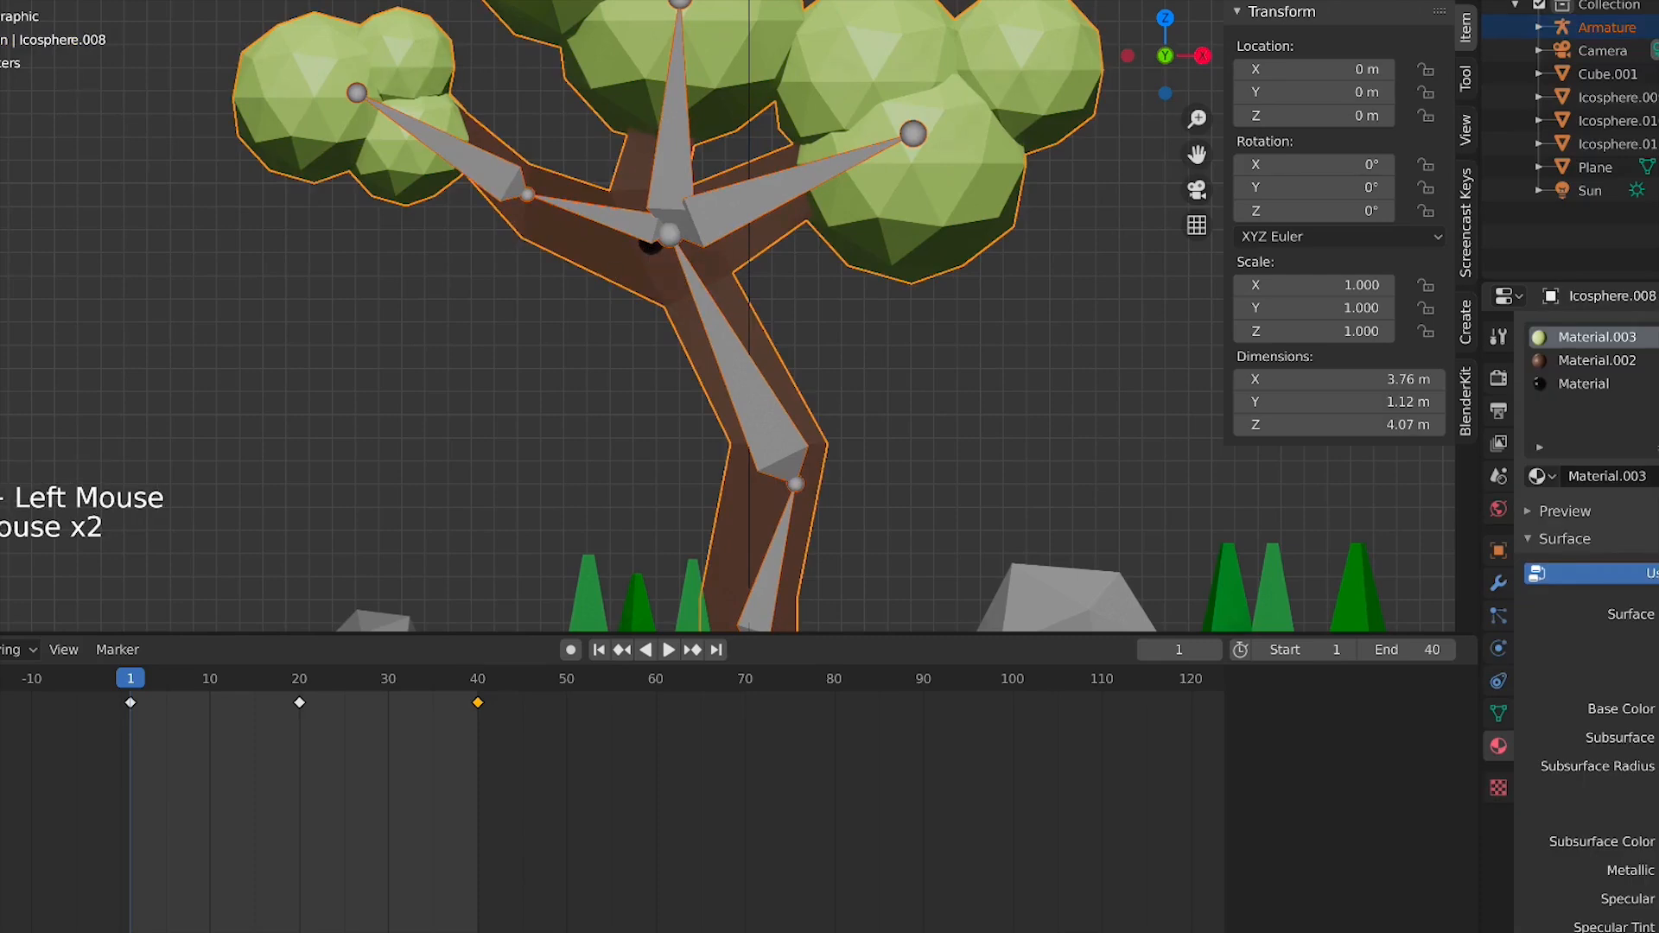
pyautogui.hotkey('ctrl', 'Tab')
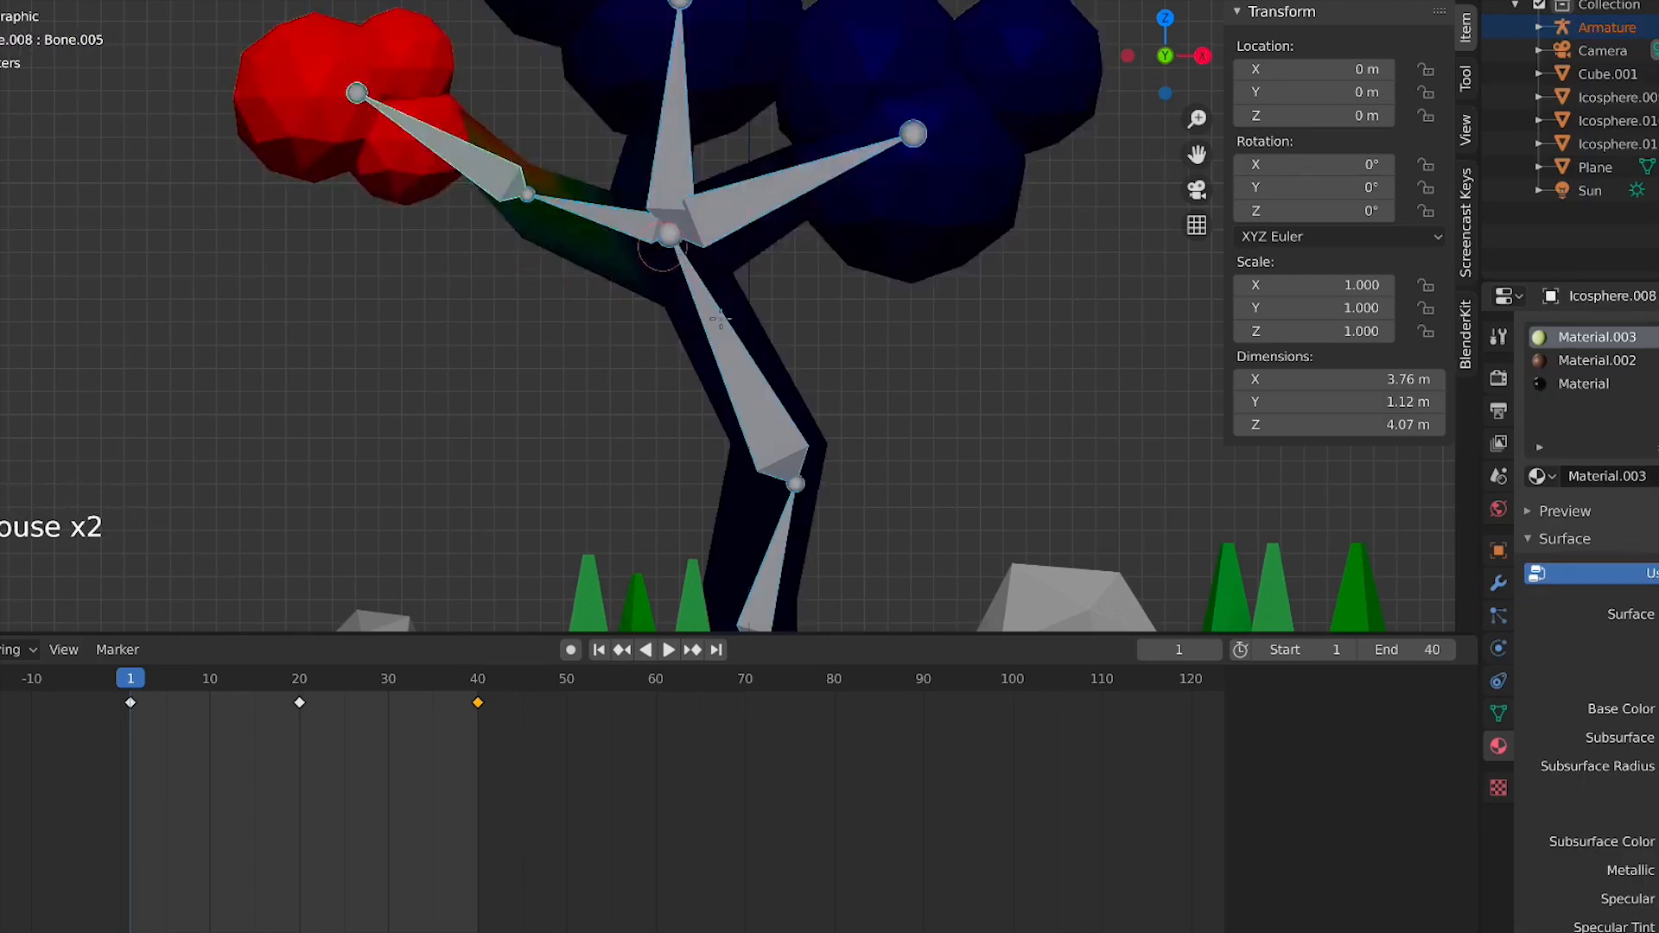
# Assign the selected eye vertices to the Bone.001 vertex group in Edit Mode
pyautogui.click(1498, 713)
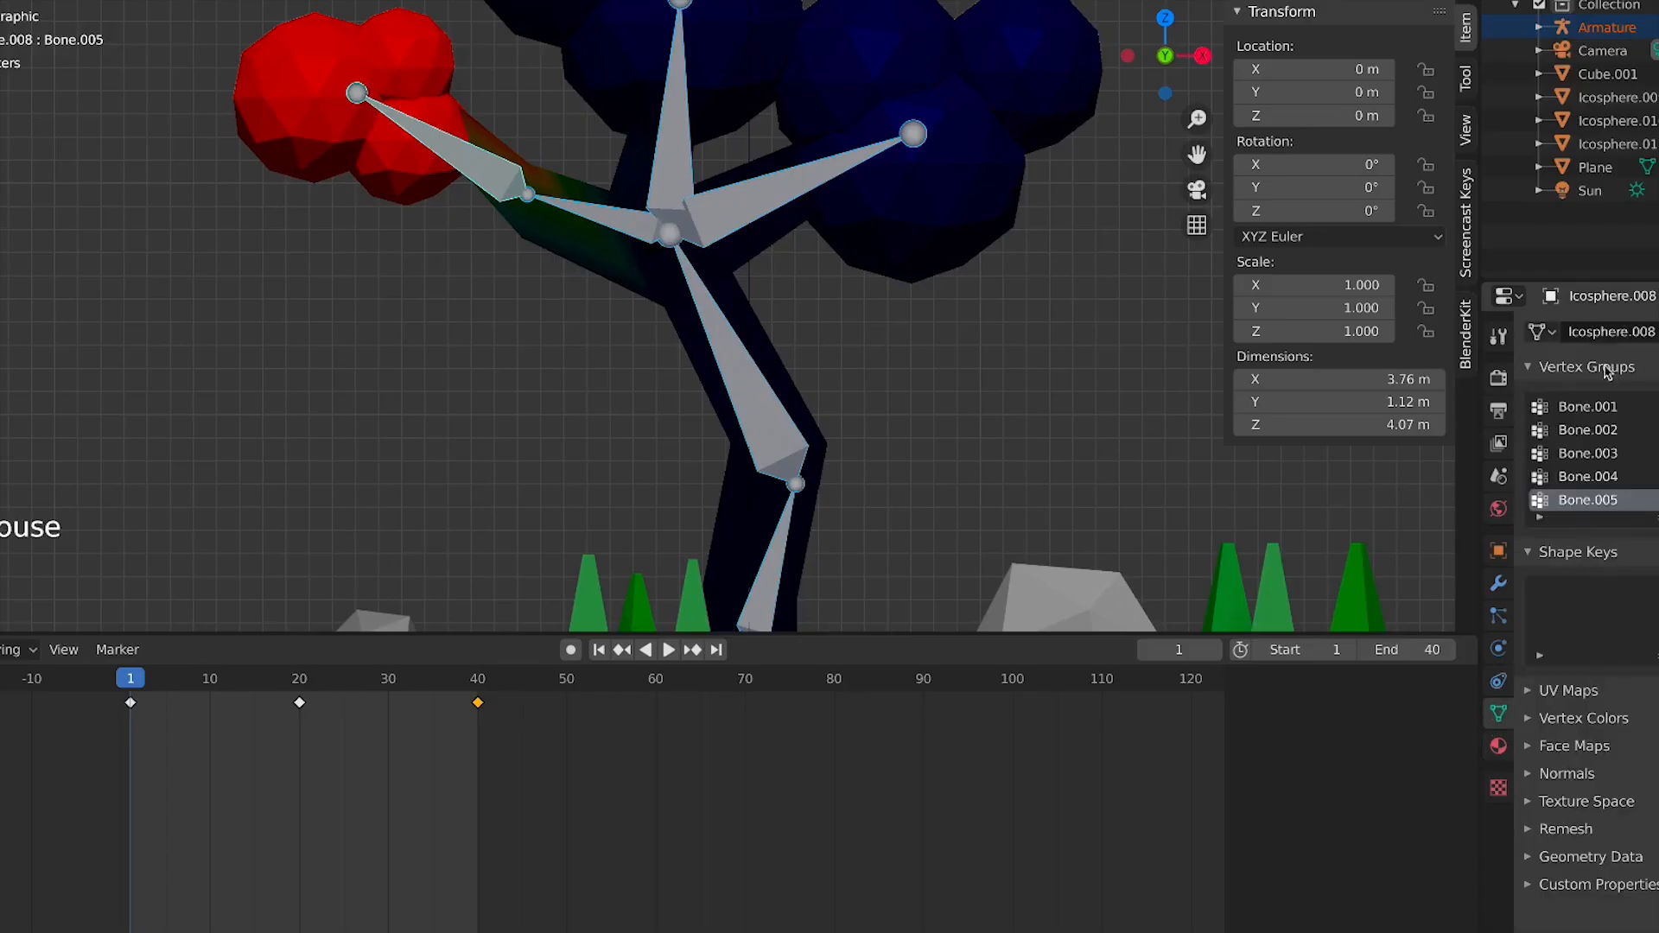
pyautogui.click(1592, 436)
pyautogui.click(1593, 455)
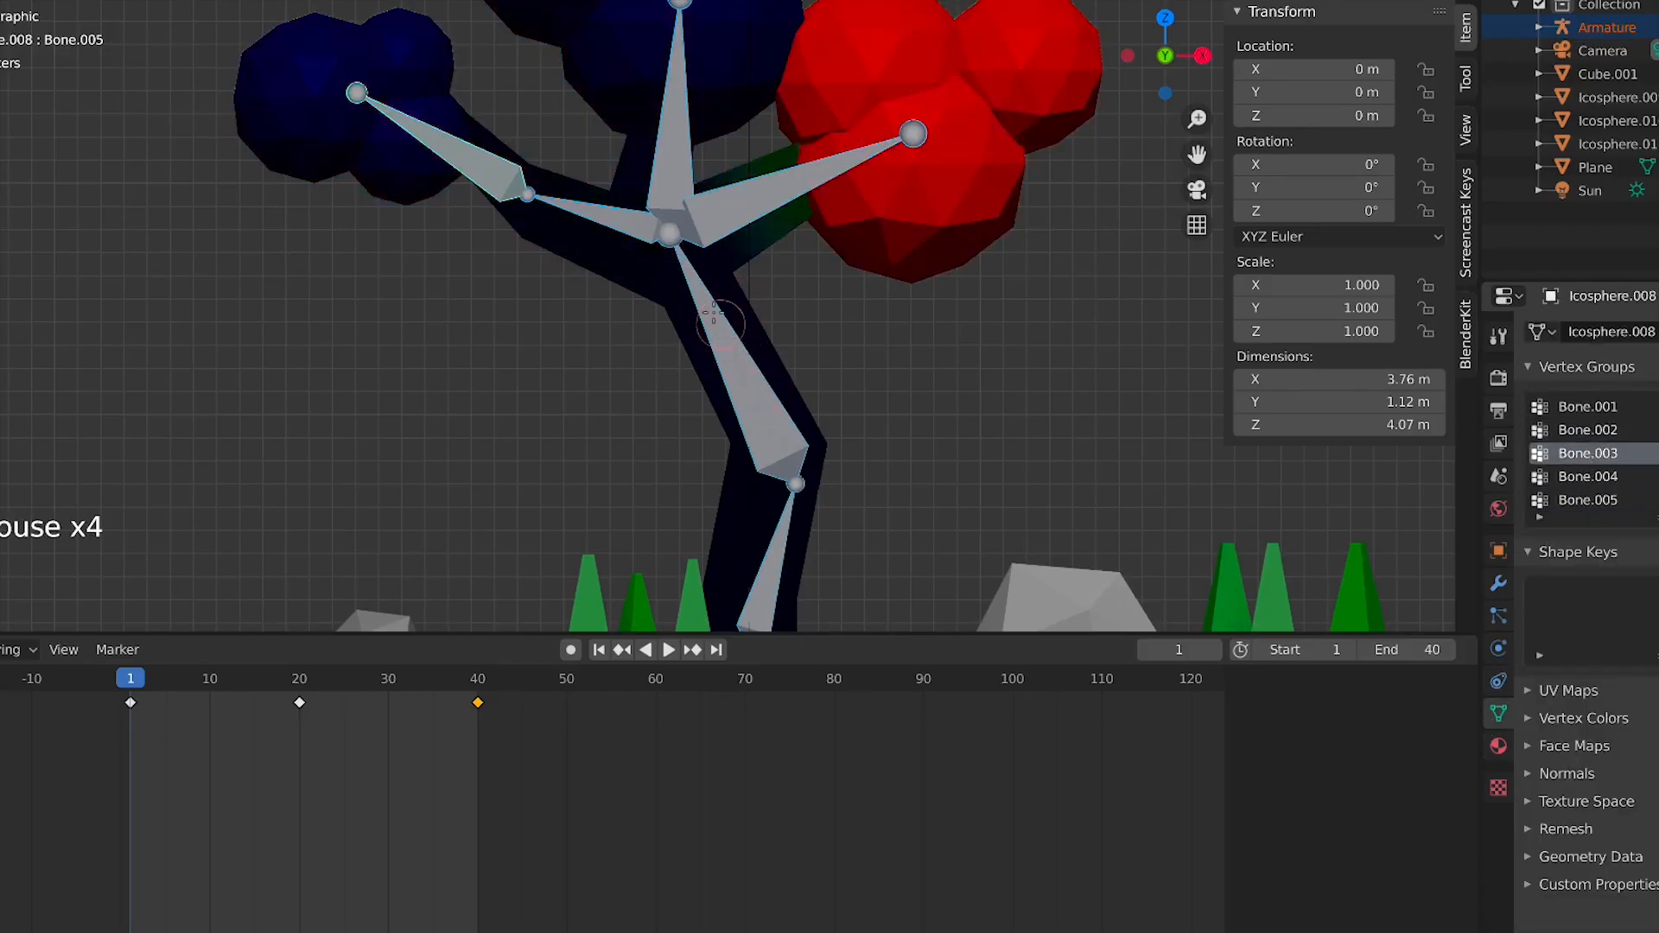
pyautogui.click(1616, 408)
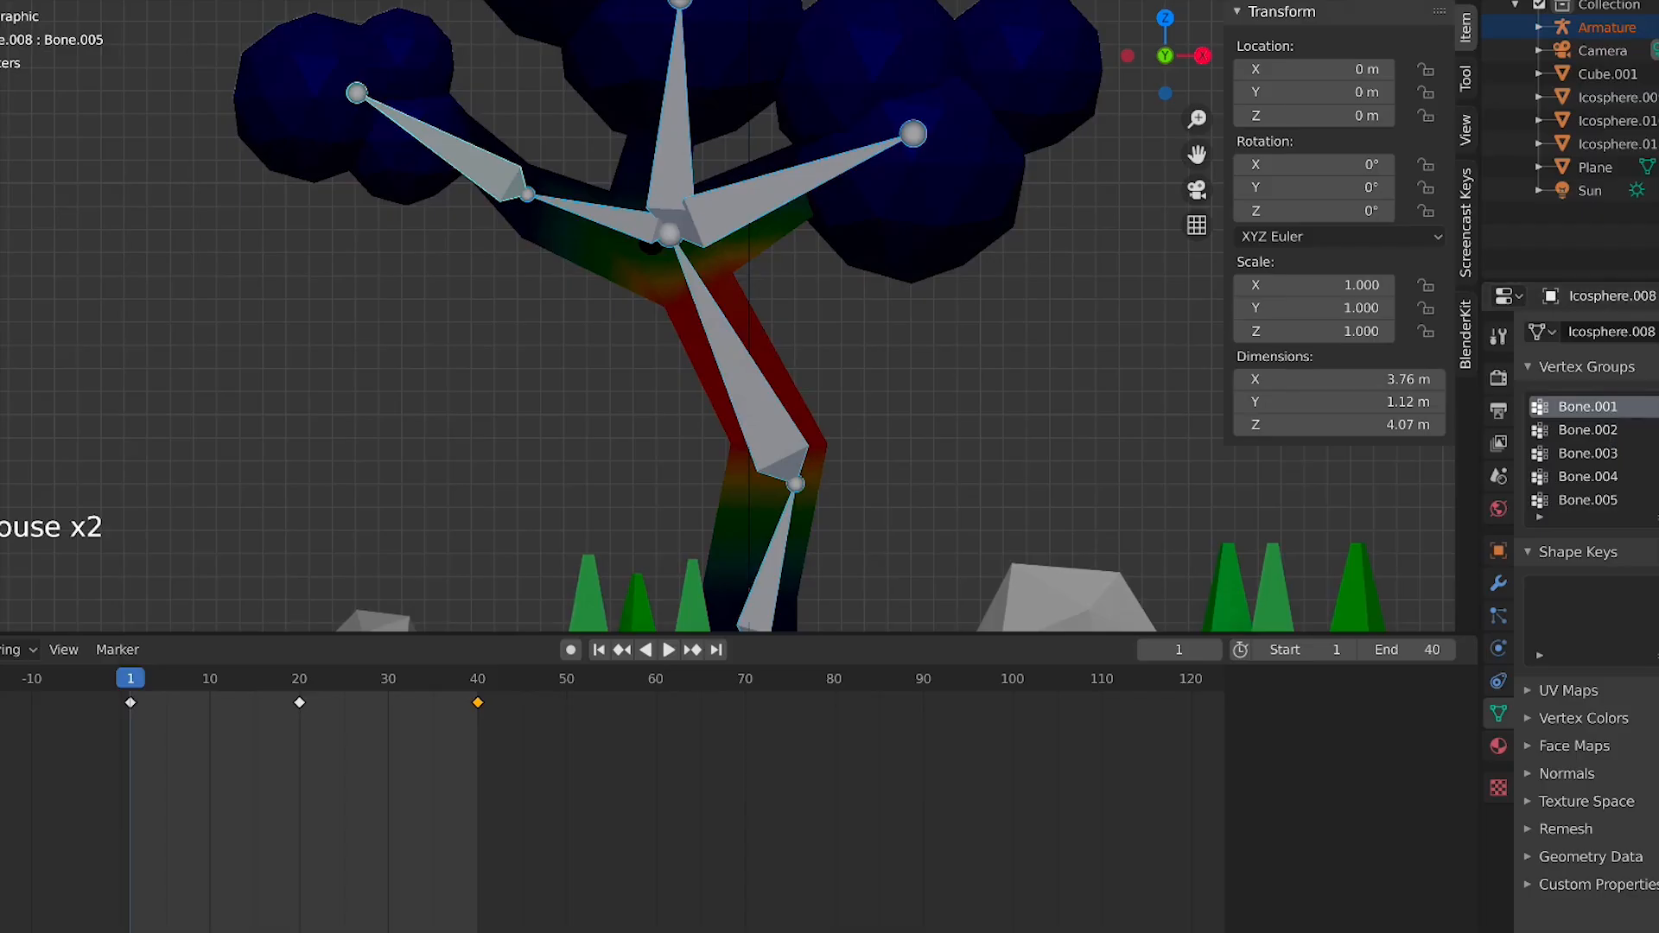
pyautogui.press('Tab')
pyautogui.scroll(1, 703, 239)
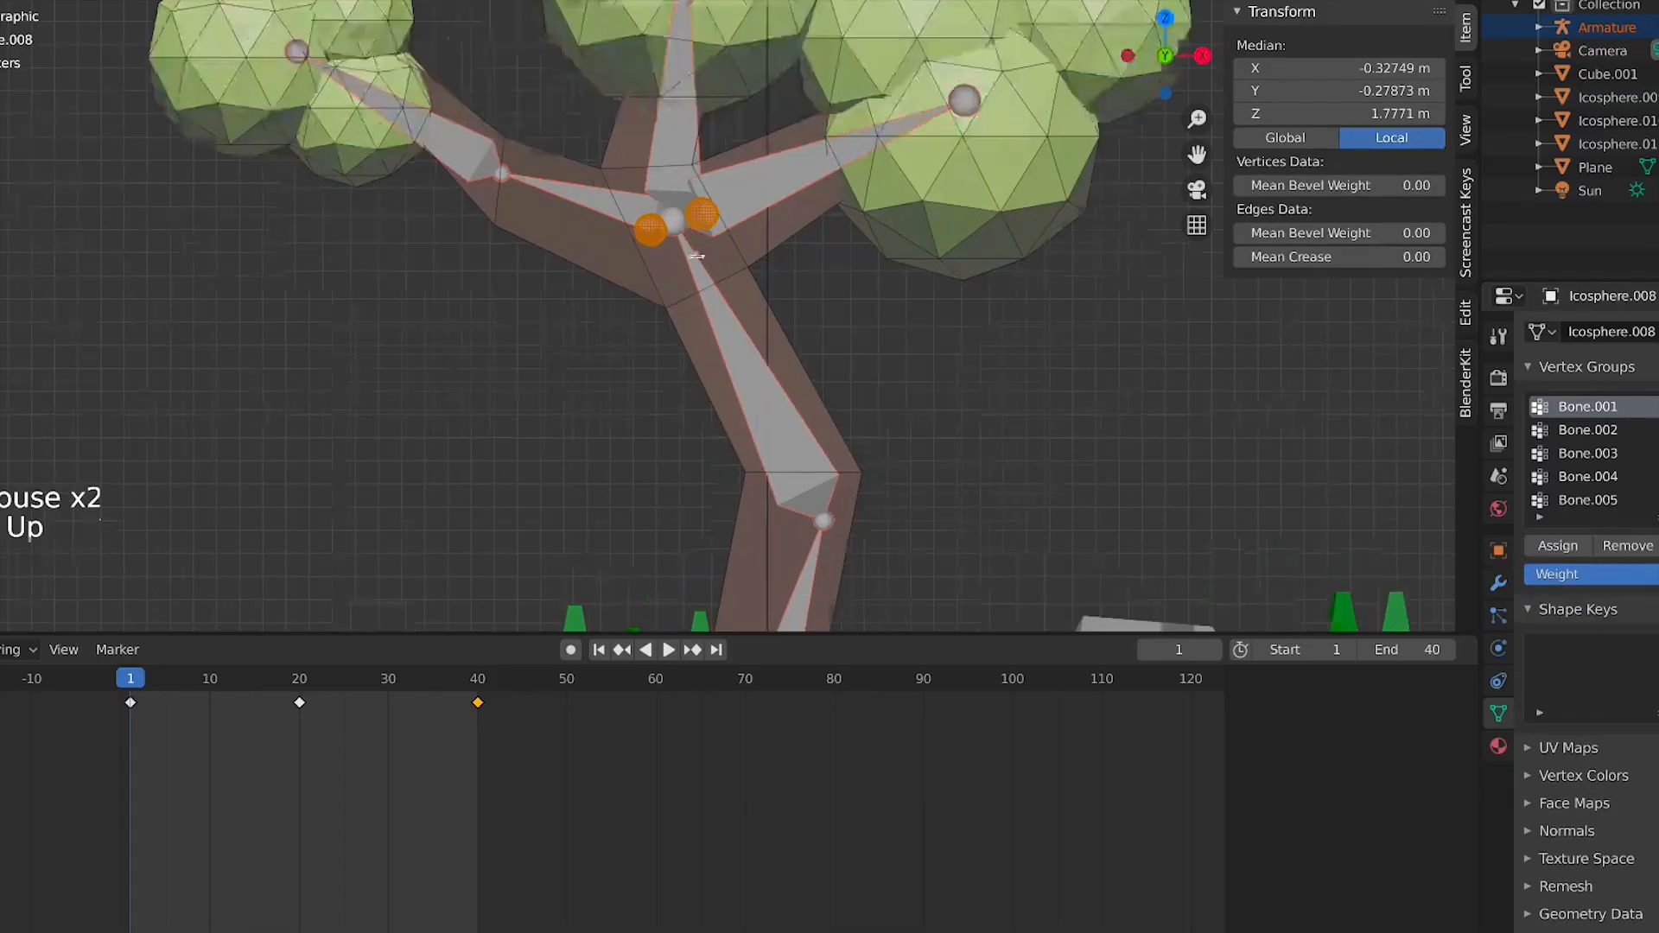
pyautogui.click(1575, 547)
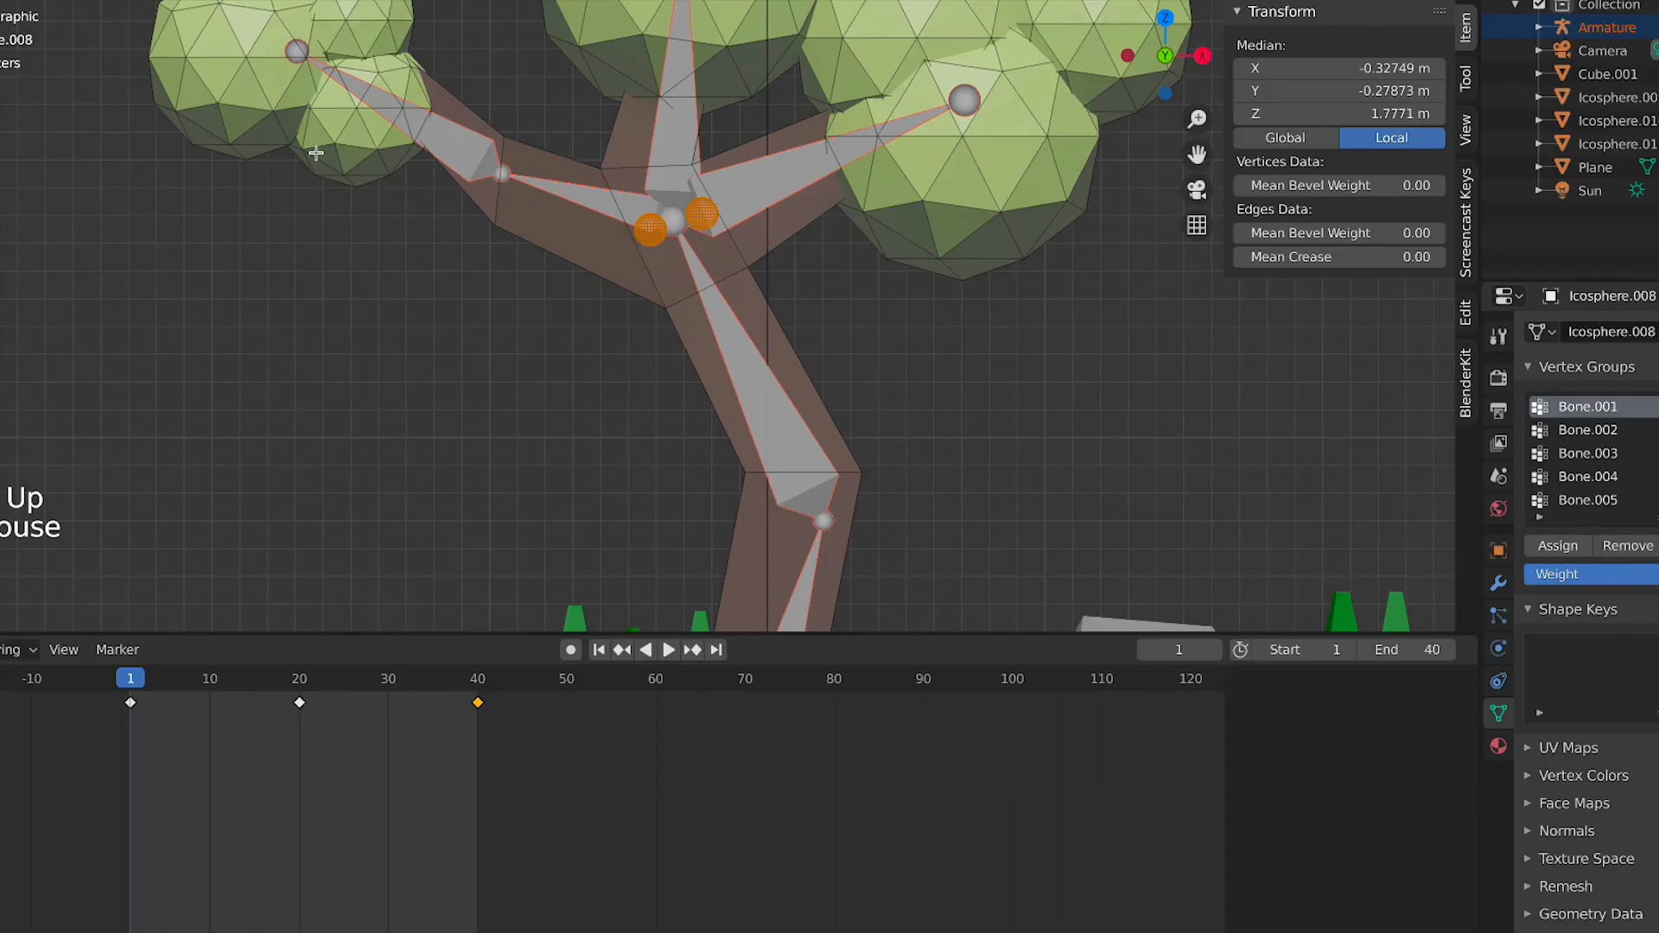
# Leave Edit Mode and play the animation through the camera view to check that the eyes follow the trunk
pyautogui.press('Tab')
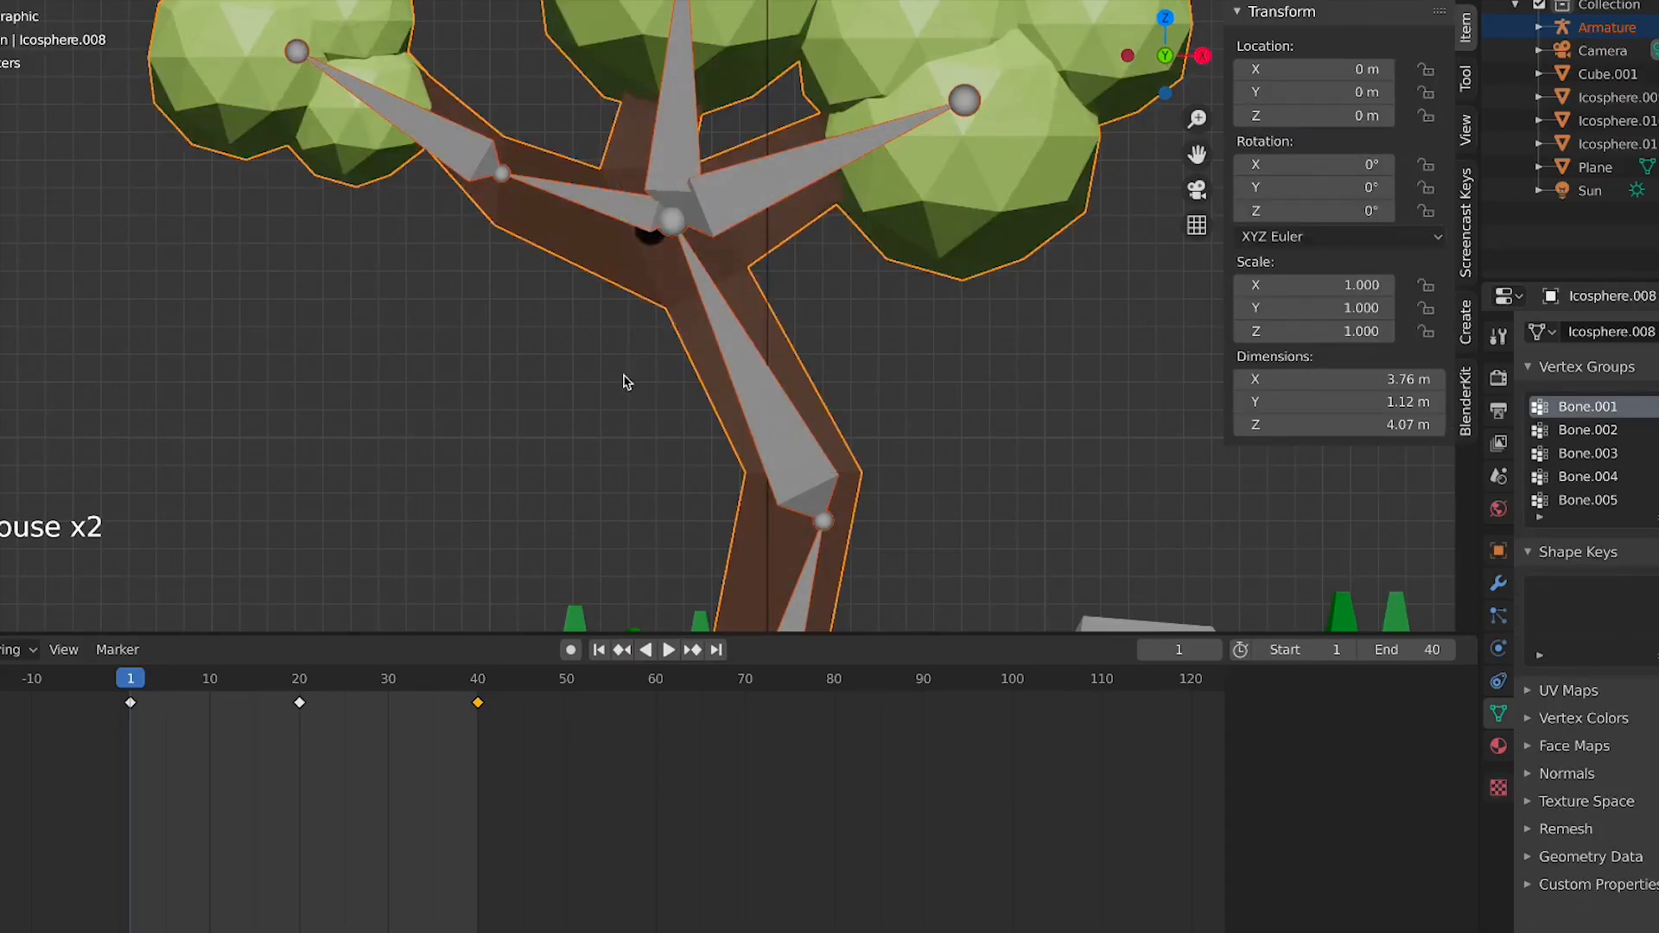
pyautogui.press('space')
pyautogui.click(838, 318)
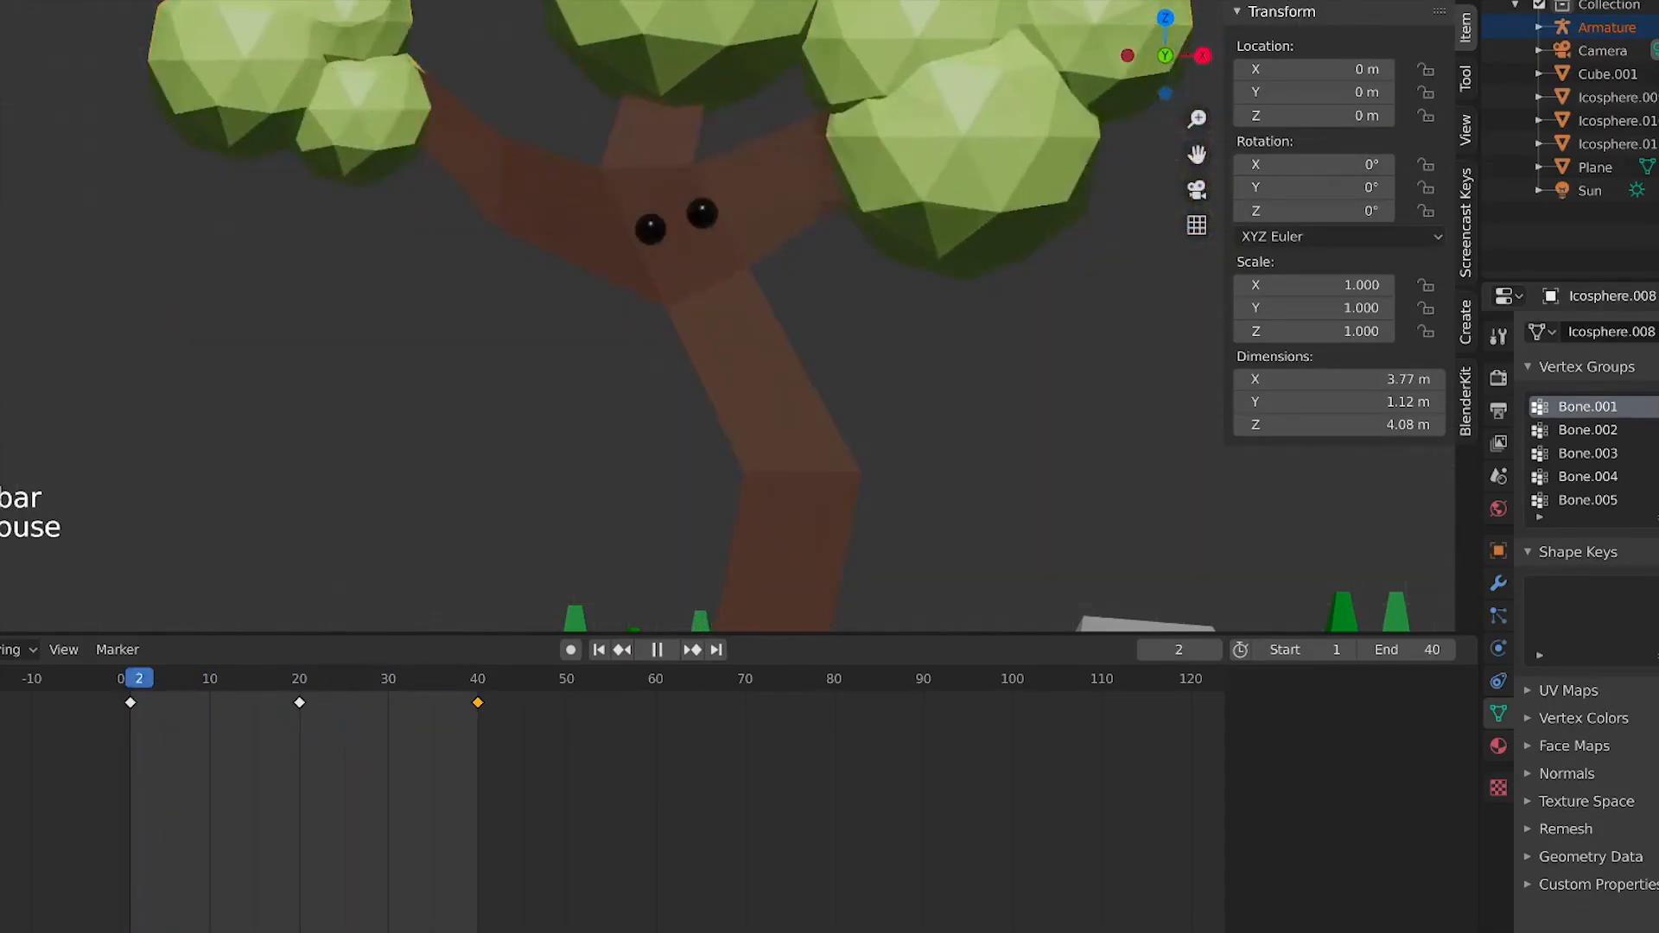
pyautogui.scroll(-8, 838, 318)
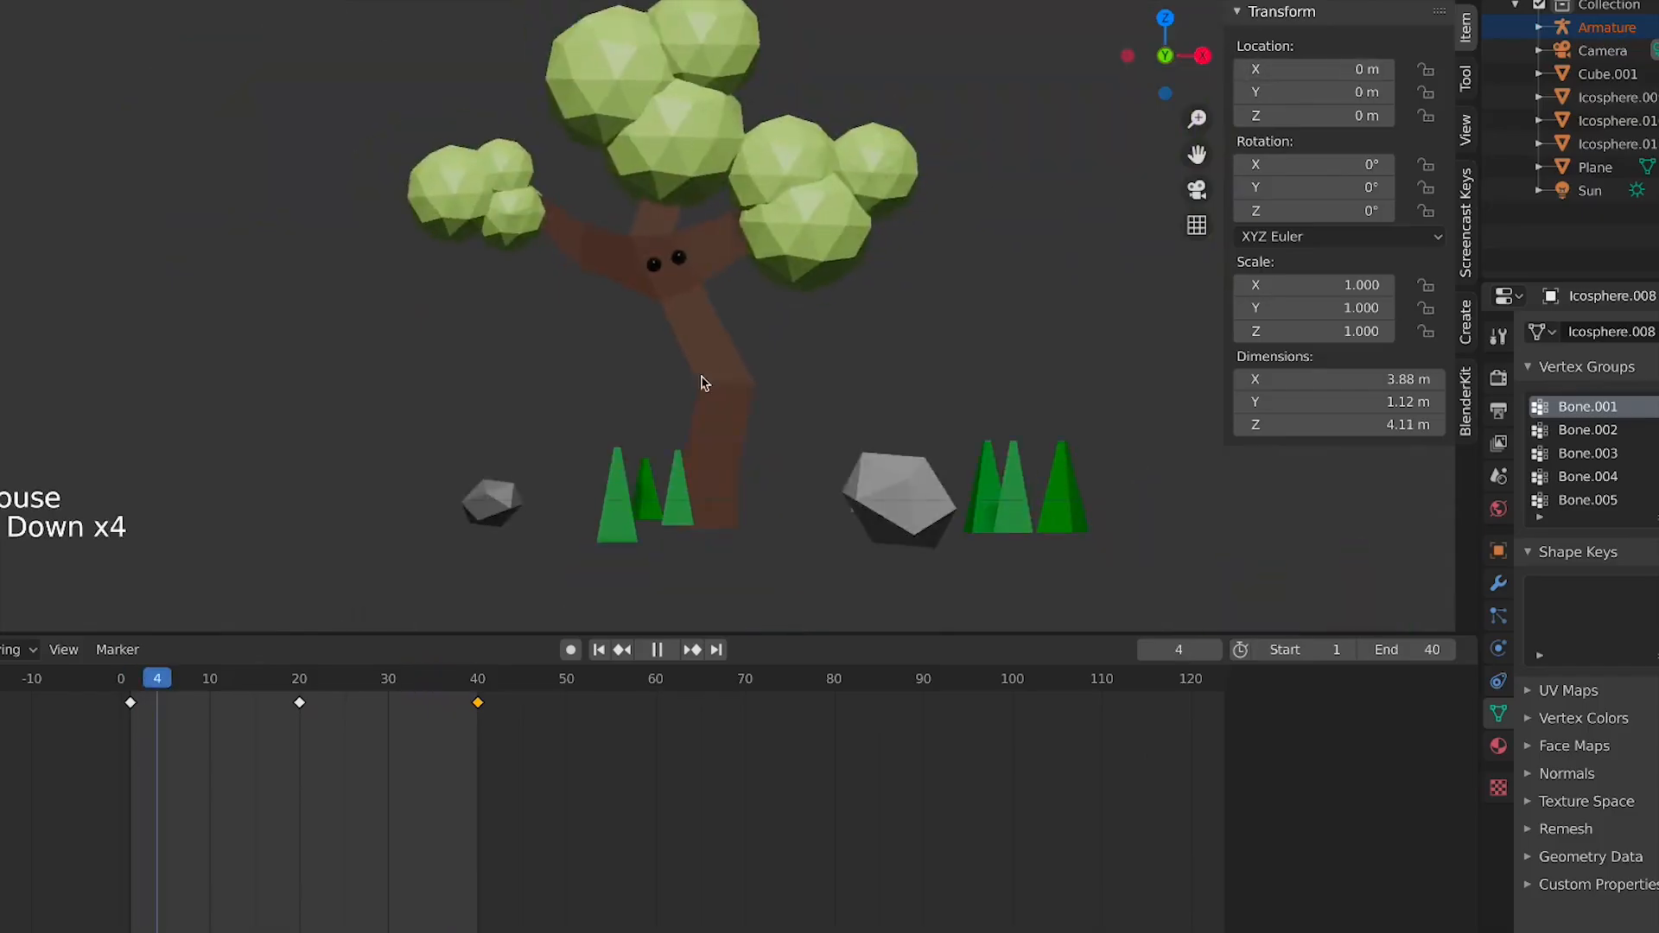
pyautogui.scroll(2, 771, 311)
pyautogui.click(624, 254)
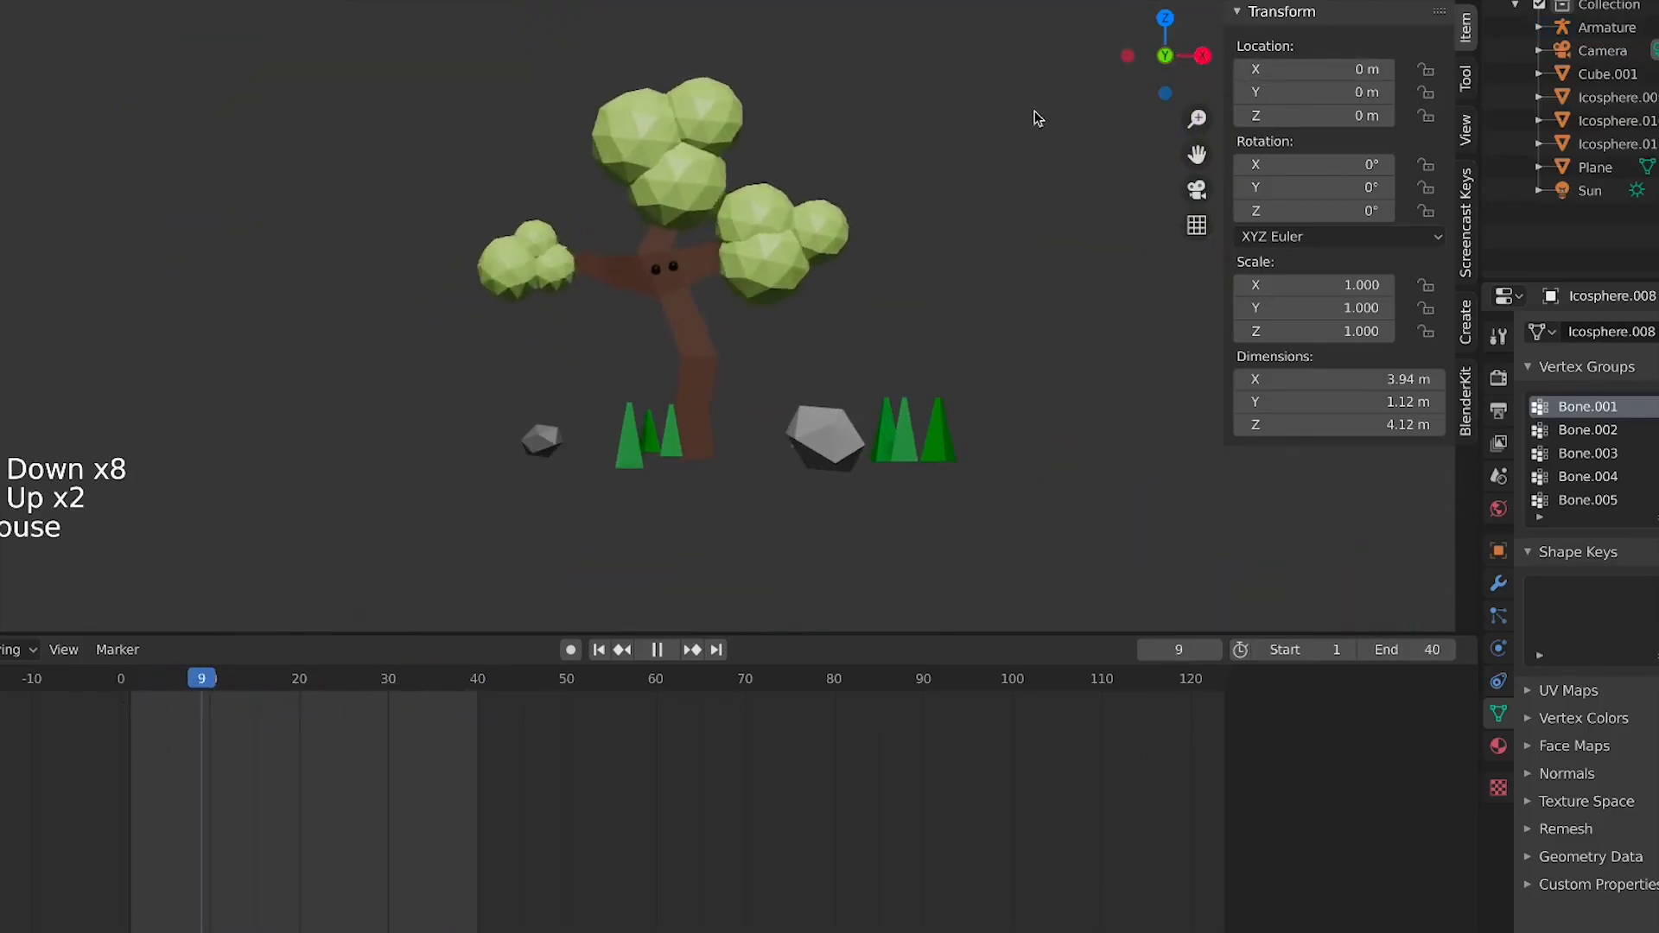
pyautogui.click(1270, 1)
pyautogui.click(989, 292)
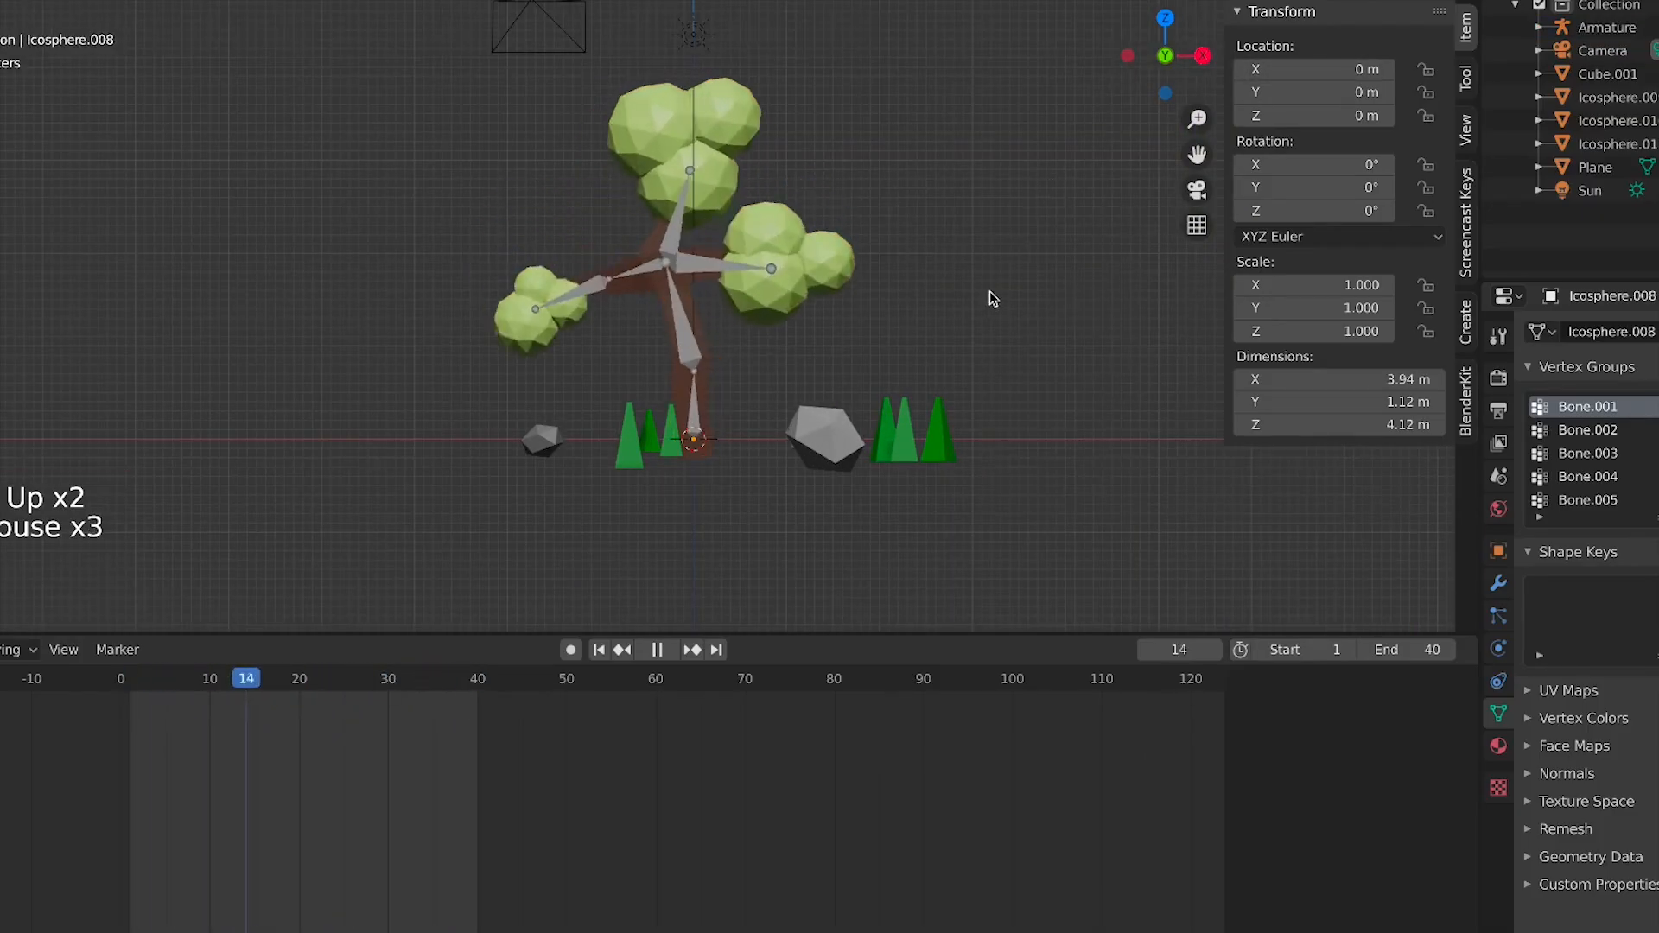
pyautogui.press('space')
pyautogui.press('KP_0')
pyautogui.press('space')
pyautogui.scroll(-6, 992, 264)
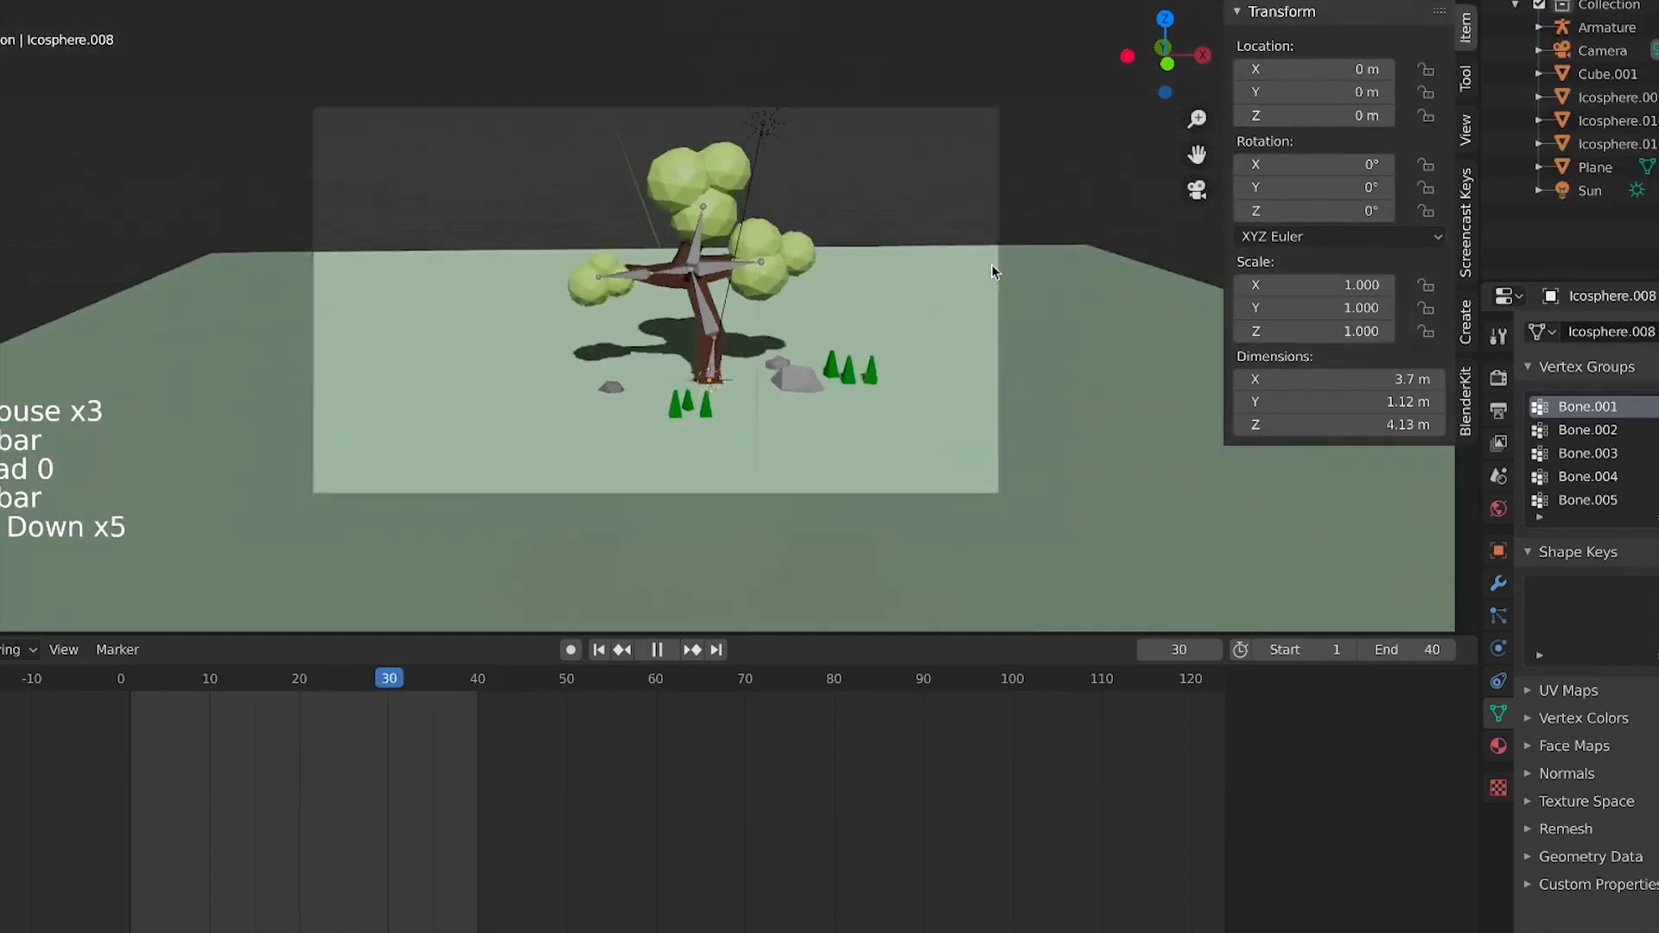
# Scale the ground plane up by about 1.96 so it fills the camera frame
pyautogui.click(935, 327)
pyautogui.press('space')
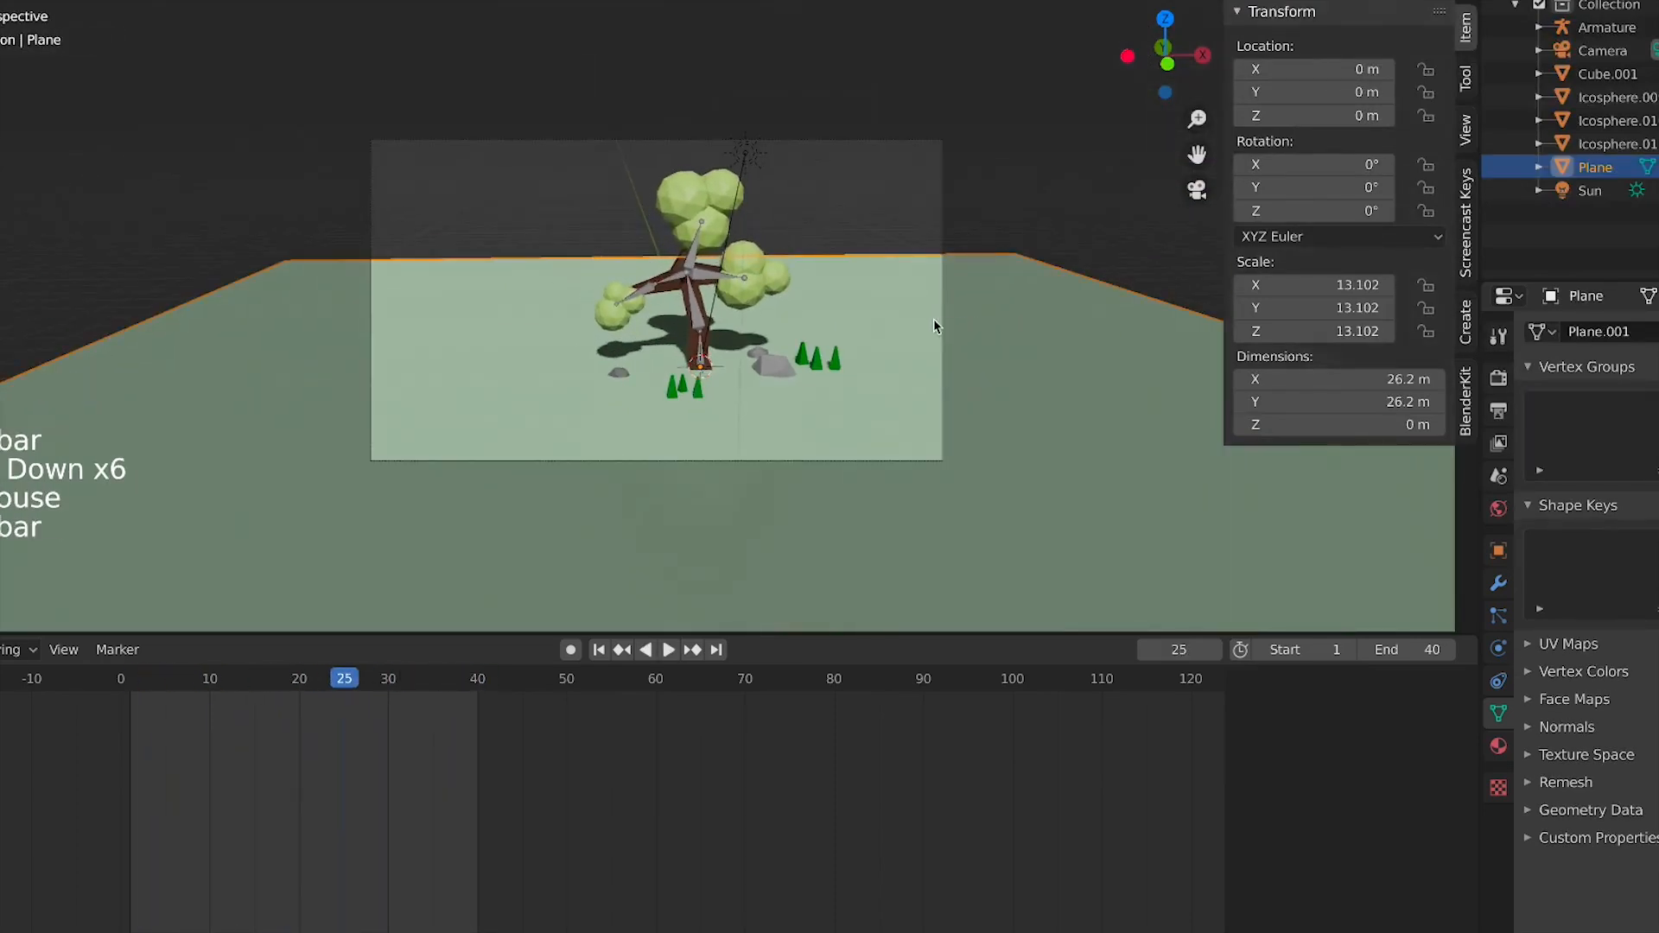
pyautogui.hotkey('shift', '`')
pyautogui.press('e')
pyautogui.press('q')
pyautogui.press('w')
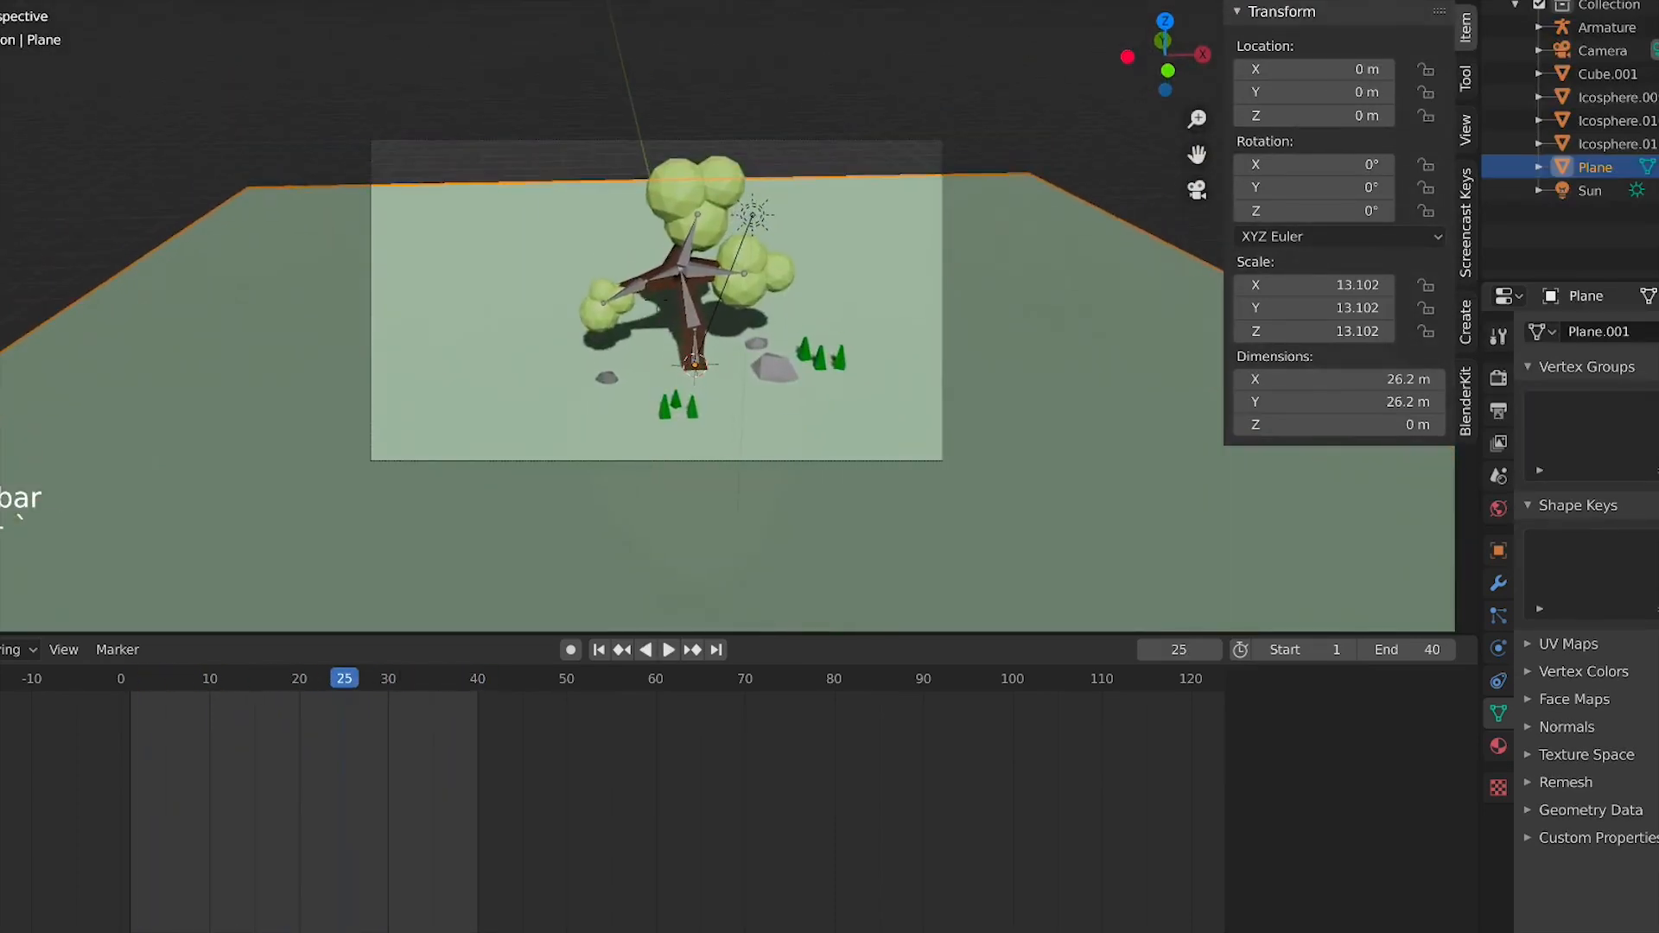
pyautogui.press('d')
pyautogui.click(658, 301)
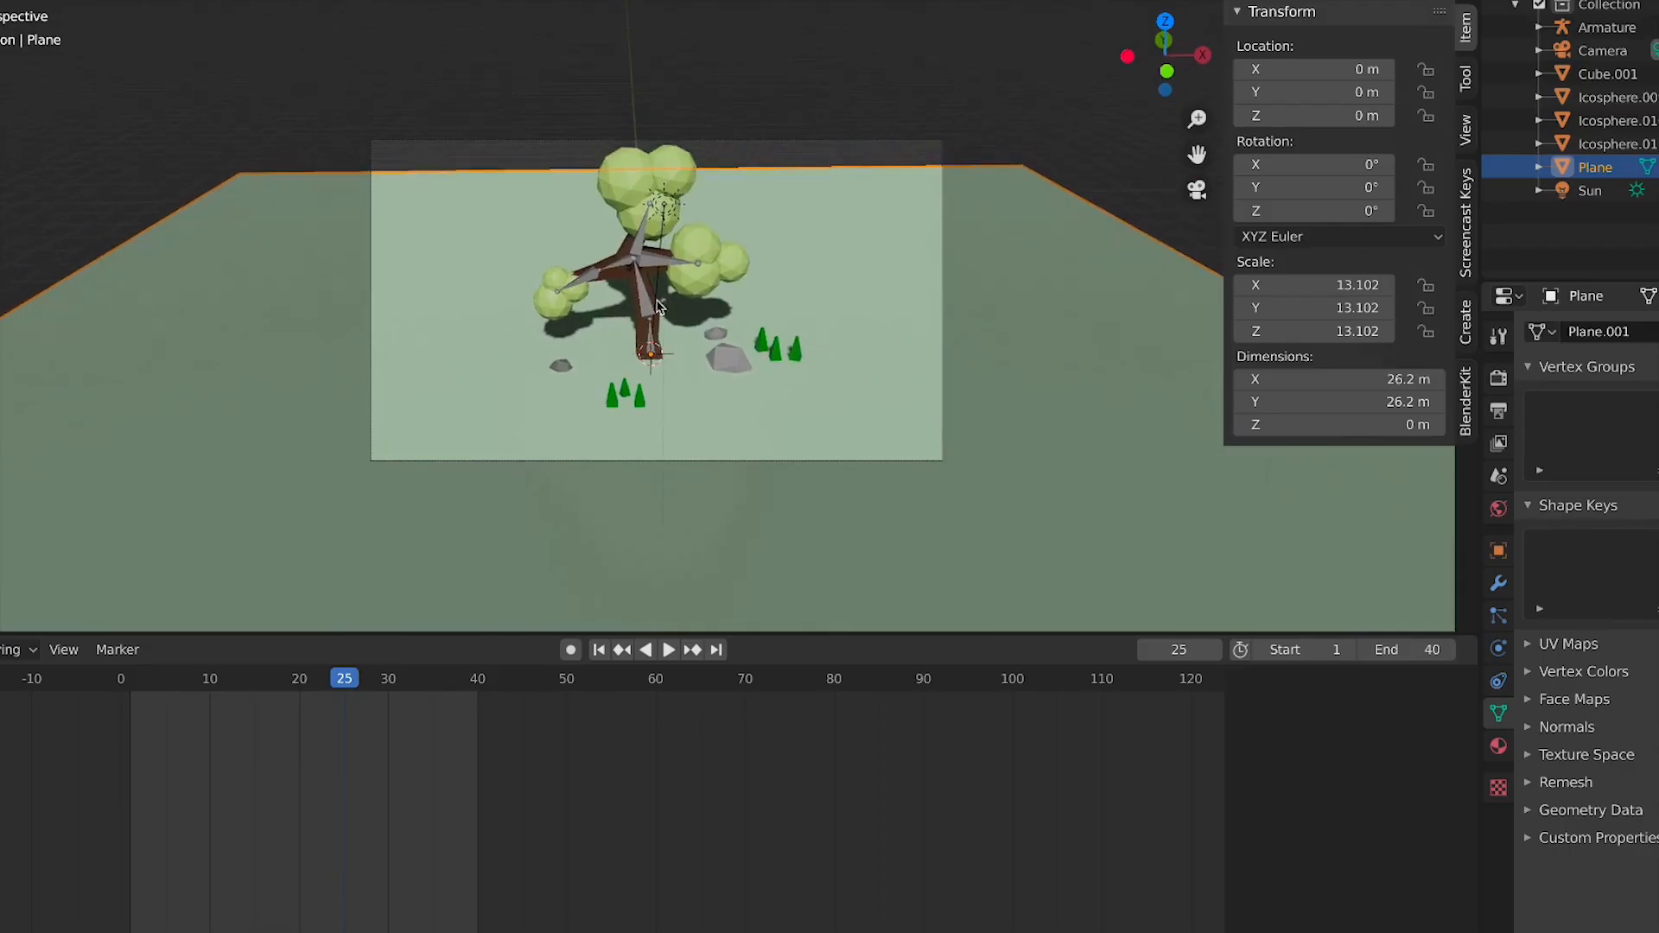
pyautogui.press('s')
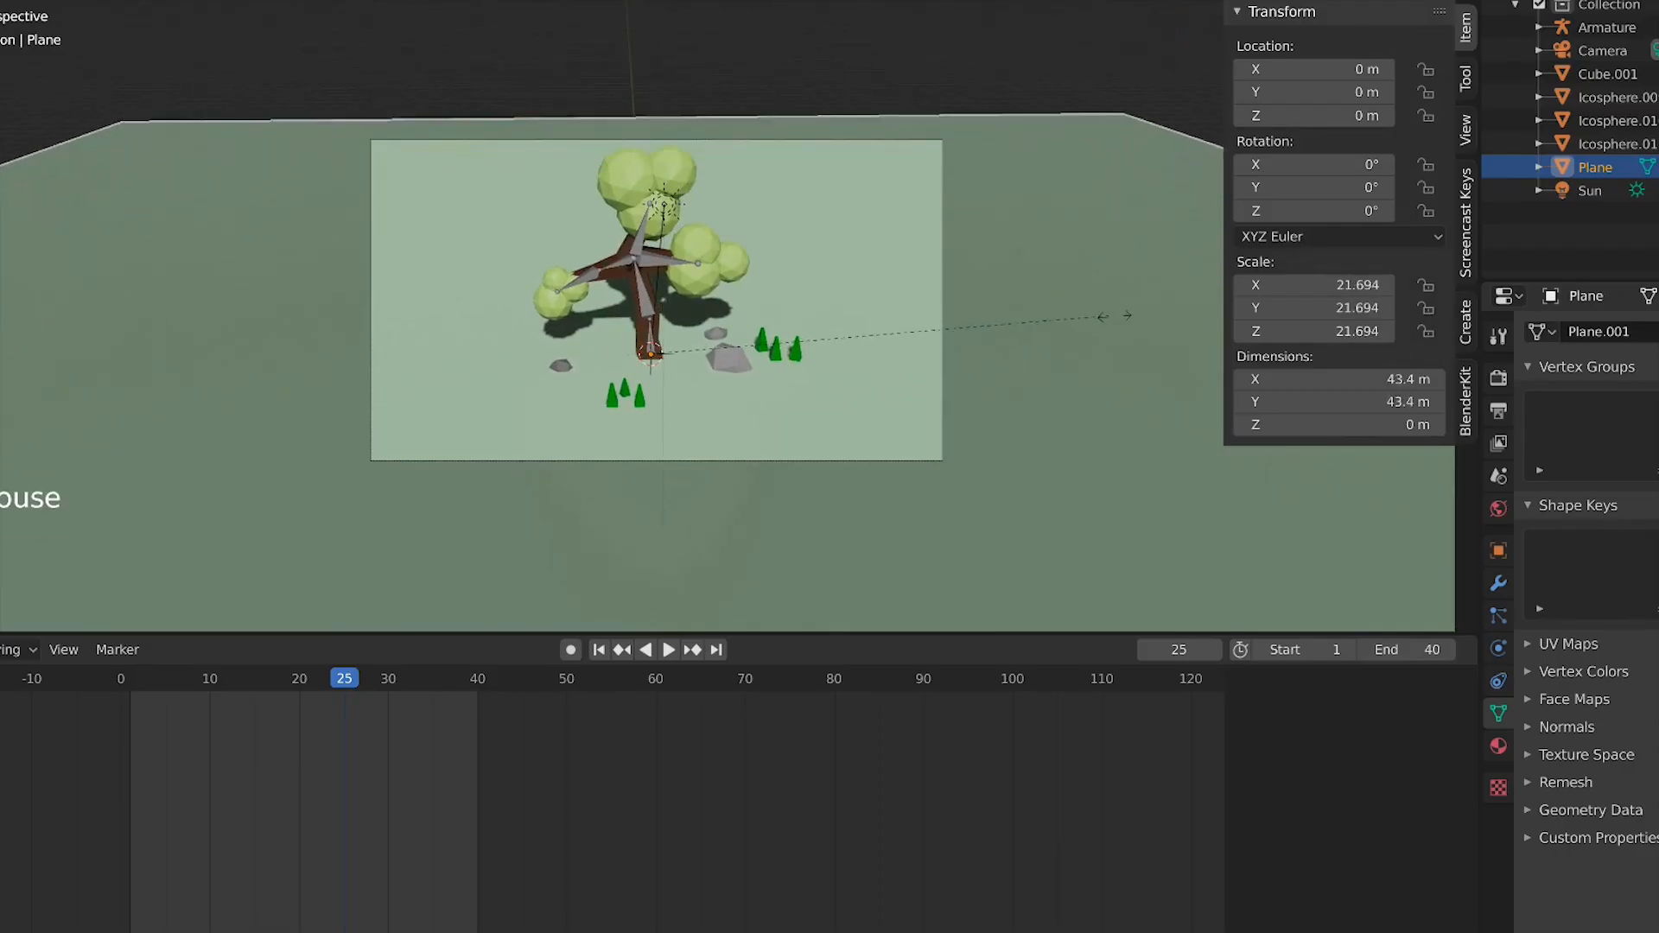
pyautogui.click(1126, 298)
pyautogui.press('space')
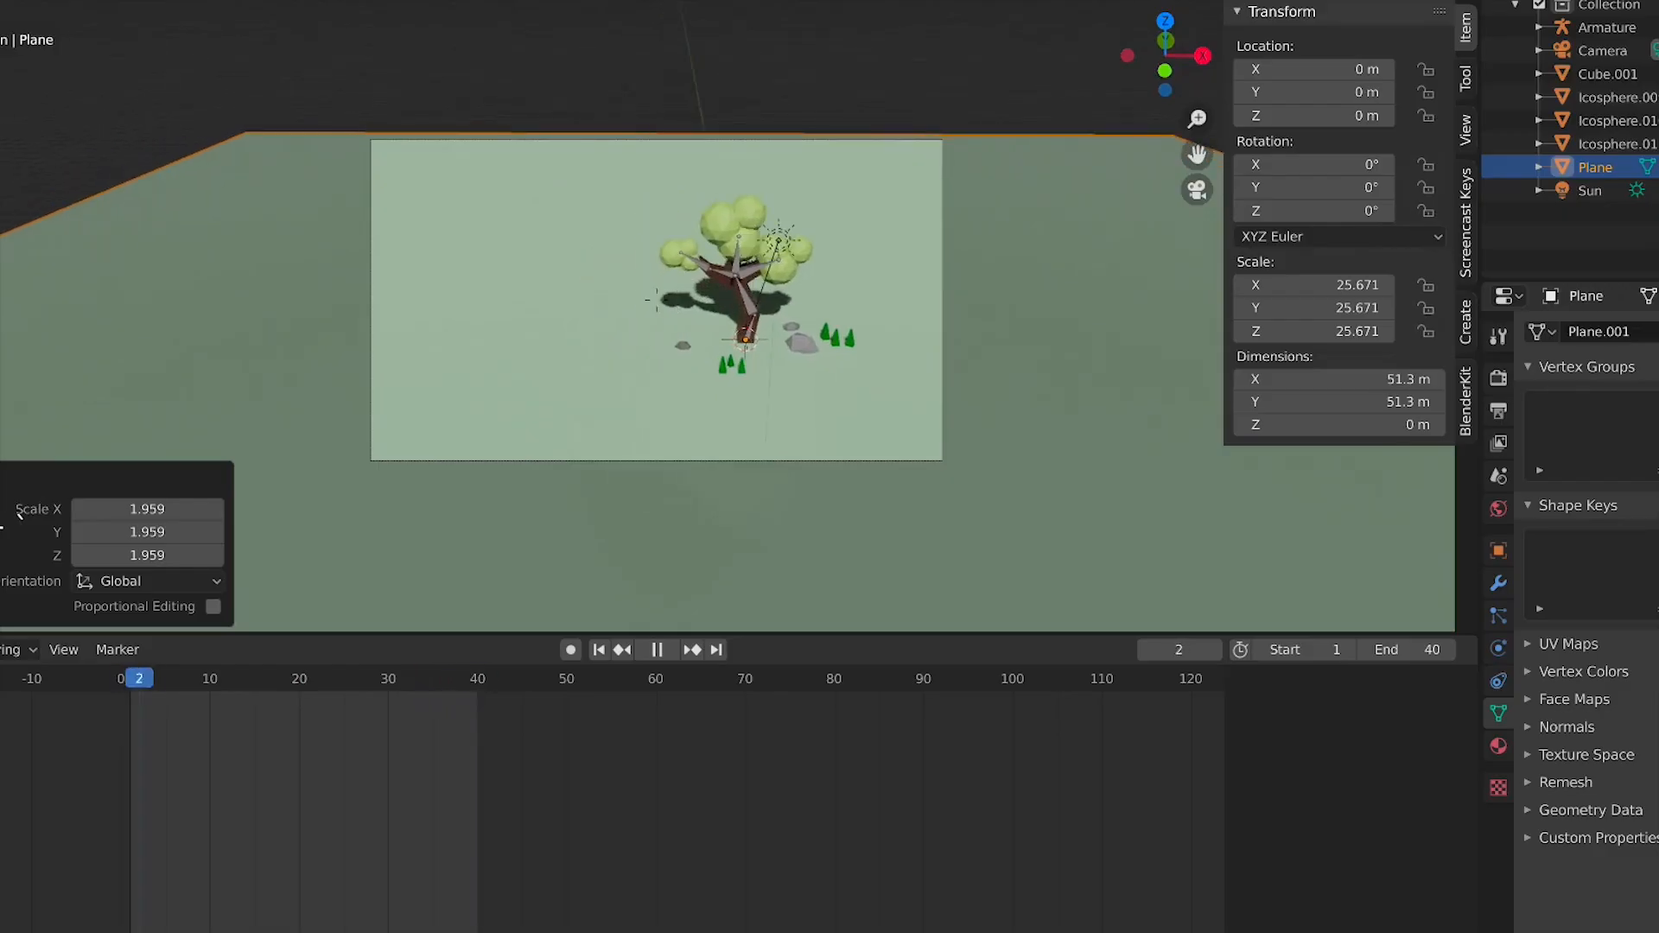
# Move the sun light in top view to about X 5.36 m, Y -4.37 m
pyautogui.click(728, 257)
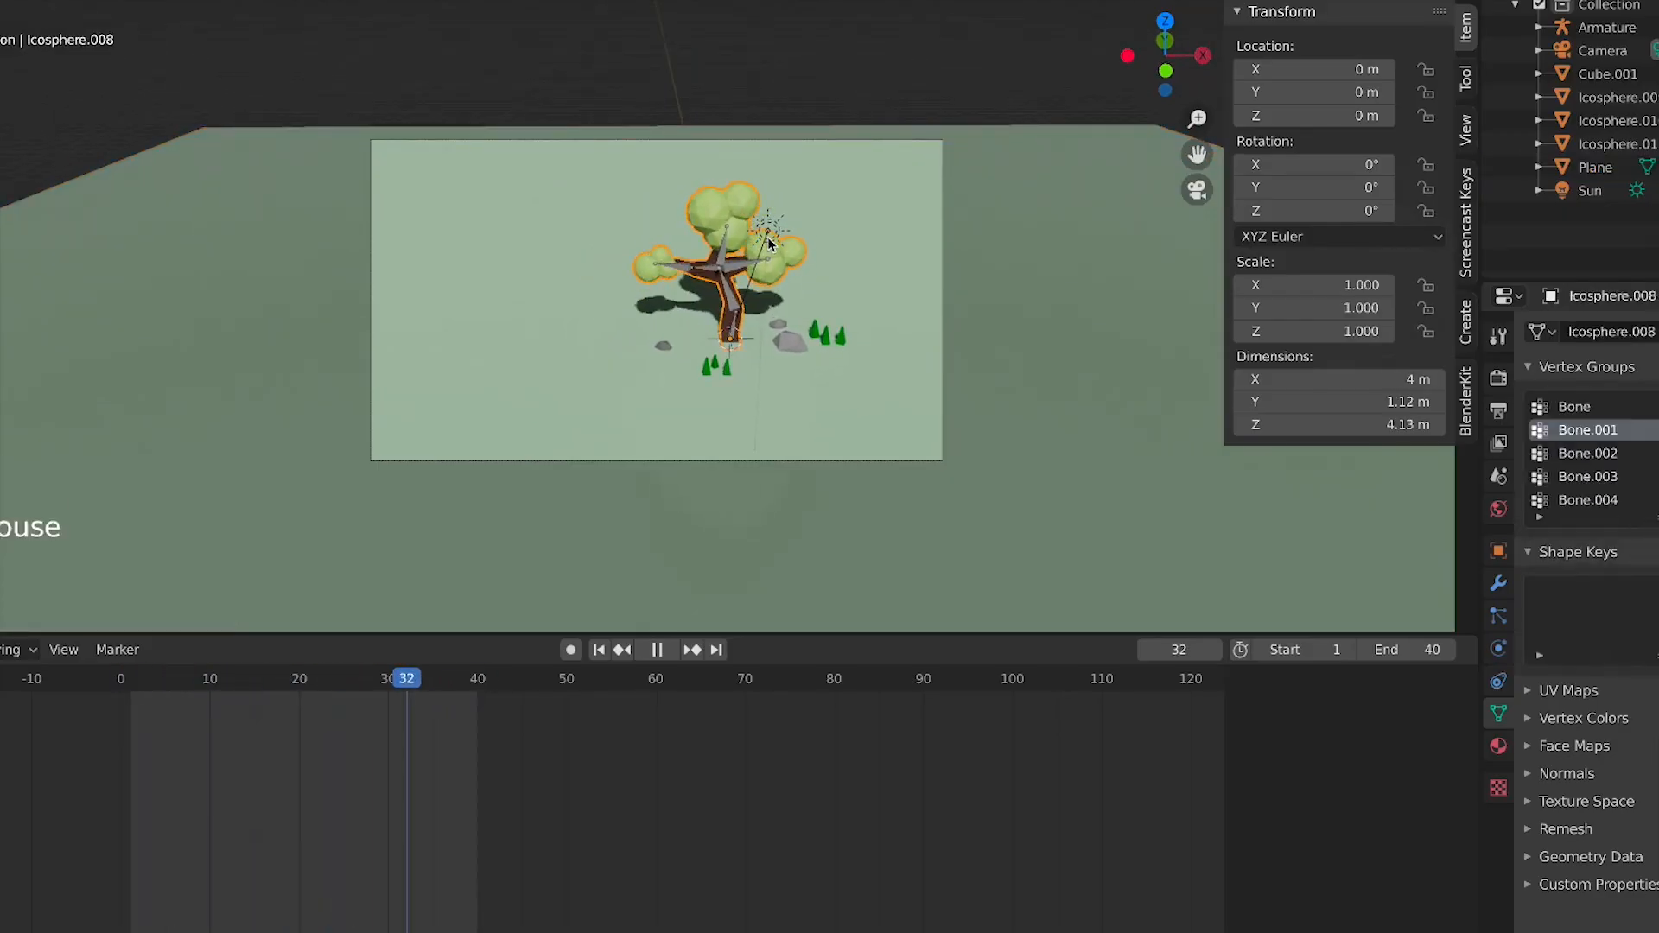
pyautogui.press('space')
pyautogui.click(790, 242)
pyautogui.press('KP_7')
pyautogui.press('g')
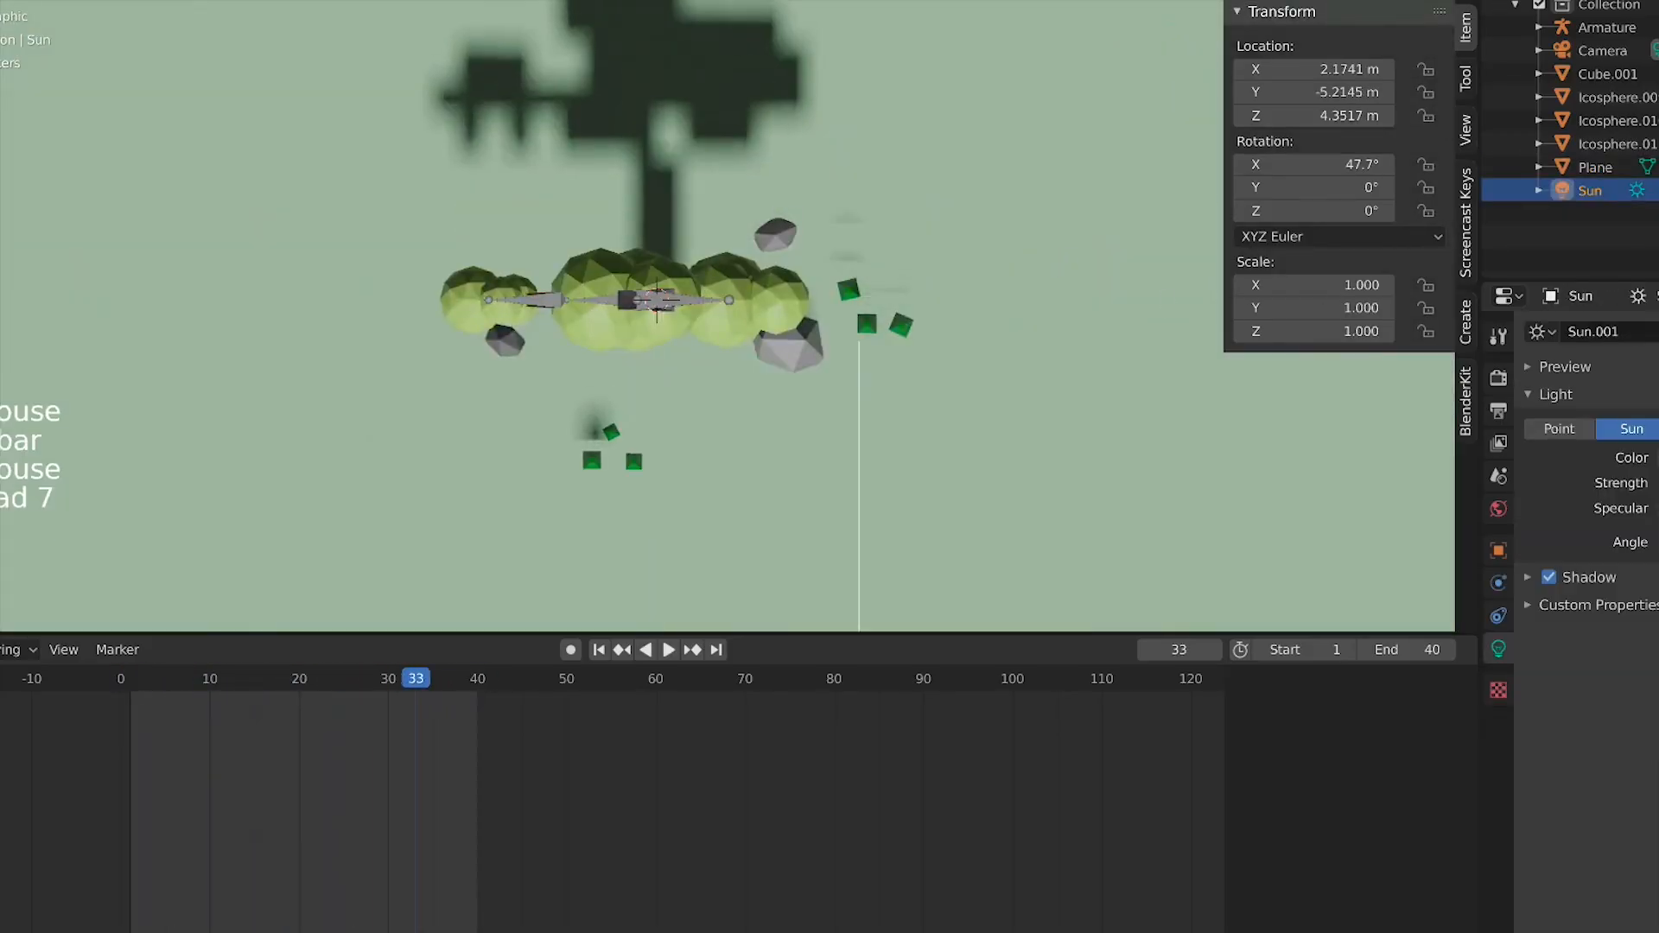
pyautogui.click(1155, 227)
pyautogui.scroll(-12, 924, 458)
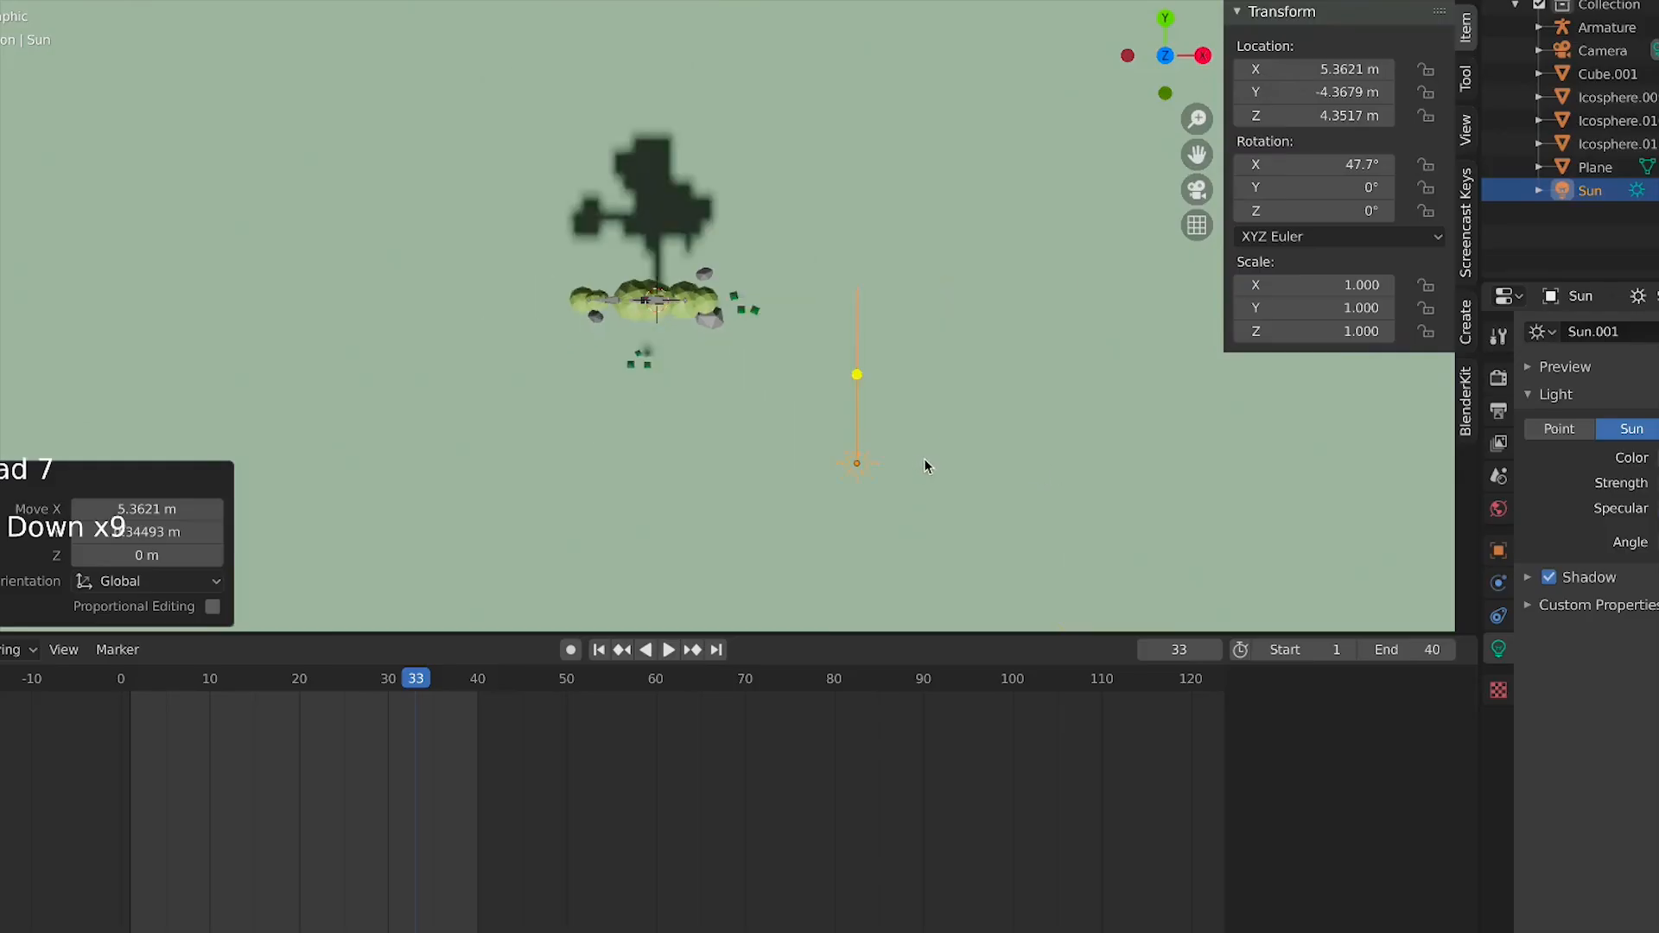
# Rotate the sun -50.6° about Z and tint its light color a warm yellow
pyautogui.press('KP_0')
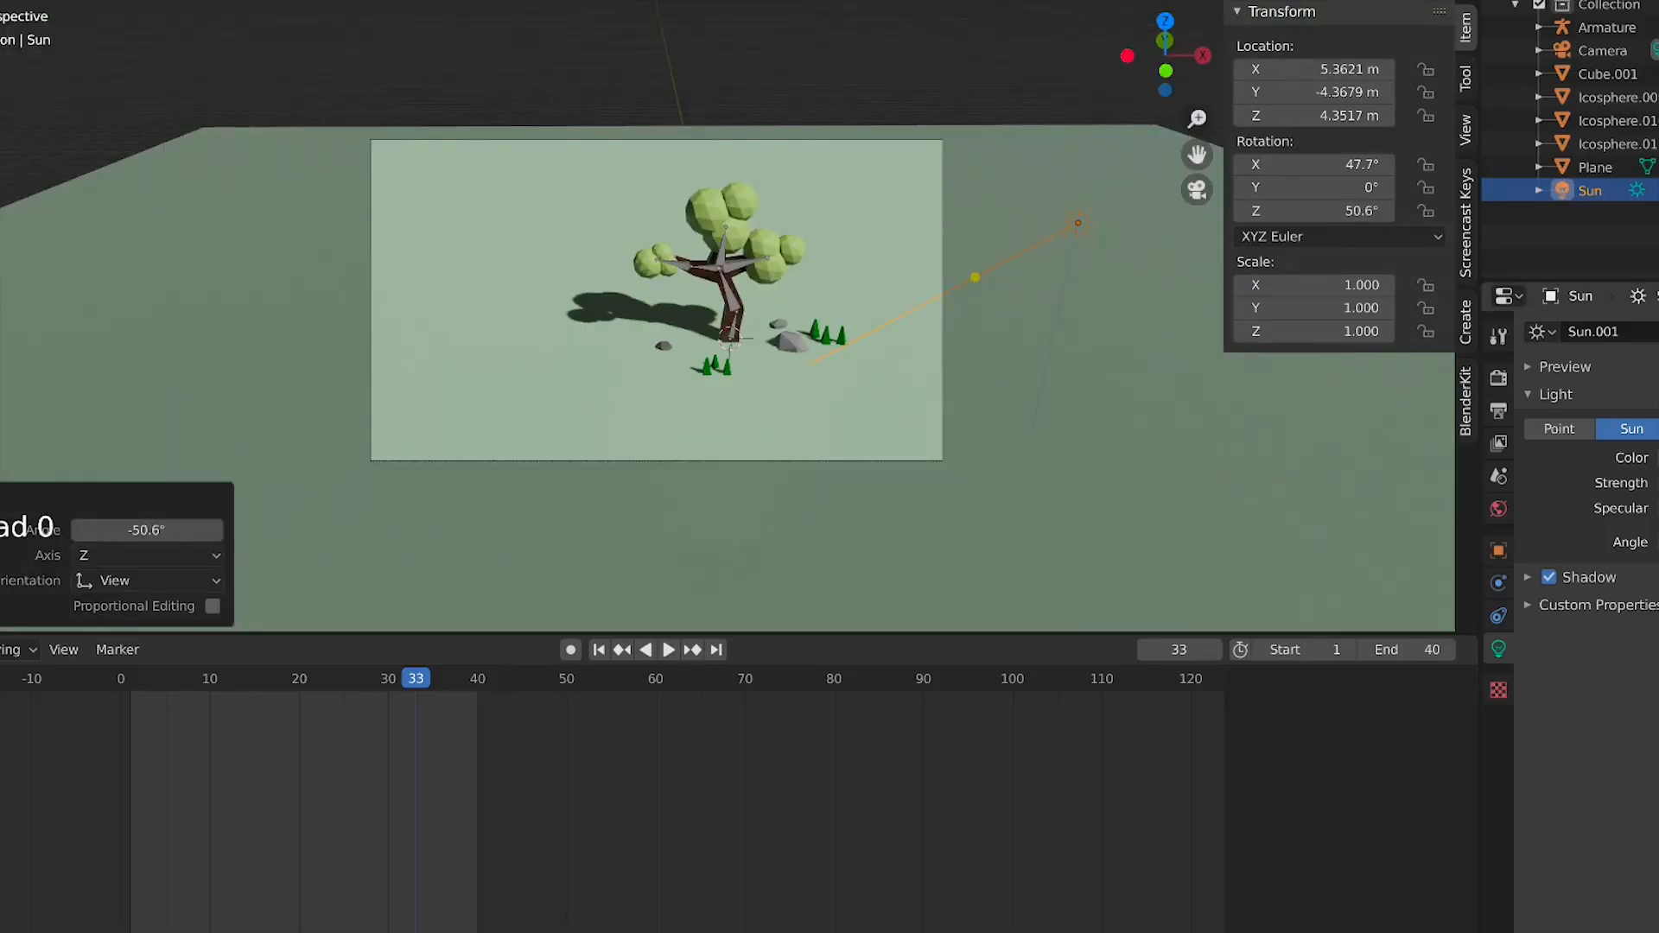
pyautogui.click(1658, 458)
pyautogui.moveTo(1653, 253)
pyautogui.mouseDown()
pyautogui.moveTo(1625, 287)
pyautogui.moveTo(1640, 261)
pyautogui.mouseUp()
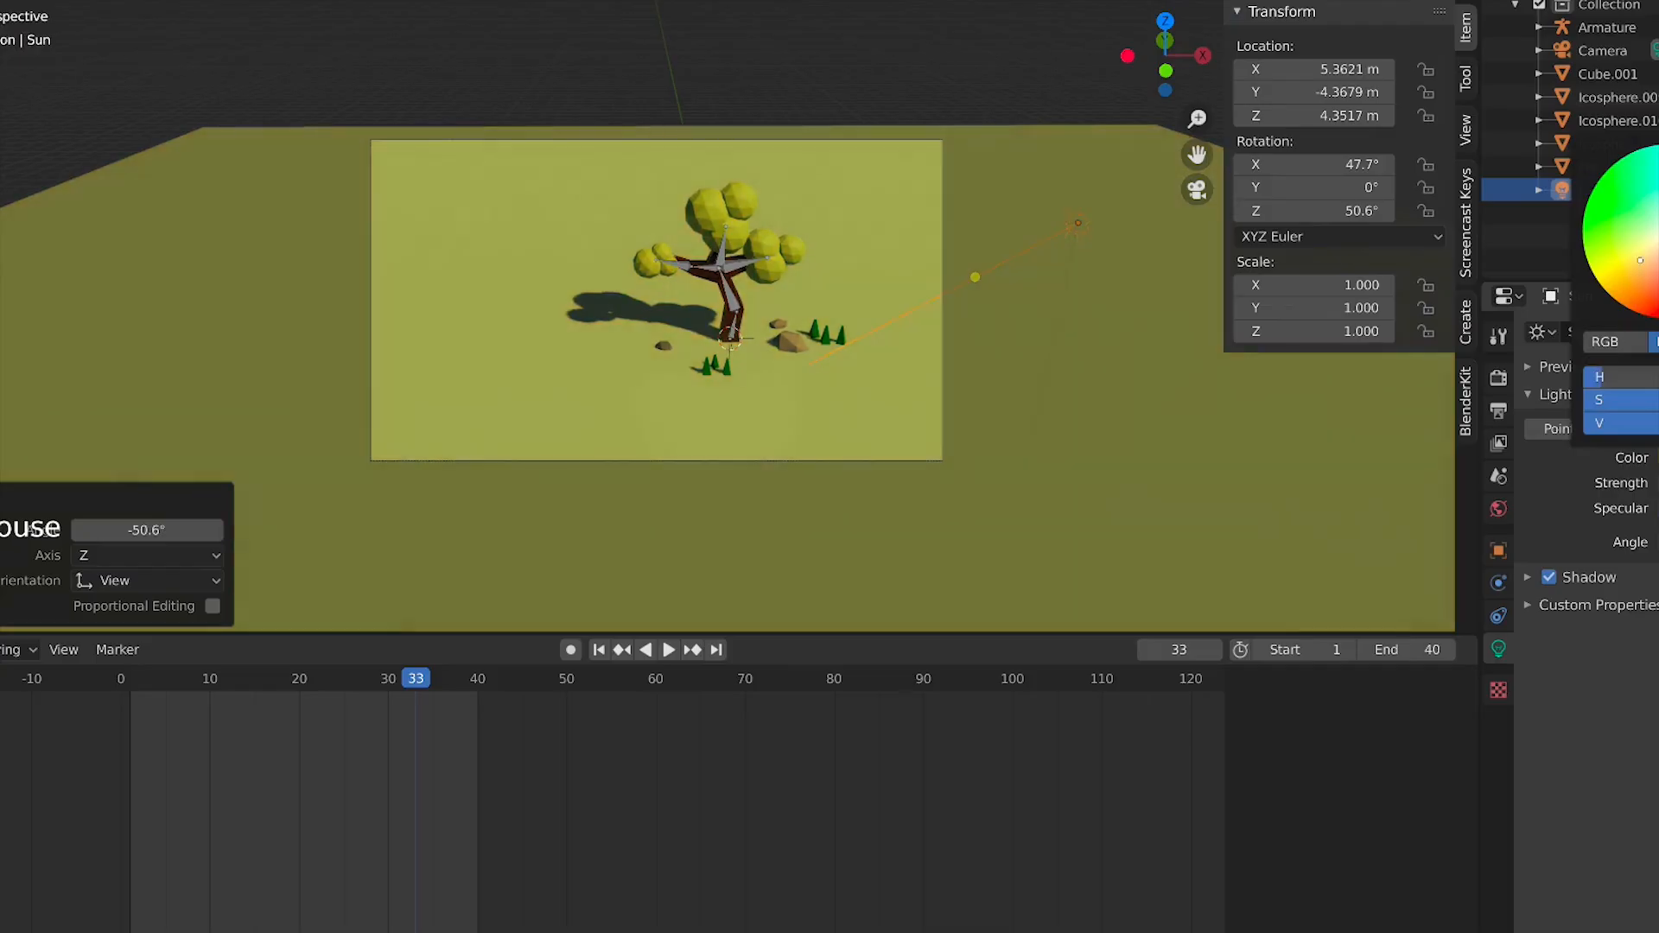
# Play the animation and zoom around the lit scene to review shadows and color
pyautogui.click(909, 470)
pyautogui.scroll(4, 910, 470)
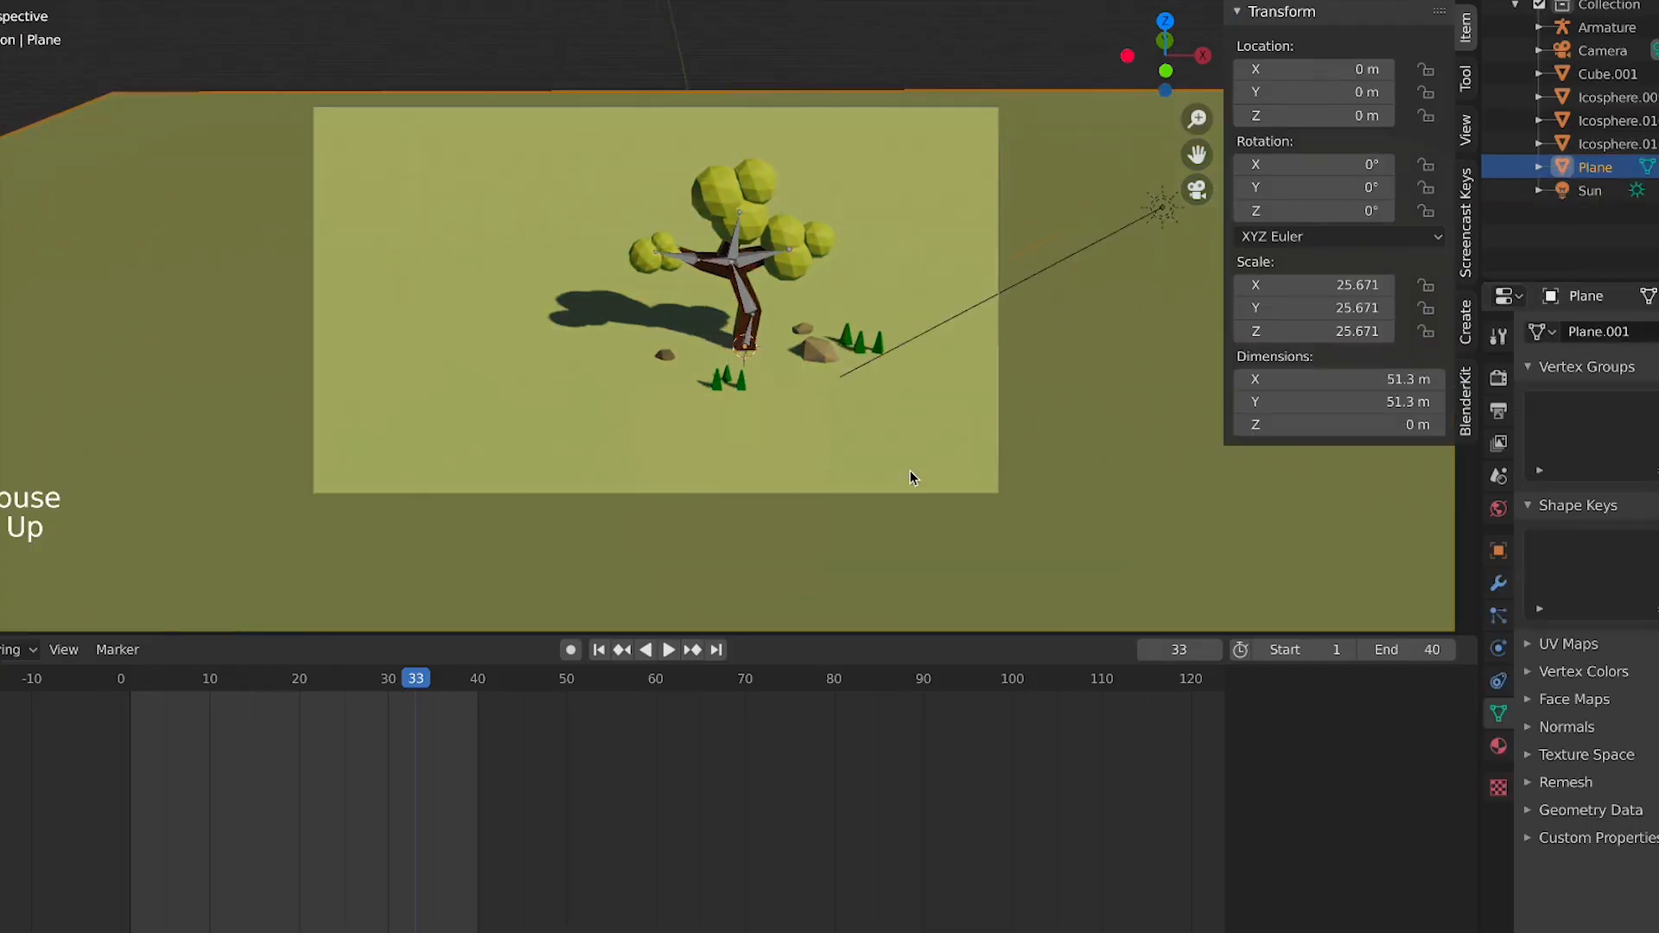
pyautogui.scroll(2, 828, 298)
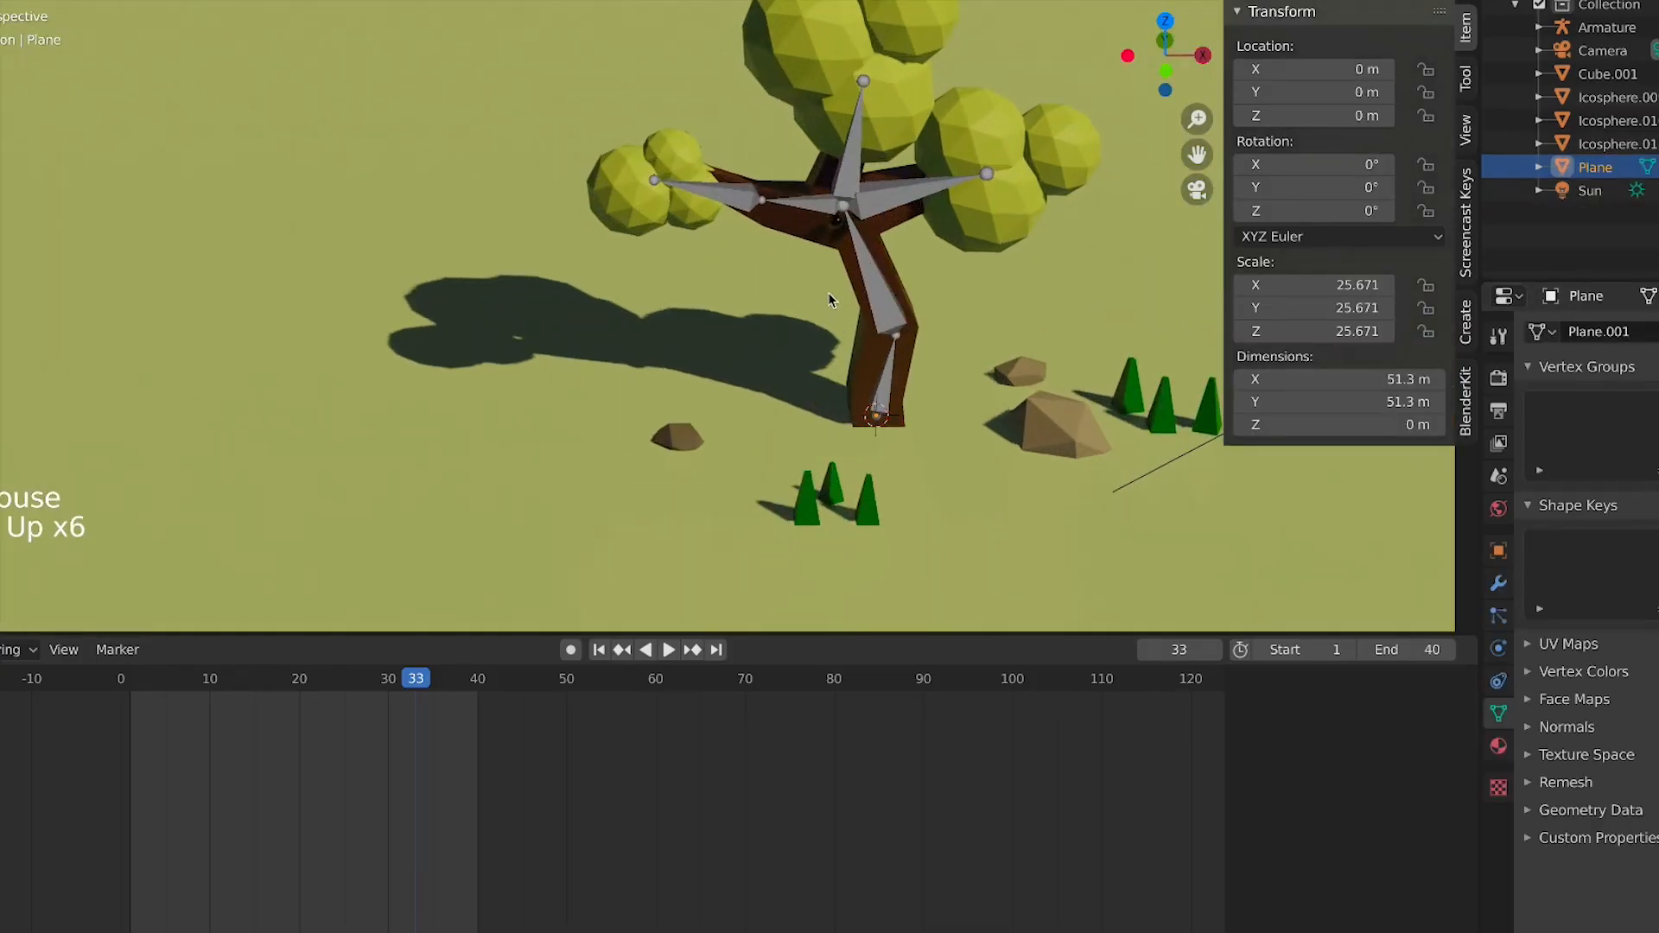
pyautogui.click(804, 237)
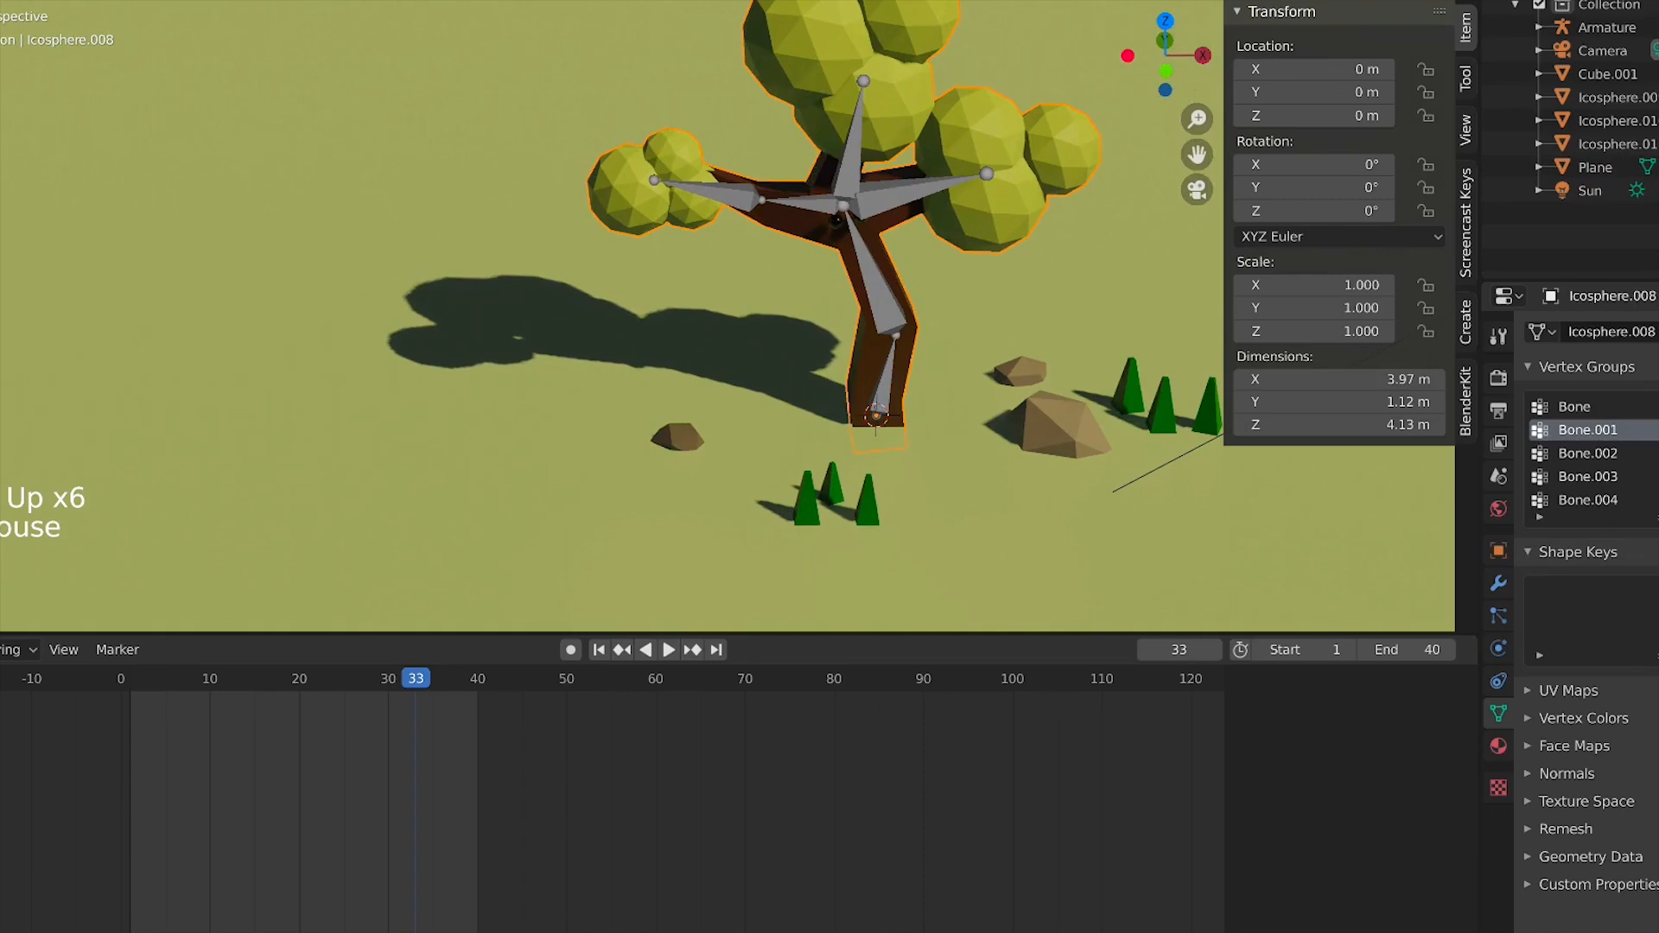
pyautogui.click(741, 458)
pyautogui.press('space')
pyautogui.scroll(-3, 743, 458)
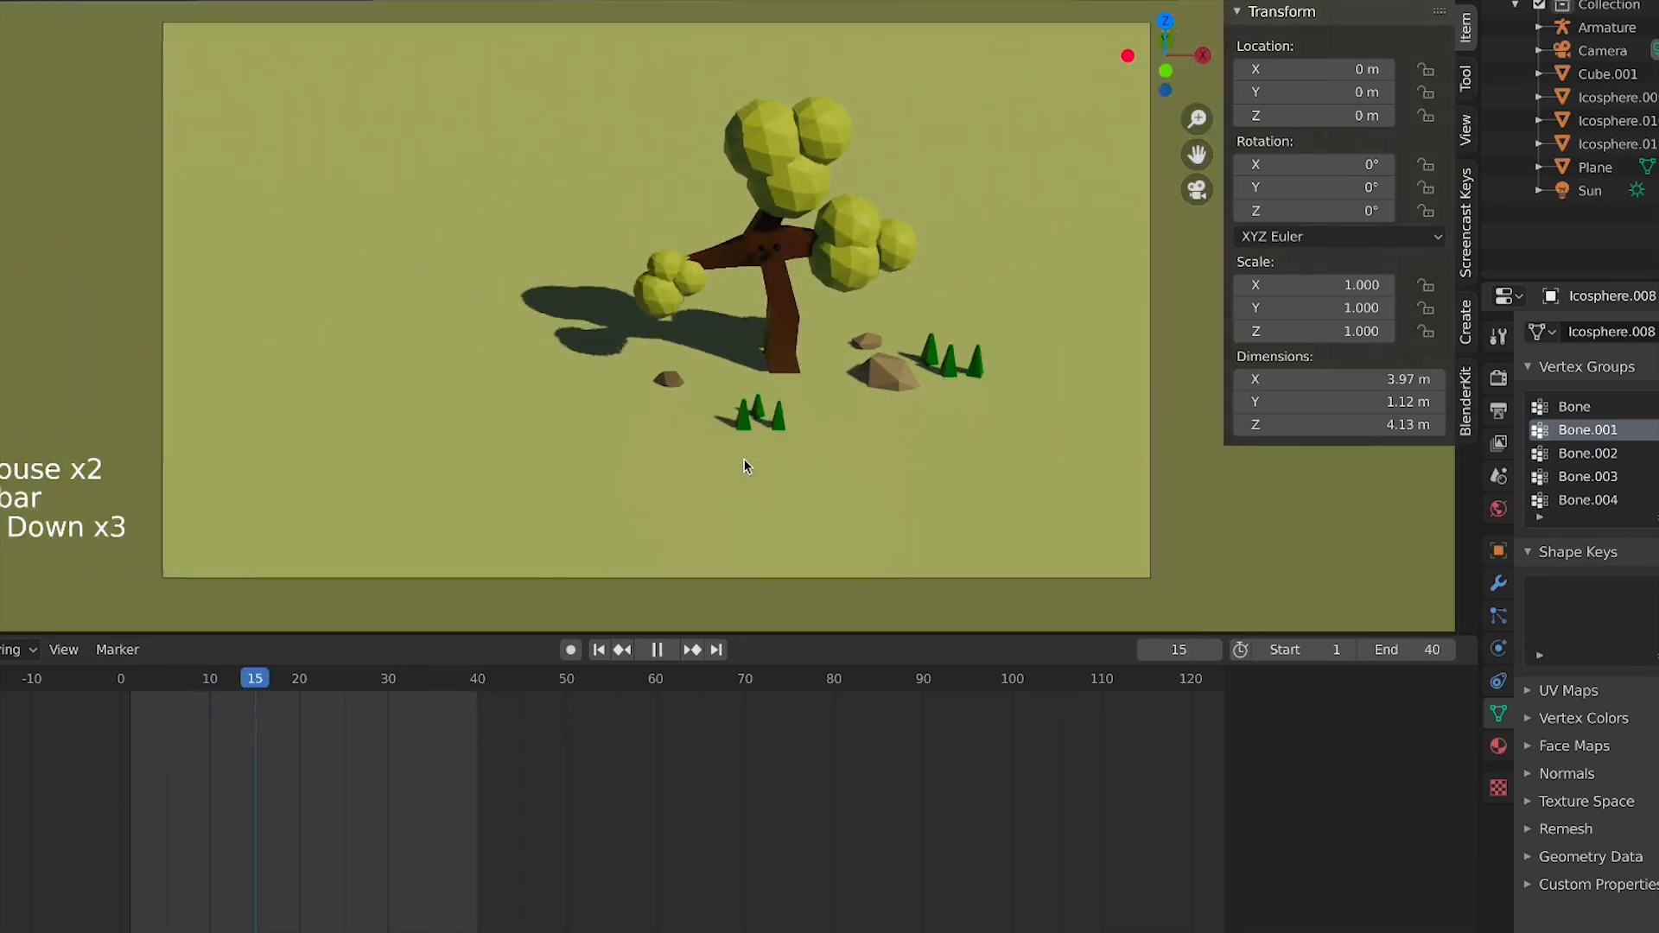
pyautogui.scroll(-1, 743, 458)
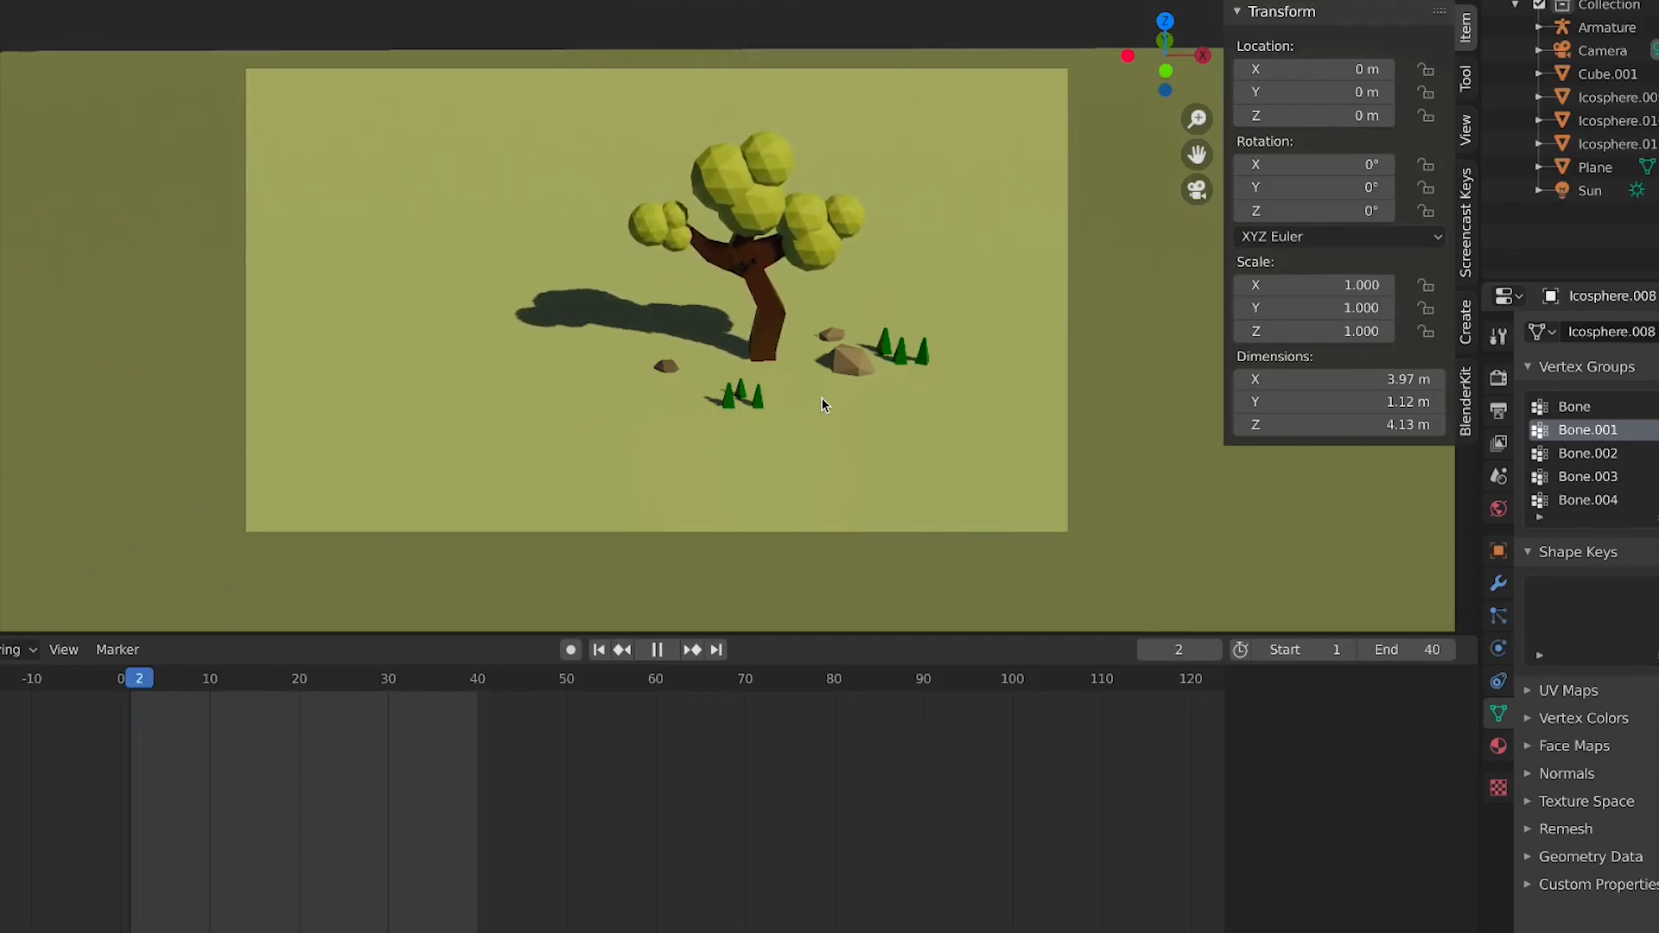
pyautogui.scroll(3, 726, 371)
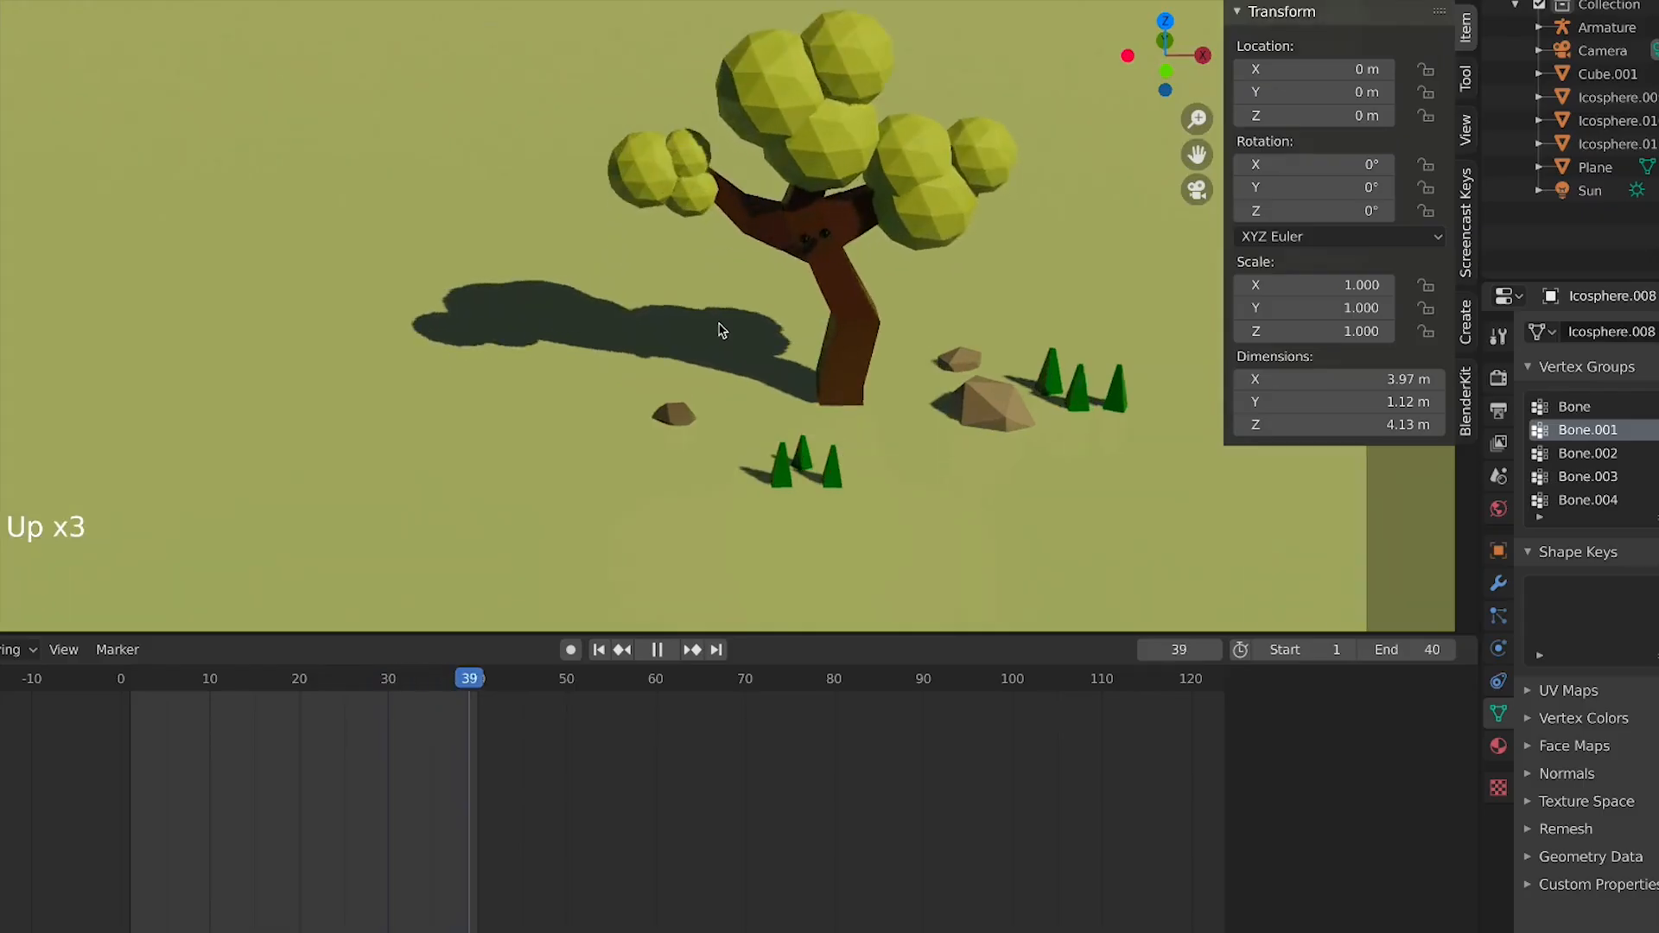
pyautogui.scroll(1, 722, 329)
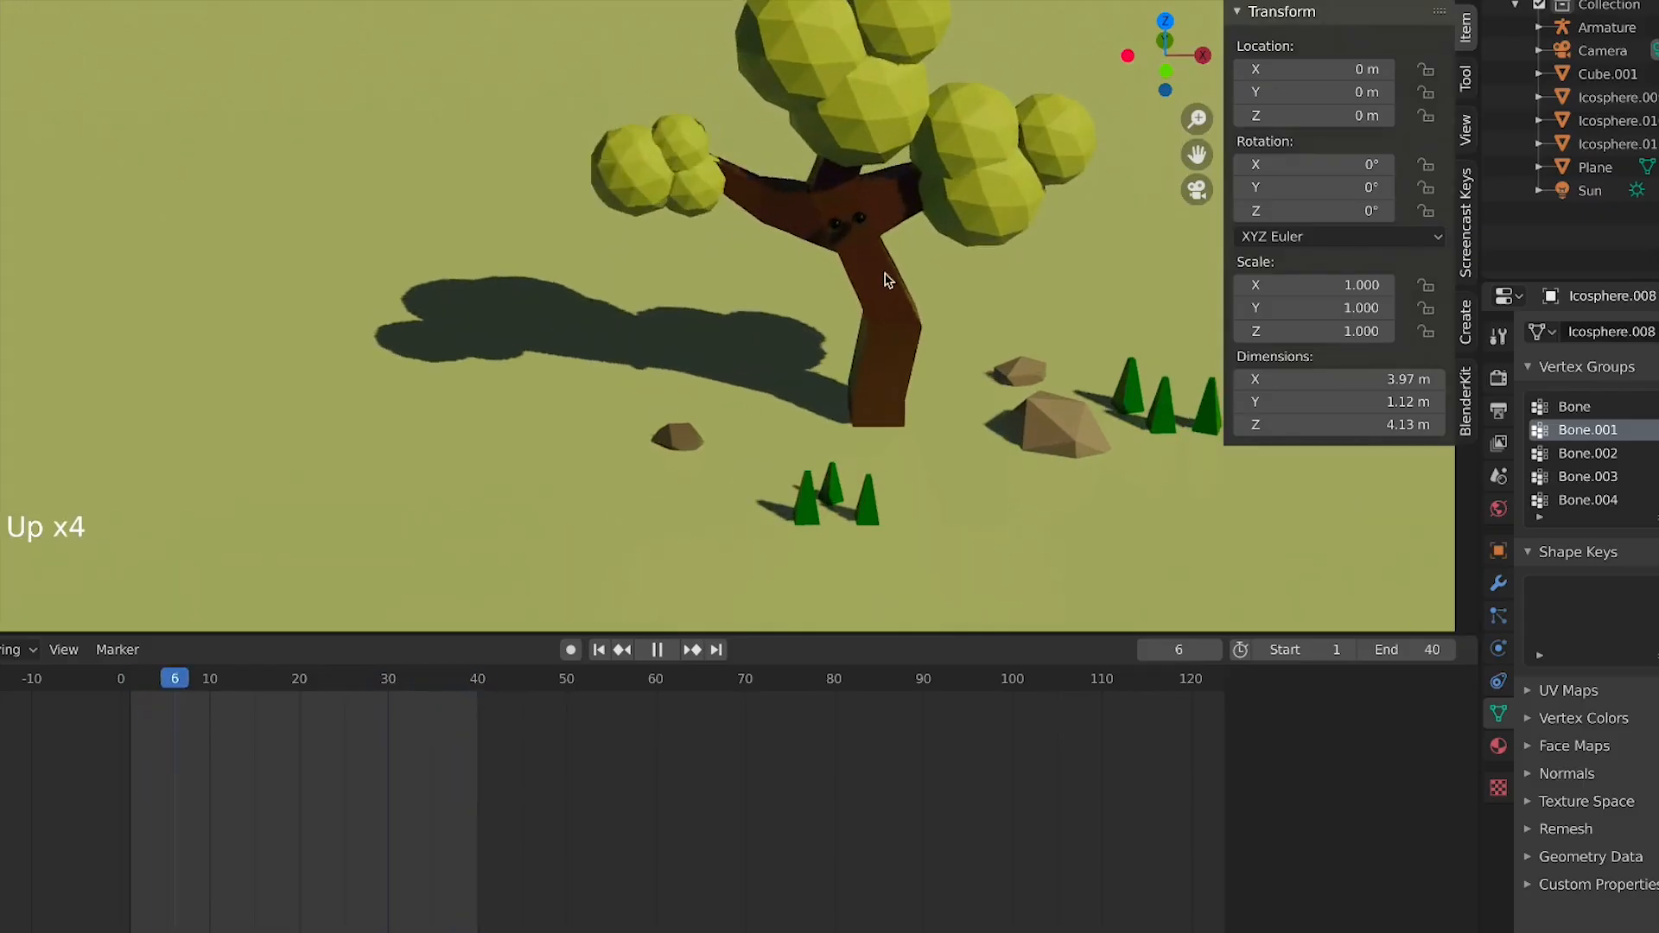
# Set the render output path to the Blender animation folder
pyautogui.click(1498, 476)
pyautogui.click(1499, 444)
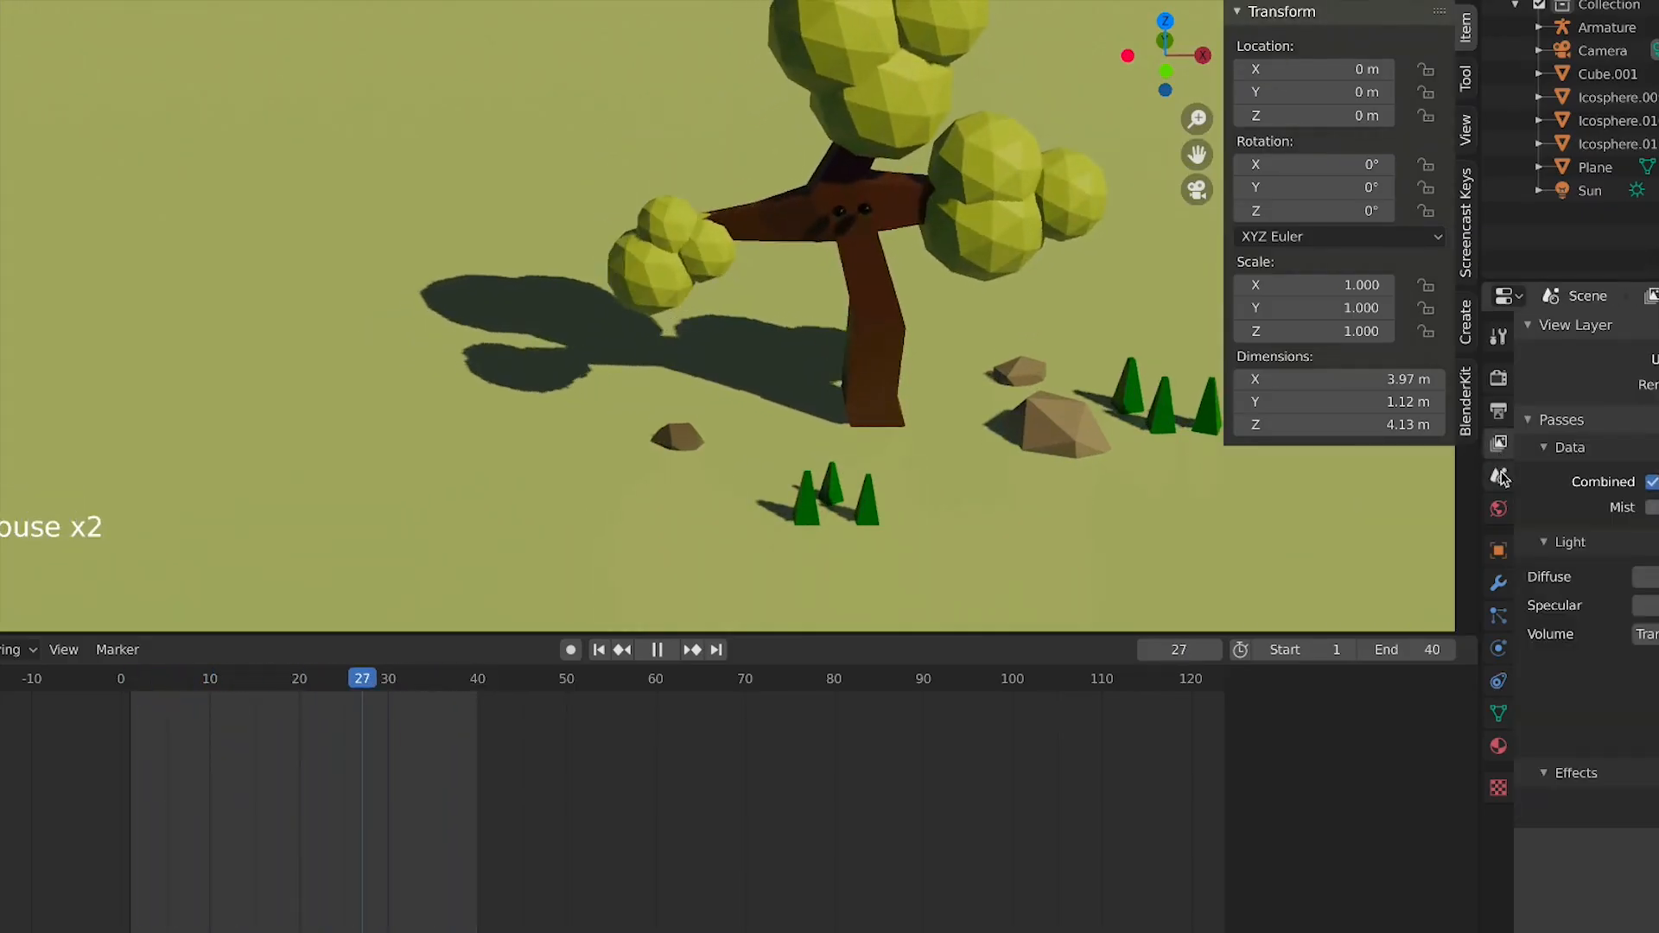
pyautogui.press('space')
pyautogui.click(1499, 410)
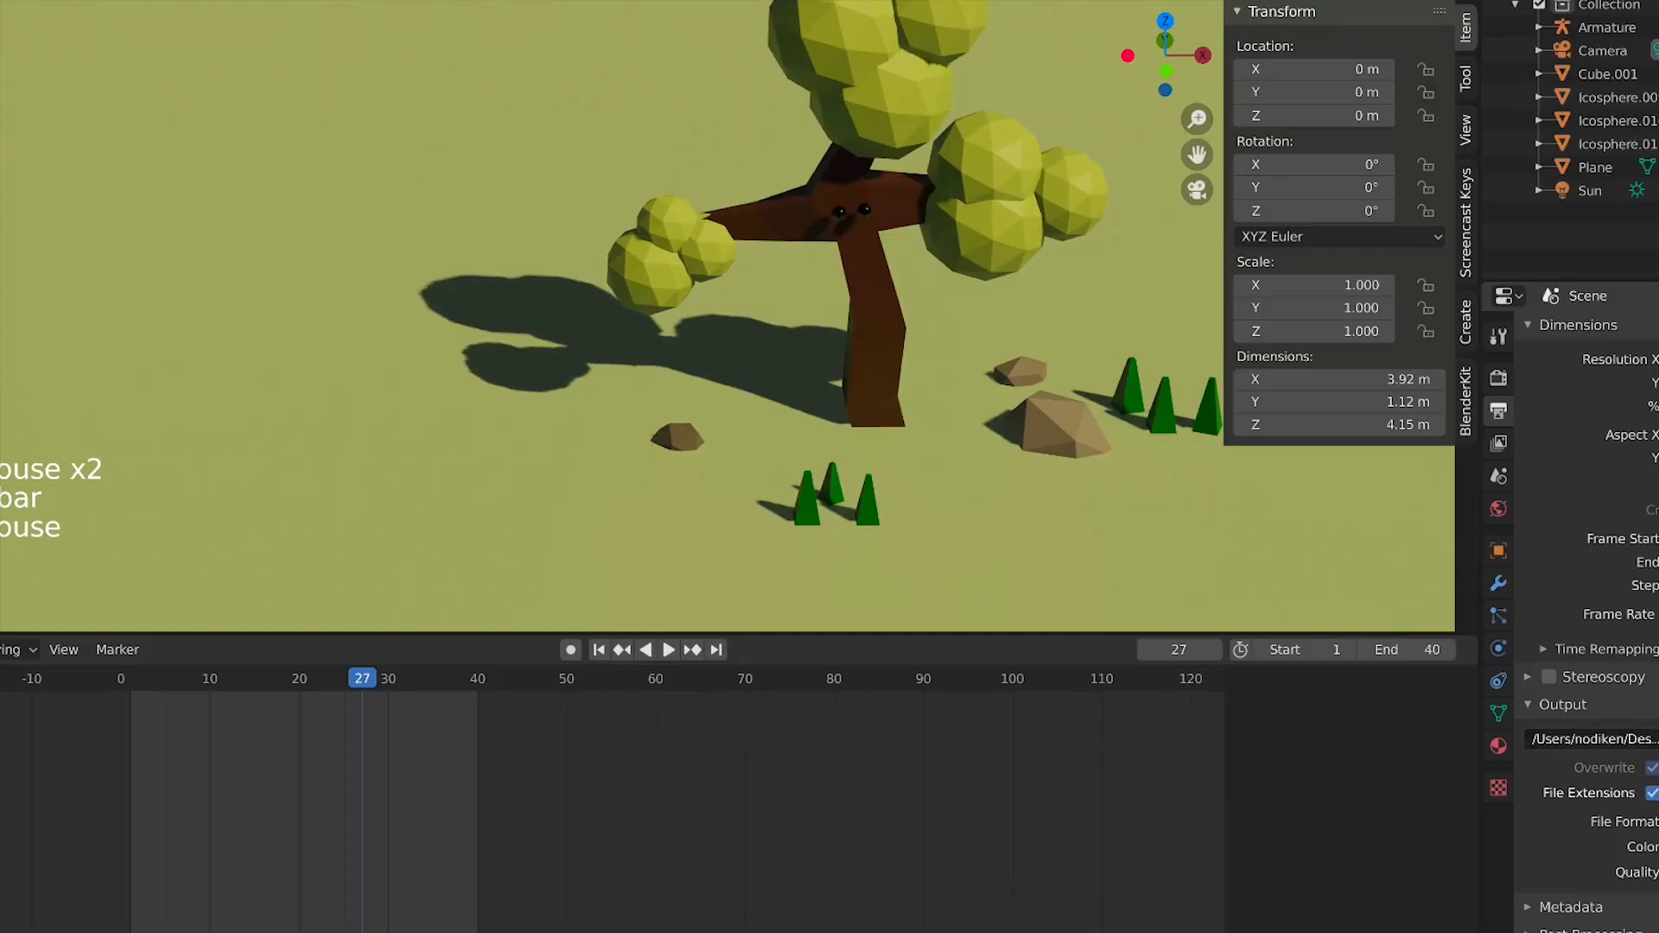
pyautogui.click(1589, 738)
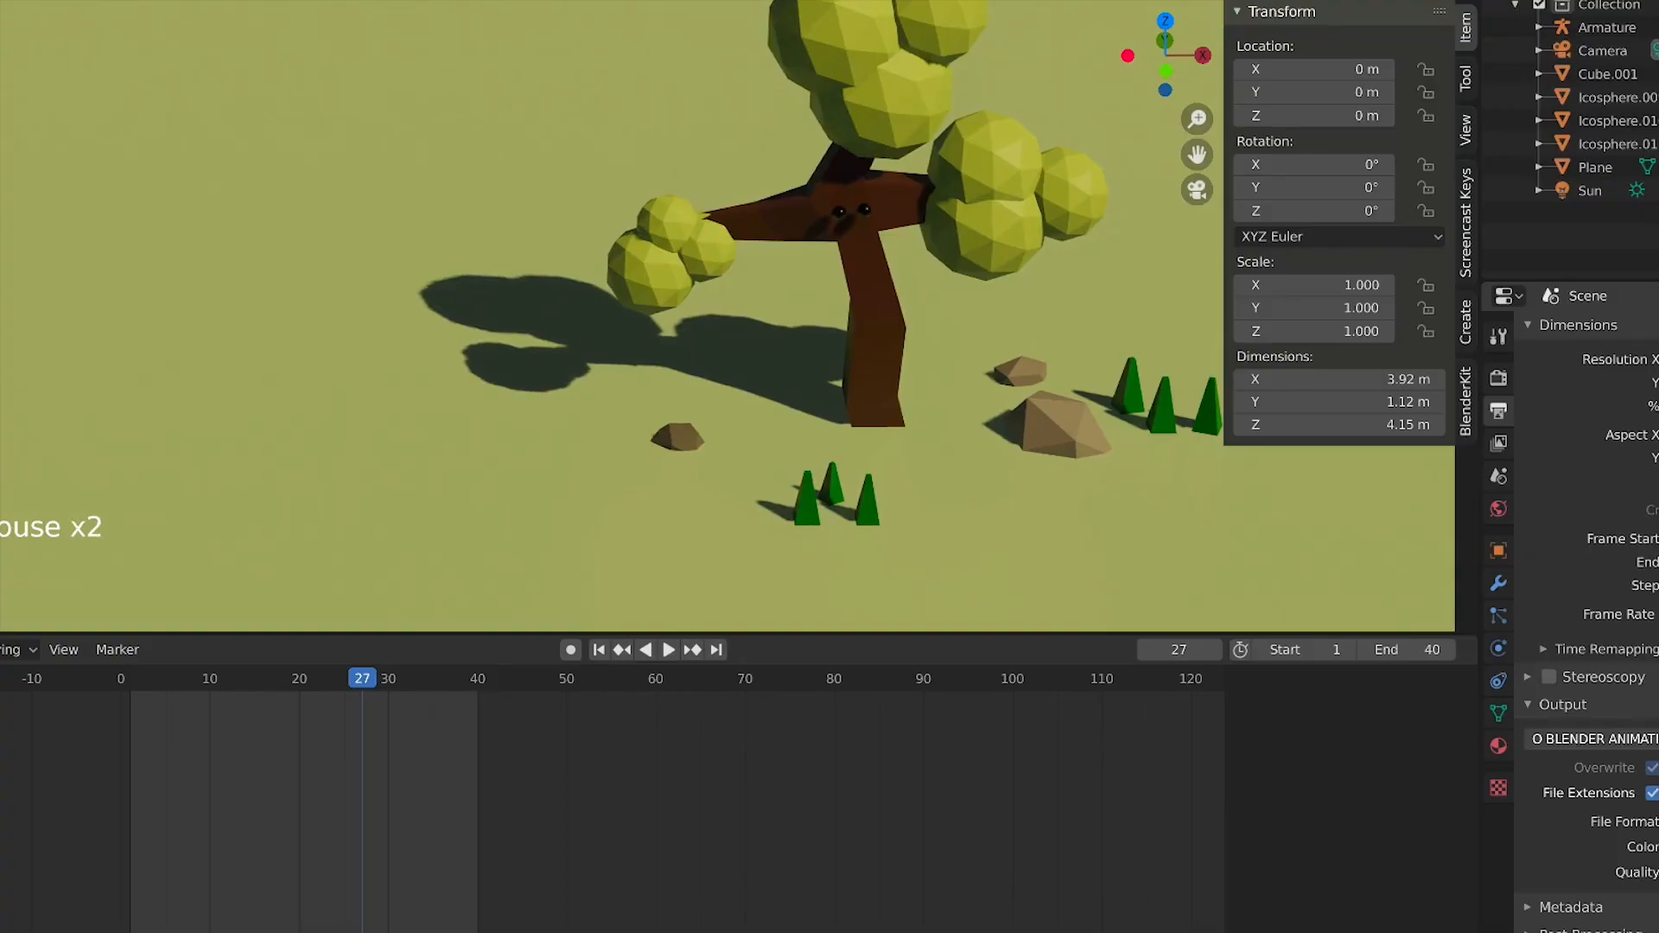
pyautogui.press('space')
pyautogui.press('Return')
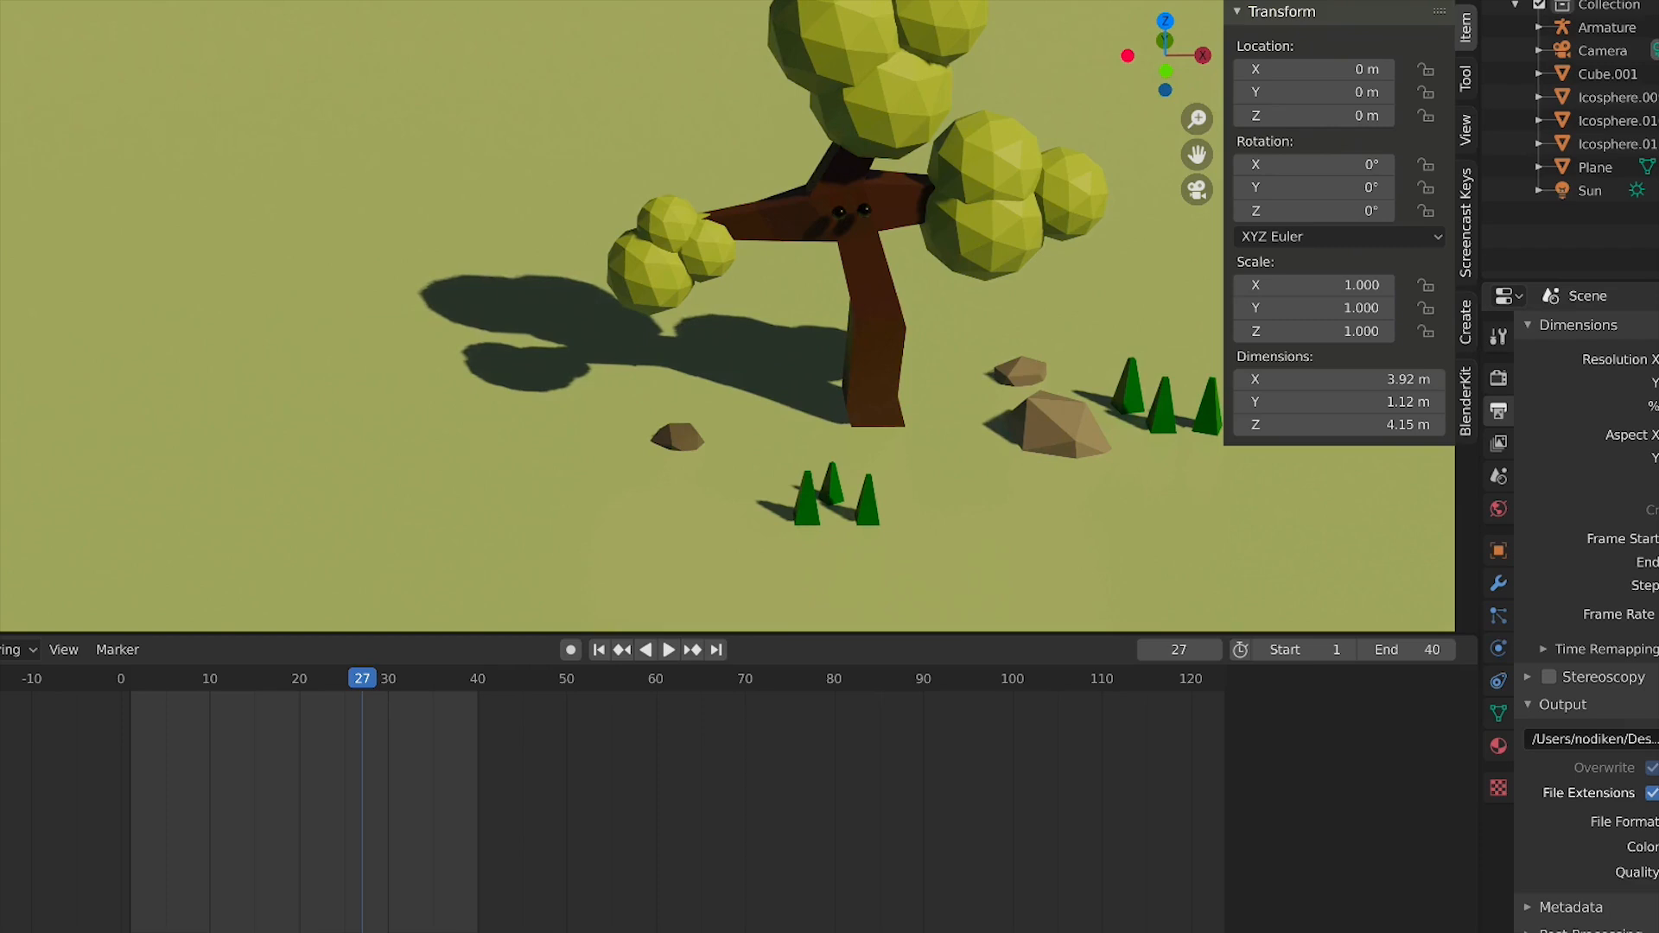
pyautogui.click(0, 0)
pyautogui.click(18, 0)
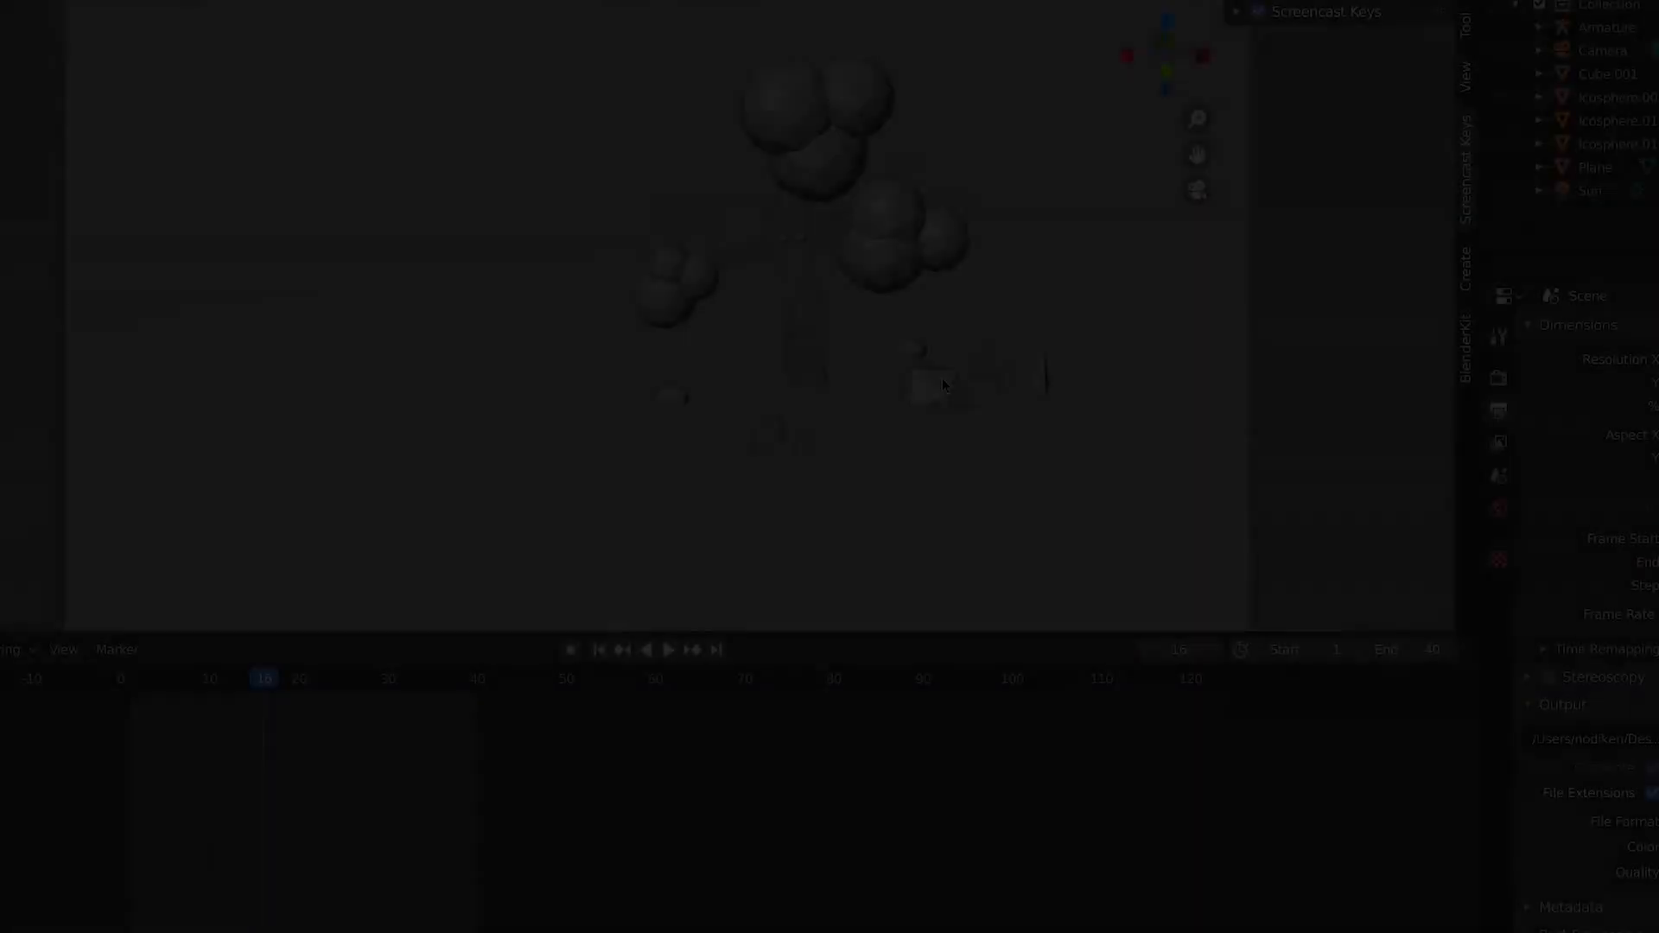
# Play the animation and orbit around the whole scene in solid view to inspect it
pyautogui.scroll(-1, 1322, 62)
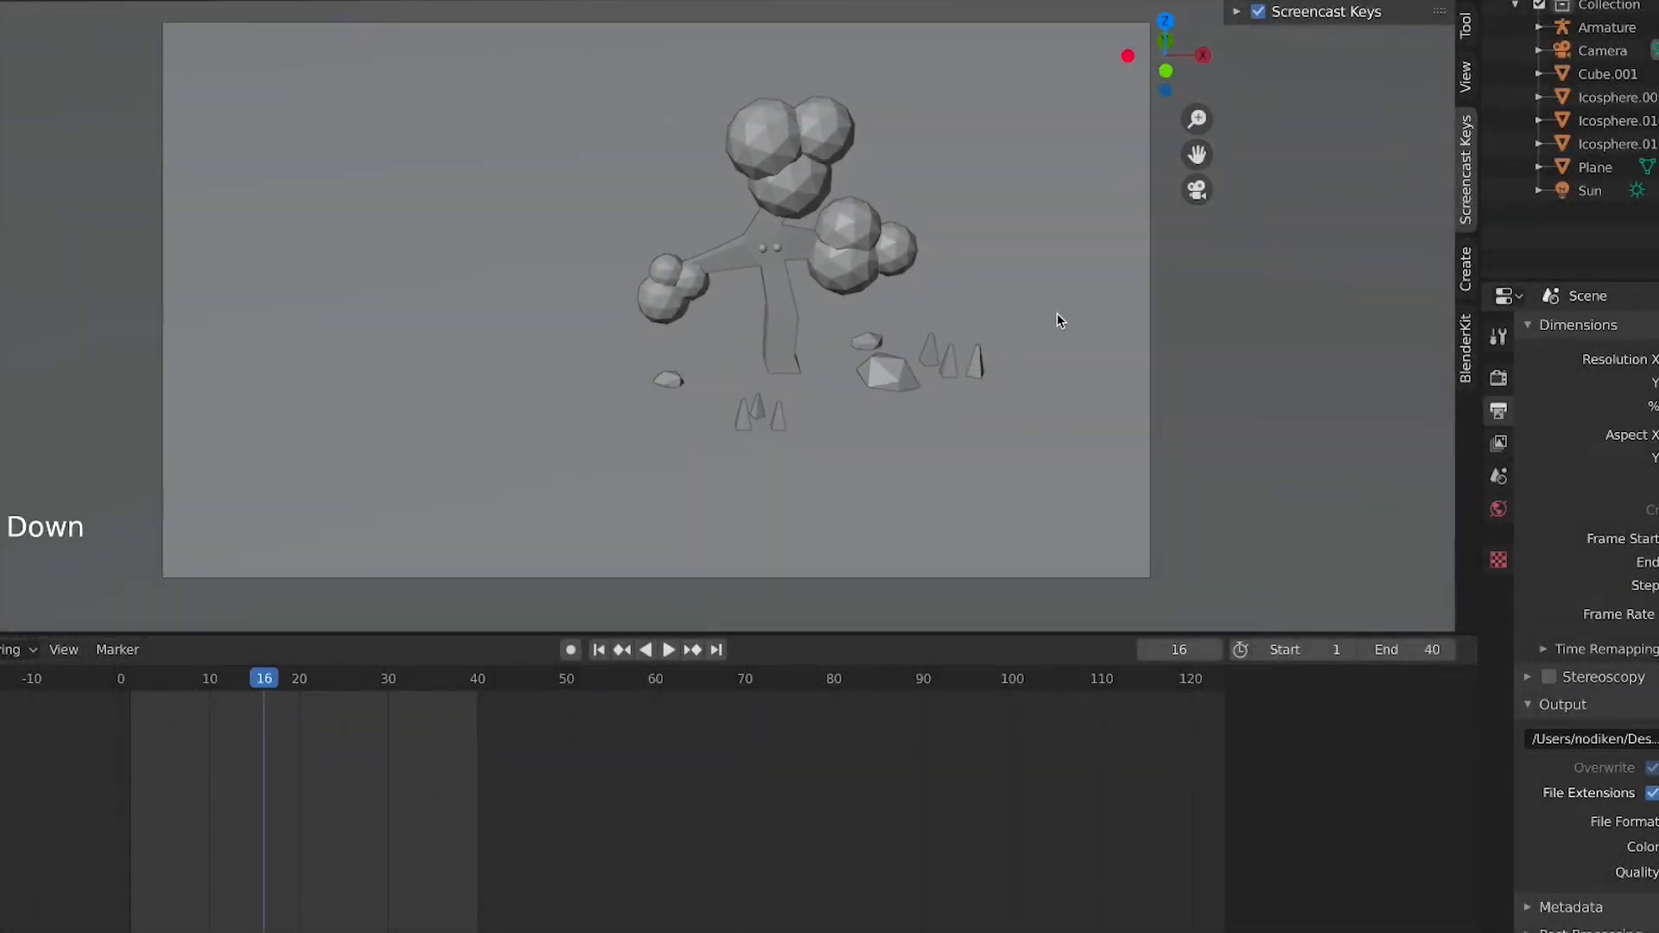
pyautogui.moveTo(1056, 313); pyautogui.dragTo(1010, 325, button='middle')
pyautogui.scroll(-3, 1097, 324)
pyautogui.press('space')
pyautogui.scroll(4, 878, 265)
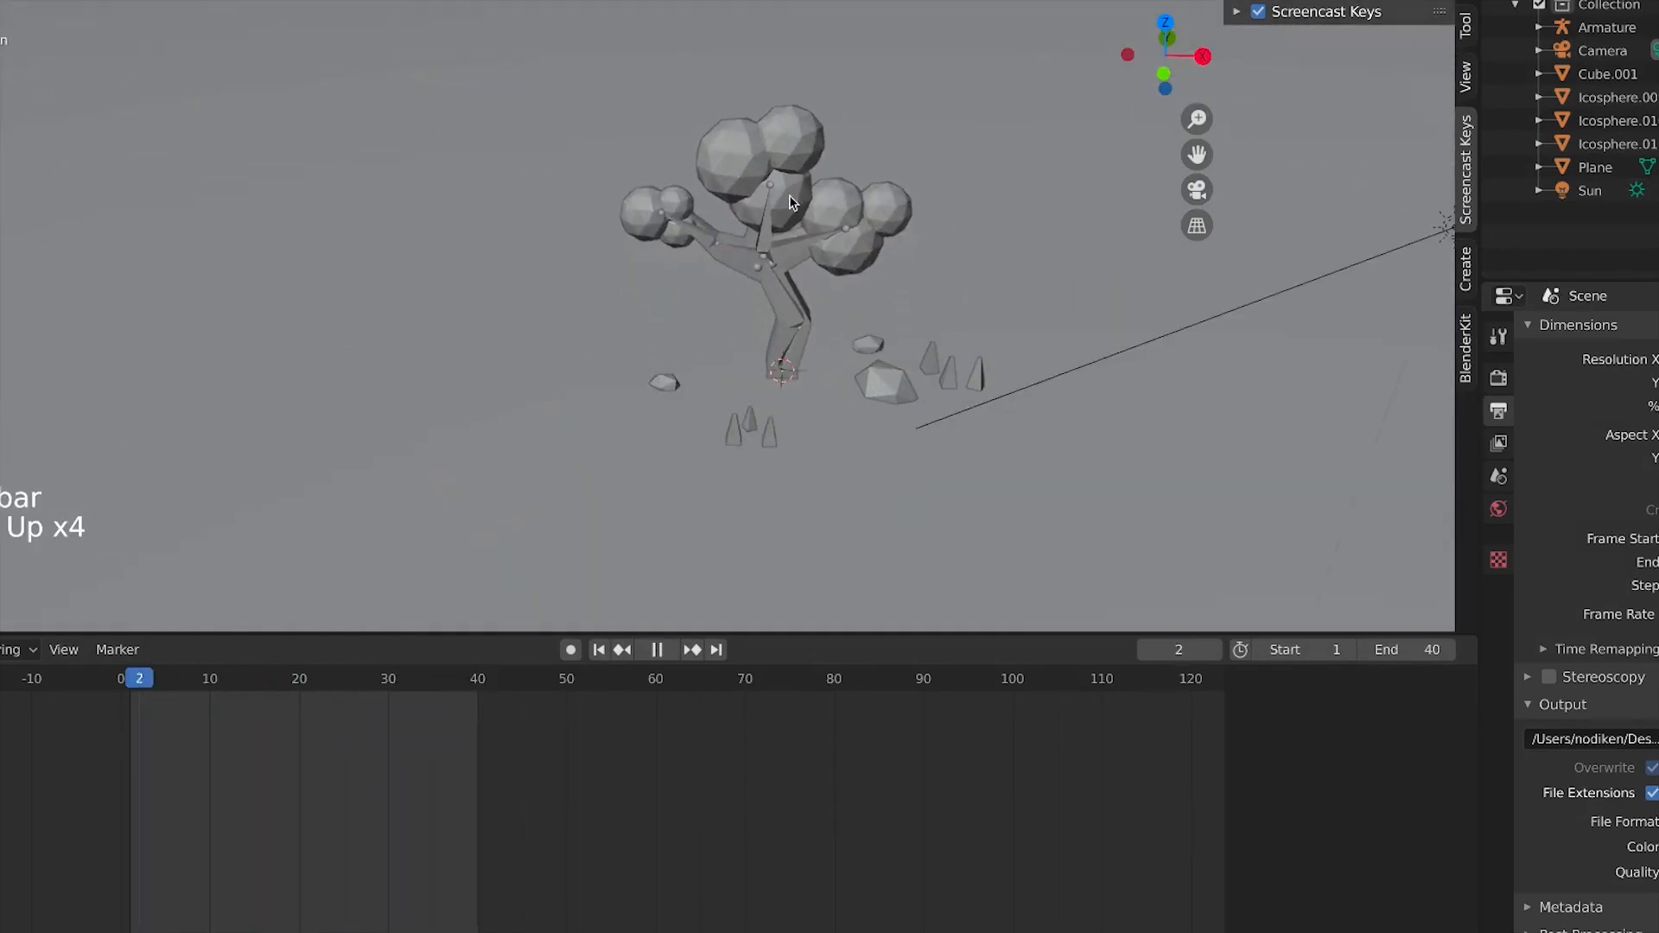
pyautogui.scroll(-3, 776, 230)
pyautogui.press('space')
pyautogui.scroll(4, 756, 263)
pyautogui.scroll(-3, 873, 370)
pyautogui.moveTo(872, 370); pyautogui.dragTo(918, 386, button='middle')
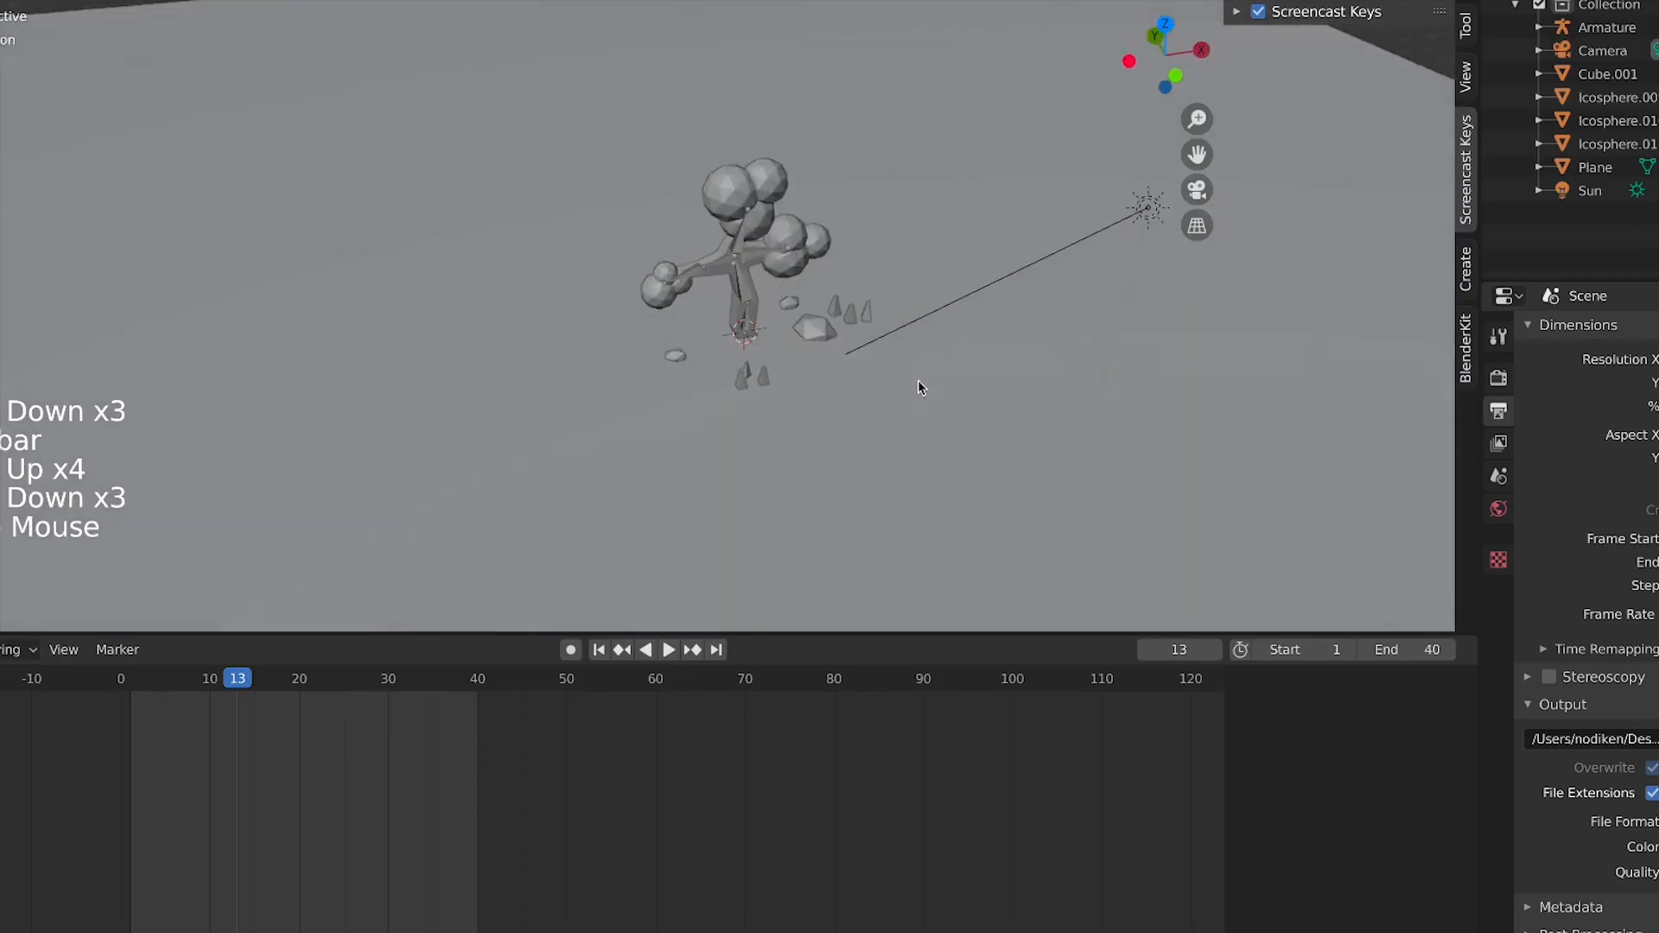
pyautogui.scroll(-3, 918, 386)
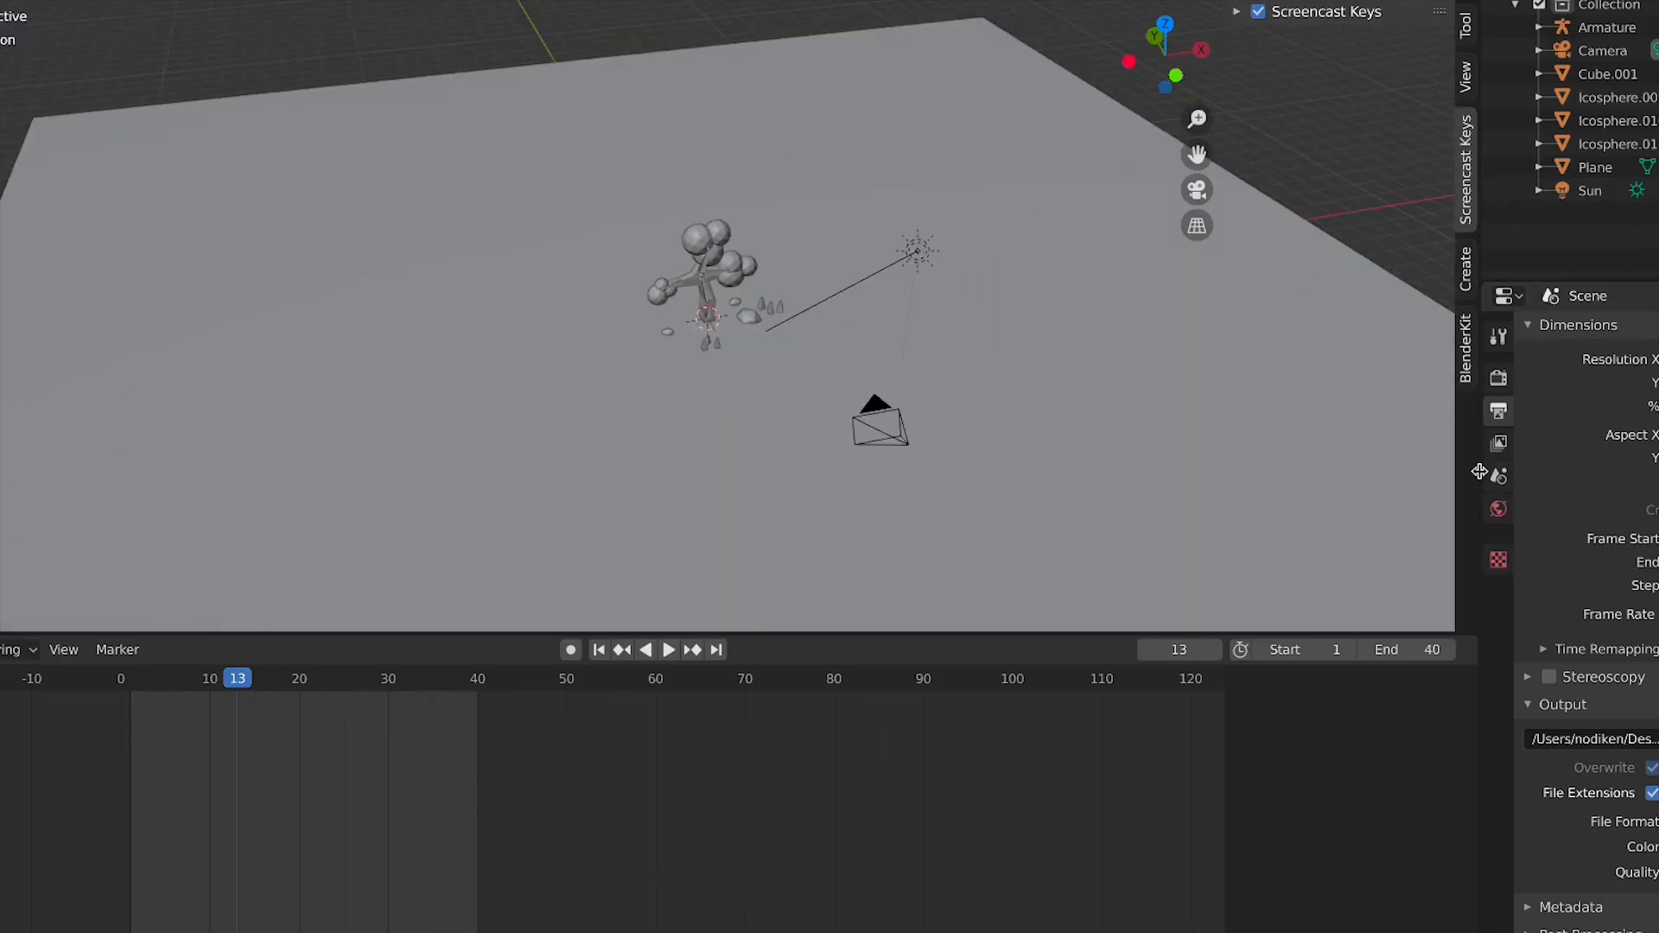
pyautogui.scroll(-5, 700, 340)
pyautogui.moveTo(566, 371); pyautogui.dragTo(820, 259, button='middle')
# Select and delete all objects in the scene except the camera
pyautogui.click(660, 174)
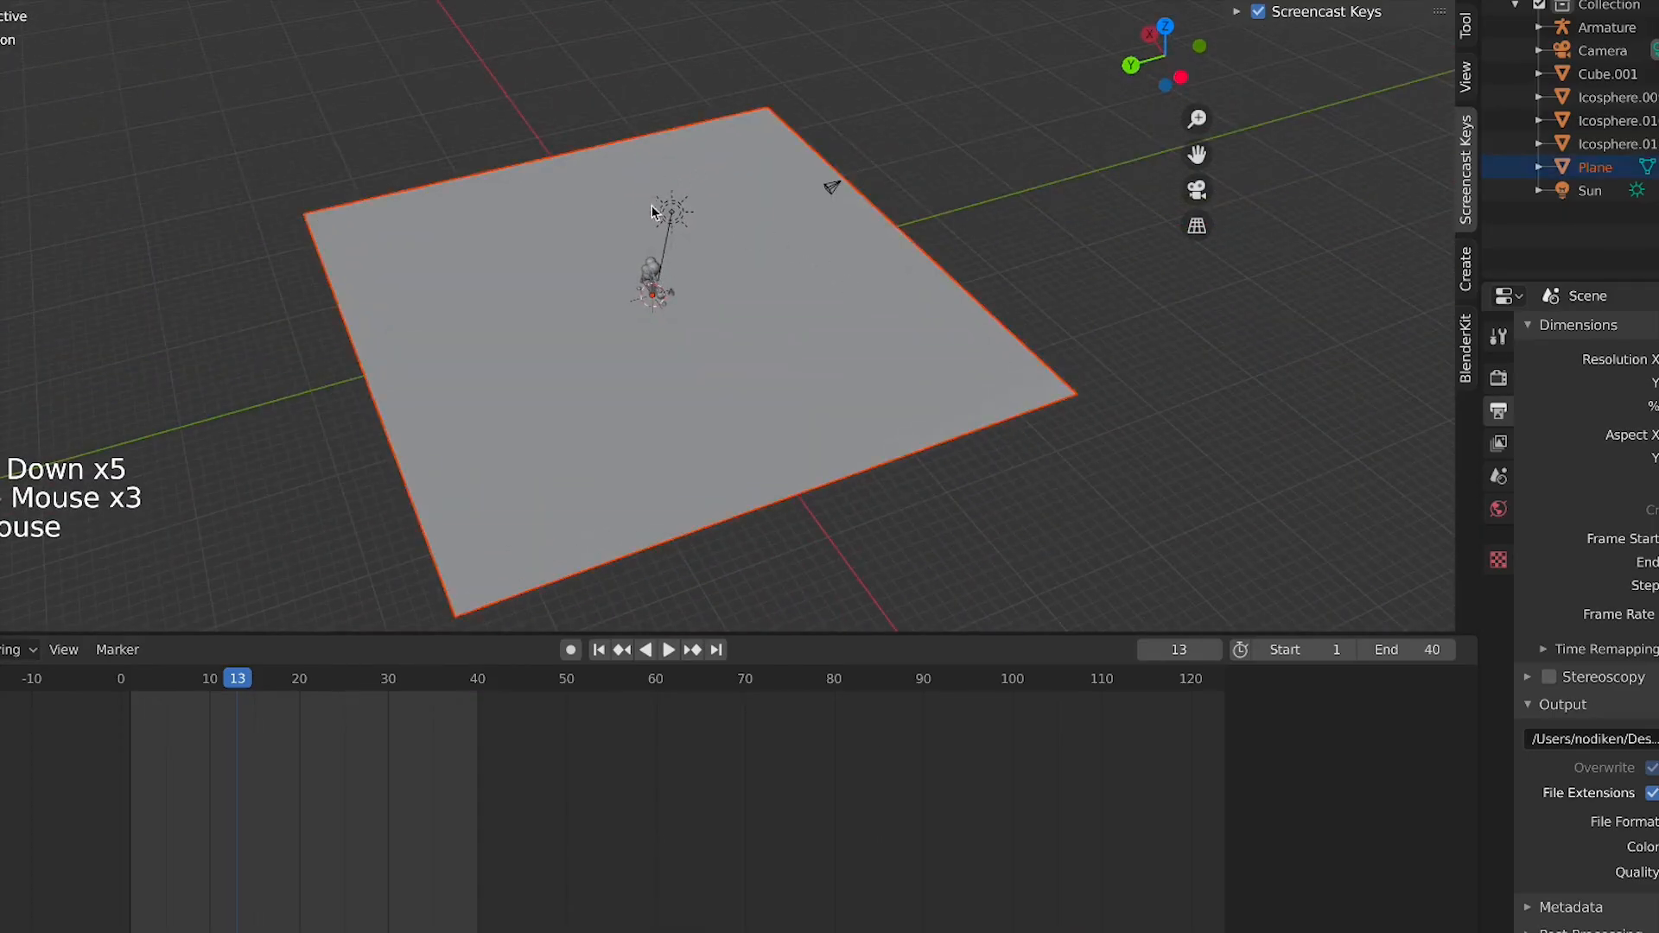
pyautogui.click(699, 319)
pyautogui.press('KP_7')
pyautogui.scroll(-4, 444, 282)
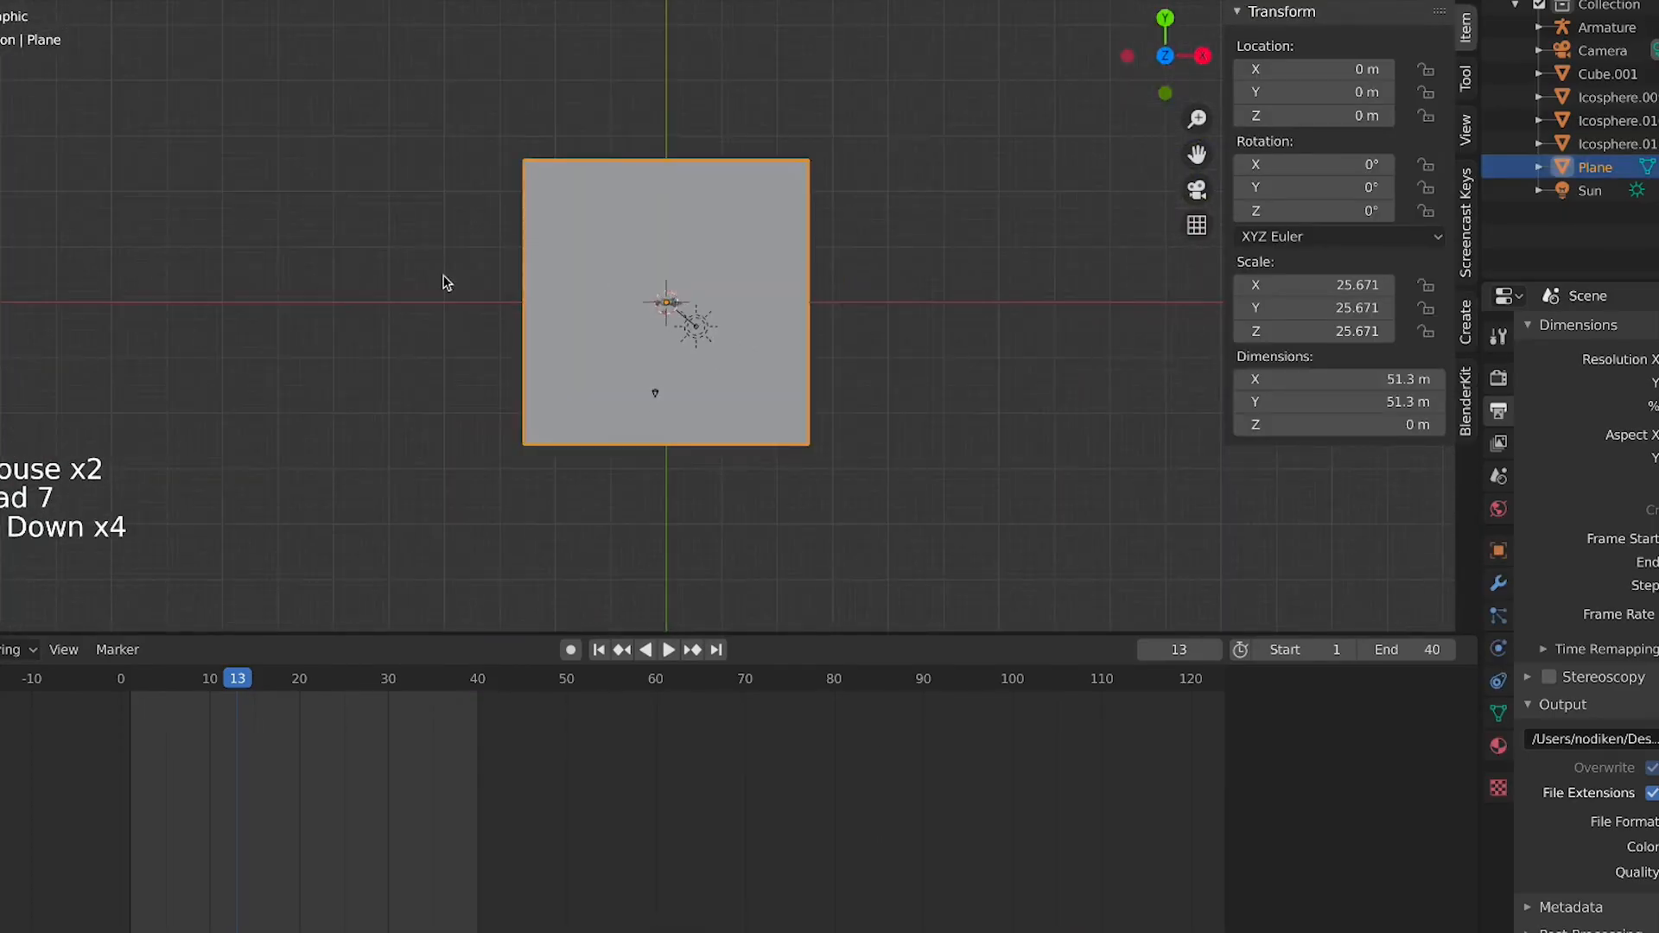
pyautogui.click(459, 277)
pyautogui.moveTo(459, 267); pyautogui.dragTo(889, 330)
pyautogui.scroll(5, 886, 337)
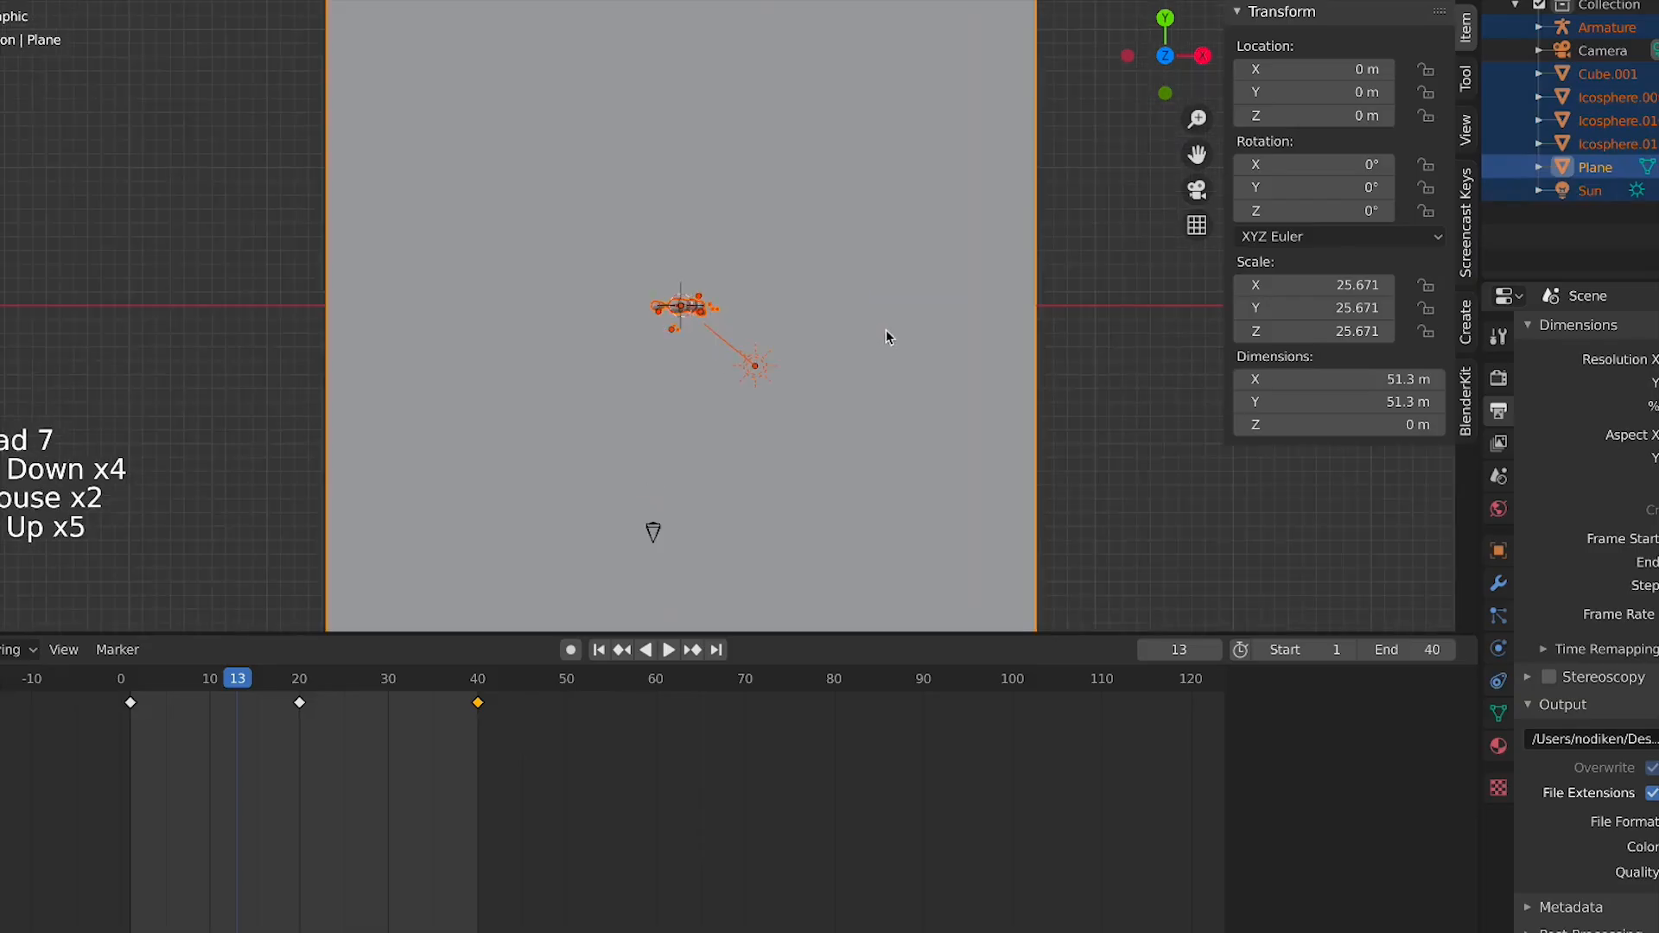
pyautogui.scroll(-1, 994, 320)
pyautogui.press('x')
pyautogui.click(915, 334)
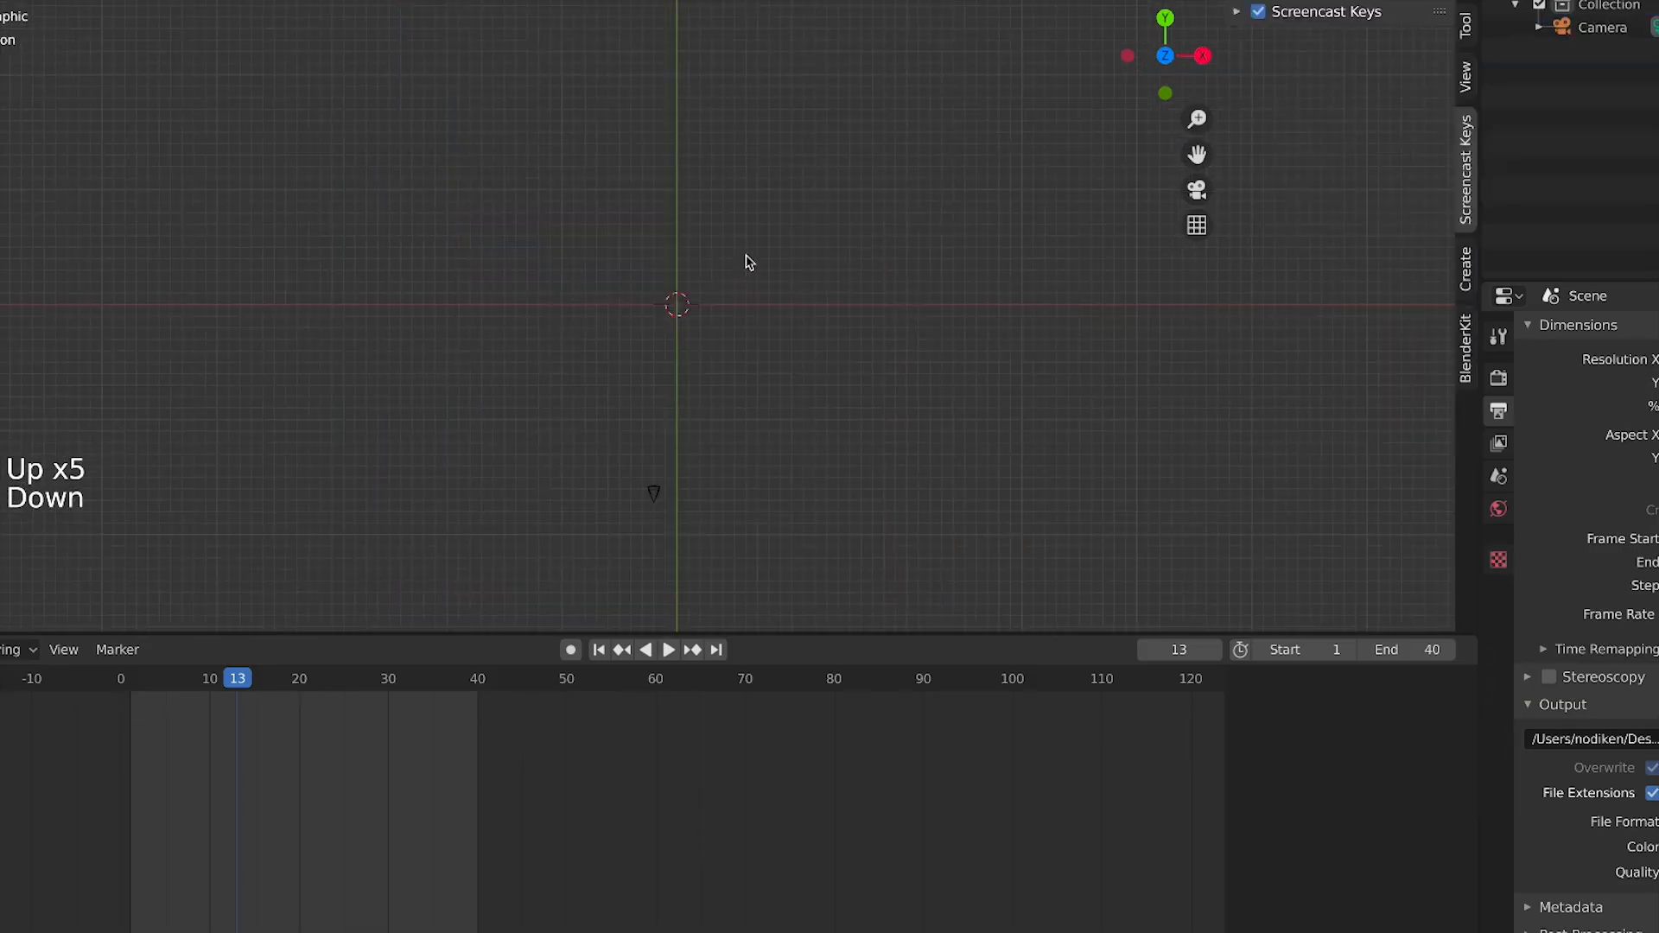
# Add a cube mesh at the world origin
pyautogui.moveTo(737, 300); pyautogui.dragTo(481, 359, button='middle')
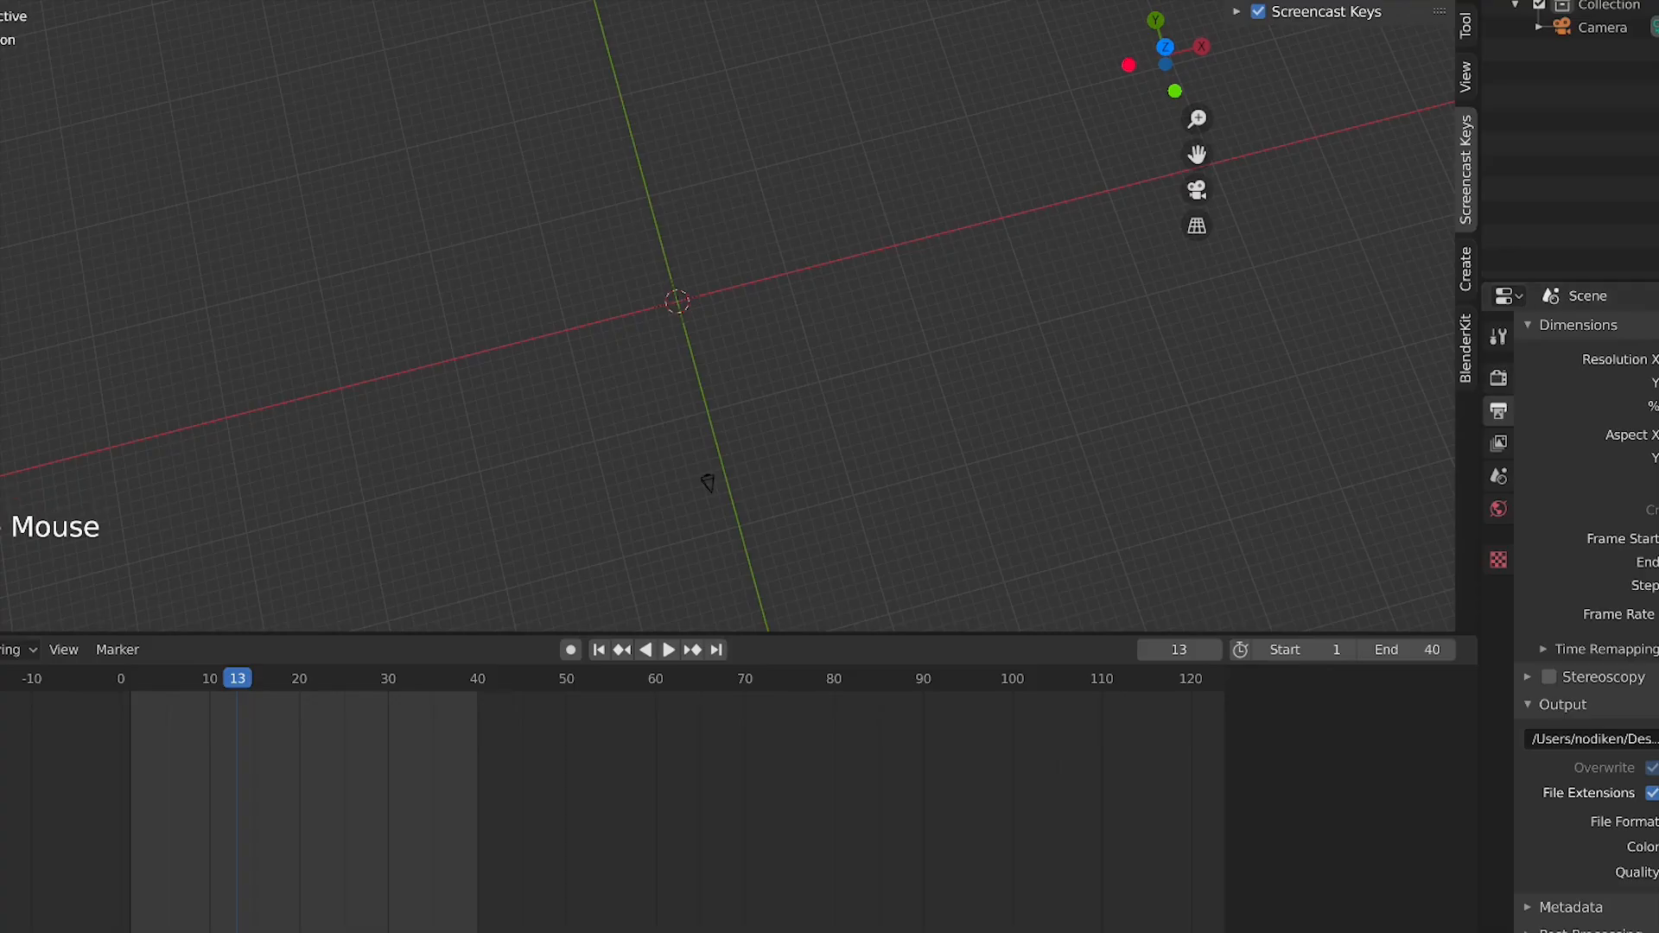
pyautogui.moveTo(707, 482); pyautogui.dragTo(649, 418, button='middle')
pyautogui.hotkey('shift', 'a')
pyautogui.moveTo(646, 415)
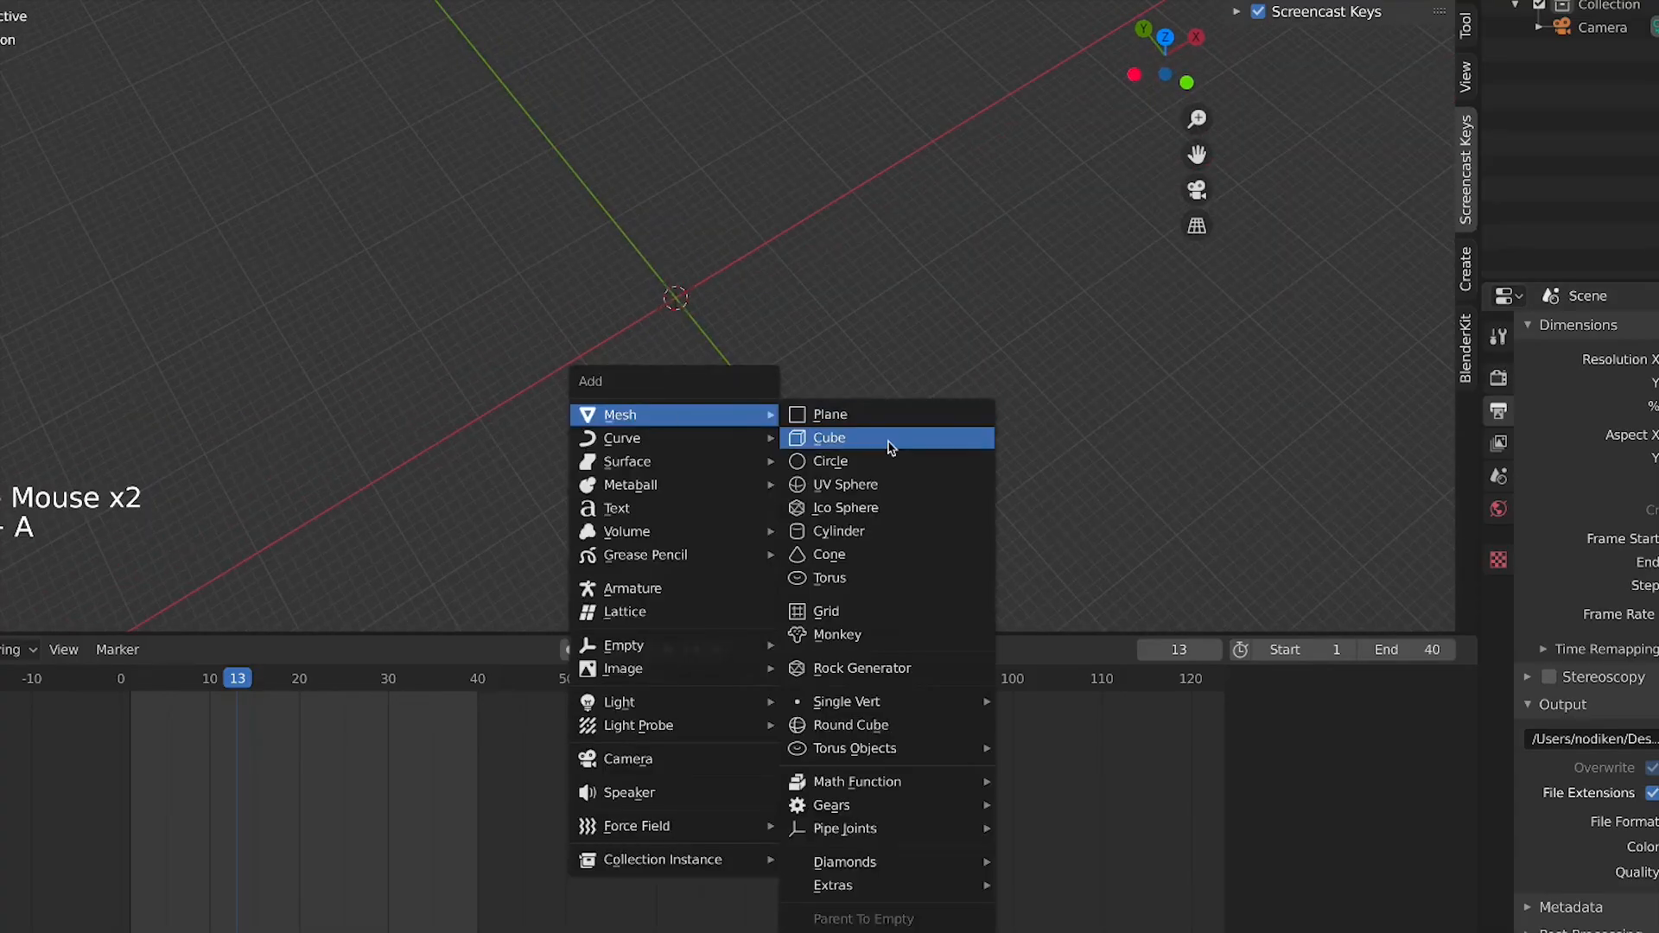
pyautogui.click(891, 447)
# Add a new particle system to the cube
pyautogui.scroll(4, 770, 359)
pyautogui.moveTo(770, 359); pyautogui.dragTo(735, 354, button='middle')
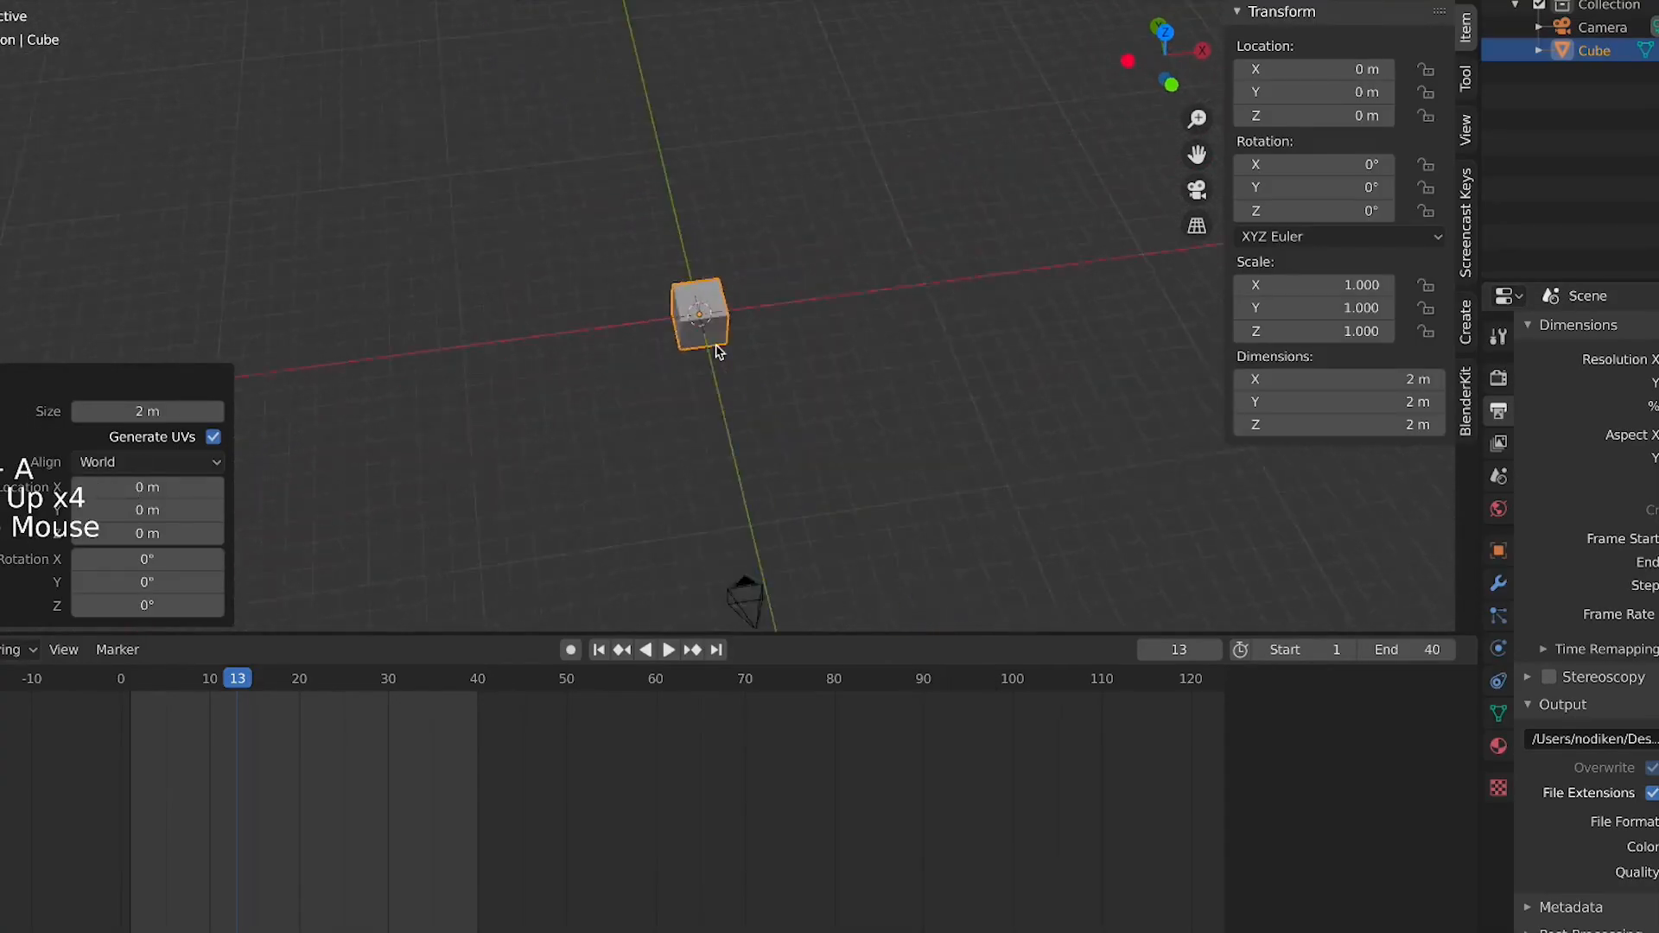
pyautogui.scroll(2, 726, 350)
pyautogui.scroll(3, 730, 351)
pyautogui.moveTo(652, 458); pyautogui.dragTo(770, 504, button='middle')
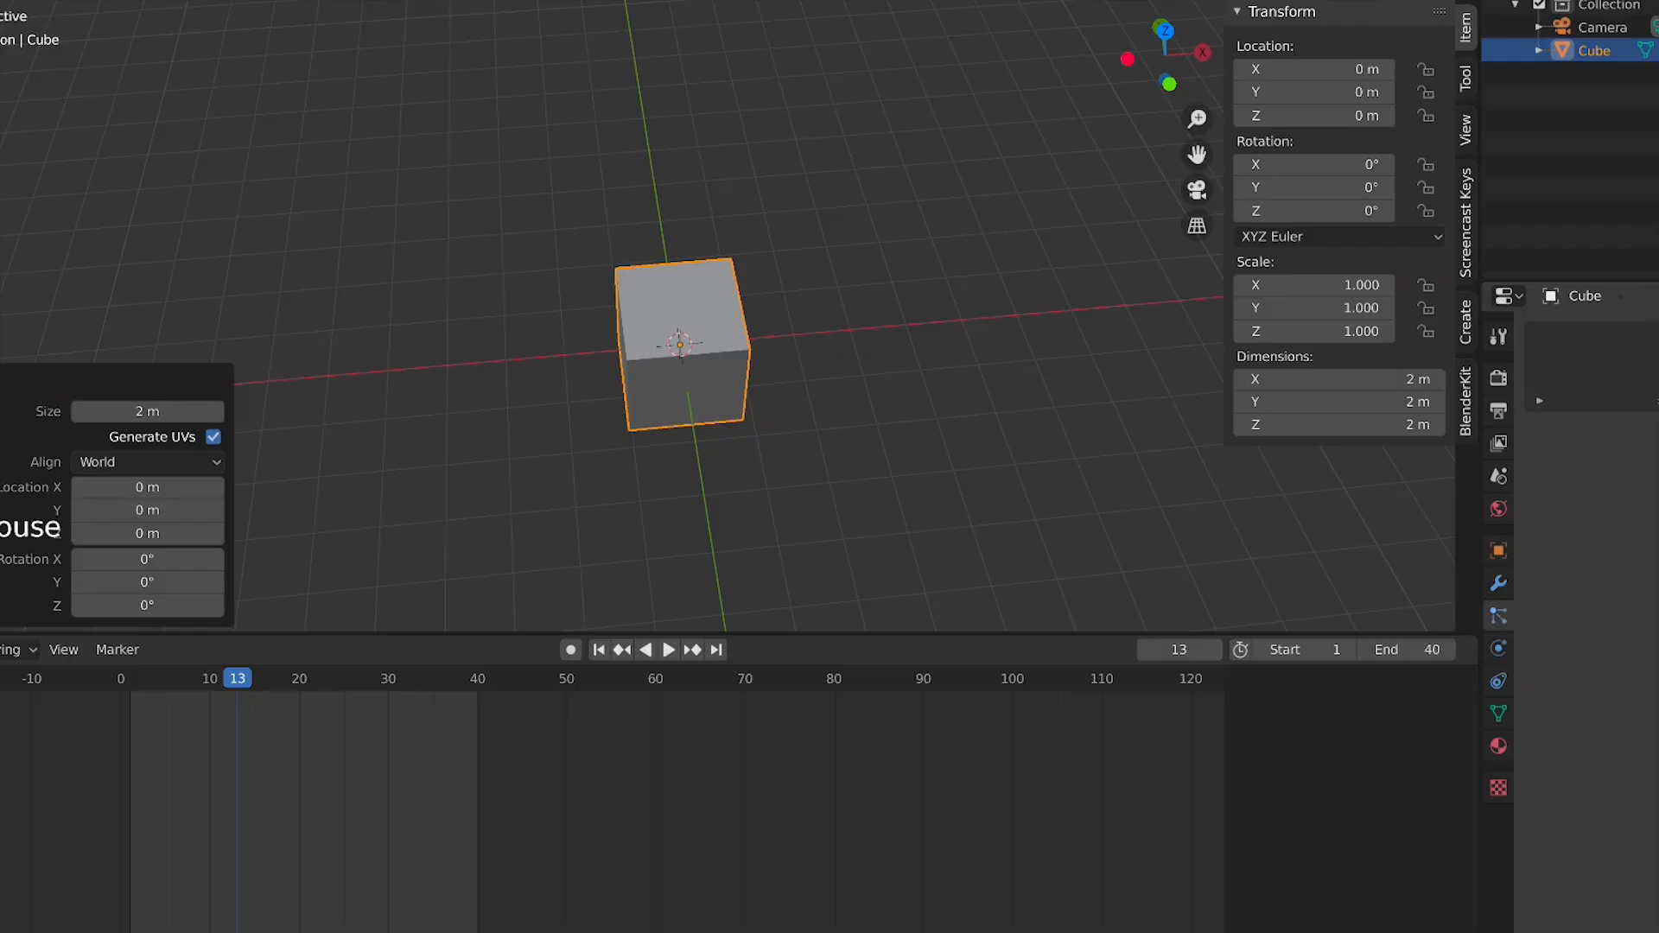
pyautogui.click(1657, 337)
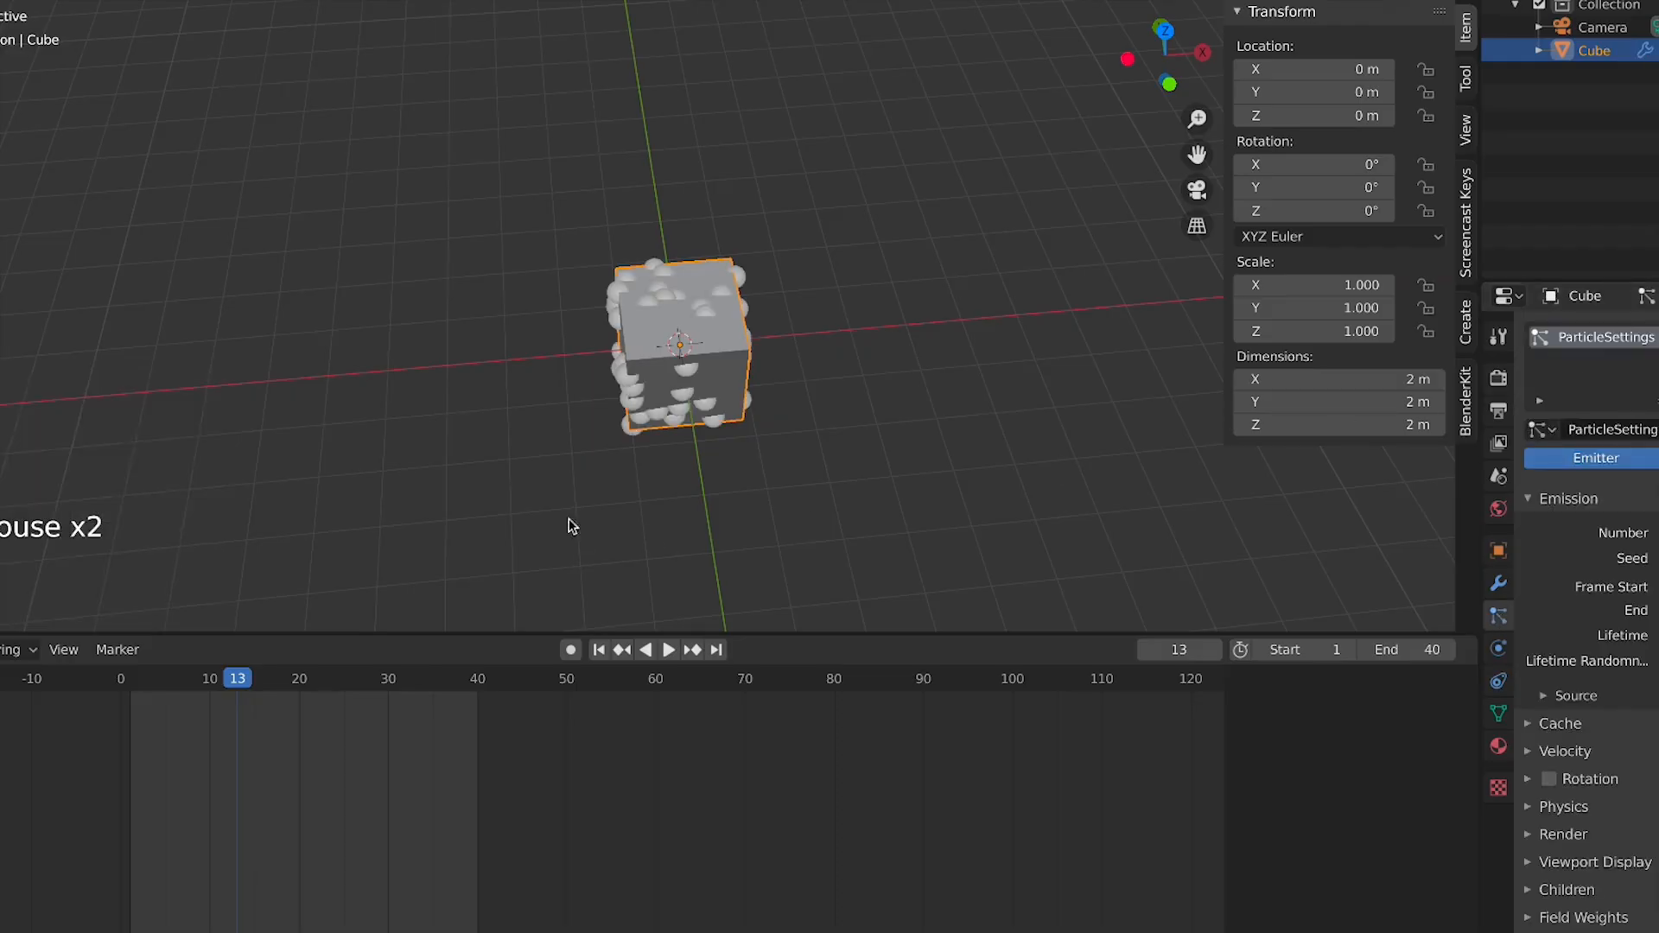
# Set the animation end frame to 150
pyautogui.scroll(3, 698, 371)
pyautogui.scroll(-1, 704, 386)
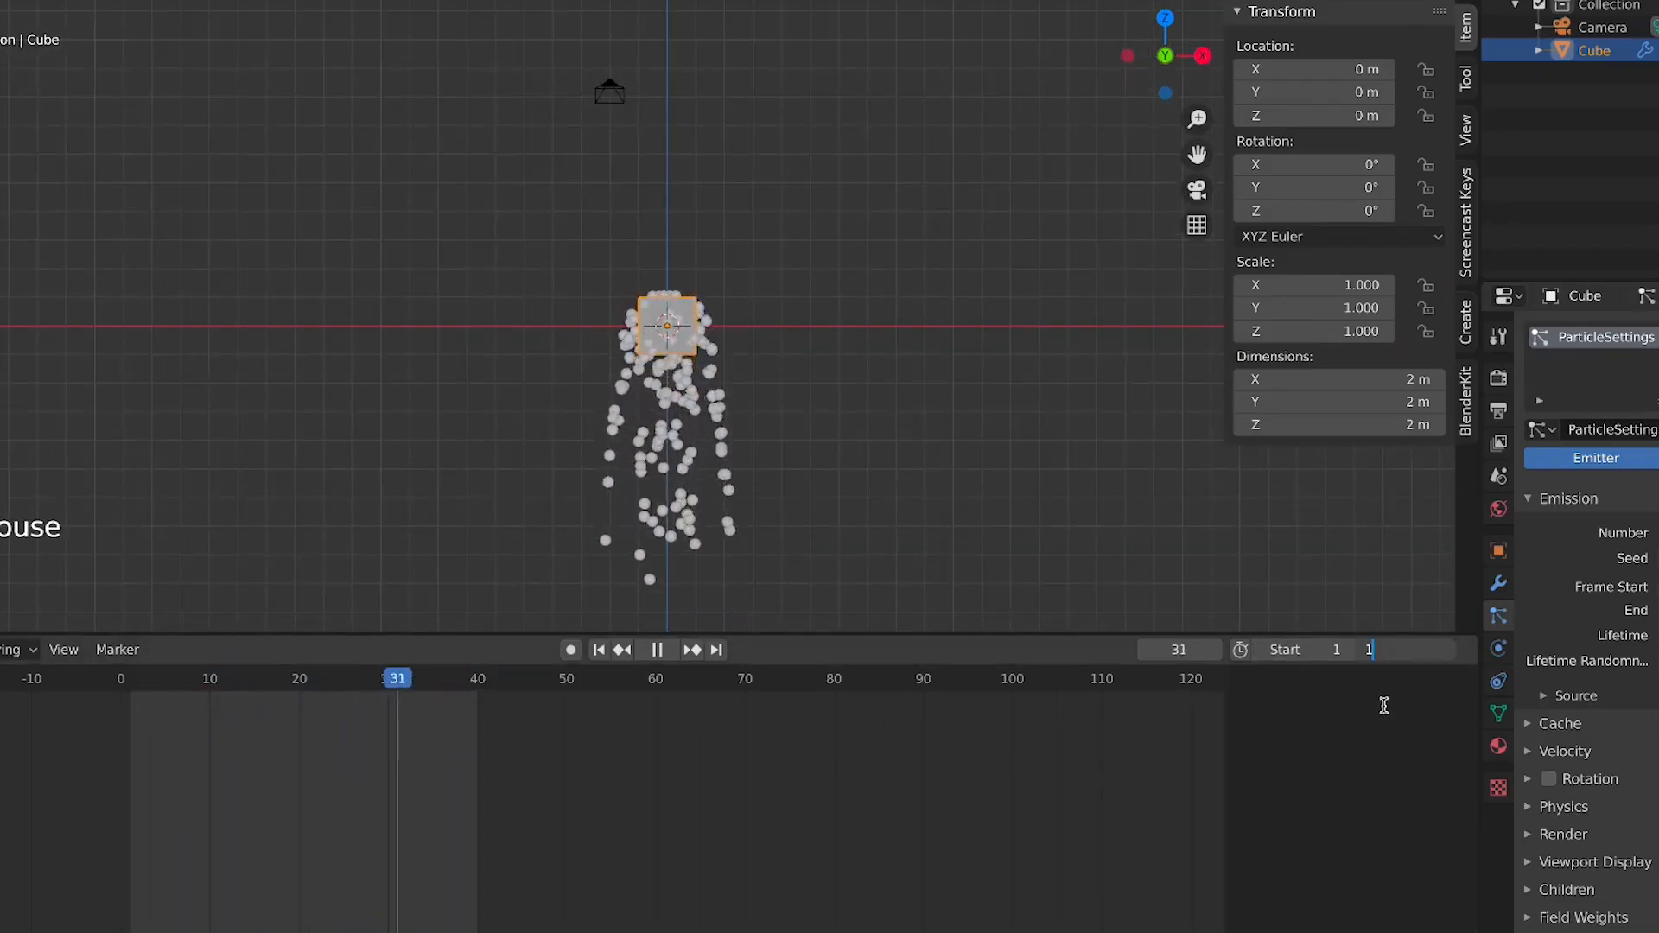
pyautogui.press('Return')
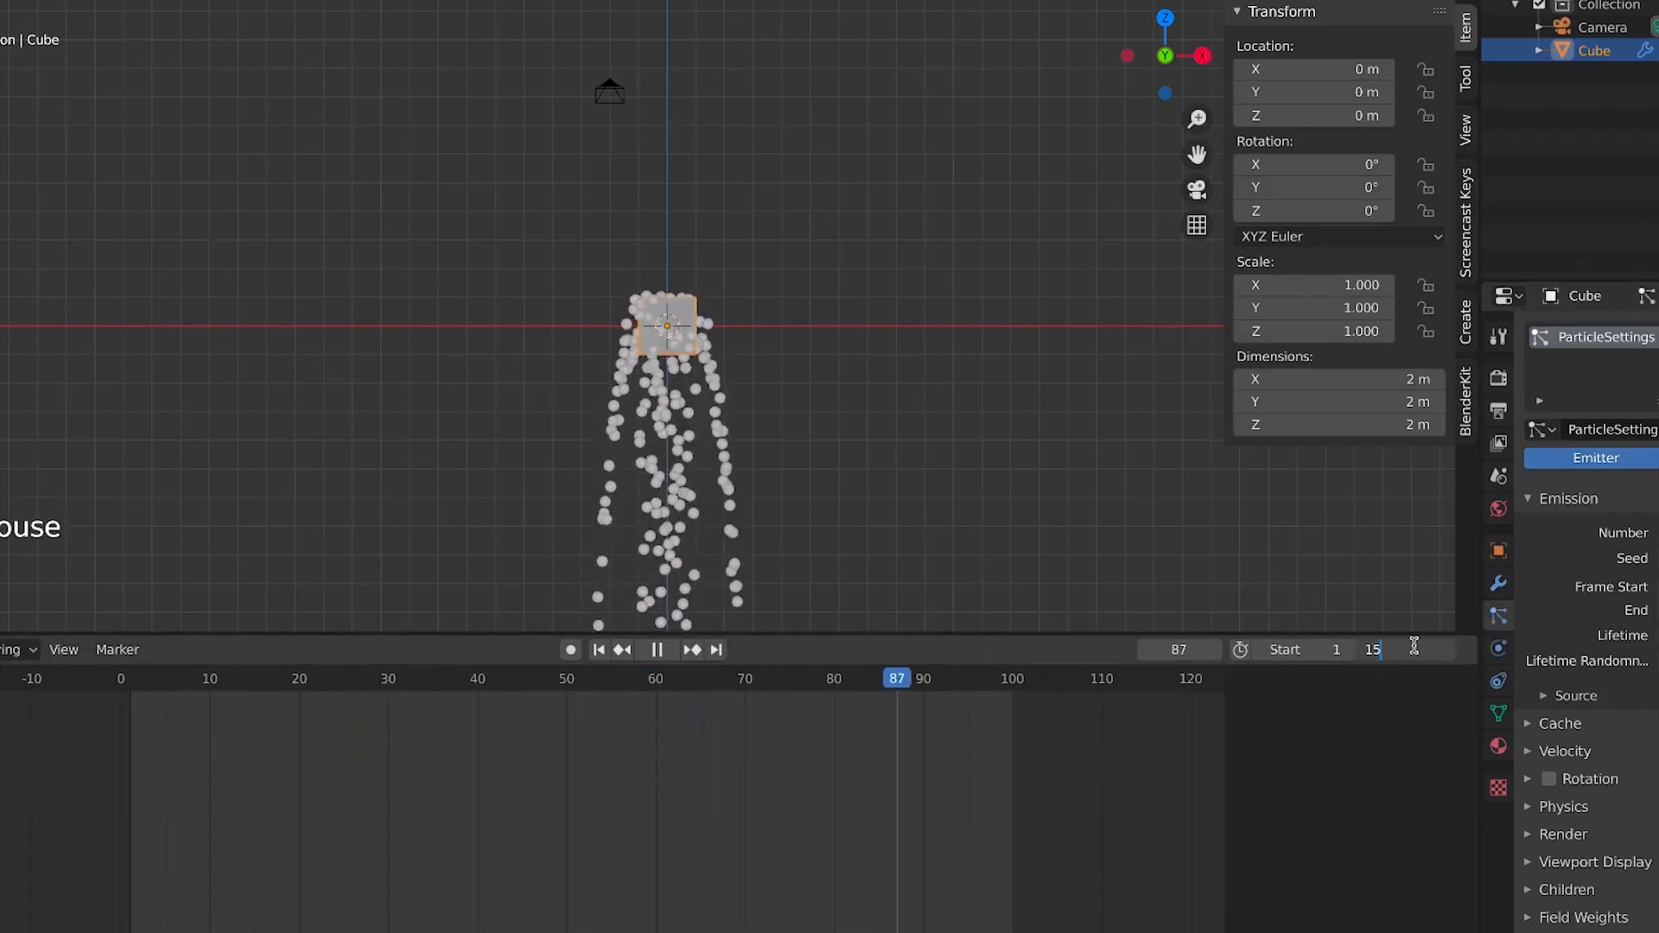
pyautogui.press('Return')
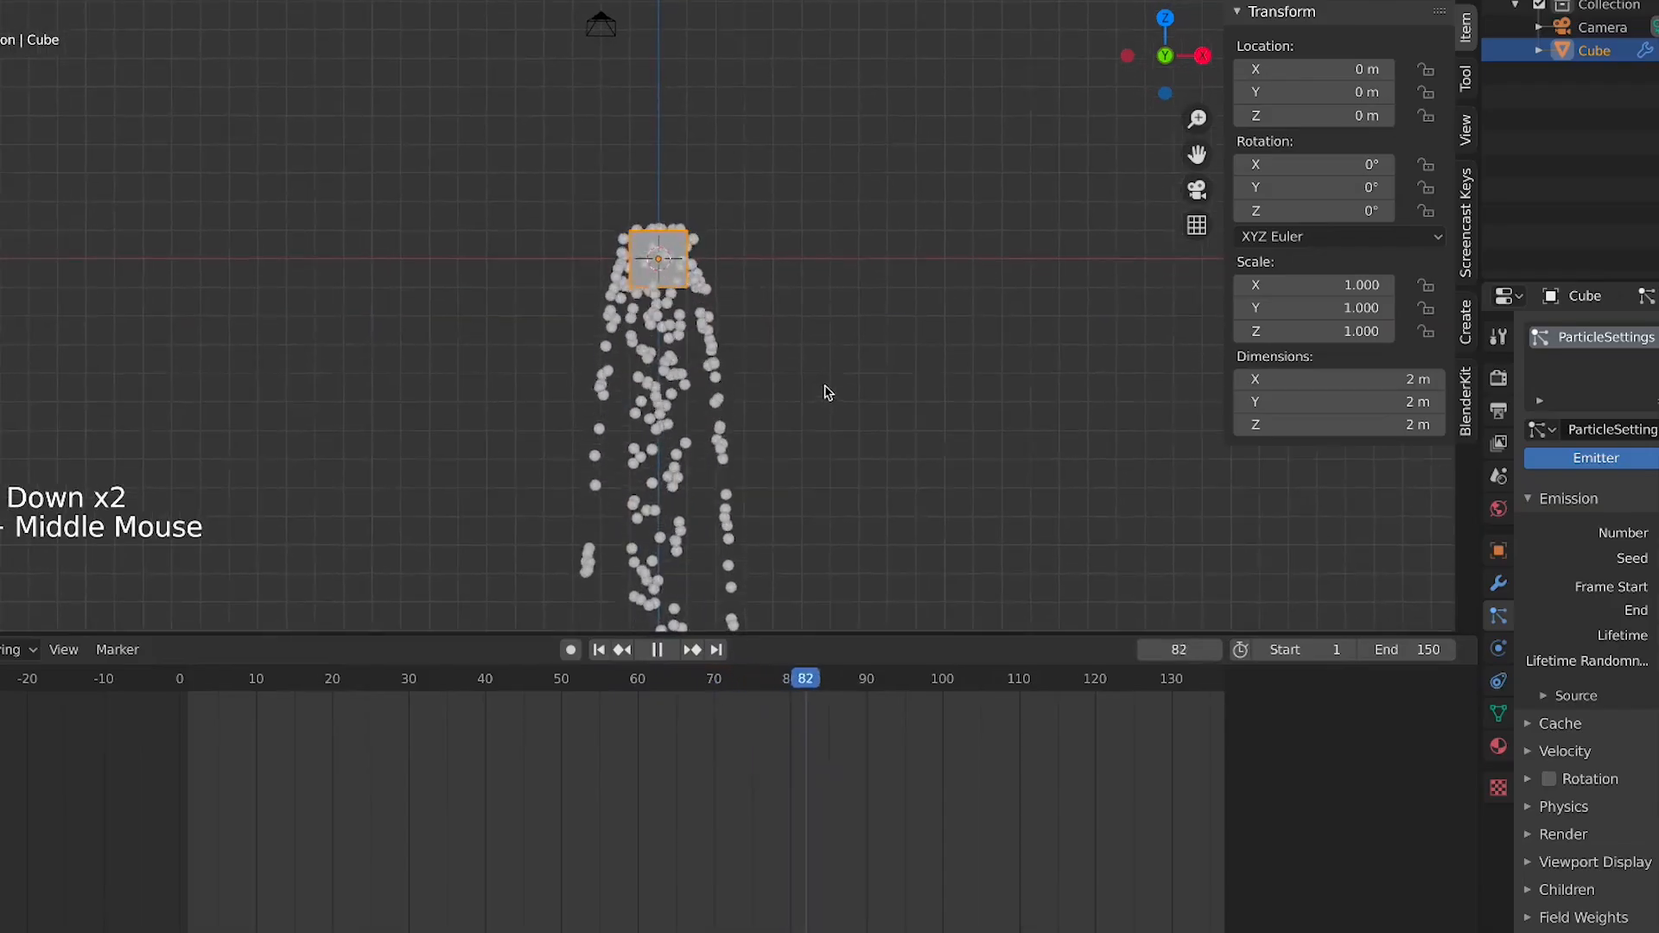
# Watch the particles emit during playback and scroll through the particle settings
pyautogui.scroll(4, 828, 393)
pyautogui.scroll(-5, 803, 387)
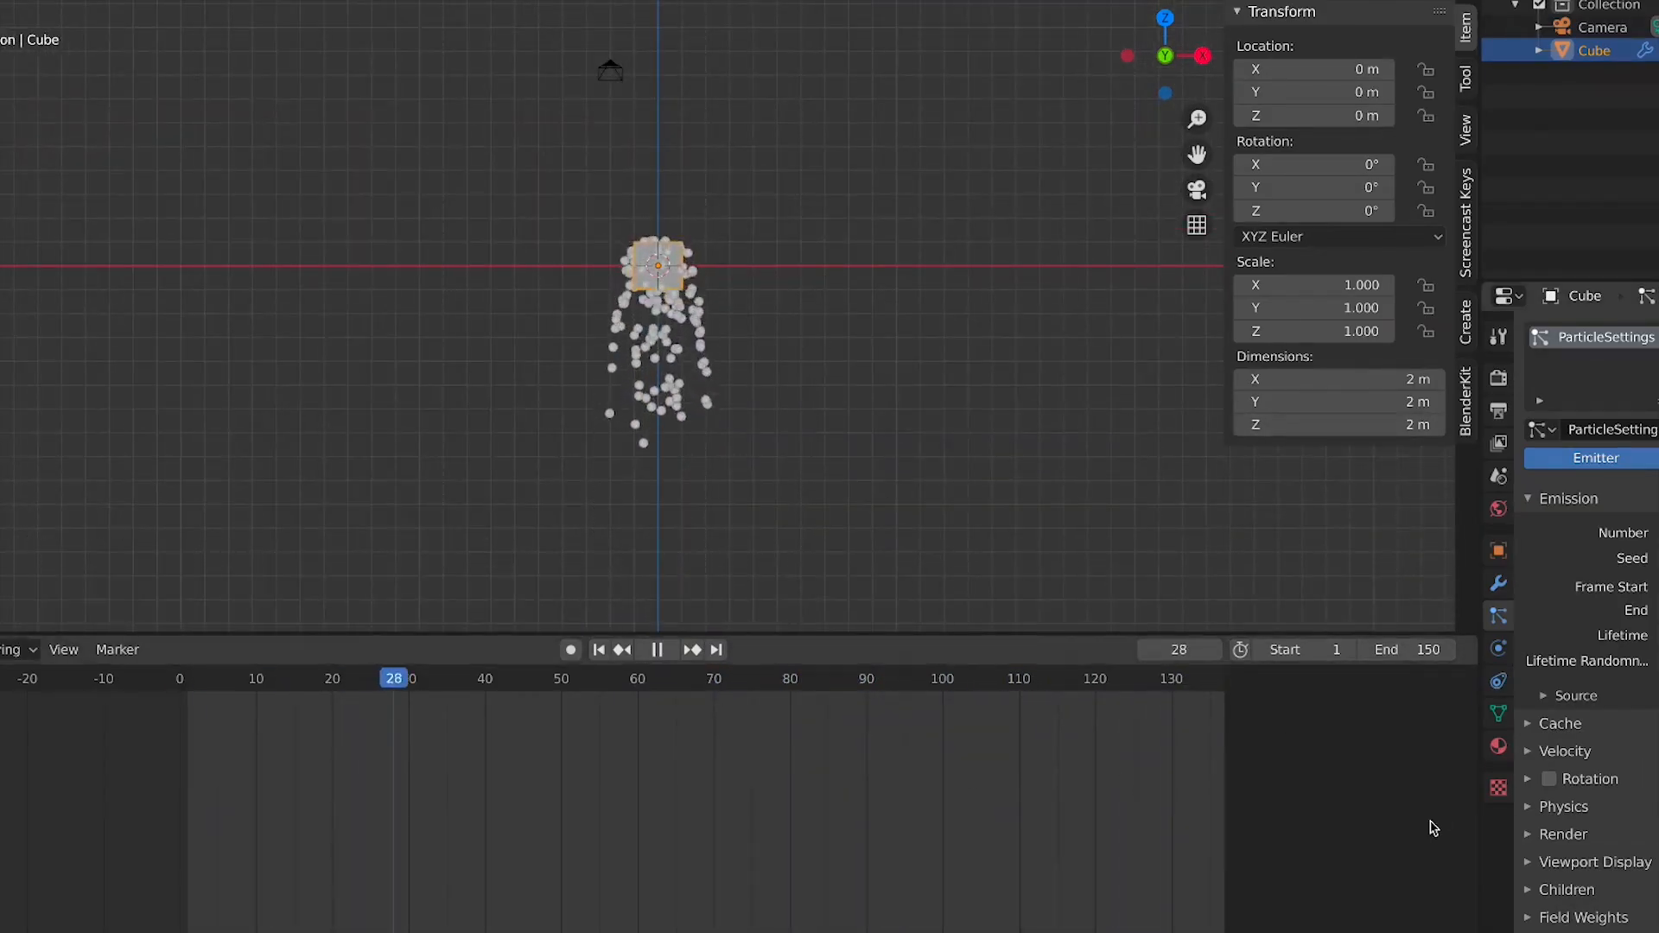
pyautogui.scroll(-6, 1634, 862)
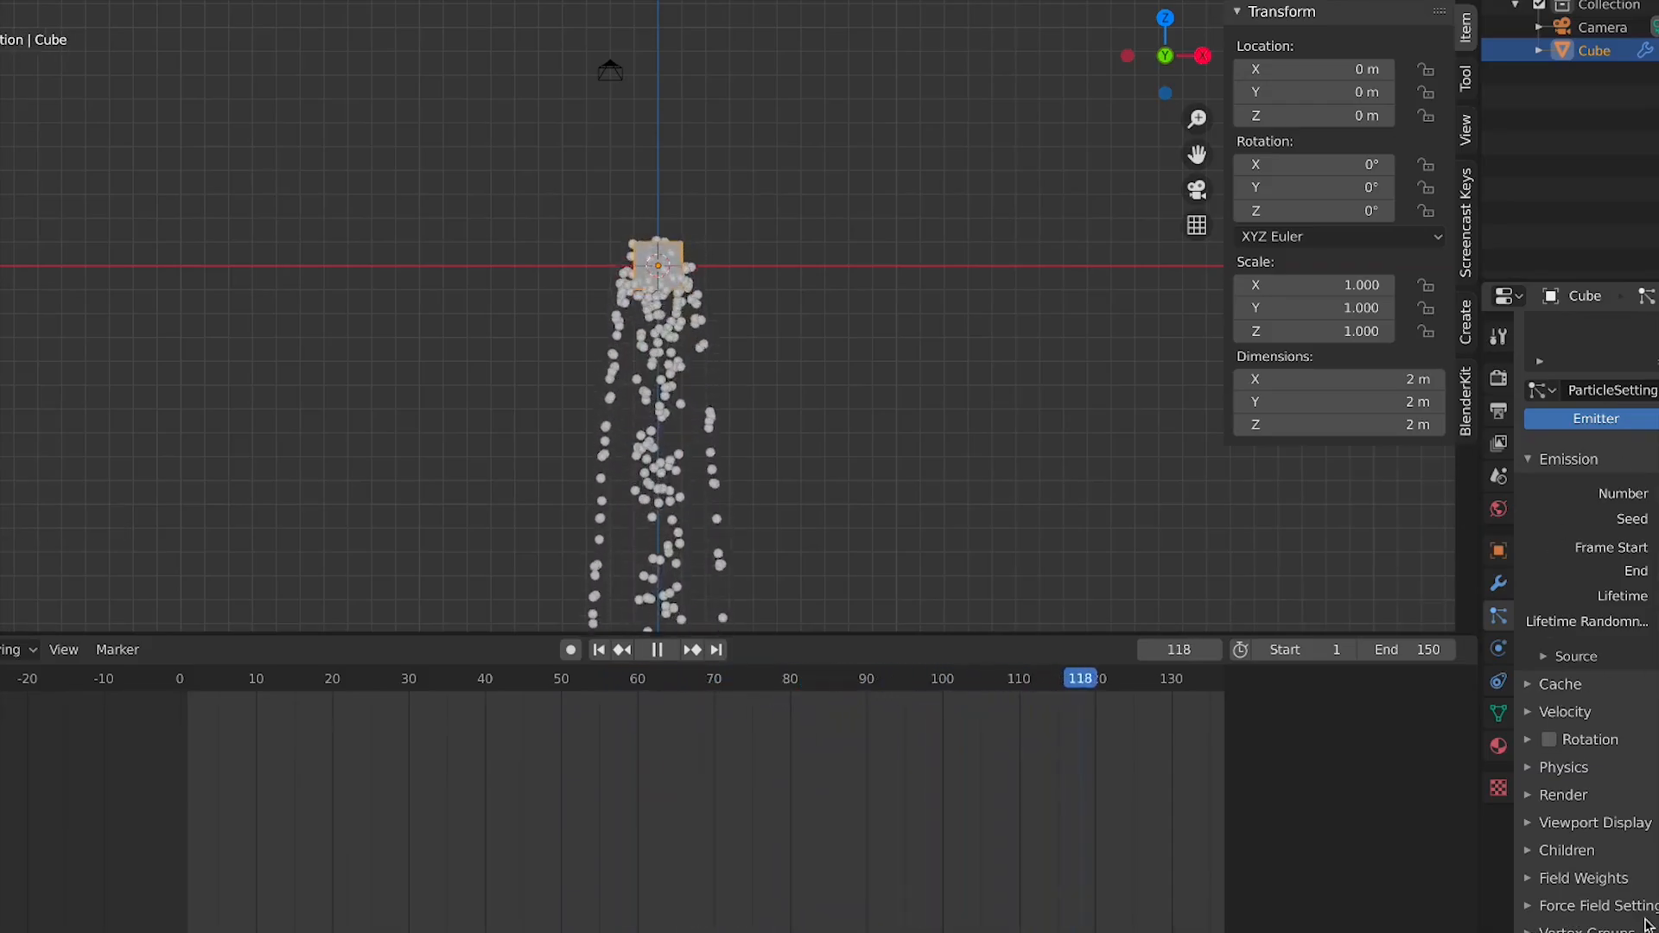
pyautogui.scroll(-3, 1002, 717)
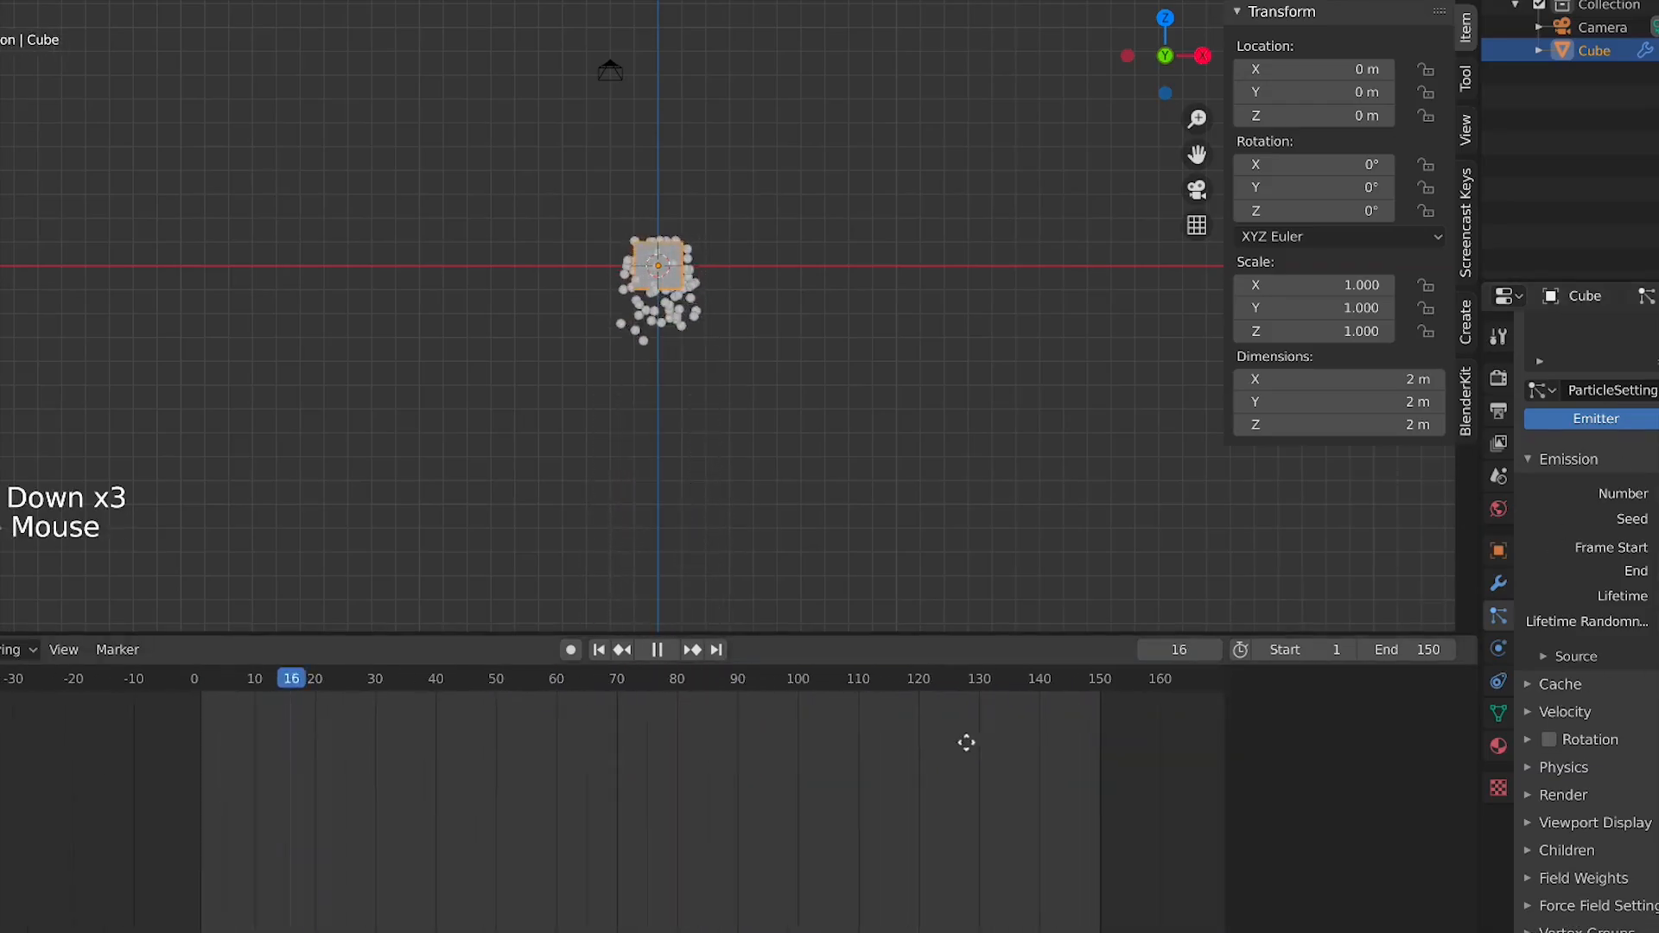
pyautogui.scroll(2, 966, 743)
pyautogui.scroll(-3, 1600, 871)
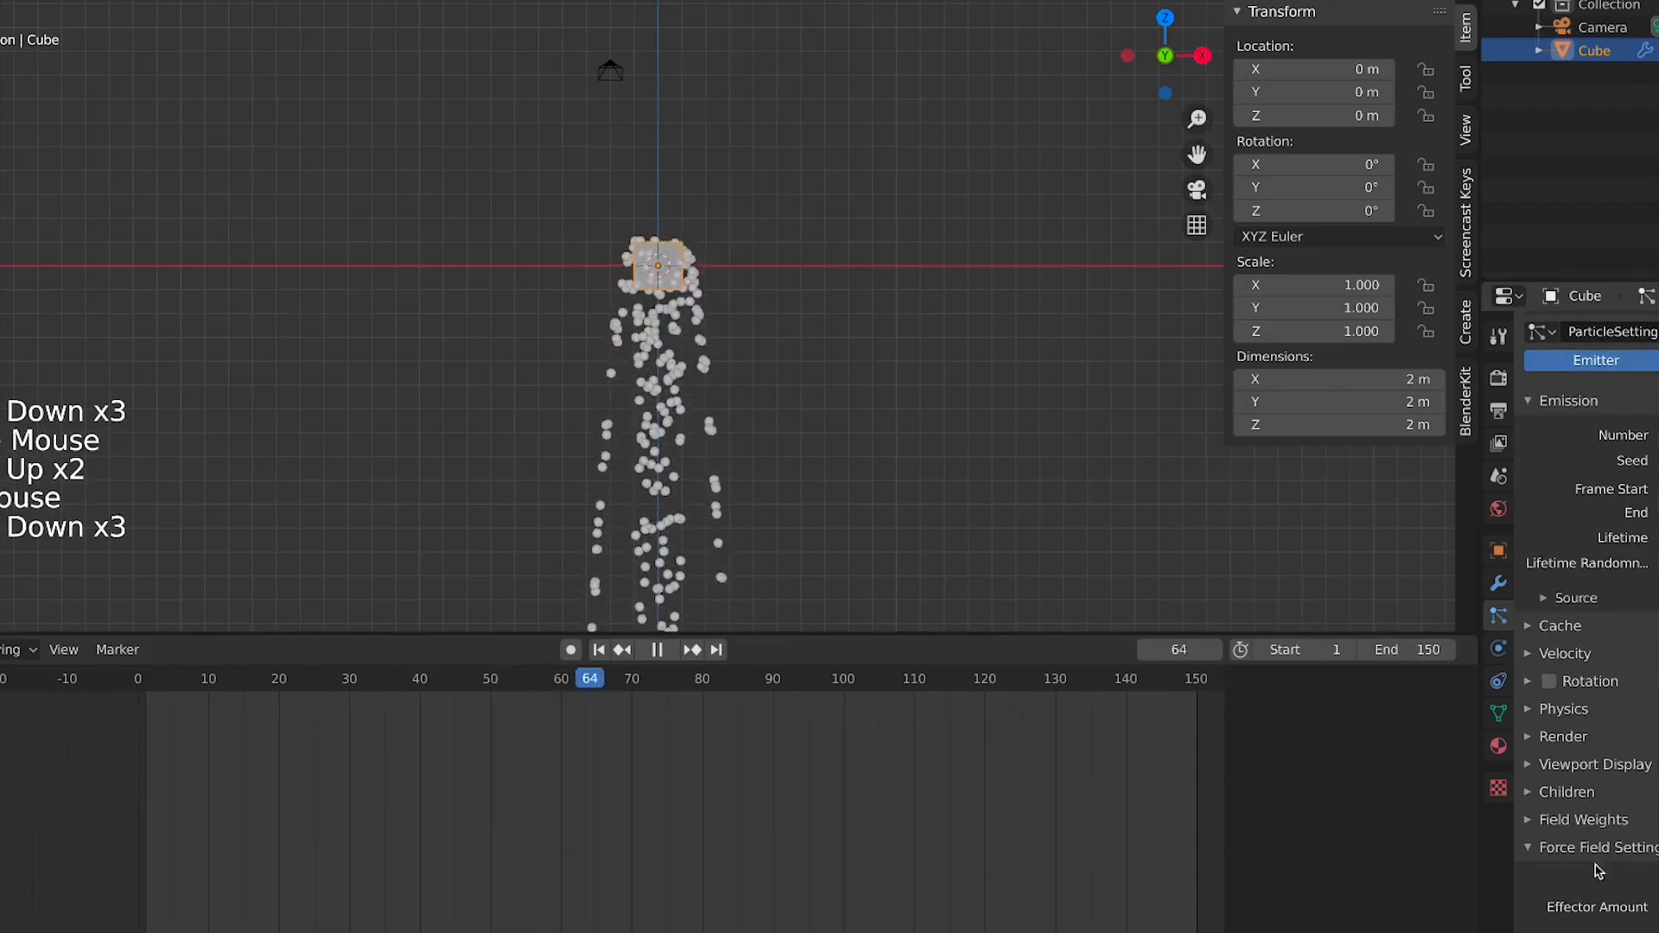
pyautogui.scroll(-4, 1612, 853)
pyautogui.scroll(-6, 1593, 789)
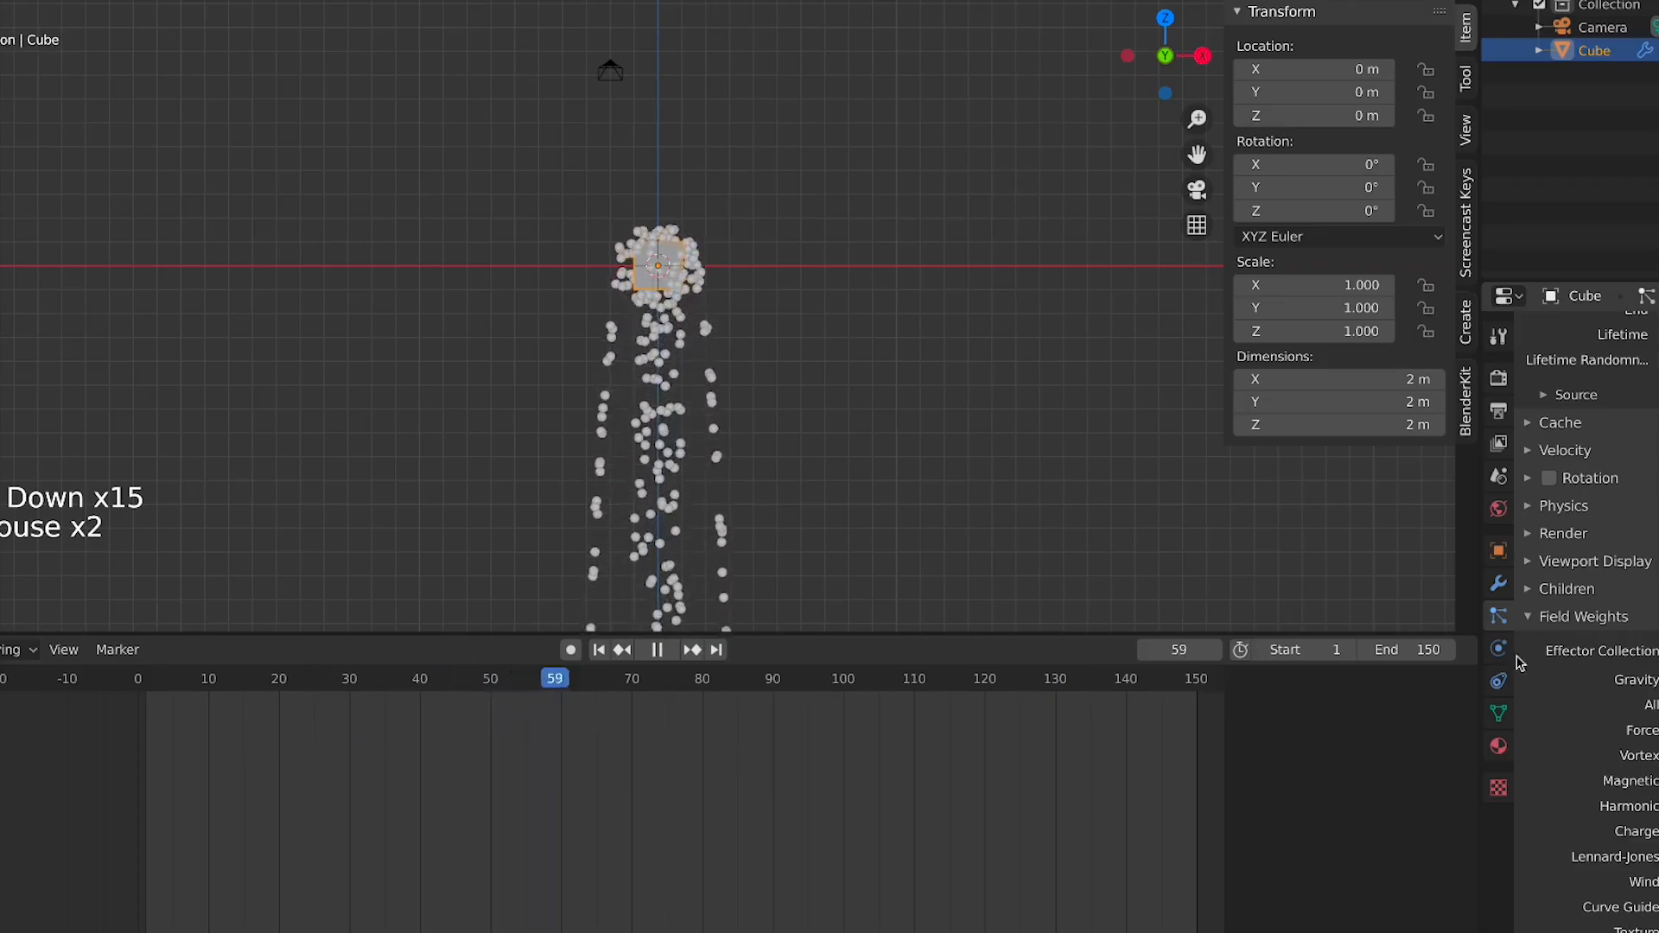
pyautogui.scroll(3, 771, 311)
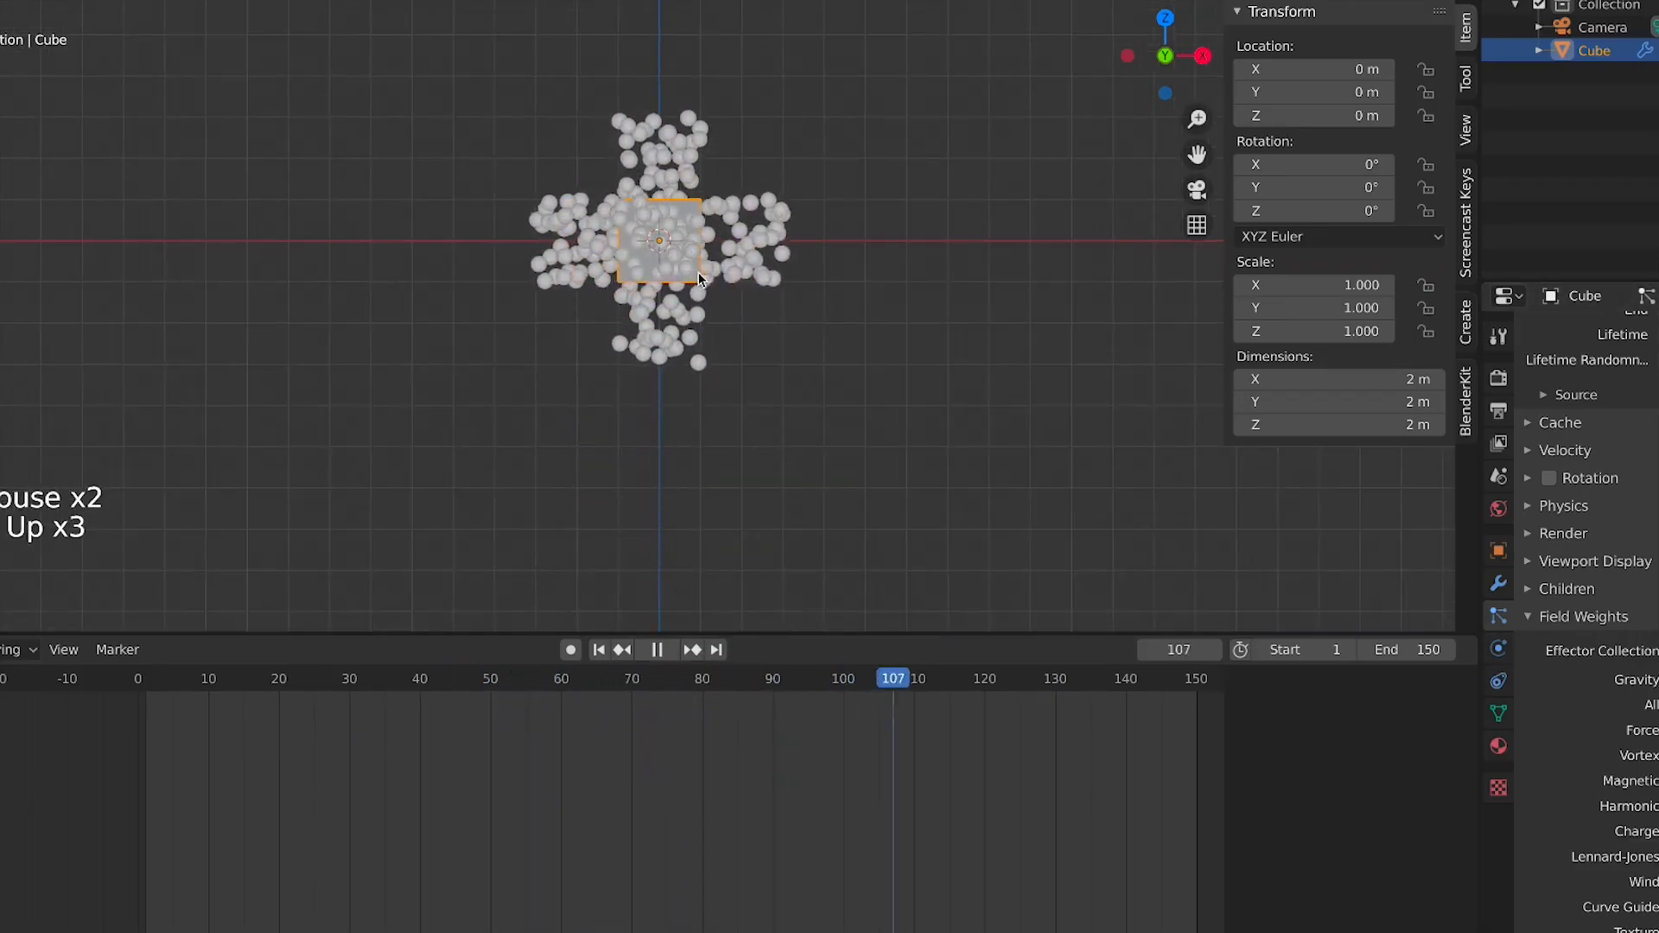
# Orbit and zoom around the cube to inspect the emitted particles from several angles
pyautogui.press('KP_7')
pyautogui.moveTo(729, 247); pyautogui.dragTo(577, 206, button='middle')
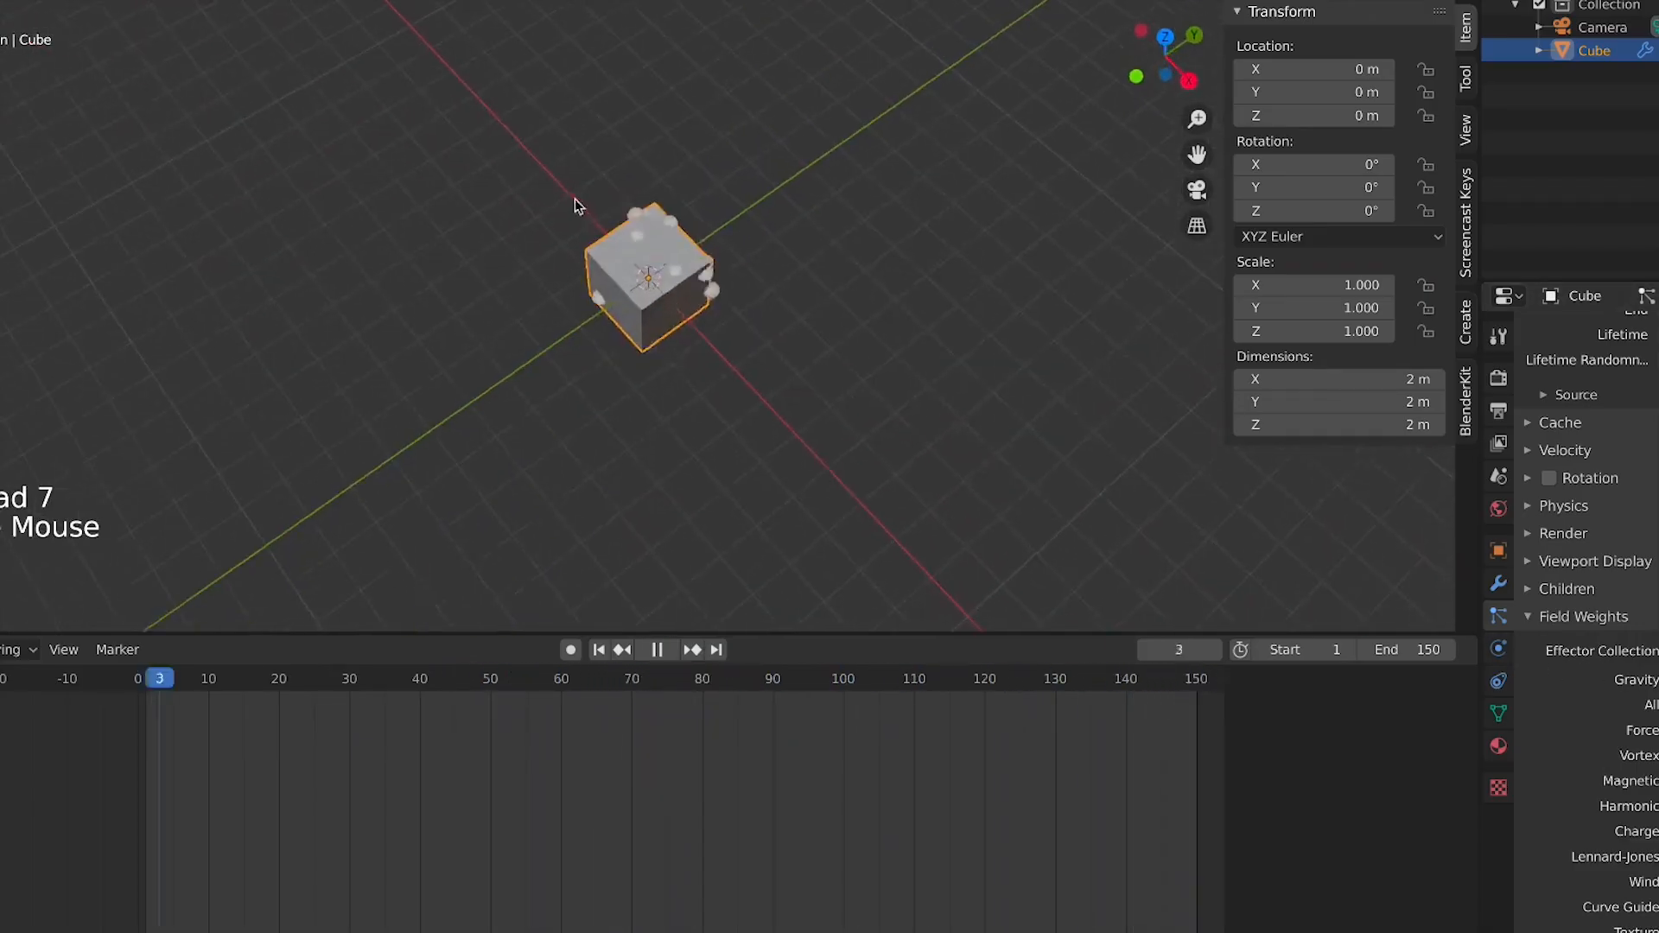
pyautogui.scroll(2, 678, 290)
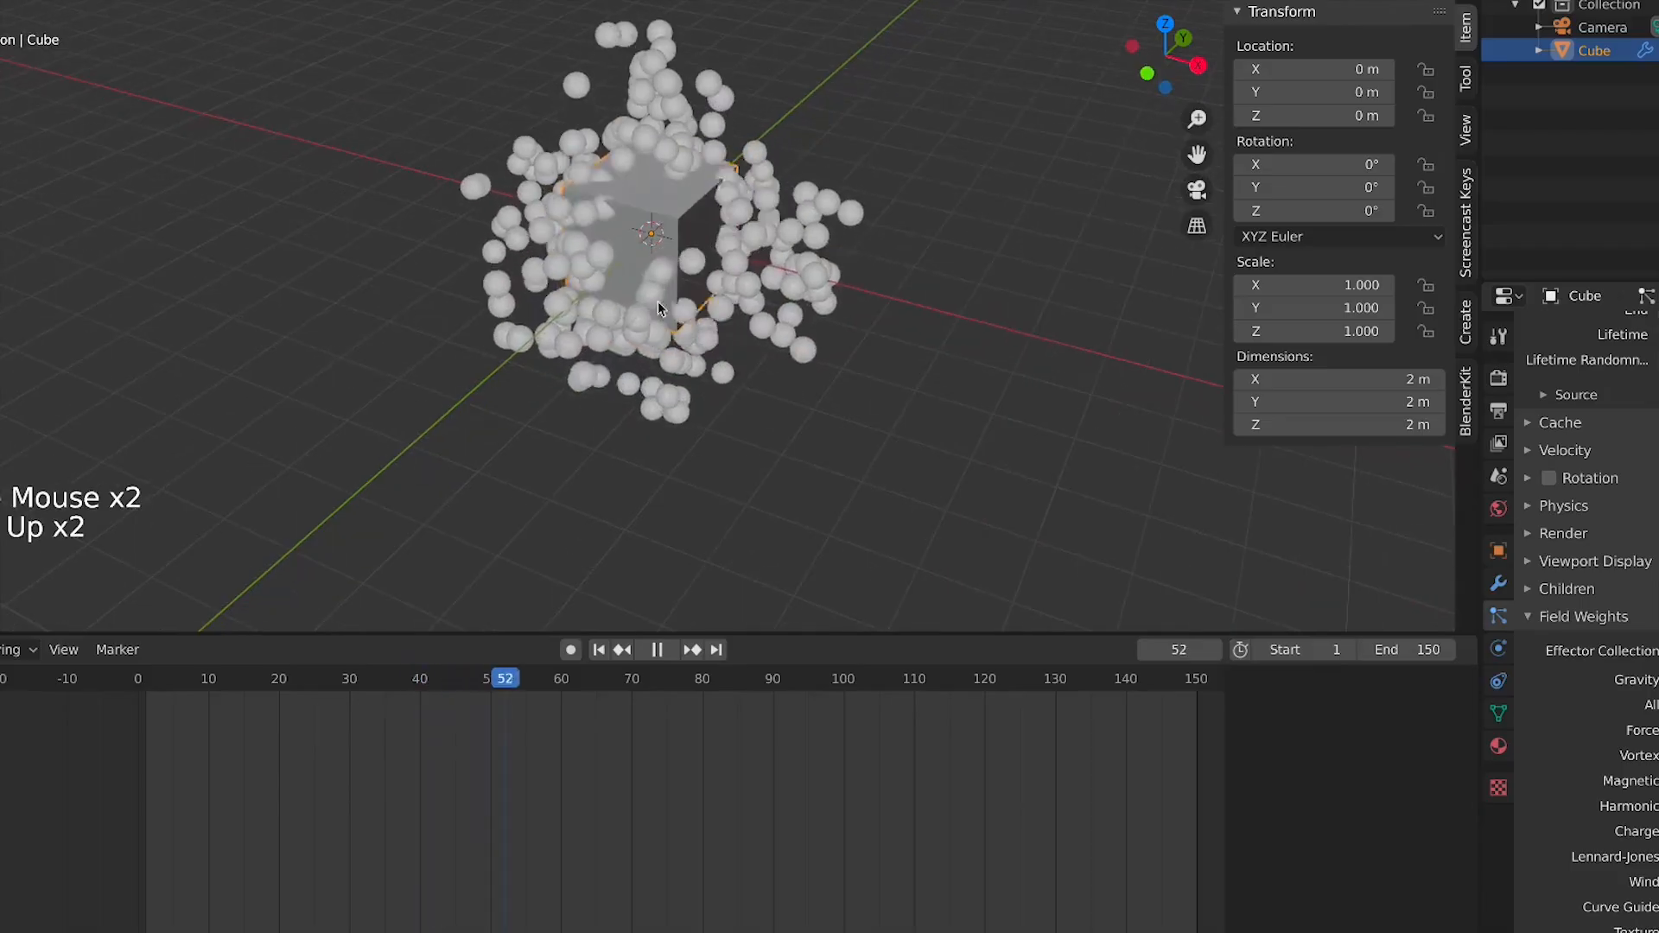
pyautogui.moveTo(657, 303); pyautogui.dragTo(619, 252, button='middle')
pyautogui.press('KP_1')
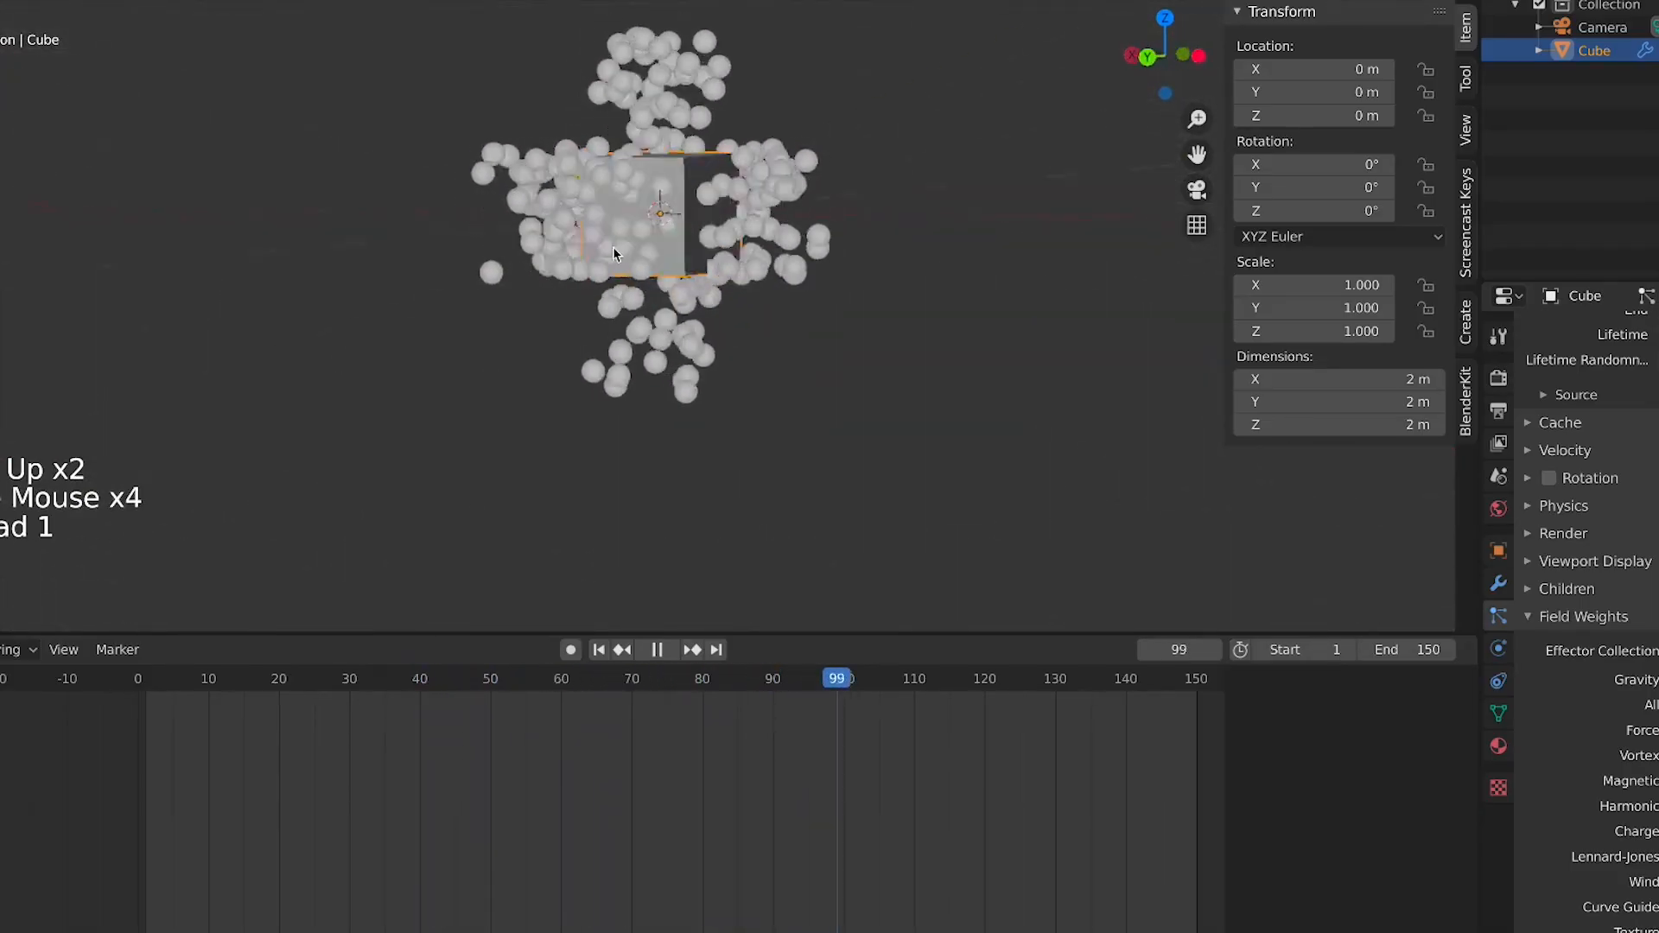
pyautogui.scroll(-4, 656, 300)
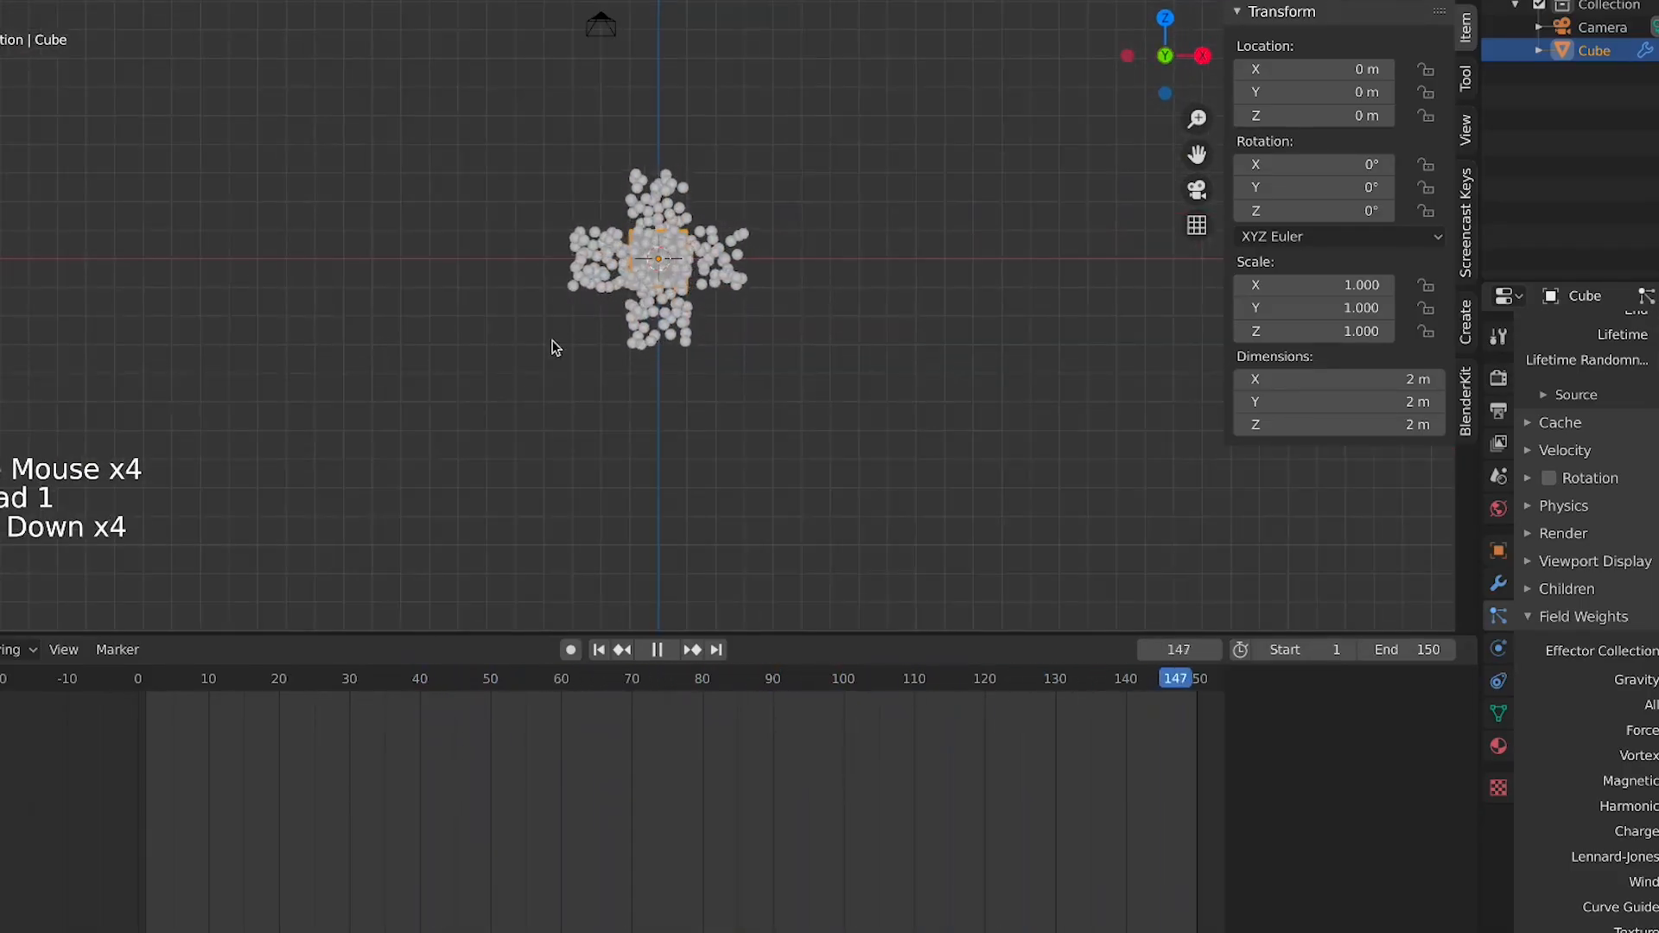
pyautogui.scroll(20, 1590, 605)
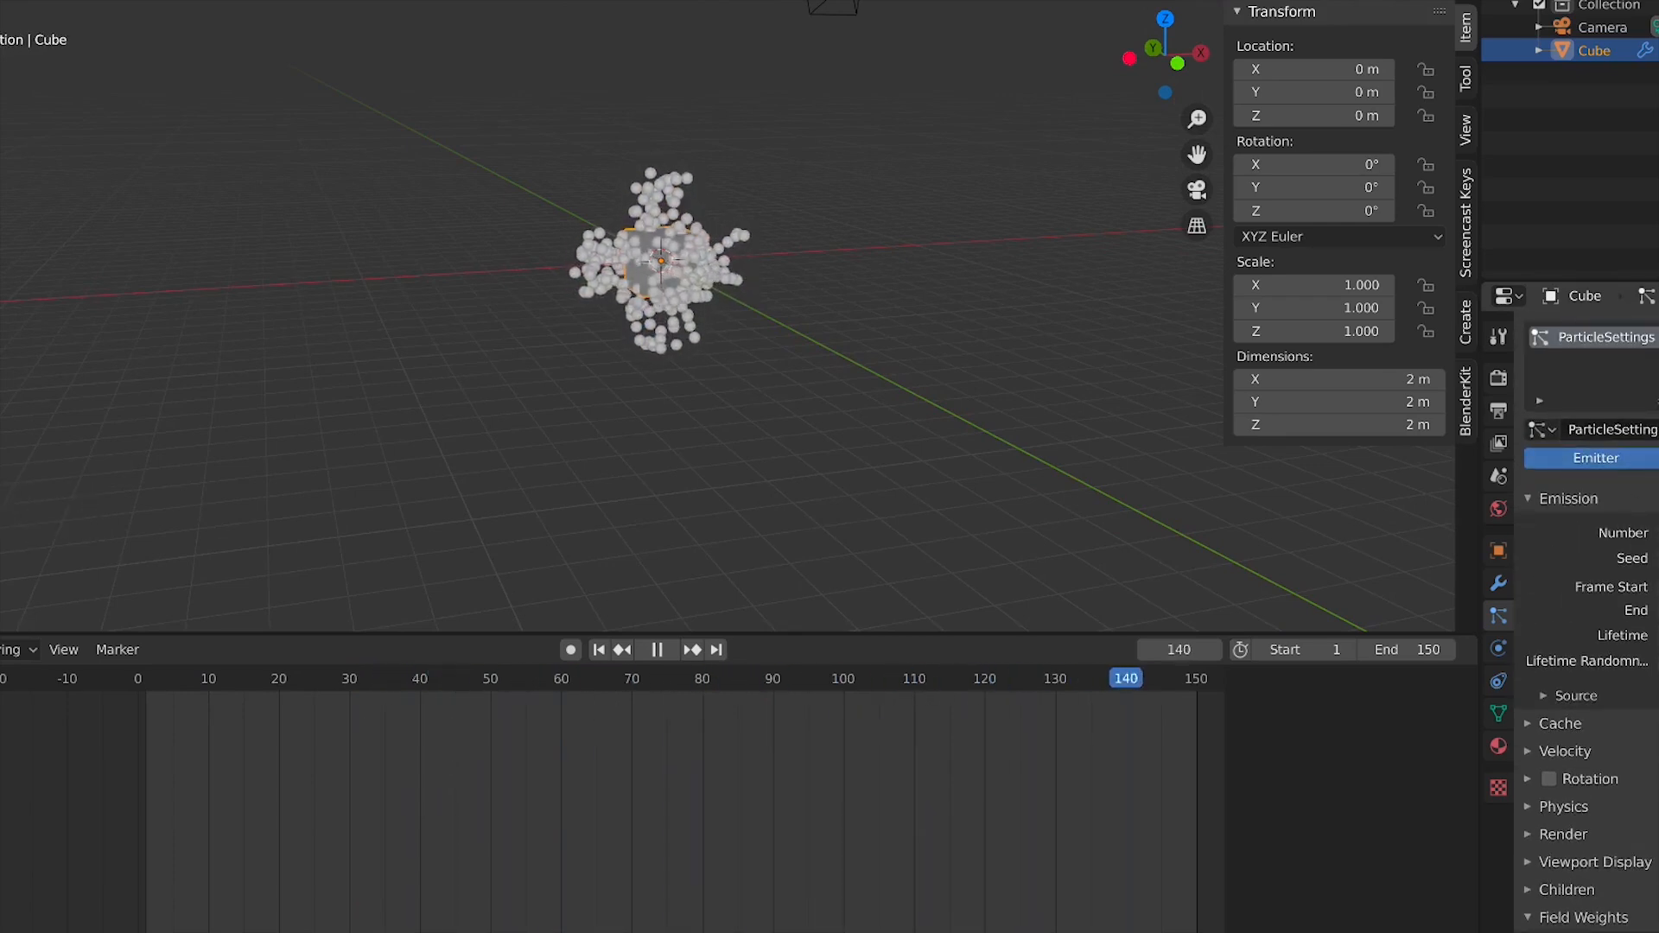
pyautogui.scroll(4, 740, 340)
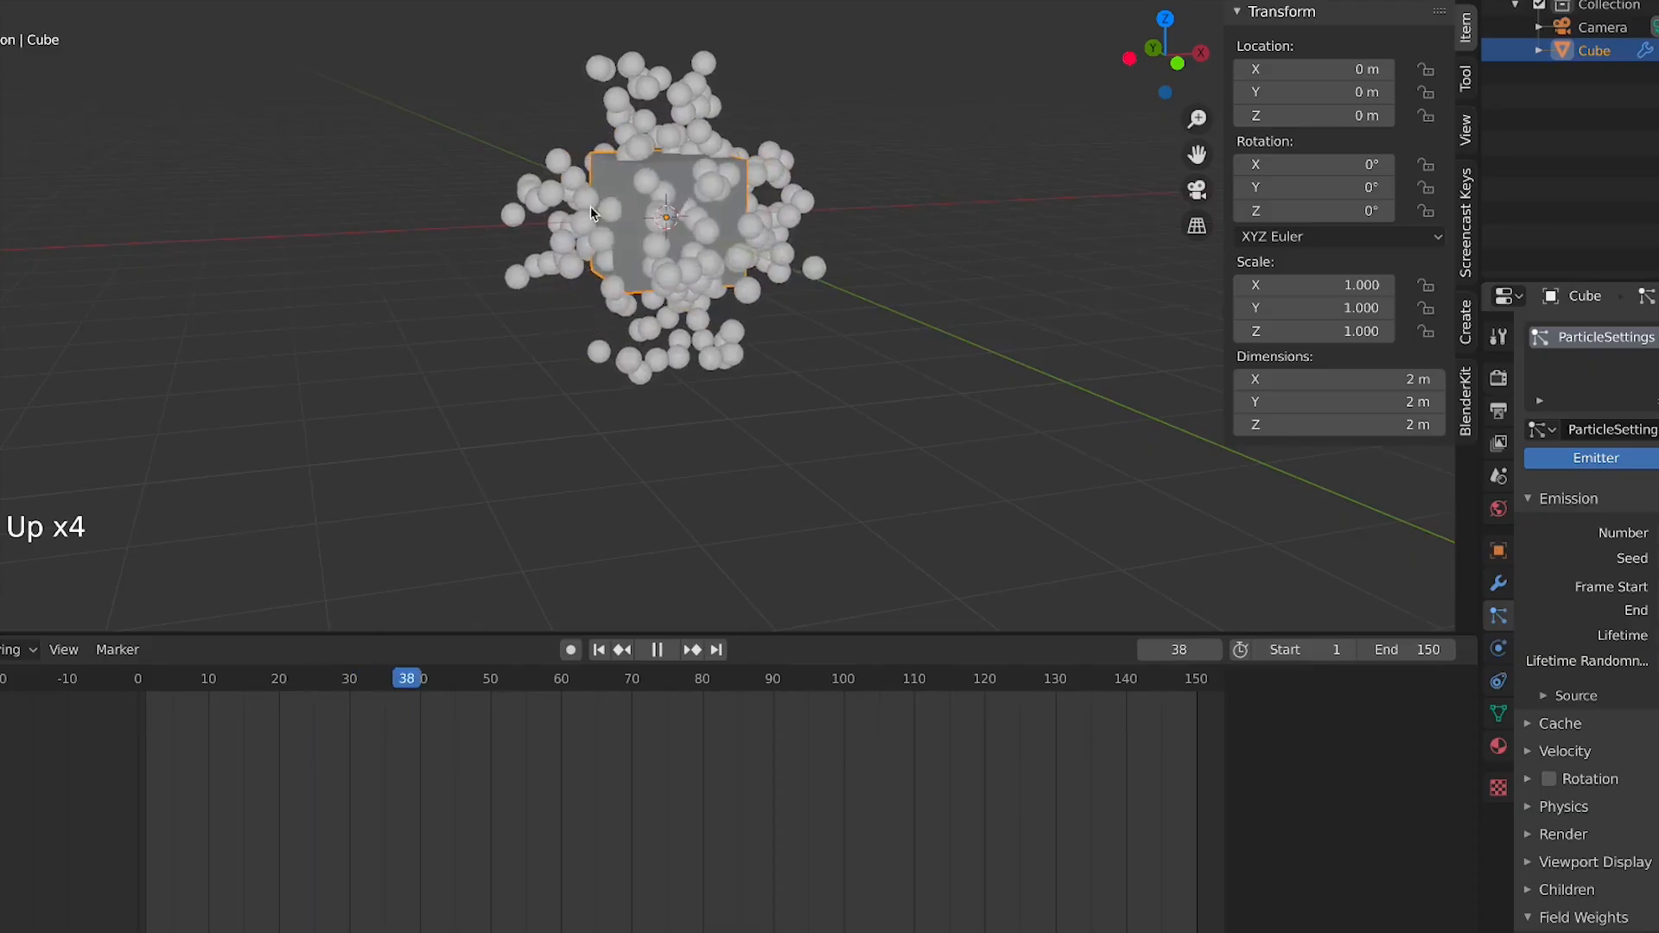
pyautogui.moveTo(590, 211); pyautogui.dragTo(672, 345, button='middle')
pyautogui.scroll(2, 673, 346)
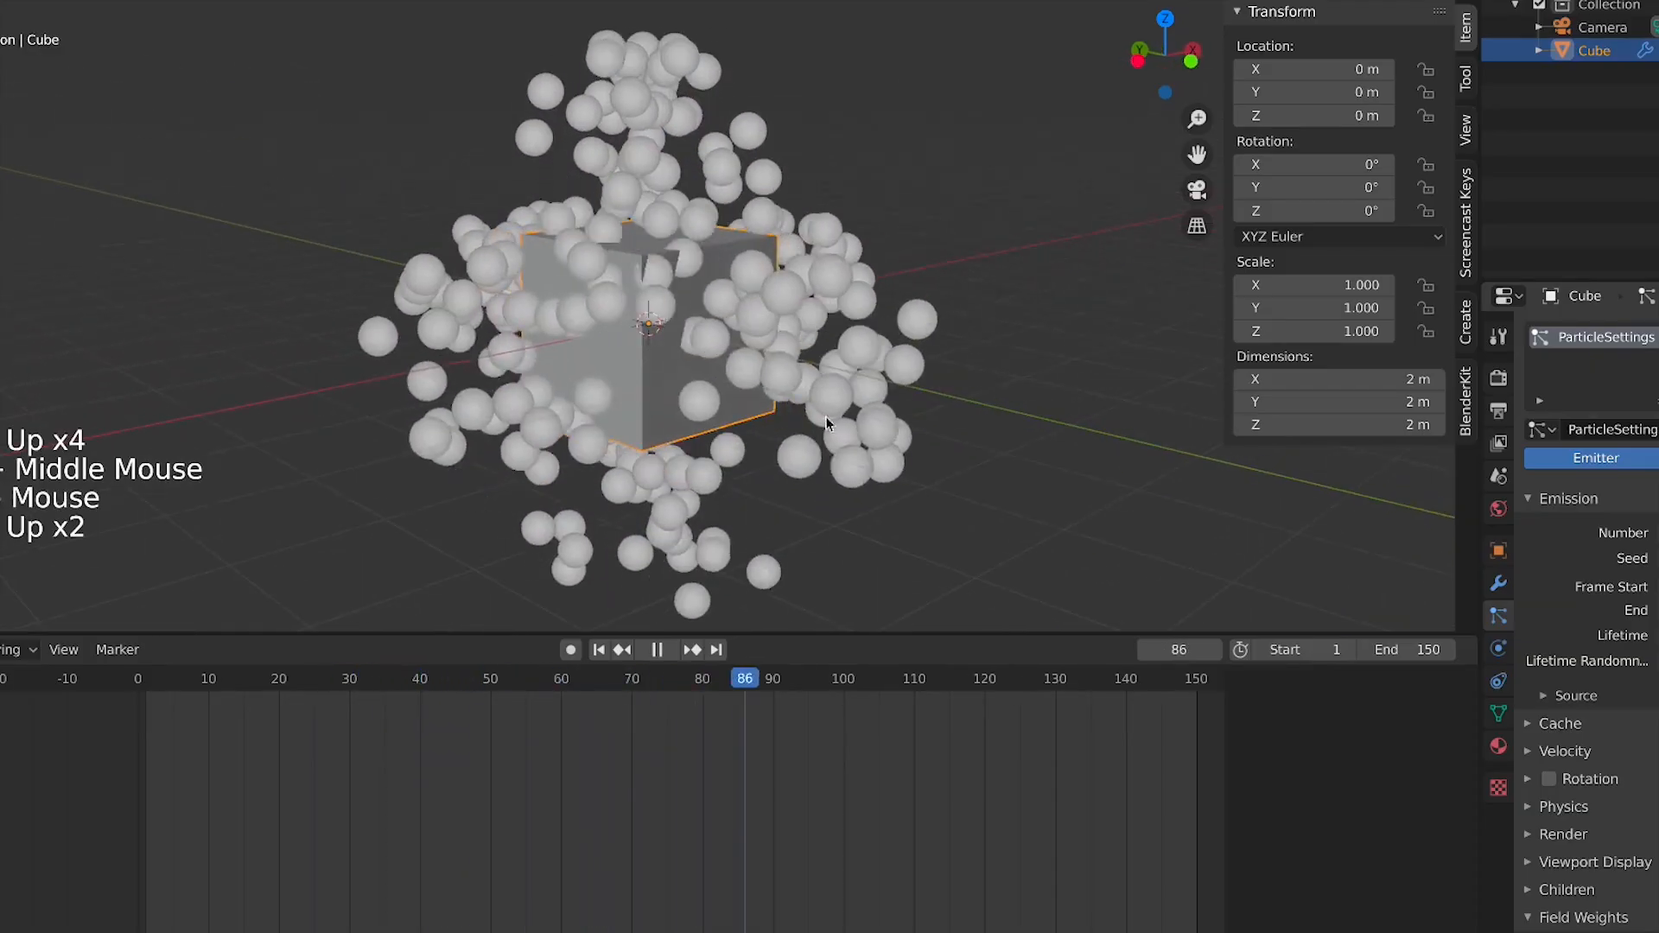
pyautogui.scroll(-3, 749, 343)
pyautogui.scroll(1, 714, 342)
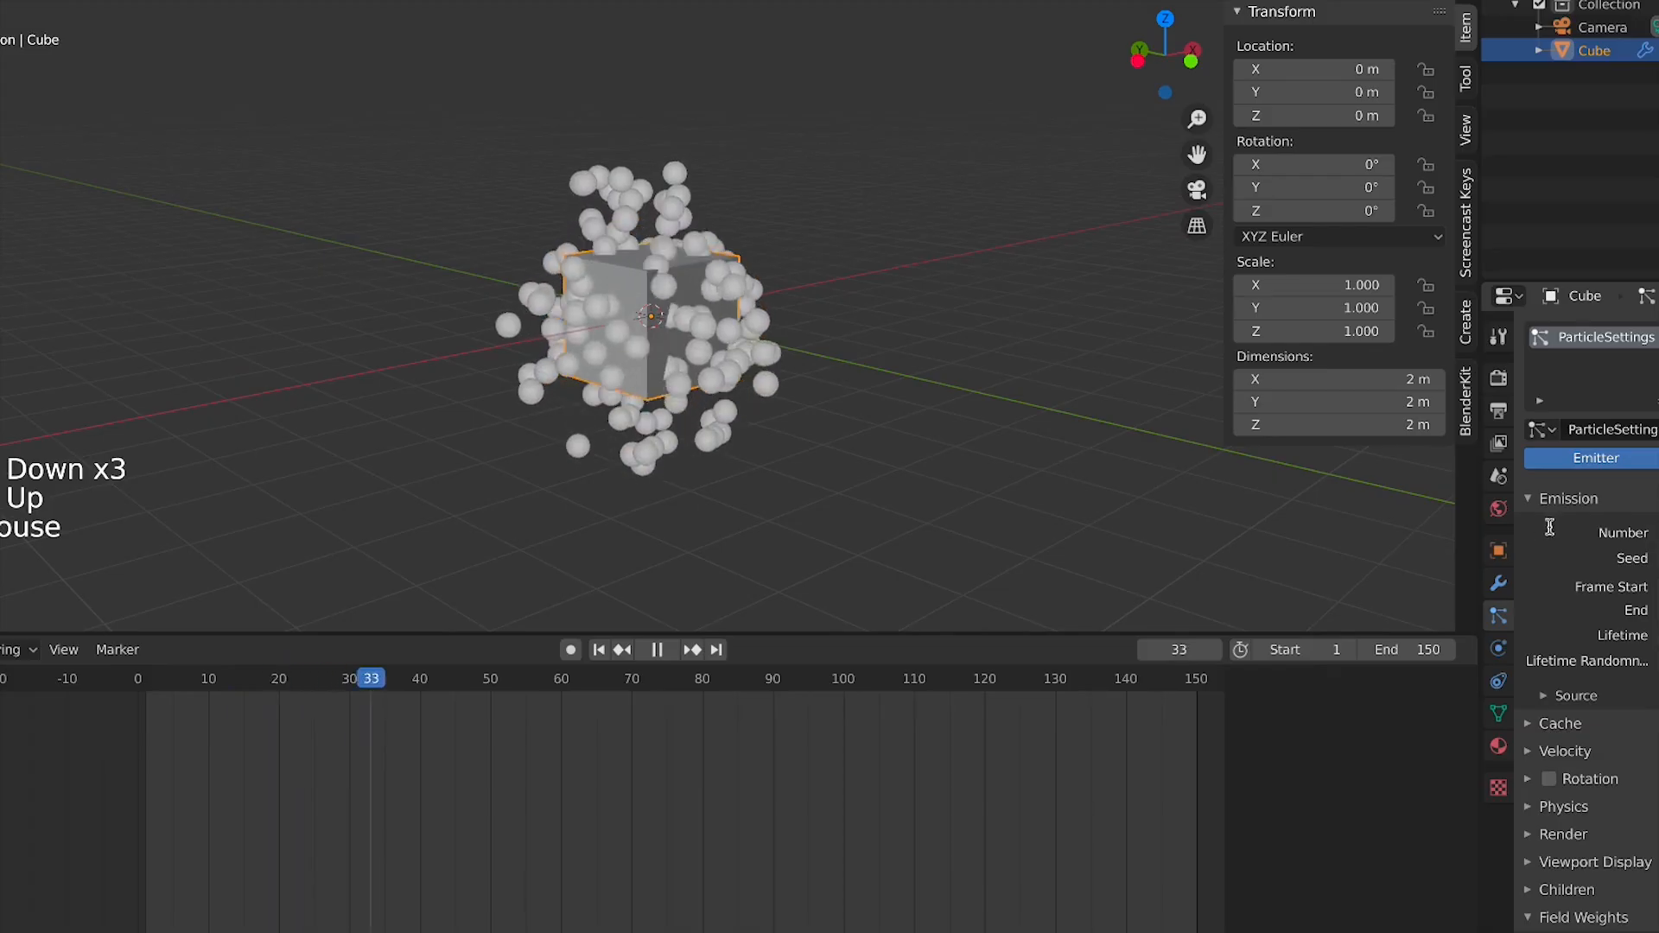
pyautogui.press('KP_0')
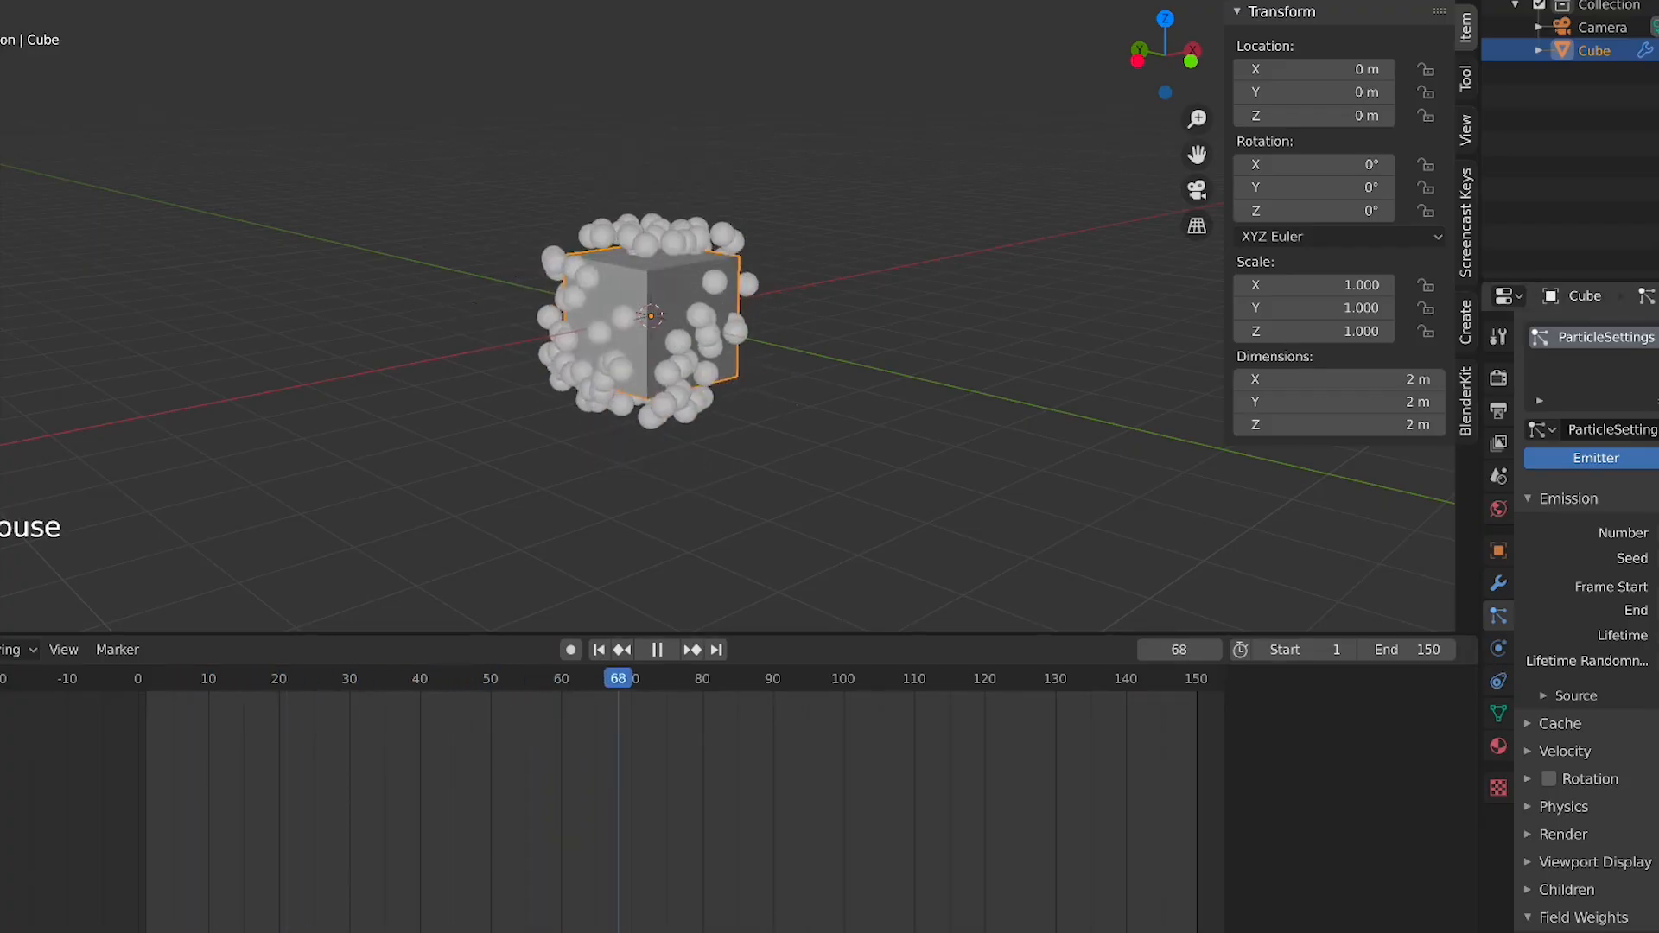
pyautogui.moveTo(896, 355); pyautogui.dragTo(674, 346, button='middle')
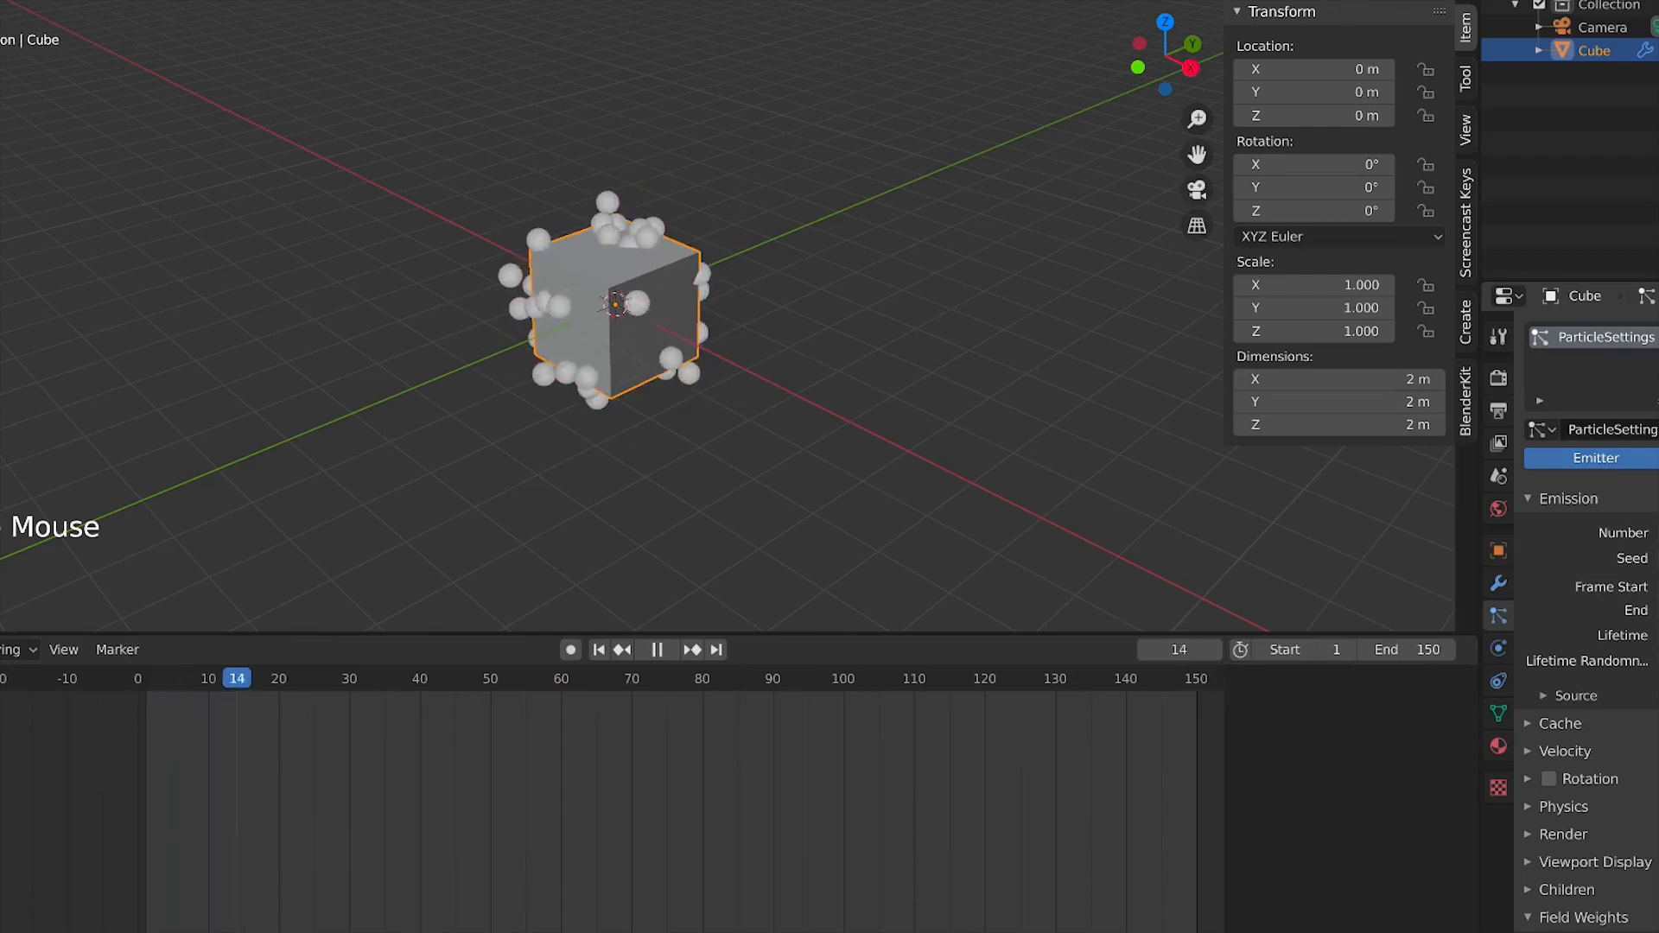
pyautogui.moveTo(661, 299); pyautogui.dragTo(852, 298, button='middle')
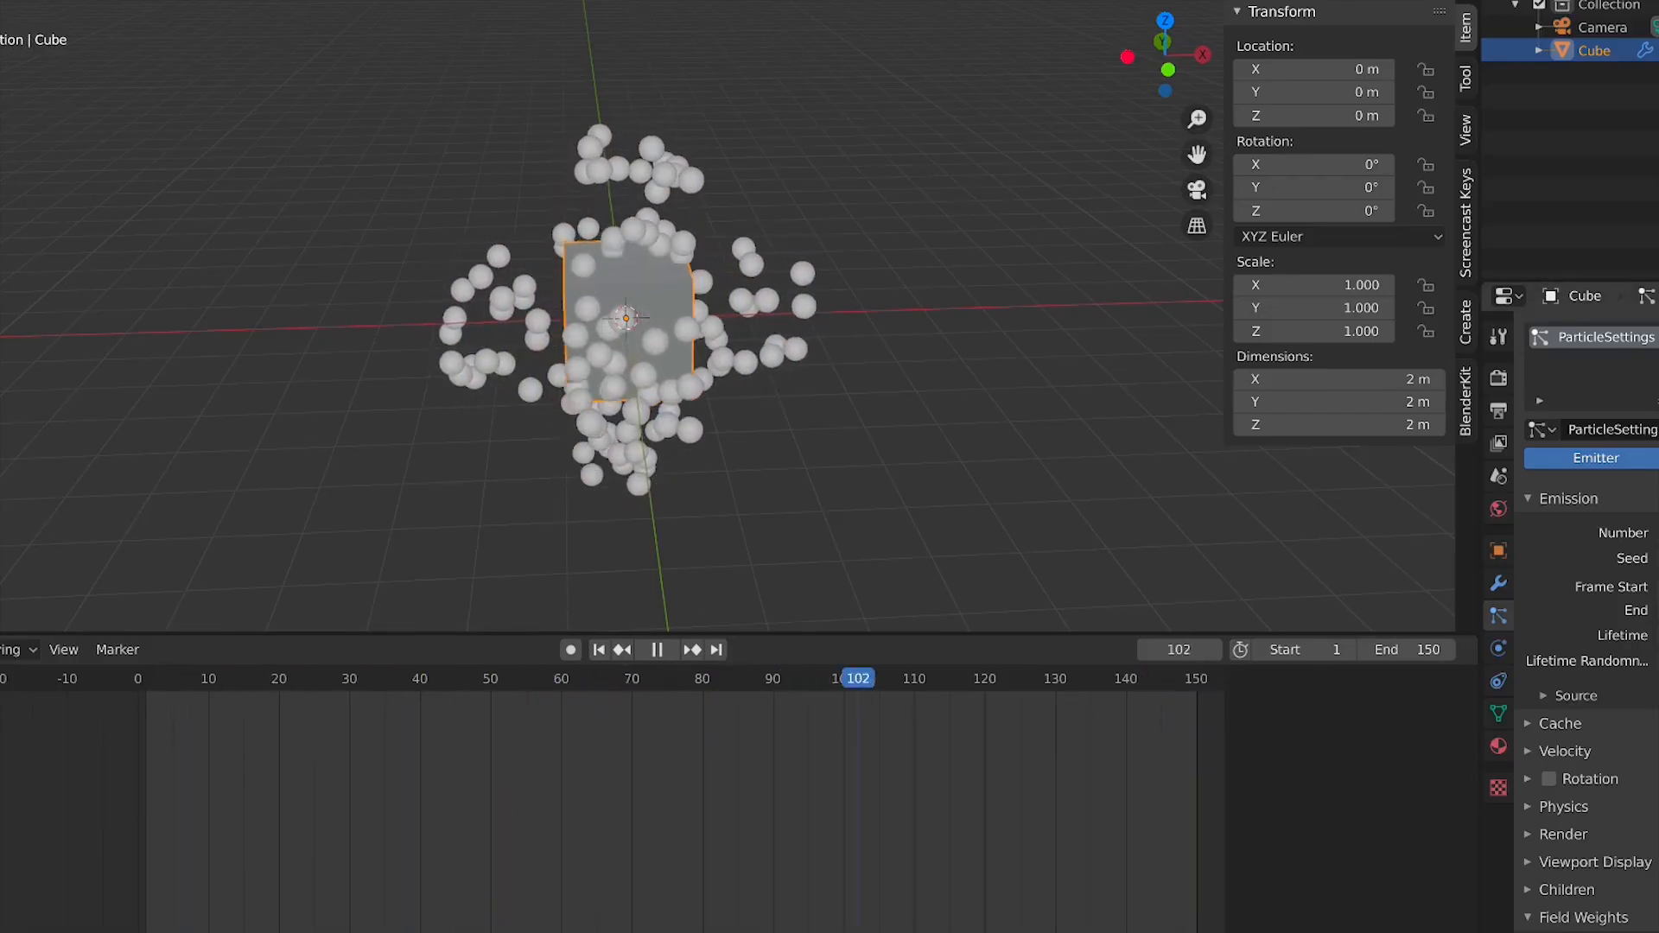
pyautogui.scroll(2, 613, 298)
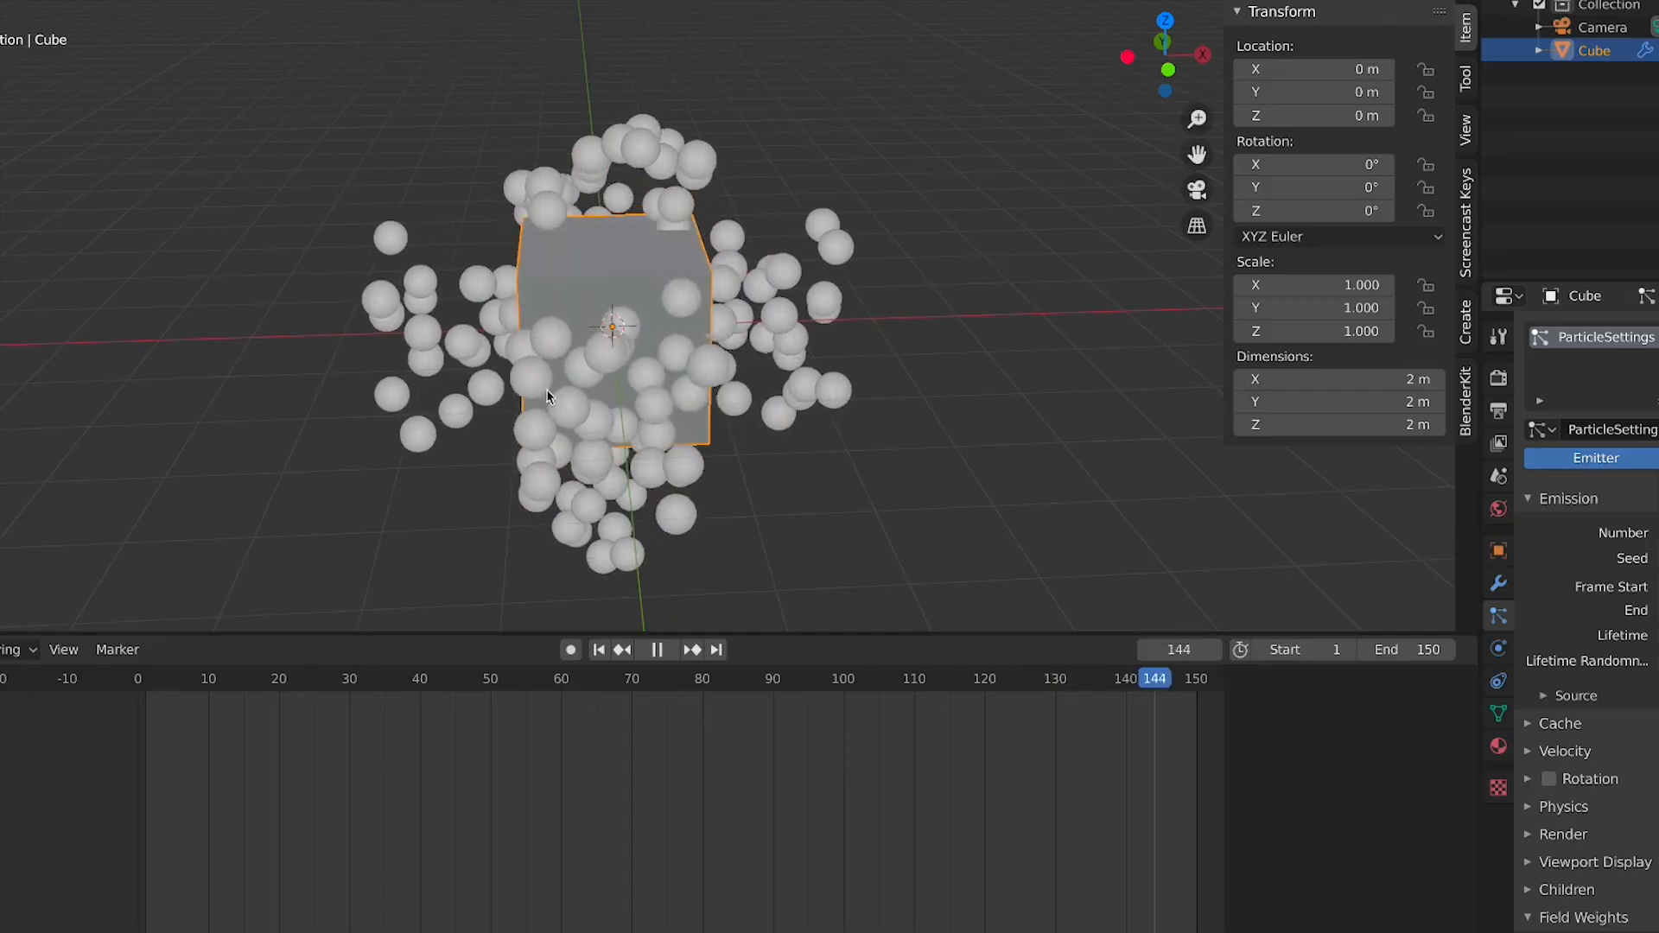
# Scrub the timeline and toggle playback of the particle animation
pyautogui.click(501, 693)
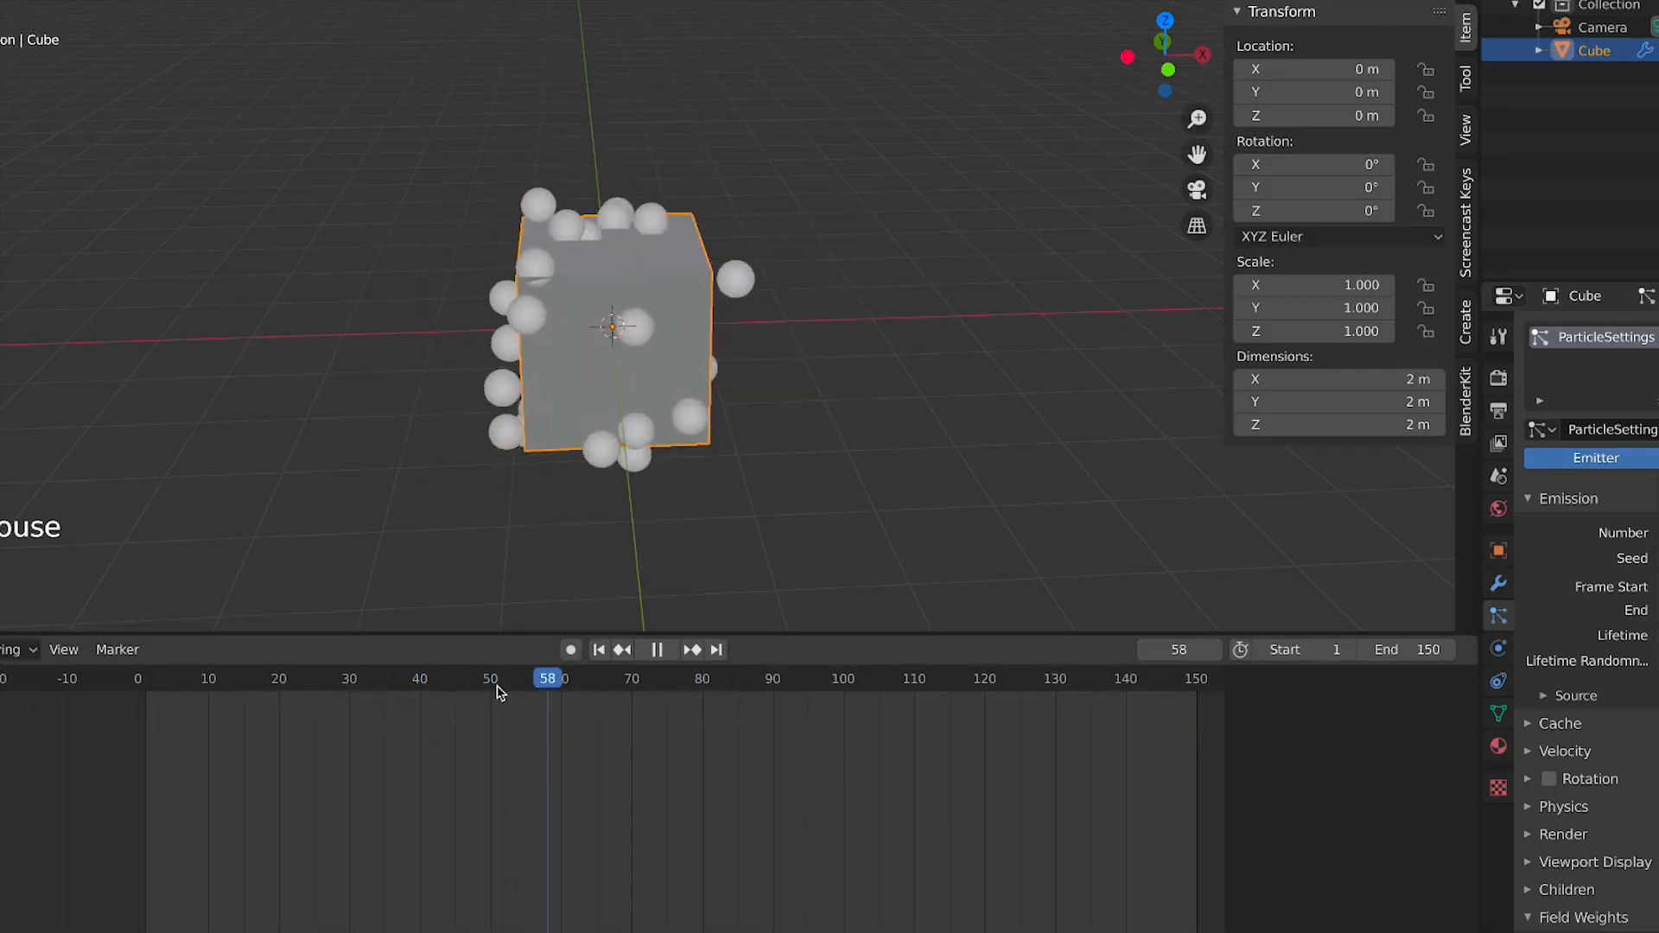
pyautogui.press('space')
pyautogui.click(497, 692)
pyautogui.press('space')
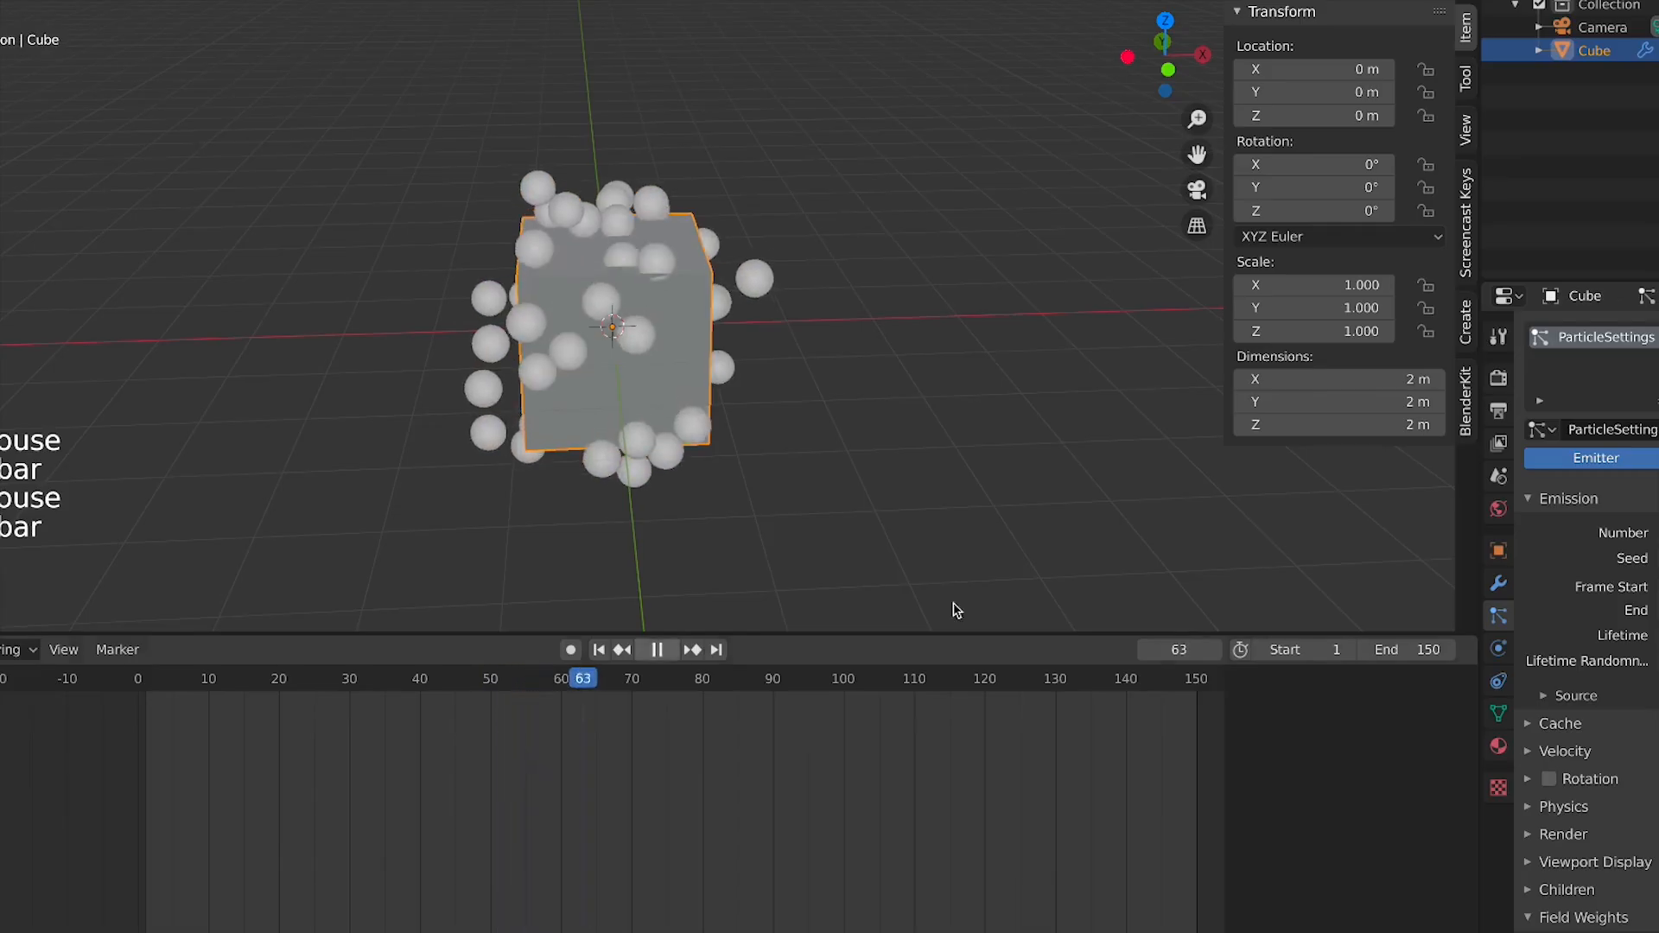
pyautogui.press('space')
pyautogui.press('Return')
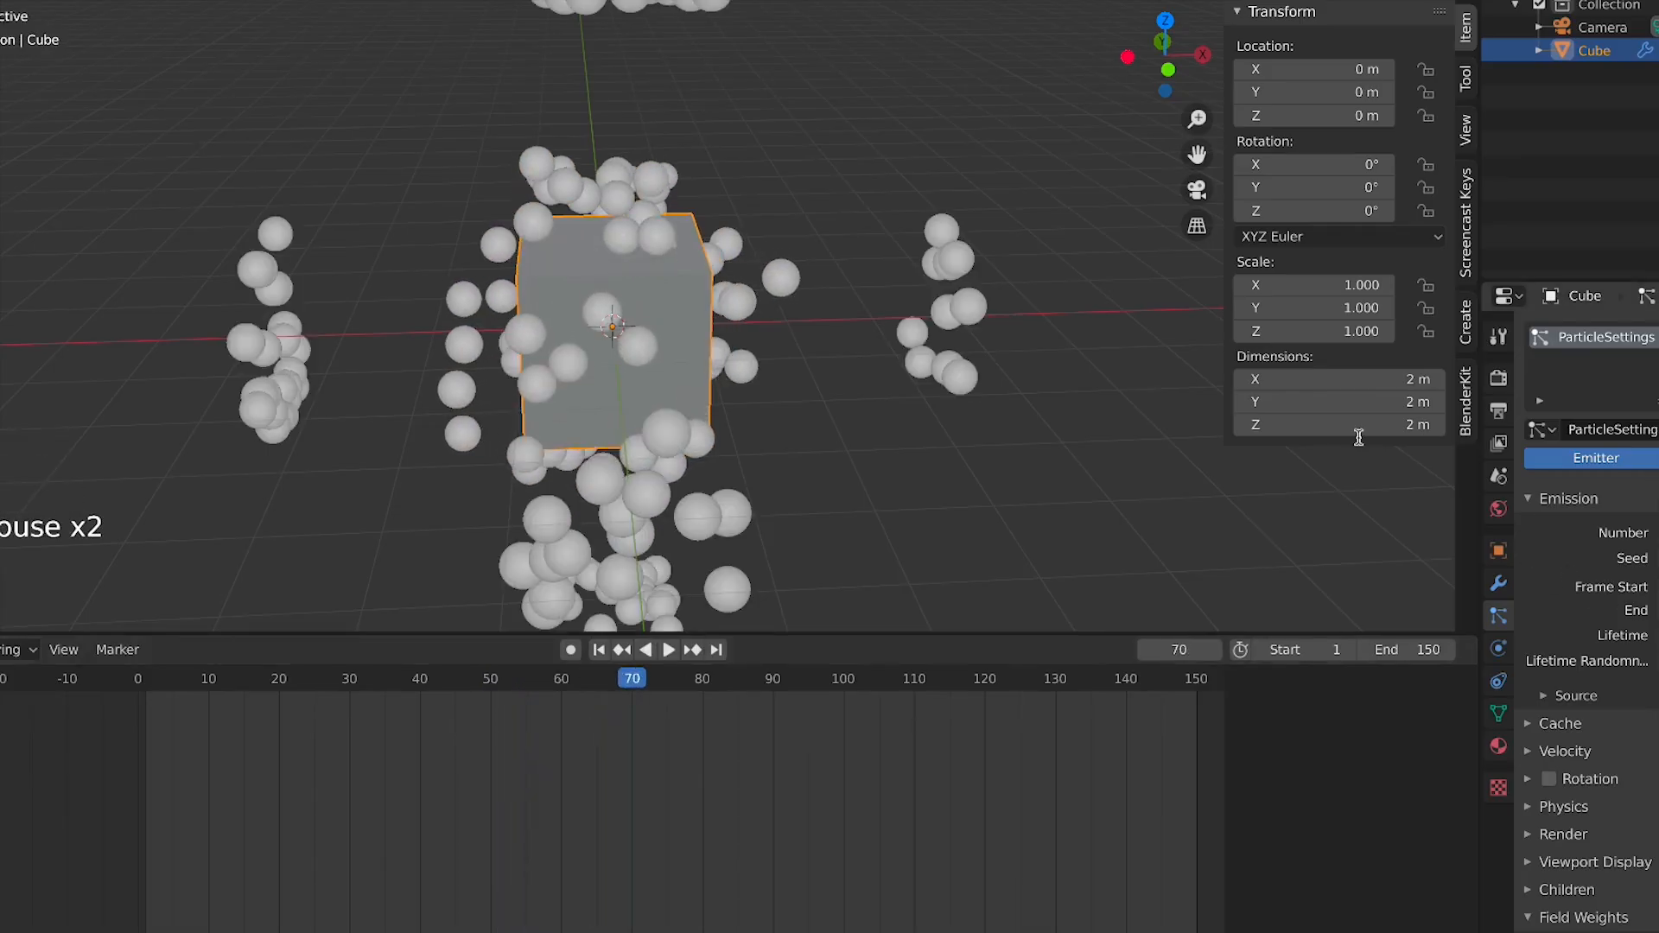
pyautogui.press('space')
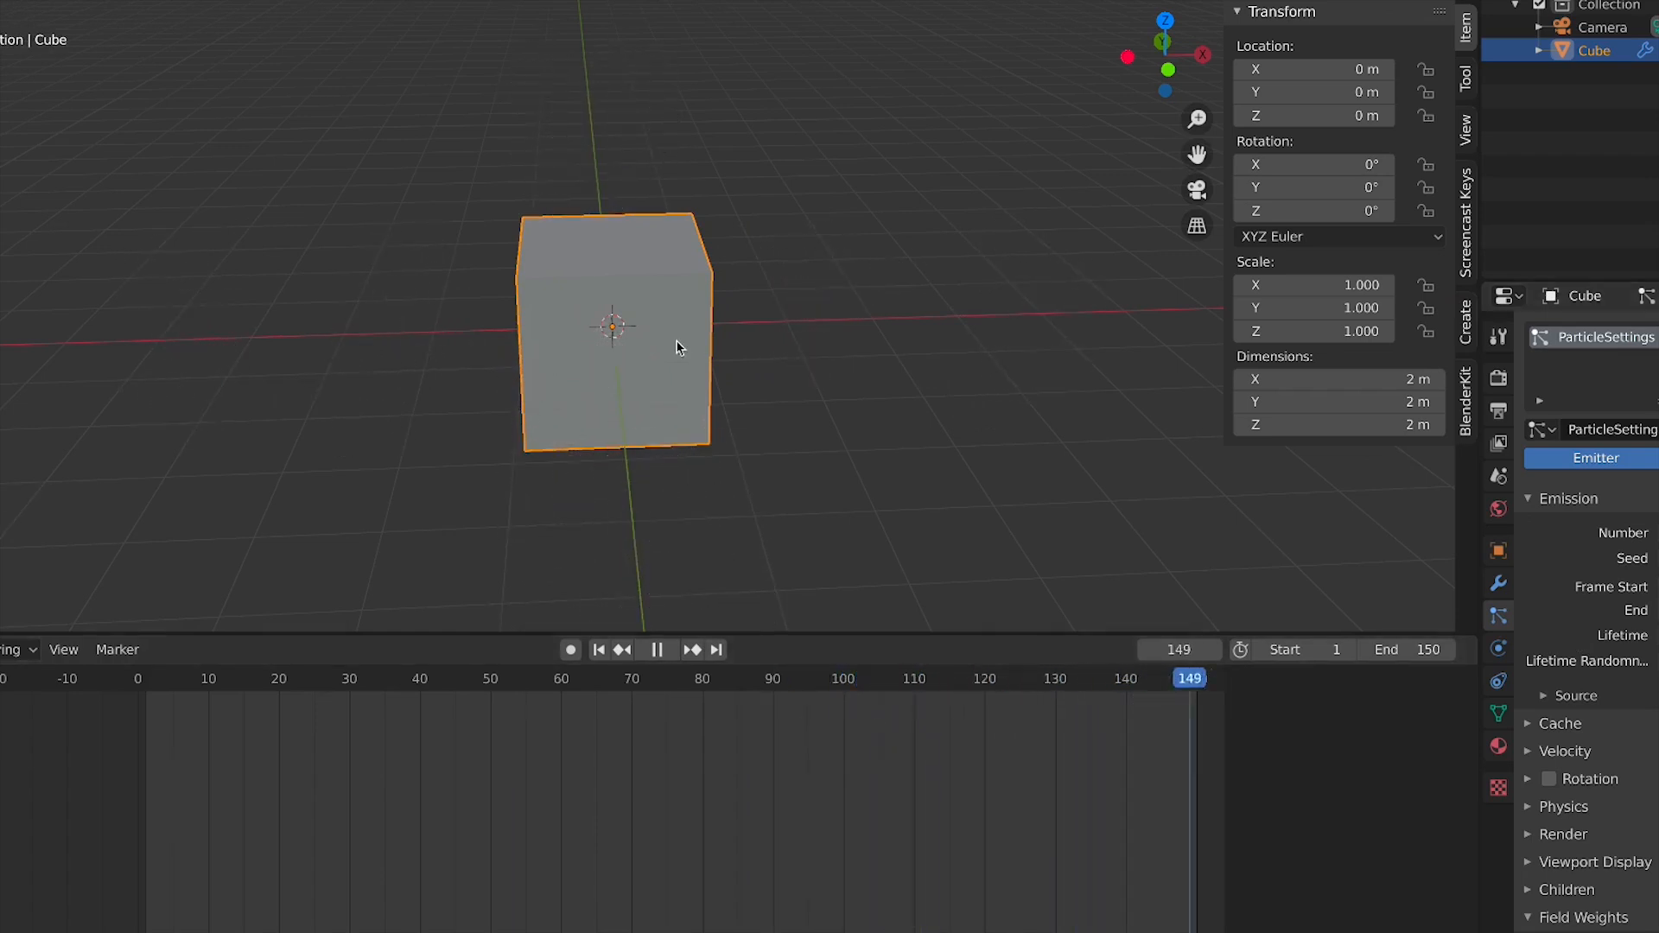
# Orbit around the cube and scrub the timeline to review the particle emission
pyautogui.moveTo(558, 367); pyautogui.dragTo(655, 464, button='middle')
pyautogui.scroll(-3, 693, 413)
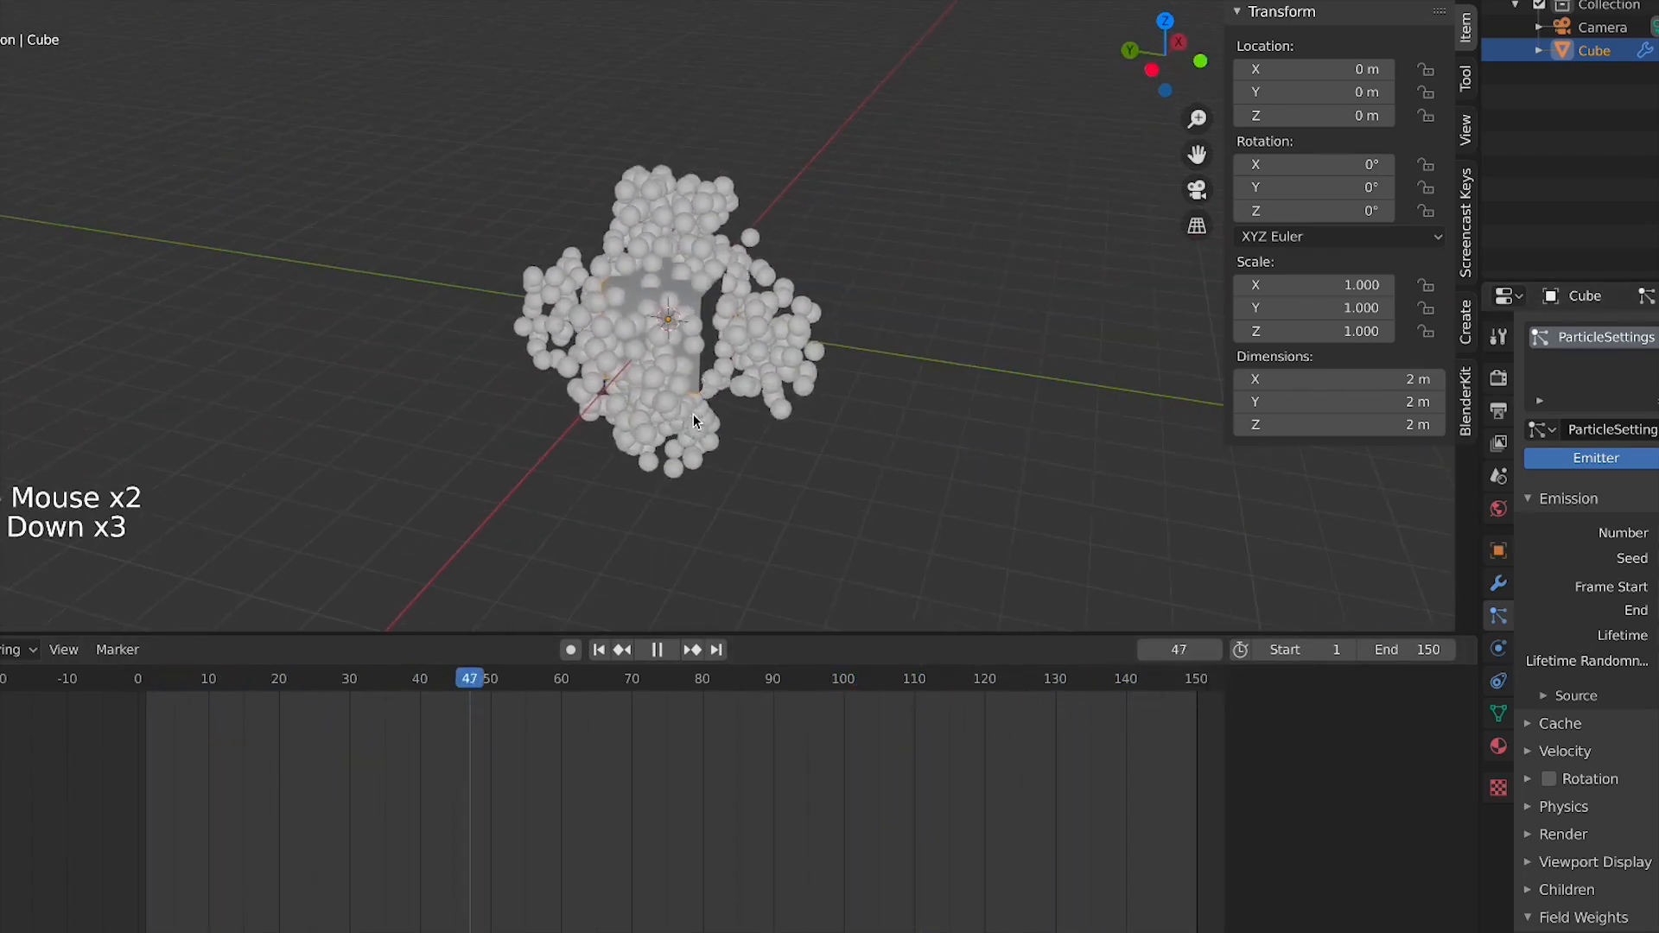
pyautogui.moveTo(693, 376); pyautogui.dragTo(741, 383, button='middle')
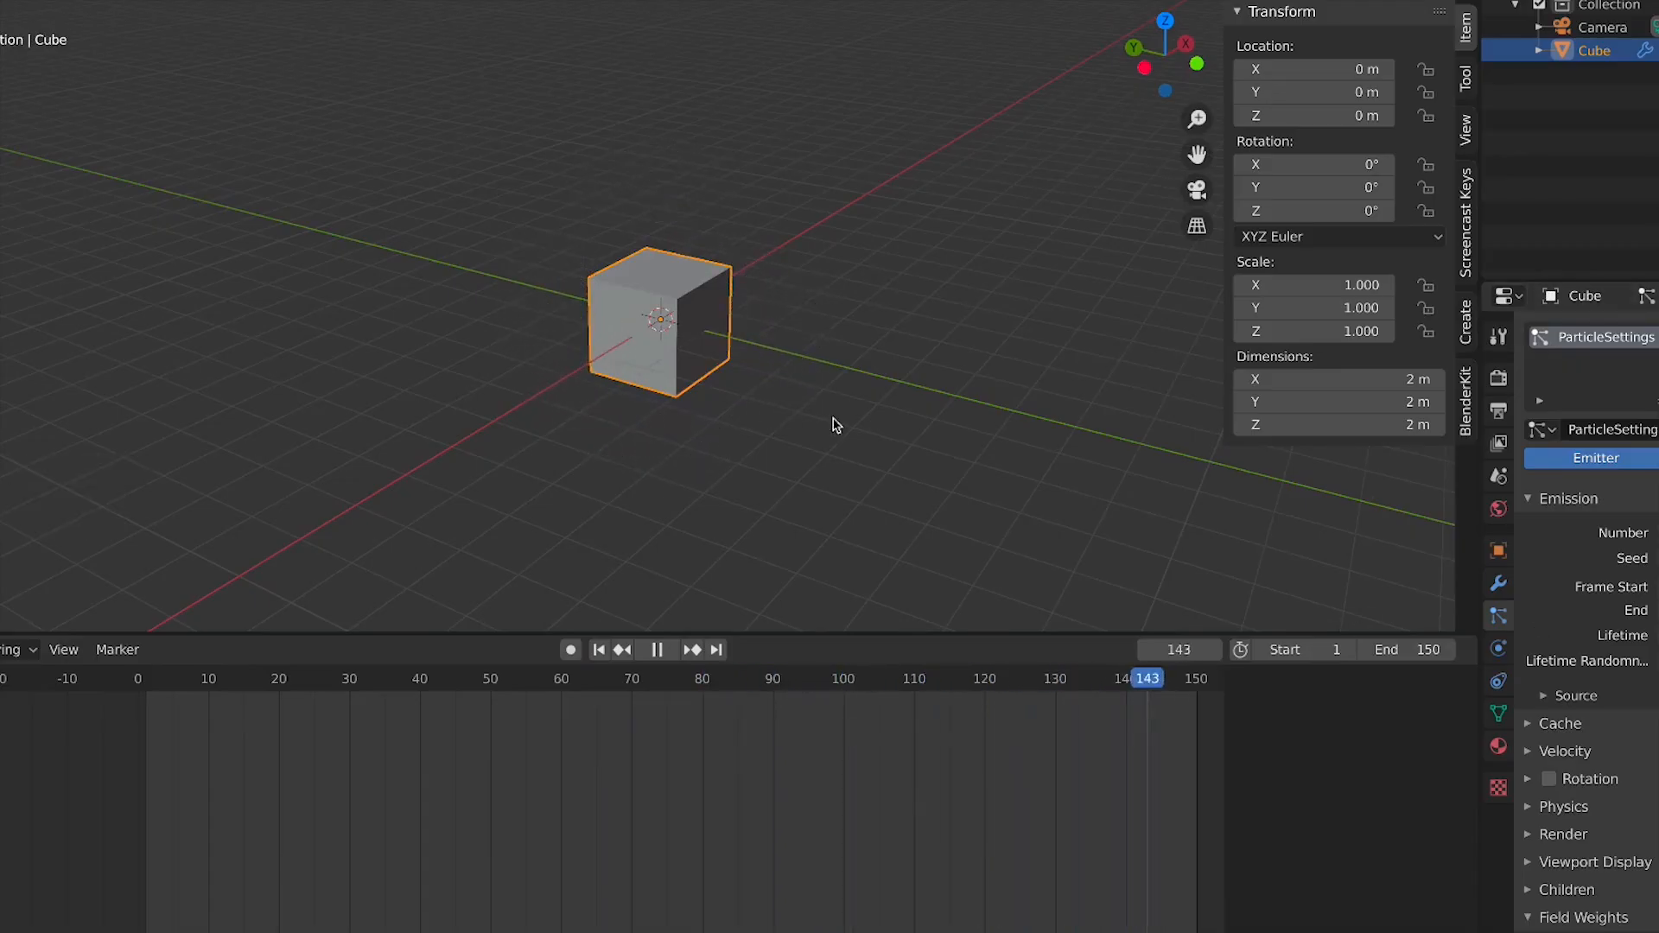
pyautogui.scroll(2, 522, 539)
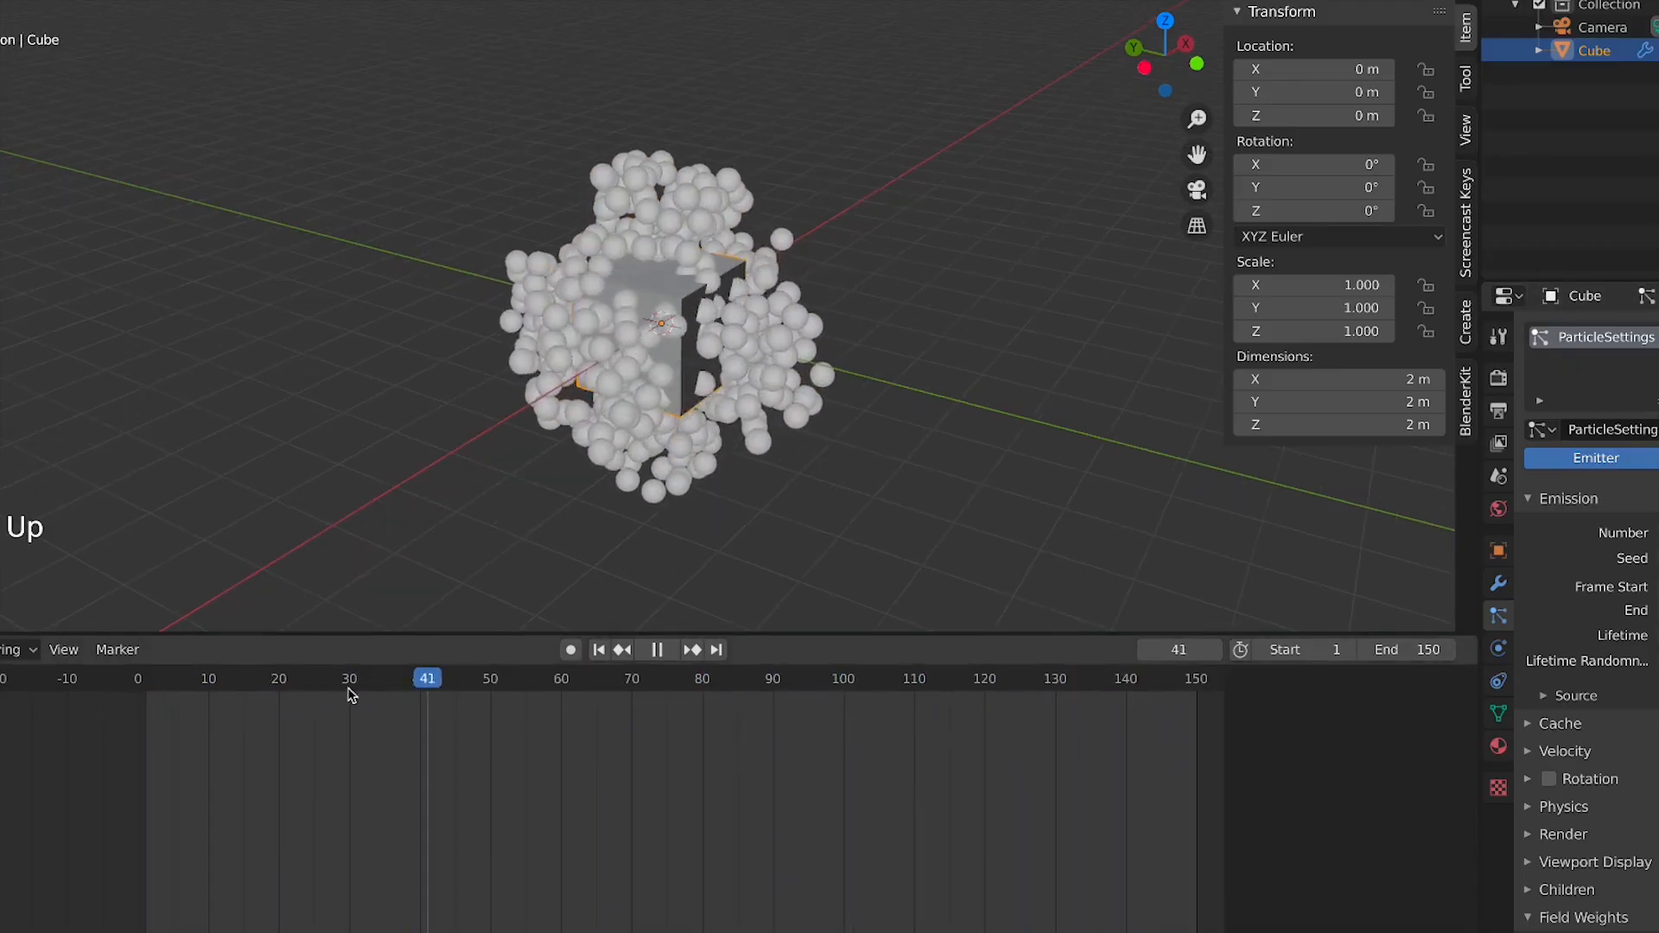
pyautogui.click(505, 697)
pyautogui.click(487, 694)
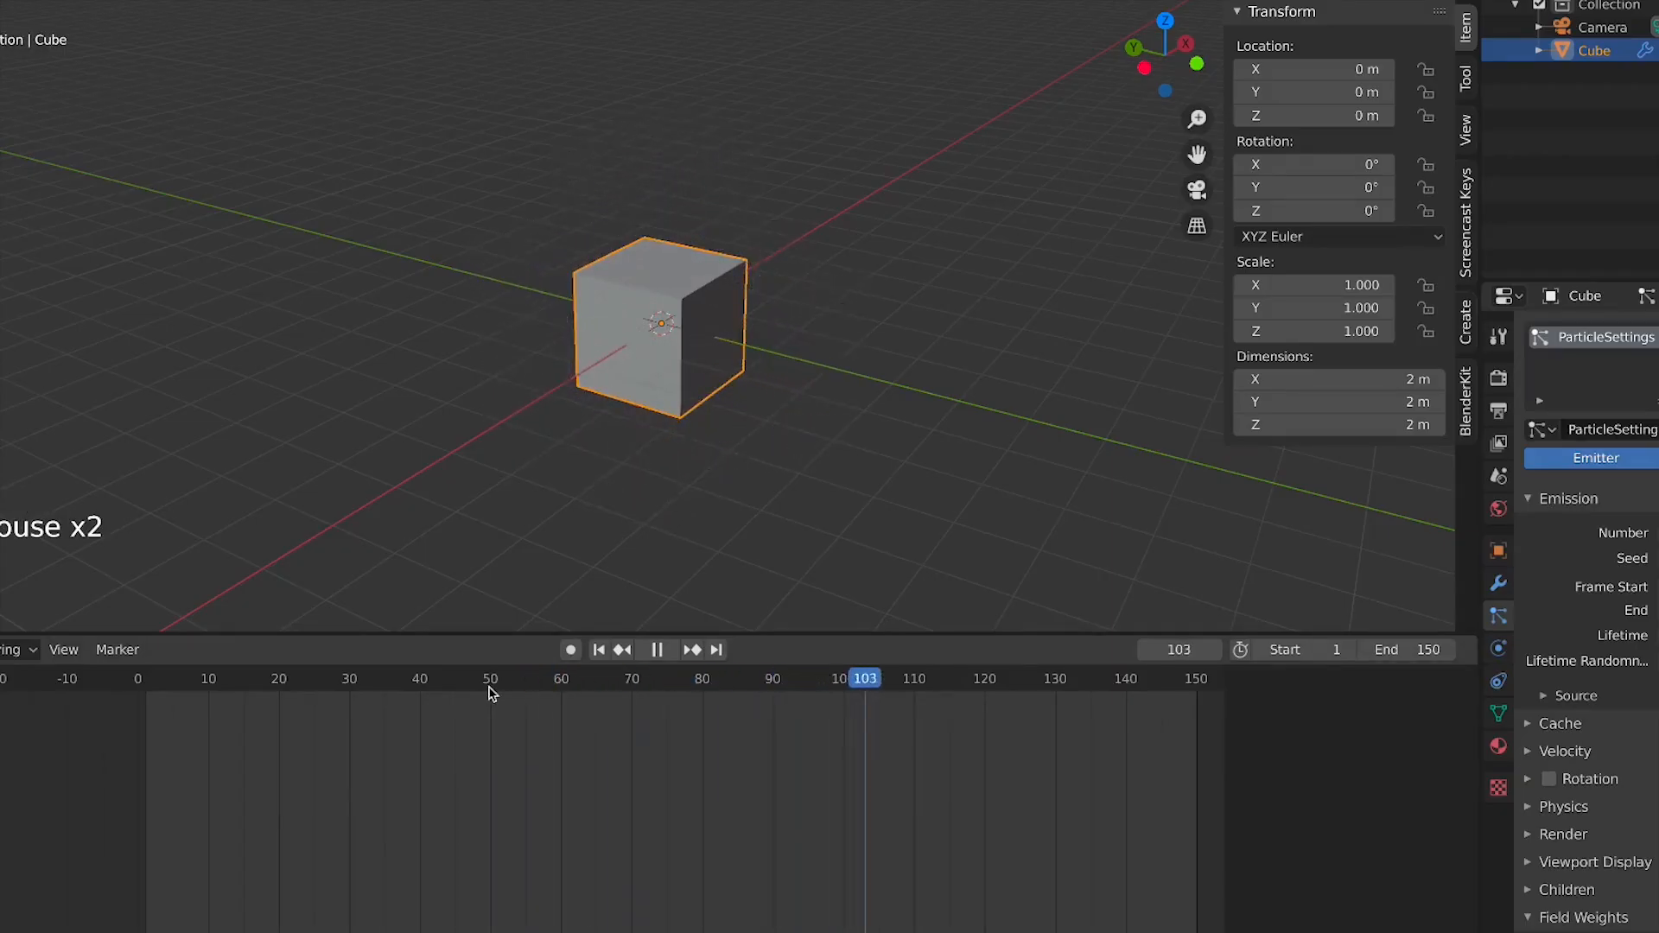
pyautogui.click(490, 693)
pyautogui.click(460, 687)
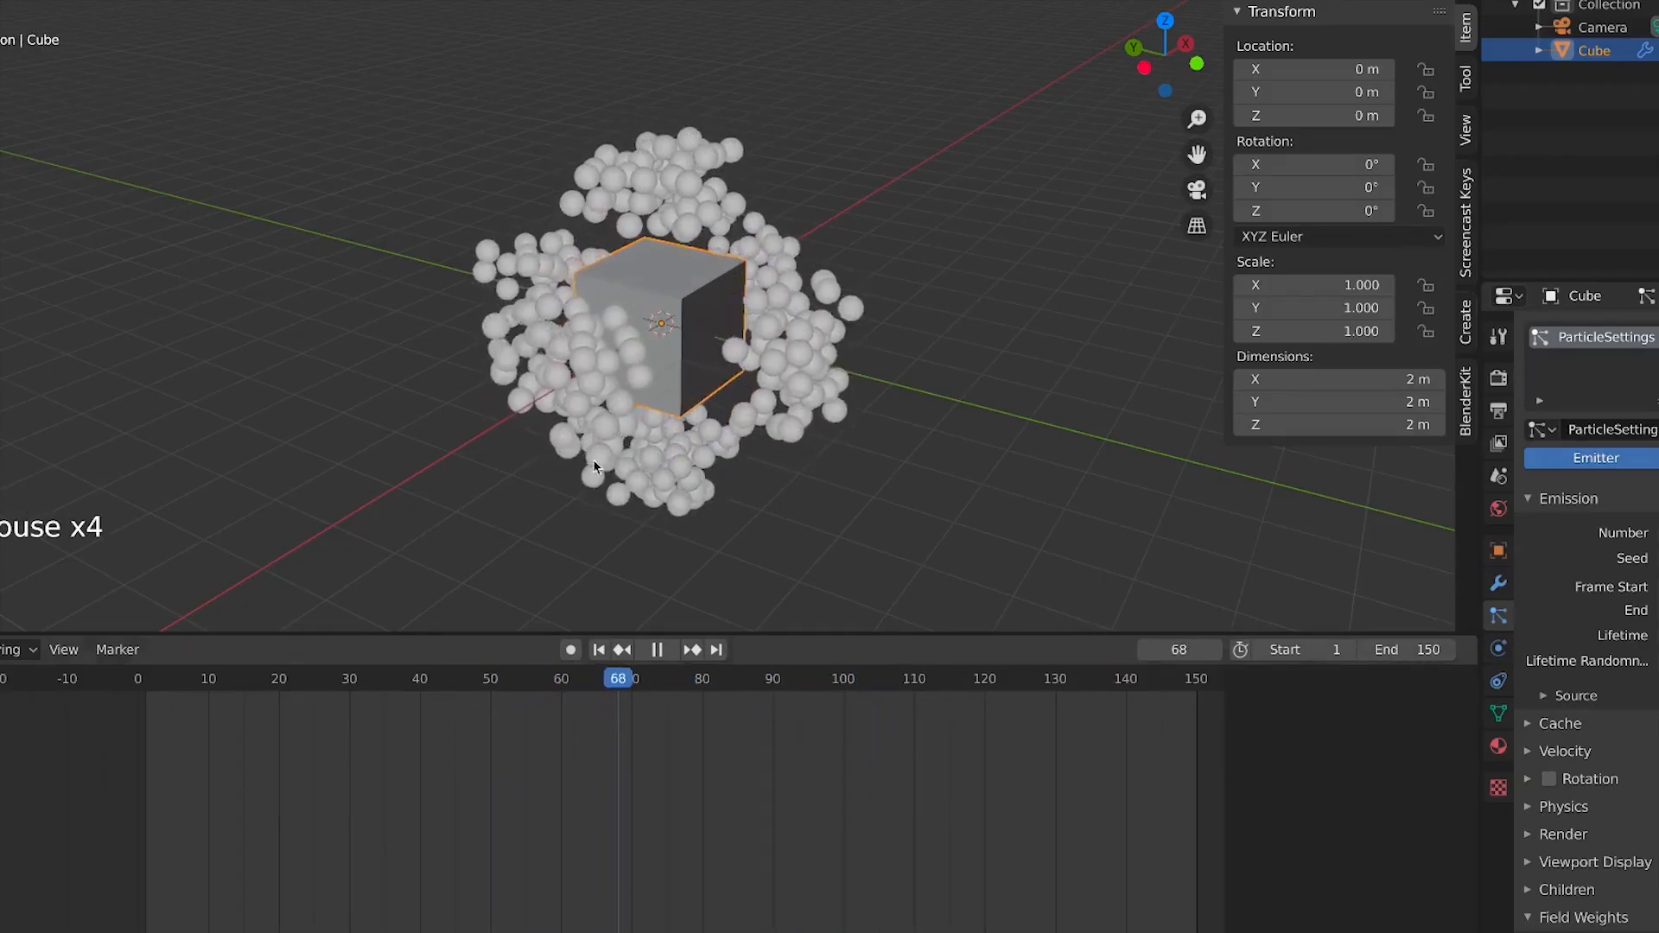
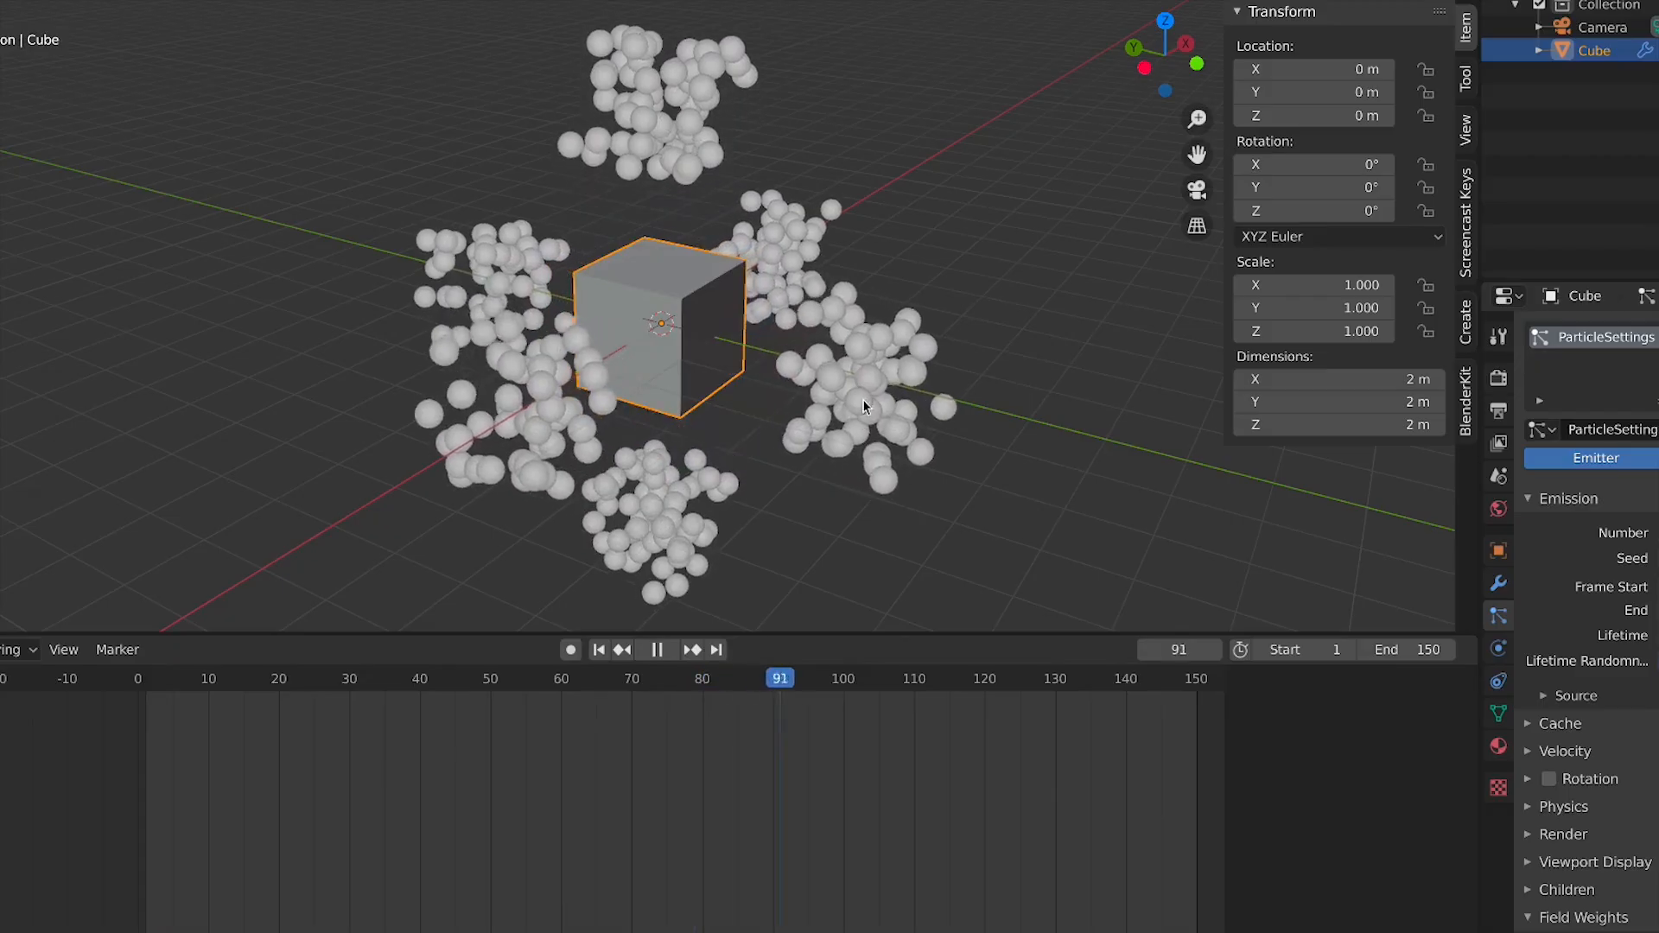
# Expand the particle Source settings and orbit and zoom around the cube to inspect the emitted particles
pyautogui.click(1547, 697)
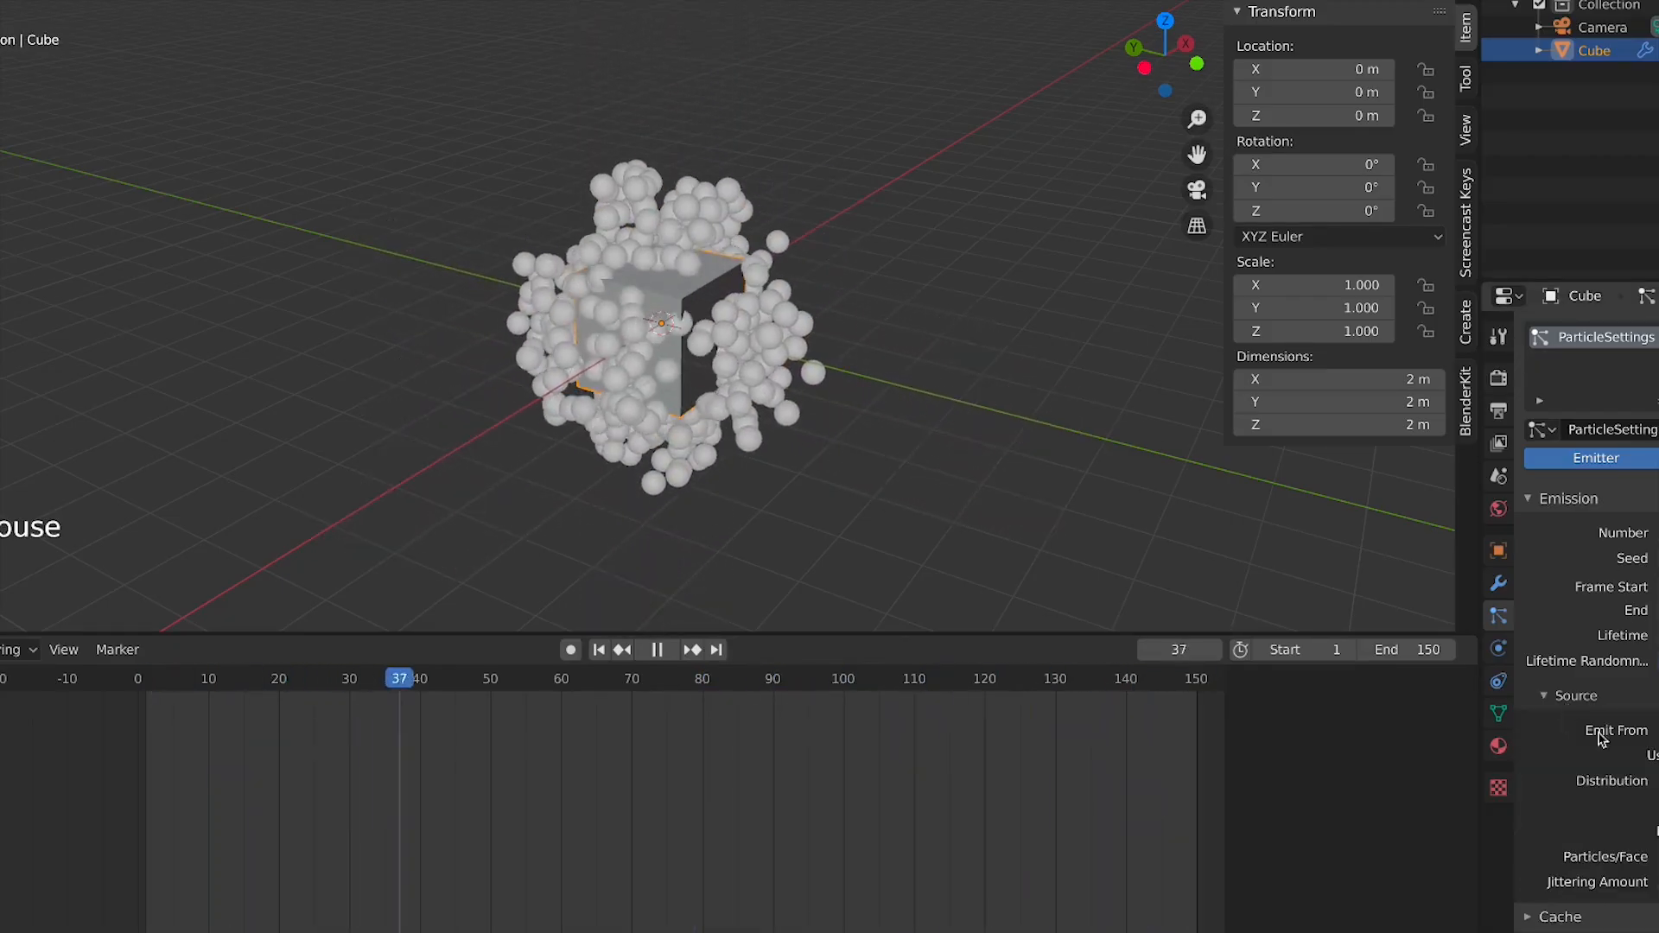
pyautogui.scroll(-4, 1555, 704)
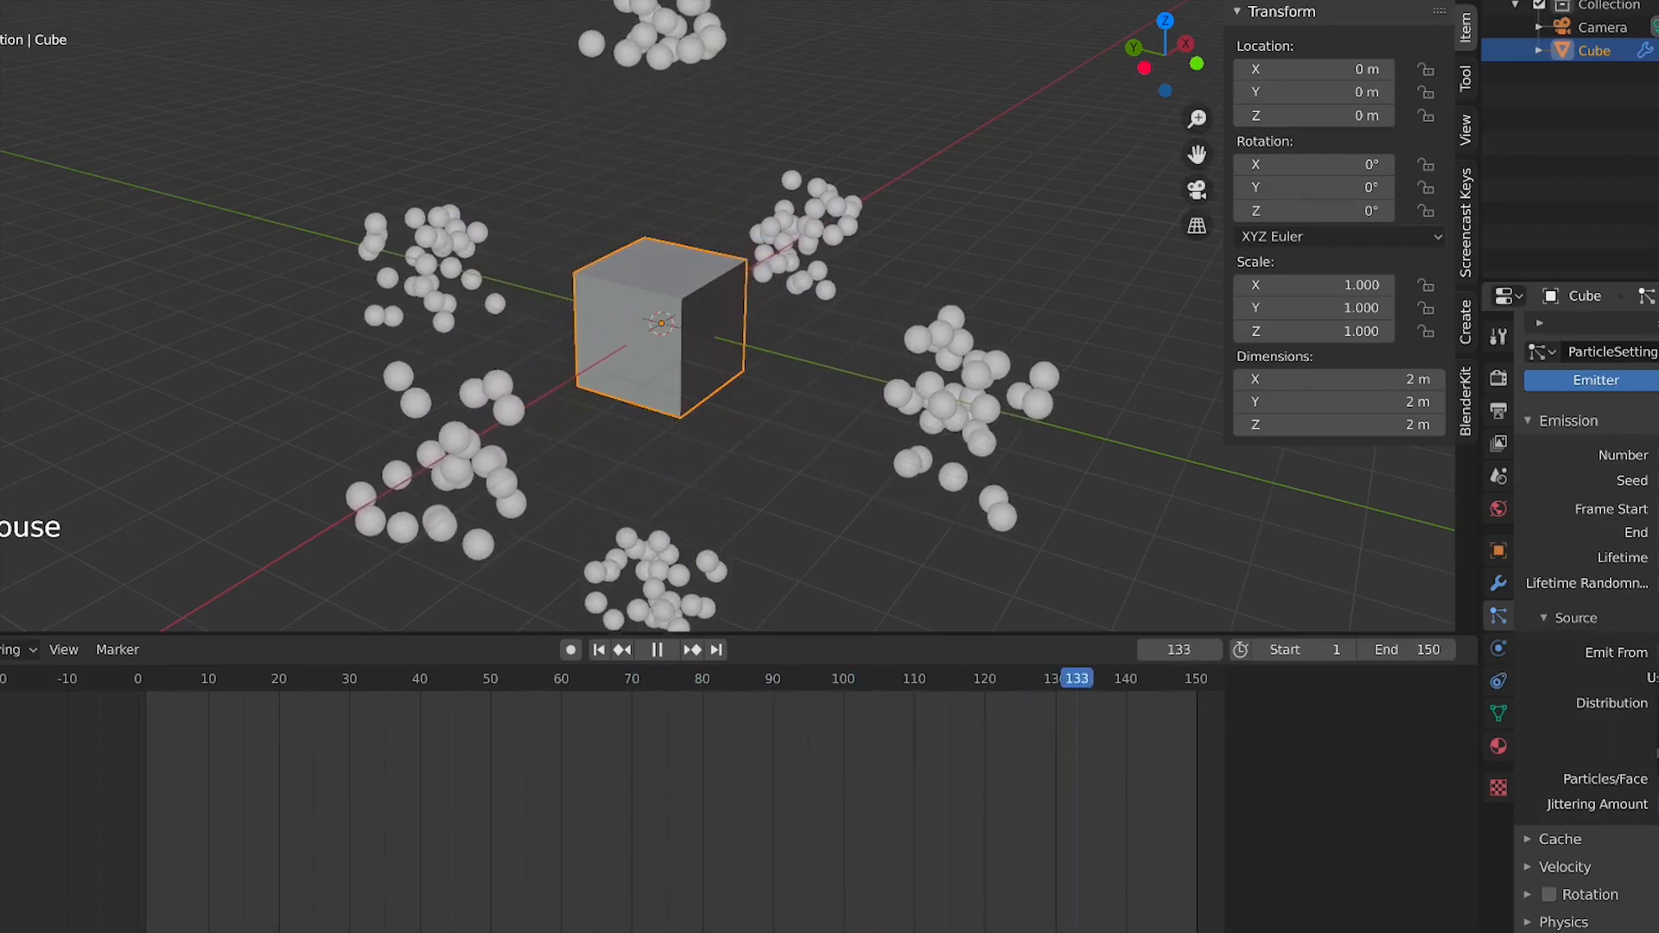
pyautogui.scroll(3, 659, 446)
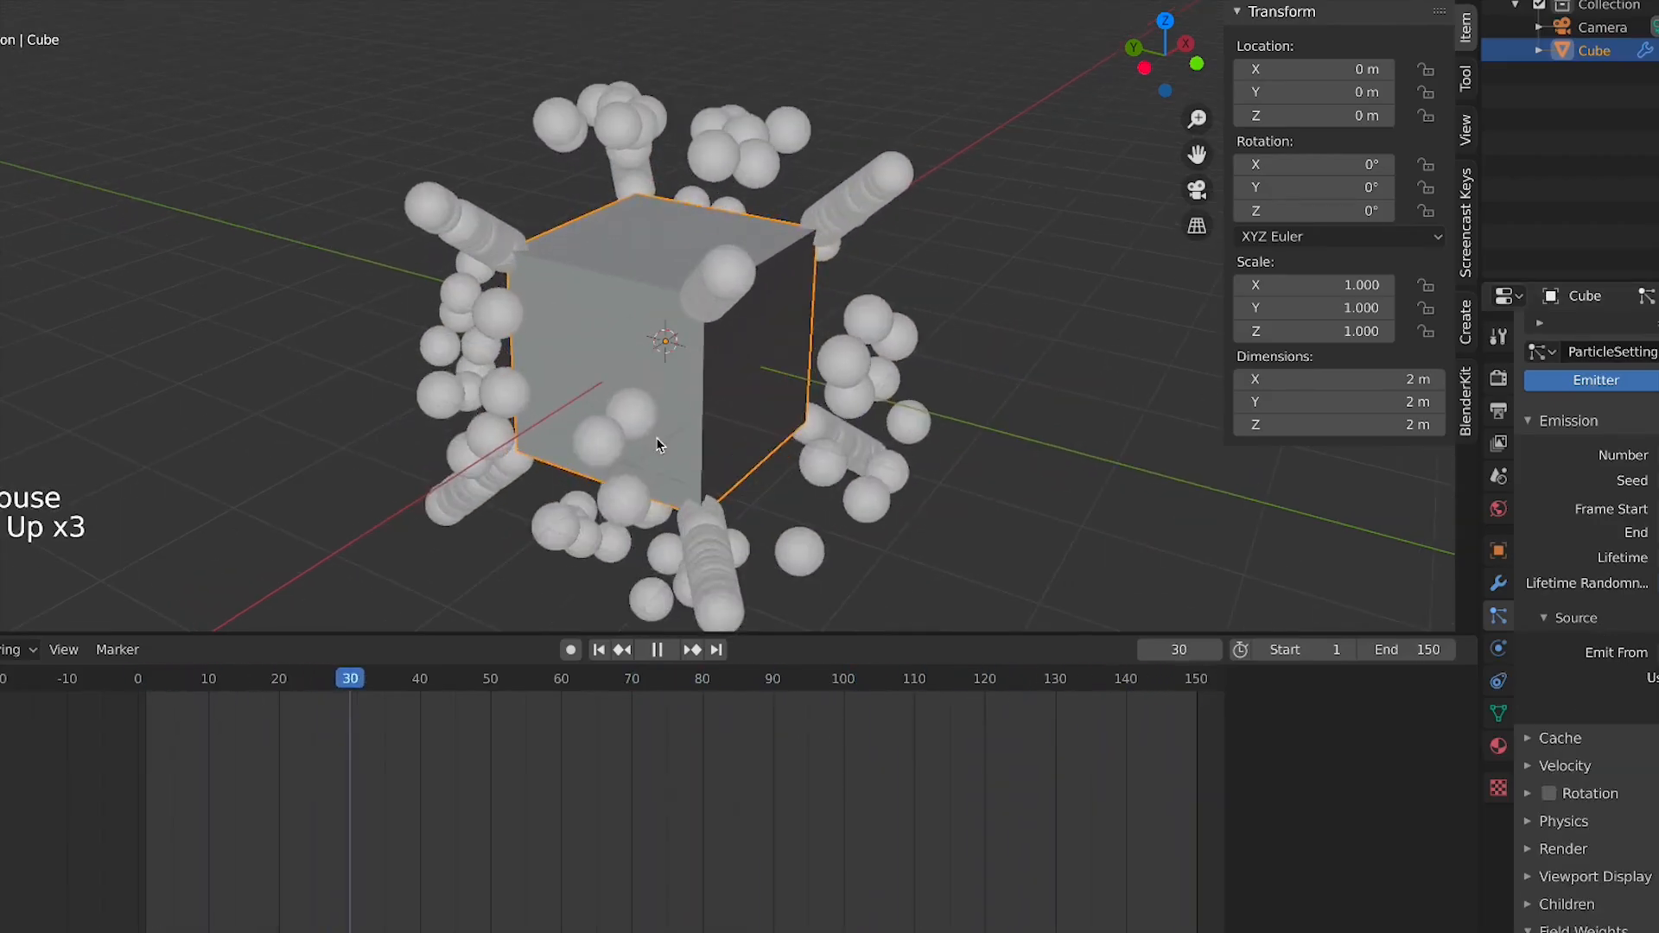
pyautogui.moveTo(748, 359); pyautogui.dragTo(562, 356, button='middle')
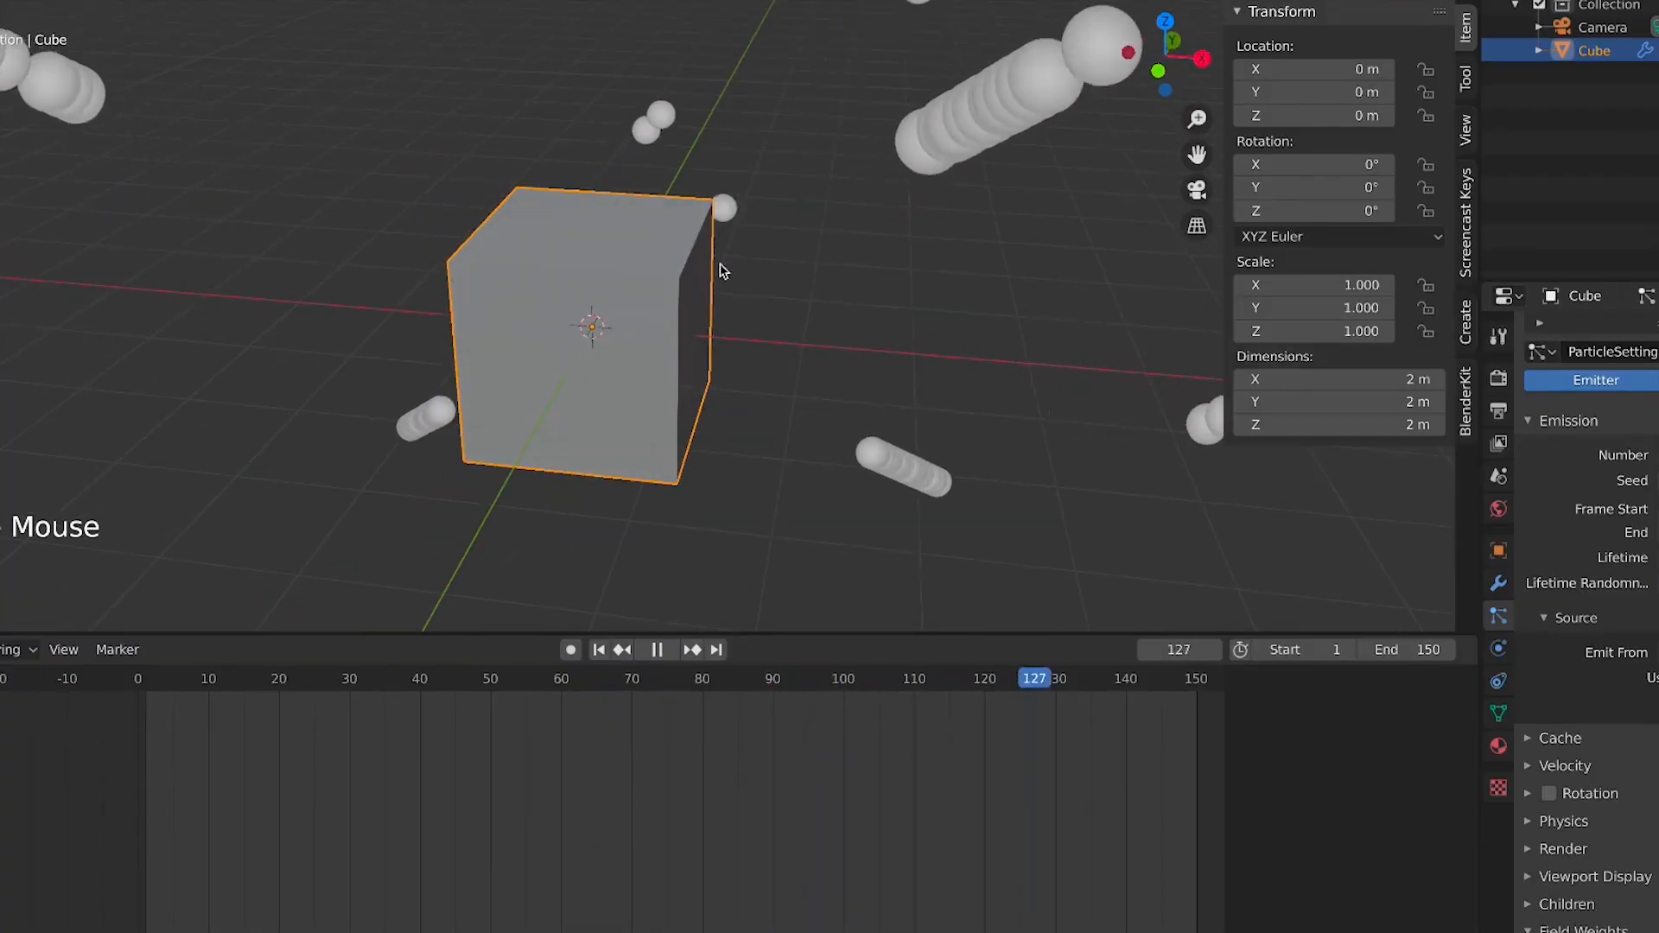
pyautogui.moveTo(700, 507); pyautogui.dragTo(696, 438, button='middle')
pyautogui.moveTo(526, 419); pyautogui.dragTo(849, 294, button='middle')
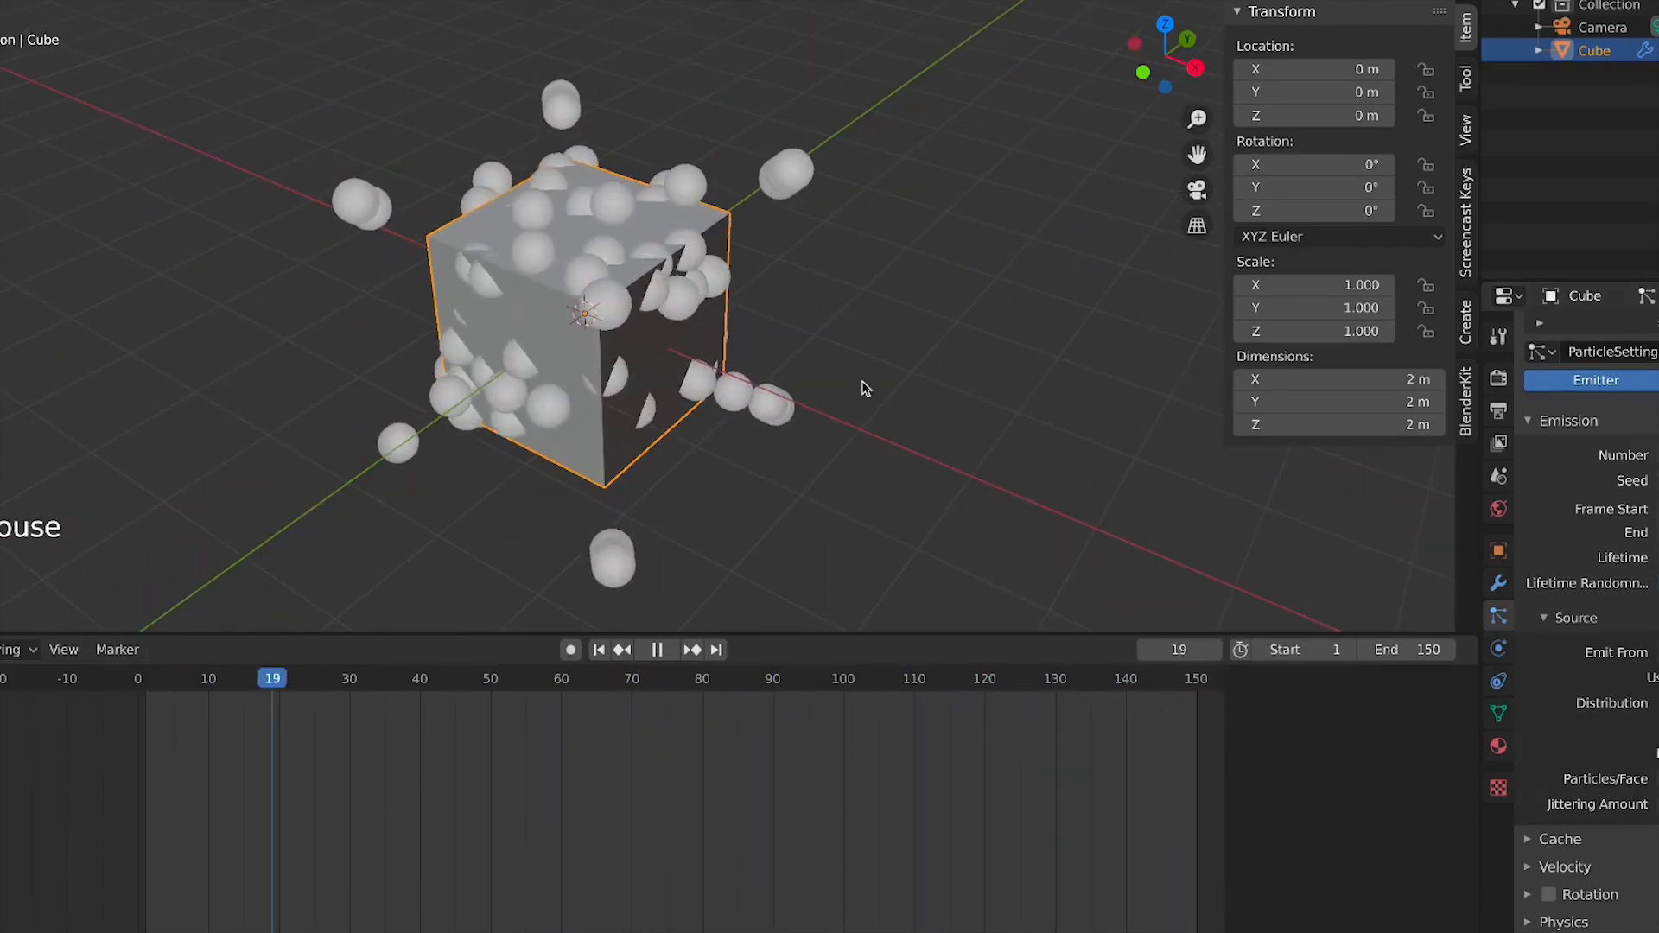
pyautogui.moveTo(861, 384); pyautogui.dragTo(788, 343, button='middle')
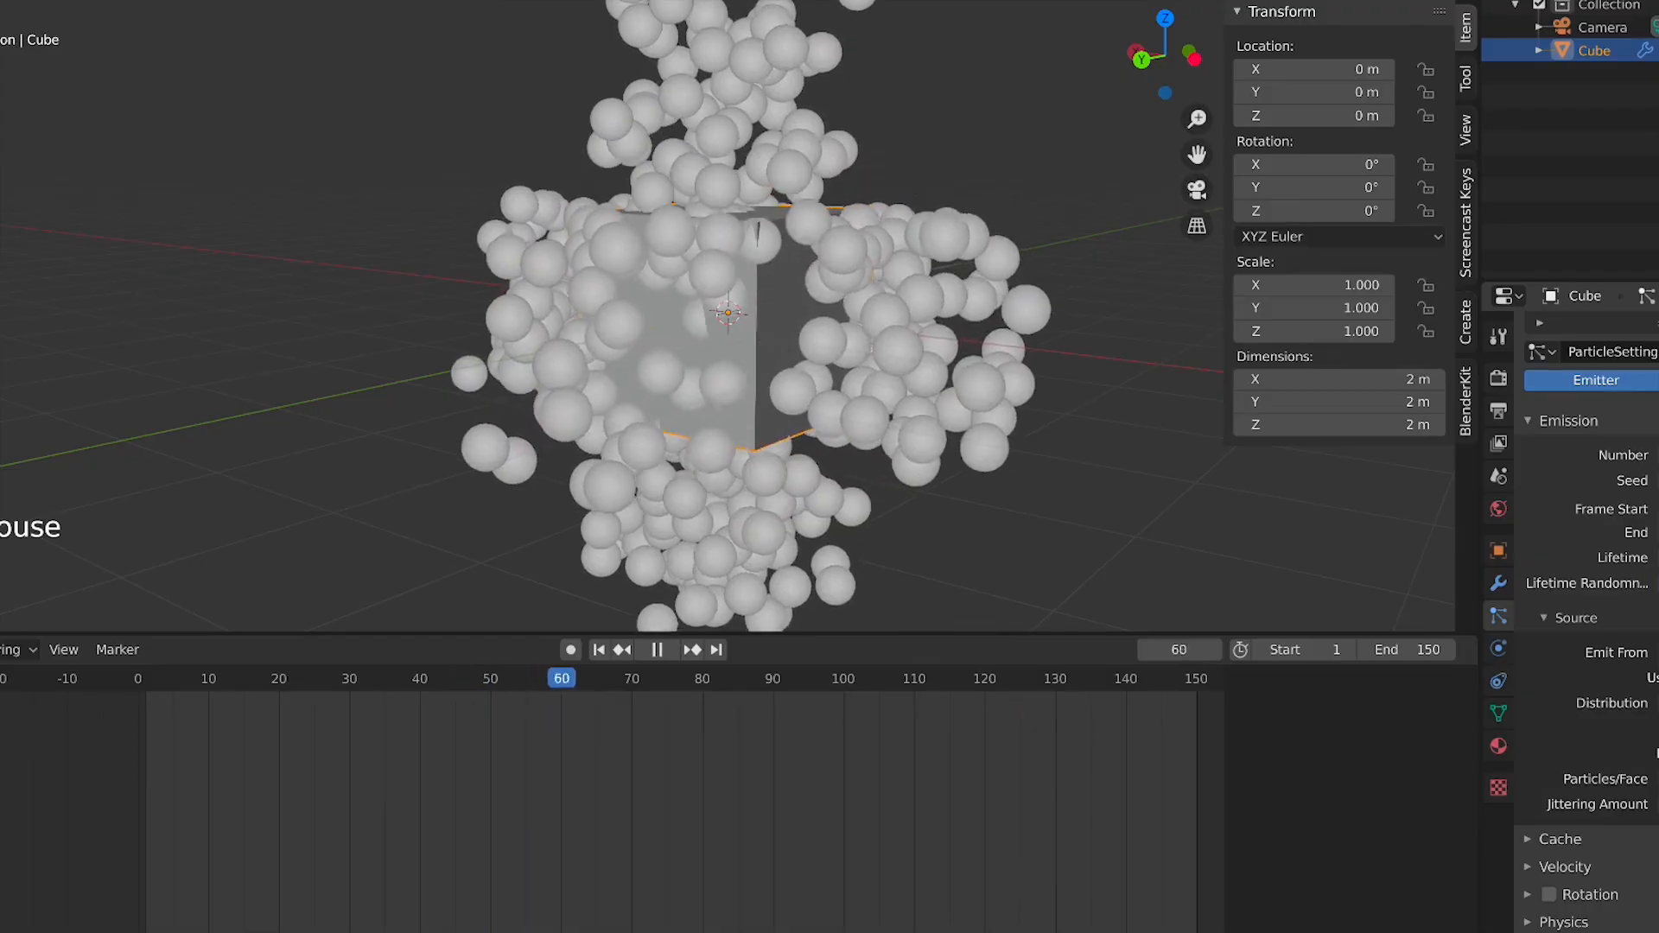
# Try switching the particle distribution to Grid and return it to Jittered
pyautogui.click(1658, 652)
pyautogui.click(1658, 704)
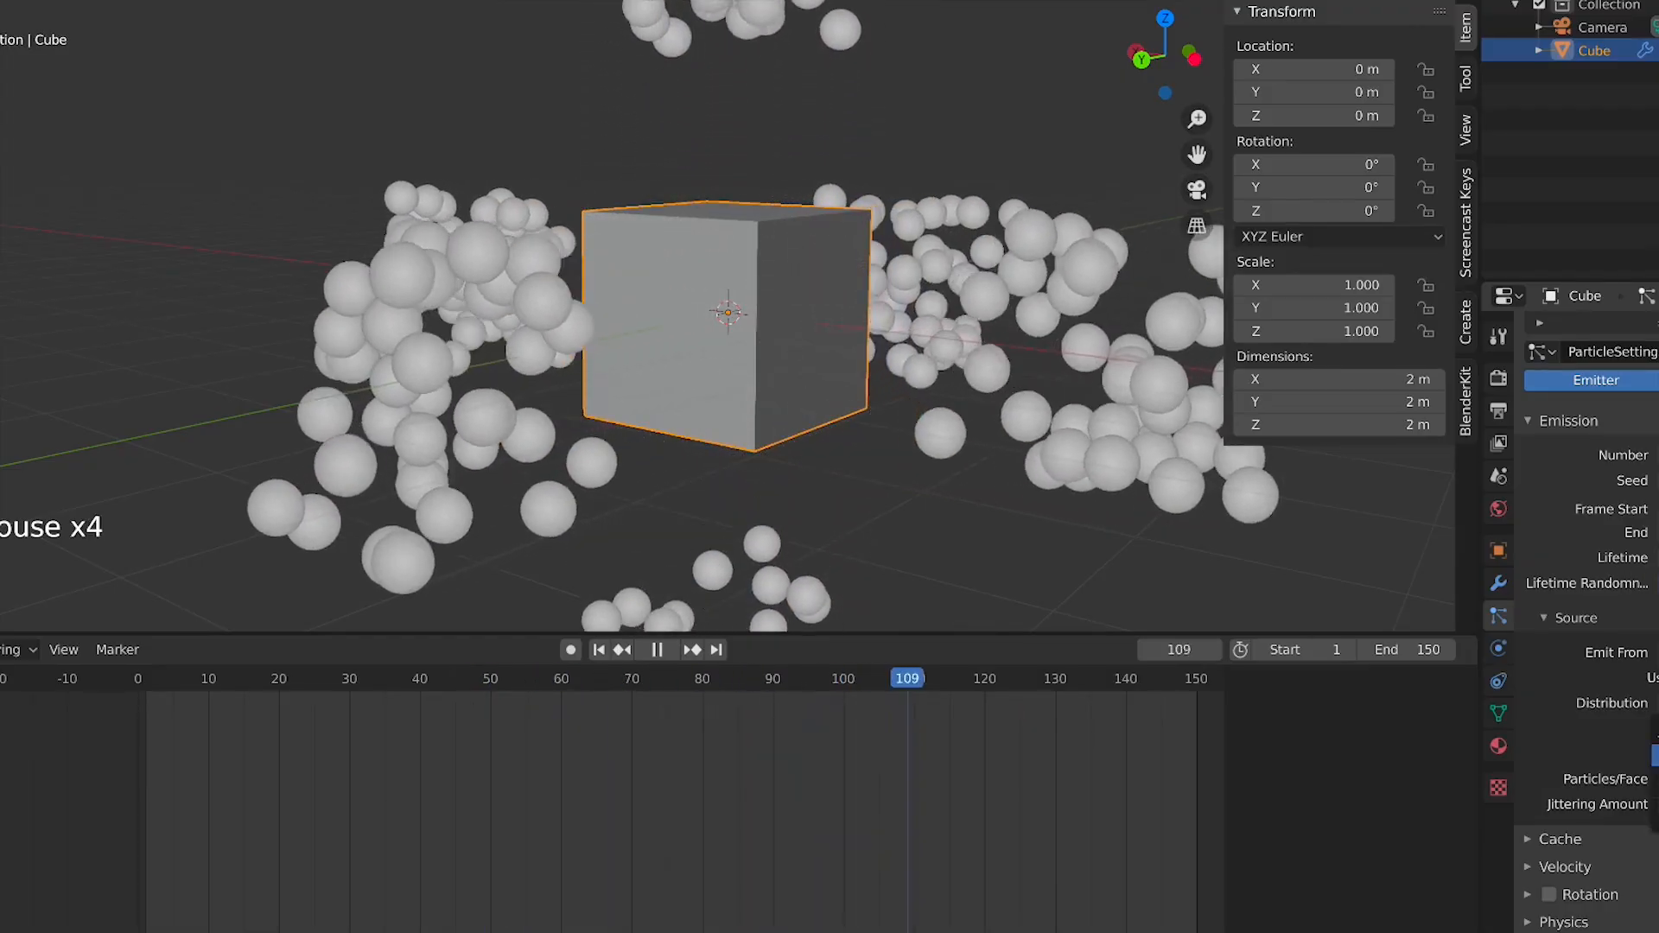
pyautogui.click(1658, 761)
pyautogui.click(1658, 782)
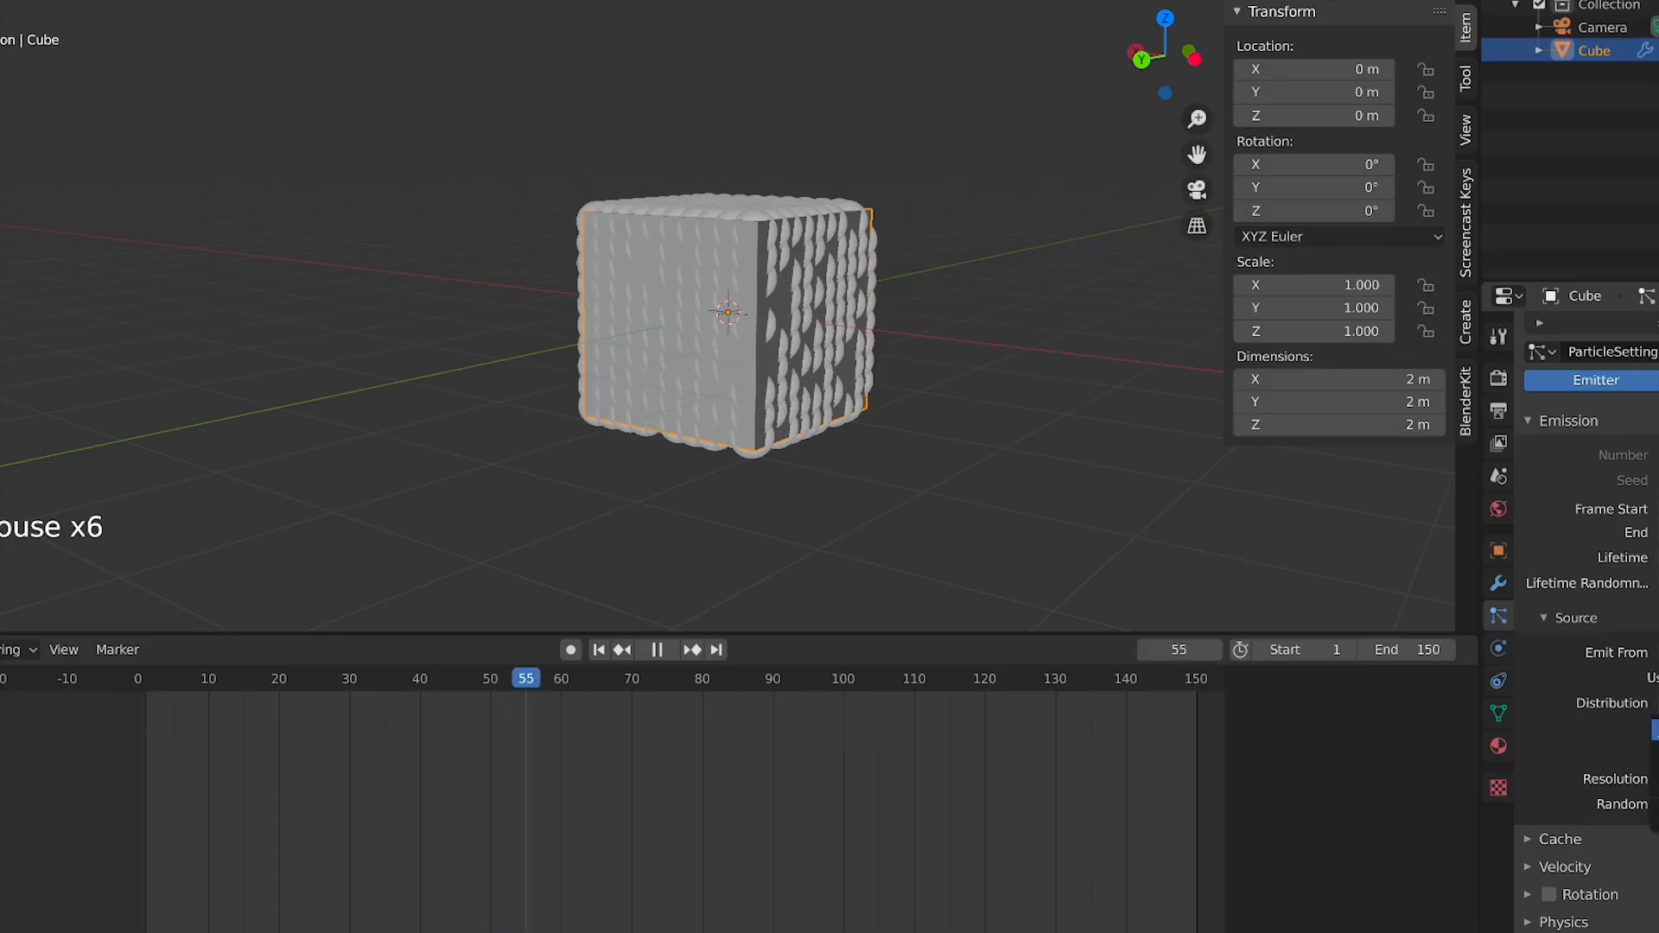
pyautogui.click(1658, 730)
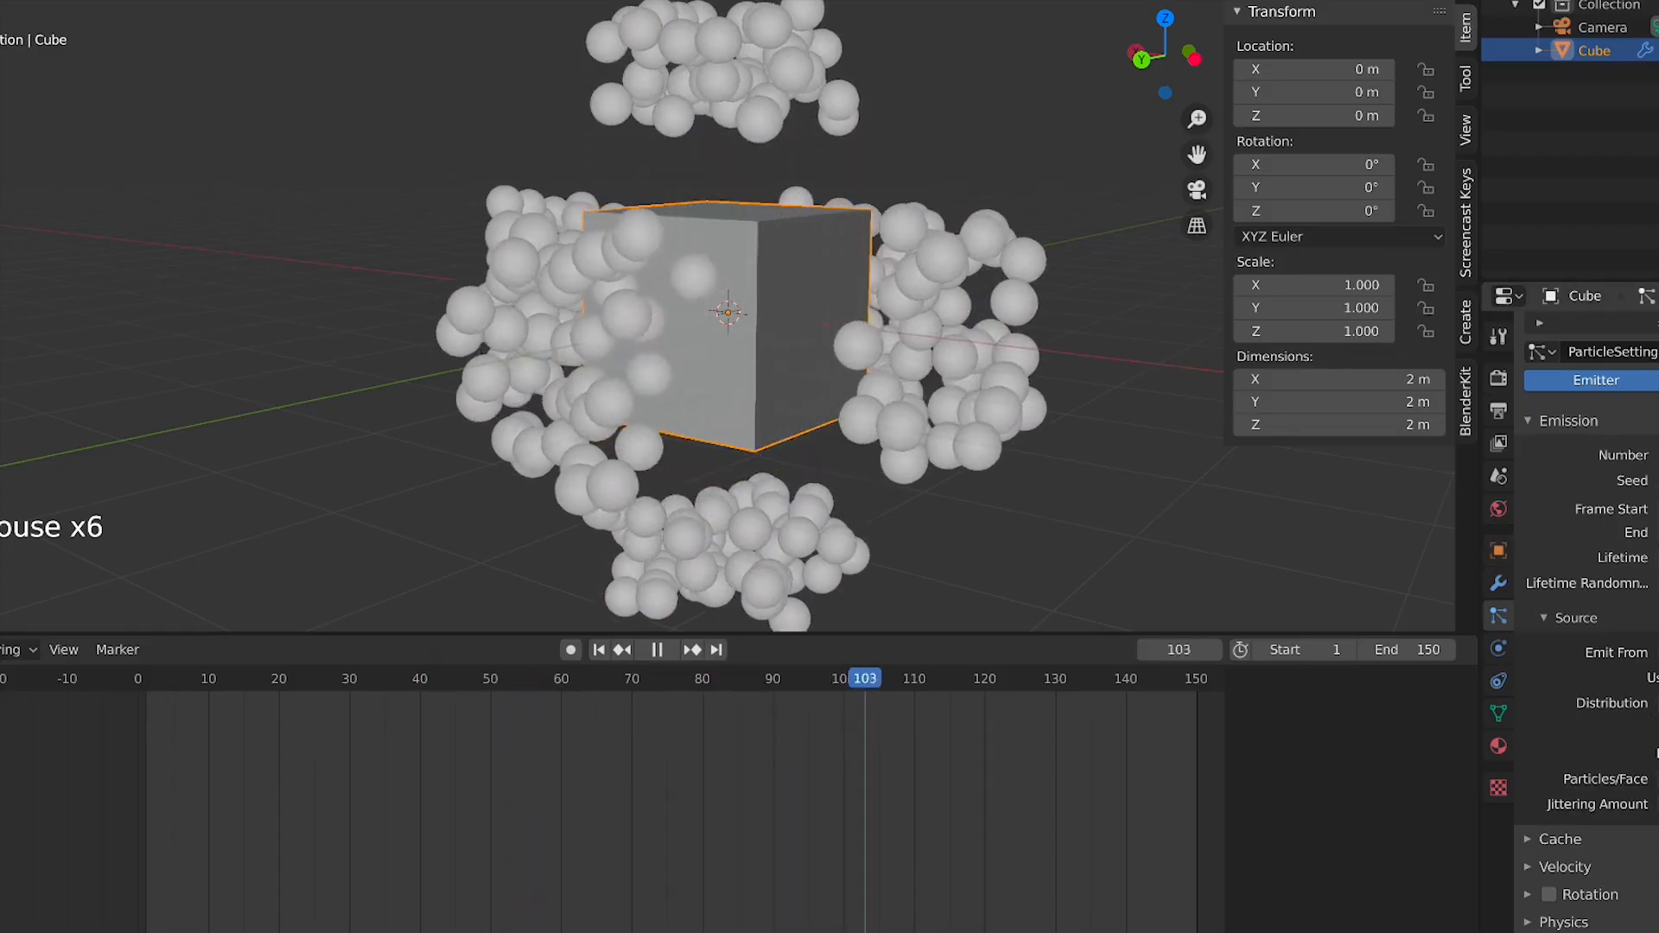
# Open the particle Cache settings to review them while zooming around the emission, and collapse them again
pyautogui.scroll(-3, 1658, 730)
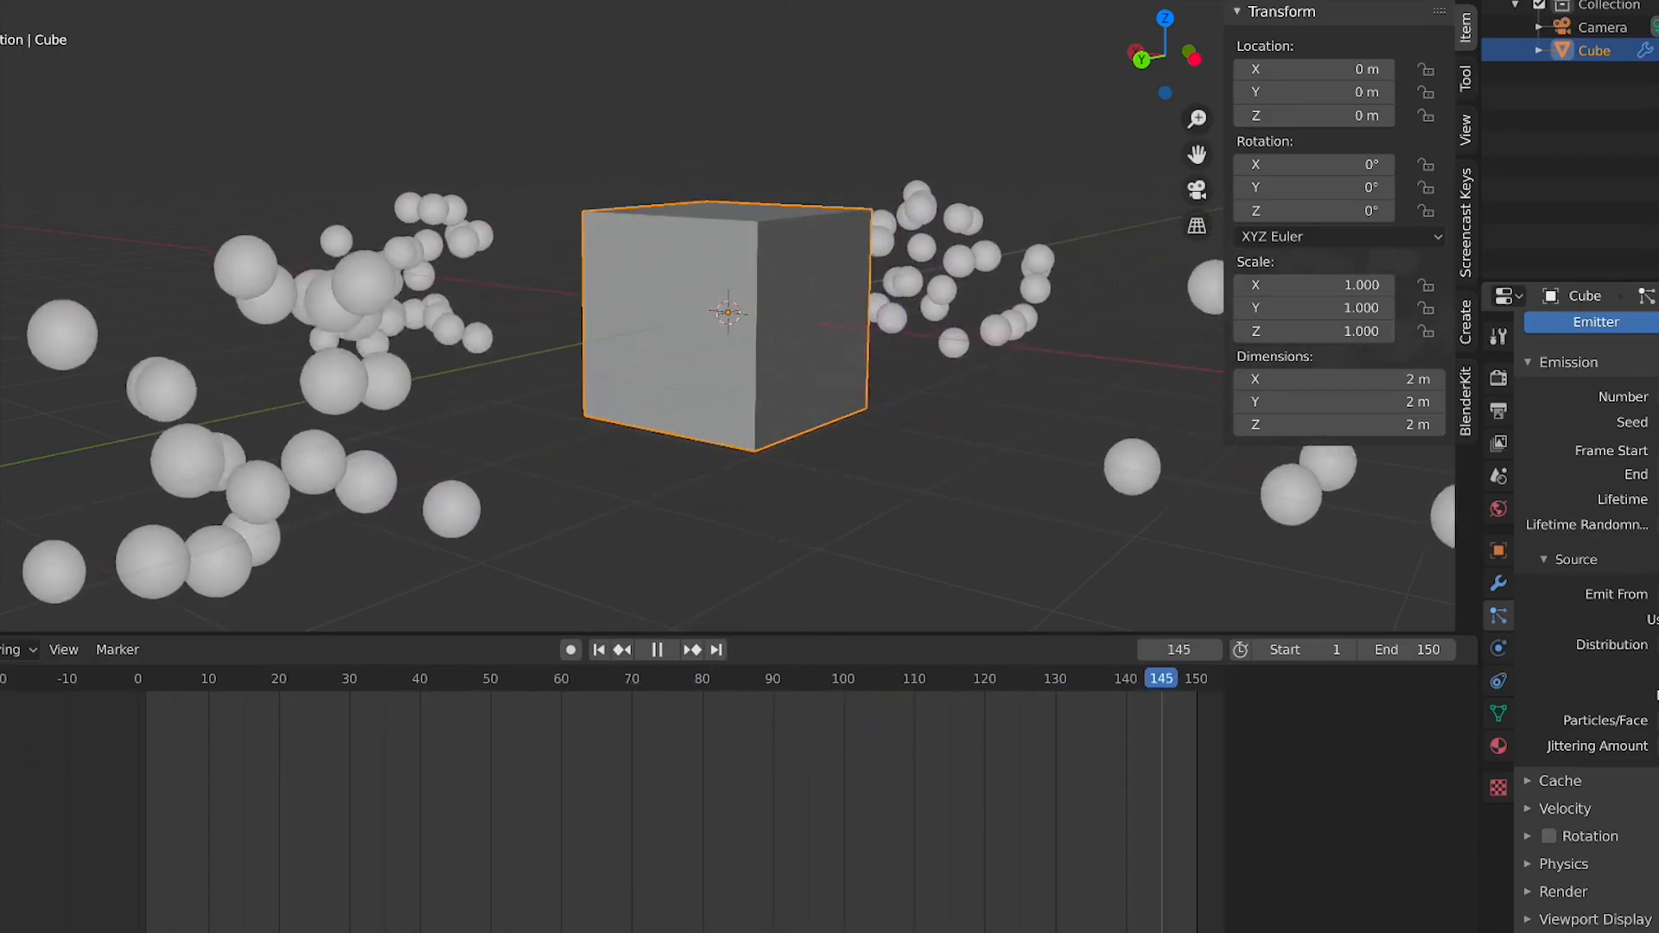
pyautogui.click(1610, 782)
pyautogui.scroll(-5, 1619, 779)
pyautogui.scroll(-7, 1618, 779)
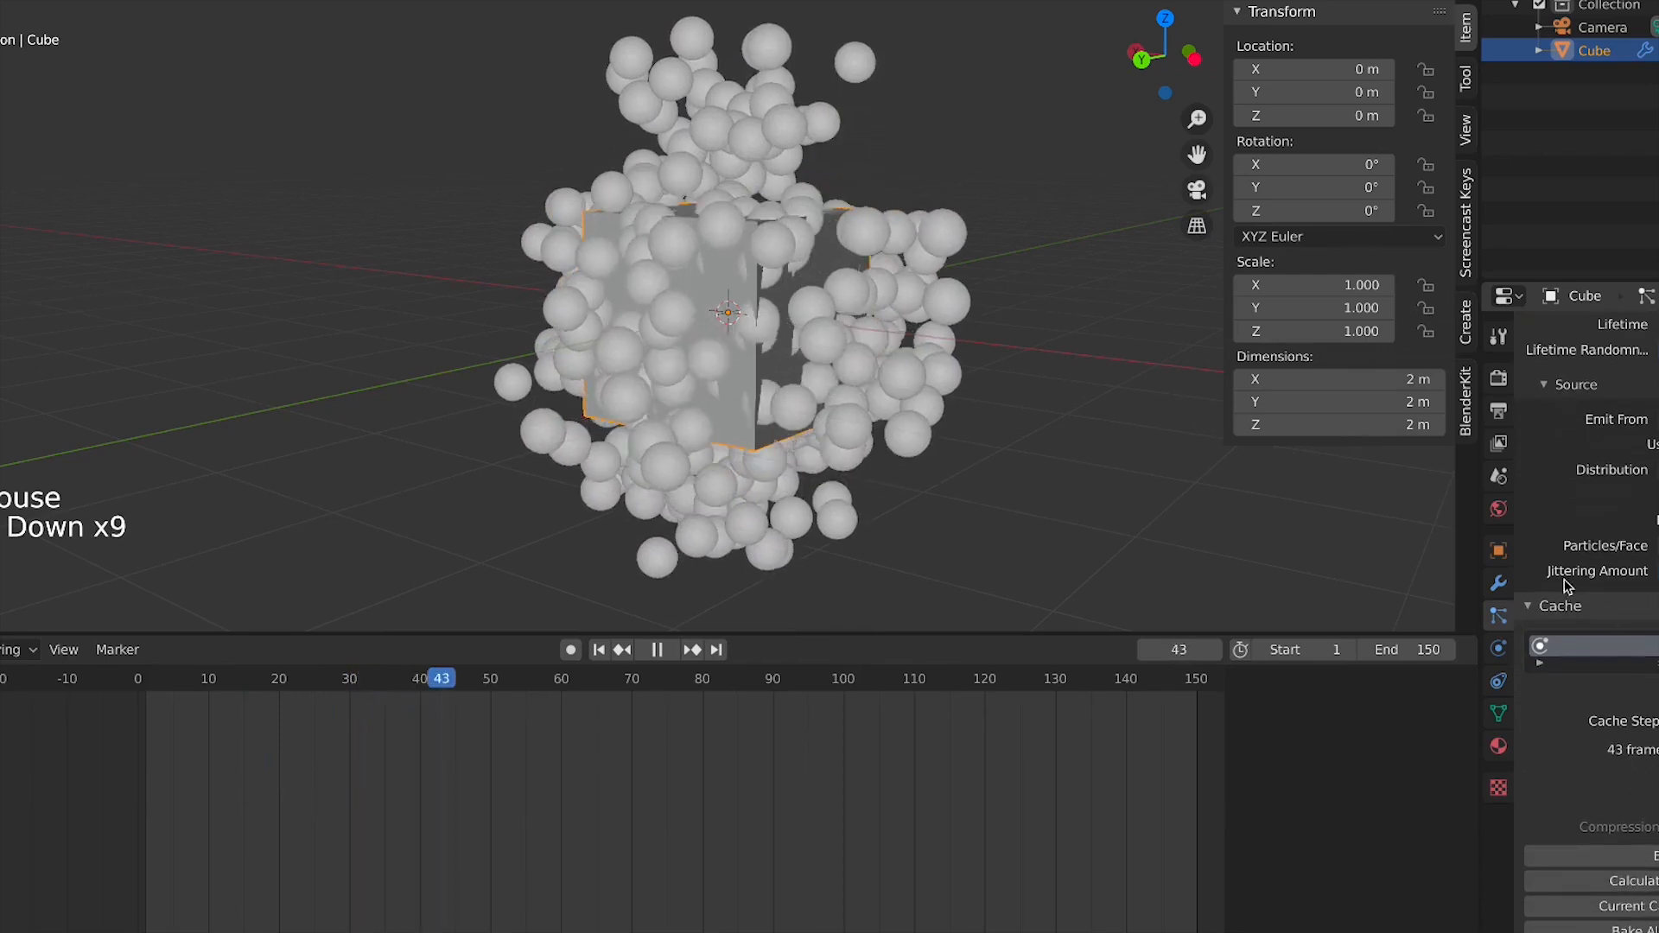
pyautogui.scroll(-3, 837, 422)
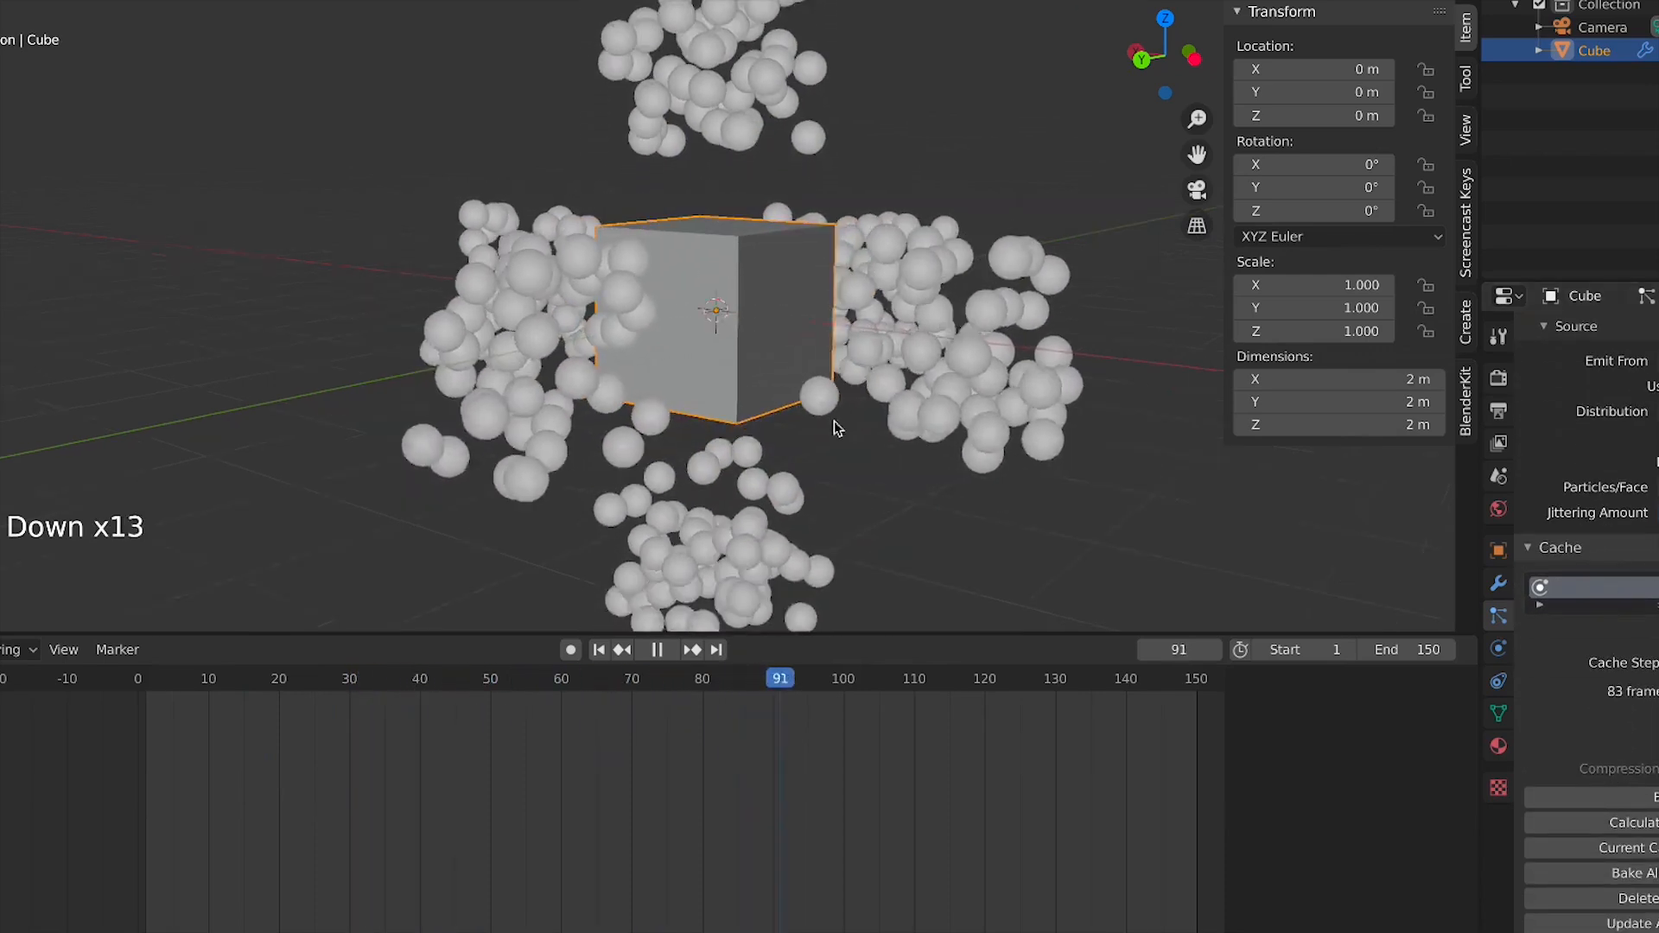
pyautogui.scroll(-5, 918, 785)
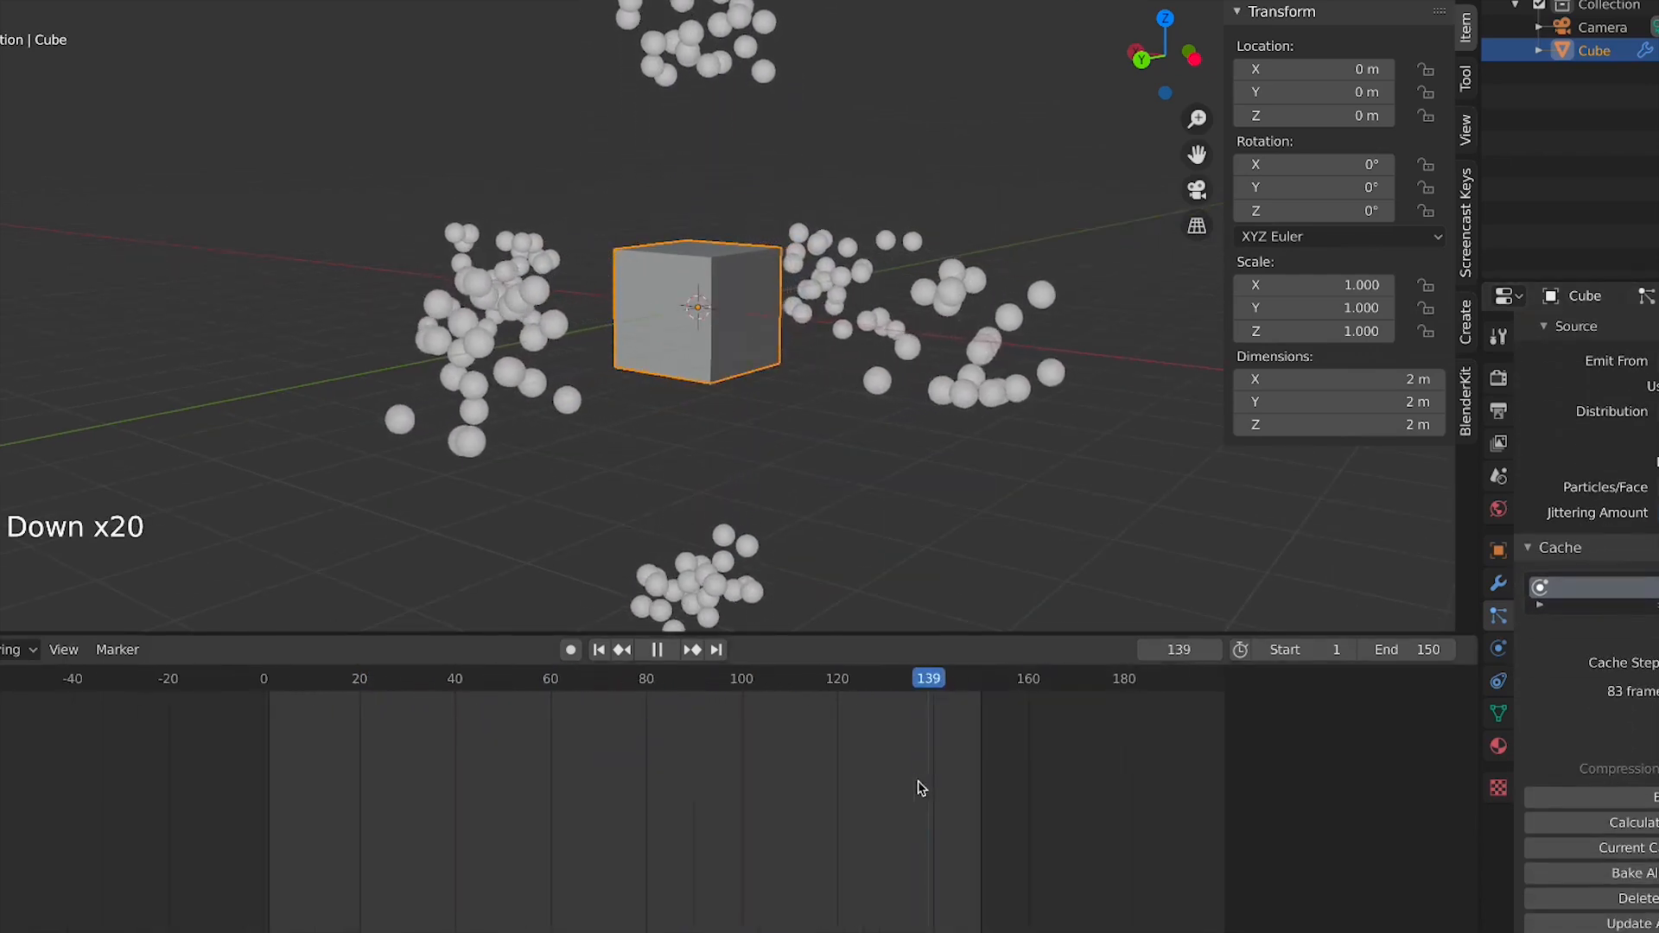
pyautogui.scroll(2, 912, 761)
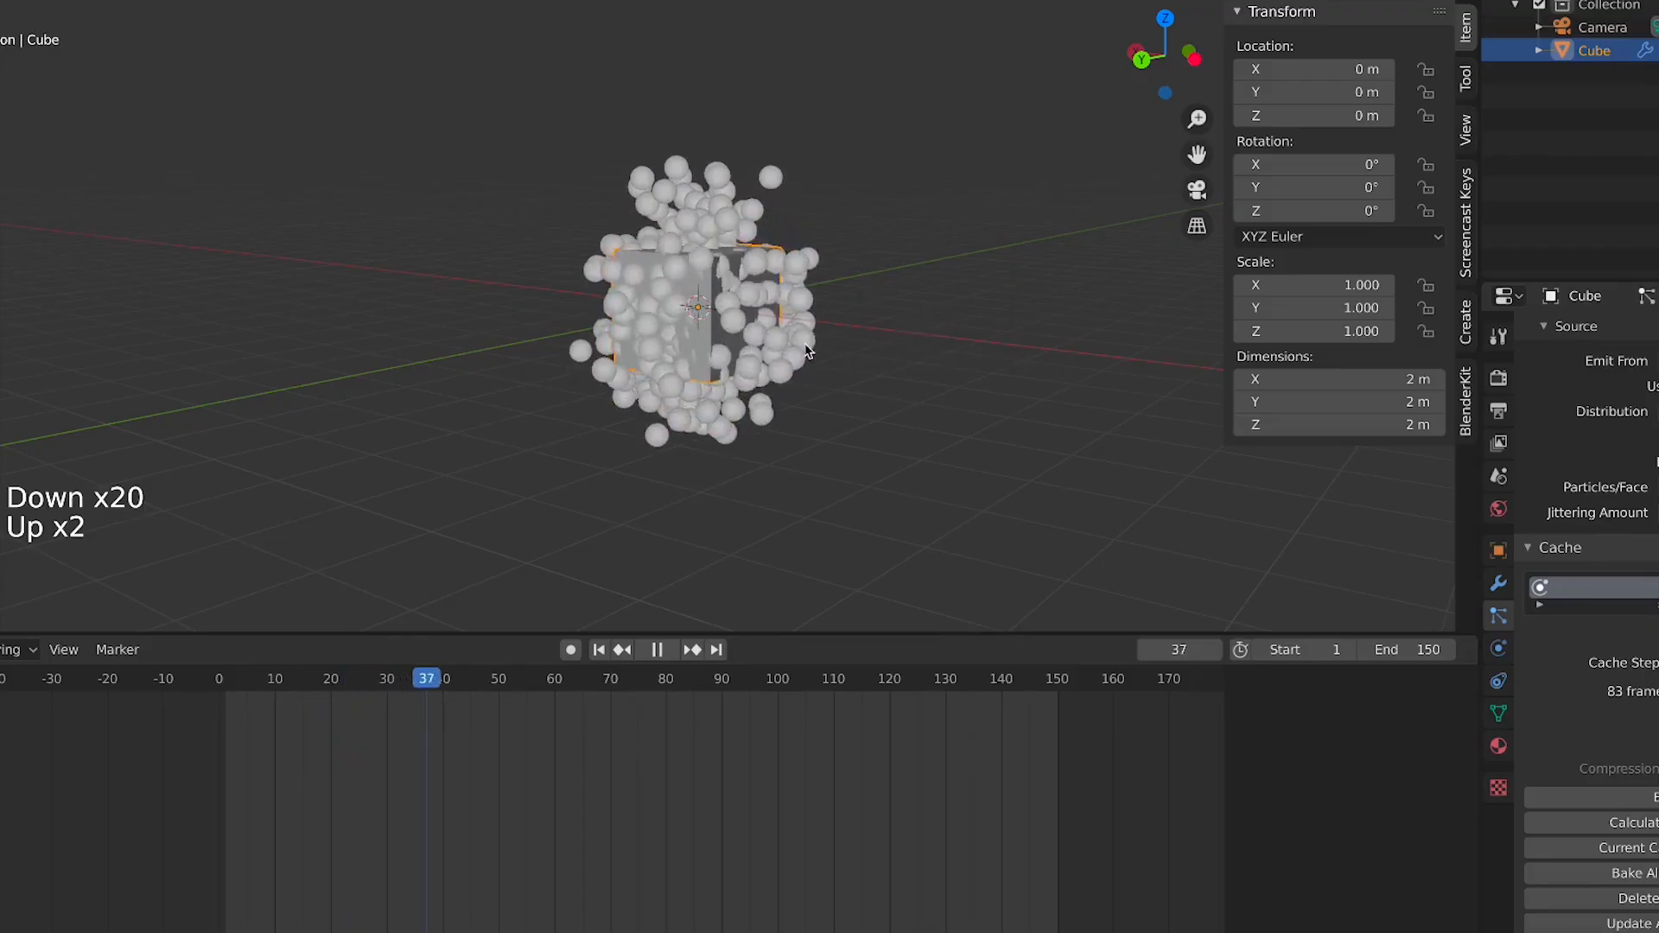
pyautogui.keyDown('shift'); pyautogui.moveTo(808, 350); pyautogui.dragTo(739, 340, button='middle'); pyautogui.keyUp('shift')
pyautogui.scroll(-3, 1521, 481)
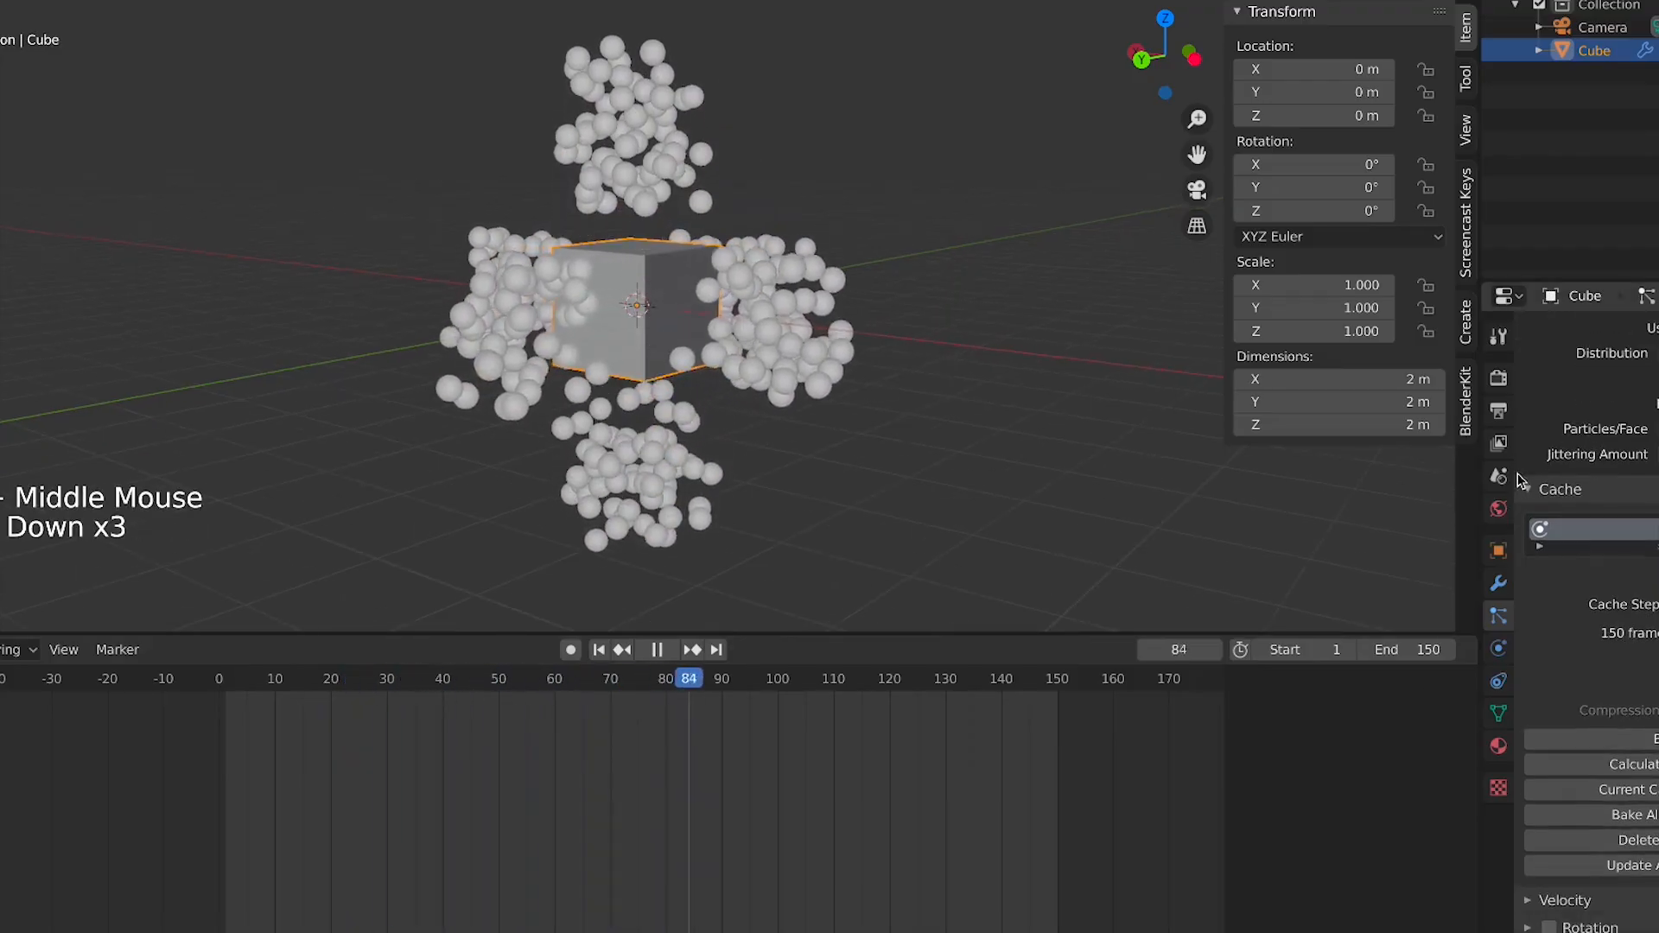
pyautogui.click(1526, 487)
pyautogui.scroll(4, 898, 398)
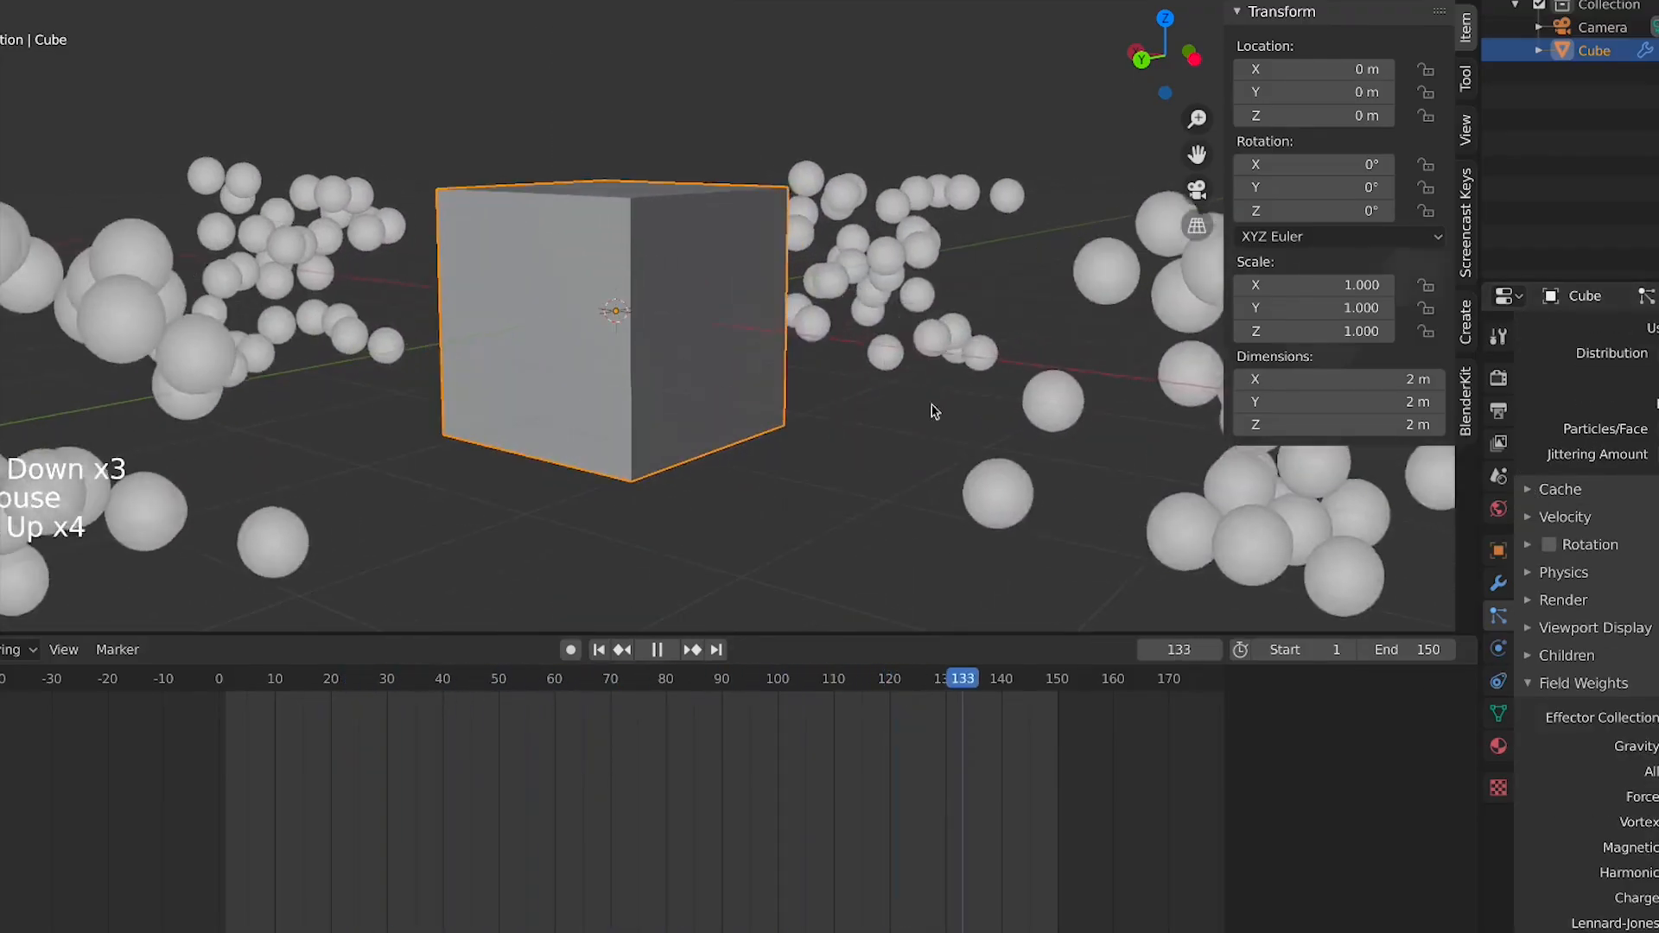
pyautogui.scroll(-2, 803, 386)
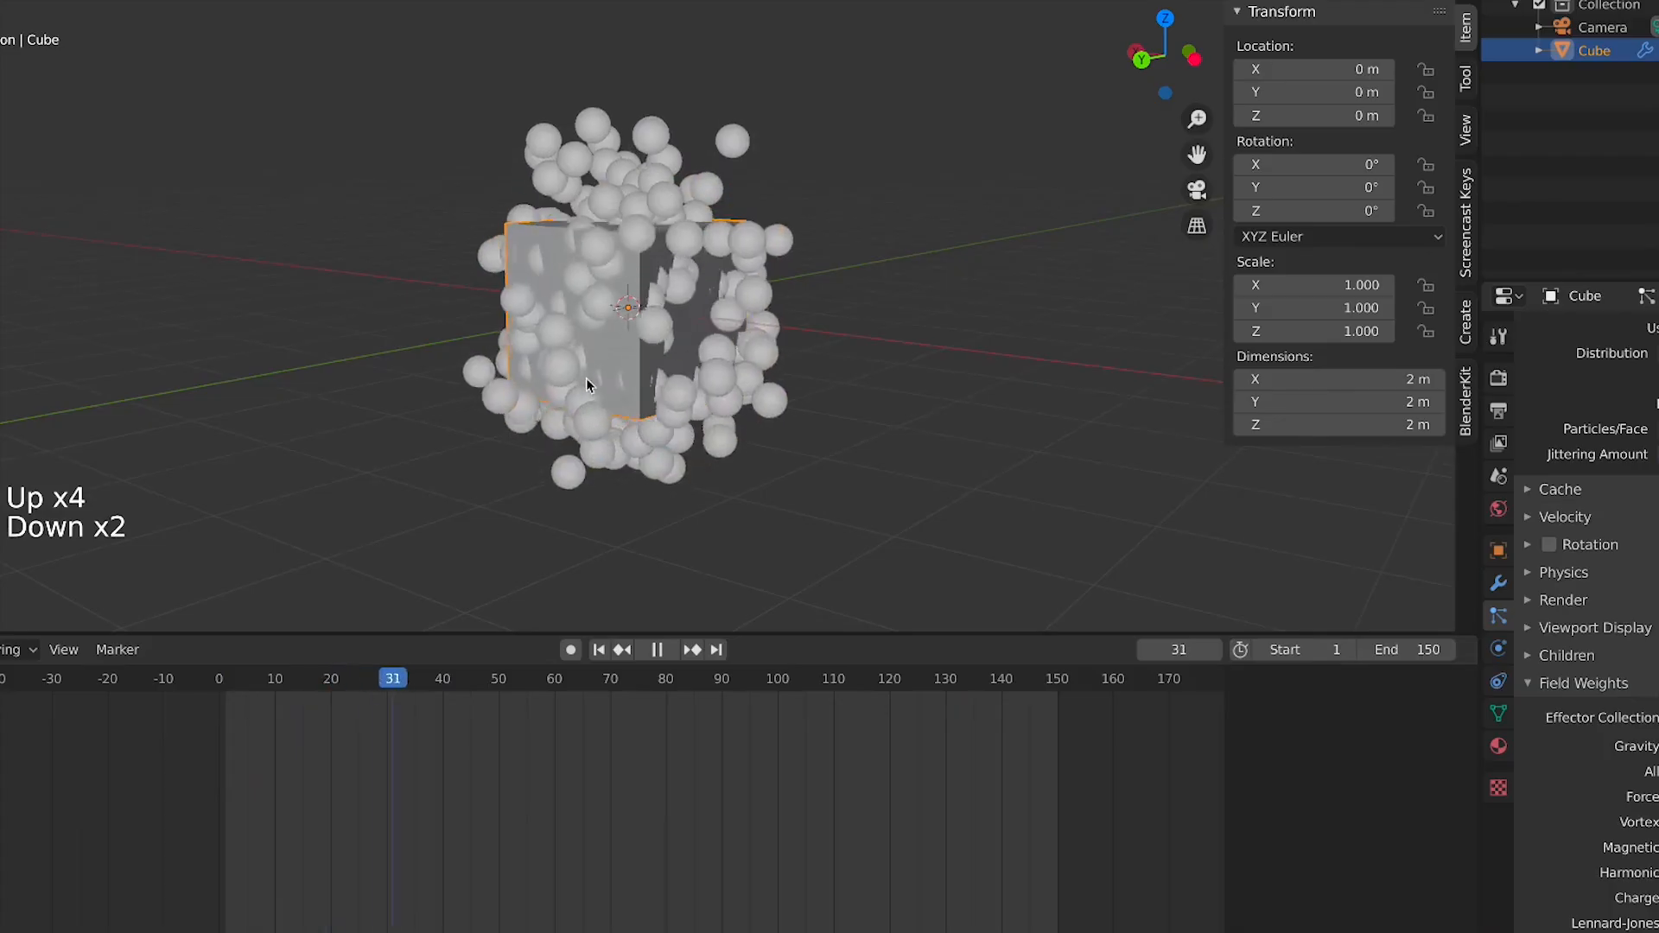
# Open the particle Velocity settings and orbit and scrub the timeline to watch the emission
pyautogui.click(1581, 513)
pyautogui.click(1582, 498)
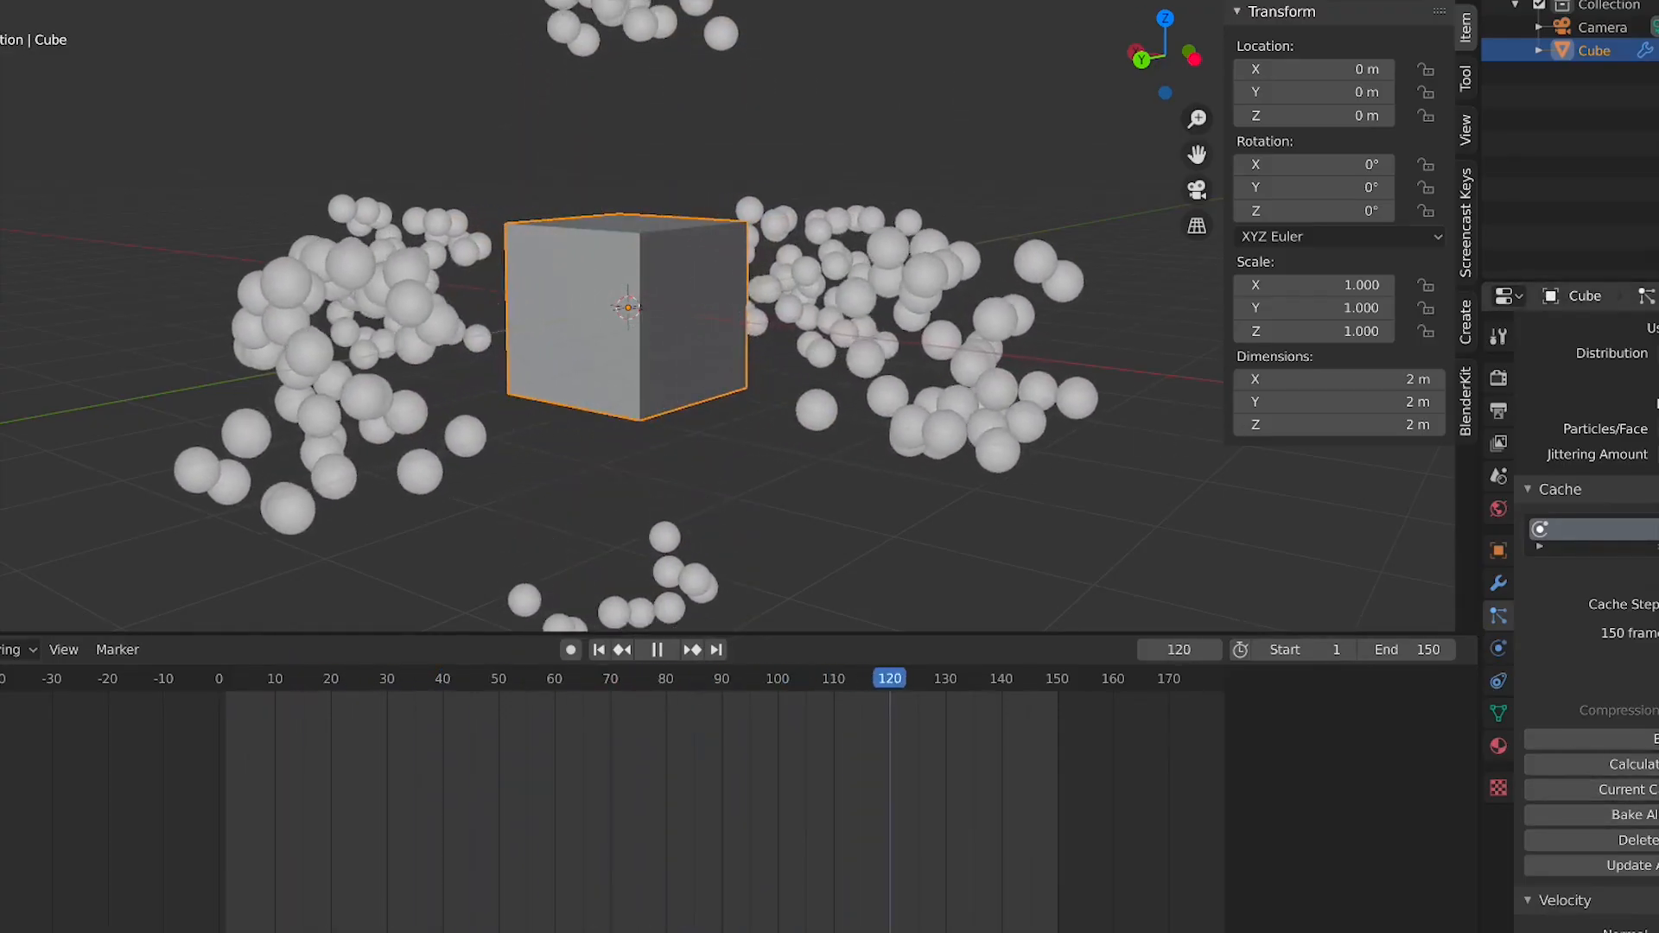
pyautogui.click(1578, 490)
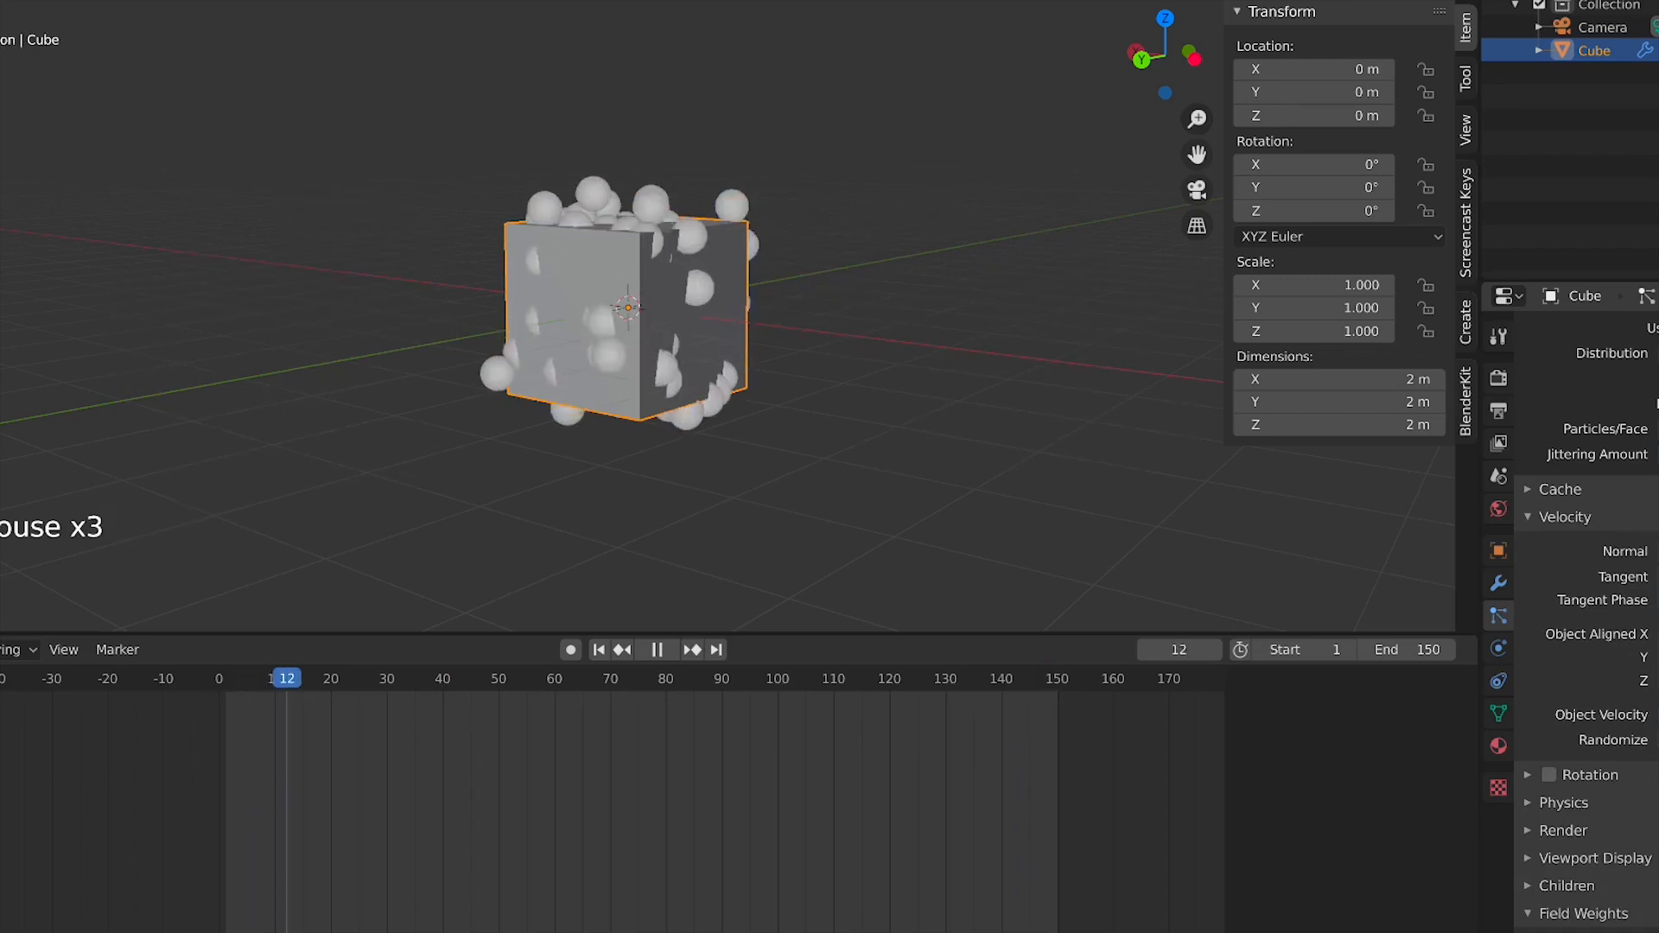
pyautogui.scroll(-4, 842, 420)
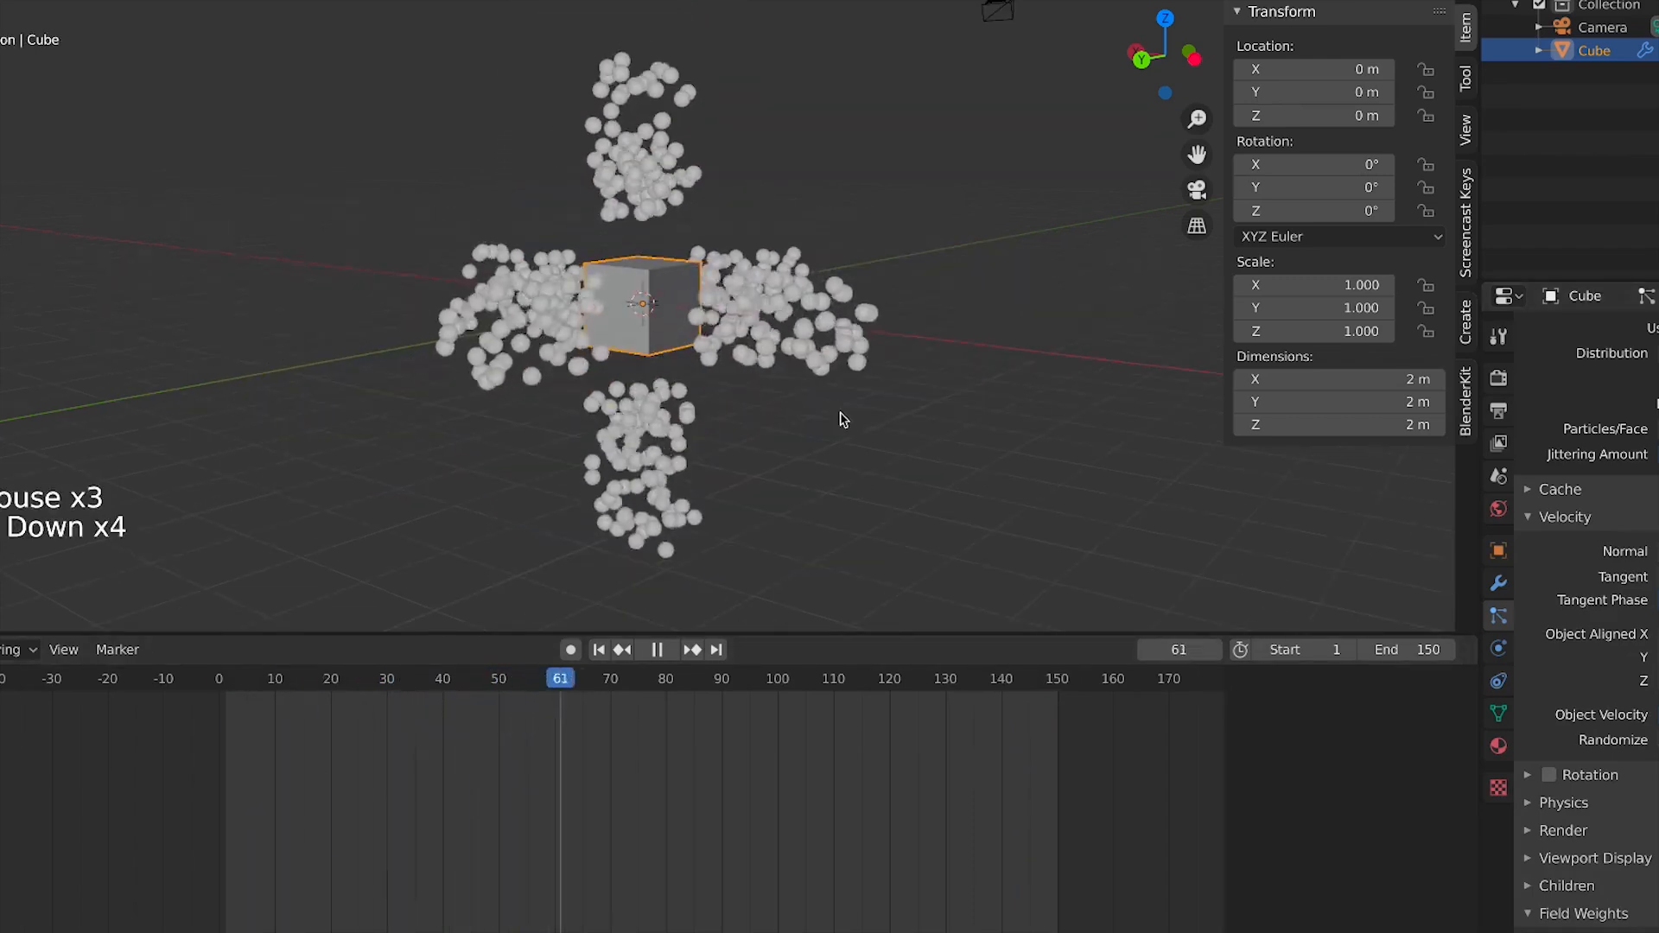
pyautogui.moveTo(706, 453); pyautogui.dragTo(567, 444, button='middle')
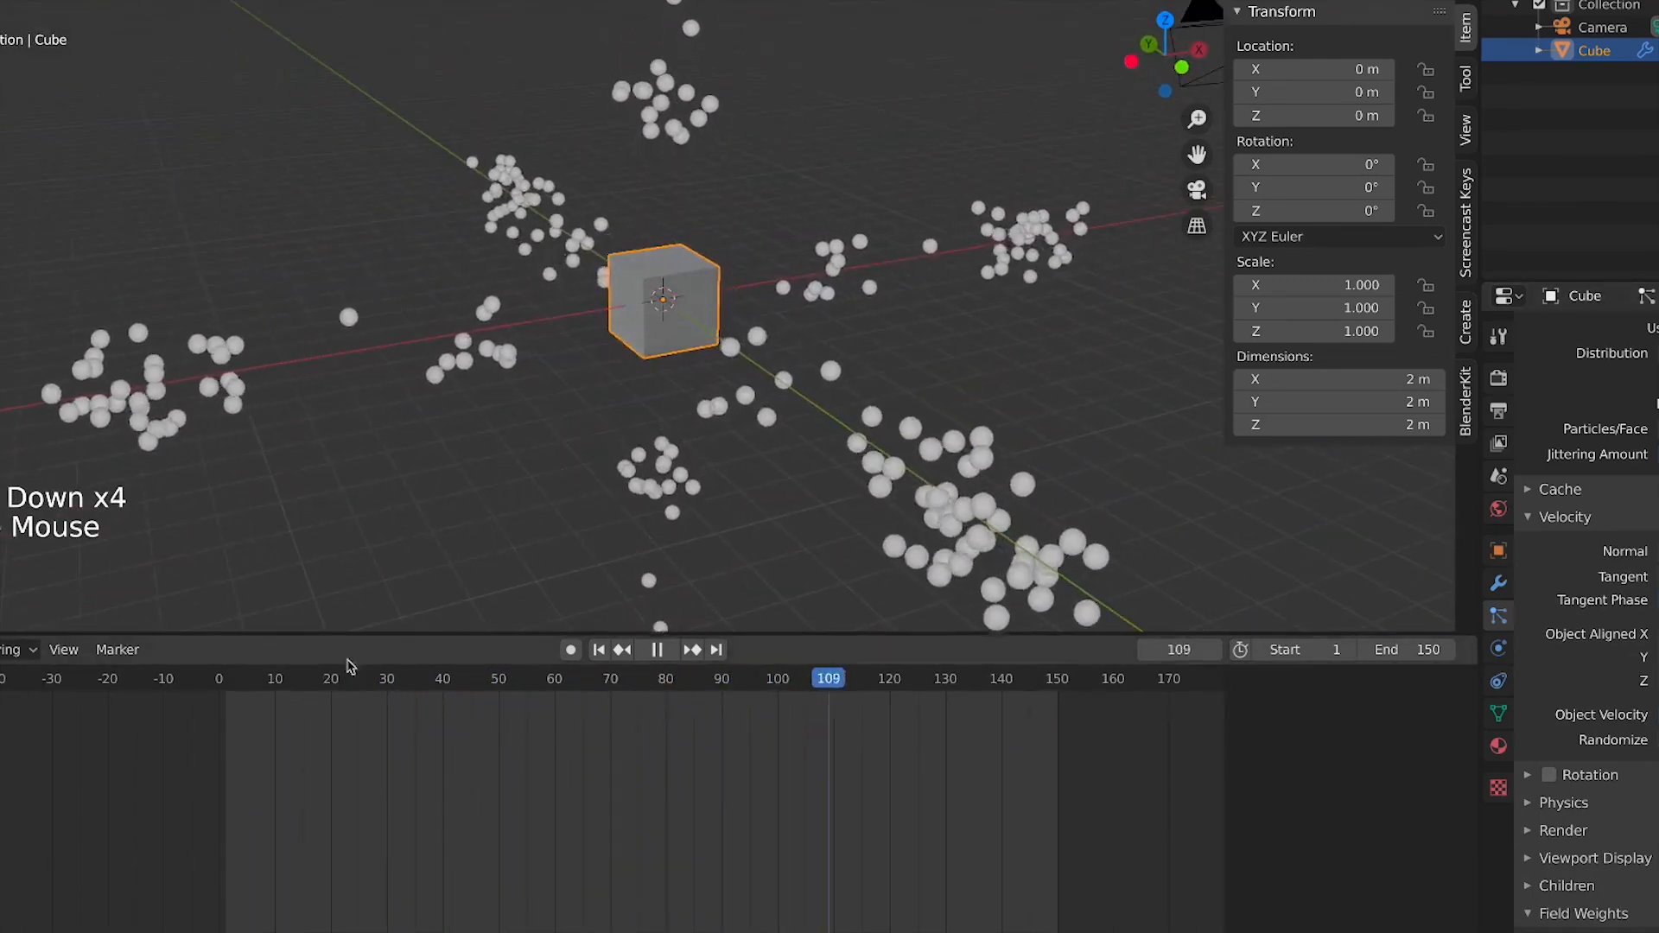
pyautogui.click(290, 682)
pyautogui.scroll(-2, 1652, 657)
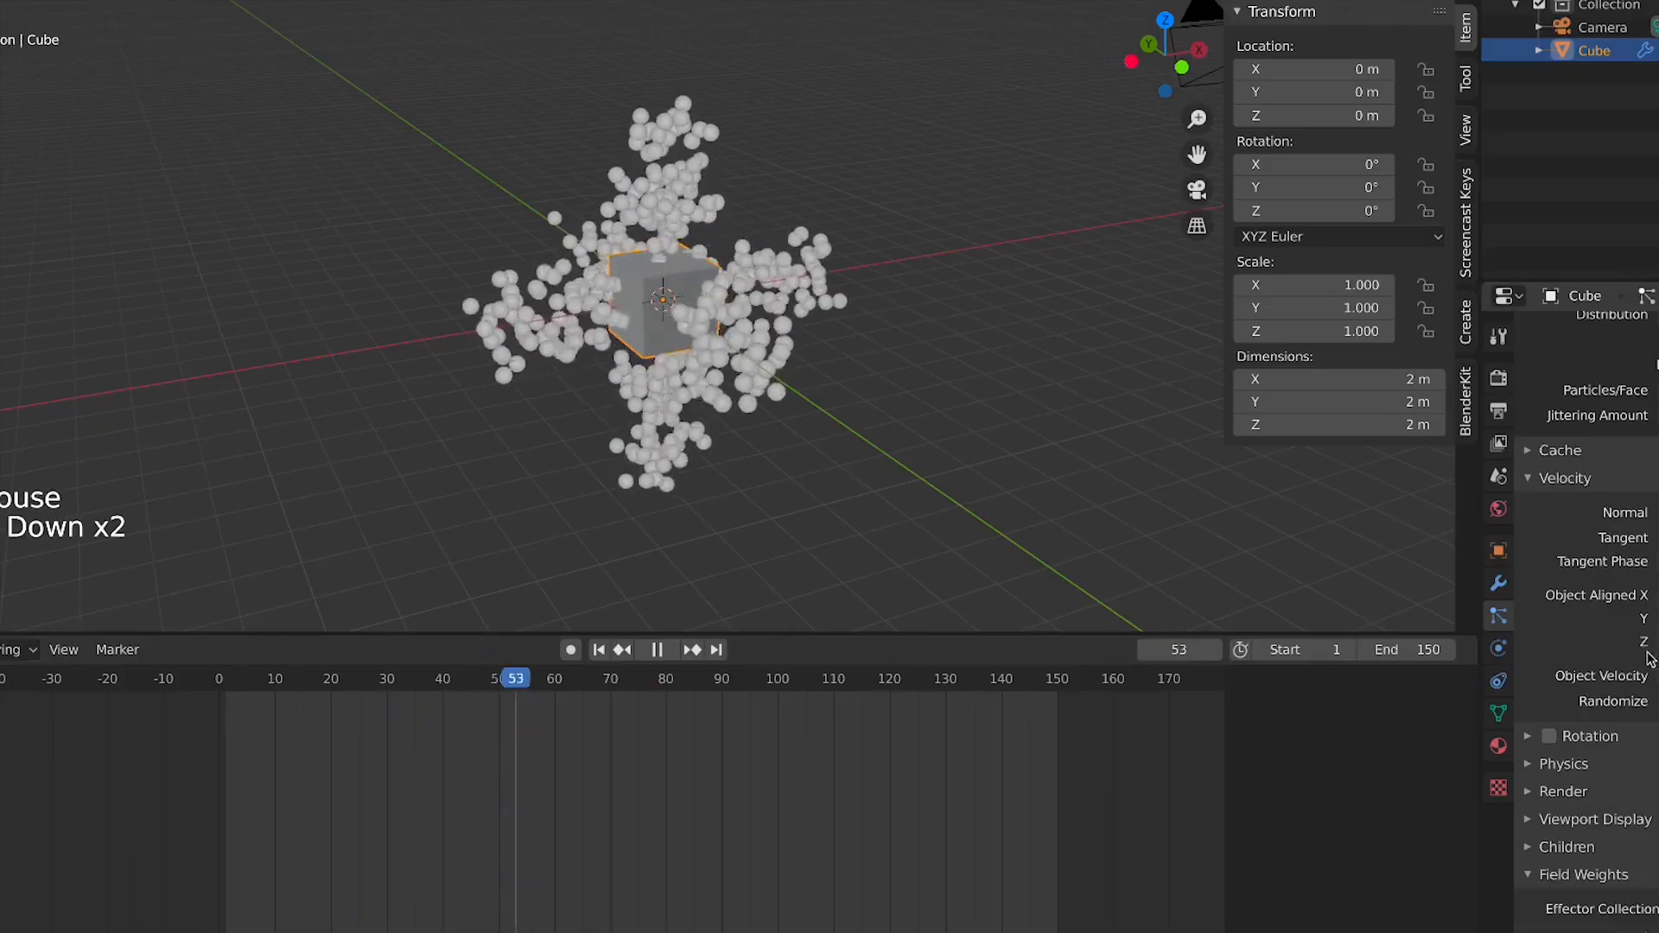
# Try enabling particle Rotation and expand its settings to examine them
pyautogui.click(1548, 738)
pyautogui.click(1597, 737)
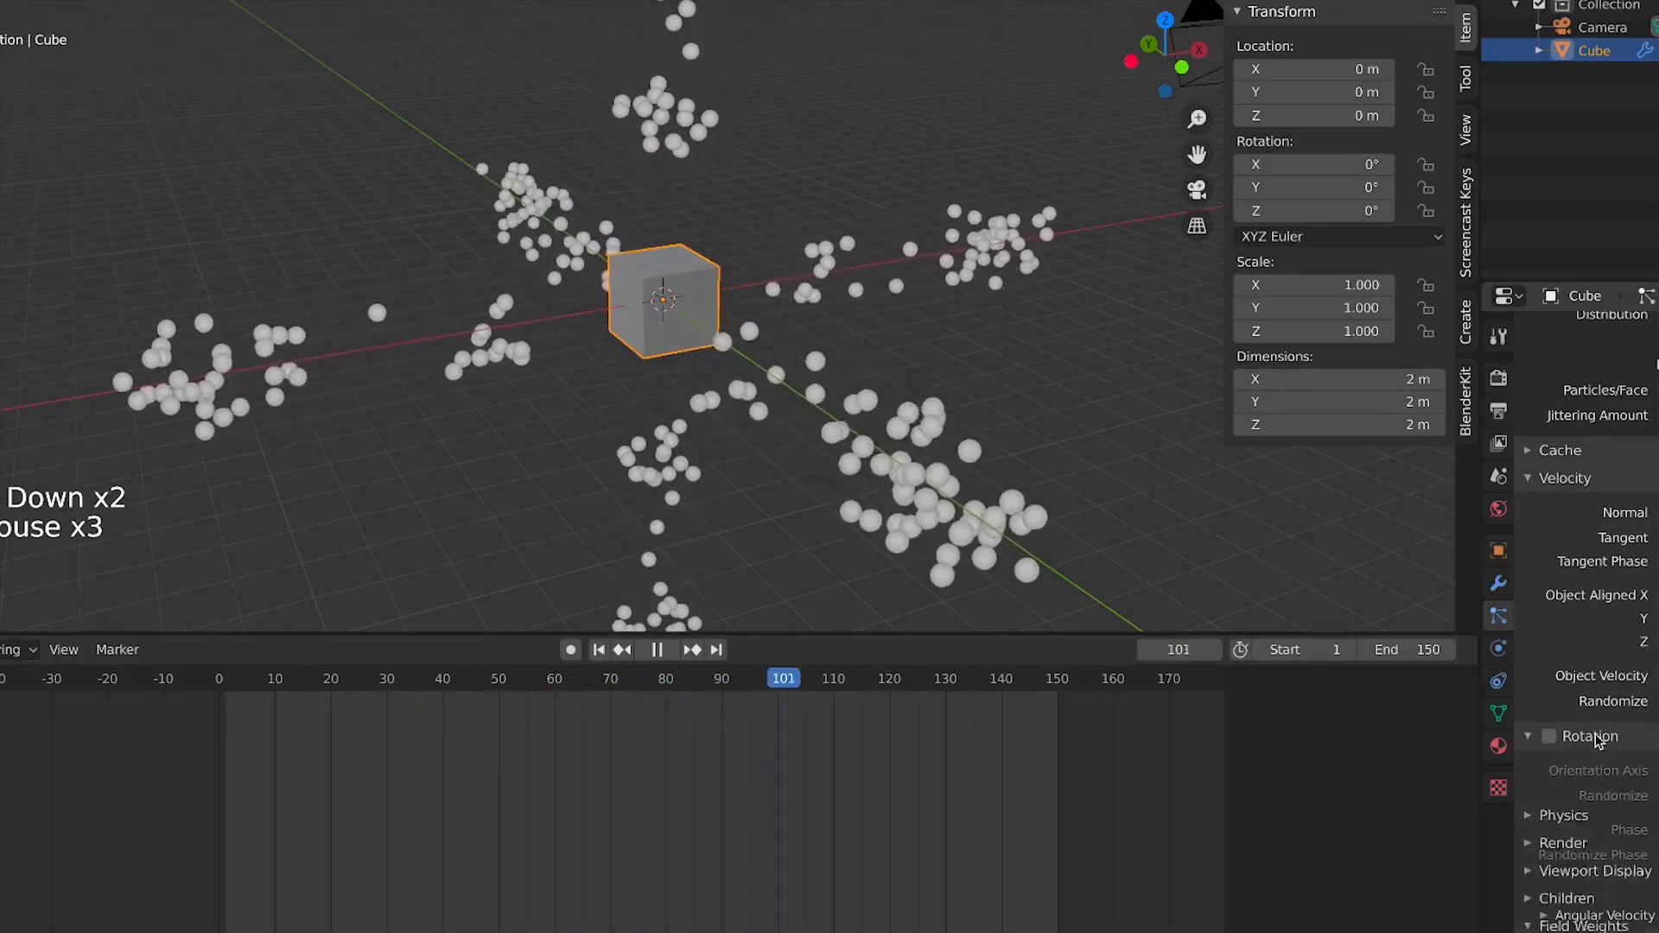
pyautogui.scroll(-4, 1602, 735)
pyautogui.click(1548, 659)
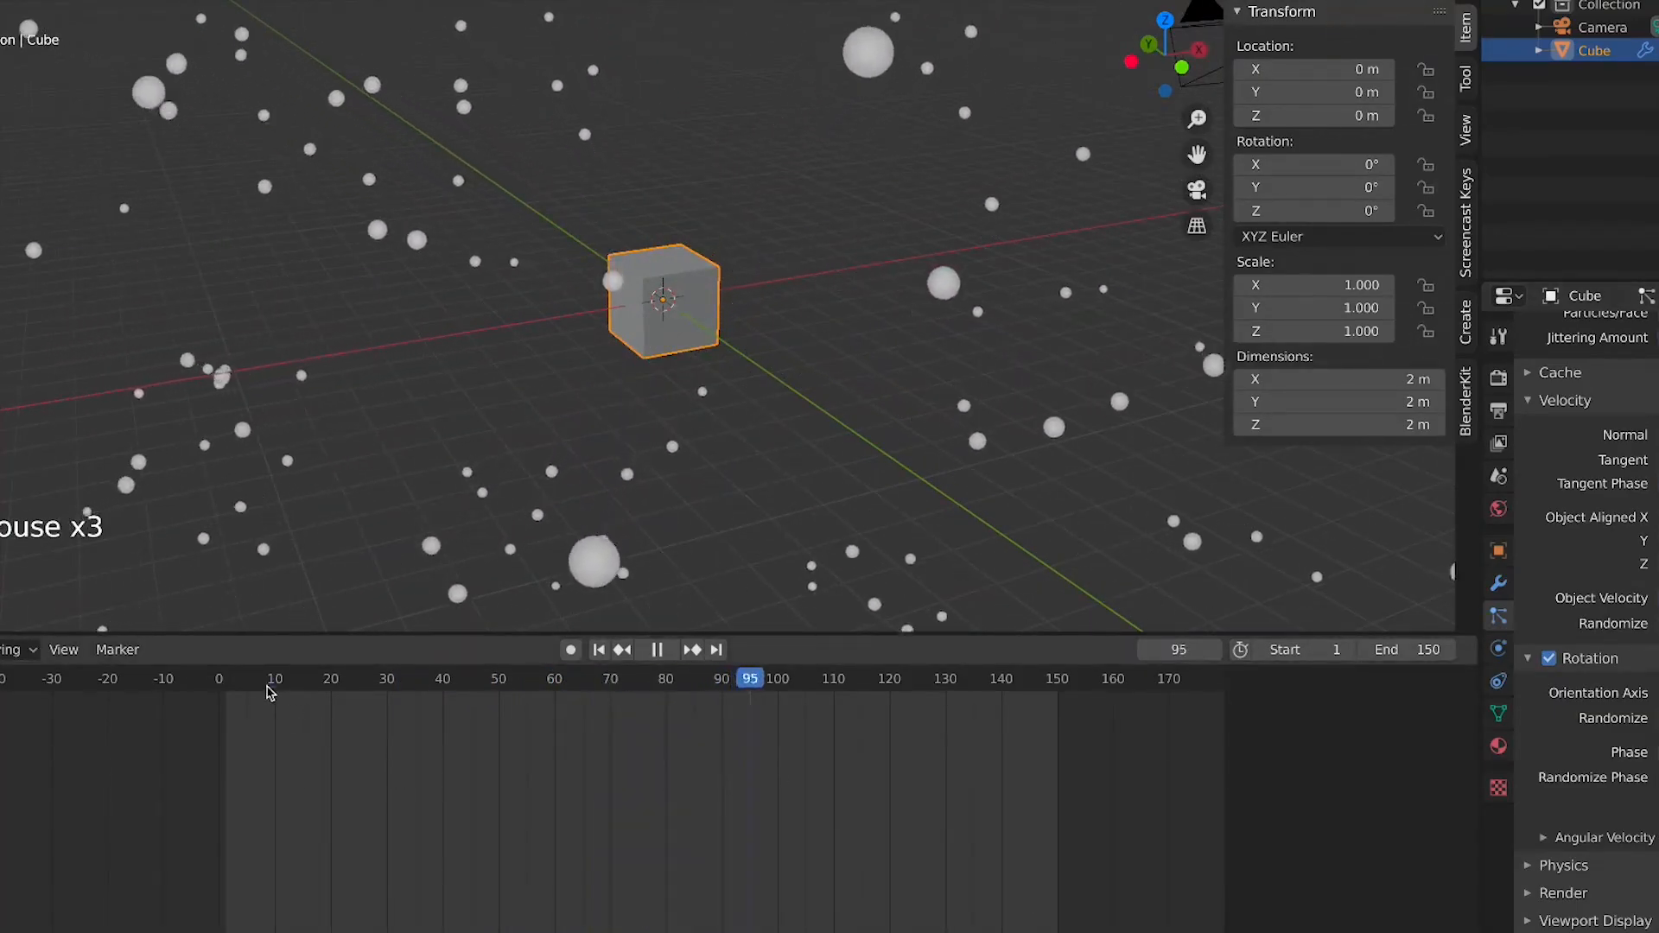
pyautogui.scroll(-5, 346, 536)
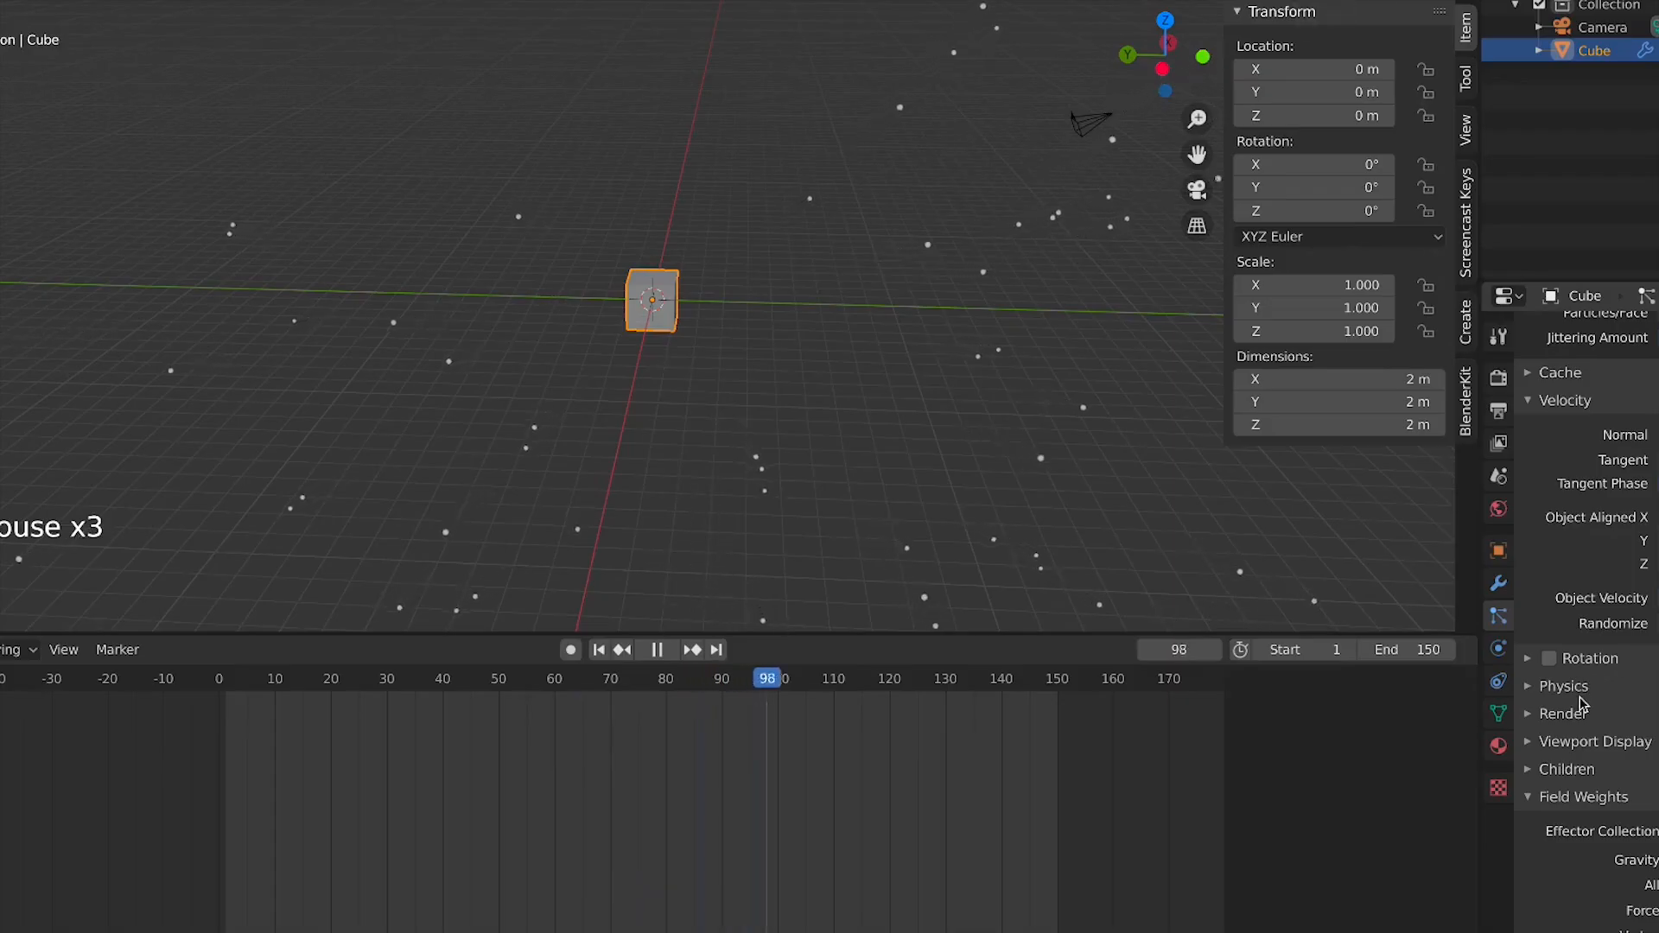
pyautogui.scroll(-5, 1619, 706)
# Expand the particle Physics settings, open the Physics Type options, and orbit the view
pyautogui.click(1599, 591)
pyautogui.click(1599, 591)
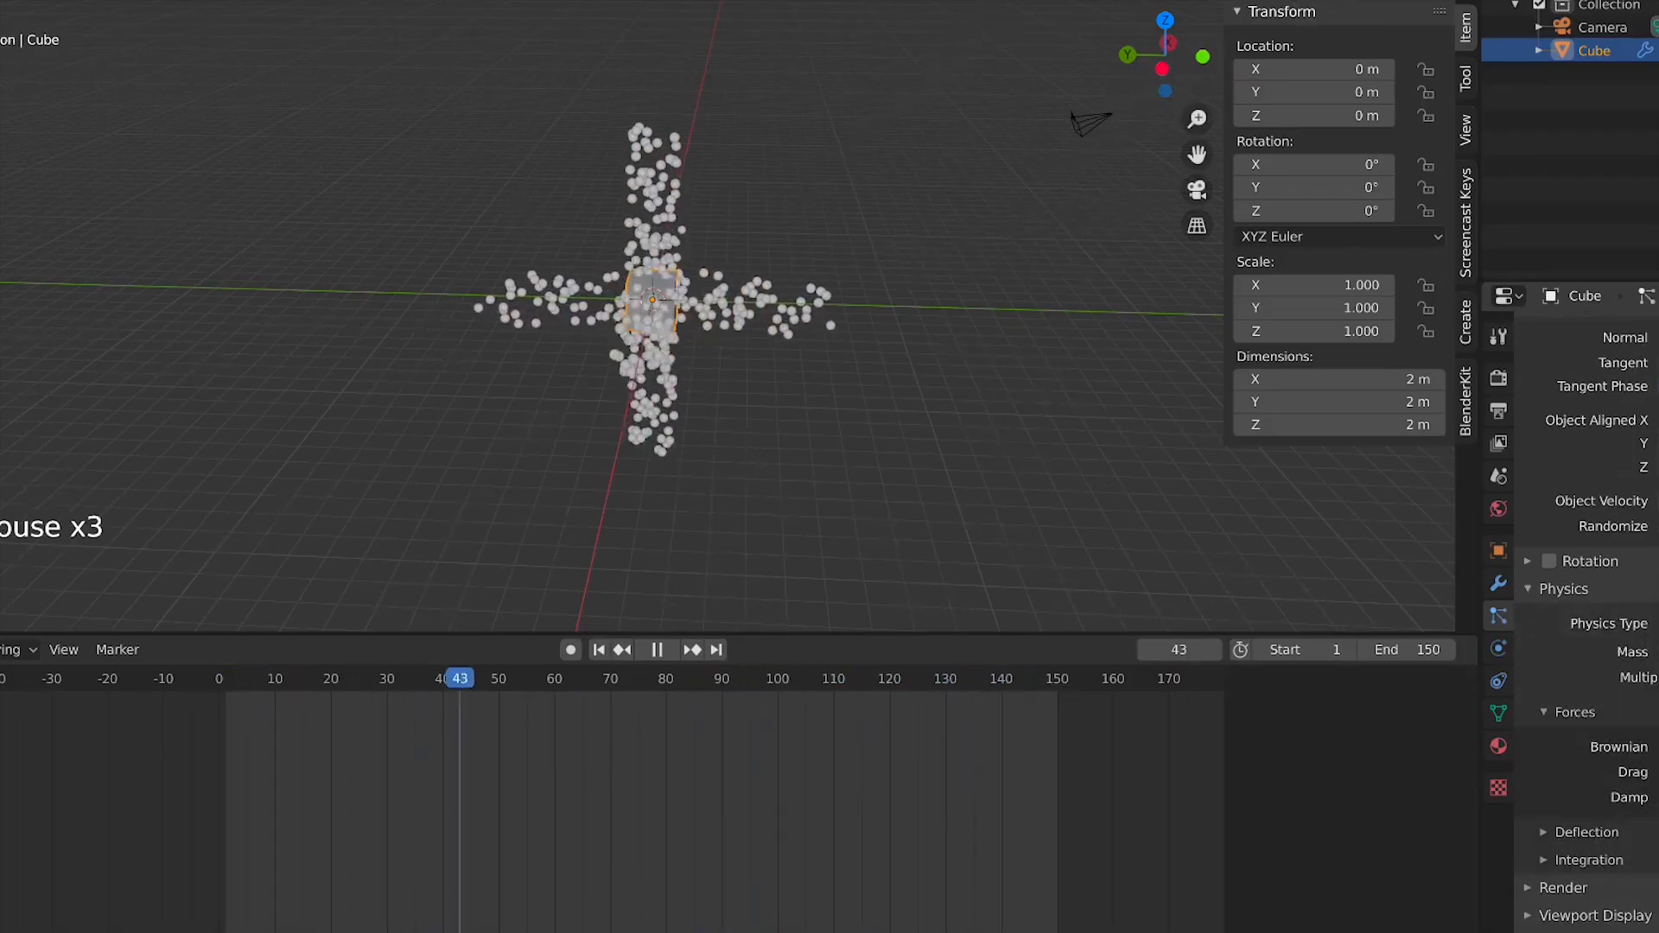
pyautogui.scroll(3, 1027, 535)
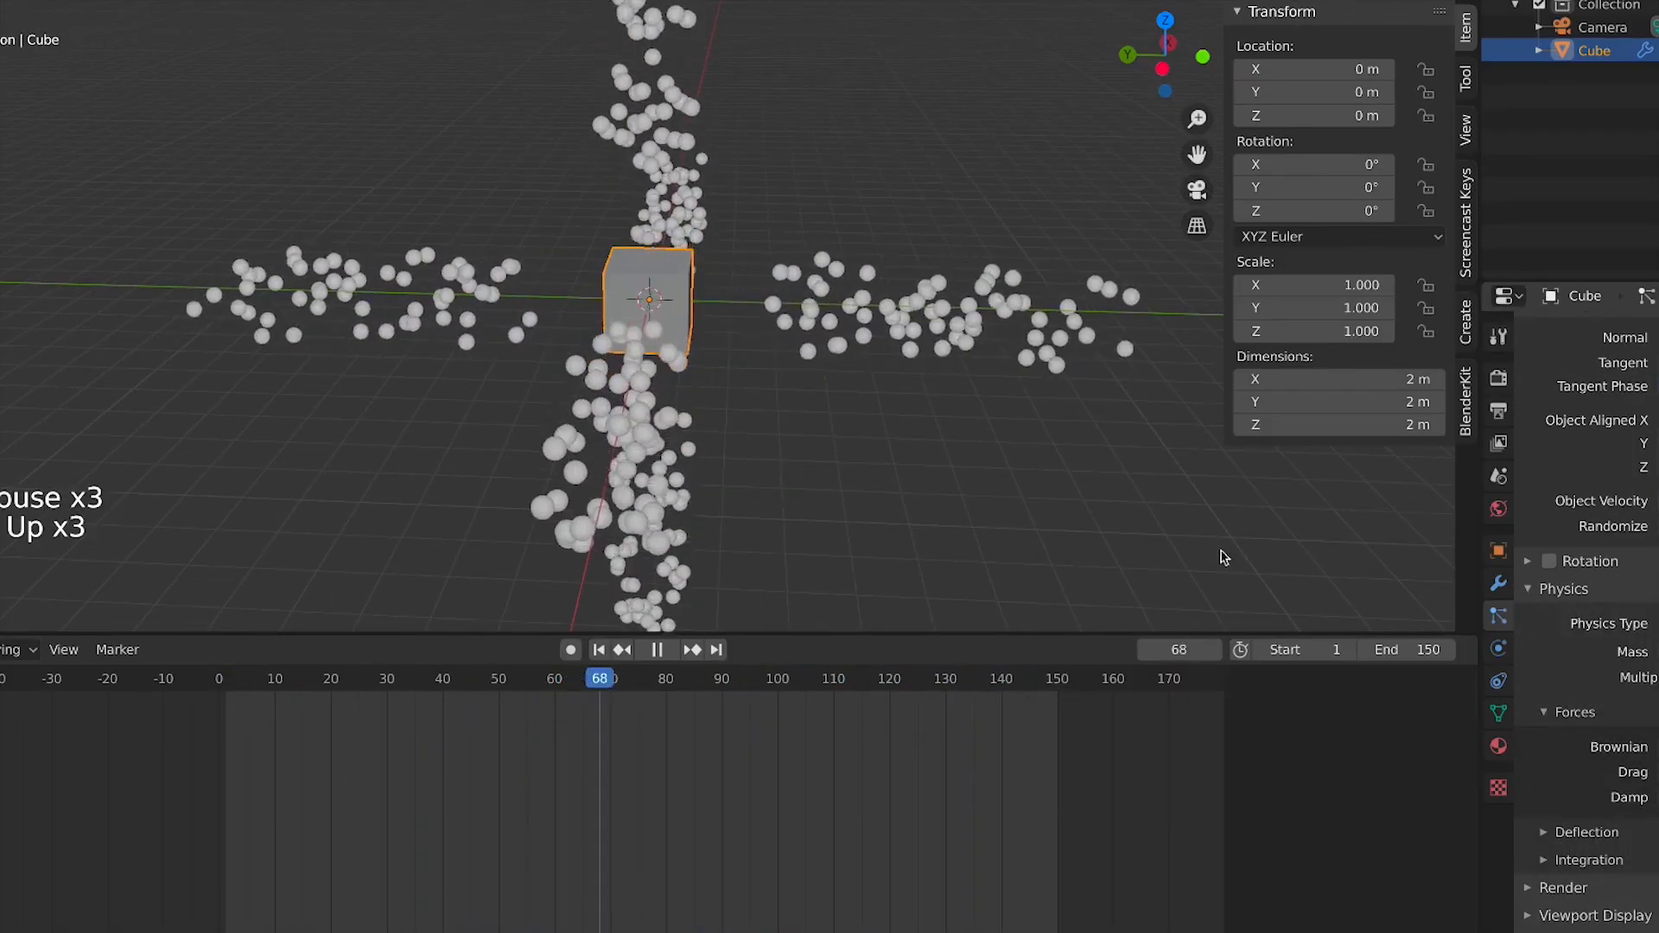
pyautogui.click(1656, 624)
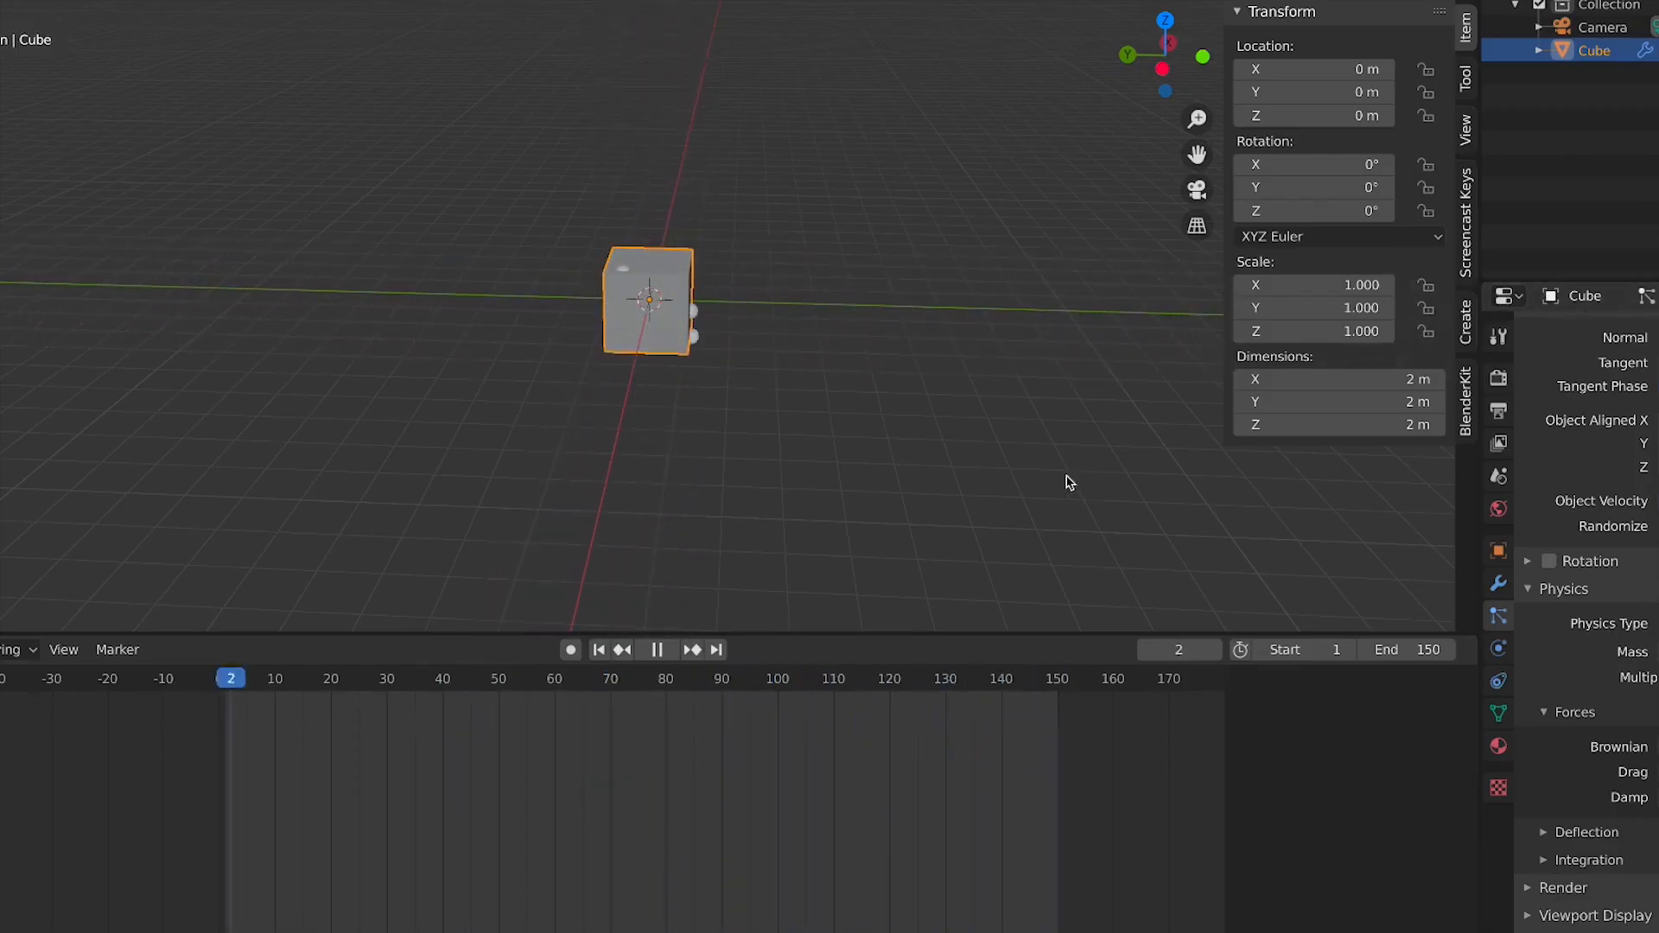
pyautogui.moveTo(1013, 460); pyautogui.dragTo(1302, 527, button='middle')
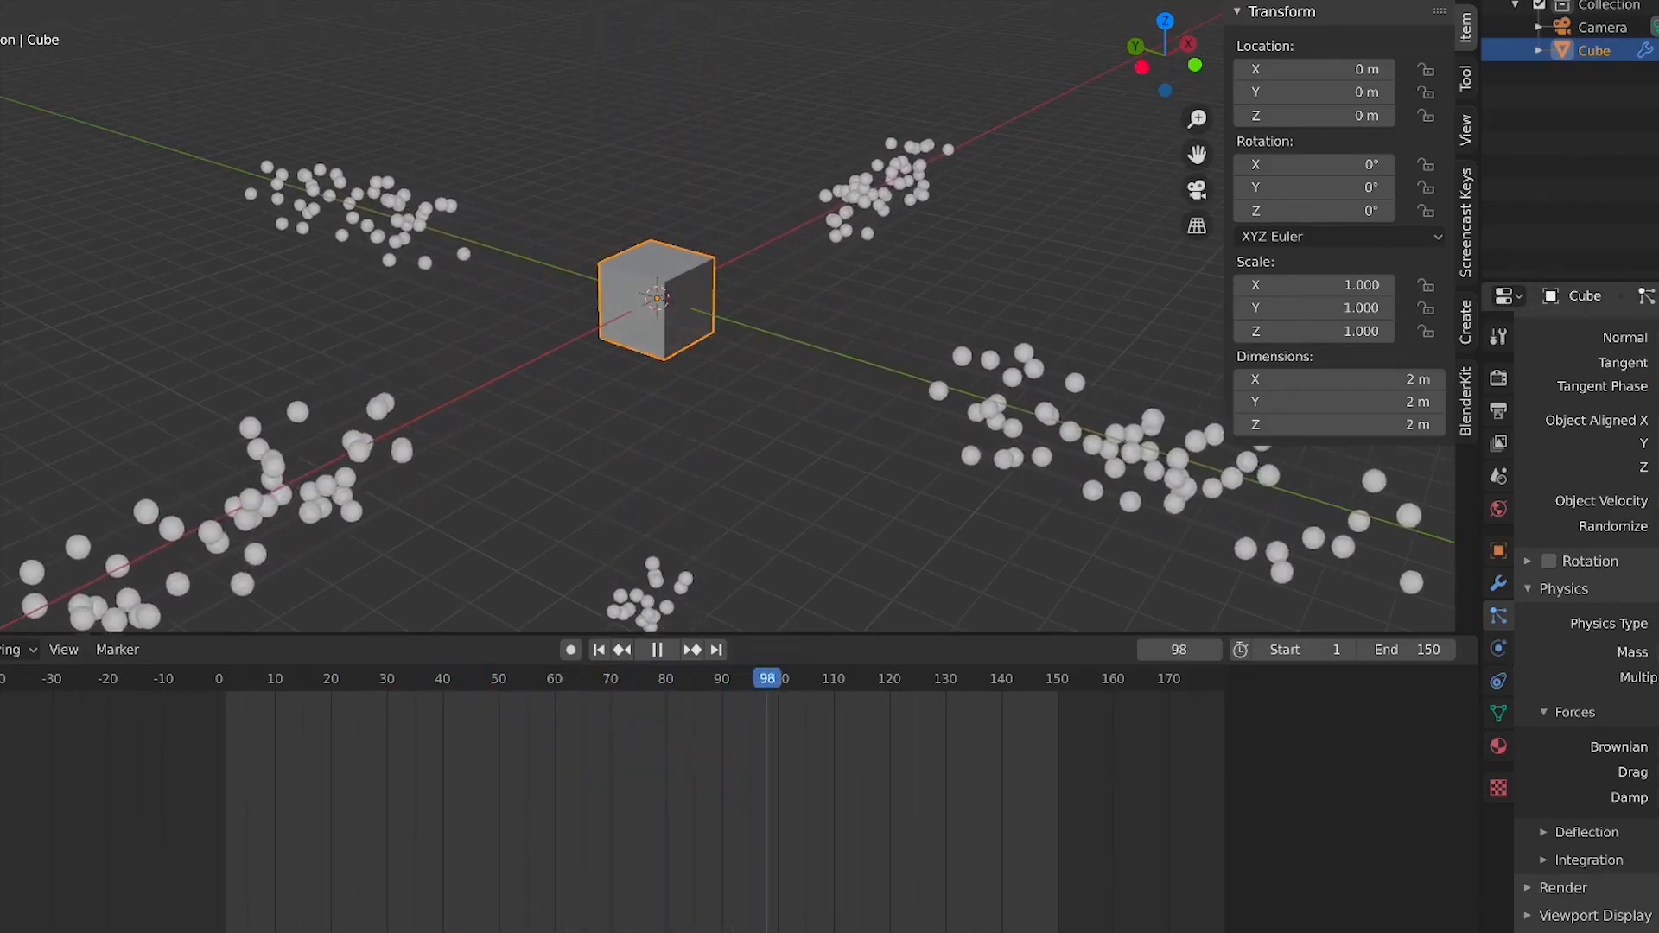
# Expand and collapse the Forces, Deflection and Integration physics subpanels to examine their options
pyautogui.click(1640, 717)
pyautogui.click(1641, 722)
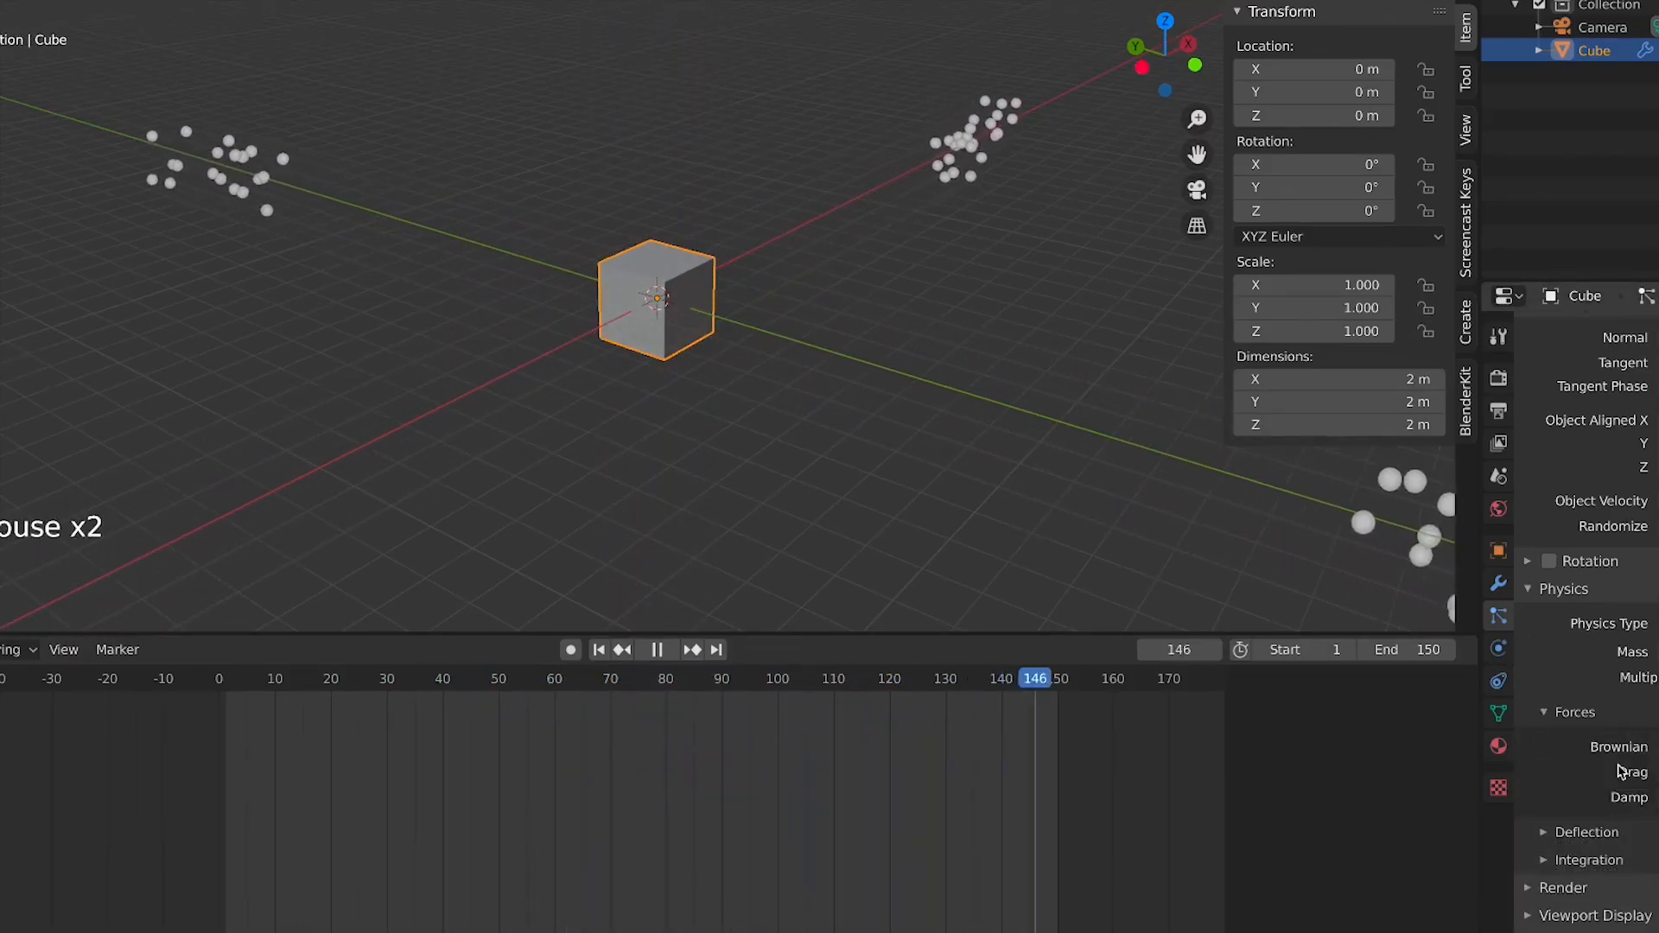
pyautogui.click(1569, 712)
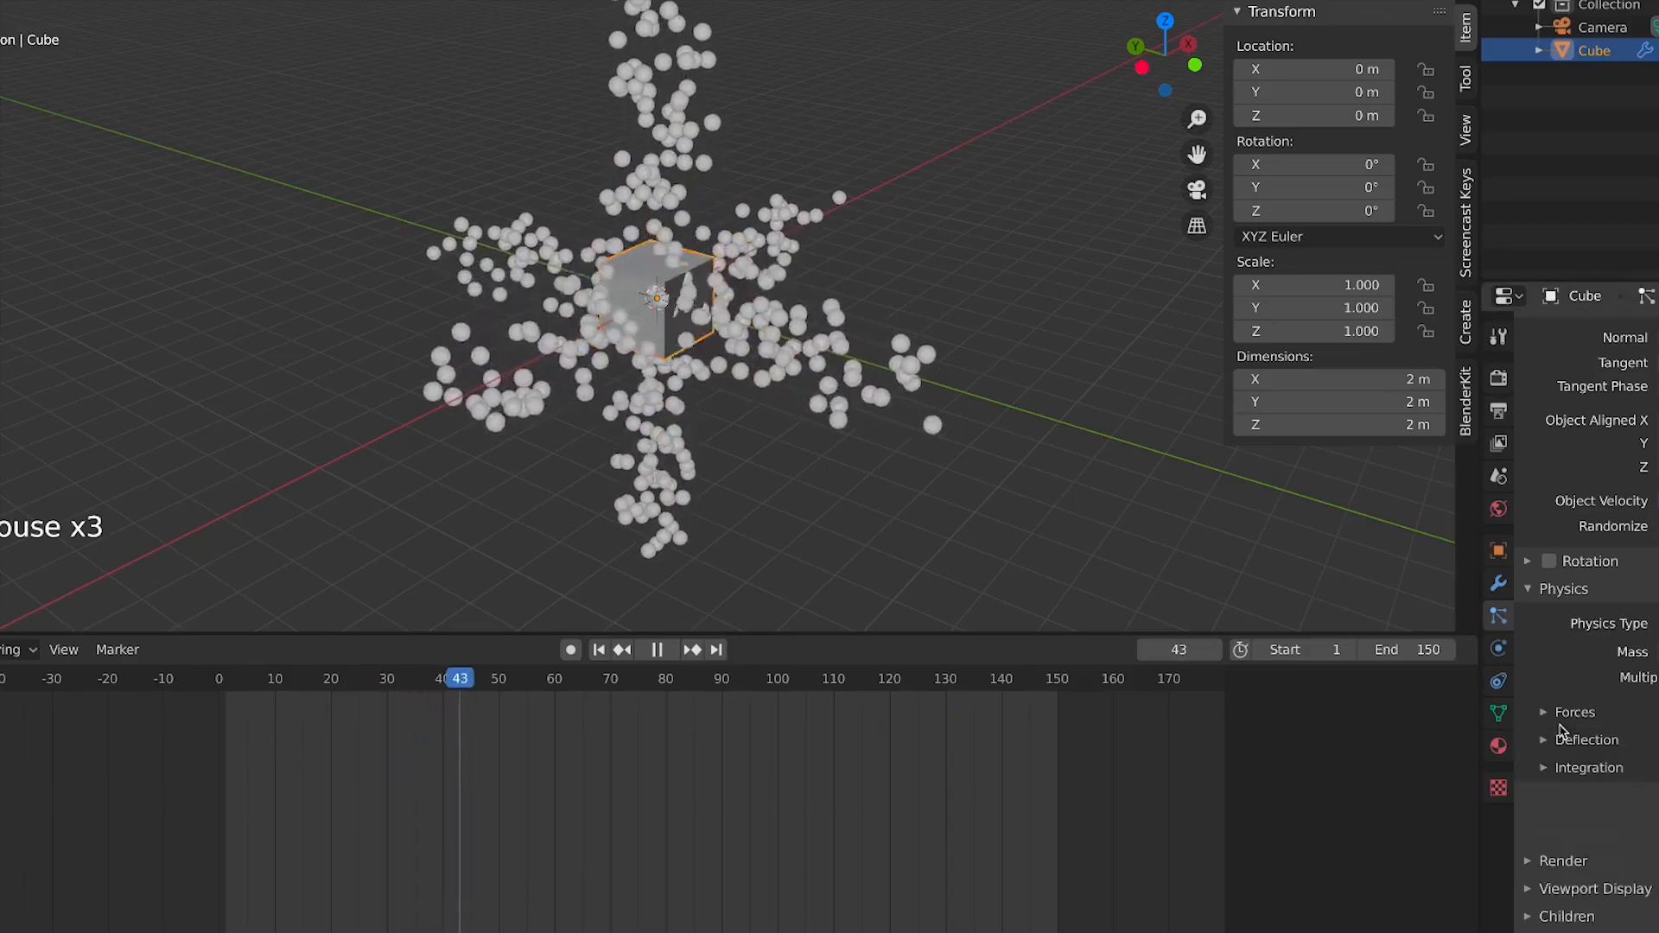
pyautogui.click(1595, 771)
pyautogui.click(1595, 771)
pyautogui.click(1590, 740)
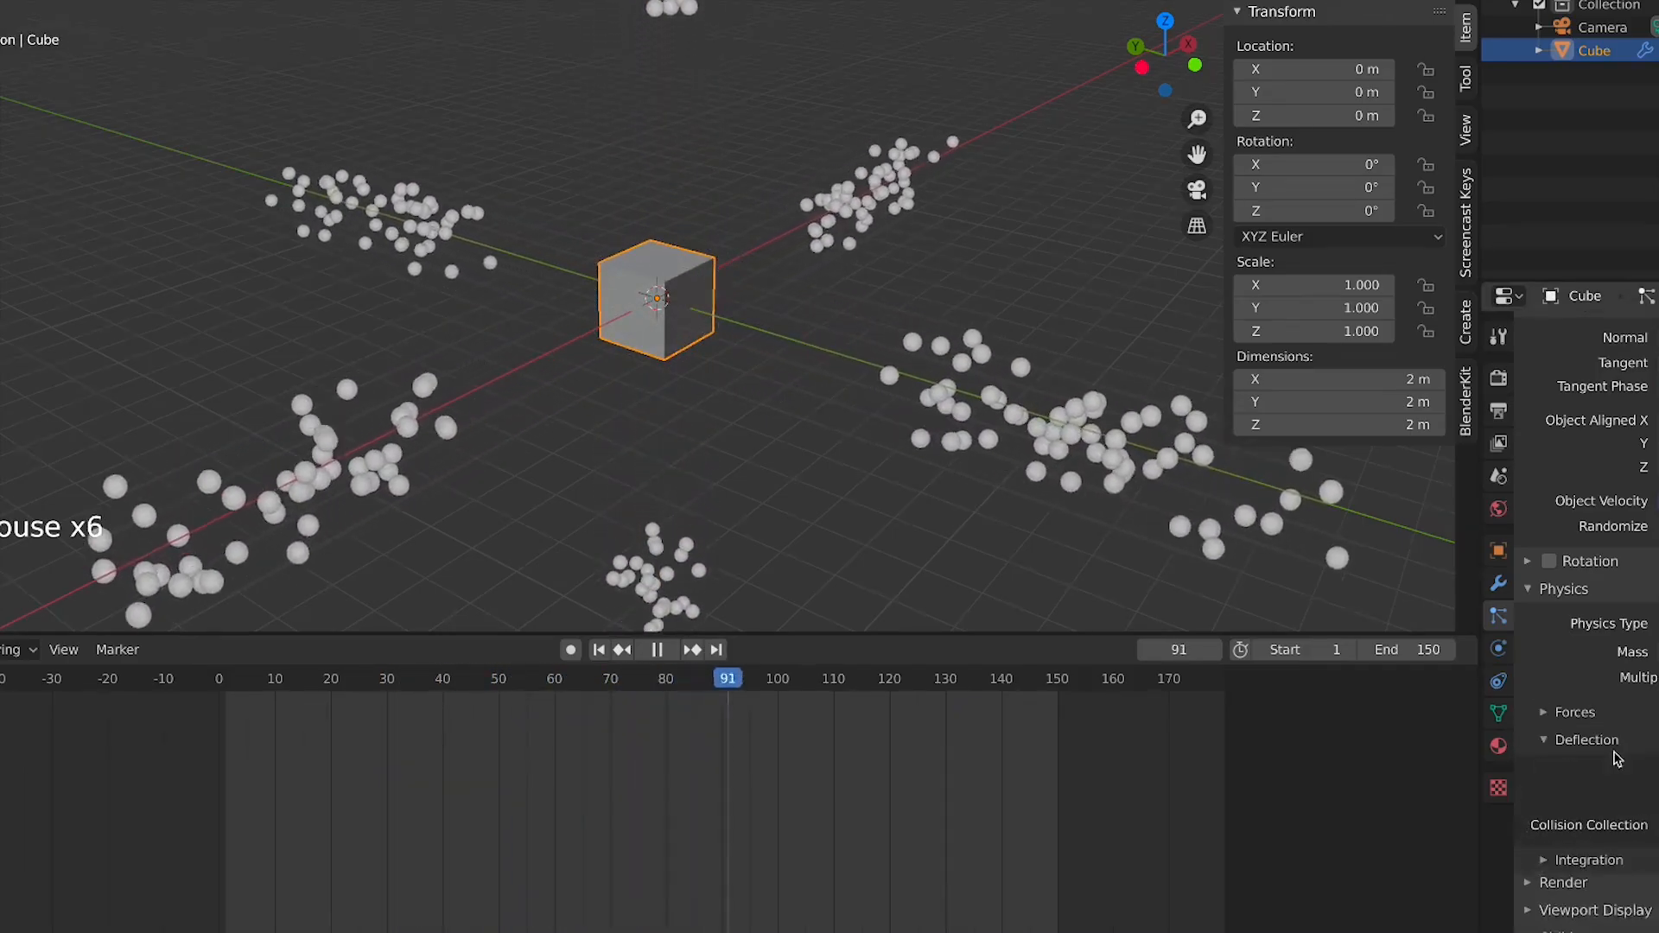
pyautogui.scroll(-3, 1590, 743)
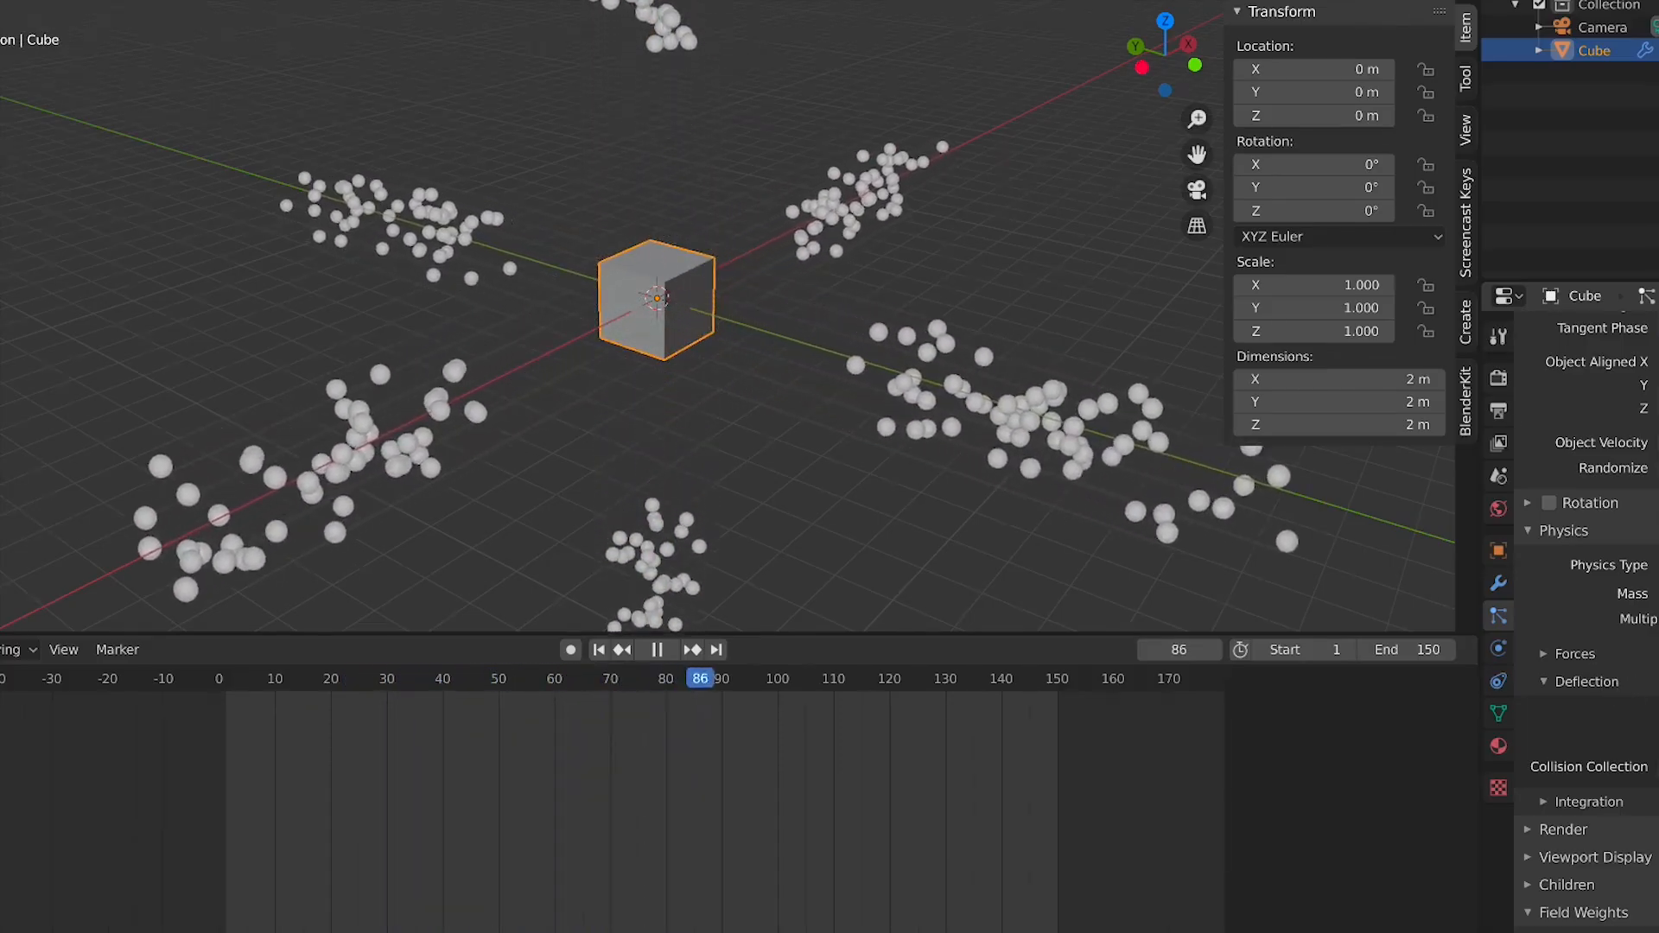
pyautogui.scroll(2, 629, 381)
pyautogui.scroll(-1, 629, 380)
pyautogui.scroll(-1, 629, 380)
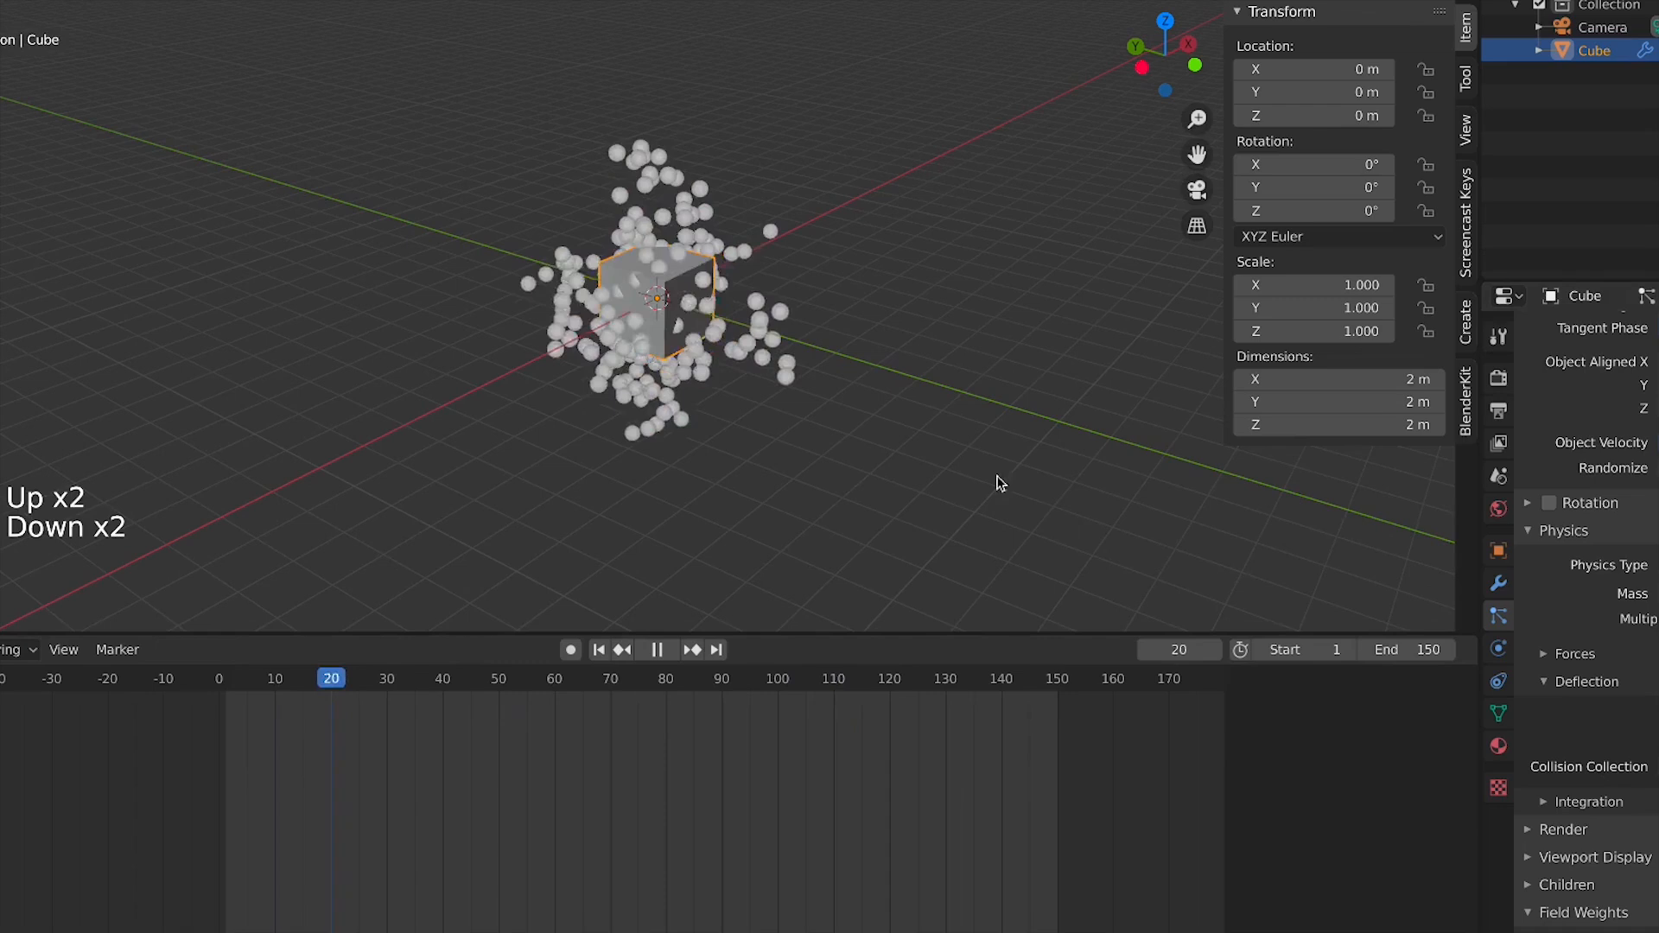
pyautogui.click(1579, 681)
pyautogui.click(1580, 712)
pyautogui.click(1582, 712)
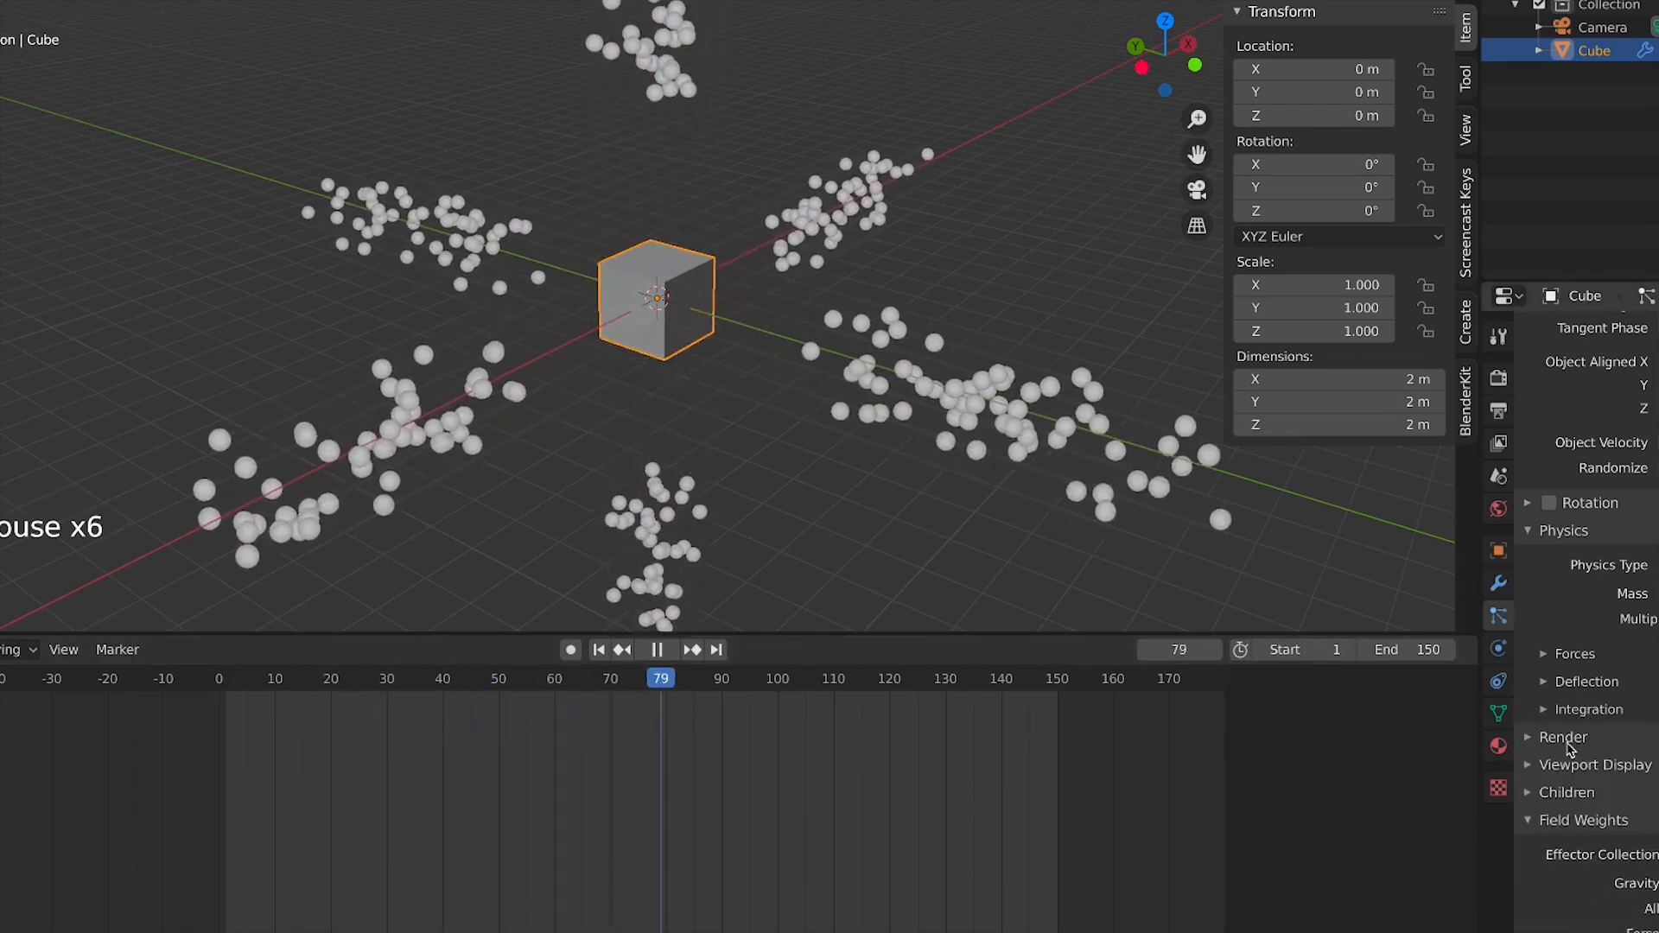
# Expand the particle Render settings, zoom the view, and pause the running particle playback
pyautogui.click(1564, 736)
pyautogui.click(1564, 736)
pyautogui.click(1564, 736)
pyautogui.scroll(-3, 925, 345)
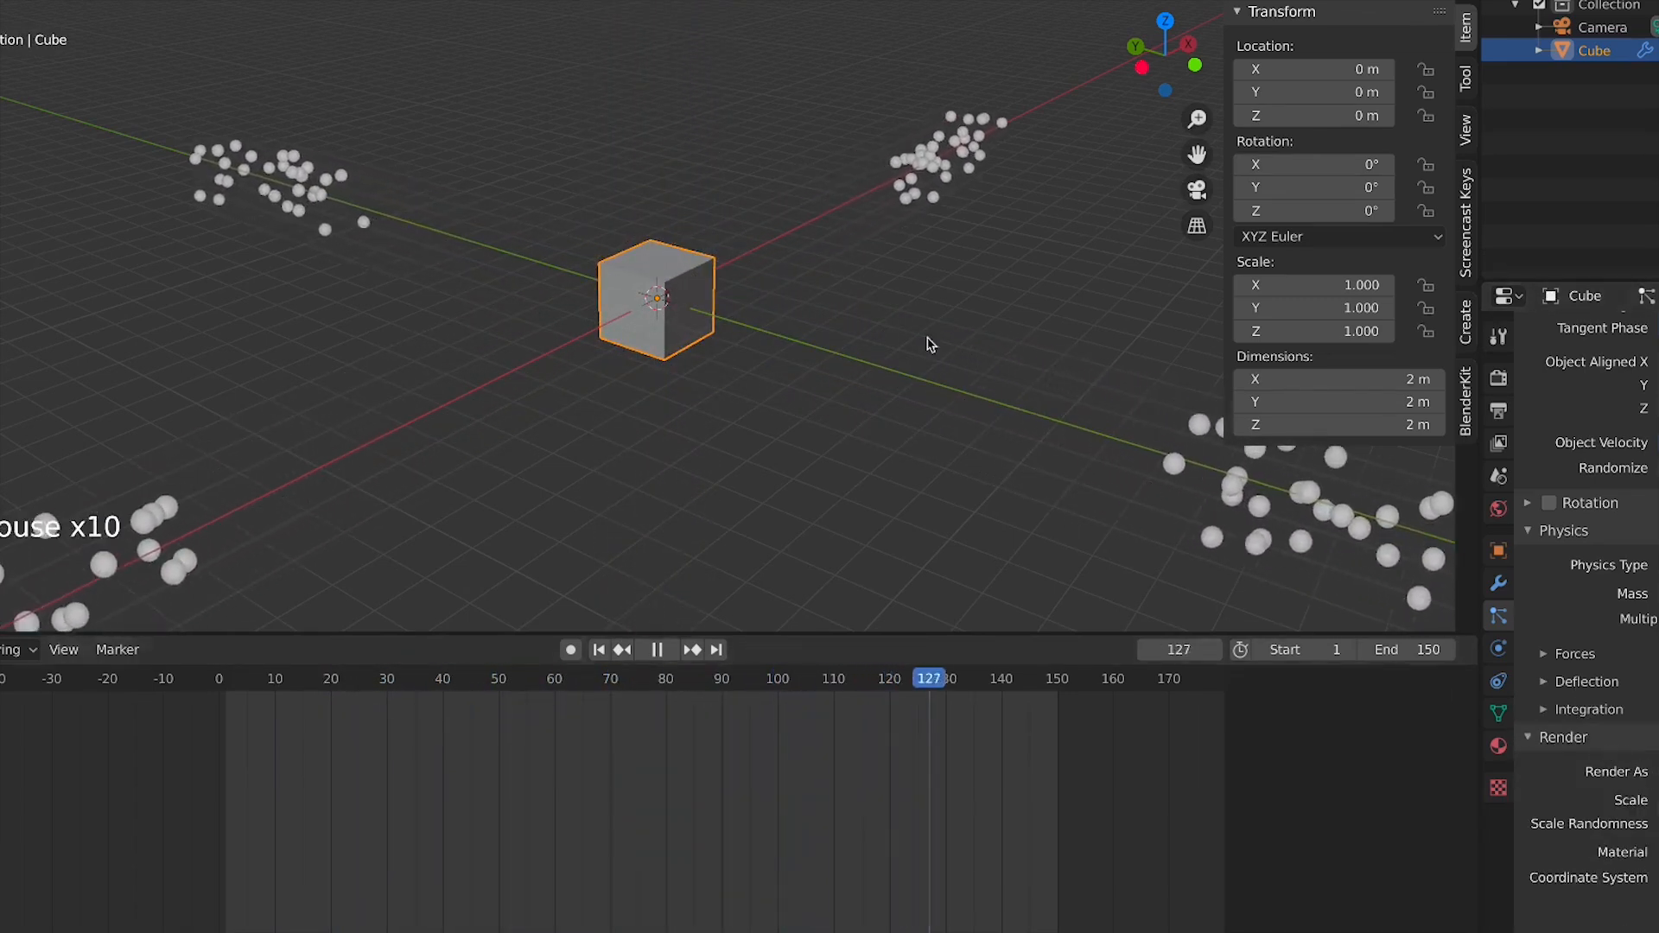
pyautogui.click(1450, 664)
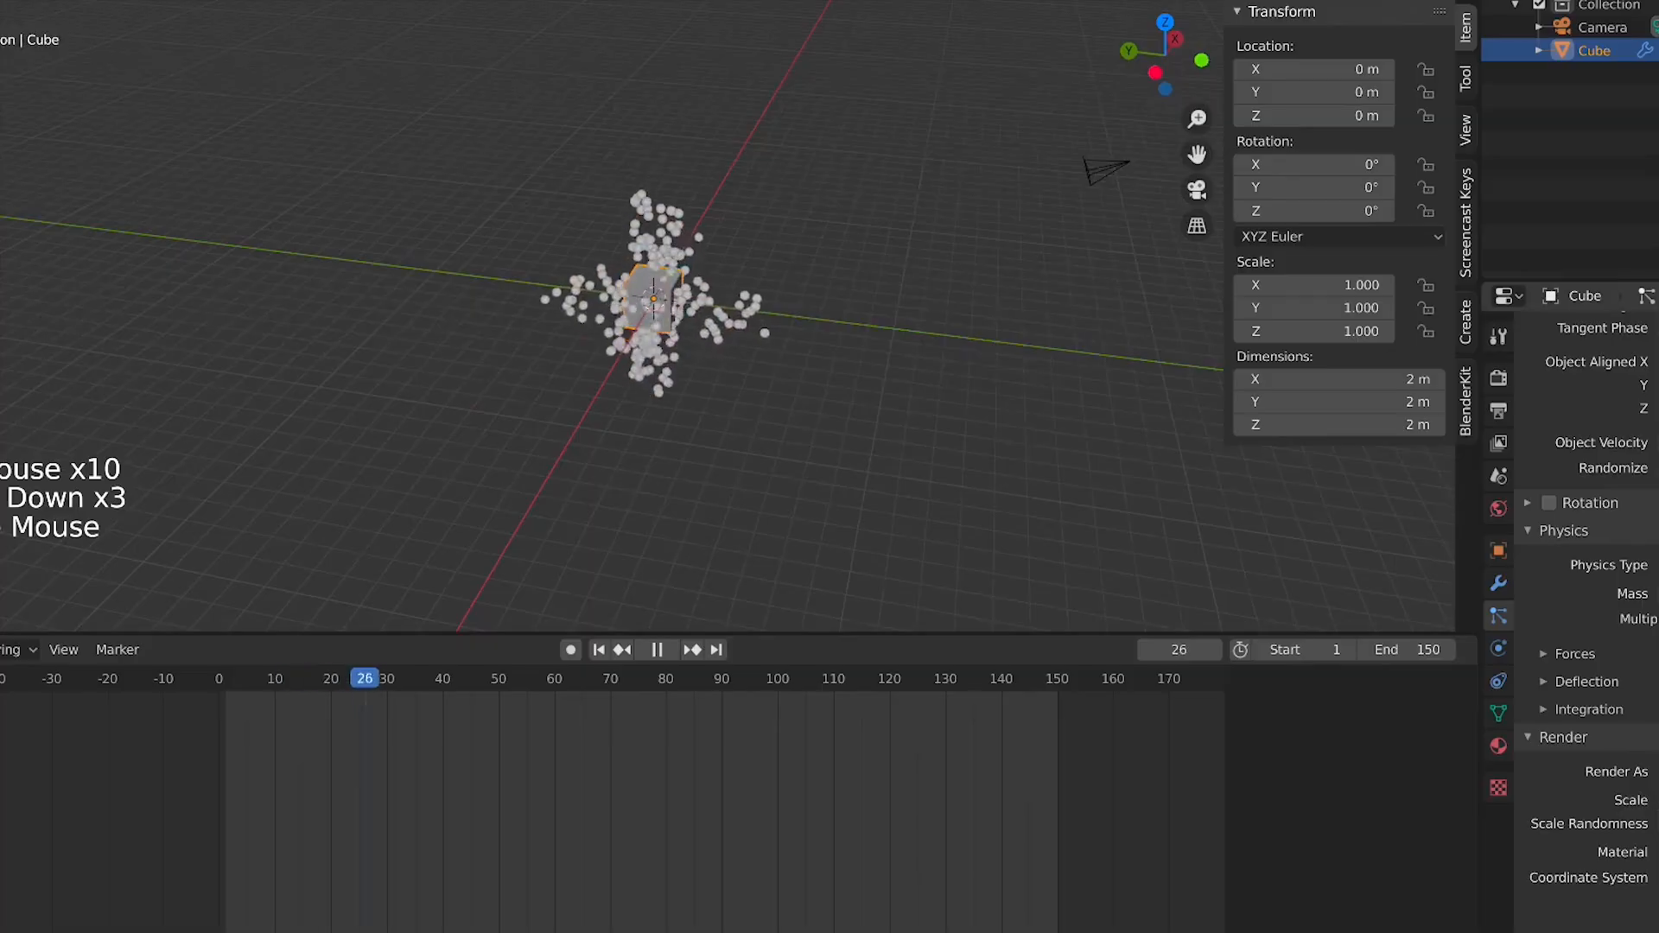
pyautogui.scroll(3, 728, 292)
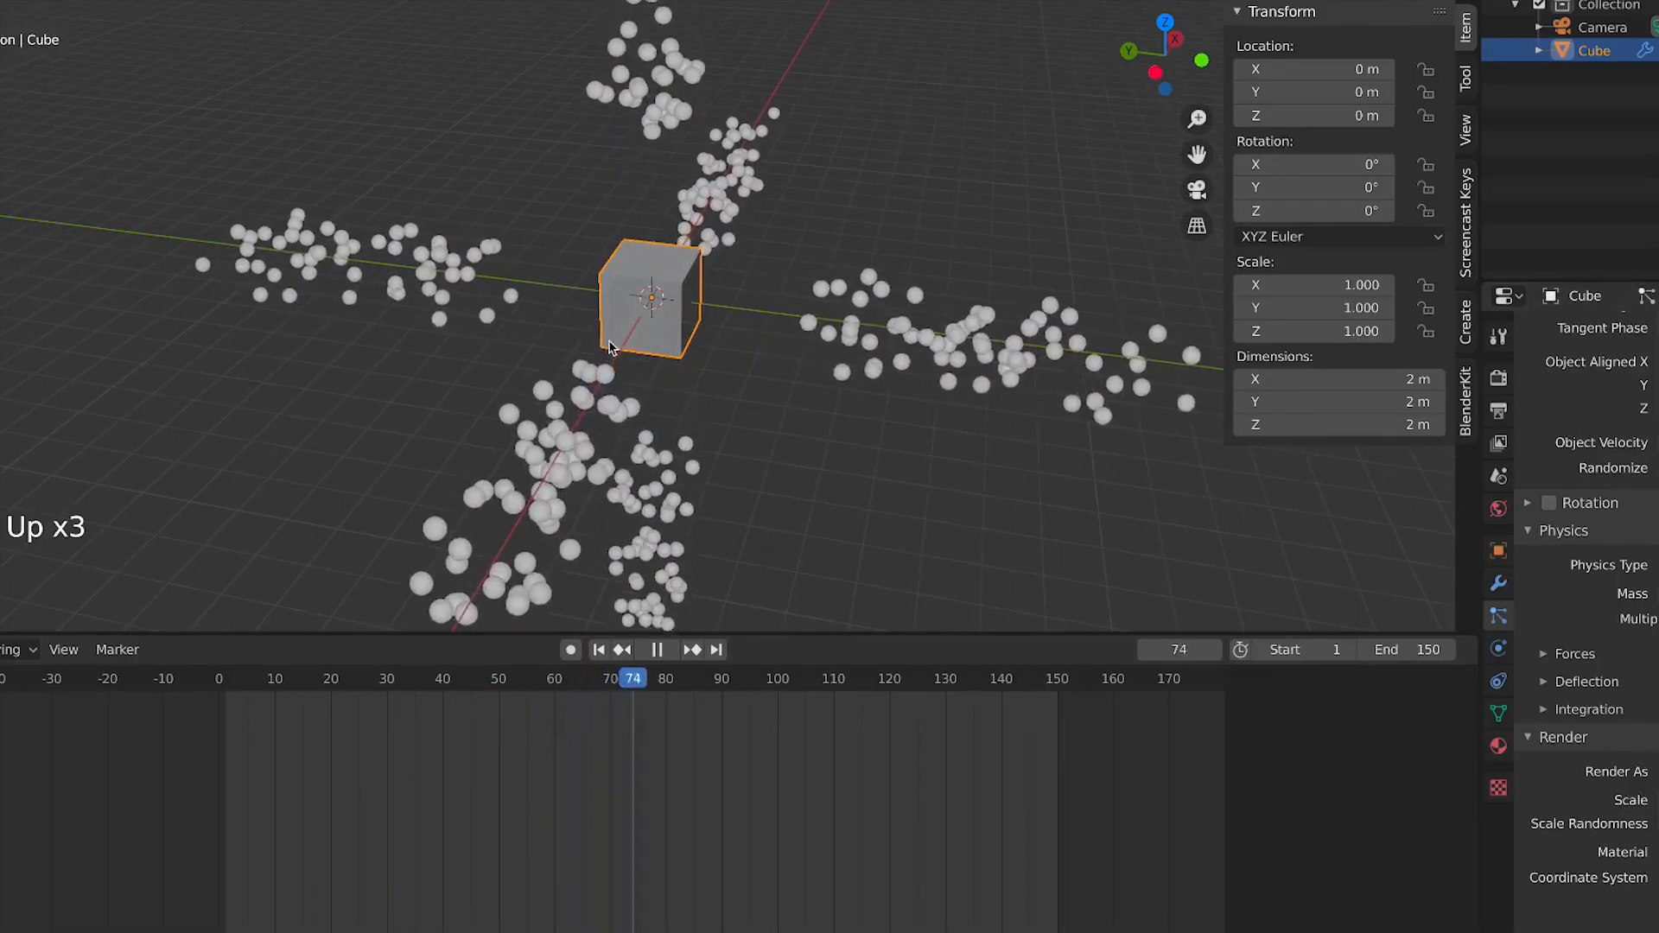
pyautogui.press('space')
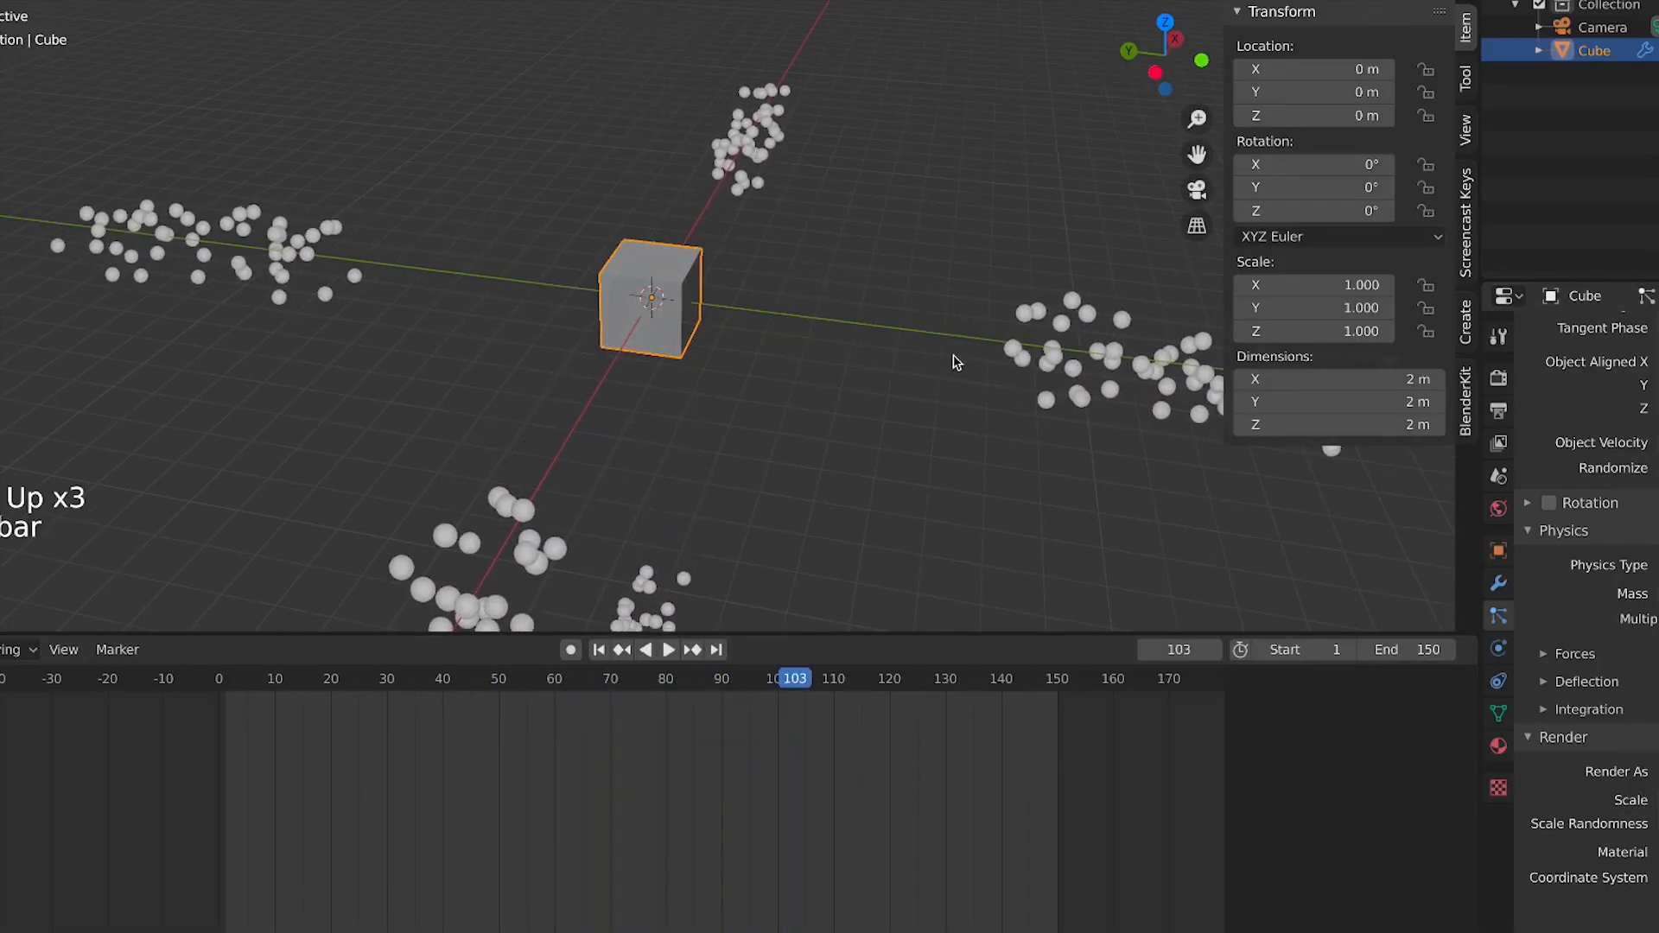
# Add a cone mesh and move it along Y to about -7.4 m beside the cube
pyautogui.hotkey('shift', 'a')
pyautogui.moveTo(956, 360)
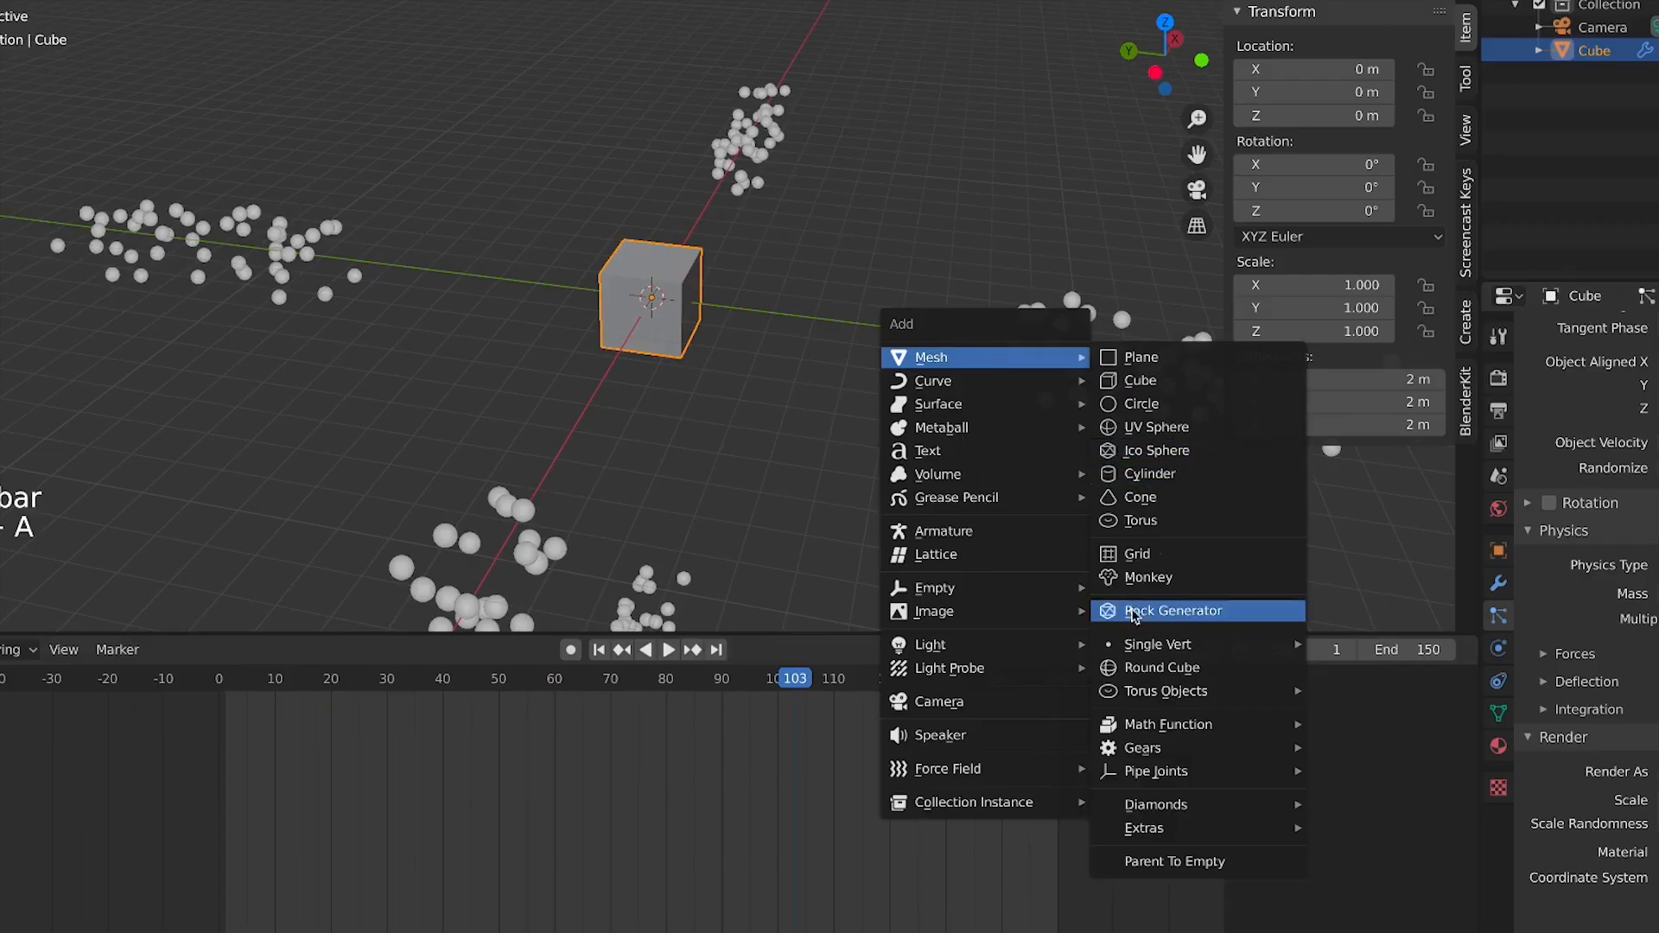
pyautogui.click(1149, 505)
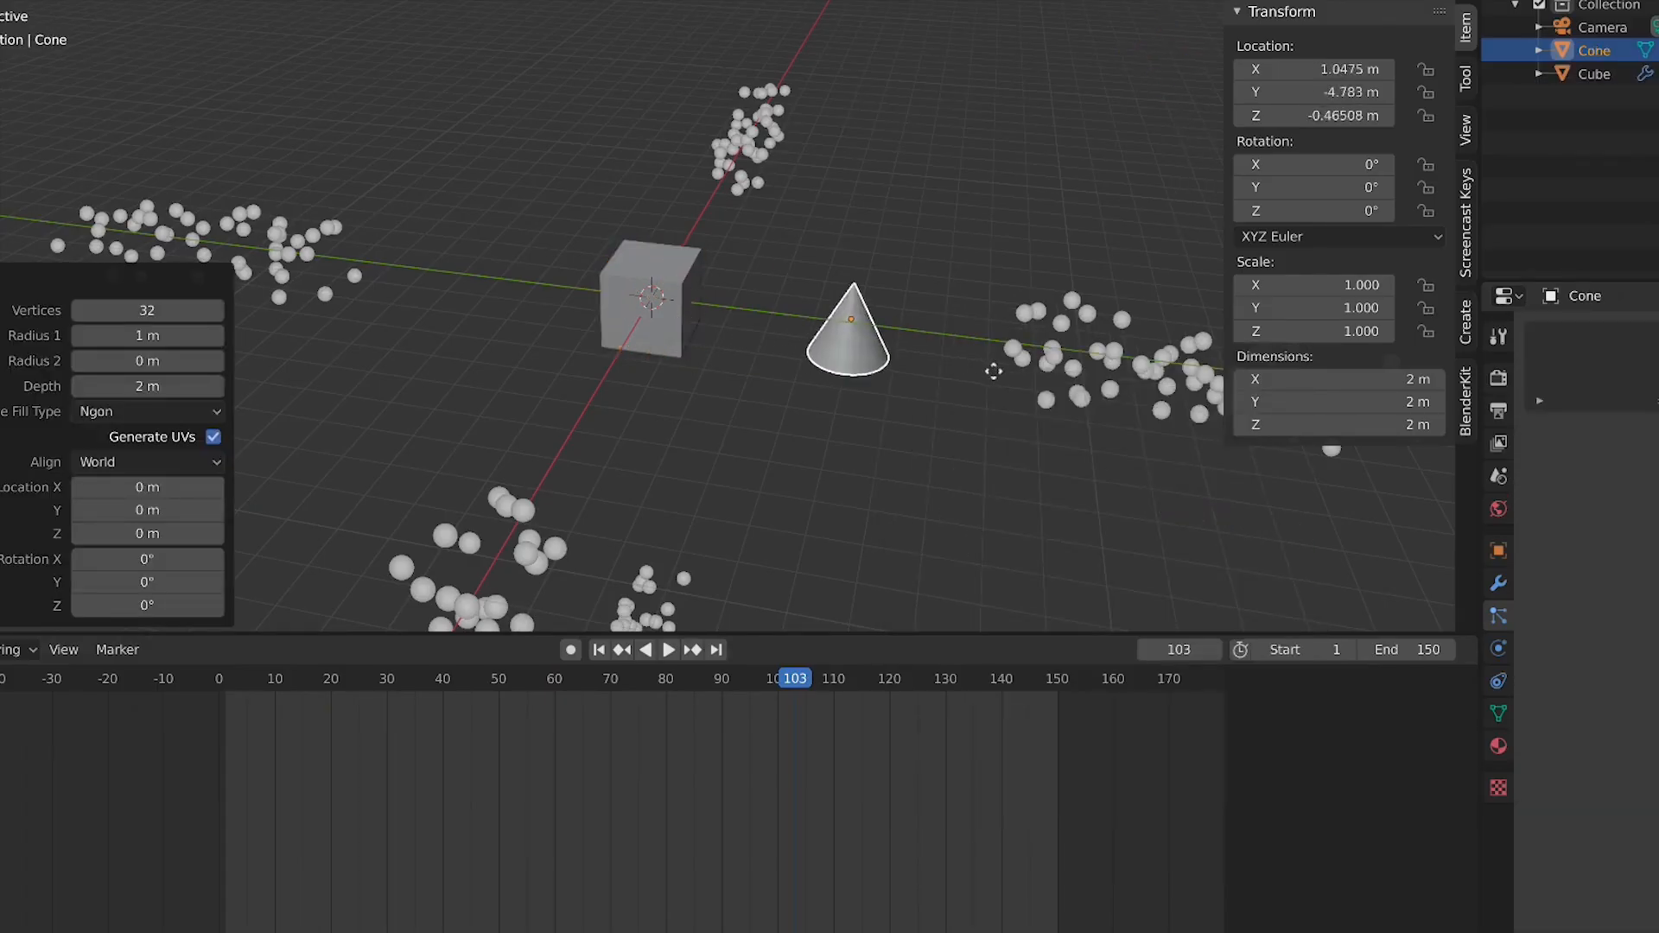
pyautogui.click(1091, 385)
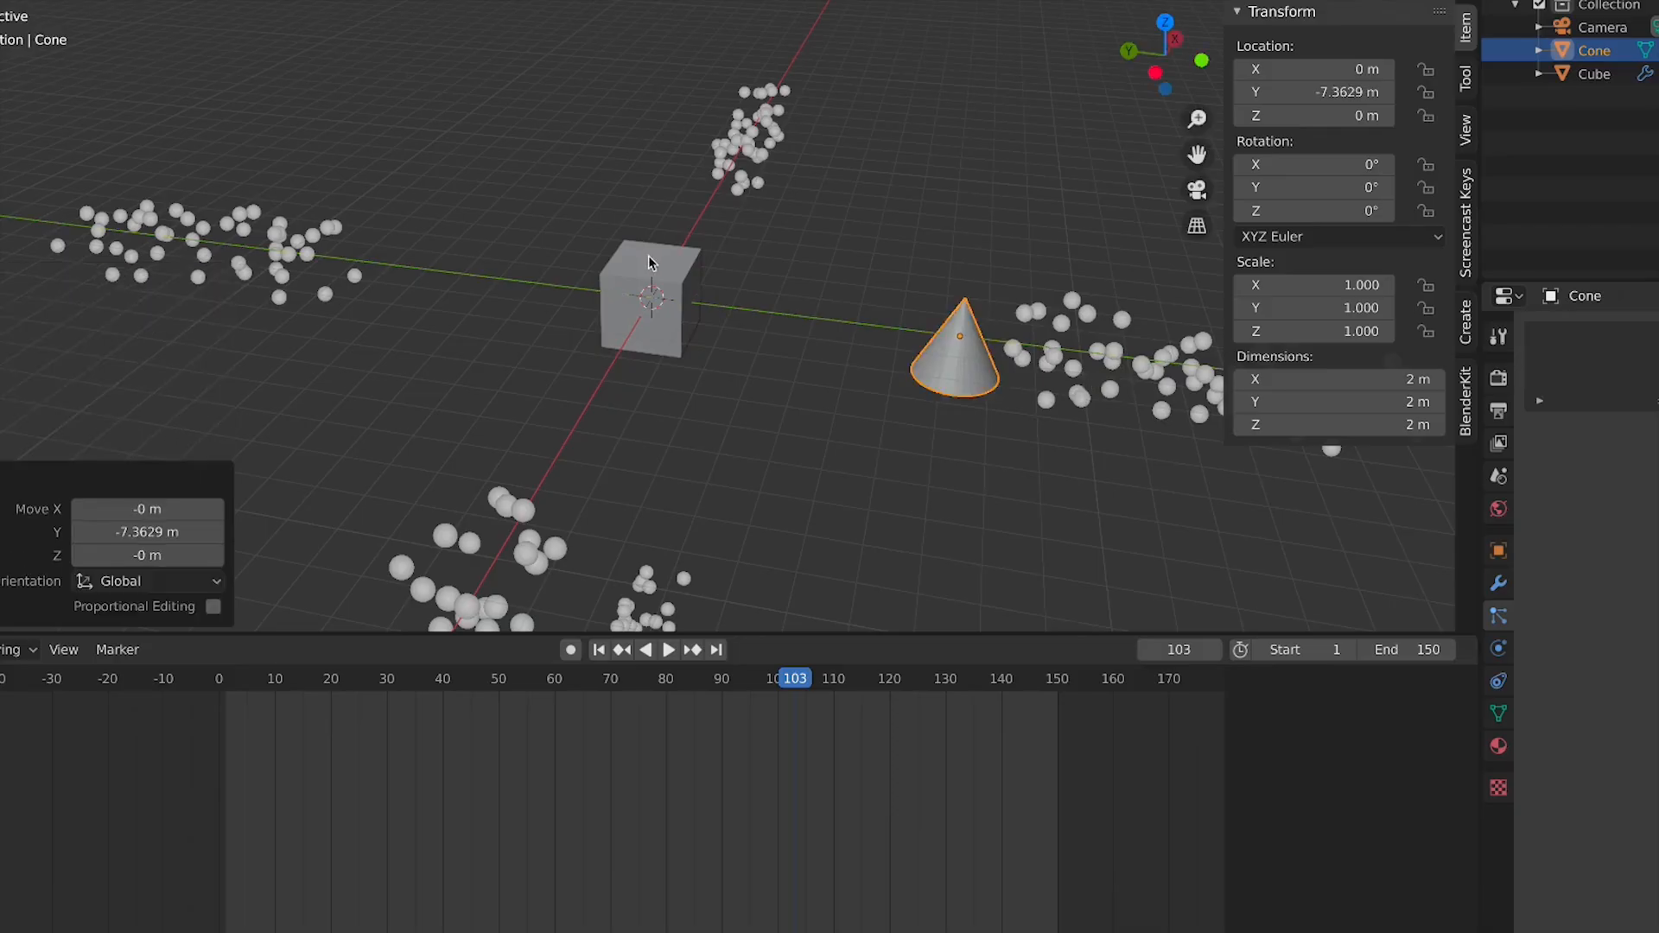
# Select the cube and set its particles to render as Object, using the cone as the instance object
pyautogui.click(643, 275)
pyautogui.scroll(-20, 1590, 760)
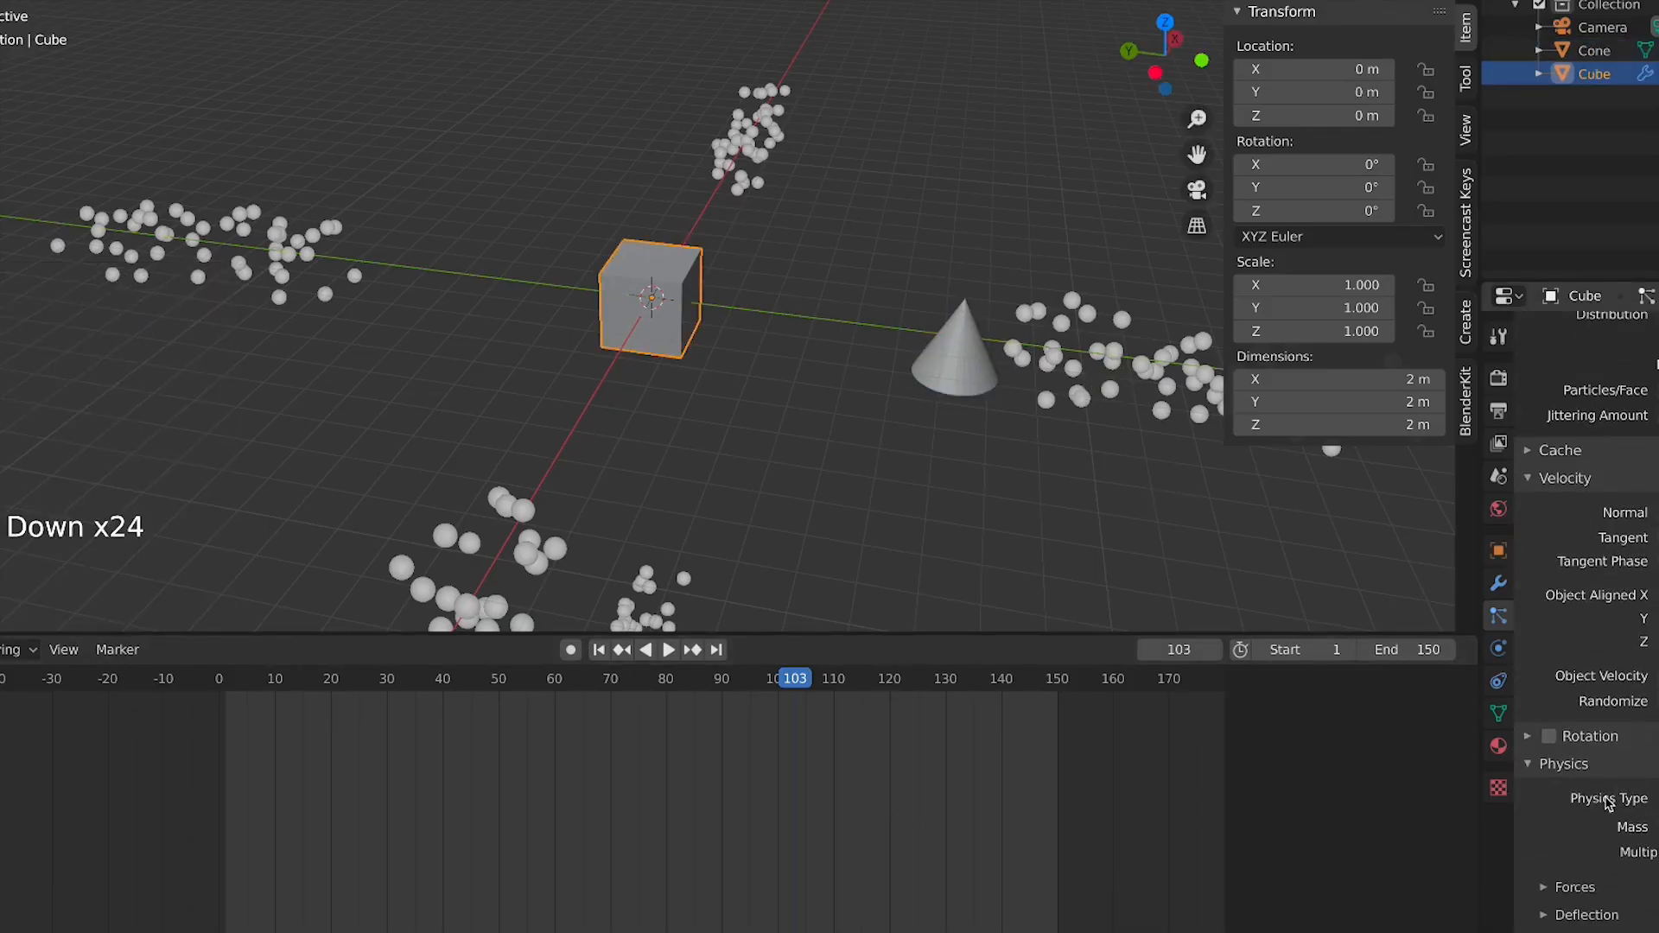
pyautogui.scroll(-9, 1608, 802)
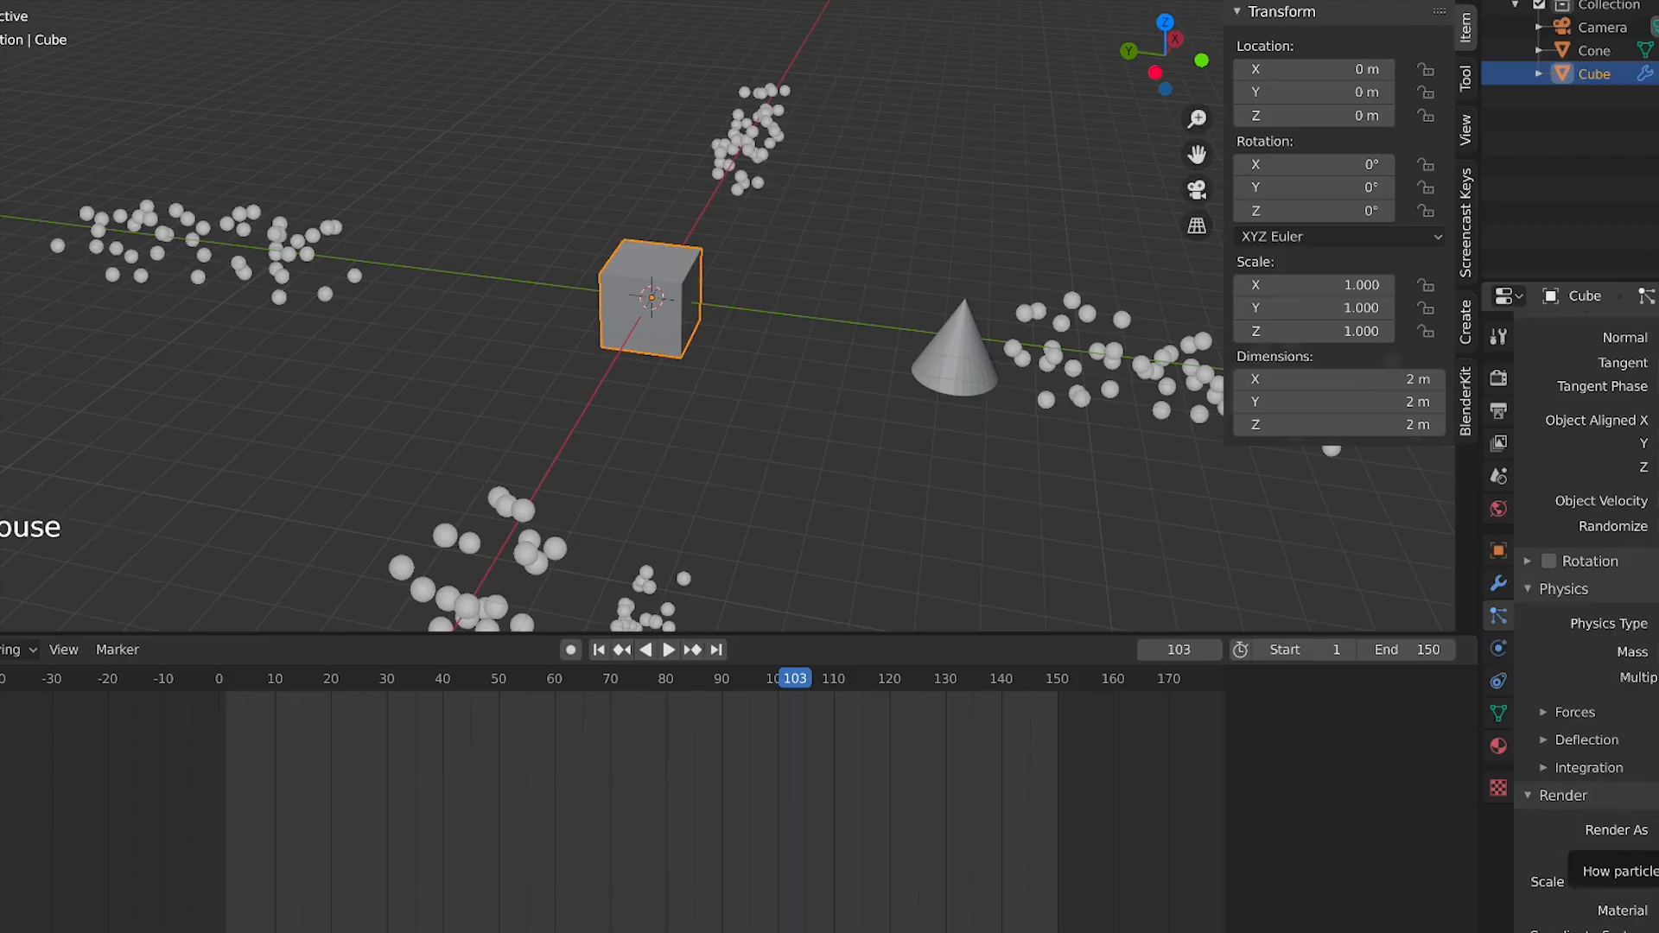
pyautogui.click(1637, 701)
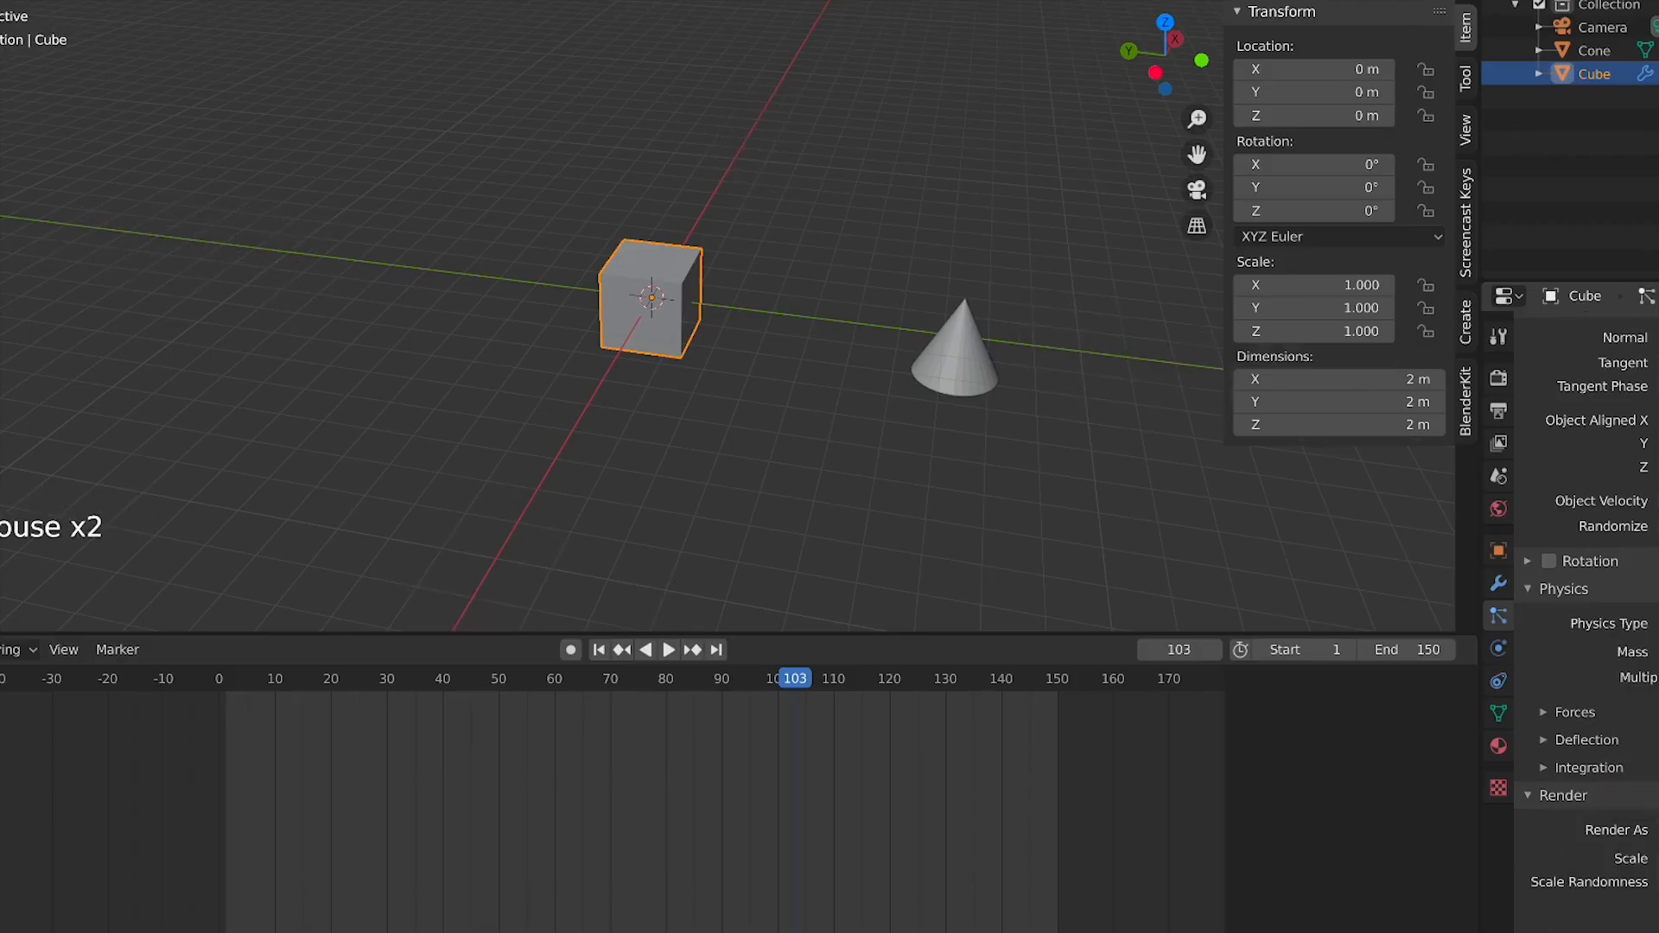
pyautogui.scroll(-4, 1608, 701)
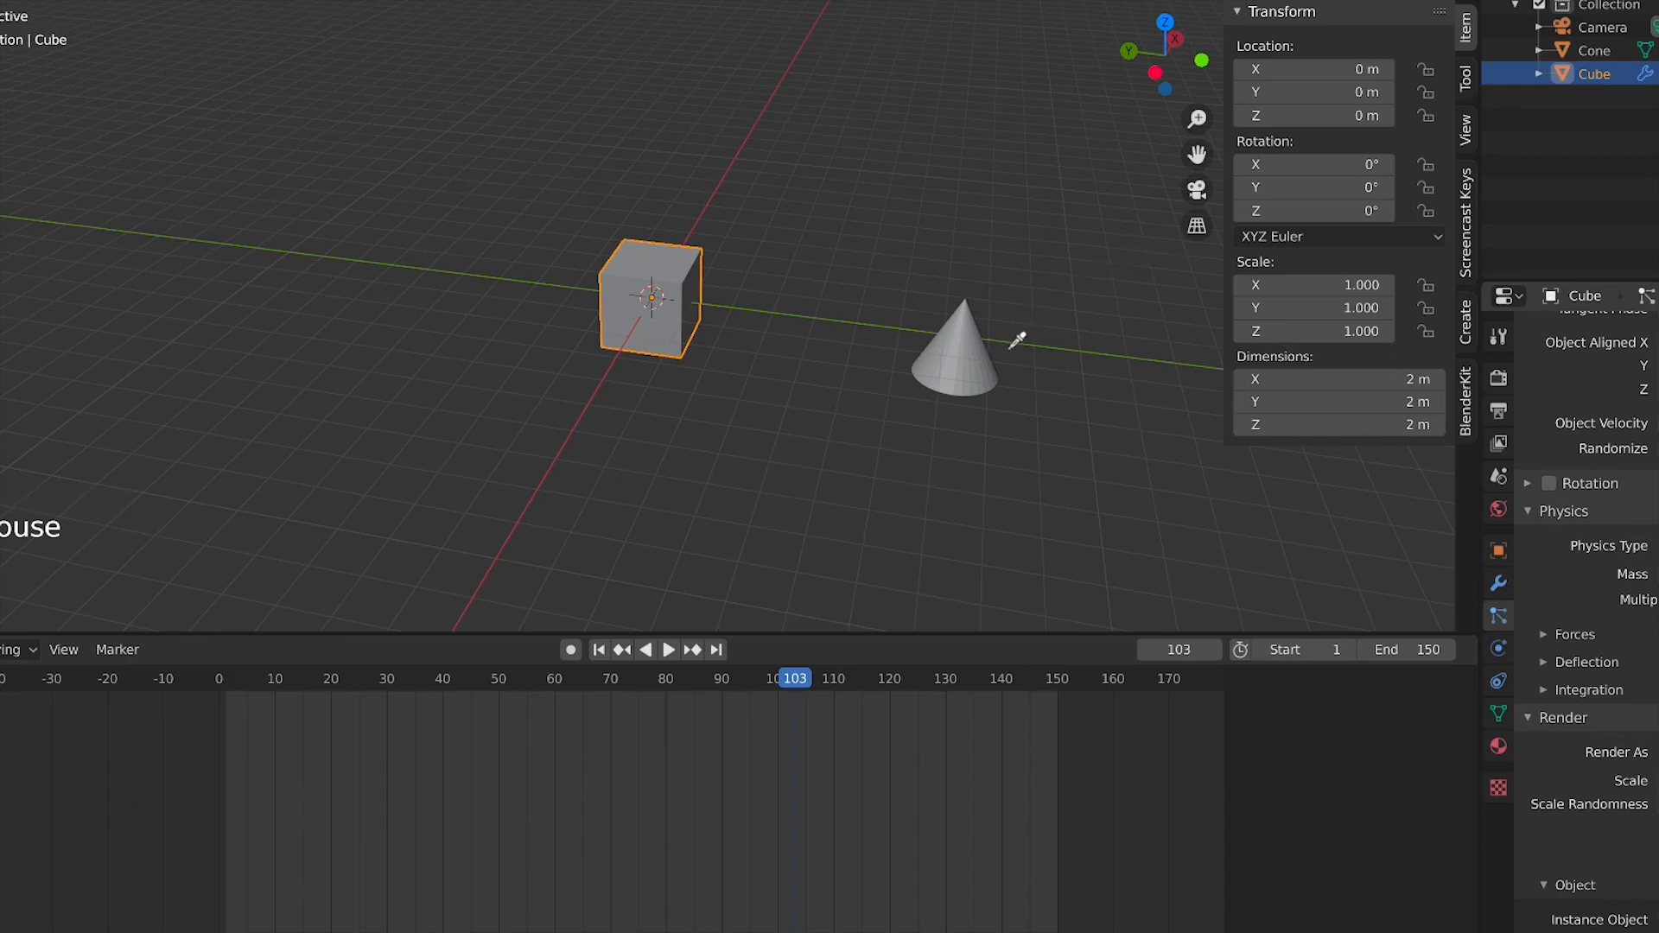
pyautogui.scroll(5, 992, 366)
pyautogui.scroll(-5, 1082, 397)
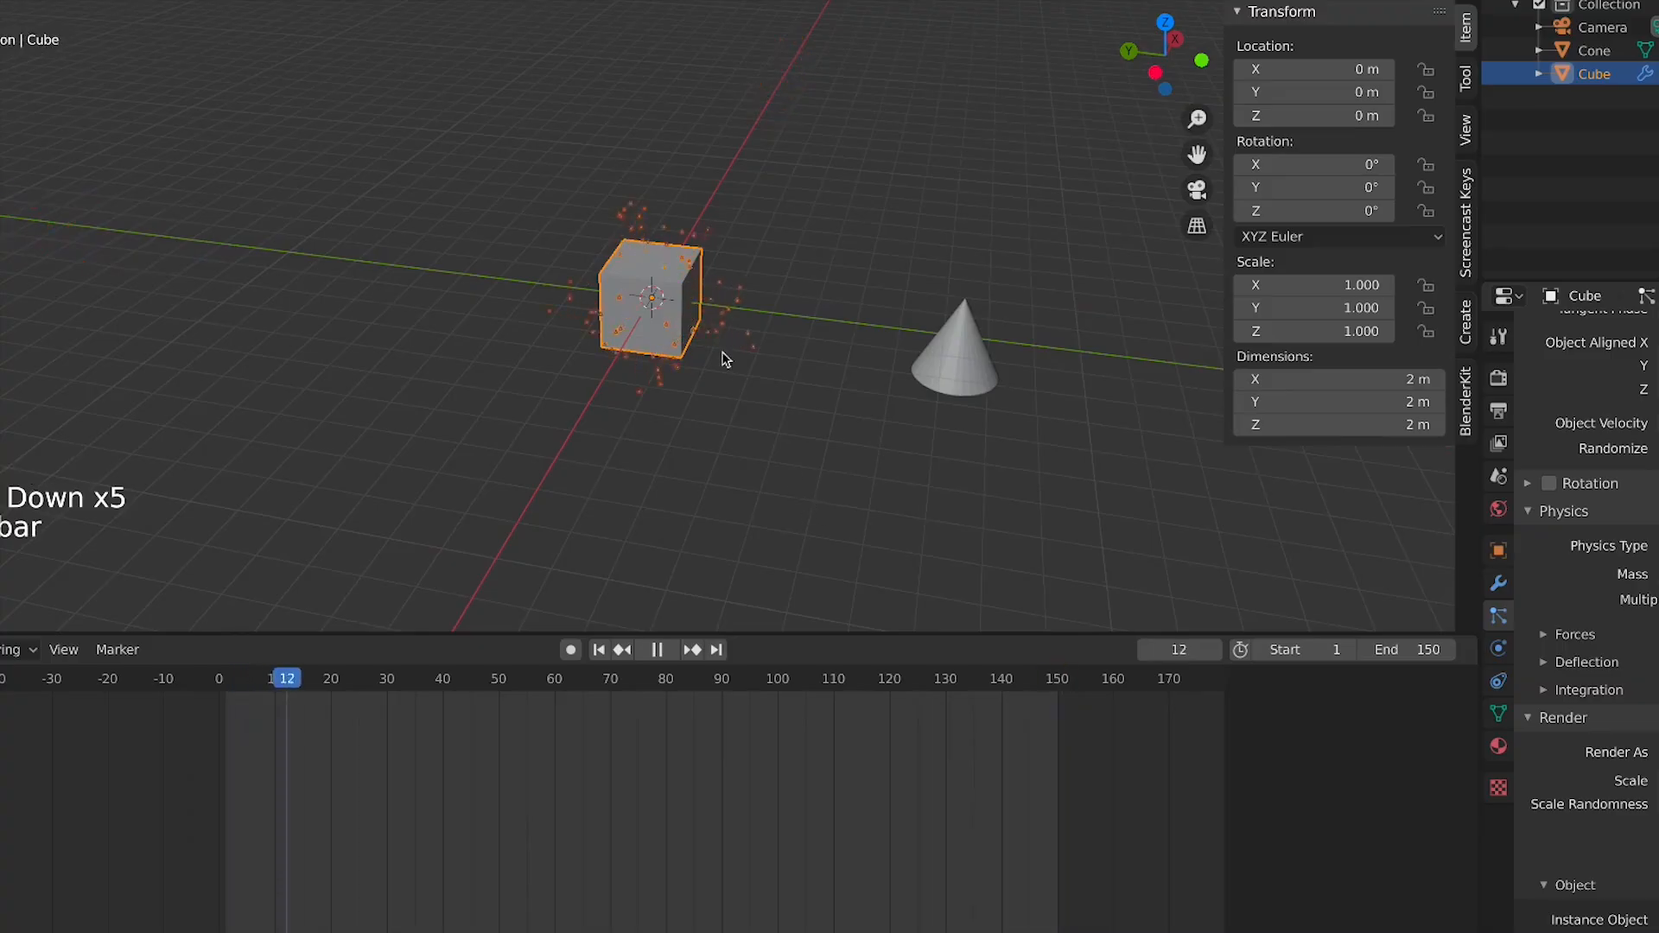
# Zoom in and play the animation to watch the cone-shaped particles emitted from the cube
pyautogui.scroll(3, 942, 501)
pyautogui.scroll(2, 778, 439)
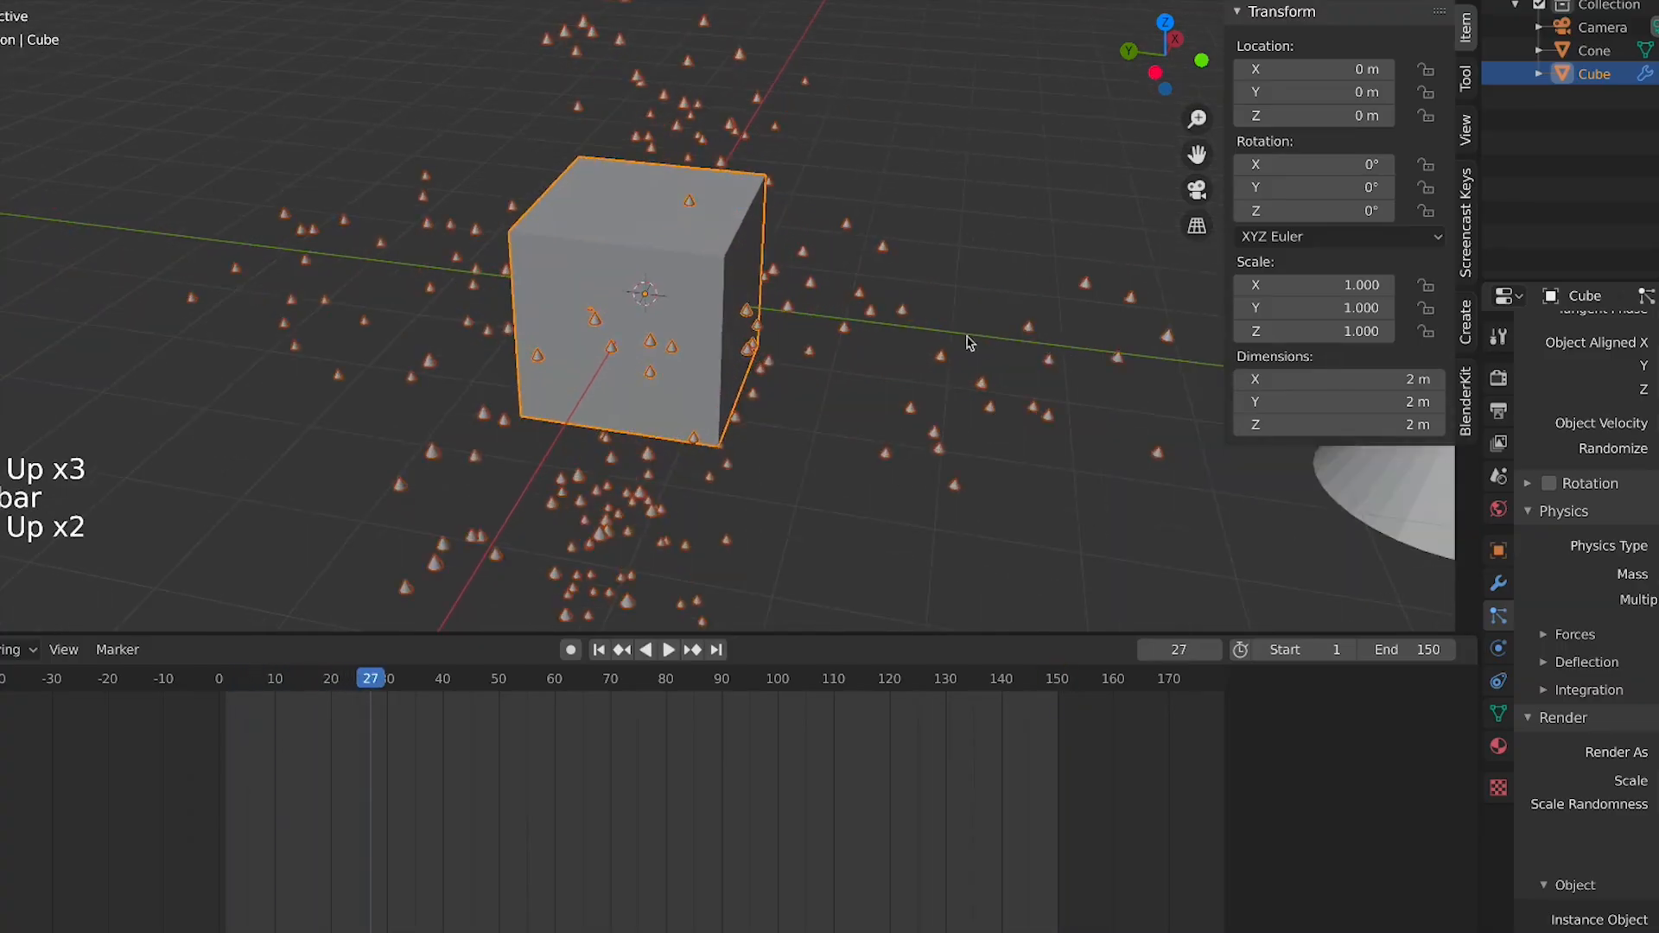
pyautogui.keyDown('shift'); pyautogui.moveTo(1208, 373); pyautogui.dragTo(1048, 453, button='middle'); pyautogui.keyUp('shift')
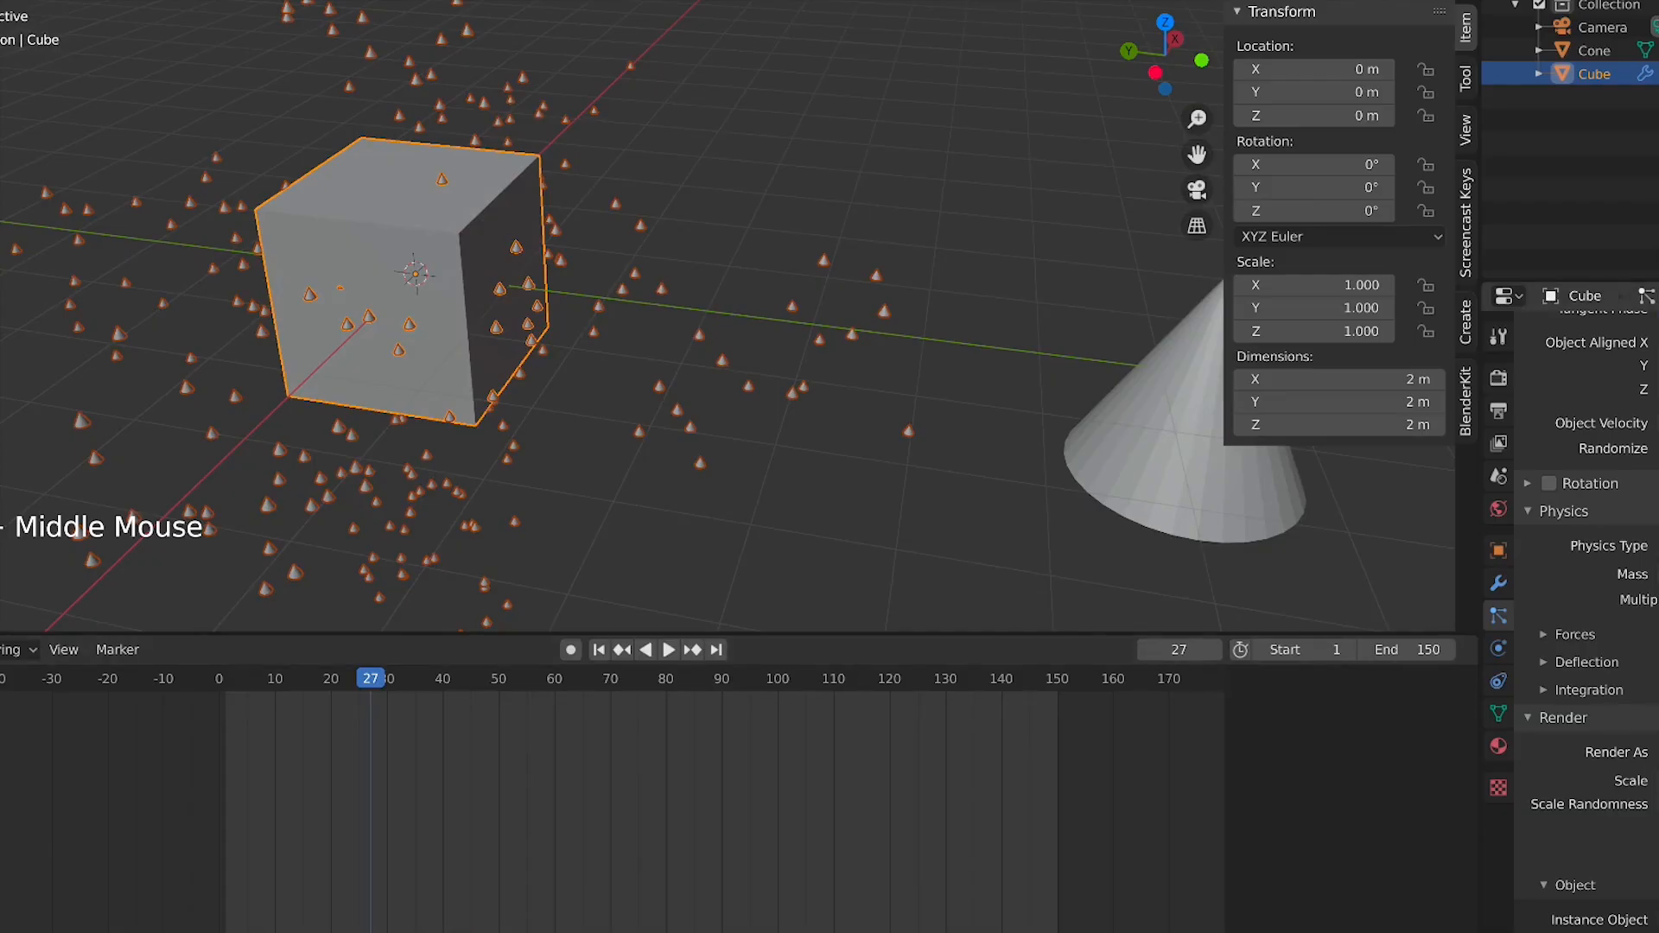
pyautogui.press('space')
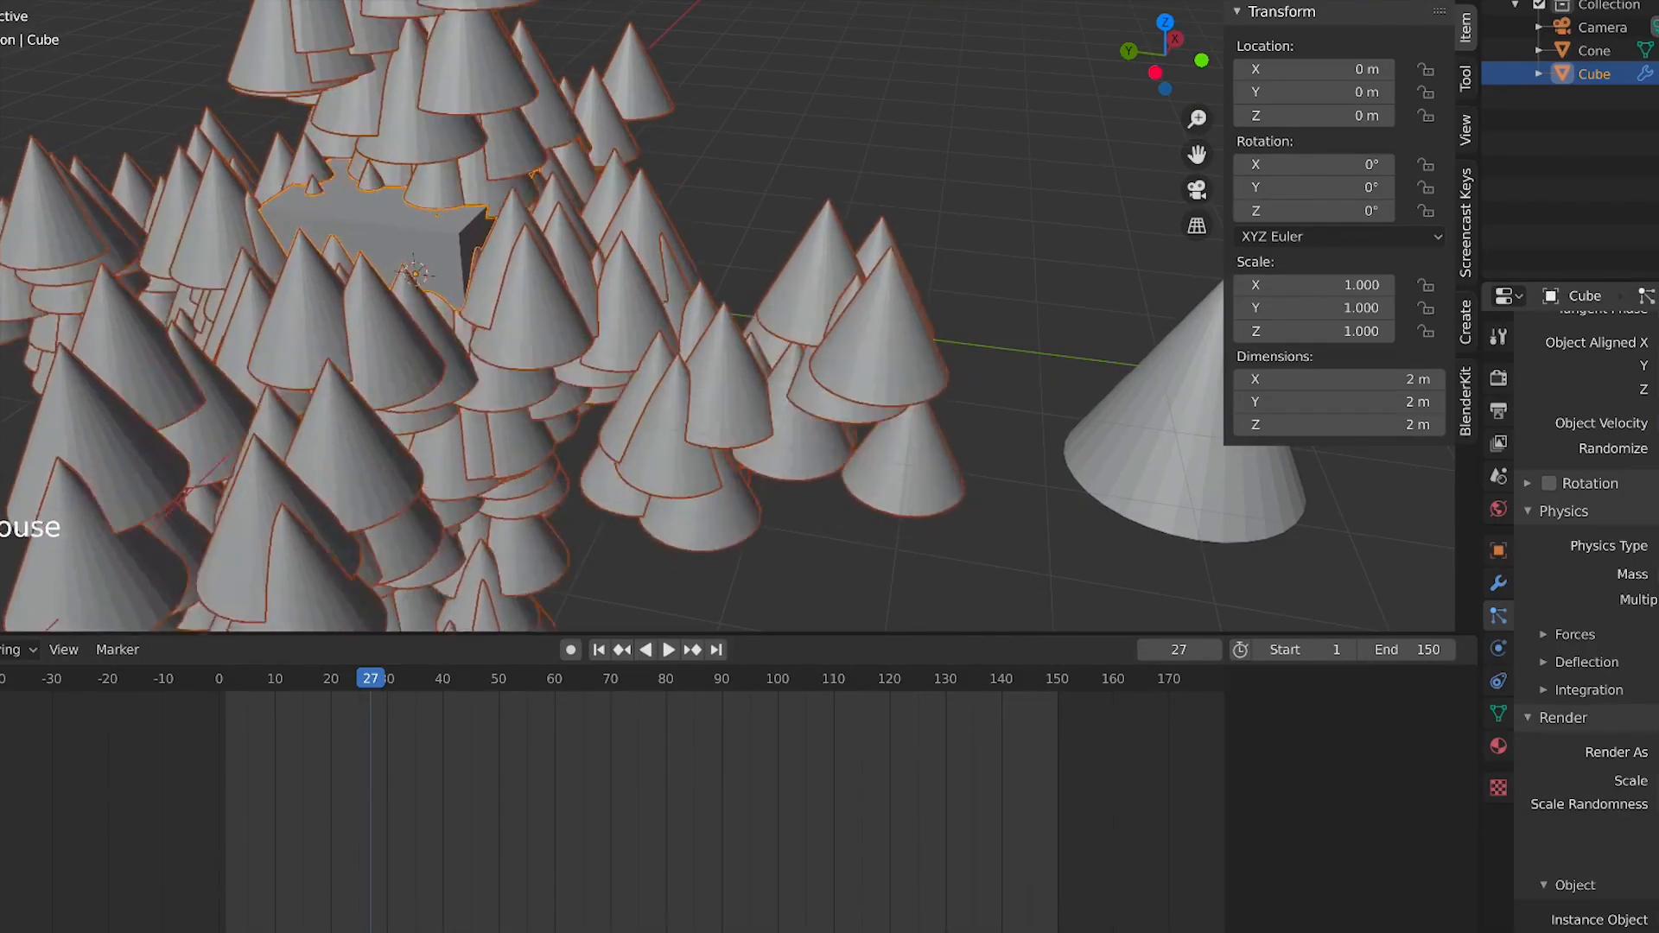
pyautogui.scroll(-3, 313, 382)
pyautogui.scroll(-1, 313, 382)
pyautogui.press('space')
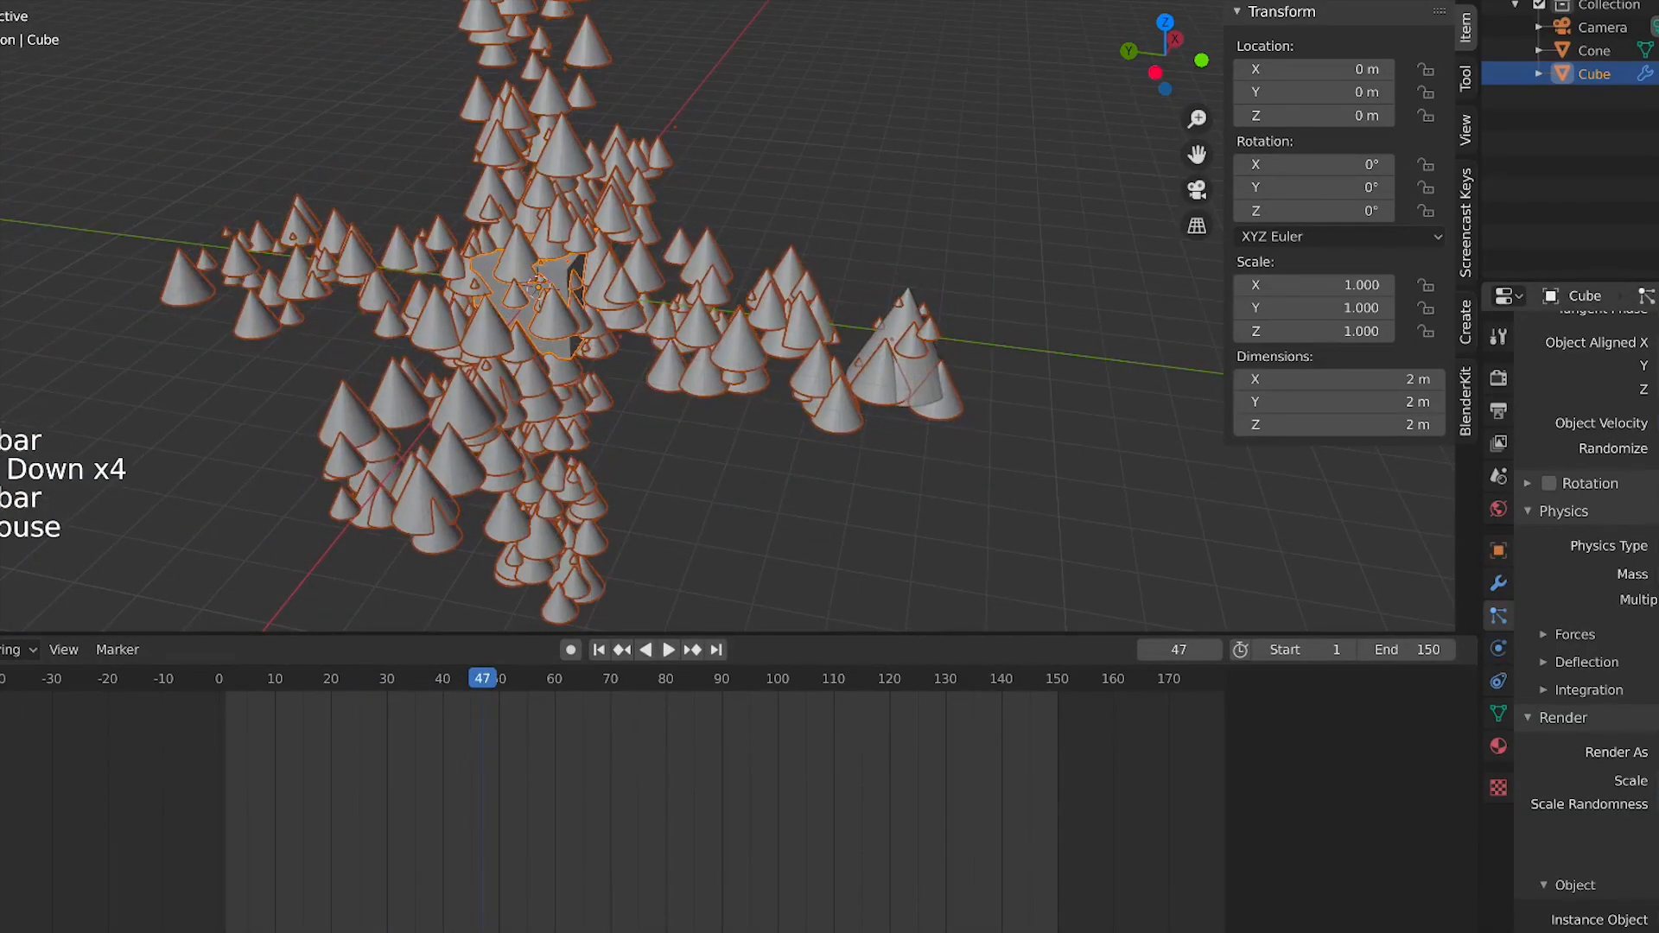
pyautogui.press('space')
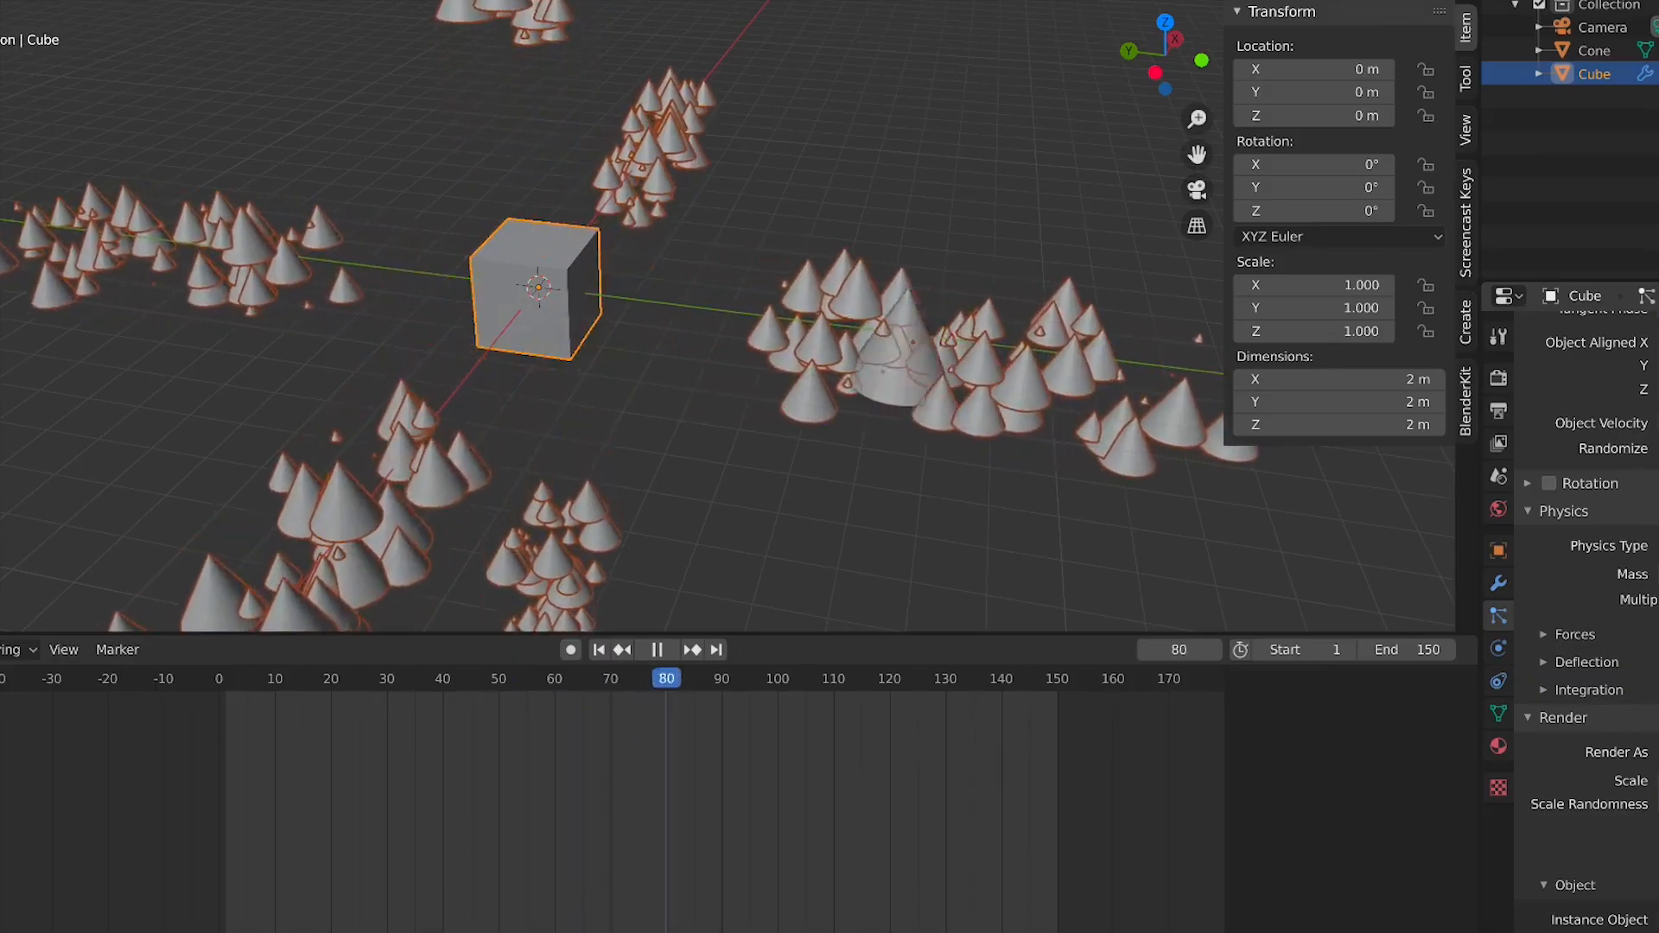
# Toggle an option under the instance Object render settings and replay the animation to compare the cone particles
pyautogui.scroll(-6, 1586, 604)
pyautogui.press('space')
pyautogui.scroll(-5, 722, 442)
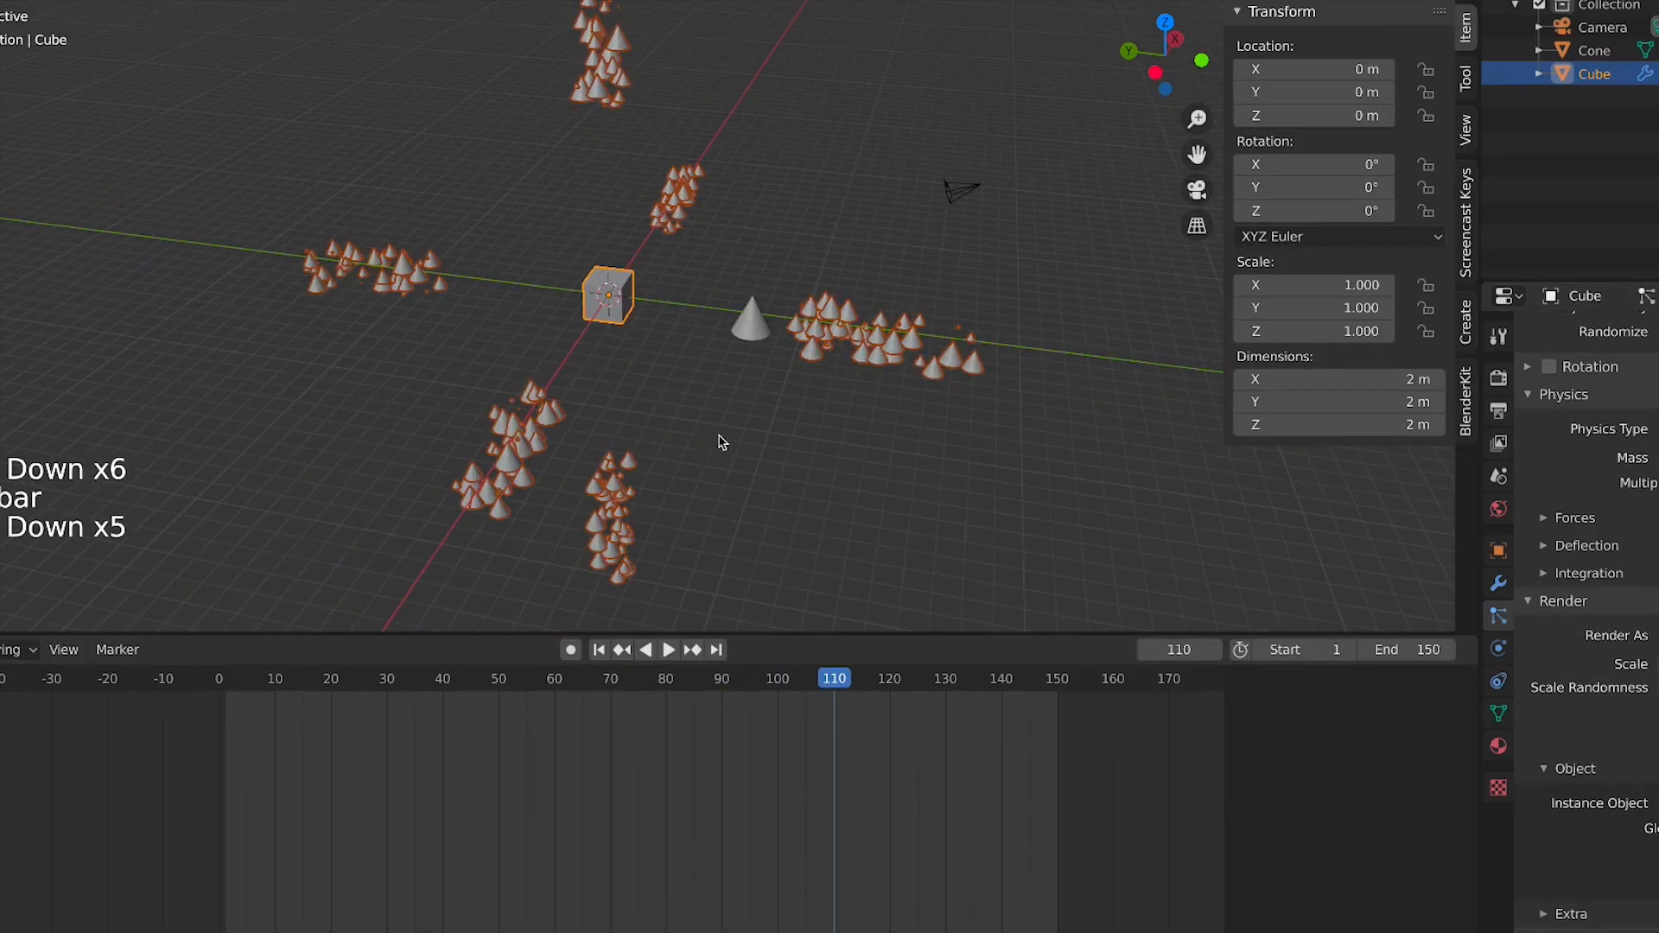
pyautogui.scroll(-6, 1646, 890)
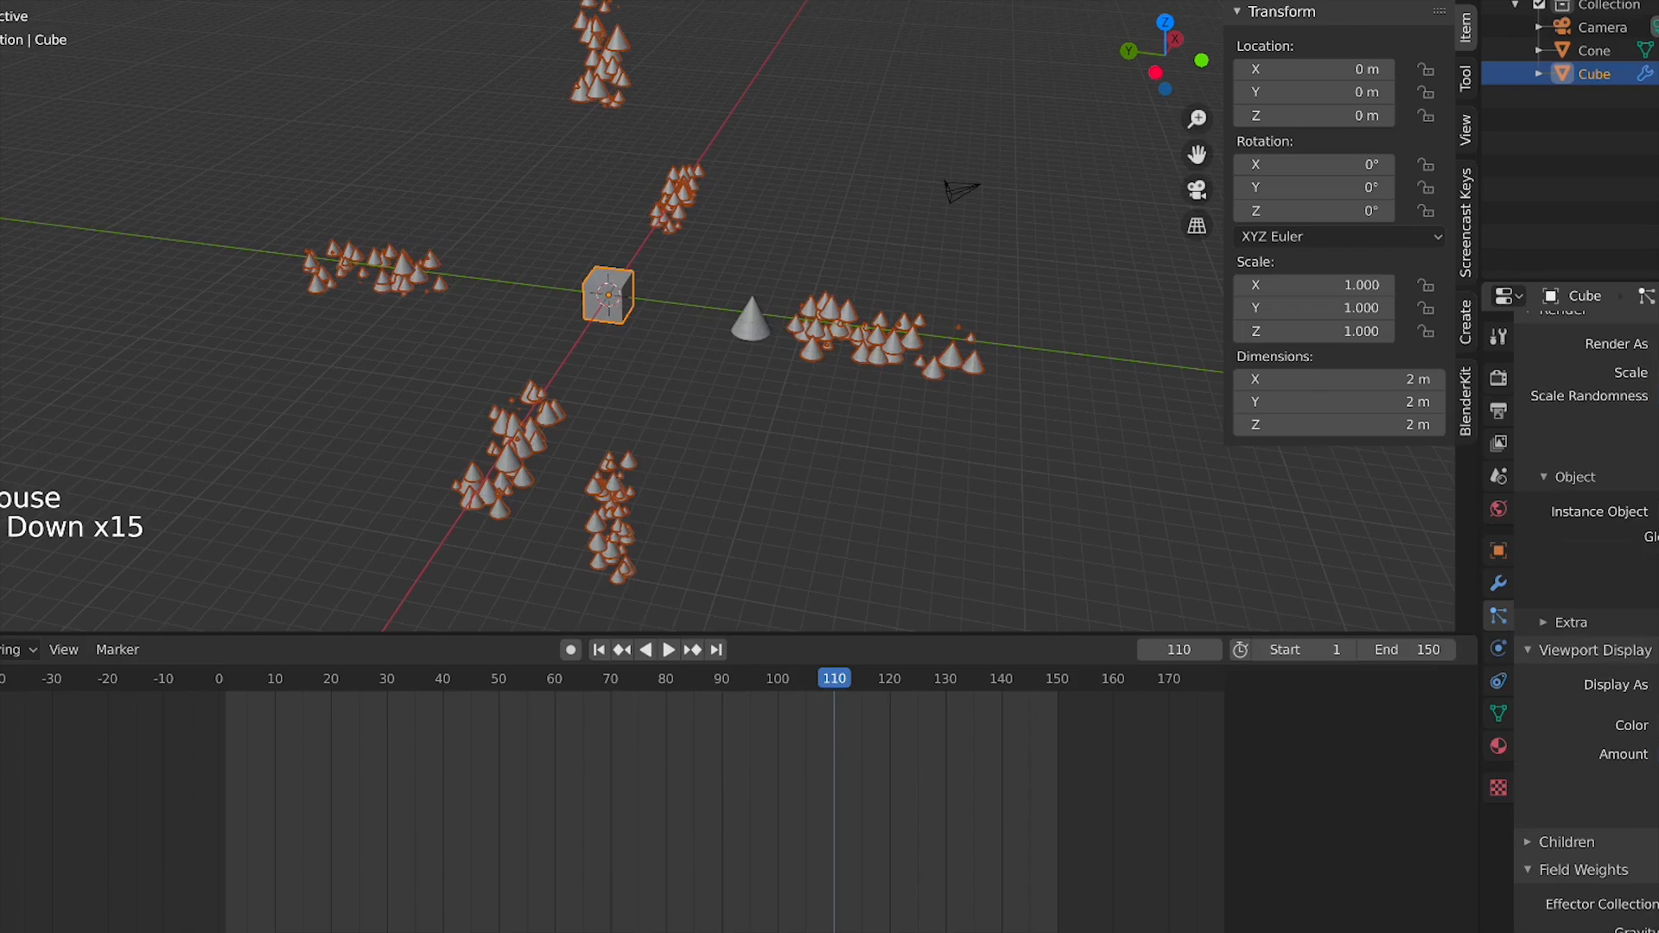
pyautogui.click(1655, 553)
pyautogui.scroll(4, 705, 343)
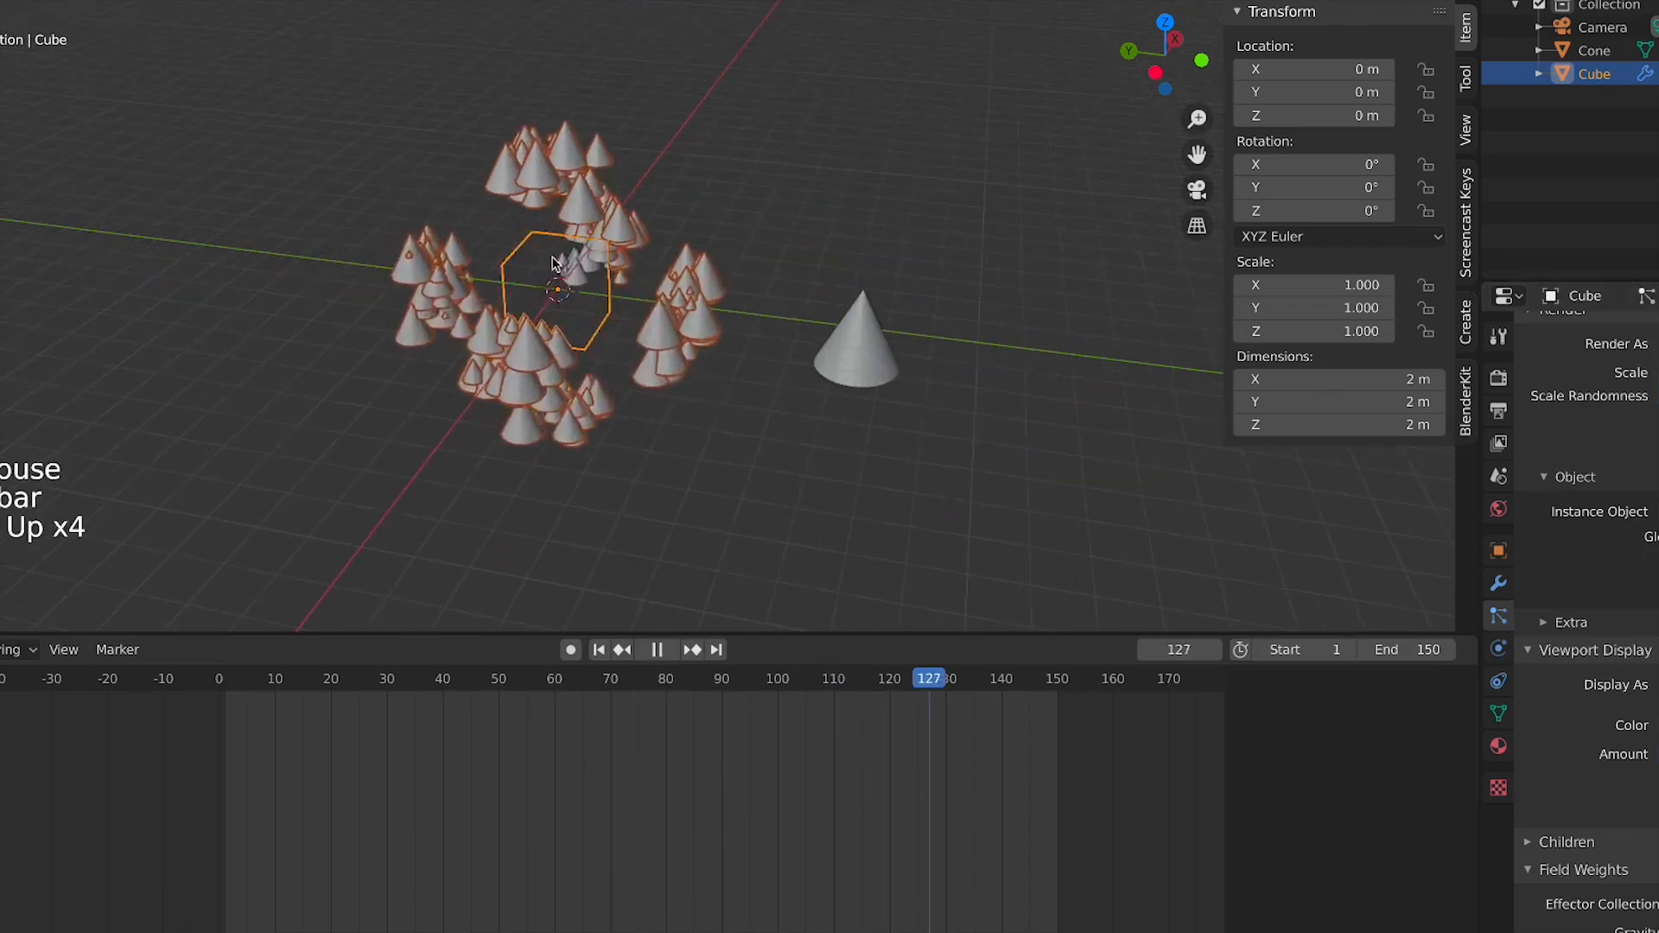
pyautogui.click(687, 333)
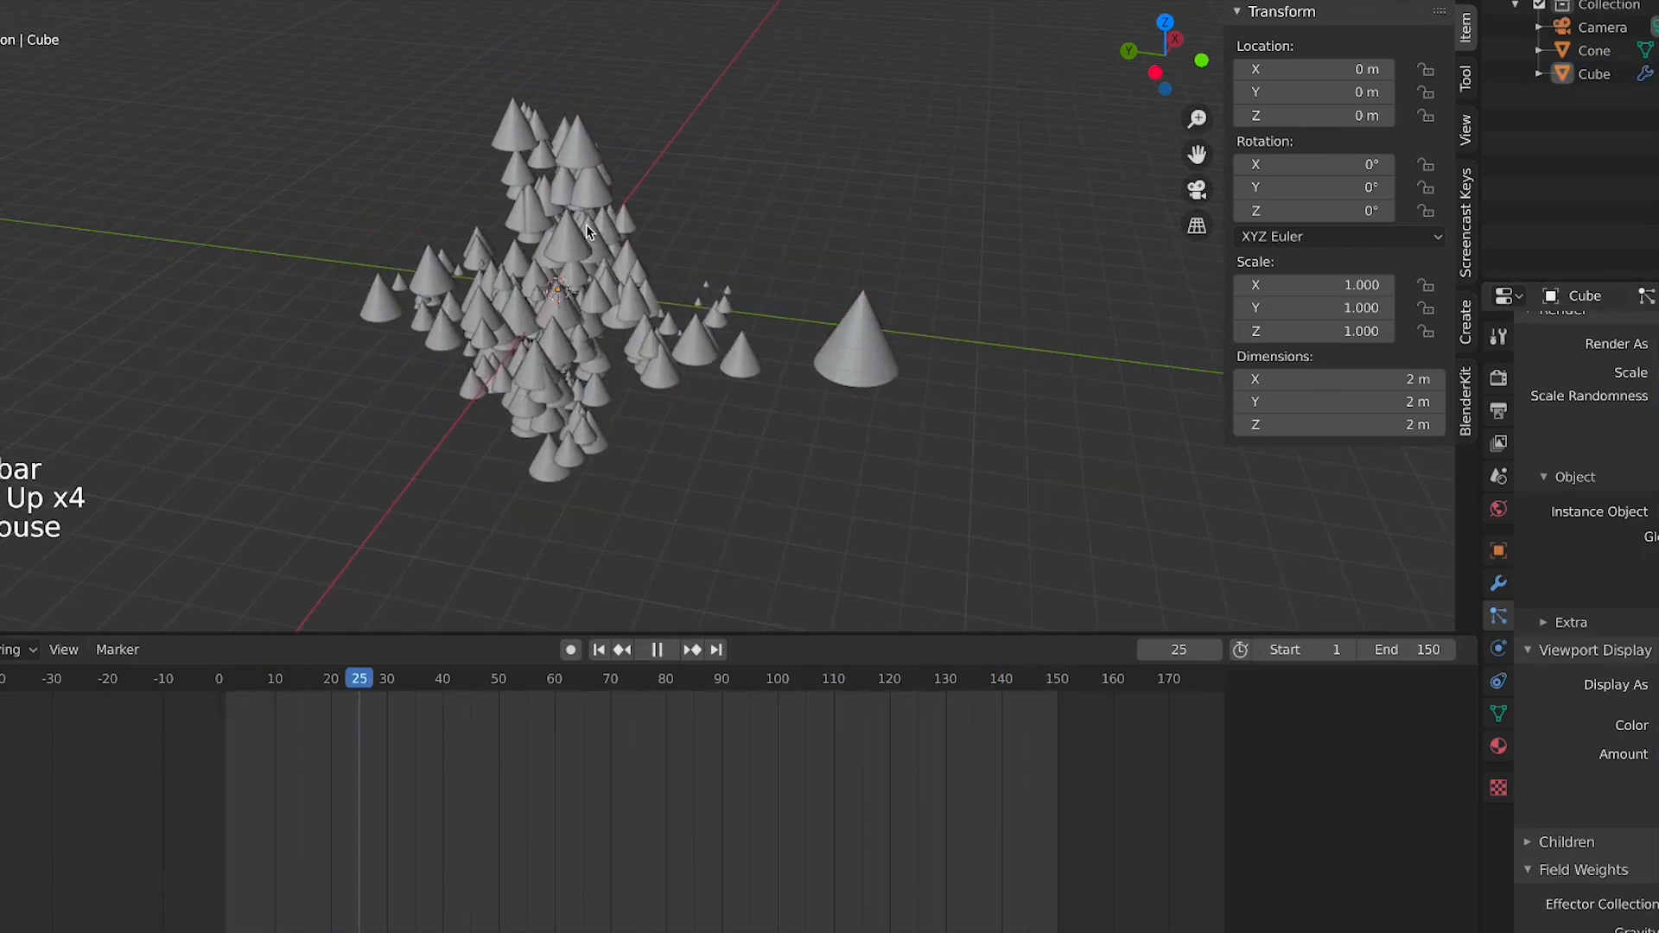
pyautogui.click(654, 179)
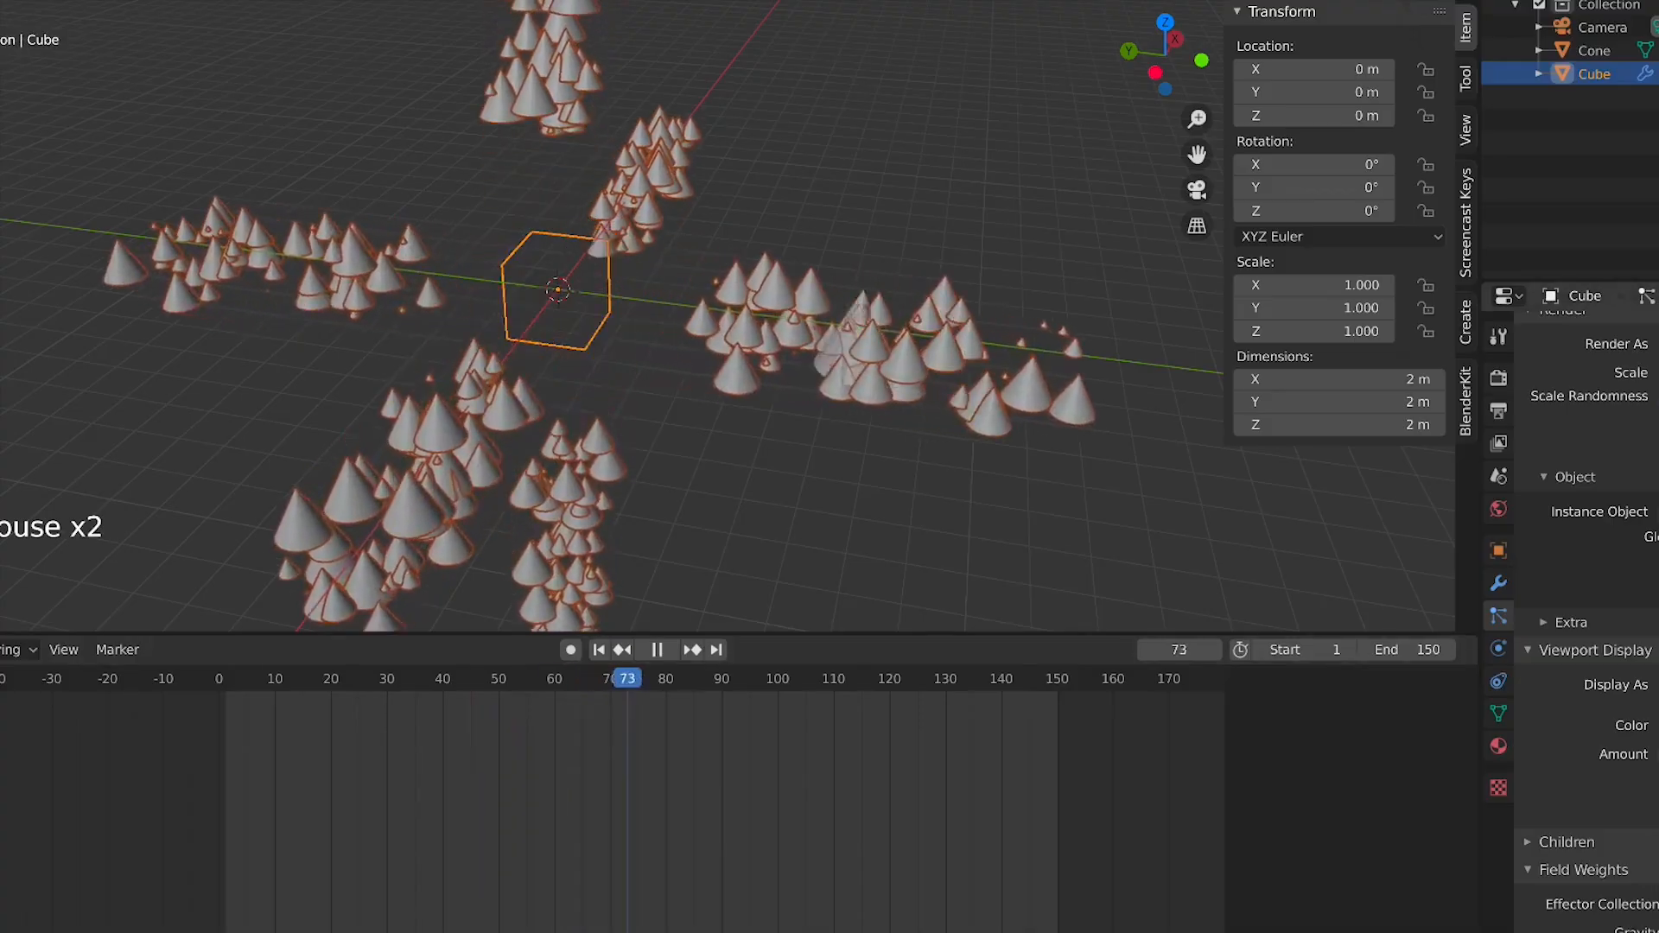
pyautogui.press('space')
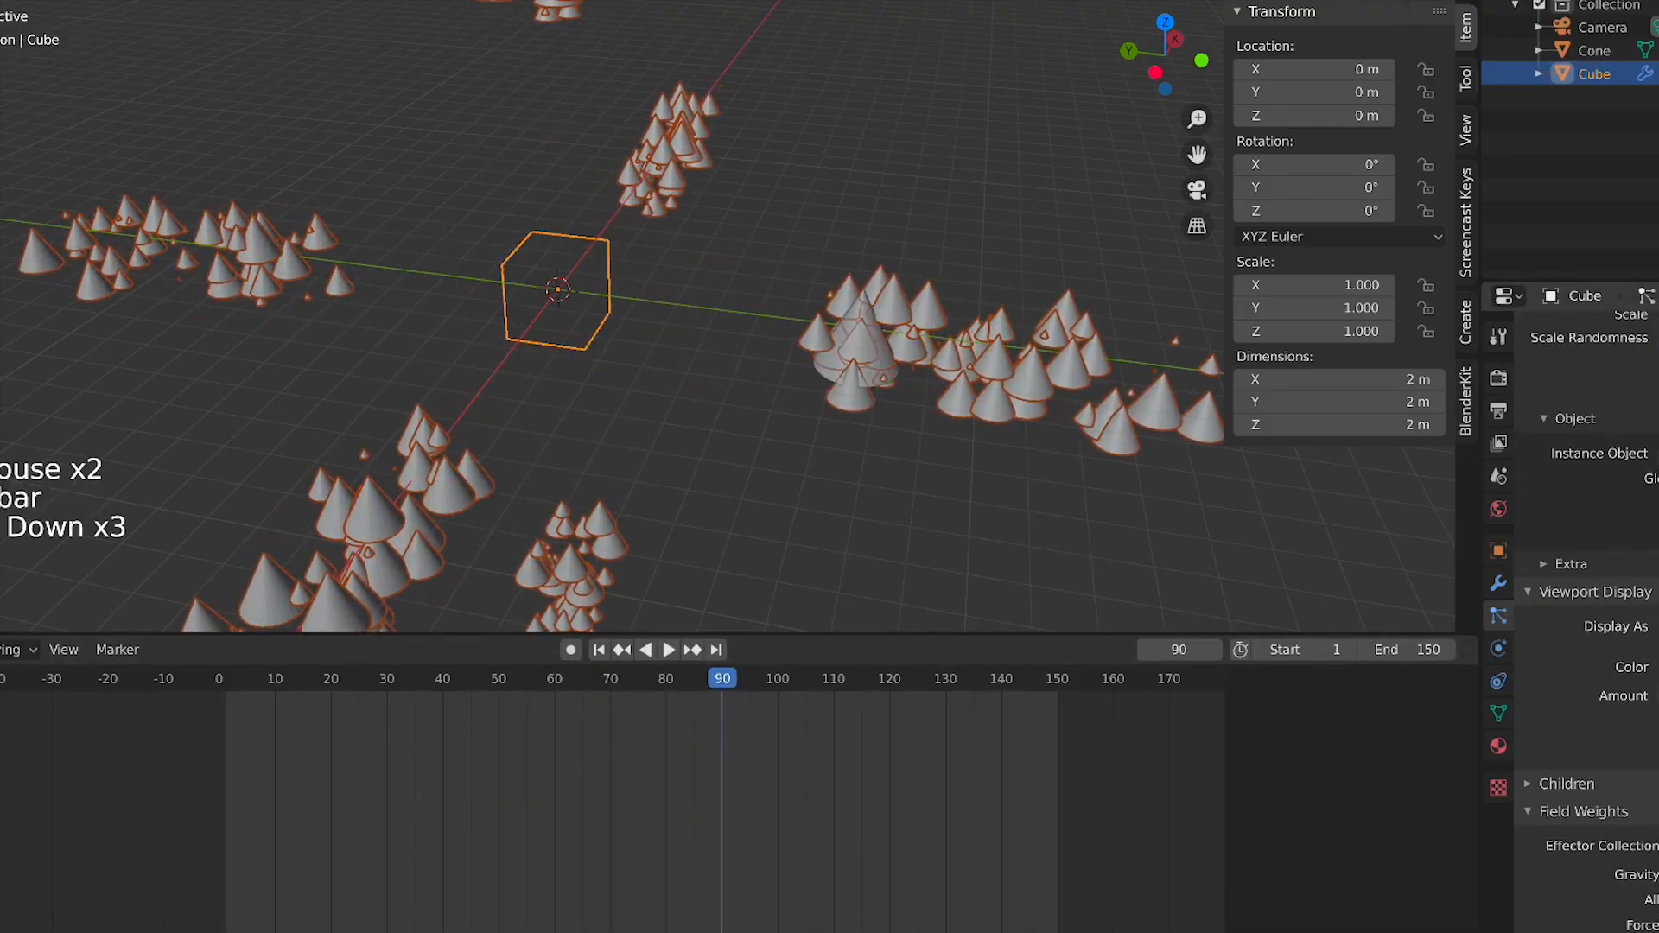
# Adjust the particles' Gravity field weight and zoom in to inspect the clustered cones
pyautogui.click(1655, 875)
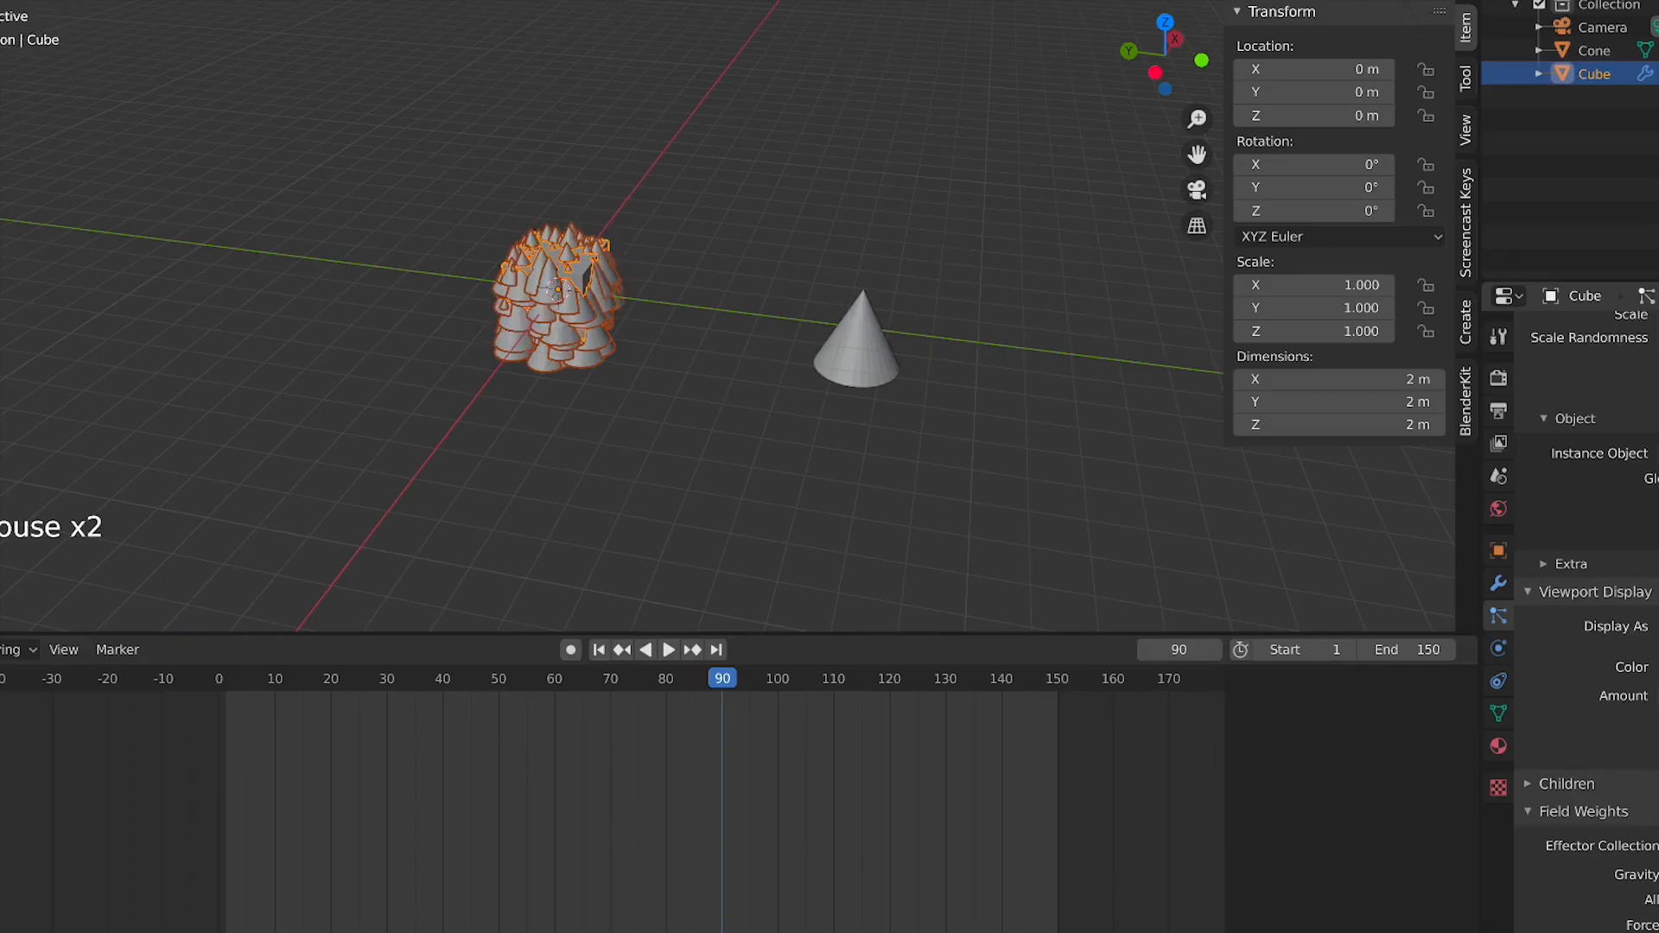
pyautogui.scroll(4, 1087, 479)
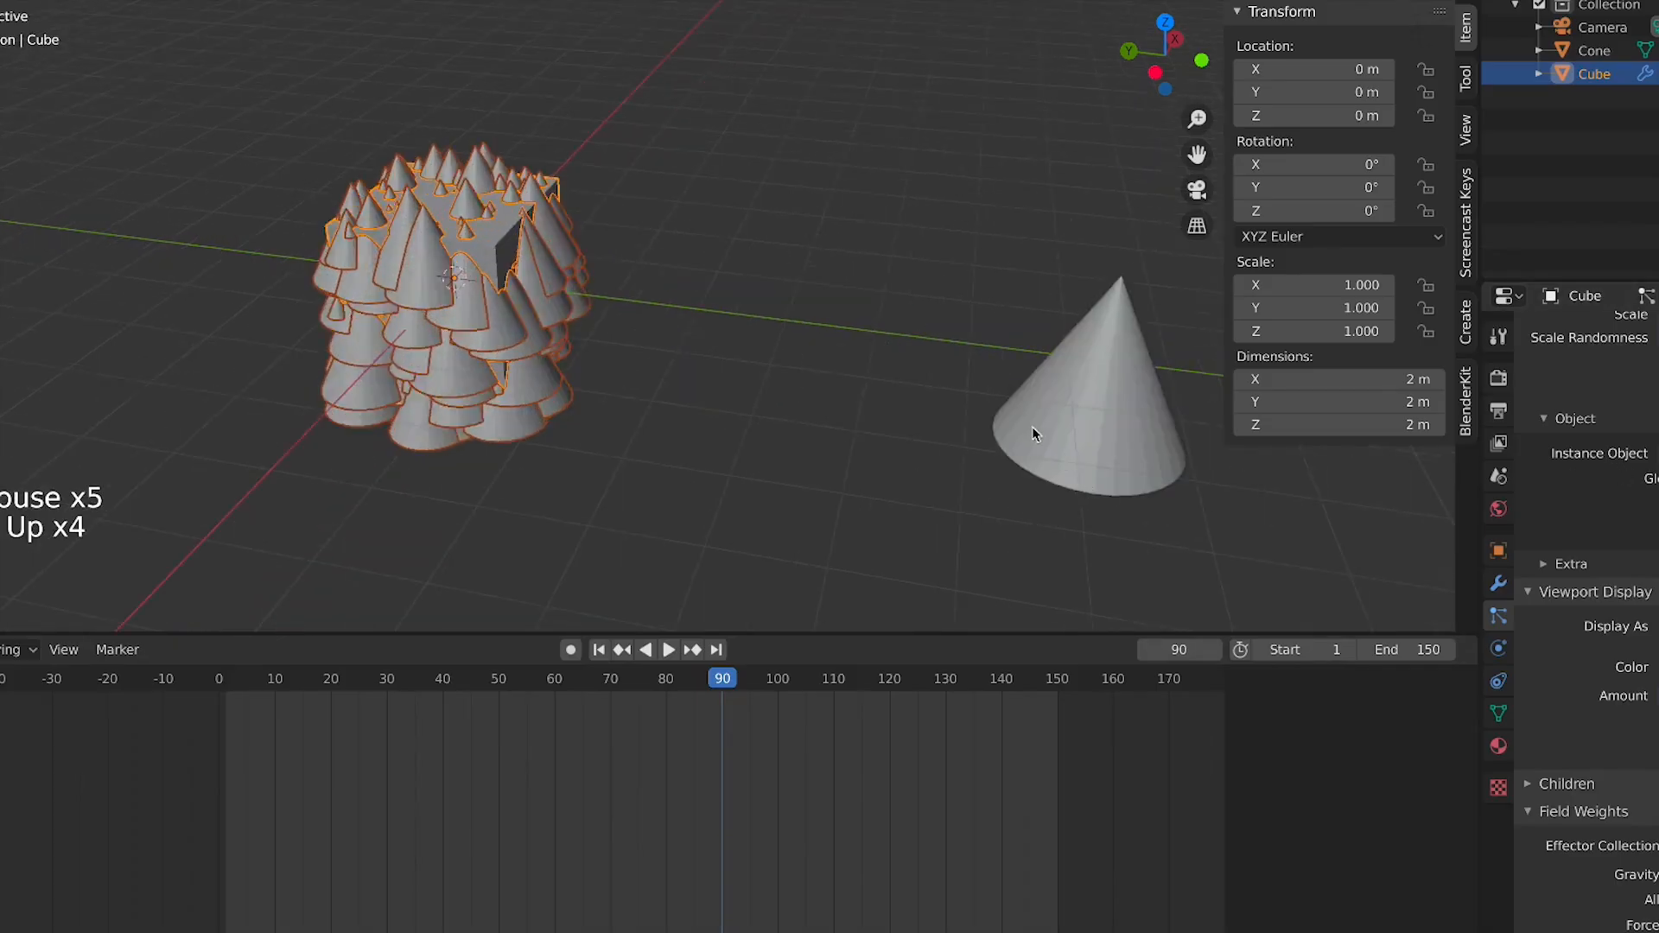
pyautogui.keyDown('shift'); pyautogui.moveTo(1032, 427); pyautogui.dragTo(1305, 579, button='middle'); pyautogui.keyUp('shift')
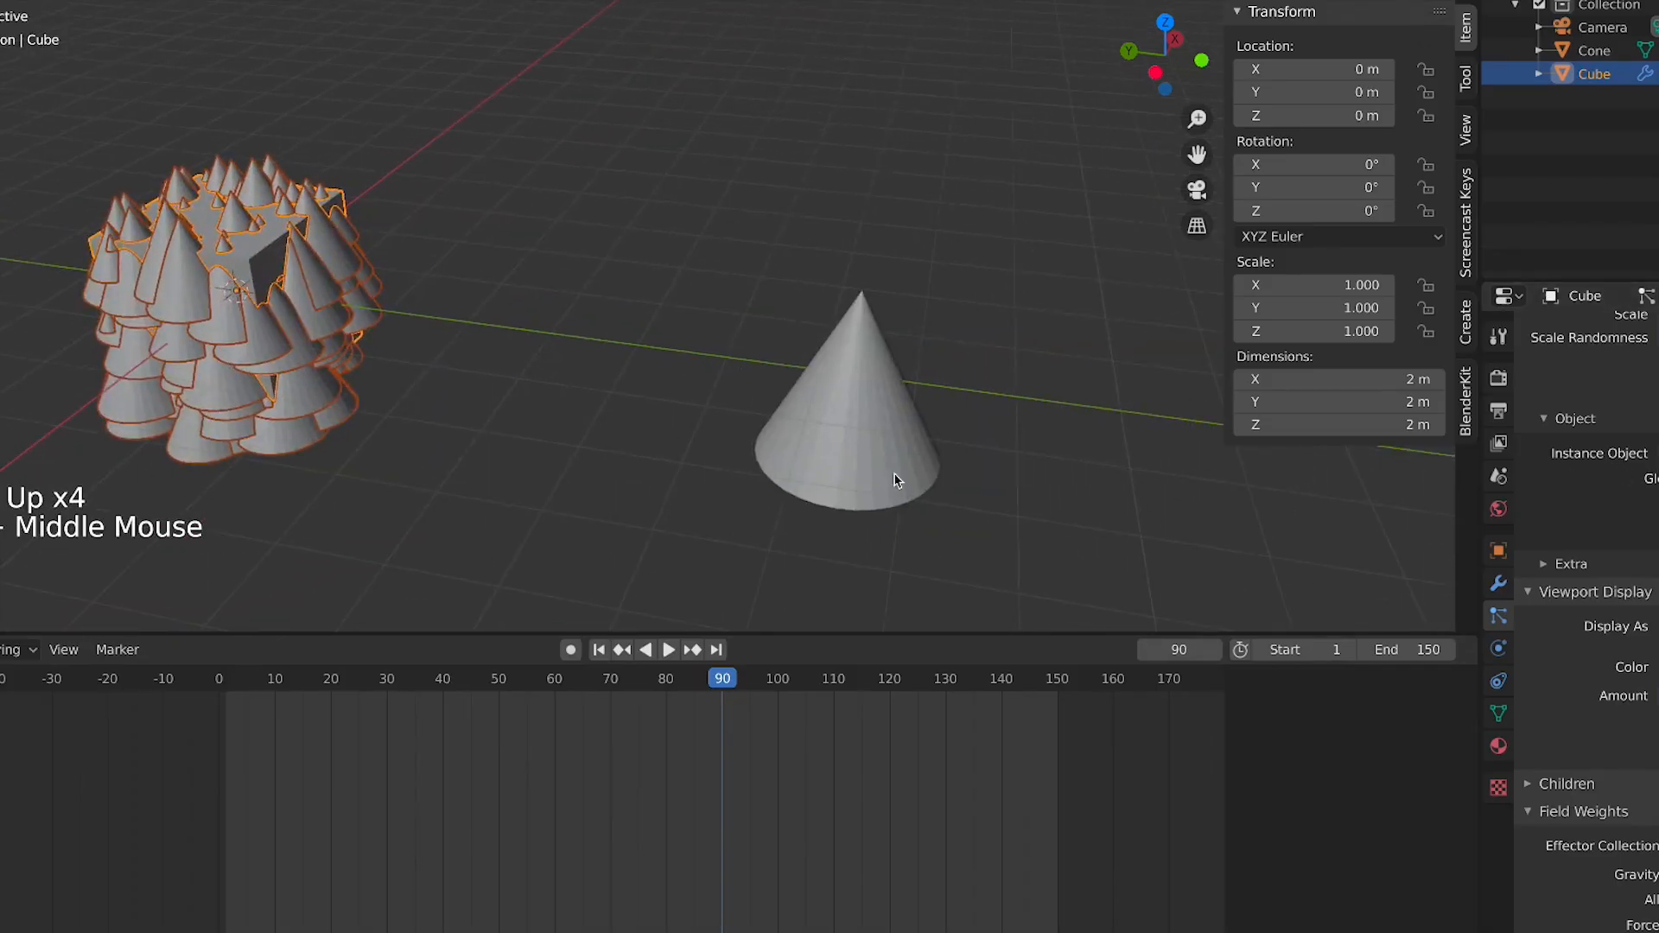
pyautogui.click(856, 464)
pyautogui.press('Tab')
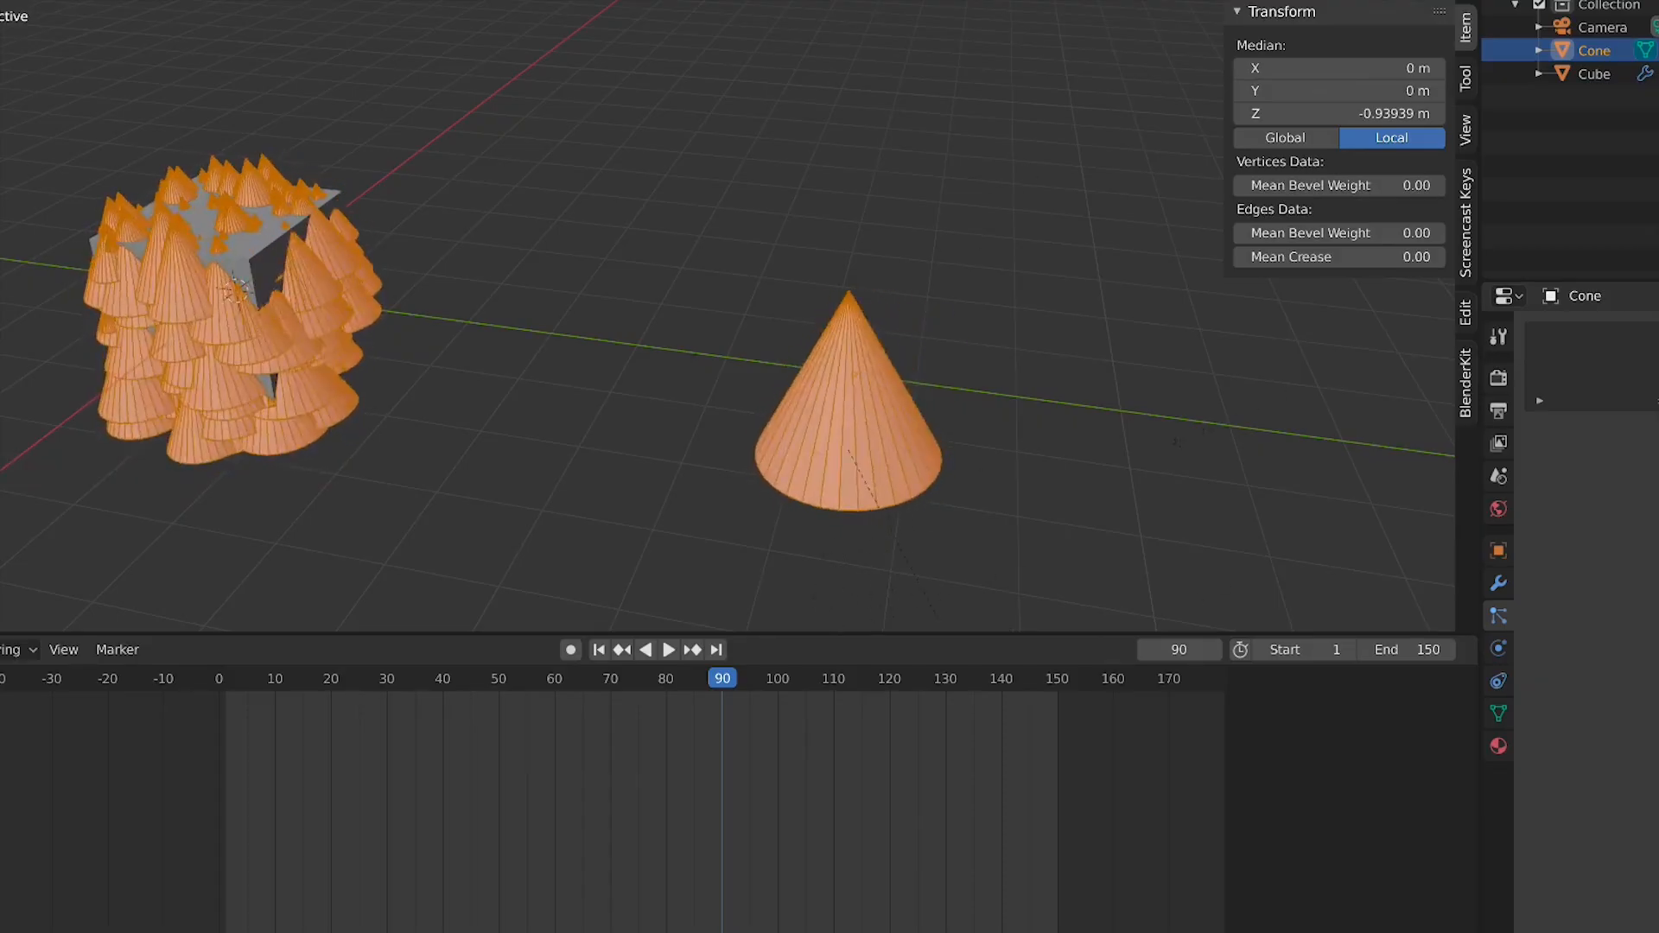
pyautogui.click(400, 266)
pyautogui.press('Tab')
pyautogui.click(350, 308)
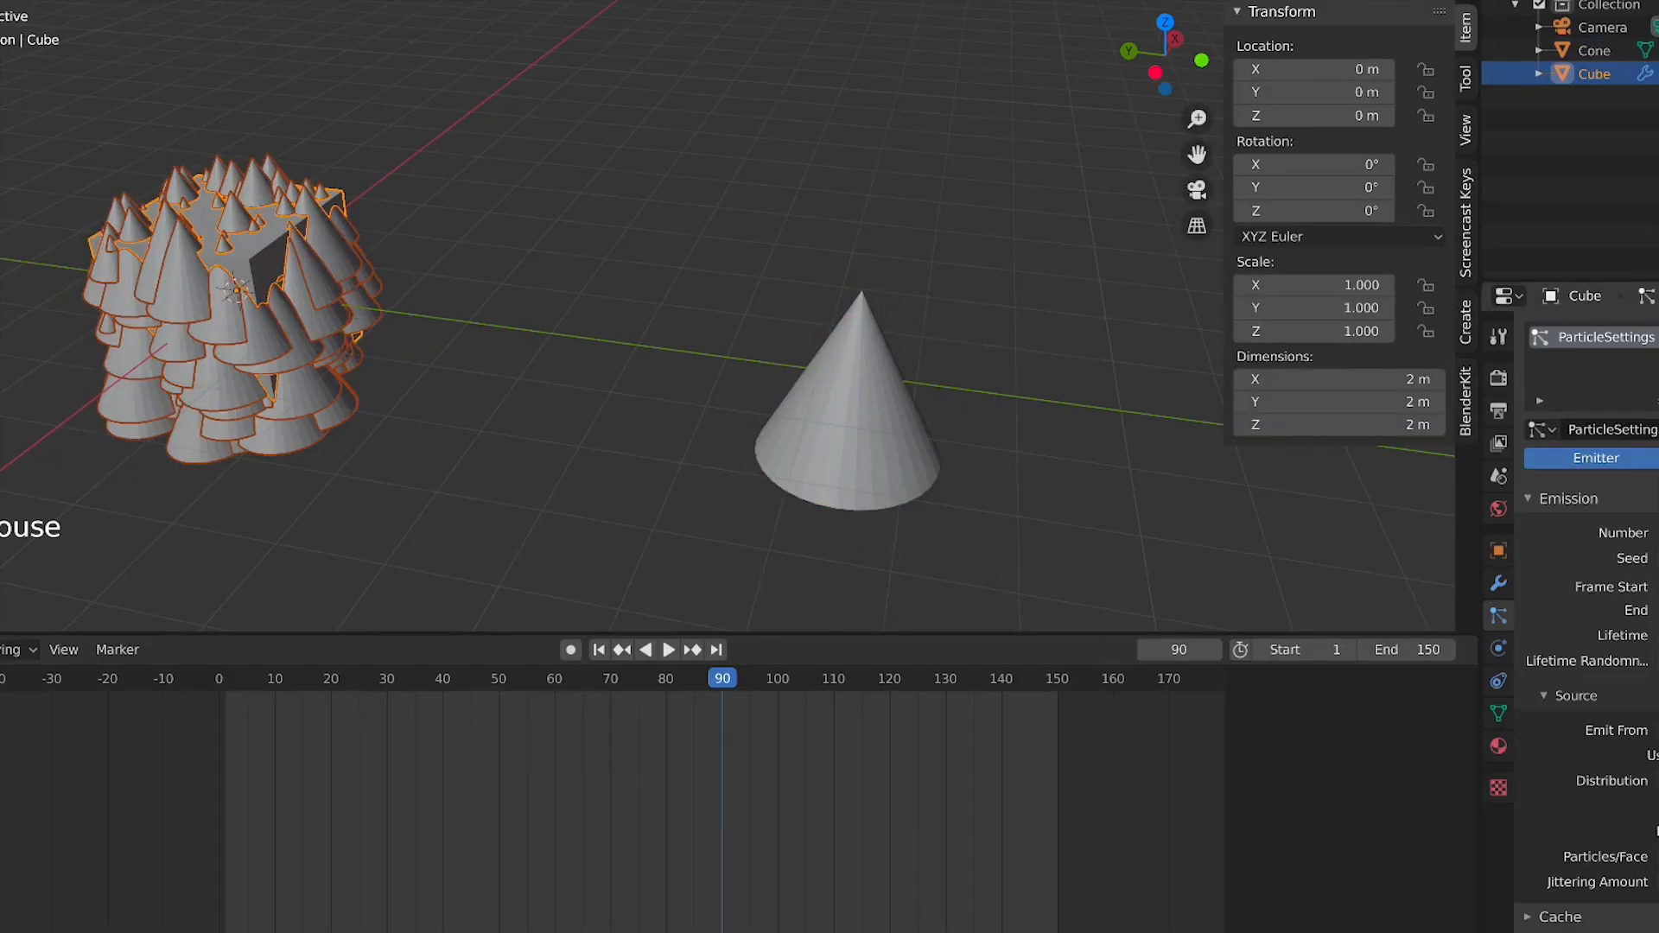
# Scroll through the particle Viewport Display, Field Weights and Force Field Settings panels to examine their options
pyautogui.scroll(-20, 1587, 604)
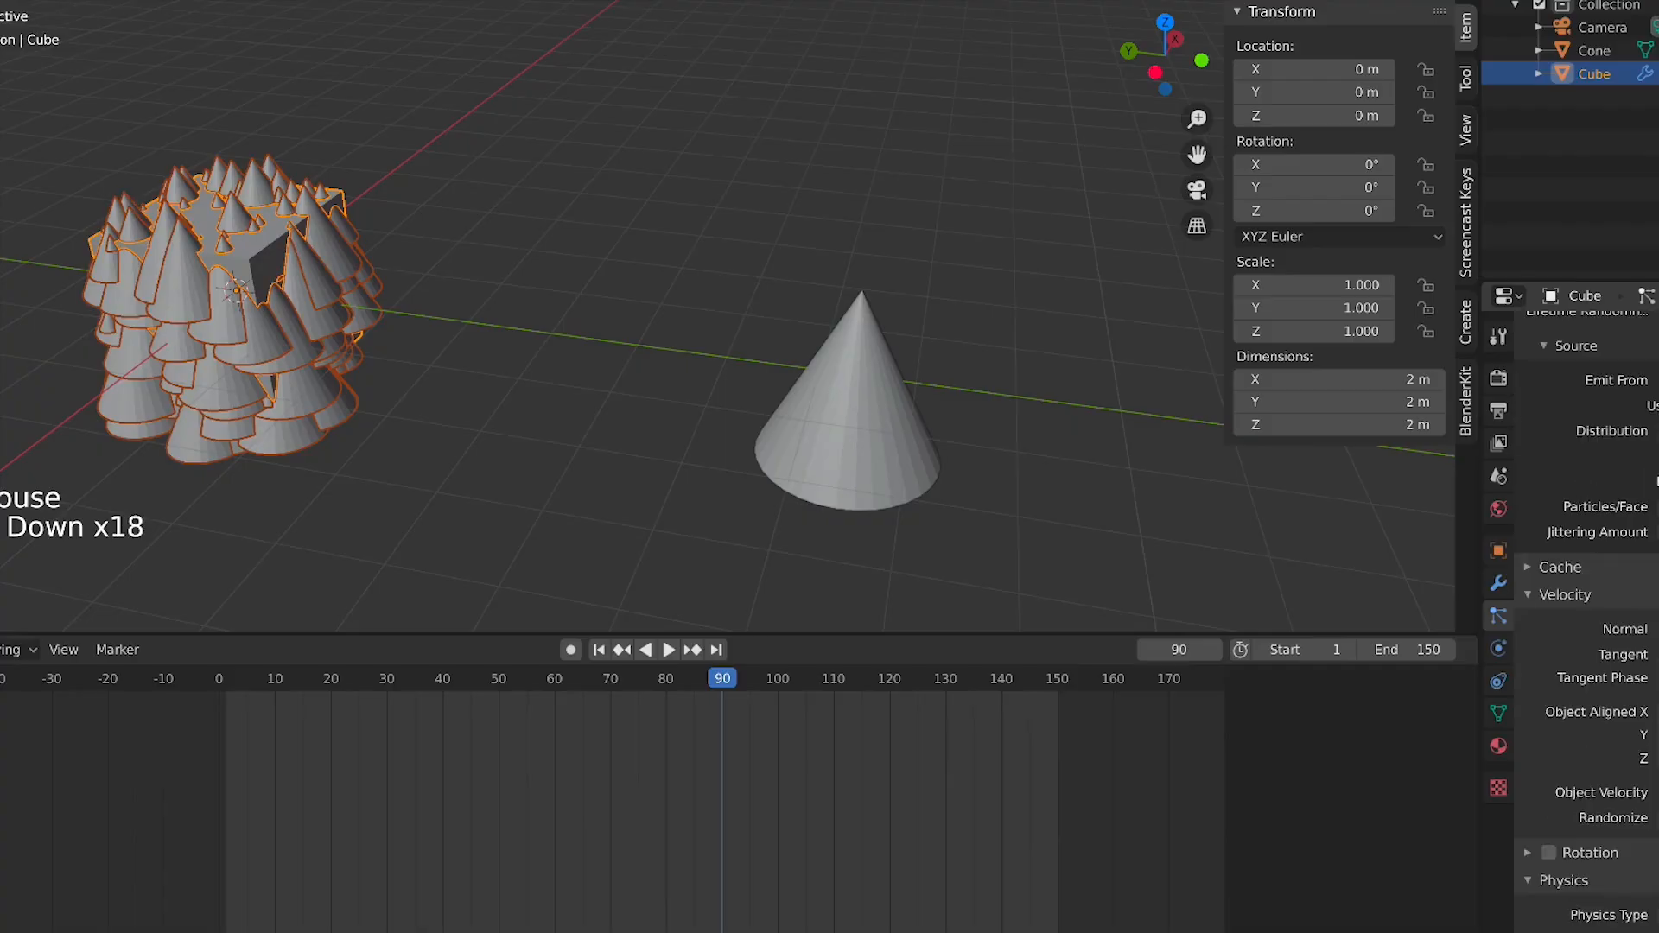
pyautogui.scroll(-20, 1586, 605)
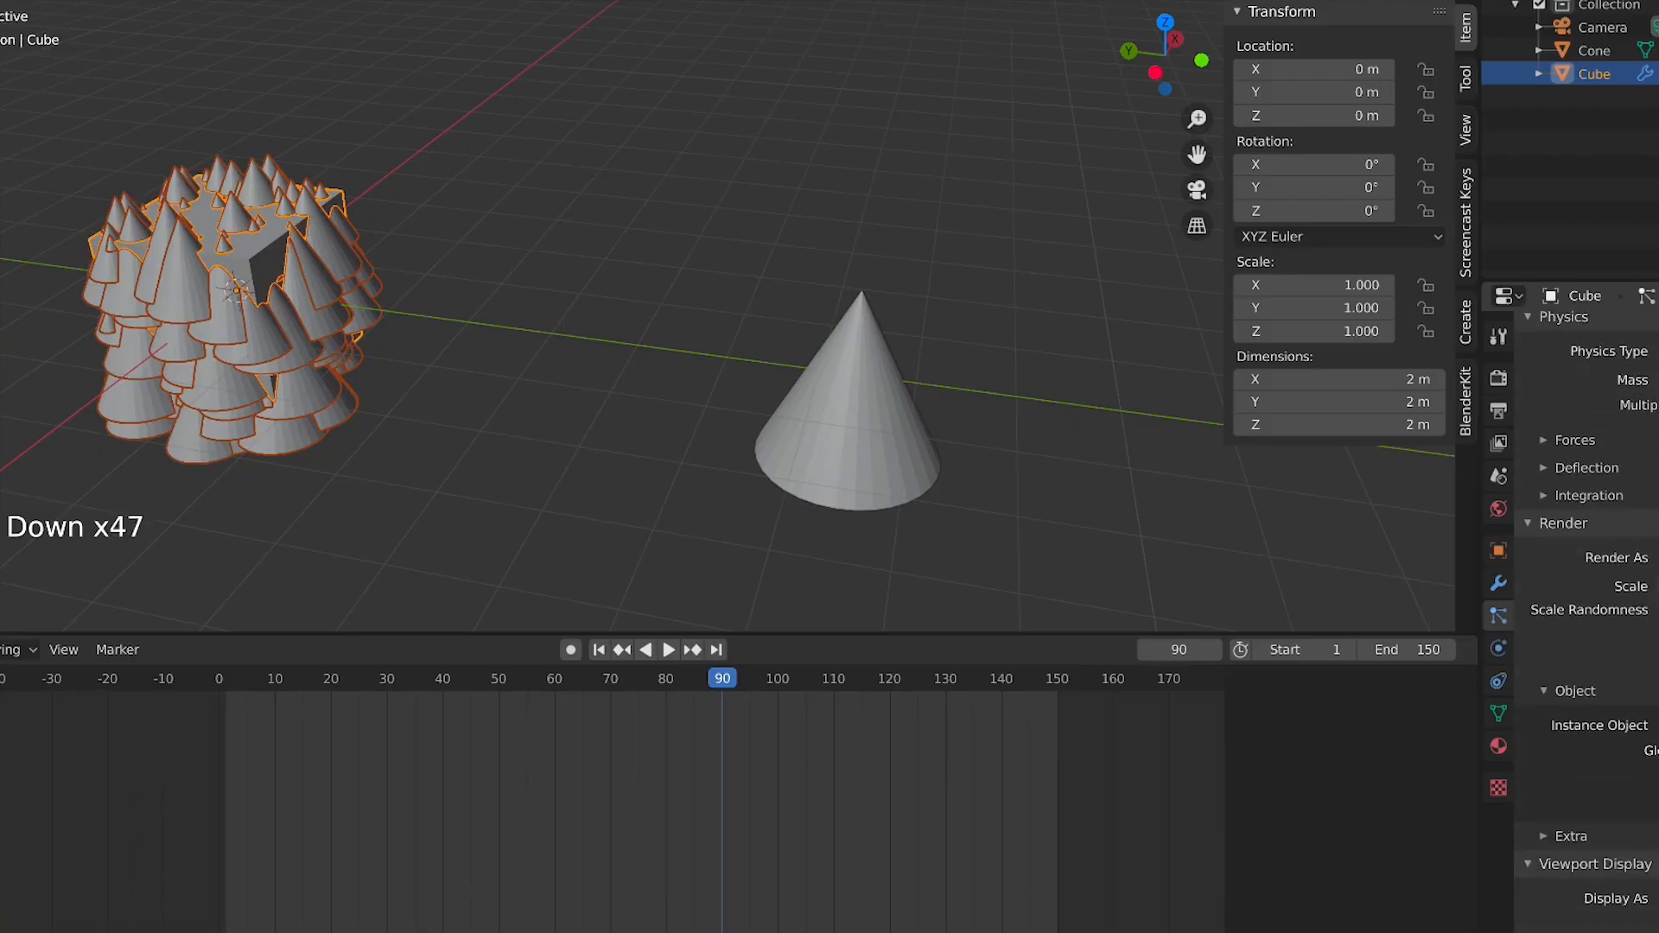
pyautogui.scroll(-3, 1587, 605)
pyautogui.click(1657, 745)
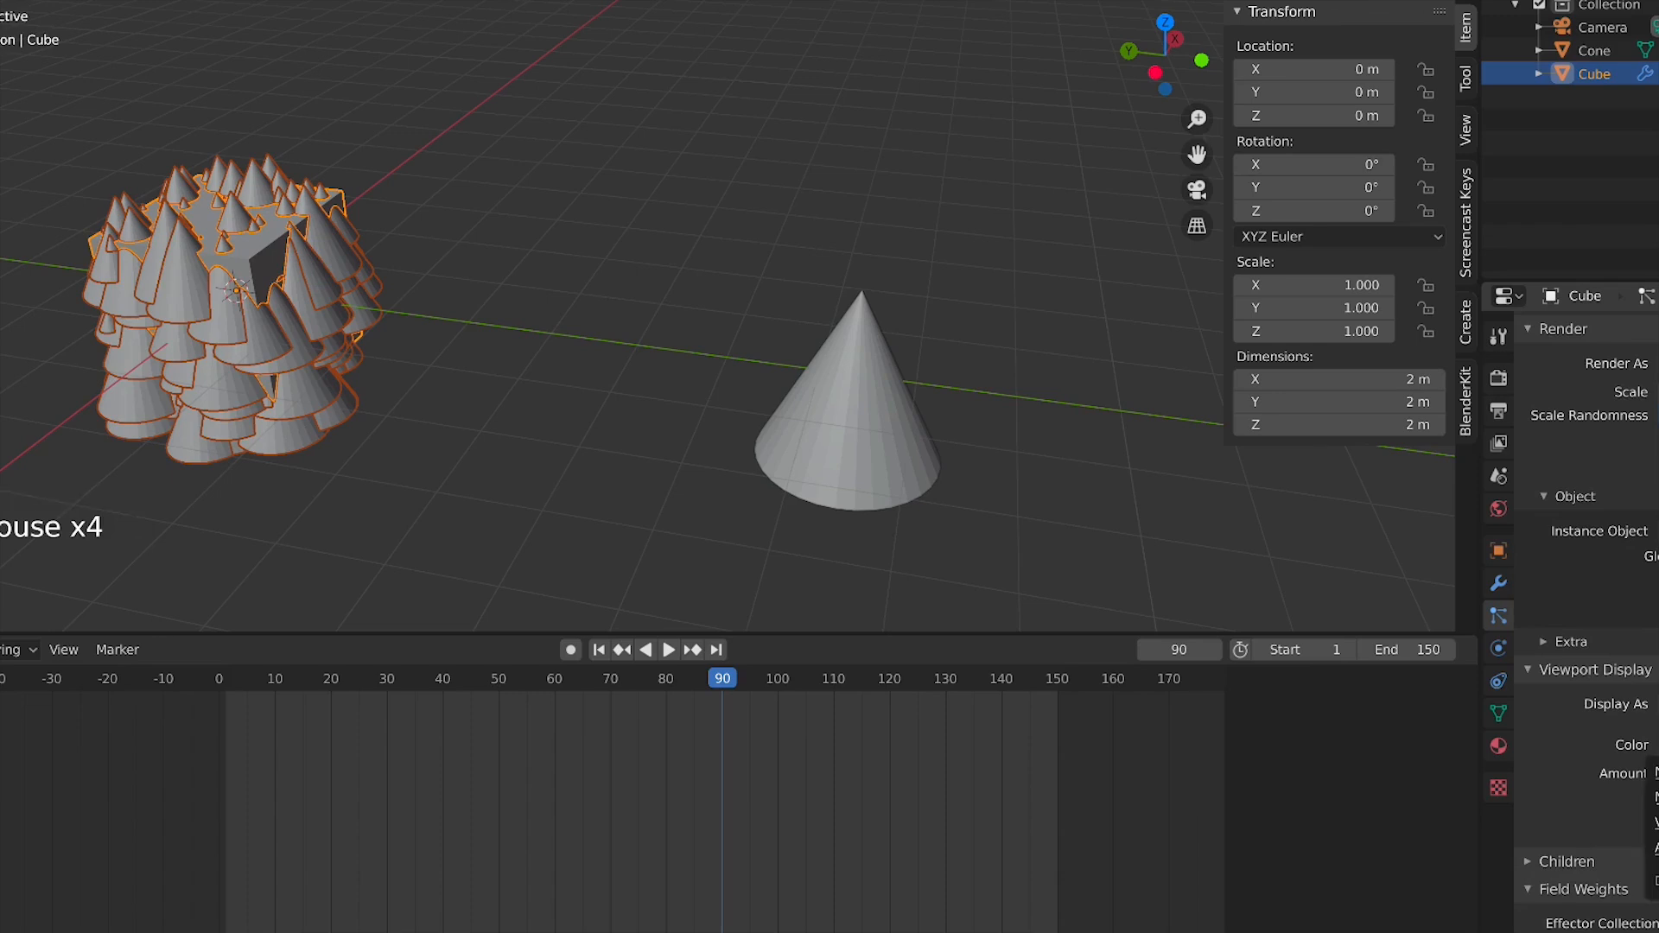
pyautogui.scroll(-13, 1587, 605)
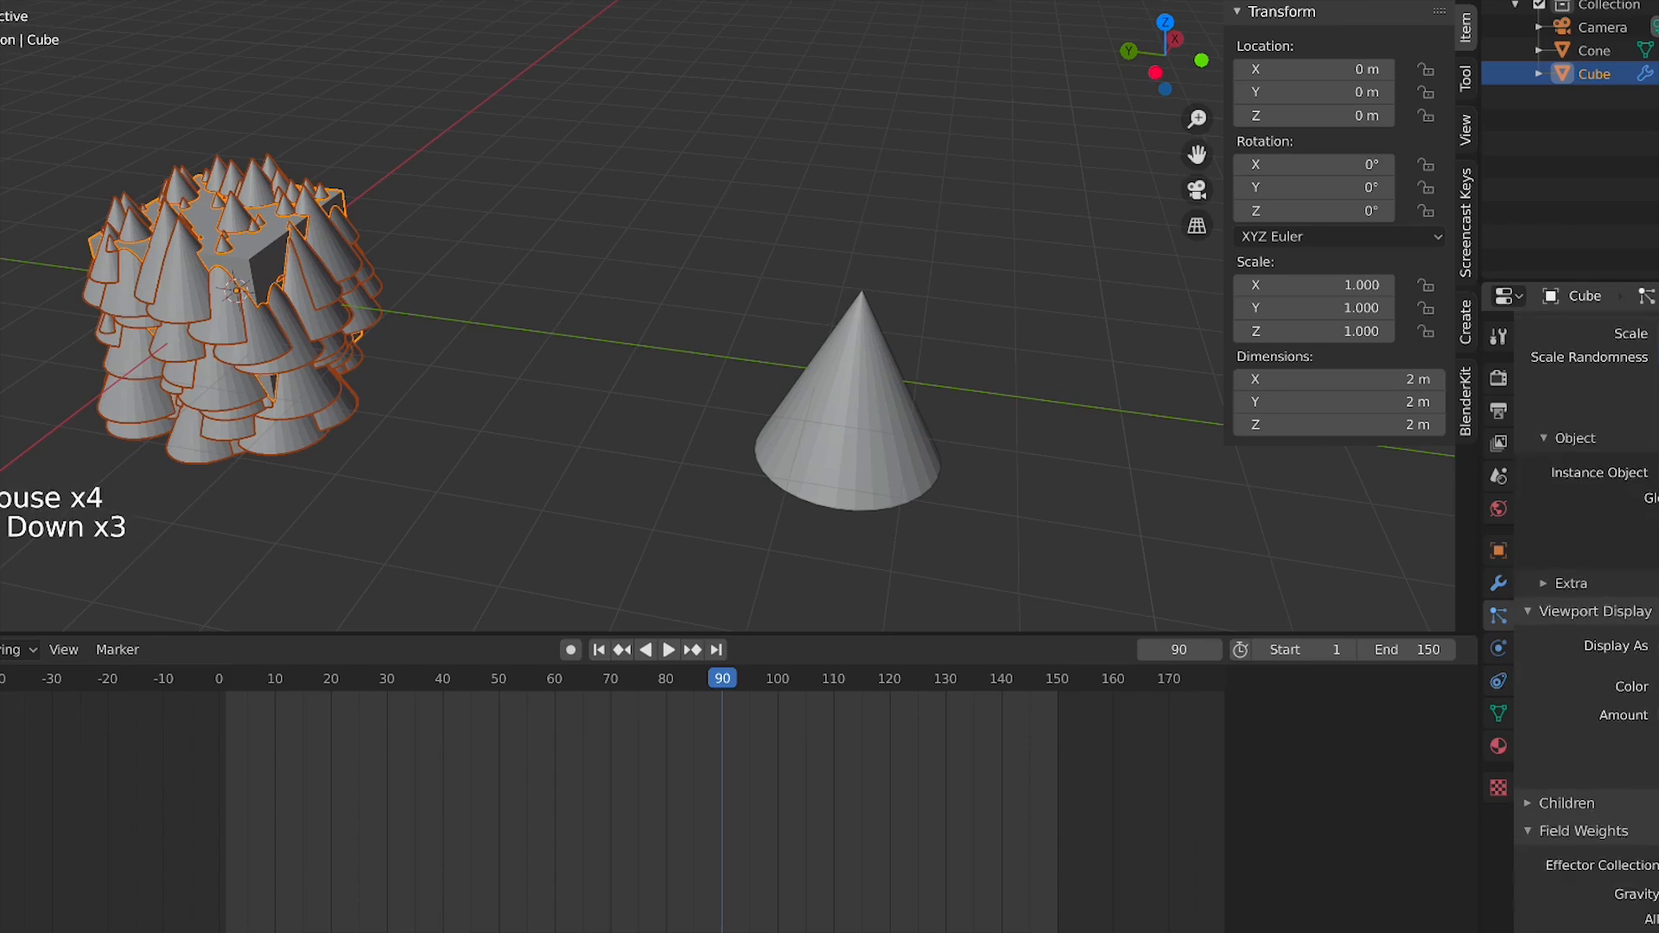
pyautogui.scroll(-10, 1609, 633)
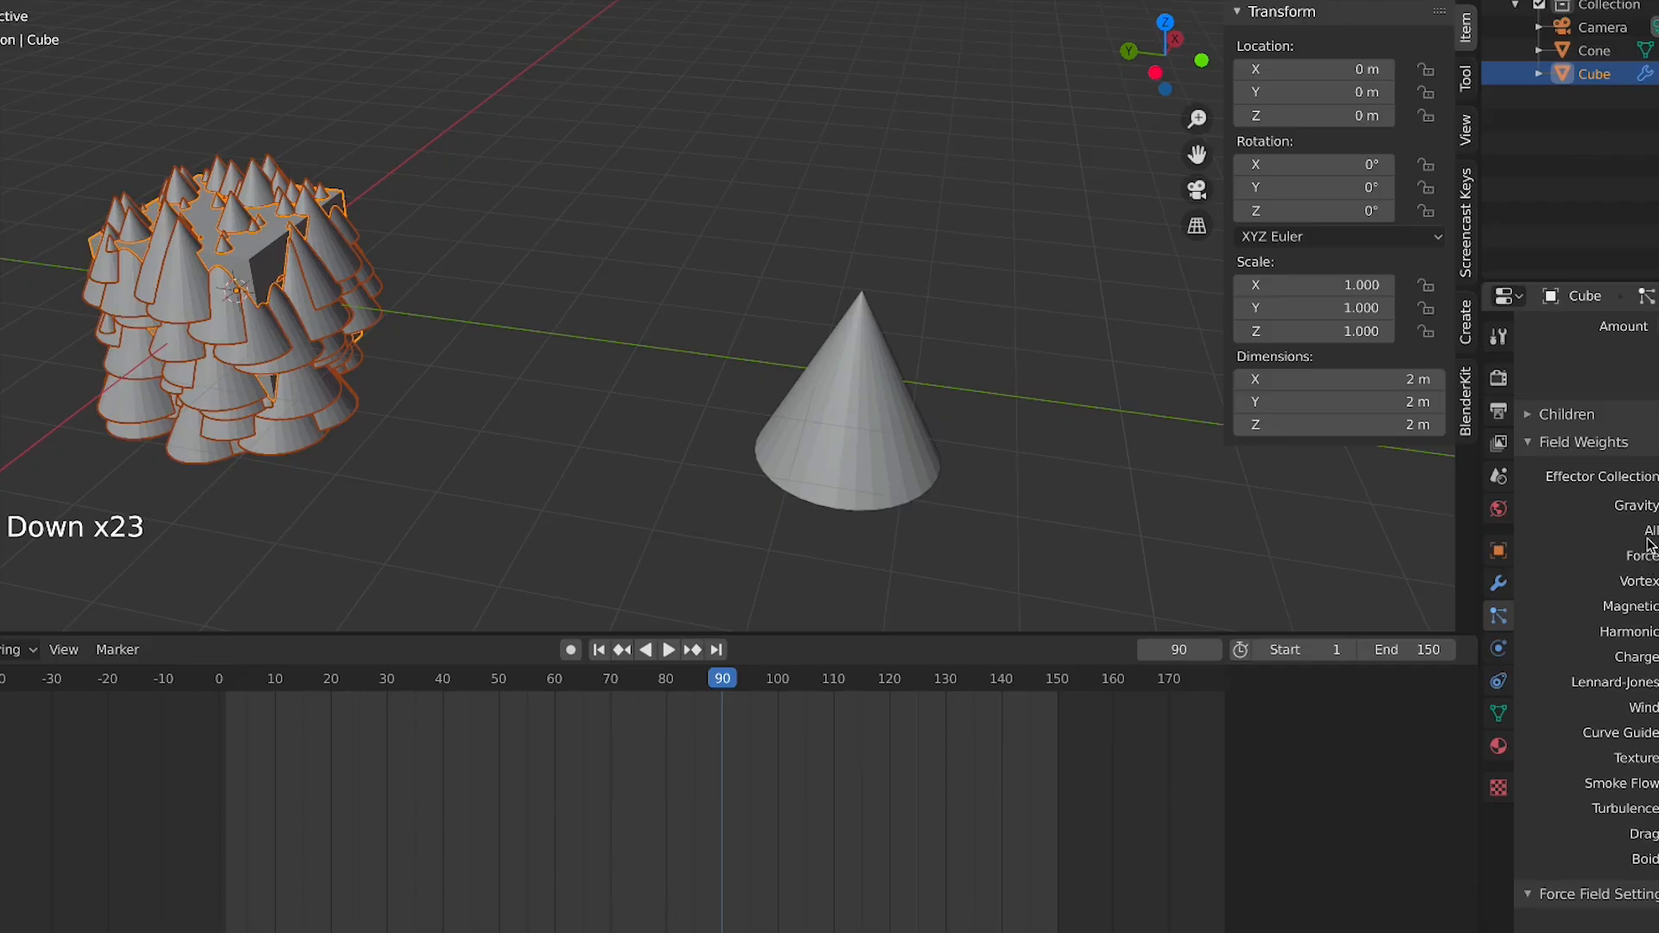
pyautogui.scroll(-15, 1651, 544)
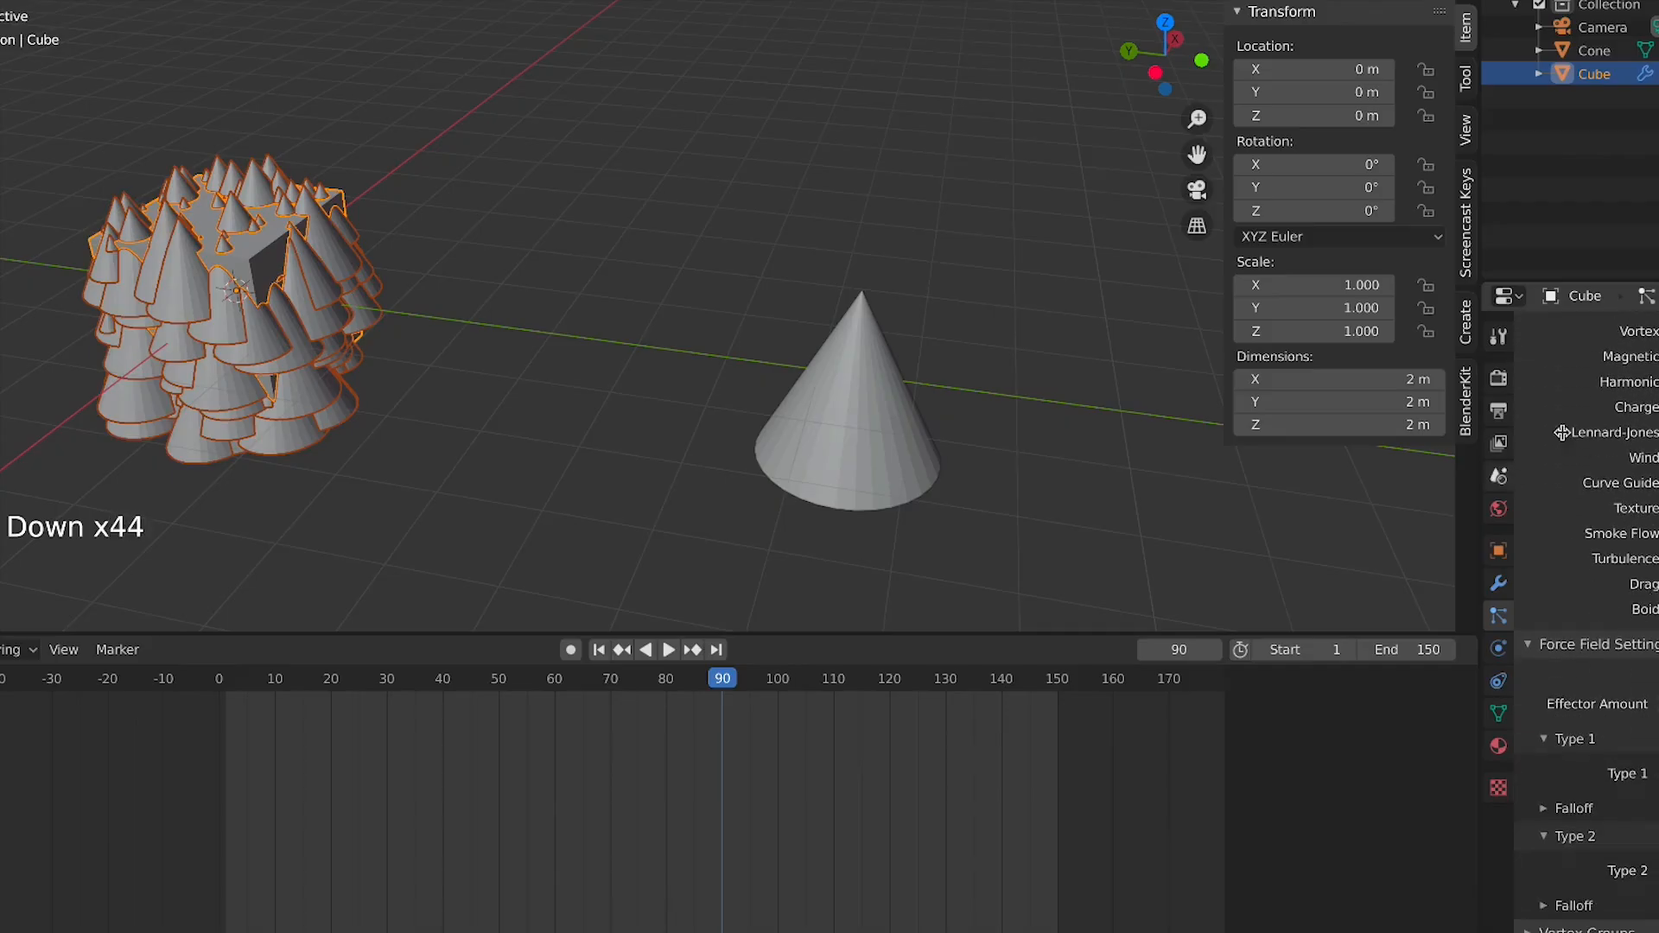
pyautogui.scroll(15, 1541, 411)
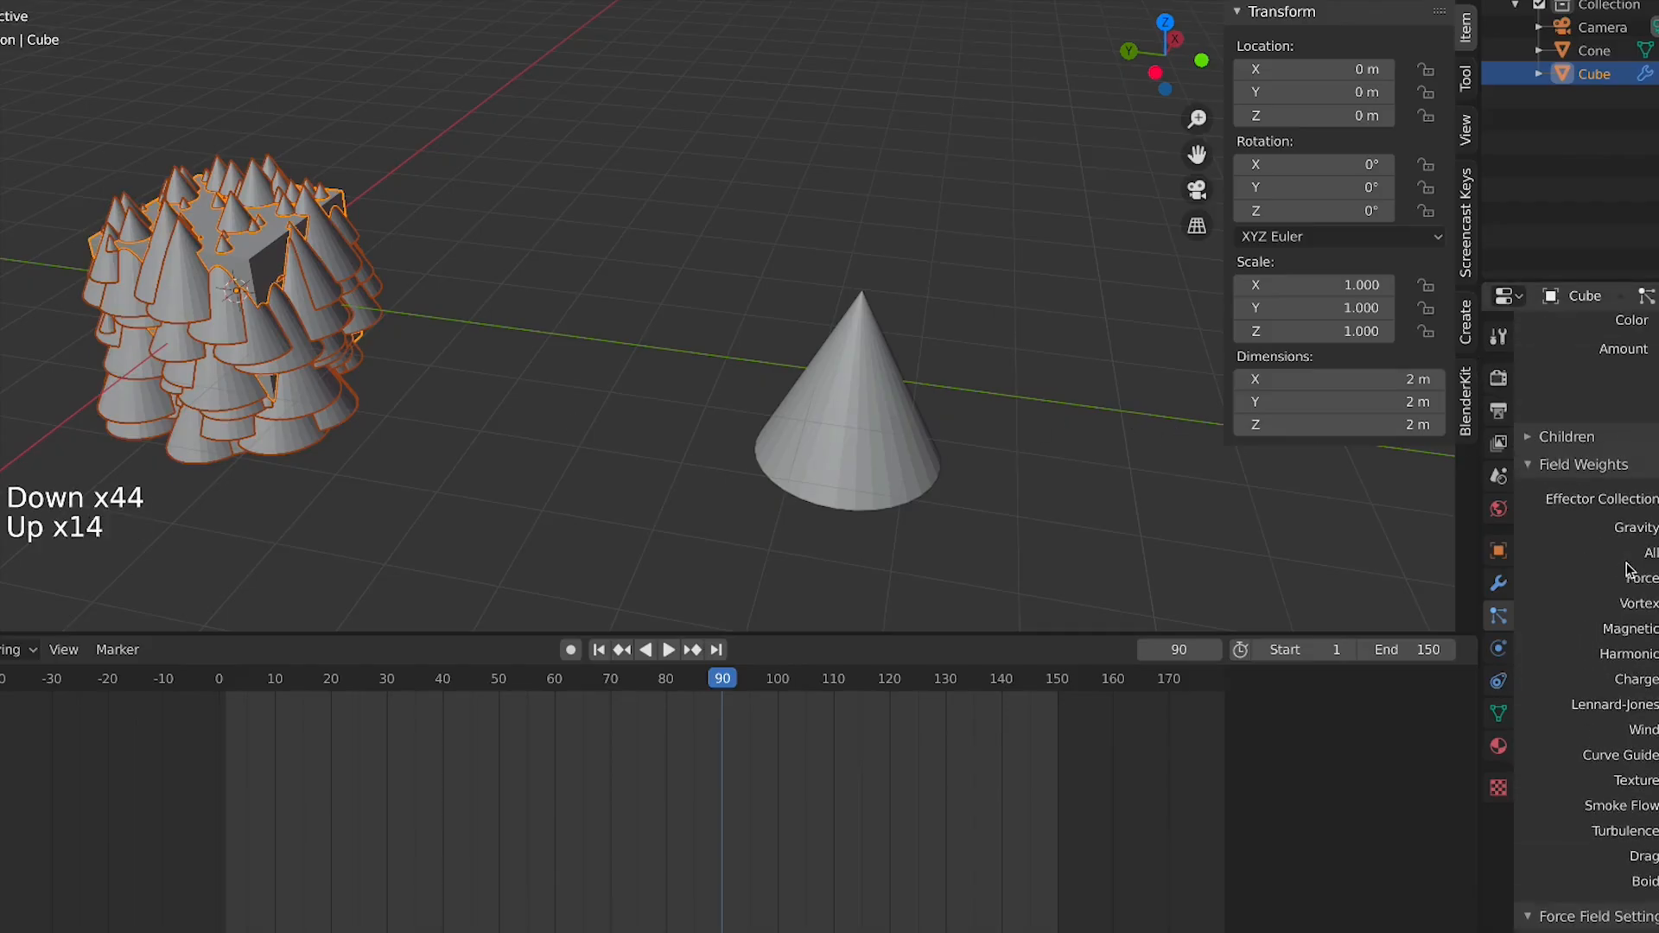
# Play the animation to watch the cone particles fall from the cube emitter
pyautogui.moveTo(1612, 519); pyautogui.dragTo(1590, 439, button='middle')
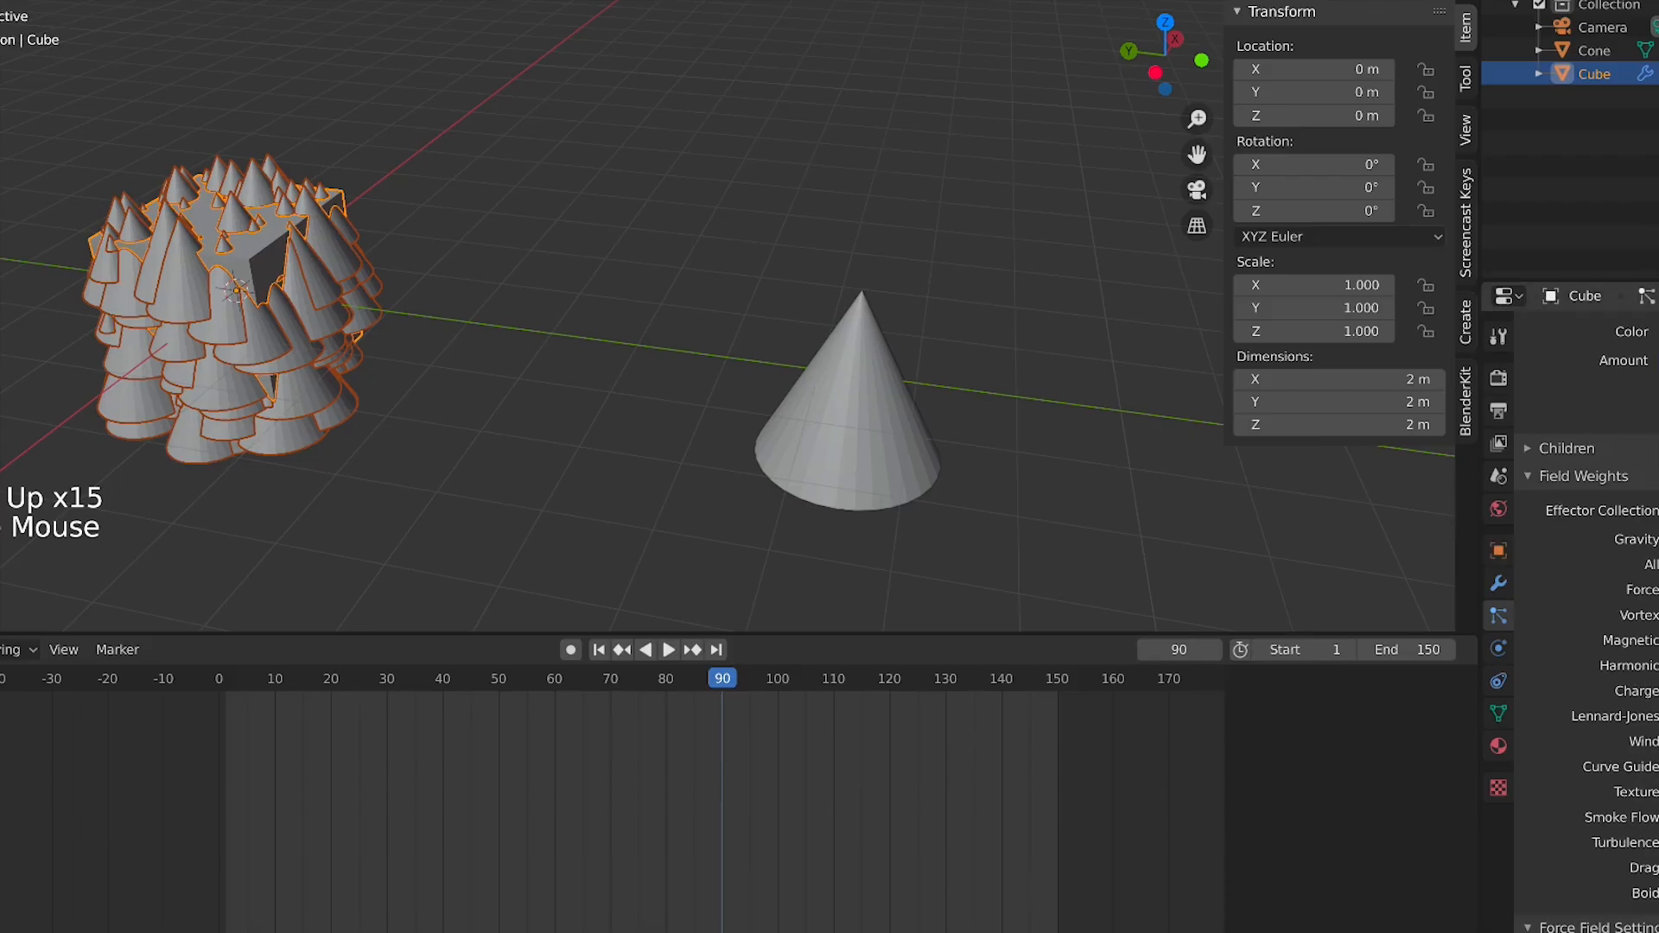
pyautogui.scroll(-3, 585, 429)
pyautogui.moveTo(657, 445); pyautogui.dragTo(590, 428, button='middle')
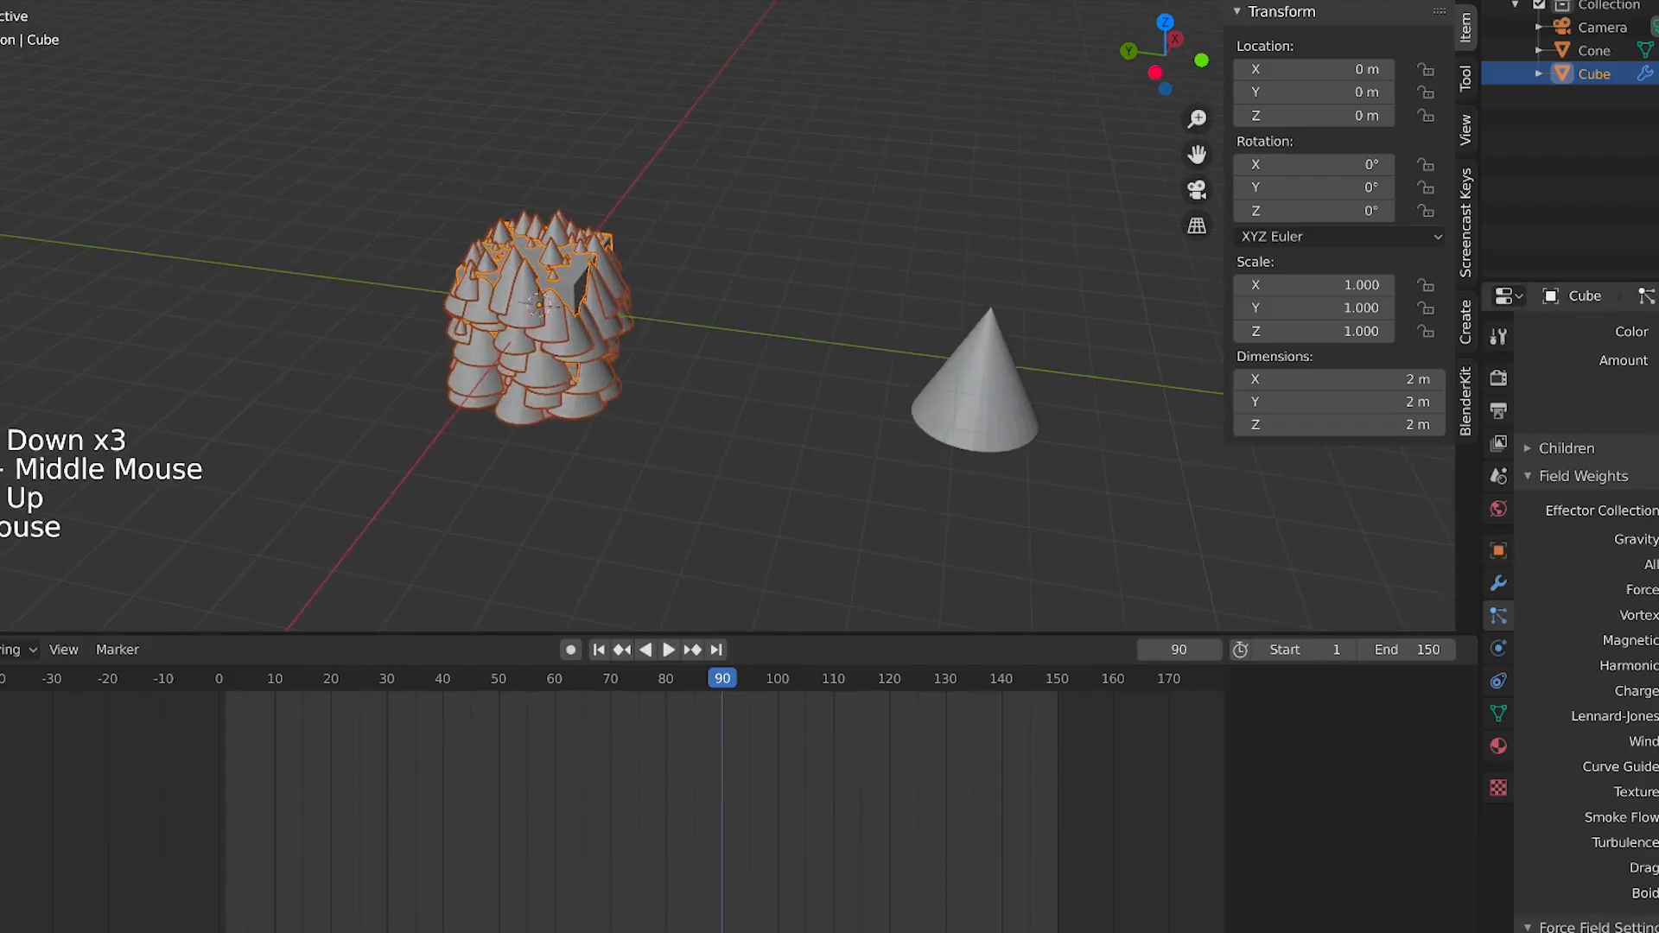
pyautogui.press('space')
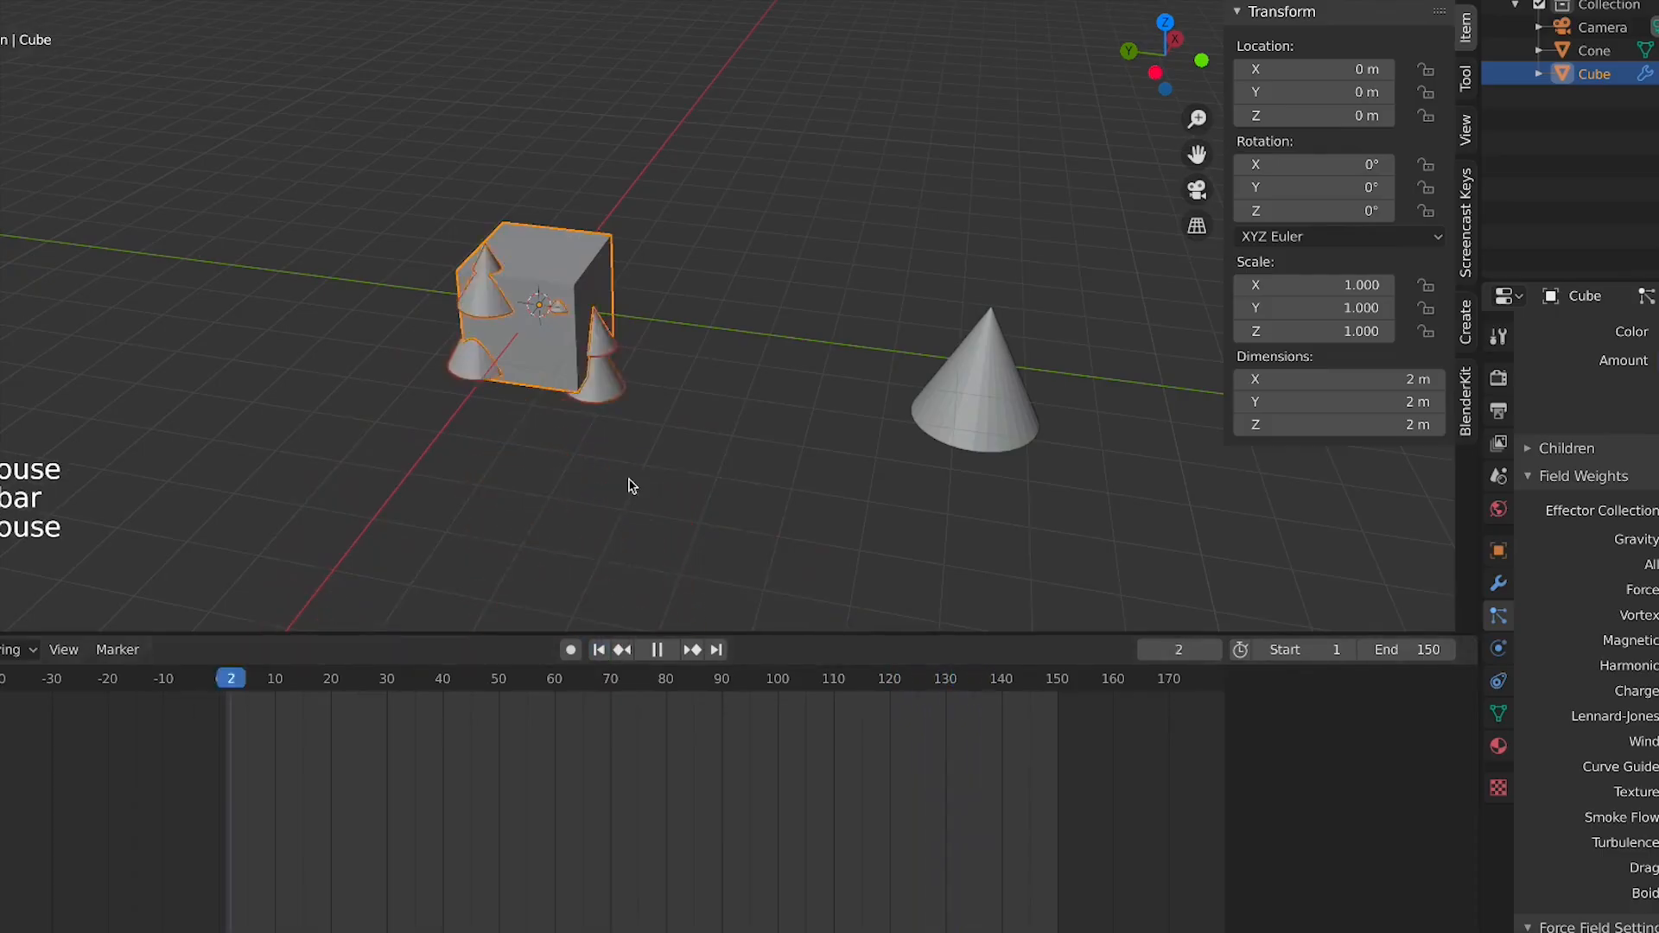
pyautogui.scroll(-2, 628, 486)
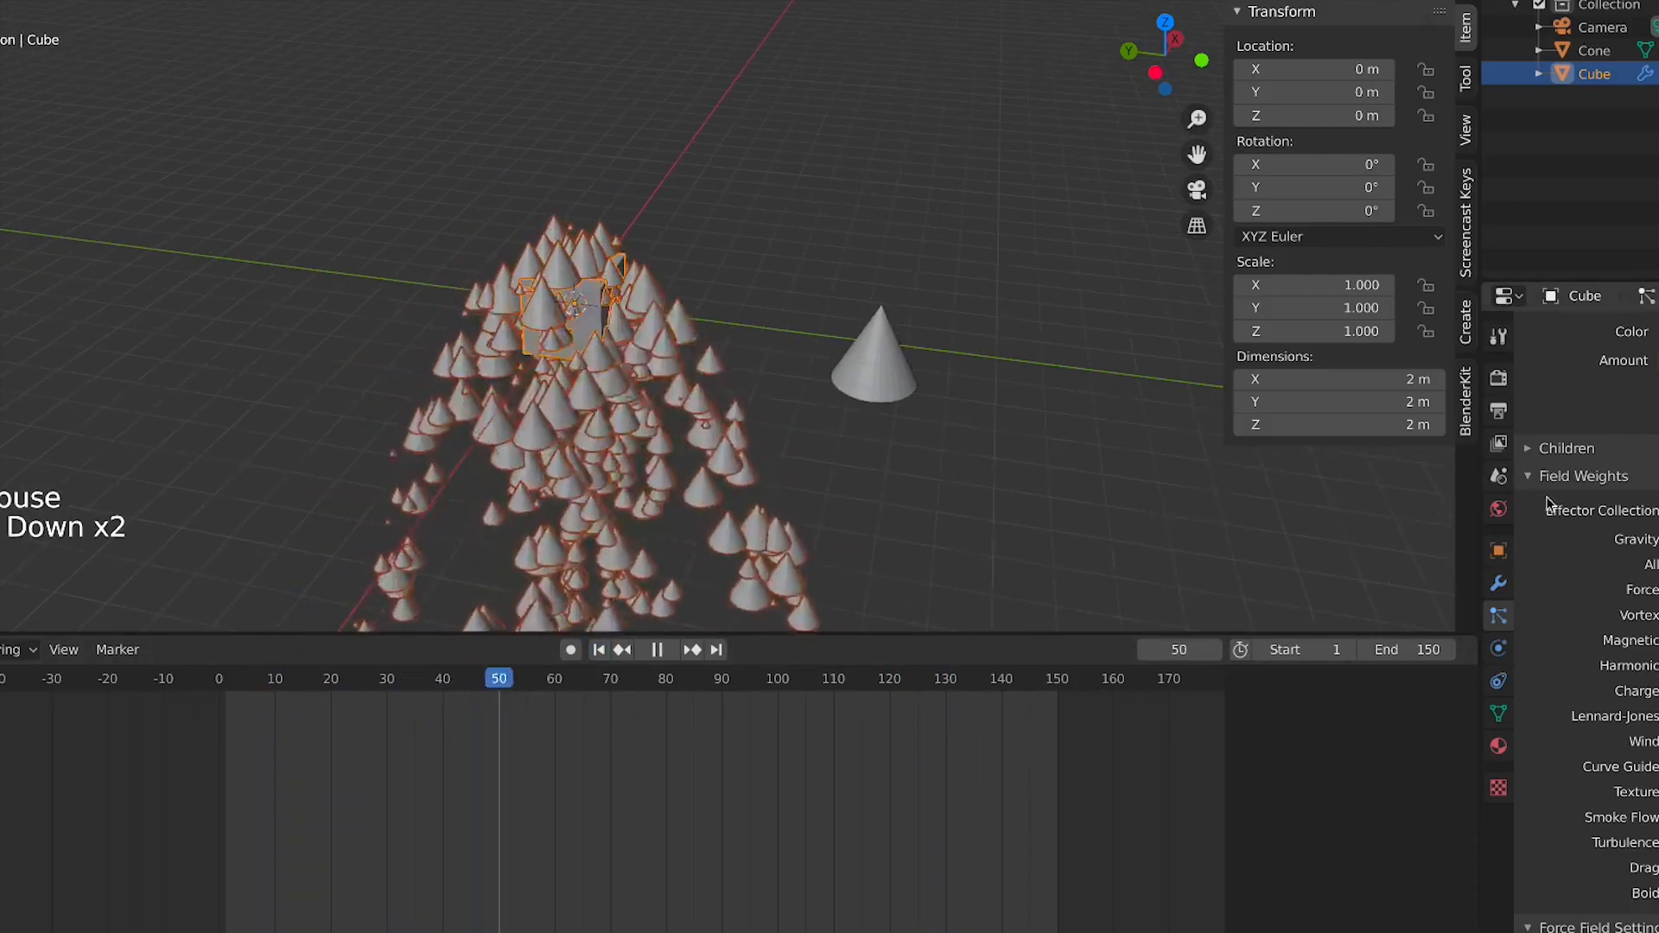
pyautogui.press('space')
# Switch the particle system type to Hair
pyautogui.moveTo(1569, 398); pyautogui.dragTo(1654, 363, button='middle')
pyautogui.scroll(-7, 1654, 664)
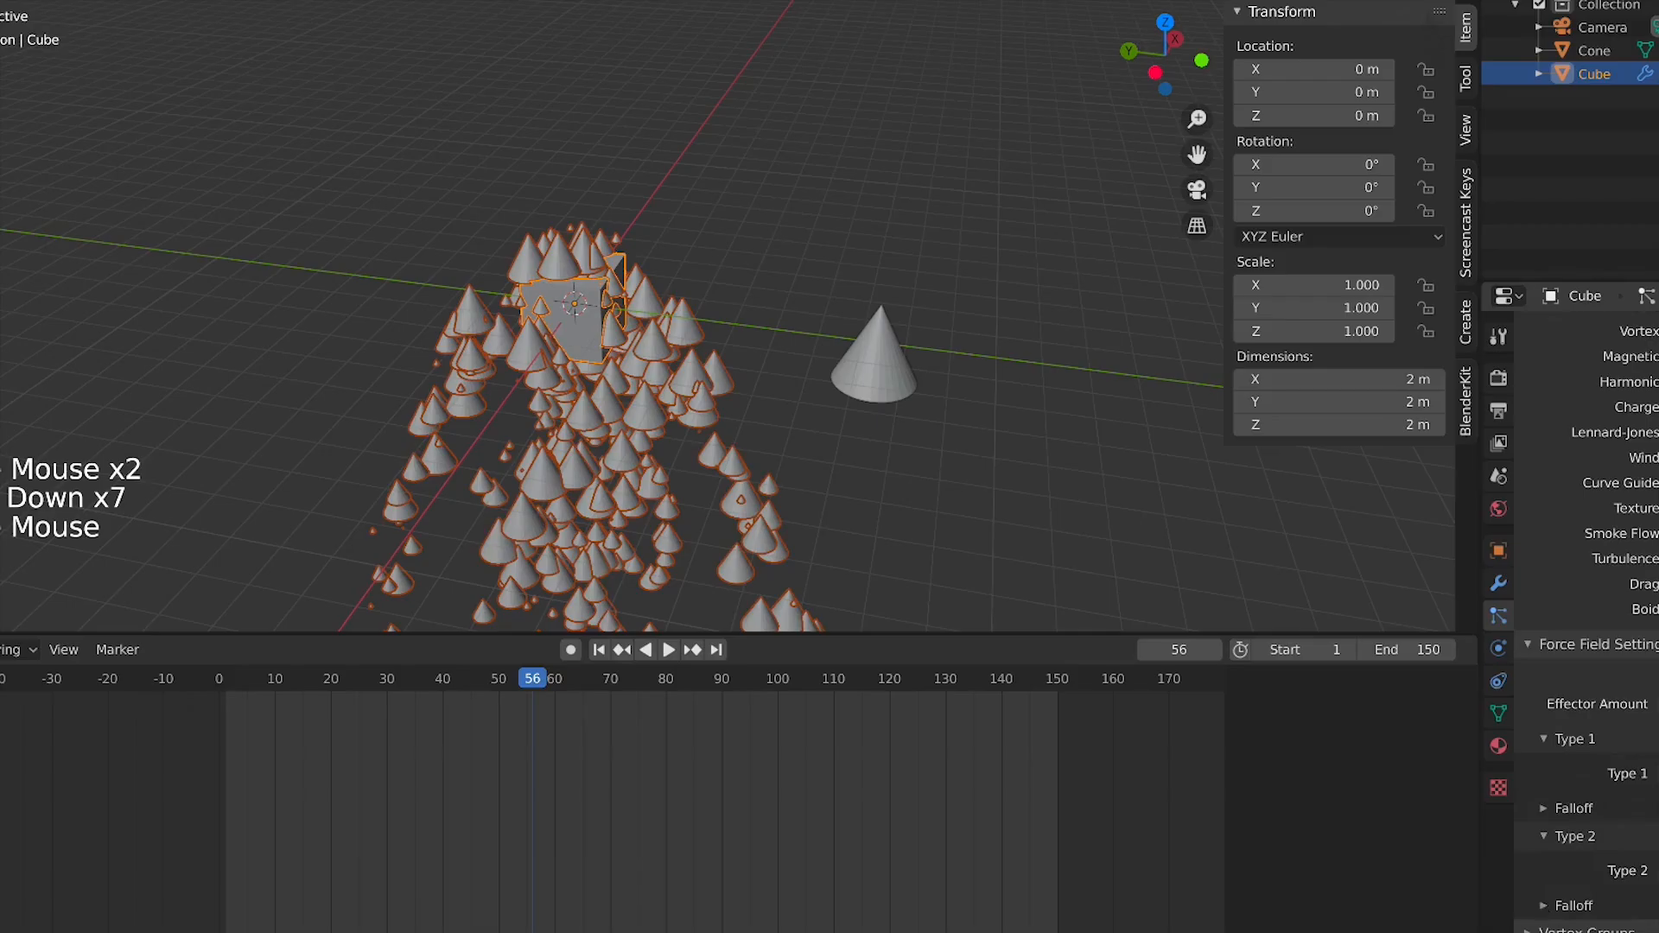
pyautogui.scroll(-3, 1560, 923)
pyautogui.moveTo(1587, 346); pyautogui.dragTo(1658, 362, button='middle')
pyautogui.moveTo(1628, 420); pyautogui.dragTo(1627, 890, button='middle')
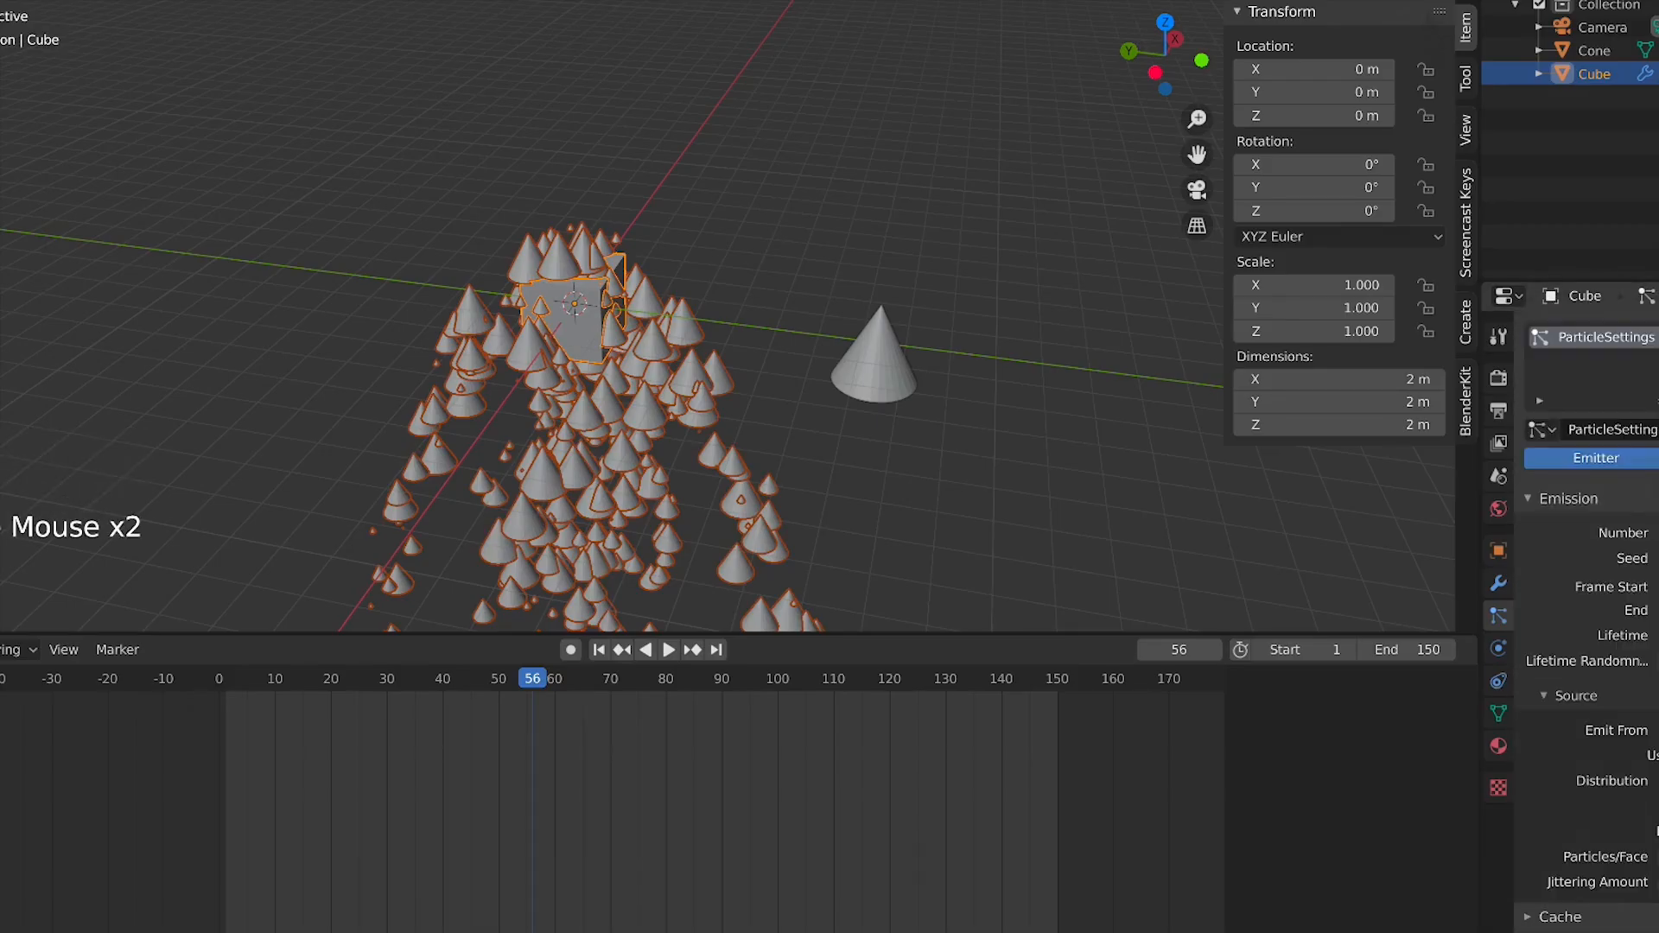
pyautogui.click(1658, 458)
# Zoom out and play the animation to view the hair cone instances on the cube
pyautogui.scroll(-4, 880, 357)
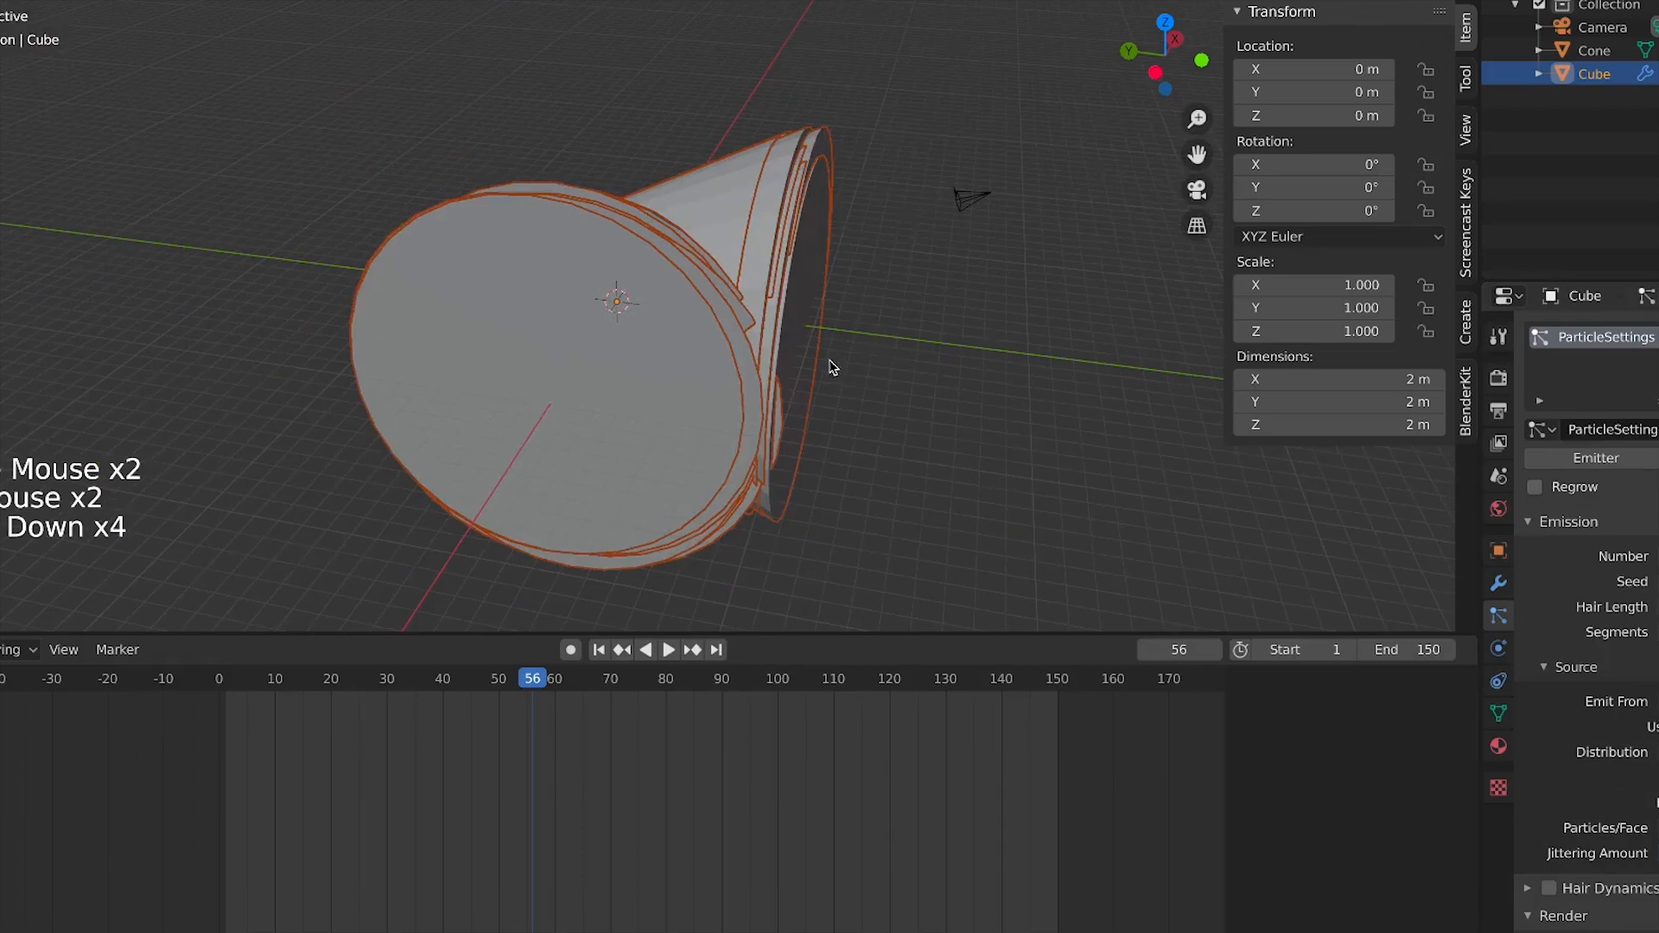
pyautogui.scroll(-10, 1586, 605)
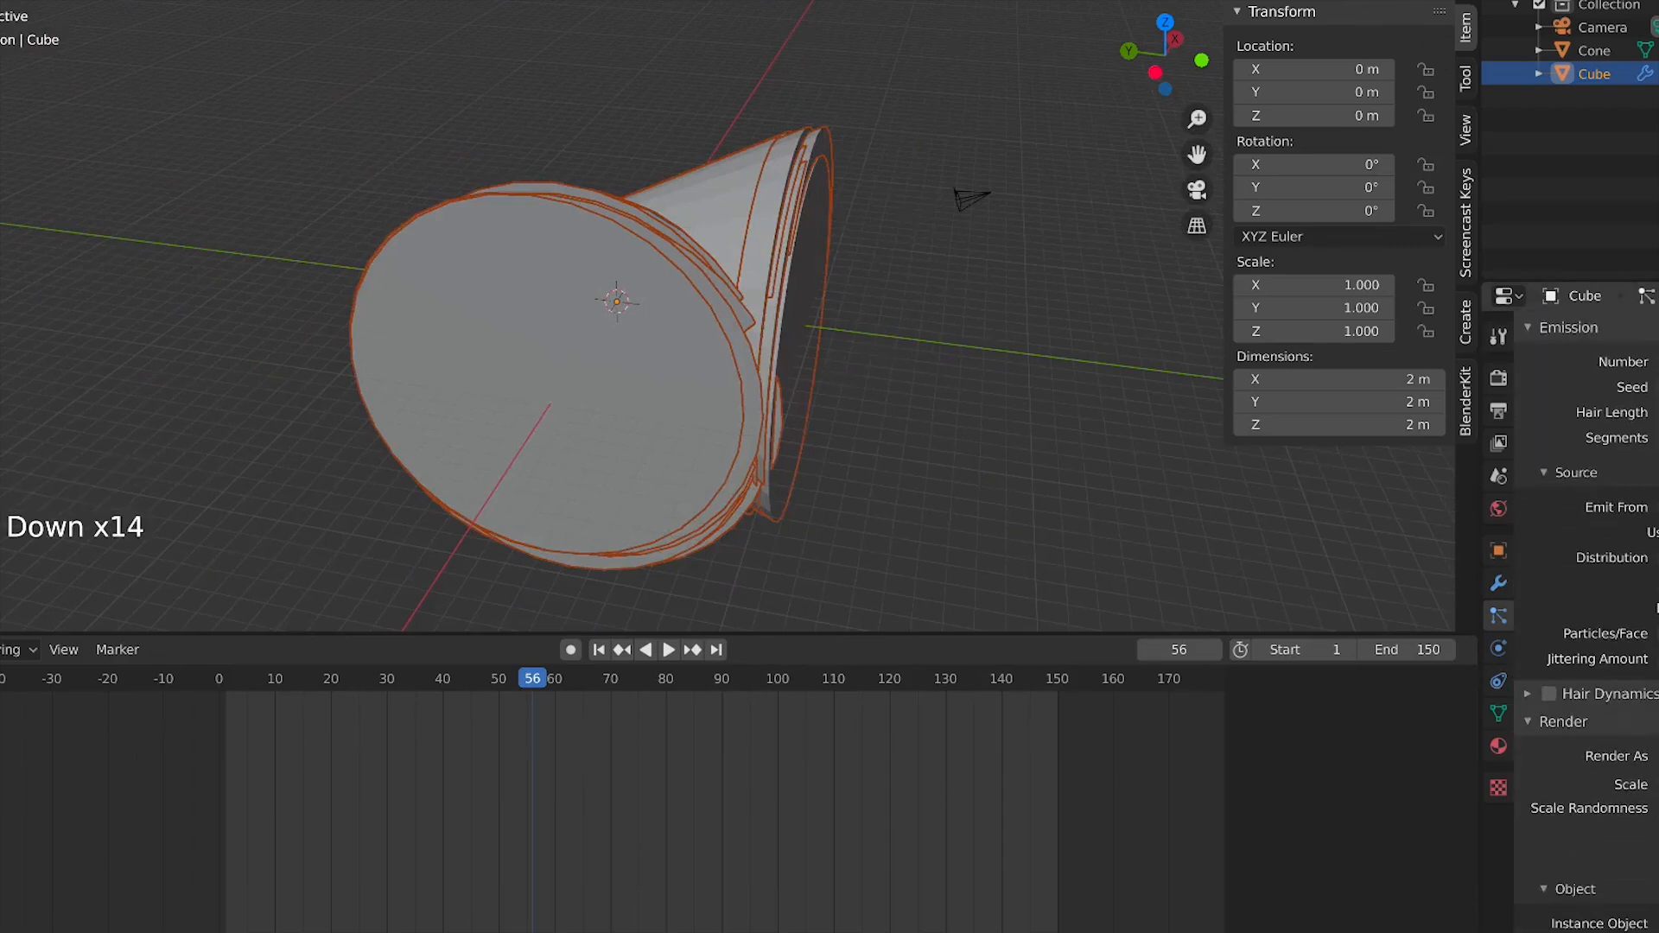
pyautogui.scroll(-12, 1586, 605)
pyautogui.scroll(-3, 1586, 605)
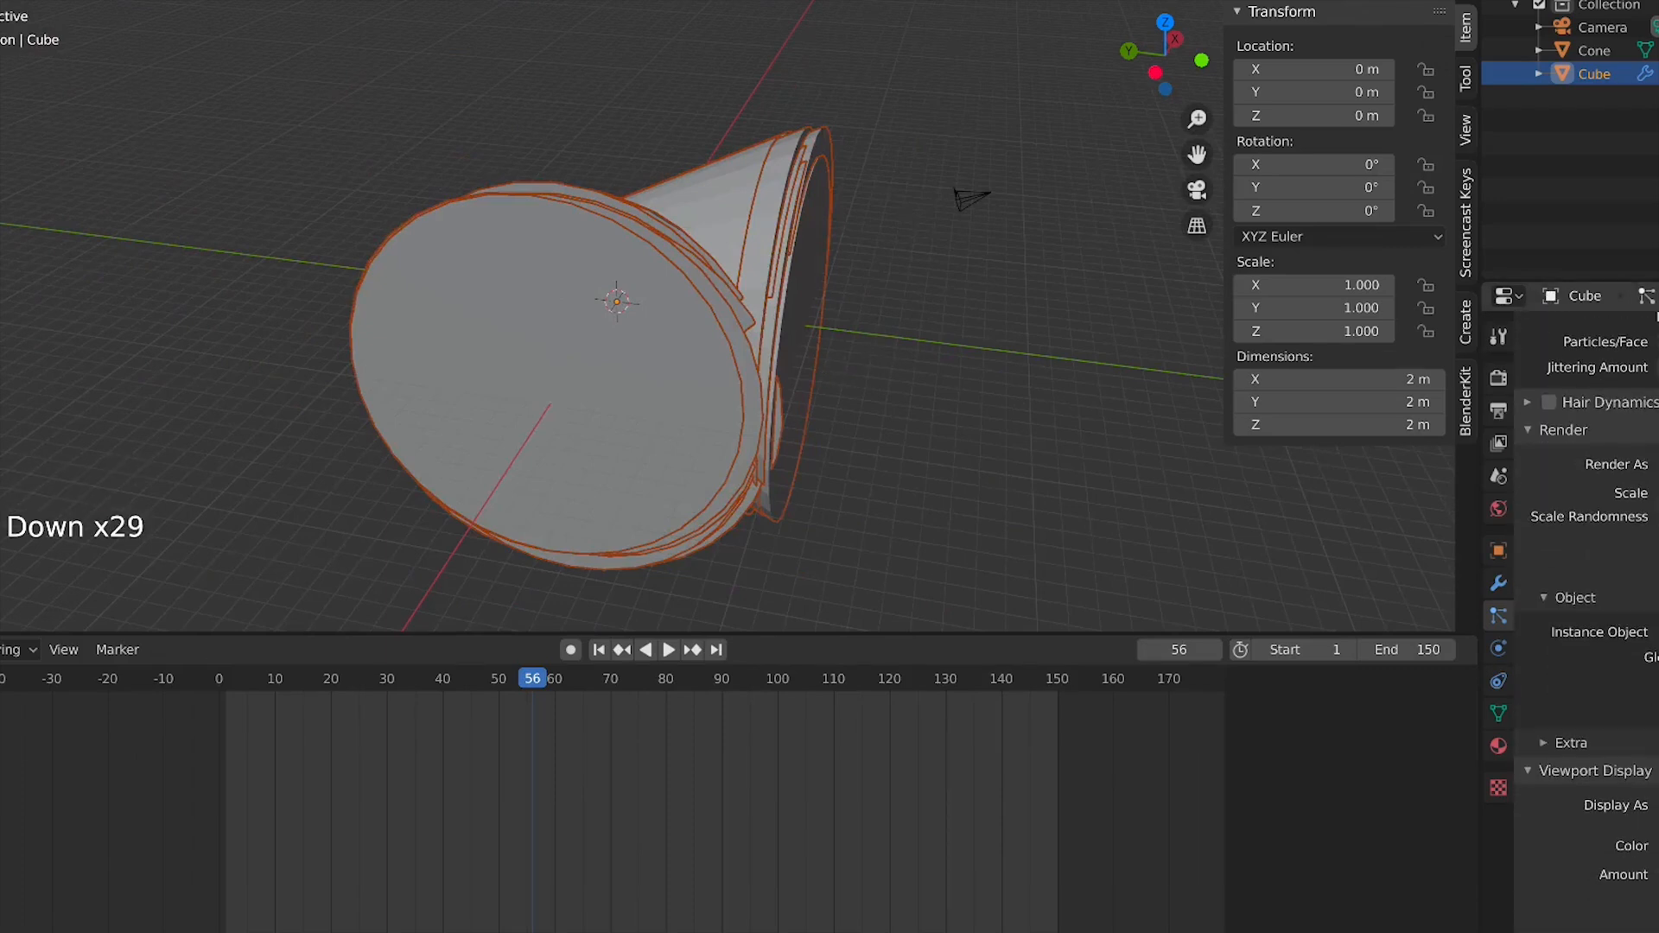
pyautogui.scroll(-3, 617, 302)
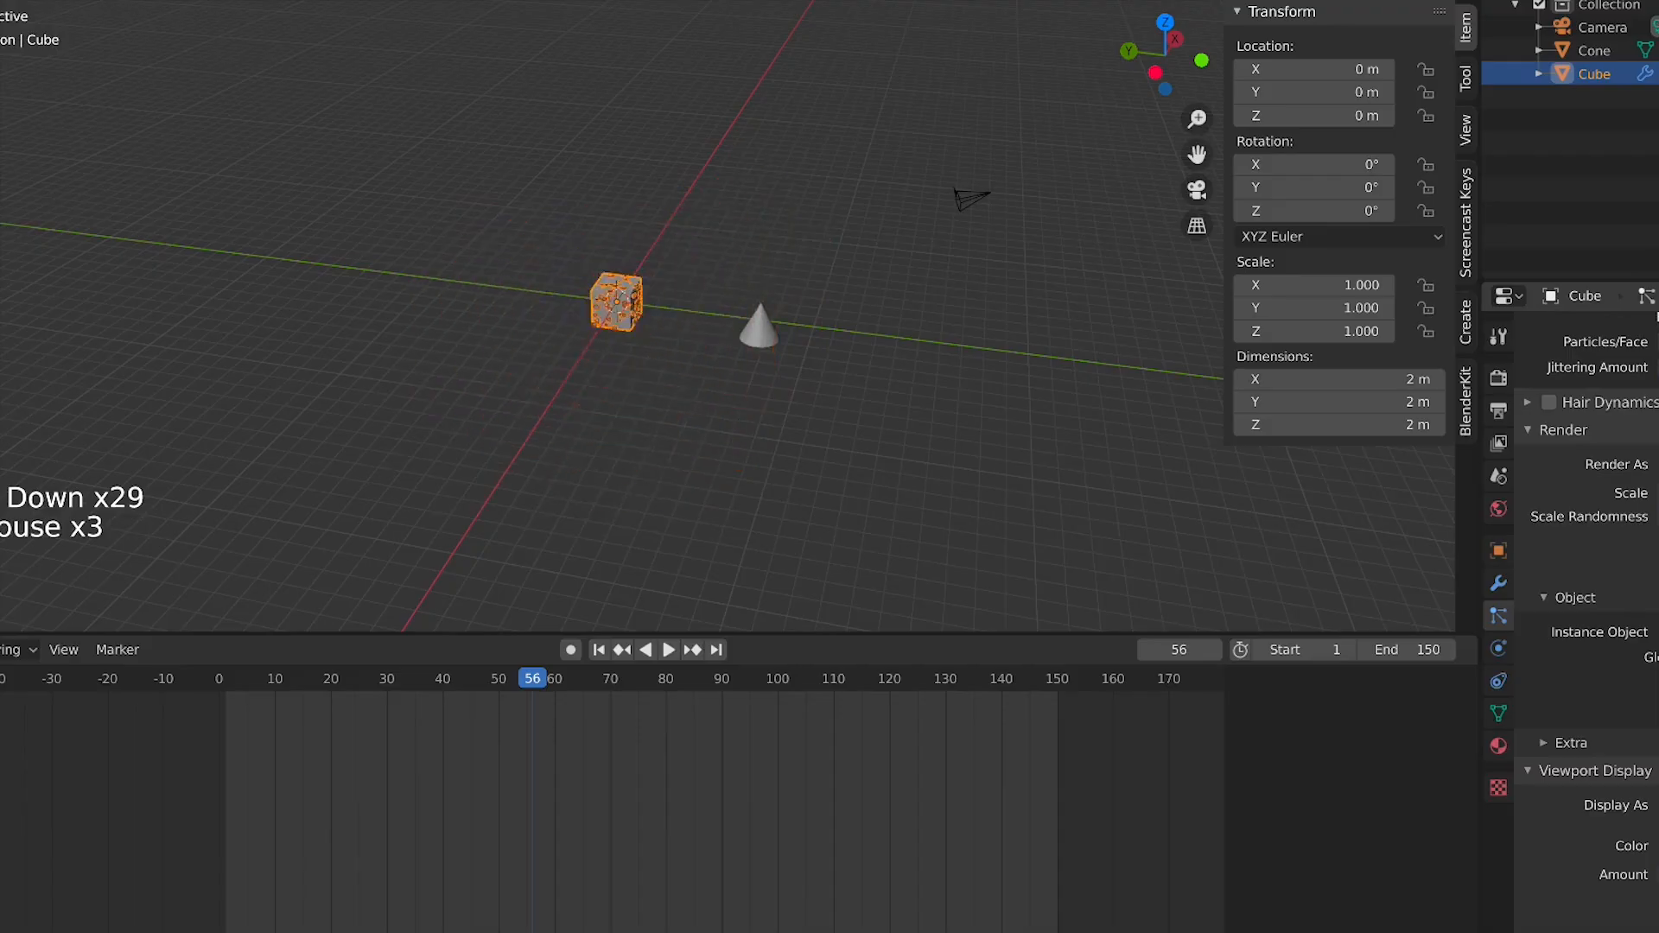
pyautogui.scroll(11, 579, 418)
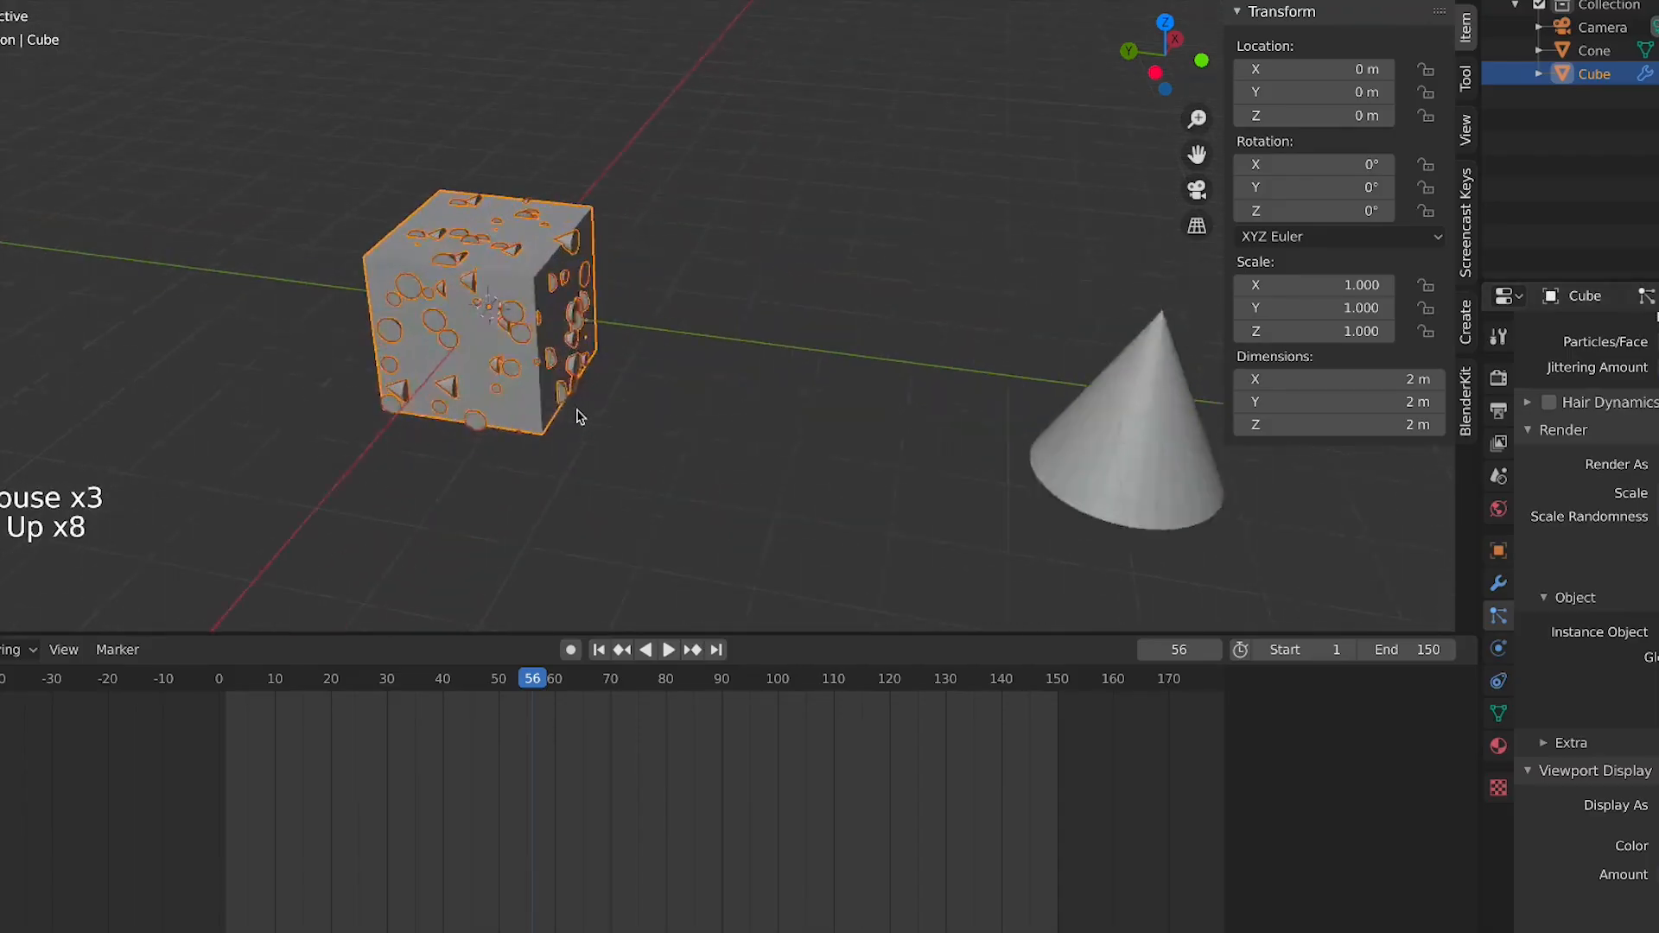
pyautogui.keyDown('shift'); pyautogui.moveTo(582, 426); pyautogui.dragTo(971, 592, button='middle'); pyautogui.keyUp('shift')
pyautogui.press('space')
pyautogui.scroll(-3, 963, 456)
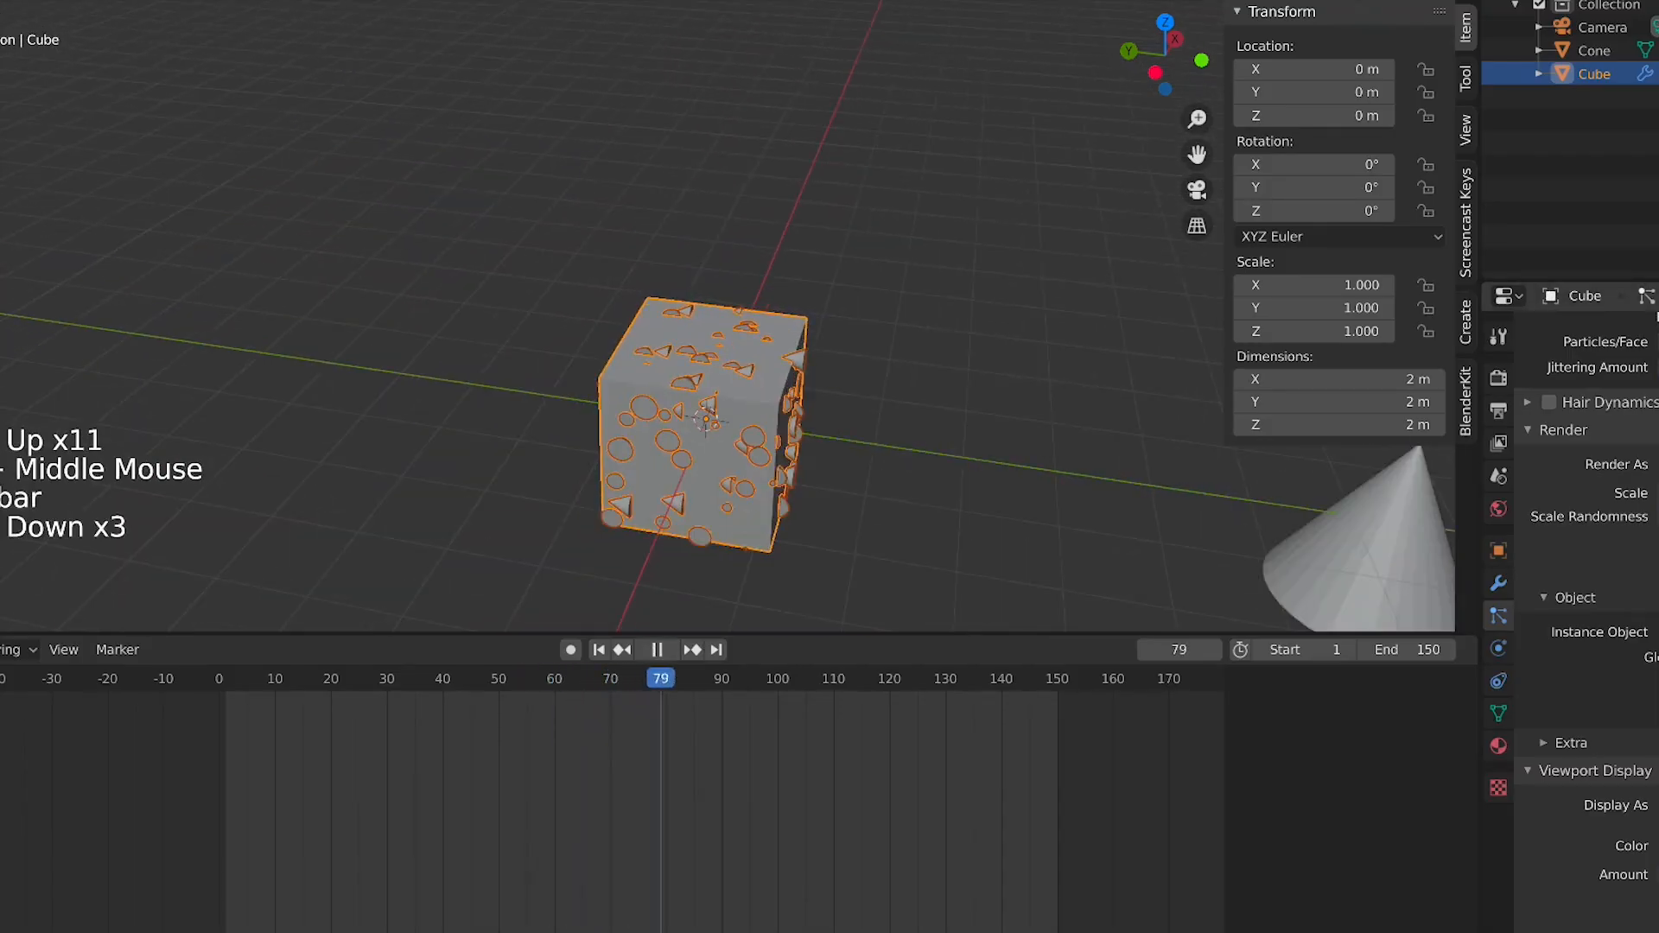
pyautogui.press('space')
# Switch the particle system type back to Emitter
pyautogui.moveTo(1611, 411); pyautogui.dragTo(1637, 866, button='middle')
pyautogui.scroll(-10, 1548, 674)
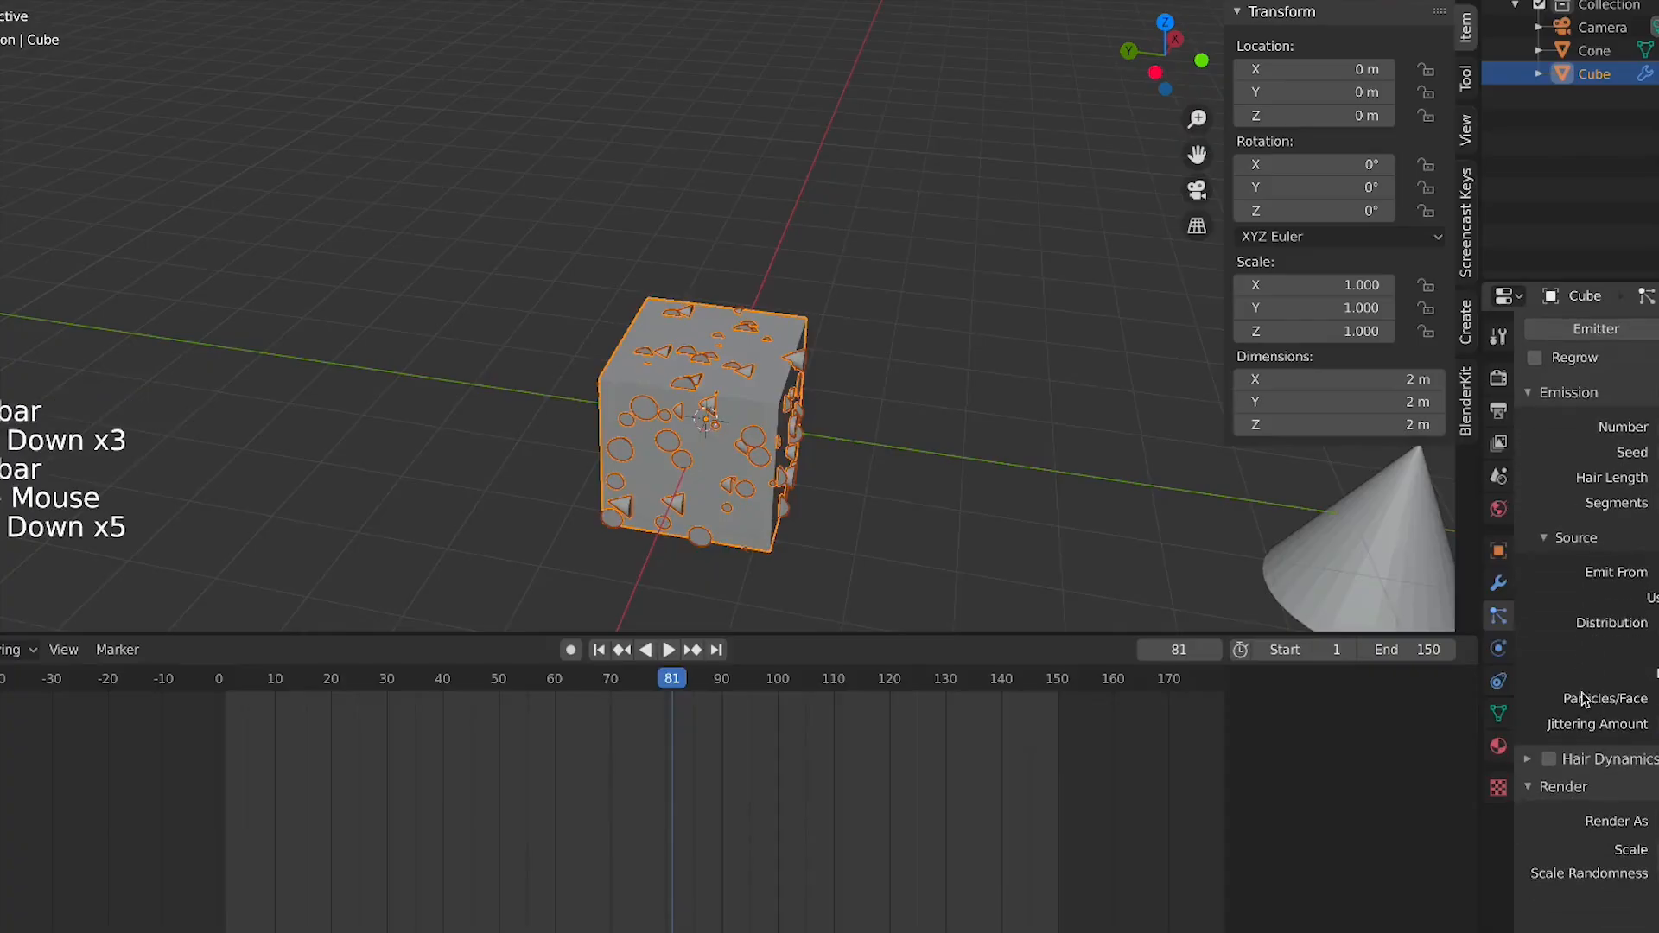
pyautogui.scroll(8, 1587, 691)
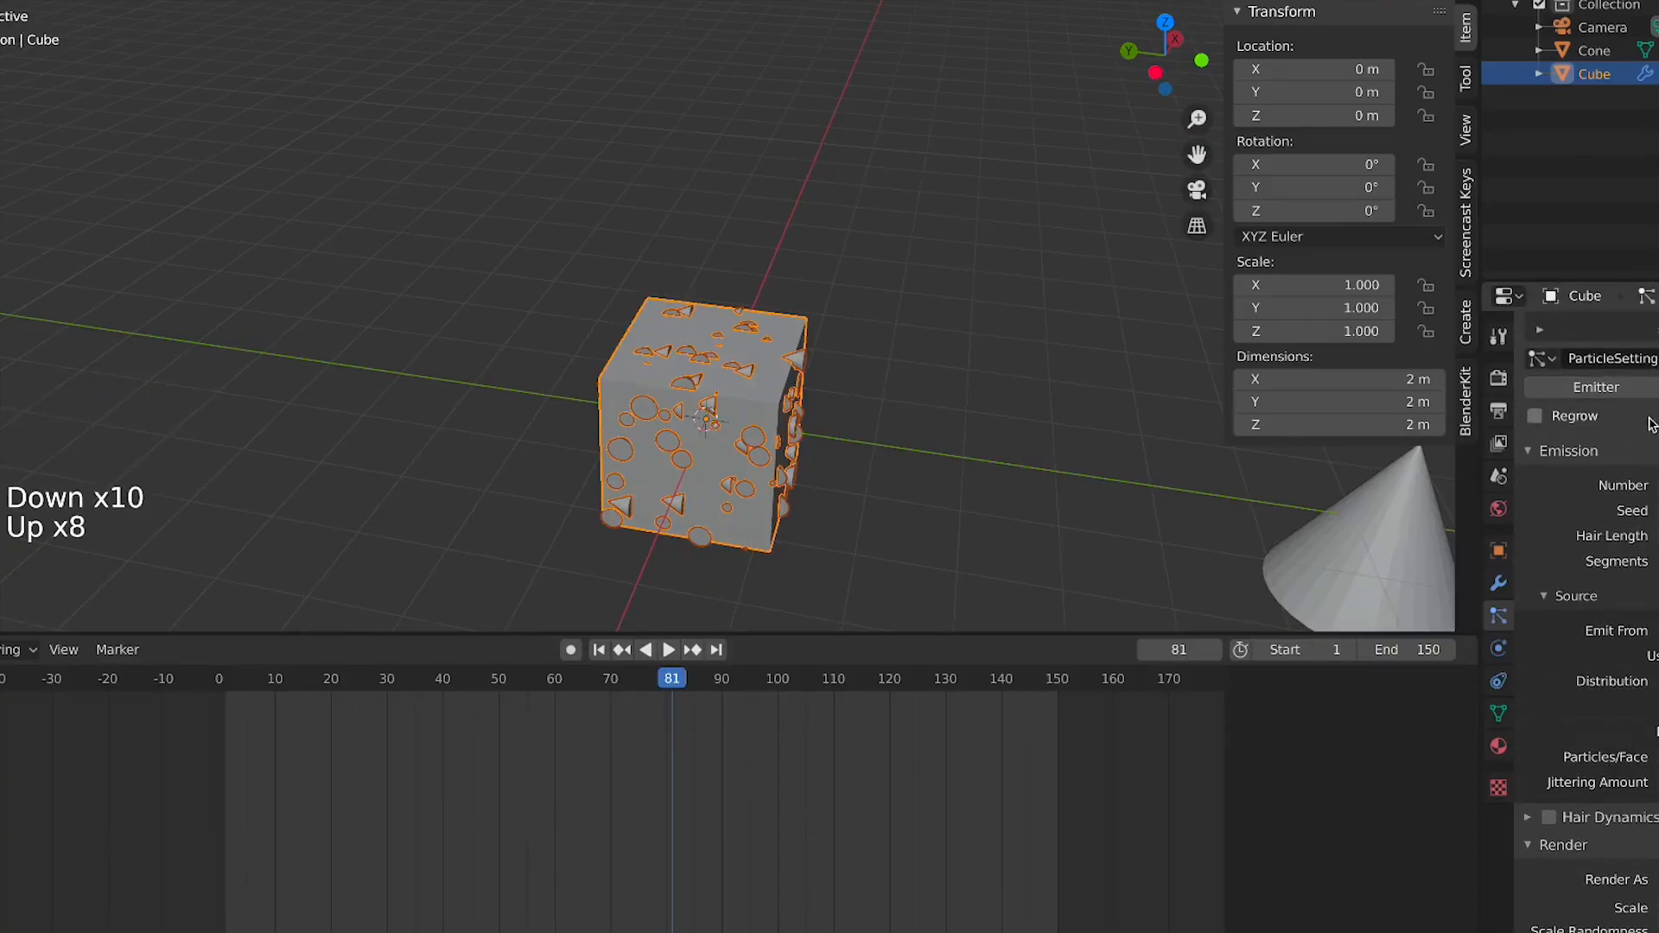
pyautogui.moveTo(1587, 744); pyautogui.dragTo(1586, 361, button='middle')
pyautogui.moveTo(1589, 864); pyautogui.dragTo(1638, 522, button='middle')
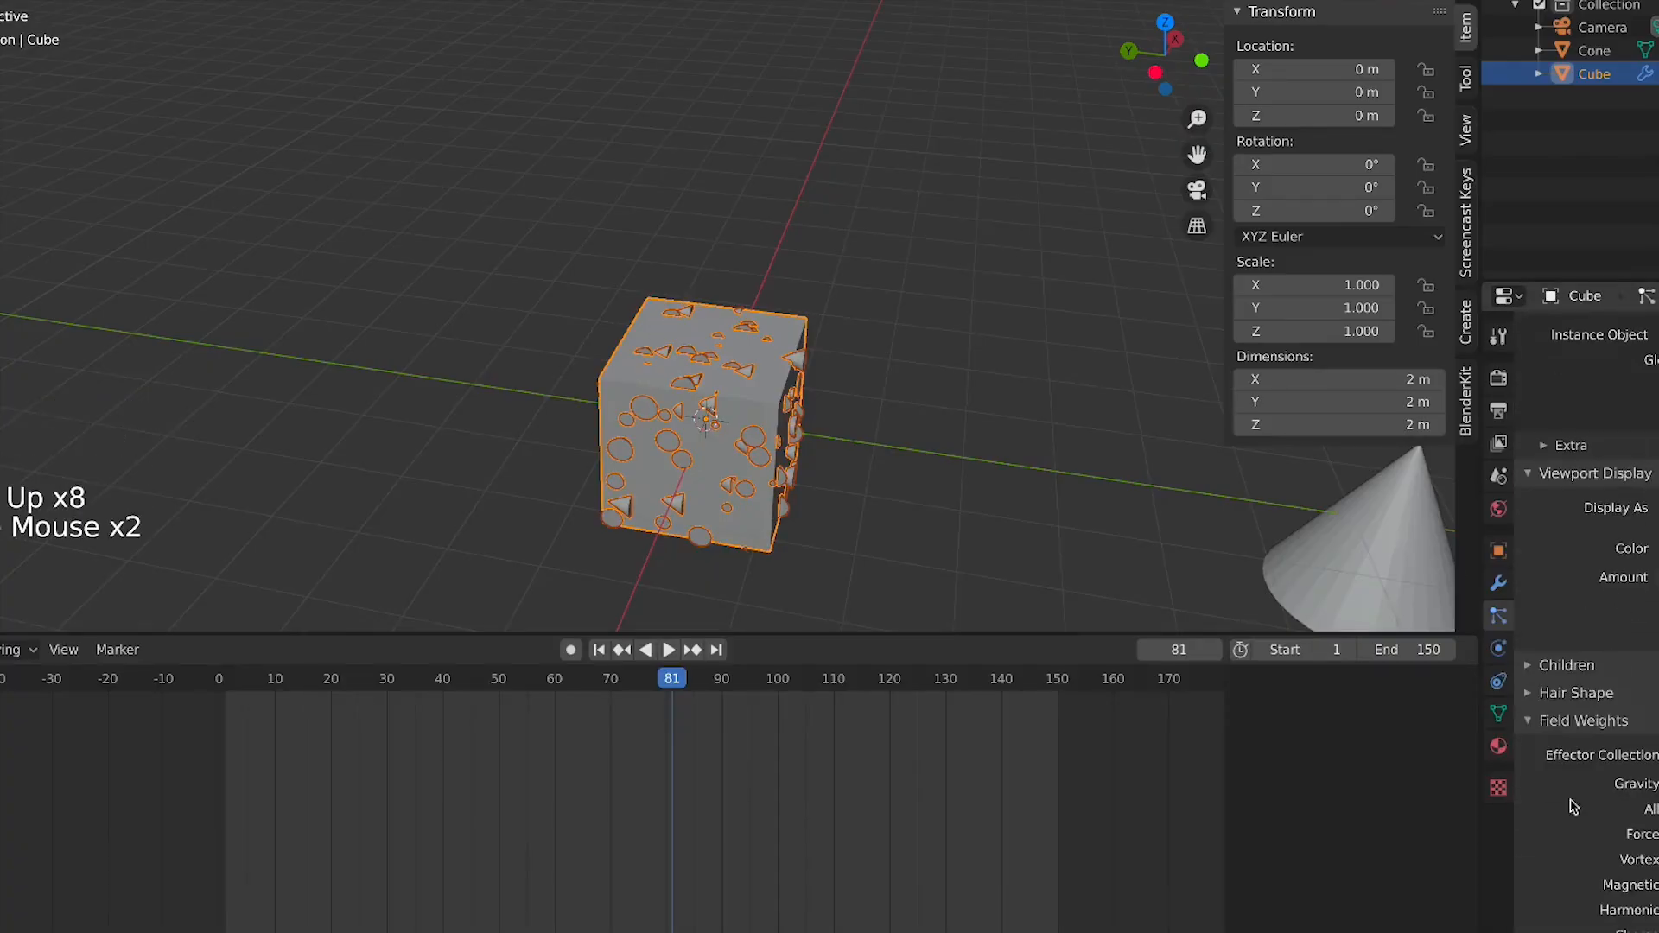
pyautogui.moveTo(1568, 799); pyautogui.dragTo(1646, 293, button='middle')
pyautogui.moveTo(1552, 528); pyautogui.dragTo(1605, 566, button='middle')
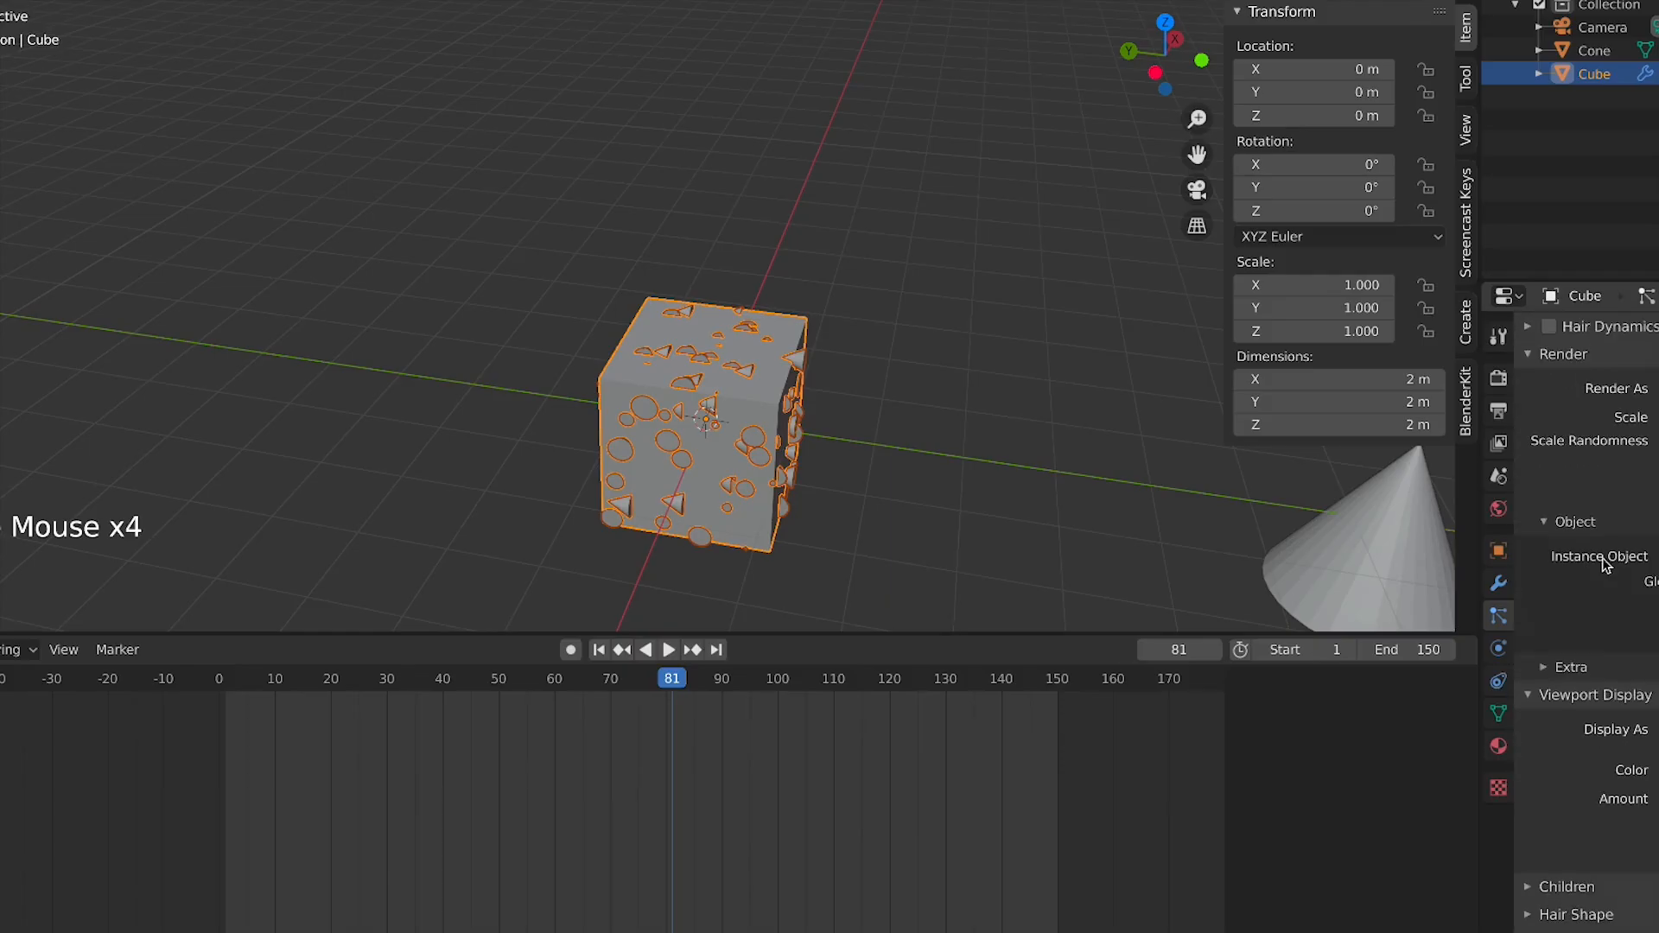
pyautogui.moveTo(1572, 484); pyautogui.dragTo(1604, 533, button='middle')
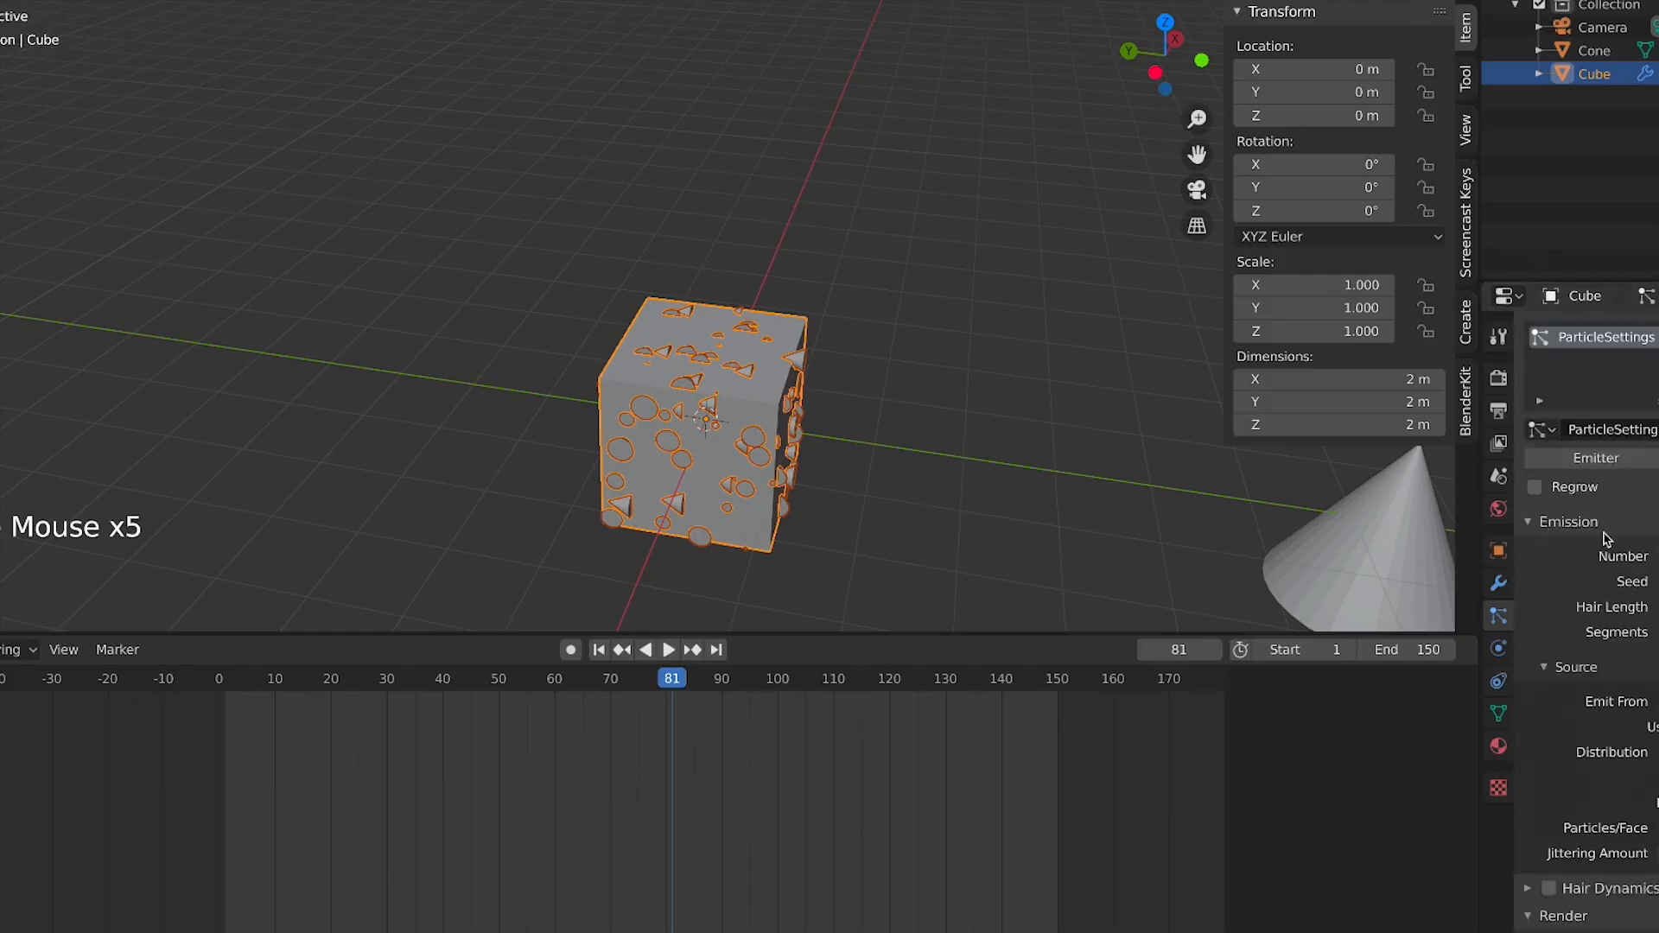
pyautogui.click(1616, 465)
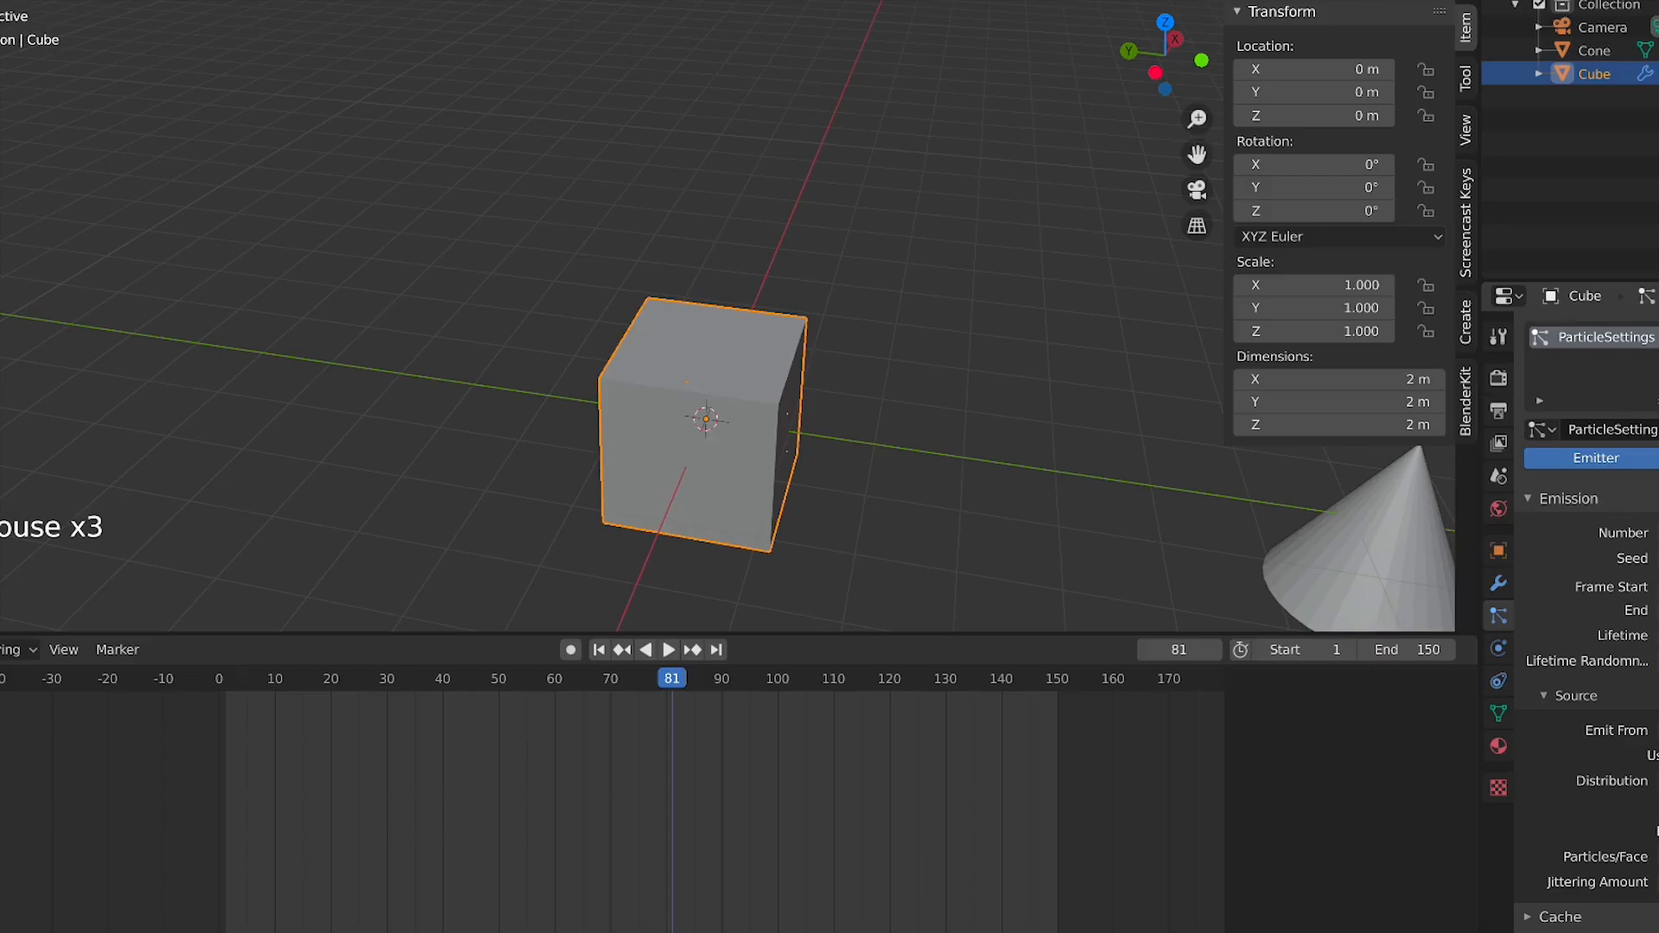
# Delete the cube and the cone from the scene
pyautogui.scroll(-6, 1586, 605)
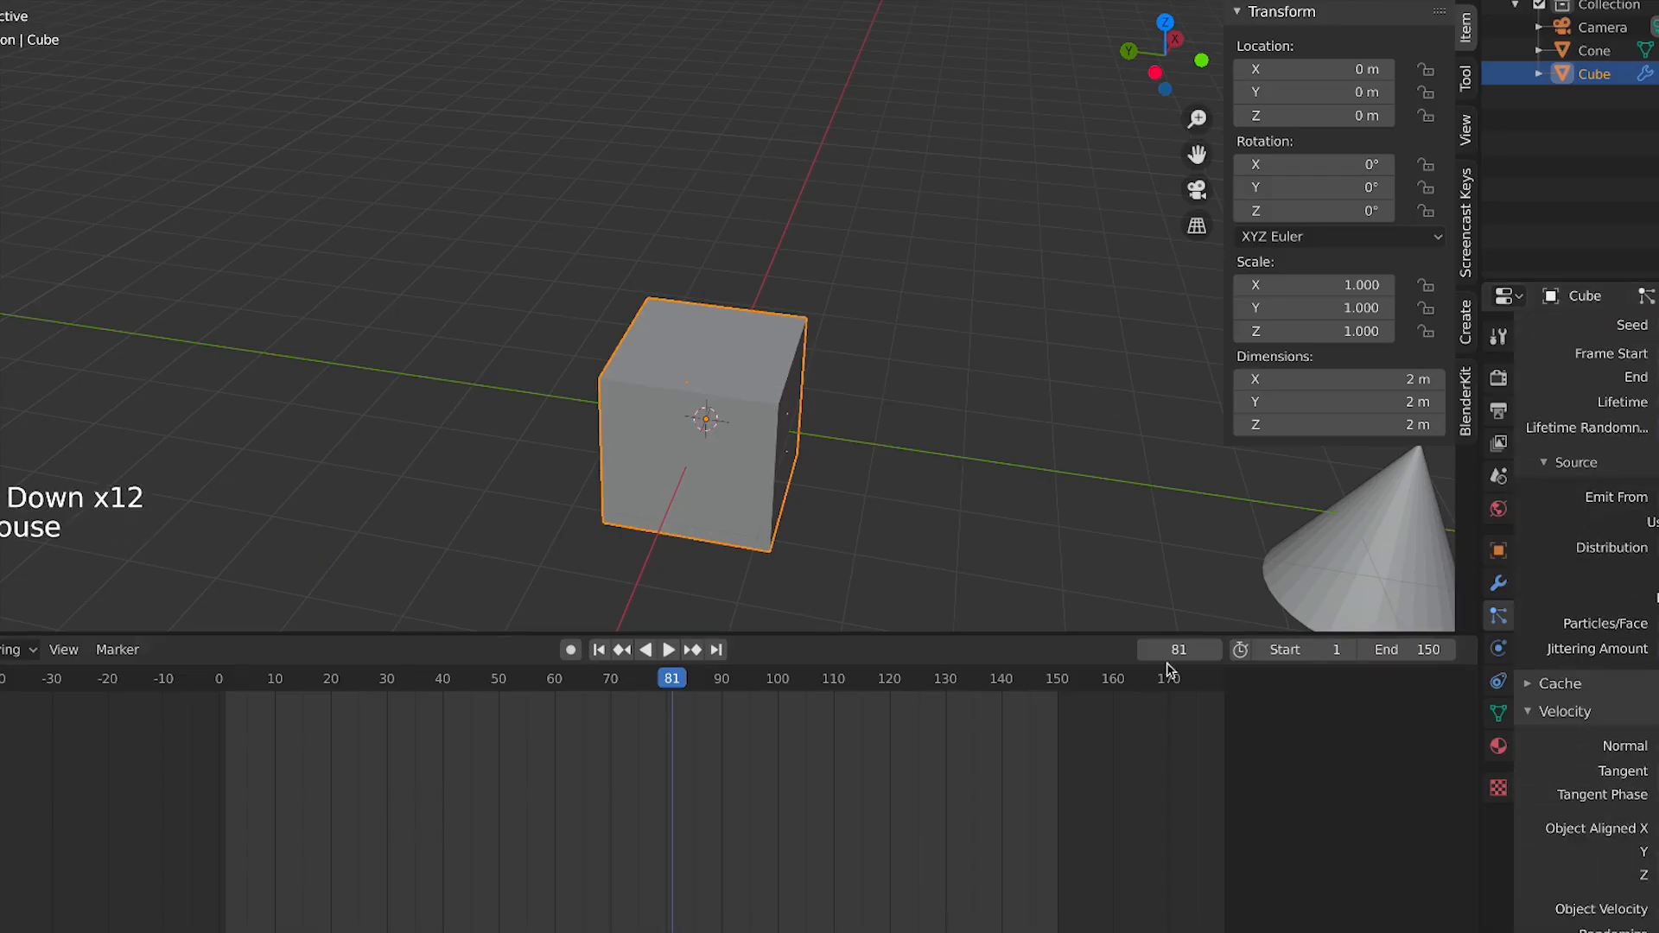
pyautogui.scroll(-4, 1041, 527)
pyautogui.press('x')
pyautogui.press('Escape')
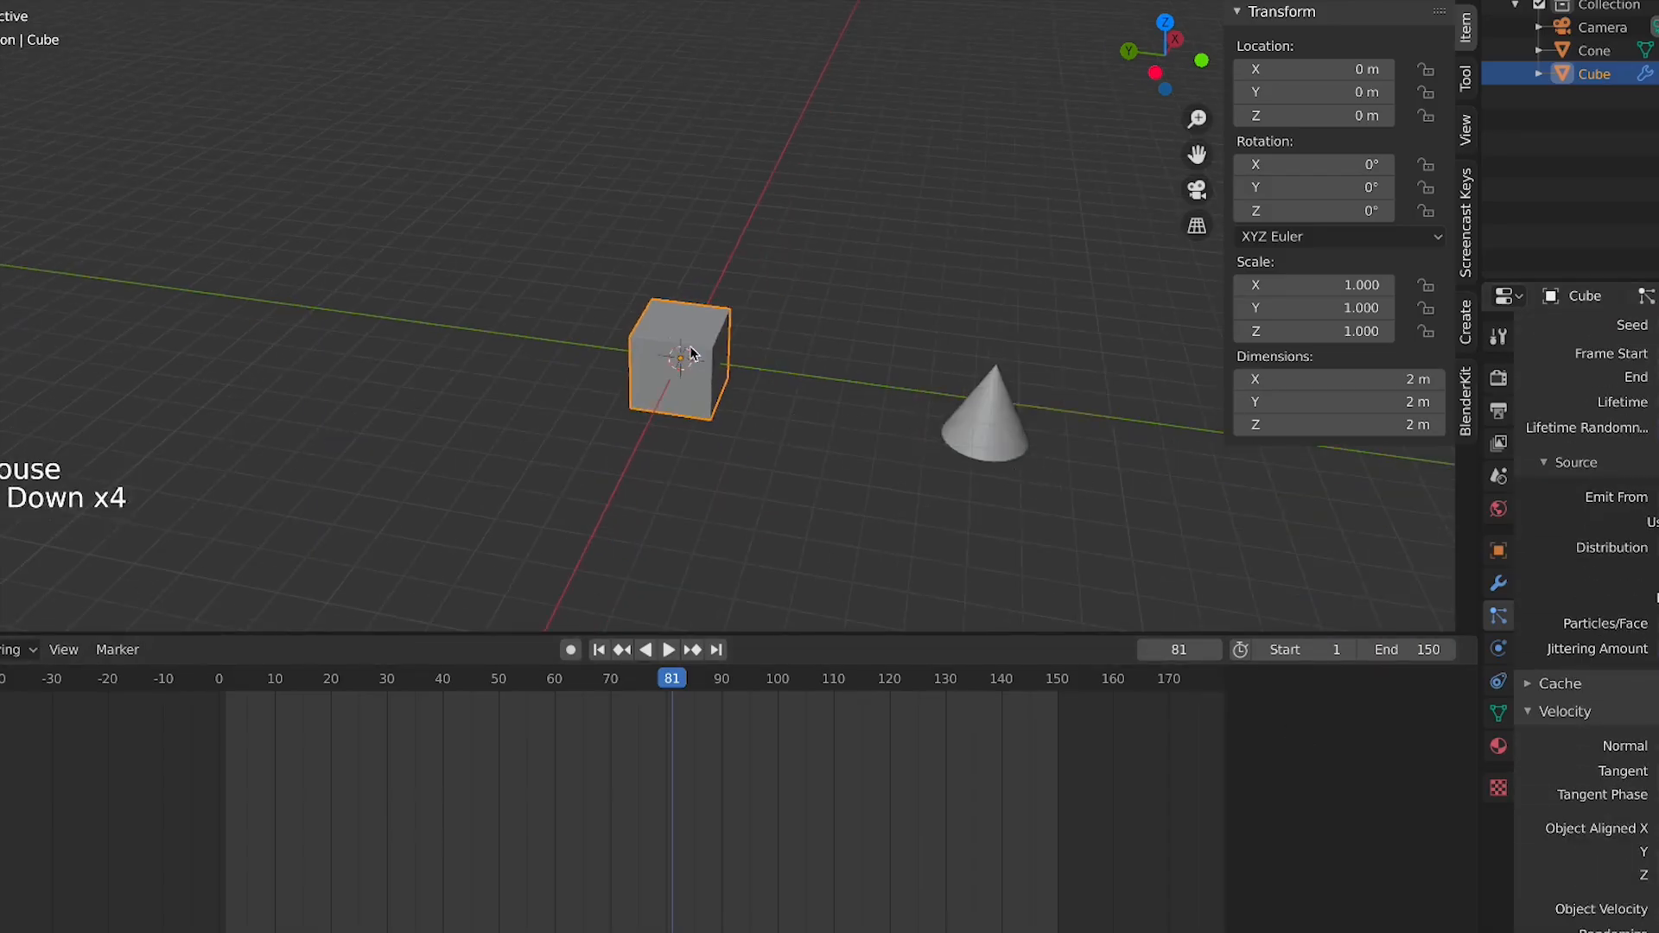
pyautogui.press('x')
pyautogui.click(692, 352)
pyautogui.click(956, 423)
pyautogui.press('x')
pyautogui.click(956, 427)
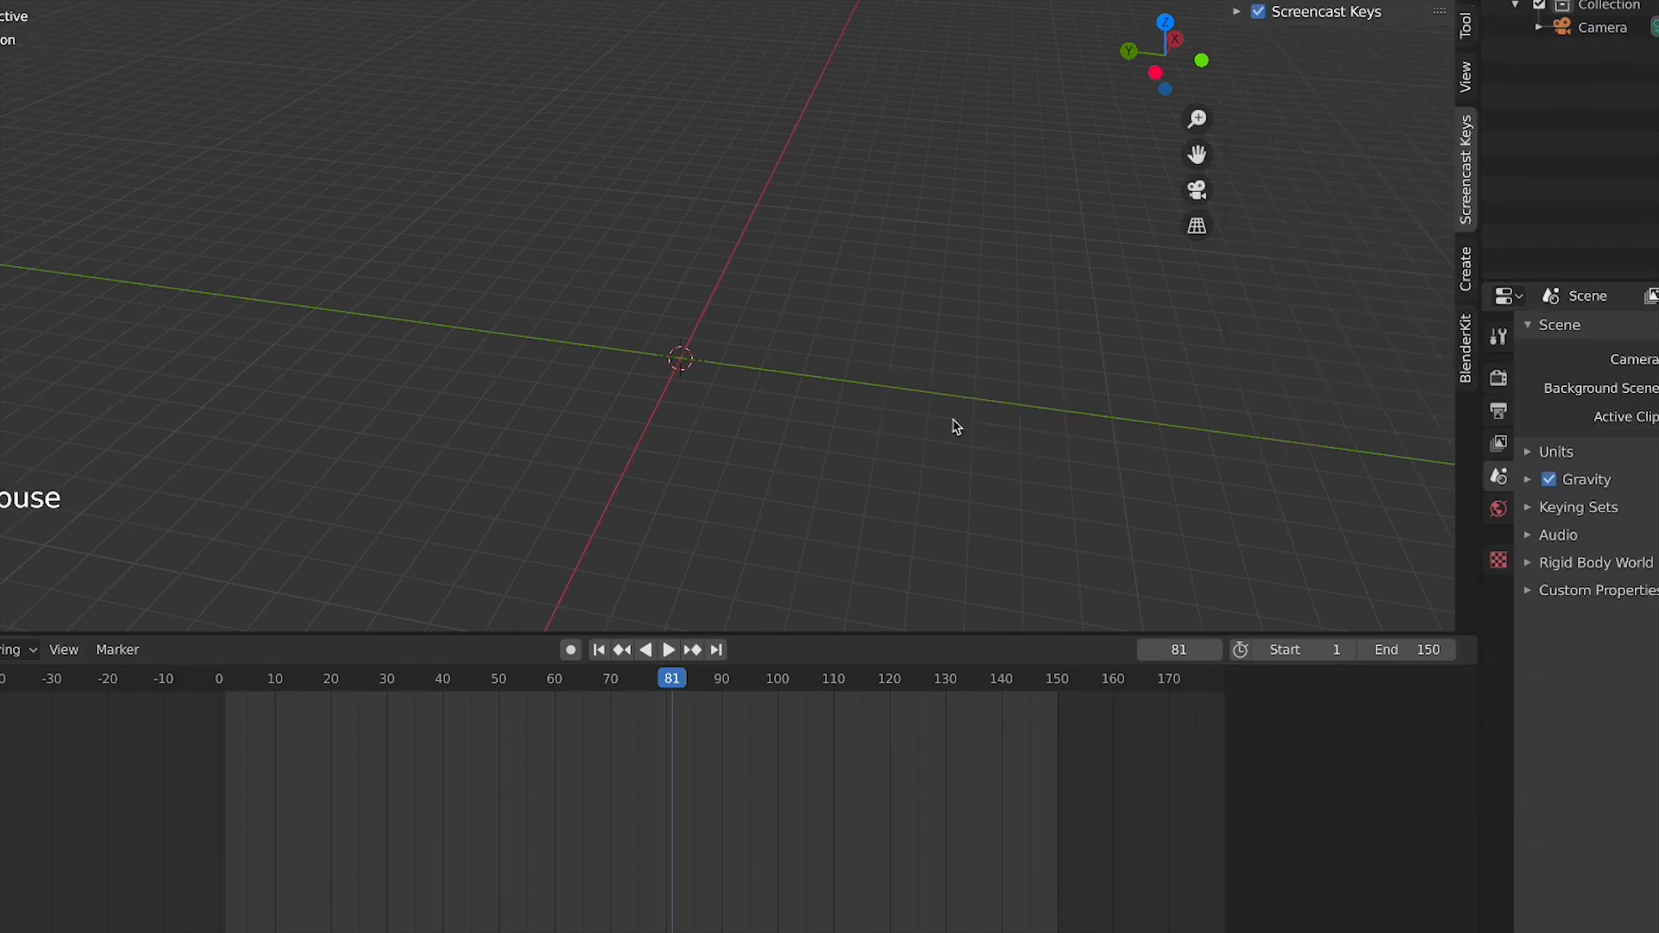
# Add a cylinder mesh at the scene origin
pyautogui.click(1604, 27)
pyautogui.press('KP_0')
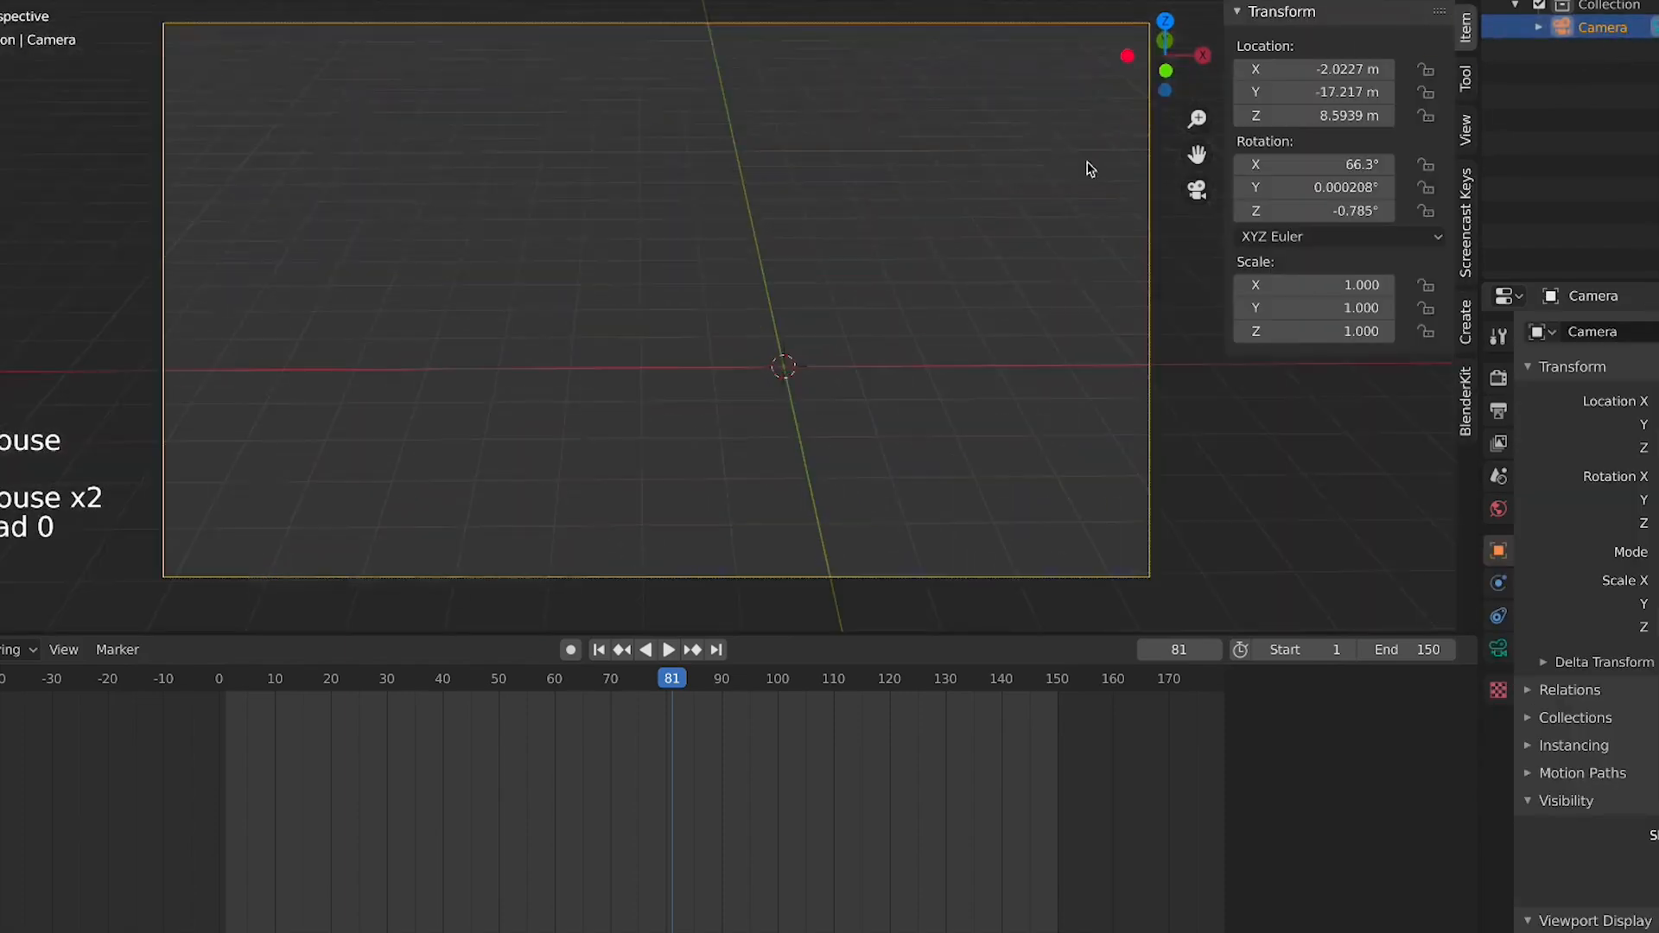
pyautogui.scroll(-2, 682, 235)
pyautogui.press('KP_0')
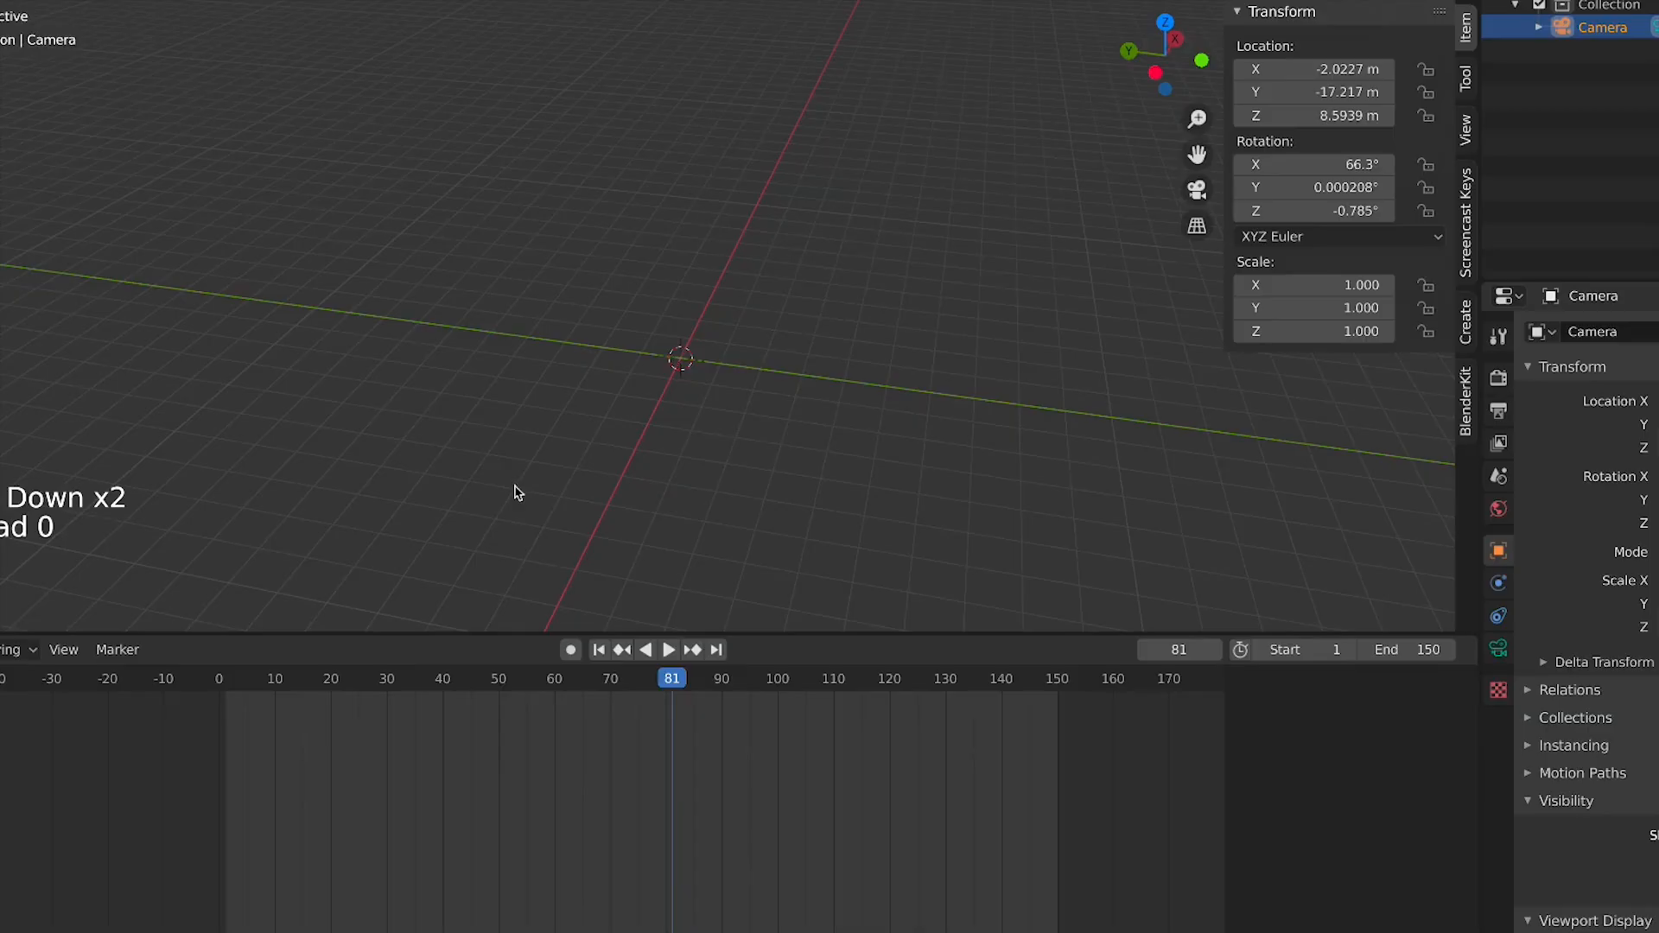
pyautogui.hotkey('shift', 'a')
pyautogui.moveTo(514, 482)
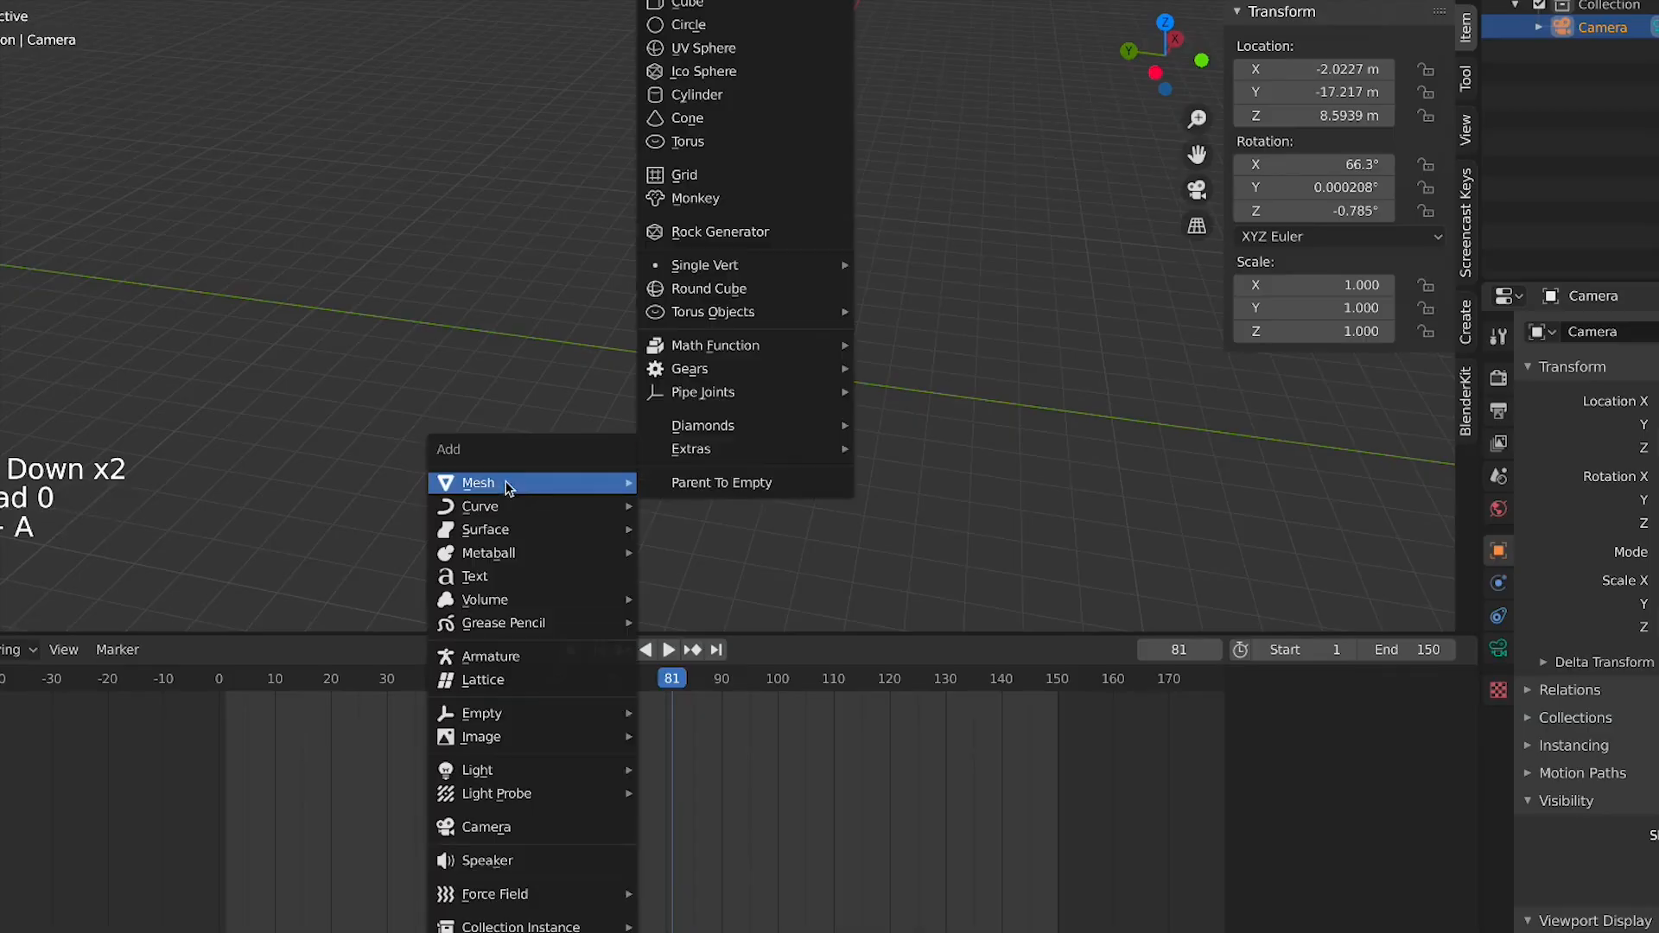
pyautogui.click(715, 96)
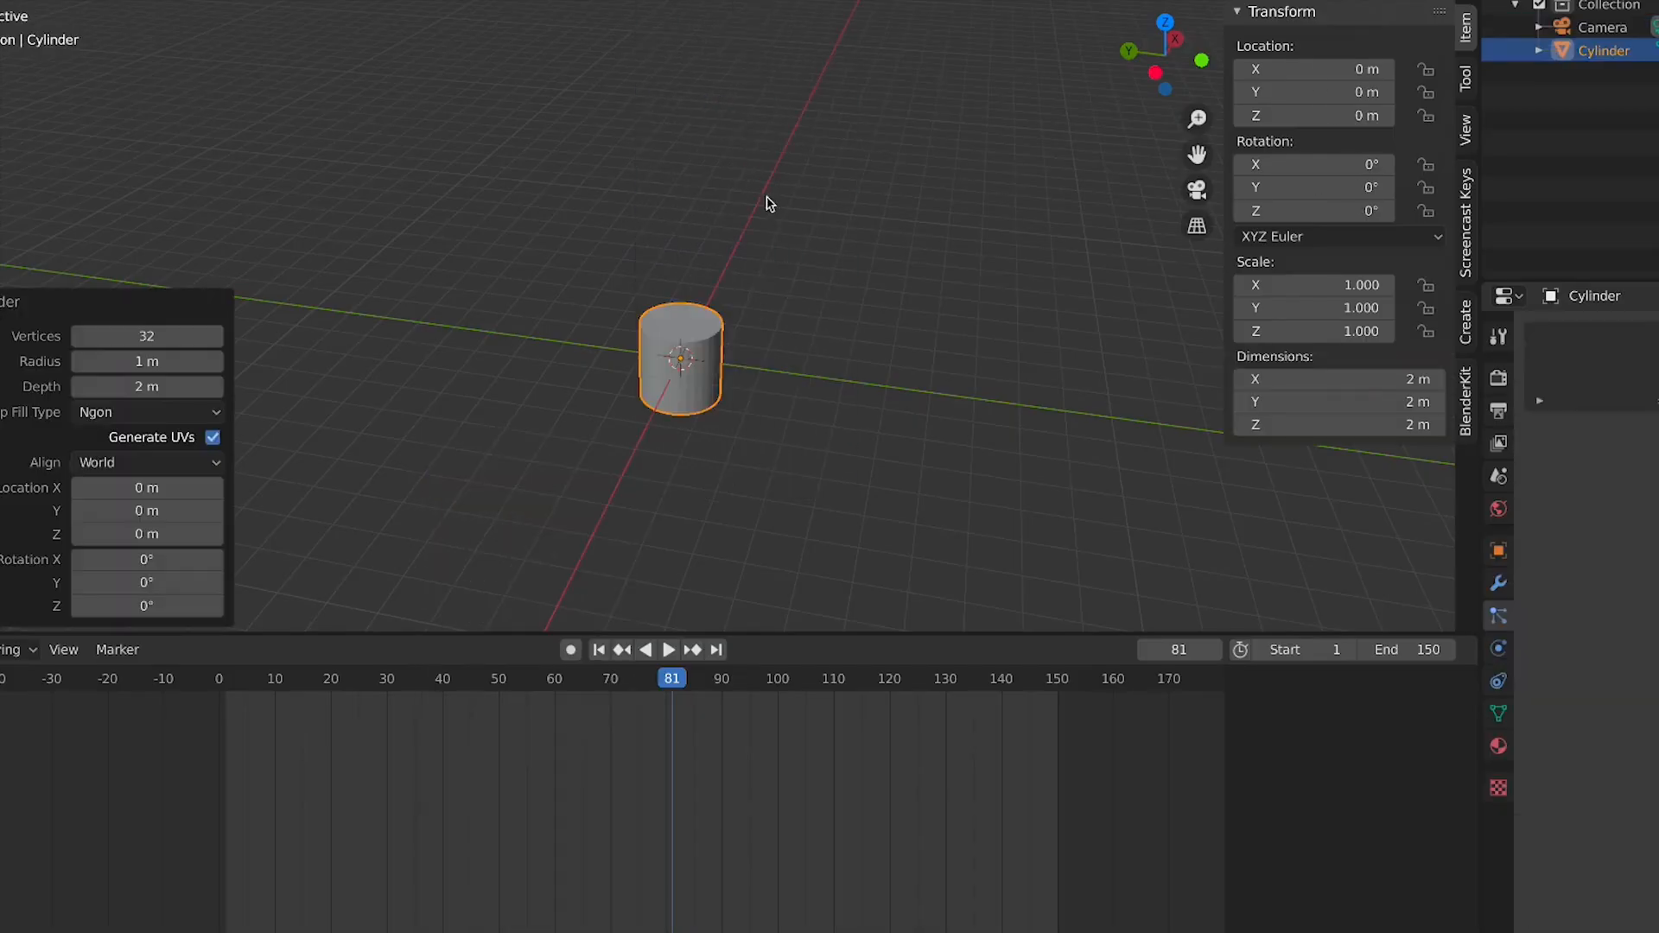
# Reduce the new cylinder's vertex count to 8
pyautogui.scroll(4, 682, 344)
pyautogui.click(149, 337)
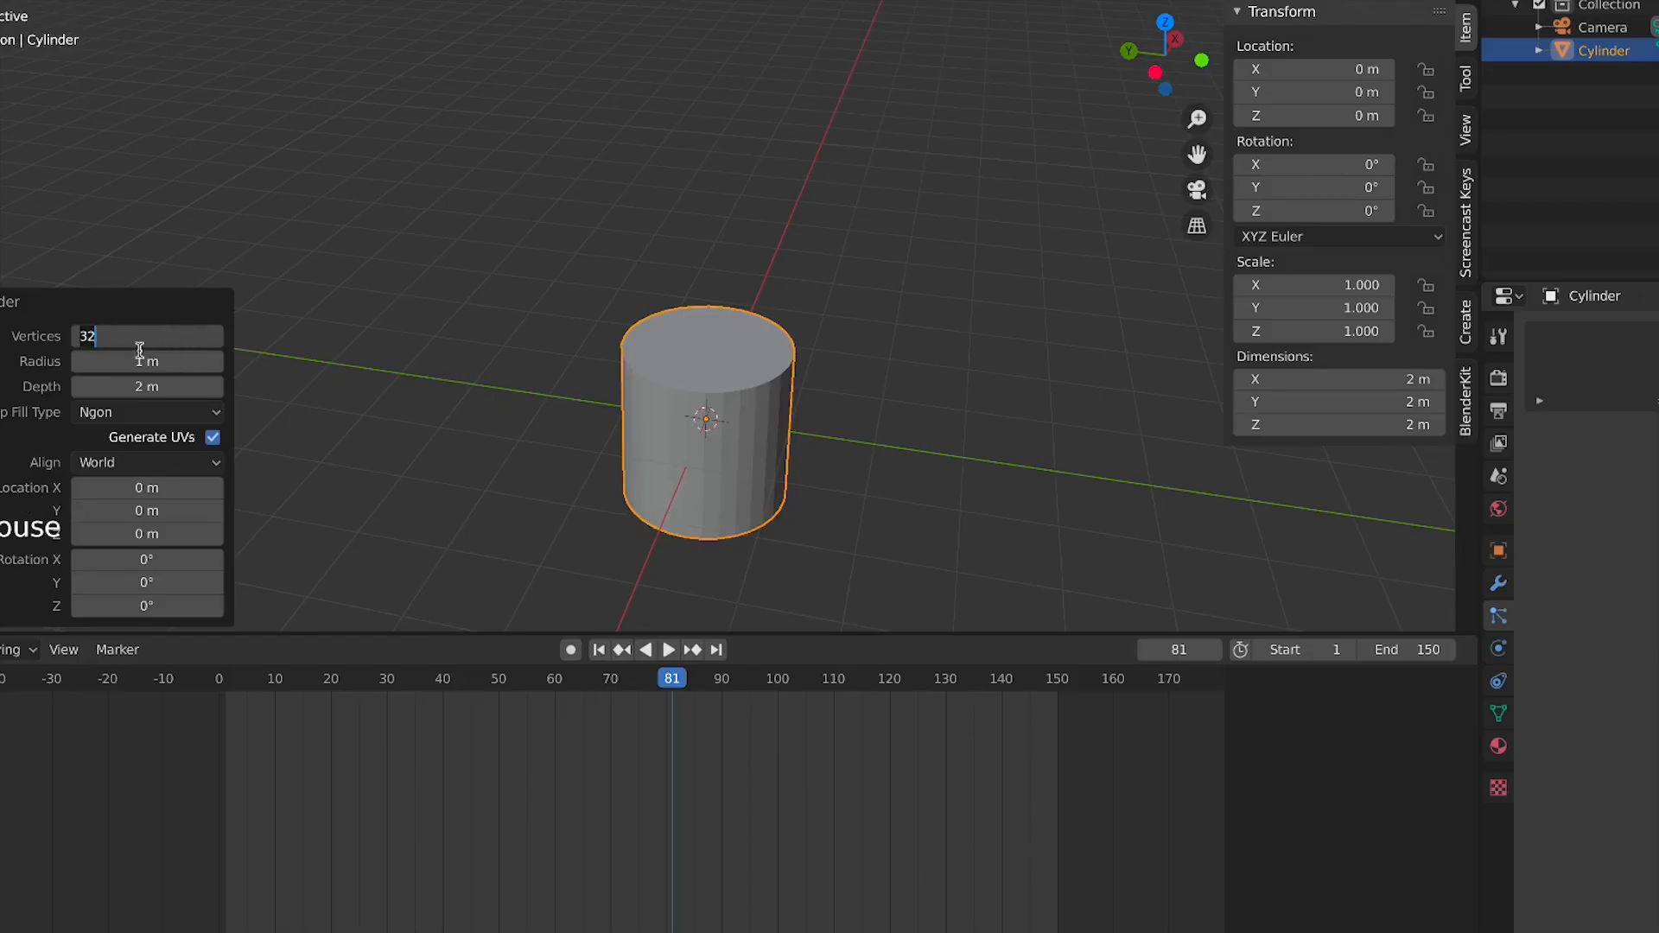
pyautogui.press('Return')
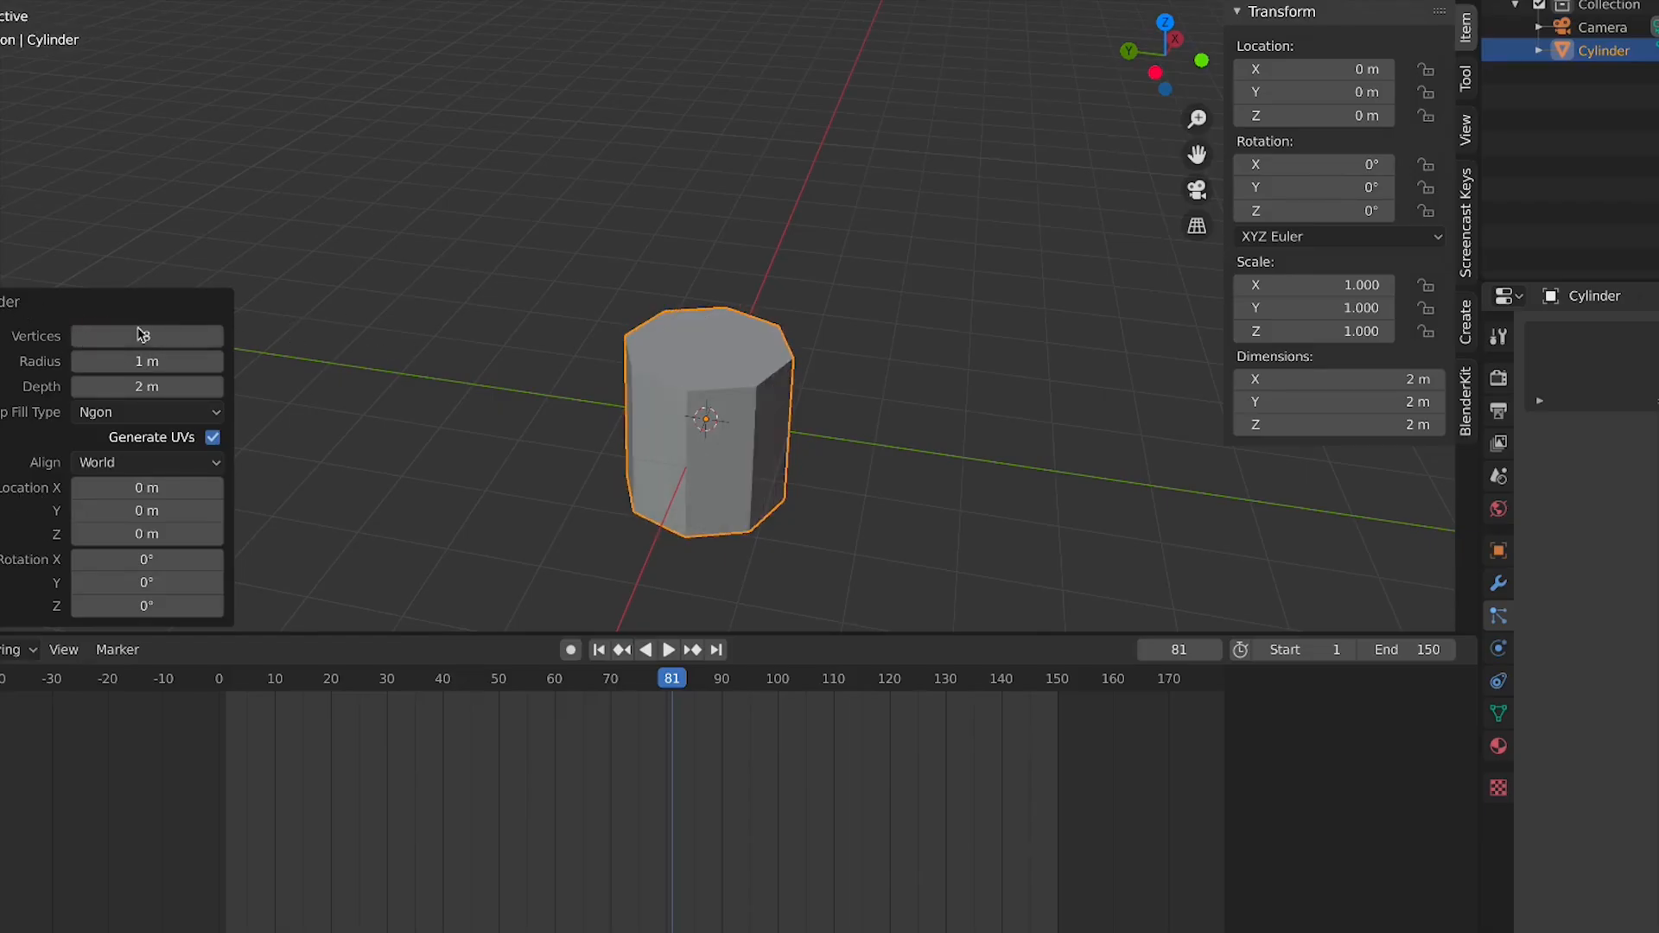
pyautogui.click(302, 392)
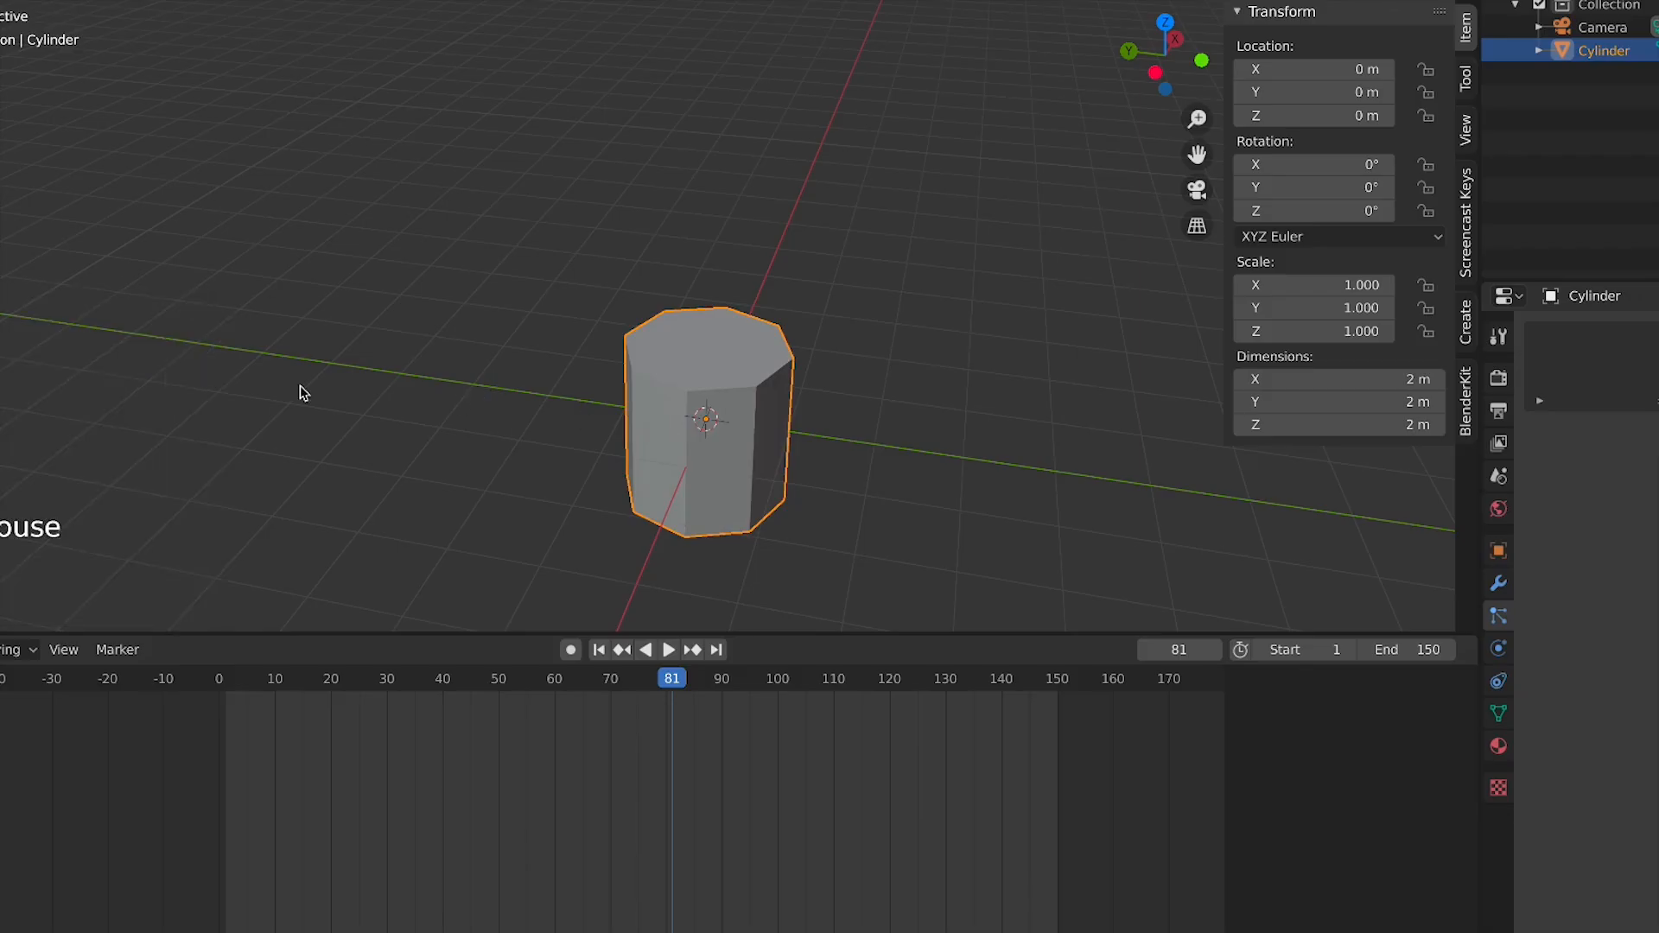
# In front view, scale the cylinder along Z to about 0.363
pyautogui.click(790, 380)
pyautogui.press('KP_1')
pyautogui.scroll(3, 786, 385)
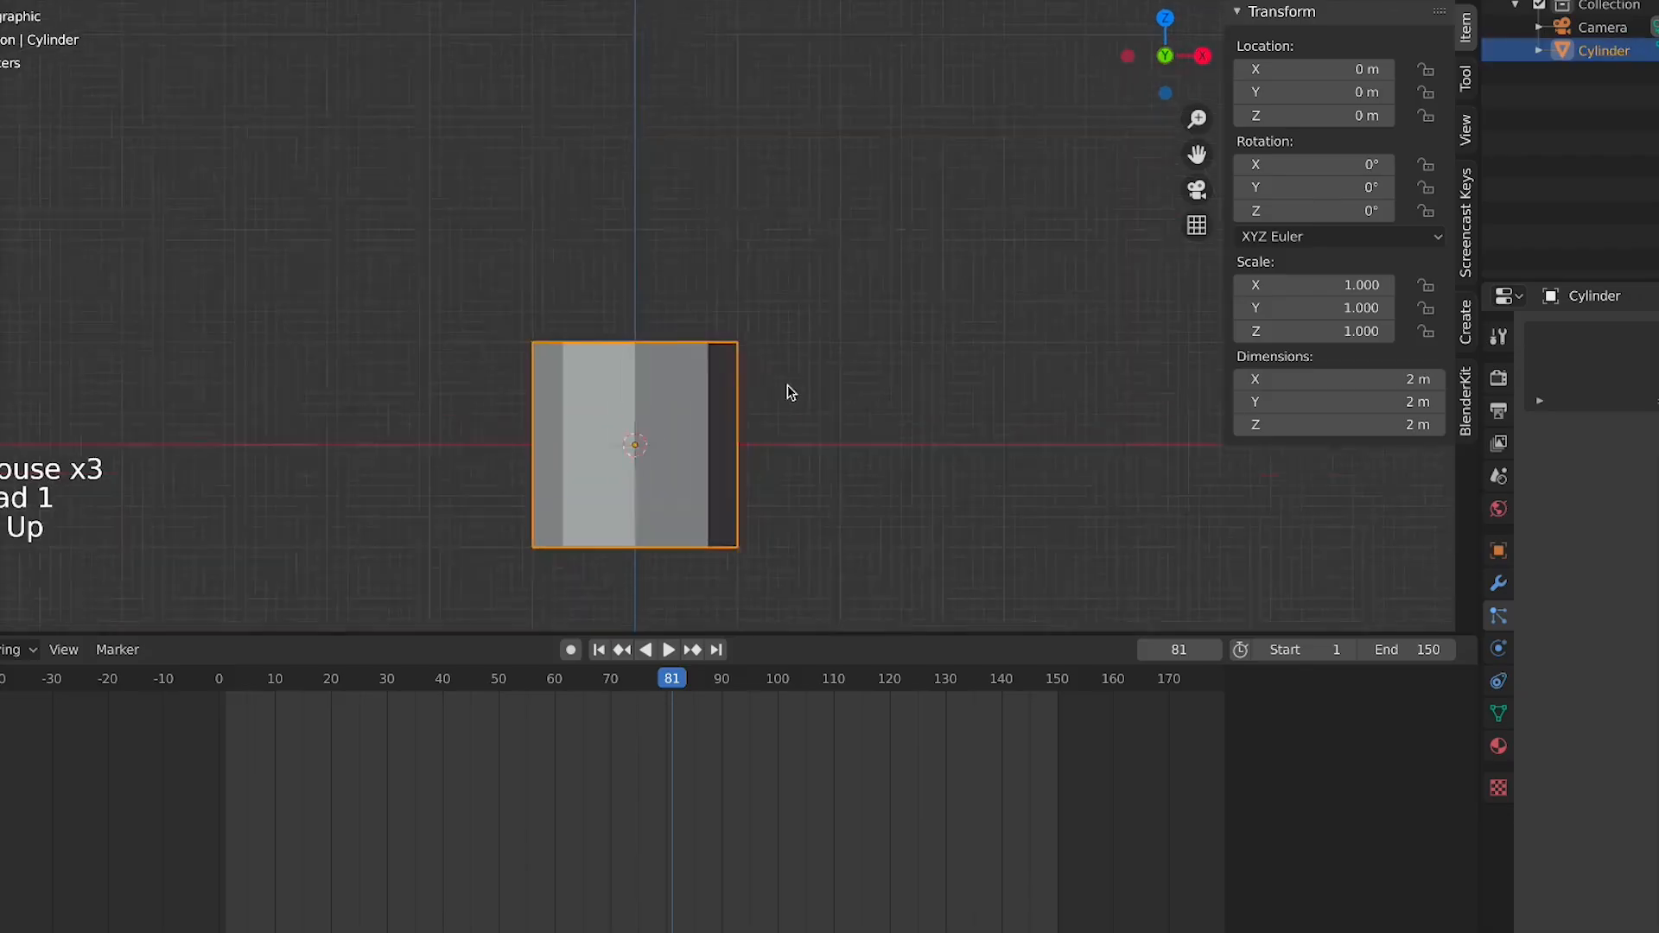
pyautogui.press('s')
pyautogui.press('z')
pyautogui.click(696, 431)
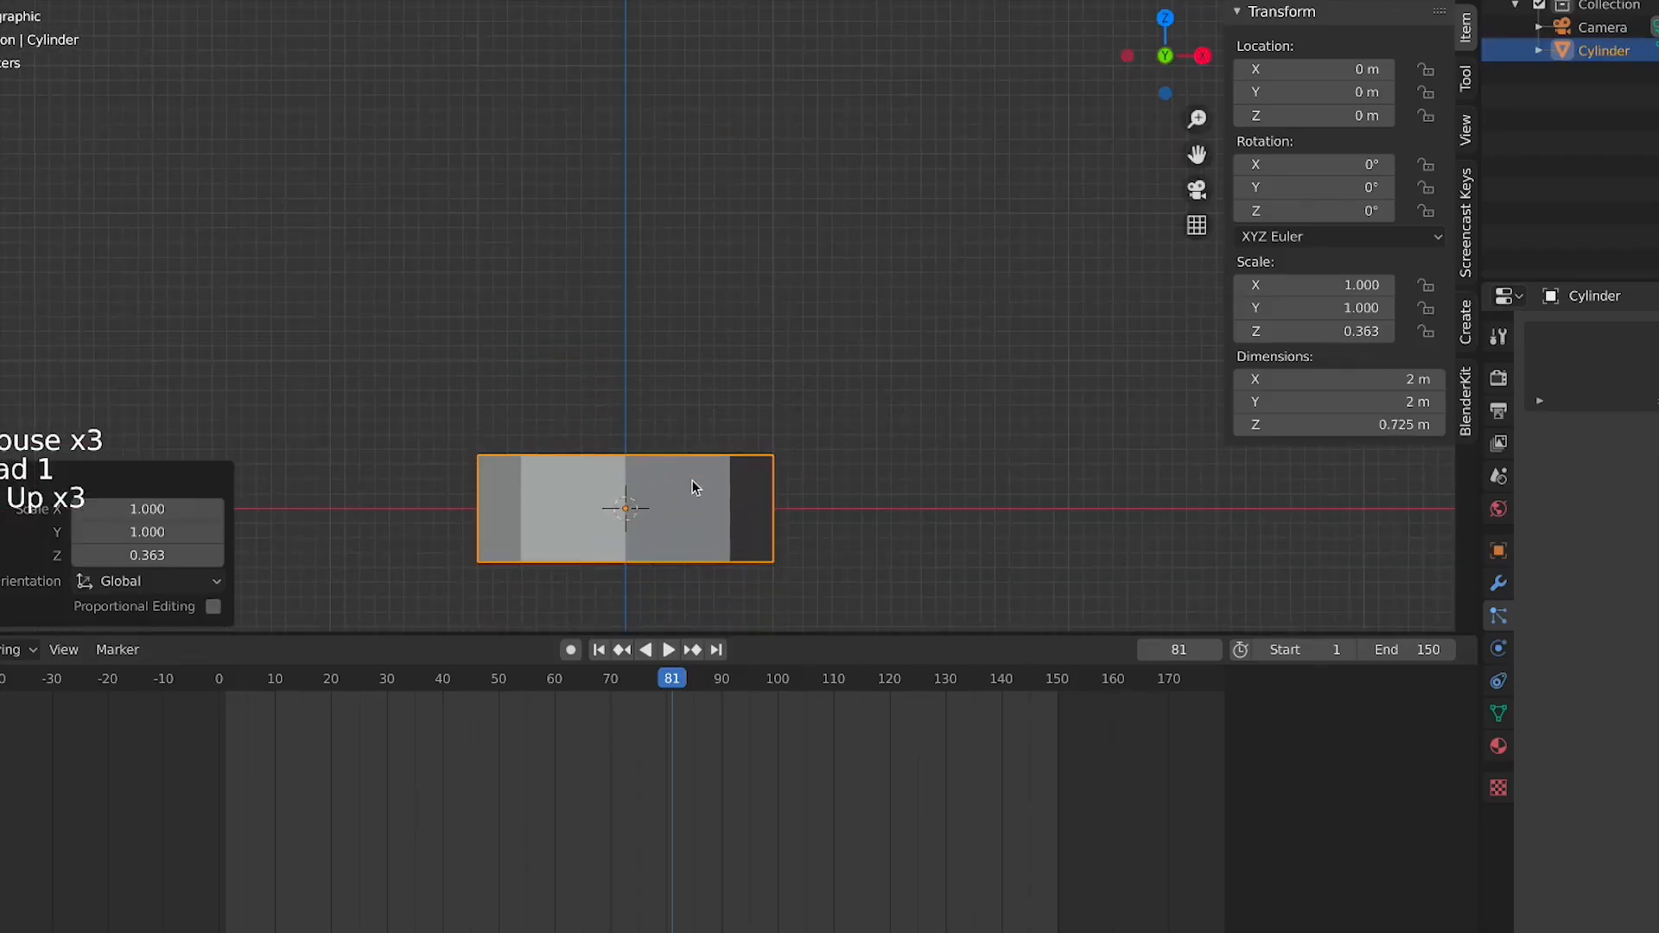
pyautogui.keyDown('shift'); pyautogui.moveTo(704, 553); pyautogui.dragTo(755, 490, button='middle'); pyautogui.keyUp('shift')
# Move the cylinder up along Z by about 0.33 m so it rests on the ground
pyautogui.press('g')
pyautogui.press('z')
pyautogui.click(752, 164)
pyautogui.scroll(2, 756, 491)
pyautogui.press('KP_1')
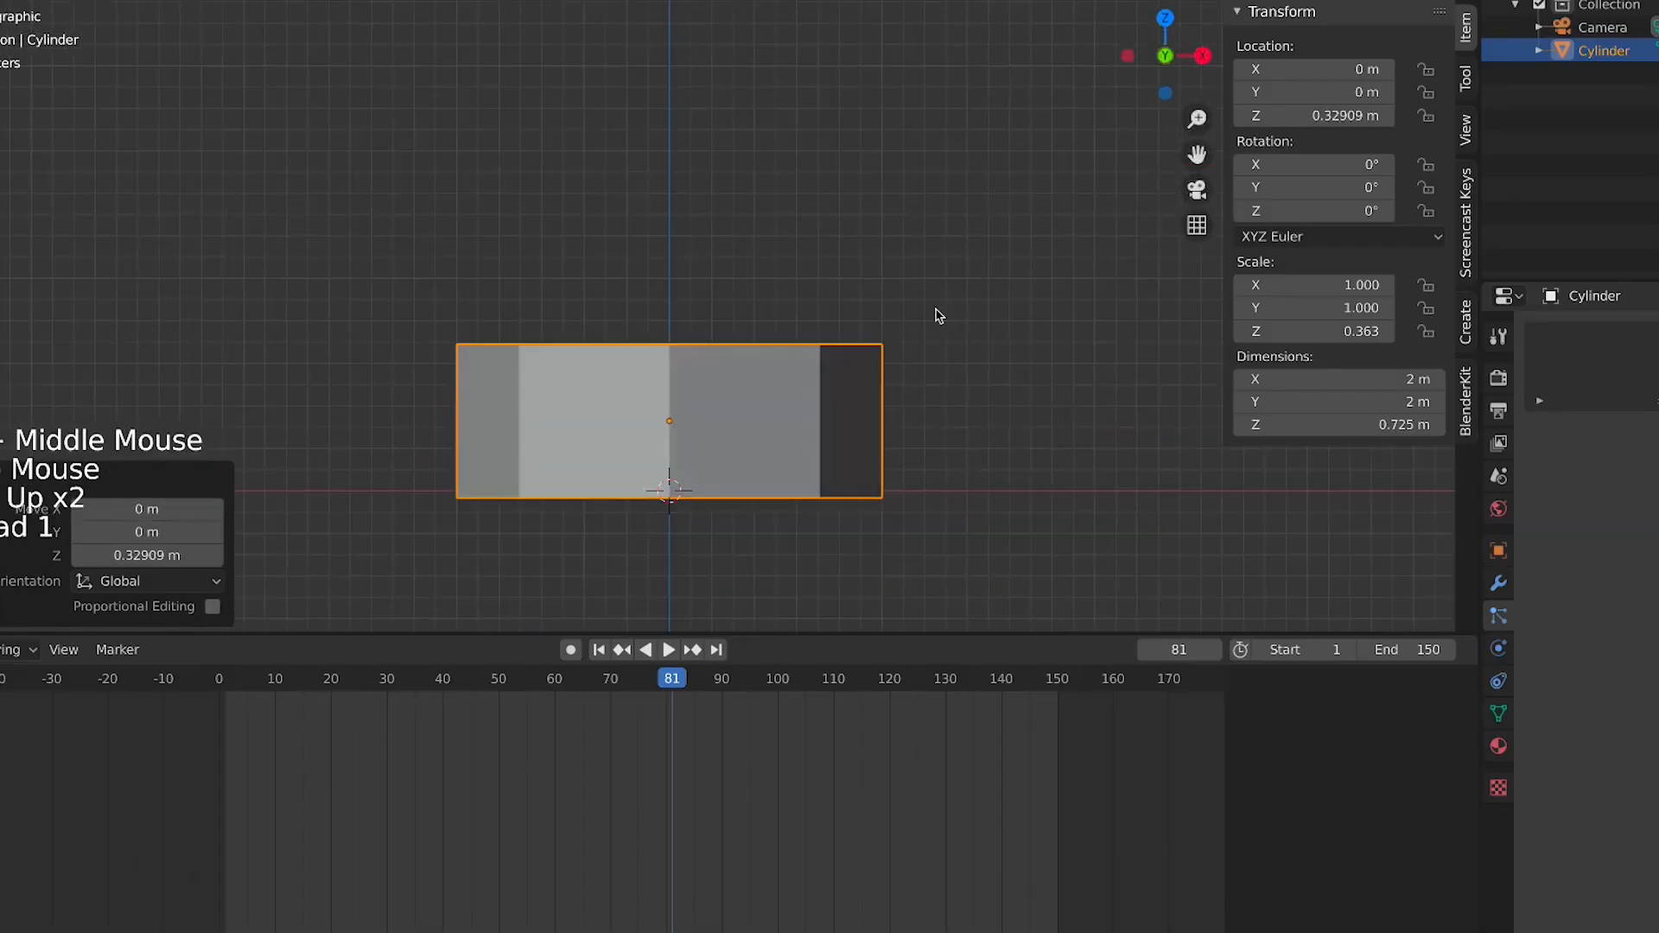
# Scale the cylinder further along Z and enter Edit Mode
pyautogui.press('s')
pyautogui.press('z')
pyautogui.click(875, 327)
pyautogui.moveTo(875, 327); pyautogui.dragTo(806, 415, button='middle')
pyautogui.press('Tab')
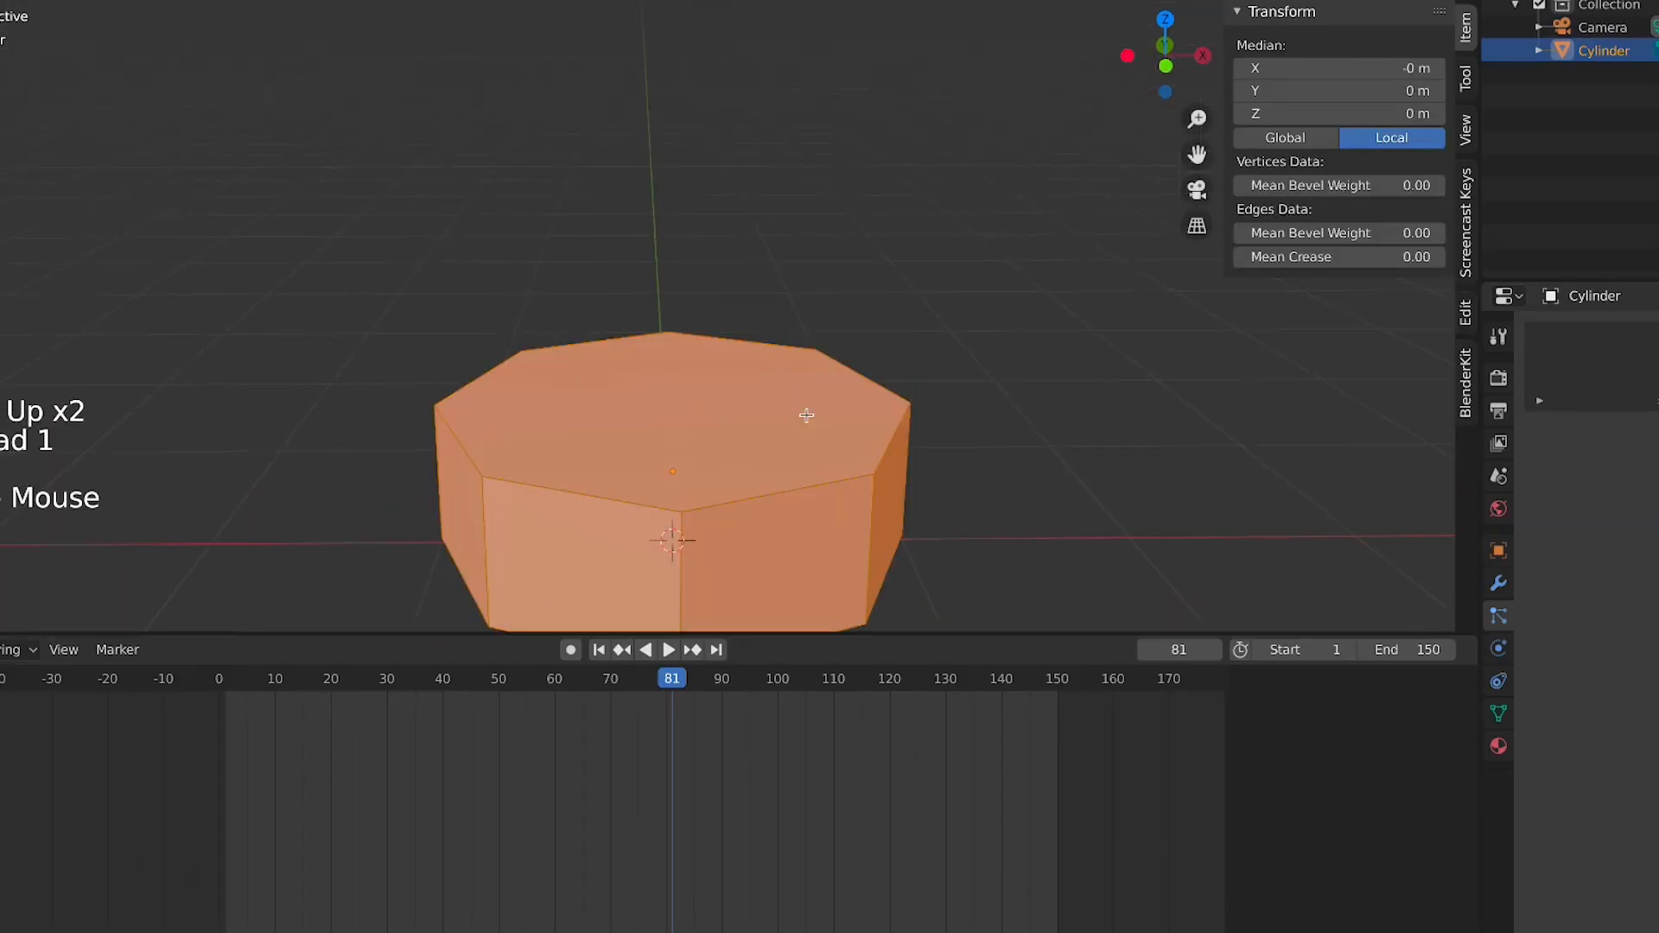
# Select the cylinder's top face and inset it by about 0.31 m
pyautogui.click(656, 446)
pyautogui.moveTo(656, 446)
pyautogui.mouseDown(button='middle')
pyautogui.moveTo(674, 452)
pyautogui.moveTo(637, 333)
pyautogui.moveTo(642, 426)
pyautogui.mouseUp(button='middle')
pyautogui.click(637, 334)
pyautogui.press('i')
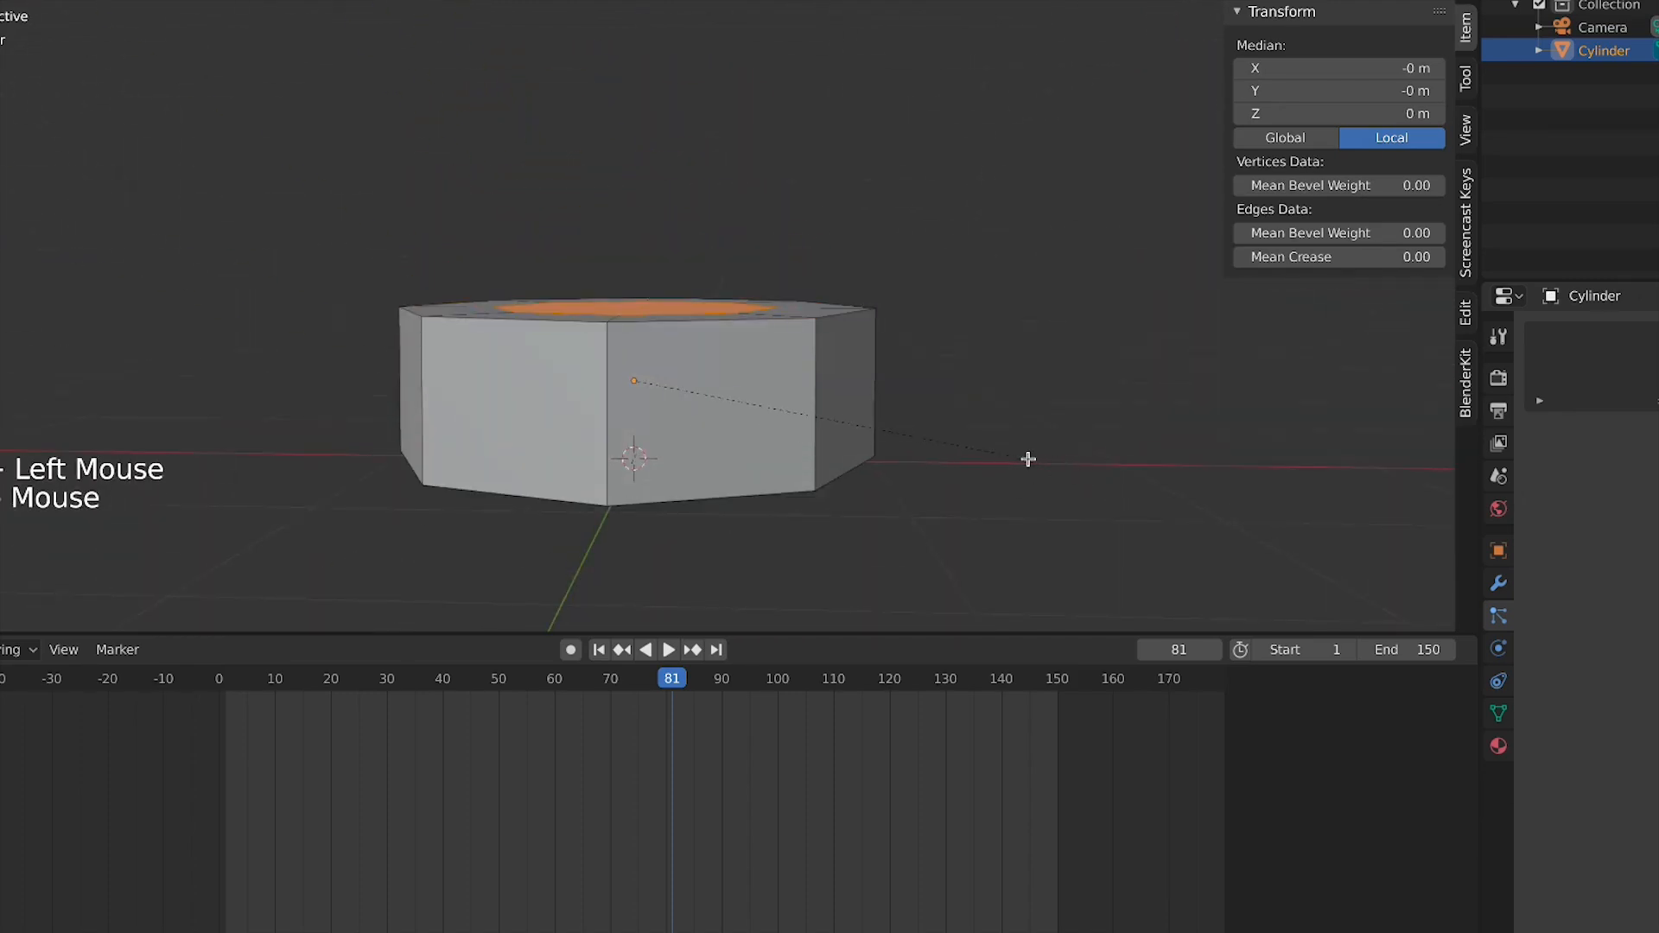
pyautogui.click(1028, 464)
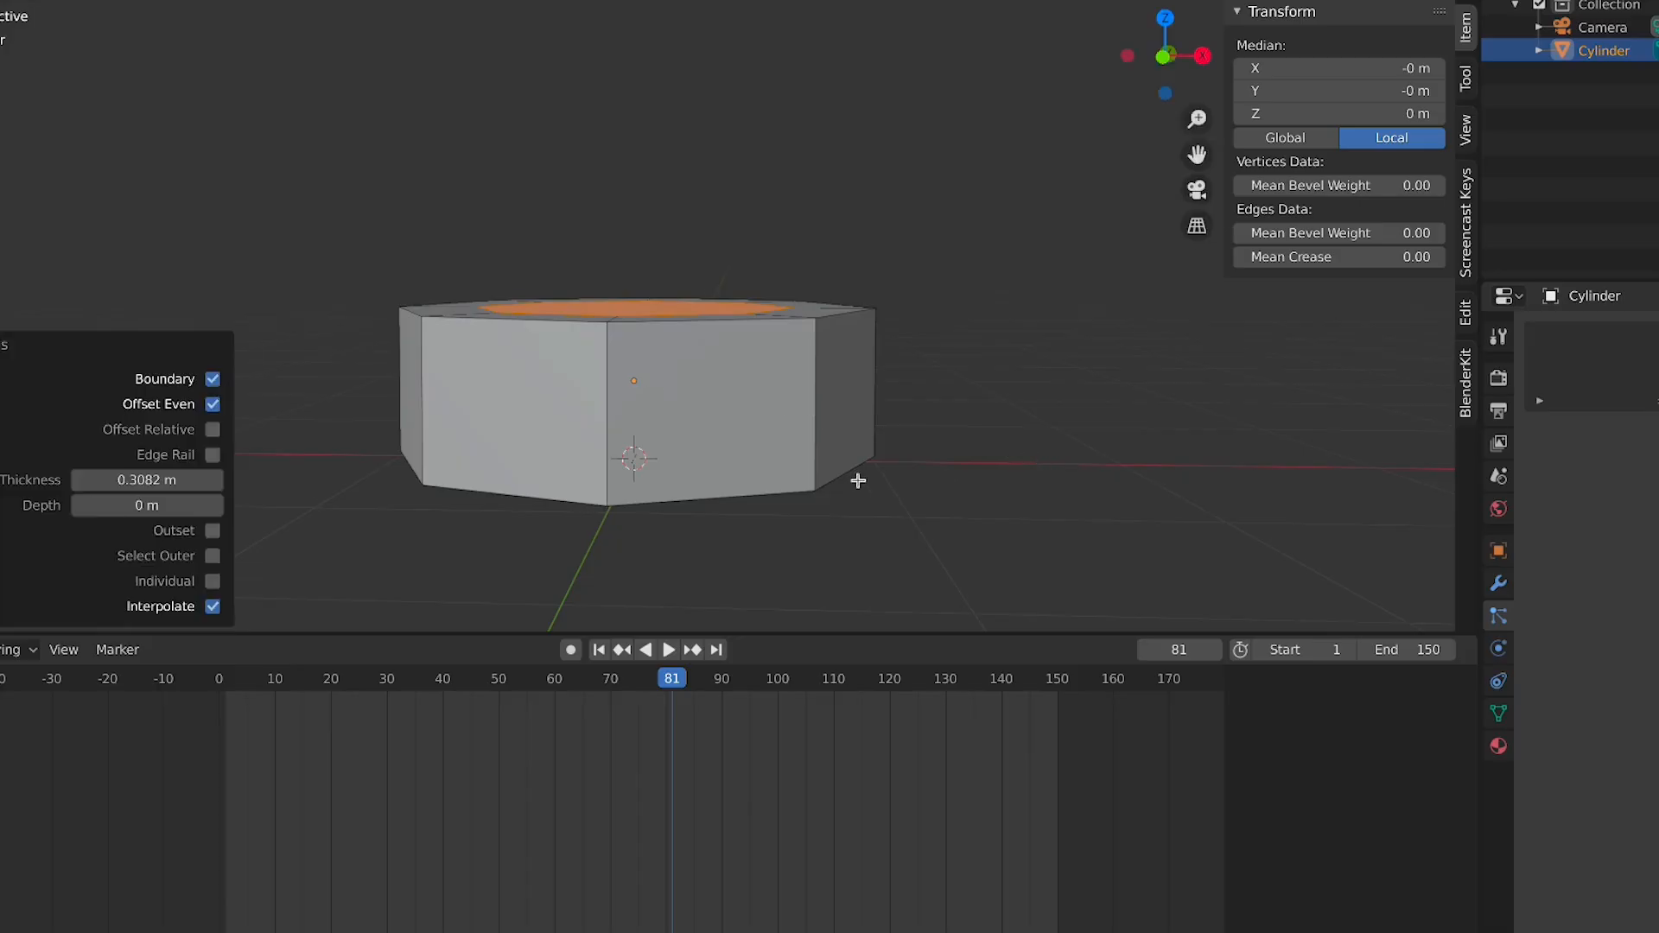
# Select the cylinder's bottom face and extrude it downward into a narrower column
pyautogui.moveTo(856, 478); pyautogui.dragTo(821, 390, button='middle')
pyautogui.click(460, 321)
pyautogui.moveTo(603, 376); pyautogui.dragTo(594, 298, button='middle')
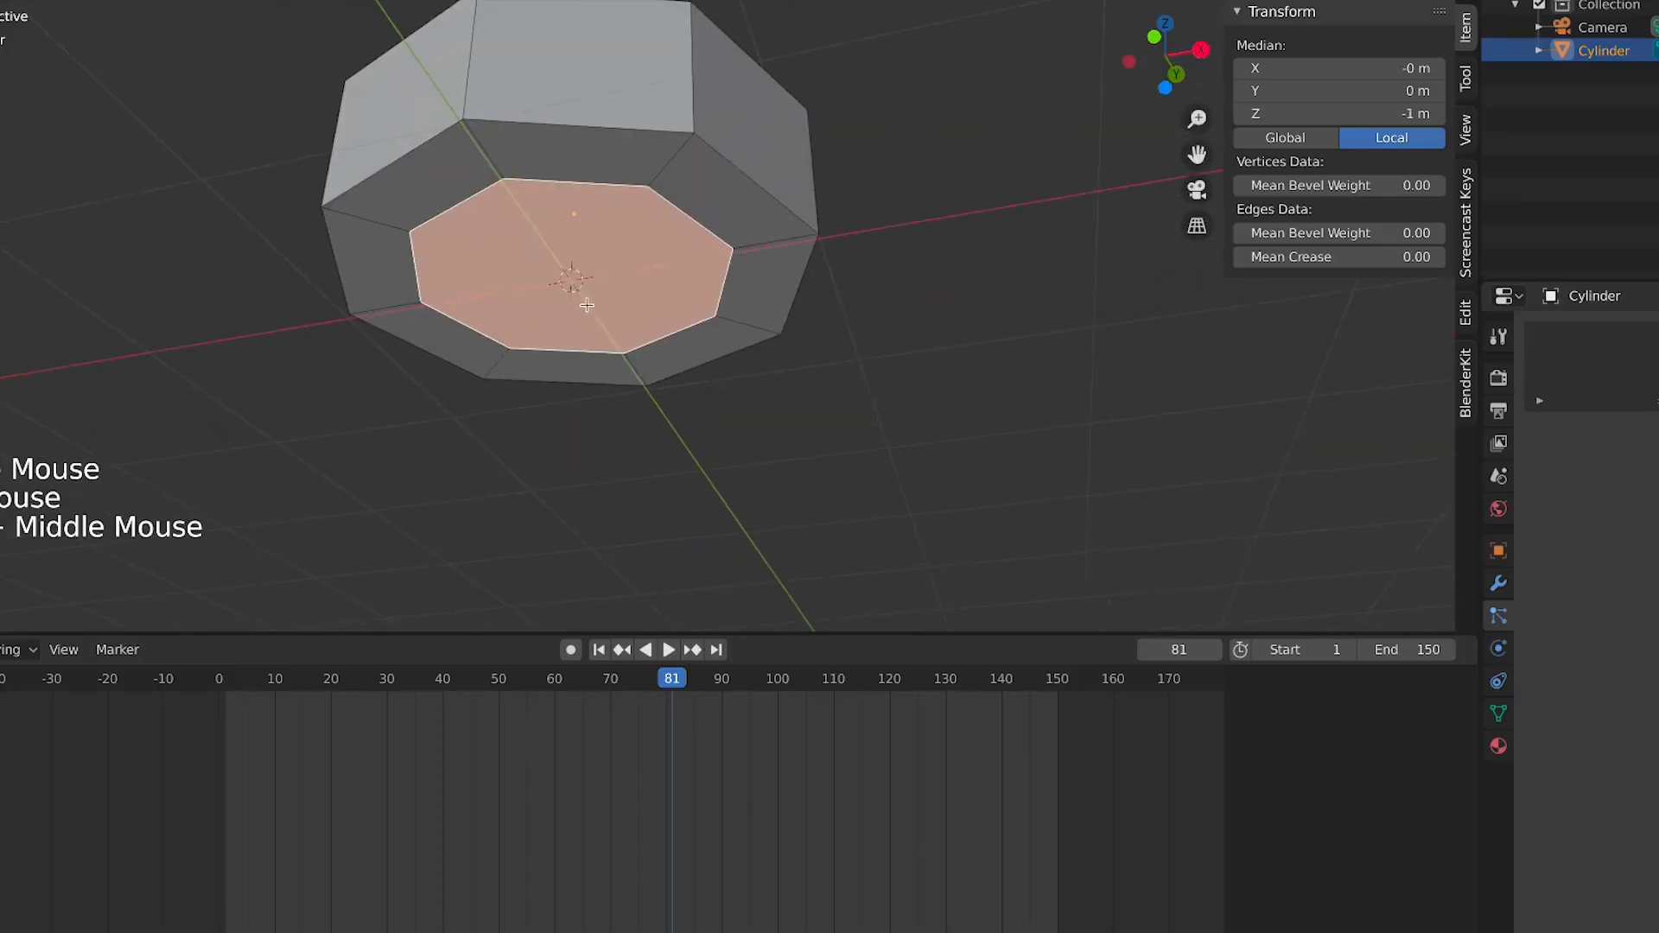
pyautogui.press('e')
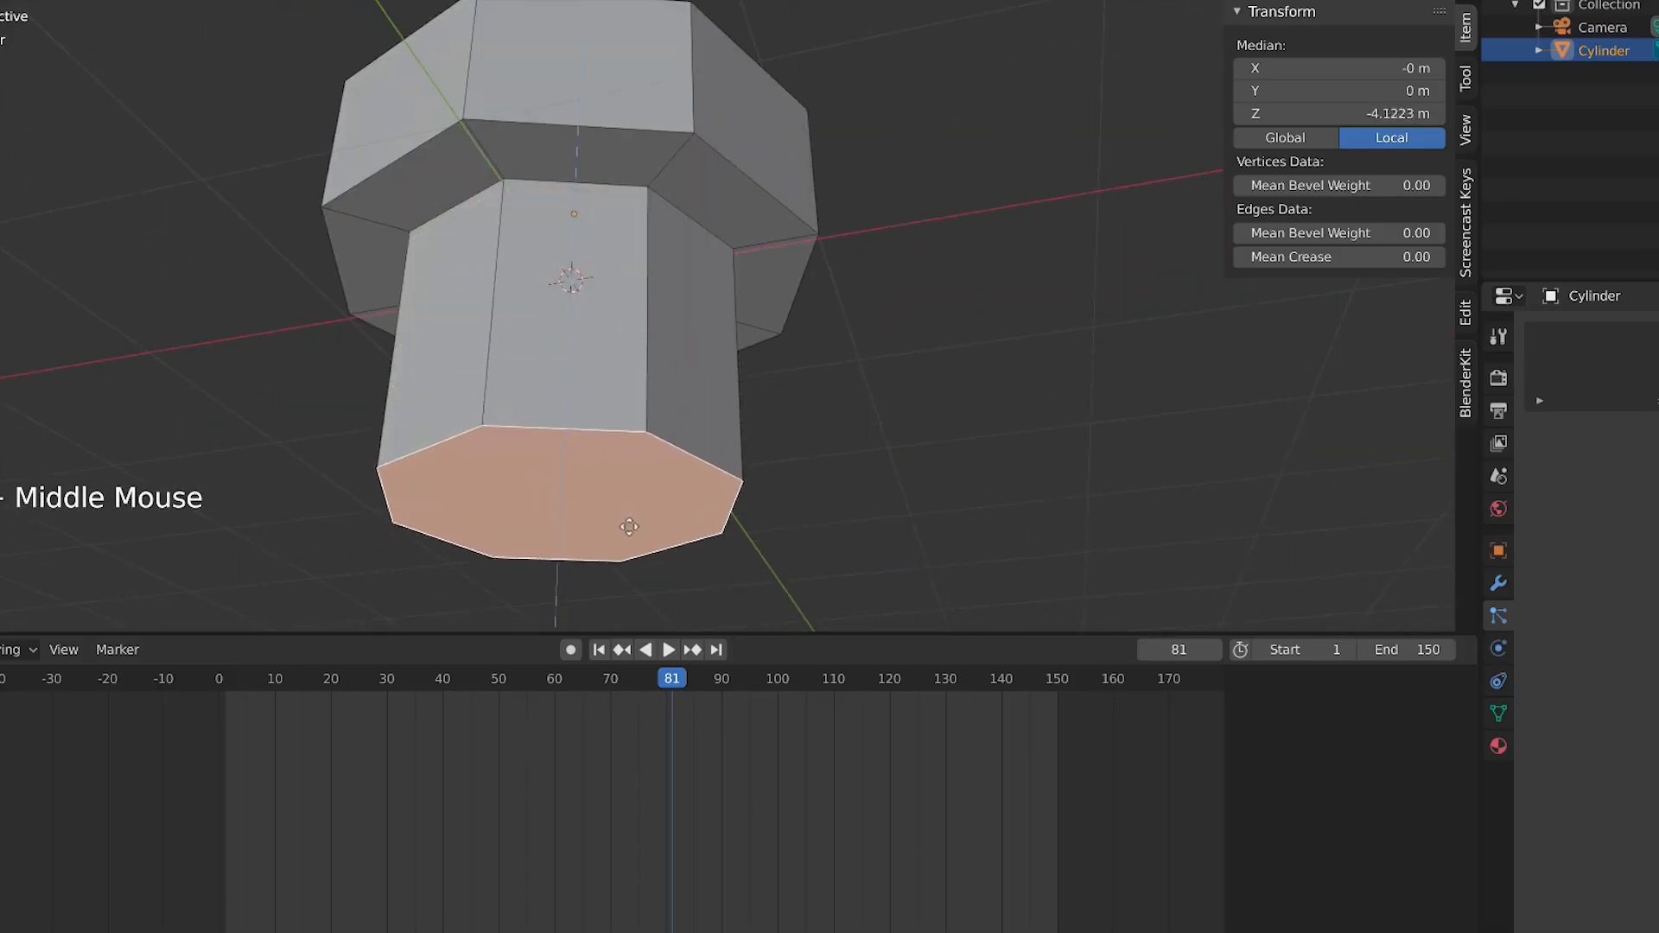
pyautogui.click(553, 483)
# Select the inset top face and extrude it
pyautogui.scroll(-4, 553, 484)
pyautogui.moveTo(553, 484); pyautogui.dragTo(711, 319, button='middle')
pyautogui.click(711, 322)
pyautogui.press('e')
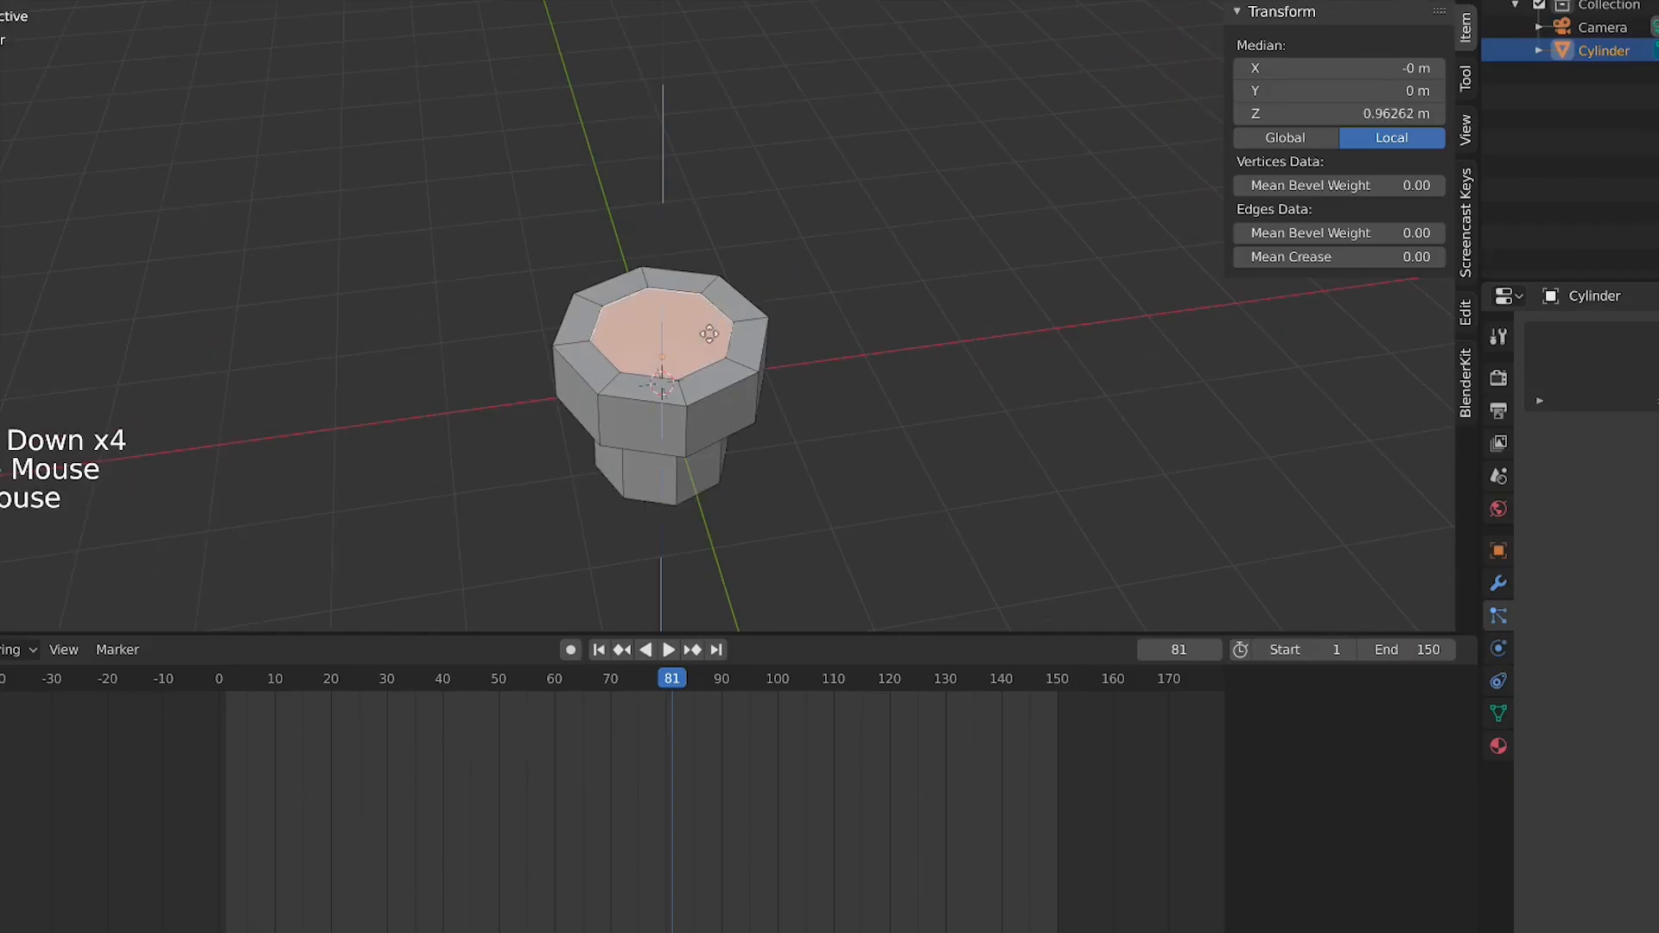
pyautogui.click(707, 347)
# Inset the column's bottom face by about 0.15 m and extrude it about 2.03 m downward
pyautogui.keyDown('shift'); pyautogui.moveTo(710, 484); pyautogui.dragTo(671, 237, button='middle'); pyautogui.keyUp('shift')
pyautogui.moveTo(661, 401); pyautogui.dragTo(651, 331, button='middle')
pyautogui.click(647, 306)
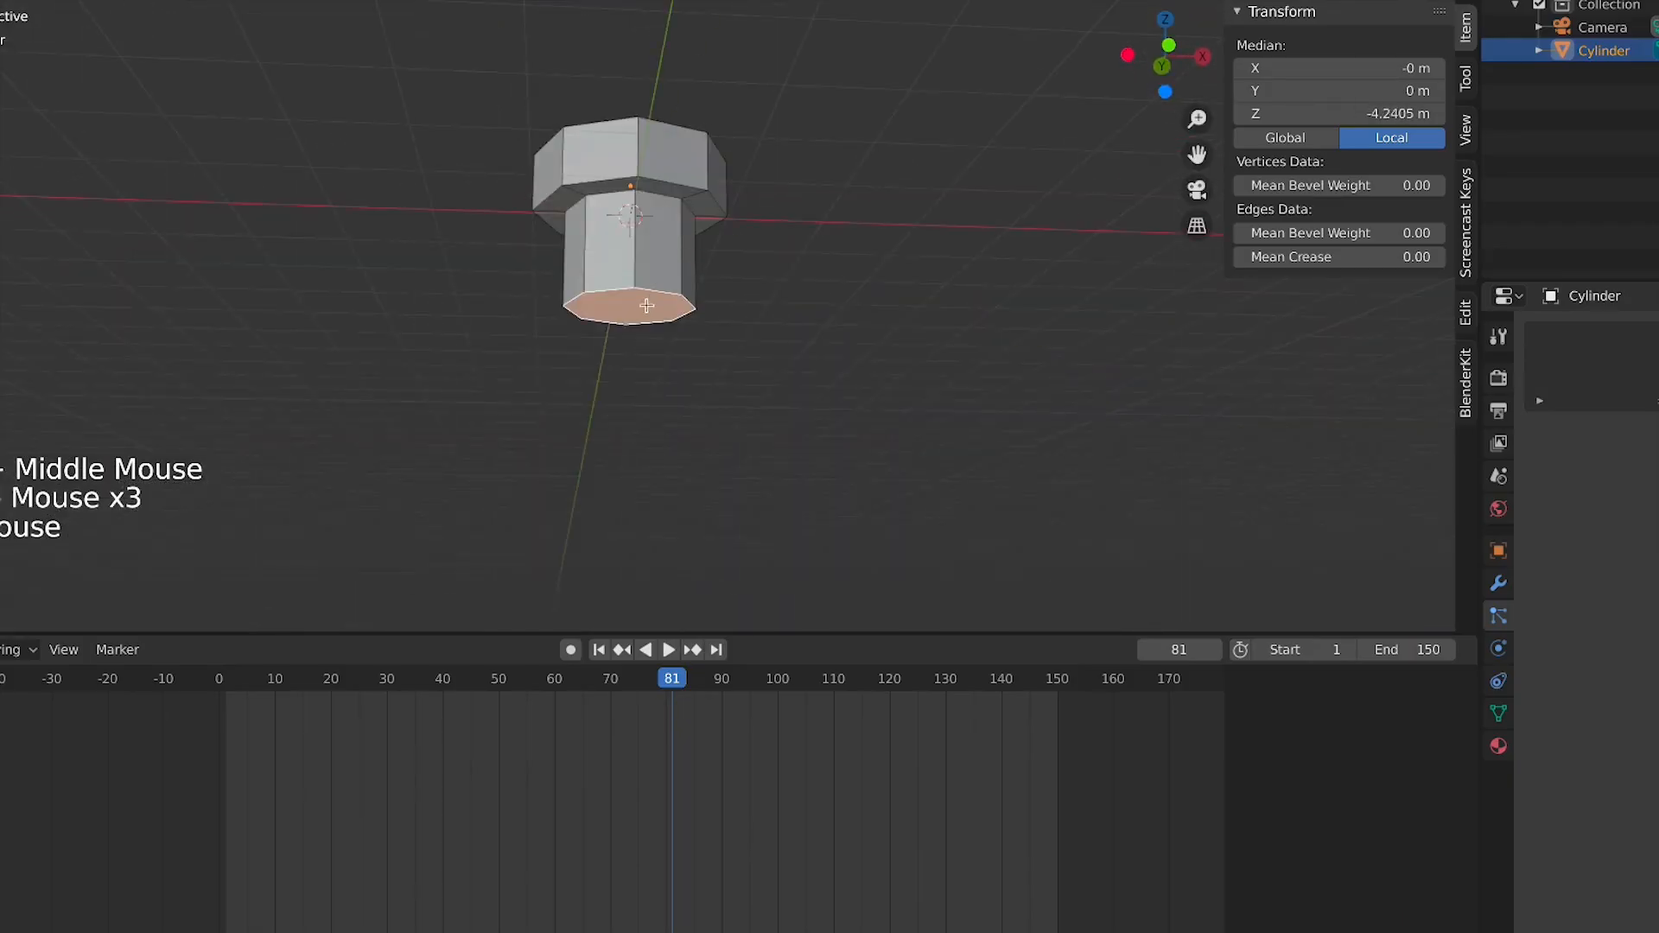
pyautogui.press('s')
pyautogui.click(786, 354)
pyautogui.scroll(2, 726, 355)
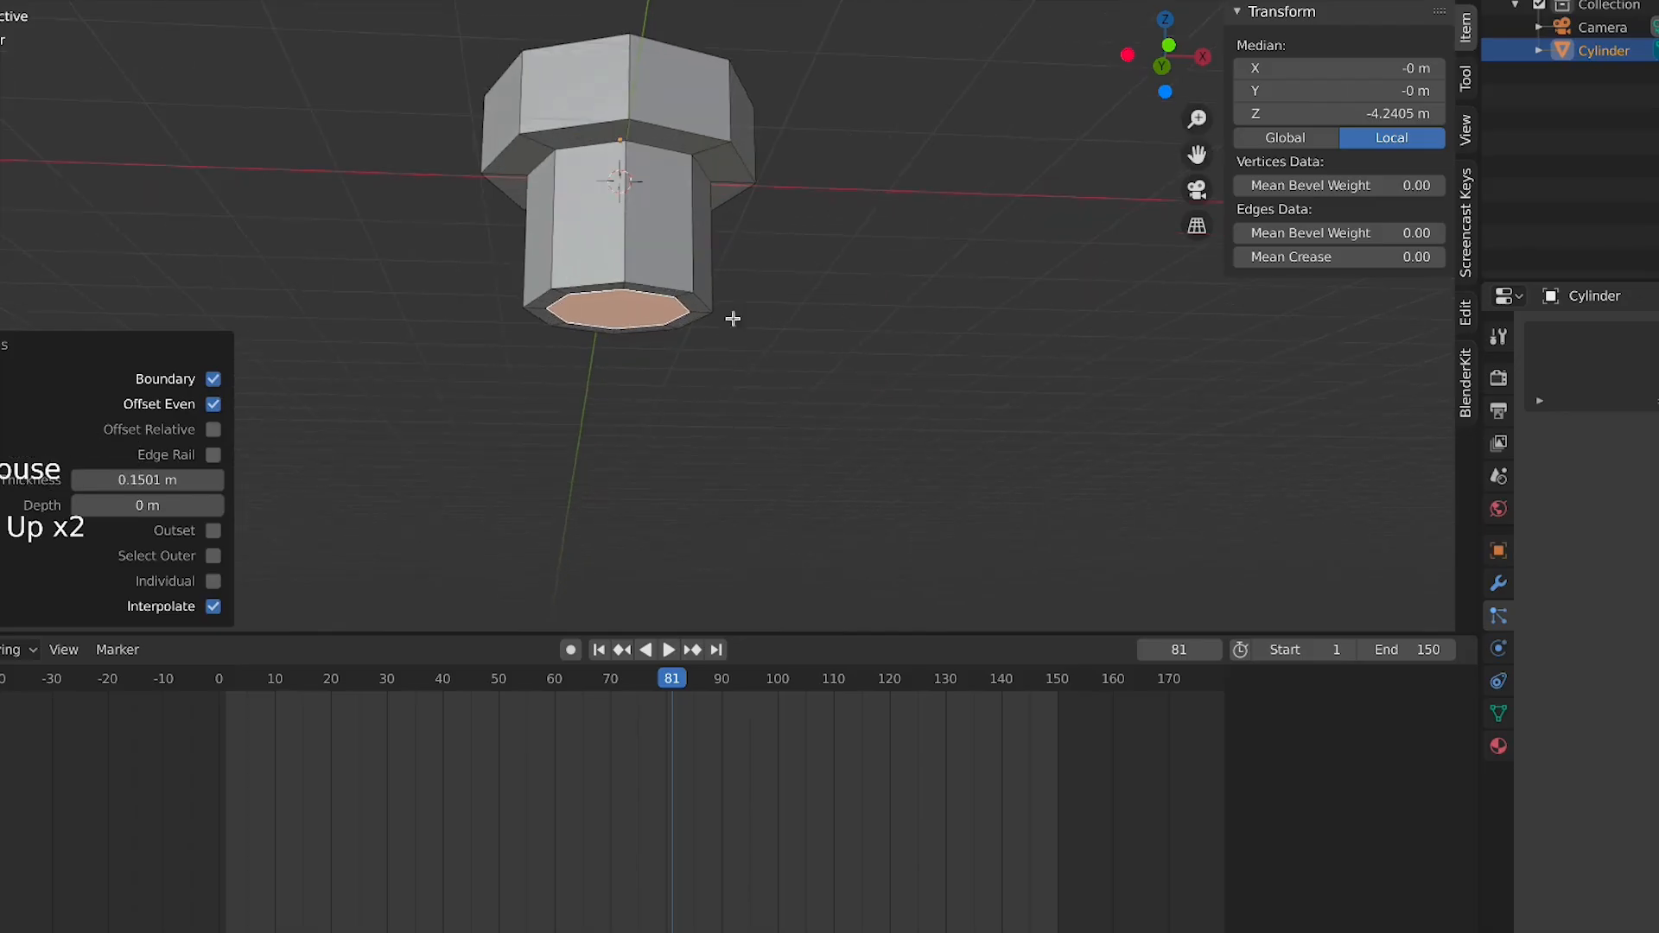
pyautogui.press('e')
pyautogui.click(717, 609)
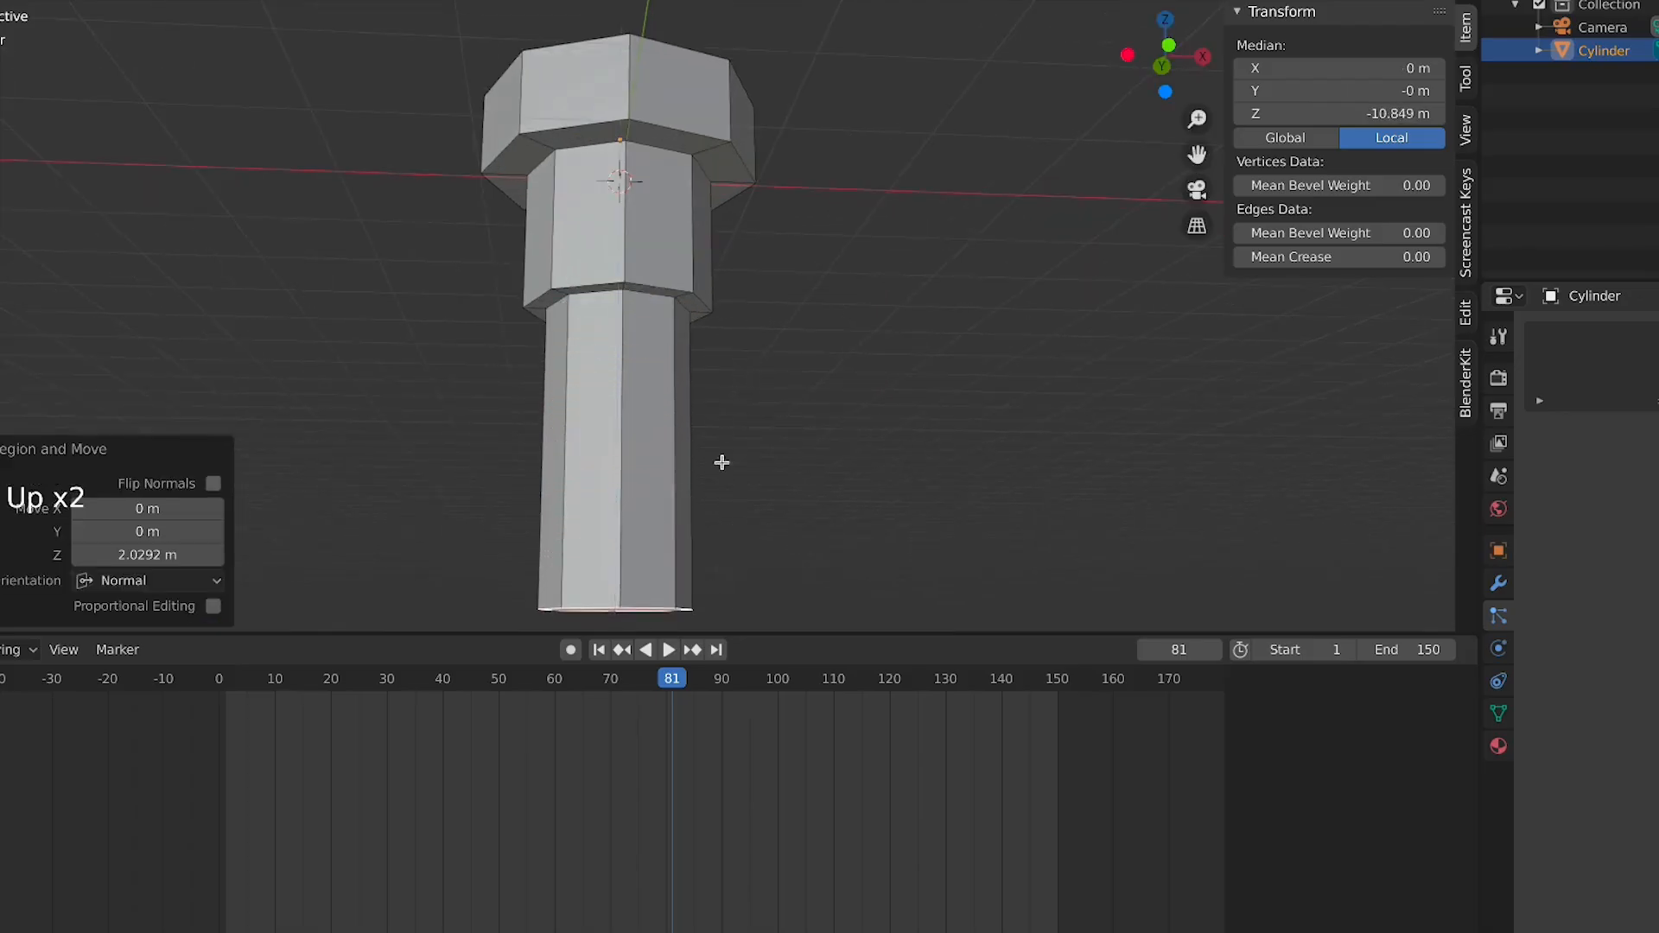
# Select four alternating top rim faces and extrude them up about 0.46 m
pyautogui.scroll(-6, 726, 389)
pyautogui.moveTo(740, 394); pyautogui.dragTo(749, 448, button='middle')
pyautogui.click(635, 289)
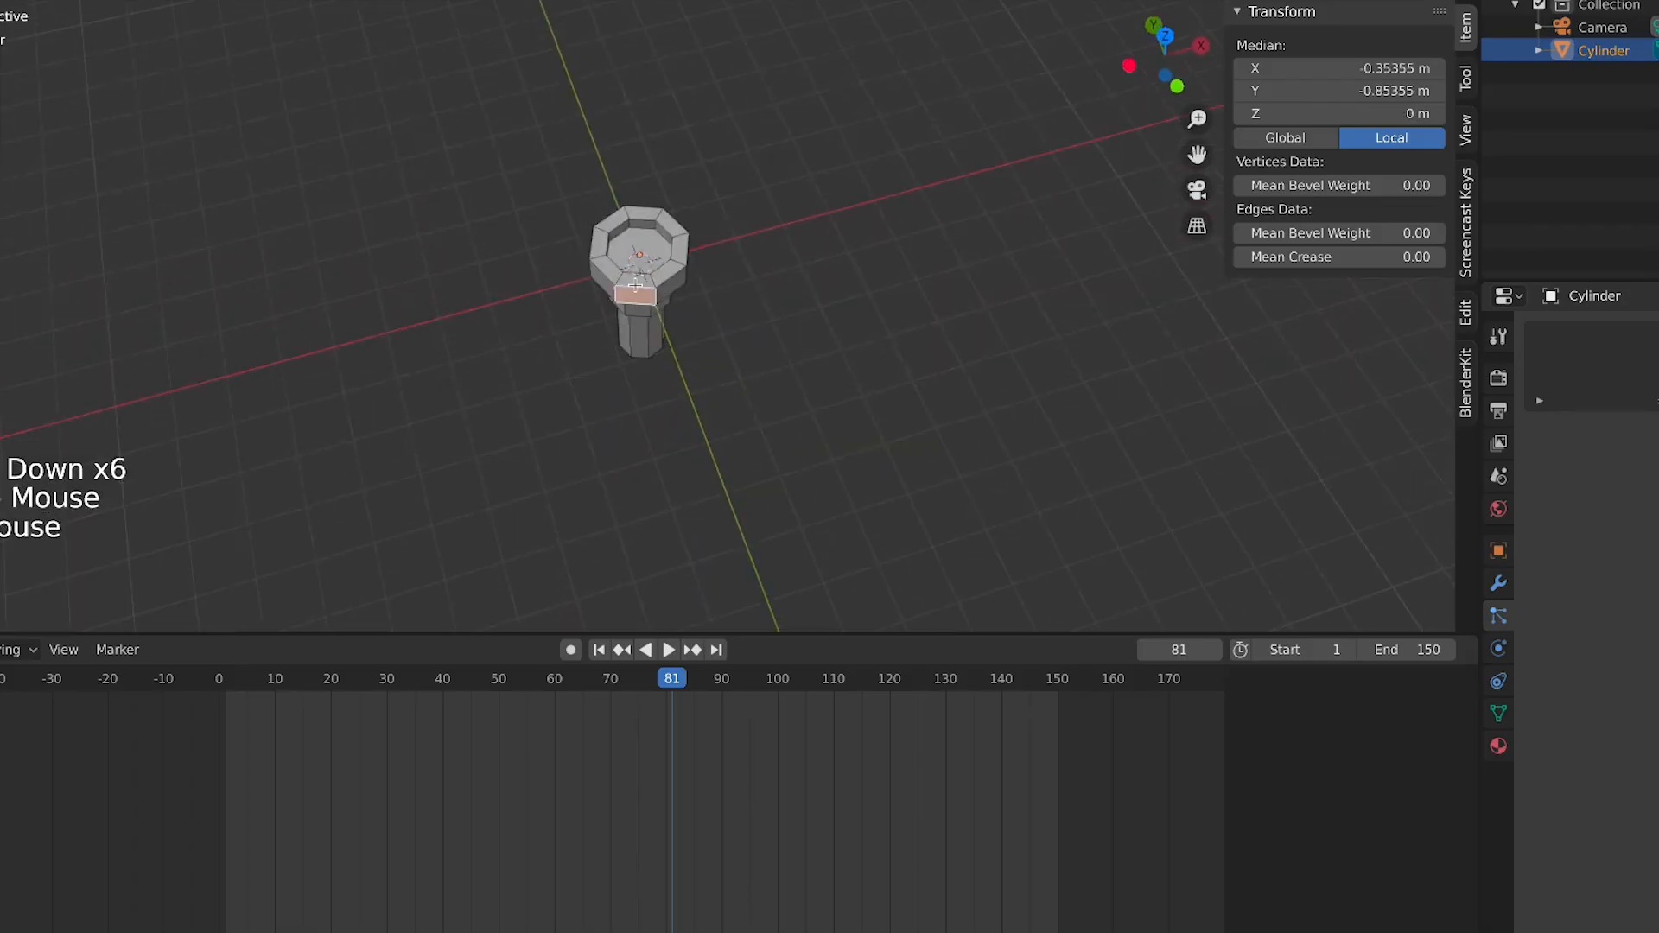
pyautogui.scroll(5, 640, 284)
pyautogui.click(621, 242)
pyautogui.keyDown('shift'); pyautogui.click(722, 154); pyautogui.keyUp('shift')
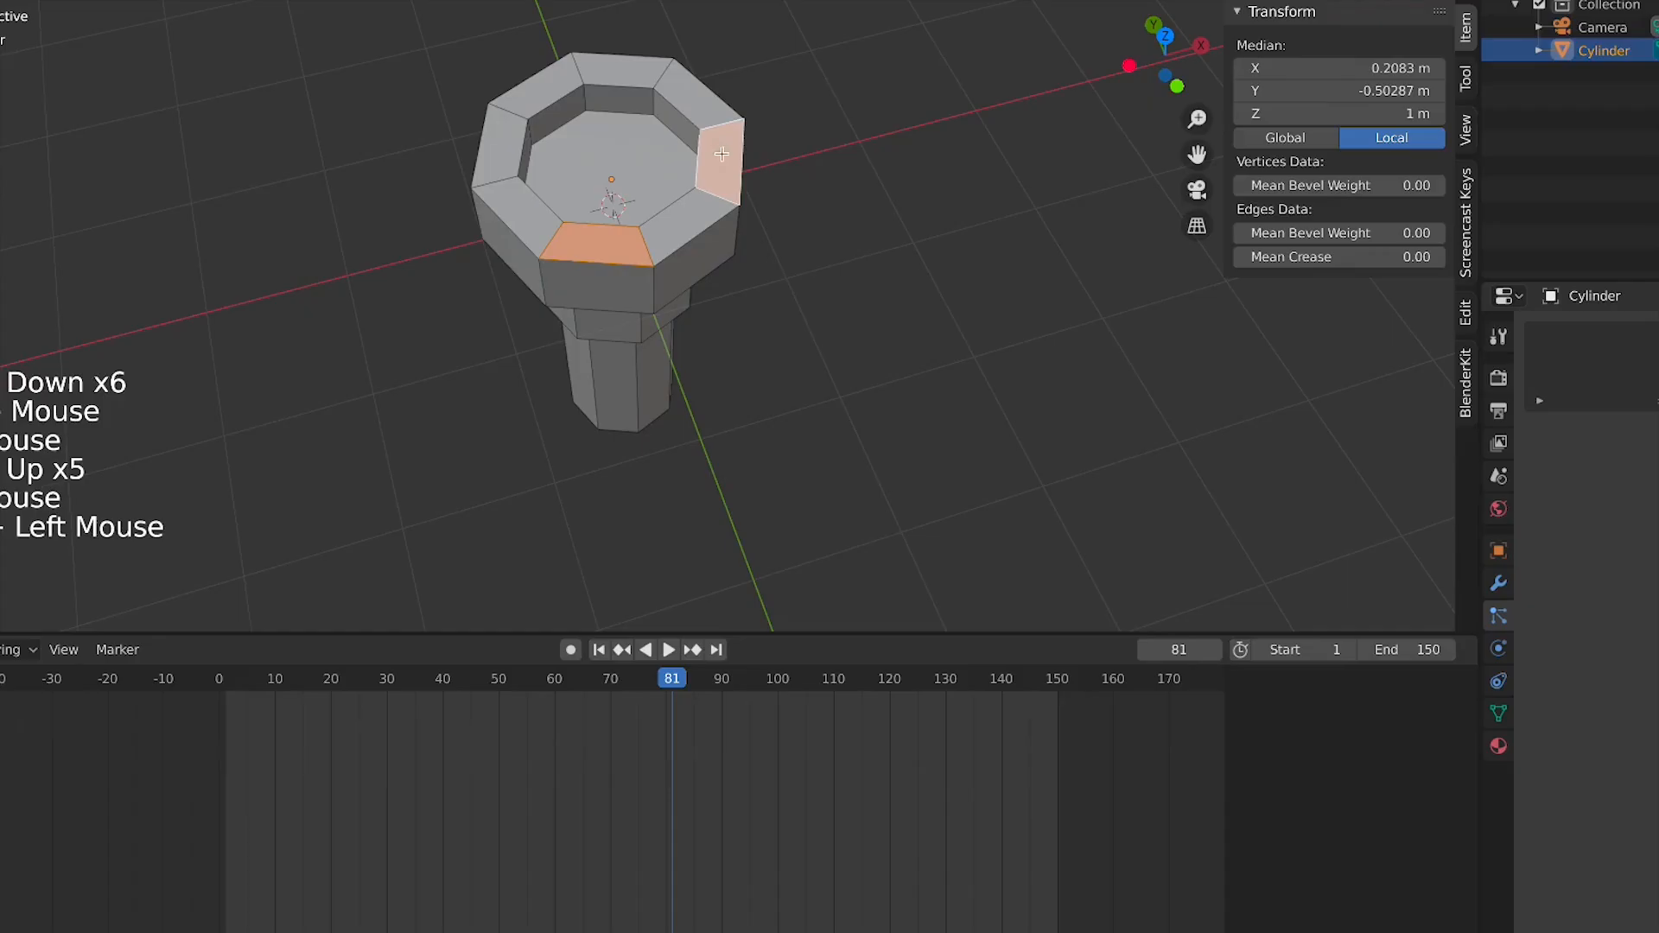
pyautogui.keyDown('shift'); pyautogui.click(633, 69); pyautogui.keyUp('shift')
pyautogui.keyDown('shift'); pyautogui.click(501, 155); pyautogui.keyUp('shift')
pyautogui.moveTo(735, 165); pyautogui.dragTo(963, 230, button='middle')
pyautogui.press('e')
pyautogui.click(954, 193)
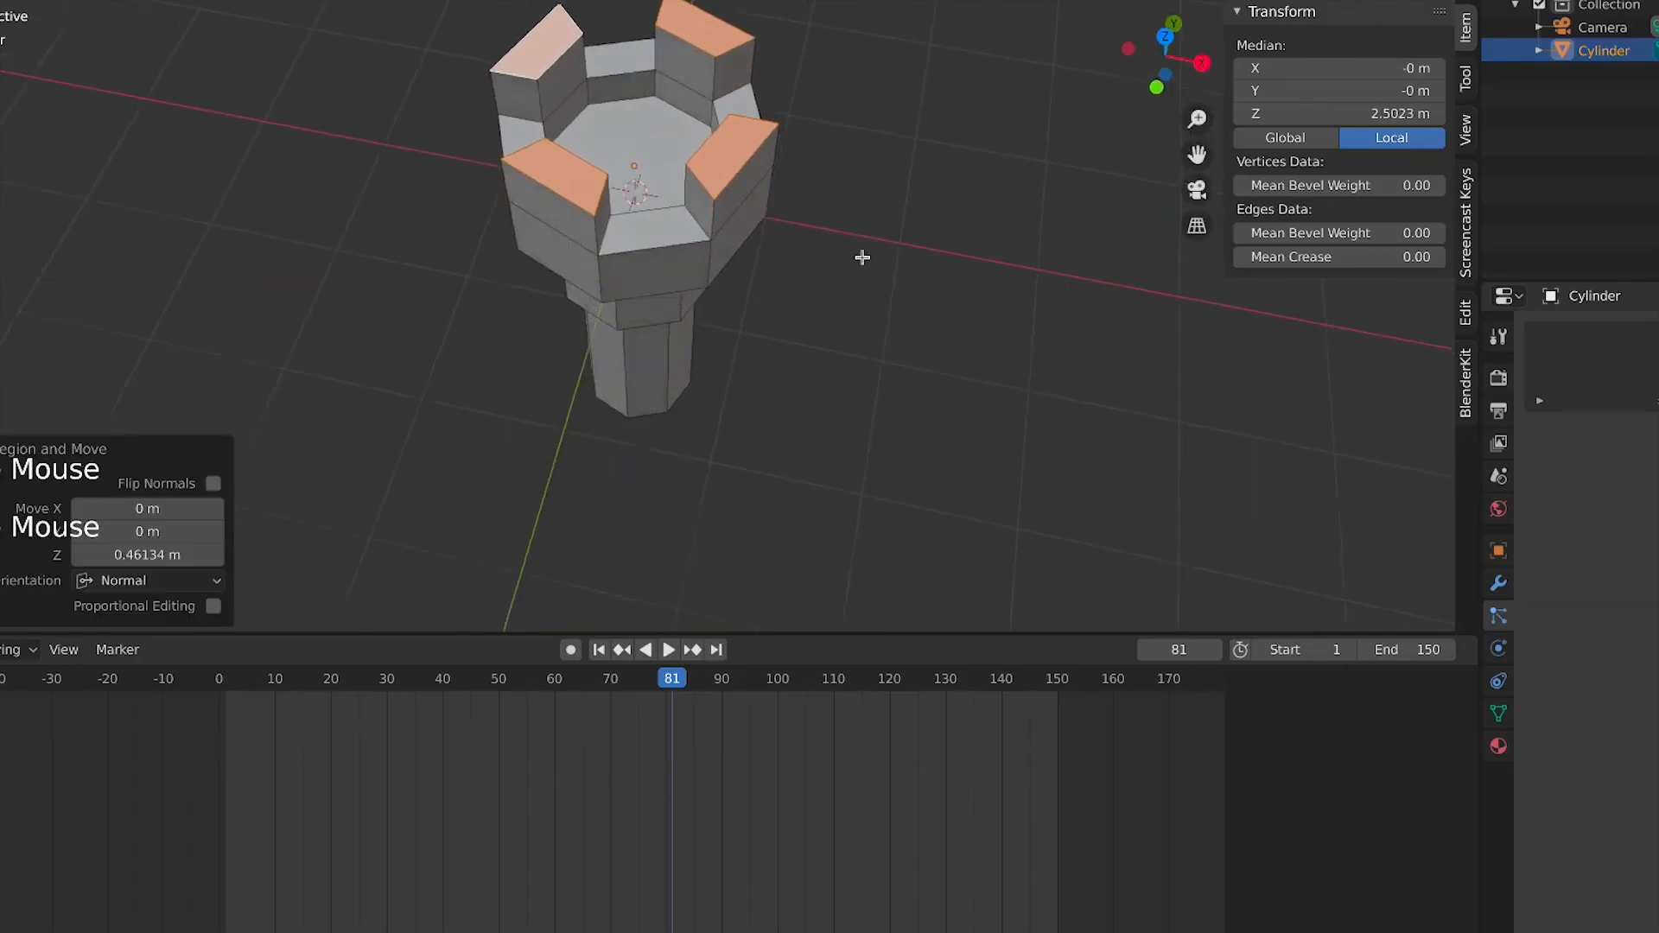
# Set the pivot to Individual Origins and scale the raised rim faces to about 0.186 to form points
pyautogui.moveTo(862, 256); pyautogui.dragTo(766, 248, button='middle')
pyautogui.press('Tab')
pyautogui.scroll(-4, 766, 248)
pyautogui.press('Tab')
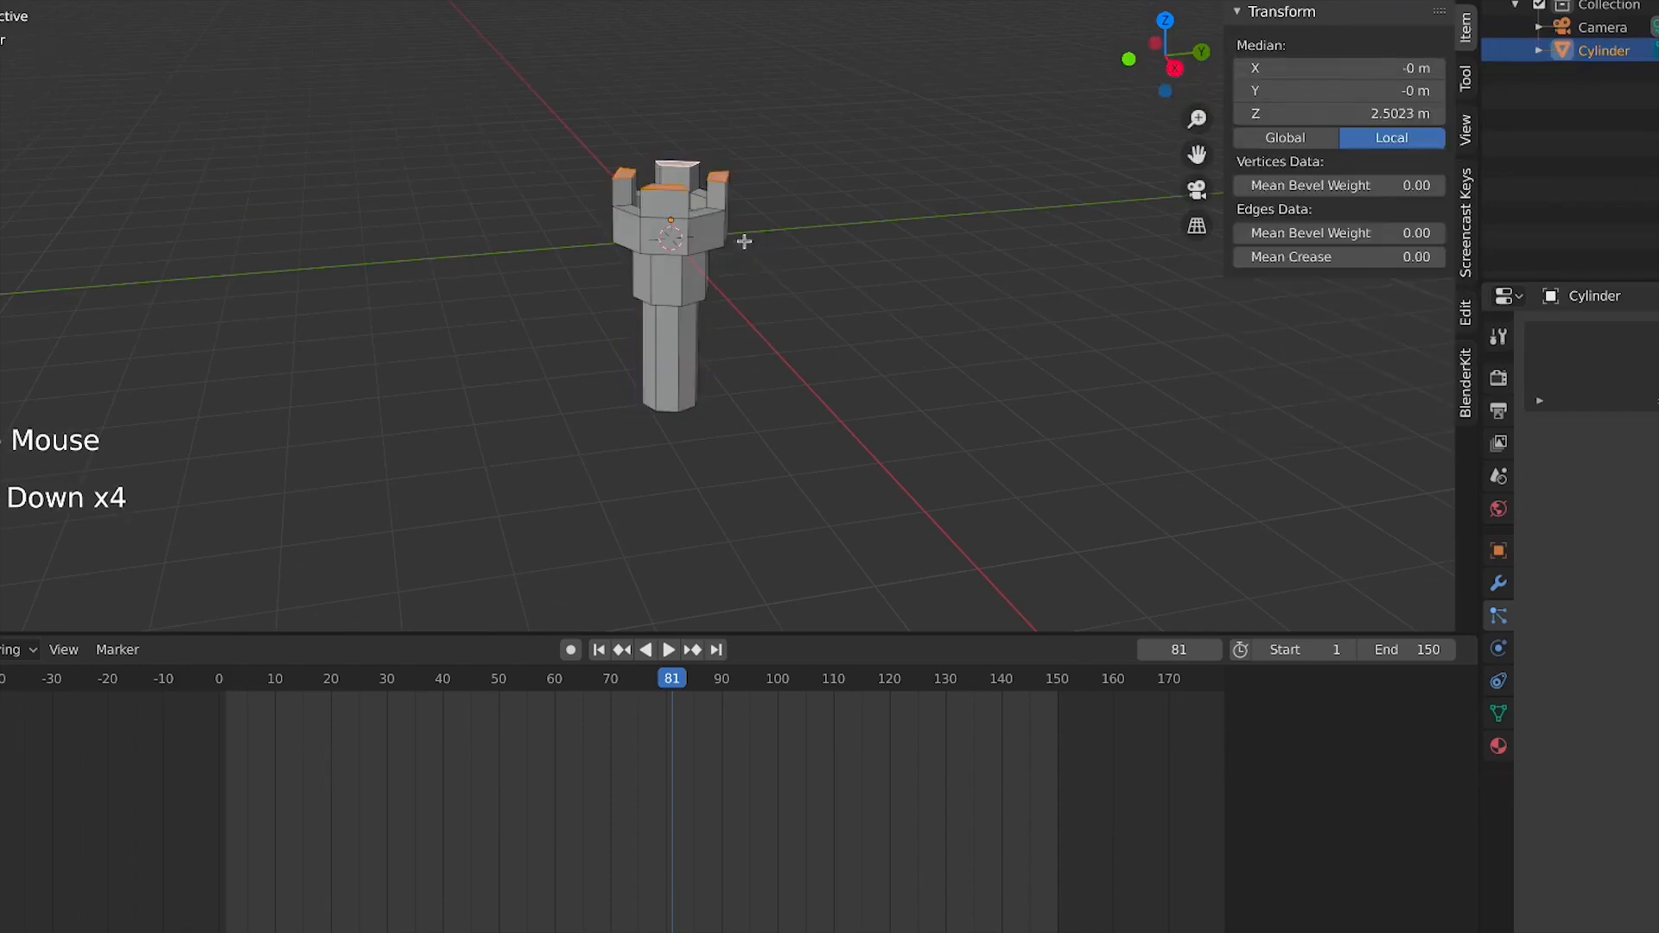
pyautogui.press('s')
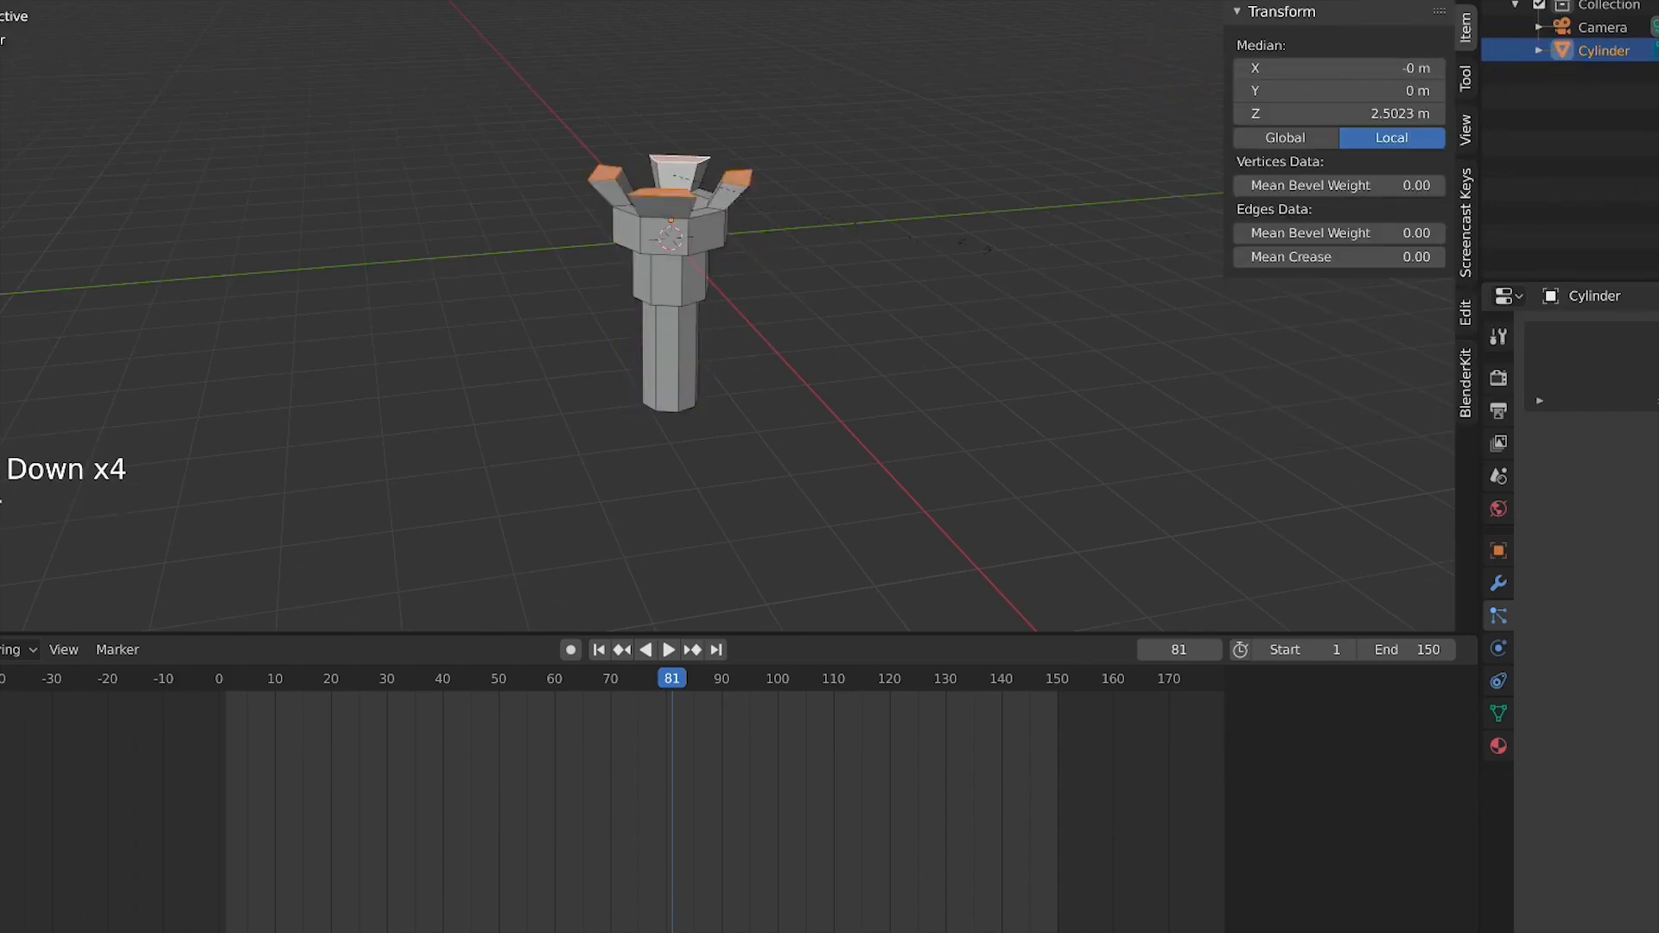
pyautogui.press('Escape')
pyautogui.press(',')
pyautogui.press('.')
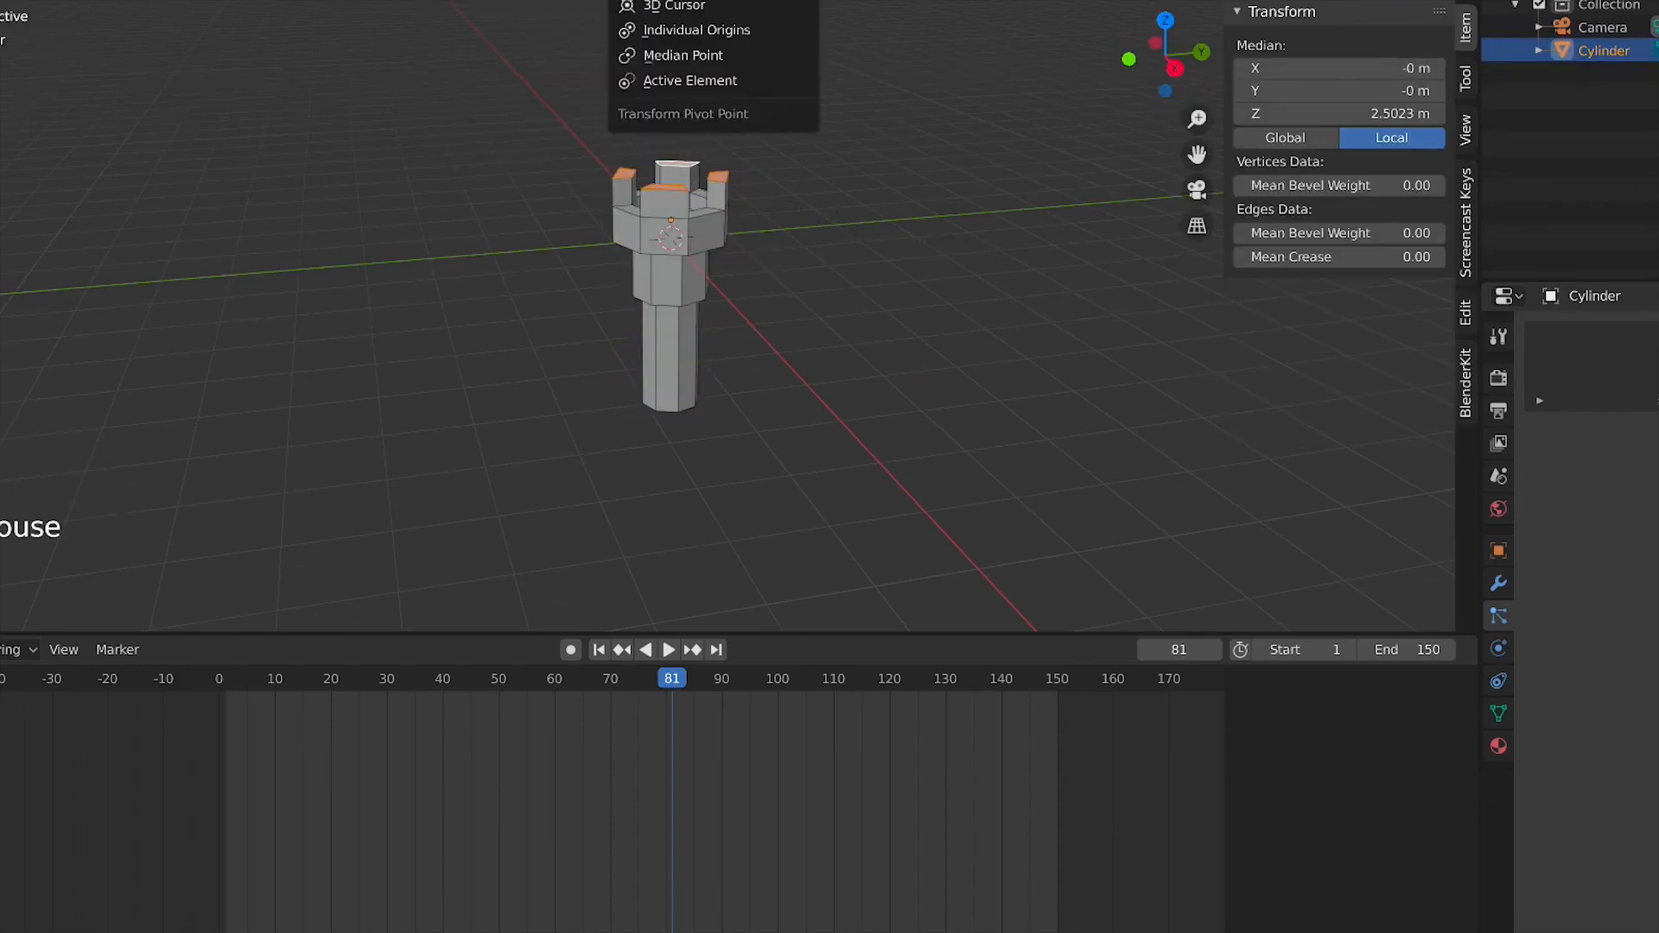
pyautogui.click(666, 35)
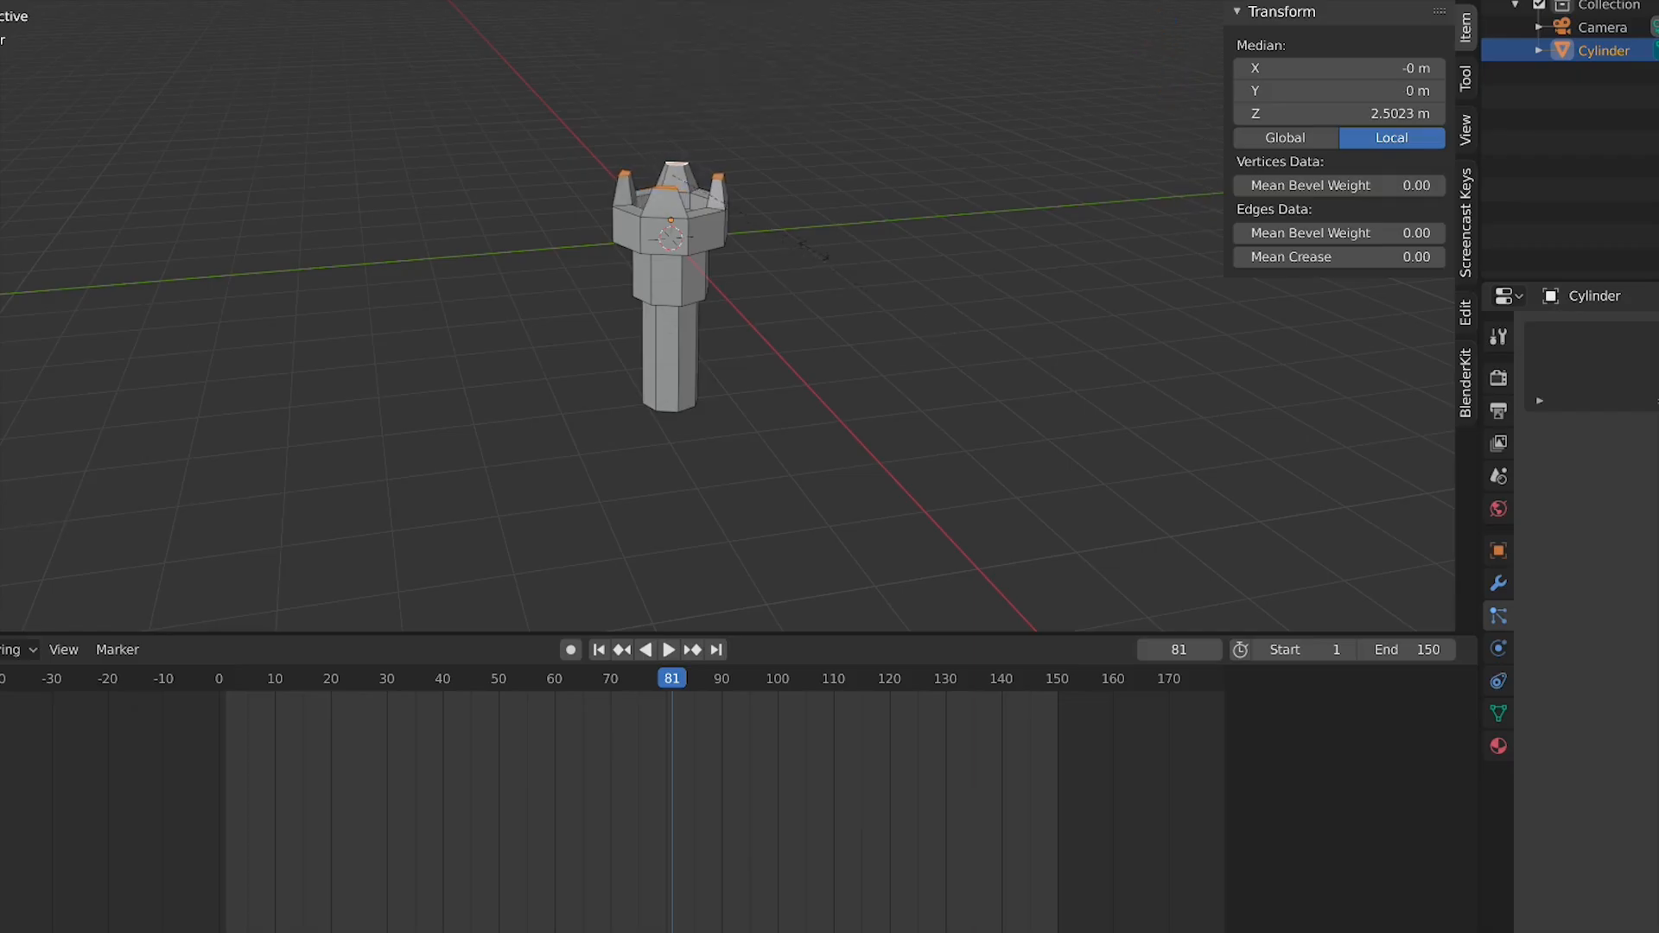
pyautogui.click(729, 174)
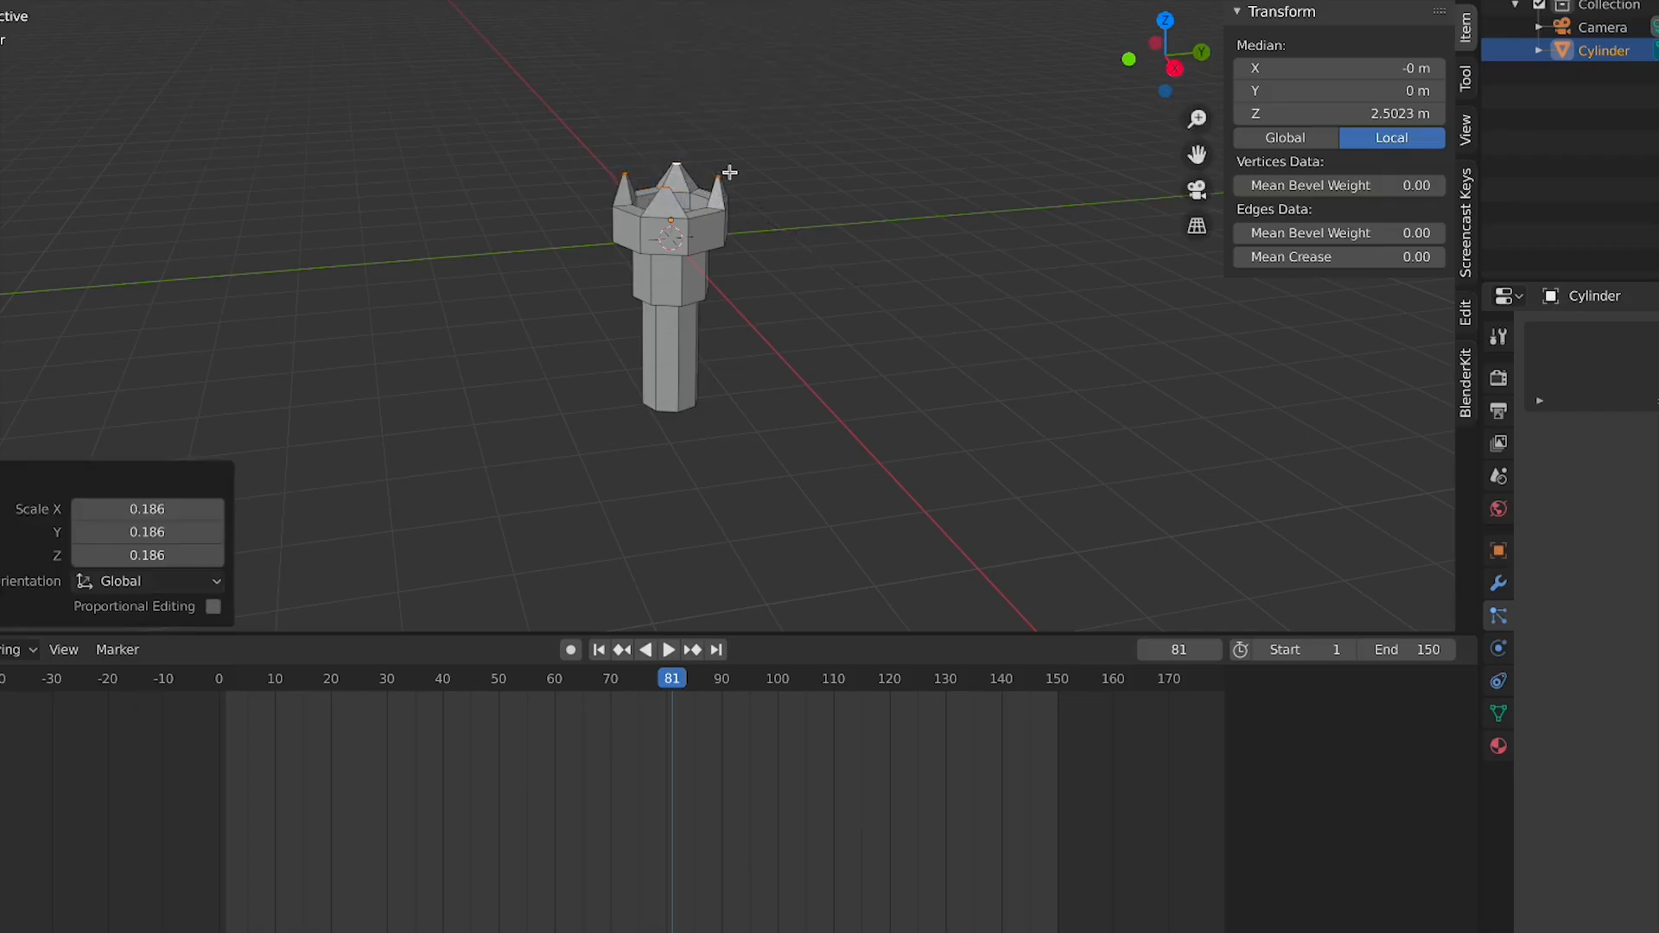
# Scale the rim points by about 2.564 and move them along Z
pyautogui.press('g')
pyautogui.press('z')
pyautogui.scroll(5, 789, 185)
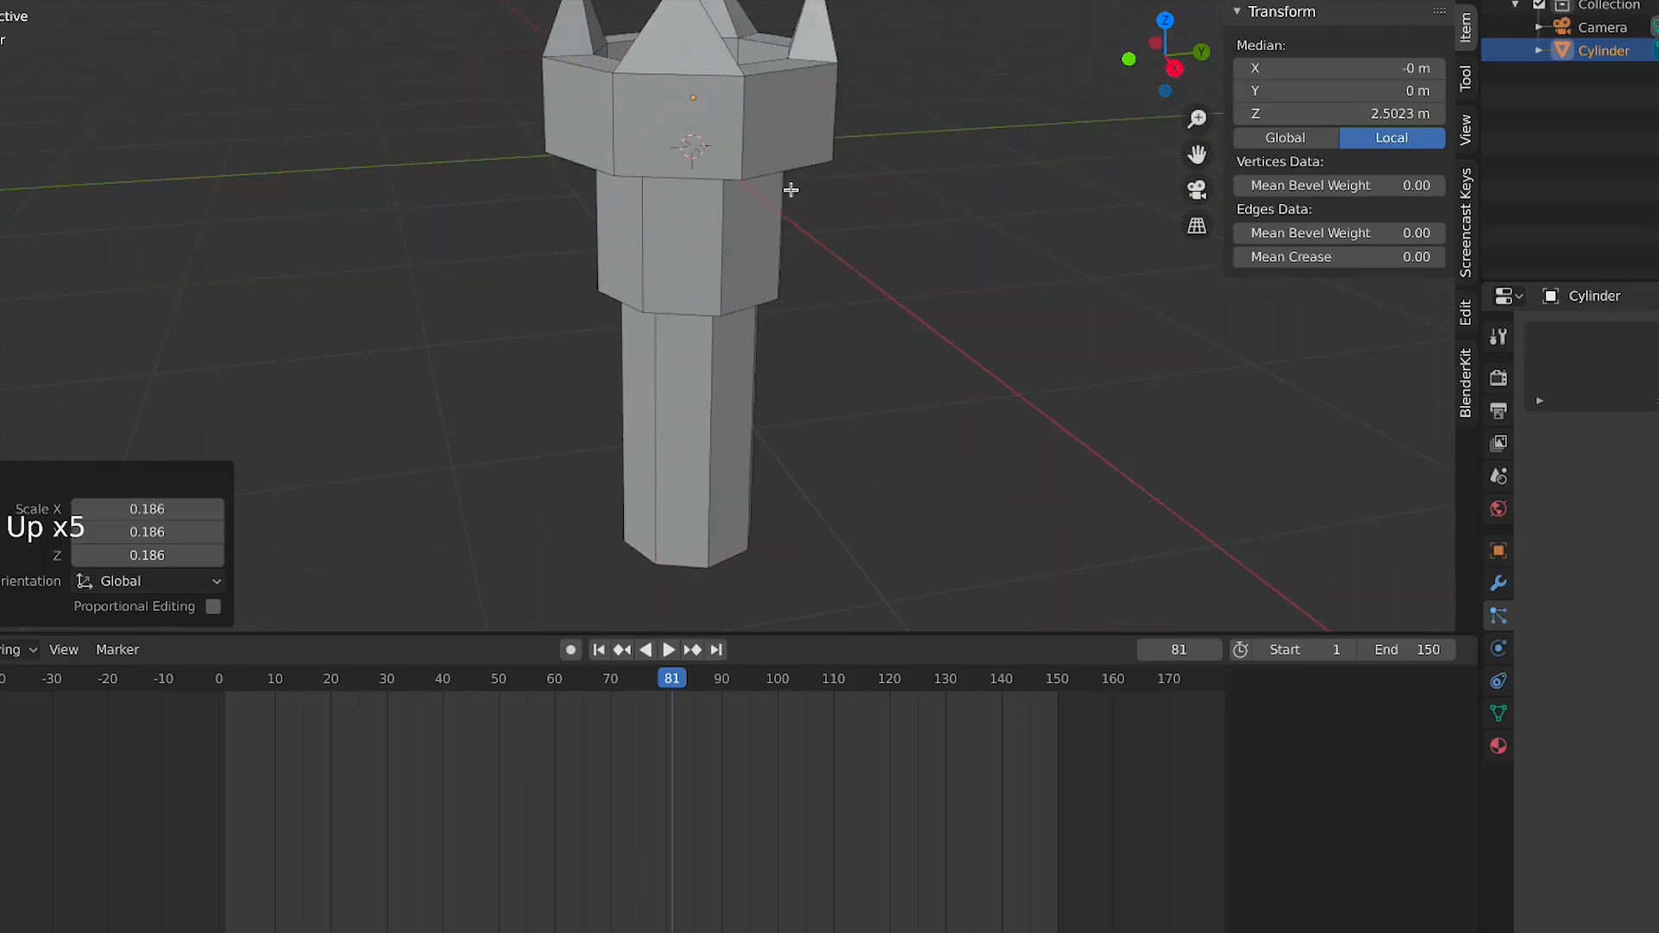
pyautogui.moveTo(789, 185); pyautogui.dragTo(777, 224, button='middle')
pyautogui.scroll(-2, 778, 225)
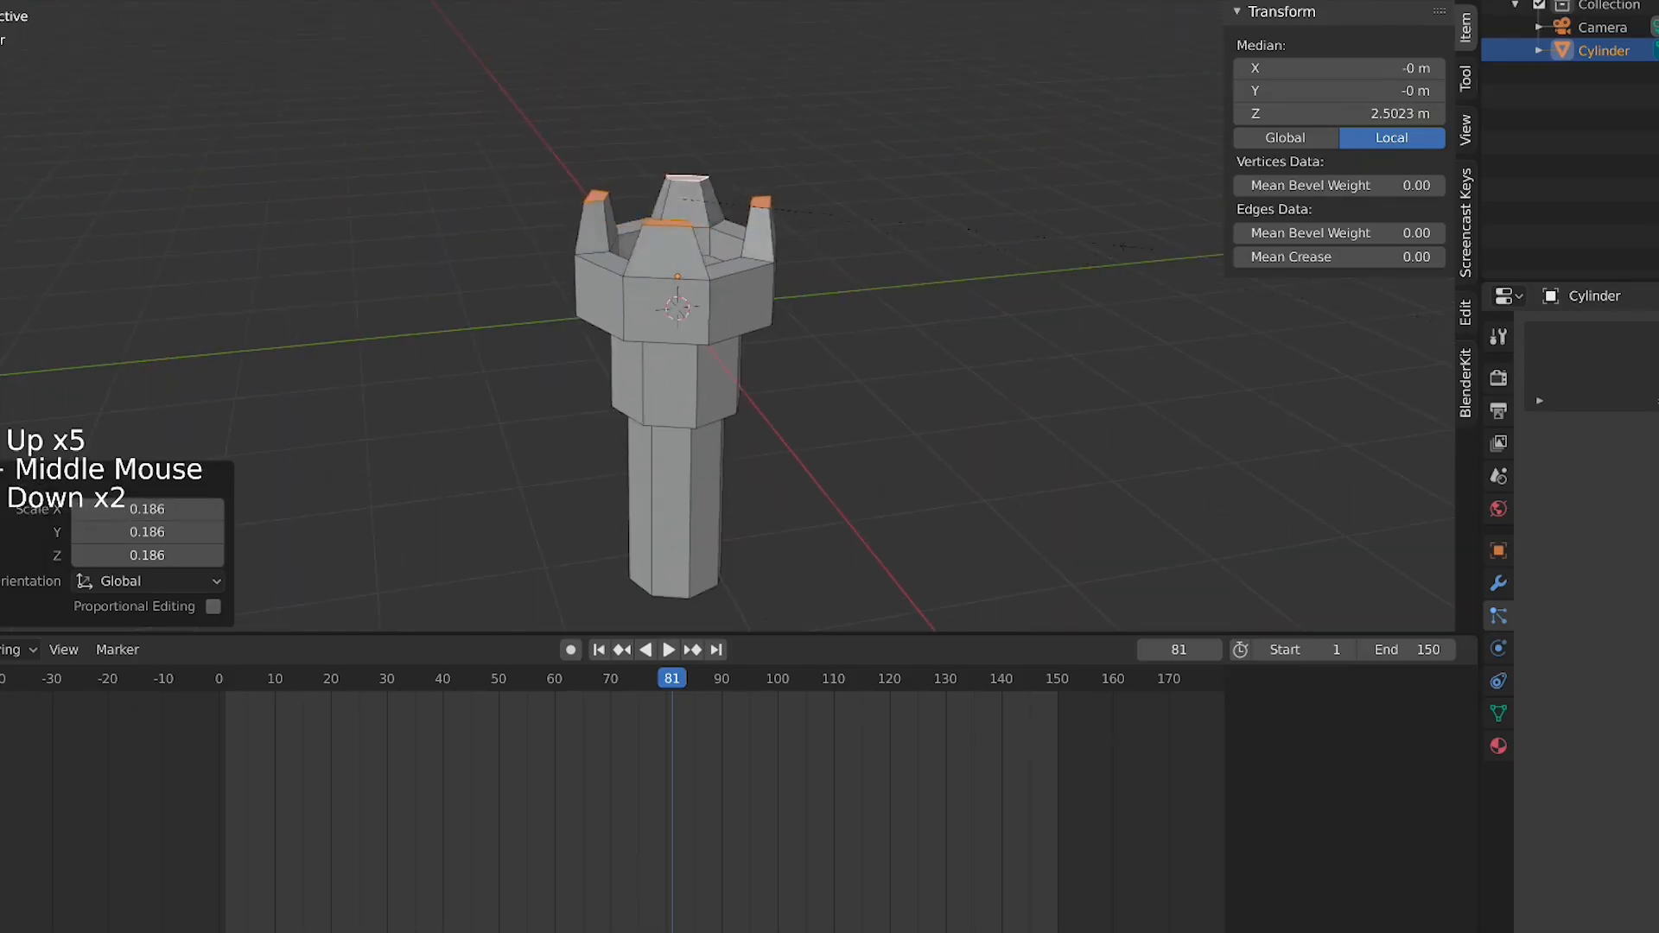
pyautogui.moveTo(1059, 226); pyautogui.dragTo(1060, 381, button='middle')
pyautogui.scroll(3, 1015, 356)
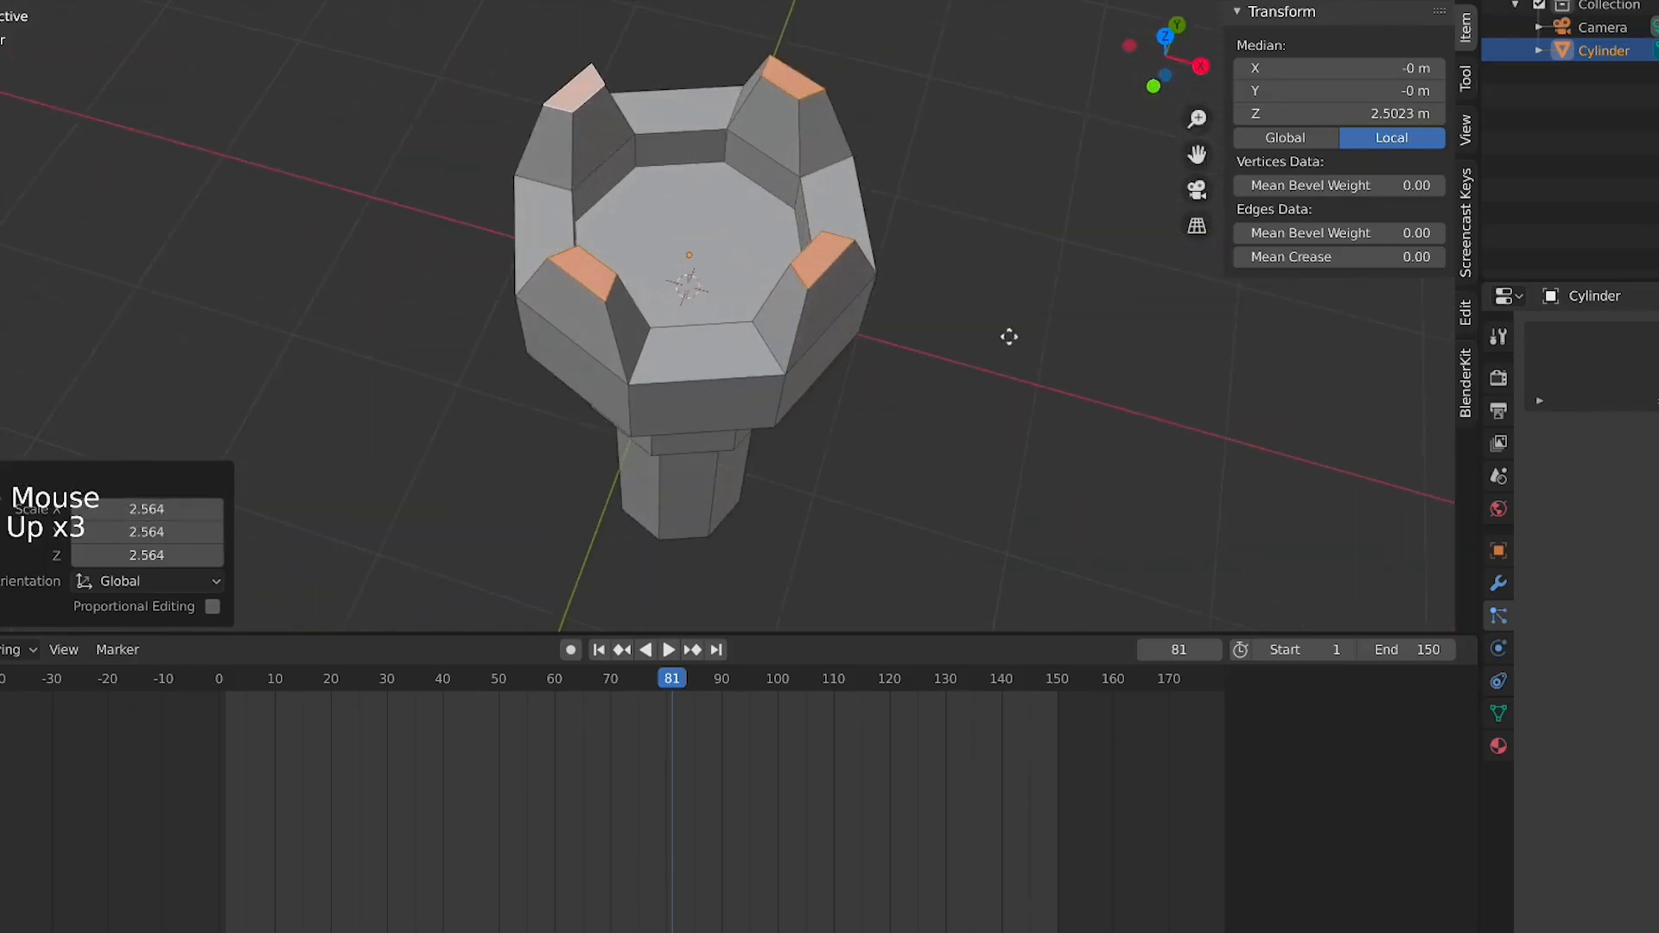
pyautogui.press('g')
pyautogui.press('z')
pyautogui.click(1011, 318)
# Select the edge loop where the crown meets the body and bevel it
pyautogui.press('Tab')
pyautogui.moveTo(881, 324); pyautogui.dragTo(760, 289, button='middle')
pyautogui.press('Tab')
pyautogui.keyDown('alt'); pyautogui.click(718, 329); pyautogui.keyUp('alt')
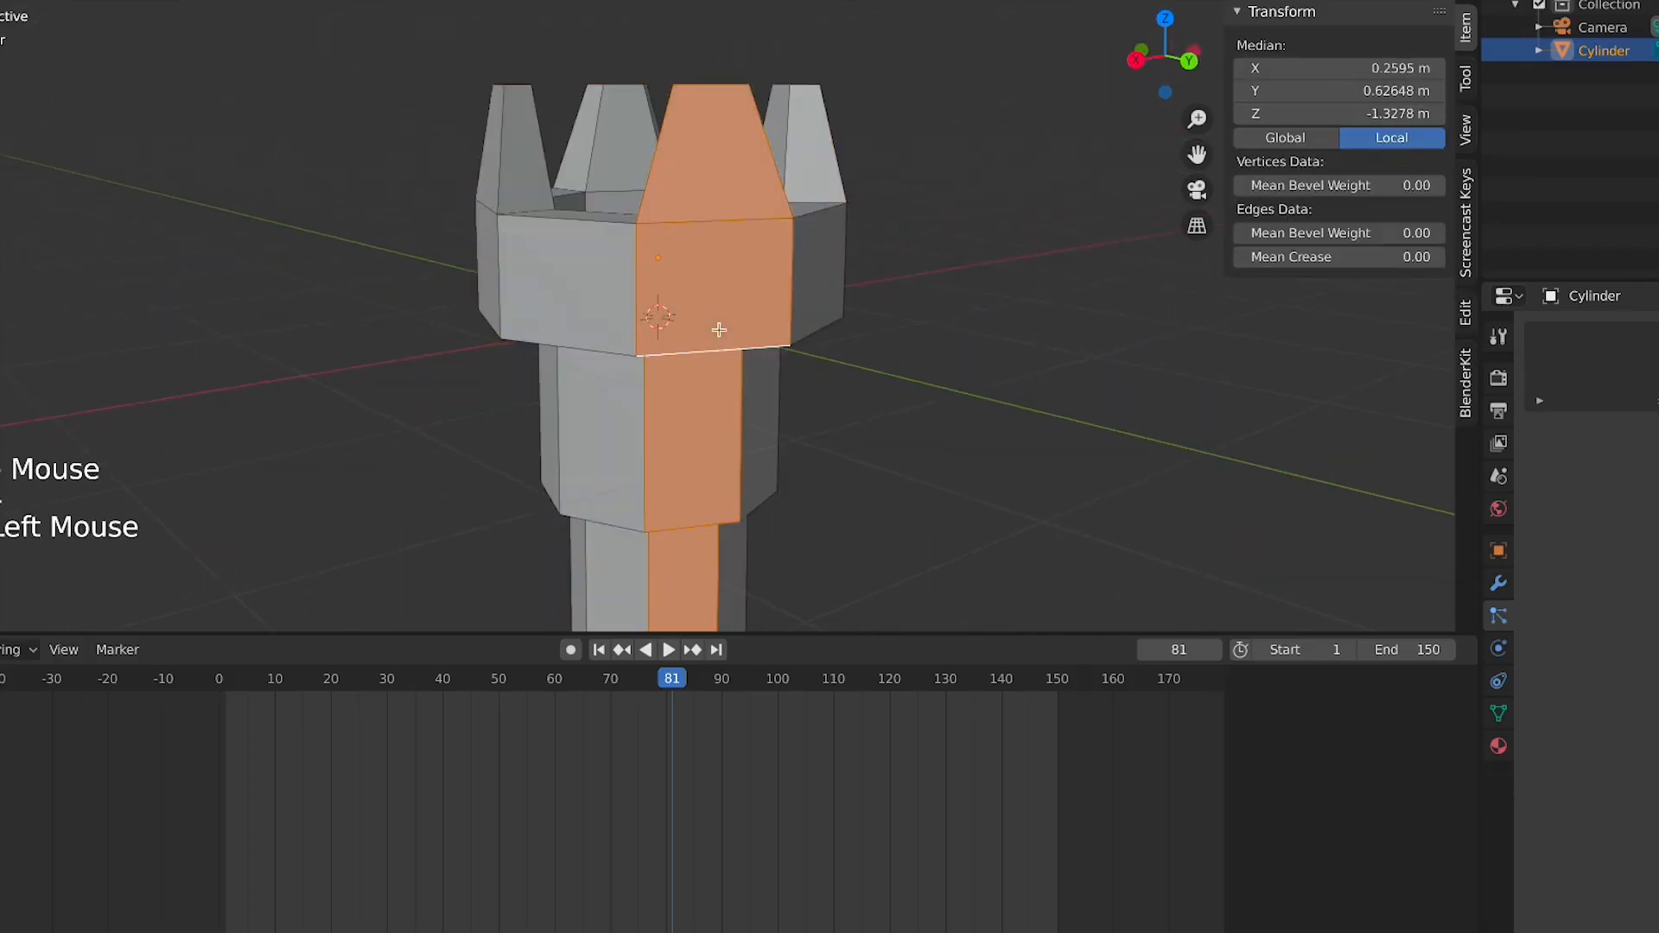
pyautogui.click(32, 1)
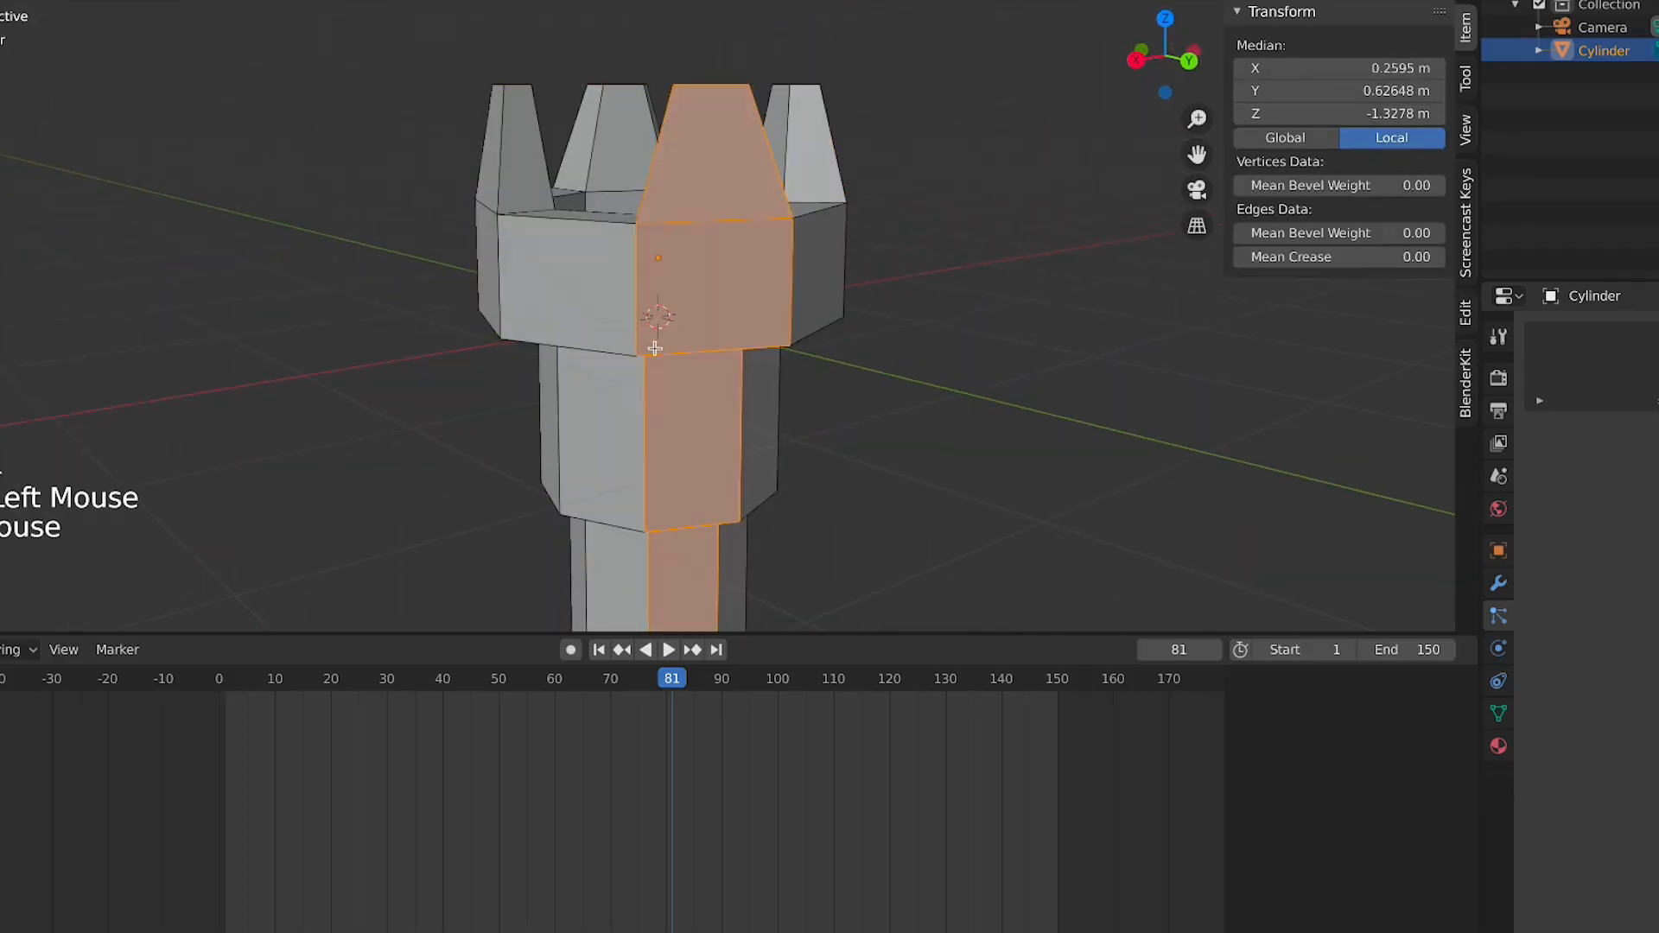
pyautogui.keyDown('alt'); pyautogui.click(781, 361); pyautogui.keyUp('alt')
pyautogui.moveTo(781, 363); pyautogui.dragTo(729, 352, button='middle')
pyautogui.hotkey('ctrl', 'b')
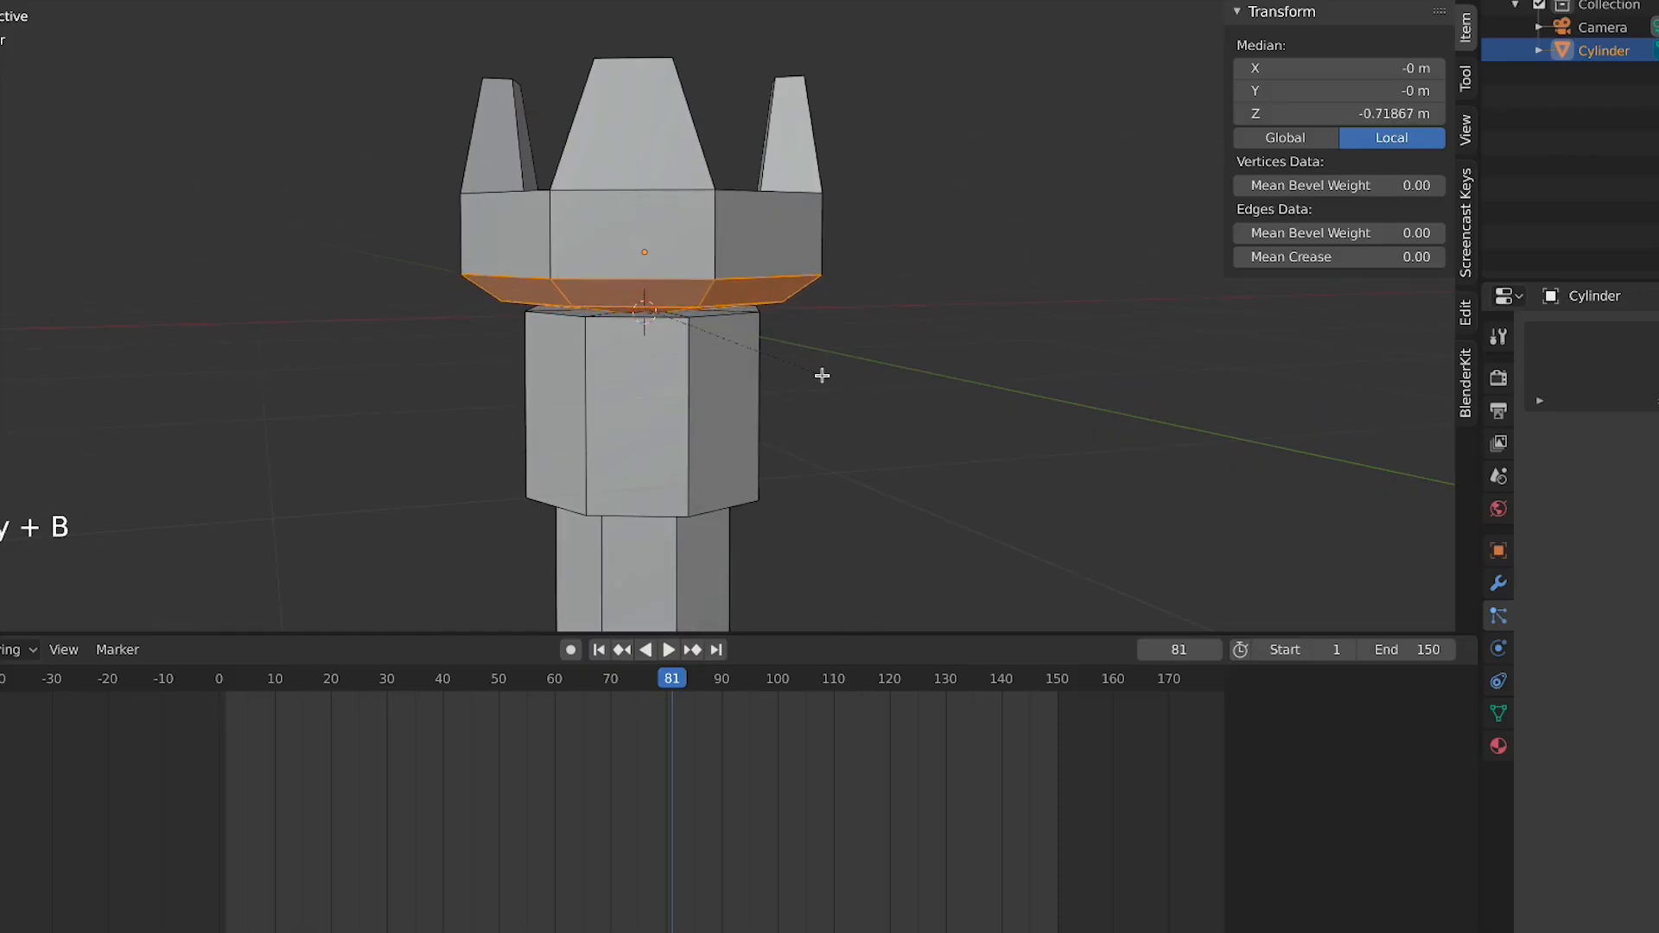
pyautogui.click(823, 378)
# Select the body's upper edge loop and scale it inward to taper it
pyautogui.press('Tab')
pyautogui.moveTo(818, 381); pyautogui.dragTo(666, 341, button='middle')
pyautogui.press('Tab')
pyautogui.press('Tab')
pyautogui.press('Tab')
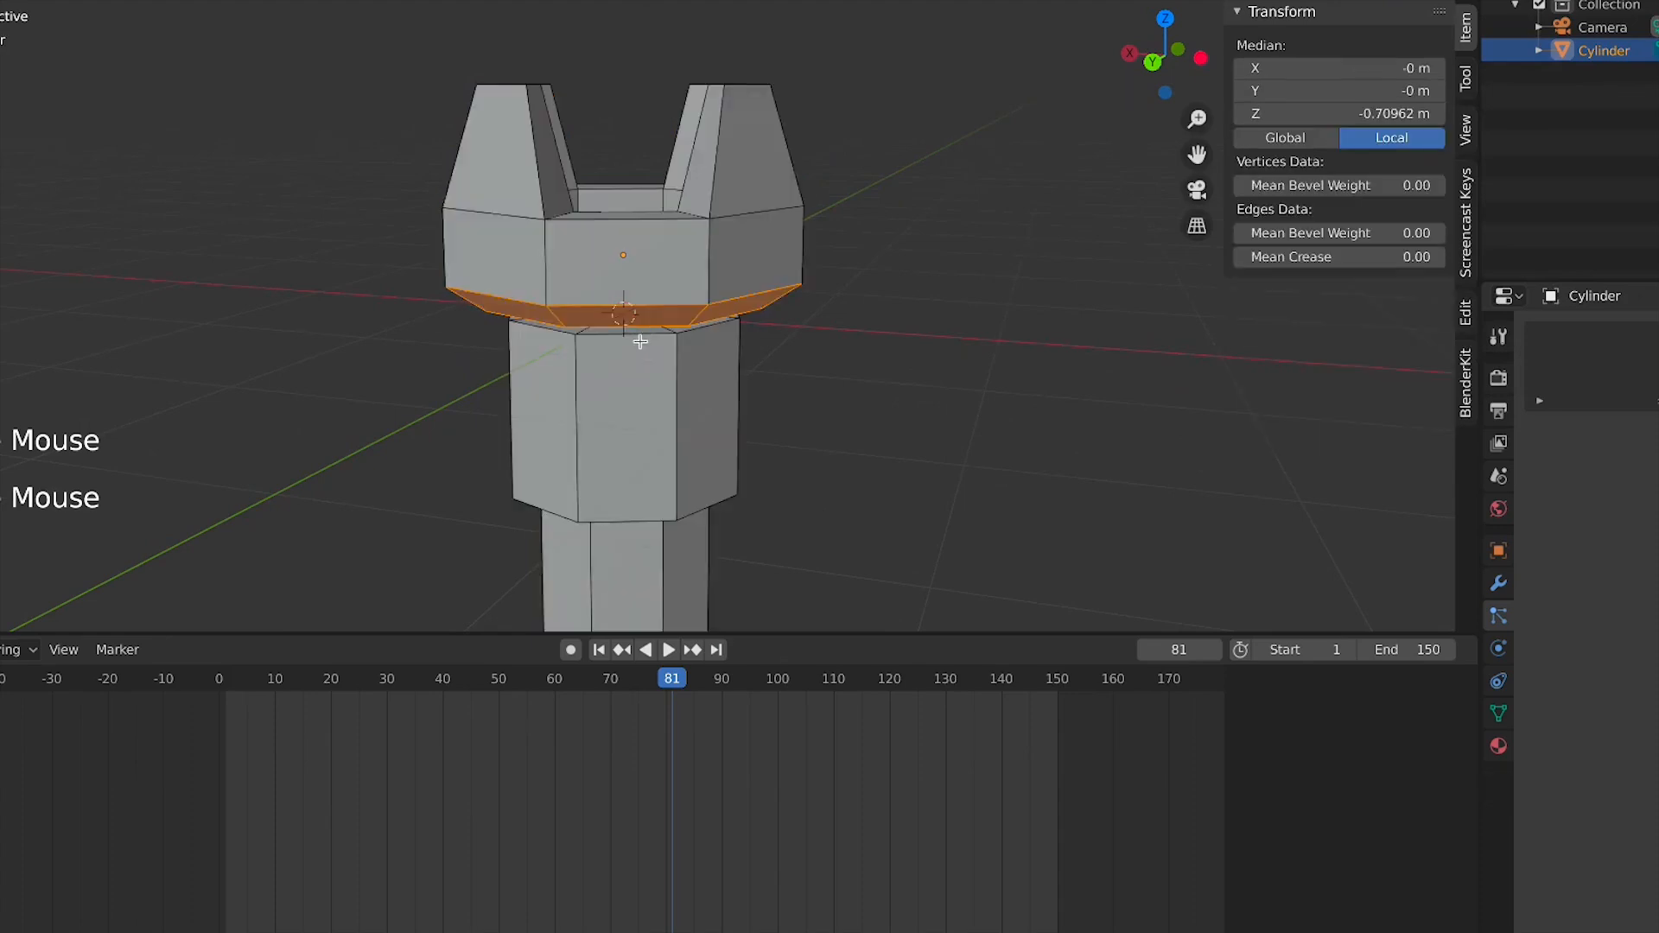
pyautogui.keyDown('alt'); pyautogui.click(643, 337); pyautogui.keyUp('alt')
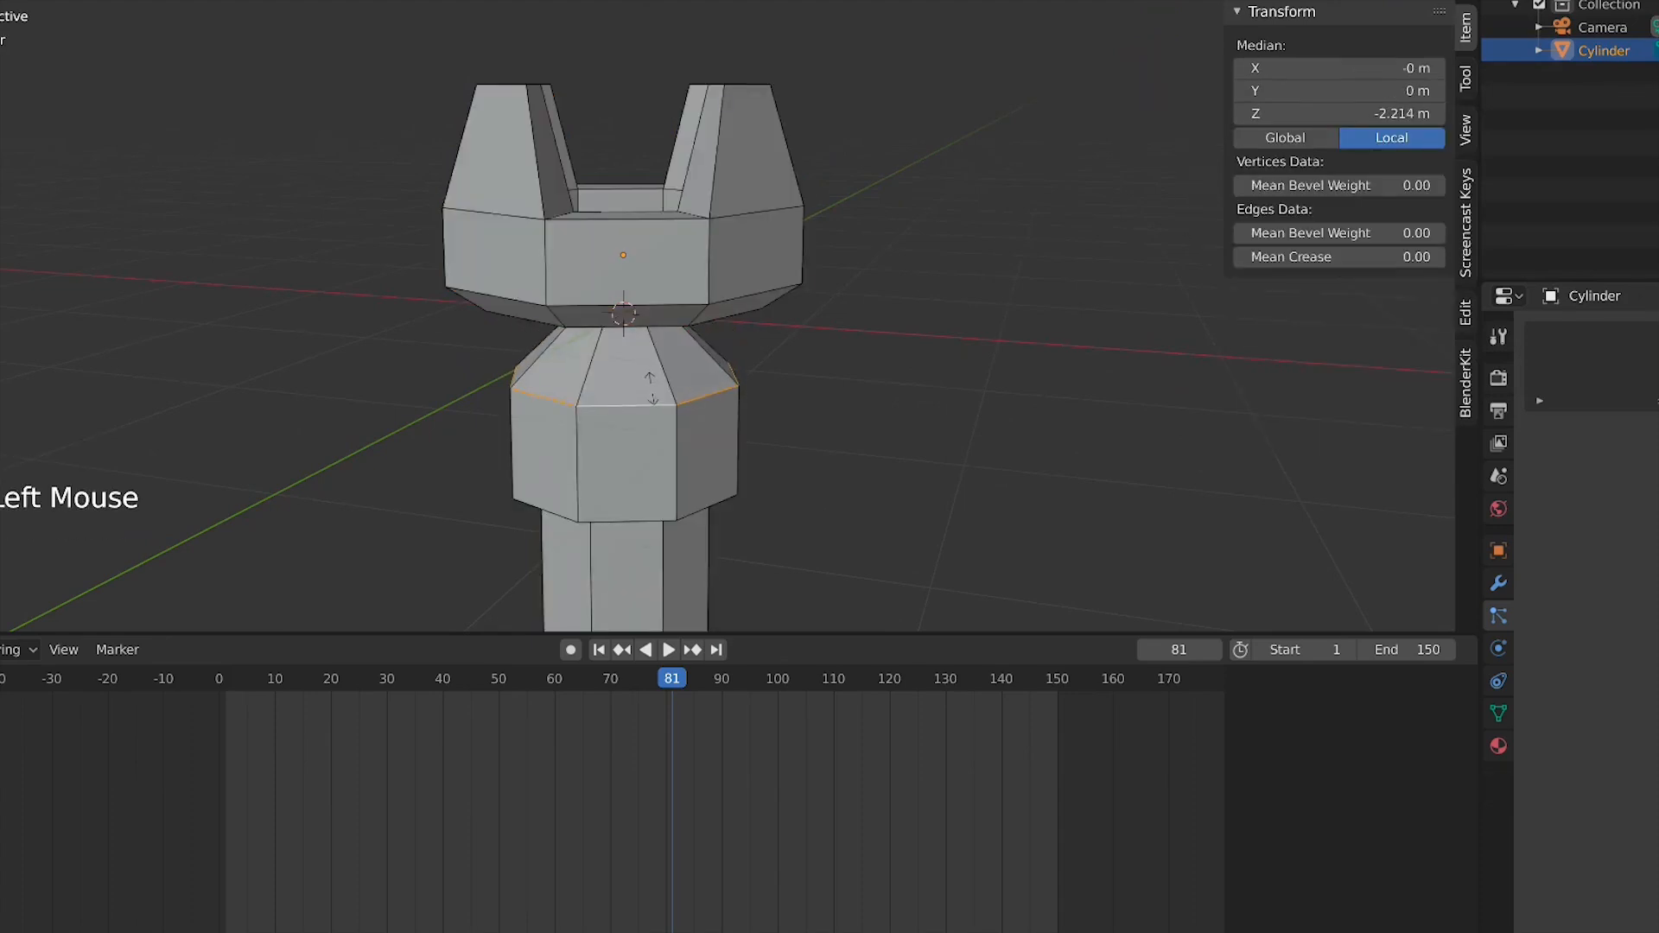
pyautogui.click(991, 421)
# Select the body's lower edge loop and scale it inward
pyautogui.press('Tab')
pyautogui.scroll(-4, 985, 416)
pyautogui.moveTo(977, 411); pyautogui.dragTo(760, 423, button='middle')
pyautogui.scroll(3, 760, 423)
pyautogui.press('Tab')
pyautogui.keyDown('alt'); pyautogui.click(761, 477); pyautogui.keyUp('alt')
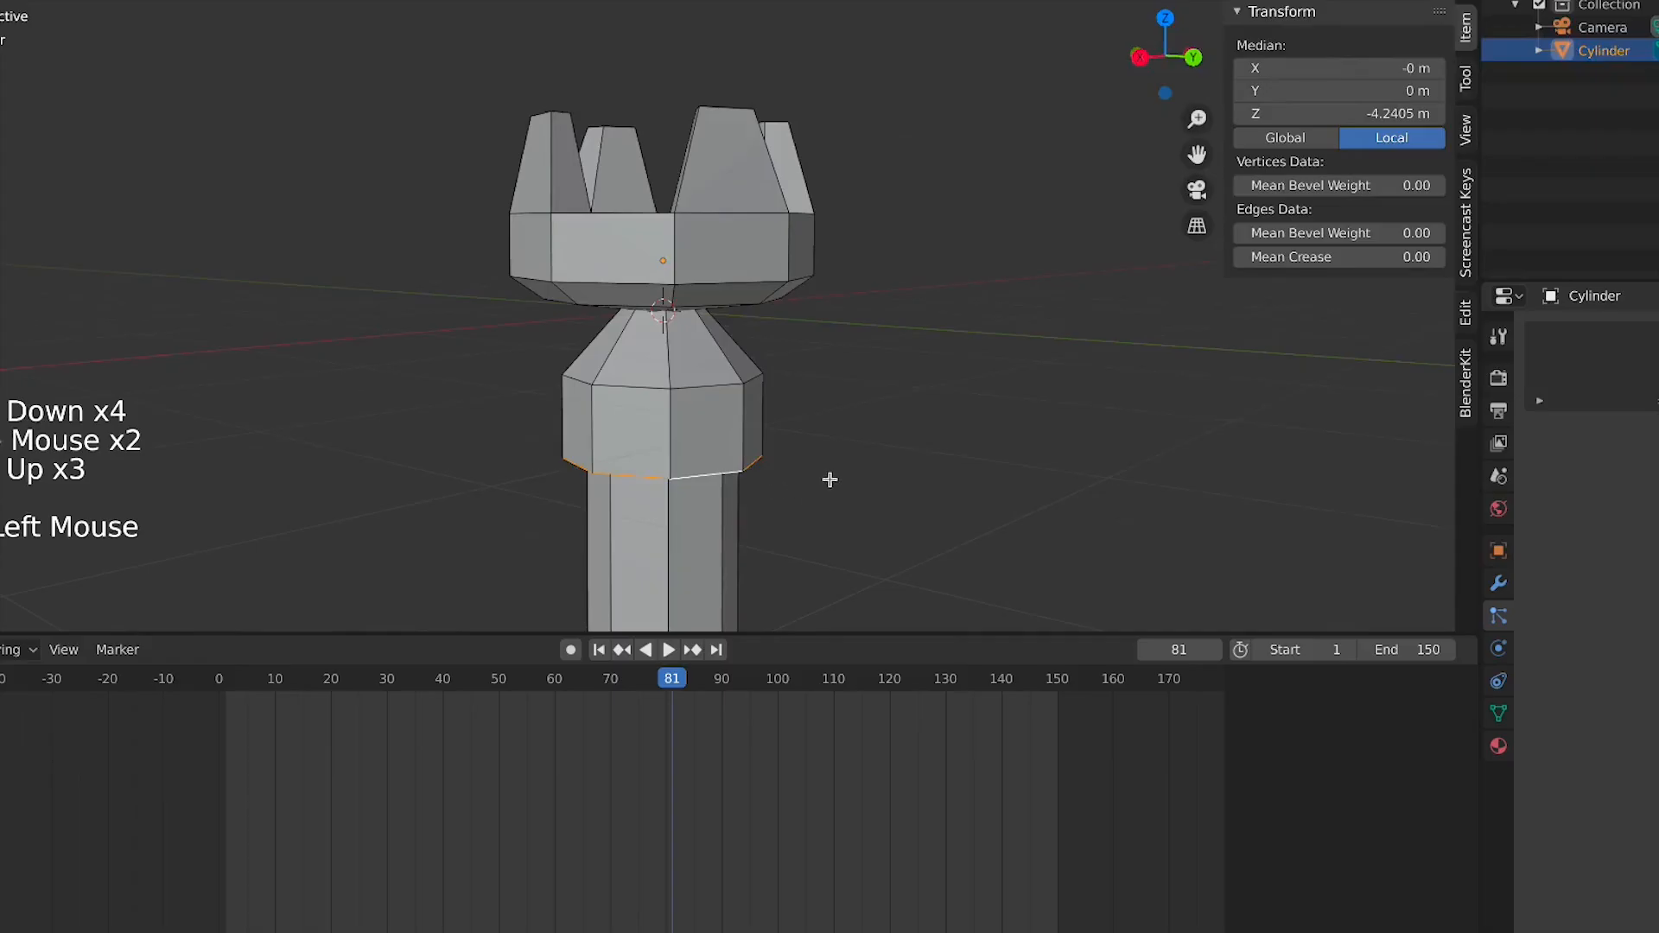
pyautogui.moveTo(830, 479); pyautogui.dragTo(815, 452)
# Select the stem's bottom face and scale it down to taper the stem, then return to Object Mode
pyautogui.press('Tab')
pyautogui.scroll(-4, 815, 452)
pyautogui.moveTo(815, 452); pyautogui.dragTo(698, 279, button='middle')
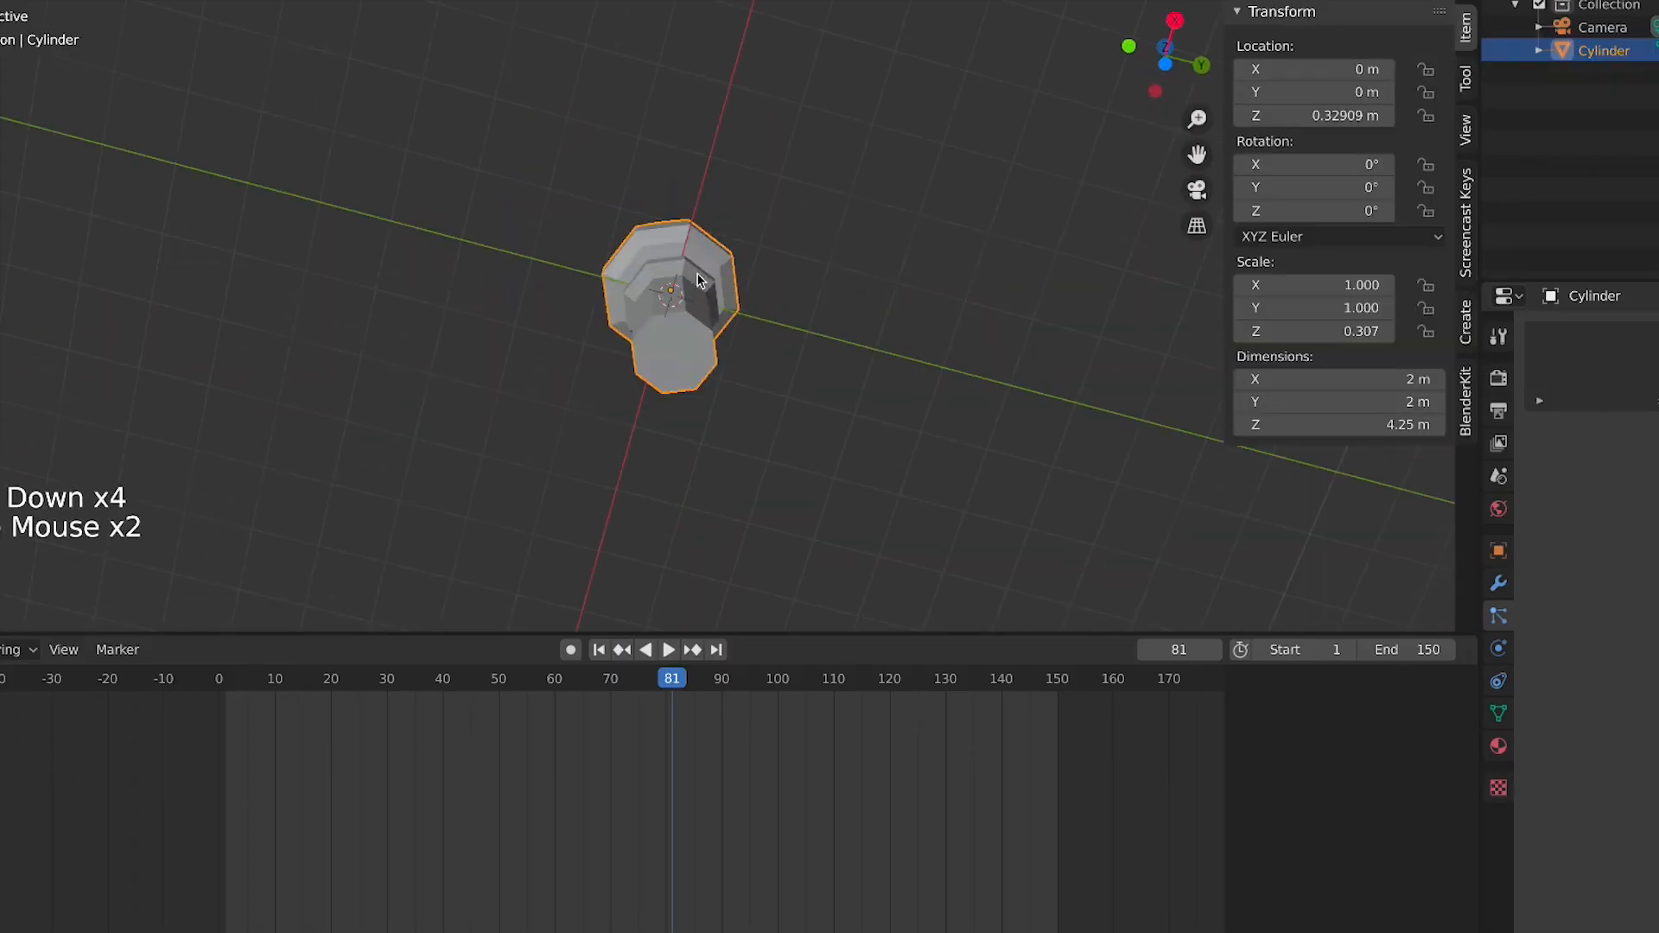
pyautogui.press('Tab')
pyautogui.click(681, 357)
pyautogui.click(90, 17)
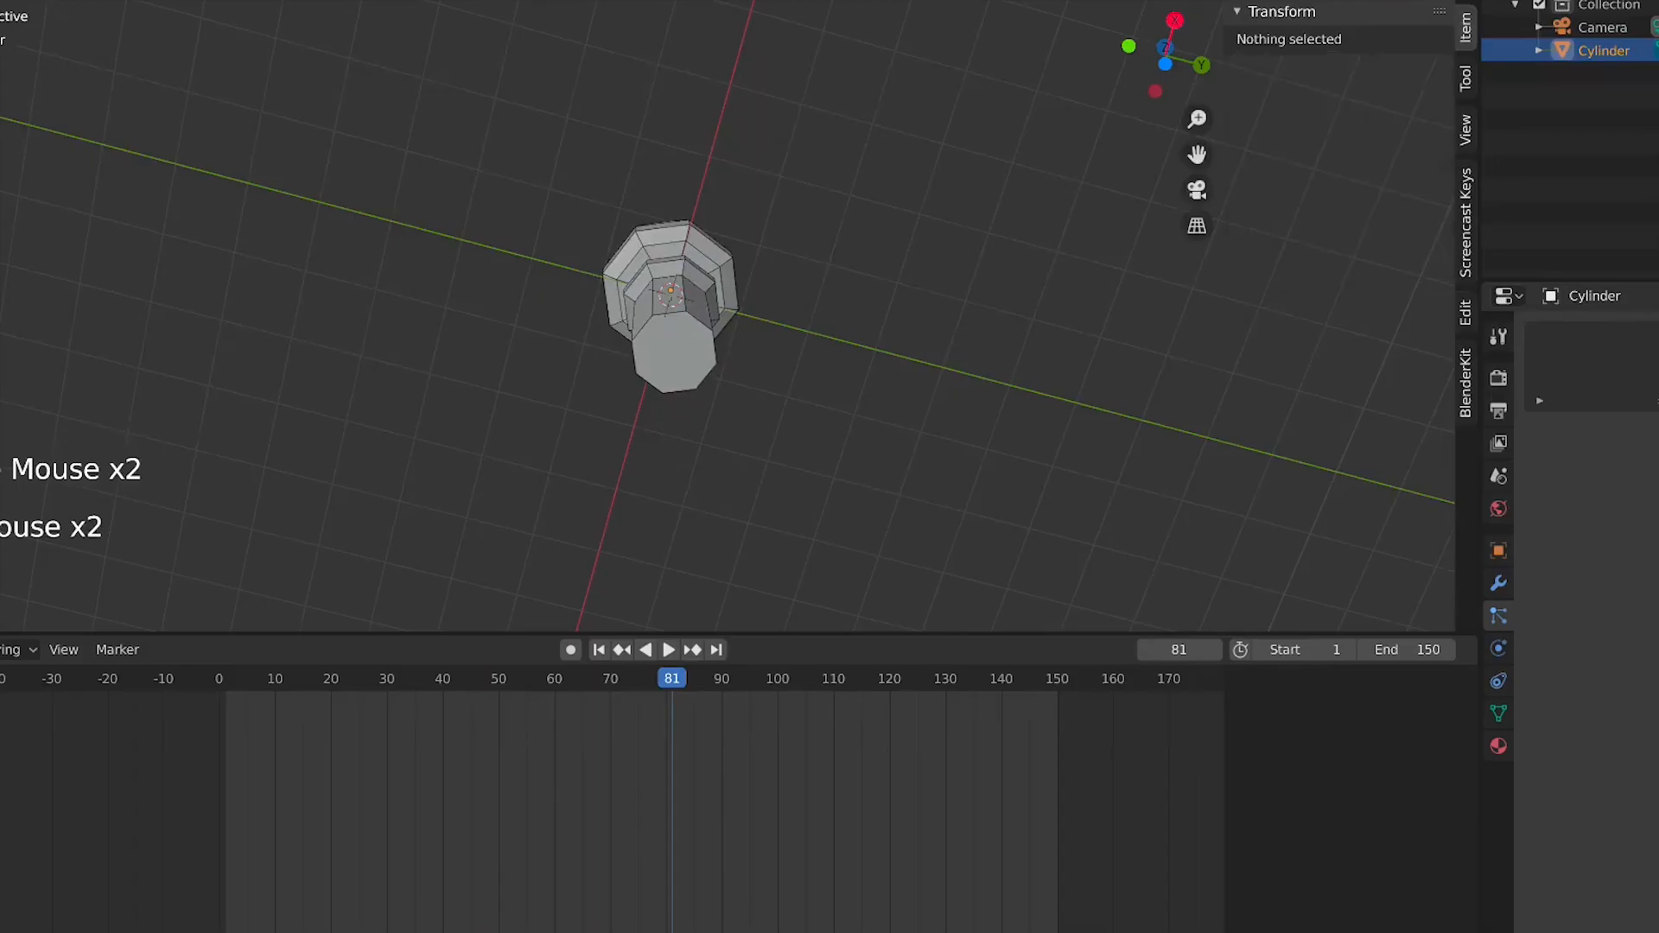
pyautogui.click(691, 333)
pyautogui.press('s')
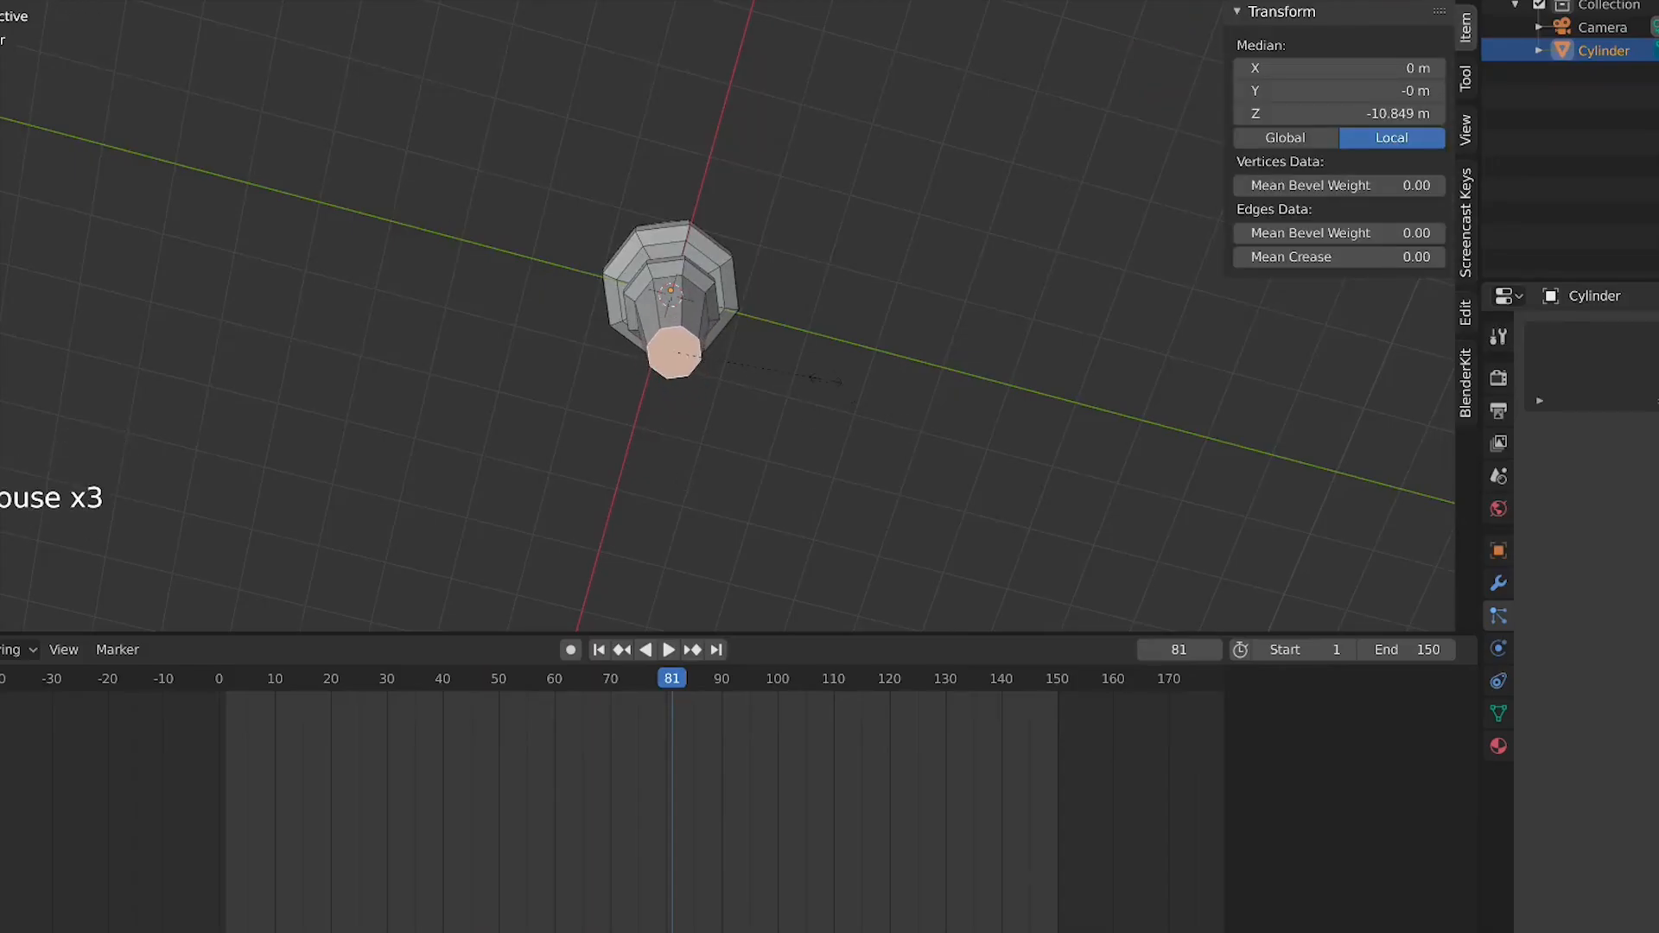
pyautogui.press('Tab')
pyautogui.moveTo(815, 366); pyautogui.dragTo(905, 512, button='middle')
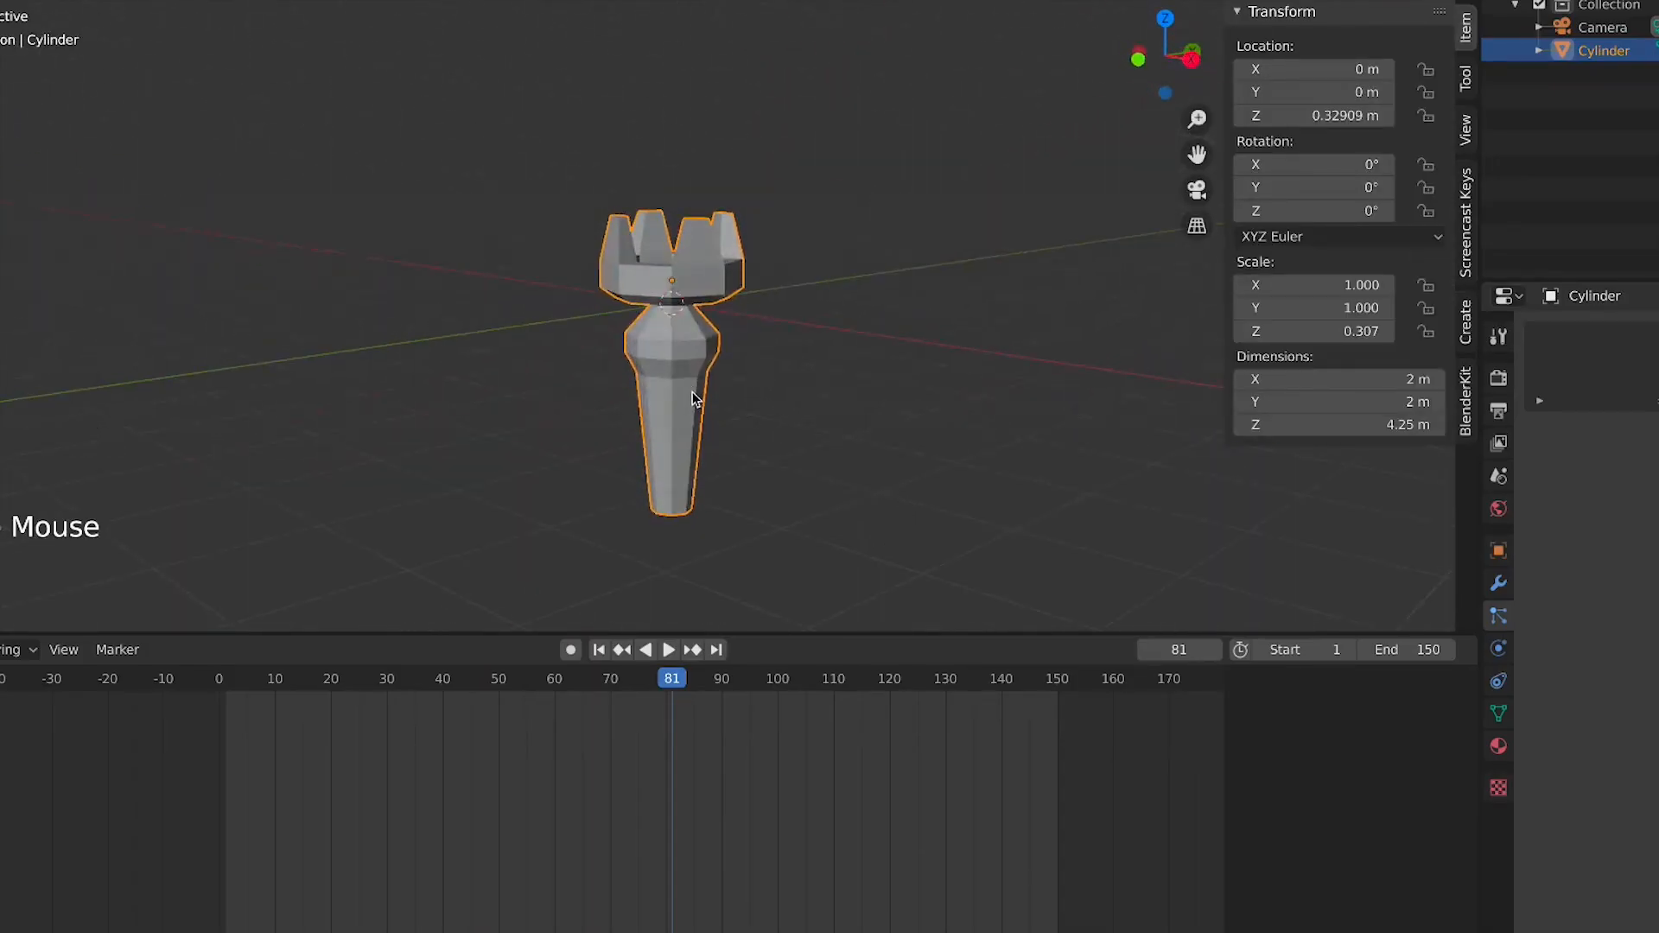
pyautogui.moveTo(695, 399); pyautogui.dragTo(844, 362, button='middle')
pyautogui.press('Tab')
pyautogui.press('Tab')
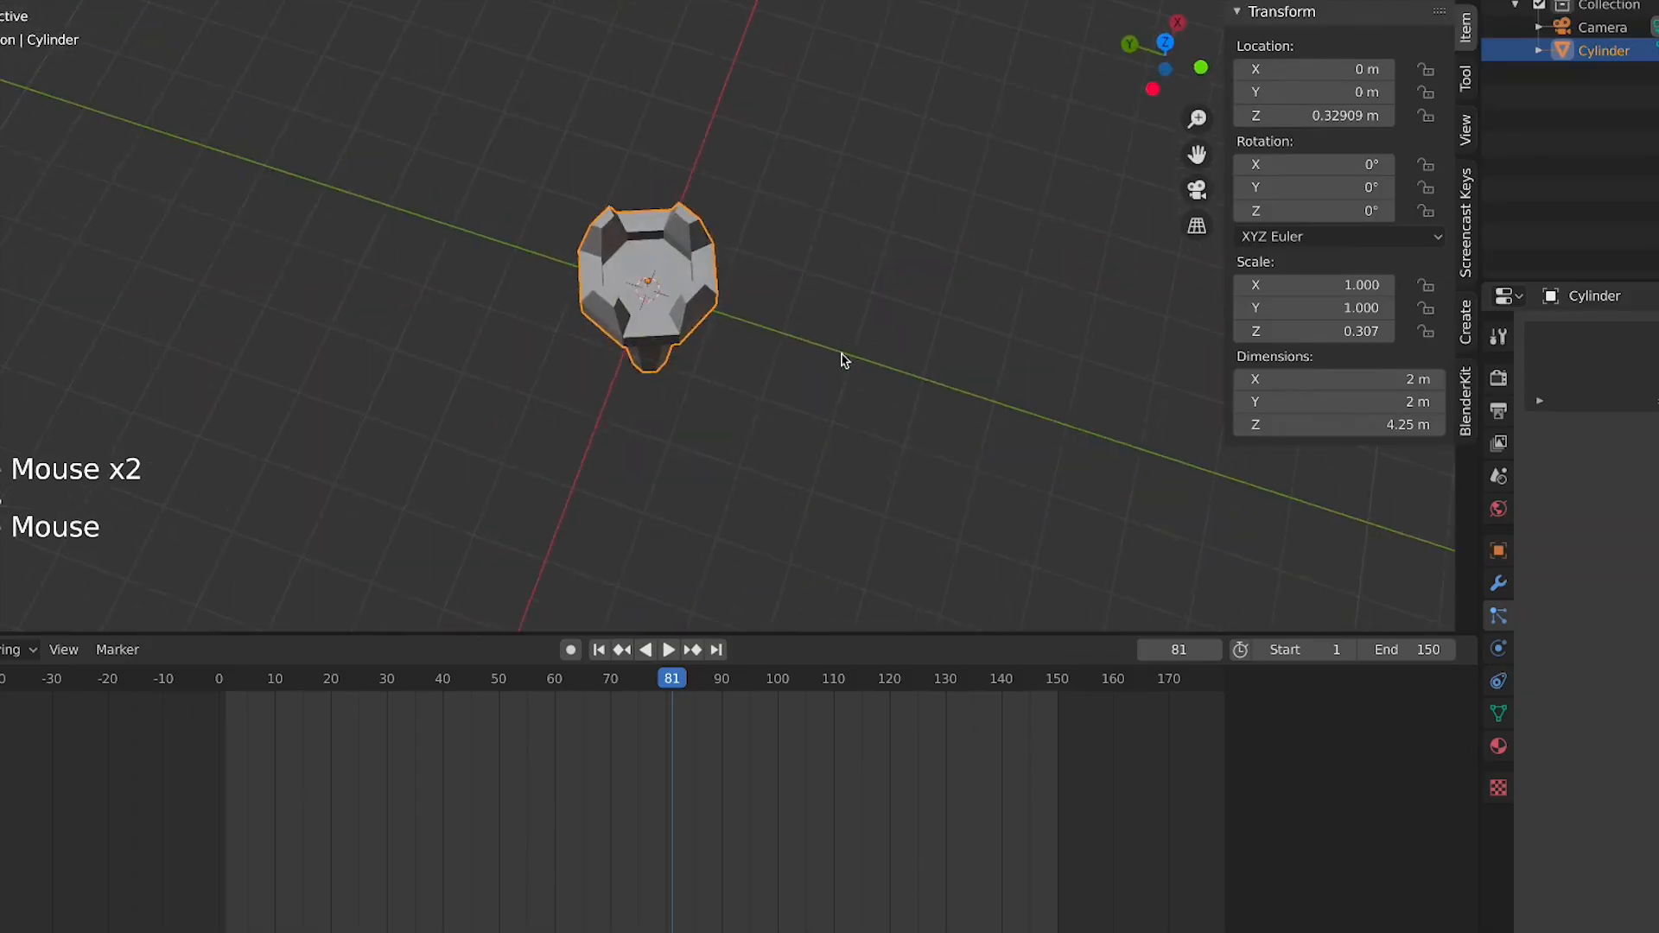
# In front view, move the model up along Z to about 3.36 m
pyautogui.click(844, 361)
pyautogui.press('KP_1')
pyautogui.click(699, 330)
pyautogui.press('g')
pyautogui.press('z')
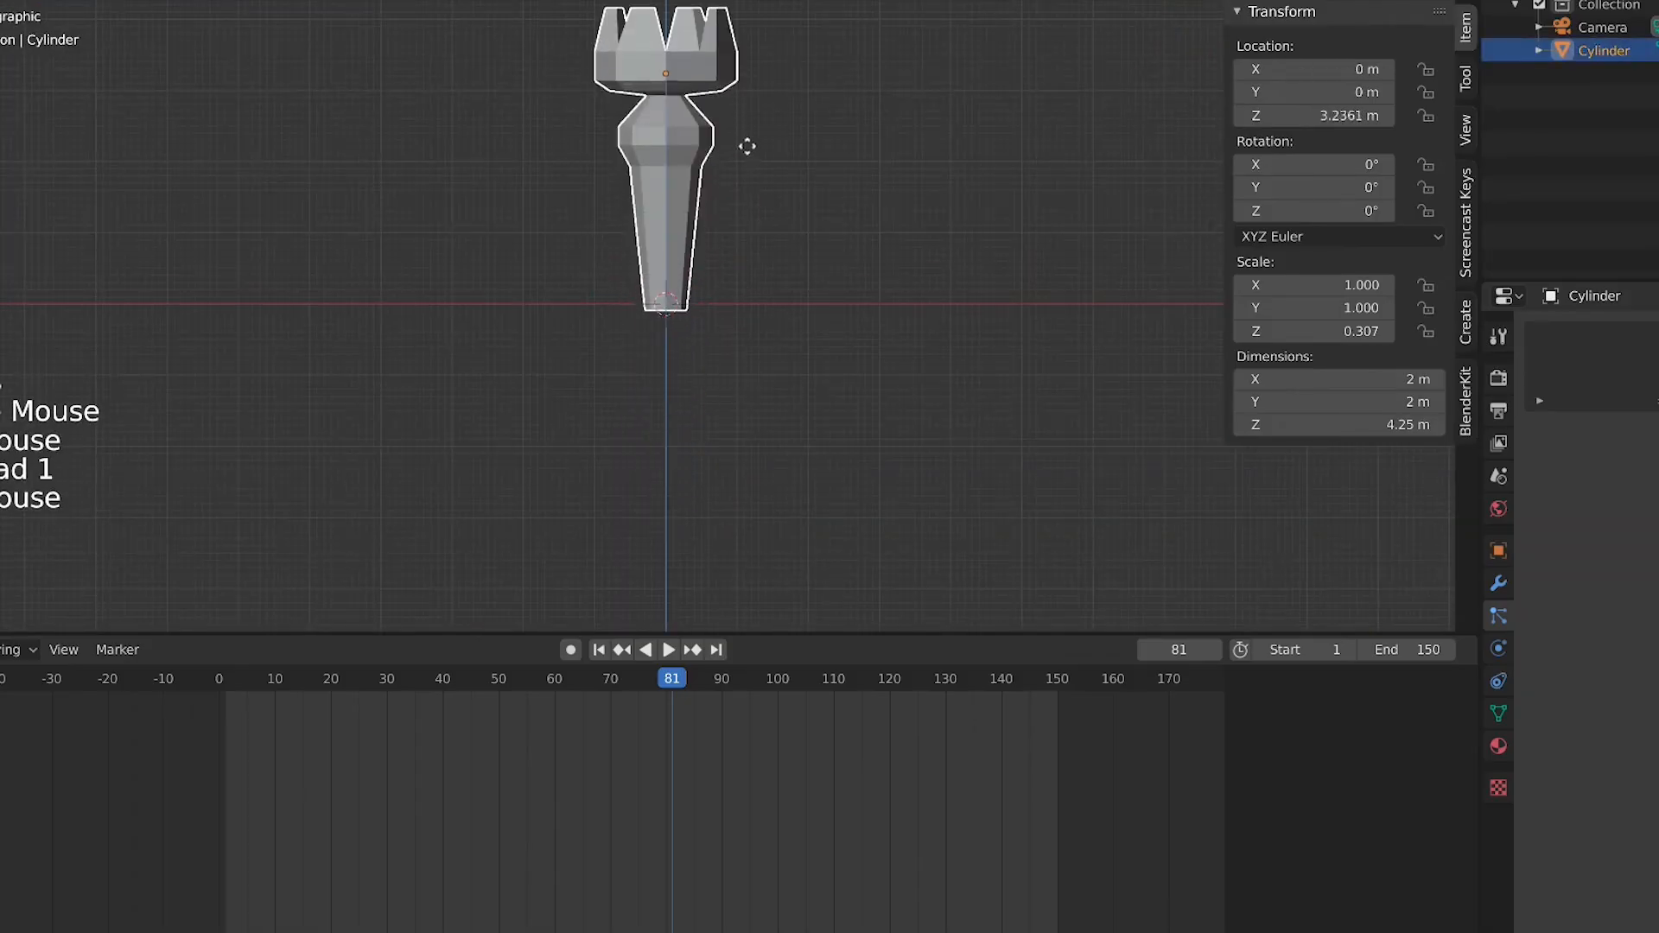
pyautogui.click(744, 144)
pyautogui.moveTo(744, 144); pyautogui.dragTo(755, 286, button='middle')
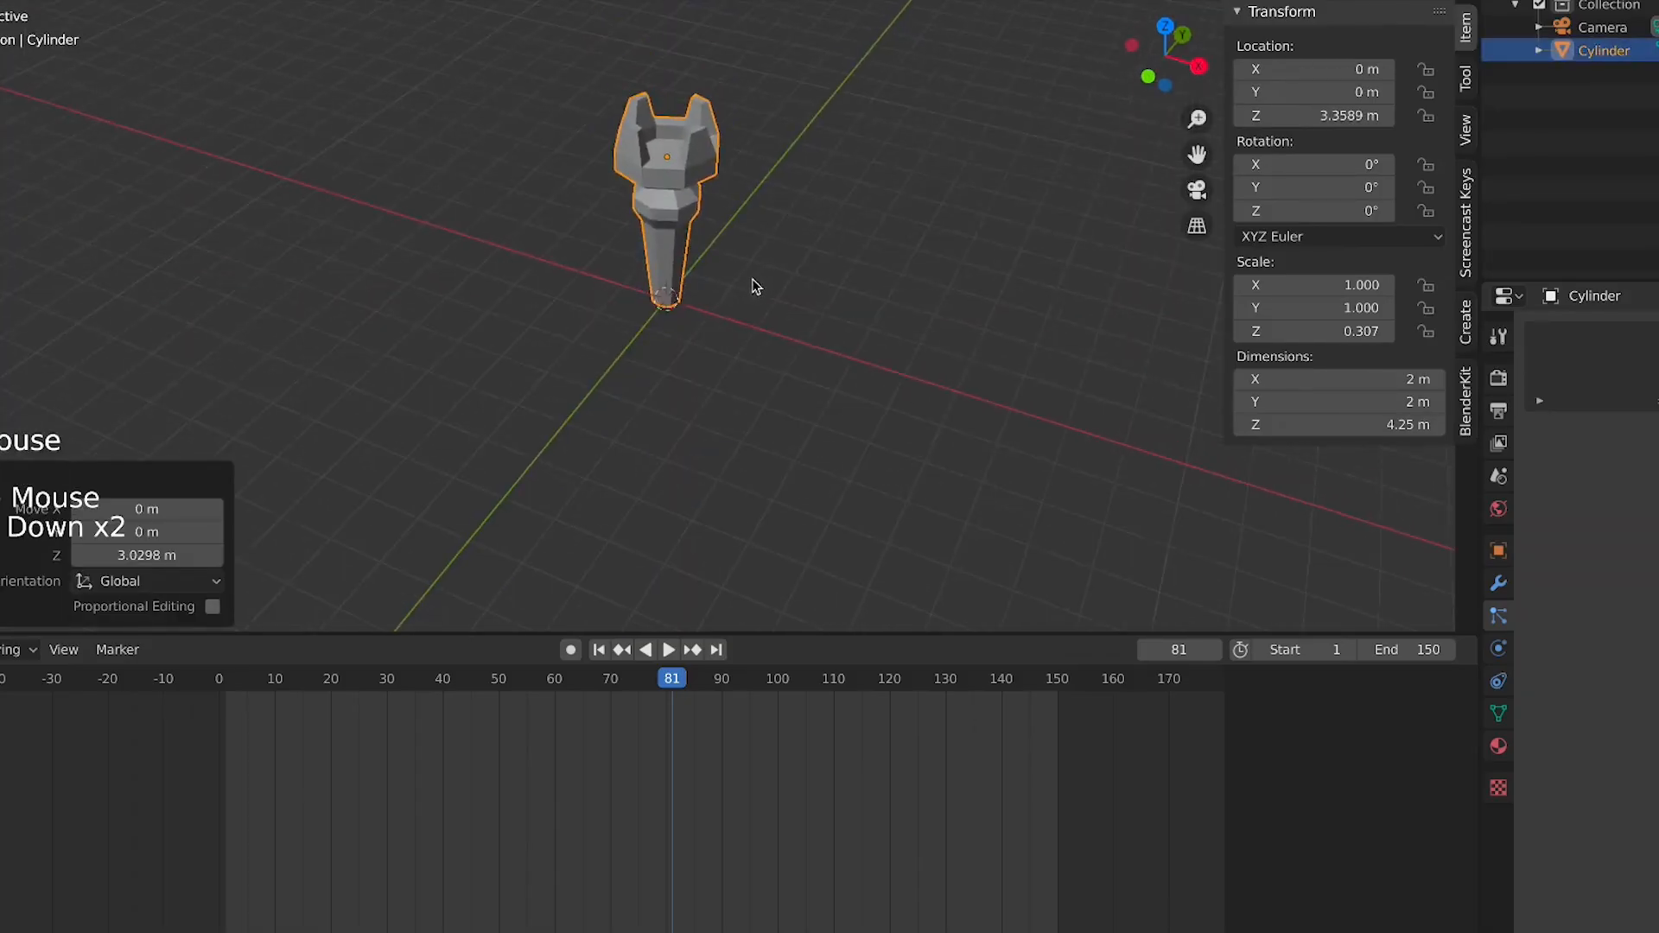
# Add a plane and scale it by about 17.4 as the ground
pyautogui.hotkey('shift', 'a')
pyautogui.moveTo(778, 296)
pyautogui.click(834, 290)
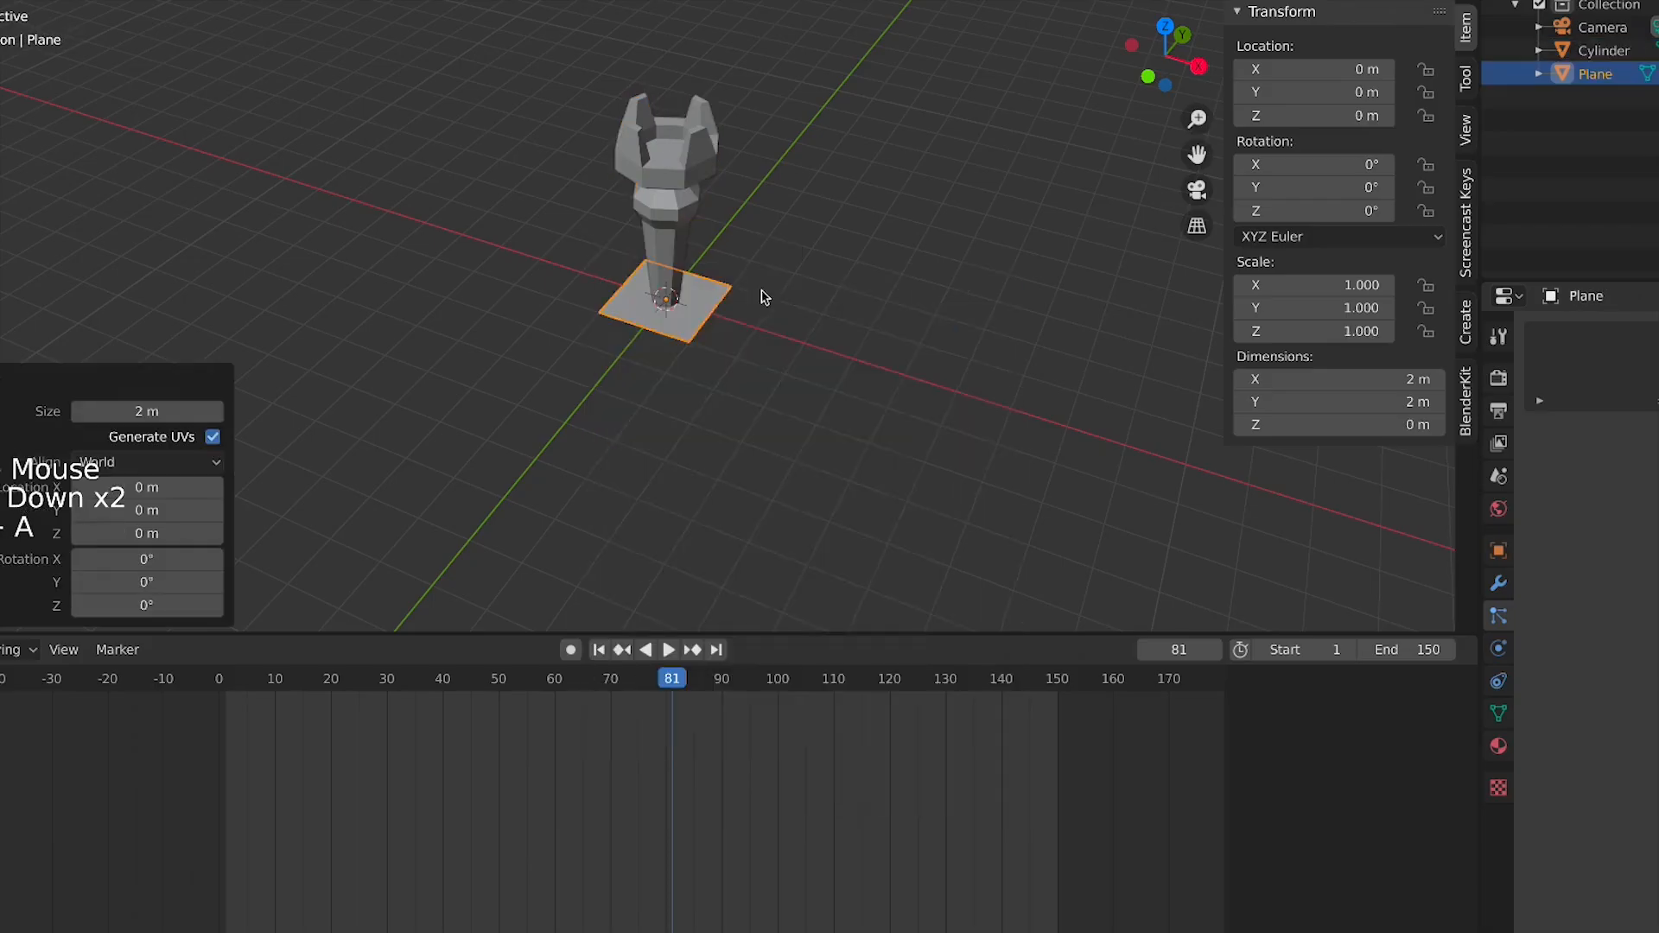
pyautogui.press('s')
pyautogui.click(632, 371)
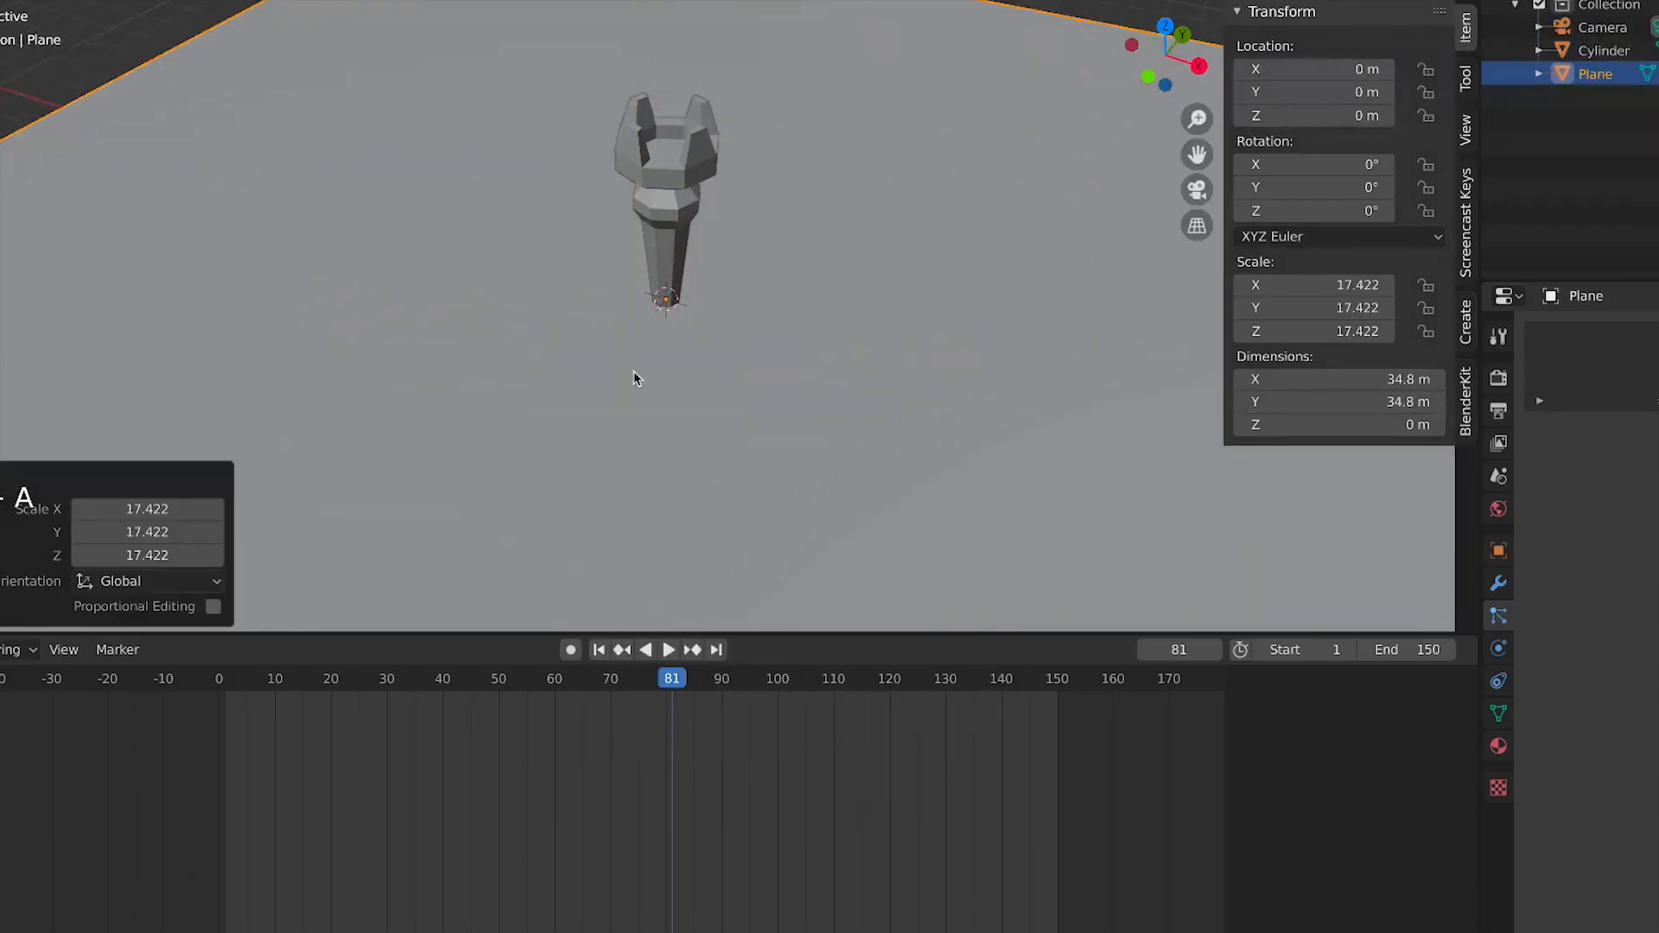
# Select the model, switch to camera view and adjust the camera with fly navigation
pyautogui.scroll(-5, 631, 377)
pyautogui.moveTo(631, 377); pyautogui.dragTo(665, 259, button='middle')
pyautogui.click(661, 253)
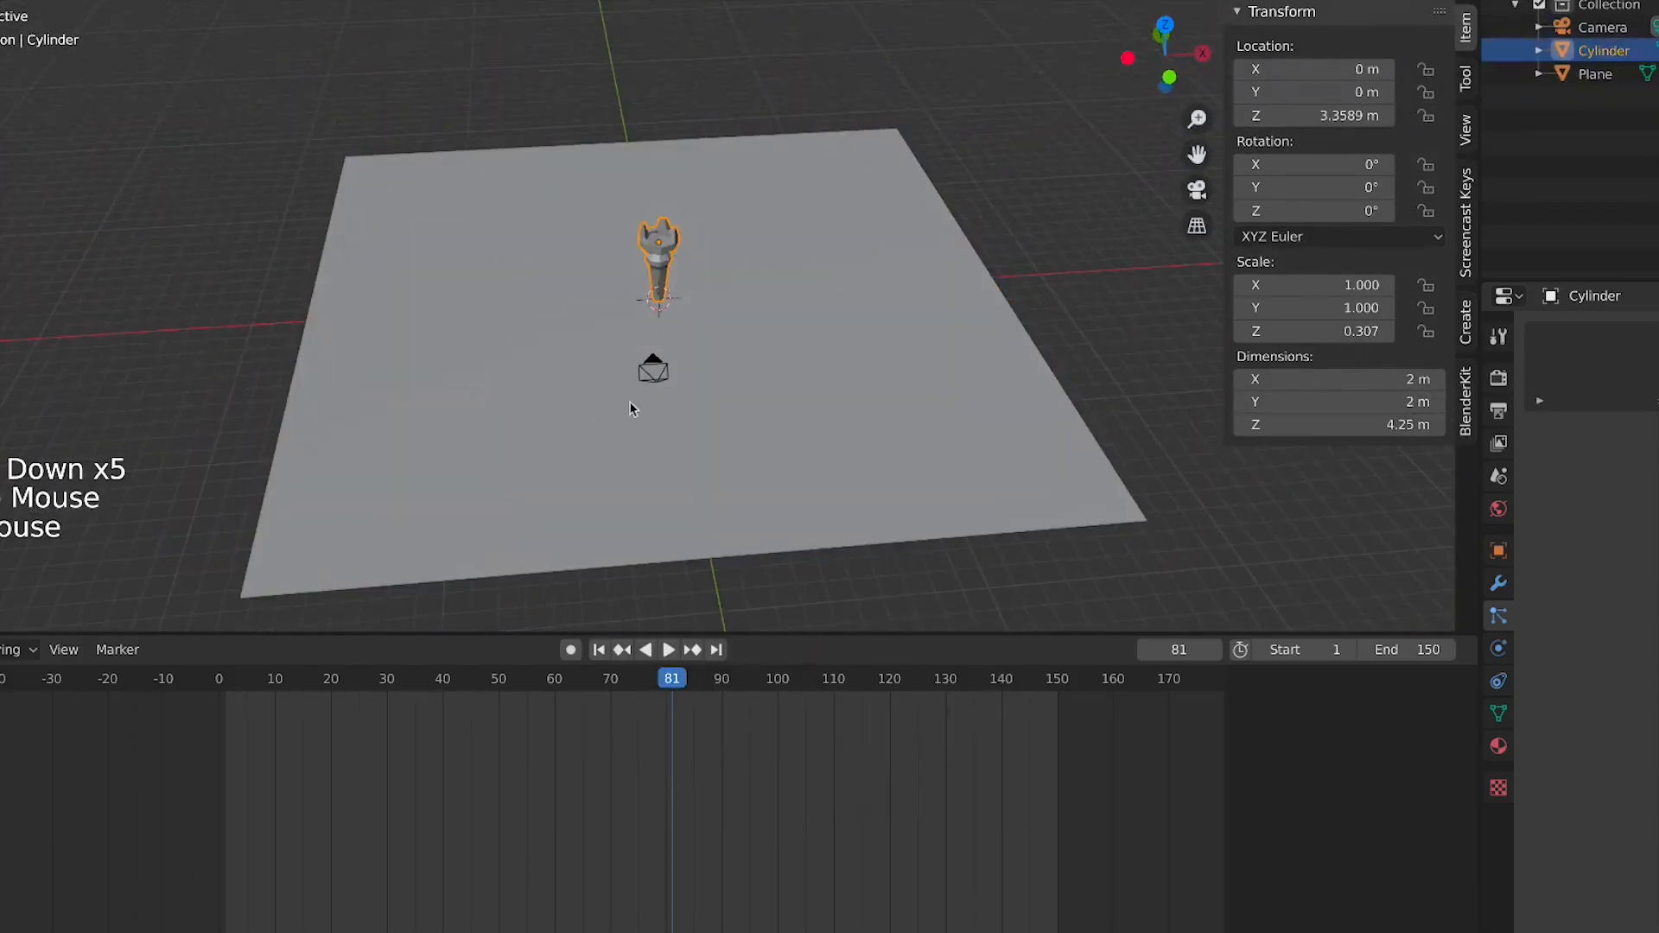
pyautogui.press('KP_0')
pyautogui.hotkey('shift', '`')
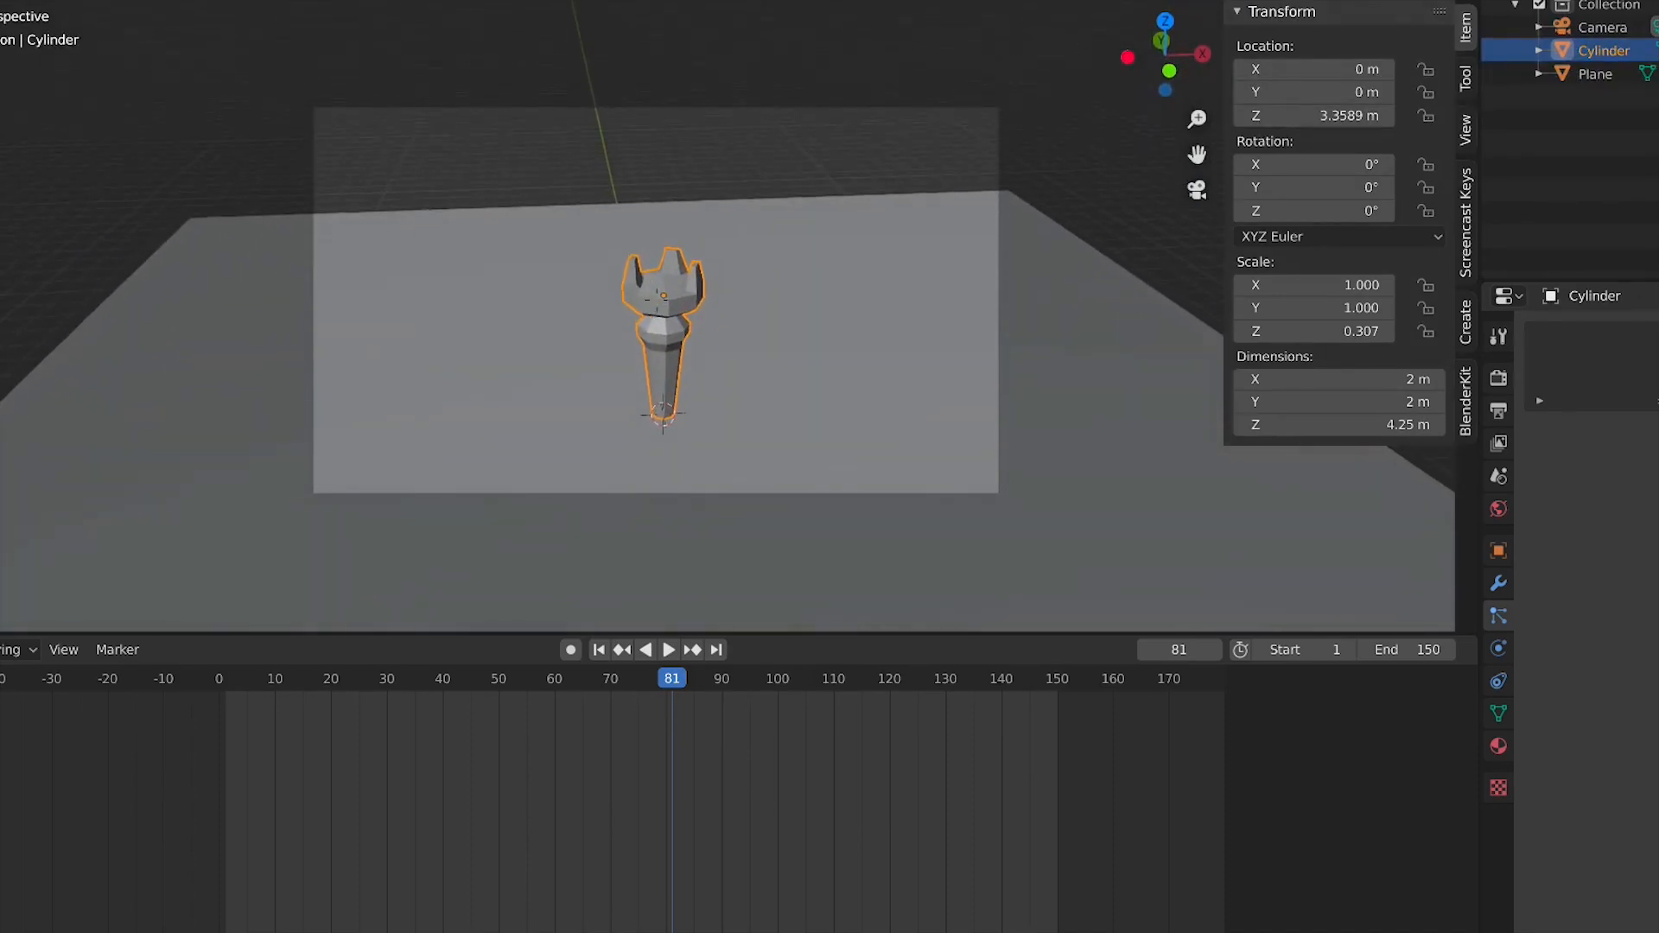
pyautogui.hotkey('shift', '`')
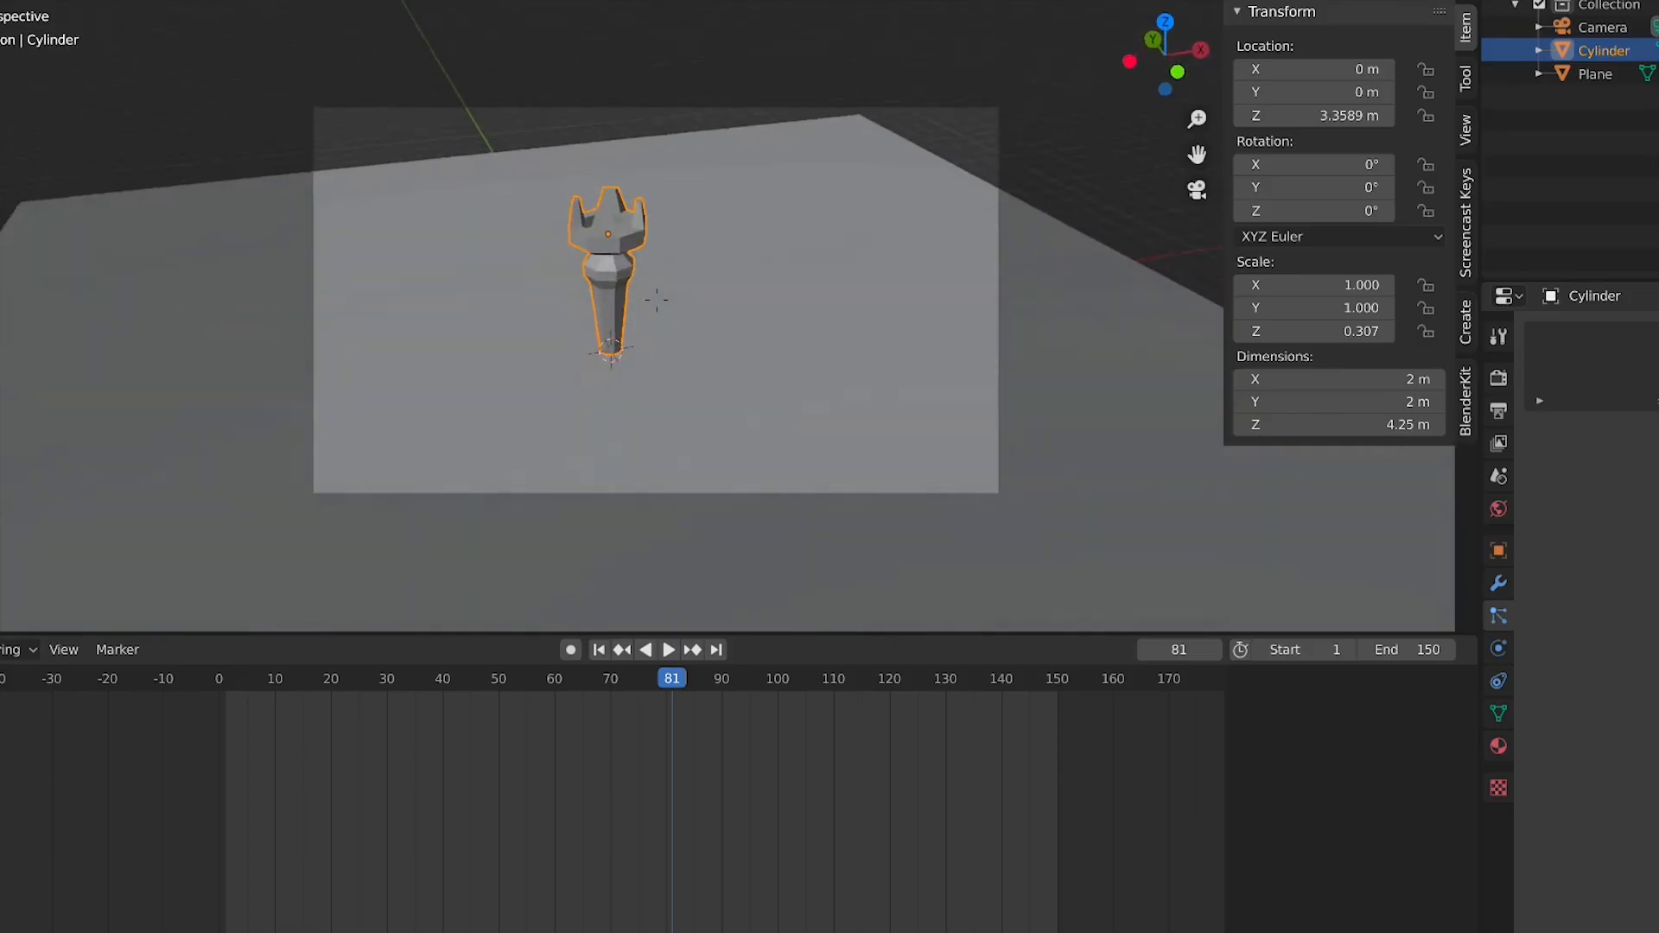
# Continue adjusting the camera framing with fly navigation
pyautogui.press('d')
pyautogui.press('a')
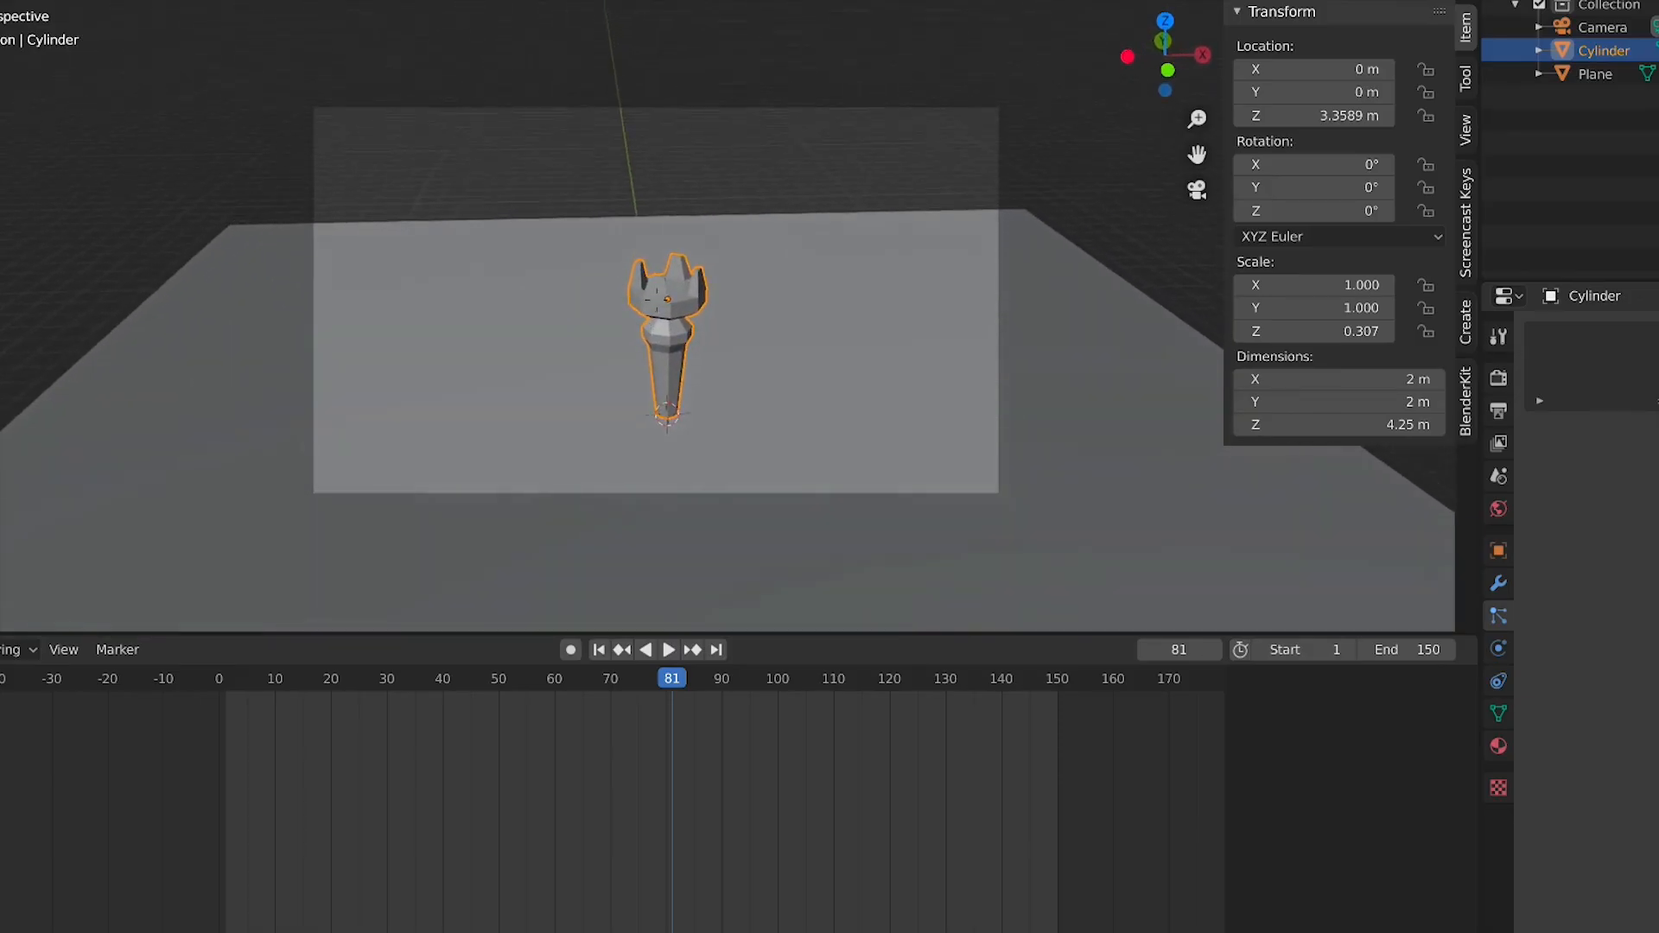
pyautogui.press('s')
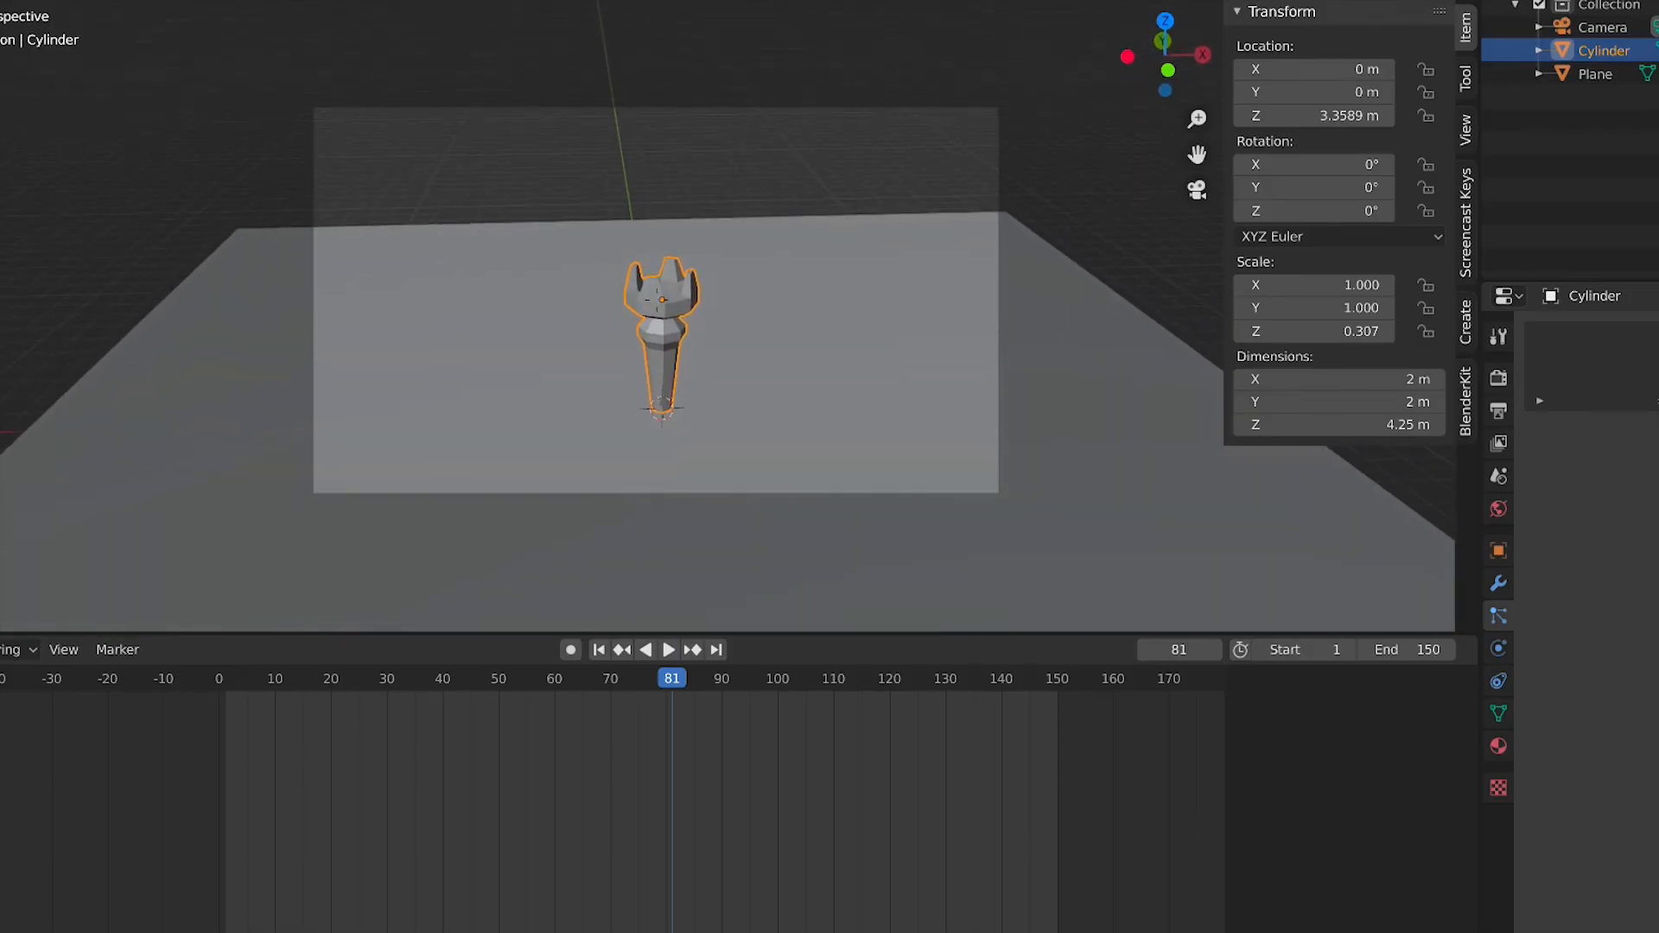
pyautogui.press('s')
# Select the ground plane and scale it up by about 6.5
pyautogui.click(744, 340)
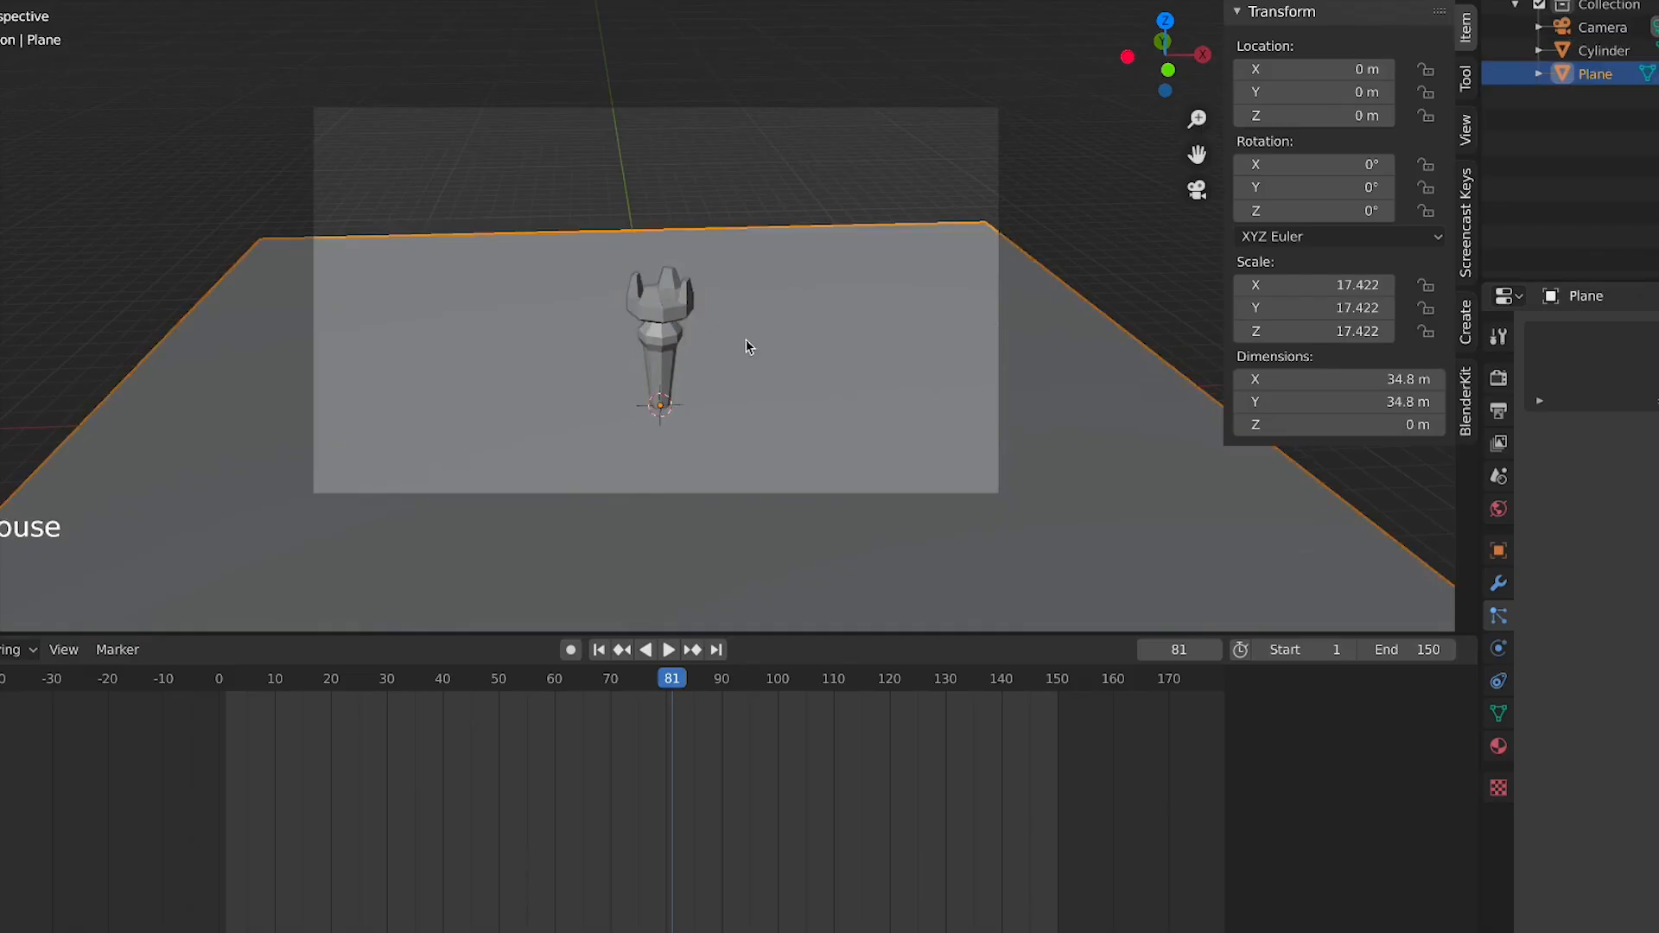
pyautogui.press('s')
pyautogui.press('Return')
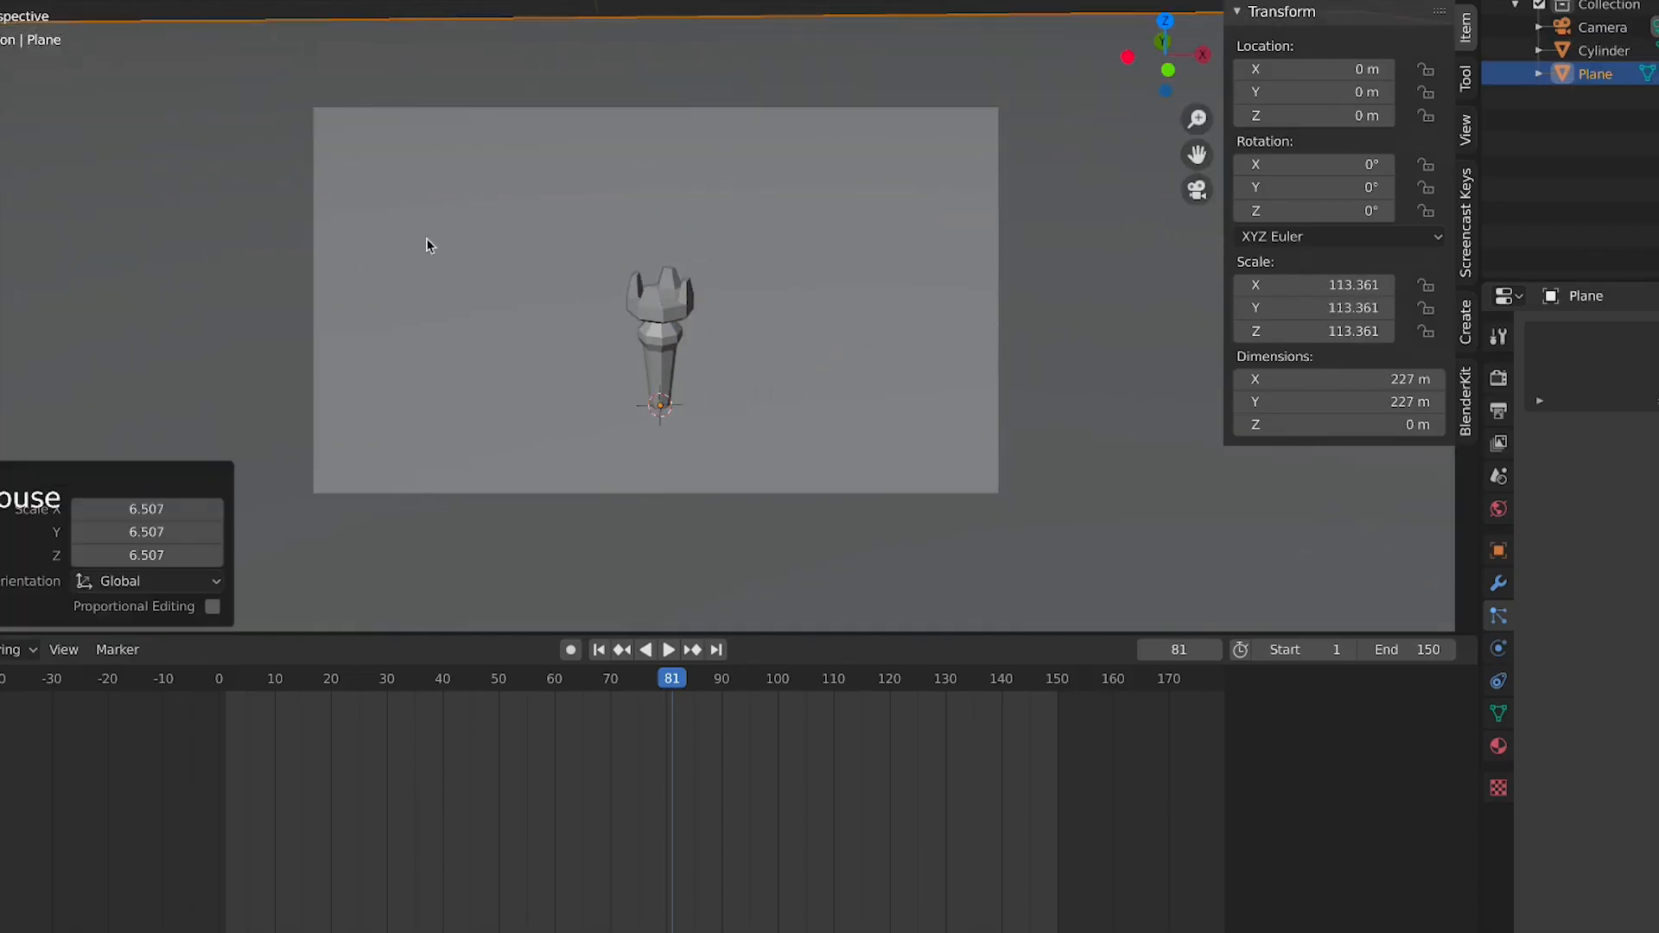
# Switch the viewport to rendered shading and add a Sun light
pyautogui.click(1435, 0)
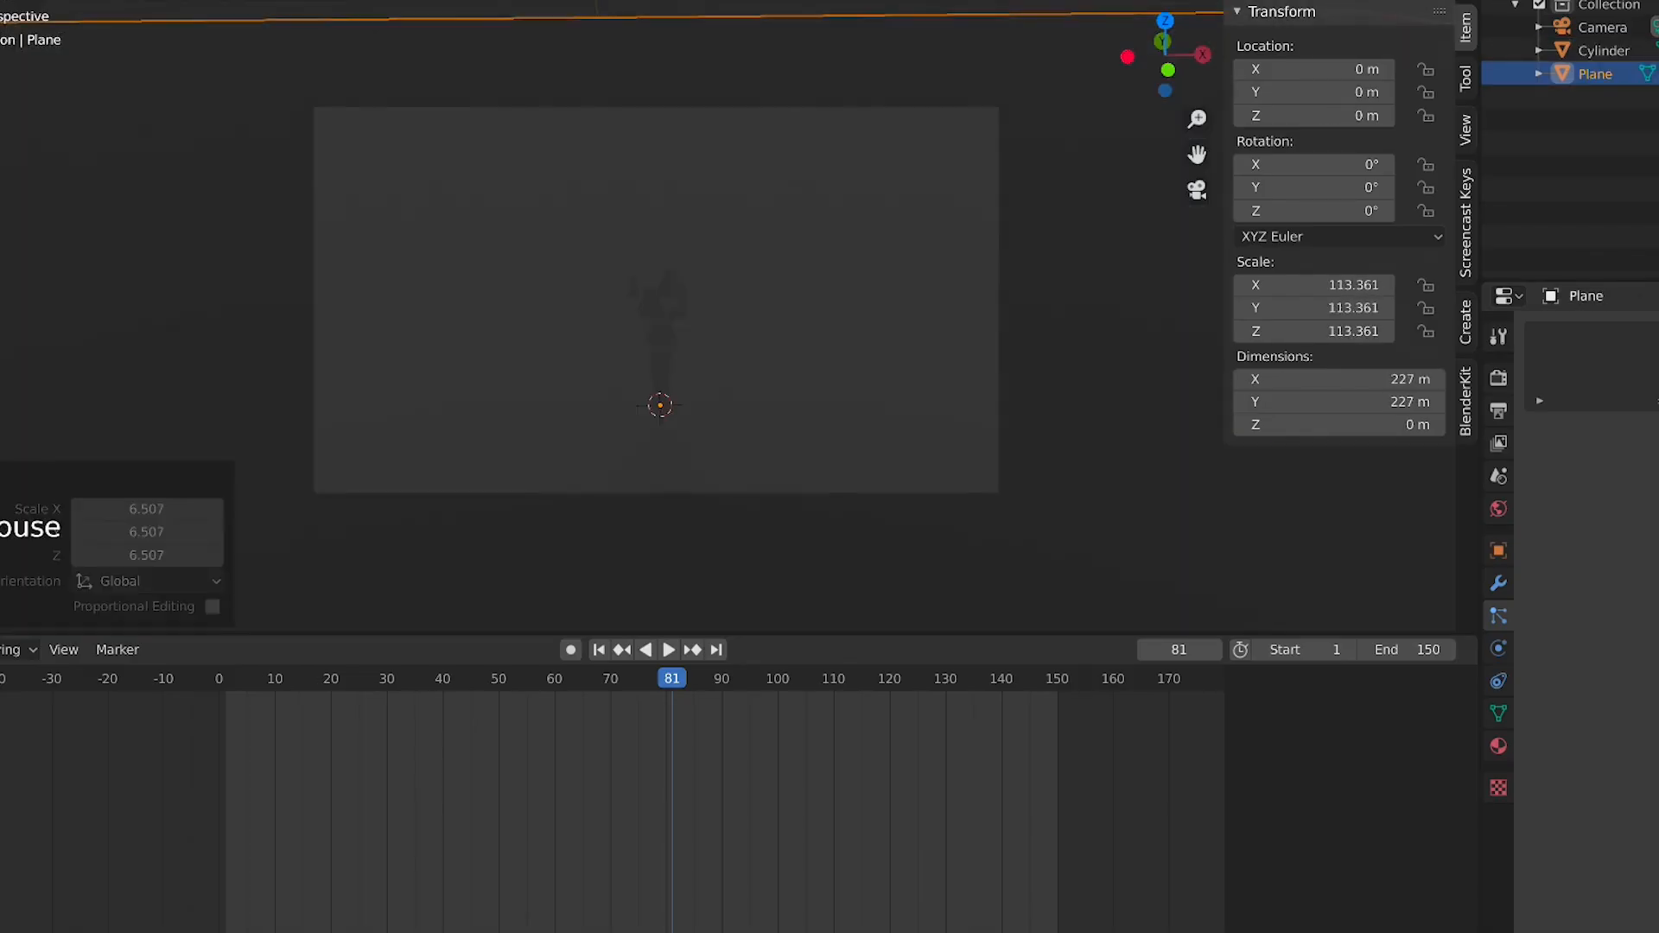
pyautogui.hotkey('shift', 'a')
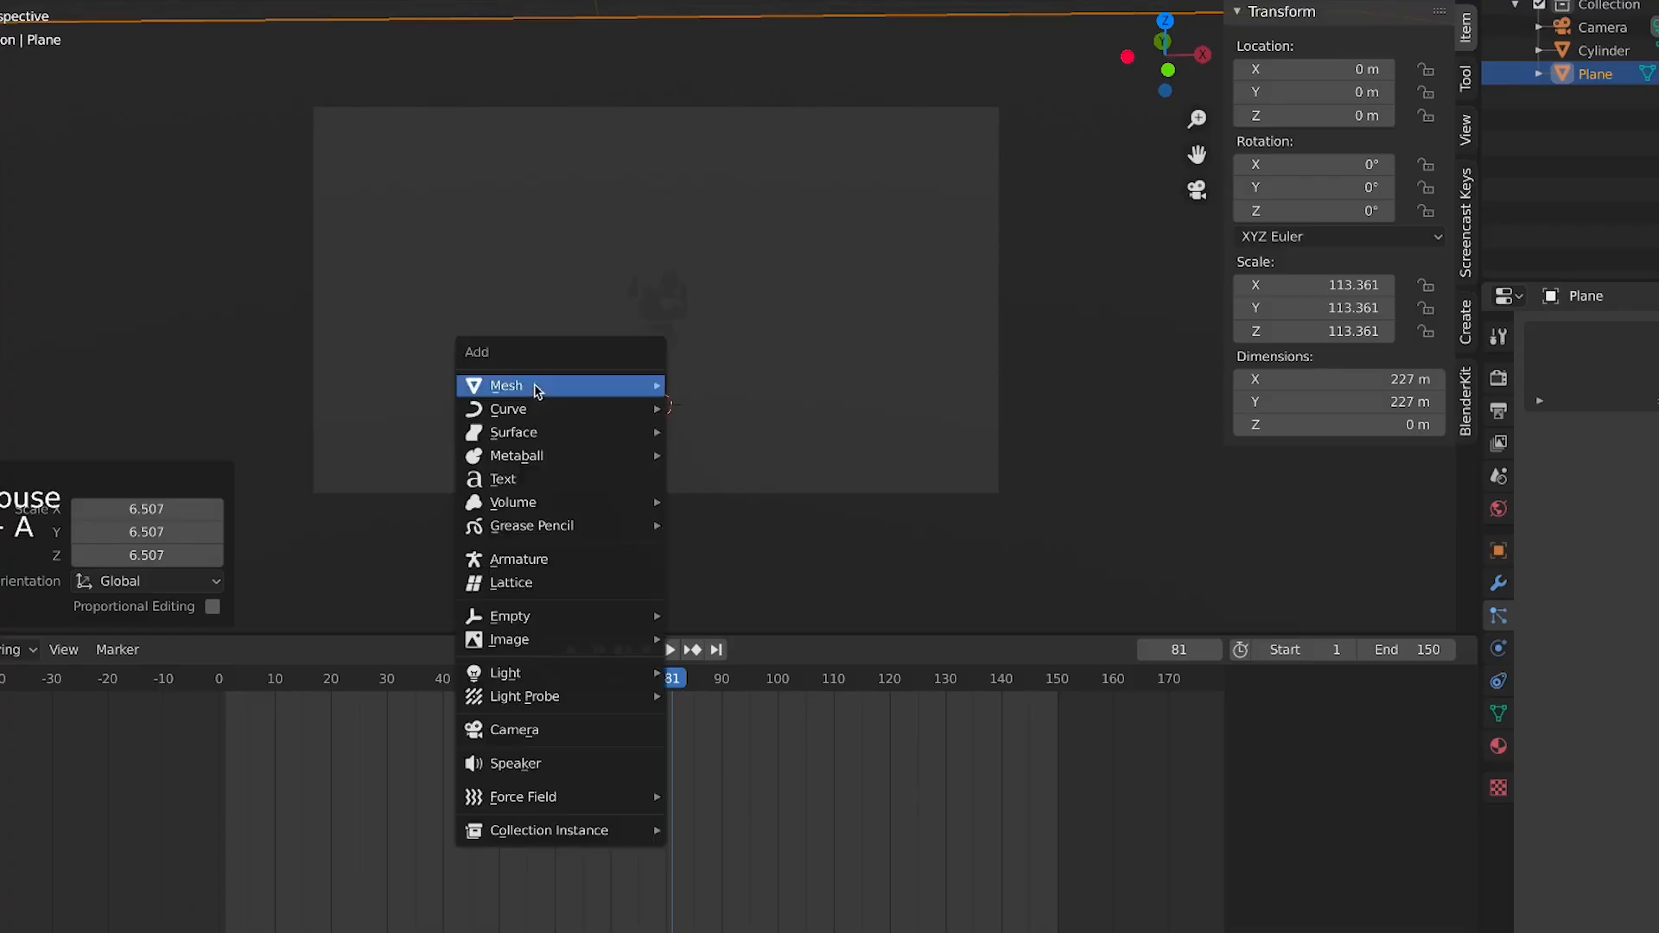
pyautogui.moveTo(524, 674)
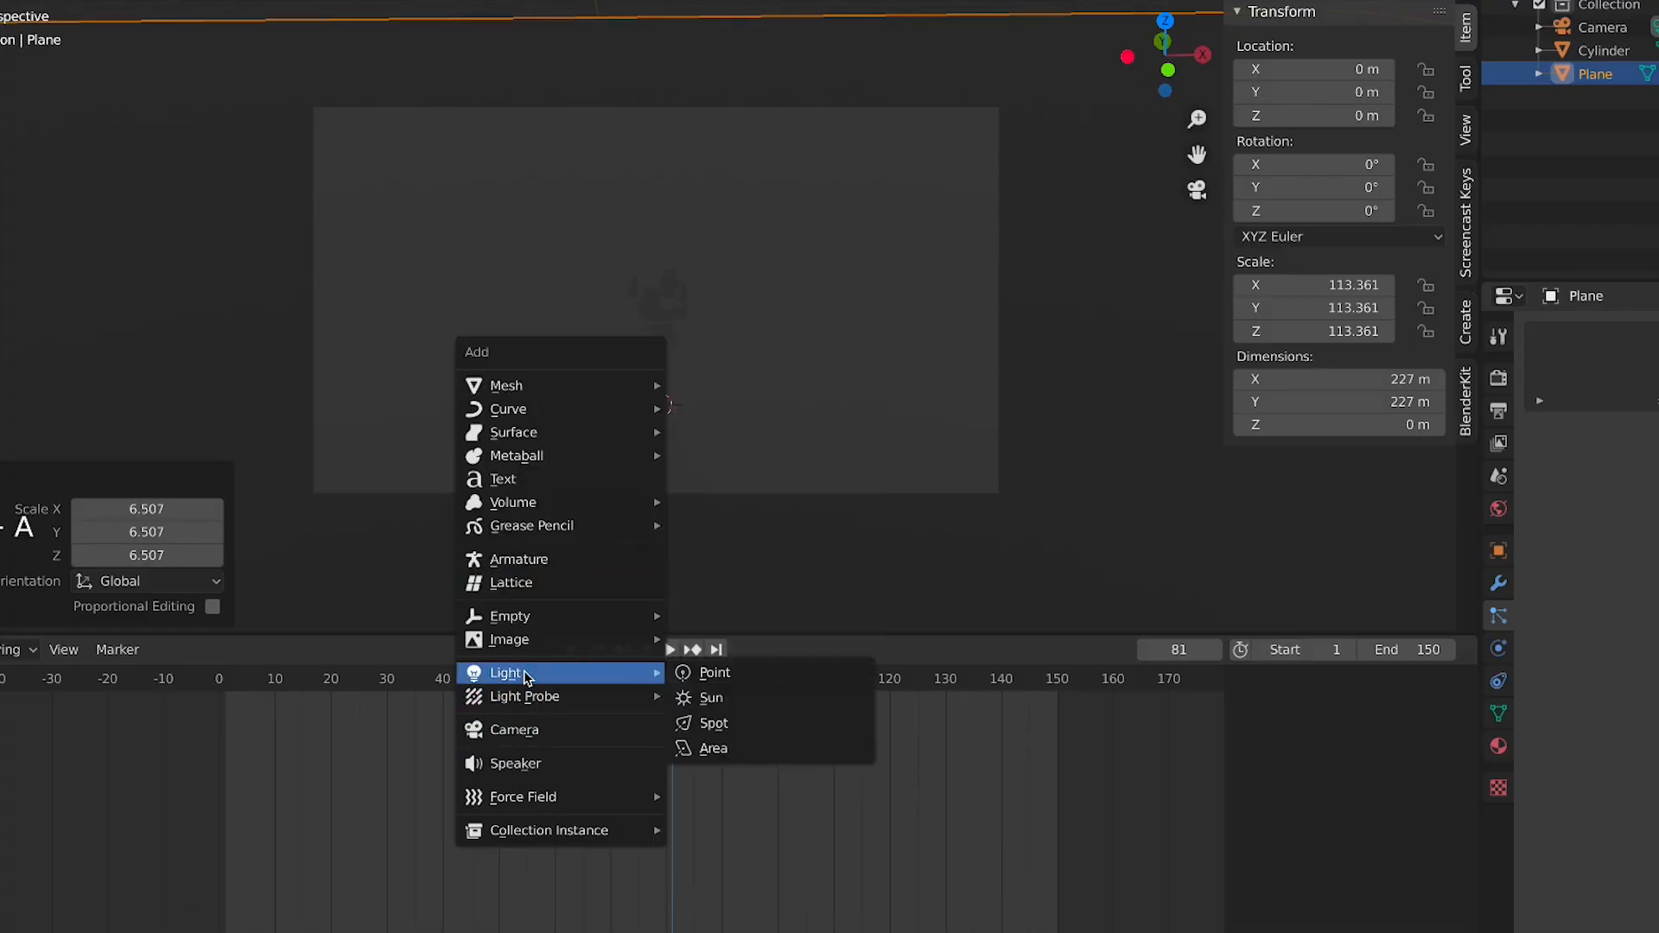
pyautogui.click(760, 697)
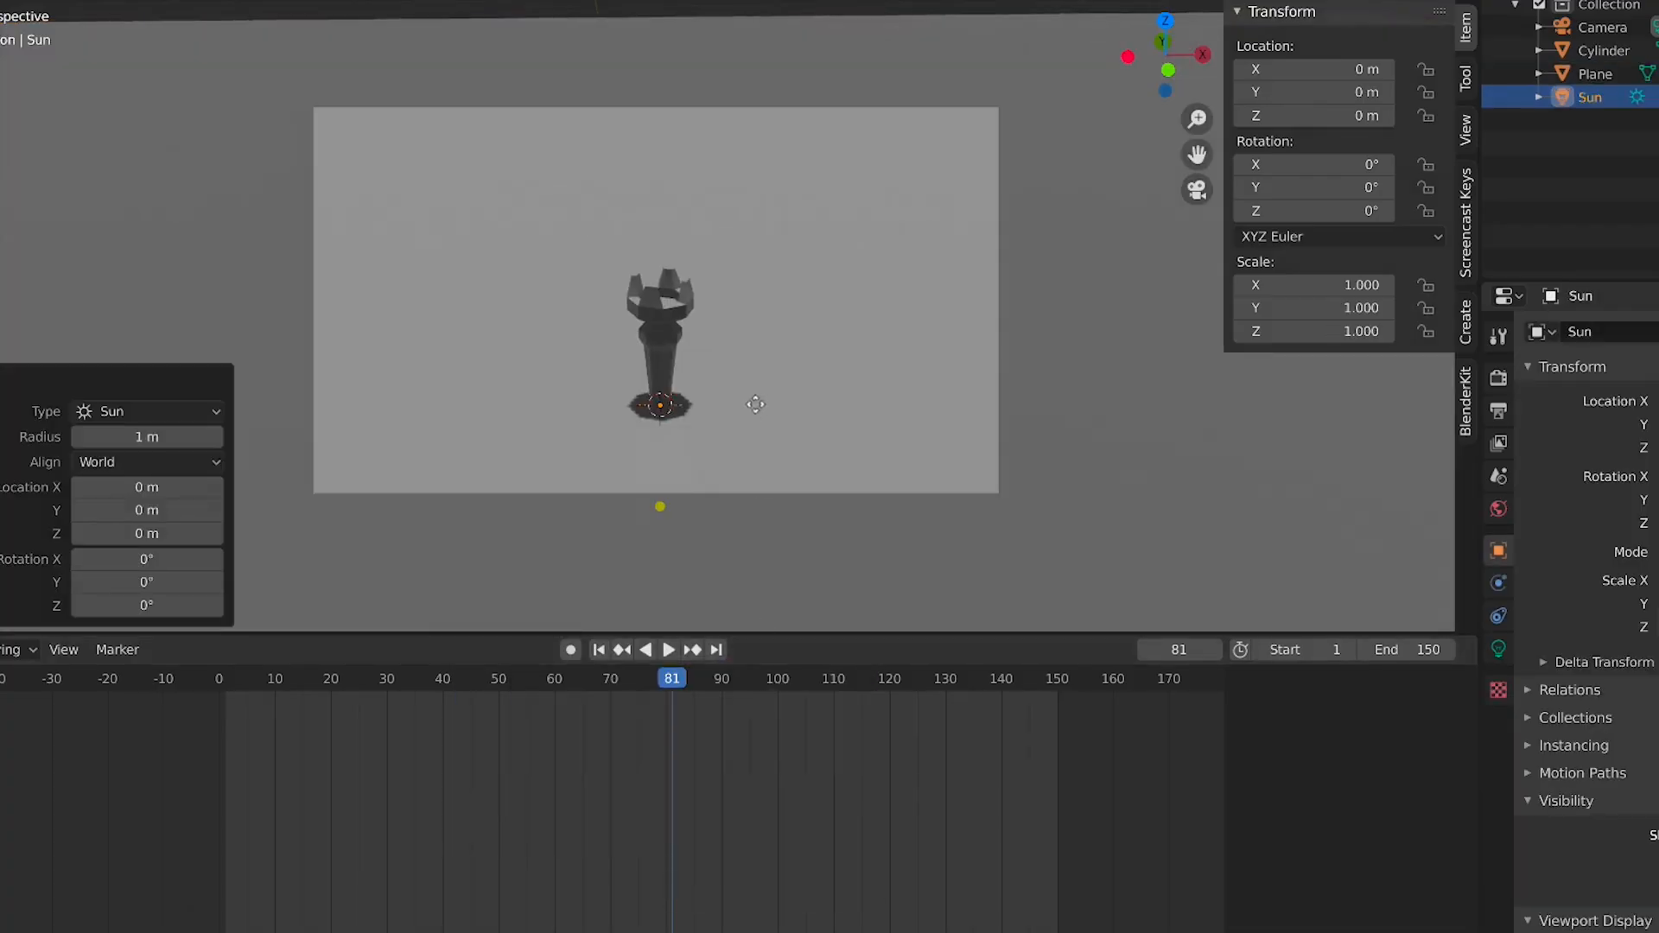
# Move the Sun up about 10.3 m along Z, then in front view shift it to about 7.7 m along X
pyautogui.press('g')
pyautogui.press('z')
pyautogui.click(776, 80)
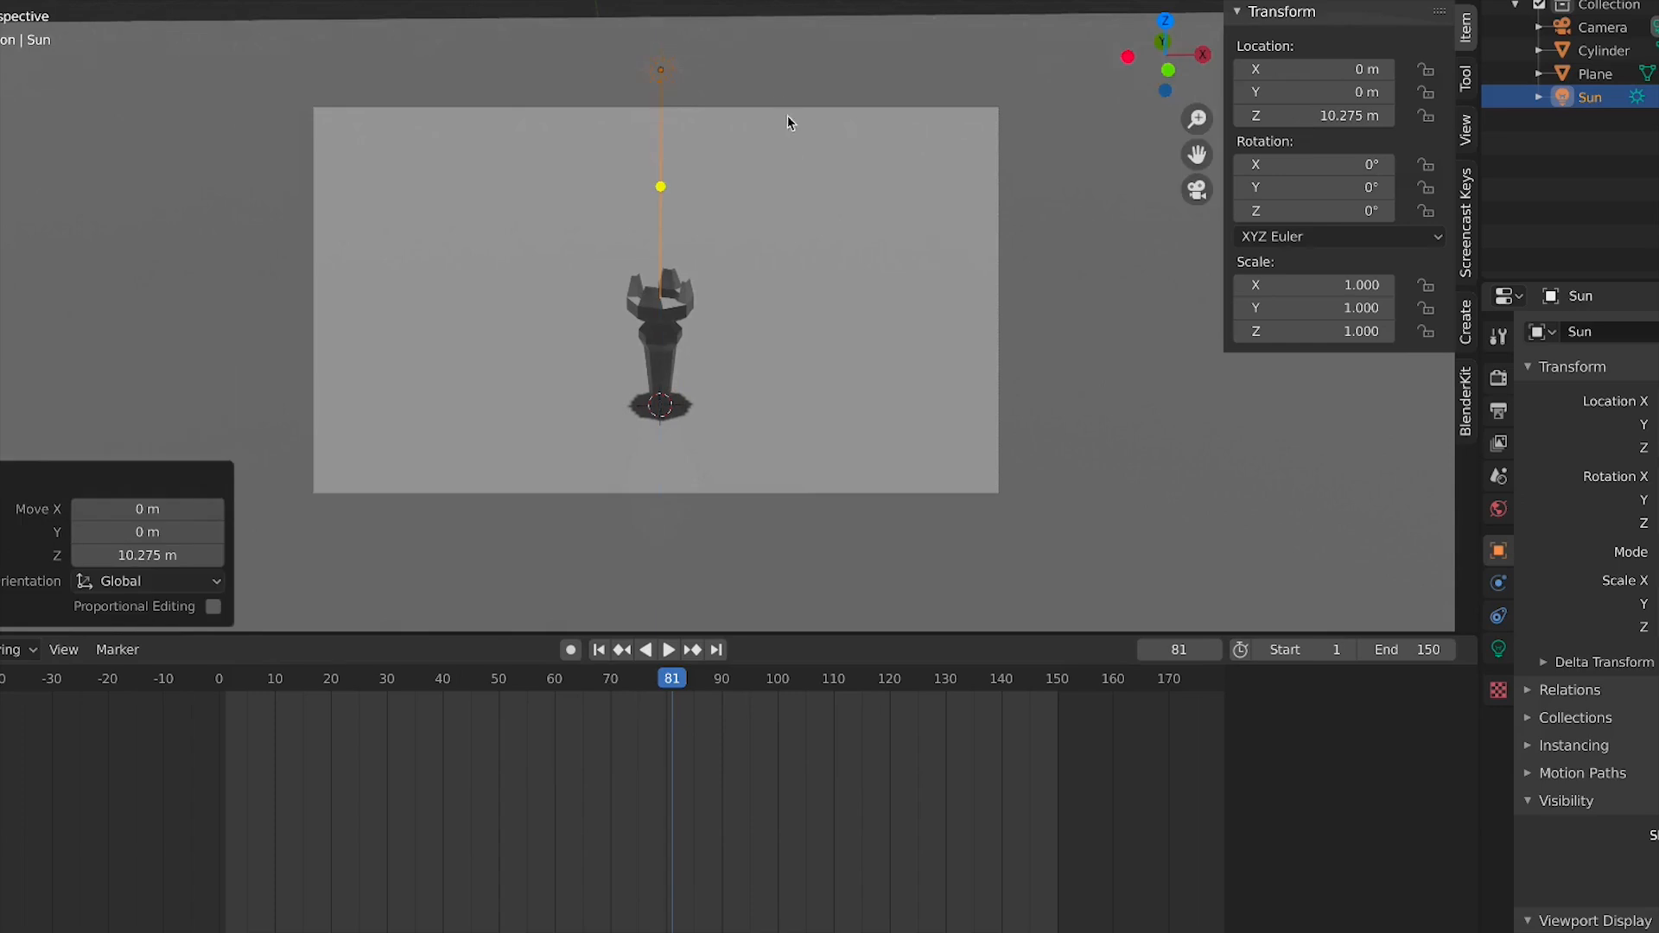
pyautogui.press('KP_1')
pyautogui.press('g')
pyautogui.click(928, 122)
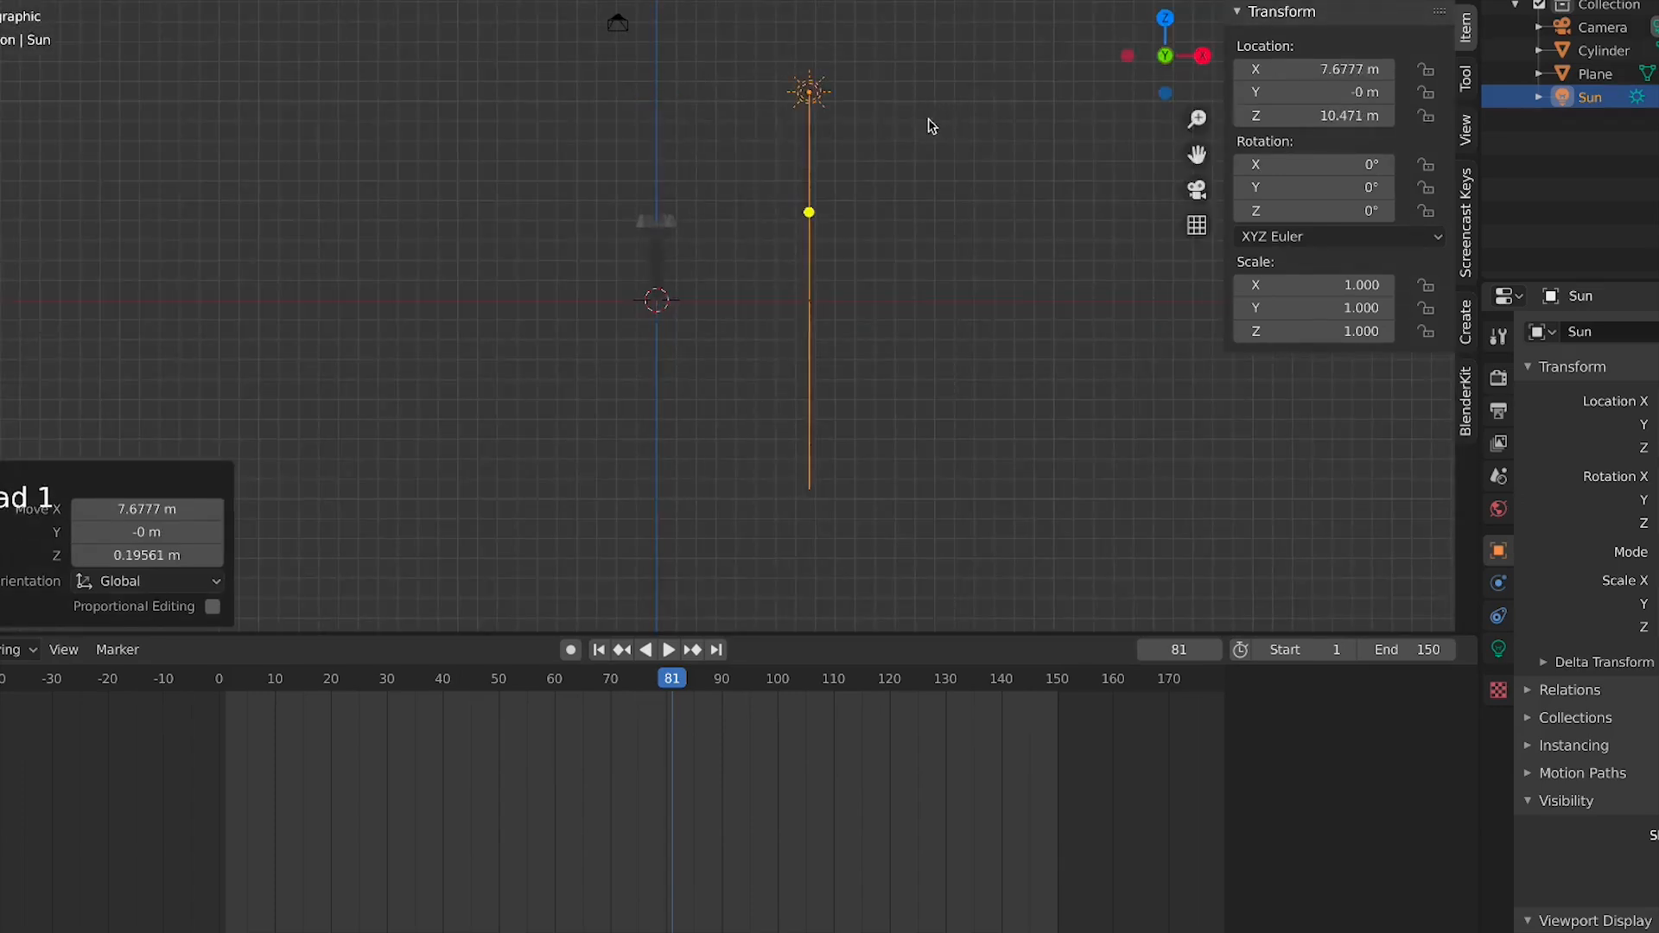
# Rotate the Sun about 40.9° around Y so it shines at an angle, and return to camera view
pyautogui.press('r')
pyautogui.click(844, 155)
pyautogui.press('KP_0')
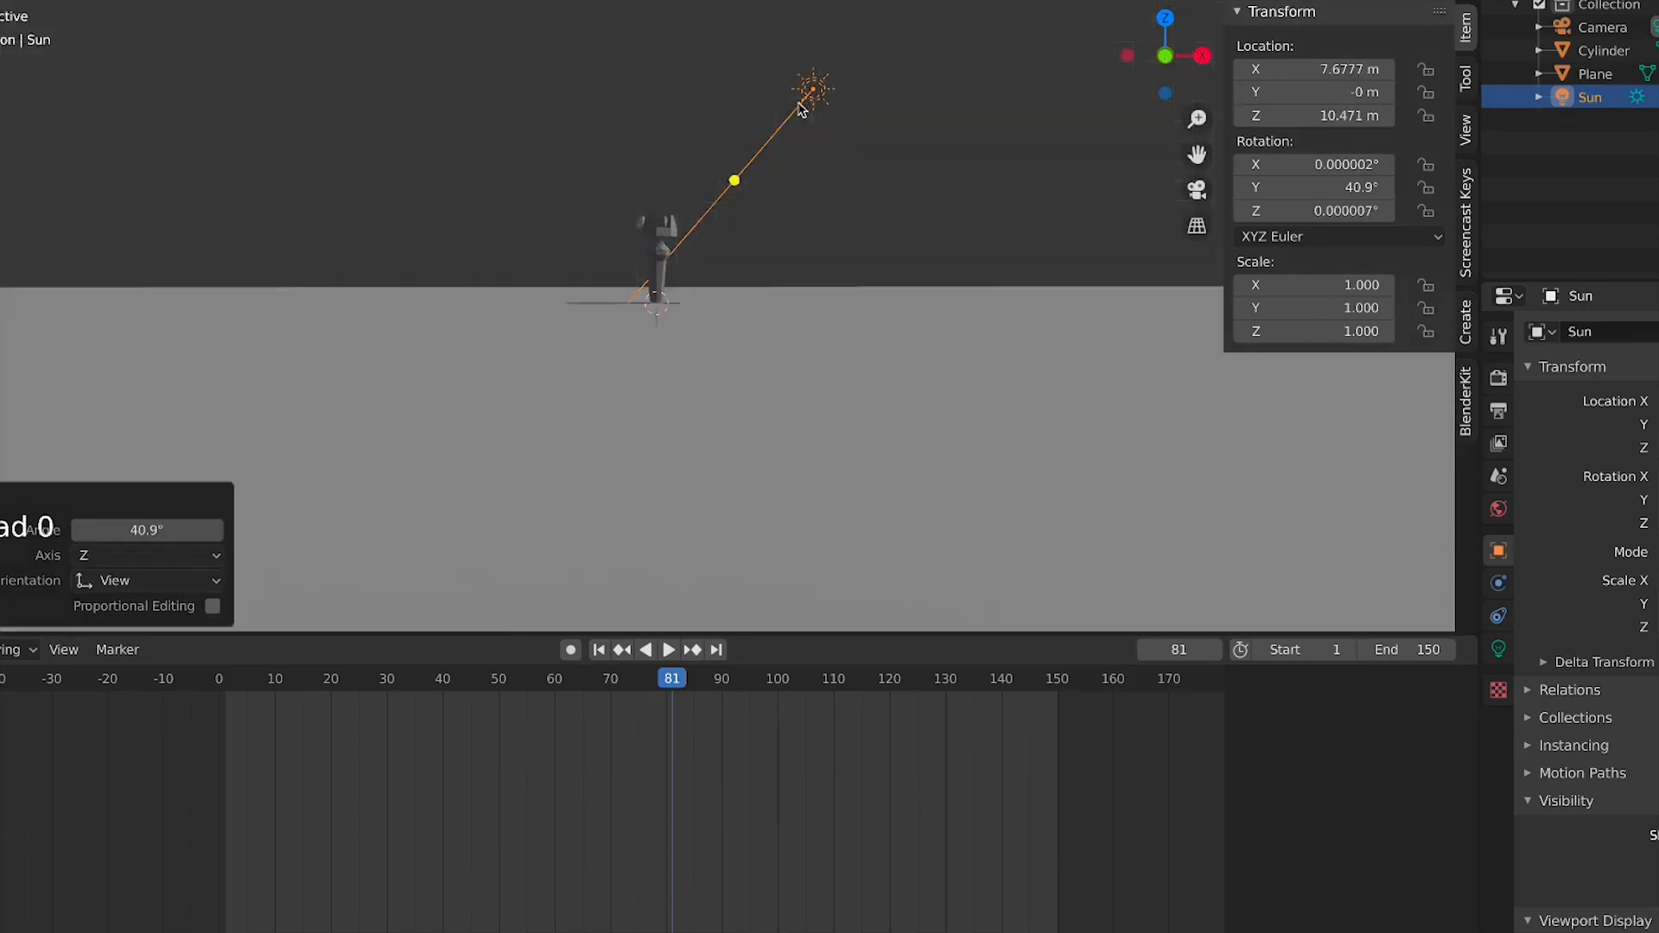
# Select the ground plane and give it a new material with a red base color
pyautogui.scroll(1, 768, 287)
pyautogui.click(931, 350)
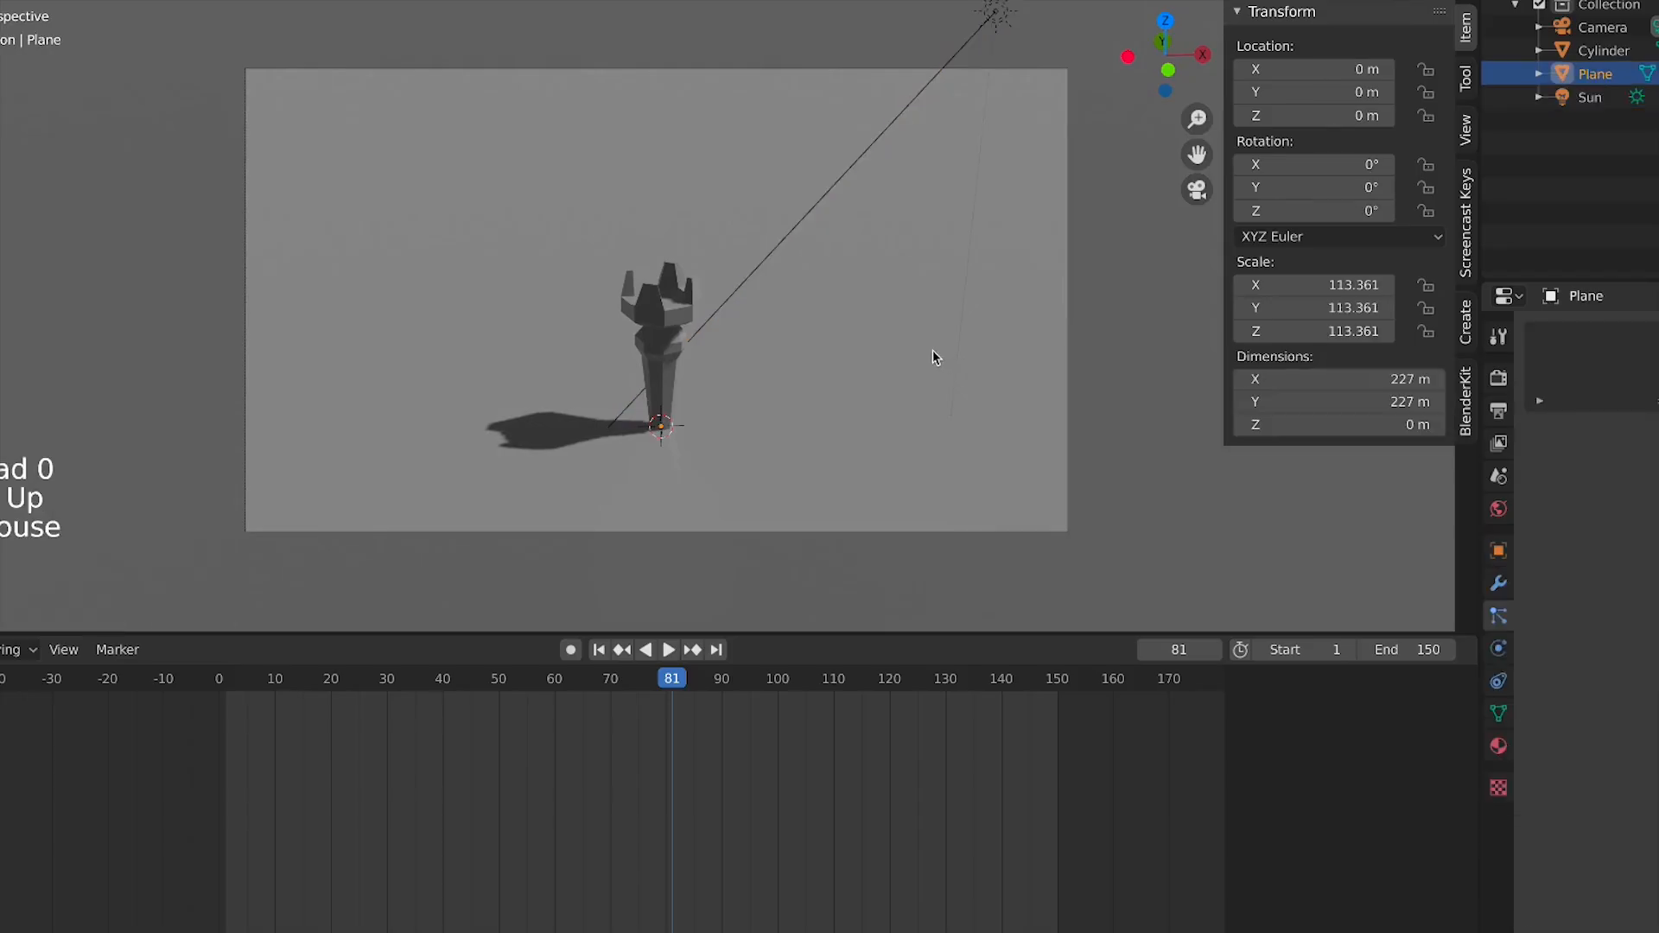
pyautogui.click(1501, 749)
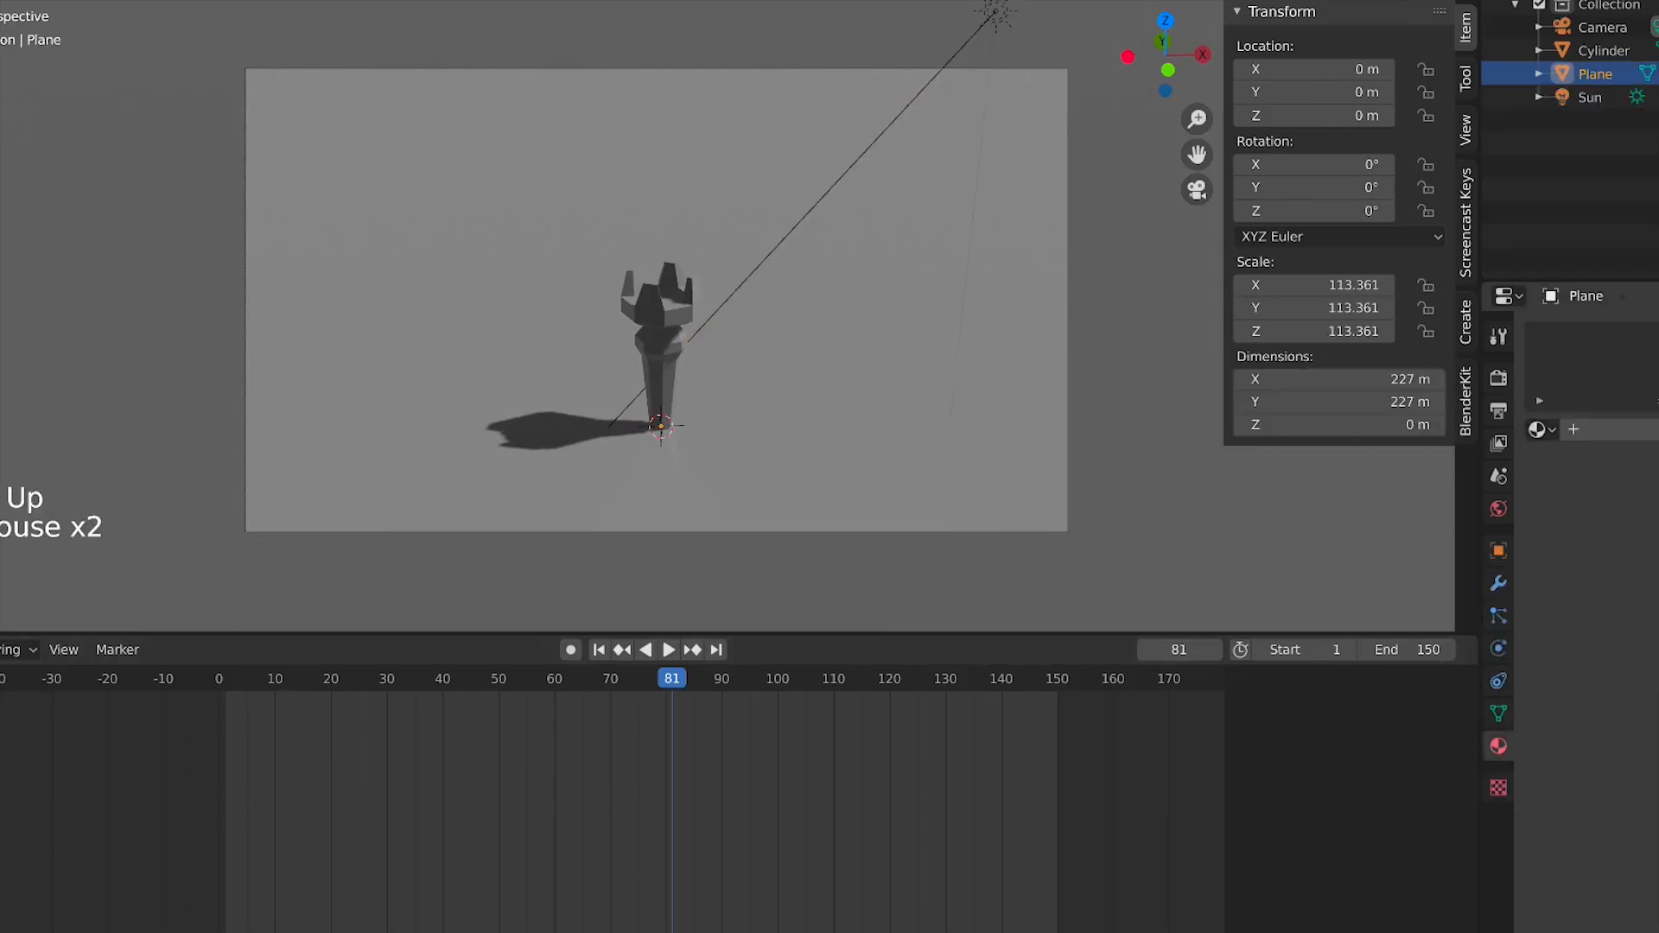
pyautogui.click(1616, 429)
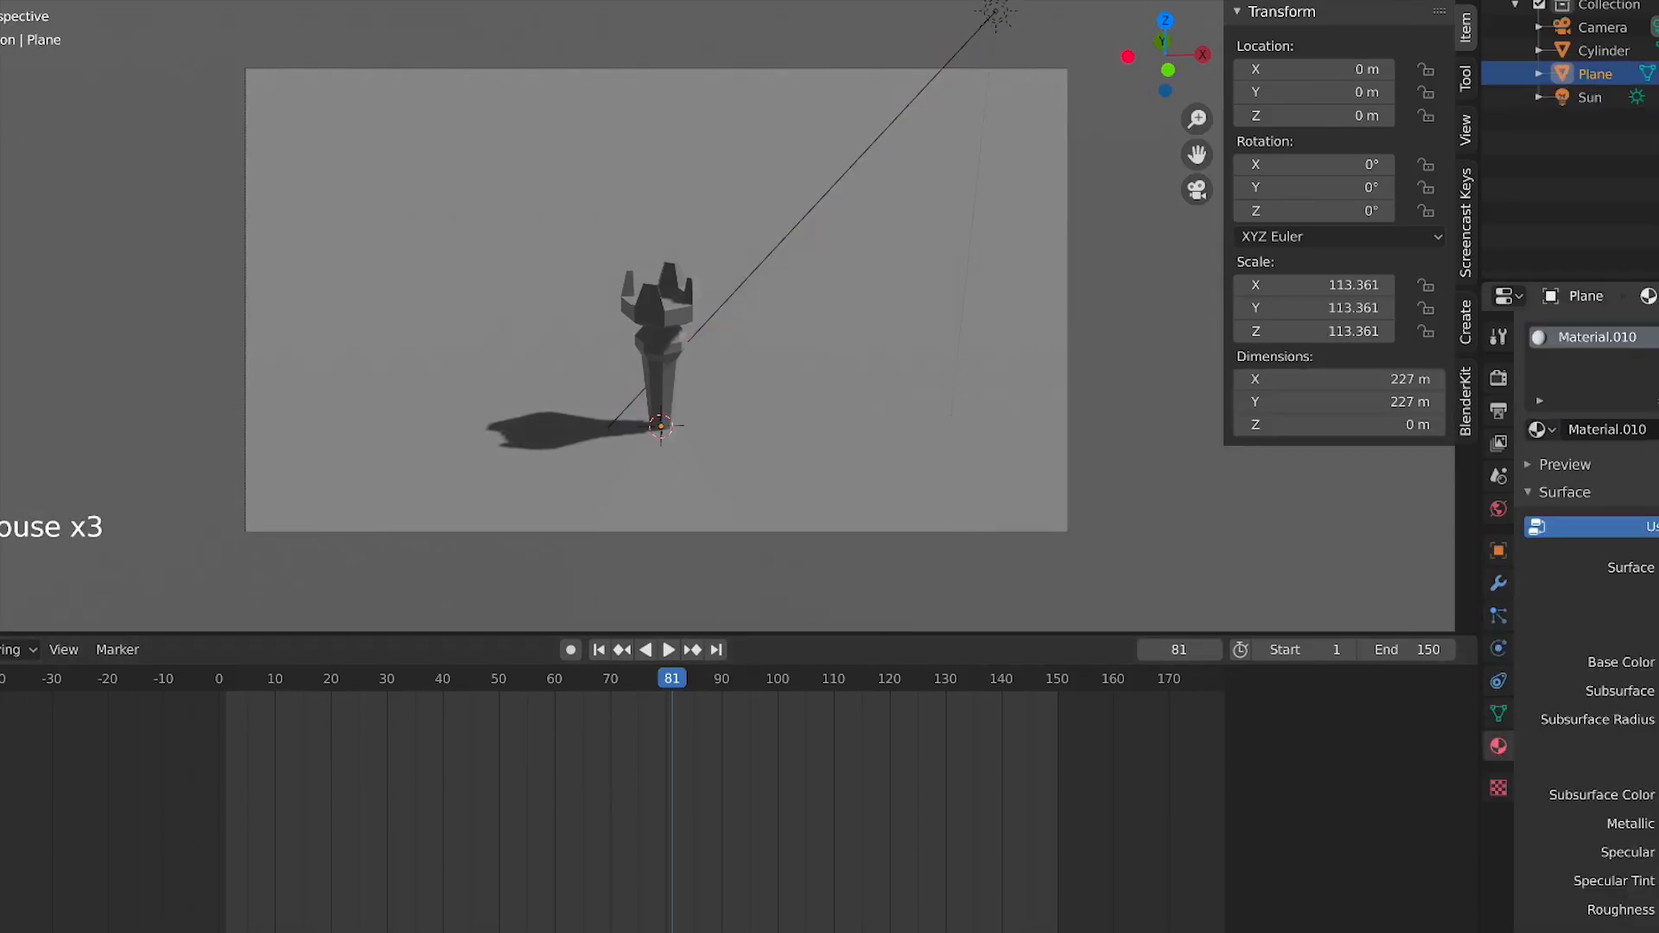
pyautogui.click(1658, 662)
pyautogui.moveTo(1658, 466); pyautogui.dragTo(1657, 497)
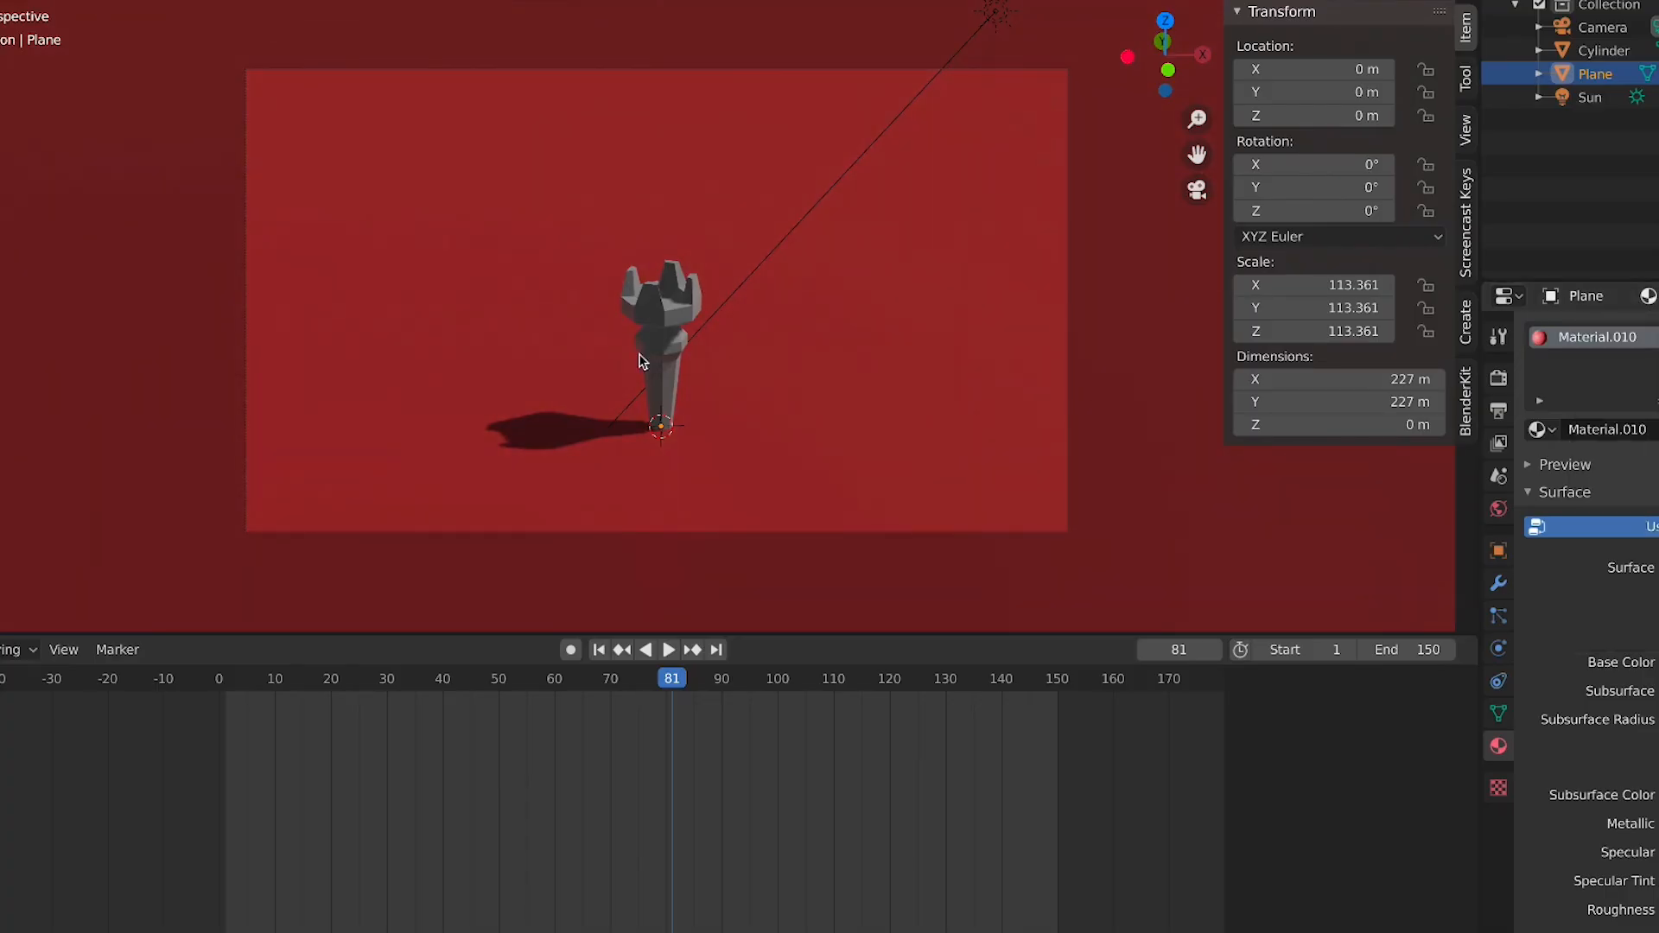
# Select the model and give it a new material with a black base color
pyautogui.click(646, 363)
pyautogui.click(1630, 437)
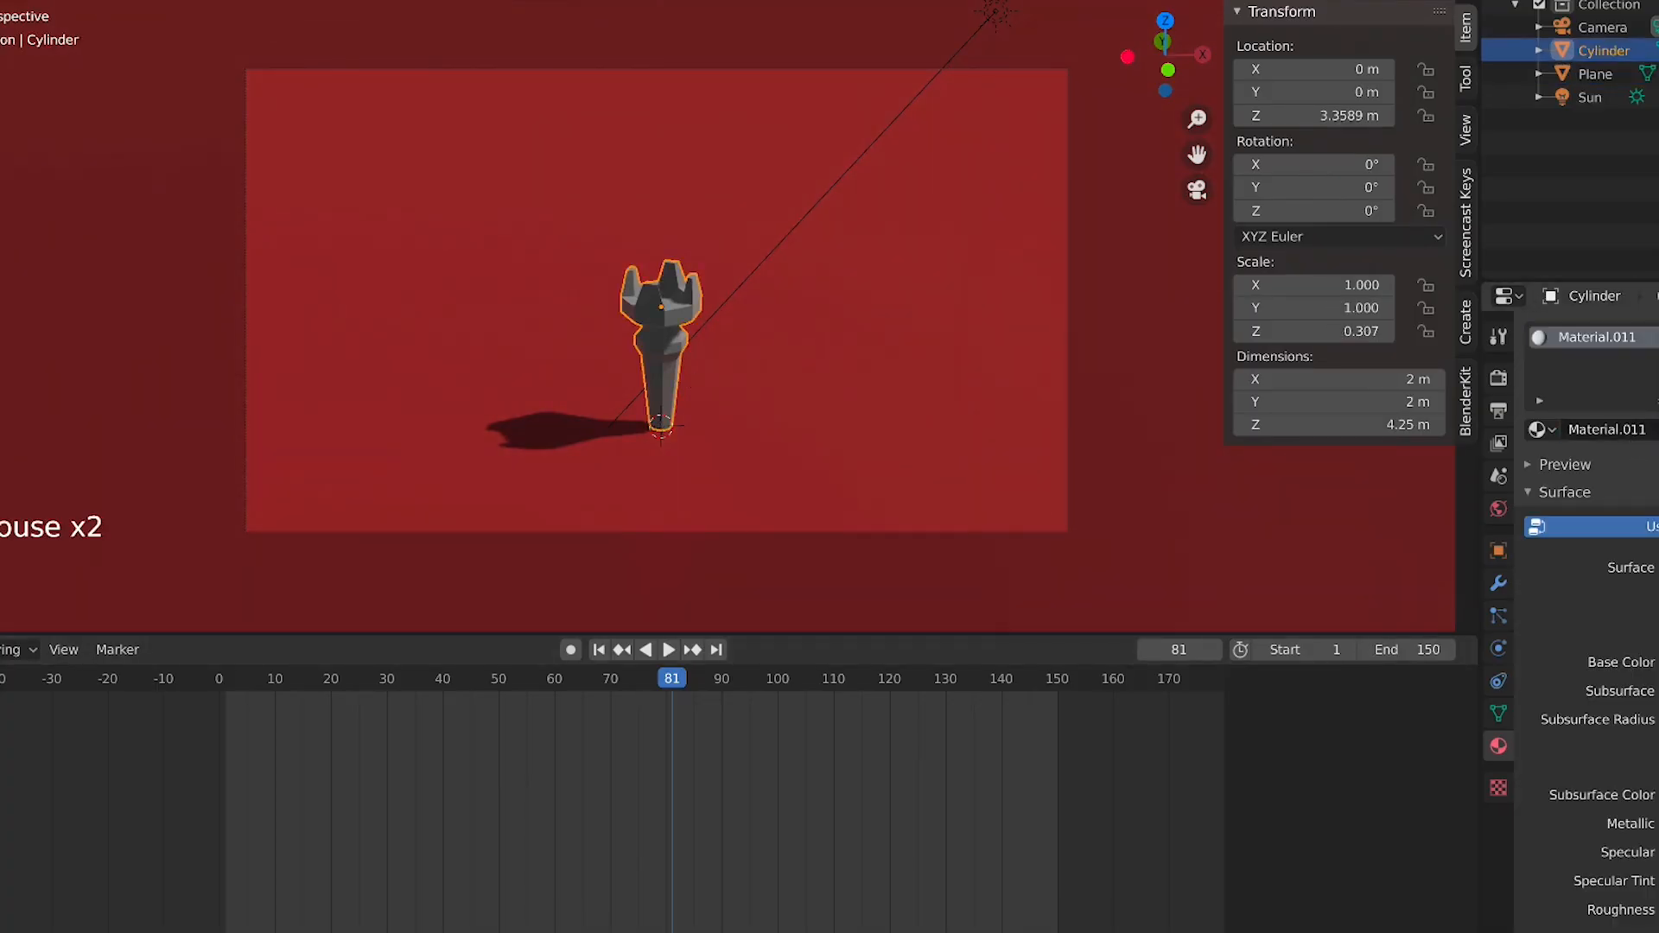
pyautogui.click(1658, 662)
pyautogui.moveTo(1658, 363); pyautogui.dragTo(1658, 499)
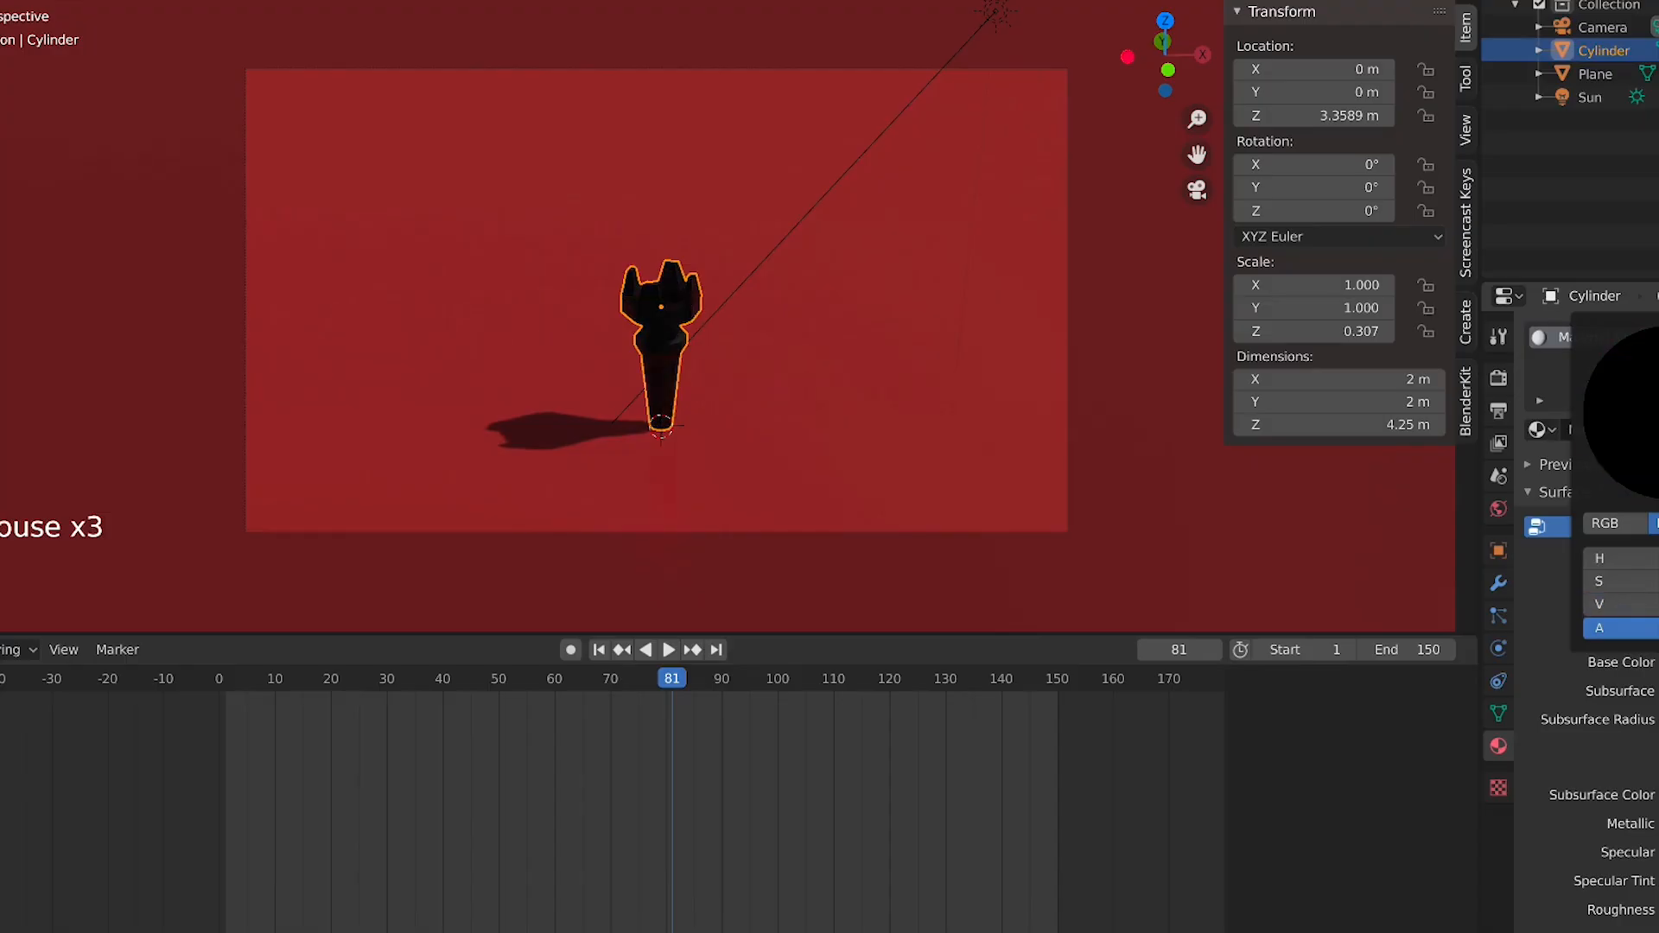
pyautogui.scroll(3, 691, 318)
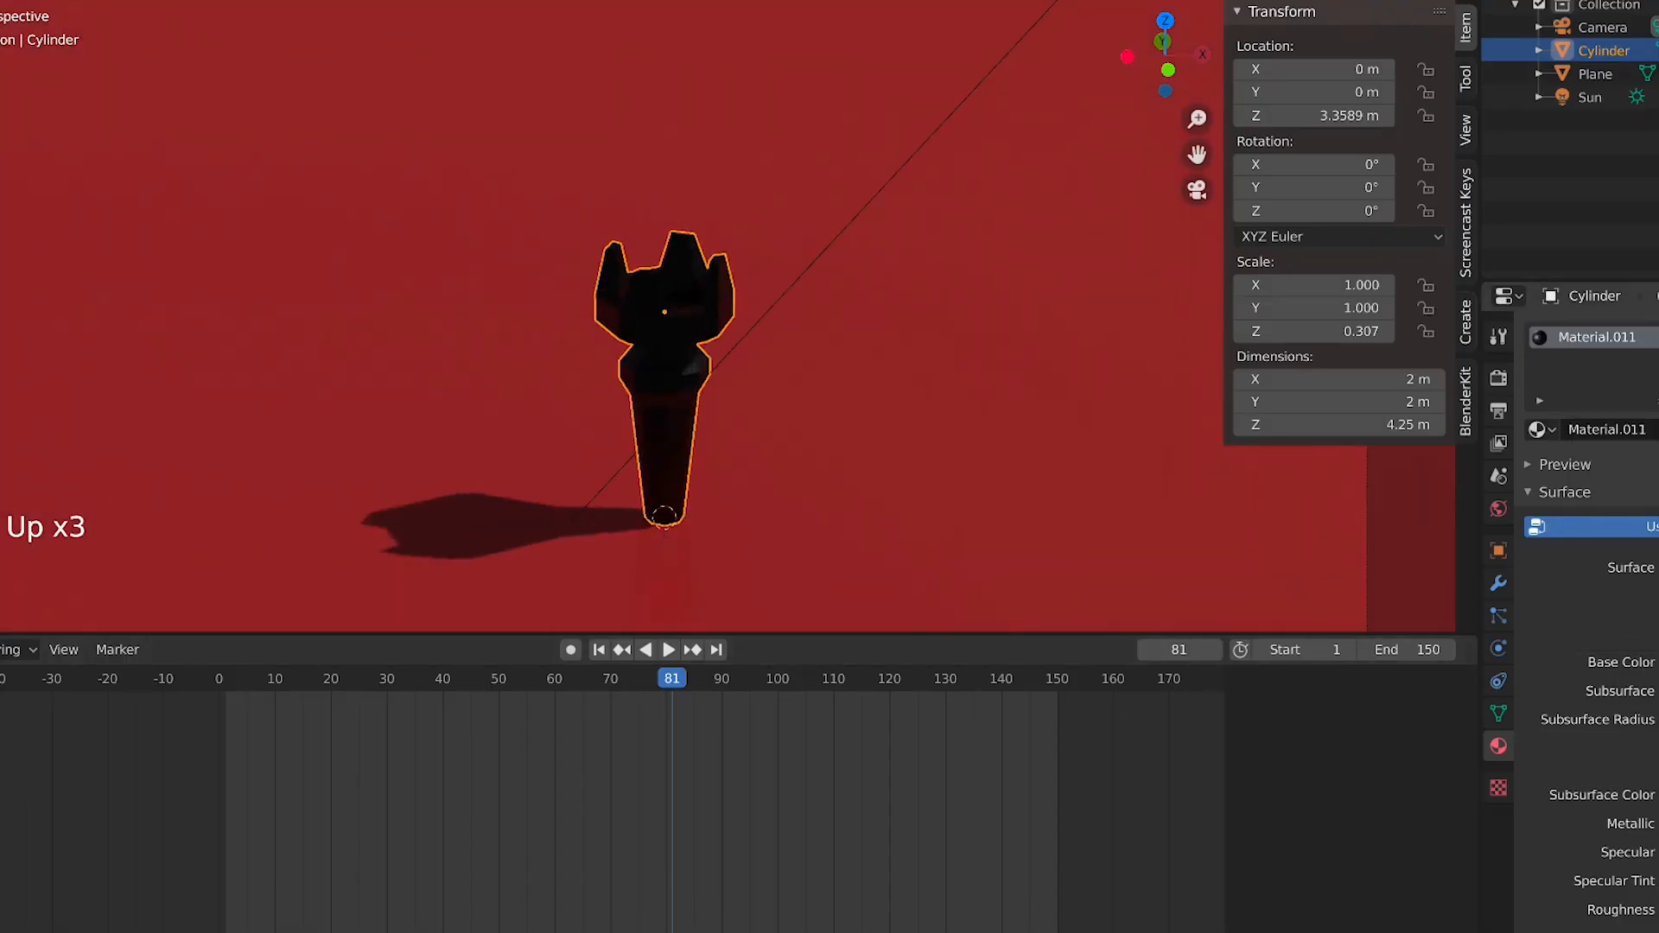
# Adjust the model's base color to a dark reddish brown
pyautogui.click(1658, 662)
pyautogui.moveTo(1658, 499)
pyautogui.mouseDown()
pyautogui.moveTo(1658, 432)
pyautogui.moveTo(1646, 471)
pyautogui.moveTo(1604, 356)
pyautogui.moveTo(1658, 350)
pyautogui.moveTo(1658, 450)
pyautogui.mouseUp()
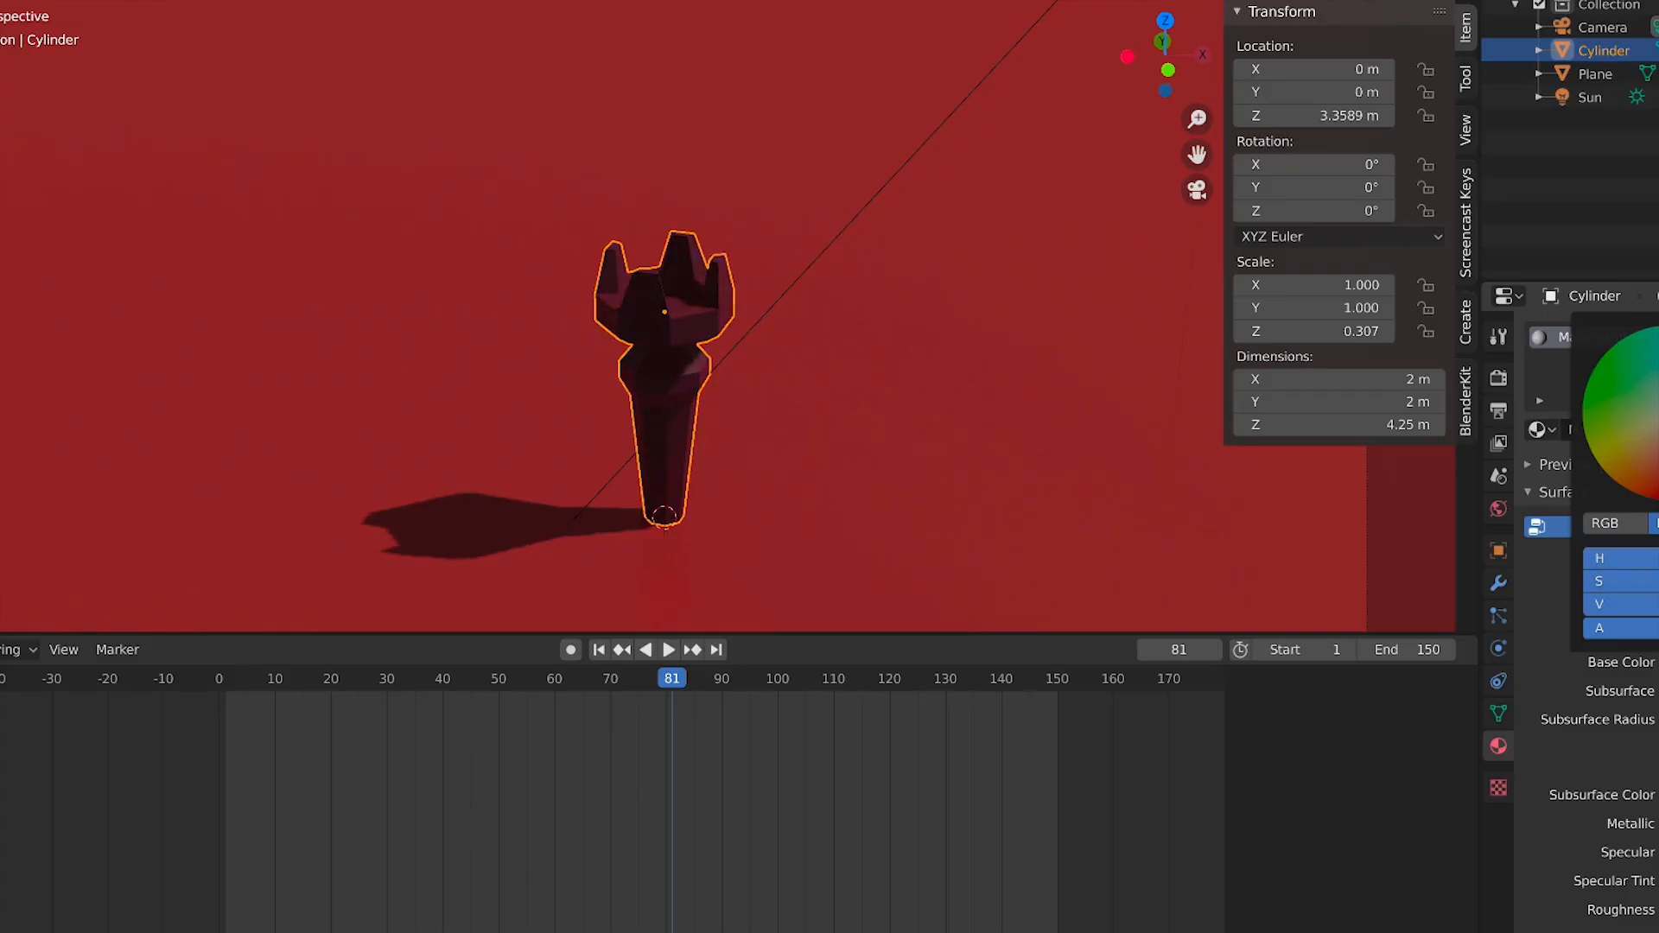
pyautogui.moveTo(1658, 372)
pyautogui.mouseDown()
pyautogui.moveTo(1658, 455)
pyautogui.moveTo(1626, 395)
pyautogui.mouseUp()
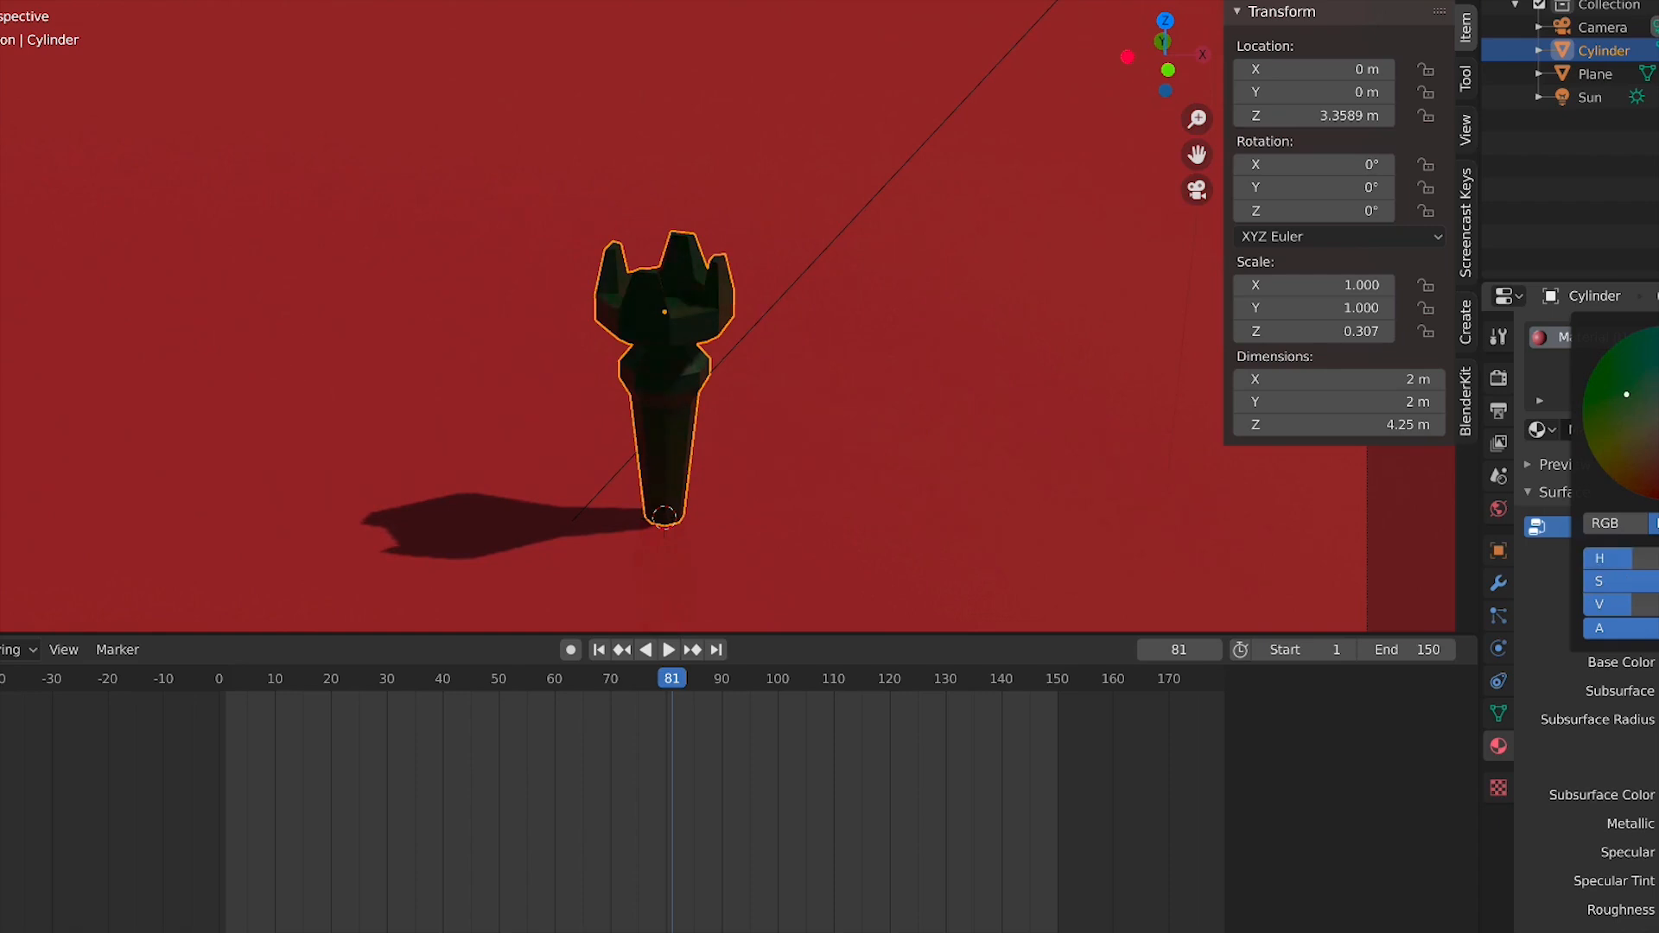
pyautogui.moveTo(1658, 456)
pyautogui.mouseDown()
pyautogui.moveTo(1658, 406)
pyautogui.moveTo(1658, 462)
pyautogui.mouseUp()
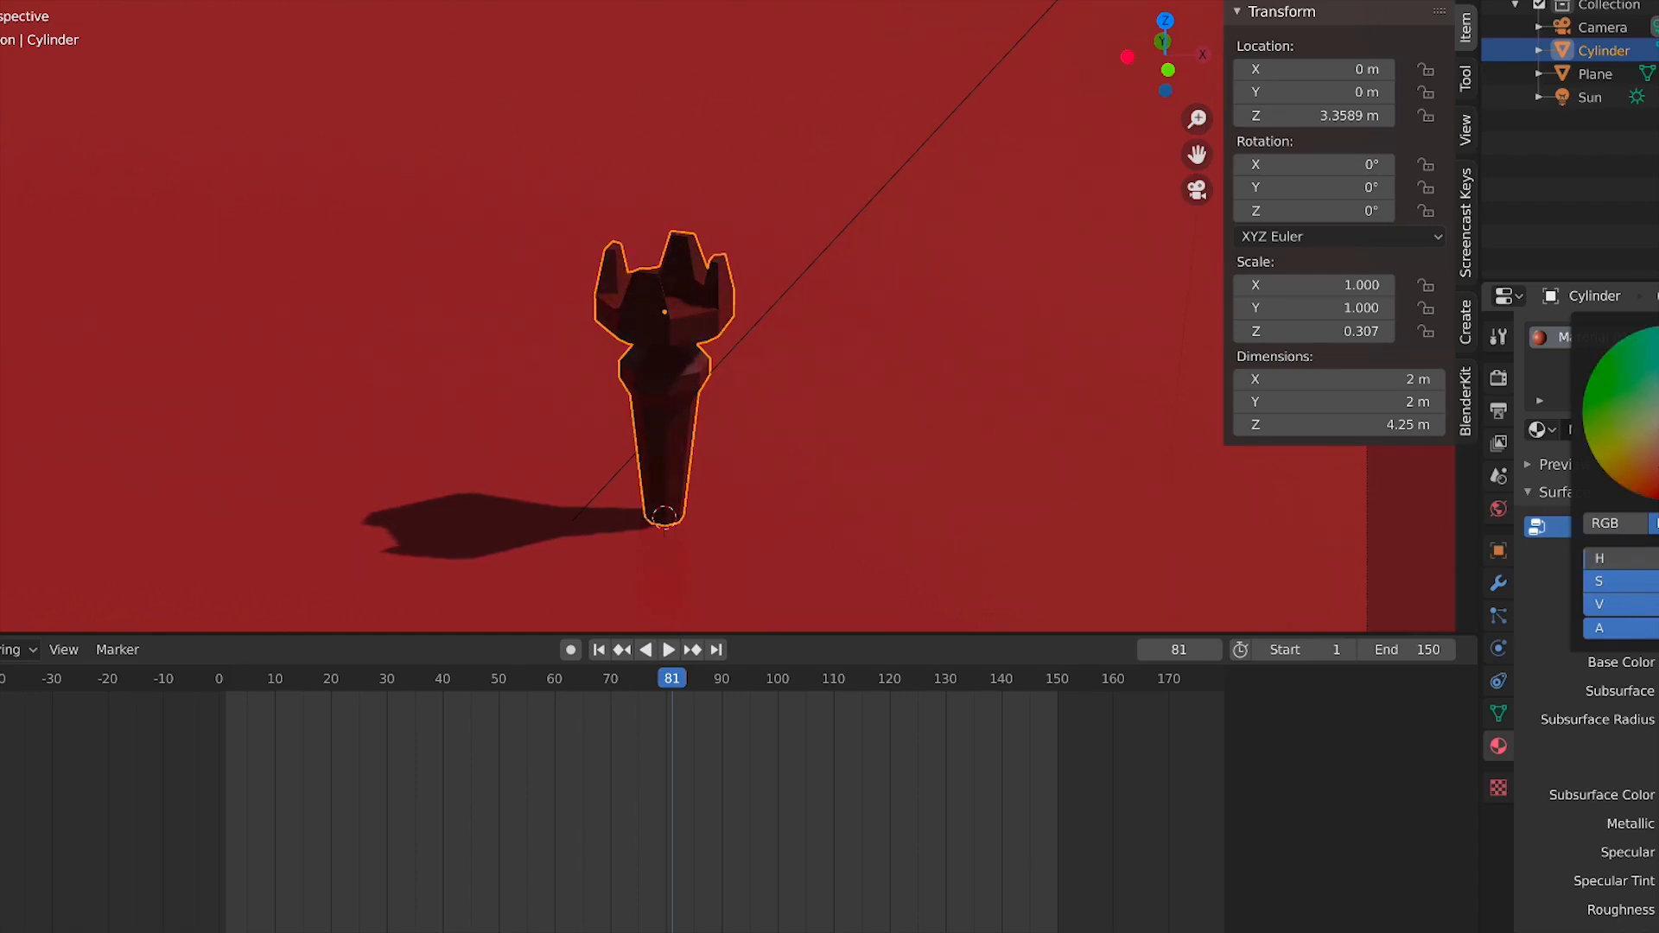
pyautogui.moveTo(1658, 399)
pyautogui.mouseDown()
pyautogui.moveTo(1658, 361)
pyautogui.moveTo(1658, 403)
pyautogui.mouseUp()
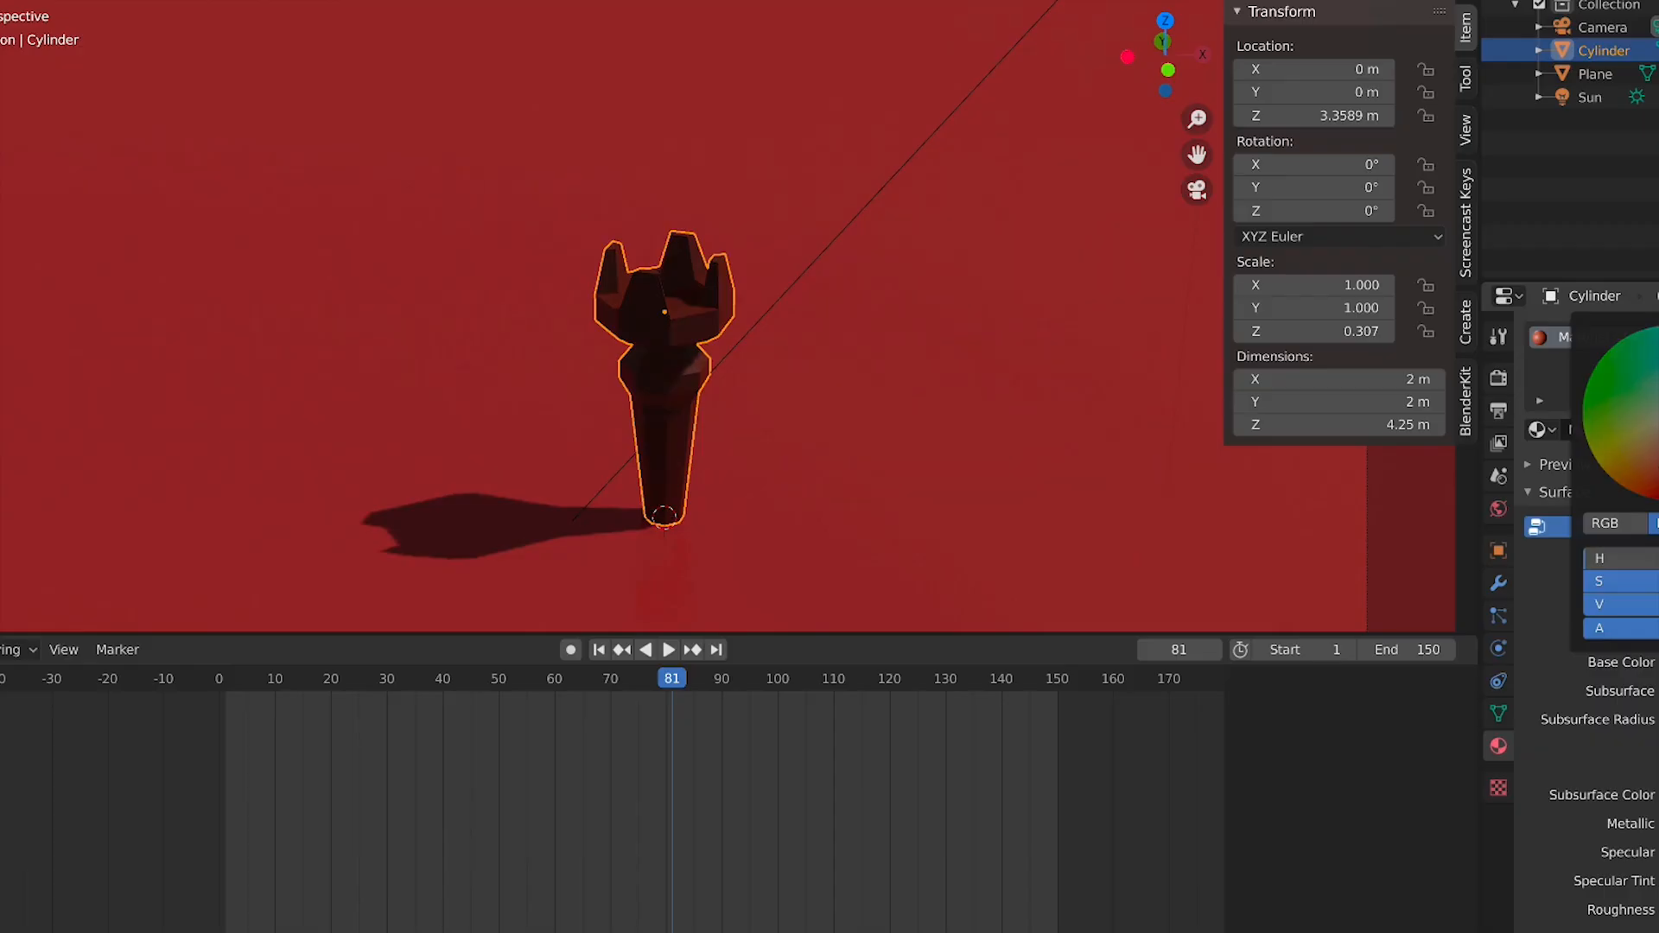
pyautogui.moveTo(1658, 466)
pyautogui.mouseDown()
pyautogui.moveTo(1658, 424)
pyautogui.moveTo(1658, 458)
pyautogui.mouseUp()
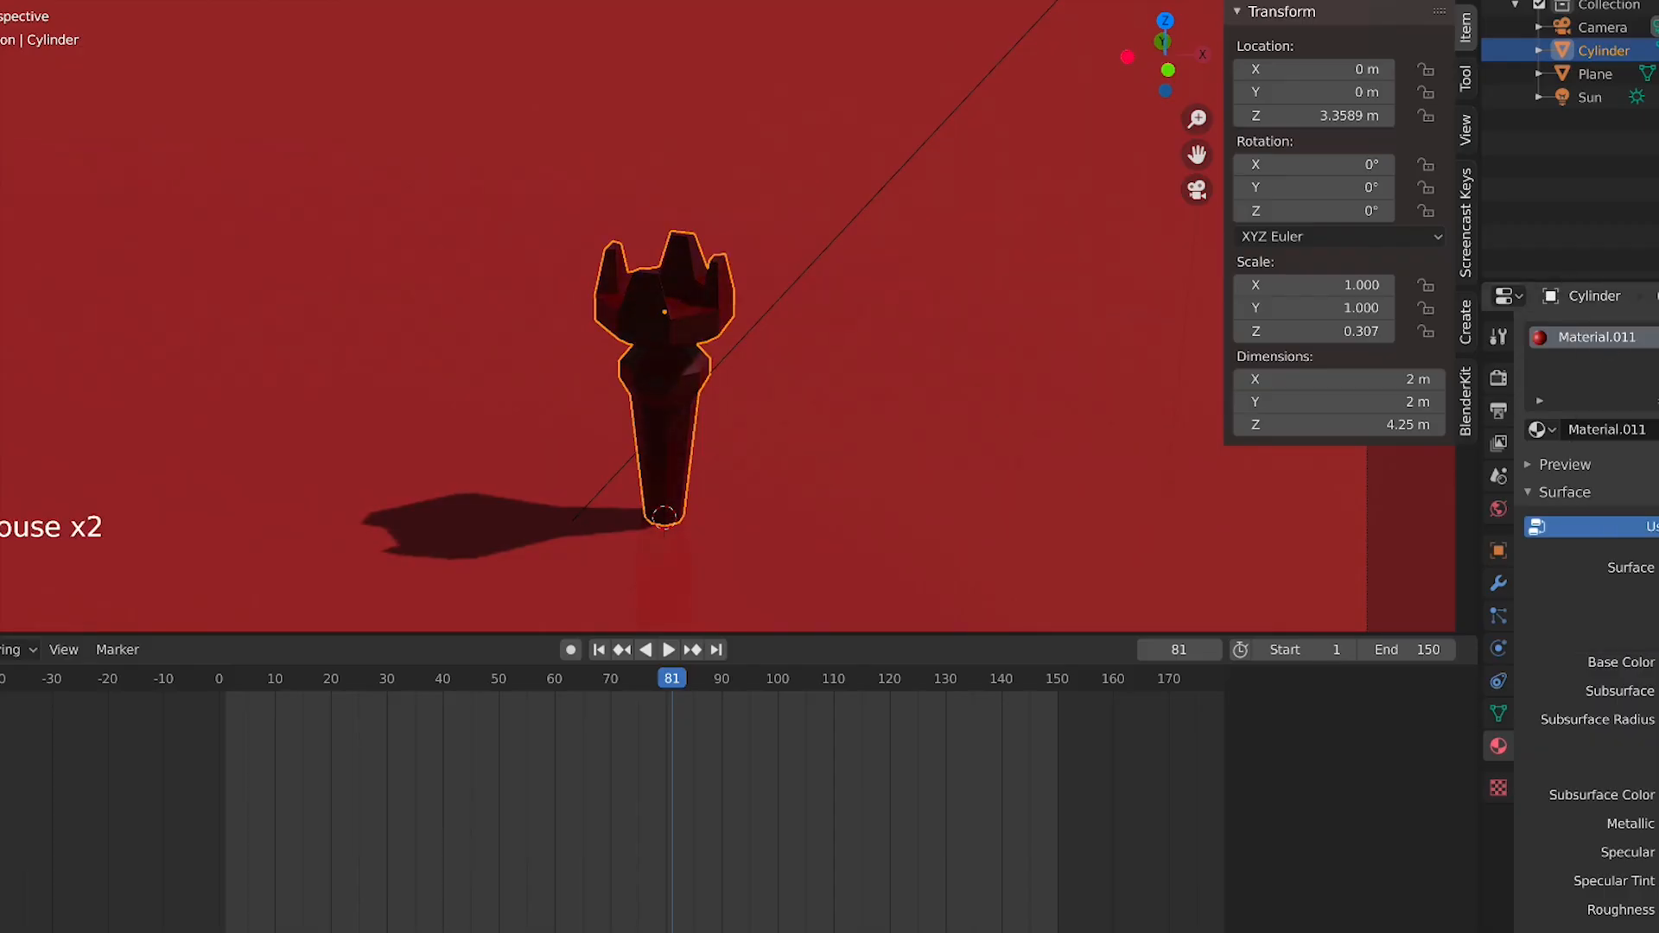
pyautogui.click(1658, 663)
pyautogui.moveTo(1658, 372)
pyautogui.mouseDown()
pyautogui.moveTo(1658, 452)
pyautogui.moveTo(1658, 414)
pyautogui.moveTo(1640, 457)
pyautogui.mouseUp()
# Enable Ambient Occlusion and Bloom in the render settings, then return to camera view
pyautogui.click(804, 459)
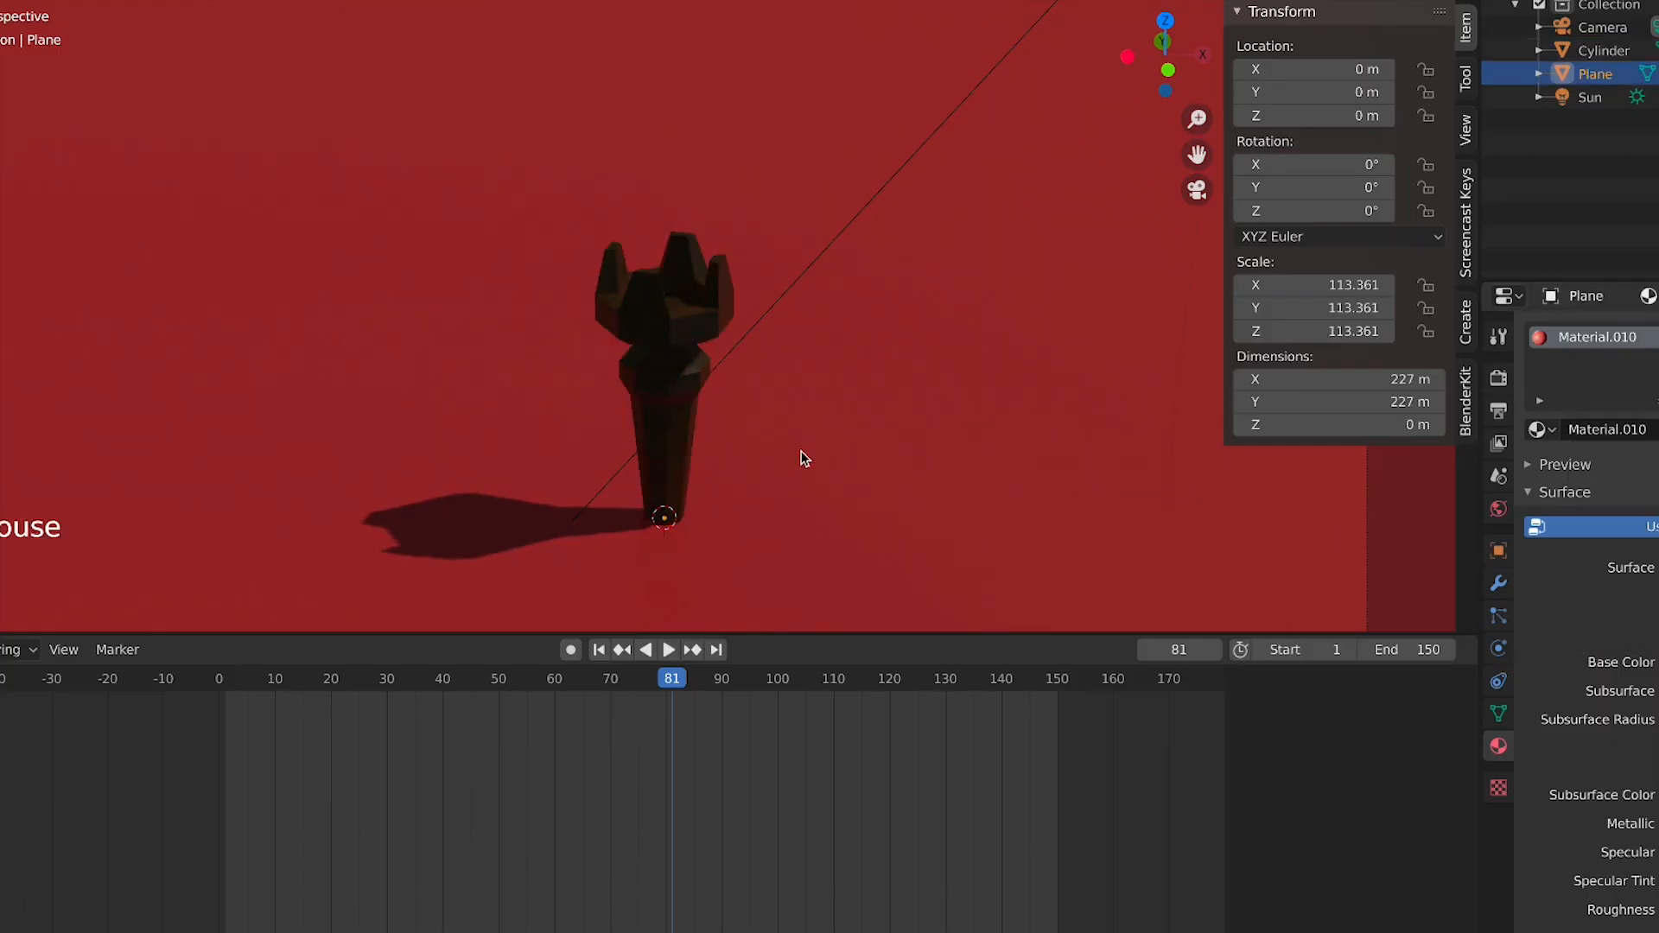
pyautogui.scroll(-2, 802, 458)
pyautogui.click(679, 363)
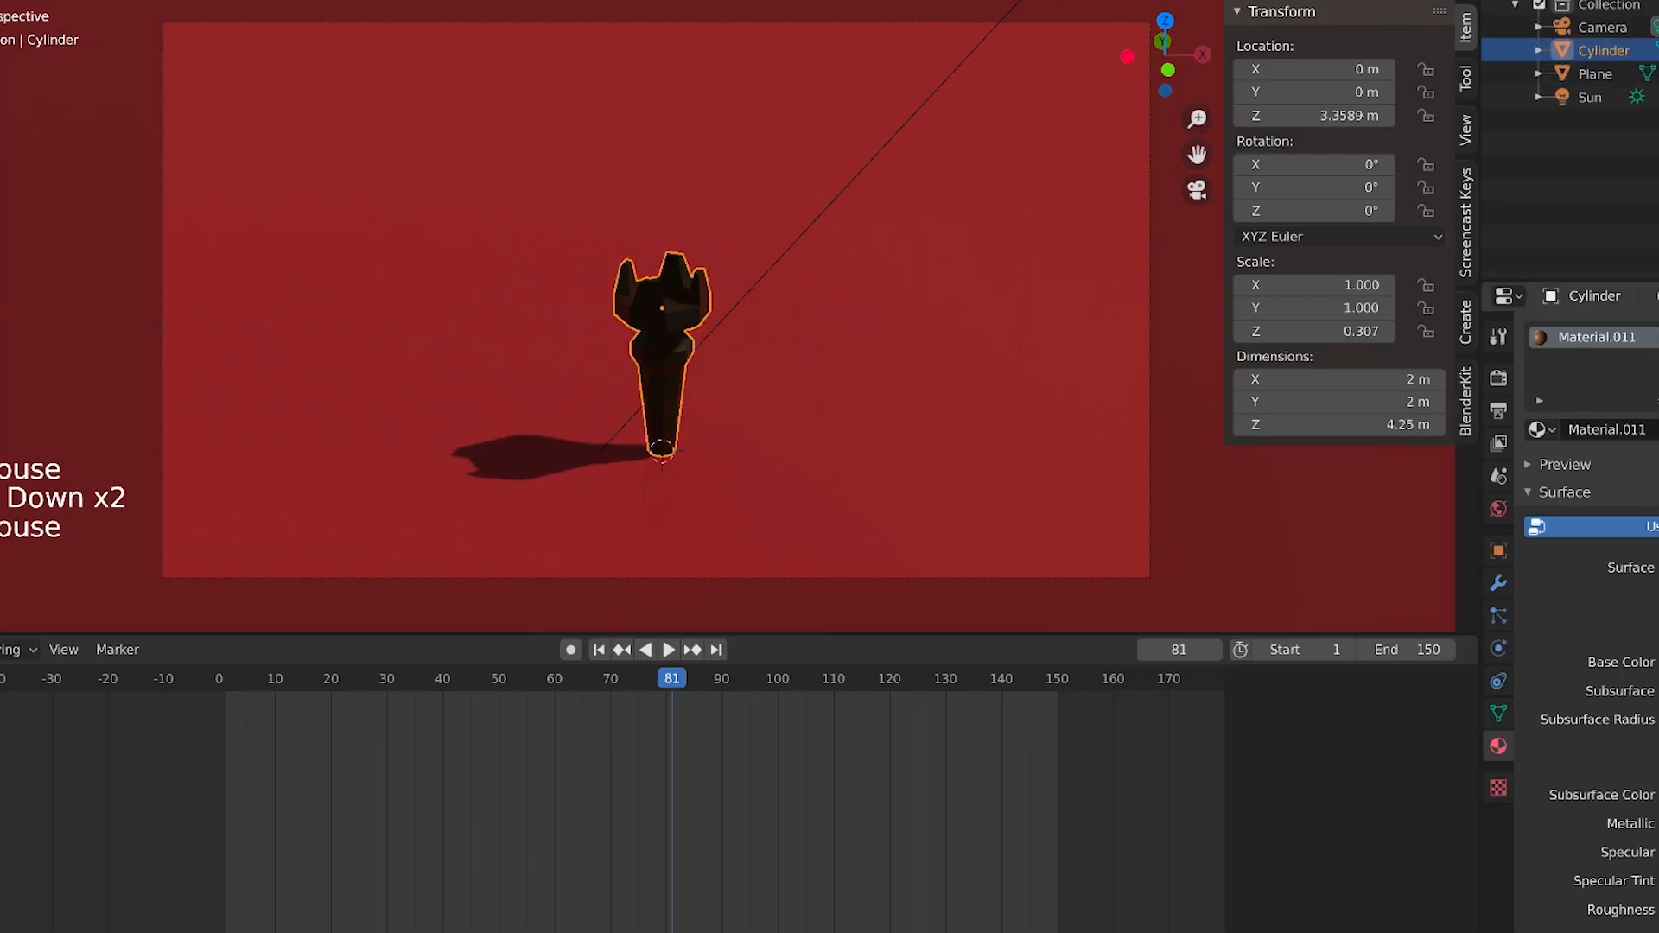
pyautogui.moveTo(1236, 552); pyautogui.dragTo(971, 363, button='middle')
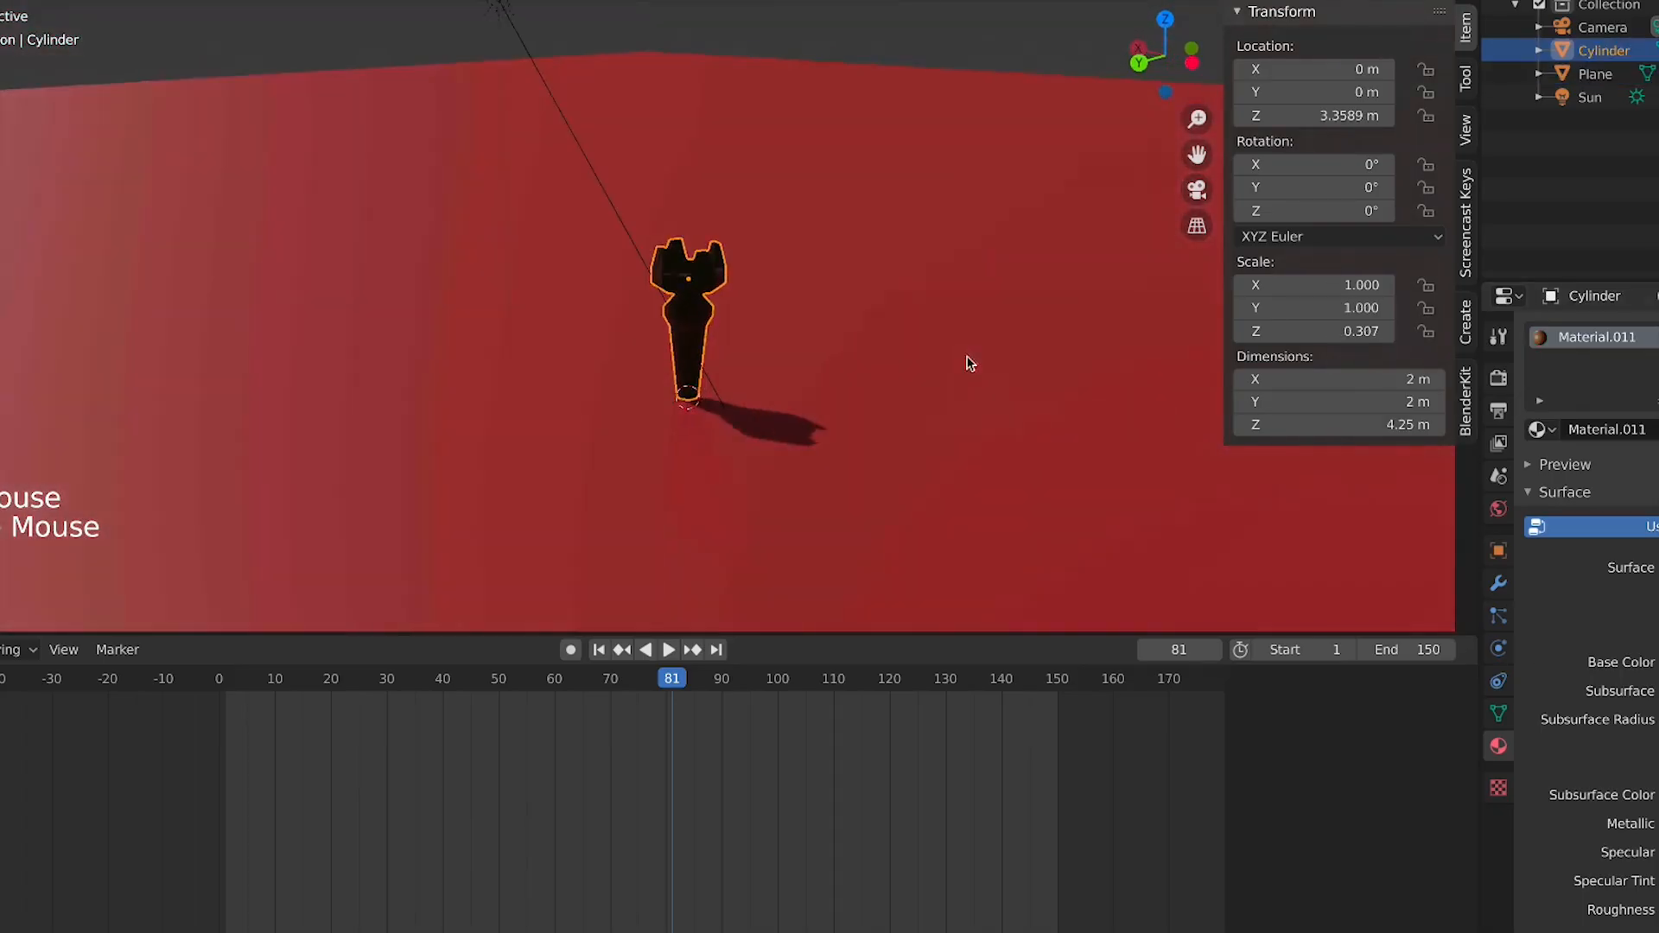
pyautogui.click(1498, 378)
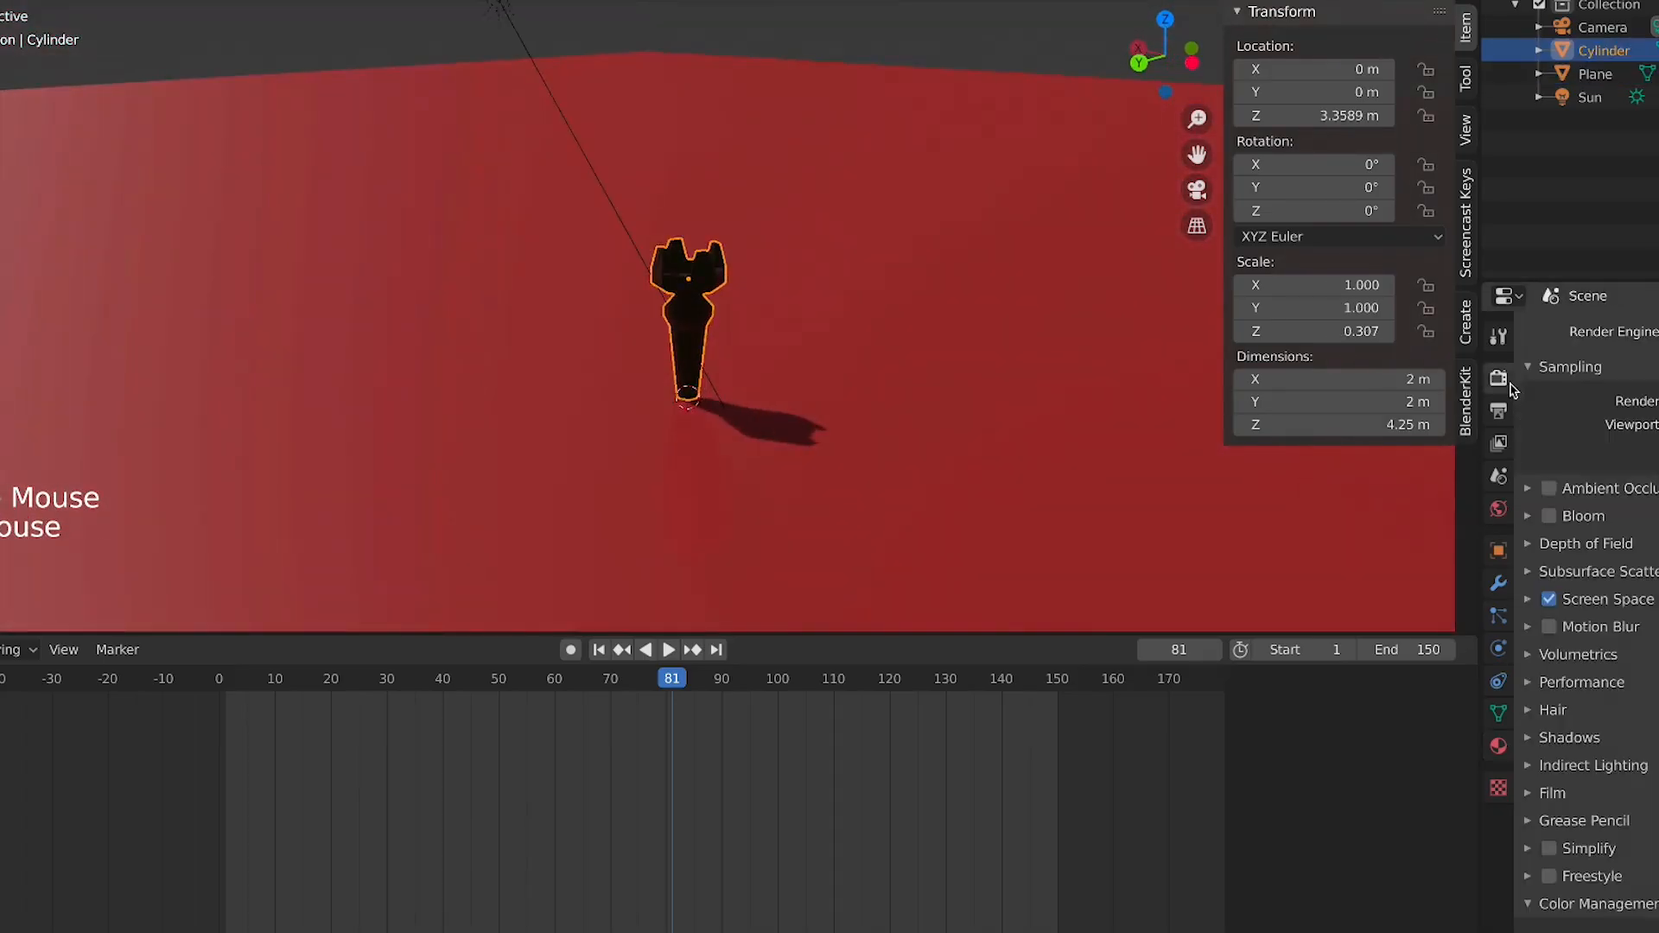
pyautogui.click(1549, 489)
pyautogui.press('KP_0')
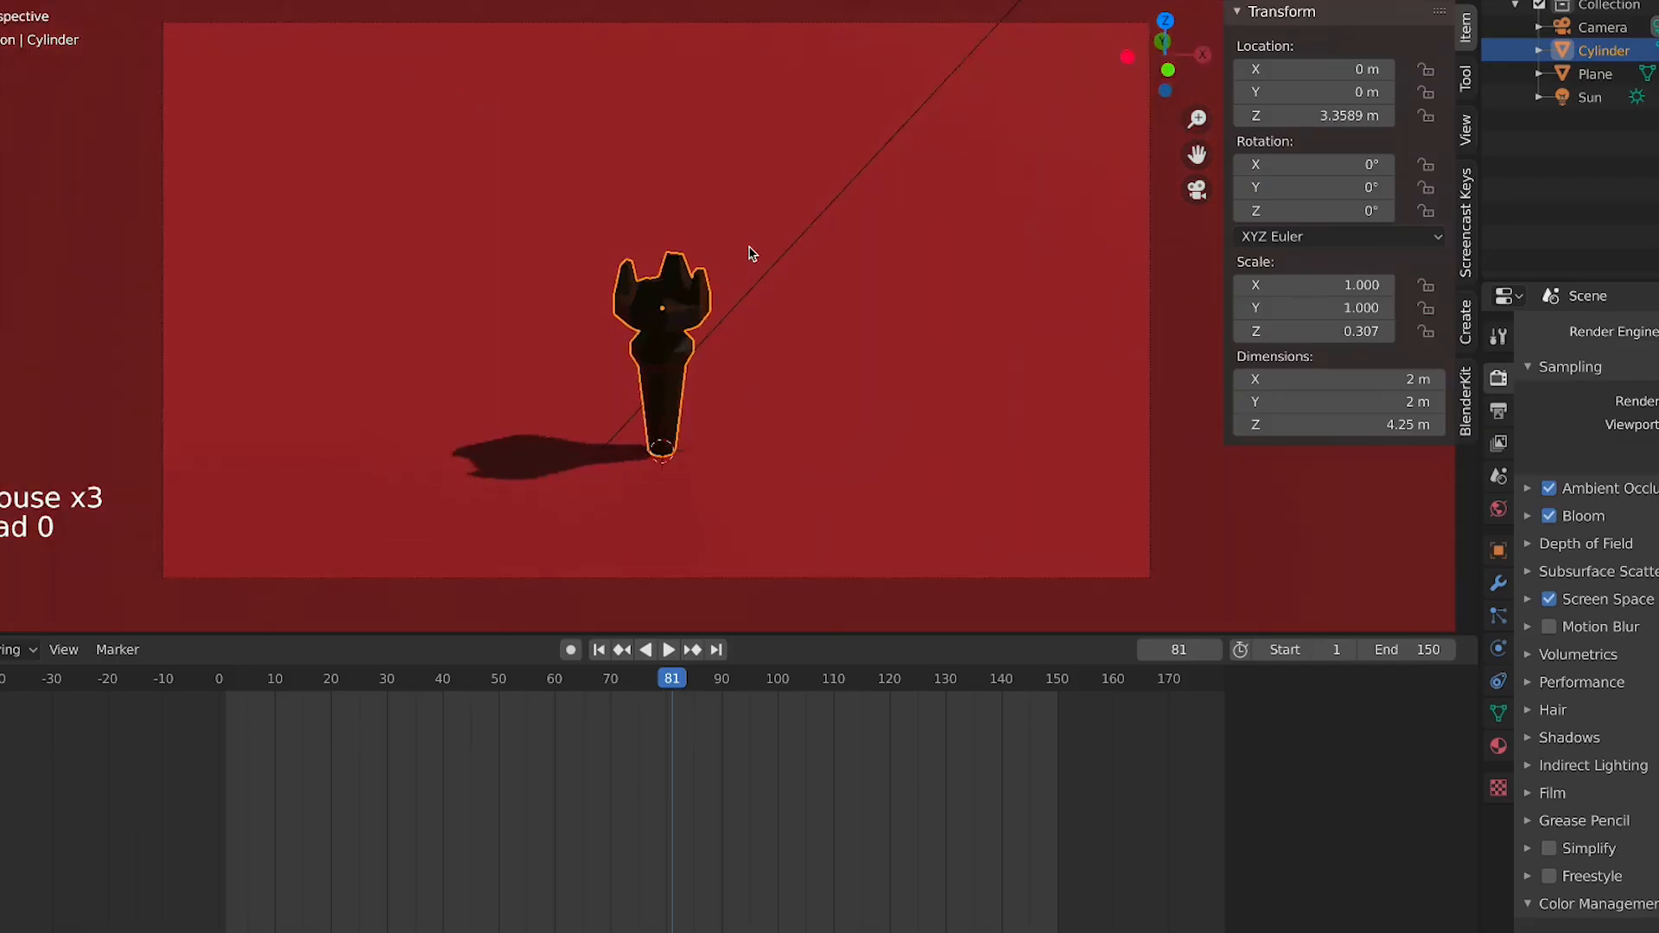
# Switch the viewport back to solid shading
pyautogui.scroll(2, 726, 411)
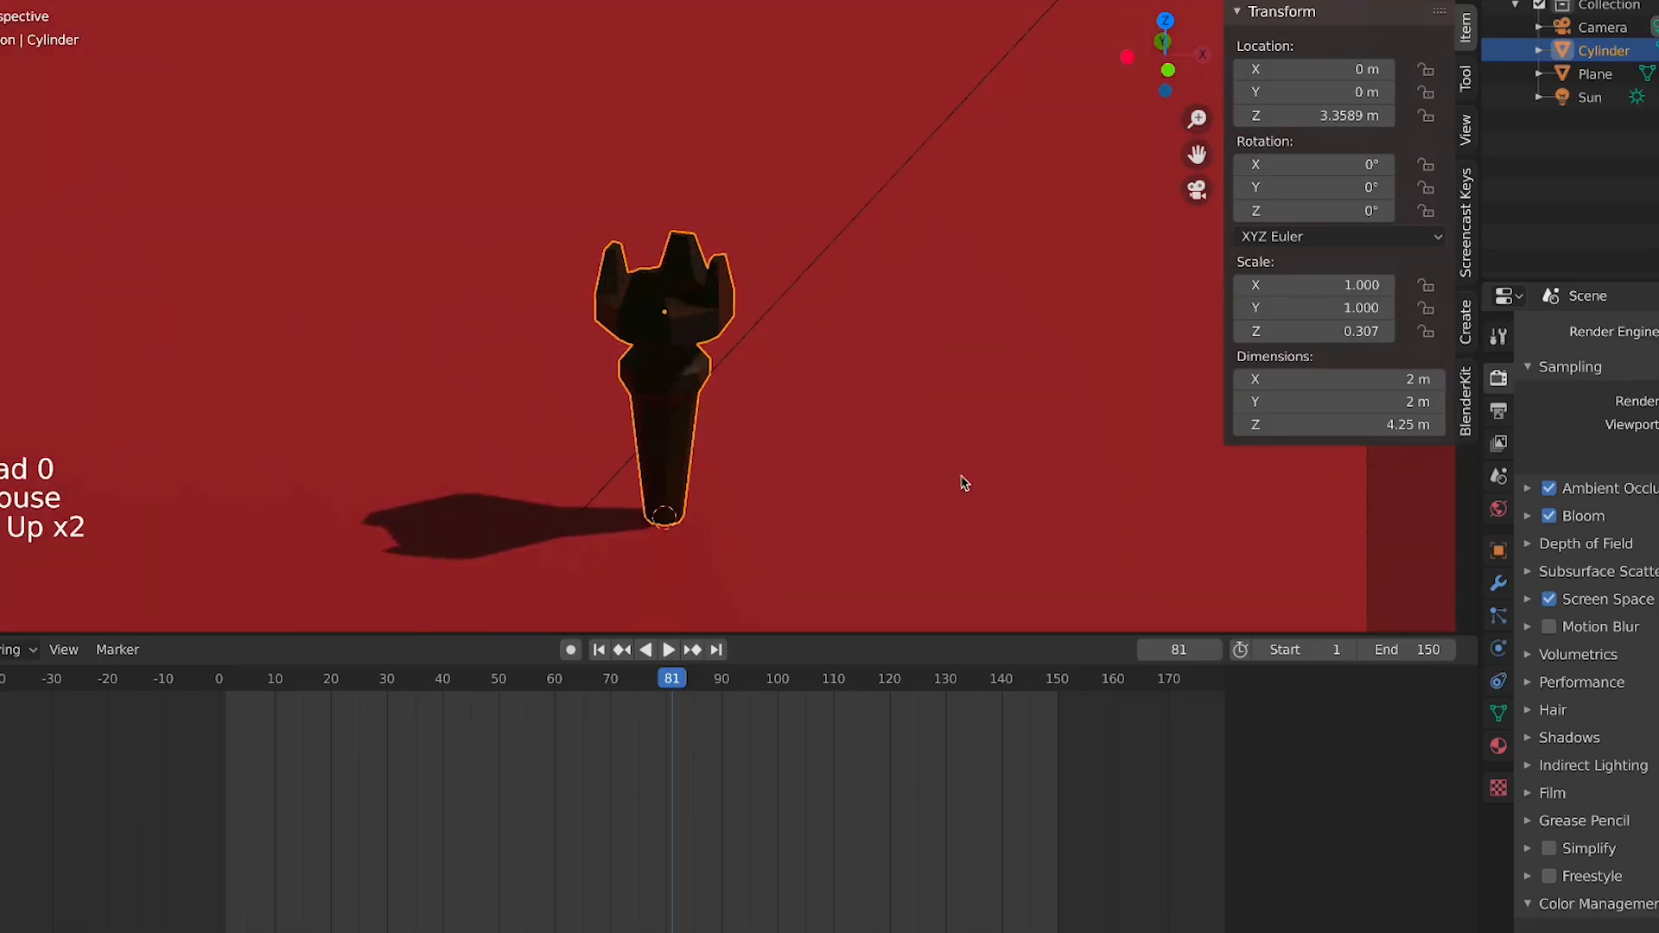
pyautogui.click(802, 402)
pyautogui.scroll(1, 793, 400)
pyautogui.scroll(-4, 786, 401)
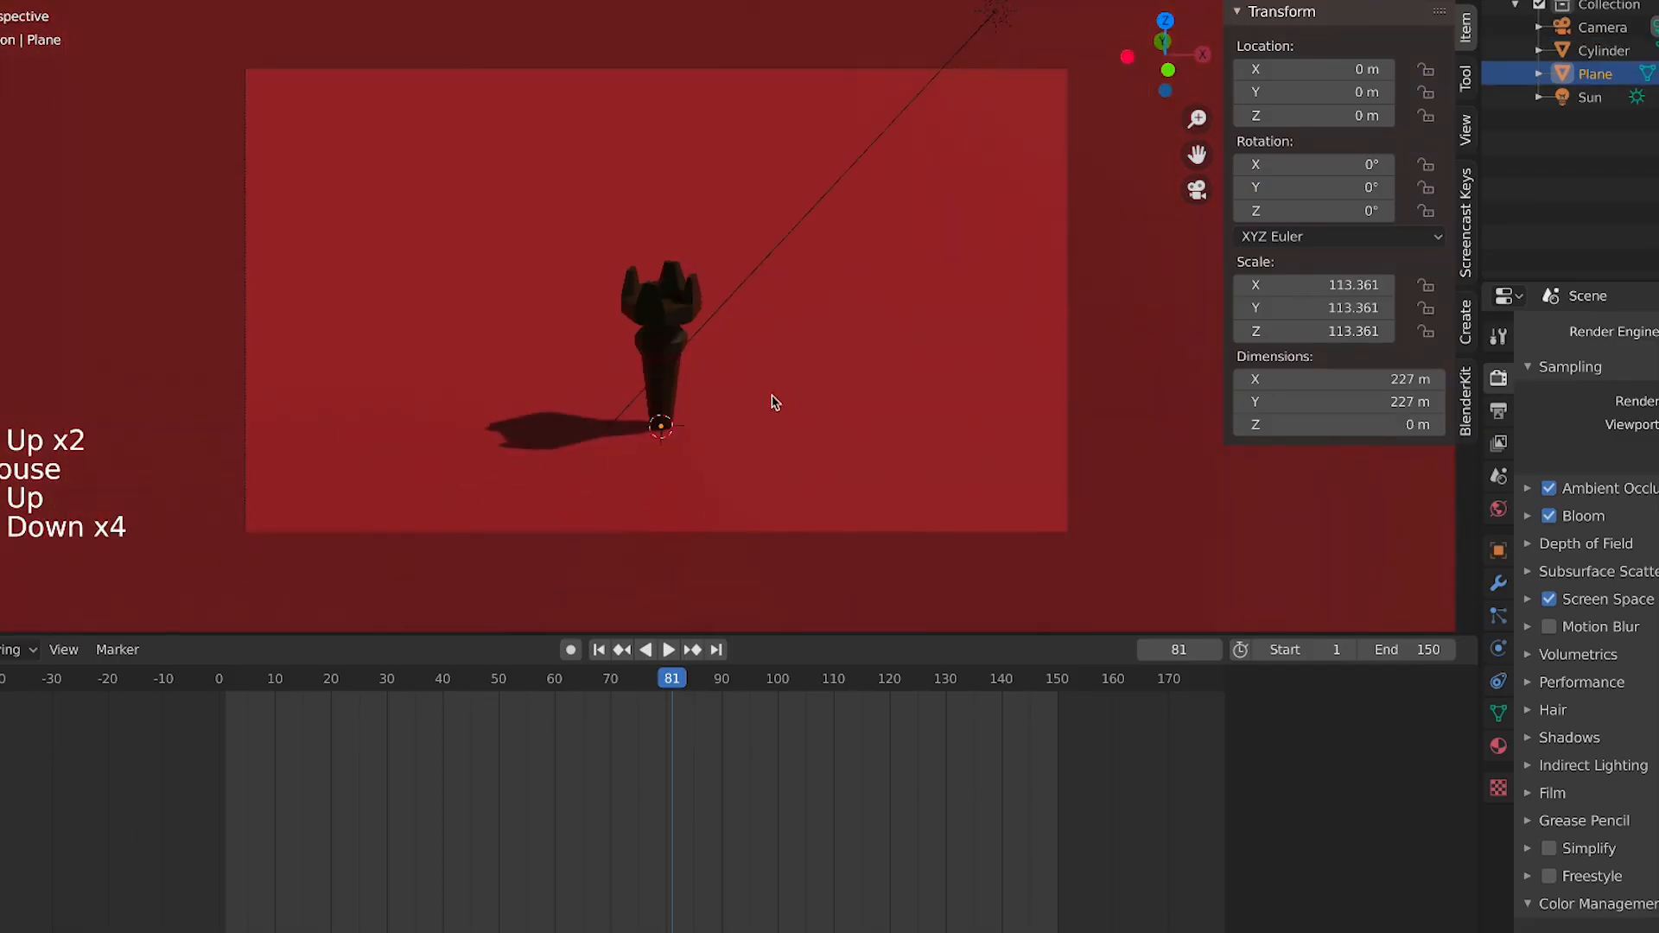
pyautogui.click(1368, 0)
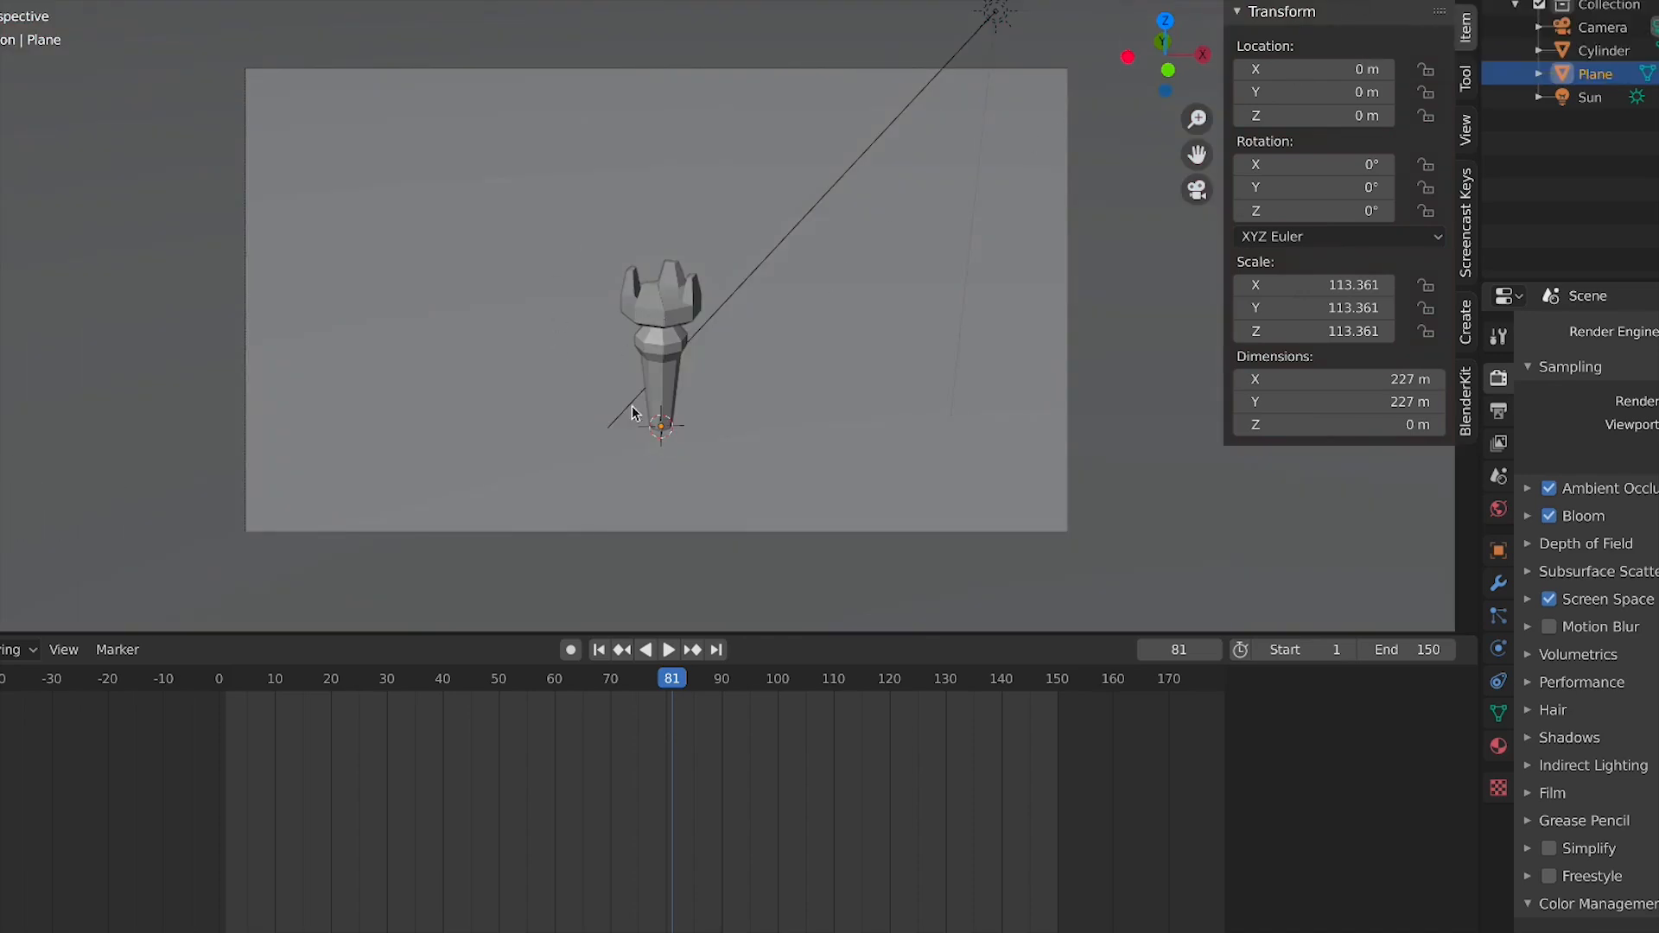
pyautogui.scroll(4, 633, 415)
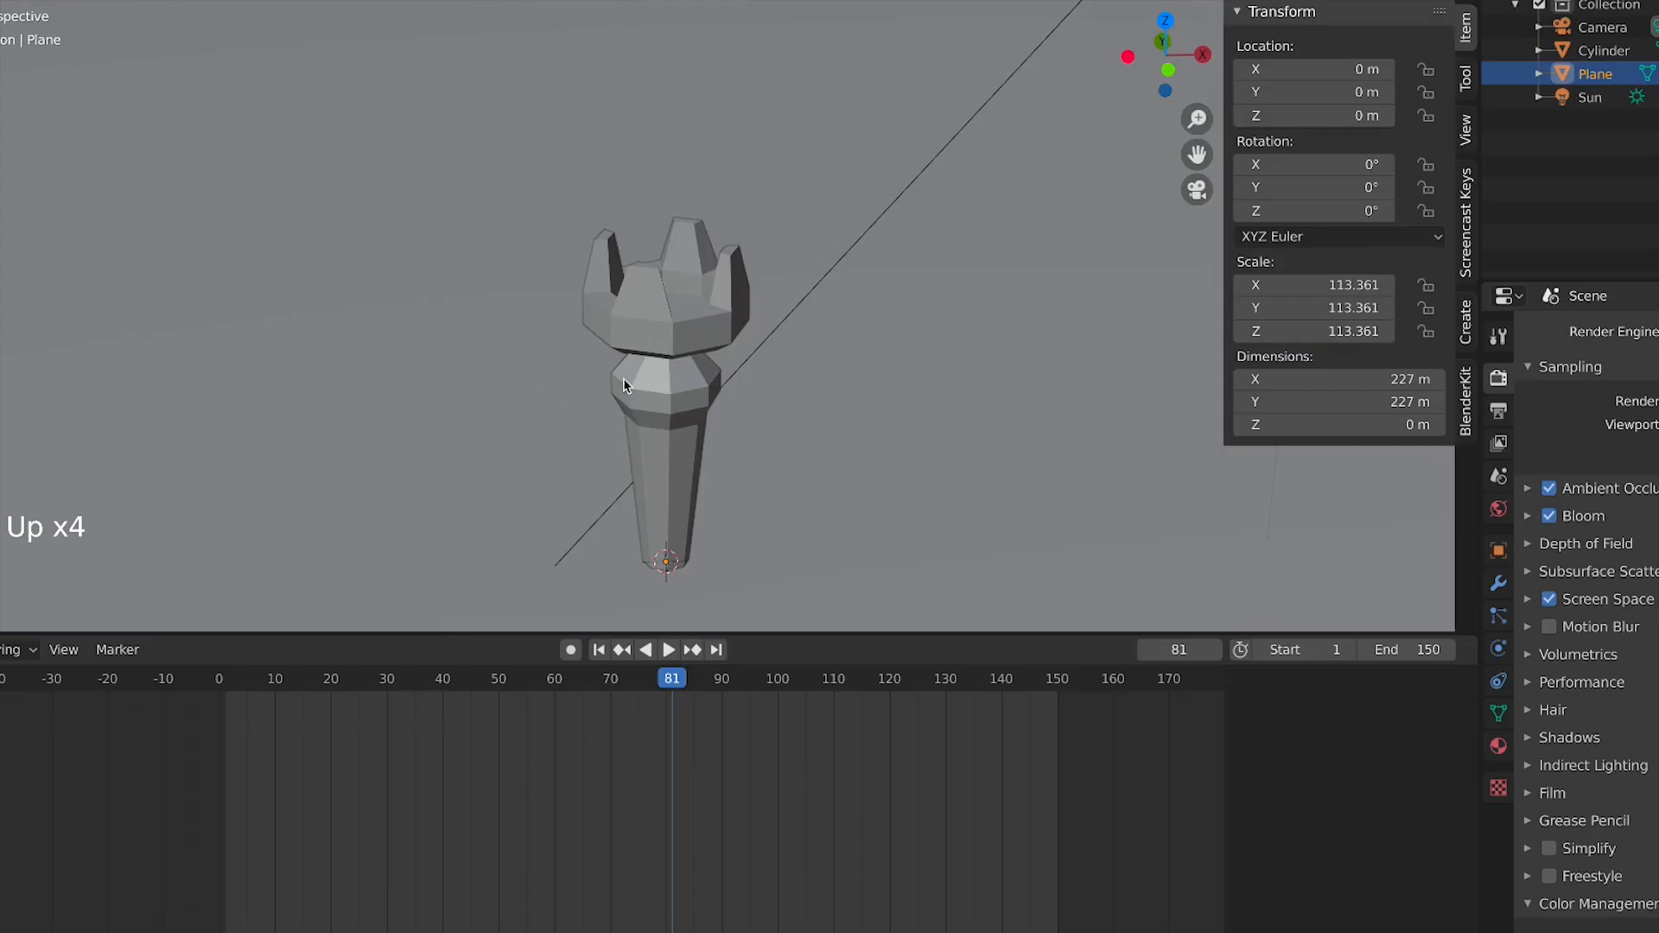
# Add a UV sphere and scale it down at the model's base
pyautogui.hotkey('shift', 'a')
pyautogui.moveTo(654, 83)
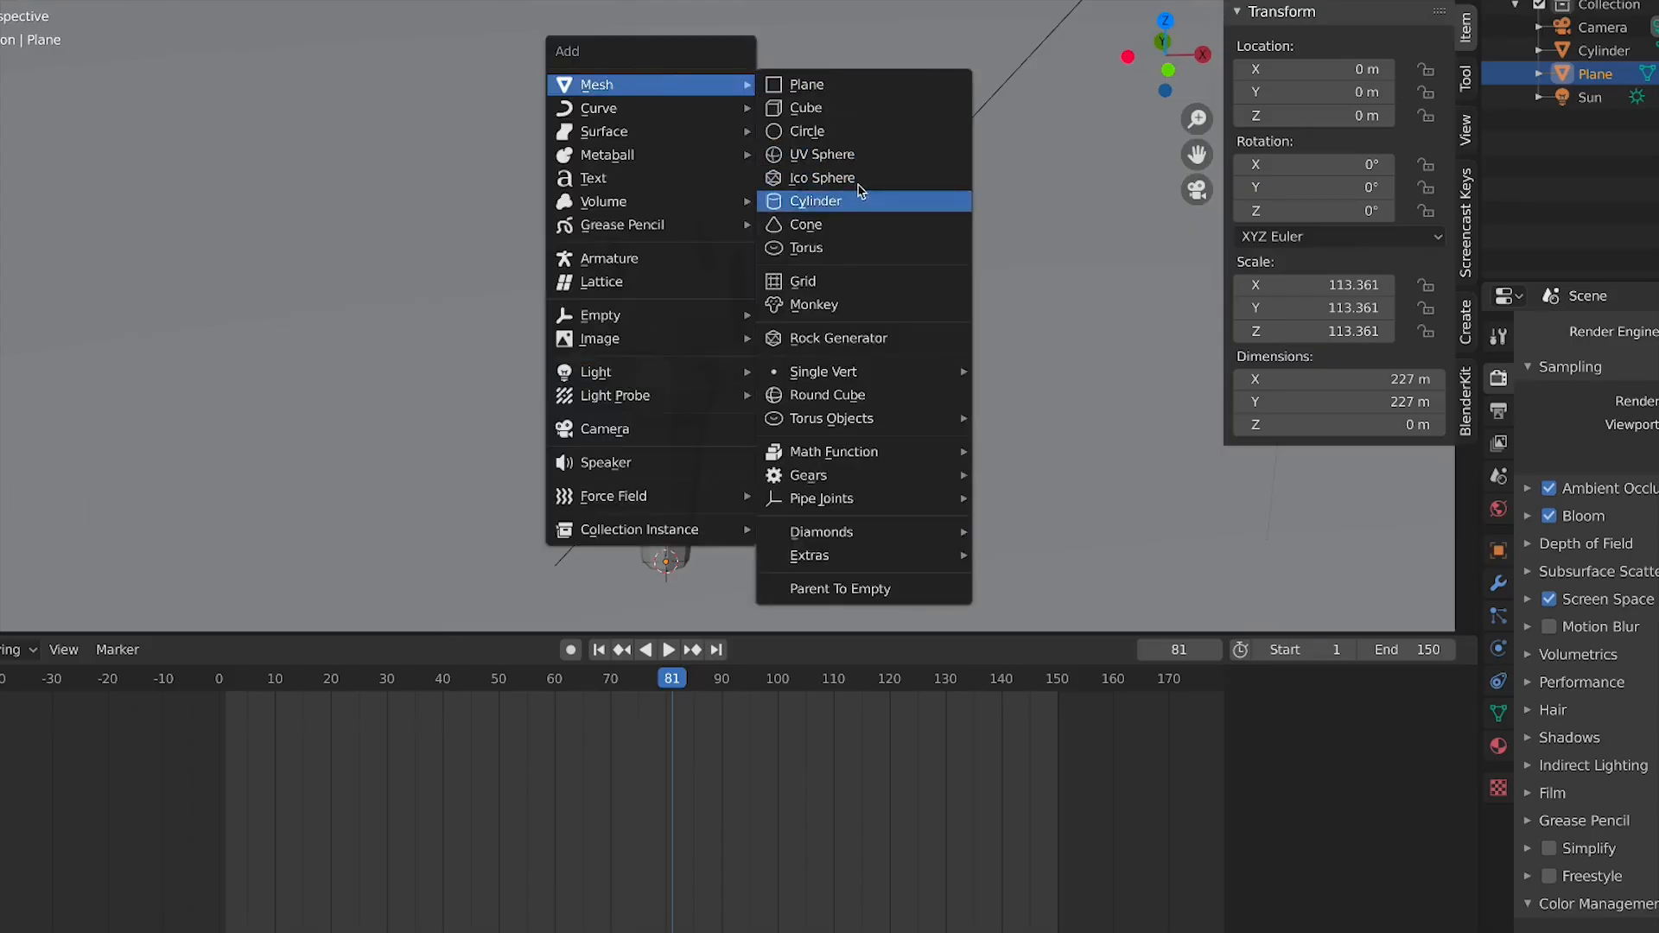
pyautogui.click(855, 153)
pyautogui.scroll(-3, 890, 293)
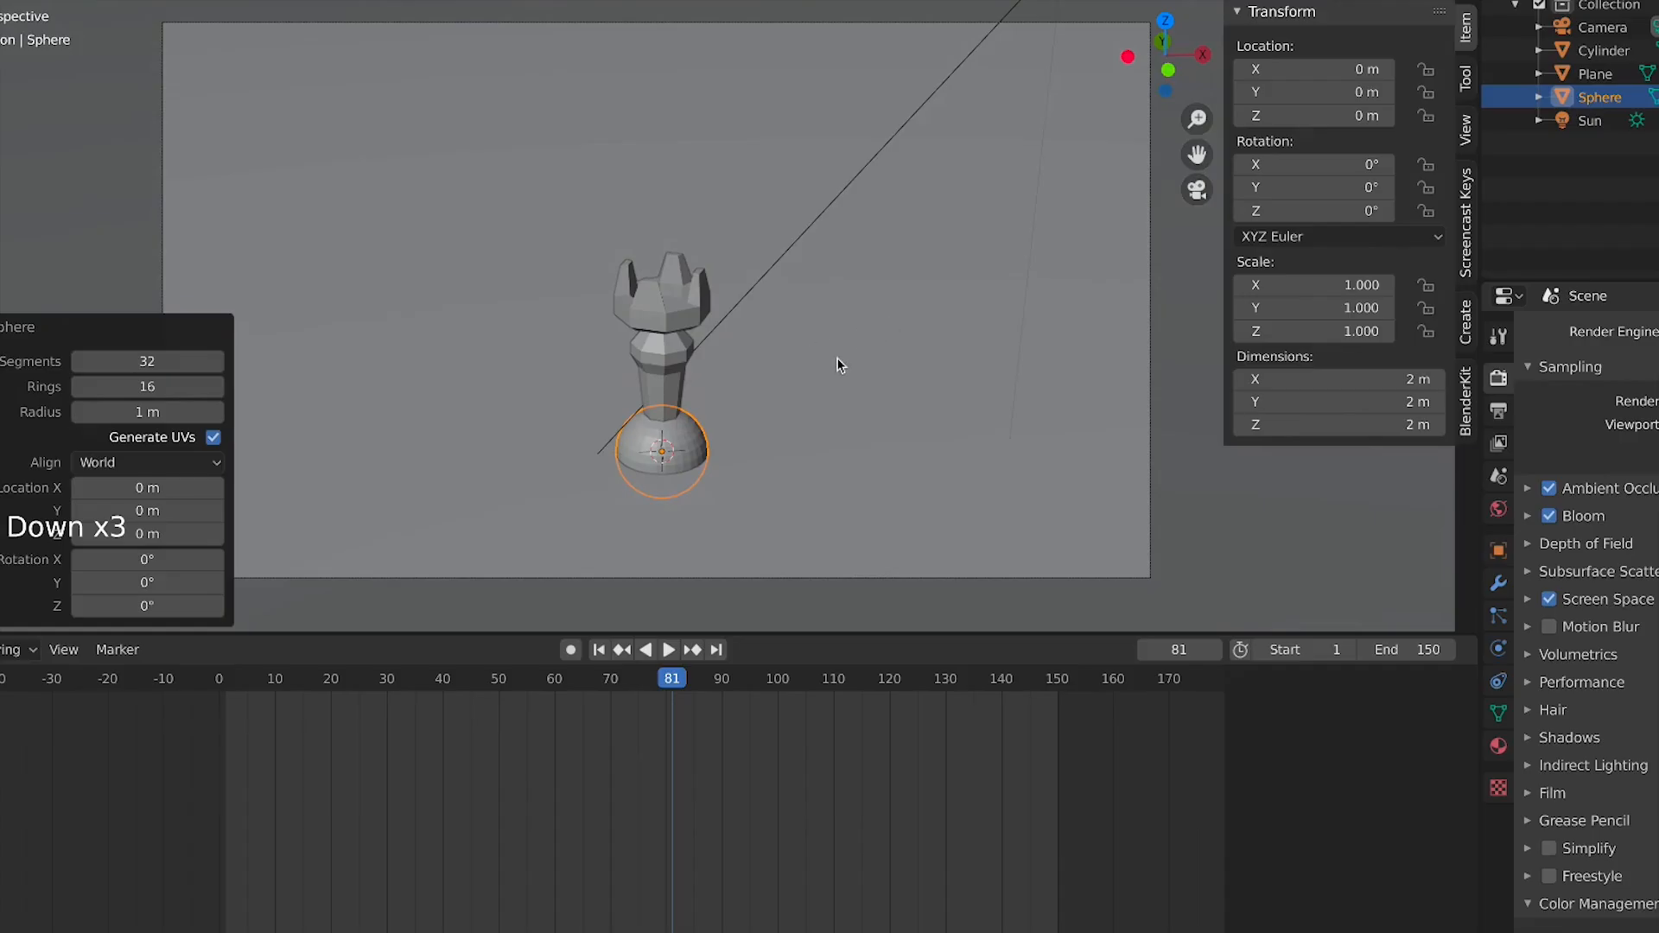
pyautogui.scroll(4, 829, 381)
pyautogui.press('s')
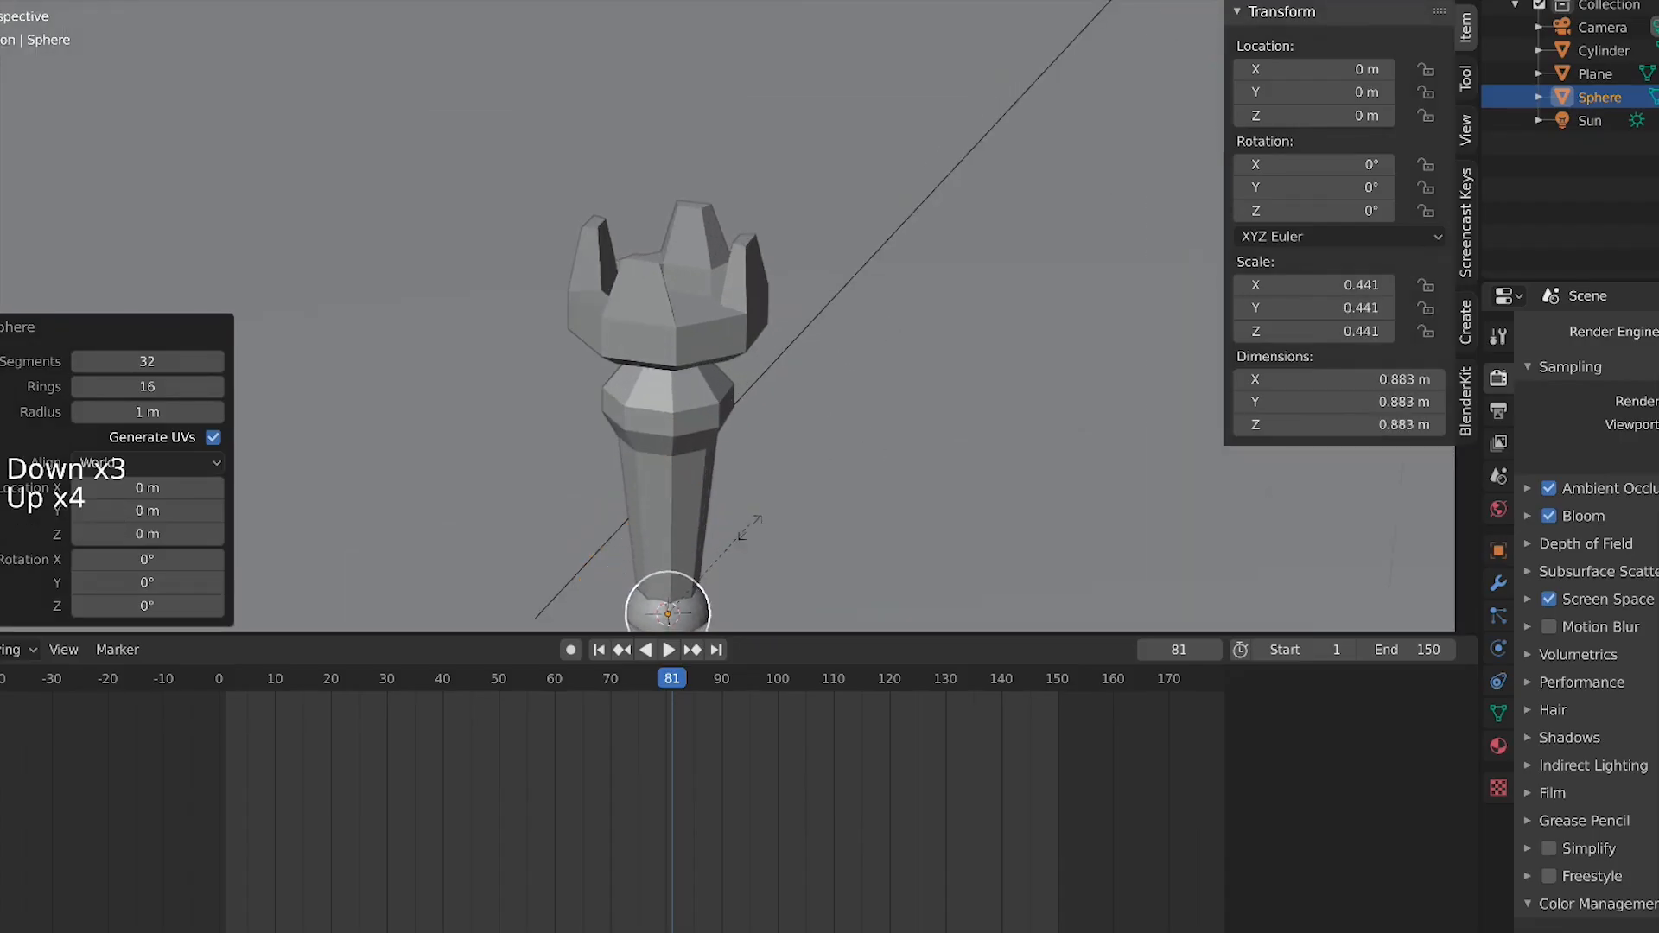
pyautogui.click(749, 527)
# Move the sphere up into the crown to about 3.87 m and scale it to about 0.68
pyautogui.press('g')
pyautogui.press('z')
pyautogui.click(756, 186)
pyautogui.press('s')
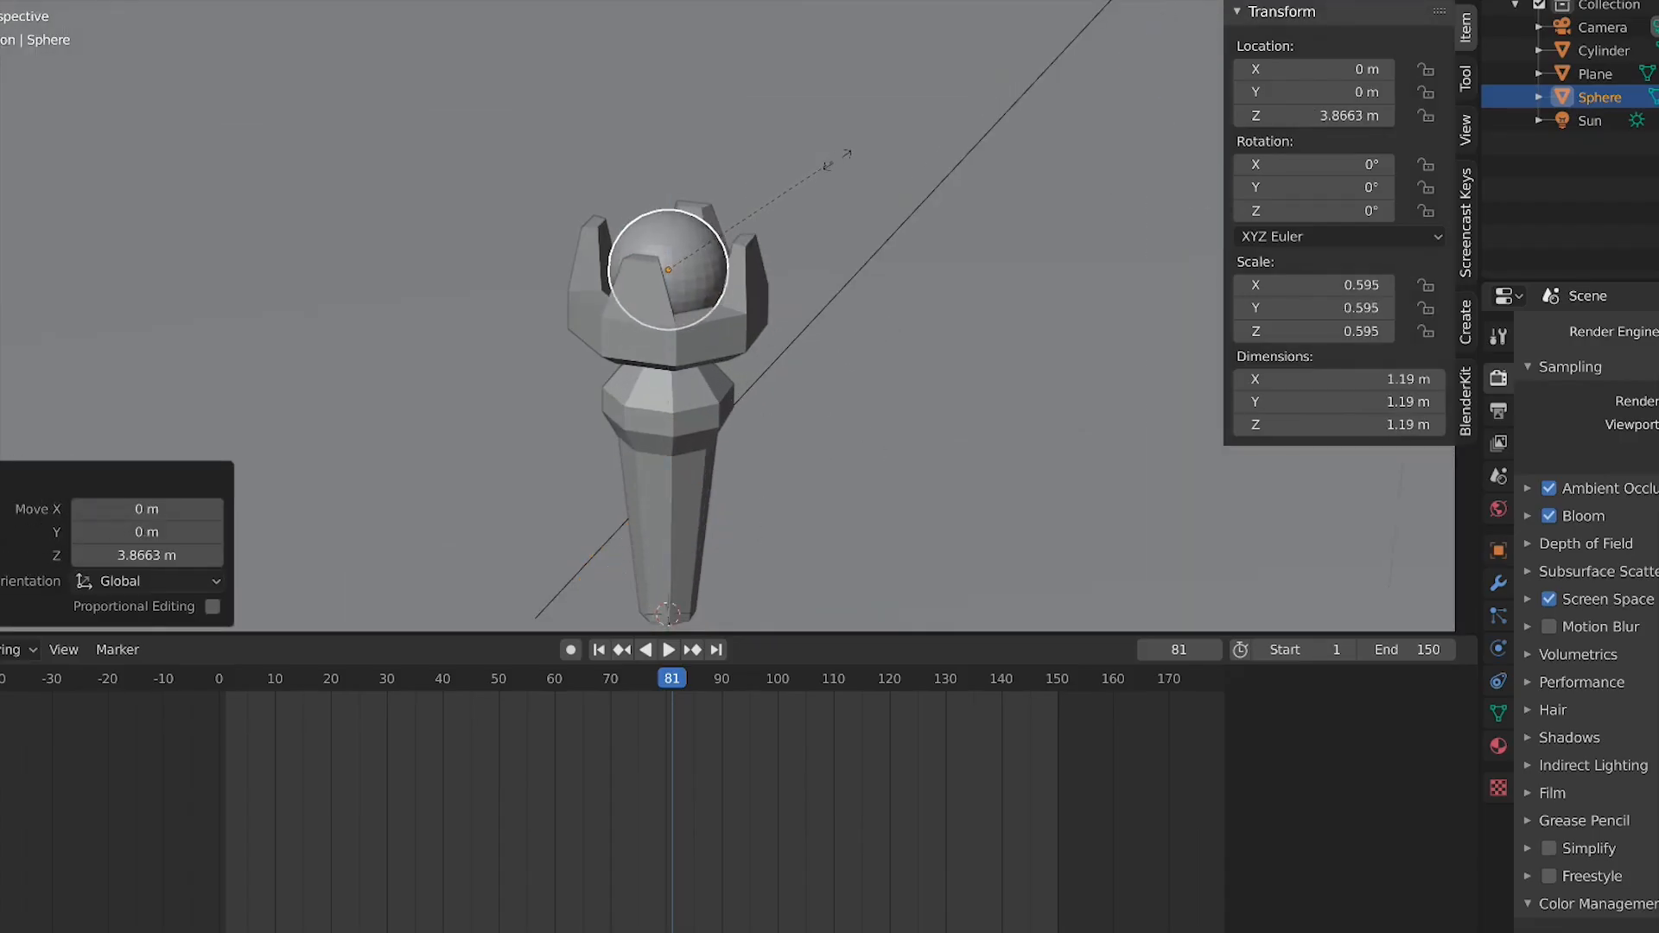
pyautogui.click(869, 141)
# In vertex mode, select a horizontal edge loop below the sphere's middle and delete its vertices
pyautogui.press('KP_1')
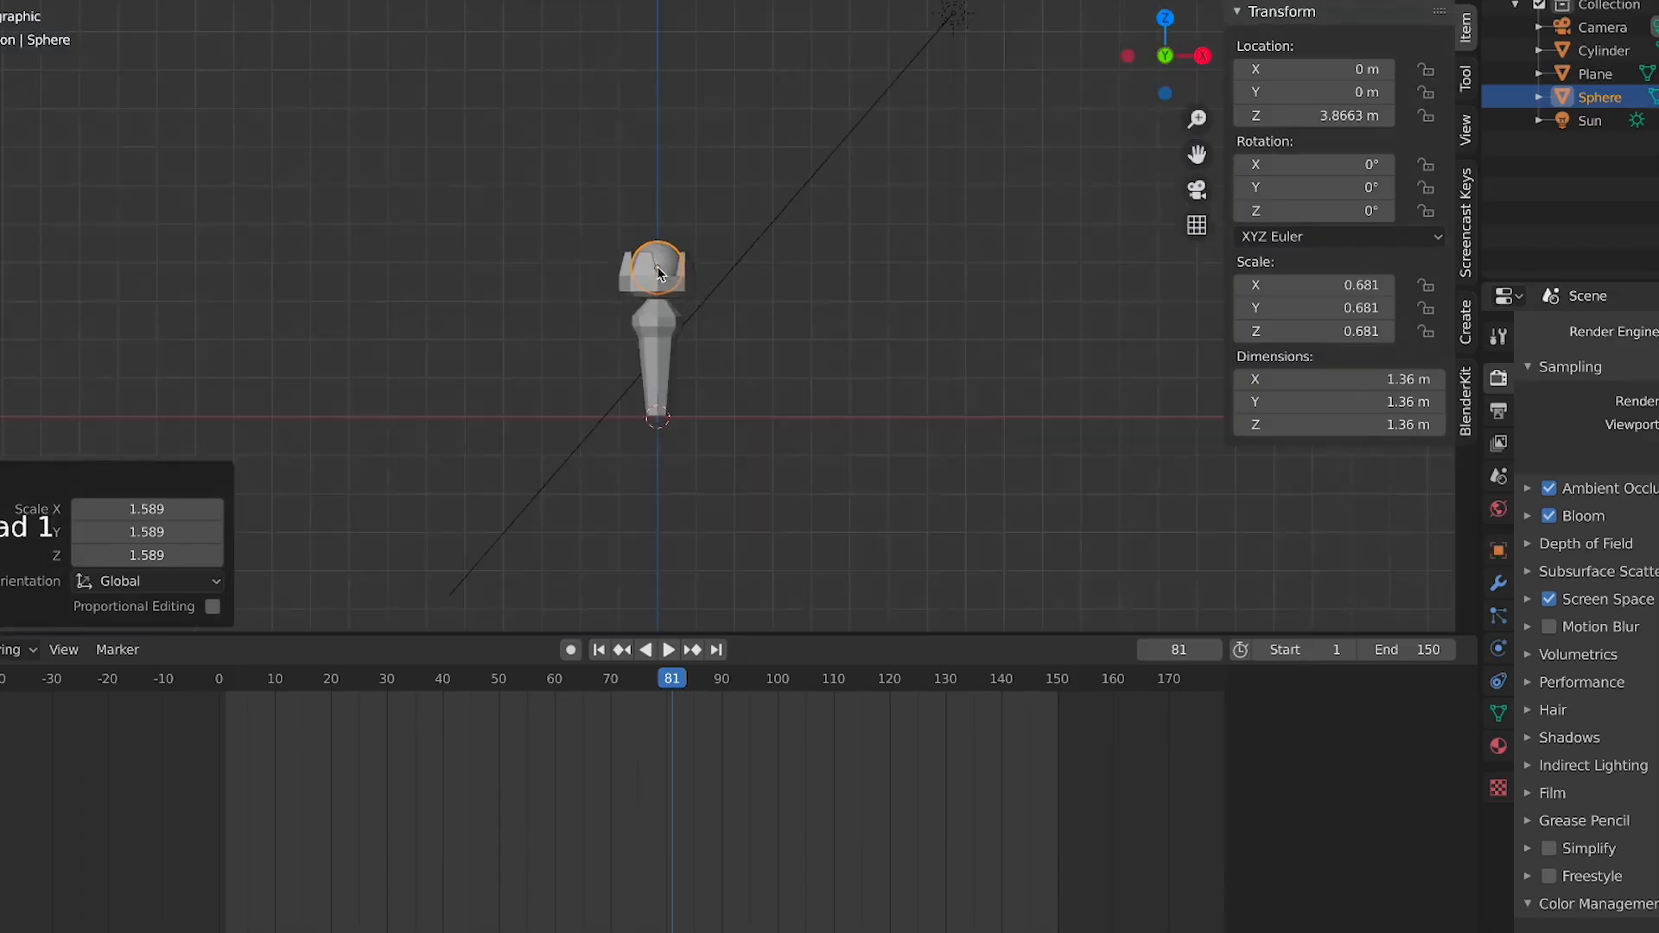
pyautogui.scroll(7, 657, 266)
pyautogui.keyDown('shift'); pyautogui.moveTo(657, 266); pyautogui.dragTo(586, 199, button='middle'); pyautogui.keyUp('shift')
pyautogui.scroll(3, 321, 173)
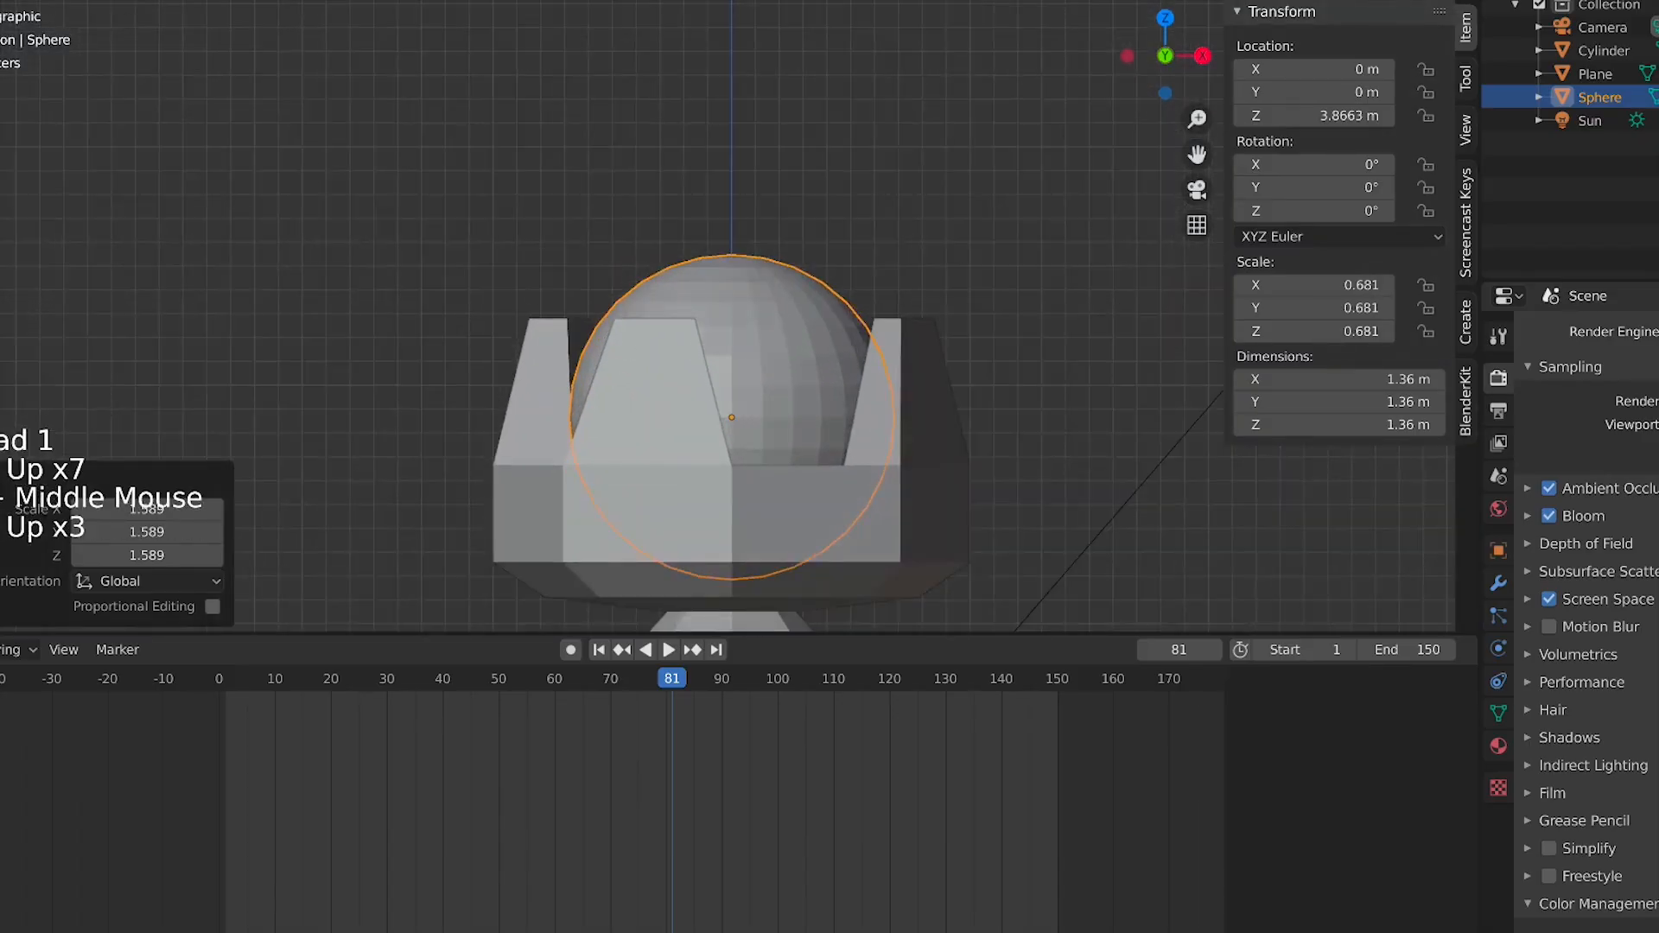
pyautogui.press('Tab')
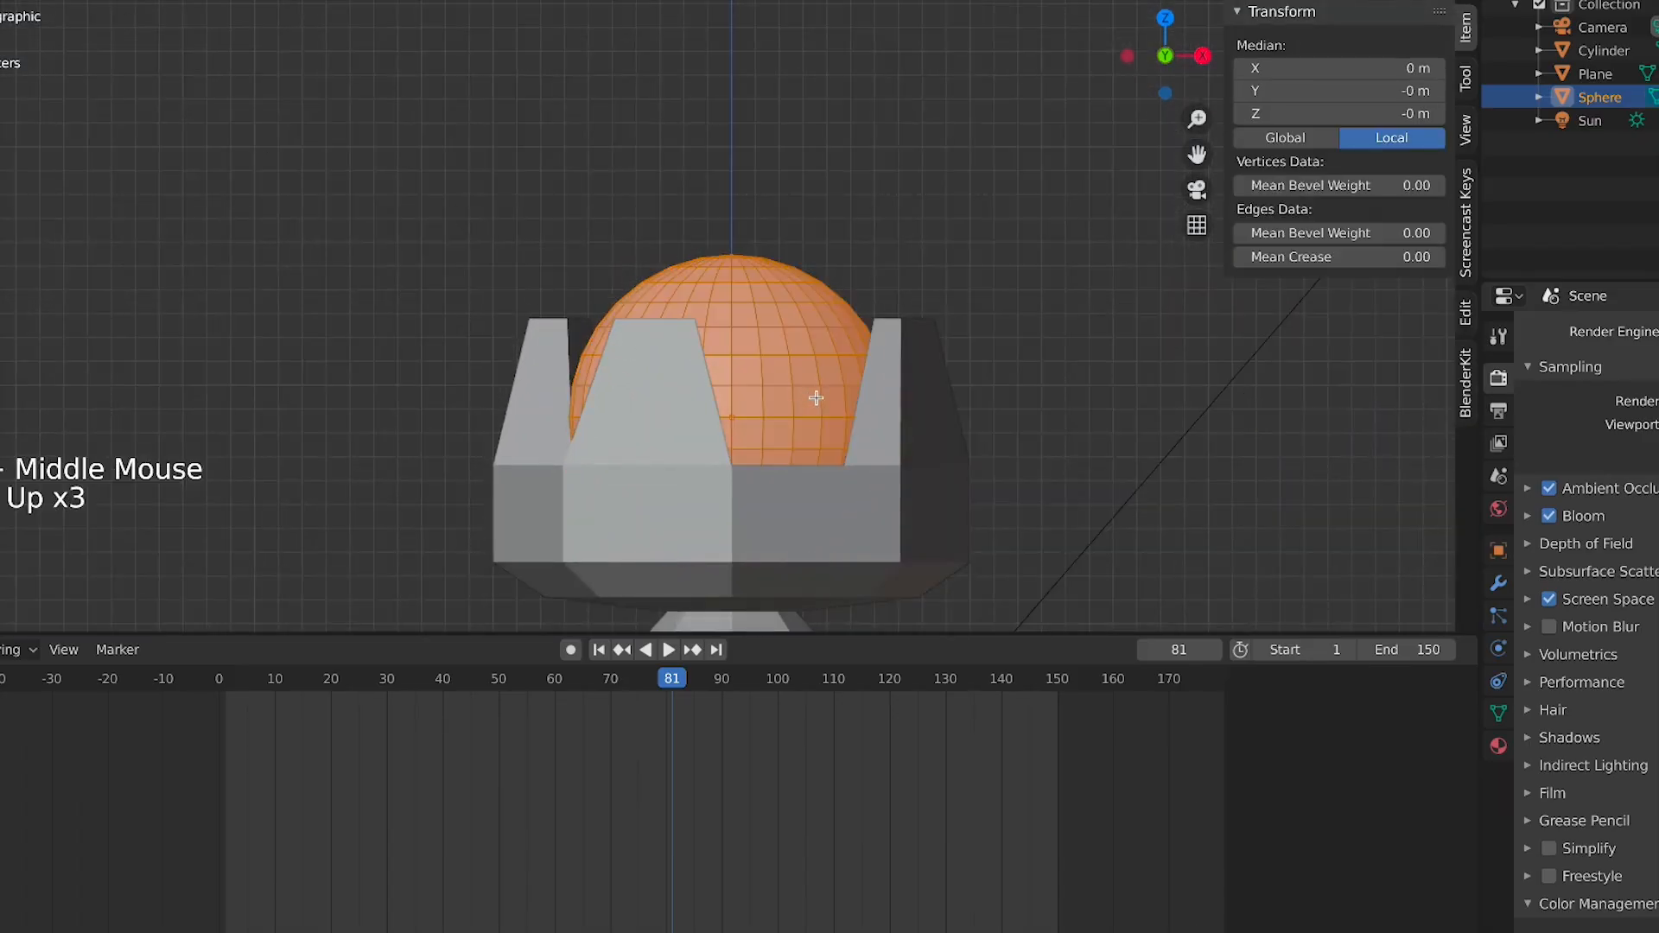
pyautogui.press('1')
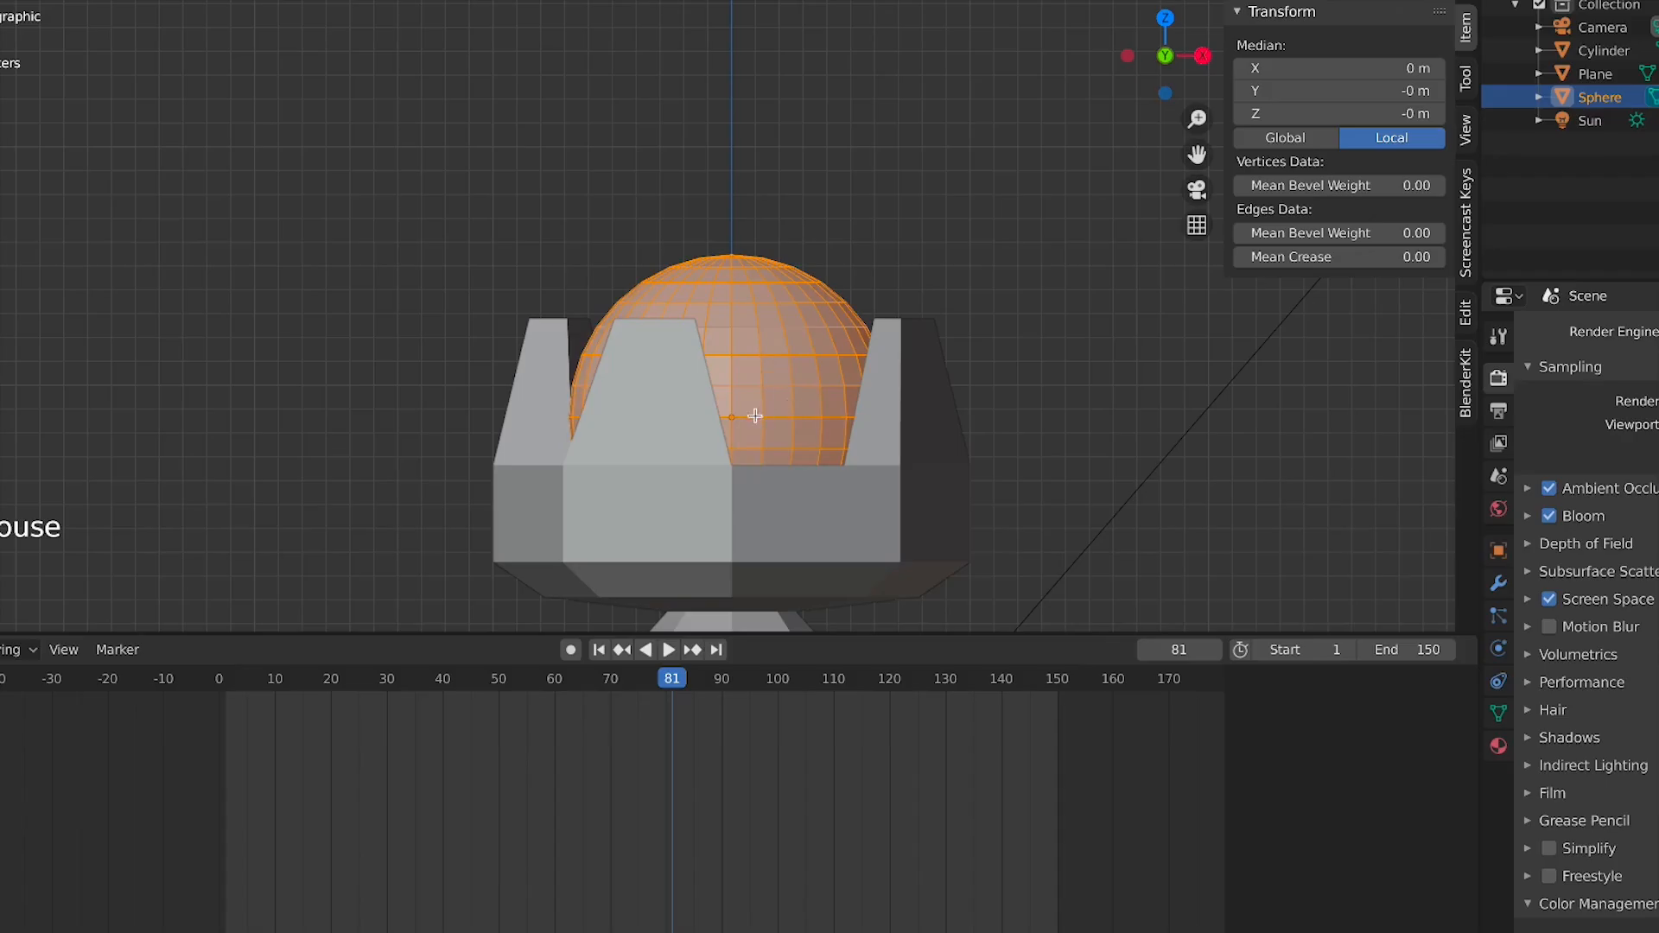
pyautogui.click(9, 0)
pyautogui.keyDown('alt'); pyautogui.click(752, 423); pyautogui.keyUp('alt')
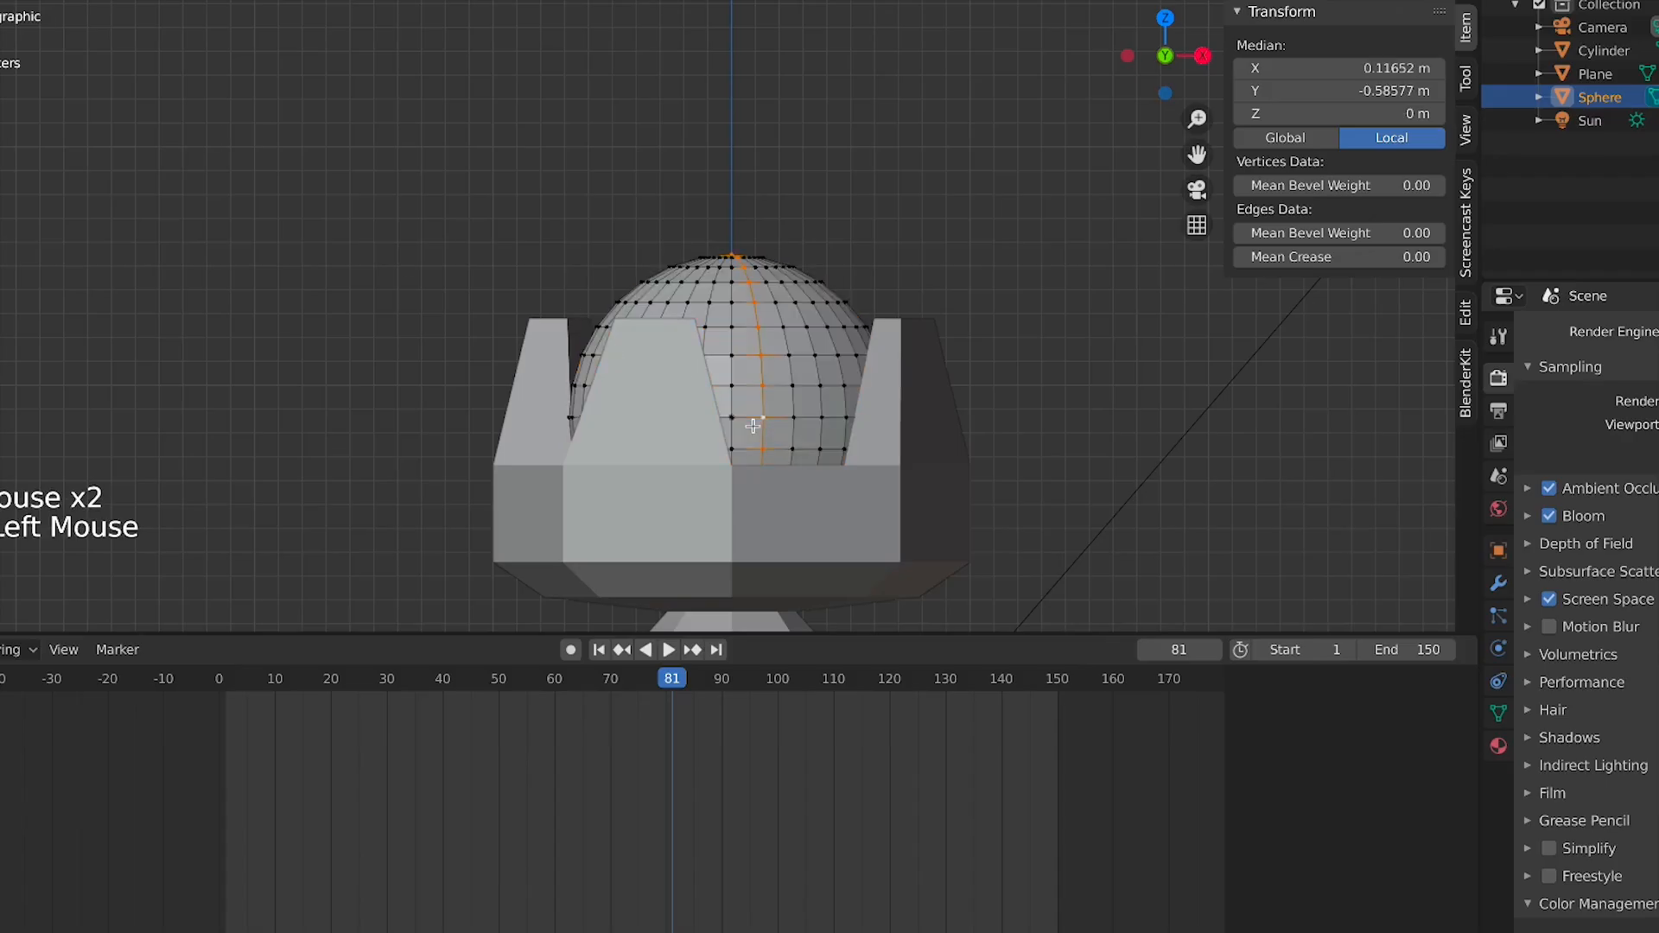
pyautogui.keyDown('alt'); pyautogui.click(739, 418); pyautogui.keyUp('alt')
pyautogui.moveTo(739, 418); pyautogui.dragTo(808, 445, button='middle')
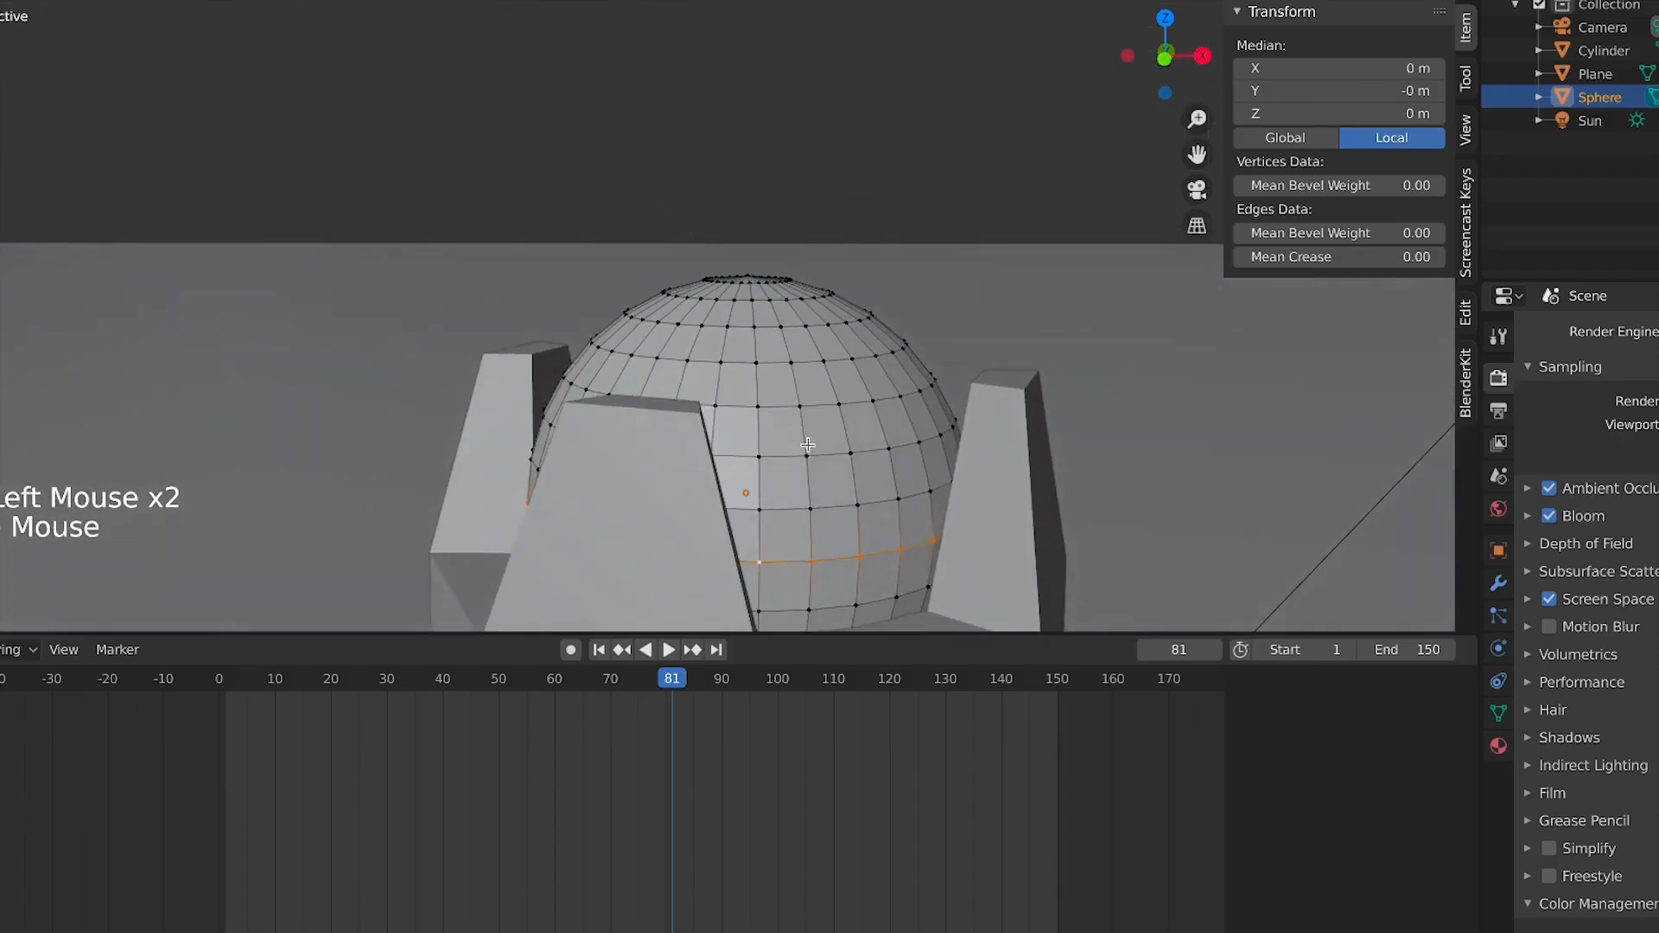
pyautogui.press('x')
pyautogui.click(847, 477)
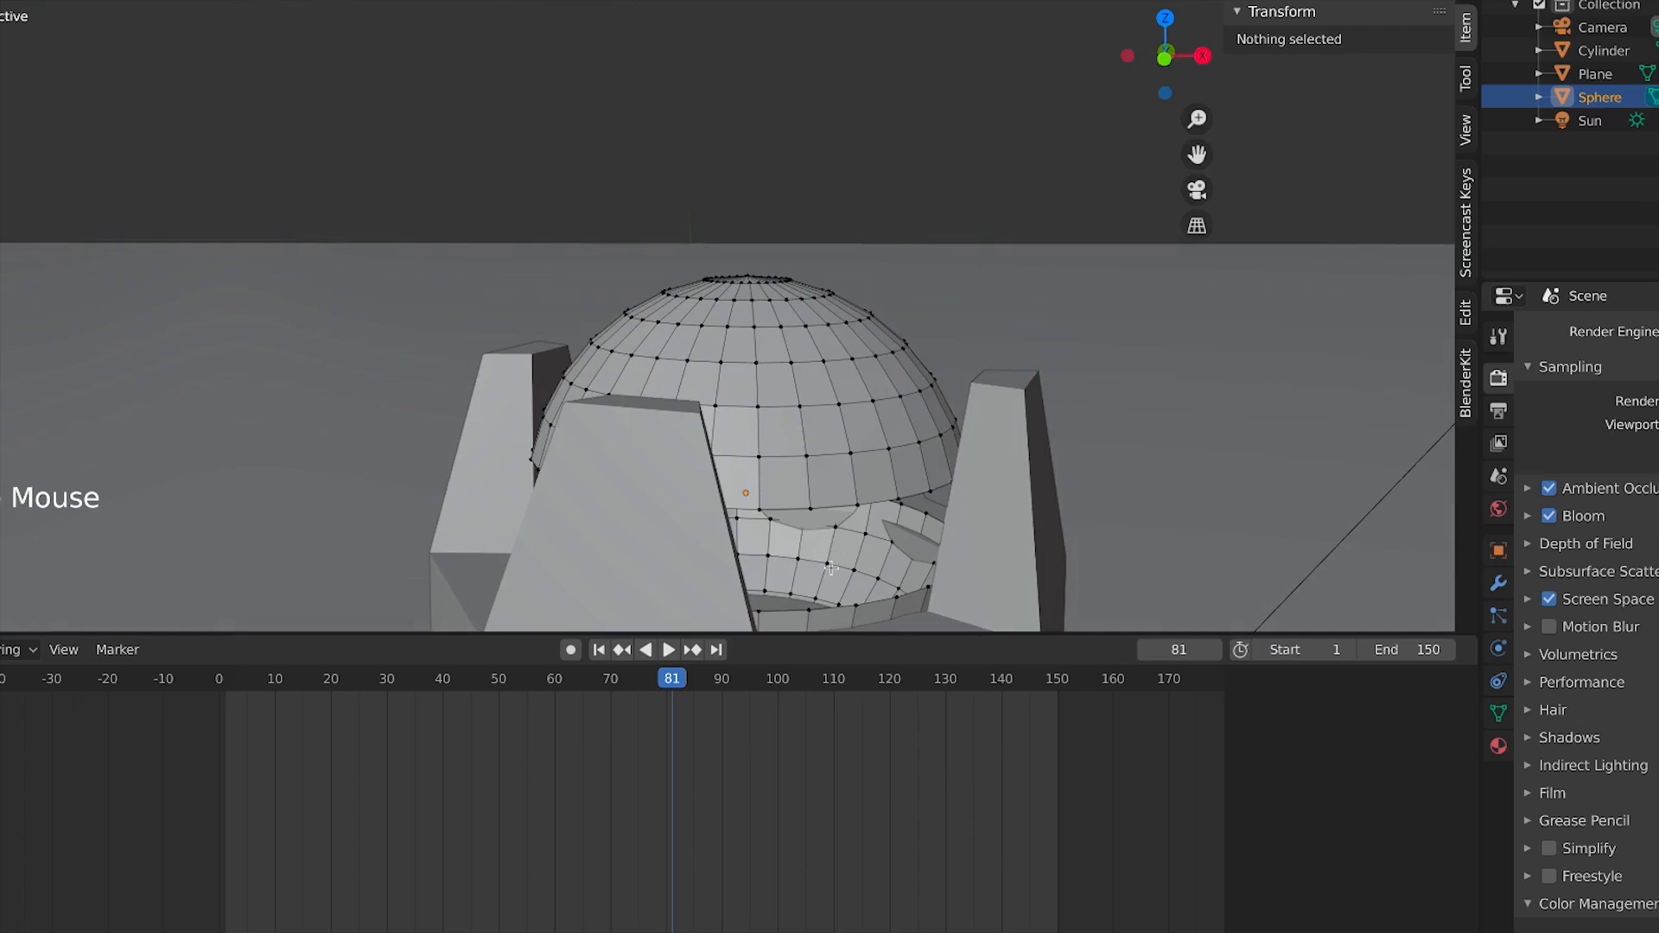
# Select the sphere's remaining lower part as linked geometry and delete it, leaving a dome
pyautogui.moveTo(850, 518); pyautogui.dragTo(824, 408, button='middle')
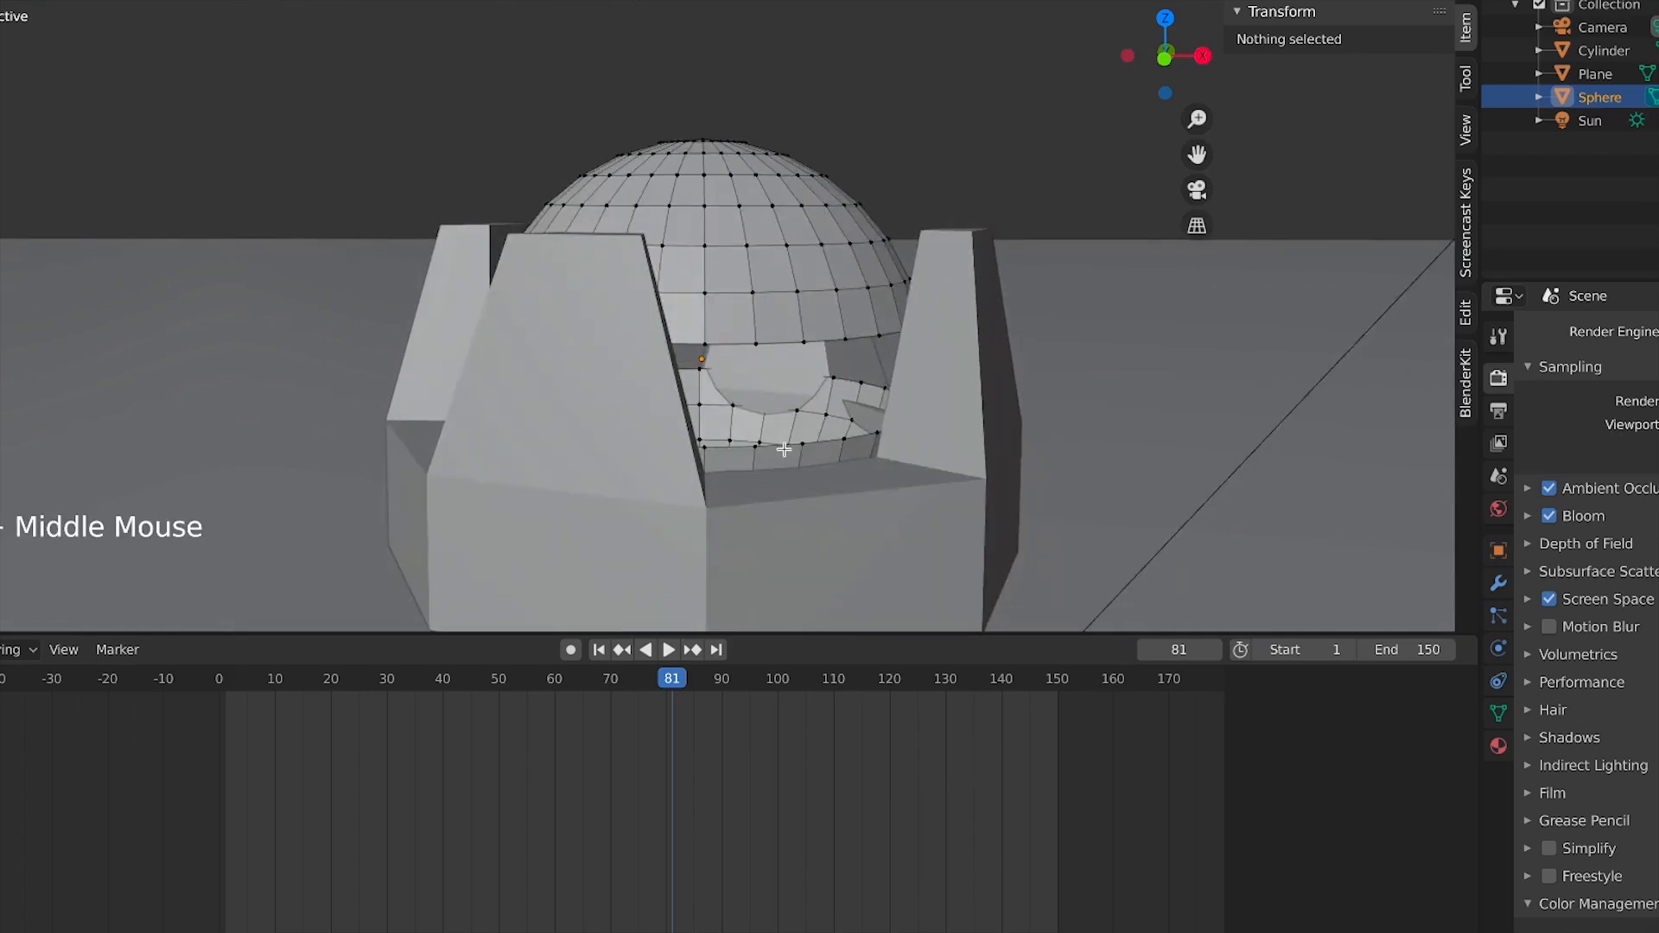
pyautogui.press('l')
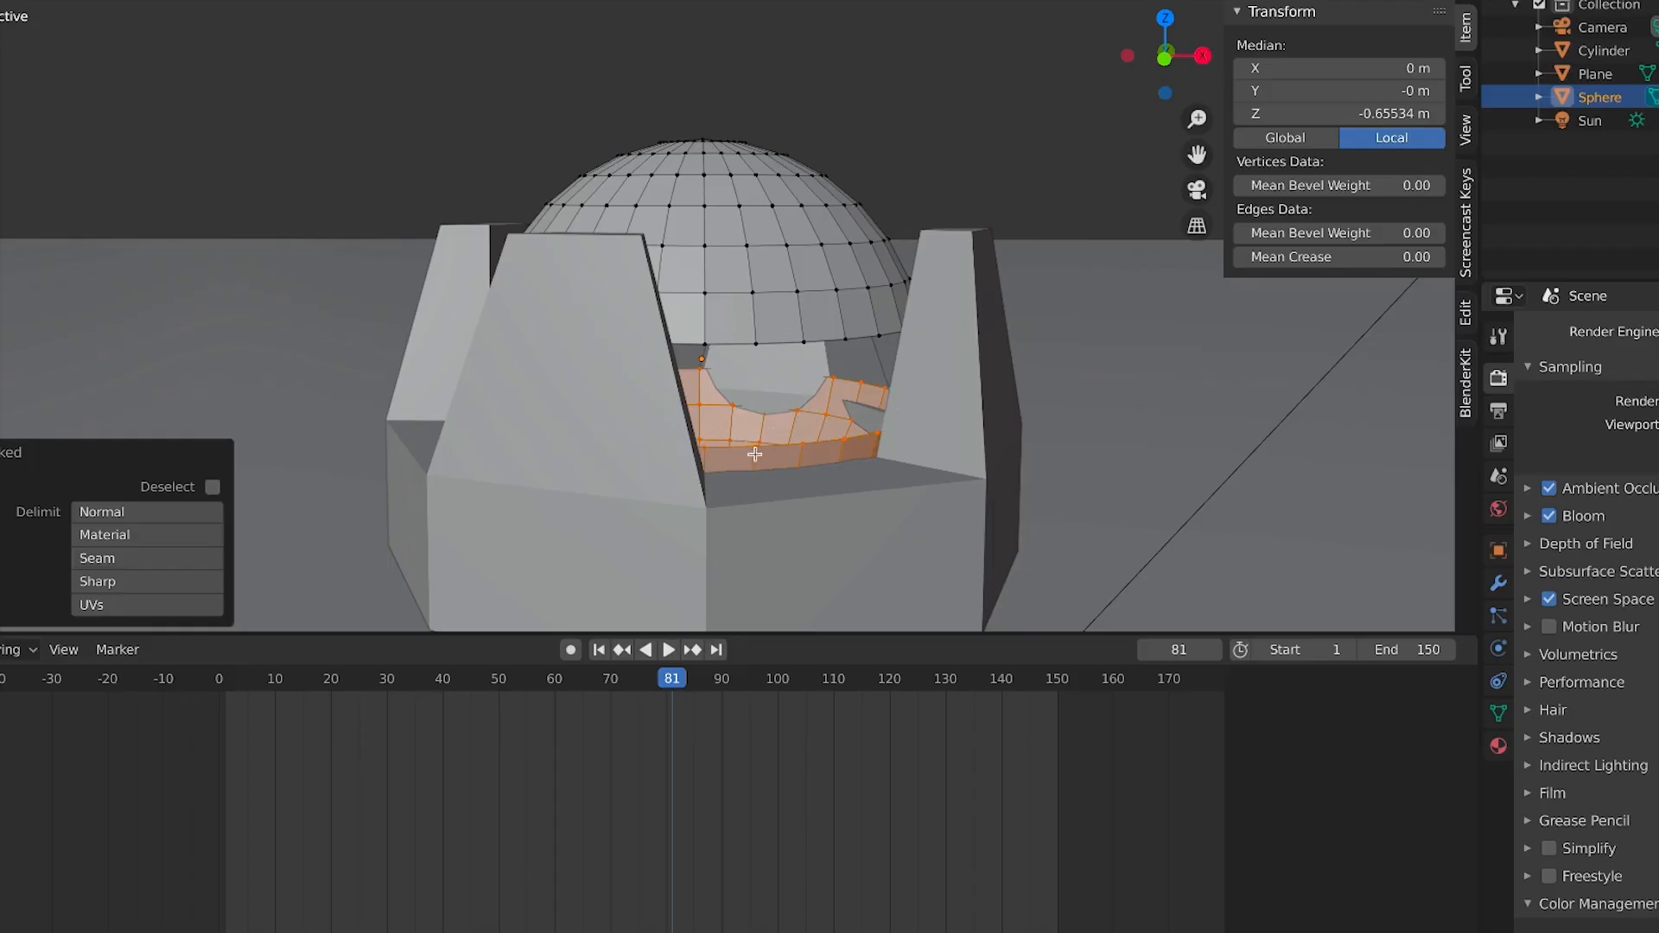
pyautogui.press('x')
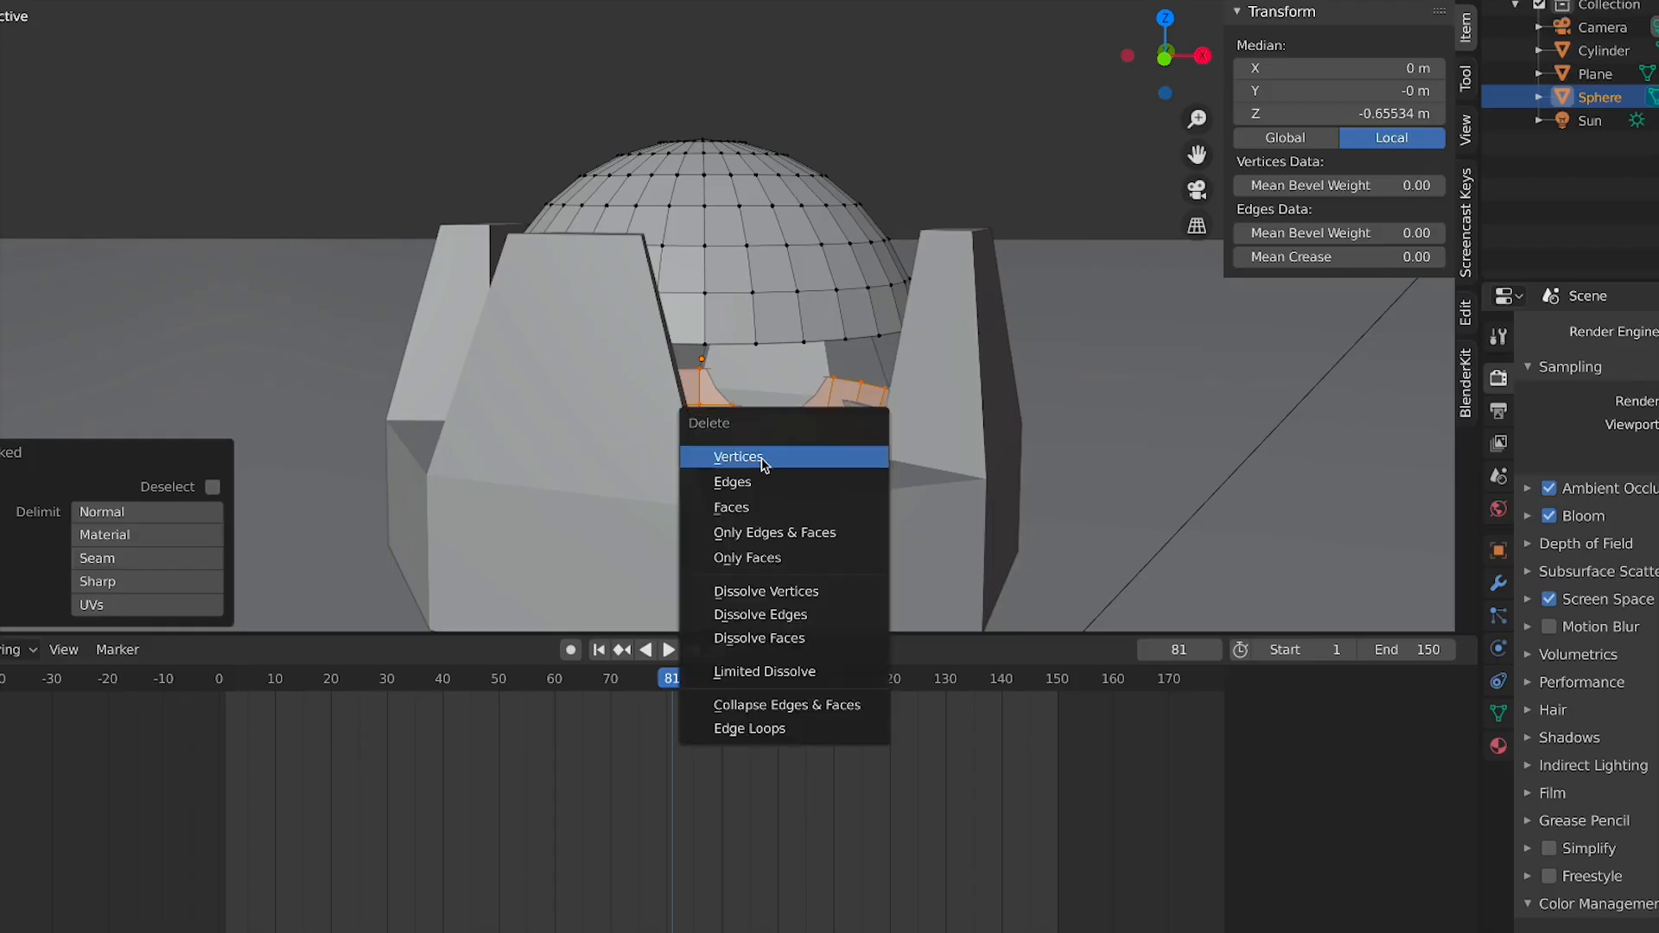
pyautogui.click(763, 460)
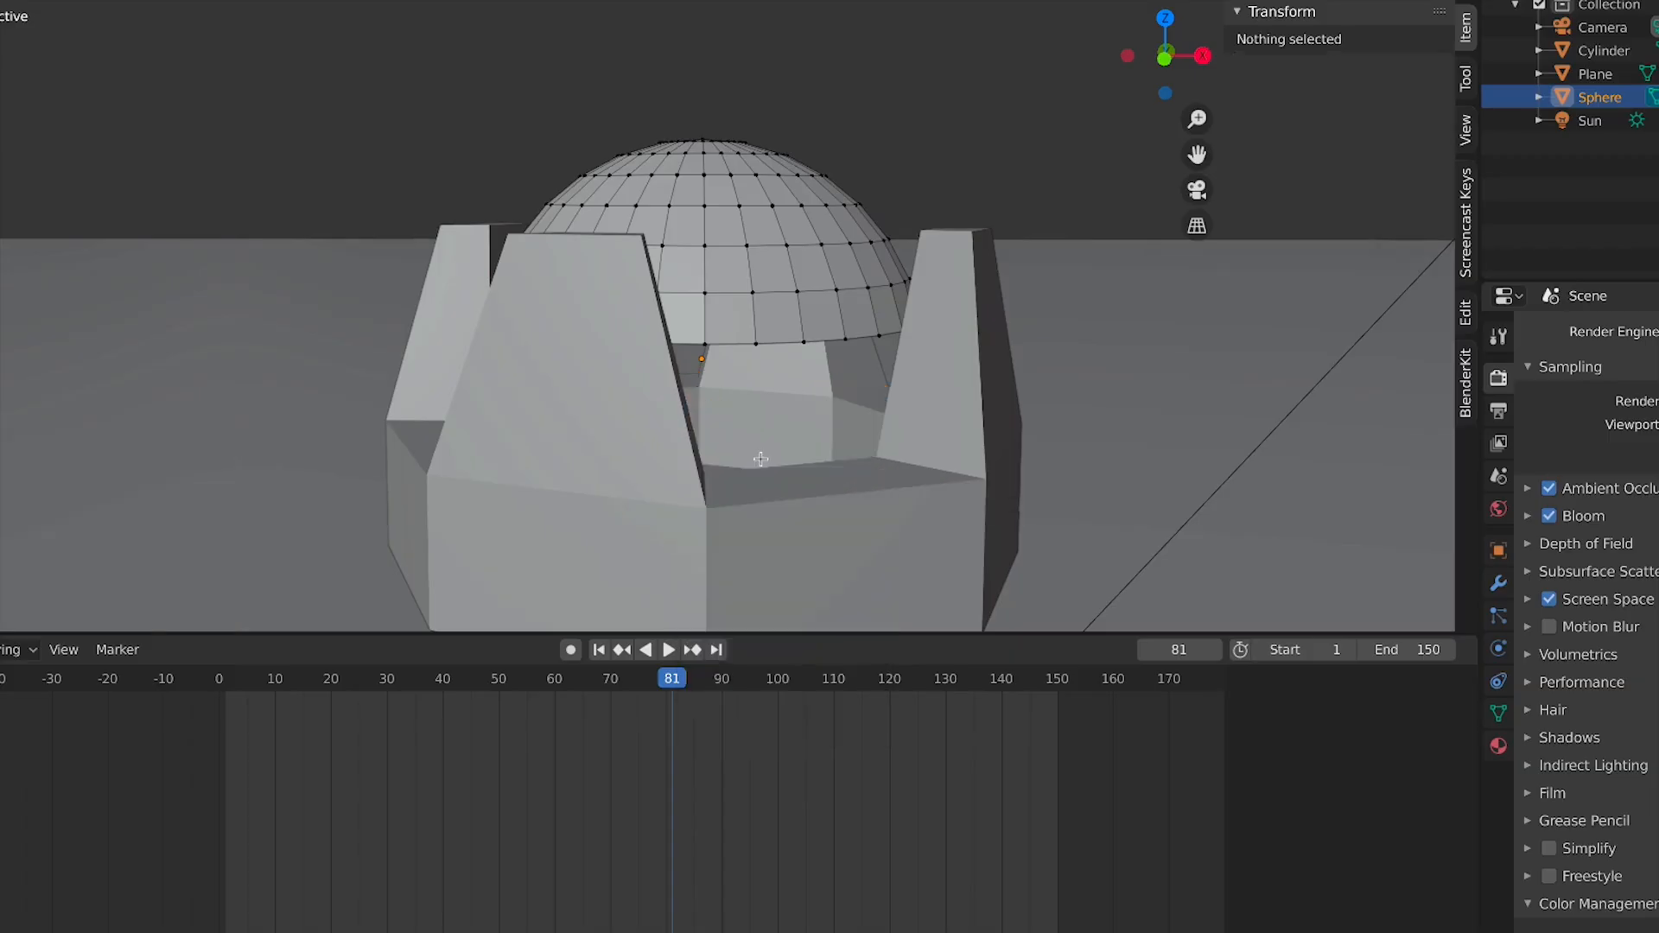
# Leave edit mode and move the dome along Z to about 3.83 m
pyautogui.press('Tab')
pyautogui.press('g')
pyautogui.press('z')
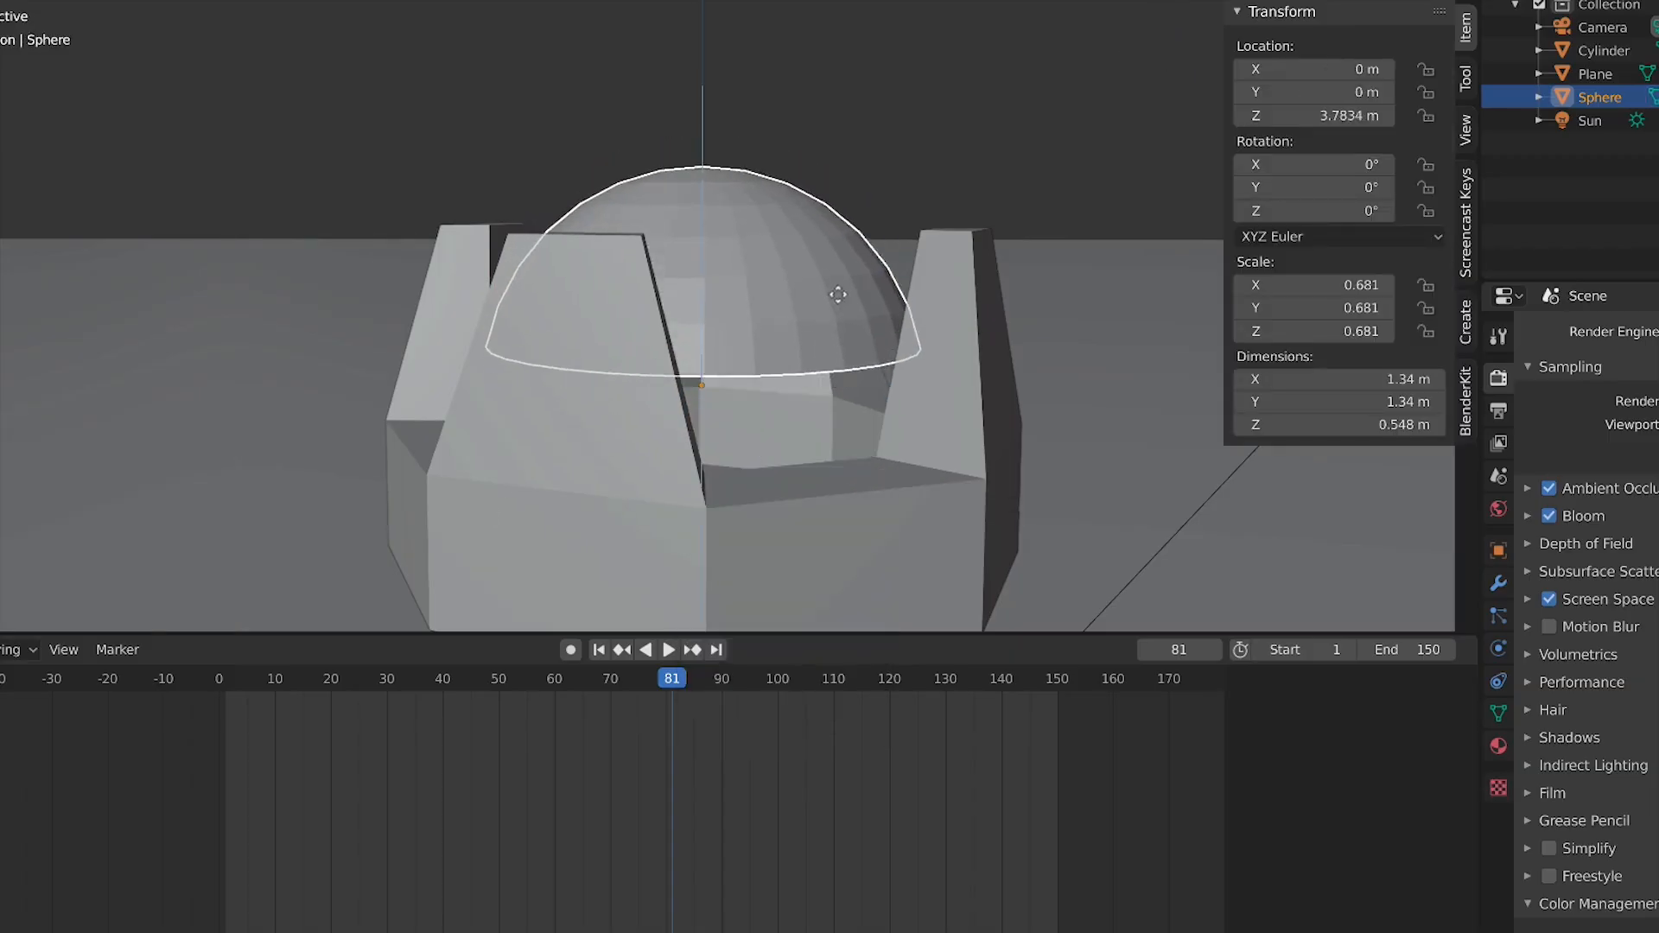
pyautogui.click(821, 341)
pyautogui.moveTo(822, 340); pyautogui.dragTo(707, 347, button='middle')
pyautogui.press('KP_1')
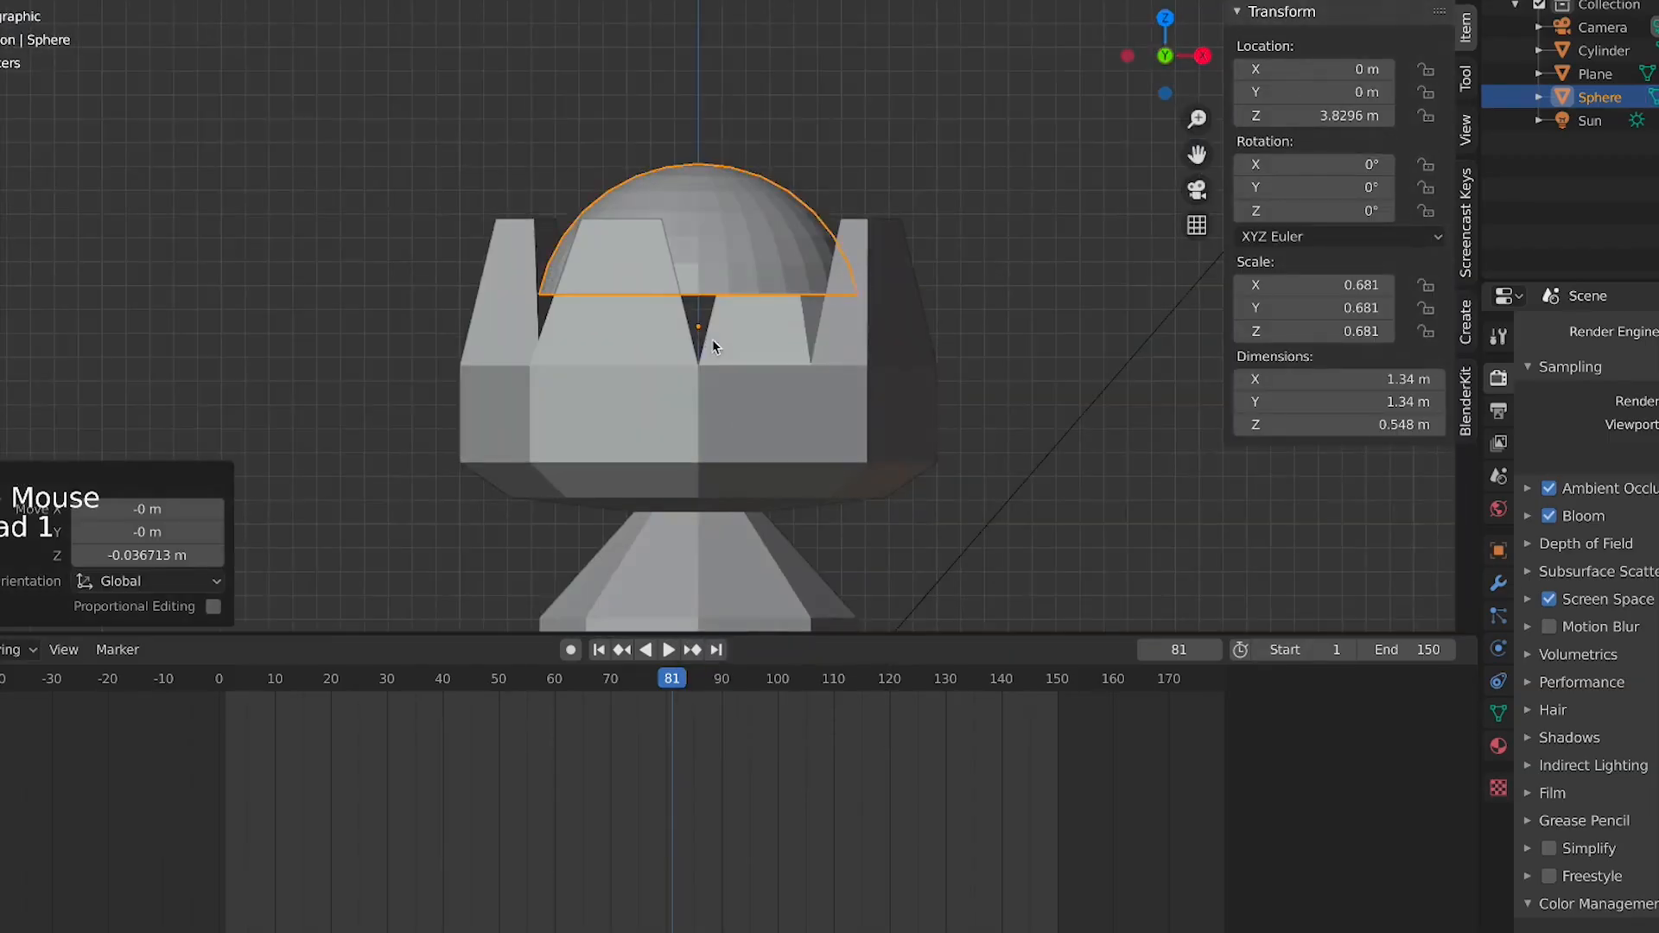
pyautogui.press('s')
pyautogui.rightClick(772, 260)
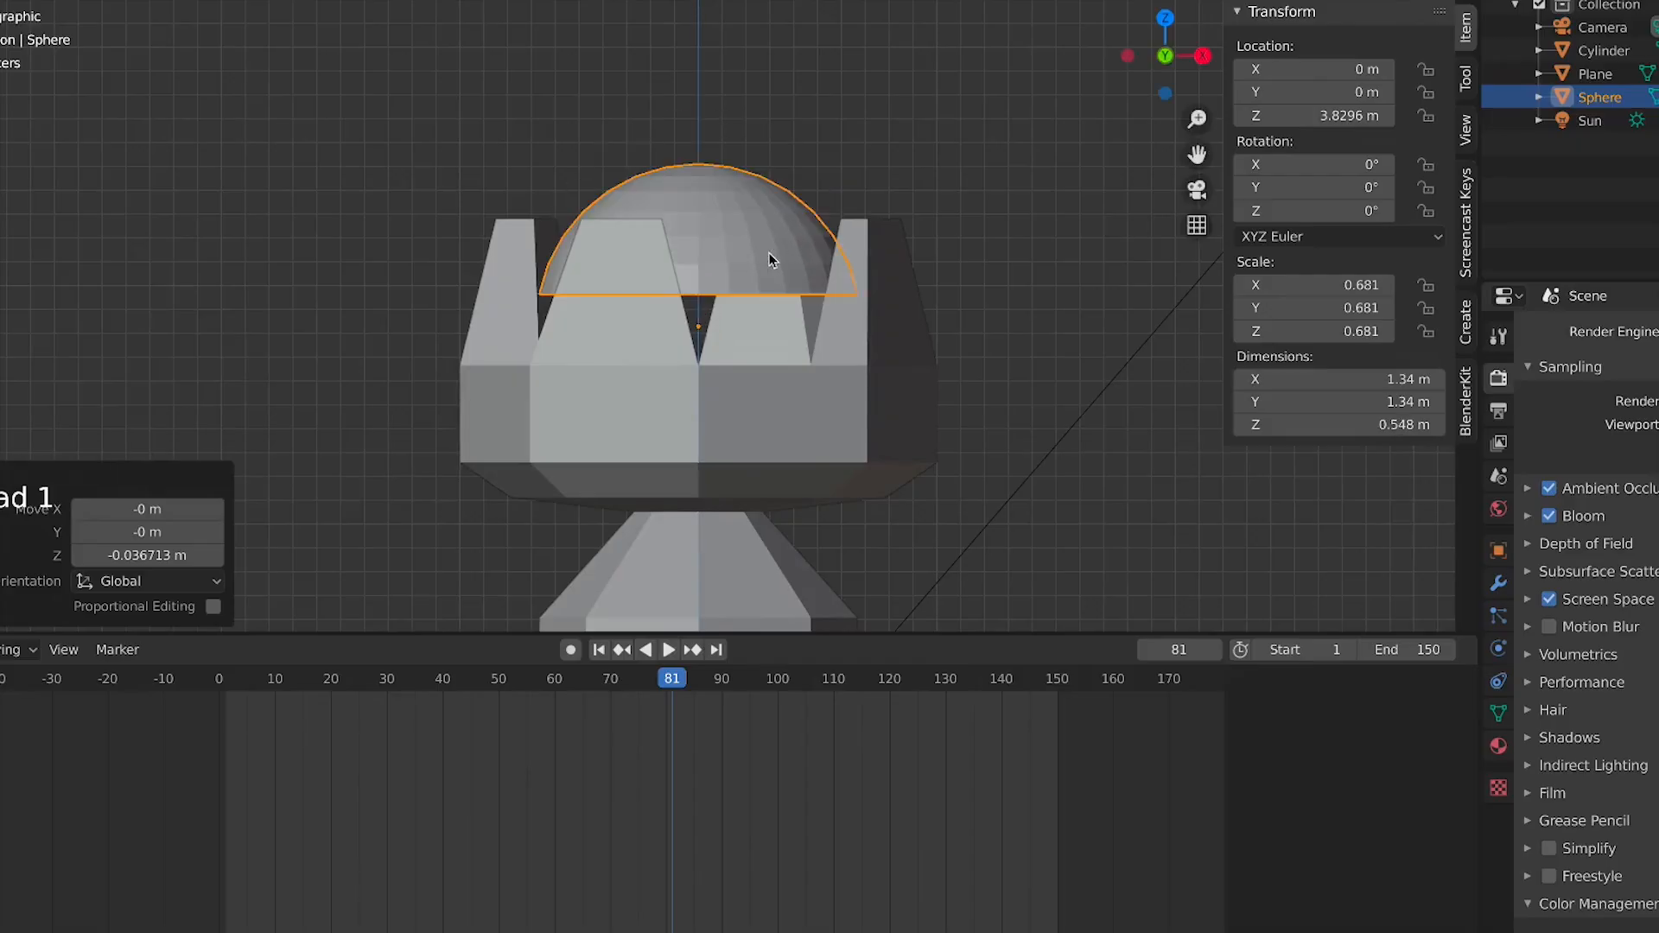
# Stretch the dome 1.21 times along Z and lower it to about 3.50 m
pyautogui.press('s')
pyautogui.press('z')
pyautogui.click(776, 227)
pyautogui.press('s')
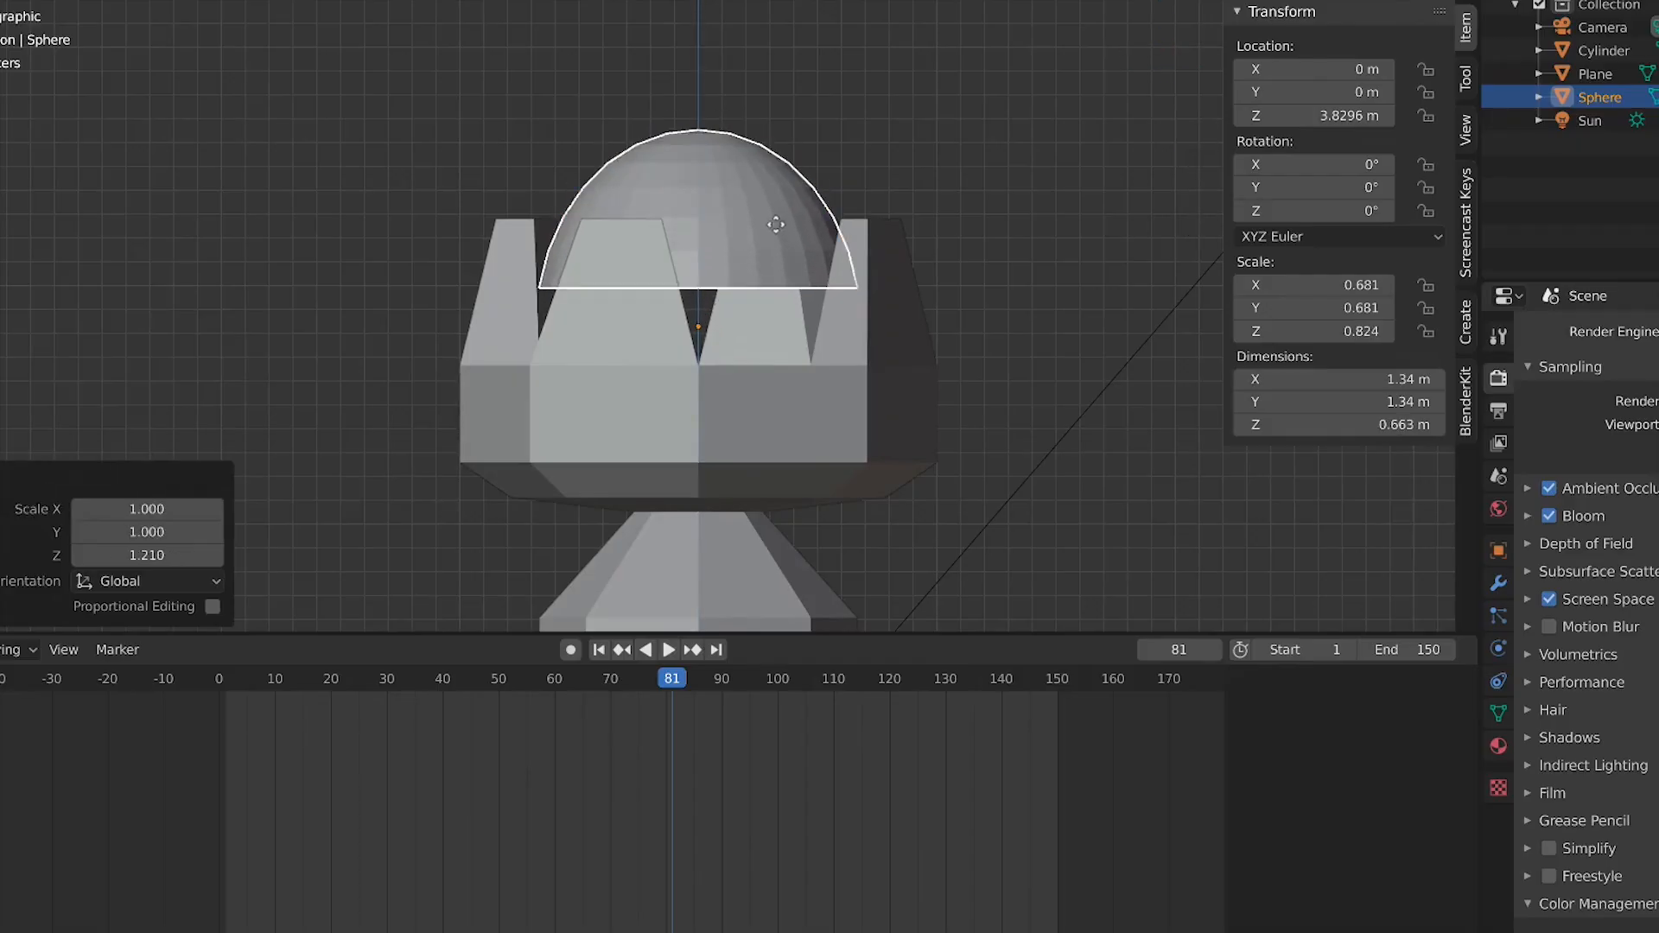
pyautogui.click(776, 298)
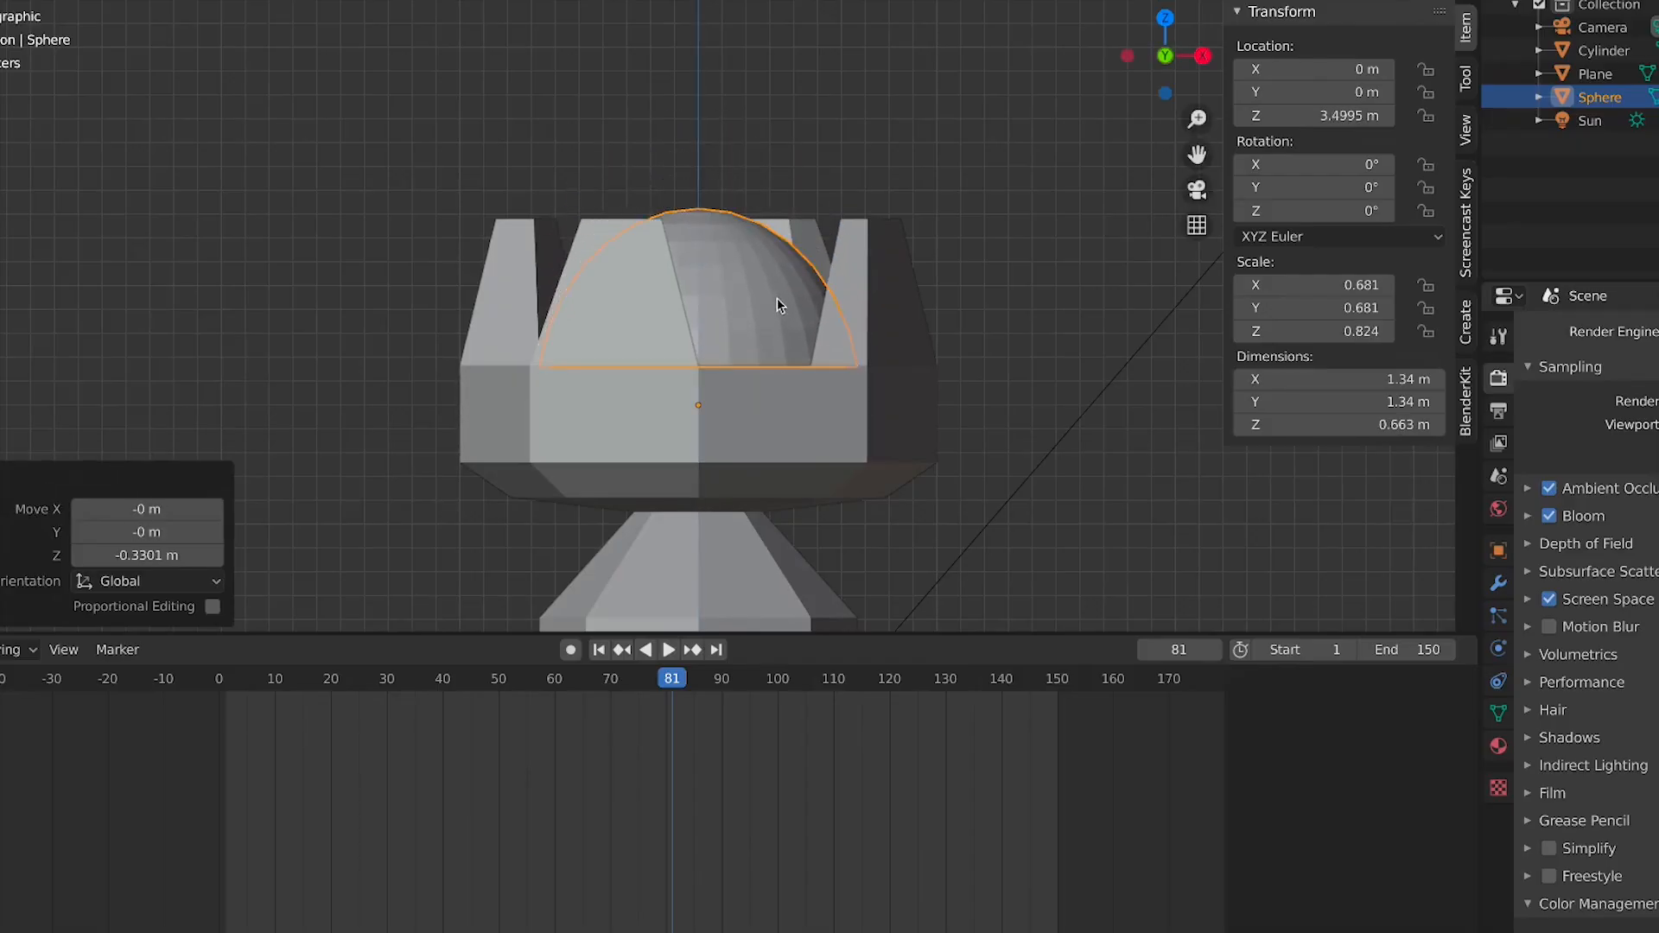
# In edit mode, select all of the dome's mesh and move it down within the crown
pyautogui.press('Tab')
pyautogui.press('a')
pyautogui.press('g')
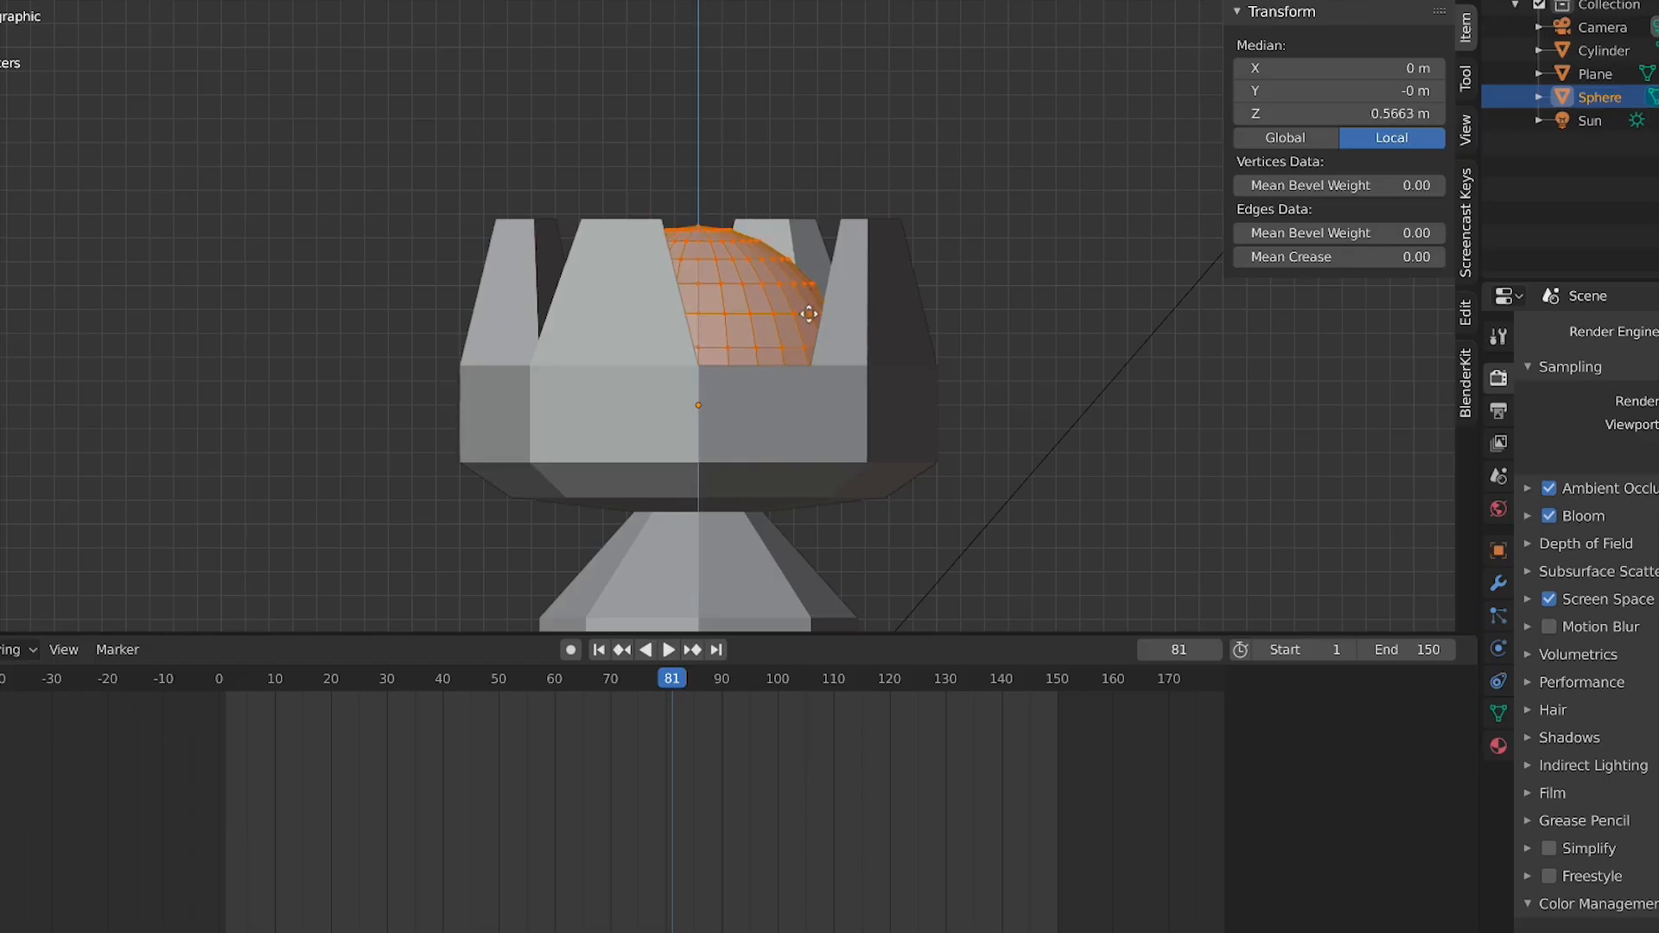
pyautogui.click(808, 313)
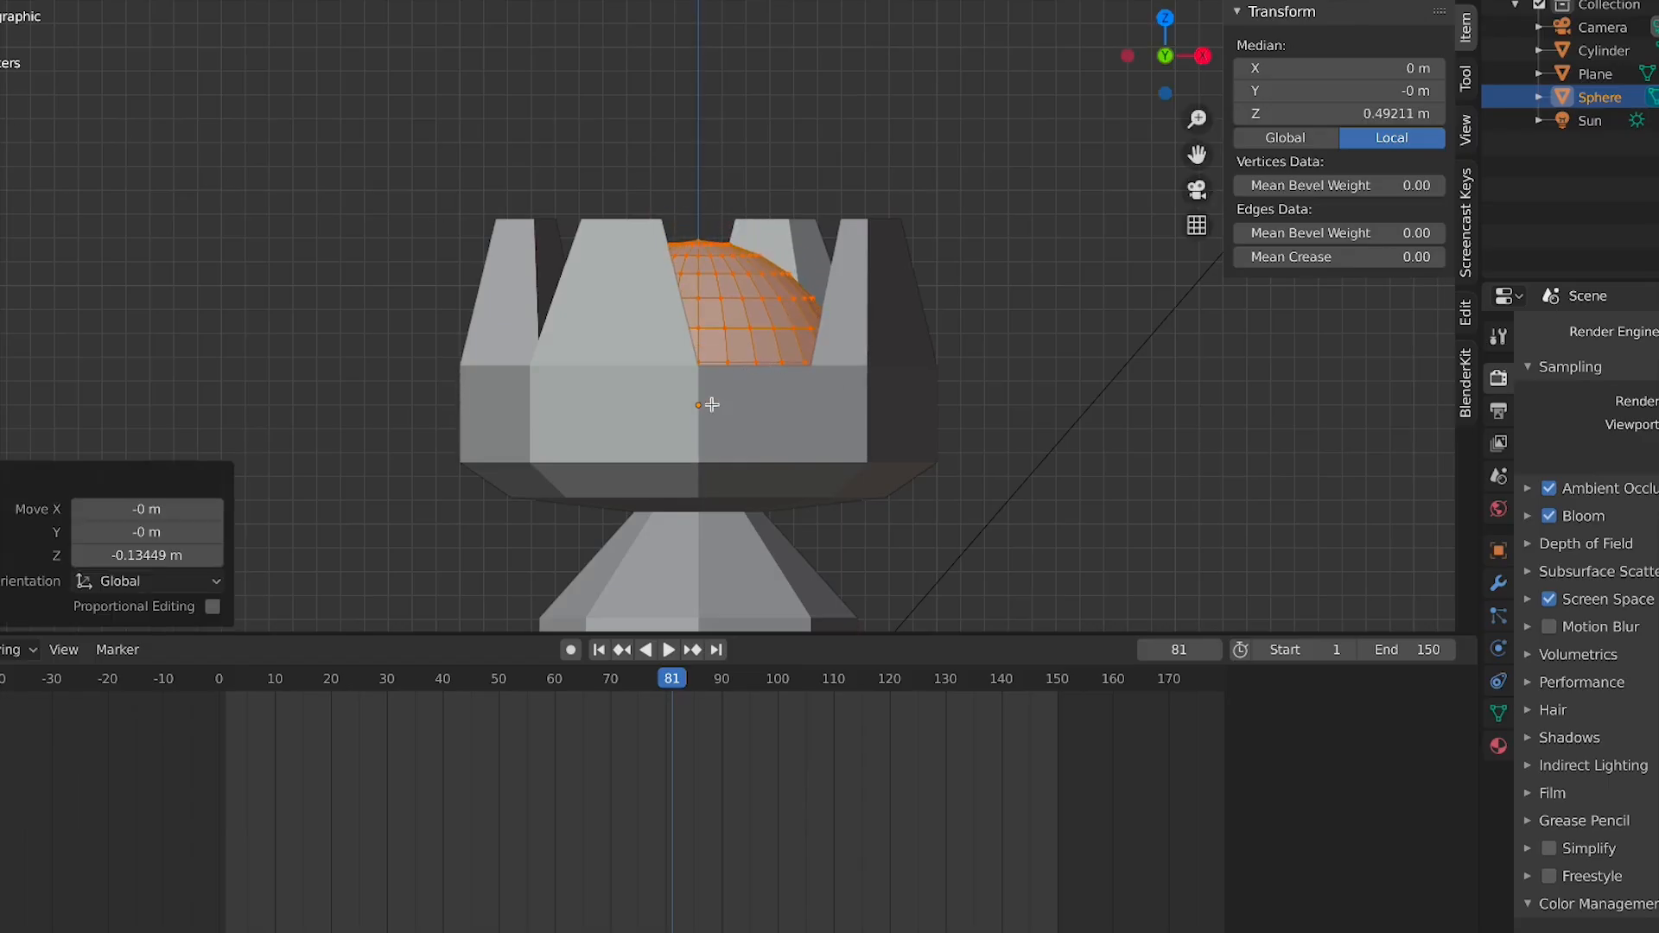
pyautogui.press('Tab')
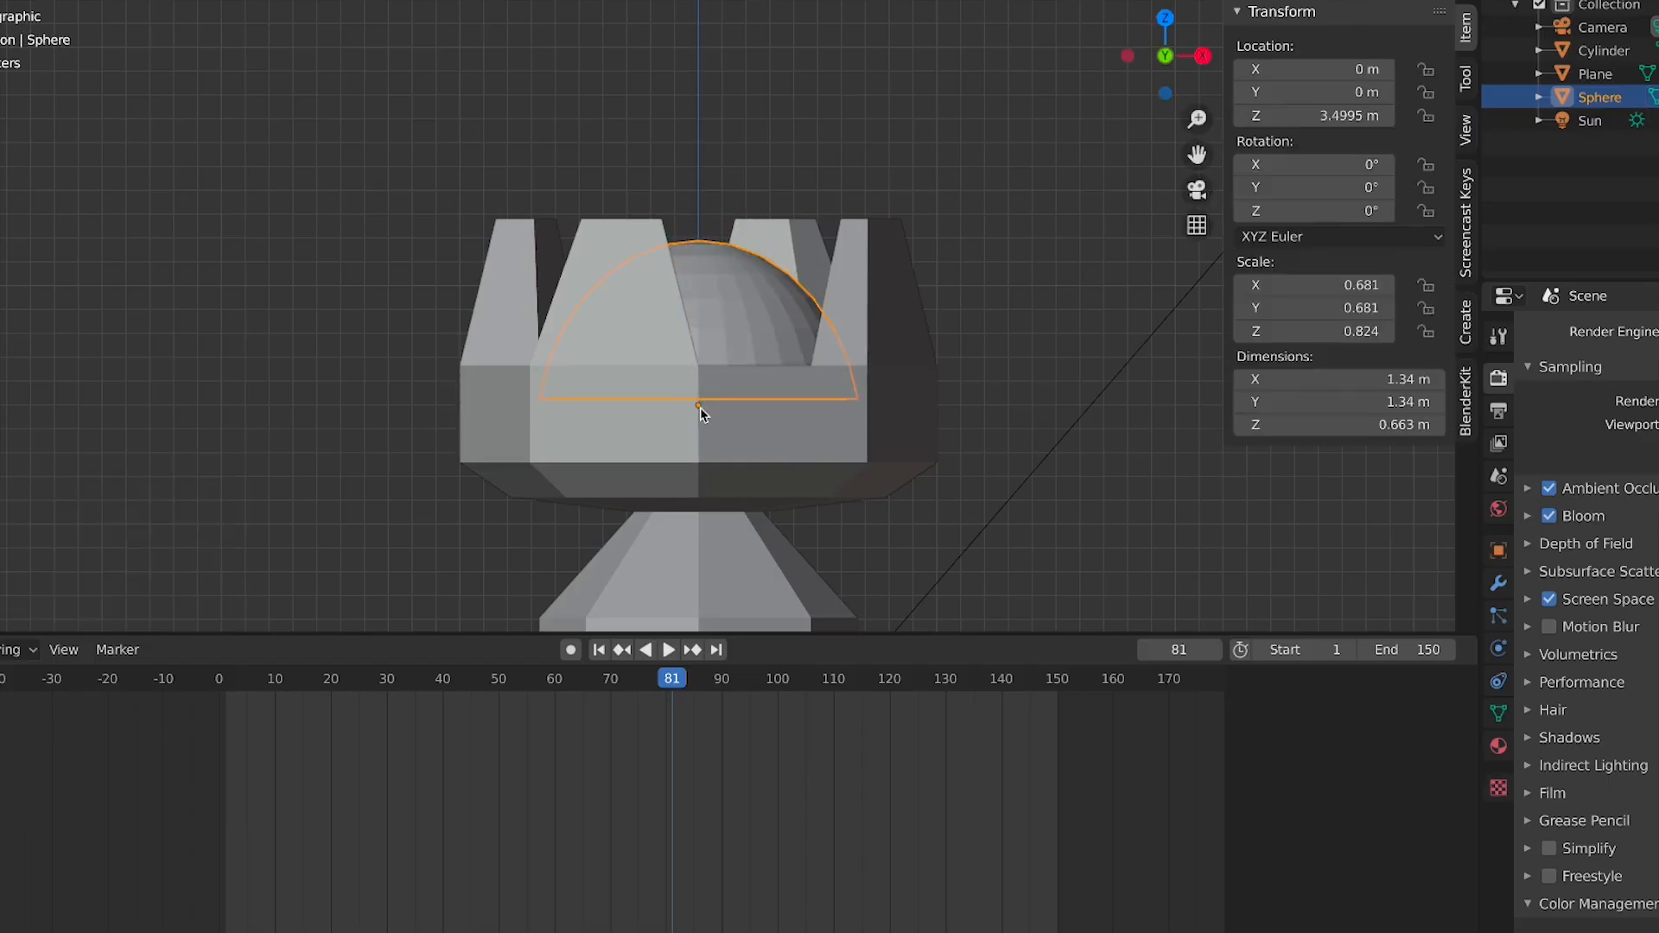
pyautogui.press('Tab')
pyautogui.press('g')
pyautogui.click(701, 416)
pyautogui.press('Tab')
pyautogui.press('Tab')
pyautogui.press('g')
pyautogui.click(700, 403)
pyautogui.press('Tab')
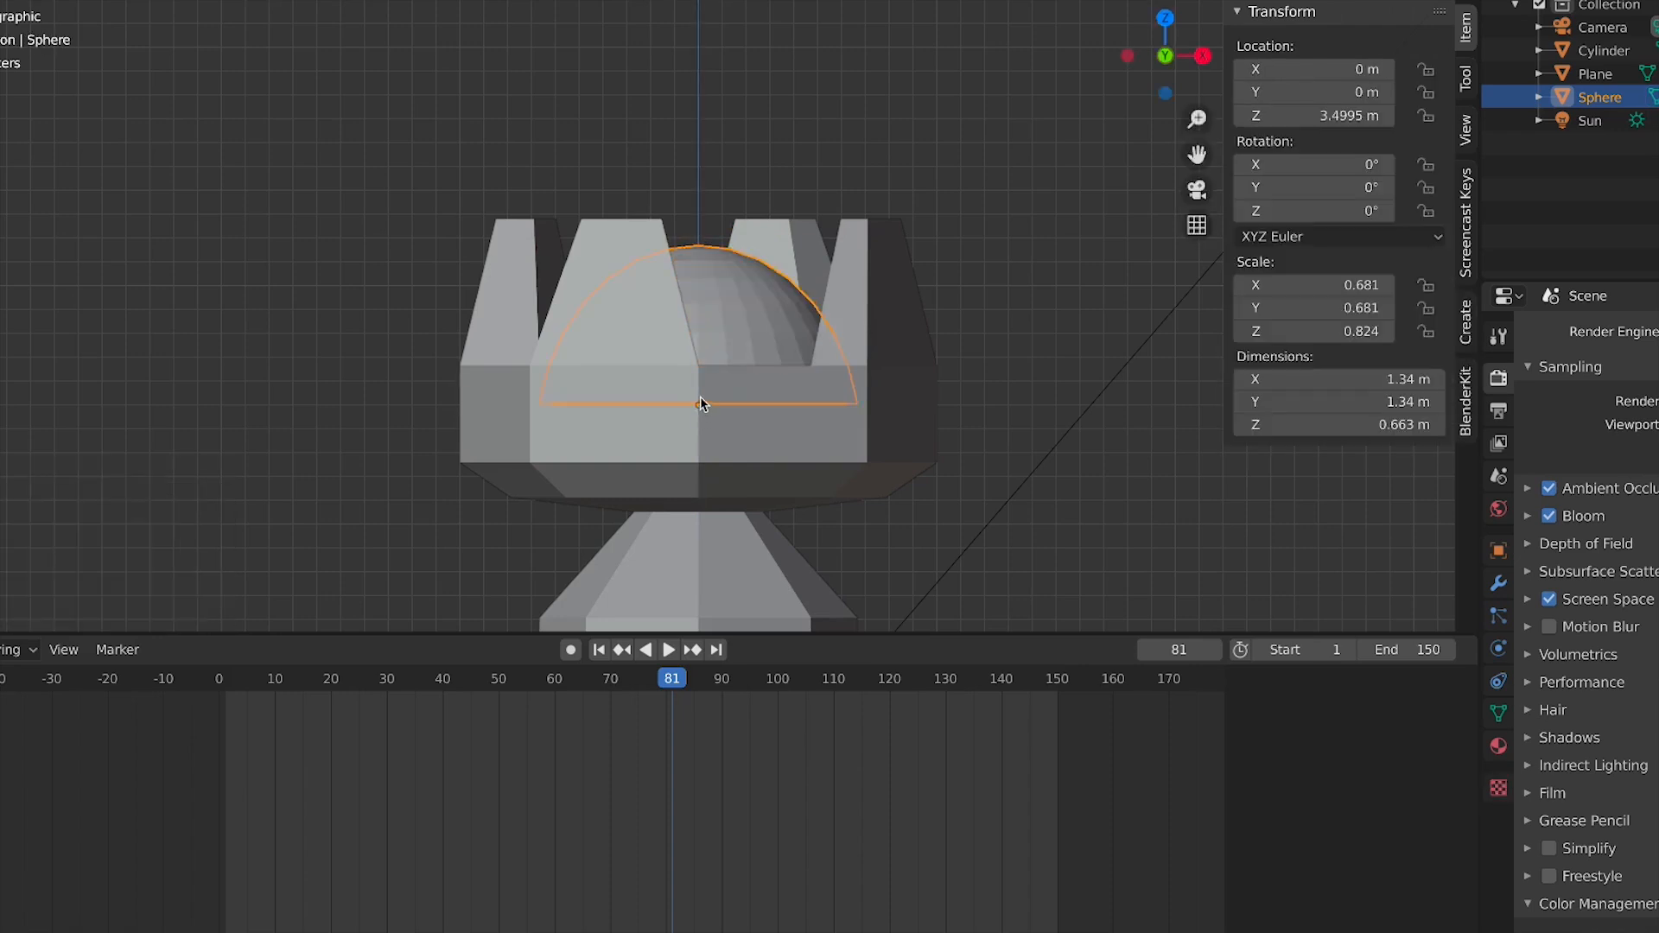
# Raise the dome slightly along Z to about 3.52 m
pyautogui.press('g')
pyautogui.press('z')
pyautogui.click(739, 381)
pyautogui.moveTo(739, 380); pyautogui.dragTo(766, 431, button='middle')
# Select the dome and add a particle system to it
pyautogui.scroll(-2, 766, 430)
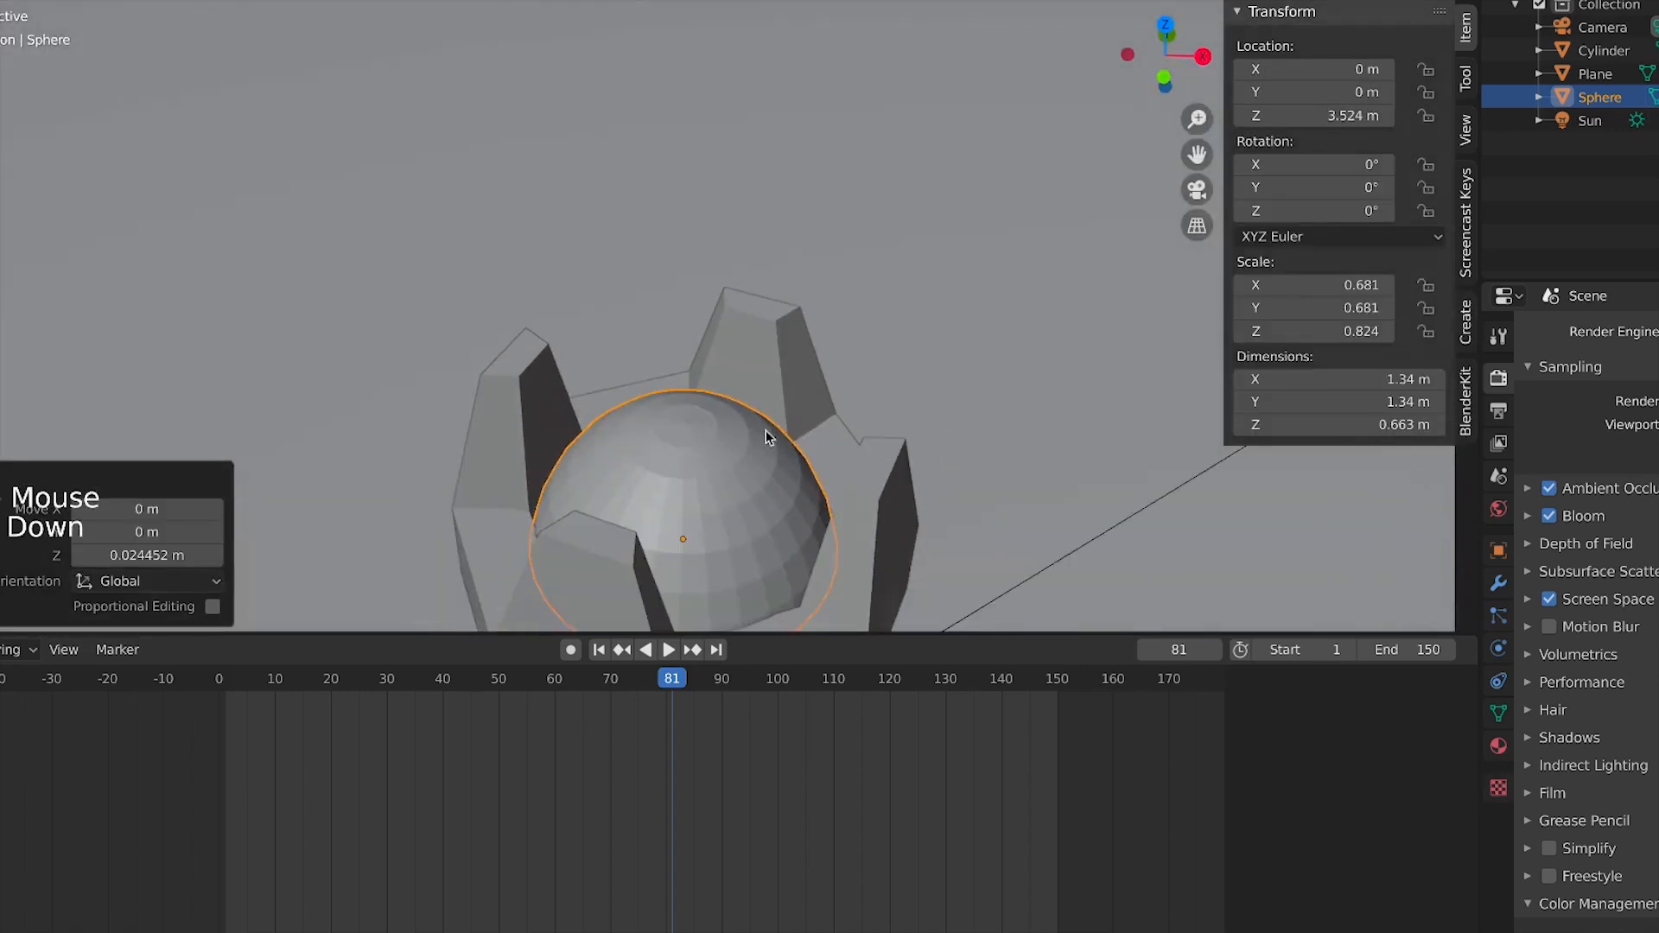
pyautogui.scroll(-8, 766, 430)
pyautogui.press('KP_1')
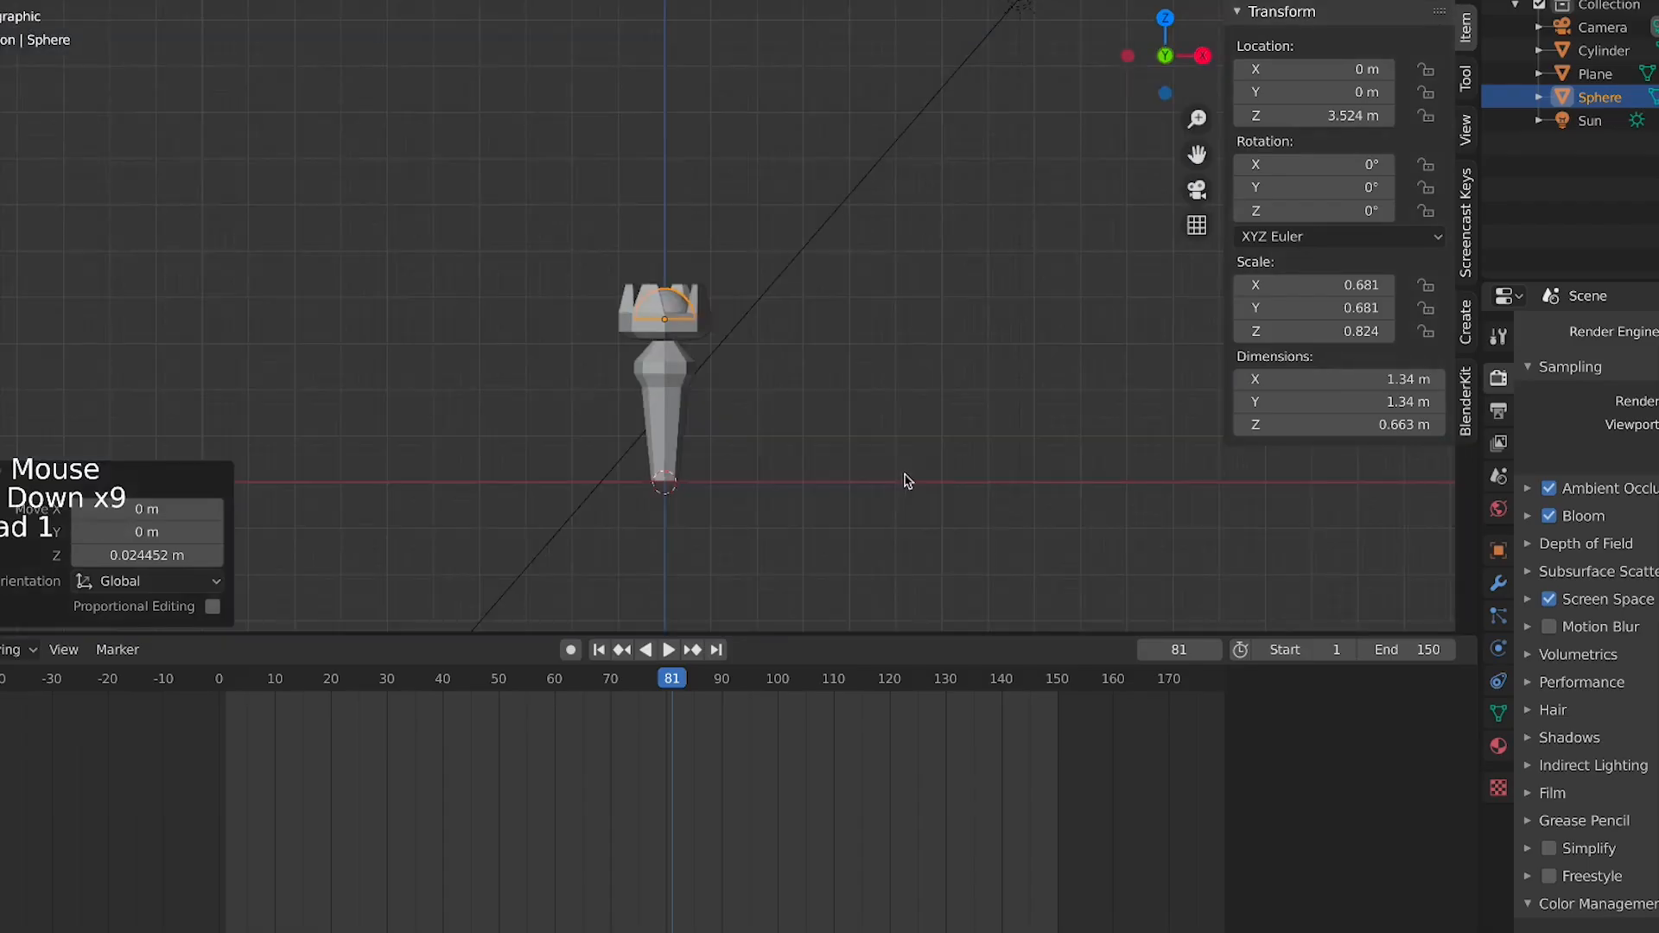
pyautogui.scroll(3, 804, 406)
pyautogui.click(766, 337)
pyautogui.click(689, 325)
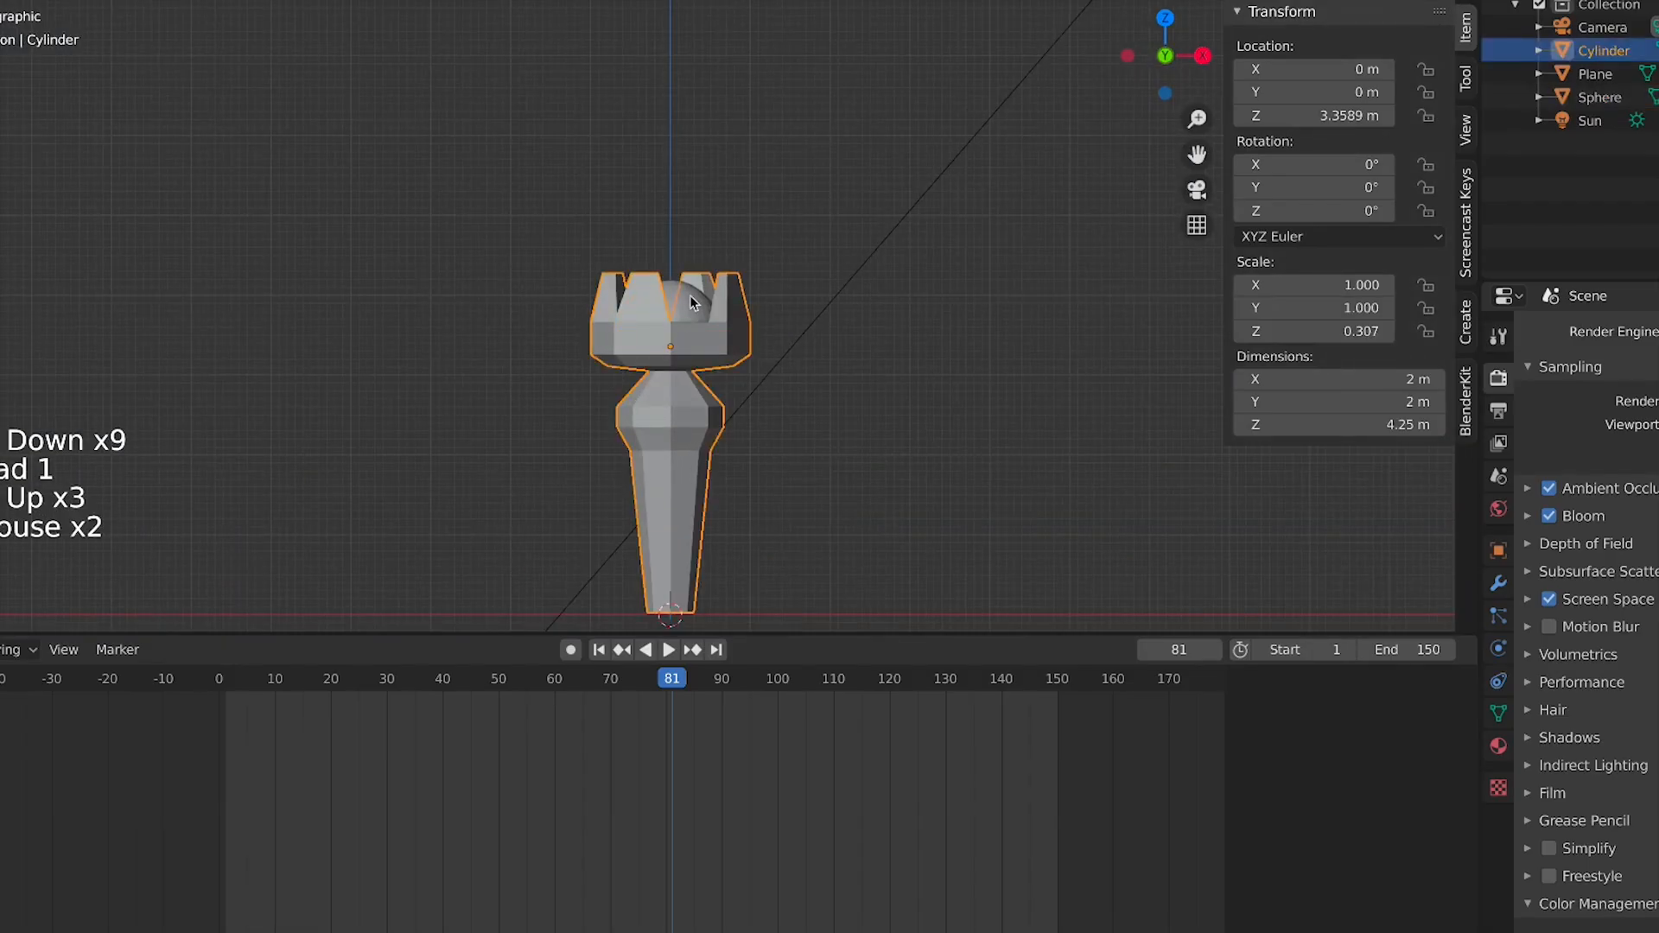
pyautogui.click(690, 294)
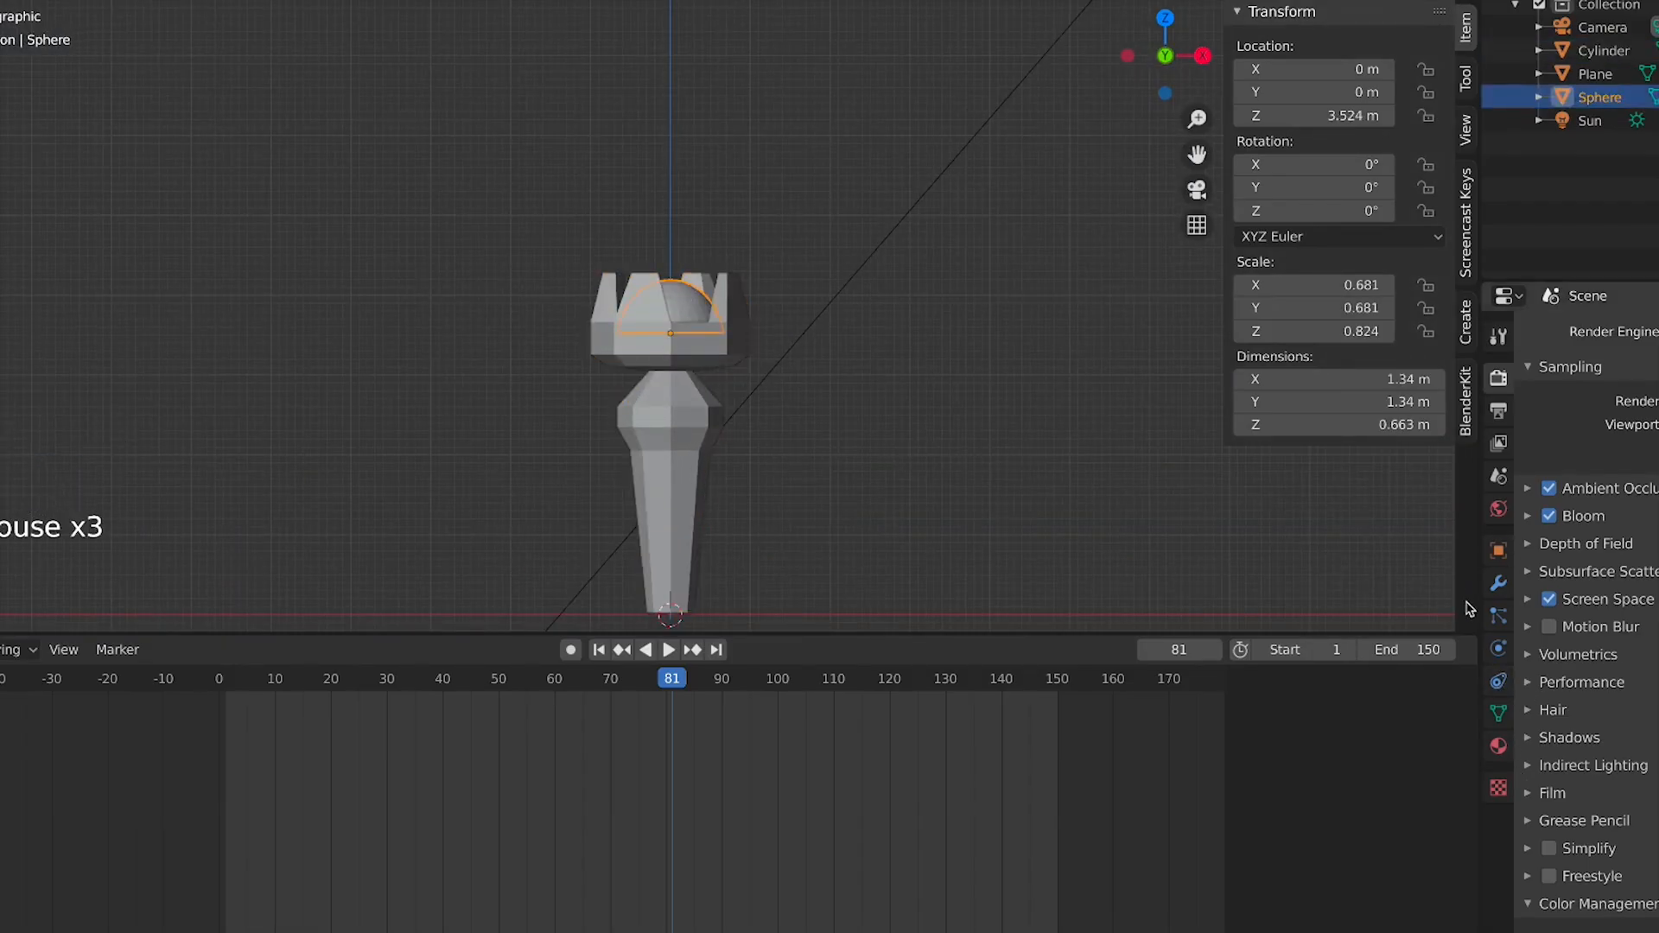
pyautogui.click(1498, 615)
pyautogui.click(1657, 335)
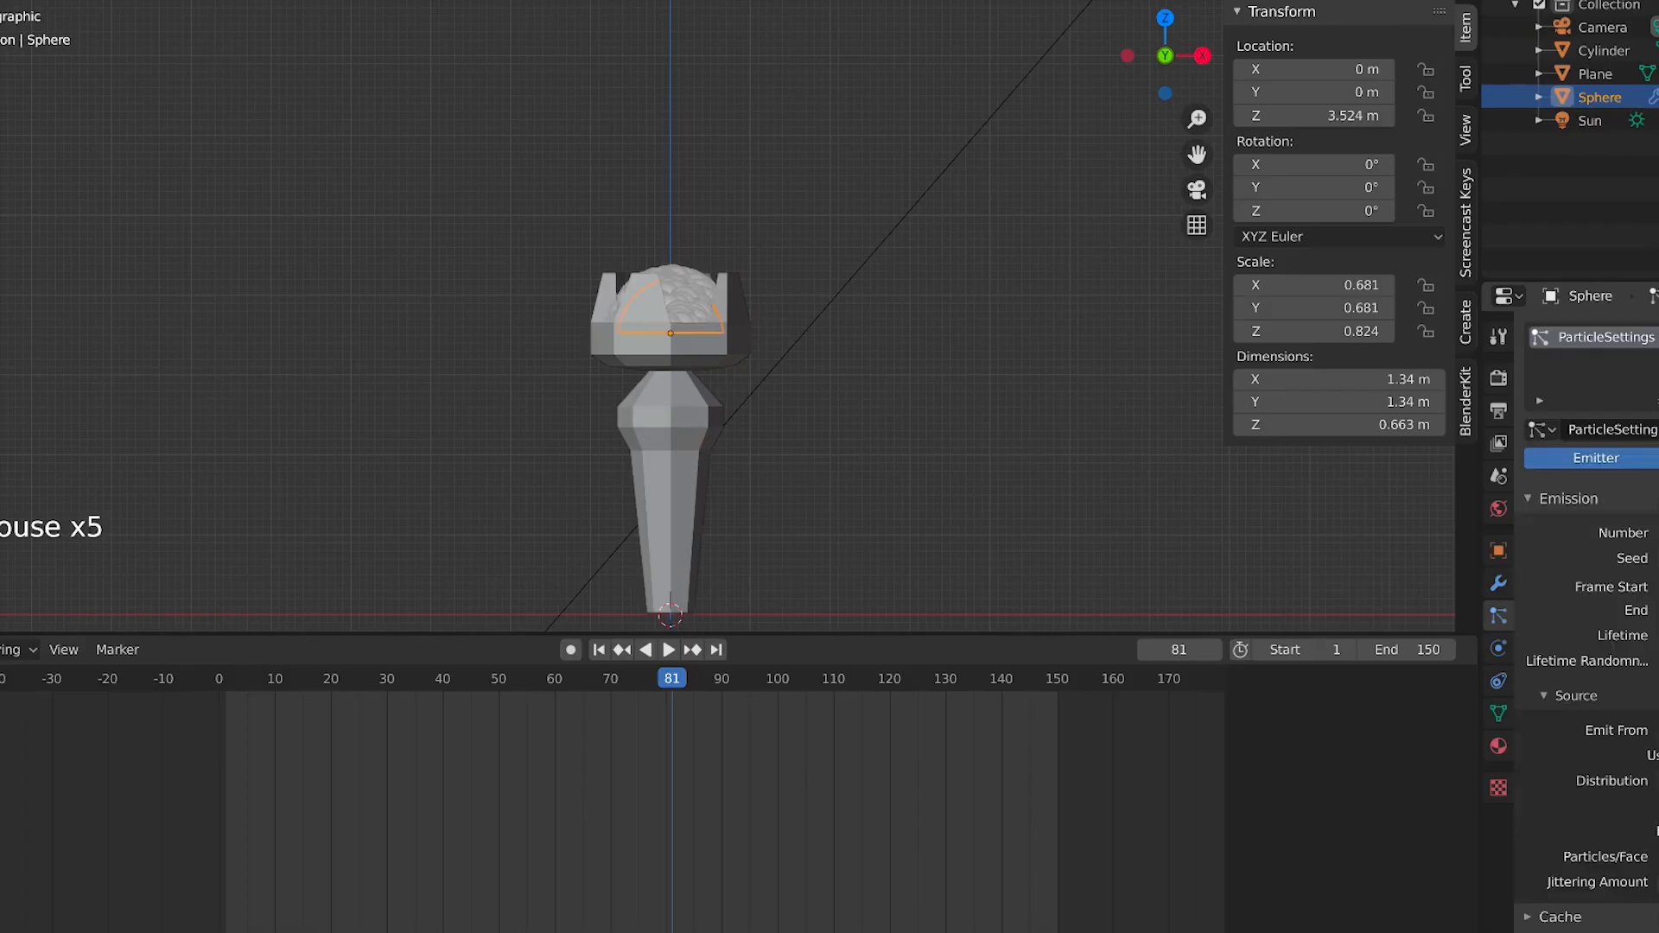
# Play the animation and examine the particle emission and the particle settings
pyautogui.press('space')
pyautogui.scroll(-3, 750, 401)
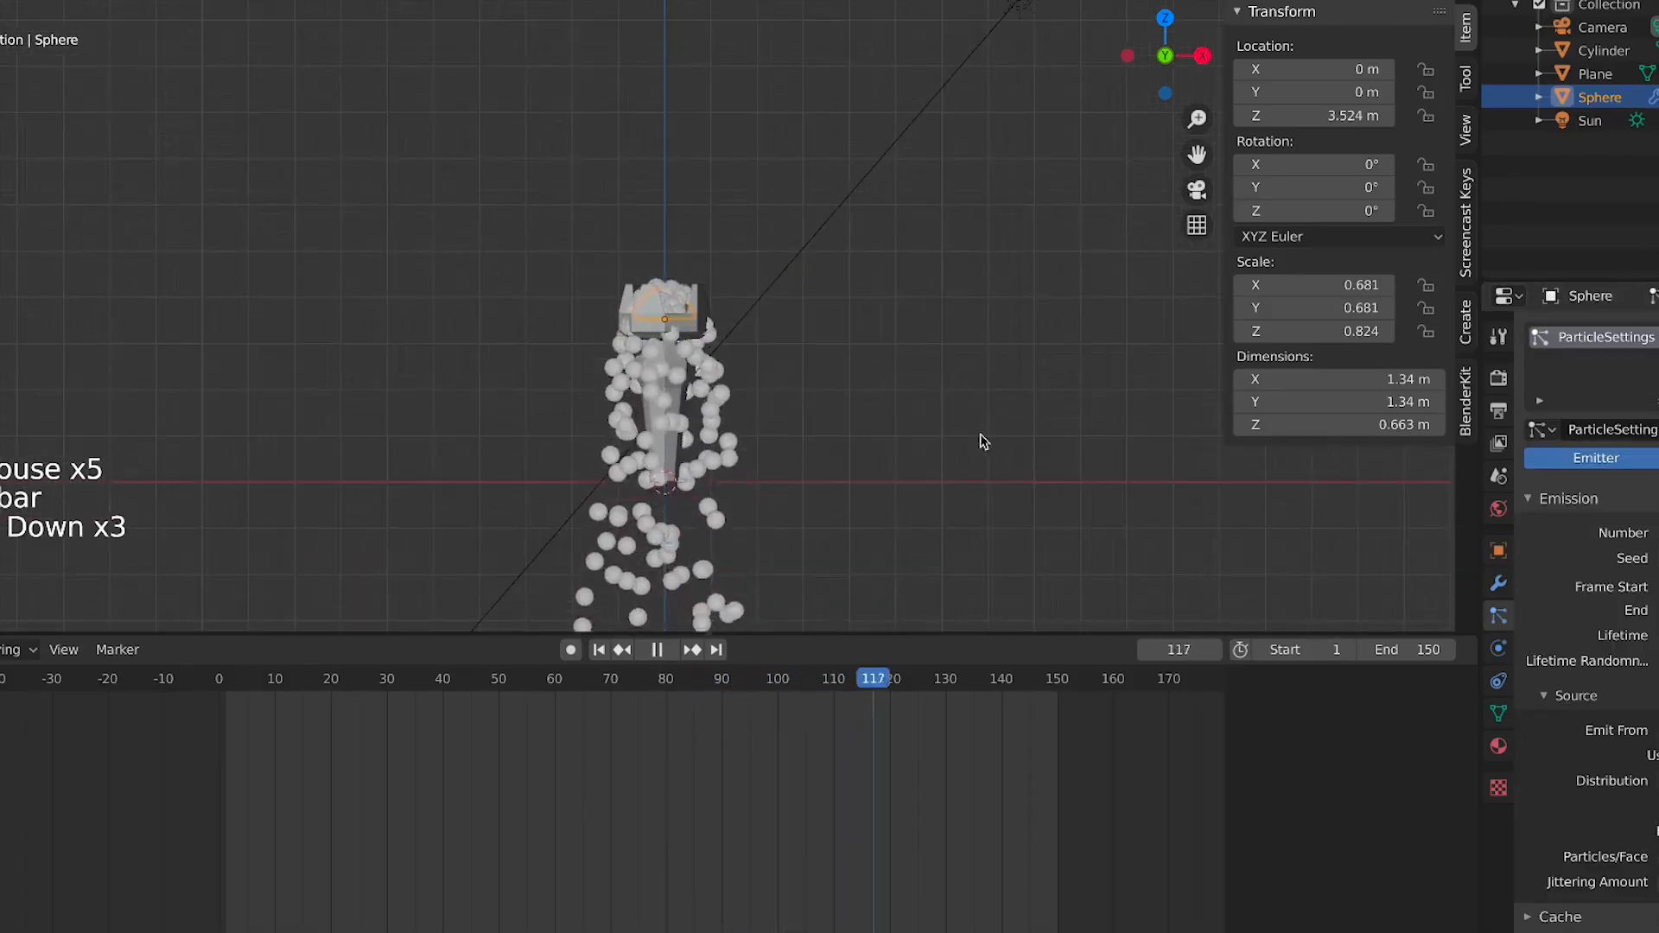
pyautogui.scroll(-2, 818, 377)
pyautogui.moveTo(748, 374); pyautogui.dragTo(906, 372, button='middle')
pyautogui.scroll(3, 907, 370)
pyautogui.press('KP_1')
pyautogui.scroll(-17, 1571, 800)
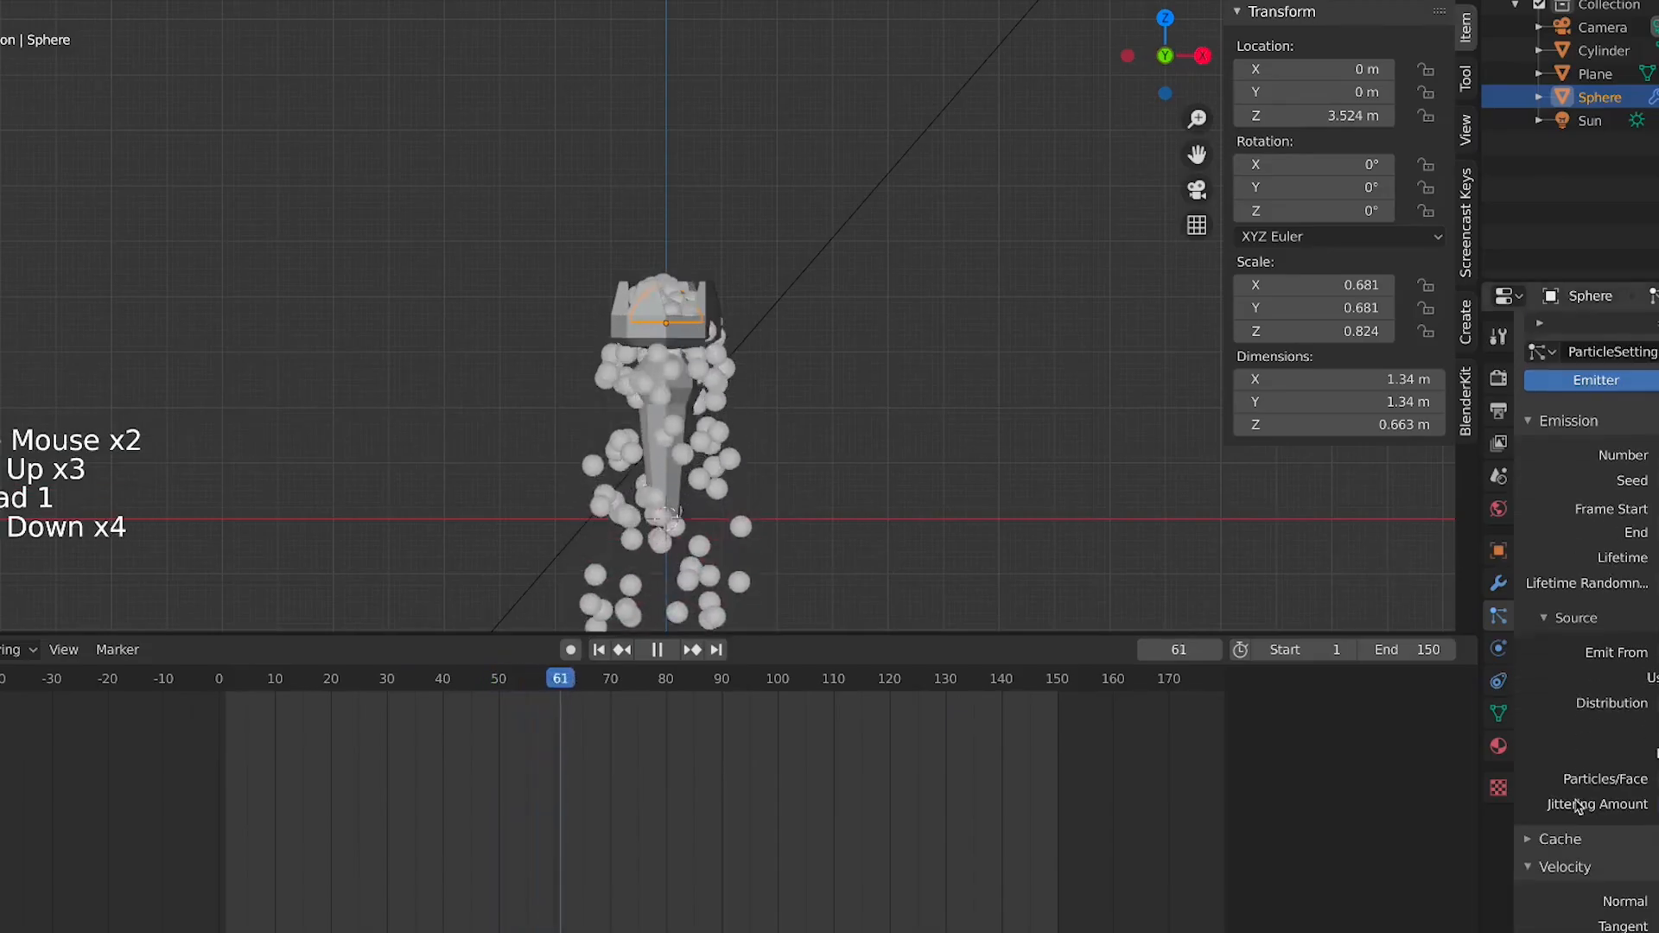
pyautogui.scroll(-11, 1568, 843)
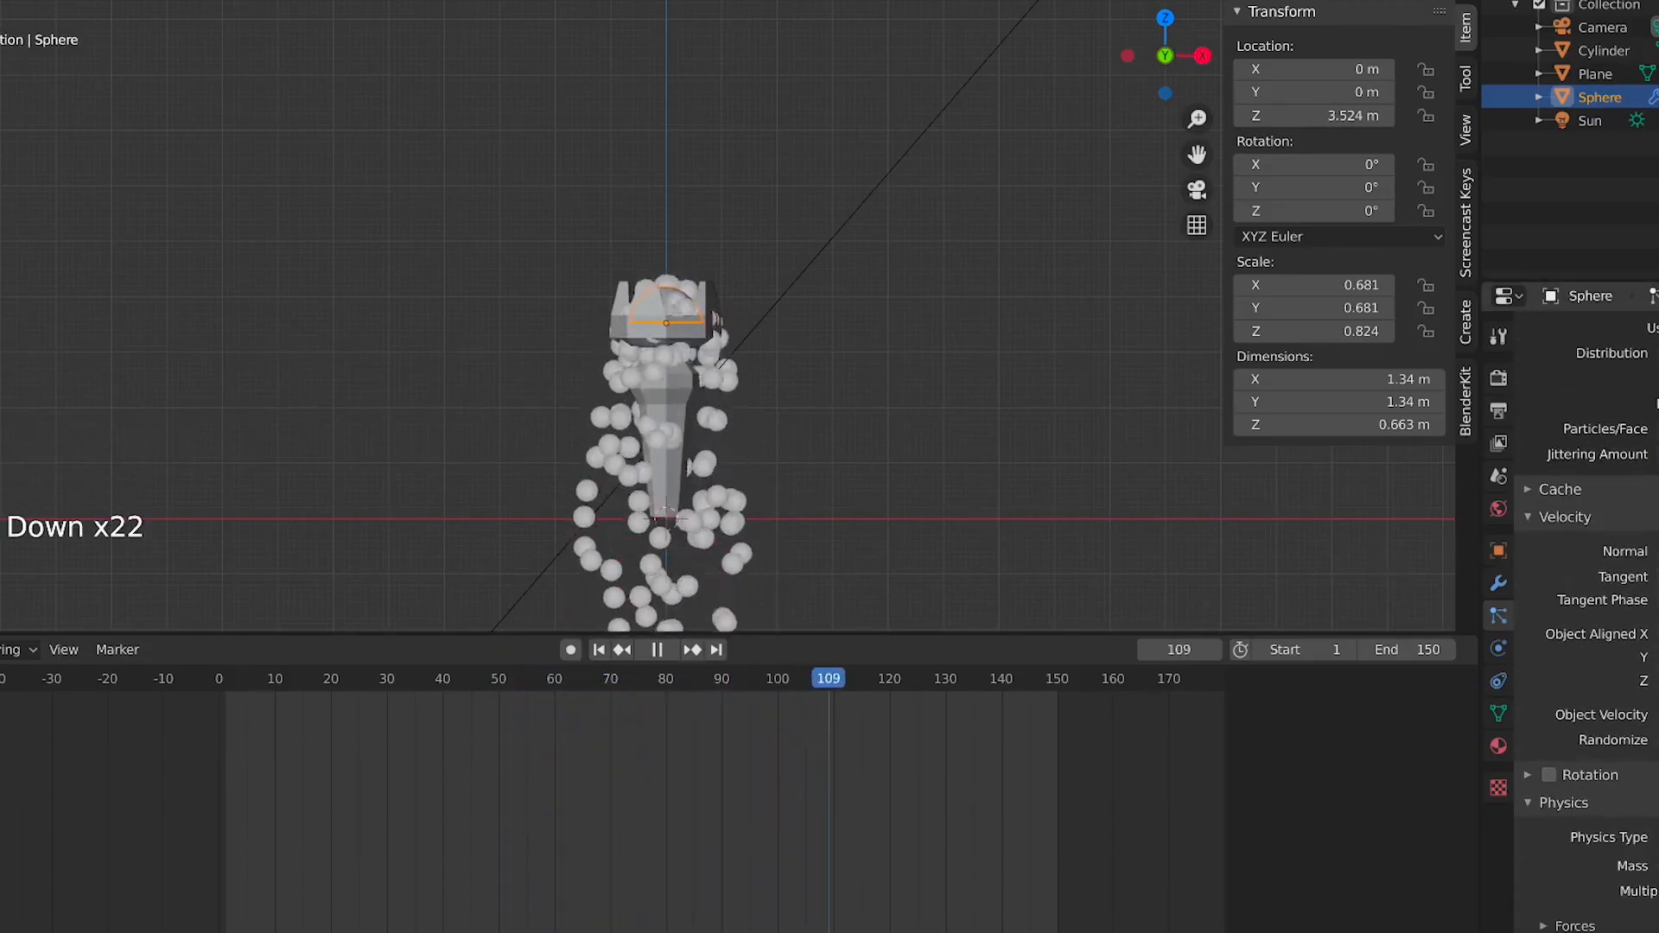
pyautogui.moveTo(1568, 842); pyautogui.dragTo(1625, 510, button='middle')
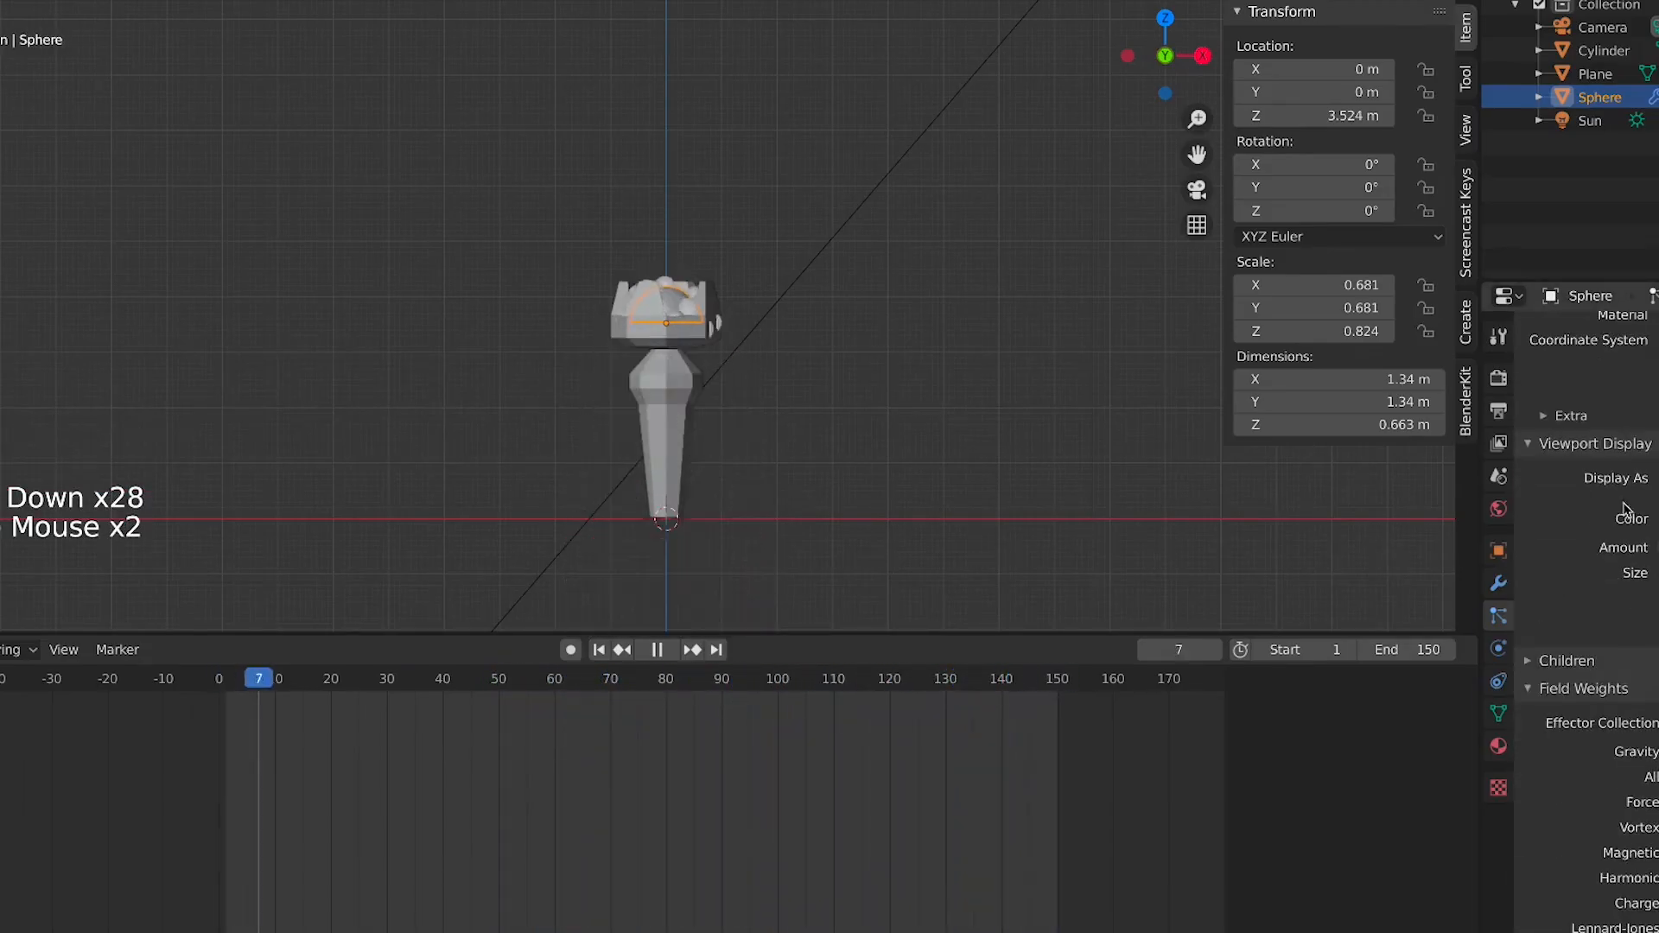
# Change the gravity field weight of the particle system and rewind to the first frame
pyautogui.click(1592, 728)
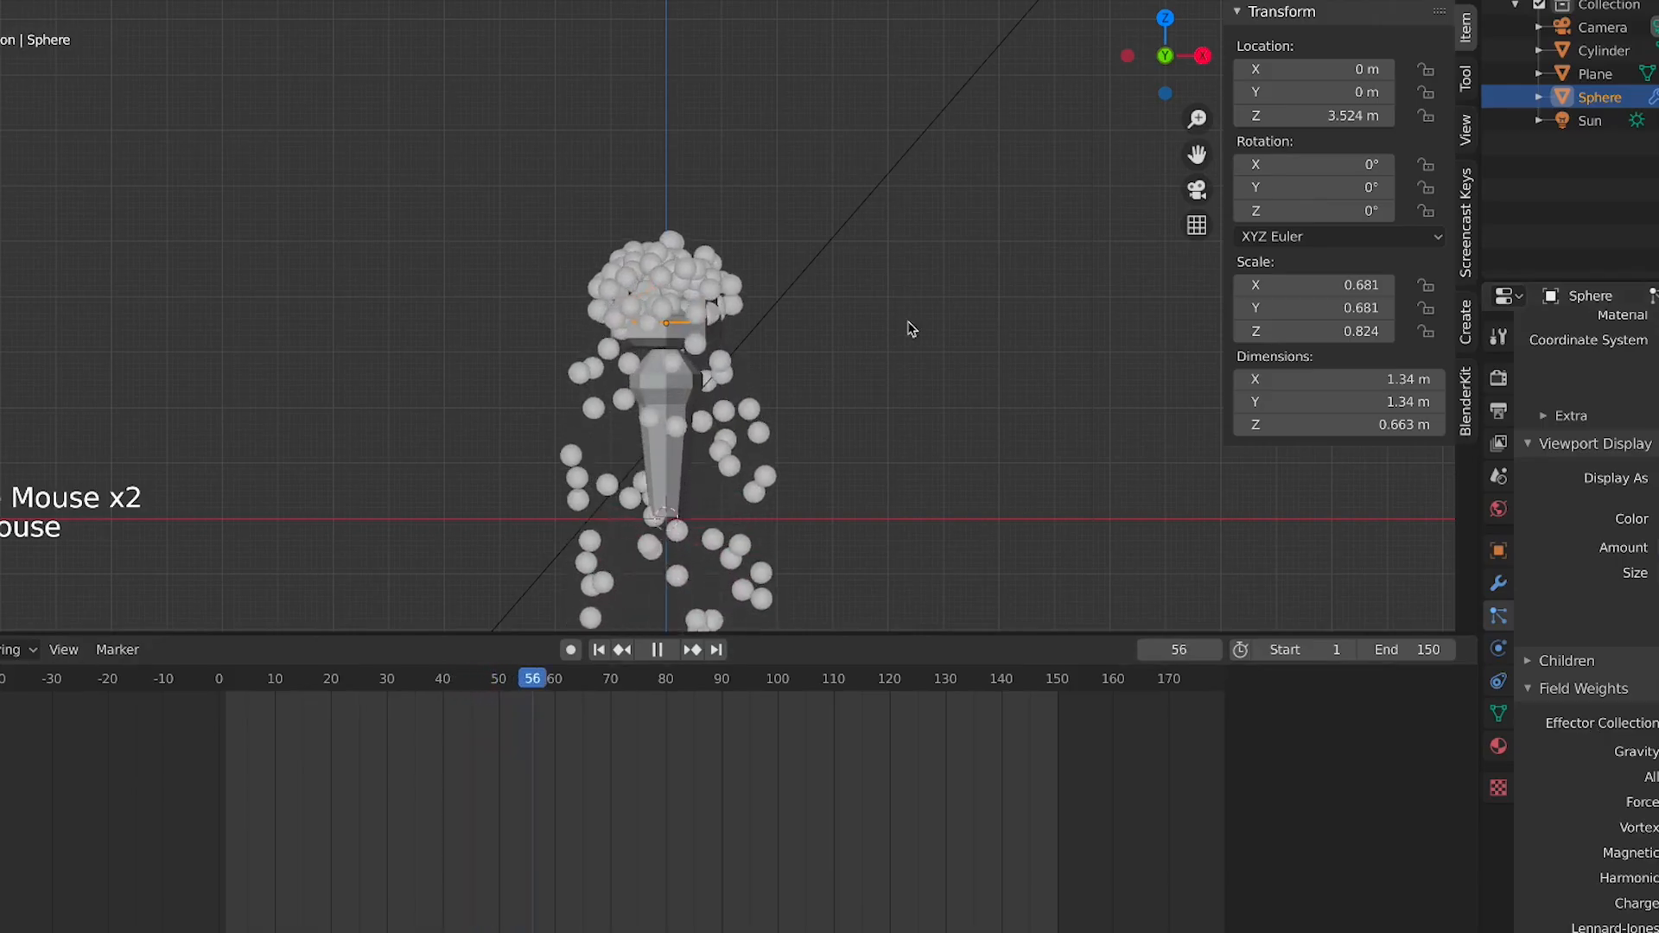
pyautogui.scroll(2, 778, 311)
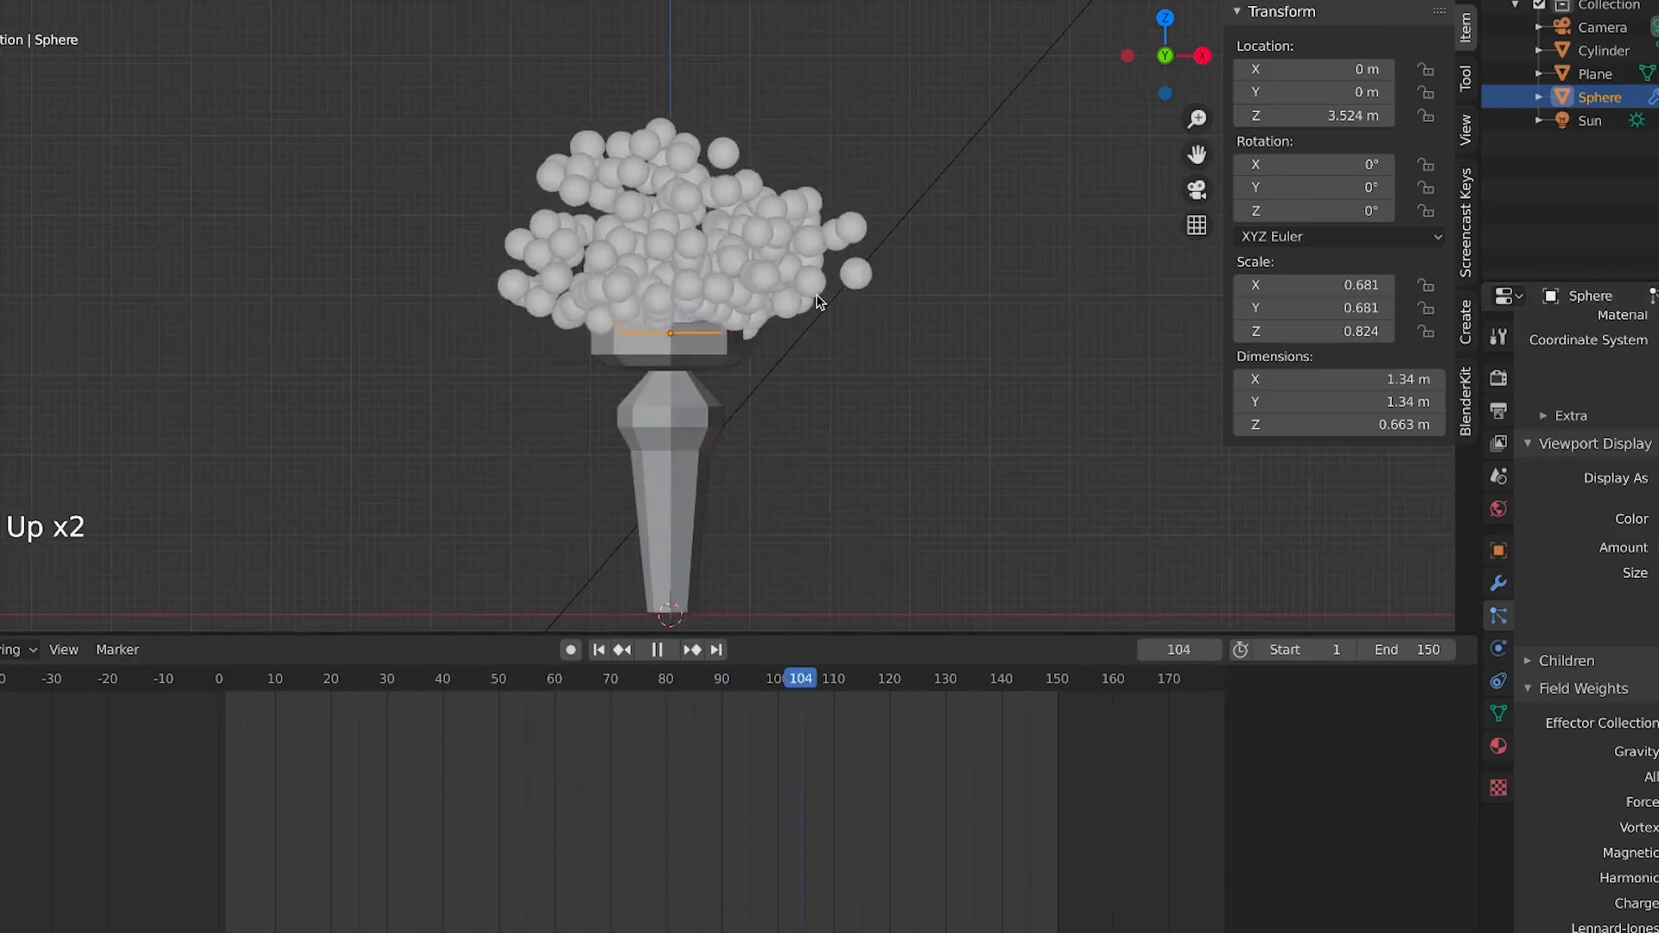
pyautogui.click(599, 650)
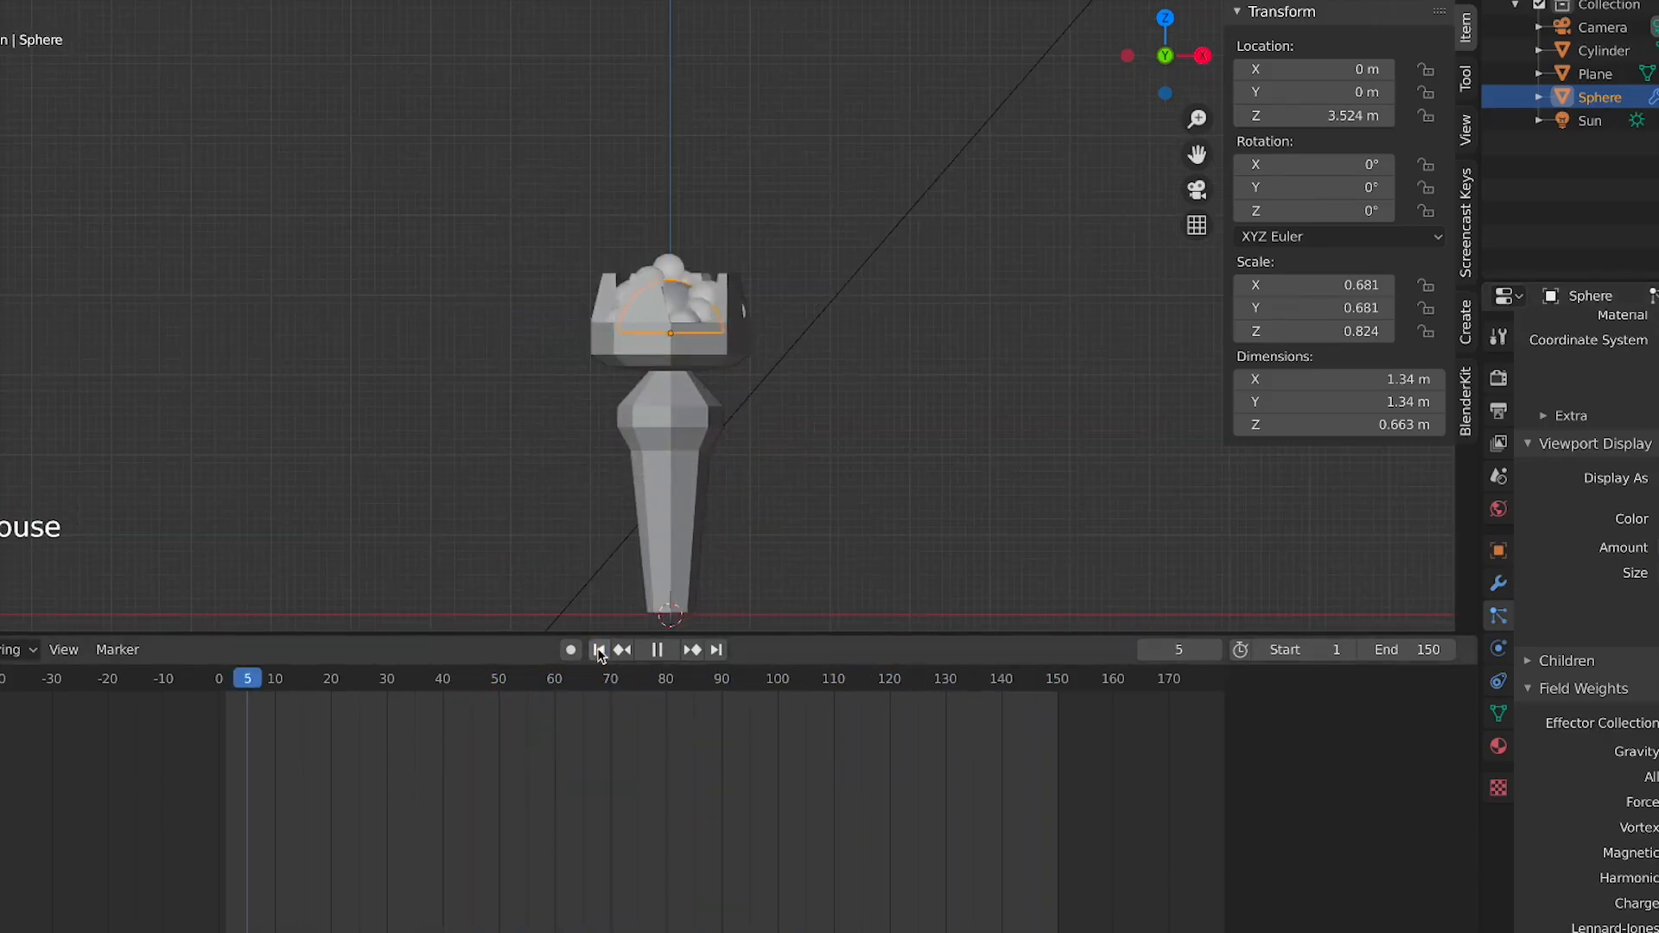
# Replay the animation from an early frame and watch the particles emitted from the dome
pyautogui.press('space')
pyautogui.press('space')
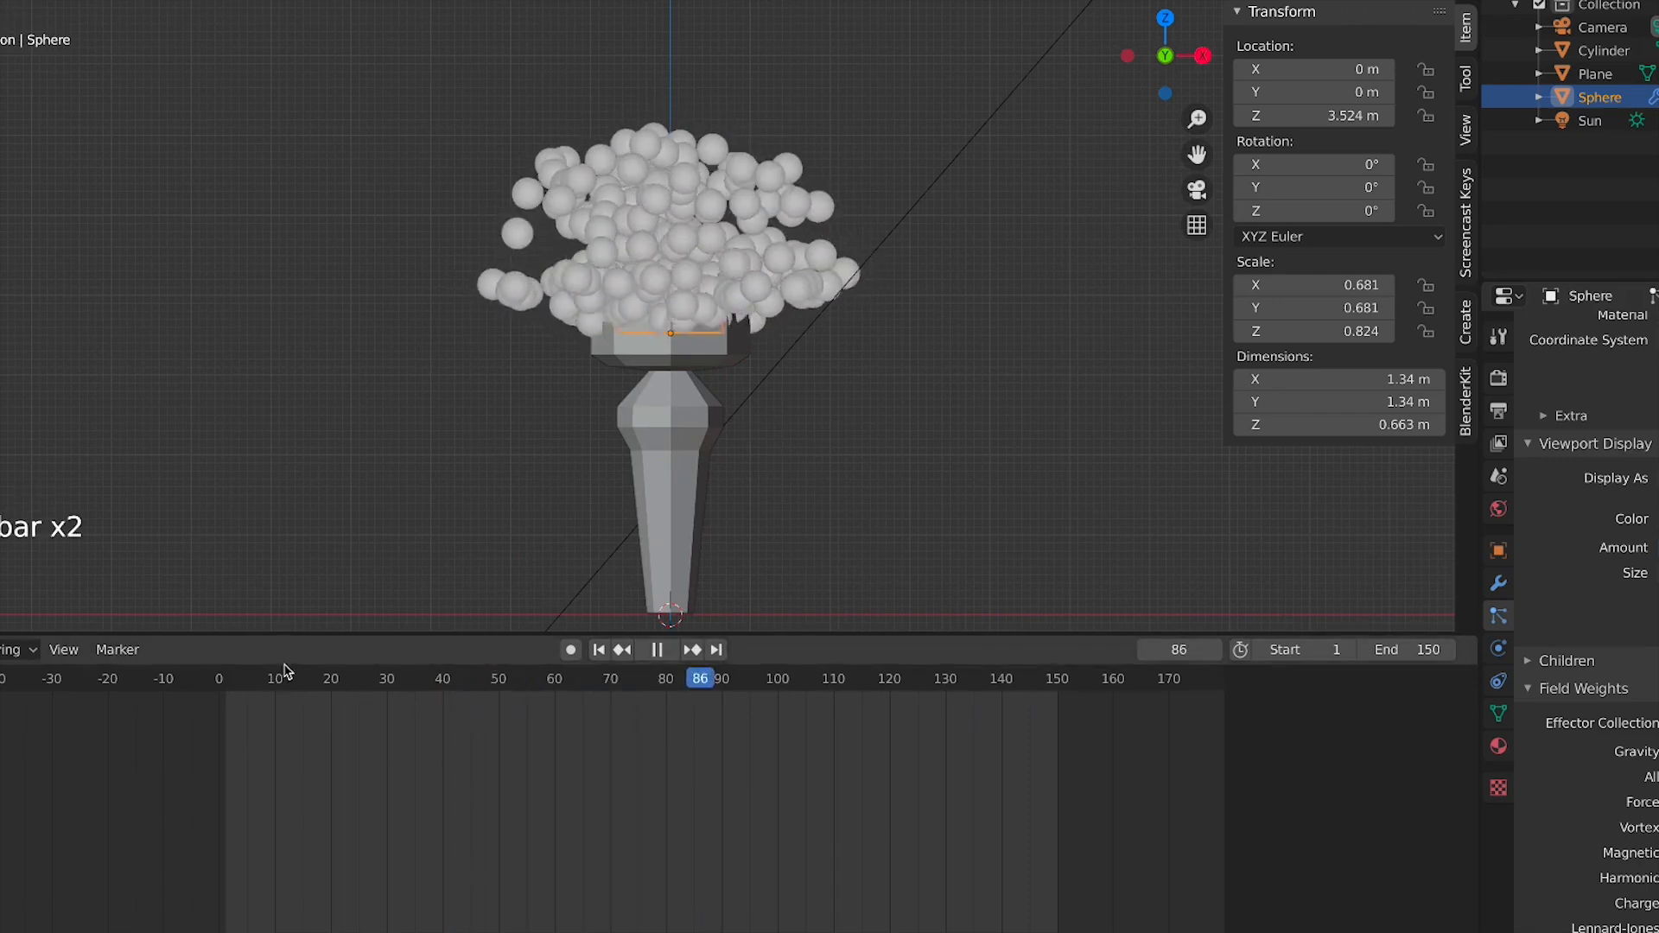
pyautogui.click(247, 679)
pyautogui.press('space')
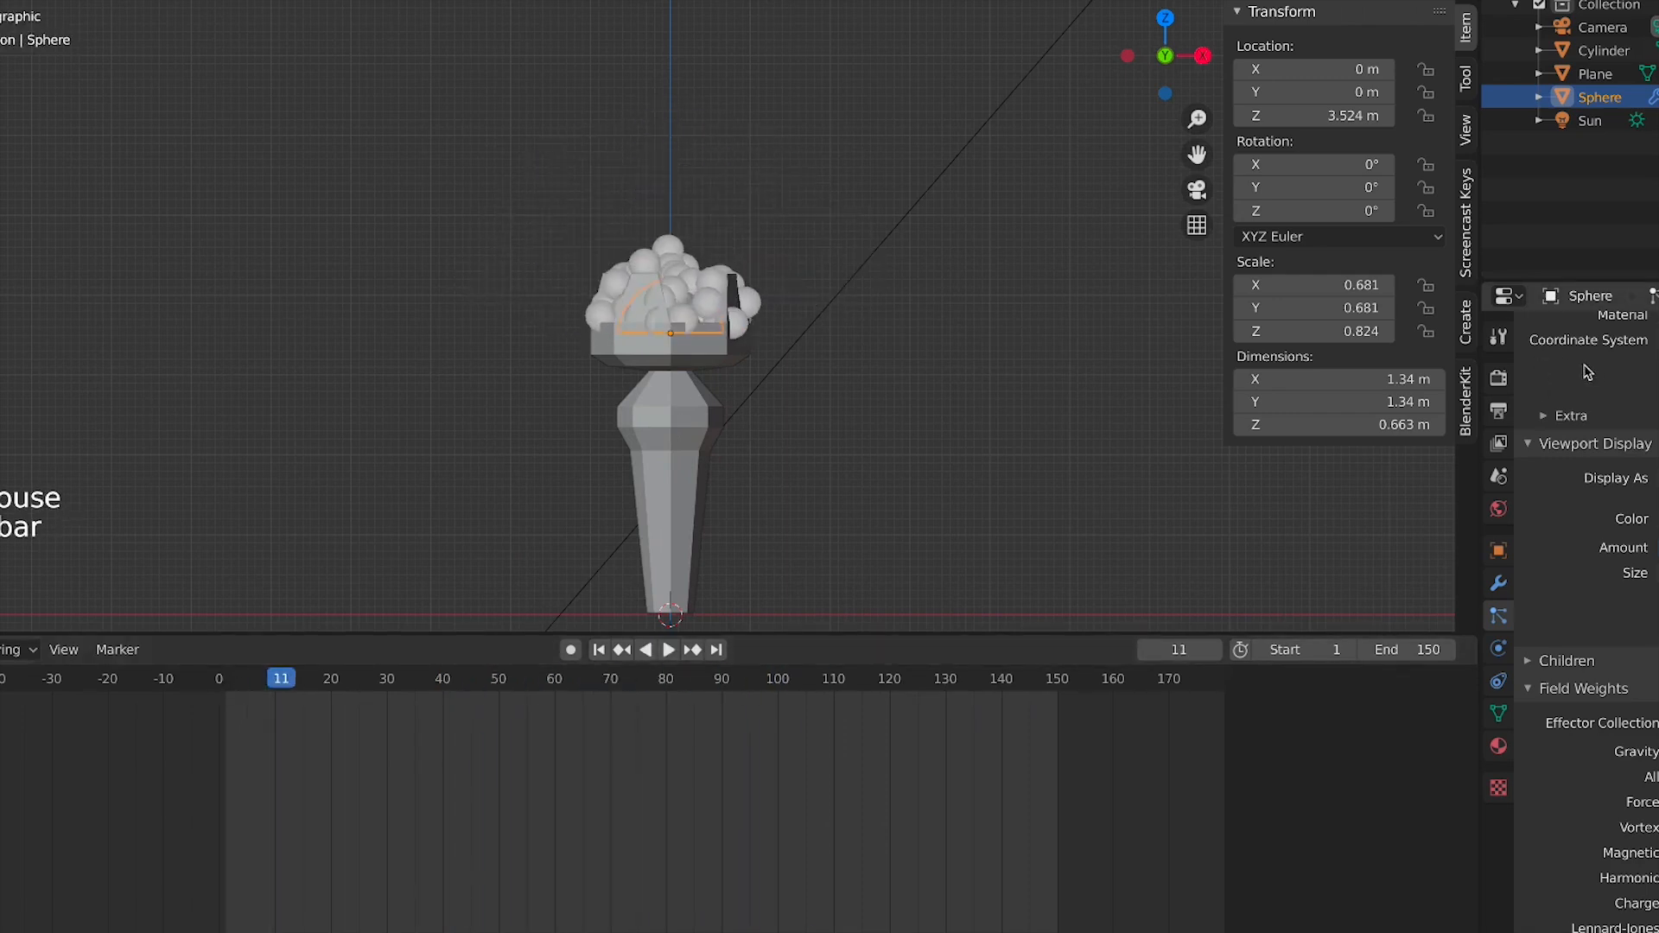
pyautogui.scroll(15, 1587, 372)
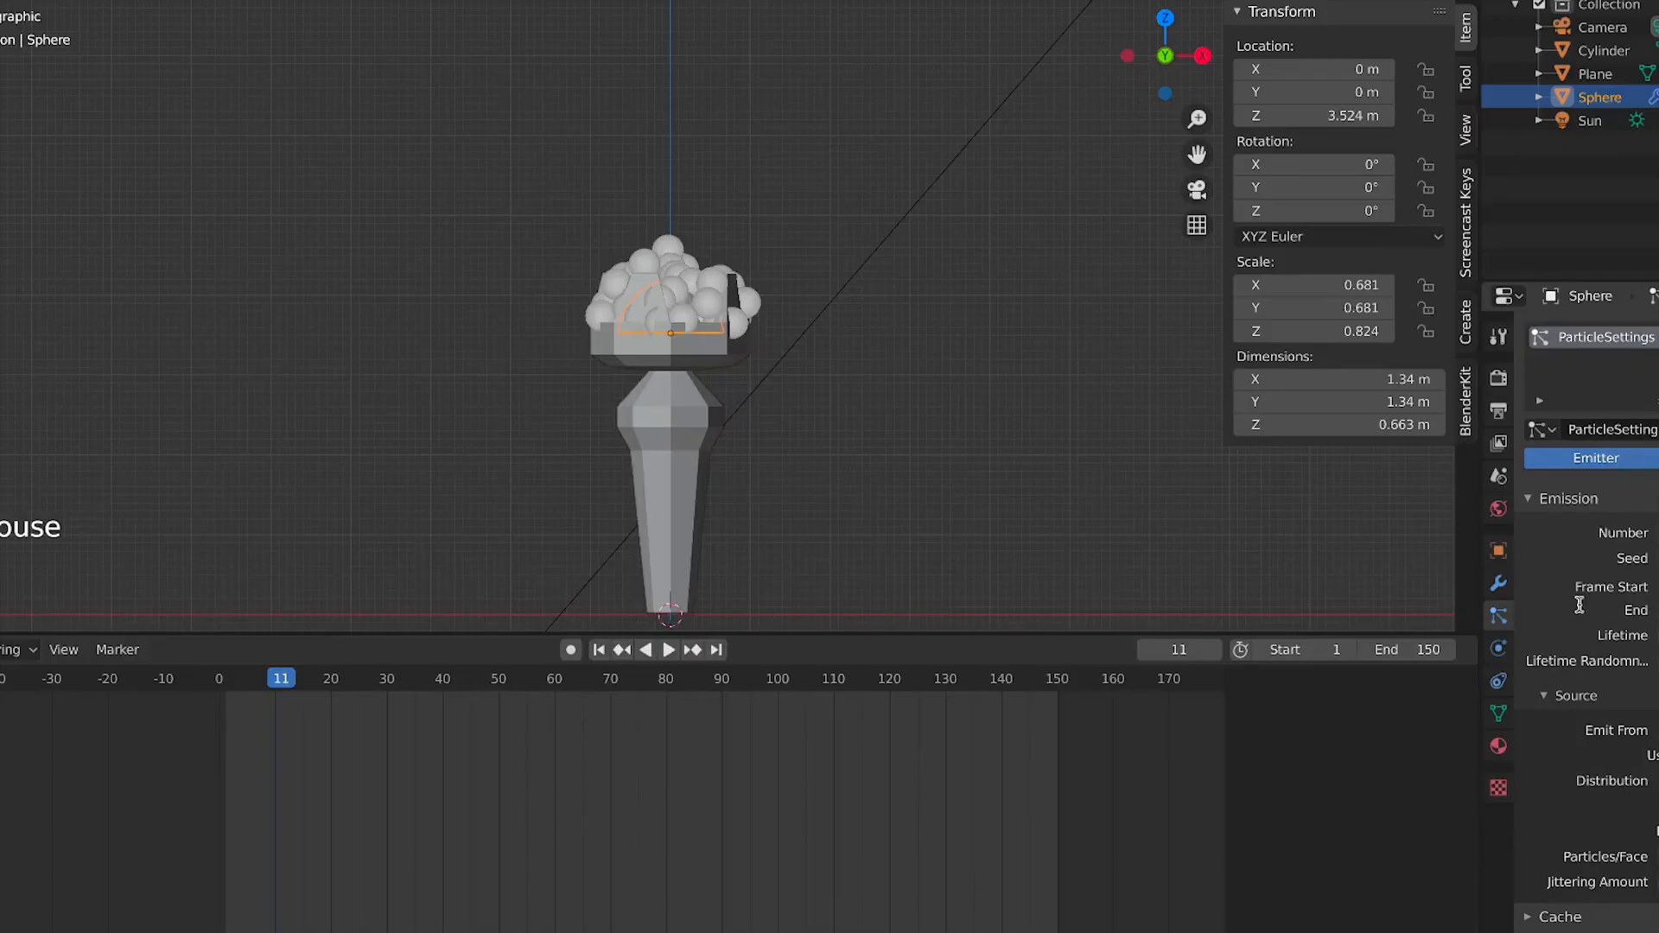
pyautogui.press('KP_0')
pyautogui.press('Return')
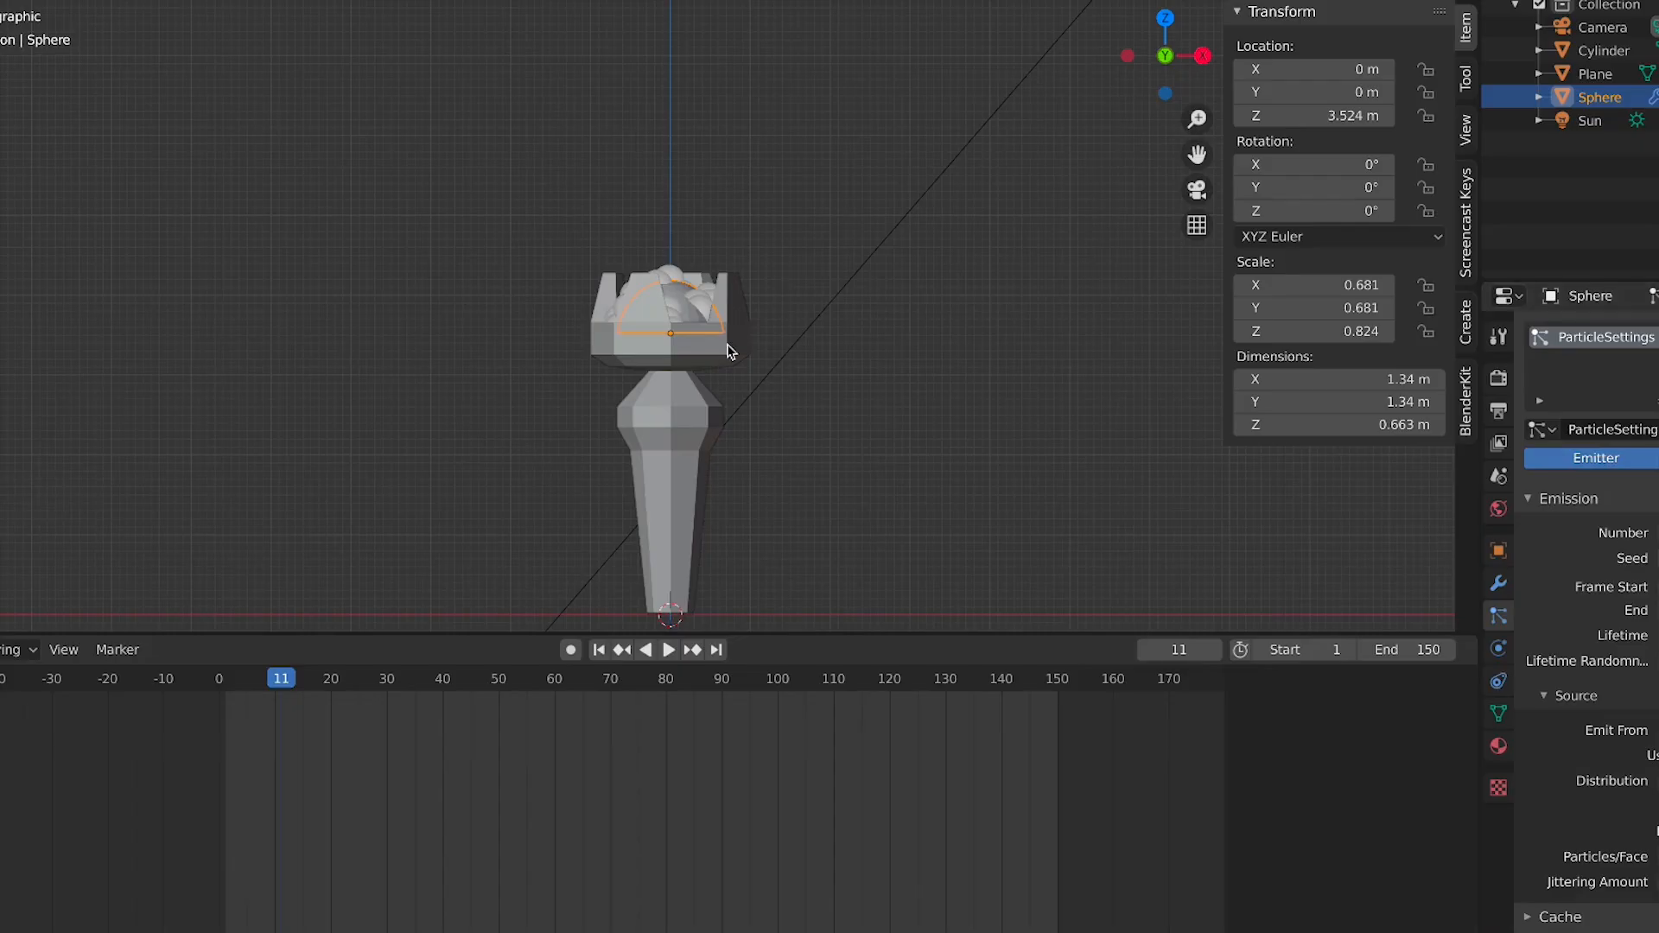
pyautogui.press('space')
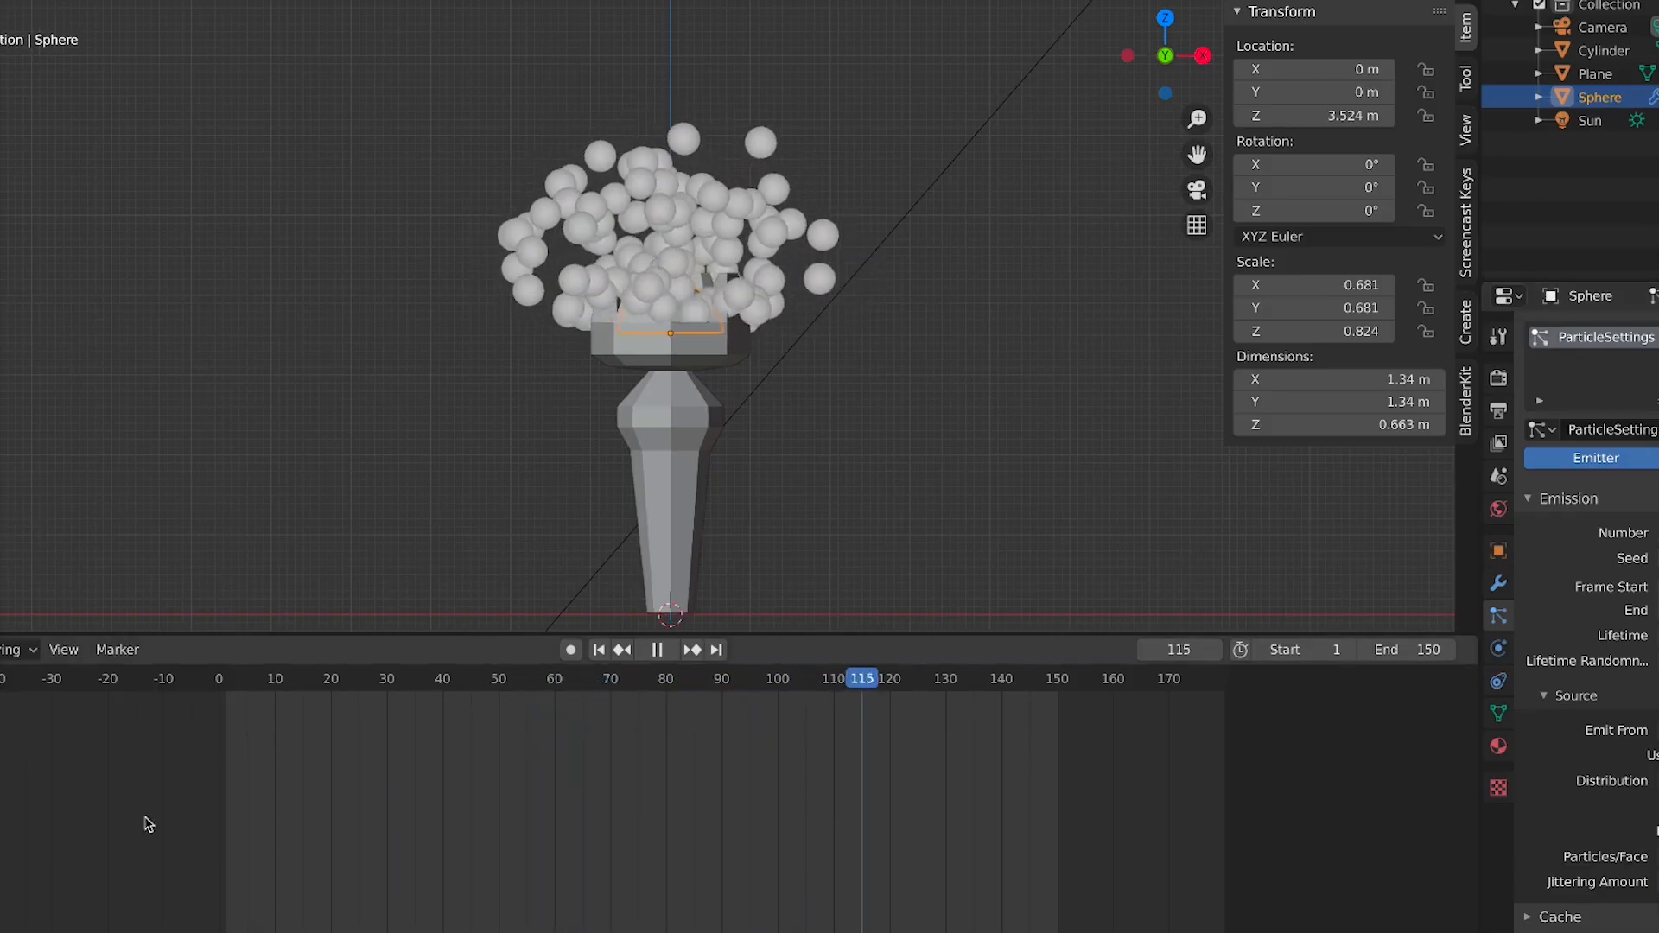
pyautogui.press('space')
pyautogui.click(226, 684)
pyautogui.press('space')
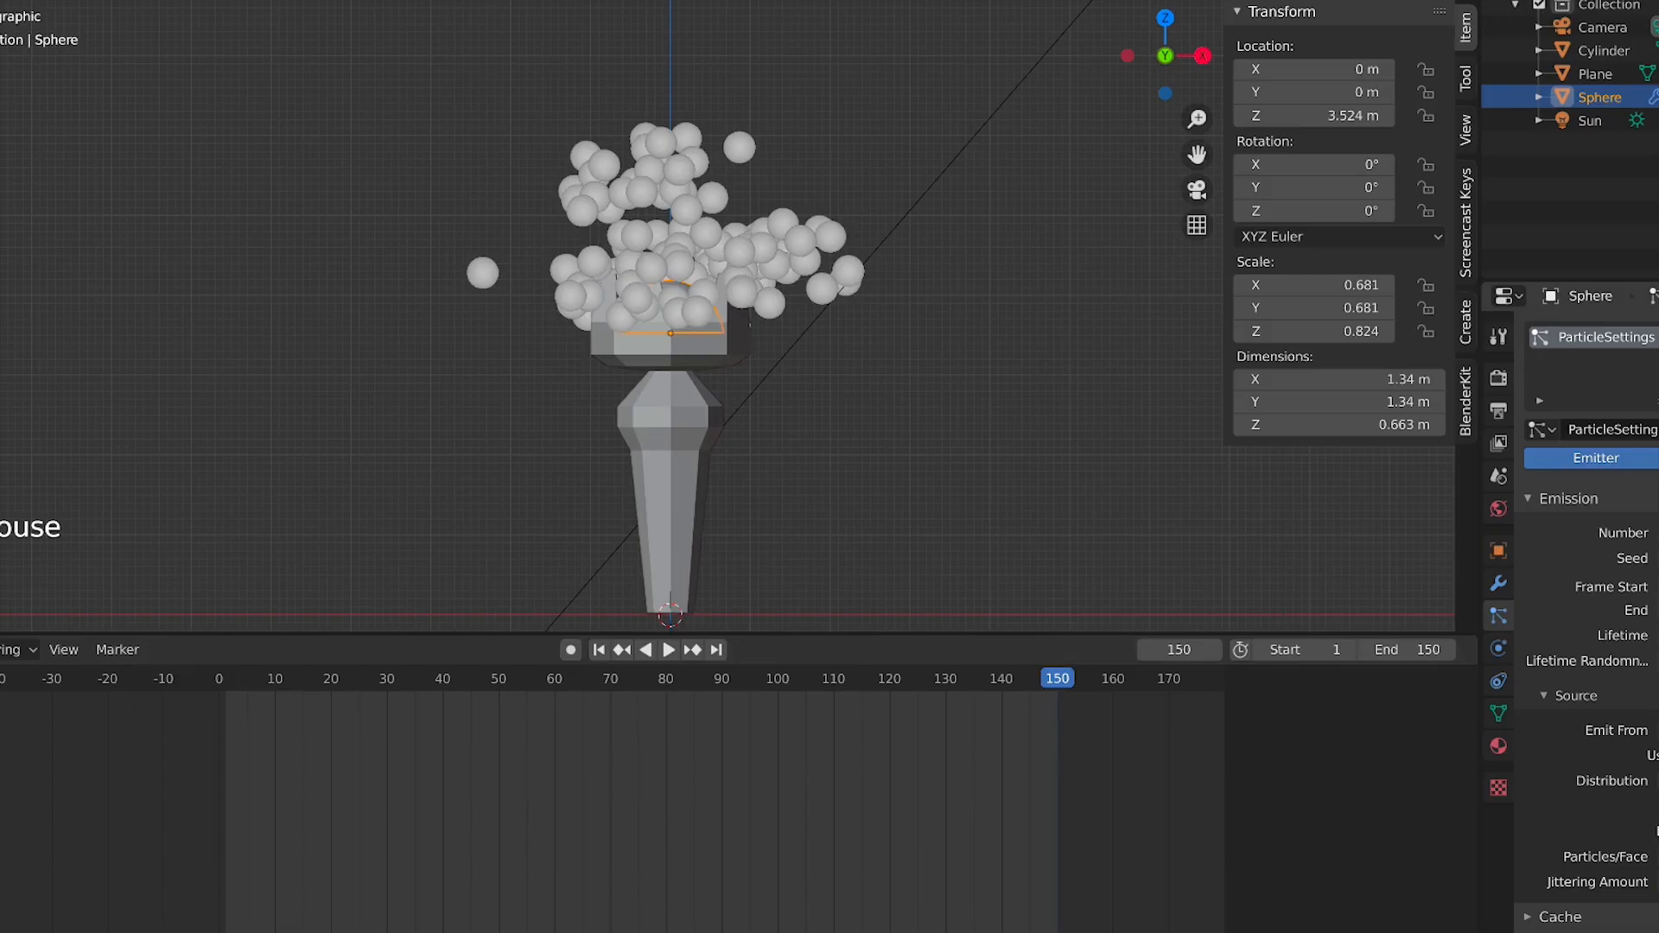
pyautogui.press('space')
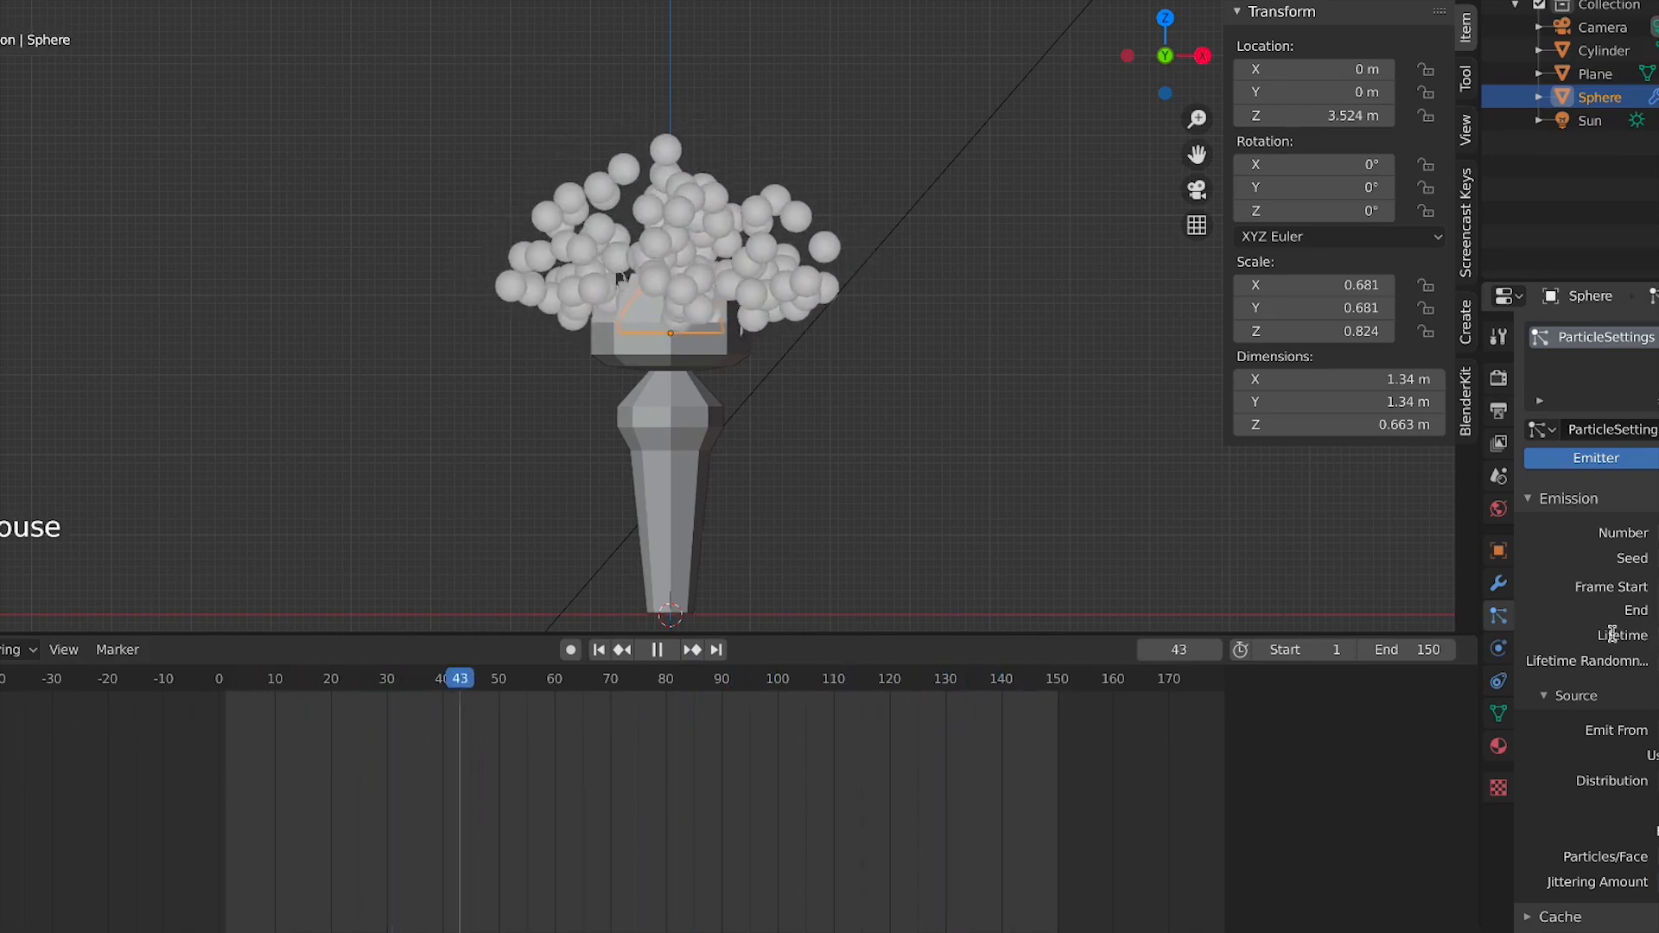
# Select the cylinder and the dome in turn during playback and inspect the particle lifetime setting
pyautogui.click(1021, 523)
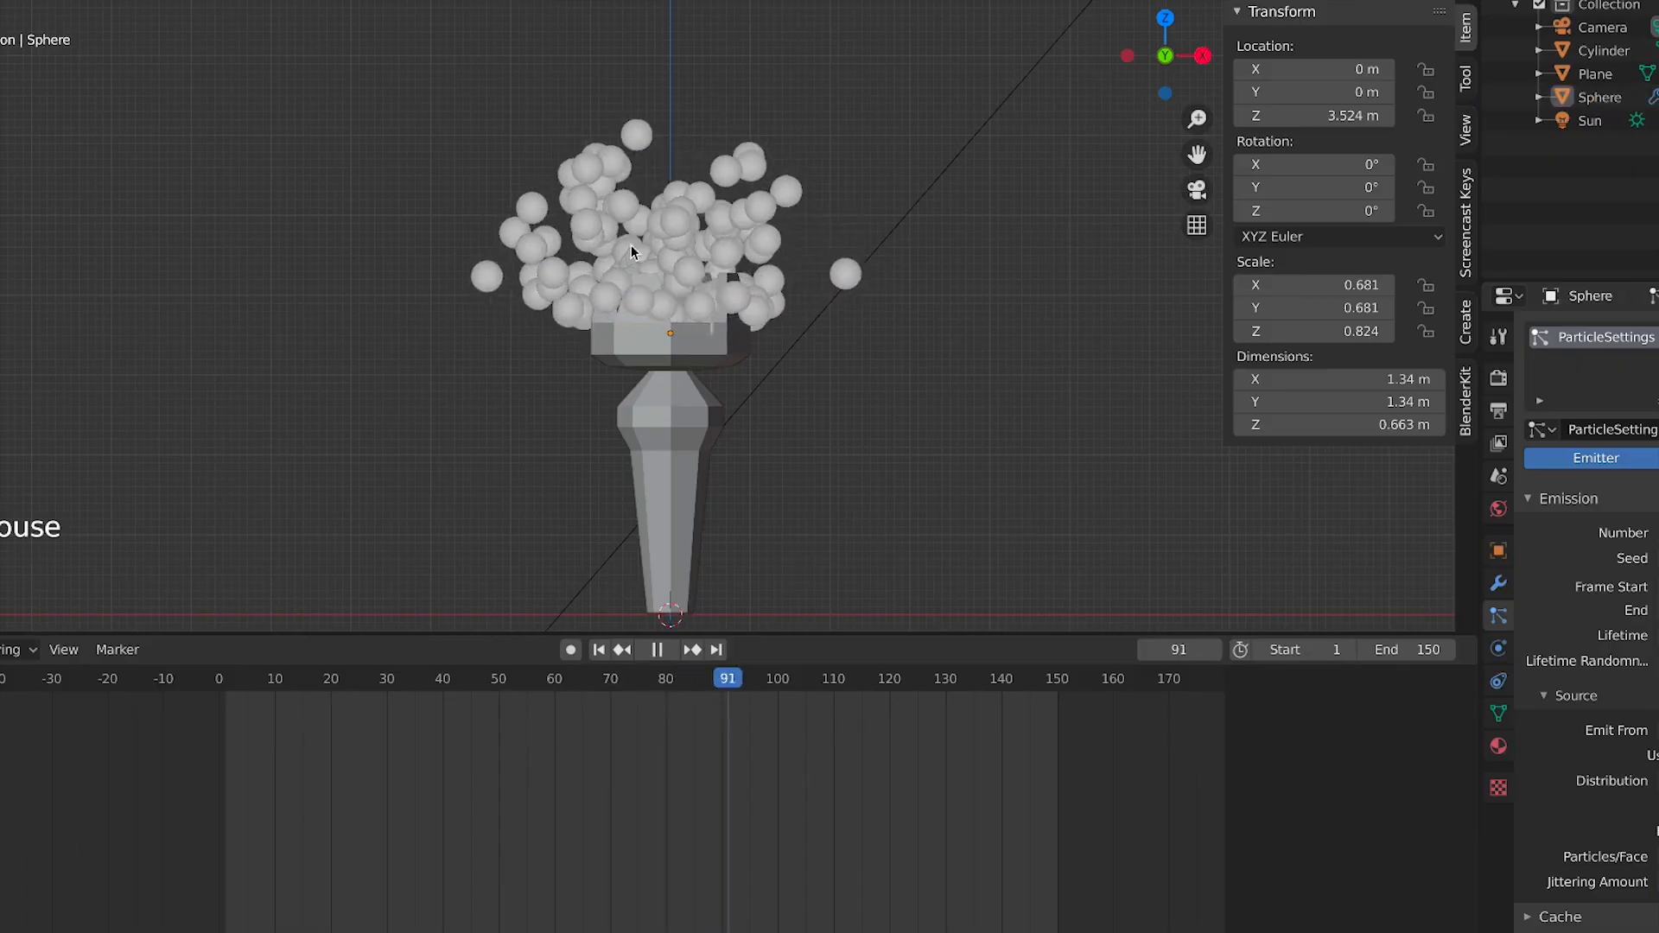
pyautogui.click(636, 248)
pyautogui.click(490, 206)
pyautogui.click(727, 286)
pyautogui.click(727, 287)
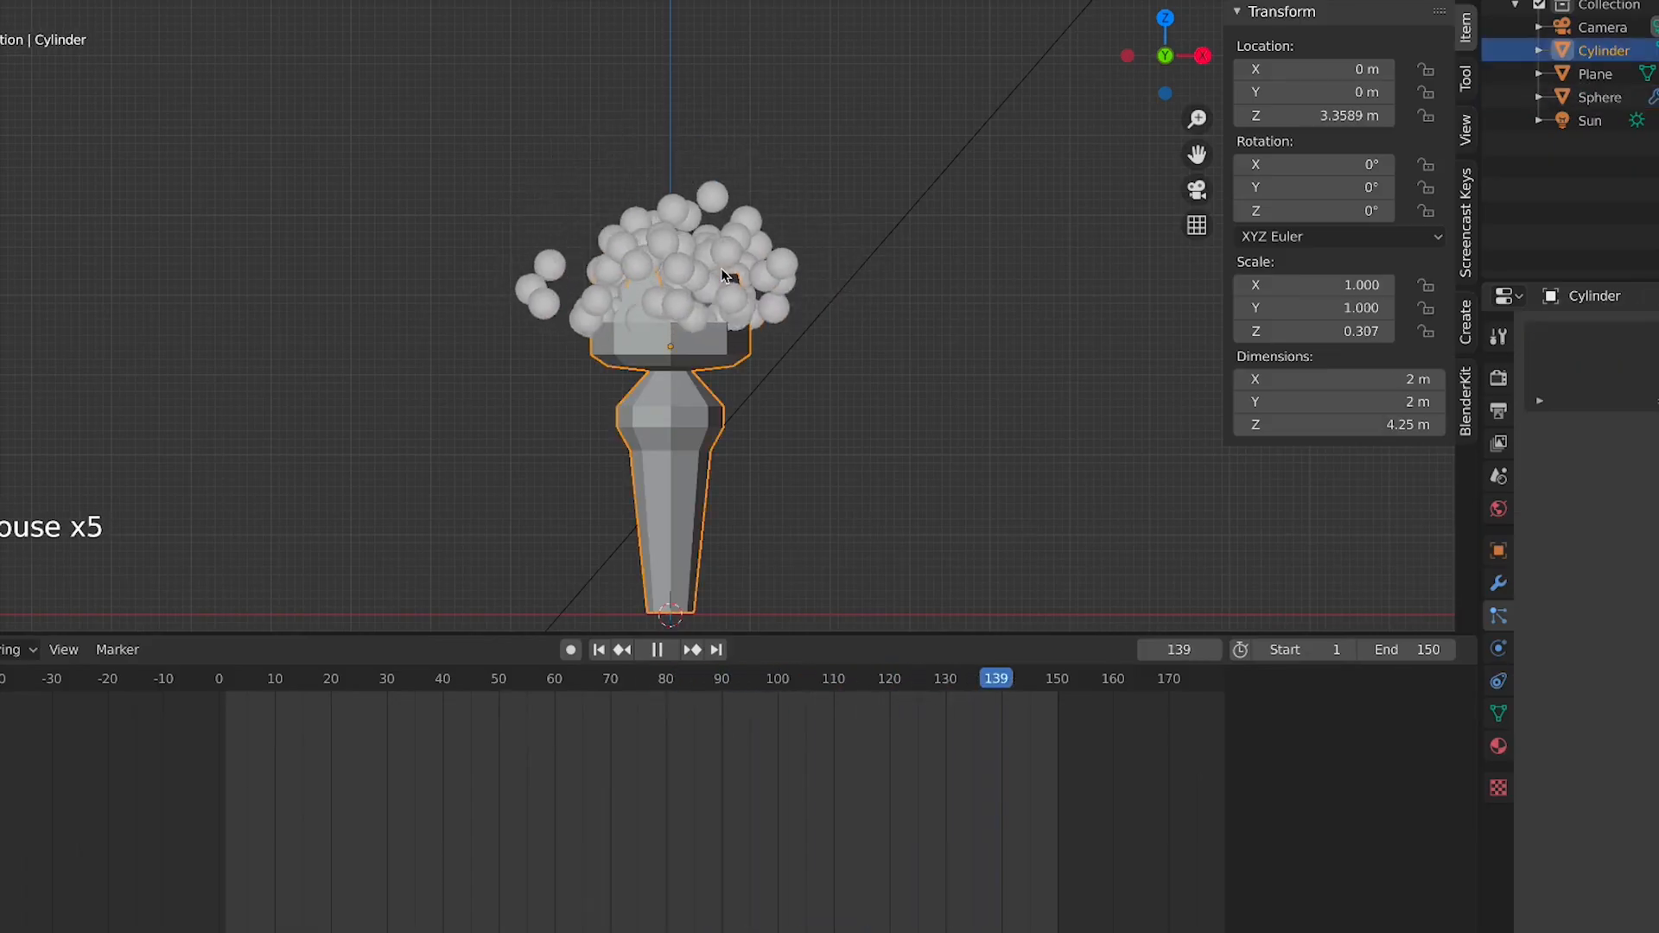
pyautogui.click(567, 210)
pyautogui.click(704, 286)
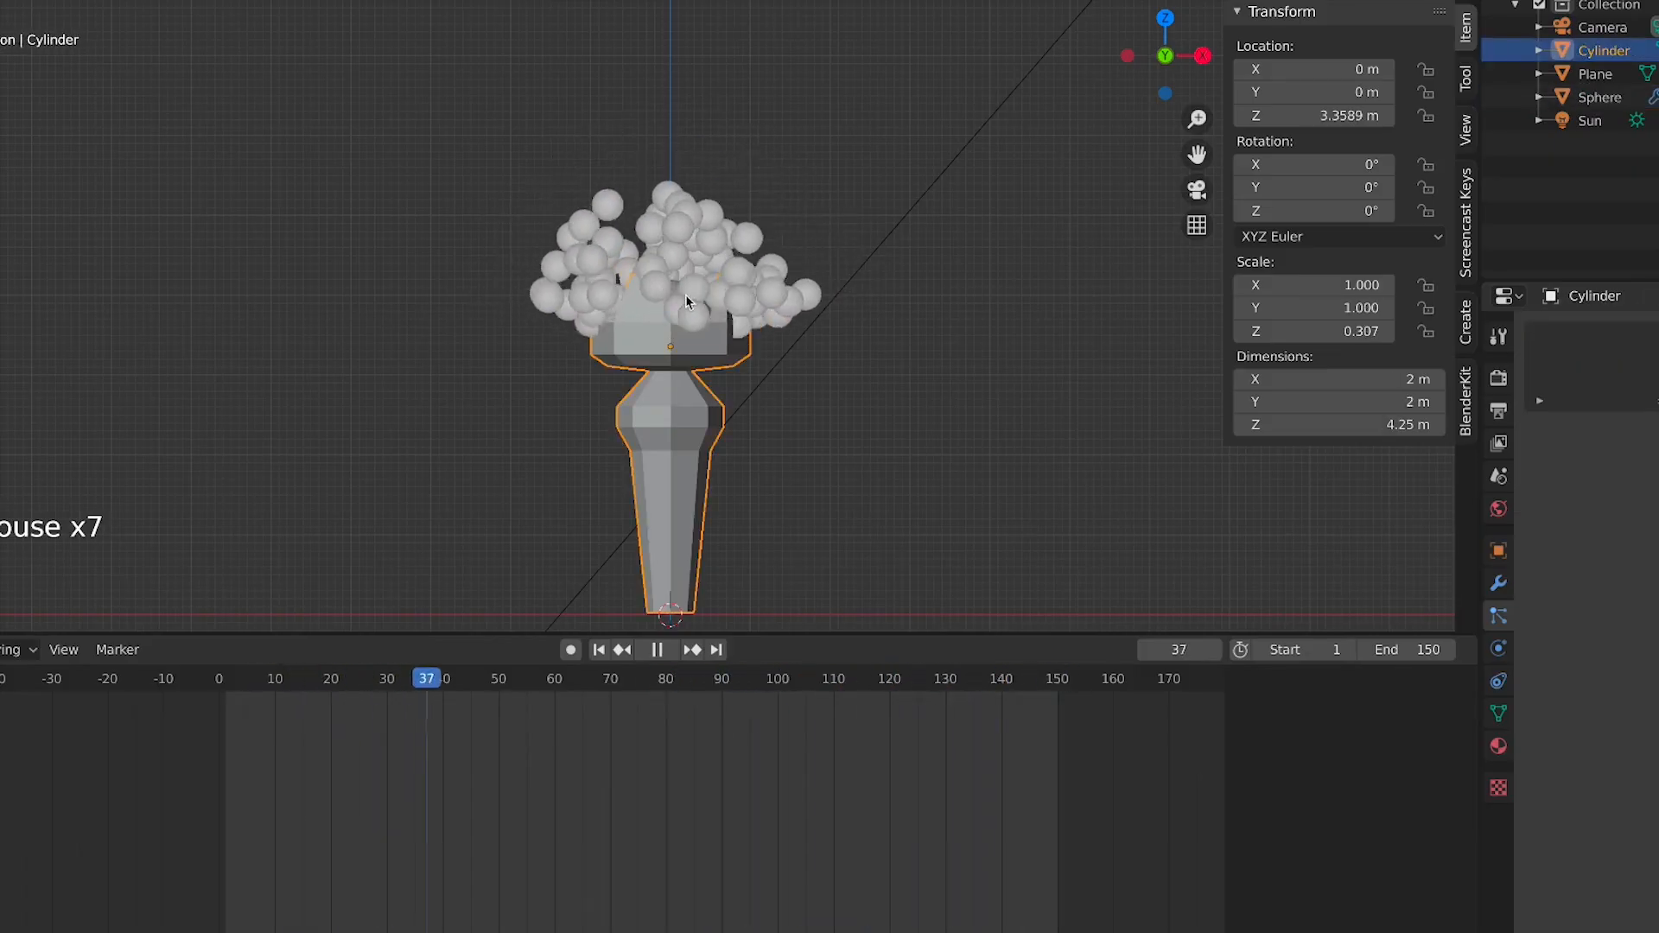
pyautogui.click(686, 293)
pyautogui.click(1650, 635)
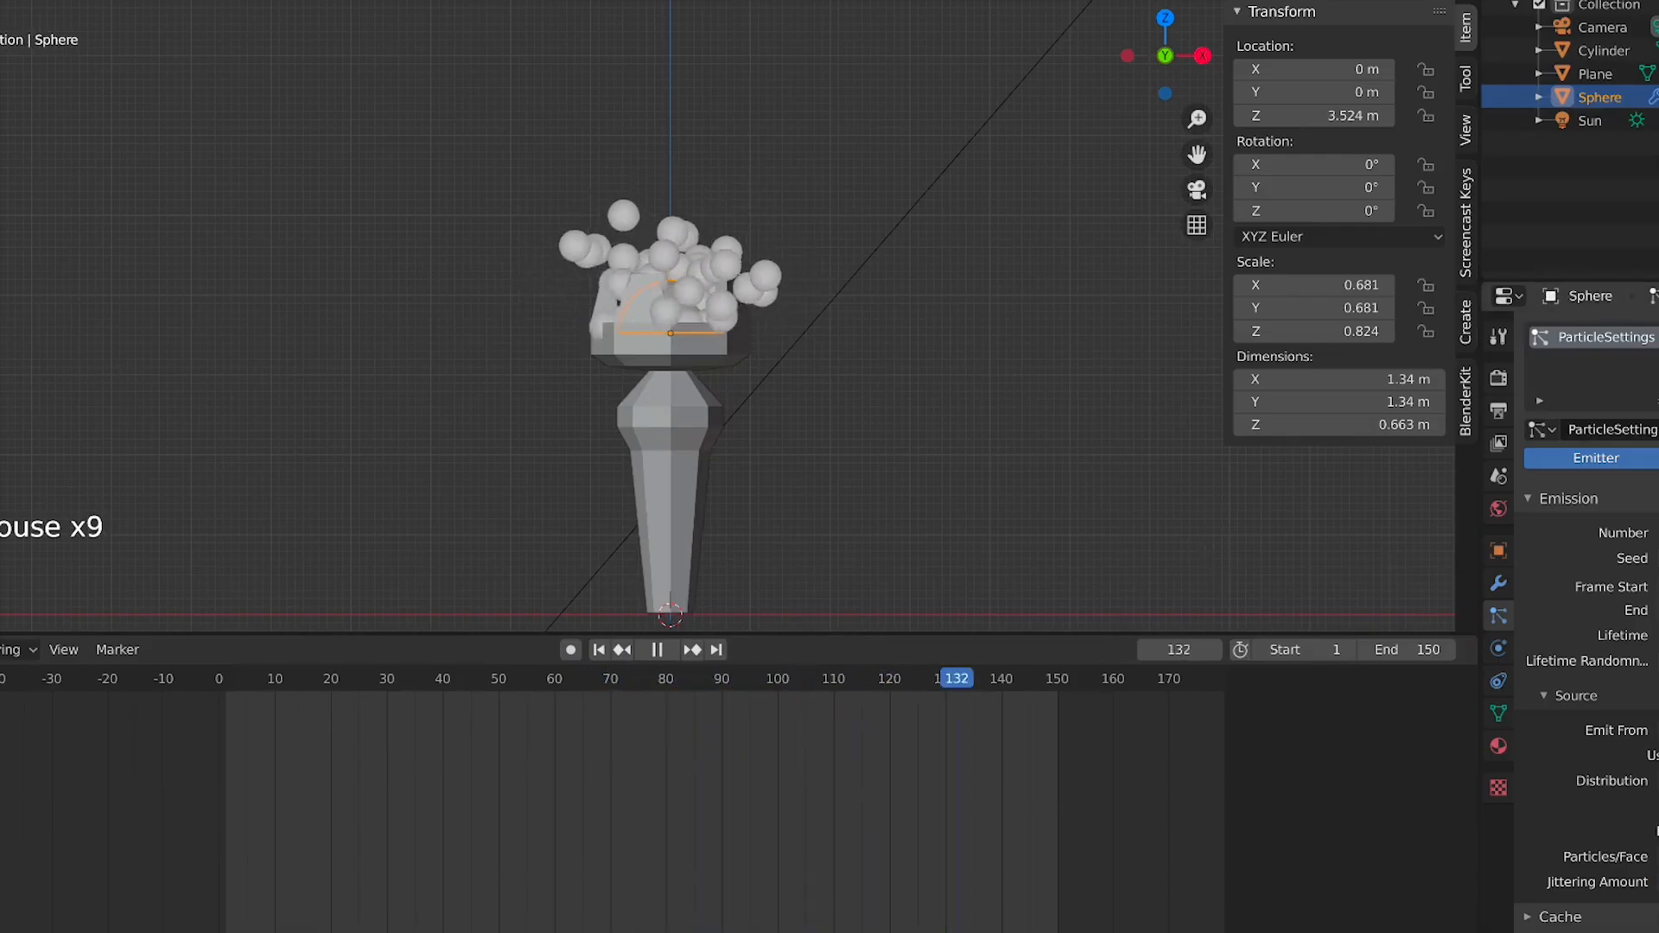
pyautogui.click(1652, 635)
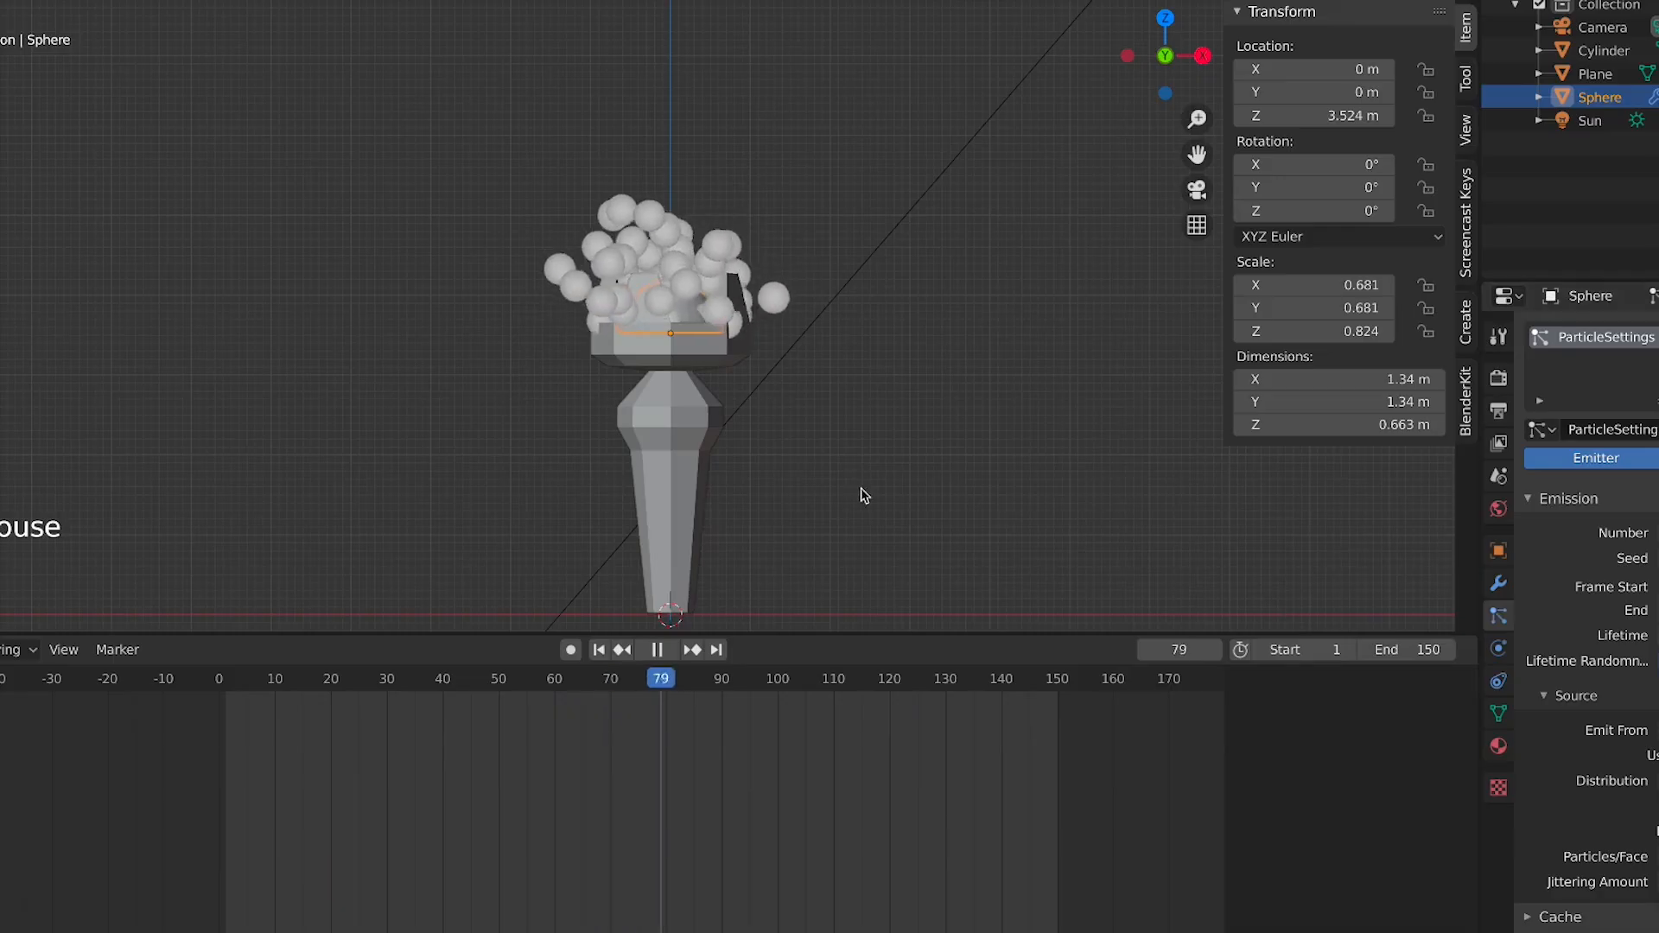
# Add a Force field and raise it along Z to about 7.8 m above the crowned object
pyautogui.scroll(-2, 644, 303)
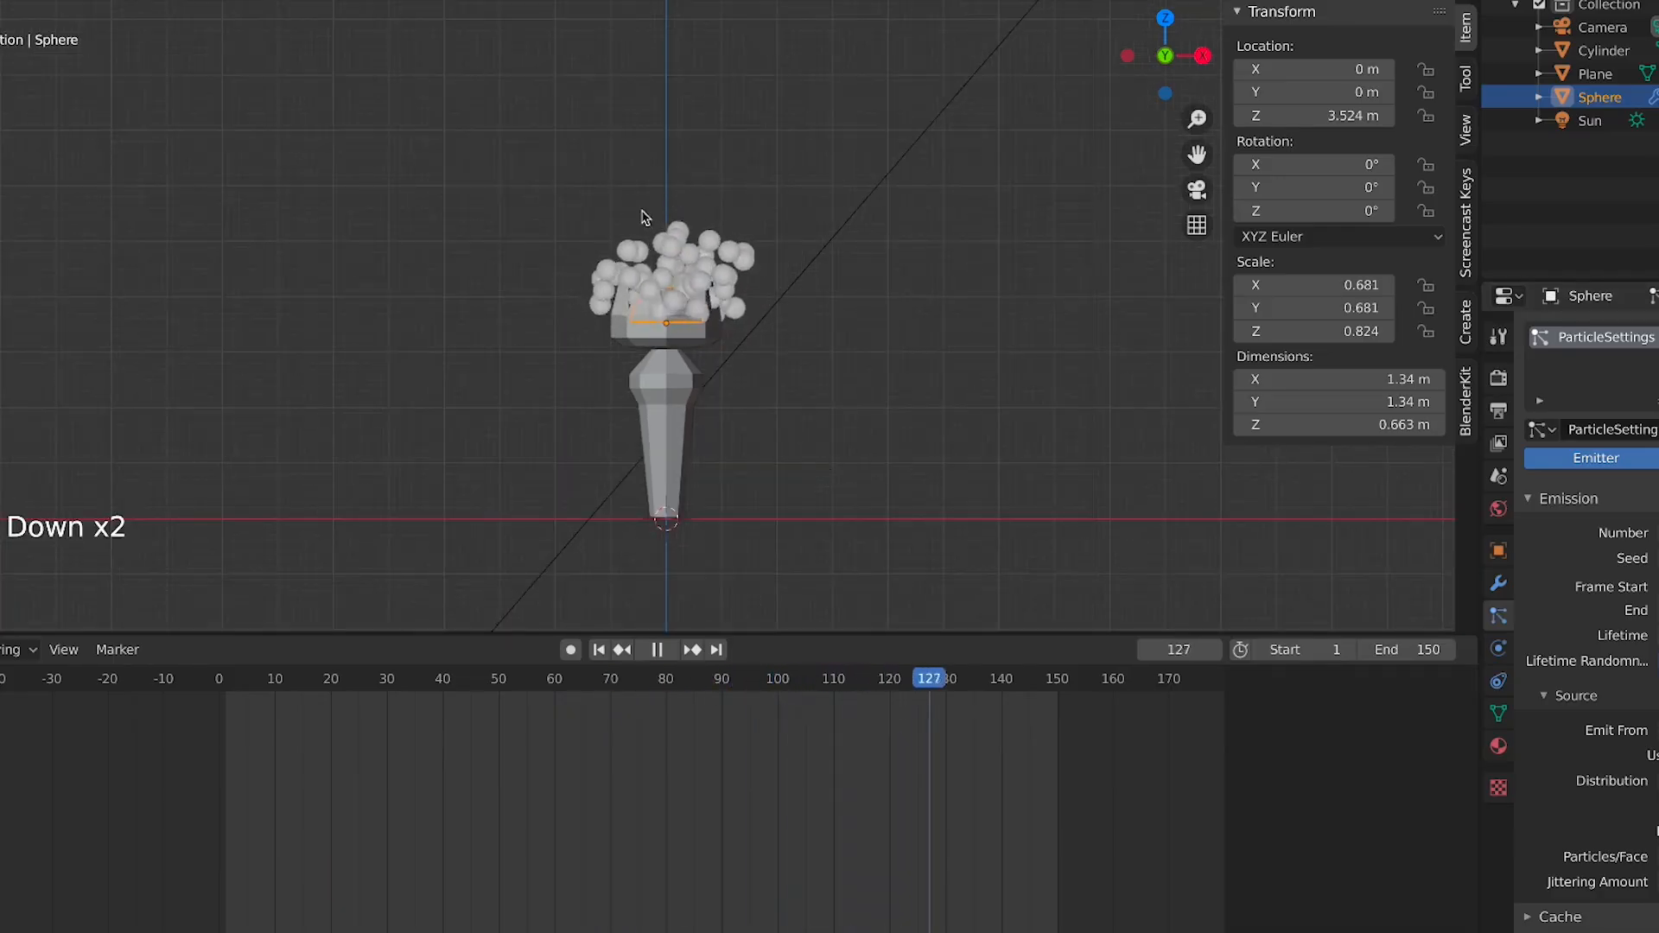
pyautogui.scroll(-2, 627, 212)
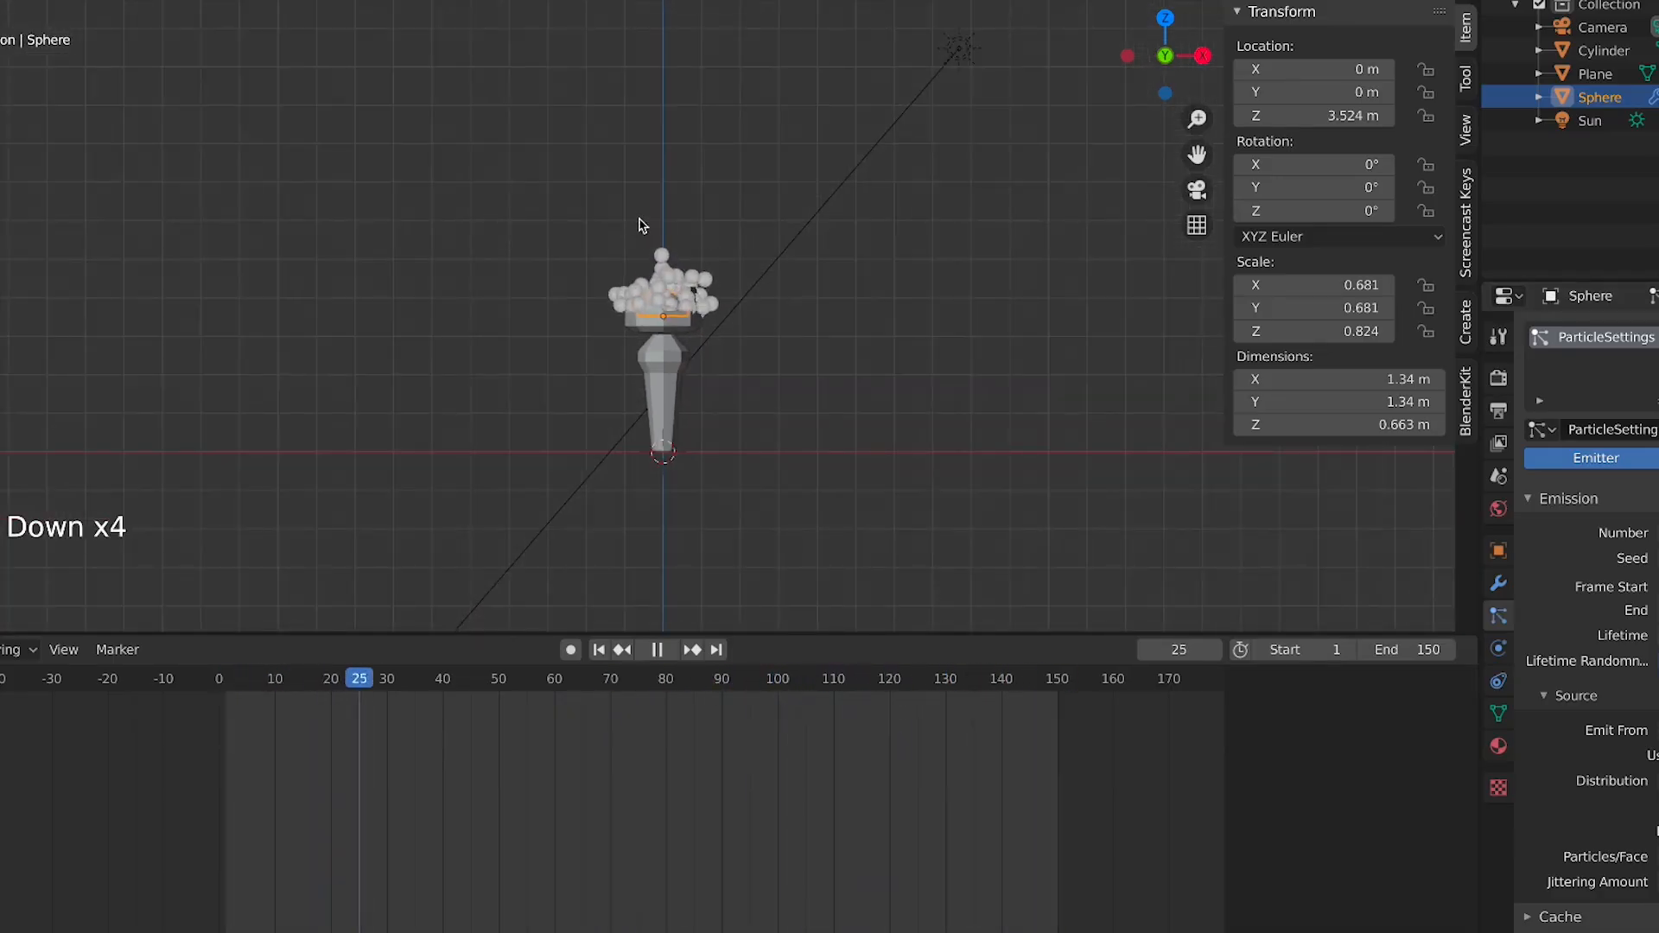
pyautogui.hotkey('shift', 'a')
pyautogui.moveTo(655, 630)
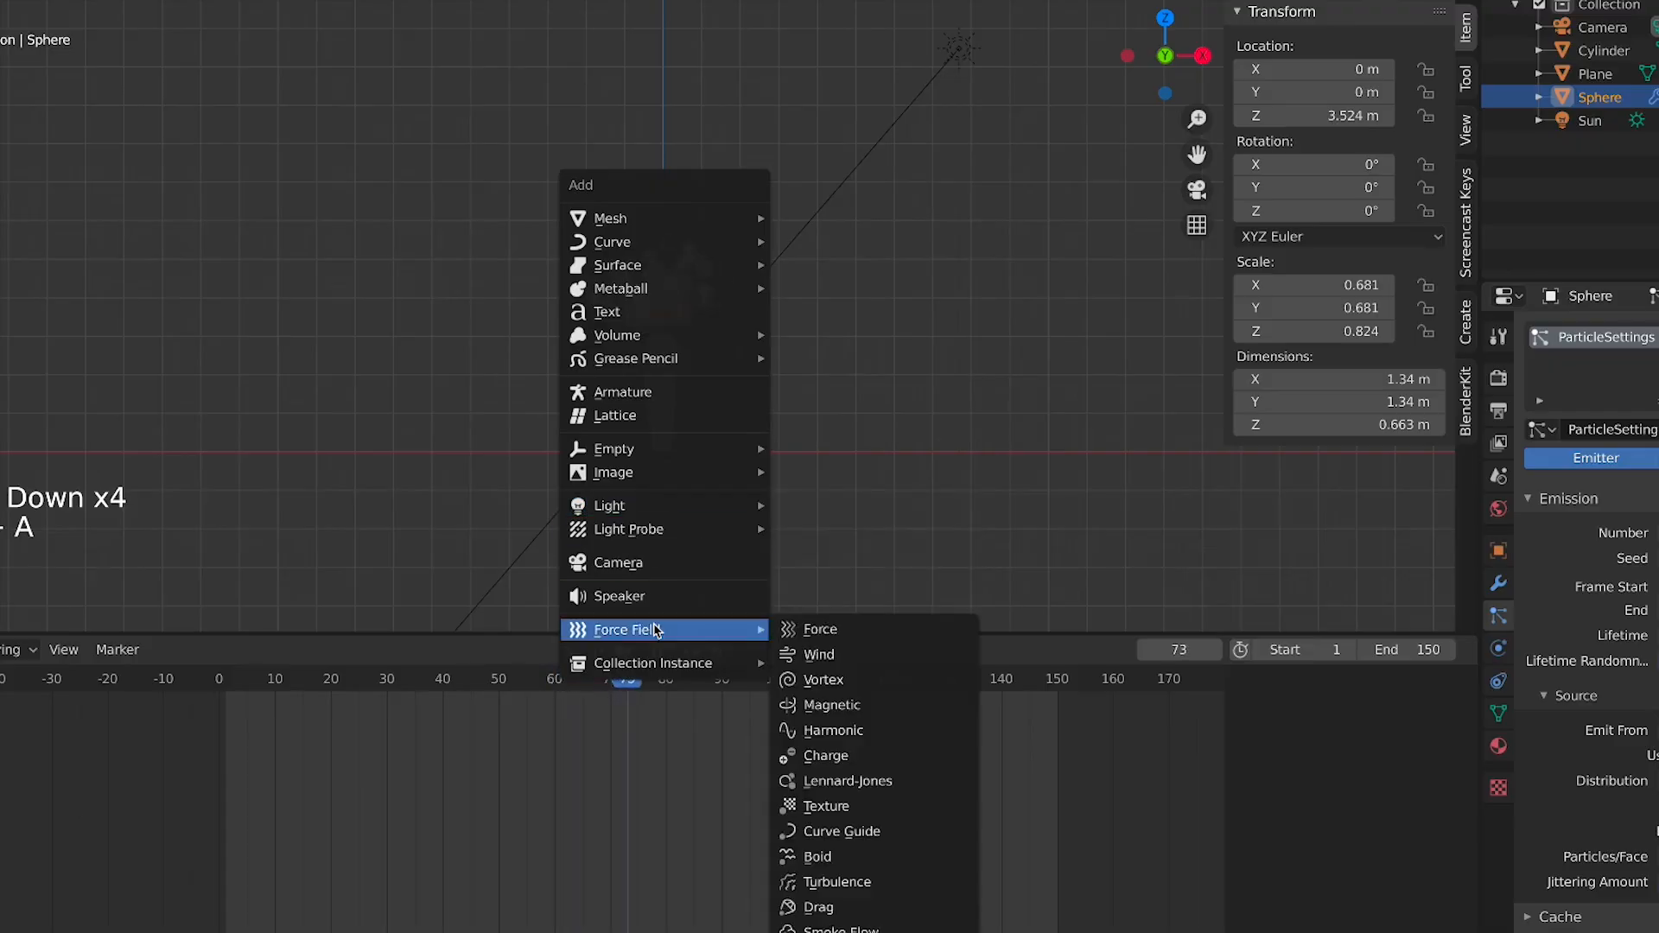
pyautogui.click(863, 640)
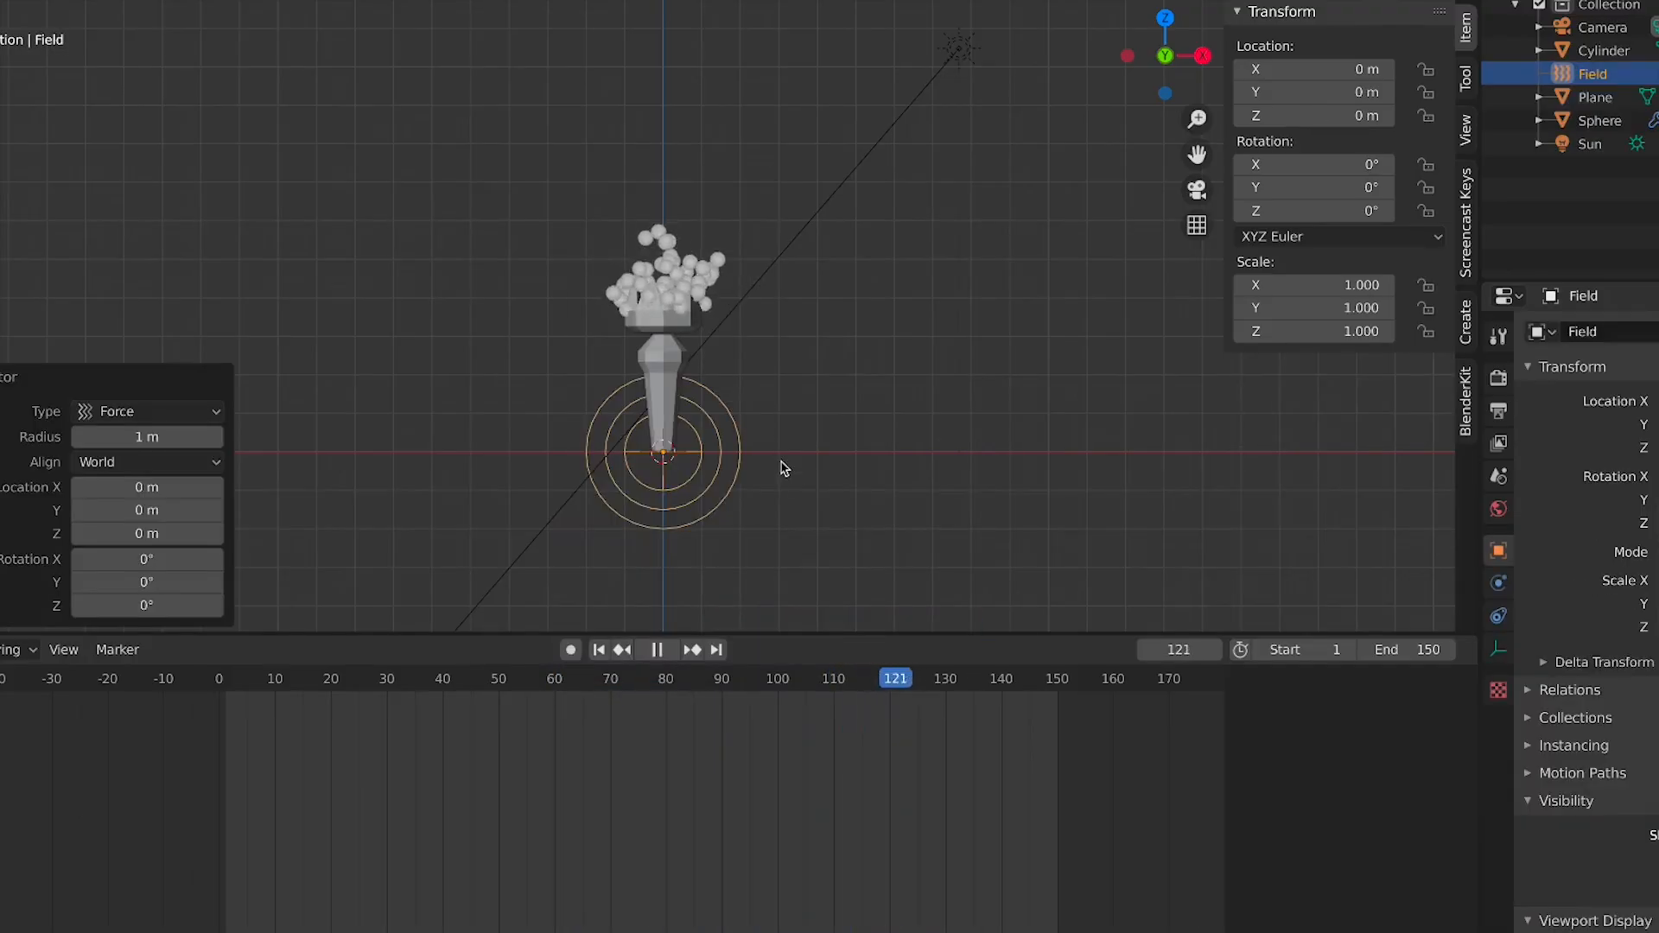
pyautogui.click(757, 167)
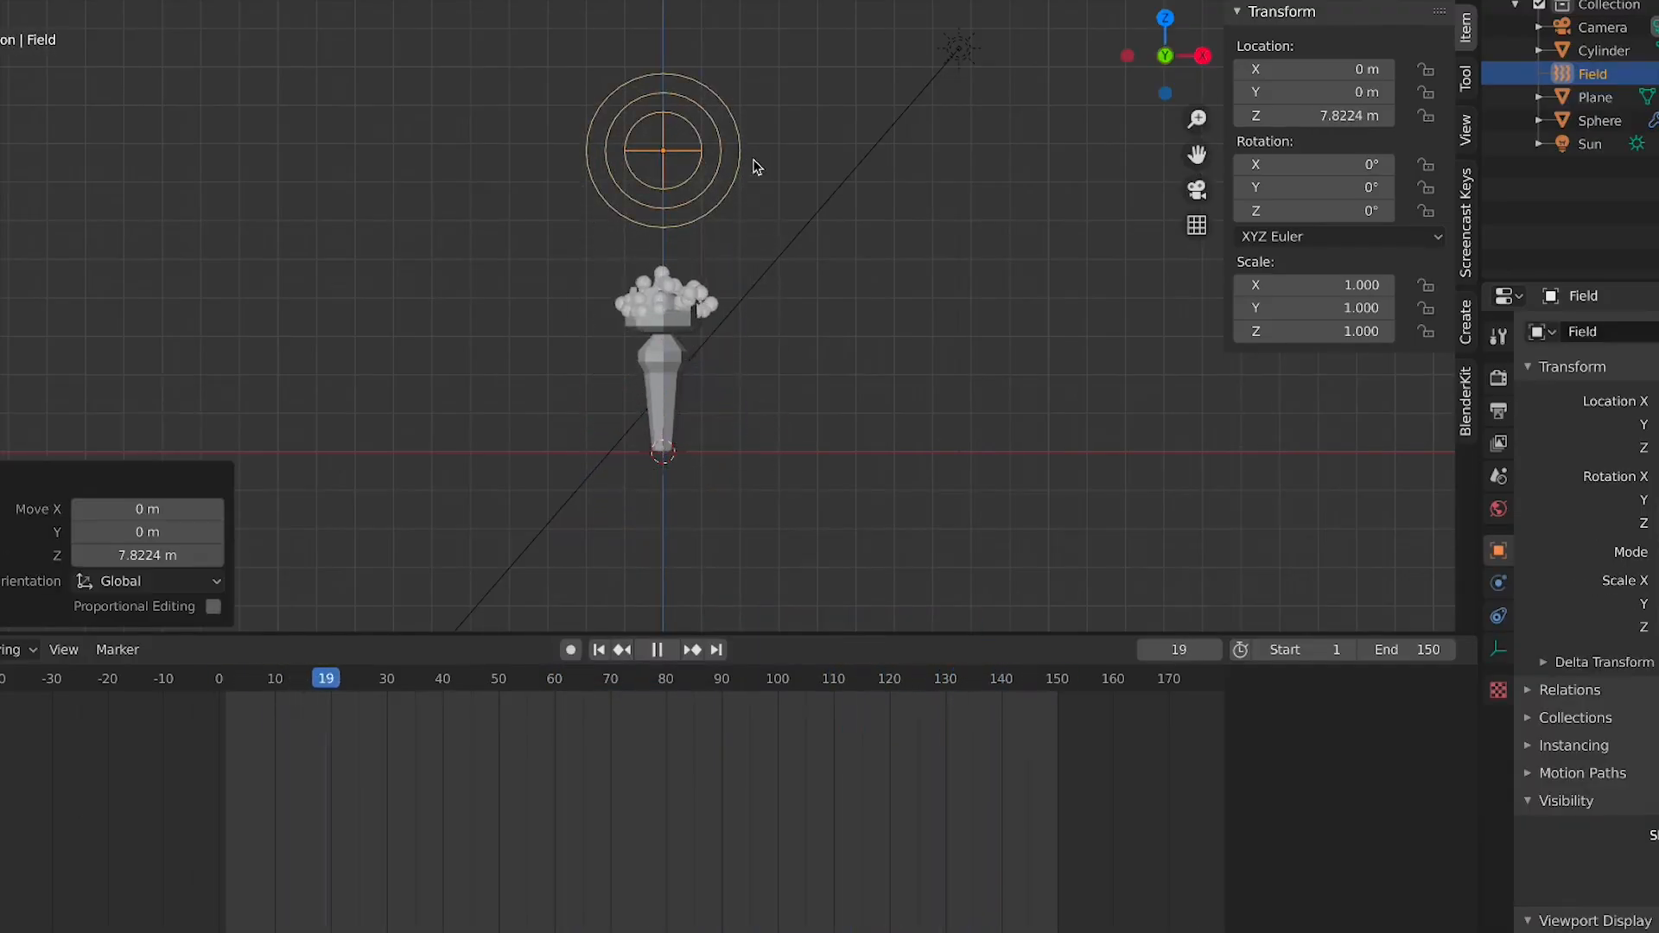
pyautogui.click(933, 298)
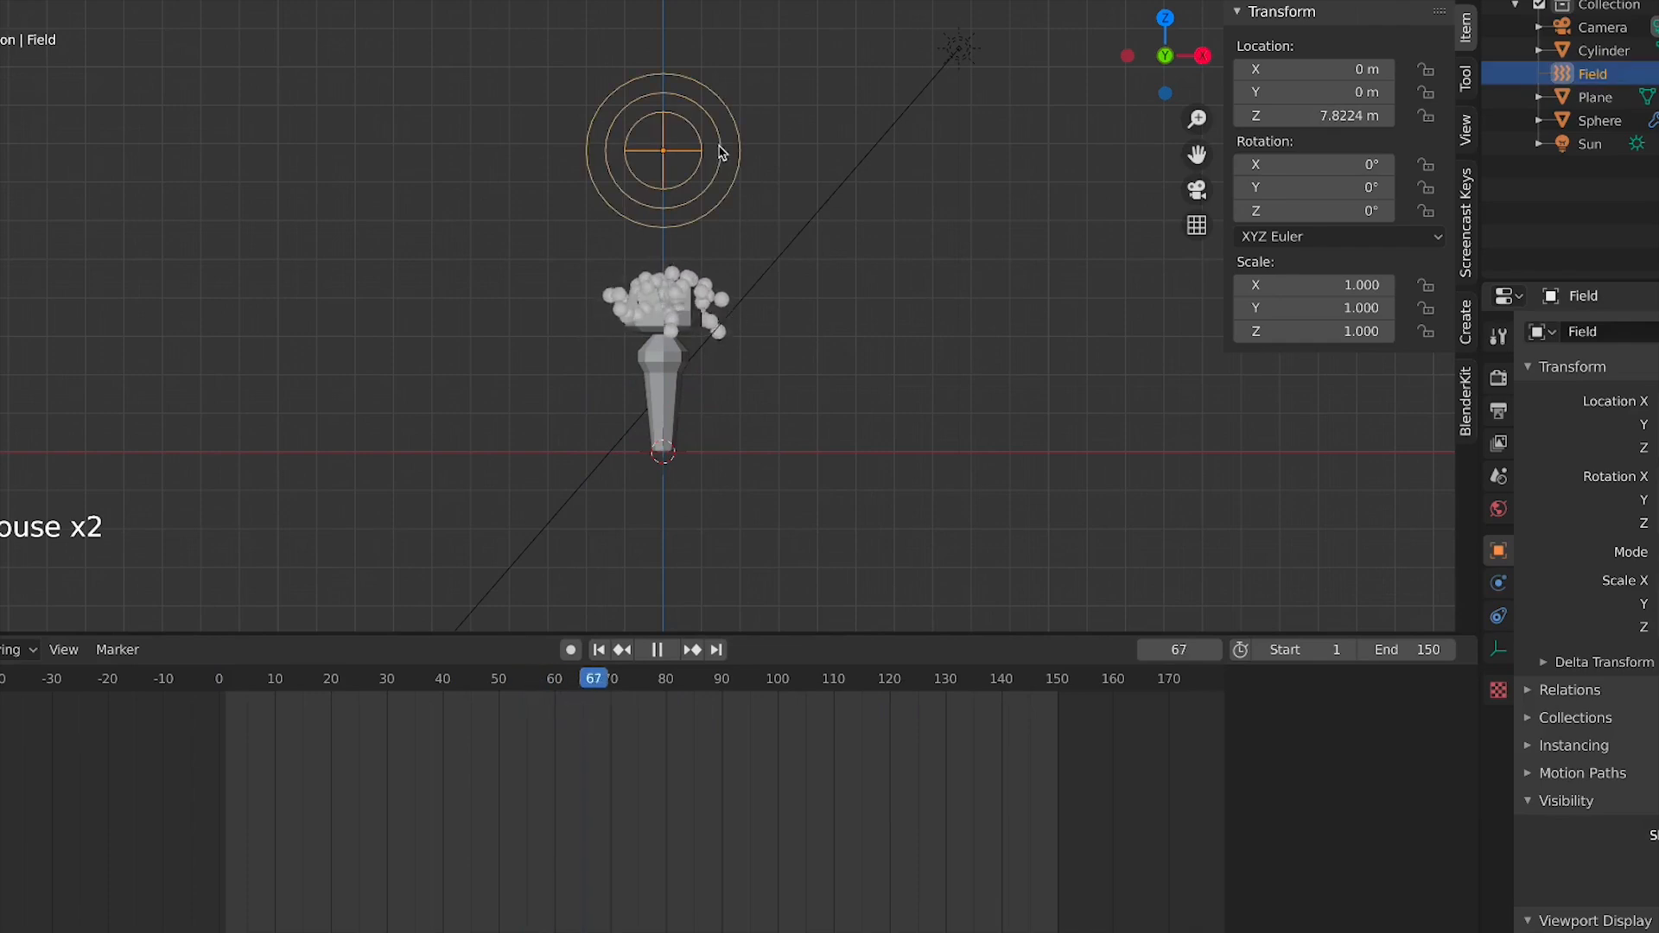
# Open the force field's physics settings and briefly preview the scene in another shading mode
pyautogui.click(1498, 584)
pyautogui.click(1499, 617)
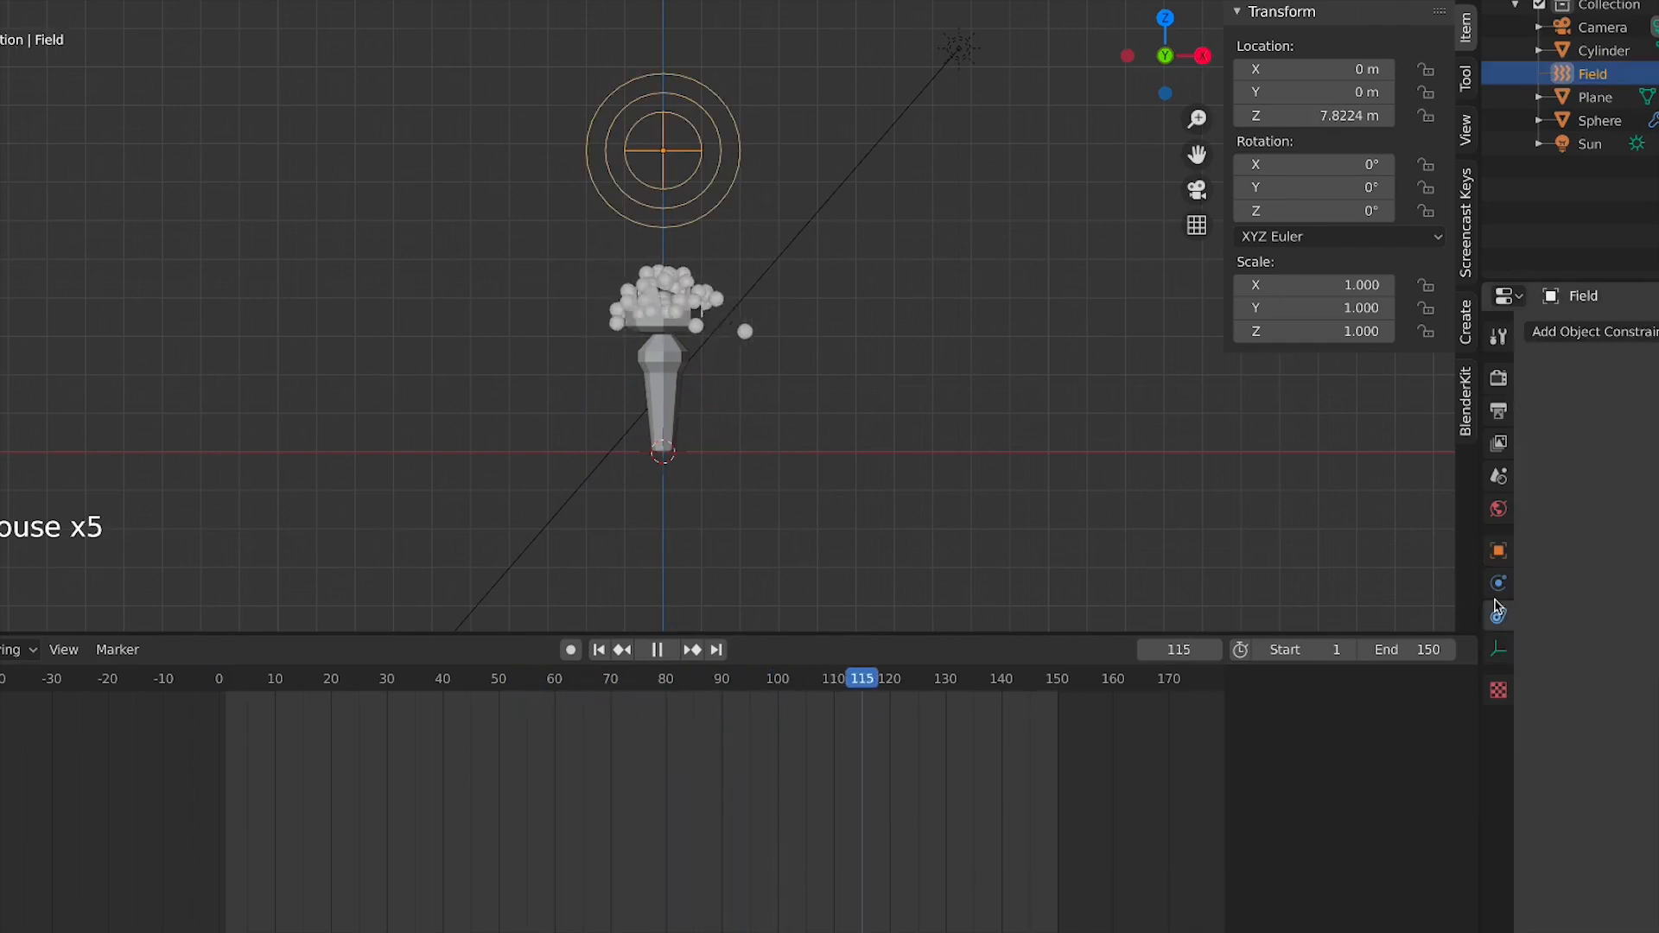
pyautogui.click(1499, 583)
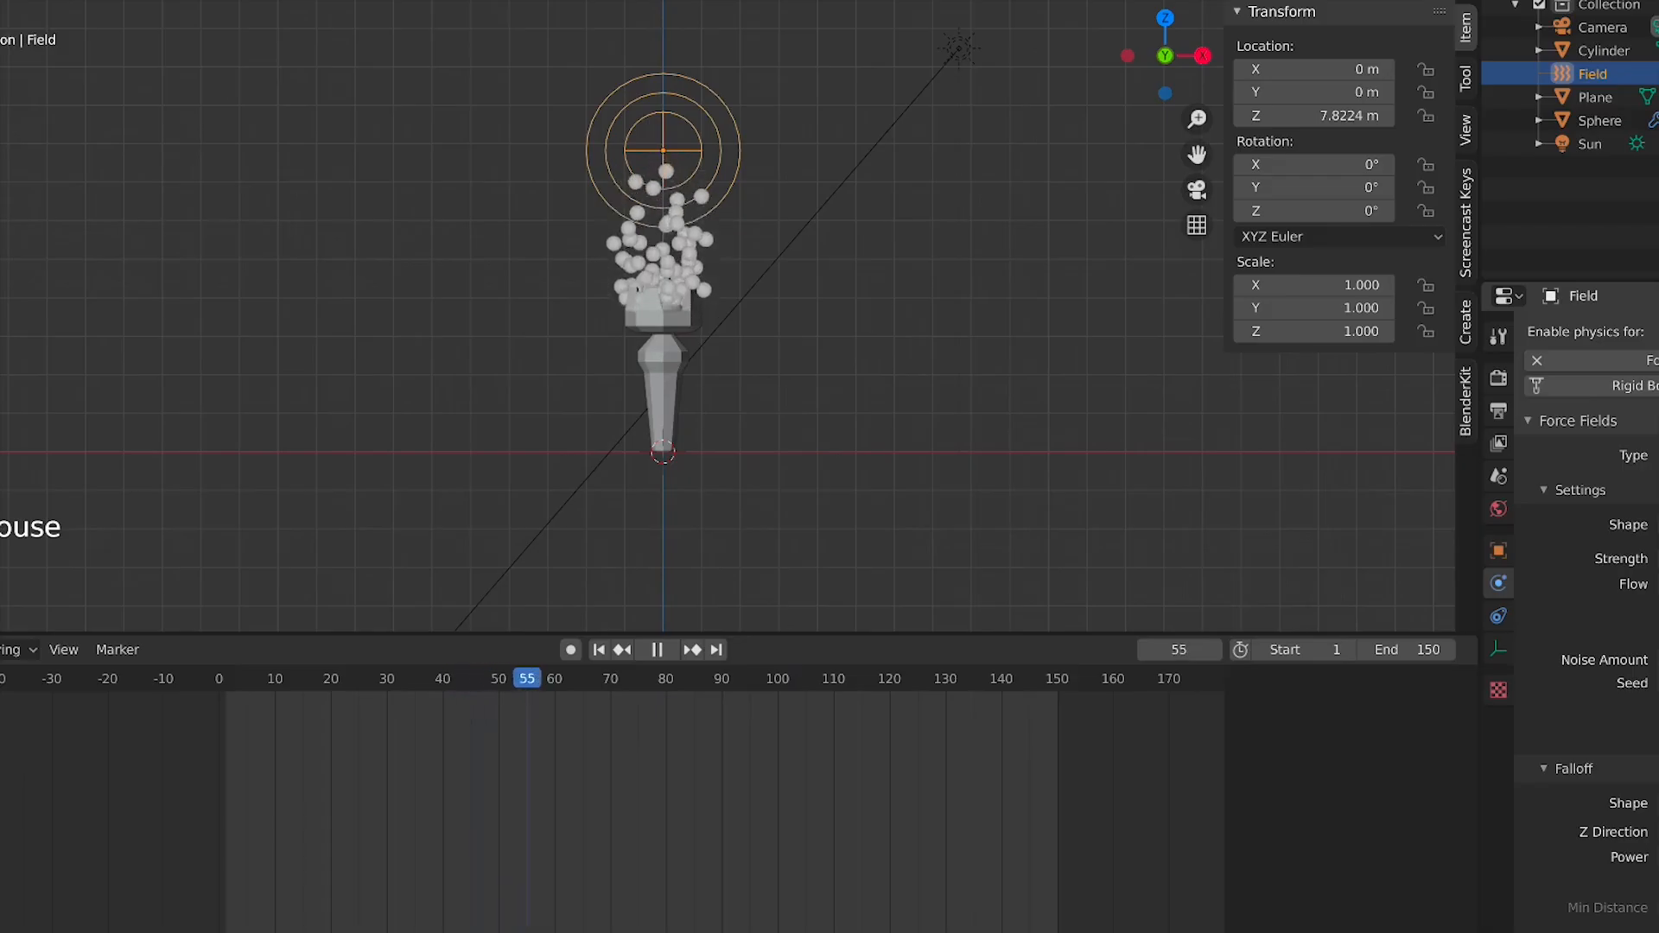
pyautogui.press('z')
pyautogui.click(692, 140)
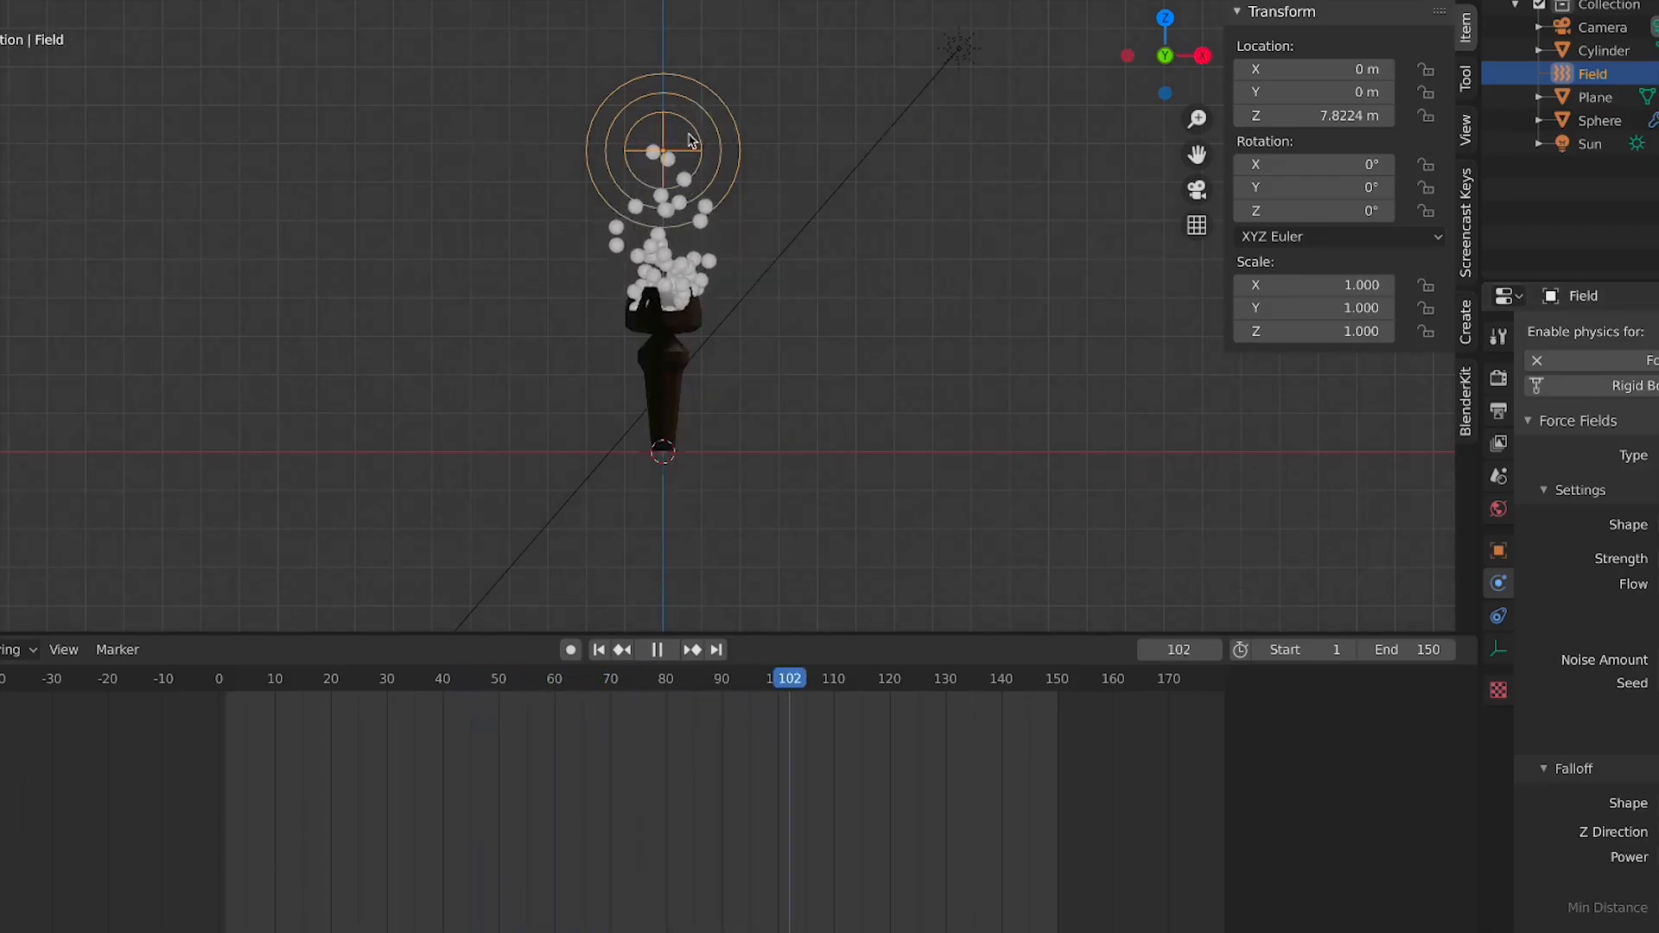
pyautogui.press('z')
pyautogui.click(808, 153)
# Move the force field up along Z in several passes, settling at about 10.5 m above the crown
pyautogui.press('g')
pyautogui.press('z')
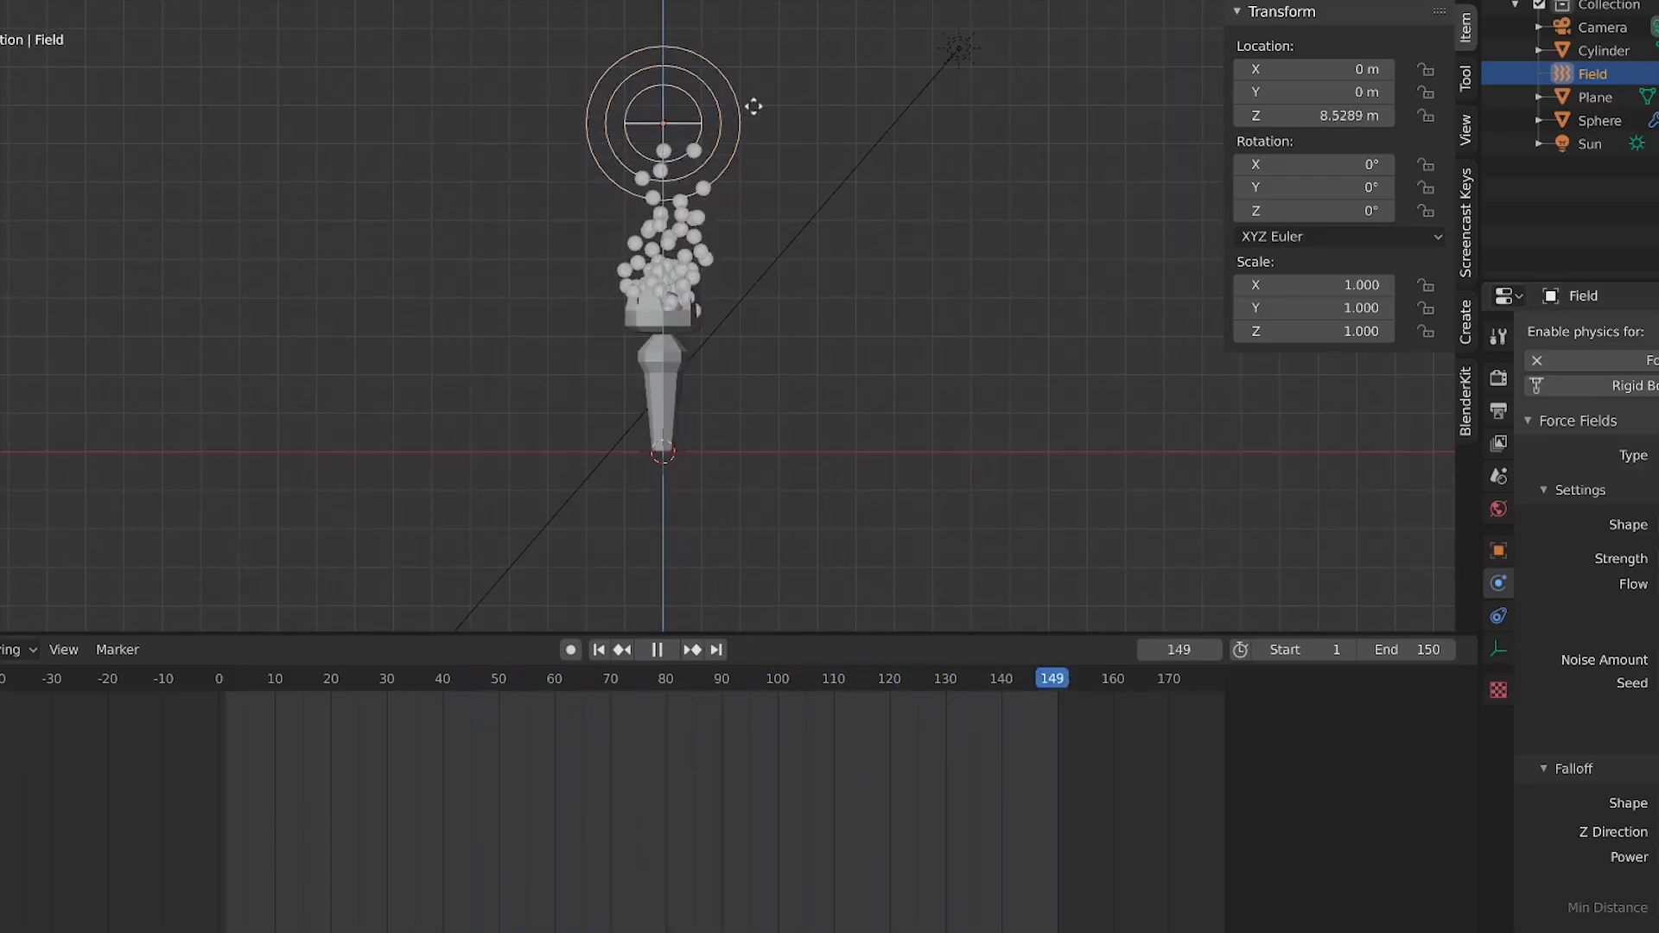
pyautogui.click(692, 102)
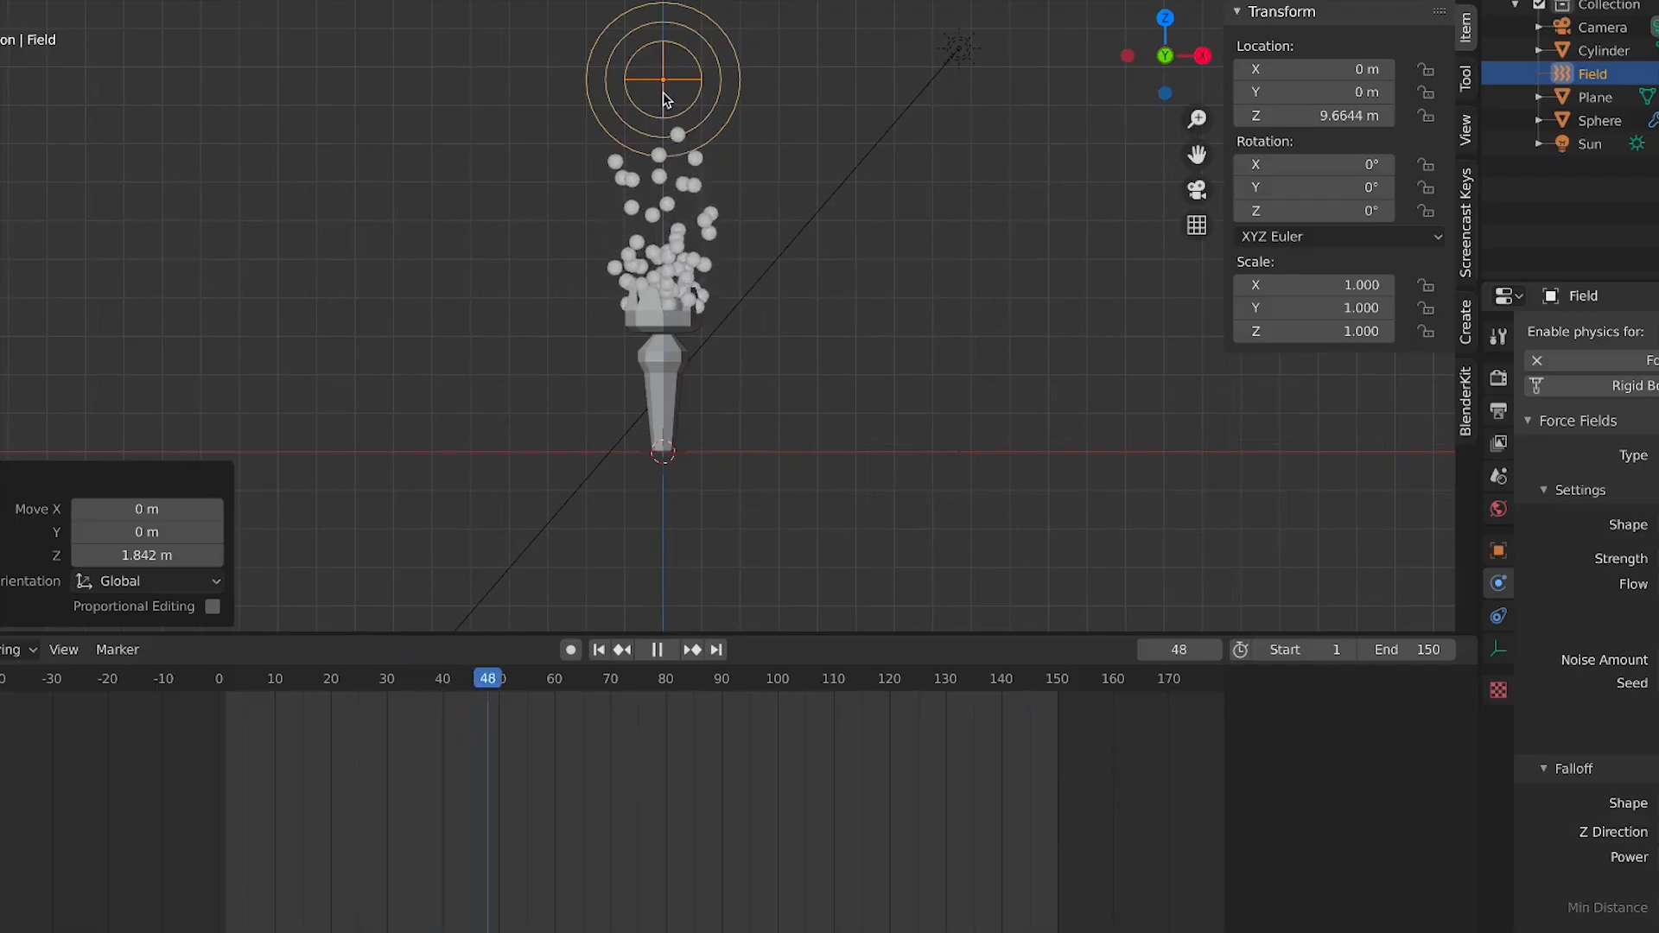
pyautogui.keyDown('shift'); pyautogui.moveTo(674, 108); pyautogui.dragTo(715, 385, button='middle'); pyautogui.keyUp('shift')
pyautogui.press('g')
pyautogui.press('z')
pyautogui.click(748, 387)
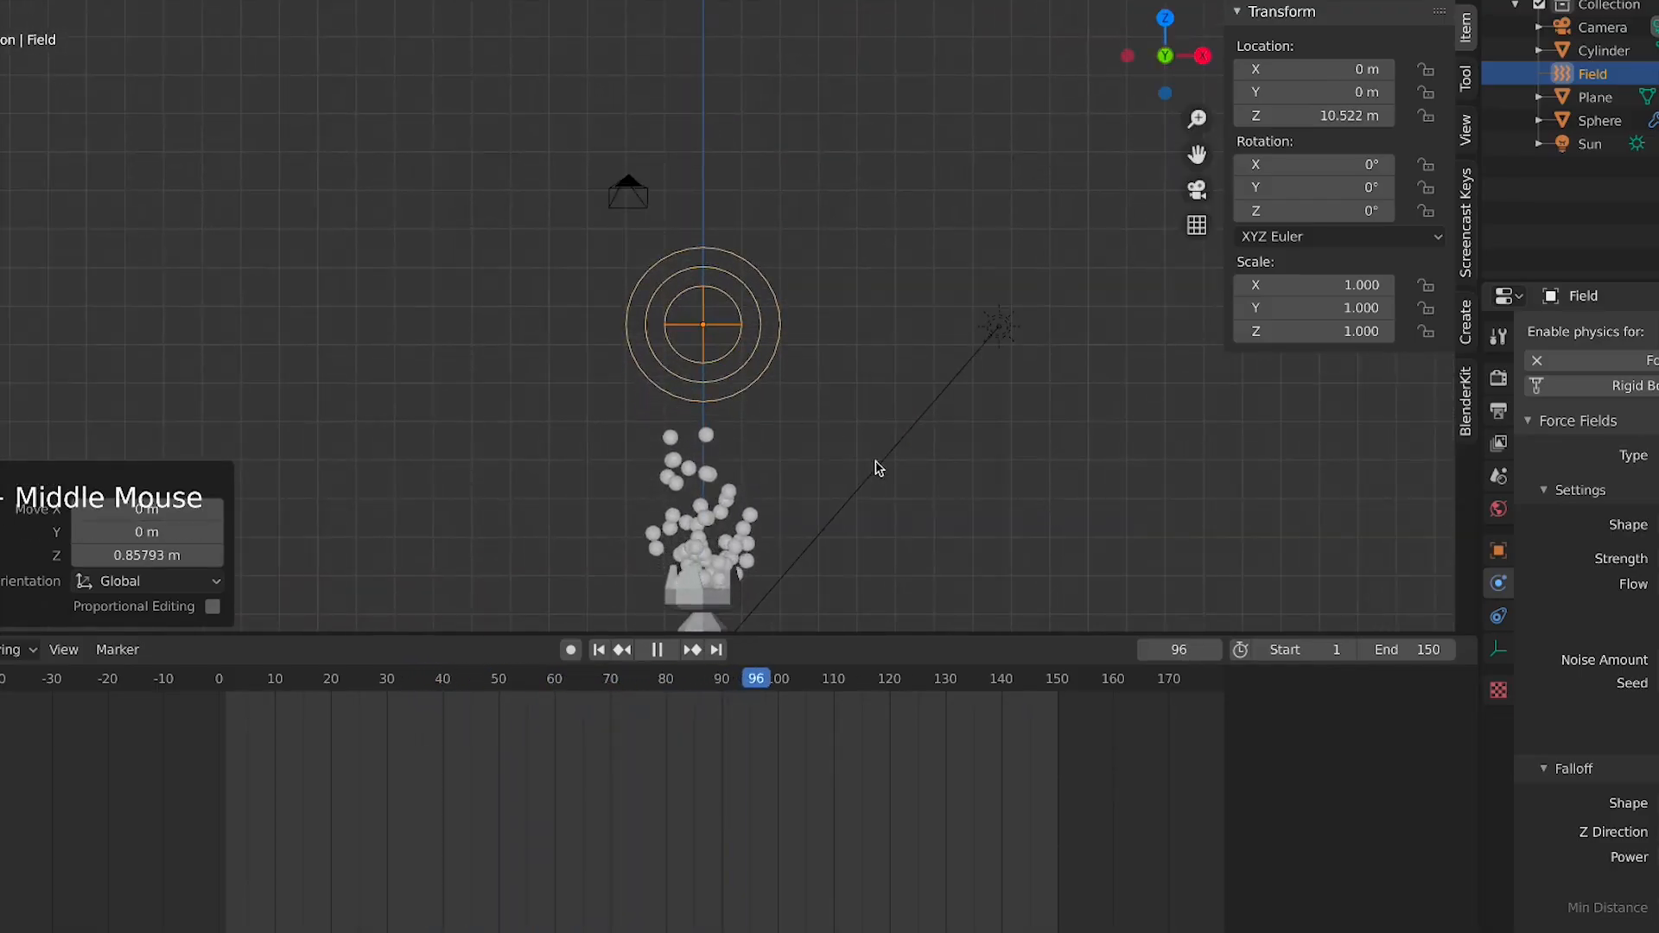
pyautogui.scroll(-2, 877, 468)
pyautogui.keyDown('shift'); pyautogui.moveTo(822, 540); pyautogui.dragTo(800, 400, button='middle'); pyautogui.keyUp('shift')
pyautogui.scroll(6, 800, 400)
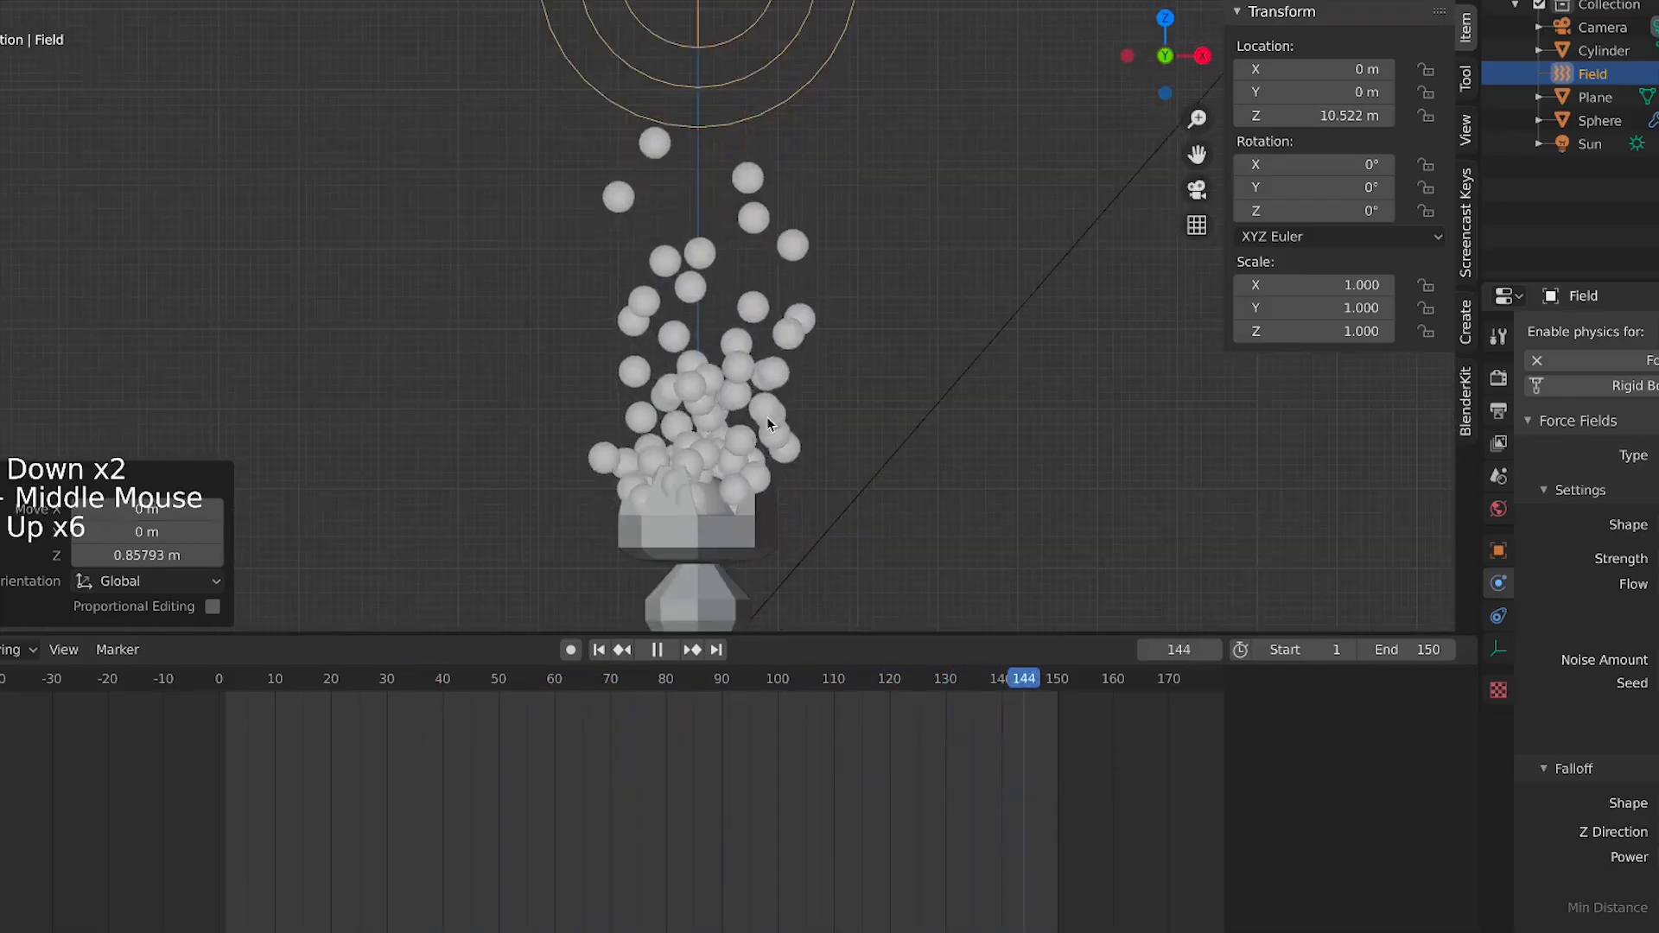
pyautogui.click(860, 471)
pyautogui.click(702, 92)
pyautogui.click(701, 100)
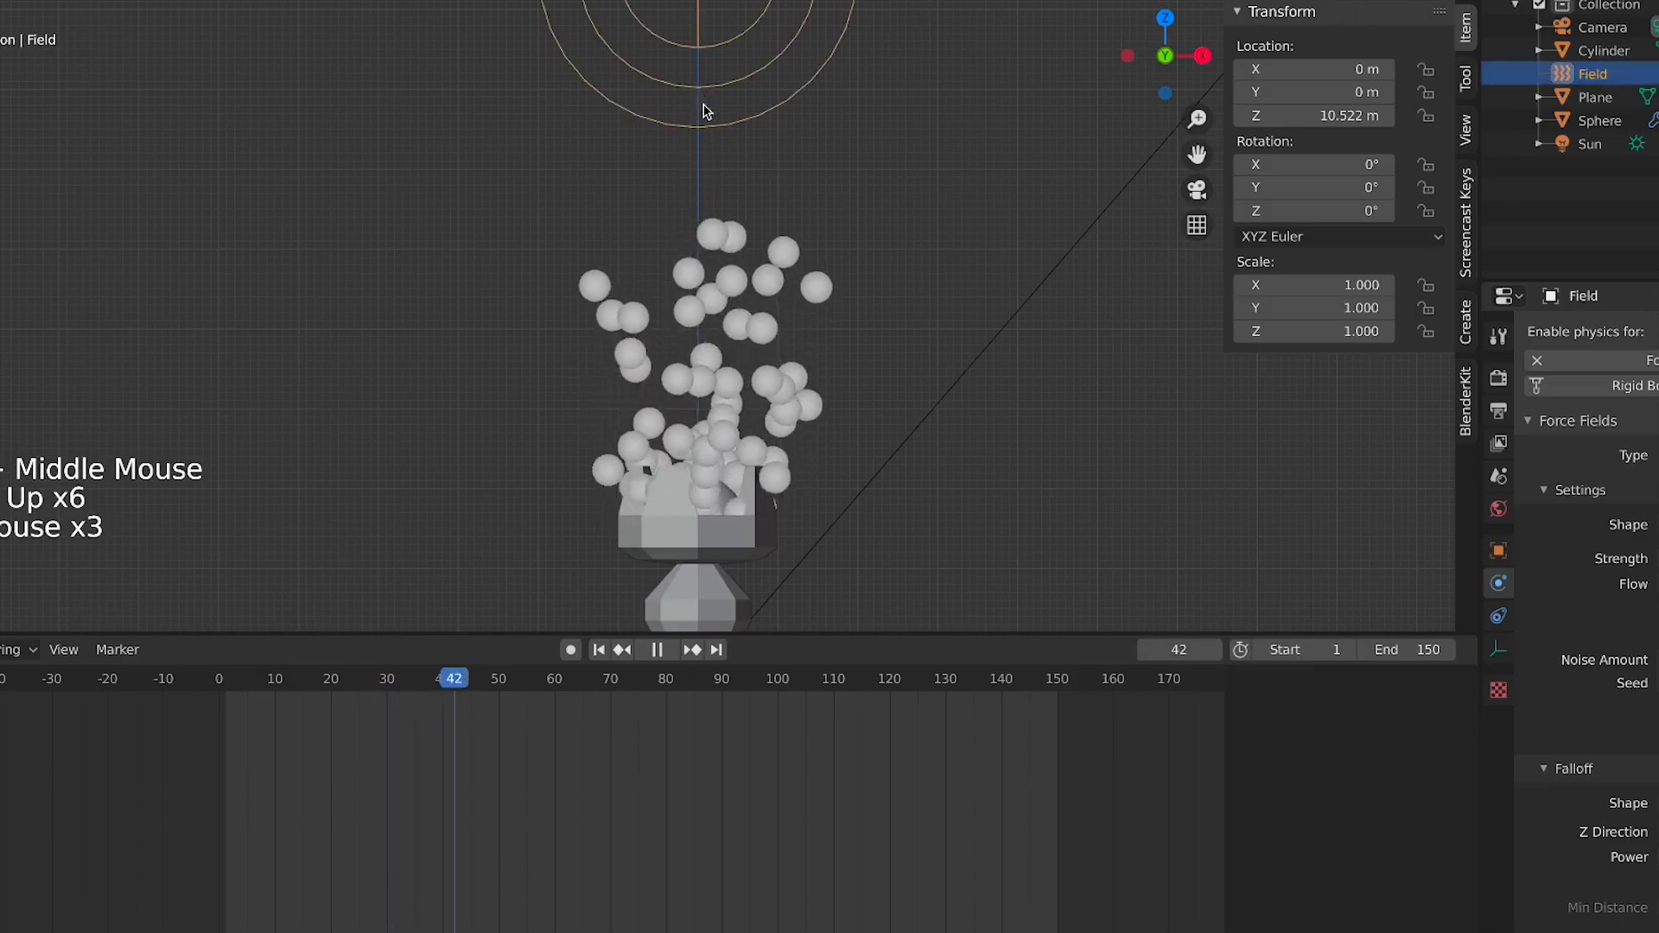
pyautogui.scroll(-3, 810, 263)
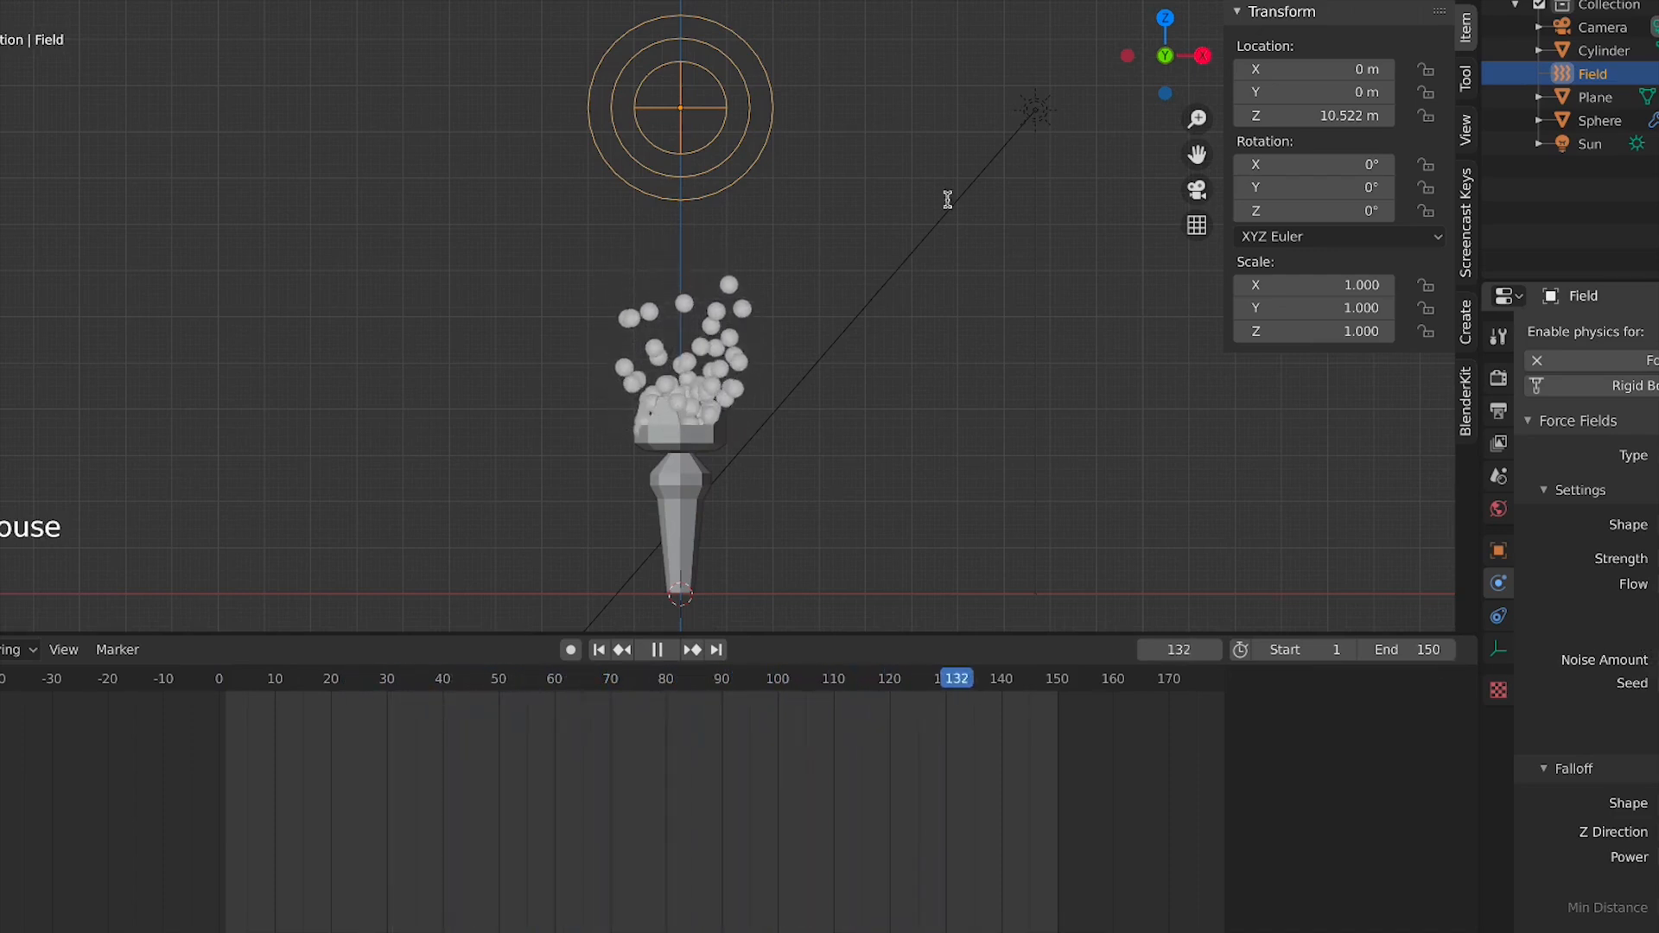
pyautogui.click(741, 167)
pyautogui.click(703, 211)
pyautogui.click(704, 198)
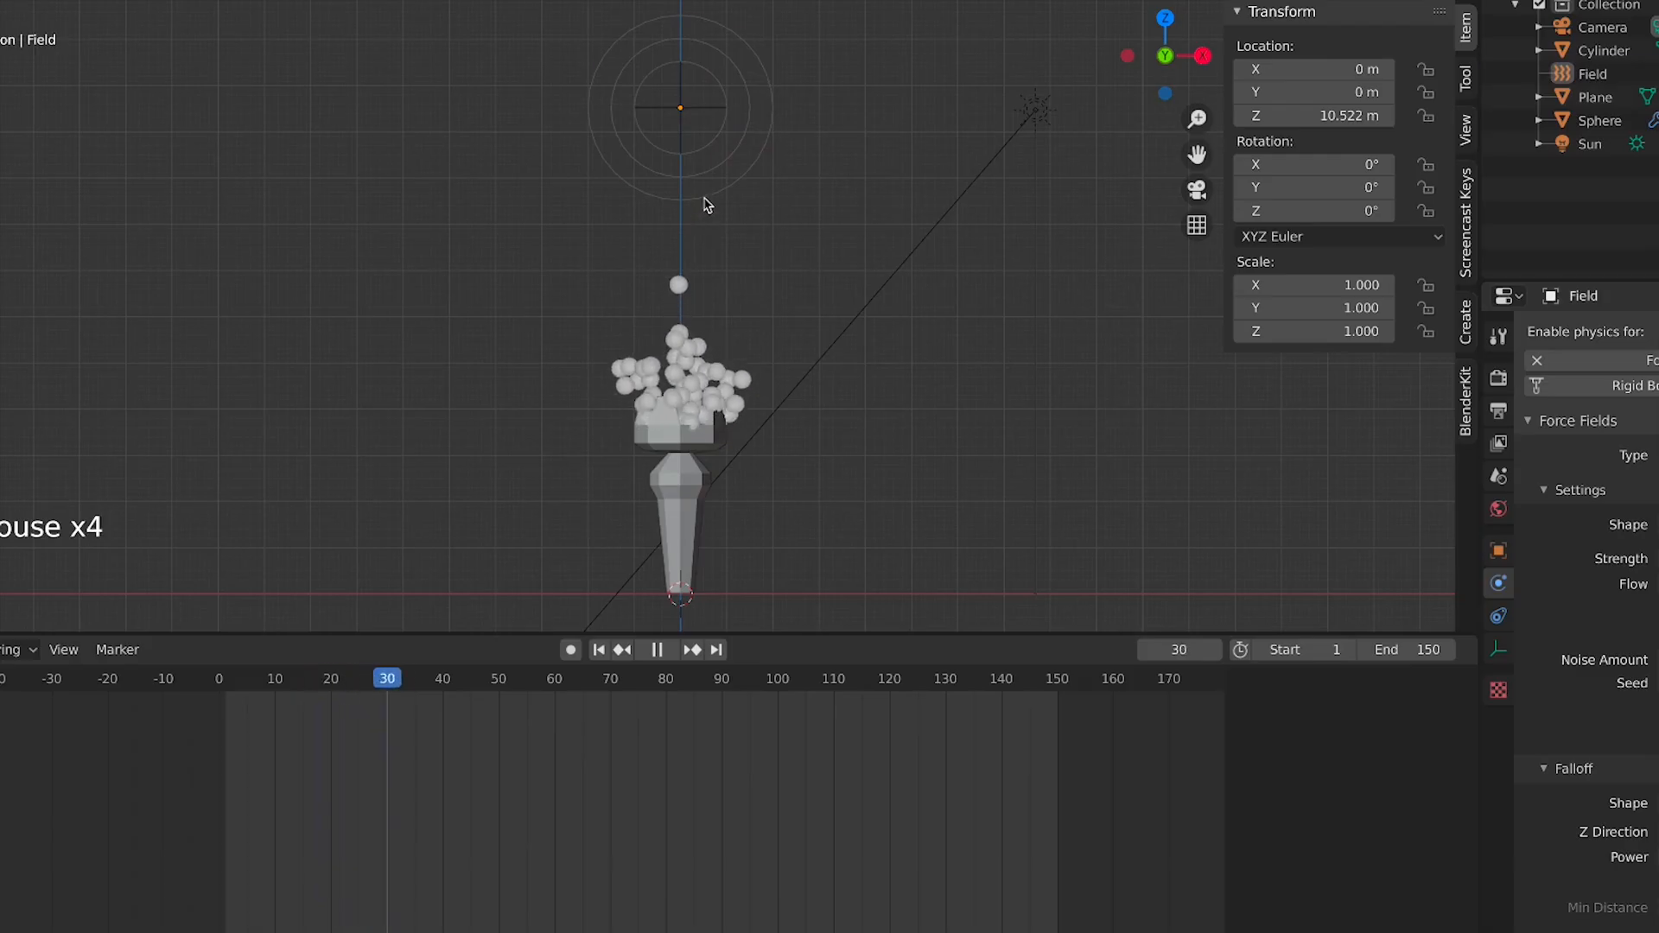
pyautogui.click(704, 196)
pyautogui.press('g')
pyautogui.press('z')
pyautogui.click(681, 24)
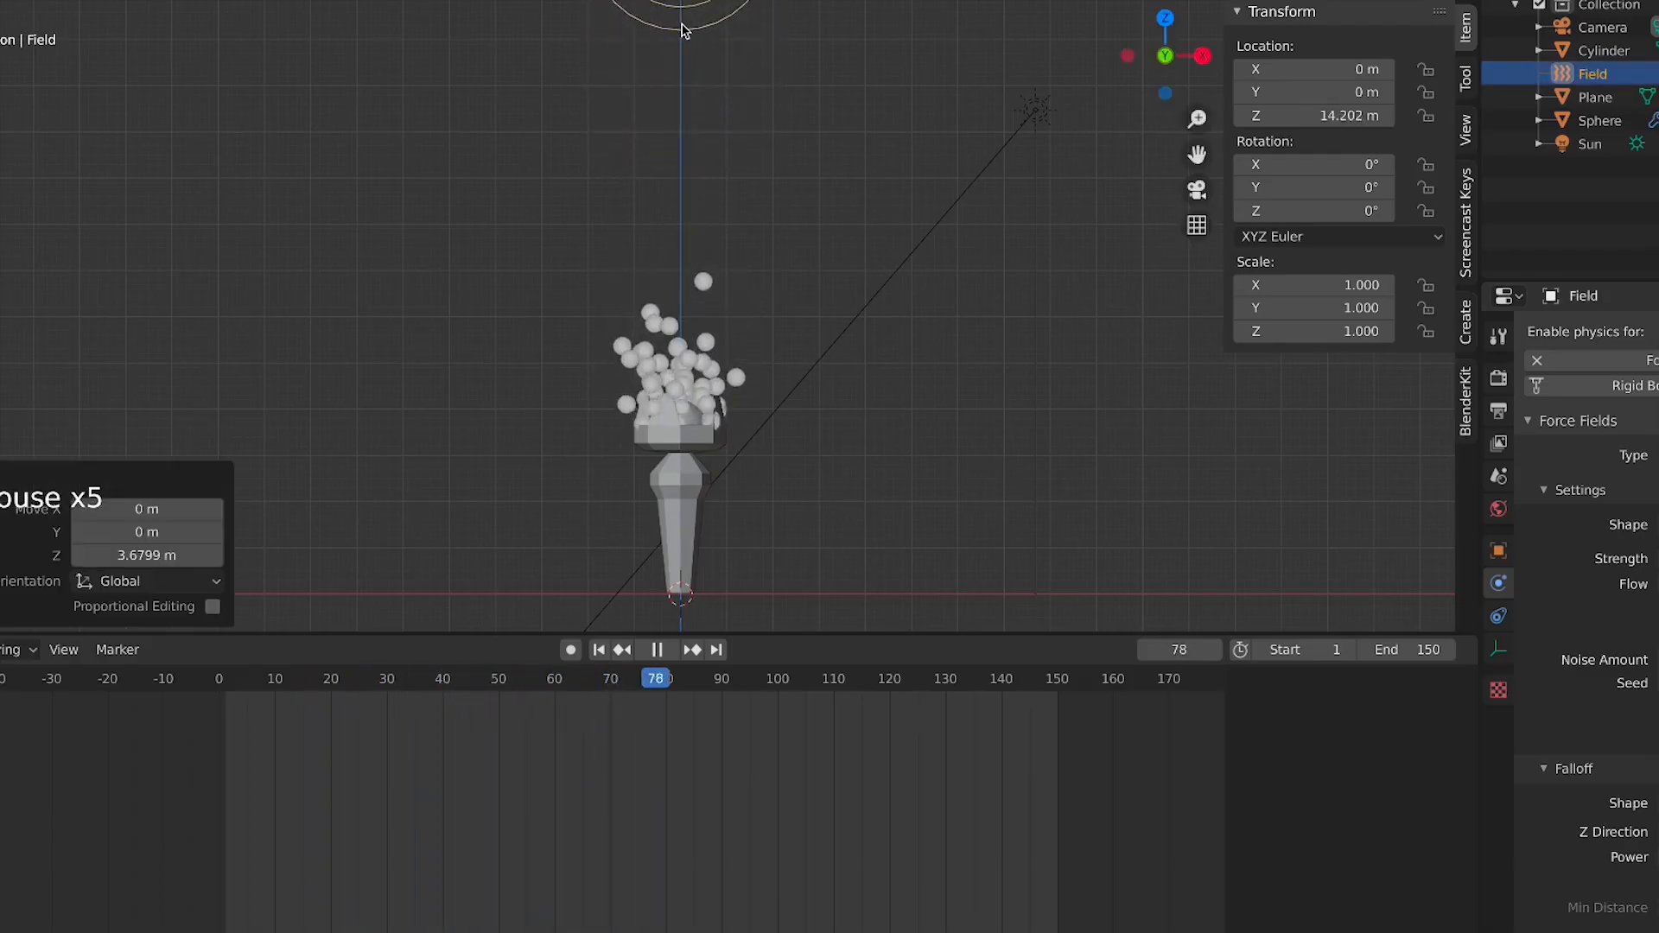
pyautogui.press('g')
pyautogui.press('z')
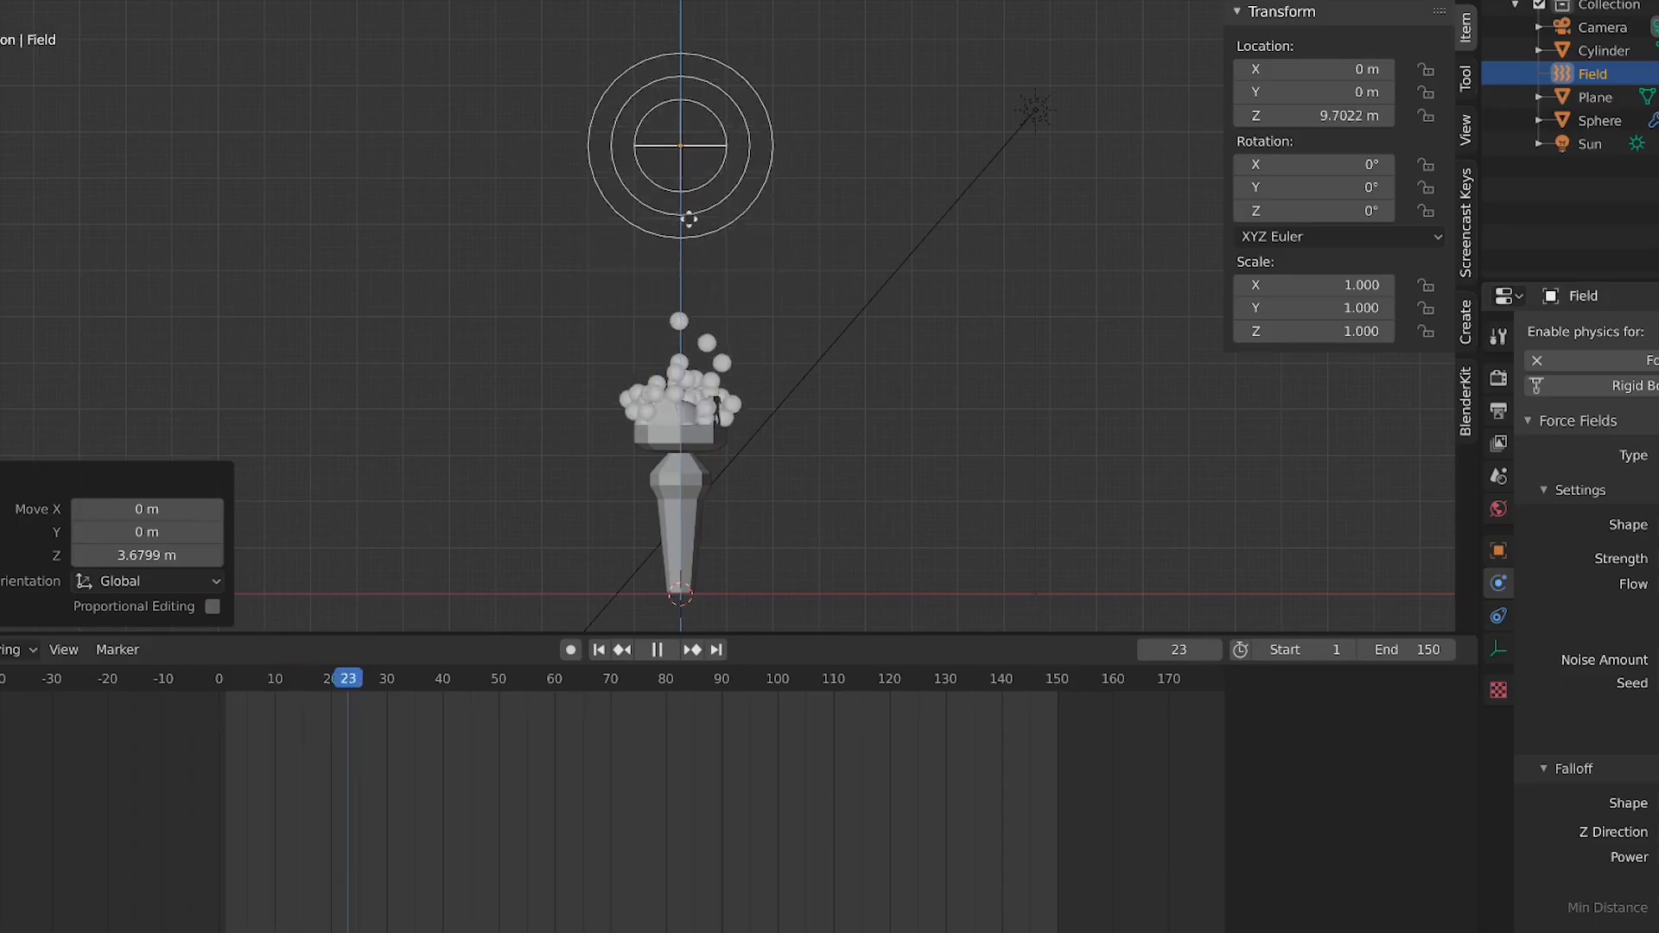
pyautogui.click(679, 195)
# Examine from a perspective angle how the particles rise toward the force field
pyautogui.click(690, 375)
pyautogui.scroll(-1, 689, 374)
pyautogui.moveTo(689, 375); pyautogui.dragTo(753, 404, button='middle')
pyautogui.scroll(3, 753, 404)
pyautogui.click(724, 427)
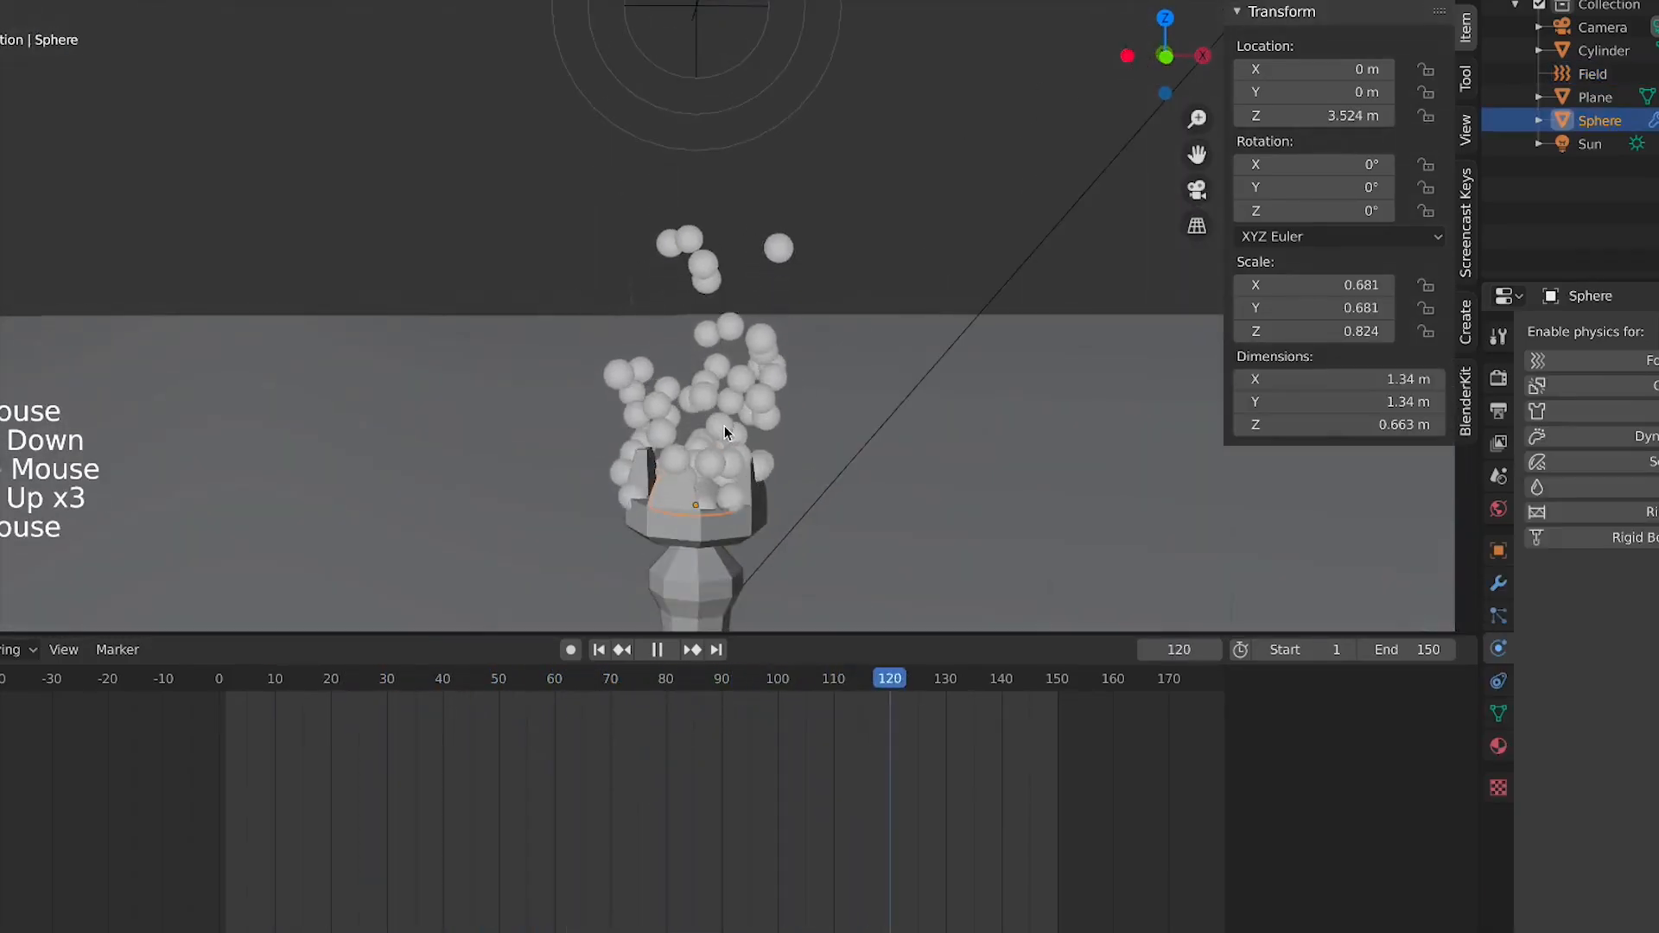
pyautogui.scroll(-3, 781, 272)
pyautogui.moveTo(782, 271); pyautogui.dragTo(733, 206, button='middle')
pyautogui.click(733, 206)
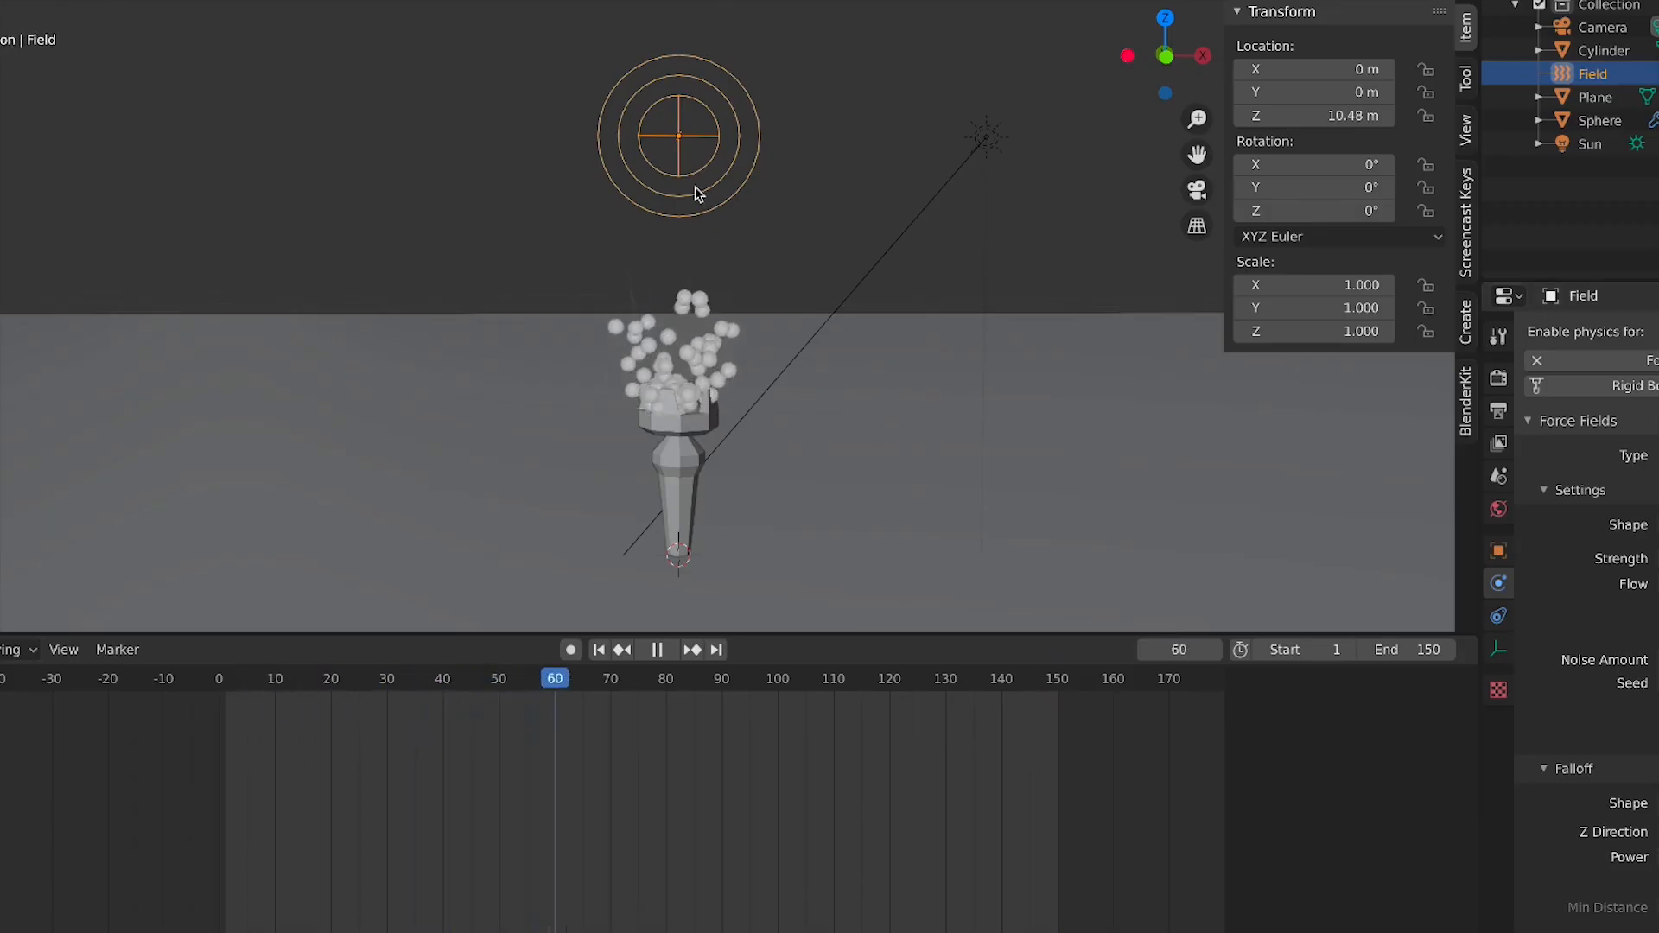
pyautogui.click(1657, 456)
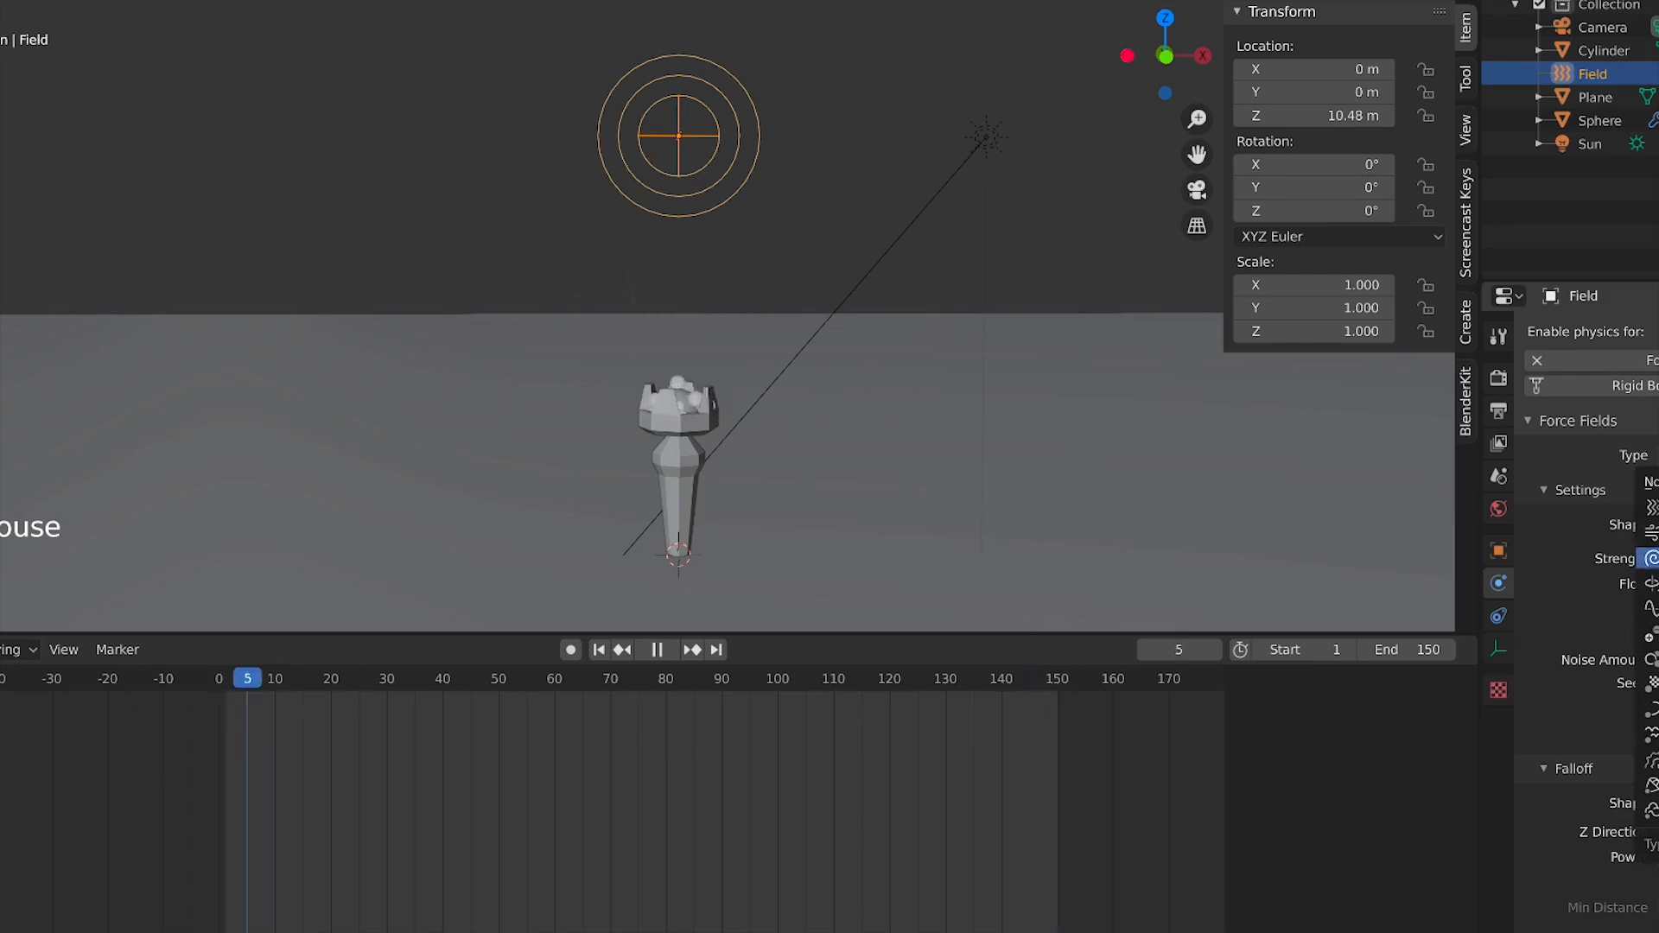
pyautogui.scroll(-3, 793, 452)
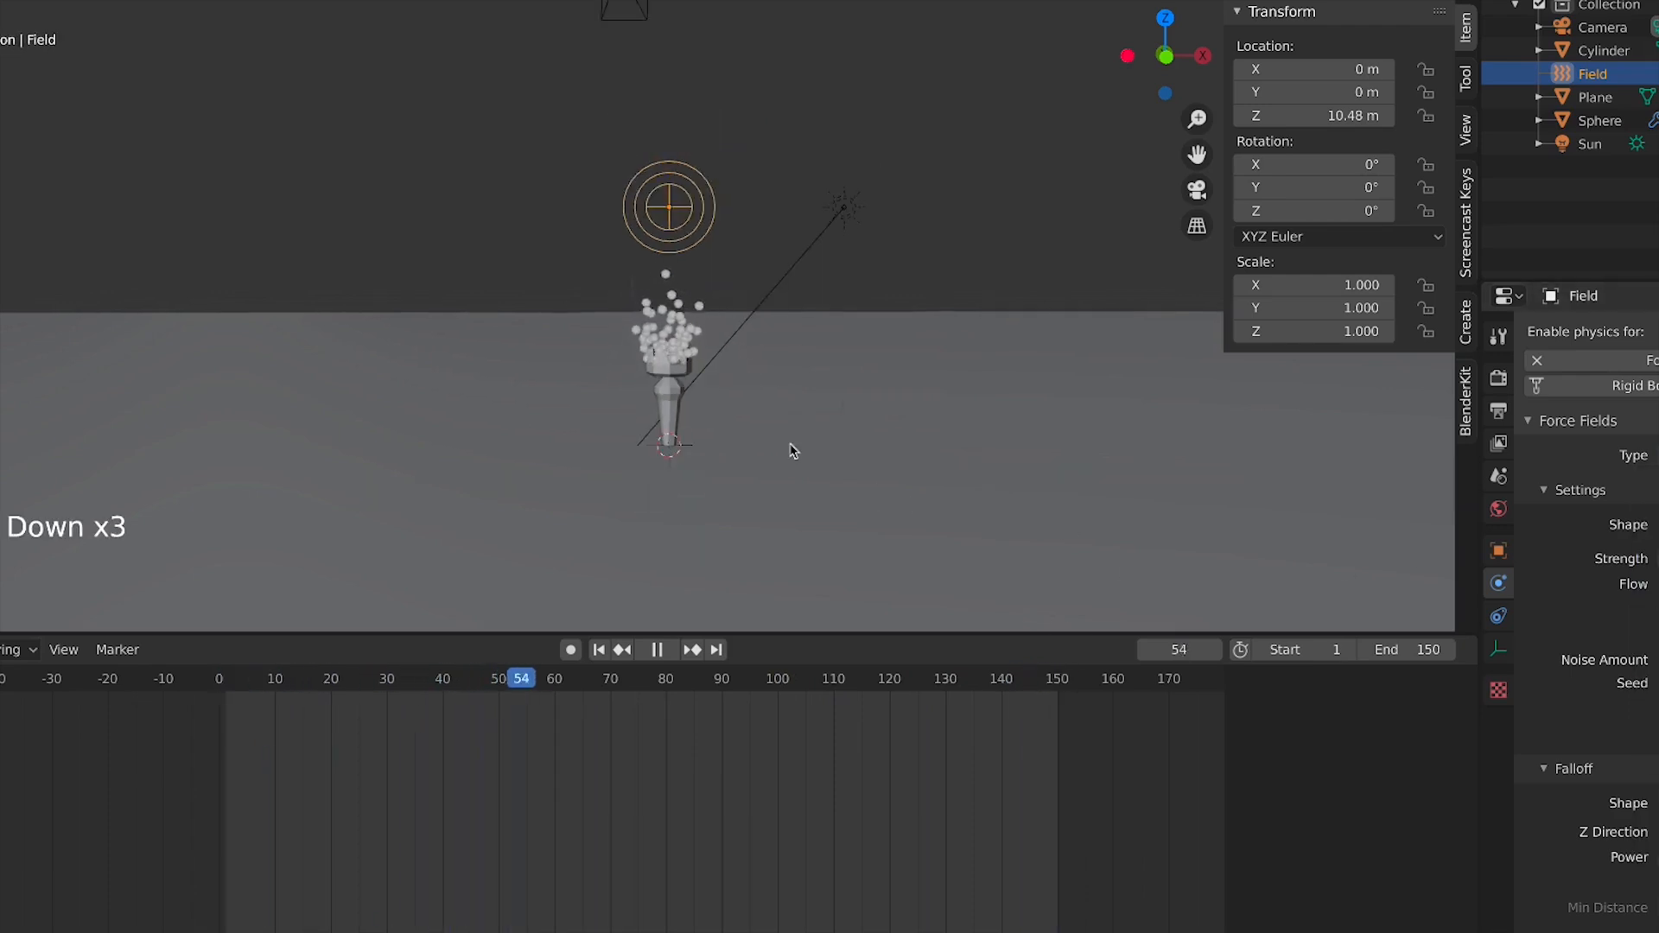
pyautogui.scroll(5, 687, 378)
# Pause the particle animation playback
pyautogui.press('KP_1')
pyautogui.hotkey('shift', 'a')
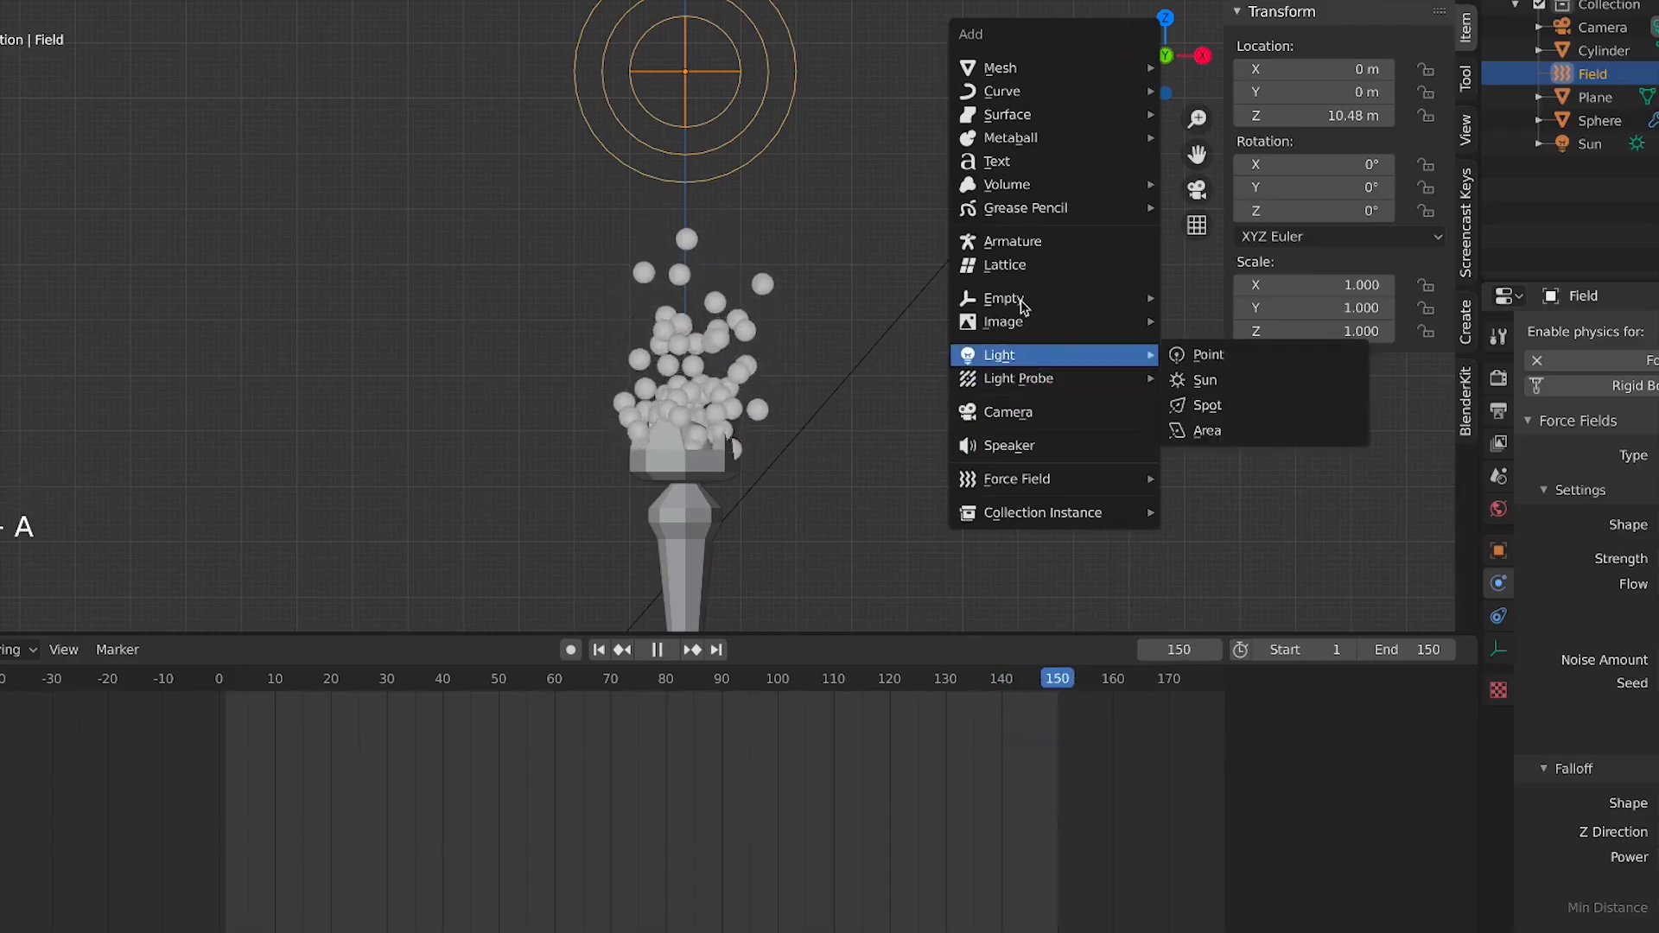
pyautogui.moveTo(1088, 140)
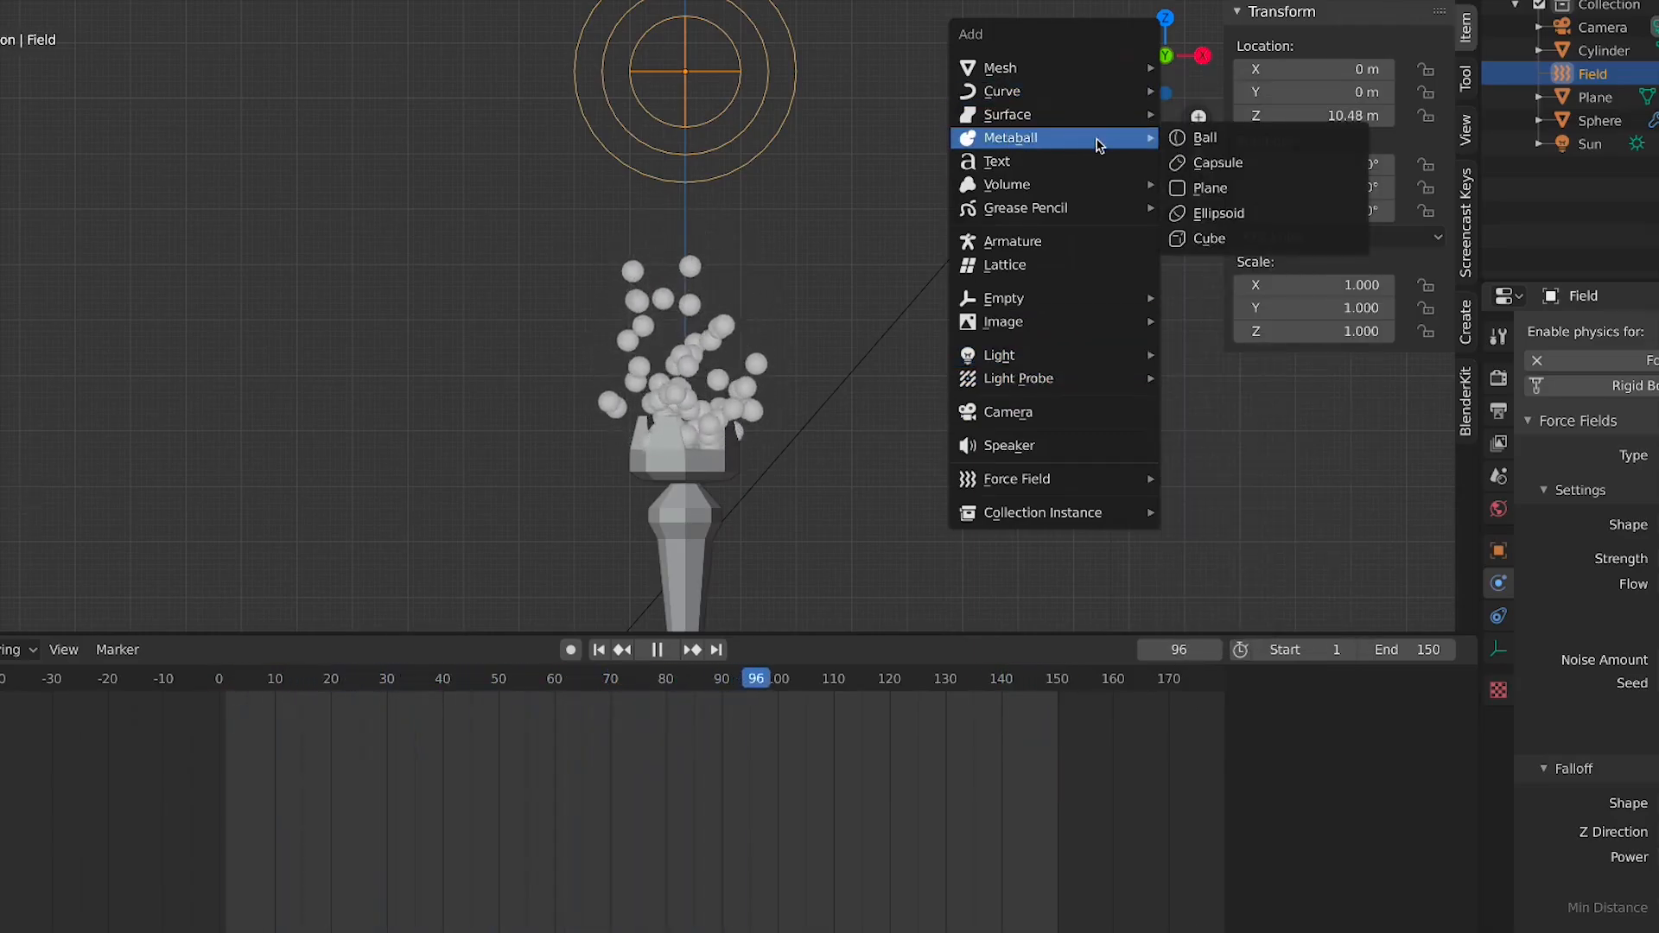
pyautogui.press('space')
pyautogui.scroll(-4, 972, 469)
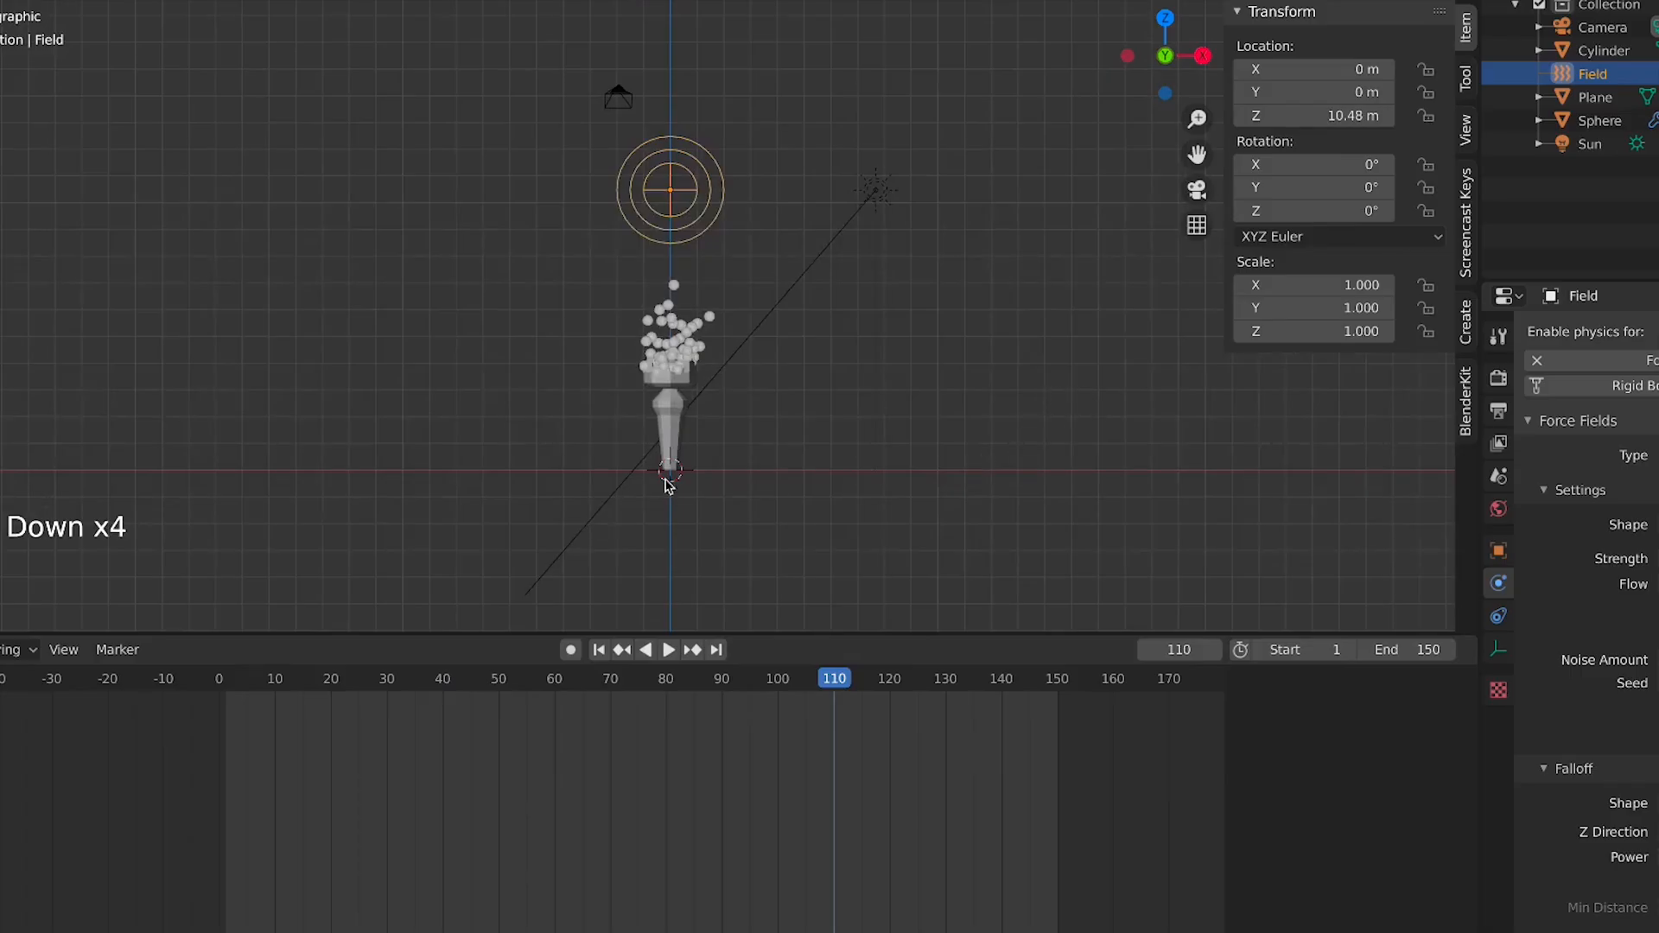
pyautogui.scroll(-3, 673, 481)
pyautogui.press('KP_7')
pyautogui.scroll(-6, 693, 481)
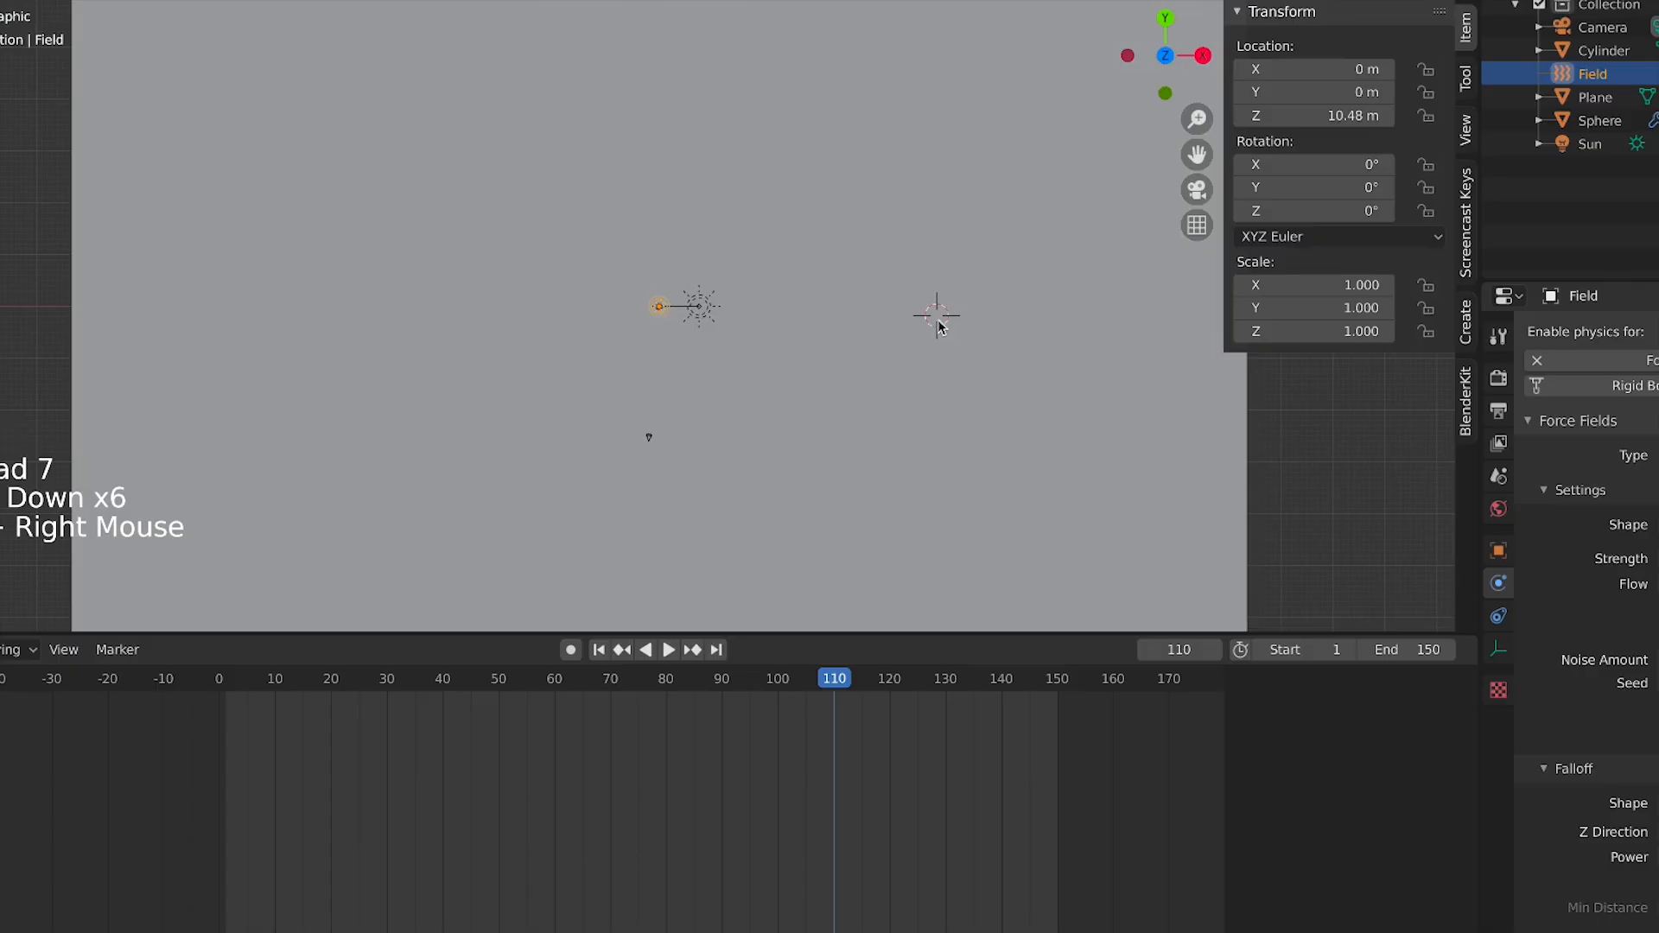
pyautogui.press('KP_1')
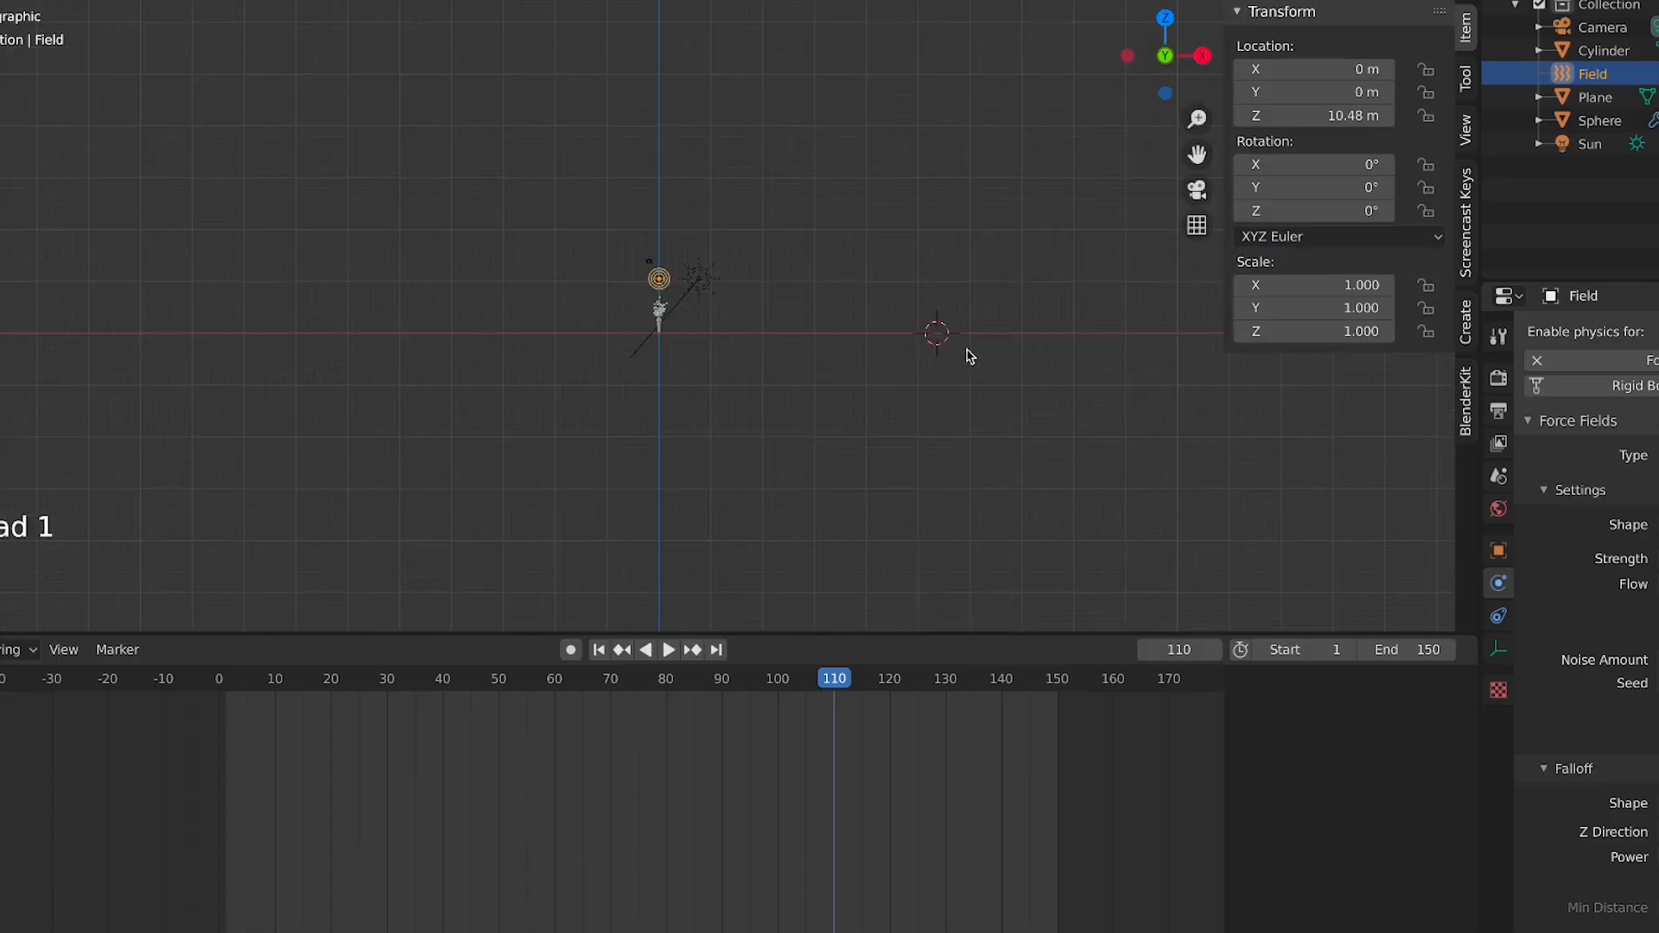
# Add a metaball Ball and raise it along Z to about 1.64 m
pyautogui.hotkey('shift', 'a')
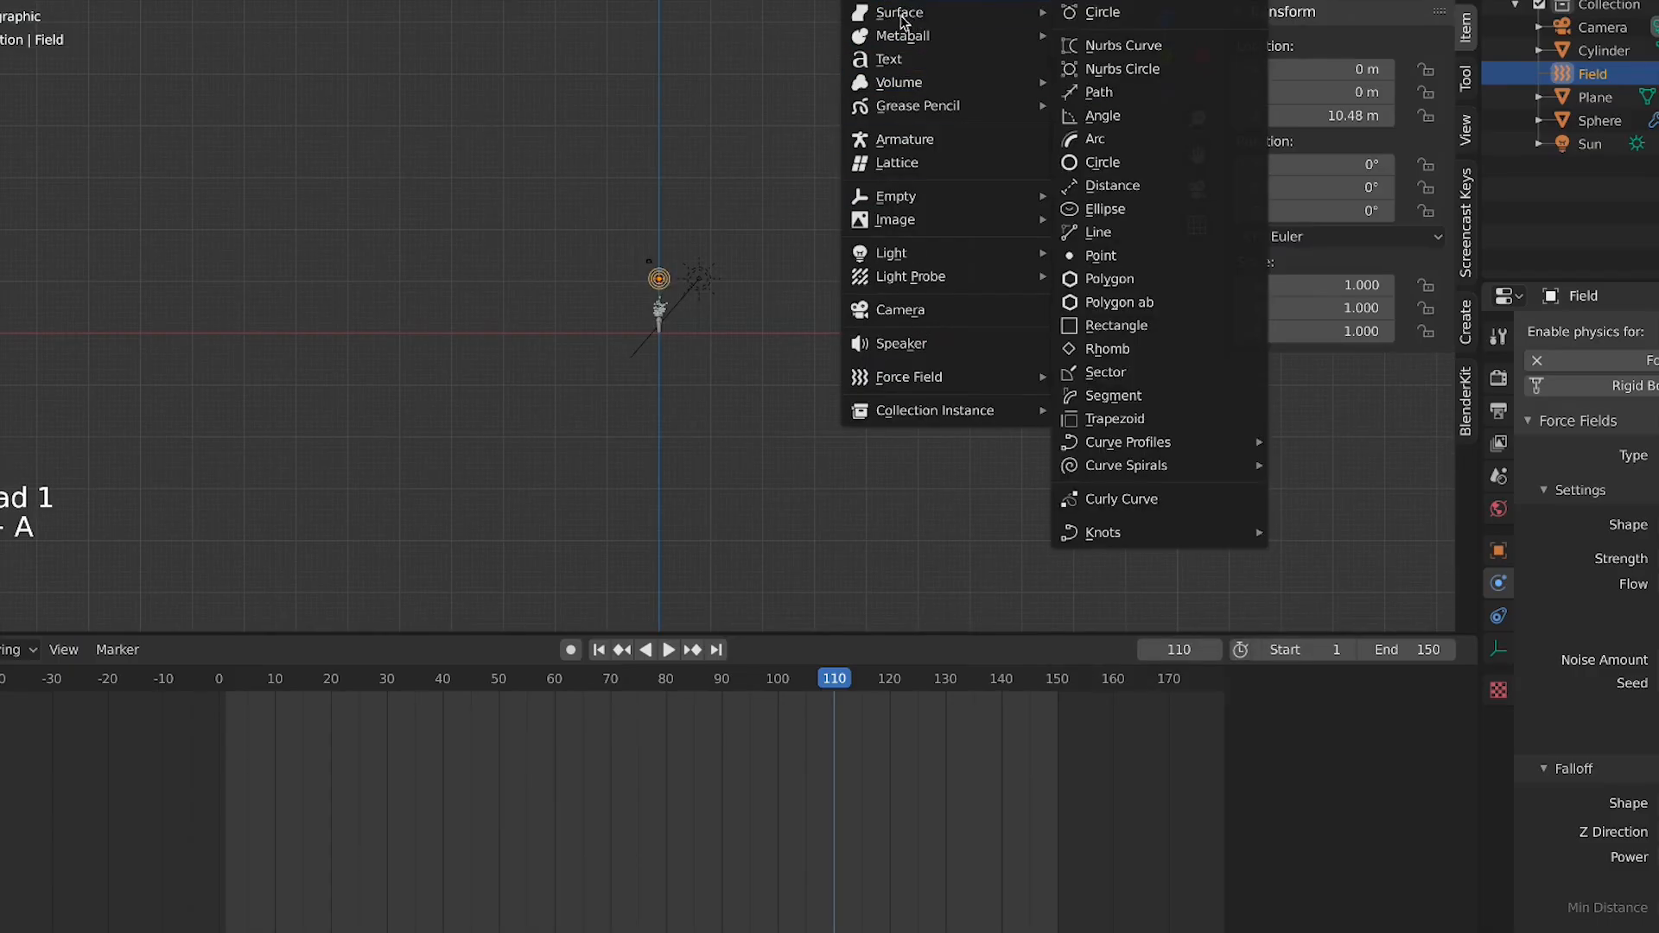
pyautogui.moveTo(899, 36)
pyautogui.click(1099, 36)
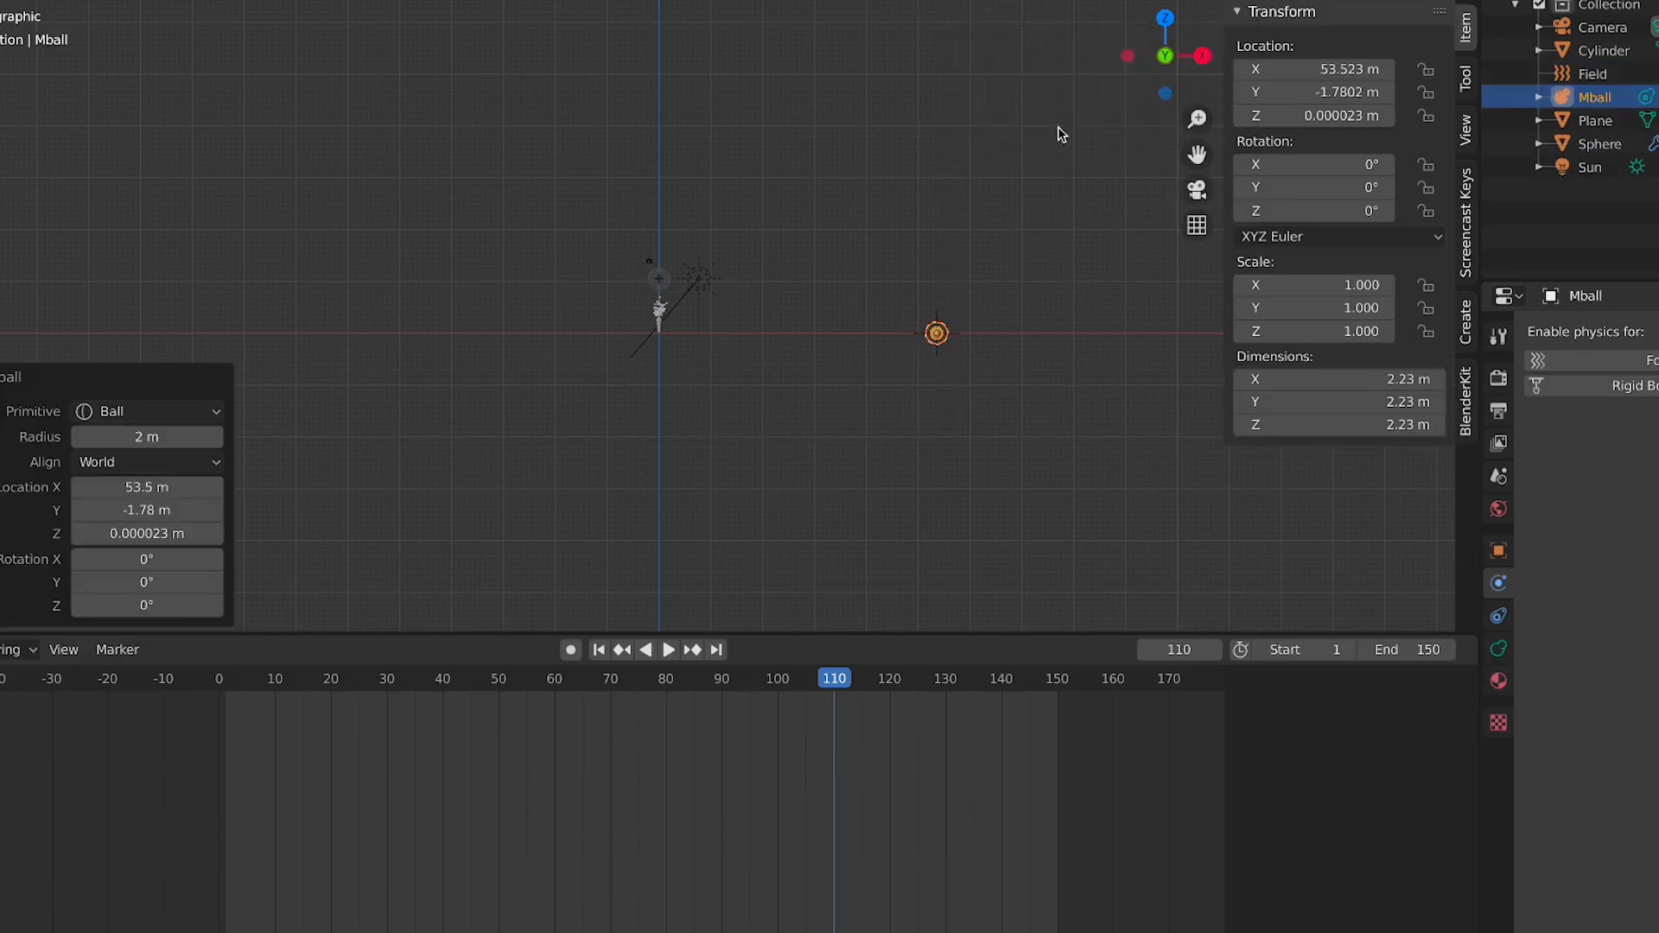
pyautogui.keyDown('shift'); pyautogui.moveTo(1085, 372); pyautogui.dragTo(719, 404, button='middle'); pyautogui.keyUp('shift')
pyautogui.keyDown('shift'); pyautogui.scroll(1, 719, 404); pyautogui.keyUp('shift')
pyautogui.scroll(3, 719, 404)
pyautogui.keyDown('shift'); pyautogui.moveTo(940, 475); pyautogui.dragTo(676, 428, button='middle'); pyautogui.keyUp('shift')
pyautogui.scroll(1, 646, 428)
pyautogui.keyDown('shift'); pyautogui.scroll(3, 676, 428); pyautogui.keyUp('shift')
pyautogui.scroll(1, 675, 428)
pyautogui.scroll(2, 588, 459)
pyautogui.scroll(3, 567, 481)
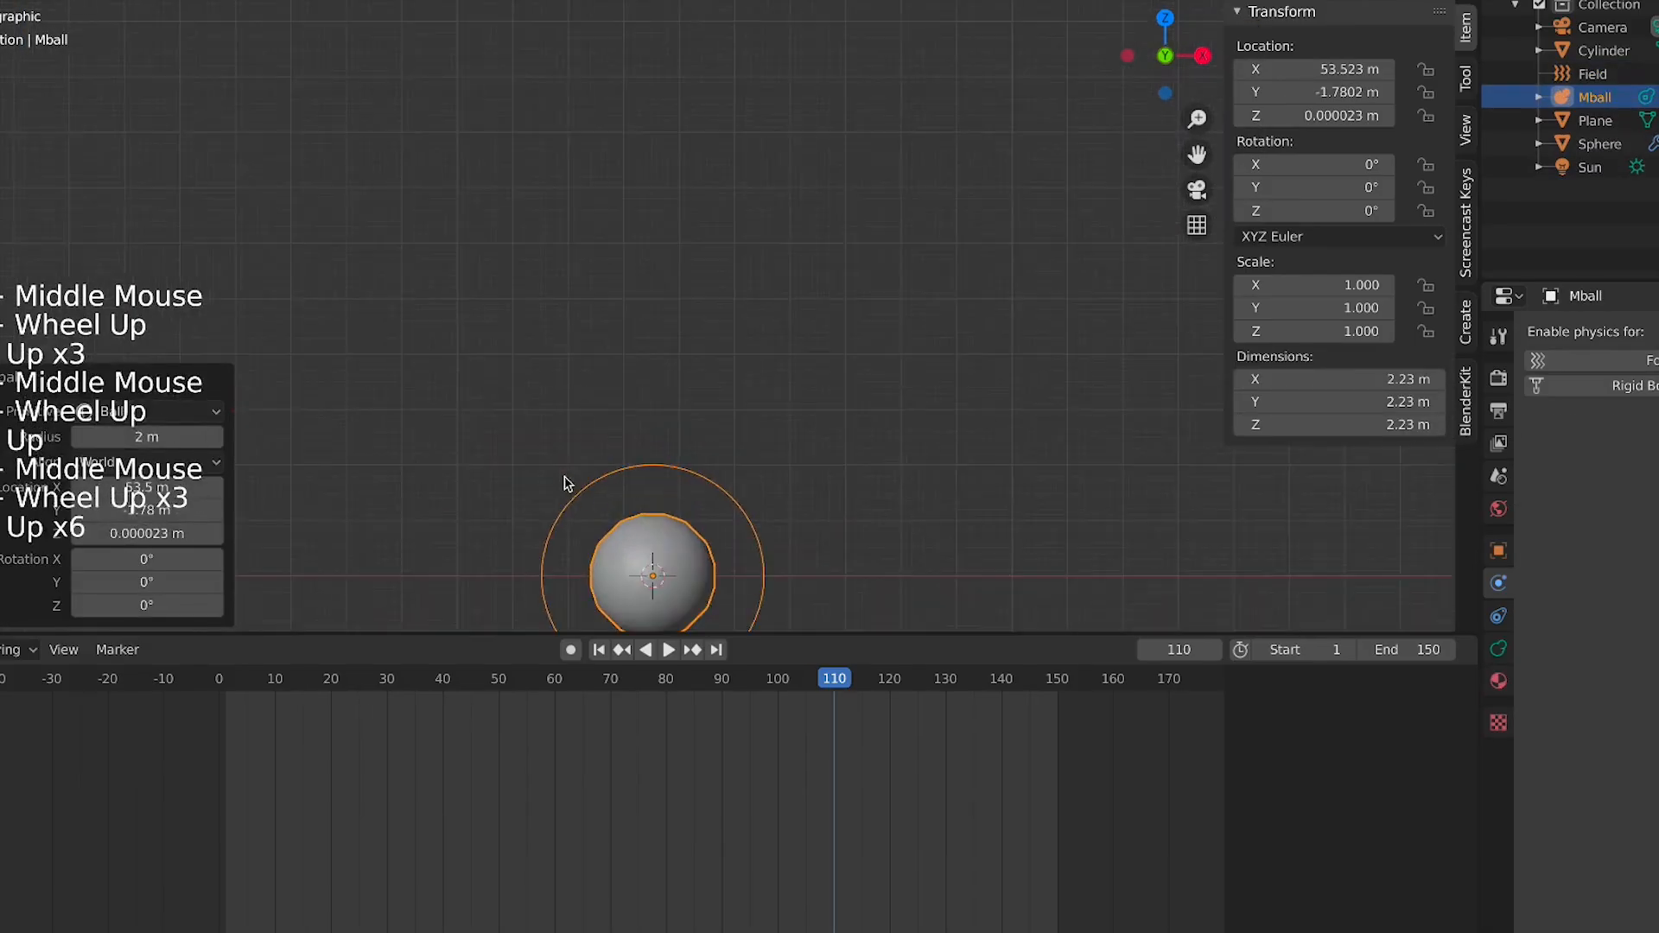
pyautogui.keyDown('shift'); pyautogui.moveTo(598, 466); pyautogui.dragTo(637, 225, button='middle'); pyautogui.keyUp('shift')
pyautogui.scroll(3, 741, 409)
pyautogui.press('g')
pyautogui.press('z')
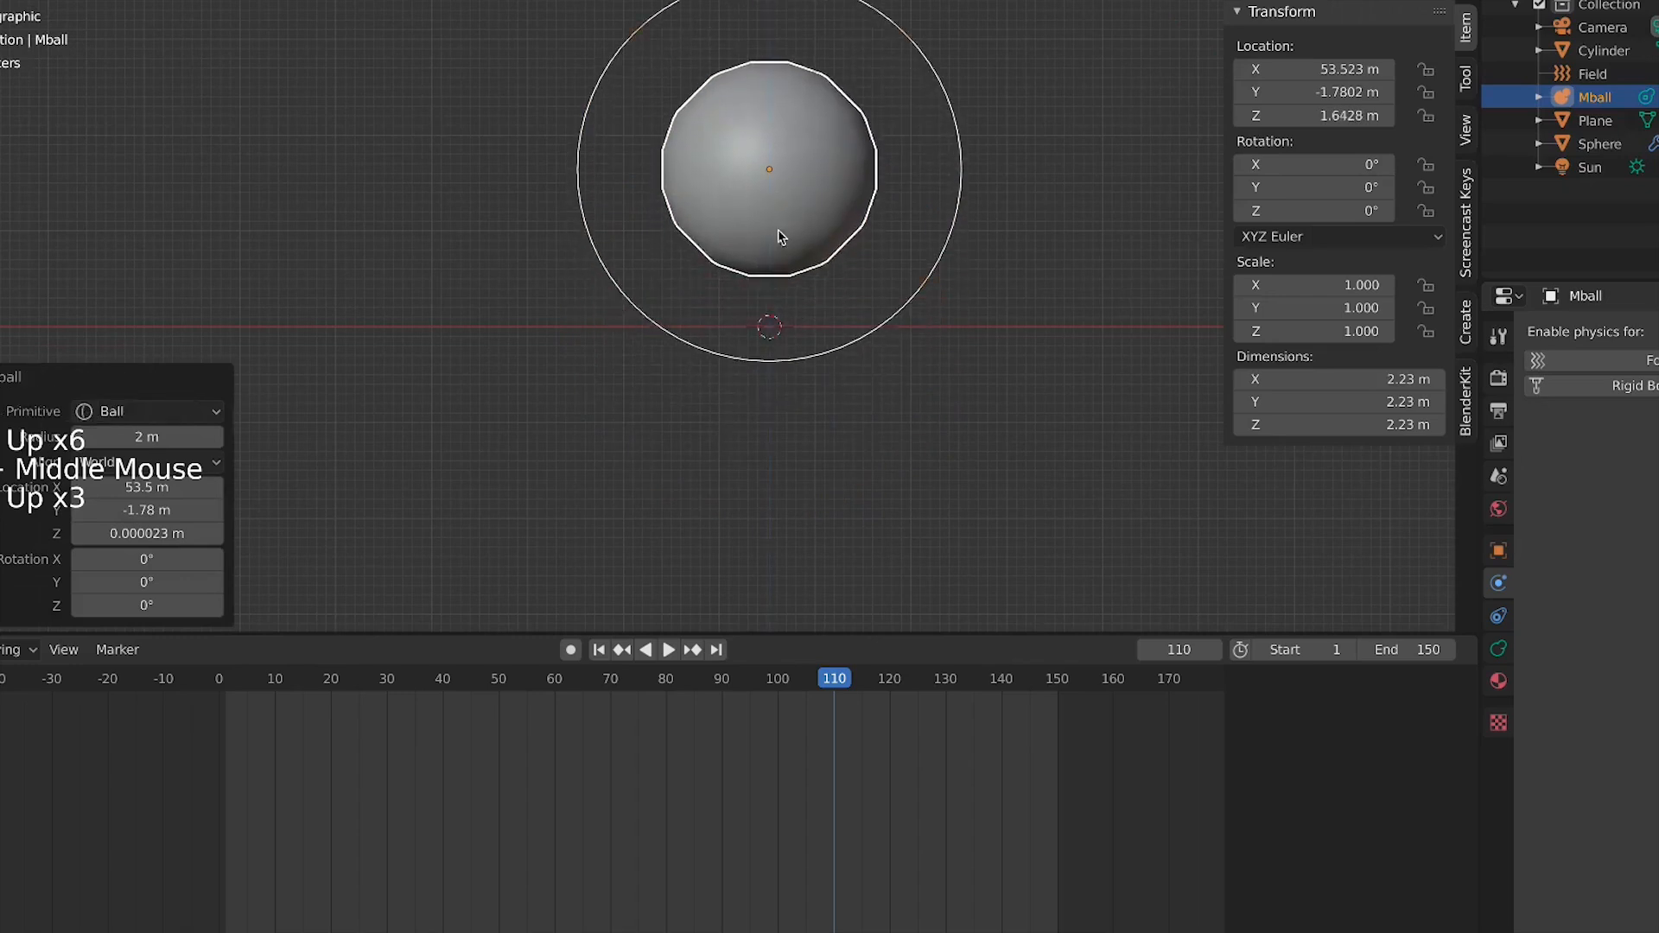
pyautogui.click(736, 219)
pyautogui.keyDown('shift'); pyautogui.moveTo(736, 218); pyautogui.dragTo(664, 419, button='middle'); pyautogui.keyUp('shift')
pyautogui.scroll(-4, 795, 338)
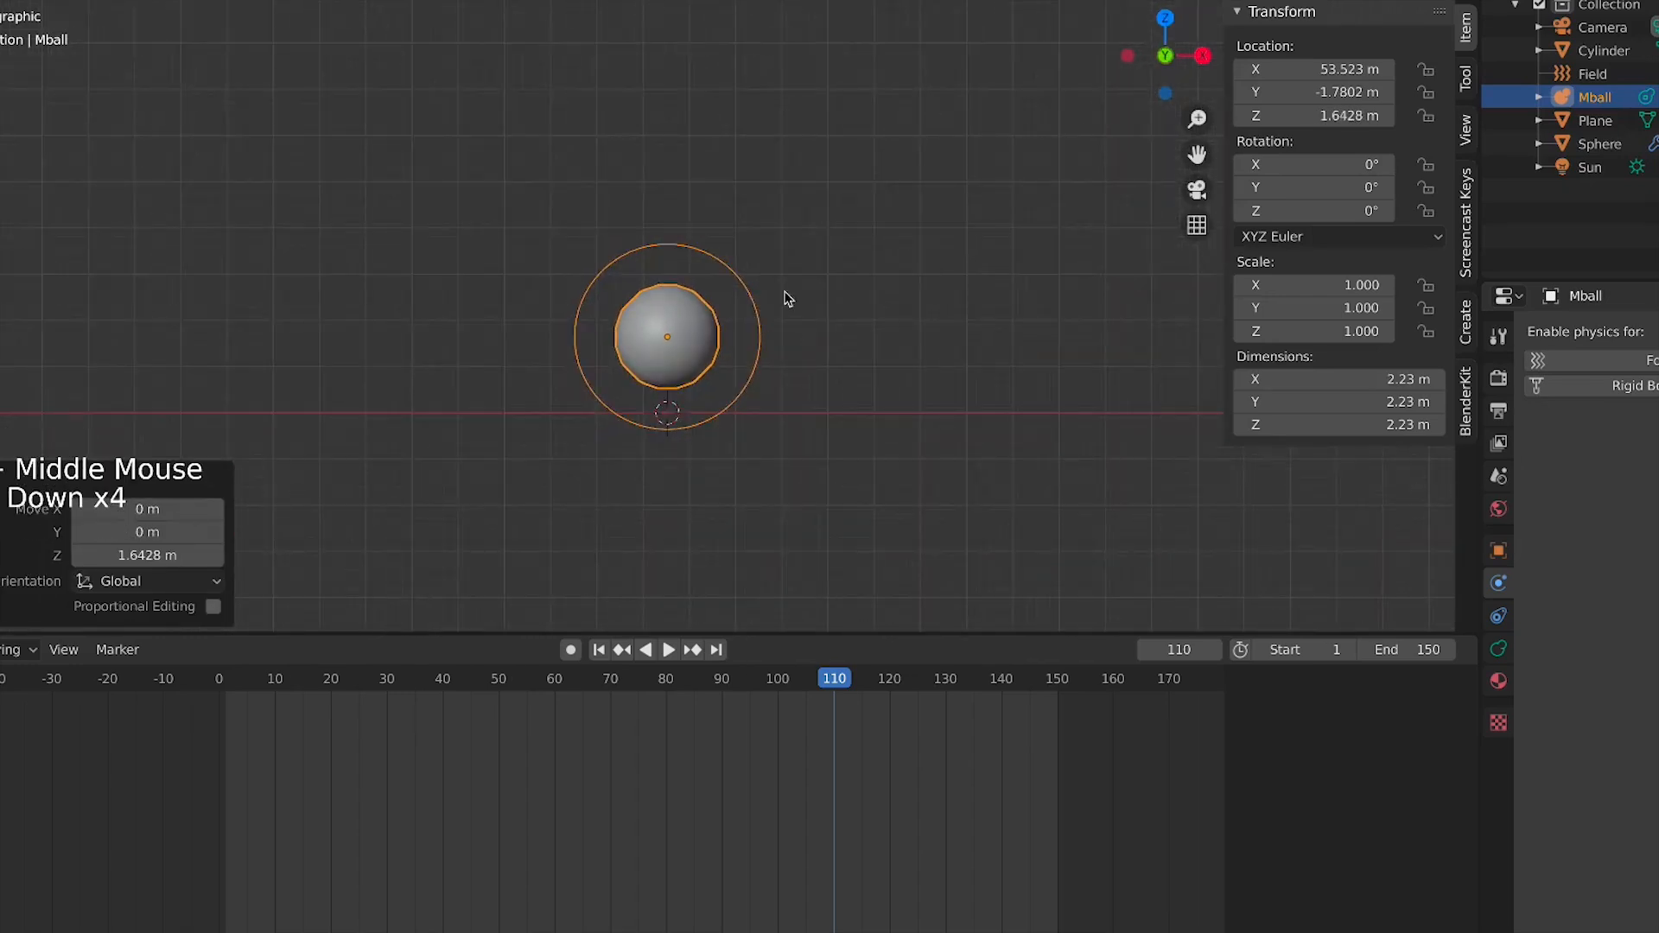
# Shrink the metaball element's radius to about 1.84 m and shift the ball slightly down and left
pyautogui.press('Tab')
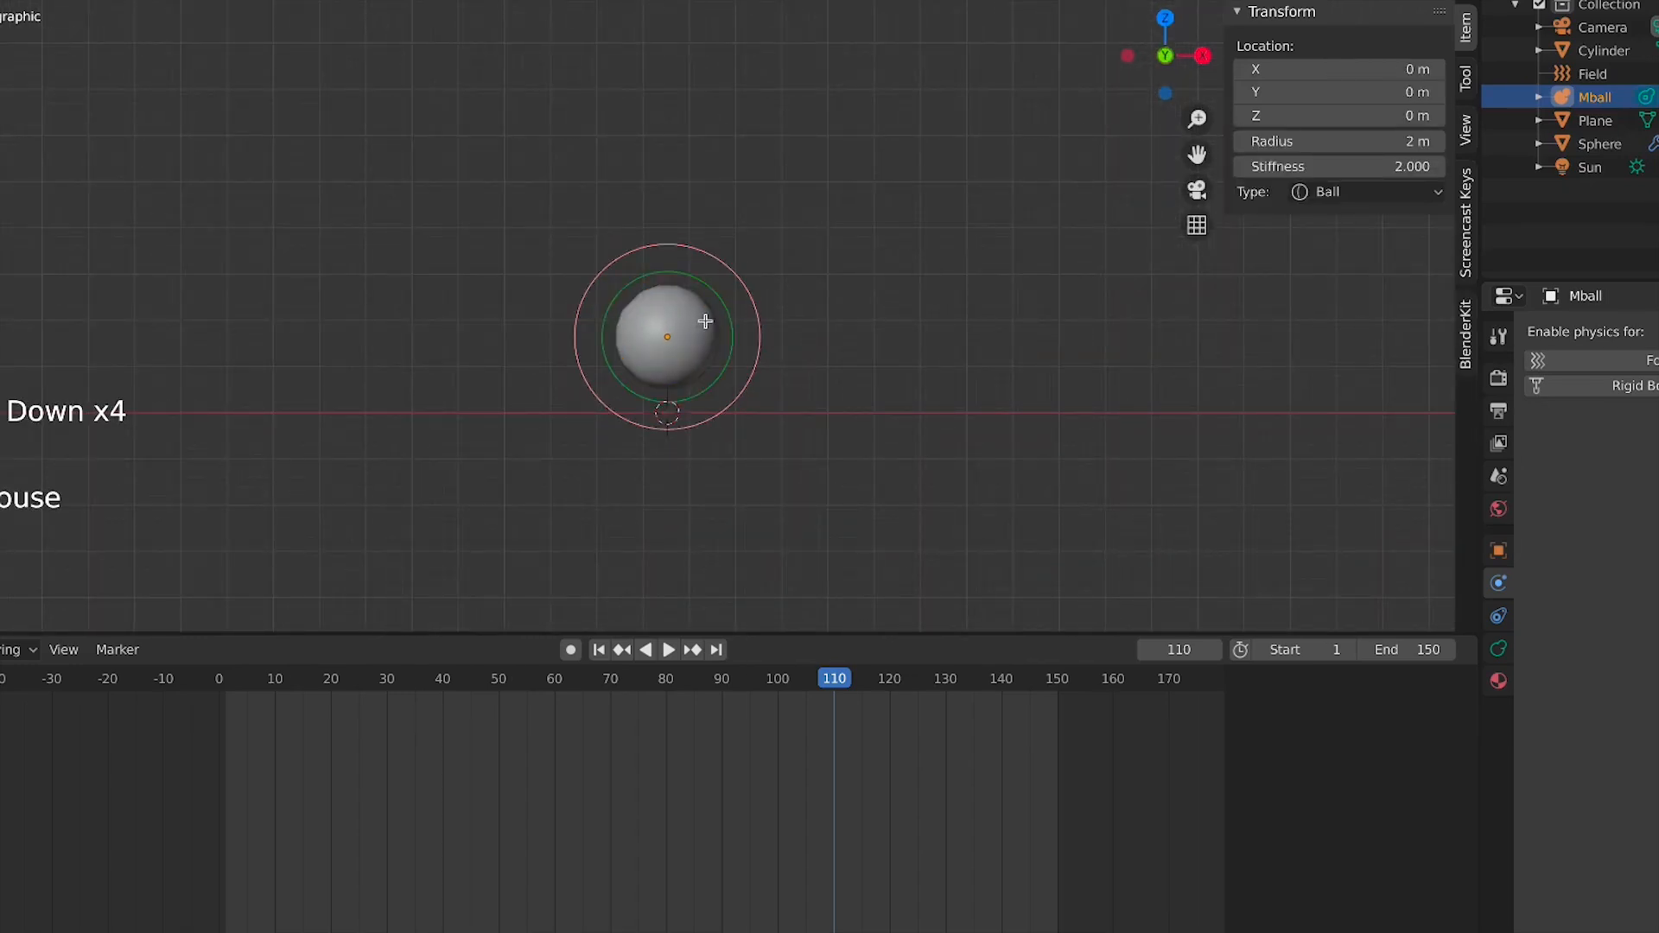
pyautogui.press('s')
pyautogui.click(718, 320)
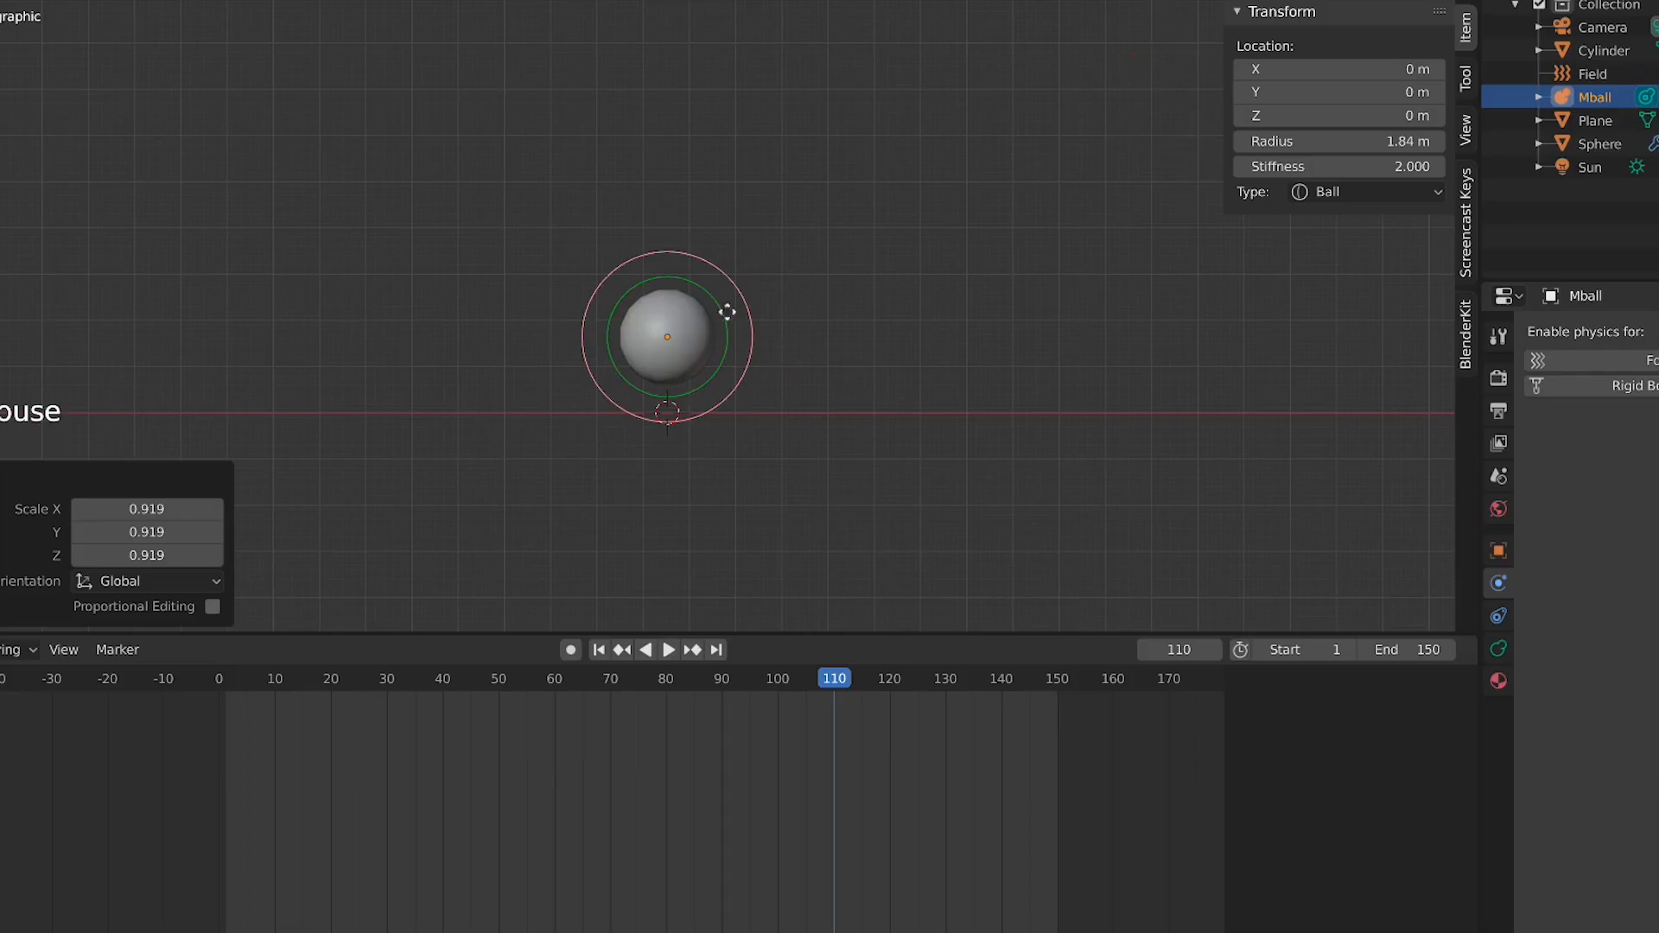
pyautogui.press('g')
pyautogui.press('Tab')
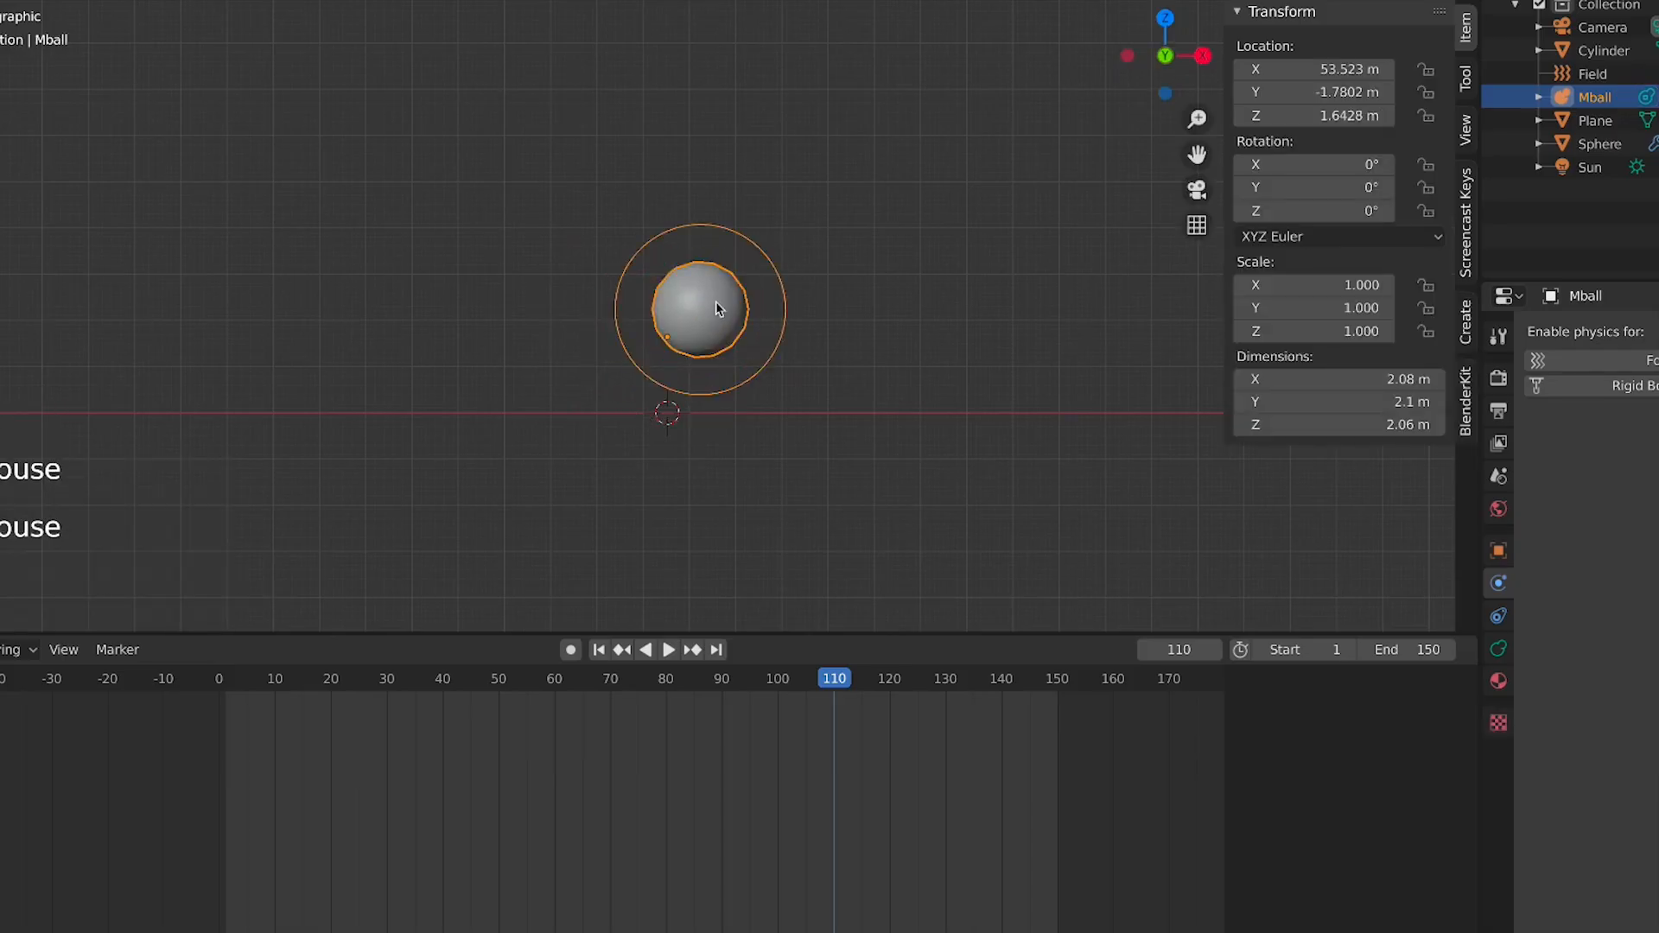
pyautogui.press('g')
pyautogui.click(662, 337)
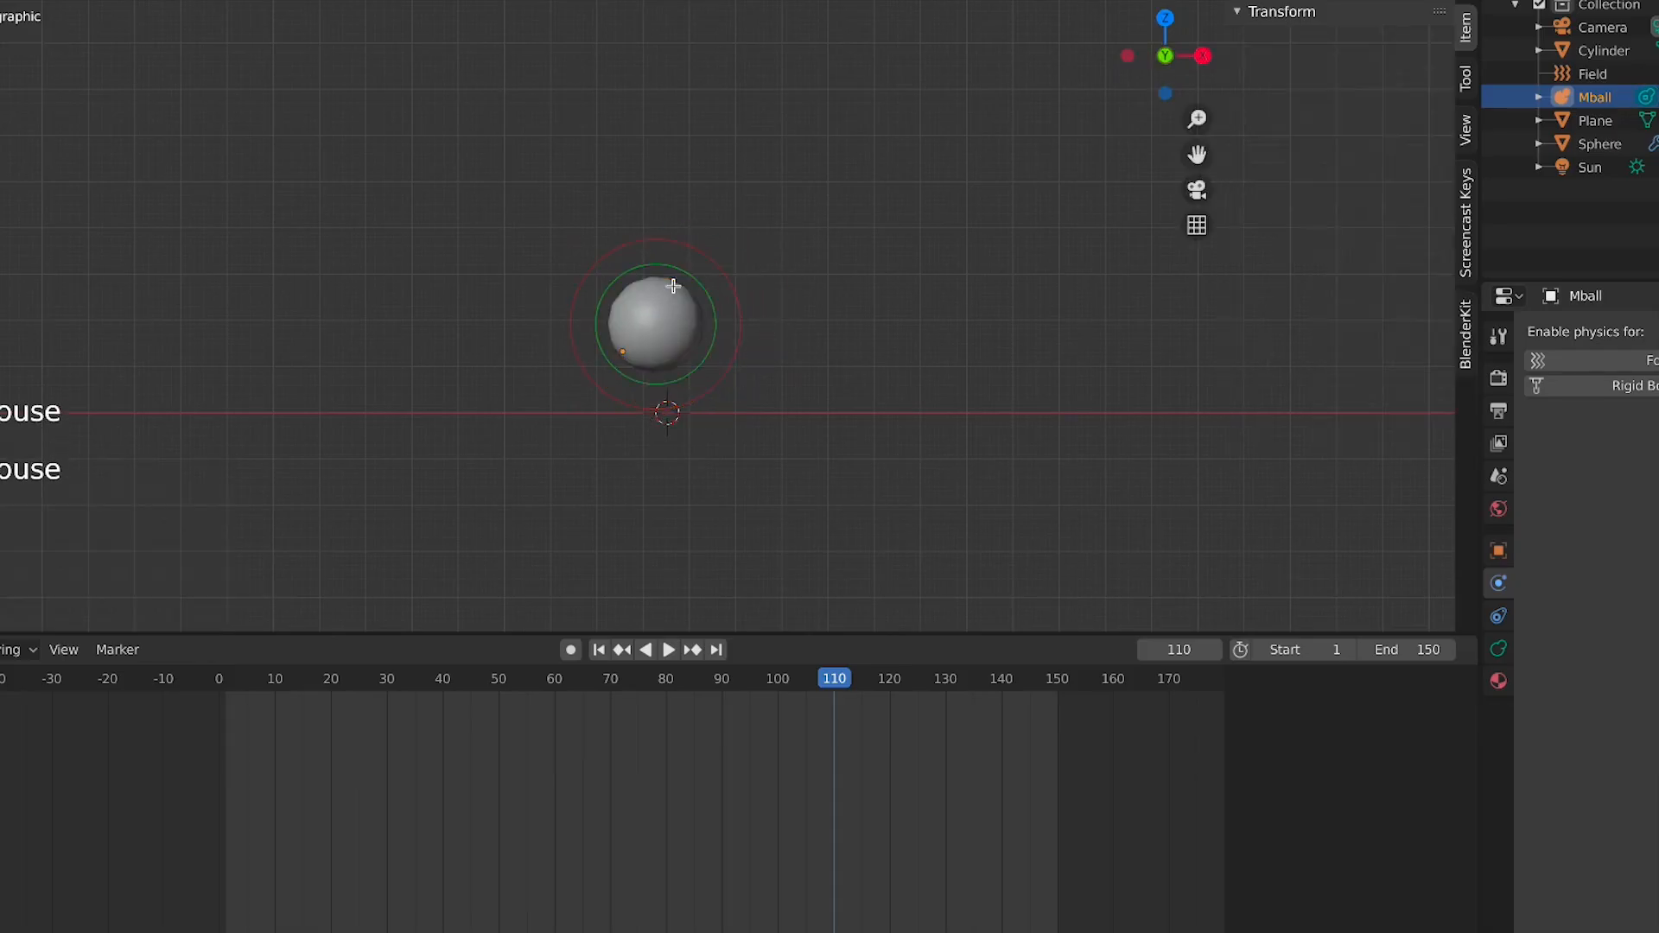
pyautogui.press('Tab')
pyautogui.click(677, 316)
pyautogui.press('Tab')
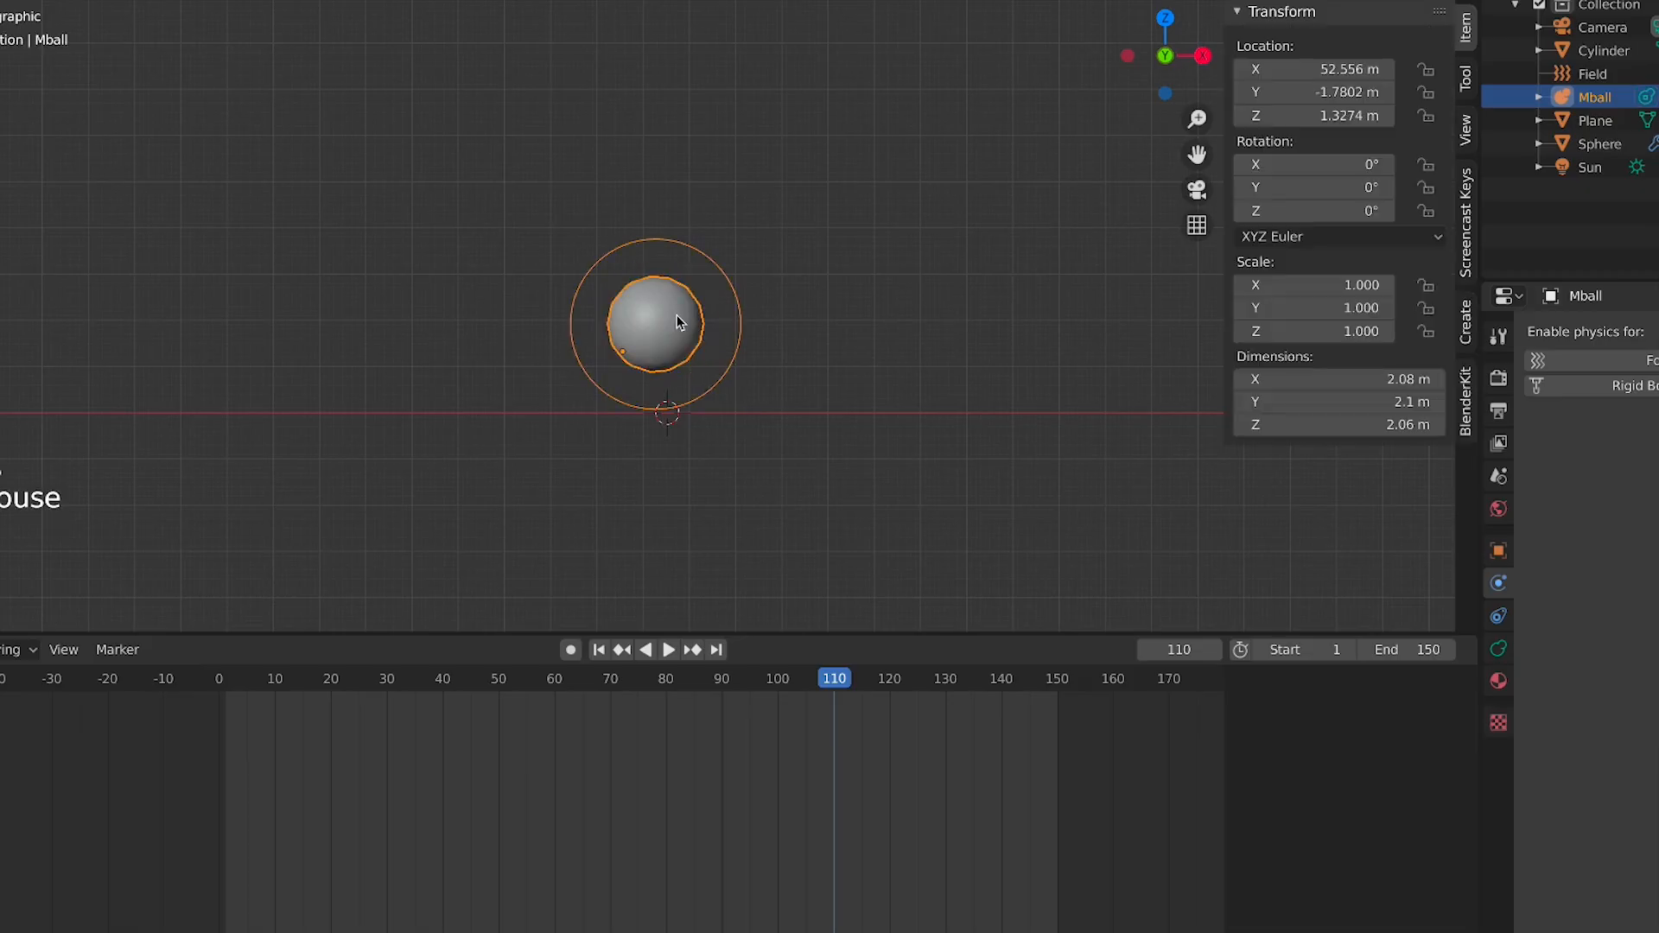
# Duplicate the metaball up and to the right and scale the copy to 0.636
pyautogui.moveTo(781, 322); pyautogui.dragTo(679, 340, button='middle')
pyautogui.press('KP_1')
pyautogui.scroll(2, 693, 325)
pyautogui.hotkey('shift', 'd')
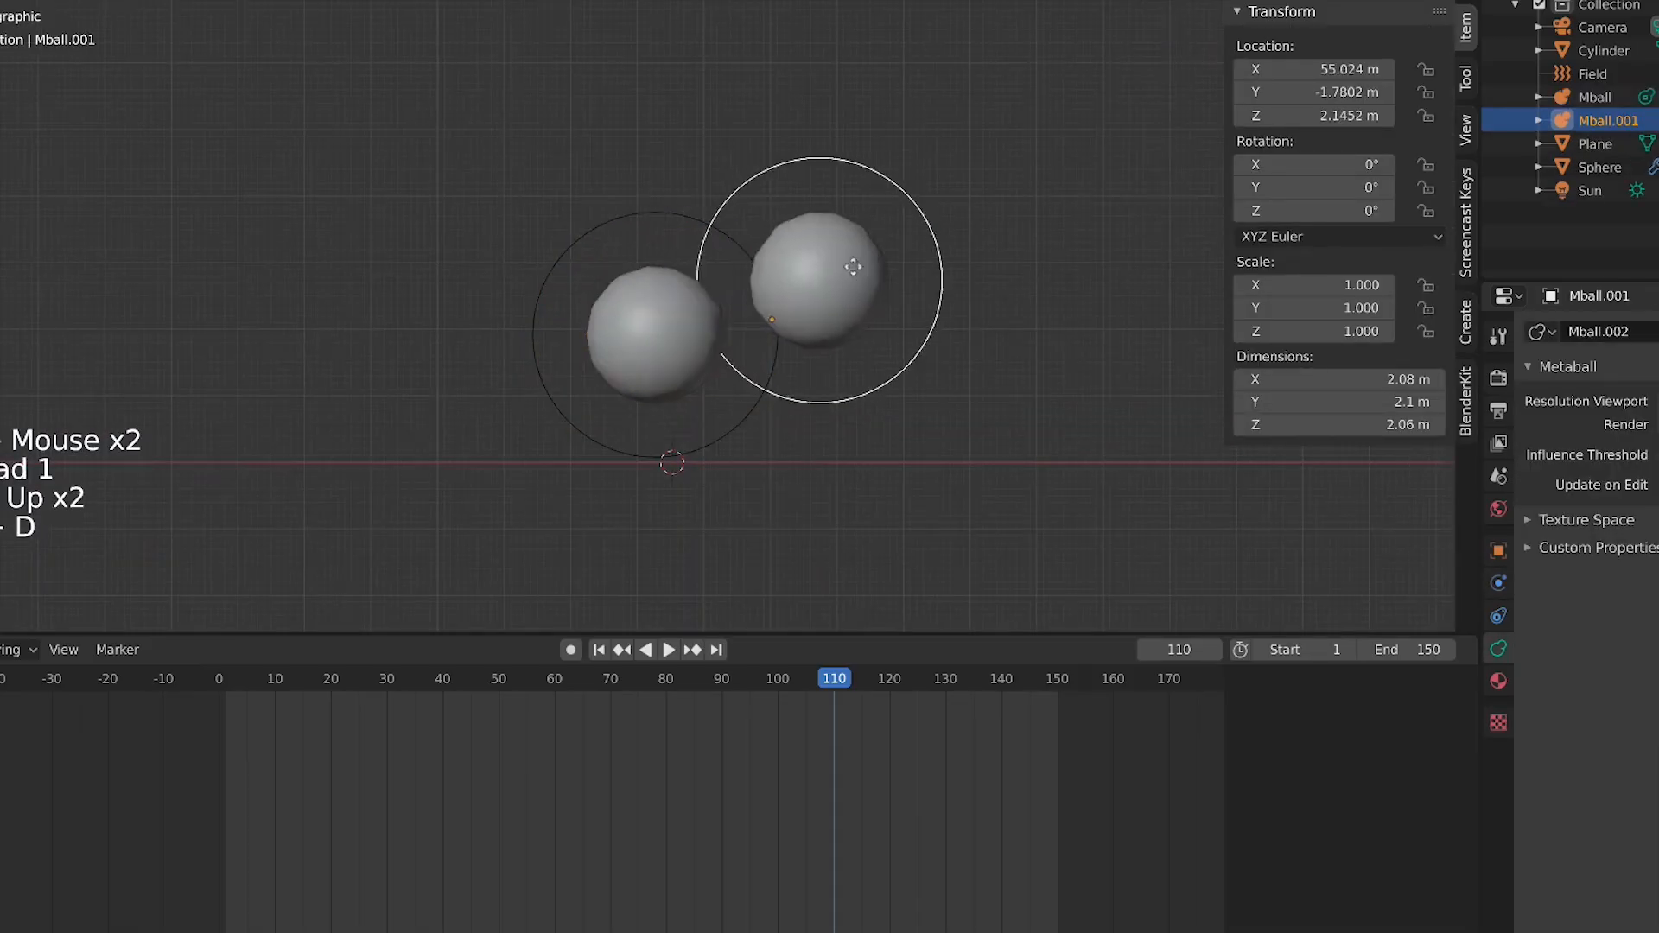
pyautogui.click(797, 274)
pyautogui.press('s')
pyautogui.click(922, 314)
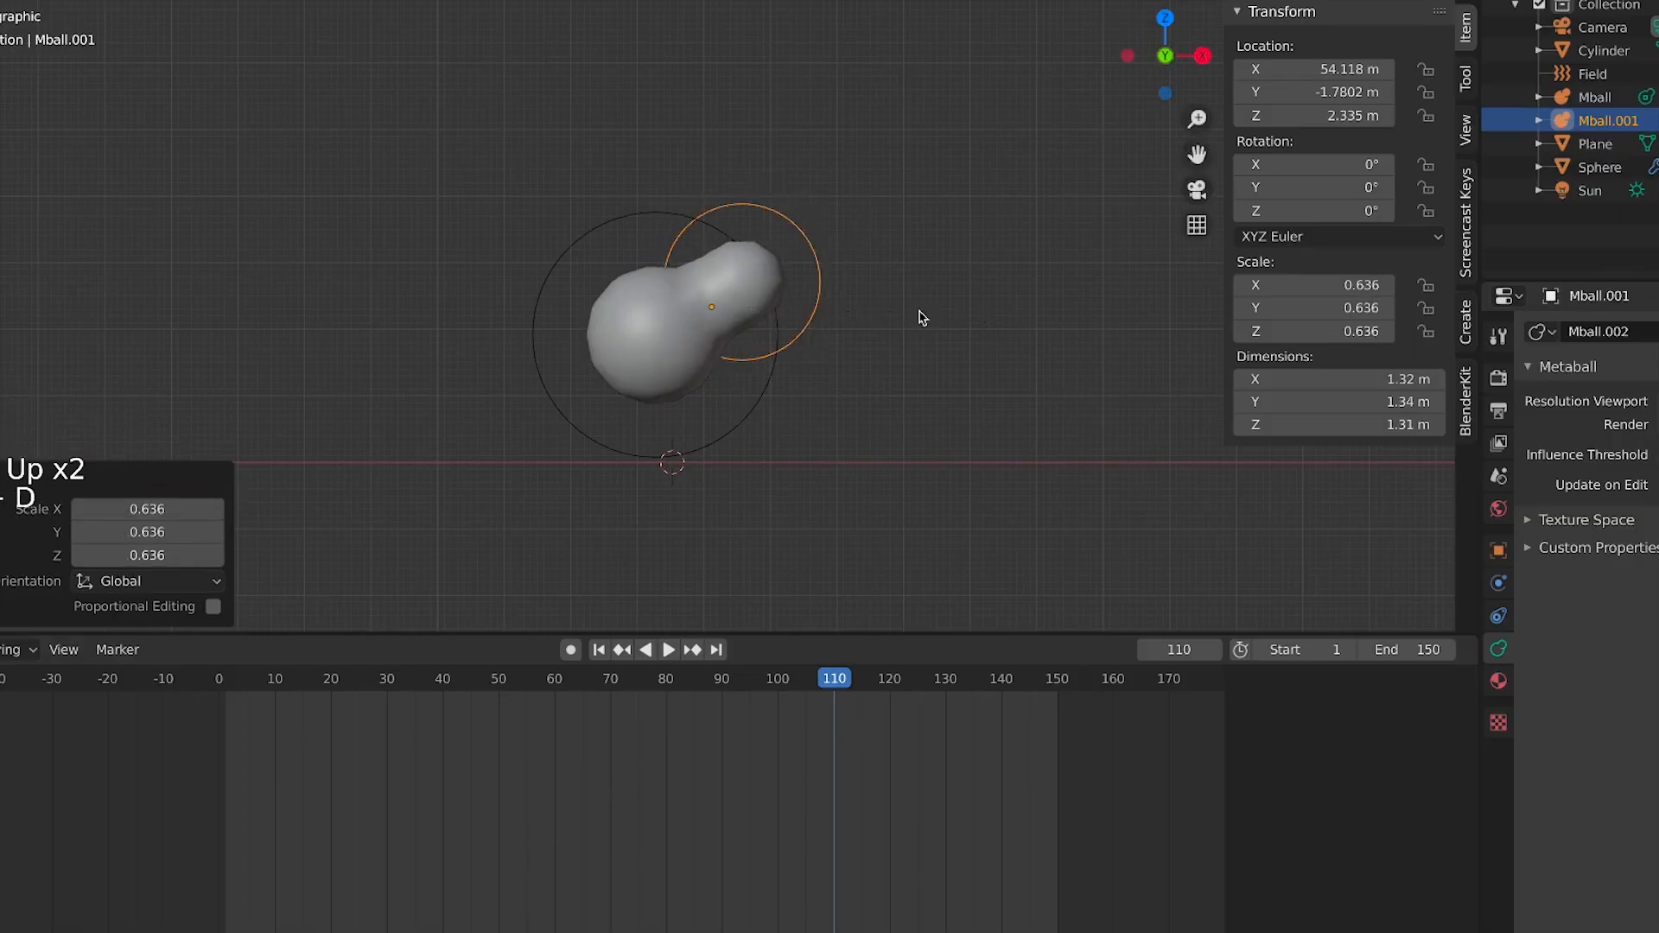
# Duplicate the metaball five more times into a branching chain and shrink the last copy to 0.326
pyautogui.hotkey('shift', 'd')
pyautogui.click(907, 218)
pyautogui.hotkey('shift', 'd')
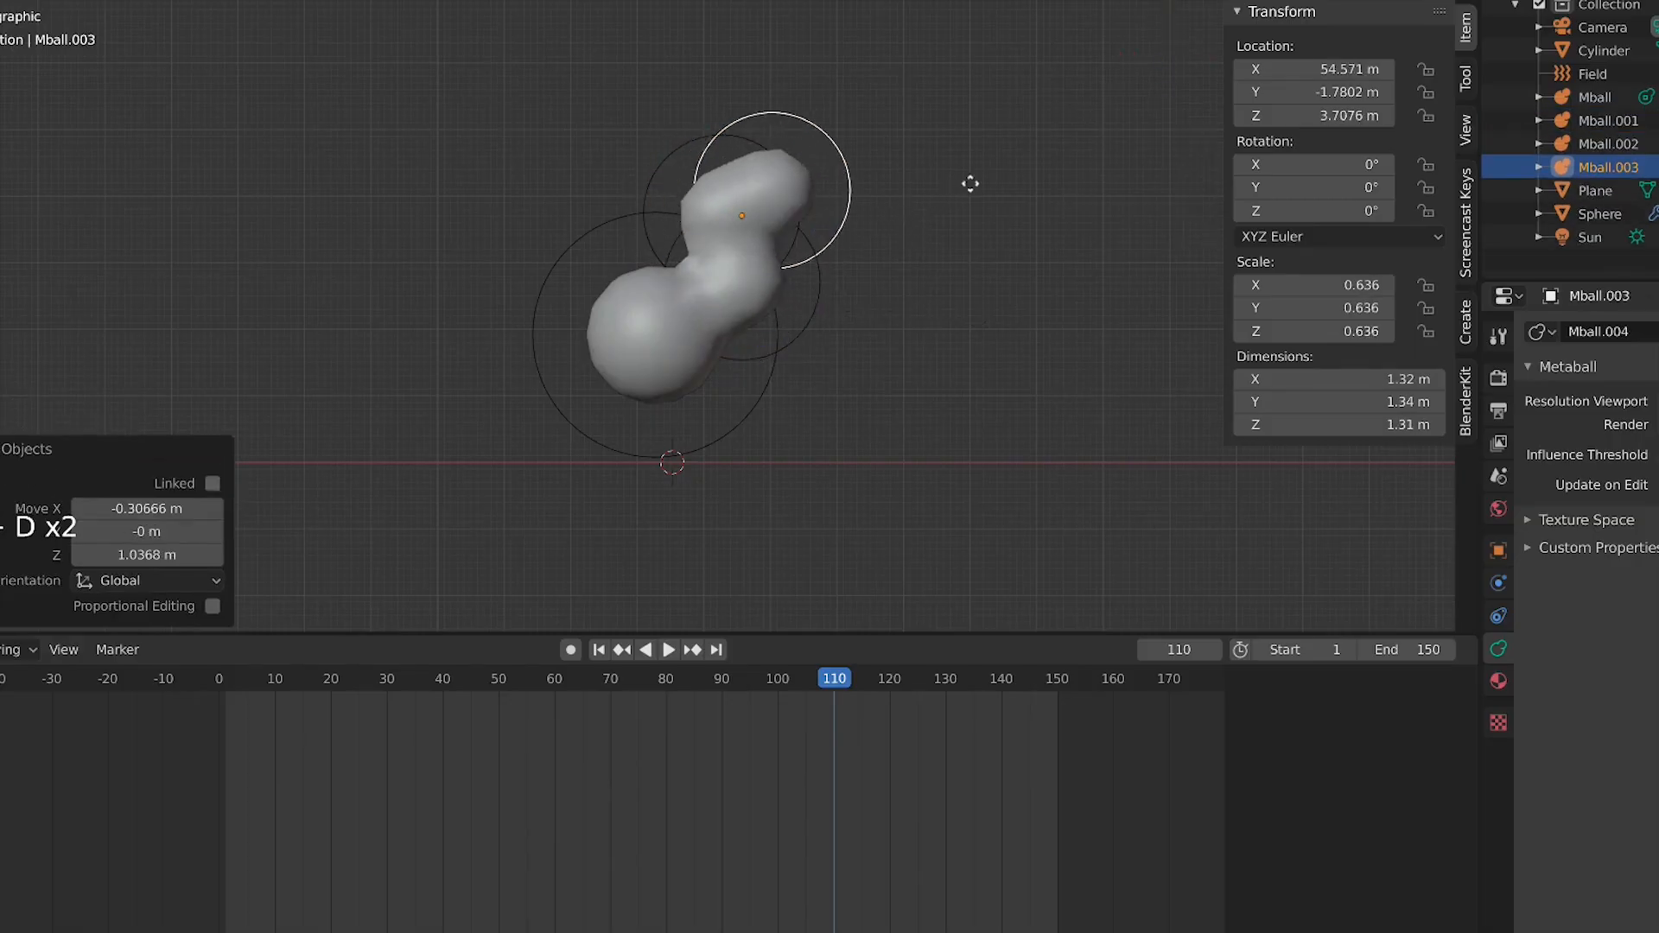
pyautogui.click(996, 148)
pyautogui.hotkey('shift', 'd')
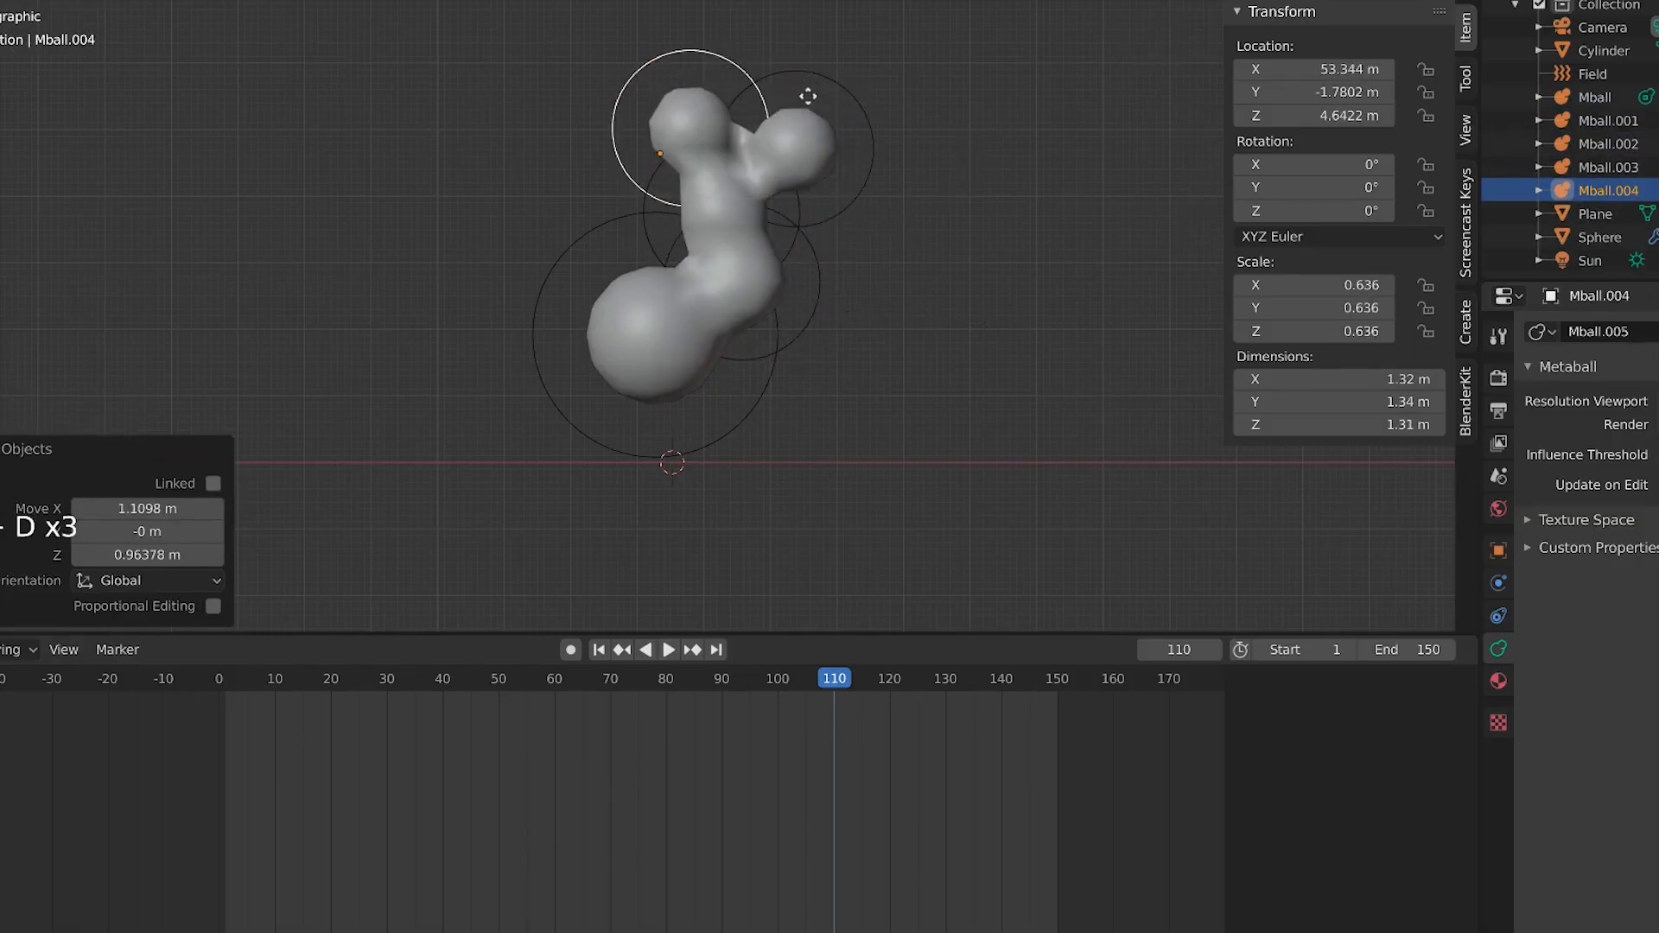
pyautogui.click(858, 127)
pyautogui.hotkey('shift', 'd')
pyautogui.click(724, 143)
pyautogui.hotkey('shift', 'd')
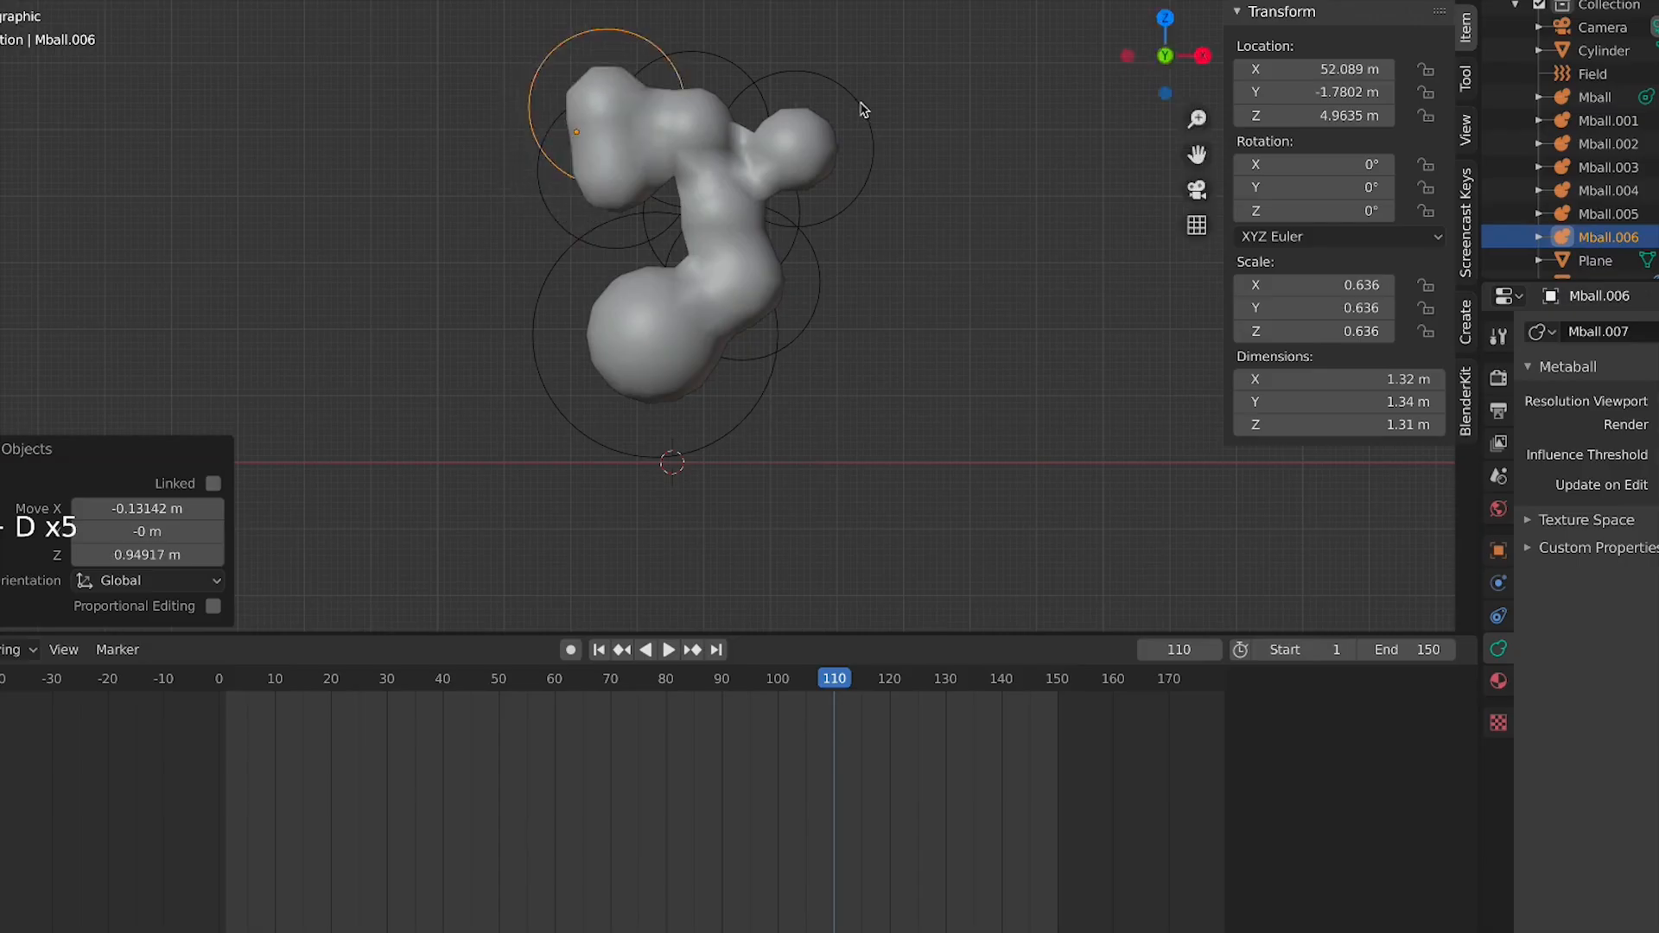
pyautogui.press('s')
pyautogui.click(713, 138)
# Select all the metaballs and delete them
pyautogui.moveTo(729, 143); pyautogui.dragTo(581, 160)
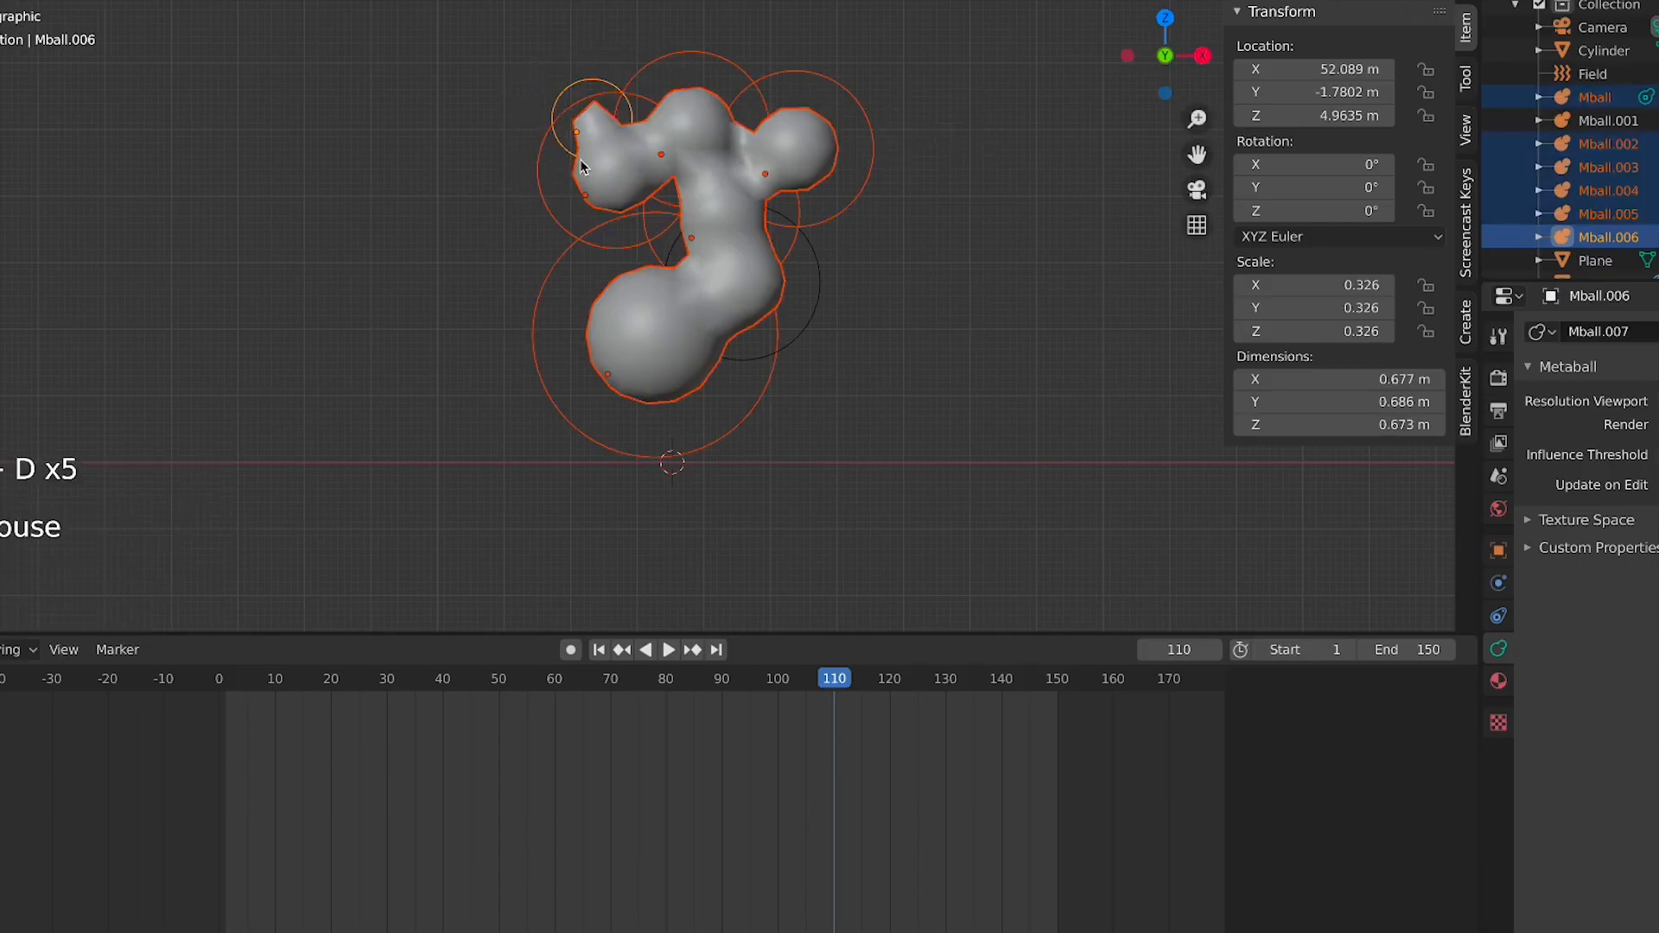
pyautogui.press('x')
pyautogui.click(1106, 307)
pyautogui.press('x')
pyautogui.click(548, 210)
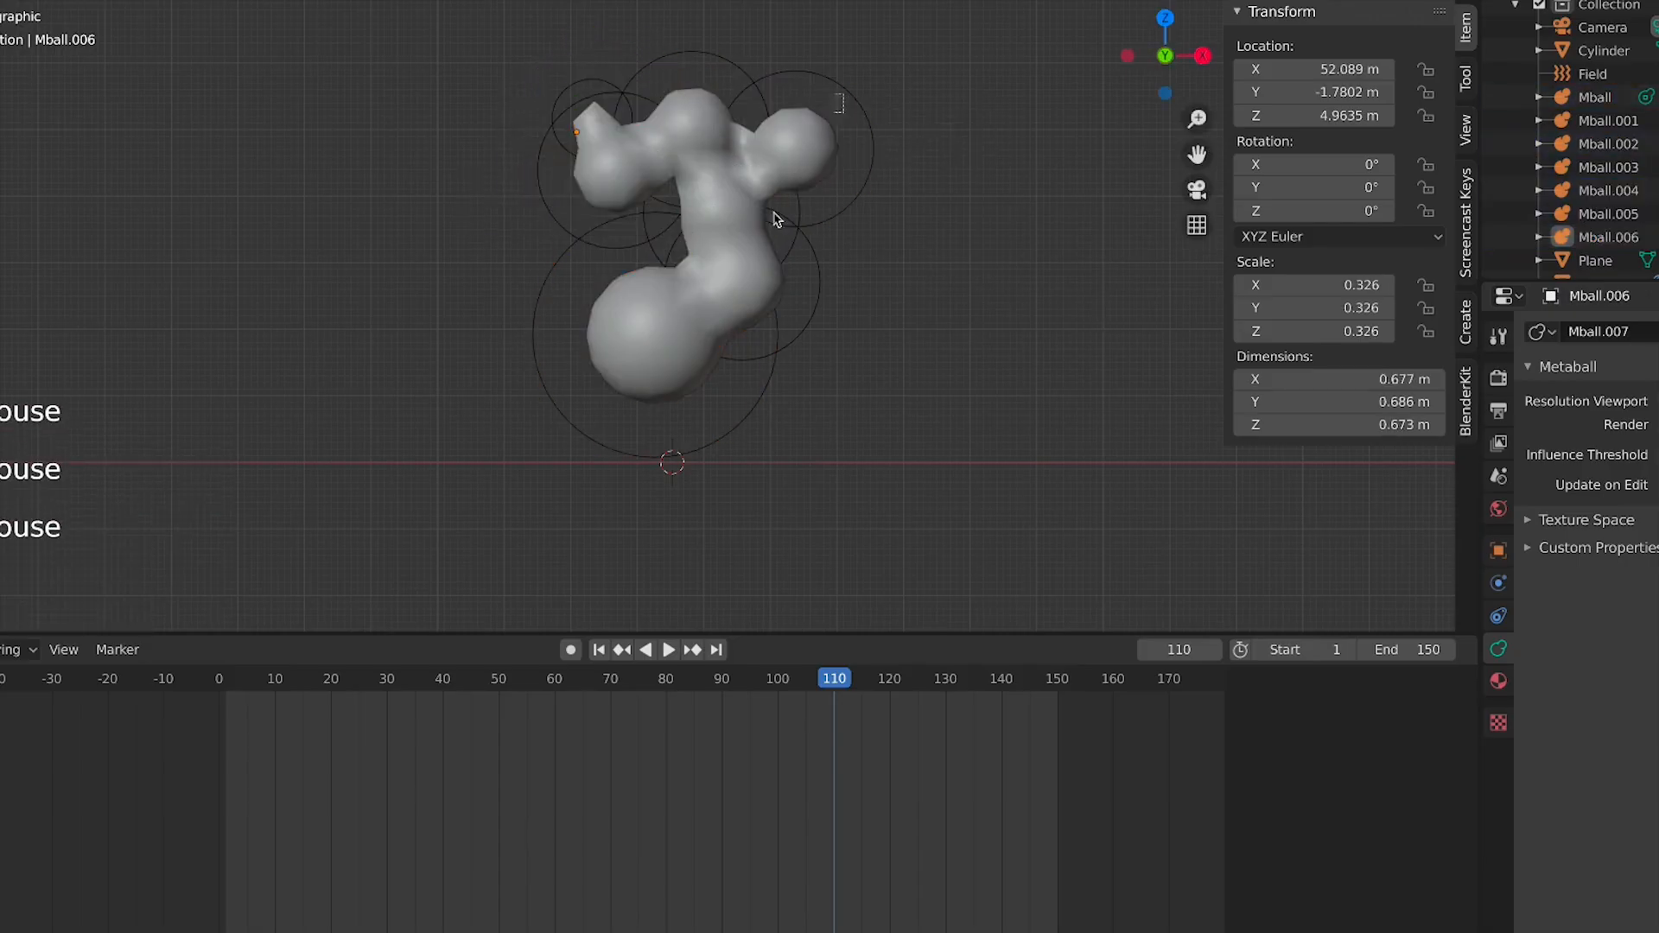
pyautogui.press('a')
pyautogui.press('Delete')
# Add a new metaball Ball
pyautogui.hotkey('shift', 'a')
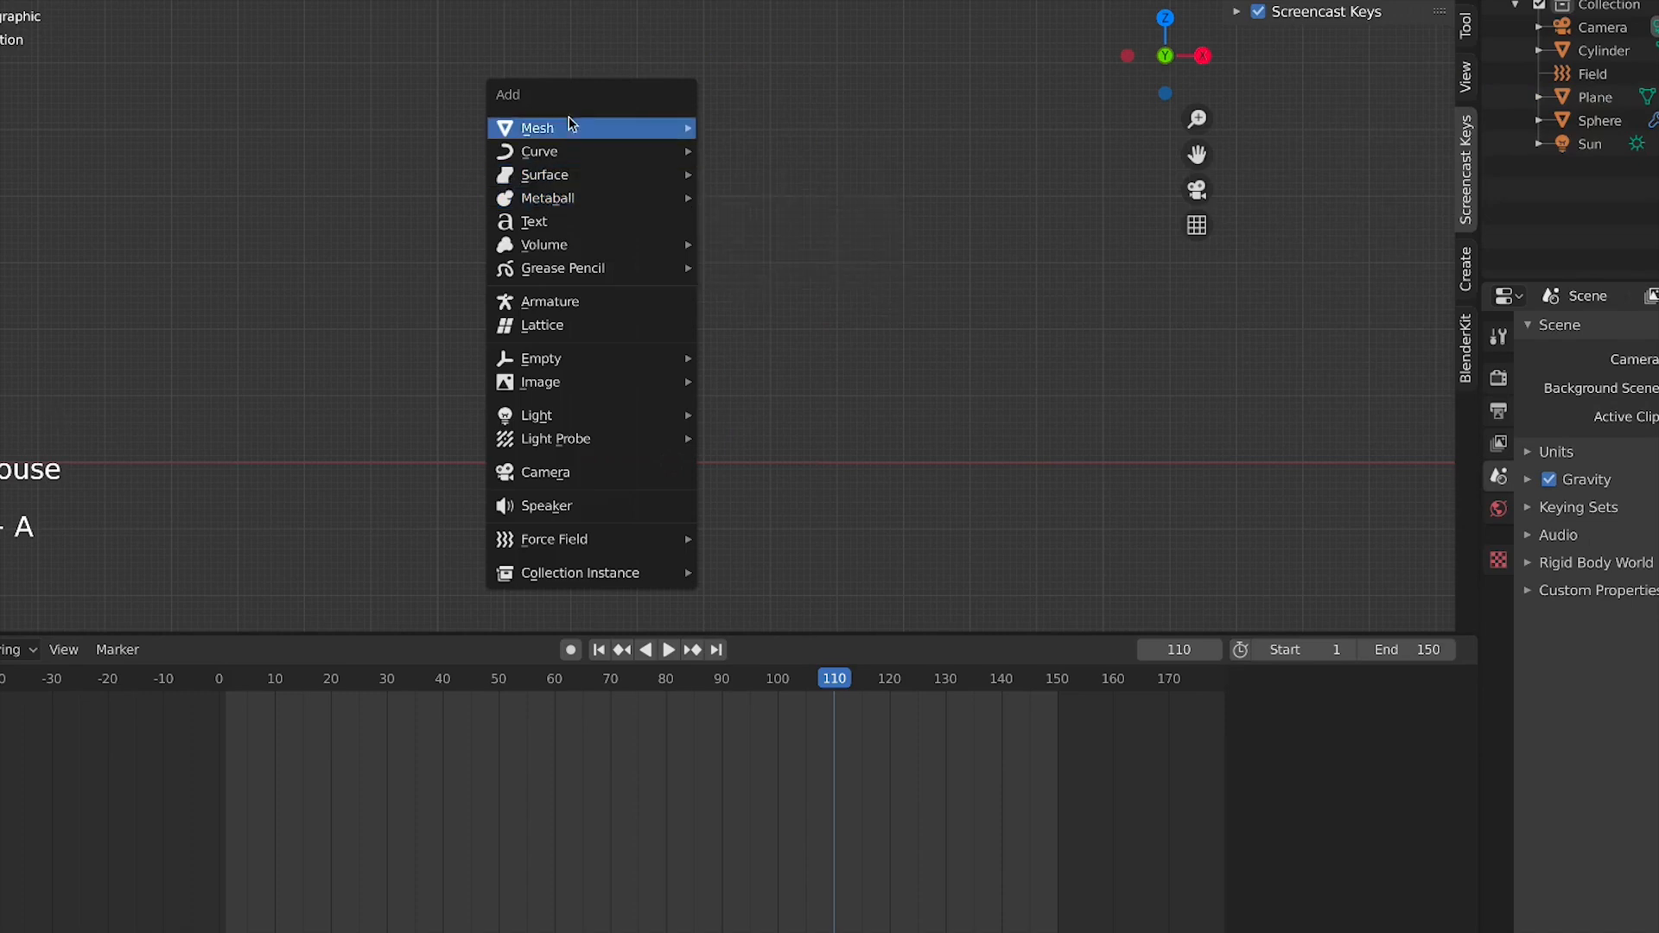
pyautogui.moveTo(587, 211)
pyautogui.click(754, 199)
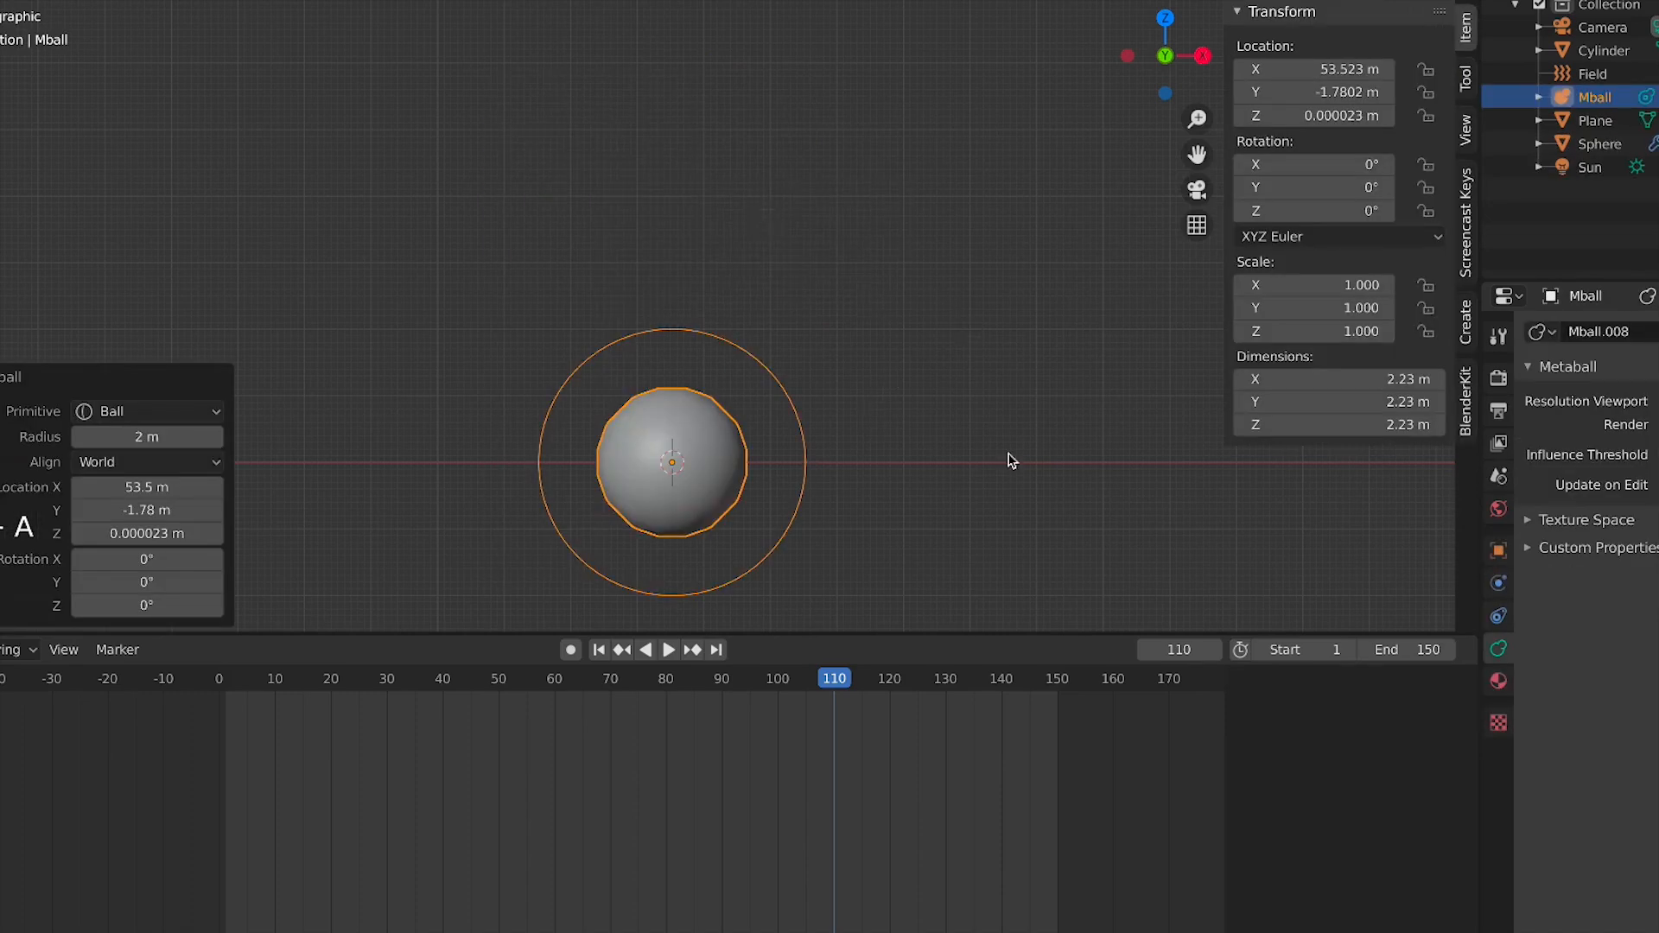
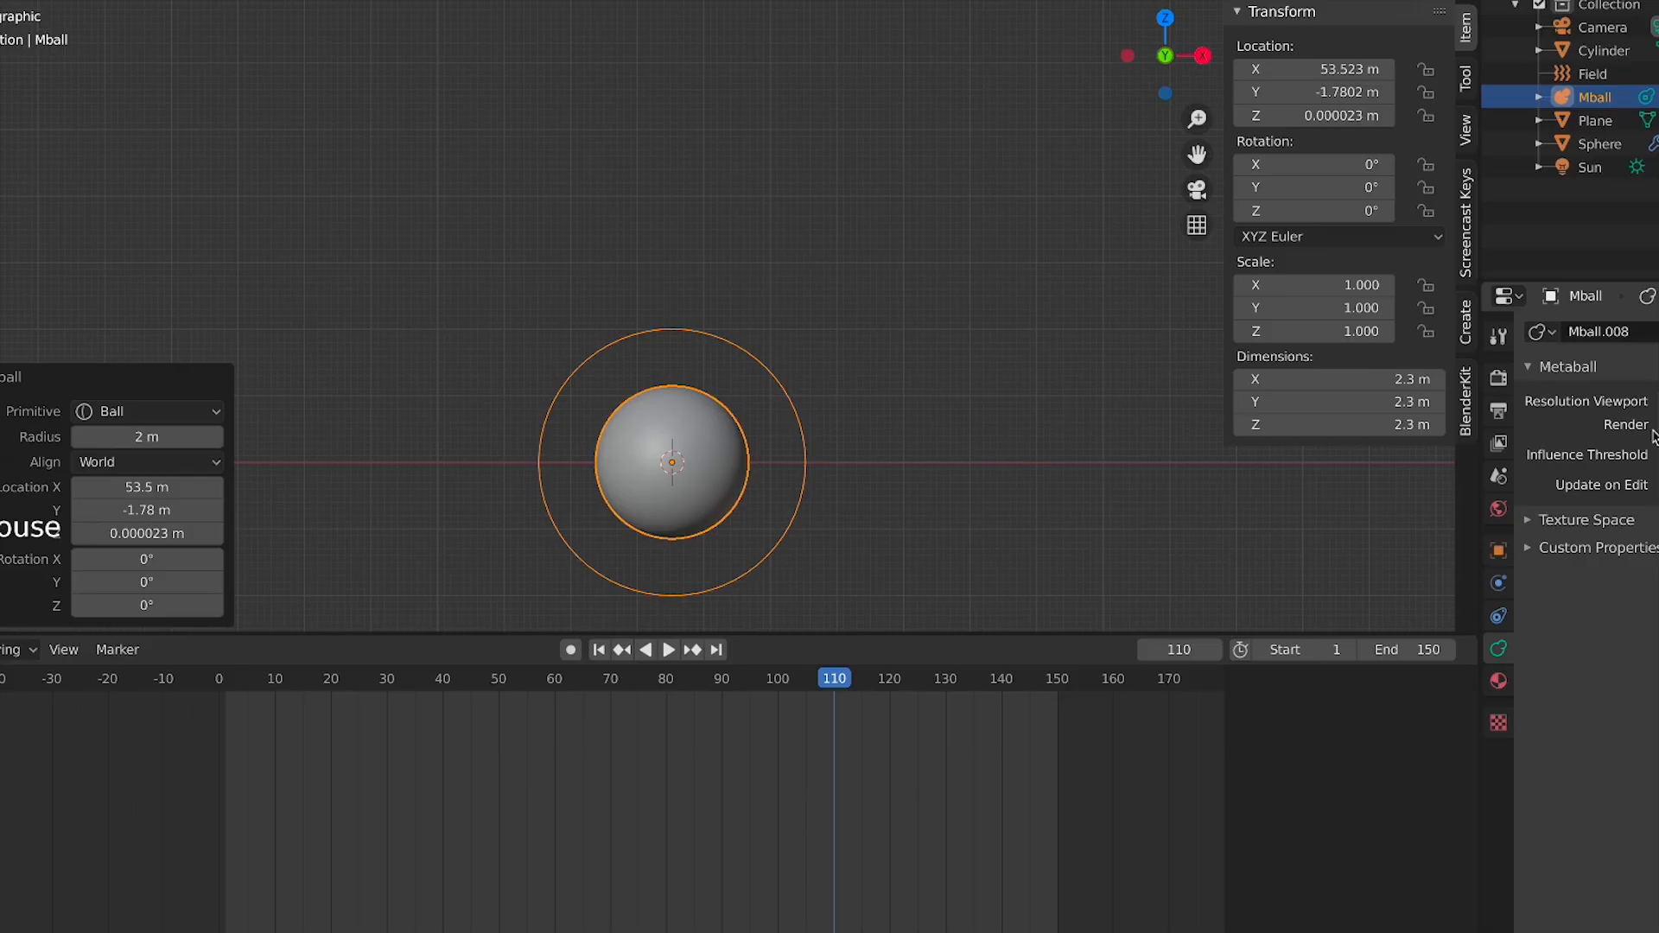
# Select the emitter sphere inside the crown and set its particles to render as Object
pyautogui.scroll(-5, 1030, 406)
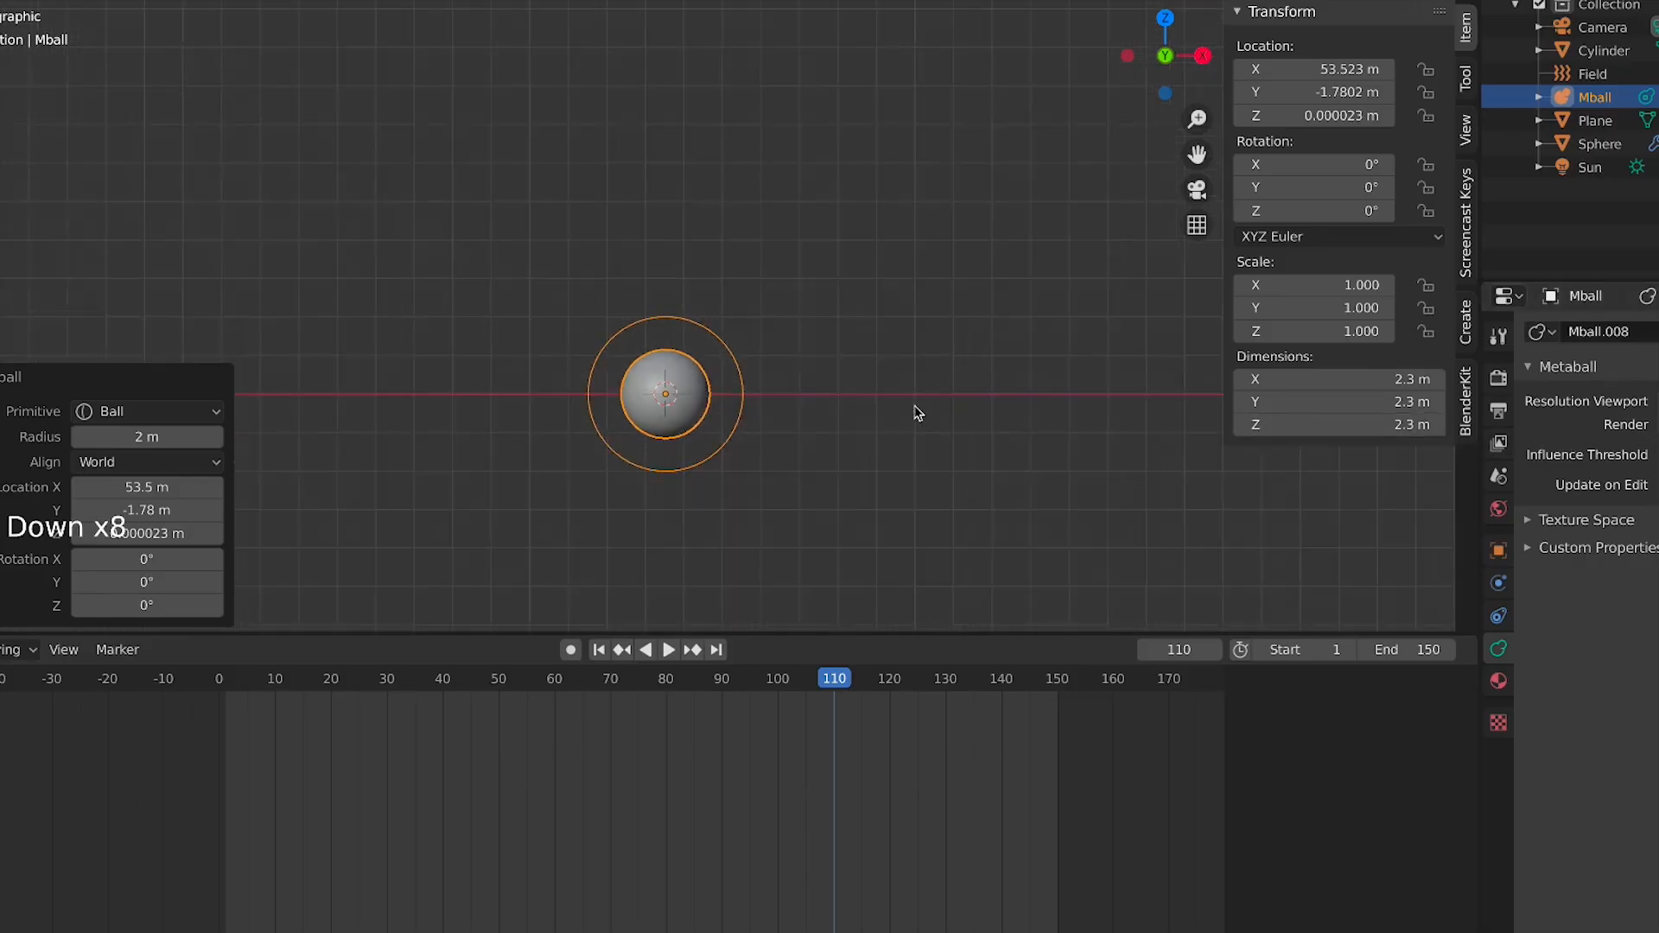
pyautogui.keyDown('shift'); pyautogui.moveTo(403, 355); pyautogui.dragTo(587, 325, button='middle'); pyautogui.keyUp('shift')
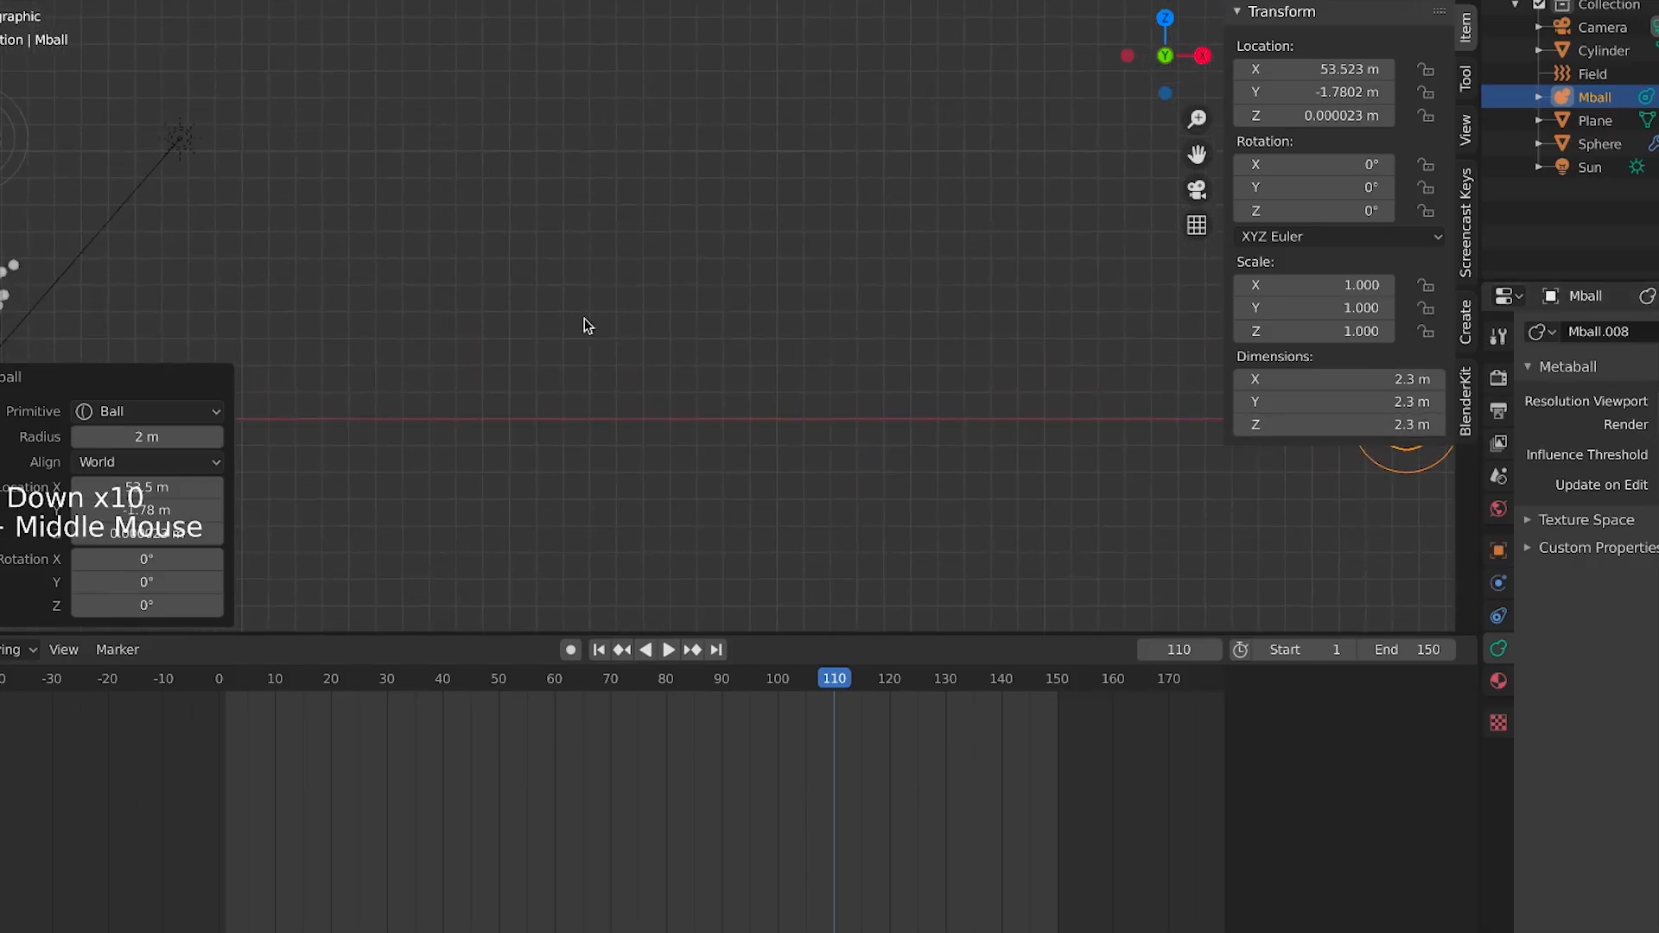
pyautogui.keyDown('shift'); pyautogui.moveTo(239, 323); pyautogui.dragTo(593, 259, button='middle'); pyautogui.keyUp('shift')
pyautogui.click(370, 231)
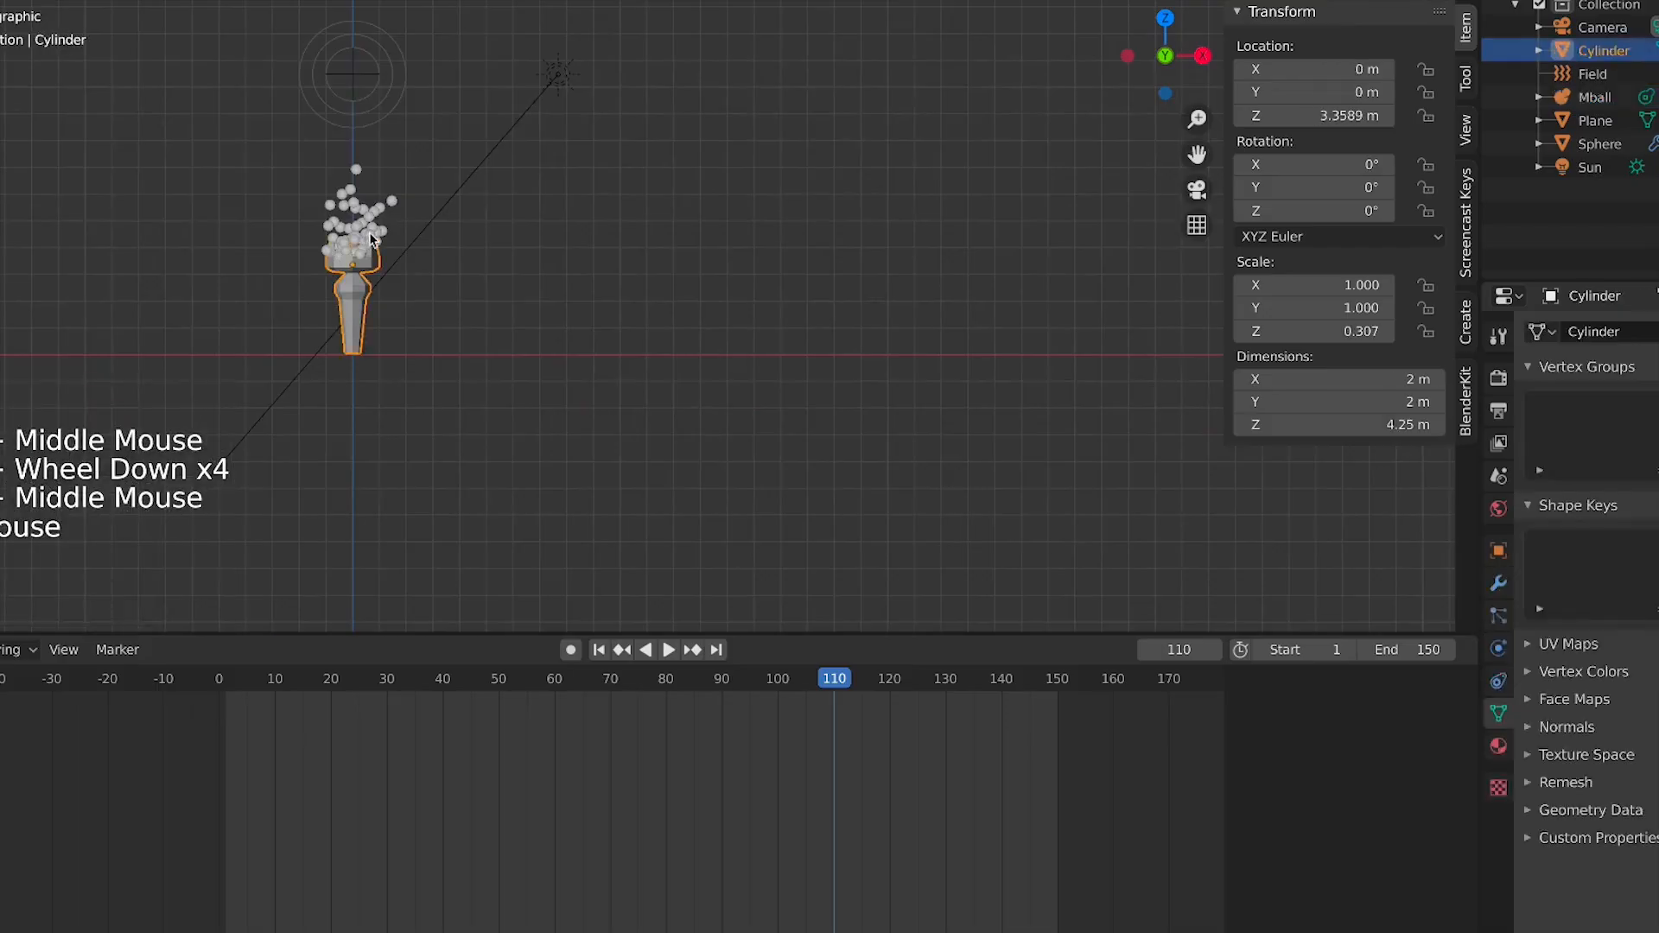
pyautogui.click(380, 237)
pyautogui.scroll(2, 348, 247)
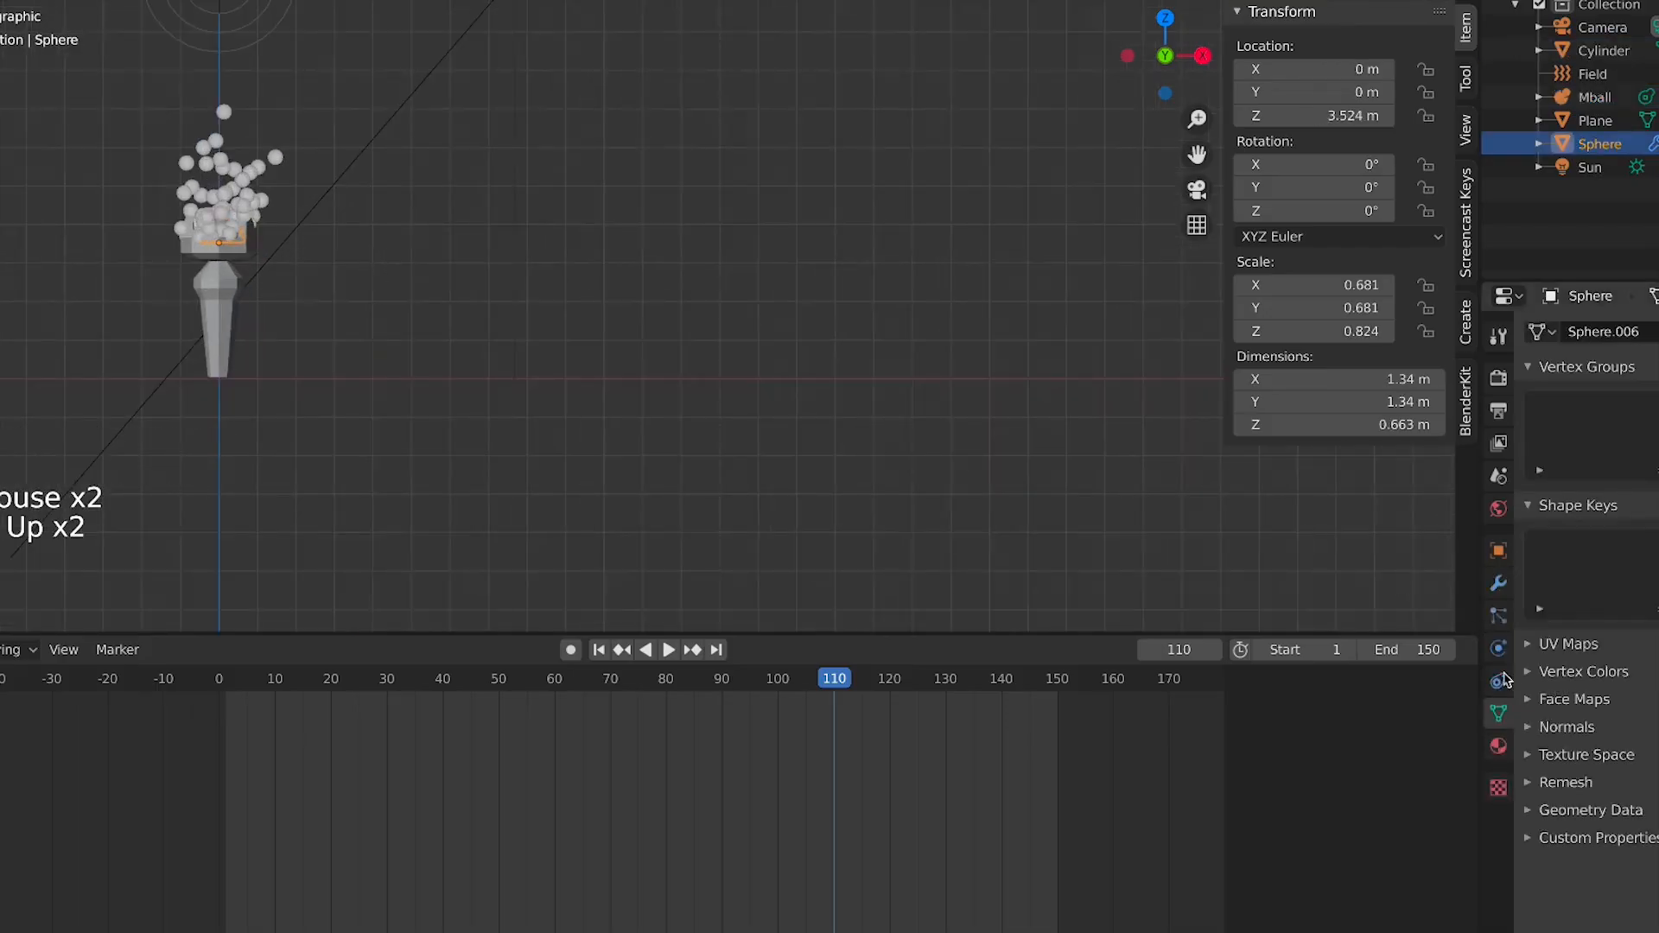
pyautogui.click(1498, 617)
pyautogui.scroll(-13, 1644, 611)
pyautogui.moveTo(1613, 697); pyautogui.dragTo(1654, 693, button='middle')
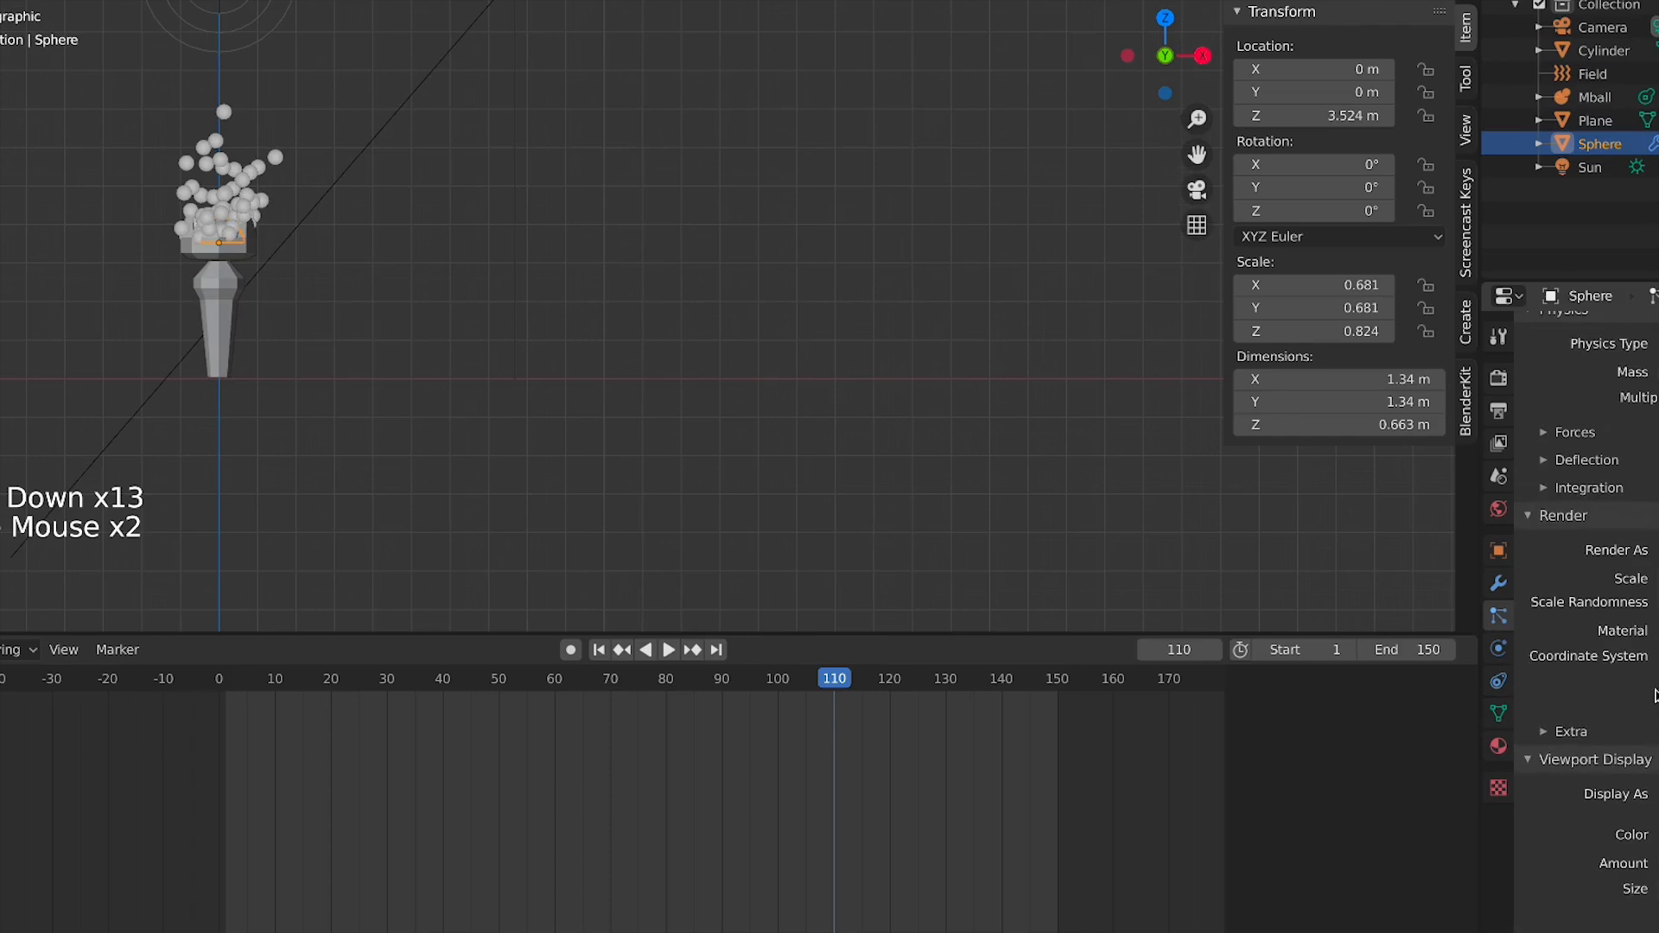
pyautogui.click(1657, 551)
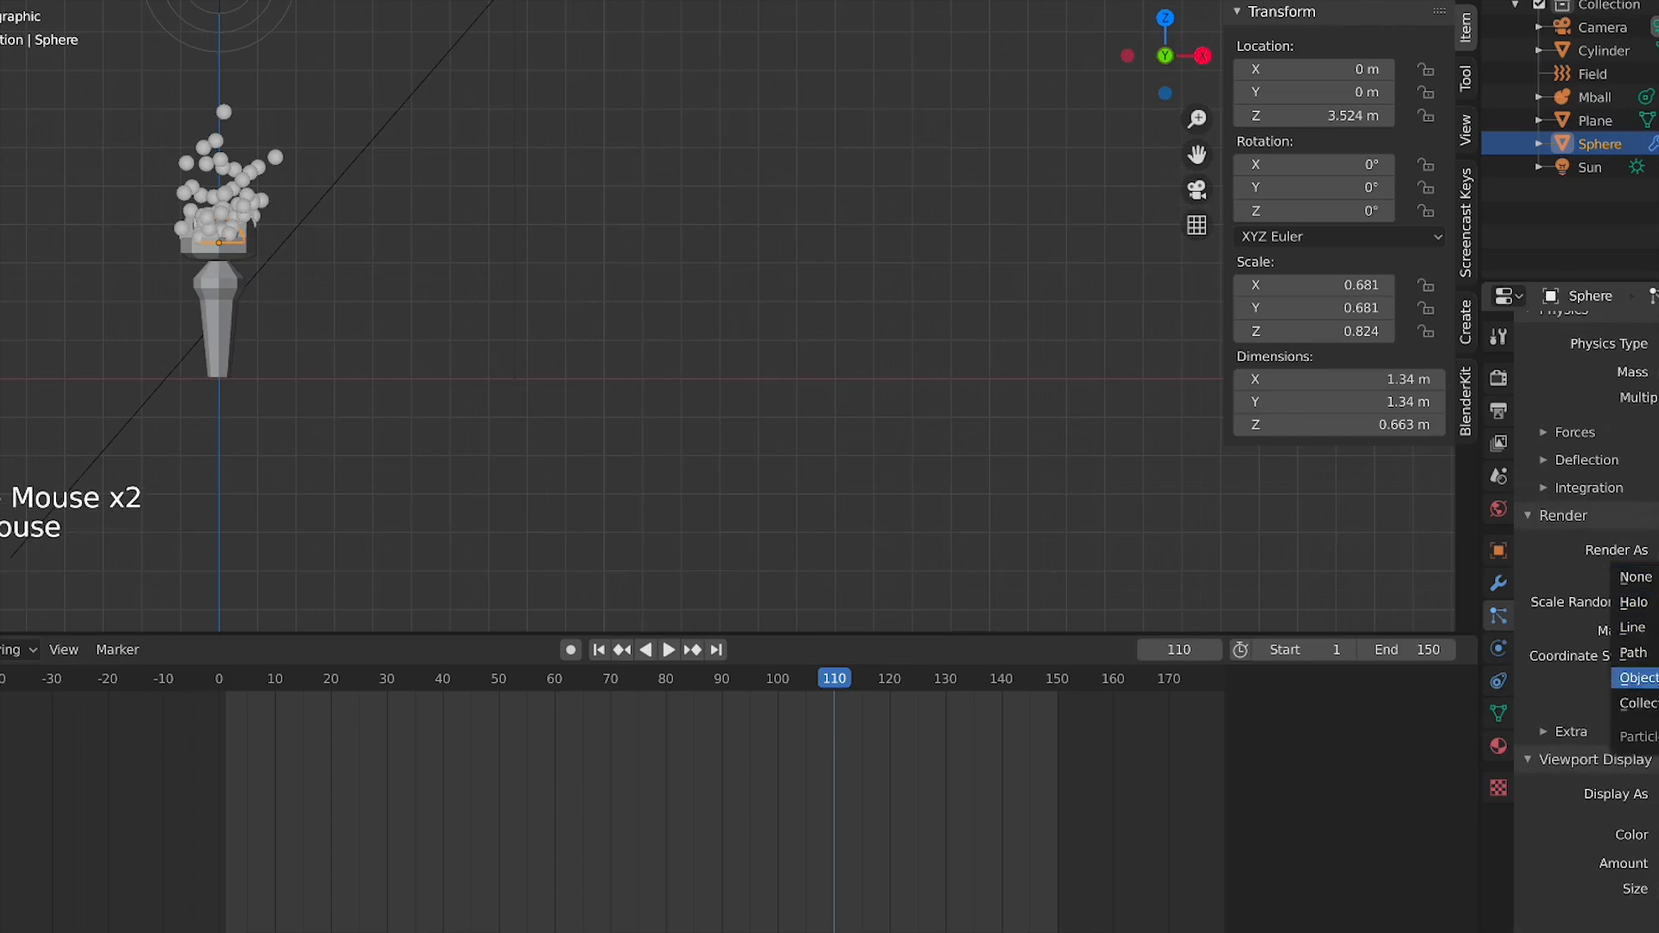
pyautogui.click(1637, 678)
# Play the animation and zoom in on the crown to inspect the emitted particles
pyautogui.scroll(-6, 1124, 509)
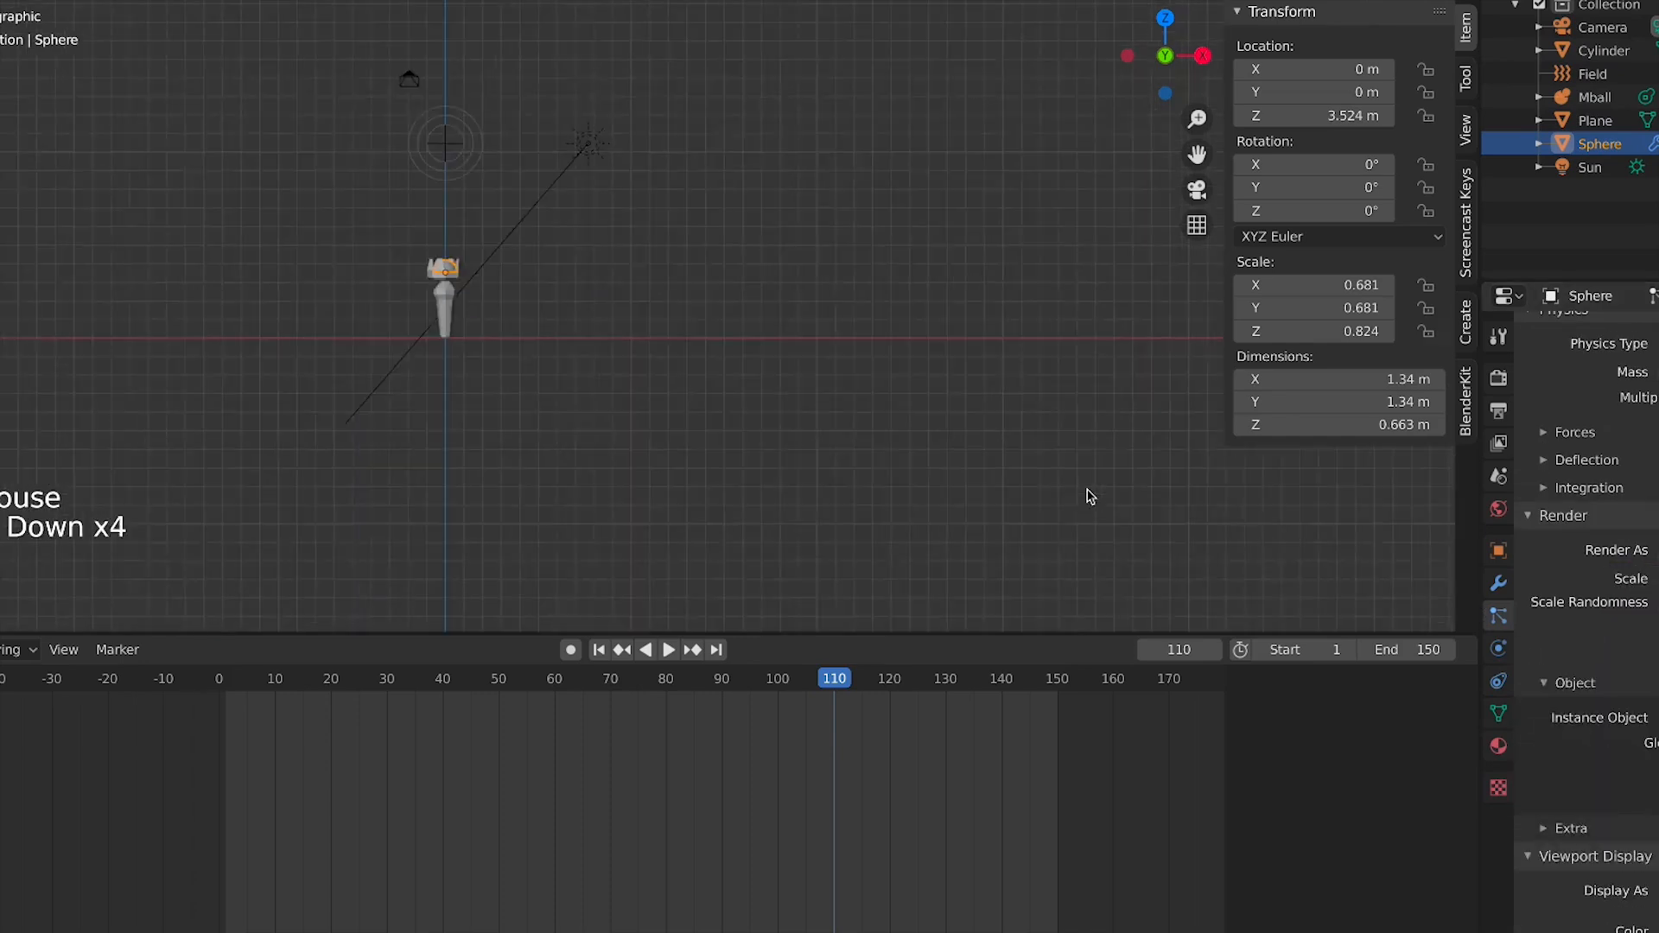
pyautogui.keyDown('shift'); pyautogui.moveTo(1085, 492); pyautogui.dragTo(670, 571, button='middle'); pyautogui.keyUp('shift')
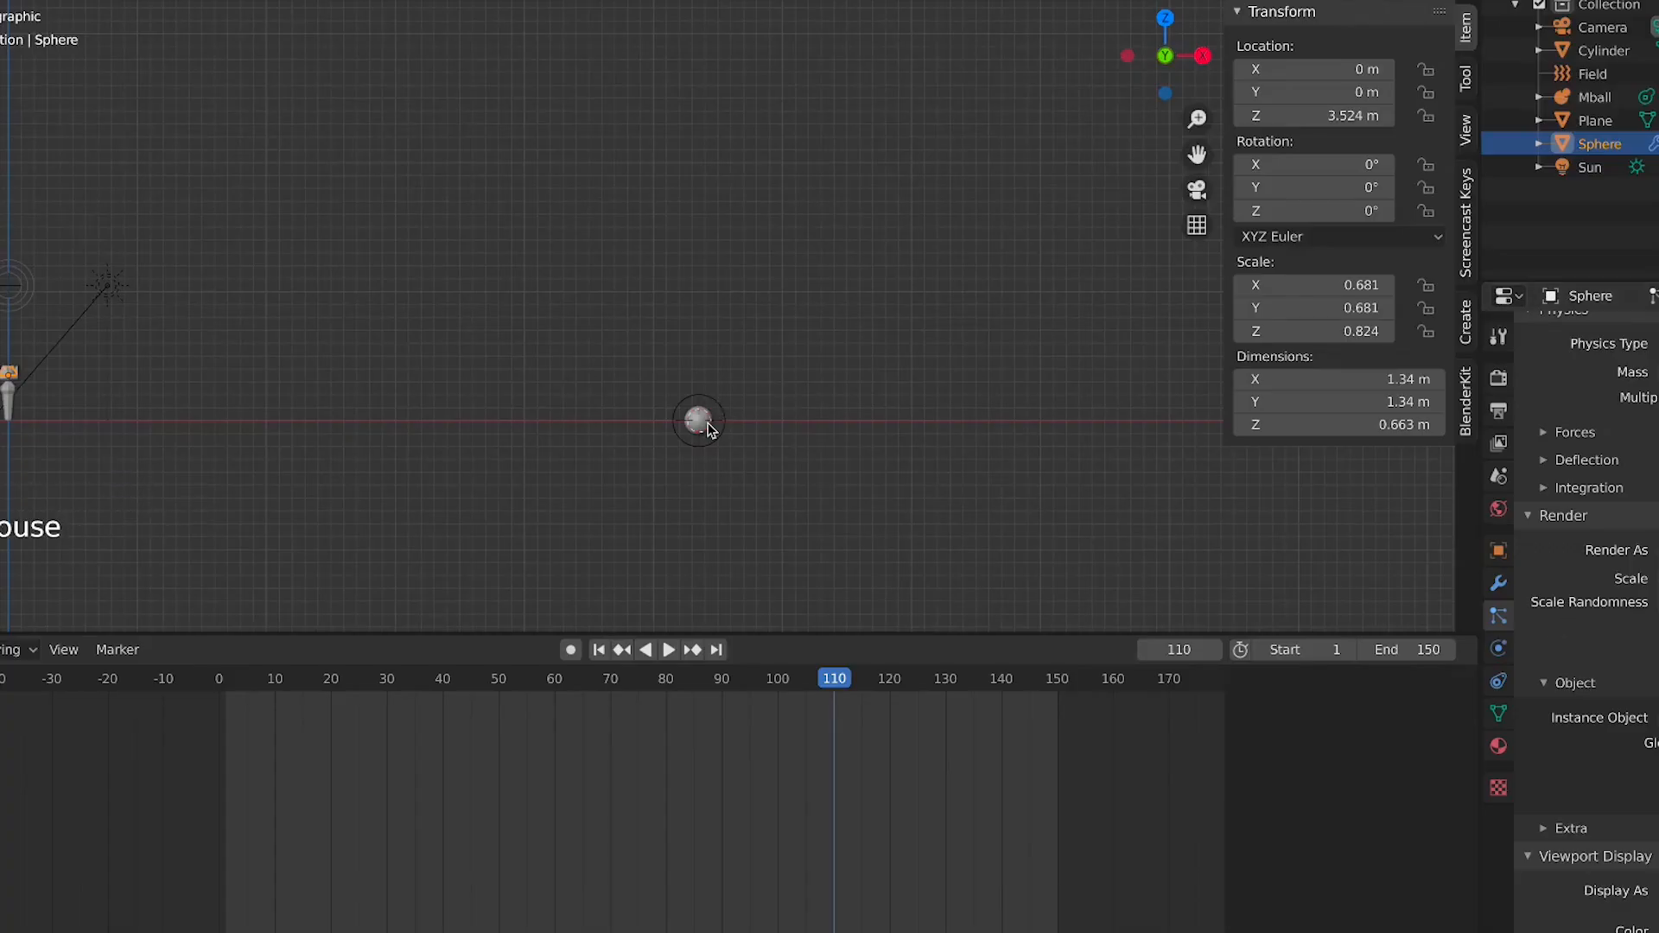
pyautogui.keyDown('shift'); pyautogui.moveTo(304, 505); pyautogui.dragTo(604, 459, button='middle'); pyautogui.keyUp('shift')
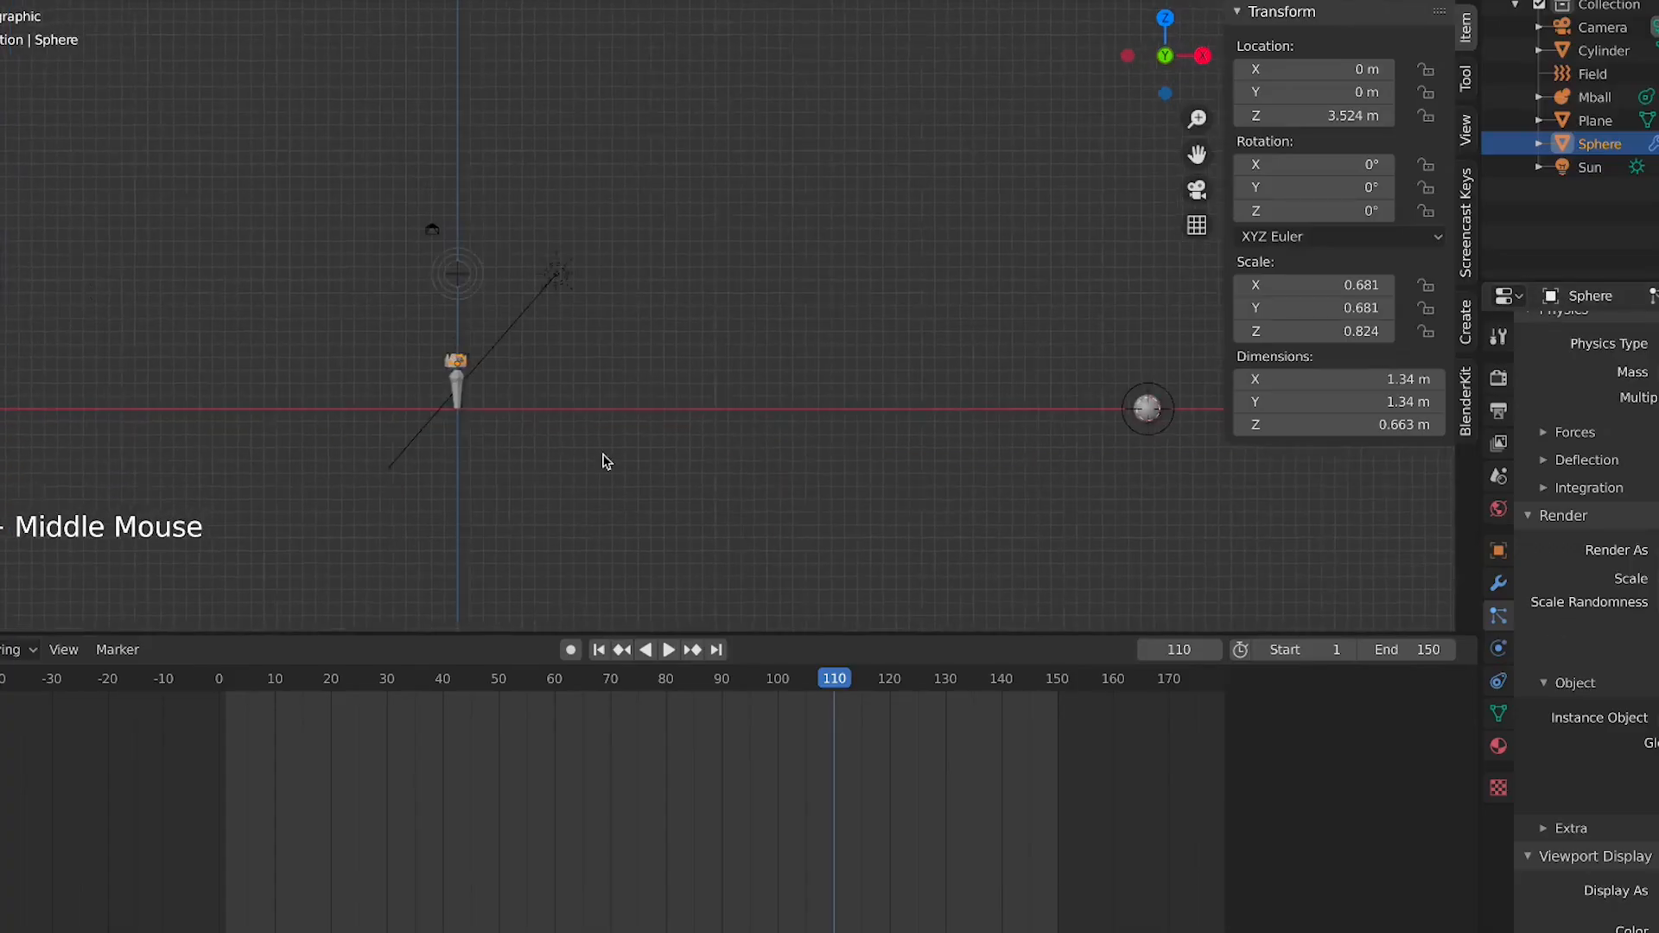
pyautogui.scroll(2, 360, 419)
pyautogui.scroll(4, 803, 463)
pyautogui.keyDown('shift'); pyautogui.moveTo(359, 418); pyautogui.dragTo(350, 144, button='middle'); pyautogui.keyUp('shift')
pyautogui.scroll(4, 646, 268)
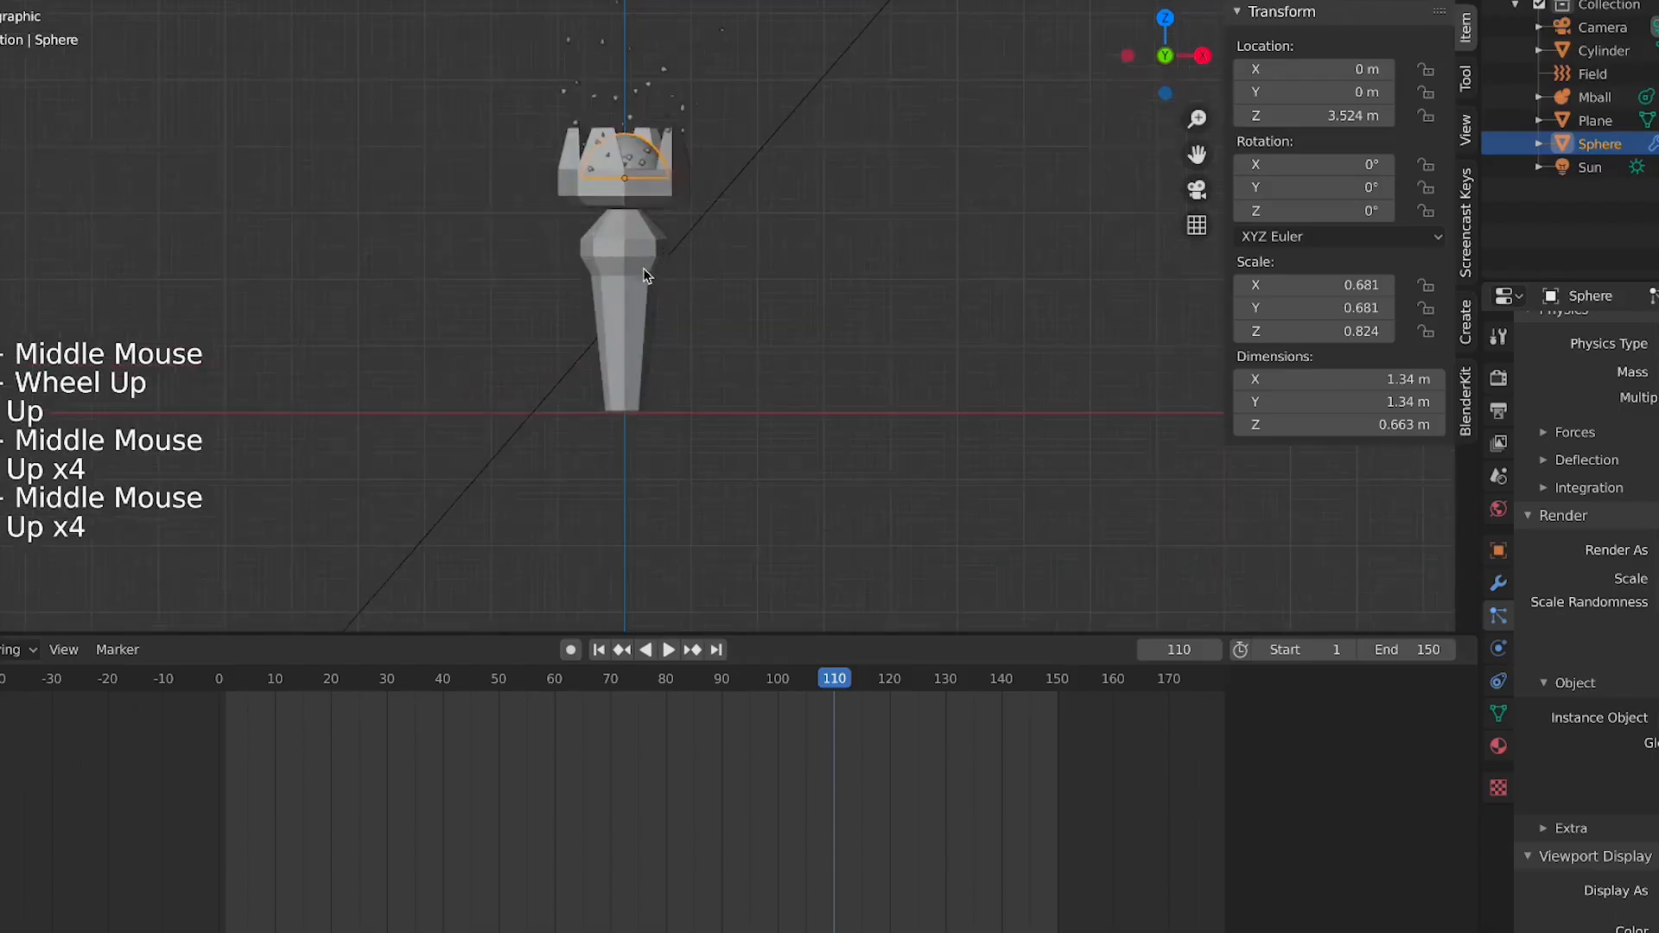
pyautogui.keyDown('shift'); pyautogui.moveTo(647, 269); pyautogui.dragTo(618, 324, button='middle'); pyautogui.keyUp('shift')
pyautogui.scroll(4, 619, 324)
pyautogui.press('space')
pyautogui.keyDown('shift'); pyautogui.moveTo(580, 221); pyautogui.dragTo(623, 393, button='middle'); pyautogui.keyUp('shift')
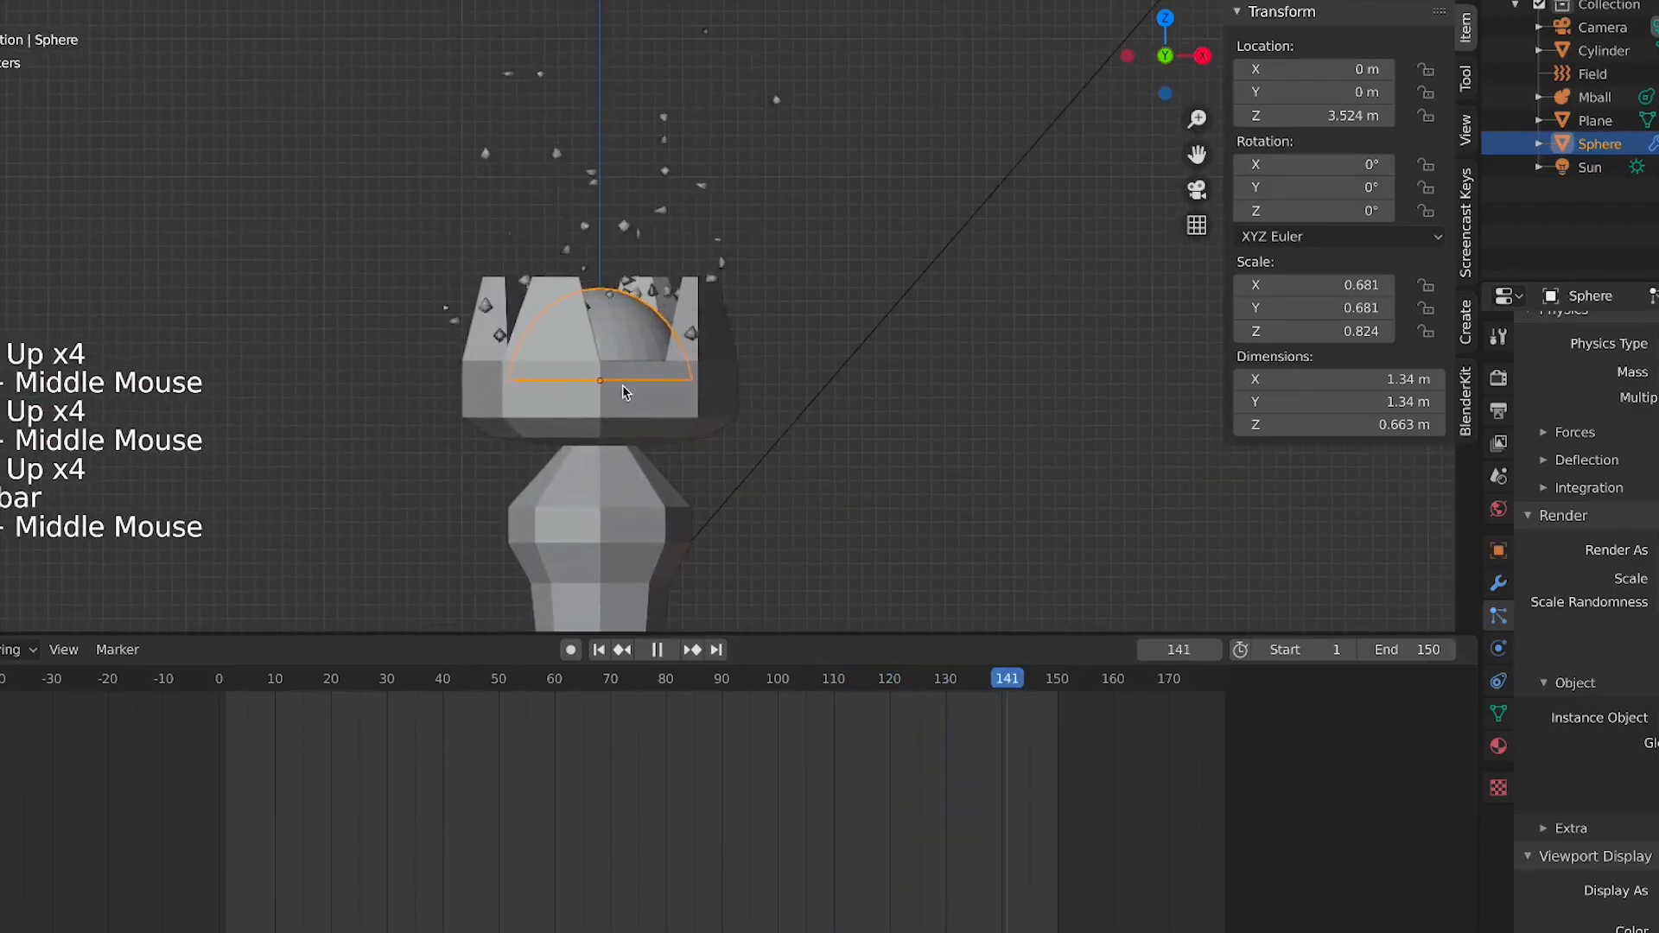
pyautogui.scroll(2, 609, 341)
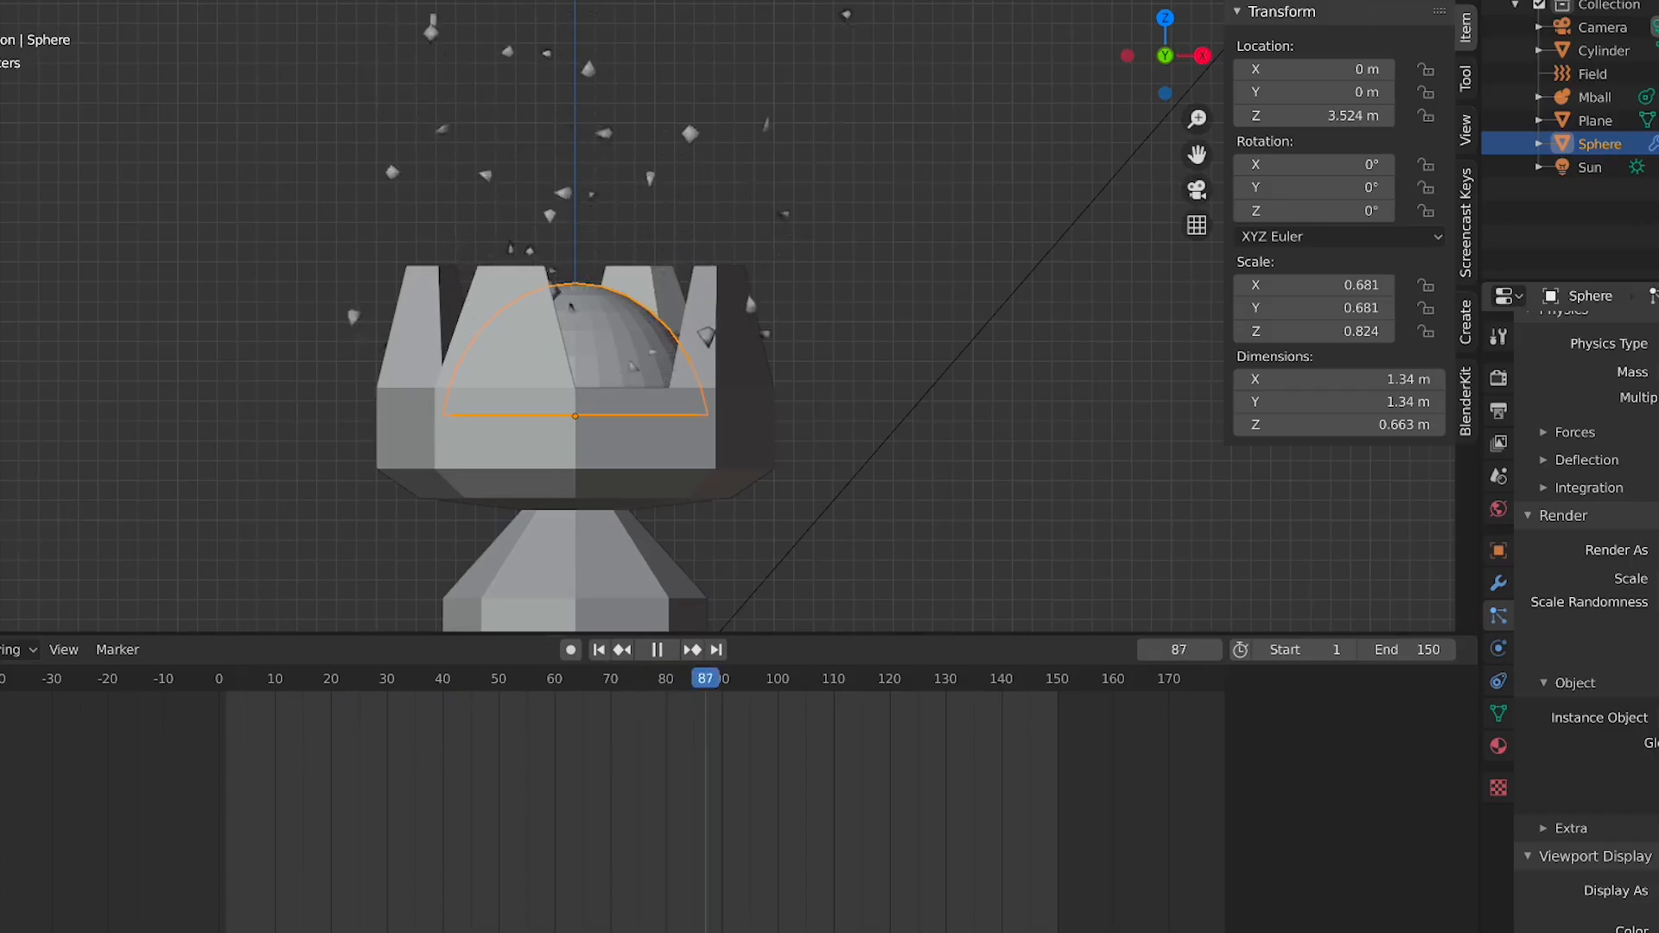
pyautogui.press('space')
pyautogui.scroll(5, 634, 365)
pyautogui.press('space')
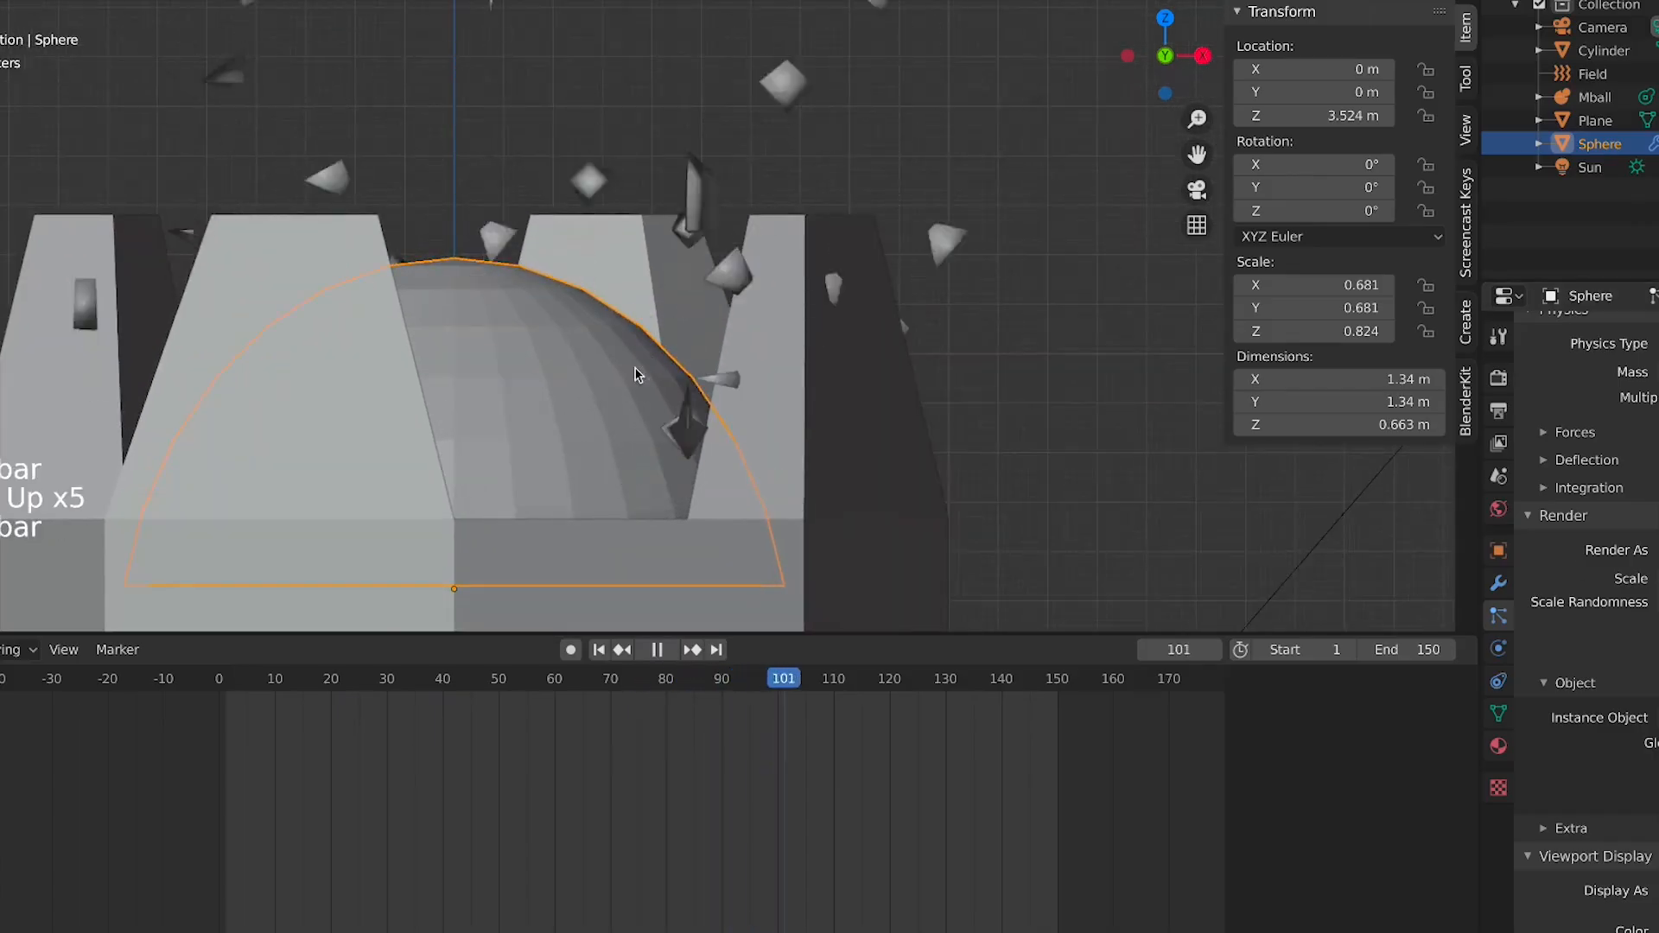
pyautogui.press('space')
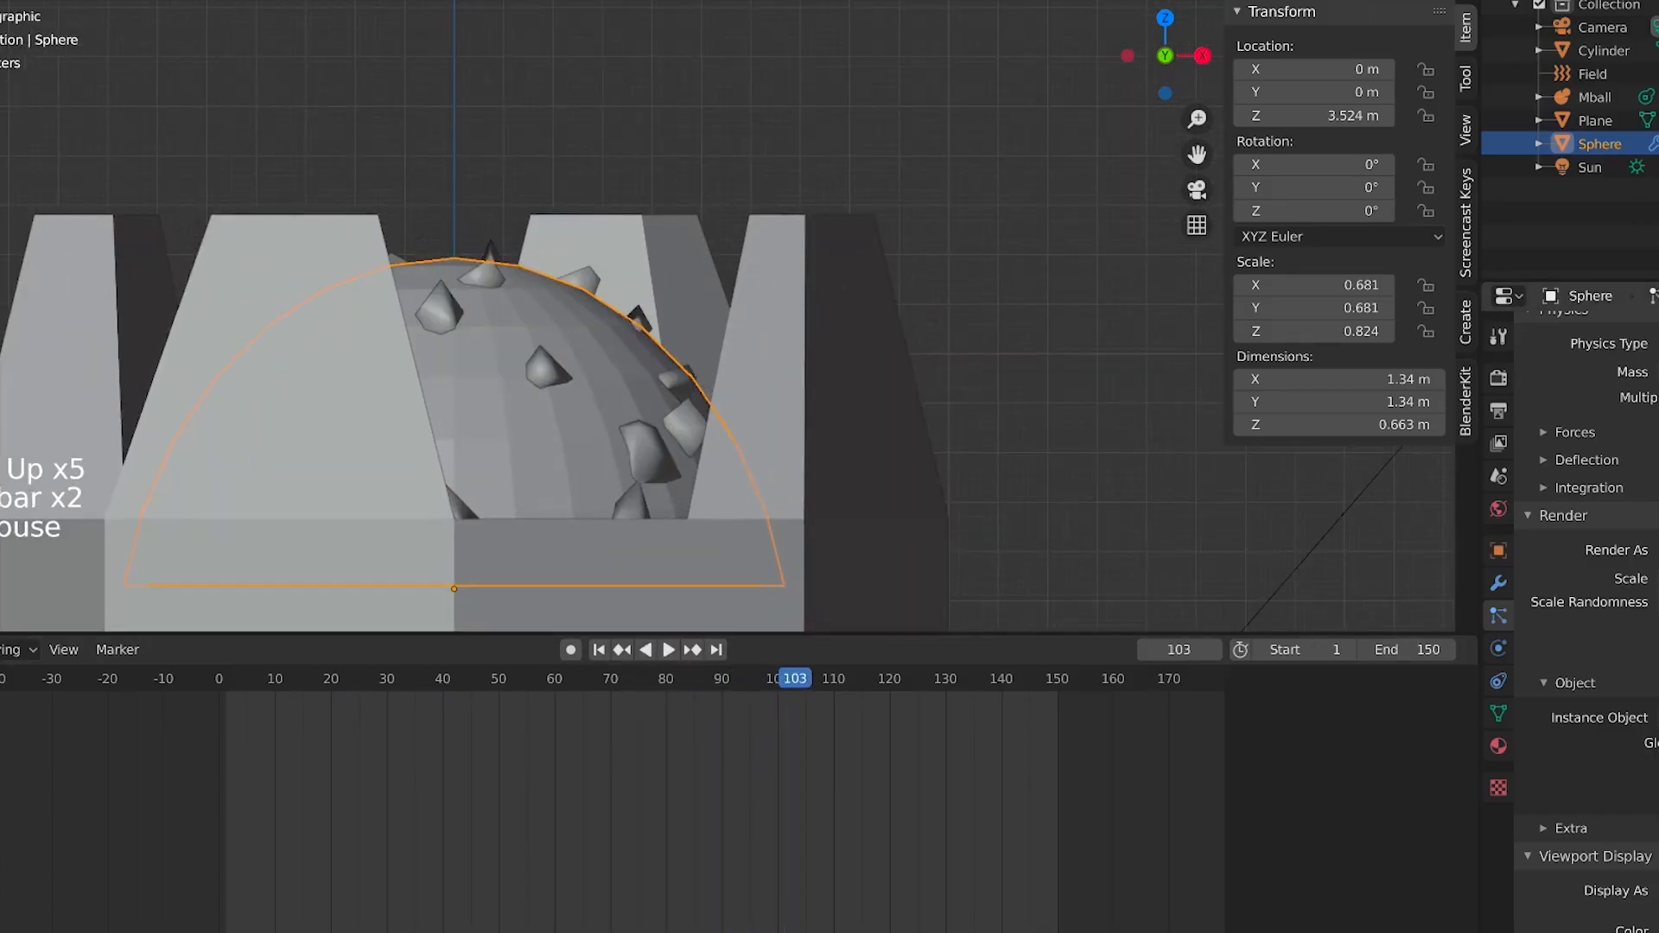
pyautogui.scroll(-4, 1585, 605)
pyautogui.scroll(-4, 1562, 763)
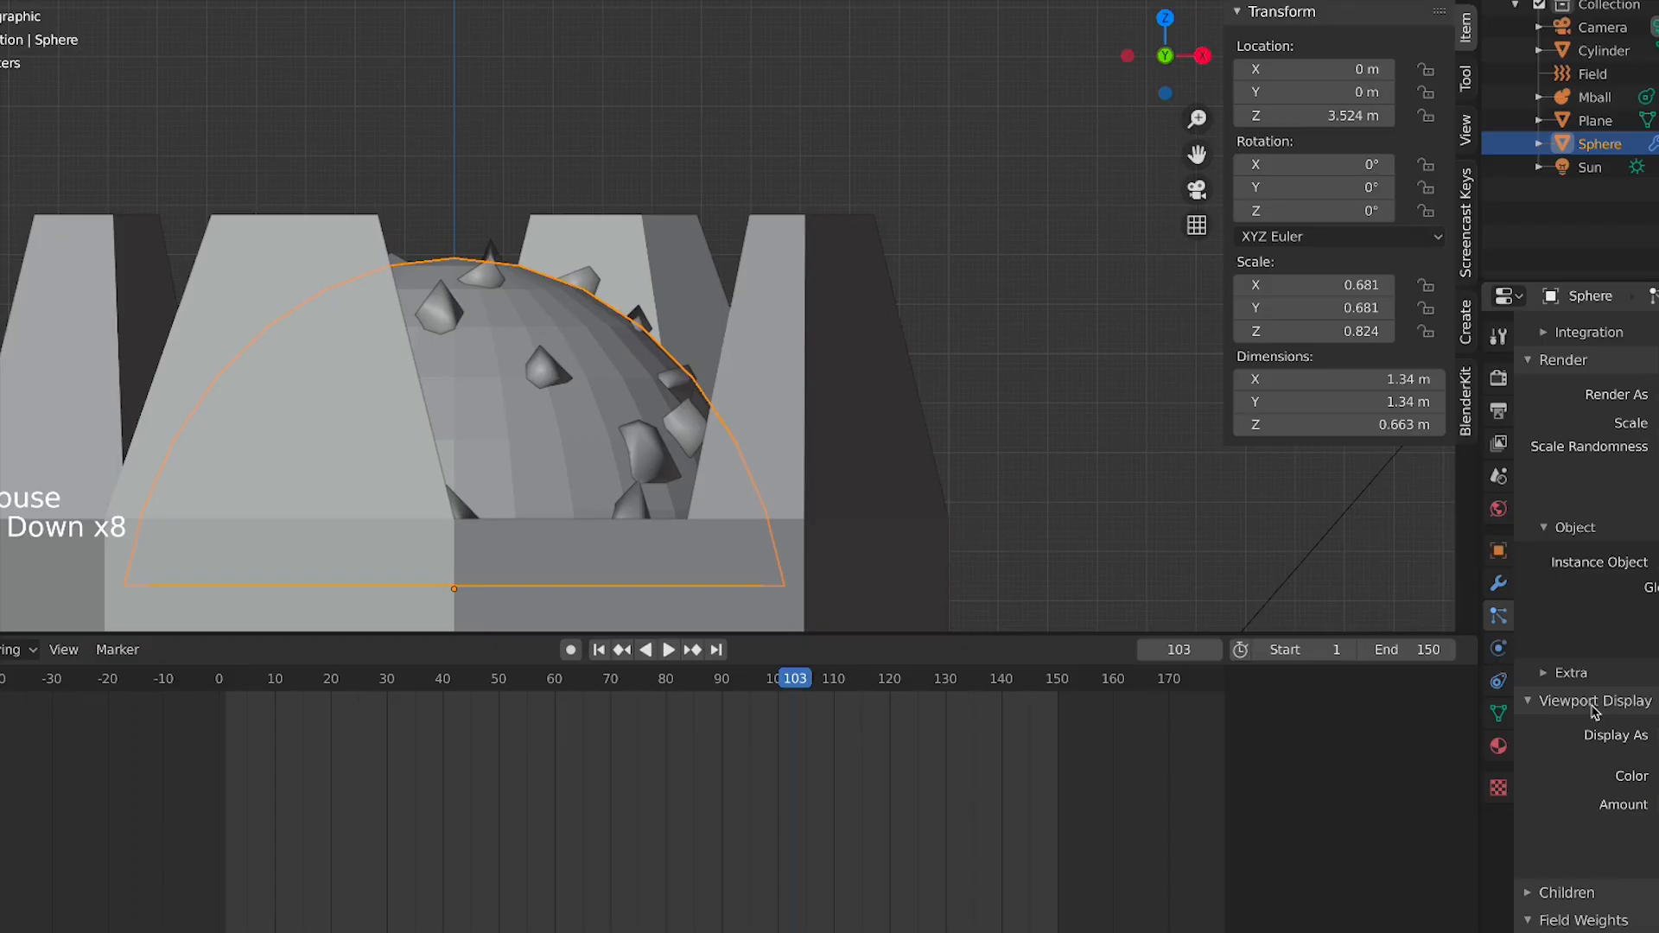
# Increase the particle render scale and replay the animation
pyautogui.click(1656, 847)
pyautogui.scroll(-3, 735, 421)
pyautogui.press('space')
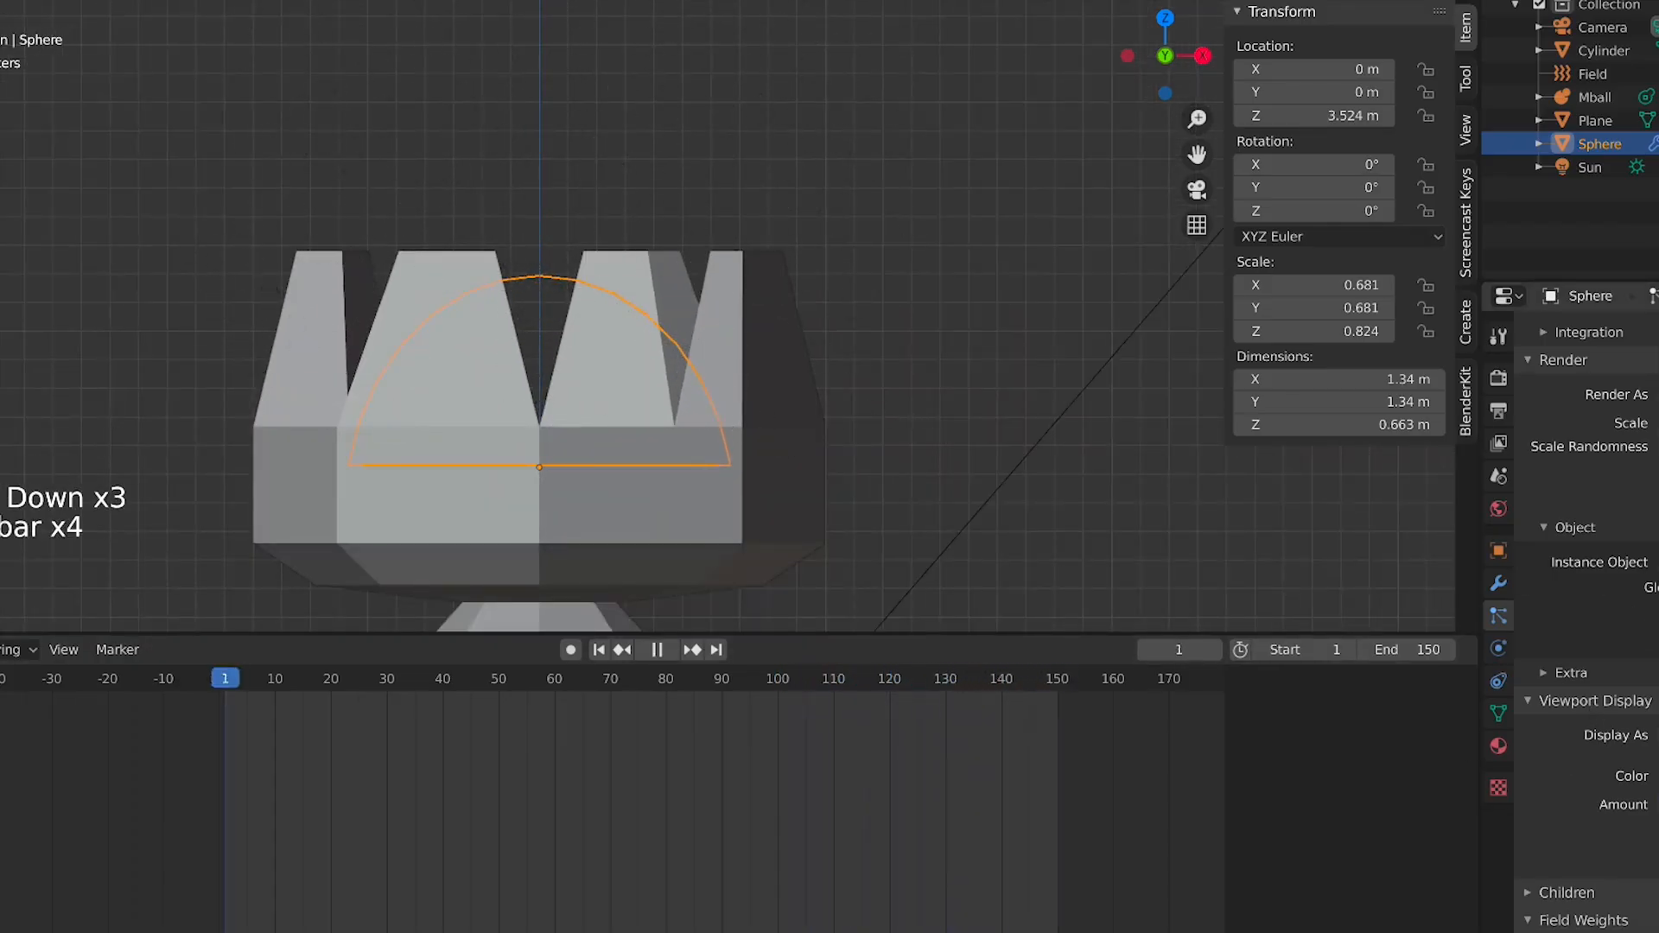
pyautogui.moveTo(1652, 423); pyautogui.dragTo(1655, 422)
pyautogui.press('space')
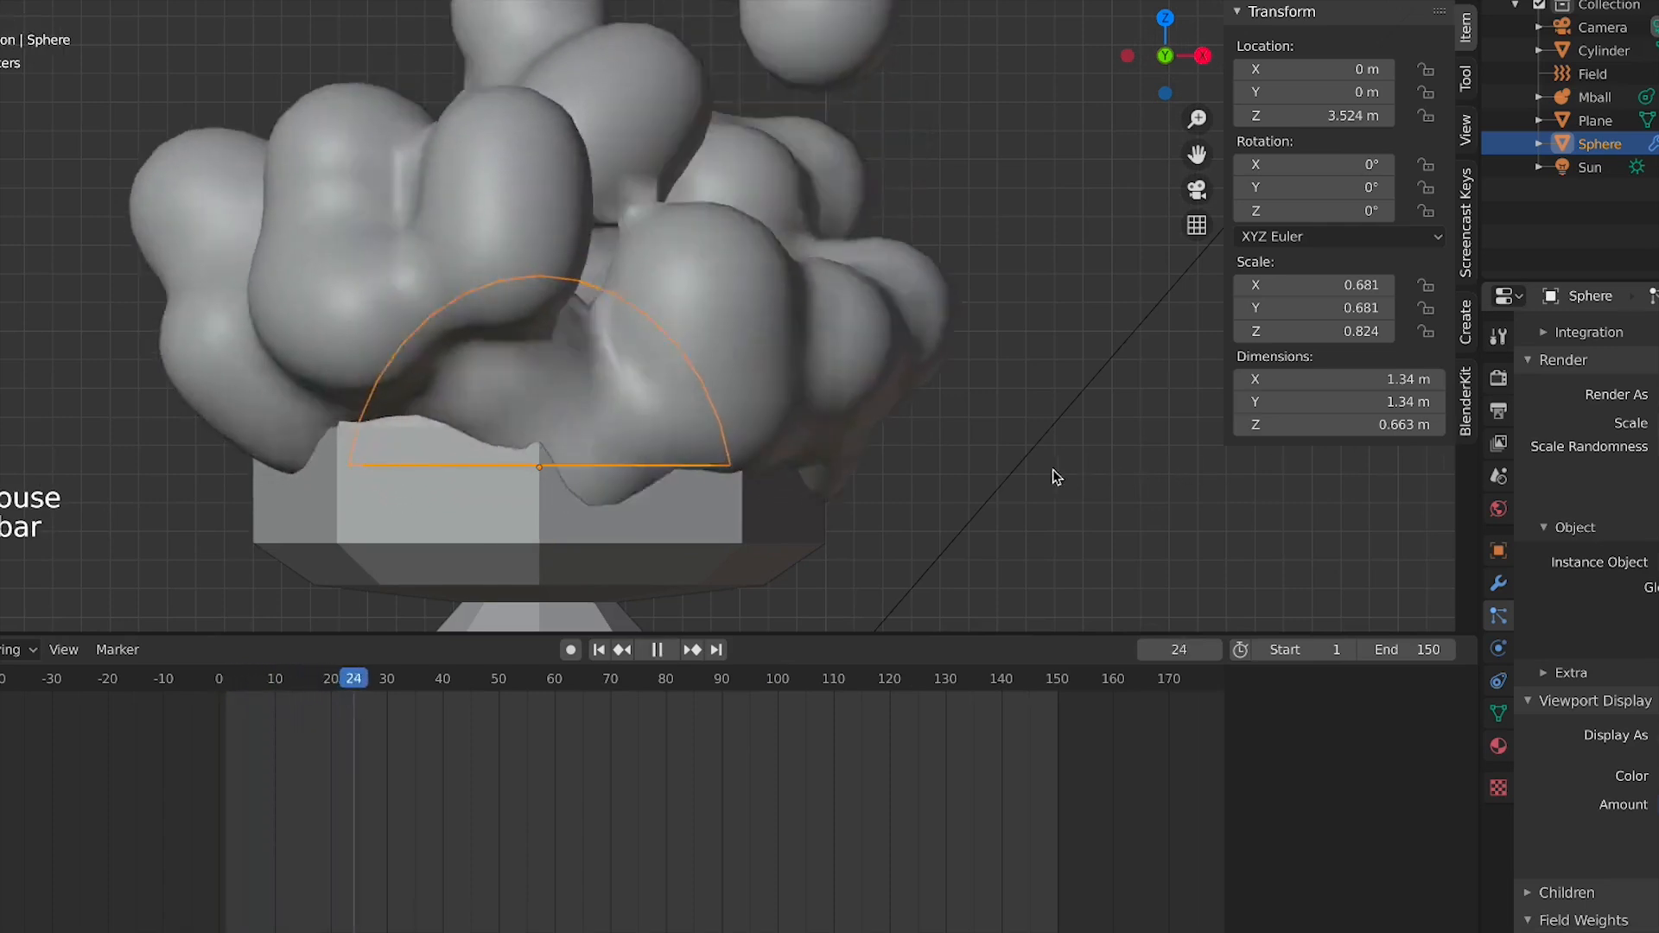
# Zoom out and replay the particle animation
pyautogui.scroll(-3, 1049, 458)
pyautogui.scroll(-12, 963, 407)
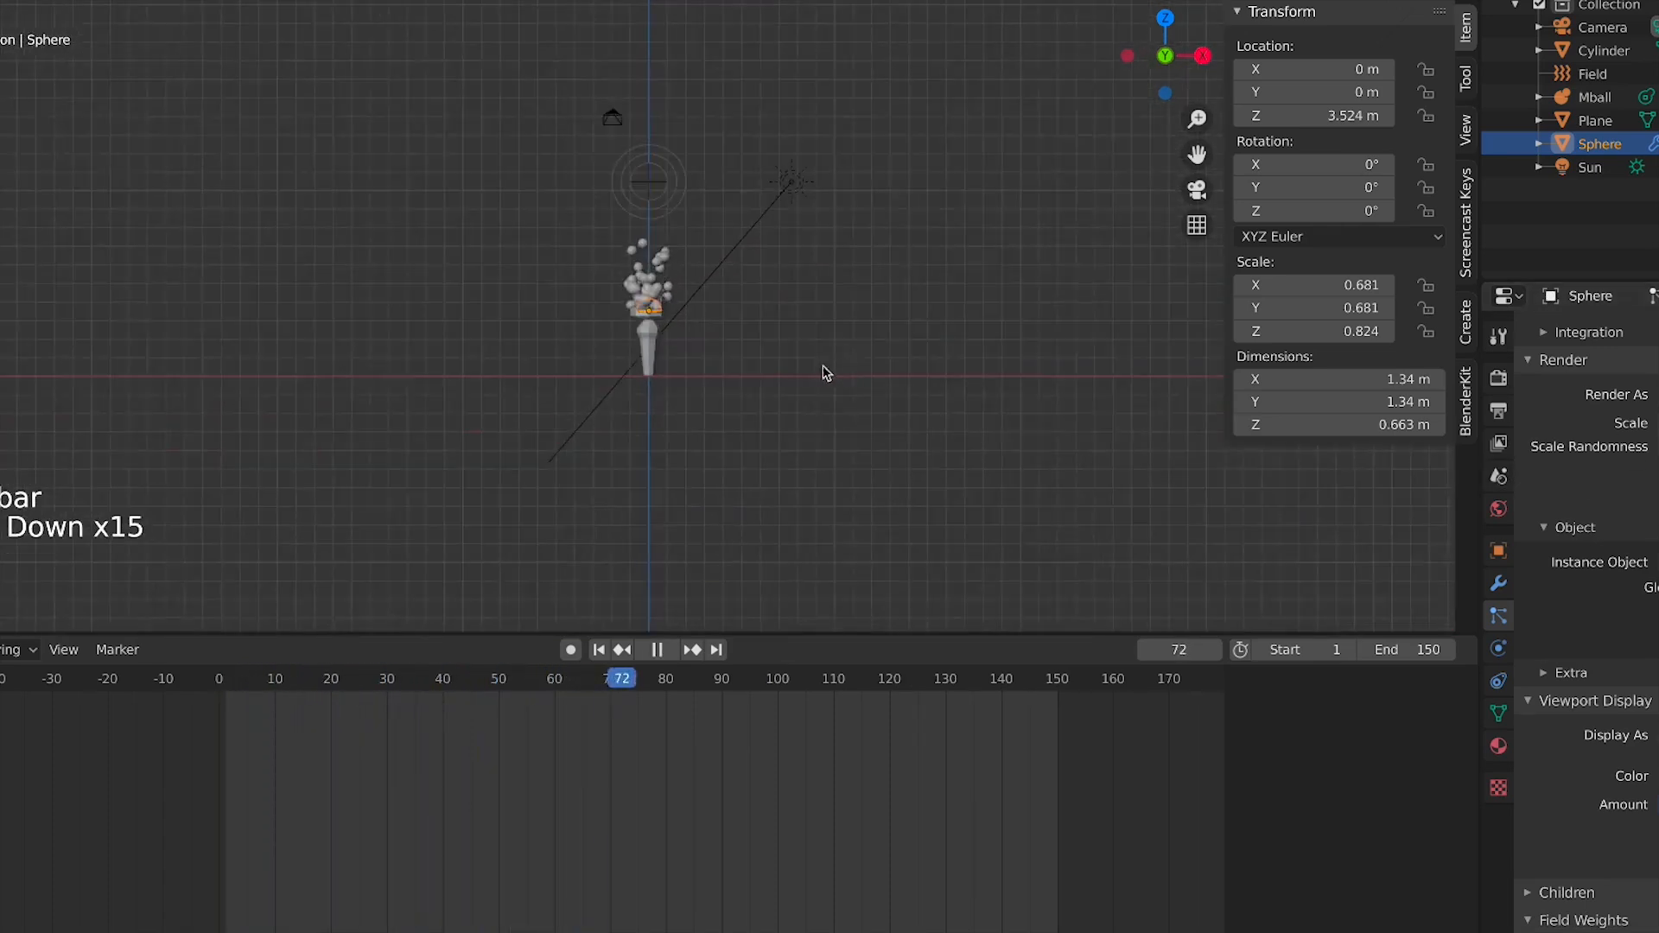
pyautogui.scroll(10, 800, 377)
pyautogui.press('space')
pyautogui.press('s')
pyautogui.rightClick(800, 398)
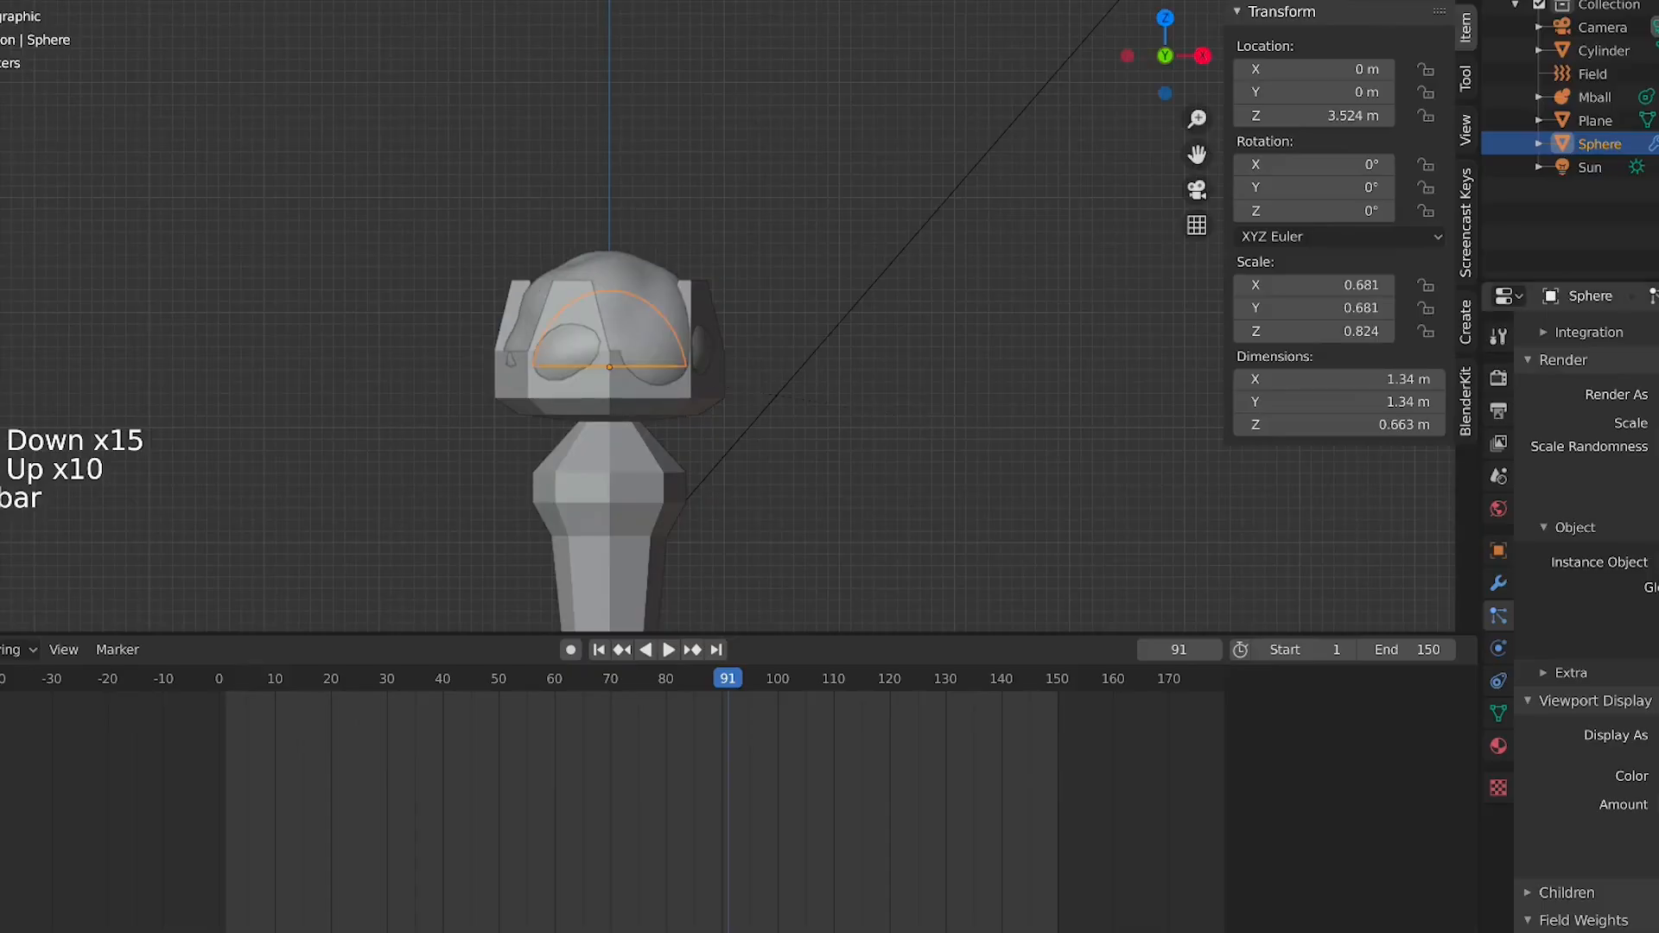
pyautogui.click(799, 398)
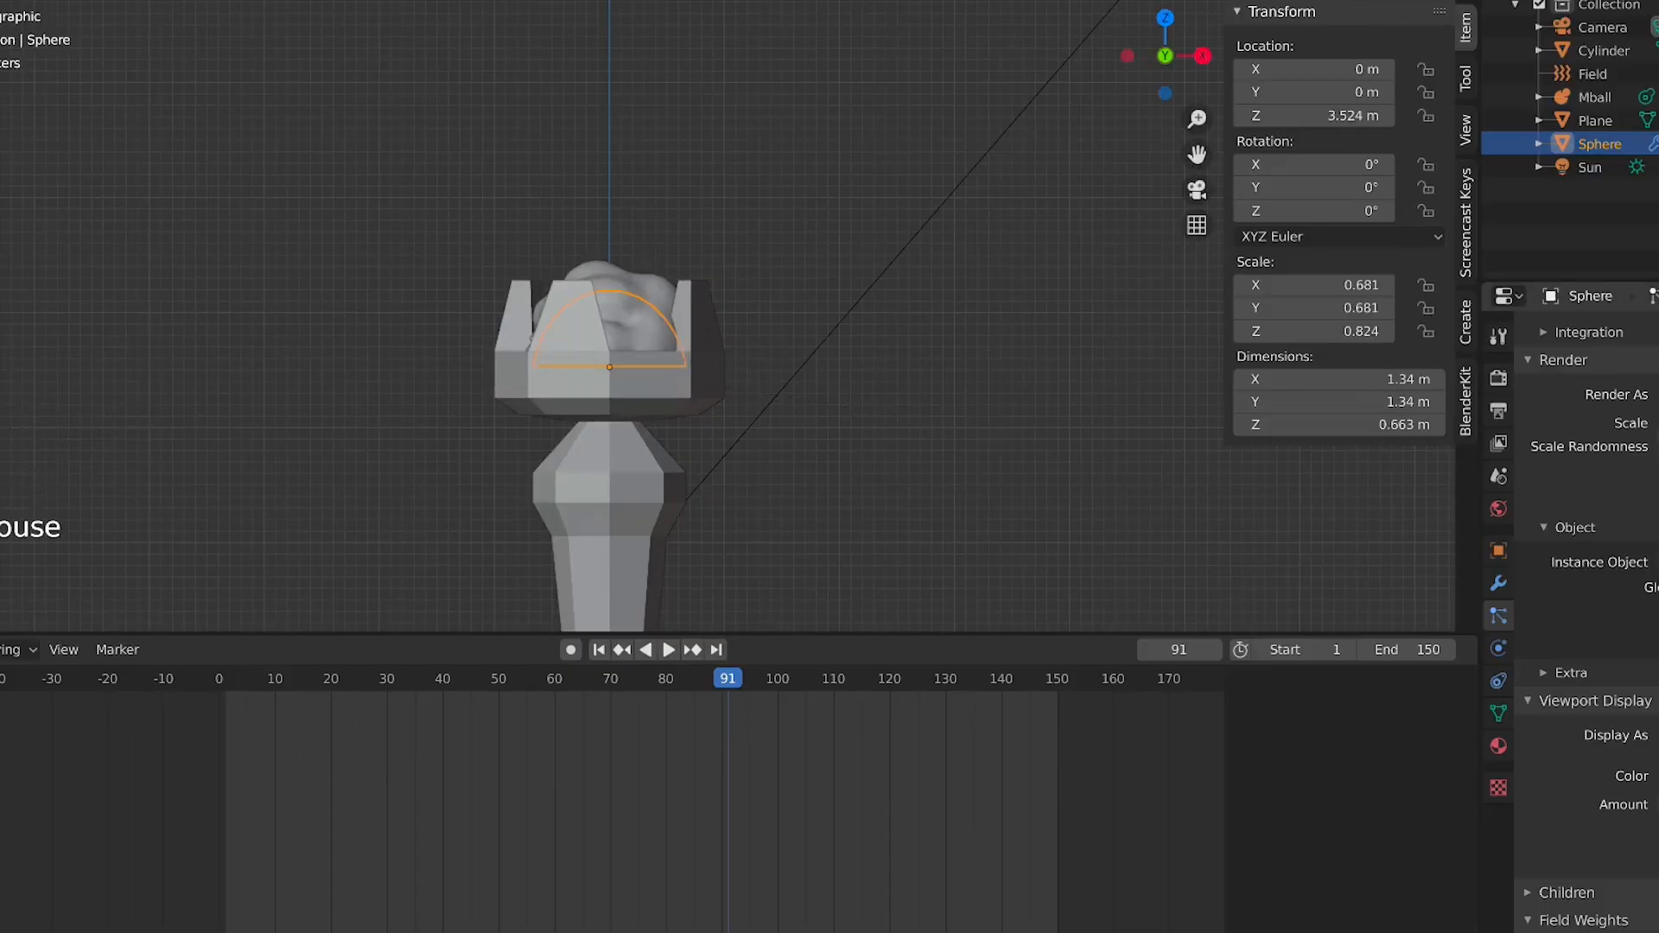
# Scale the emitter sphere down to 0.288 in top view and replay the animation from the front
pyautogui.press('space')
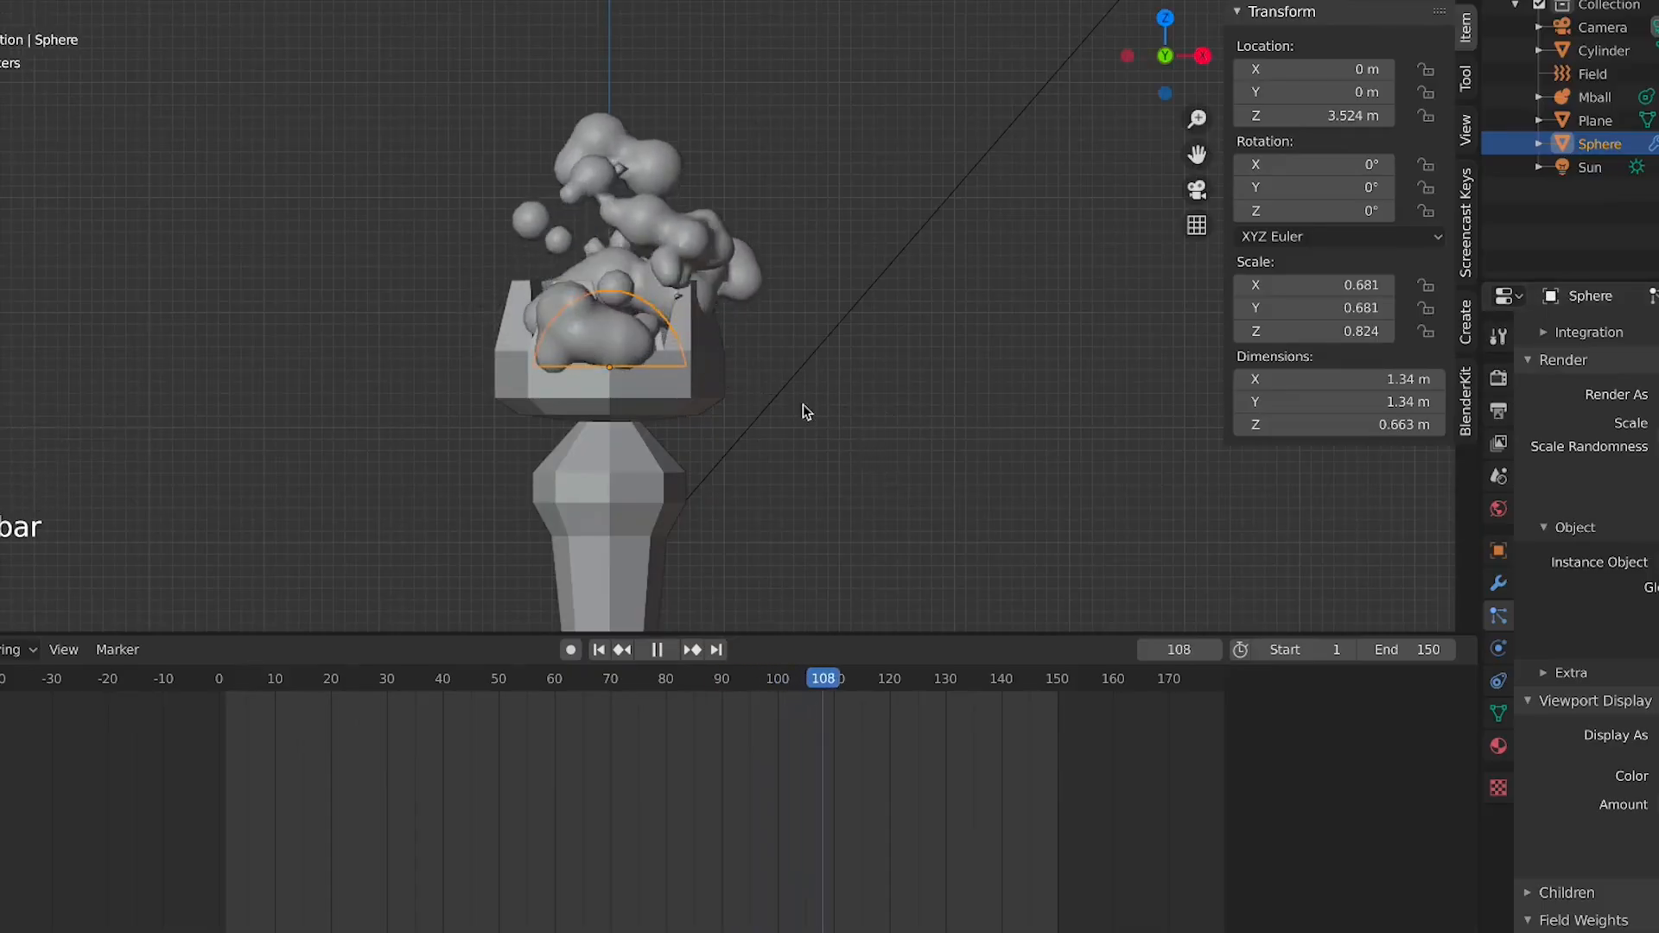
pyautogui.press('space')
pyautogui.press('KP_7')
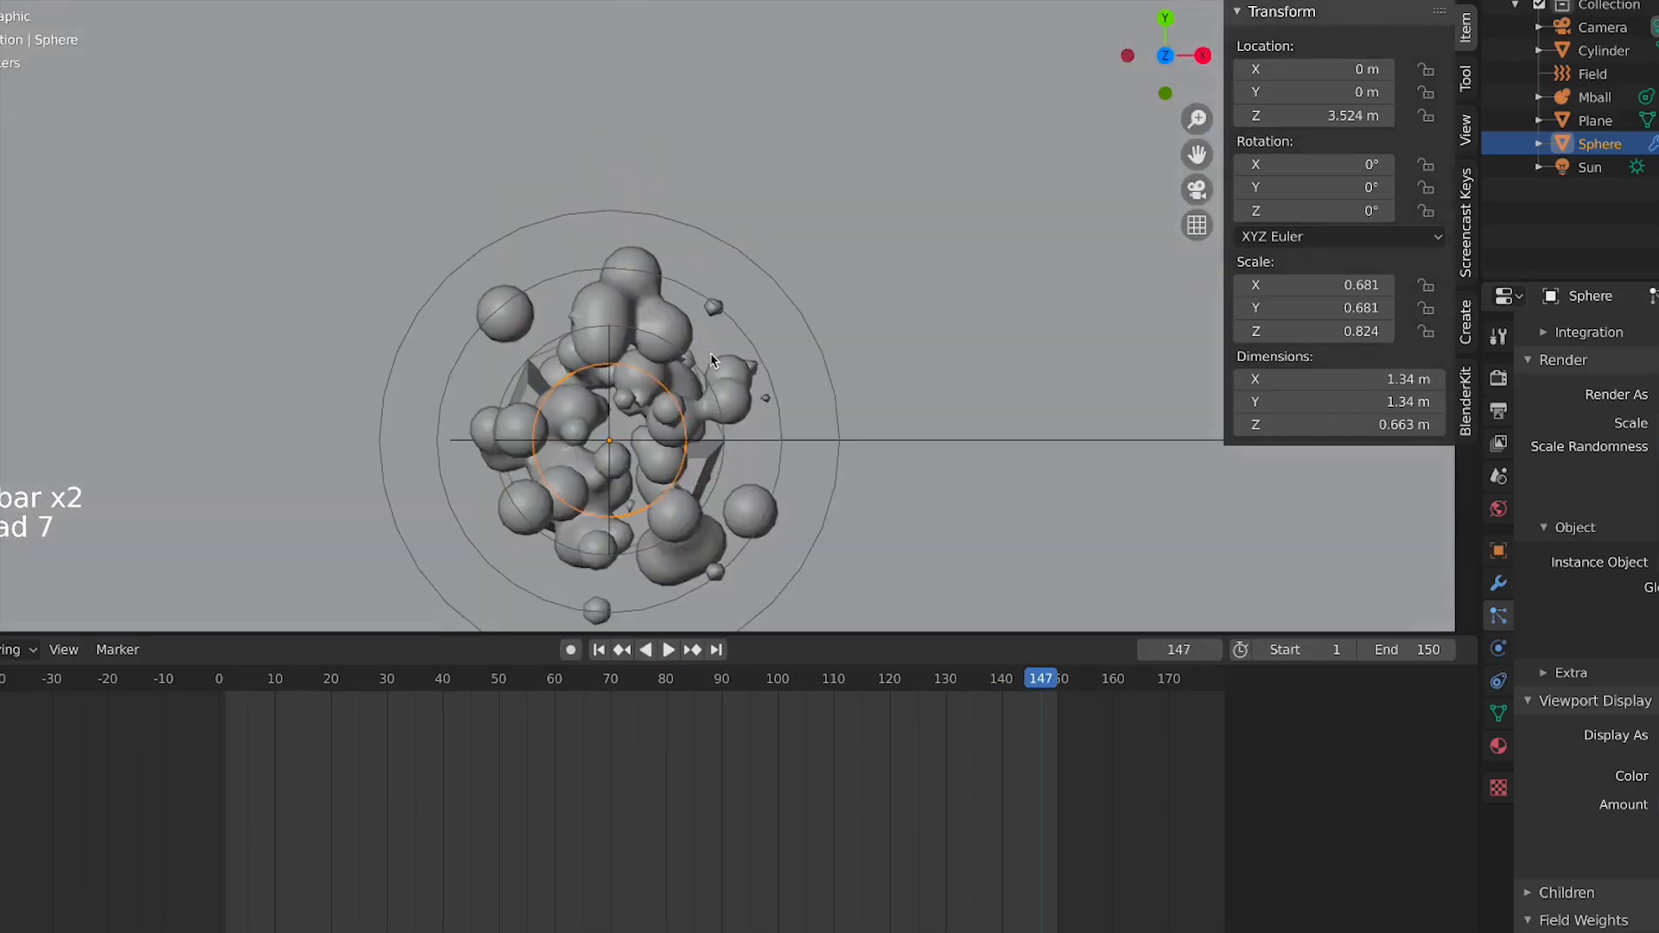
pyautogui.press('s')
pyautogui.click(713, 436)
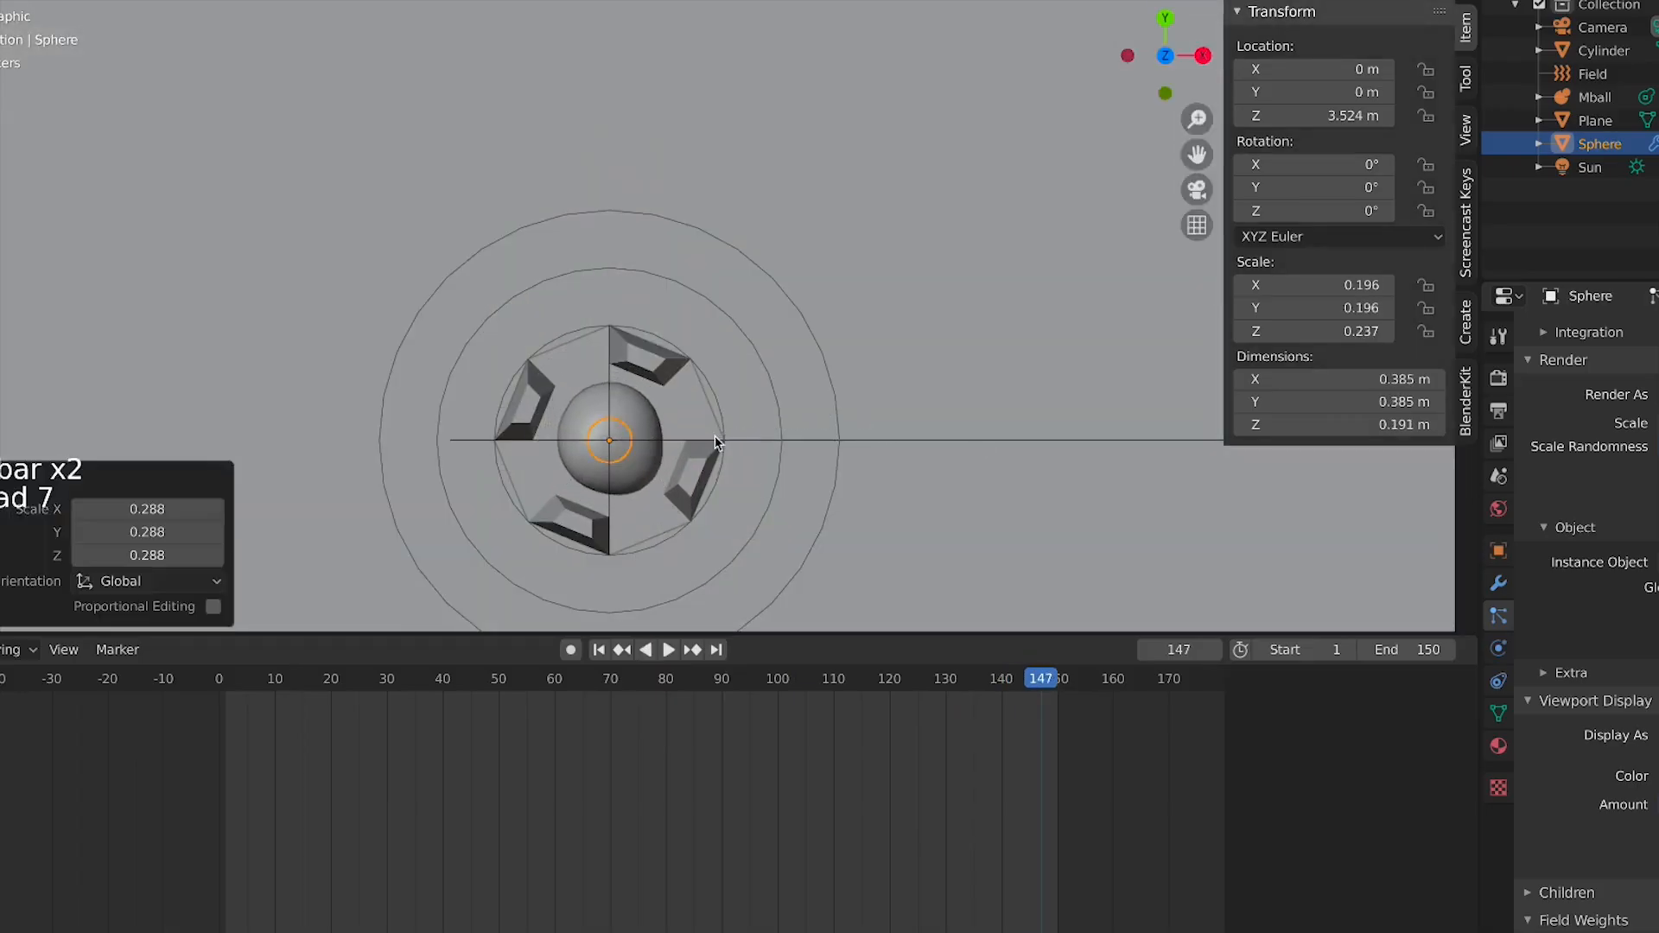
pyautogui.press('KP_1')
pyautogui.press('space')
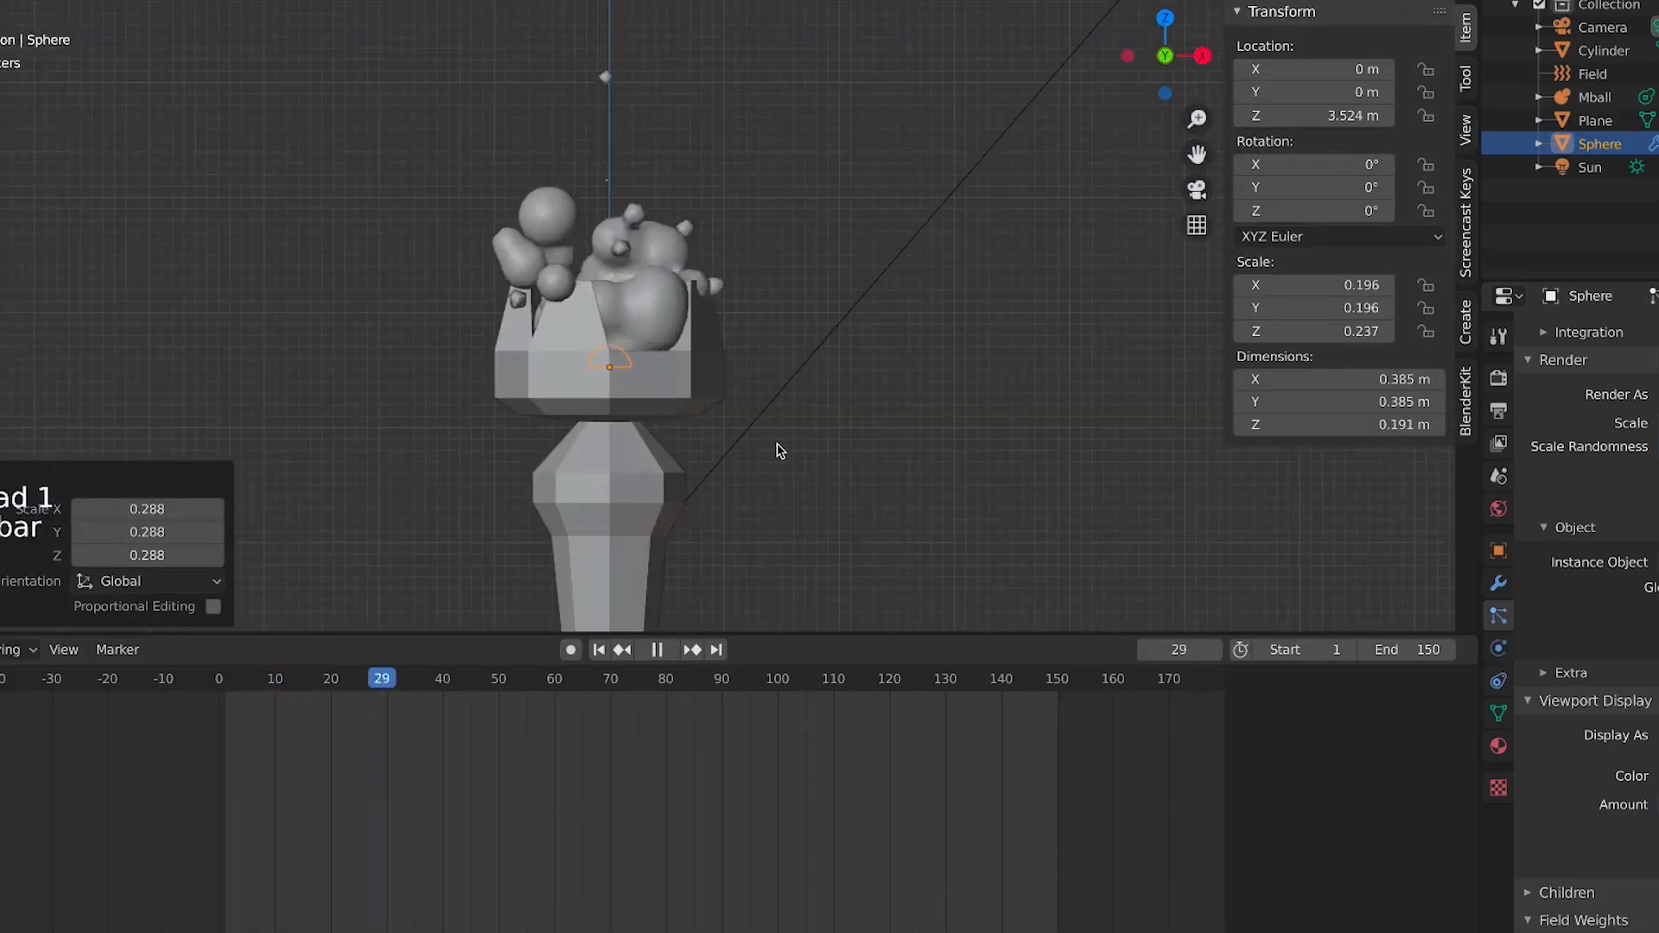
# Check the particle effect through the camera view and select the metaball object
pyautogui.scroll(-6, 745, 452)
pyautogui.click(739, 404)
pyautogui.scroll(6, 740, 407)
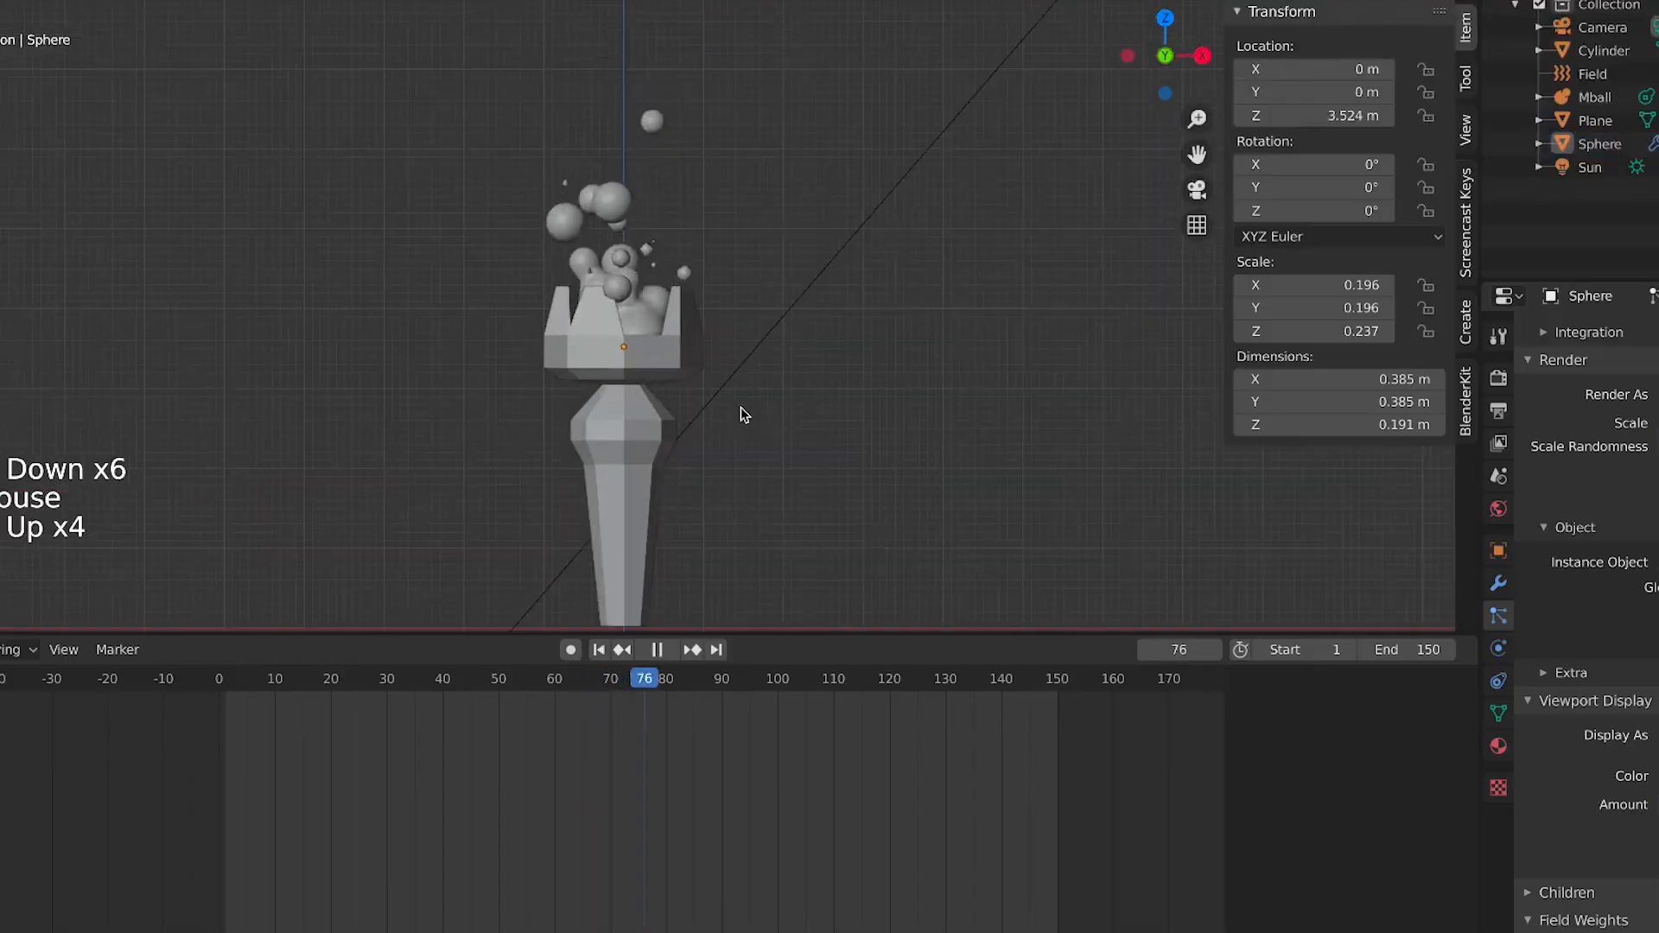
pyautogui.click(648, 326)
pyautogui.moveTo(843, 372); pyautogui.dragTo(553, 309, button='middle')
pyautogui.click(798, 429)
pyautogui.press('KP_0')
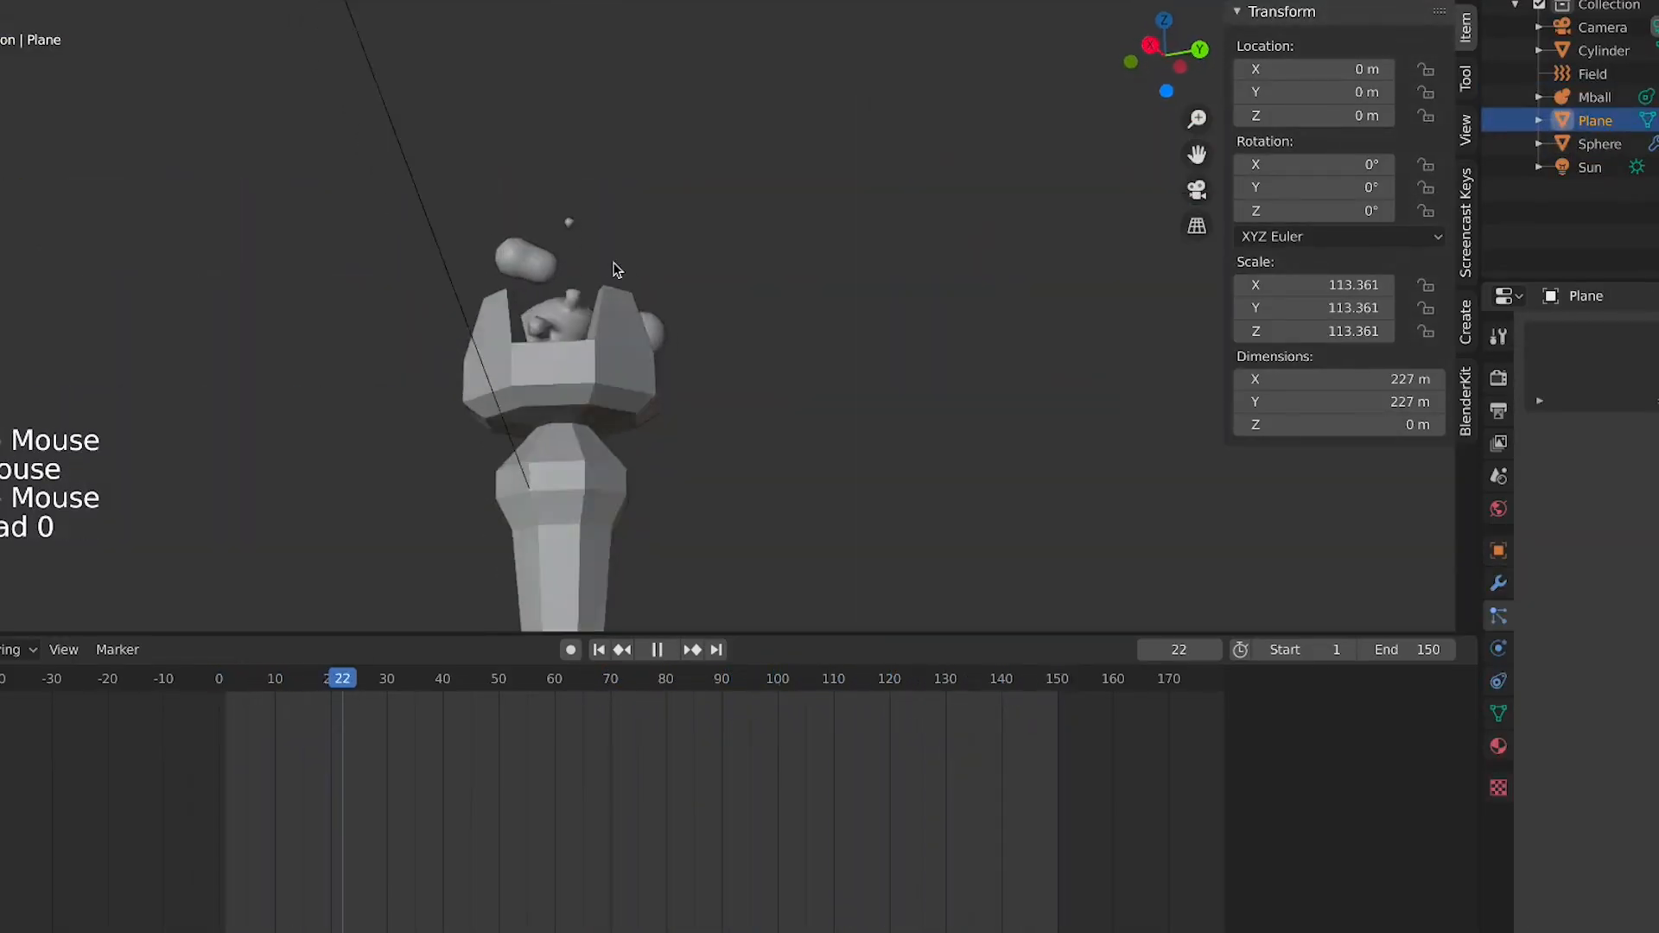
pyautogui.press('KP_1')
pyautogui.scroll(-4, 665, 268)
pyautogui.click(662, 261)
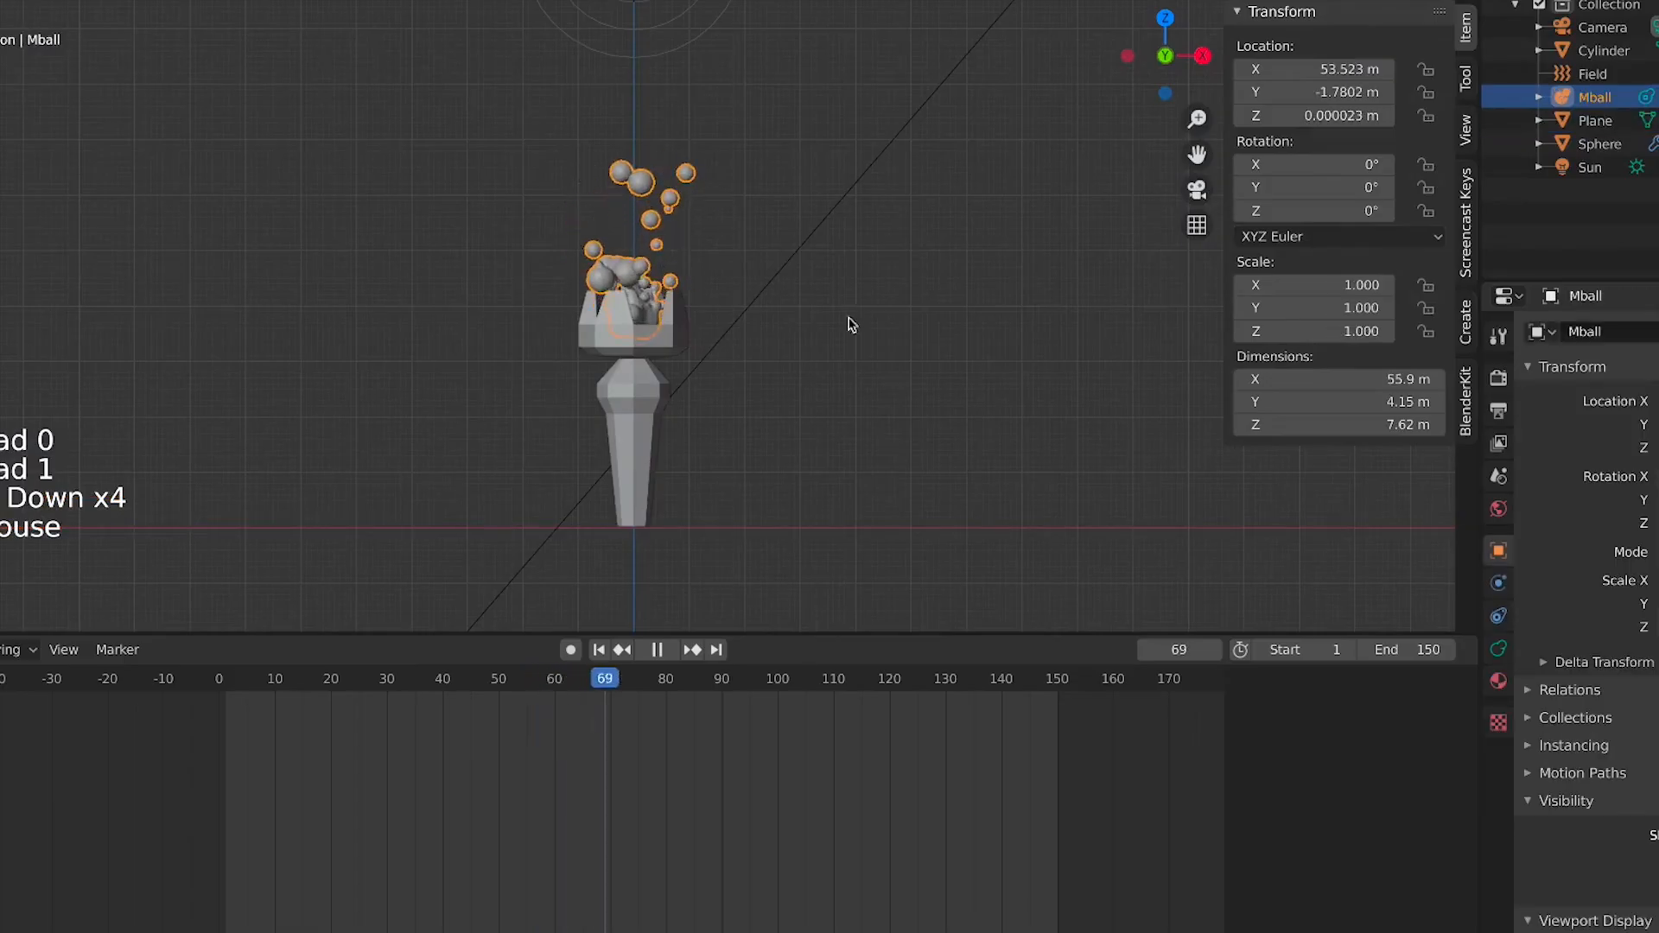
# Browse the metaball object's property tabs while the animation plays
pyautogui.scroll(-9, 1609, 814)
pyautogui.scroll(-2, 1609, 814)
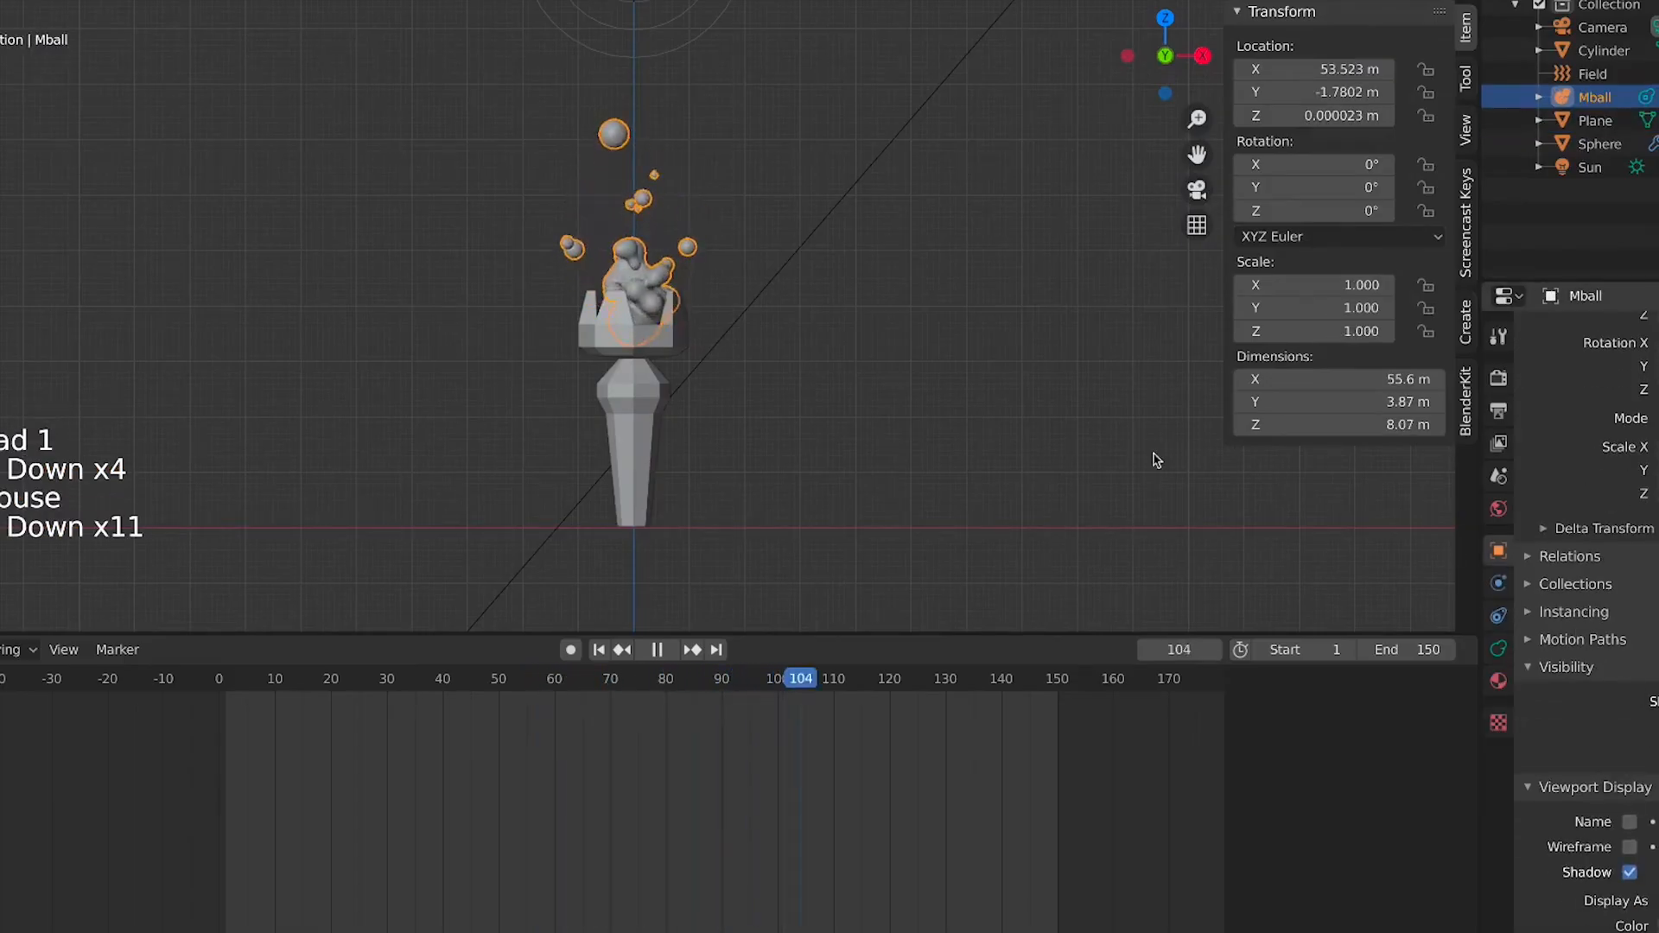
pyautogui.click(818, 297)
pyautogui.scroll(-10, 1611, 661)
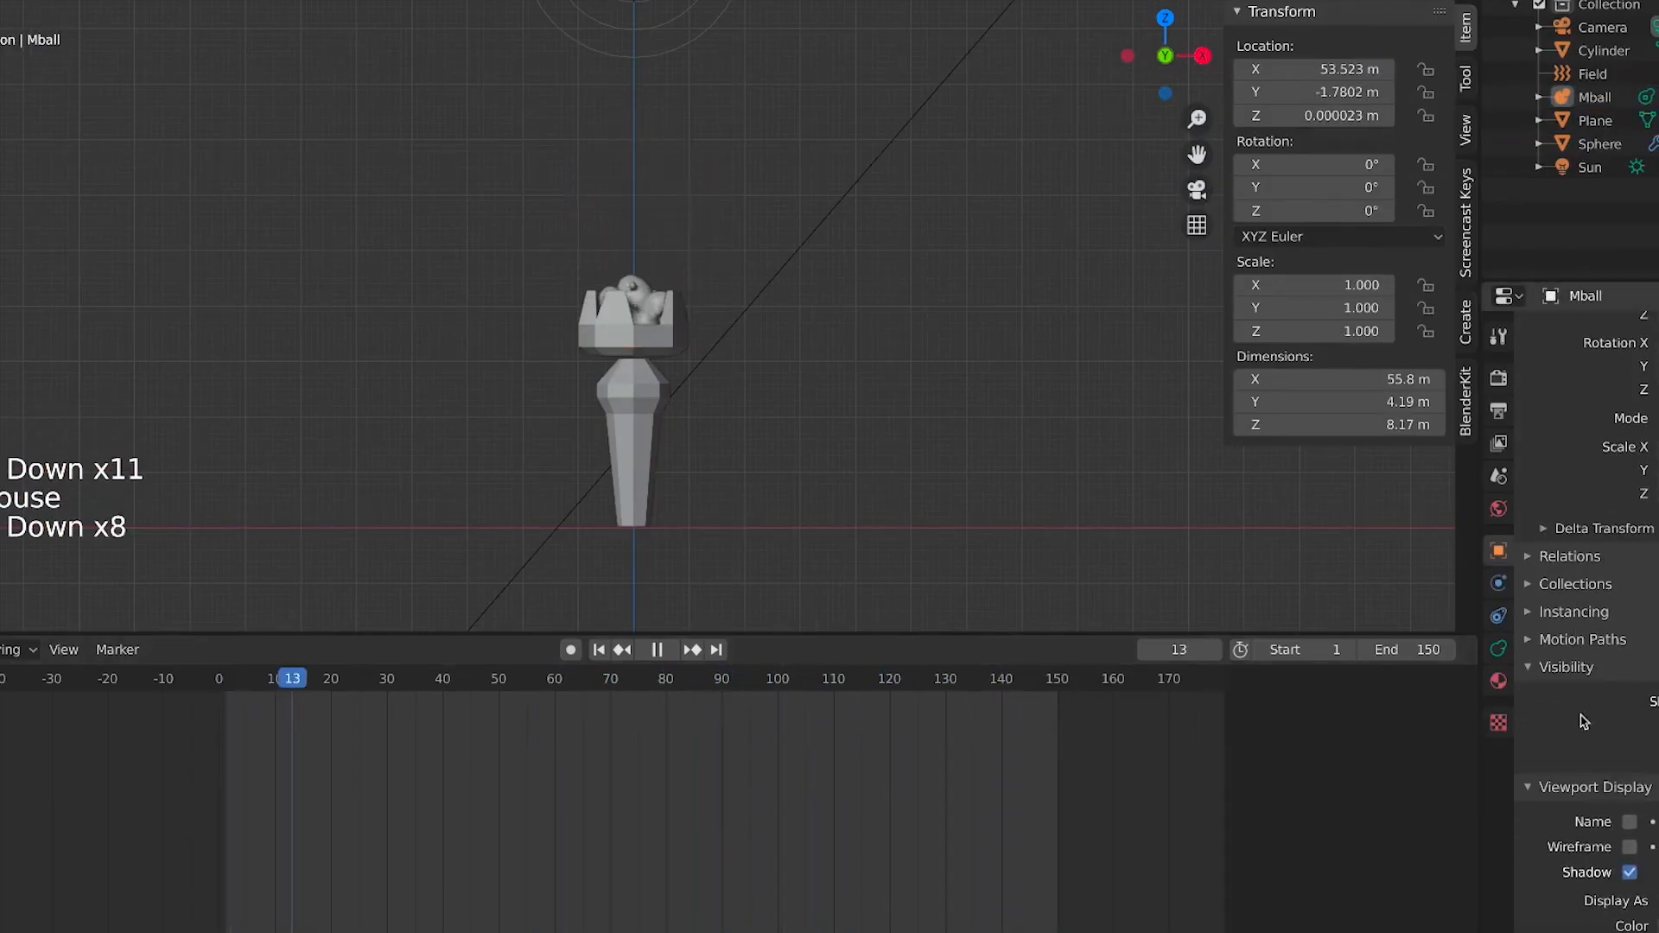
pyautogui.click(639, 278)
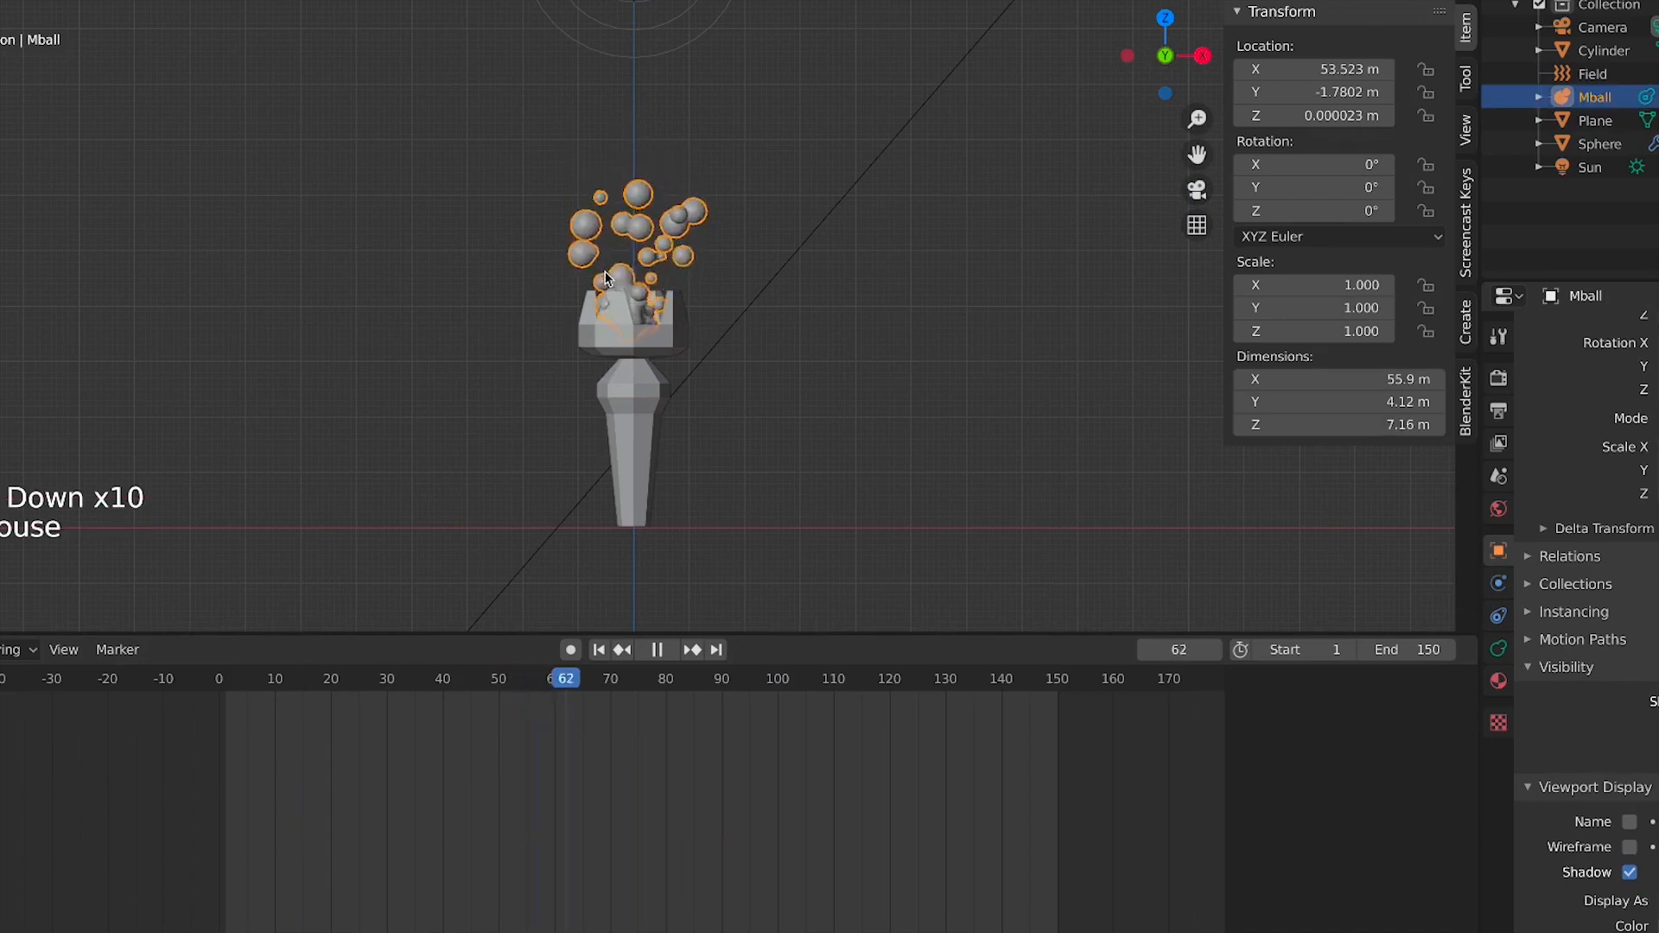
pyautogui.click(1498, 583)
pyautogui.click(1498, 550)
pyautogui.click(1498, 615)
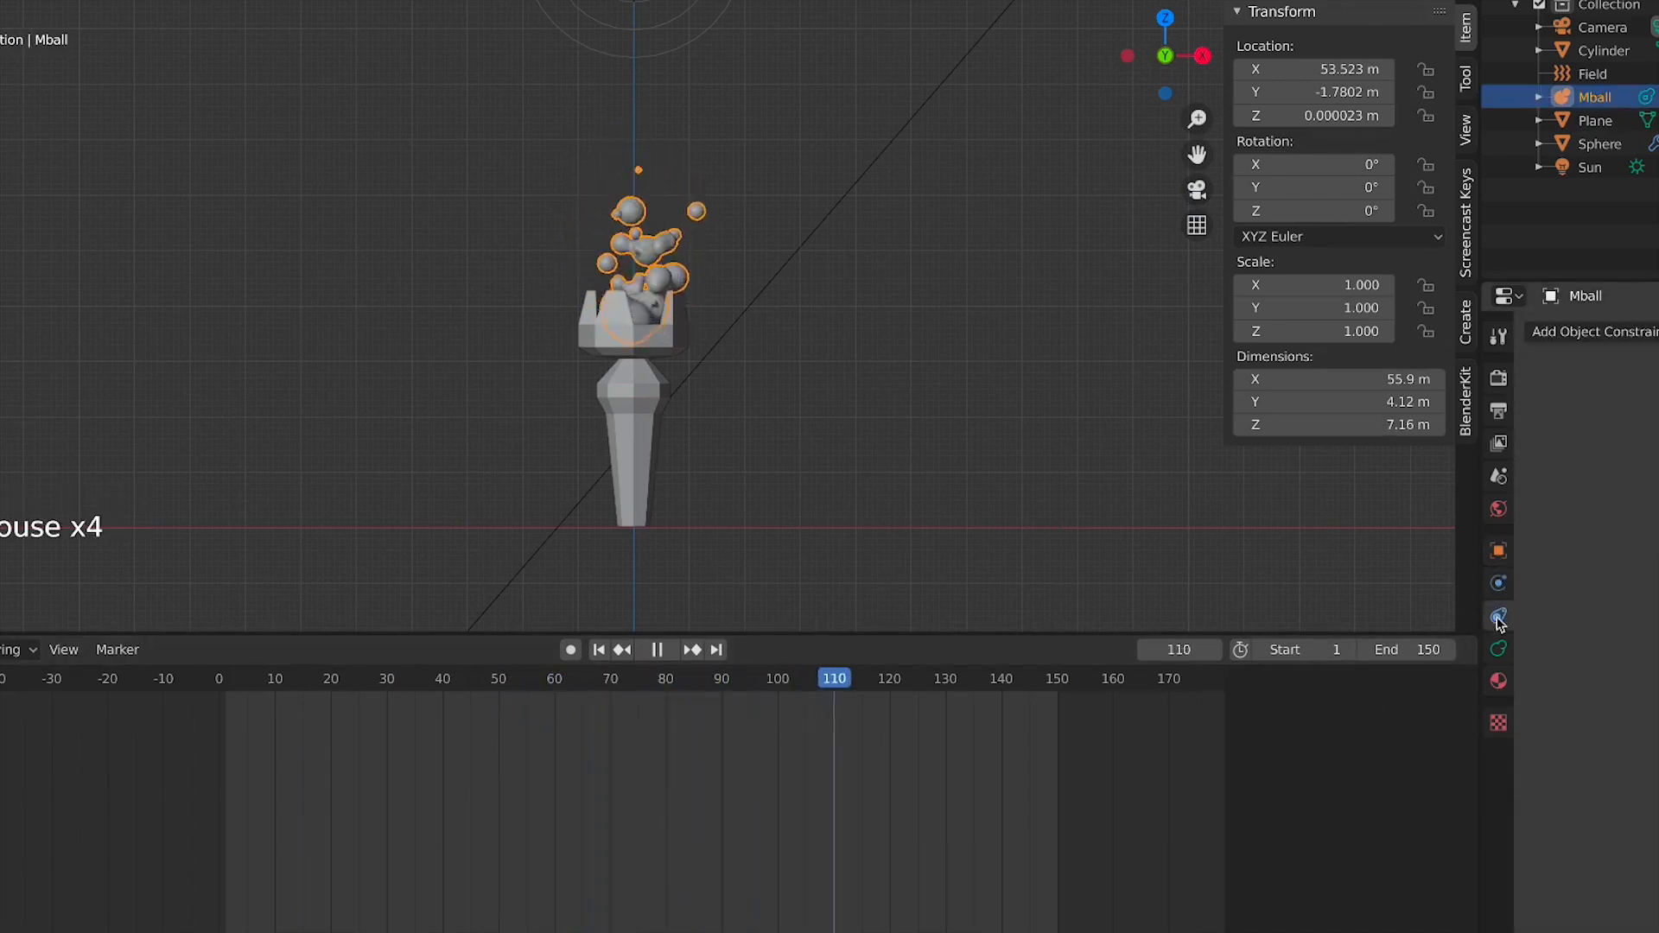
pyautogui.click(1499, 648)
pyautogui.press('space')
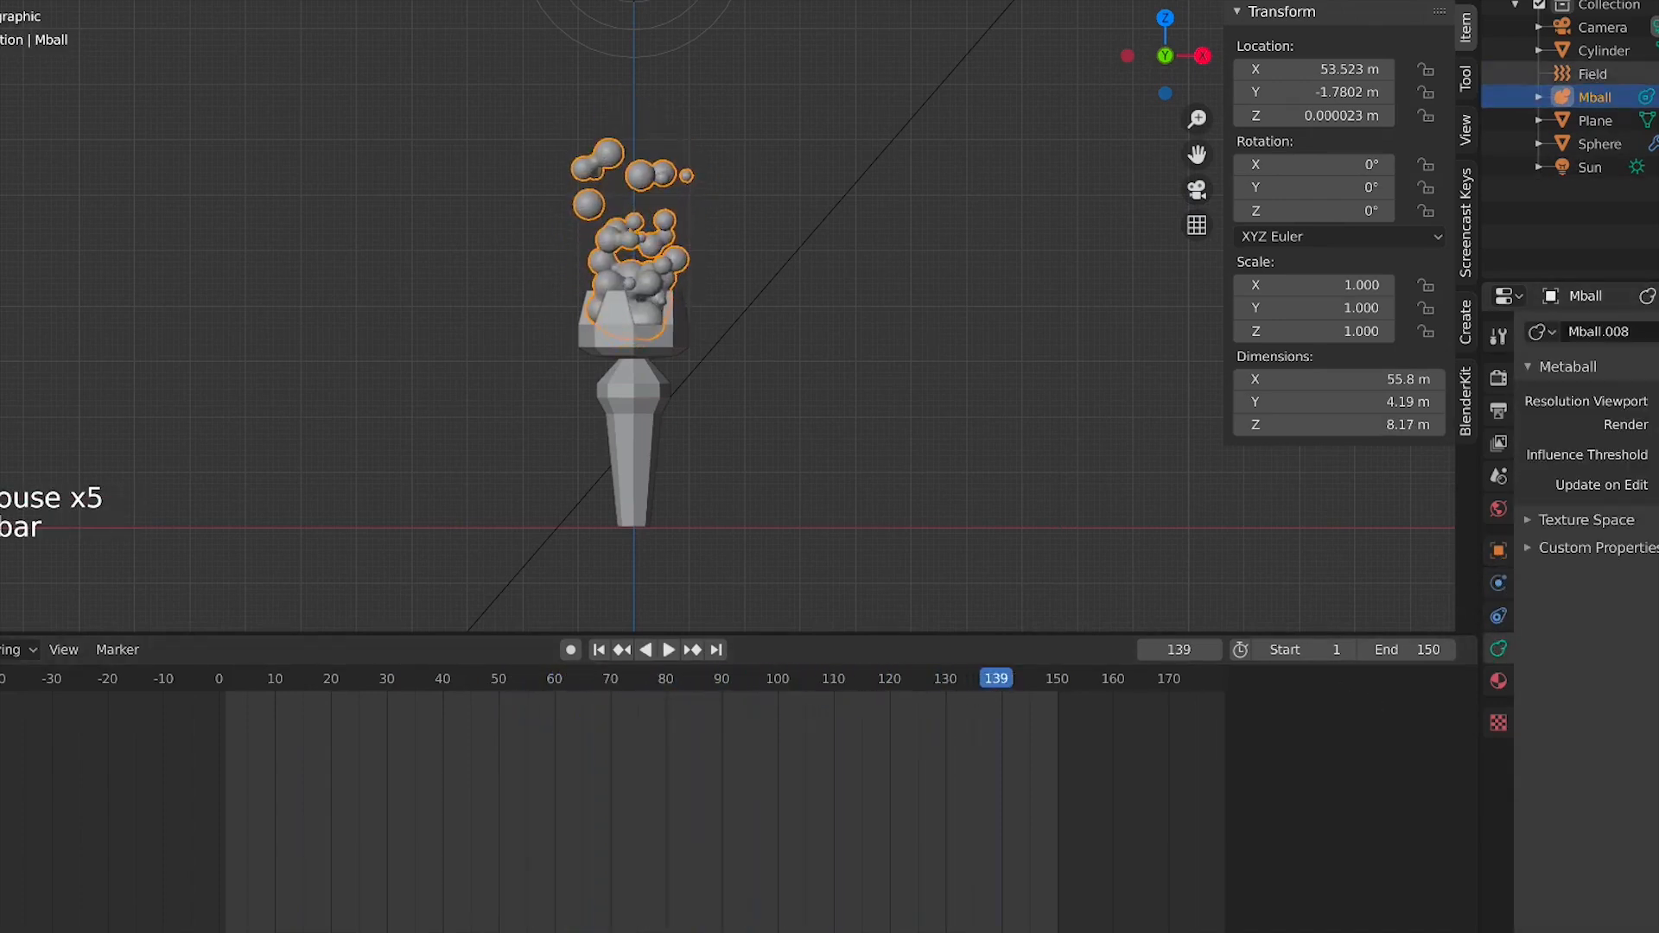
# Select the emitter sphere, open its particle render settings and replay the animation
pyautogui.click(1598, 143)
pyautogui.click(1498, 616)
pyautogui.scroll(-9, 1636, 691)
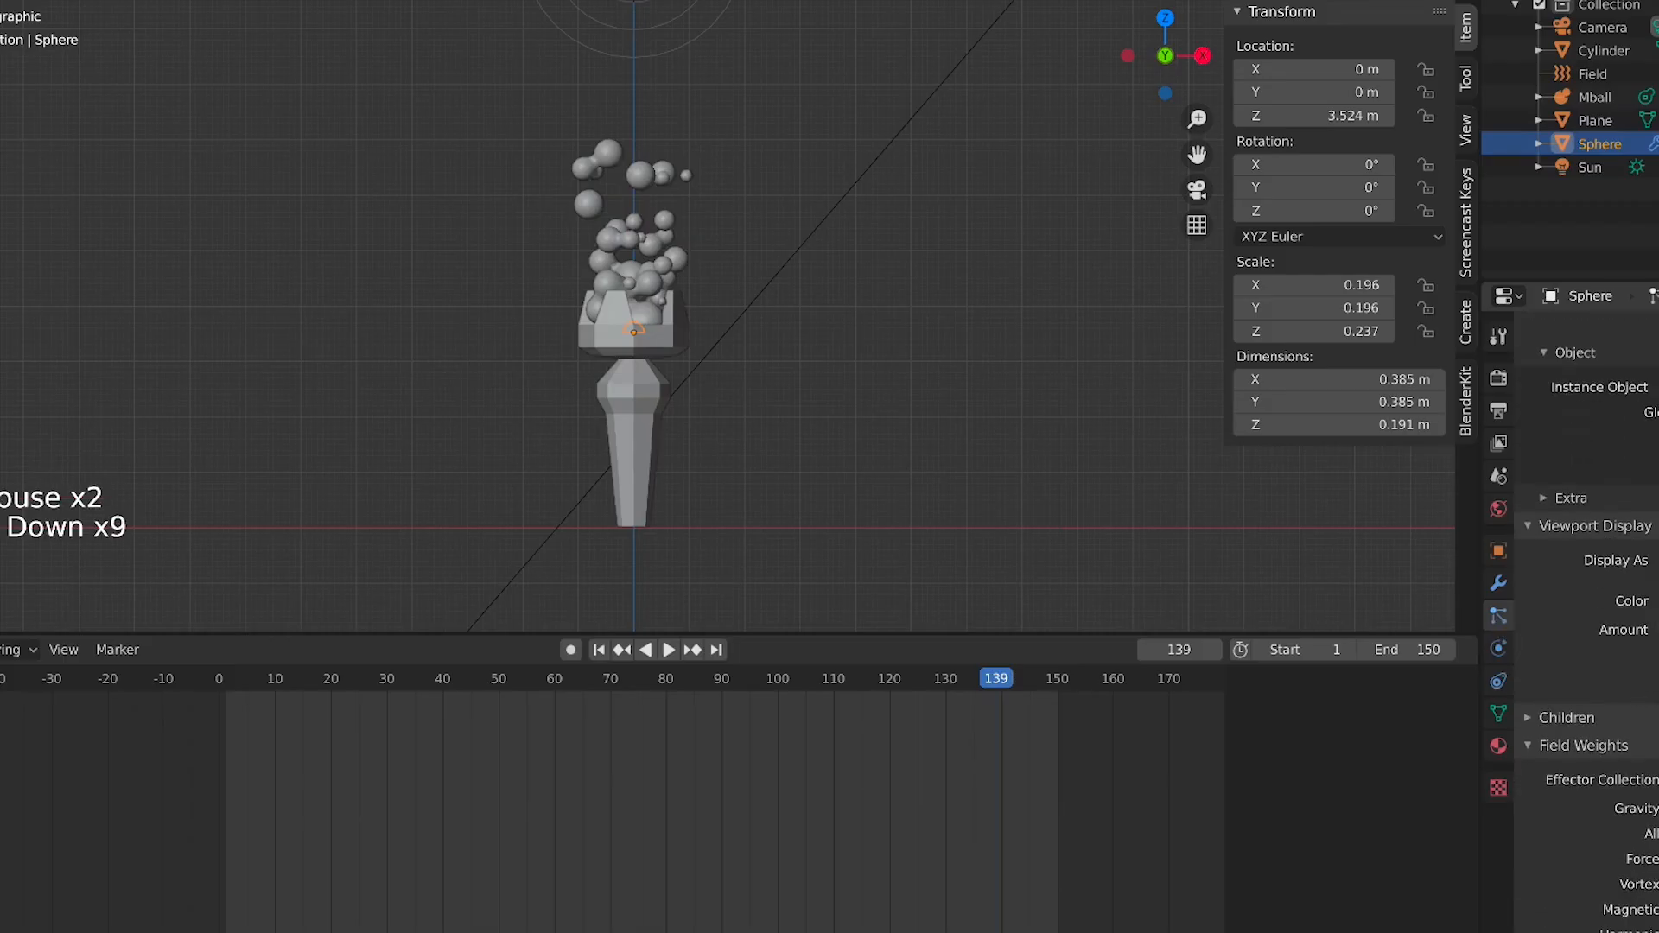
pyautogui.scroll(8, 1586, 605)
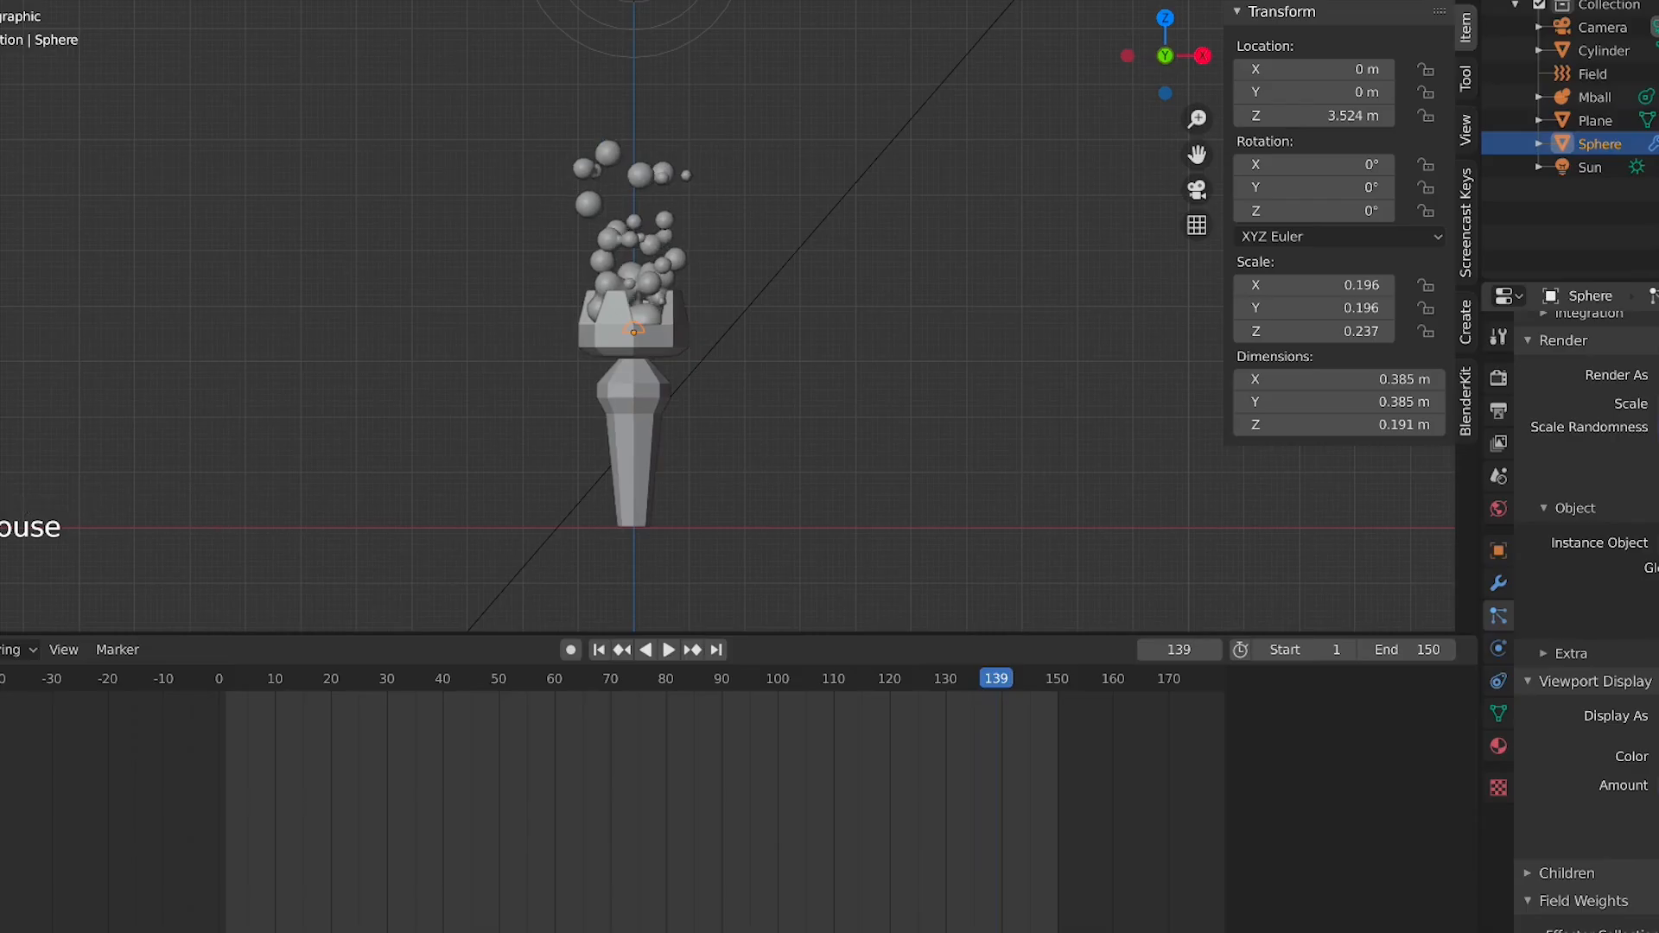
pyautogui.press('space')
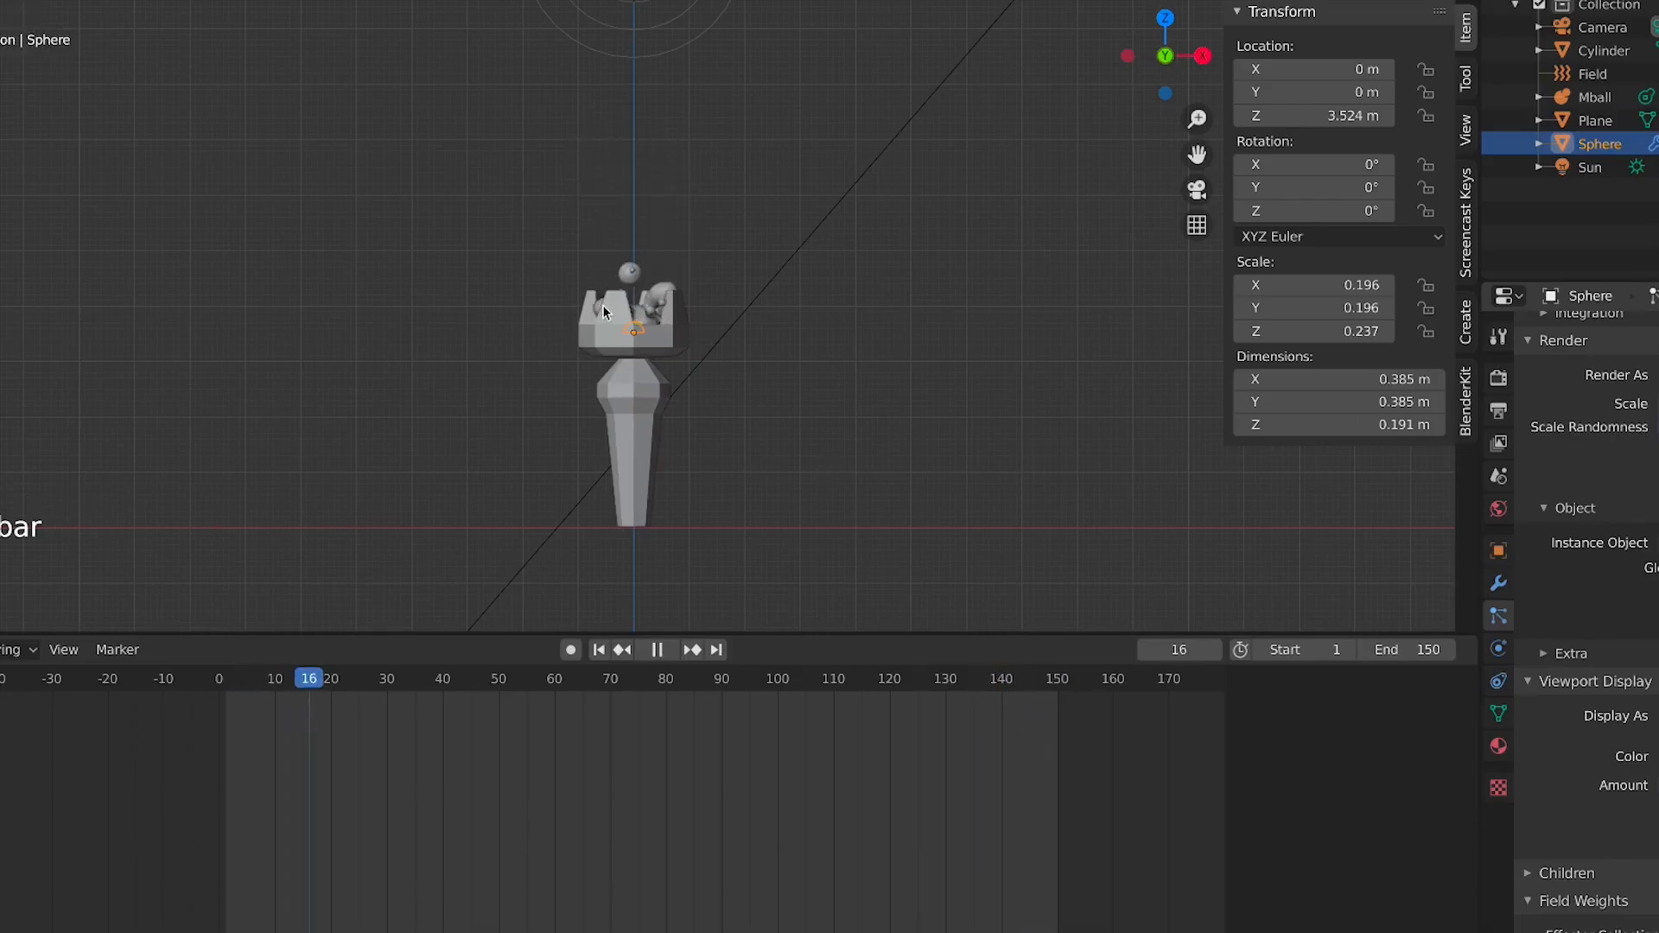
# Select the force field object and open its physics properties while the animation plays
pyautogui.scroll(2, 603, 307)
pyautogui.scroll(-3, 639, 293)
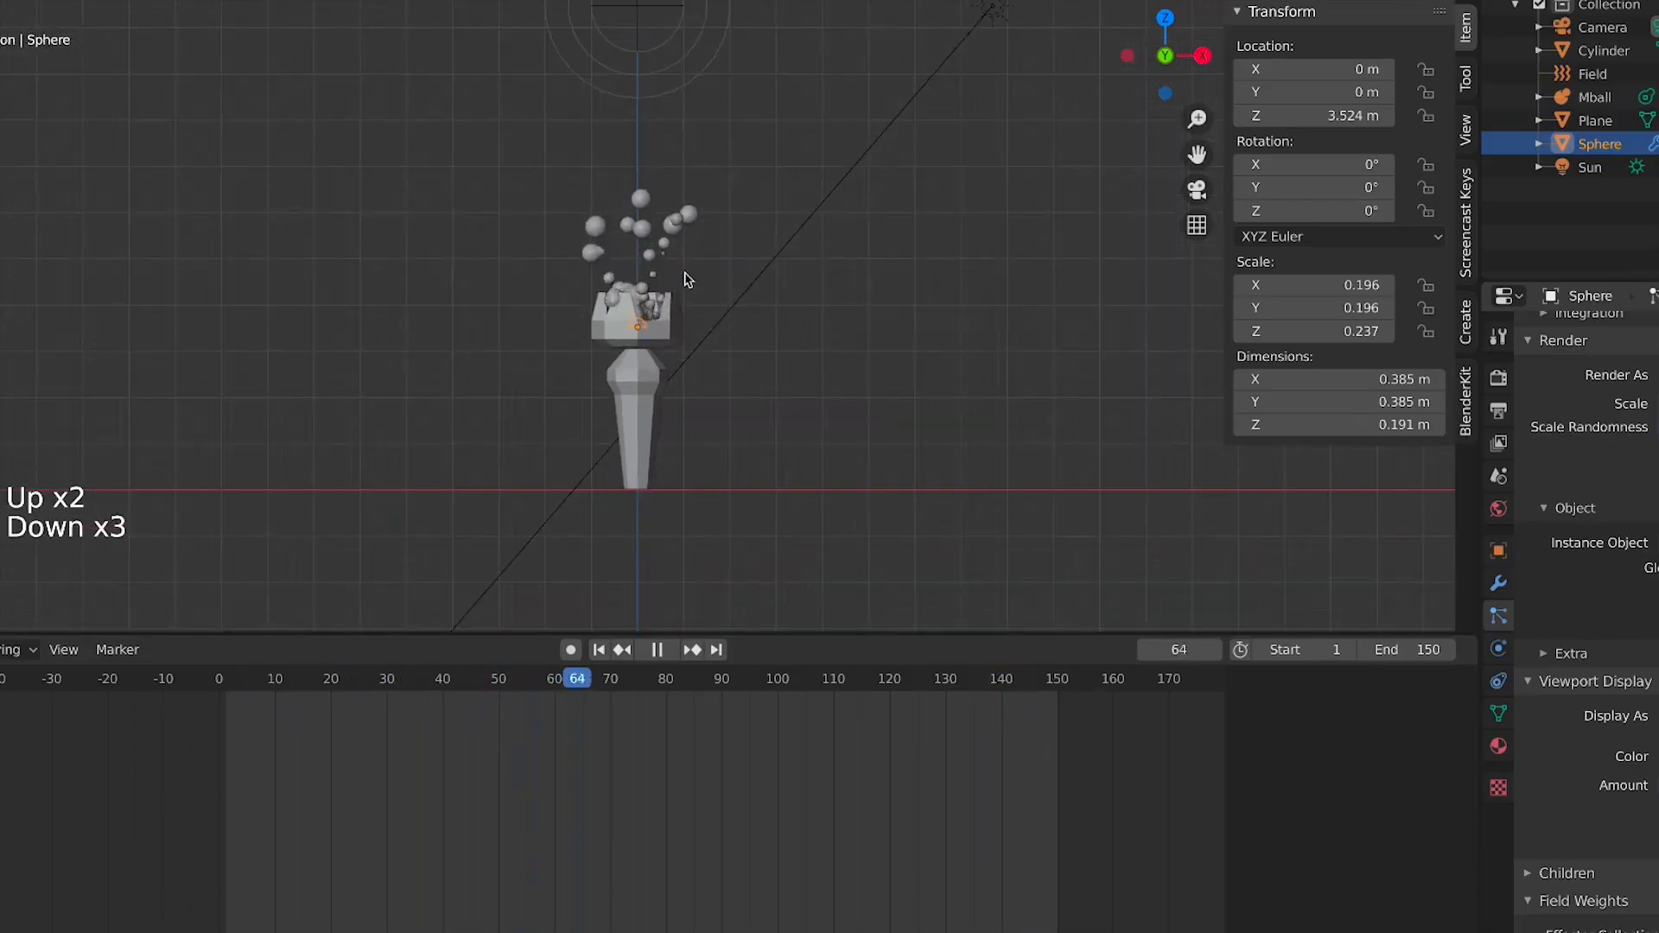
pyautogui.scroll(3, 615, 180)
pyautogui.scroll(-6, 637, 155)
pyautogui.press('space')
pyautogui.click(642, 162)
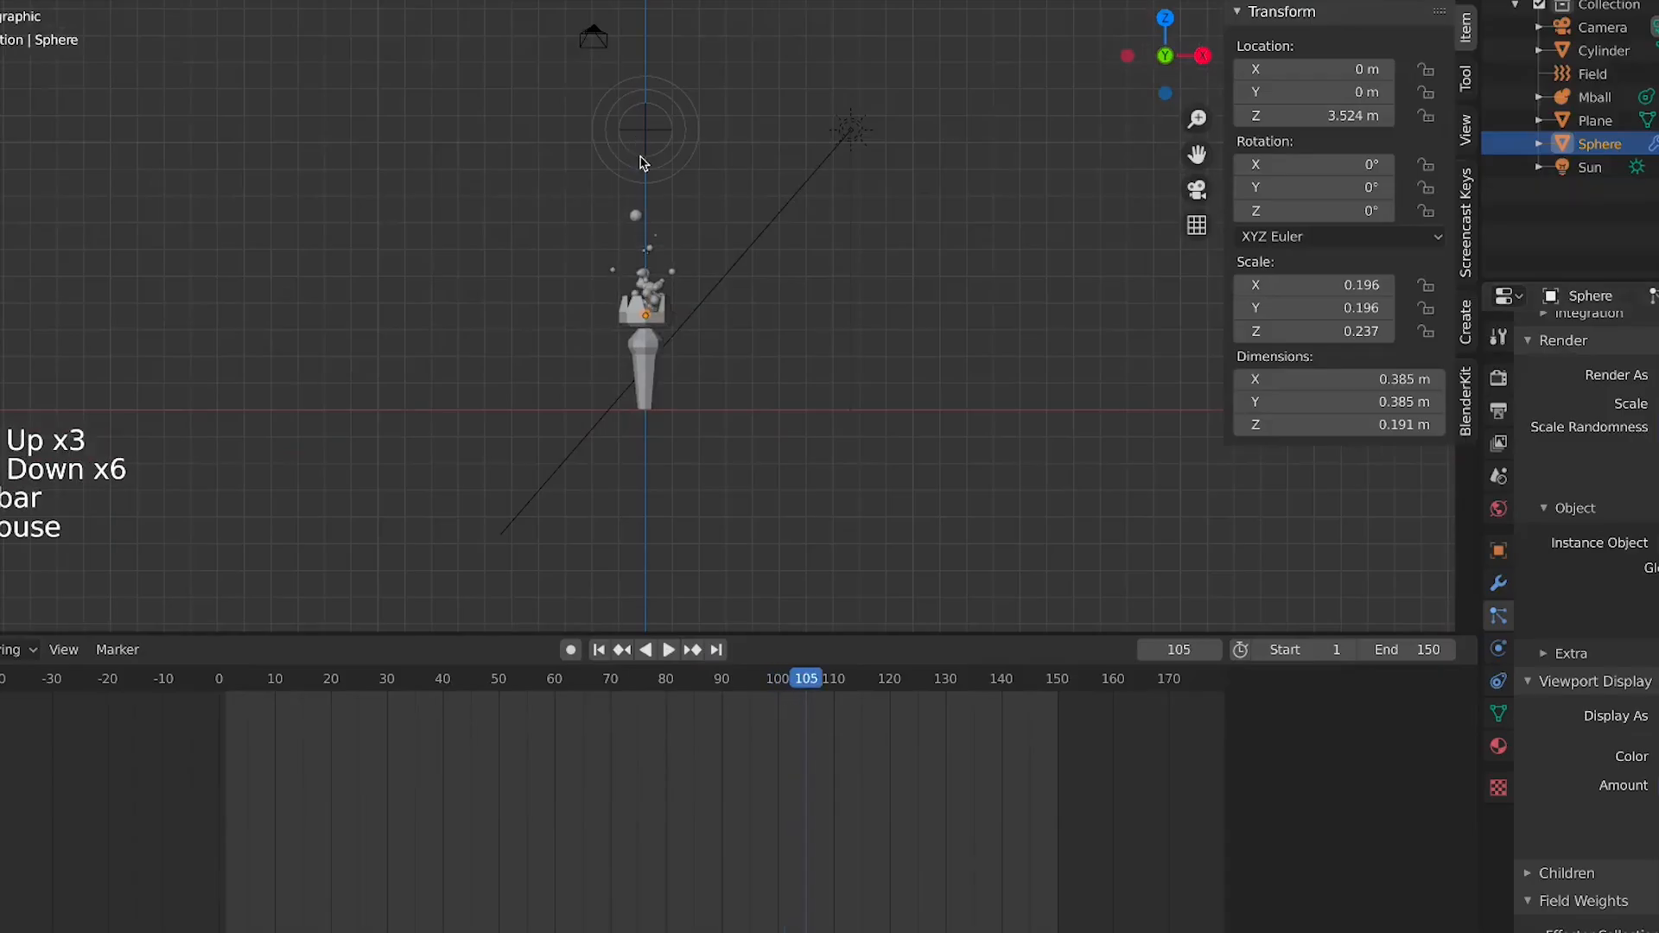
pyautogui.click(1498, 616)
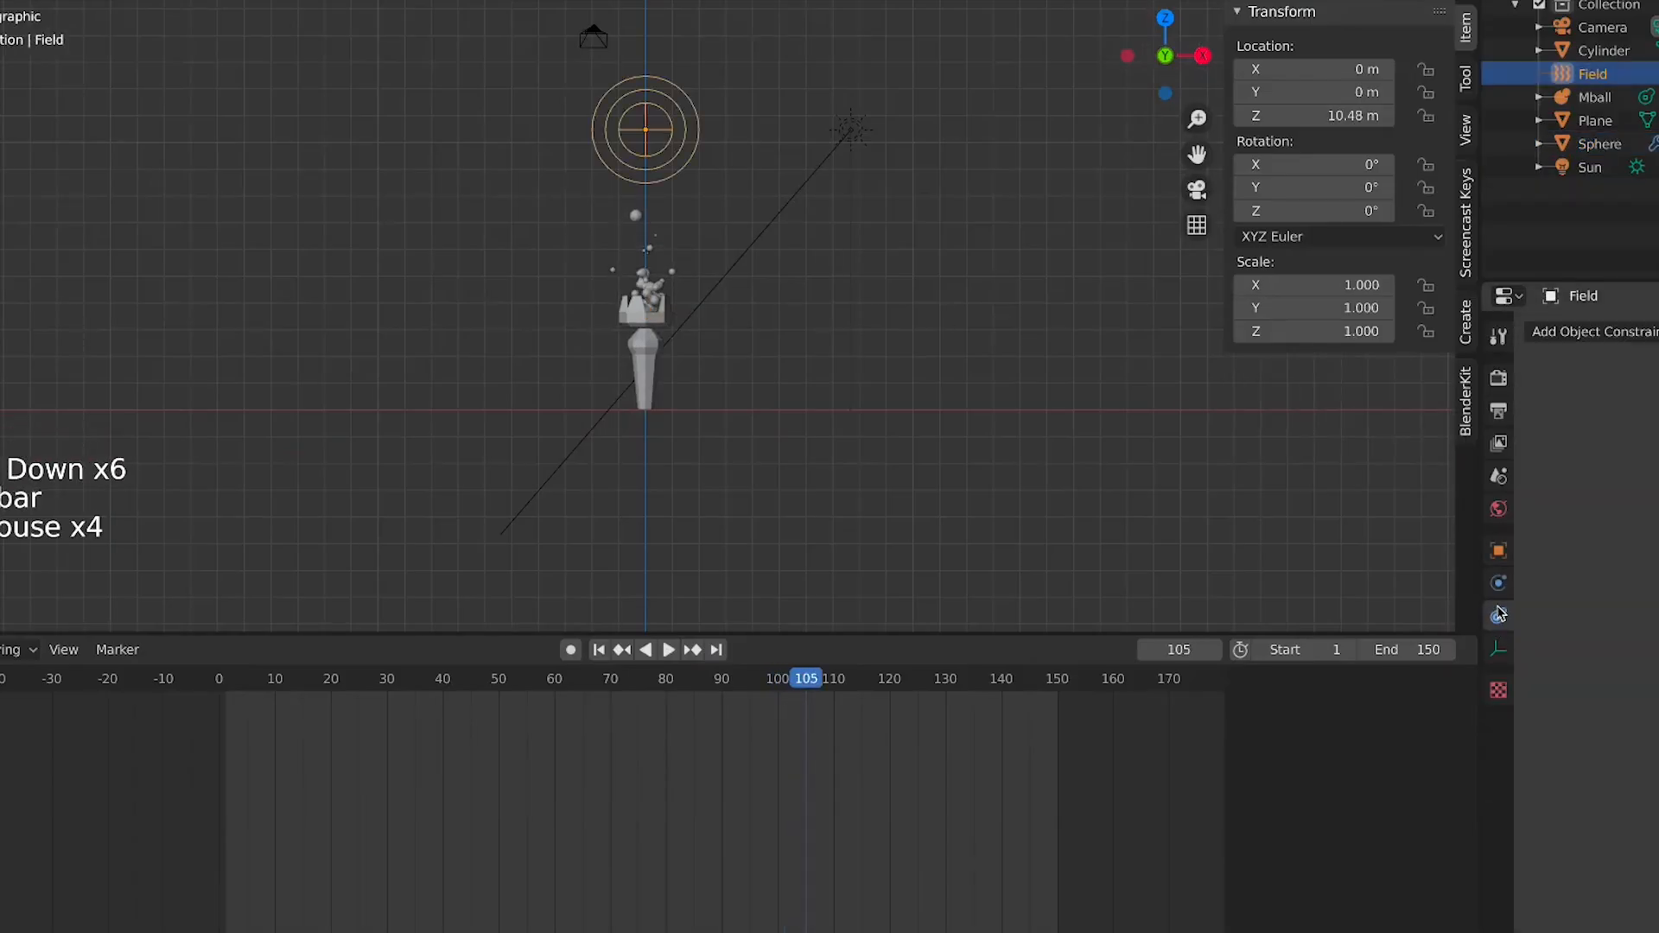
pyautogui.click(1500, 590)
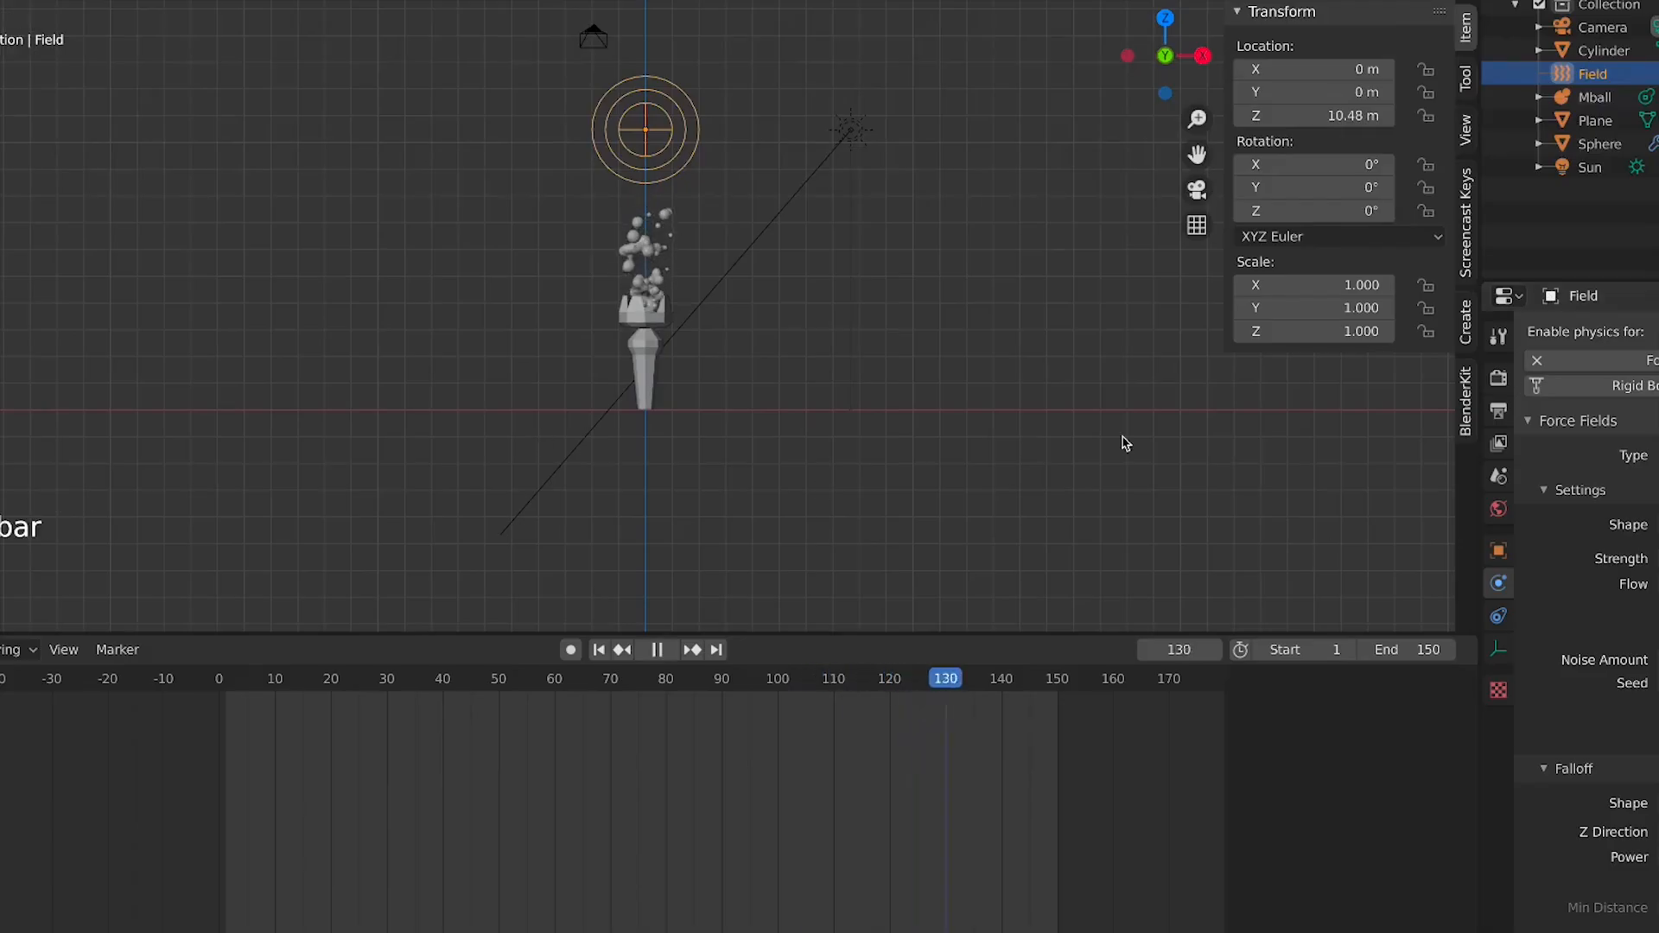
# Select the metaball, then the emitter sphere, and scroll through the sphere's particle settings
pyautogui.scroll(4, 563, 359)
pyautogui.click(656, 267)
pyautogui.click(648, 302)
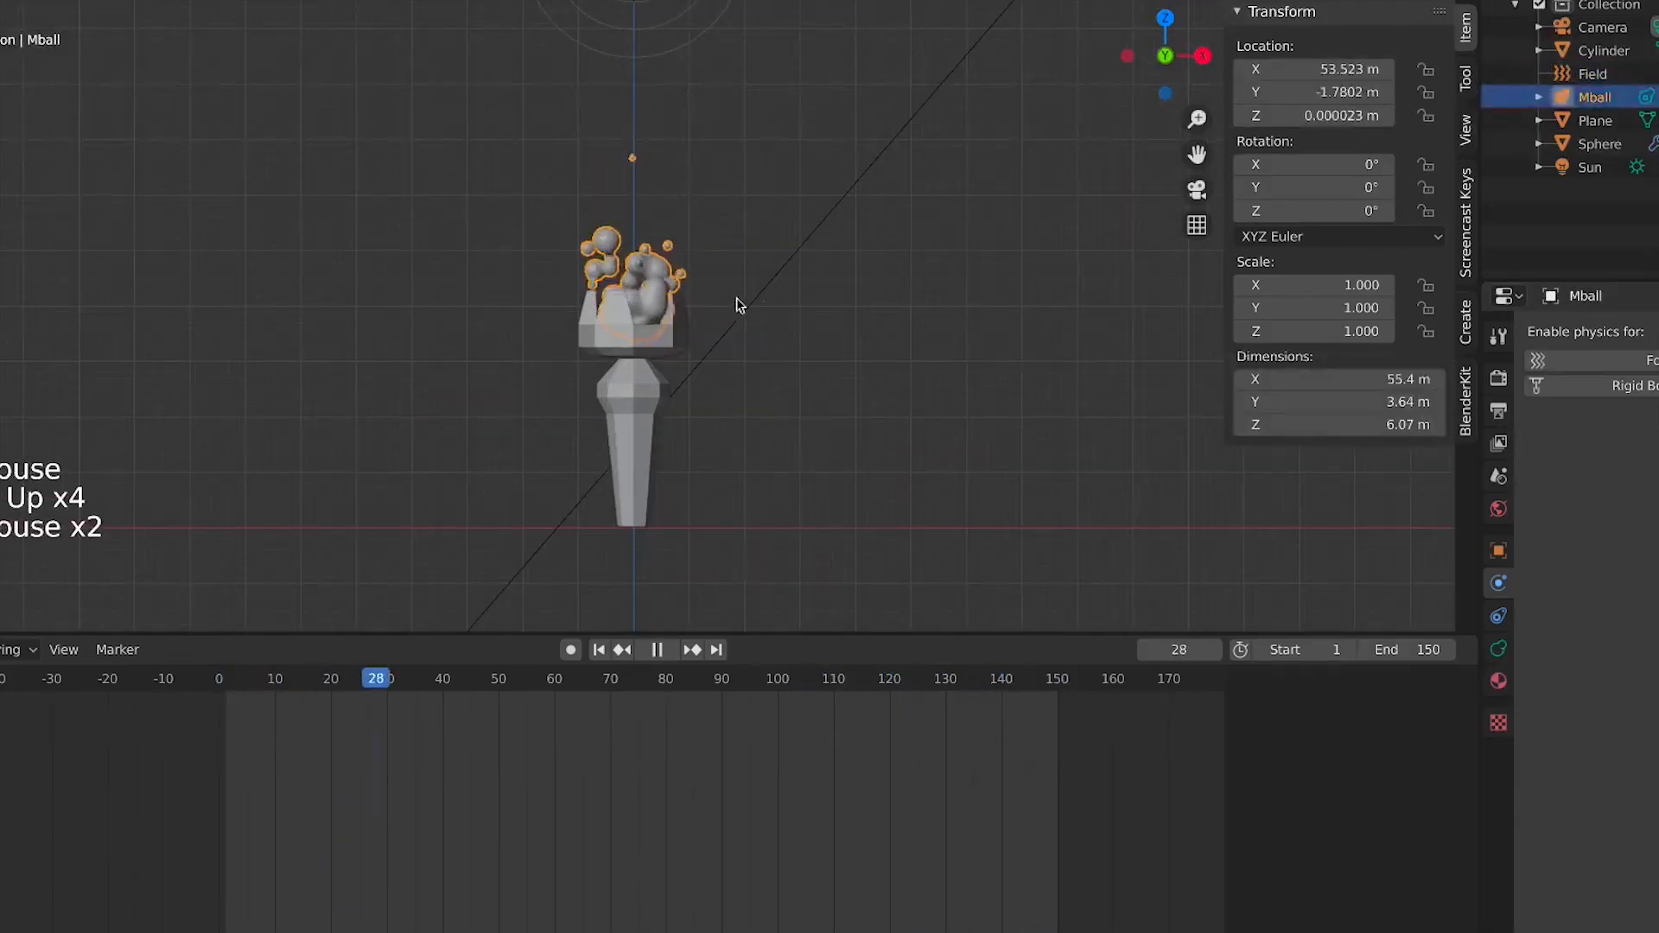
pyautogui.scroll(-3, 896, 308)
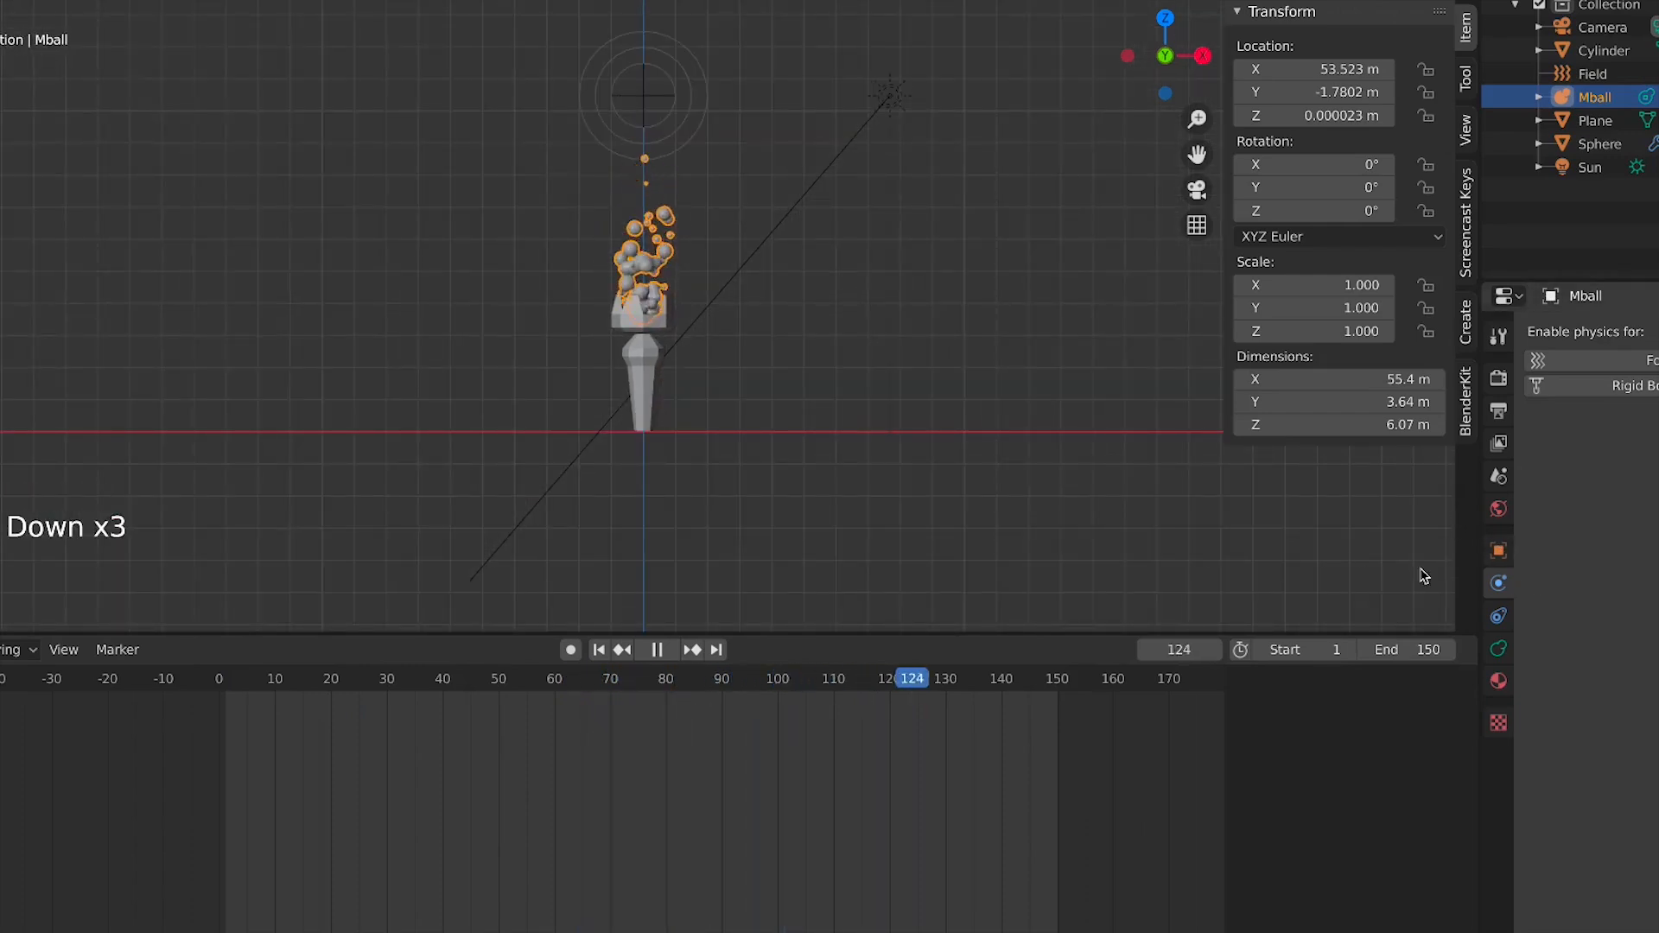
pyautogui.click(1597, 144)
pyautogui.click(1507, 610)
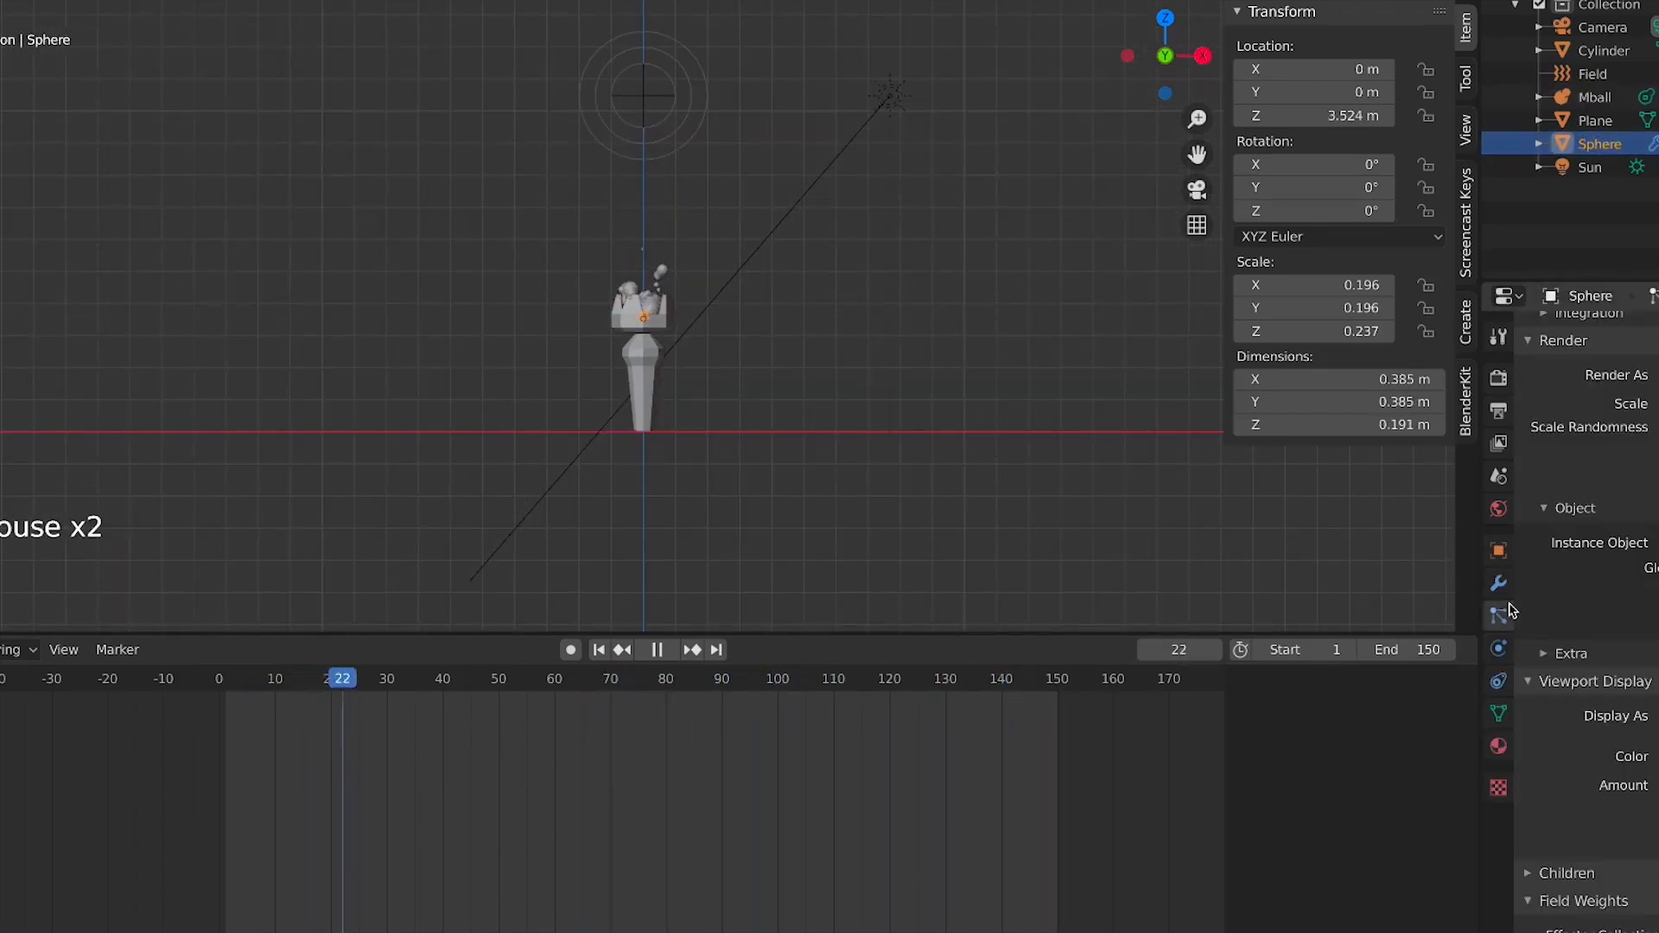
pyautogui.moveTo(1522, 381); pyautogui.dragTo(1523, 697, button='middle')
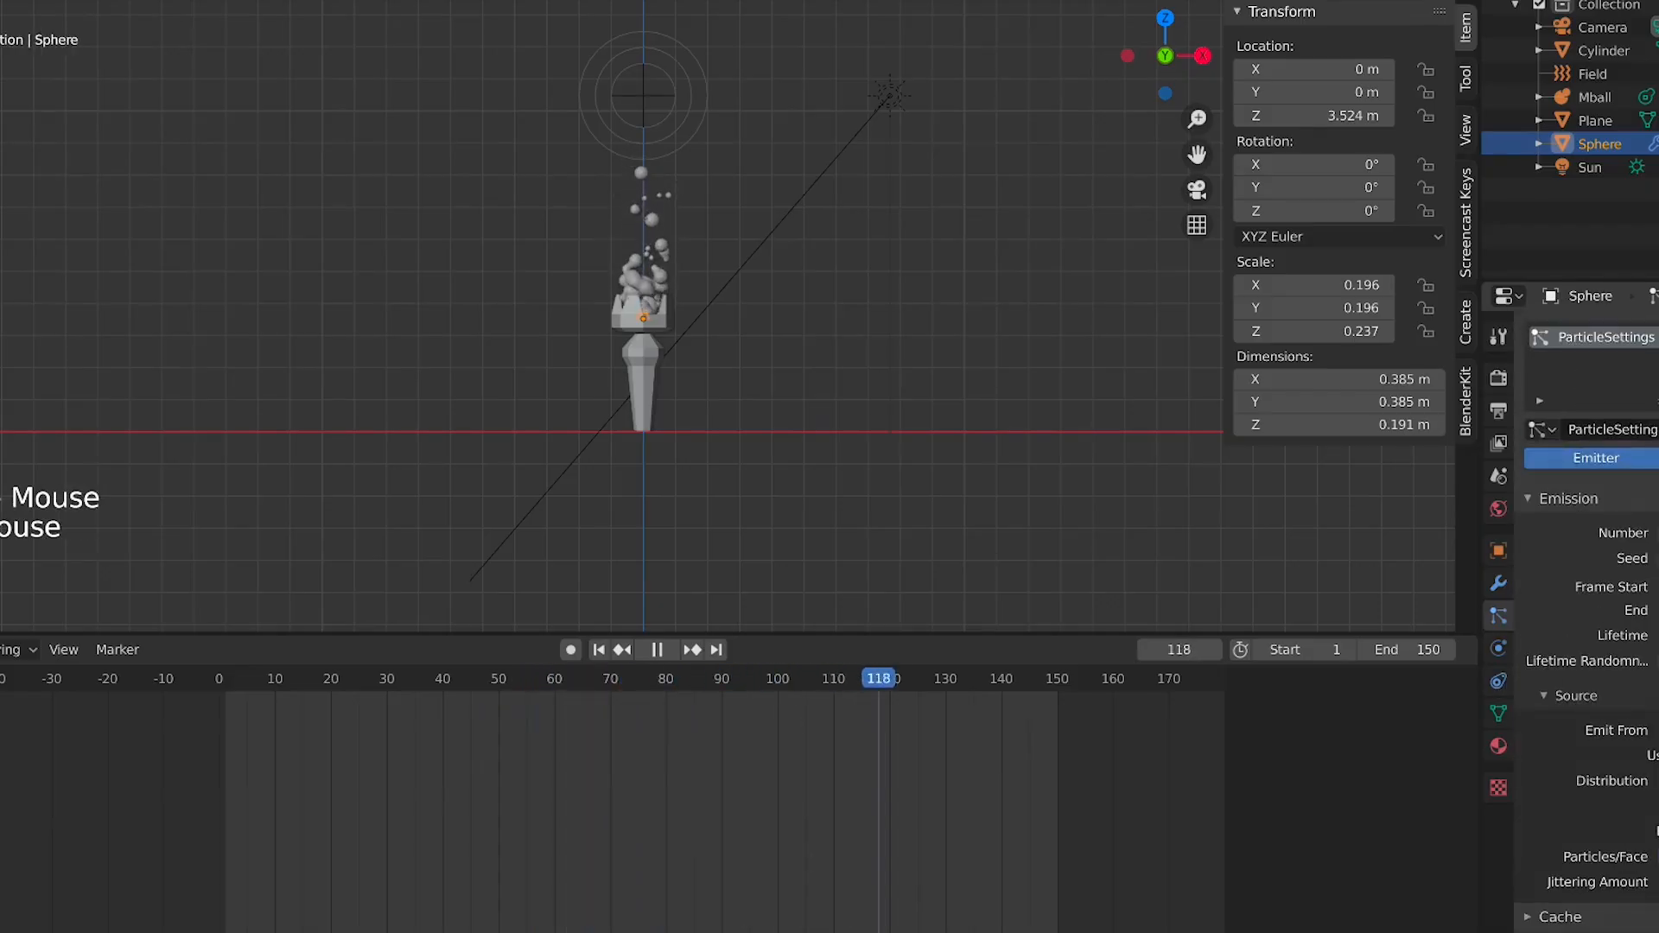
# Select the metaball object, switch to the camera view and replay the animation
pyautogui.click(596, 286)
pyautogui.scroll(5, 609, 294)
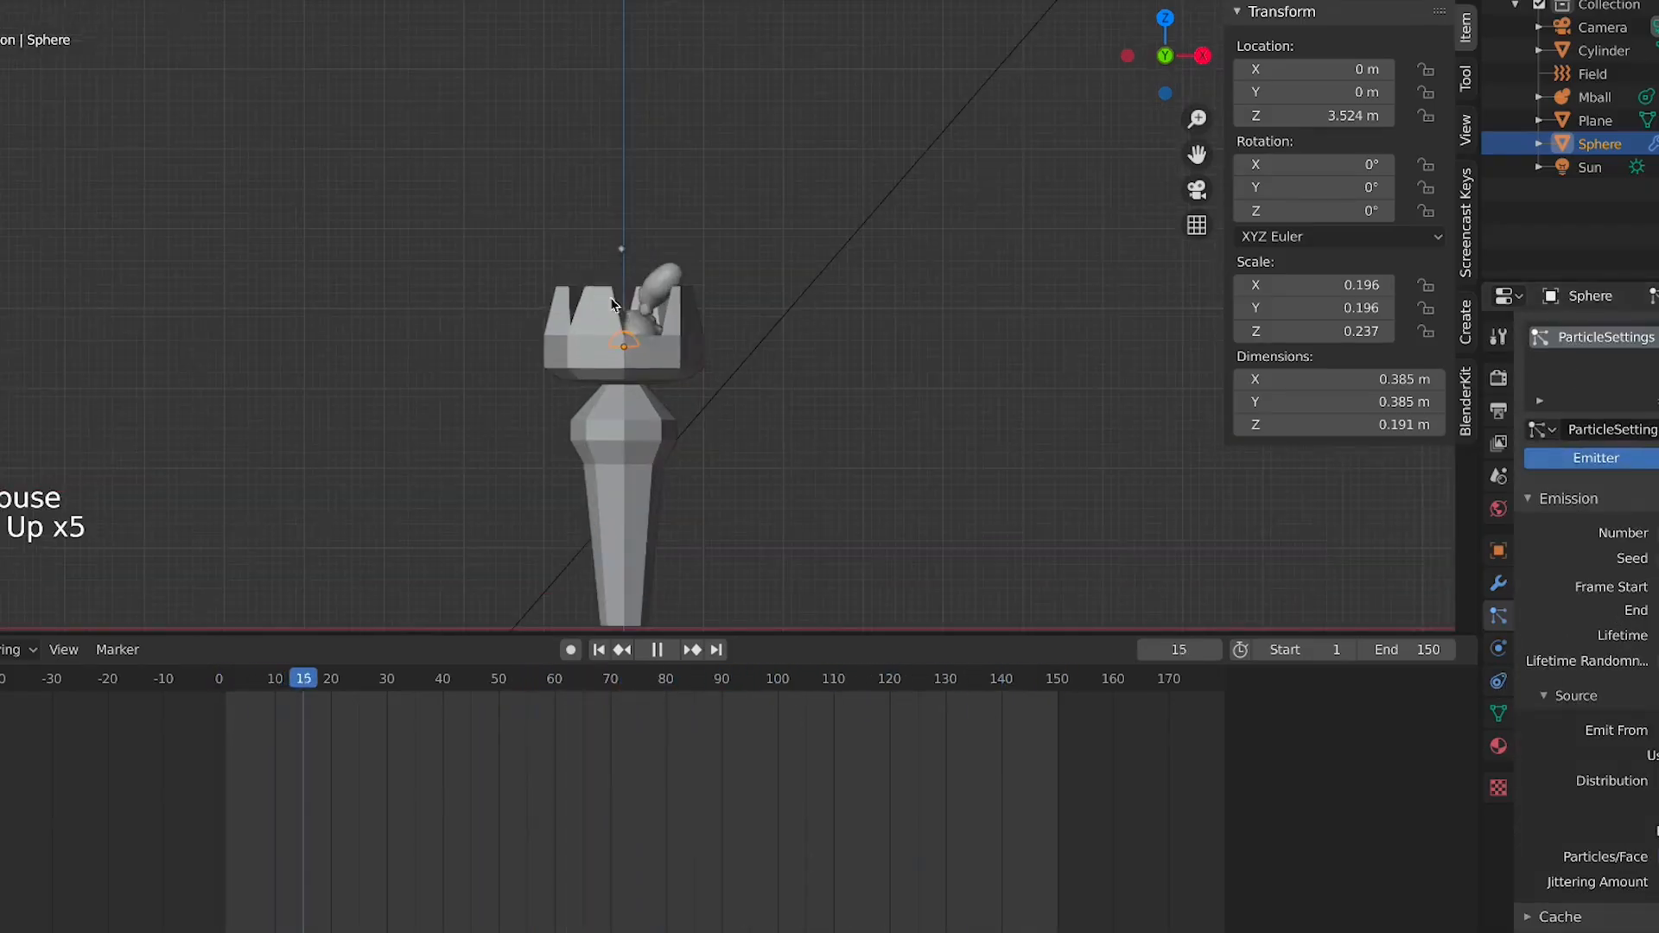
pyautogui.click(631, 311)
pyautogui.scroll(-5, 749, 345)
pyautogui.click(870, 426)
pyautogui.press('KP_0')
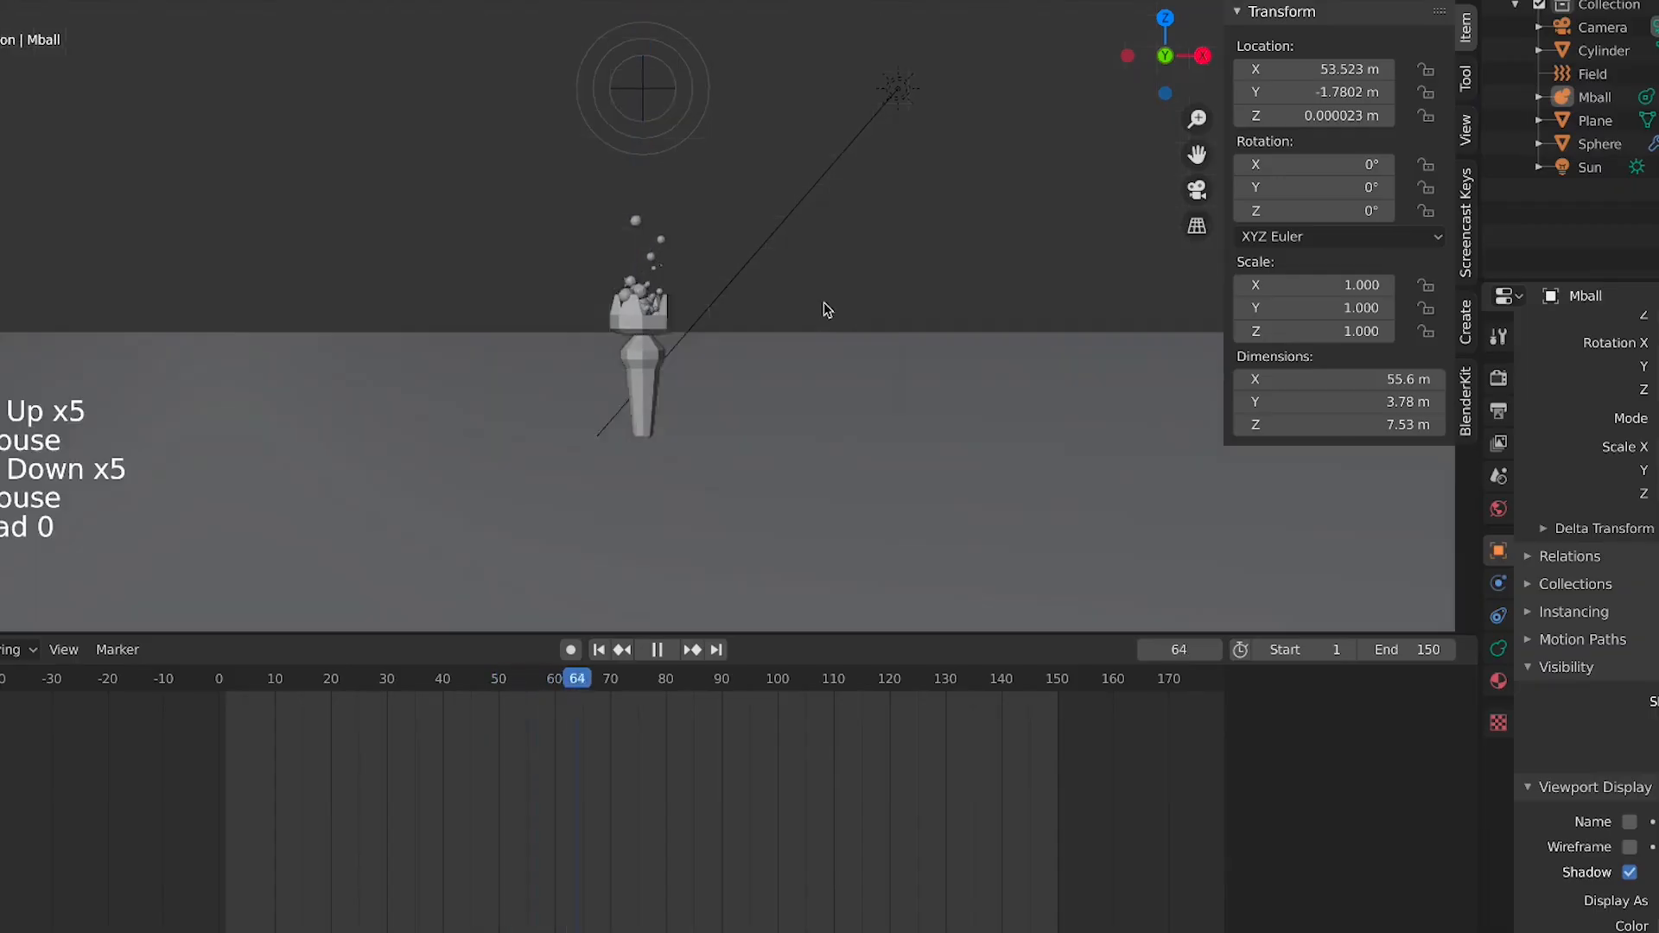
pyautogui.scroll(-9, 823, 302)
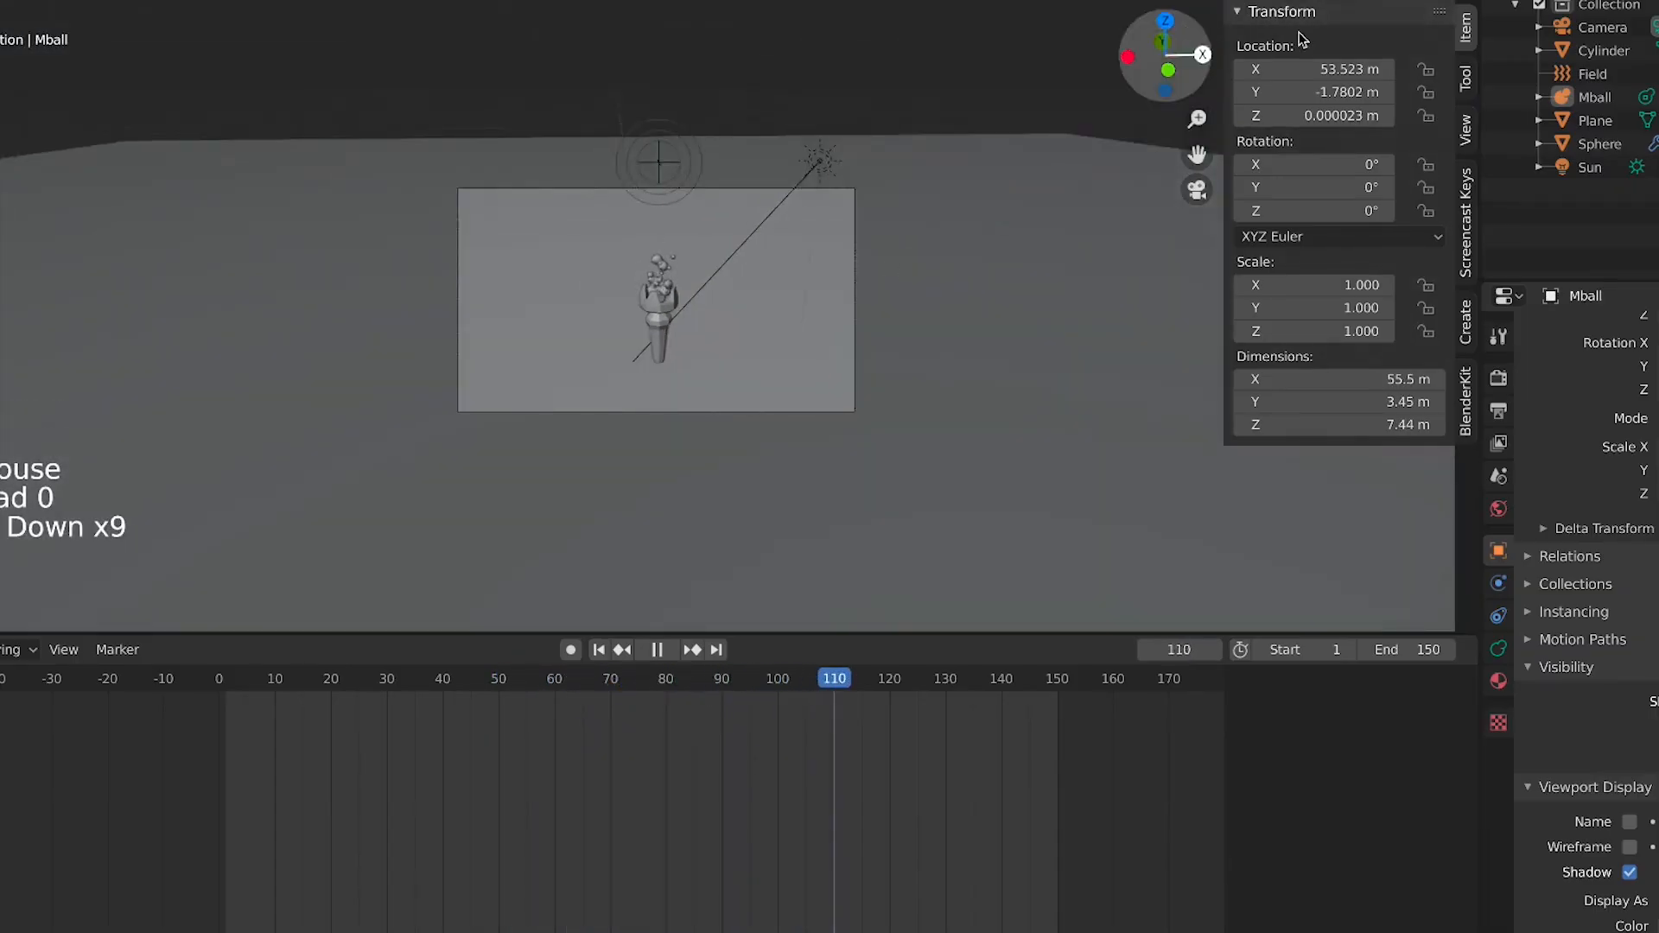
pyautogui.scroll(3, 719, 314)
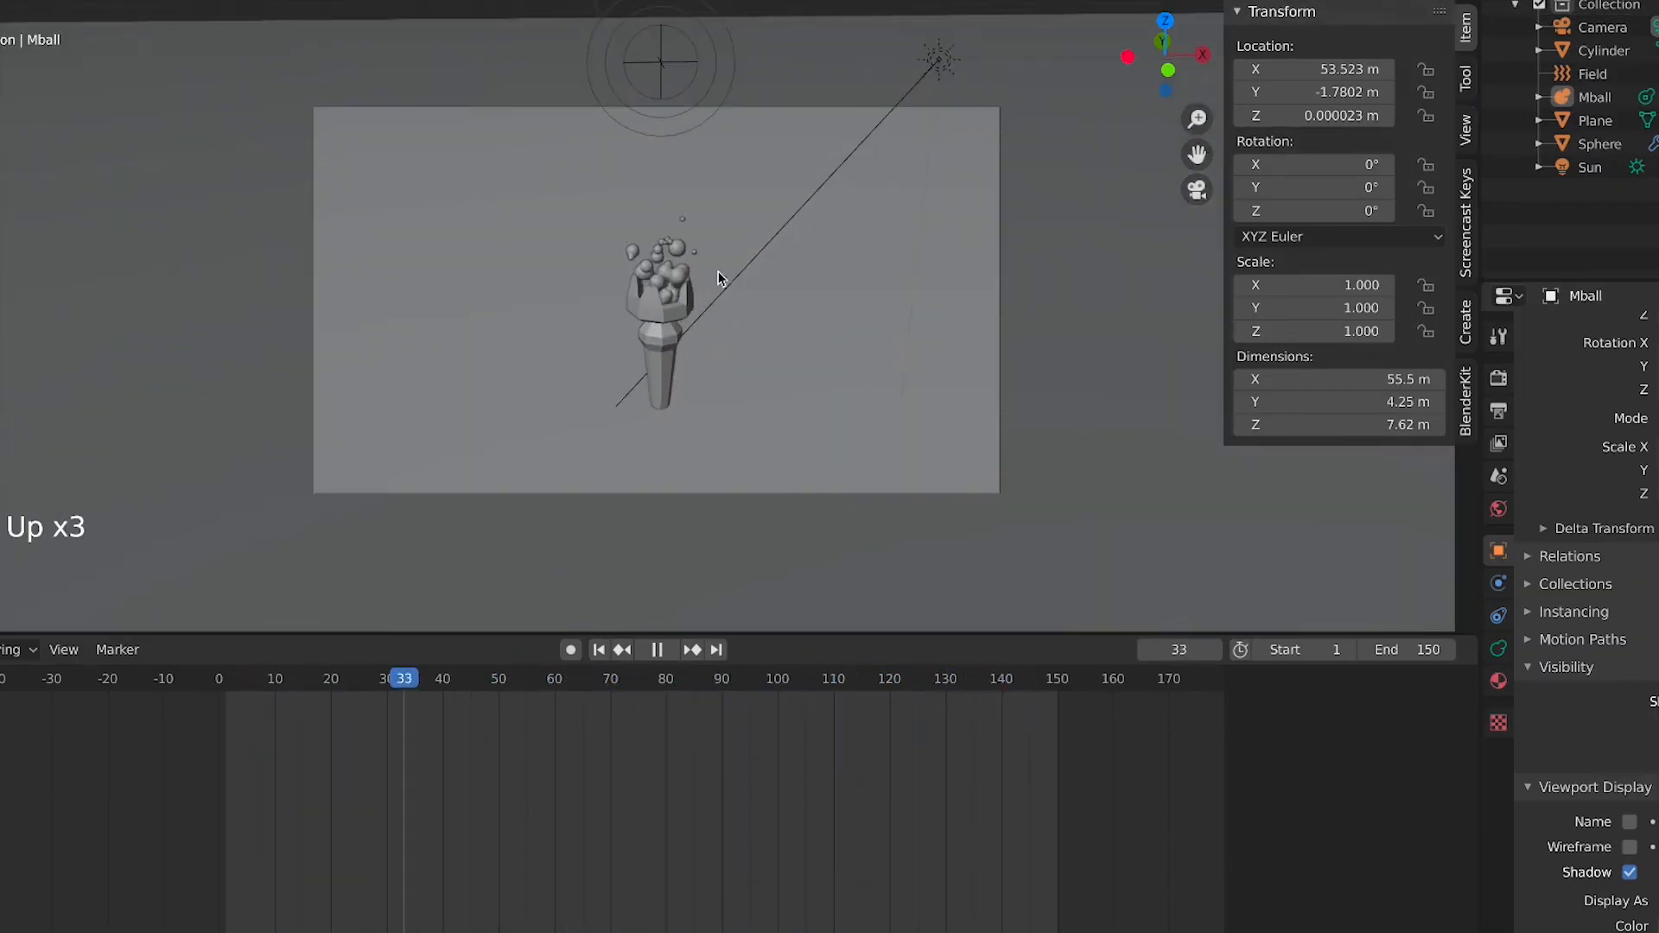
pyautogui.press('space')
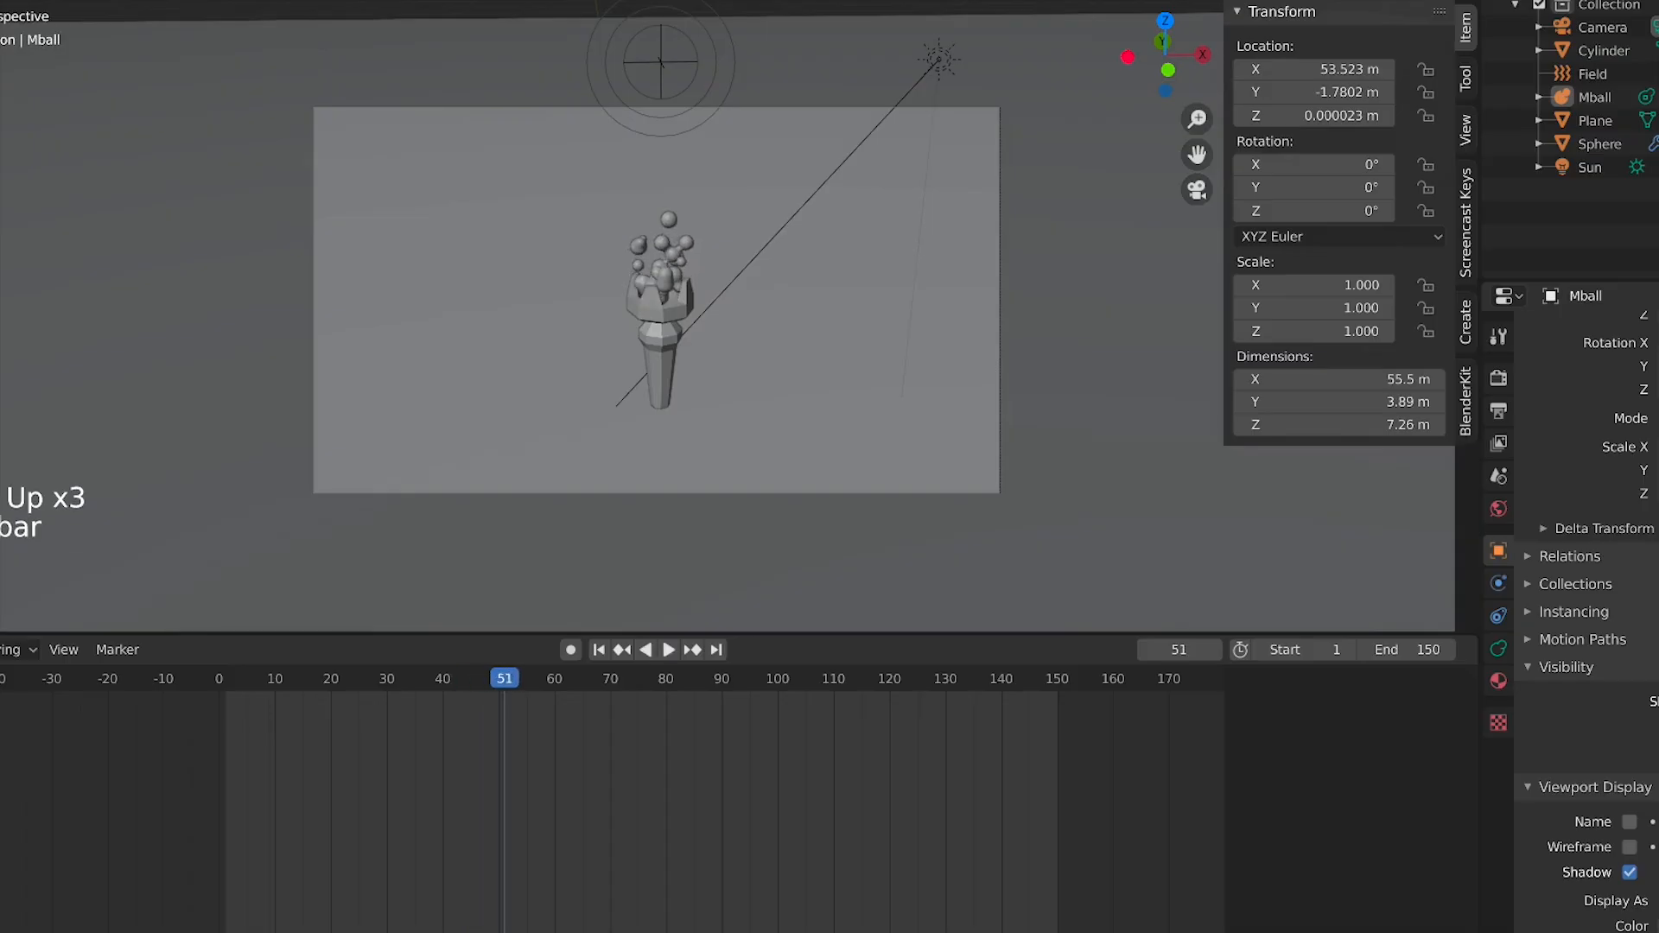
# Switch to rendered shading, select the camera and set its lens type to Orthographic, adjusting the orthographic scale
pyautogui.click(1442, 0)
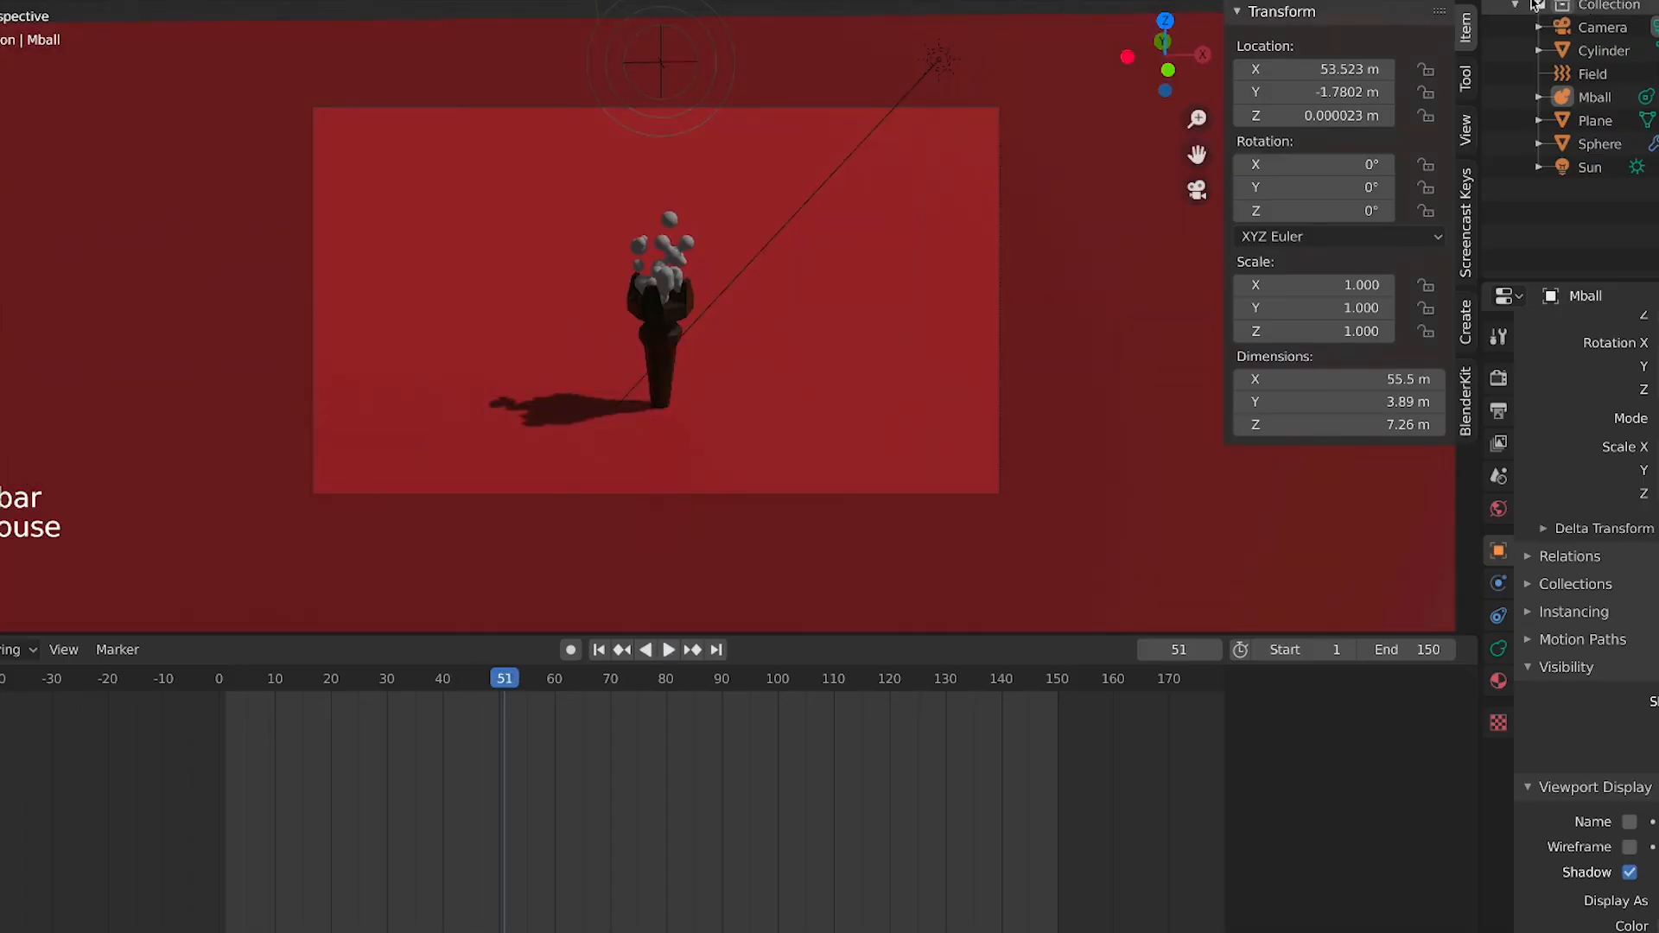
pyautogui.click(1601, 26)
pyautogui.click(1498, 648)
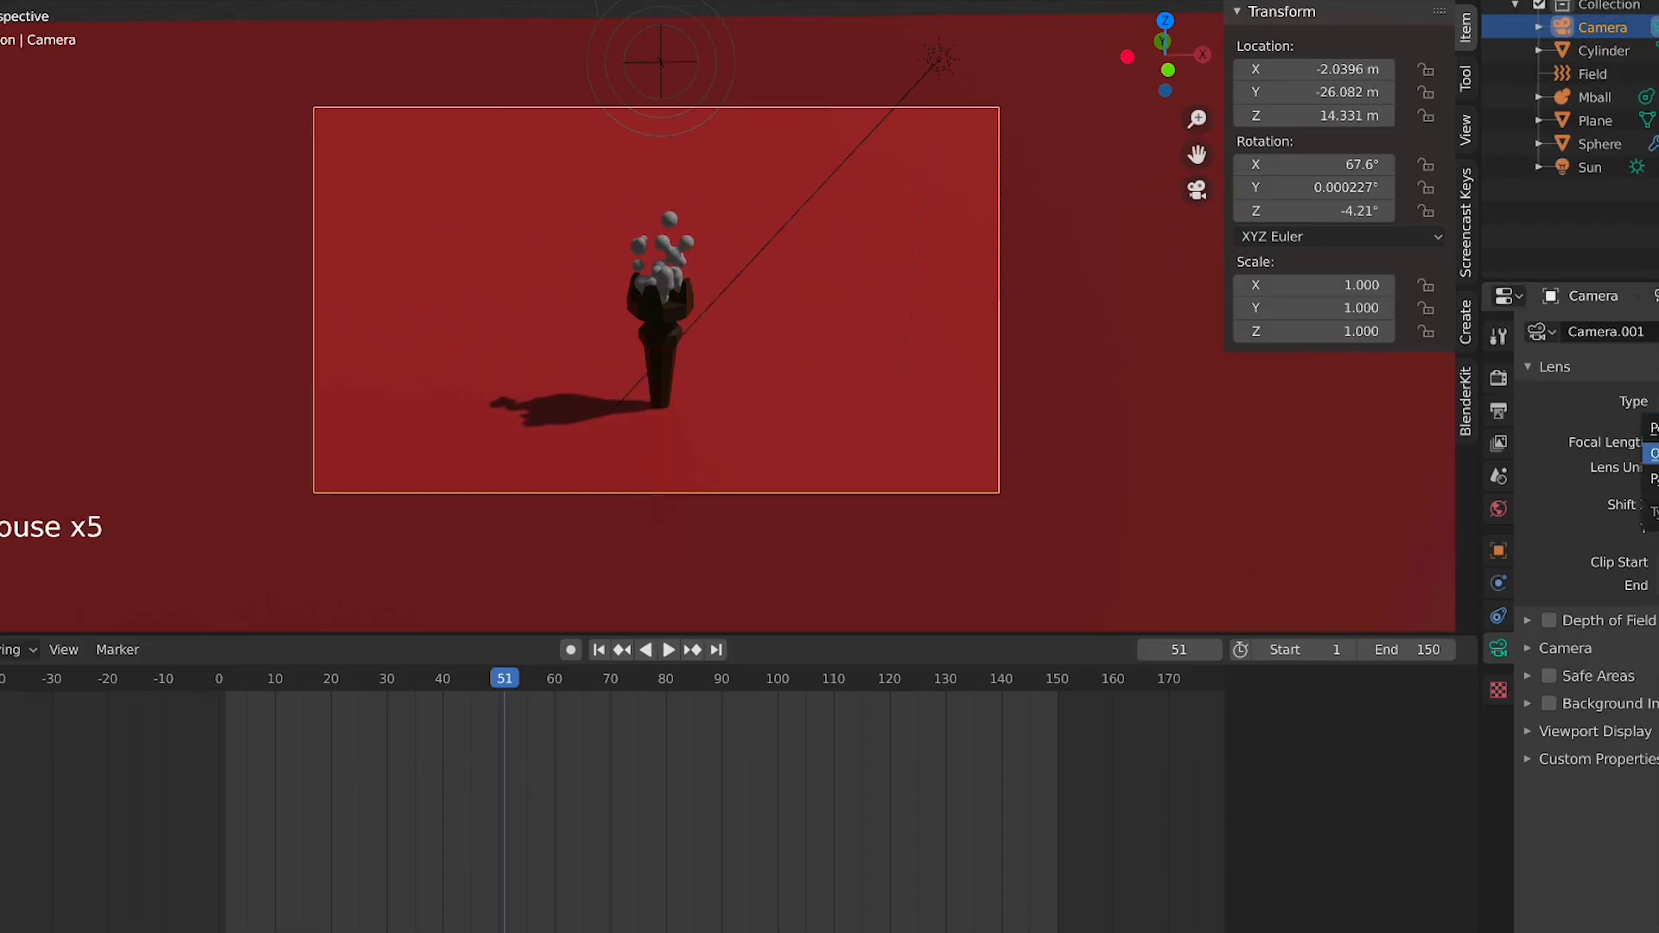
pyautogui.click(1652, 452)
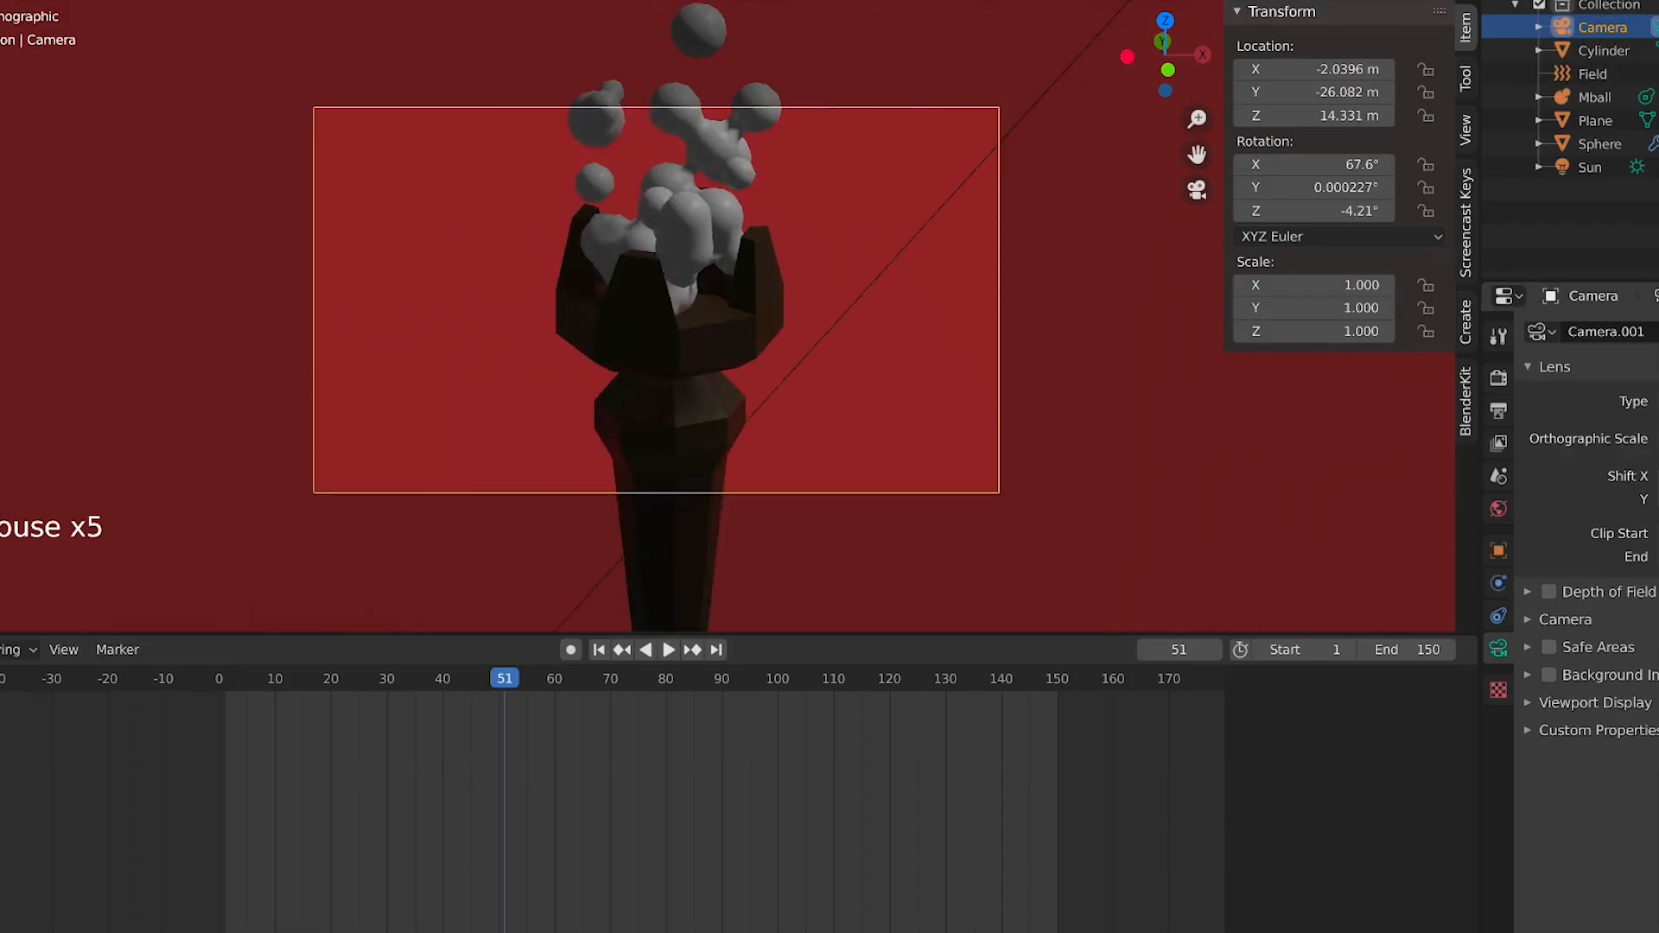
pyautogui.moveTo(1649, 439); pyautogui.dragTo(1658, 439)
# Check the camera frame from the front view and adjust the camera's orthographic scale again
pyautogui.press('KP_1')
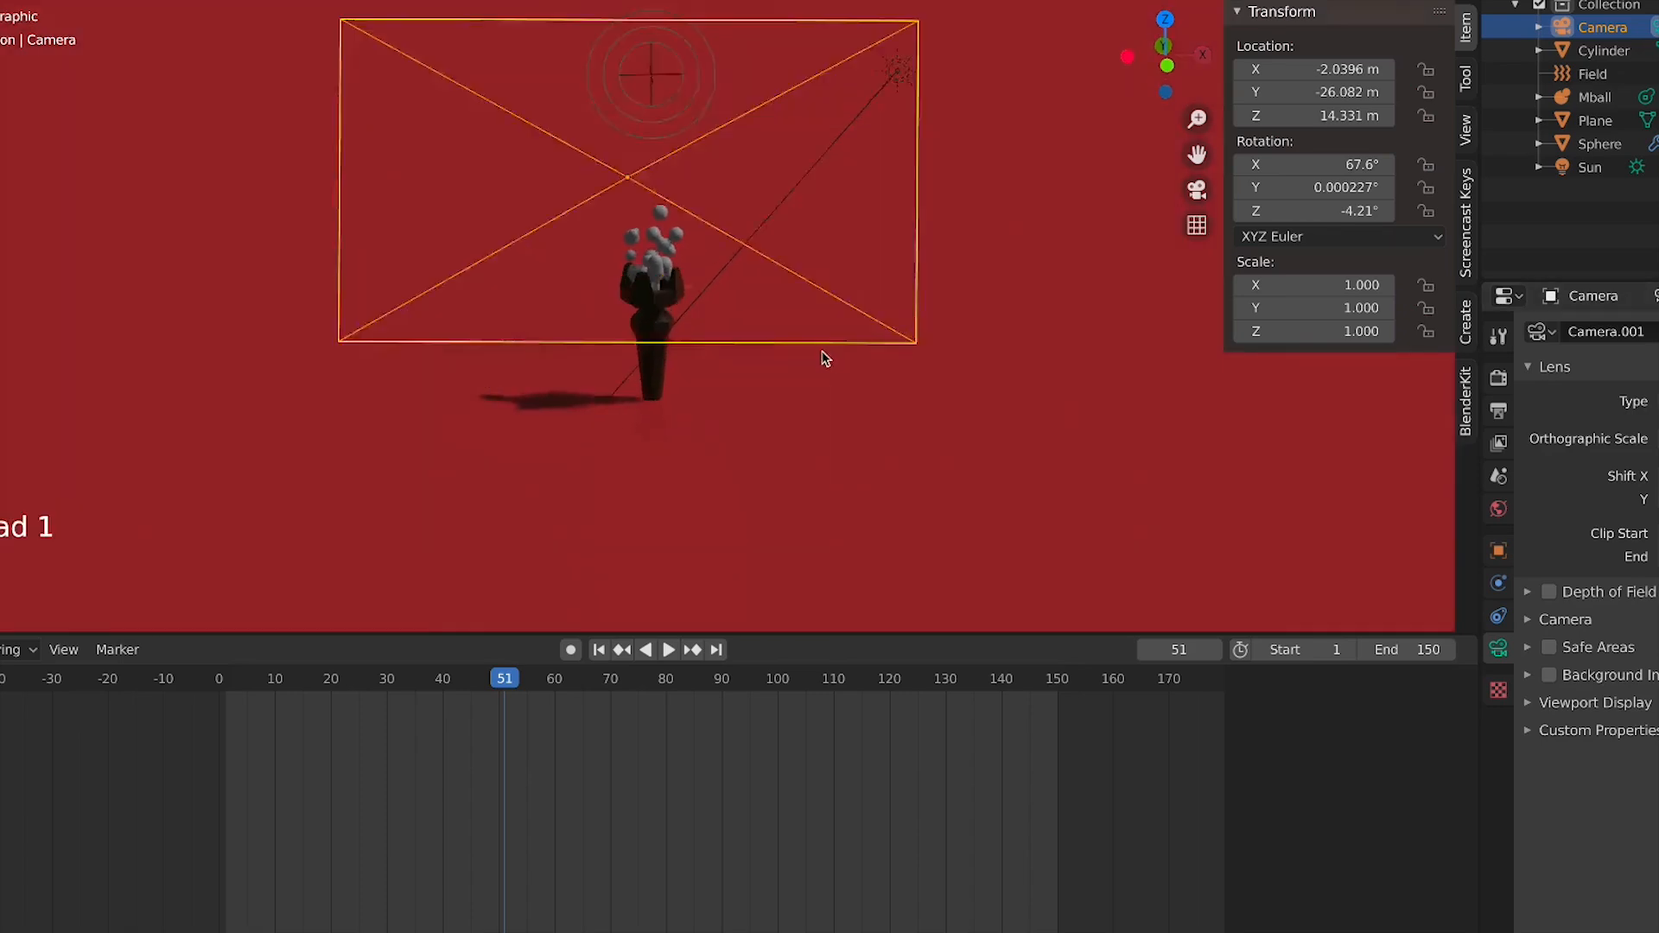
pyautogui.scroll(1, 813, 368)
pyautogui.moveTo(804, 370); pyautogui.dragTo(789, 337, button='middle')
pyautogui.press('KP_0')
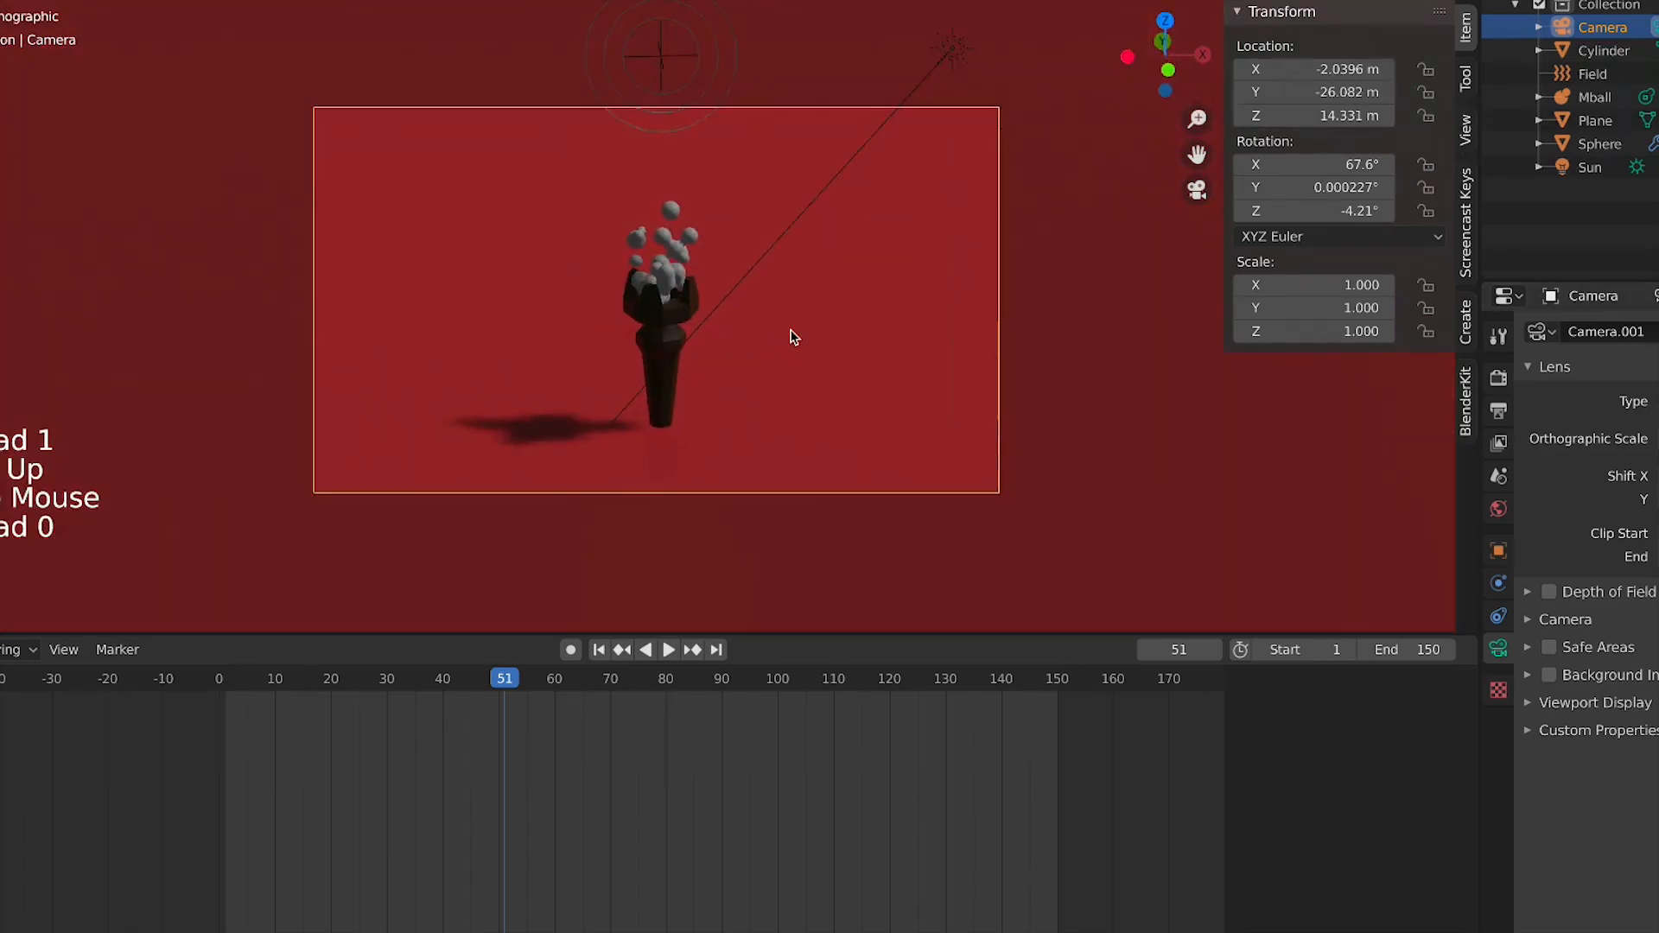
pyautogui.moveTo(1651, 439); pyautogui.dragTo(1658, 438)
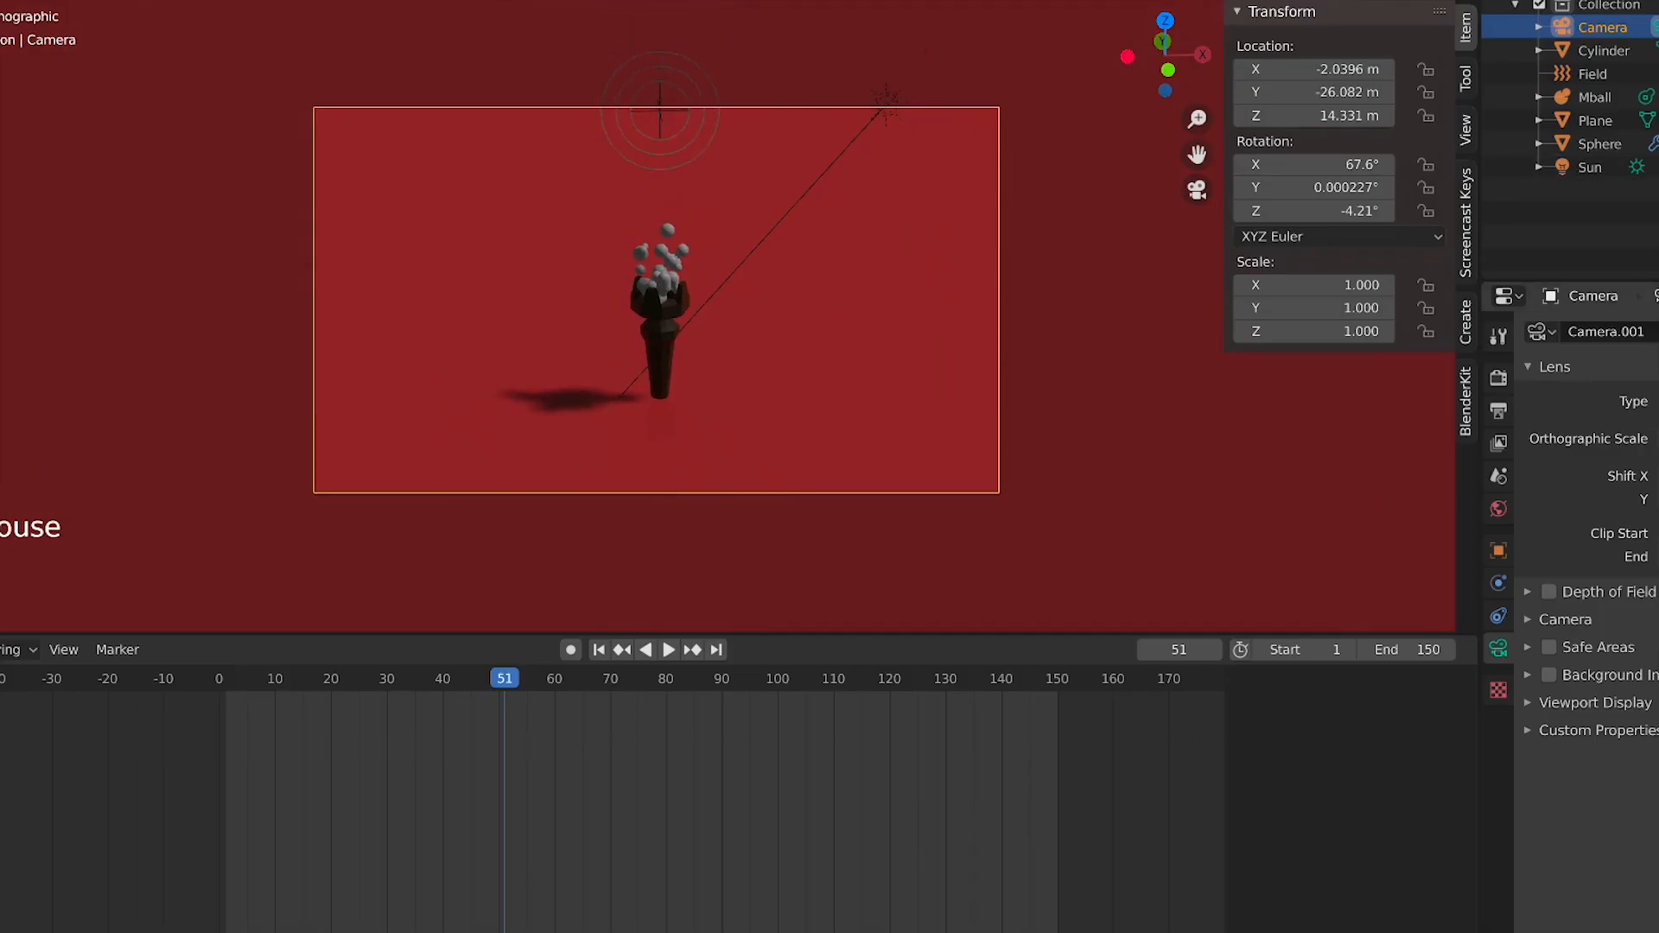
# Select the metaball object and create a new material for it in the shader editor
pyautogui.scroll(3, 871, 385)
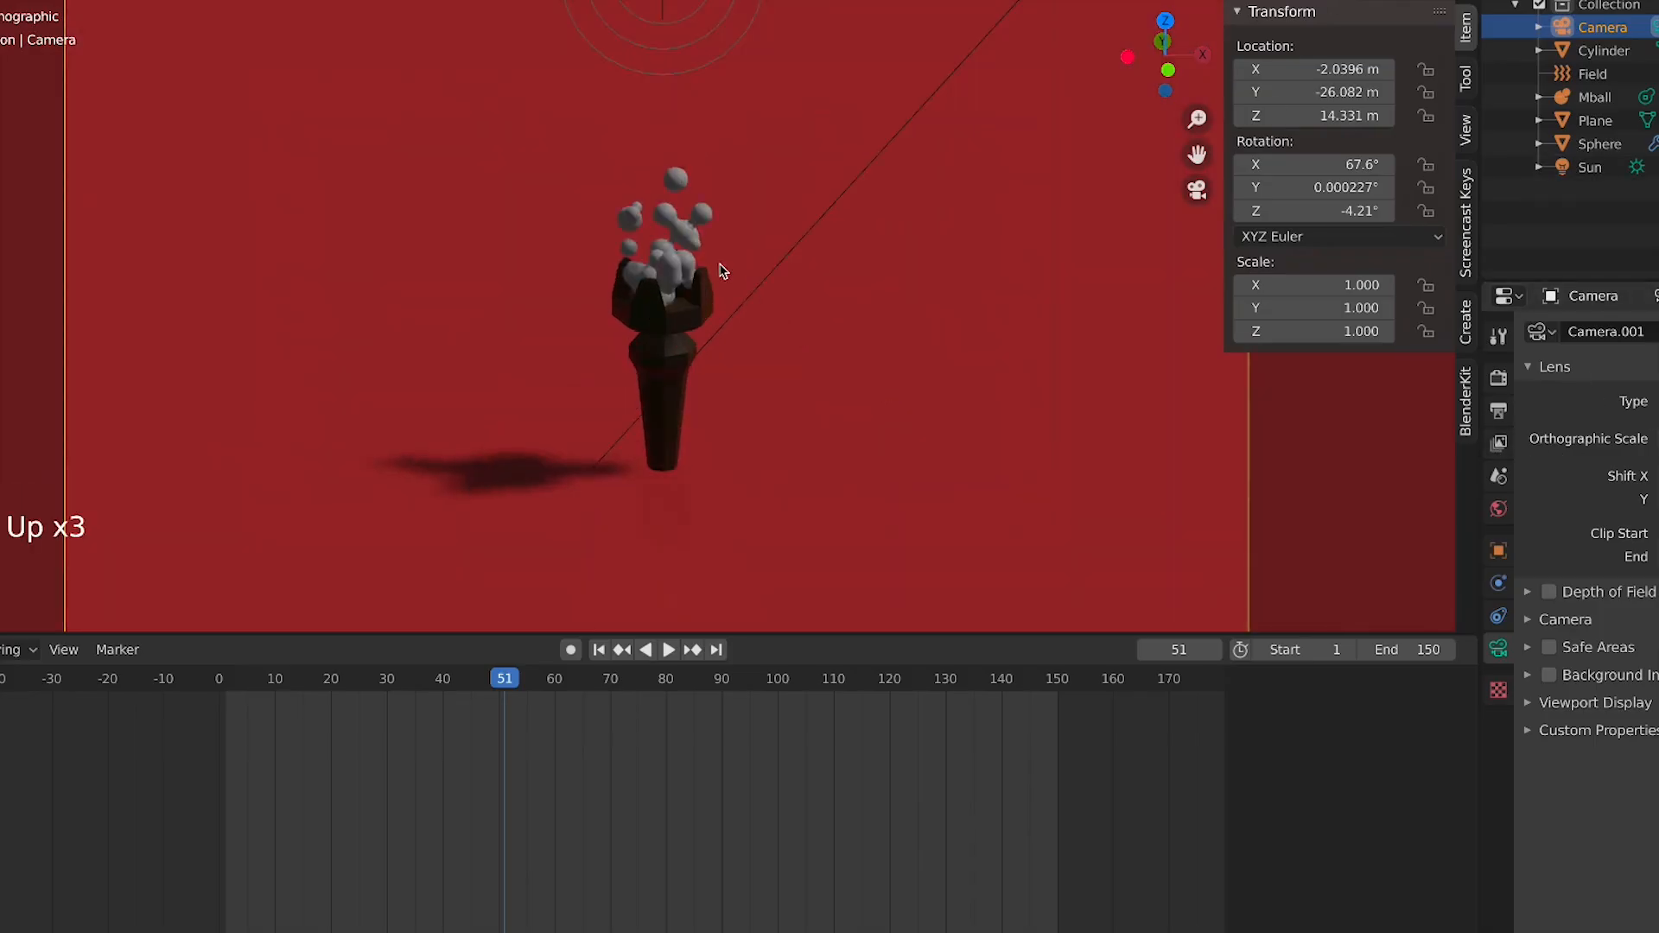
pyautogui.click(612, 271)
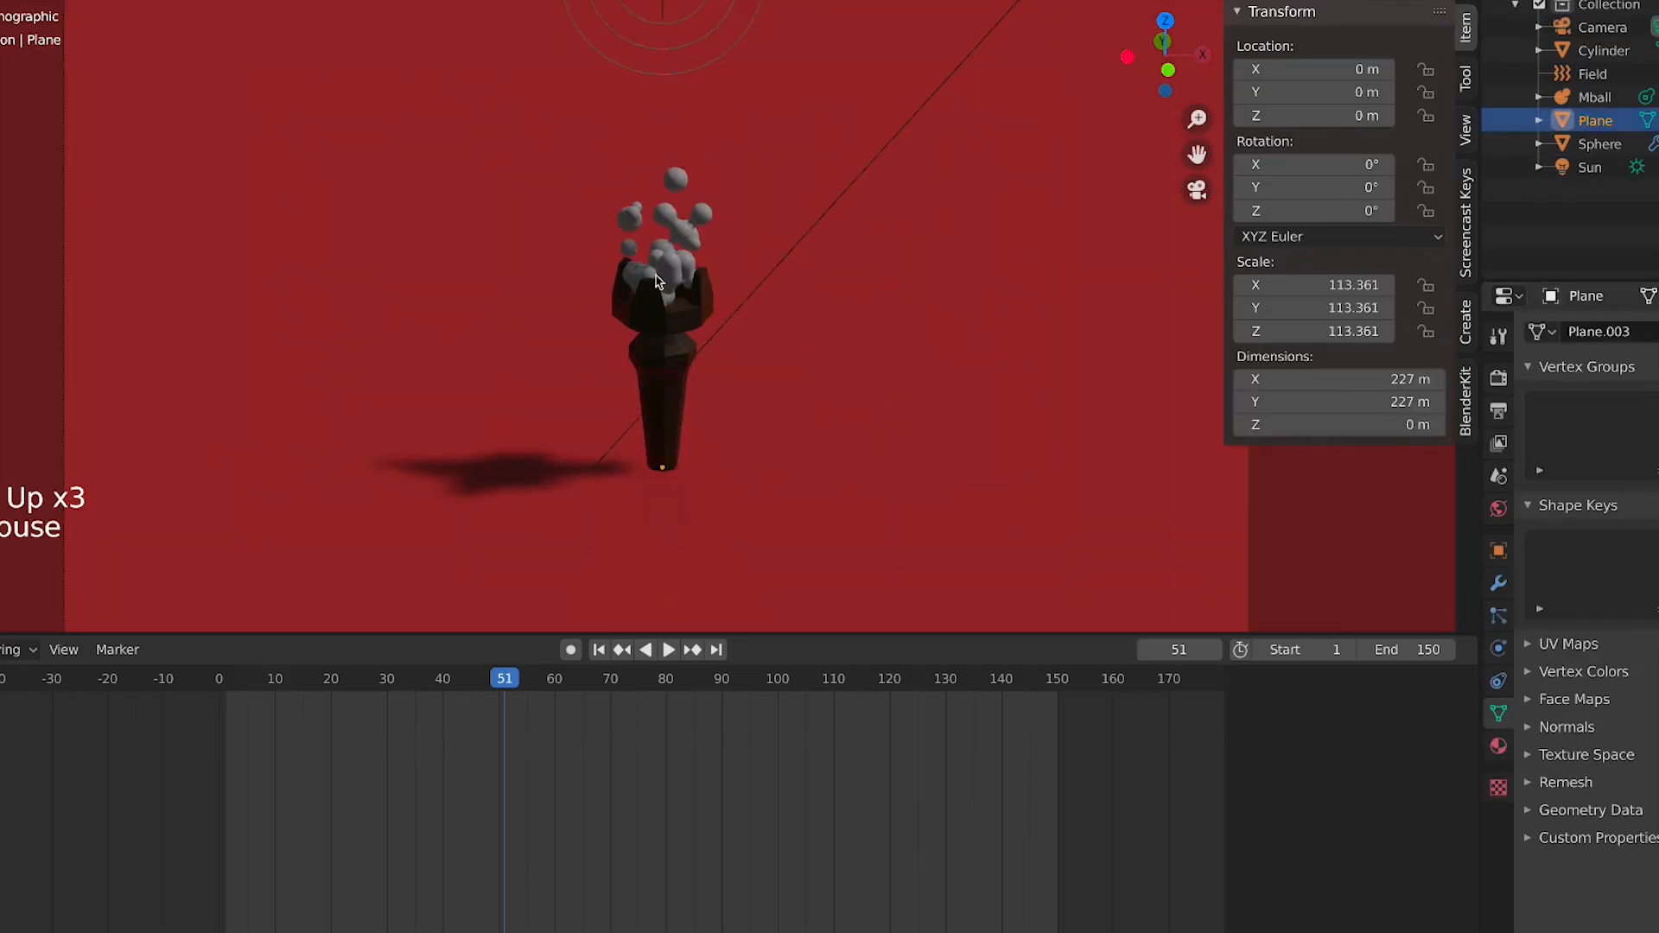
pyautogui.click(677, 285)
pyautogui.scroll(-7, 1018, 308)
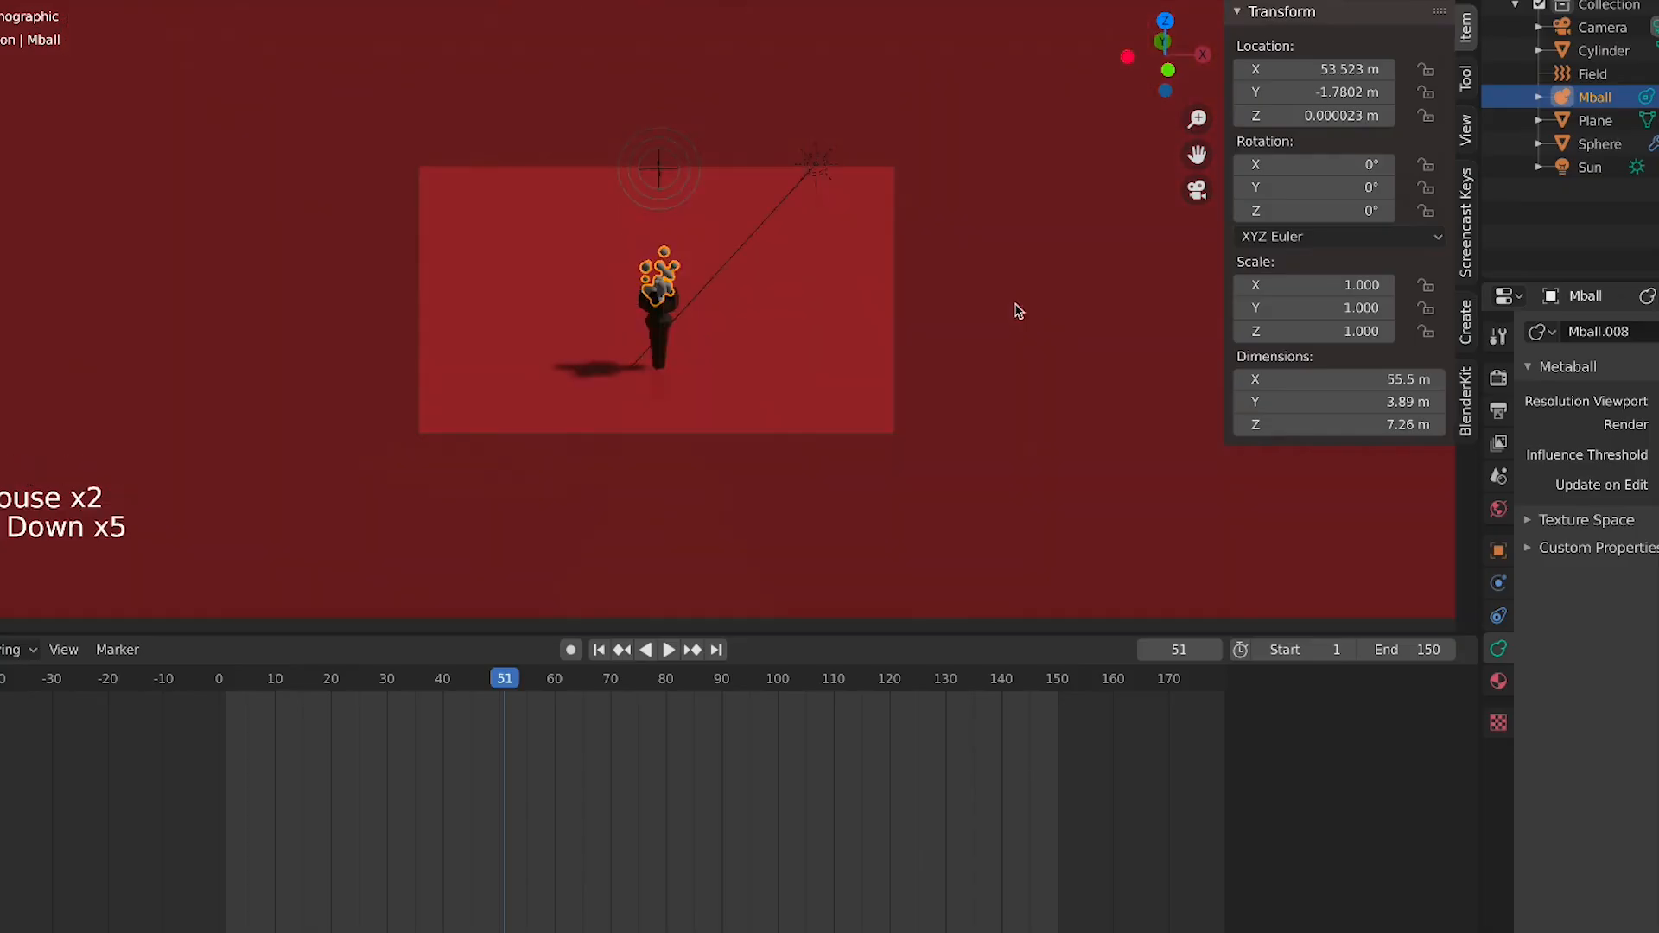
pyautogui.press('KP_1')
pyautogui.scroll(-4, 1048, 344)
pyautogui.keyDown('shift'); pyautogui.moveTo(1048, 345); pyautogui.dragTo(460, 311, button='middle'); pyautogui.keyUp('shift')
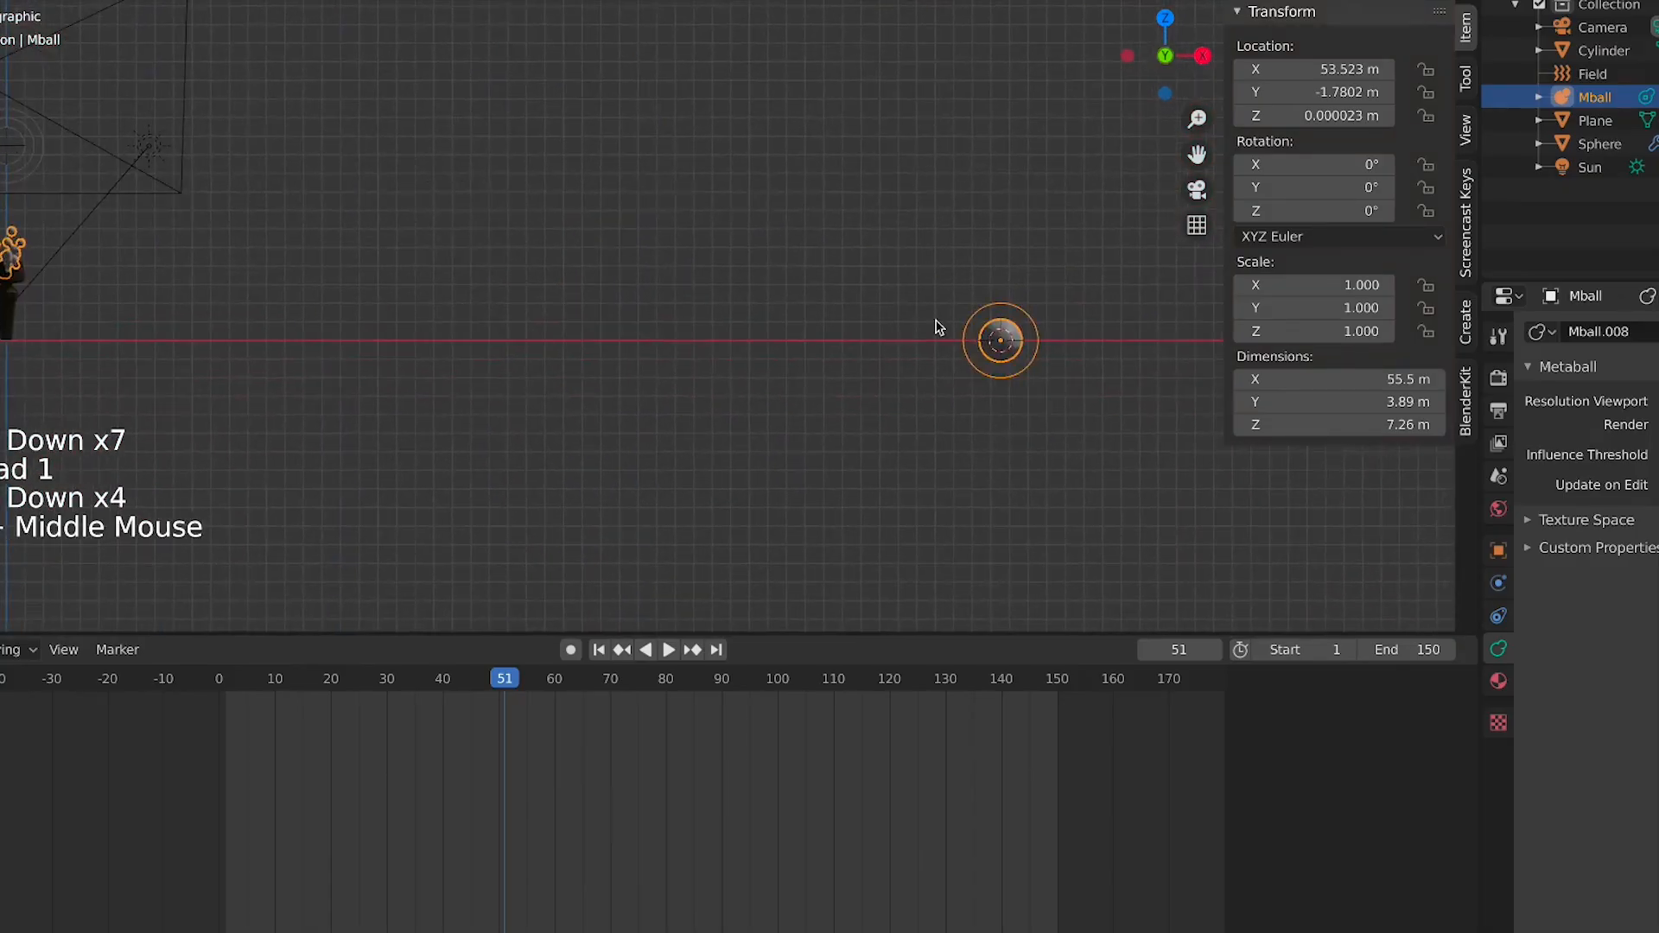
pyautogui.click(1011, 340)
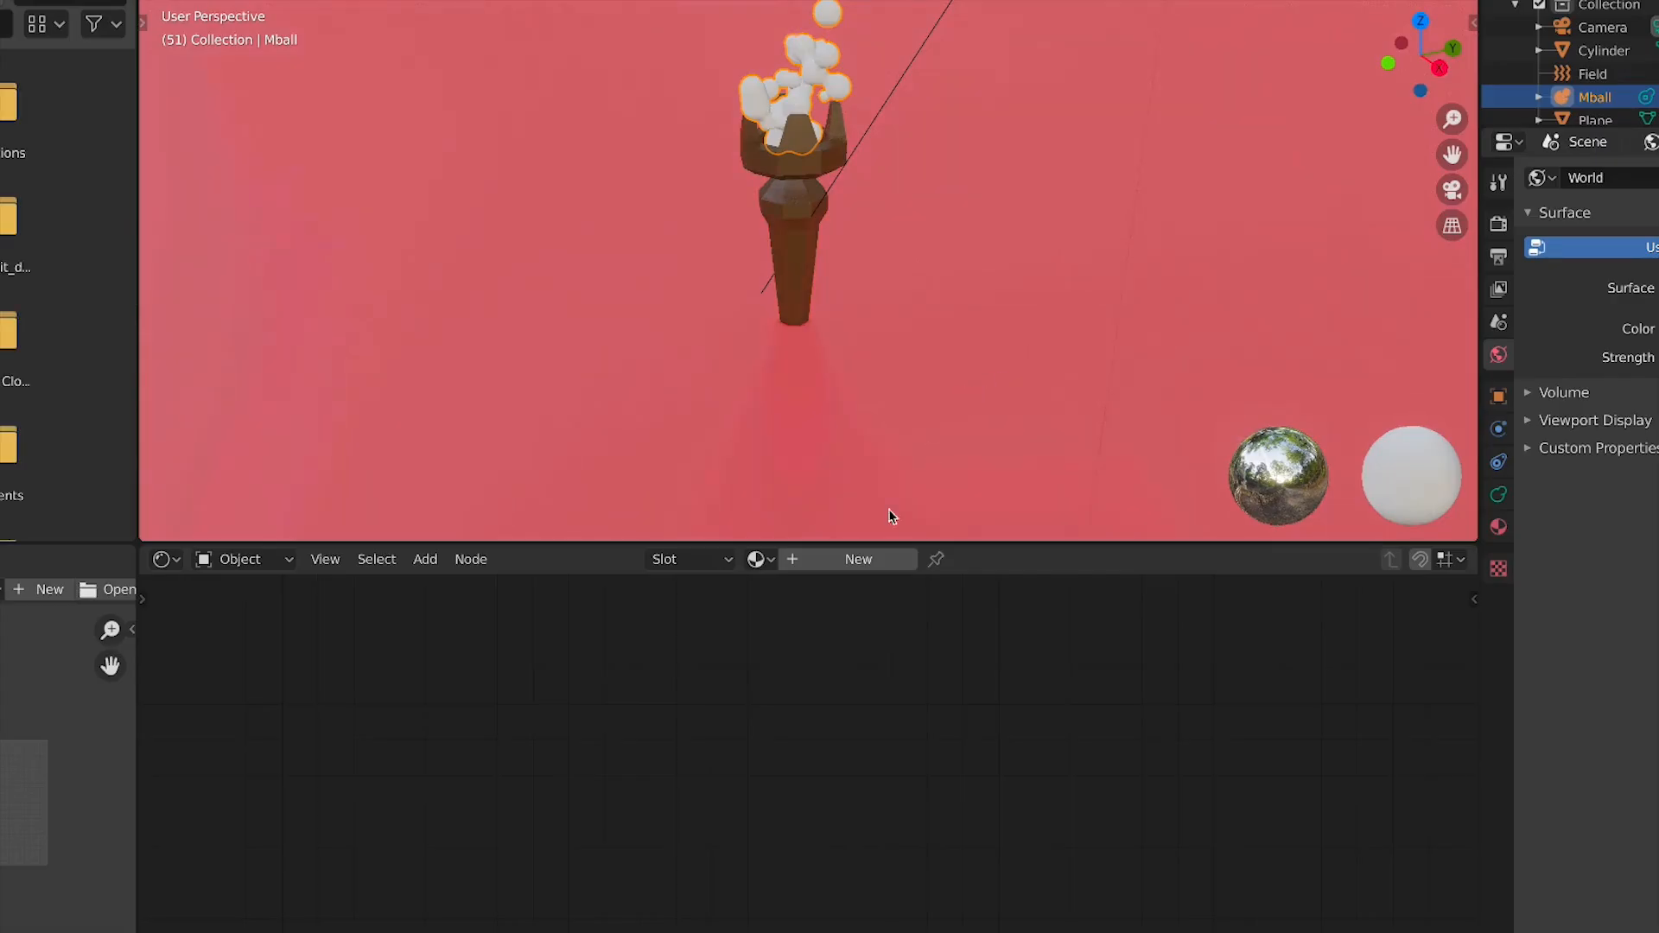
pyautogui.click(840, 561)
# Add a Gradient Texture node and connect its Color output to the Principled BSDF Base Color
pyautogui.scroll(-2, 878, 596)
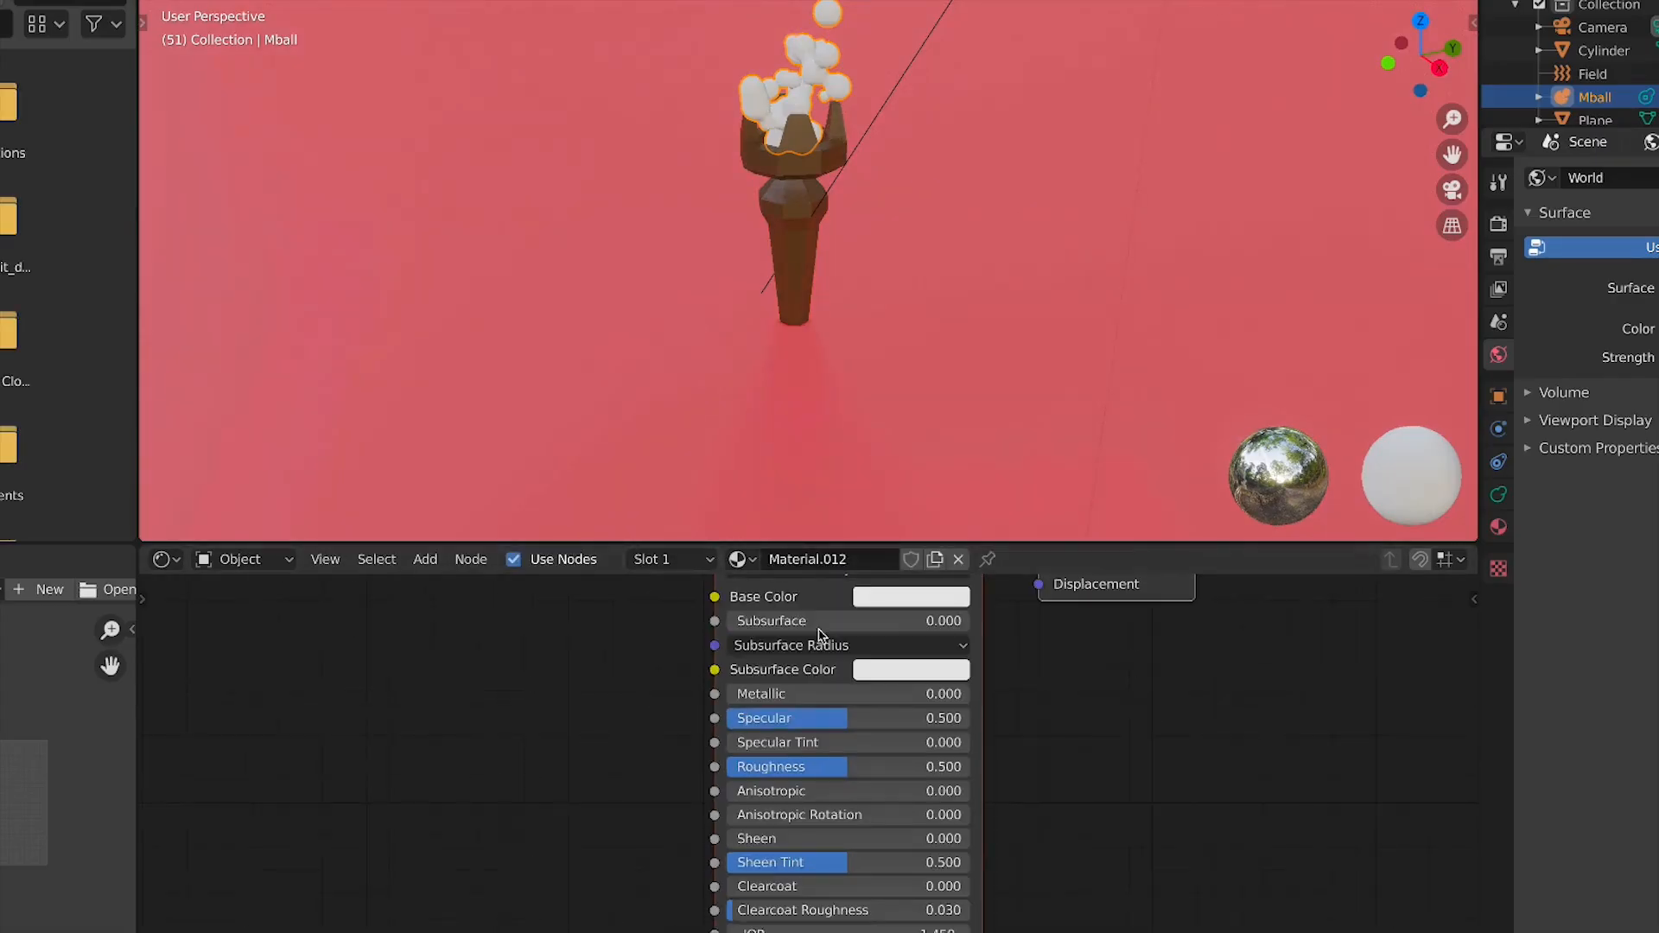
pyautogui.scroll(-4, 630, 688)
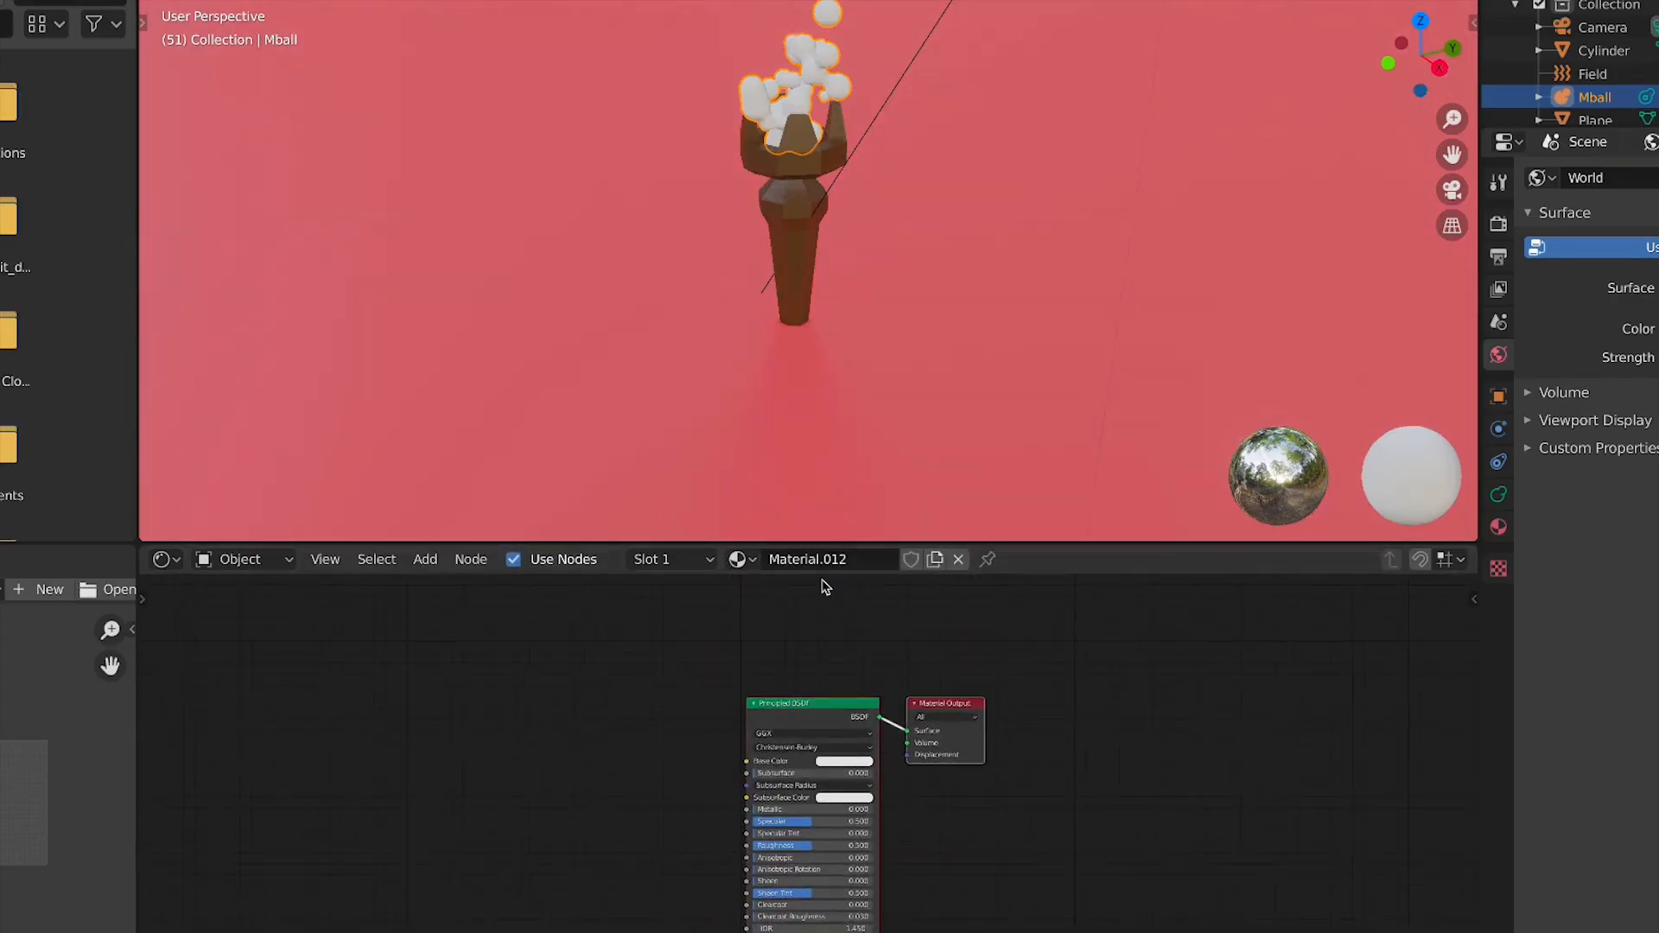
pyautogui.hotkey('shift', 'a')
pyautogui.click(582, 729)
pyautogui.write('g')
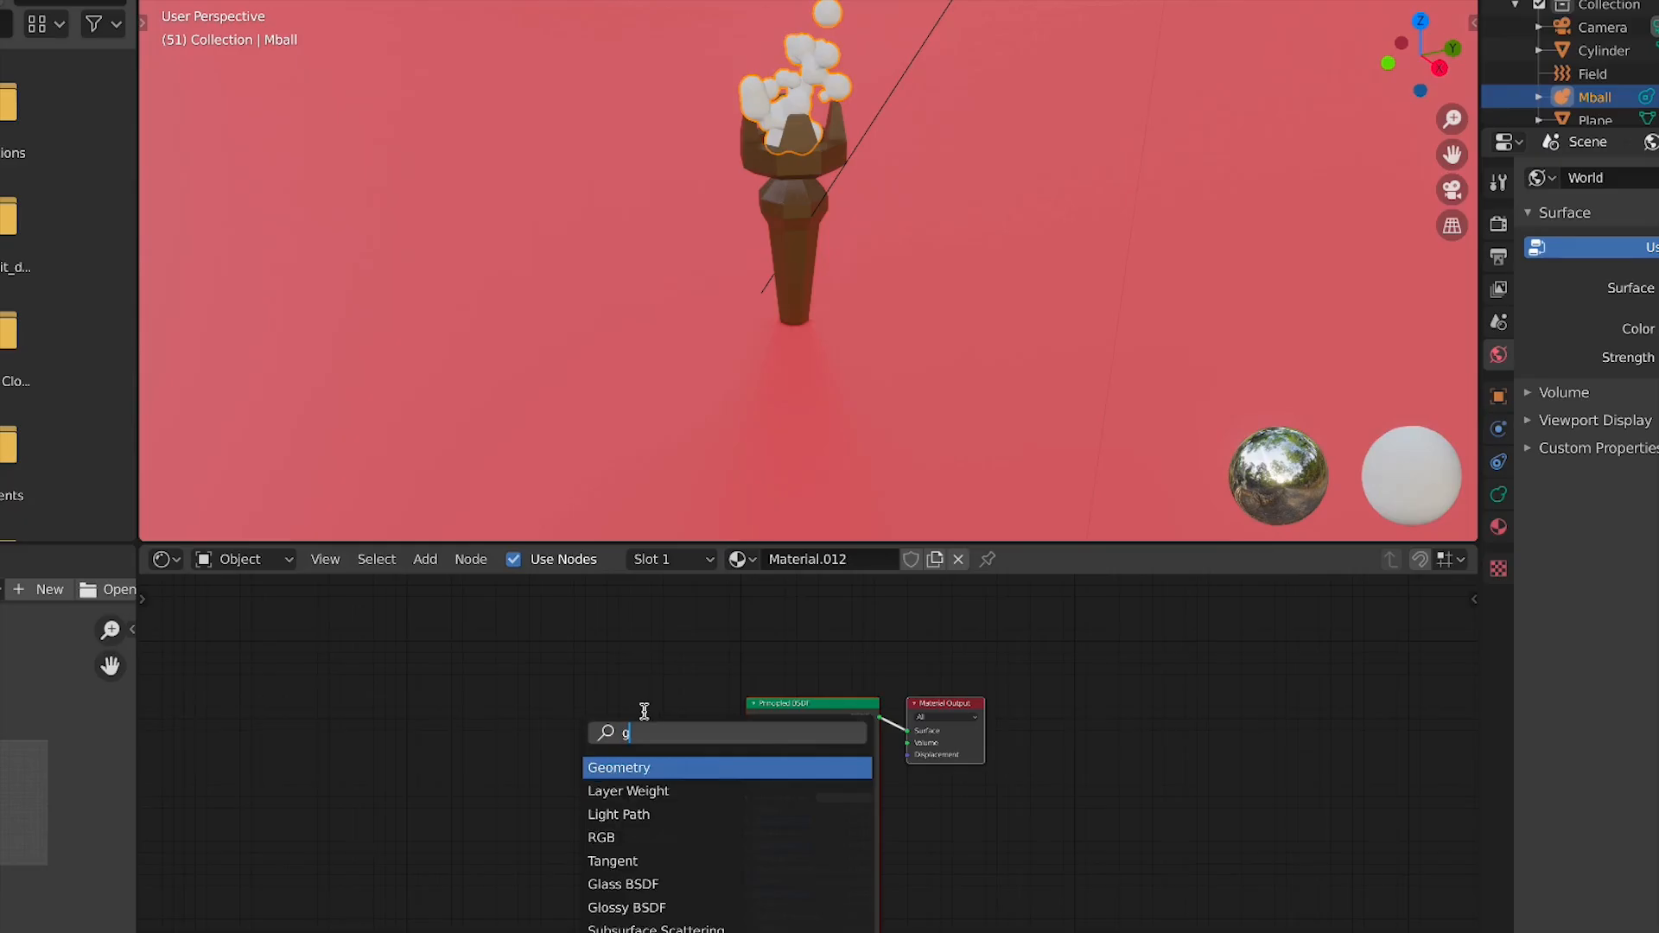
pyautogui.write('r')
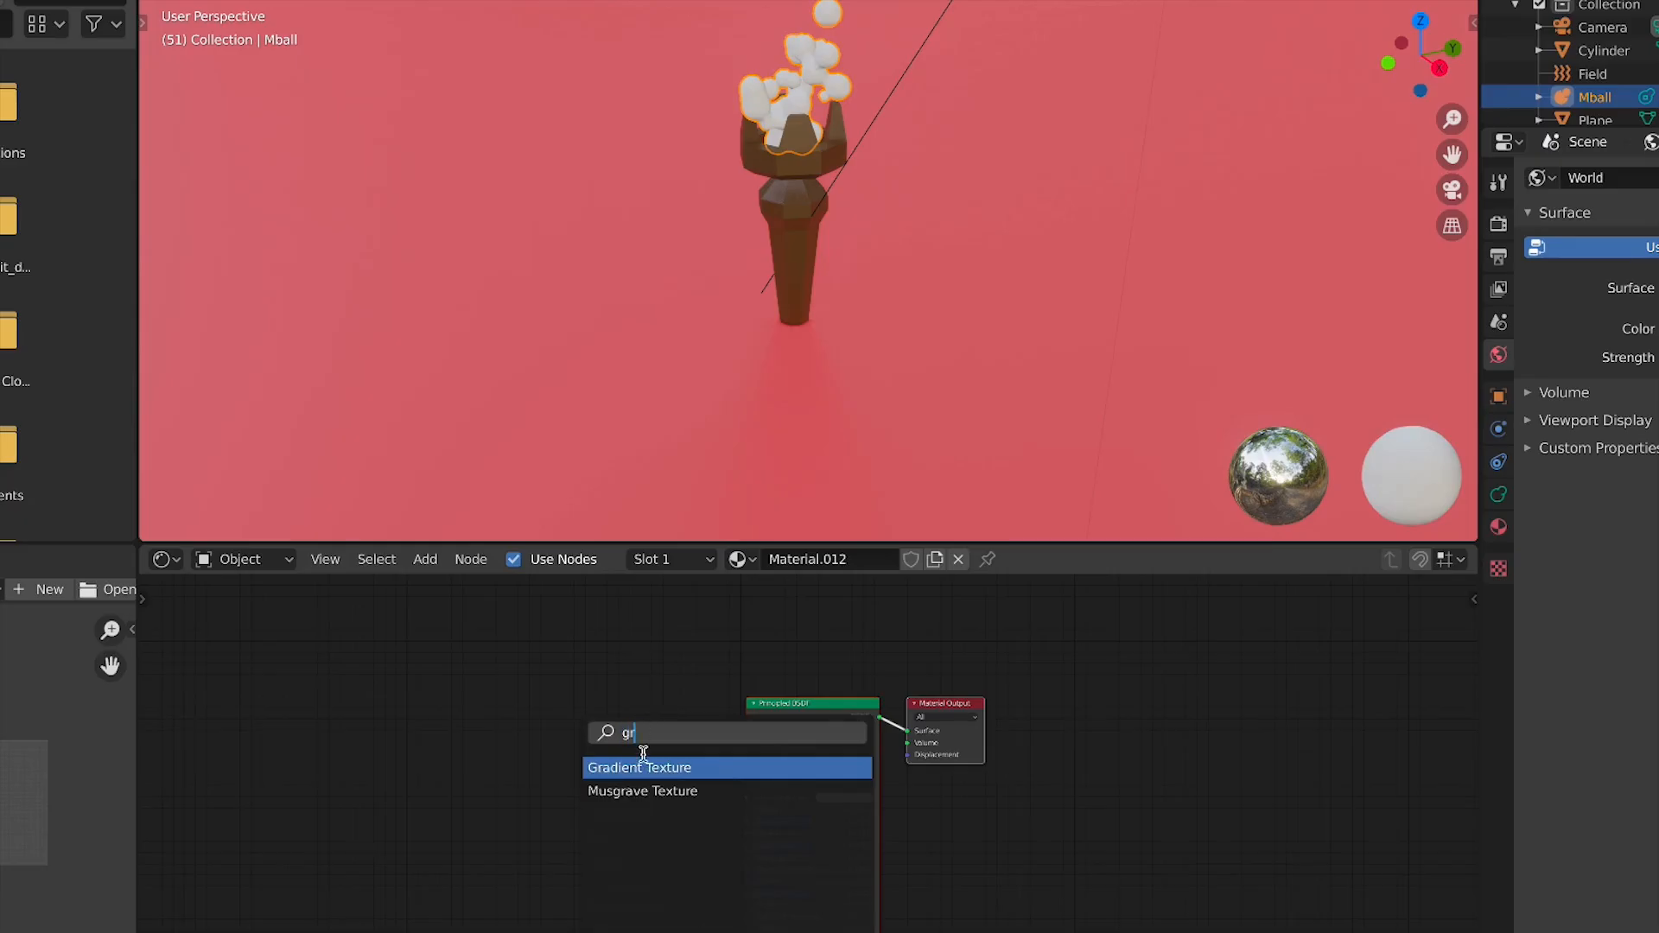
pyautogui.press('Return')
pyautogui.click(411, 739)
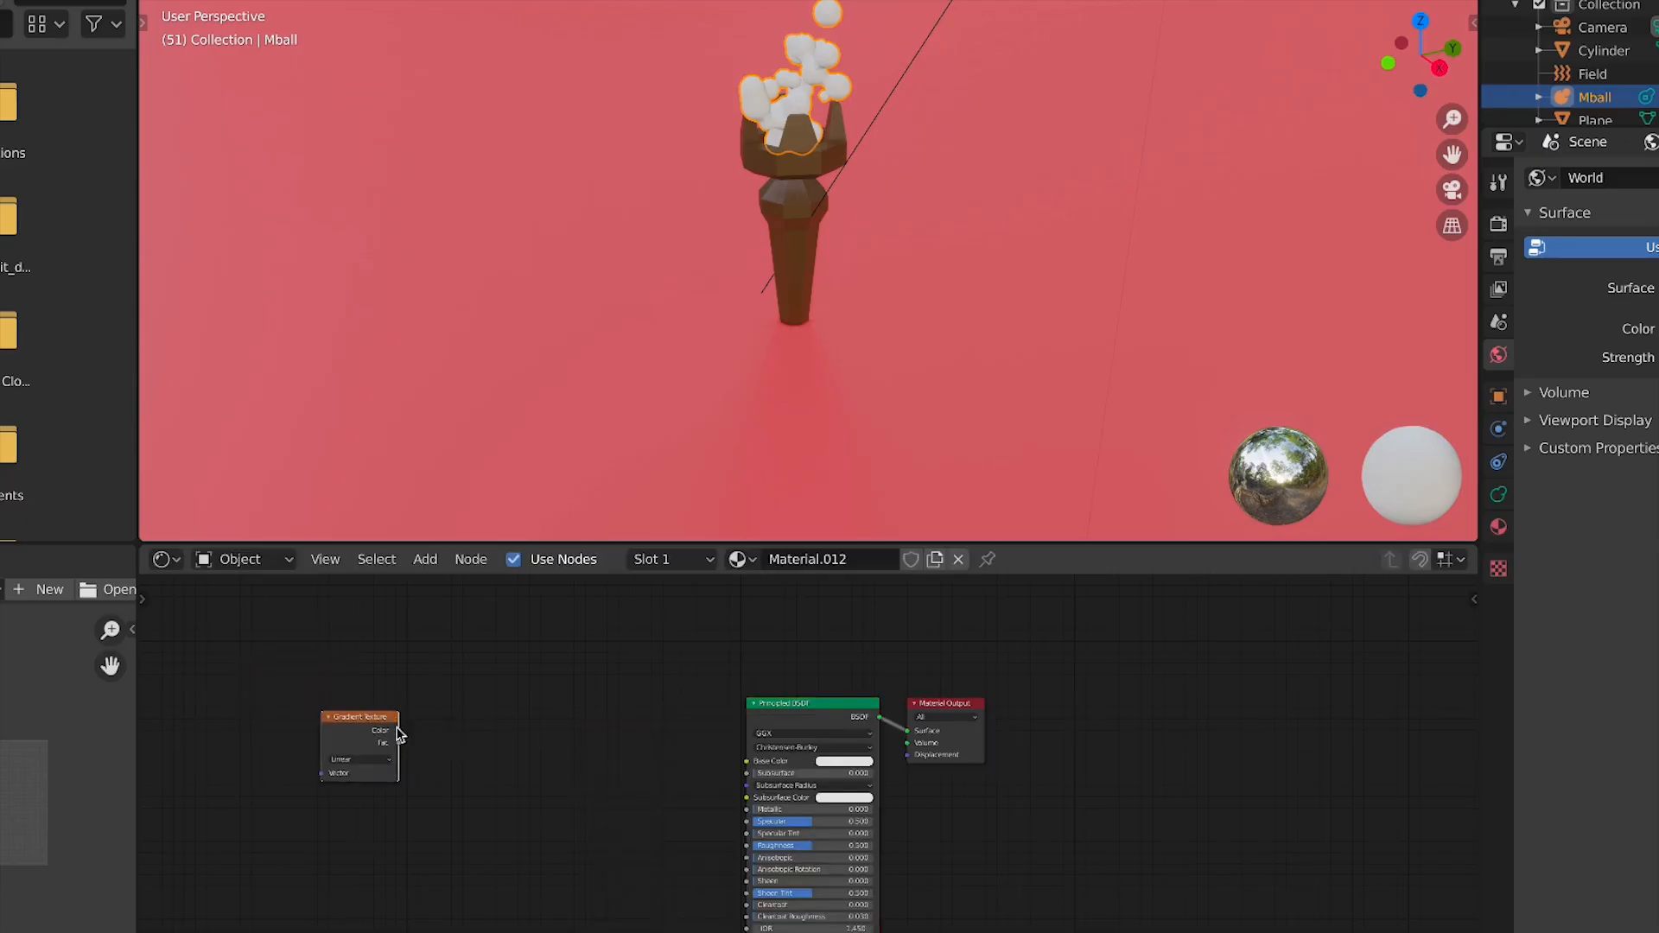
pyautogui.moveTo(748, 764); pyautogui.dragTo(747, 763)
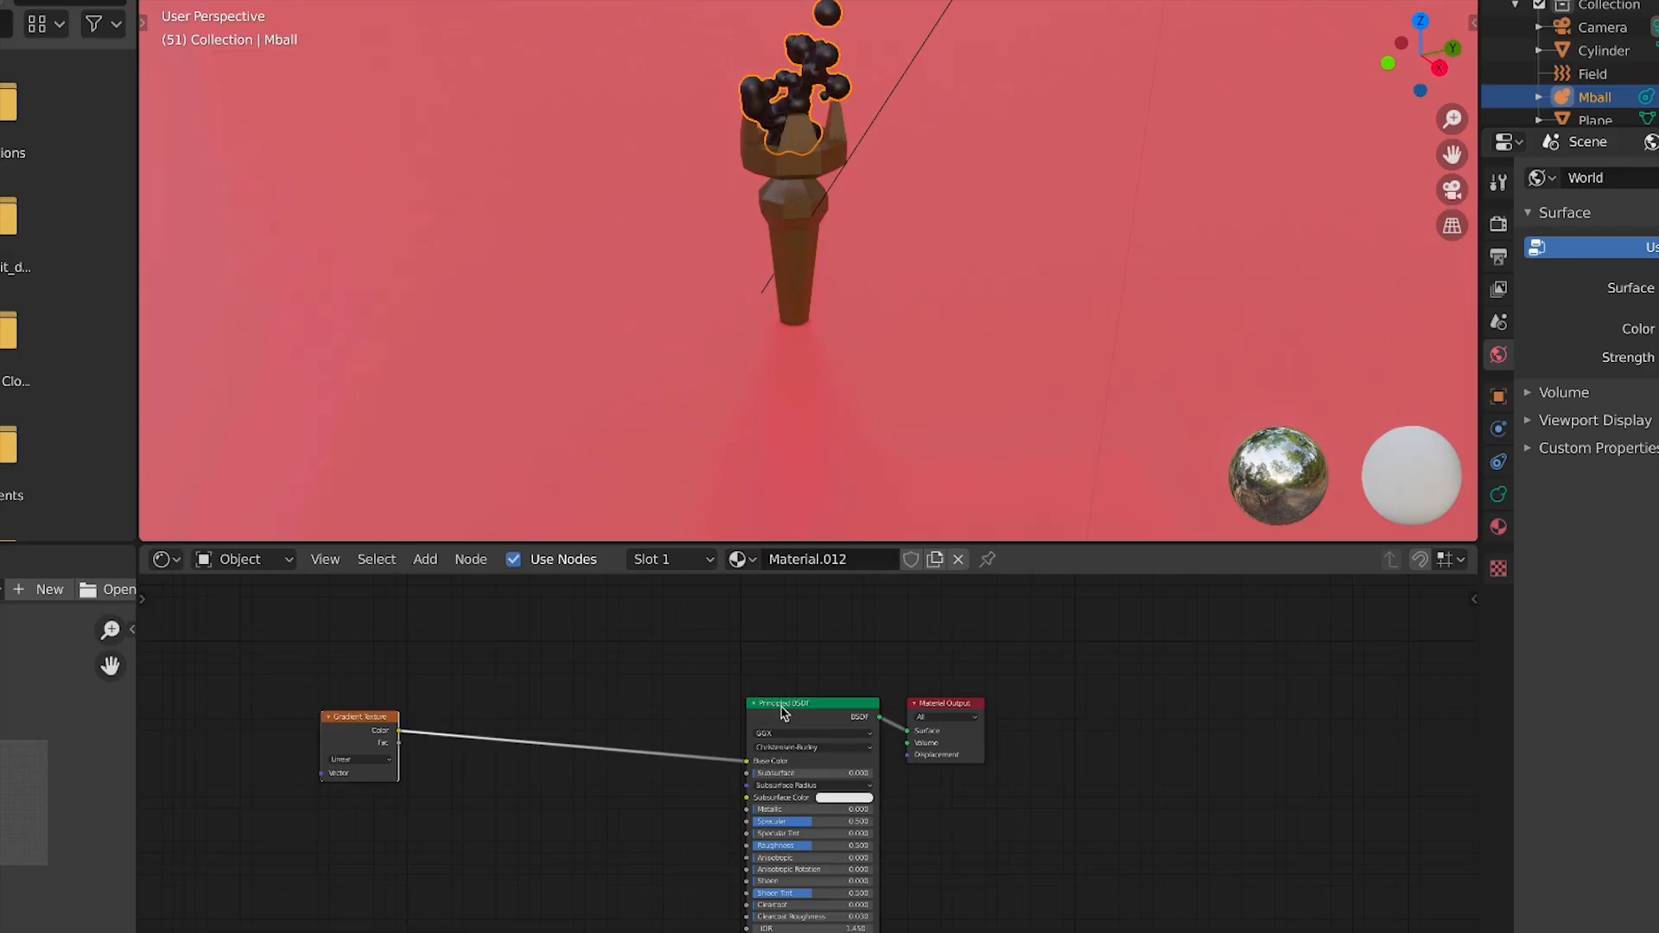
# Move the Principled BSDF node closer and insert a ColorRamp node between the Gradient Texture and the BSDF
pyautogui.moveTo(783, 707); pyautogui.dragTo(717, 711)
pyautogui.scroll(3, 689, 215)
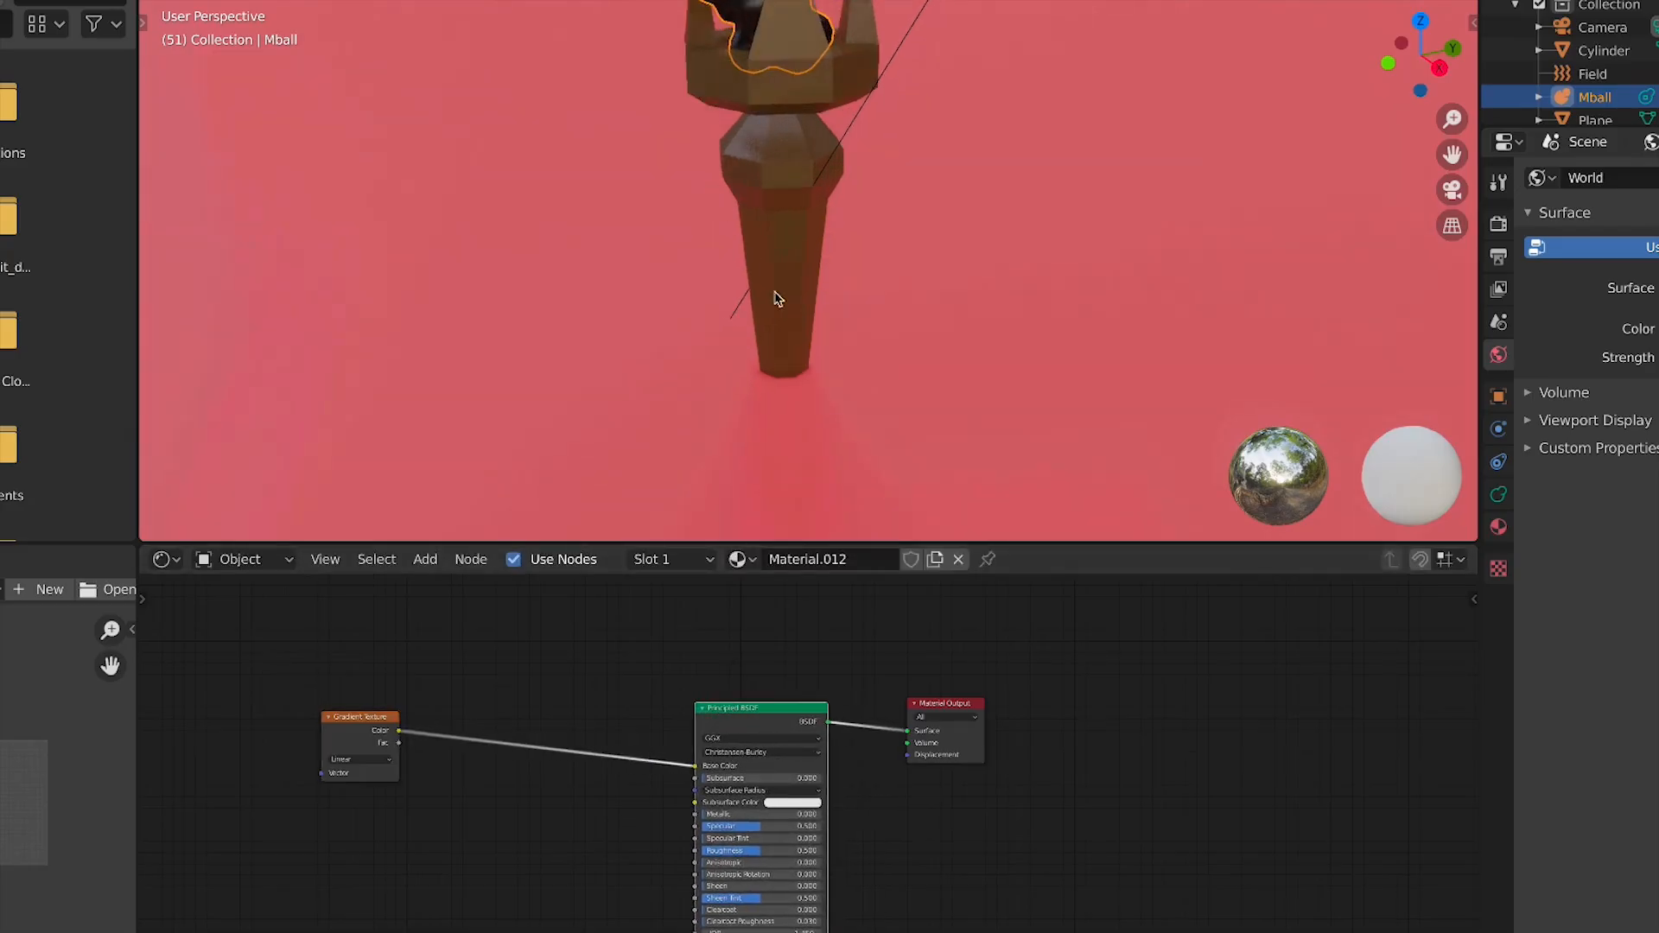
pyautogui.keyDown('shift'); pyautogui.moveTo(777, 298); pyautogui.dragTo(929, 527, button='middle'); pyautogui.keyUp('shift')
pyautogui.hotkey('shift', 'a')
pyautogui.click(489, 698)
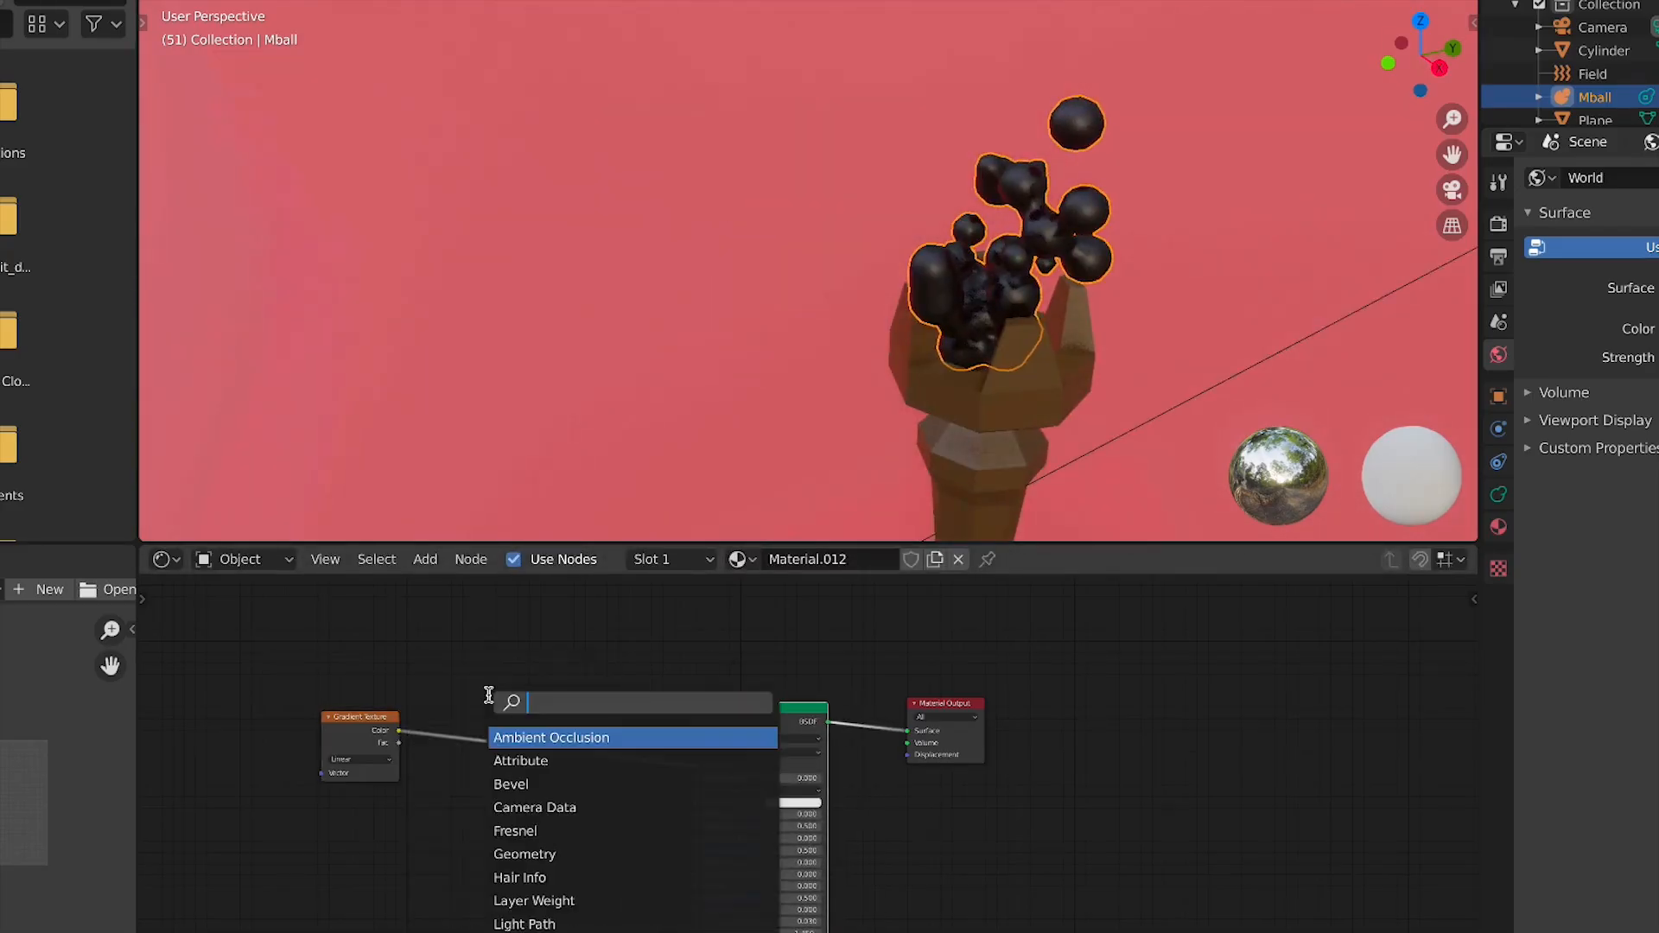
pyautogui.write('cont')
pyautogui.press('BackSpace')
pyautogui.press('BackSpace')
pyautogui.write('lo')
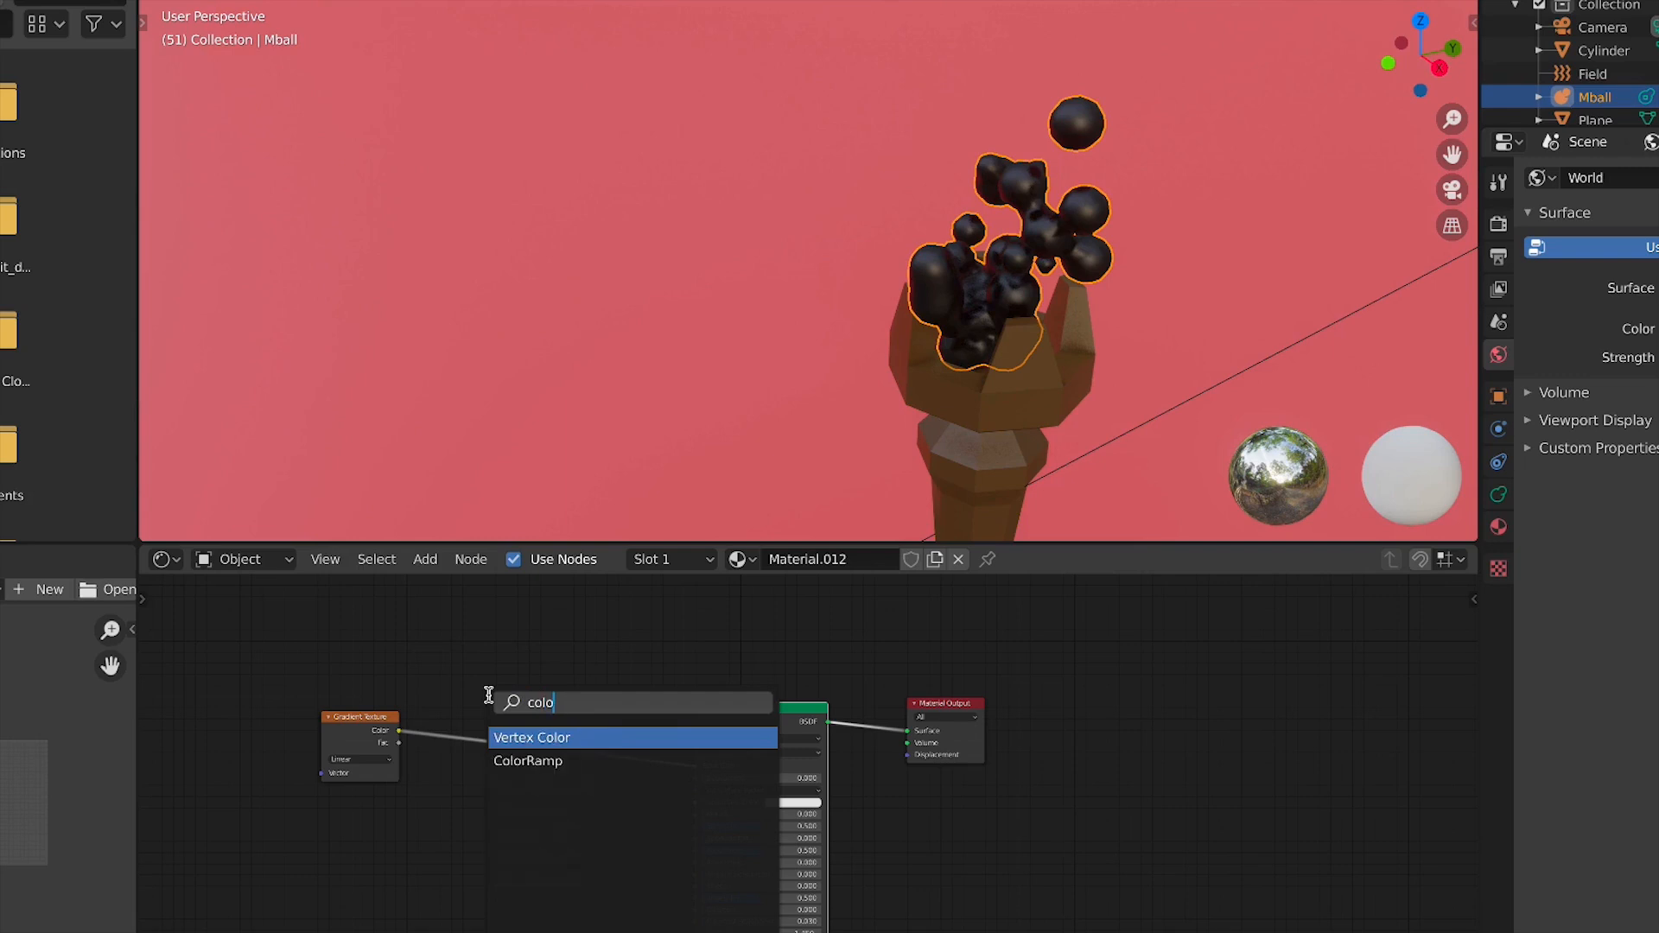
pyautogui.click(544, 760)
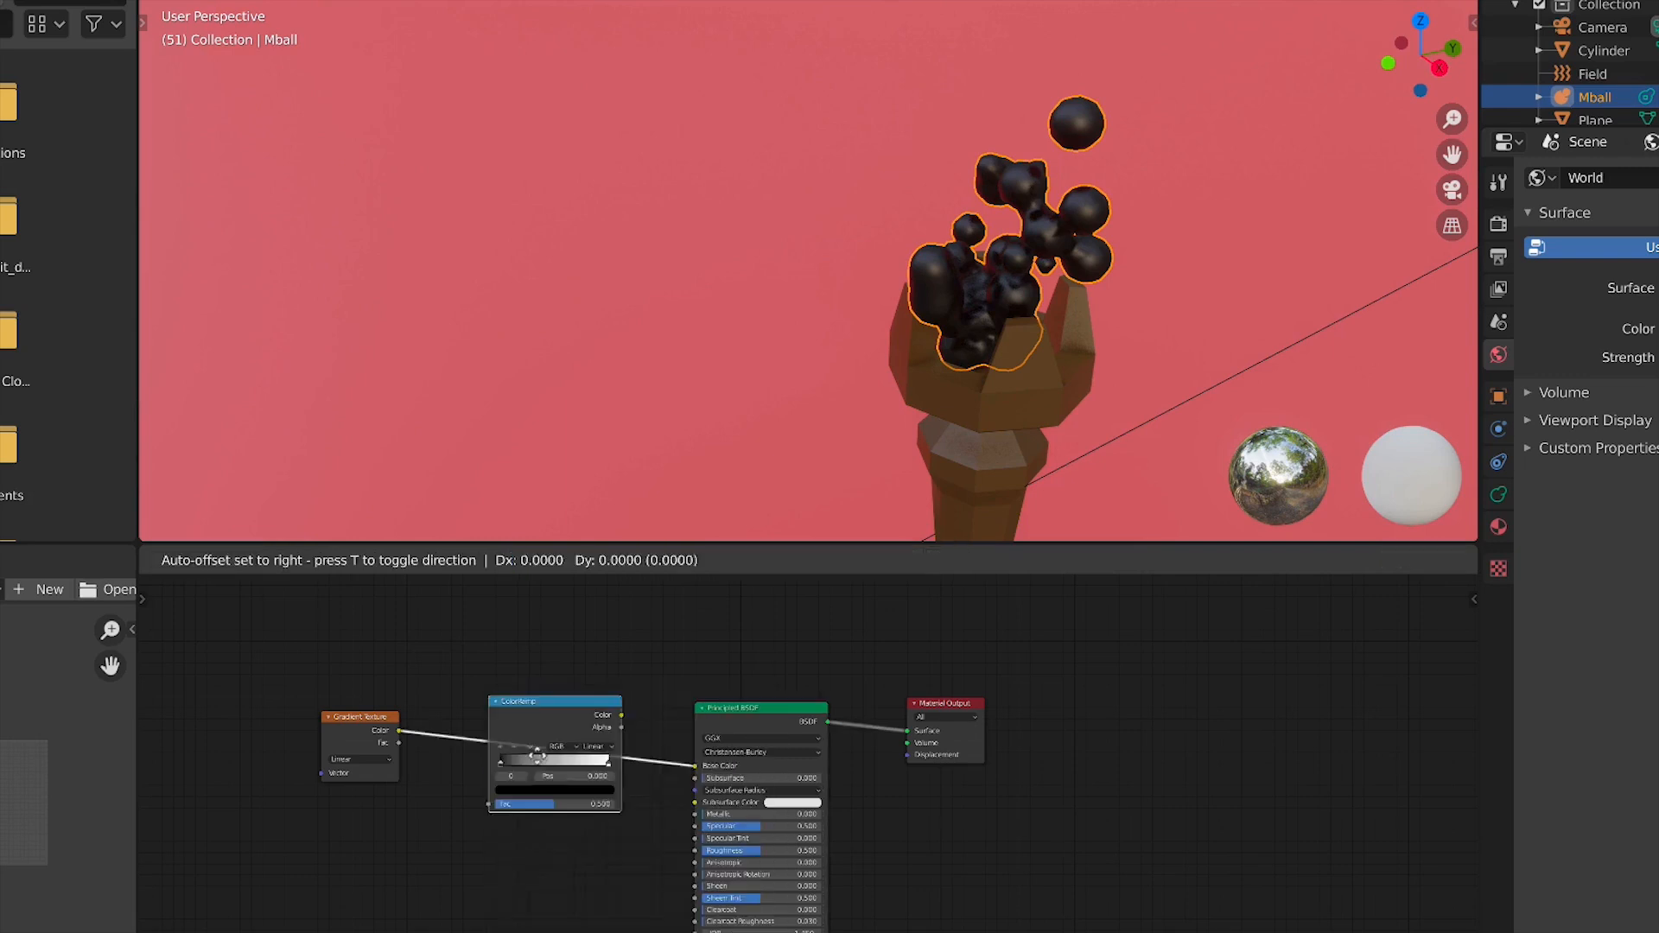
pyautogui.click(521, 745)
pyautogui.scroll(4, 1042, 290)
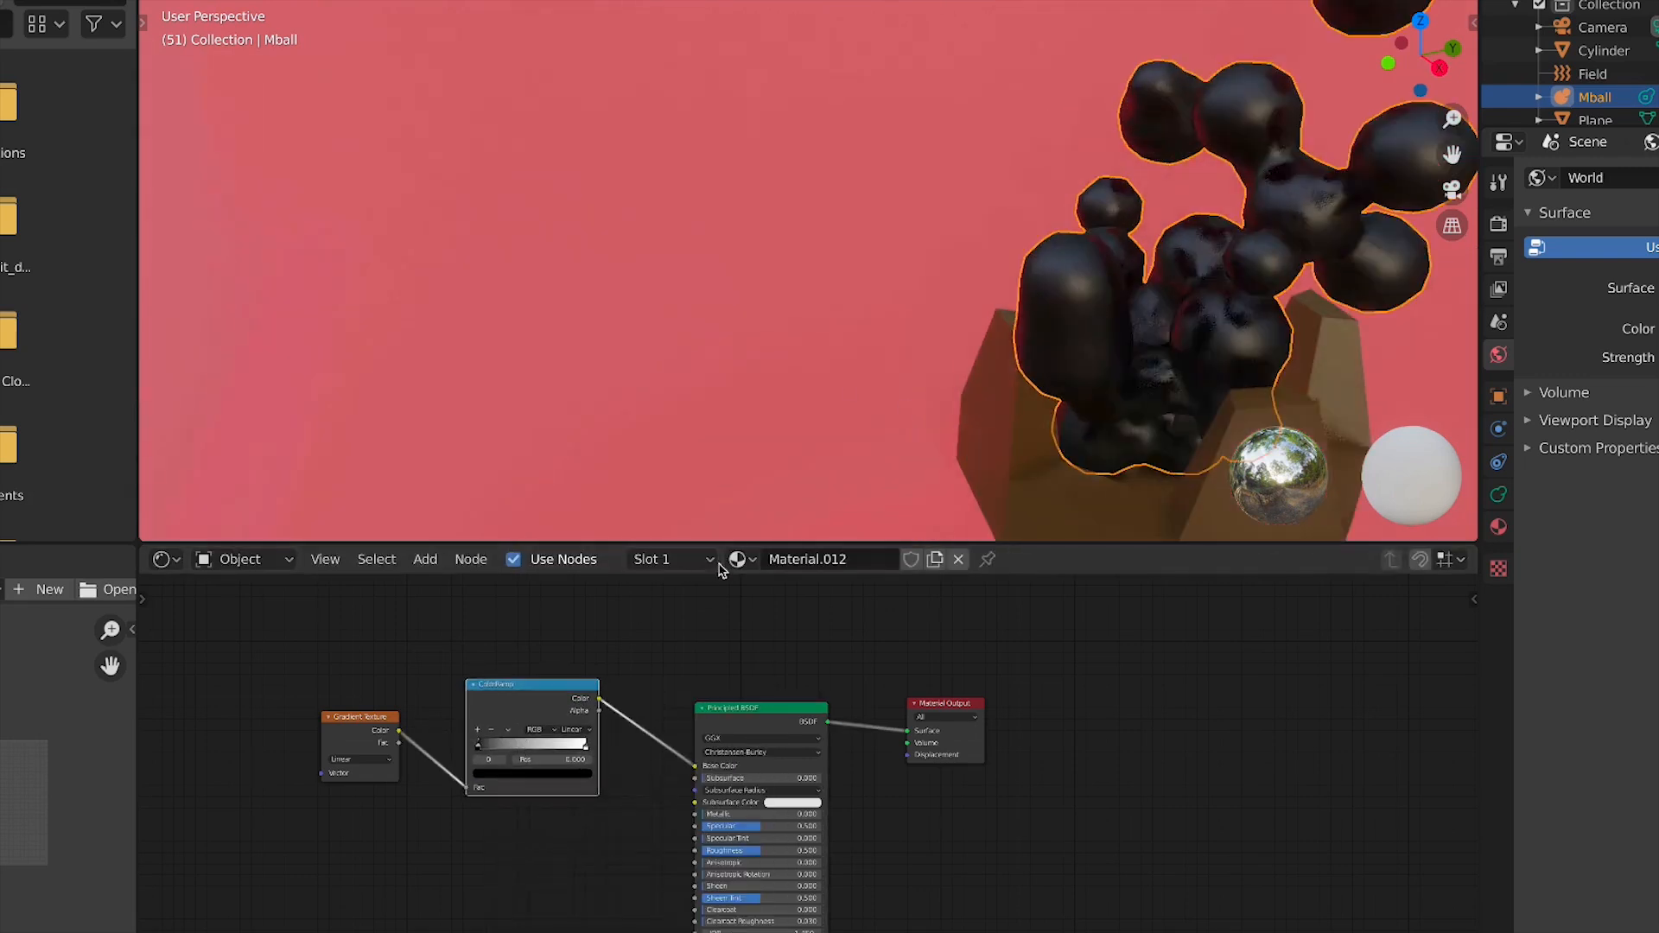
pyautogui.moveTo(646, 674); pyautogui.dragTo(707, 714, button='middle')
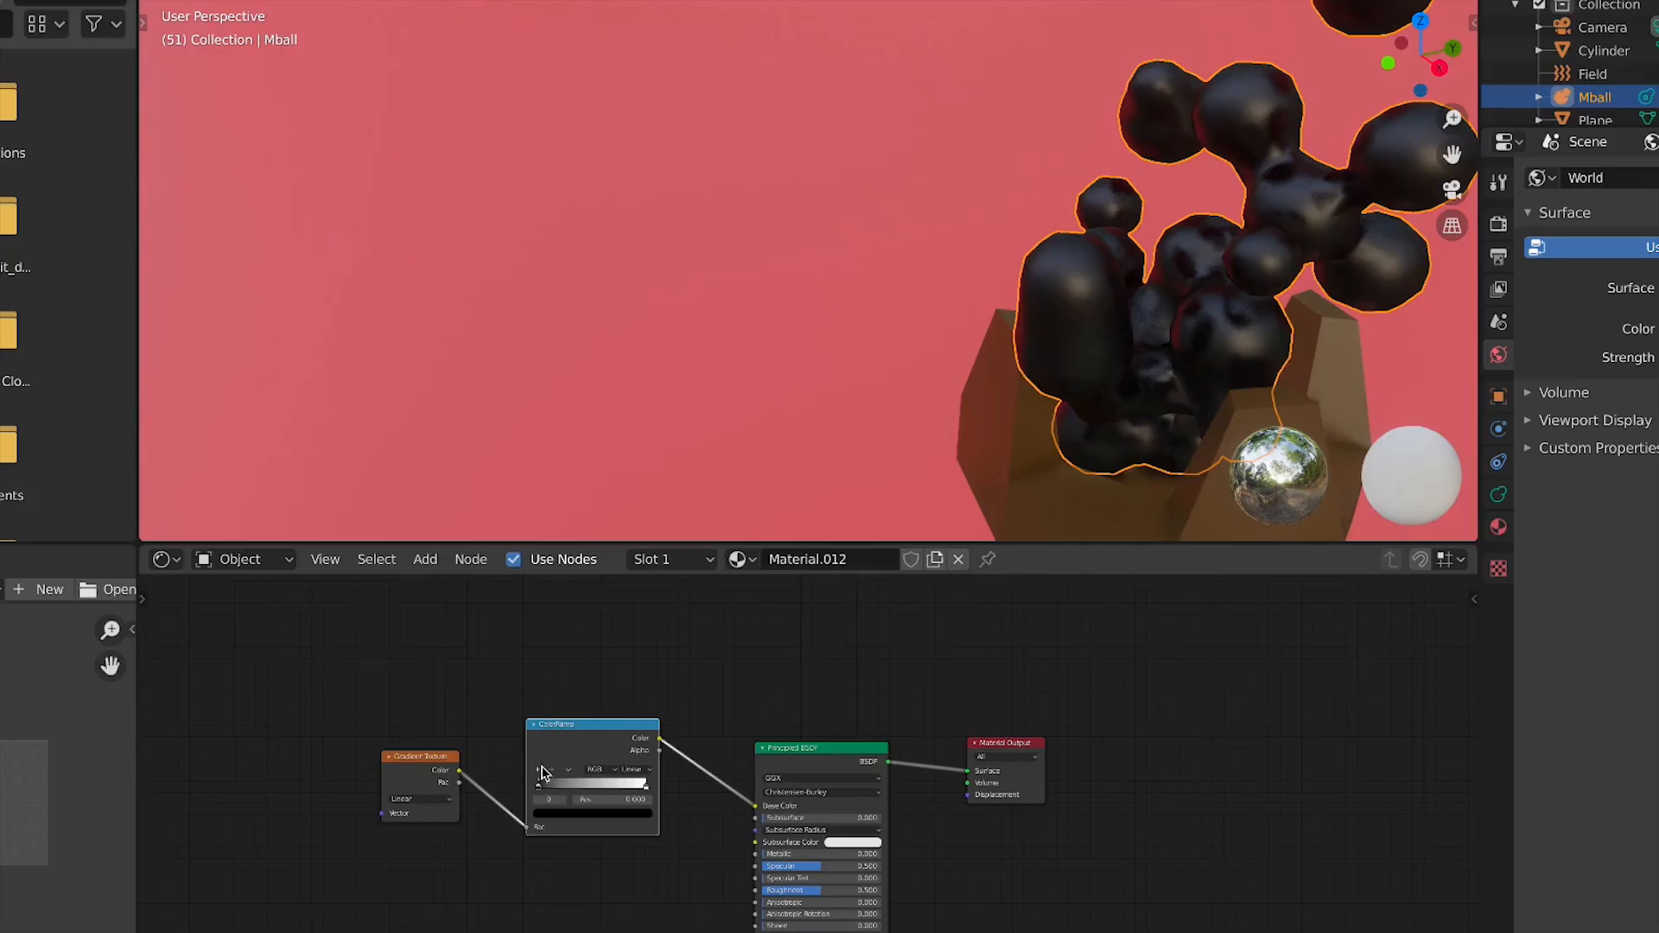
# Set the ColorRamp's white end stop to a pinkish-red colour
pyautogui.click(641, 814)
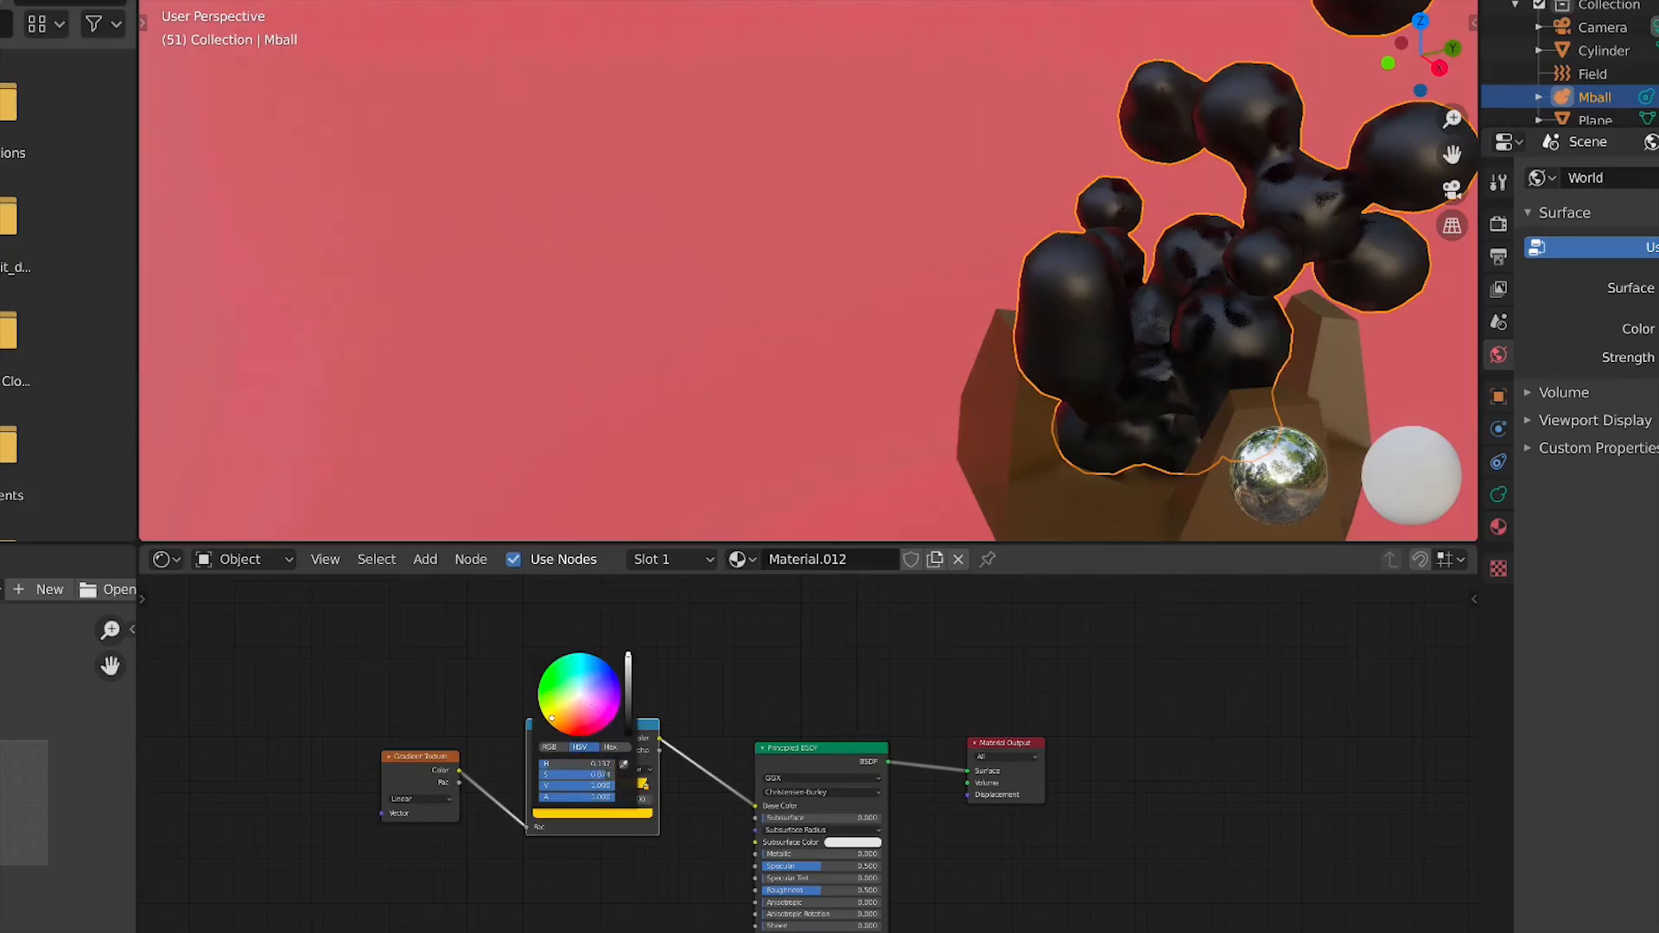
pyautogui.moveTo(633, 689); pyautogui.dragTo(588, 710)
pyautogui.scroll(-2, 544, 825)
pyautogui.scroll(3, 537, 822)
pyautogui.moveTo(598, 823); pyautogui.dragTo(776, 774, button='middle')
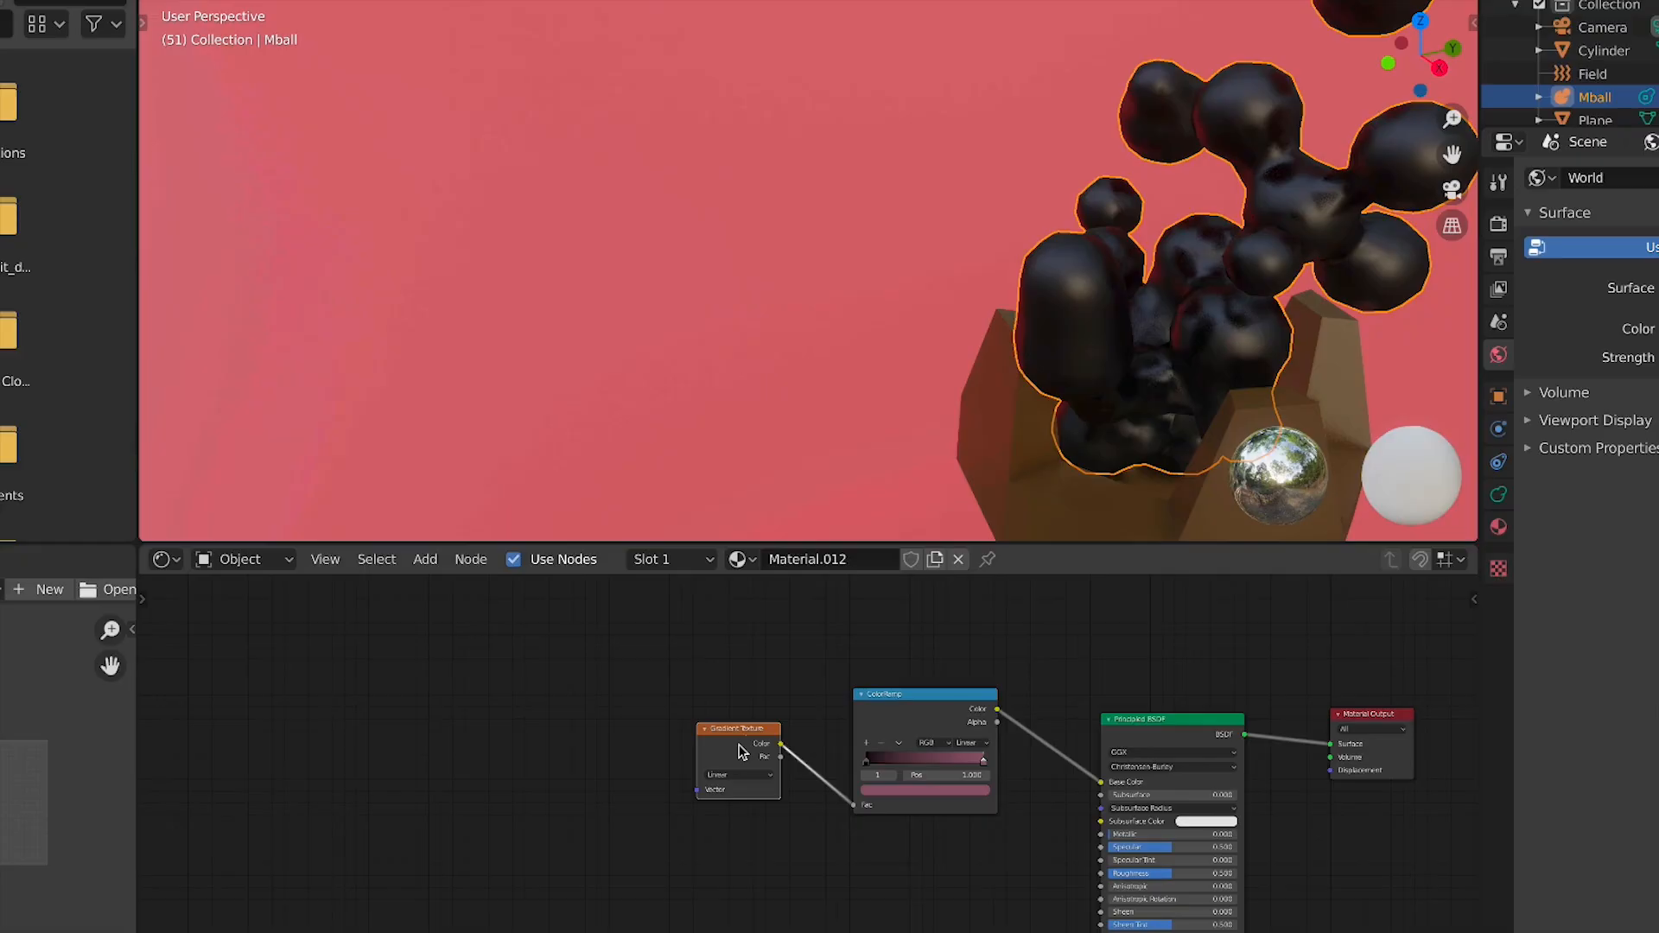
# Add Texture Coordinate and Mapping nodes to the Gradient Texture with Node Wrangler
pyautogui.hotkey('ctrl', 't')
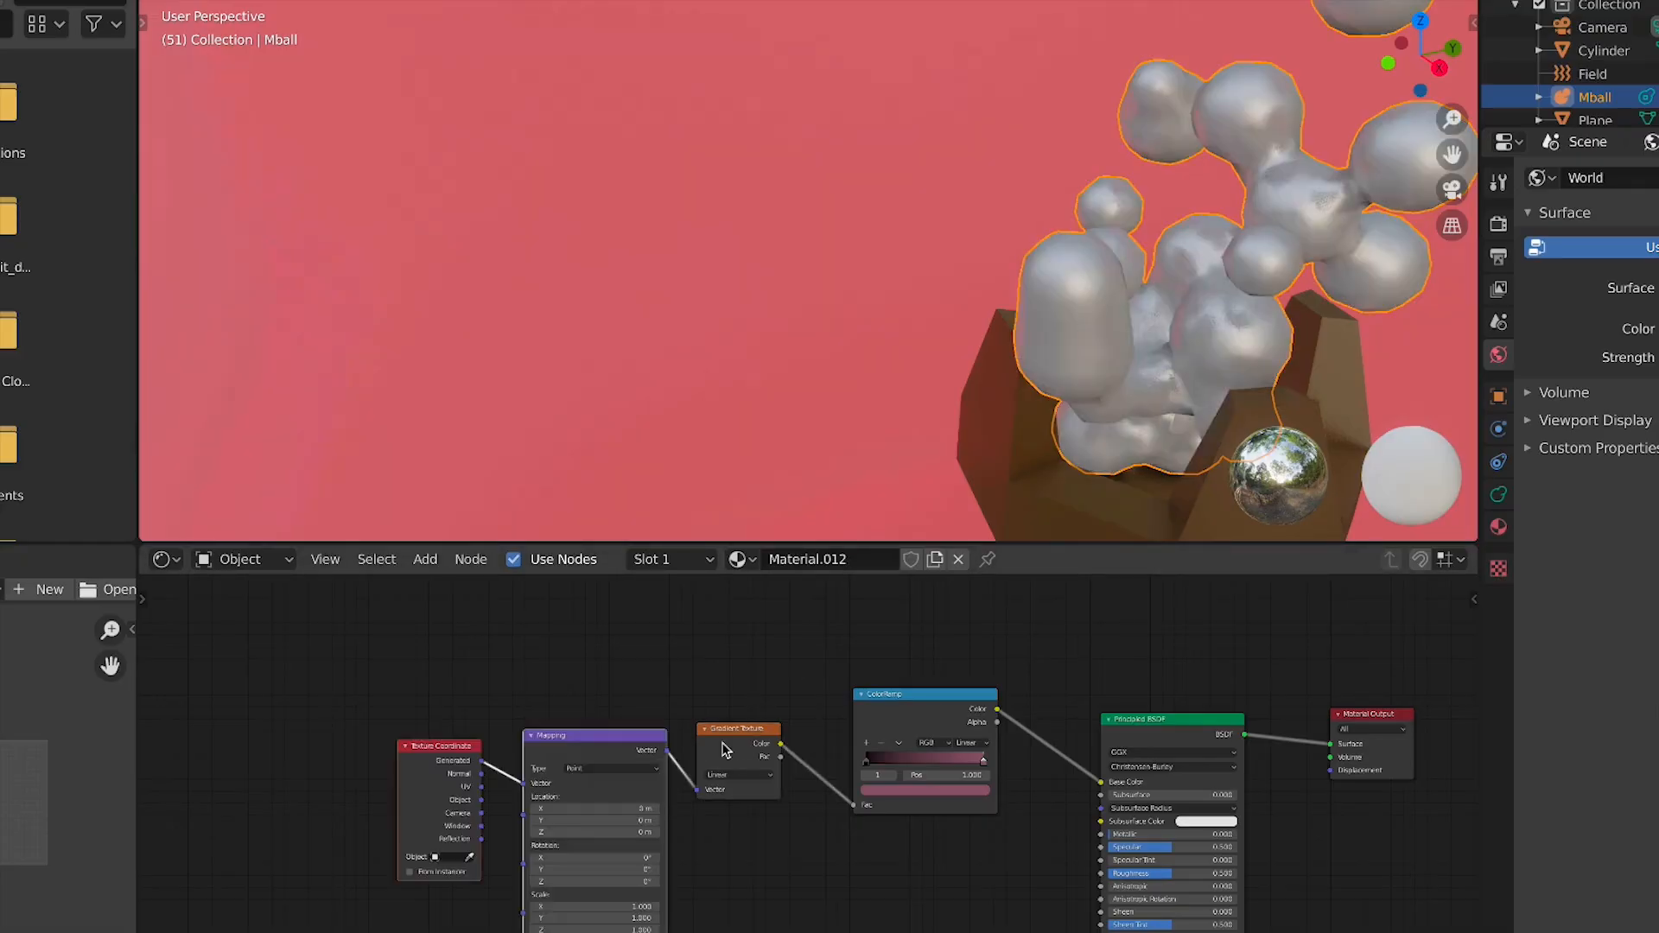
pyautogui.scroll(1, 475, 756)
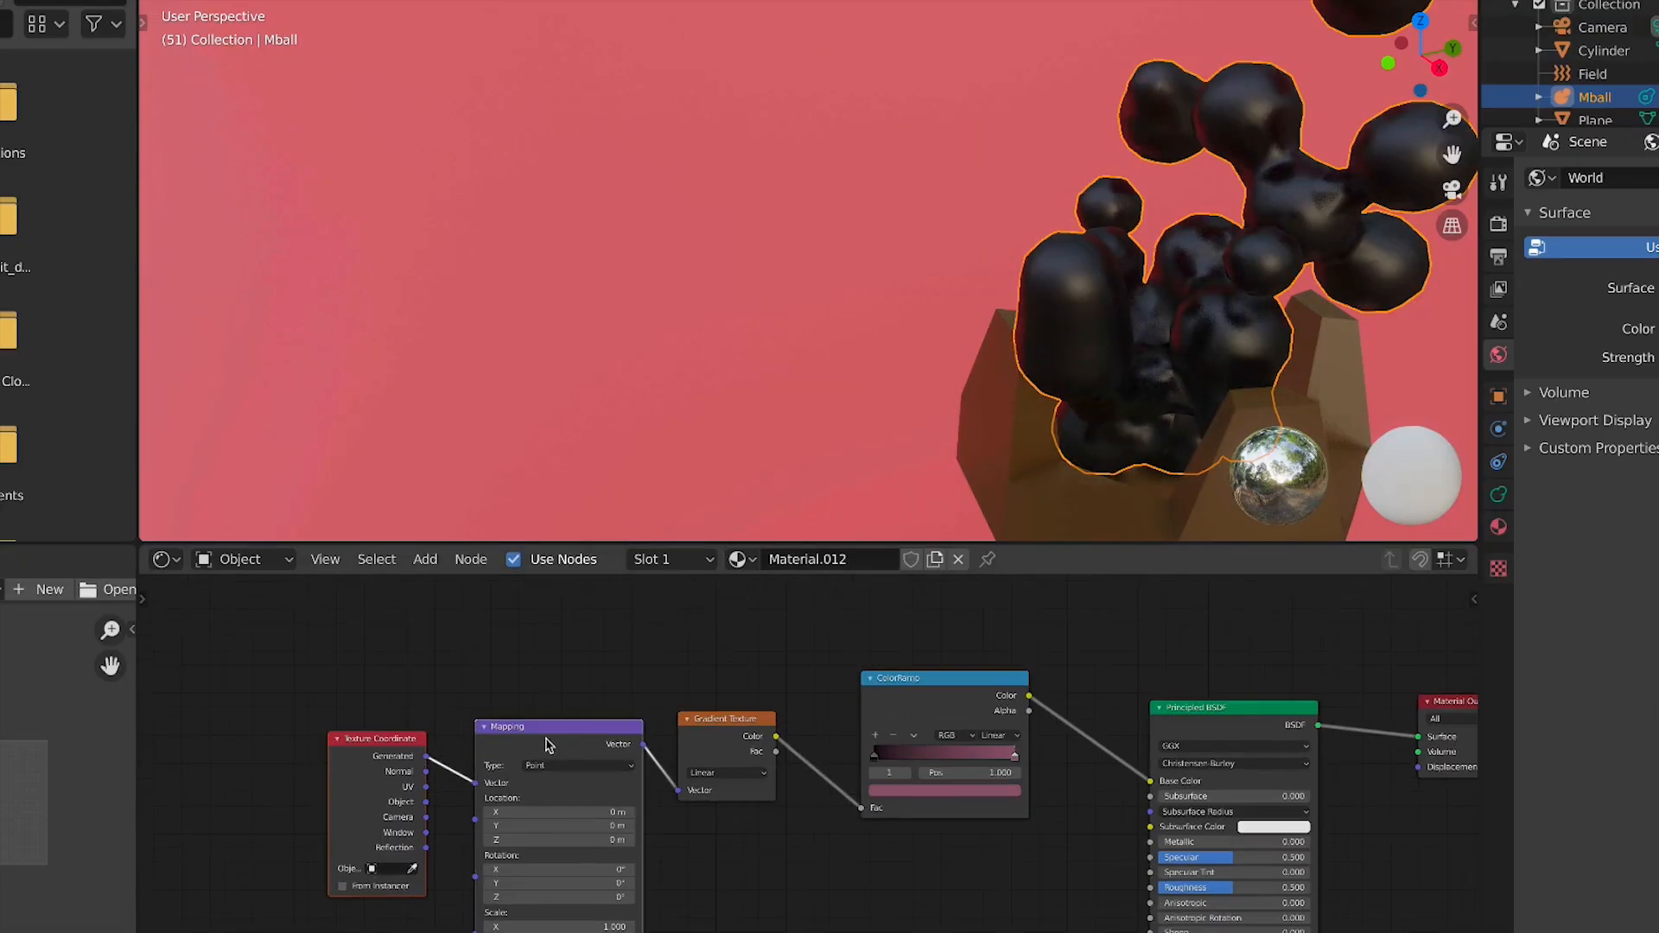
pyautogui.scroll(-4, 848, 702)
pyautogui.moveTo(1099, 749); pyautogui.dragTo(875, 669, button='middle')
# Switch the viewport to front view and play the animation to inspect the metaball particles
pyautogui.scroll(-1, 1206, 277)
pyautogui.scroll(-5, 1205, 285)
pyautogui.press('KP_1')
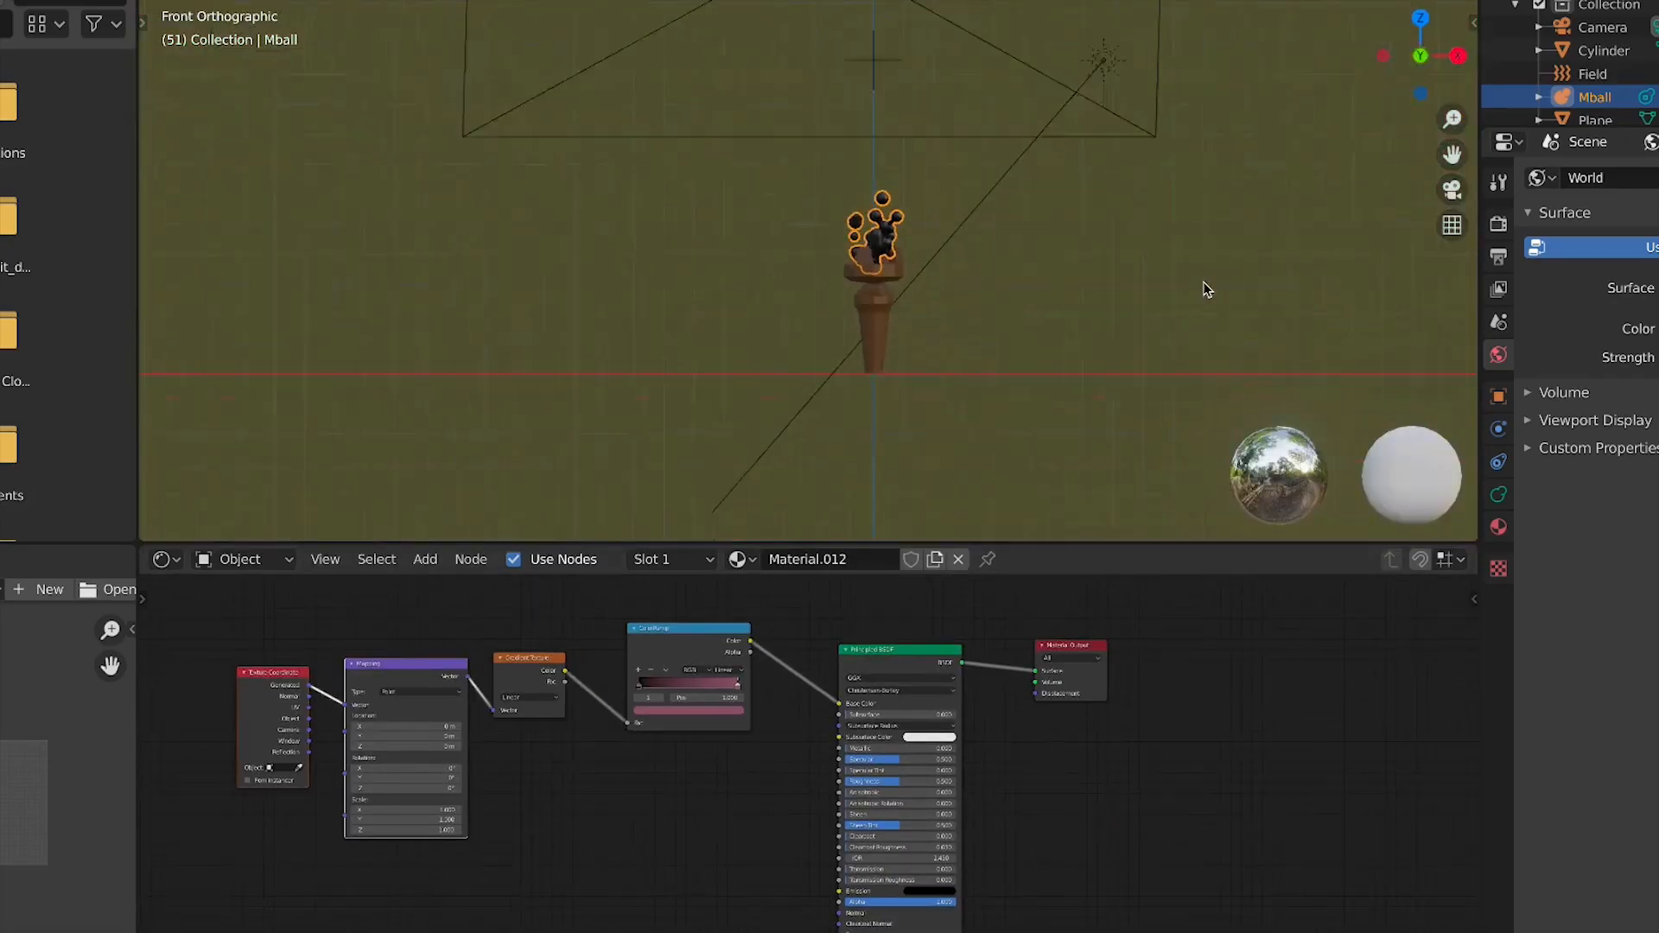
pyautogui.scroll(10, 1168, 340)
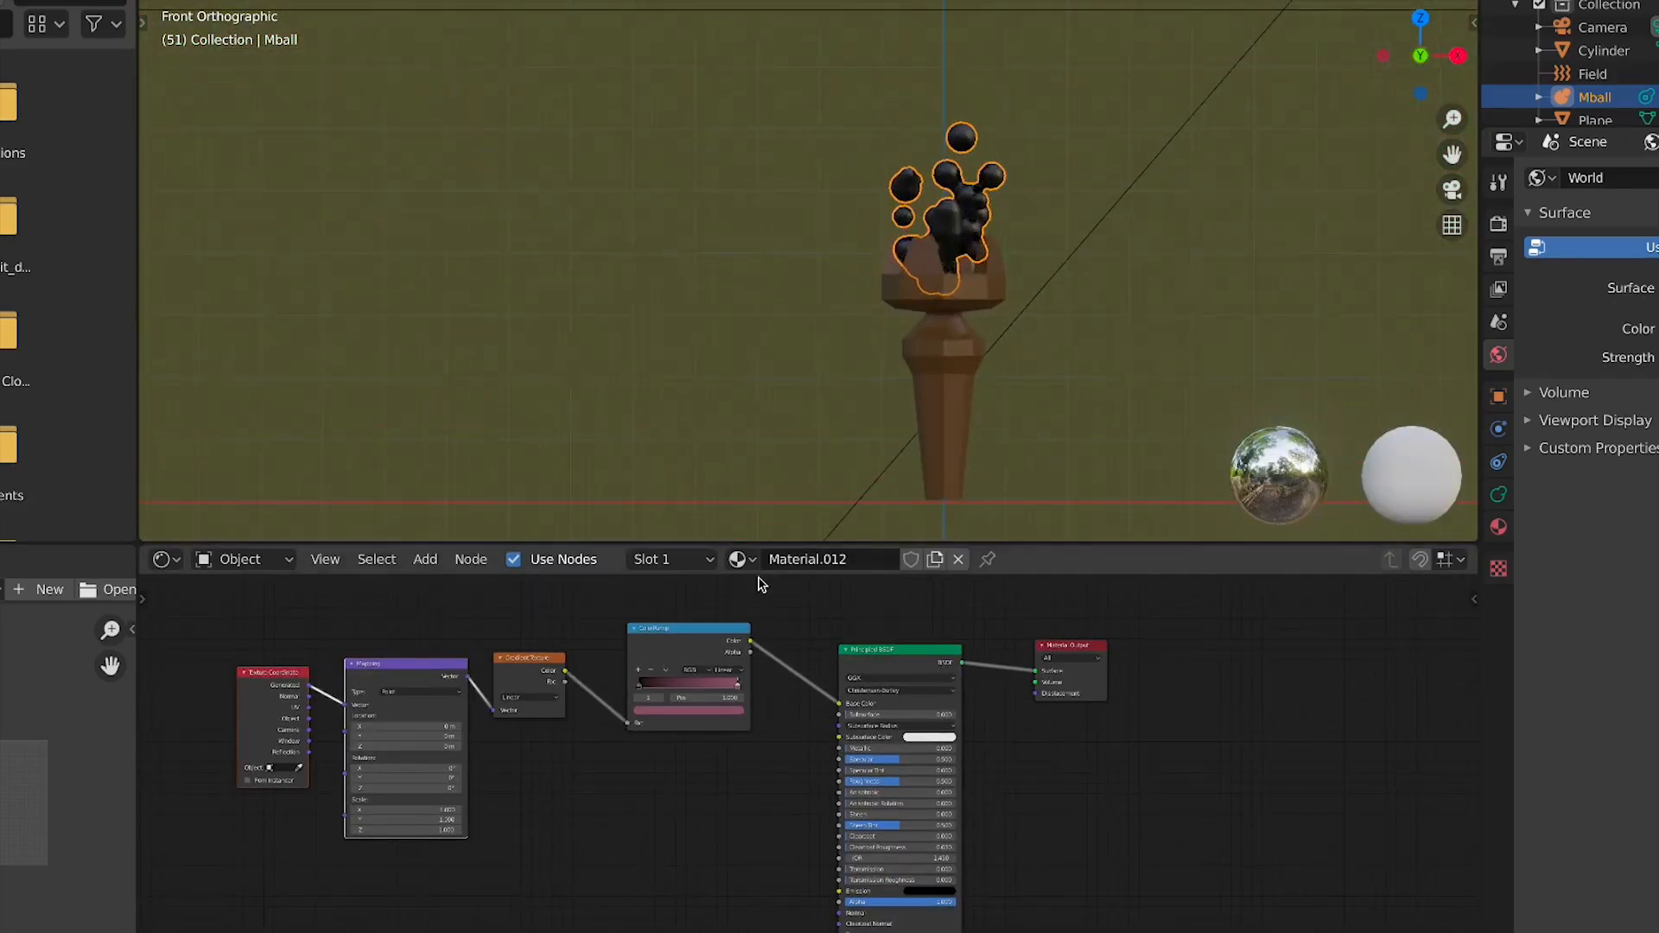
pyautogui.press('space')
pyautogui.press('space')
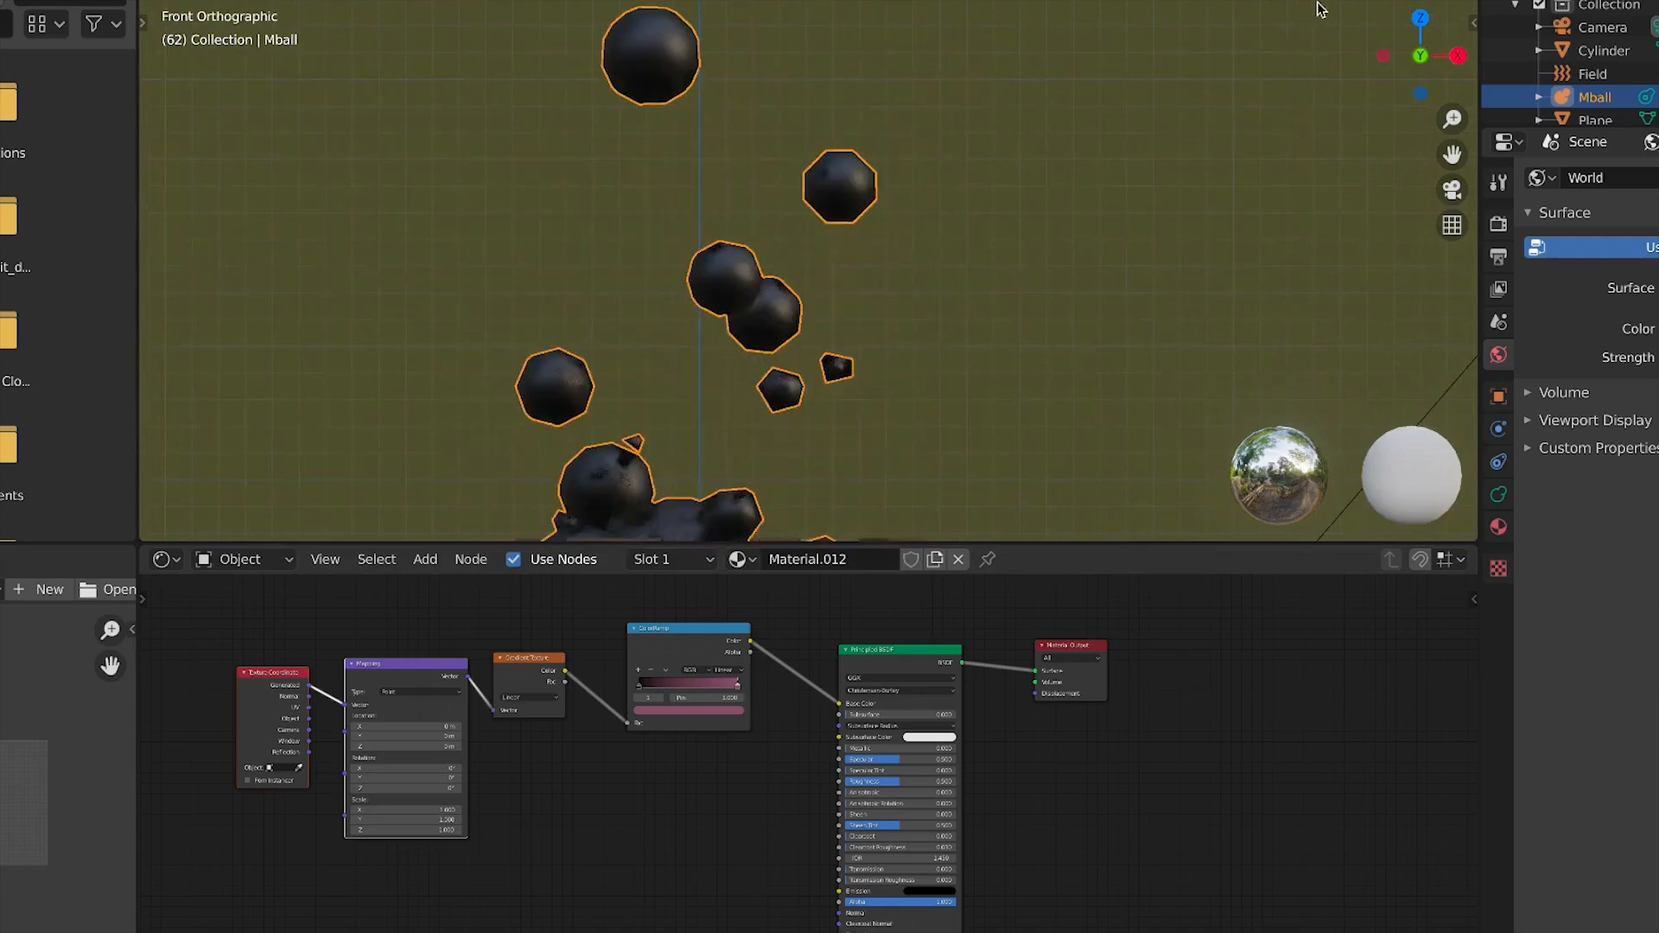
# Preview the Gradient Texture through a Viewer node and set its gradient type to Spherical
pyautogui.scroll(5, 597, 678)
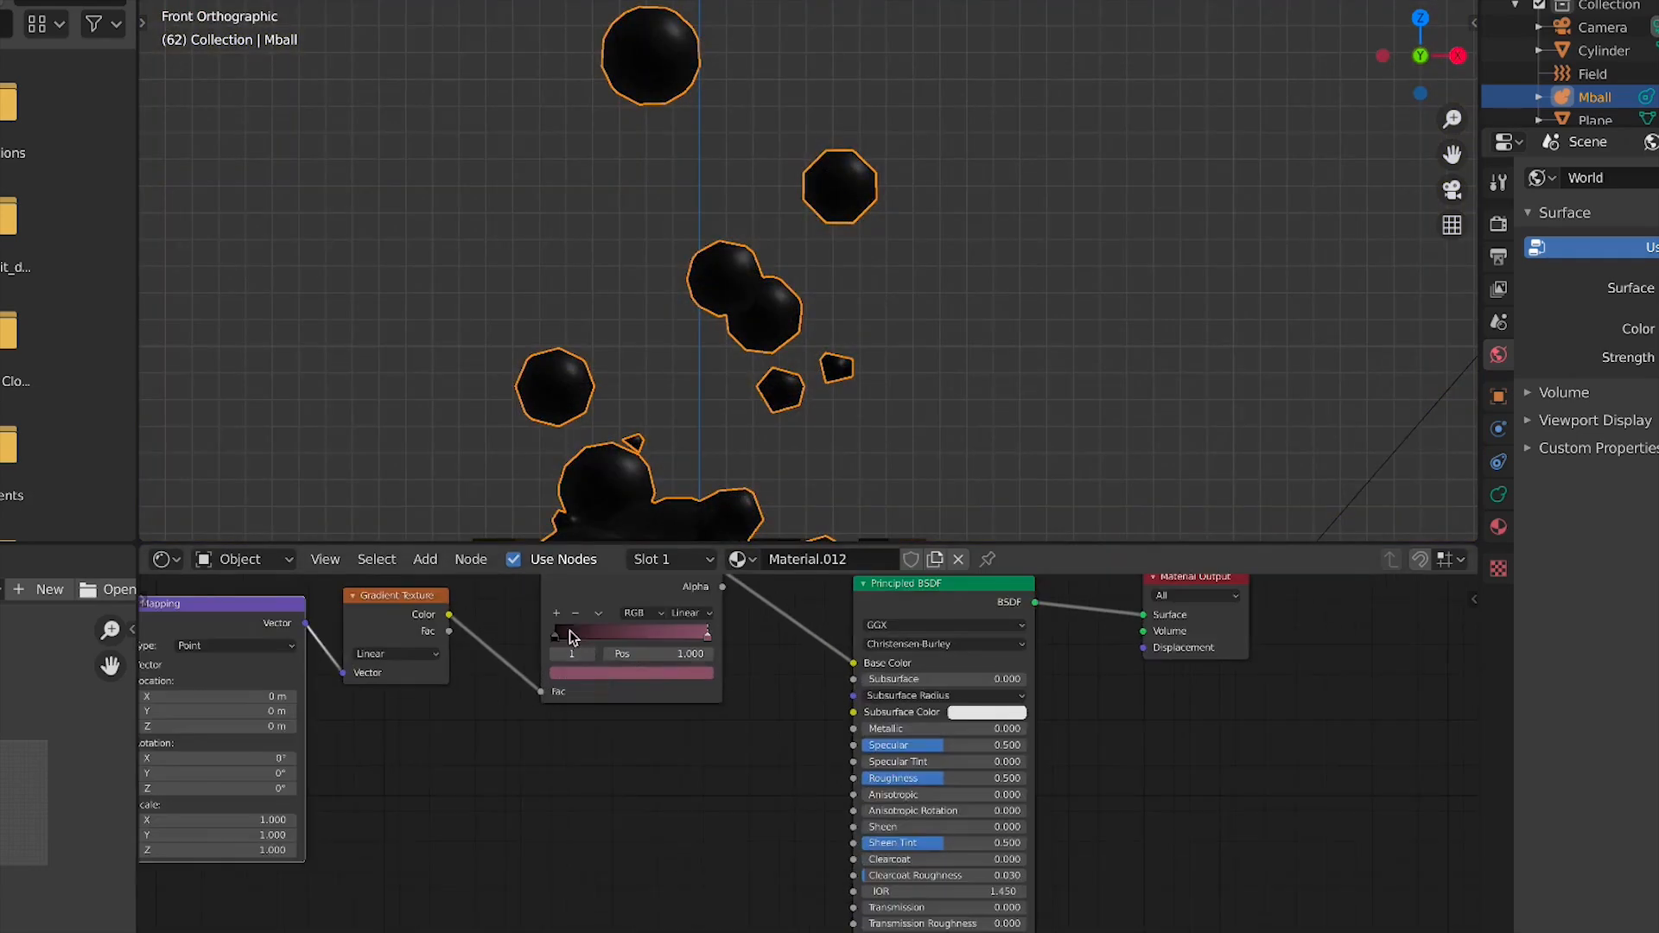
pyautogui.moveTo(487, 665); pyautogui.dragTo(594, 778, button='middle')
pyautogui.click(489, 719)
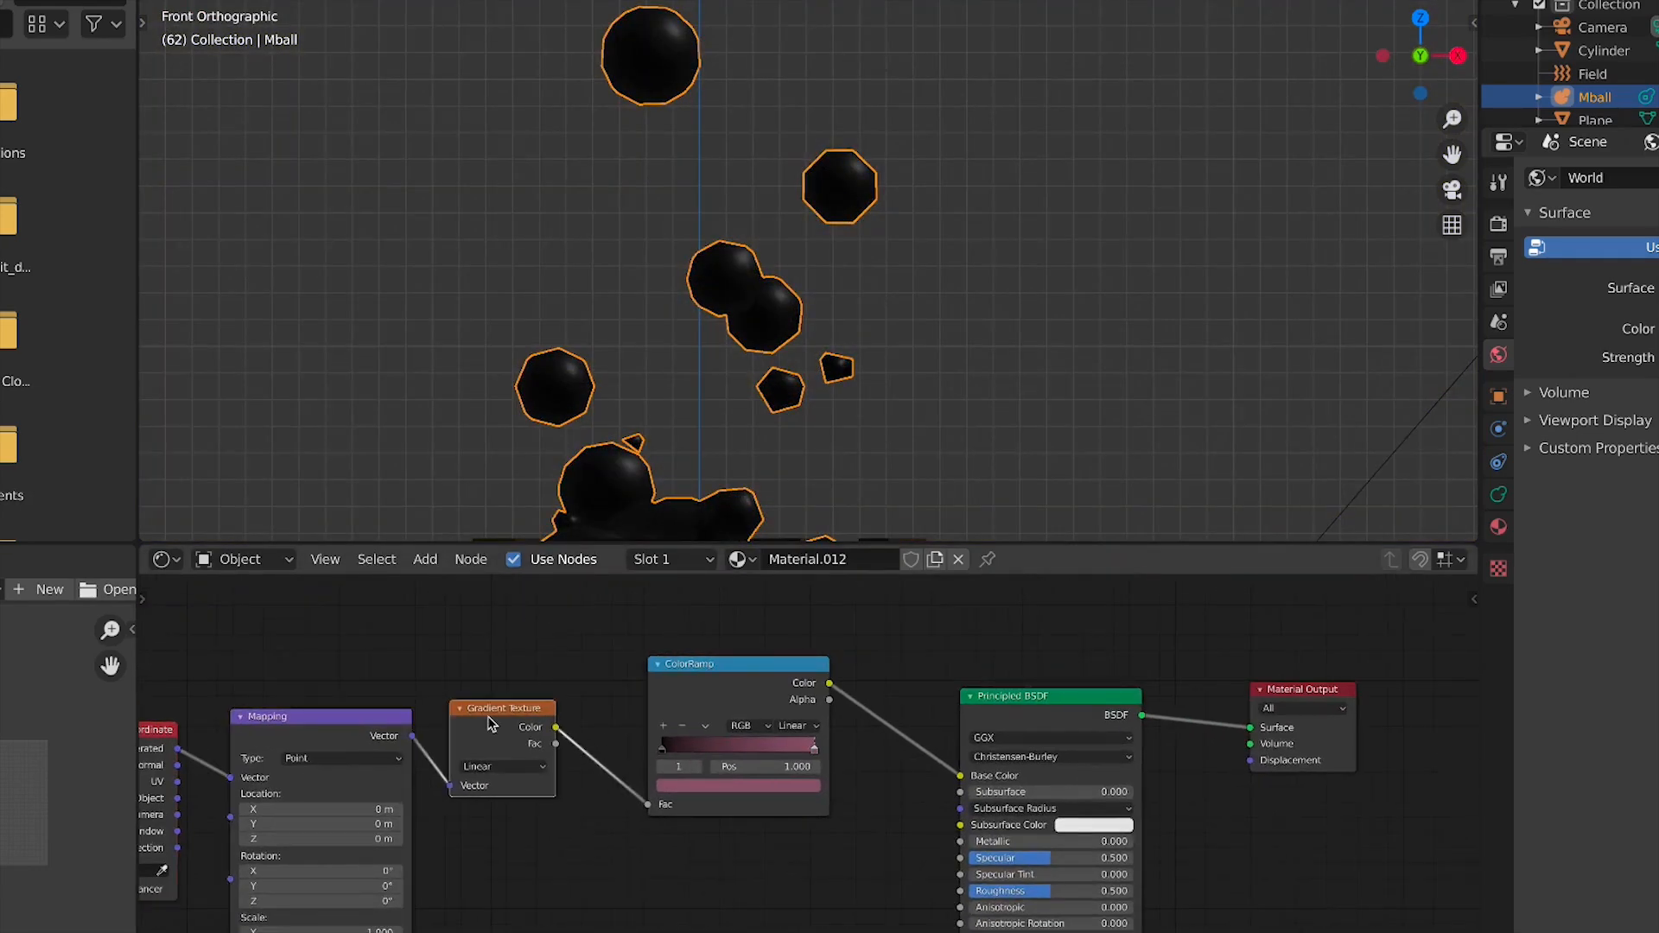
pyautogui.keyDown('ctrl'); pyautogui.keyDown('shift'); pyautogui.click(489, 723); pyautogui.keyUp('shift'); pyautogui.keyUp('ctrl')
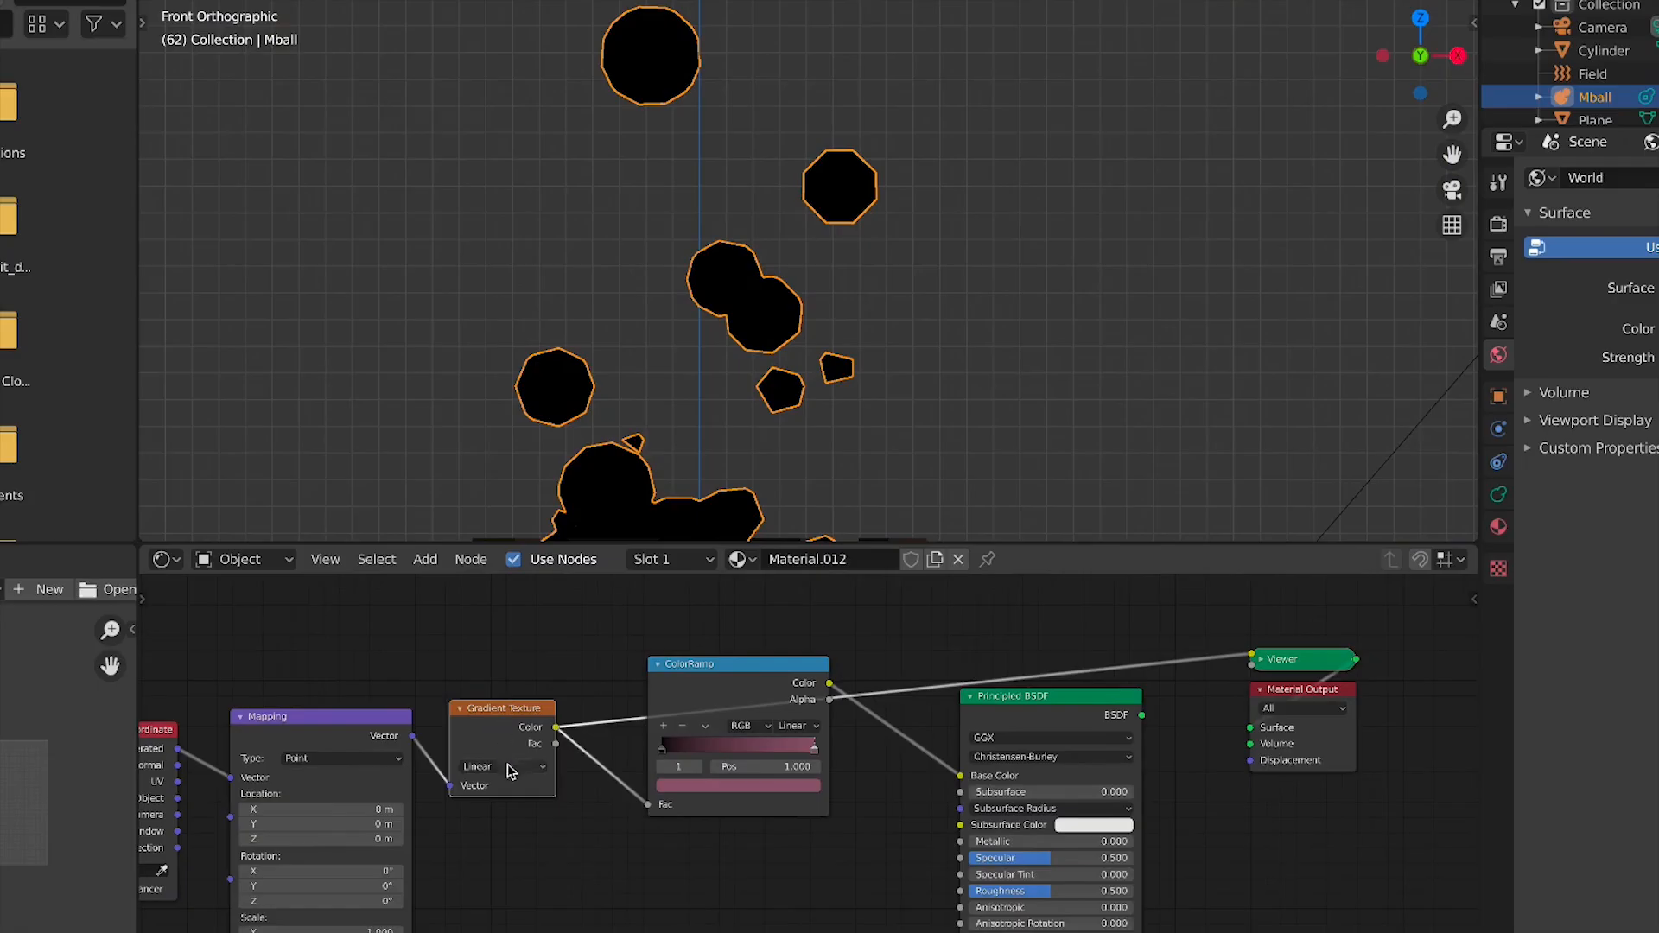
pyautogui.click(517, 800)
pyautogui.click(519, 767)
pyautogui.click(529, 848)
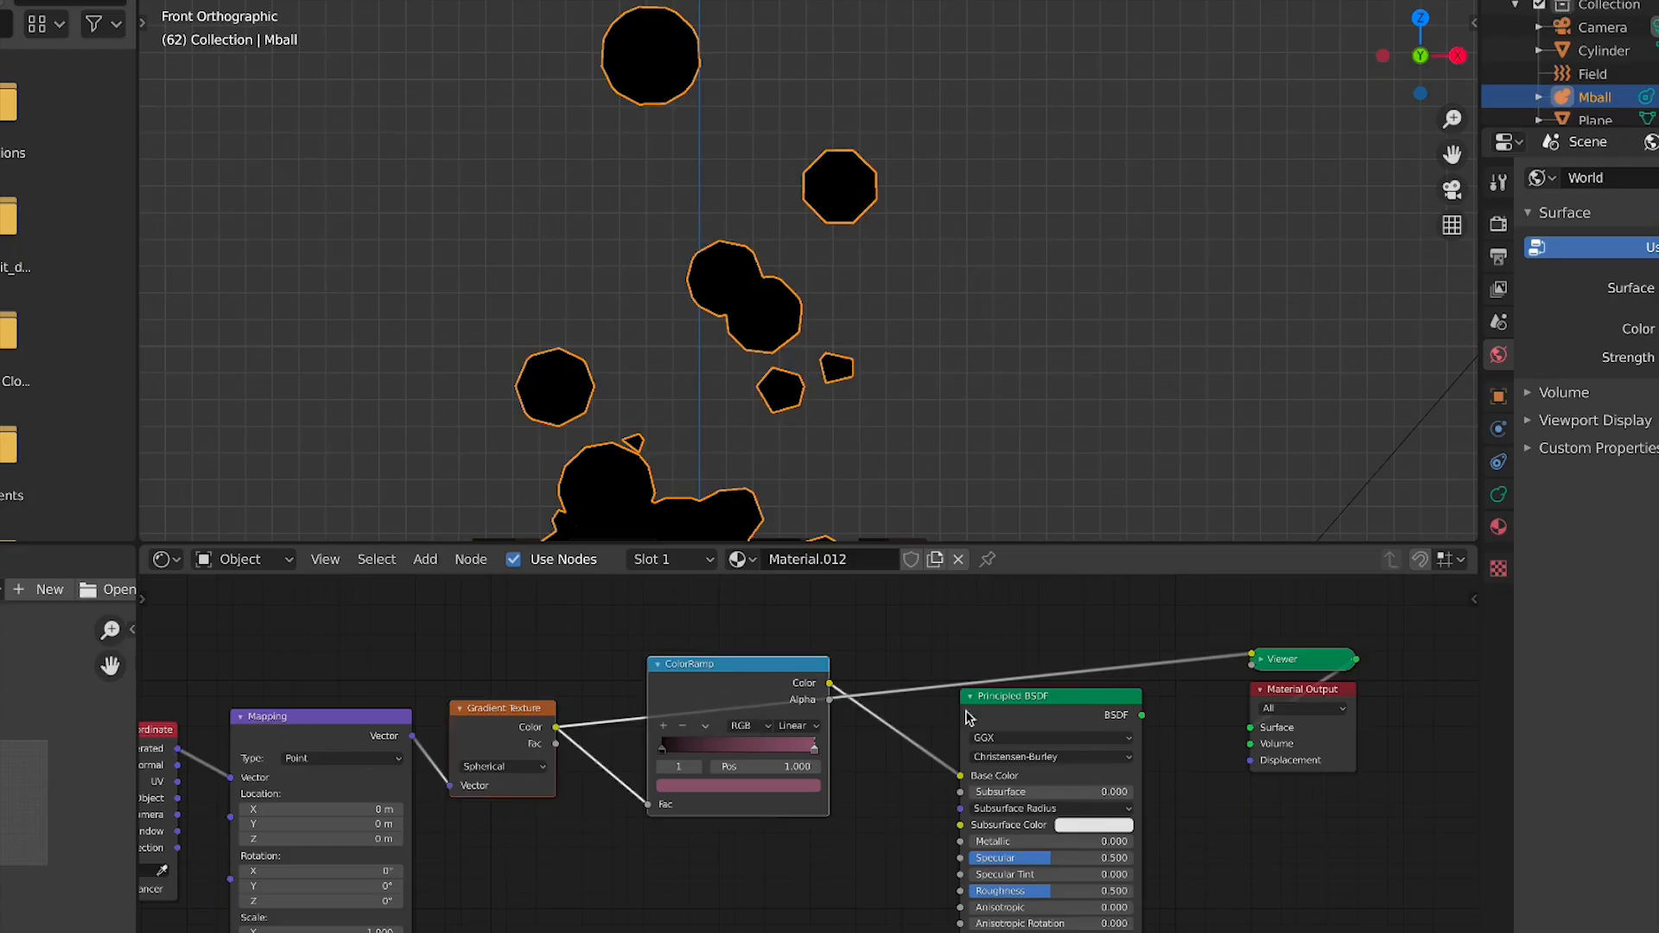
# Reconnect the Principled BSDF to the Material Output Surface and delete the Viewer node
pyautogui.moveTo(1198, 726); pyautogui.dragTo(1264, 735)
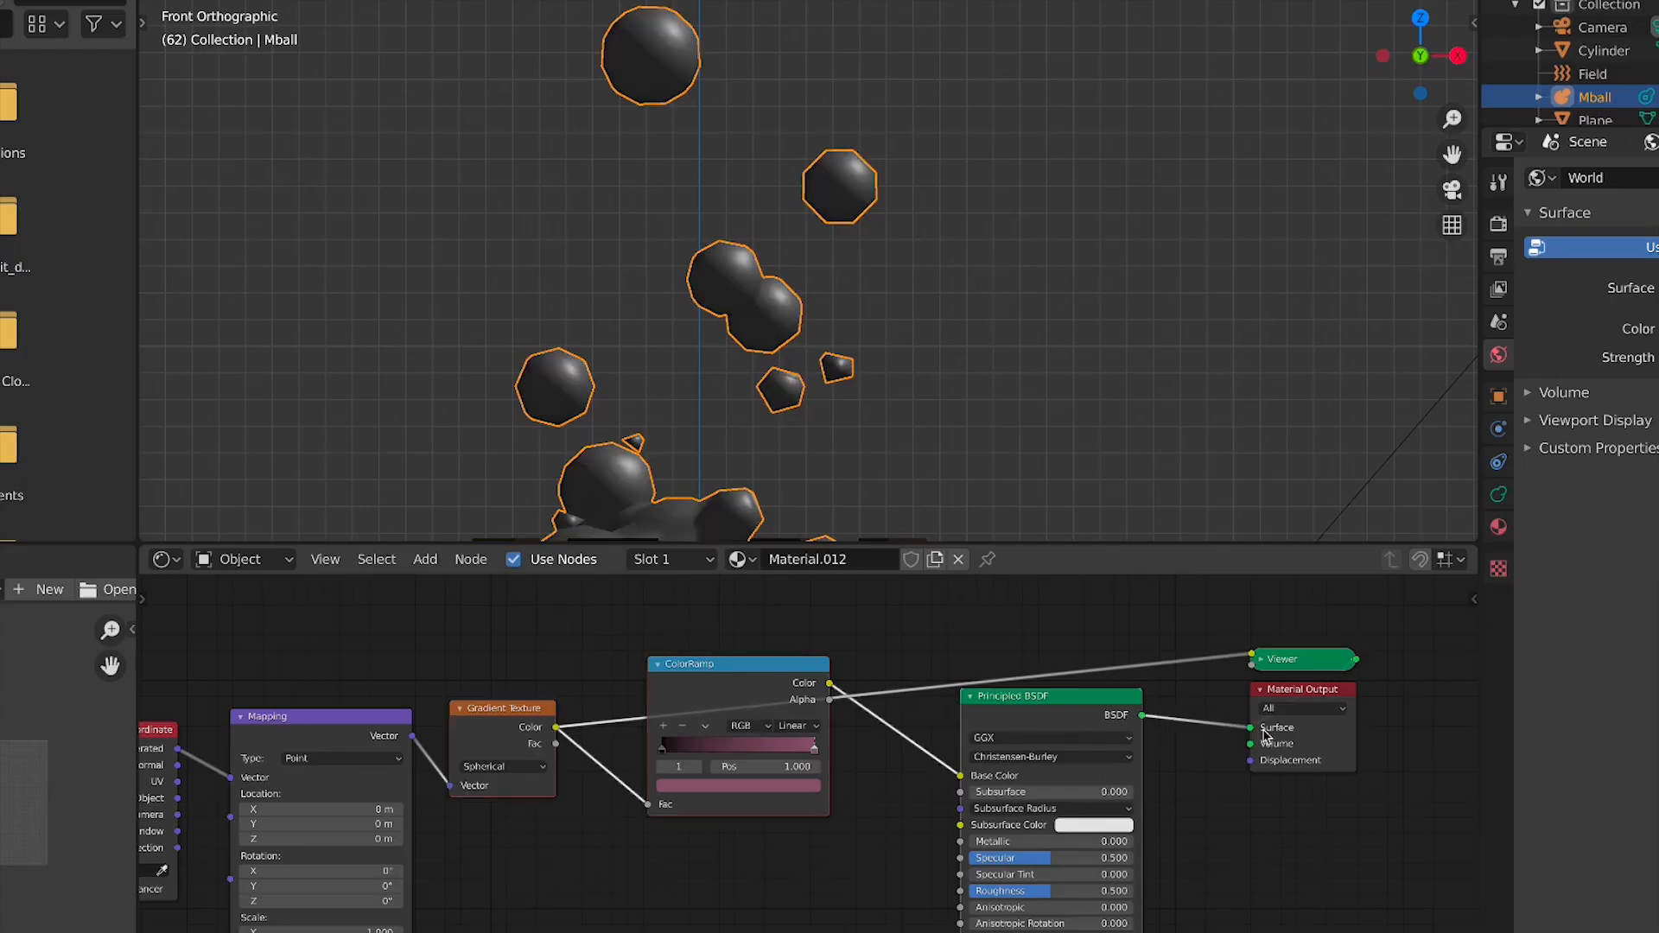
pyautogui.press('x')
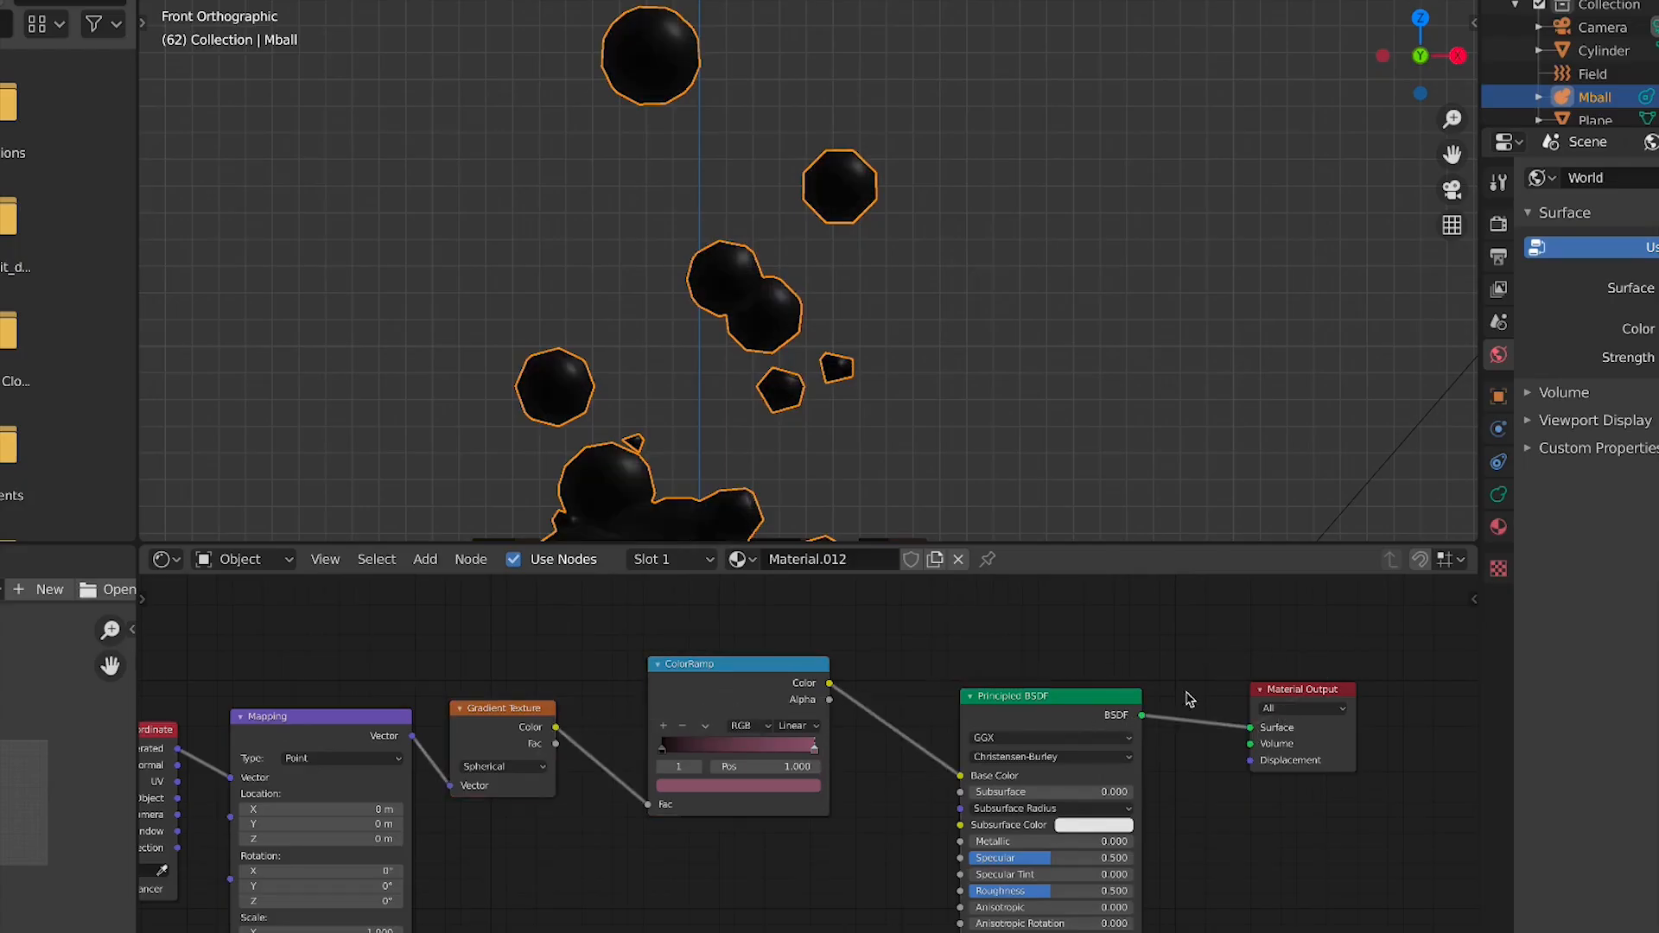
# Check in the add-on preferences that Node Wrangler is enabled
pyautogui.scroll(-2, 608, 782)
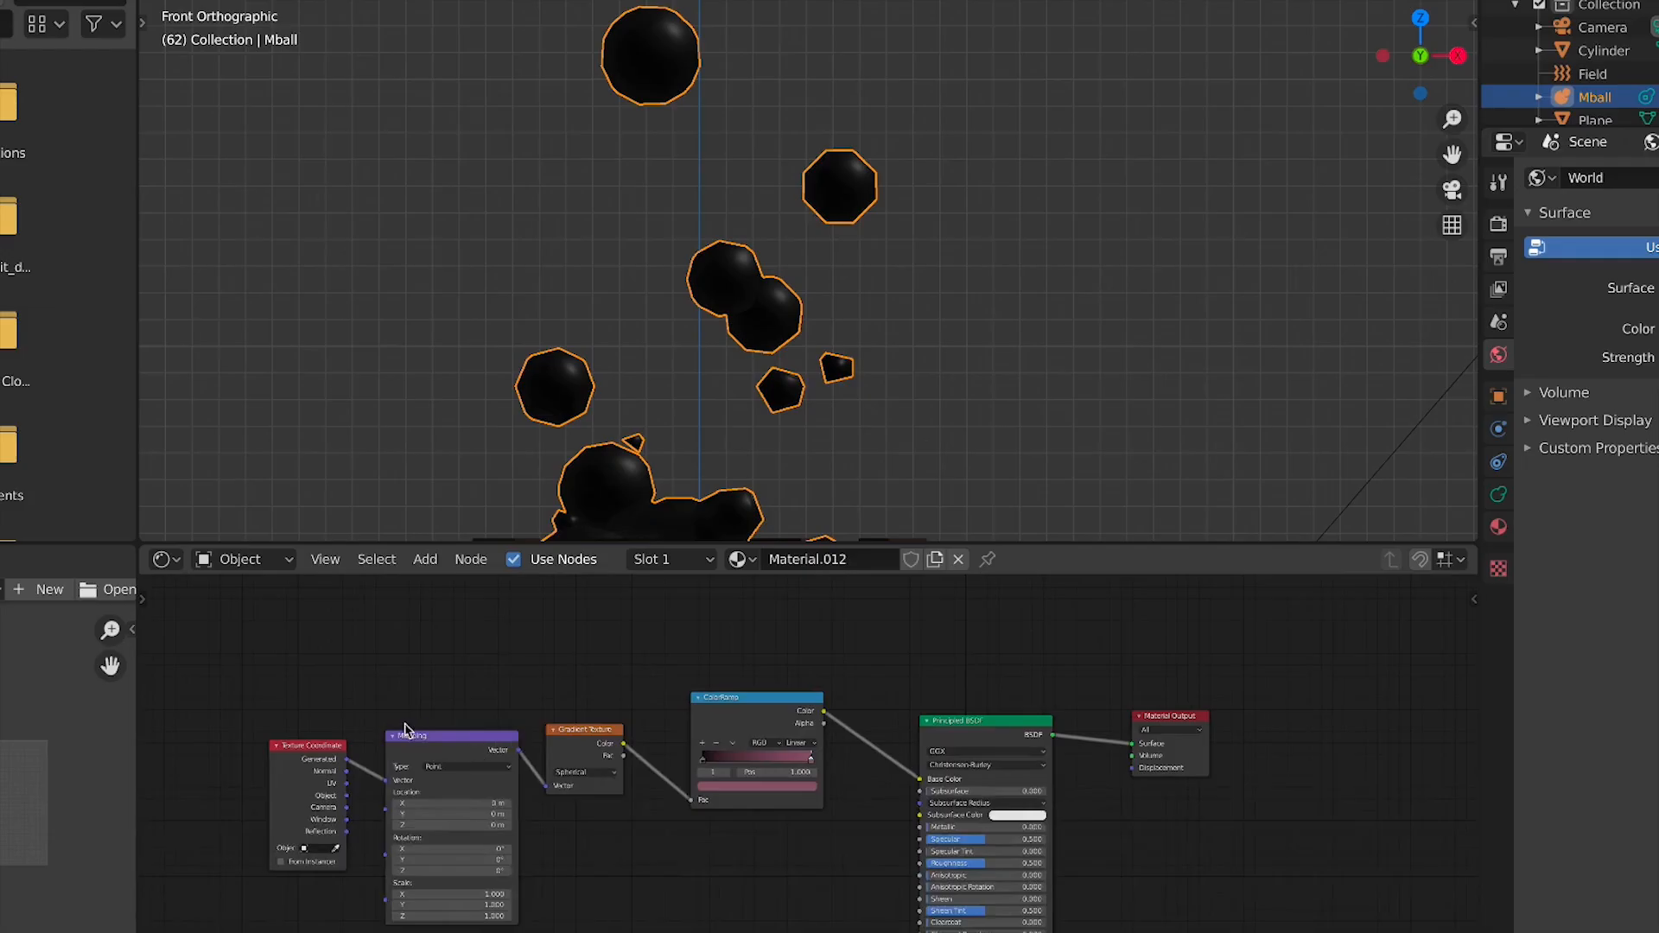
pyautogui.moveTo(405, 730); pyautogui.dragTo(744, 679, button='middle')
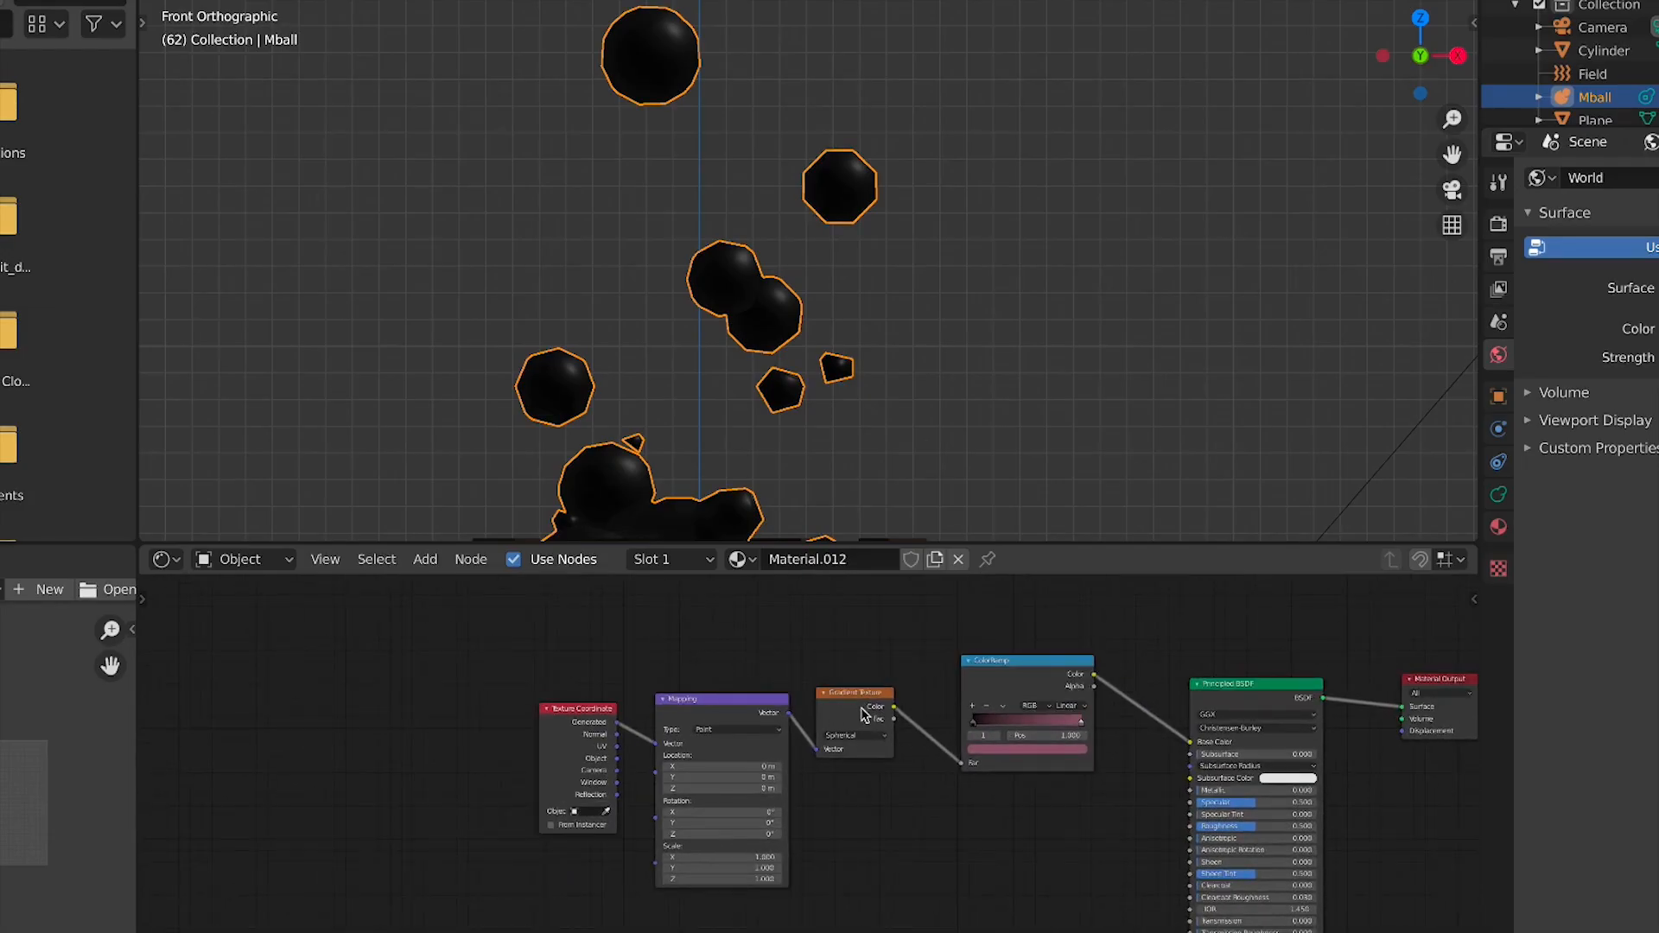
pyautogui.click(0, 0)
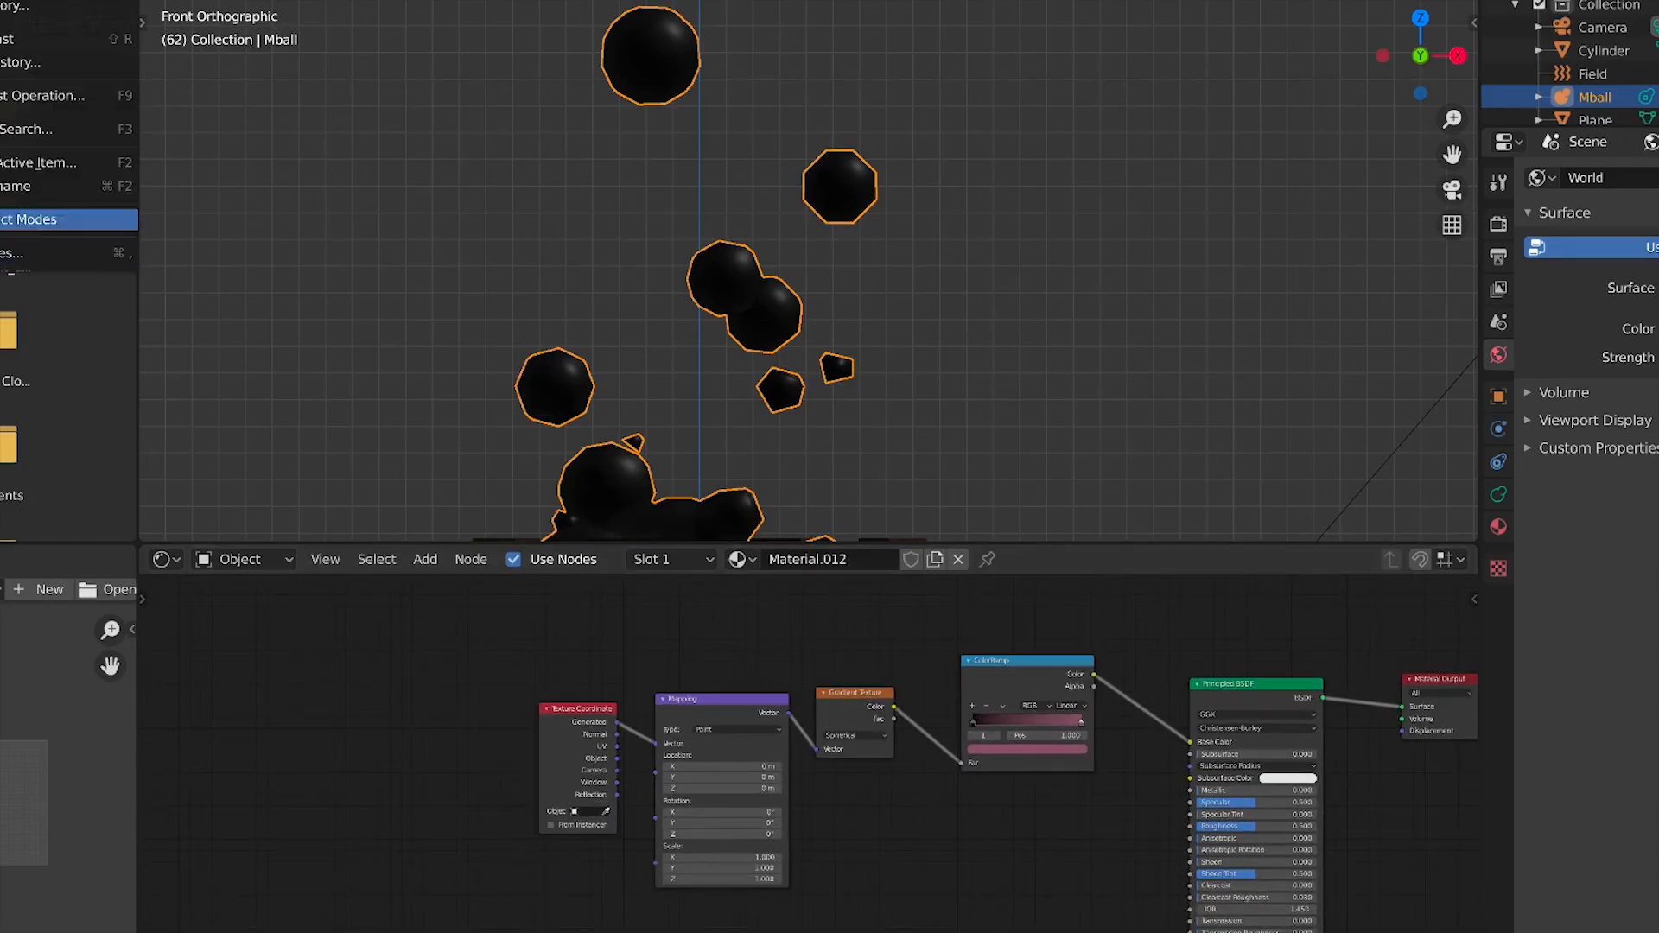
pyautogui.click(5, 252)
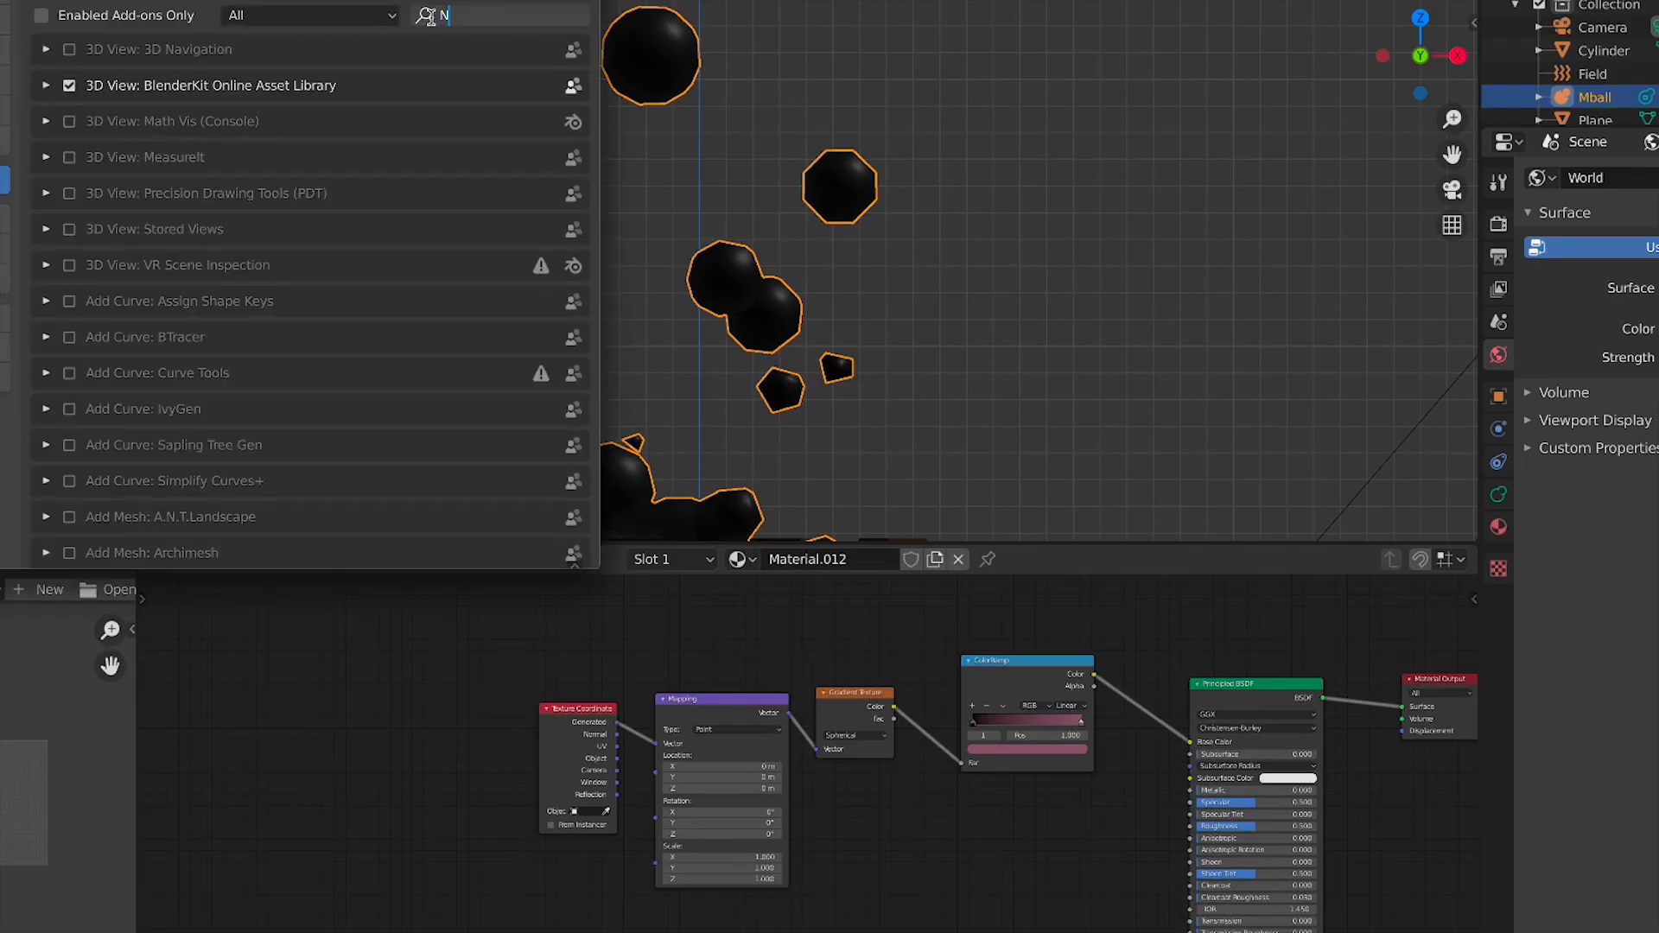
pyautogui.write('Nod')
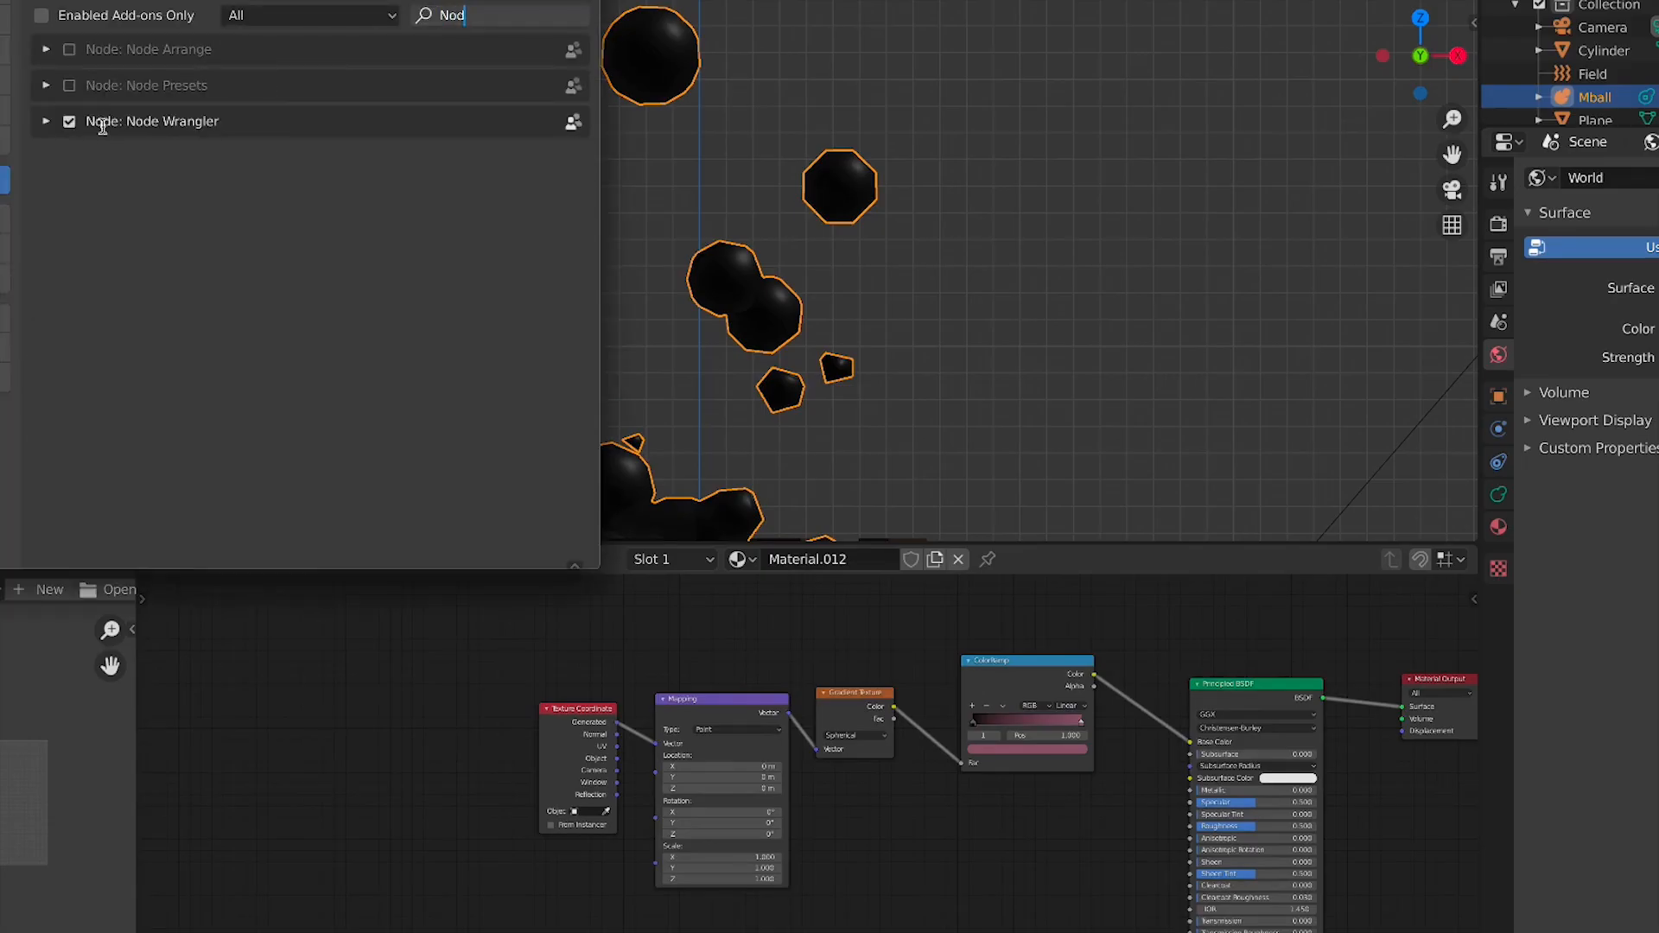
pyautogui.press('Escape')
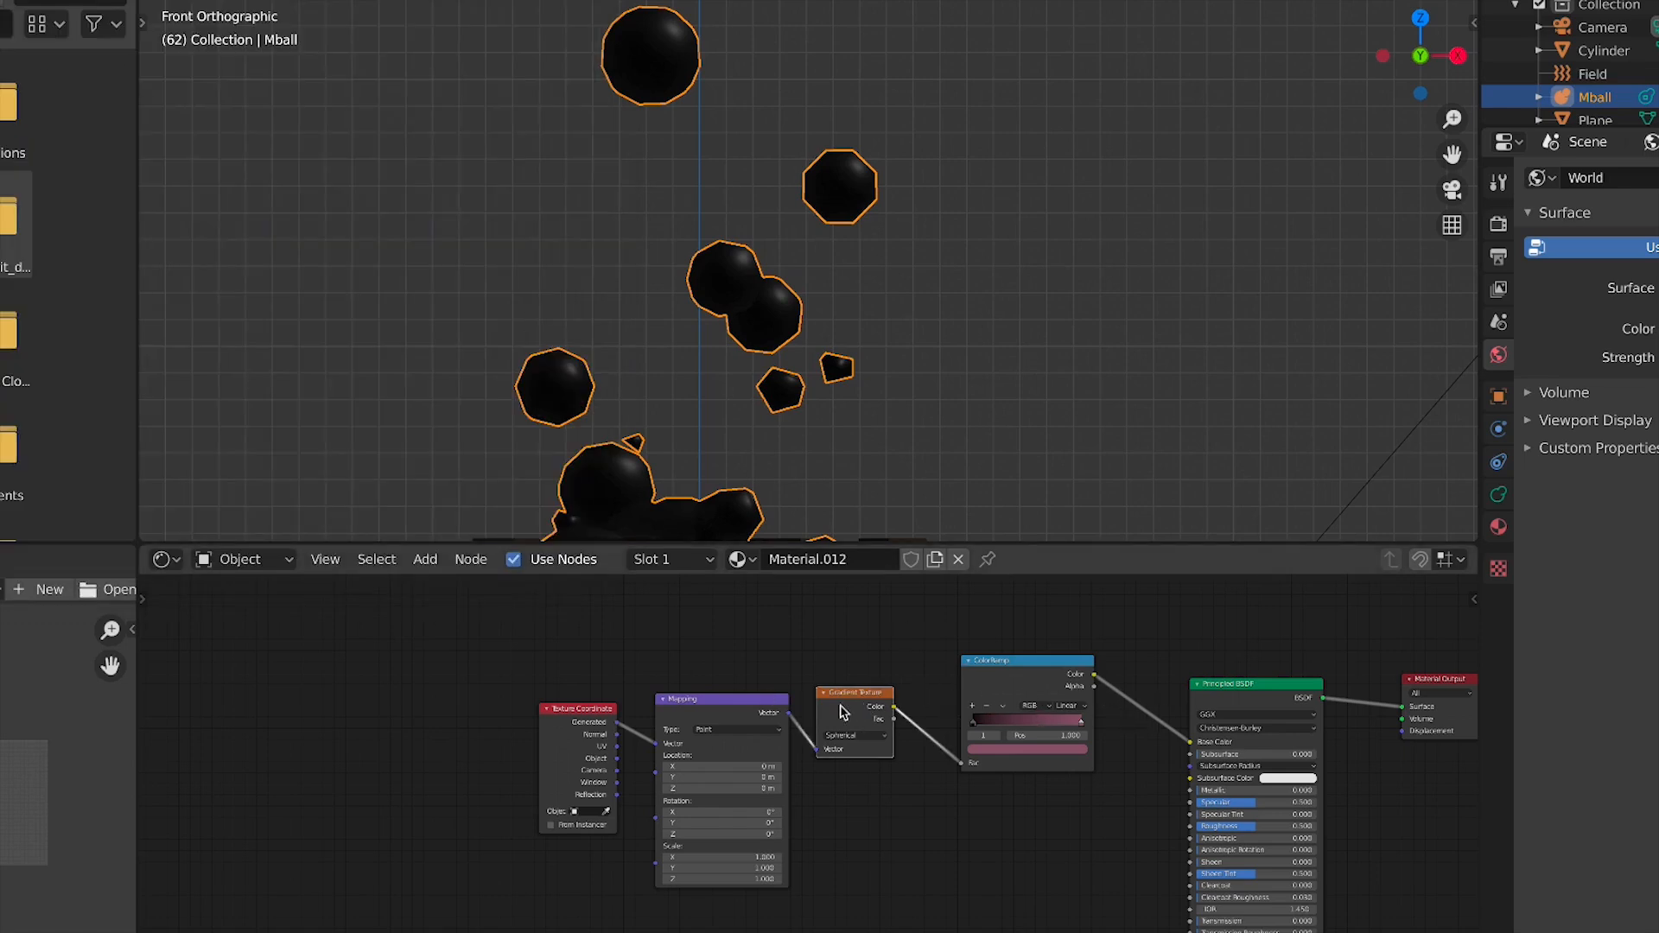
# Preview the Mapping and ColorRamp outputs through a Viewer node, then delete the Viewer
pyautogui.keyDown('ctrl'); pyautogui.keyDown('shift'); pyautogui.click(694, 720); pyautogui.keyUp('shift'); pyautogui.keyUp('ctrl')
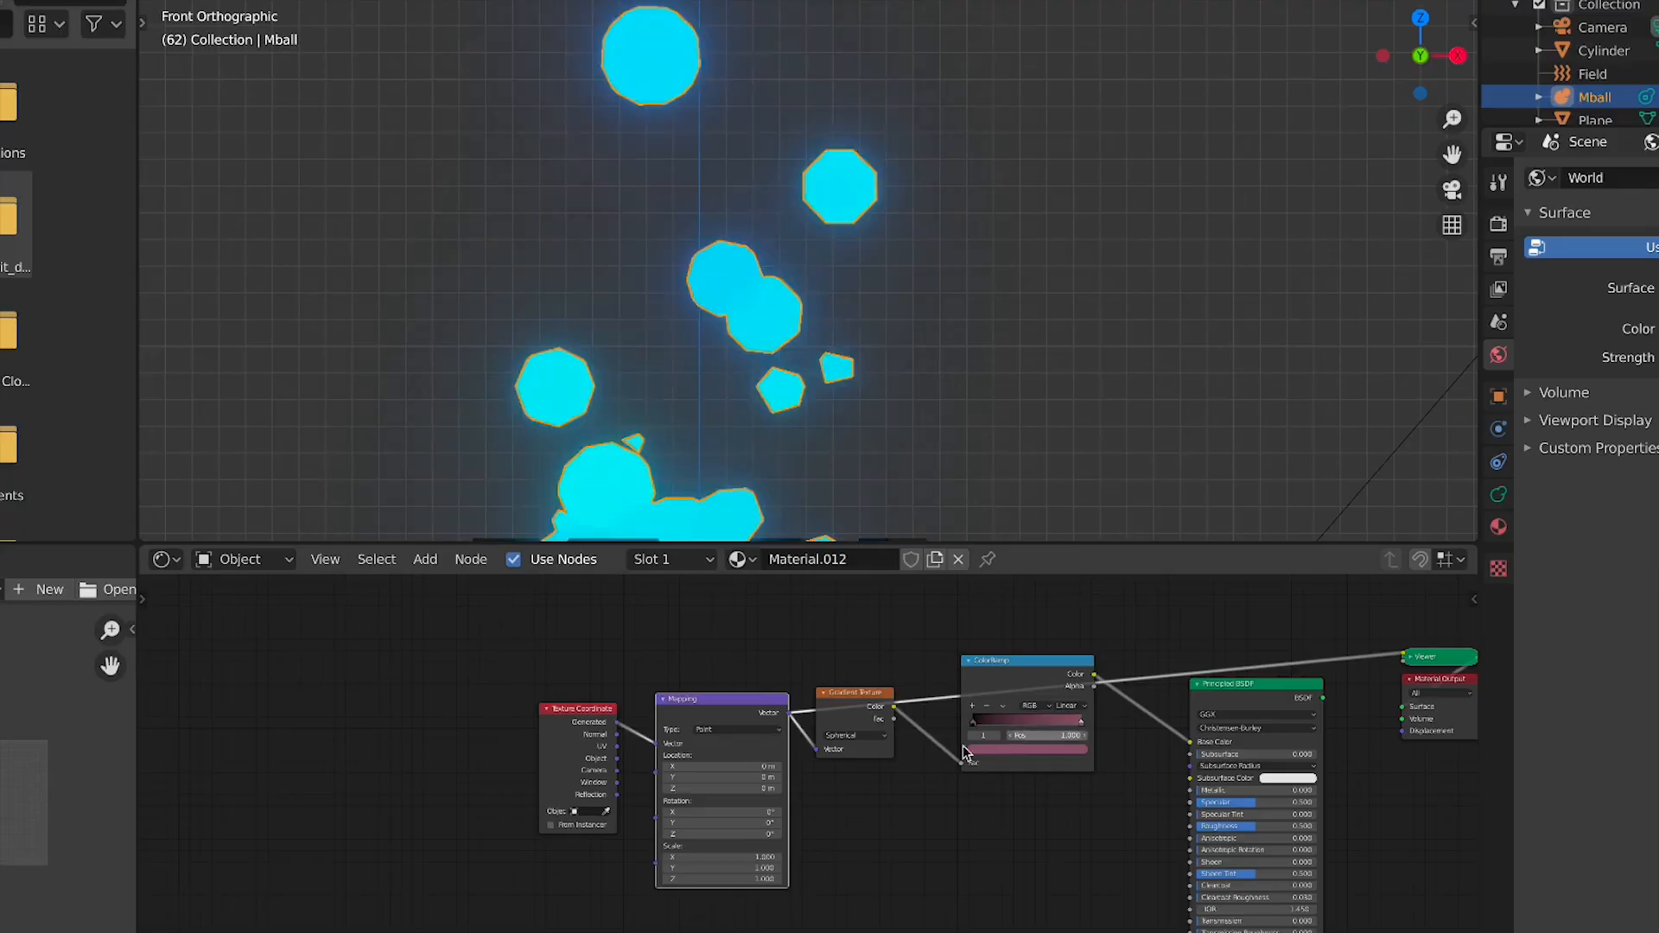
pyautogui.moveTo(1230, 640); pyautogui.dragTo(861, 648, button='middle')
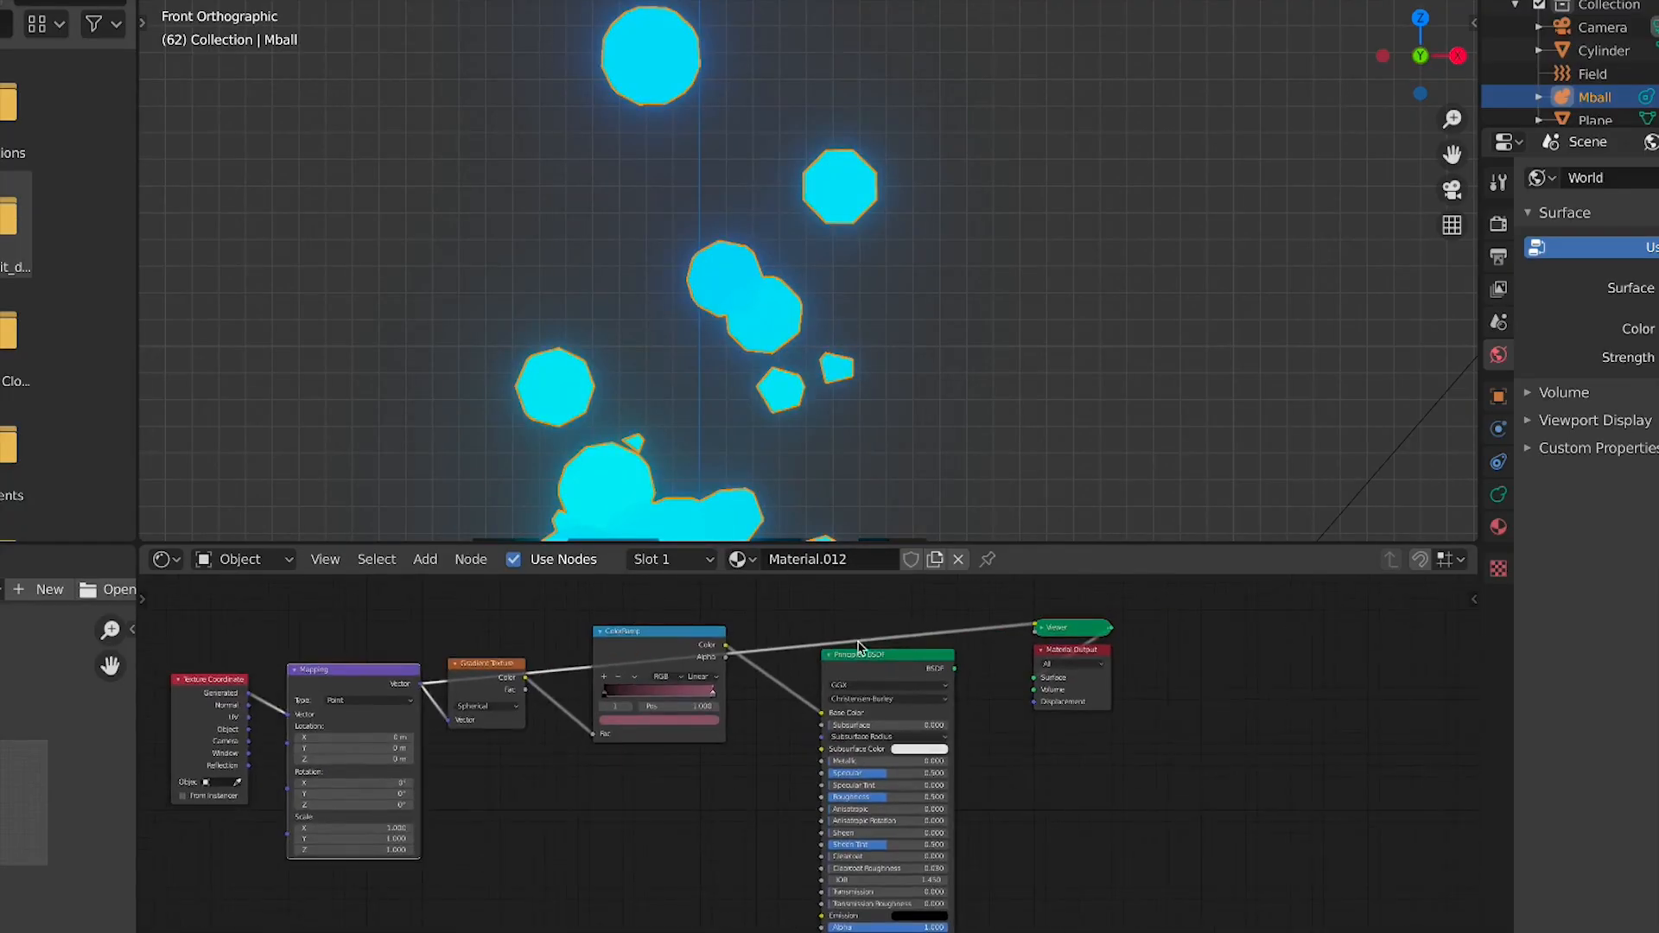
pyautogui.keyDown('ctrl'); pyautogui.keyDown('shift'); pyautogui.click(639, 654); pyautogui.keyUp('shift'); pyautogui.keyUp('ctrl')
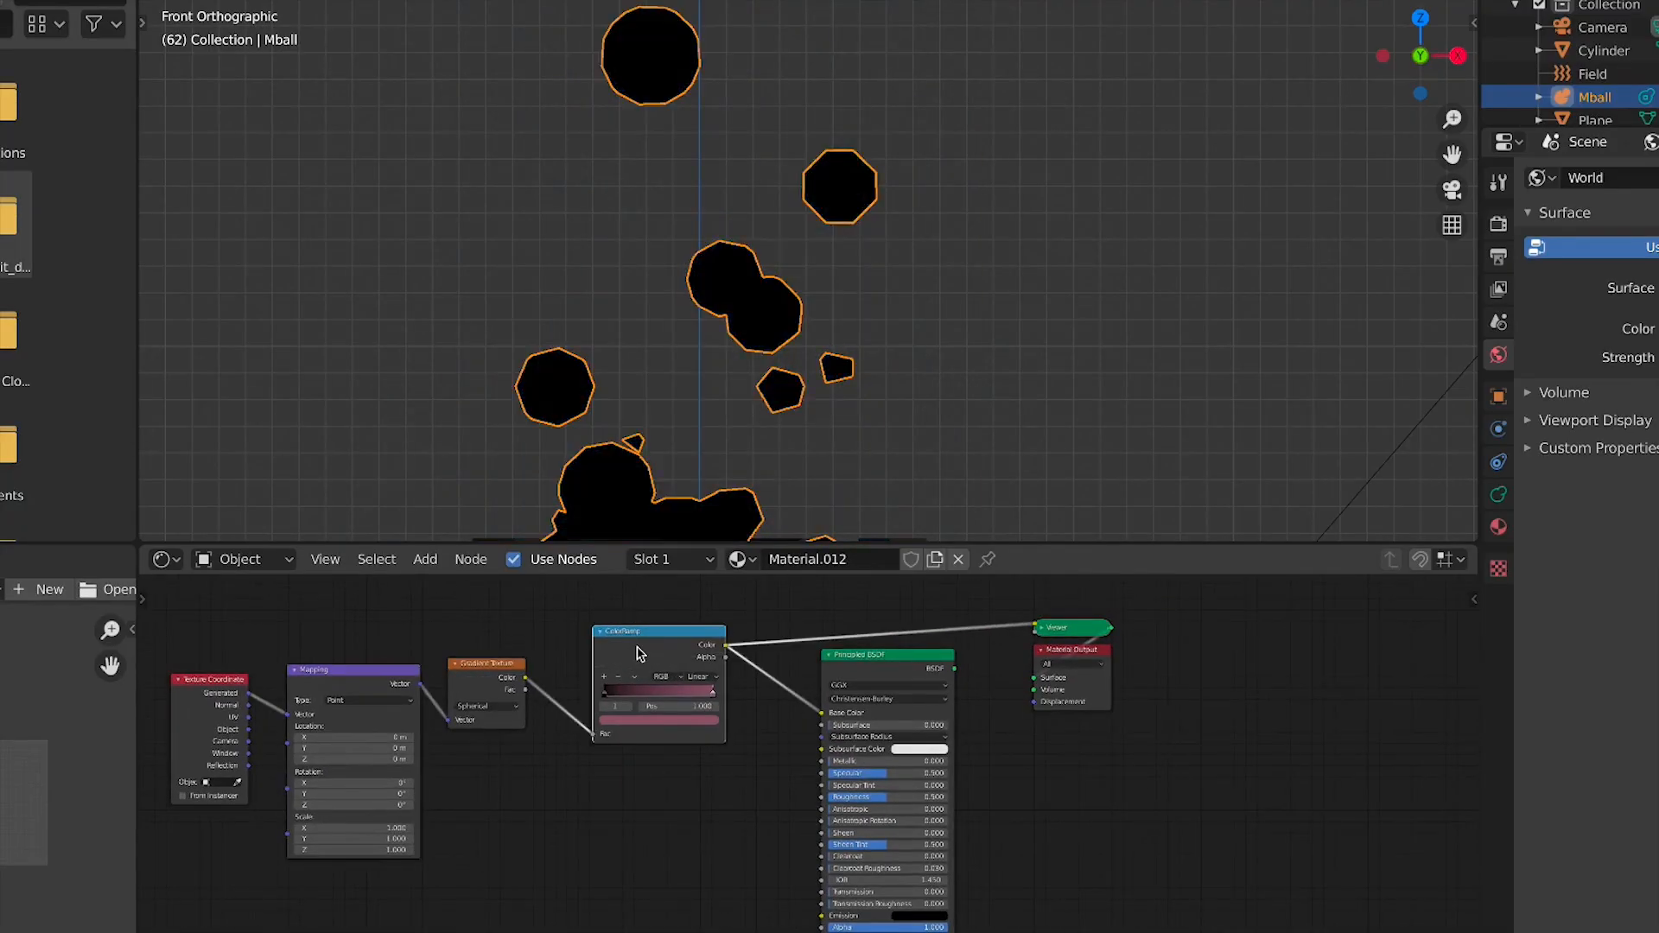
pyautogui.moveTo(609, 702); pyautogui.dragTo(659, 715)
pyautogui.moveTo(1068, 624)
pyautogui.mouseDown()
pyautogui.moveTo(982, 622)
pyautogui.moveTo(1097, 598)
pyautogui.mouseUp()
pyautogui.press('x')
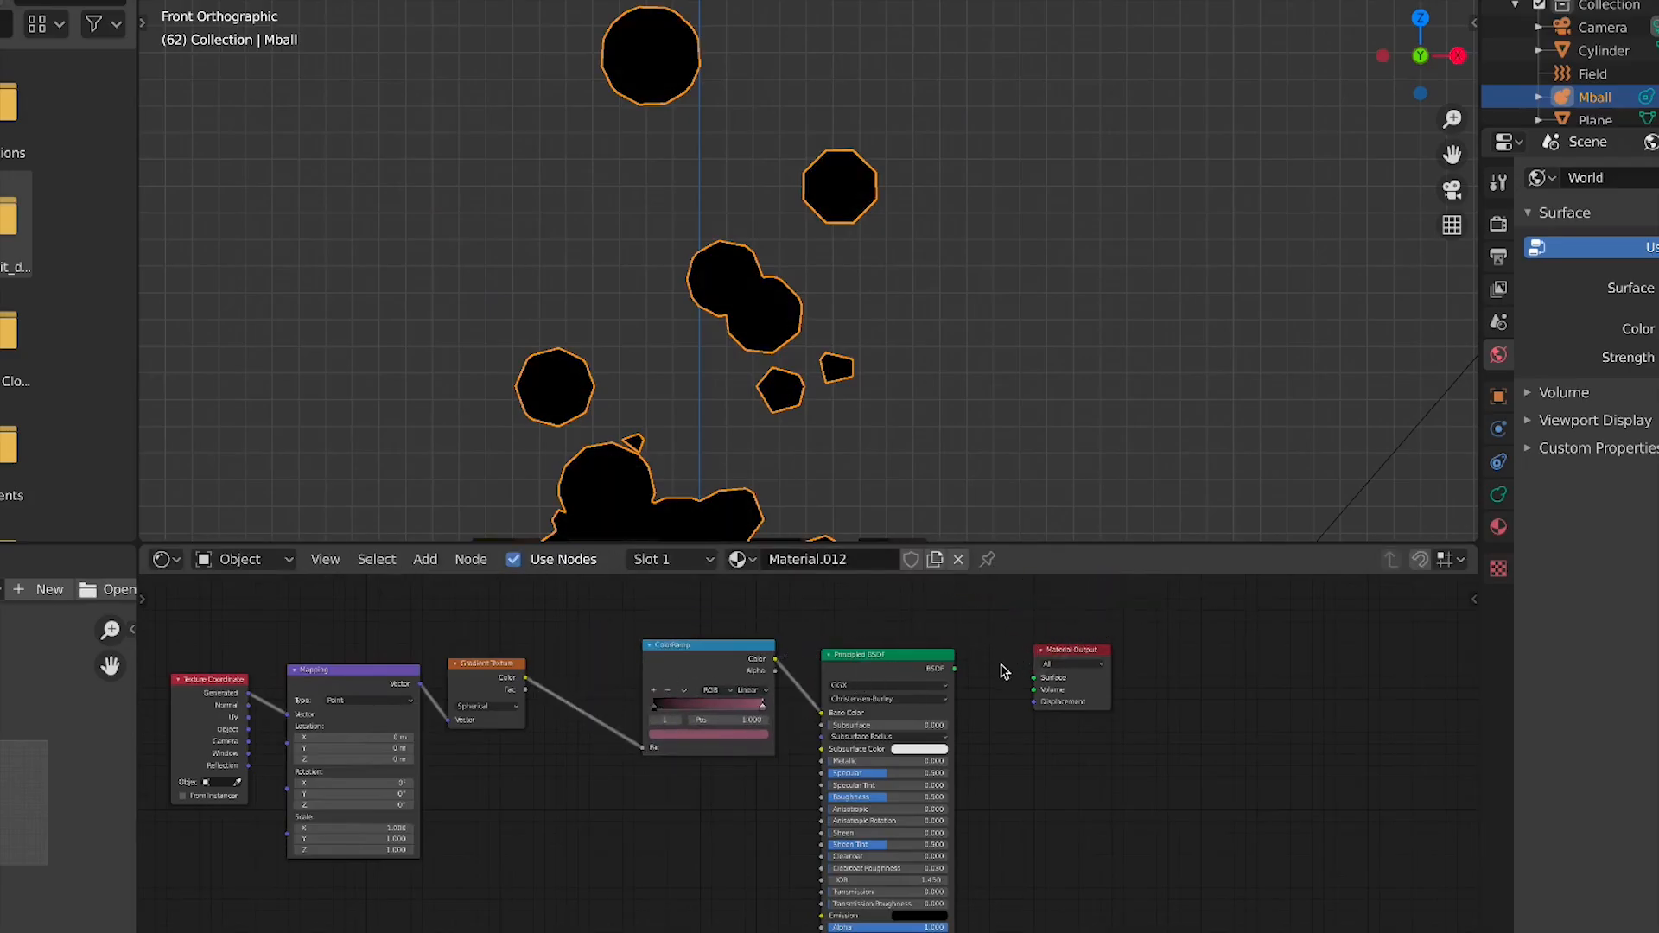
# Delete the Mapping and Texture Coordinate nodes
pyautogui.click(386, 684)
pyautogui.press('x')
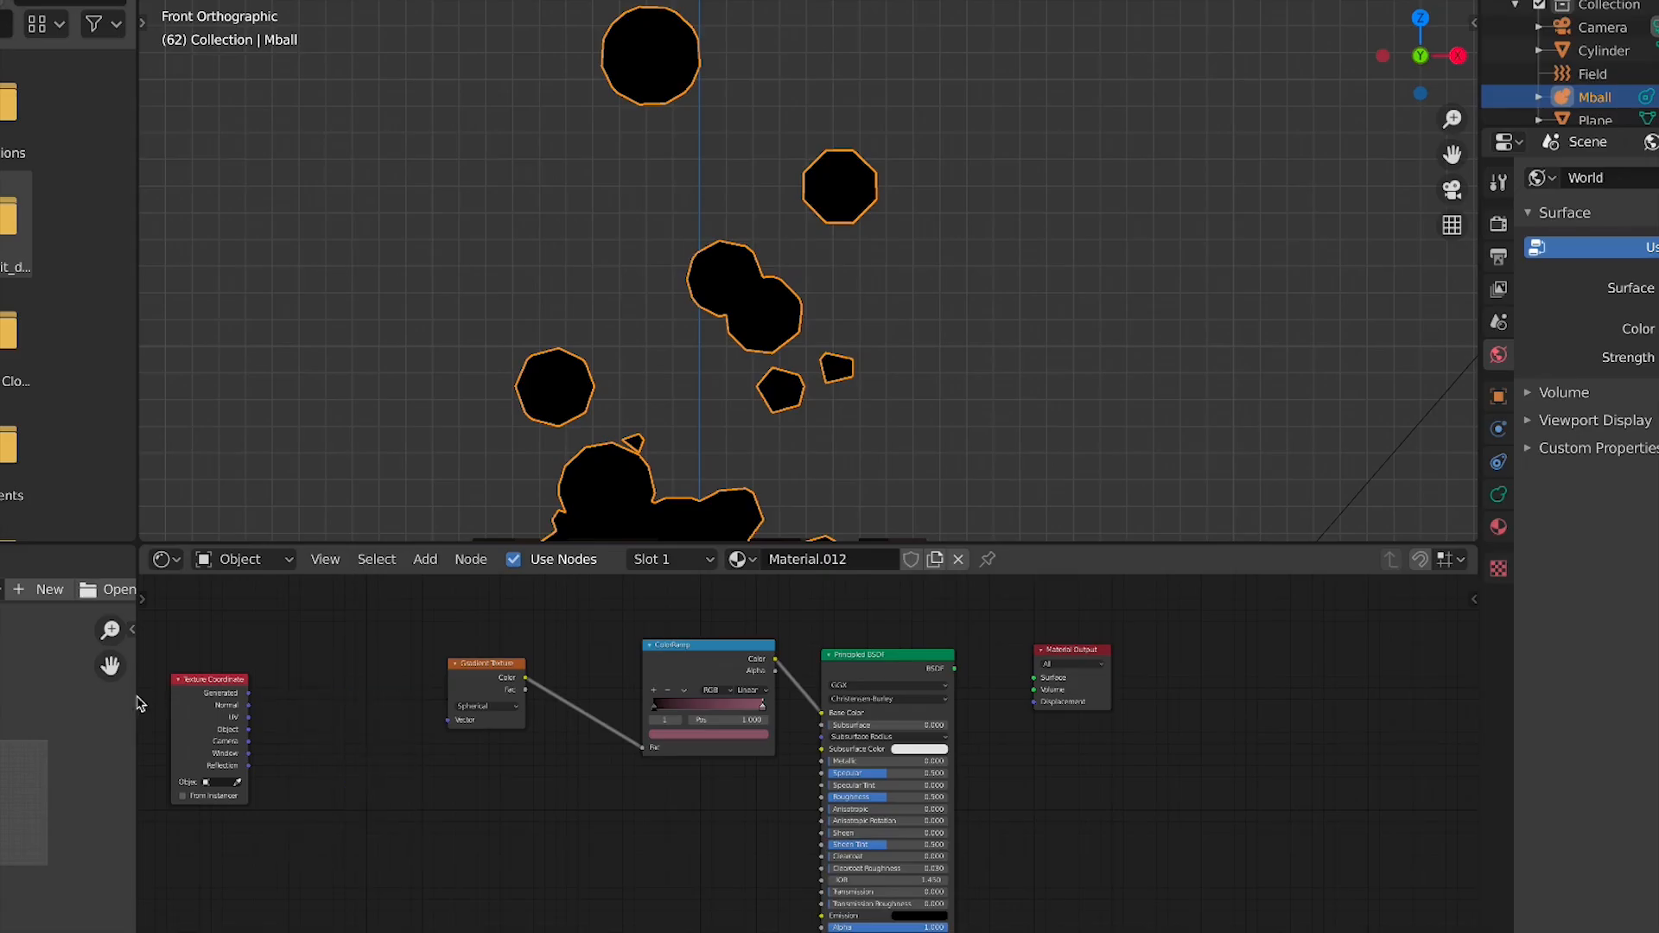
pyautogui.click(194, 689)
pyautogui.press('x')
# Preview the Gradient Texture again and re-add Texture Coordinate and Mapping nodes to it
pyautogui.moveTo(495, 682); pyautogui.dragTo(500, 683)
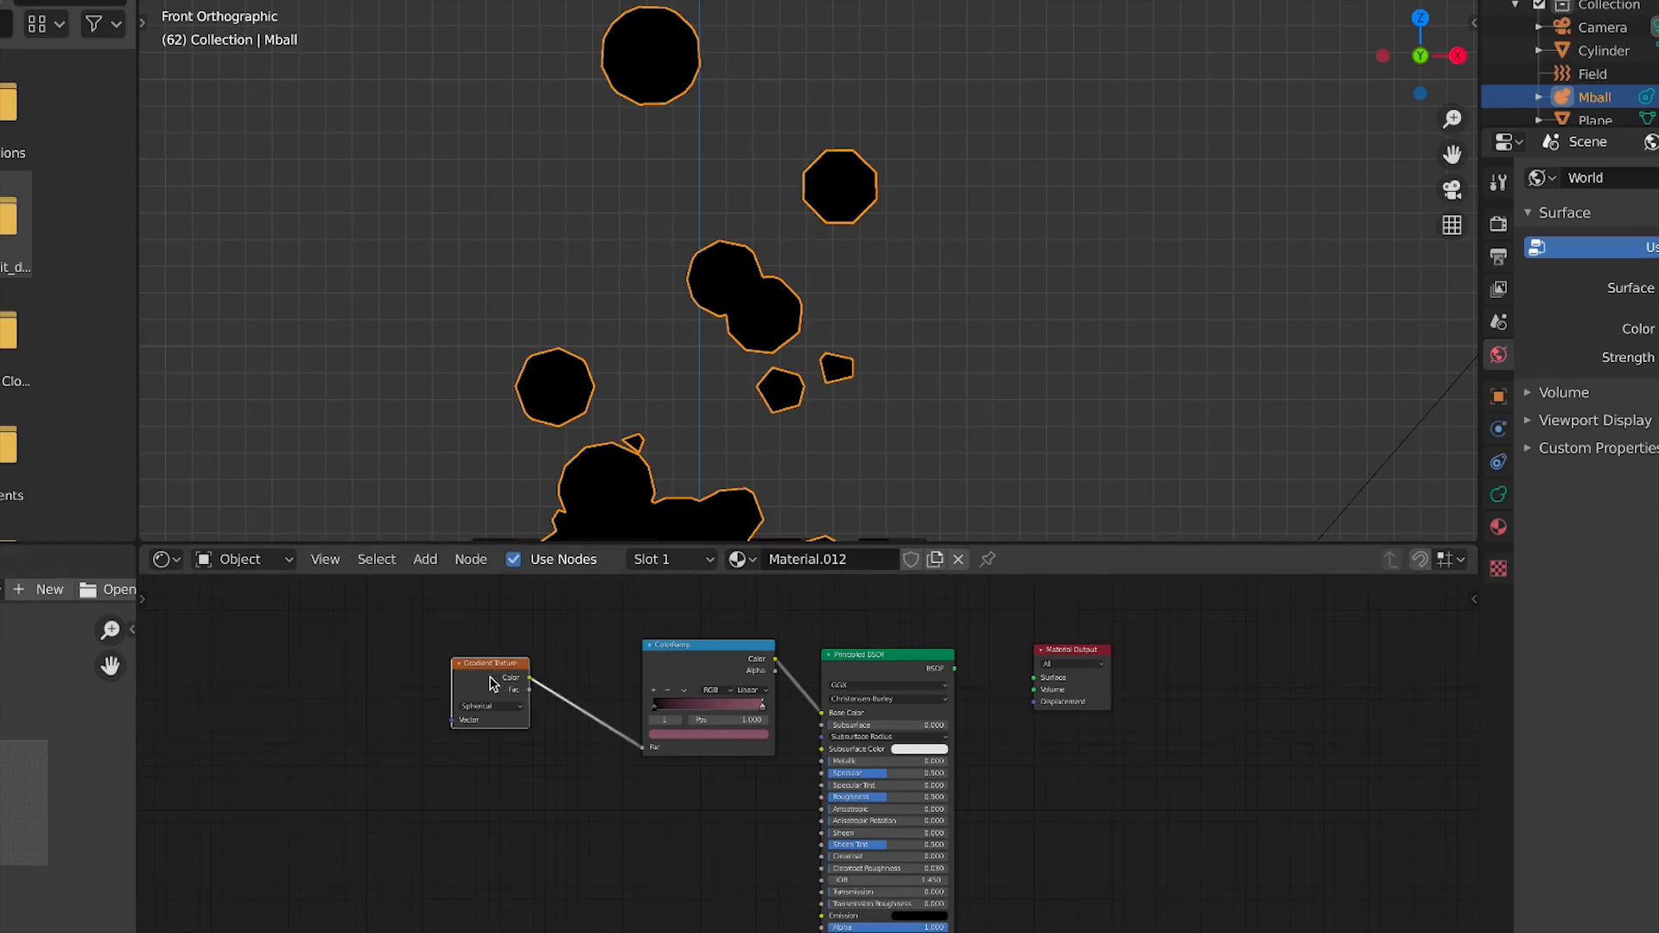
pyautogui.keyDown('ctrl'); pyautogui.keyDown('shift'); pyautogui.click(492, 684); pyautogui.keyUp('shift'); pyautogui.keyUp('ctrl')
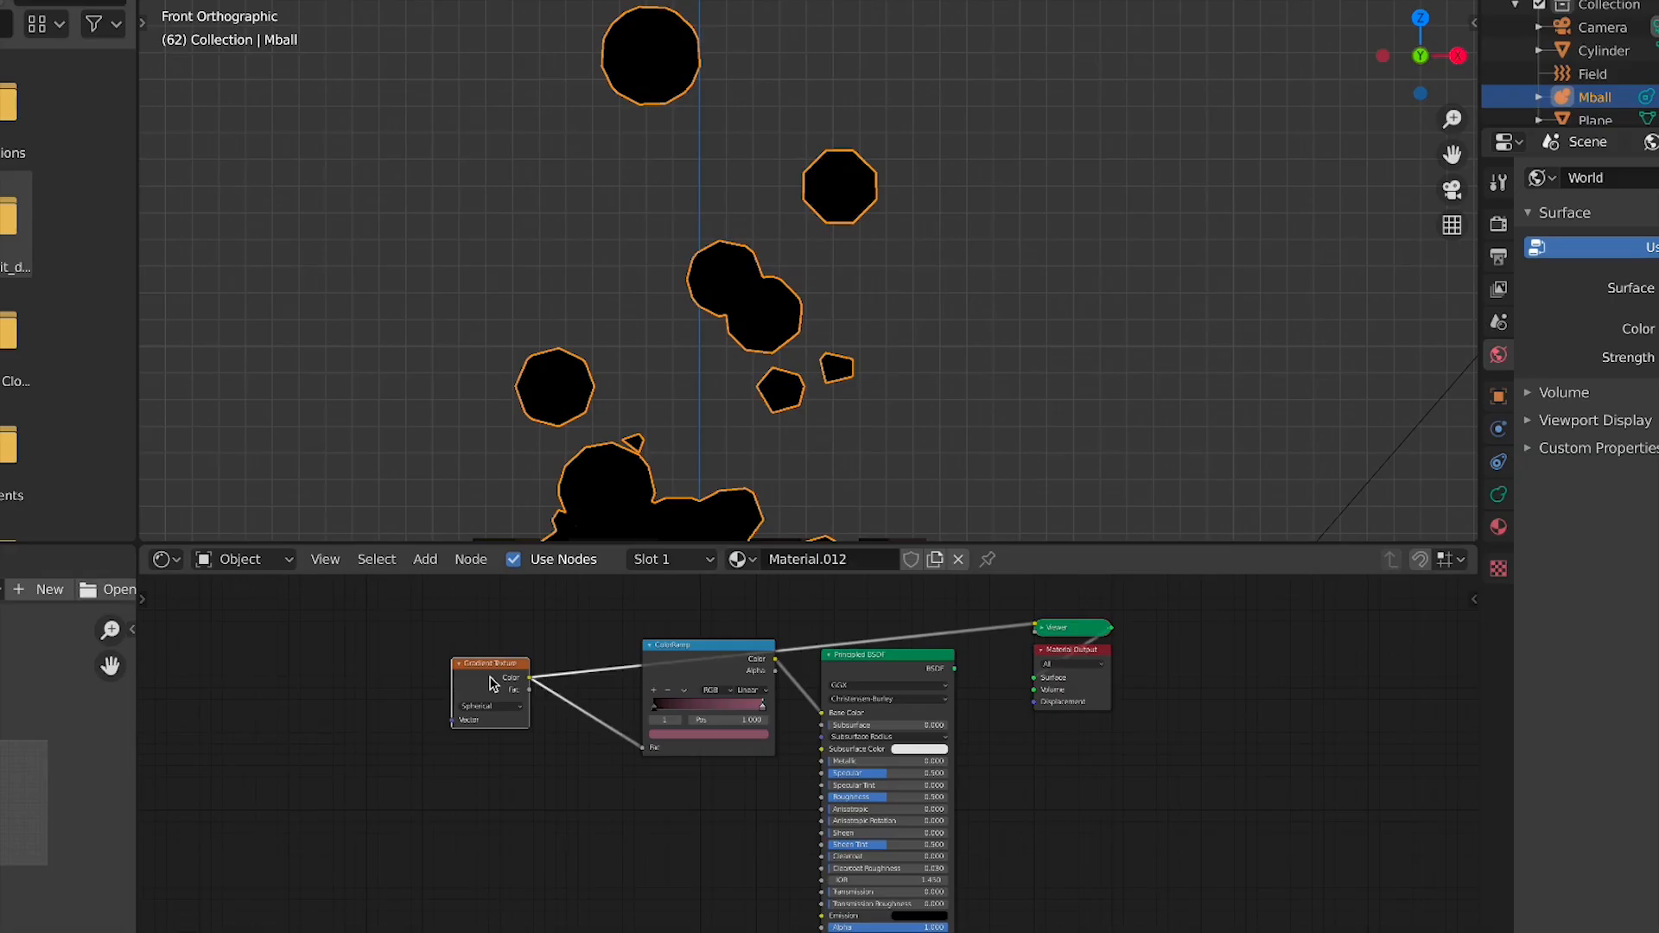
pyautogui.hotkey('ctrl', 't')
pyautogui.moveTo(437, 770); pyautogui.dragTo(715, 770, button='middle')
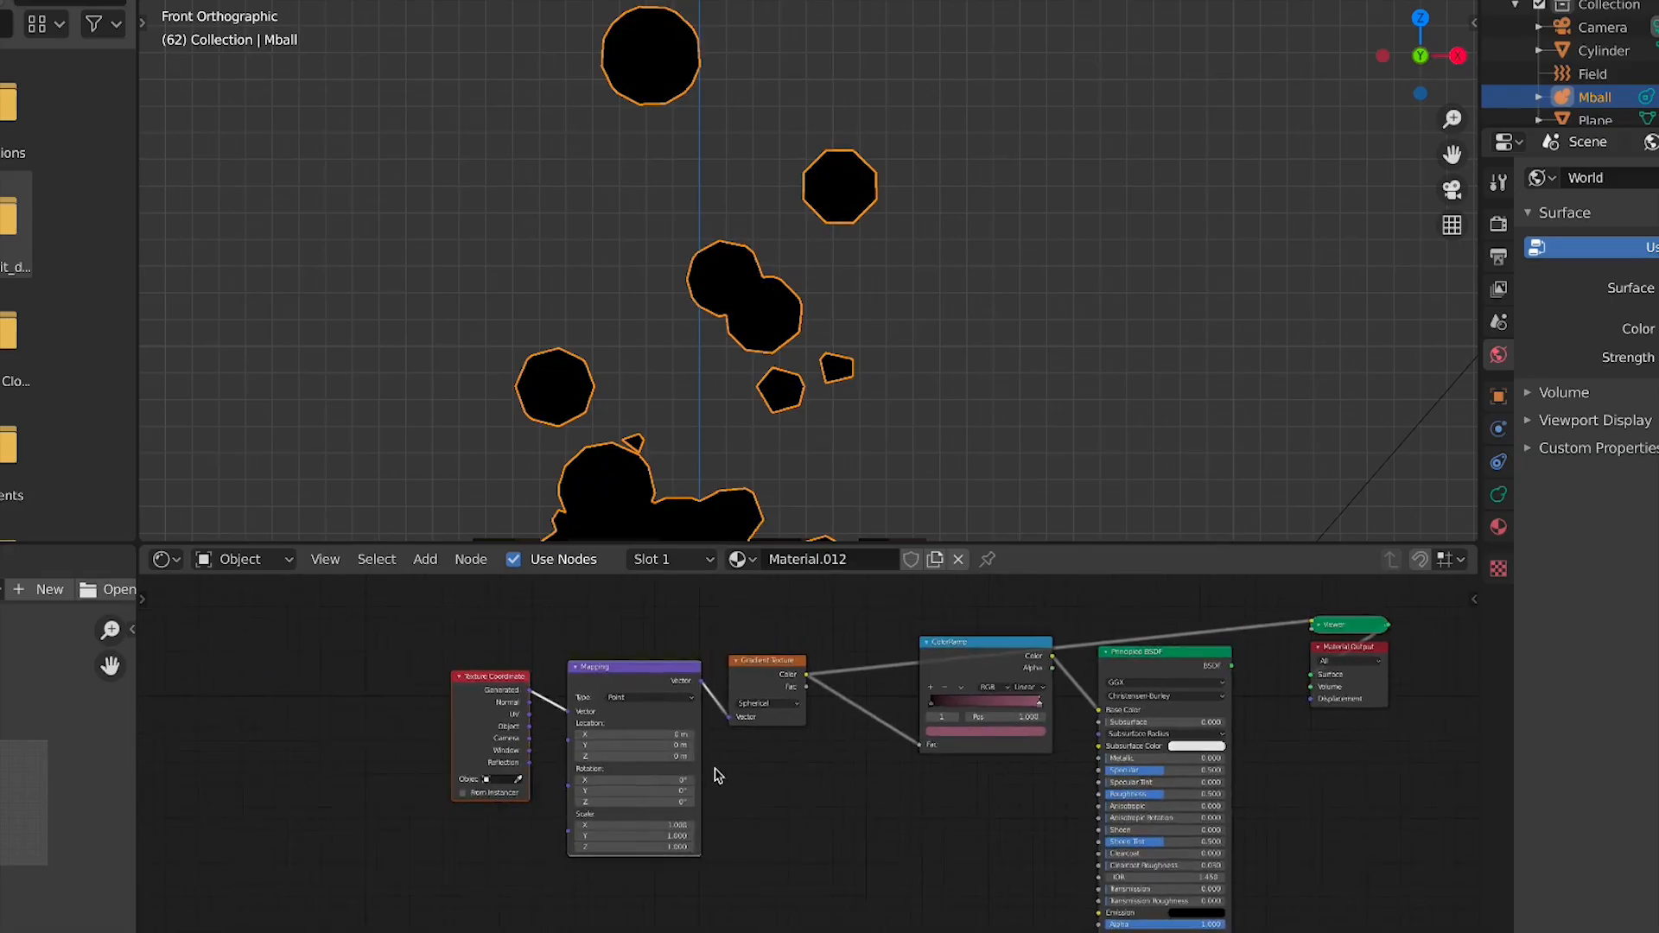
# Link the Principled BSDF back to the Material Output Surface and remove the Viewer node
pyautogui.scroll(2, 715, 770)
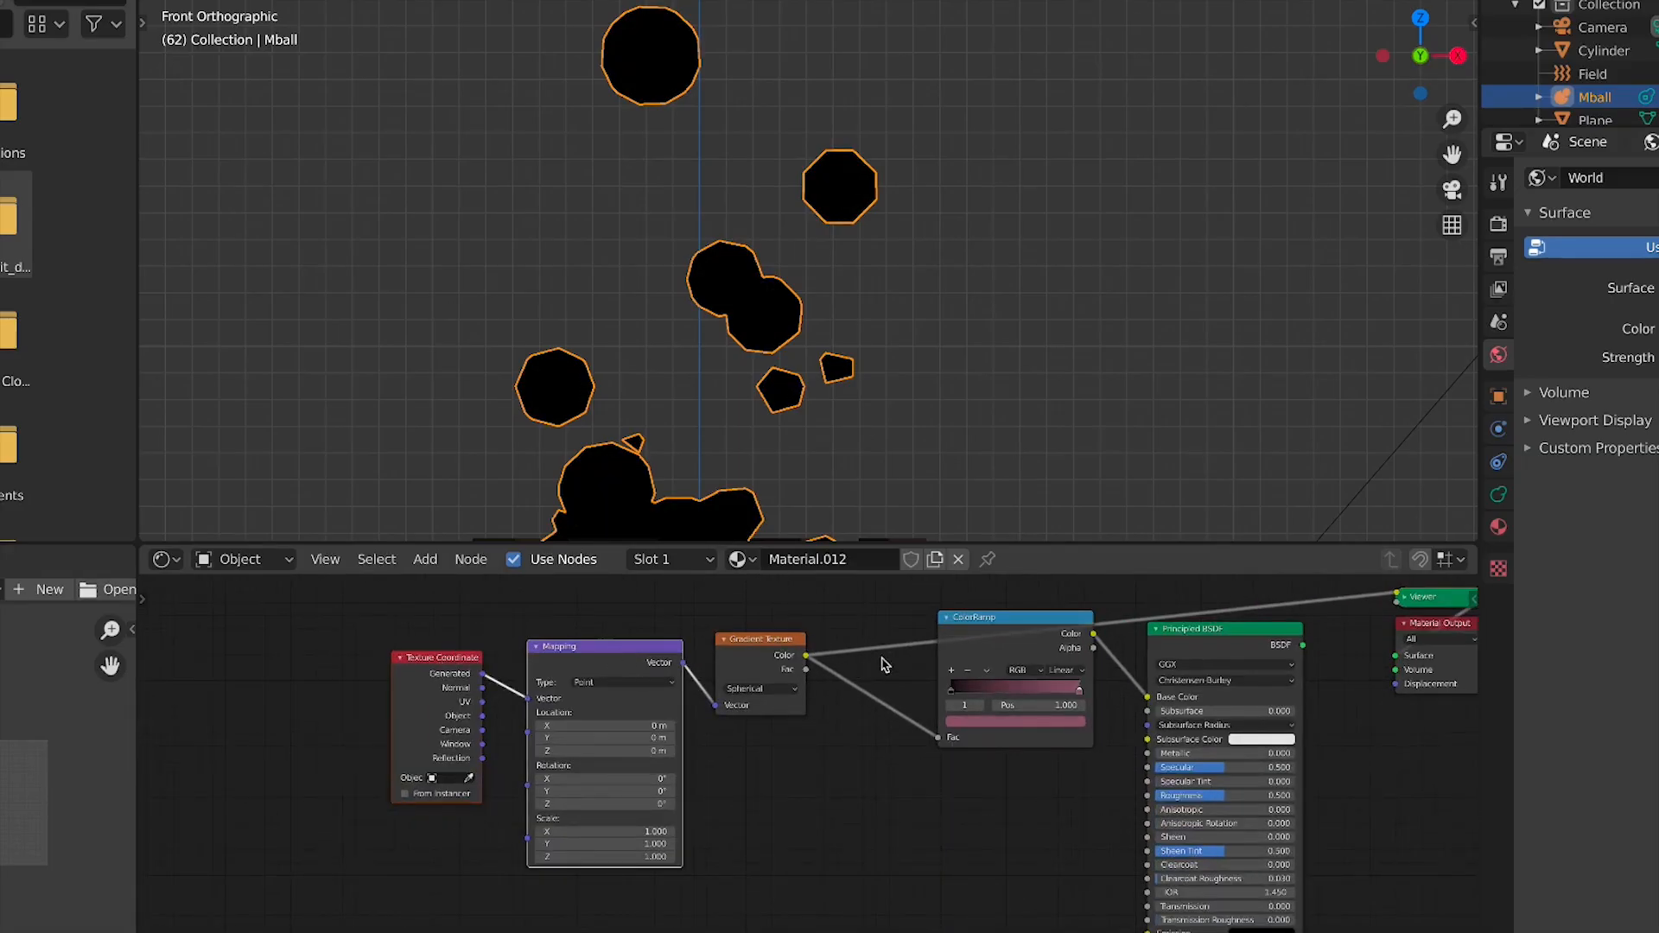
pyautogui.moveTo(875, 684); pyautogui.dragTo(671, 797, button='middle')
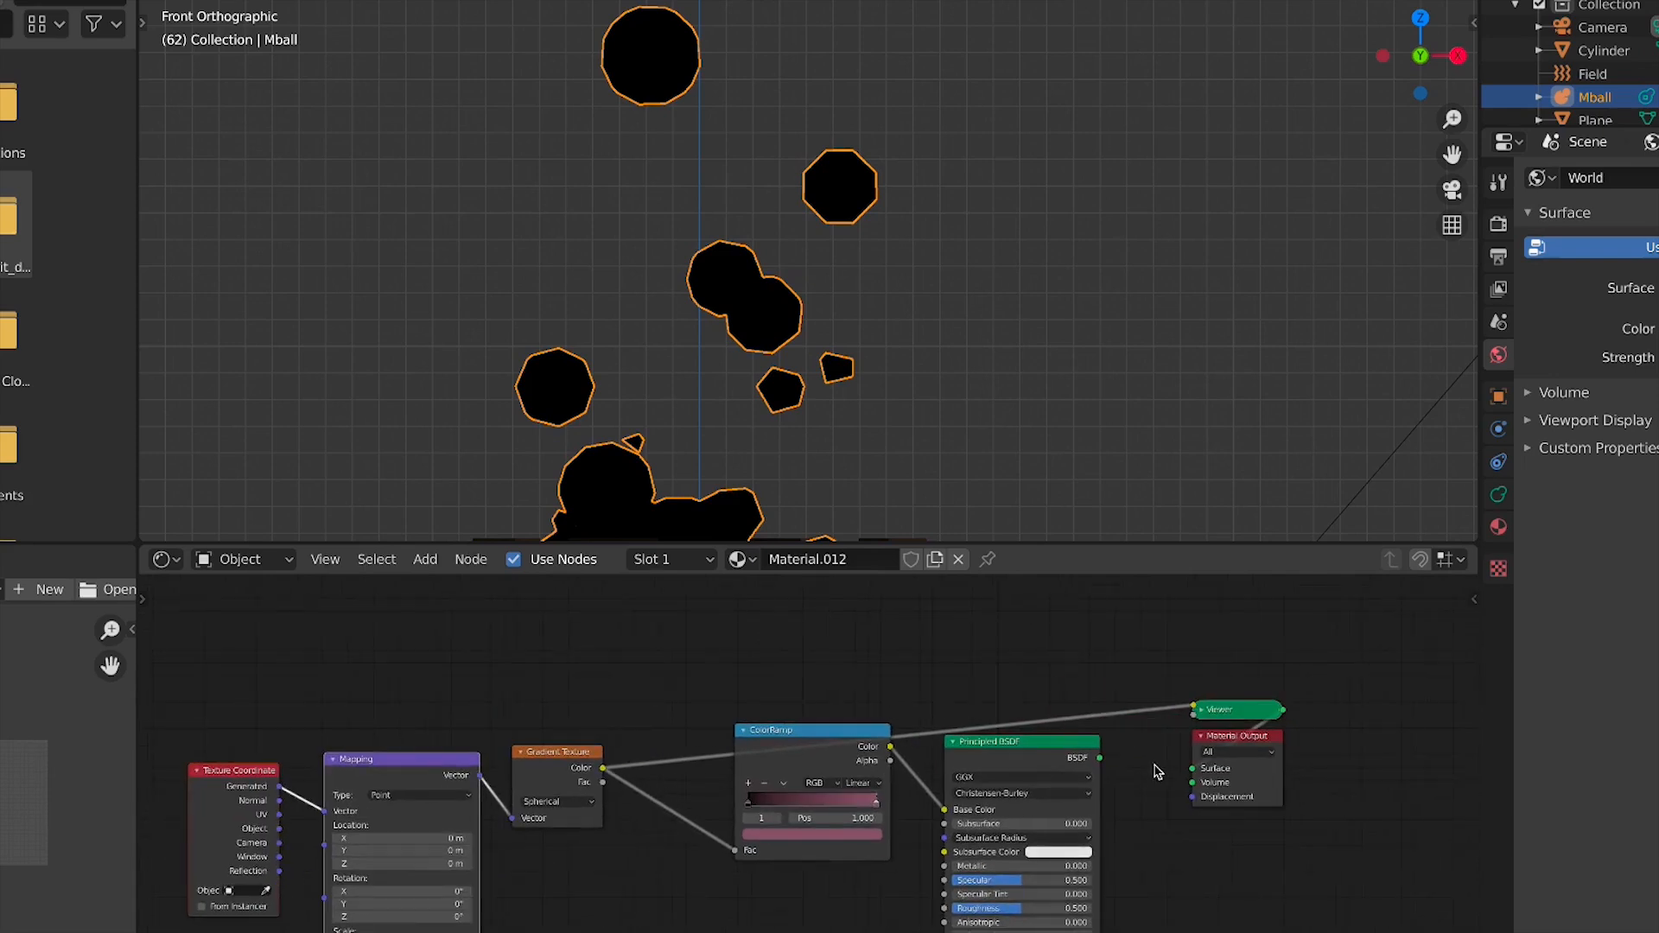
pyautogui.moveTo(1100, 758); pyautogui.dragTo(1192, 768)
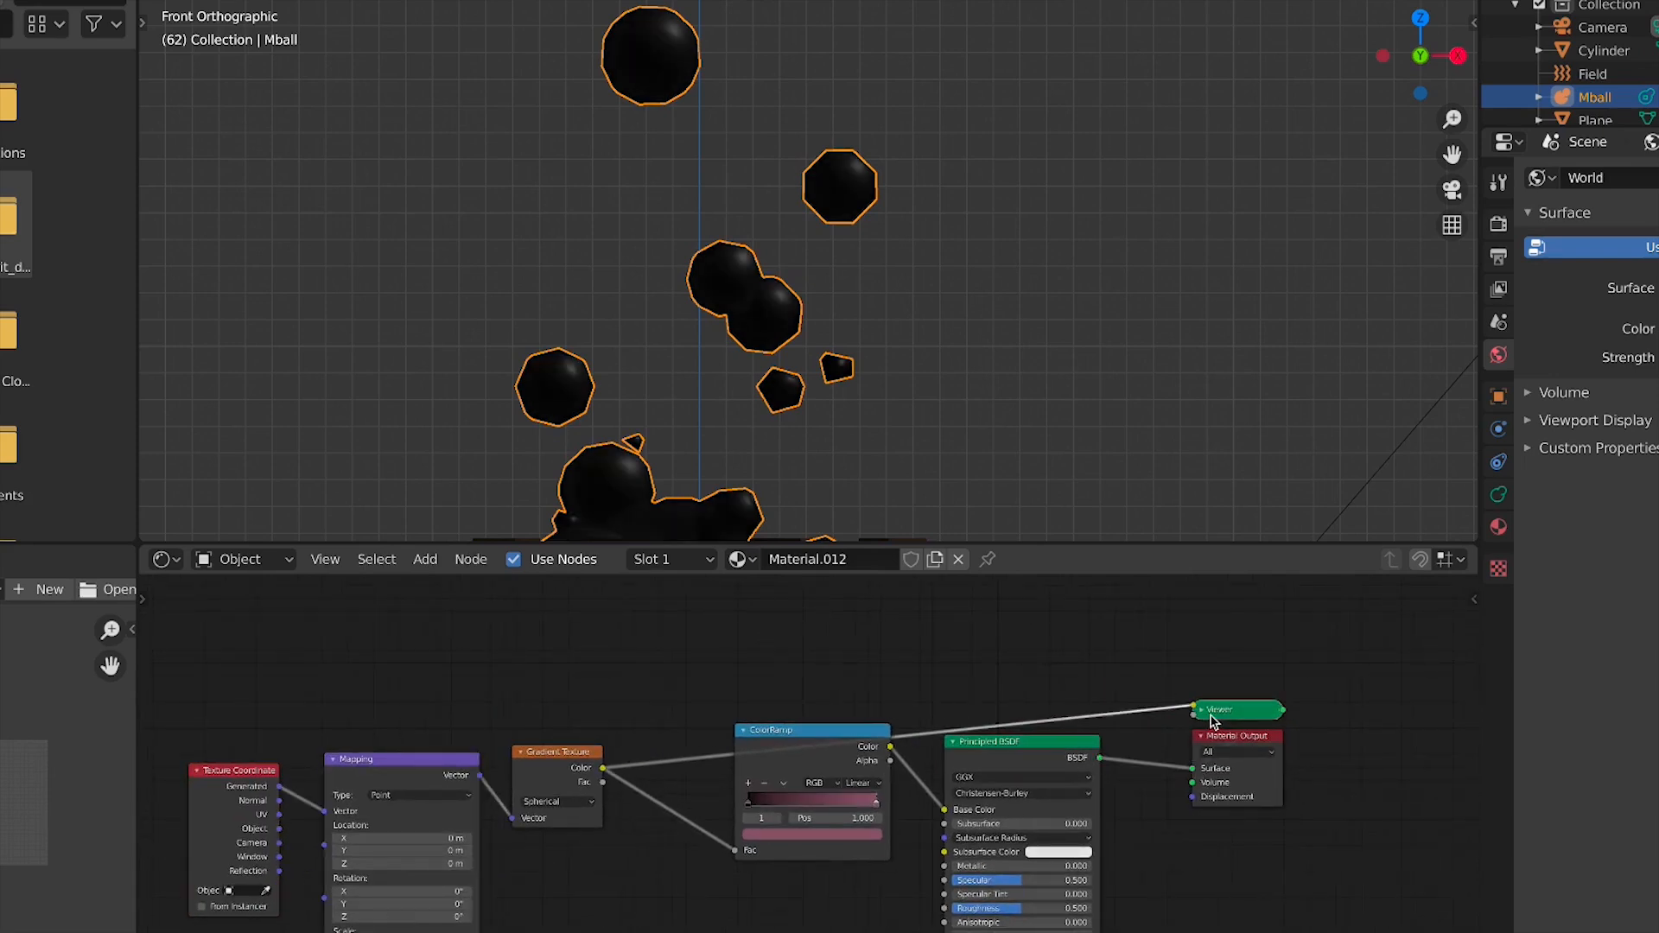
pyautogui.press('x')
# Set the ColorRamp's dark stop colour to orange
pyautogui.scroll(-2, 889, 678)
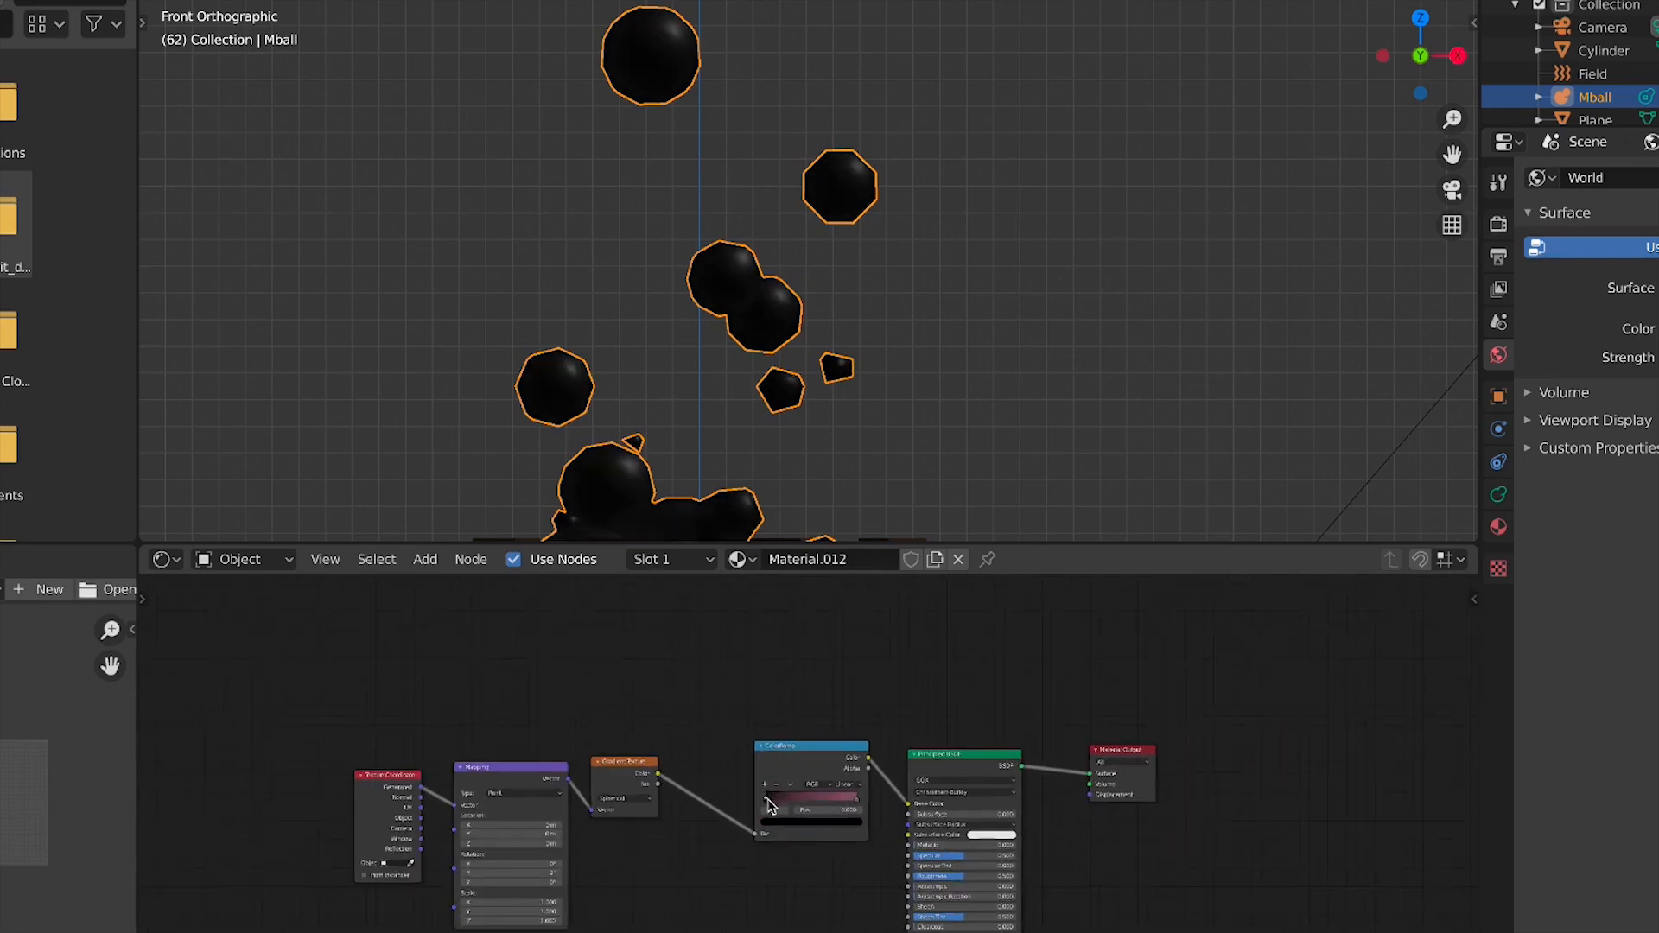
pyautogui.click(788, 824)
pyautogui.click(843, 705)
pyautogui.moveTo(818, 724)
pyautogui.mouseDown()
pyautogui.moveTo(796, 706)
pyautogui.moveTo(796, 746)
pyautogui.moveTo(779, 745)
pyautogui.mouseUp()
pyautogui.scroll(-3, 891, 265)
pyautogui.scroll(2, 870, 816)
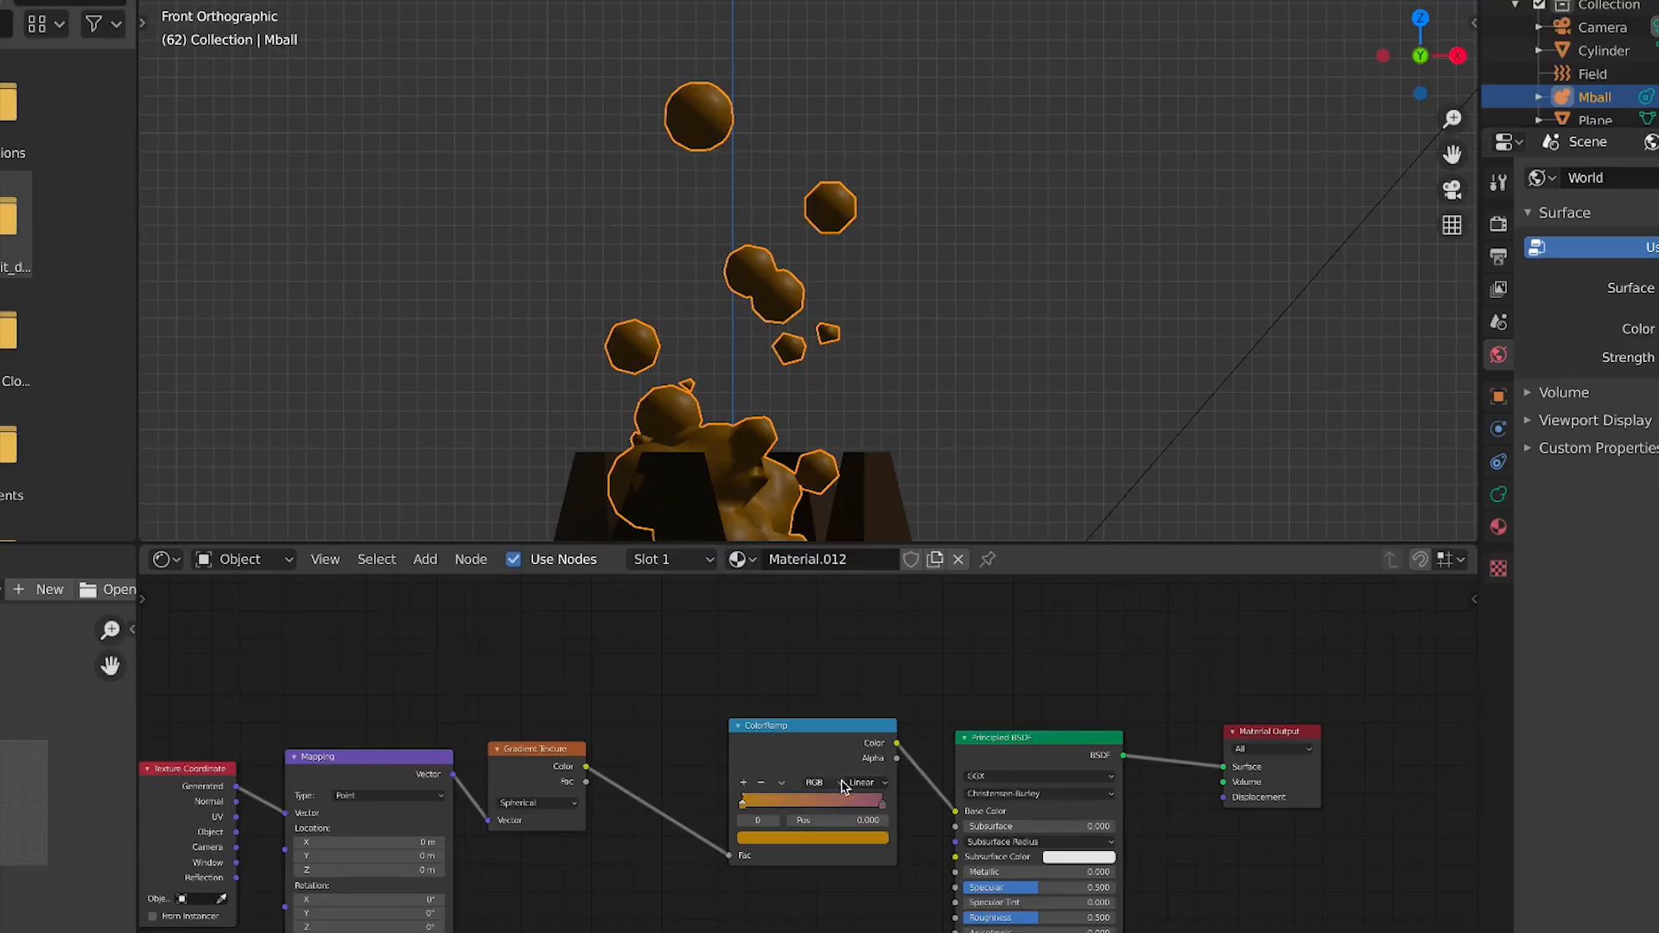
# Set the ColorRamp interpolation to B-Spline and reposition the ColorRamp node
pyautogui.click(844, 786)
pyautogui.click(875, 851)
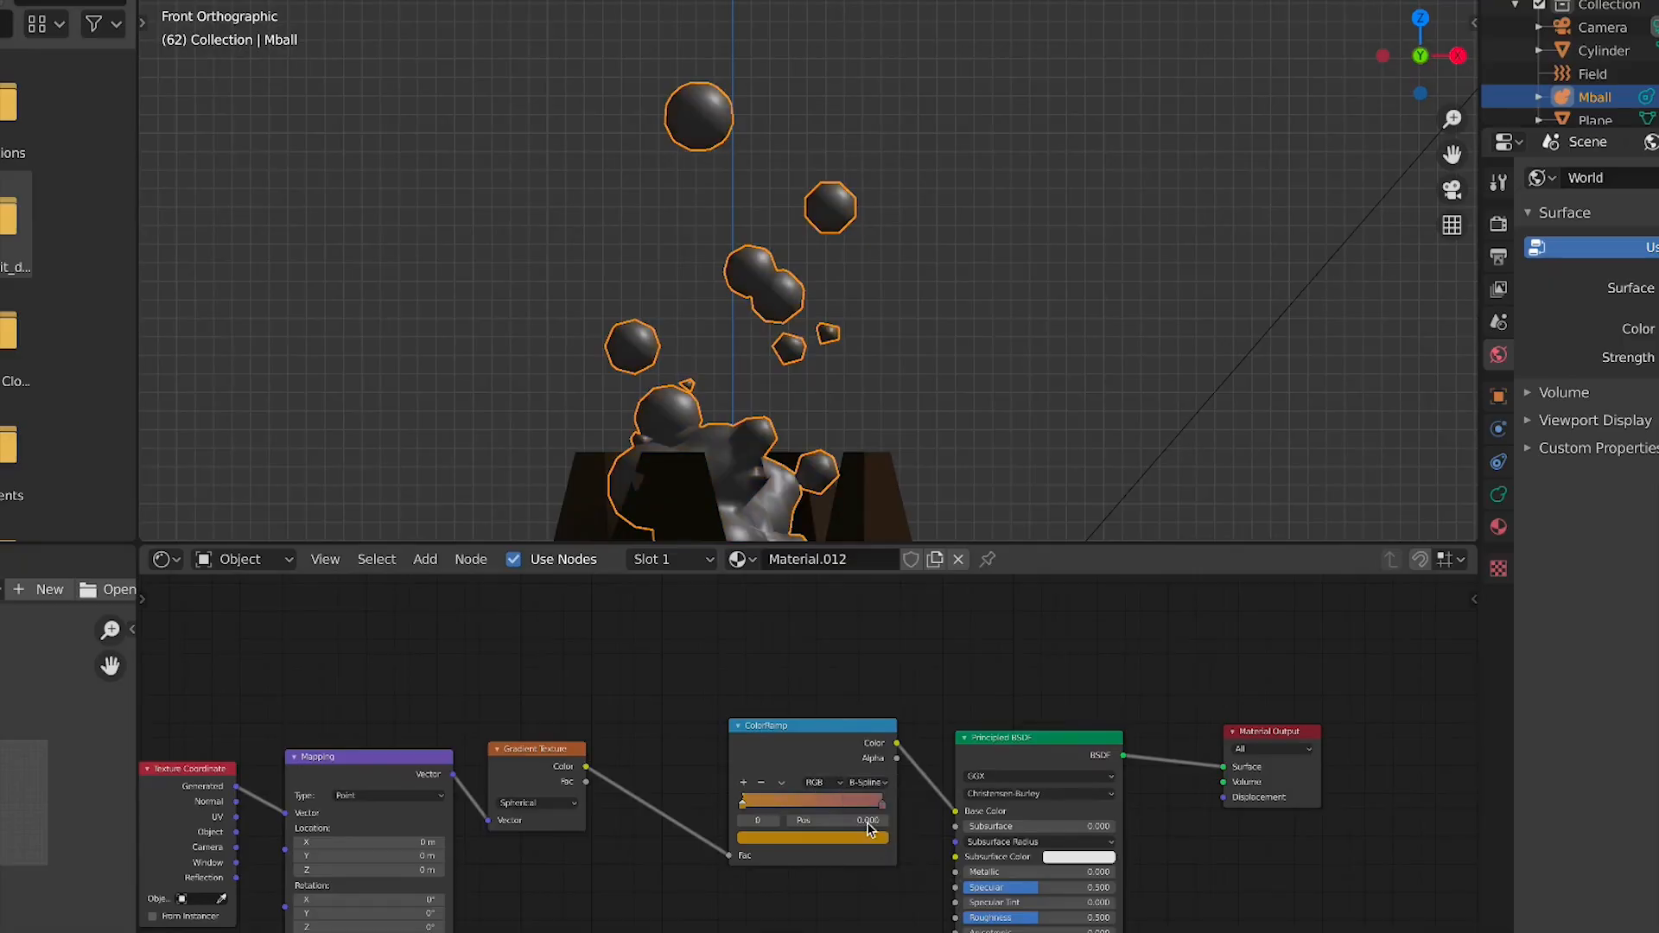
pyautogui.scroll(2, 848, 799)
pyautogui.moveTo(914, 813)
pyautogui.mouseDown()
pyautogui.moveTo(871, 820)
pyautogui.moveTo(894, 796)
pyautogui.mouseUp()
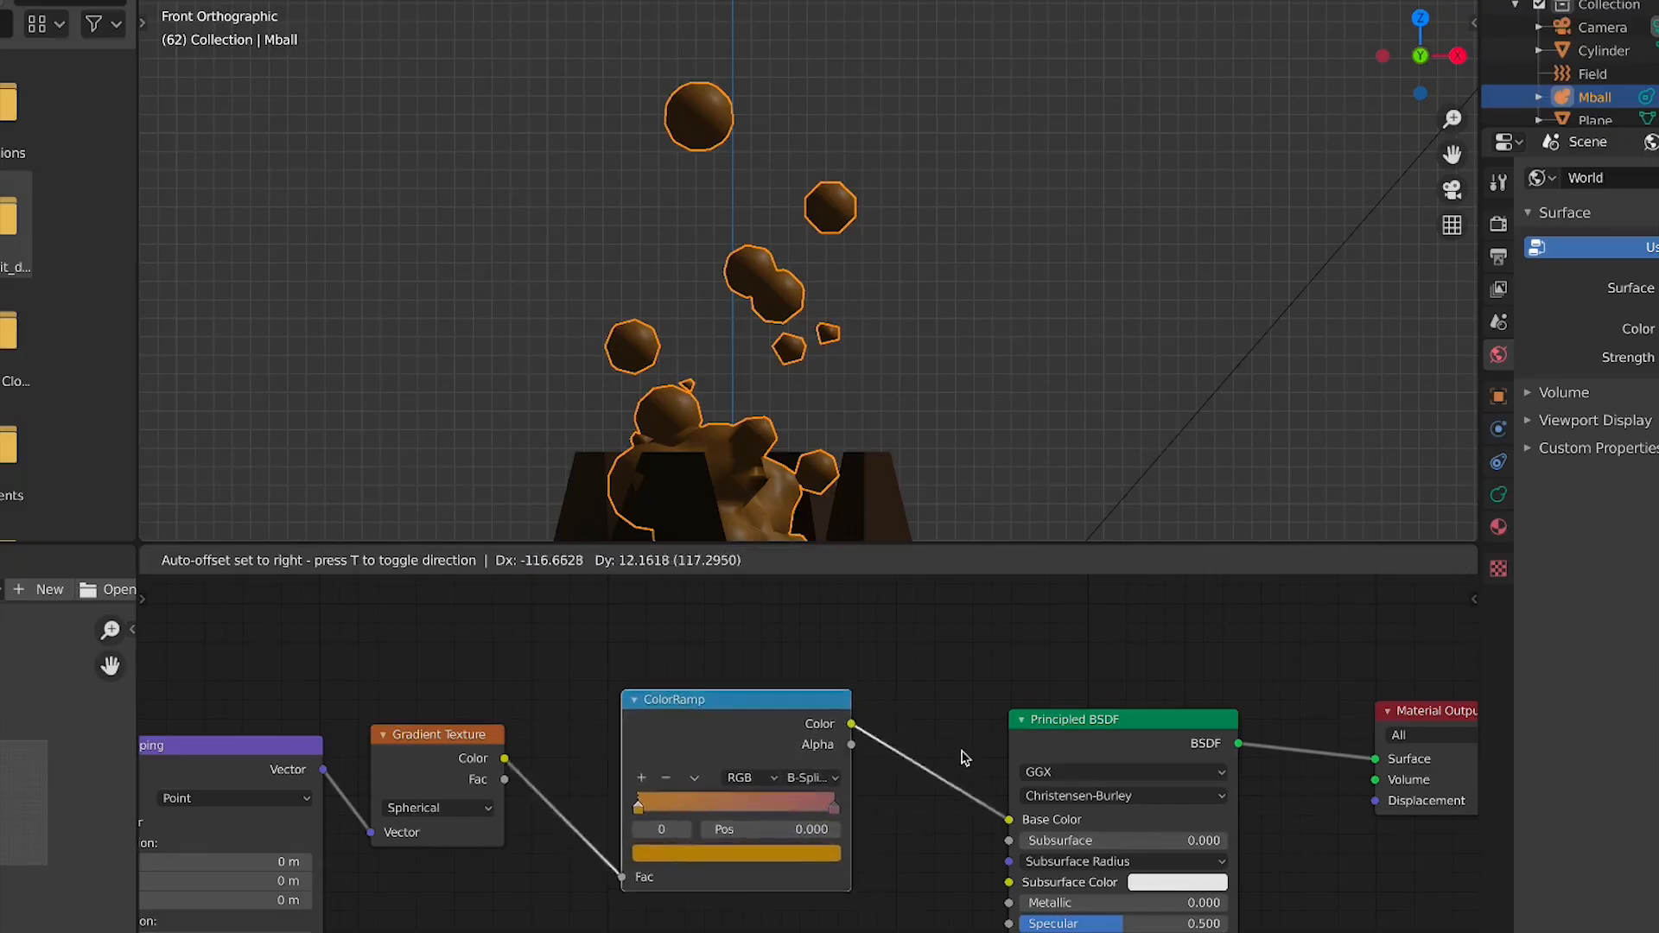
pyautogui.scroll(-3, 1218, 412)
pyautogui.scroll(-3, 1219, 412)
pyautogui.moveTo(1222, 407); pyautogui.dragTo(926, 382, button='middle')
pyautogui.press('KP_1')
pyautogui.scroll(-3, 1023, 360)
pyautogui.keyDown('shift'); pyautogui.moveTo(1277, 297); pyautogui.dragTo(955, 314, button='middle'); pyautogui.keyUp('shift')
pyautogui.scroll(9, 955, 314)
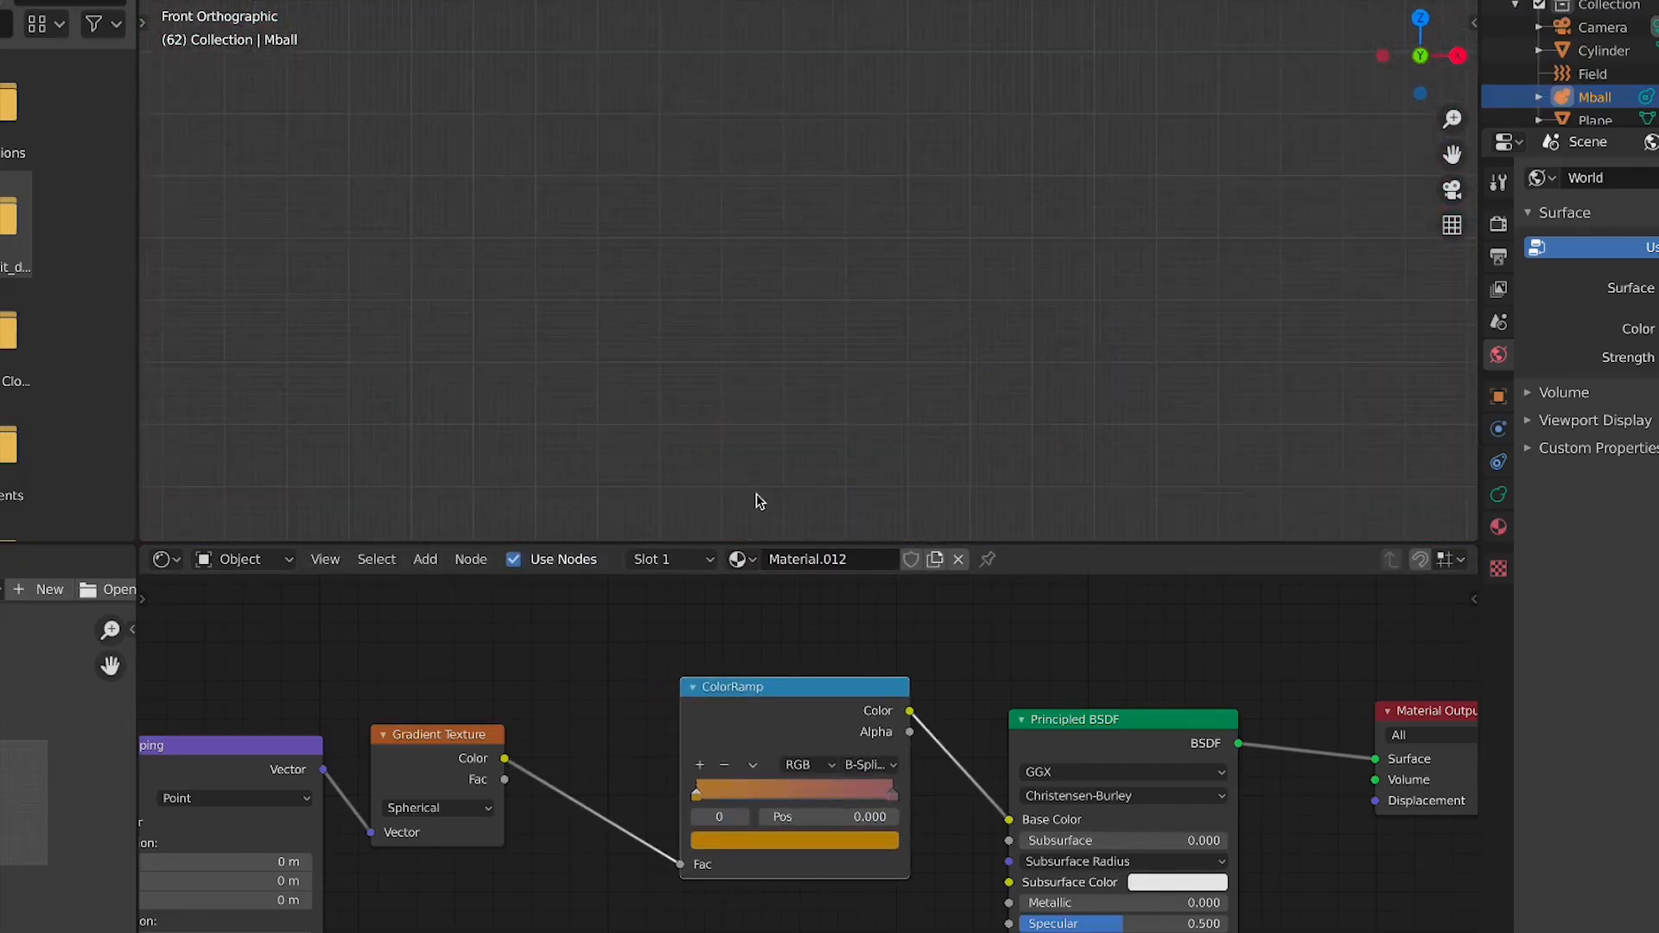
# Reposition the two ColorRamp stops to about 0.194 and 0.741 while previewing the metaball
pyautogui.keyDown('shift'); pyautogui.moveTo(755, 496); pyautogui.dragTo(950, 81, button='middle'); pyautogui.keyUp('shift')
pyautogui.scroll(6, 950, 81)
pyautogui.keyDown('shift'); pyautogui.moveTo(976, 199); pyautogui.dragTo(787, 358, button='middle'); pyautogui.keyUp('shift')
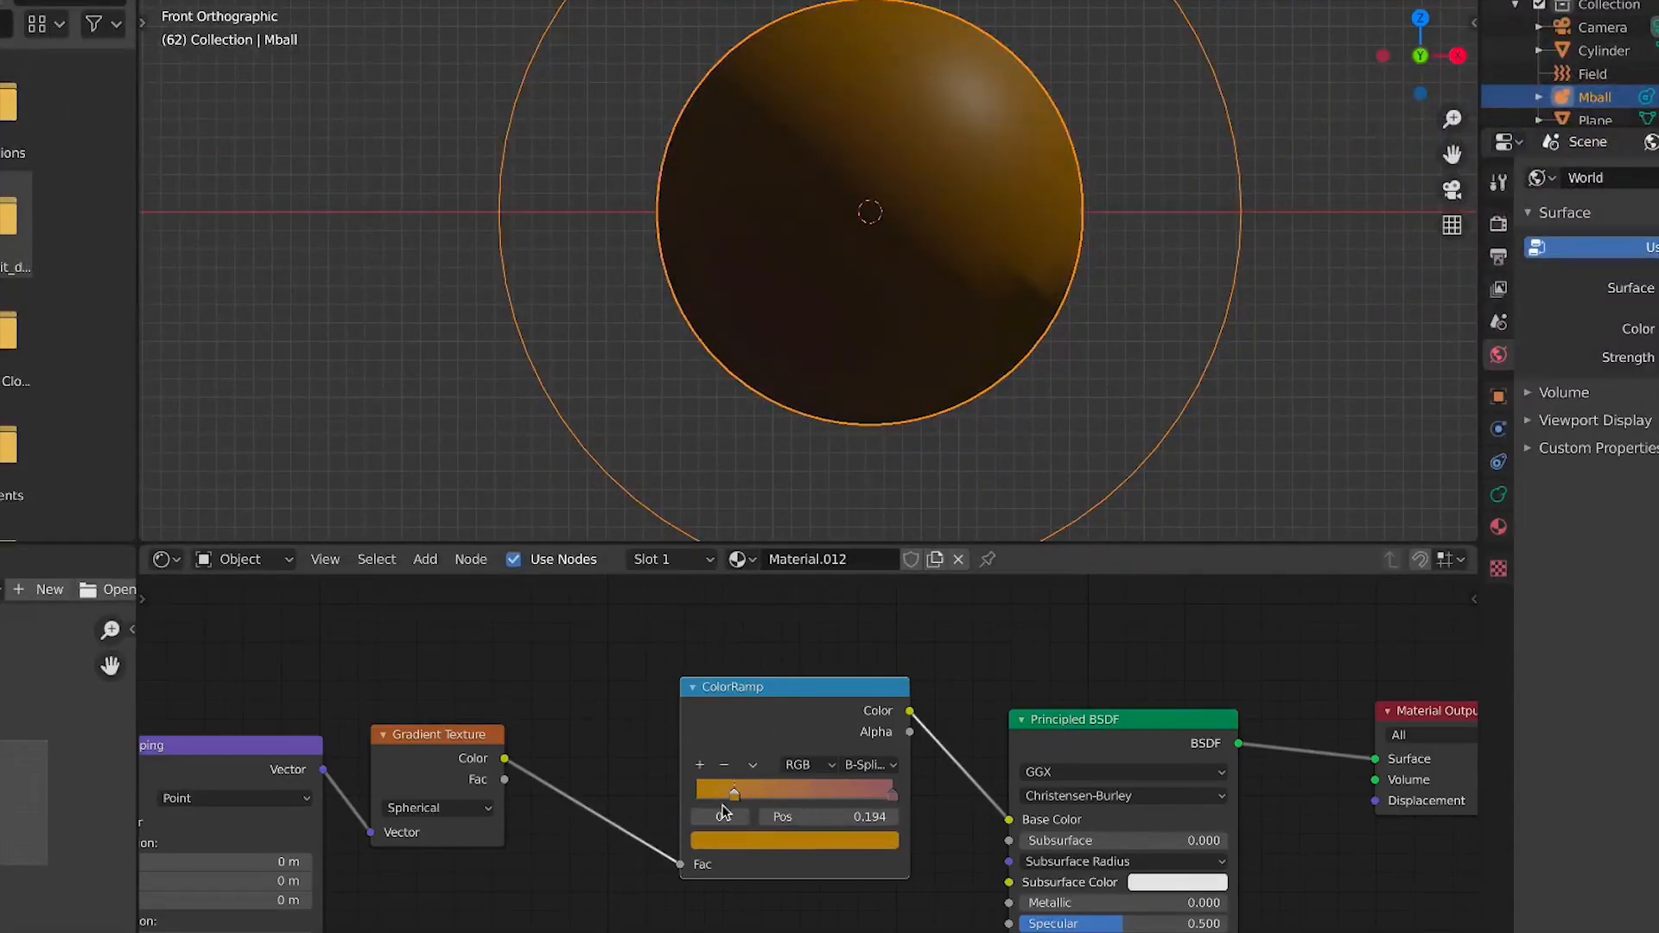
pyautogui.moveTo(890, 797); pyautogui.dragTo(867, 796)
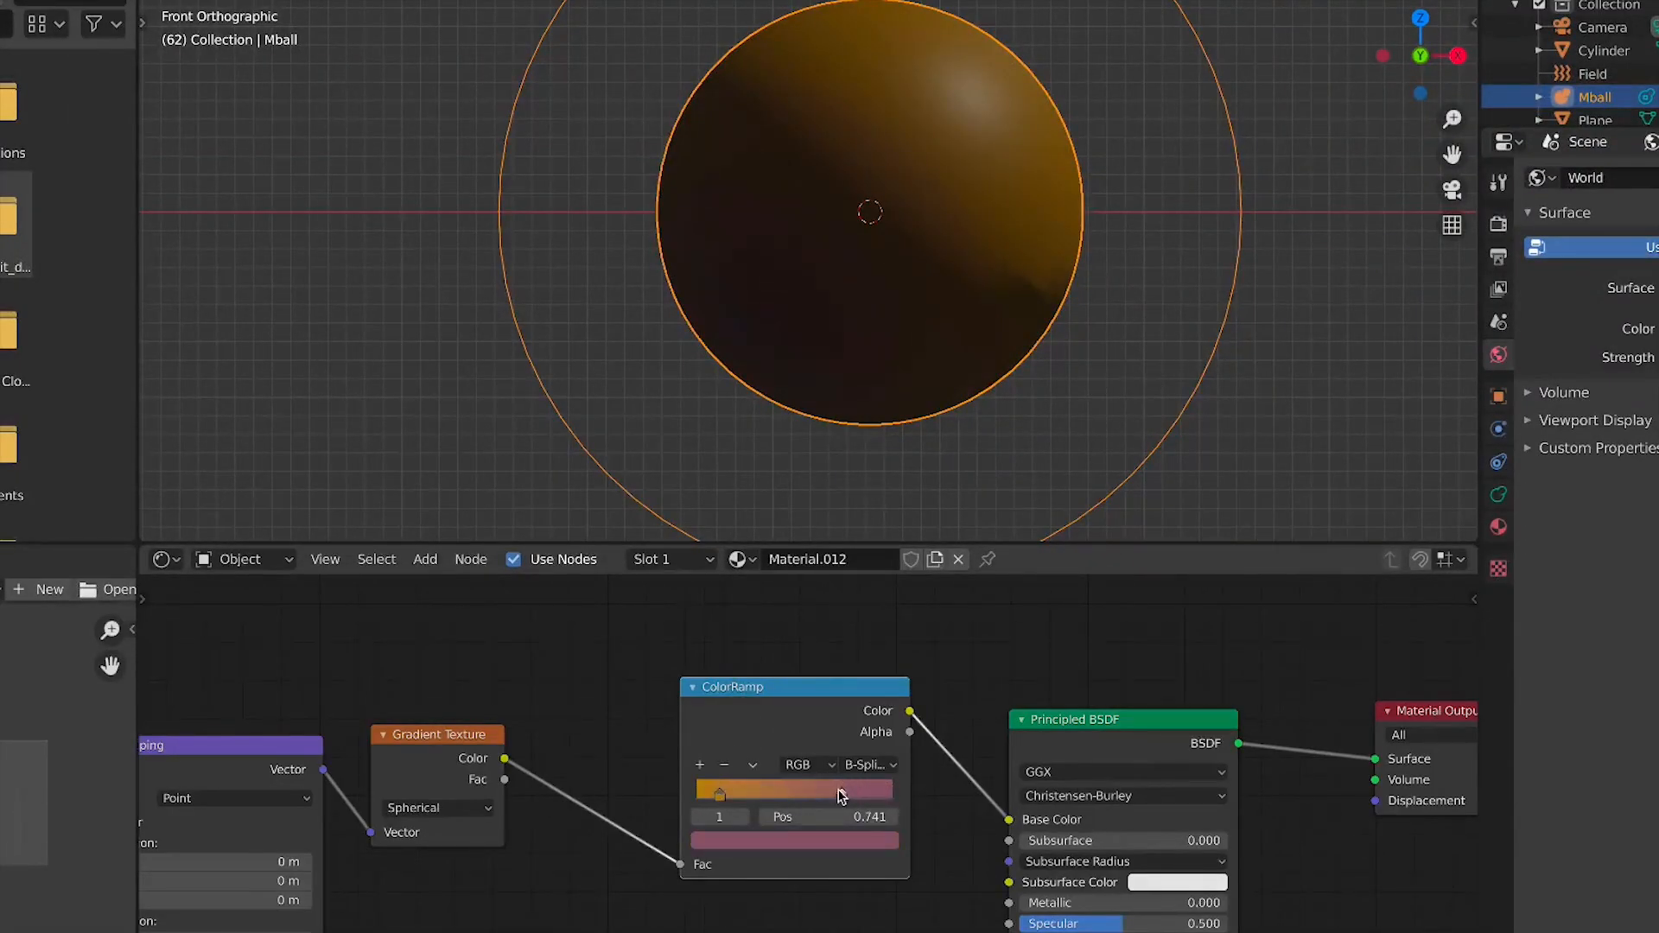
# Change the Gradient Texture type to Linear
pyautogui.moveTo(432, 812); pyautogui.dragTo(782, 724, button='middle')
pyautogui.click(786, 719)
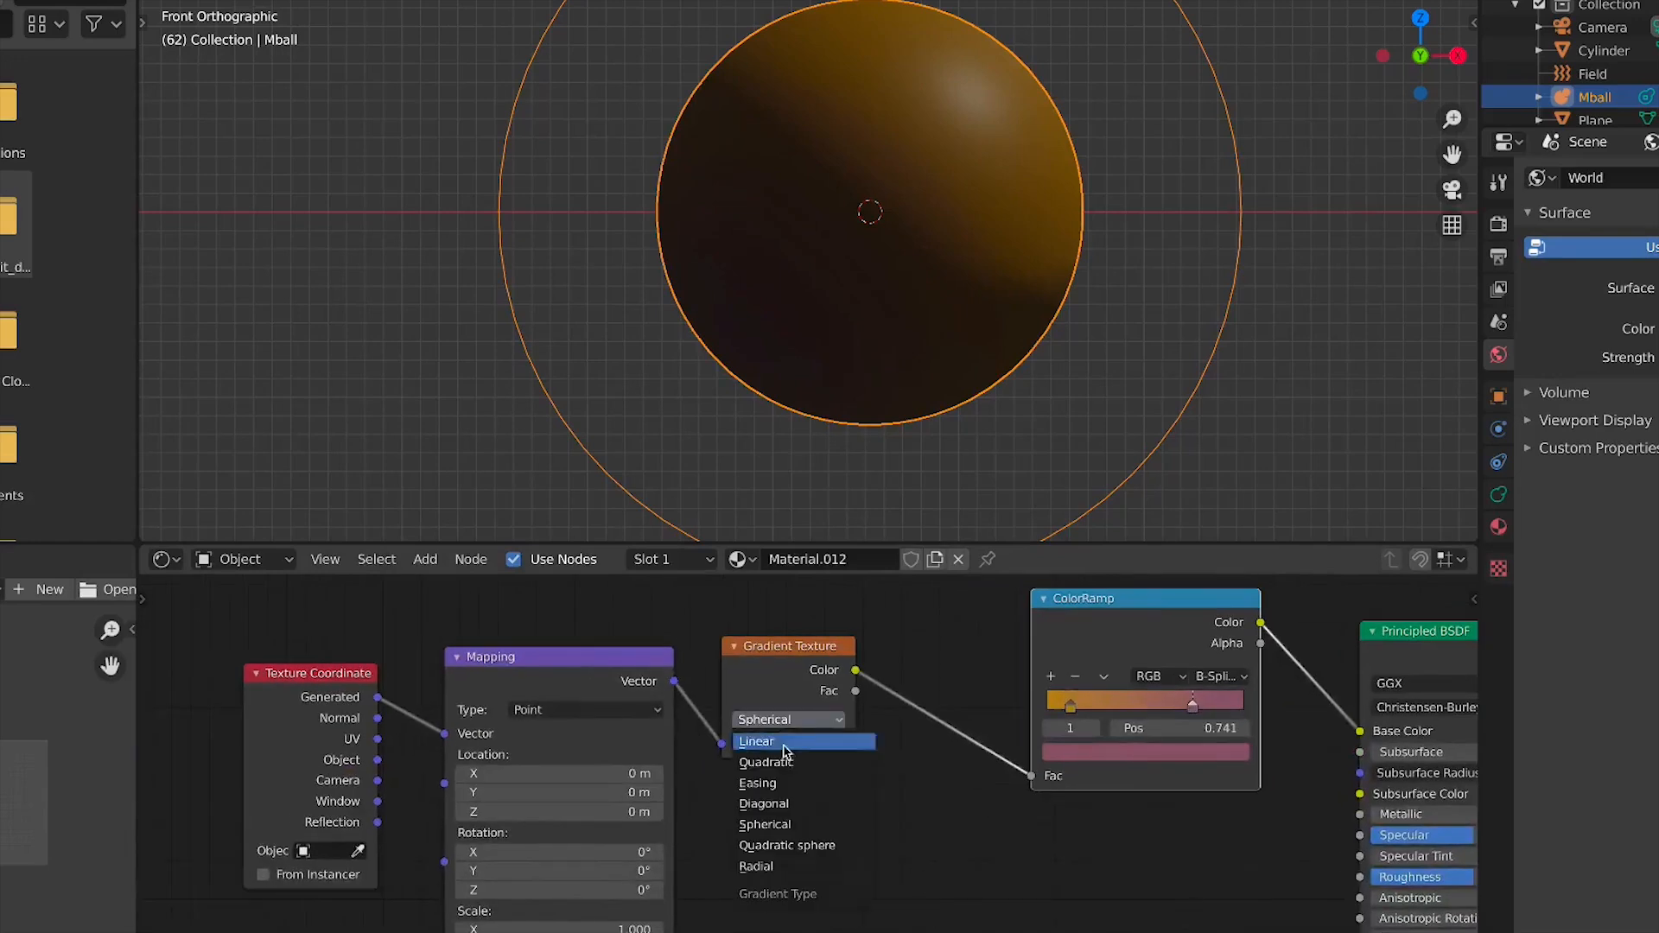
pyautogui.click(788, 744)
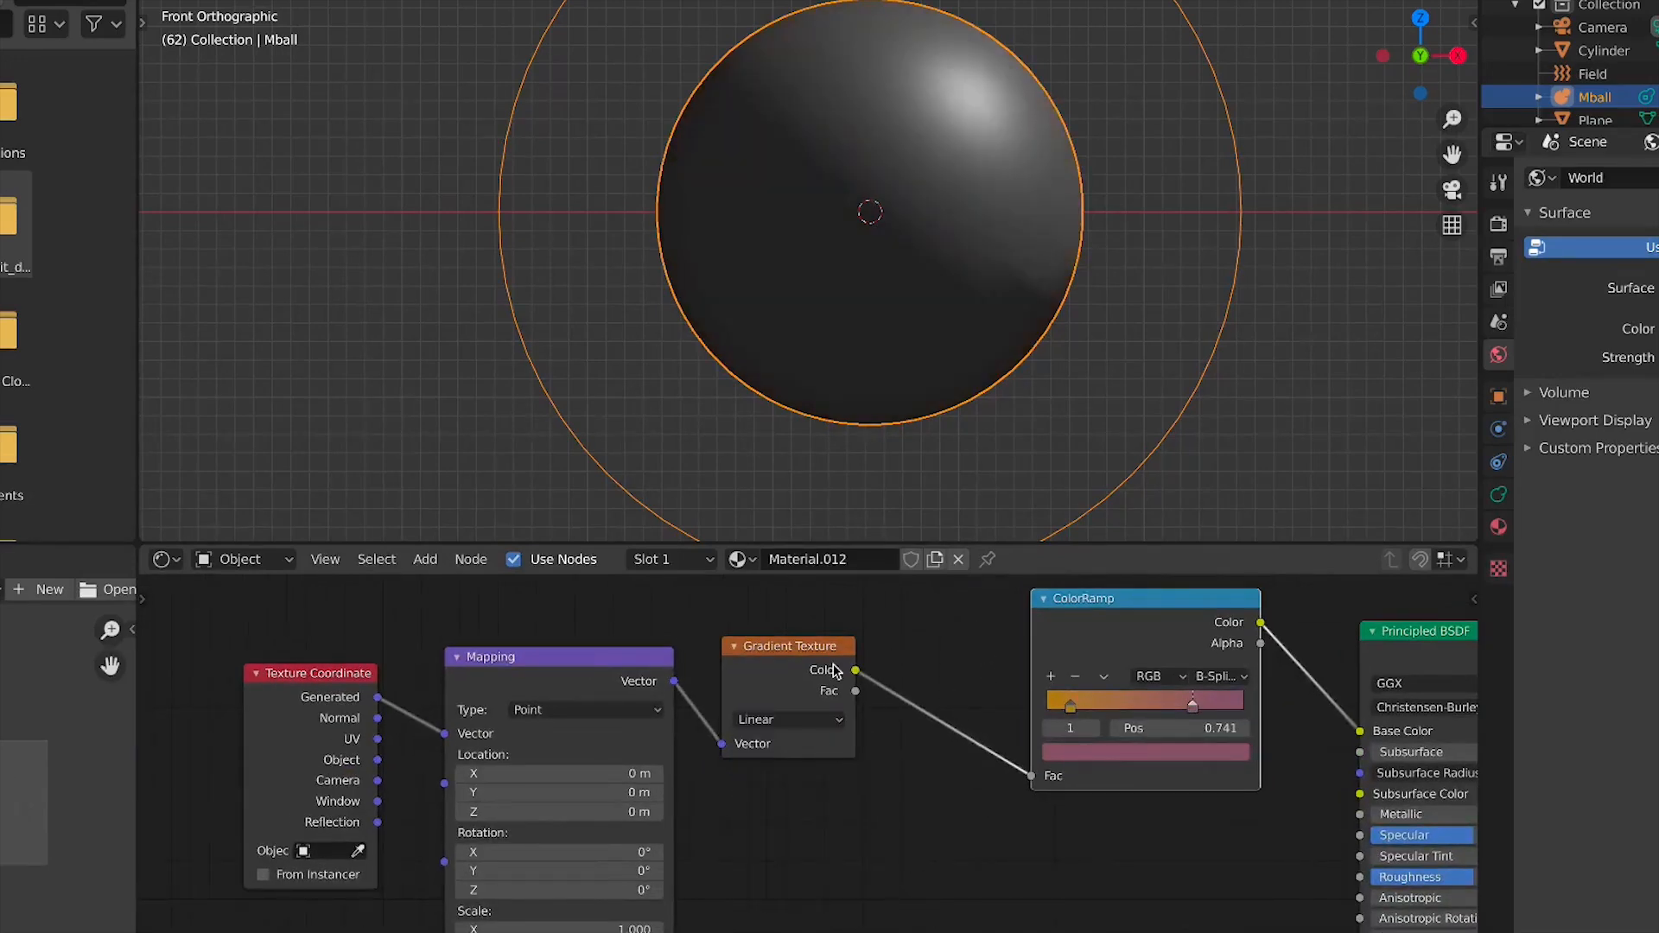
# Set the ColorRamp interpolation to Constant
pyautogui.scroll(-4, 1060, 518)
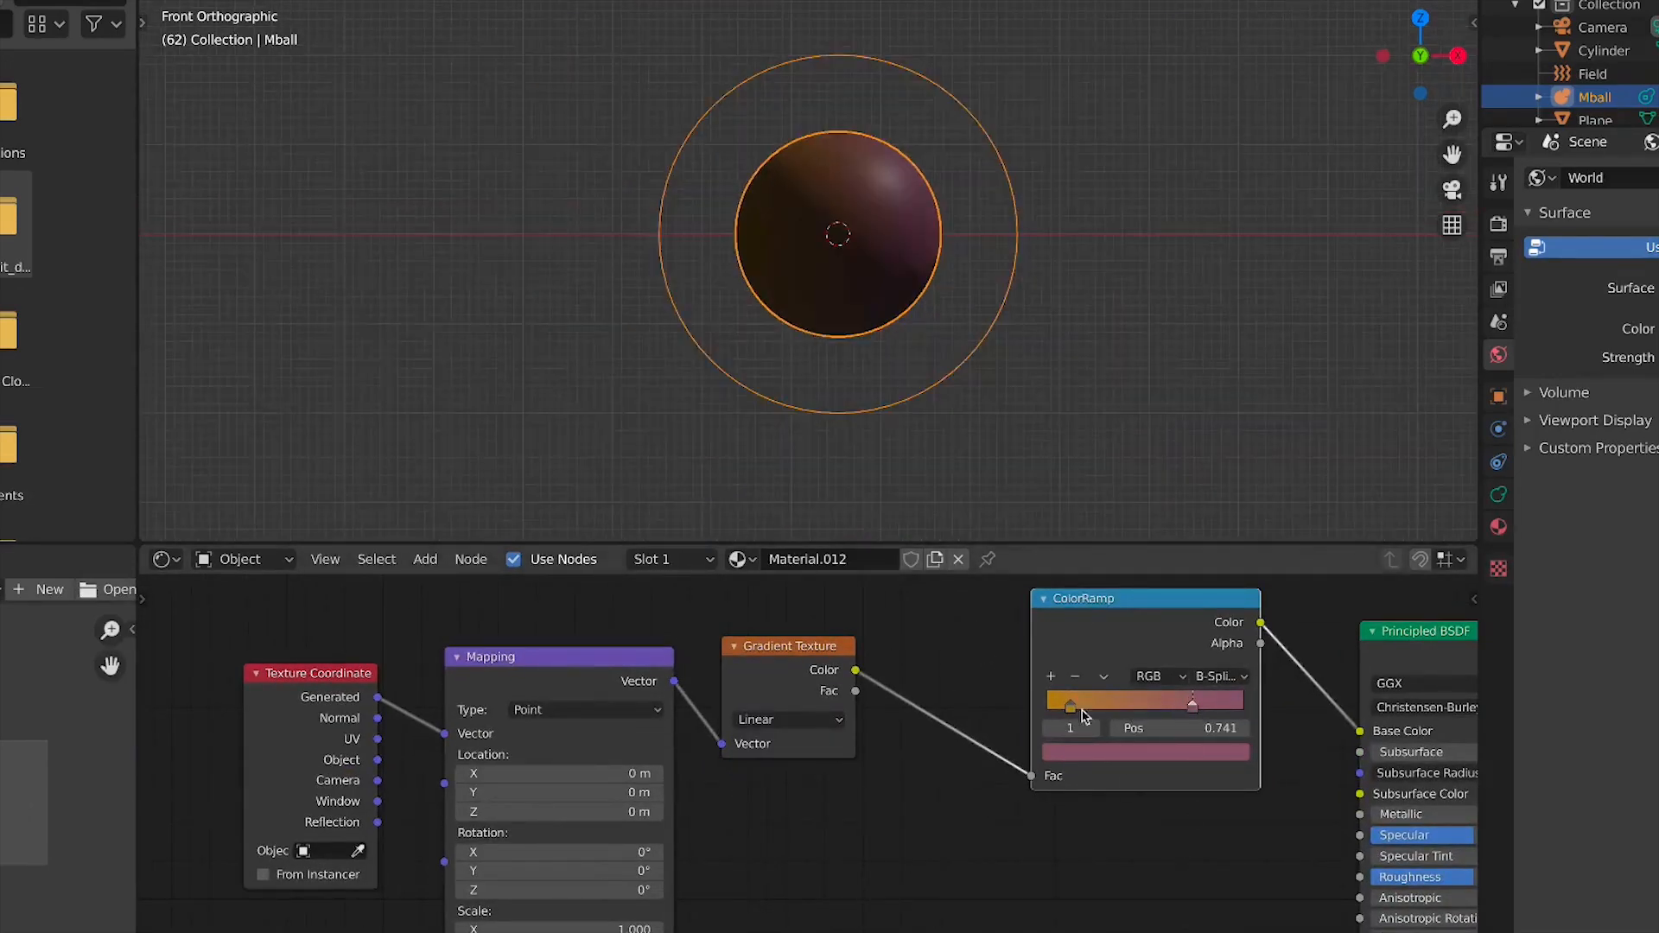
pyautogui.moveTo(557, 870)
pyautogui.mouseDown()
pyautogui.moveTo(499, 870)
pyautogui.moveTo(557, 890)
pyautogui.moveTo(543, 890)
pyautogui.moveTo(514, 854)
pyautogui.mouseUp()
pyautogui.rightClick(510, 871)
pyautogui.rightClick(494, 890)
pyautogui.press('Escape')
pyautogui.click(1220, 676)
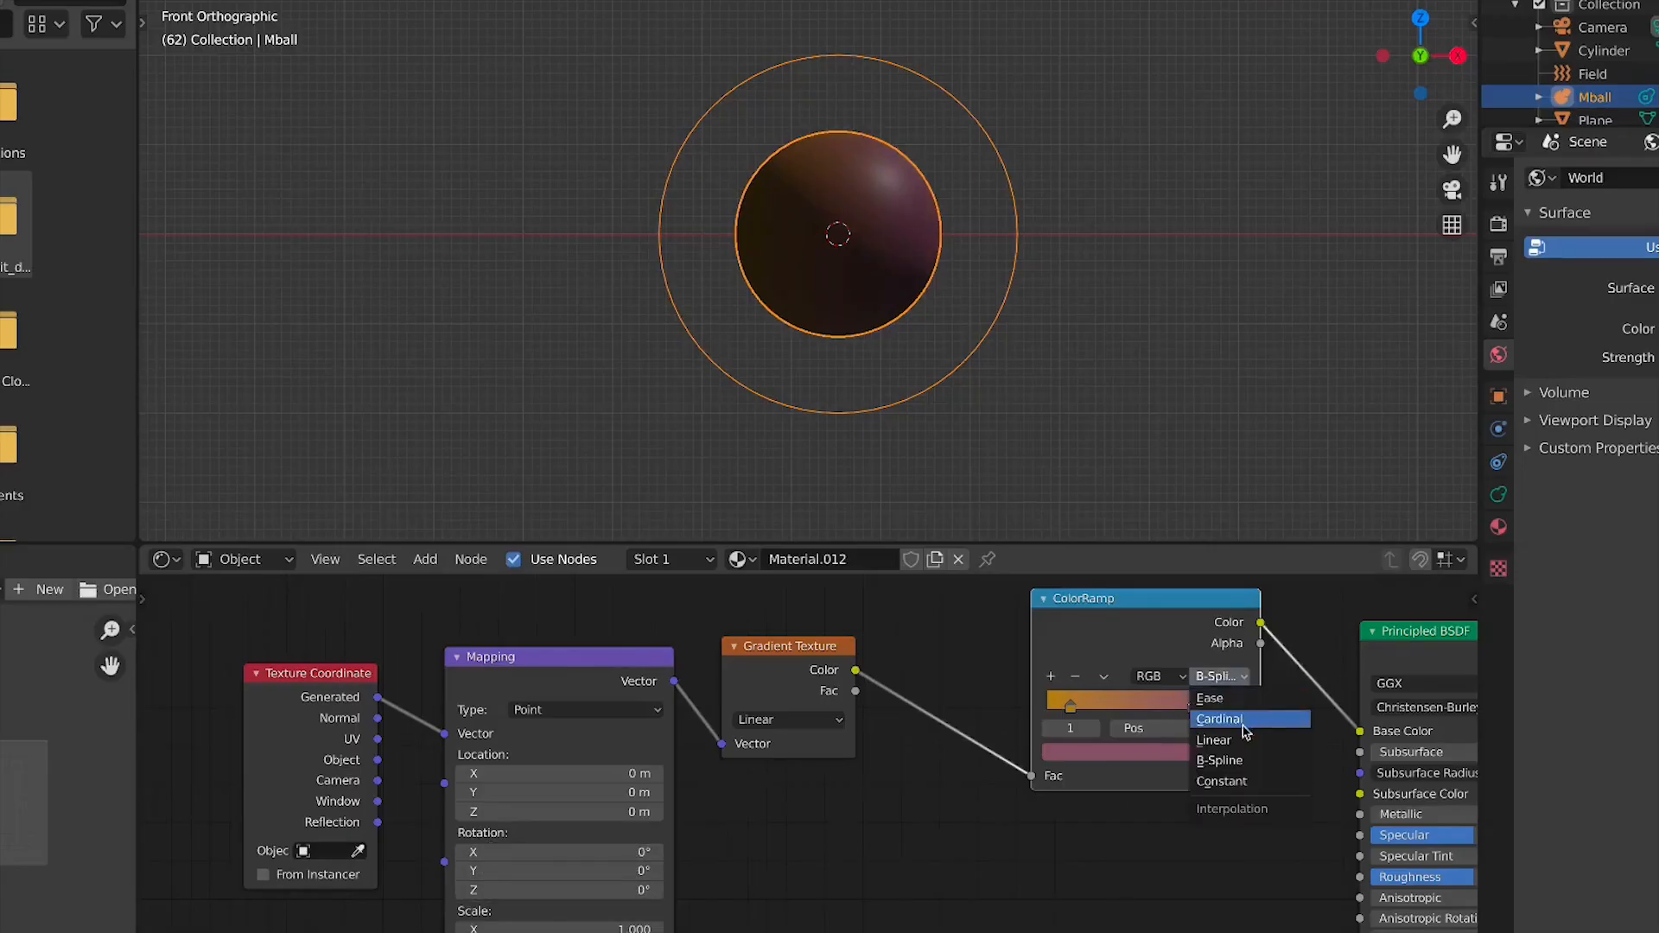
pyautogui.click(1231, 781)
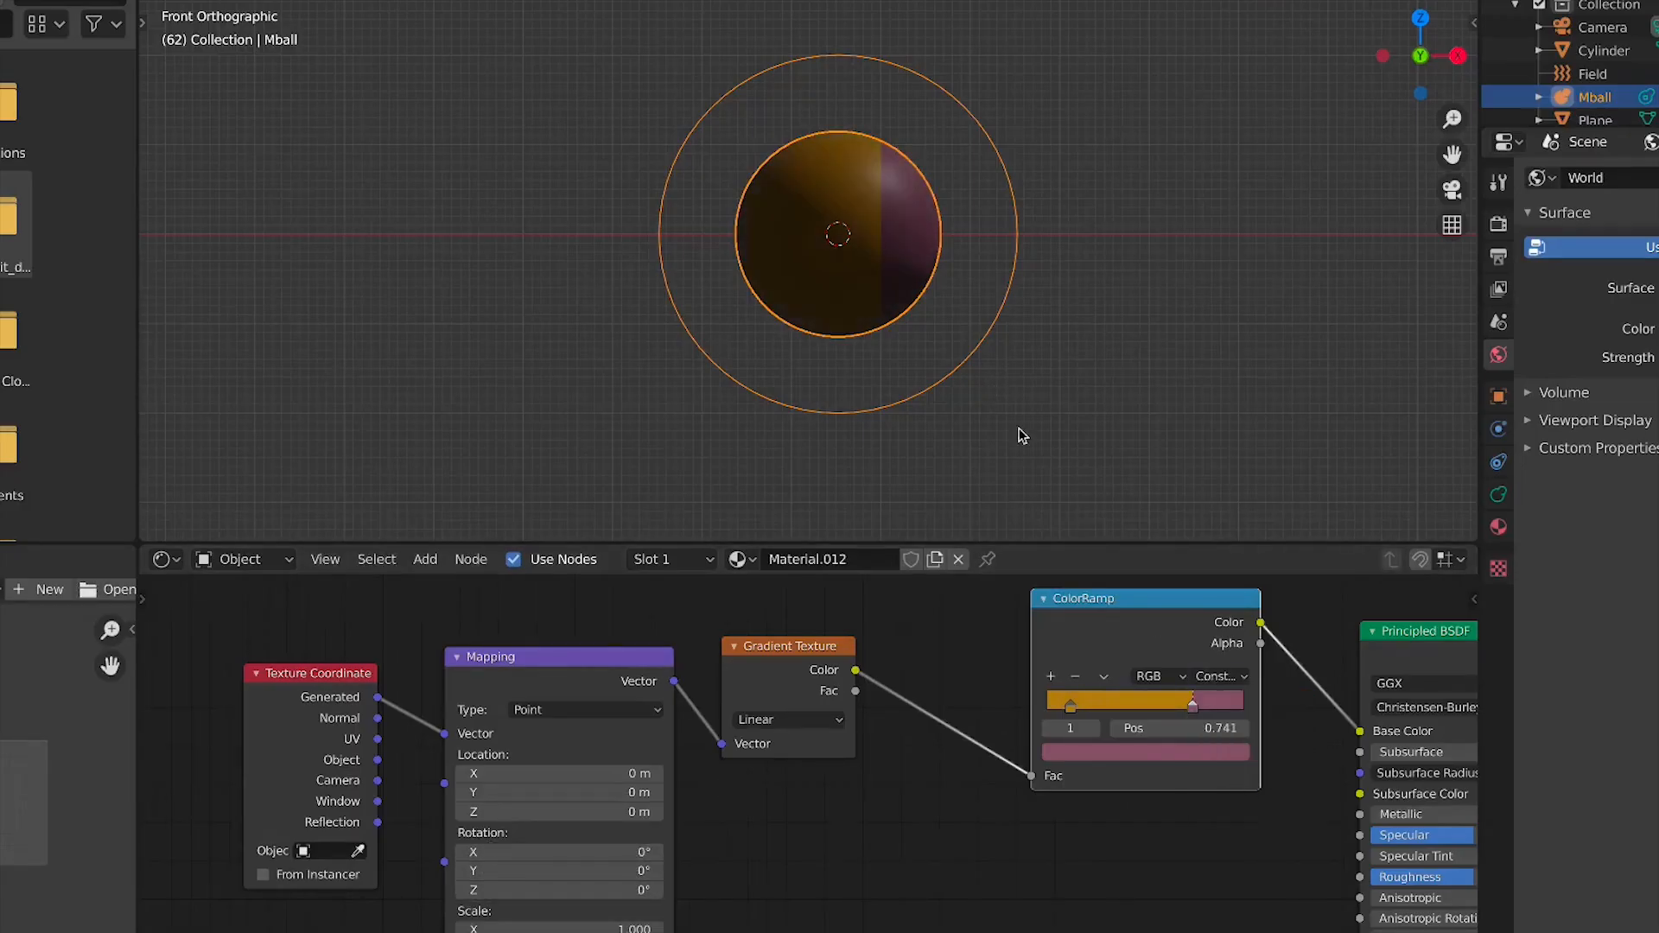
# Set the Mapping node's Y rotation to 90°
pyautogui.scroll(1, 942, 354)
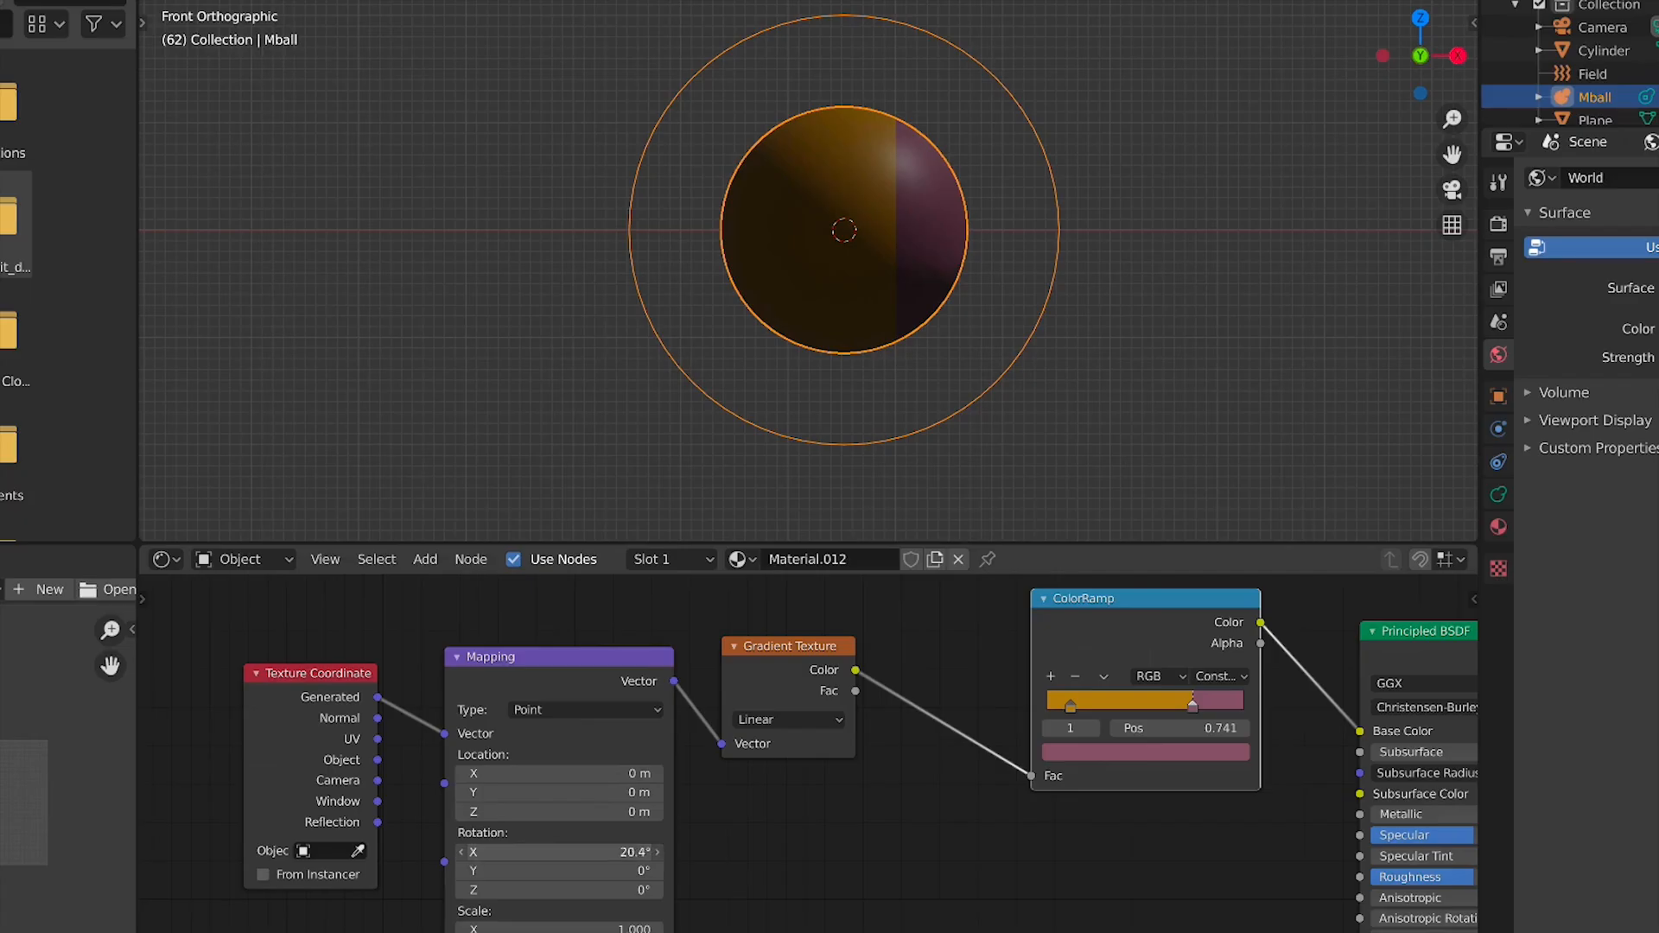
pyautogui.moveTo(500, 878); pyautogui.dragTo(585, 880)
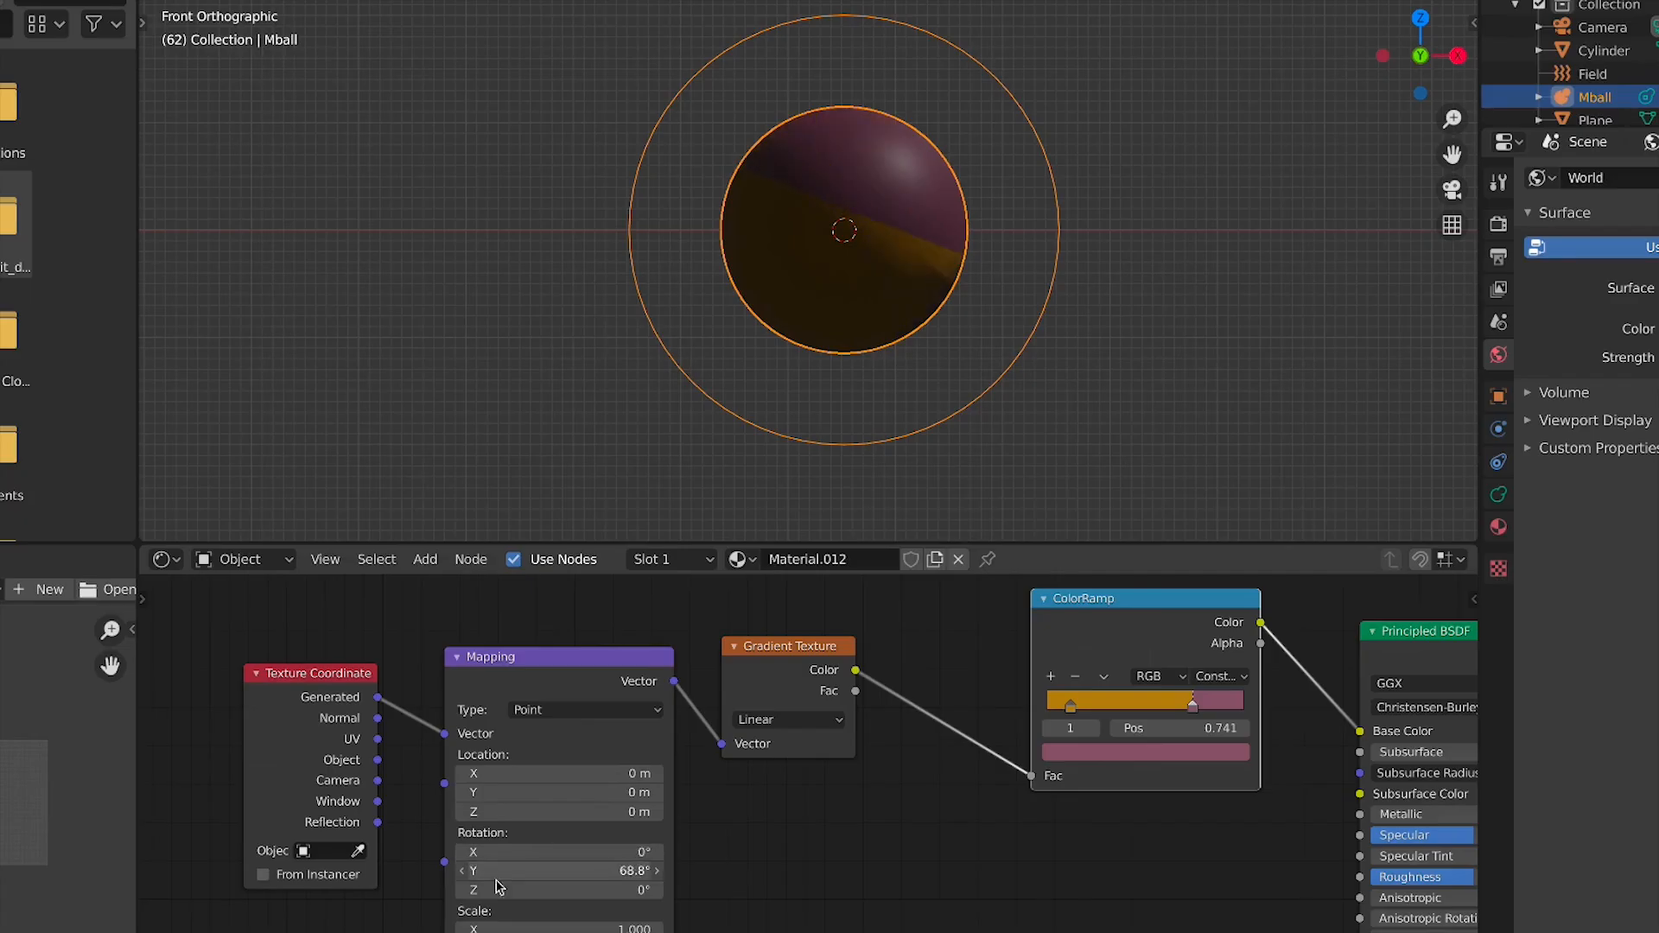
pyautogui.press('Escape')
pyautogui.click(496, 878)
pyautogui.write('90')
pyautogui.press('Return')
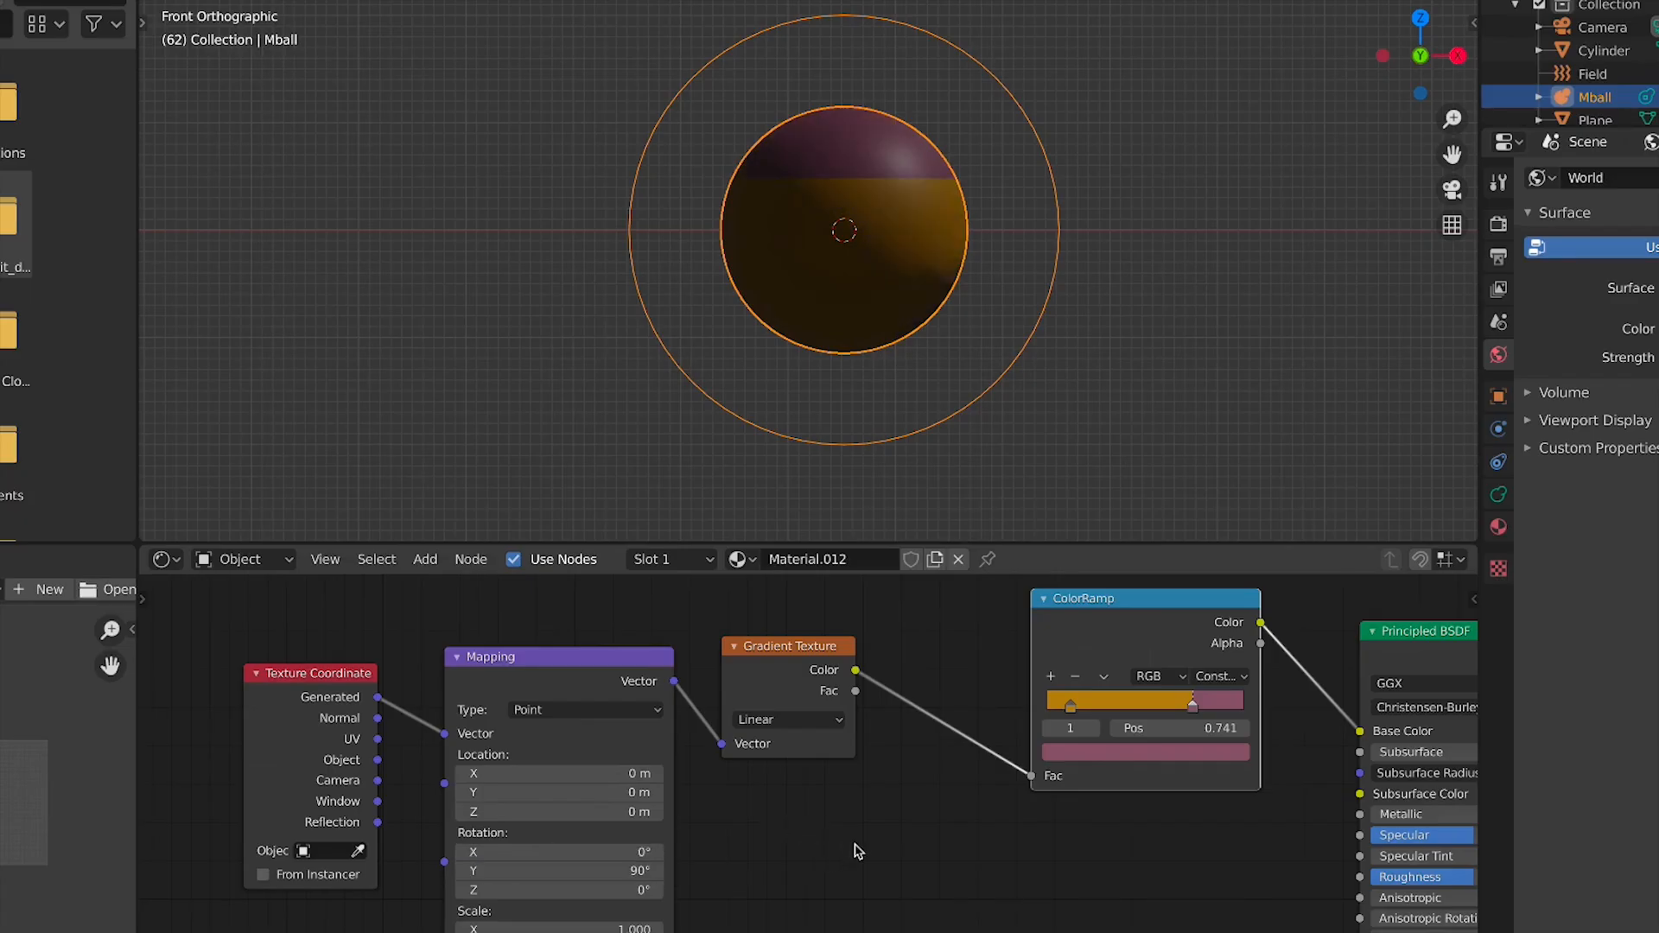
# Move the right ColorRamp stop to 0.467 and add a new red stop at 0.293
pyautogui.moveTo(1195, 709); pyautogui.dragTo(1135, 714)
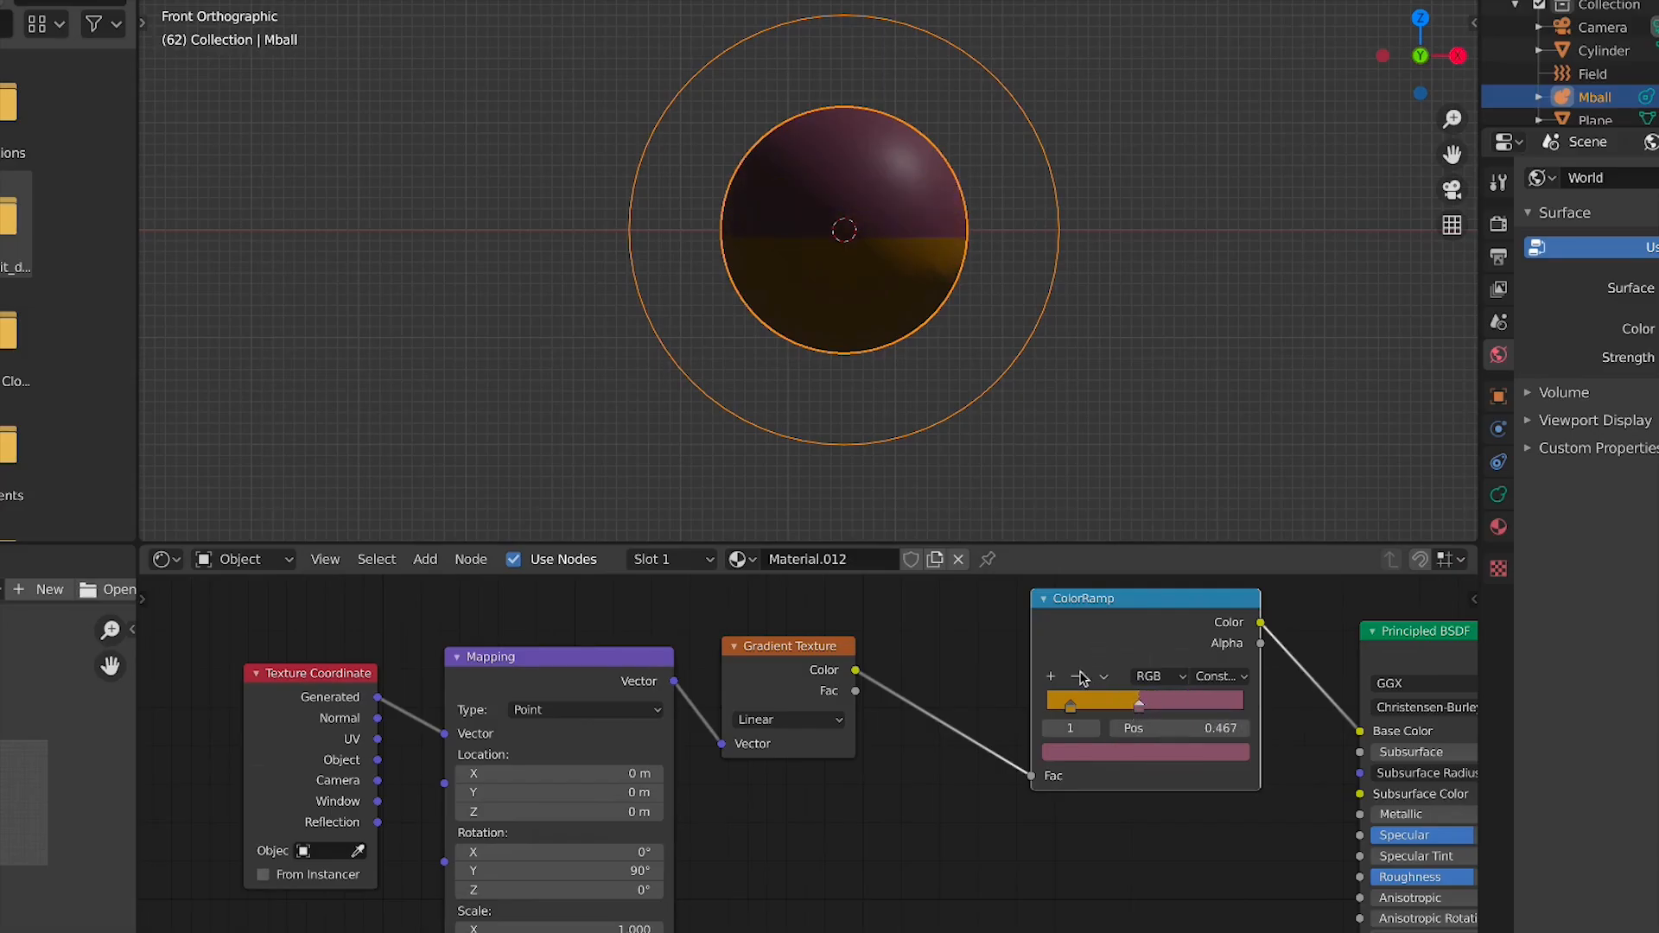
pyautogui.click(1050, 675)
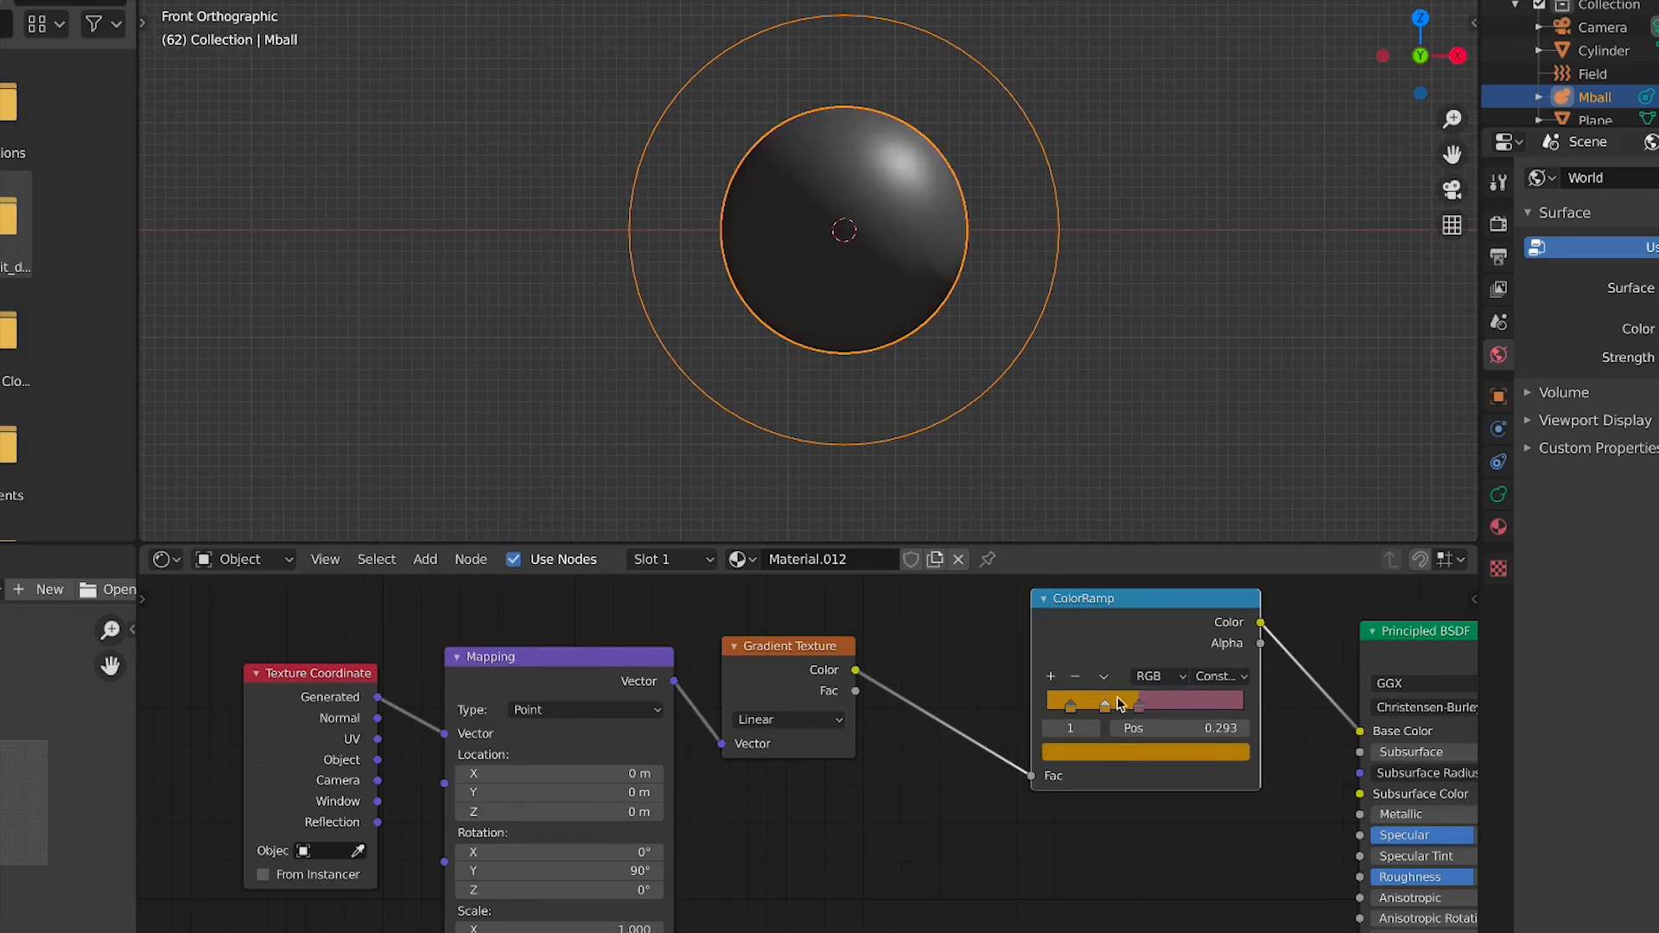
pyautogui.click(1103, 747)
pyautogui.moveTo(1094, 594); pyautogui.dragTo(1120, 607)
pyautogui.scroll(-4, 557, 354)
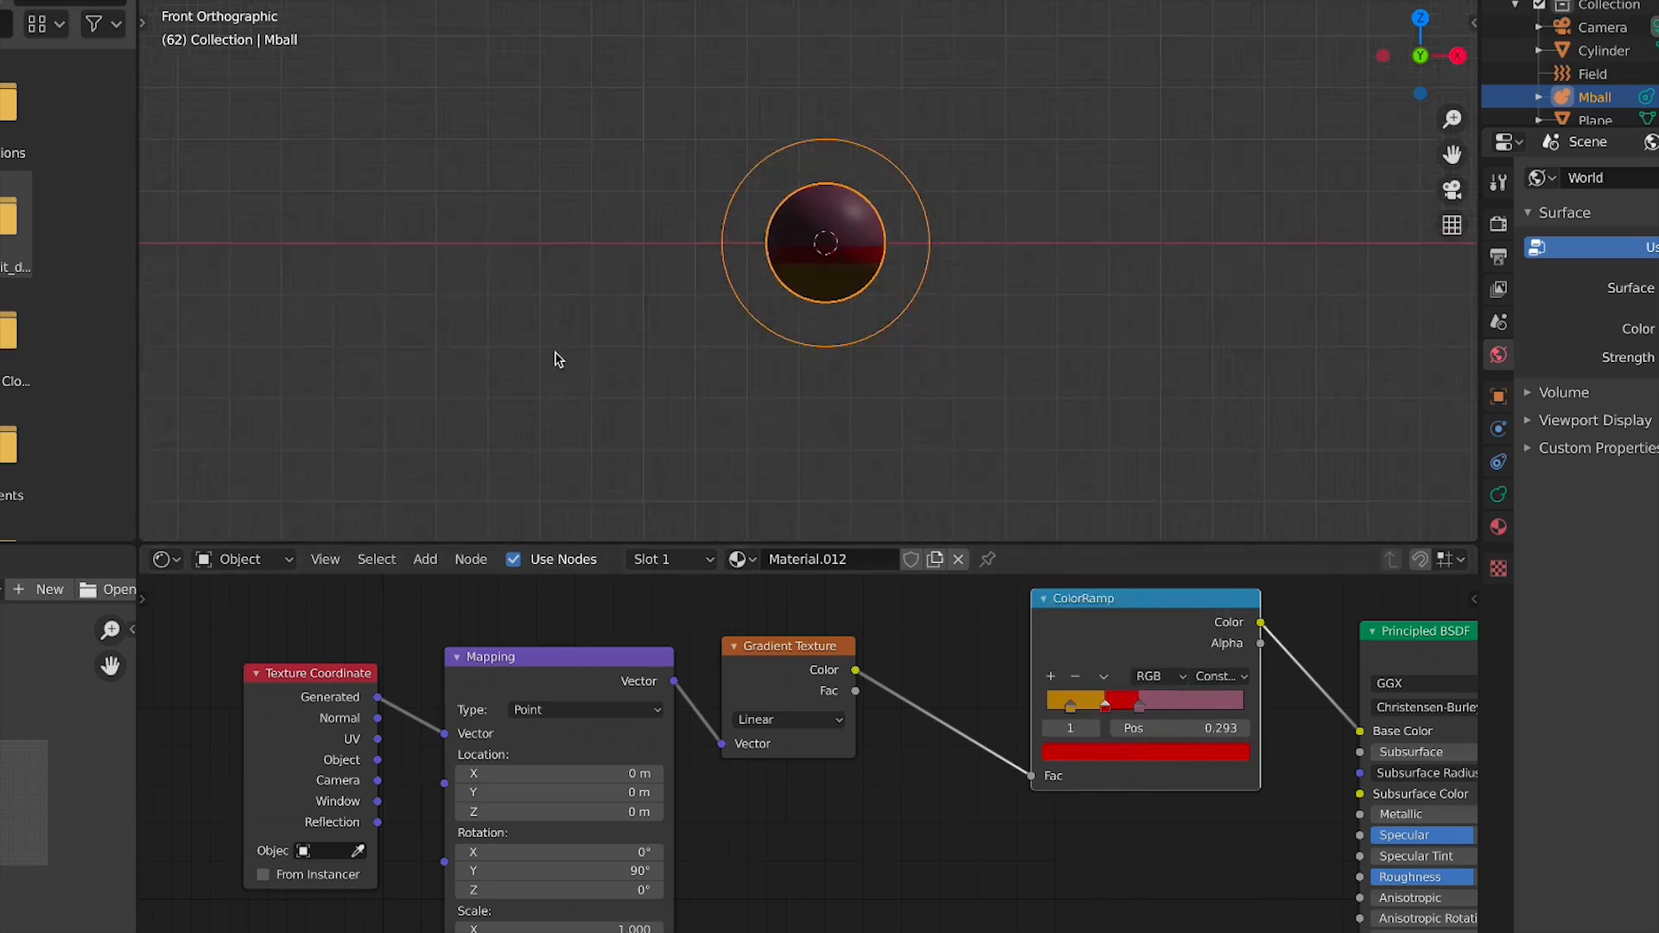
# Play the animation in camera view to preview the coloured flame particles
pyautogui.press('KP_0')
pyautogui.scroll(5, 977, 348)
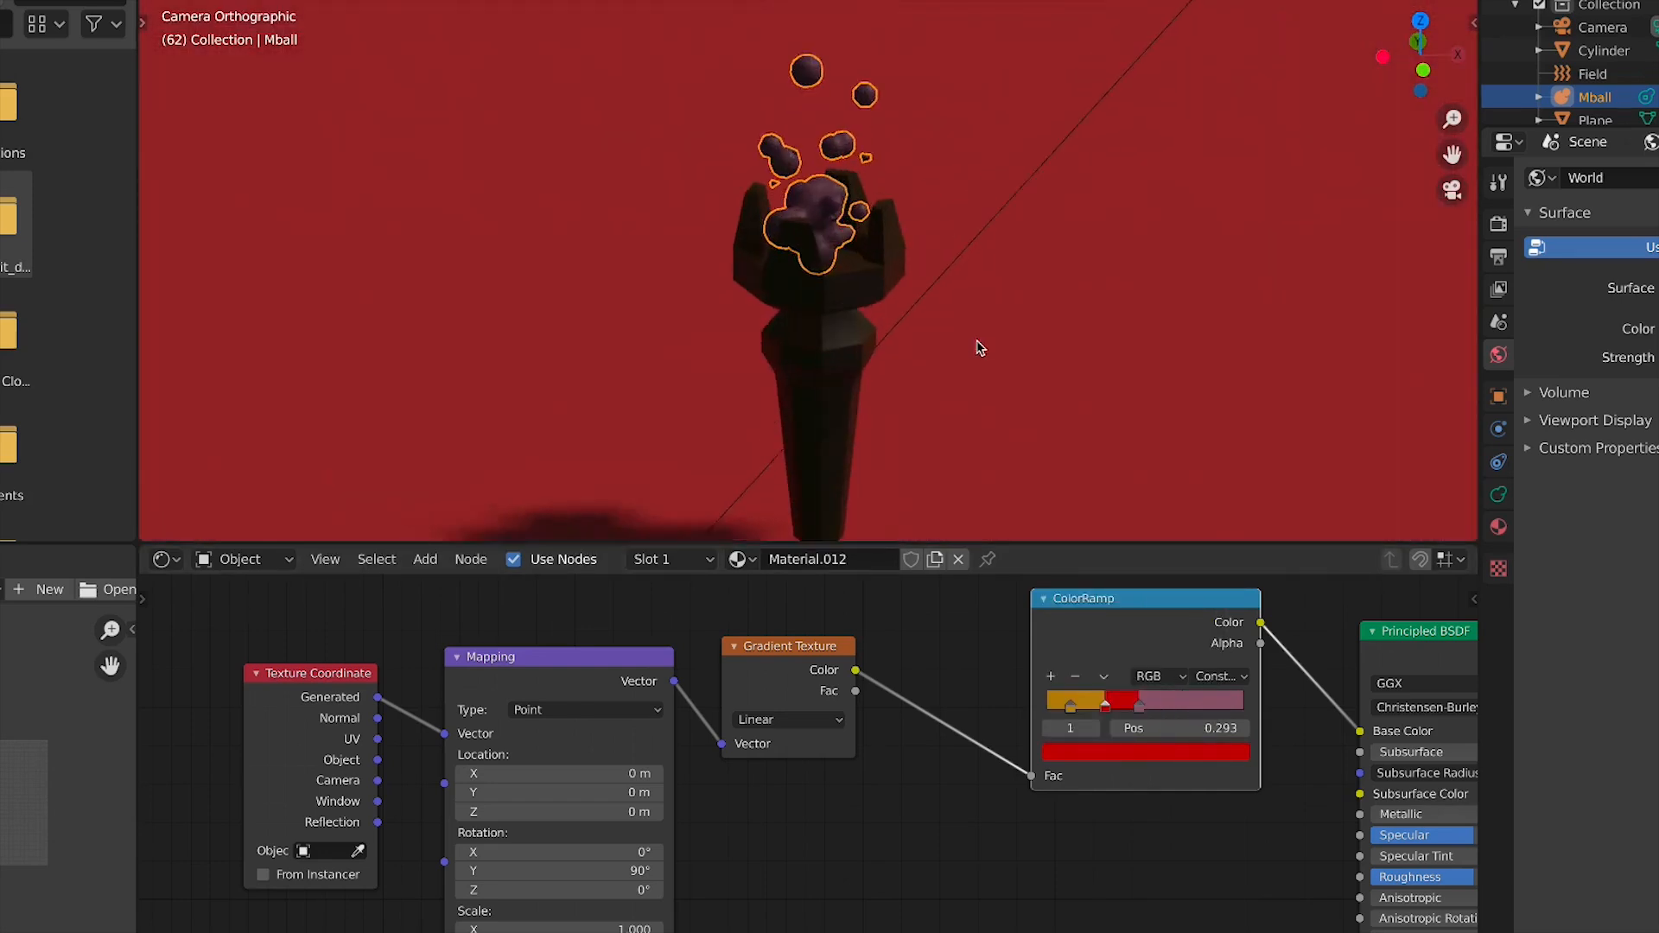
pyautogui.scroll(3, 980, 348)
pyautogui.press('space')
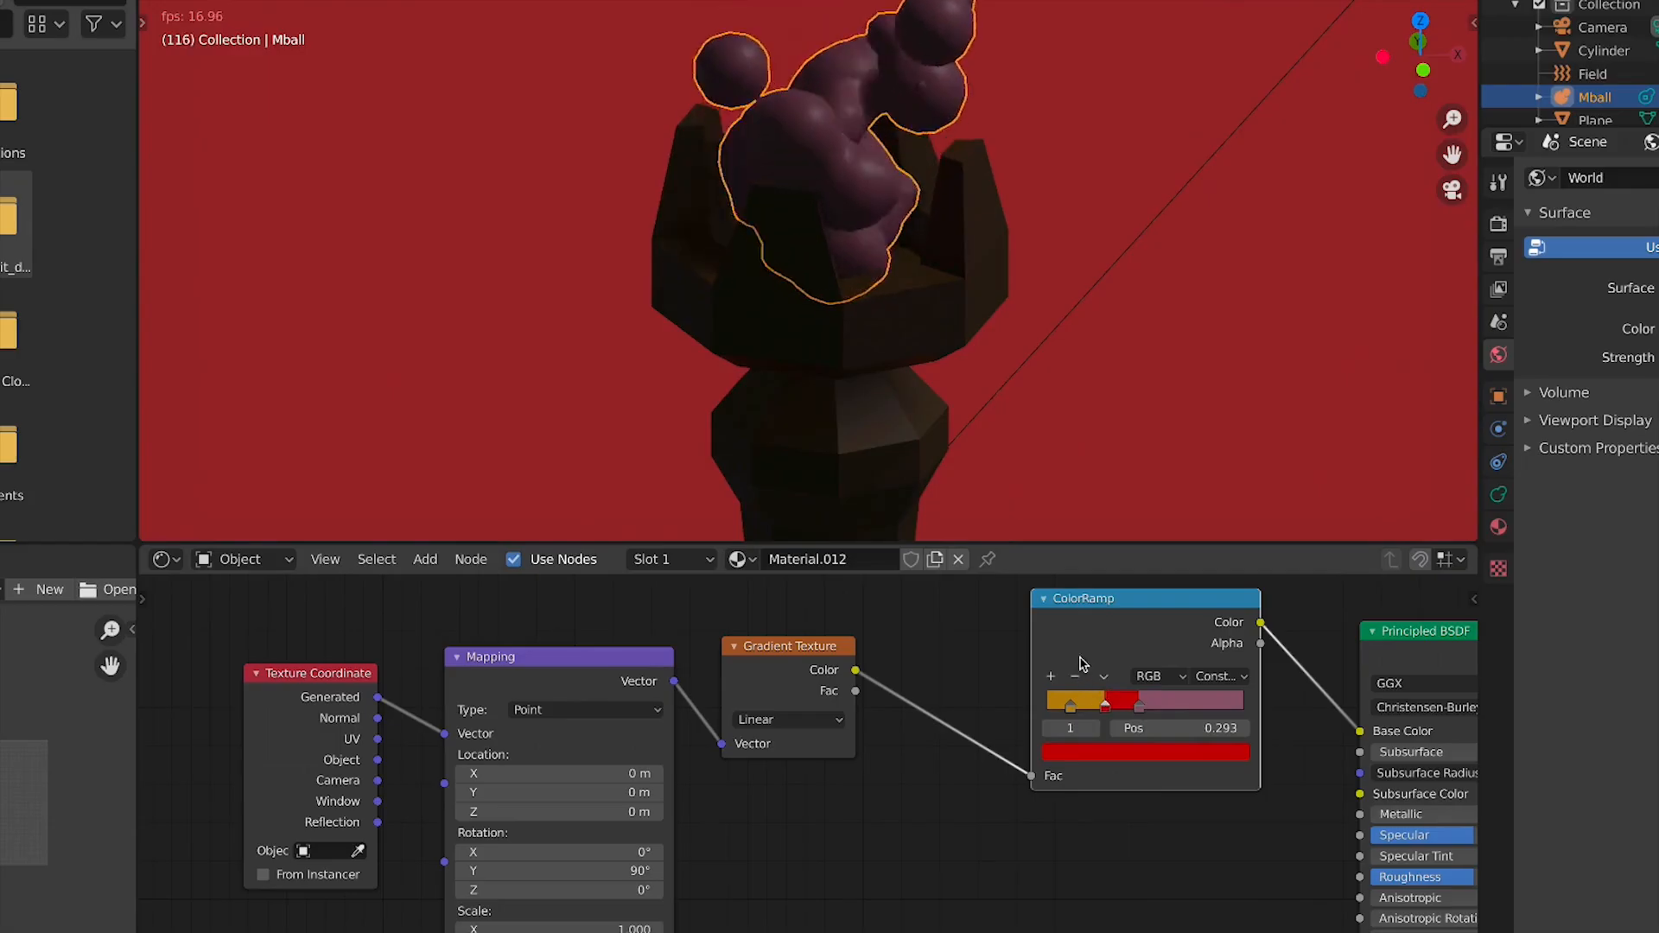
pyautogui.scroll(-3, 1078, 282)
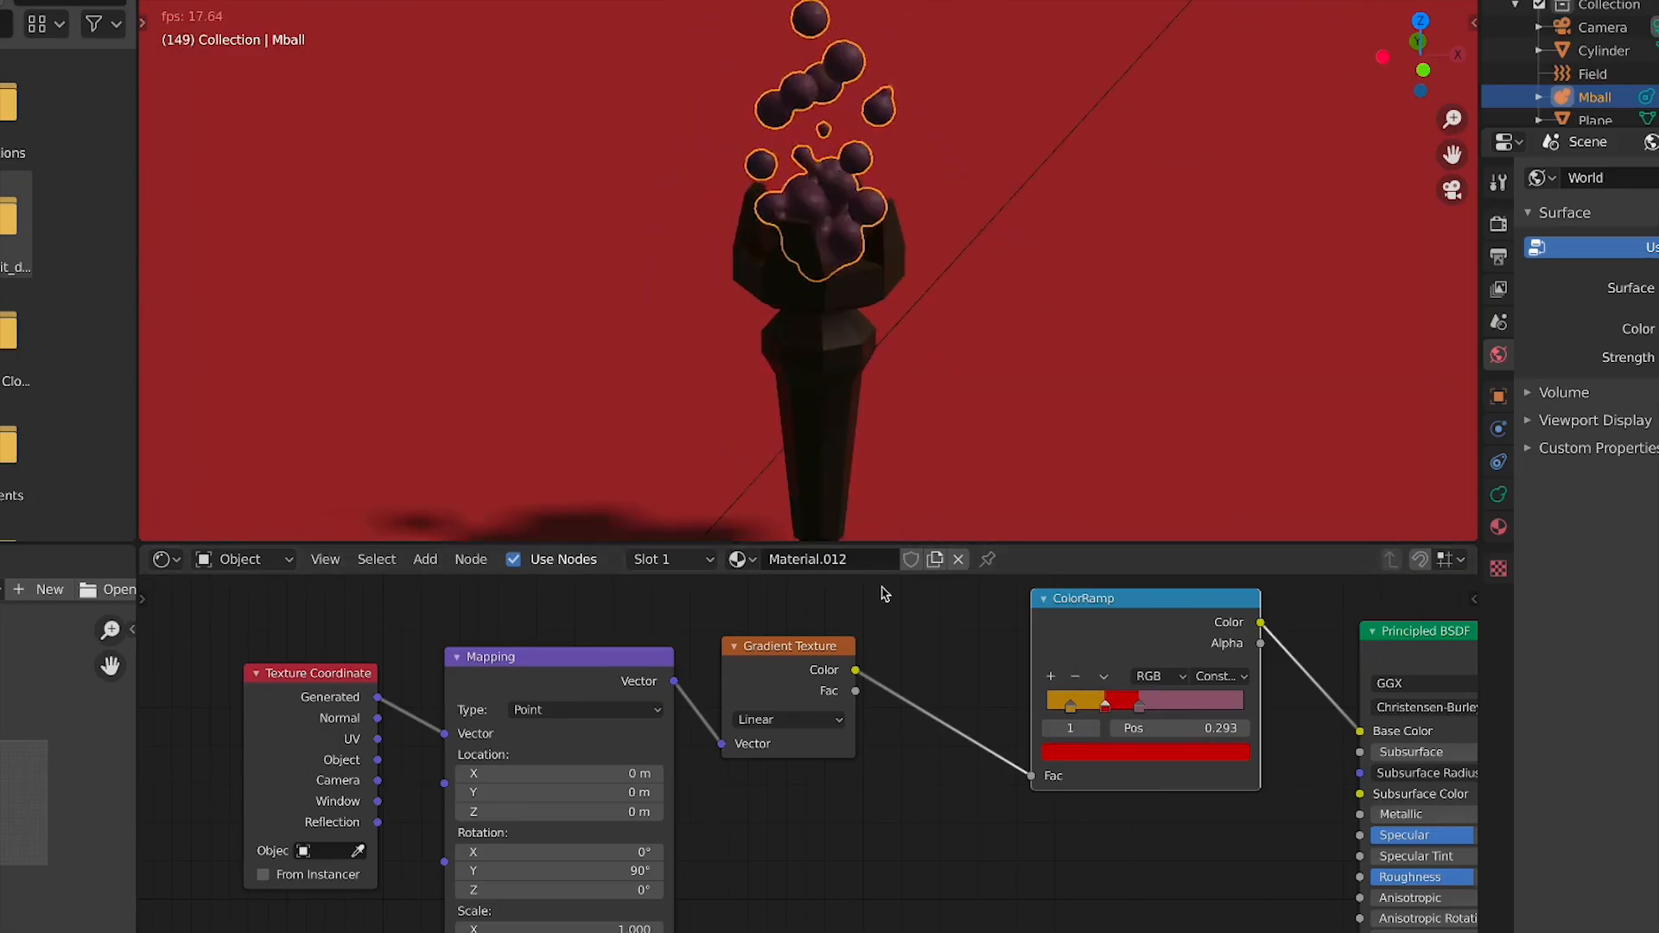
# Select the rightmost ColorRamp stop and set the interpolation to B-Spline
pyautogui.click(1141, 705)
pyautogui.click(1205, 676)
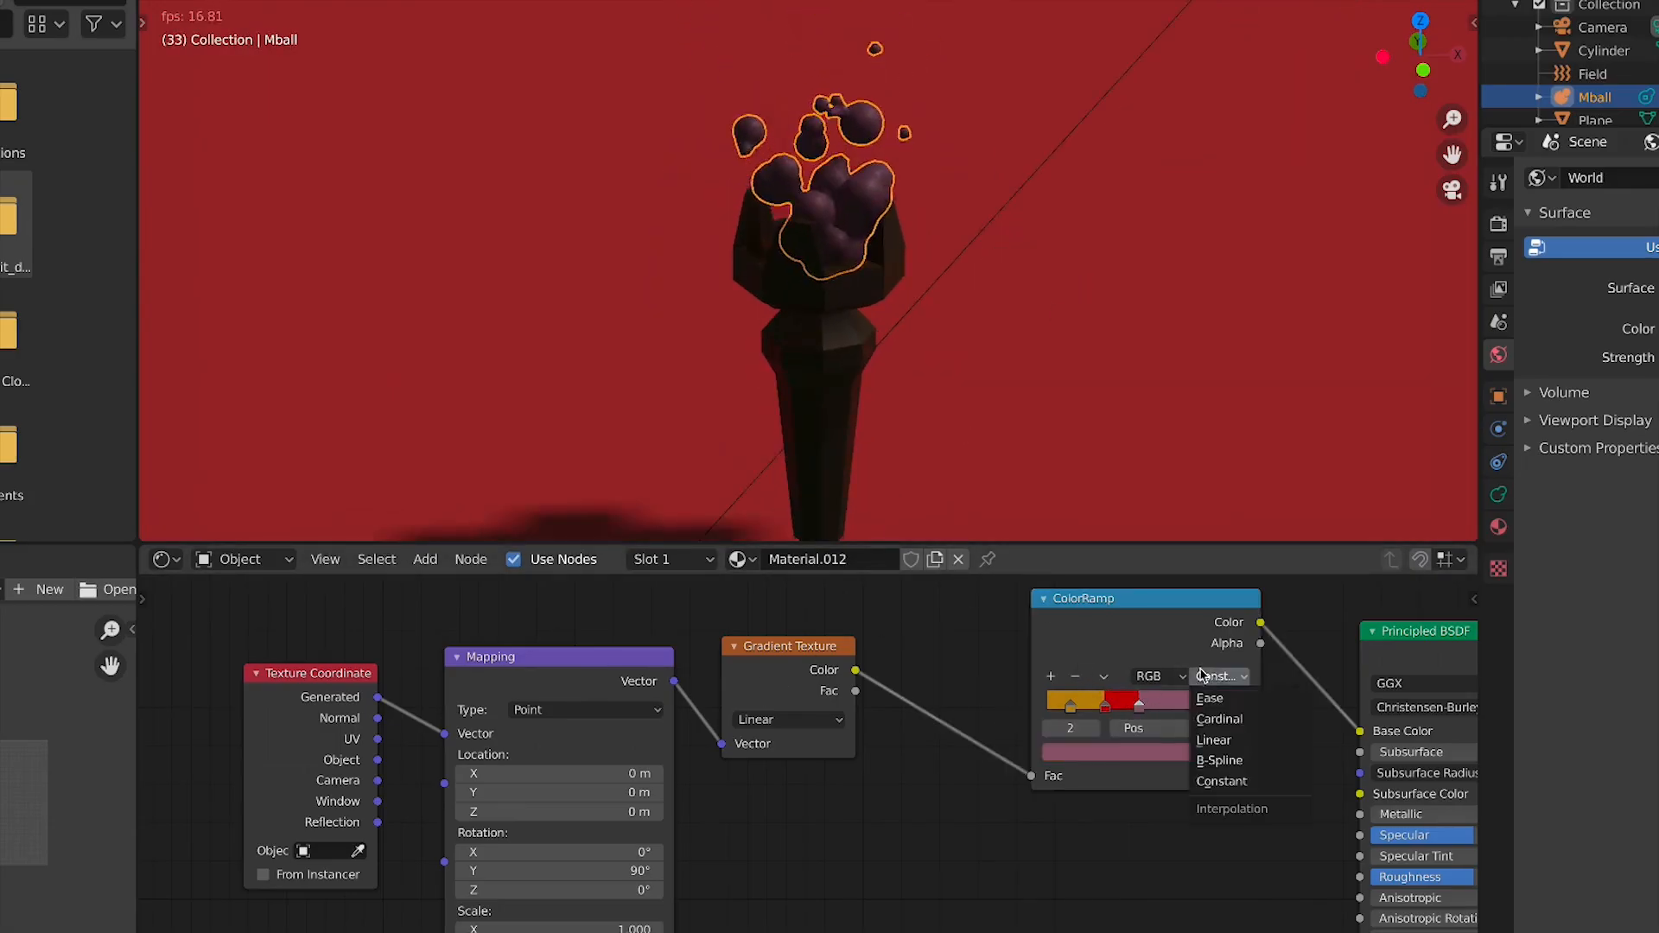
pyautogui.click(1238, 779)
pyautogui.click(1233, 702)
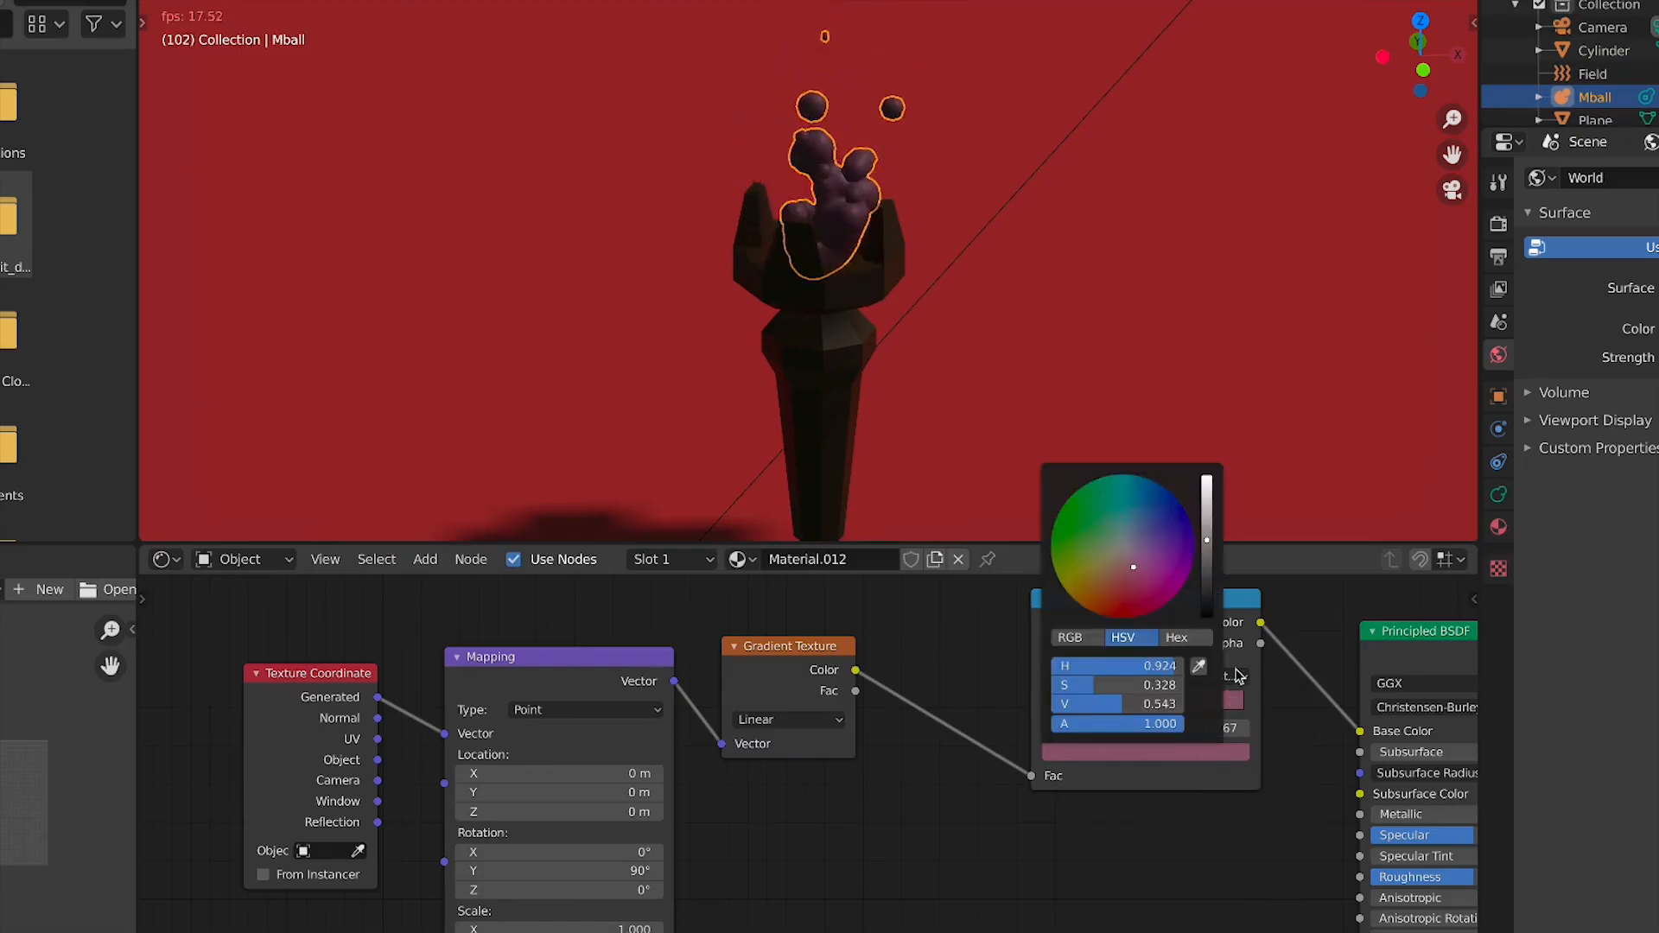
pyautogui.click(1220, 676)
pyautogui.click(1234, 757)
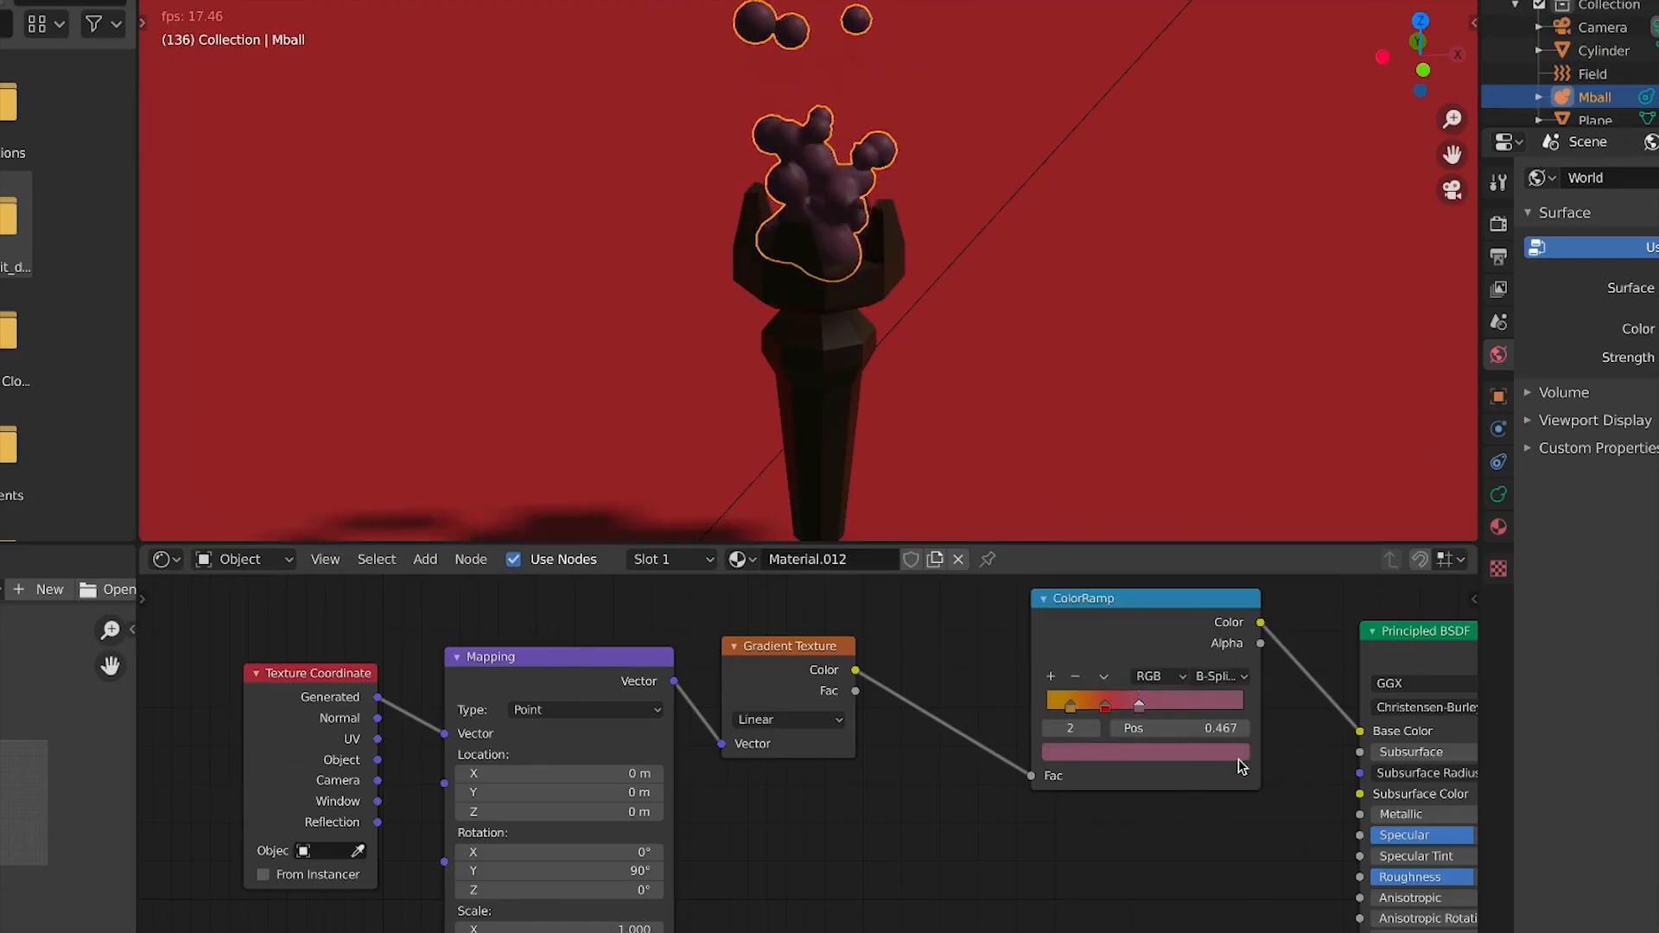
# Set the rightmost stop's colour to a bright yellow, hue 0.136, saturation 0.948, value 1.0
pyautogui.click(1147, 751)
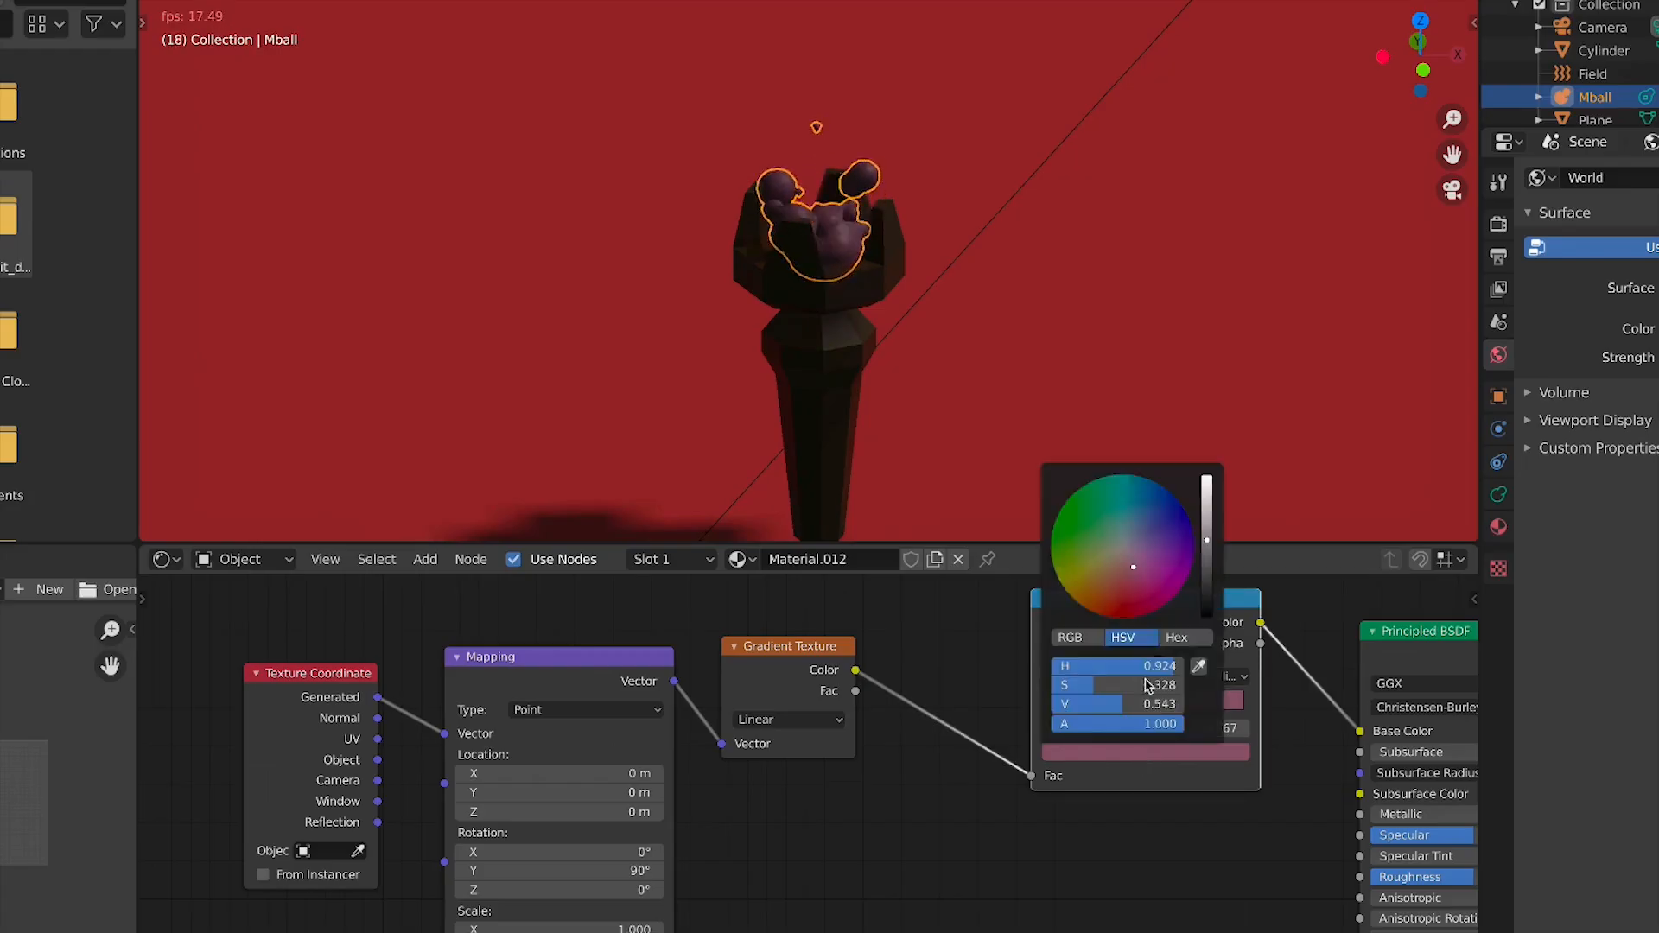
pyautogui.moveTo(1131, 578); pyautogui.dragTo(1099, 592)
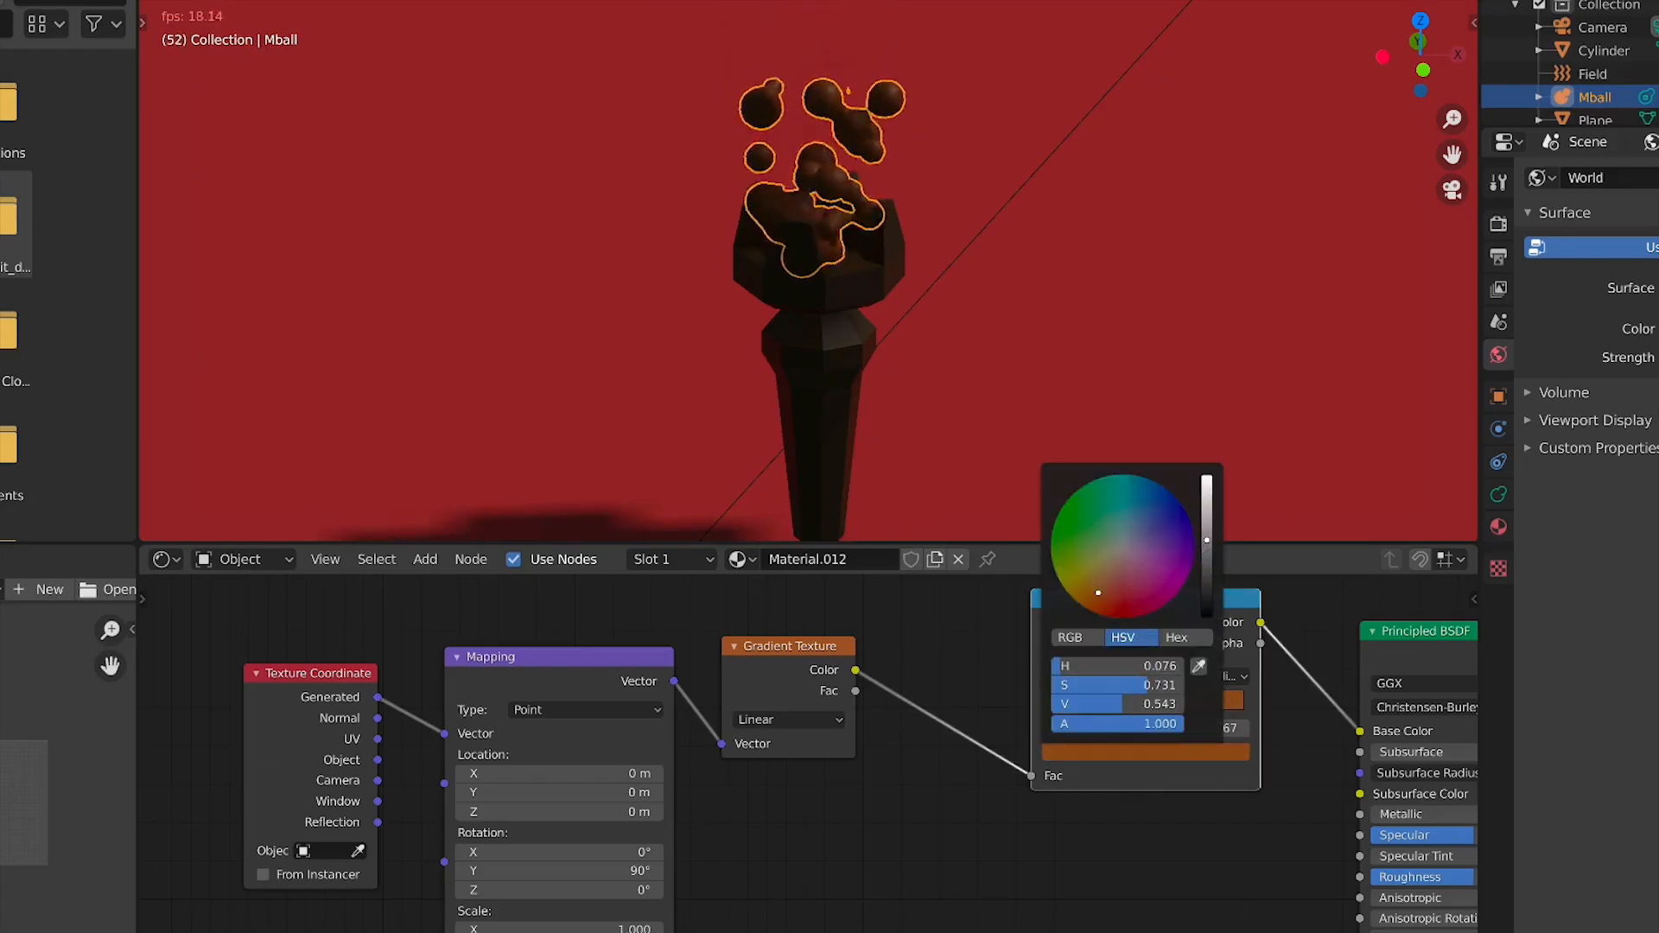
pyautogui.moveTo(1208, 540); pyautogui.dragTo(1208, 476)
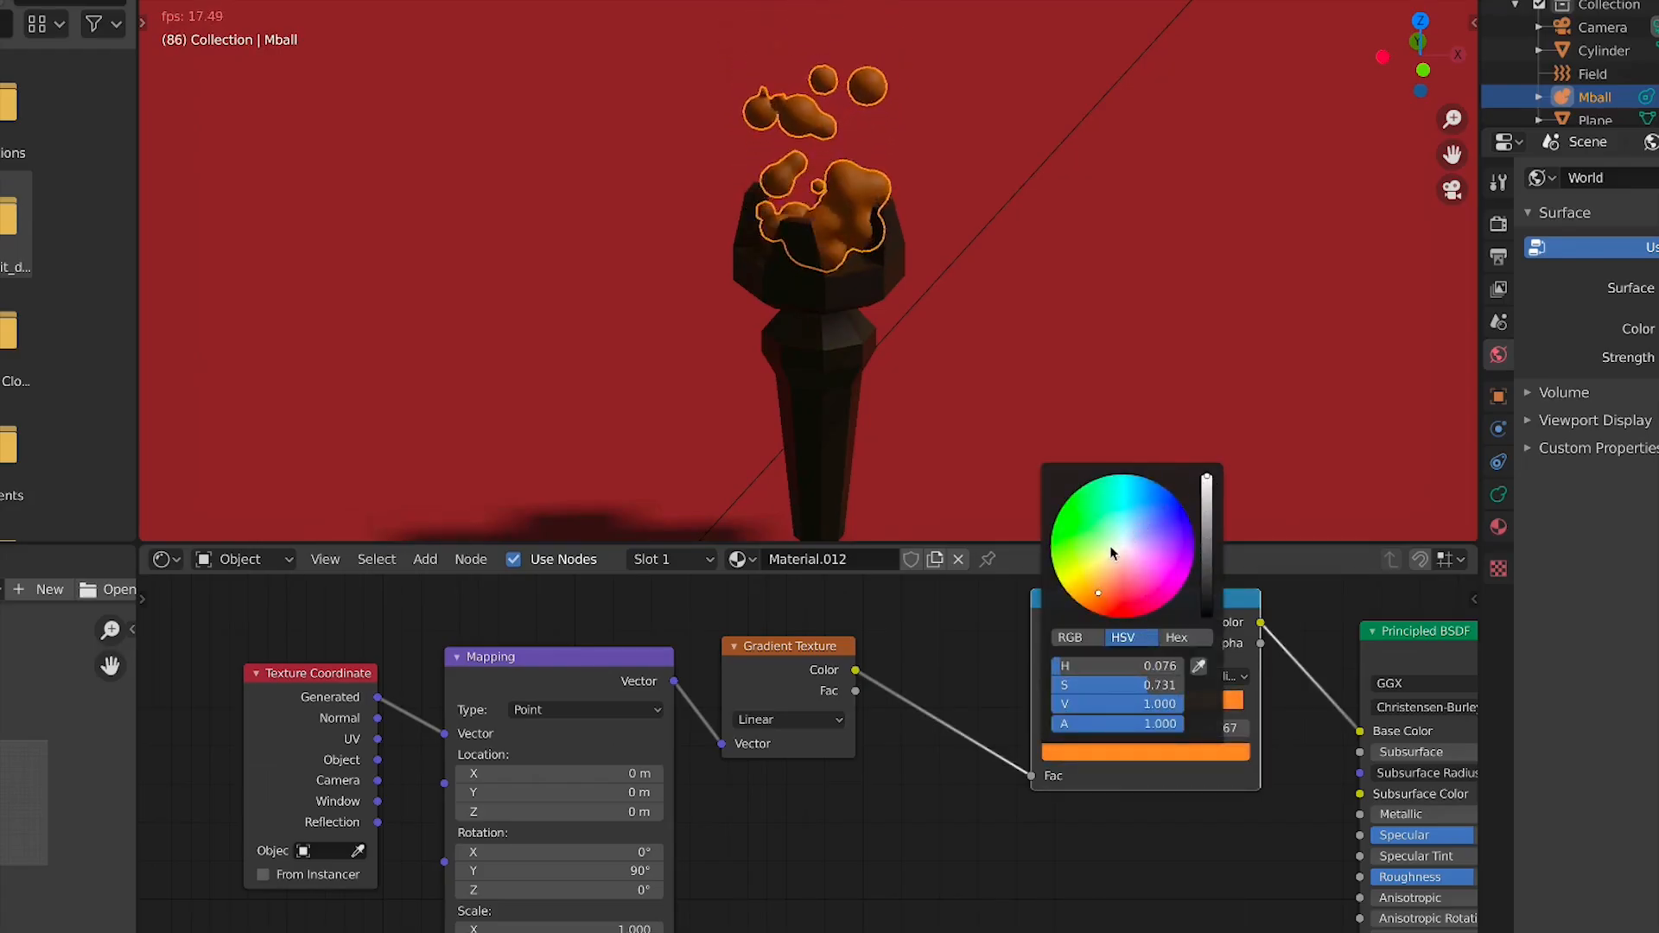
pyautogui.moveTo(1099, 593); pyautogui.dragTo(1071, 591)
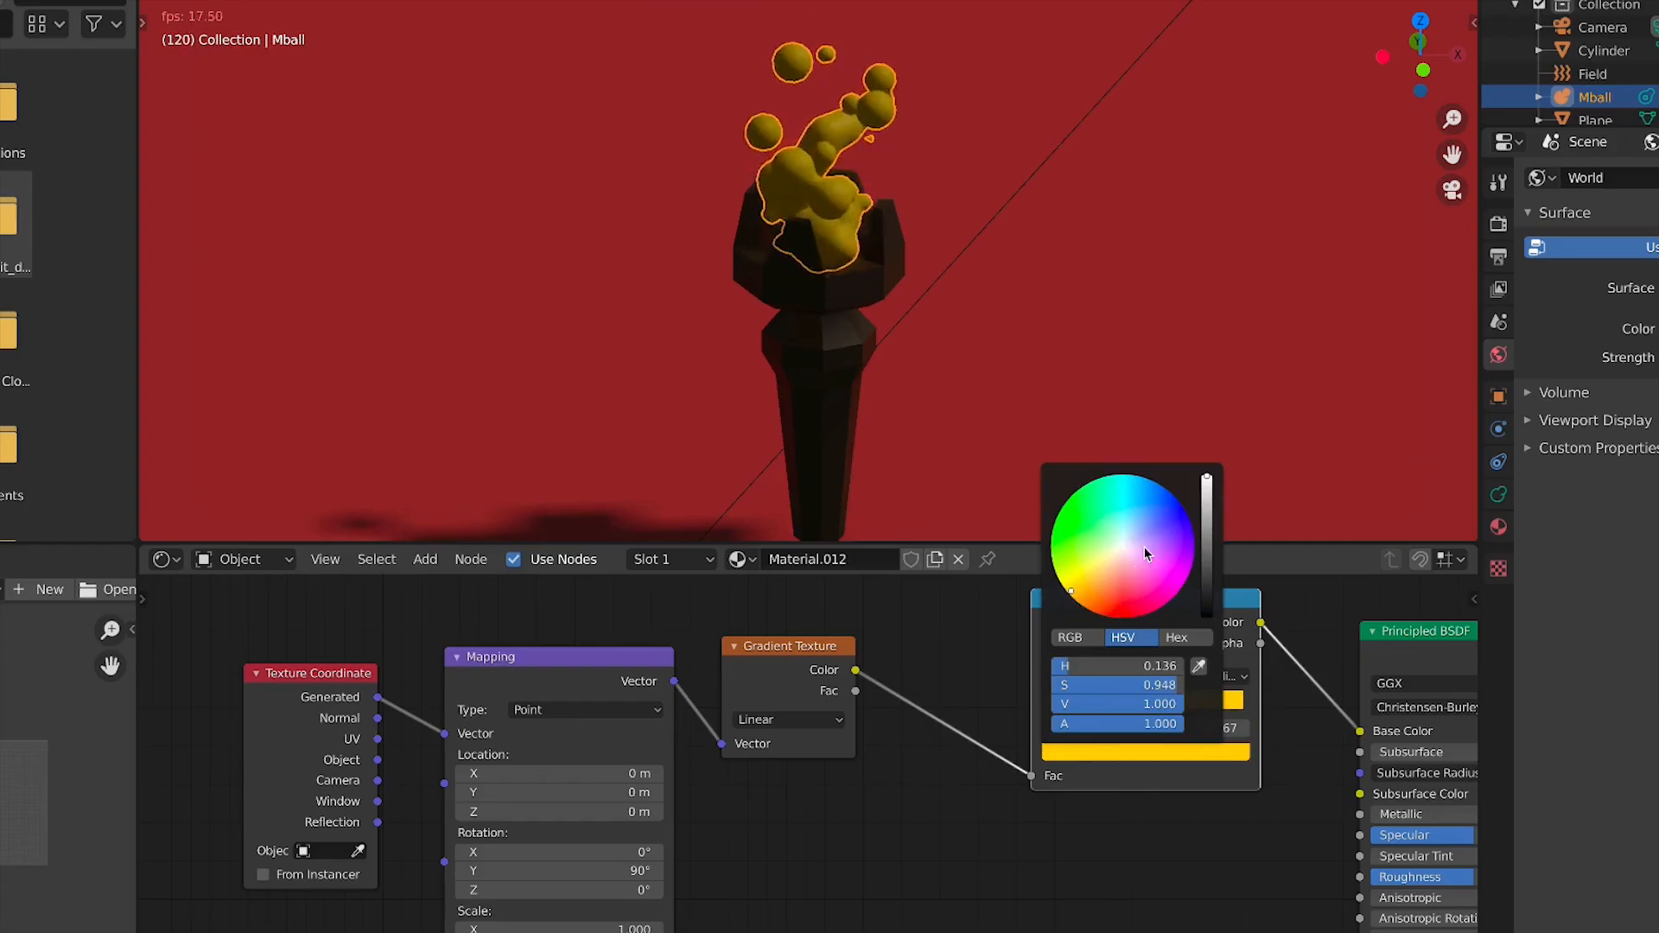
pyautogui.press('KP_0')
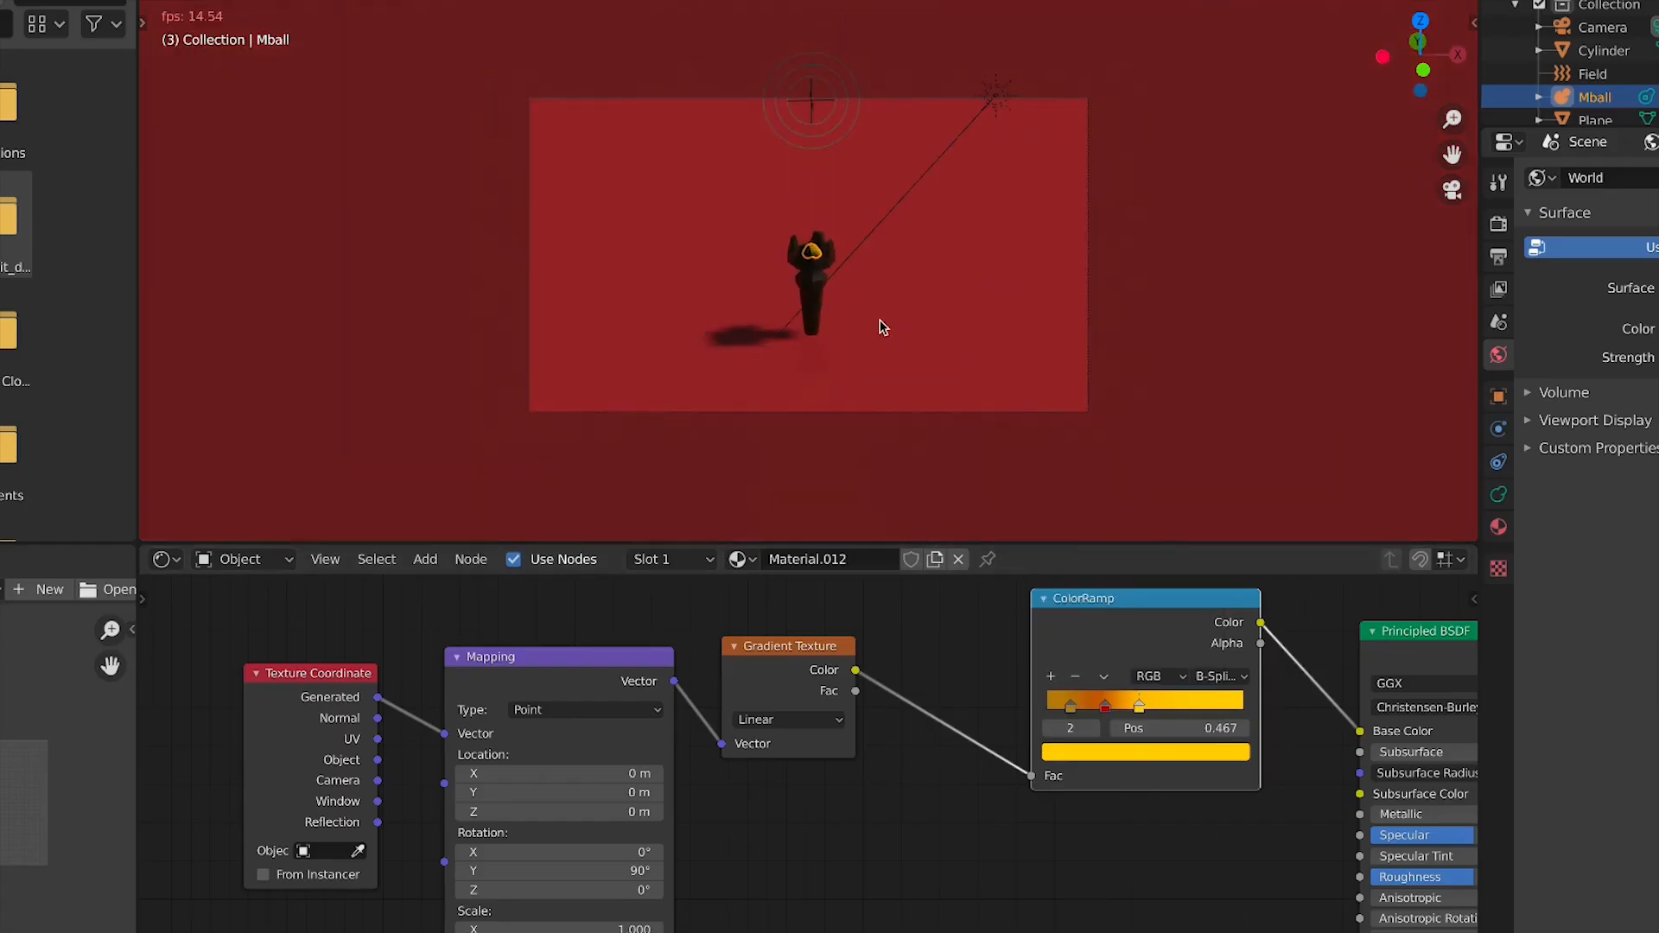
# Set the Principled BSDF Emission colour to a dark grey with value 0.259
pyautogui.scroll(6, 871, 319)
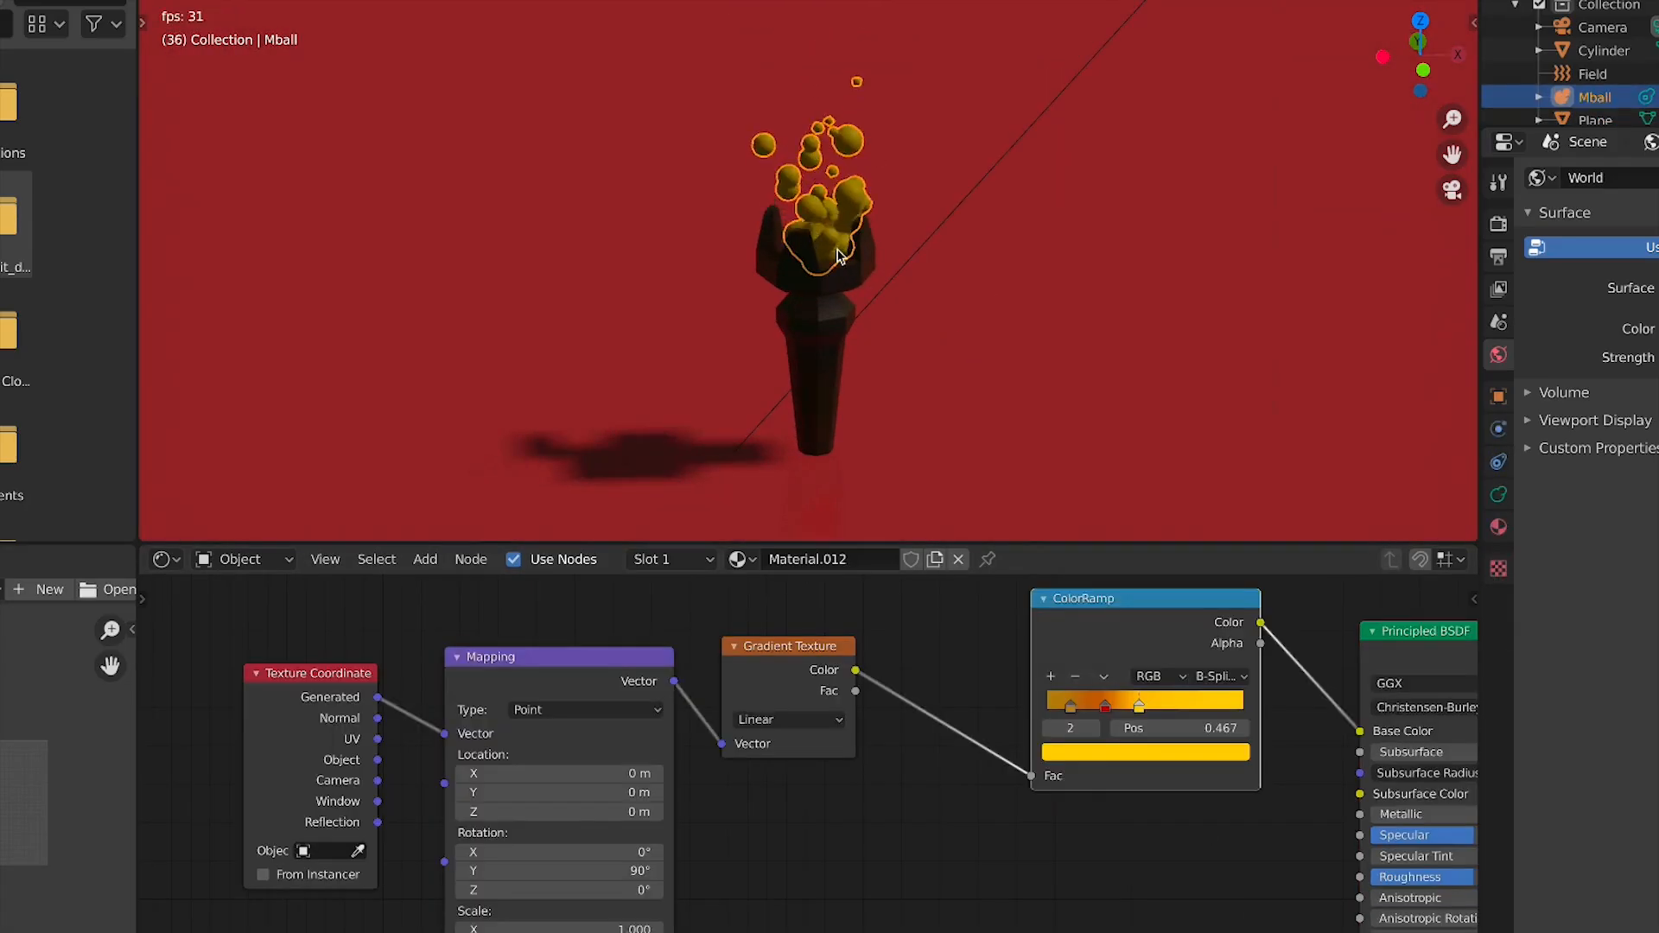
pyautogui.moveTo(1042, 854); pyautogui.dragTo(397, 694, button='middle')
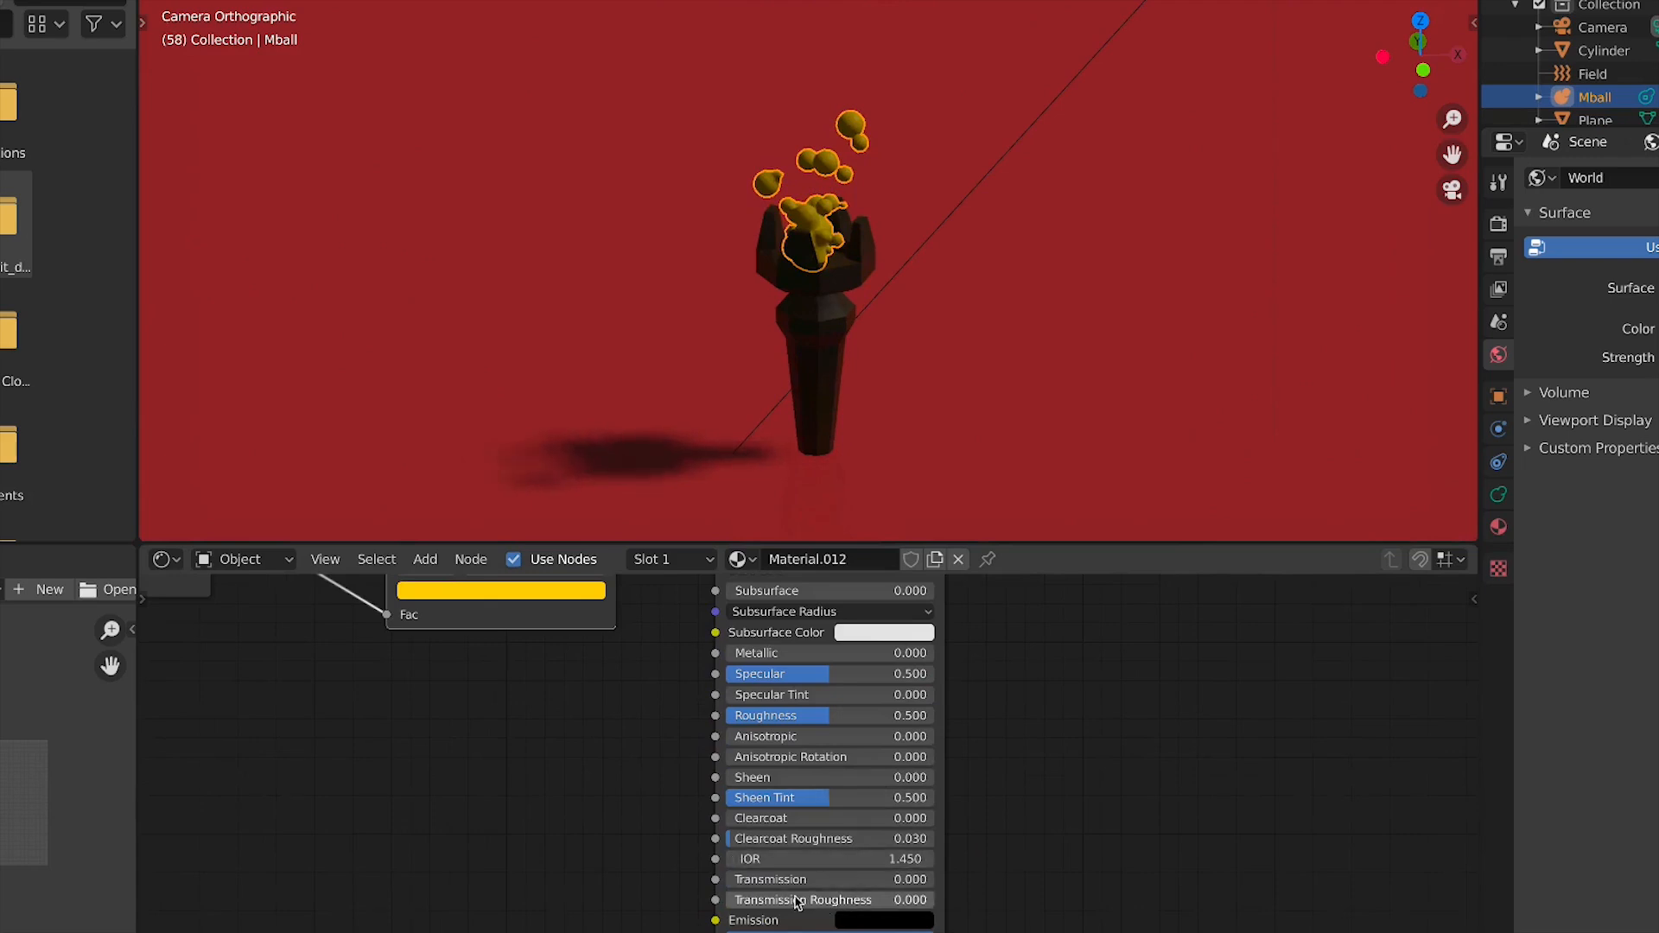
pyautogui.click(854, 921)
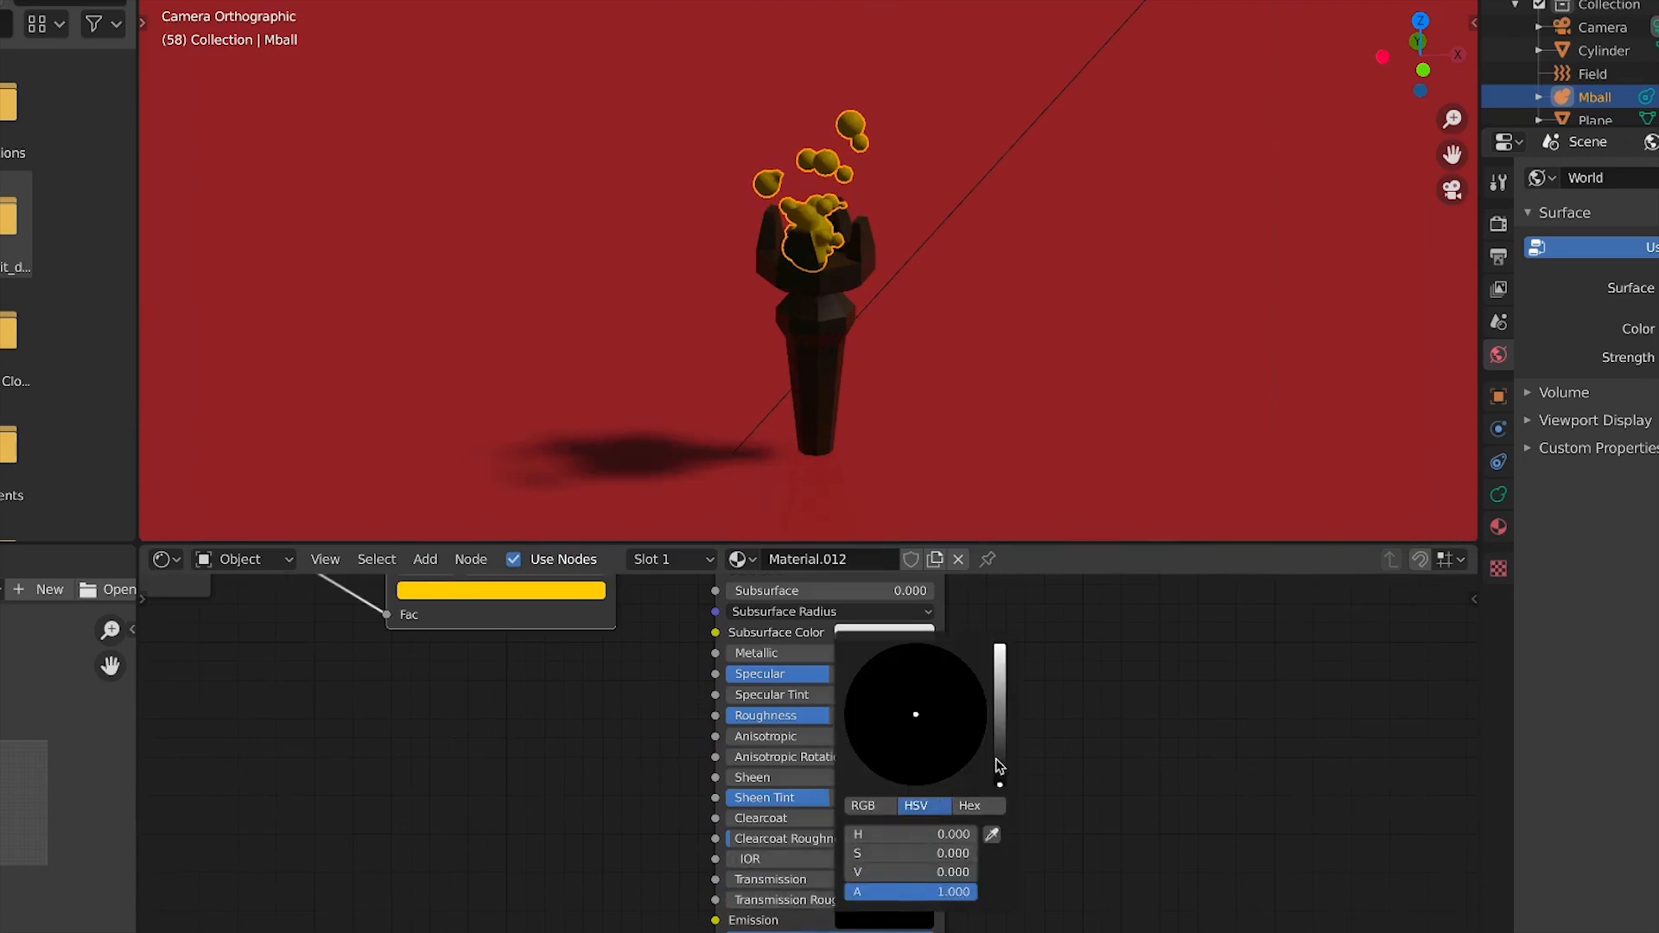
pyautogui.moveTo(1000, 773)
pyautogui.mouseDown()
pyautogui.moveTo(1000, 721)
pyautogui.moveTo(1000, 749)
pyautogui.mouseUp()
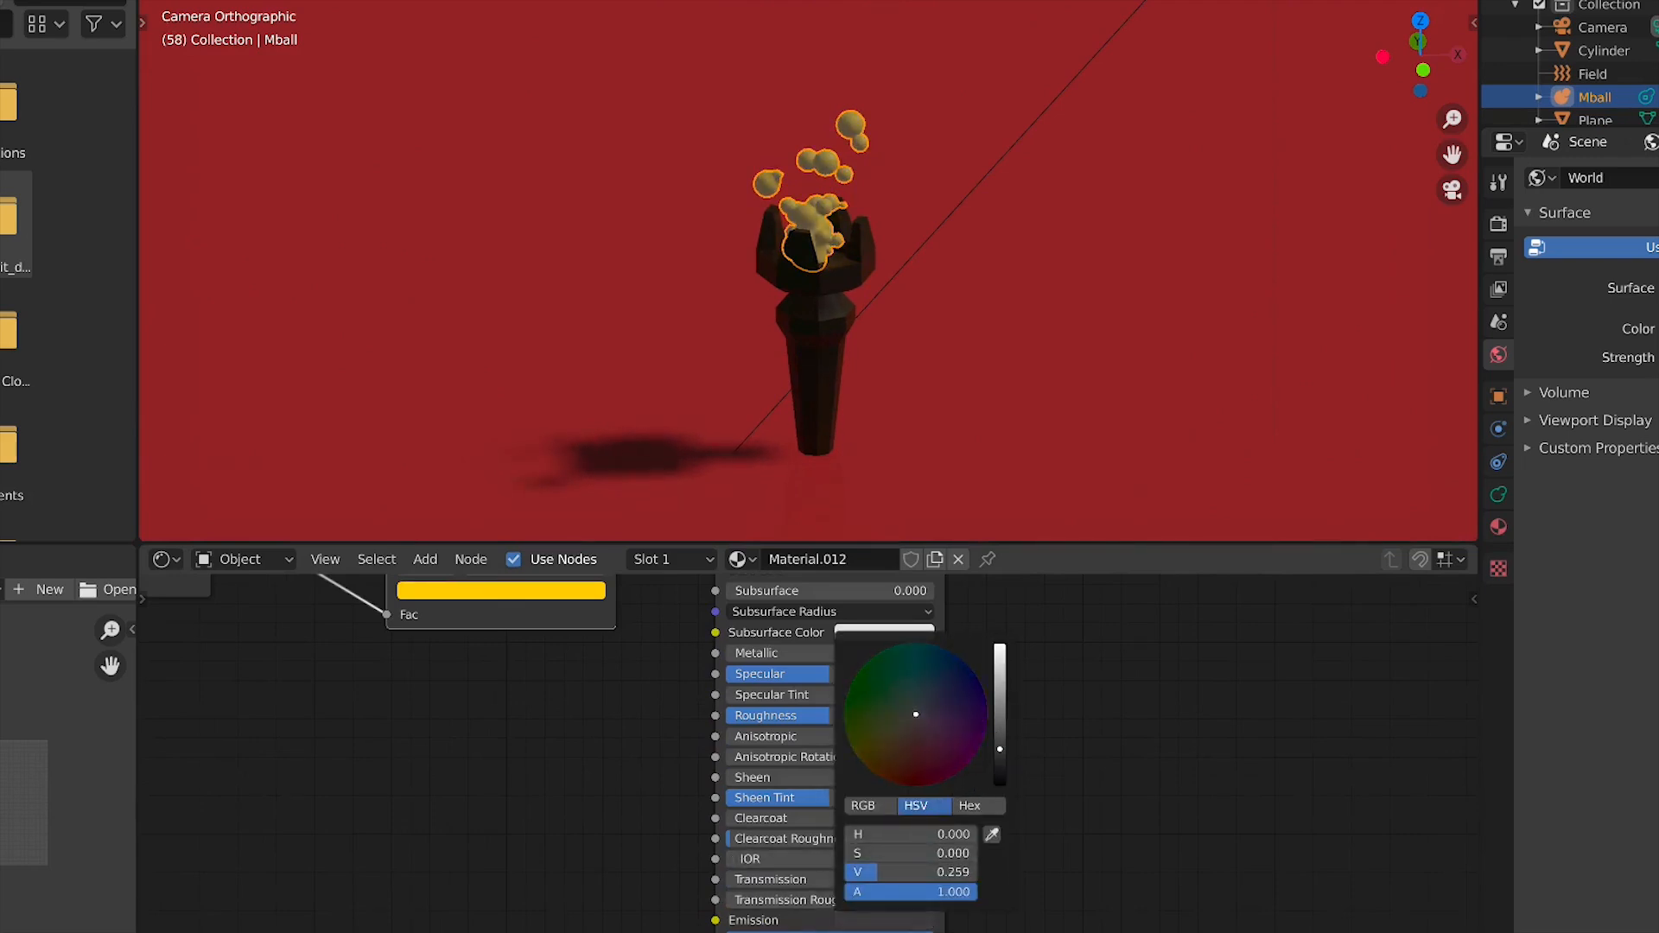
pyautogui.scroll(-2, 1114, 808)
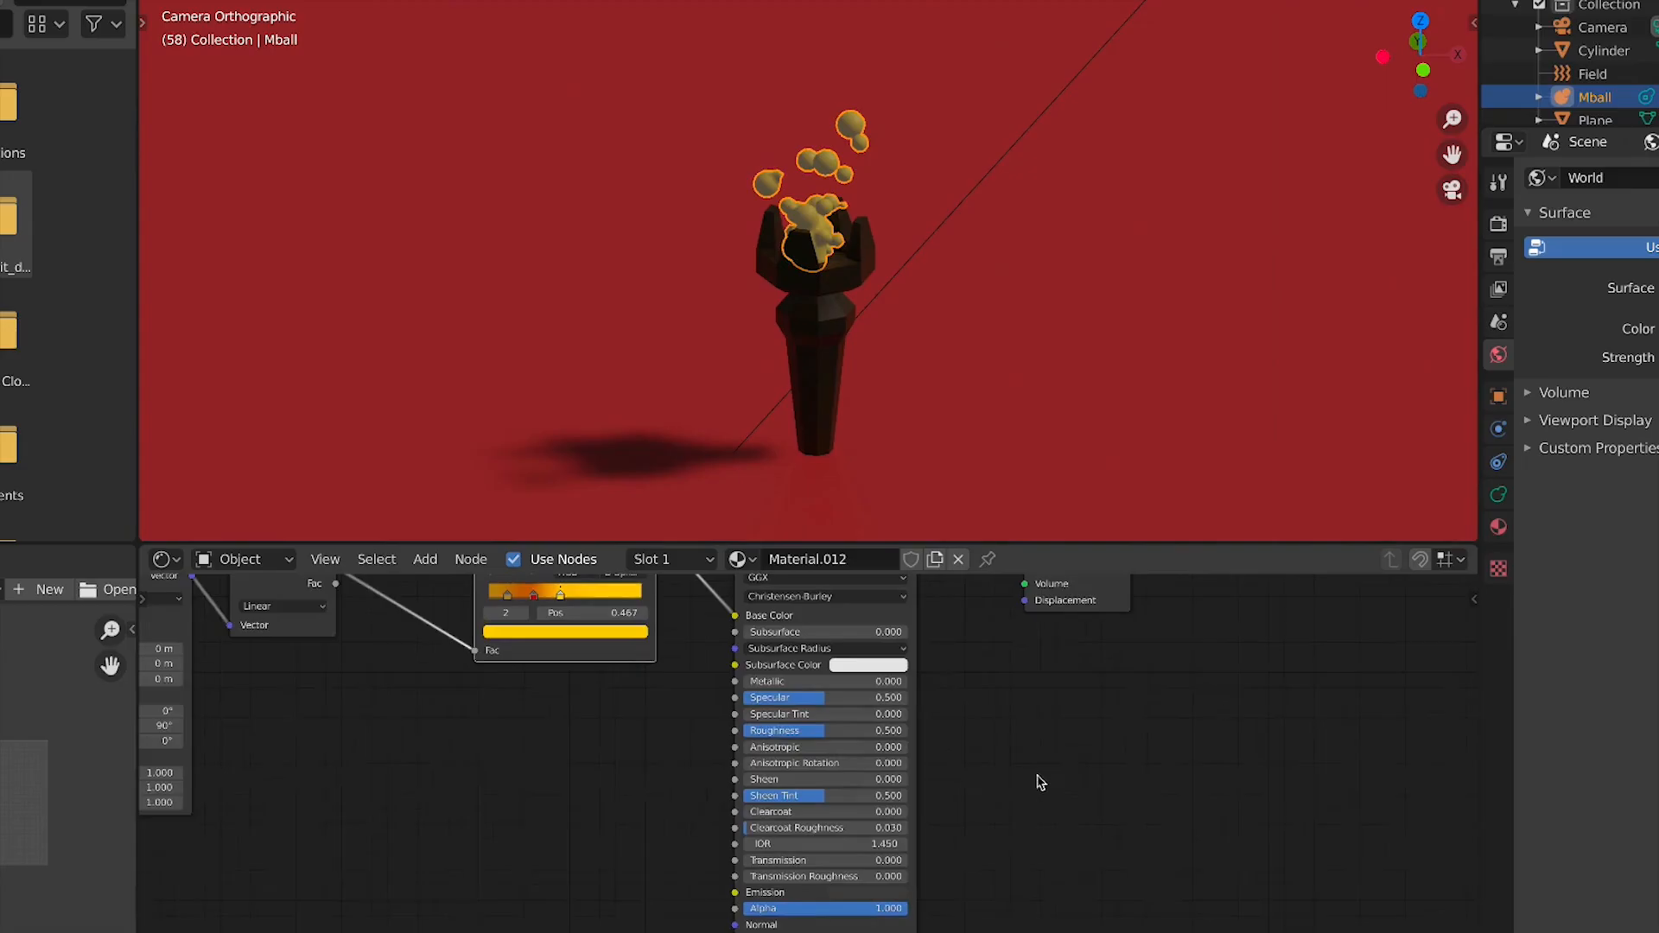
# Nudge the Principled BSDF node and set its Roughness to 1.000
pyautogui.press('g')
pyautogui.click(760, 743)
pyautogui.moveTo(760, 736); pyautogui.dragTo(888, 737)
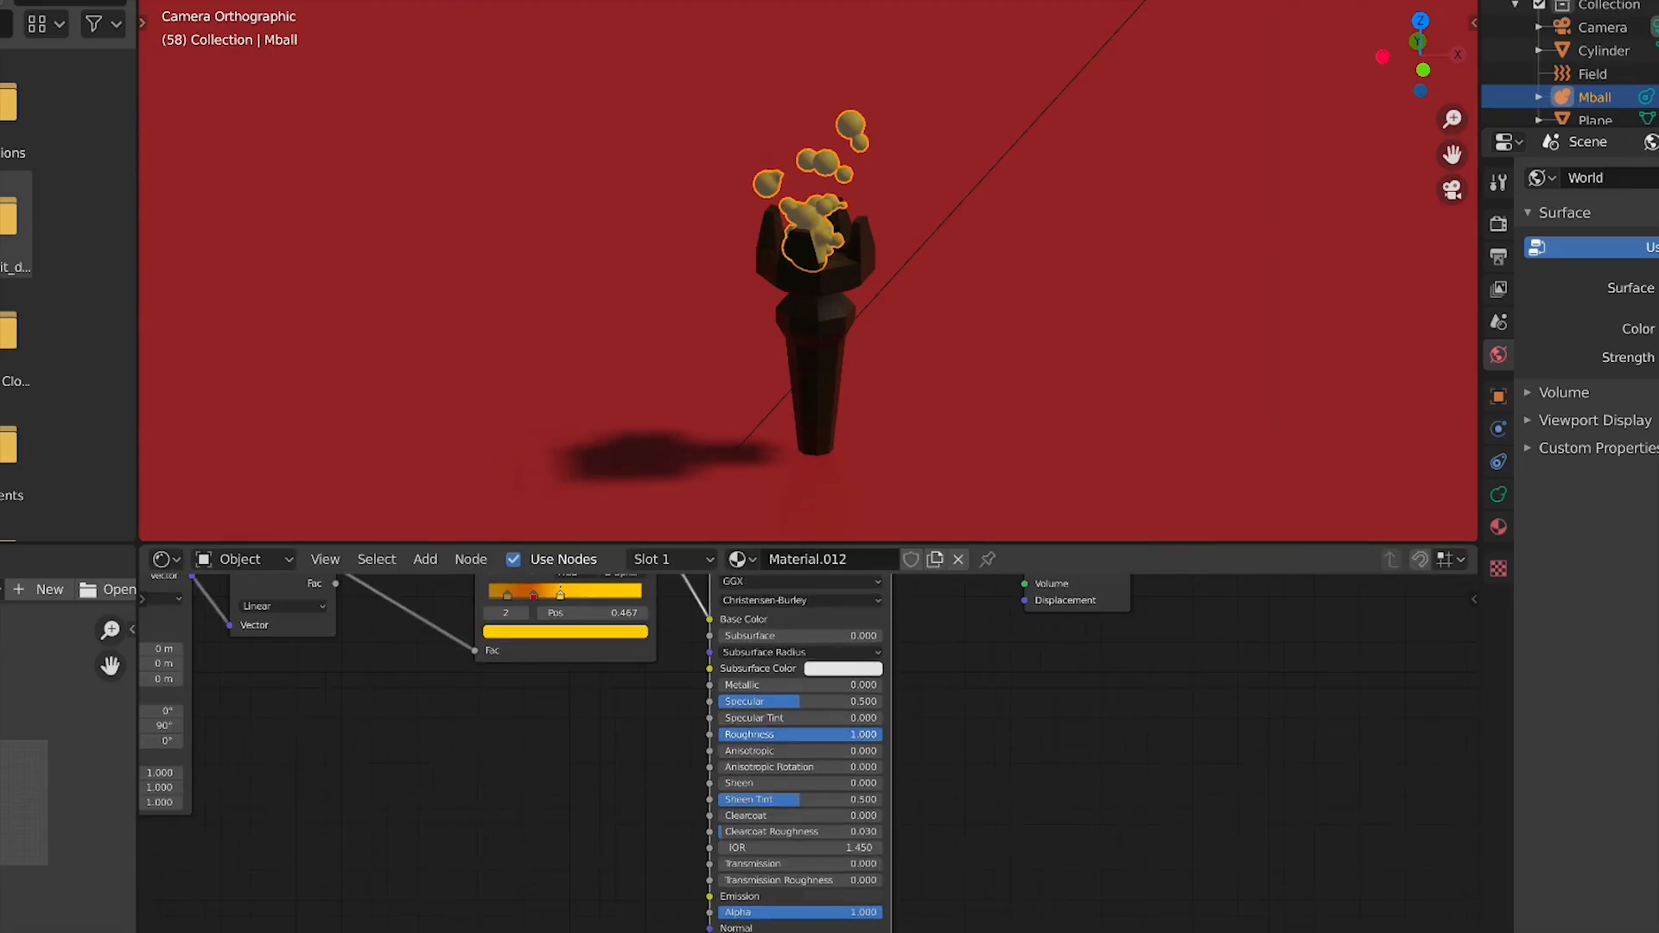
# Open the render properties and review the render effect options such as Bloom
pyautogui.click(1498, 224)
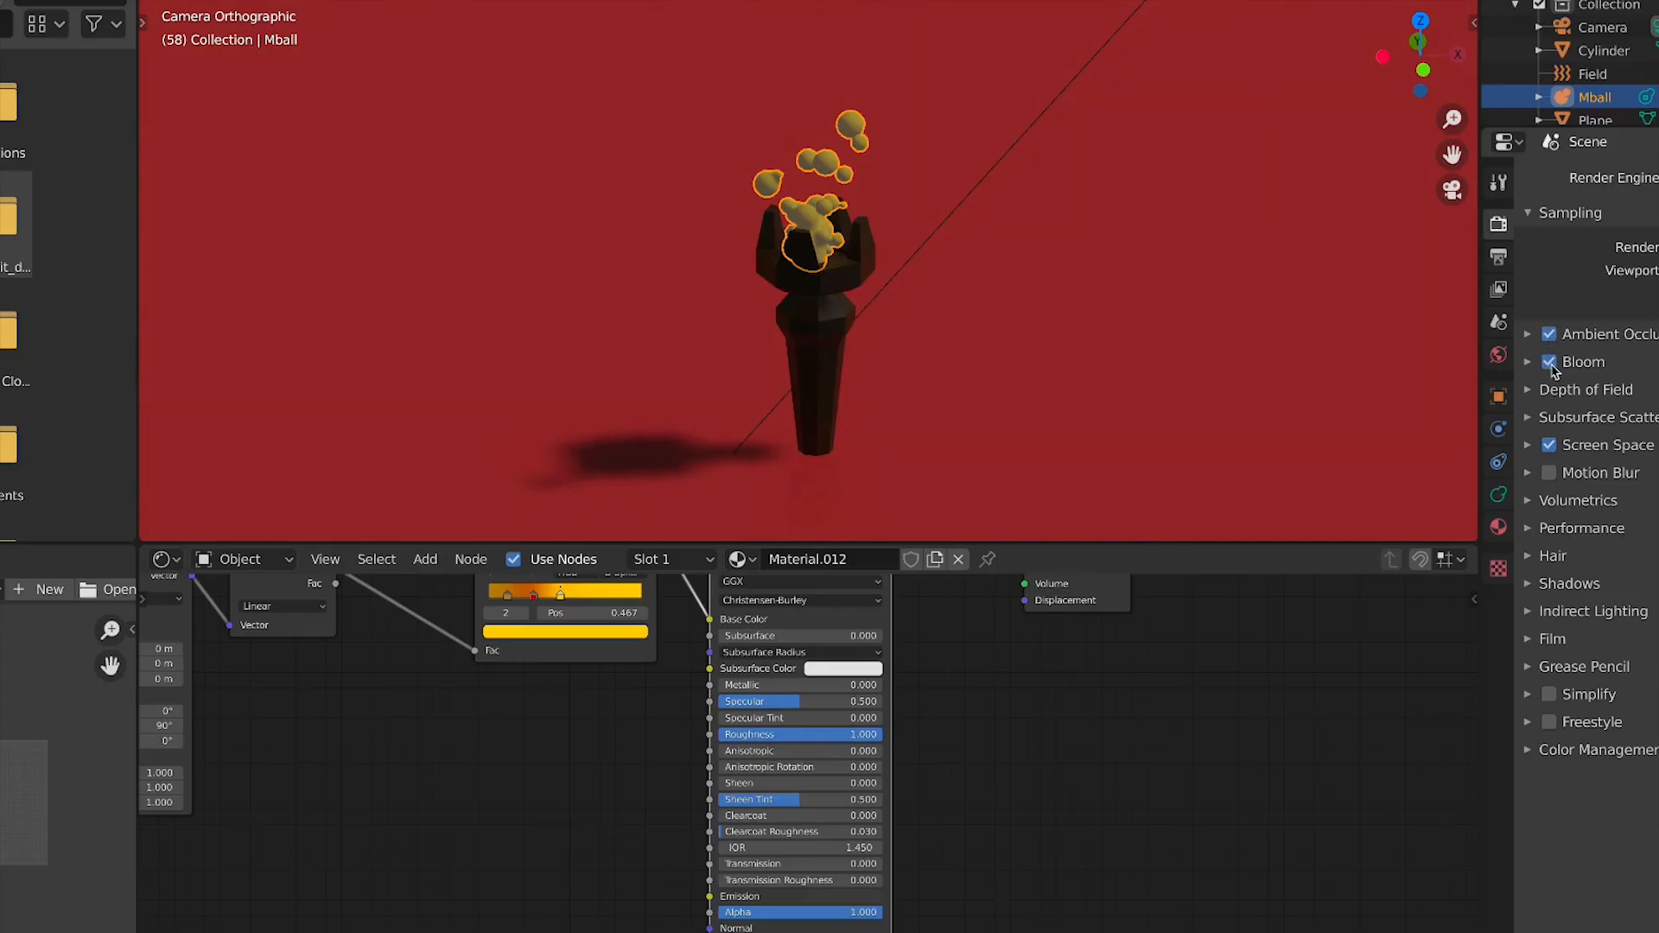
pyautogui.scroll(-3, 735, 204)
pyautogui.scroll(2, 600, 778)
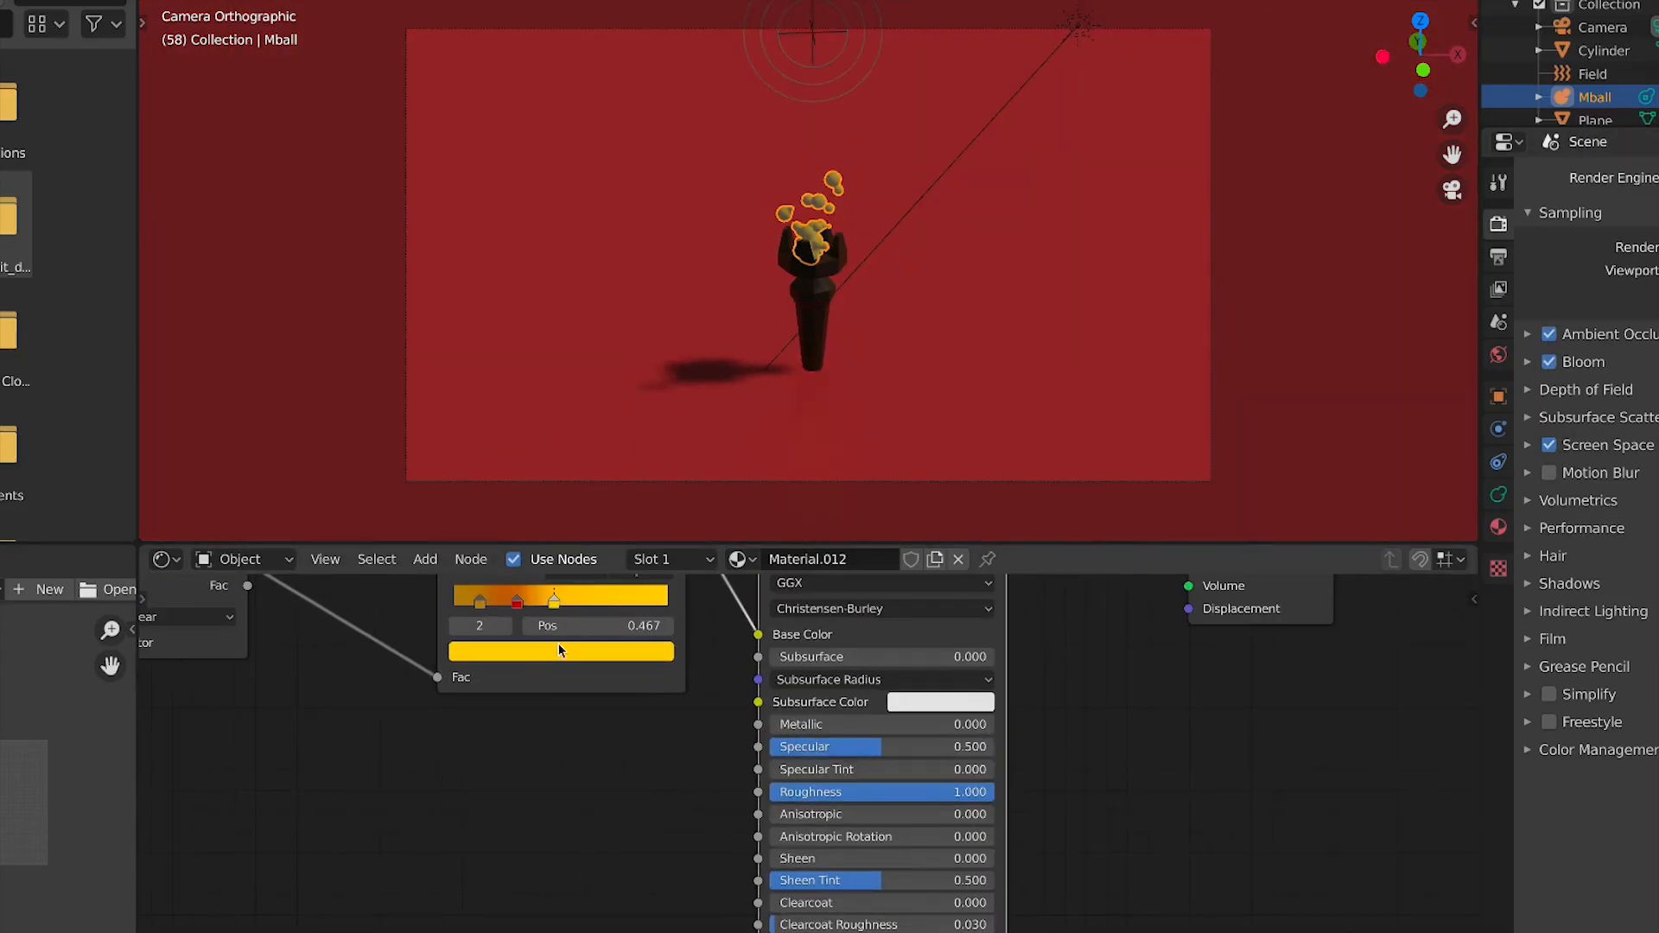
# Select the leftmost ColorRamp stop and set its colour to black
pyautogui.click(480, 602)
pyautogui.click(487, 652)
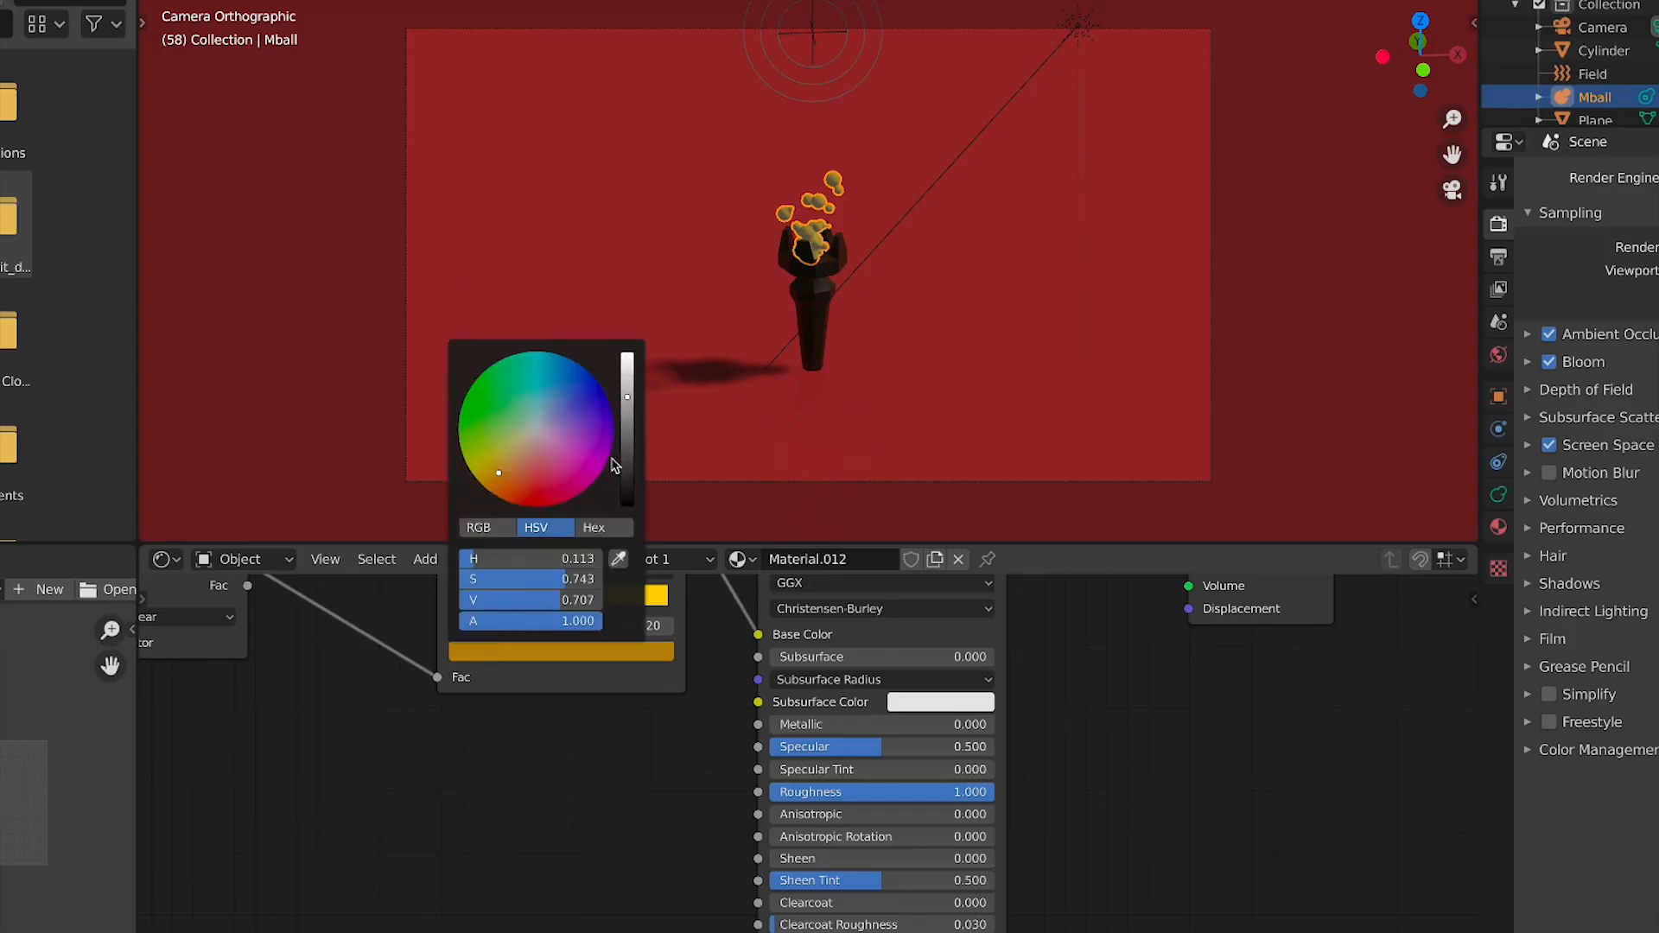
pyautogui.moveTo(628, 492); pyautogui.dragTo(574, 740)
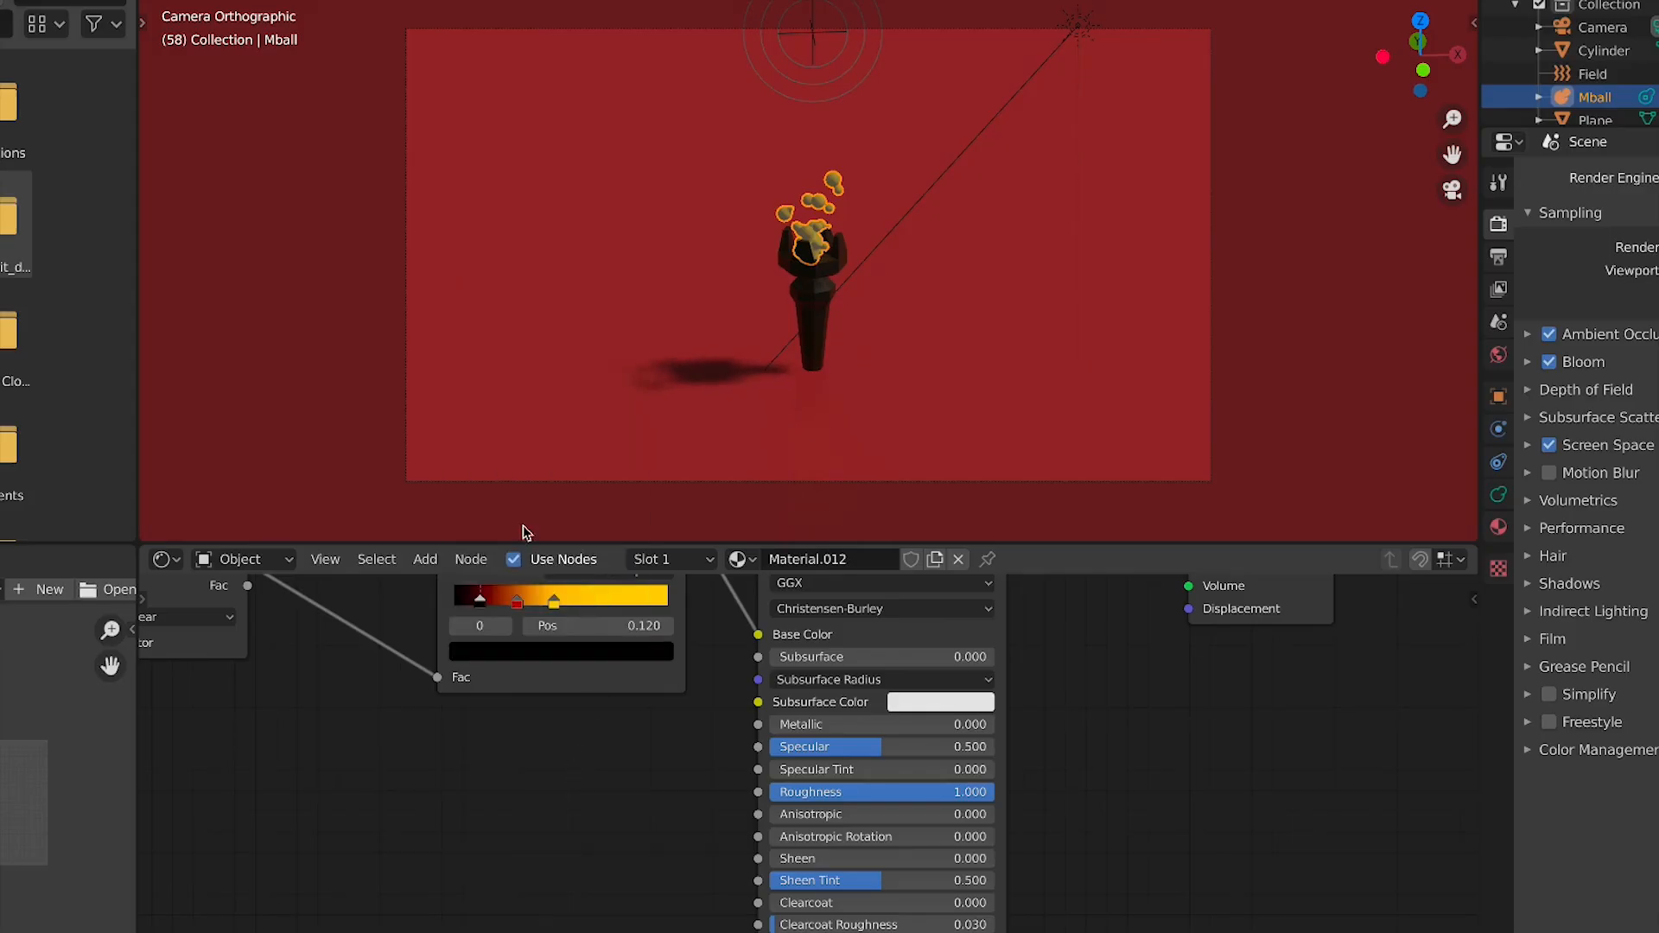
pyautogui.click(523, 605)
pyautogui.press('KP_1')
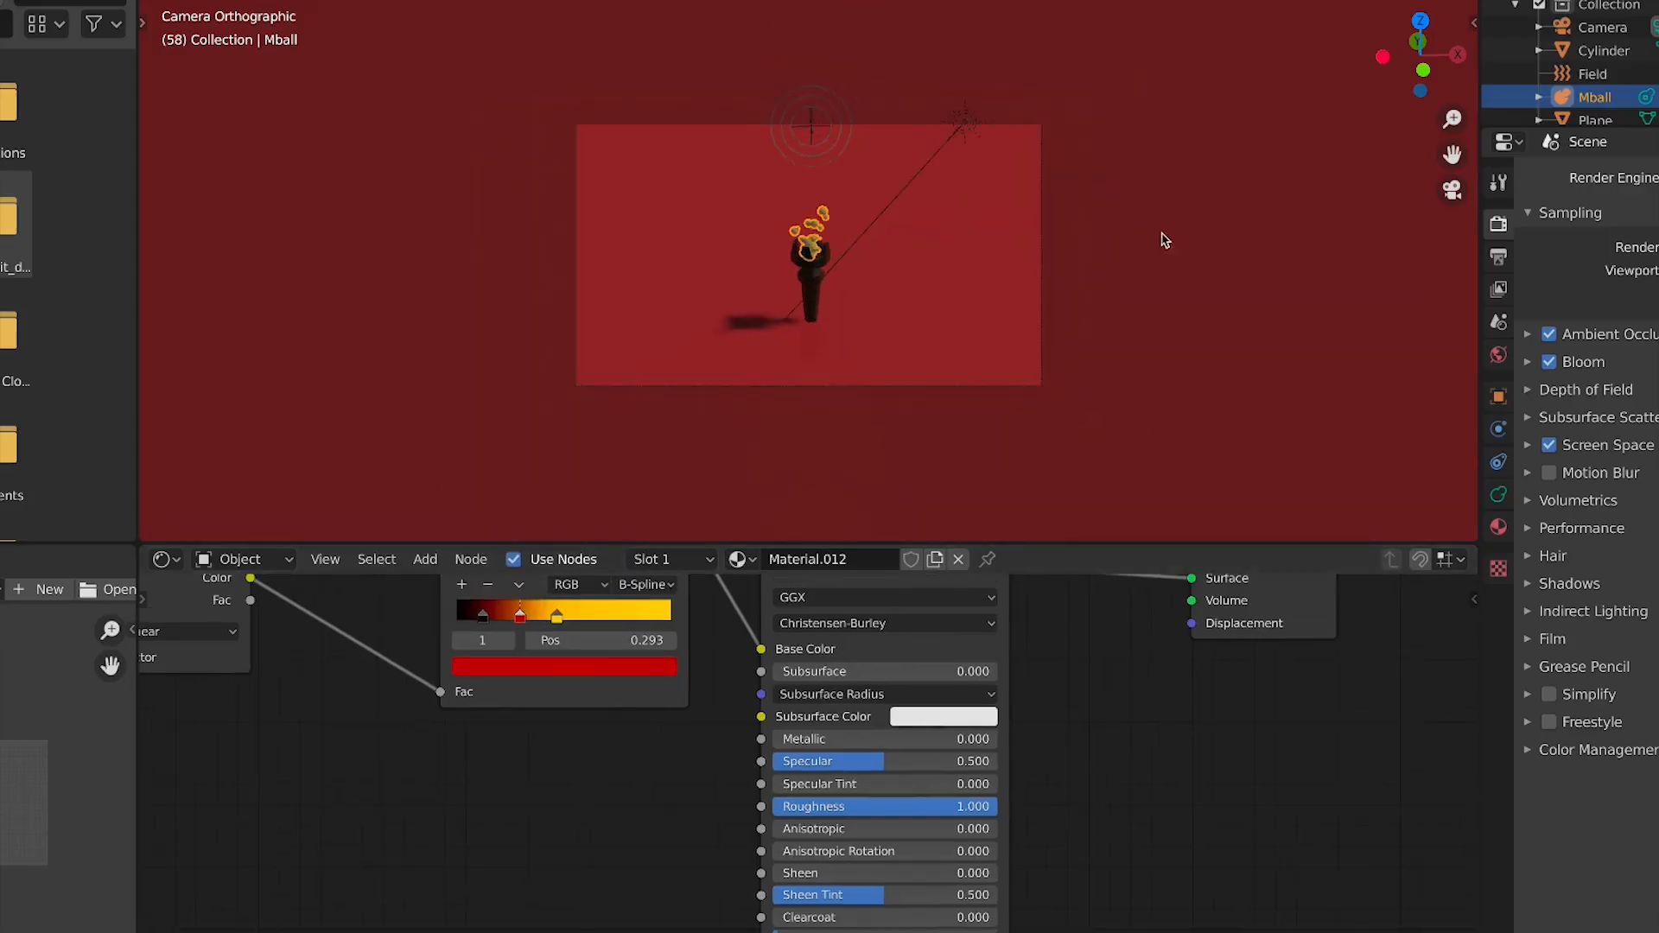
# Set the Principled BSDF Roughness to about 0.335
pyautogui.keyDown('shift'); pyautogui.moveTo(1177, 242); pyautogui.dragTo(967, 359, button='middle'); pyautogui.keyUp('shift')
pyautogui.scroll(5, 611, 437)
pyautogui.keyDown('shift'); pyautogui.moveTo(610, 437); pyautogui.dragTo(825, 302, button='middle'); pyautogui.keyUp('shift')
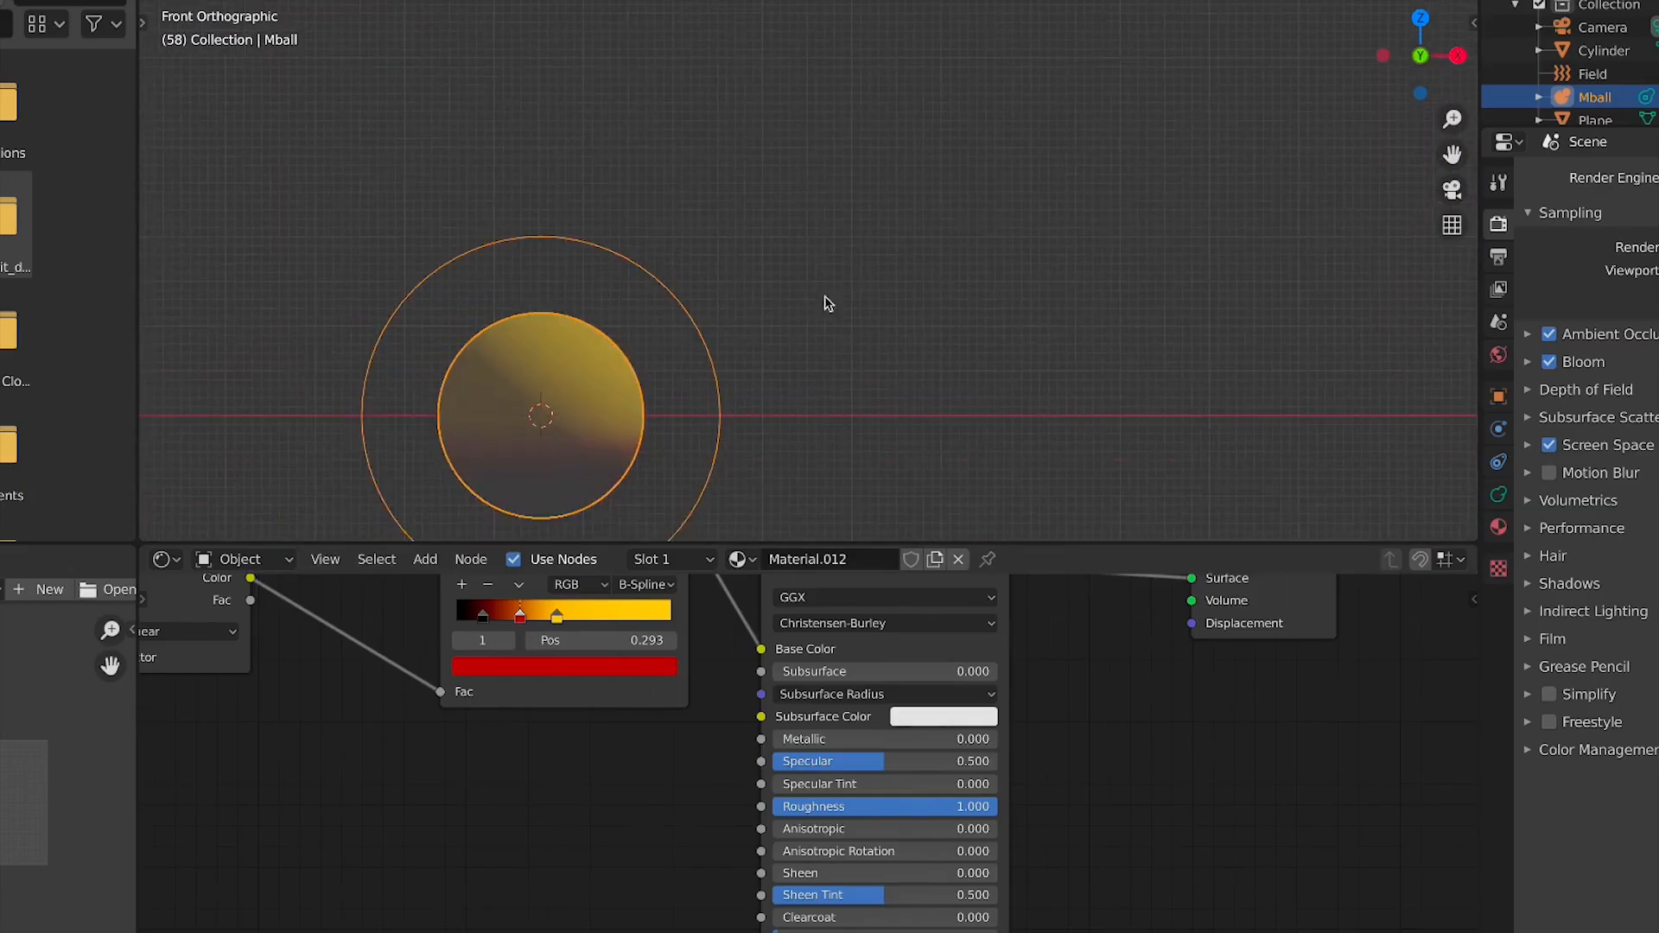
pyautogui.moveTo(938, 809); pyautogui.dragTo(849, 806)
pyautogui.scroll(-3, 796, 901)
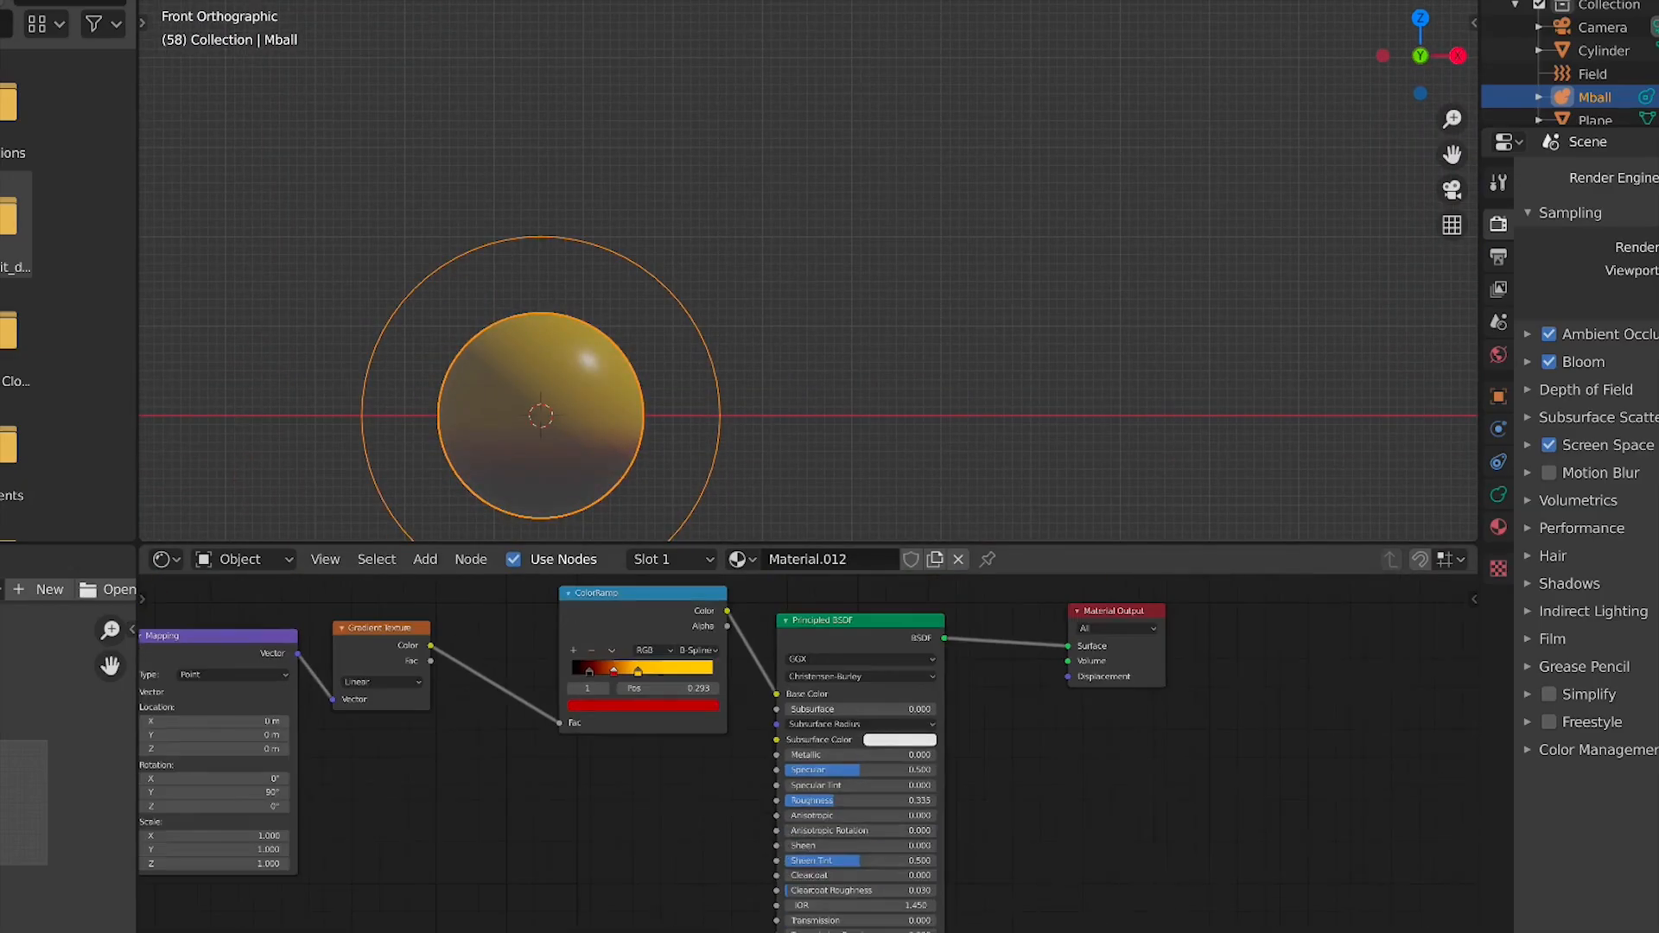
pyautogui.click(831, 903)
pyautogui.click(893, 904)
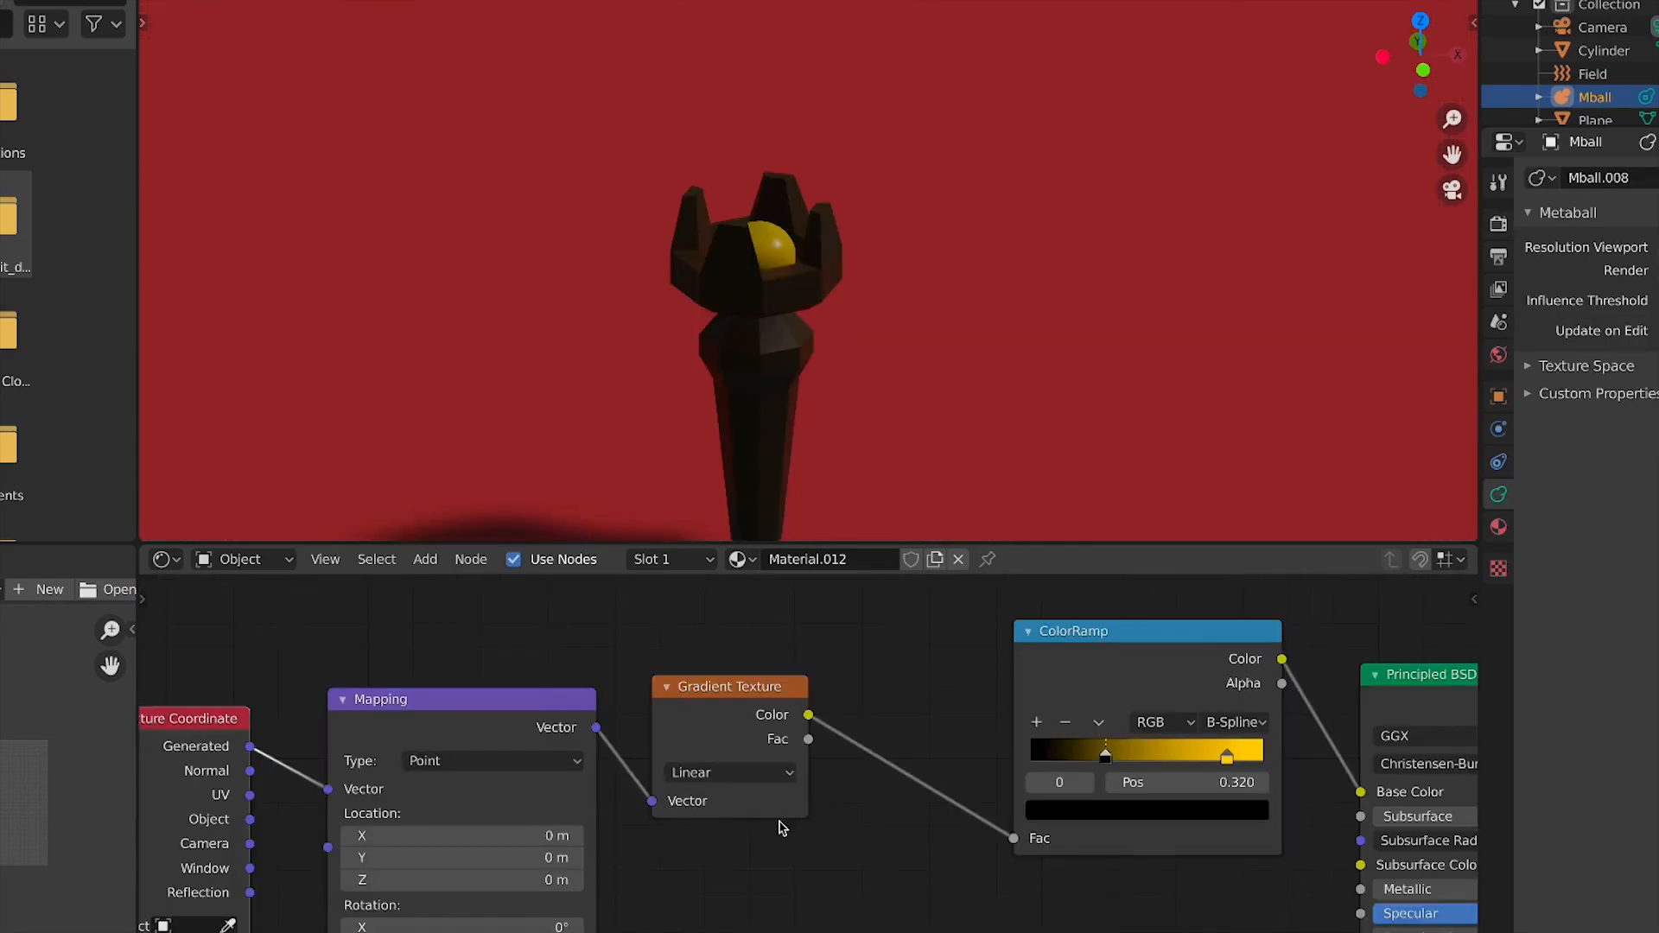
pyautogui.moveTo(780, 827); pyautogui.dragTo(899, 793, button='middle')
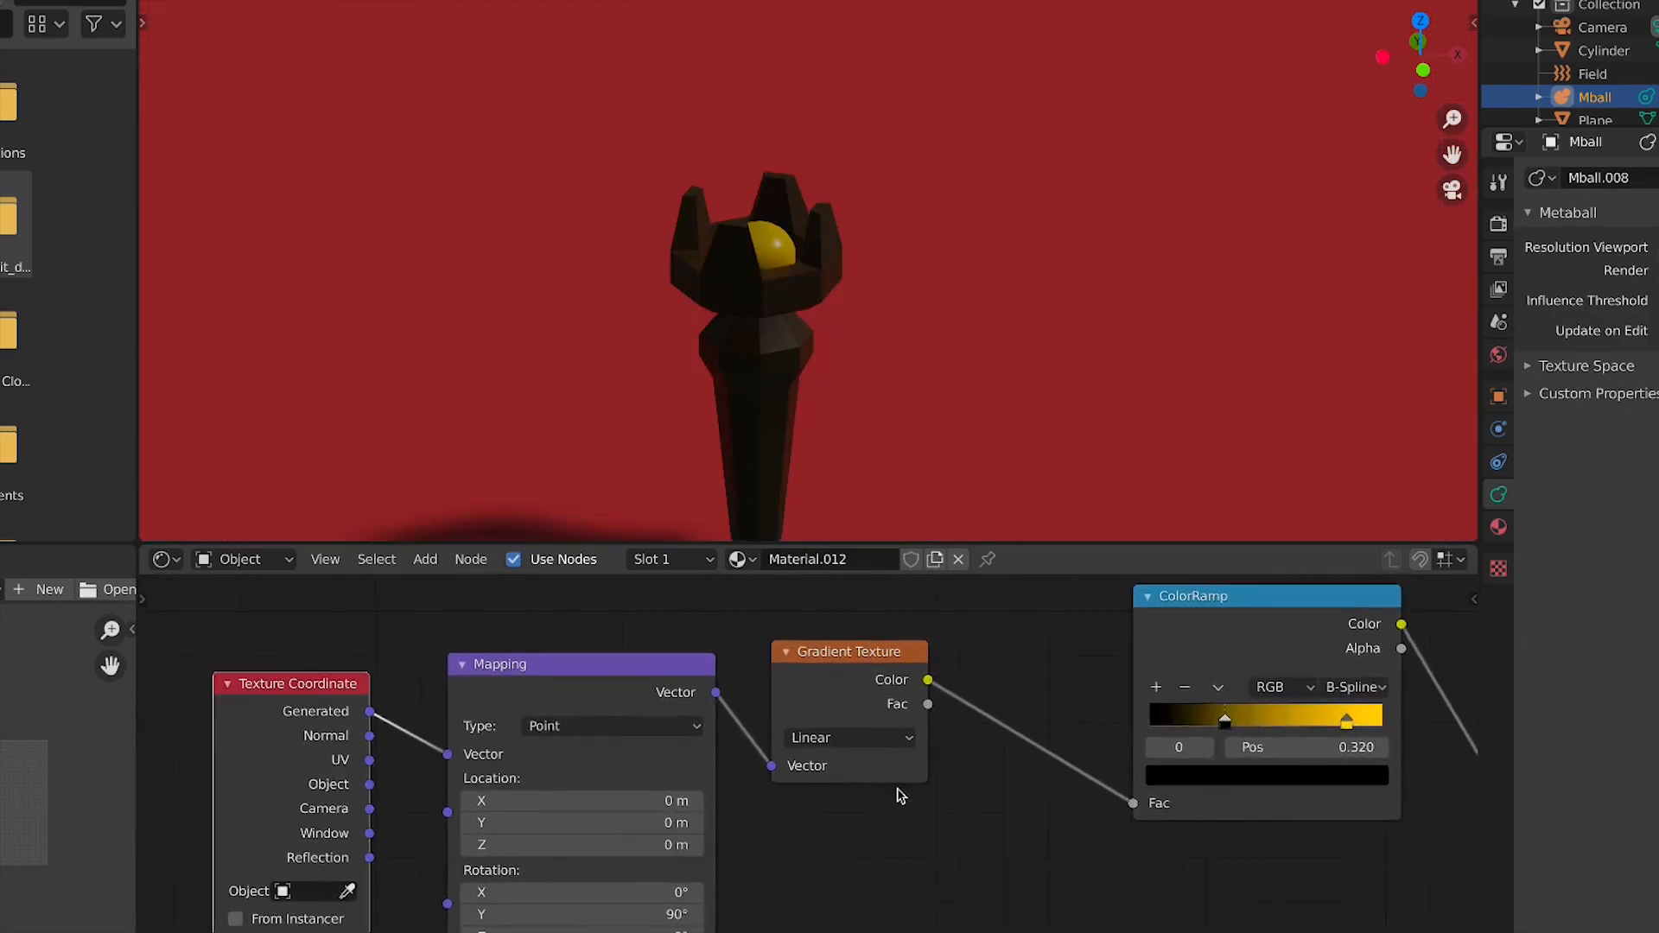
# Connect the Texture Coordinate Normal output to the Mapping node's Vector input
pyautogui.moveTo(438, 755); pyautogui.dragTo(447, 755)
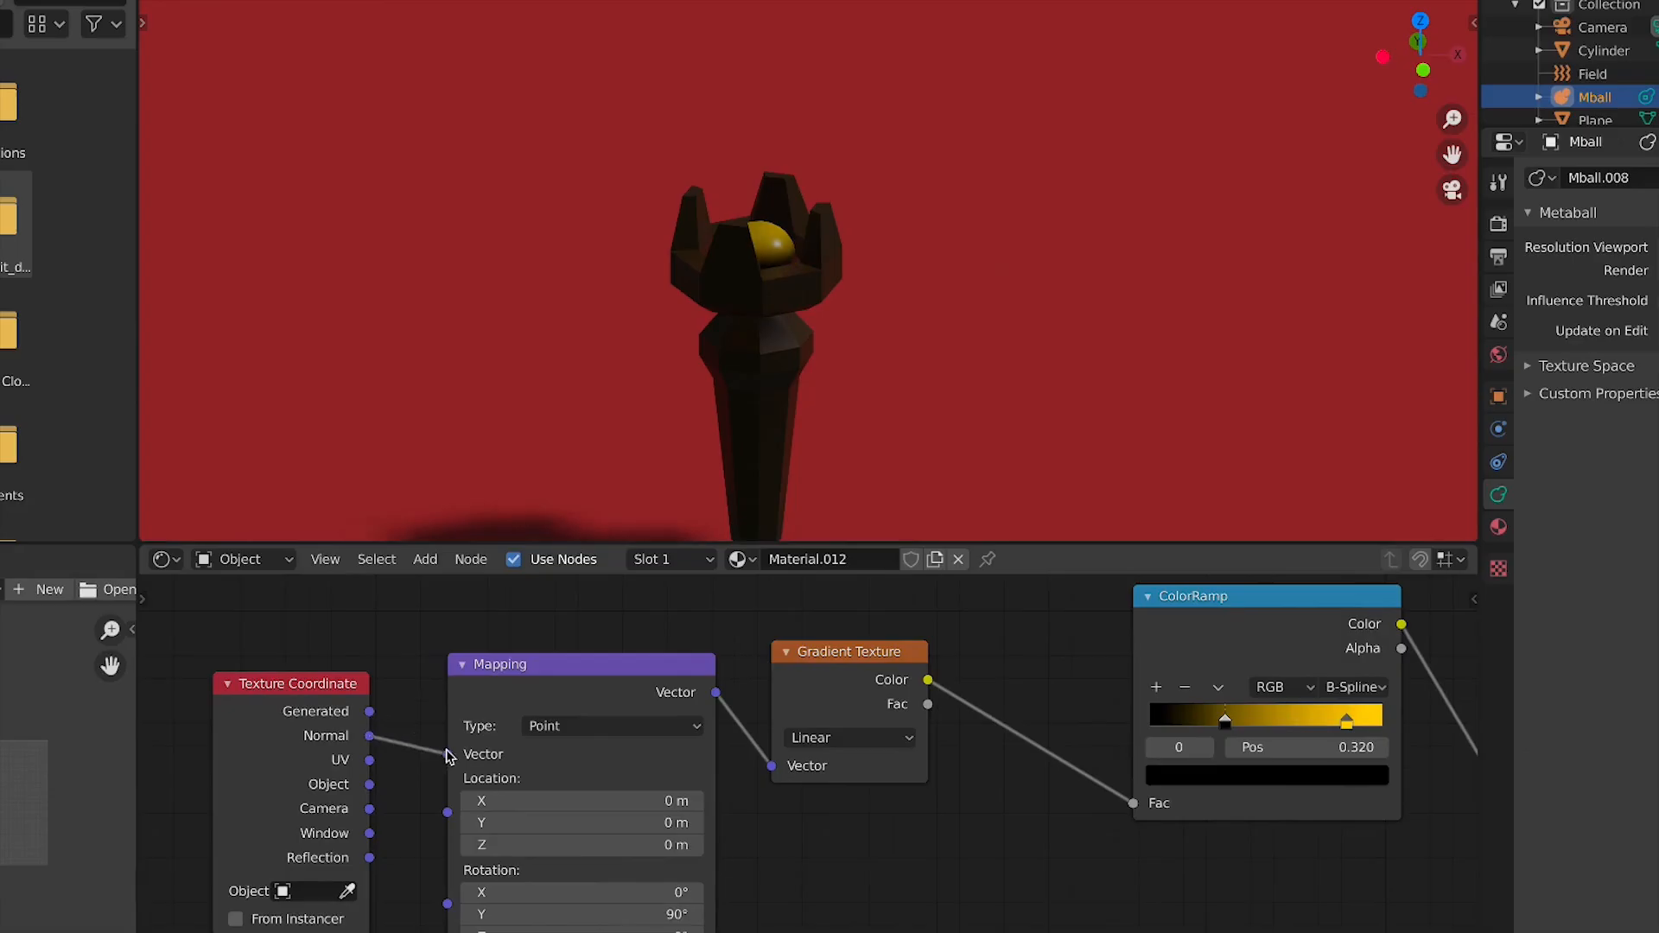
pyautogui.moveTo(1035, 715); pyautogui.dragTo(735, 782, button='middle')
pyautogui.moveTo(1006, 698); pyautogui.dragTo(899, 724)
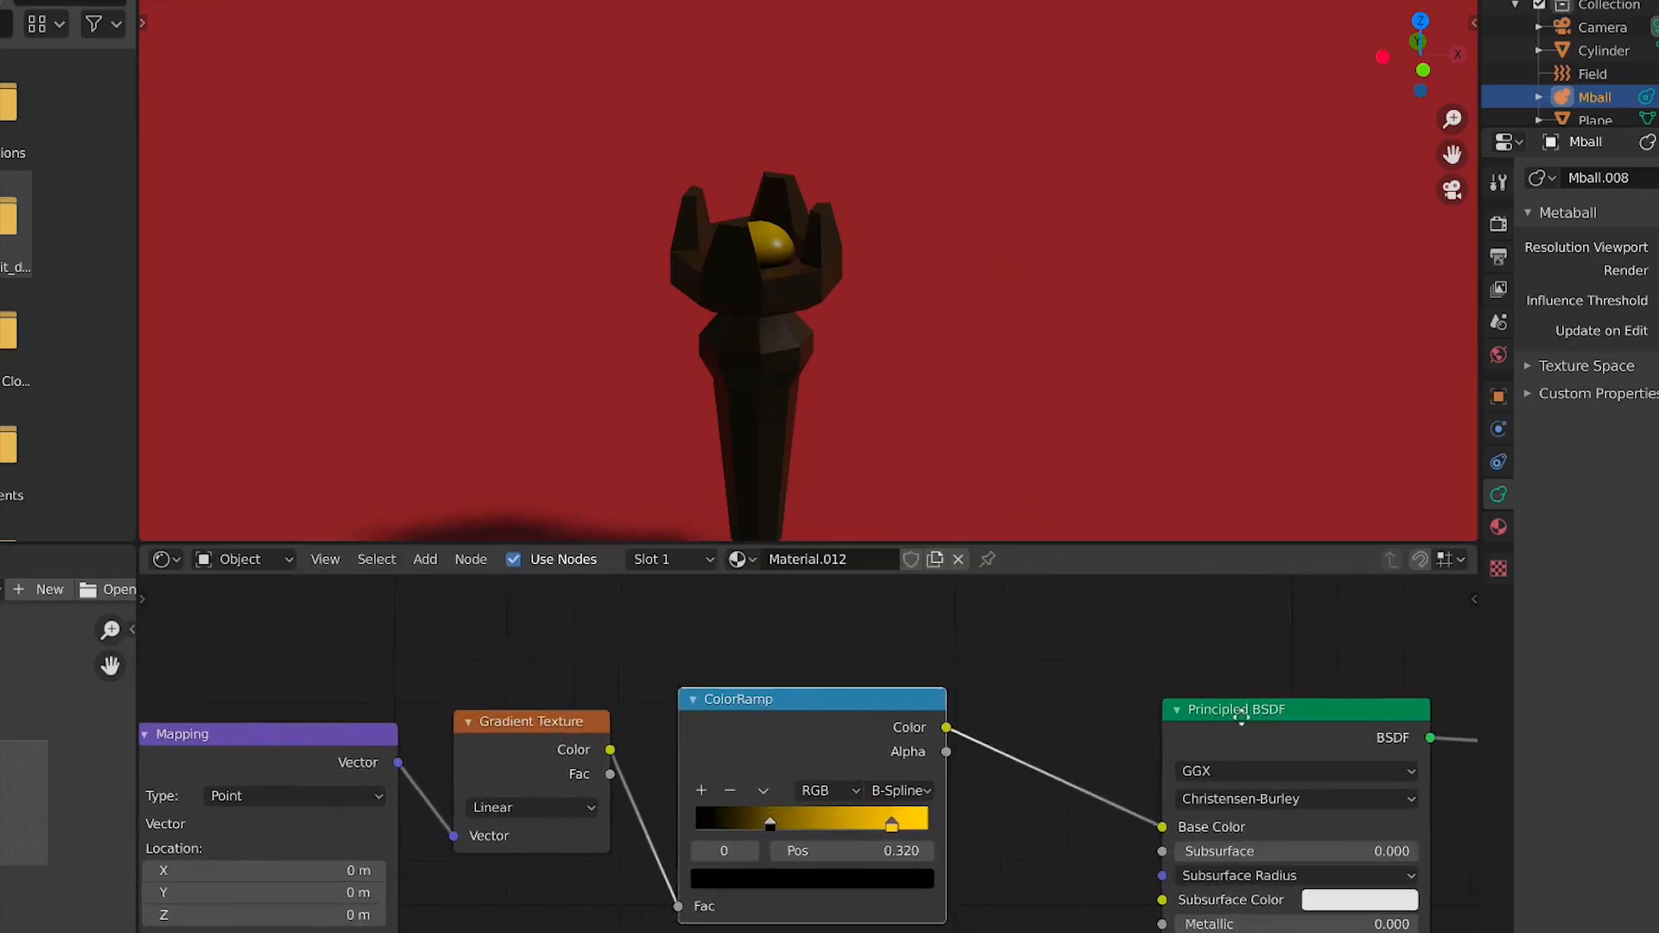
pyautogui.moveTo(1273, 731); pyautogui.dragTo(1031, 664, button='middle')
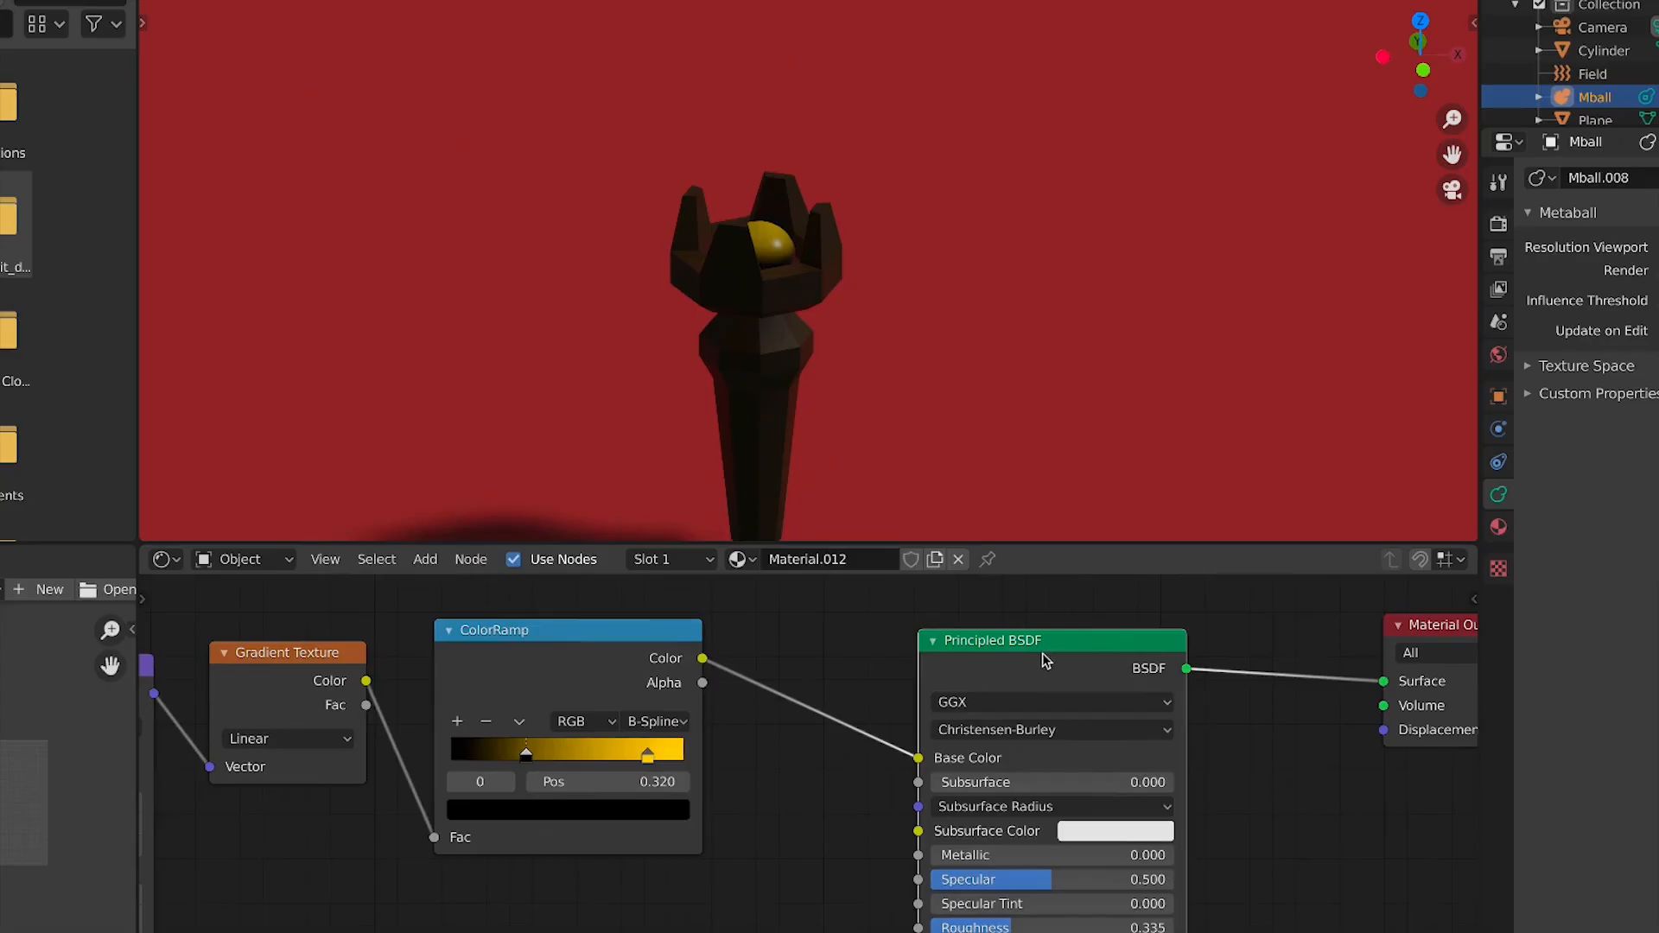
# Replace the Principled BSDF with an Emission node fed by the ColorRamp colour and linked to the Material Output surface
pyautogui.click(1045, 661)
pyautogui.press('x')
pyautogui.hotkey('shift', 'a')
pyautogui.click(1007, 661)
pyautogui.write('e')
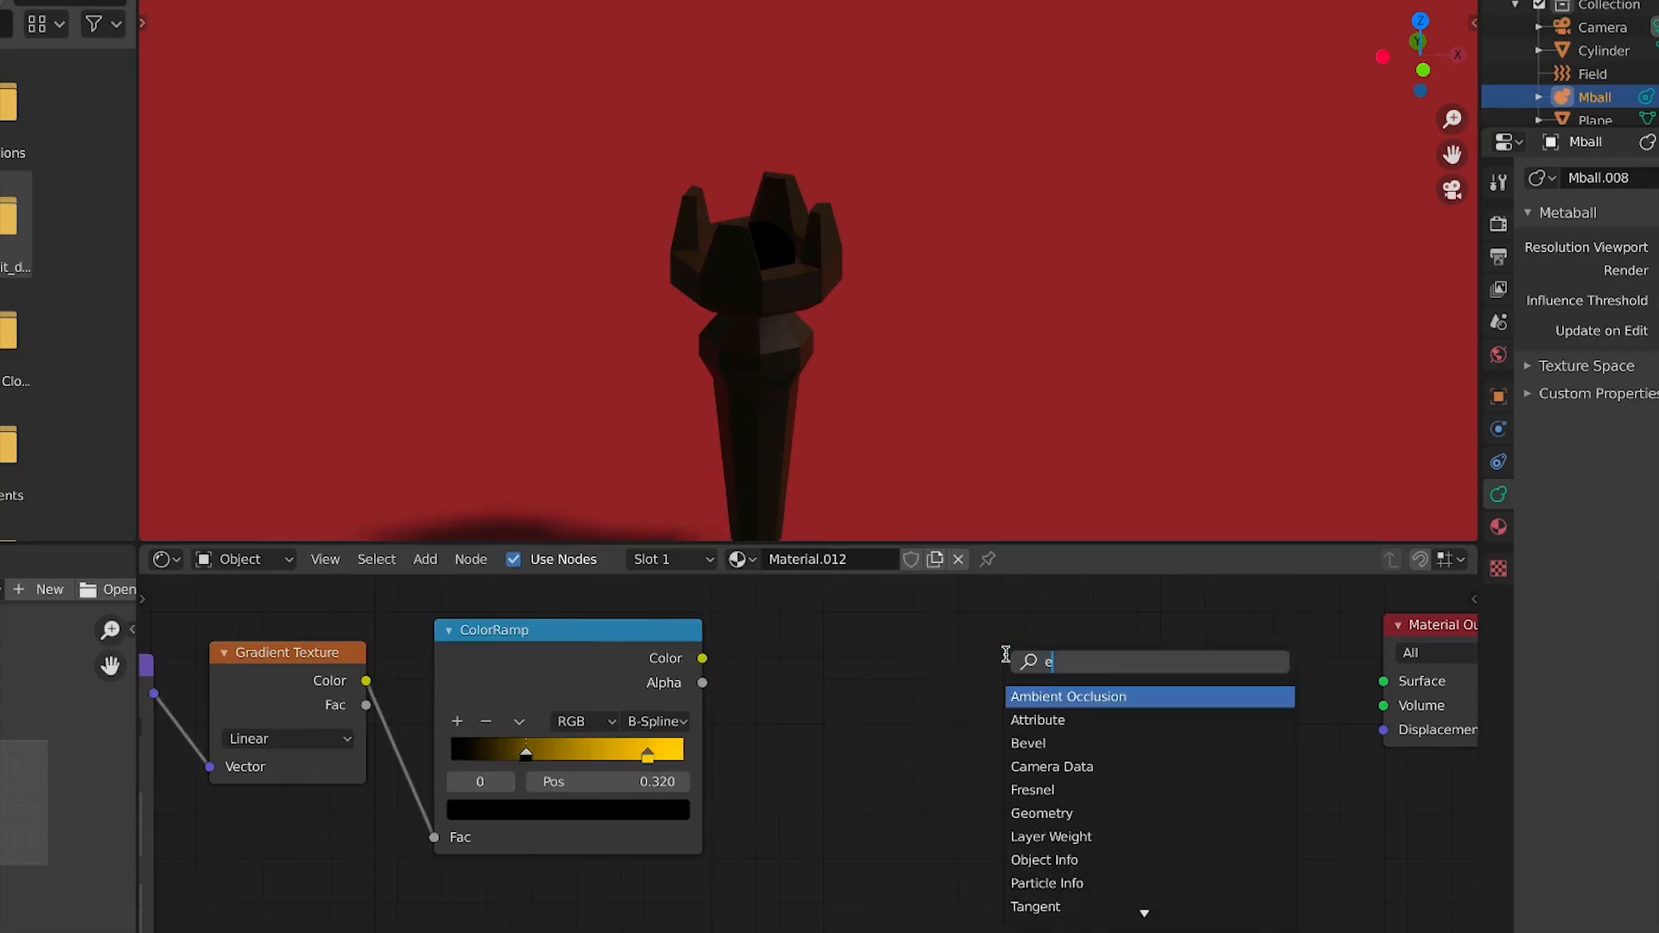
pyautogui.write('mis')
pyautogui.press('Return')
pyautogui.click(1005, 654)
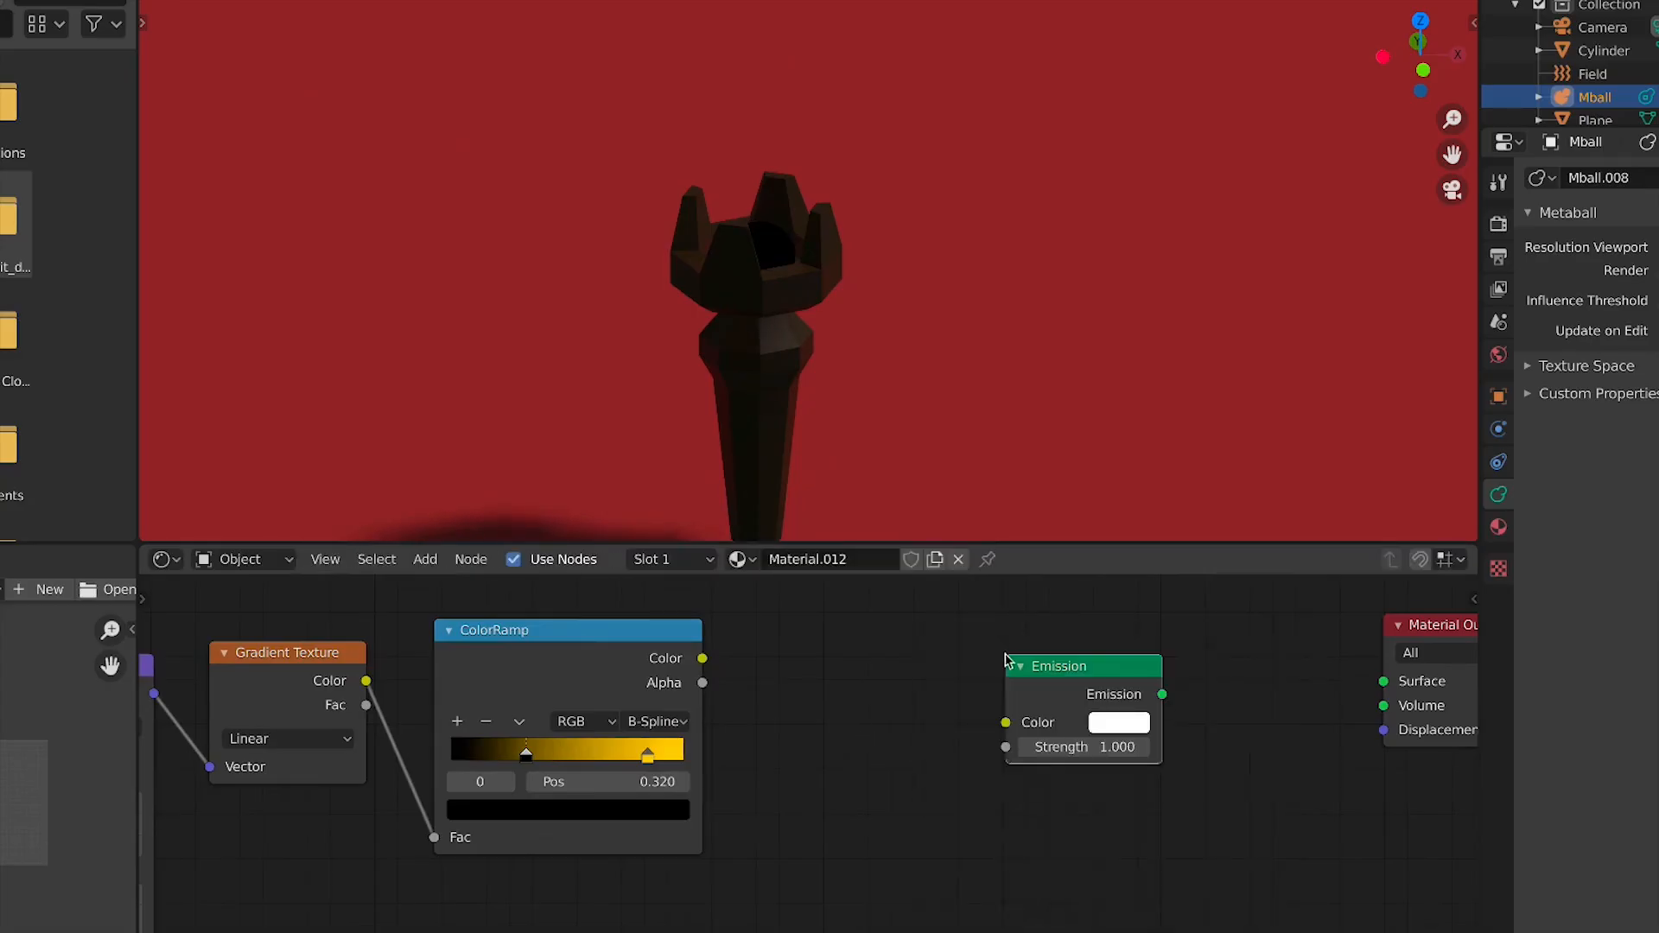
pyautogui.moveTo(703, 658); pyautogui.dragTo(1005, 722)
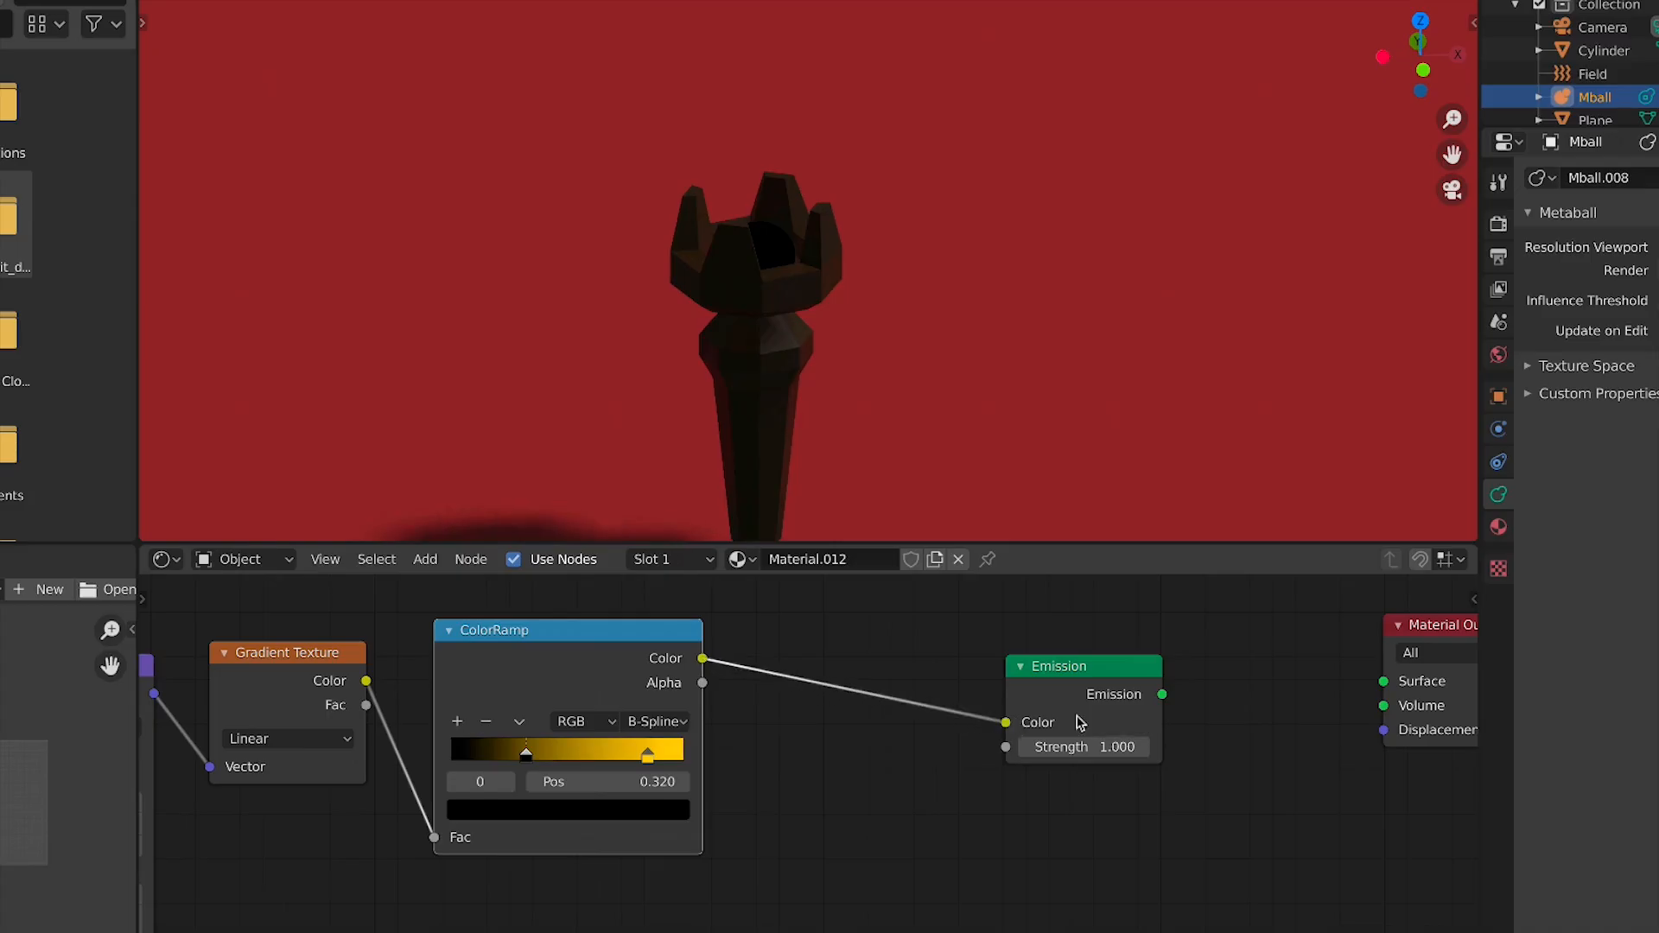
pyautogui.moveTo(1162, 695); pyautogui.dragTo(1329, 691)
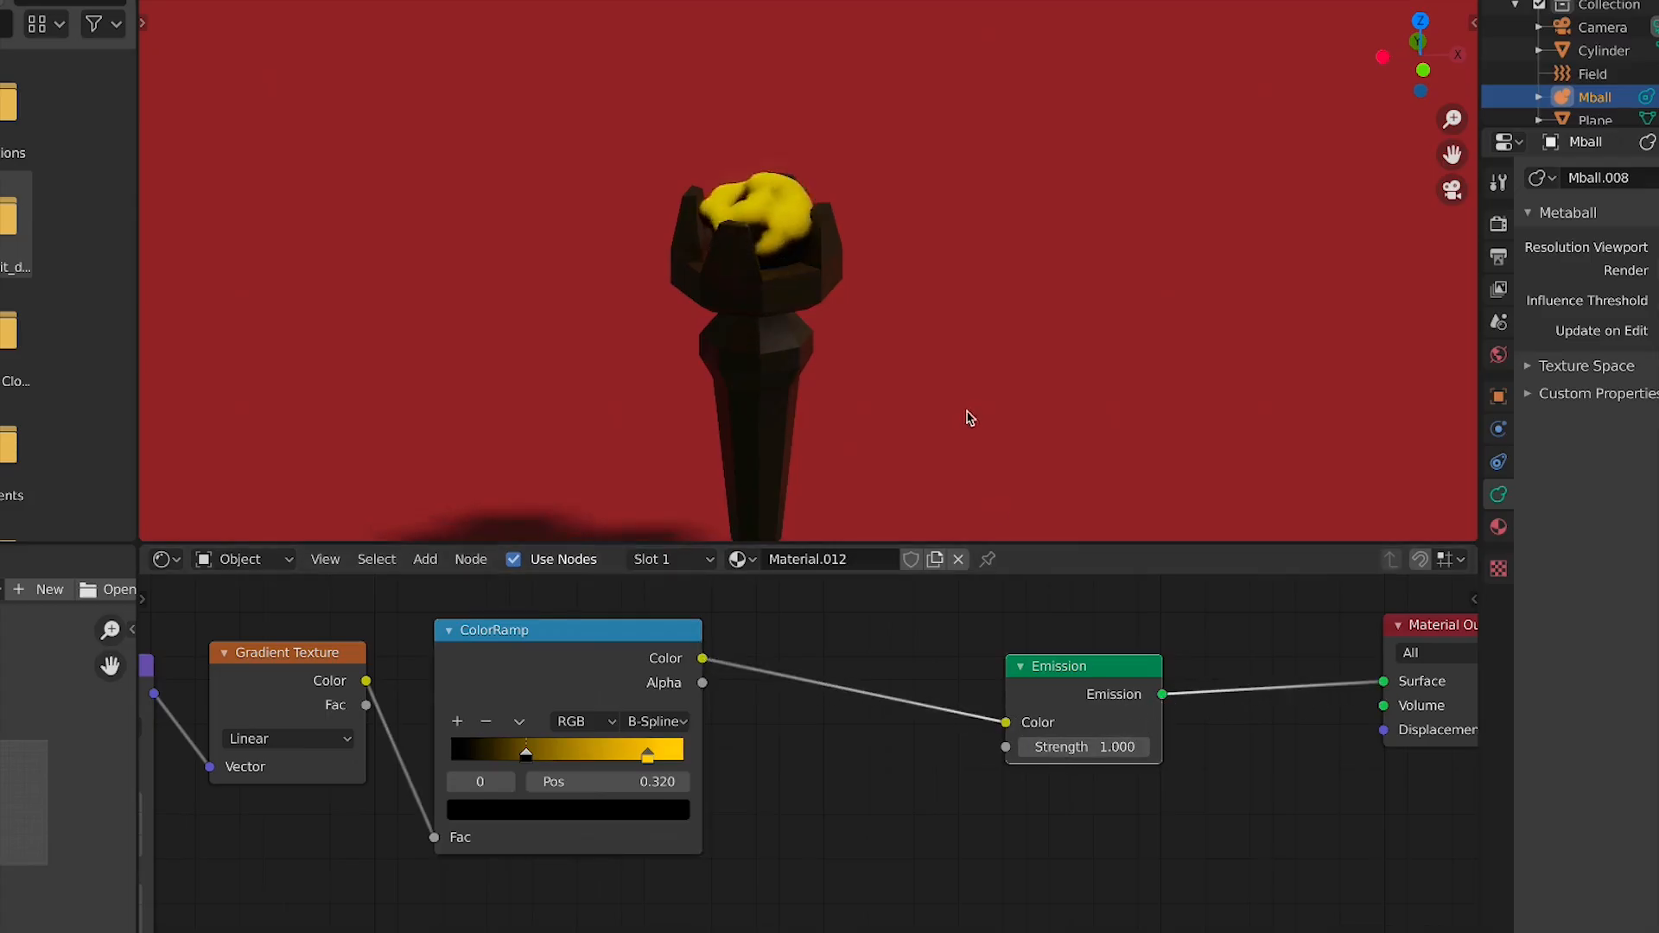
# Set the Emission Strength to 12.2
pyautogui.click(1085, 746)
pyautogui.write('5')
pyautogui.press('Return')
pyautogui.moveTo(1085, 746); pyautogui.dragTo(1147, 747)
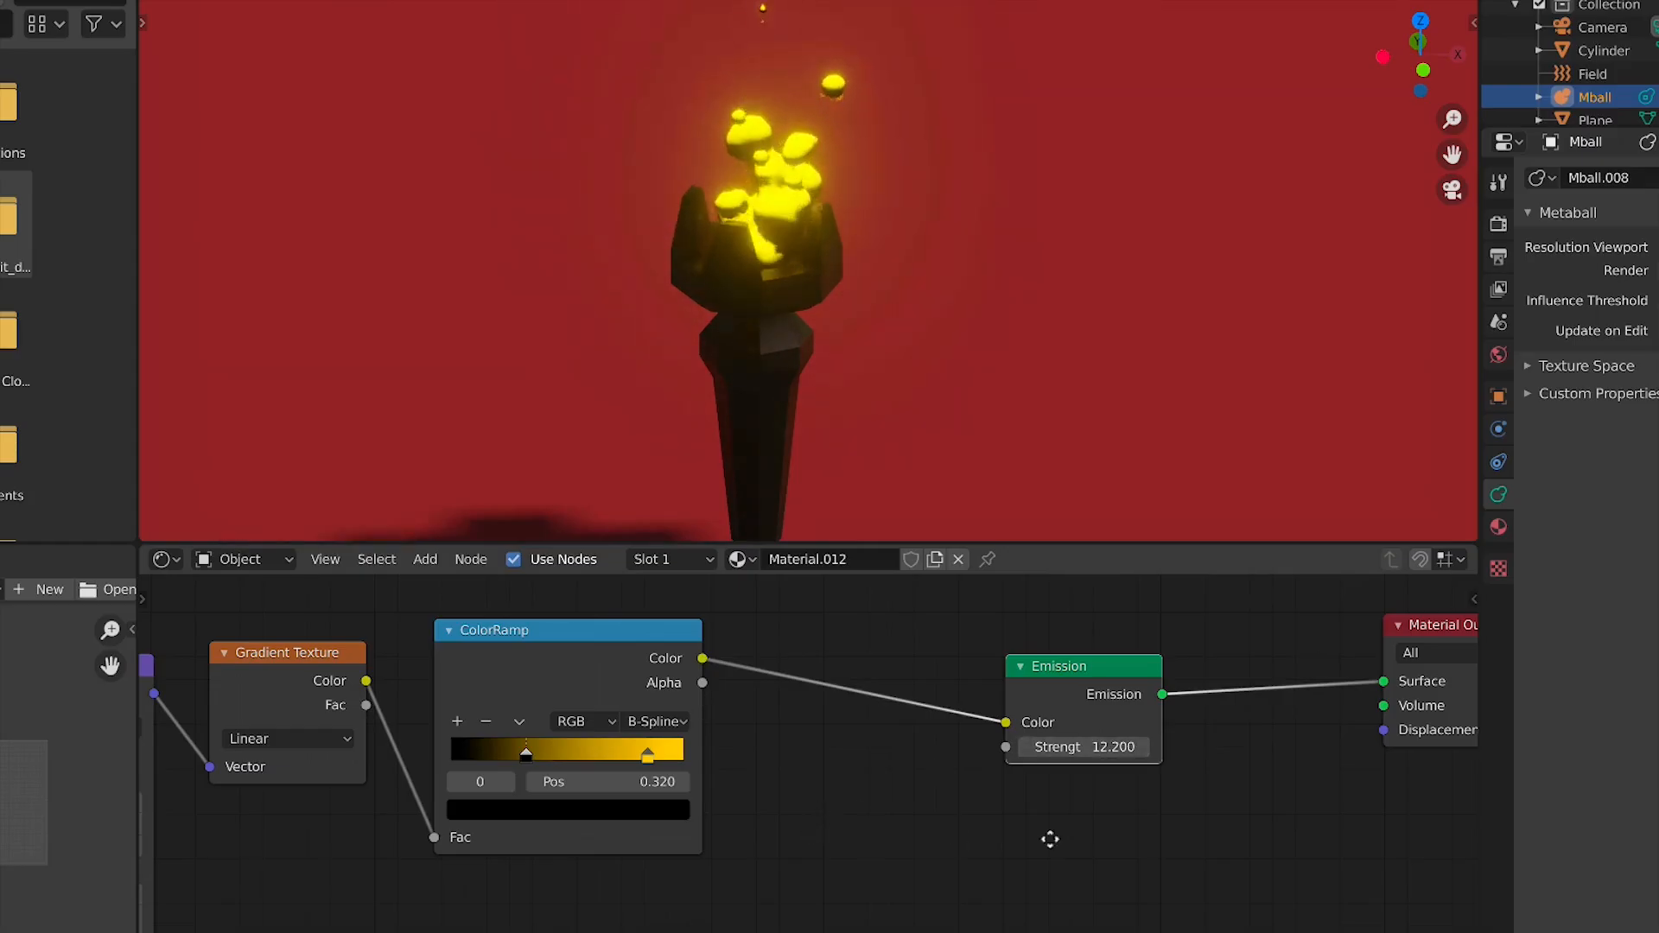
# Add a ColorRamp stop at 0.583 and colour it red-orange
pyautogui.moveTo(1048, 837); pyautogui.dragTo(1418, 853, button='middle')
pyautogui.click(827, 736)
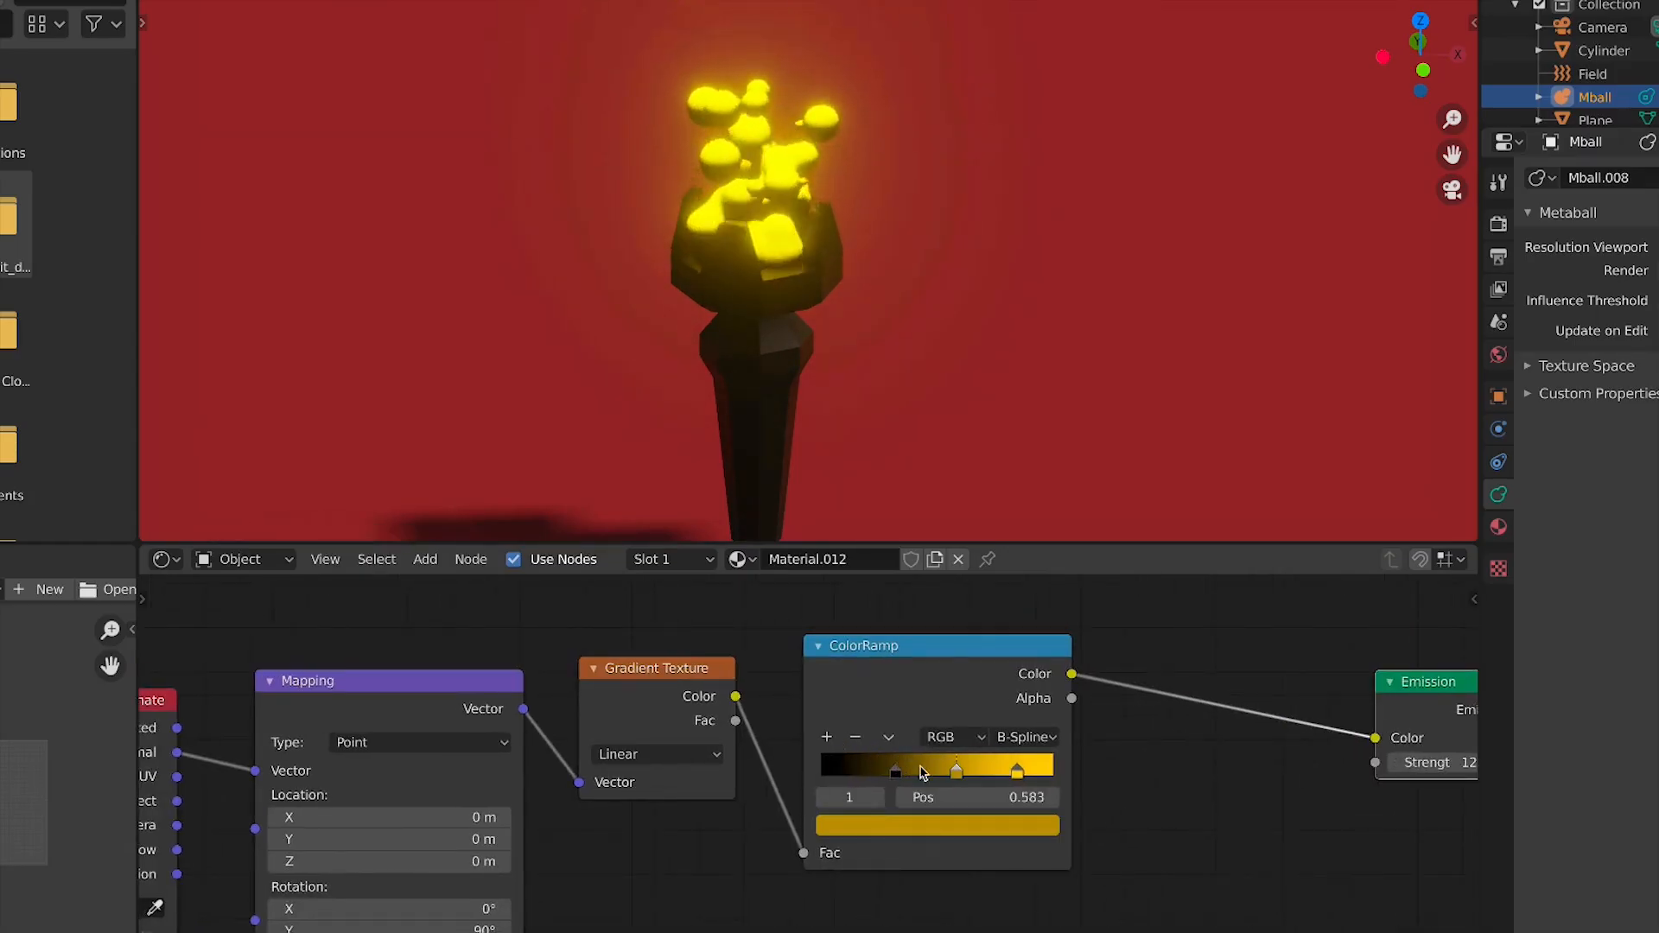
pyautogui.click(946, 823)
pyautogui.moveTo(911, 659); pyautogui.dragTo(896, 635)
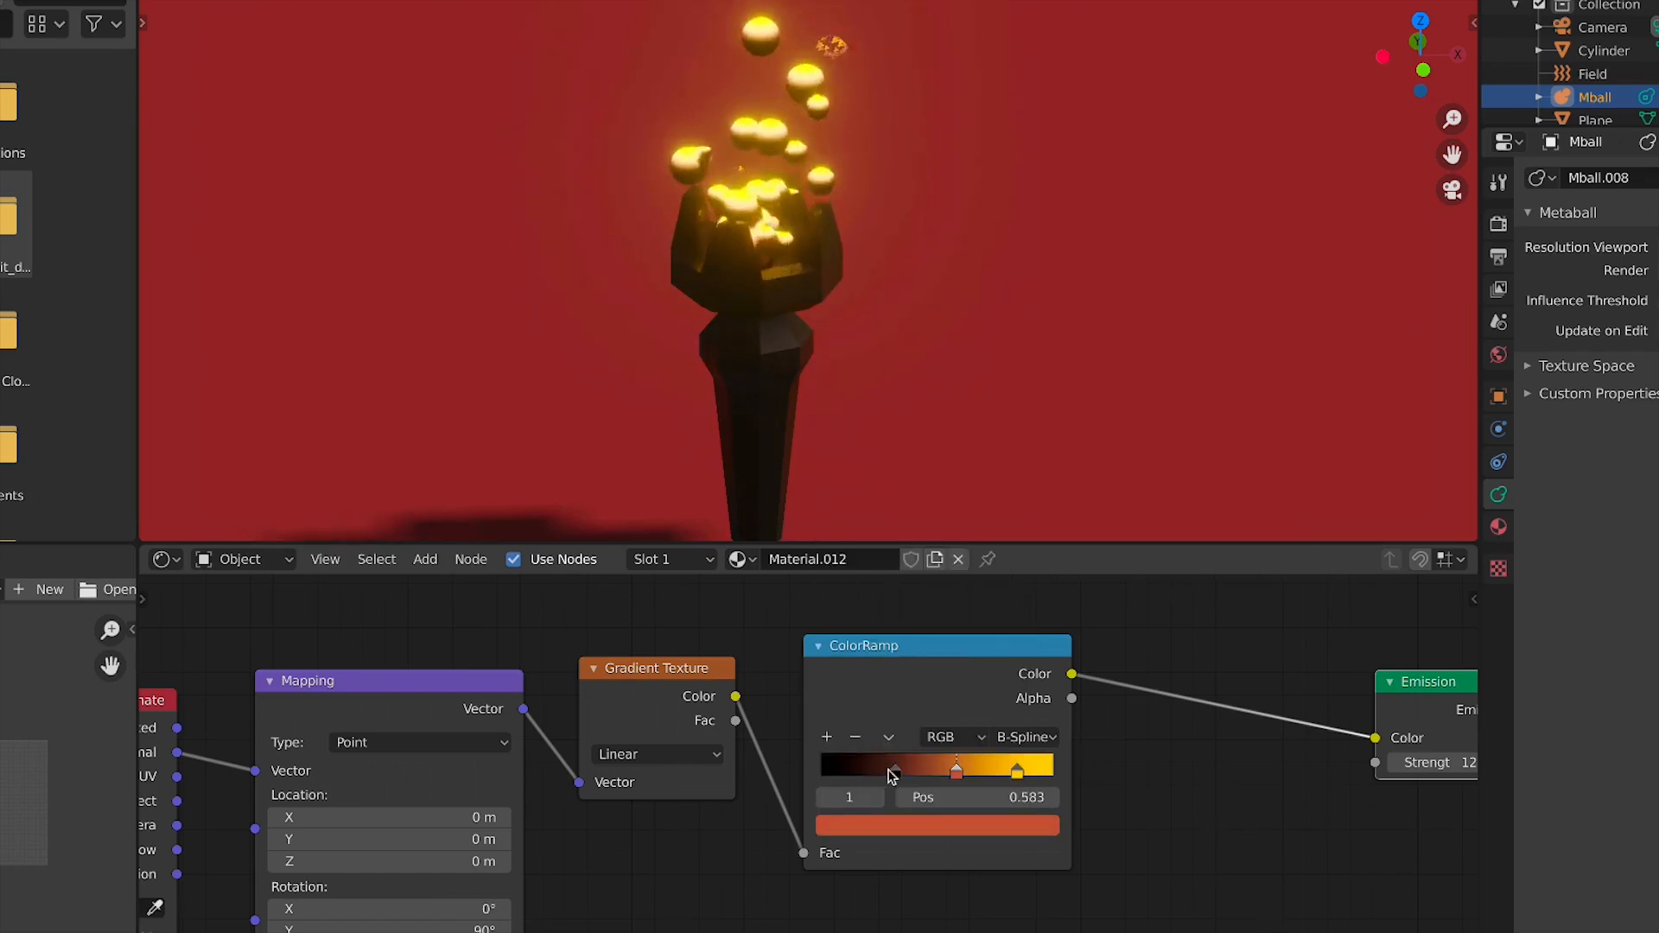
# Move the black ColorRamp stop to position 0 and set the middle stop's colour to deep red
pyautogui.click(884, 773)
pyautogui.moveTo(883, 780); pyautogui.dragTo(792, 774)
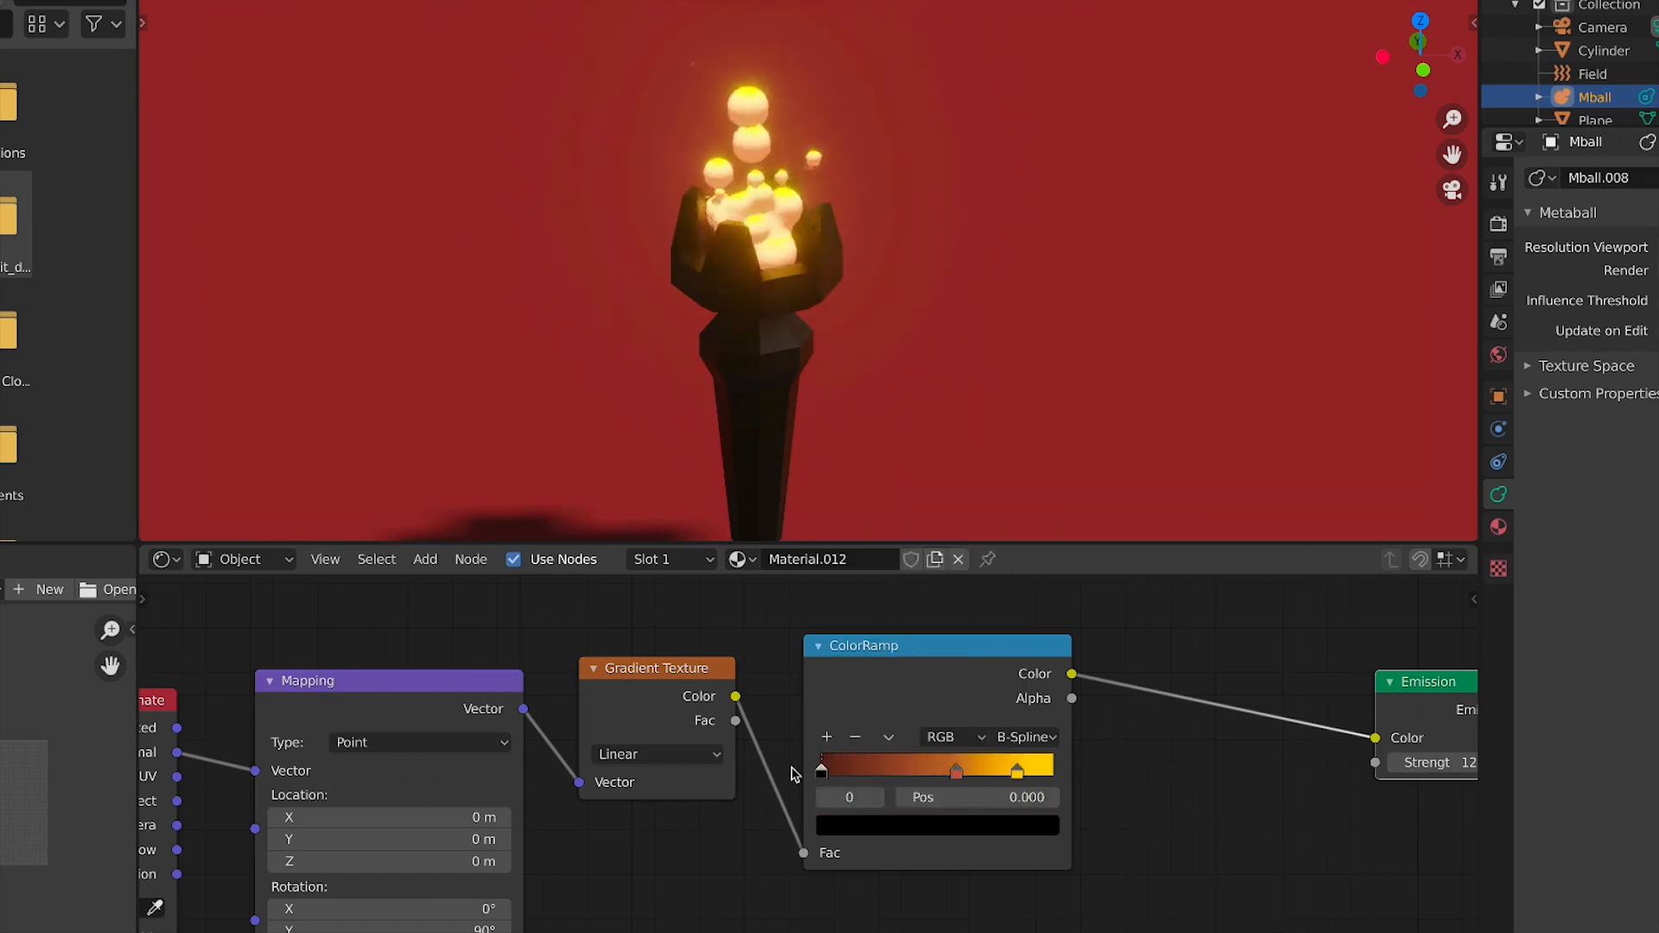
pyautogui.click(956, 773)
pyautogui.click(934, 827)
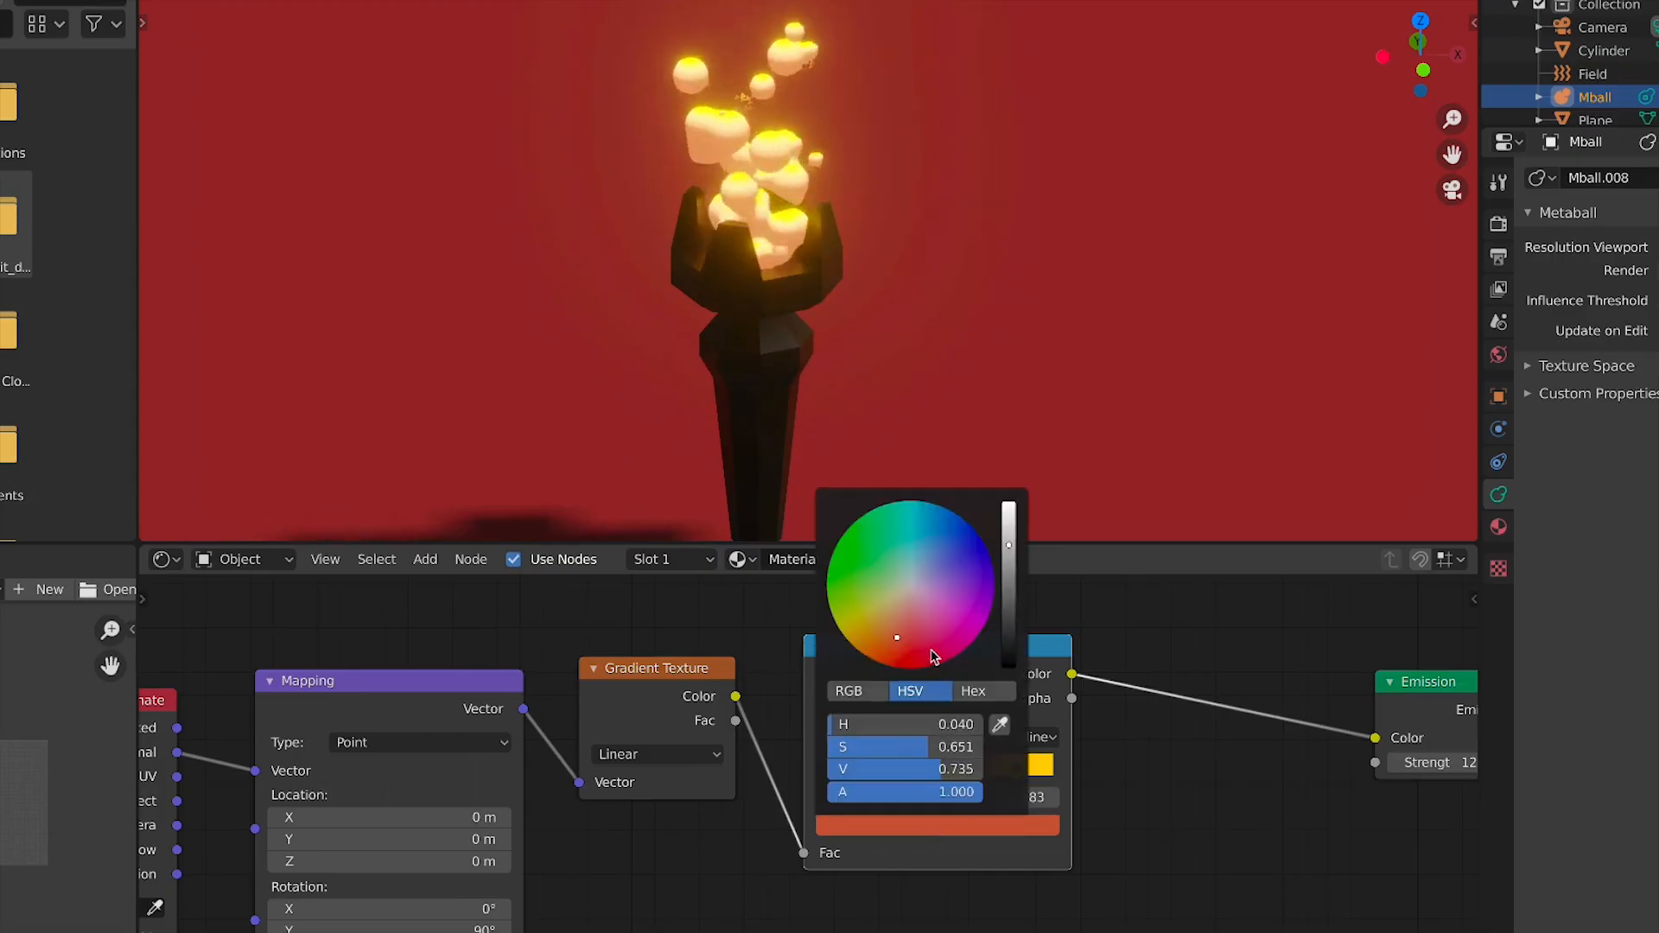
pyautogui.moveTo(911, 655); pyautogui.dragTo(911, 668)
# Change the Gradient Texture type to Easing
pyautogui.scroll(-4, 1013, 421)
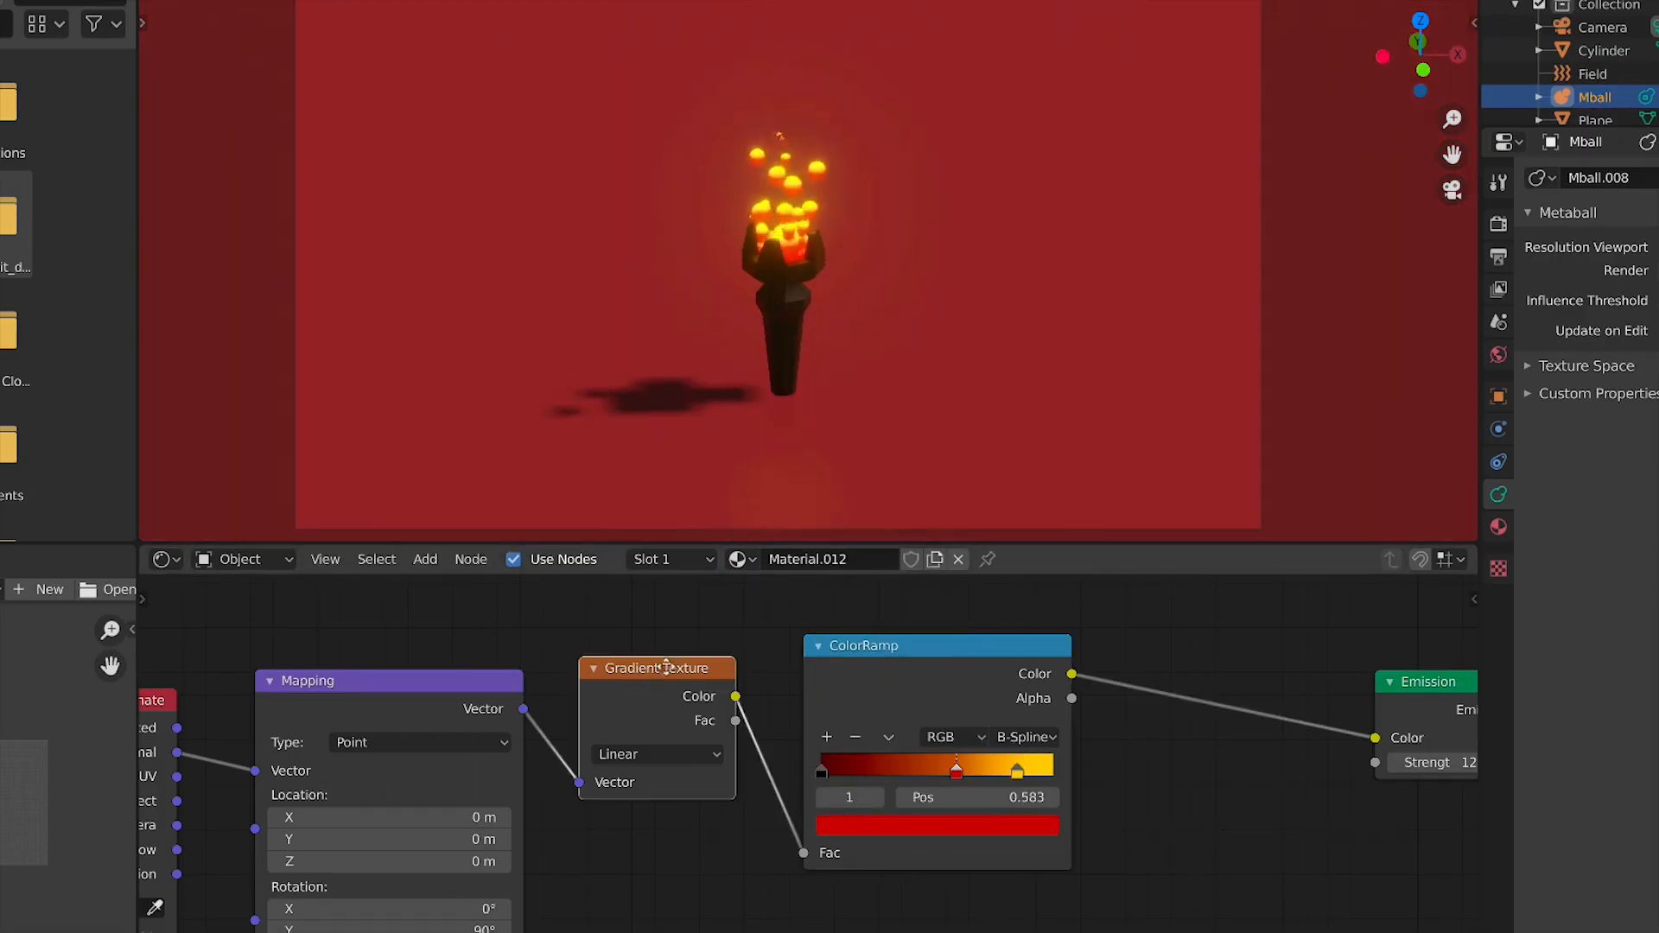
pyautogui.moveTo(615, 694); pyautogui.dragTo(636, 684)
pyautogui.click(656, 743)
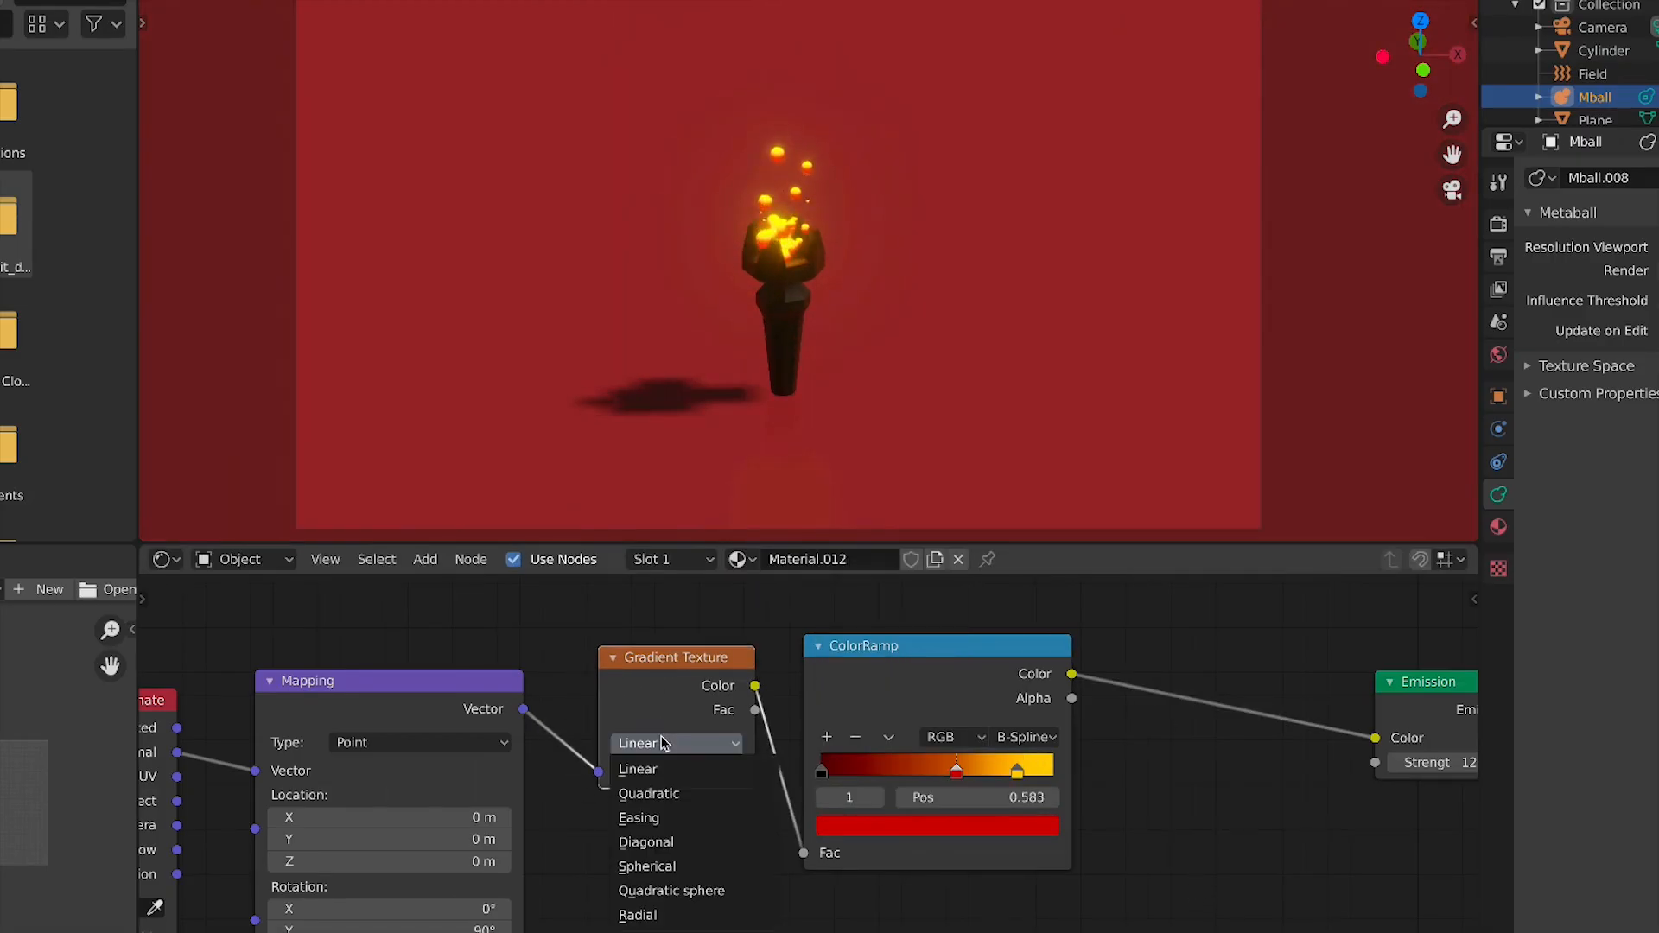
pyautogui.click(656, 817)
# Add a ColorRamp stop at position 1.000 and colour it pale pink-white
pyautogui.scroll(5, 875, 220)
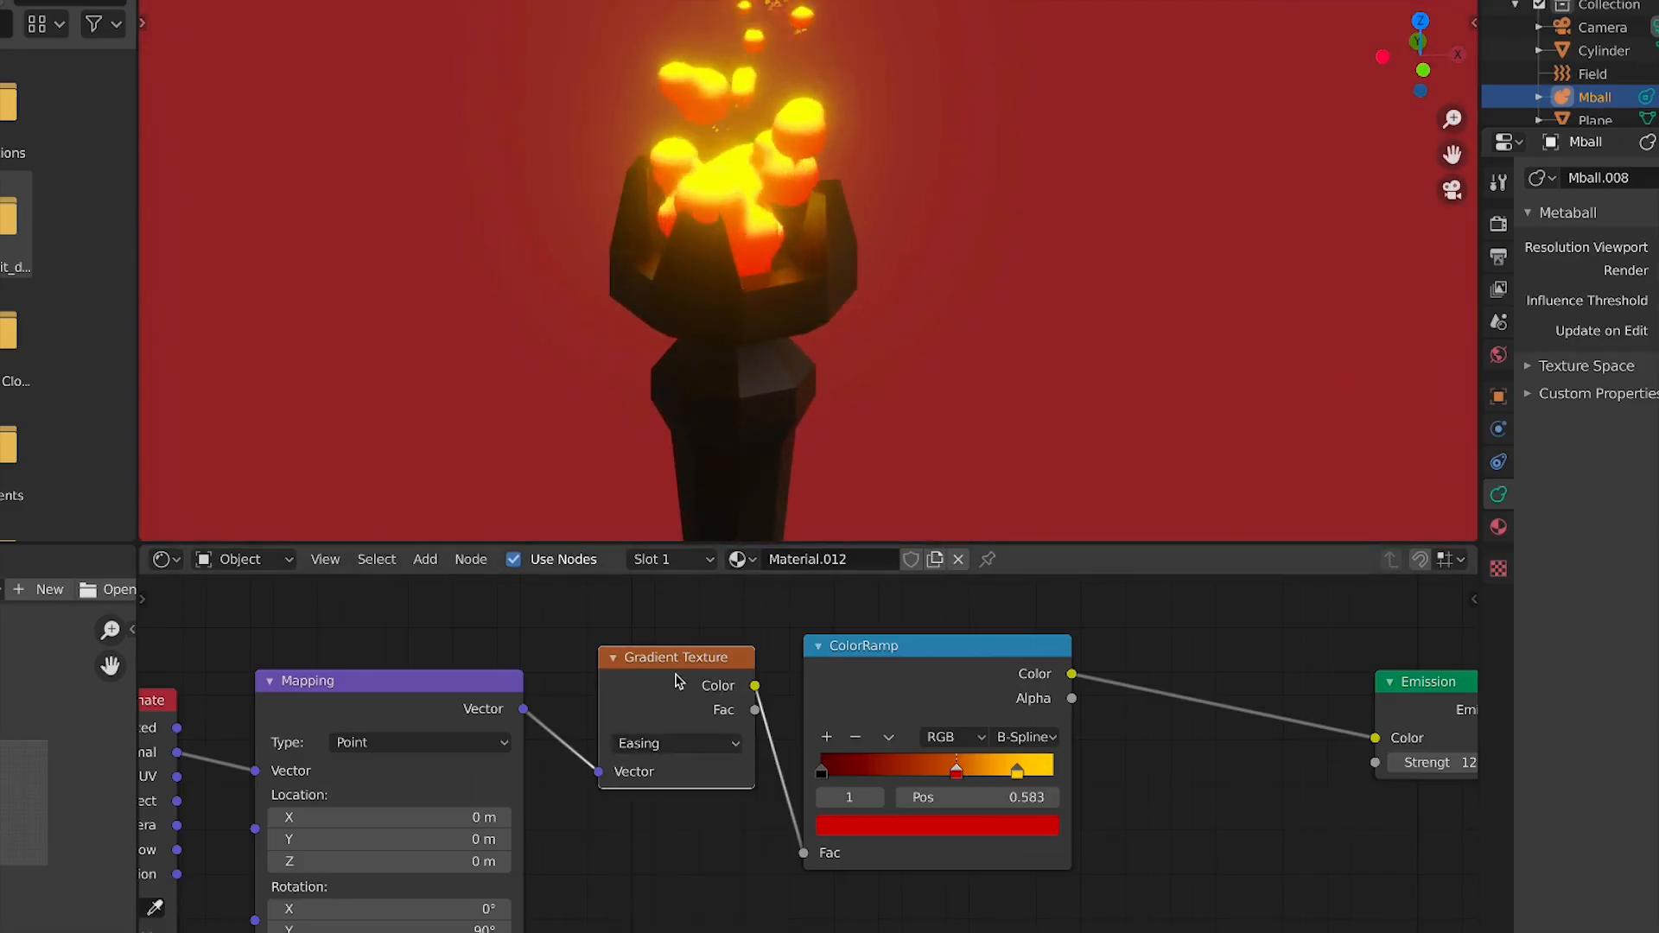
pyautogui.moveTo(680, 683); pyautogui.dragTo(653, 701)
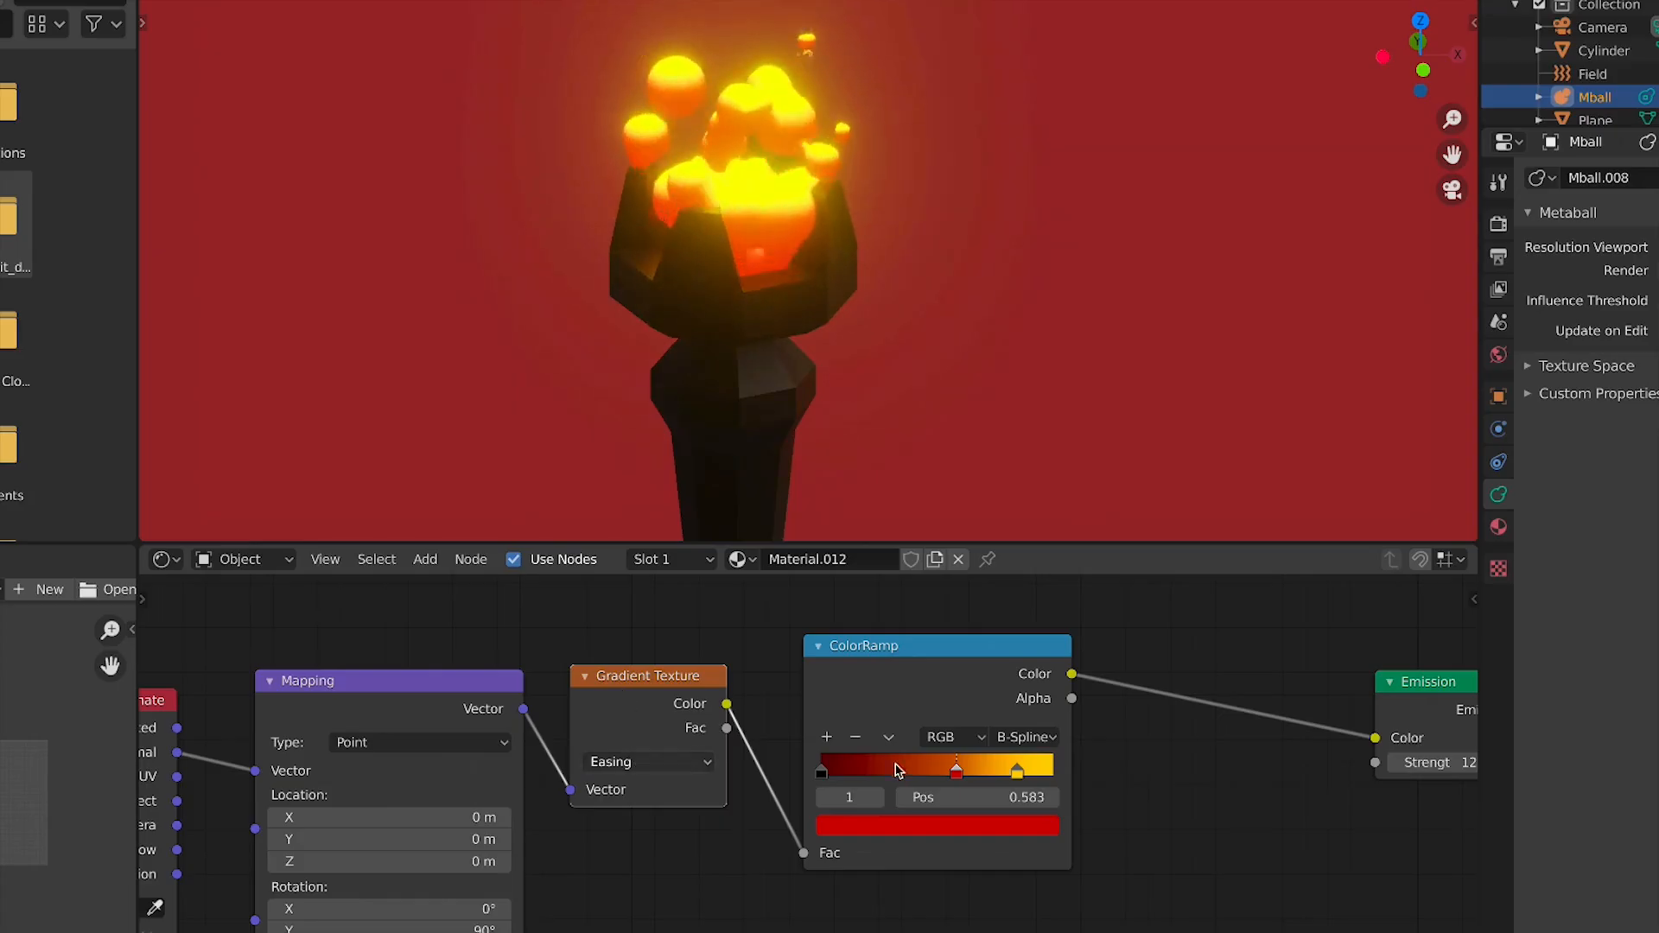
pyautogui.click(826, 737)
pyautogui.moveTo(886, 780); pyautogui.dragTo(1056, 775)
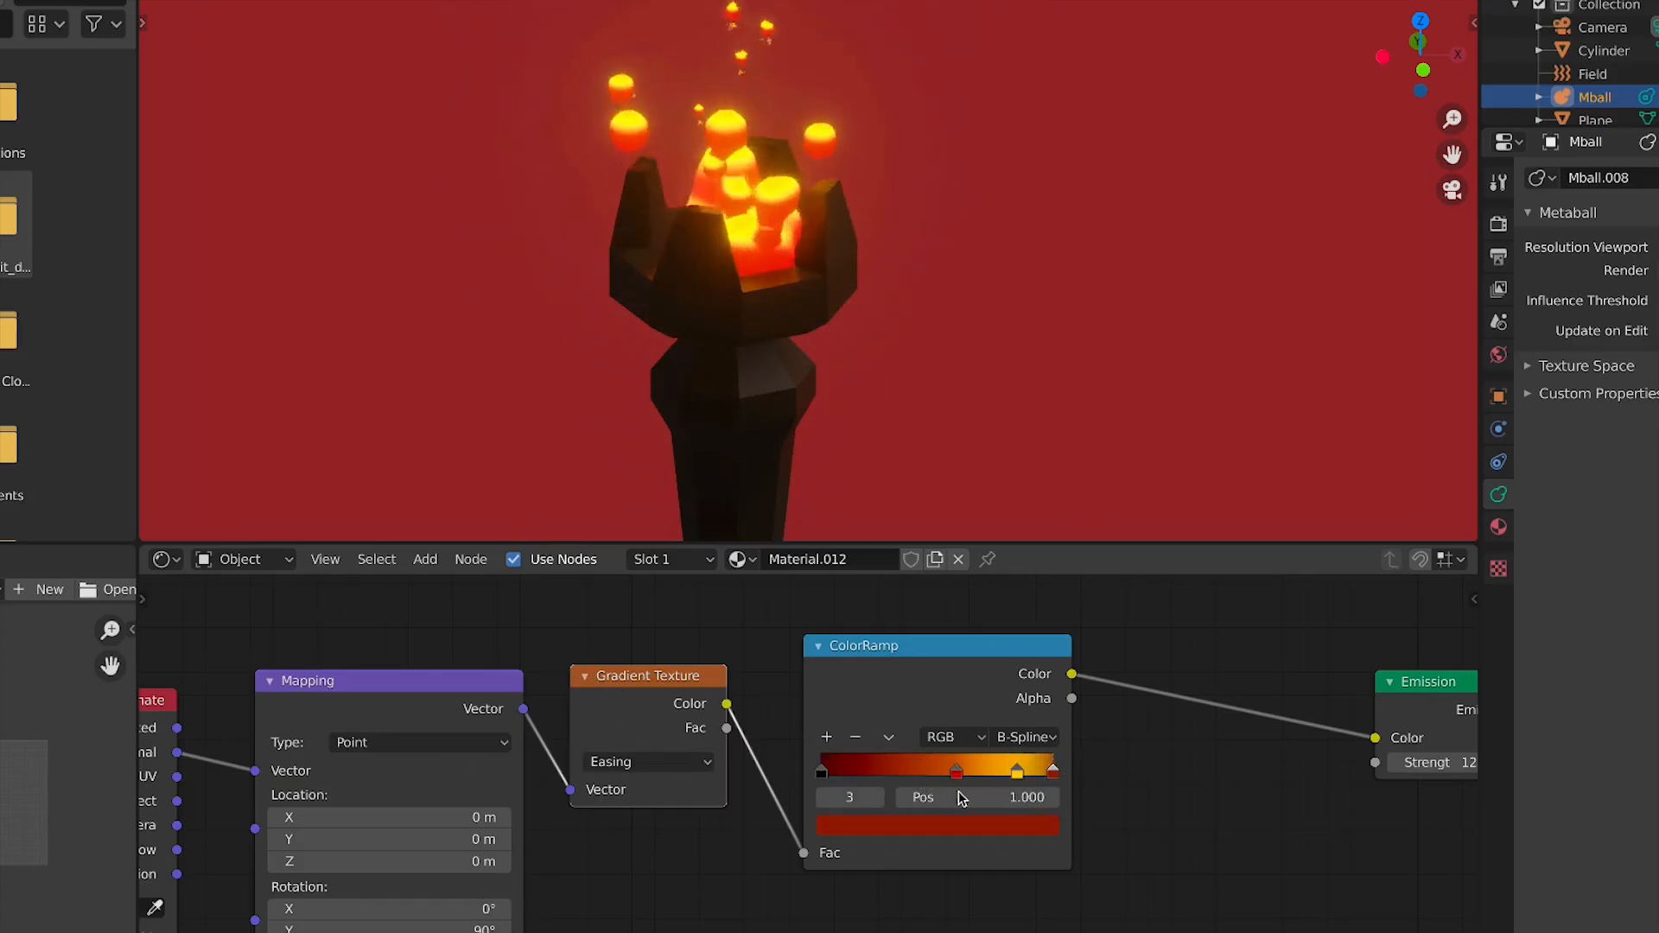
pyautogui.click(929, 827)
pyautogui.moveTo(1008, 643); pyautogui.dragTo(1009, 503)
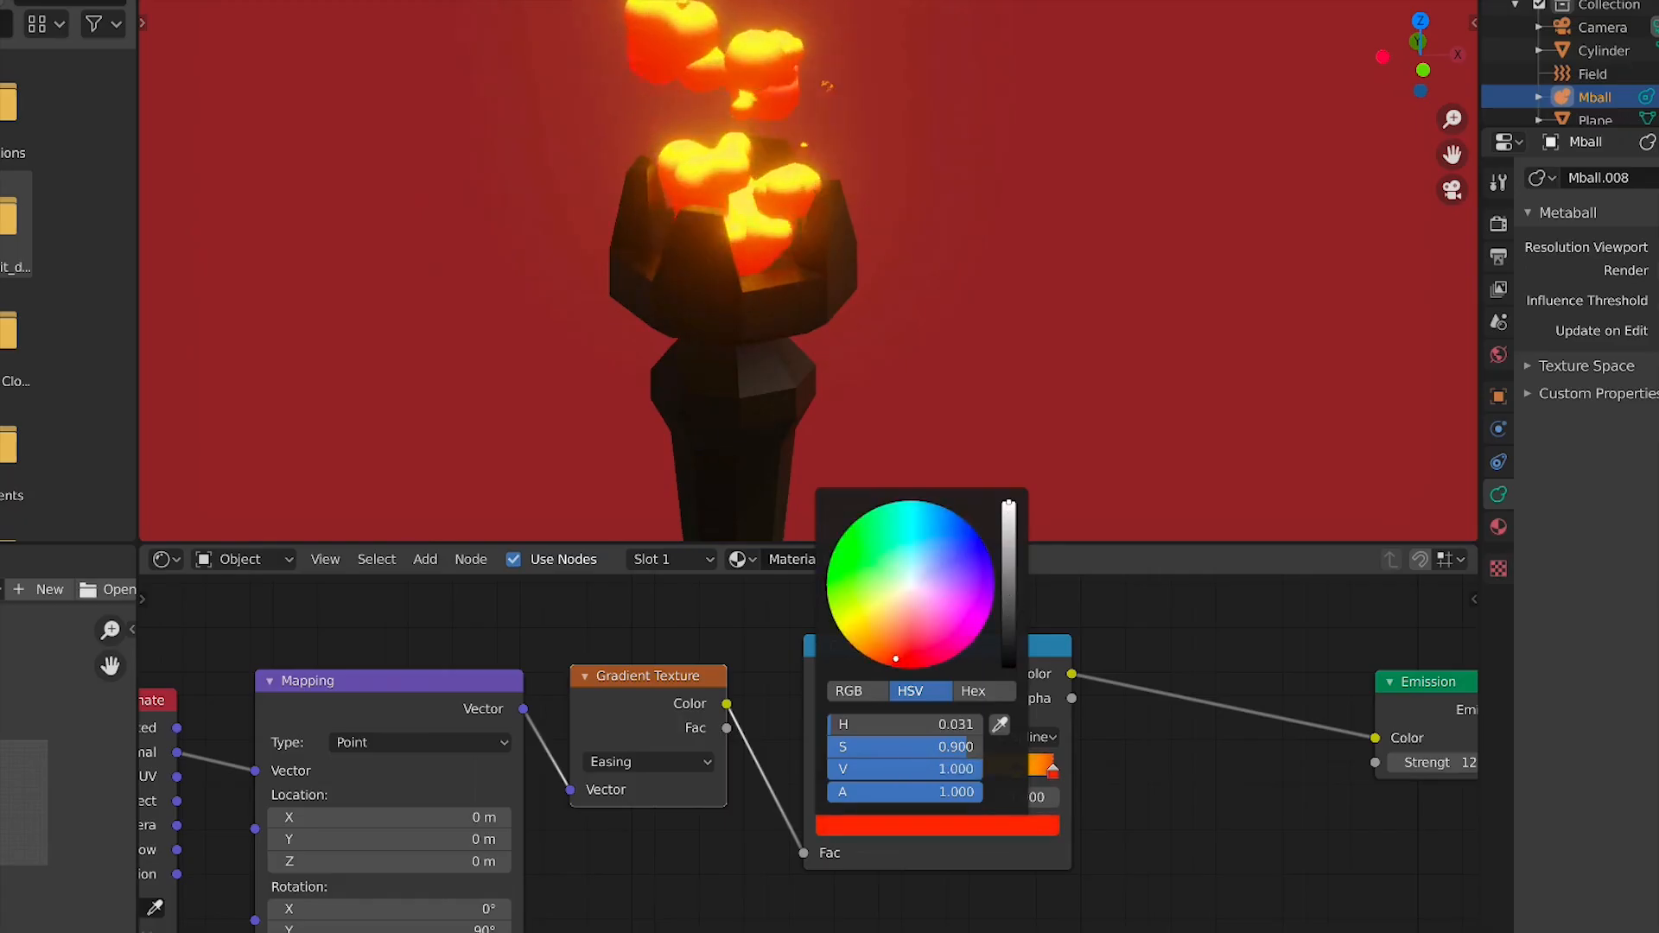
pyautogui.click(1036, 821)
pyautogui.moveTo(942, 601); pyautogui.dragTo(911, 593)
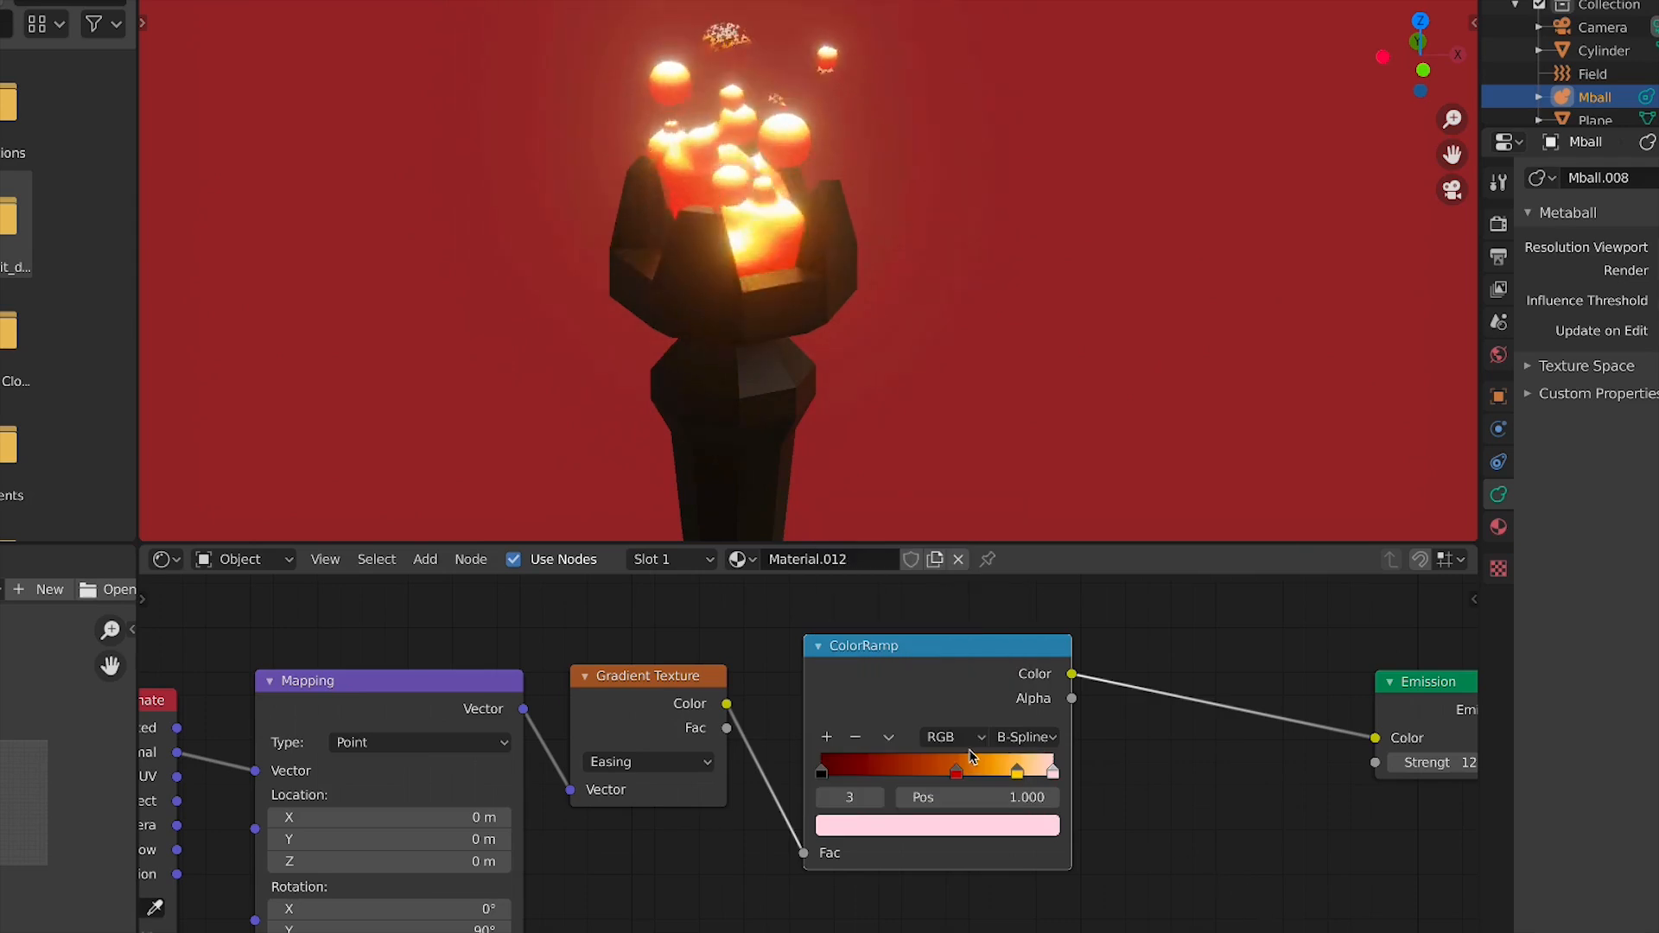
# Move the red stop to about 0.23 and the yellow stop leftward, then recolour the red stop orange-red
pyautogui.moveTo(956, 771); pyautogui.dragTo(881, 772)
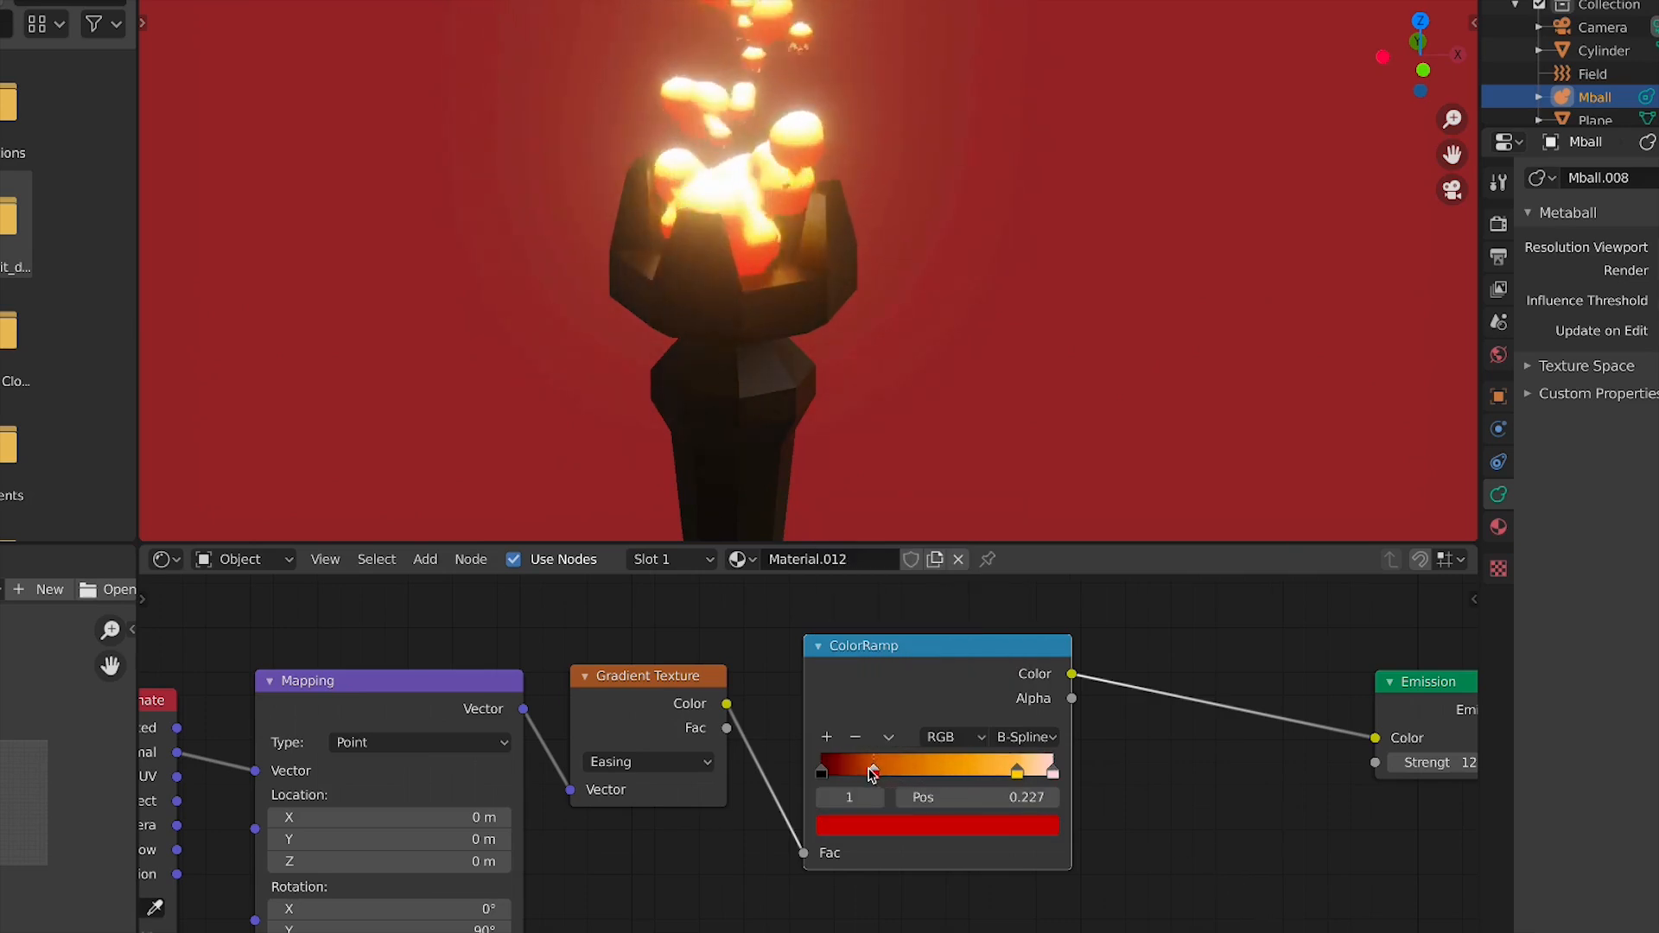
pyautogui.moveTo(1017, 772); pyautogui.dragTo(984, 775)
pyautogui.click(876, 773)
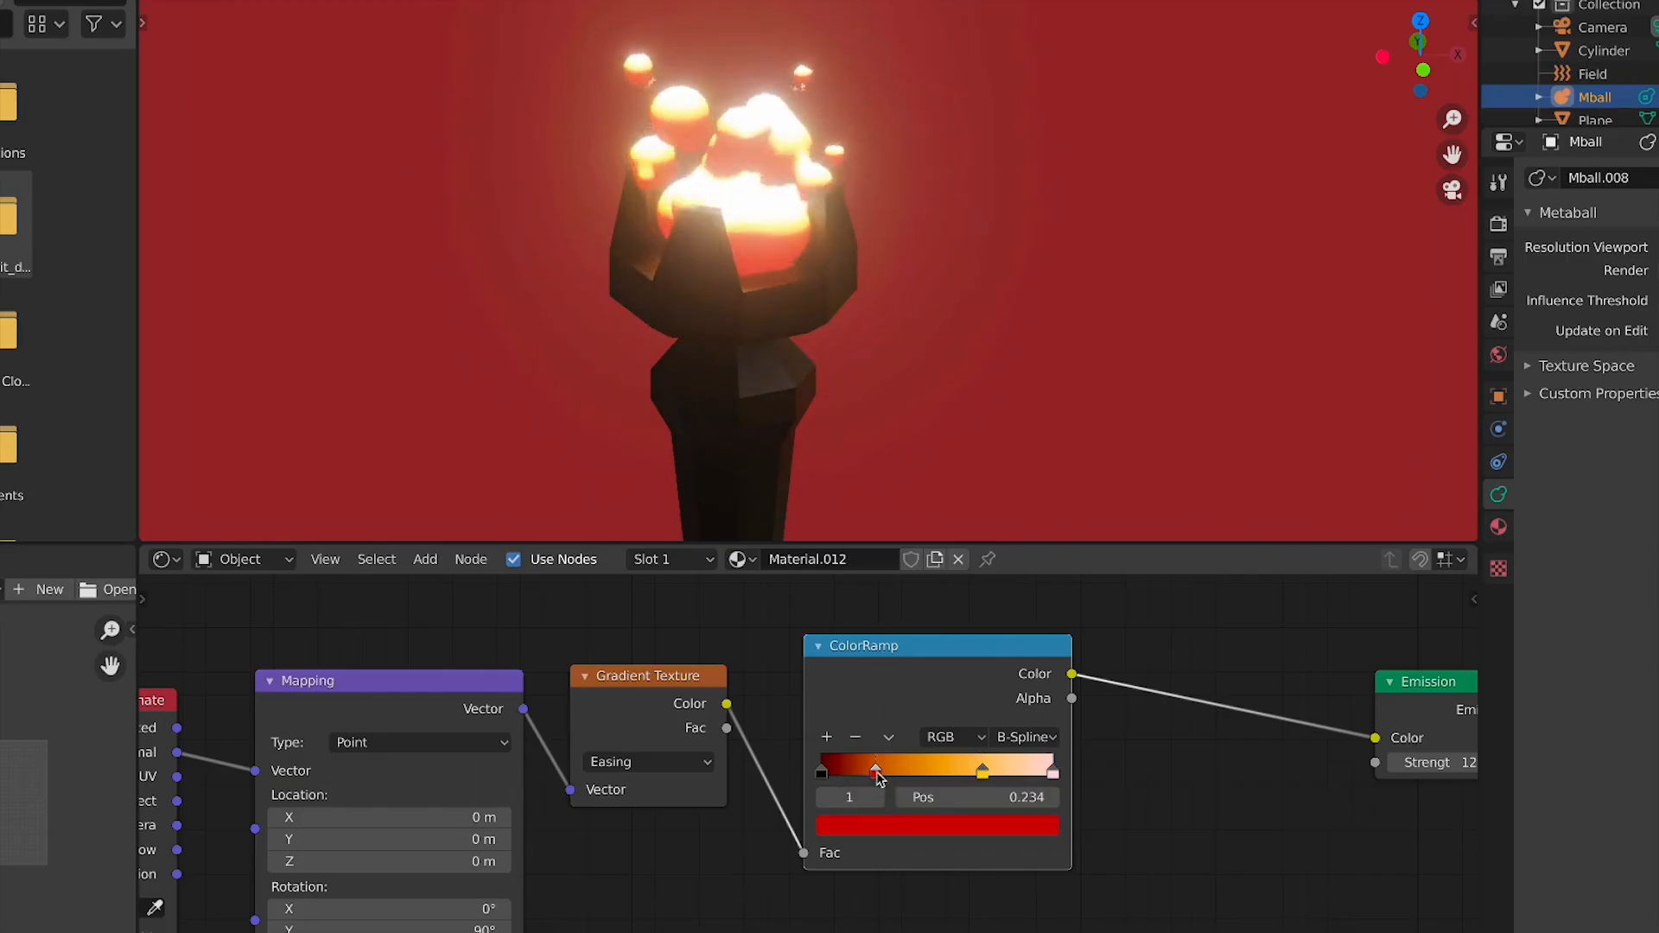
pyautogui.click(873, 829)
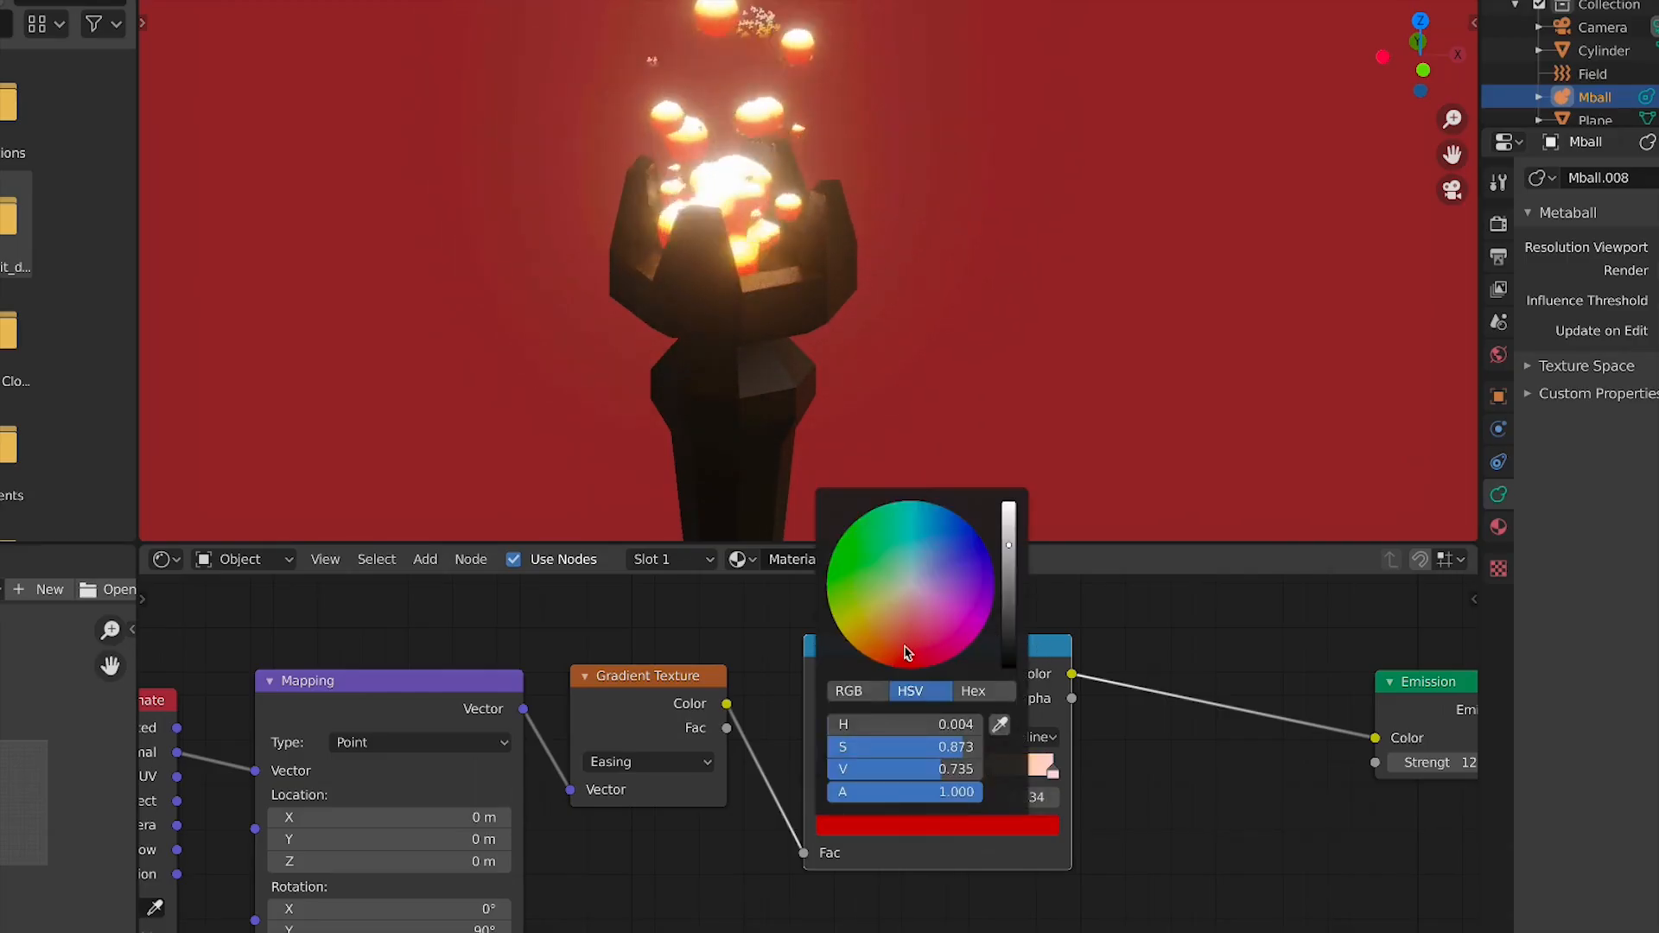
pyautogui.moveTo(908, 658)
pyautogui.mouseDown()
pyautogui.moveTo(901, 644)
pyautogui.moveTo(887, 661)
pyautogui.mouseUp()
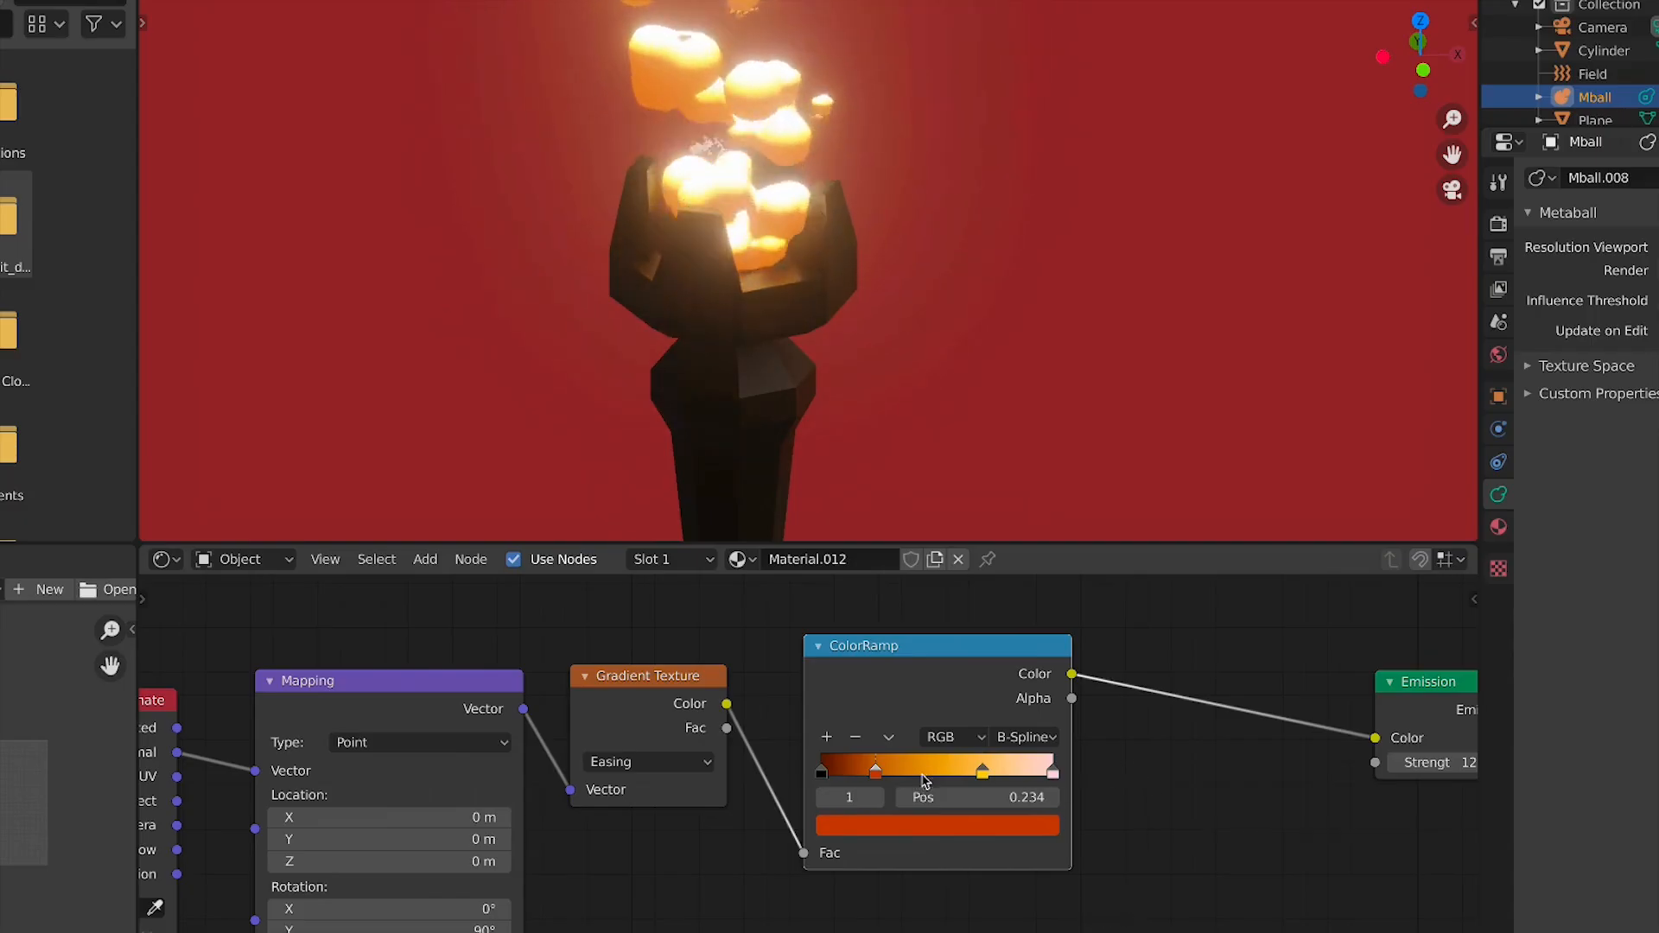
# Set the colour of the end ColorRamp stop to orange
pyautogui.click(1053, 770)
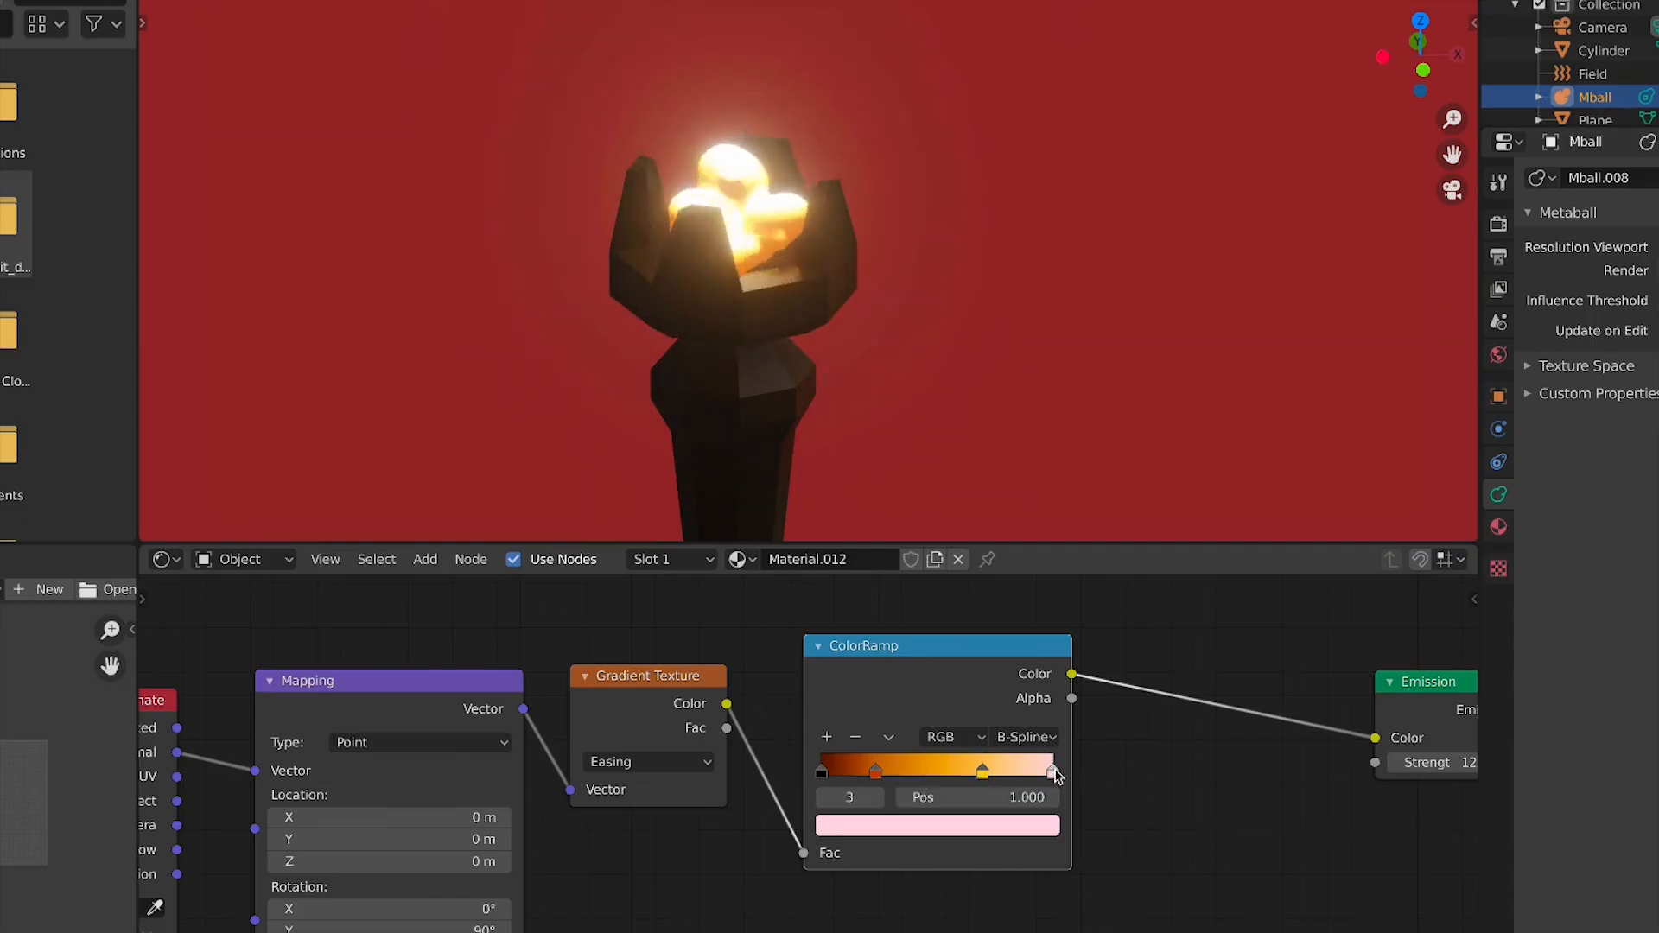
pyautogui.click(1010, 830)
pyautogui.moveTo(880, 605)
pyautogui.mouseDown()
pyautogui.moveTo(861, 631)
pyautogui.moveTo(882, 637)
pyautogui.mouseUp()
pyautogui.scroll(-3, 1053, 206)
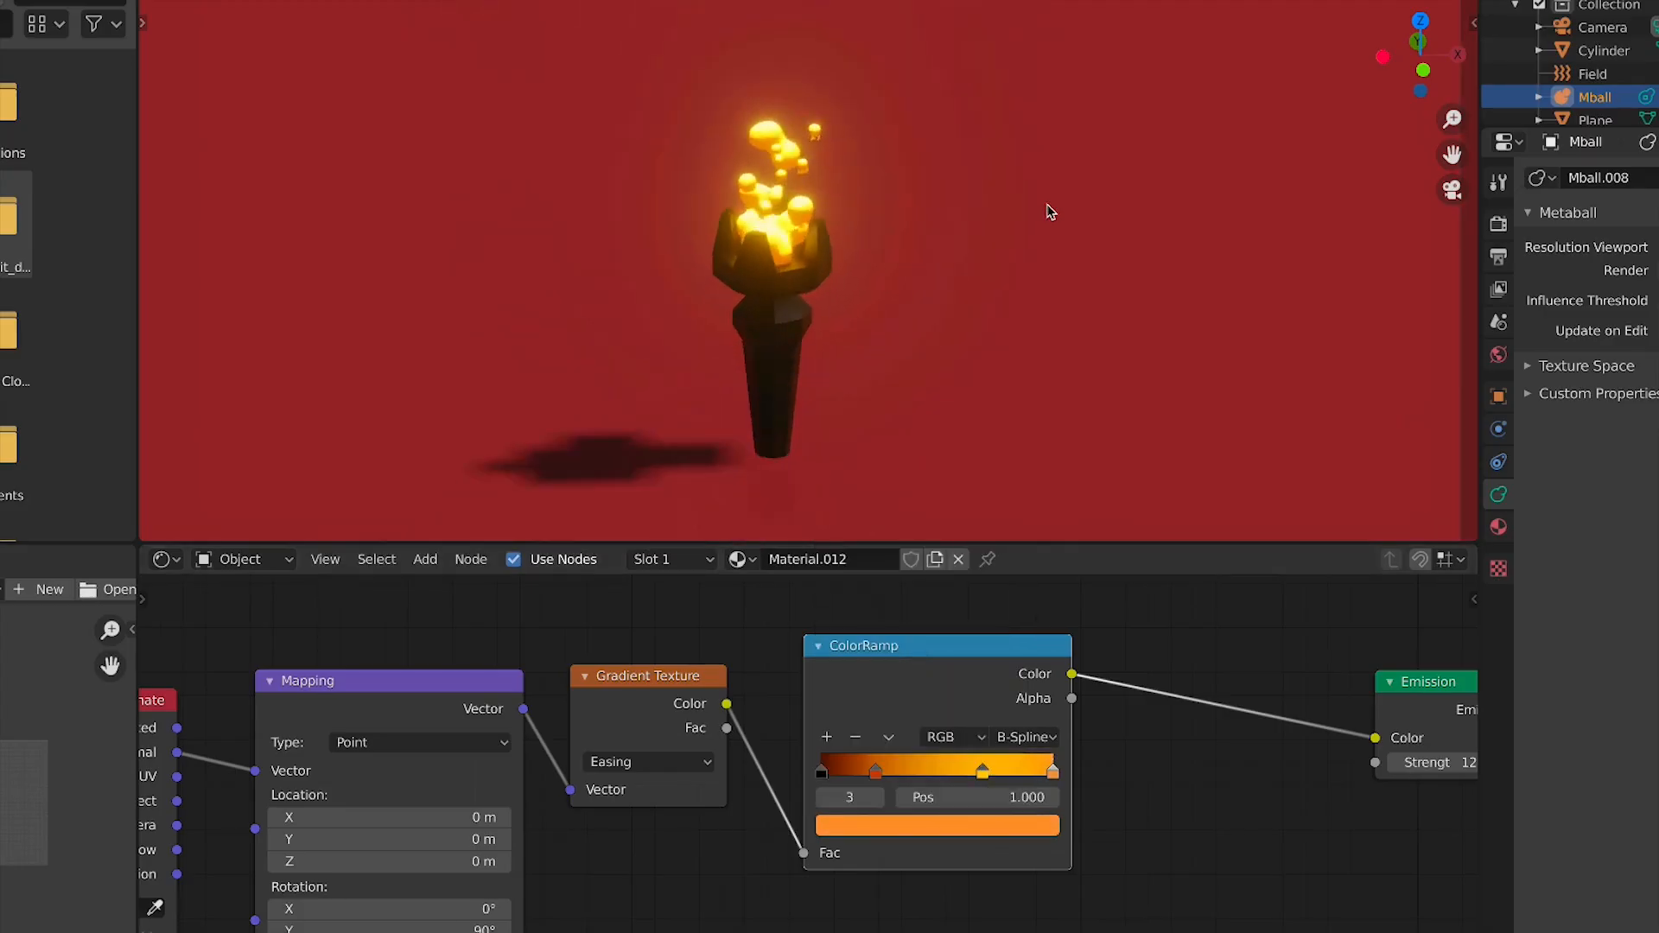
# Select the sun light and check the scene from the camera, top and front views
pyautogui.click(1049, 208)
pyautogui.press('KP_0')
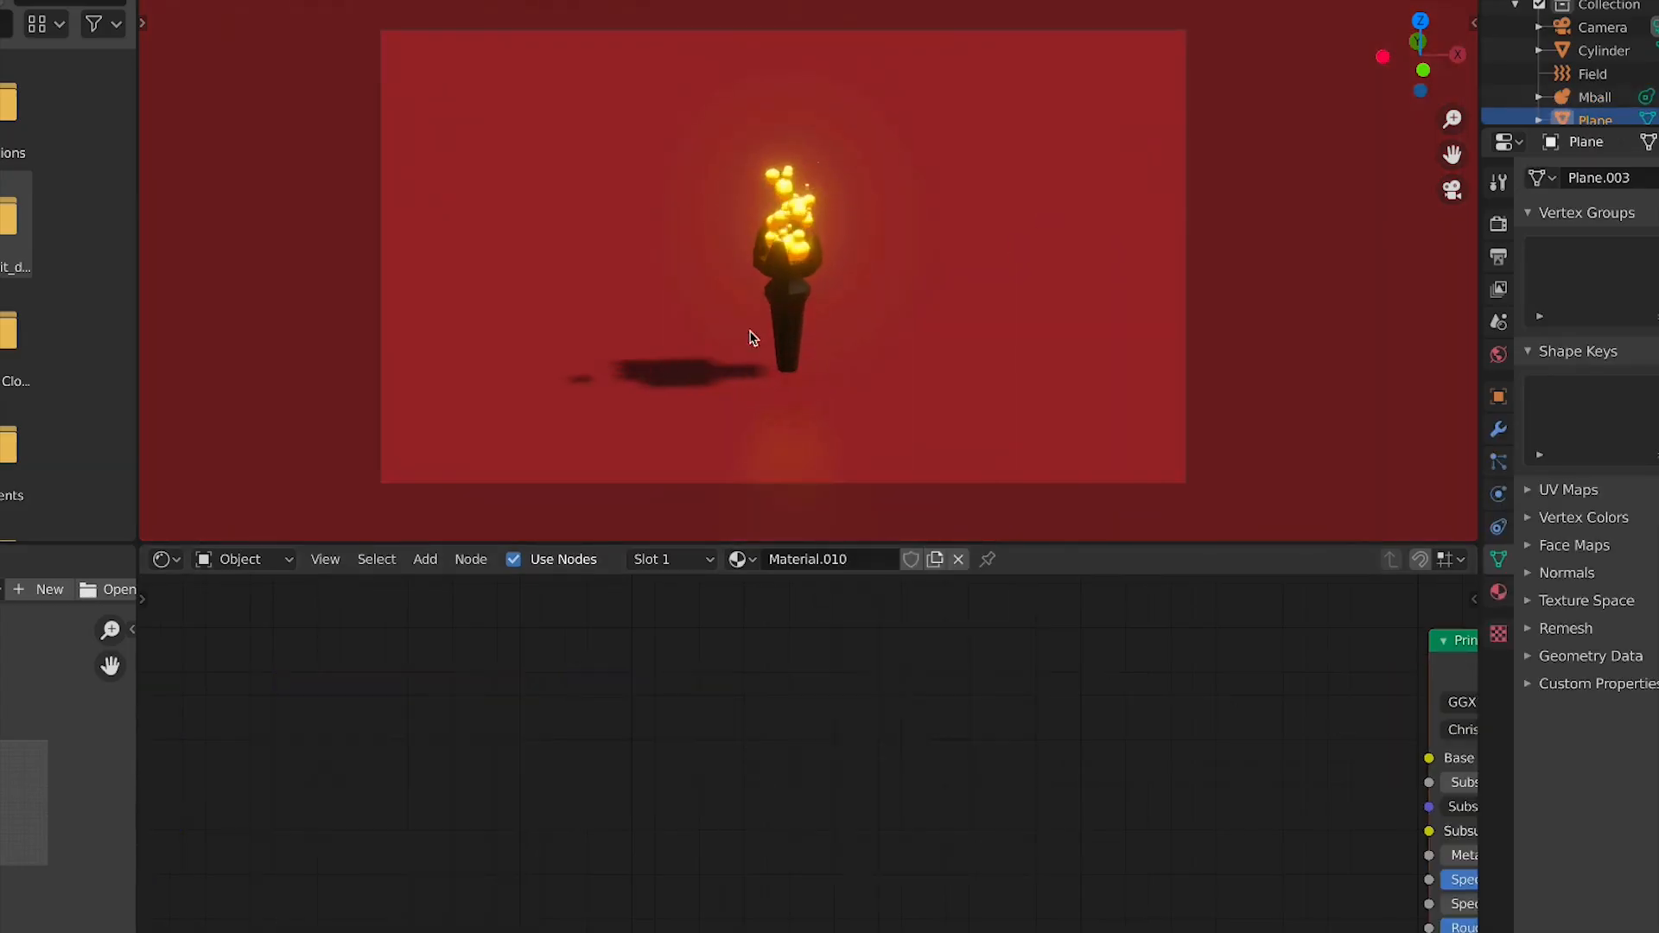
pyautogui.scroll(6, 752, 340)
pyautogui.press('KP_7')
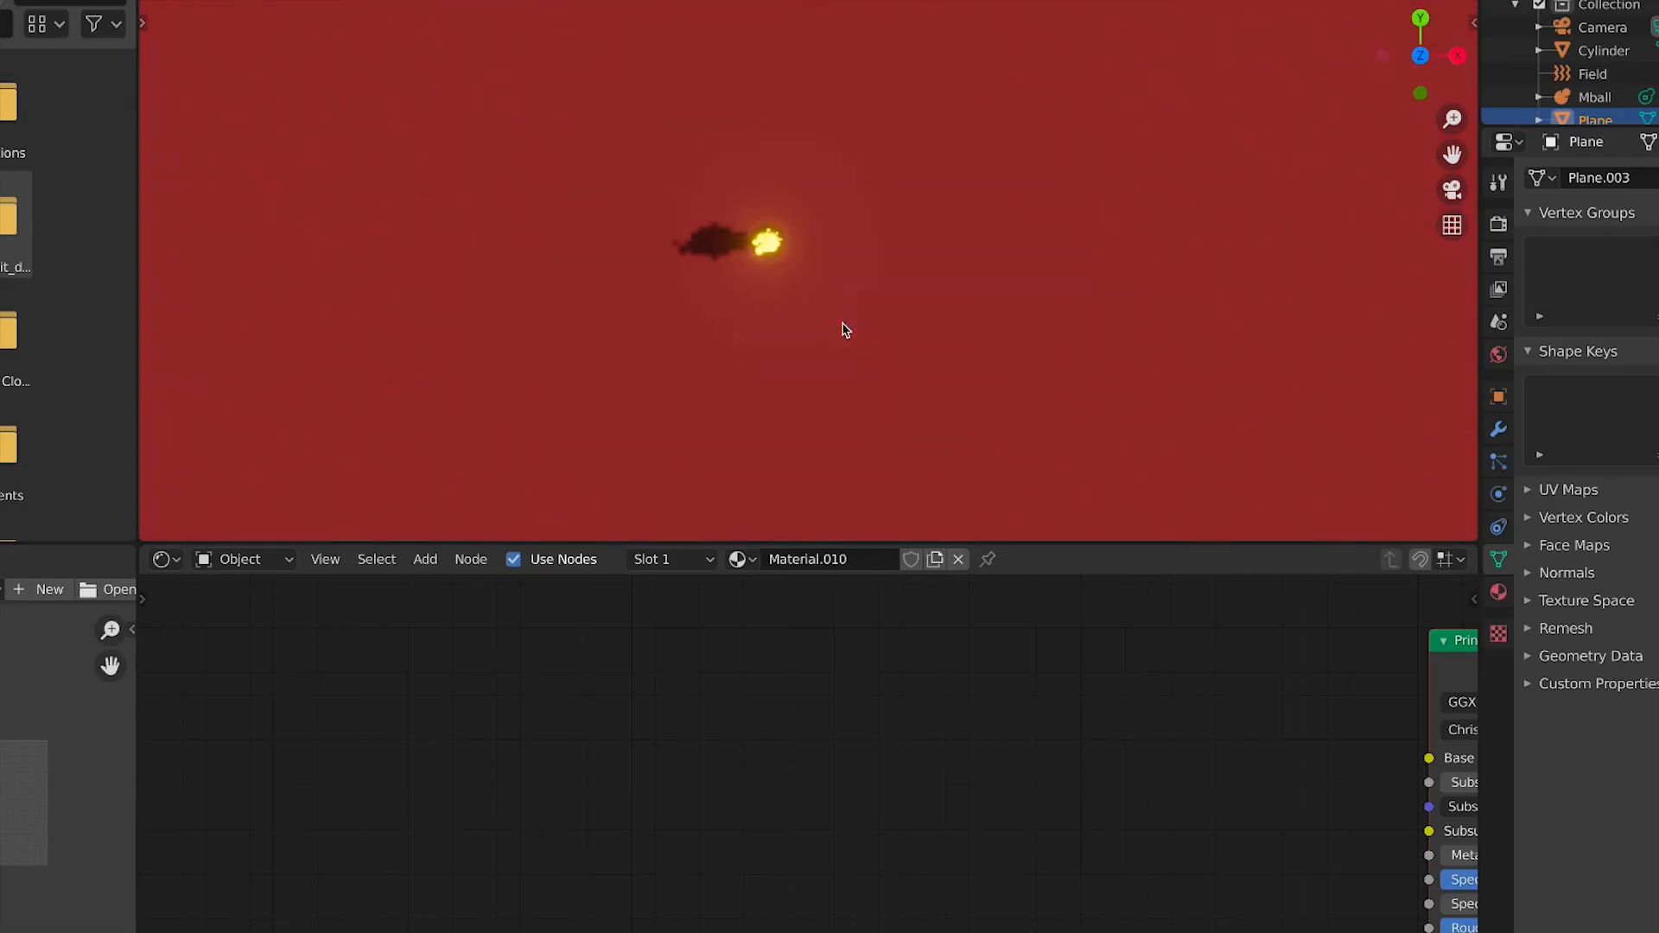
pyautogui.hotkey('shift', 'alt', 'z')
pyautogui.scroll(-4, 808, 334)
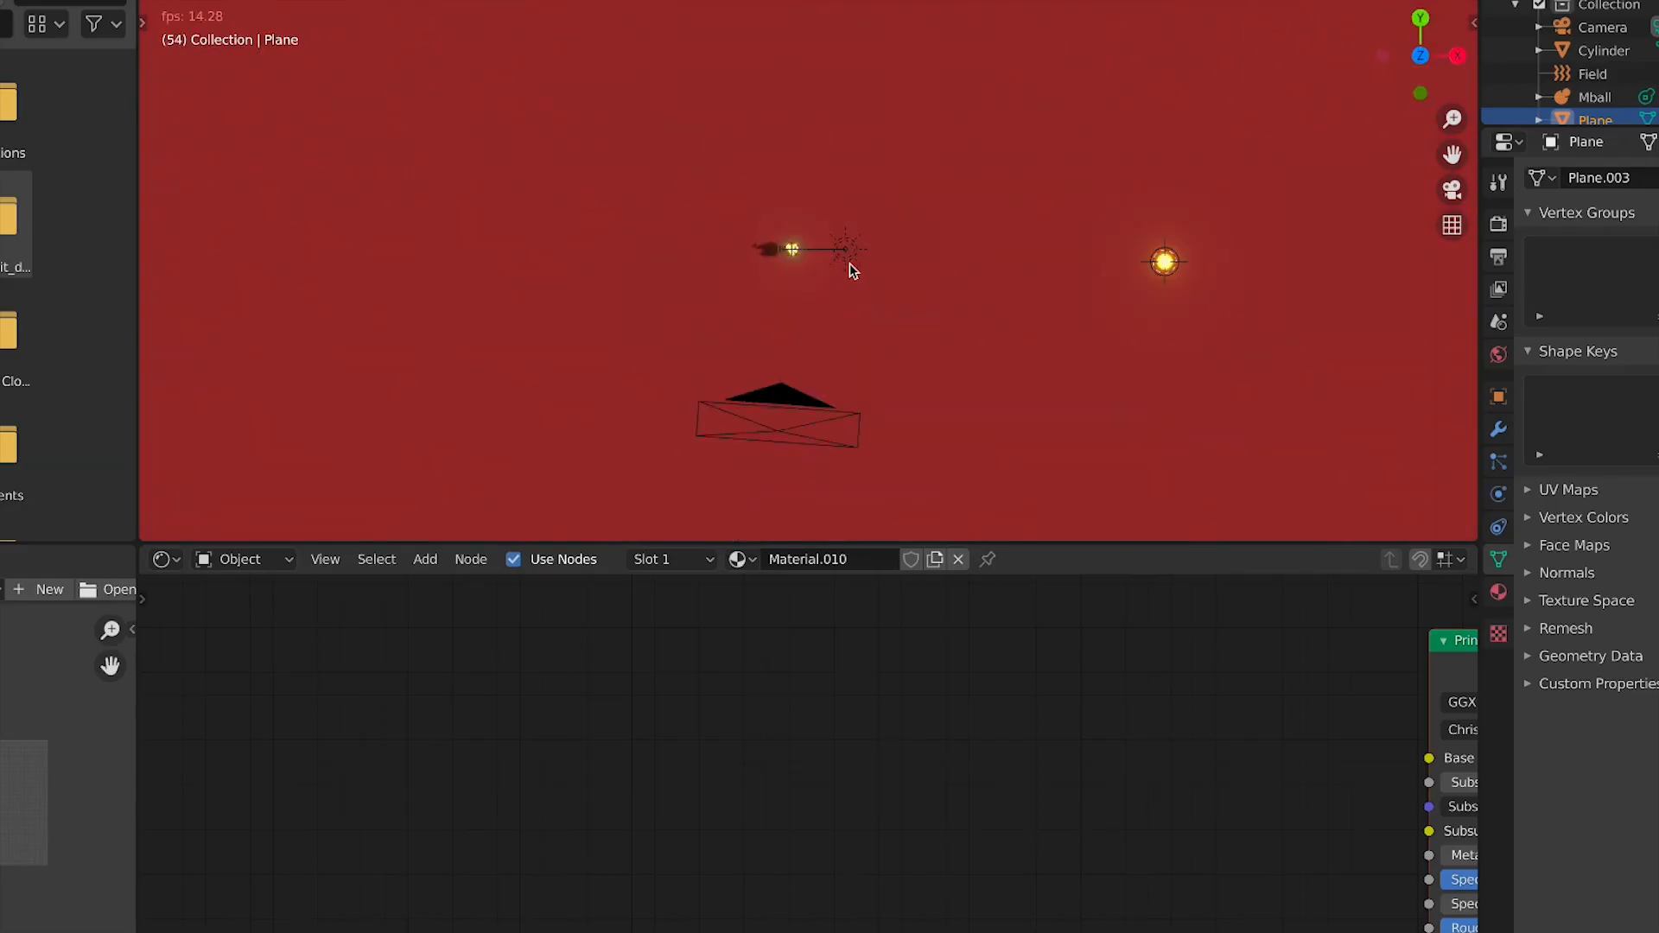
pyautogui.click(846, 253)
pyautogui.press('KP_1')
pyautogui.scroll(4, 856, 285)
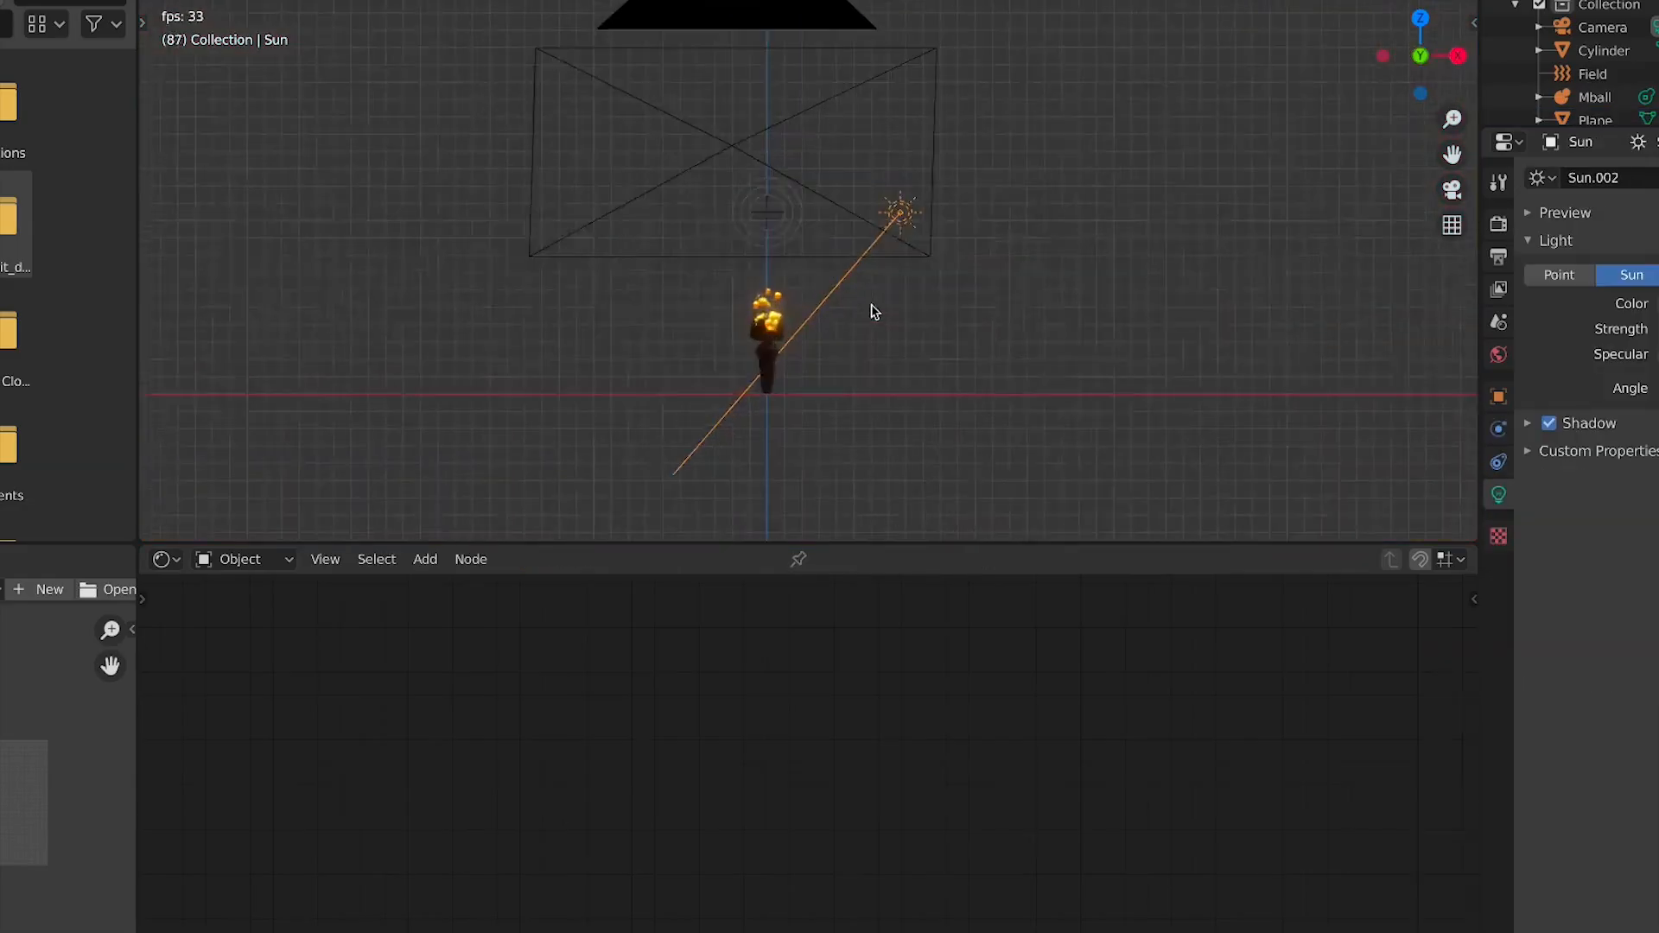
pyautogui.press('KP_7')
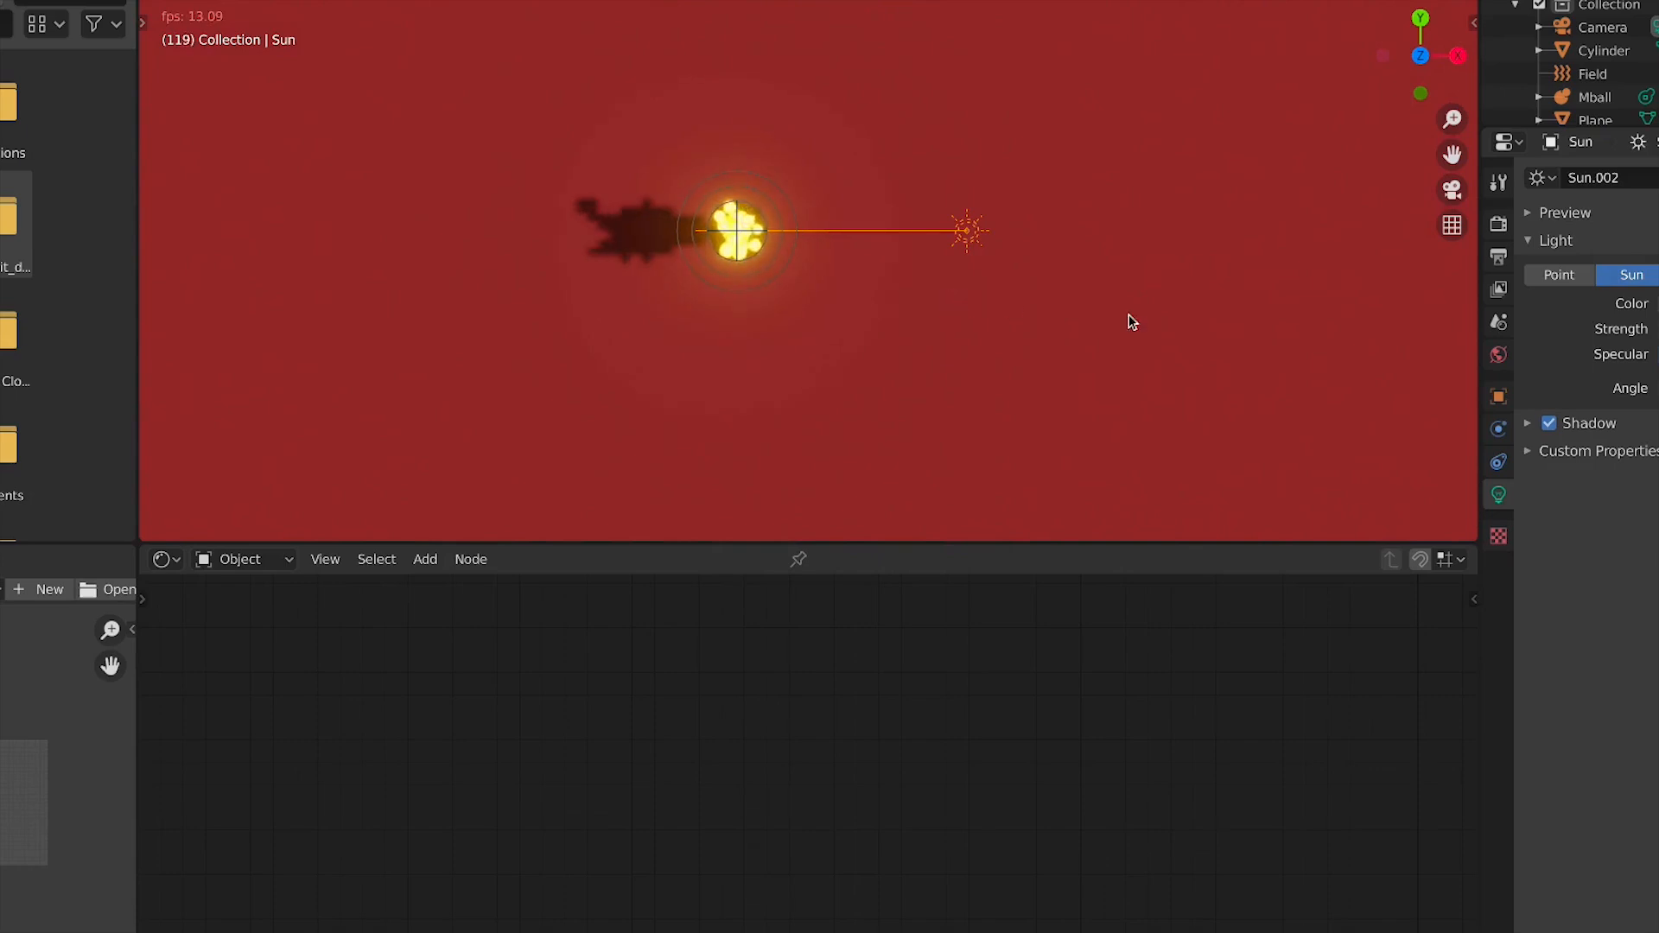
pyautogui.press('KP_1')
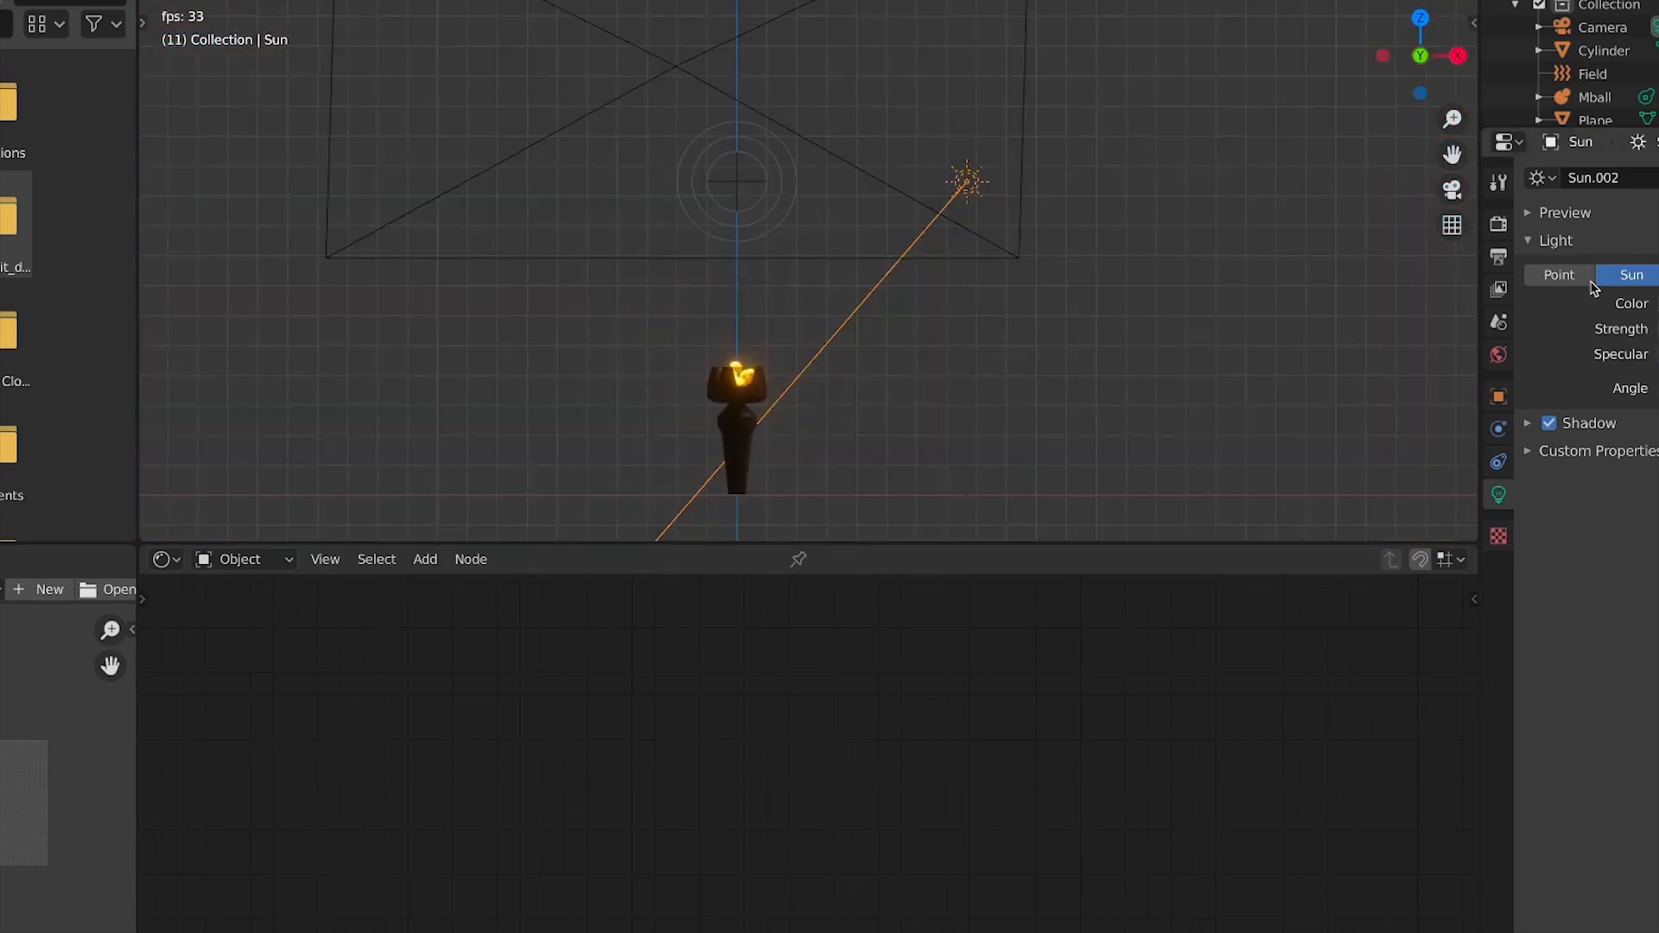
# Switch the light to a point lamp and move it within the camera view
pyautogui.click(1558, 275)
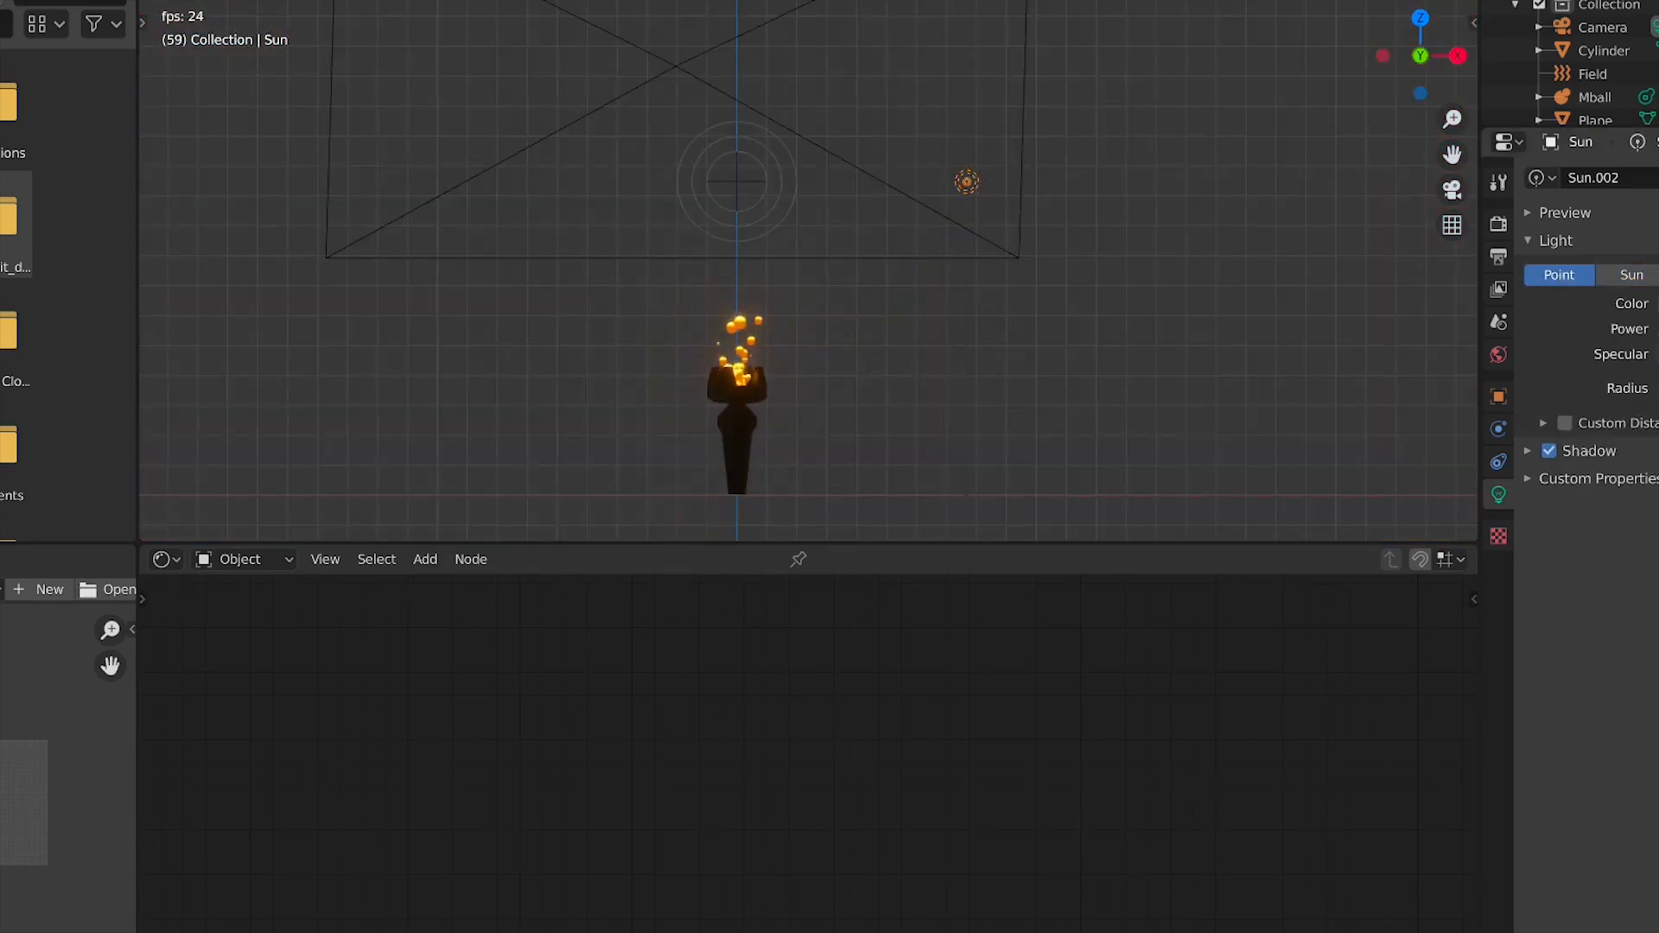
pyautogui.press('KP_0')
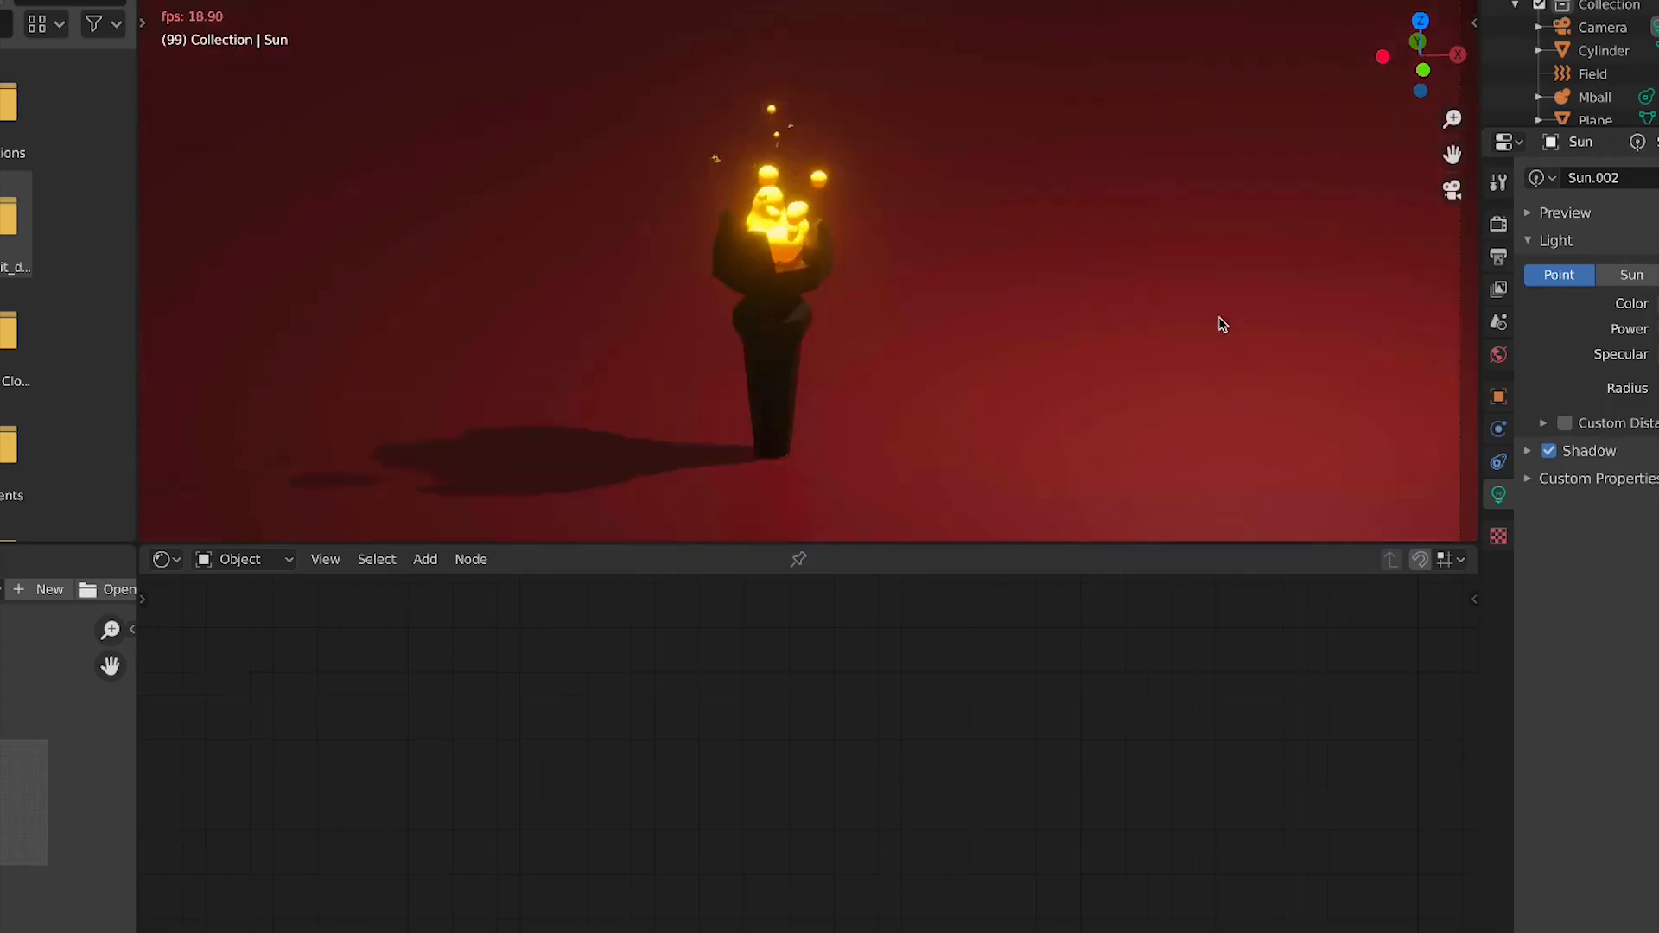
pyautogui.scroll(-2, 1325, 327)
pyautogui.press('g')
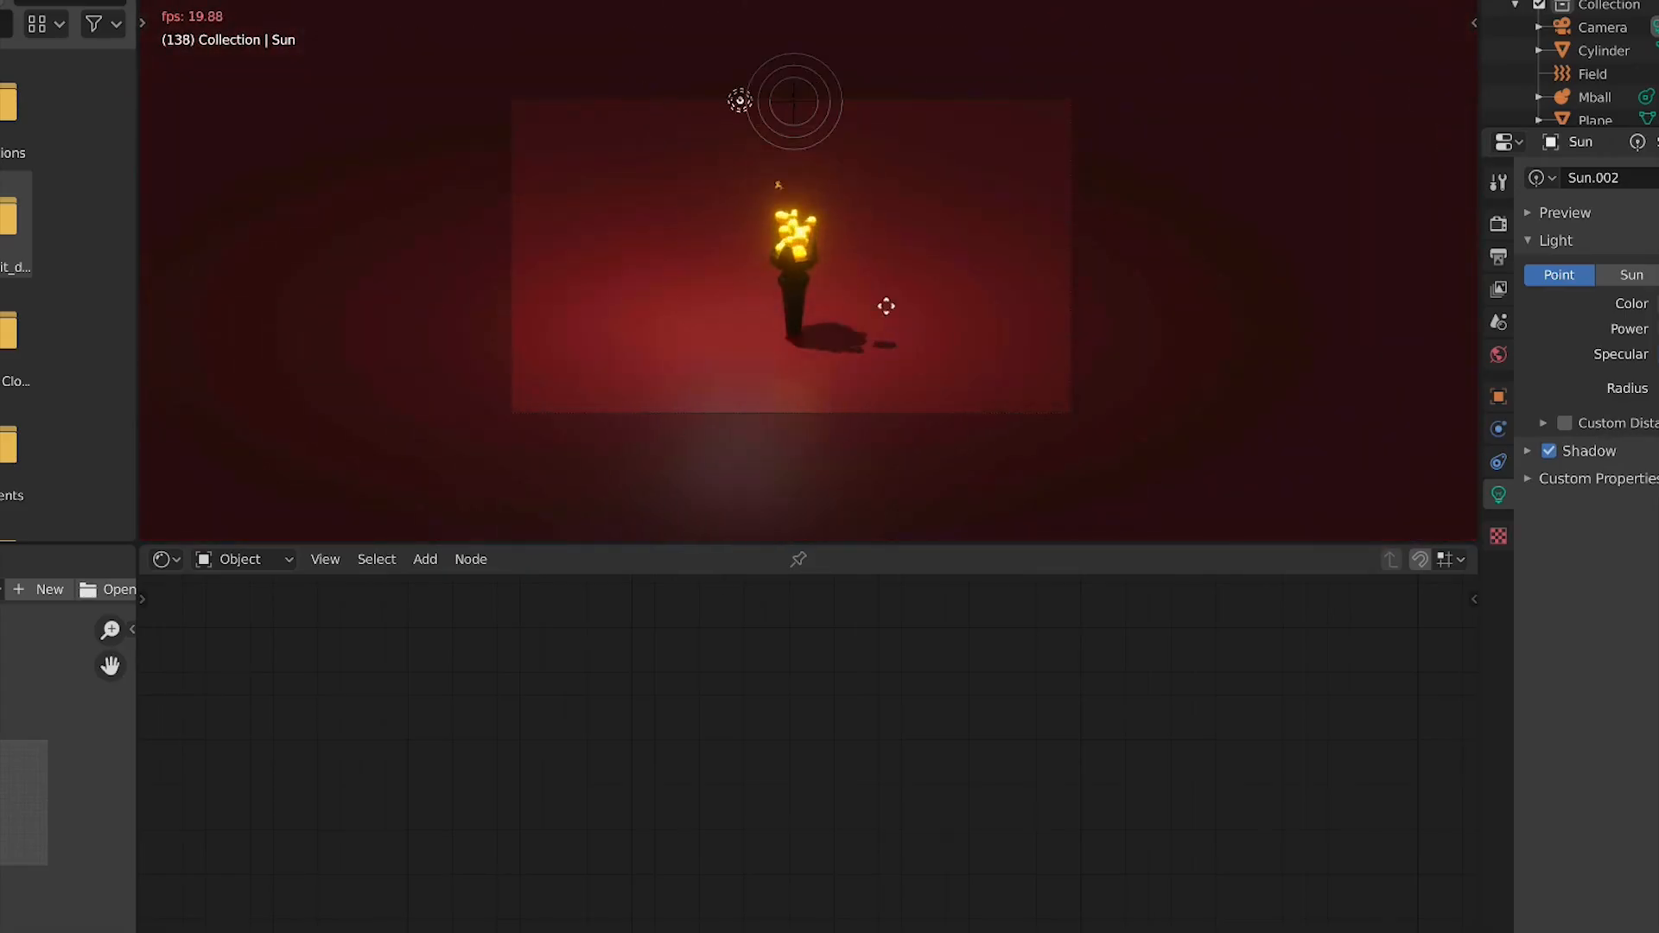
pyautogui.click(981, 326)
pyautogui.scroll(2, 976, 326)
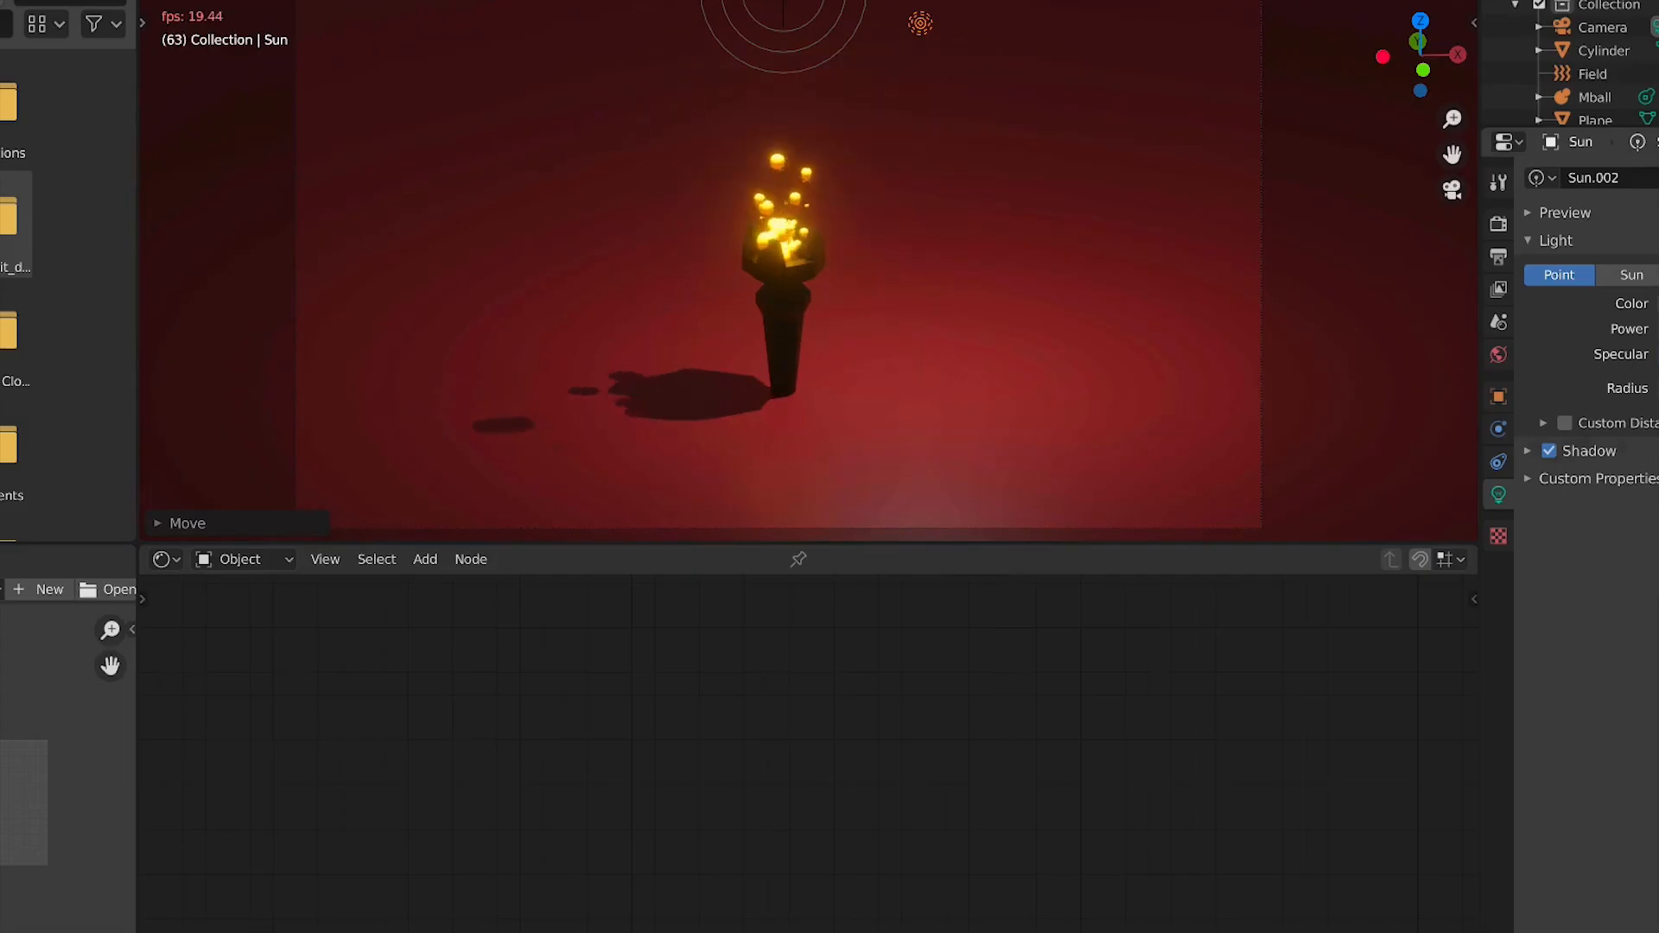
# Switch the light back to Sun and move it above the torch
pyautogui.click(1658, 275)
pyautogui.press('g')
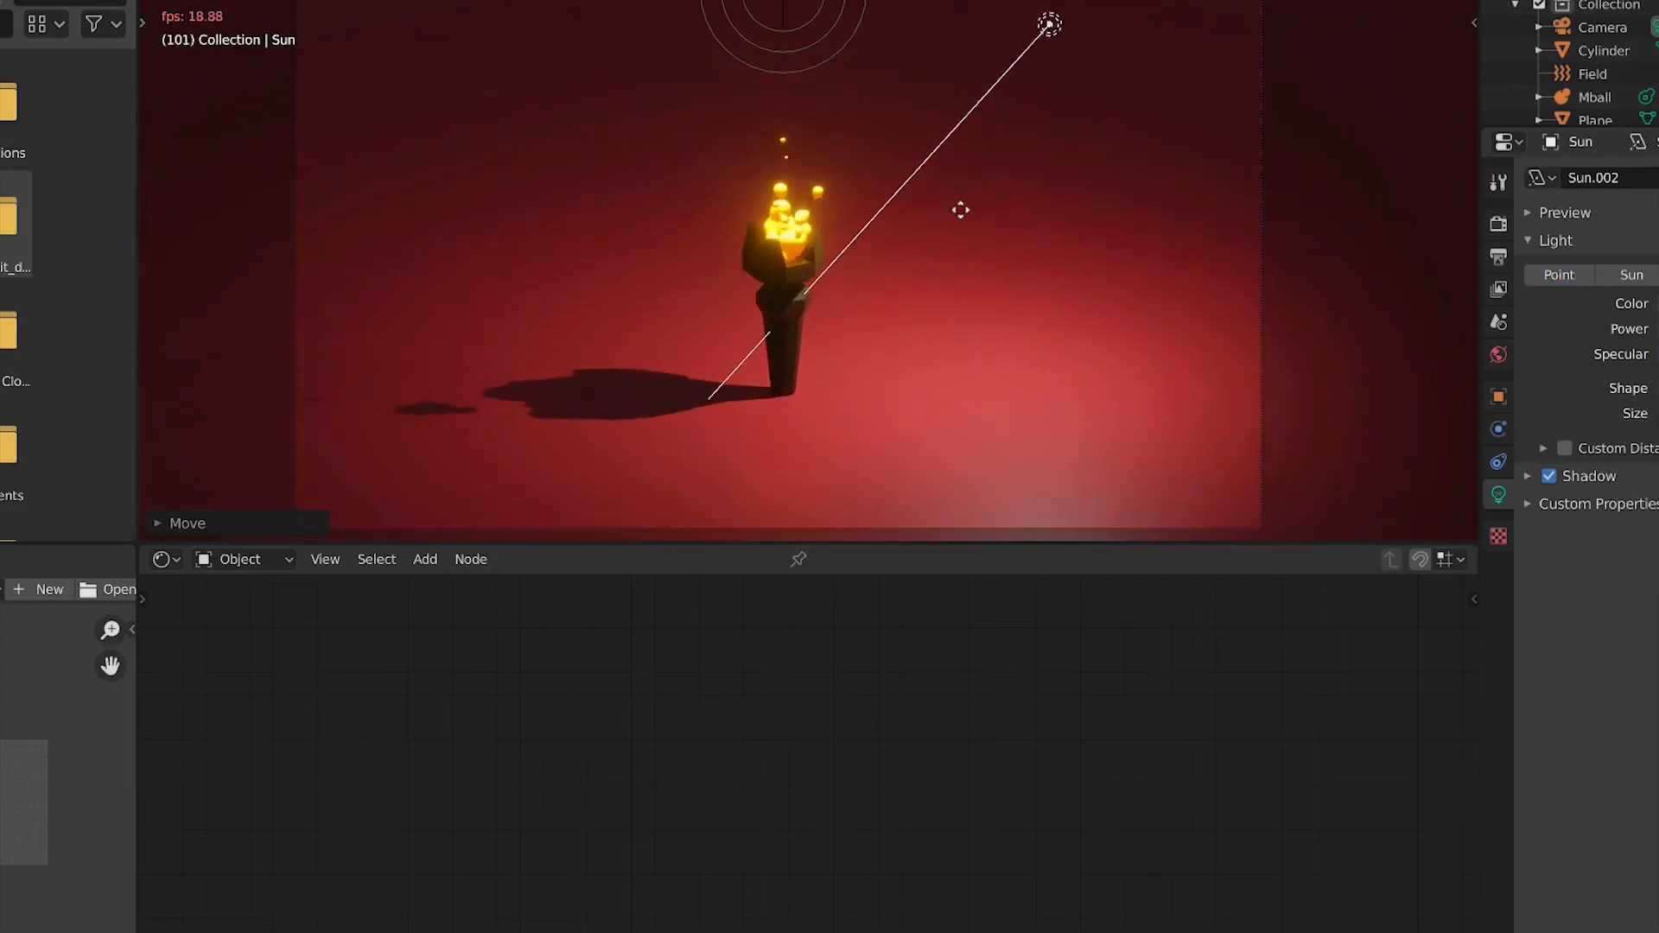
pyautogui.click(973, 198)
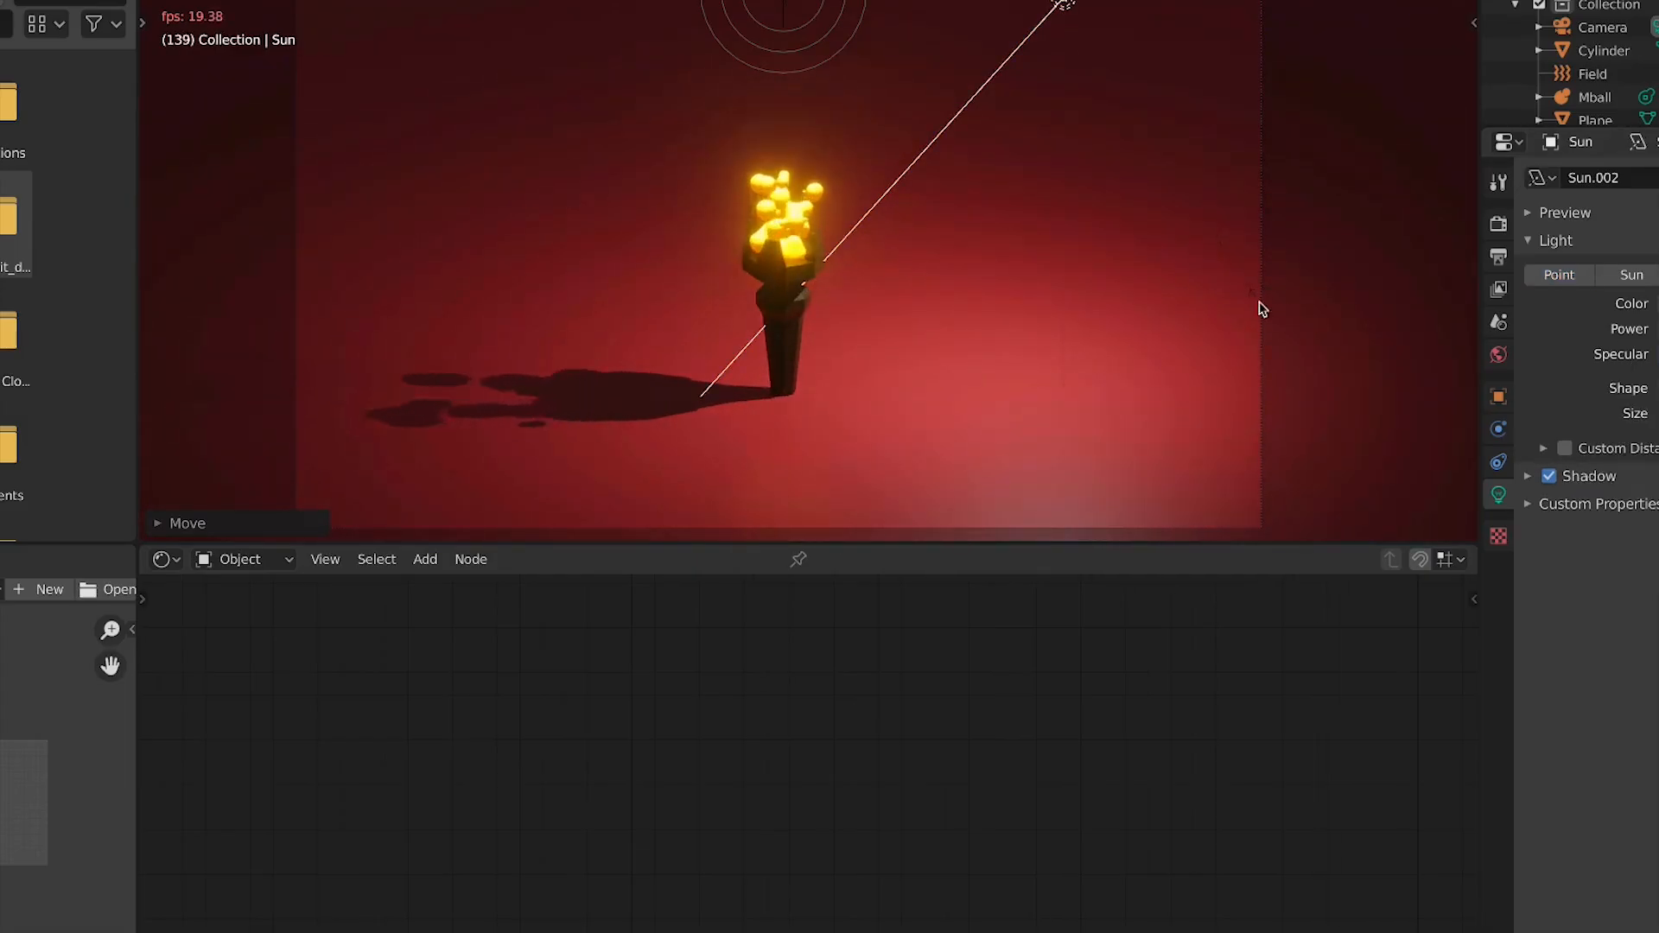
# Reposition the sun from the top view and rotate it from the front view
pyautogui.scroll(-3, 1062, 300)
pyautogui.press('KP_7')
pyautogui.press('g')
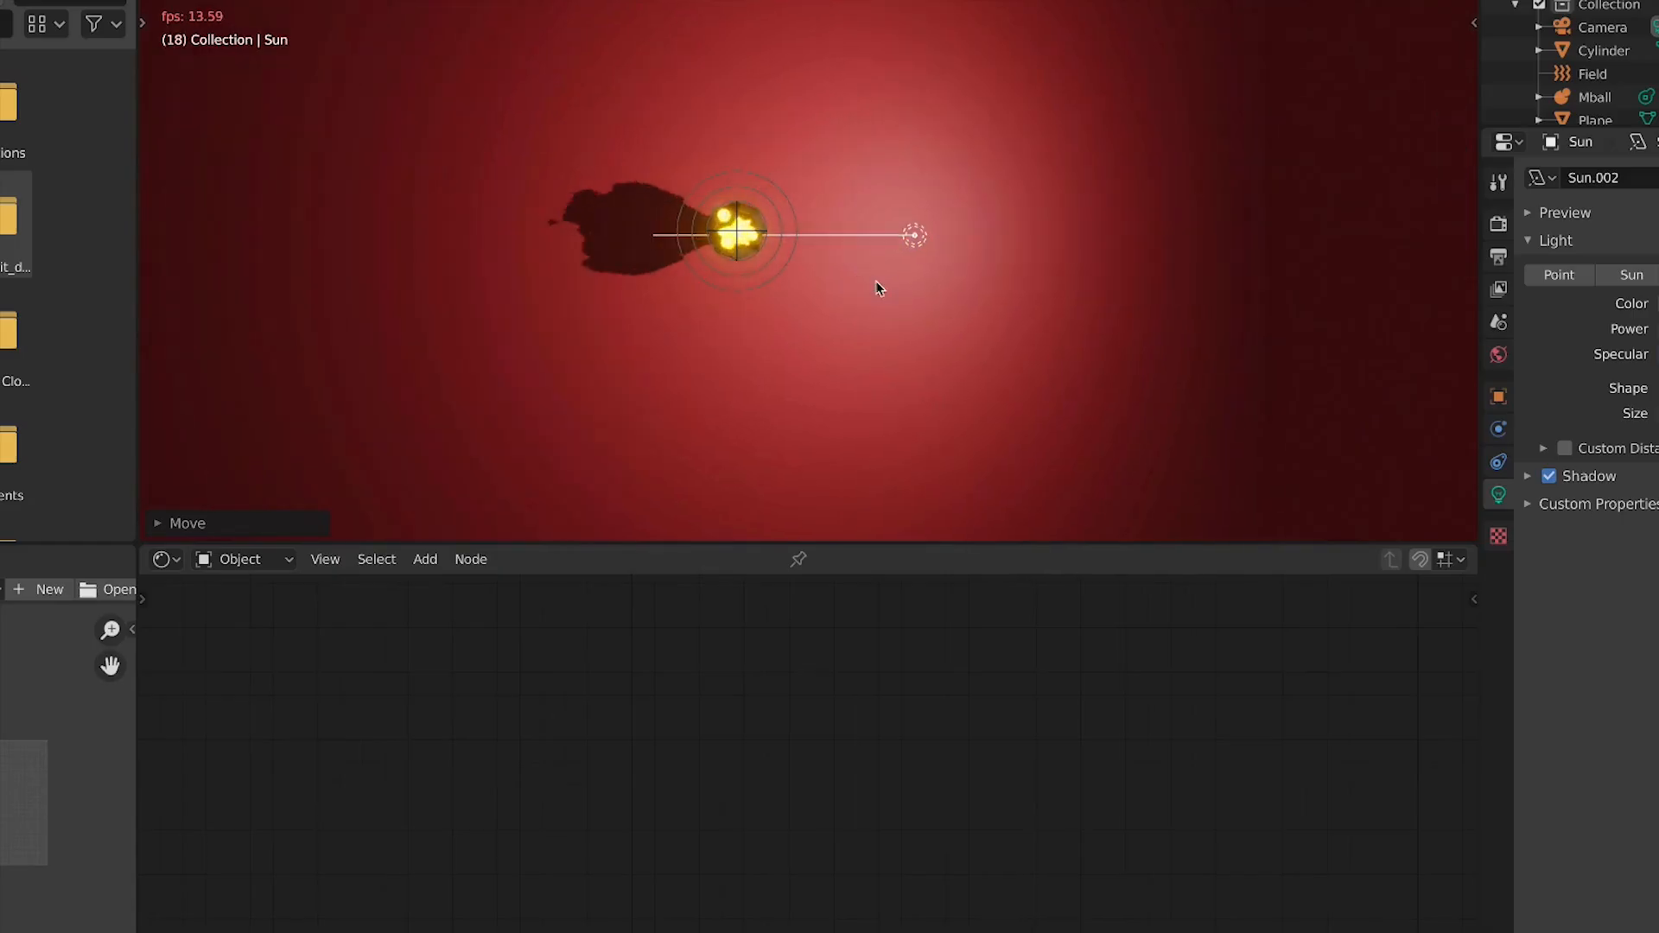
pyautogui.click(881, 289)
pyautogui.press('KP_1')
pyautogui.press('r')
pyautogui.click(960, 337)
# Review the torch from the camera, front and top views with overlays hidden
pyautogui.press('KP_0')
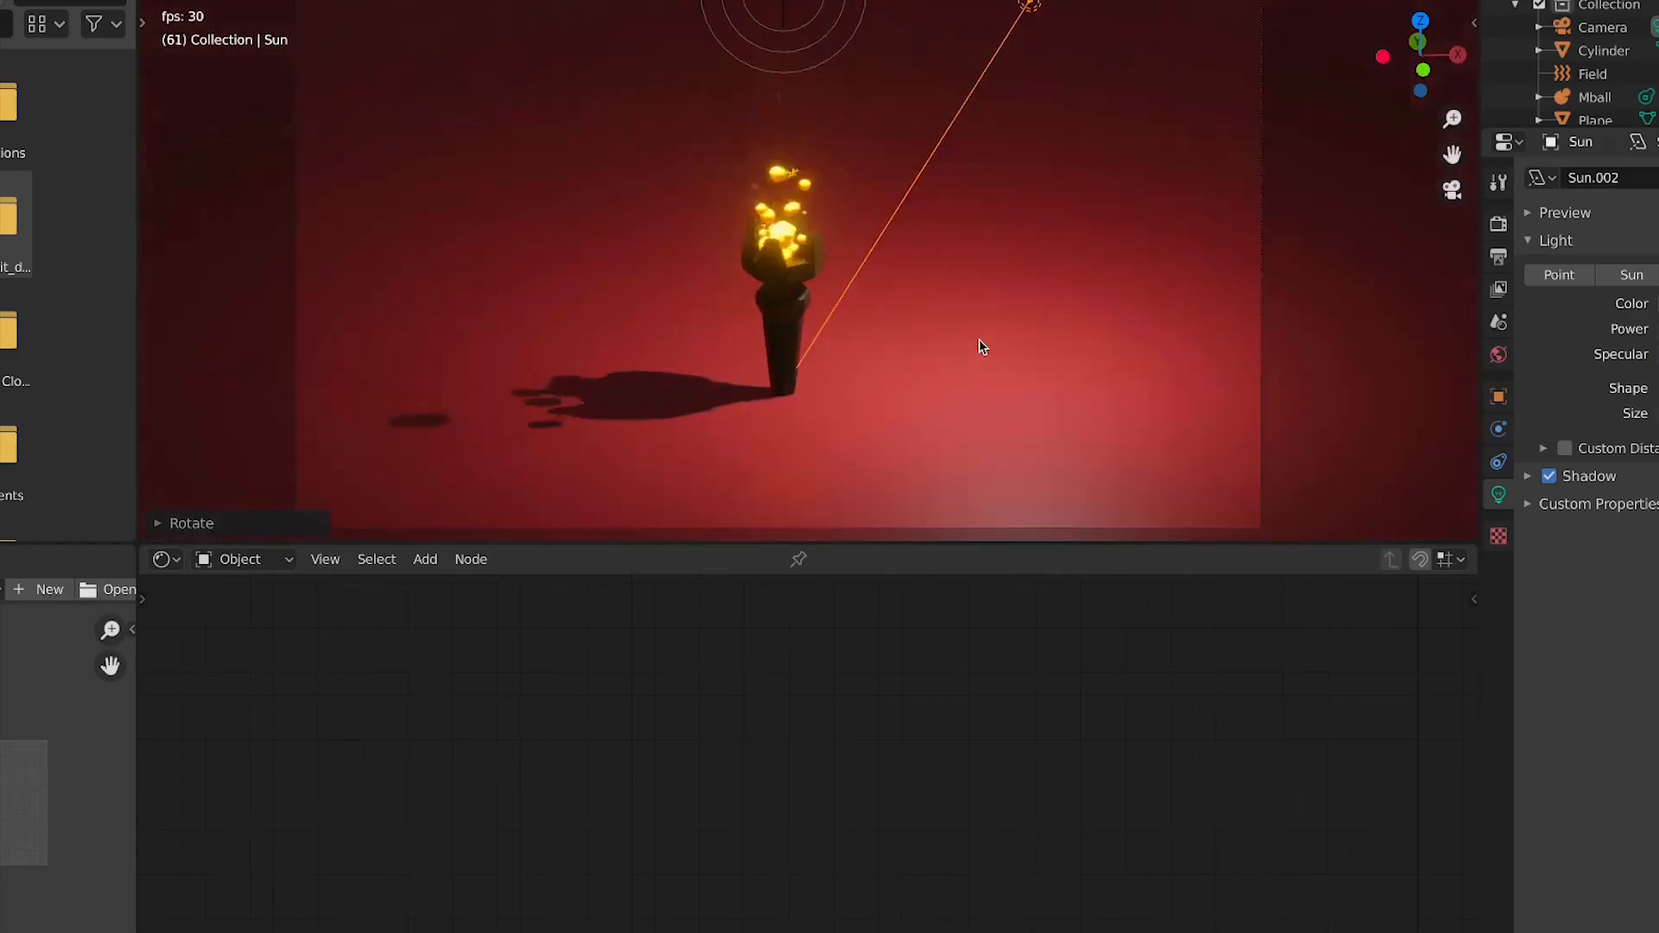
pyautogui.hotkey('shift', 'alt', 'z')
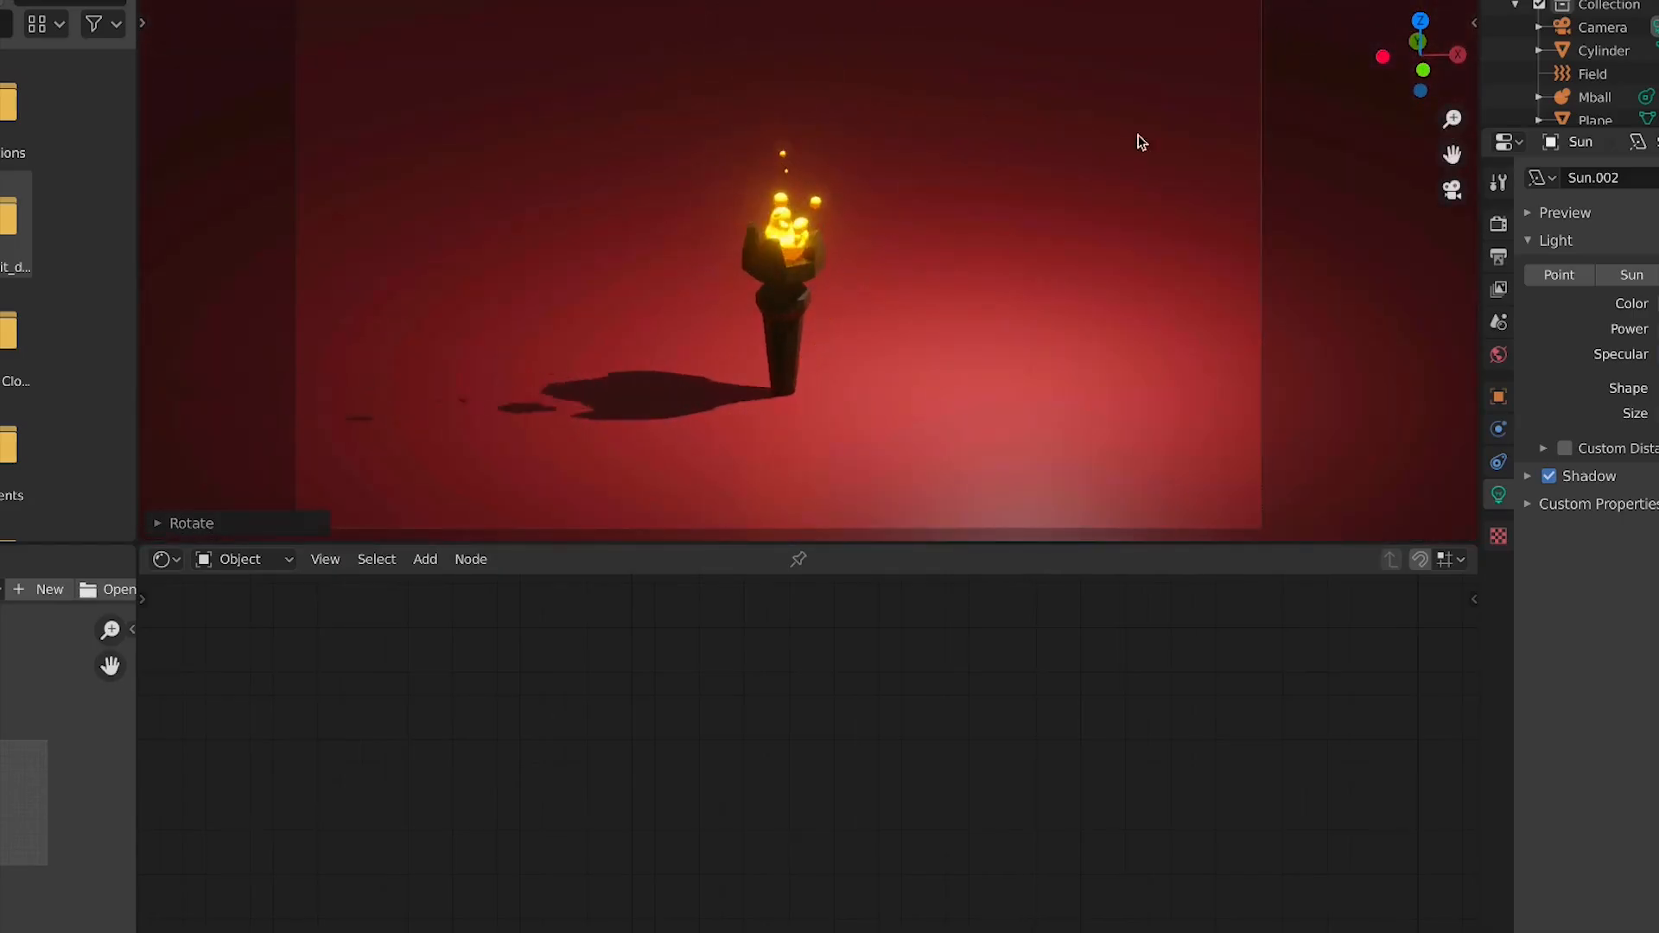
pyautogui.scroll(-1, 899, 343)
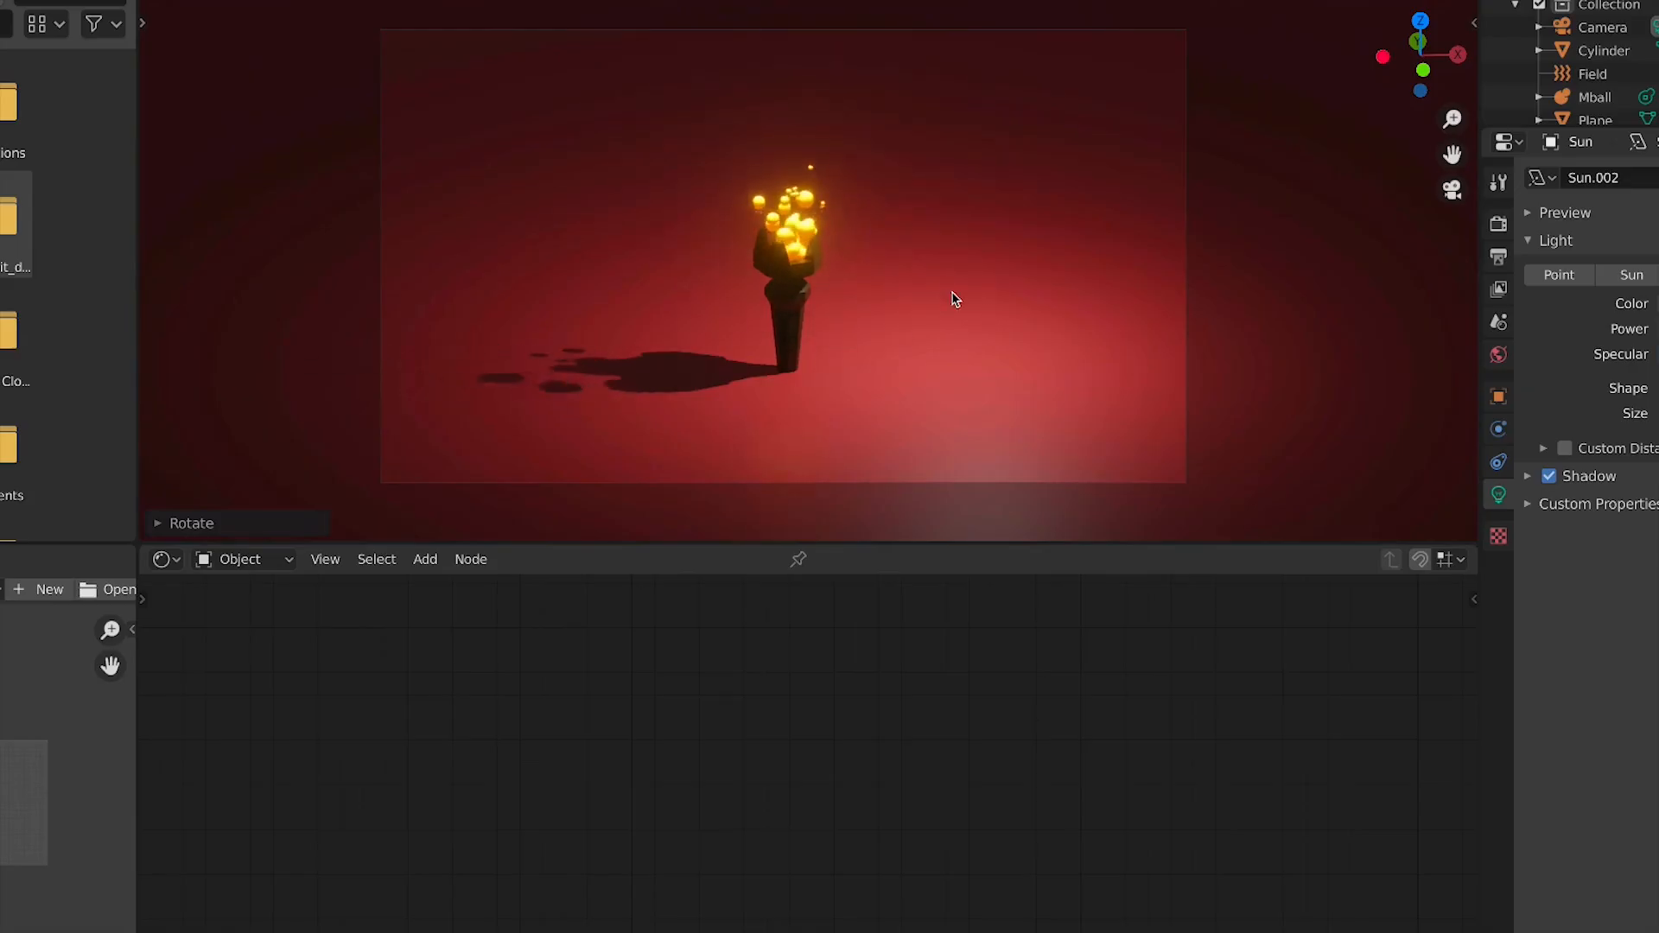
pyautogui.scroll(2, 748, 268)
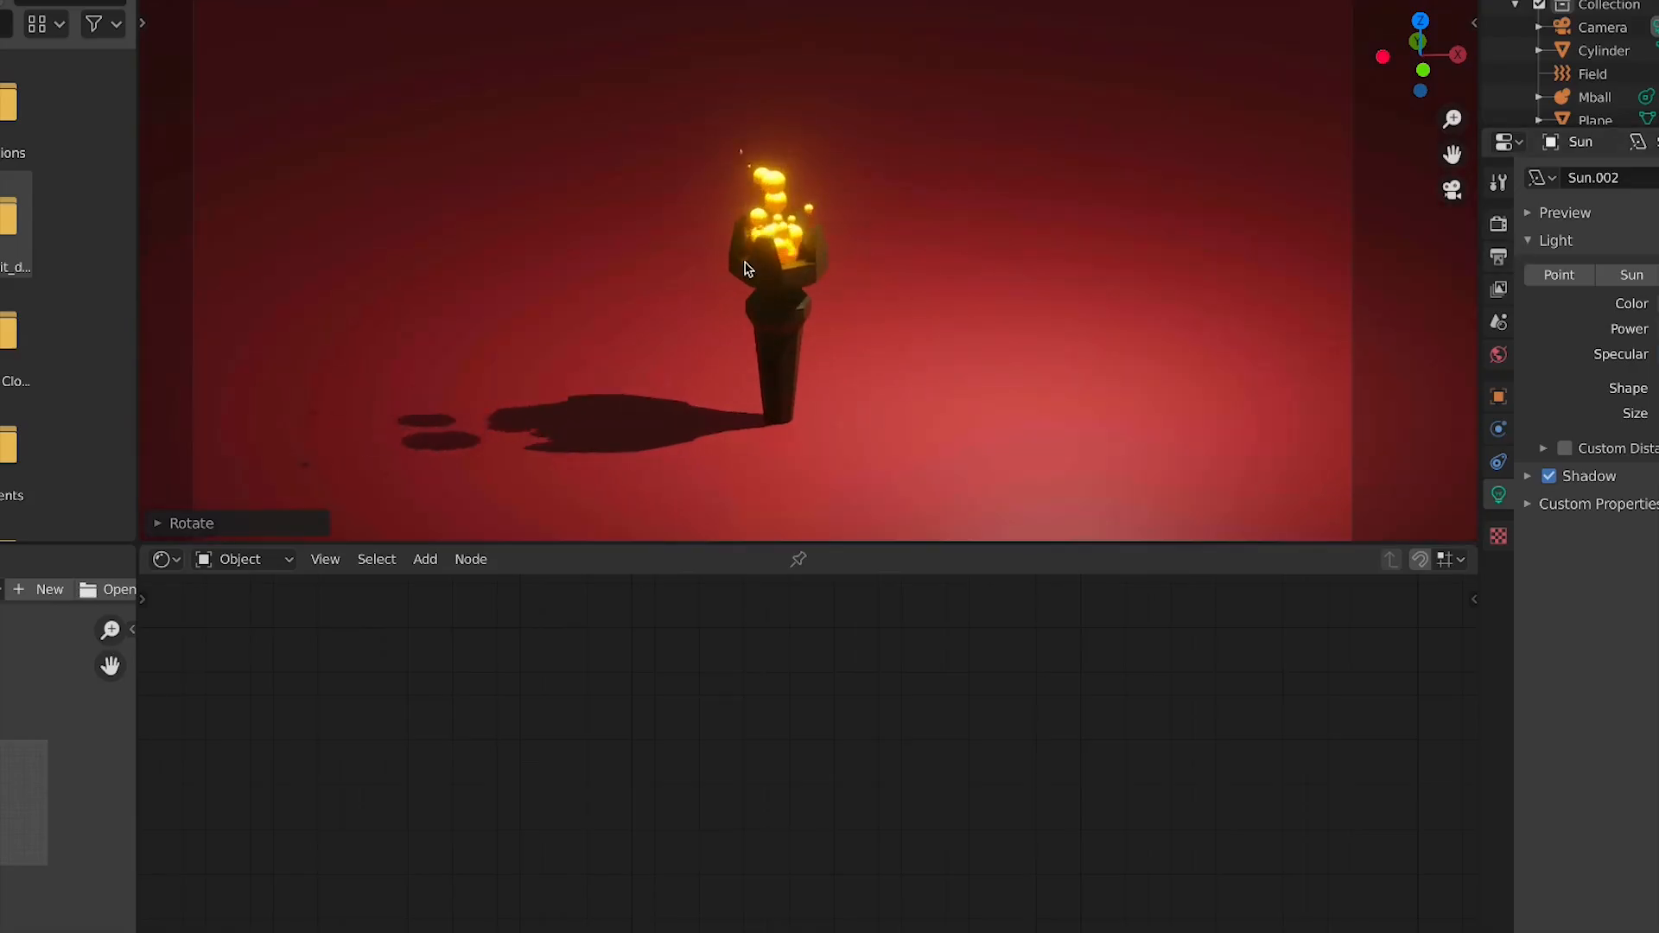
pyautogui.click(750, 337)
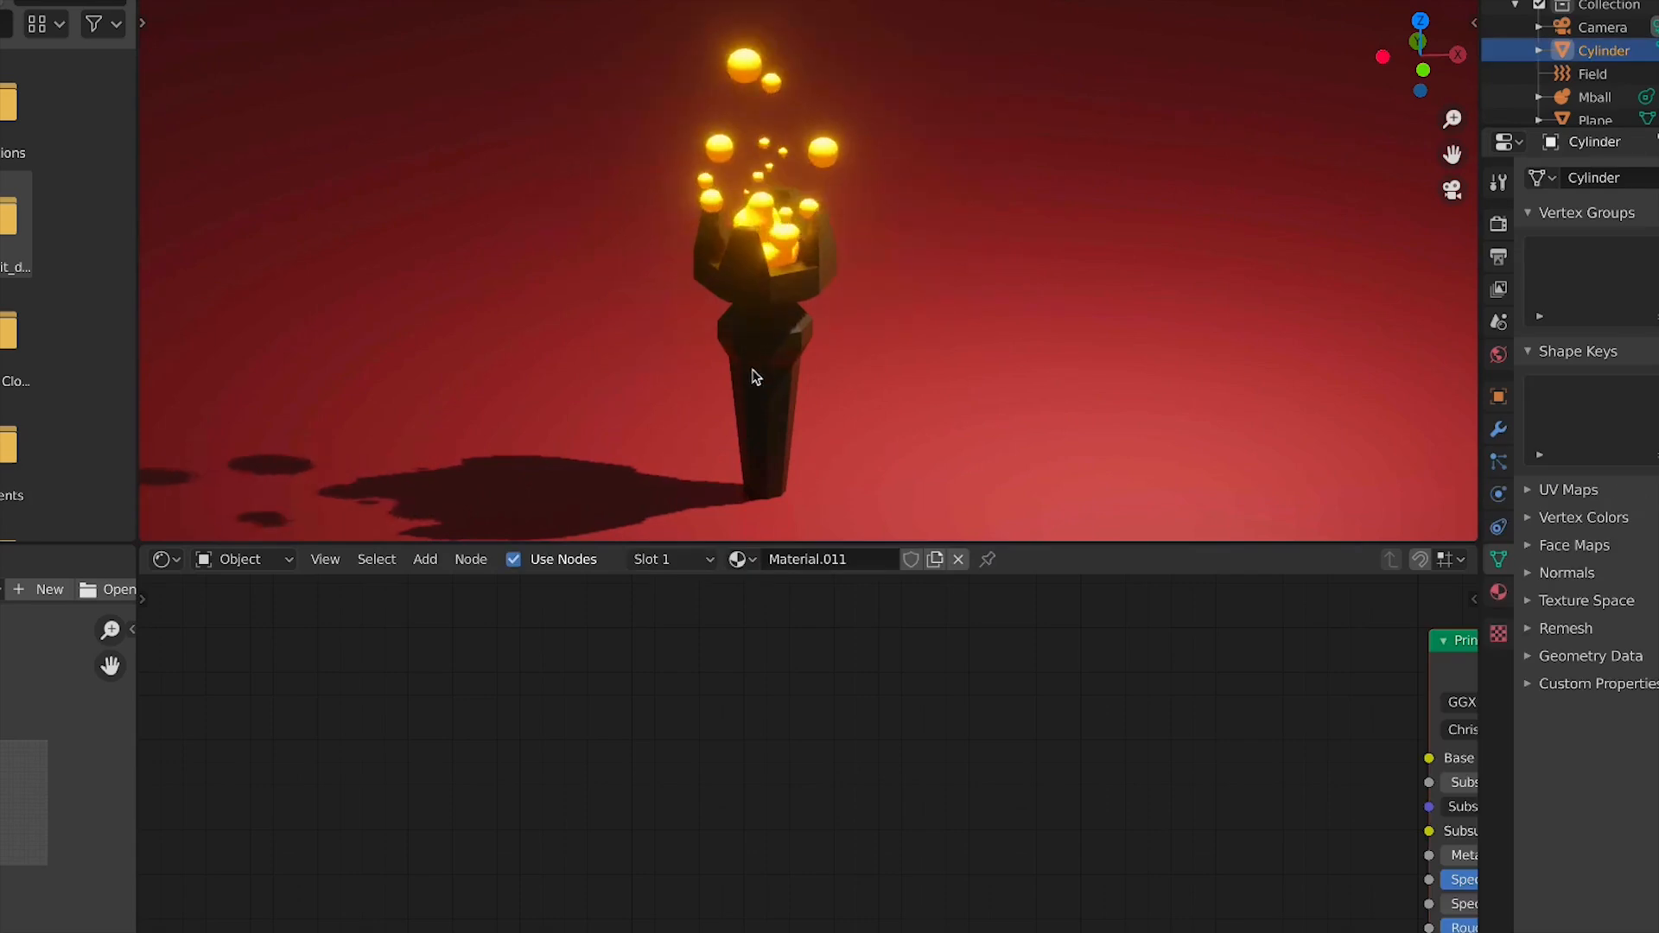
pyautogui.press('KP_1')
pyautogui.scroll(5, 750, 388)
pyautogui.keyDown('shift'); pyautogui.moveTo(719, 453); pyautogui.dragTo(1022, 136, button='middle'); pyautogui.keyUp('shift')
pyautogui.scroll(-6, 1006, 172)
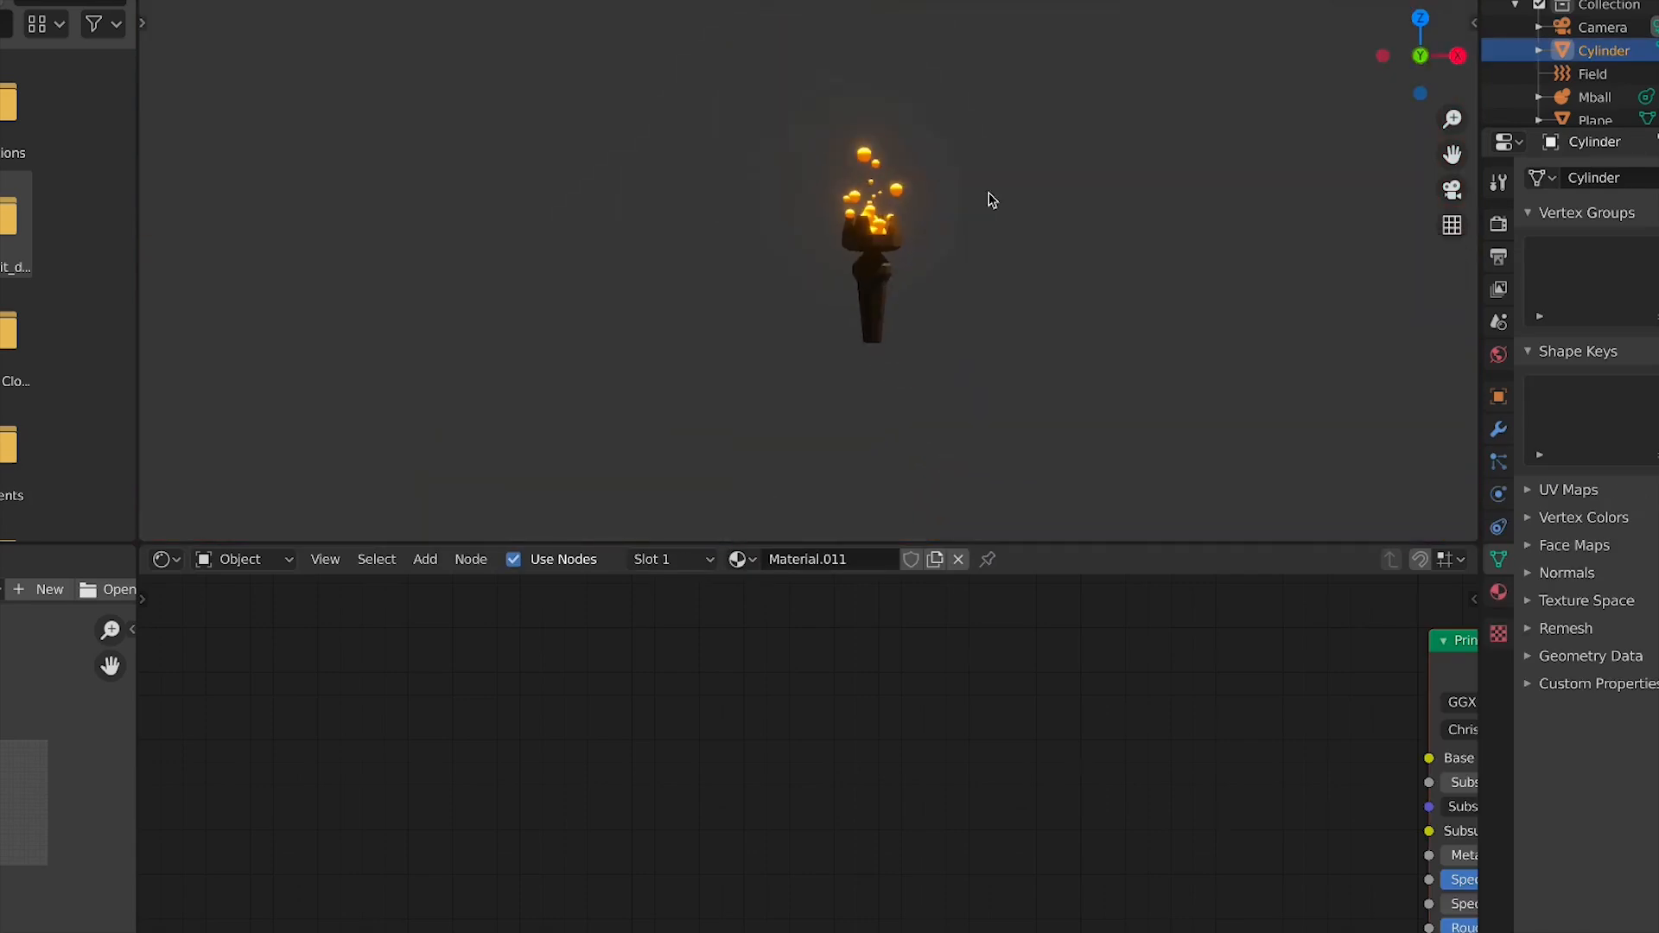
pyautogui.press('KP_7')
pyautogui.press('KP_7')
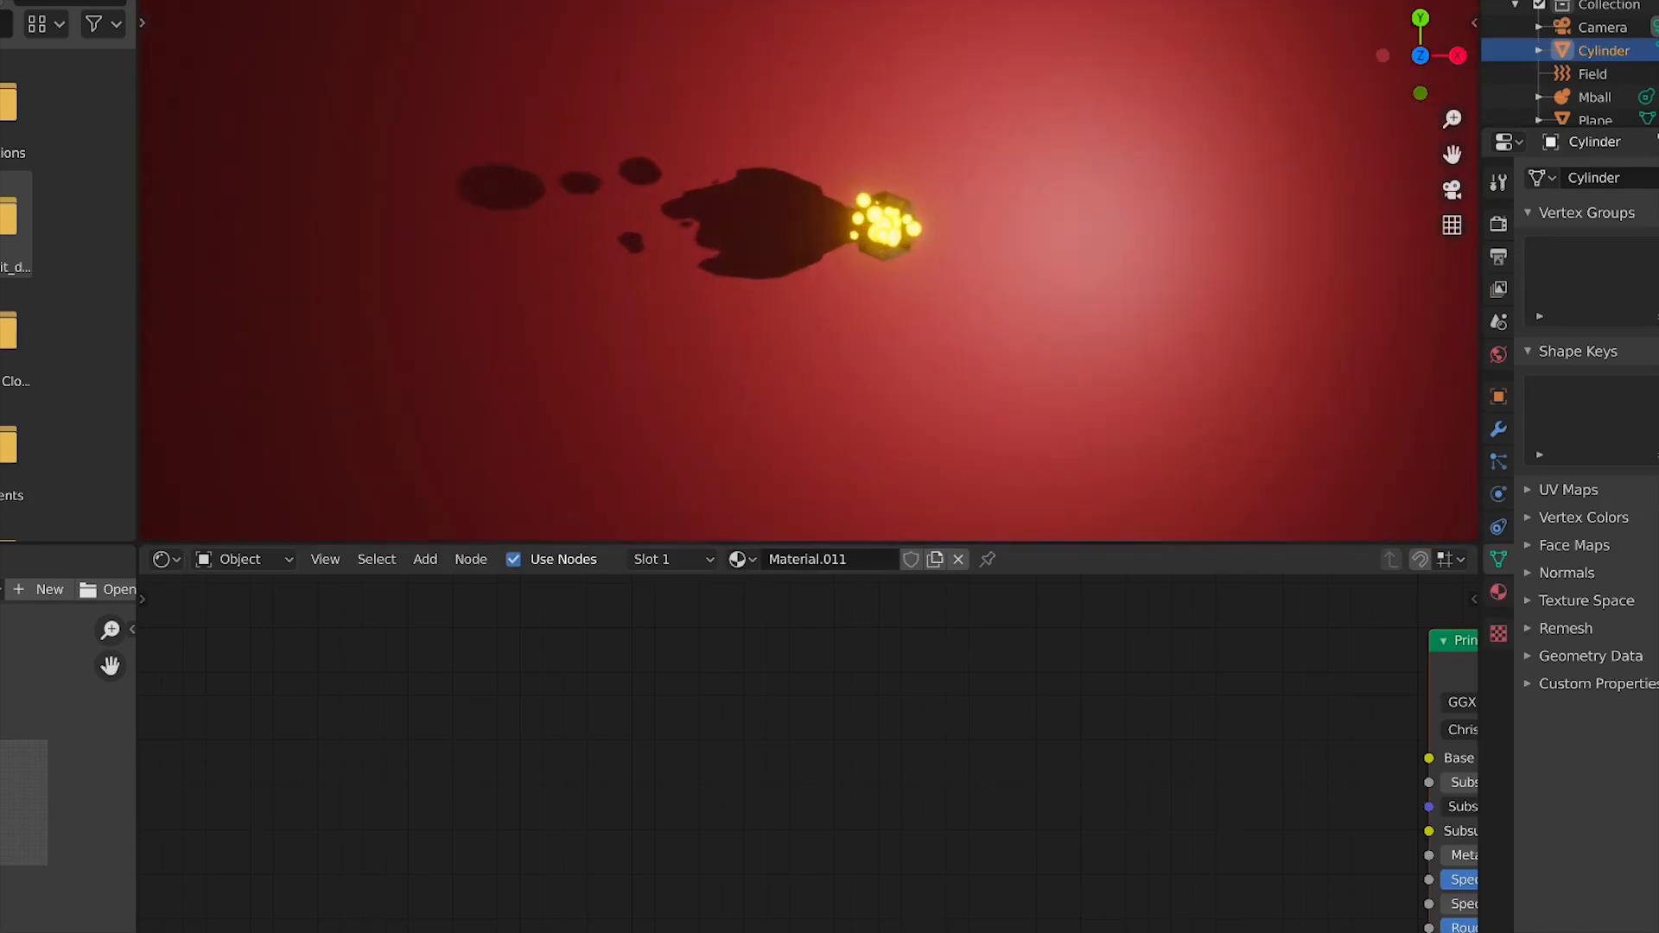
pyautogui.hotkey('shift', 'alt', 'z')
# Select the flame metaball and recolour its ColorRamp stops purple, blue and dark red
pyautogui.click(916, 236)
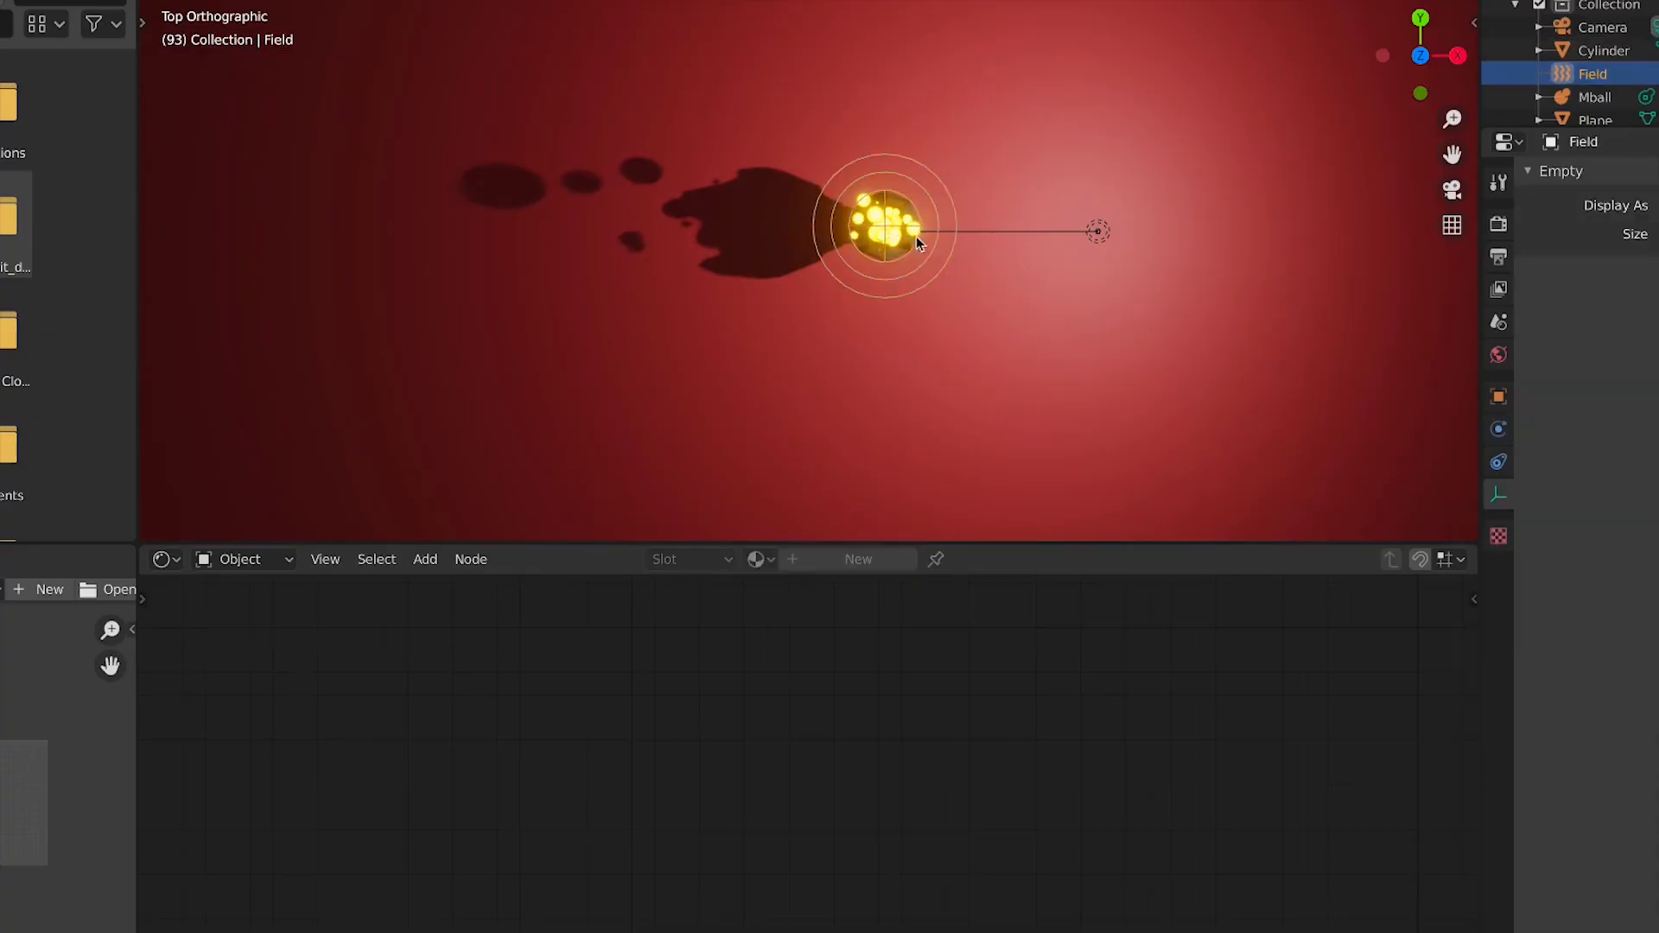
pyautogui.press('KP_0')
pyautogui.click(790, 213)
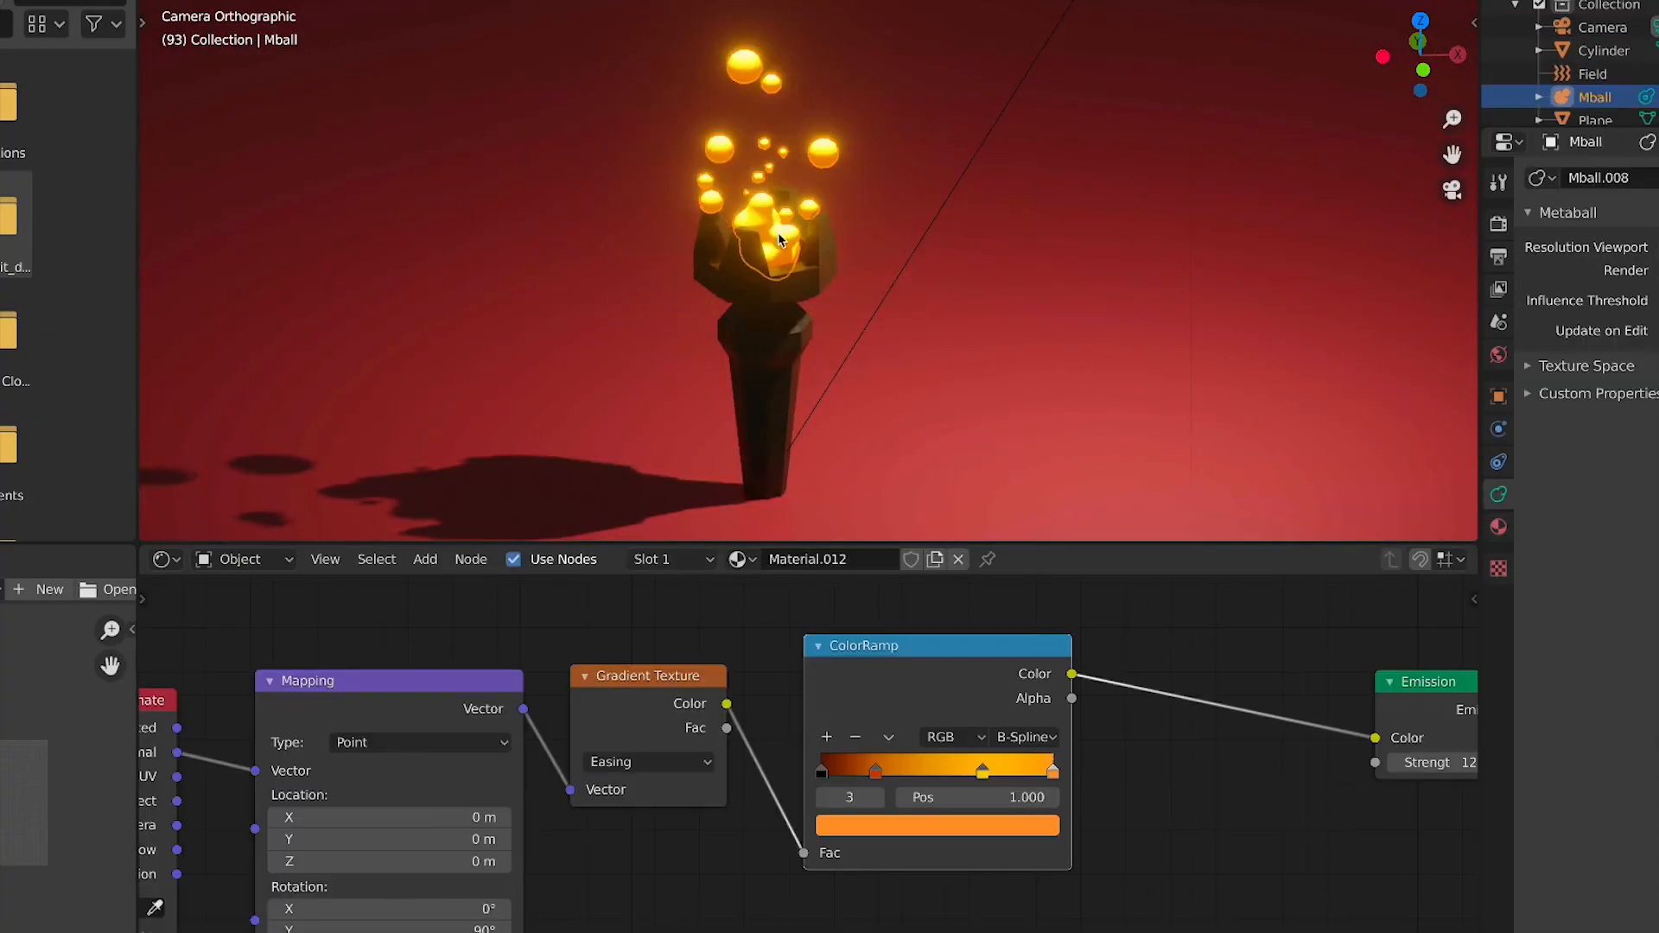
pyautogui.click(983, 770)
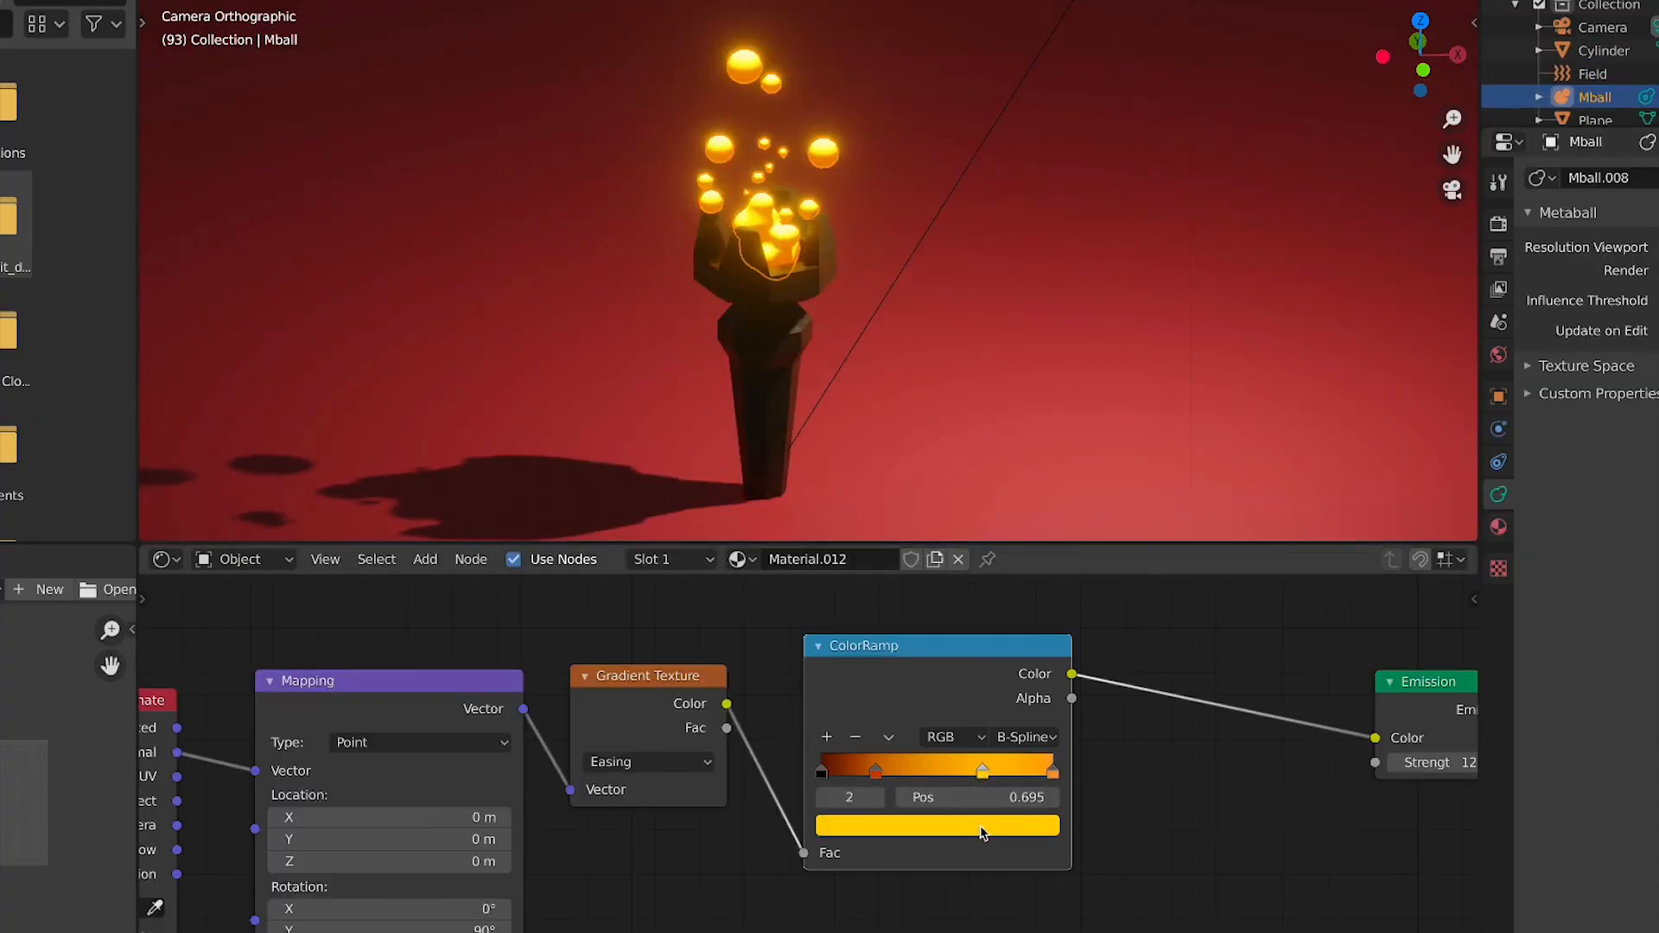
pyautogui.click(982, 825)
pyautogui.click(944, 564)
pyautogui.moveTo(943, 564)
pyautogui.mouseDown()
pyautogui.moveTo(991, 560)
pyautogui.moveTo(992, 604)
pyautogui.mouseUp()
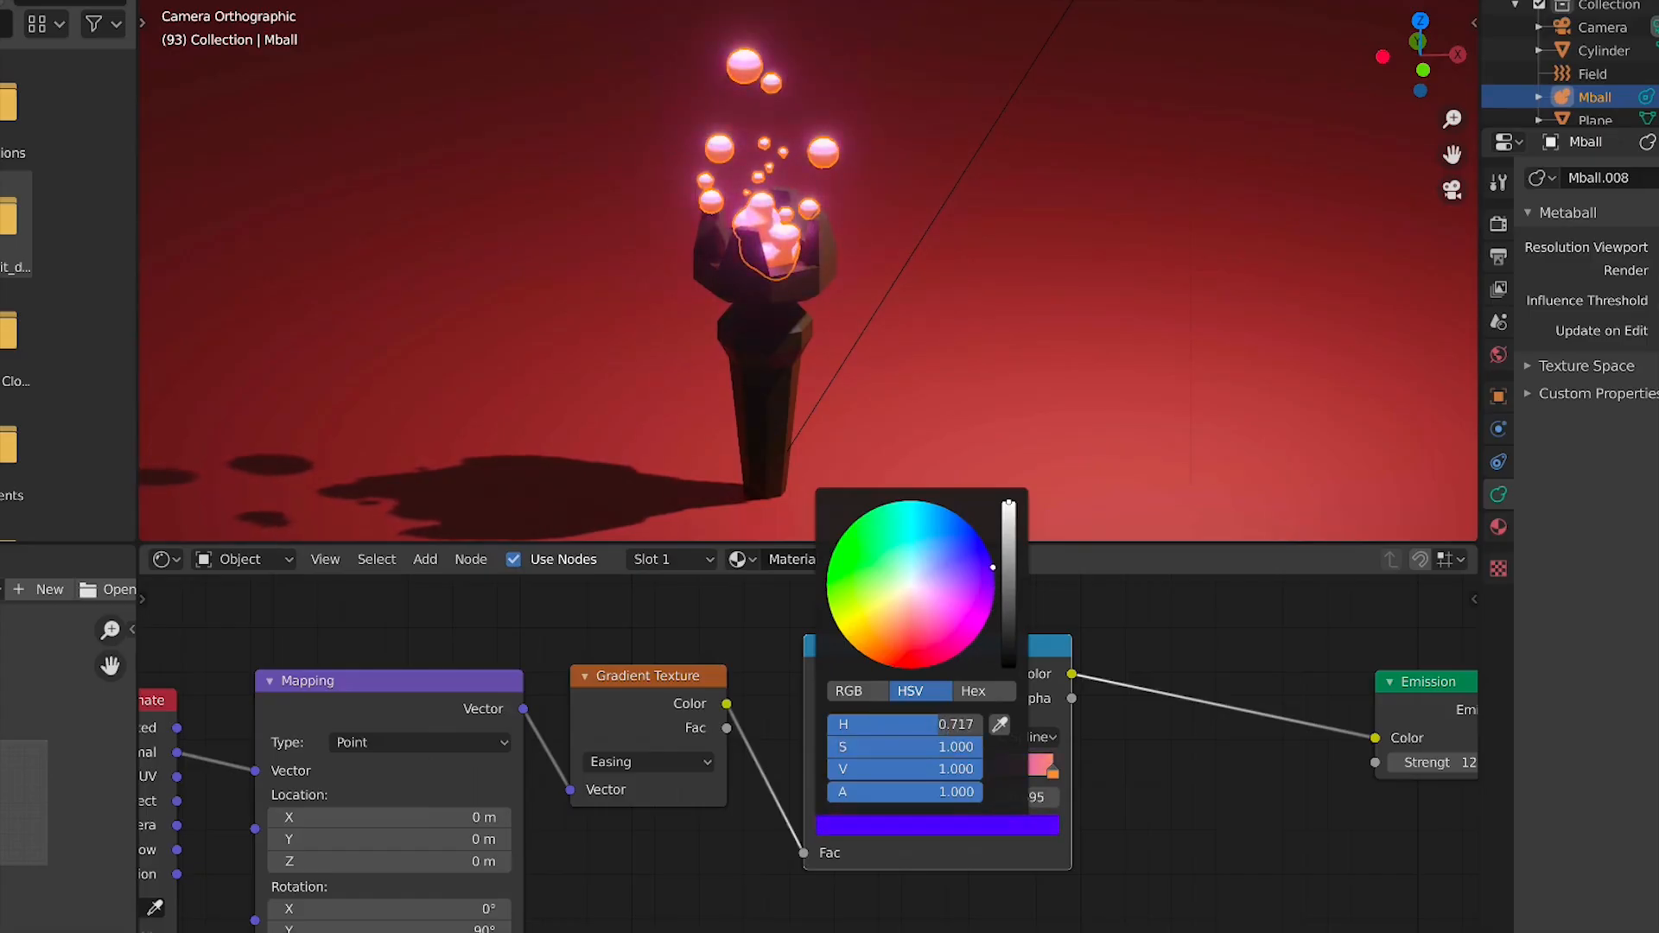
pyautogui.click(1053, 769)
pyautogui.click(1035, 822)
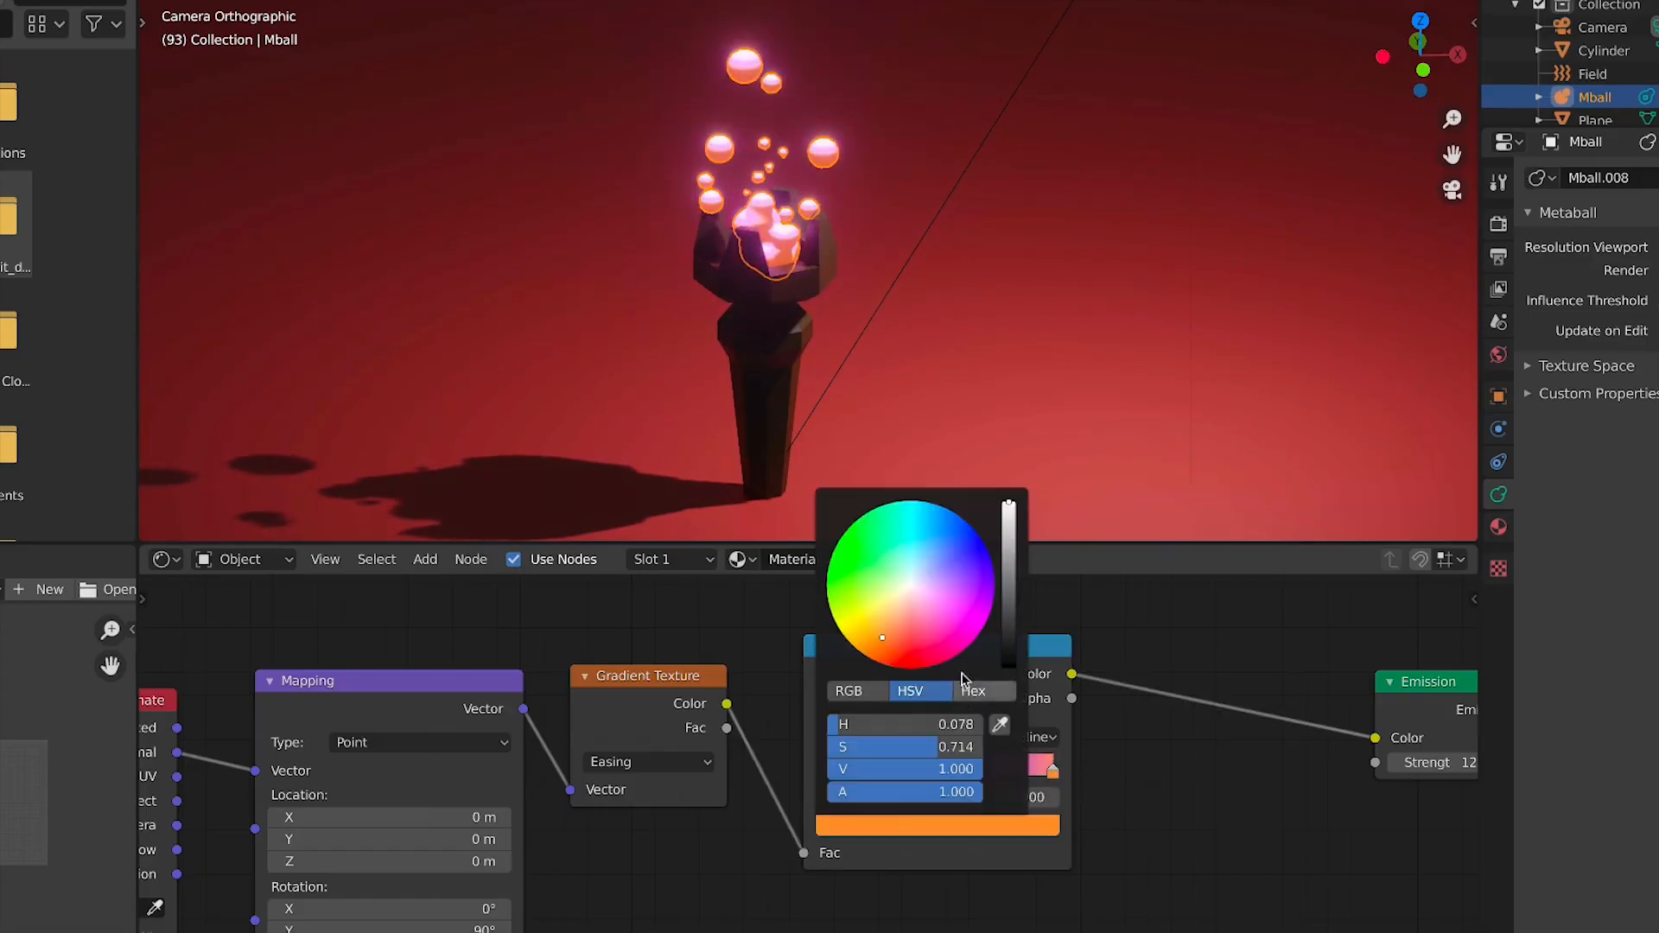
pyautogui.moveTo(965, 612); pyautogui.dragTo(935, 524)
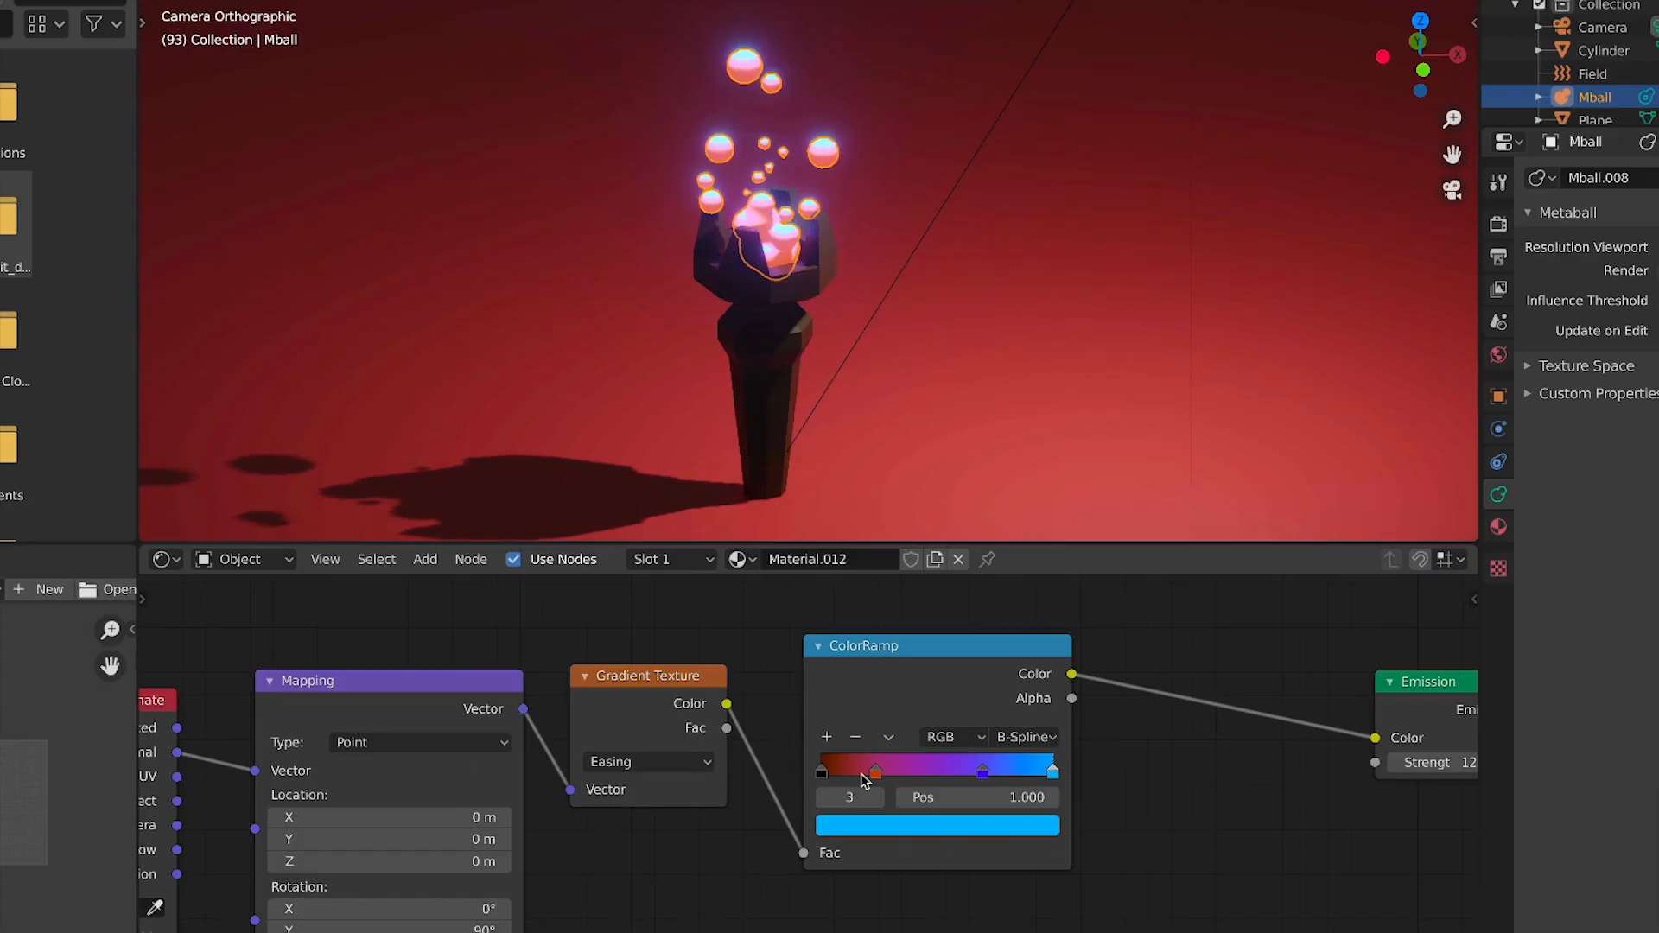
pyautogui.click(875, 771)
pyautogui.click(885, 832)
pyautogui.moveTo(875, 654); pyautogui.dragTo(887, 544)
# Play the animation to preview the recoloured flame particles
pyautogui.press('space')
pyautogui.scroll(-2, 1022, 325)
pyautogui.click(1021, 324)
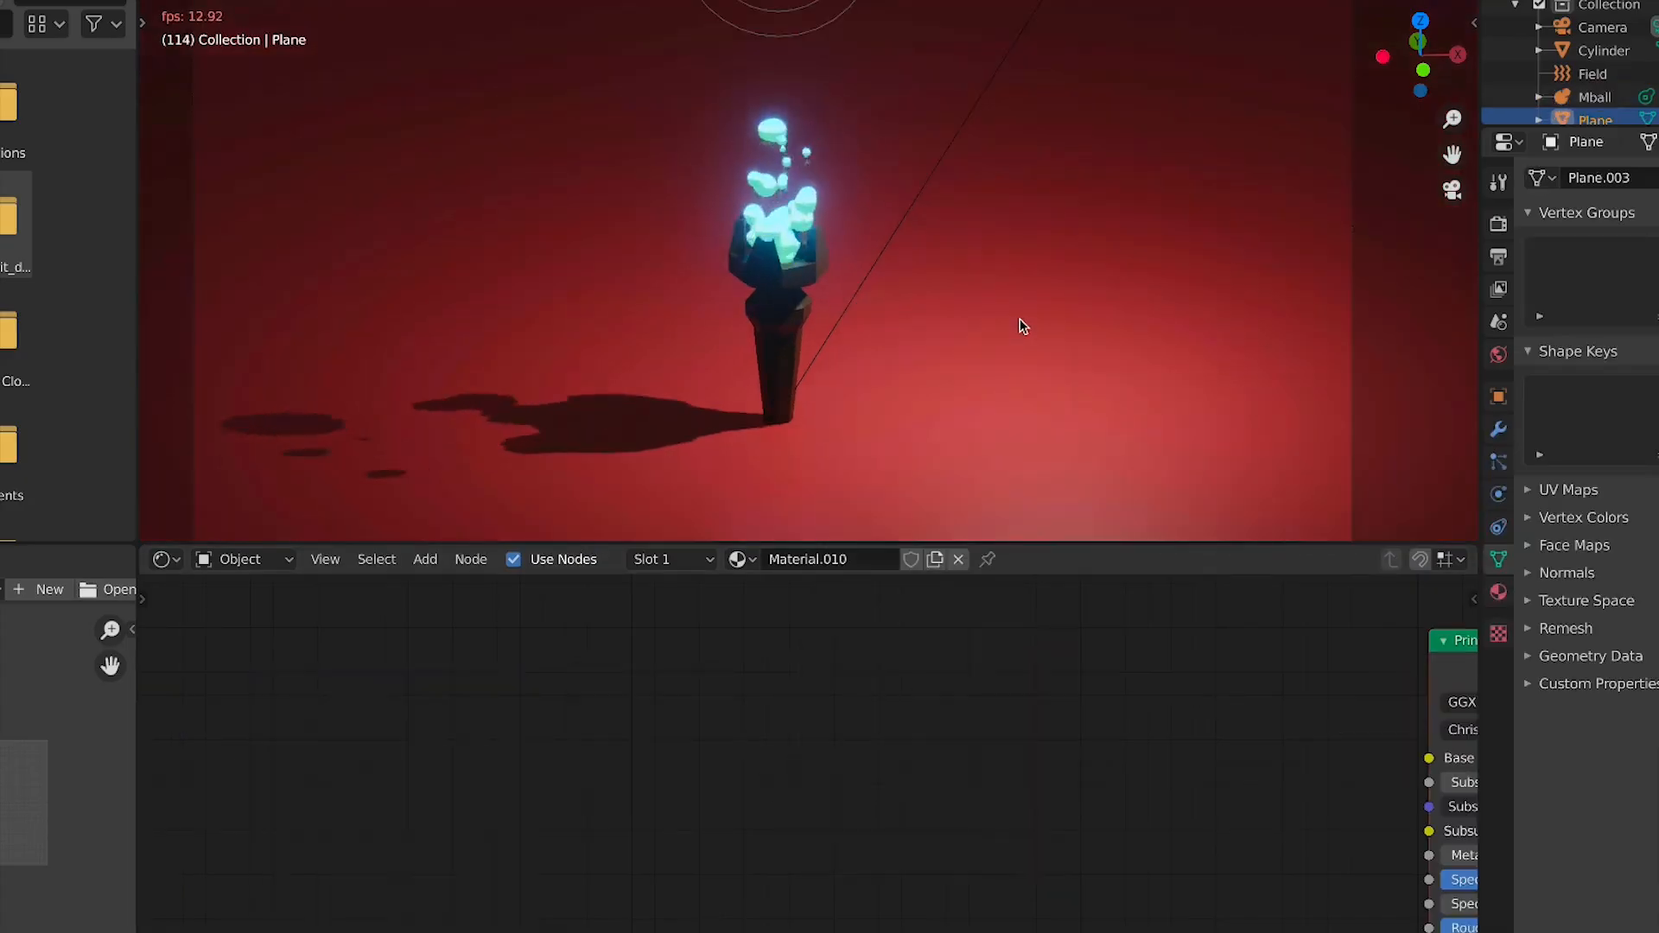
pyautogui.scroll(-2, 1020, 325)
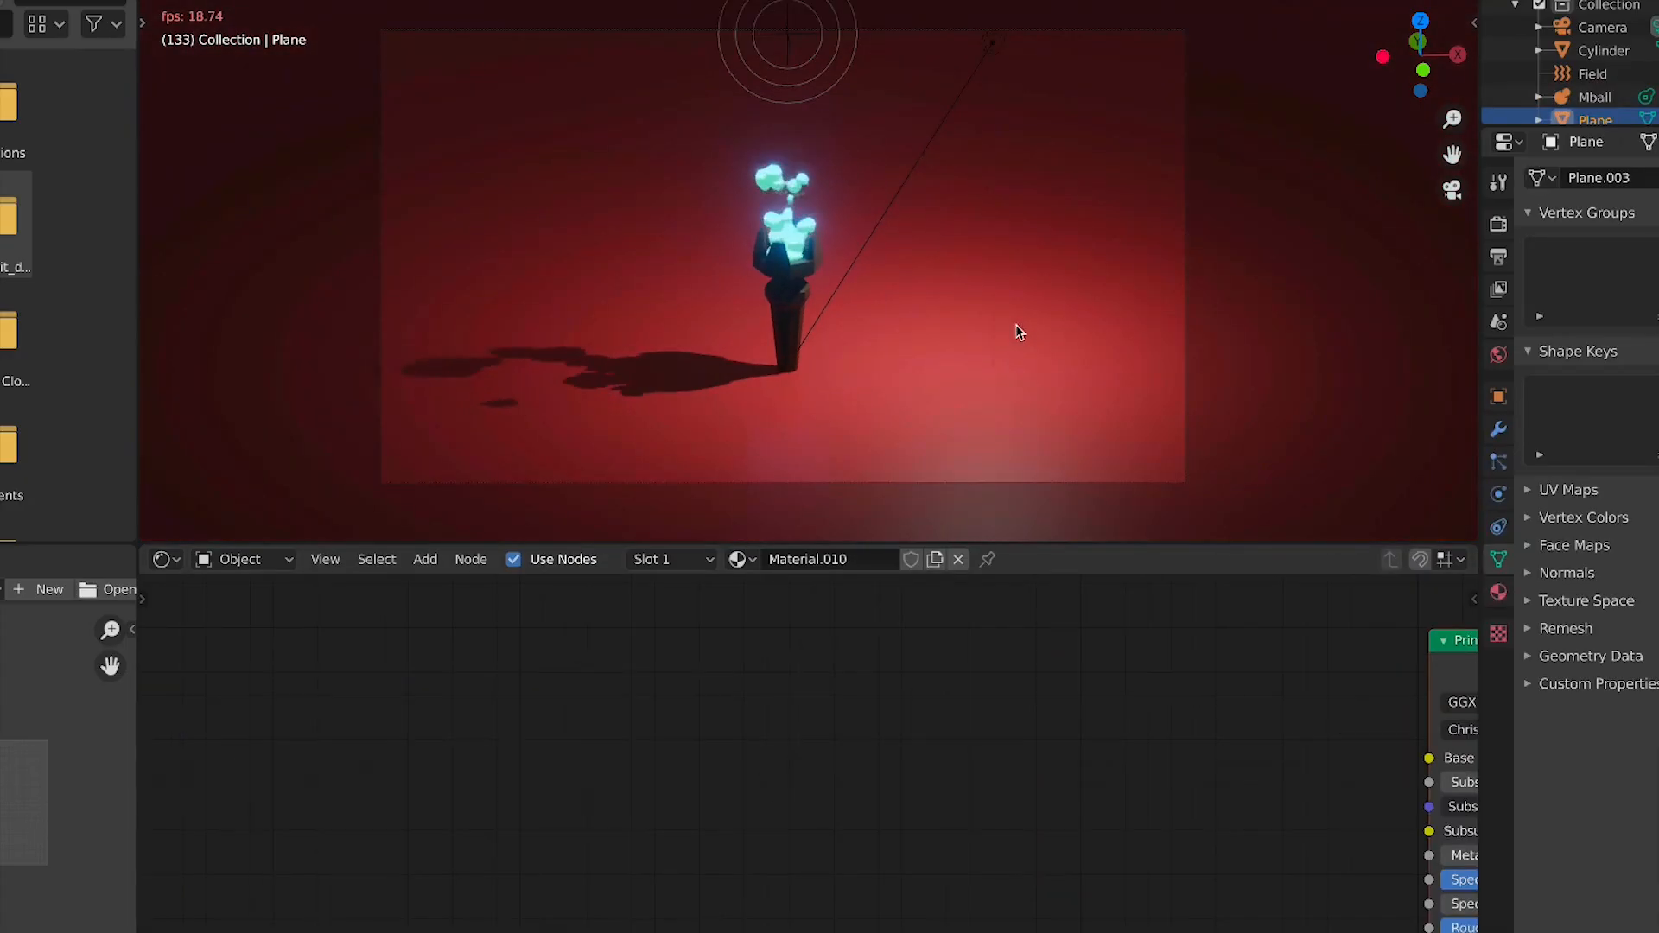
pyautogui.scroll(2, 1014, 324)
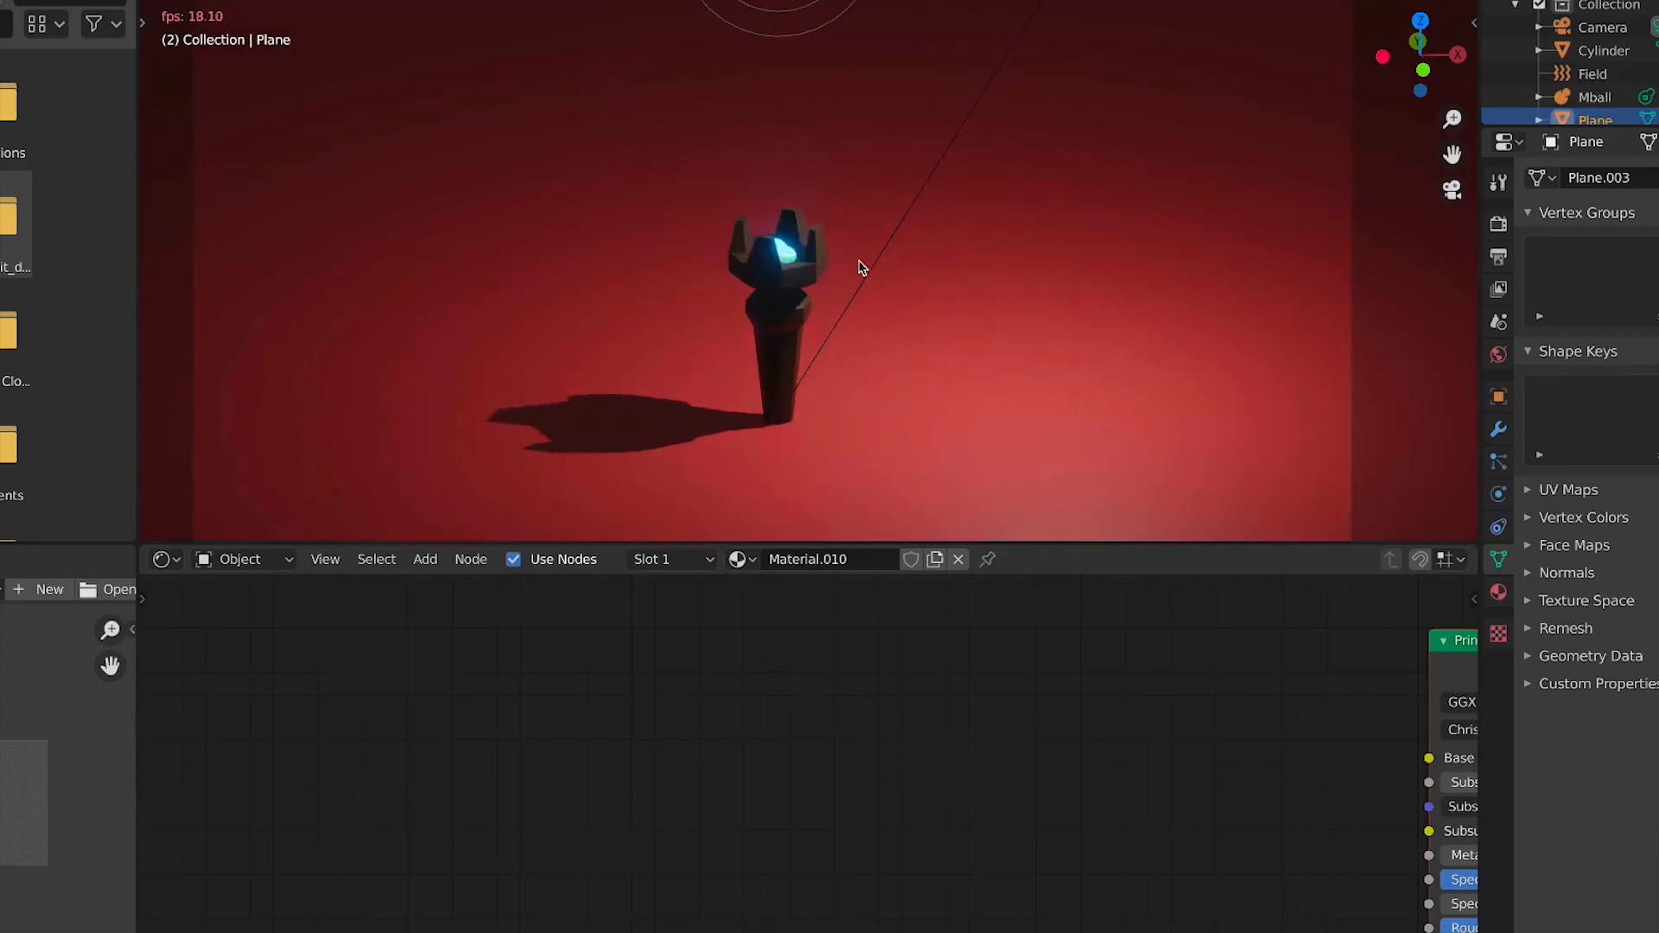
pyautogui.press('space')
# Select the flame metaball and undo the ColorRamp recolouring
pyautogui.click(799, 279)
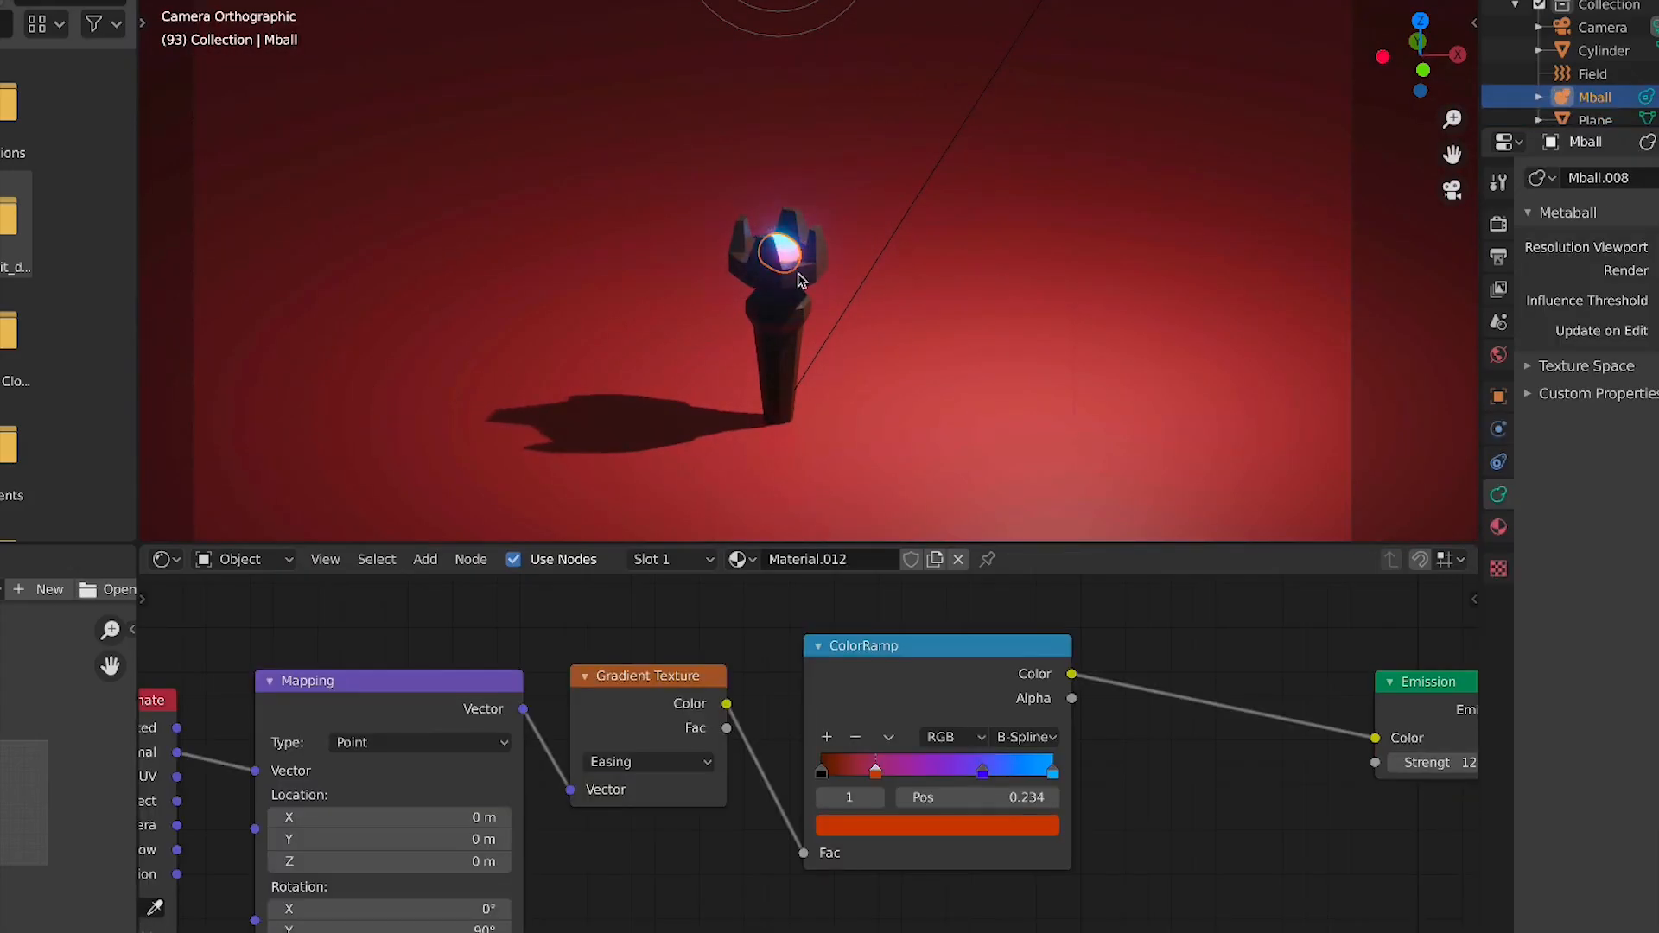
pyautogui.hotkey('ctrl', 'z')
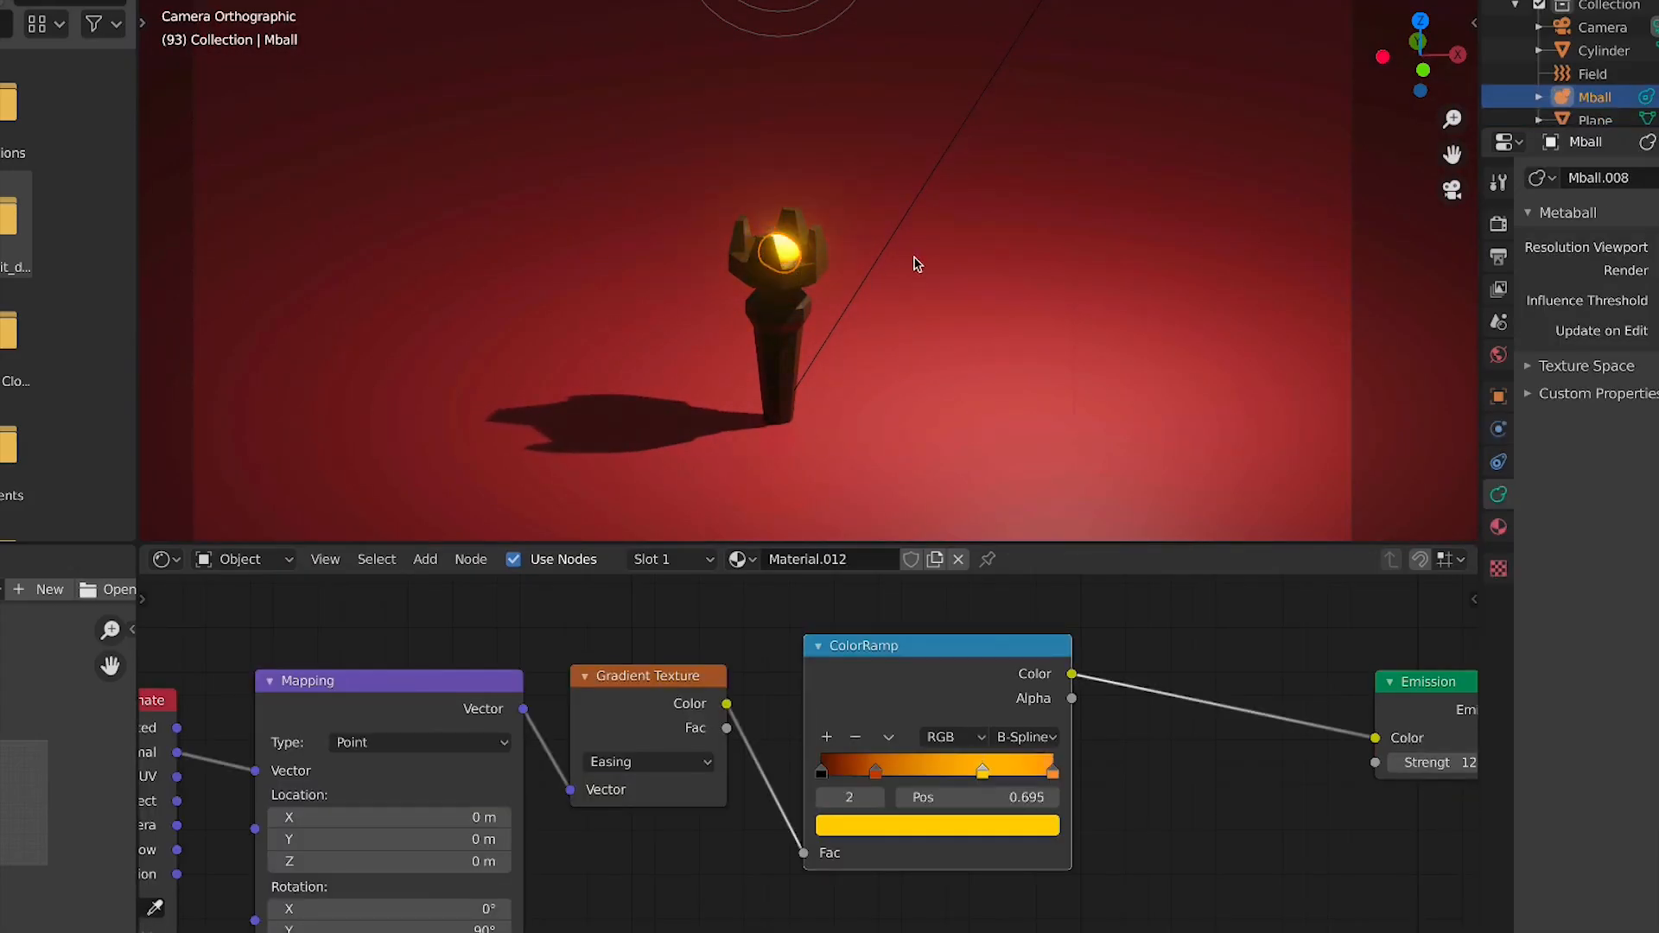
# Play the animation and view it through the camera
pyautogui.press('space')
pyautogui.click(1074, 277)
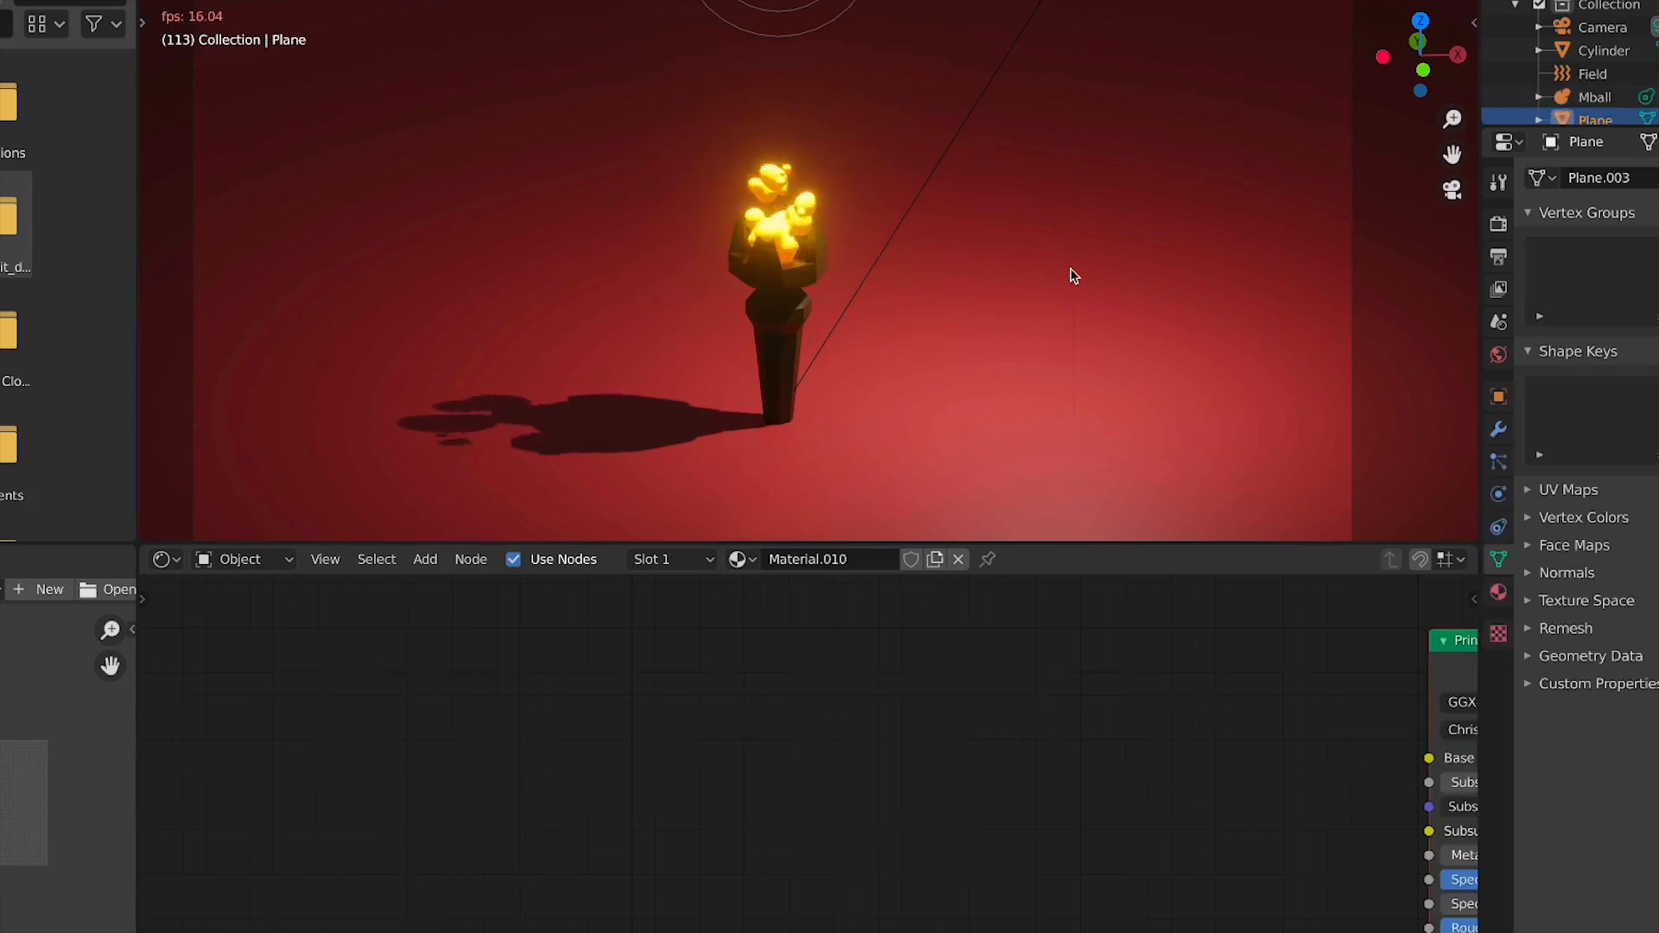
pyautogui.press('KP_0')
# Edit the render output path in the output properties
pyautogui.click(1498, 257)
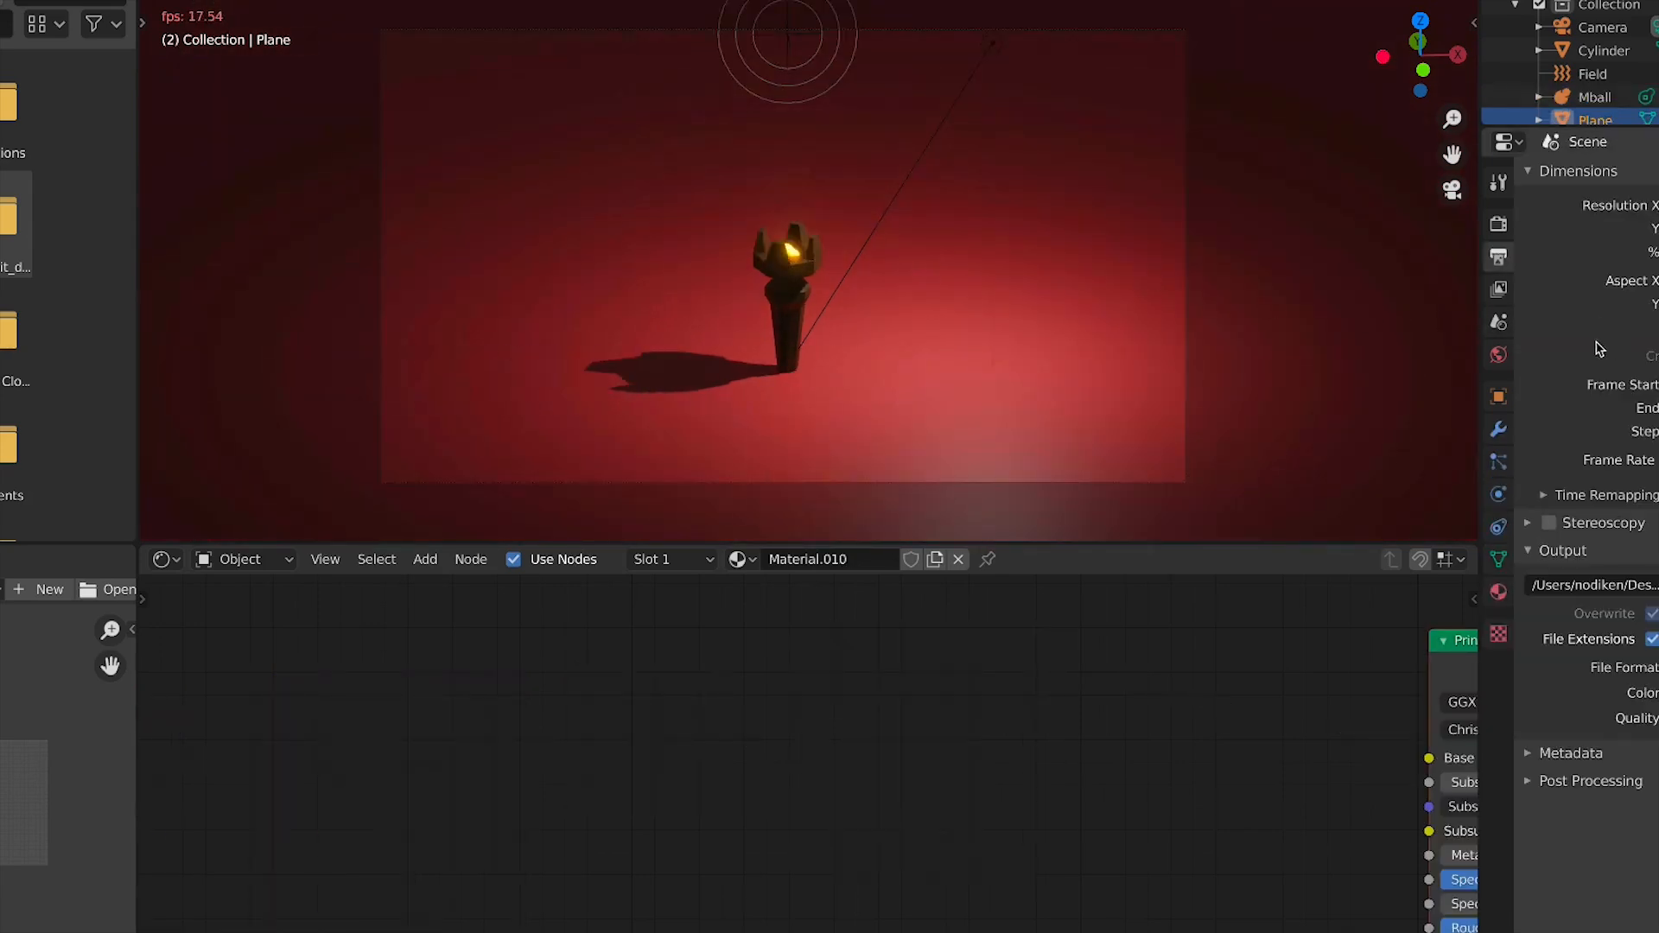
pyautogui.press('space')
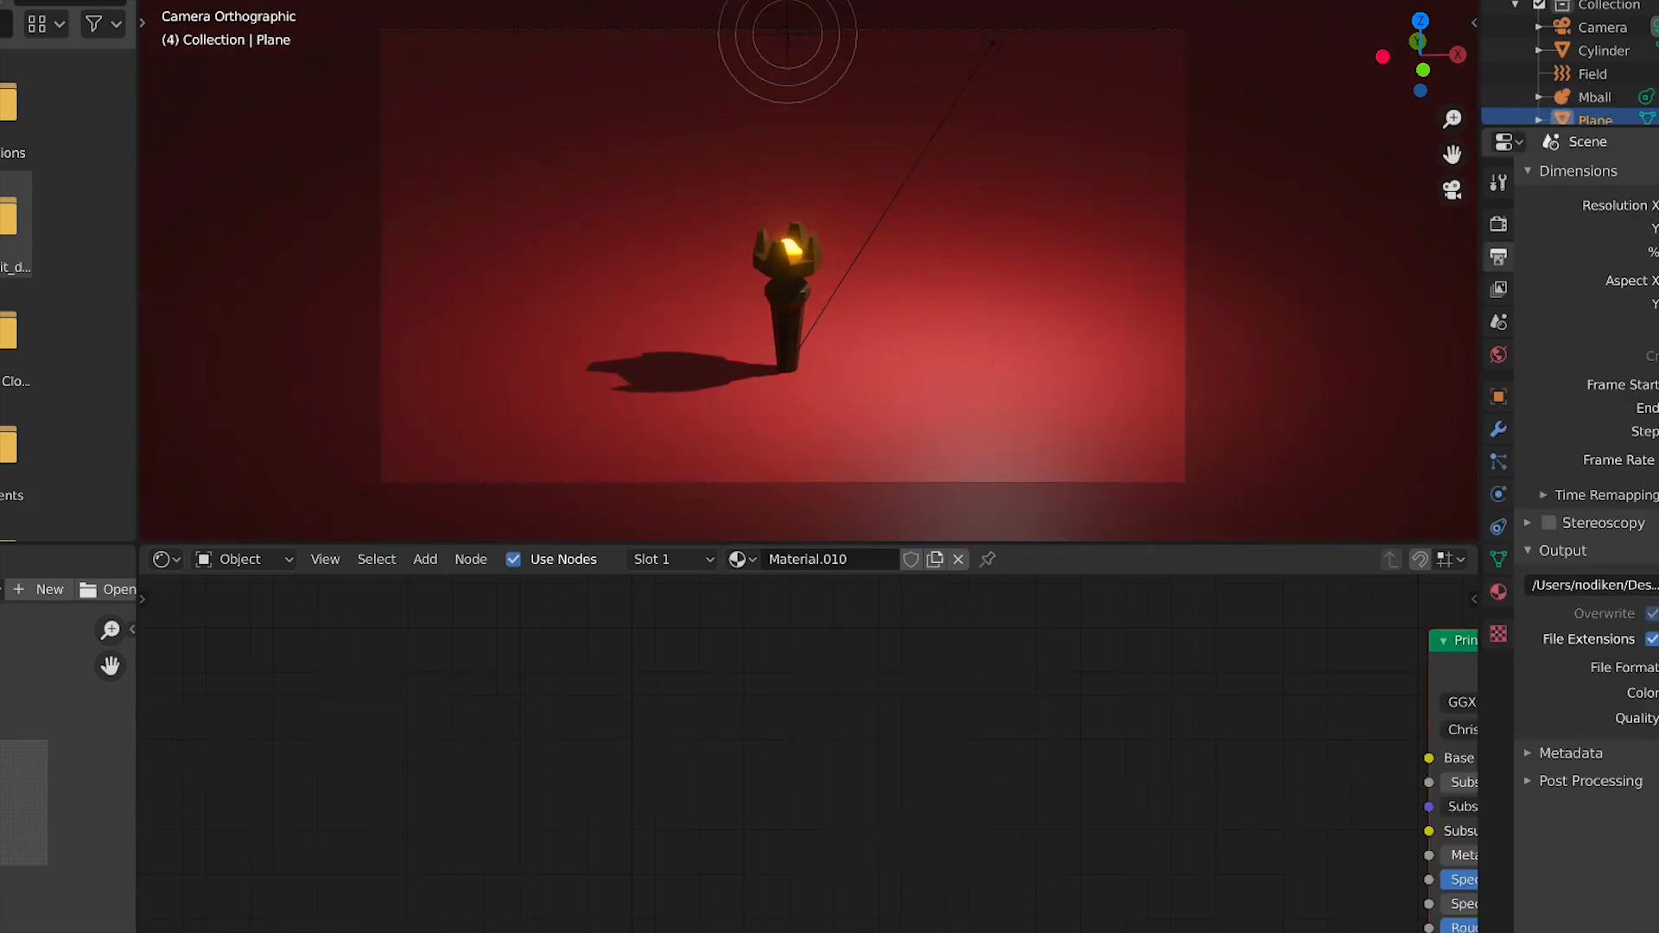
pyautogui.doubleClick(1594, 585)
pyautogui.press('super+a')
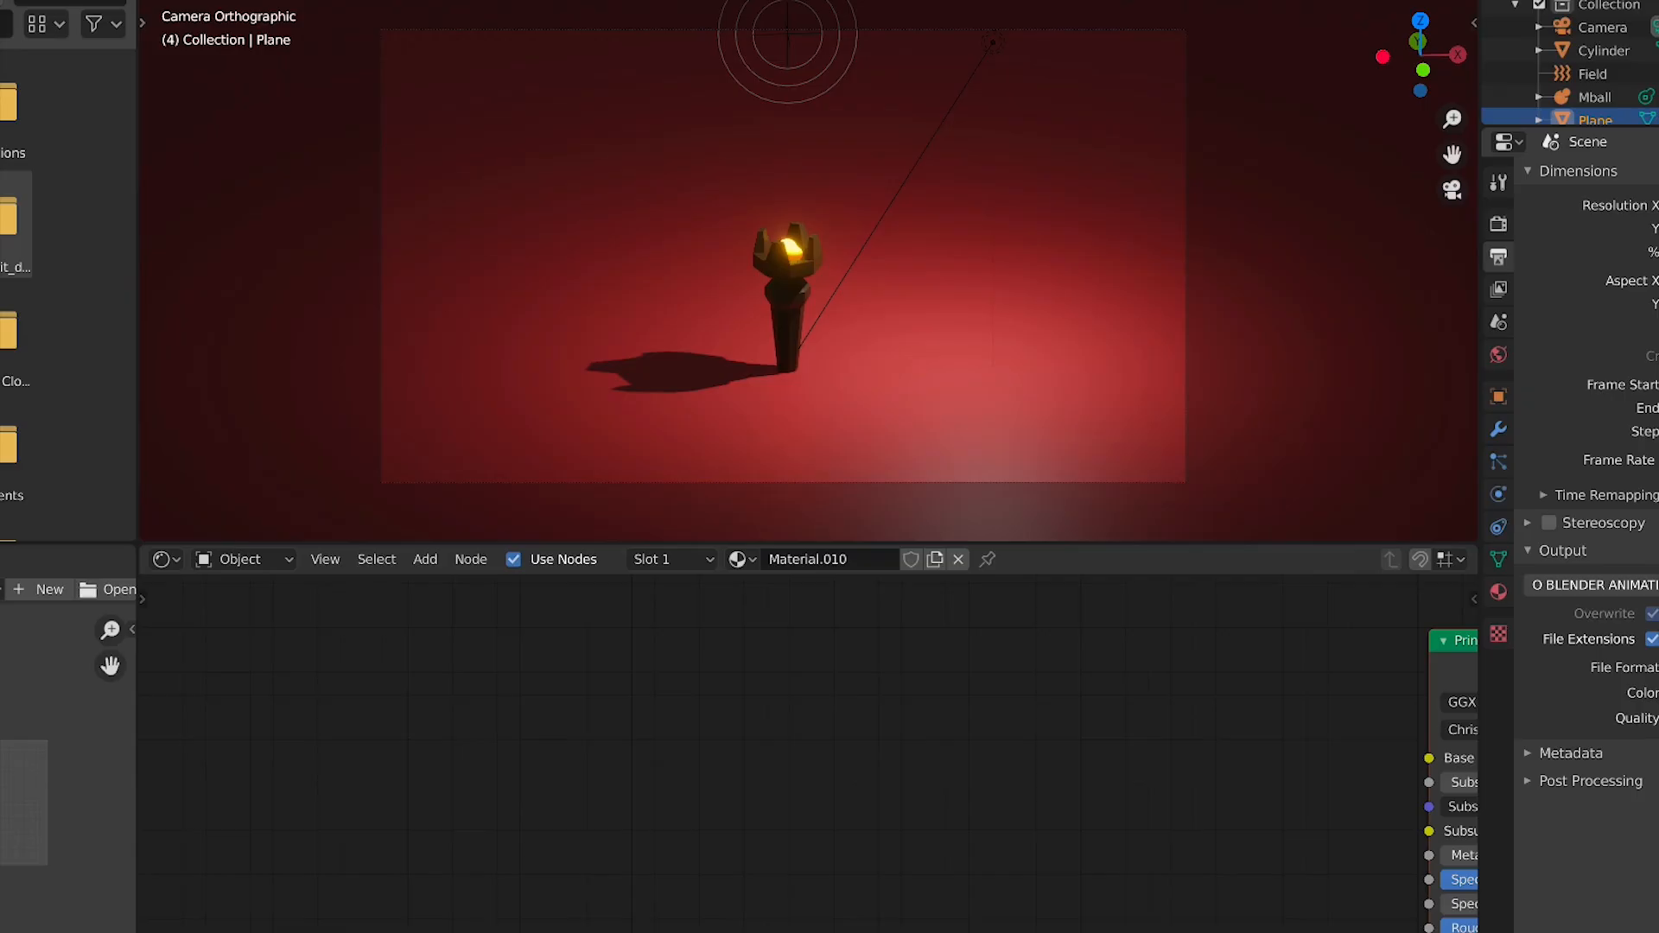
pyautogui.press('Return')
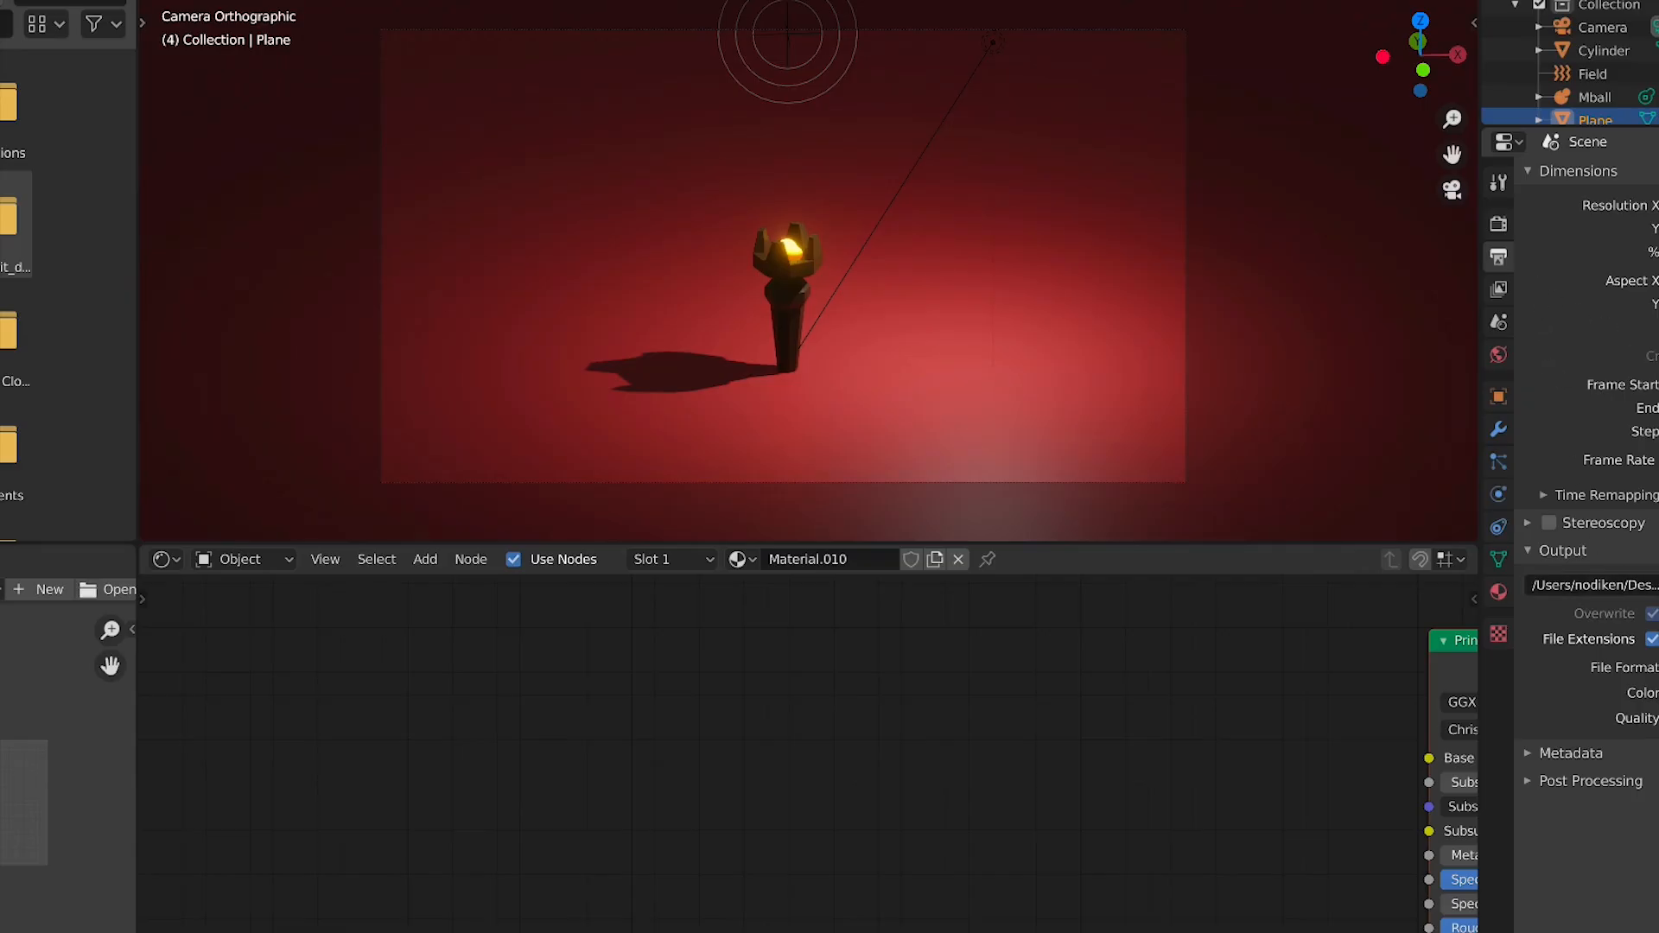
# Render the current frame from the camera
pyautogui.click(1499, 224)
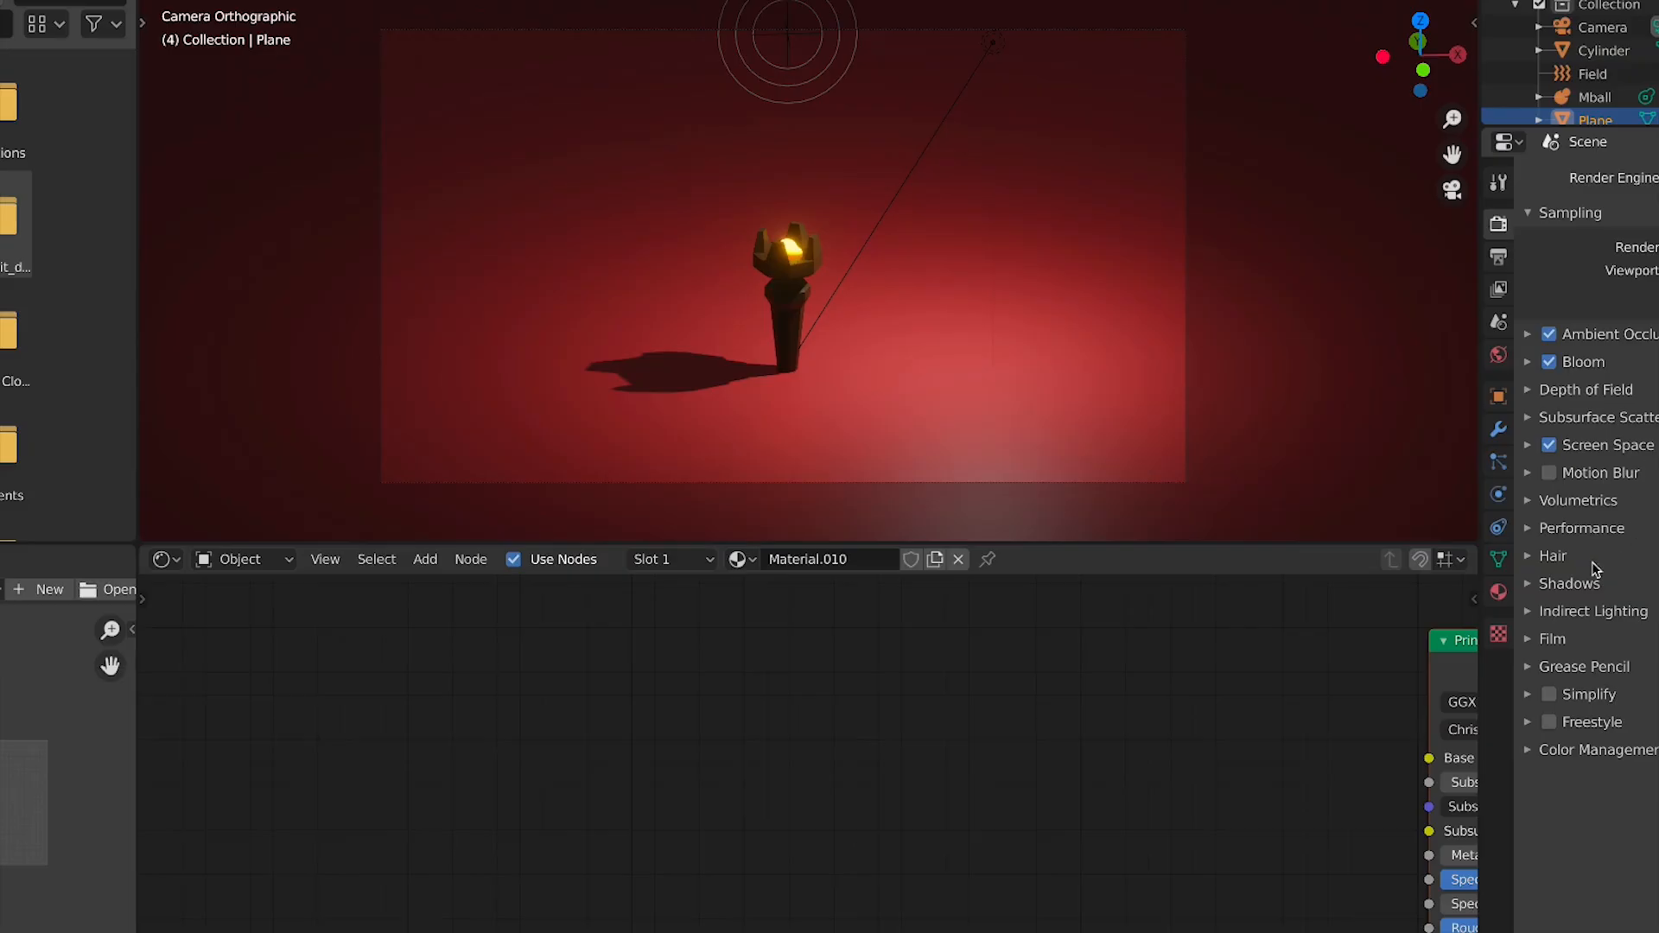
pyautogui.click(0, 0)
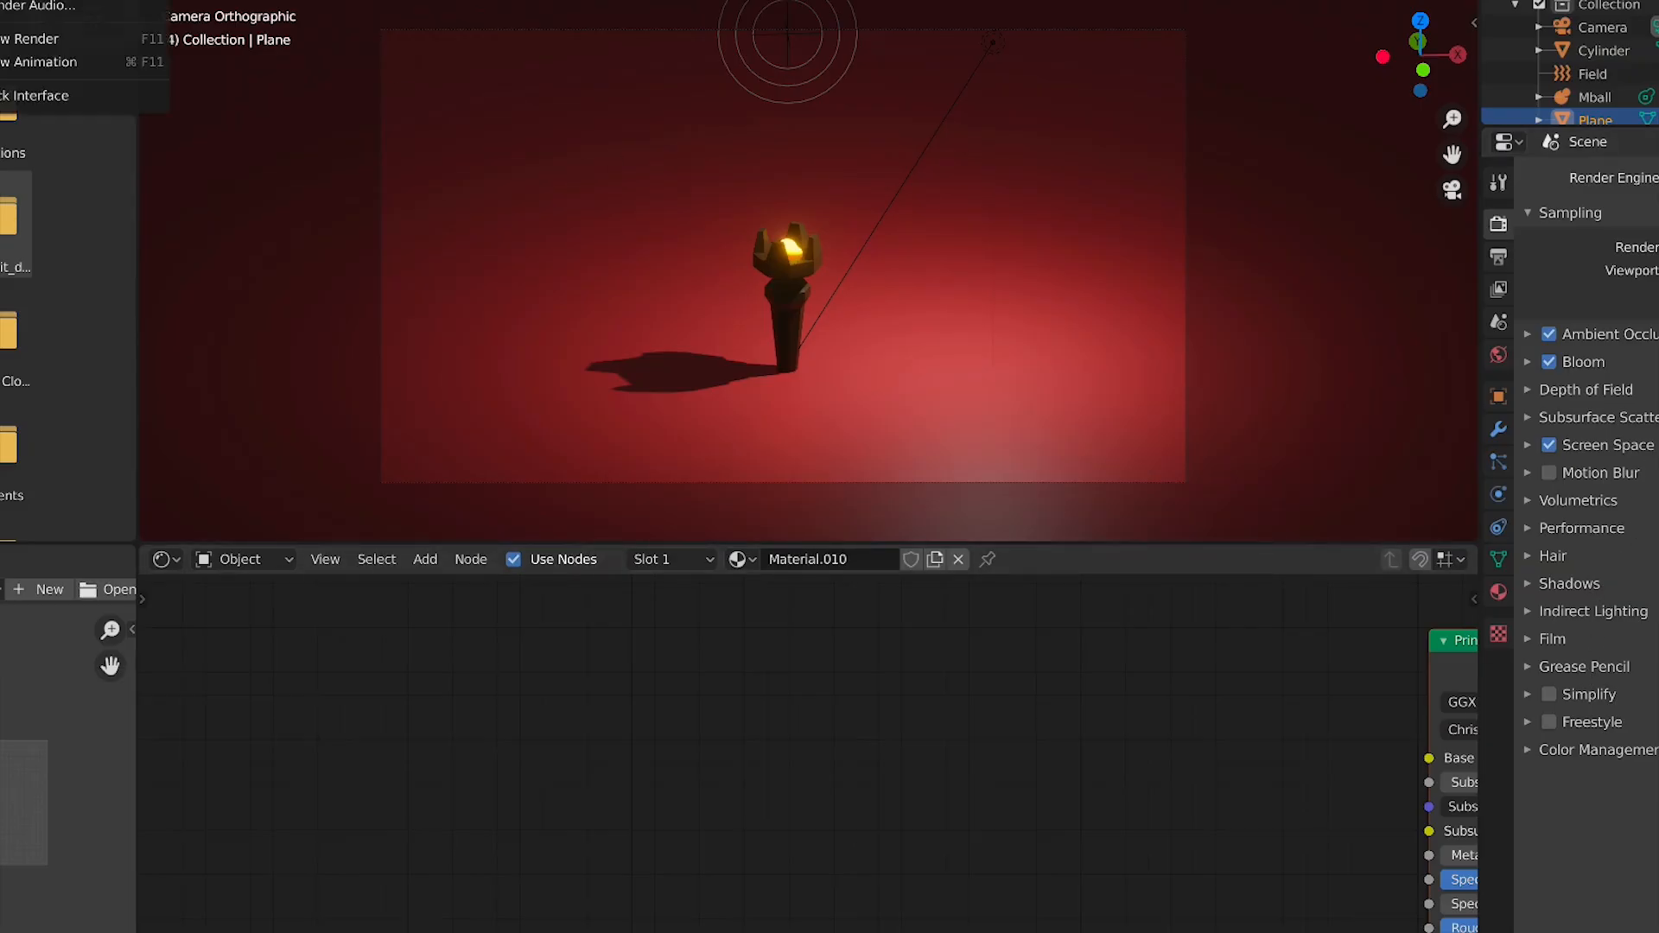
pyautogui.press('Escape')
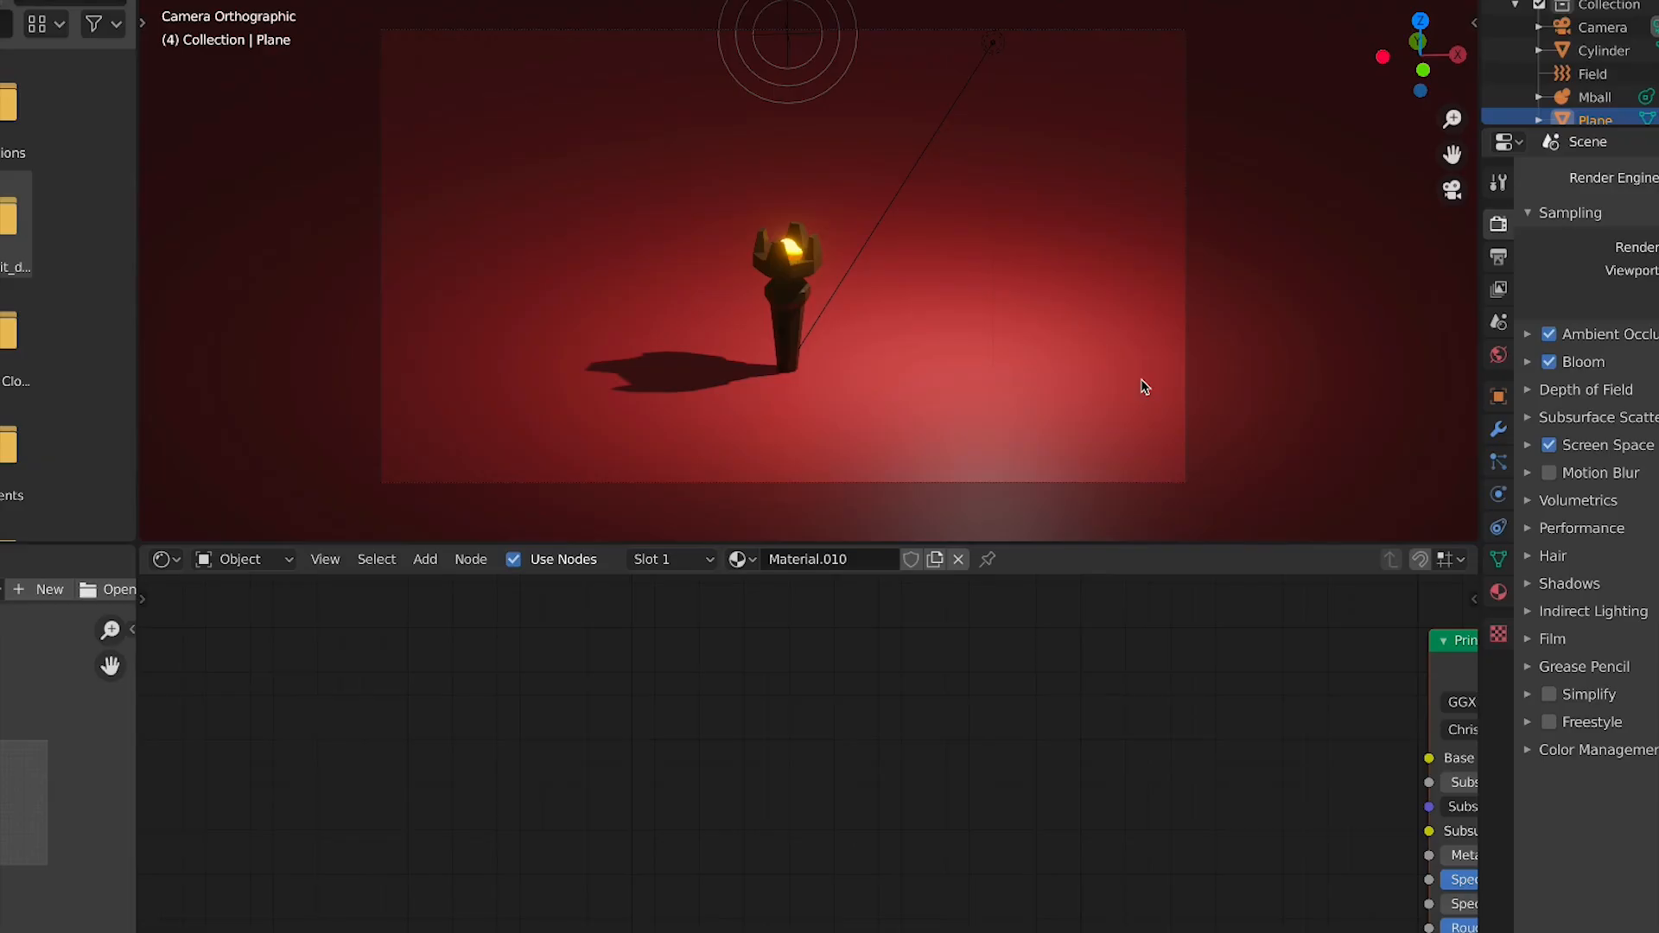
pyautogui.press('F12')
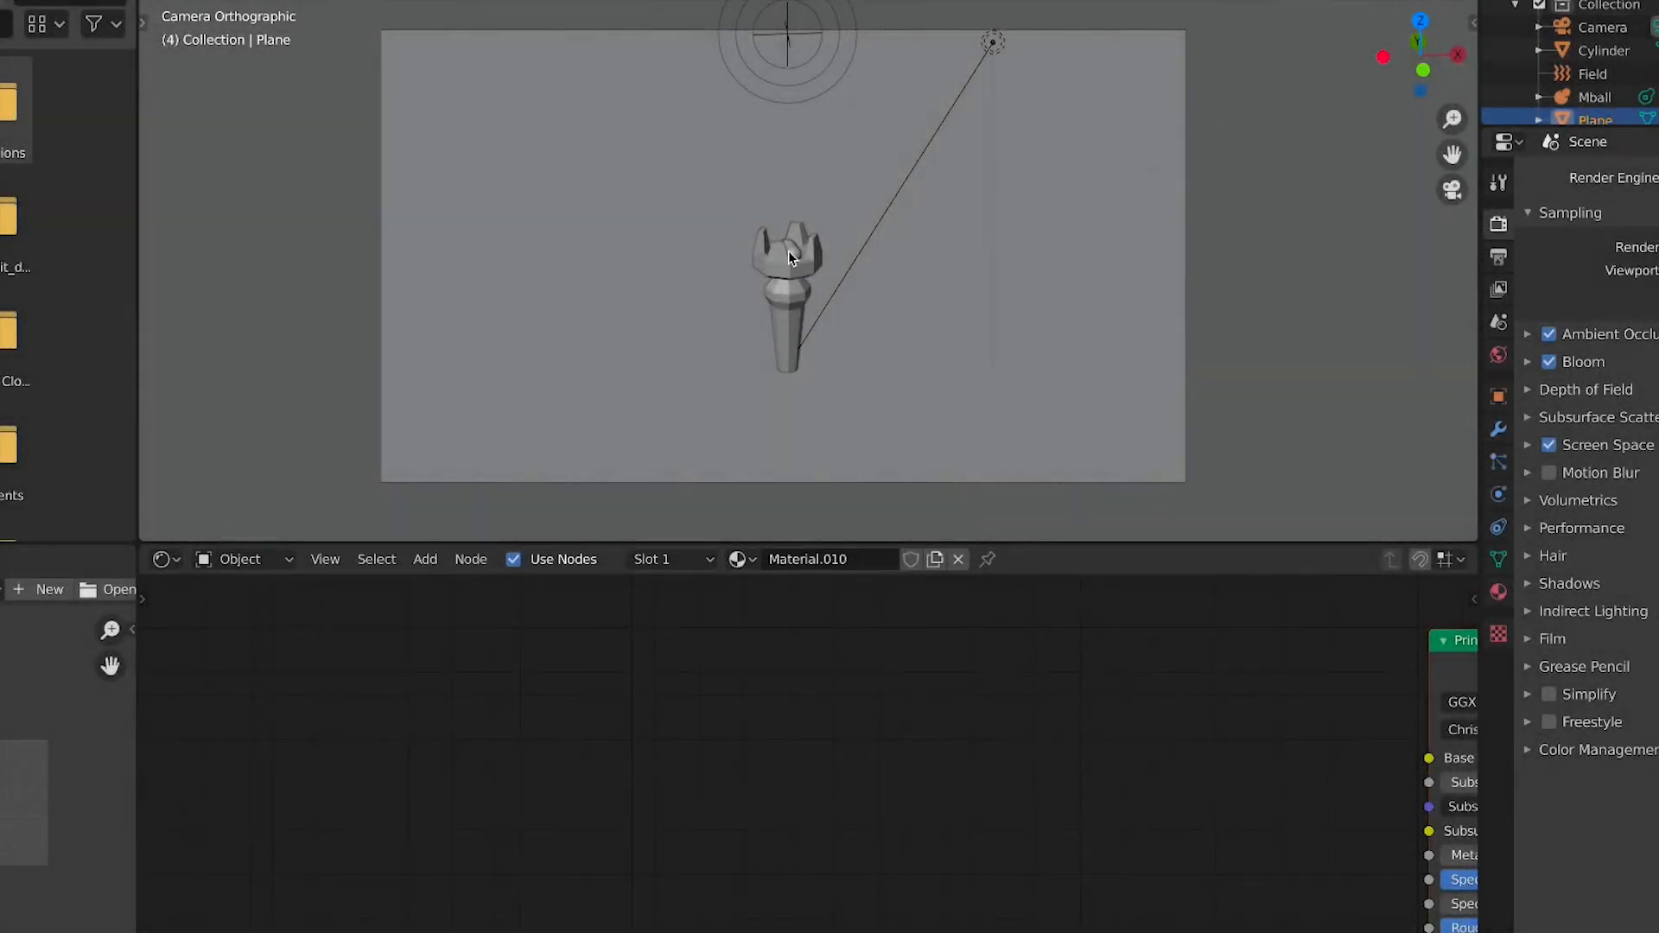
# Orbit around the torch and play the animation to review the flame particles
pyautogui.hotkey('shift', 'z')
pyautogui.moveTo(860, 276); pyautogui.dragTo(771, 266, button='middle')
pyautogui.scroll(2, 850, 274)
pyautogui.press('space')
pyautogui.scroll(-4, 851, 256)
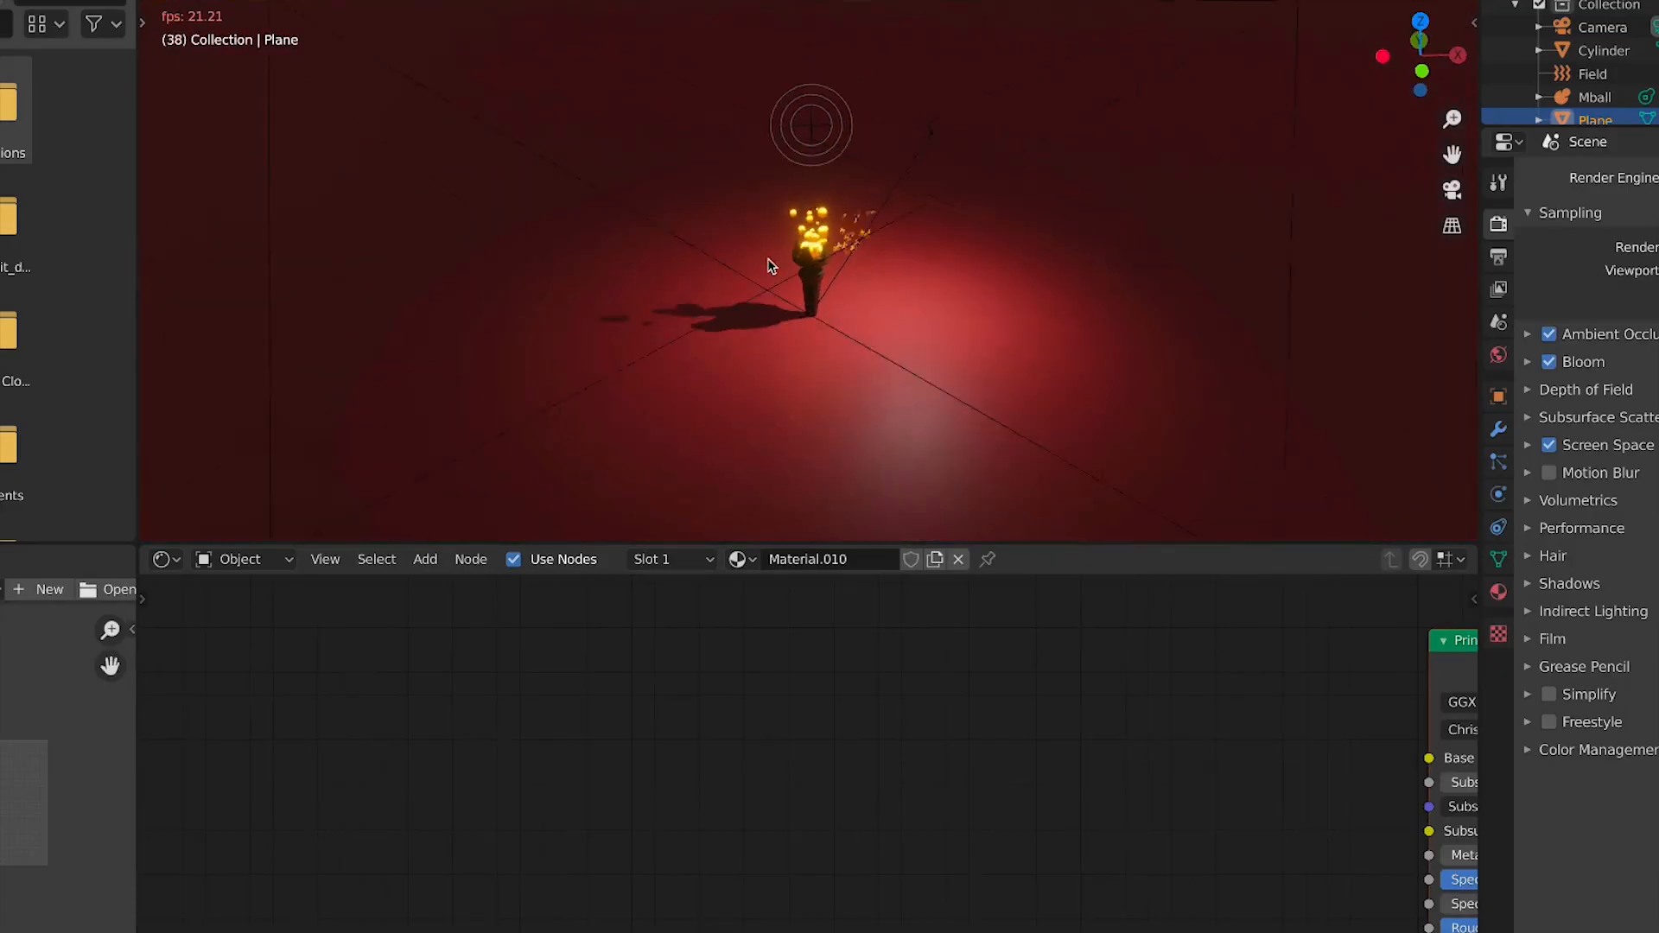
pyautogui.scroll(4, 770, 264)
pyautogui.click(849, 235)
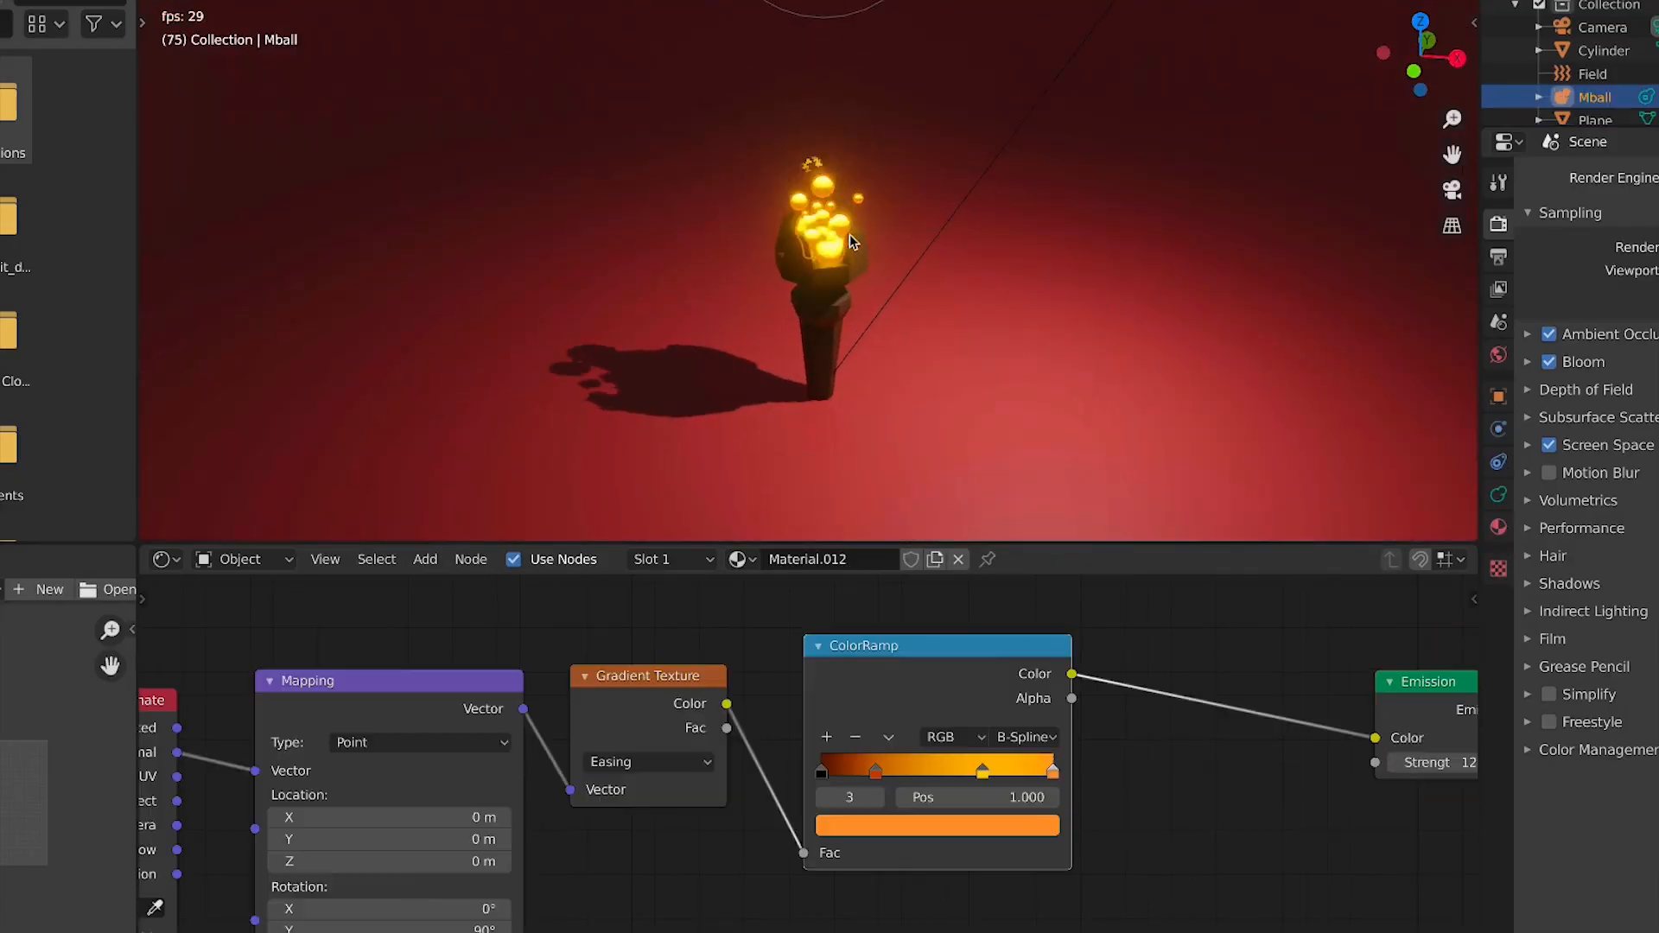
pyautogui.click(942, 260)
pyautogui.press('space')
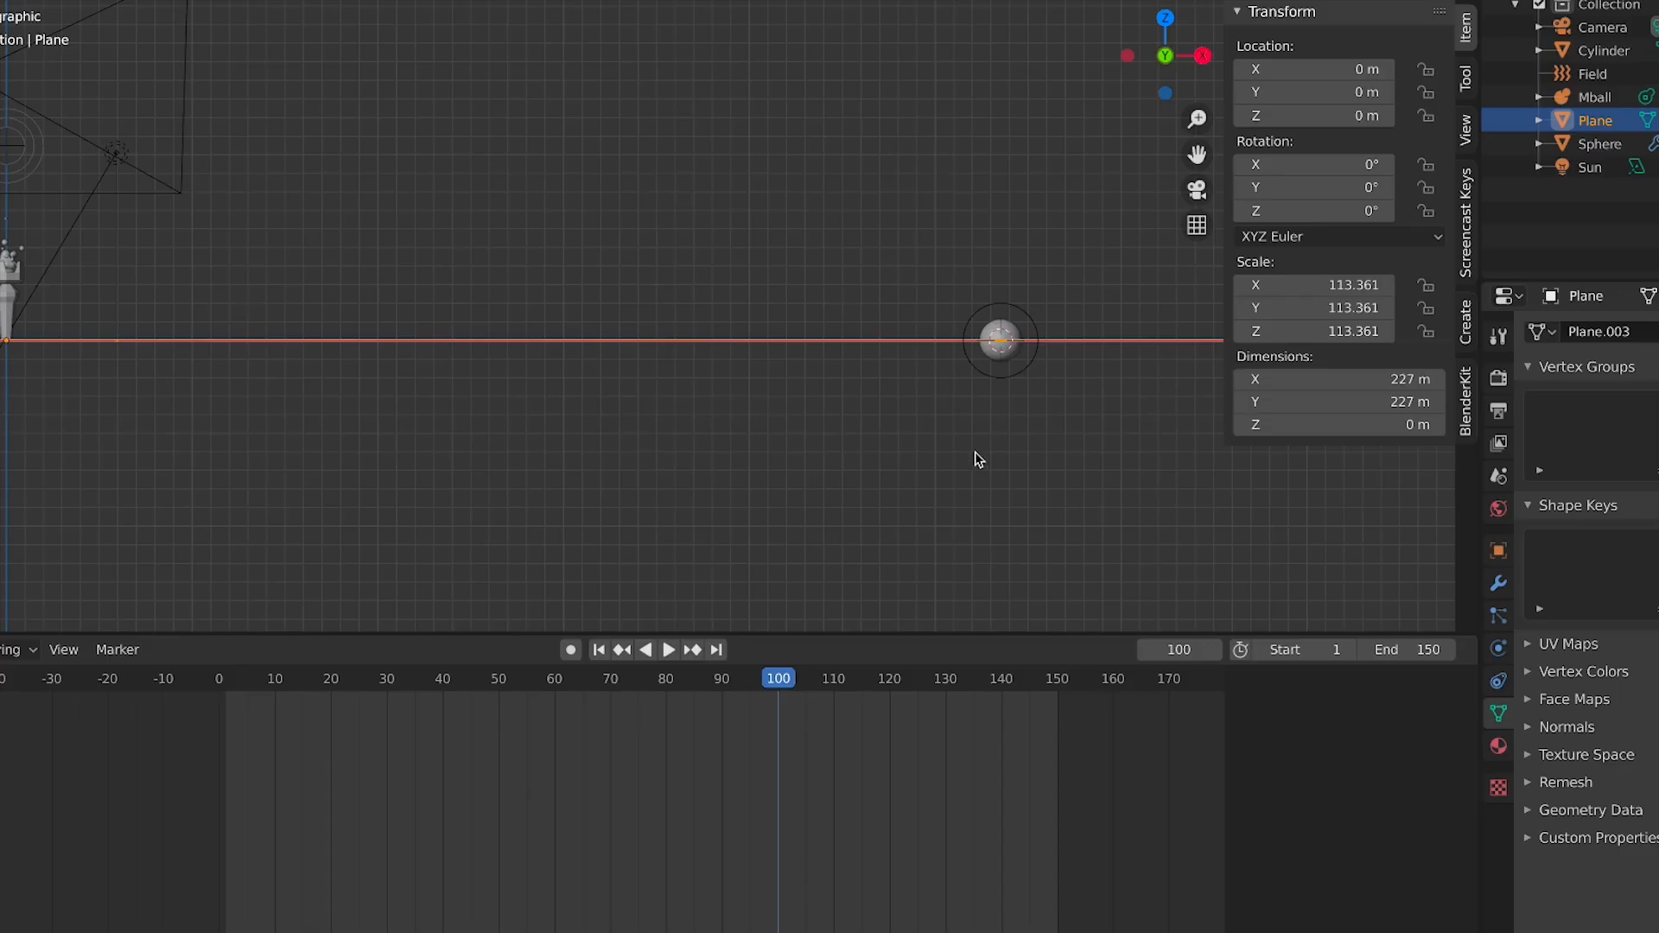
# Delete every object in the scene except the camera
pyautogui.moveTo(975, 453); pyautogui.dragTo(990, 349, button='middle')
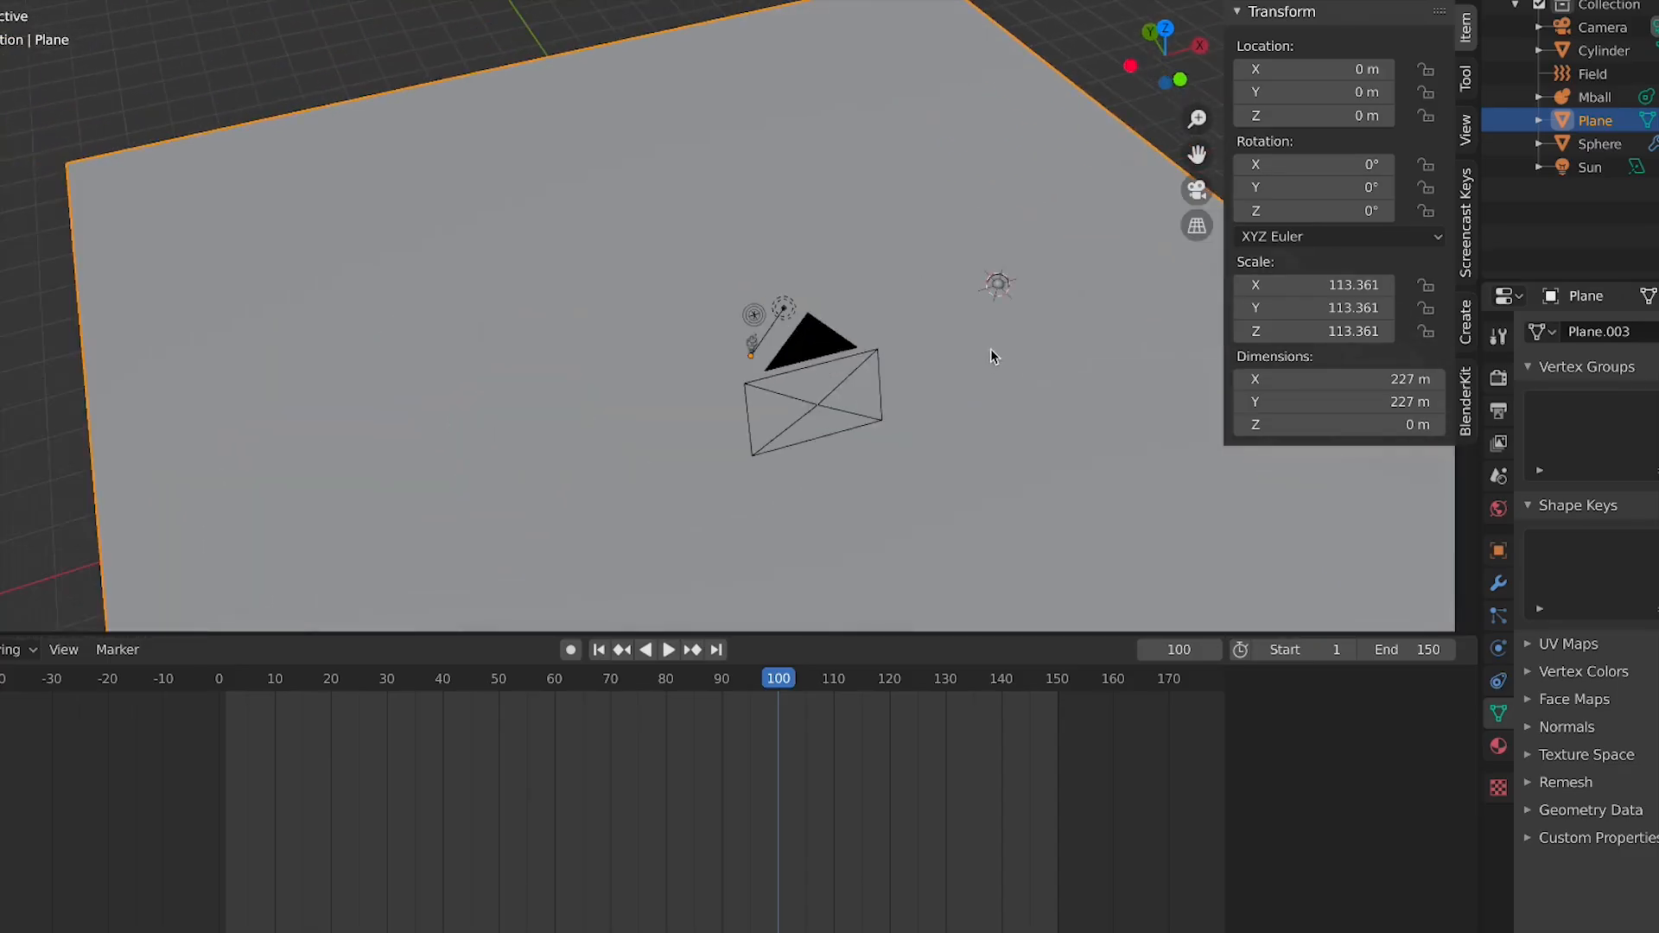
pyautogui.press('KP_7')
pyautogui.scroll(-4, 656, 321)
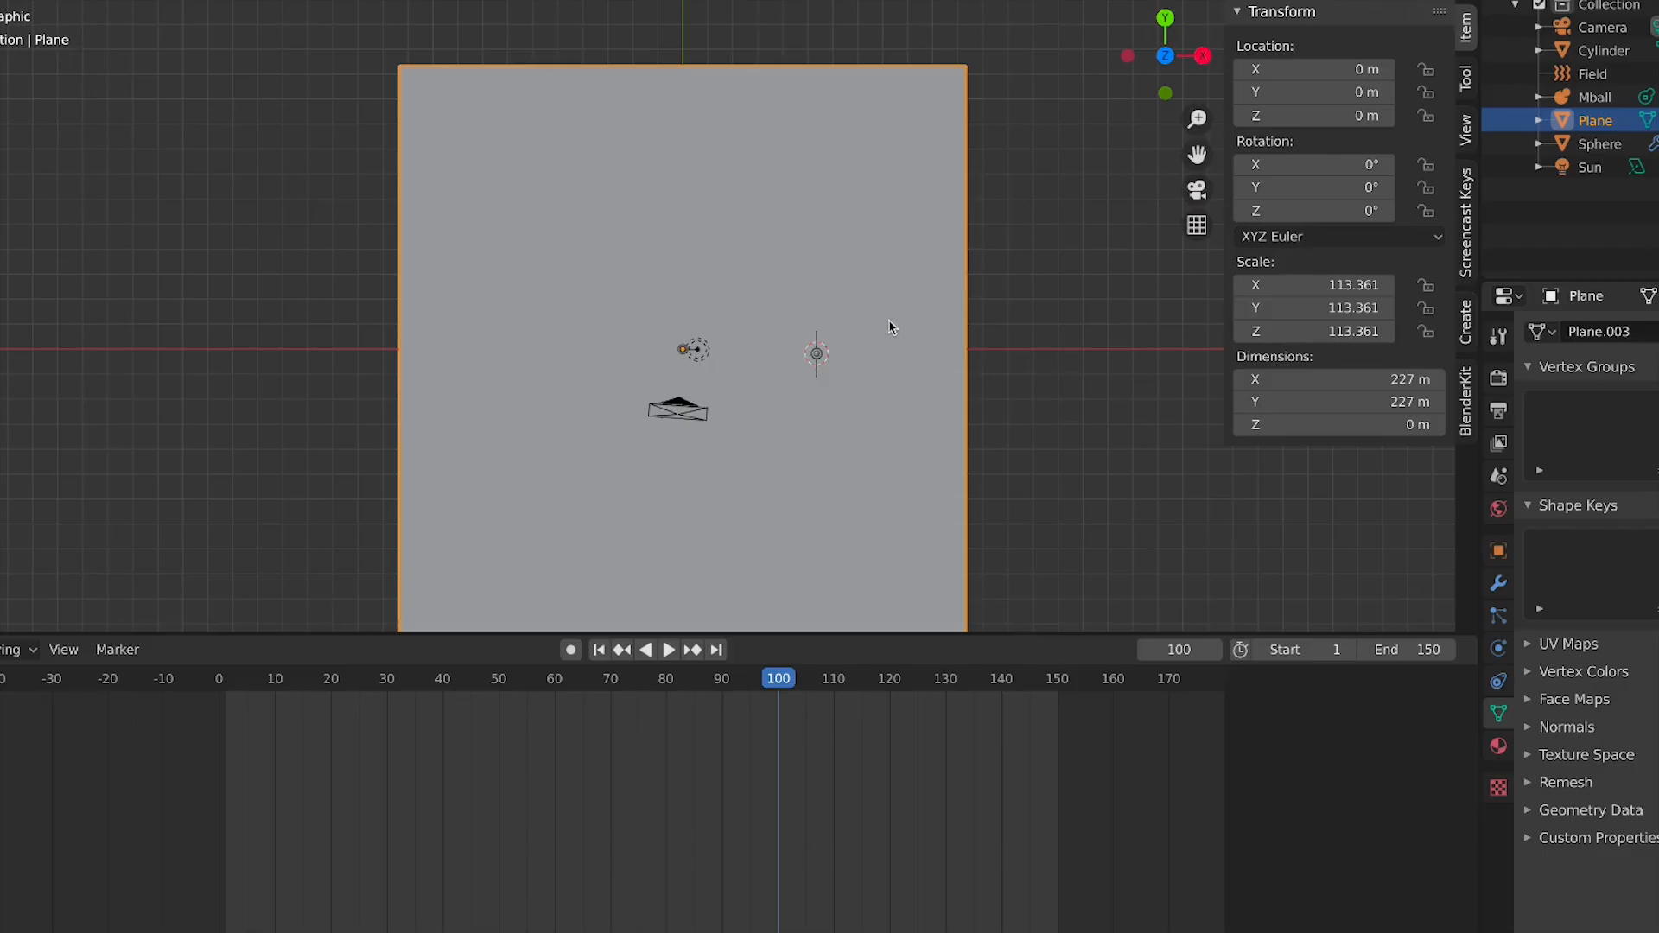
pyautogui.scroll(3, 890, 327)
pyautogui.scroll(-3, 932, 361)
pyautogui.click(999, 266)
pyautogui.hotkey('ctrl', 'z')
pyautogui.moveTo(1000, 216); pyautogui.dragTo(491, 363)
pyautogui.press('x')
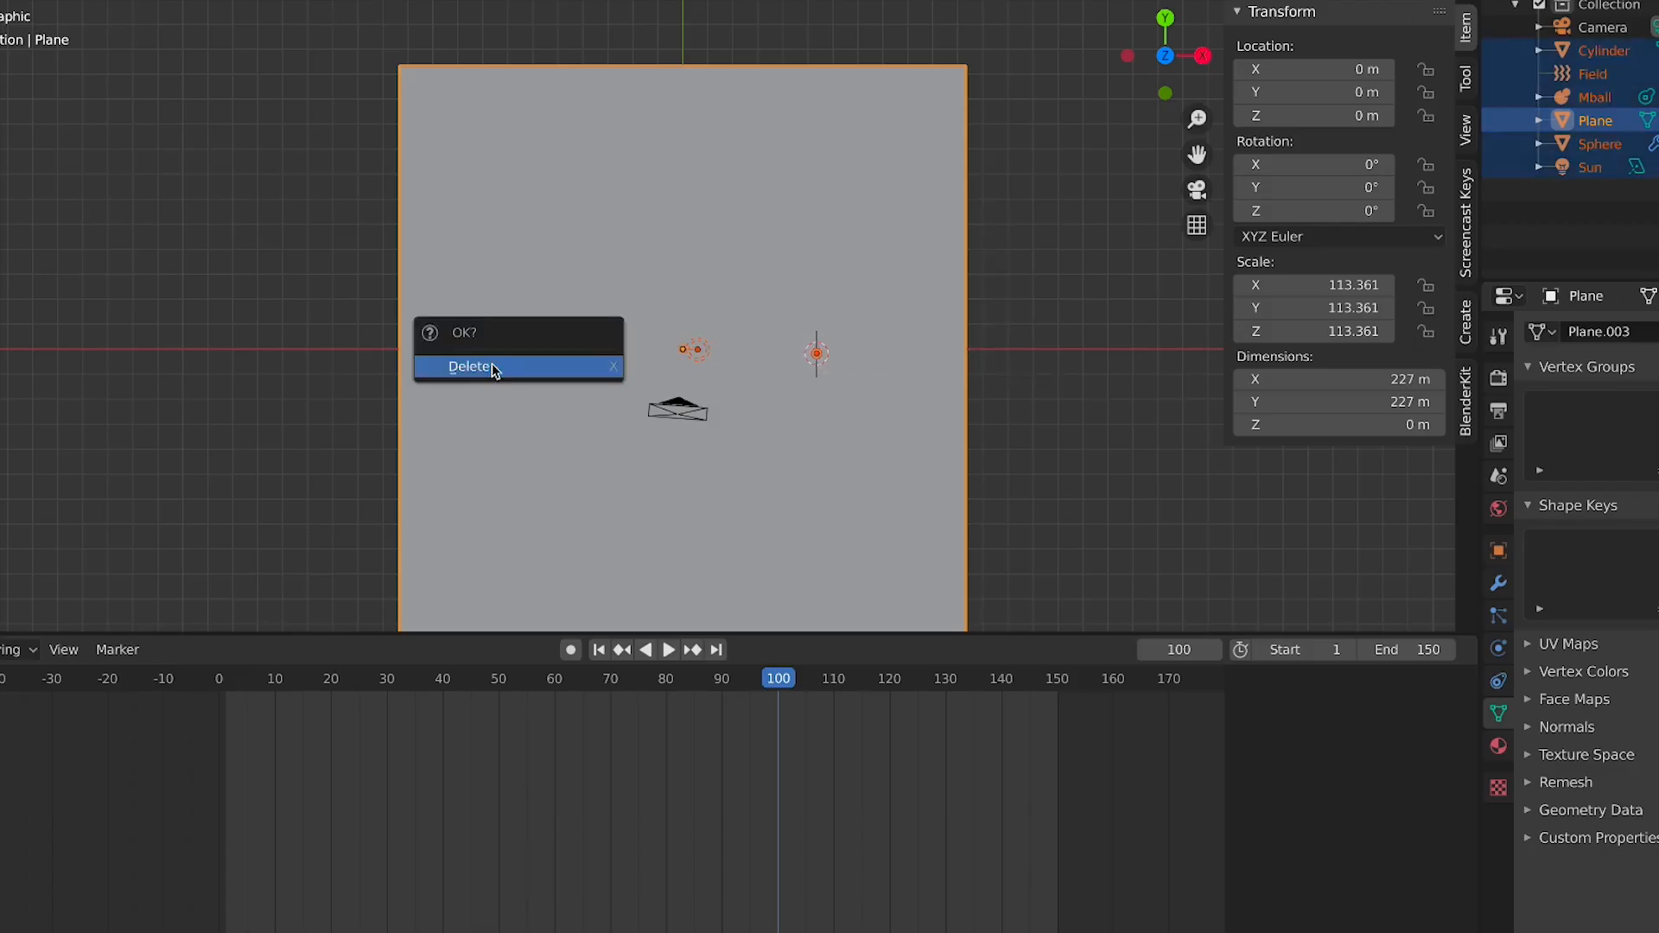
pyautogui.click(492, 374)
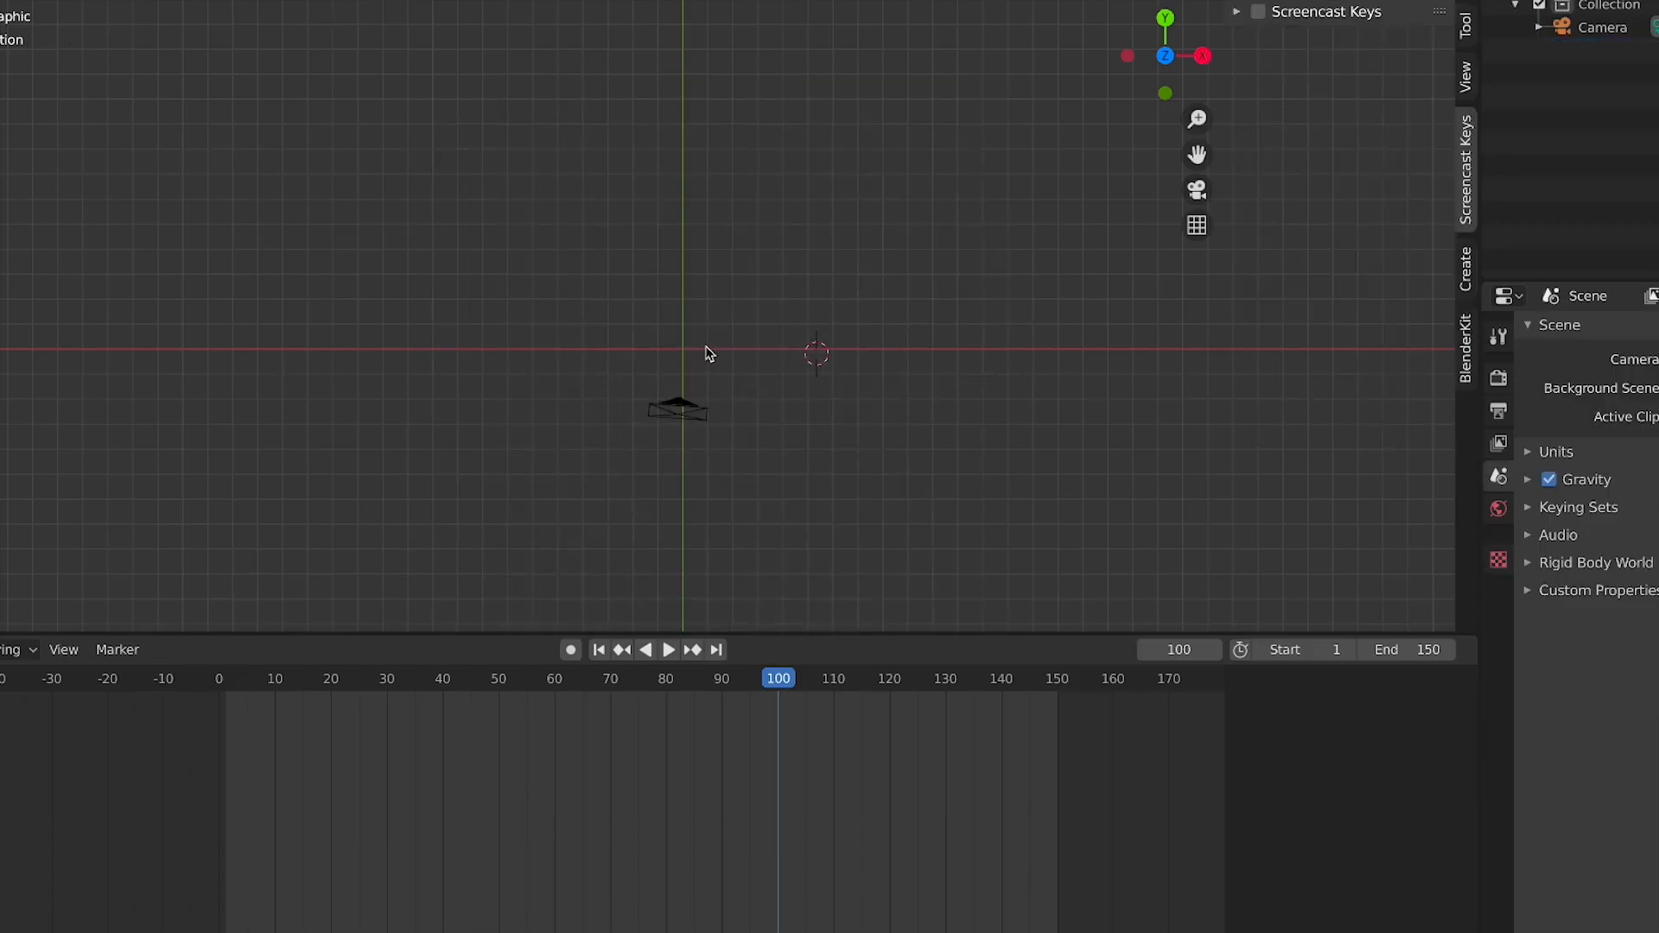
pyautogui.press('Home')
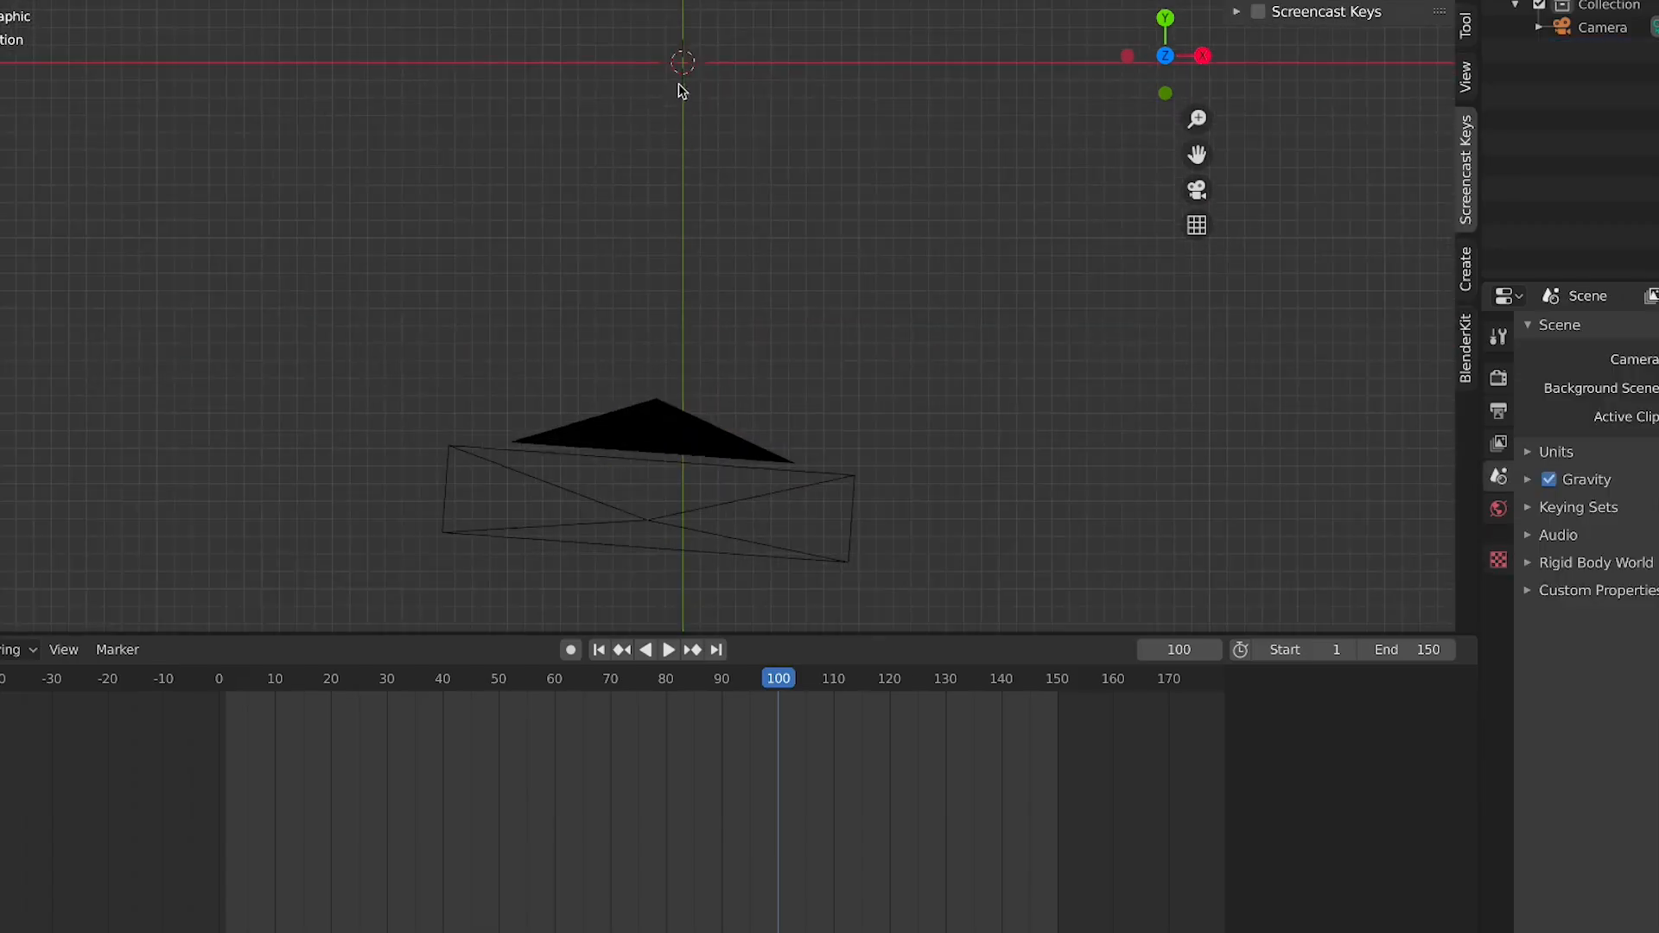
pyautogui.keyDown('shift'); pyautogui.moveTo(689, 71); pyautogui.dragTo(812, 366, button='middle'); pyautogui.keyUp('shift')
pyautogui.press('KP_1')
pyautogui.scroll(-2, 741, 330)
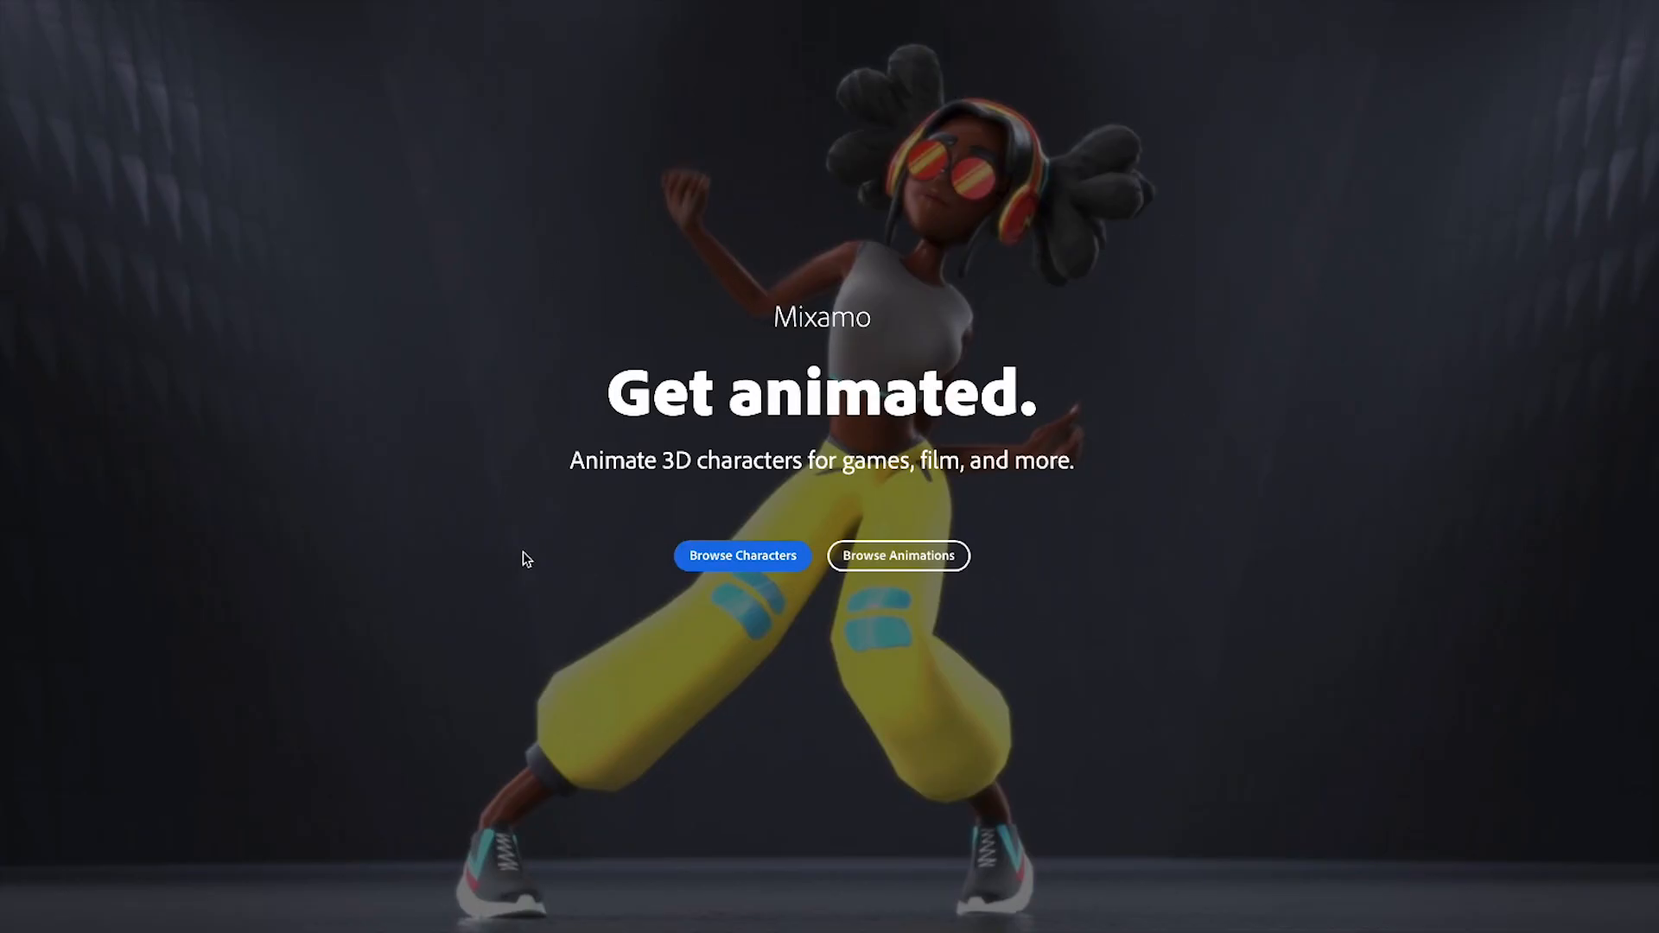
# Switch to Mixamo in the browser and load the Doozy character into the Waving animation preview
pyautogui.scroll(-20, 524, 558)
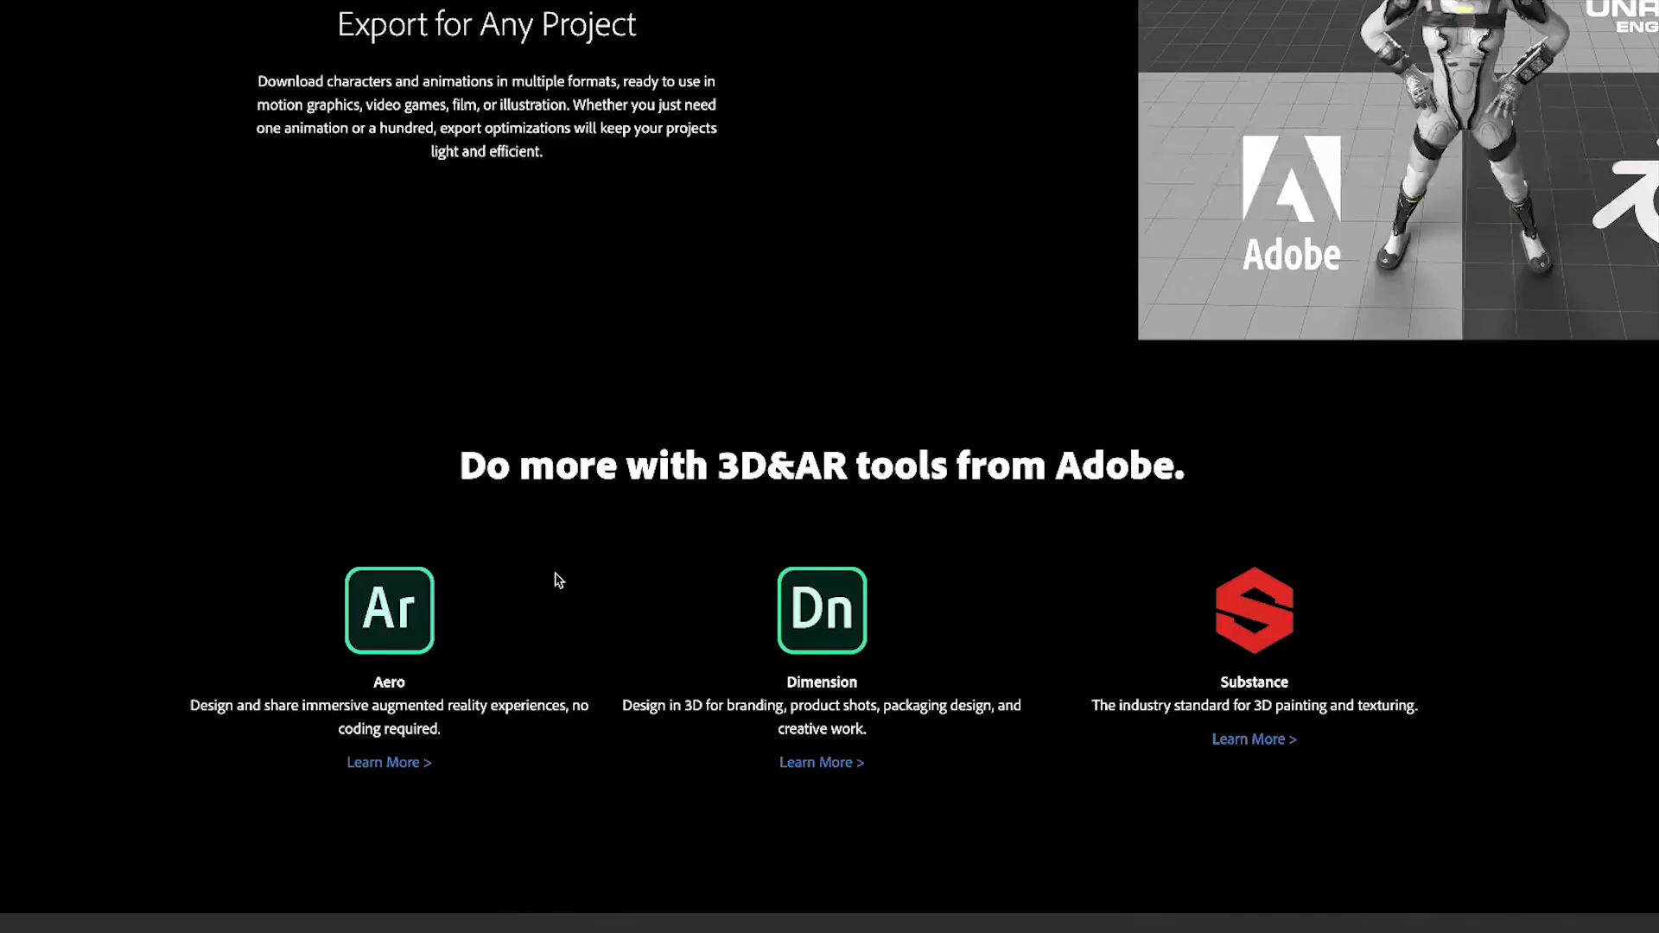
pyautogui.scroll(20, 1111, 620)
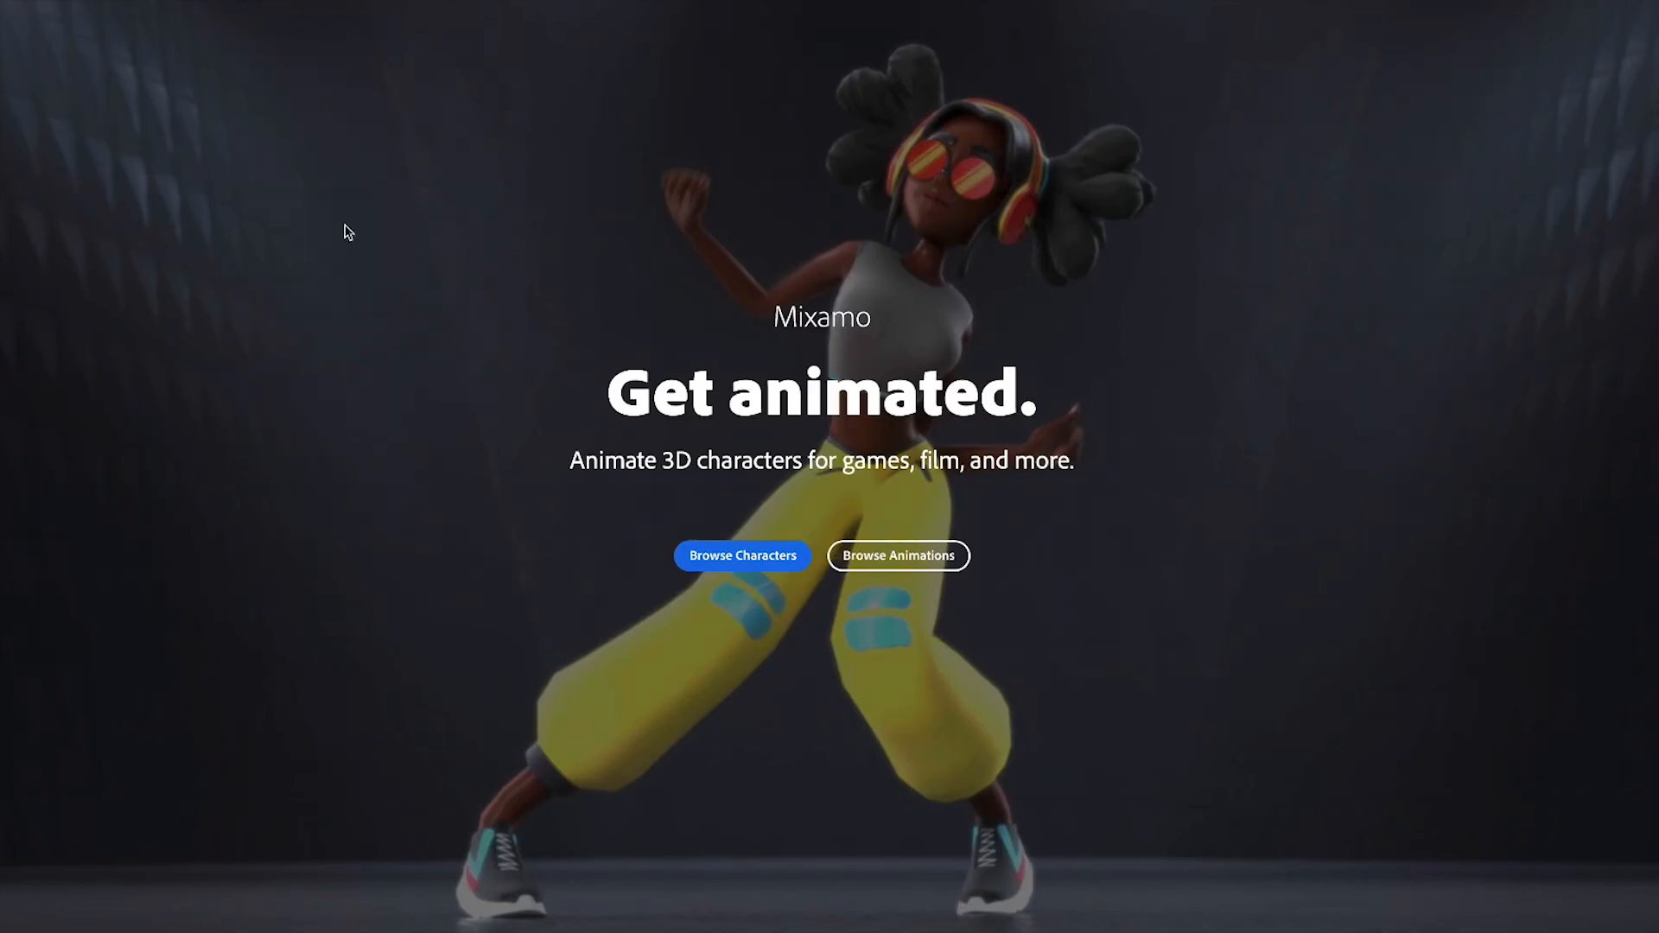
pyautogui.scroll(-15, 964, 420)
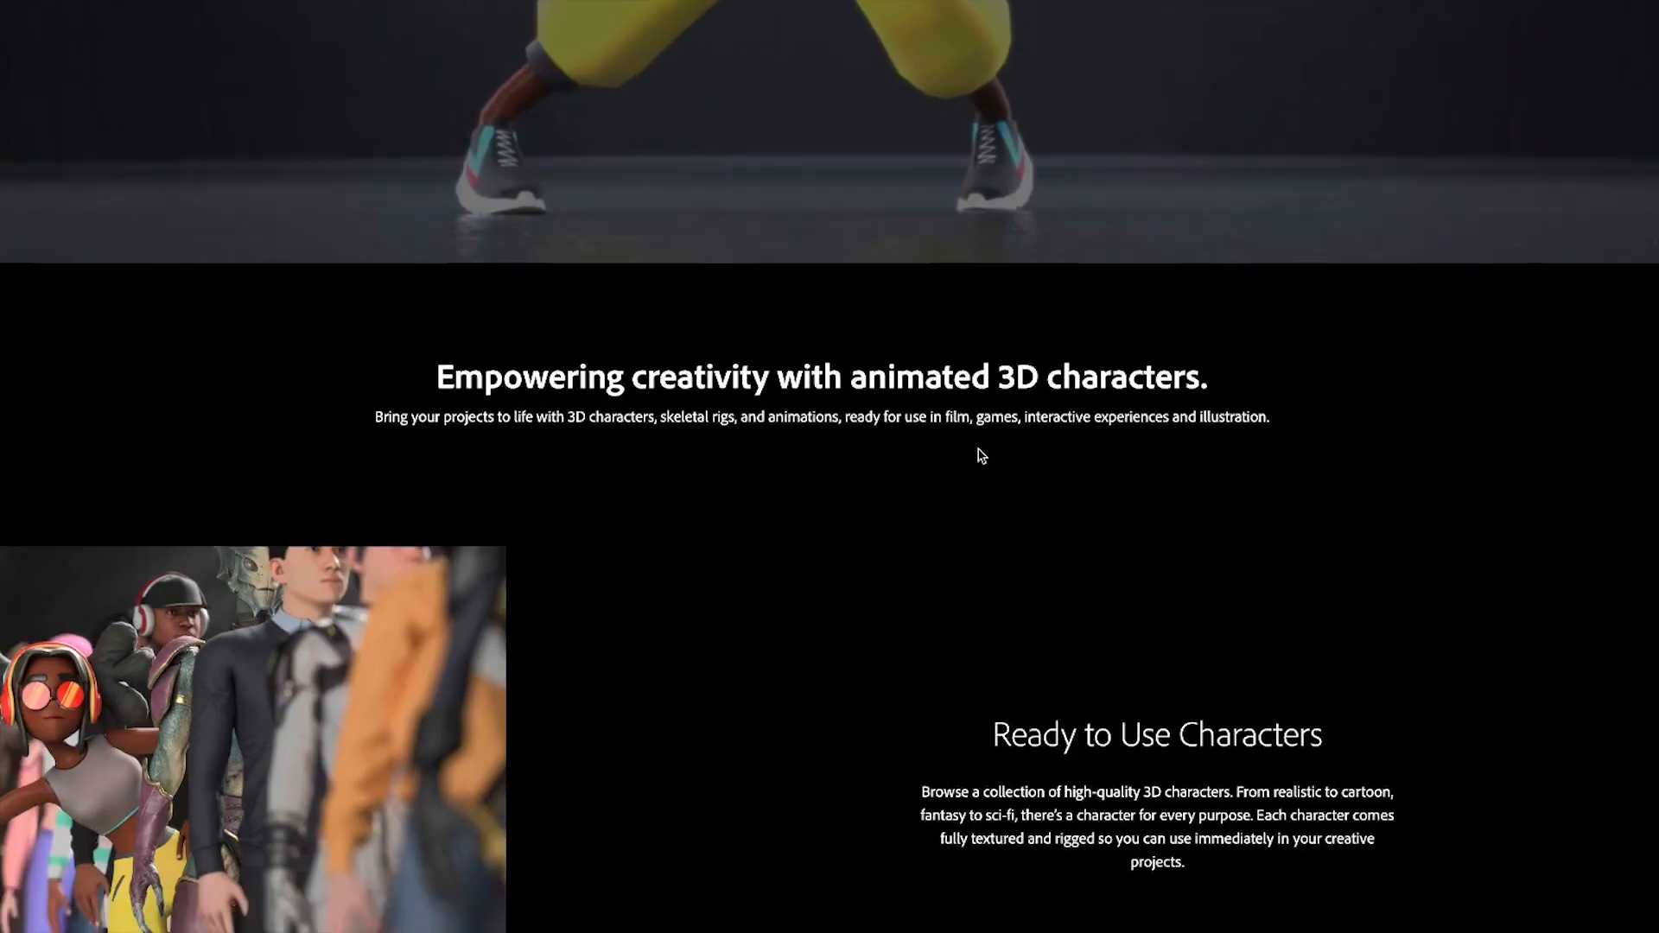
pyautogui.scroll(-5, 864, 462)
pyautogui.scroll(20, 829, 466)
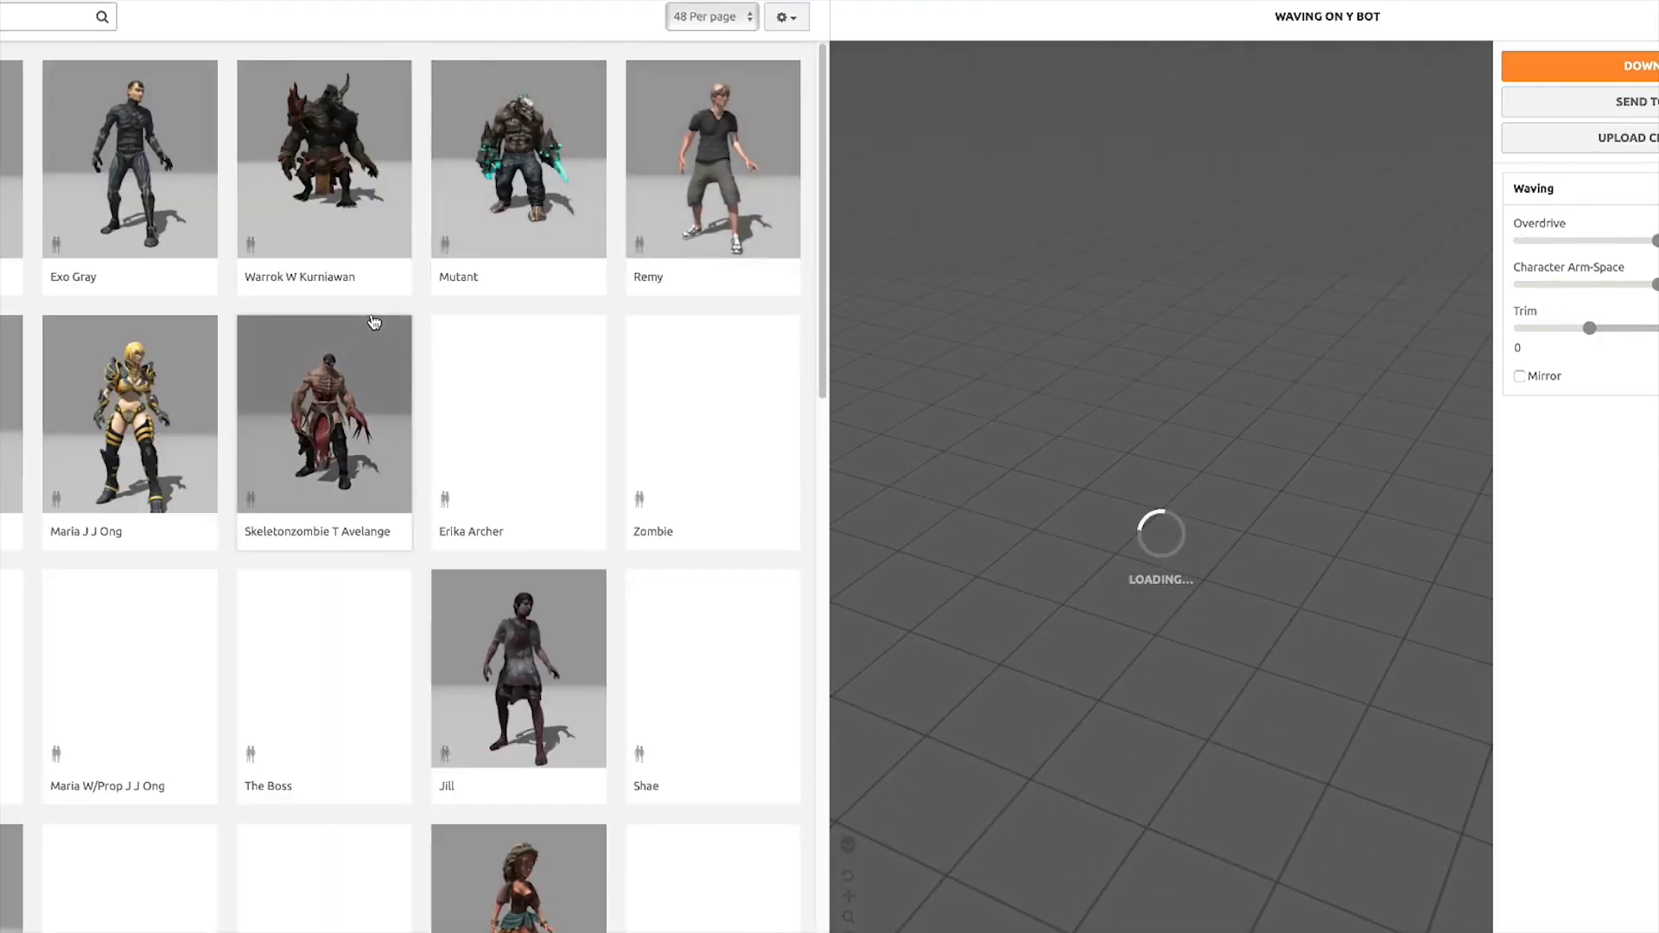
pyautogui.scroll(-1, 525, 453)
pyautogui.scroll(-20, 525, 453)
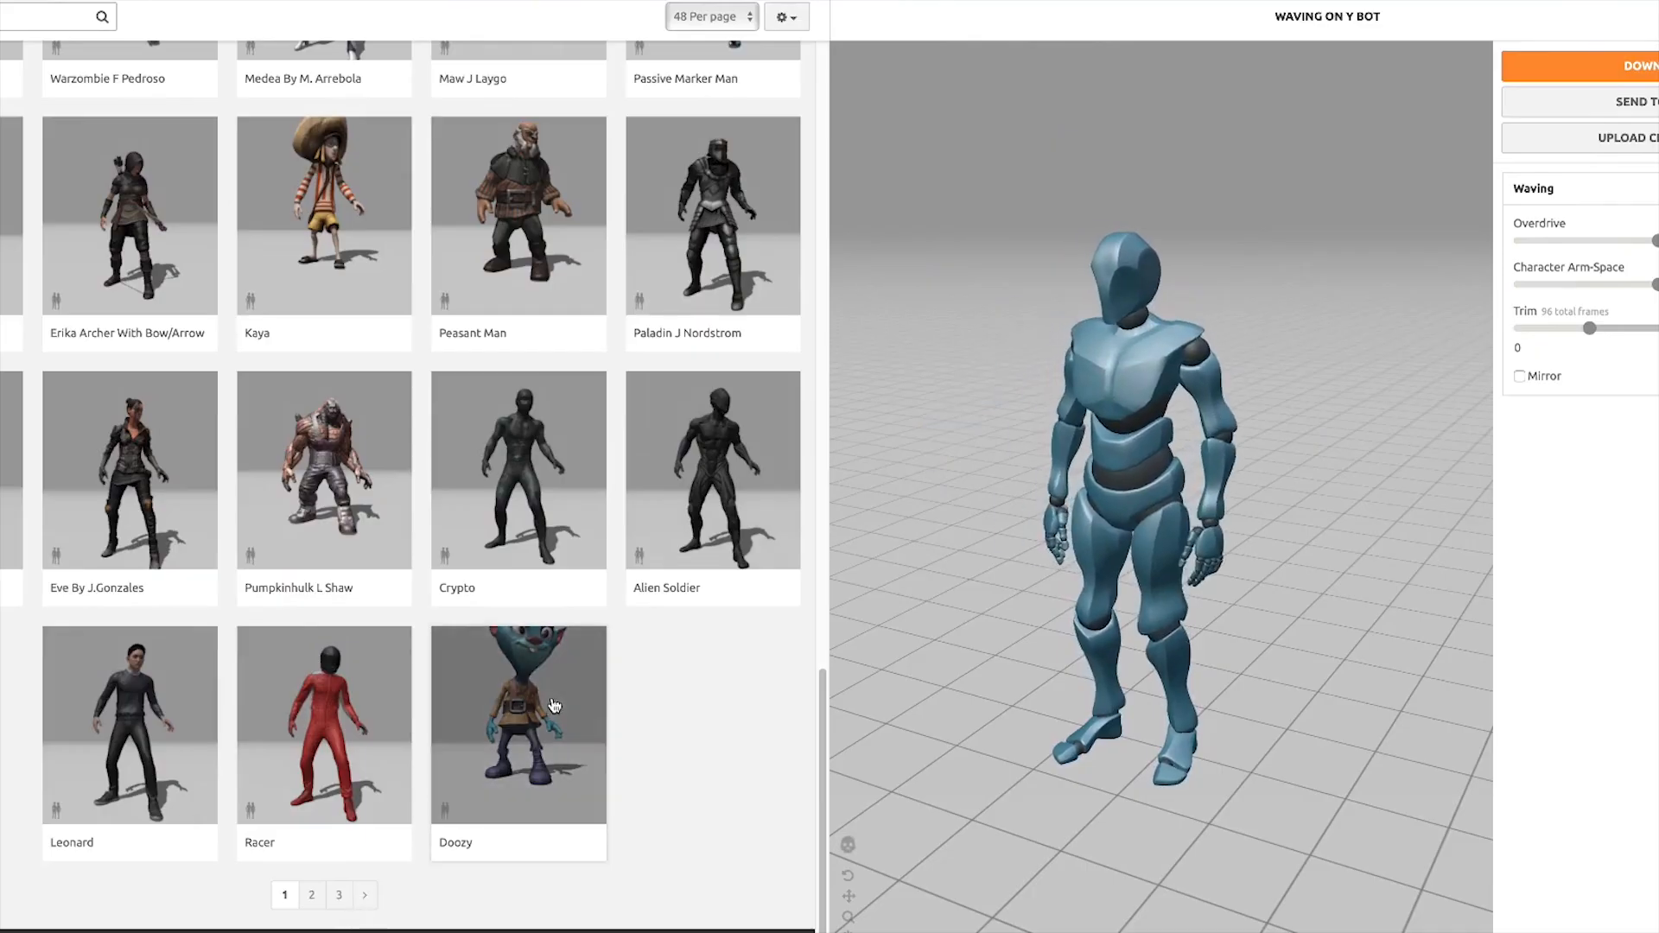
pyautogui.click(475, 728)
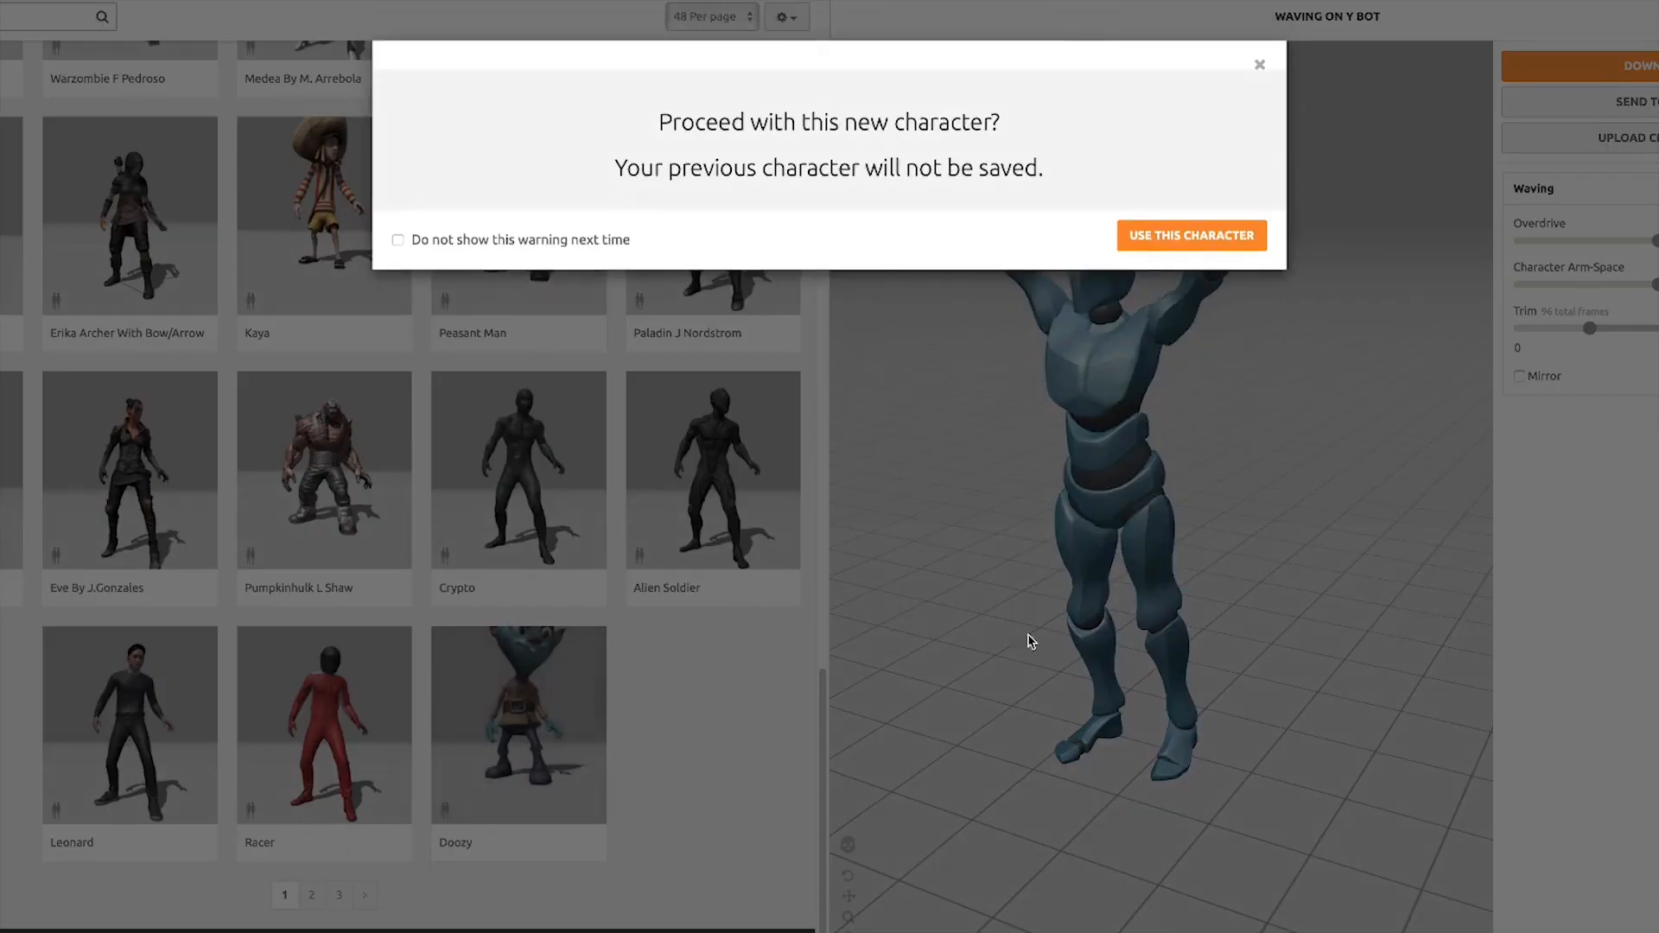
pyautogui.click(1177, 245)
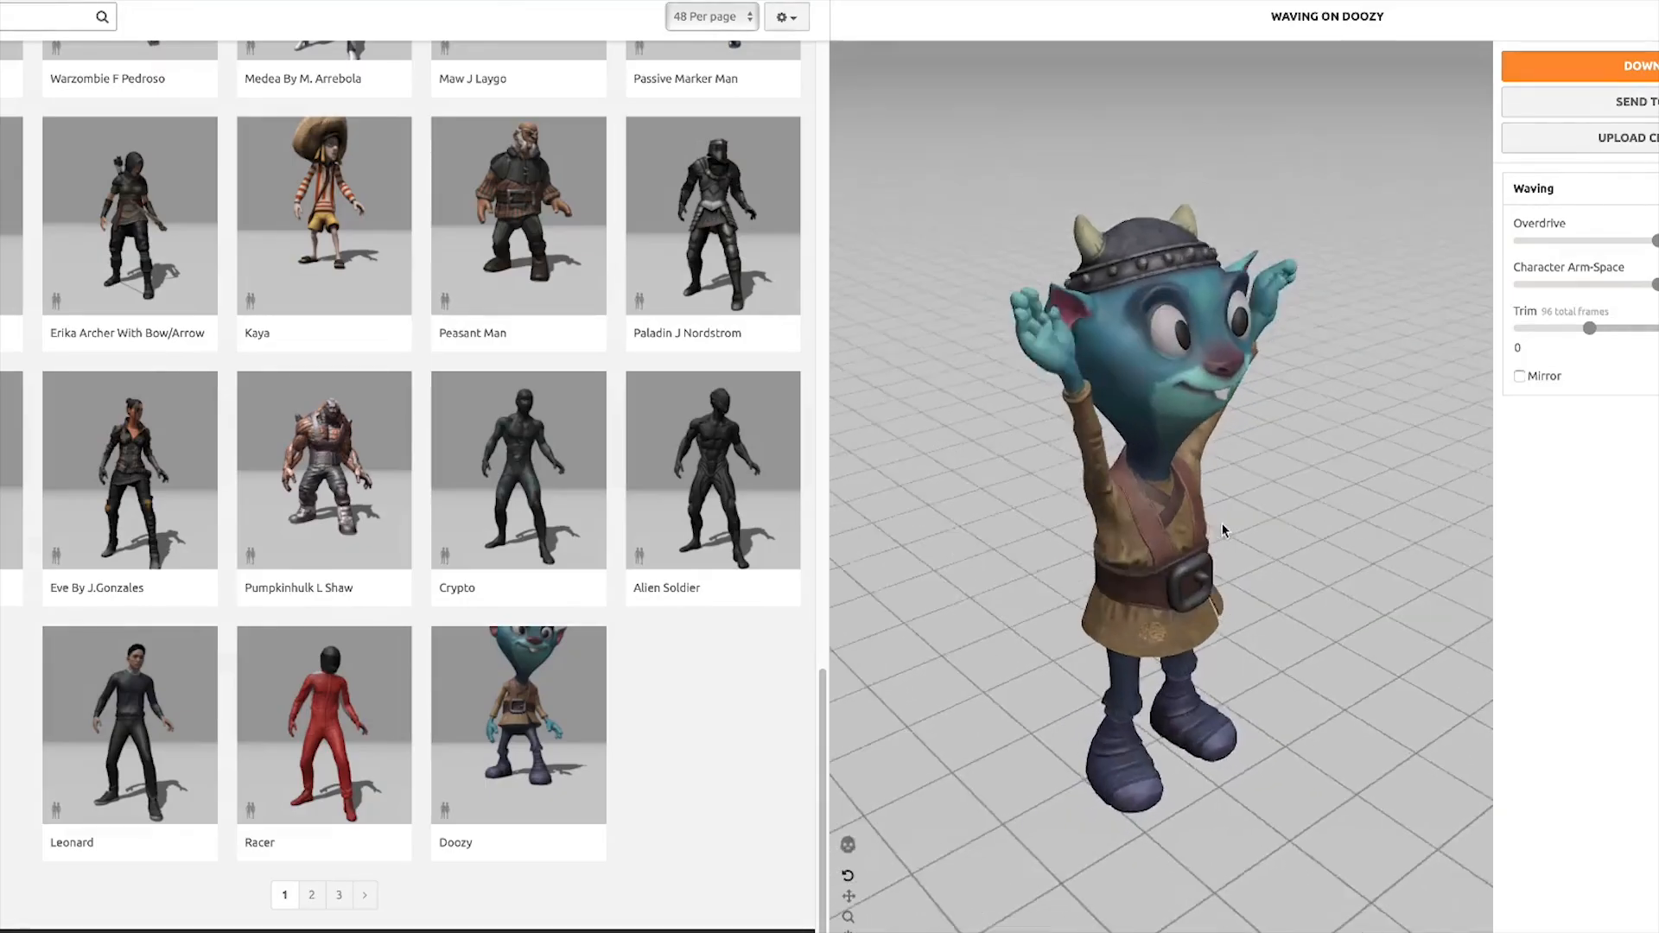
# Go to the second character page and load the Dummy character into the preview instead
pyautogui.moveTo(1222, 531); pyautogui.dragTo(1112, 517)
pyautogui.scroll(-5, 1060, 484)
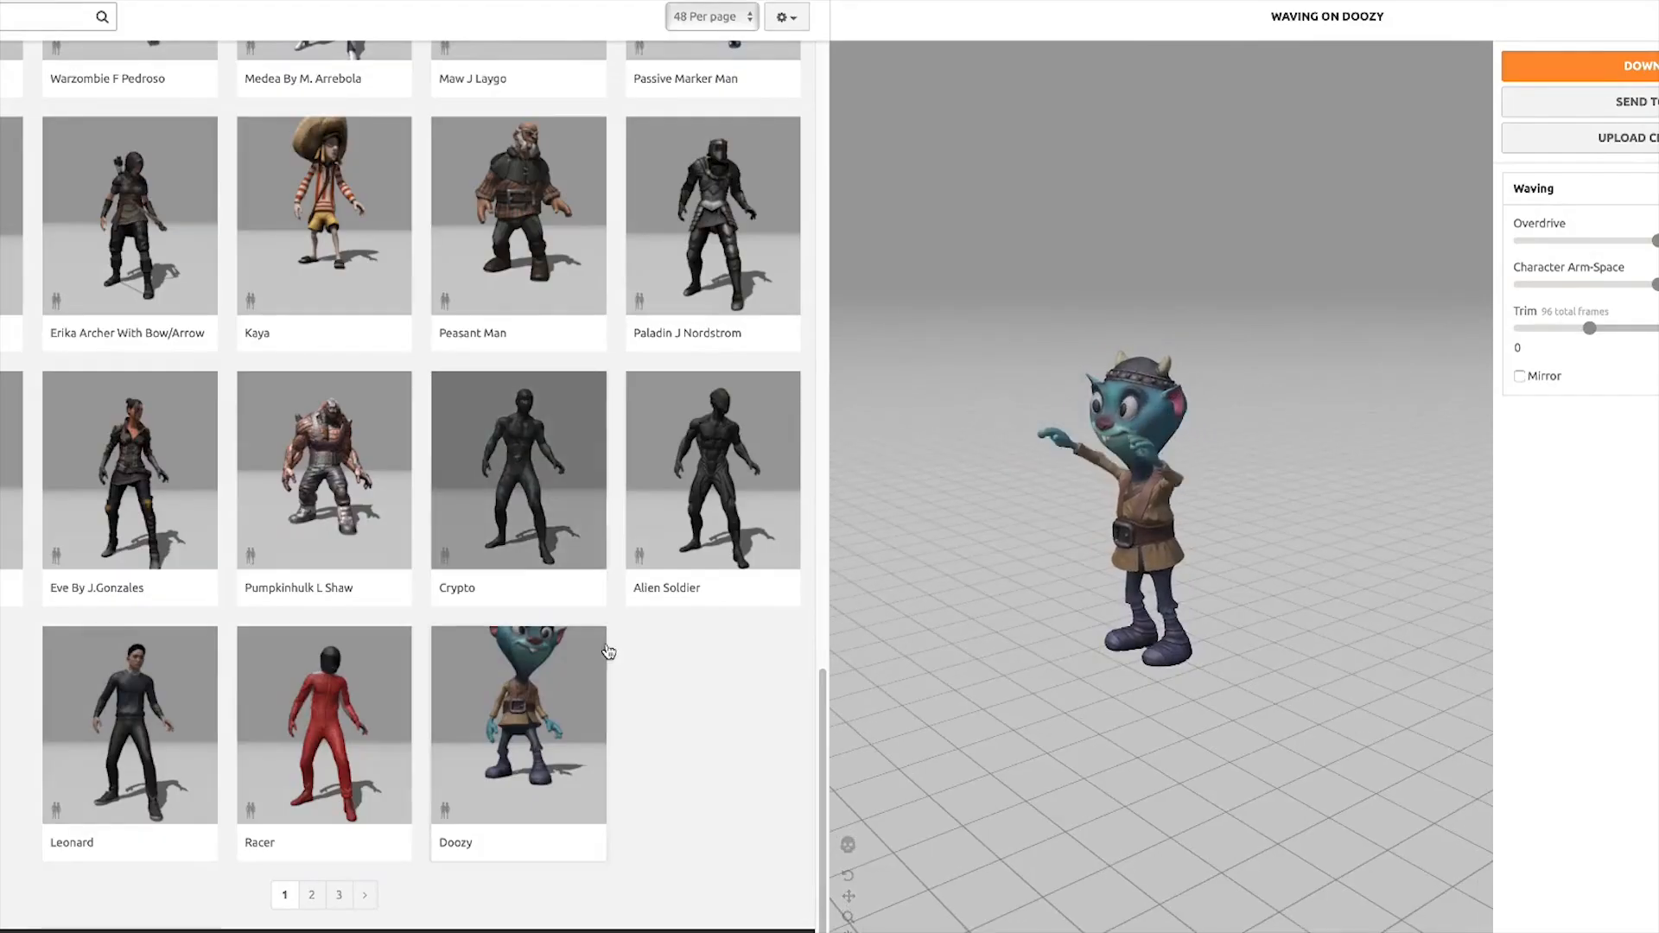
pyautogui.moveTo(1111, 443); pyautogui.dragTo(1185, 458)
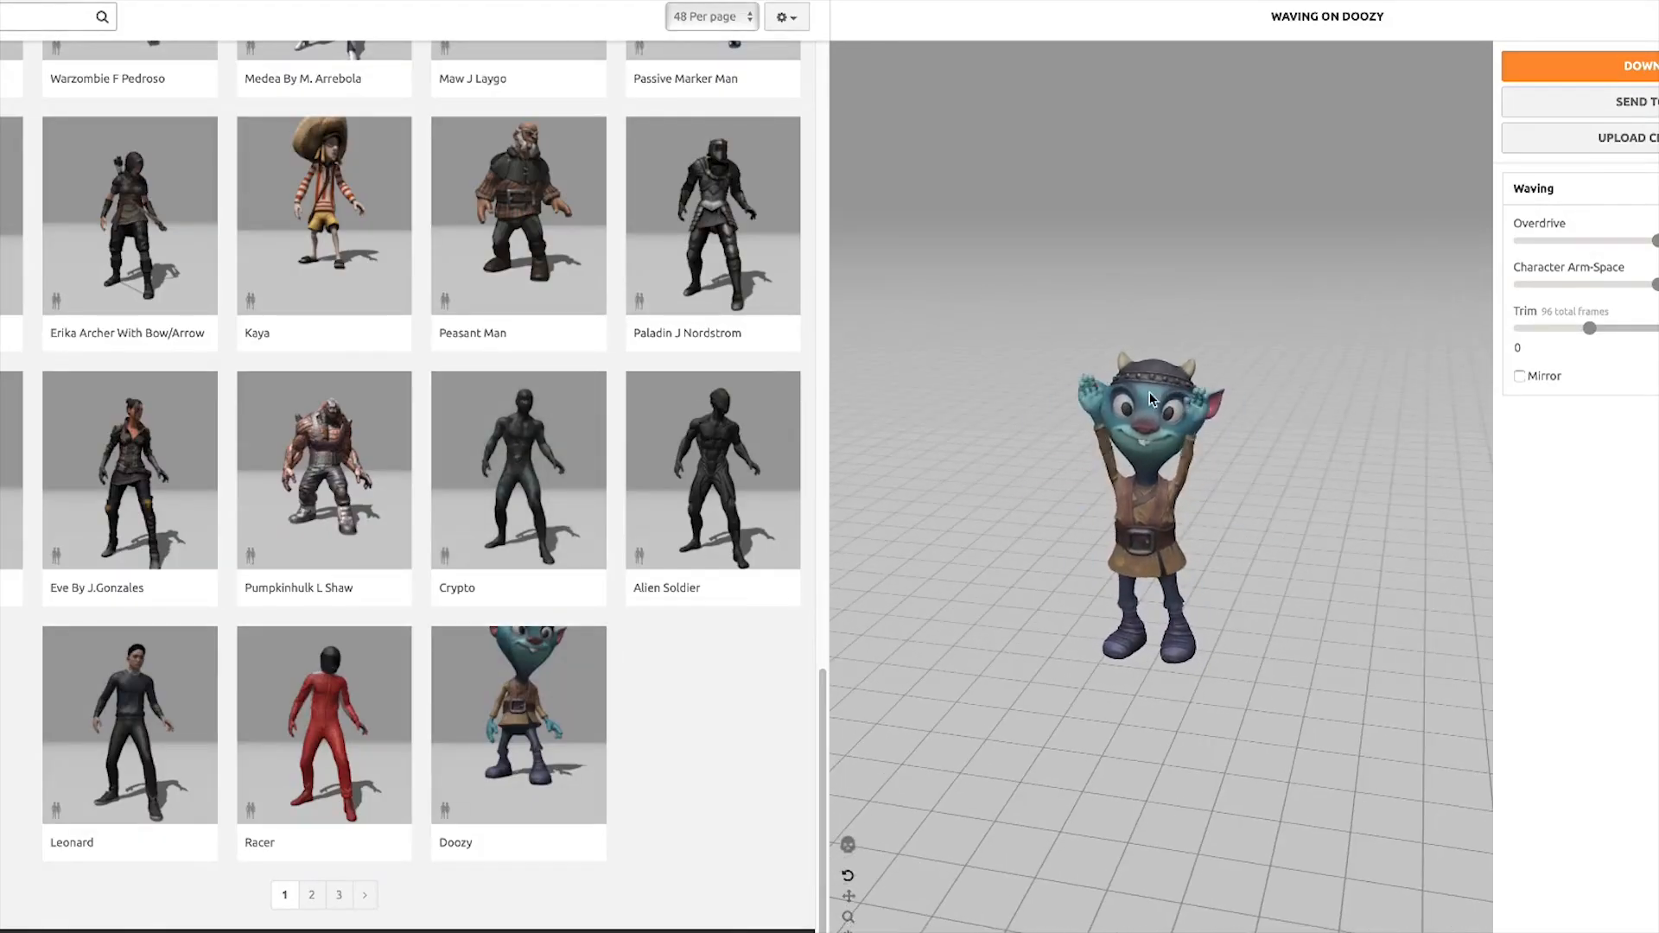
pyautogui.scroll(15, 499, 475)
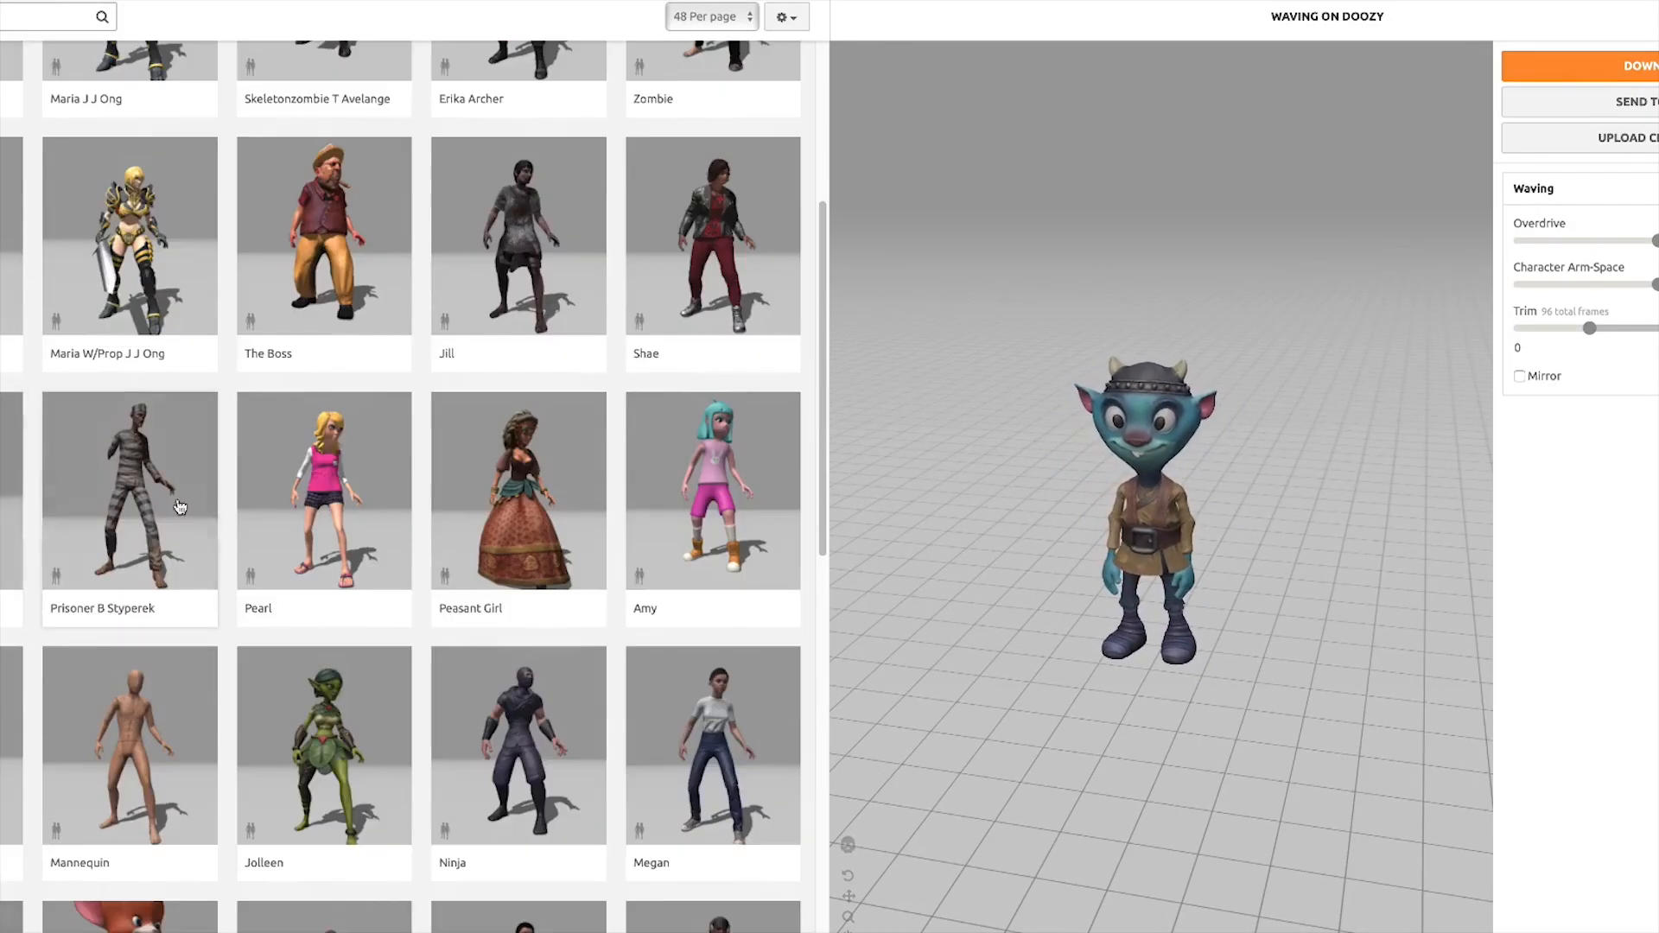
pyautogui.scroll(-15, 467, 511)
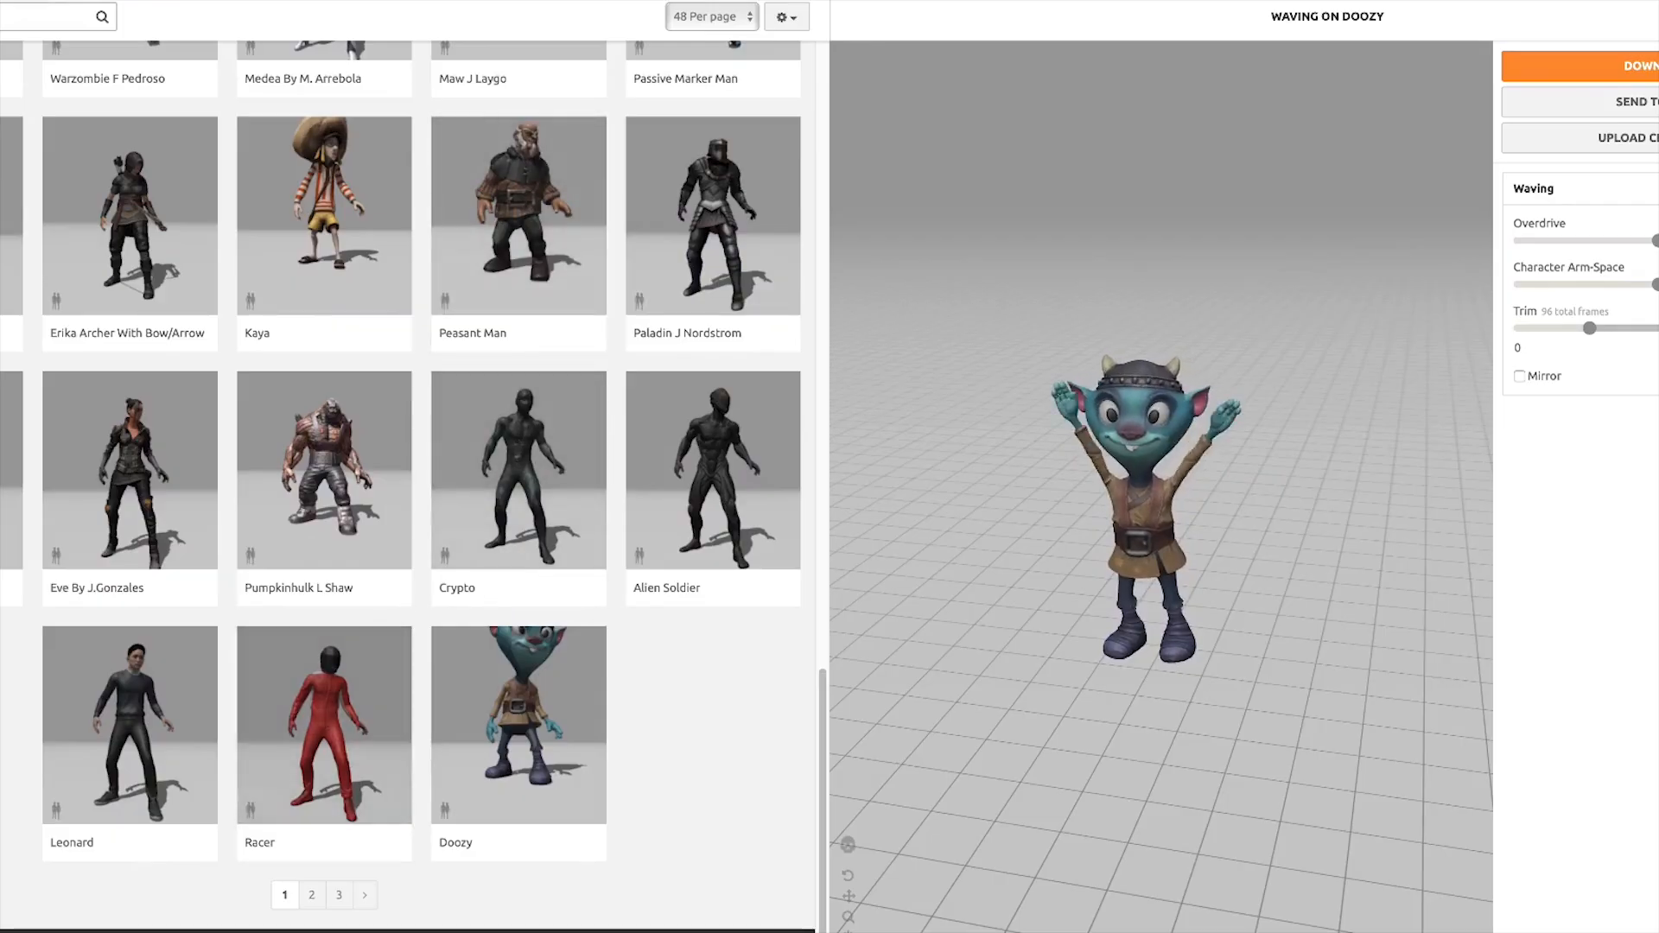
pyautogui.click(311, 897)
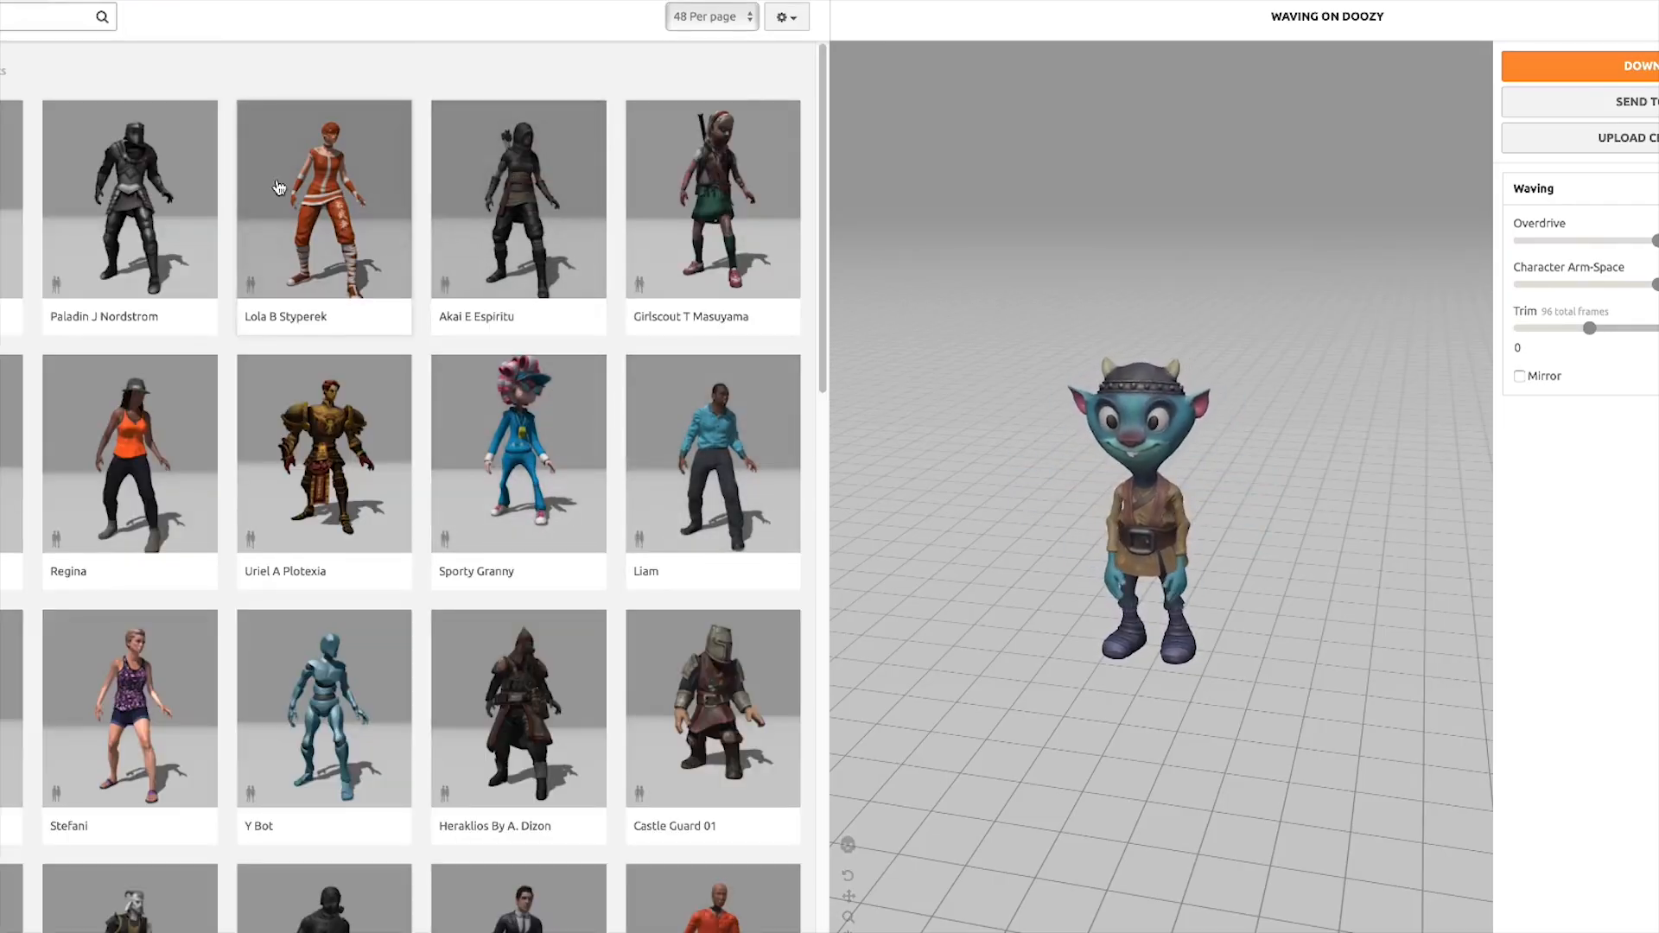
pyautogui.scroll(-2, 377, 451)
pyautogui.scroll(-2, 377, 451)
pyautogui.click(376, 451)
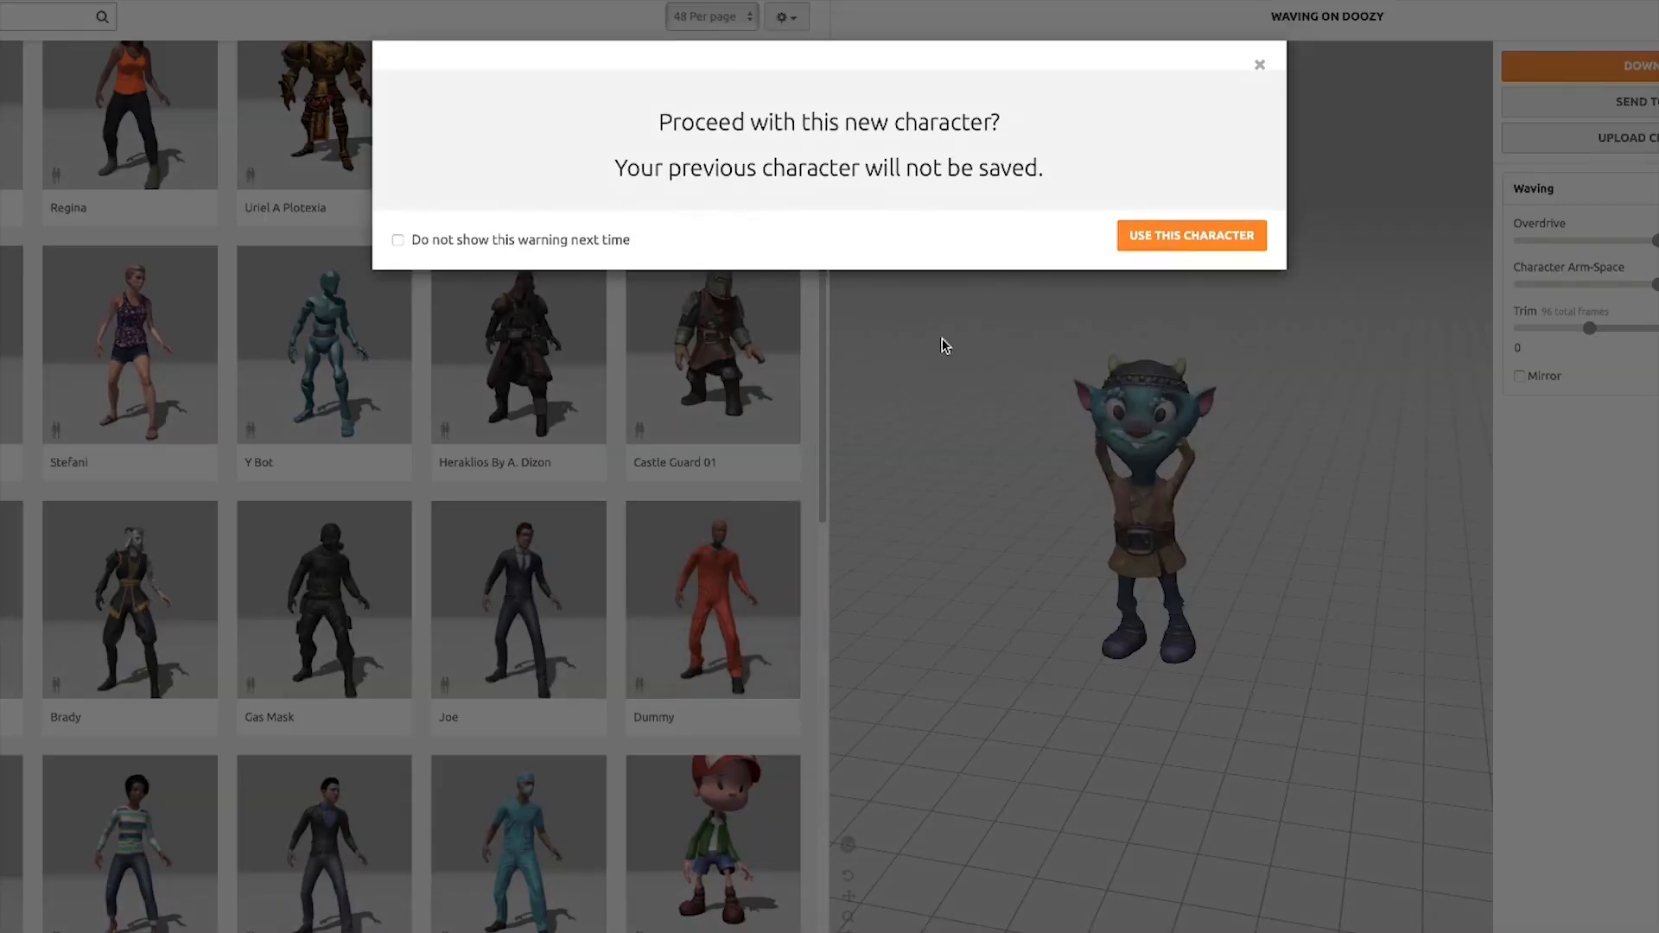
pyautogui.click(1201, 240)
# Browse through the character pages and orbit the preview to compare the available characters
pyautogui.scroll(-15, 484, 562)
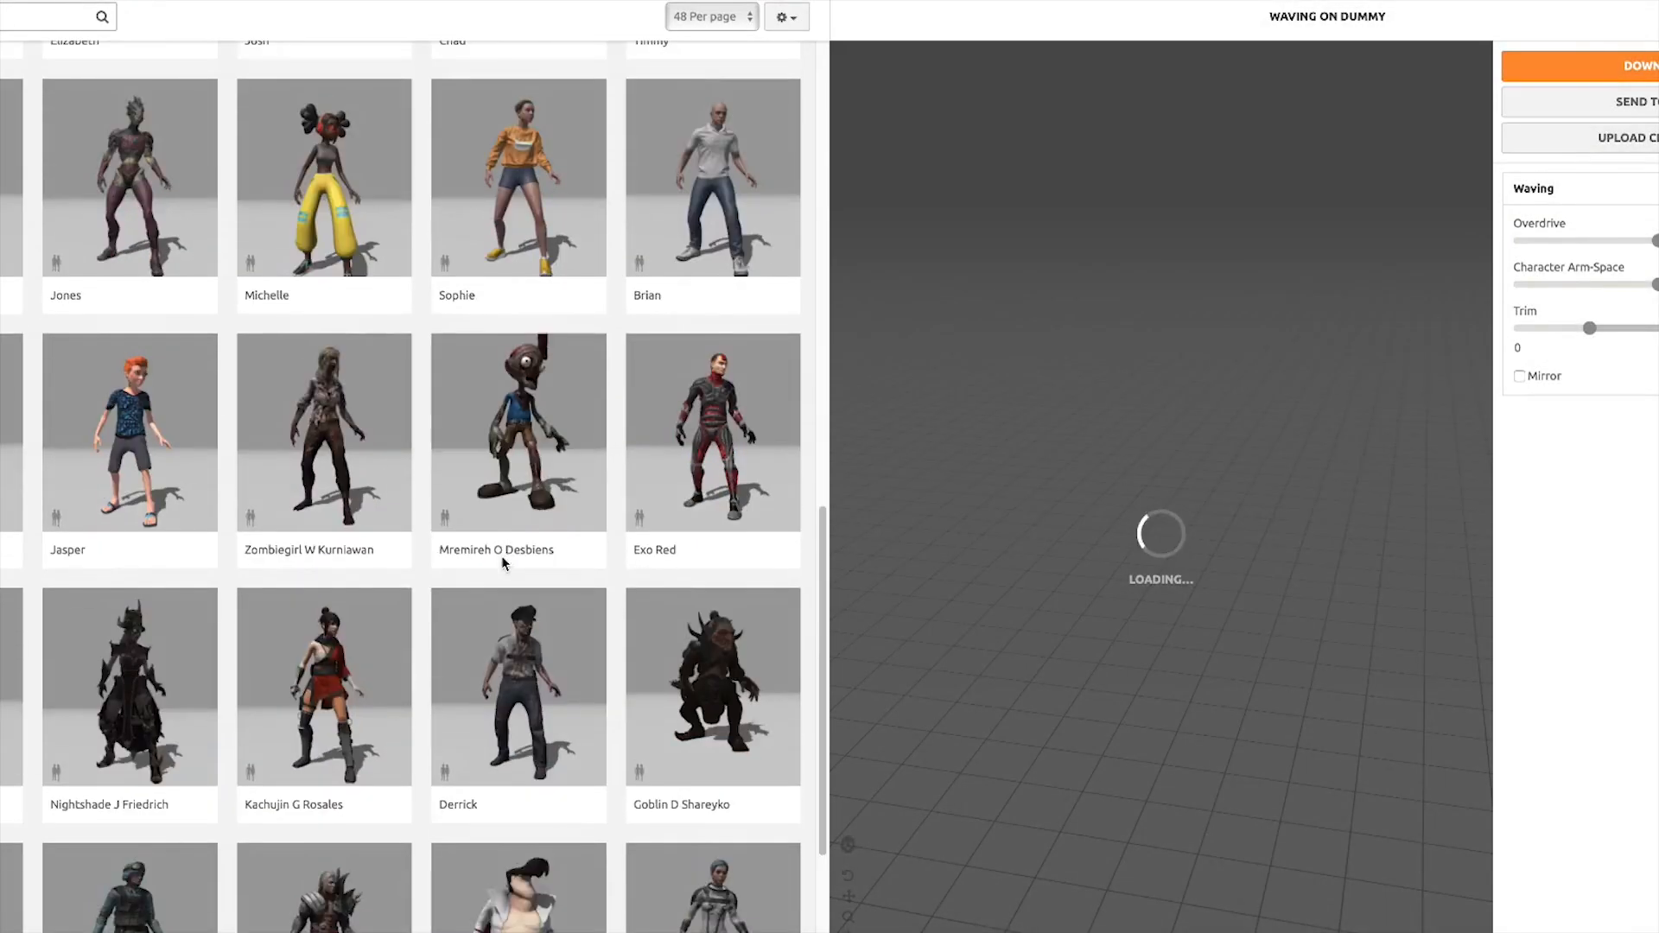
pyautogui.scroll(-1, 505, 564)
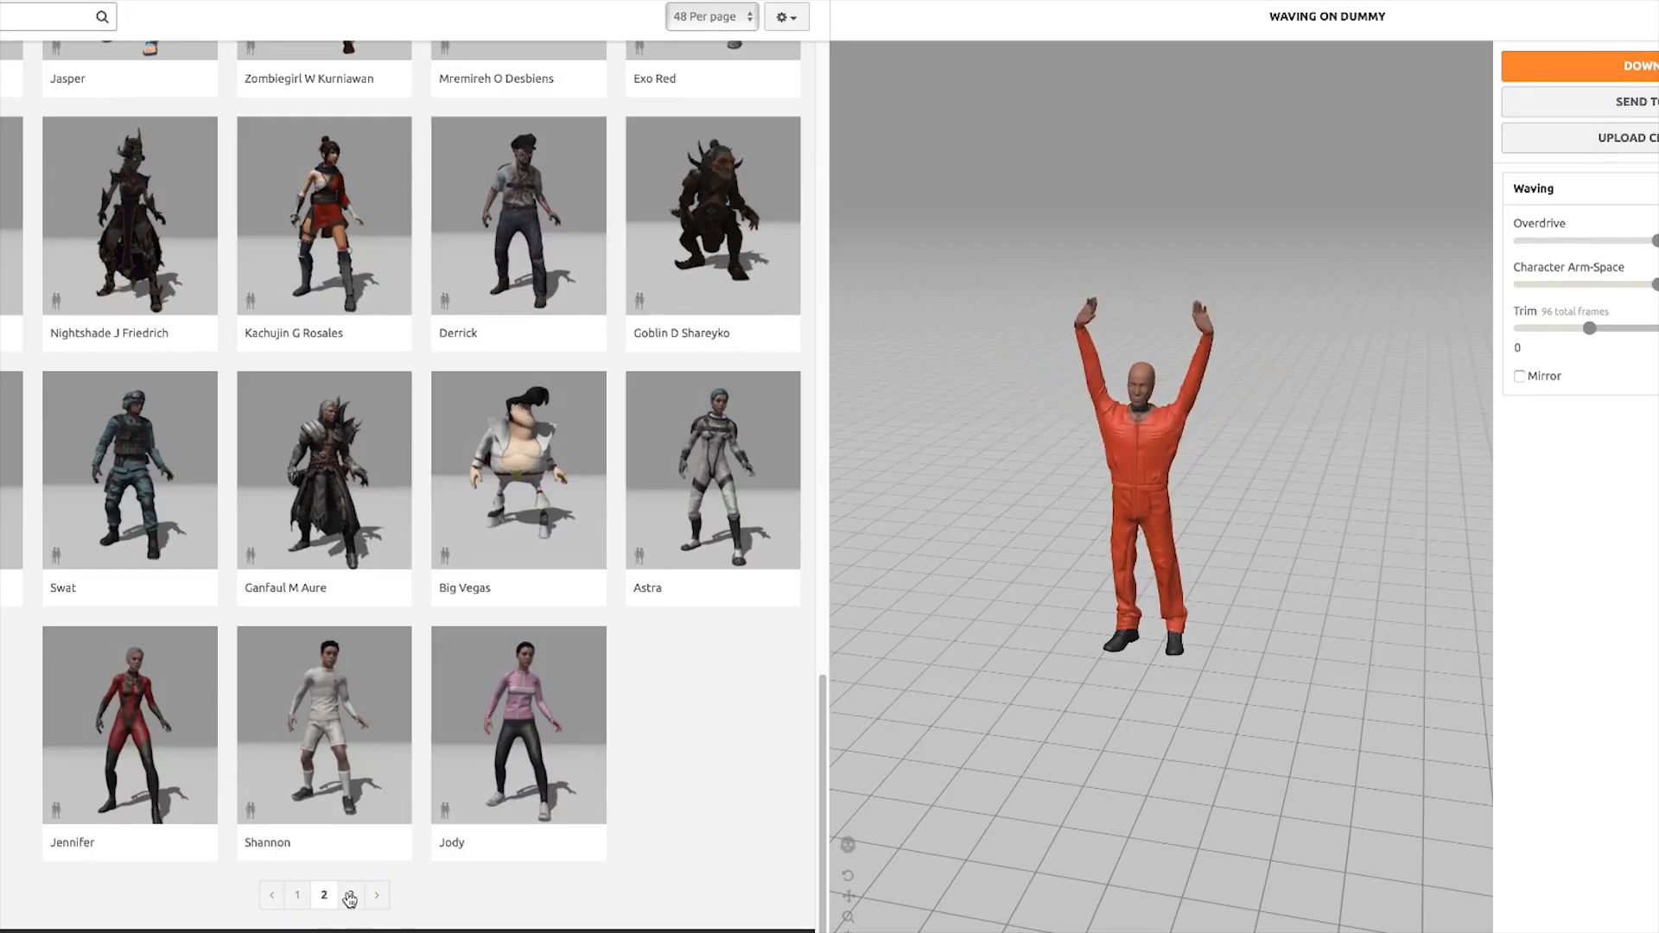
pyautogui.click(350, 896)
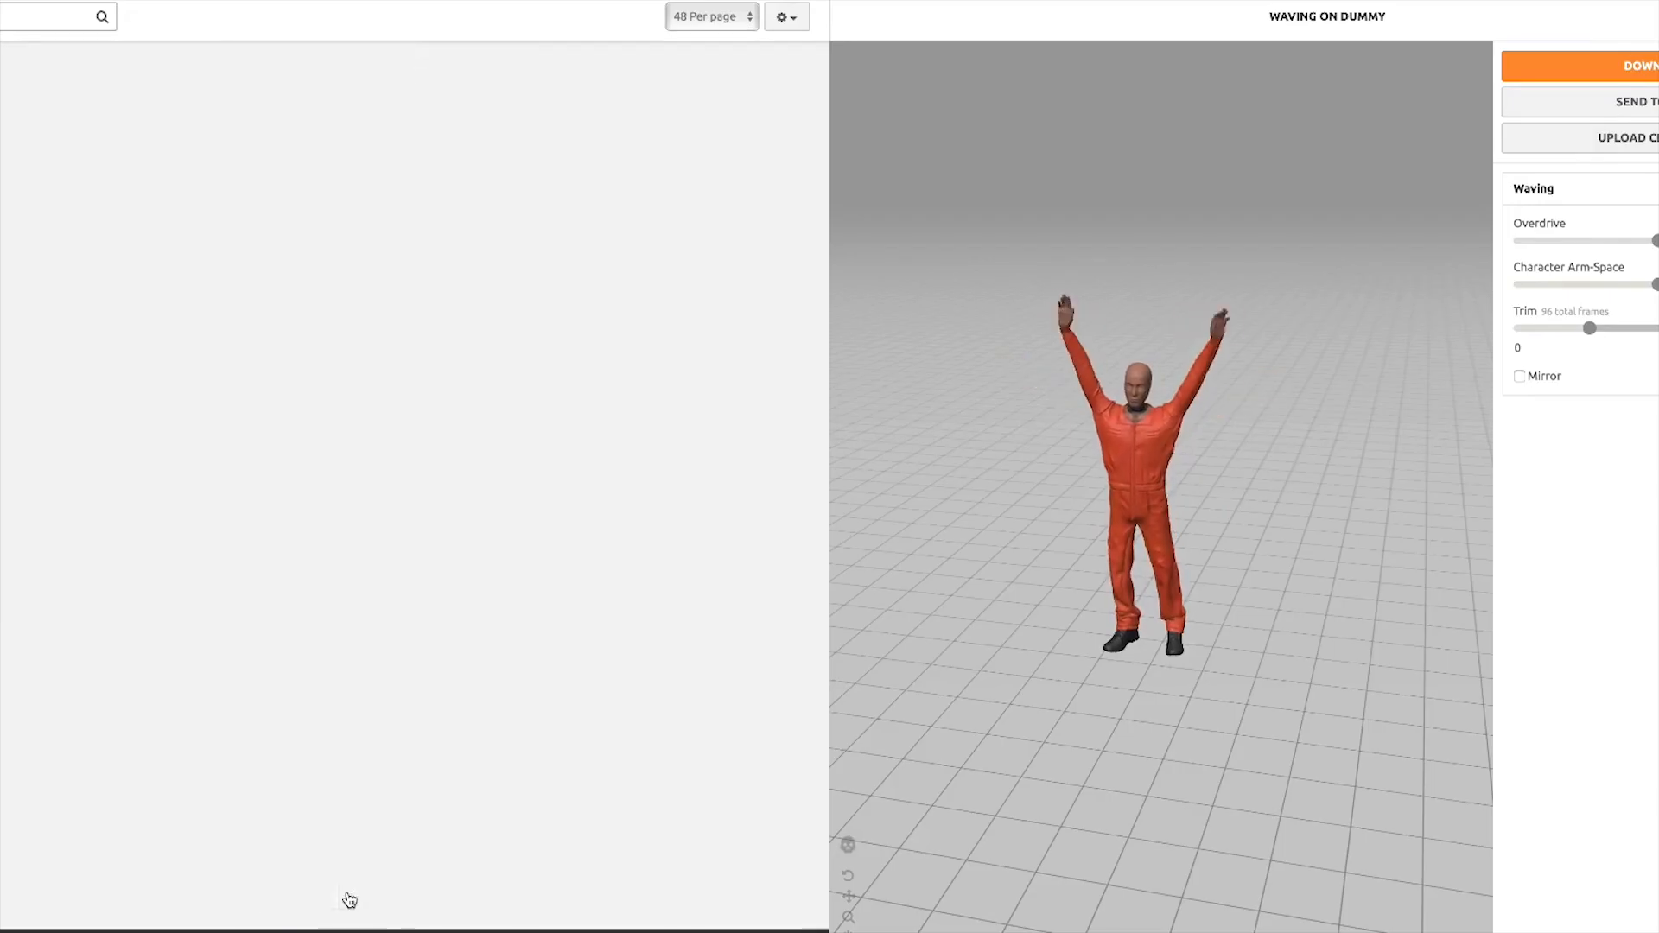
pyautogui.scroll(-5, 338, 467)
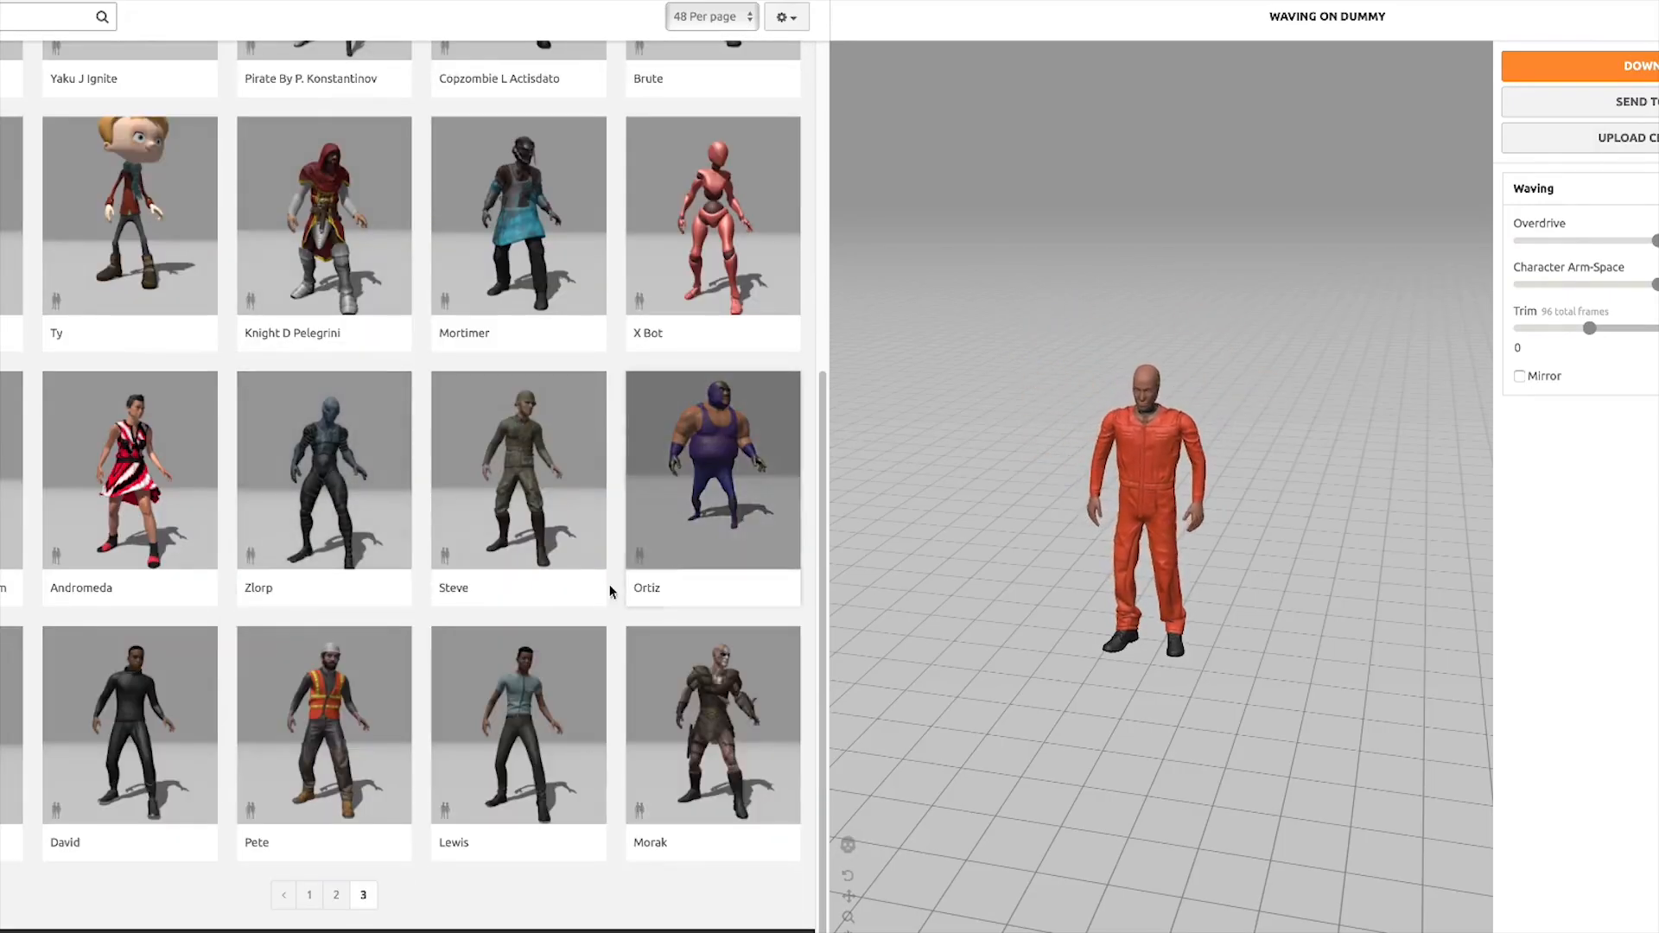
pyautogui.scroll(5, 1160, 530)
pyautogui.moveTo(1157, 543); pyautogui.dragTo(1208, 518)
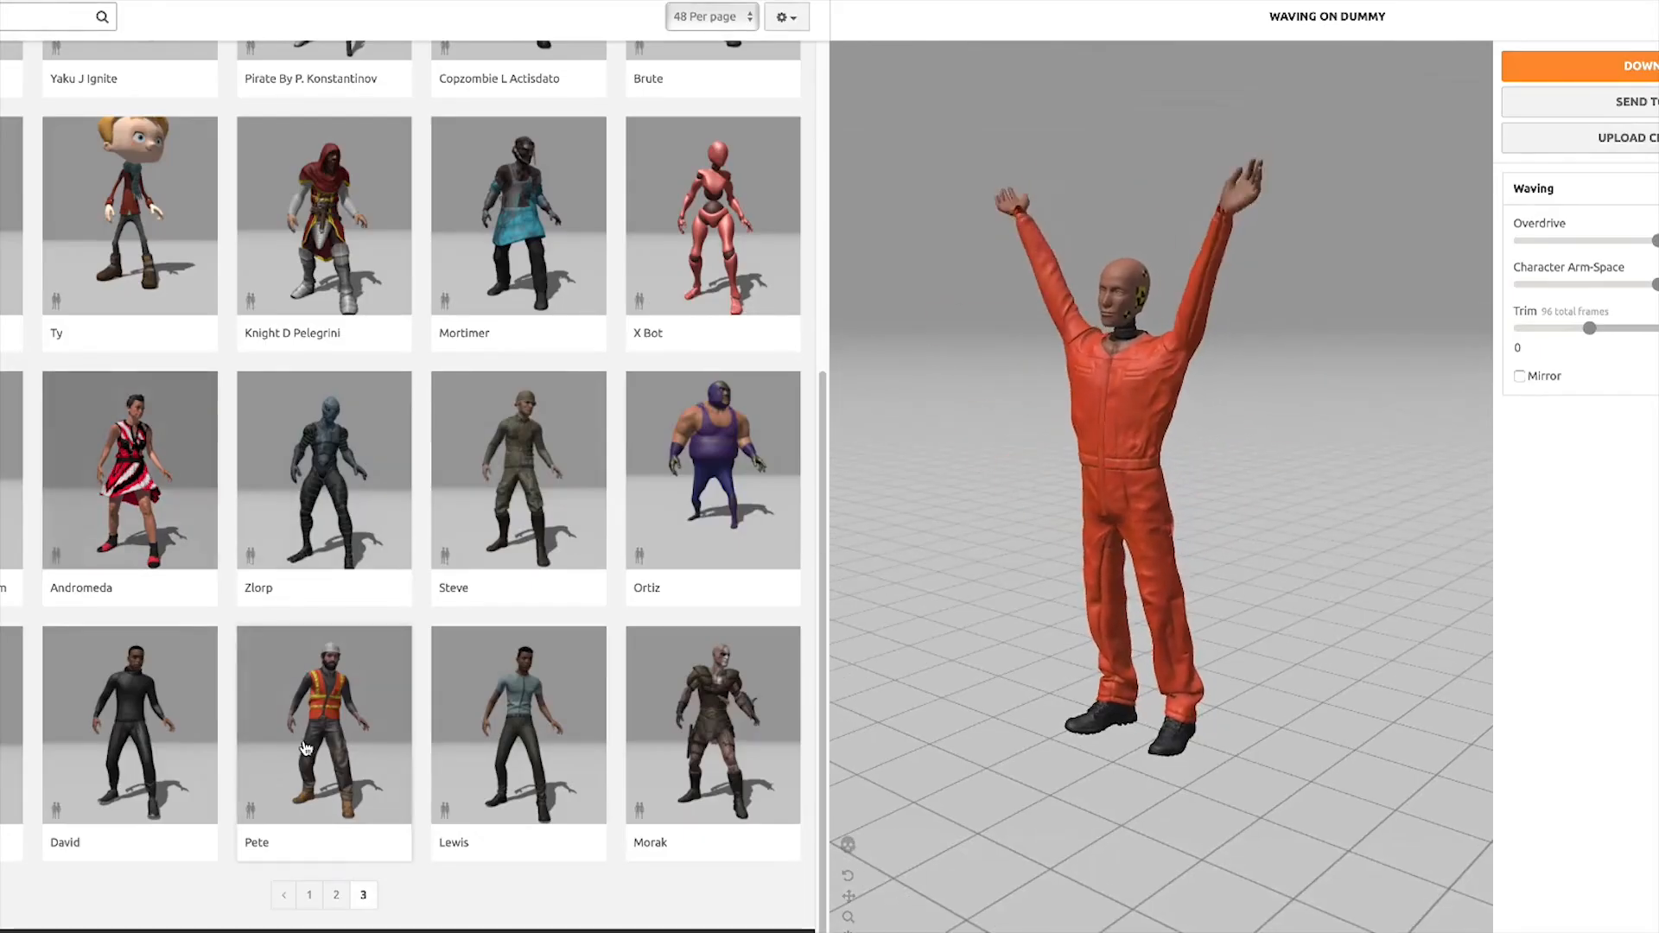
pyautogui.click(309, 896)
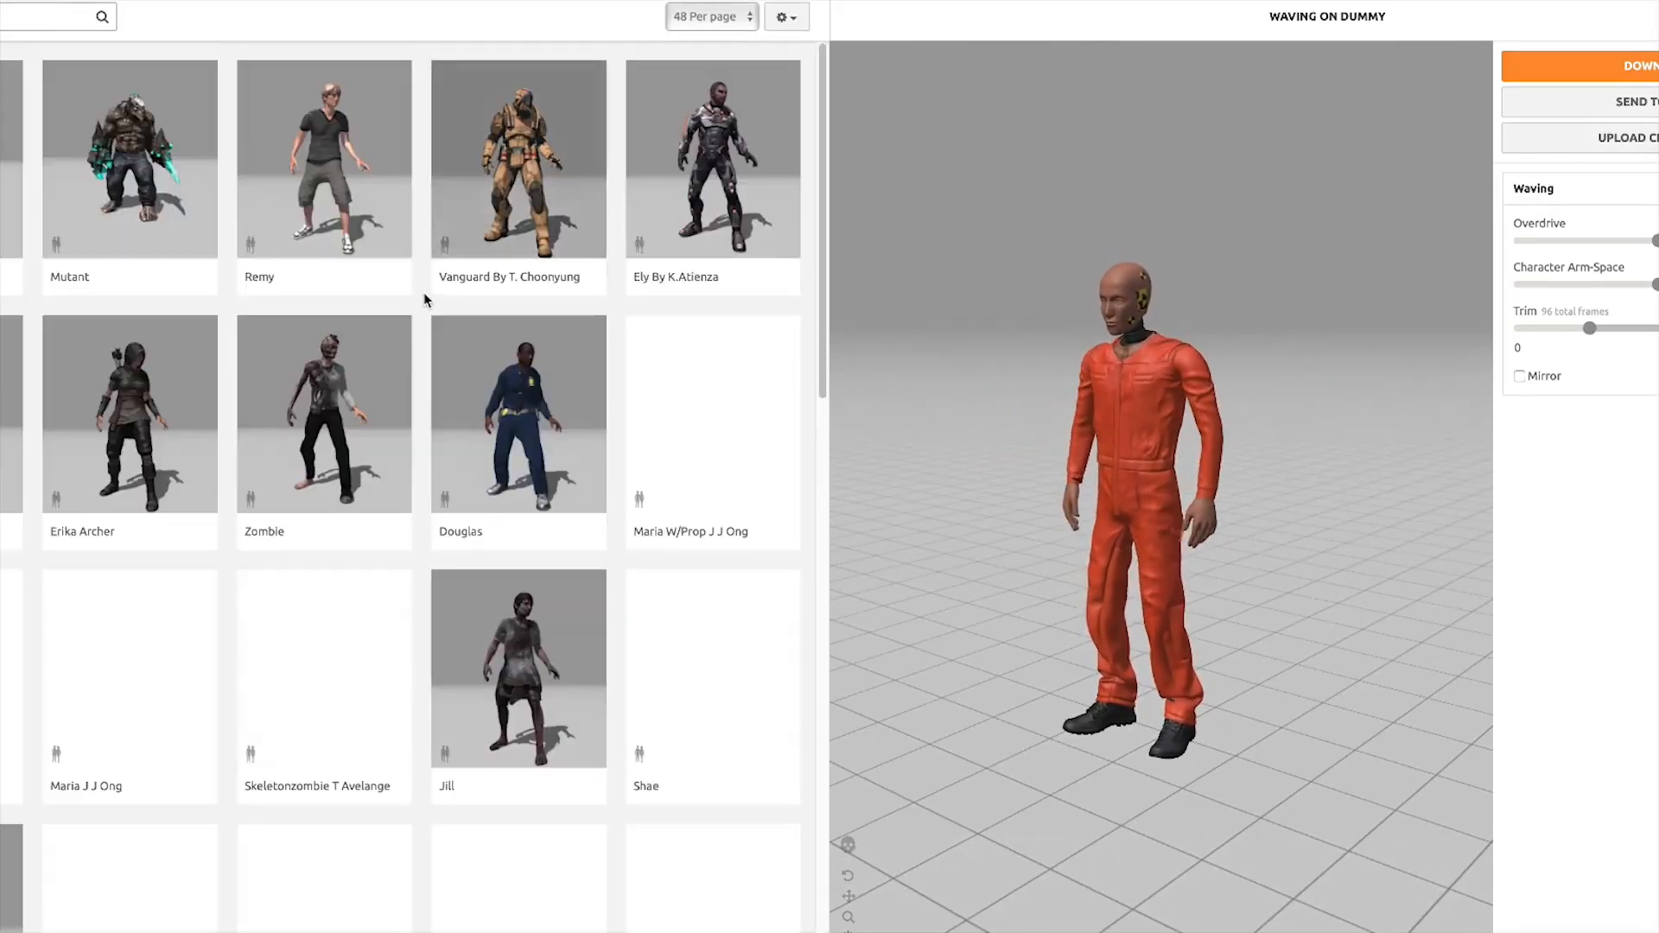
pyautogui.scroll(-8, 439, 294)
pyautogui.scroll(-6, 443, 315)
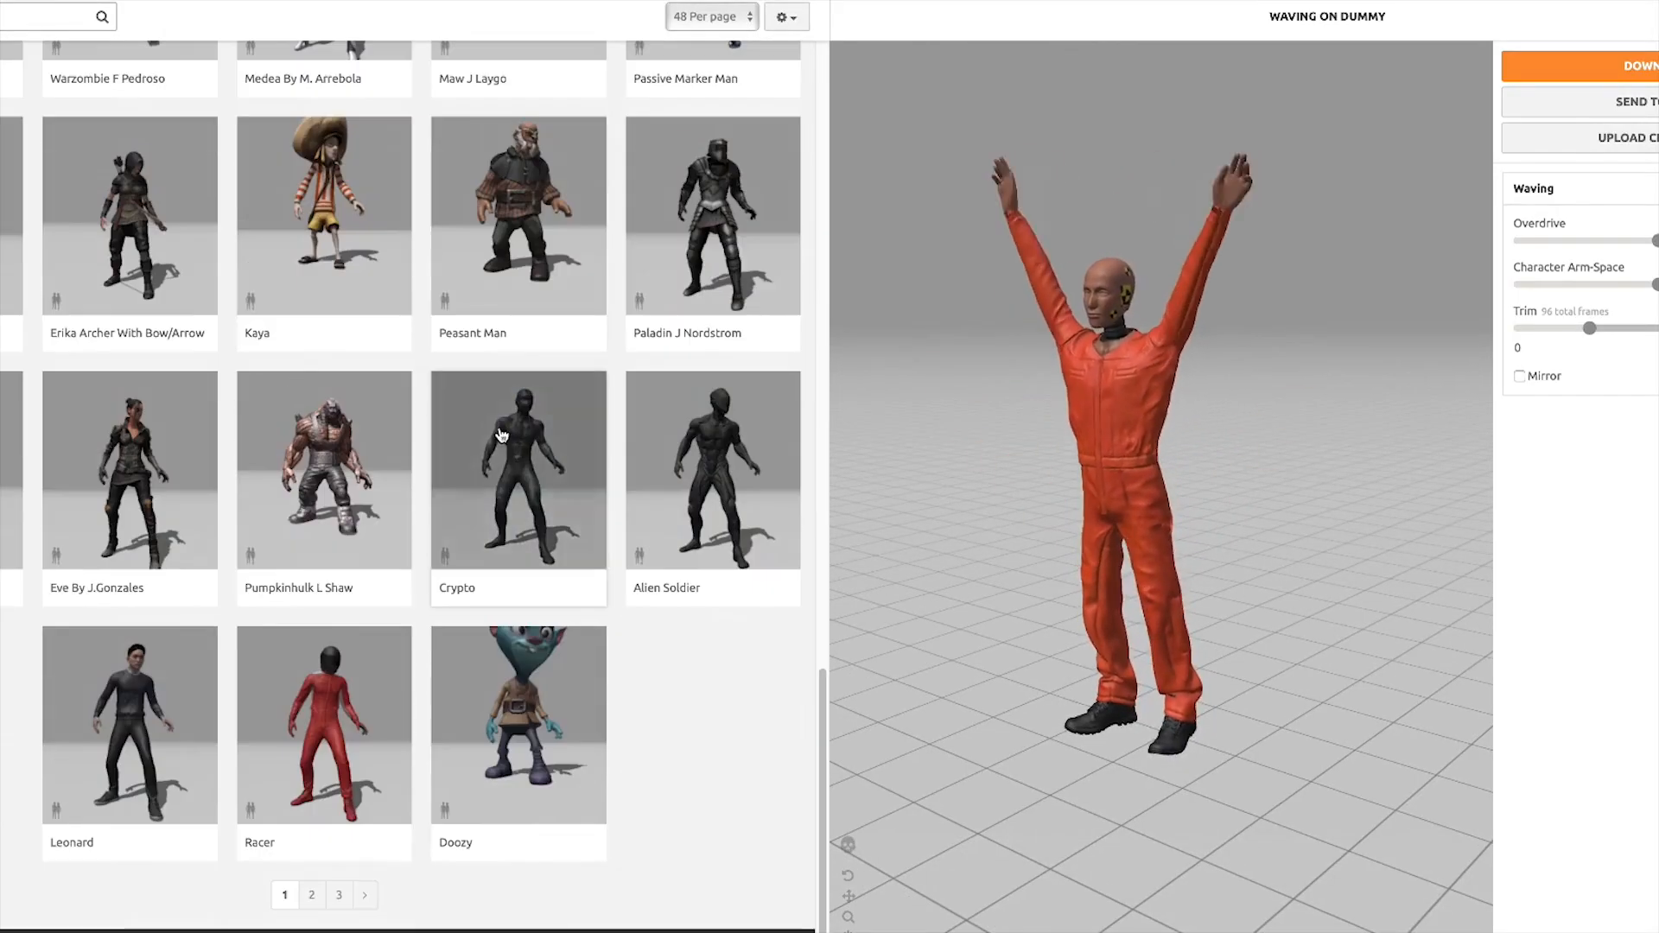
pyautogui.click(312, 895)
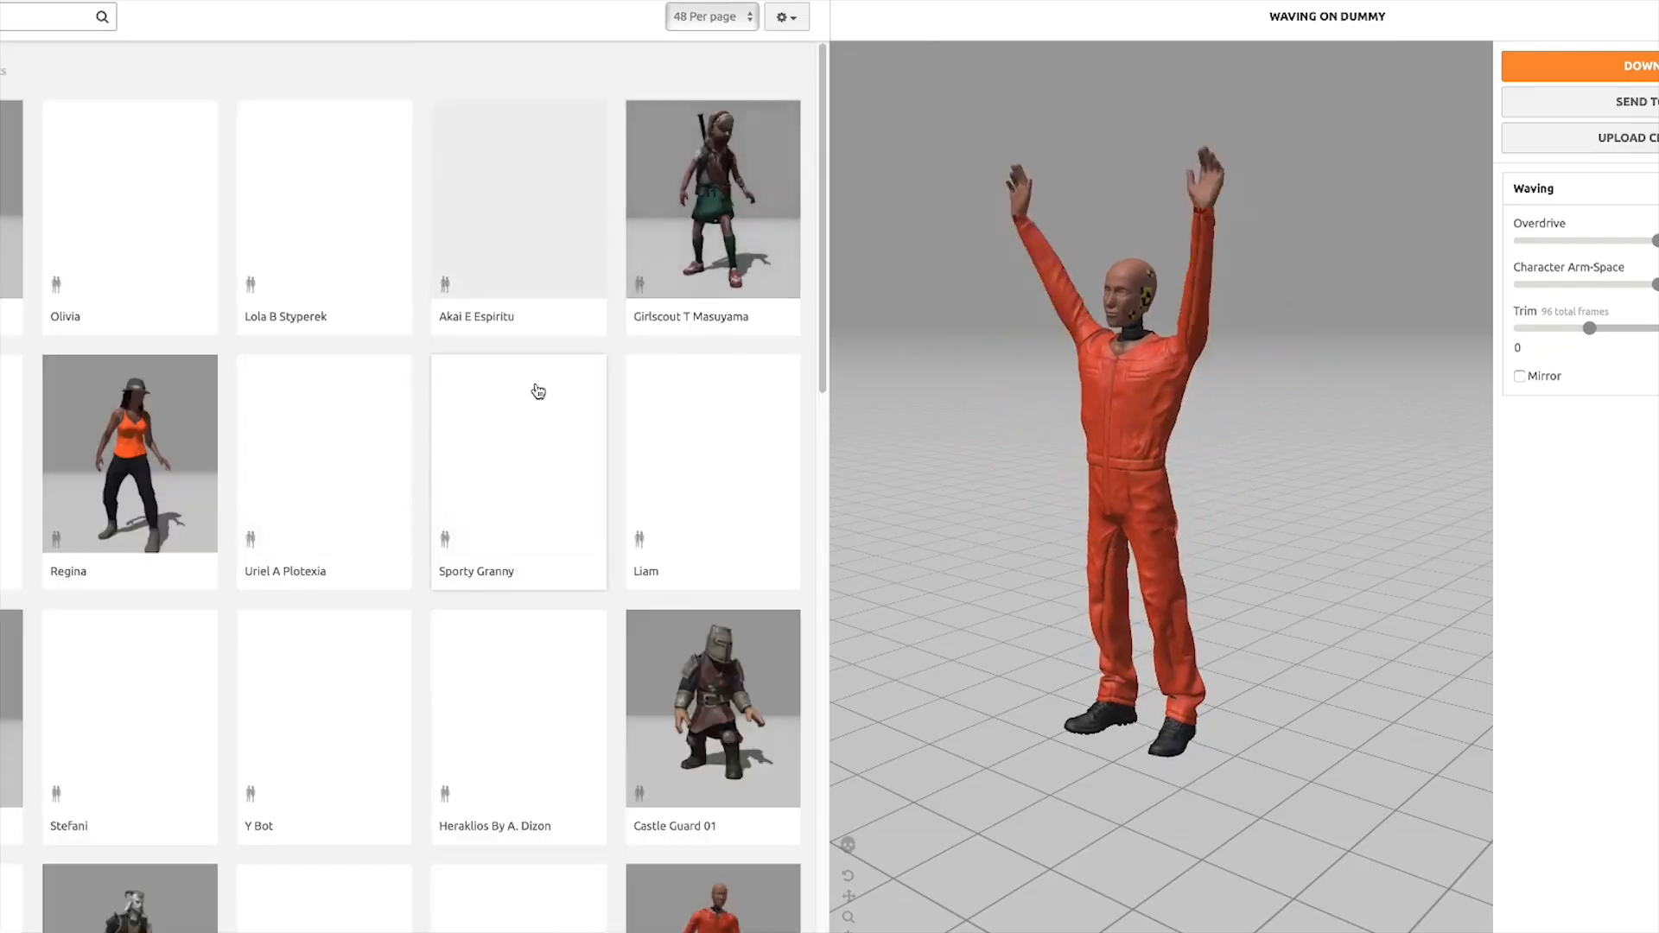
pyautogui.scroll(-3, 536, 432)
pyautogui.scroll(-12, 533, 609)
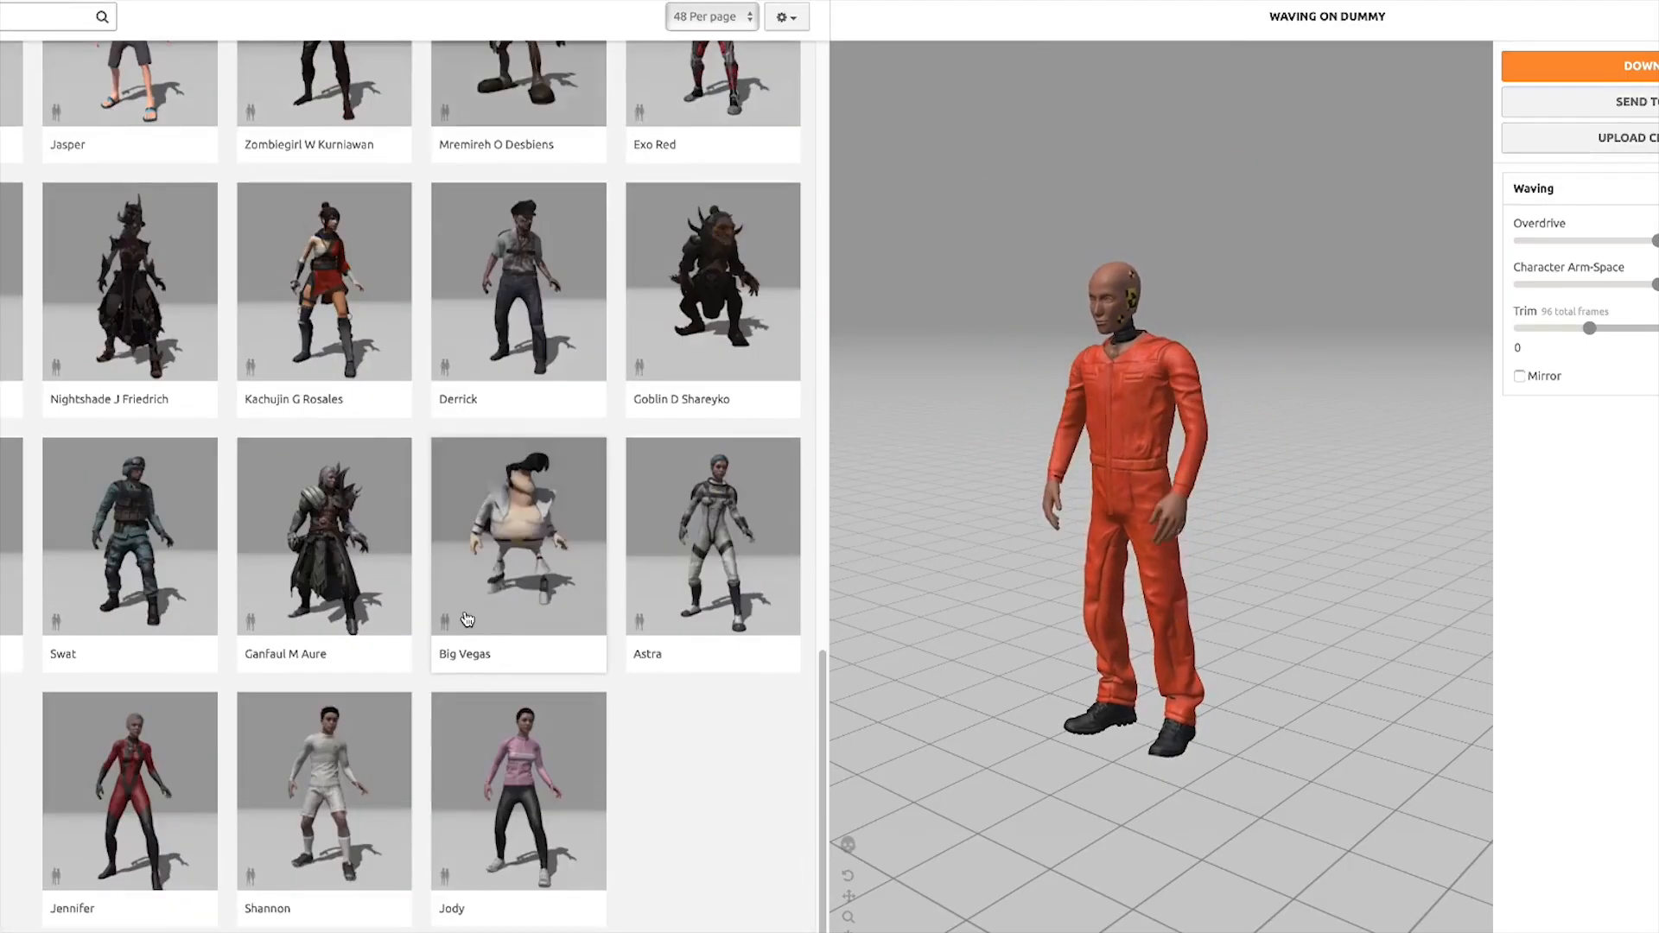
pyautogui.scroll(8, 463, 629)
pyautogui.scroll(7, 458, 617)
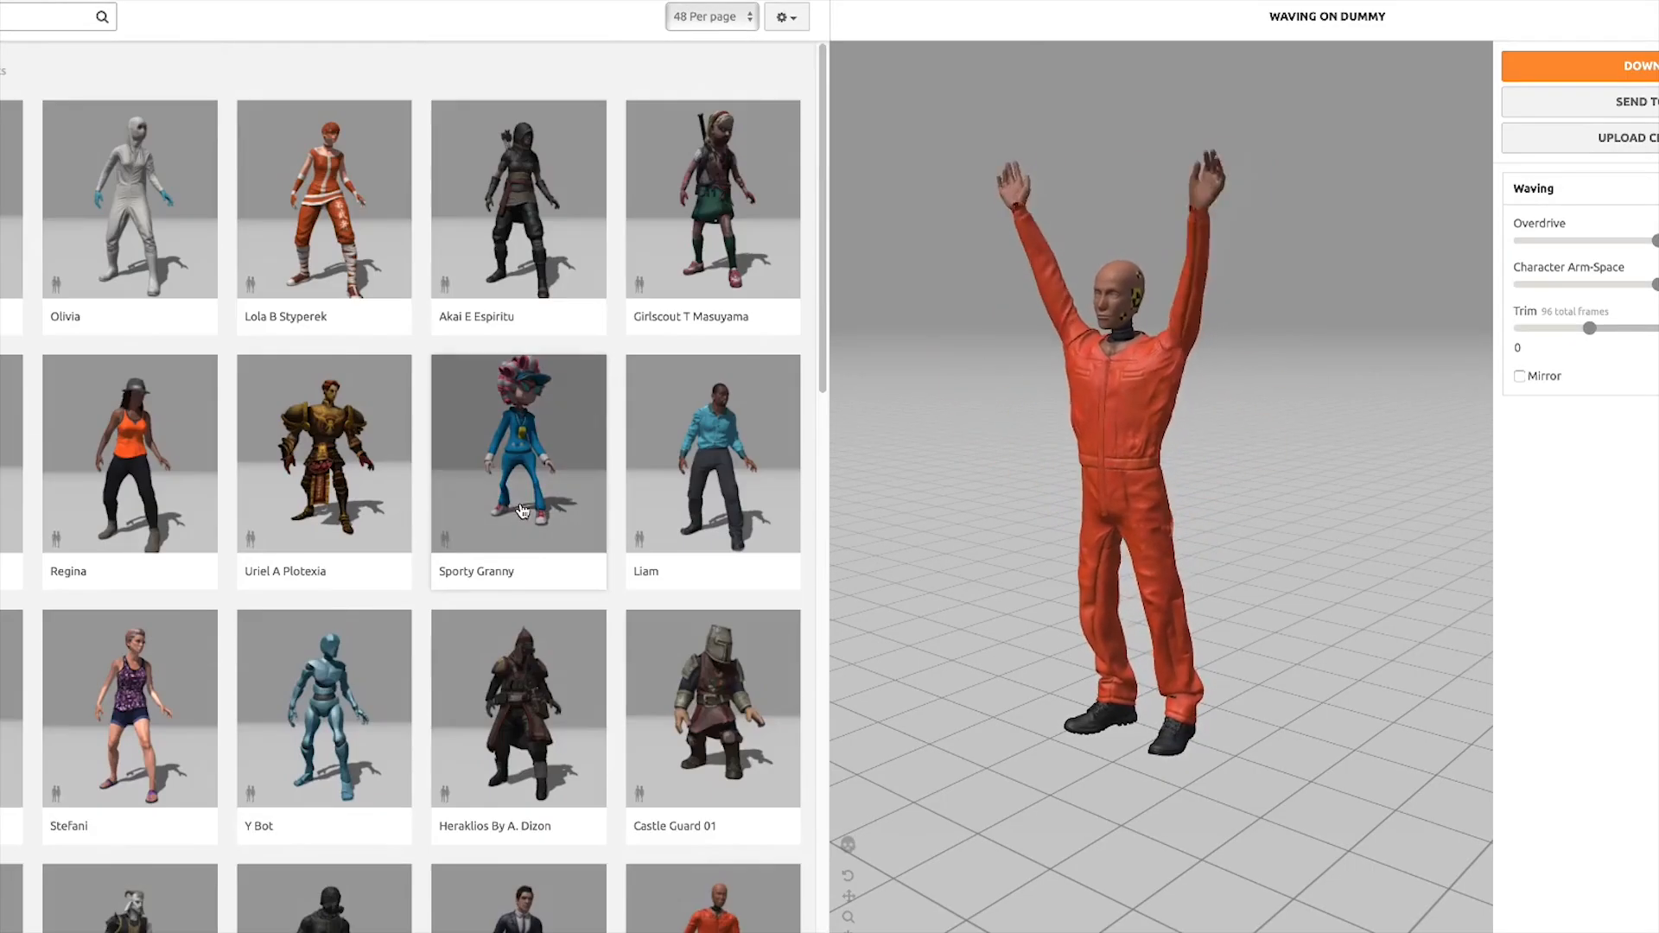
pyautogui.scroll(-15, 418, 313)
pyautogui.click(351, 895)
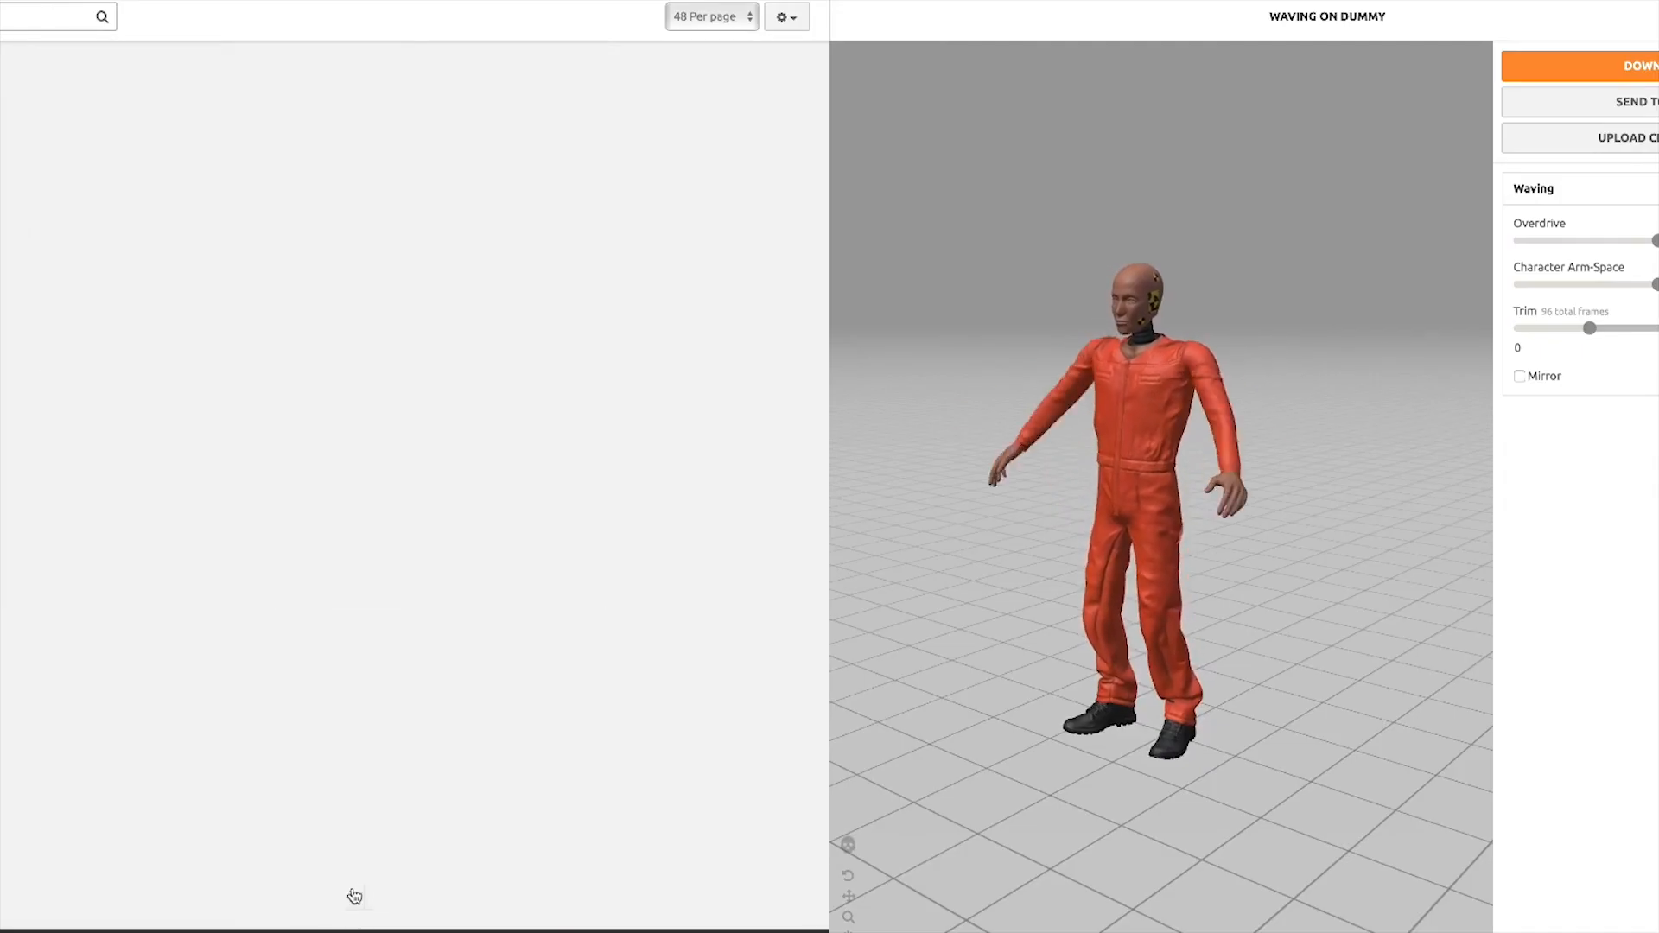
pyautogui.scroll(-3, 549, 406)
pyautogui.scroll(-3, 549, 406)
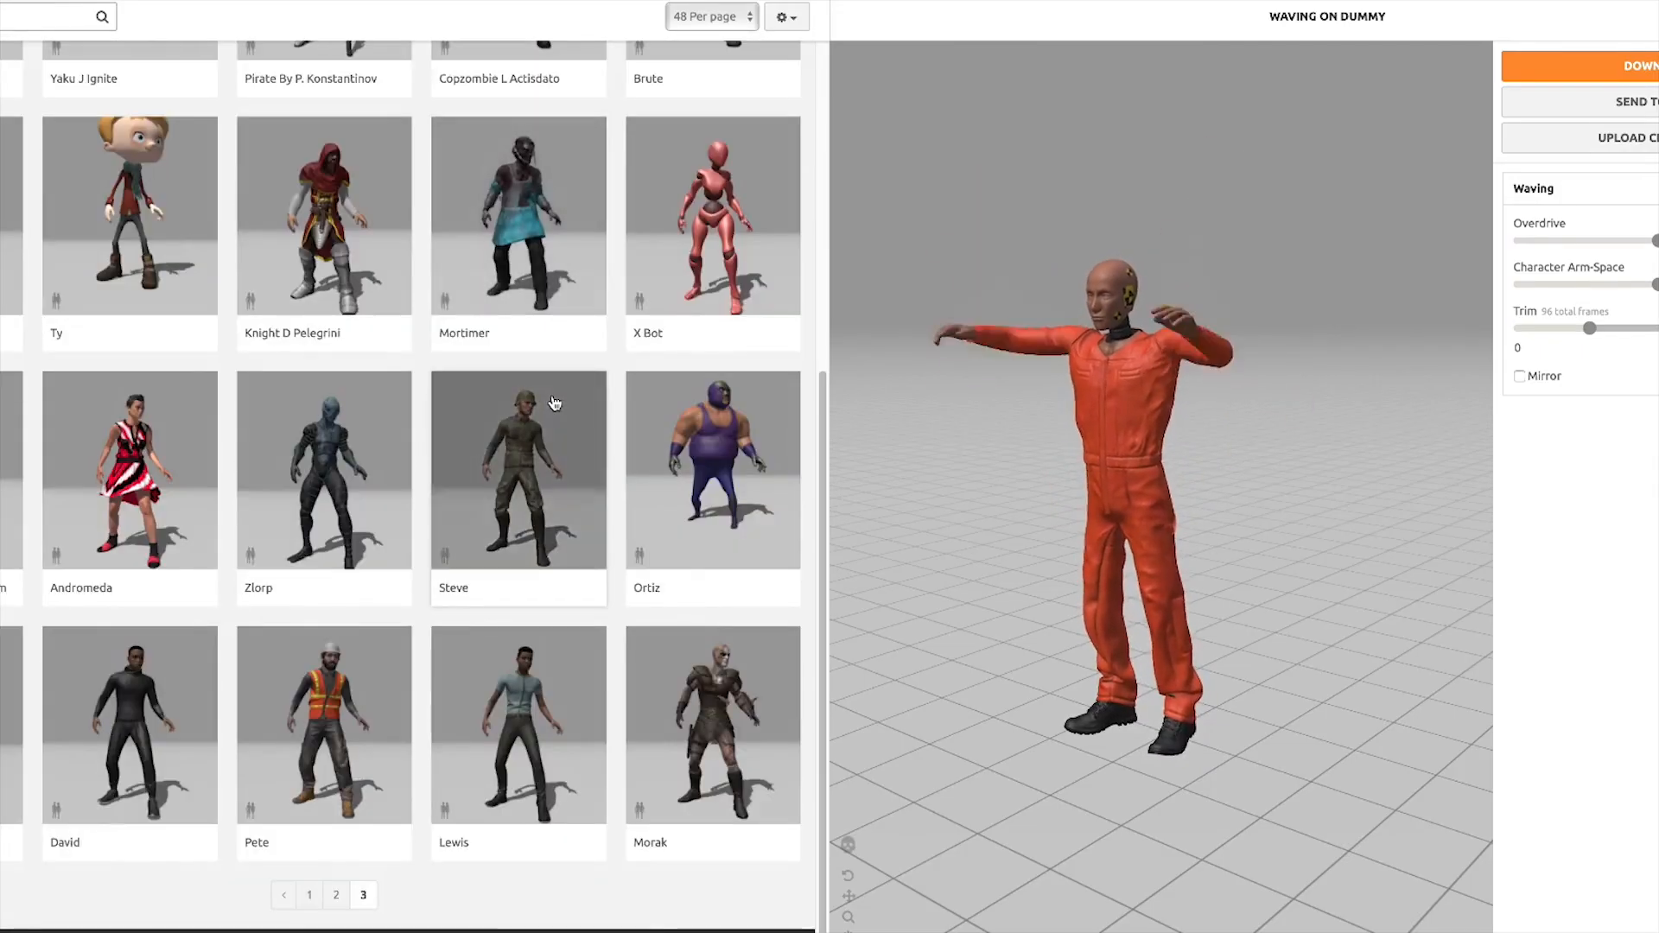
pyautogui.scroll(5, 549, 402)
pyautogui.scroll(-5, 548, 401)
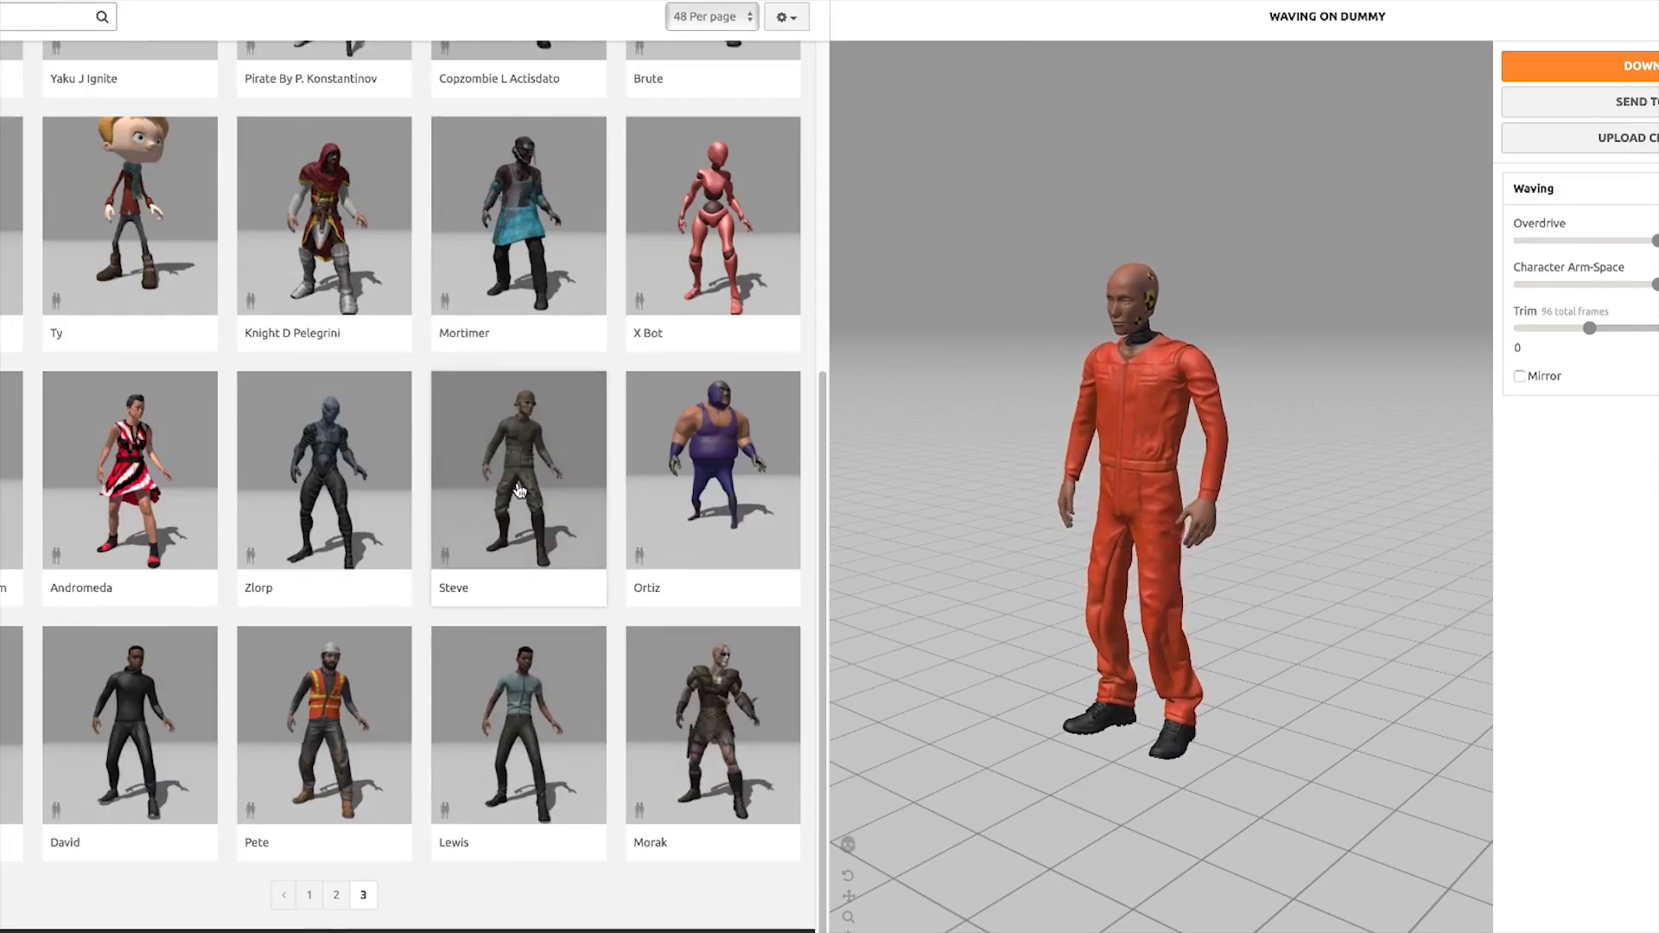
pyautogui.click(309, 895)
pyautogui.scroll(-15, 496, 473)
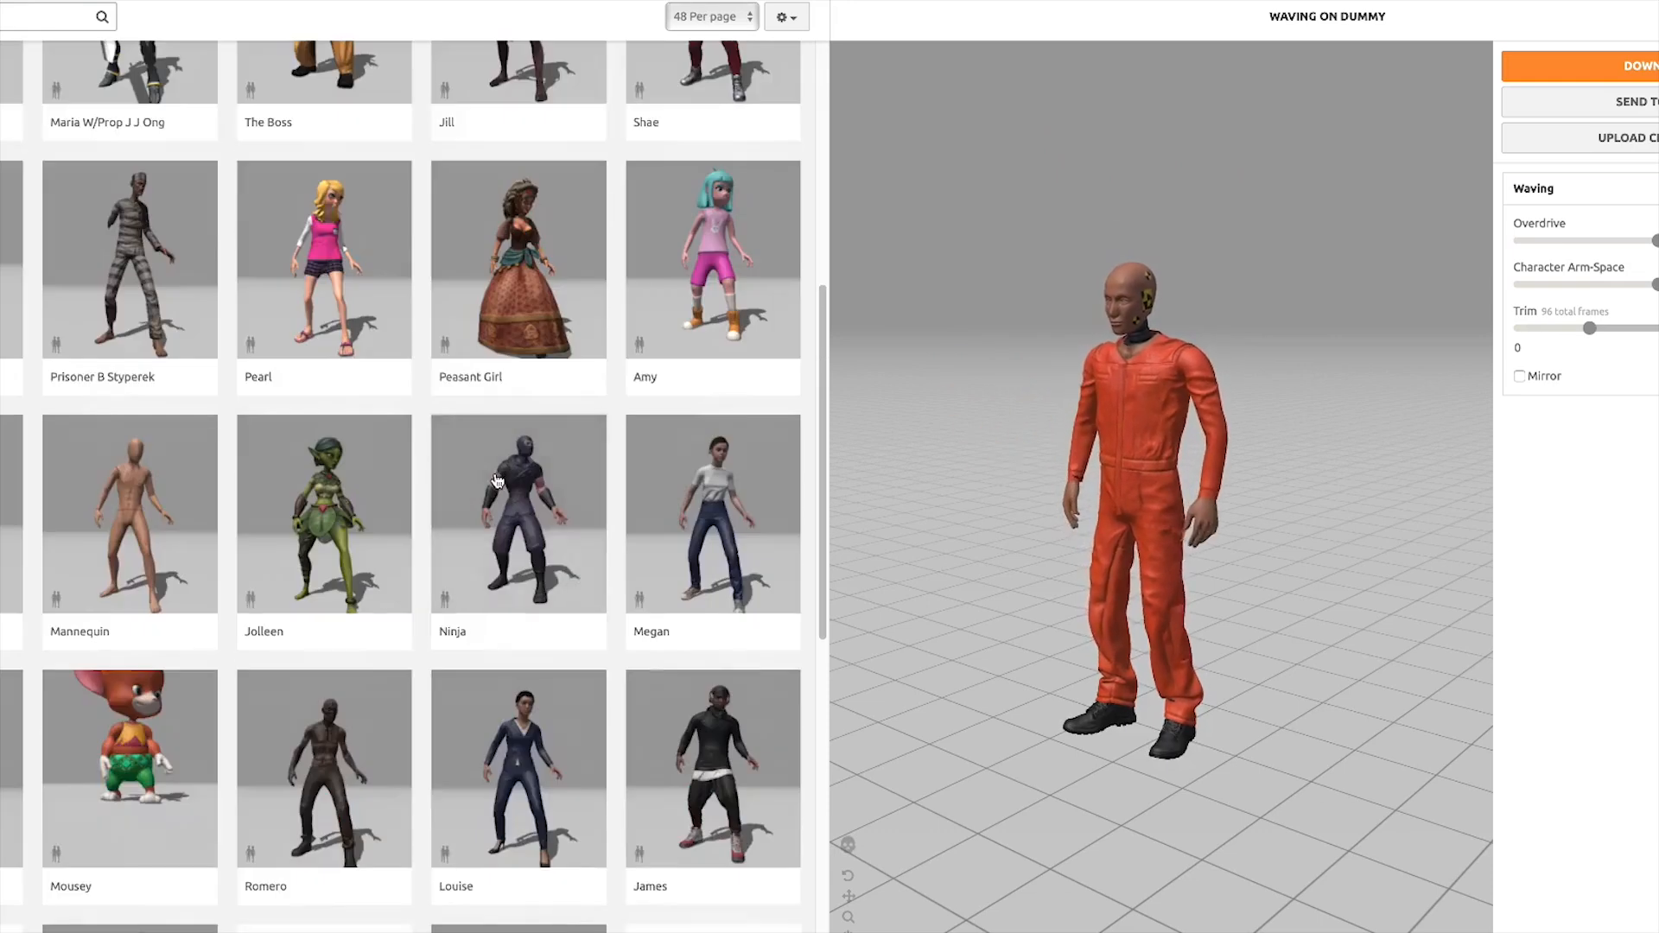
pyautogui.scroll(10, 588, 338)
pyautogui.scroll(8, 588, 339)
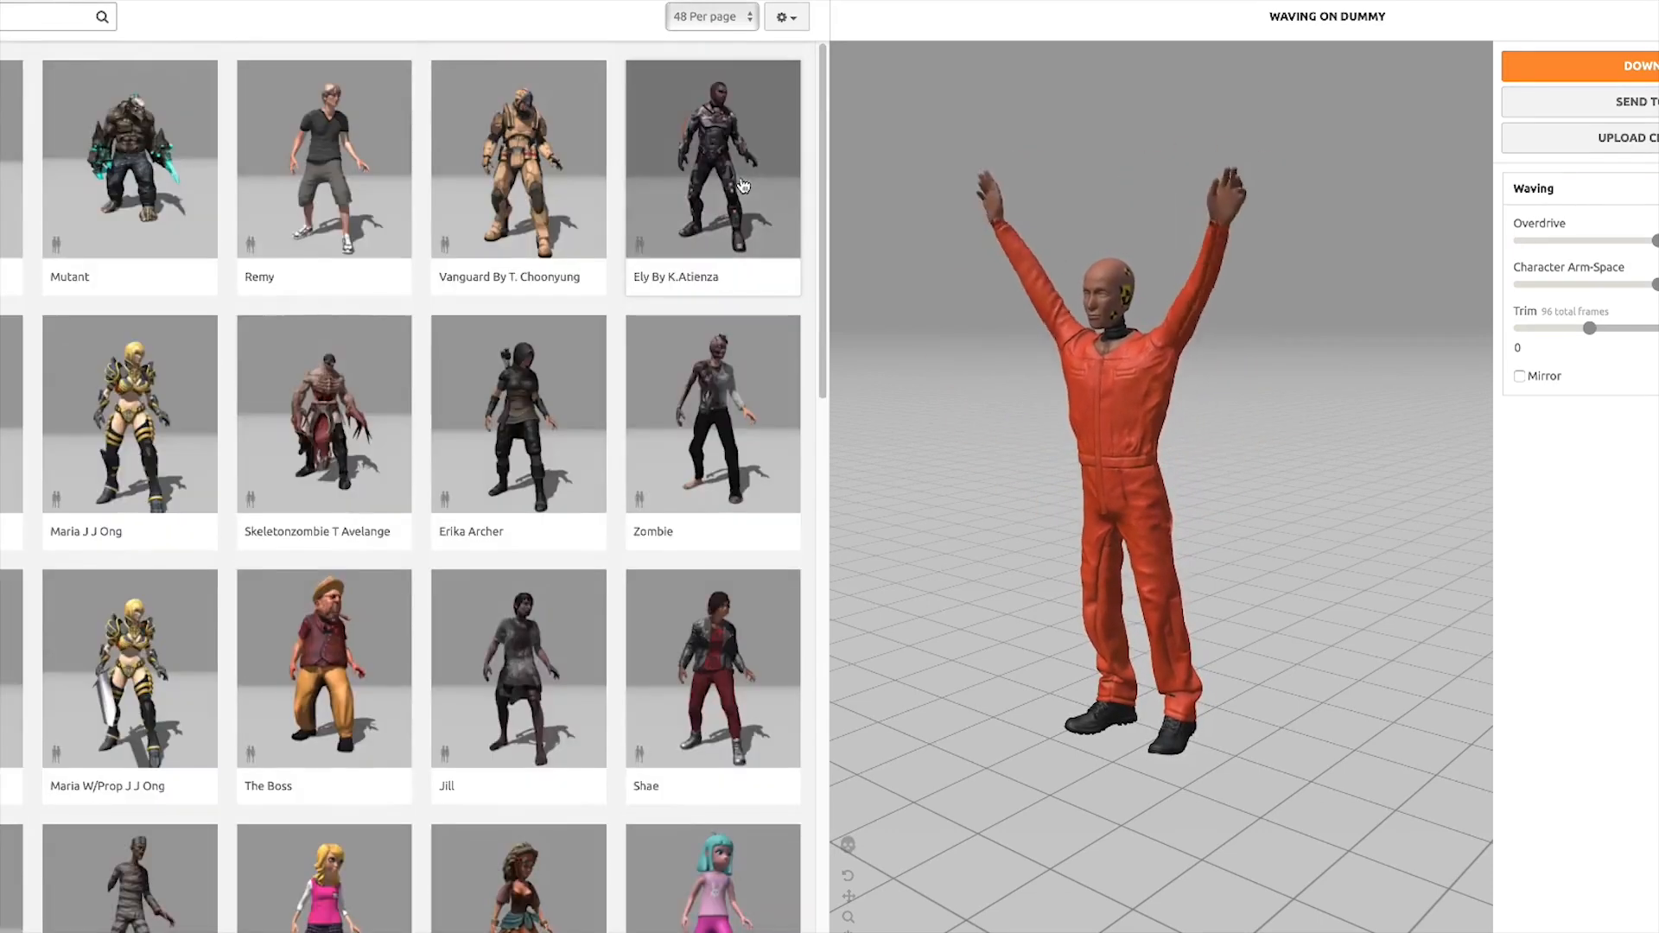
# Show 96 characters per page, then replace the preview character with Y Bot and confirm using this new character
pyautogui.click(716, 17)
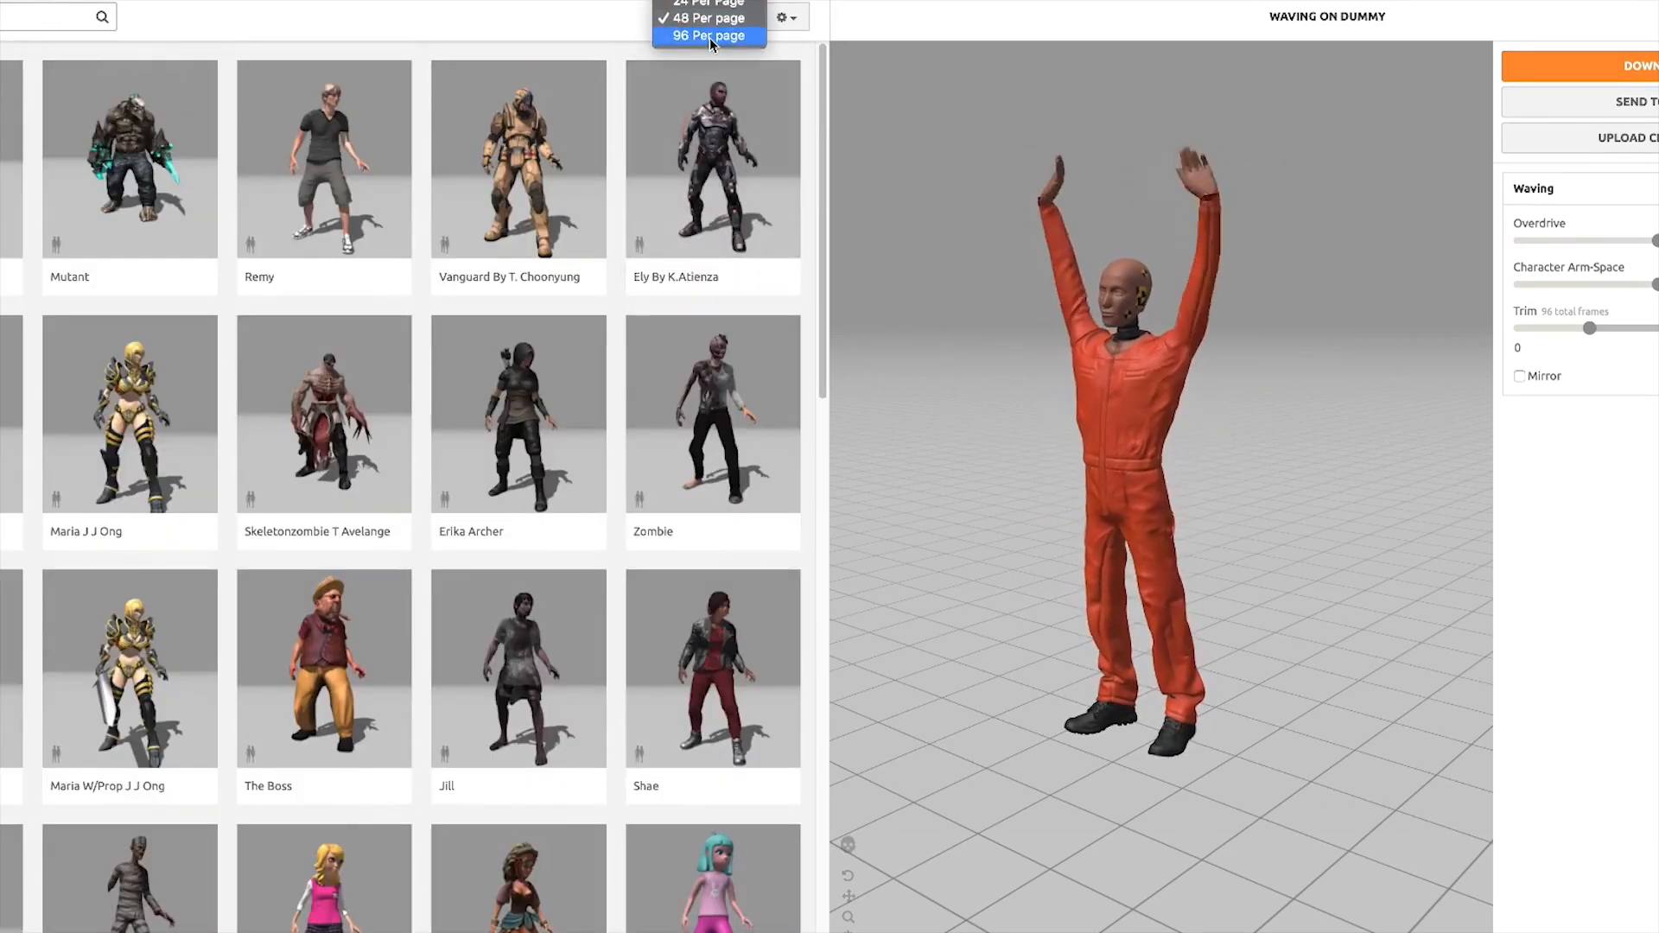
pyautogui.click(708, 35)
pyautogui.scroll(-1, 362, 390)
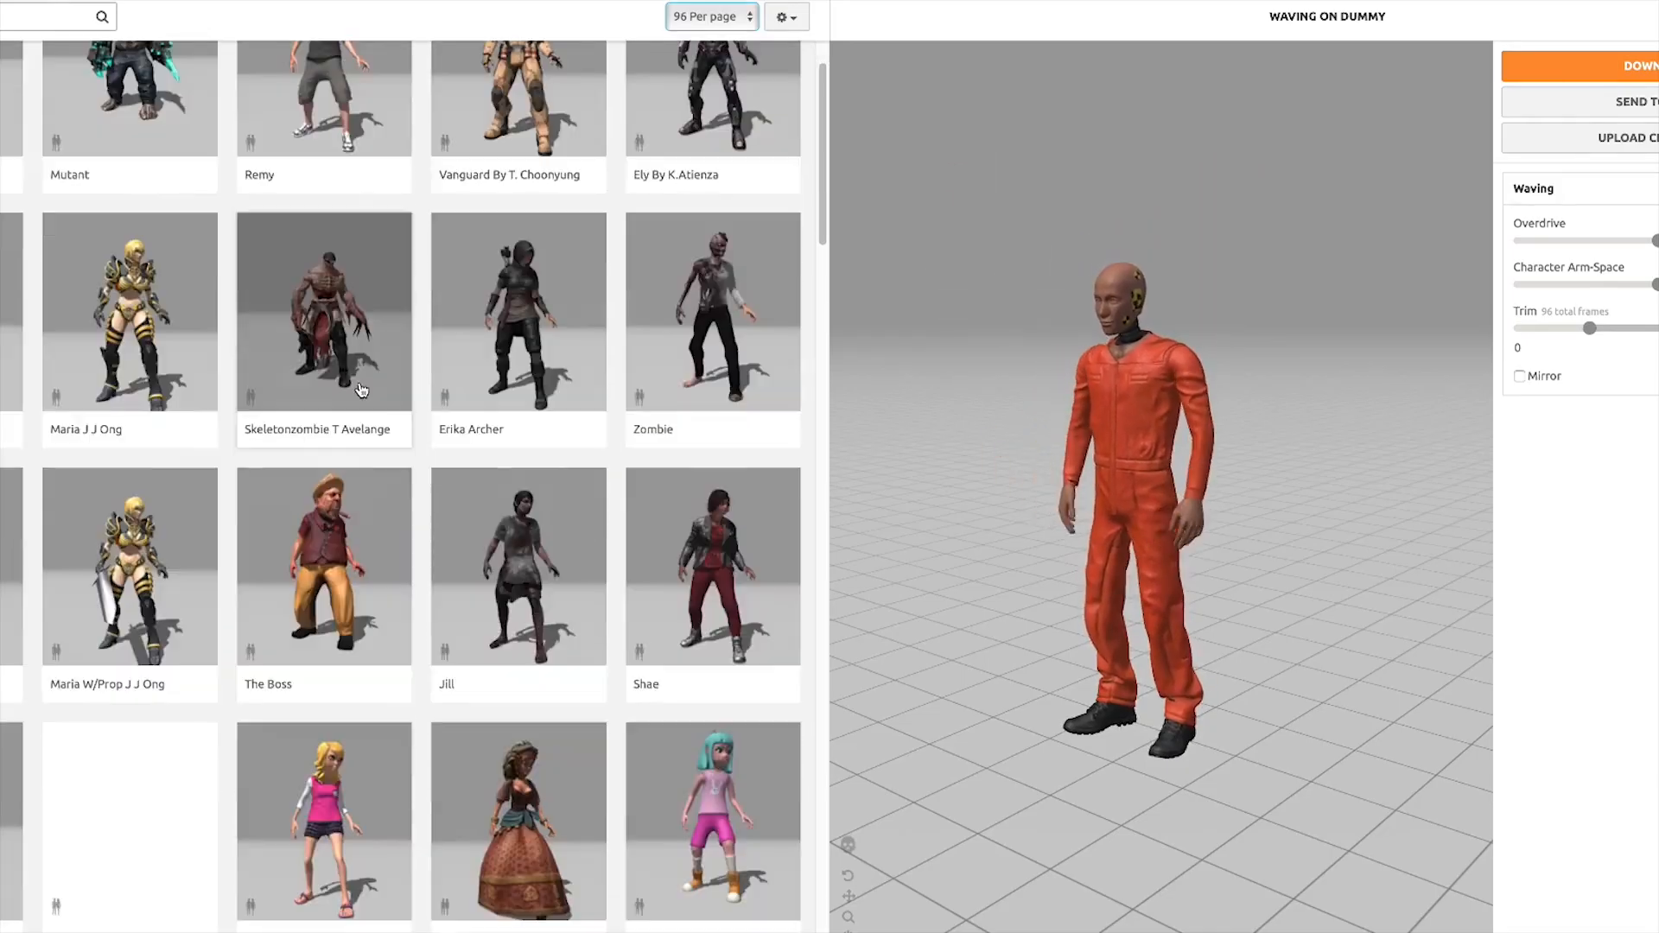
pyautogui.scroll(-15, 362, 390)
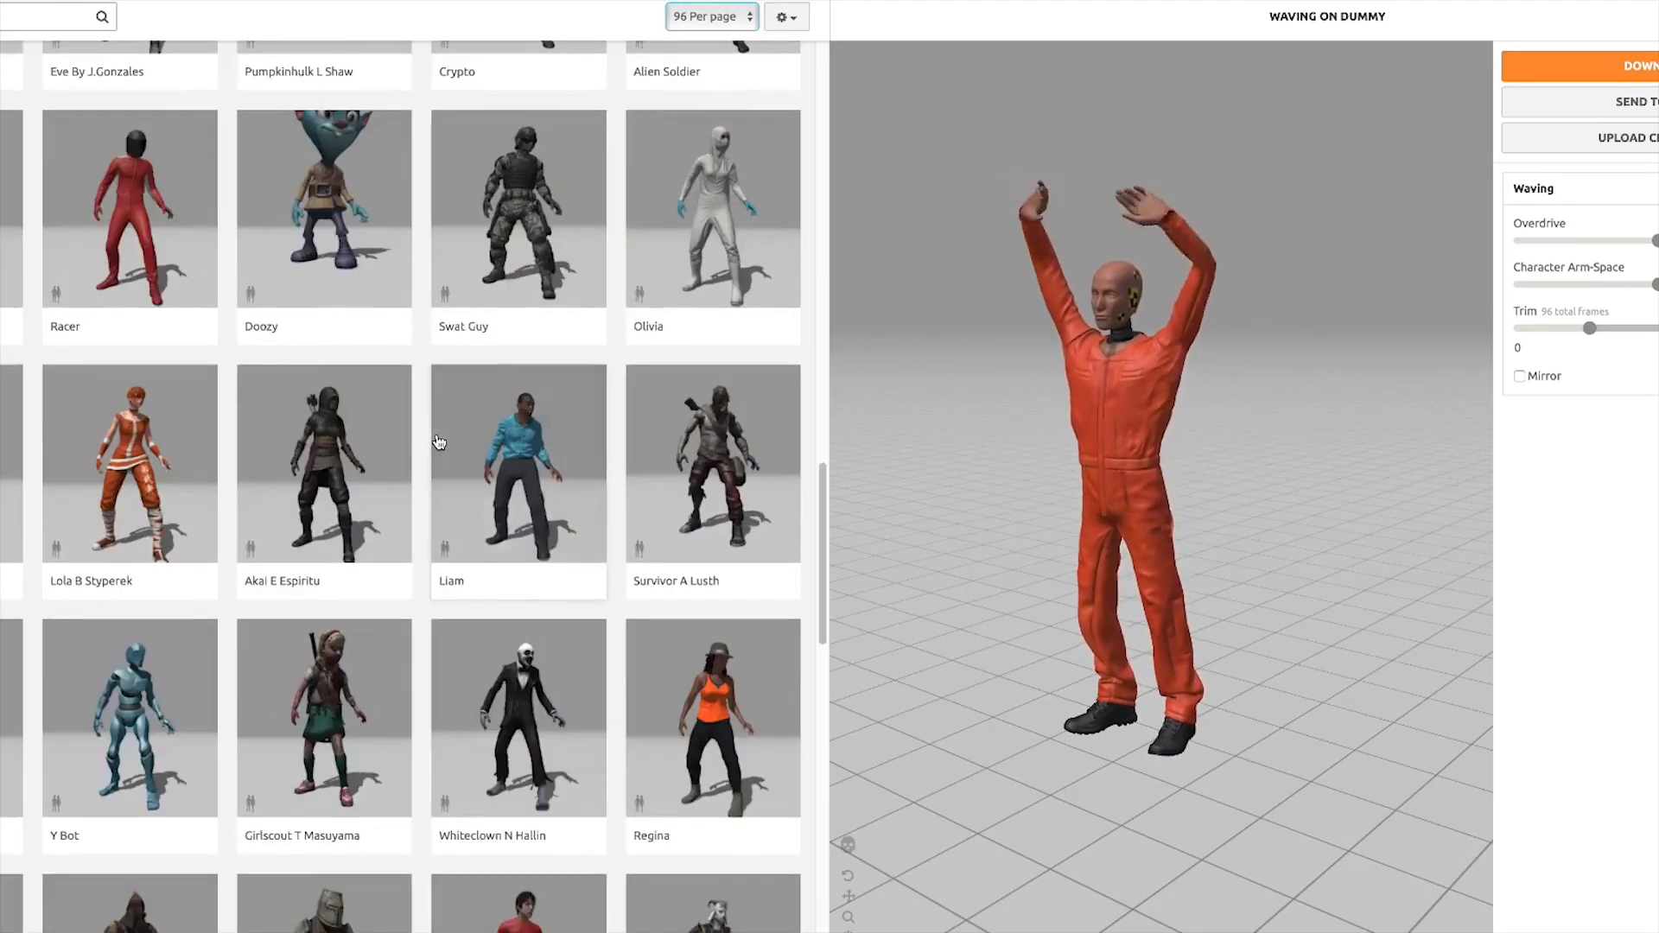
pyautogui.scroll(-10, 439, 442)
pyautogui.scroll(7, 429, 435)
pyautogui.scroll(-1, 216, 449)
pyautogui.click(157, 363)
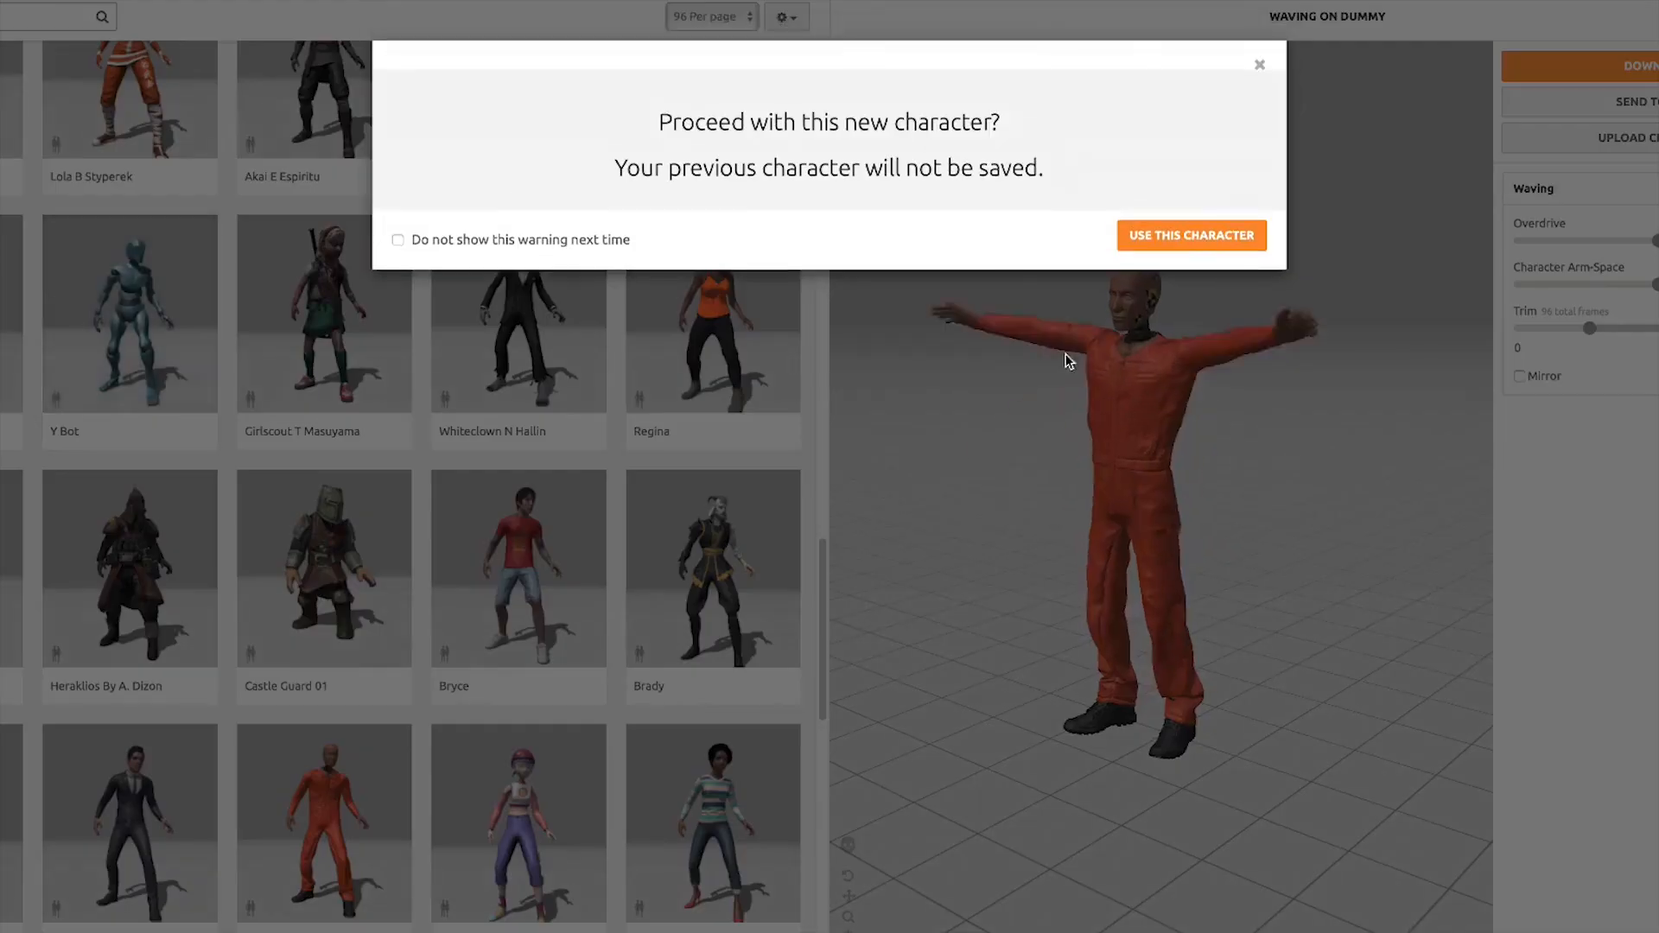
pyautogui.click(1234, 238)
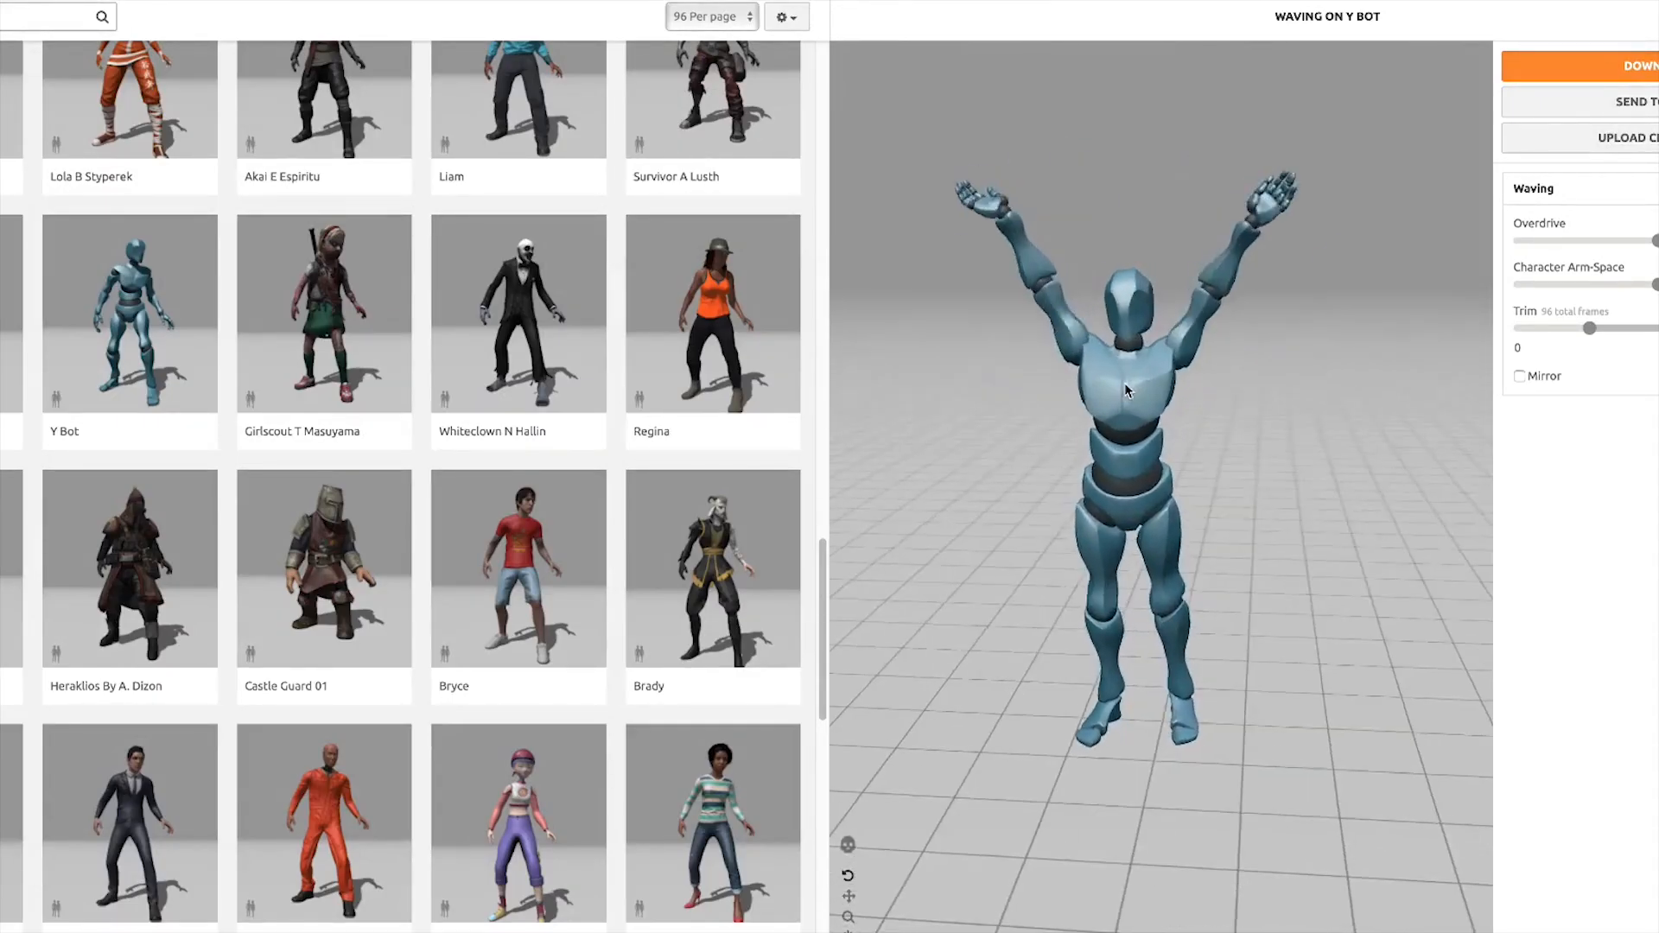
# Orbit the Y Bot preview, open the animations list and preview the Drunk Idle Variation and Zombie Idle animations
pyautogui.moveTo(1112, 369)
pyautogui.mouseDown()
pyautogui.moveTo(1255, 413)
pyautogui.moveTo(1123, 417)
pyautogui.moveTo(1082, 390)
pyautogui.moveTo(1141, 376)
pyautogui.mouseUp()
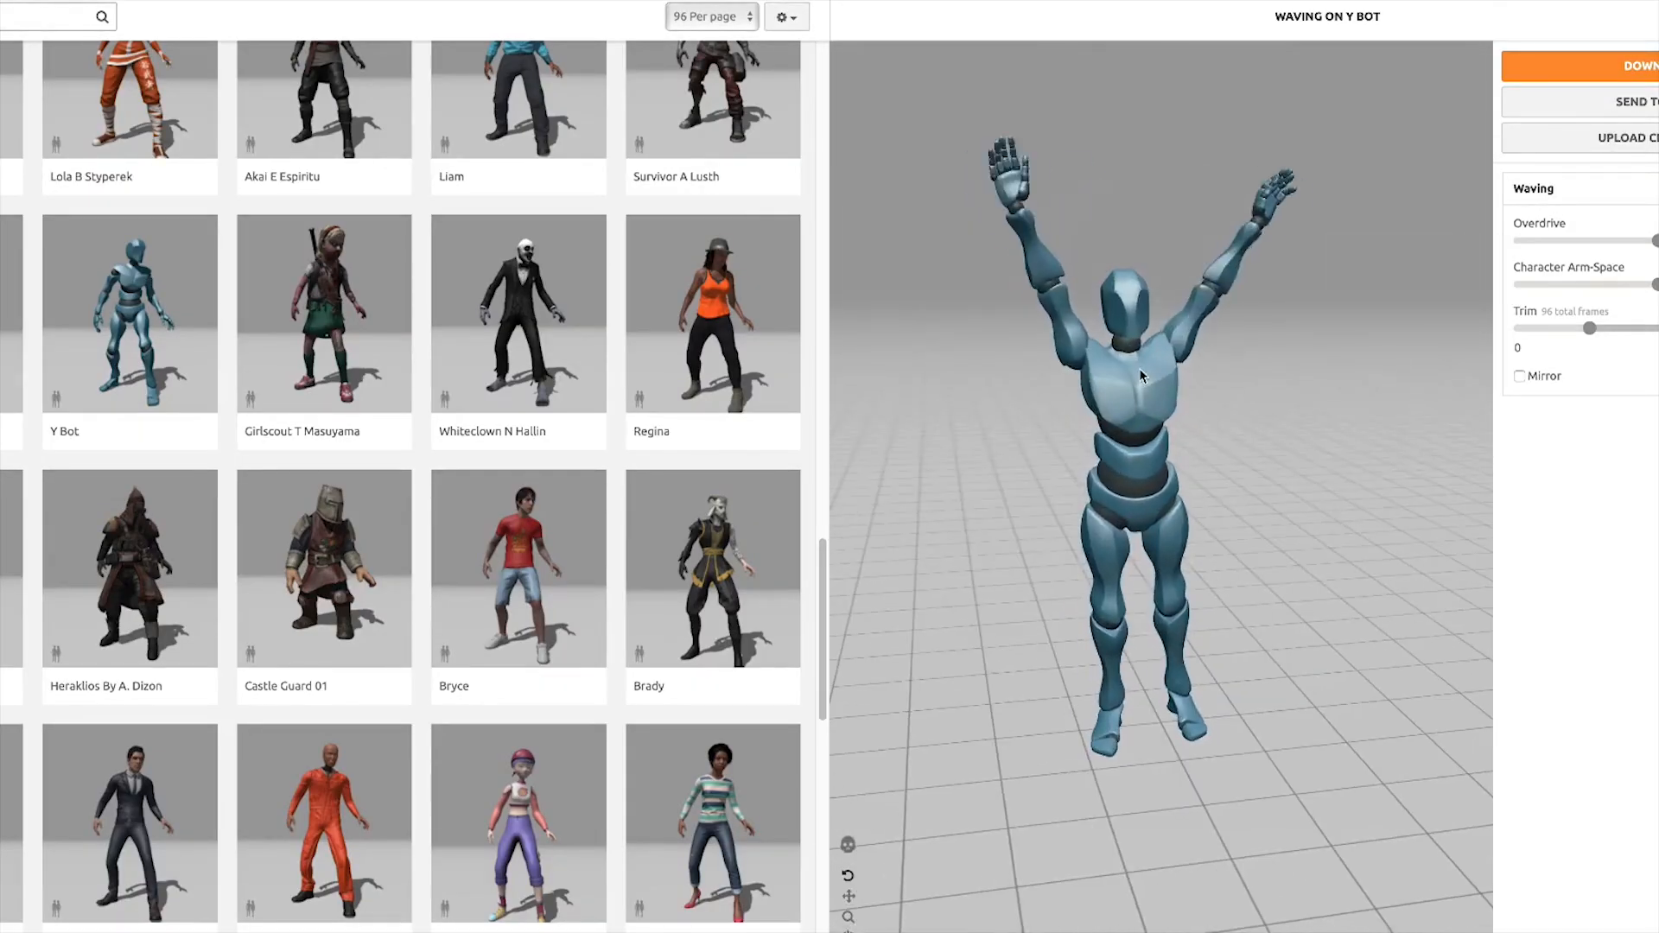
pyautogui.moveTo(968, 389); pyautogui.dragTo(1098, 428)
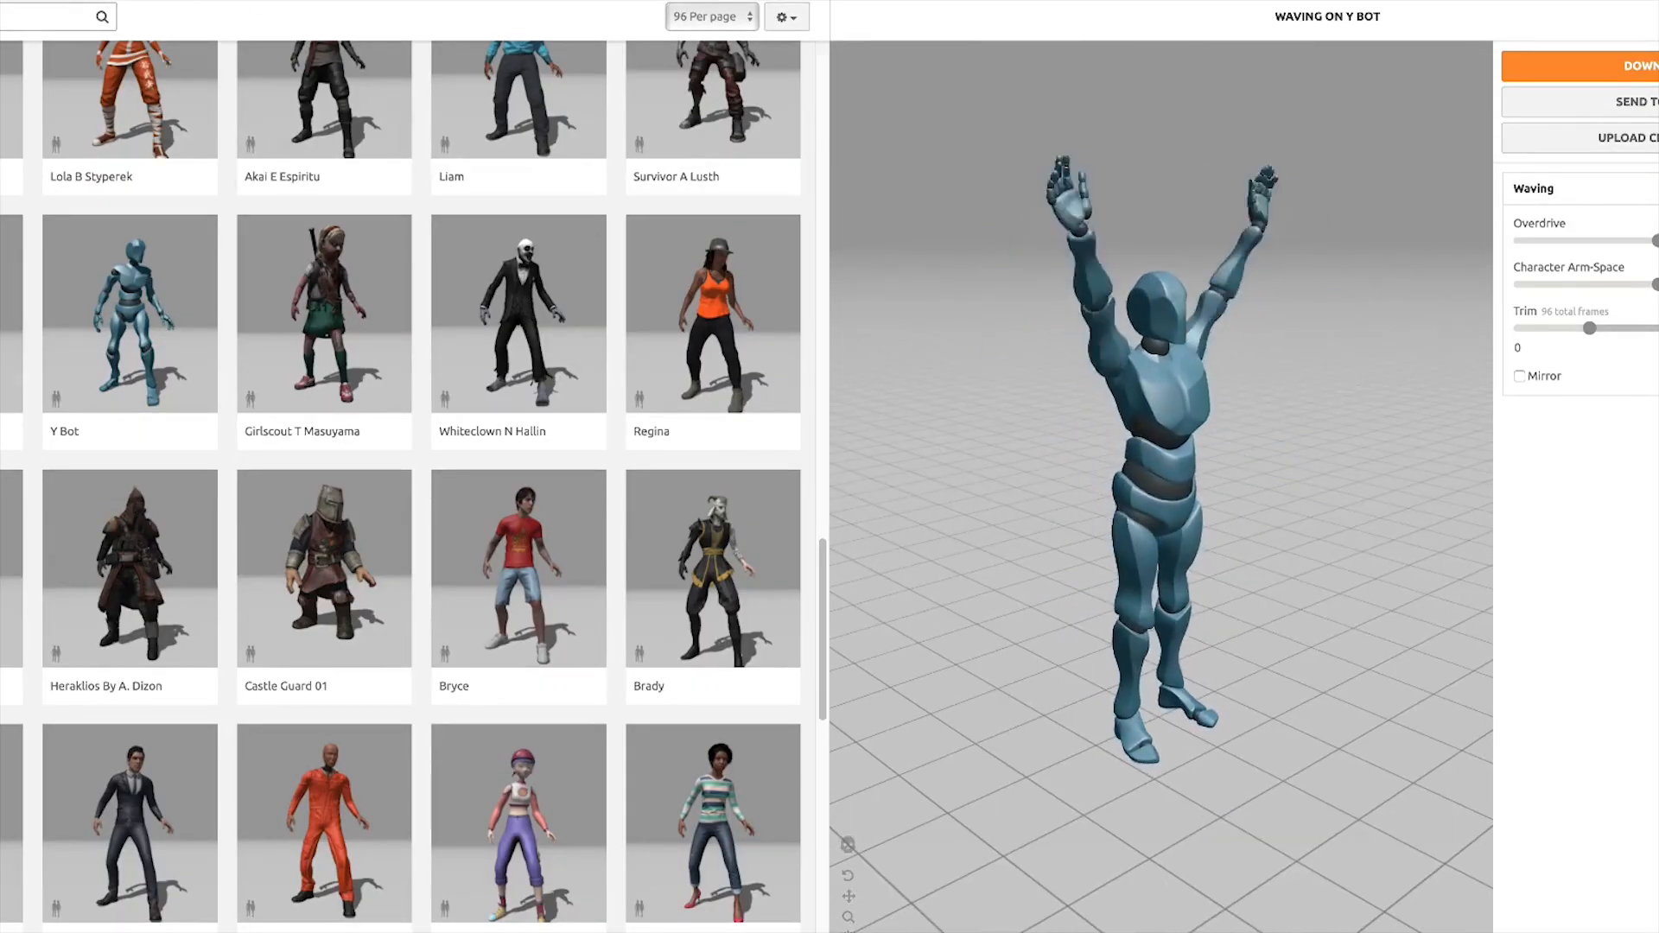
pyautogui.click(208, 3)
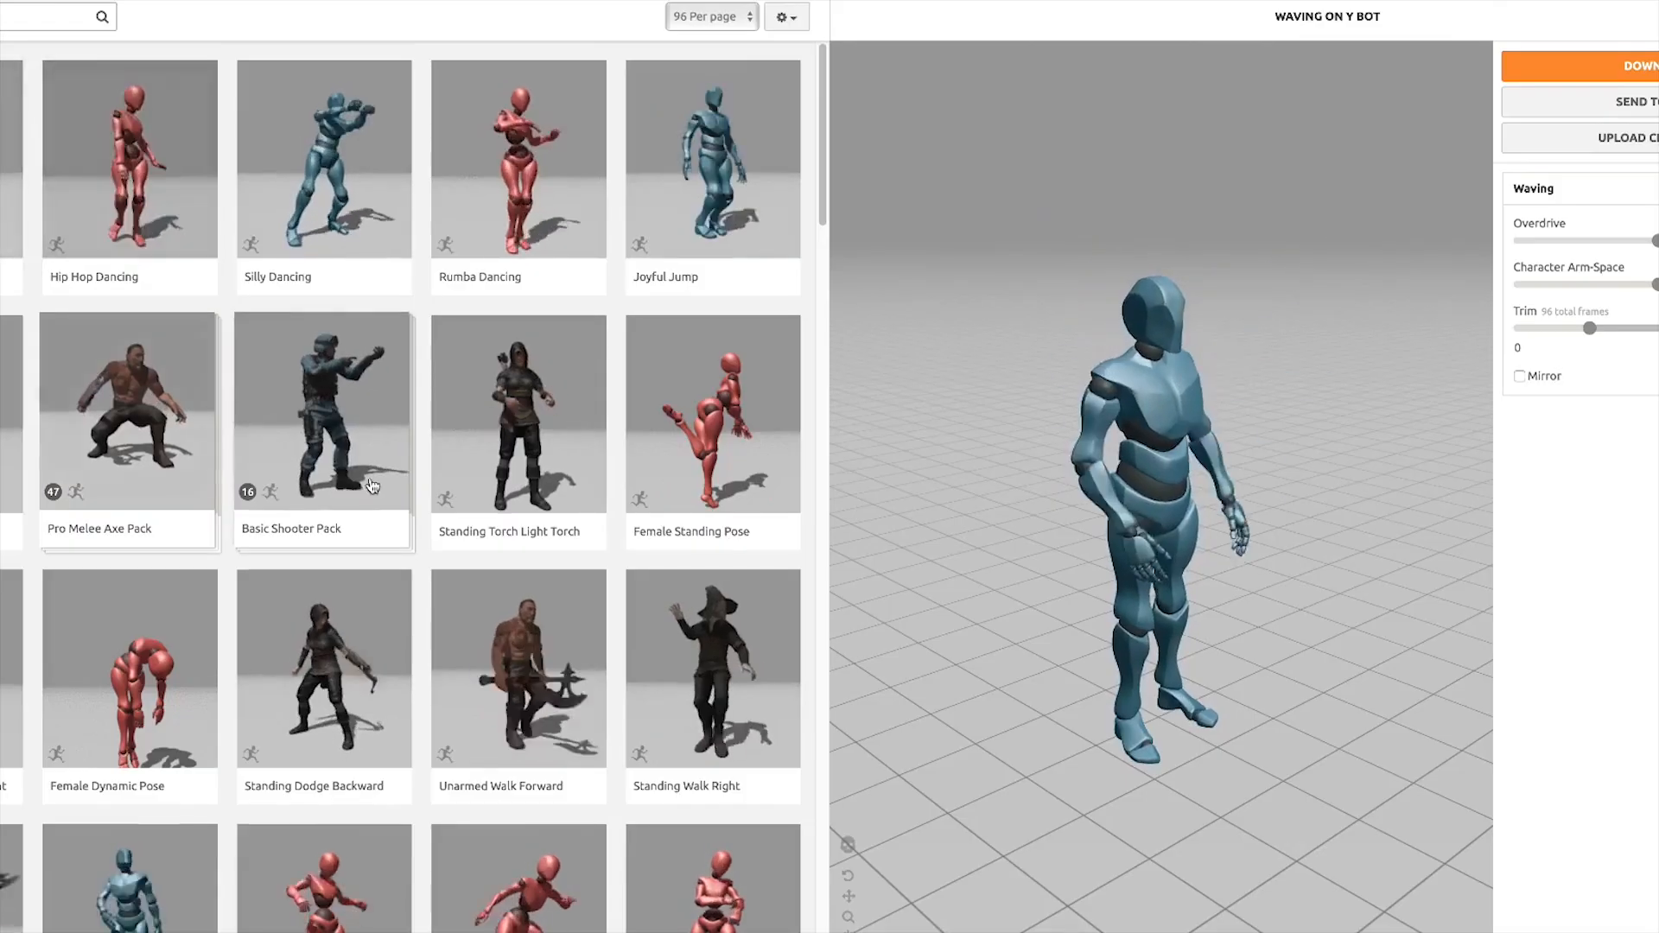
pyautogui.scroll(-20, 371, 486)
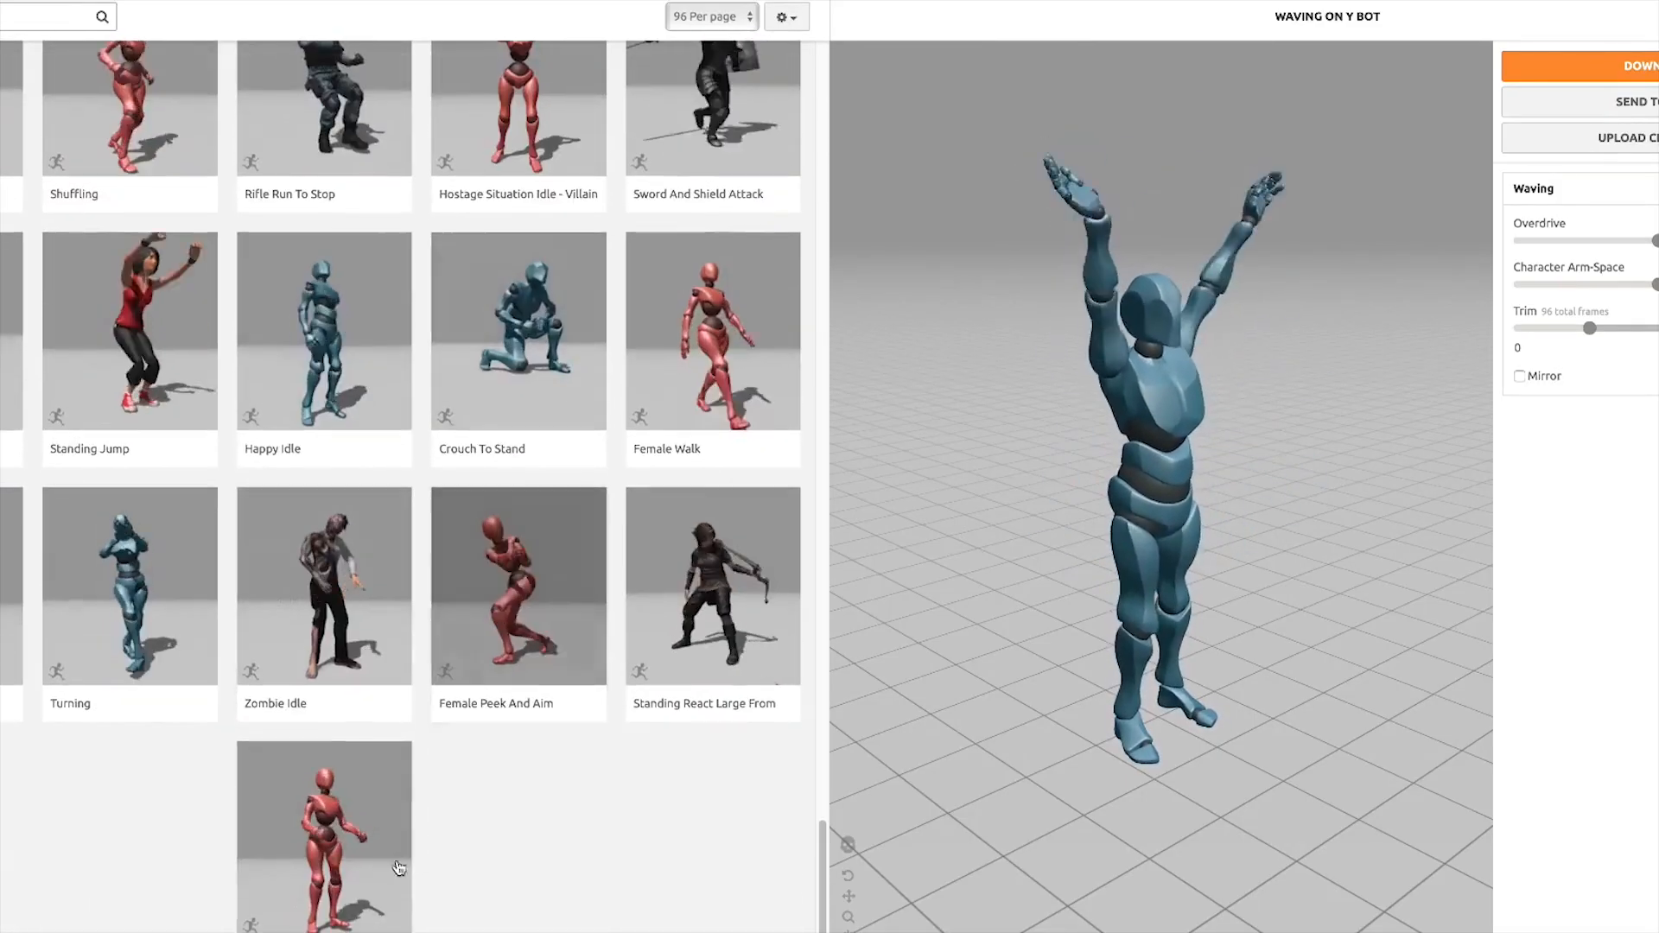
pyautogui.click(398, 867)
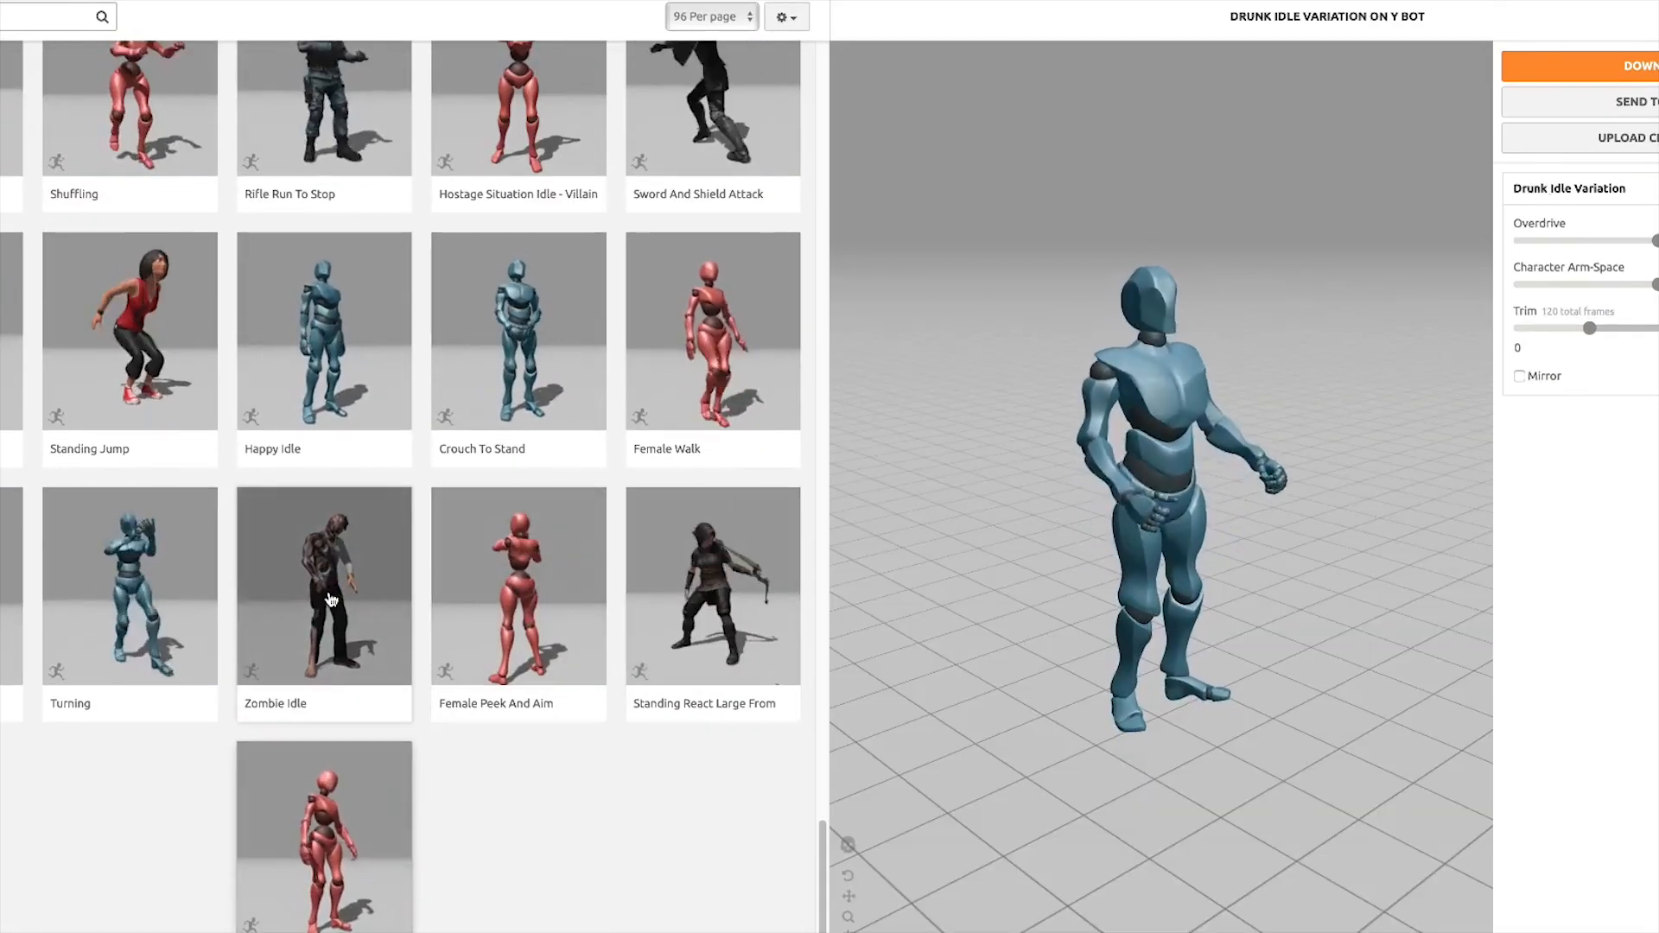
pyautogui.click(331, 599)
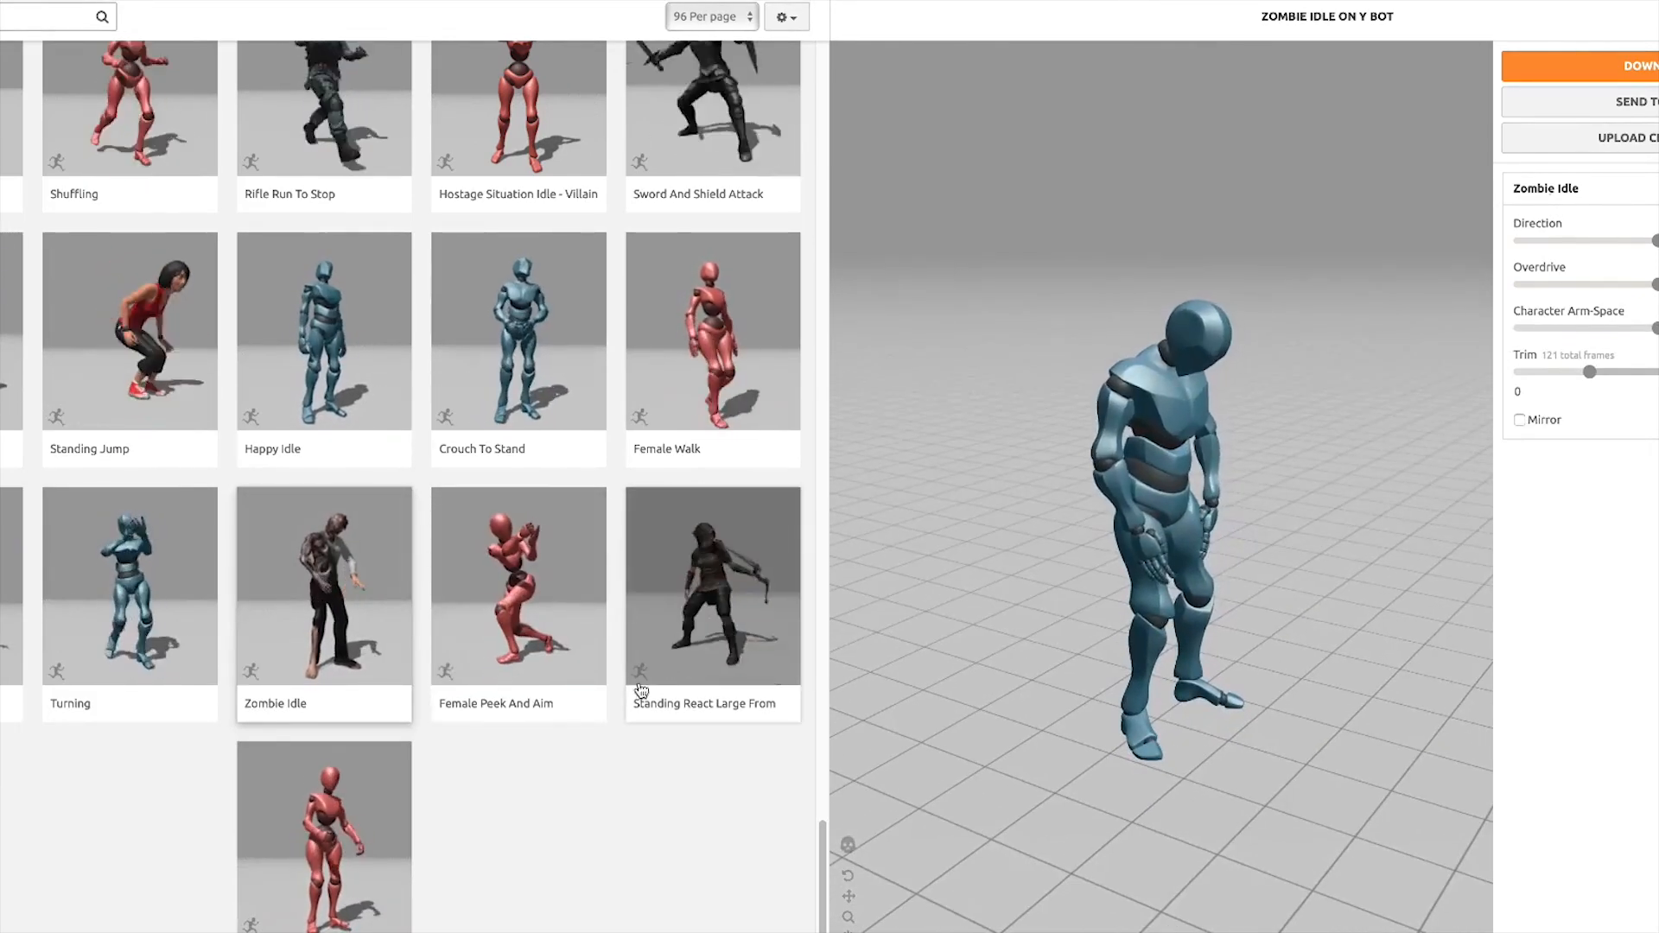
# Browse further down the animations and preview Sword And Shield Jump, Northern Soul Spin and Male Standing Pose on Y Bot
pyautogui.scroll(-2, 641, 689)
pyautogui.click(297, 897)
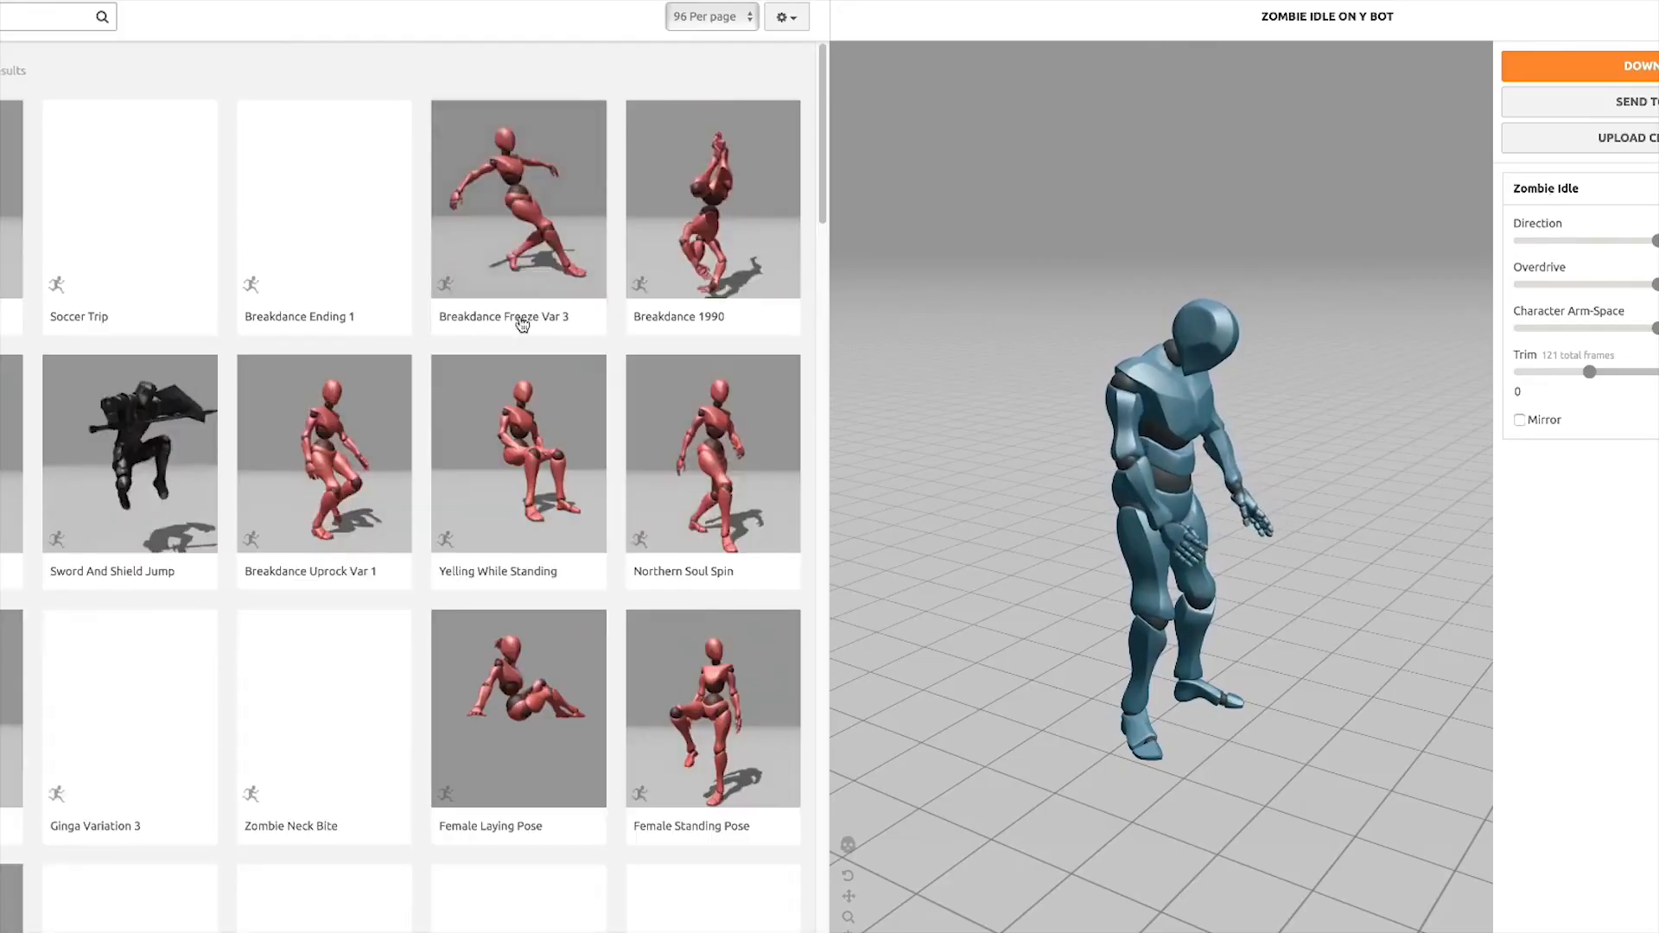
pyautogui.click(124, 435)
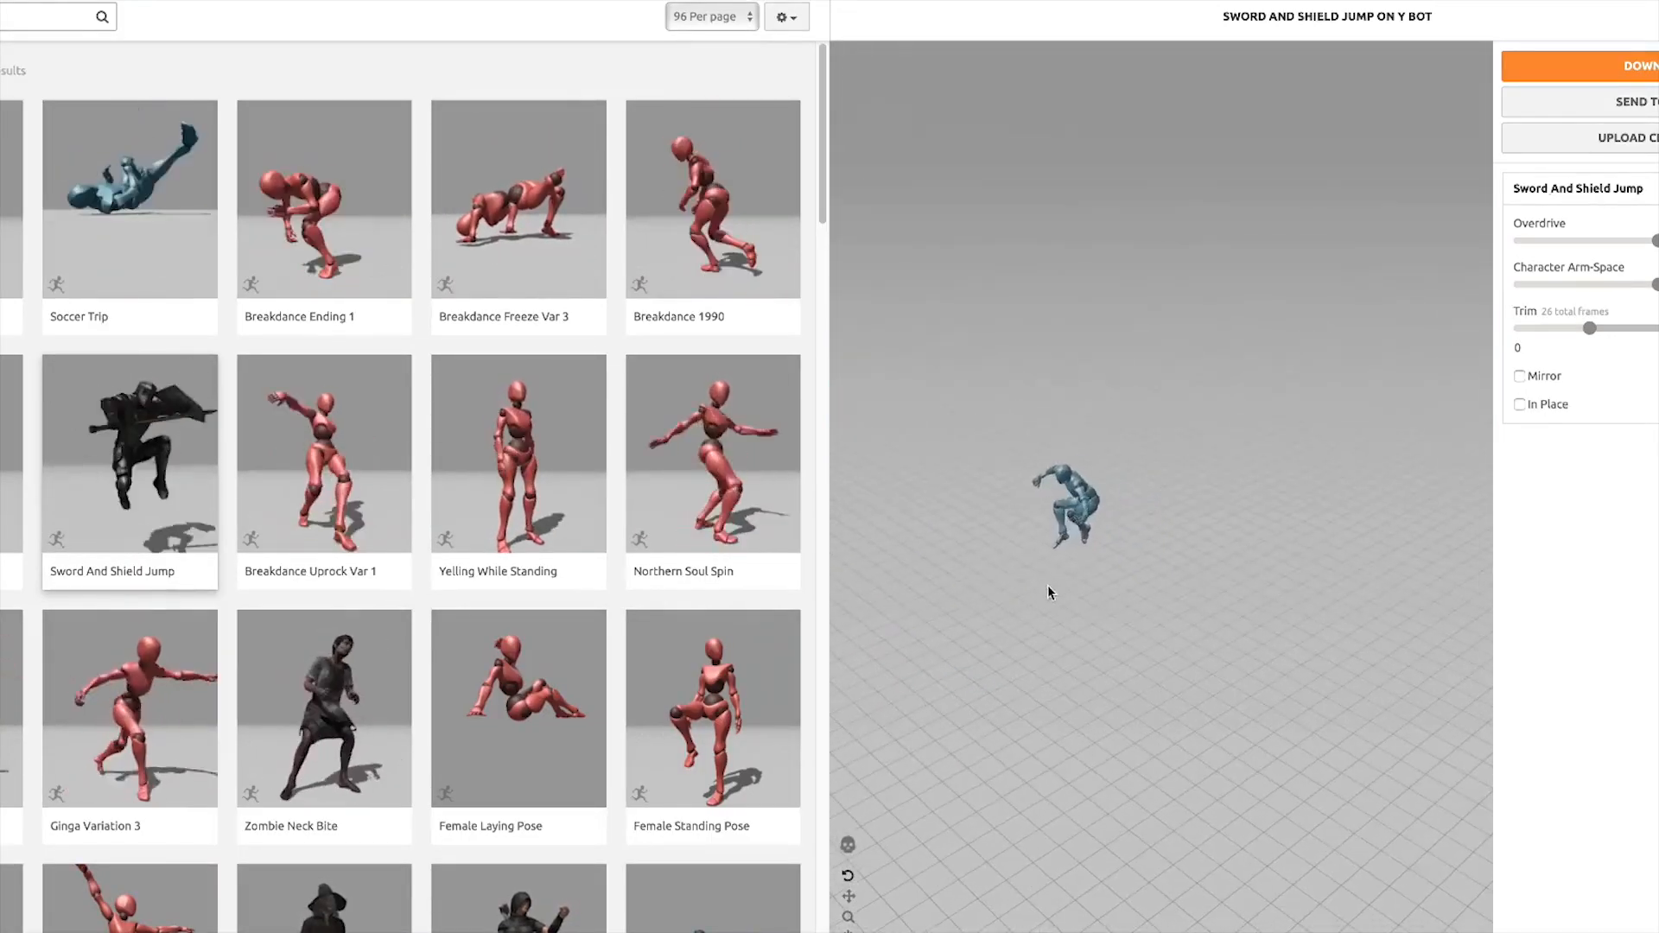
pyautogui.click(793, 491)
pyautogui.scroll(-10, 667, 180)
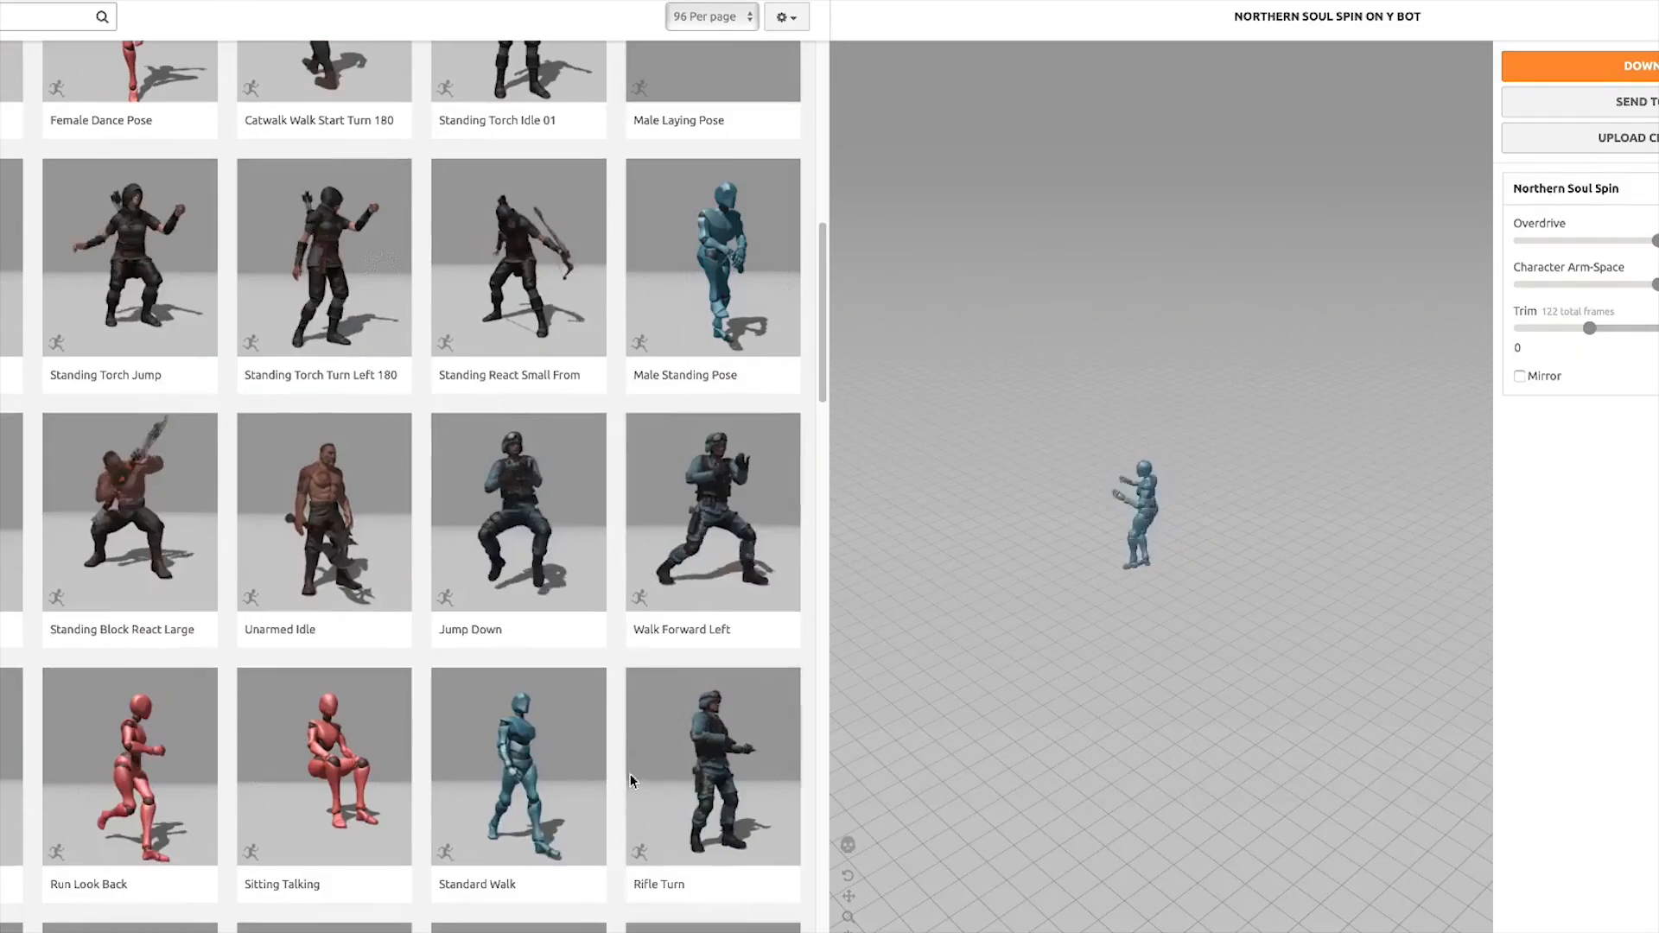
pyautogui.click(686, 228)
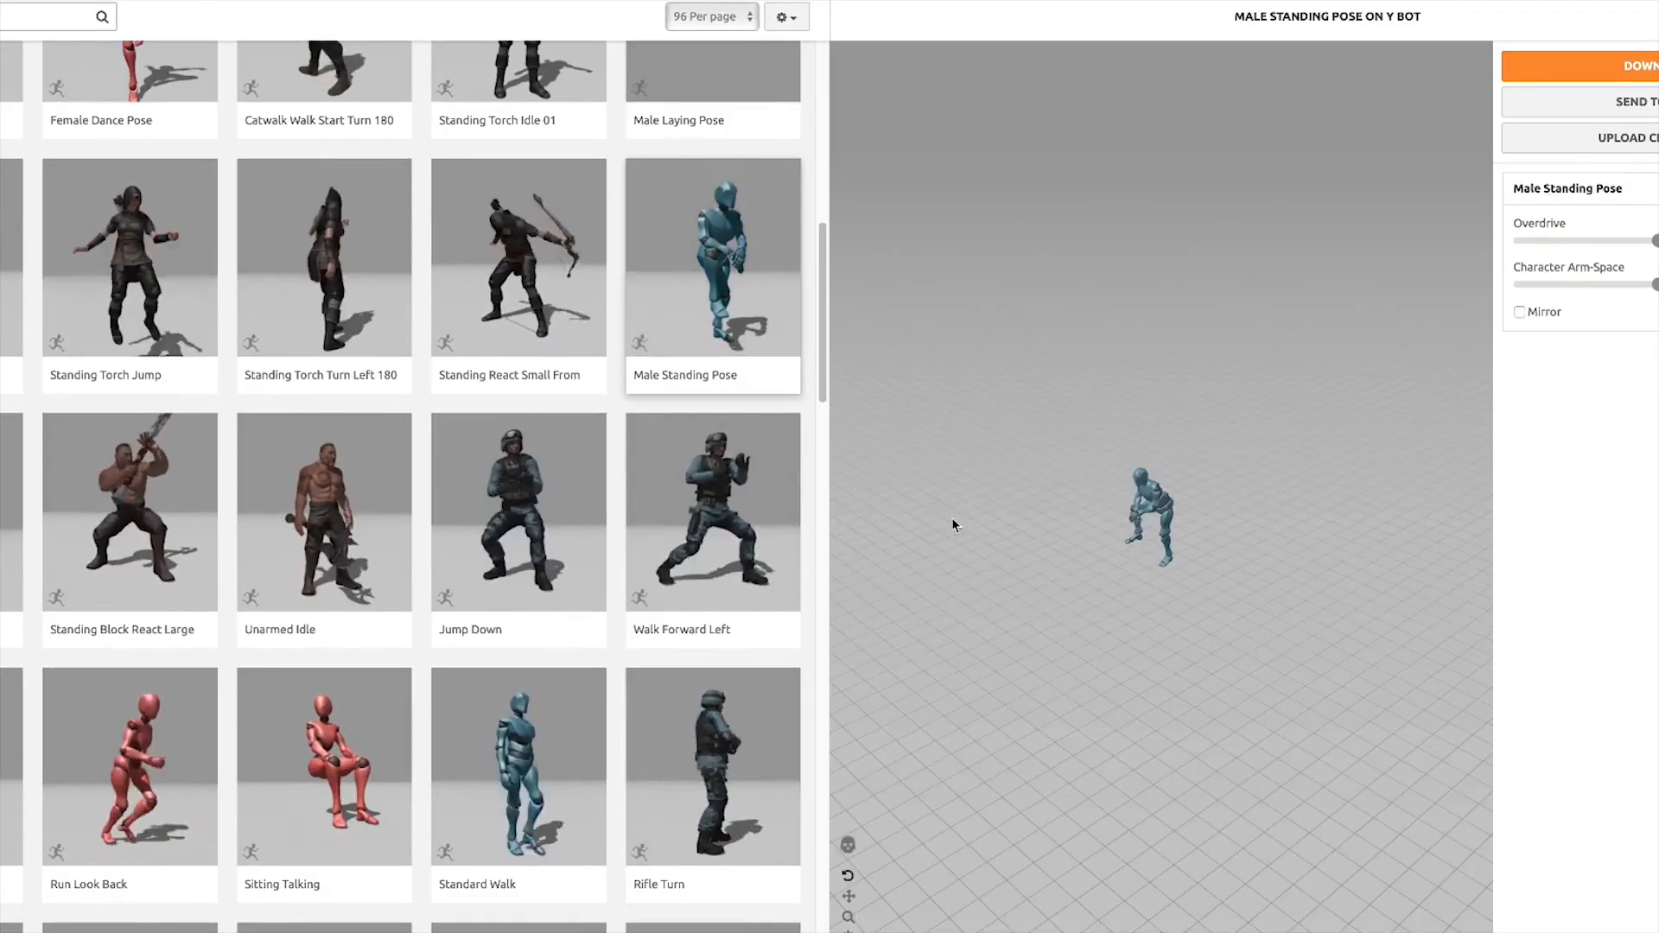
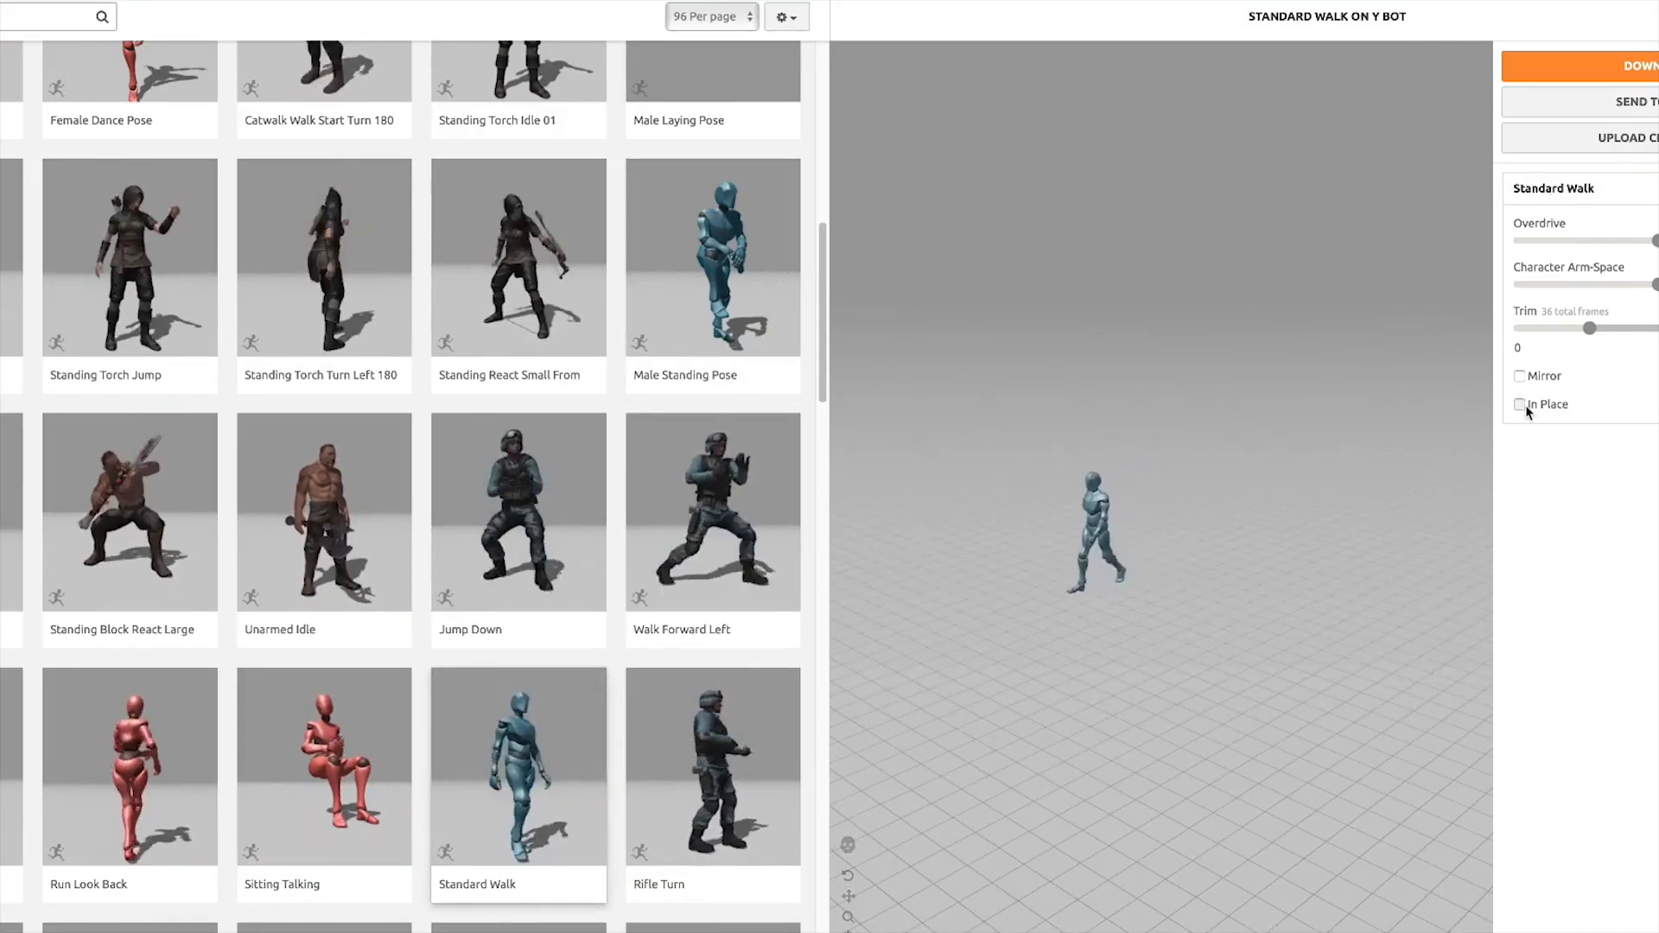
# Enable In Place and Mirror for the Standard Walk animation and raise its Overdrive to maximum
pyautogui.click(1519, 405)
pyautogui.scroll(5, 1273, 582)
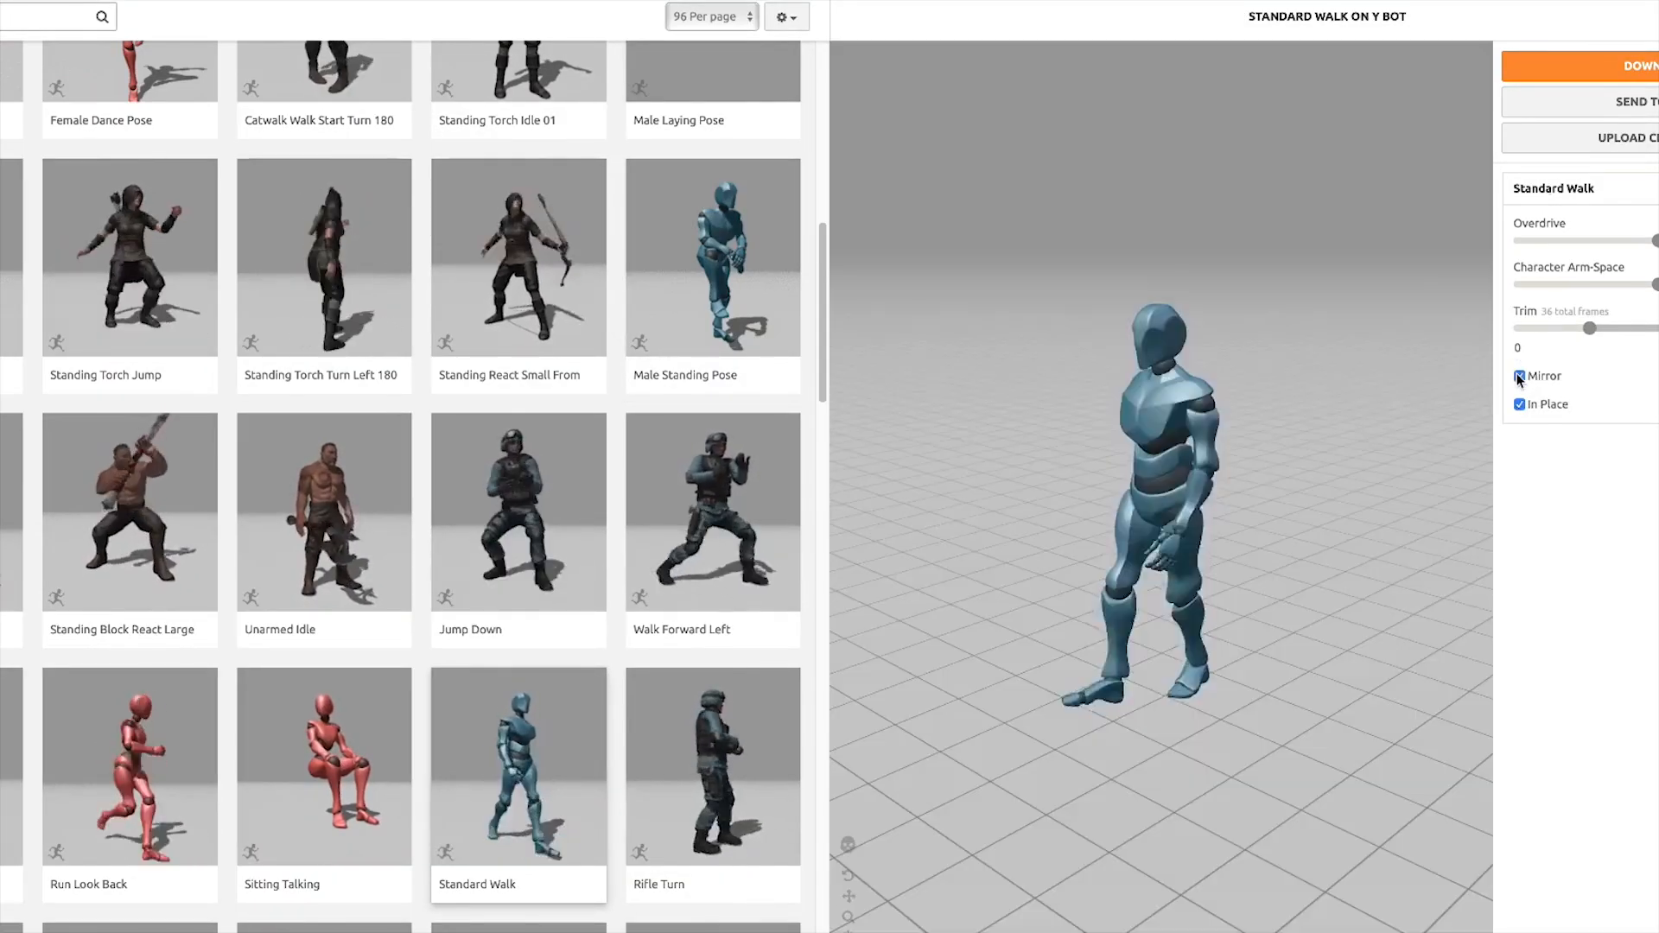
pyautogui.click(1519, 377)
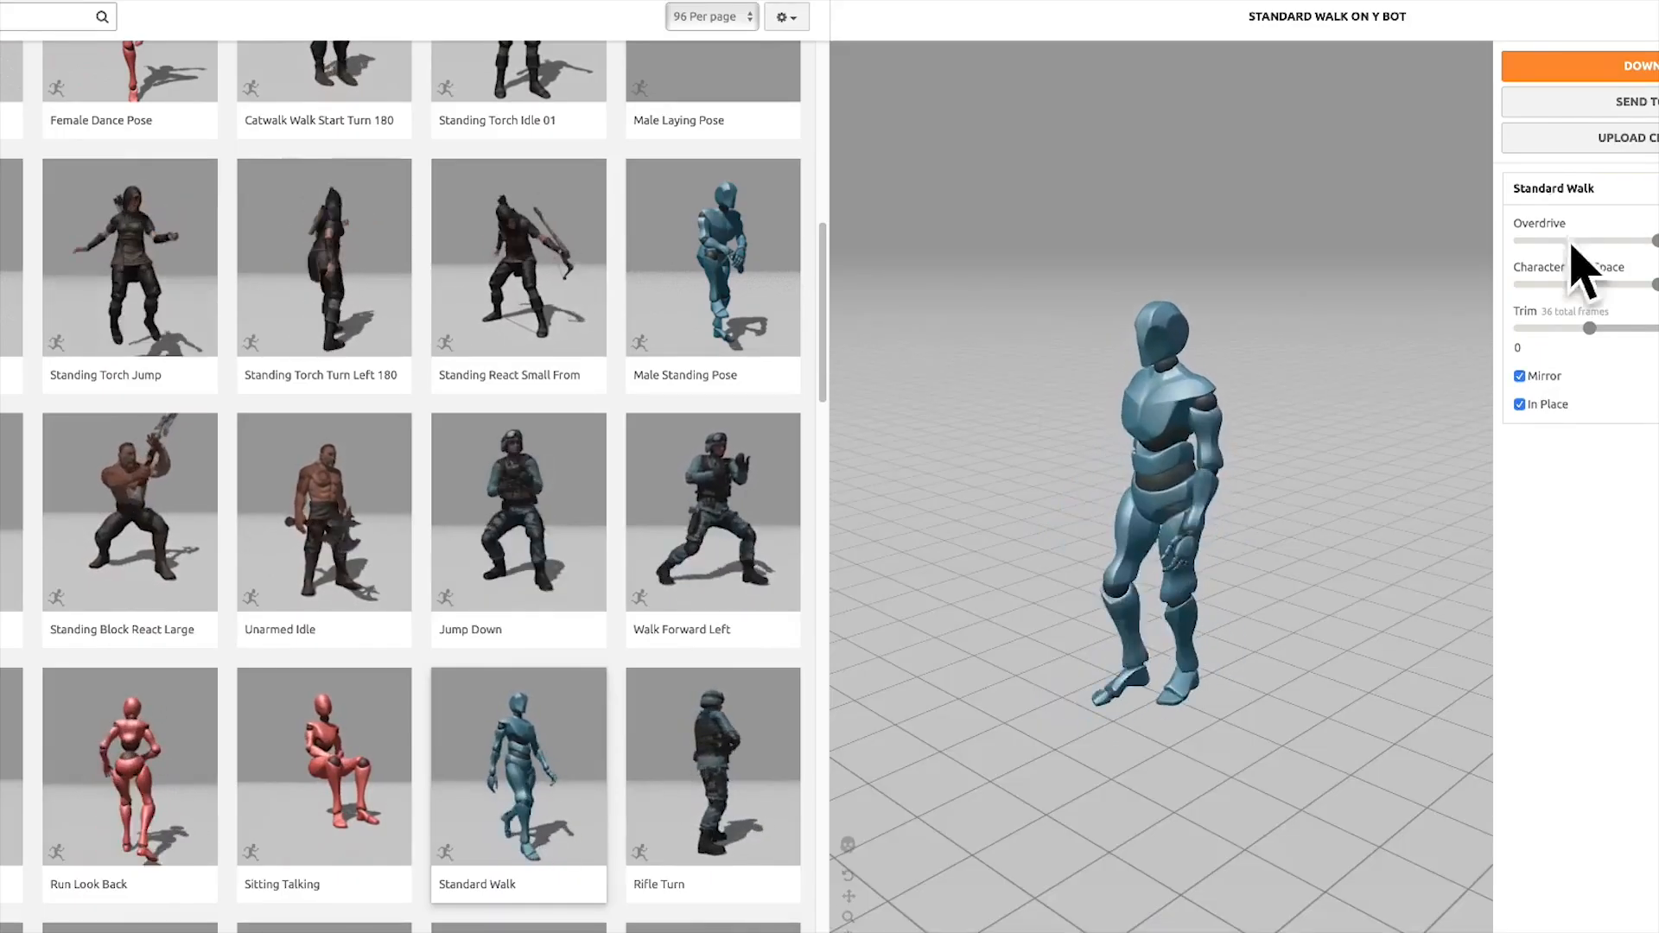
pyautogui.moveTo(1656, 241); pyautogui.dragTo(1658, 241)
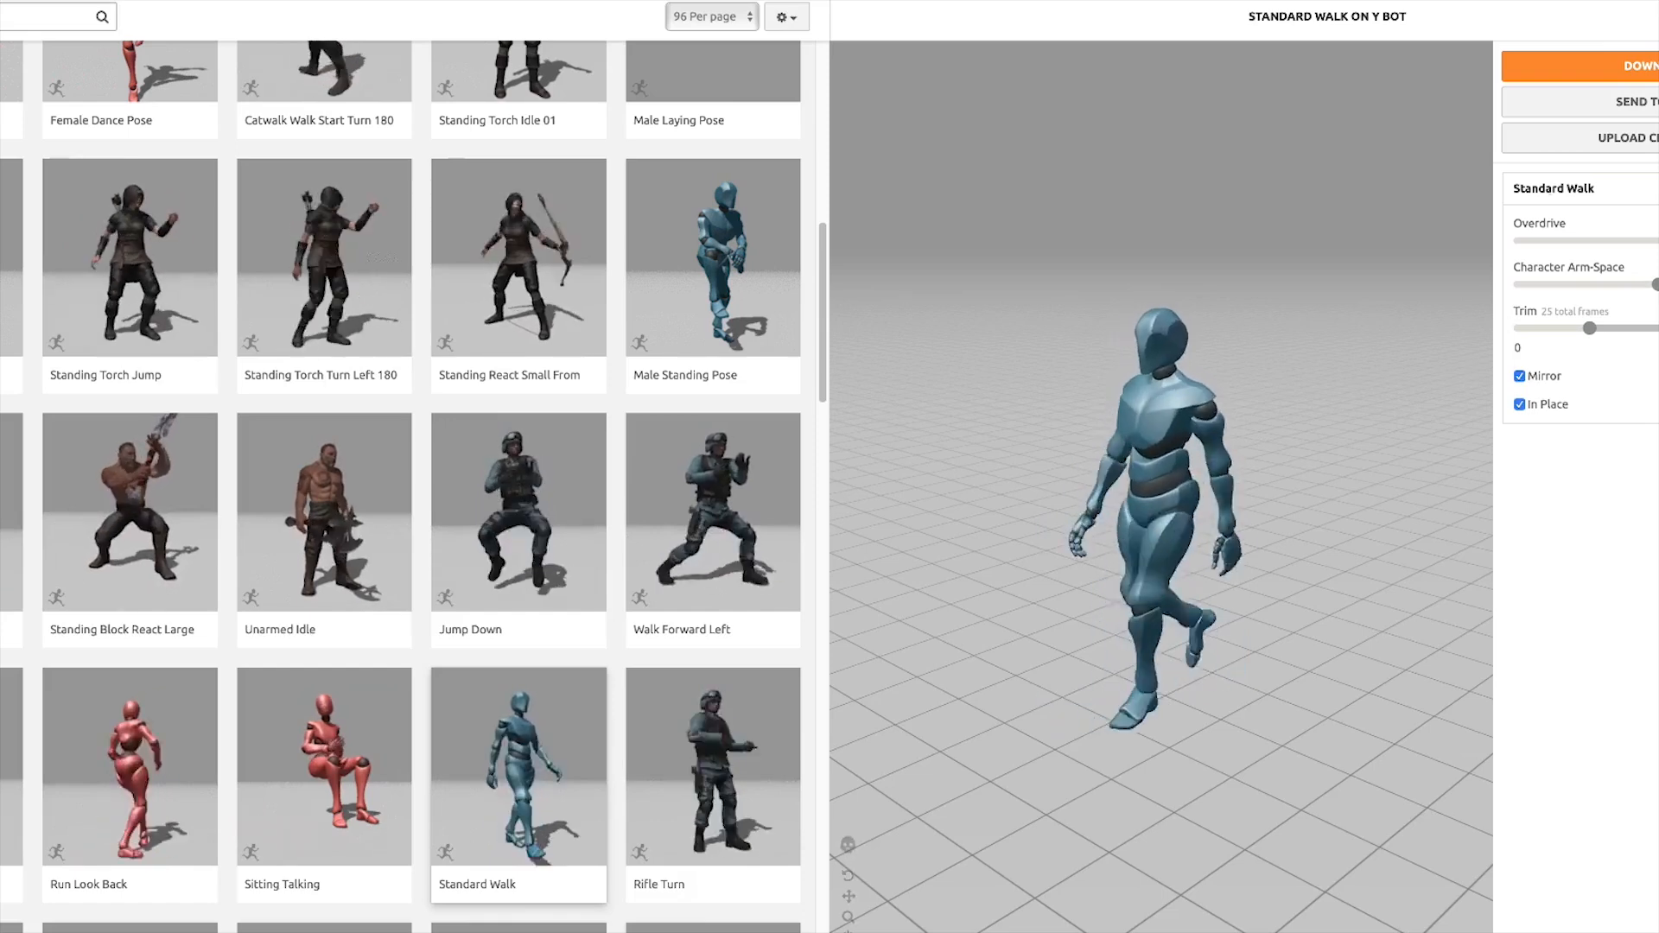
pyautogui.scroll(-4, 592, 542)
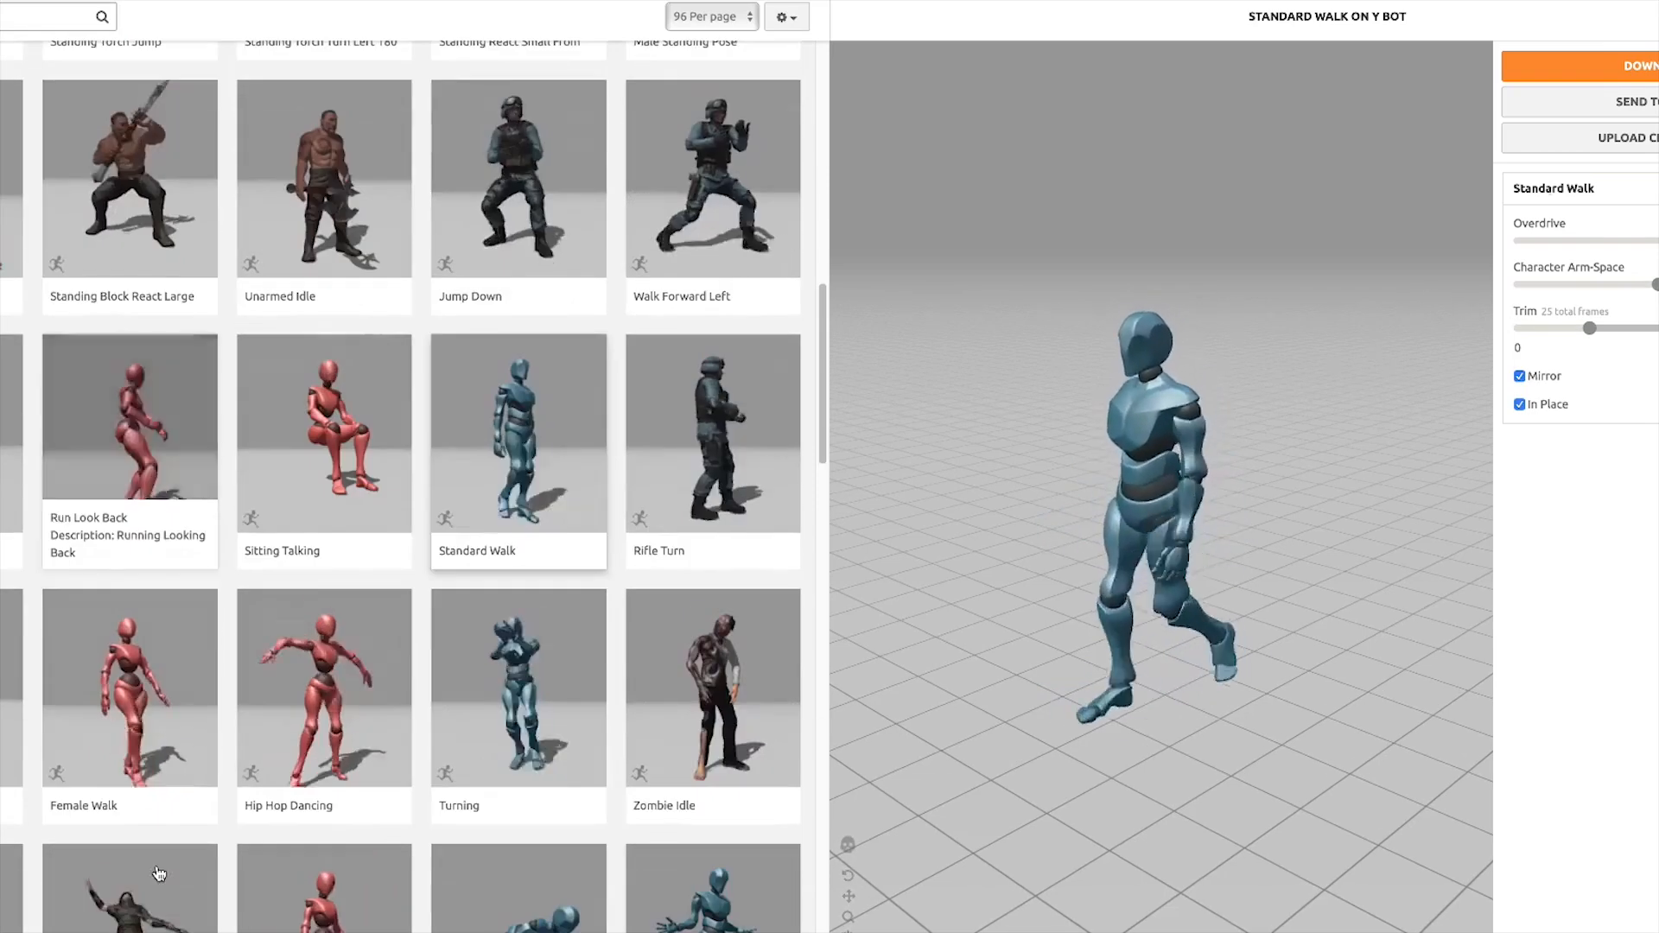
# Search the animation library for kick animations and browse through the results
pyautogui.click(16, 25)
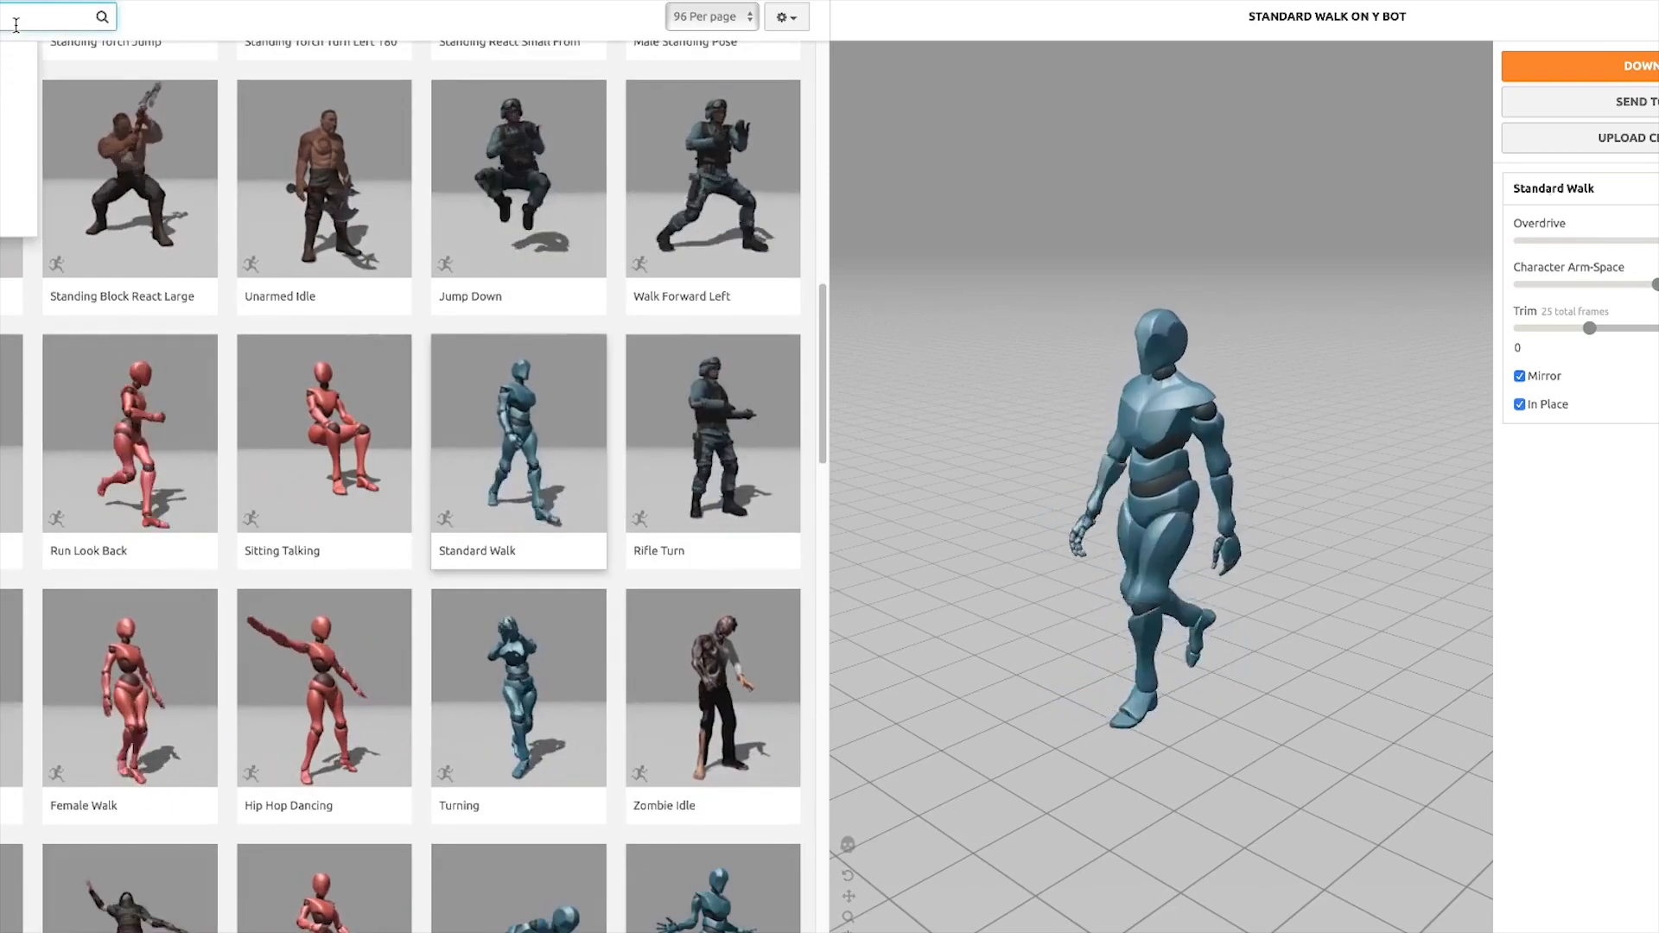
pyautogui.press('Return')
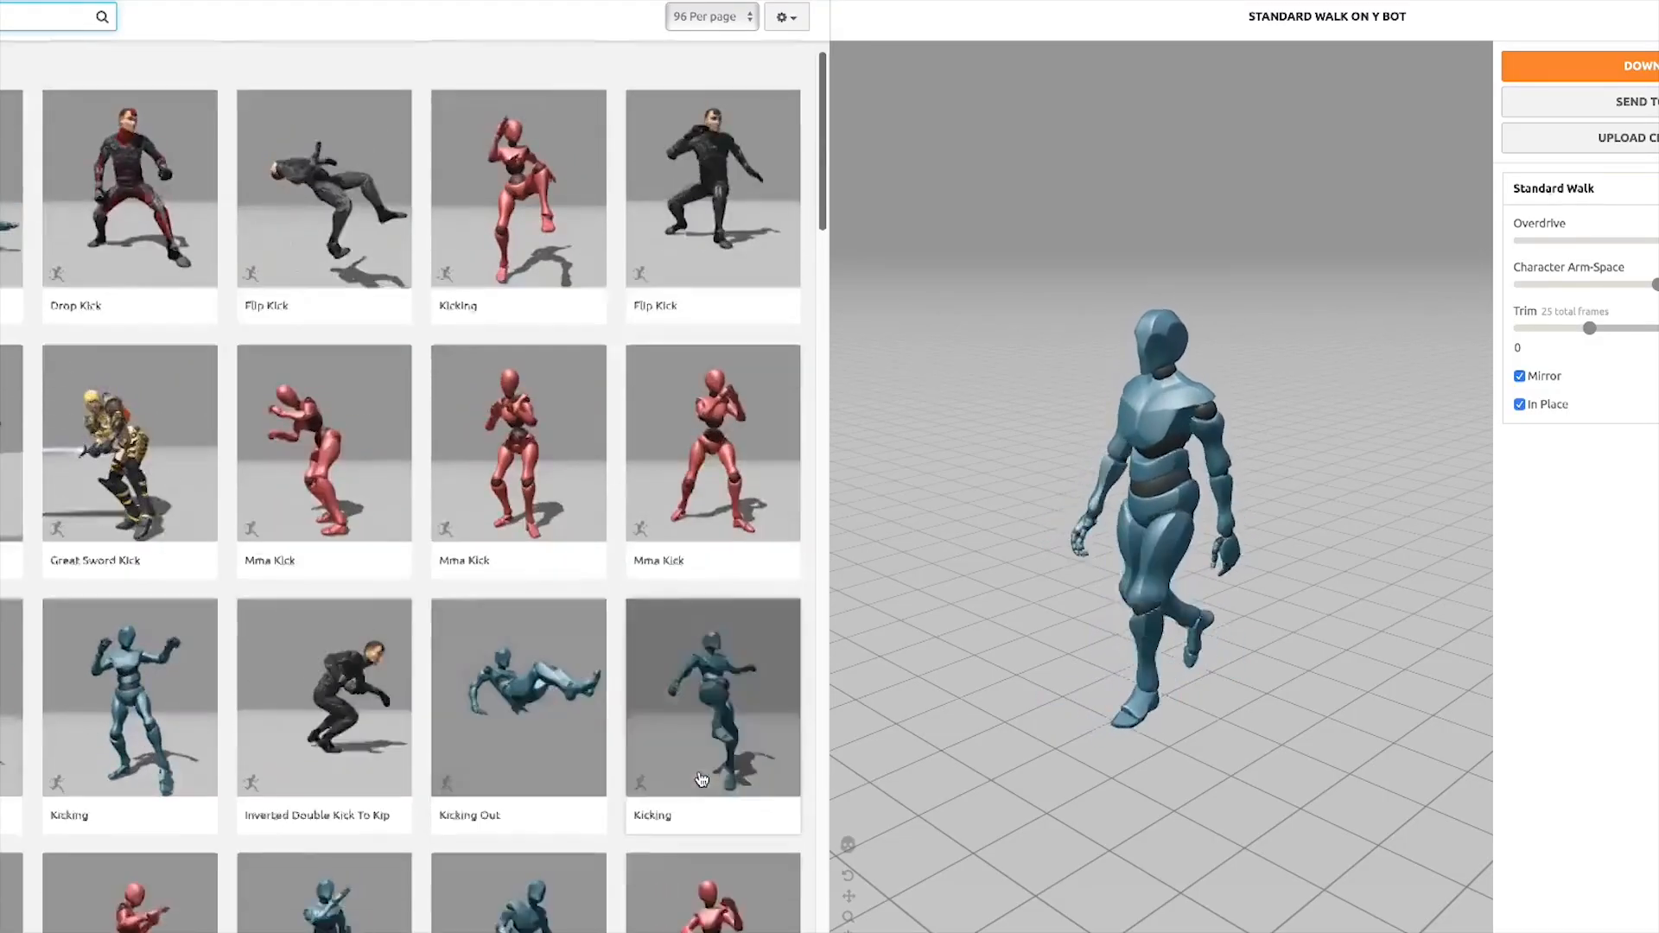
pyautogui.scroll(-5, 657, 735)
pyautogui.scroll(-2, 325, 745)
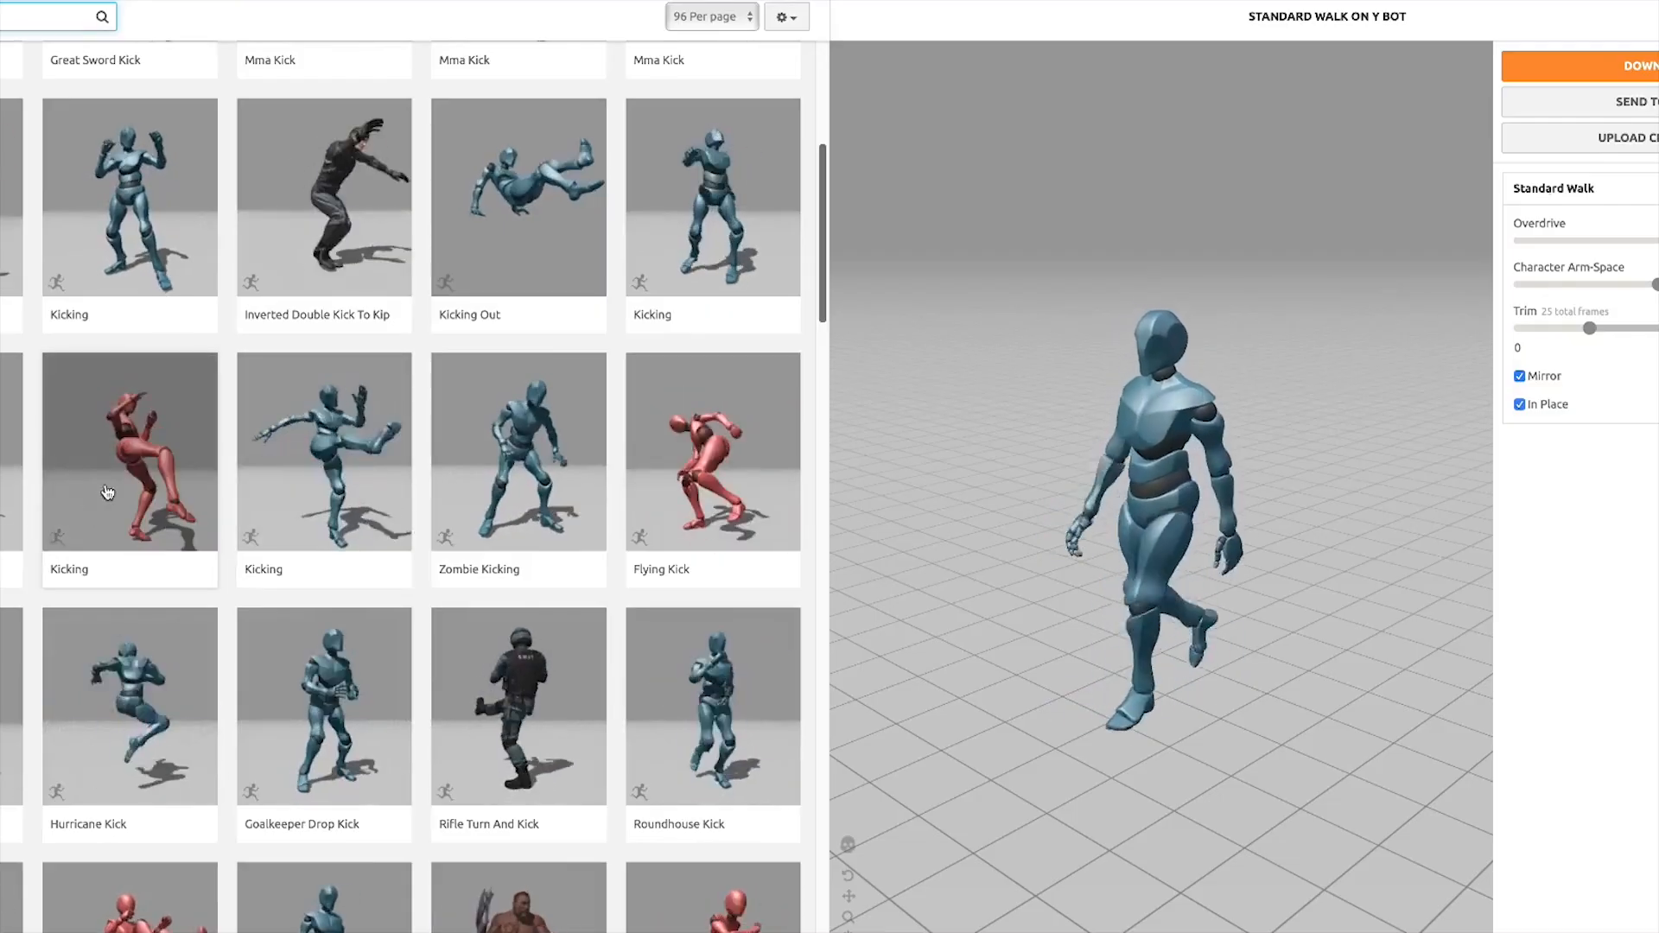
pyautogui.scroll(1, 121, 449)
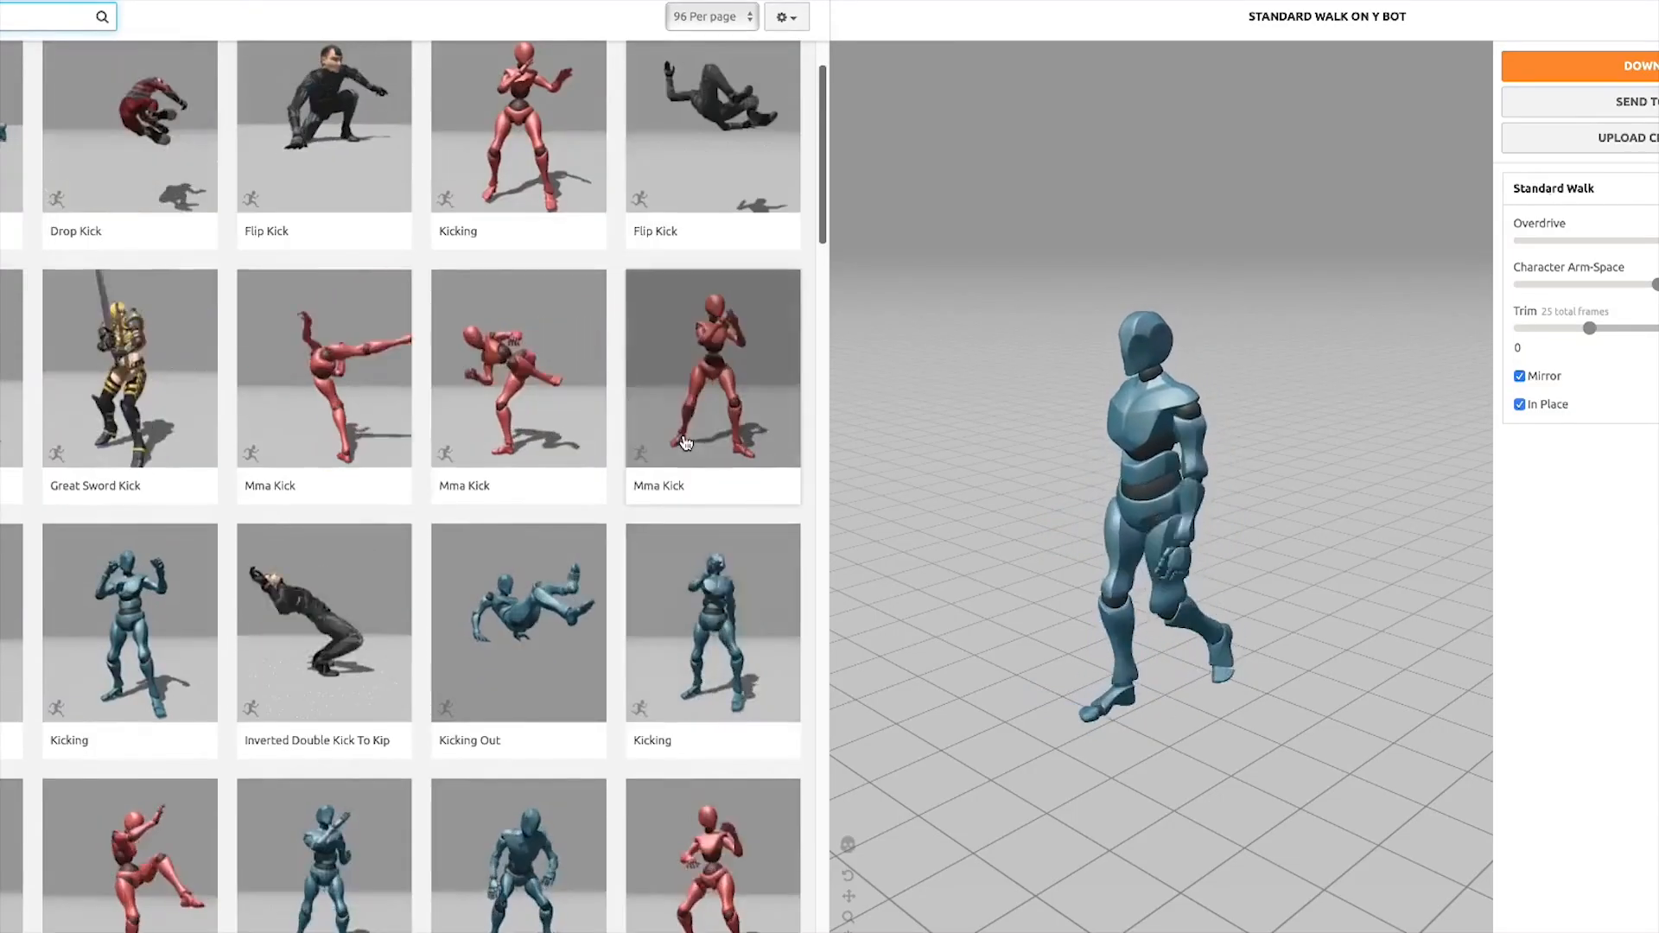
pyautogui.scroll(-1, 438, 514)
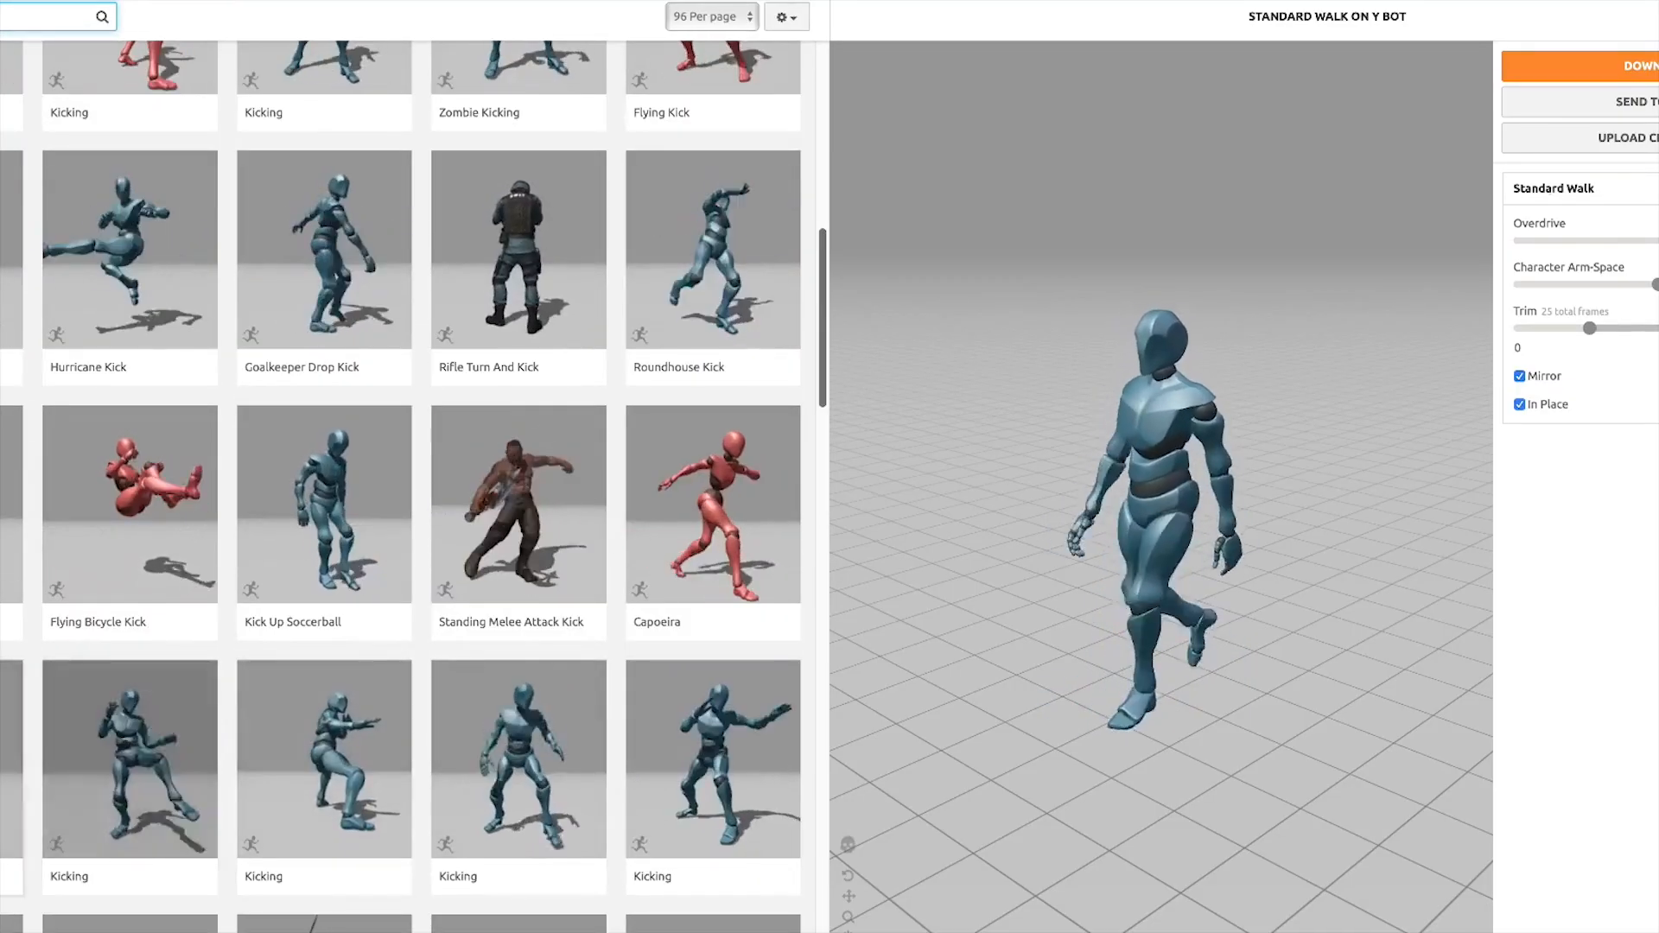
pyautogui.scroll(-2, 155, 789)
pyautogui.scroll(-5, 155, 789)
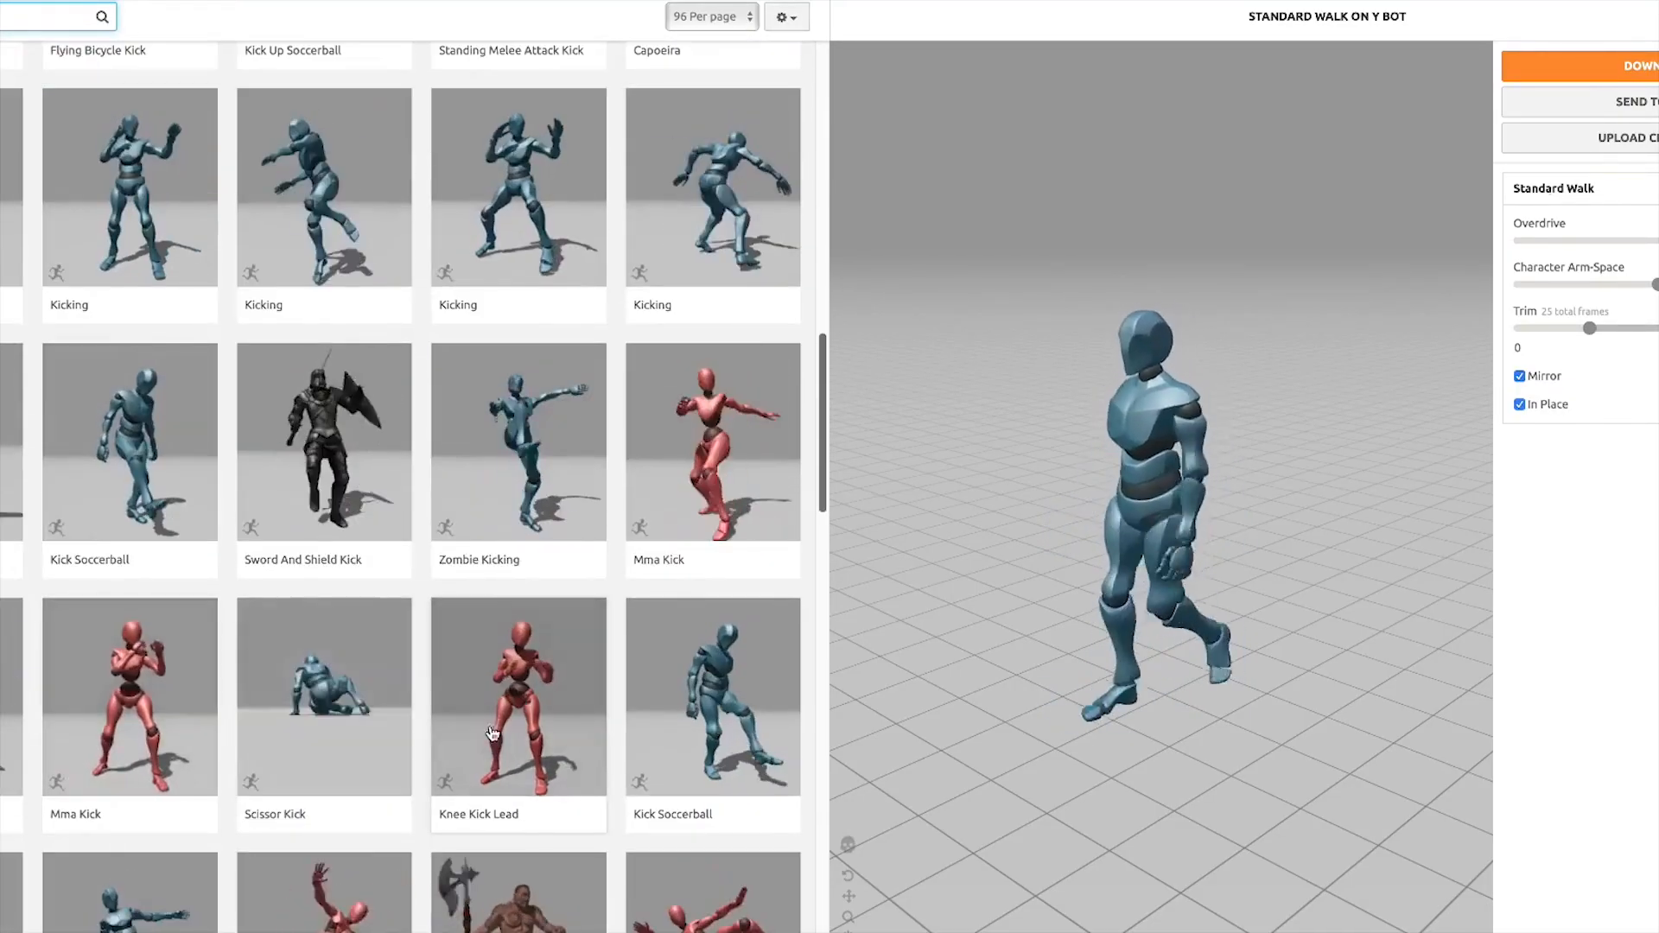
pyautogui.scroll(-13, 491, 734)
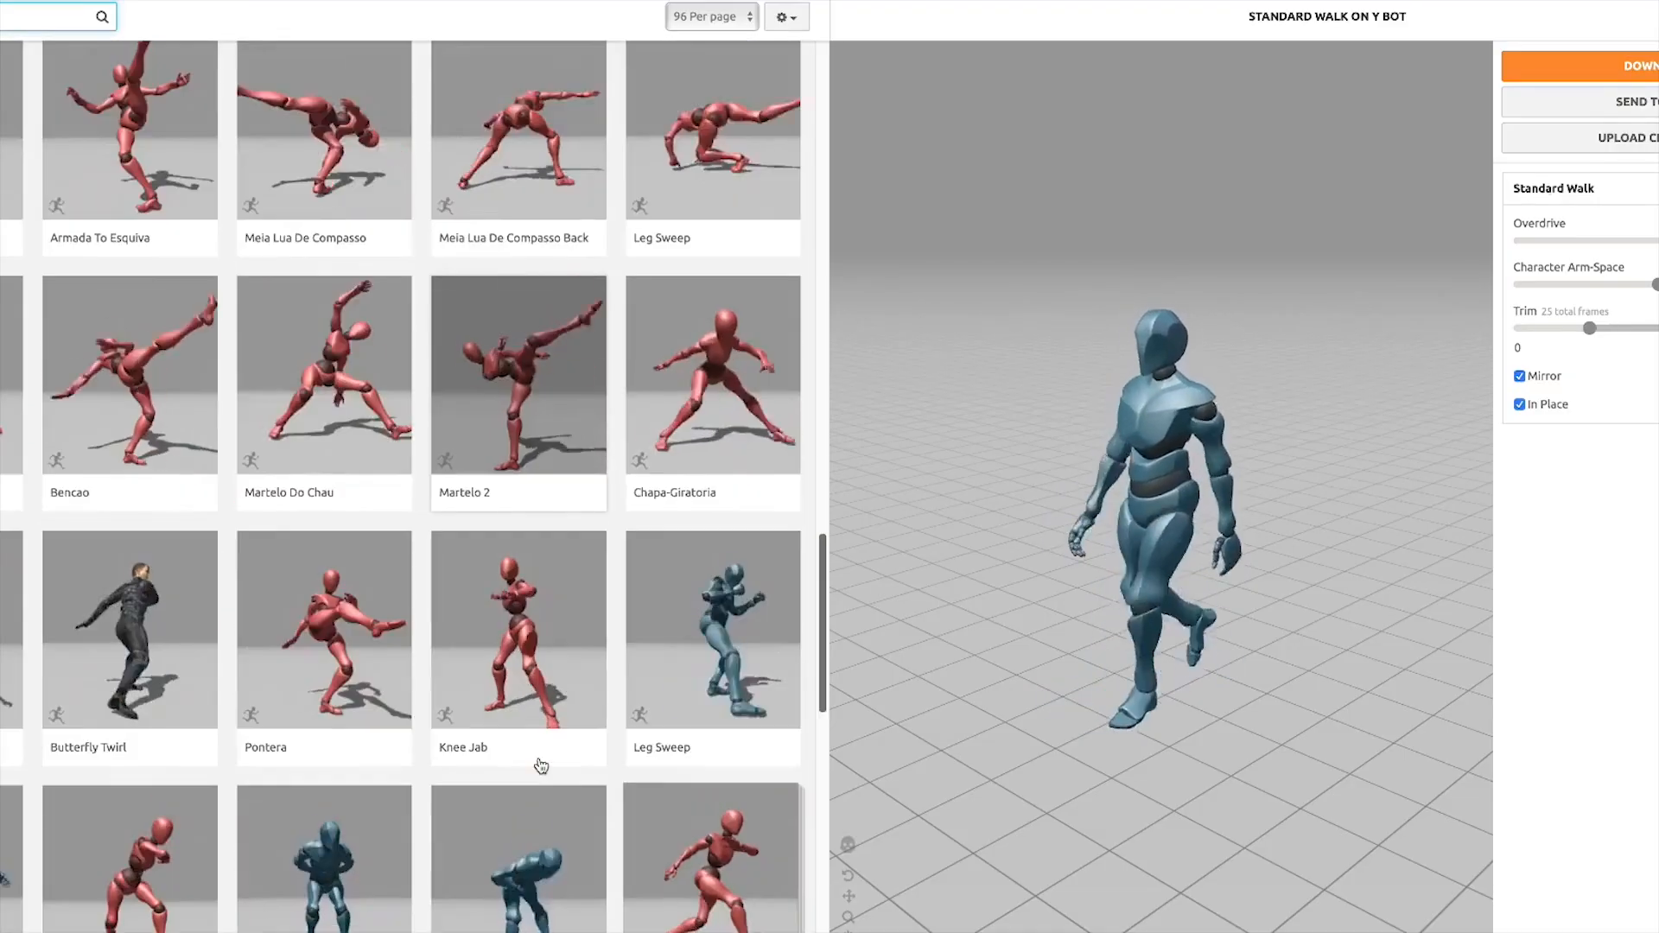
pyautogui.scroll(-10, 541, 766)
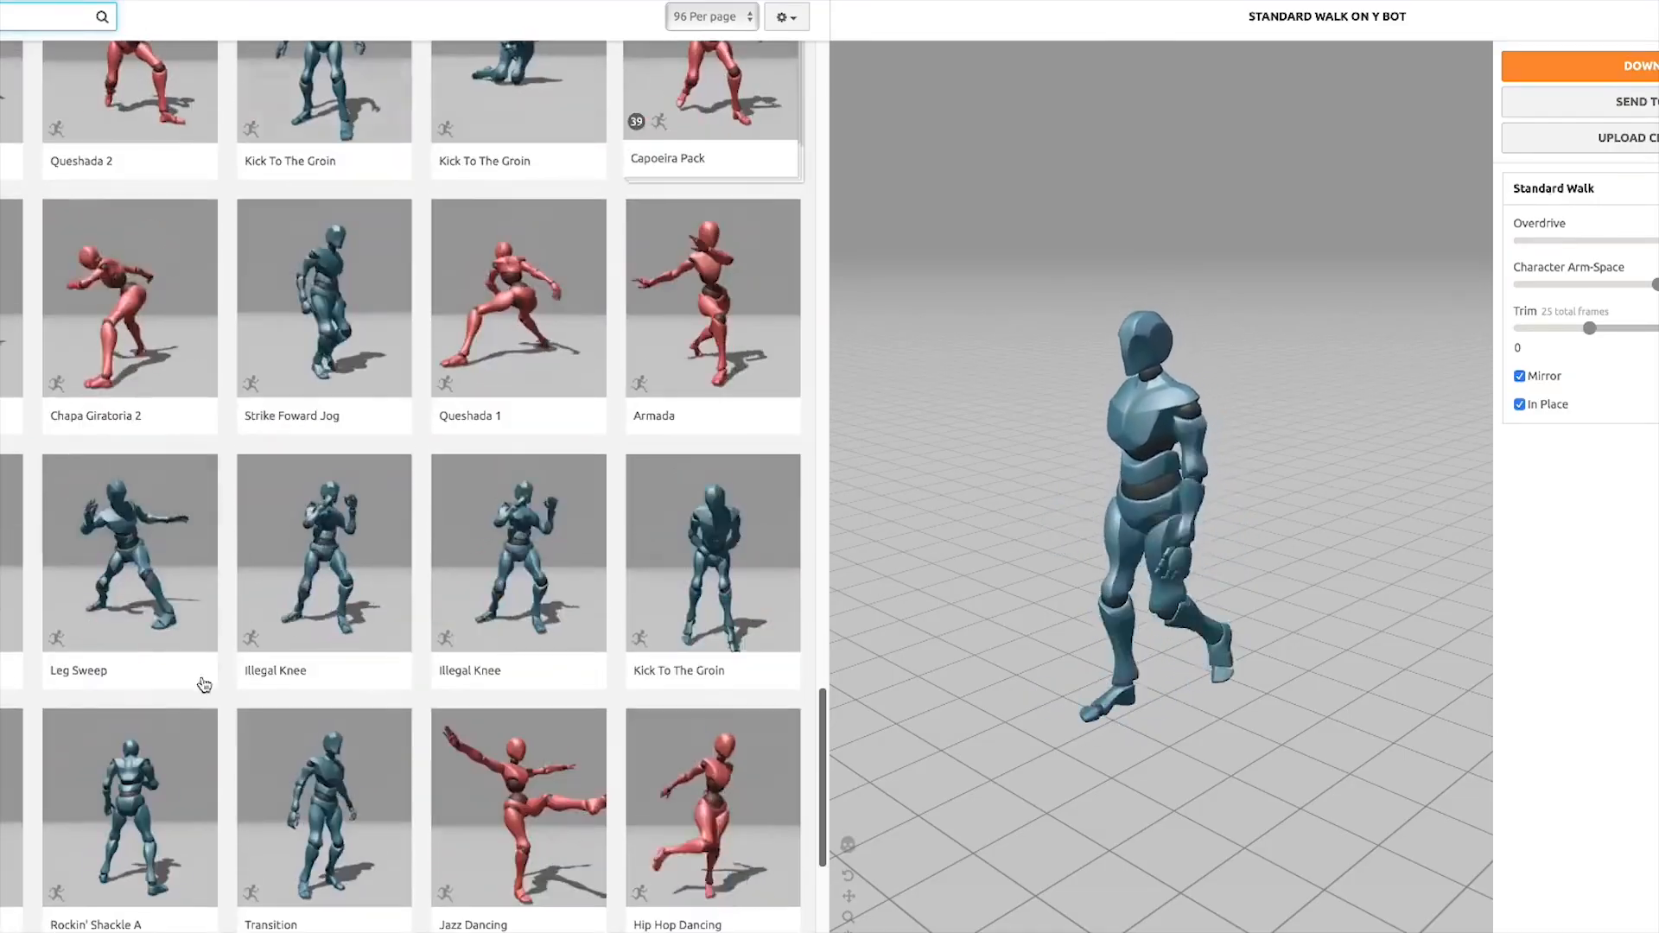
pyautogui.scroll(10, 37, 89)
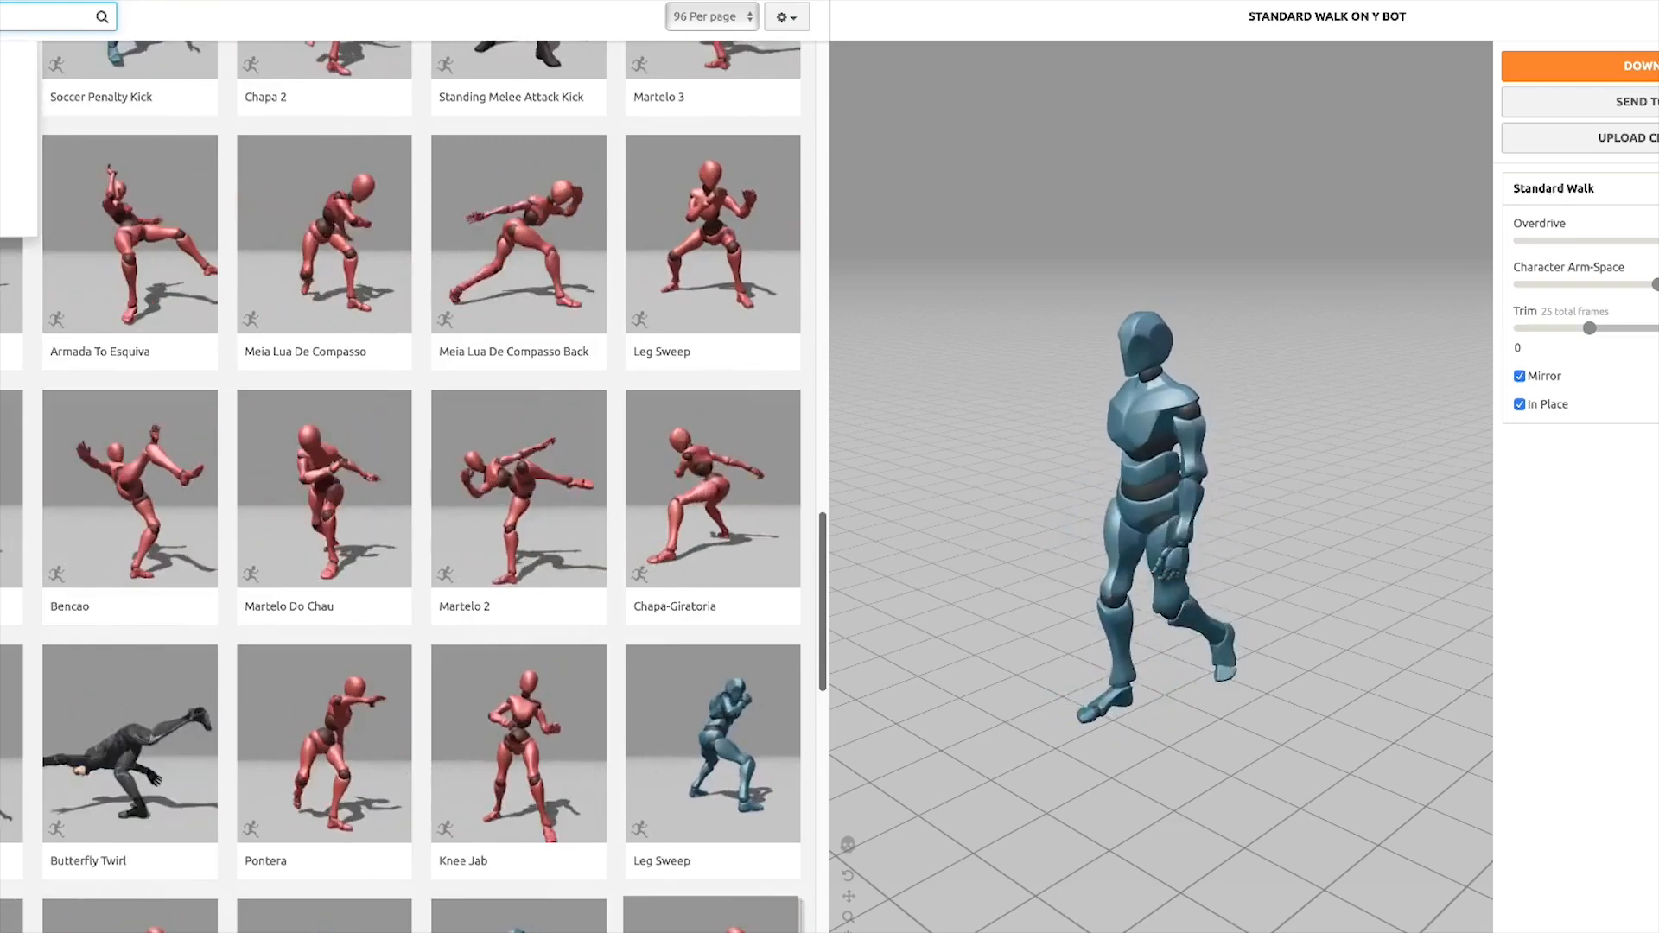
pyautogui.scroll(-15, 38, 496)
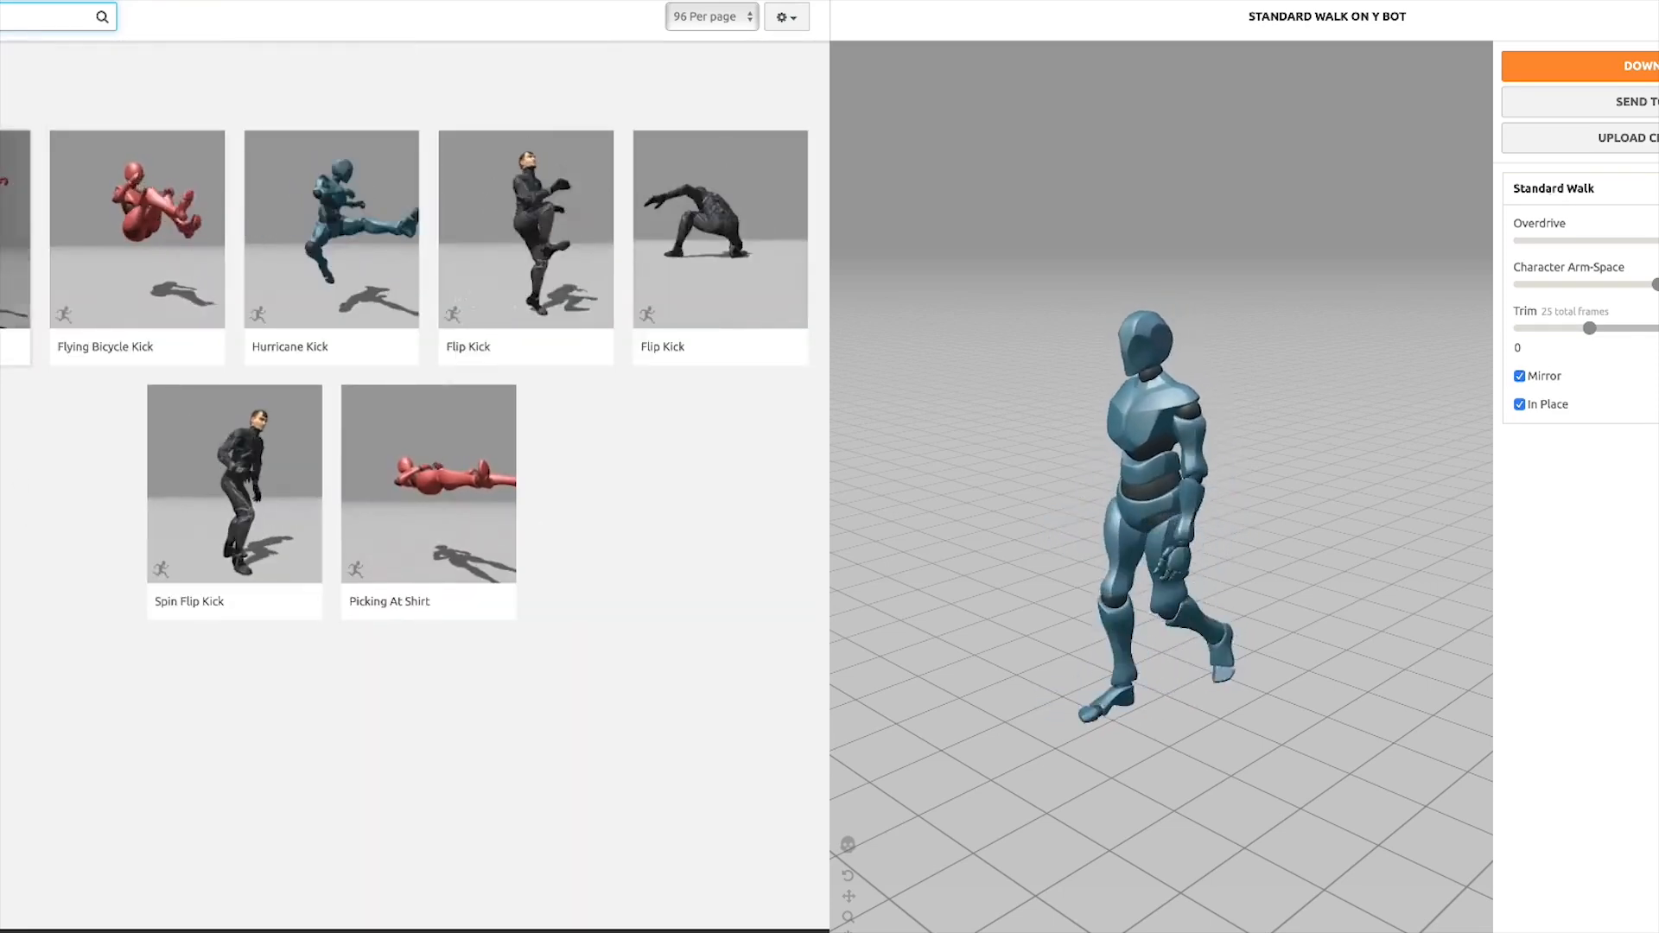
# Select the Flying Kick animation and preview it on the Y Bot character
pyautogui.click(15, 250)
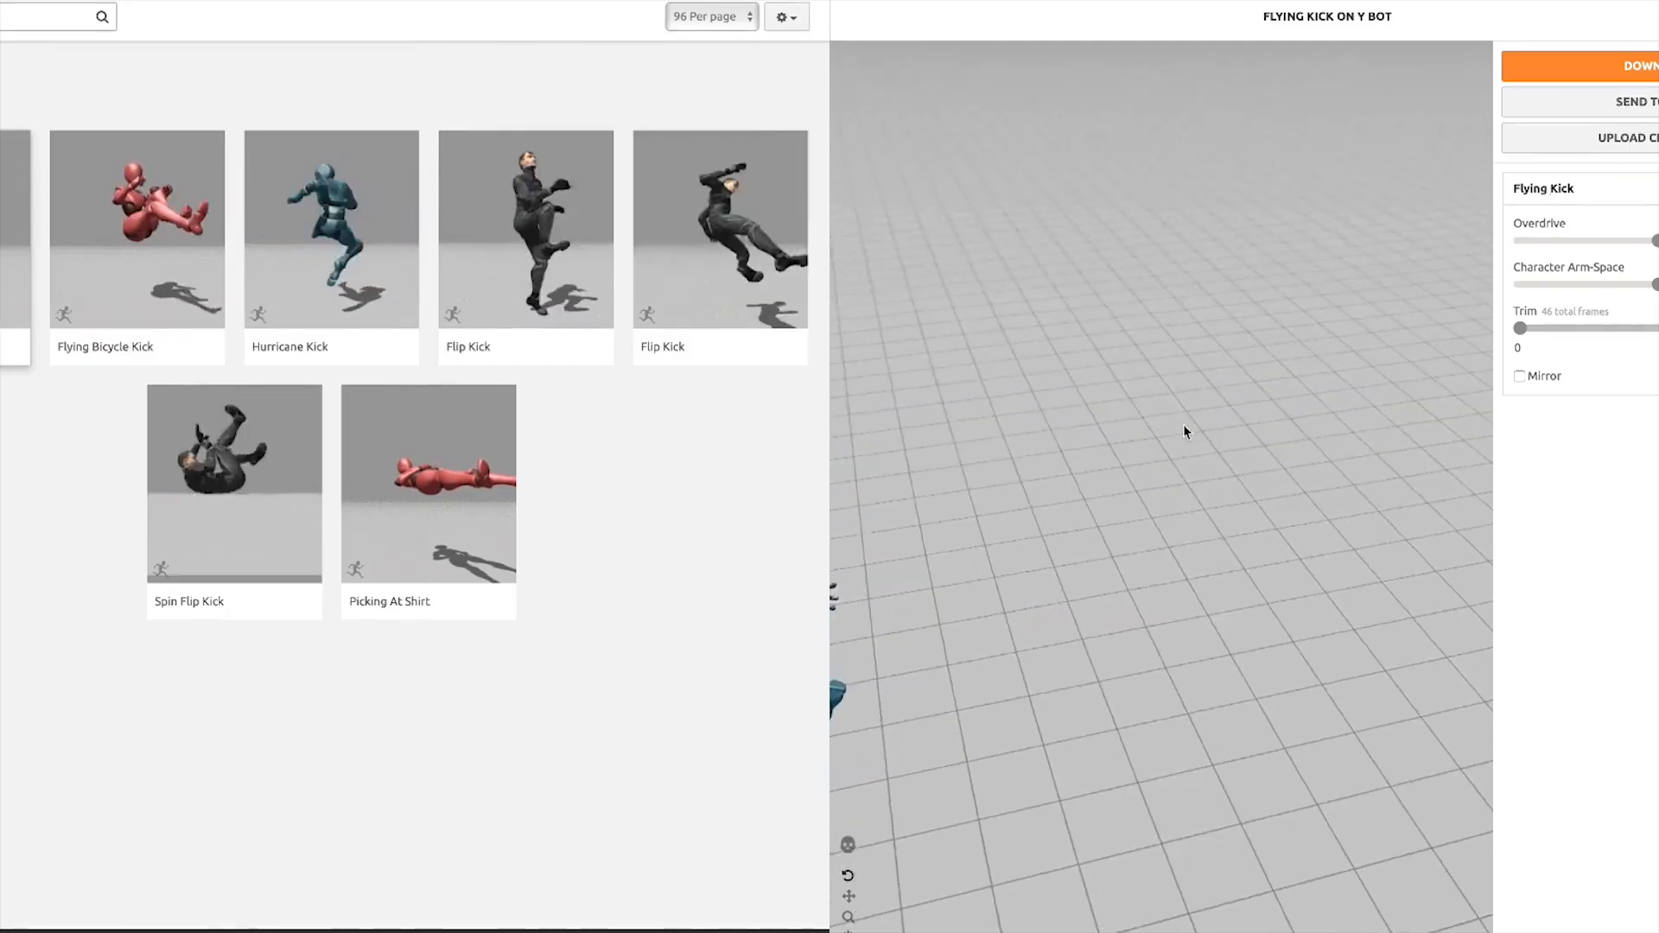
pyautogui.scroll(-10, 1314, 389)
pyautogui.moveTo(1266, 445); pyautogui.dragTo(1013, 427)
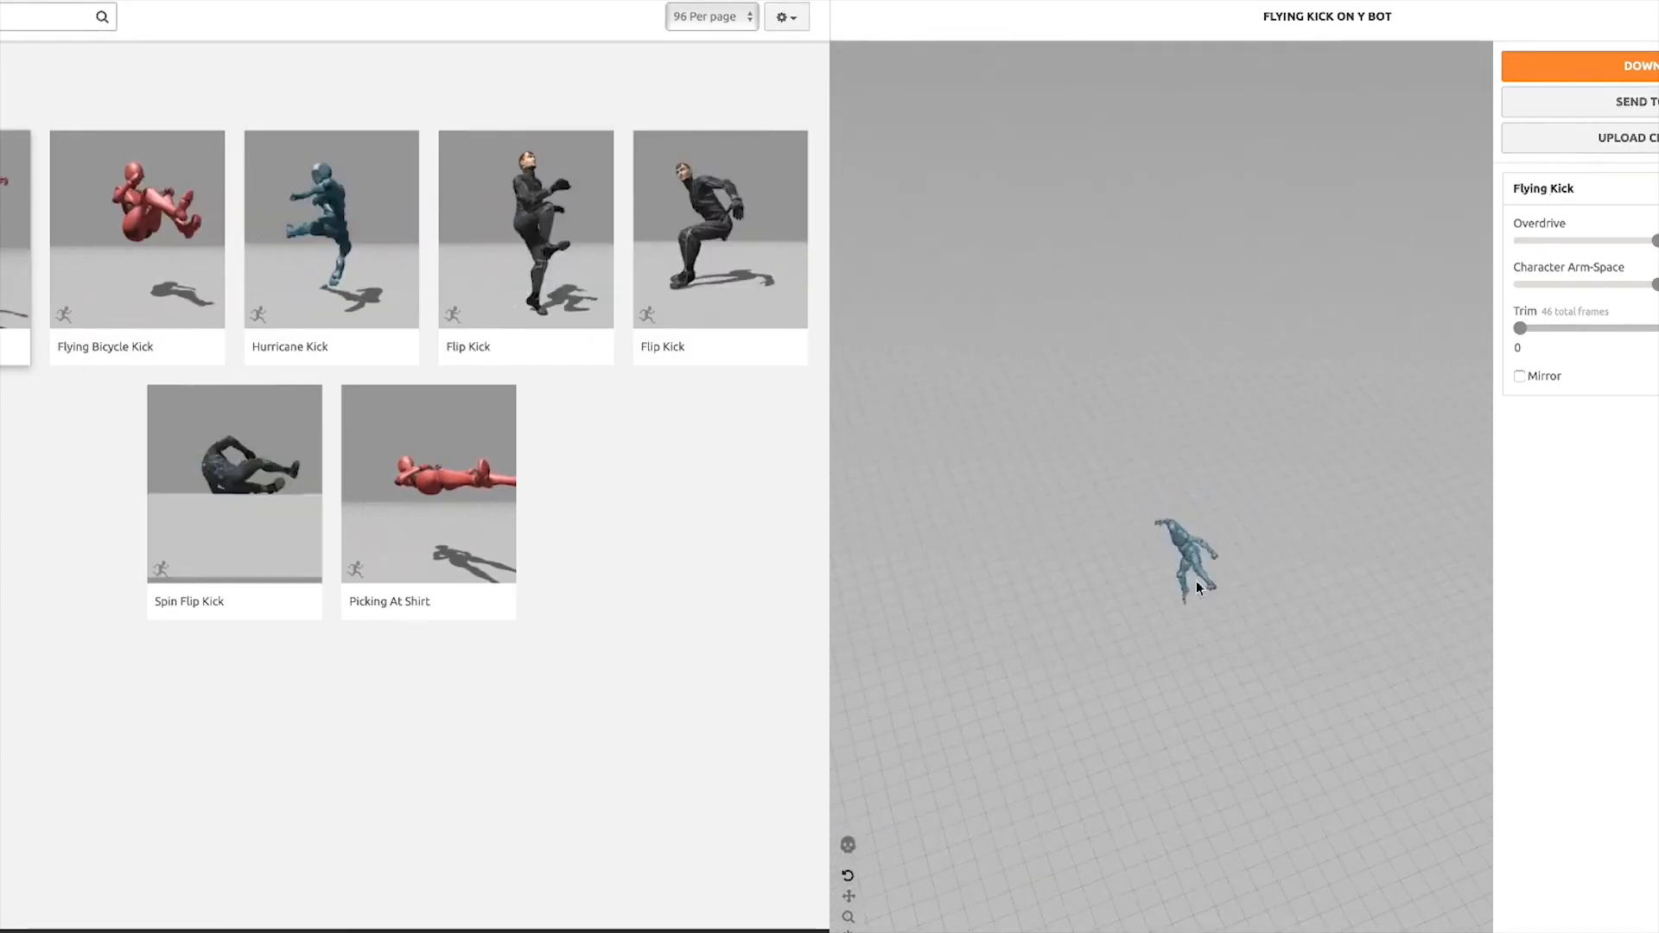
pyautogui.moveTo(1196, 581); pyautogui.dragTo(1377, 486)
pyautogui.scroll(5, 1022, 534)
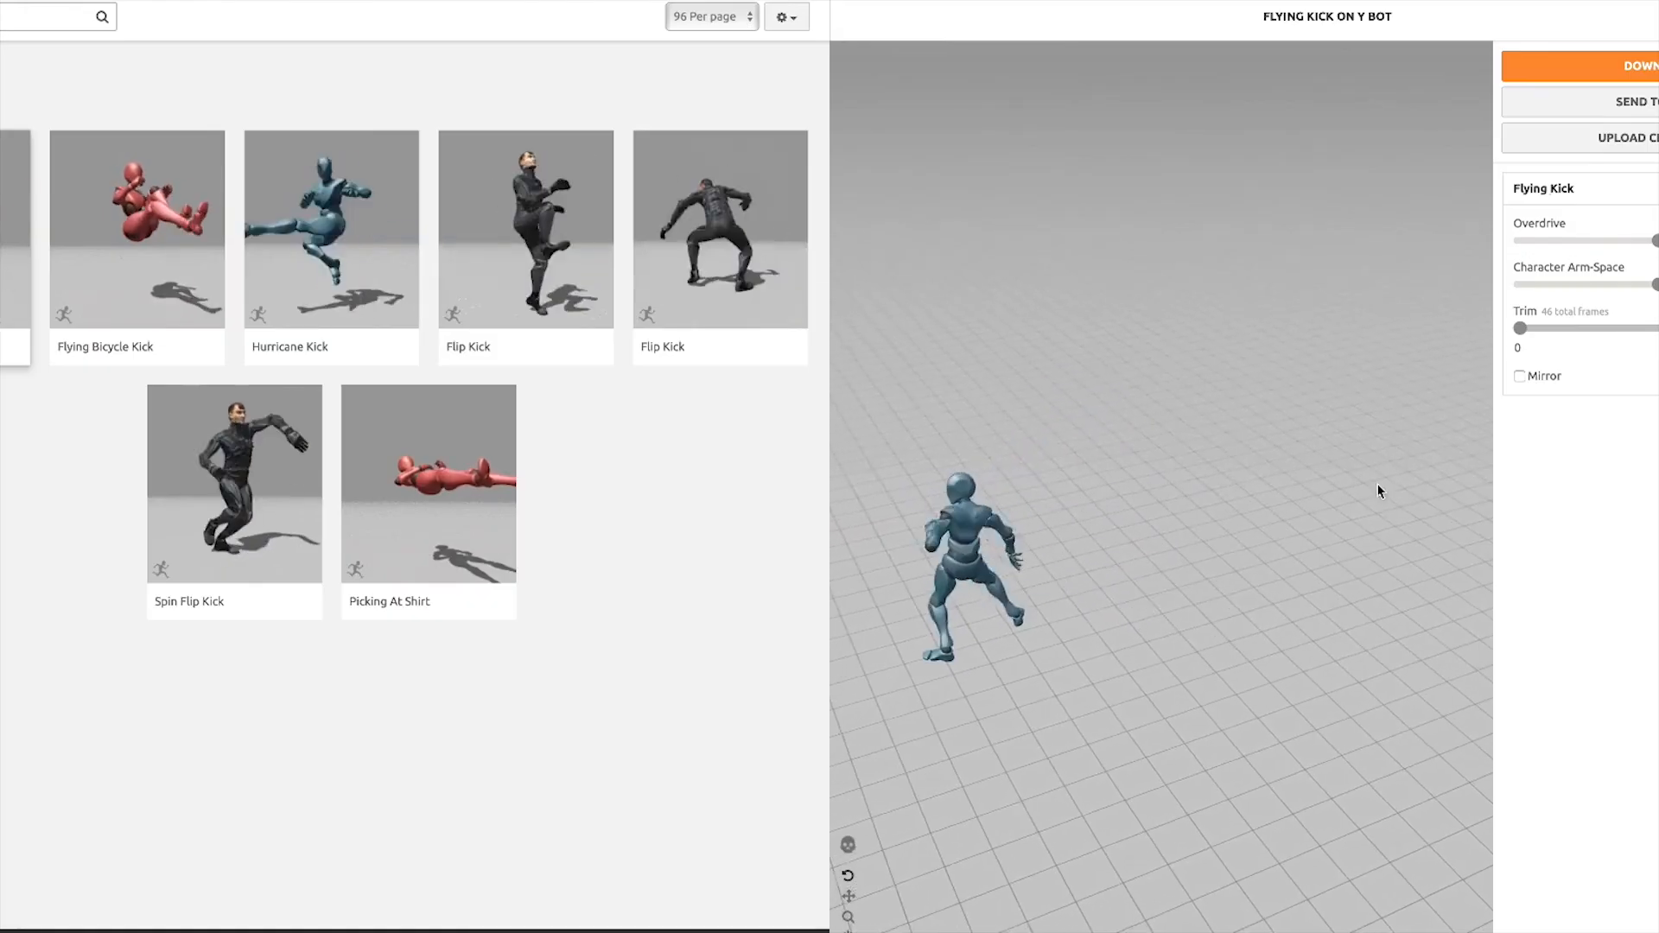
pyautogui.scroll(-5, 1378, 485)
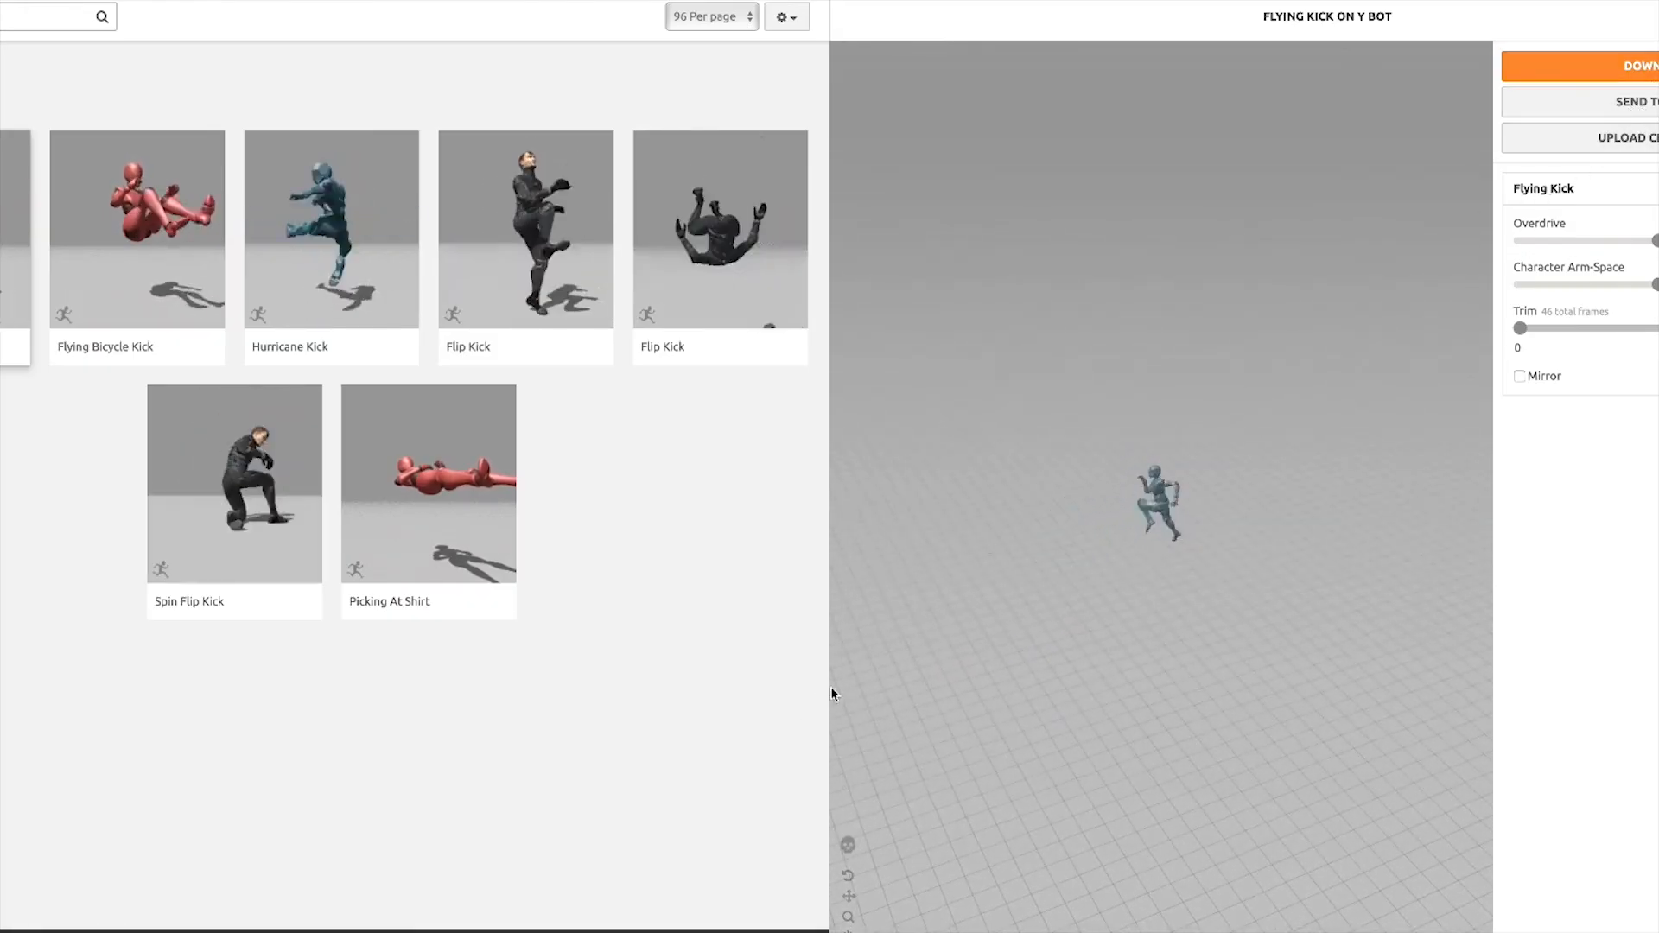
pyautogui.scroll(5, 1261, 462)
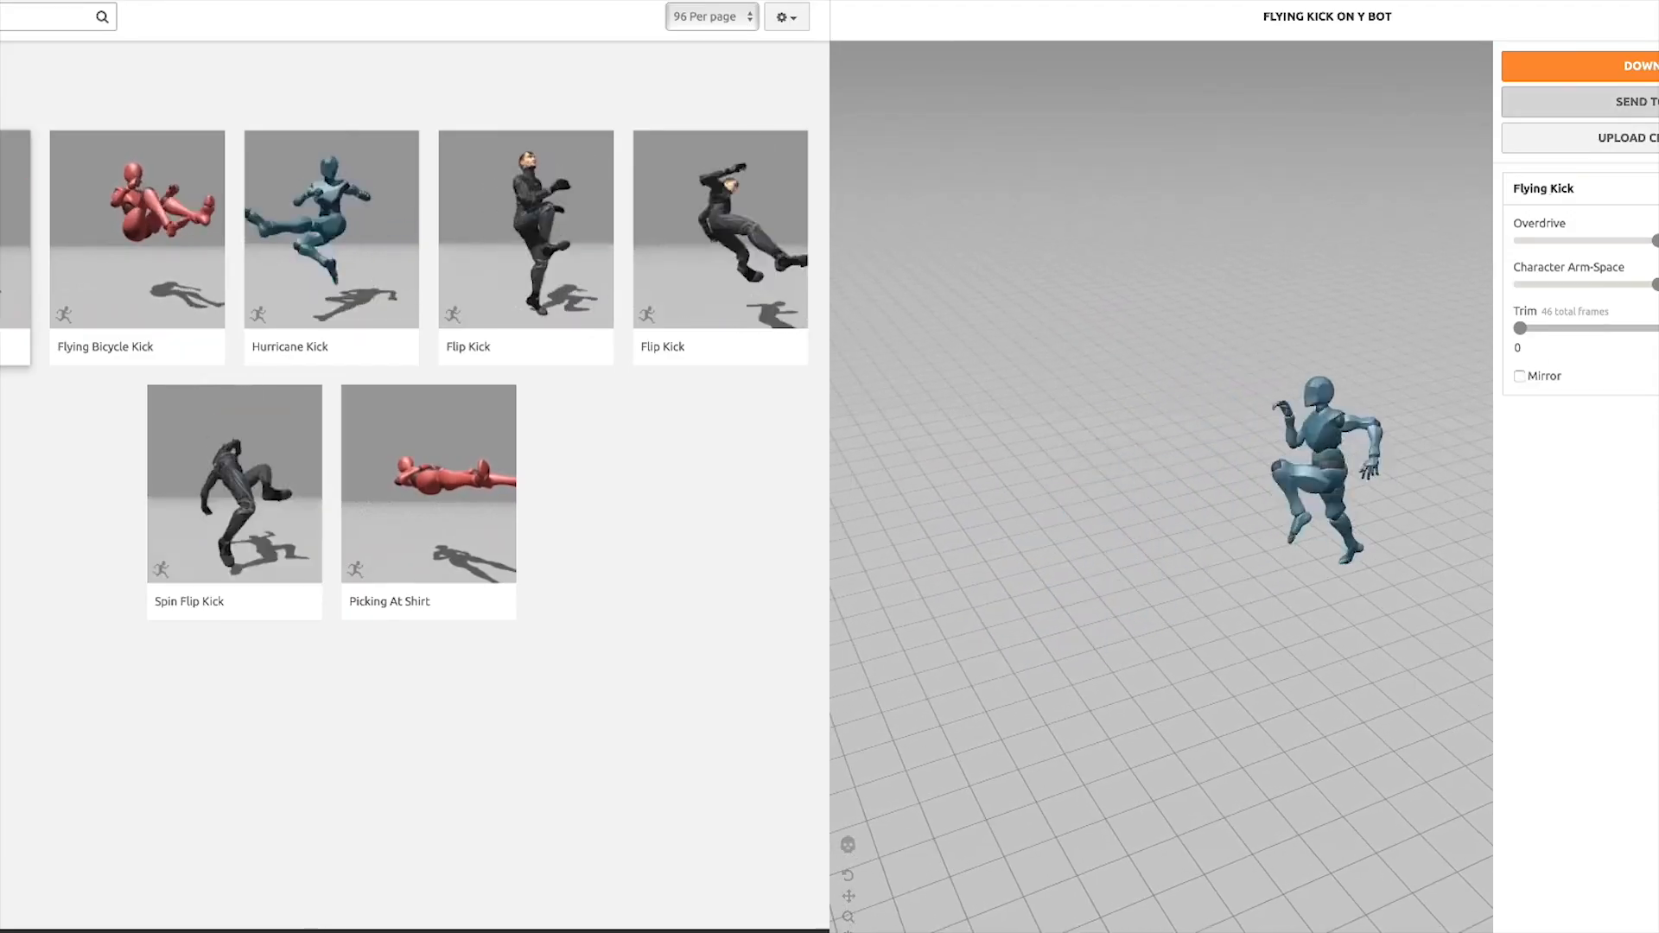
# Download Flying Kick as FBX (.fbx) with skin at 30 frames per second, saving Flying Kick.fbx to the Desktop
pyautogui.click(1578, 68)
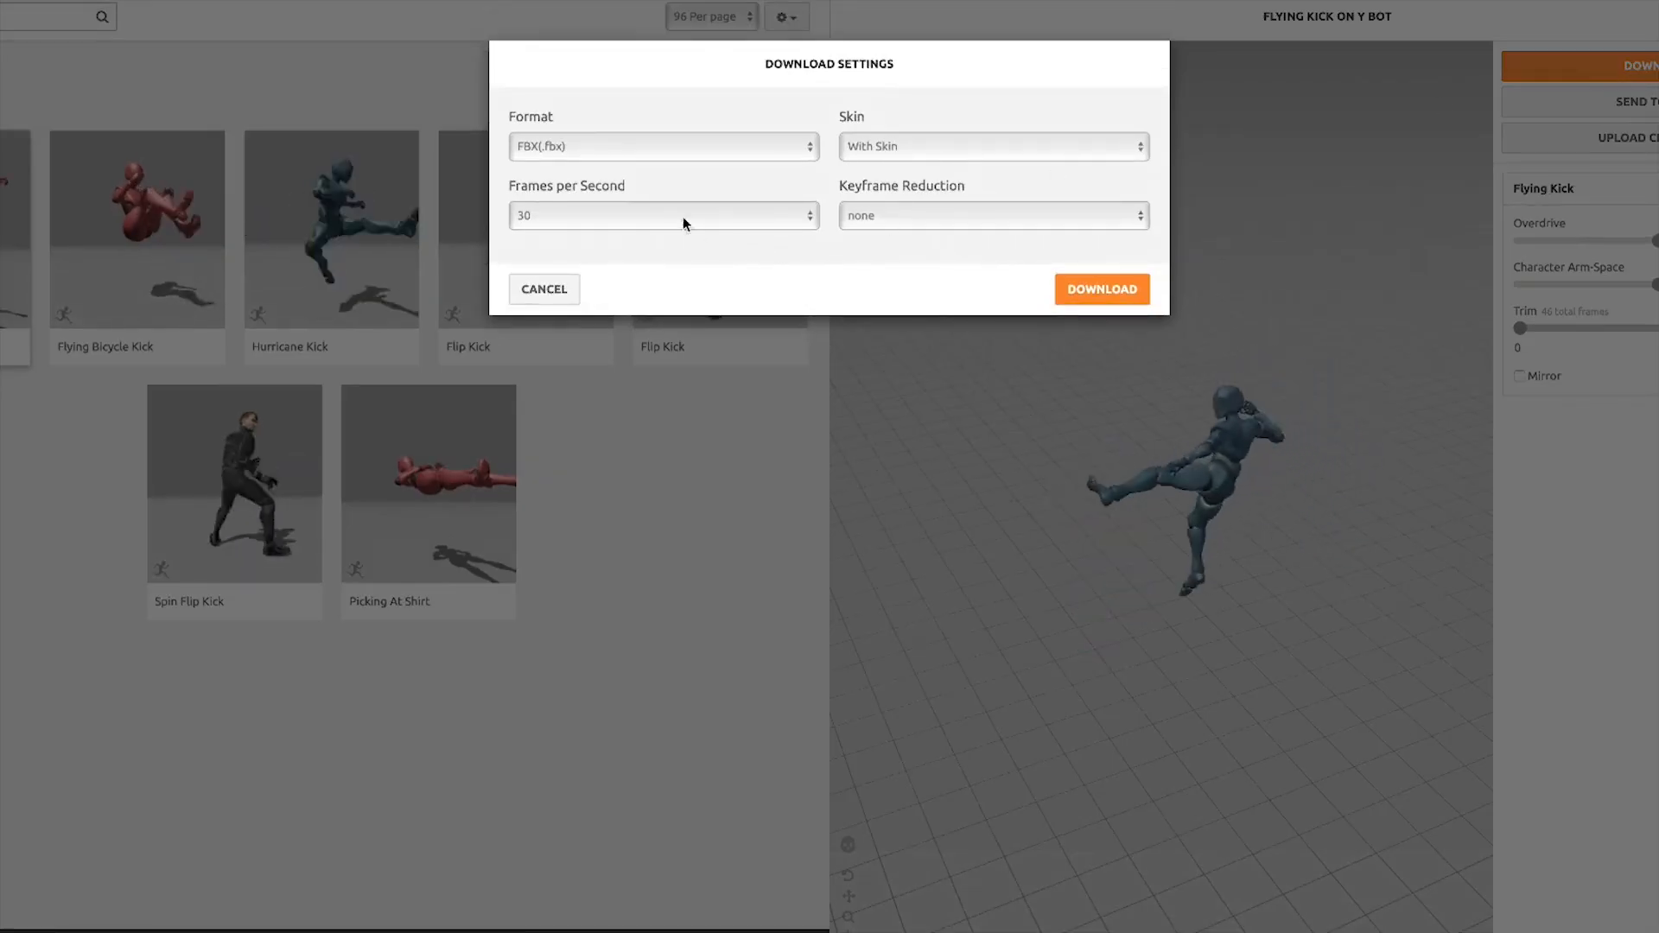
pyautogui.click(667, 220)
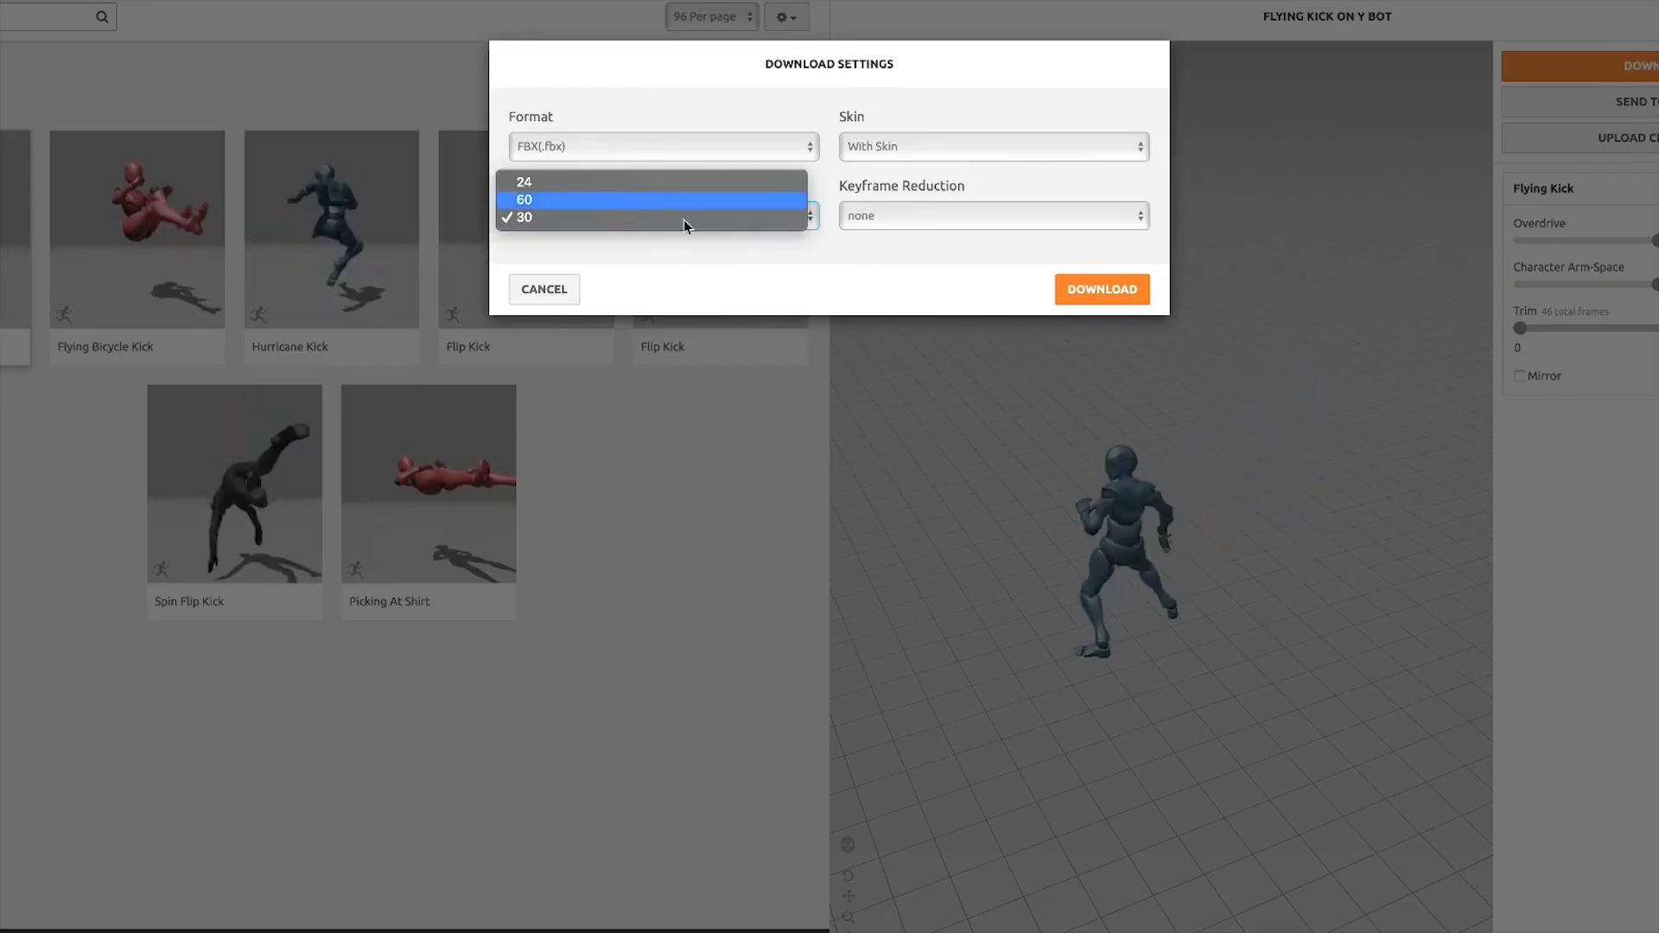
pyautogui.click(631, 147)
pyautogui.click(633, 145)
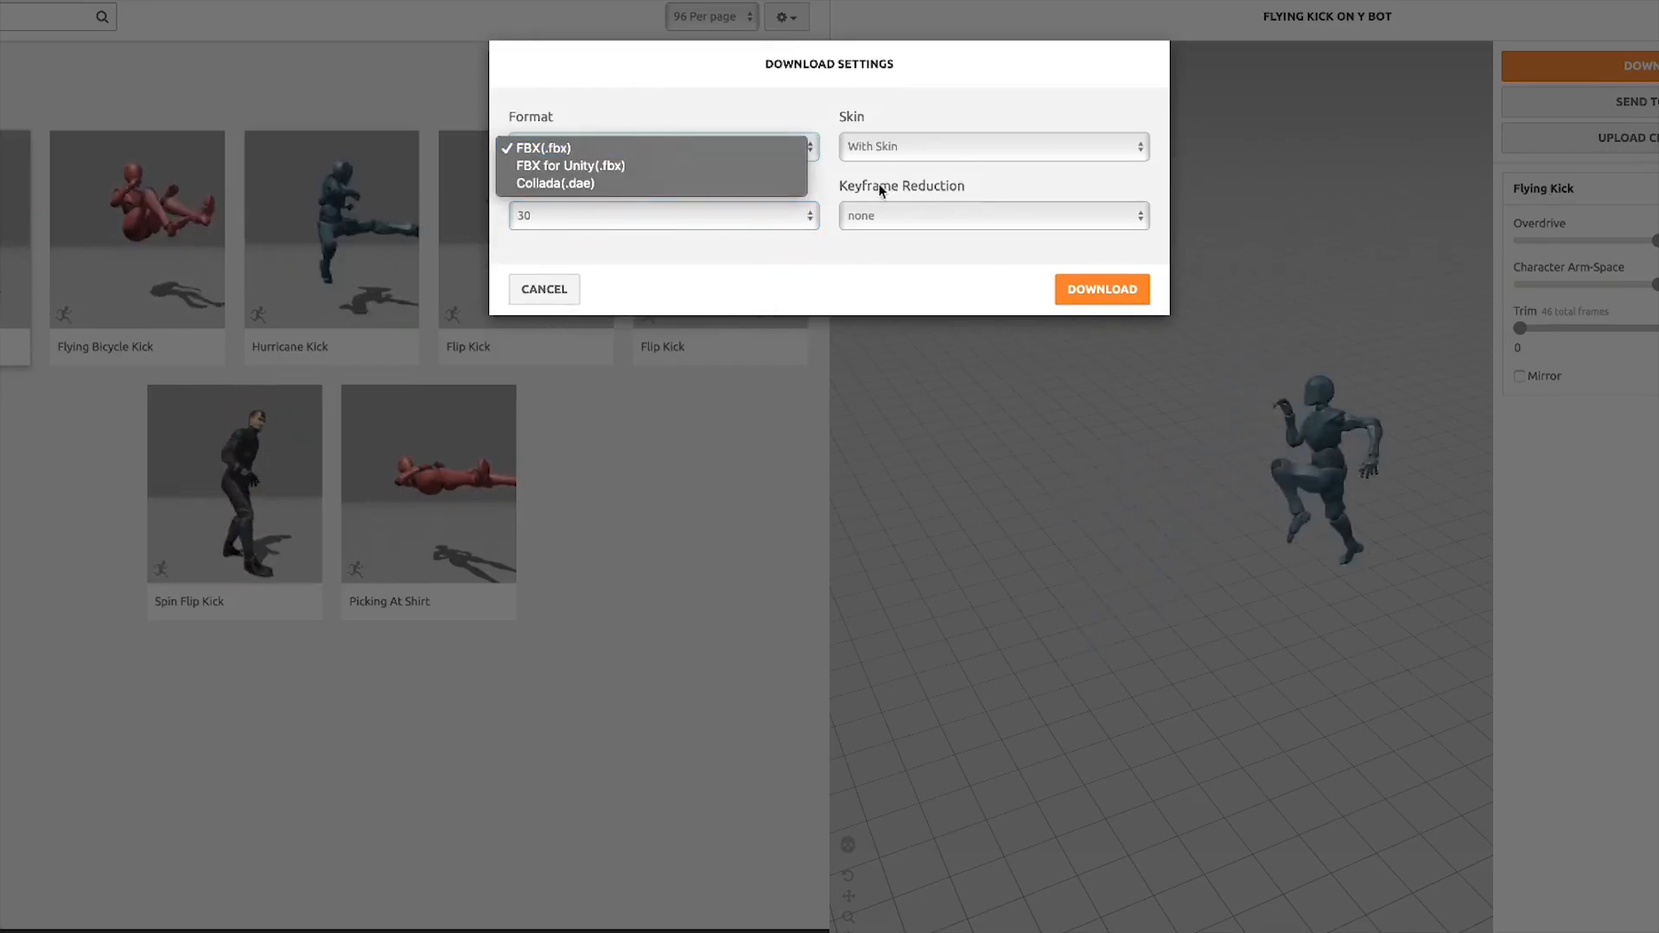
pyautogui.click(881, 344)
pyautogui.click(895, 158)
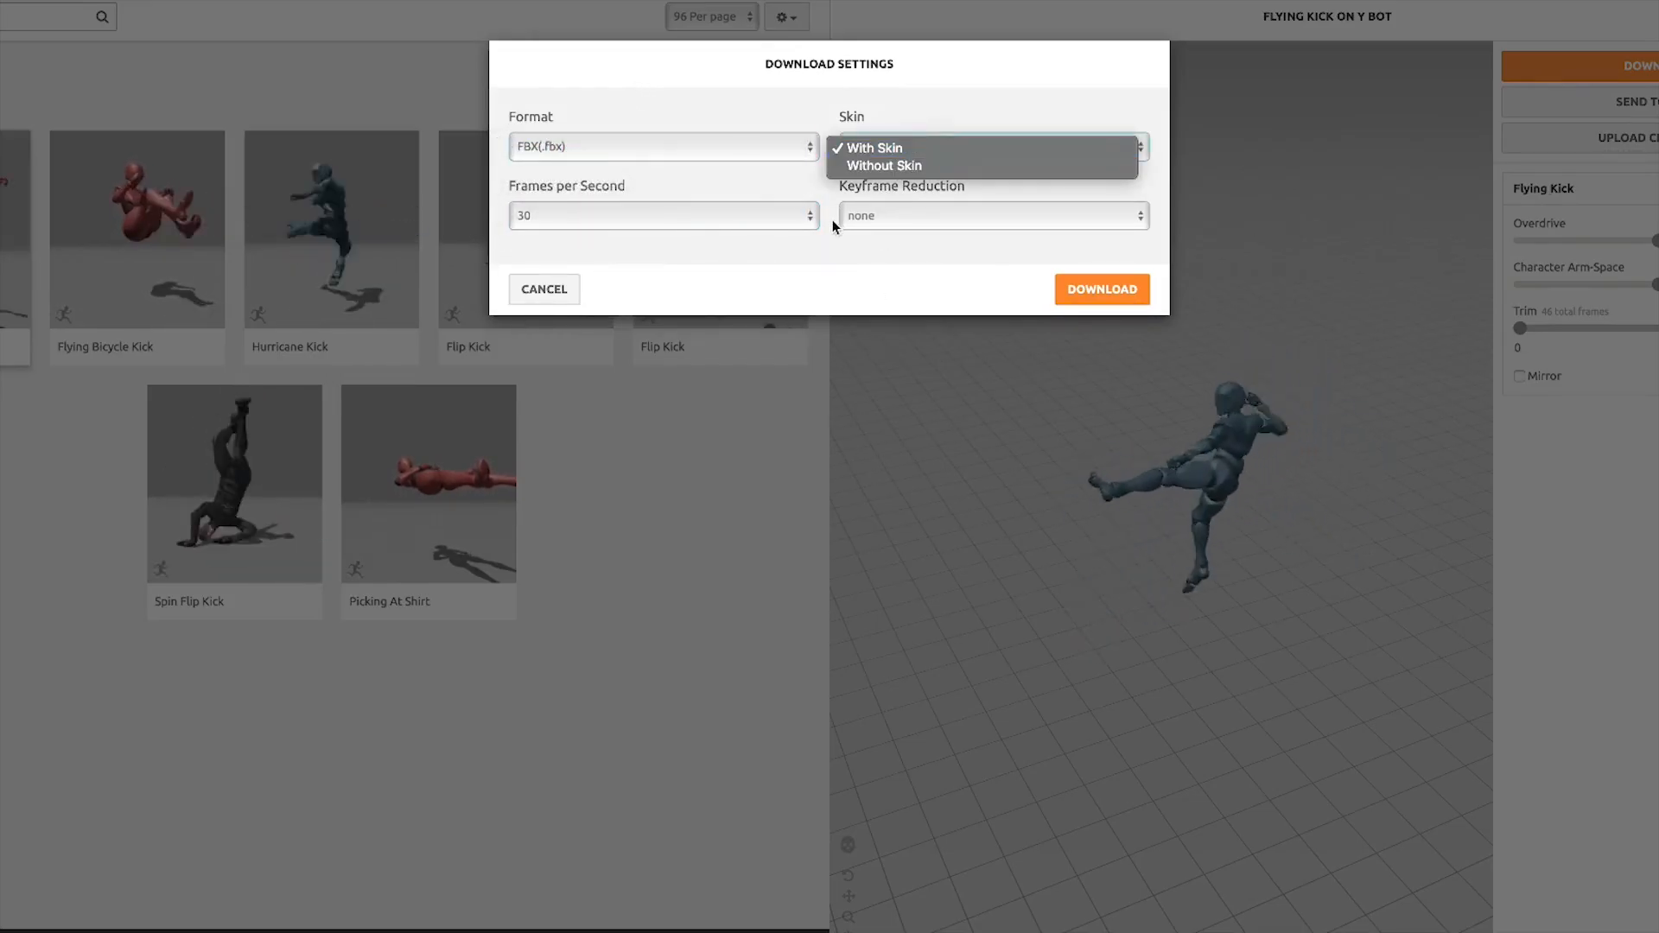
pyautogui.click(863, 263)
pyautogui.click(876, 218)
pyautogui.click(731, 262)
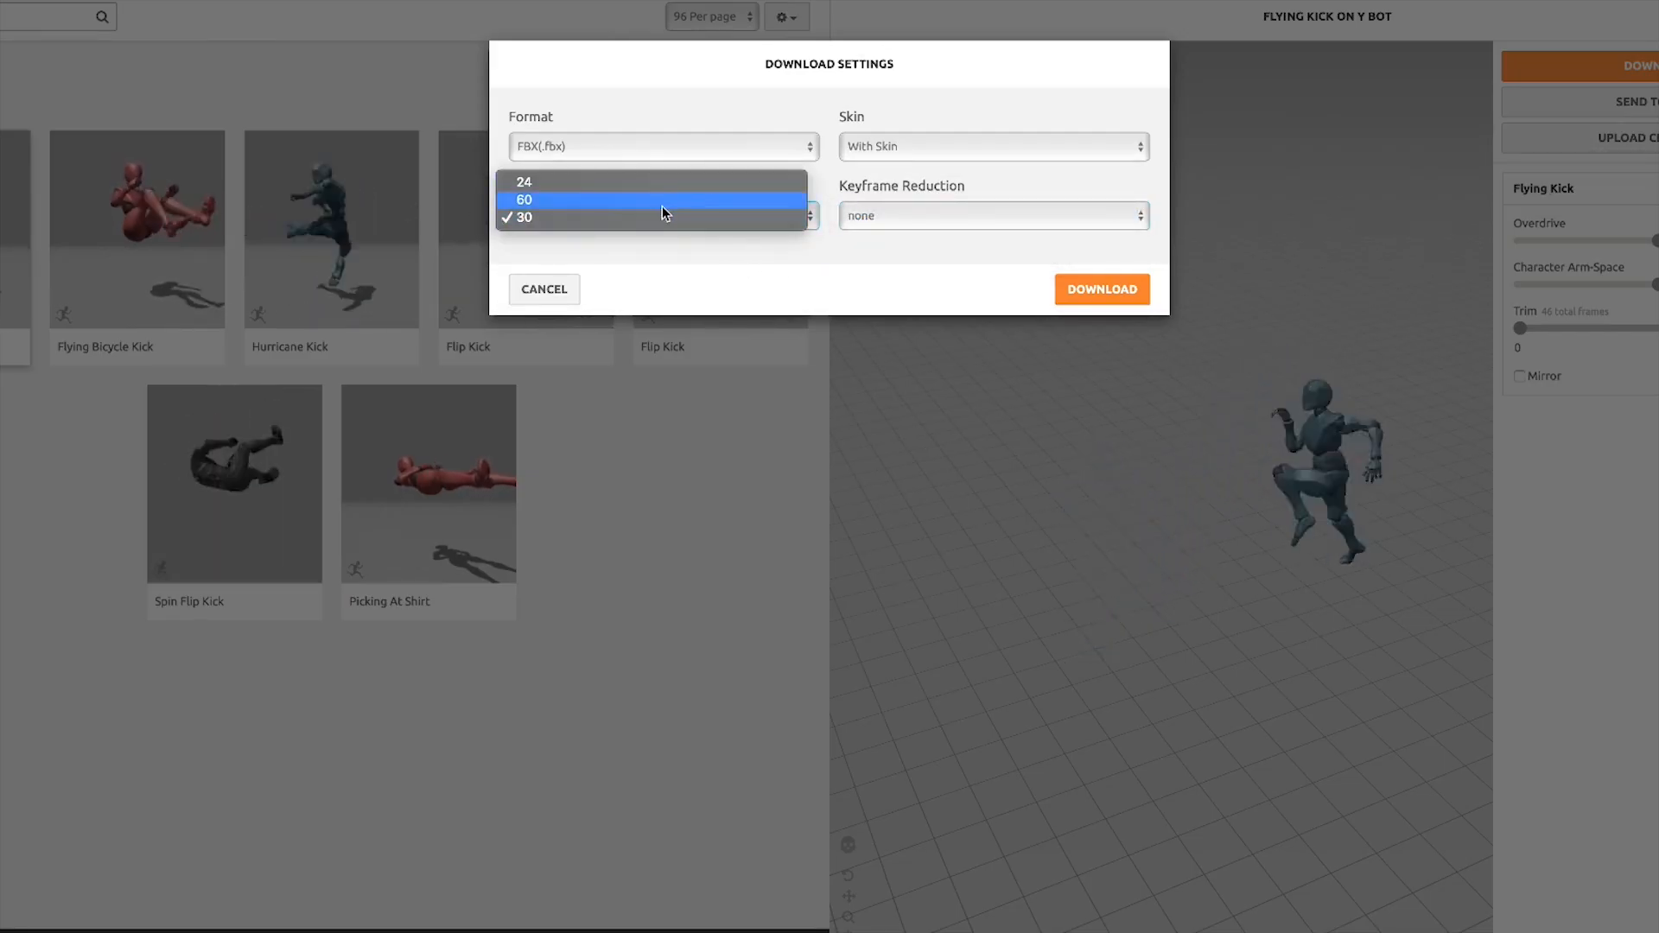
pyautogui.click(899, 191)
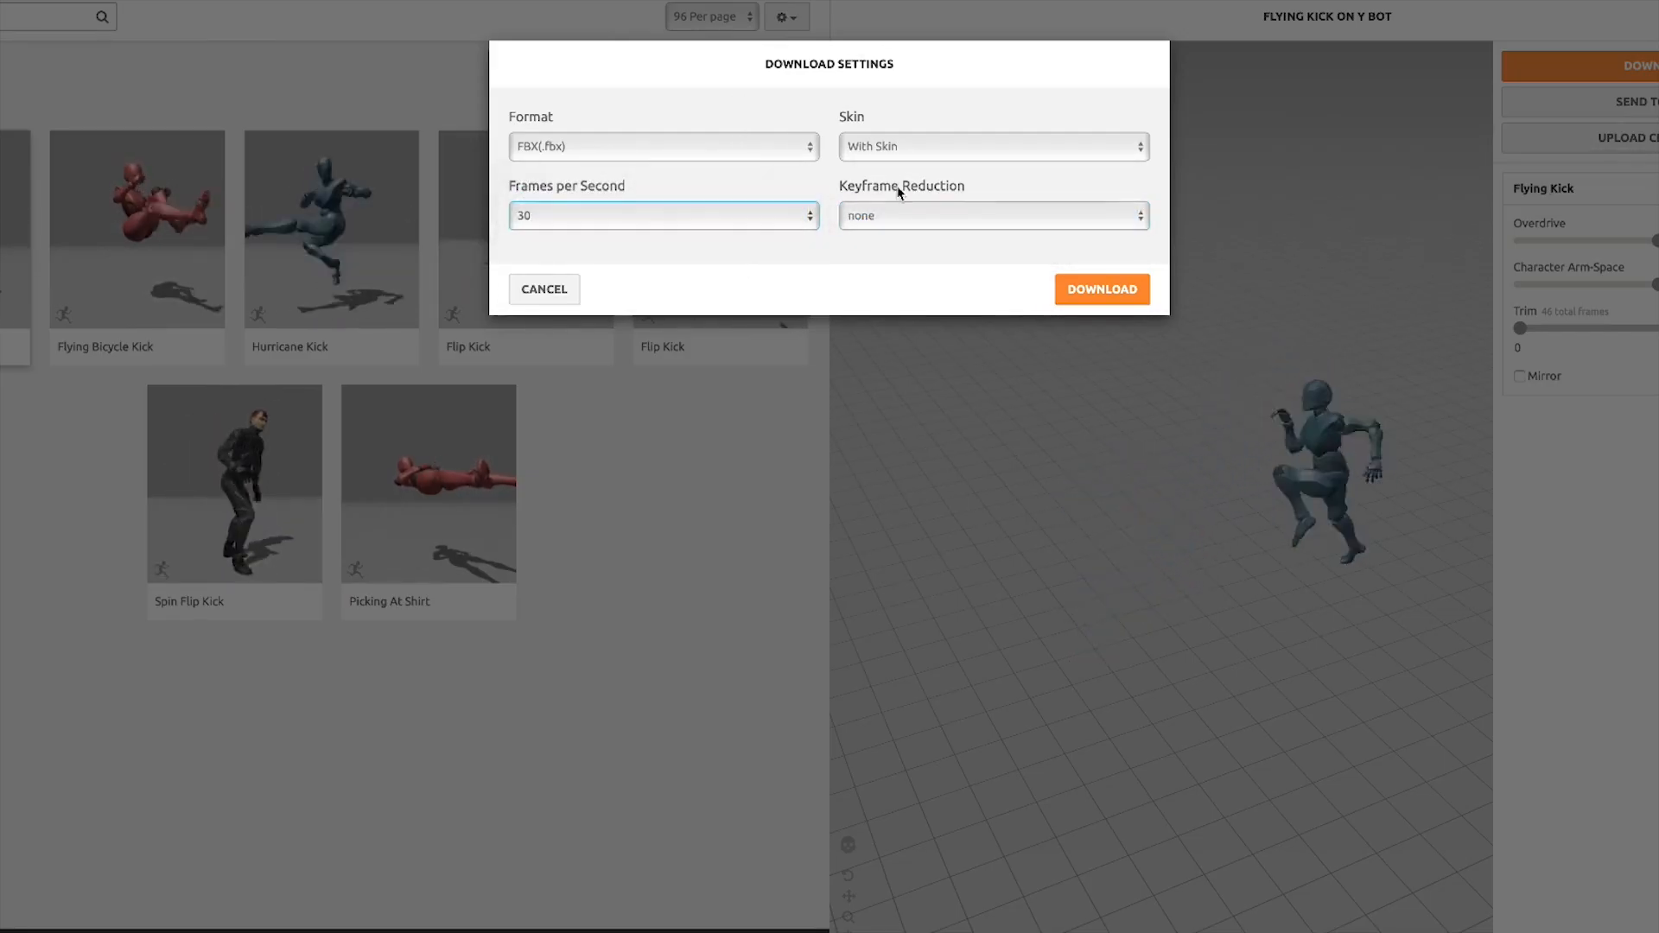
pyautogui.click(1101, 290)
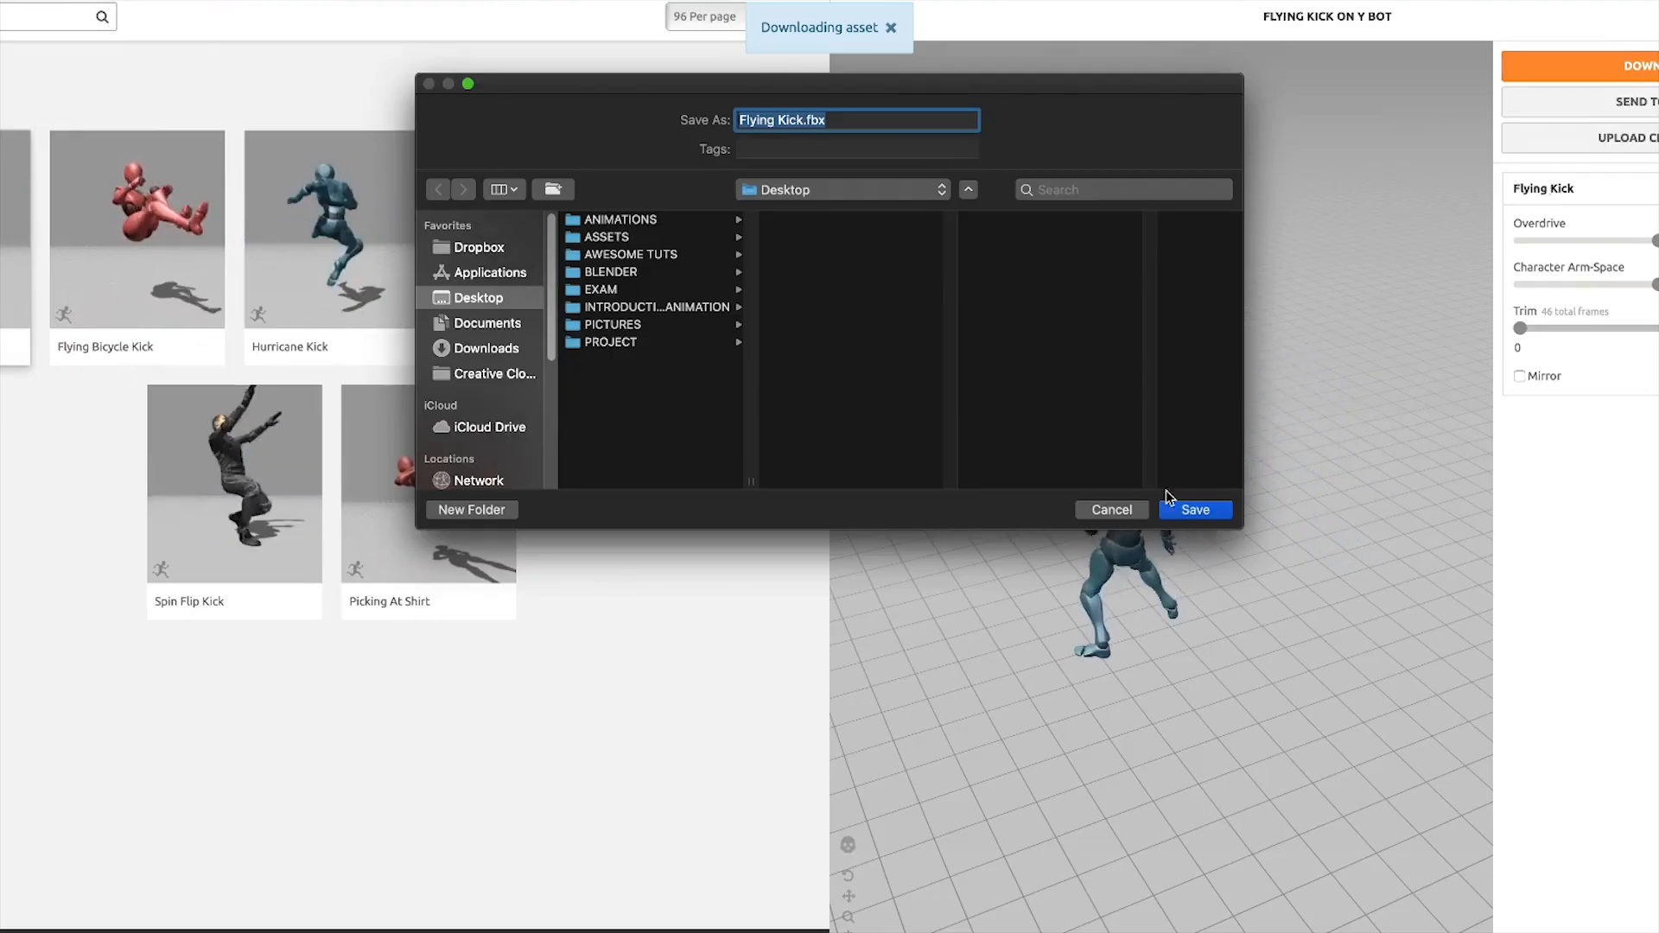
pyautogui.click(1193, 509)
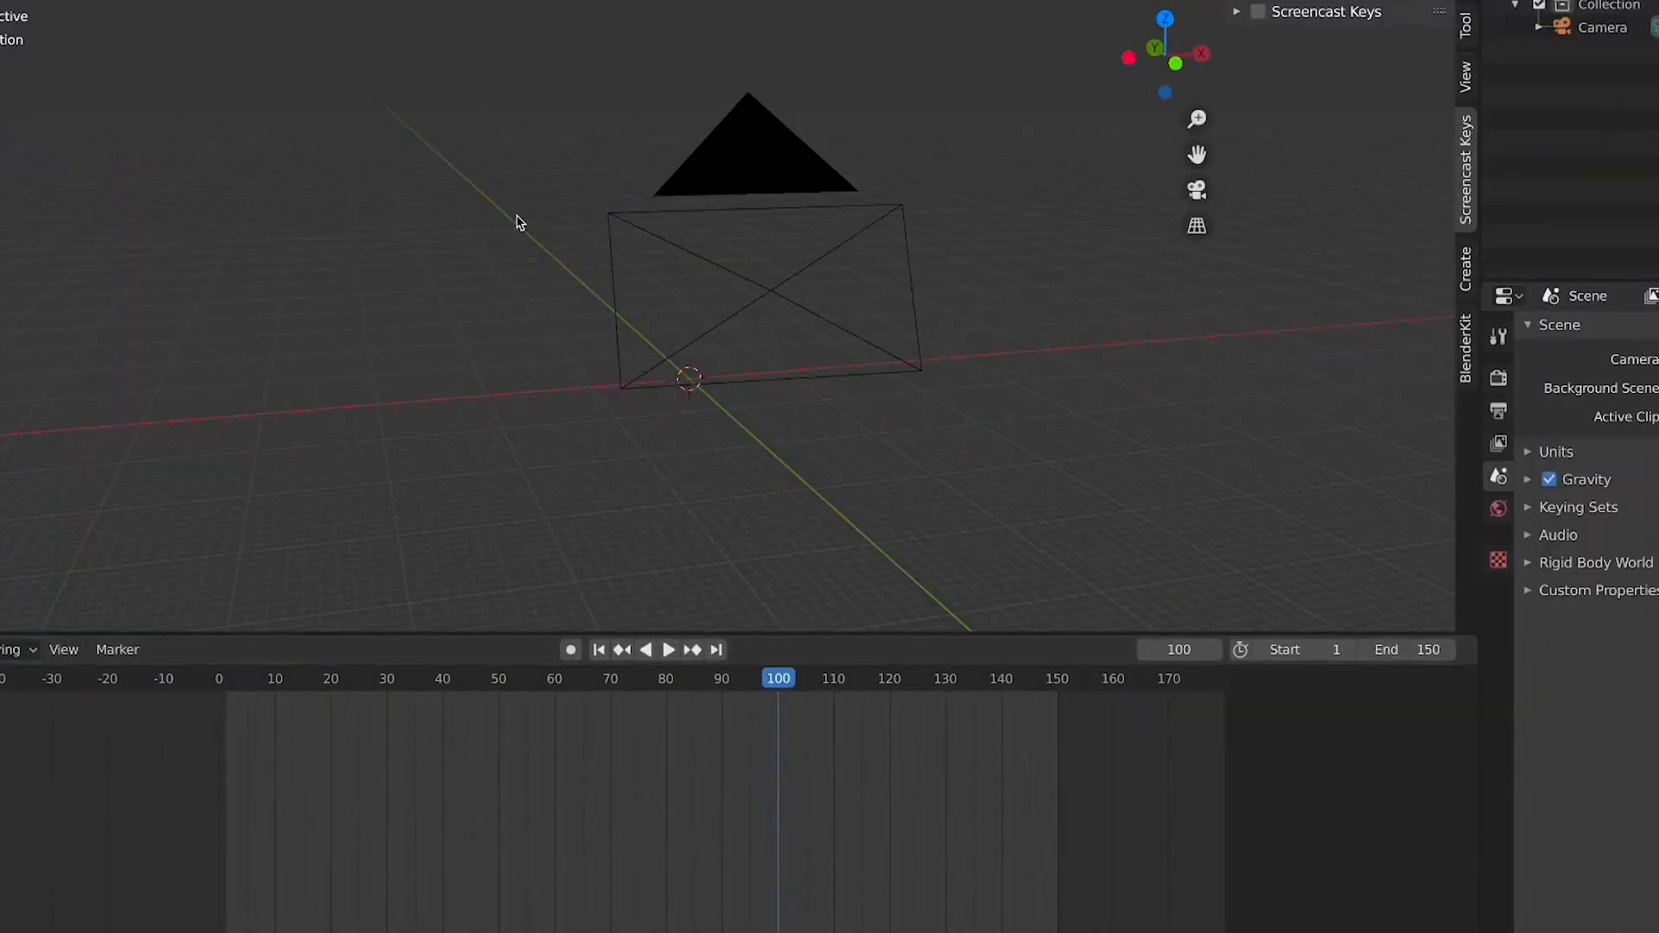
# Import Flying Kick.fbx from the Desktop into the Blender scene as an FBX file
pyautogui.scroll(-1, 536, 241)
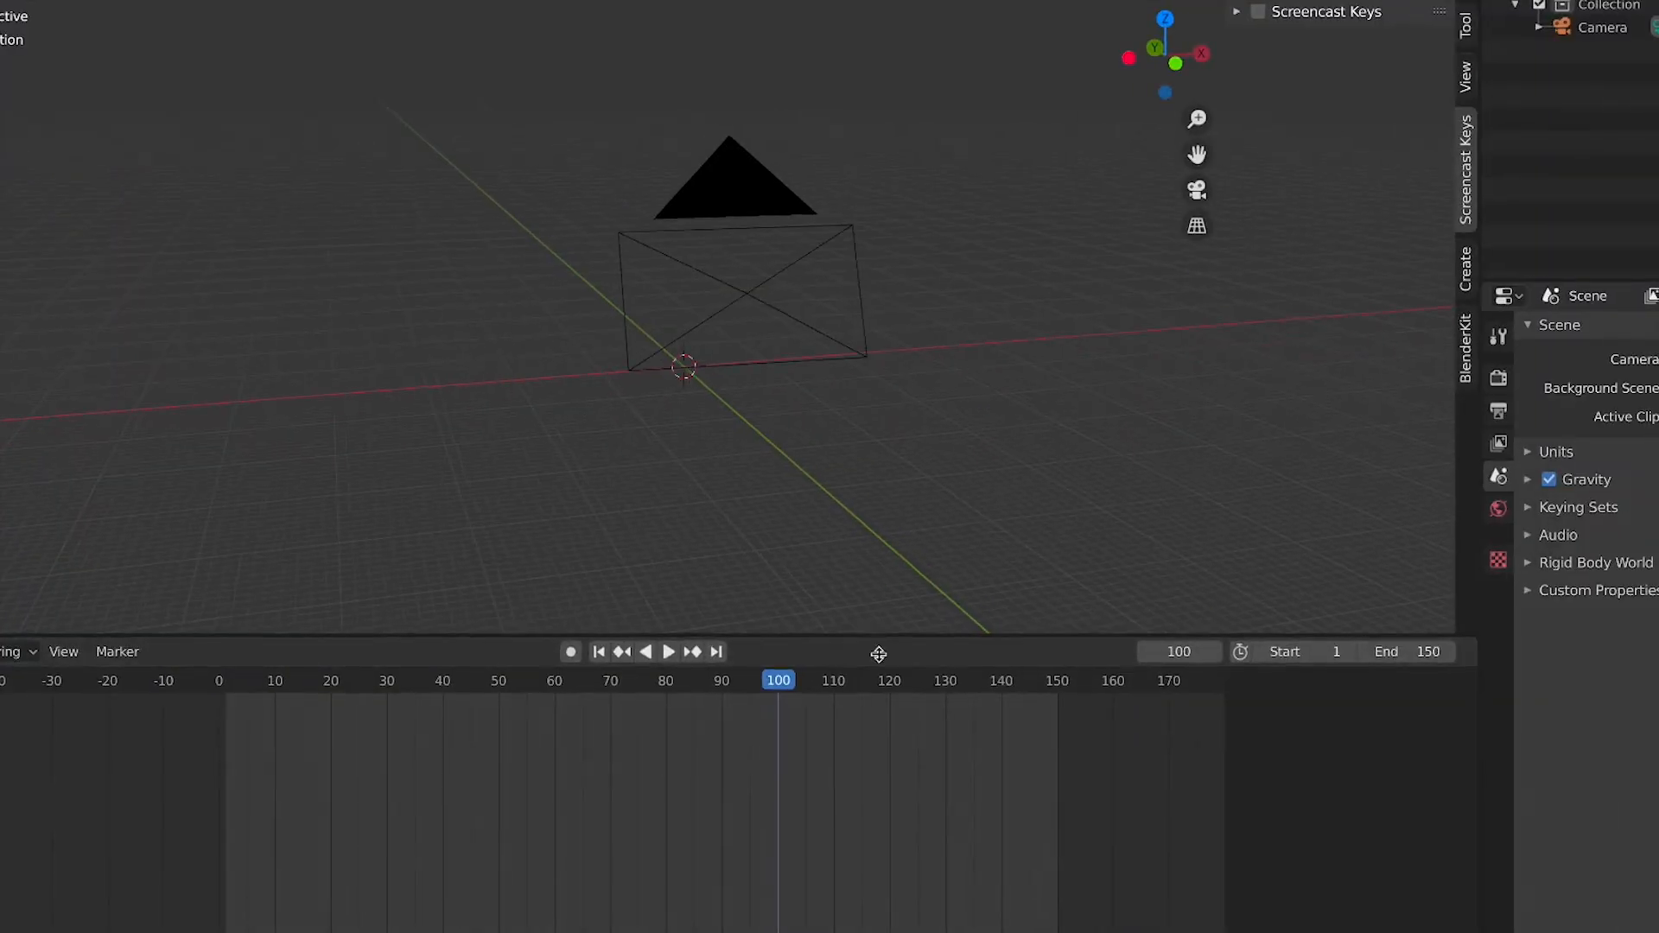
pyautogui.moveTo(871, 635); pyautogui.dragTo(877, 736)
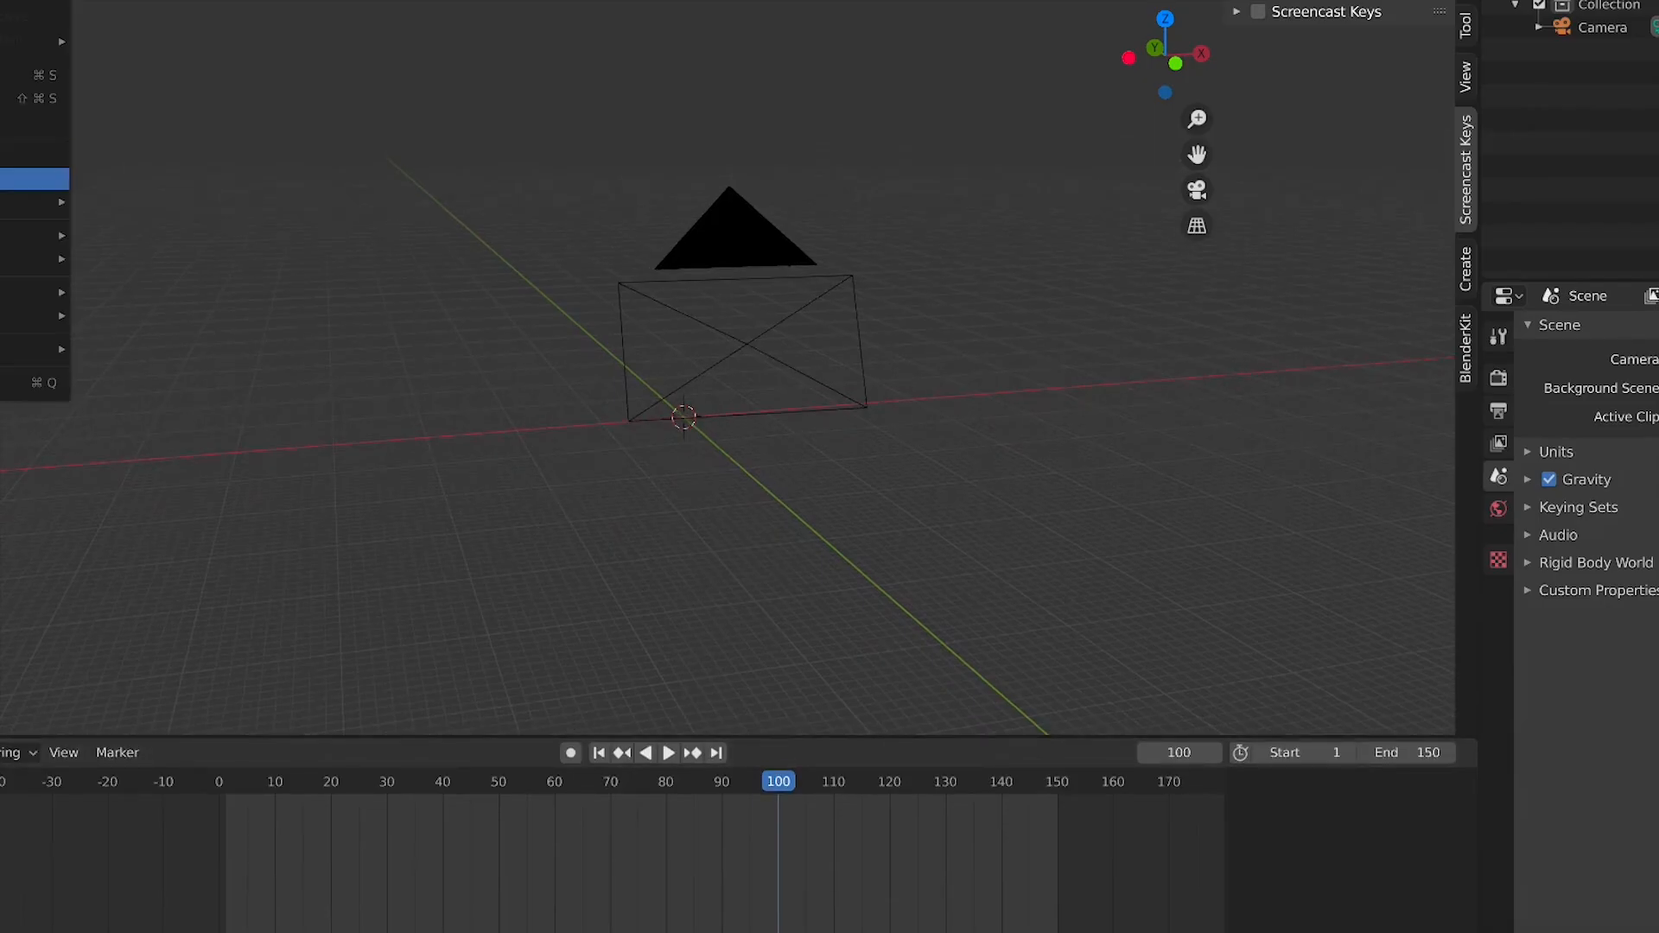
pyautogui.moveTo(31, 237)
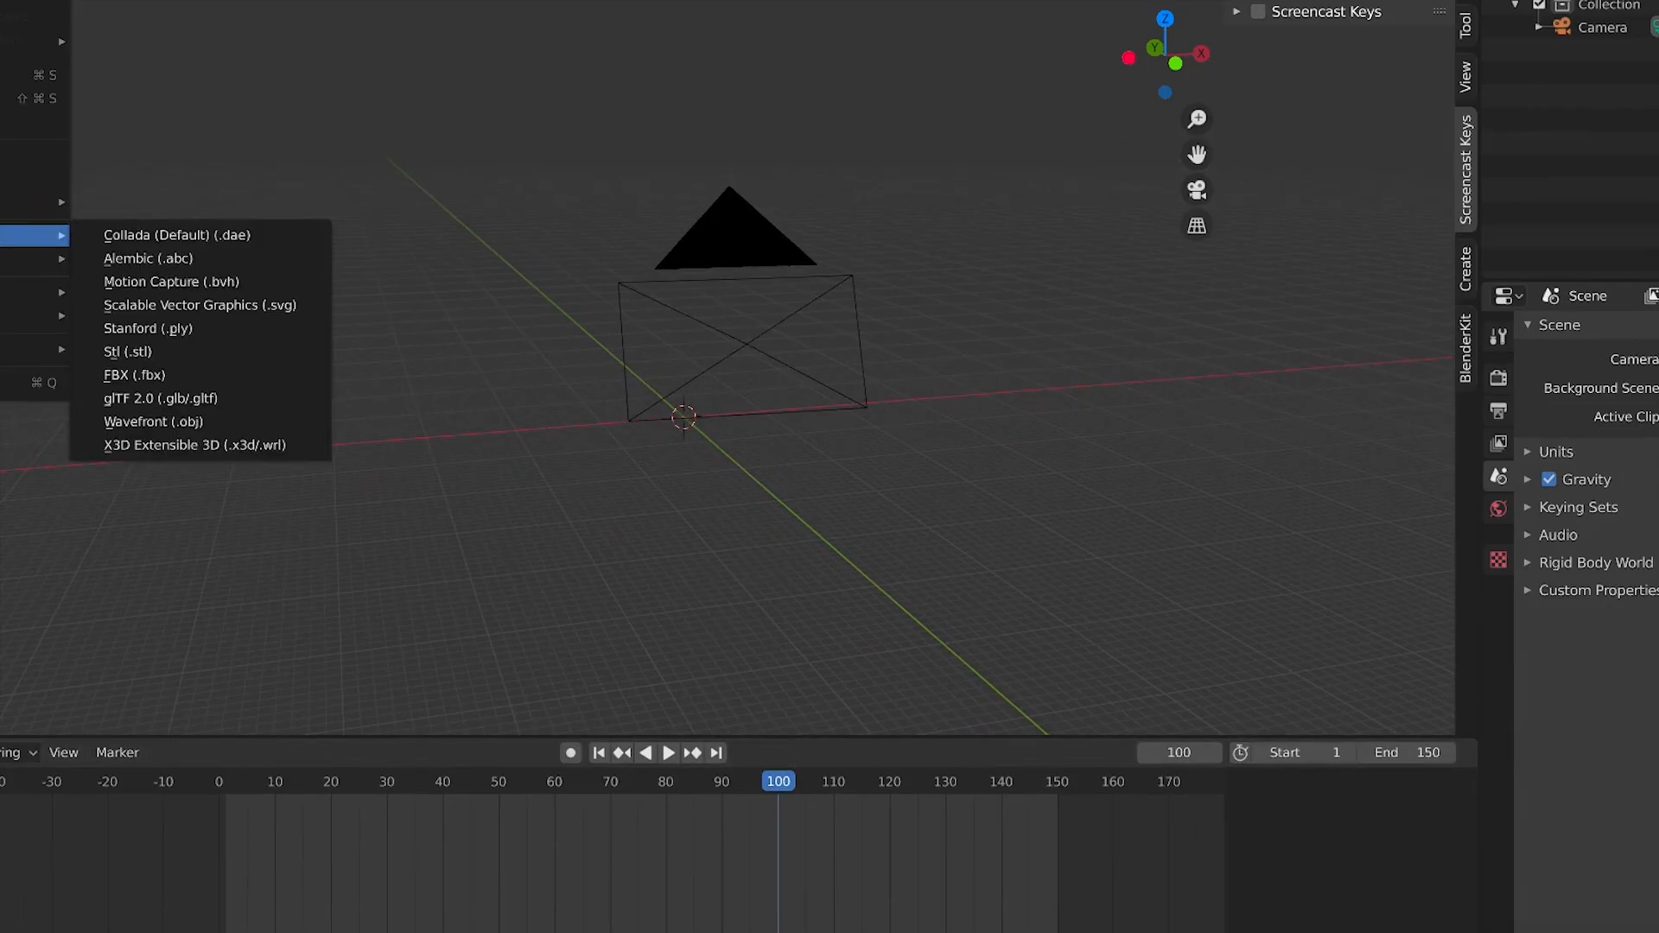
pyautogui.click(141, 374)
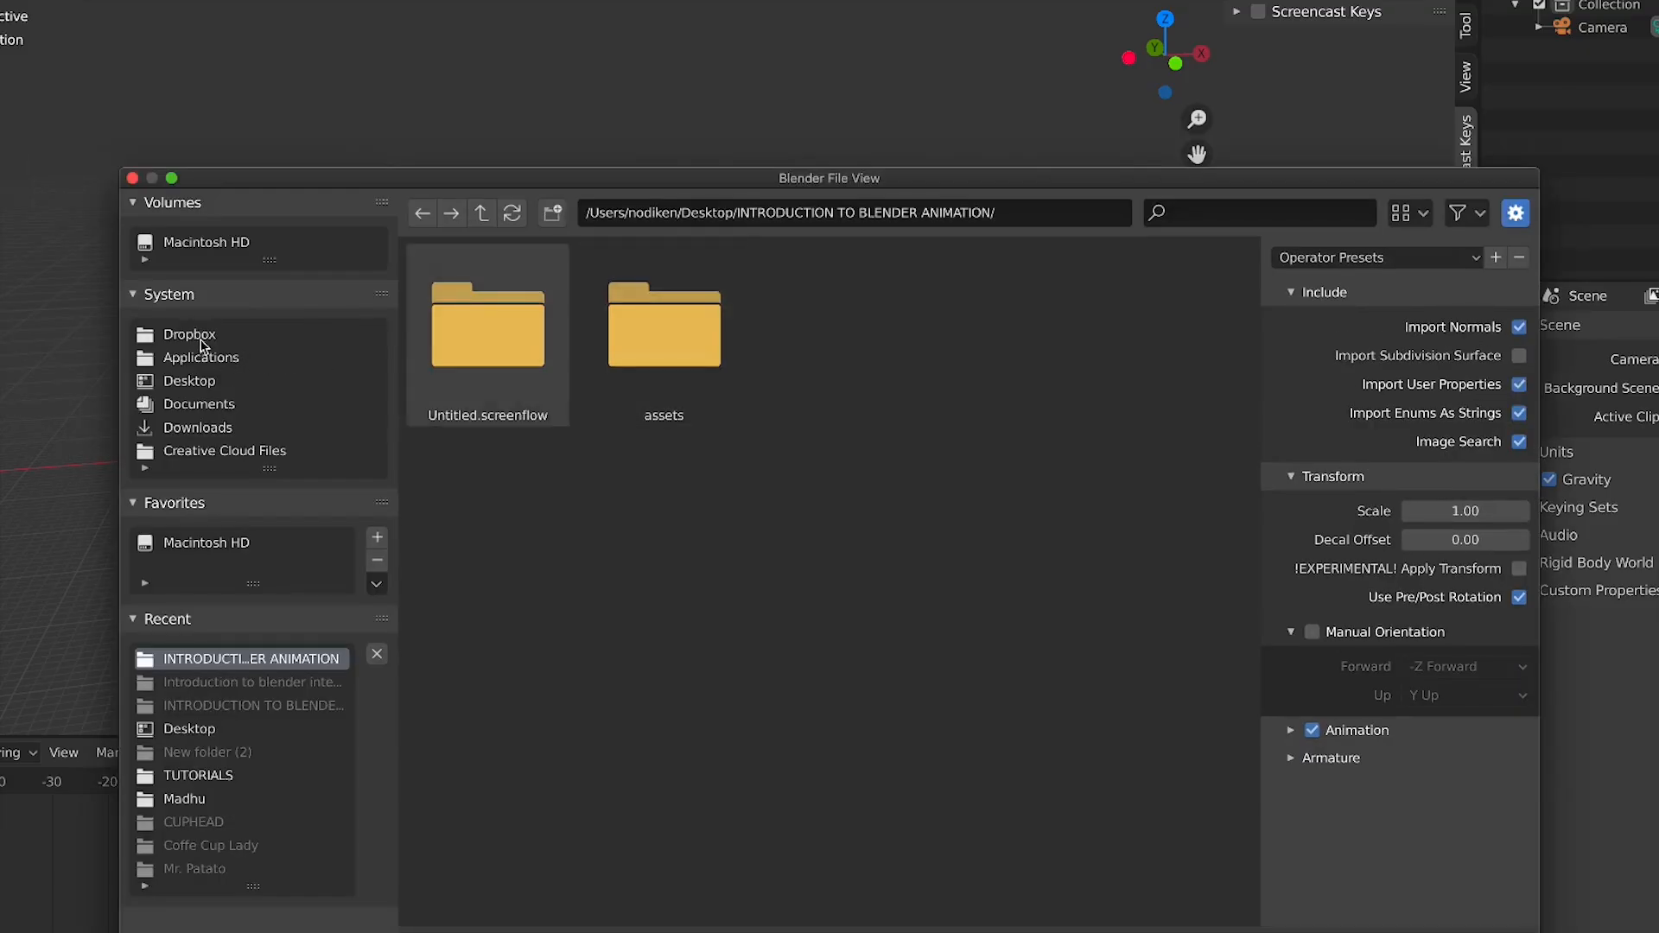
pyautogui.click(201, 336)
pyautogui.click(199, 383)
pyautogui.click(506, 702)
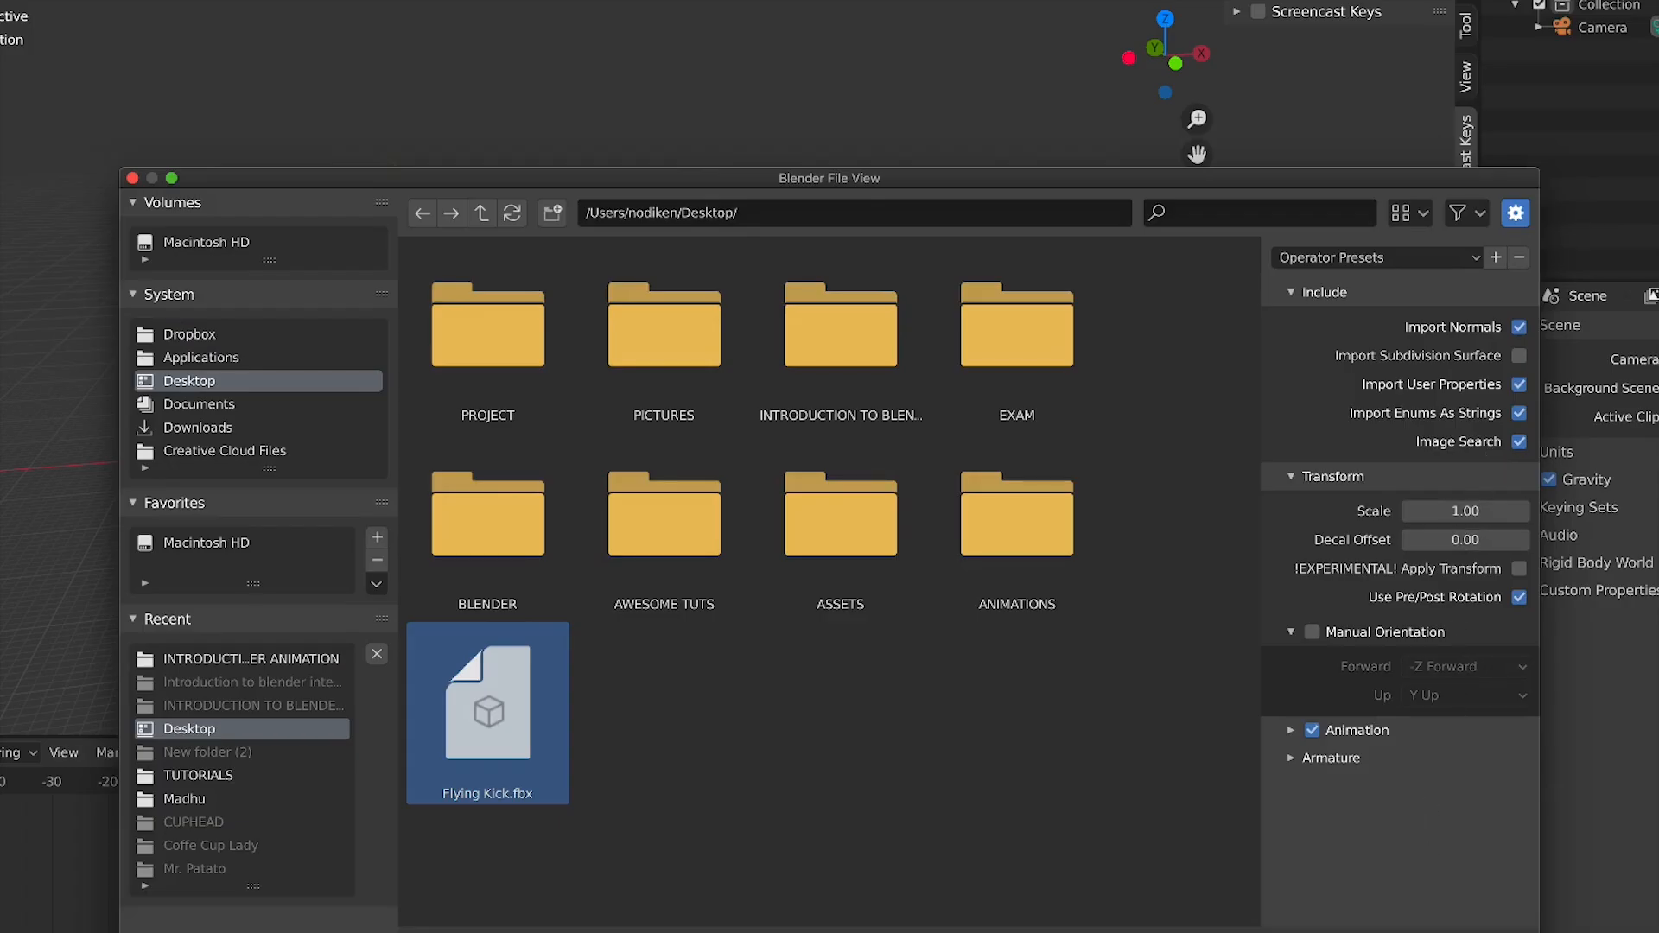
pyautogui.click(1384, 931)
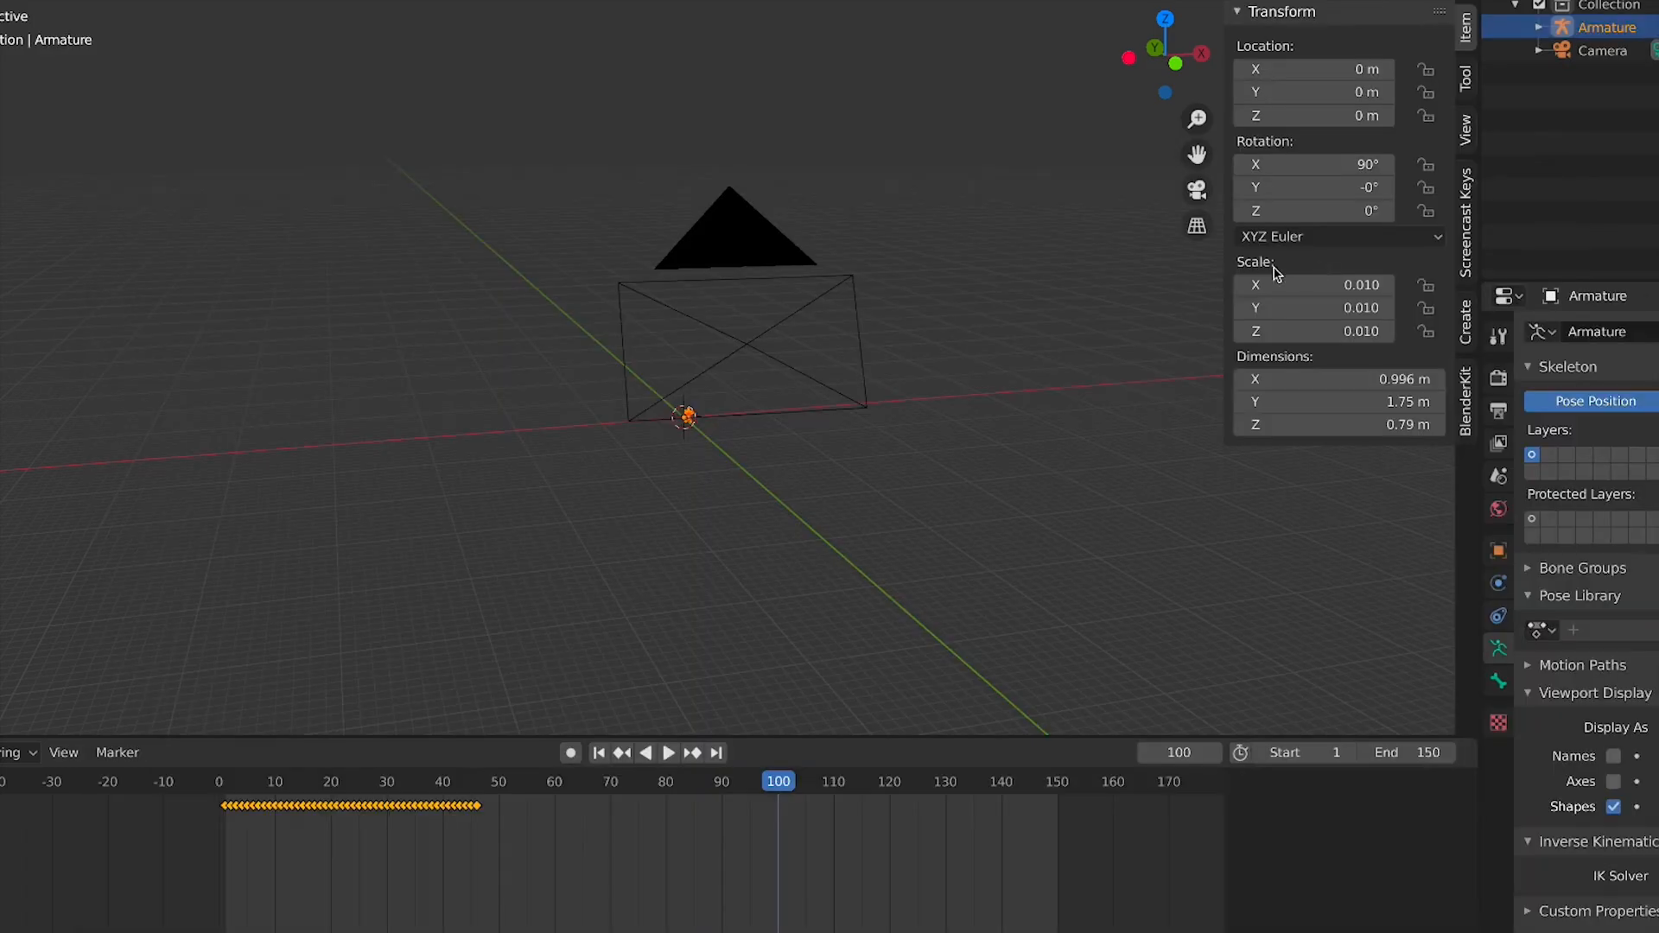
pyautogui.scroll(5, 650, 487)
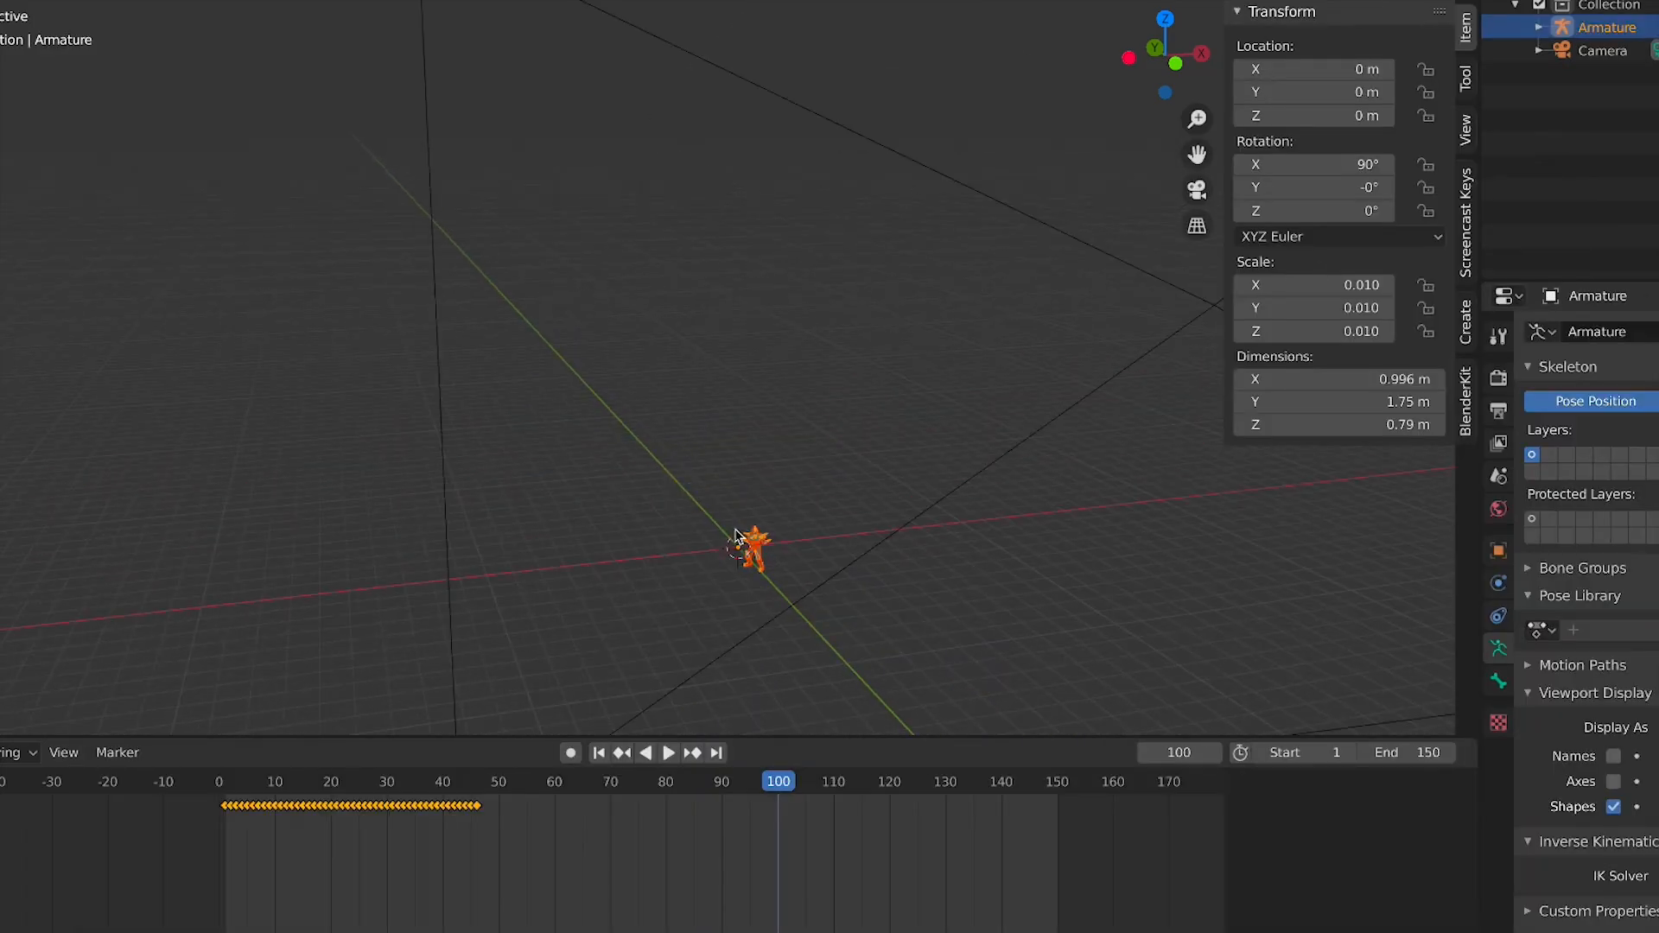
pyautogui.scroll(2, 753, 593)
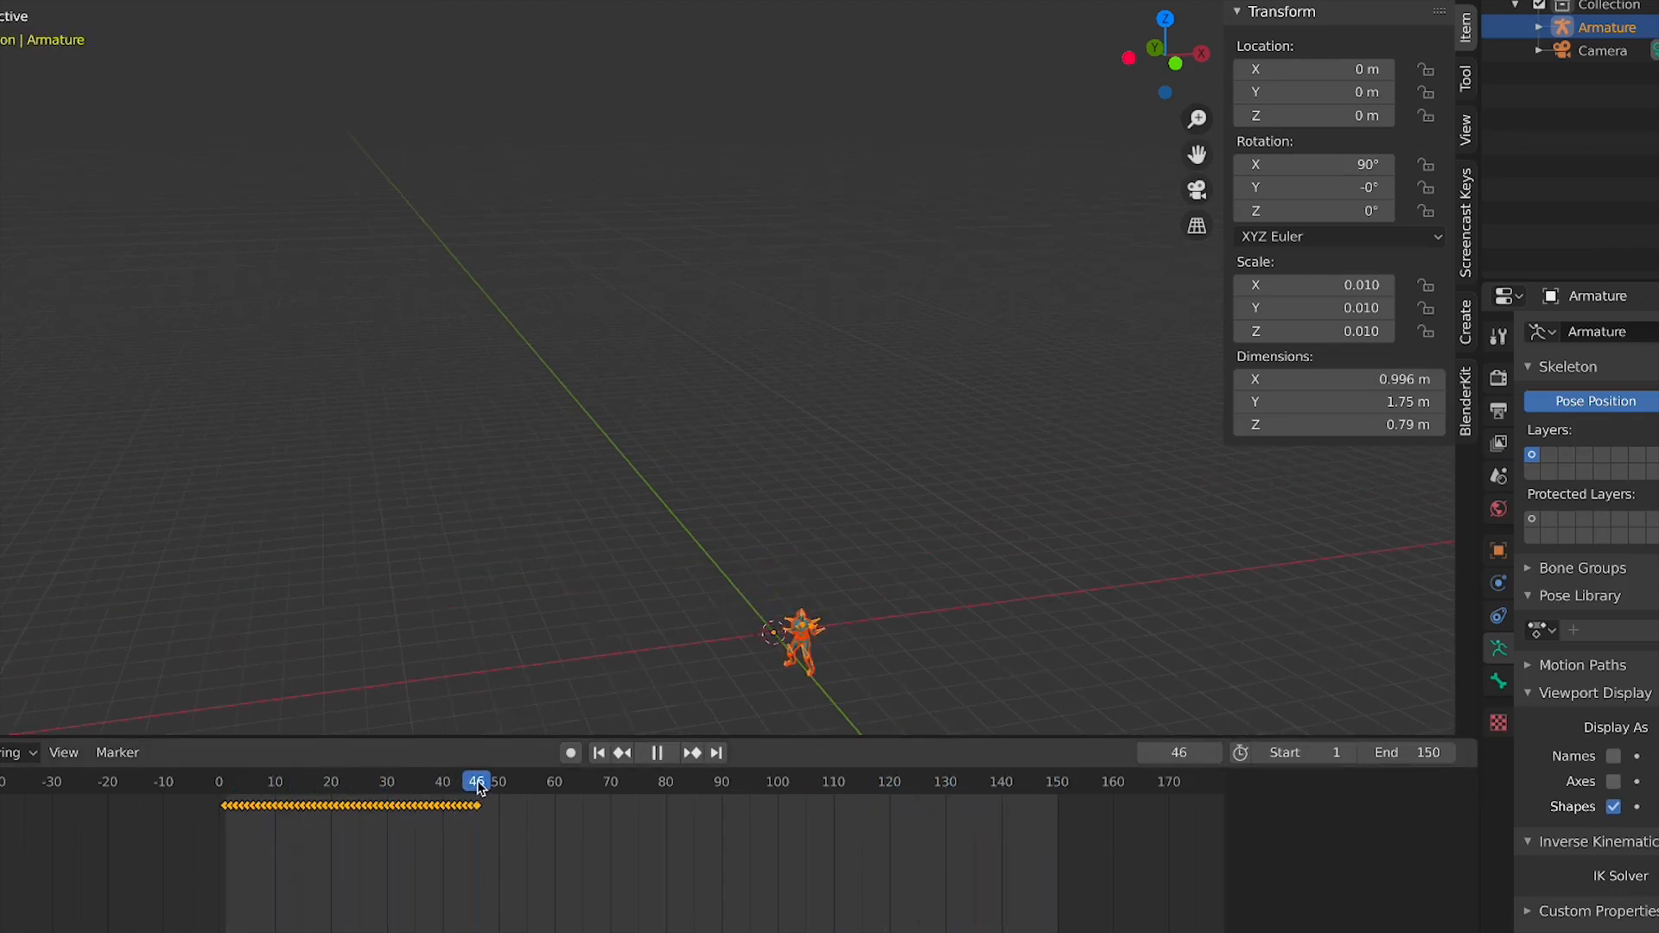
# Stop playback and set the scene's end frame to 46
pyautogui.press('space')
pyautogui.scroll(5, 492, 866)
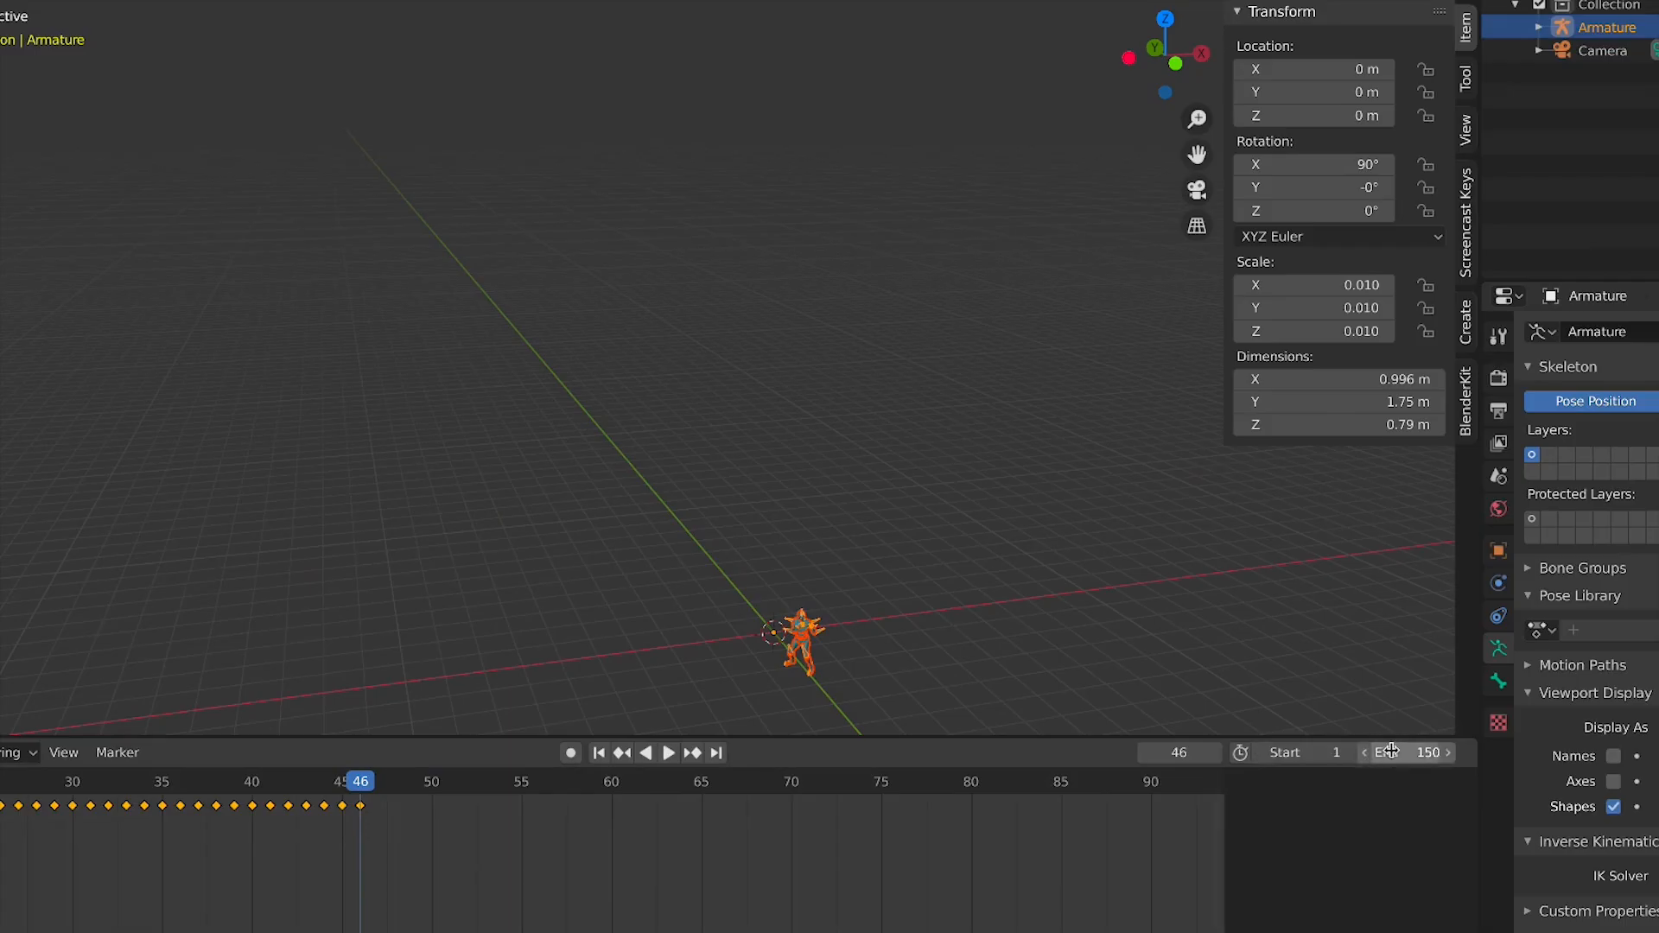
pyautogui.press('Return')
# Orbit the viewport and play the animation, toggling overlays to preview the kick
pyautogui.press('KP_0')
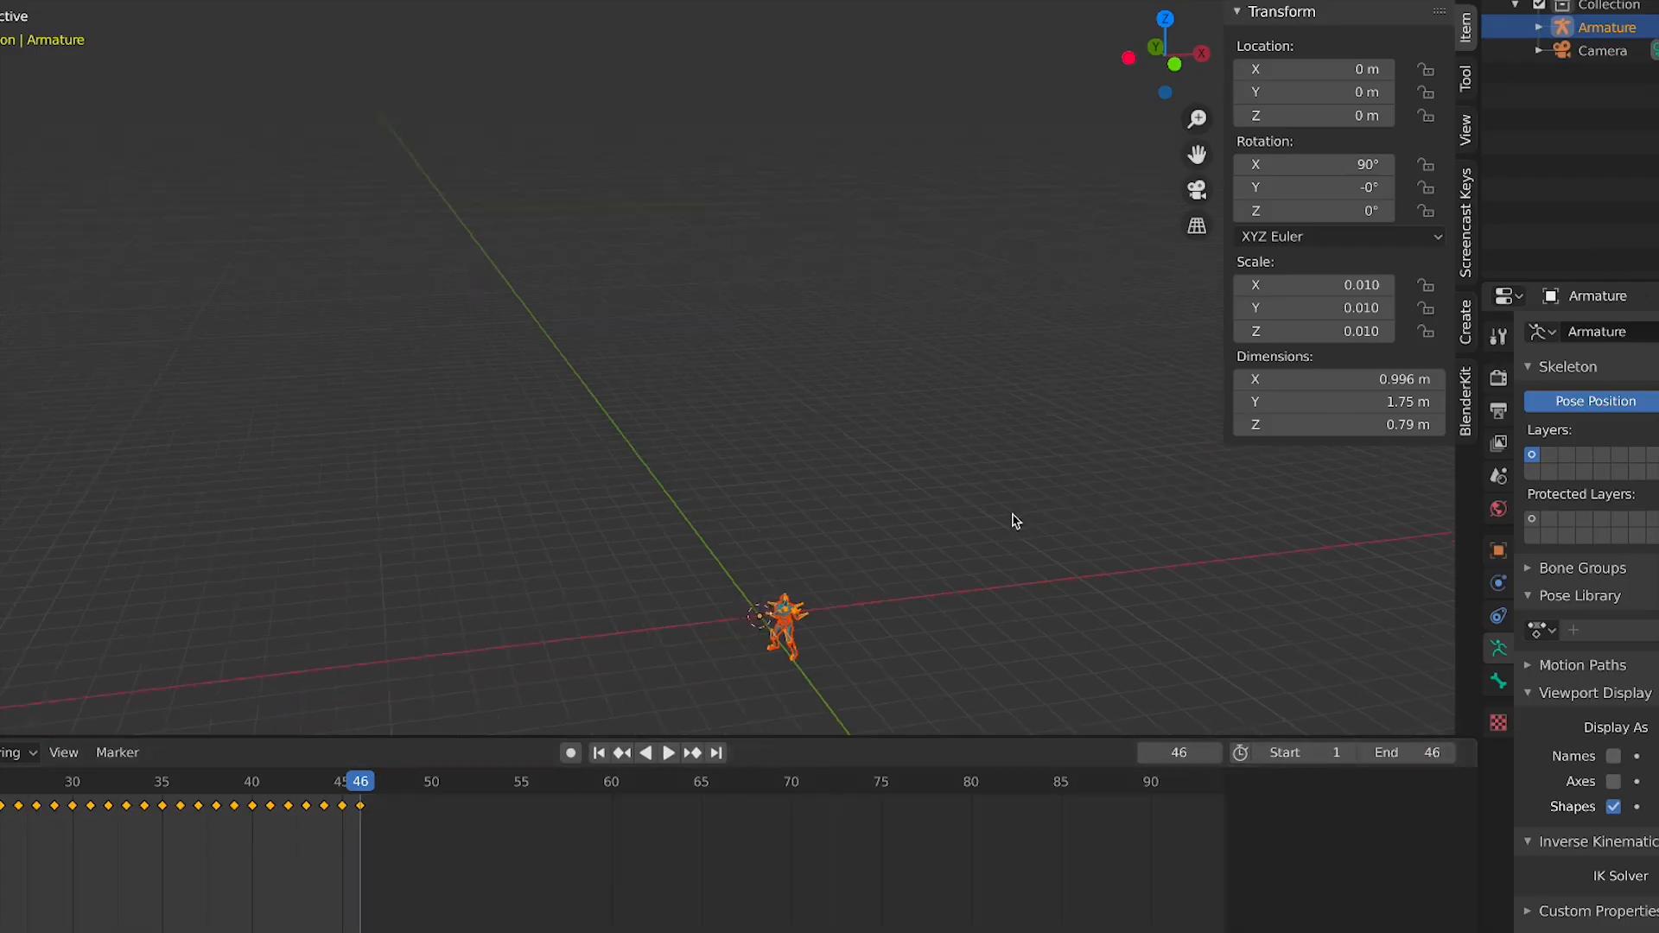
pyautogui.moveTo(696, 464); pyautogui.dragTo(604, 556, button='middle')
pyautogui.press('space')
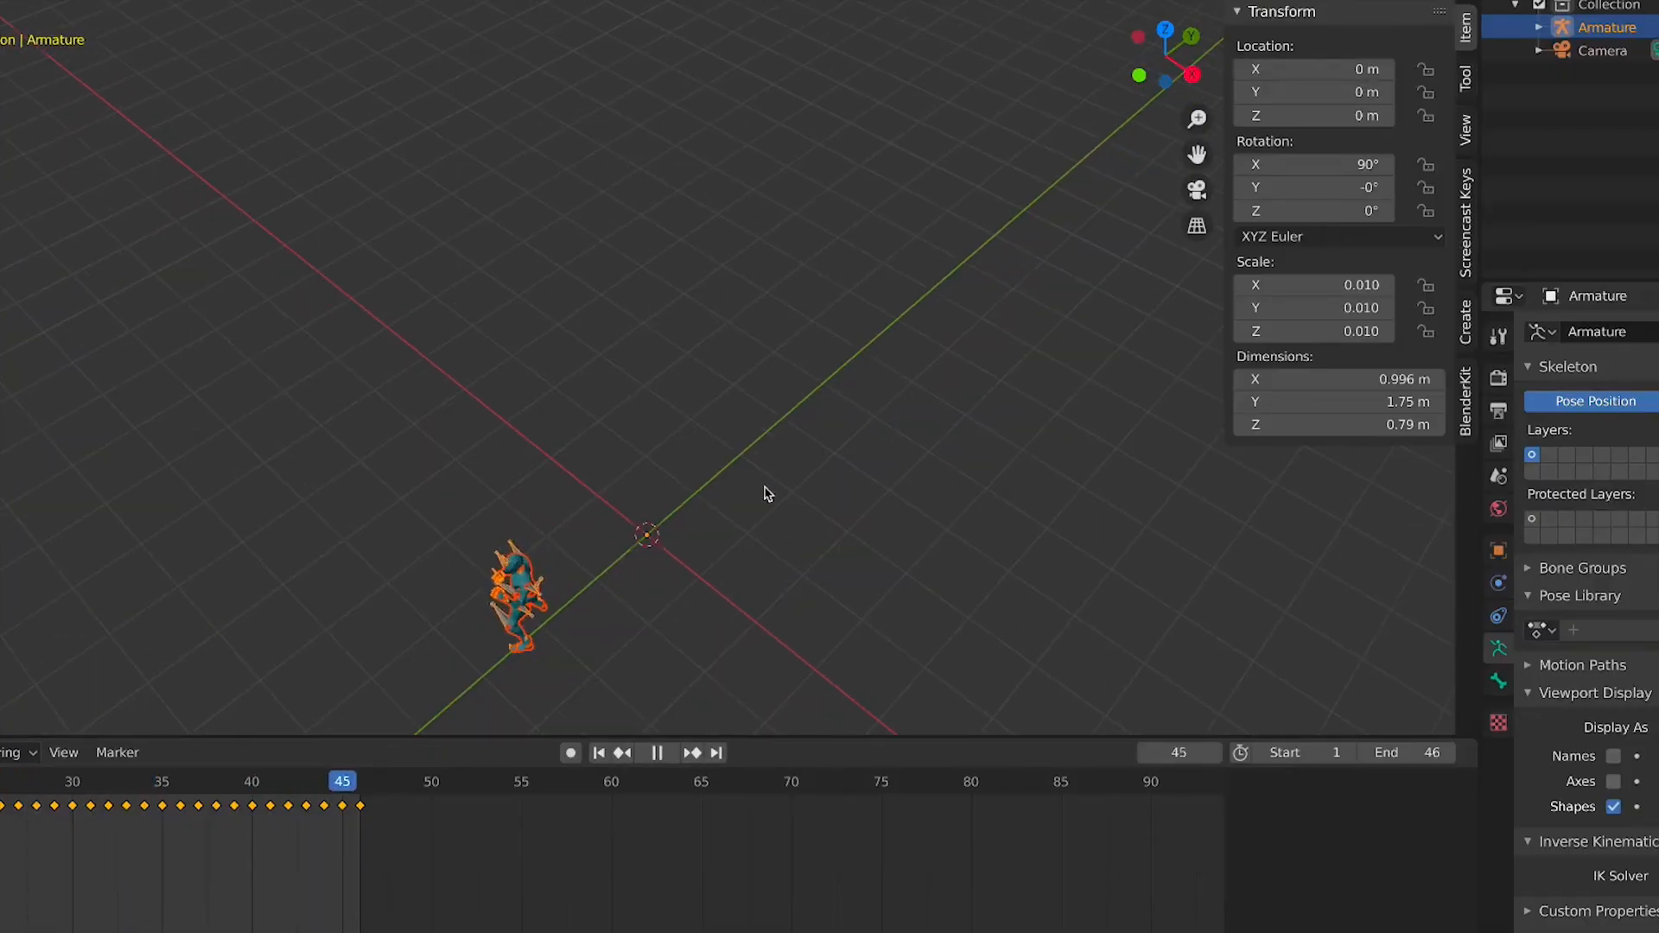
pyautogui.click(974, 216)
pyautogui.hotkey('shift', 'alt', 'z')
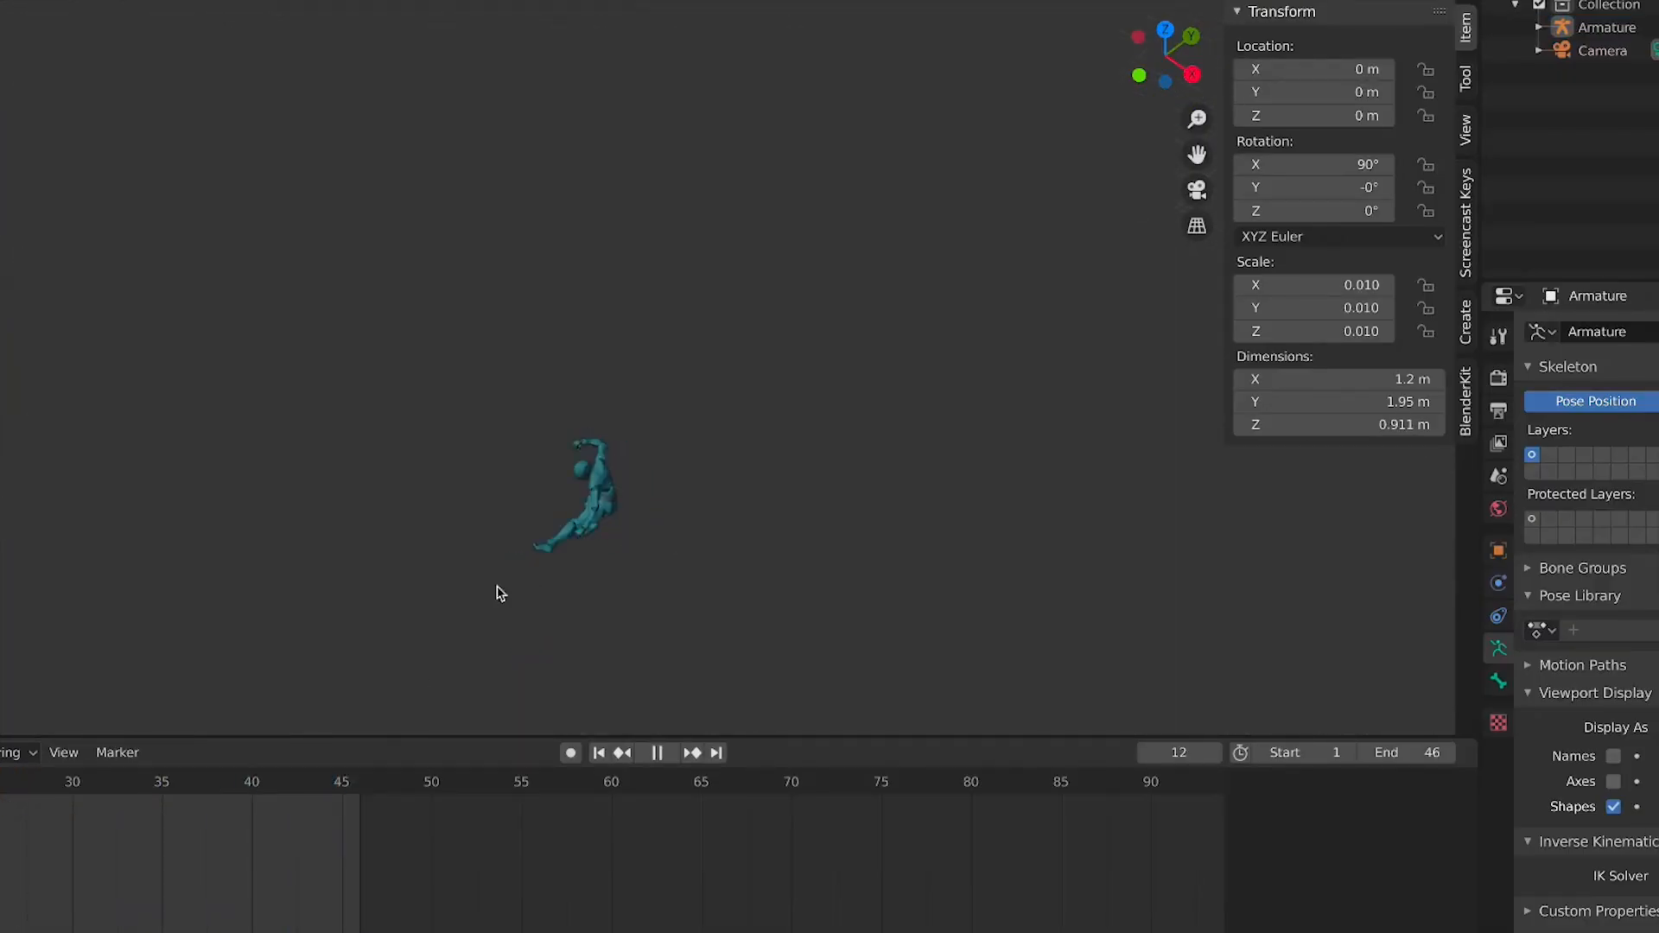
pyautogui.hotkey('shift', 'alt', 'z')
pyautogui.press('space')
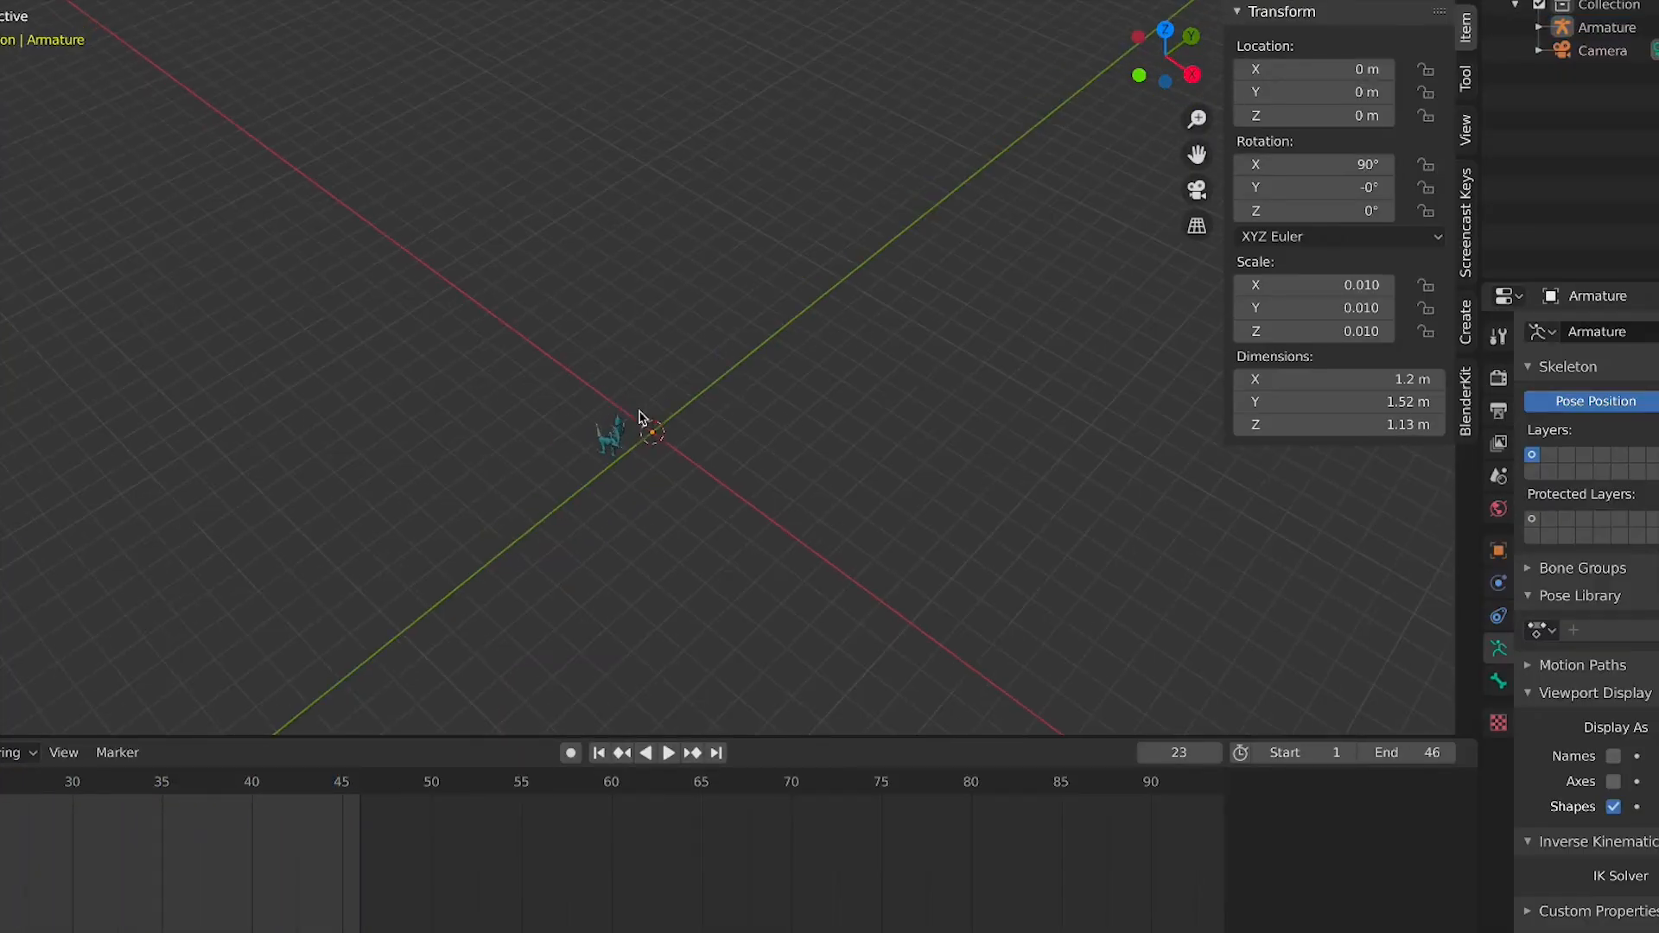
# Switch to the camera view and select the Camera object
pyautogui.press('KP_0')
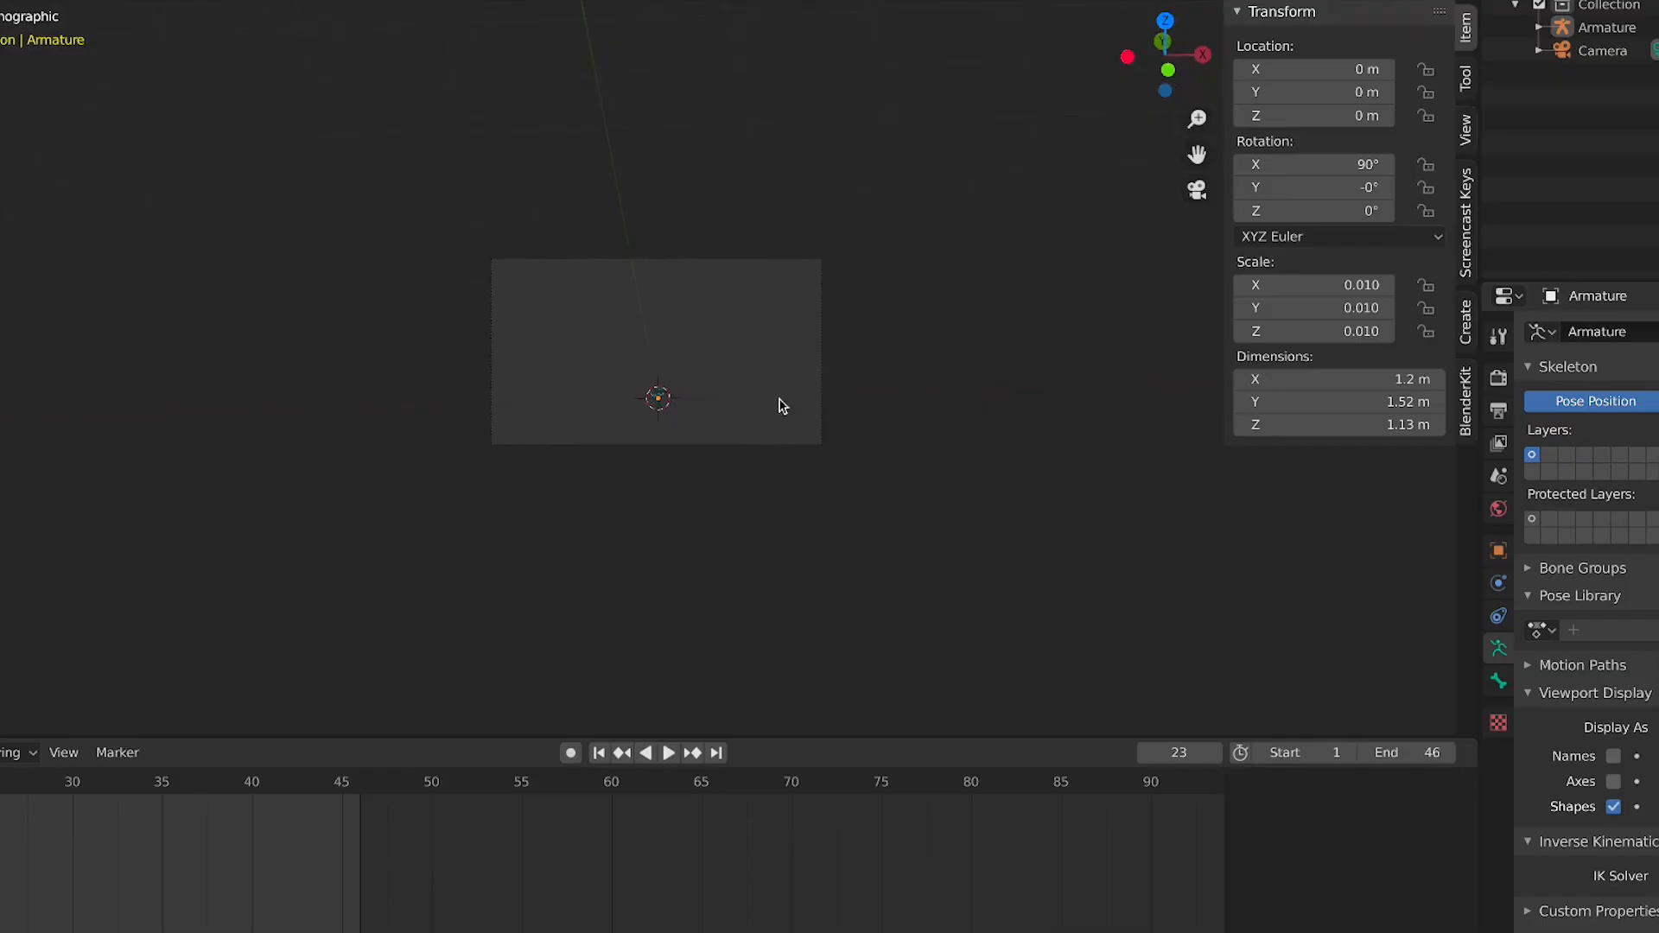
pyautogui.press('KP_Decimal')
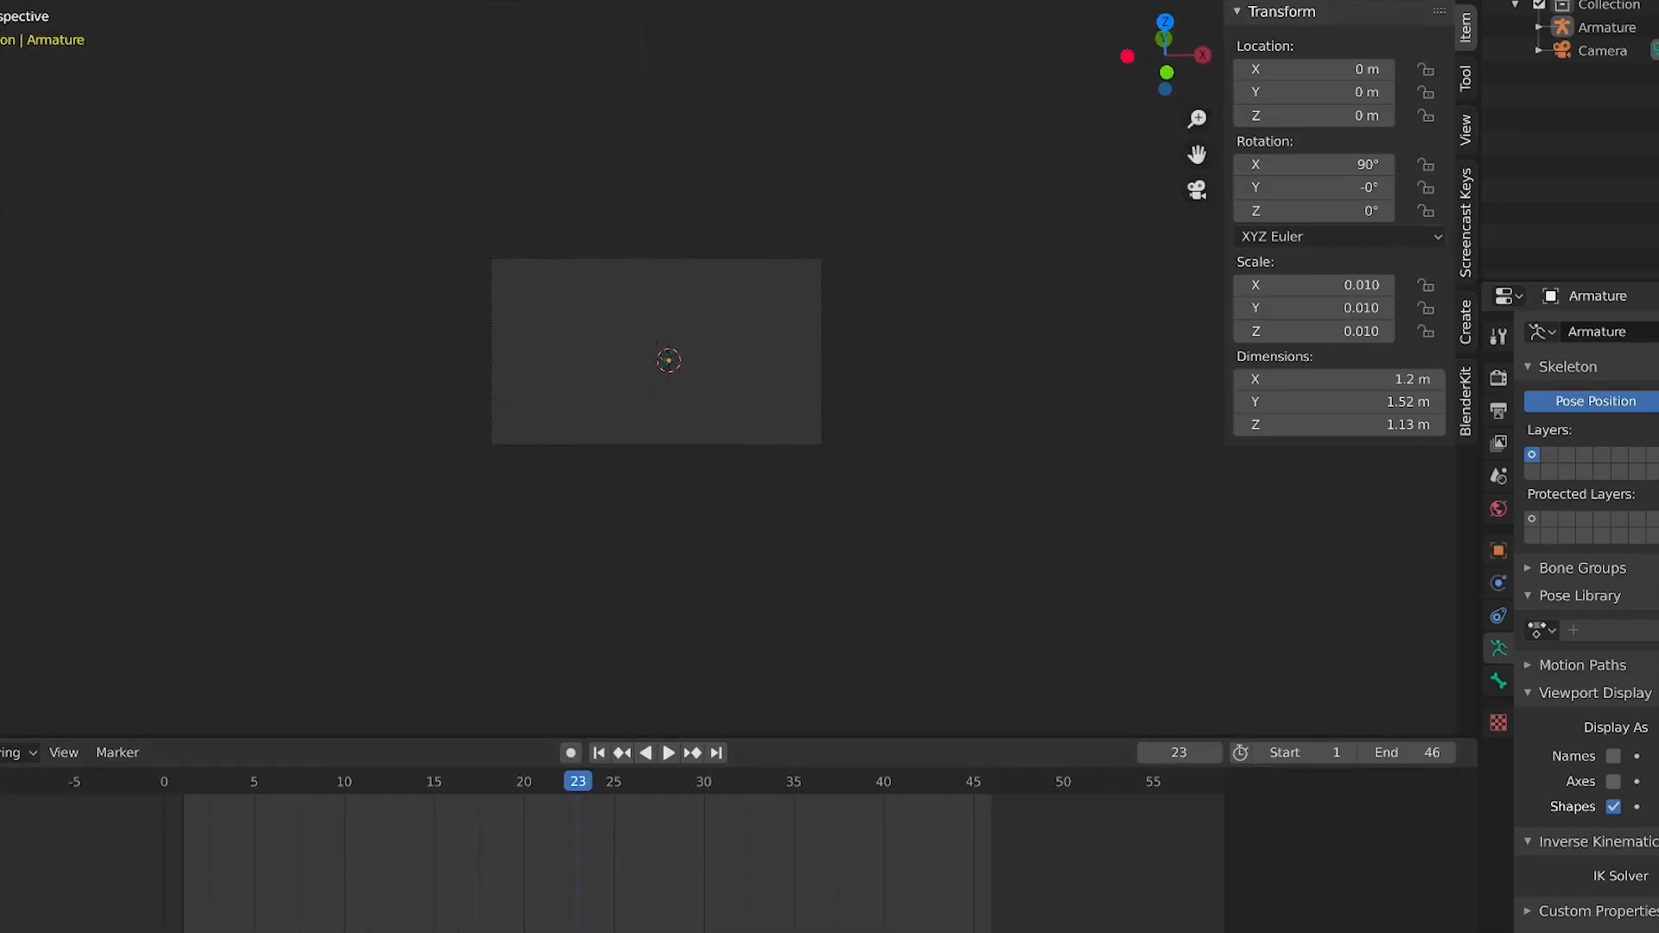
pyautogui.click(1640, 49)
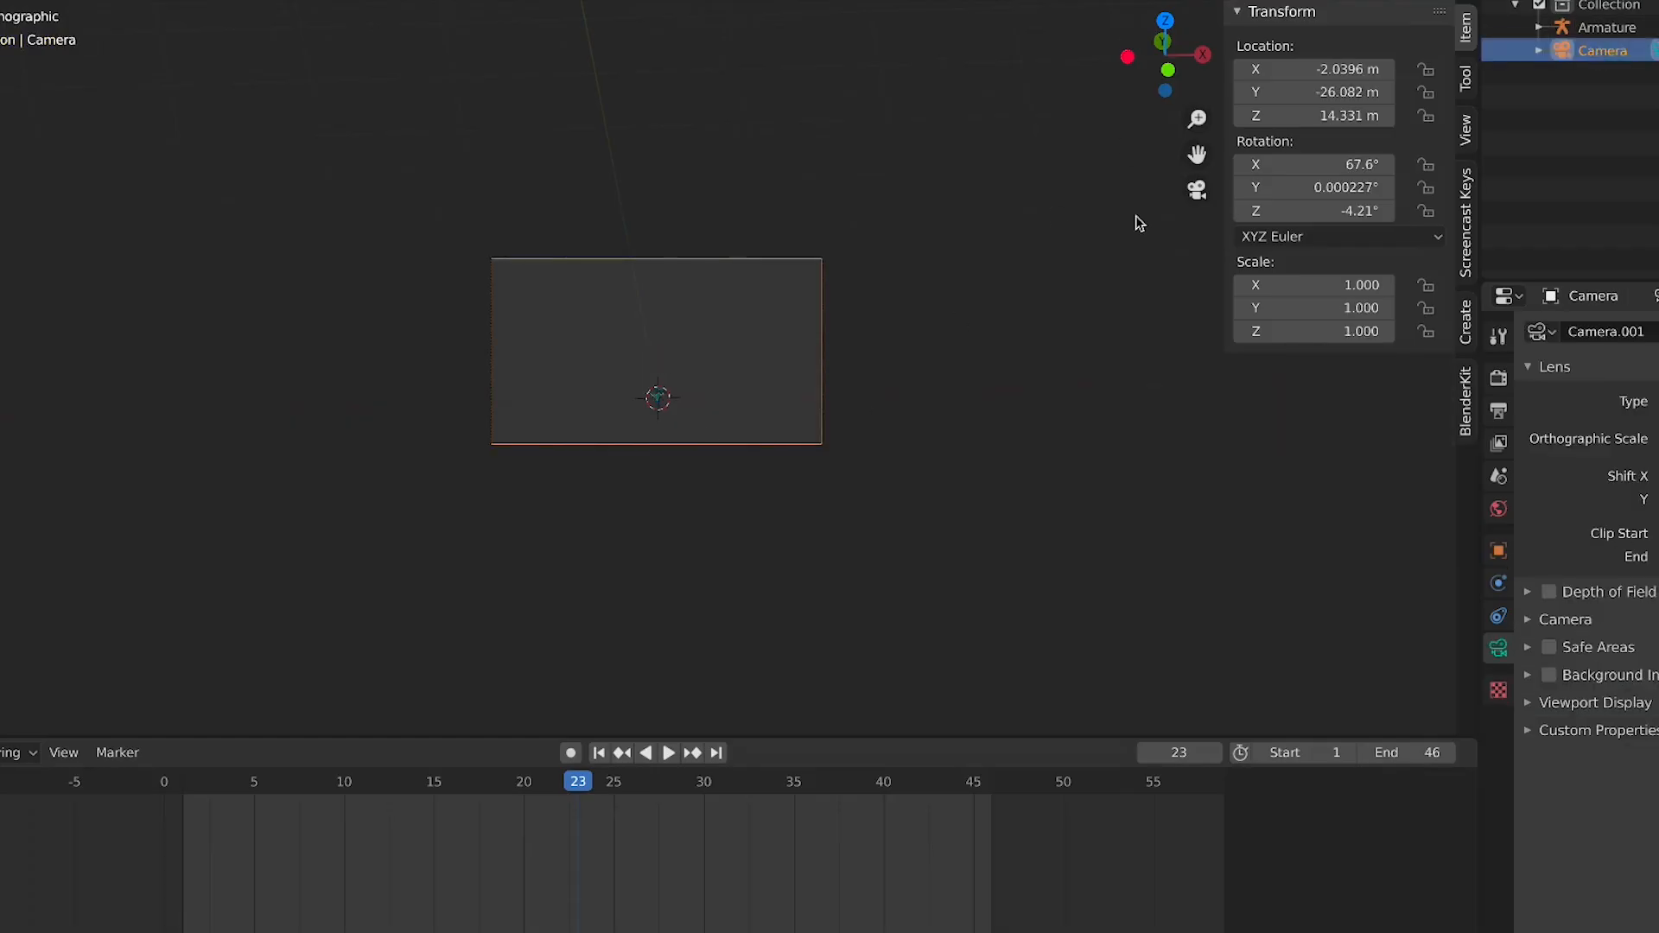
pyautogui.hotkey('shift', '`')
pyautogui.press('w')
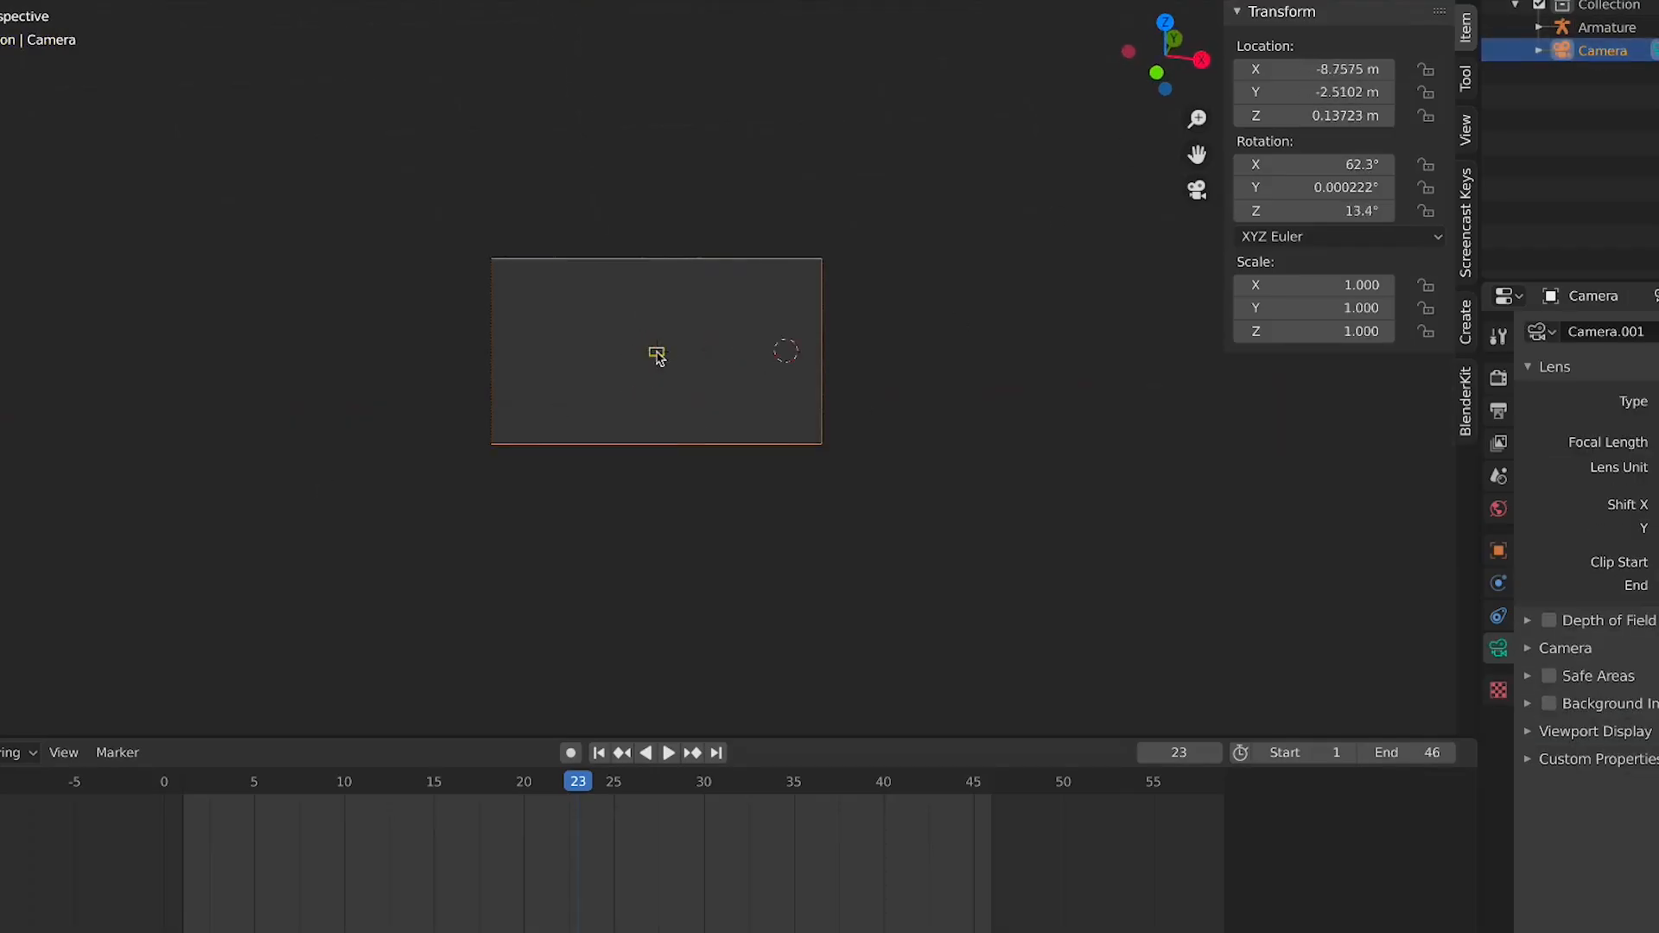
pyautogui.press('Escape')
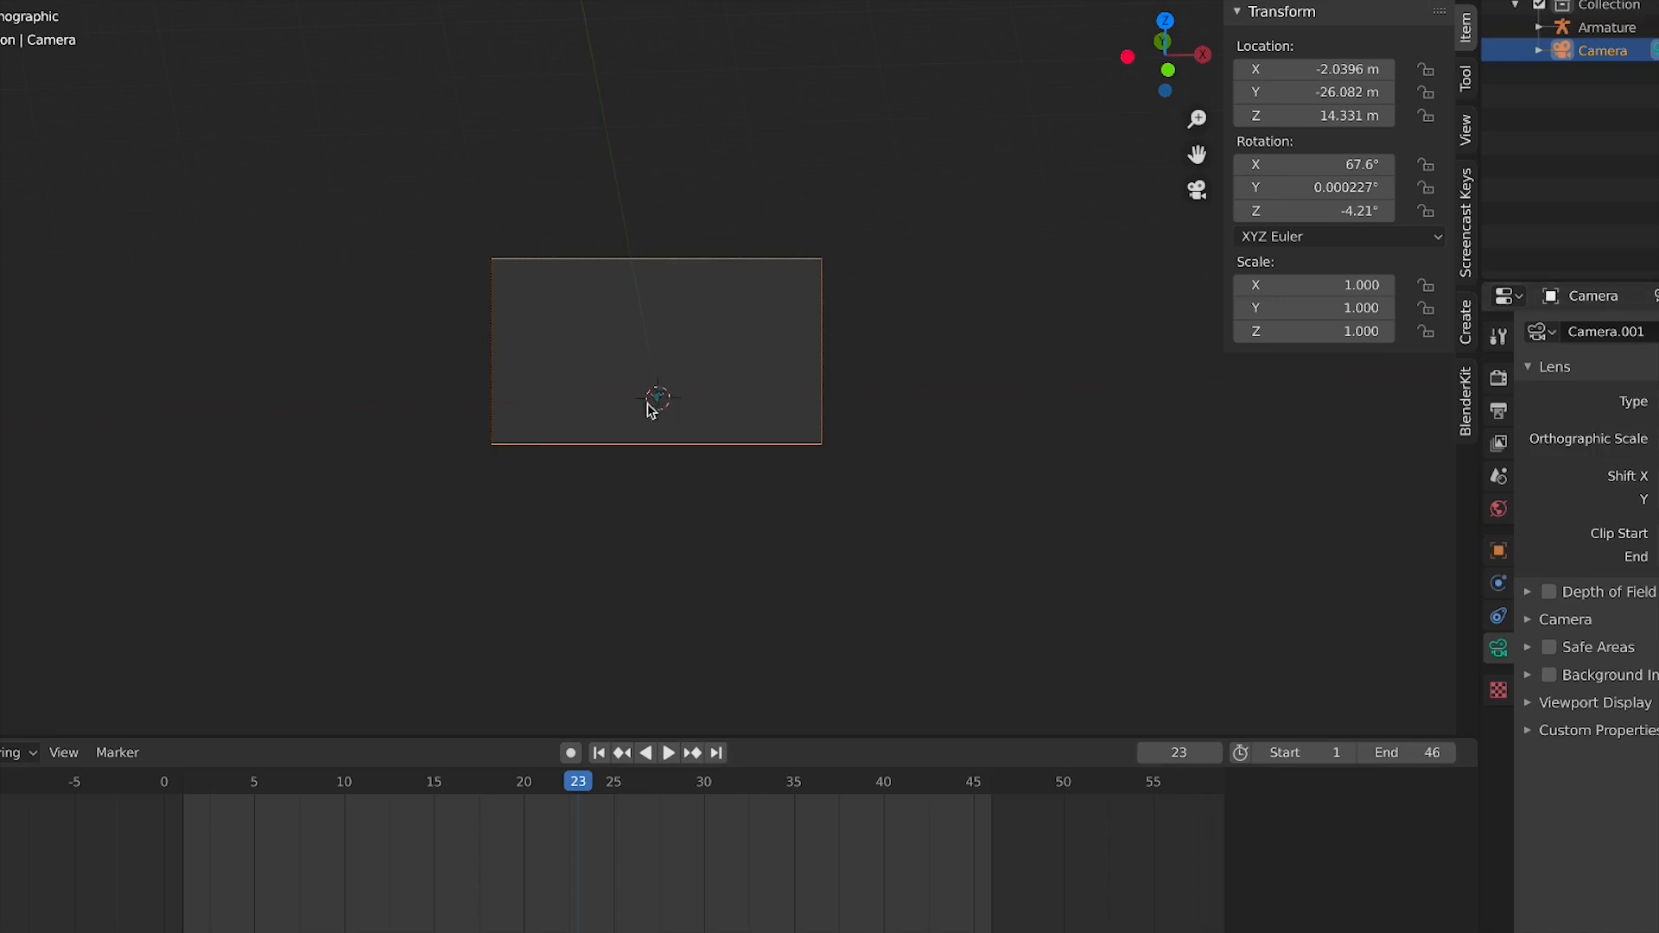
# Fly the camera with walk navigation so the kicking character is framed in the camera view
pyautogui.click(1650, 427)
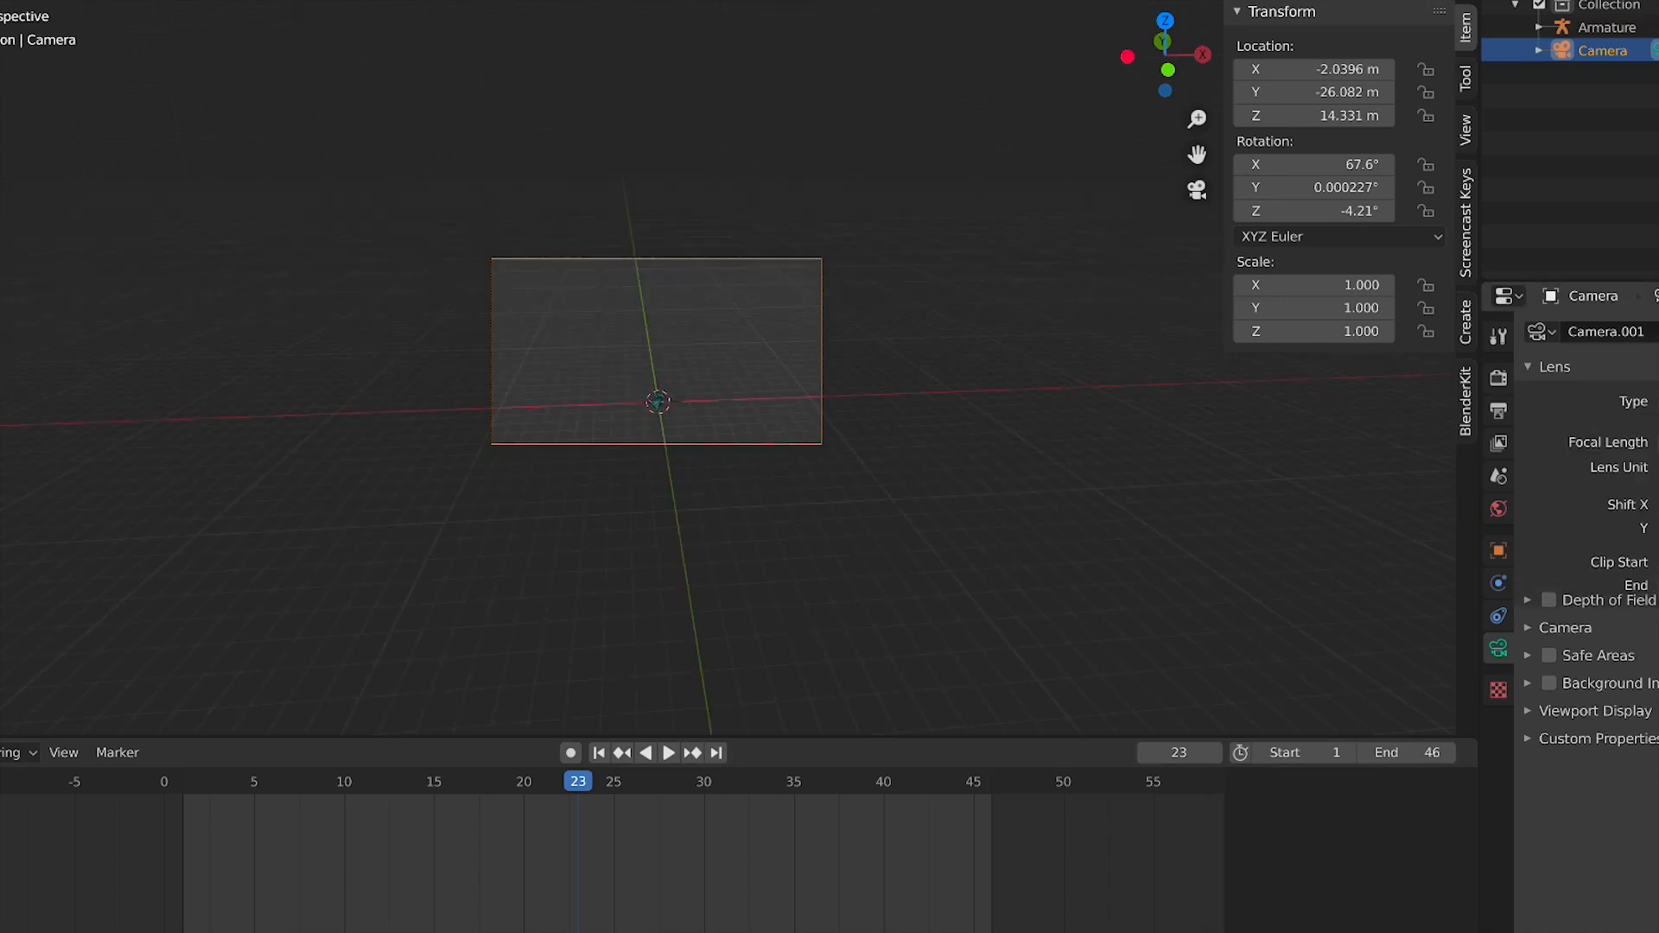
pyautogui.press('w')
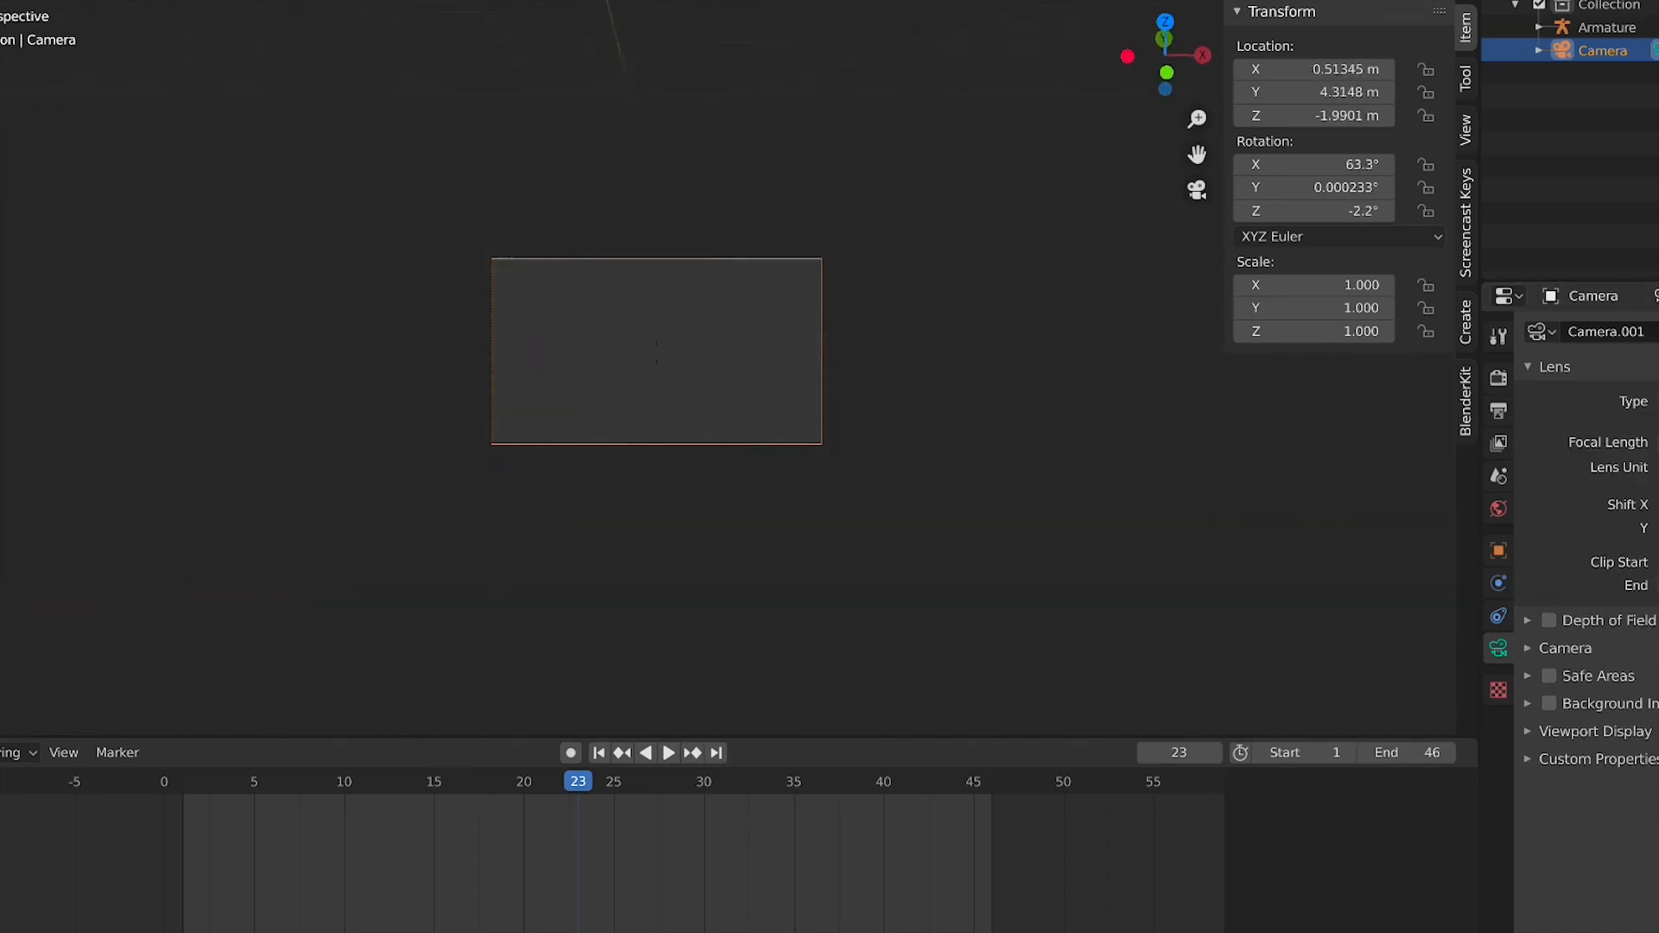
pyautogui.press('s')
pyautogui.press('d')
pyautogui.press('w')
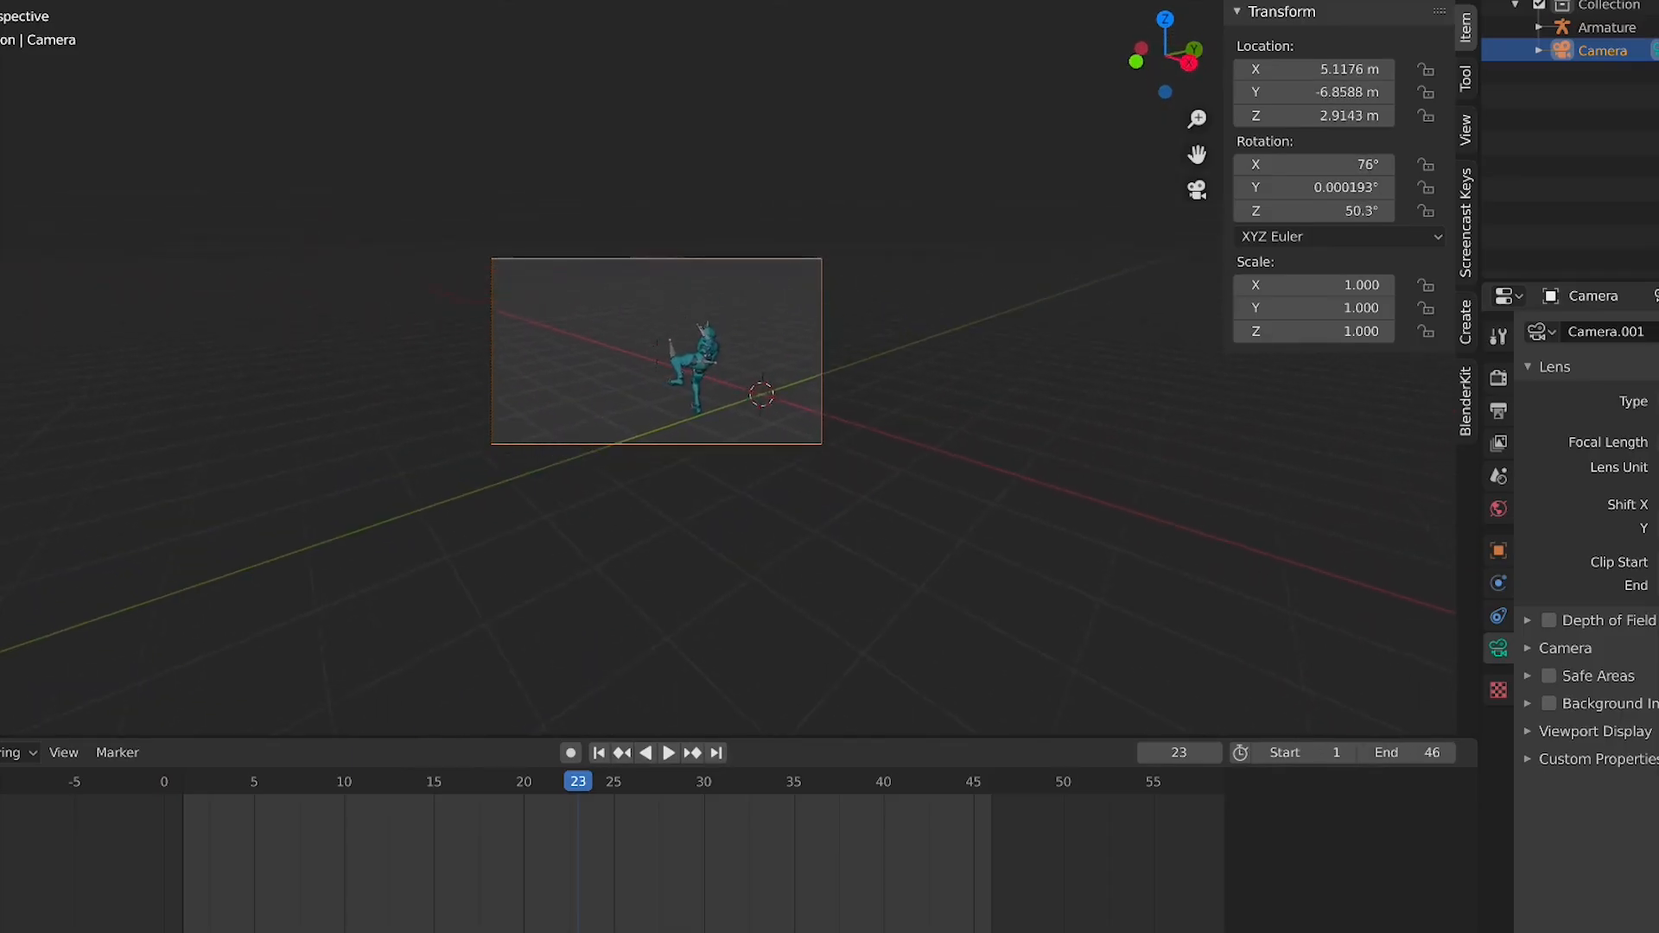
pyautogui.press('q')
pyautogui.press('e')
pyautogui.press('w')
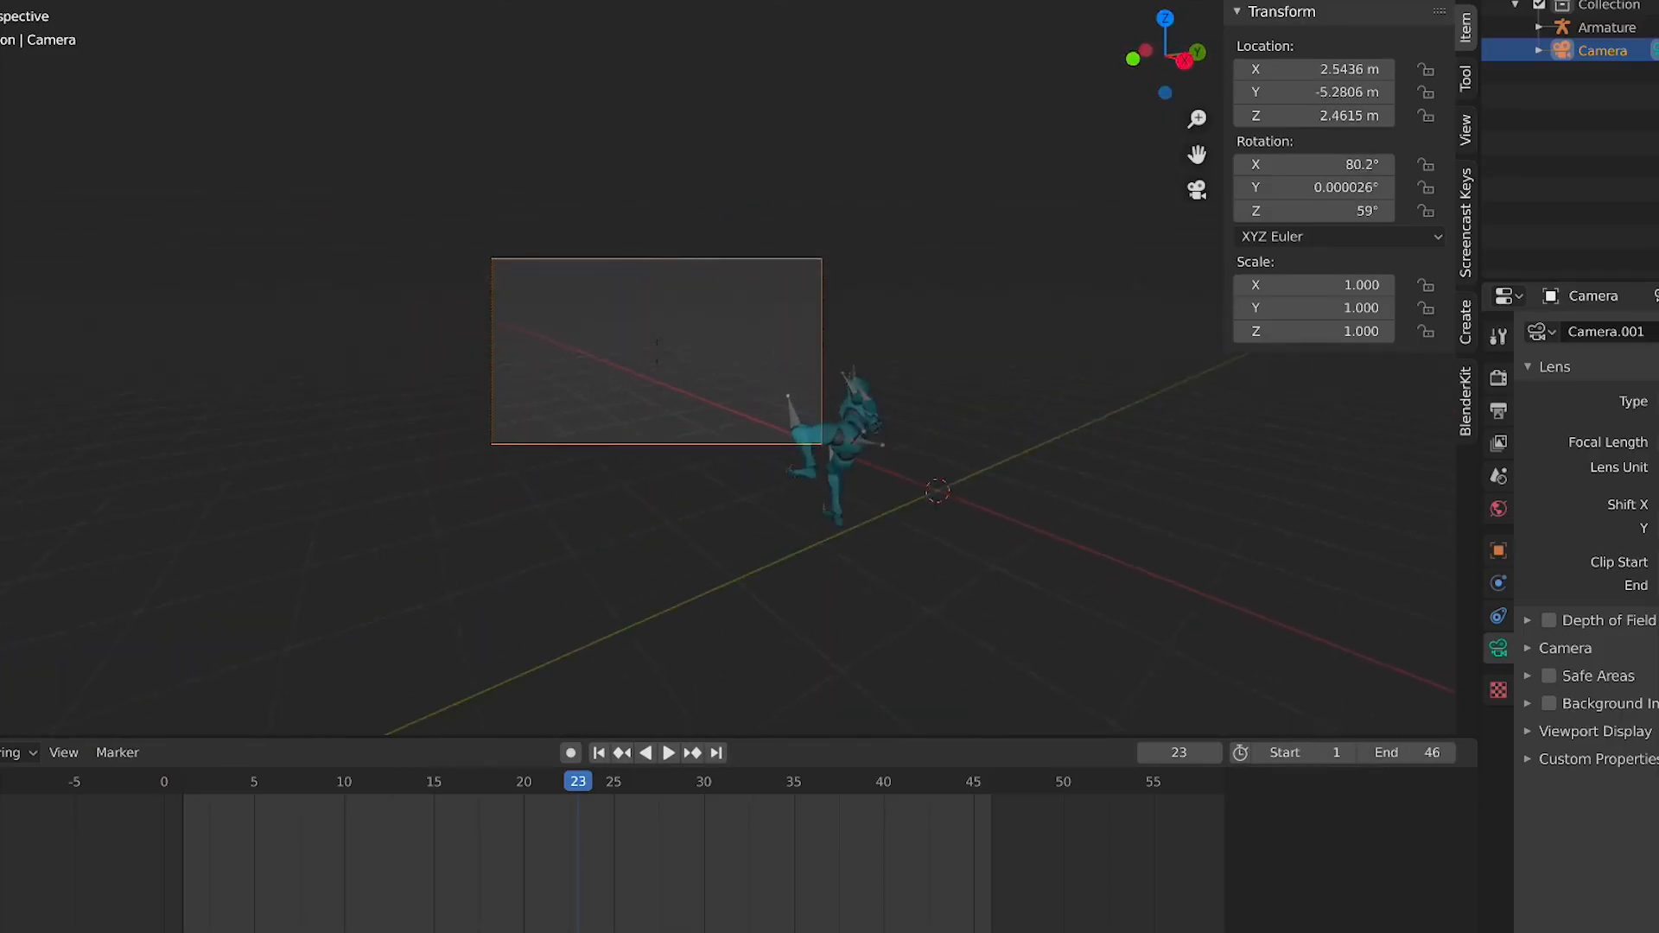
pyautogui.press('w')
pyautogui.press('s')
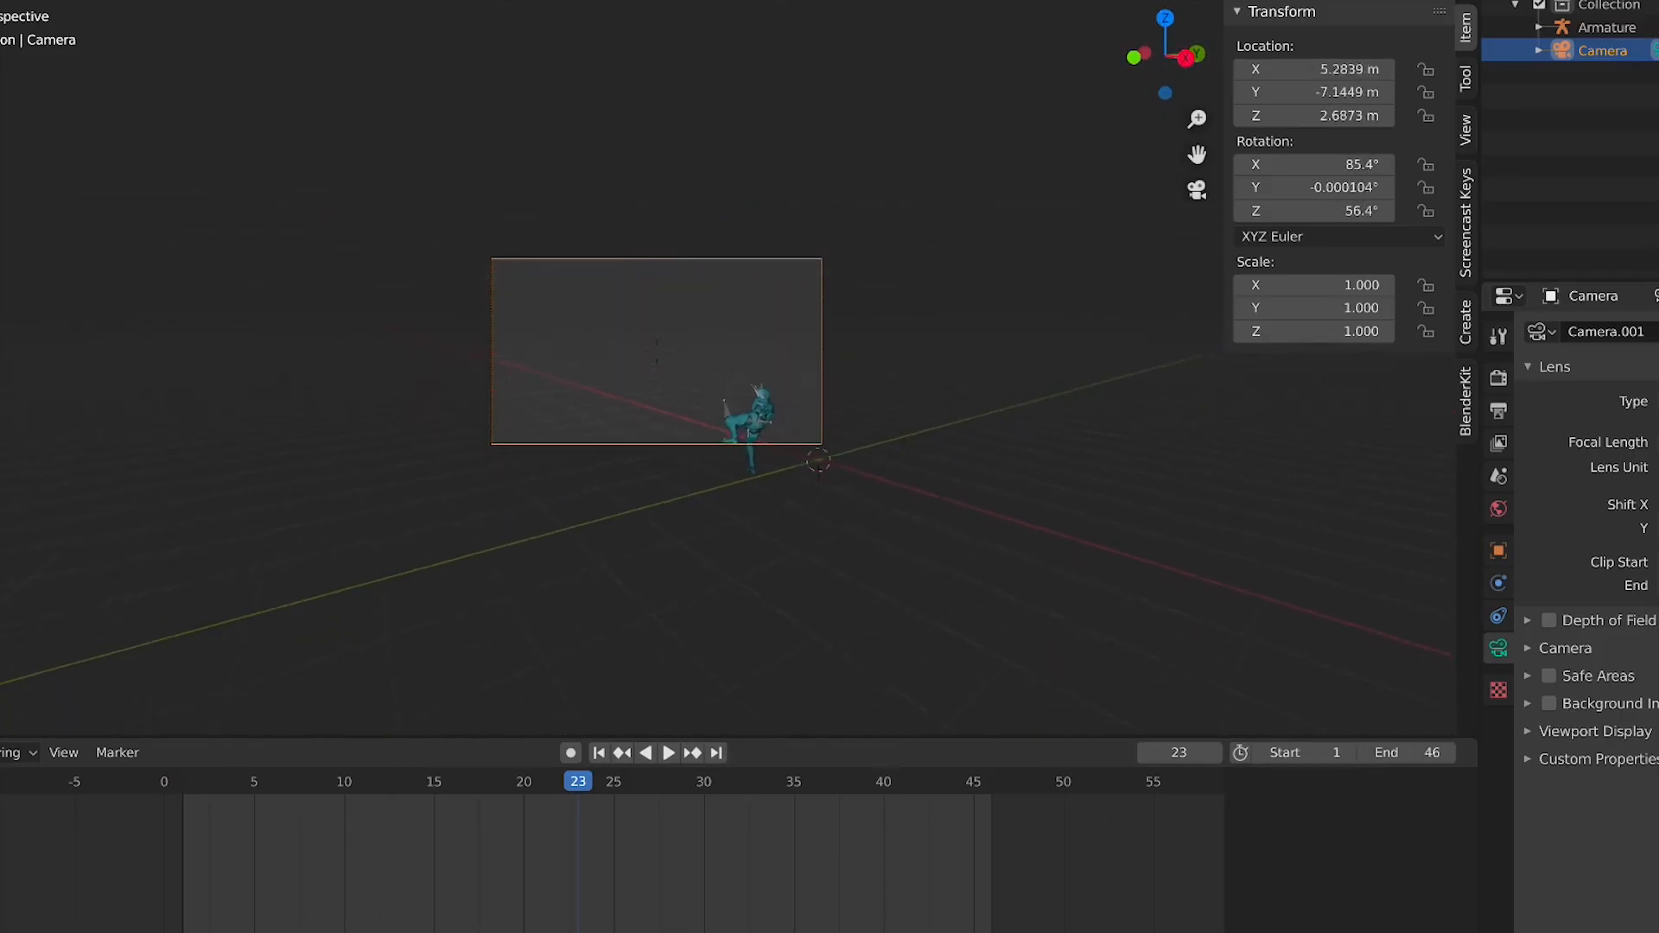
pyautogui.press('w')
pyautogui.press('q')
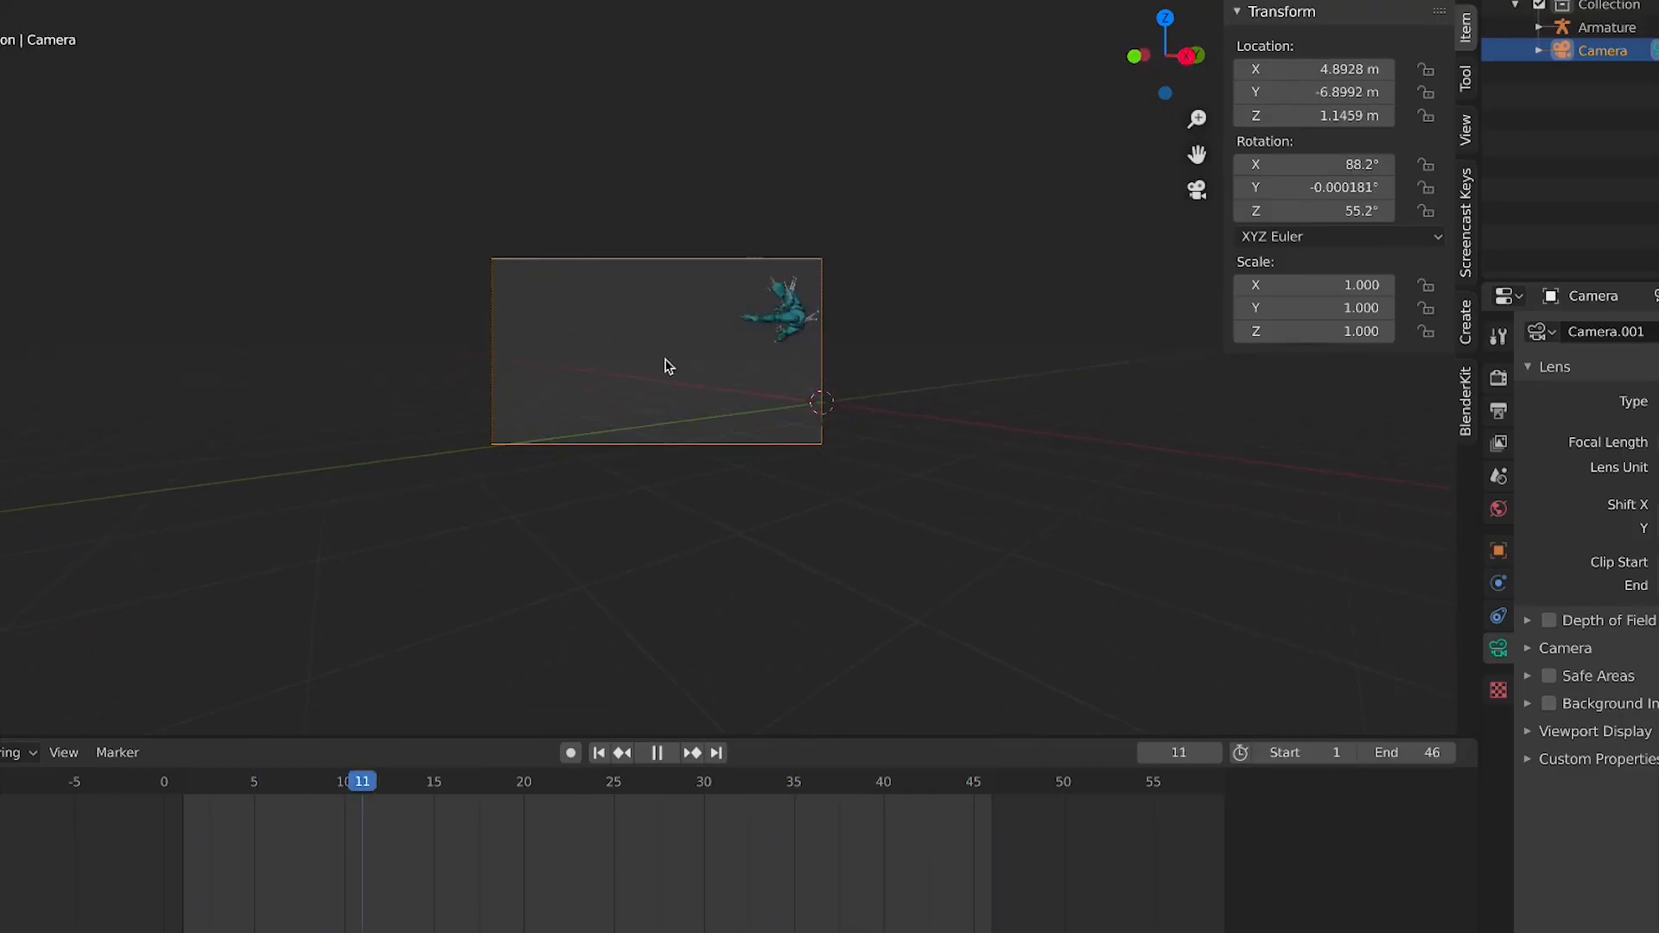
pyautogui.press('d')
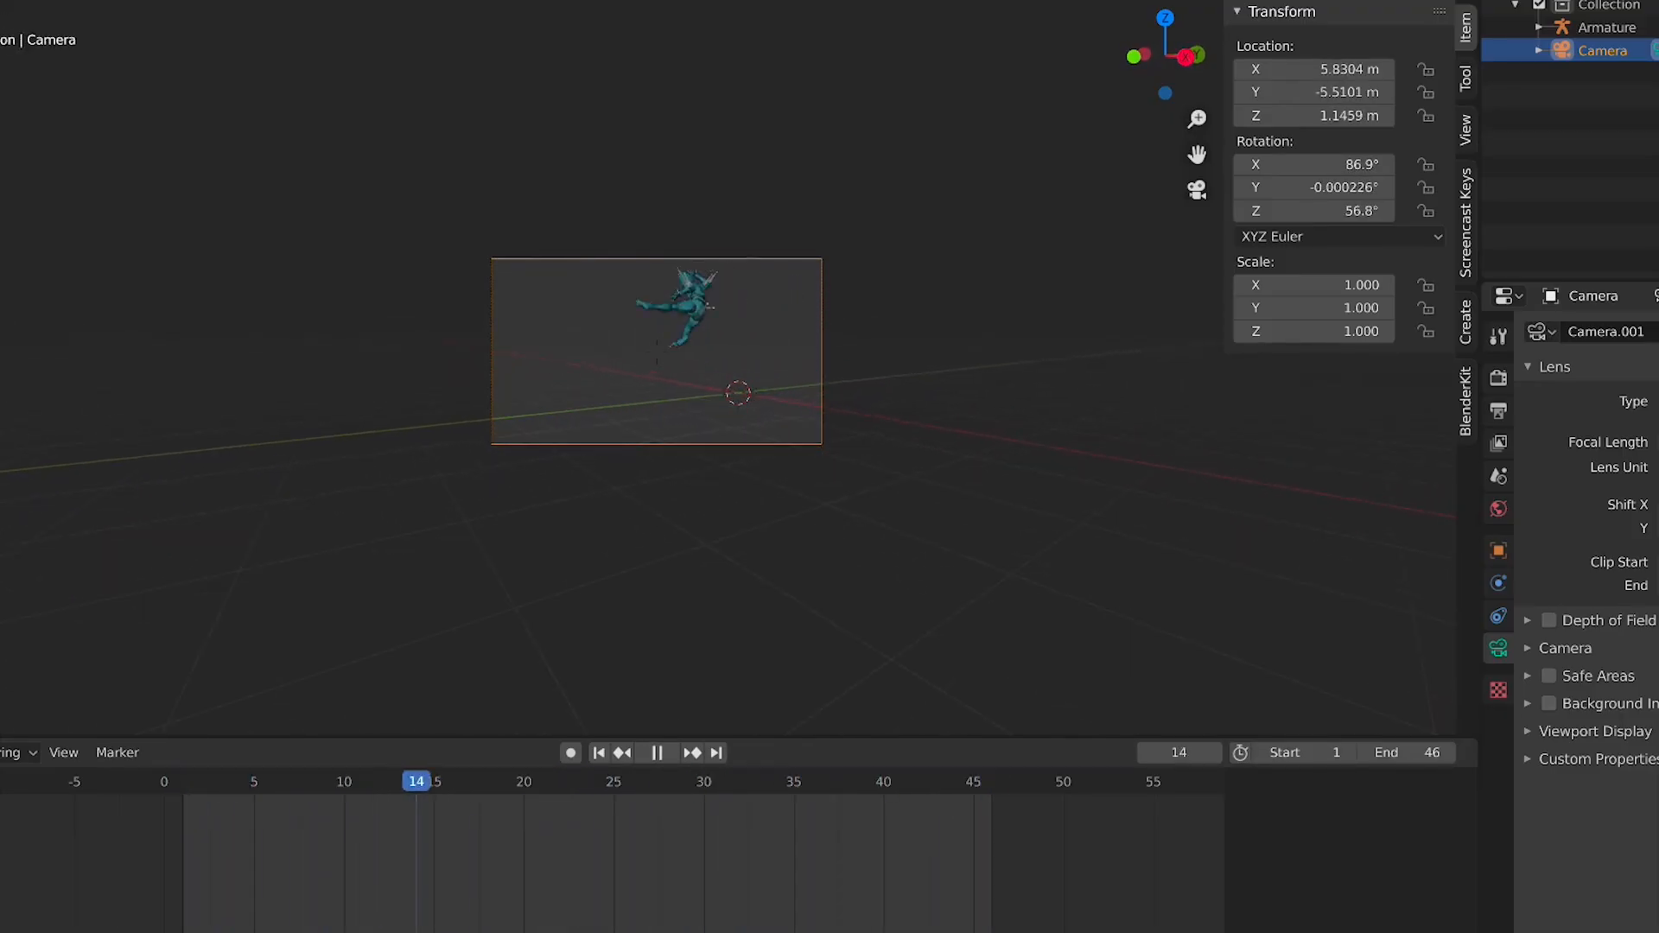
pyautogui.press('a')
pyautogui.press('d')
pyautogui.press('a')
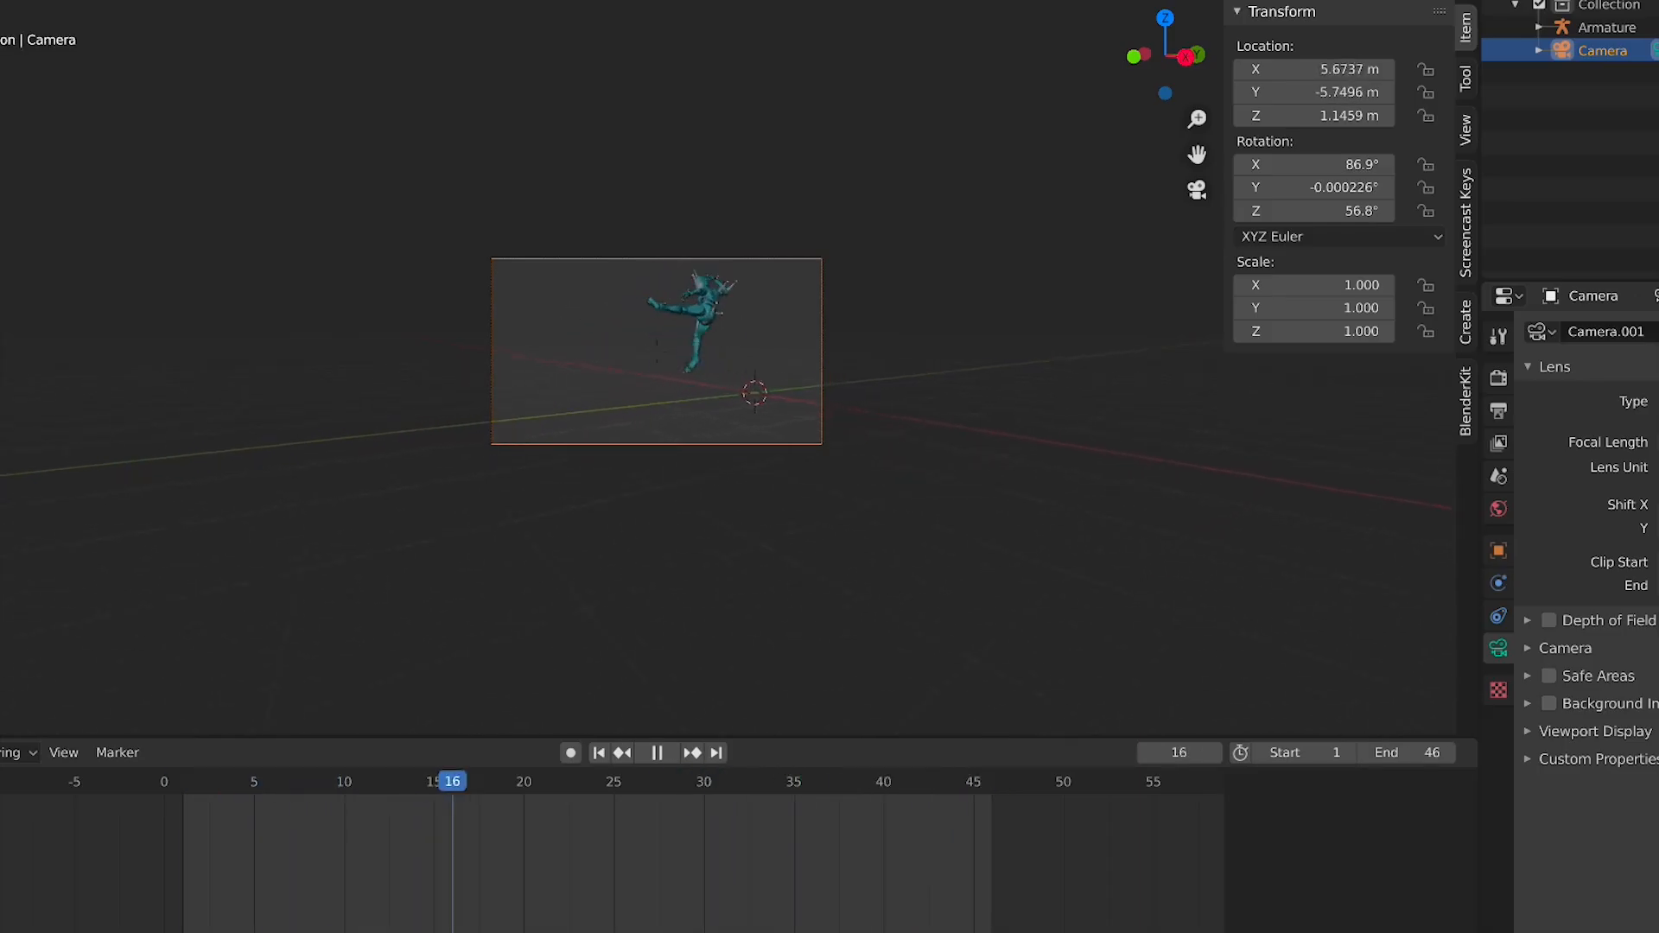
pyautogui.press('d')
pyautogui.press('d')
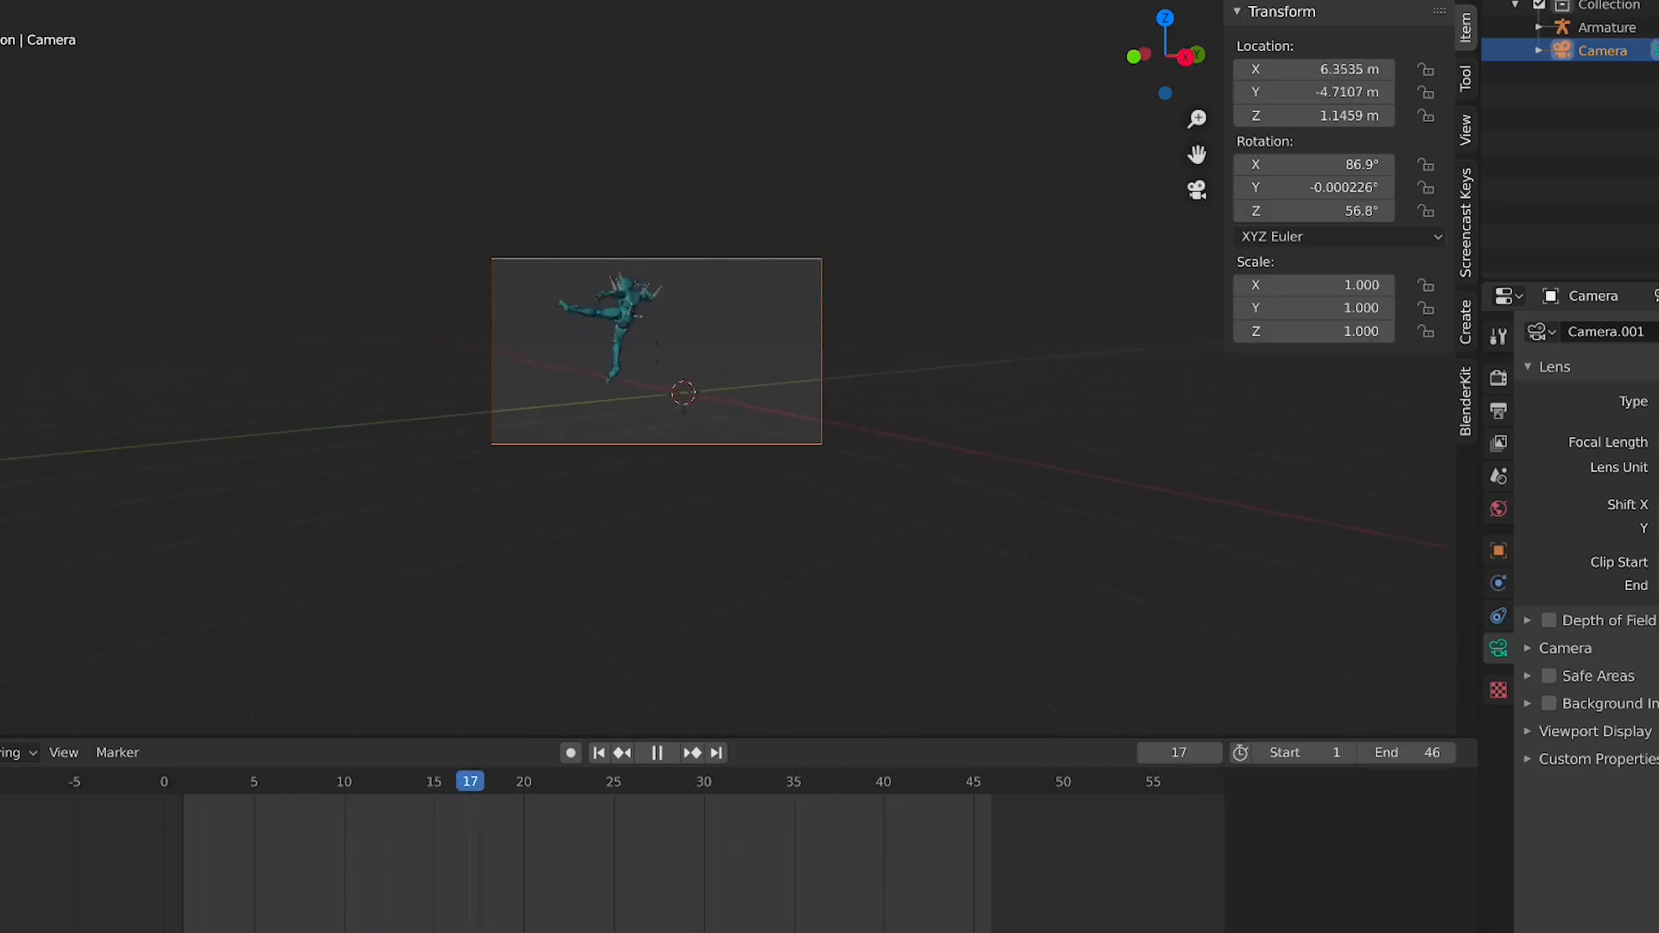
pyautogui.press('a')
pyautogui.press('d')
pyautogui.click(663, 387)
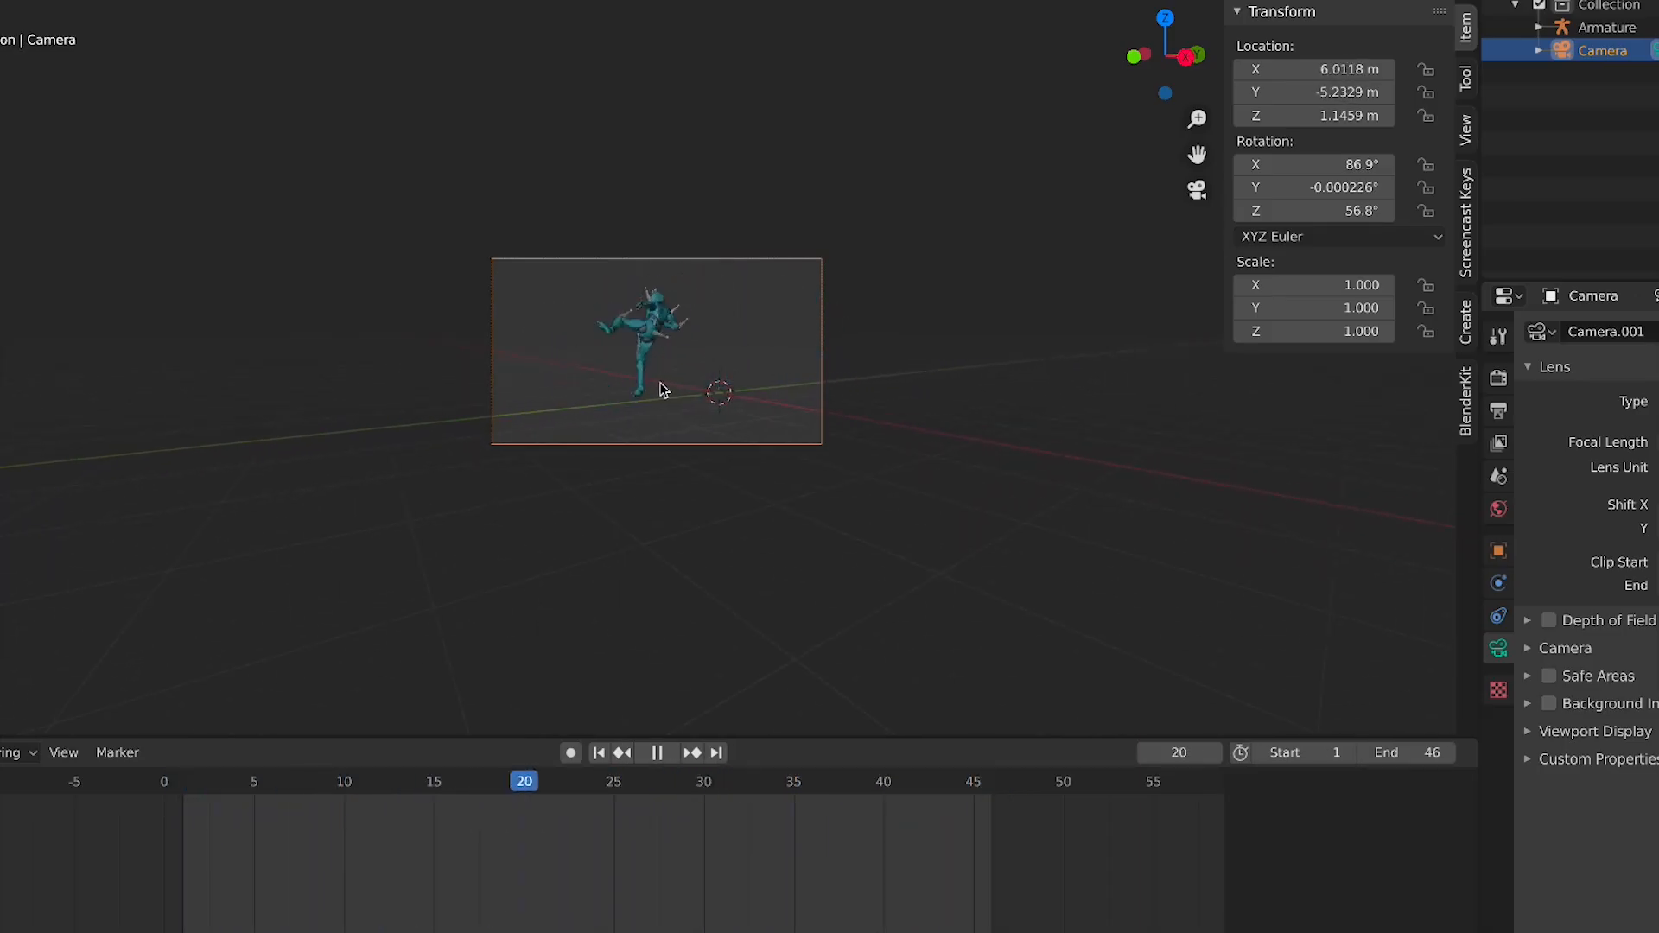
# Go to frame 1 and insert a location keyframe for the camera
pyautogui.press('space')
pyautogui.click(184, 792)
pyautogui.press('space')
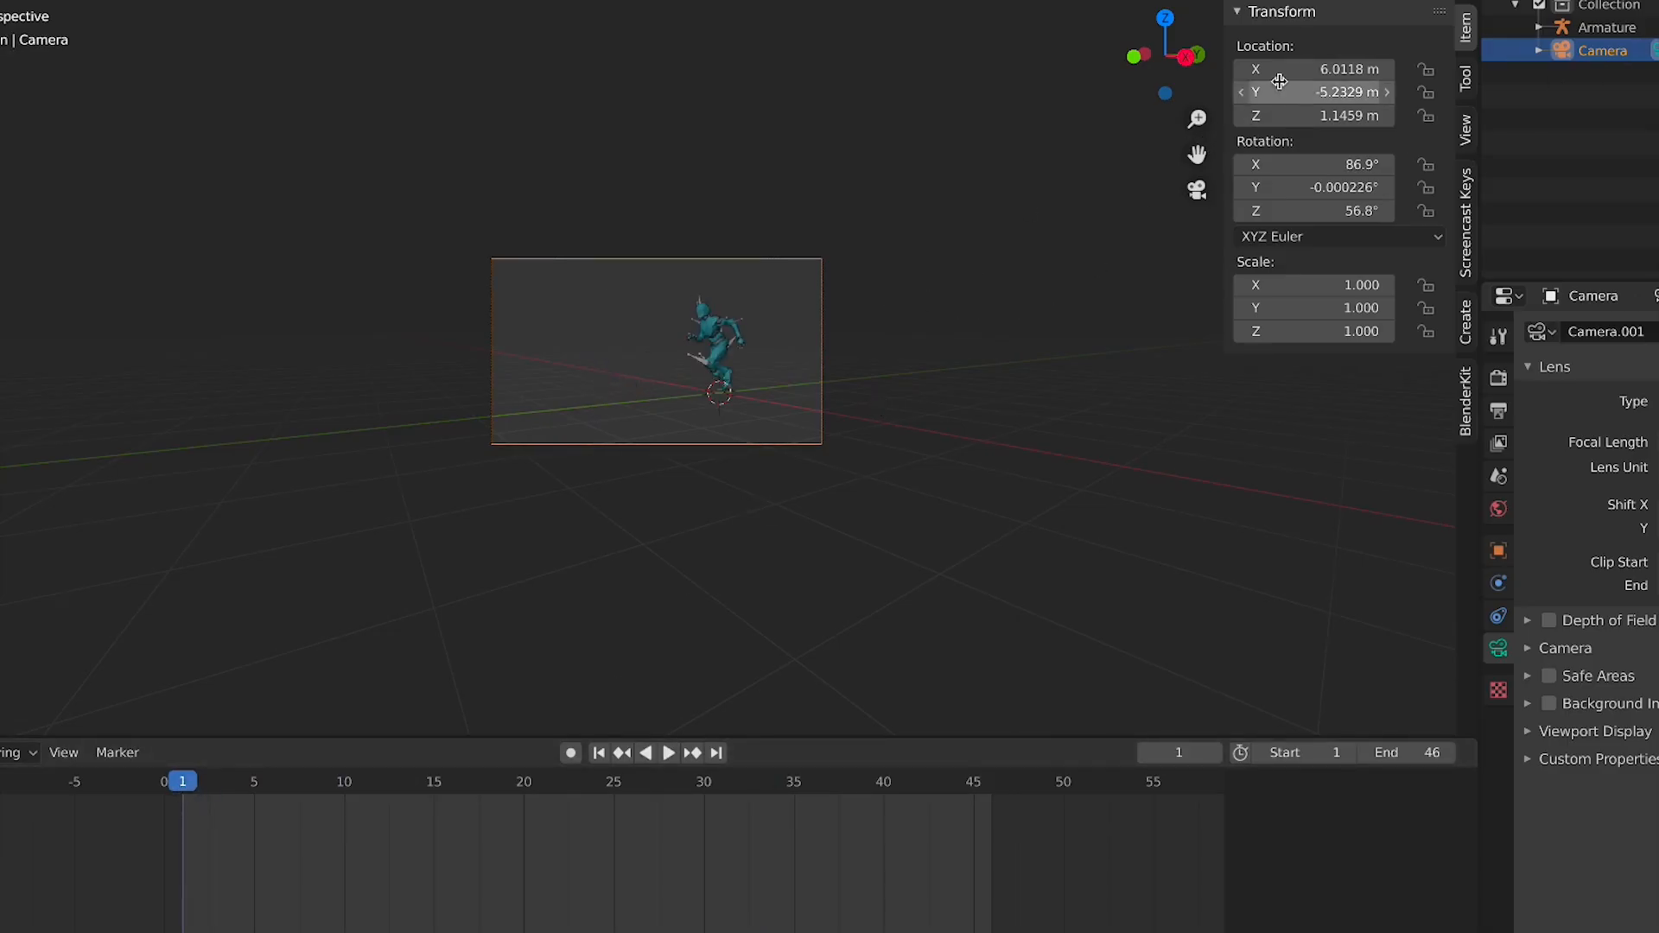
pyautogui.press('i')
pyautogui.press('space')
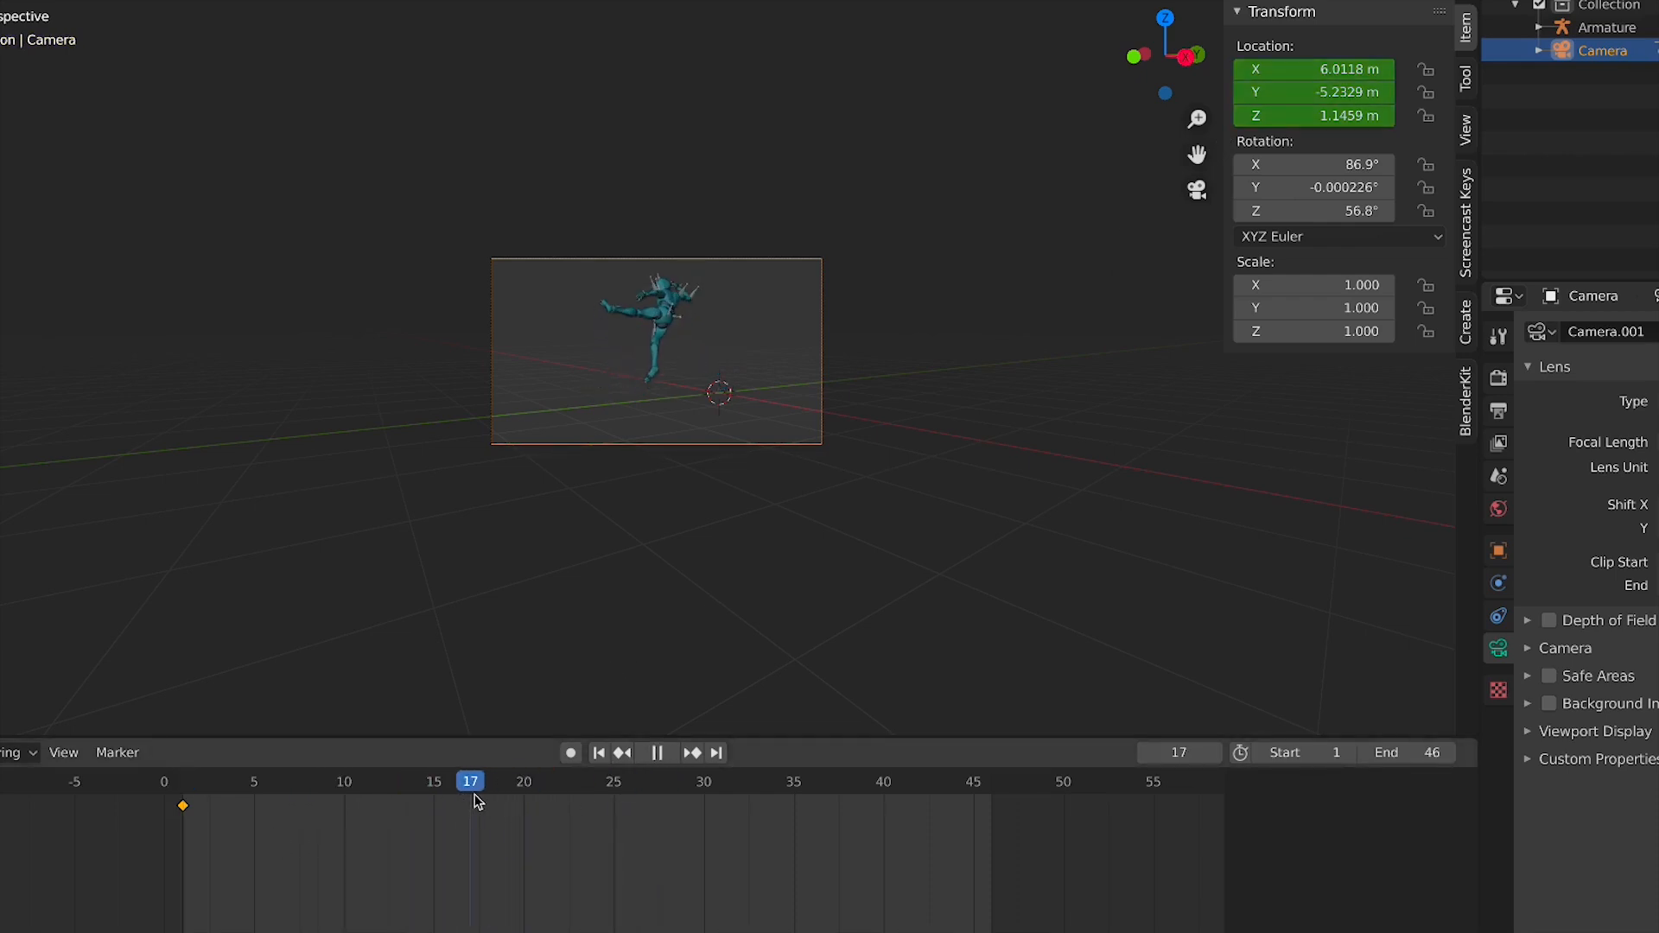
# At frame 17, reposition the camera and keyframe its location and rotation
pyautogui.moveTo(654, 274); pyautogui.dragTo(690, 269, button='middle')
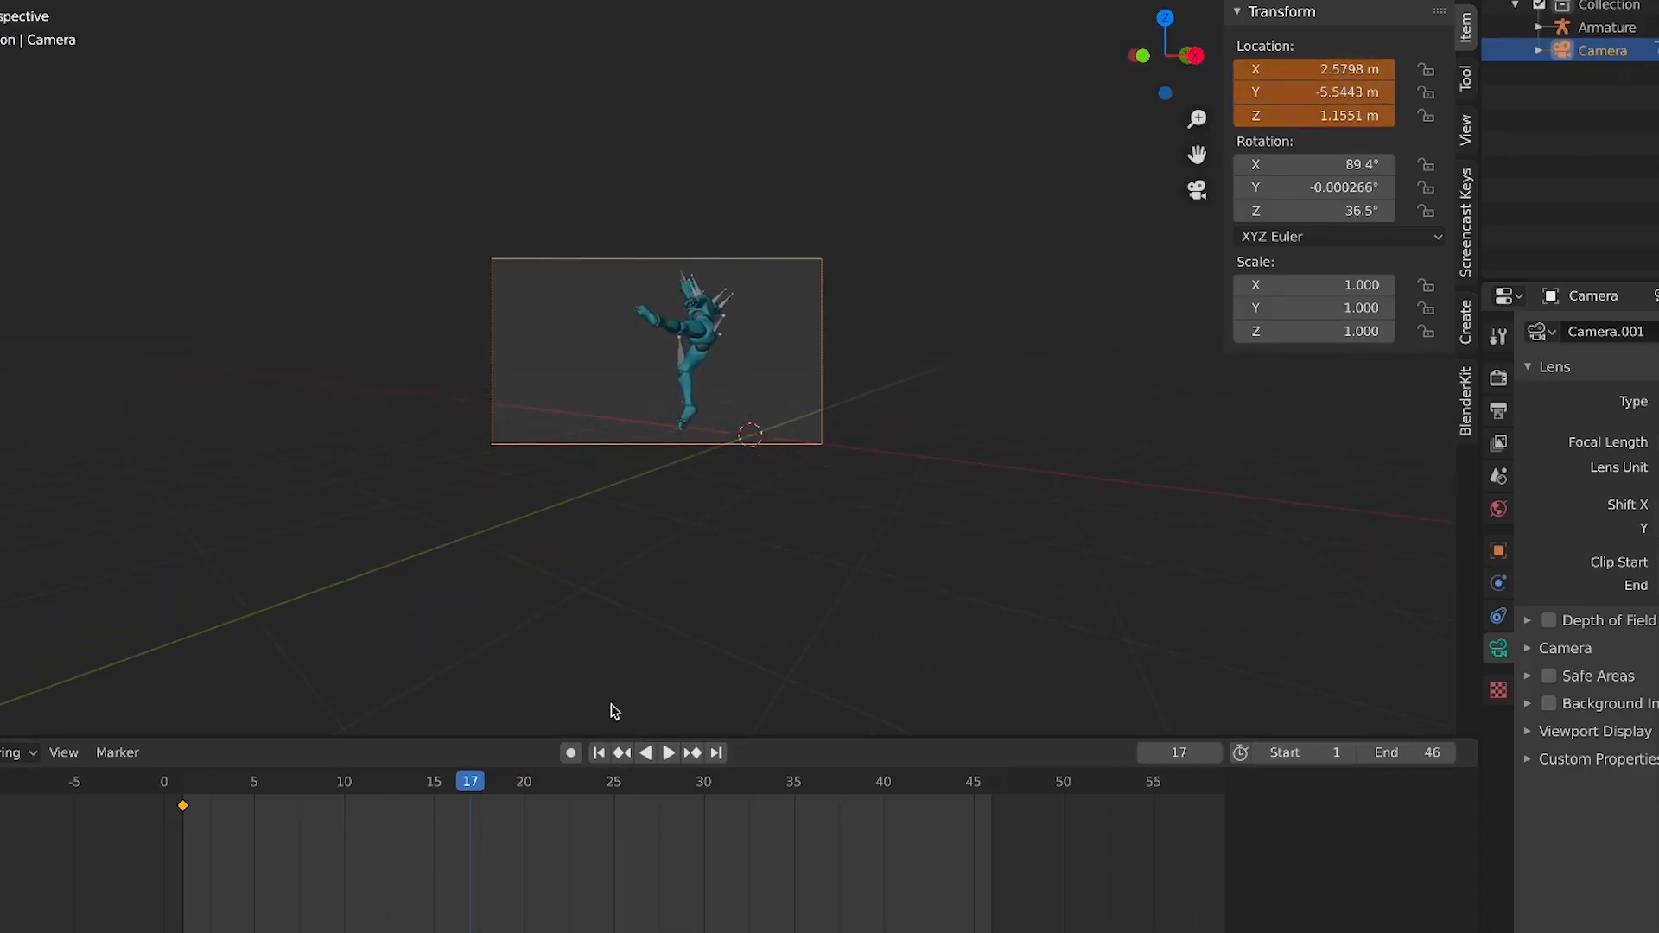
pyautogui.press('i')
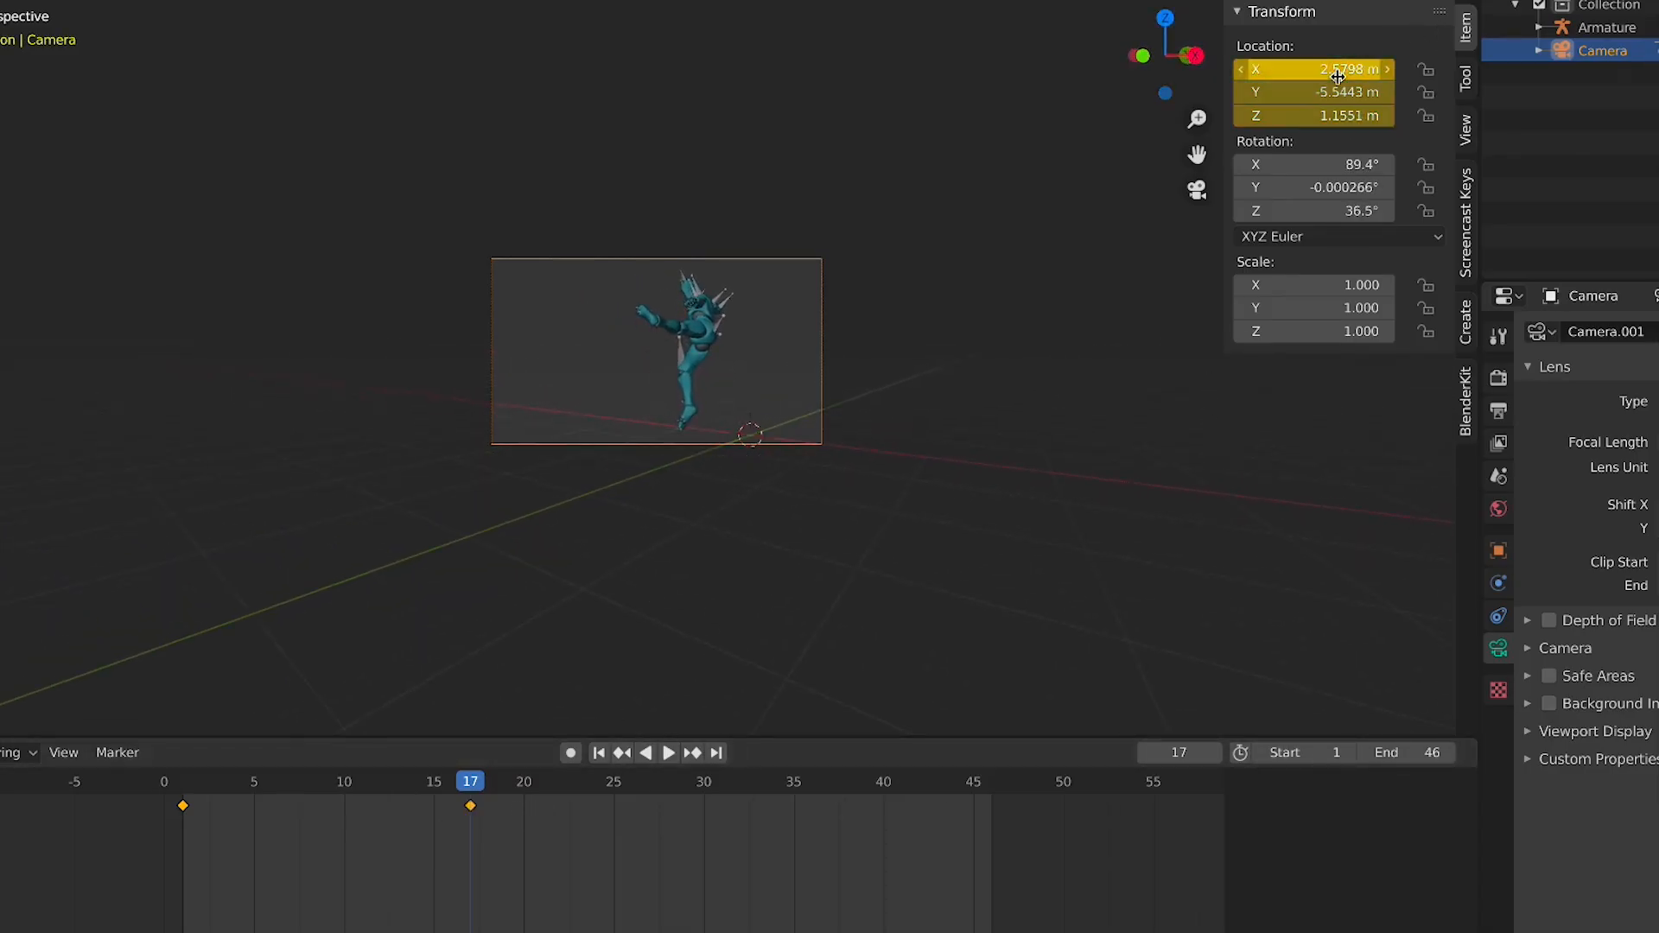
pyautogui.press('i')
# Go back to frame 1, keyframe the camera's rotation, and play the animation
pyautogui.click(183, 786)
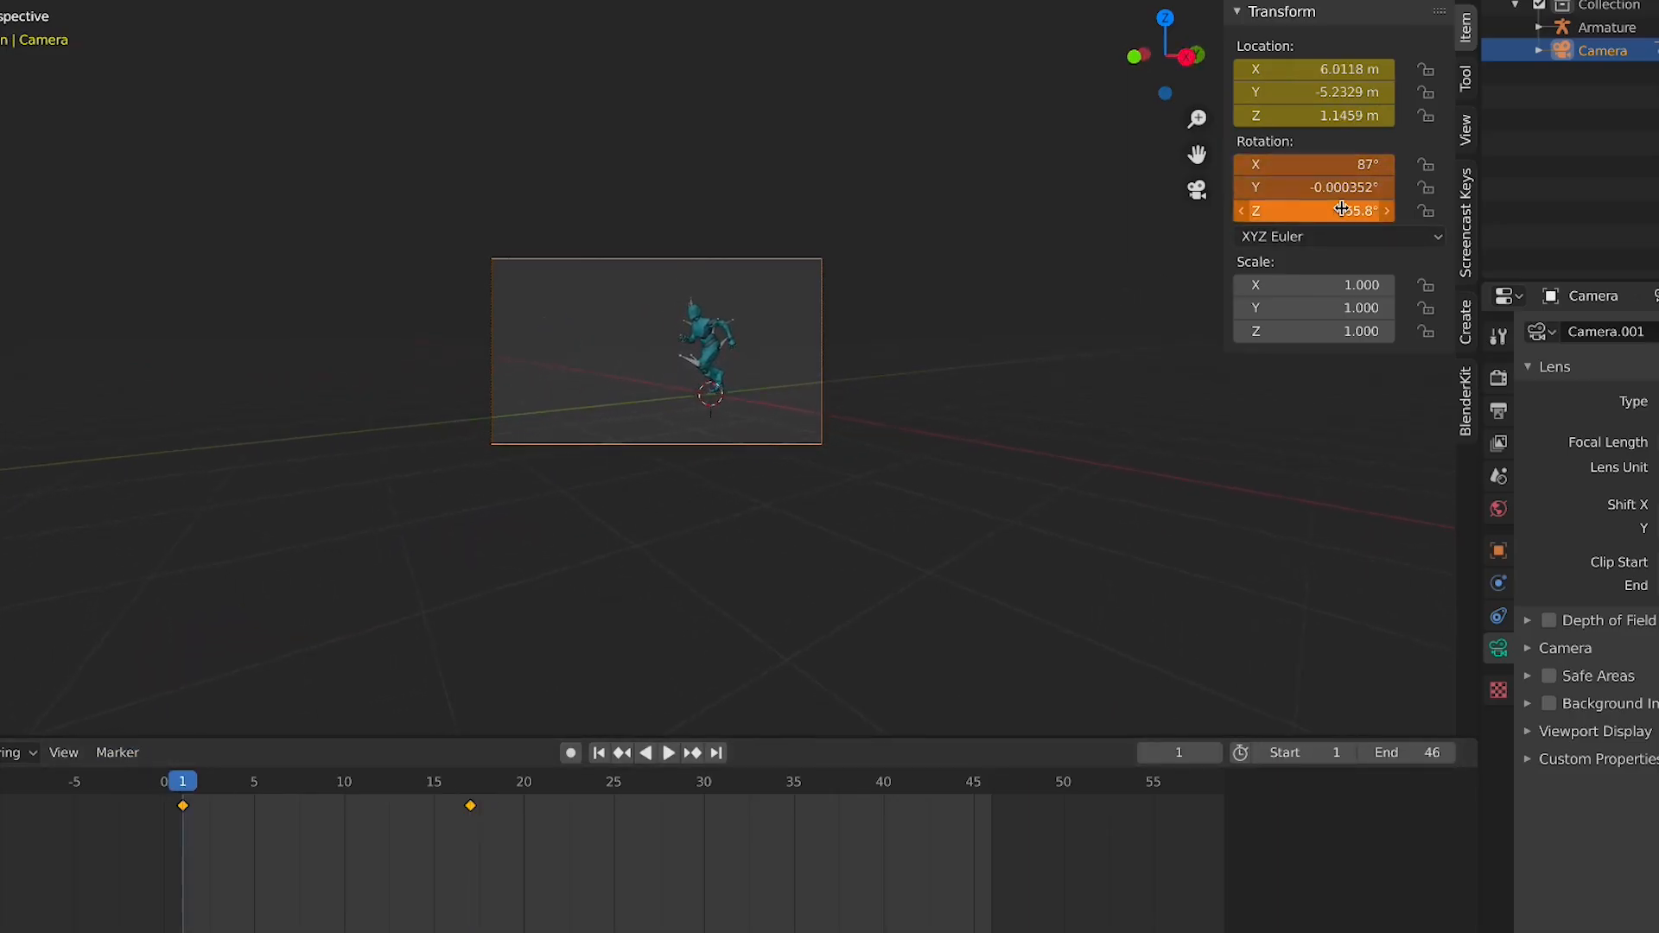
pyautogui.press('i')
pyautogui.press('space')
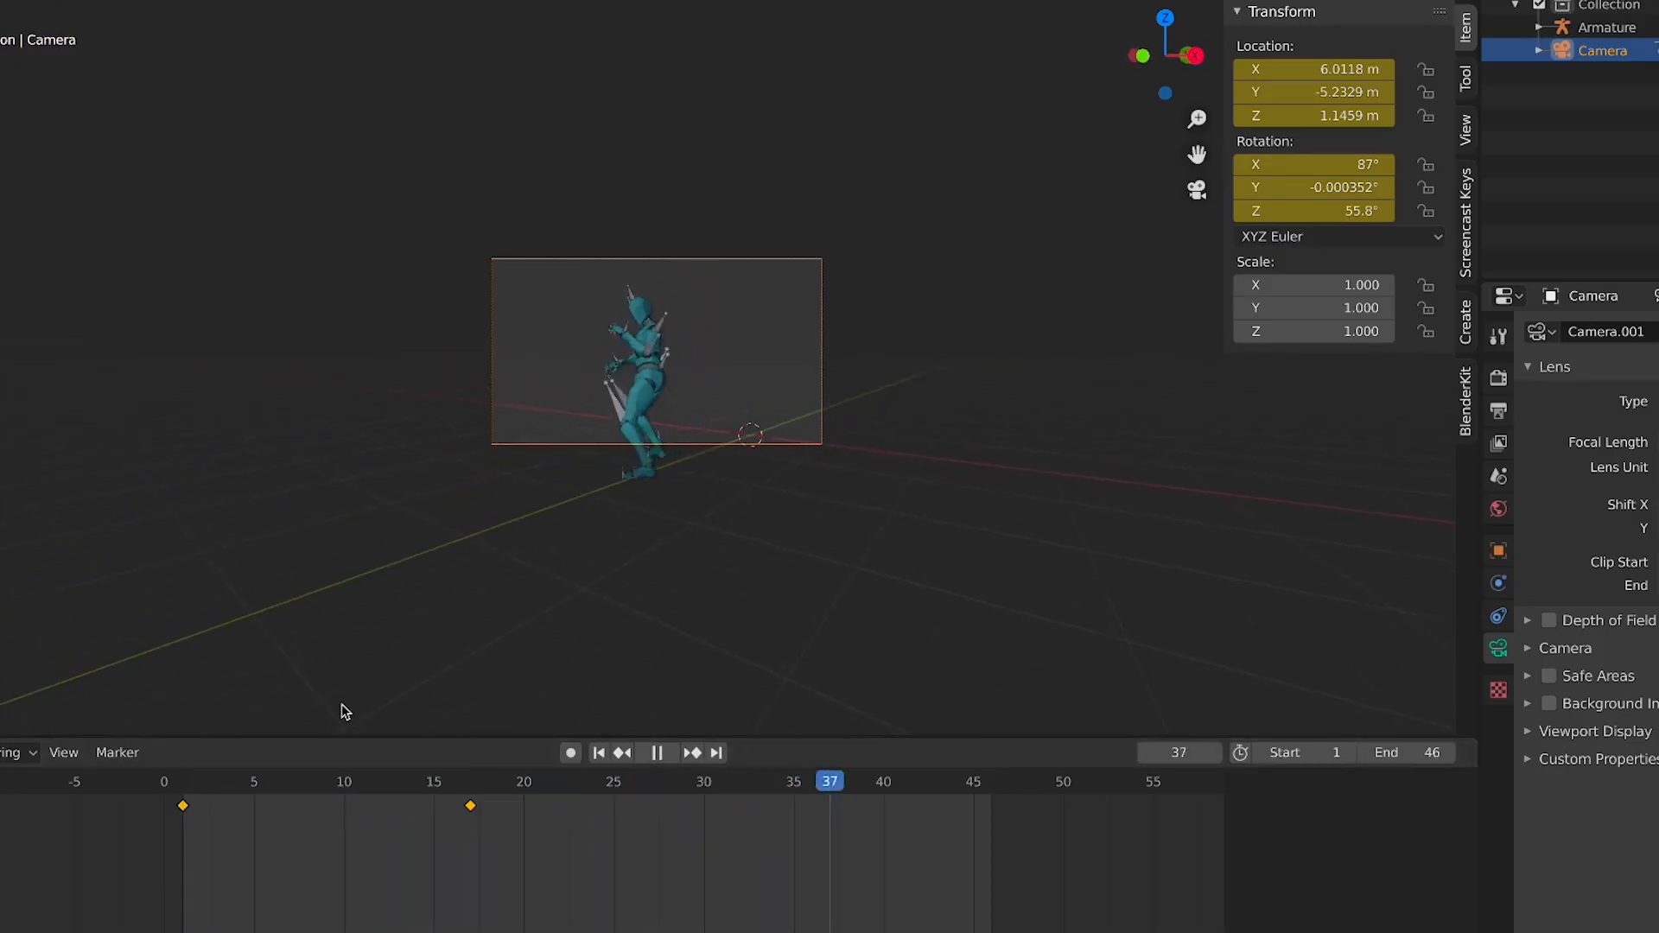
# At frame 25, move the camera and keyframe its location and rotation
pyautogui.moveTo(190, 777); pyautogui.dragTo(616, 786)
pyautogui.press('s')
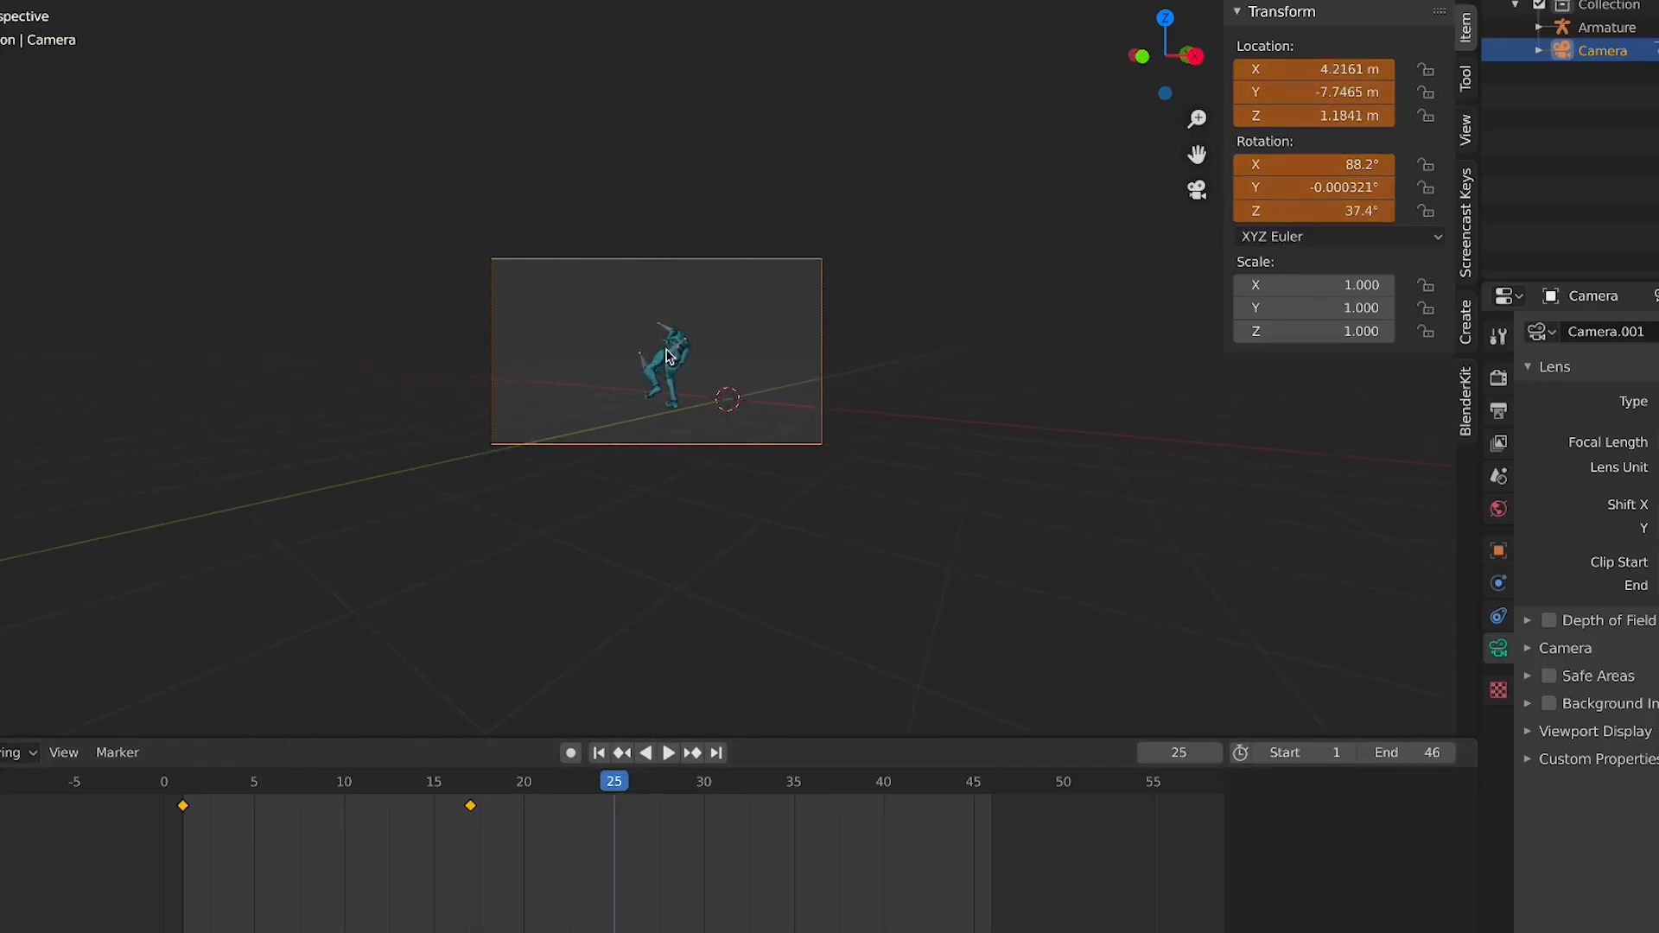
pyautogui.press('i')
pyautogui.press('i')
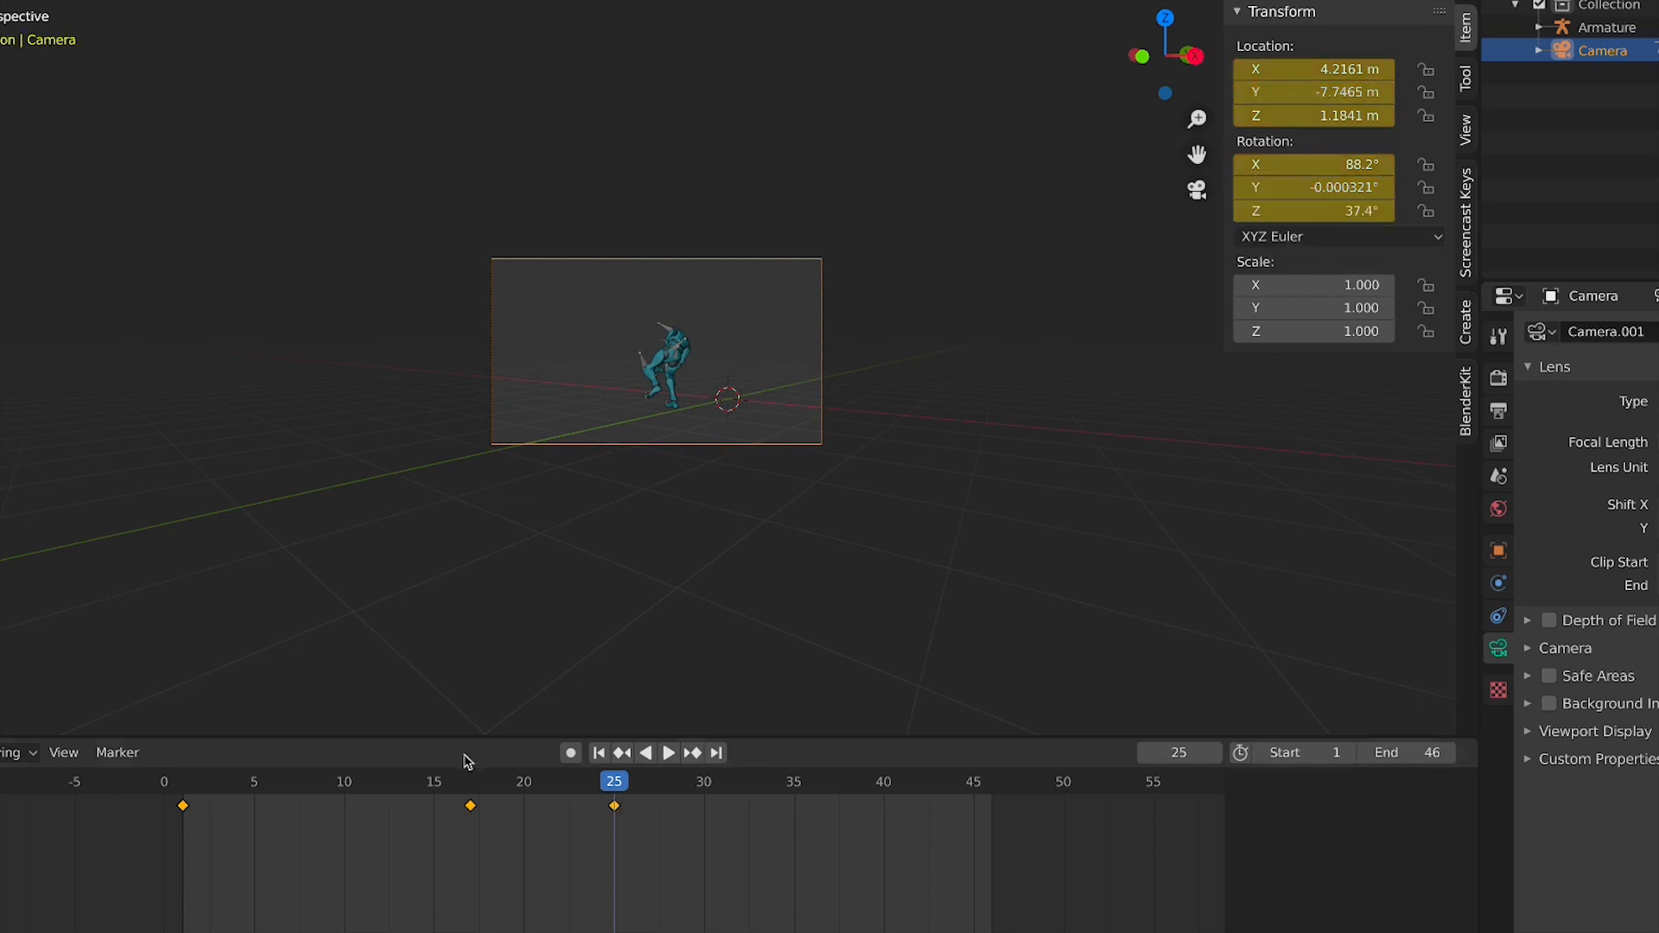
# Play from frame 1 and scrub the timeline to review the camera move
pyautogui.click(177, 787)
pyautogui.press('space')
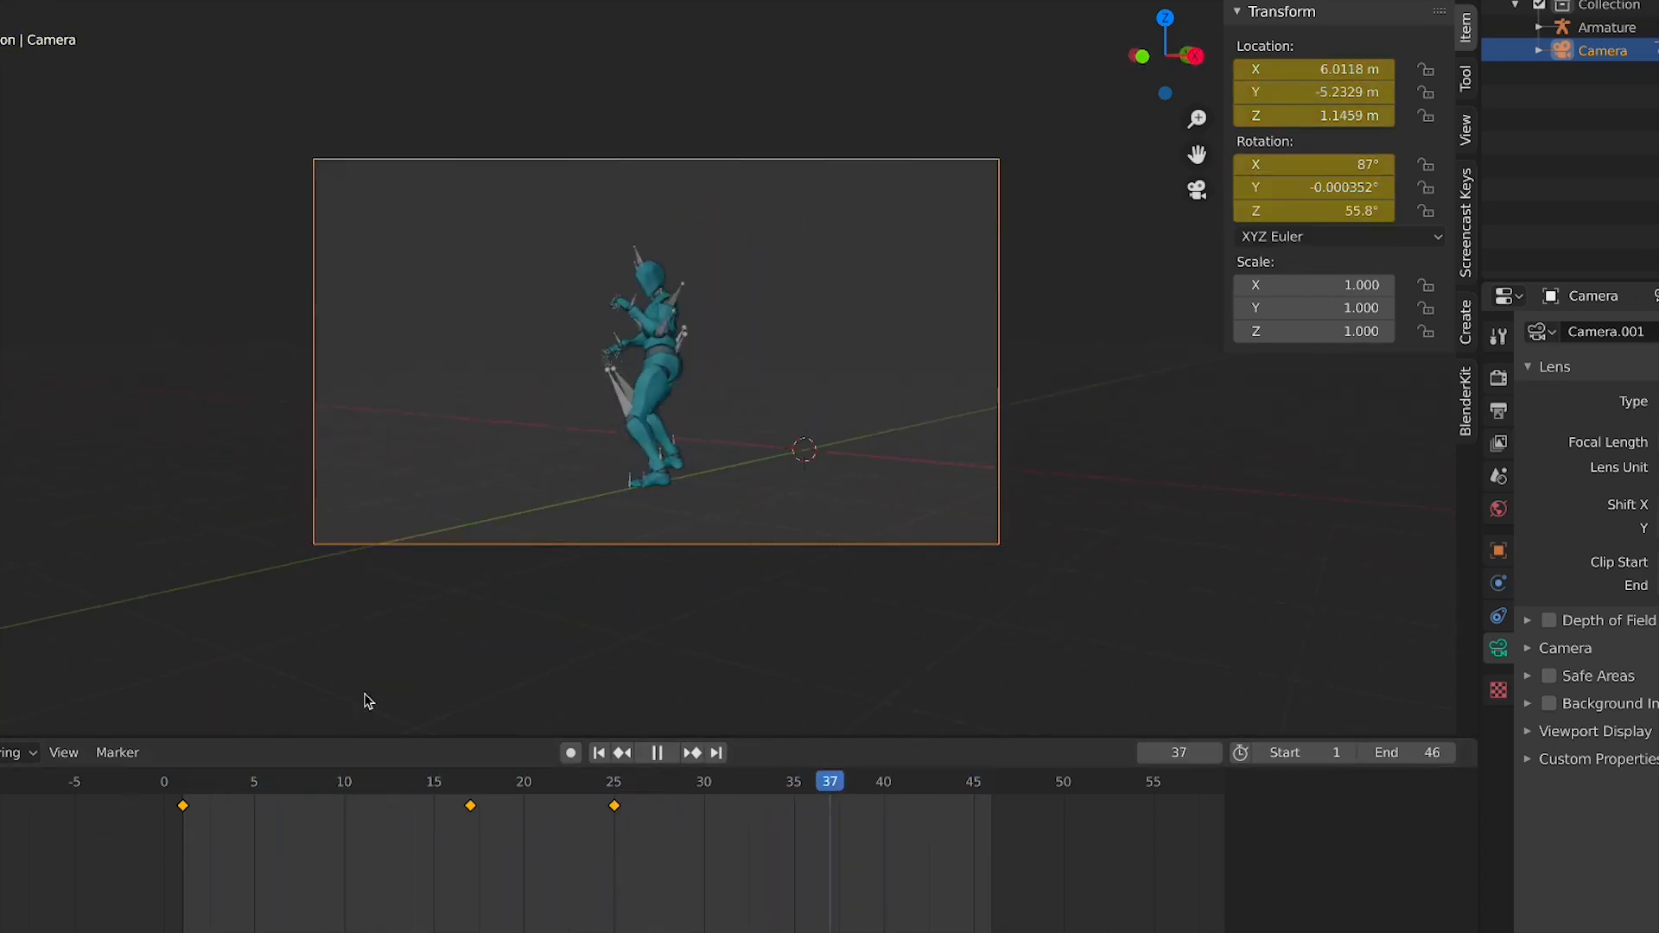
pyautogui.moveTo(169, 787); pyautogui.dragTo(358, 811)
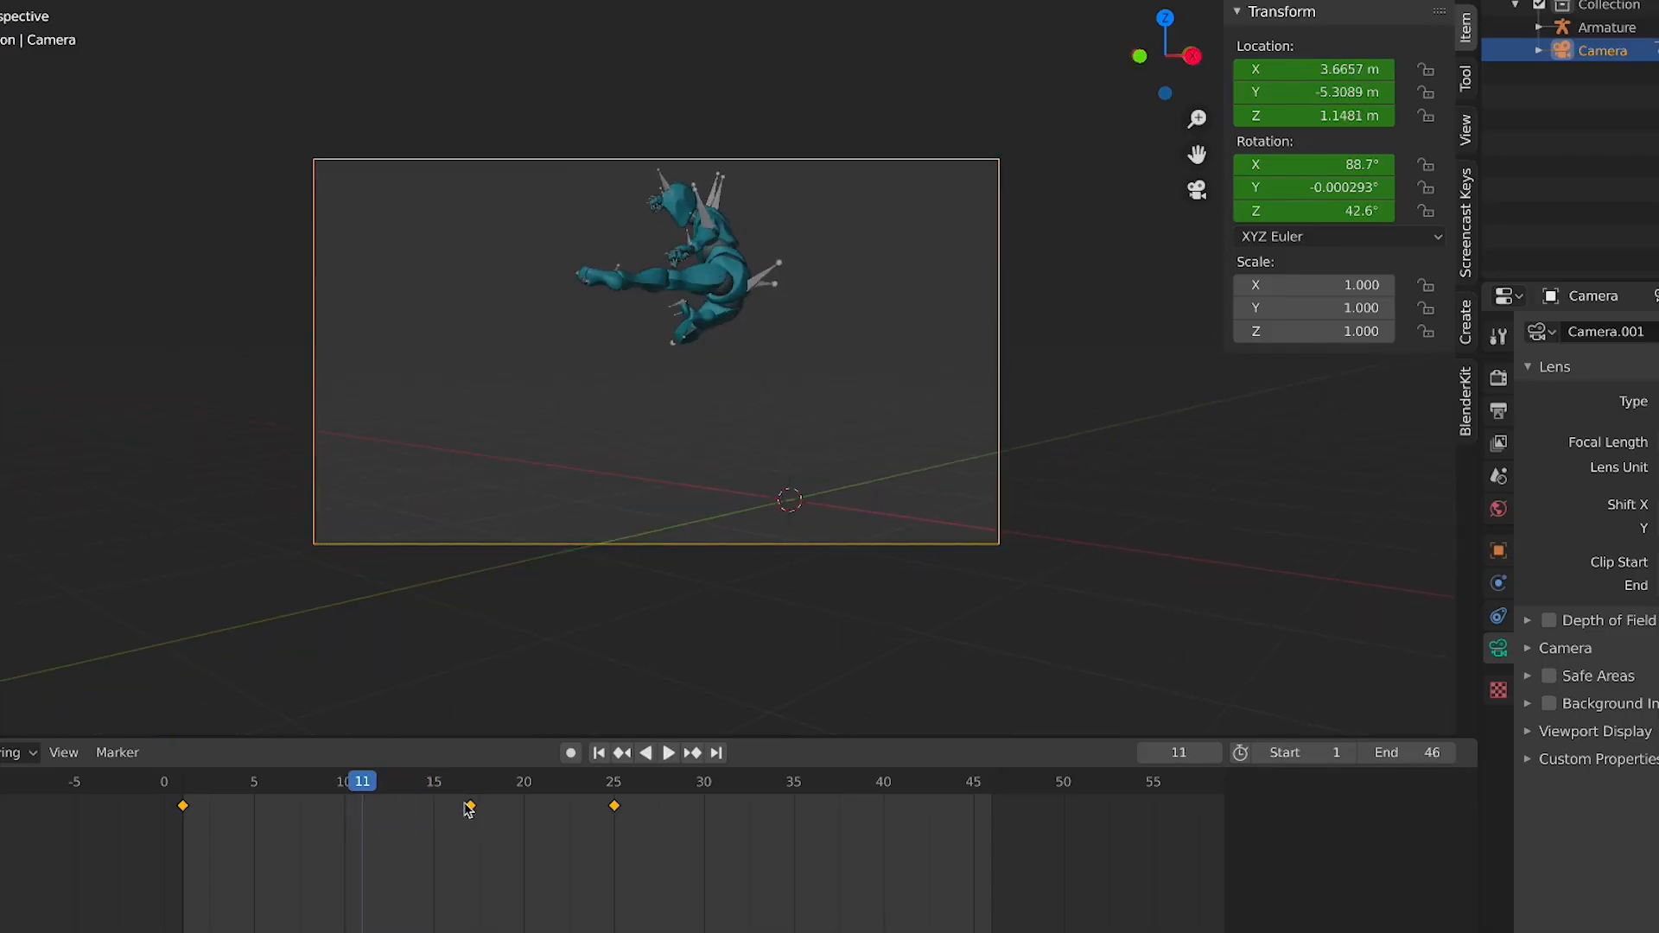
# Move the frame 17 camera keyframe to frame 11
pyautogui.moveTo(458, 819); pyautogui.dragTo(360, 807)
pyautogui.press('space')
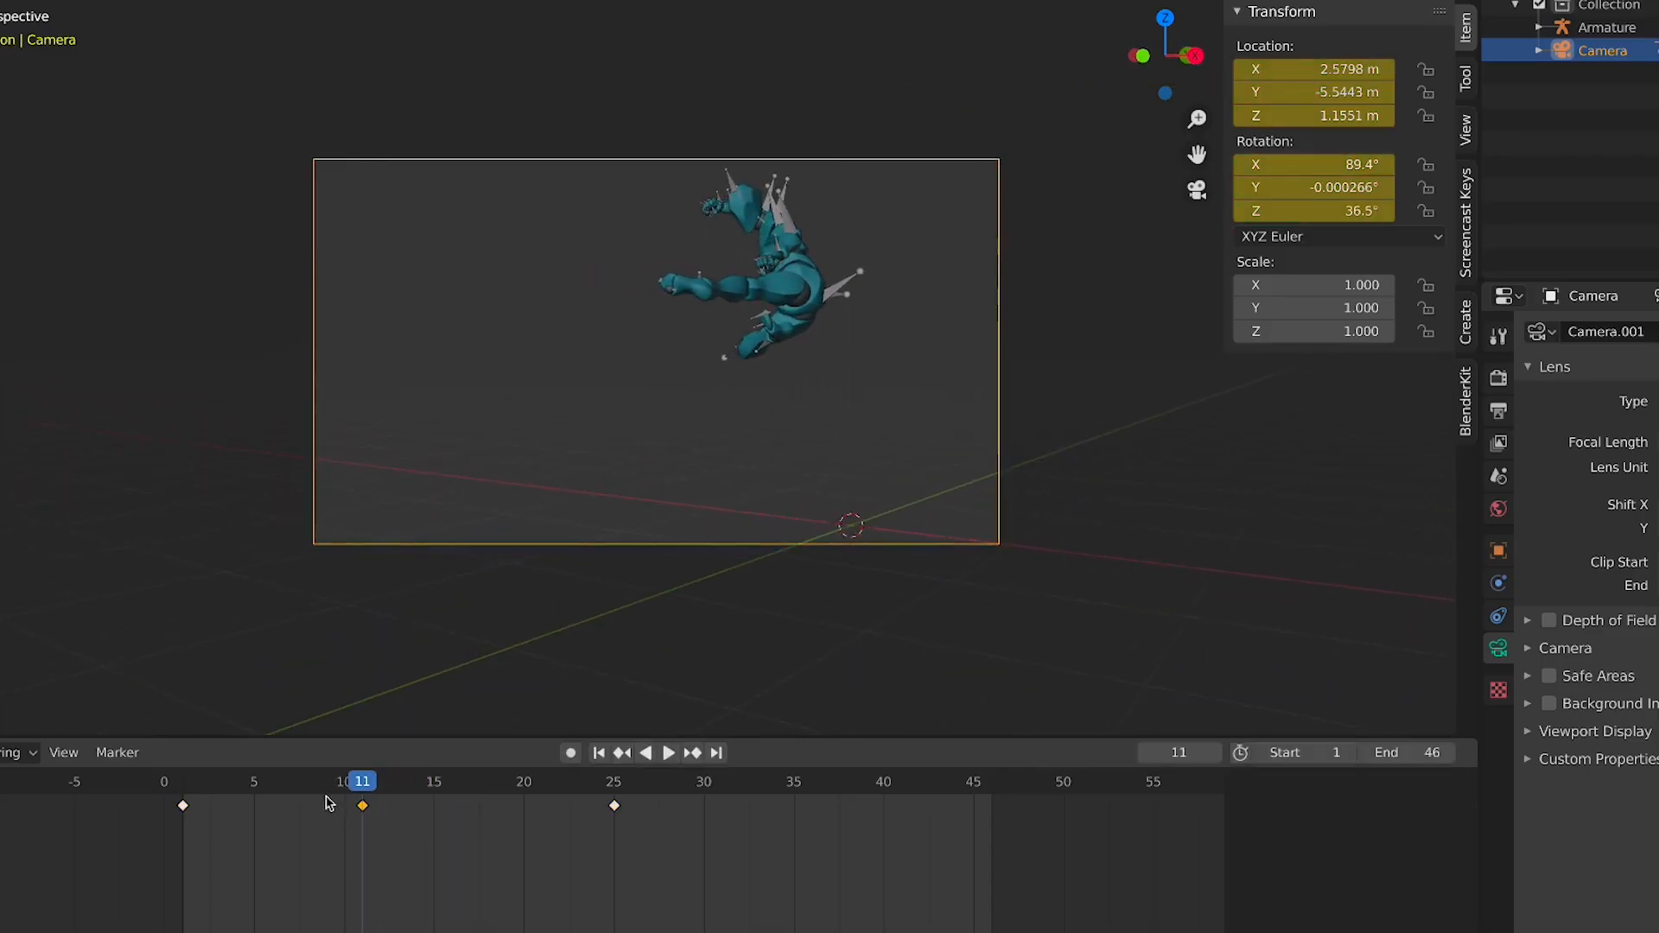
# Scrub and play the timeline to review the revised camera animation
pyautogui.click(226, 790)
pyautogui.moveTo(227, 790); pyautogui.dragTo(270, 790)
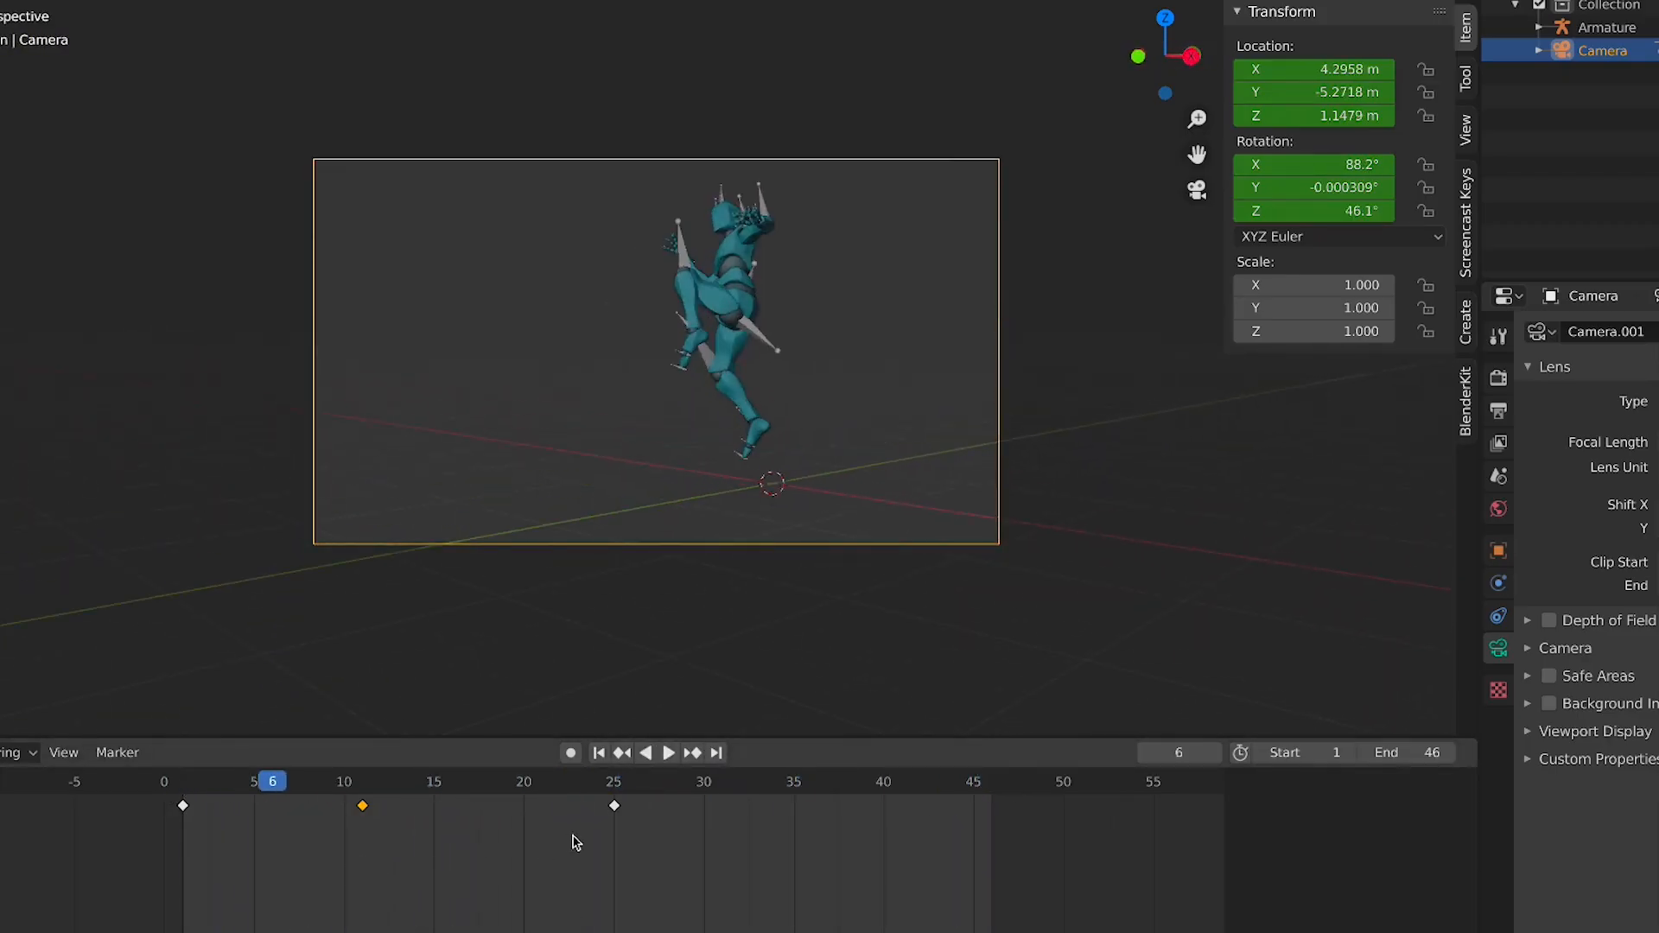
pyautogui.press('space')
pyautogui.moveTo(179, 789); pyautogui.dragTo(615, 808)
pyautogui.press('space')
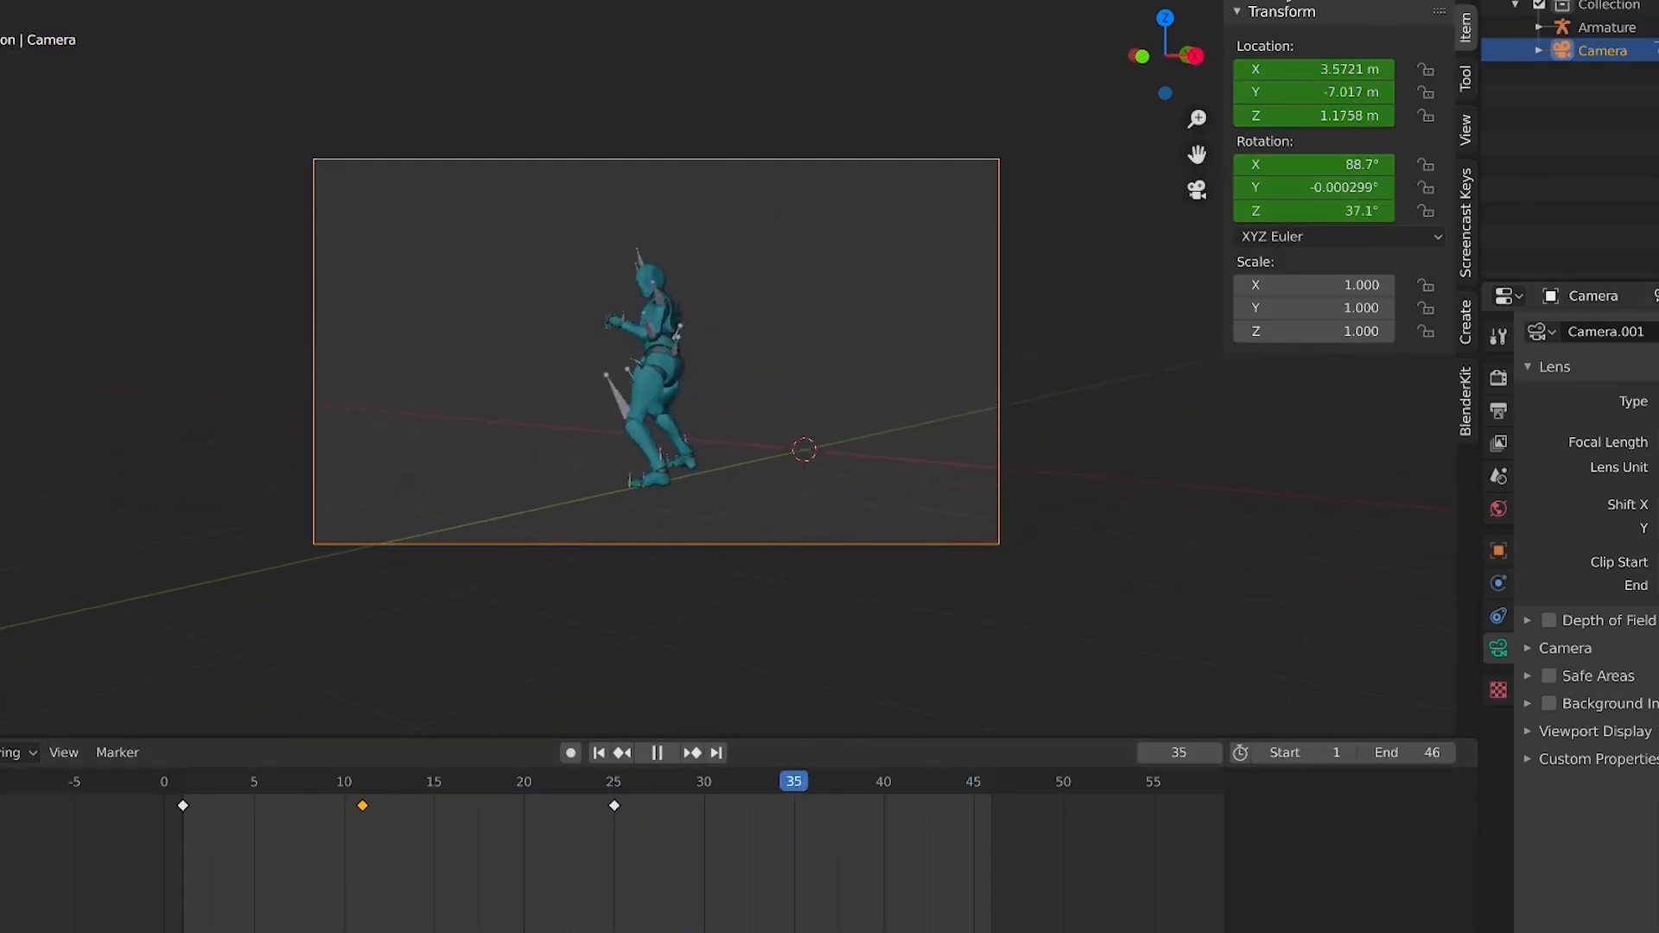
# Hide overlays, fit the camera frame to the viewport, and play the final animation
pyautogui.hotkey('shift', 'alt', 'z')
pyautogui.press('Home')
pyautogui.scroll(-2, 506, 506)
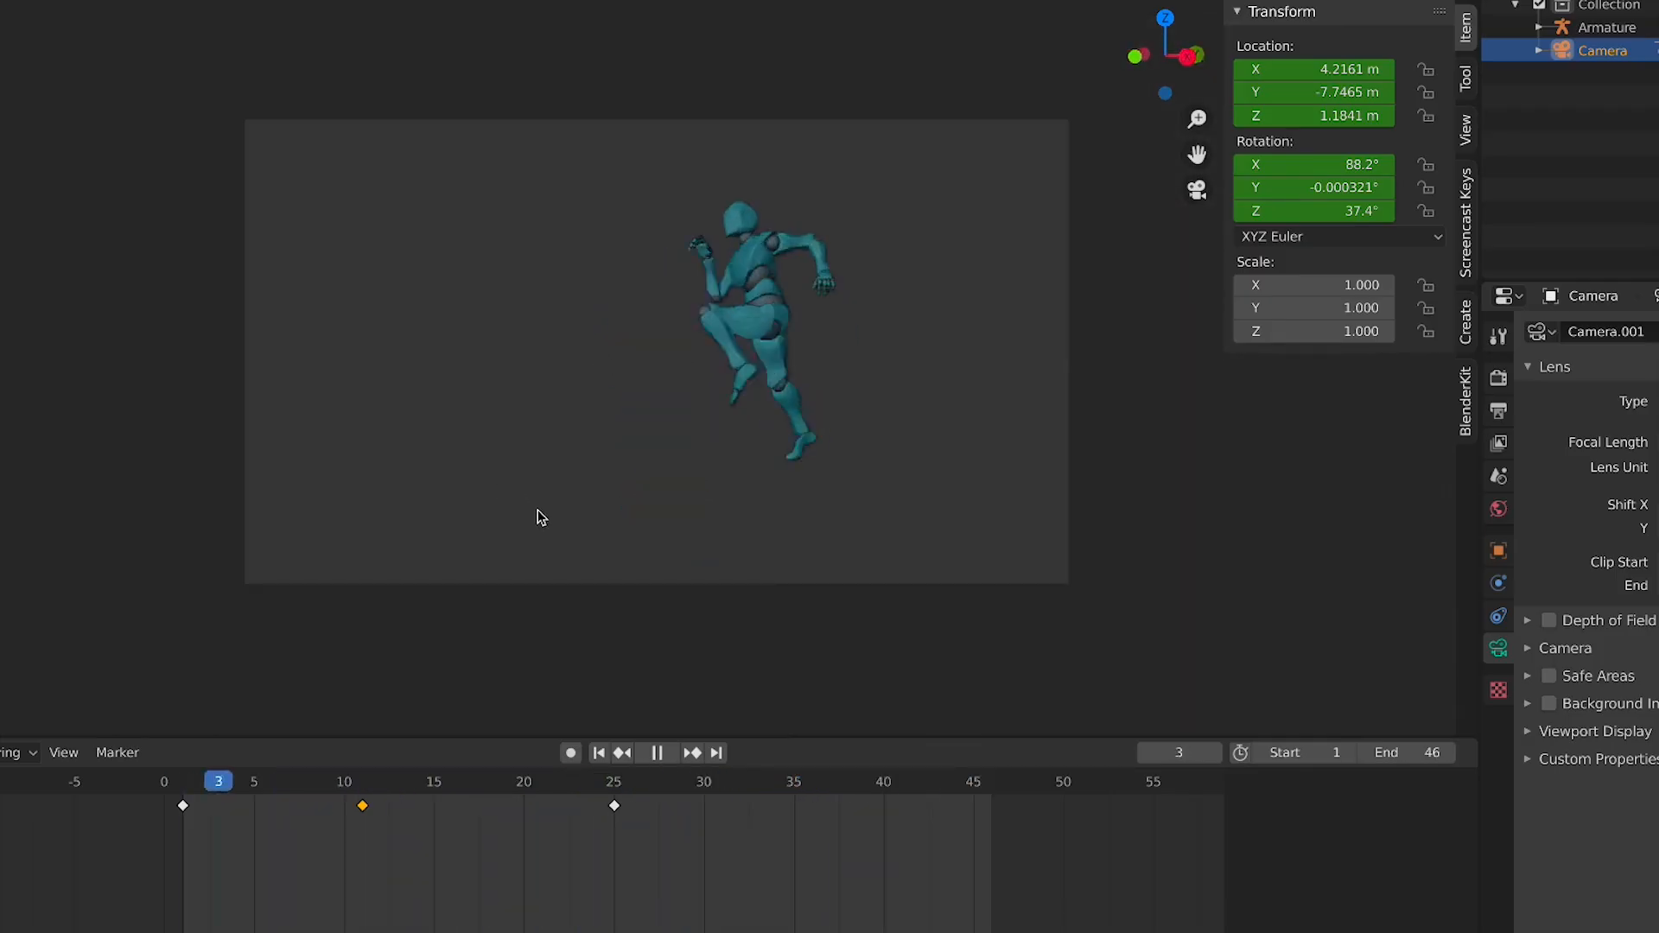
pyautogui.press('space')
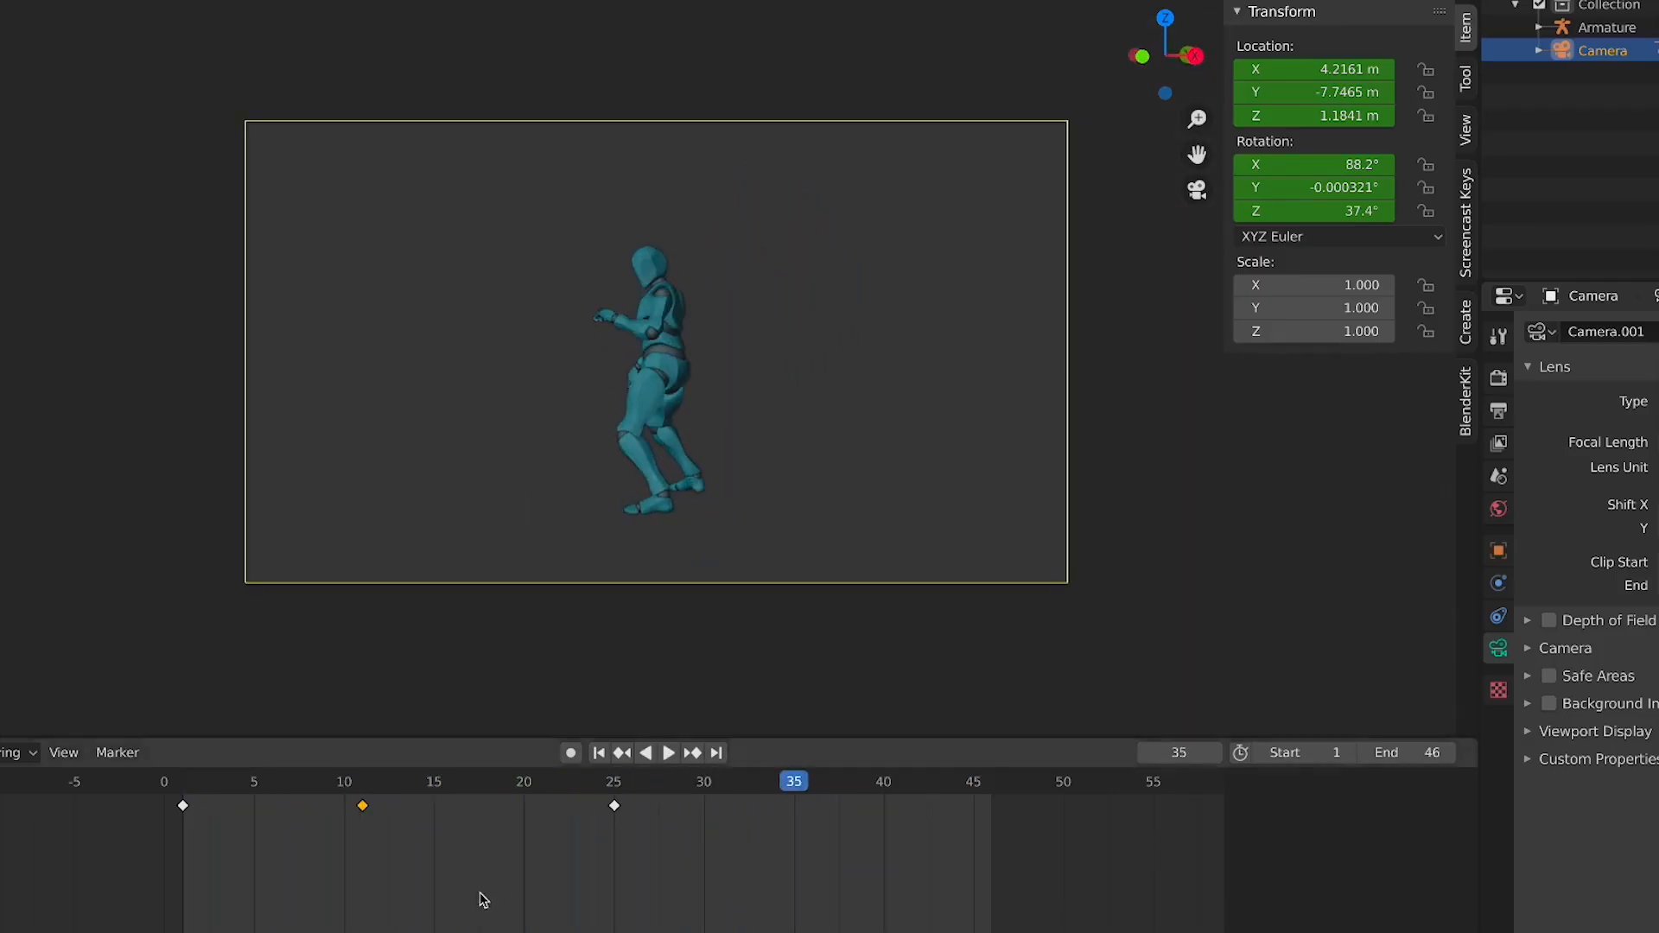
# Add a ground plane at the start frame and scale it to about 22.5 m across
pyautogui.click(598, 752)
pyautogui.hotkey('shift', 'a')
pyautogui.moveTo(633, 544)
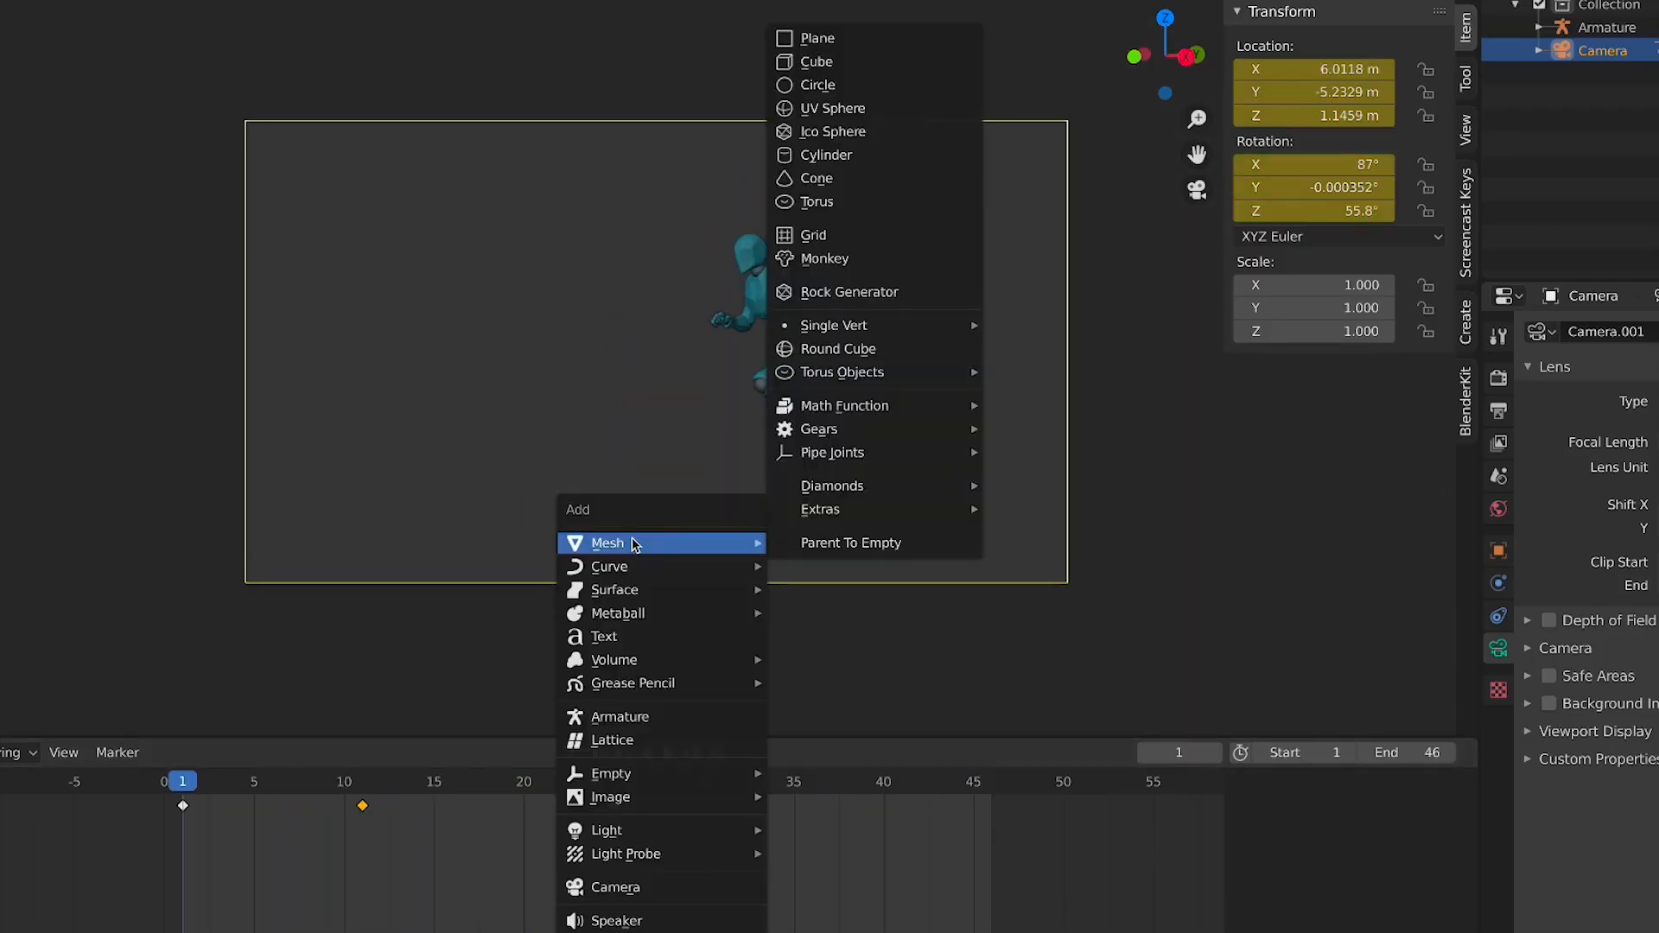
pyautogui.click(813, 39)
pyautogui.press('s')
pyautogui.click(817, 537)
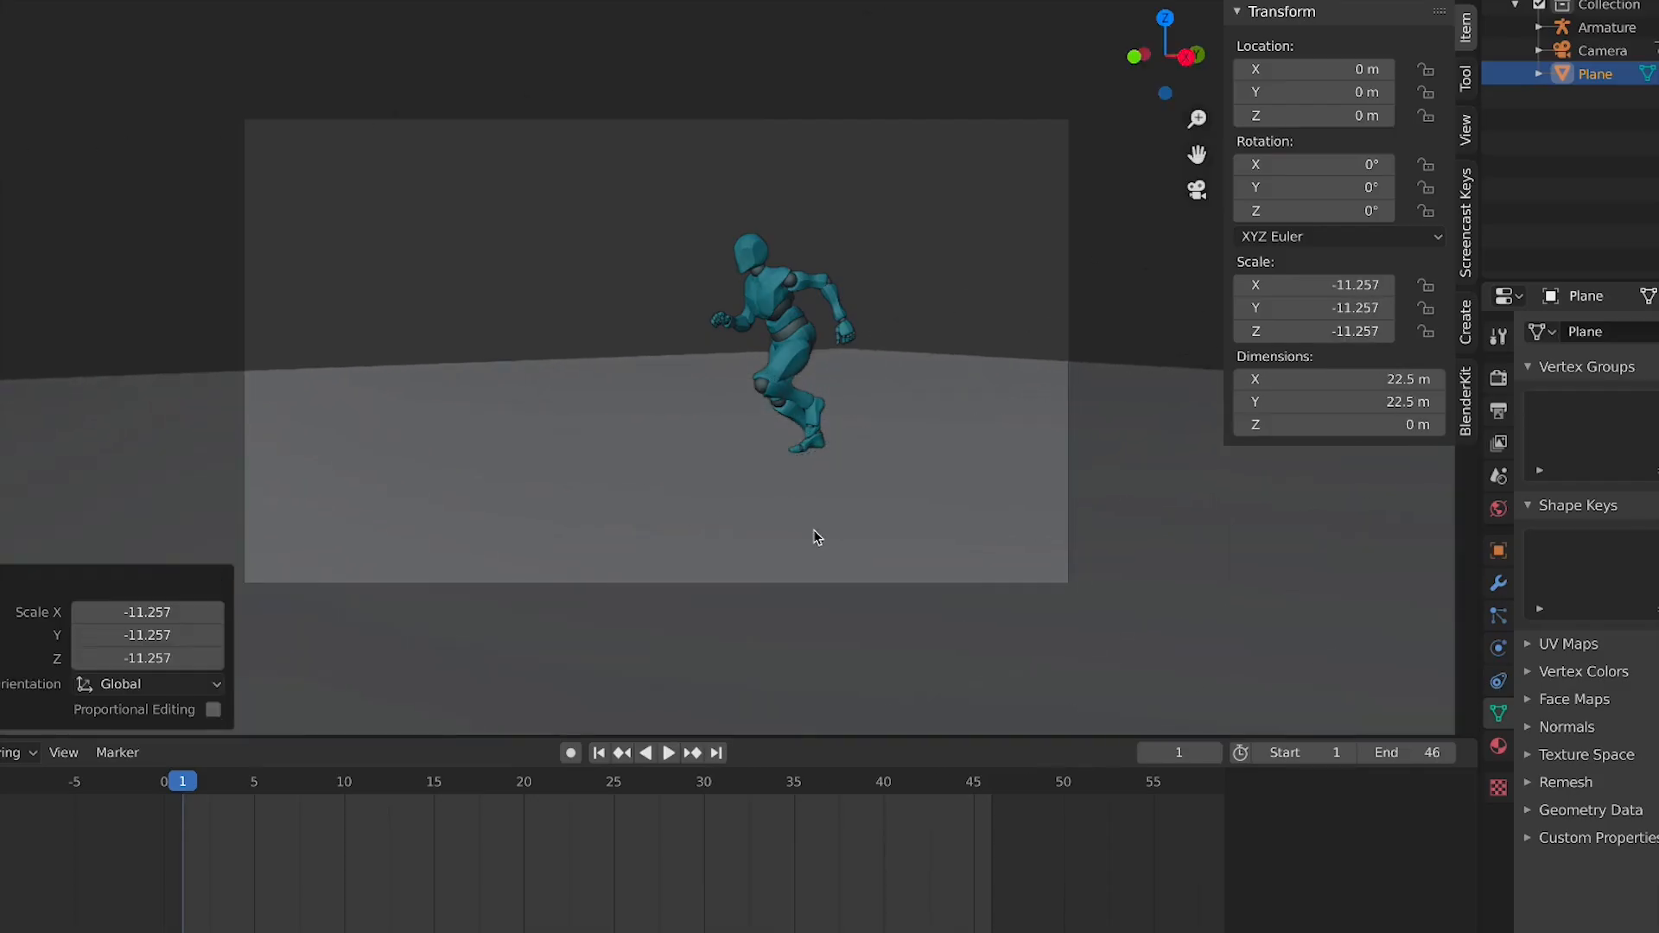
# Add a Sun light to the scene
pyautogui.press('space')
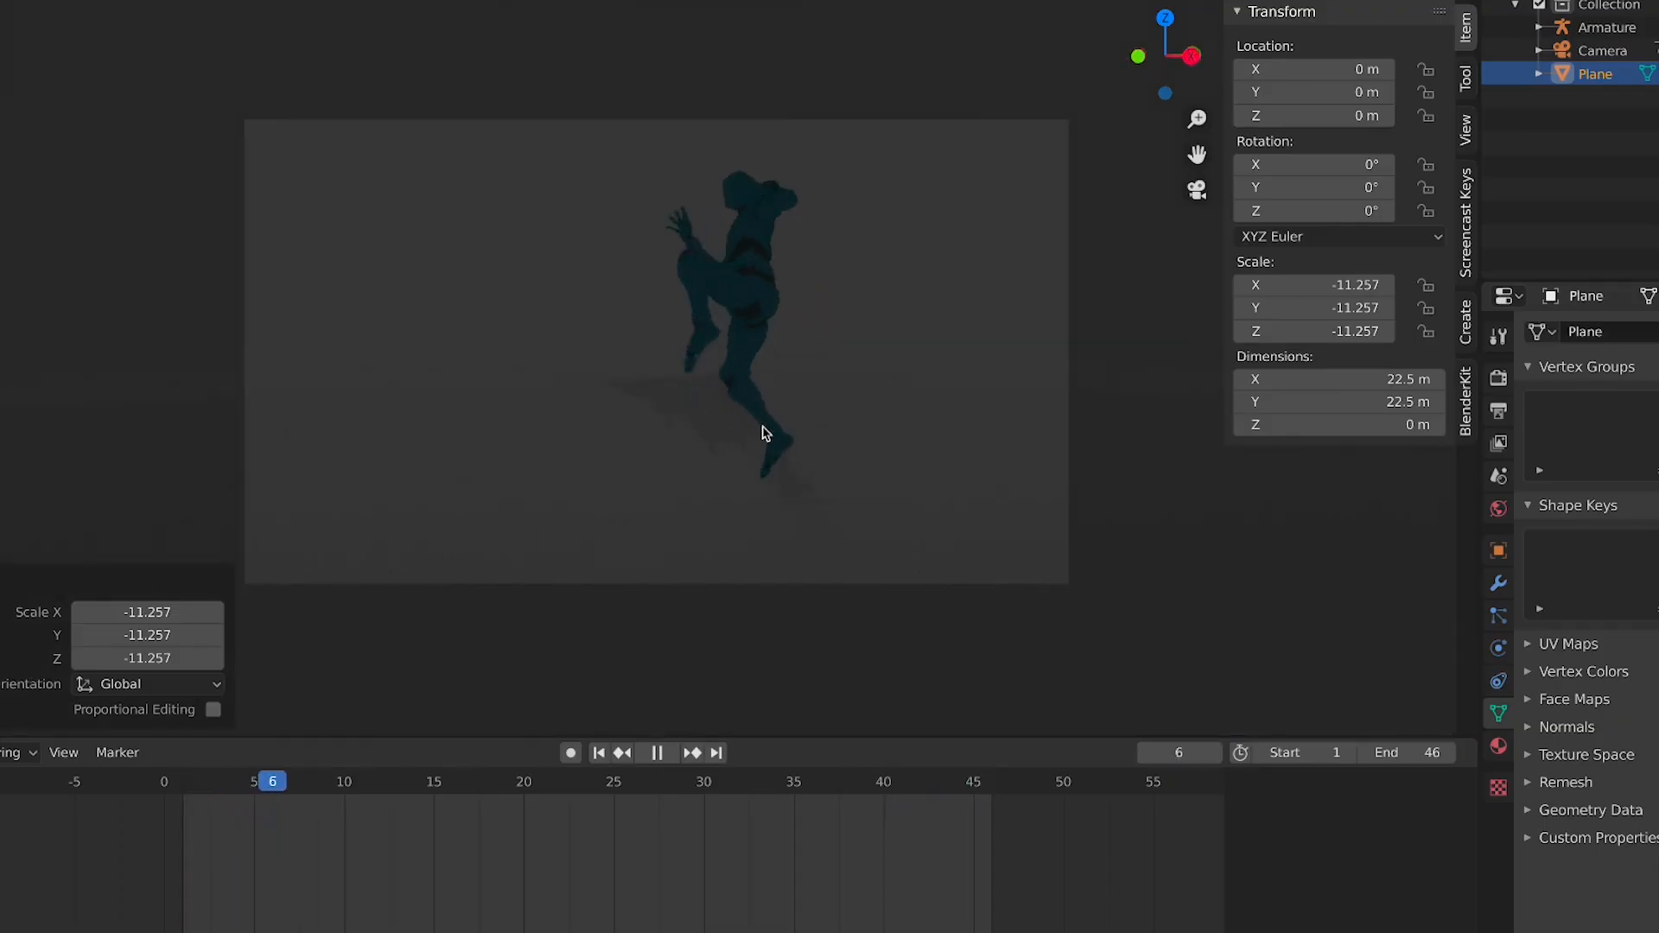
pyautogui.press('space')
pyautogui.hotkey('shift', 'a')
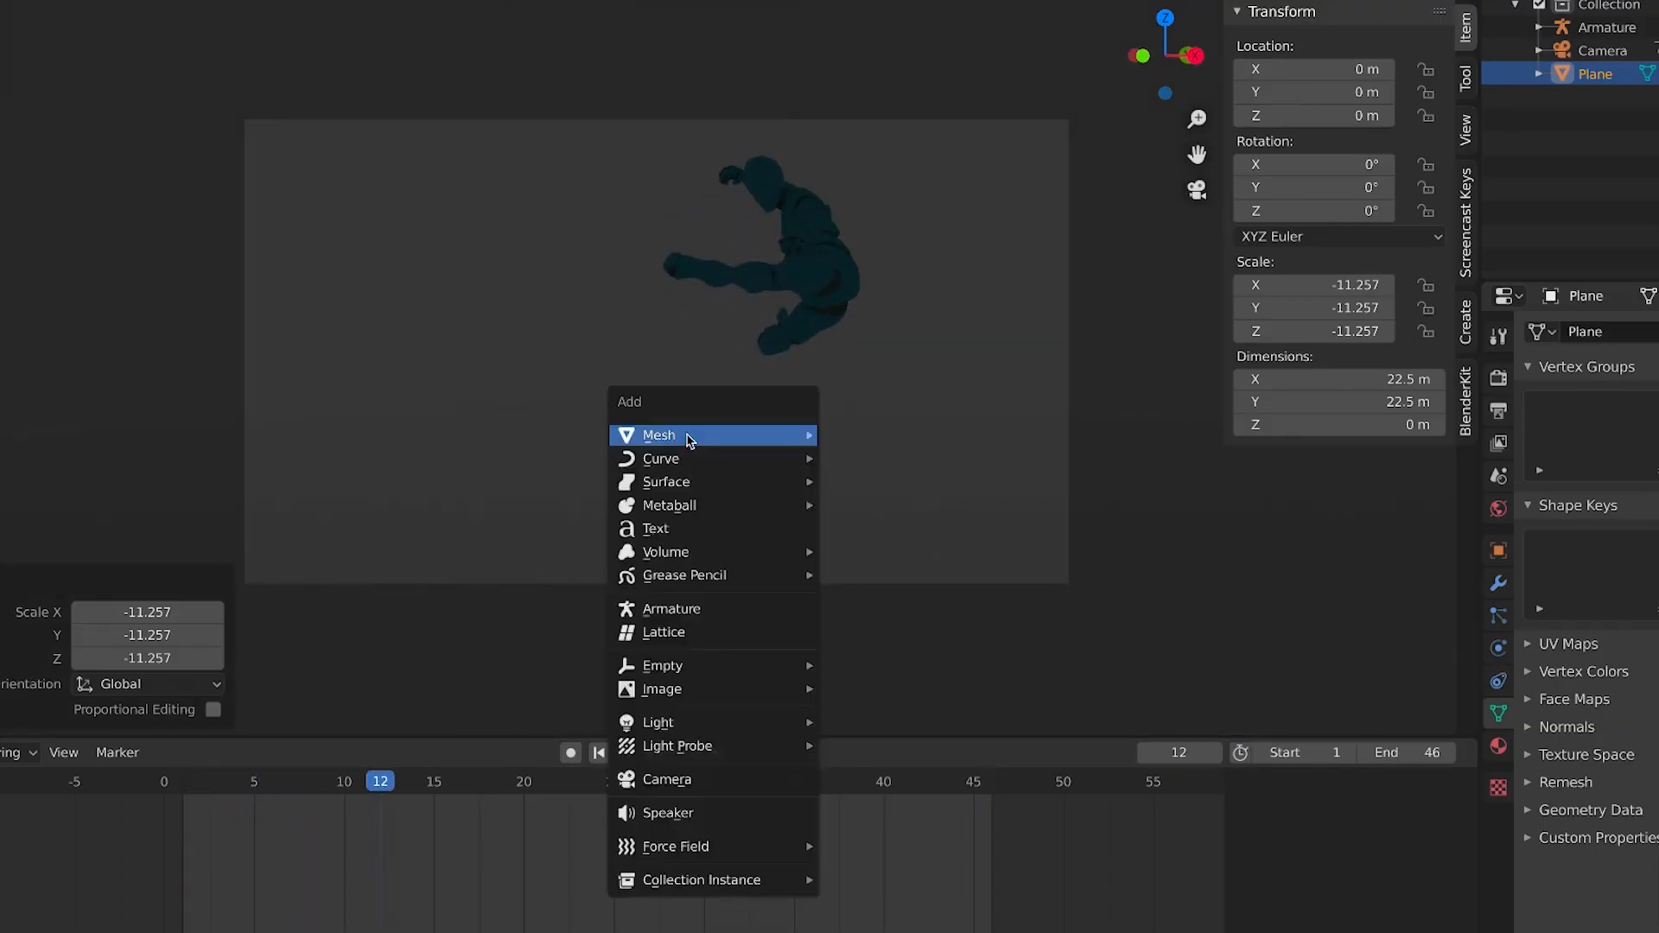
pyautogui.press('Escape')
pyautogui.hotkey('shift', 'a')
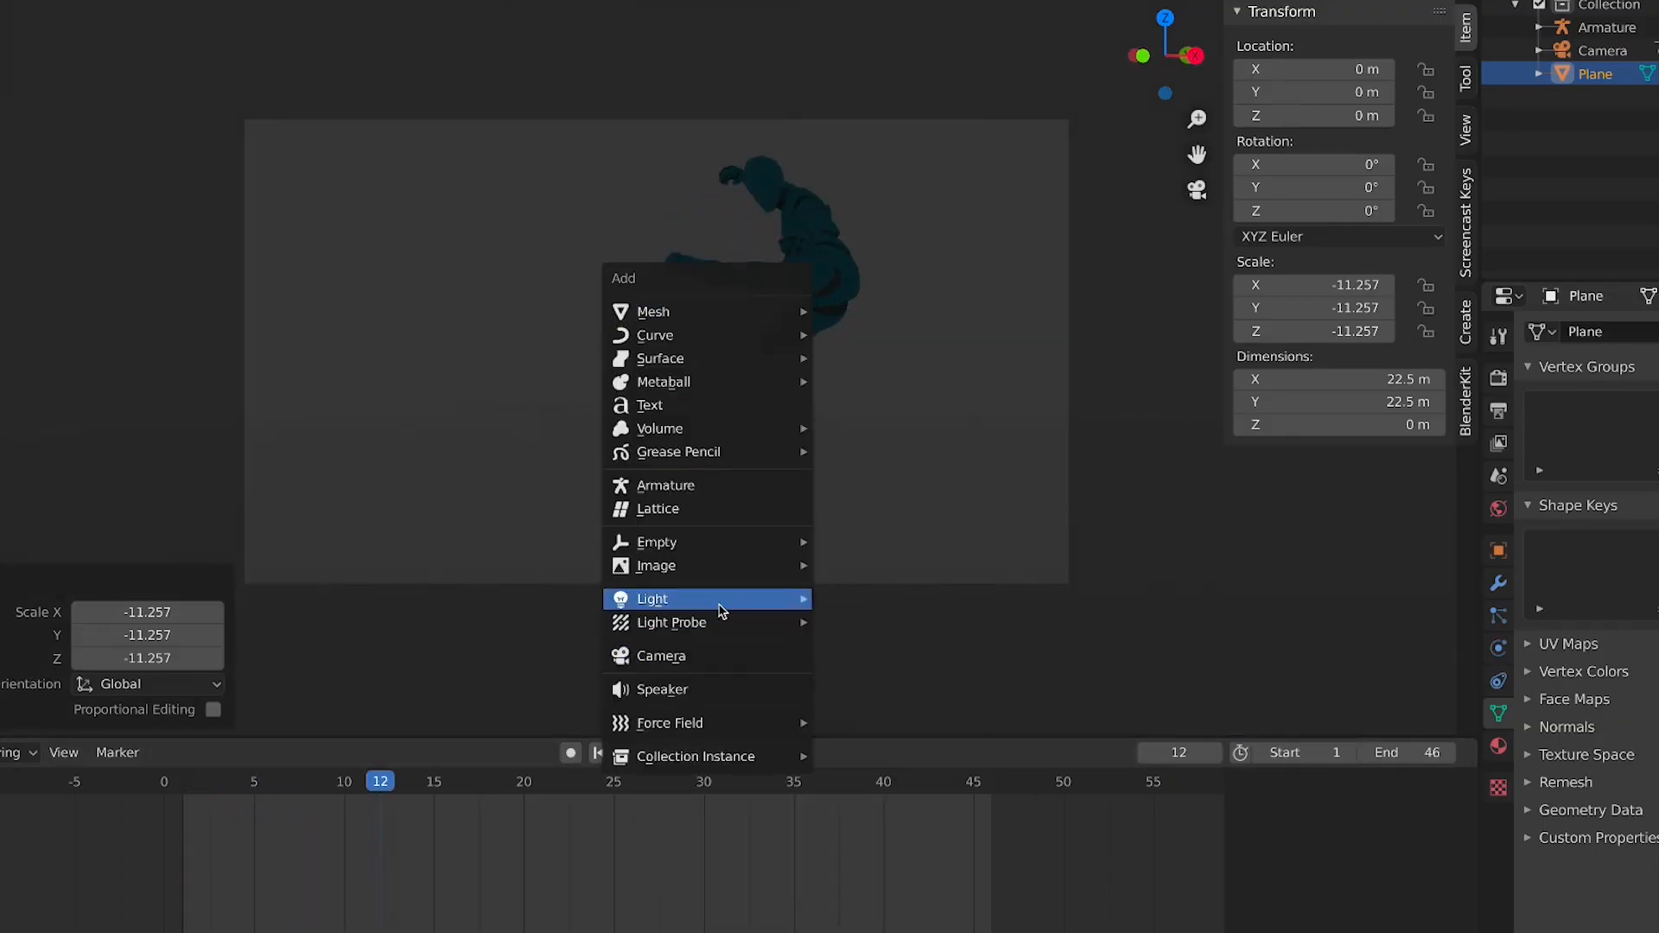
pyautogui.click(858, 624)
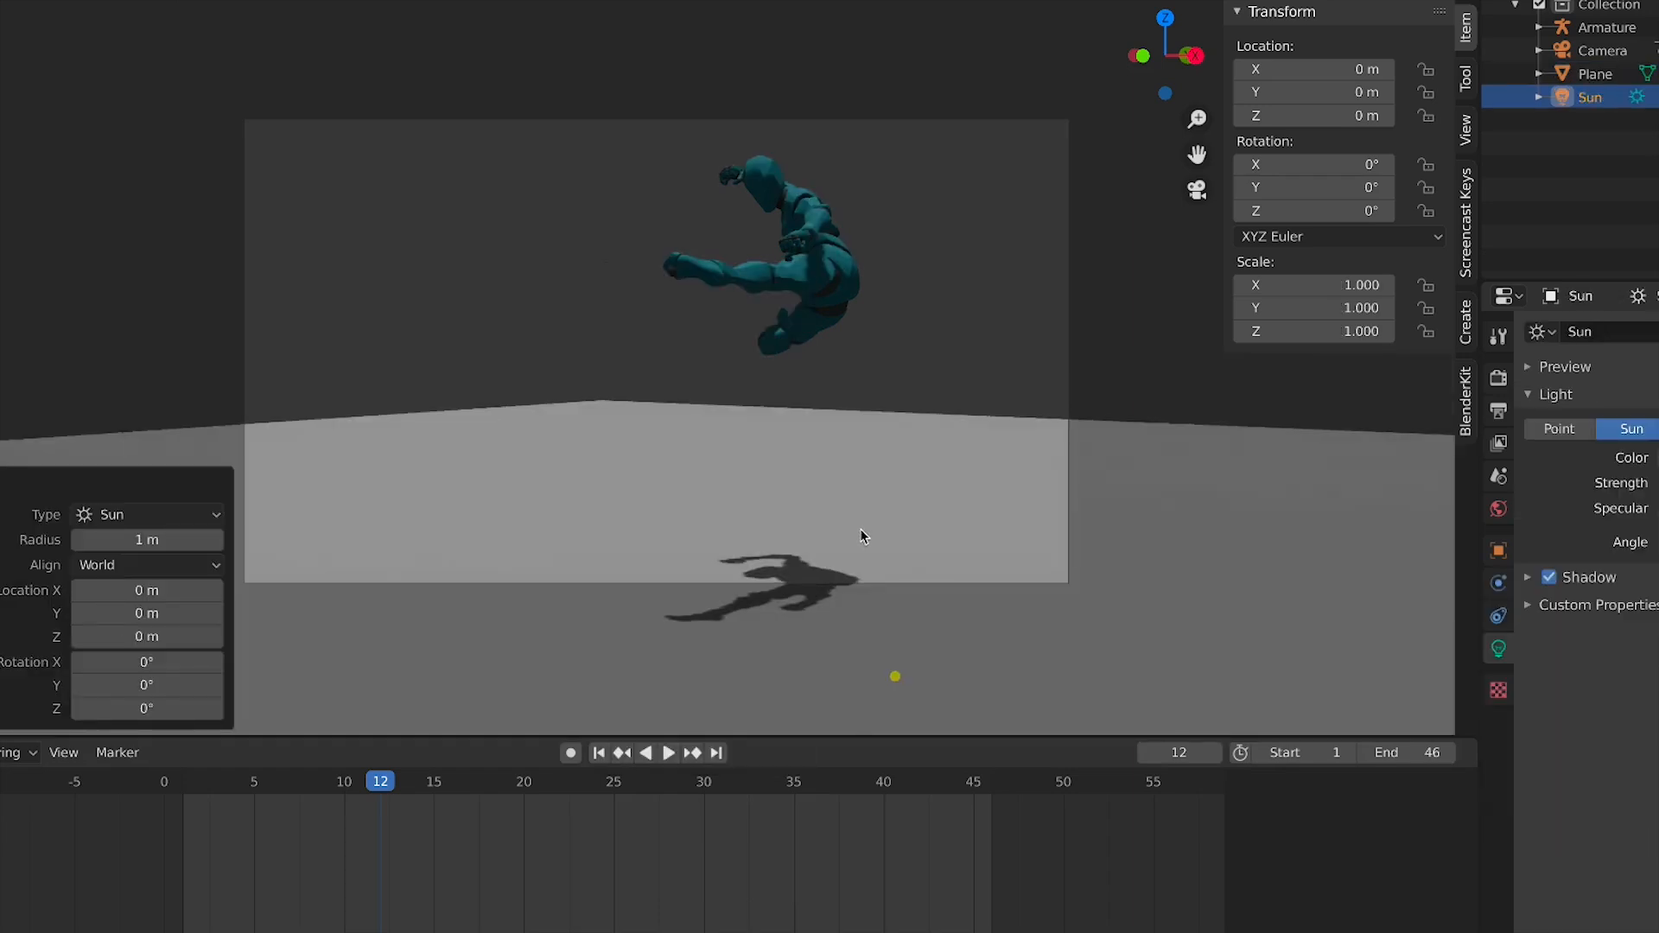
# Move the Sun light up to about 4.7 m above the ground beside the character
pyautogui.press('g')
pyautogui.press('z')
pyautogui.press('Escape')
pyautogui.press('KP_7')
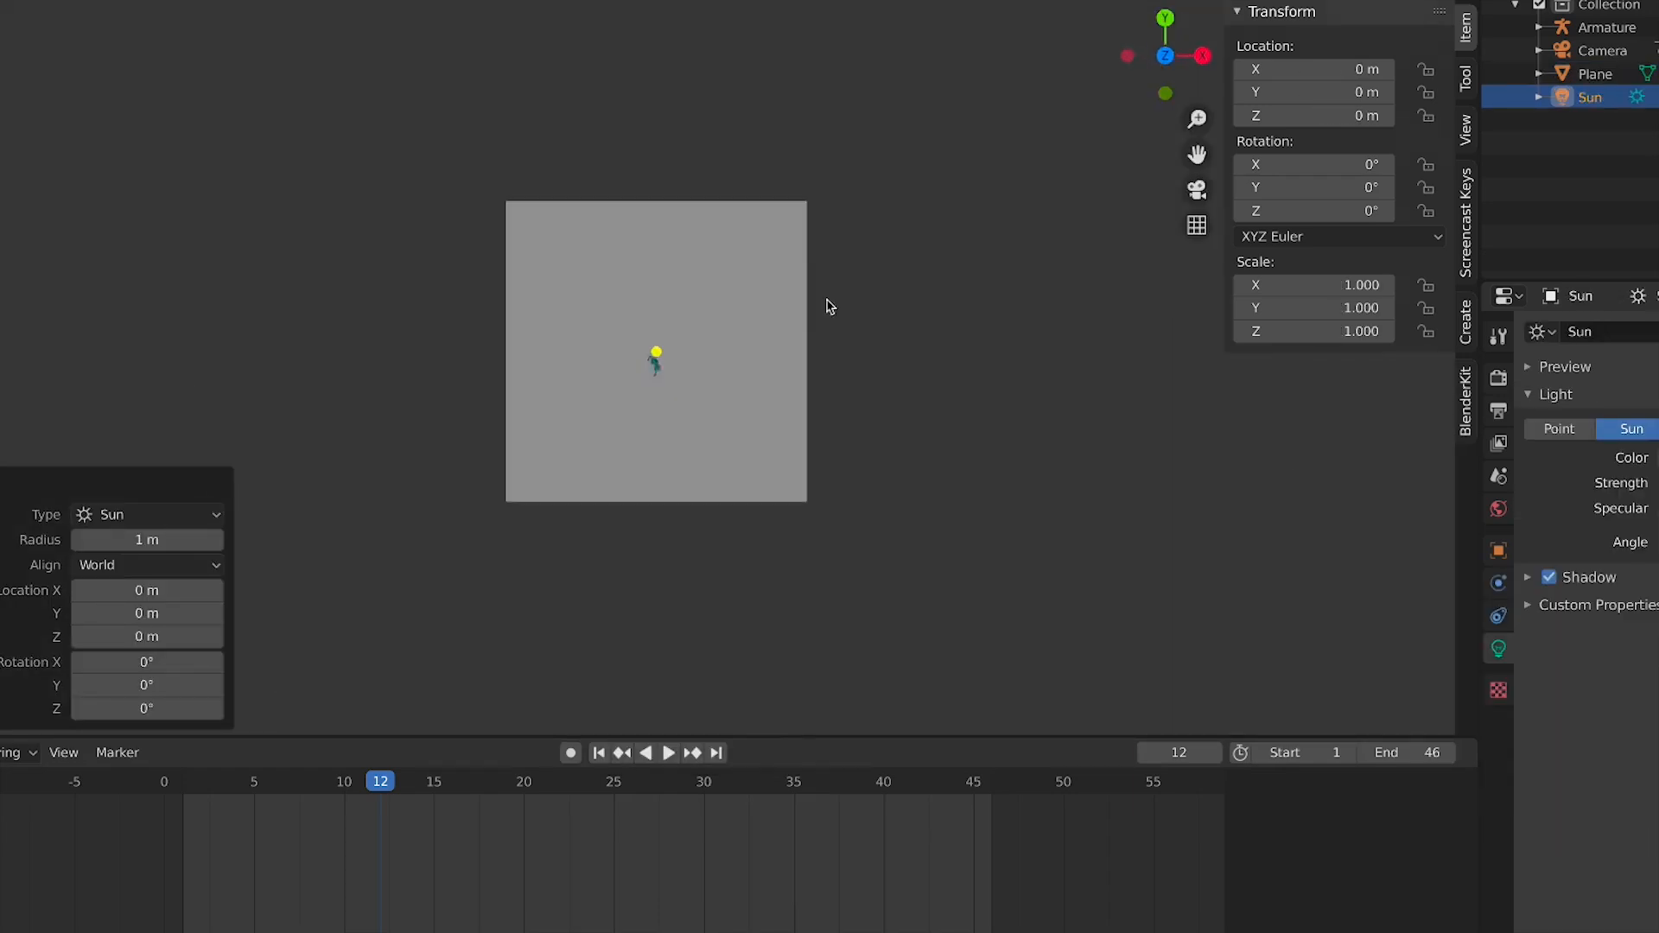
pyautogui.click(751, 354)
pyautogui.press('KP_1')
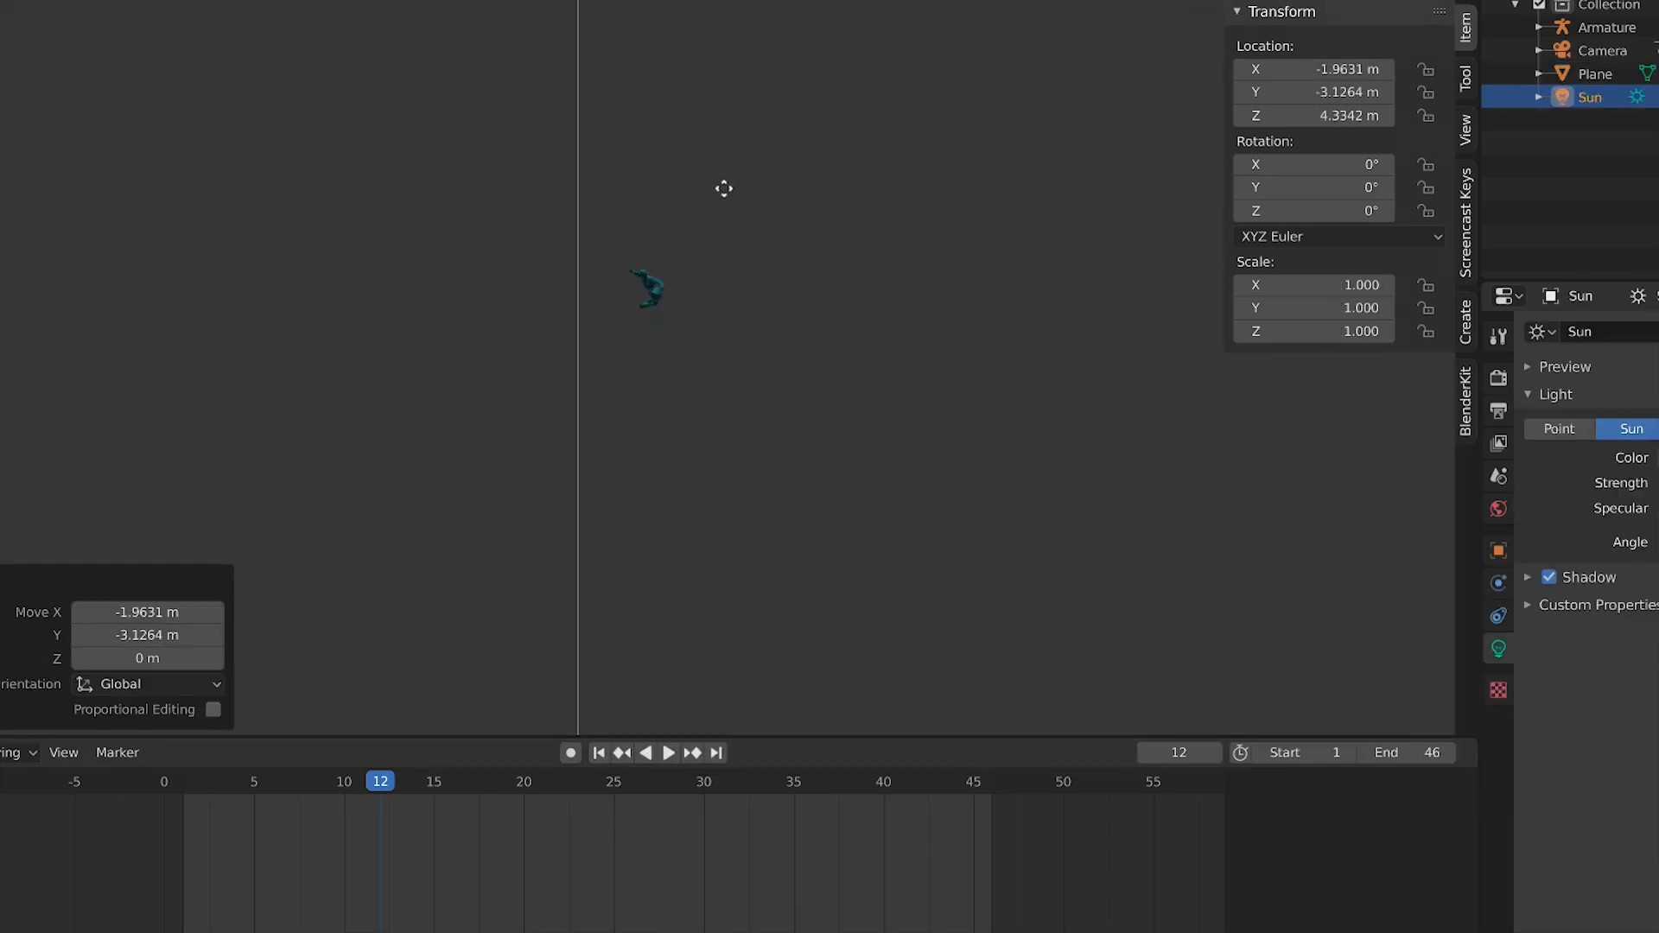
pyautogui.click(781, 187)
pyautogui.click(1210, 1)
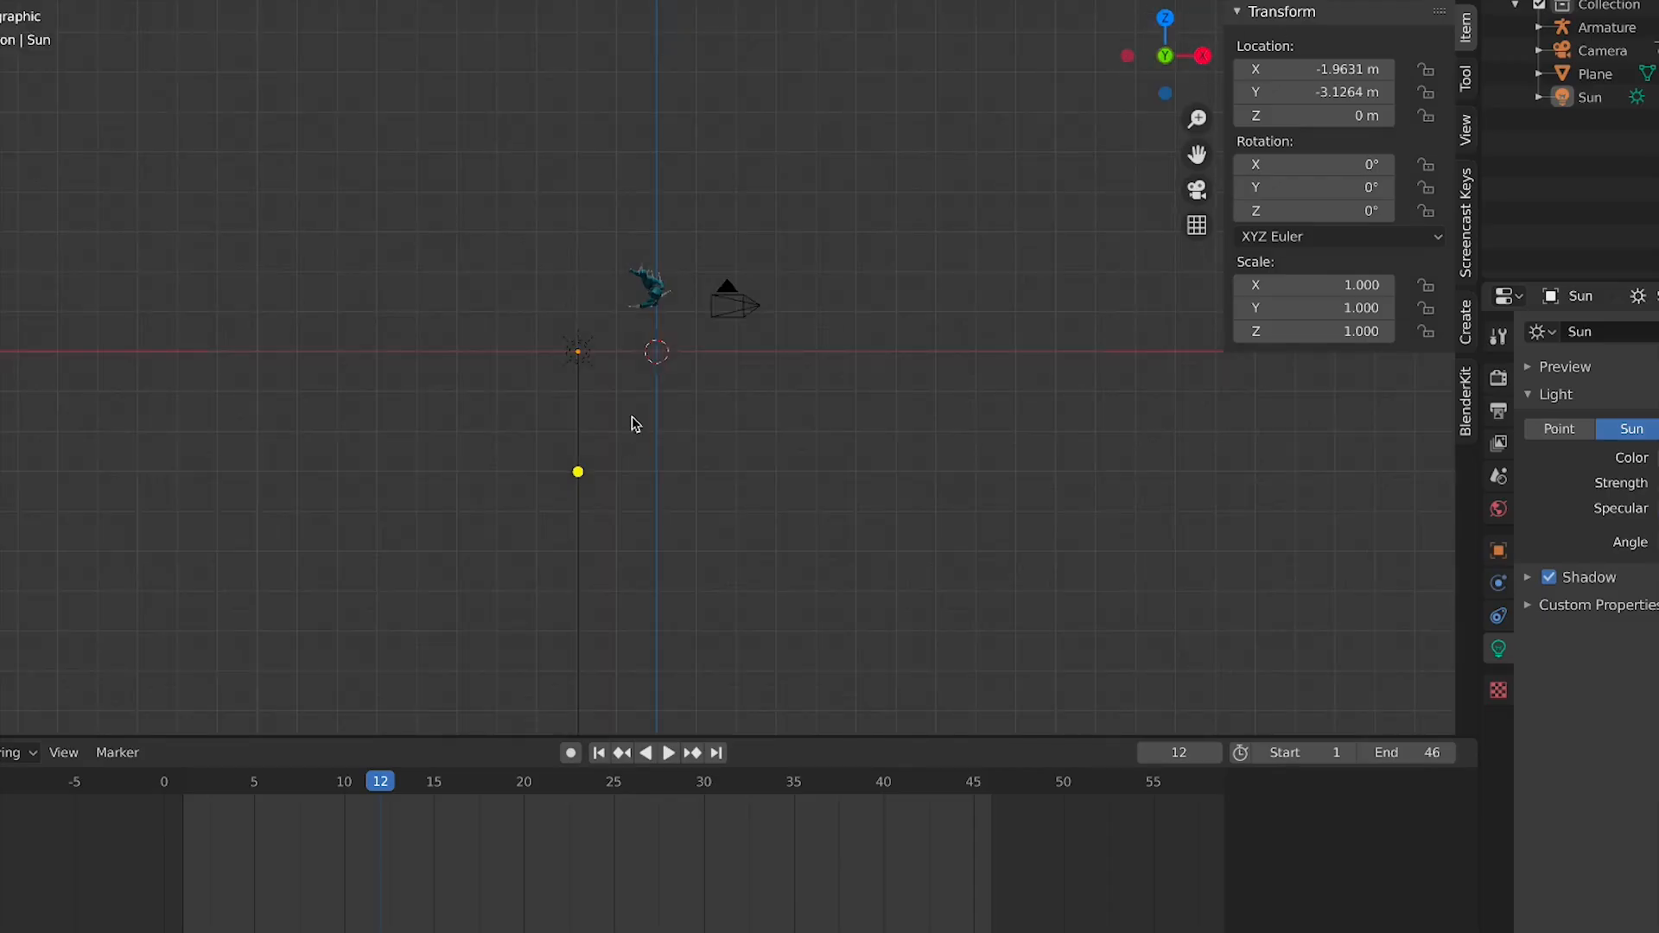
pyautogui.click(588, 356)
pyautogui.press('g')
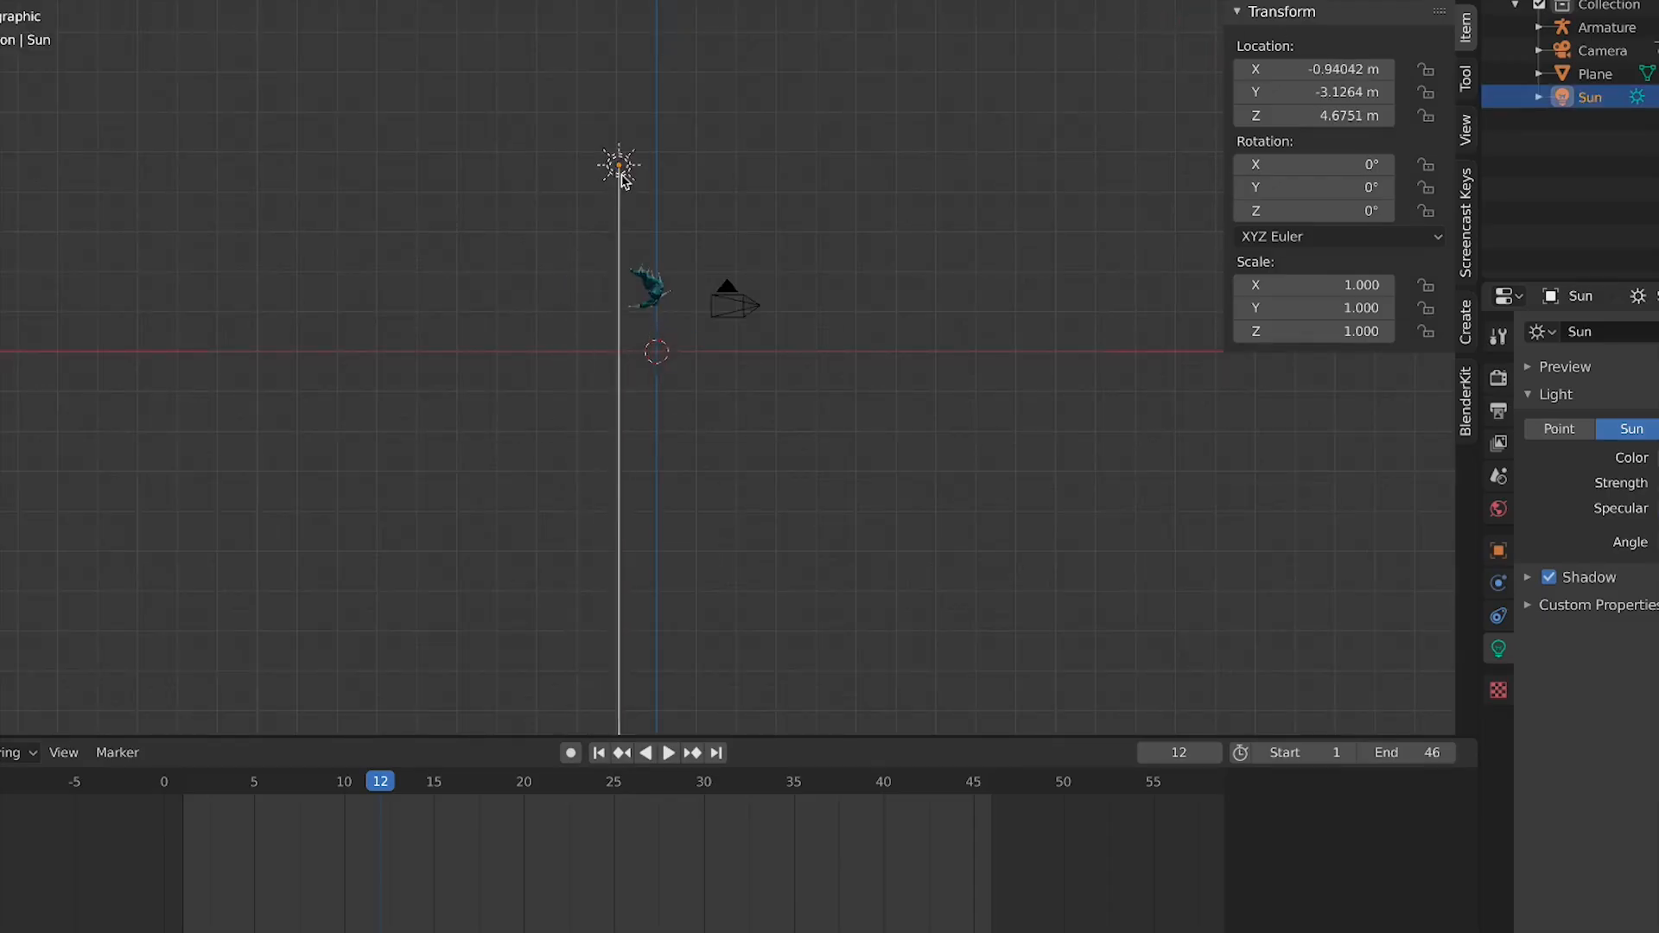
pyautogui.click(624, 170)
# Play and scrub the animation through the camera view to review the lighting
pyautogui.press('KP_0')
pyautogui.press('space')
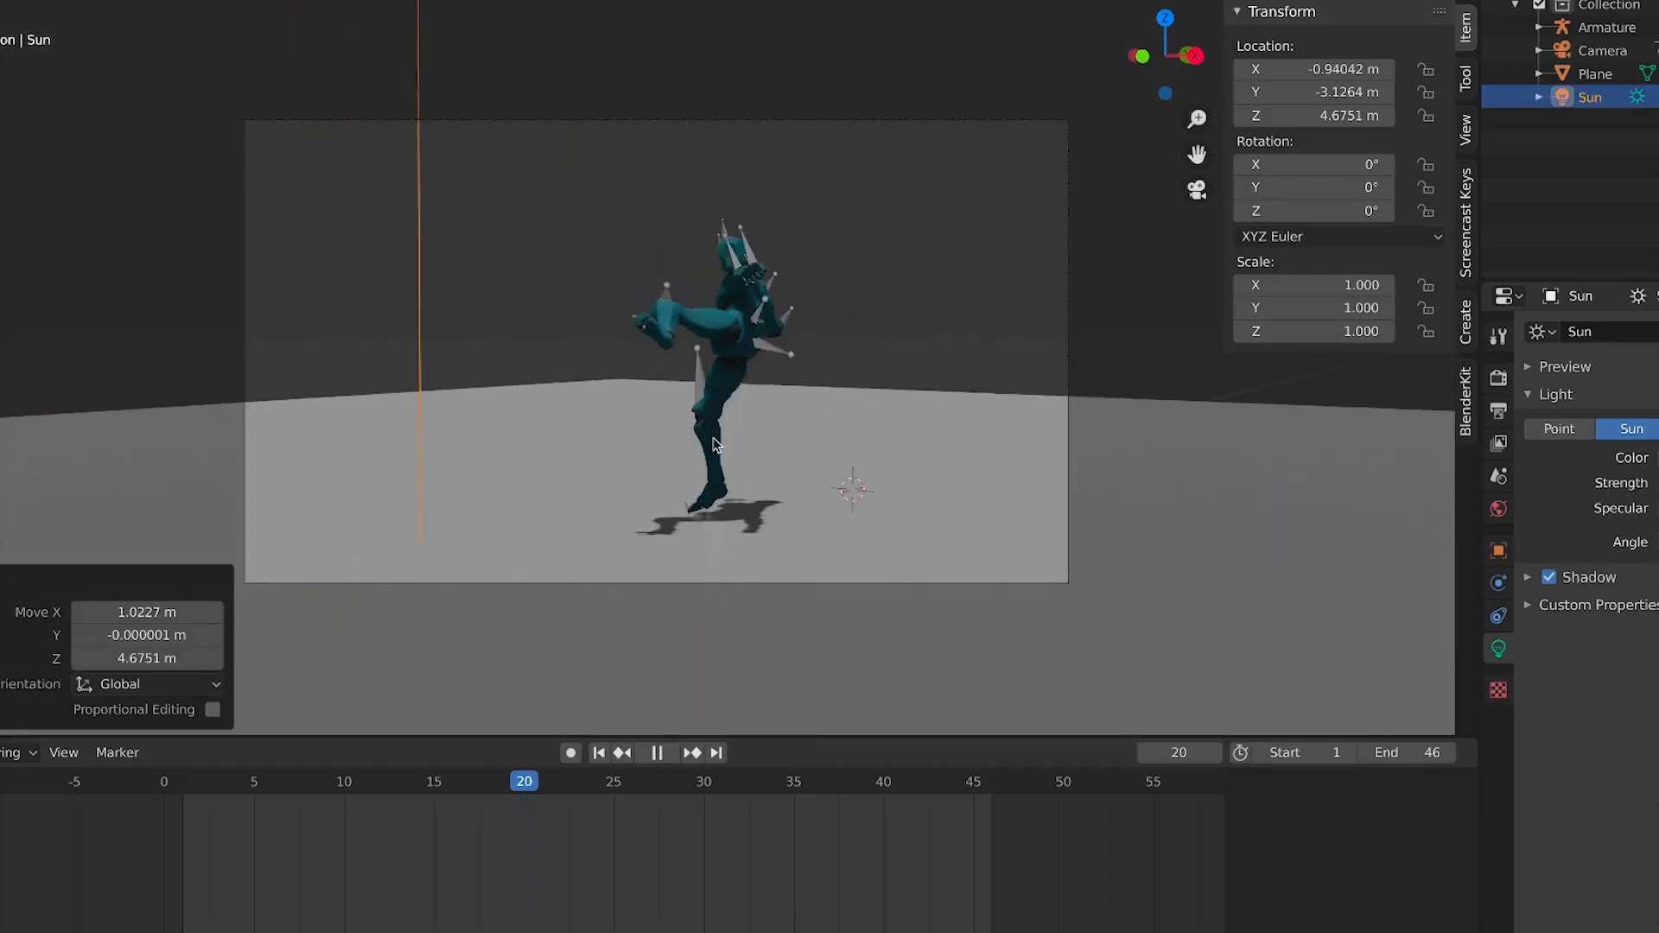
pyautogui.click(745, 536)
pyautogui.scroll(1, 745, 536)
pyautogui.press('space')
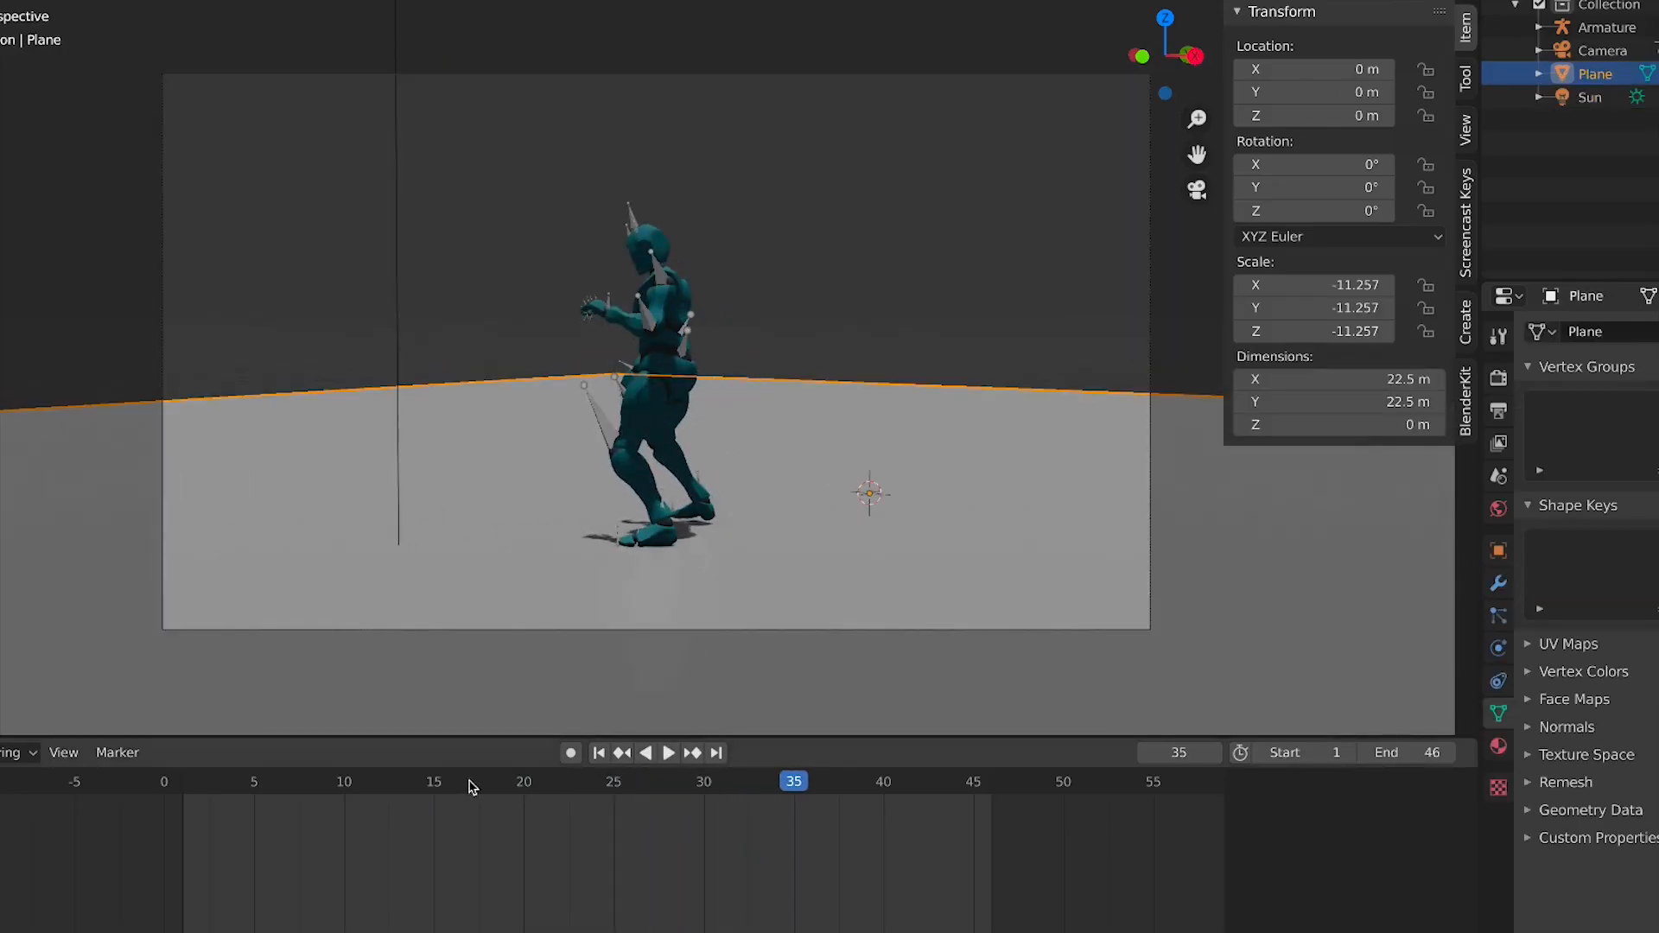
pyautogui.moveTo(471, 786); pyautogui.dragTo(309, 314)
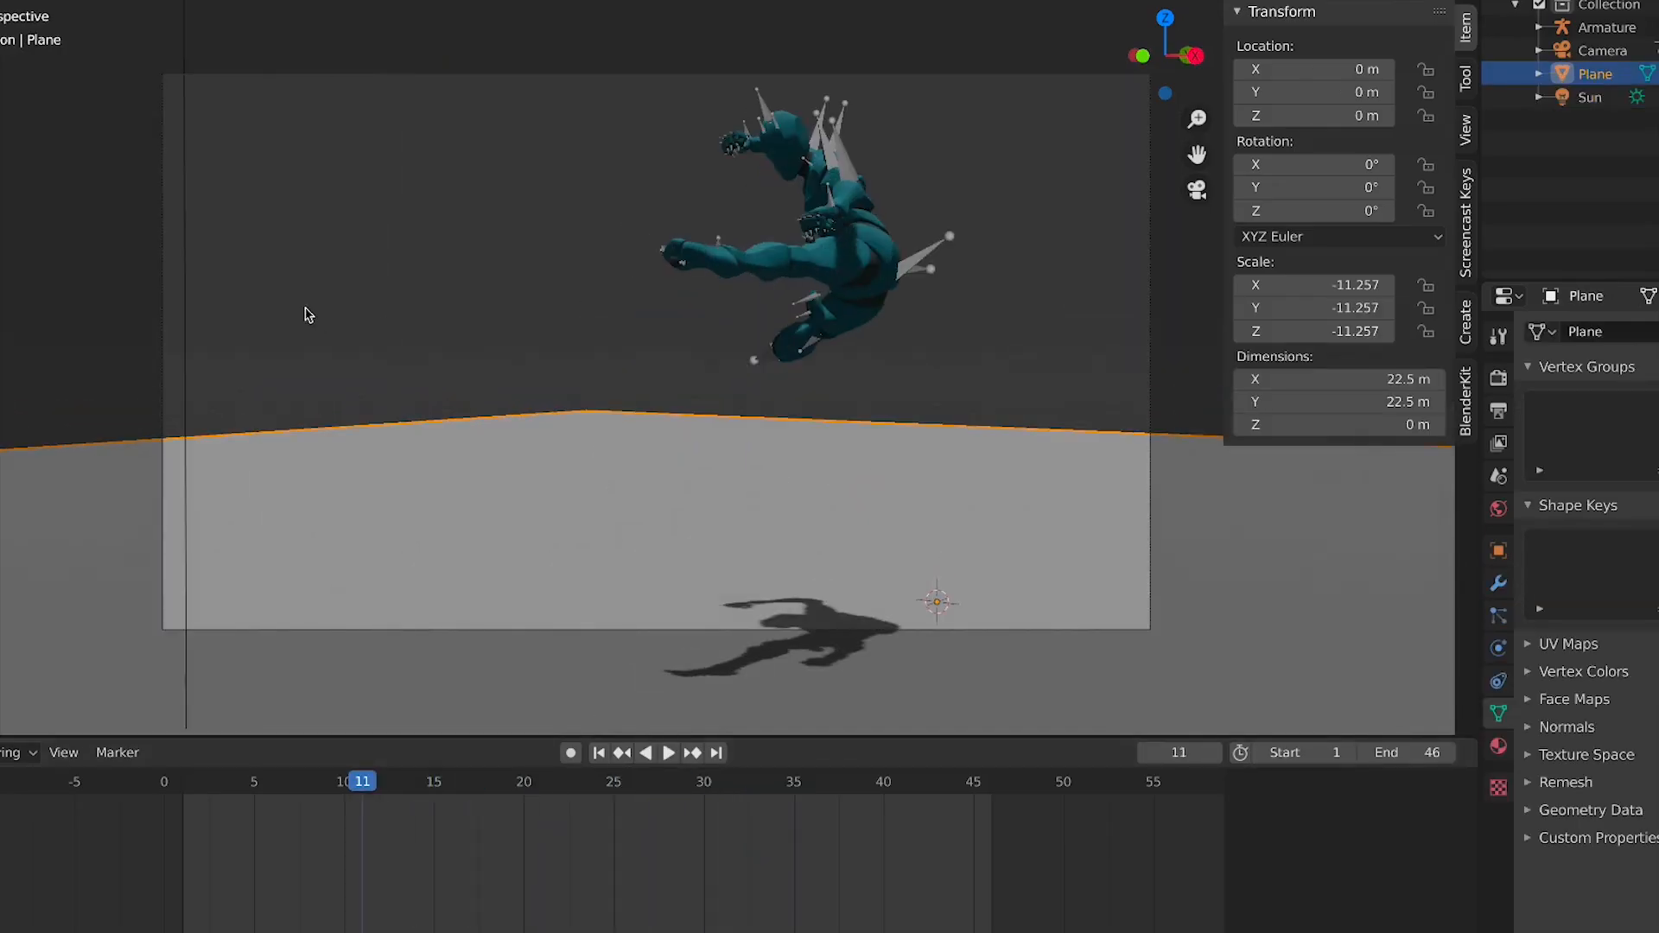
# Change the light's type to Area
pyautogui.click(182, 276)
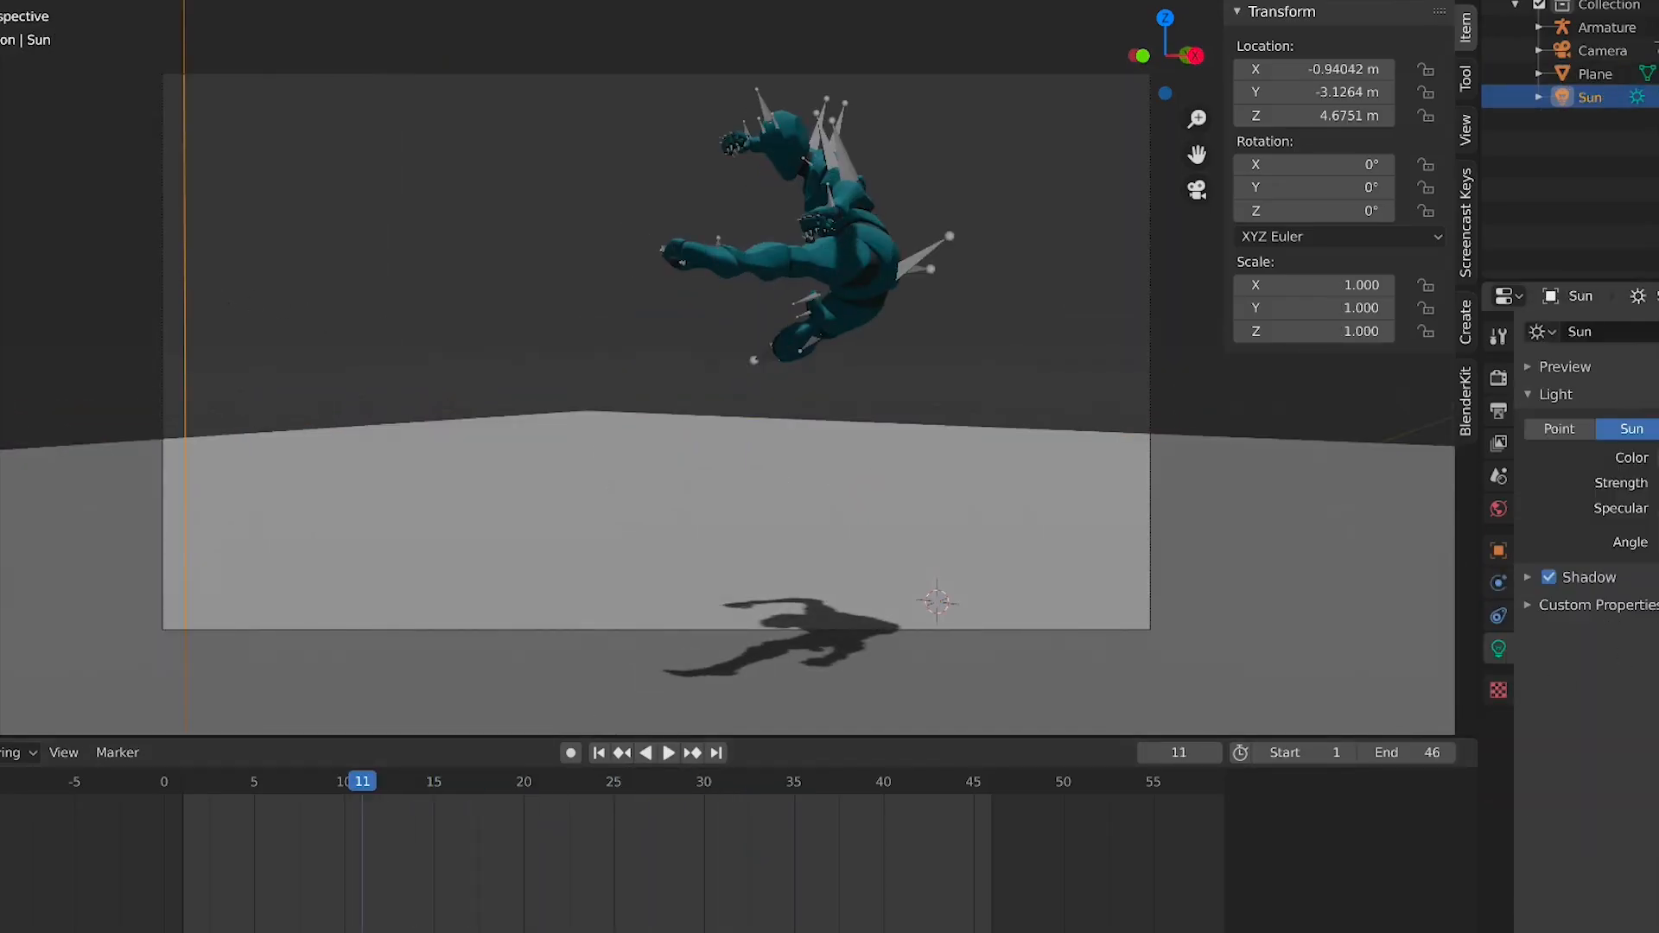
pyautogui.click(1658, 429)
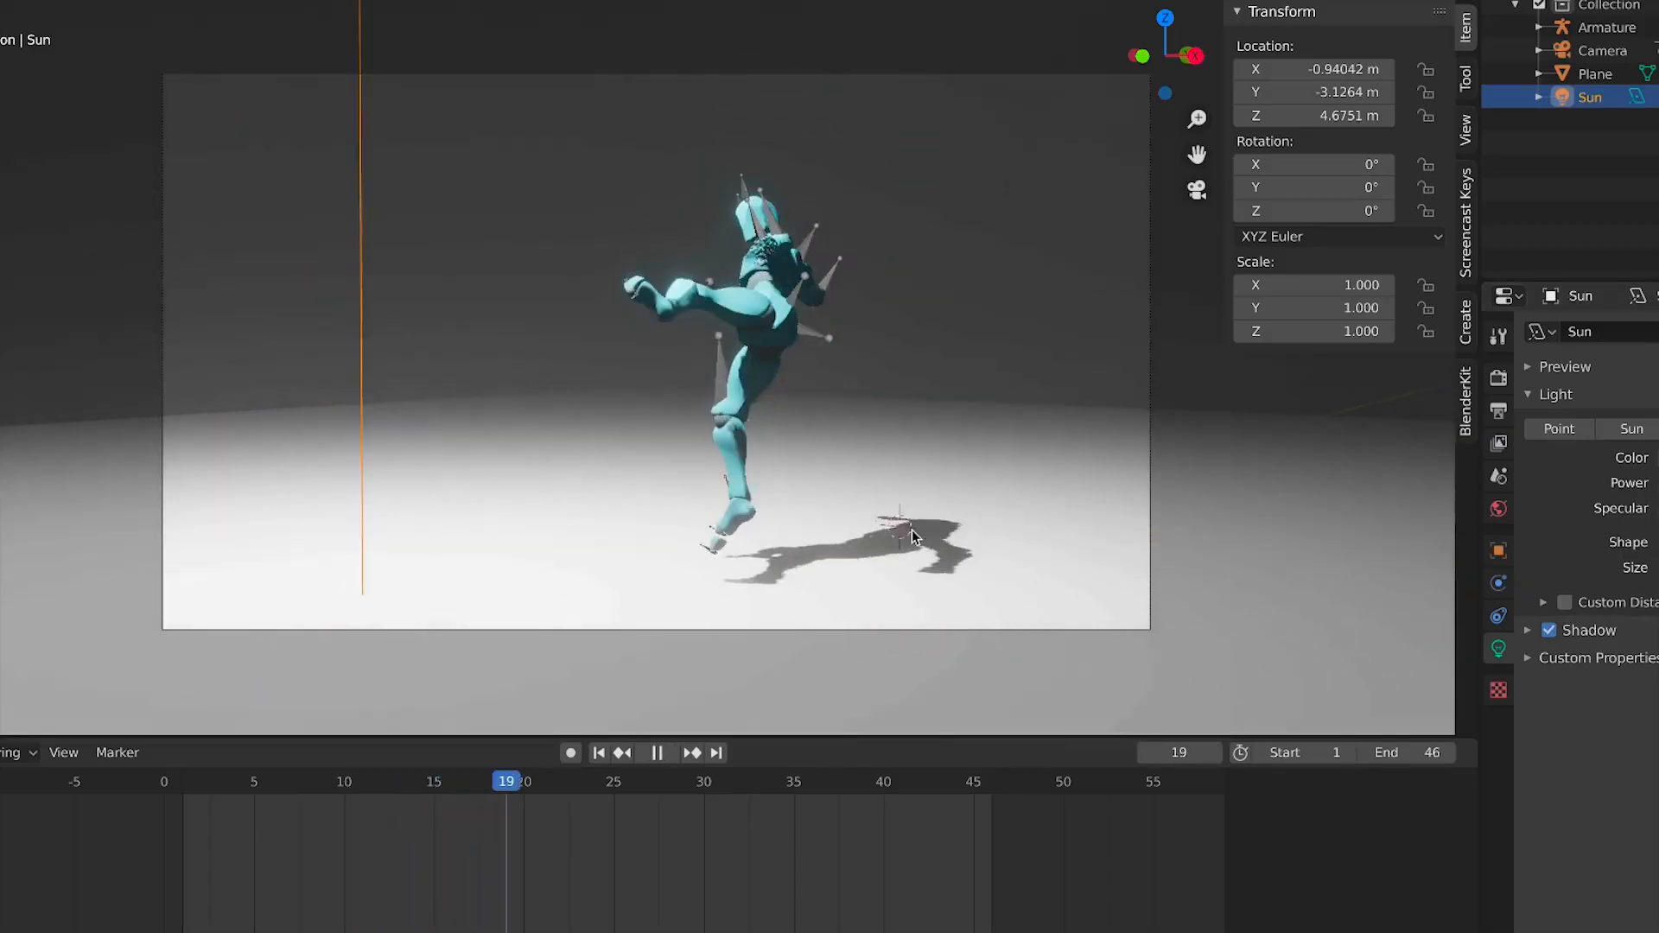
pyautogui.press('space')
# In top view, move the area light over the character and scale it up to about 60
pyautogui.press('KP_7')
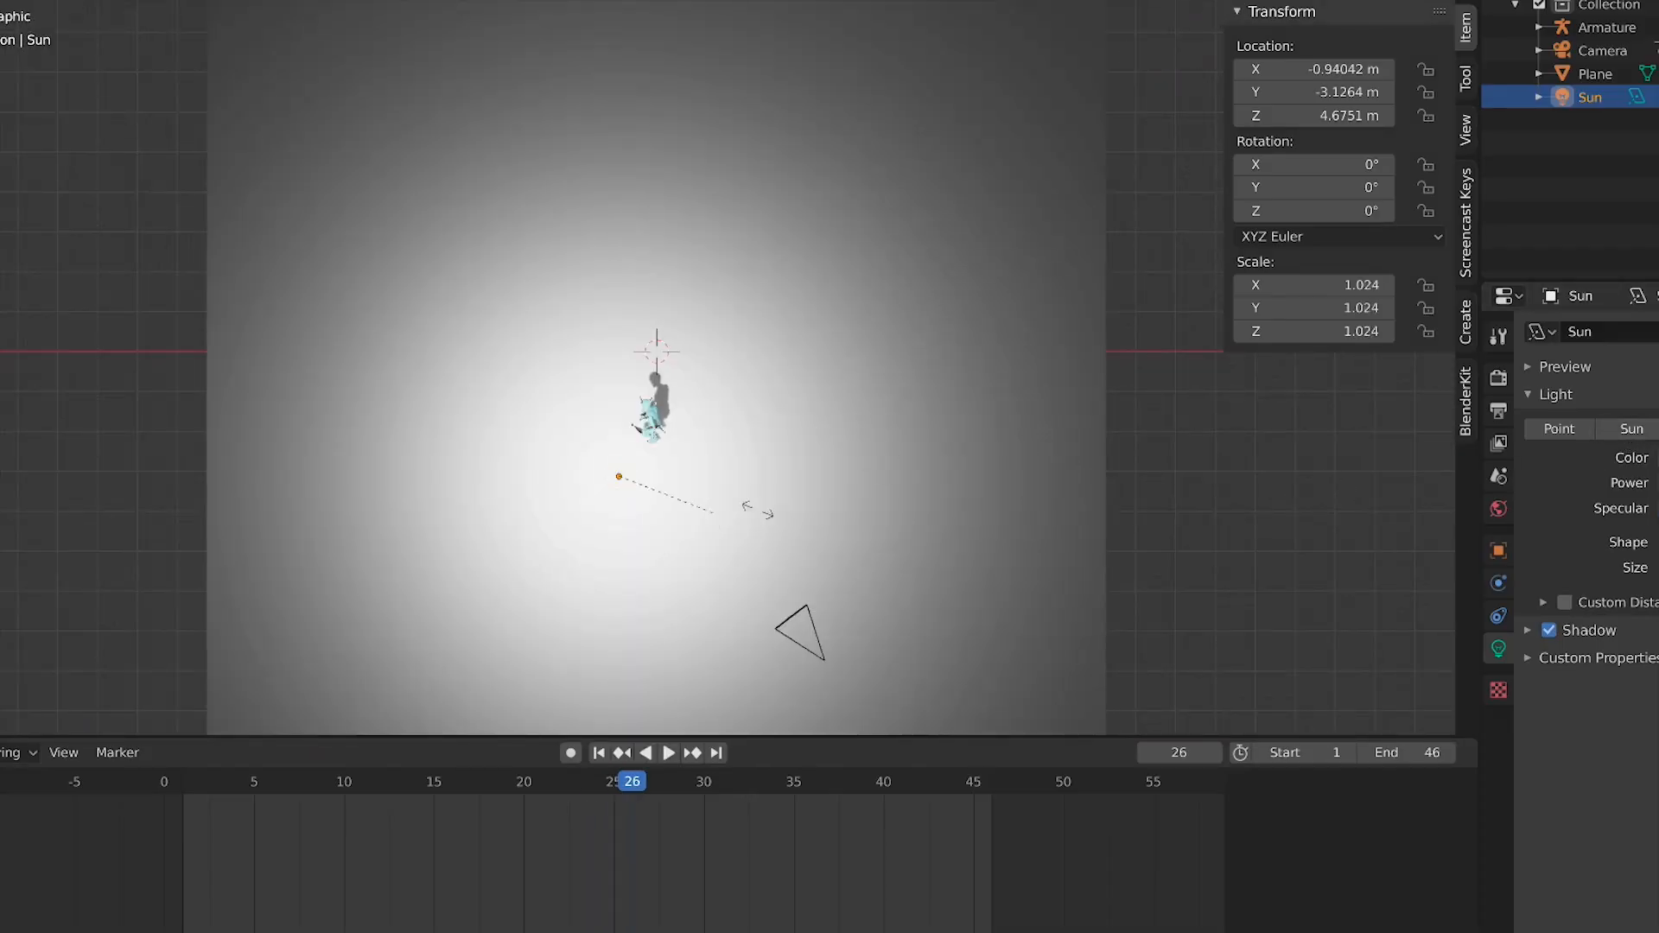
pyautogui.click(29, 536)
pyautogui.press('g')
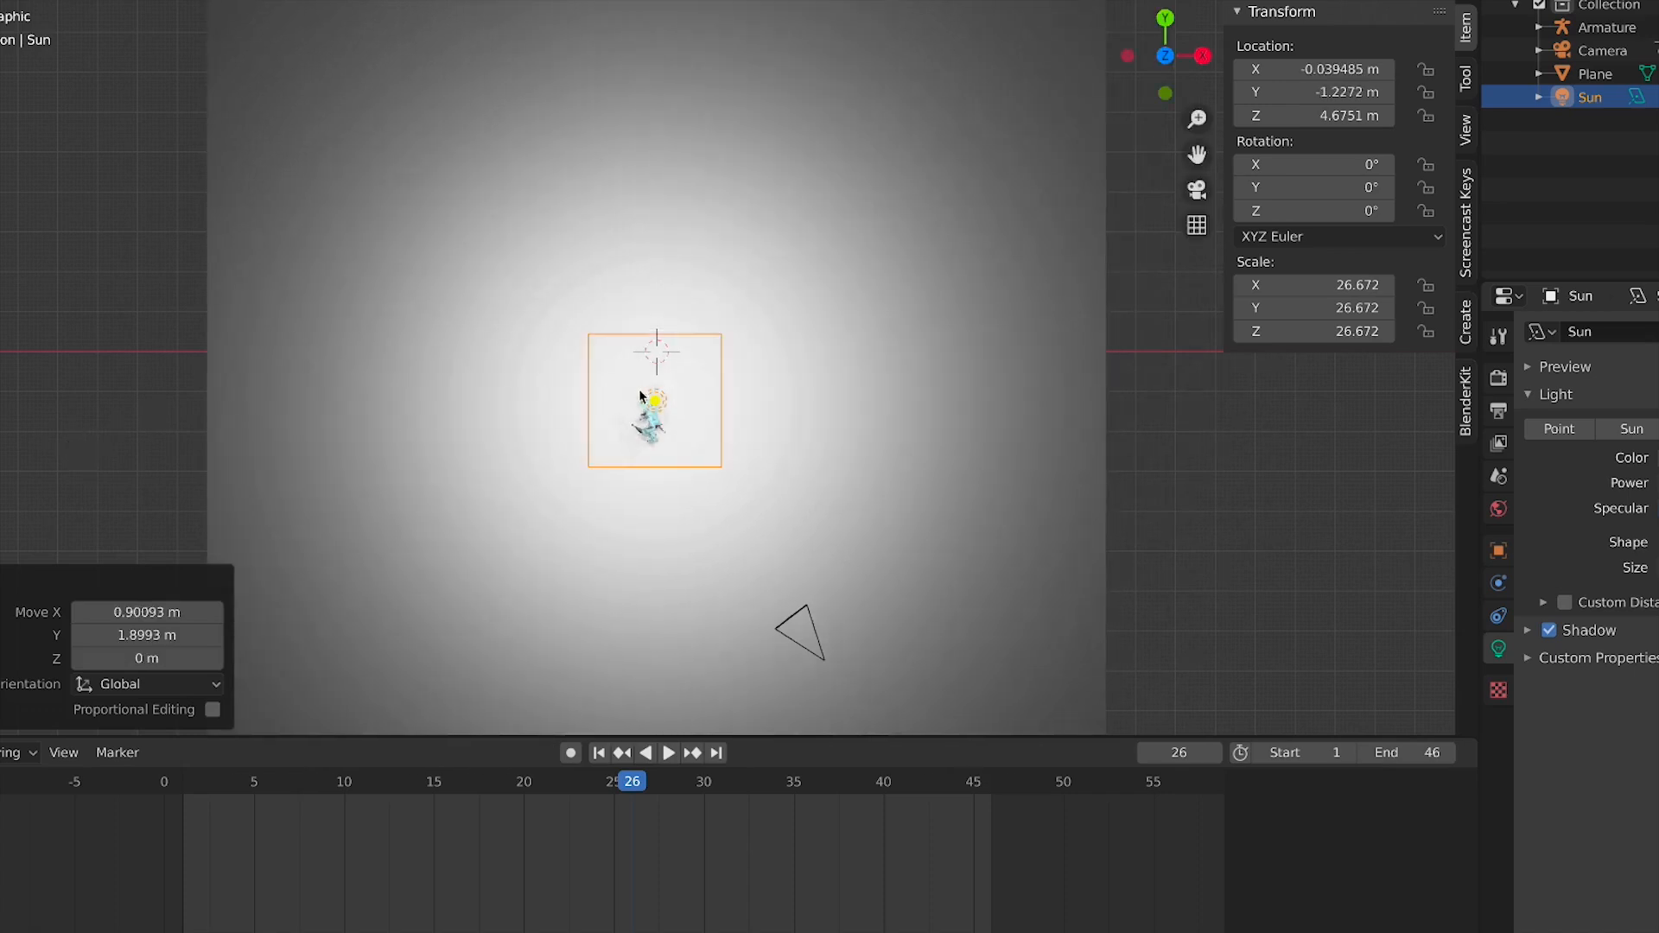
pyautogui.click(1115, 402)
pyautogui.press('KP_0')
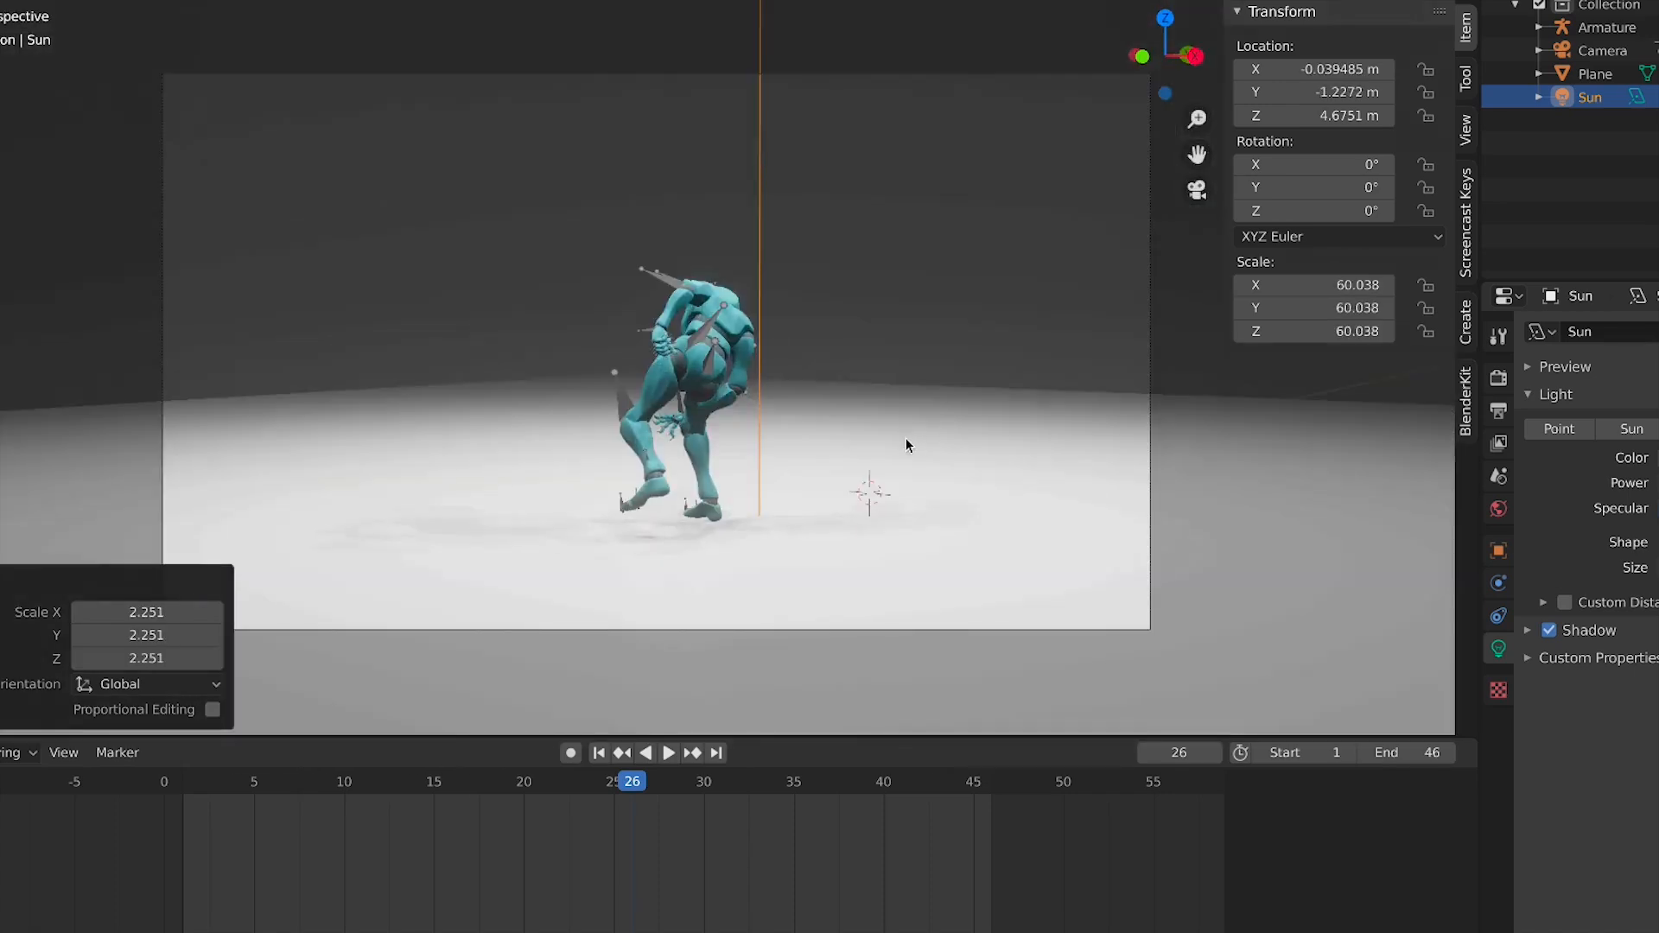
# In side view, move the area light lower and tilt it about -69° on X toward the character
pyautogui.press('space')
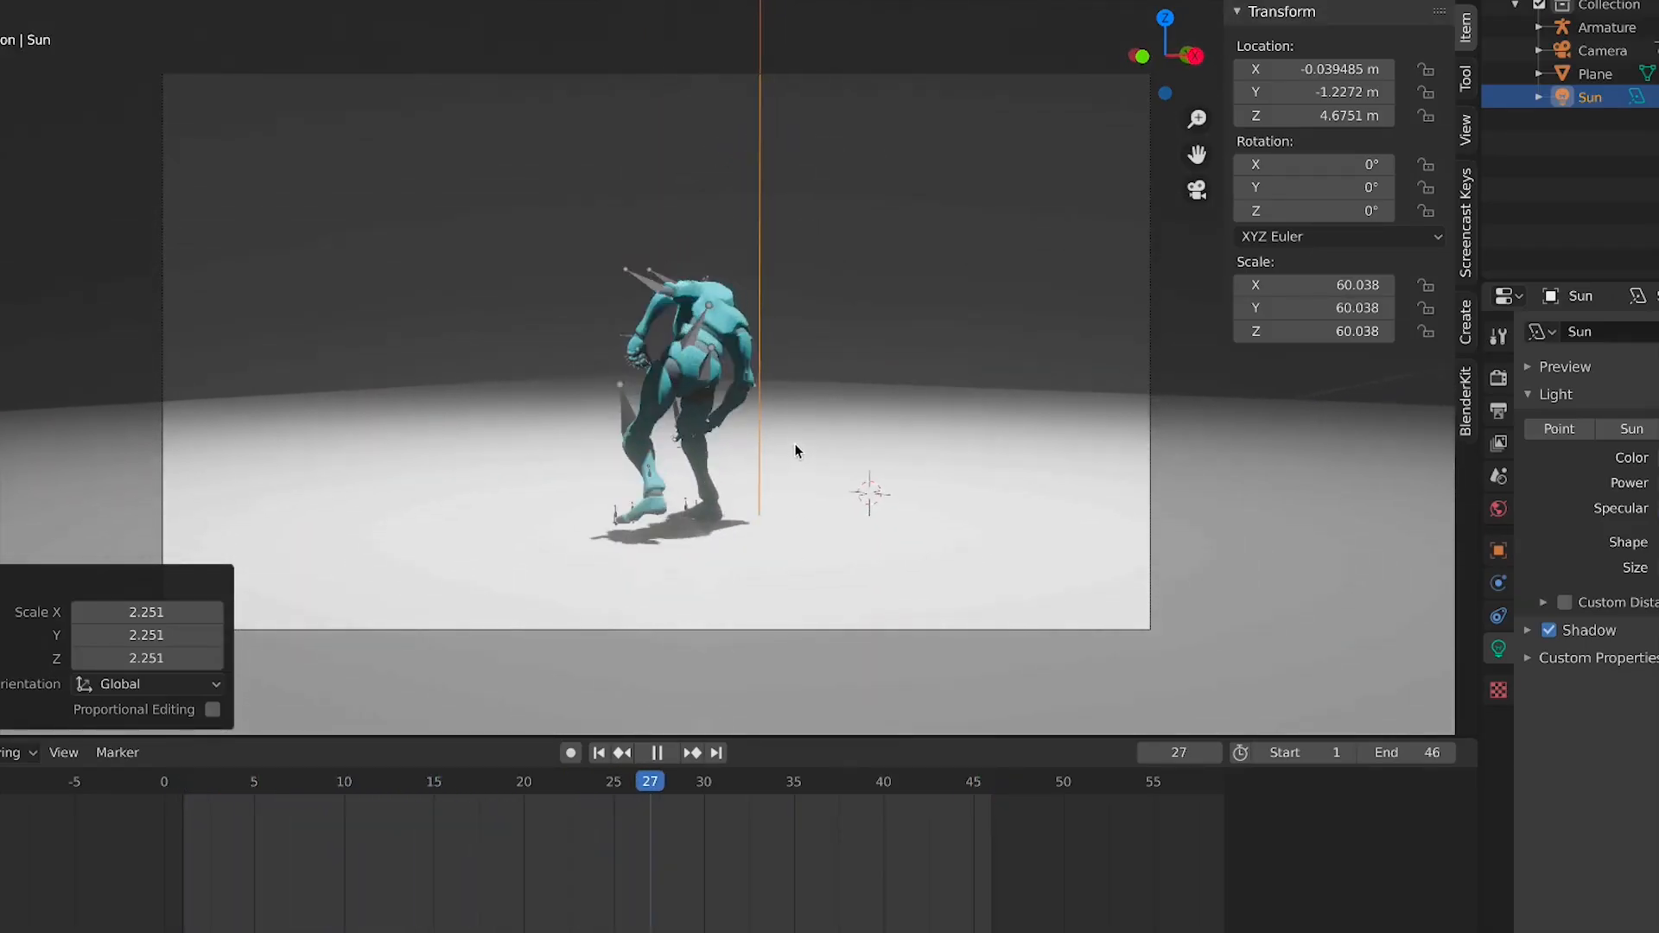
pyautogui.press('space')
pyautogui.press('KP_3')
pyautogui.press('g')
pyautogui.click(1005, 331)
pyautogui.press('r')
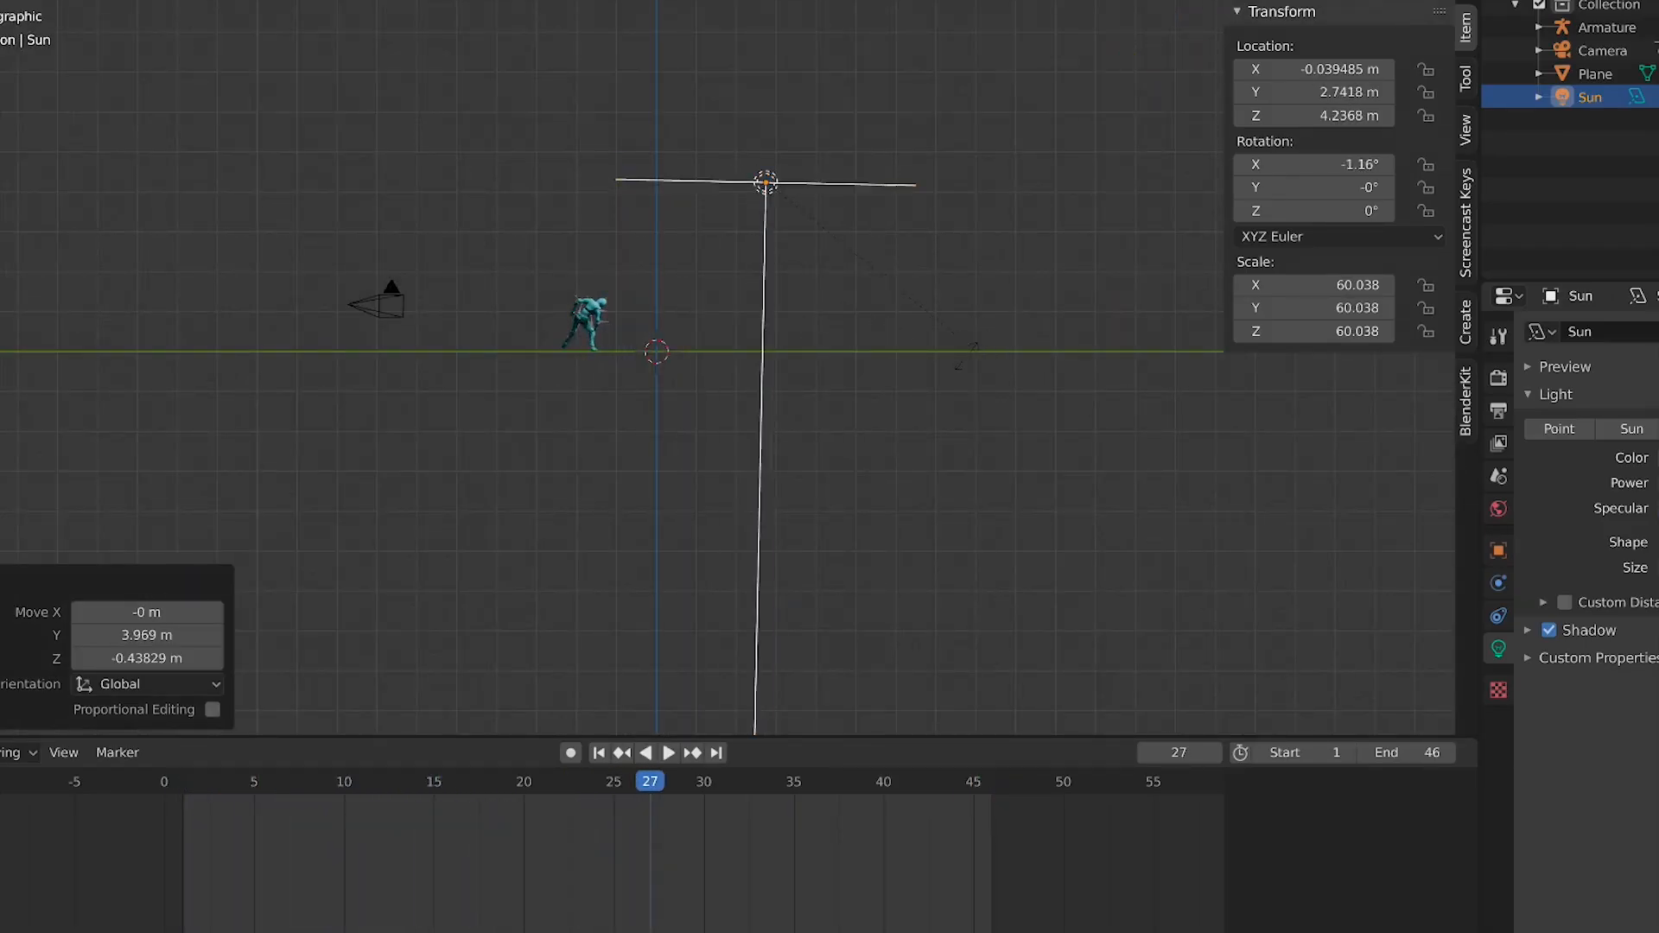
pyautogui.click(808, 471)
pyautogui.press('space')
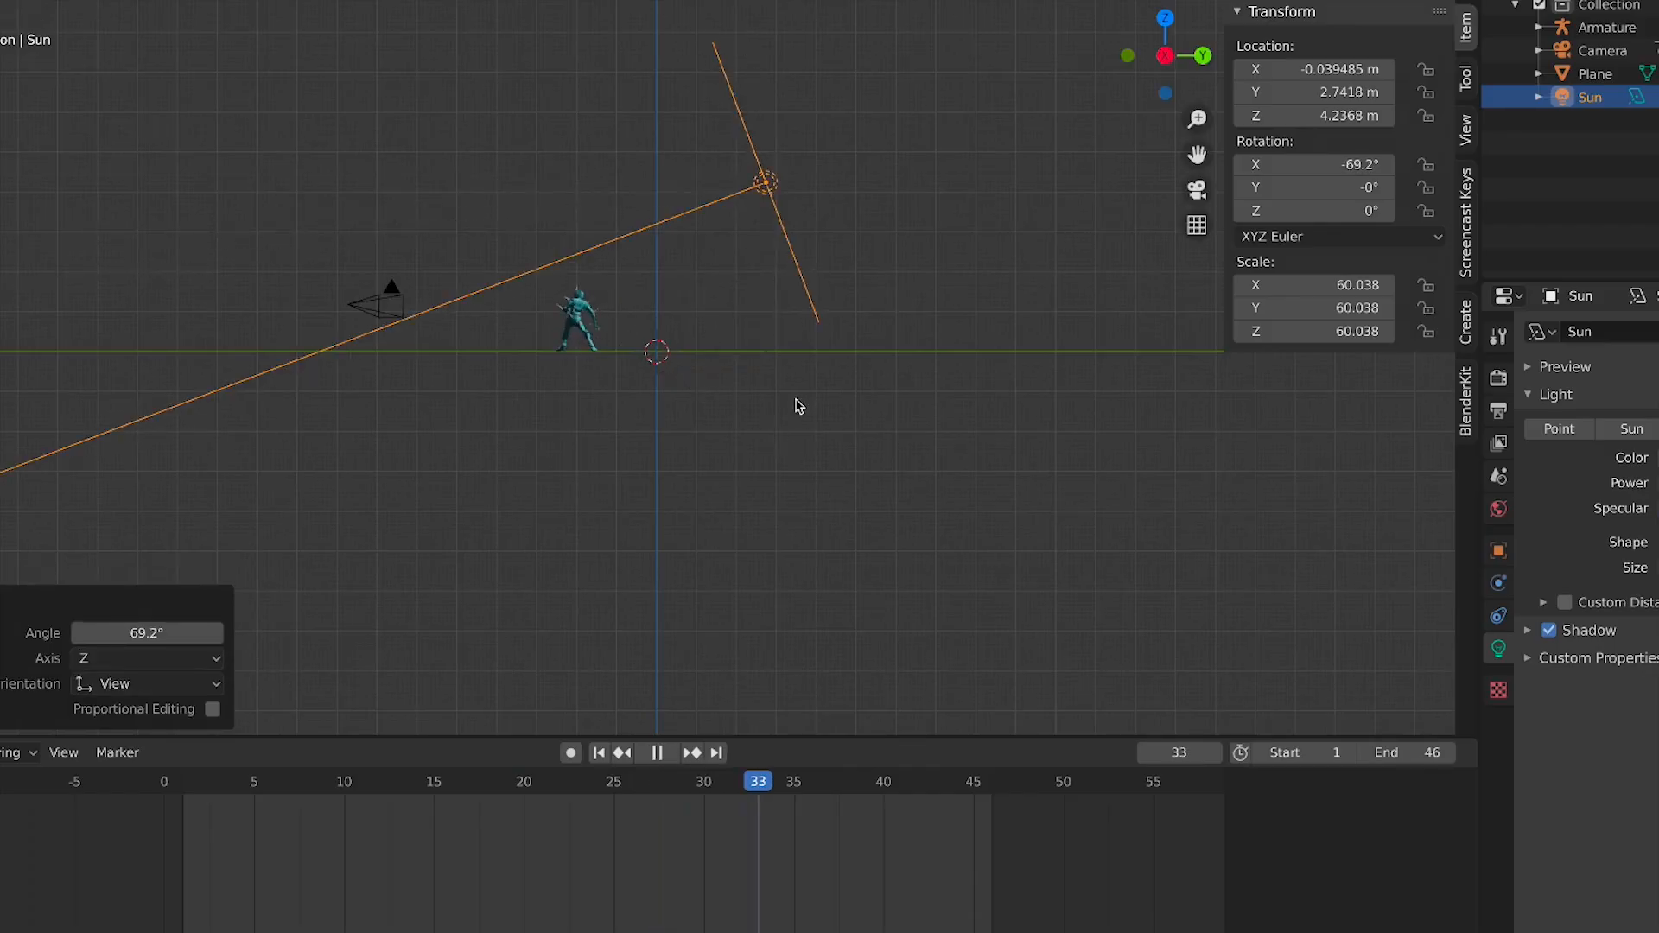
pyautogui.press('g')
pyautogui.click(832, 432)
pyautogui.press('KP_0')
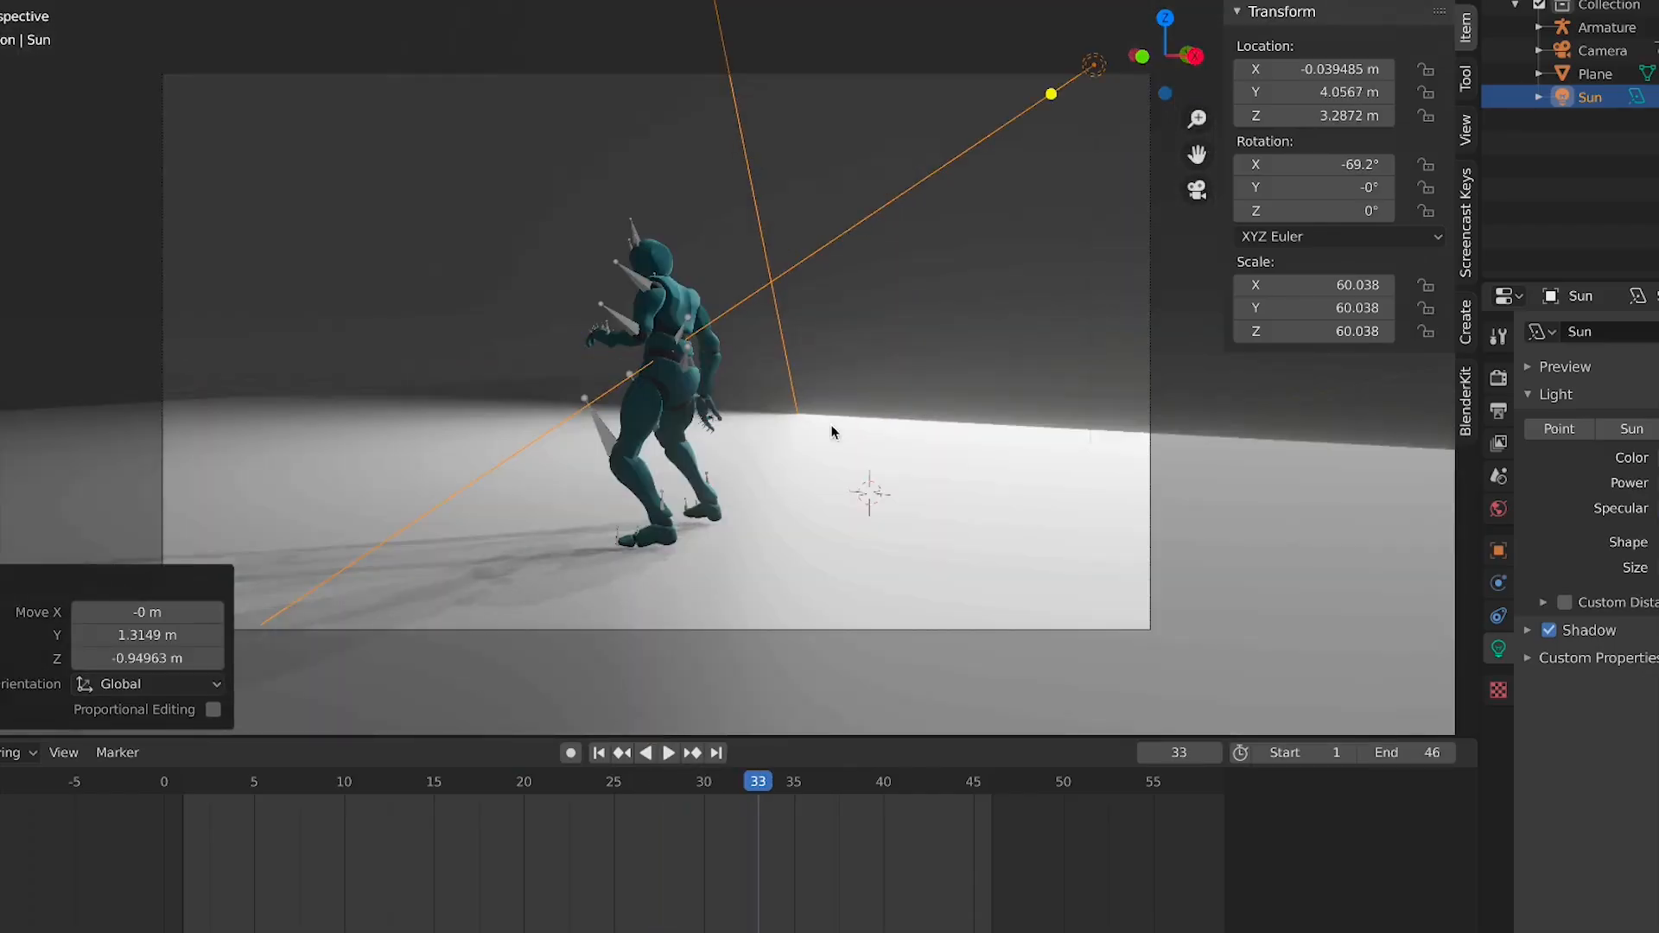
# Reset the area light's X rotation to 0 and move it directly above the character
pyautogui.click(599, 753)
pyautogui.press('KP_0')
pyautogui.press('KP_7')
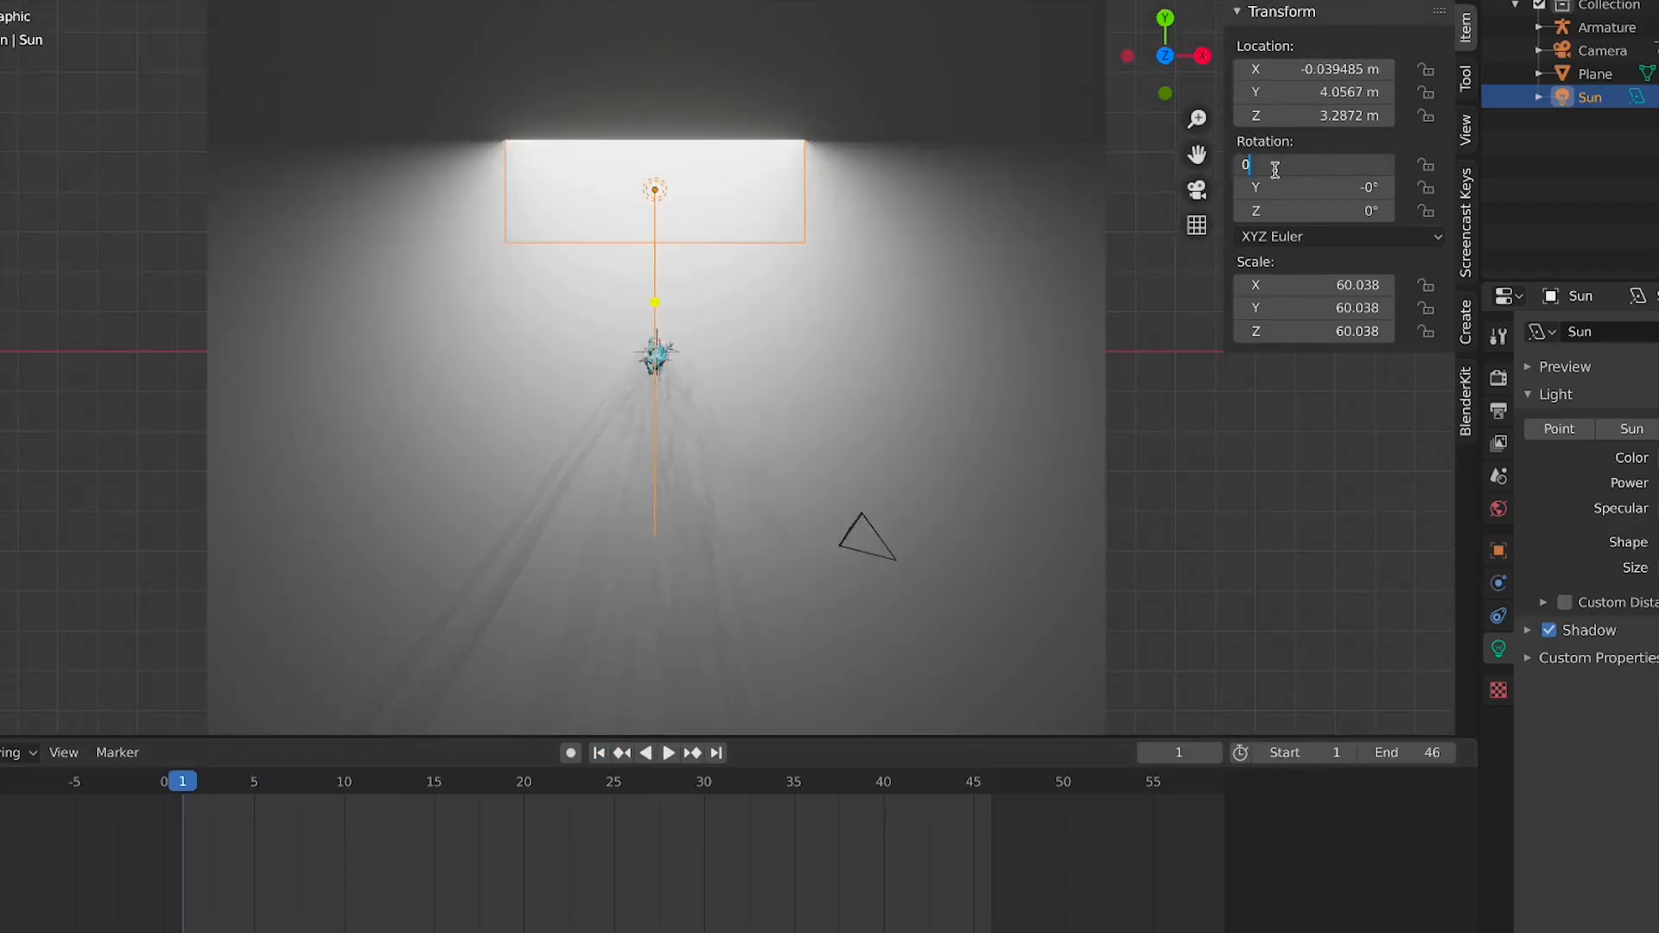
pyautogui.press('Return')
pyautogui.press('g')
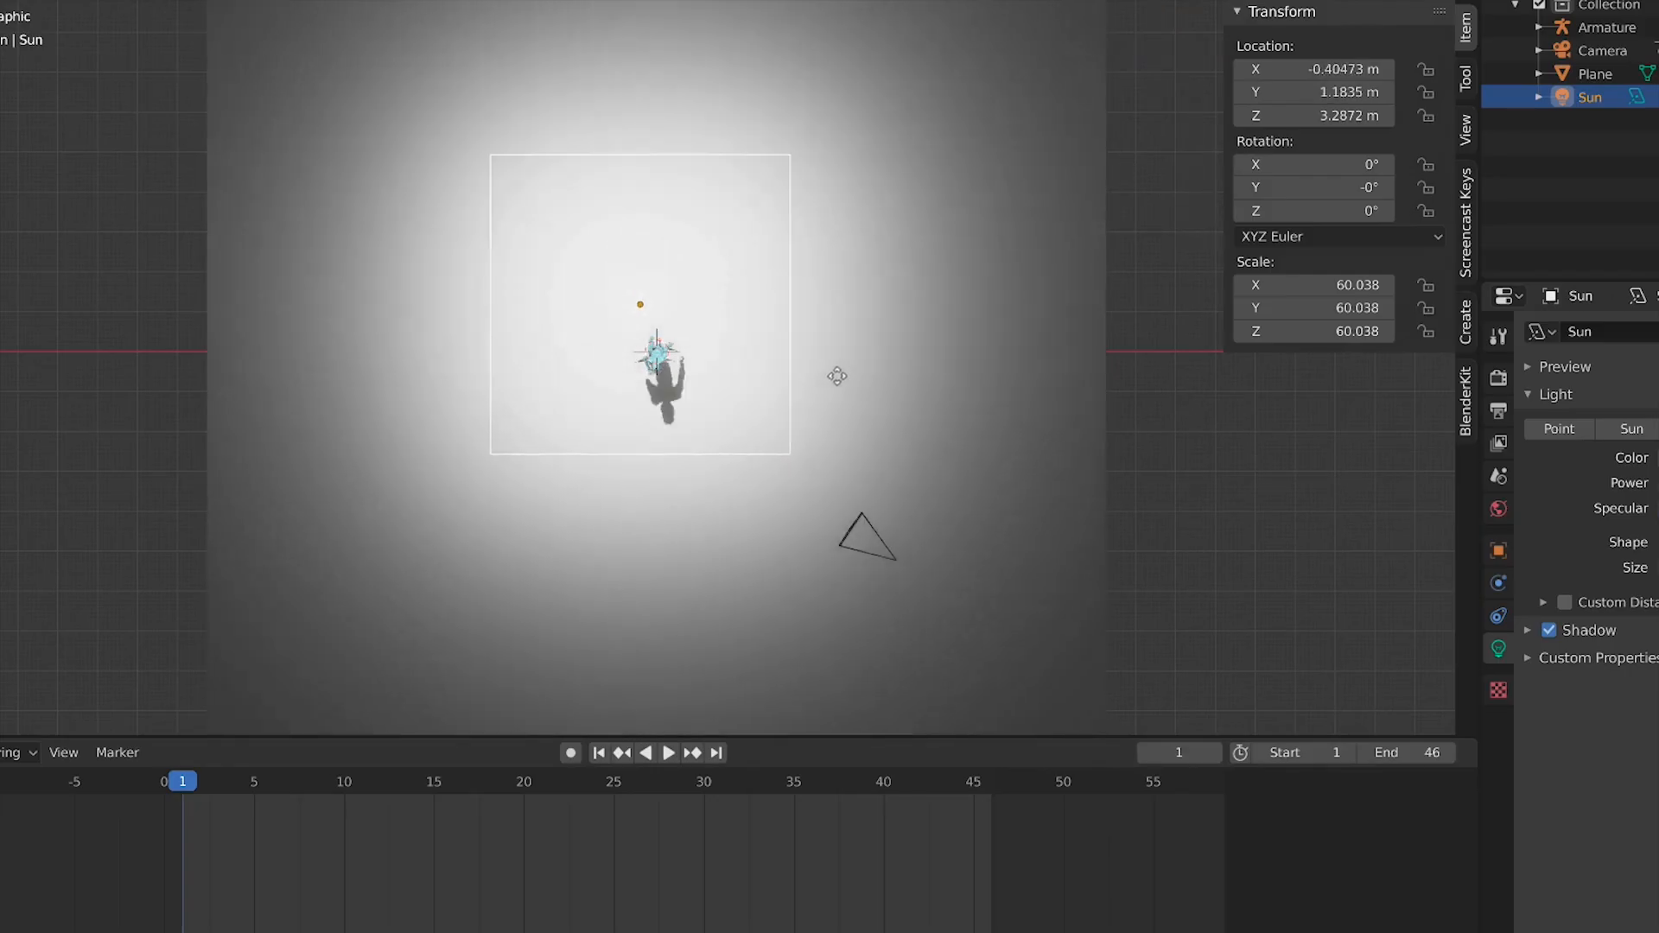
pyautogui.click(846, 406)
pyautogui.press('KP_0')
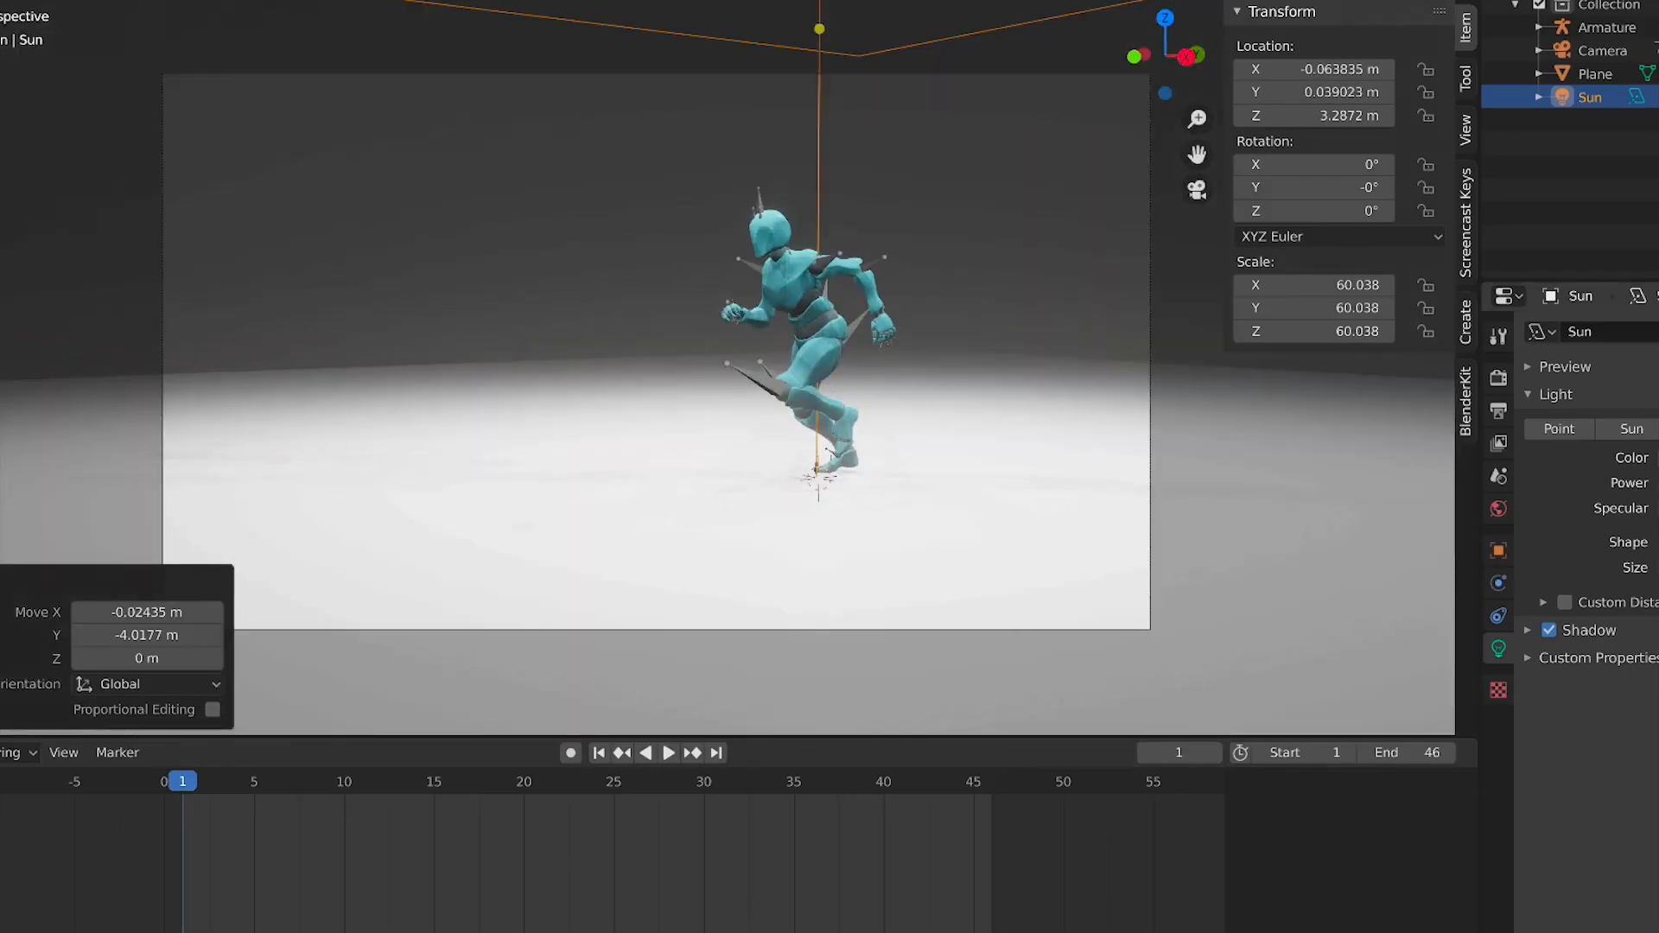
# Turn off the area light's shadow
pyautogui.click(1658, 458)
pyautogui.moveTo(1658, 276)
pyautogui.mouseDown()
pyautogui.moveTo(1658, 250)
pyautogui.moveTo(1658, 302)
pyautogui.moveTo(1652, 242)
pyautogui.moveTo(1607, 232)
pyautogui.moveTo(1658, 169)
pyautogui.moveTo(1658, 231)
pyautogui.mouseUp()
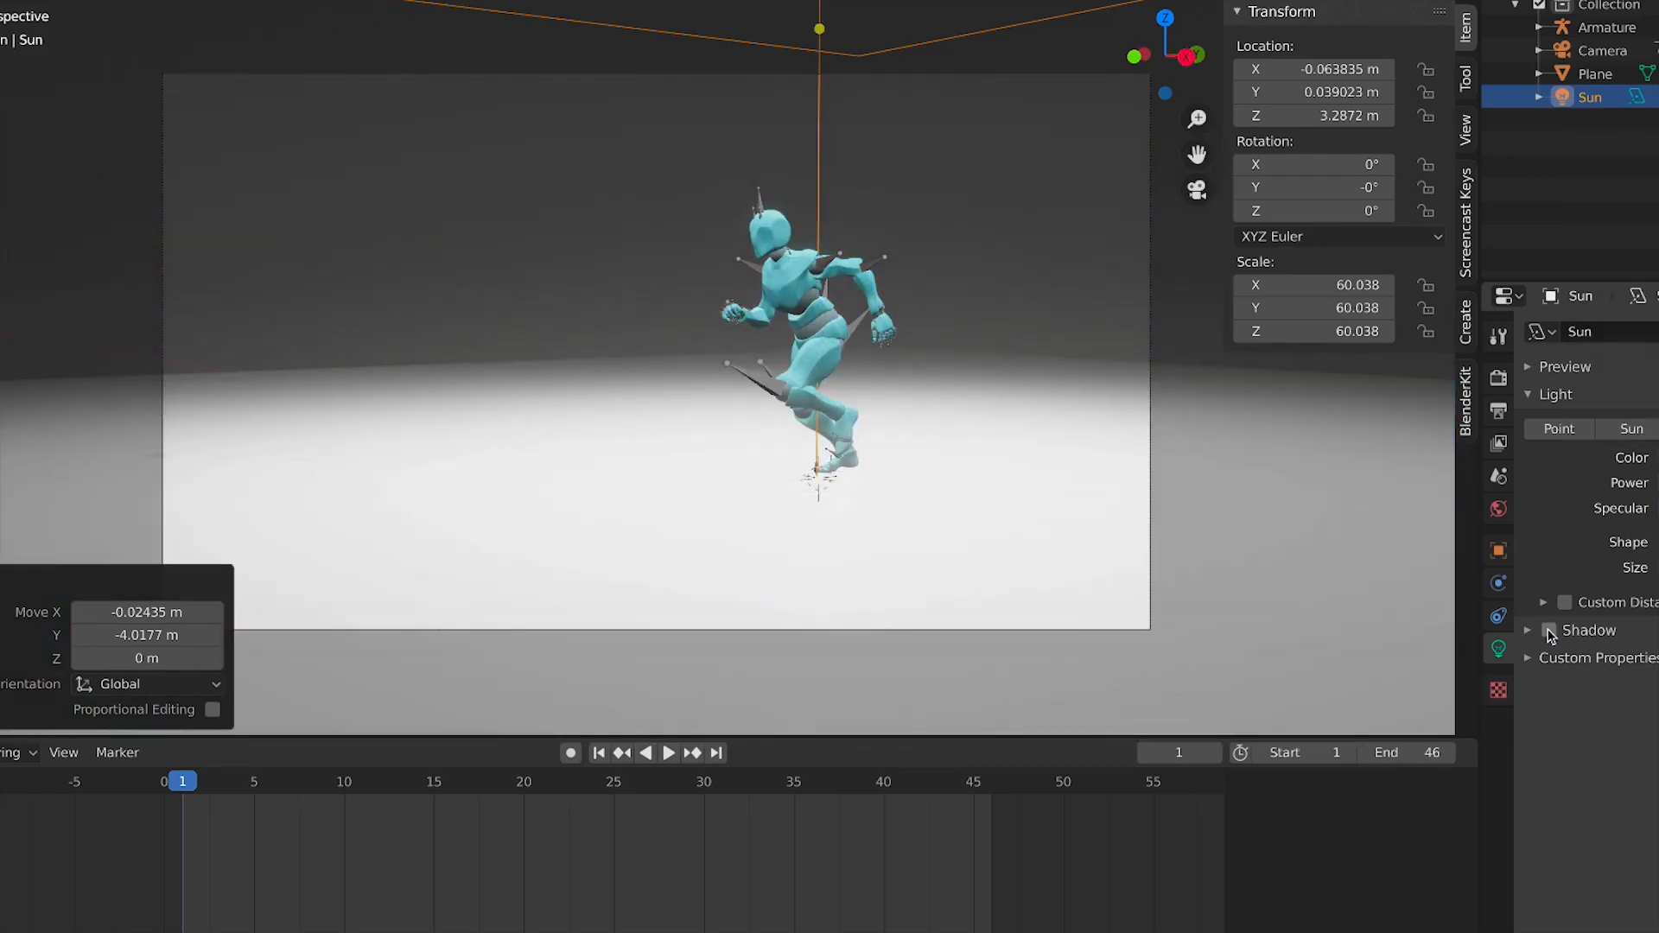
# Delete the ground plane
pyautogui.click(952, 524)
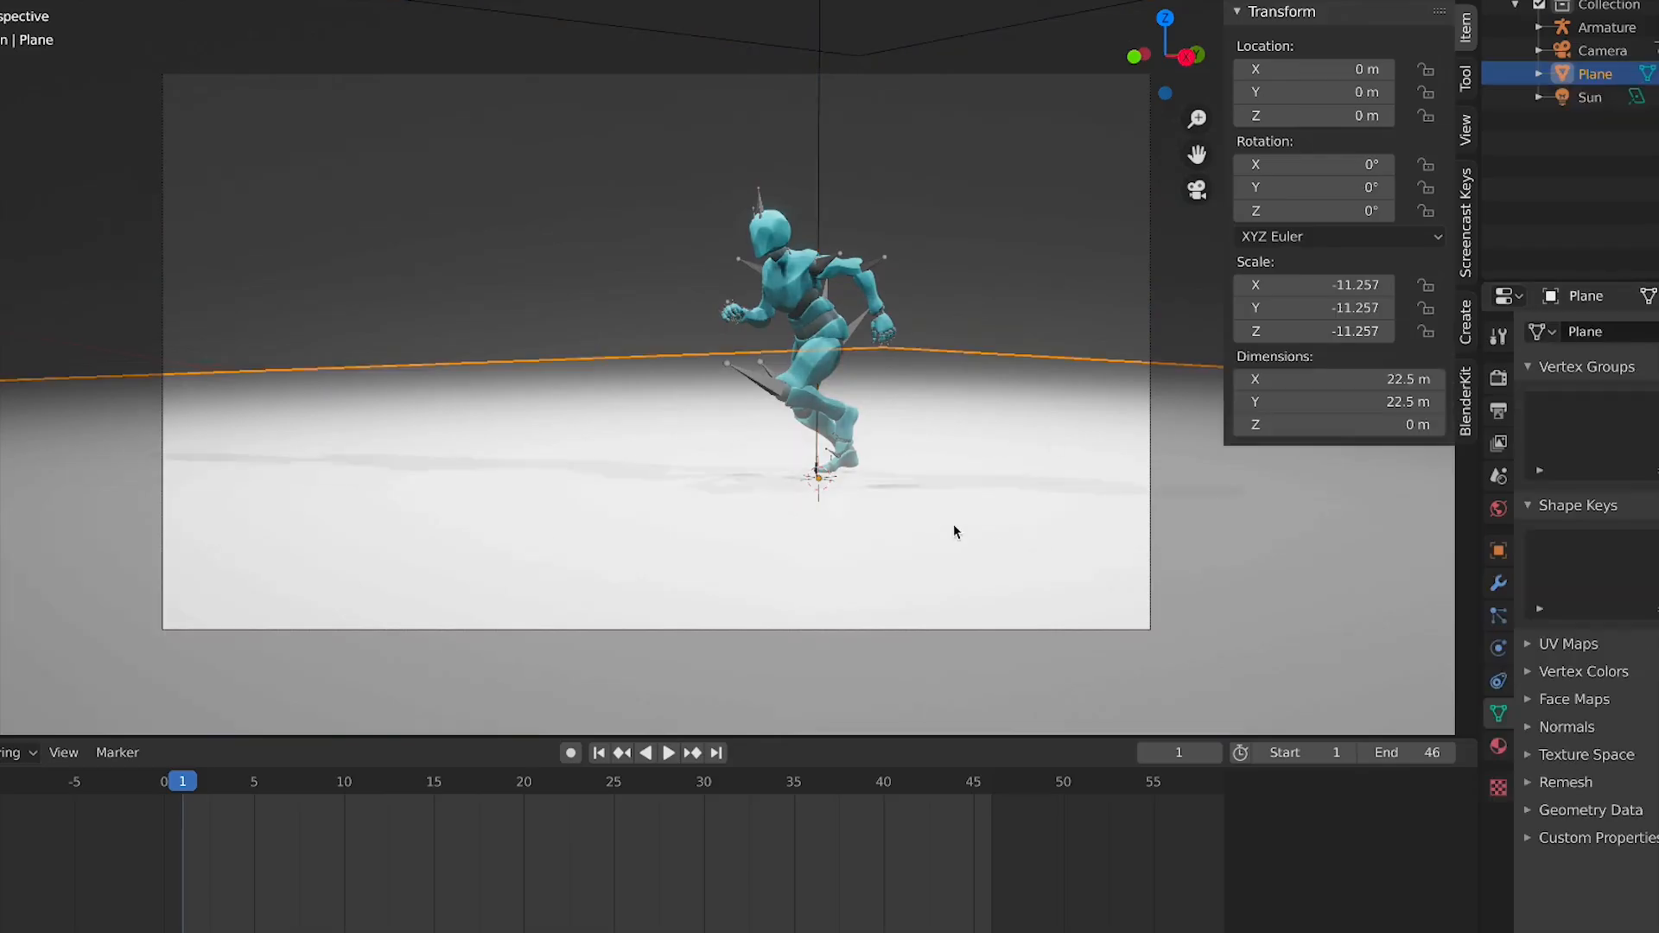
pyautogui.press('x')
pyautogui.click(987, 541)
# Play and scrub the animation to review the scene
pyautogui.scroll(-2, 905, 523)
pyautogui.press('space')
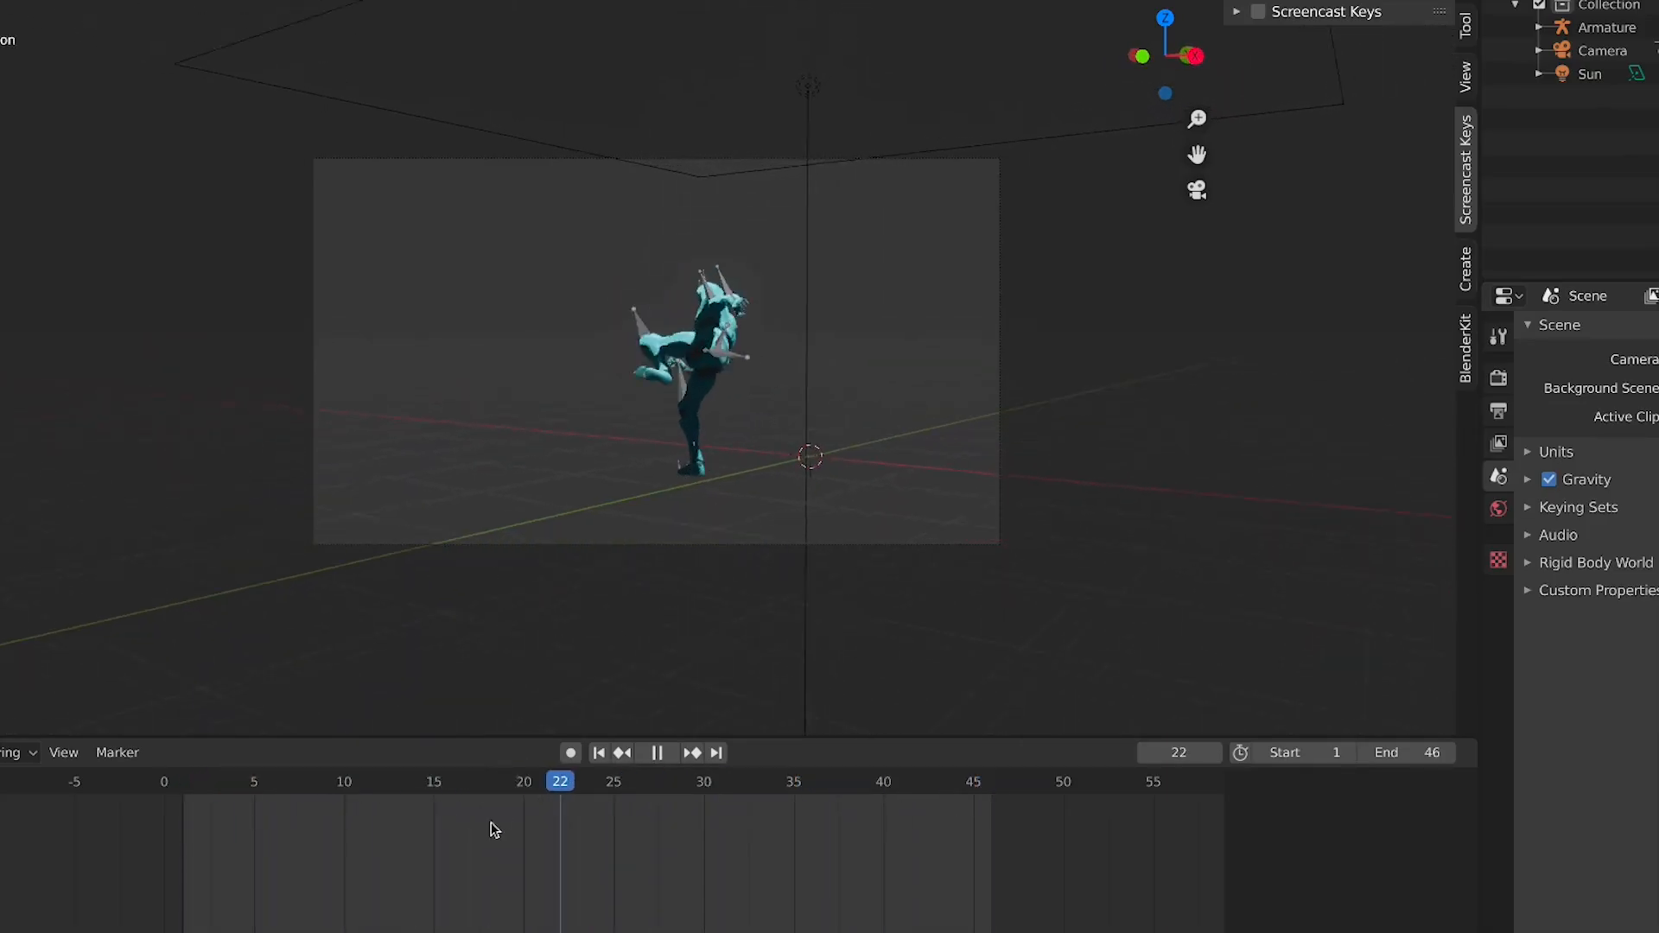
pyautogui.press('Escape')
pyautogui.press('space')
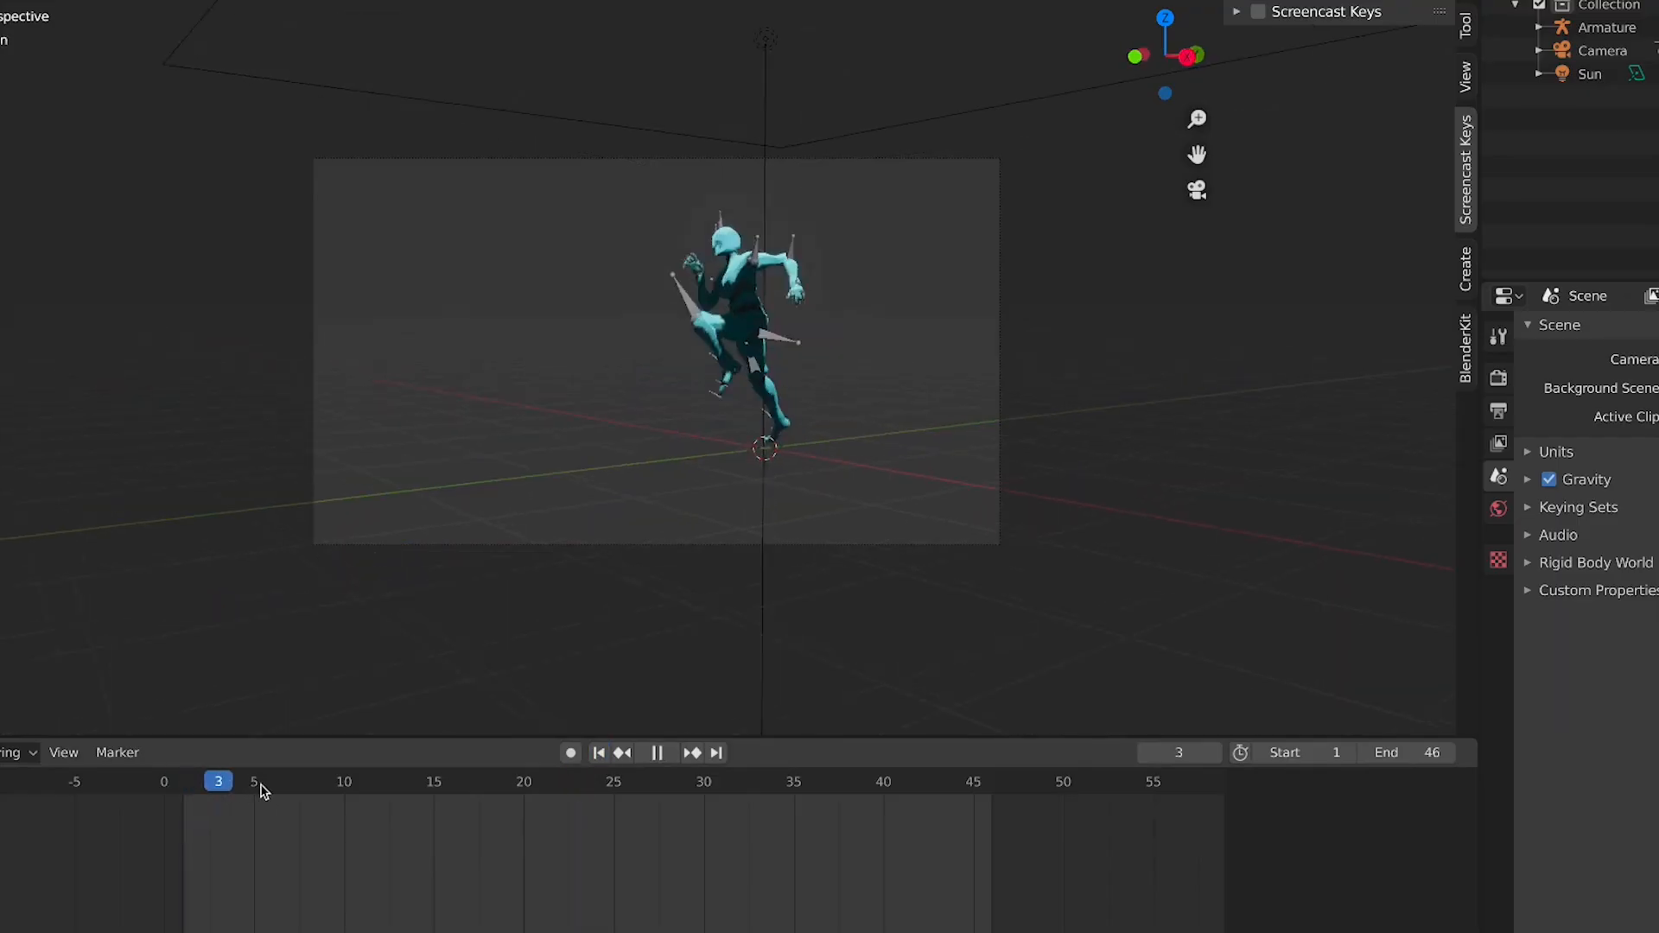
pyautogui.moveTo(400, 795); pyautogui.dragTo(442, 794)
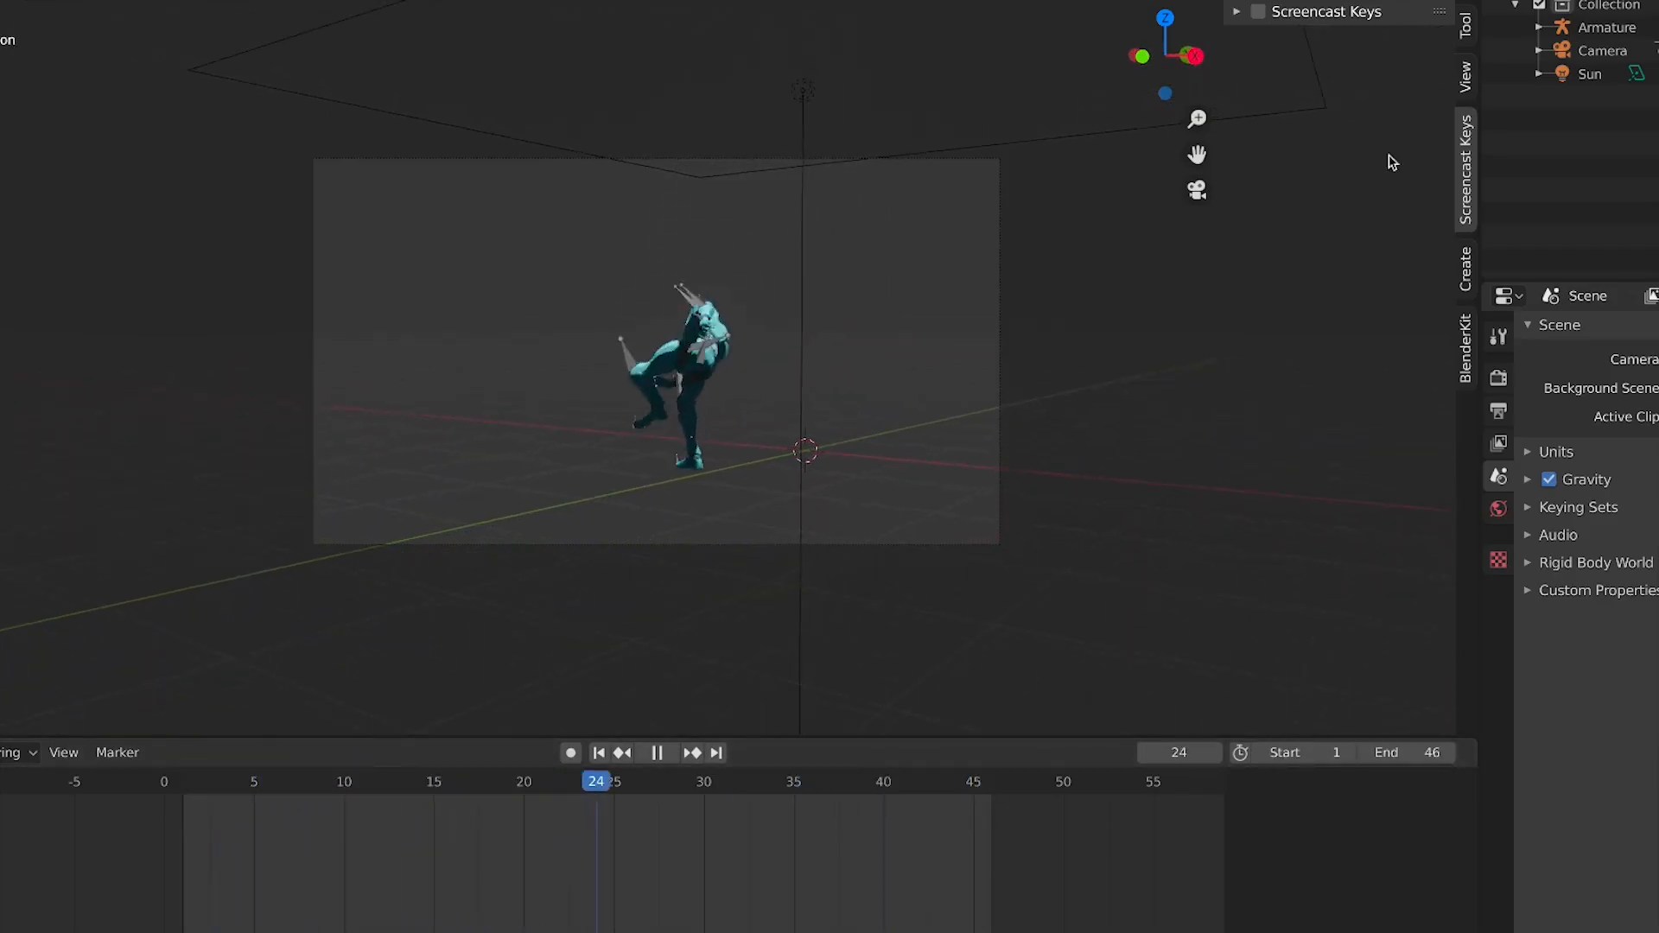
# Set the camera's keyframes to Linear interpolation
pyautogui.click(1601, 51)
pyautogui.press('space')
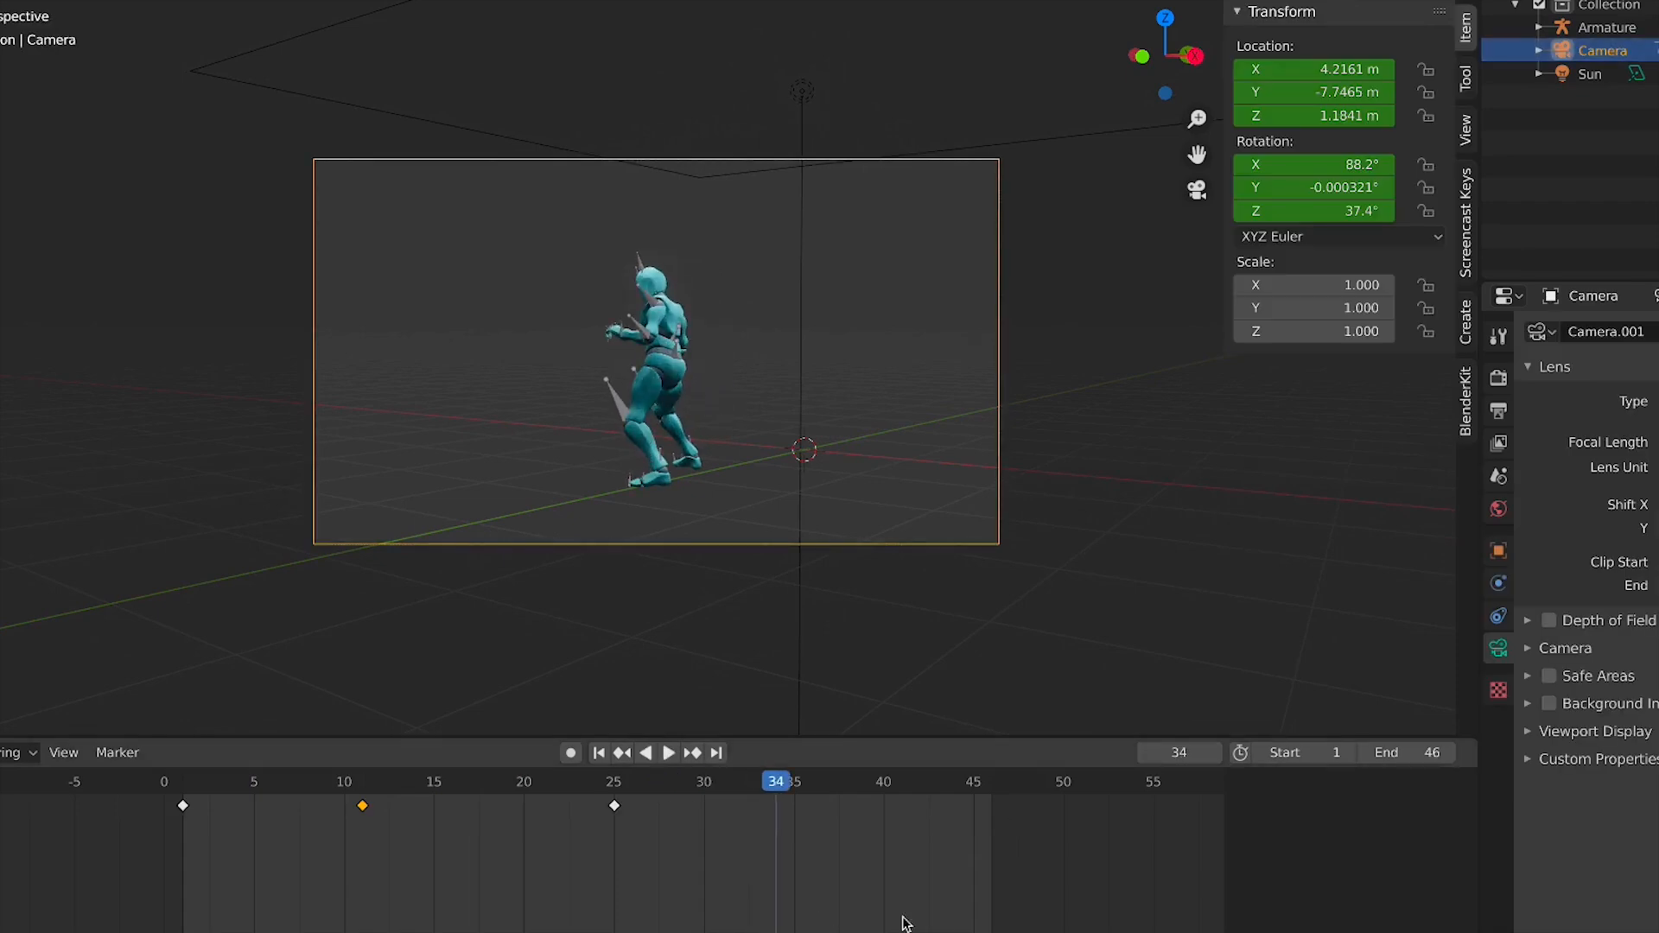
pyautogui.moveTo(240, 869); pyautogui.dragTo(170, 815)
pyautogui.press('t')
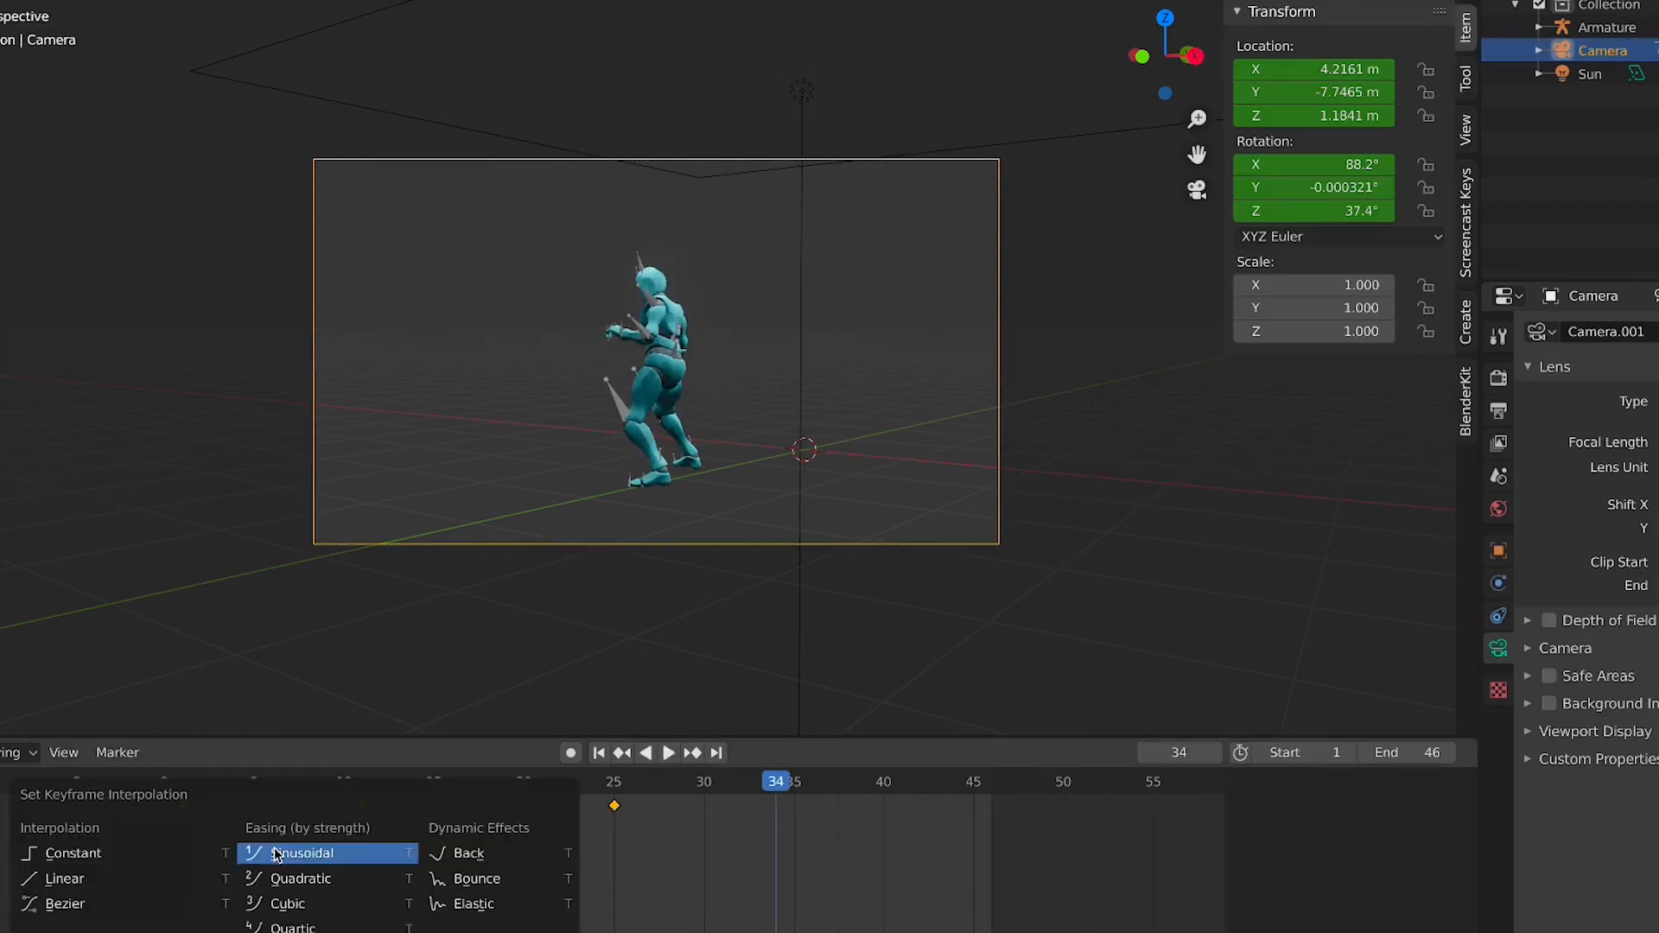
pyautogui.click(110, 881)
# Play the animation to review the linear camera move
pyautogui.press('space')
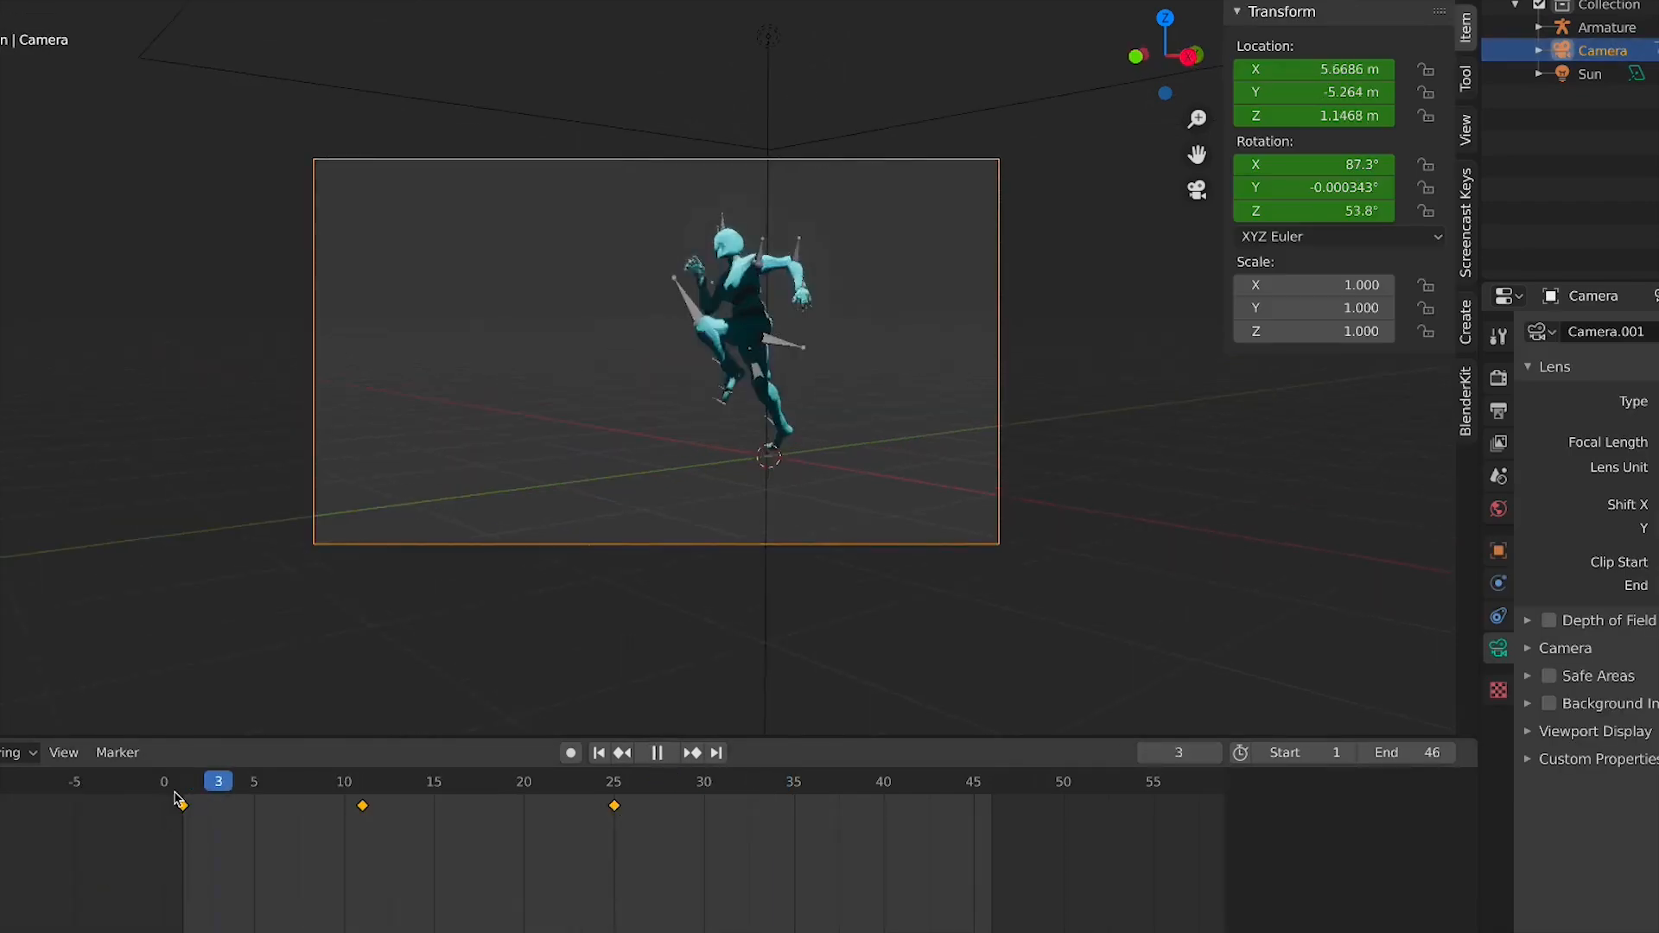
pyautogui.press('space')
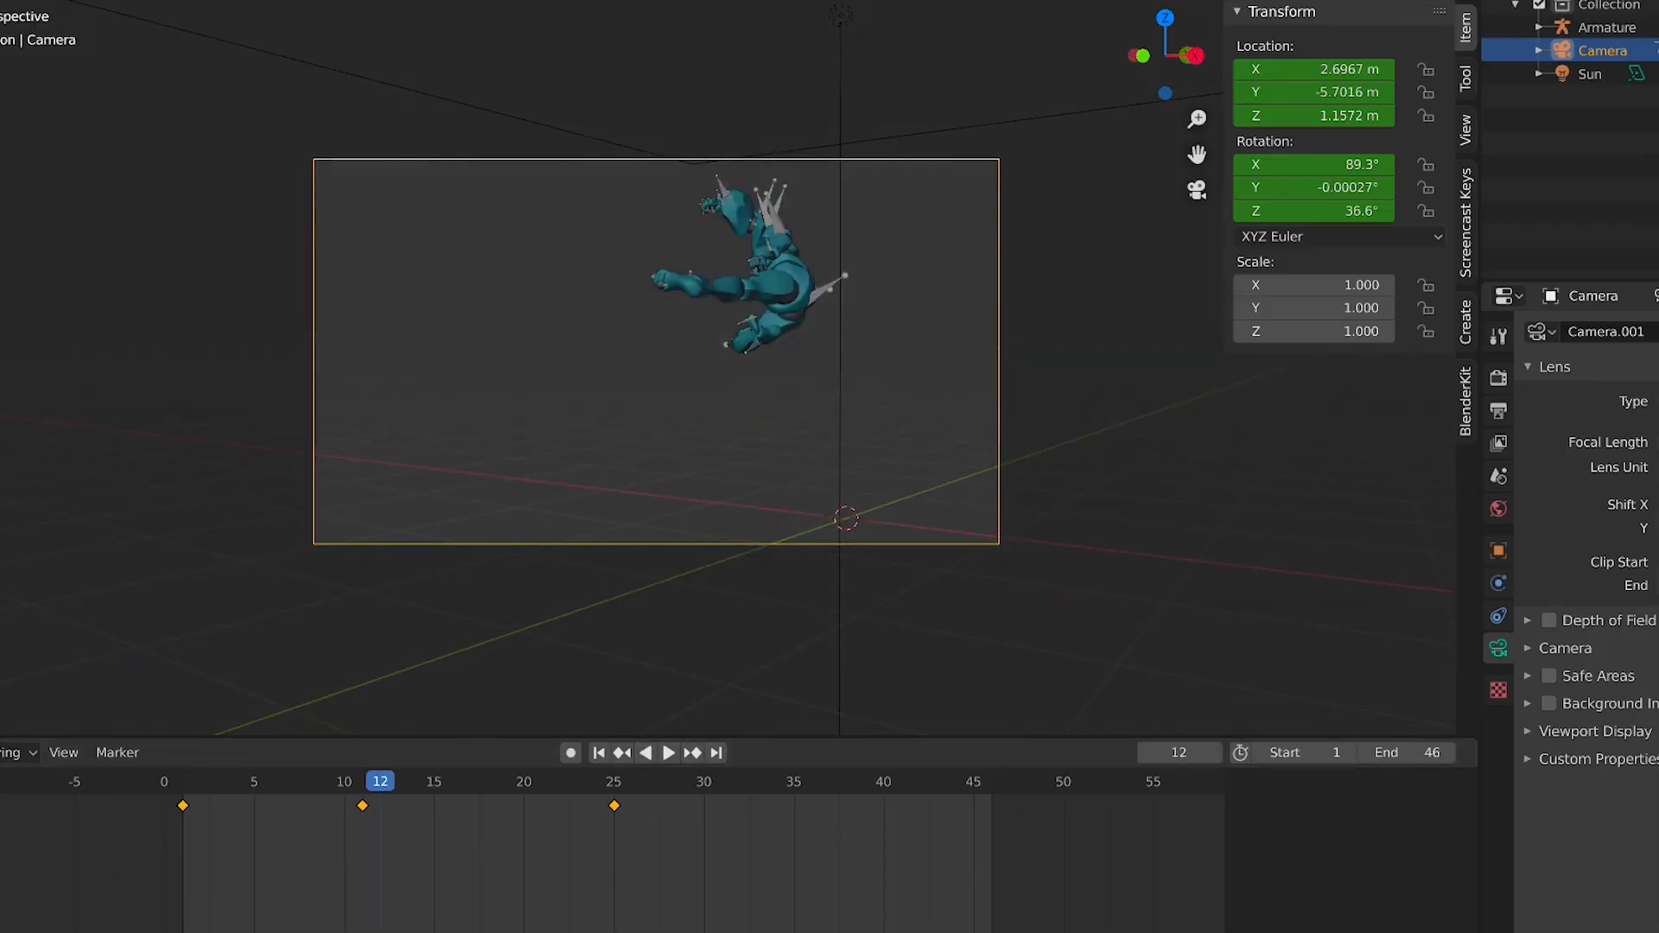
pyautogui.press('space')
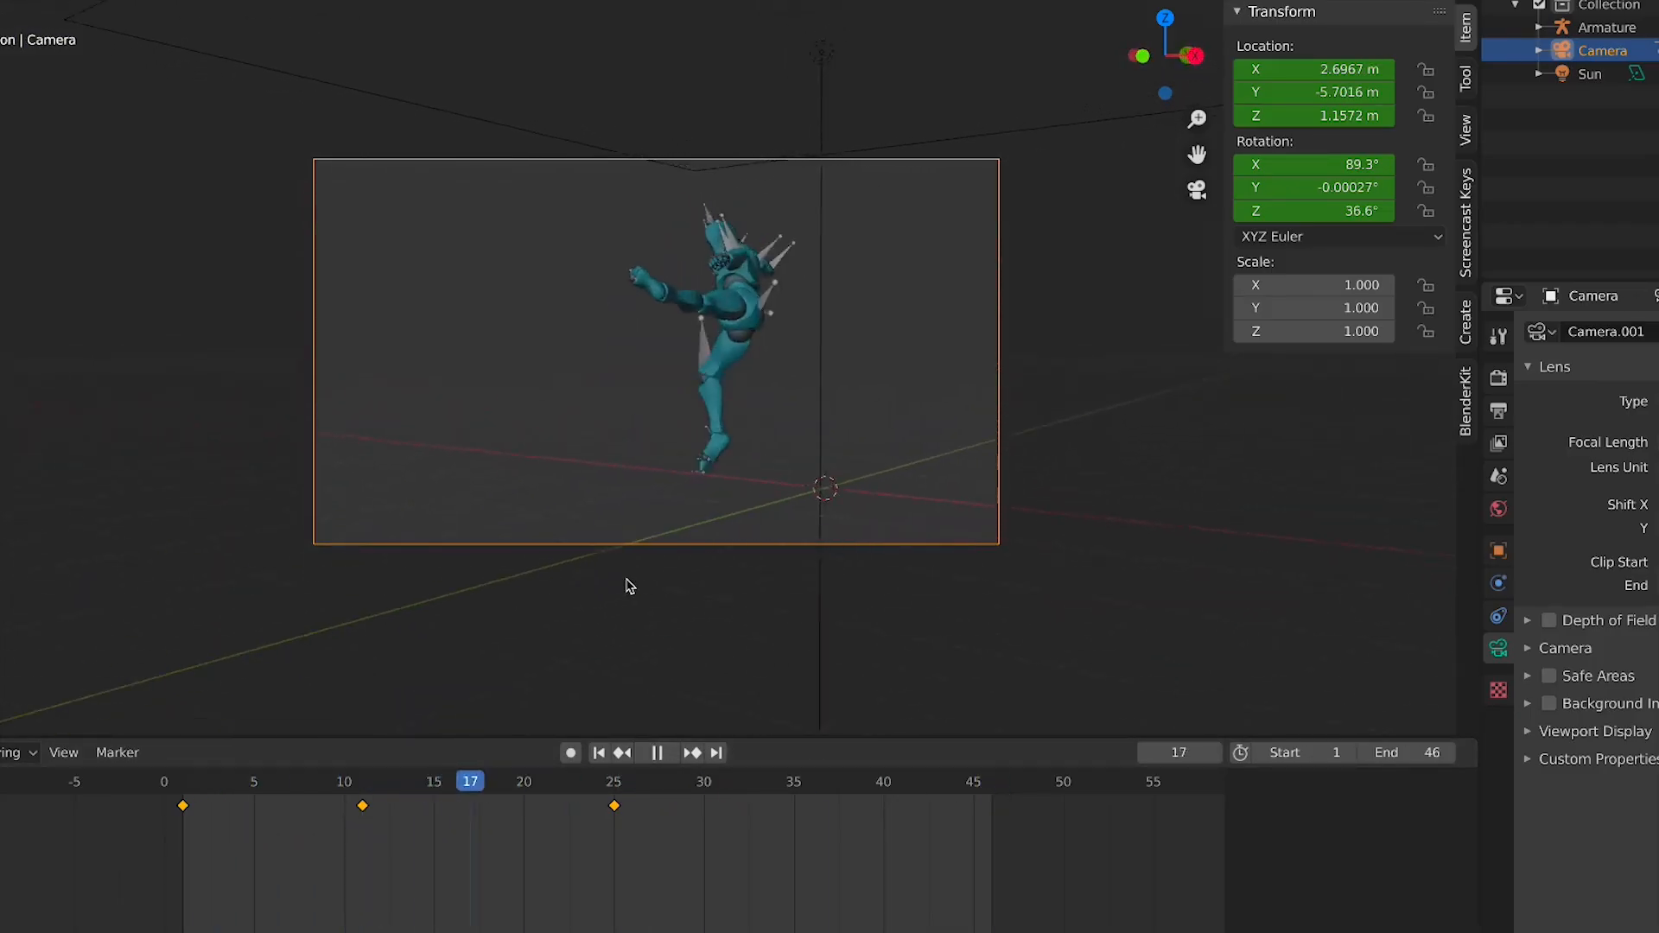
# Replay the animation from the first frame to check the camera framing
pyautogui.press('space')
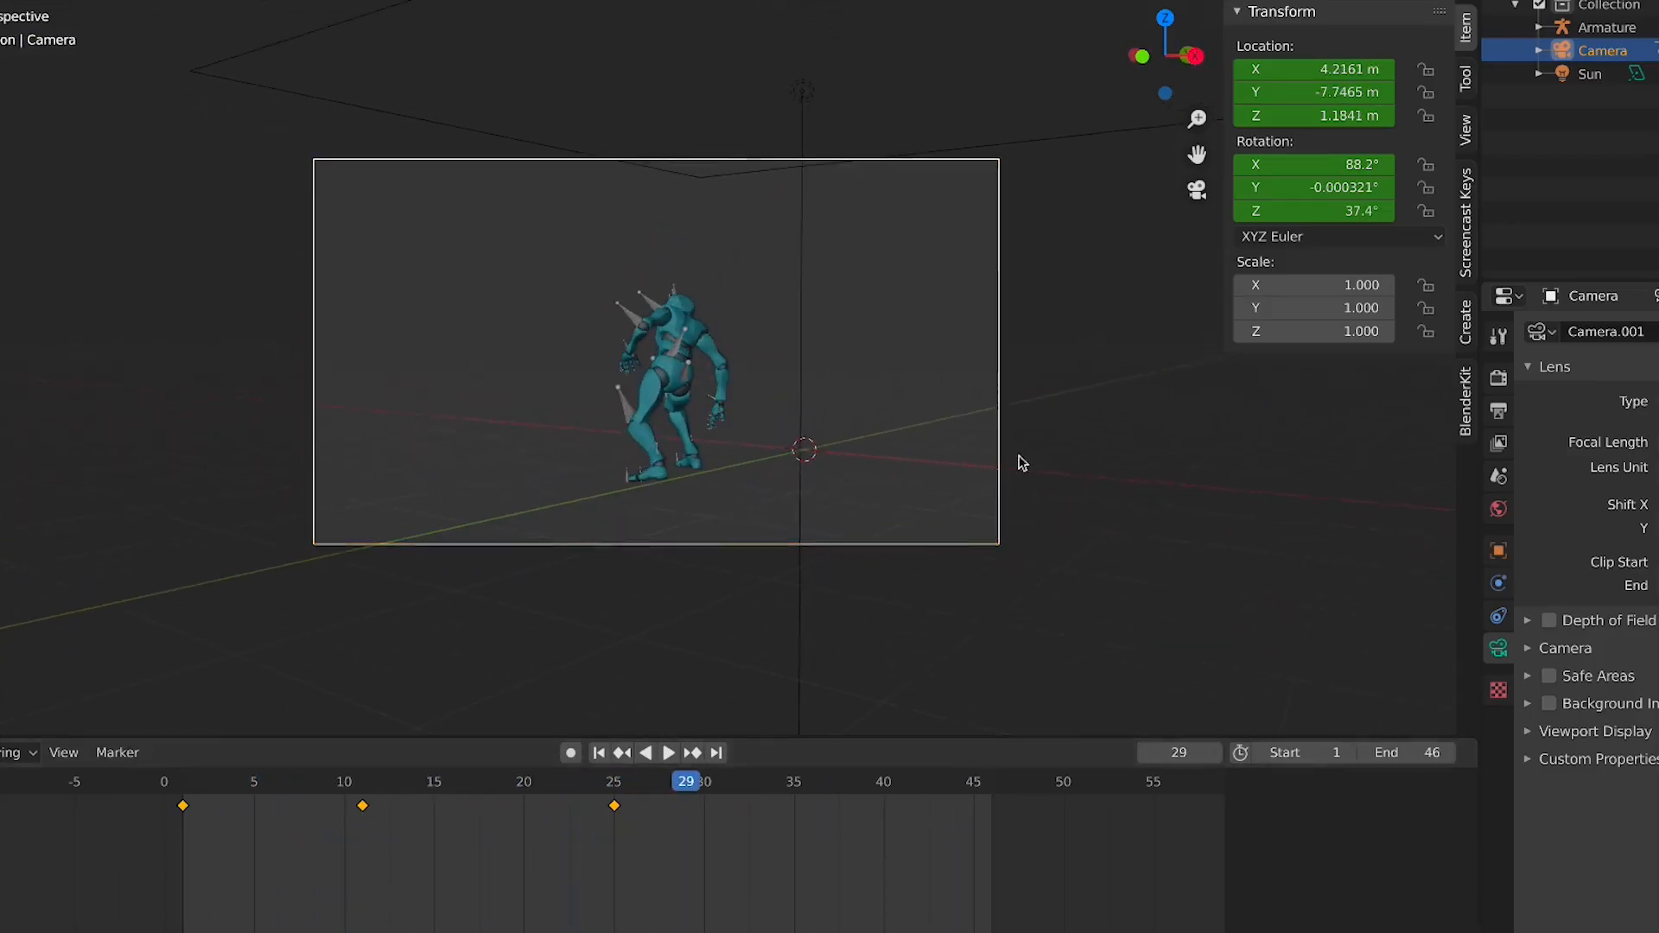
pyautogui.press('t')
pyautogui.press('t')
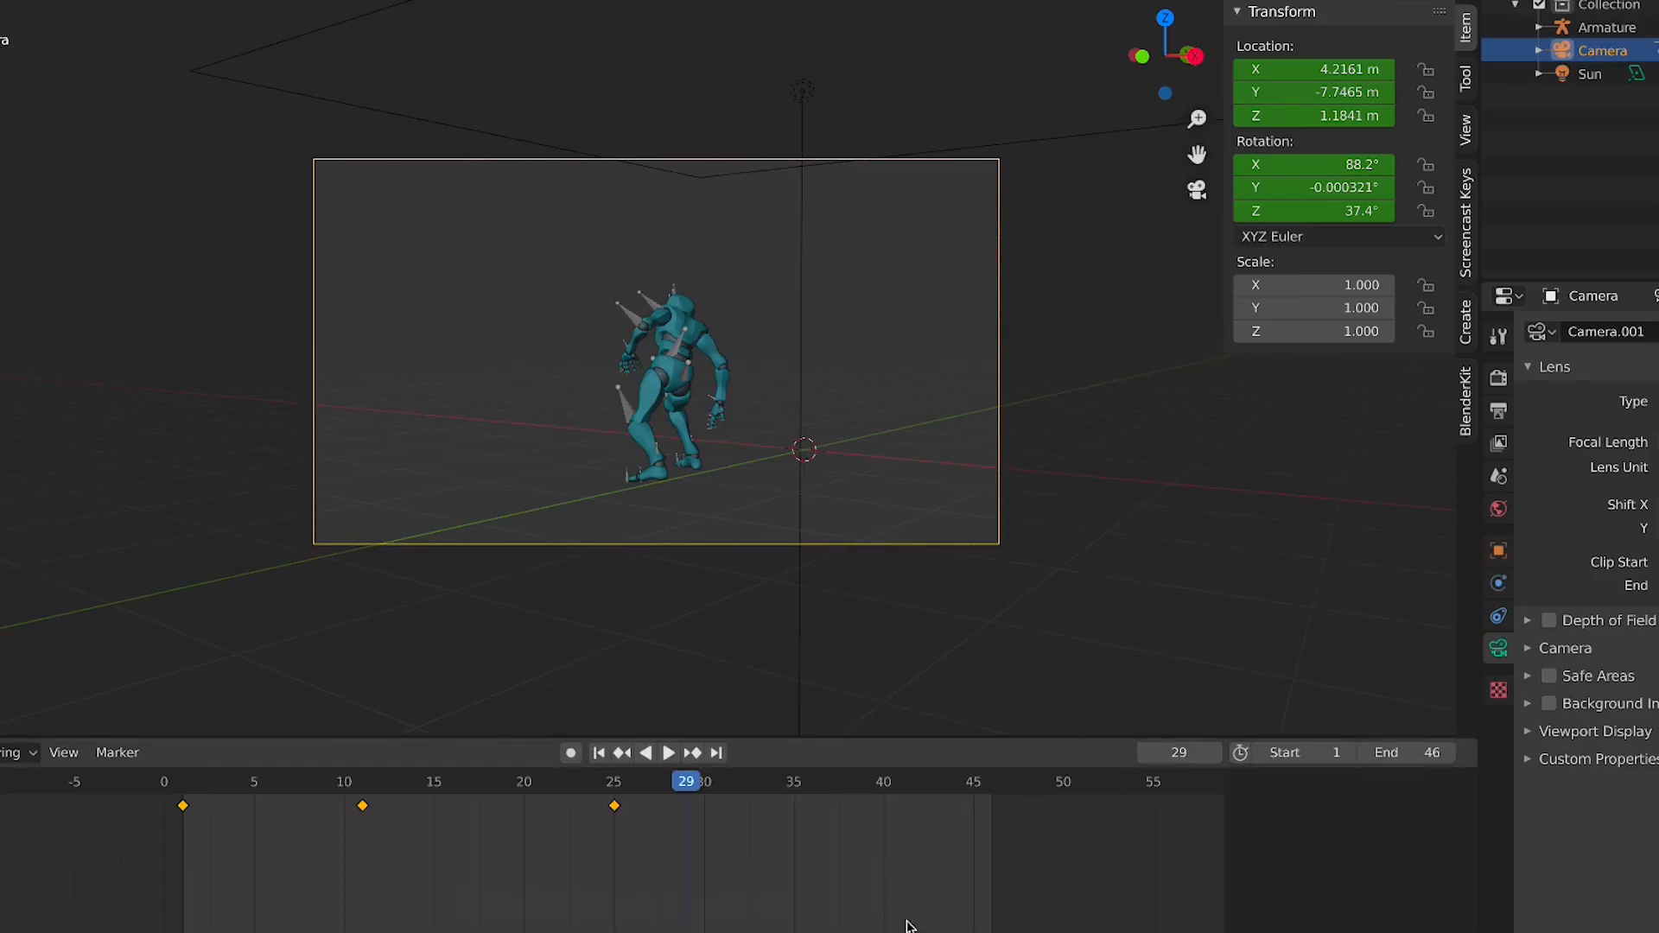
pyautogui.press('t')
pyautogui.click(307, 903)
pyautogui.hotkey('shift', 'Left')
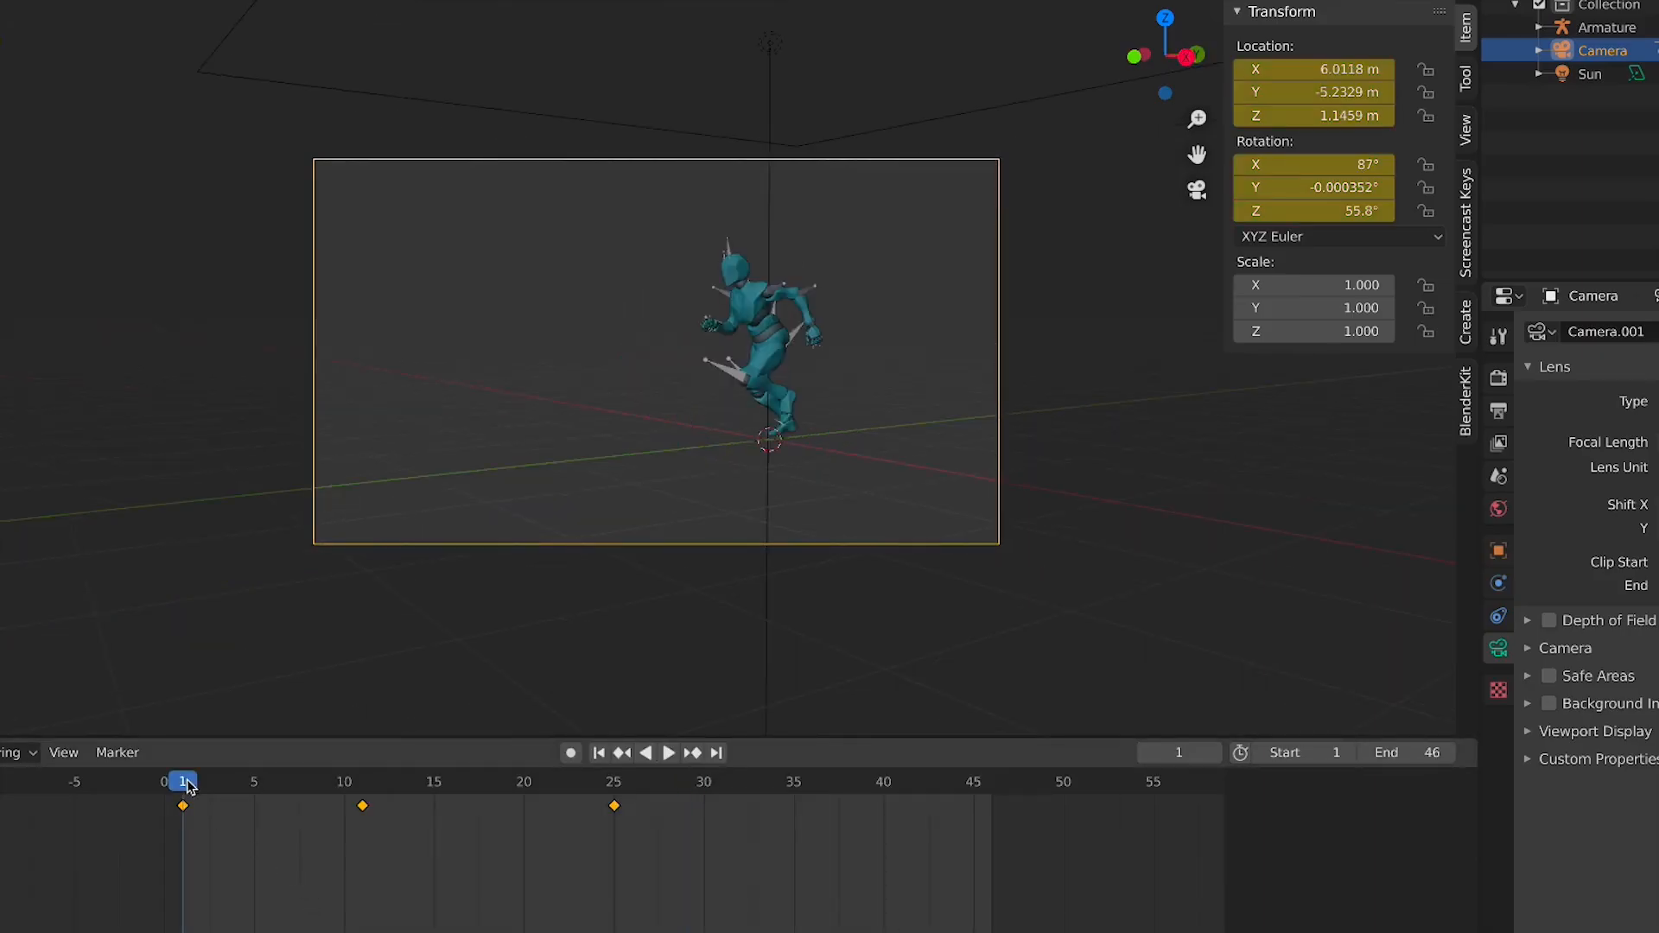
pyautogui.press('space')
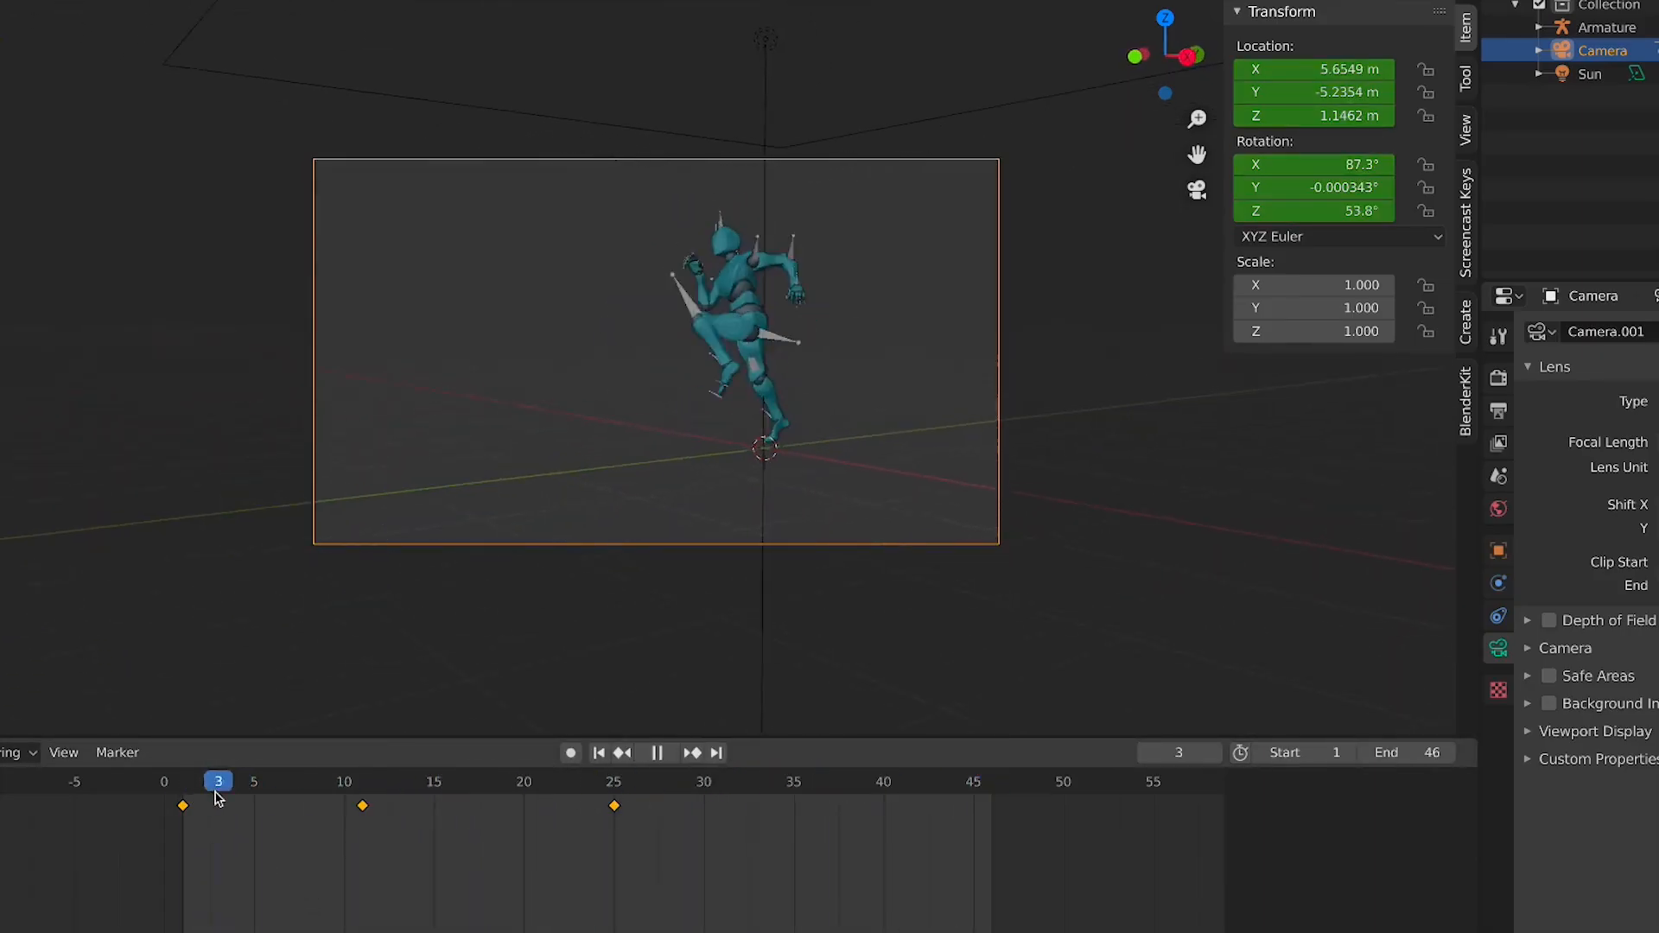
pyautogui.press('space')
pyautogui.hotkey('shift', 'Left')
pyautogui.press('space')
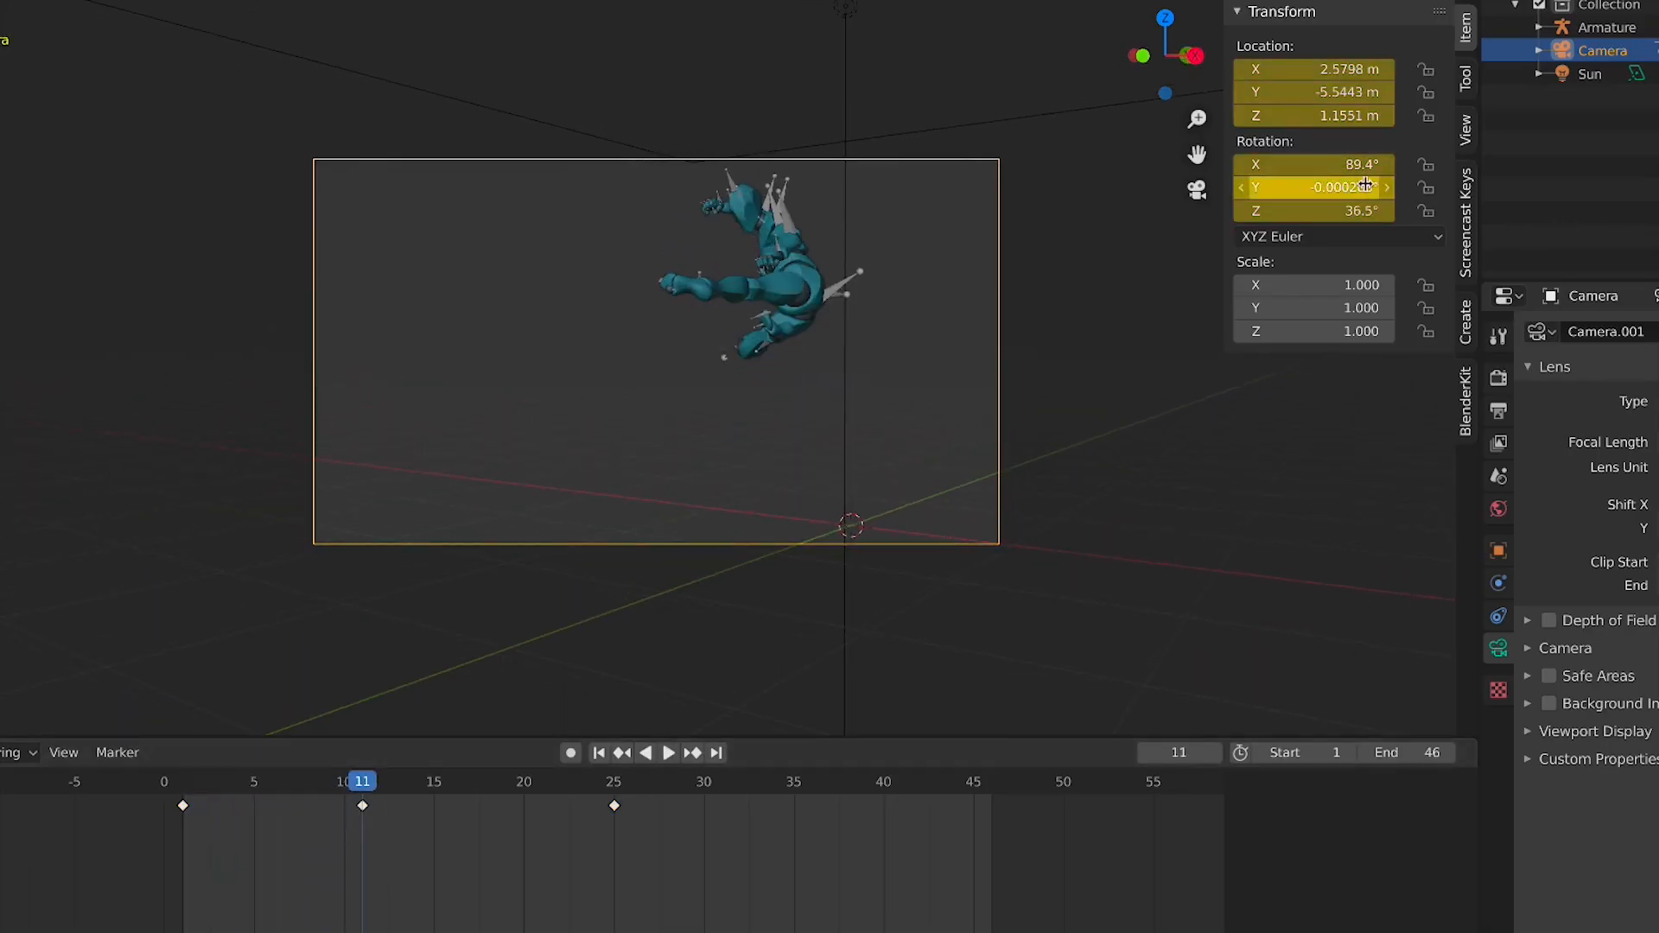
# Try to reframe the camera at frame 11 with walk navigation and keyframe the new view
pyautogui.hotkey('shift', '`')
pyautogui.press('a')
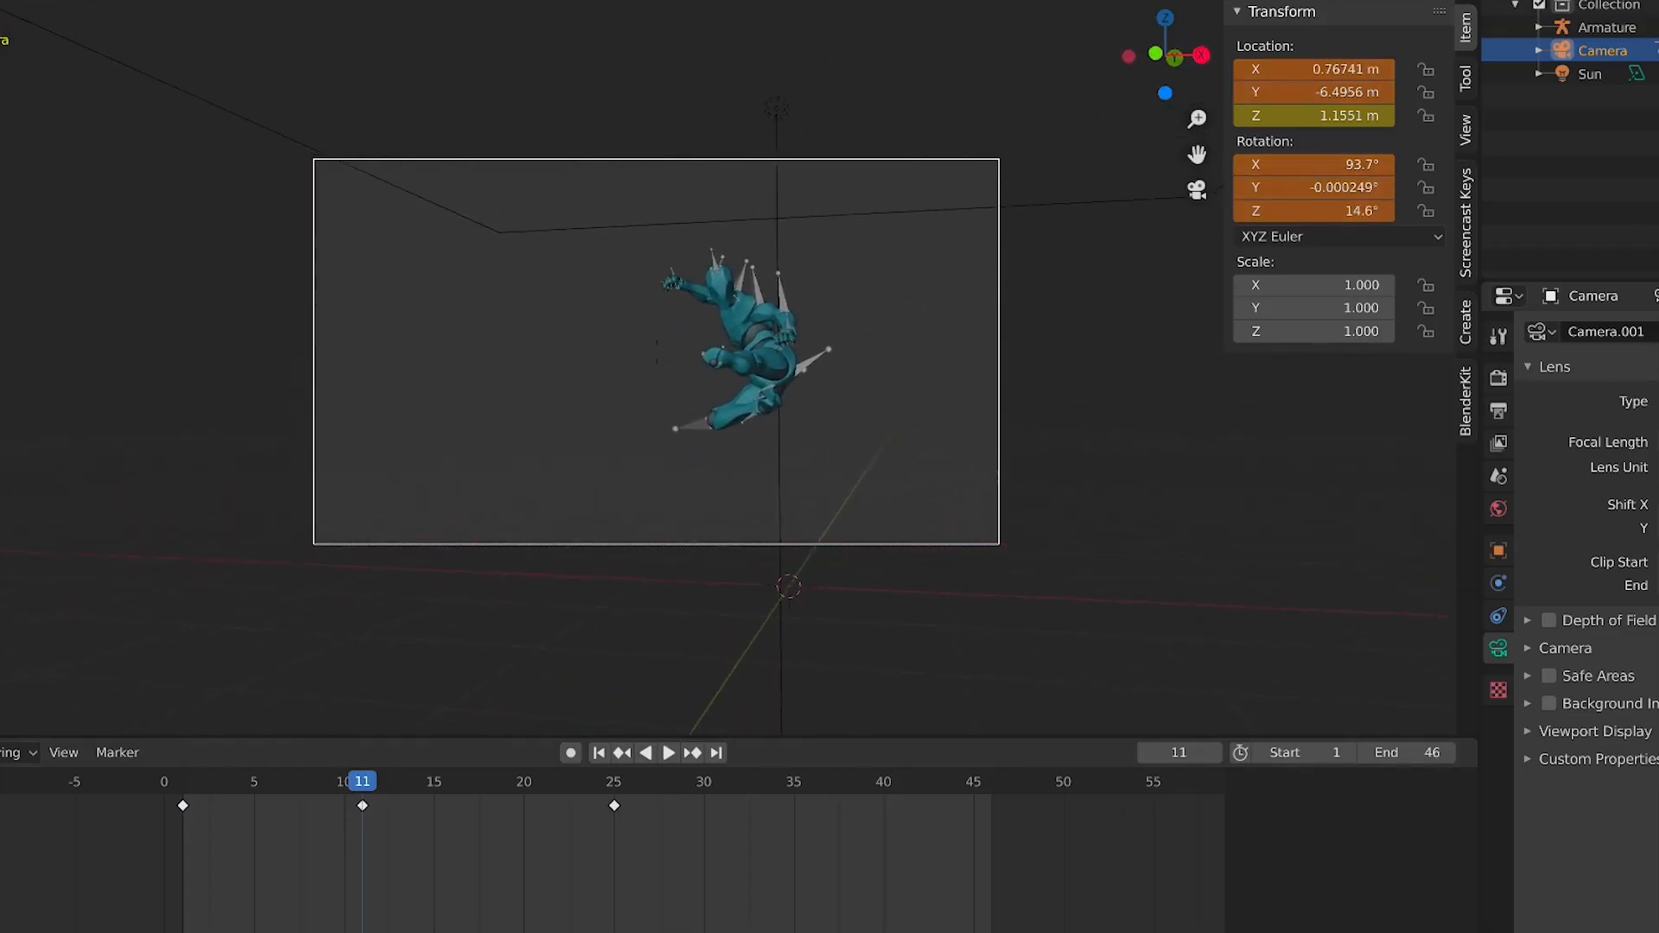
pyautogui.click(944, 378)
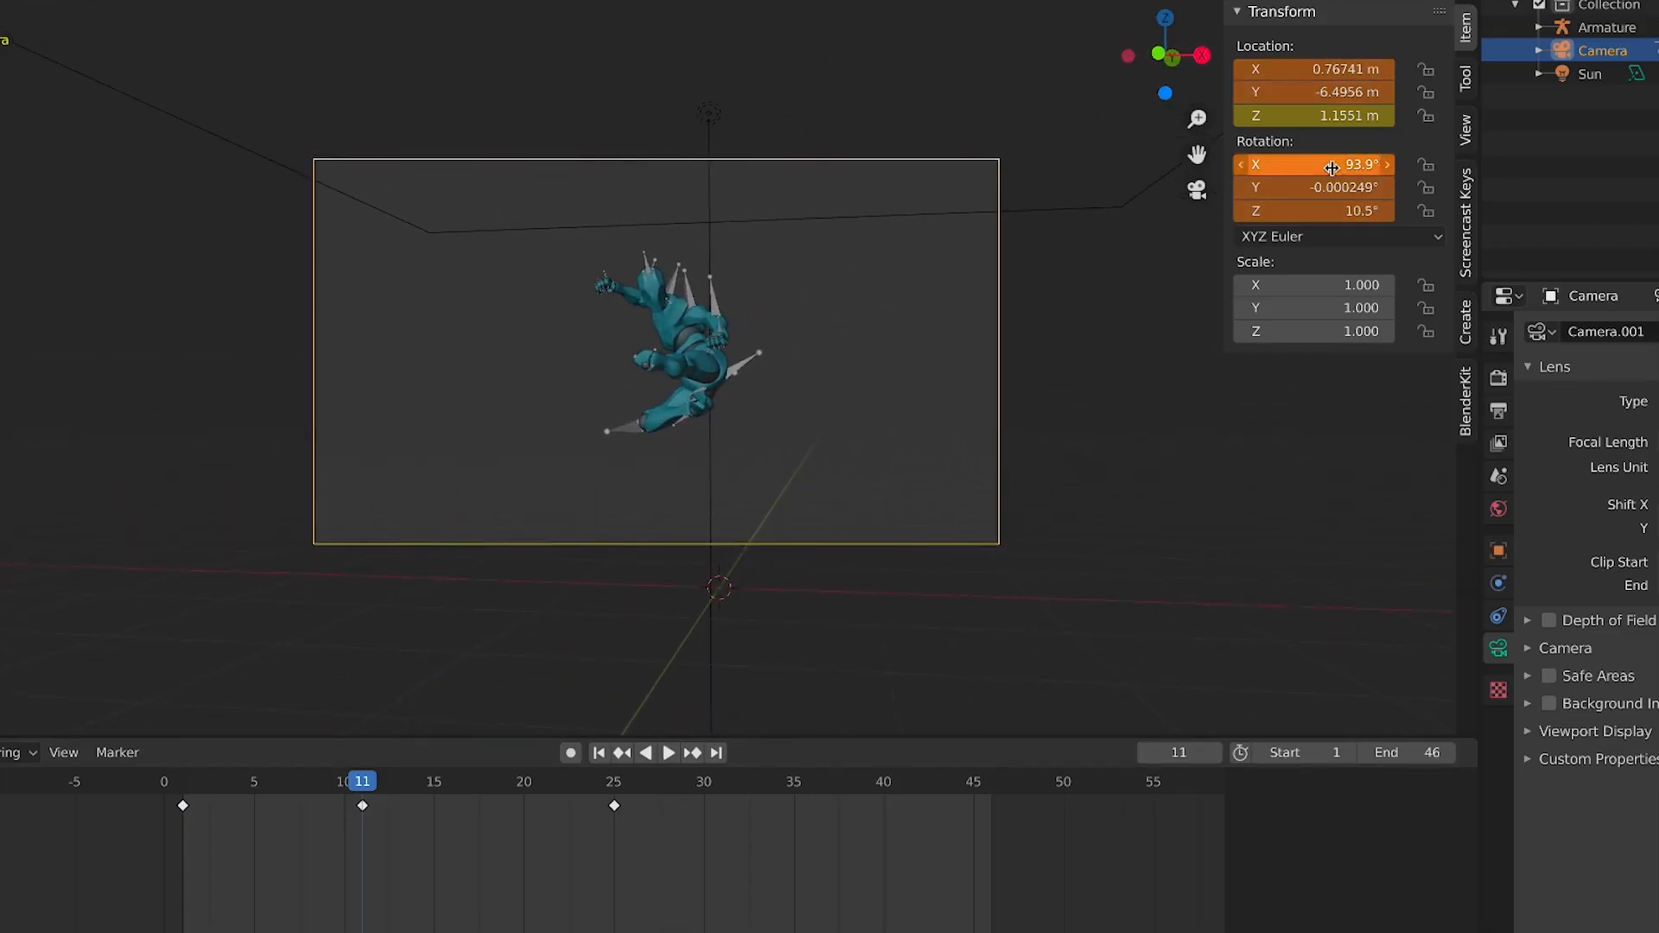
pyautogui.press('i')
pyautogui.click(185, 788)
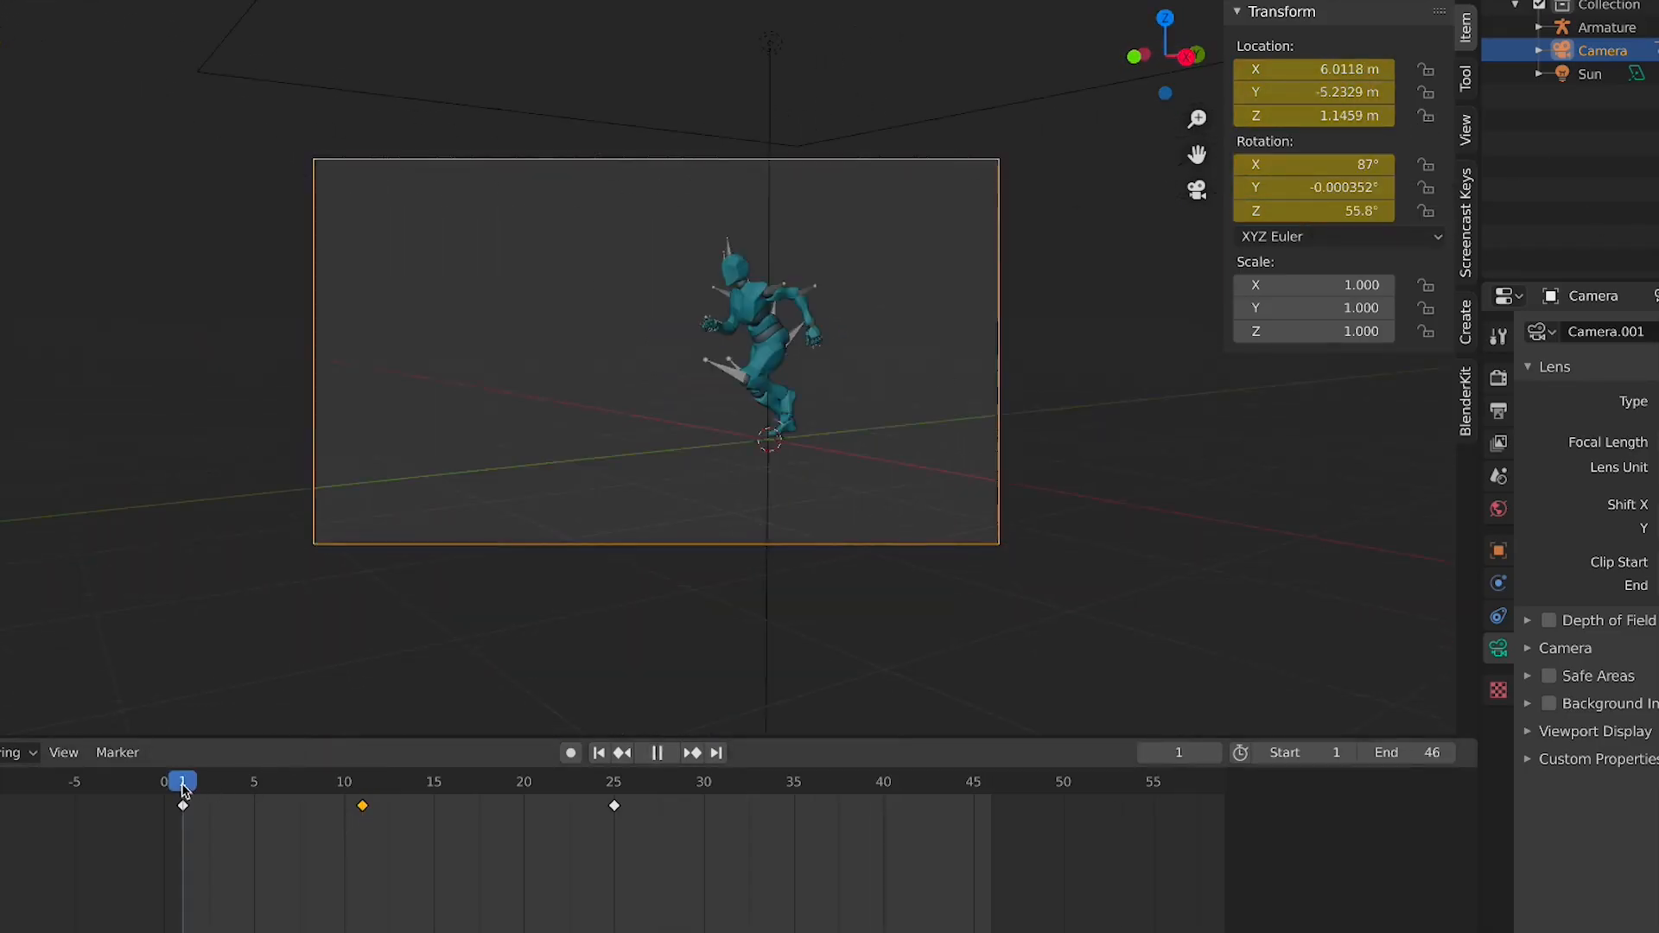
pyautogui.press('space')
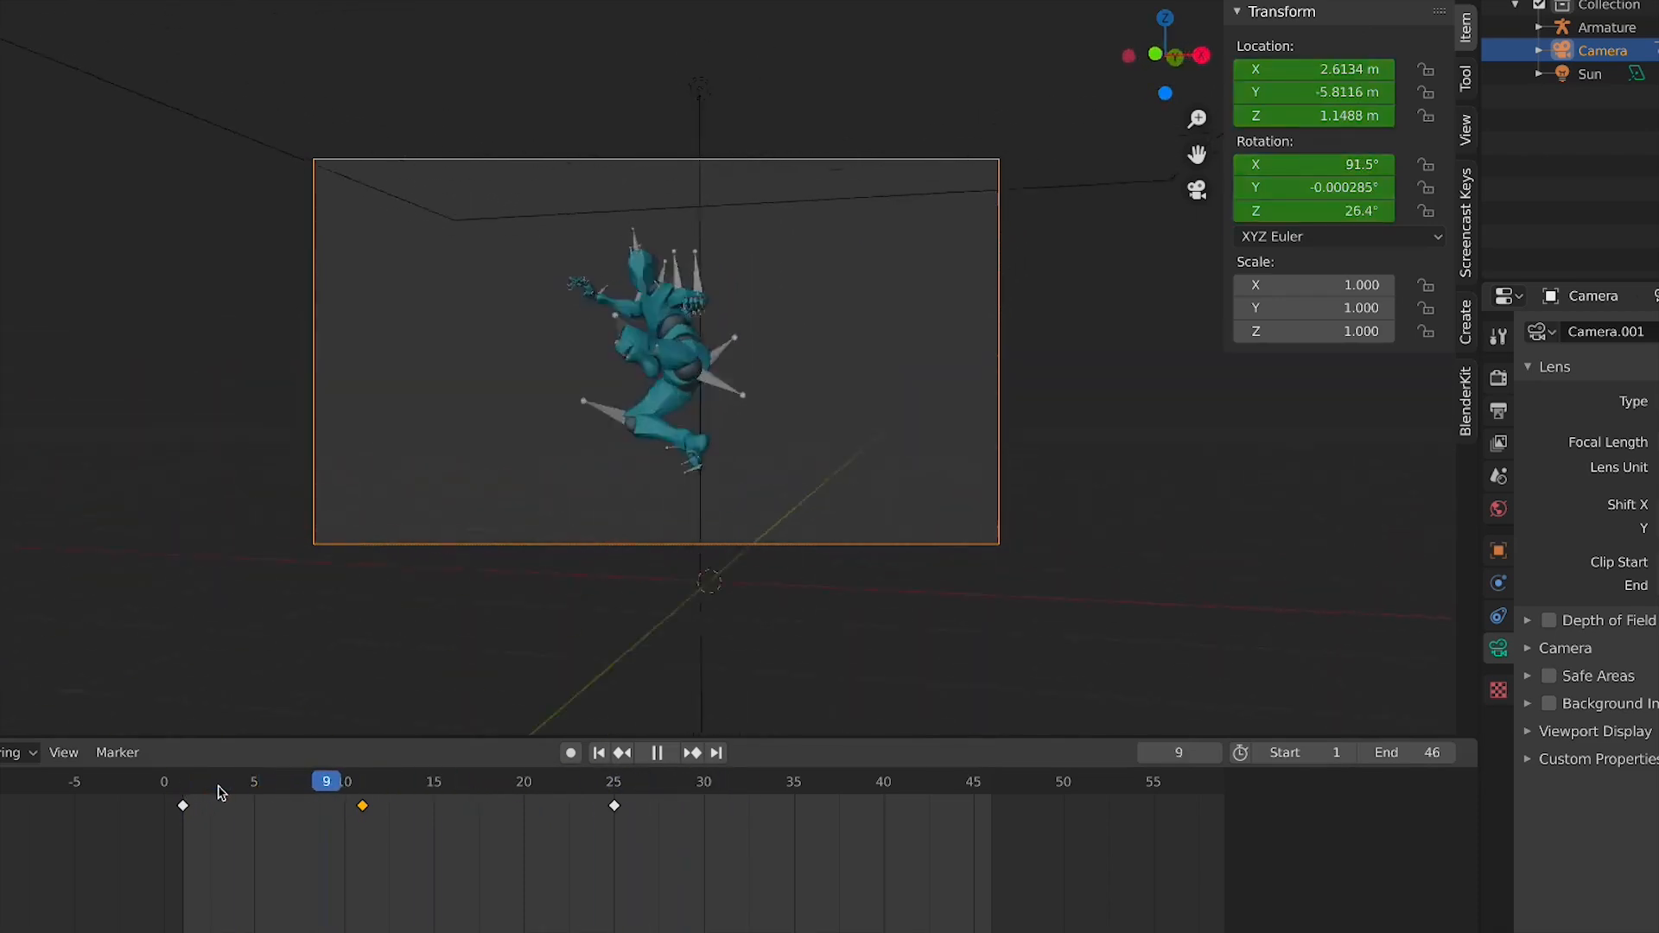
pyautogui.press('Escape')
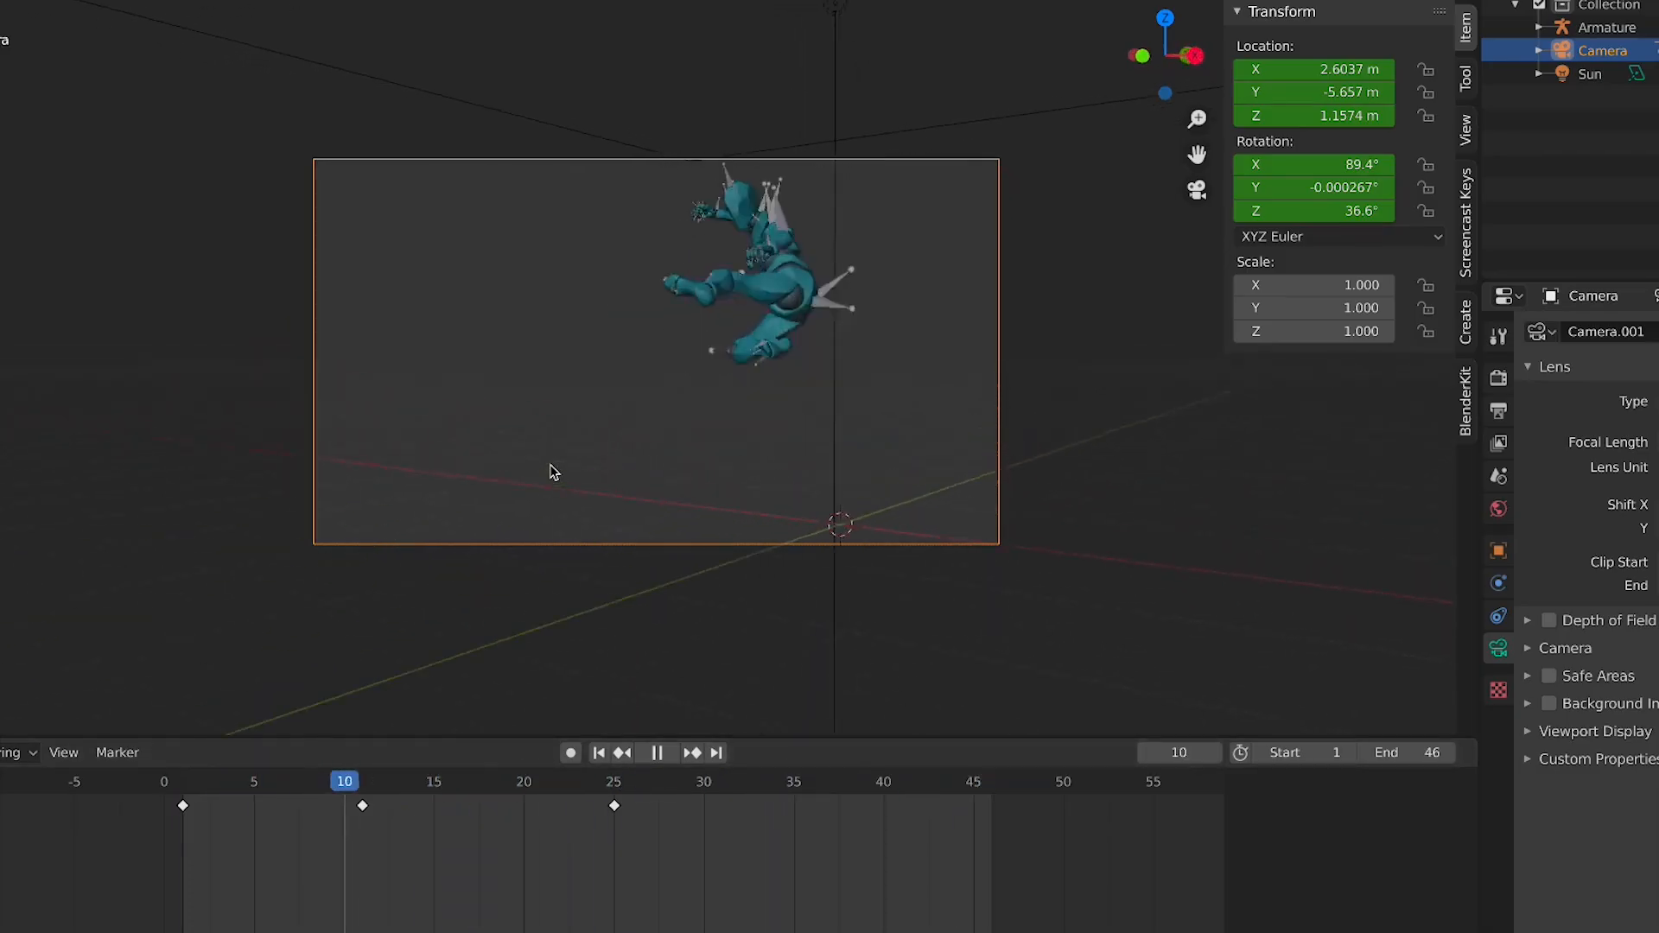
# Keyframe the camera's pulled-back position at frame 25 and play the result
pyautogui.press('space')
pyautogui.click(613, 785)
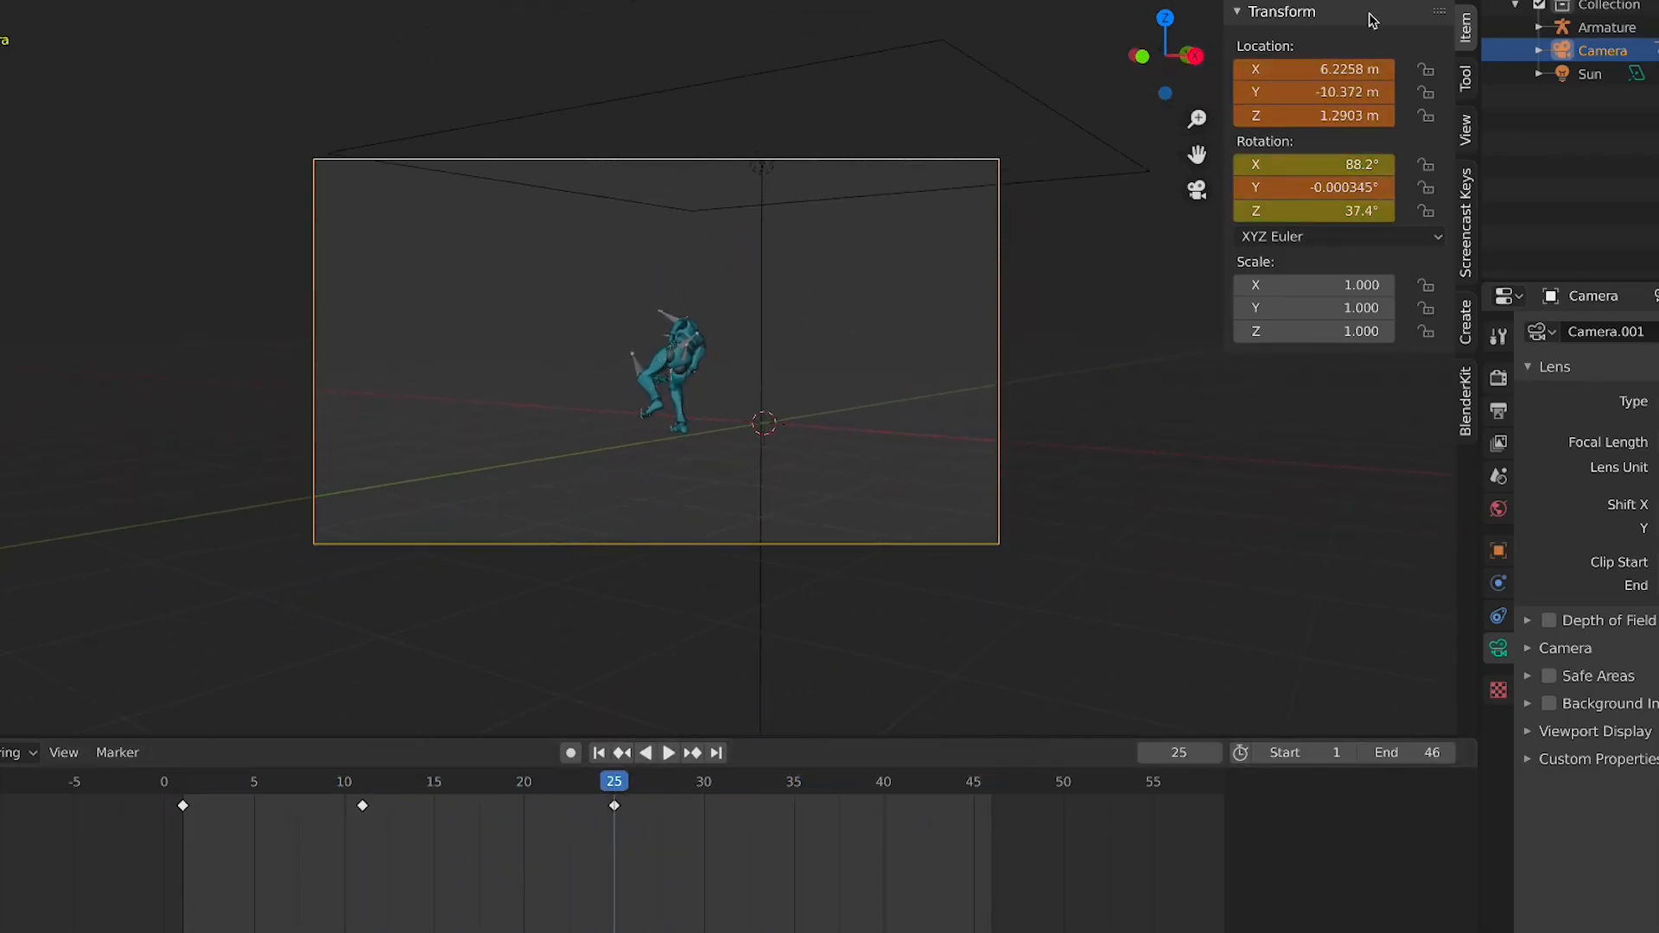
pyautogui.press('i')
pyautogui.press('space')
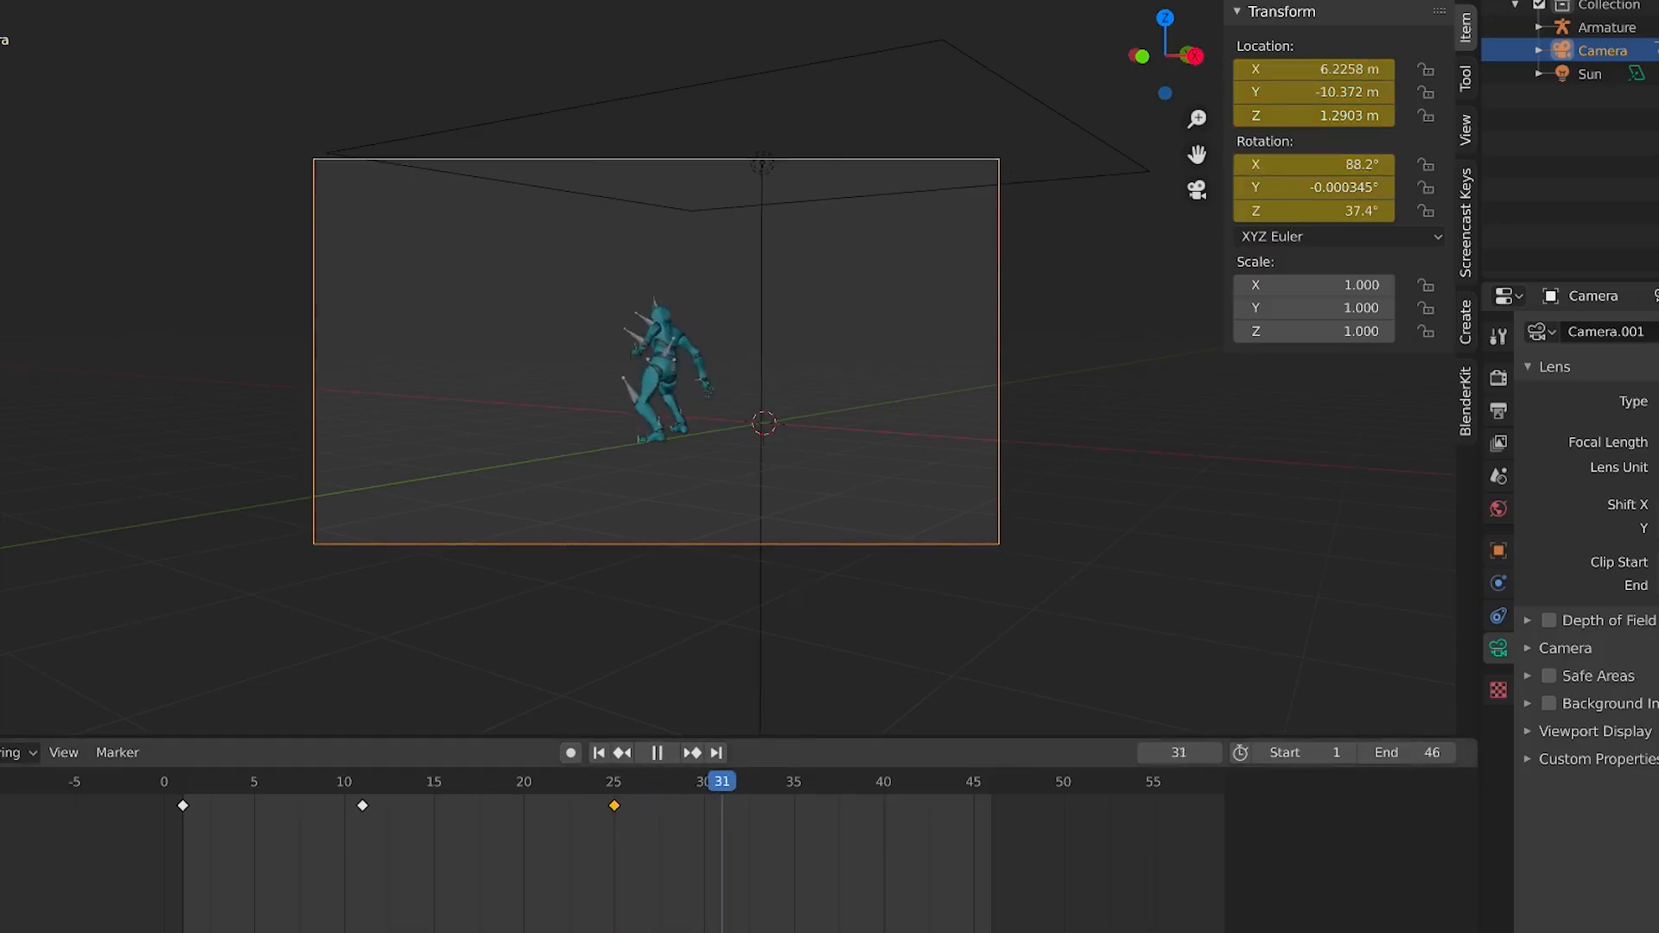
pyautogui.press('space')
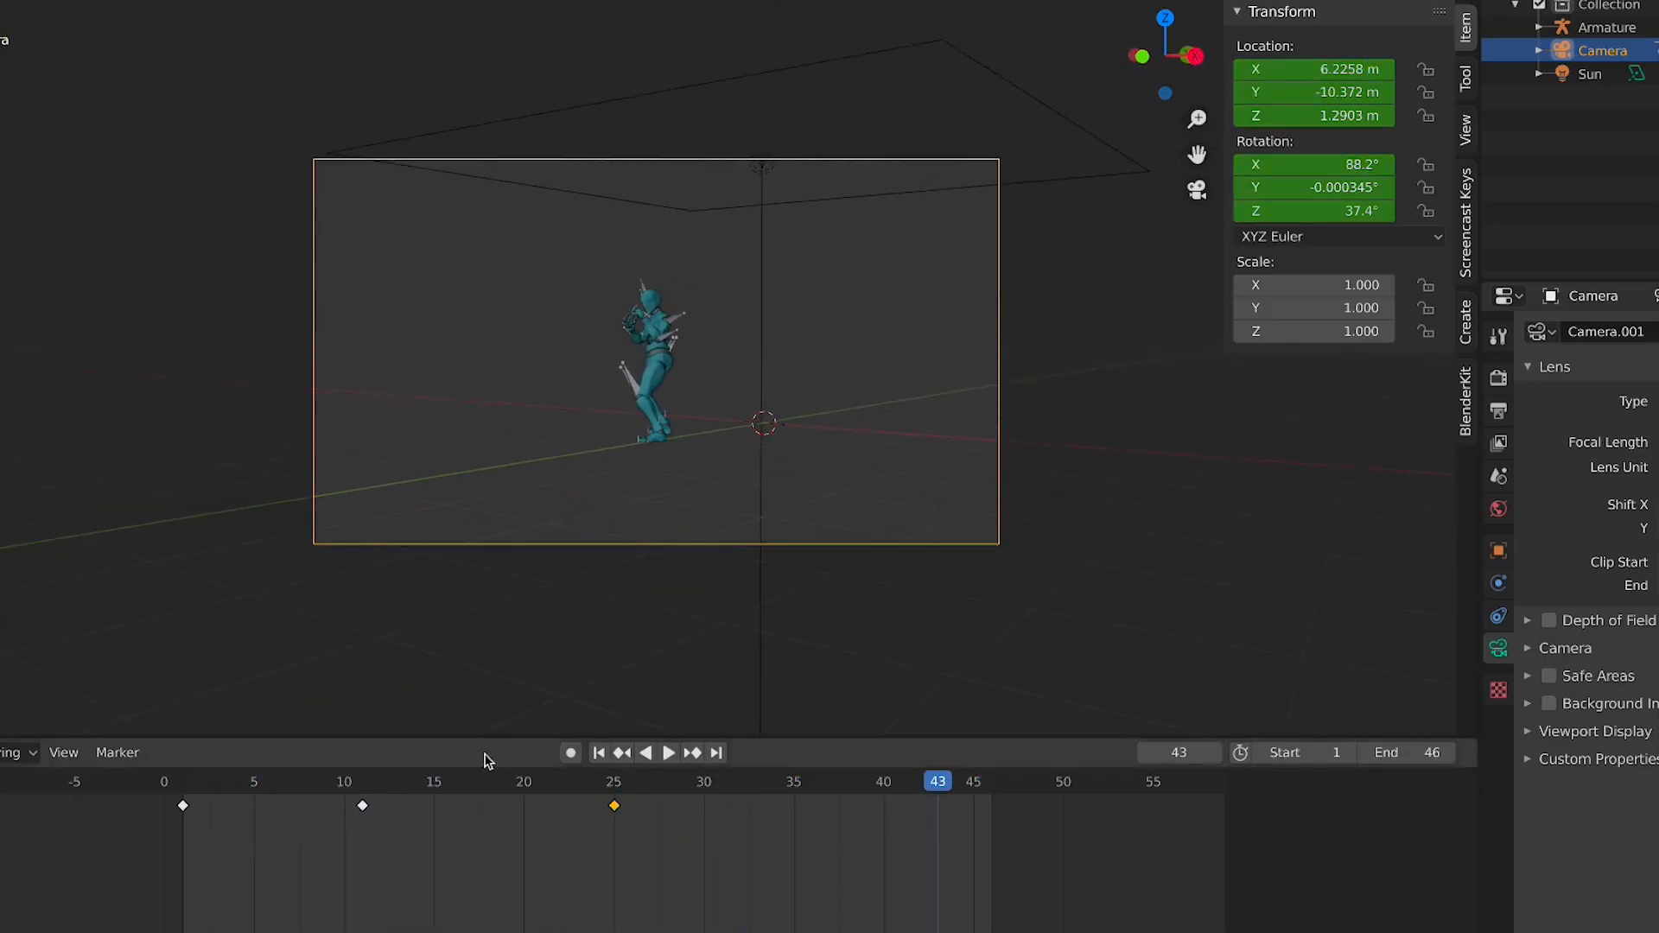
# Move the last camera keyframe to frame 20 and play the animation
pyautogui.click(359, 802)
pyautogui.press('space')
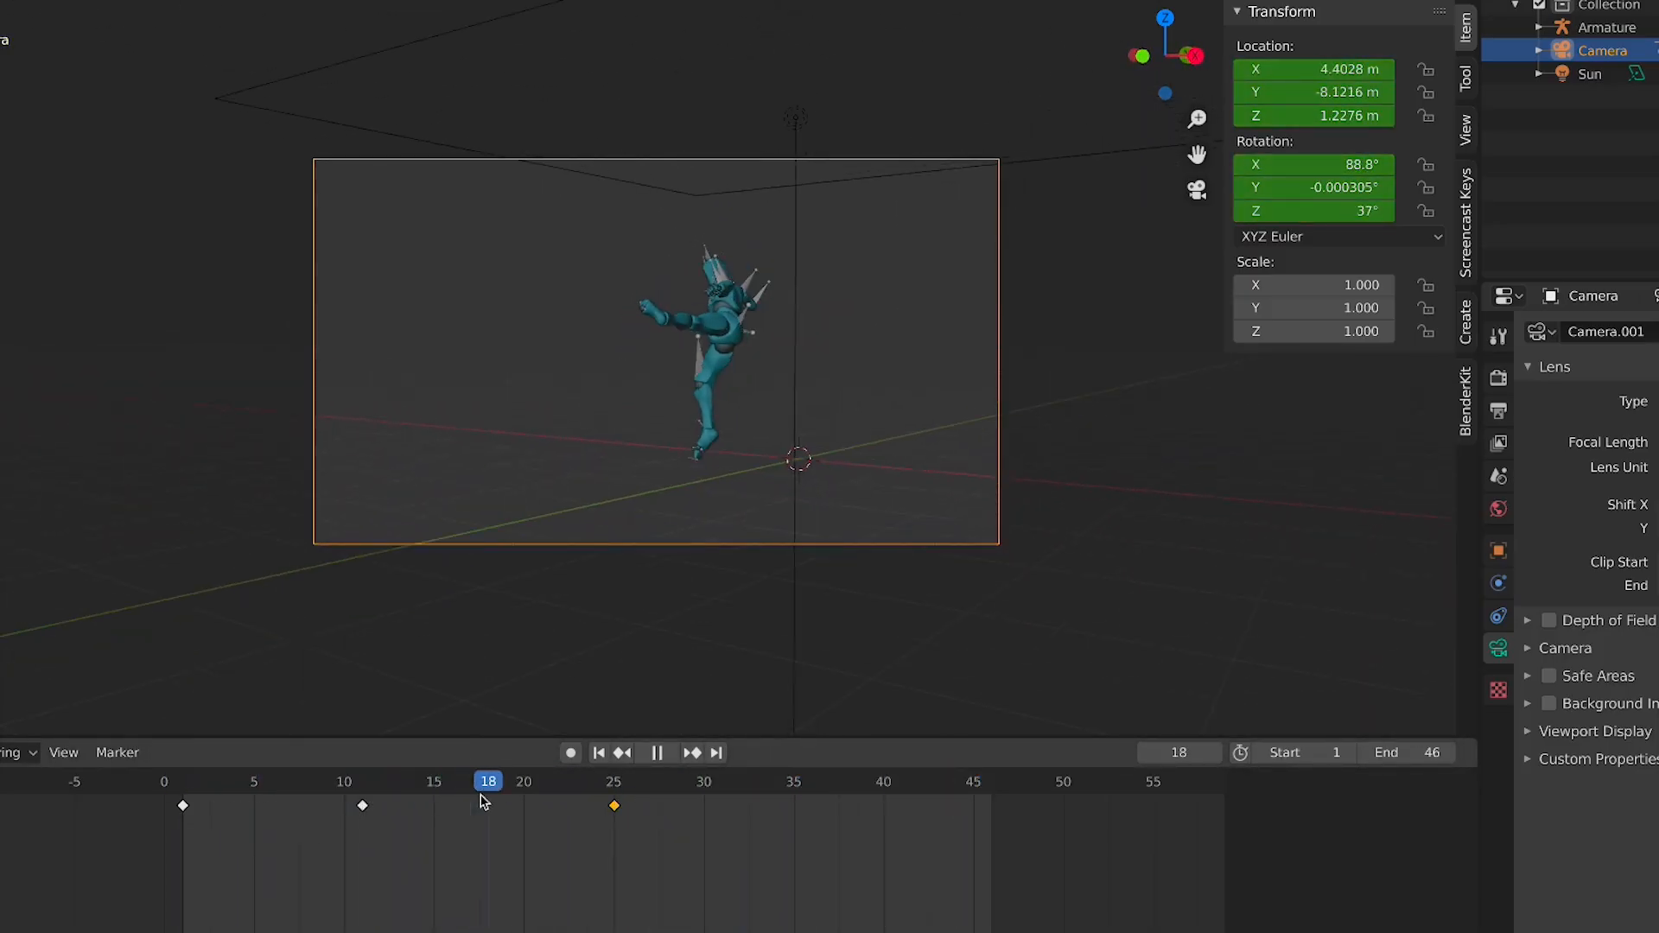
pyautogui.moveTo(613, 814); pyautogui.dragTo(523, 807)
pyautogui.press('space')
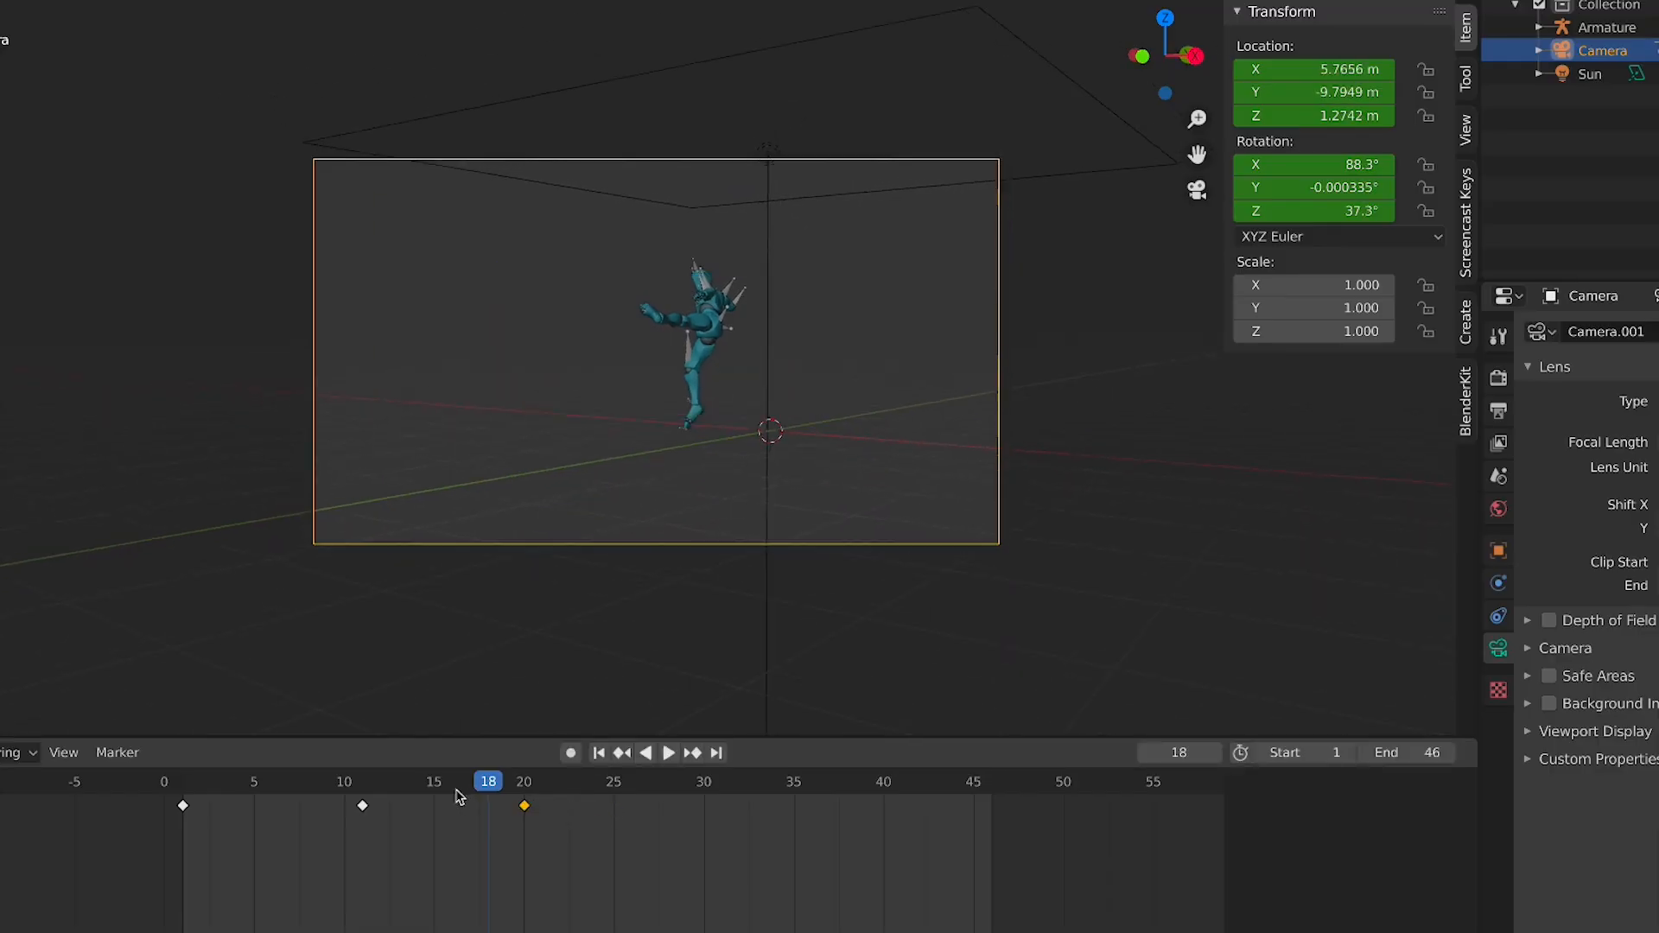
pyautogui.click(208, 791)
pyautogui.press('space')
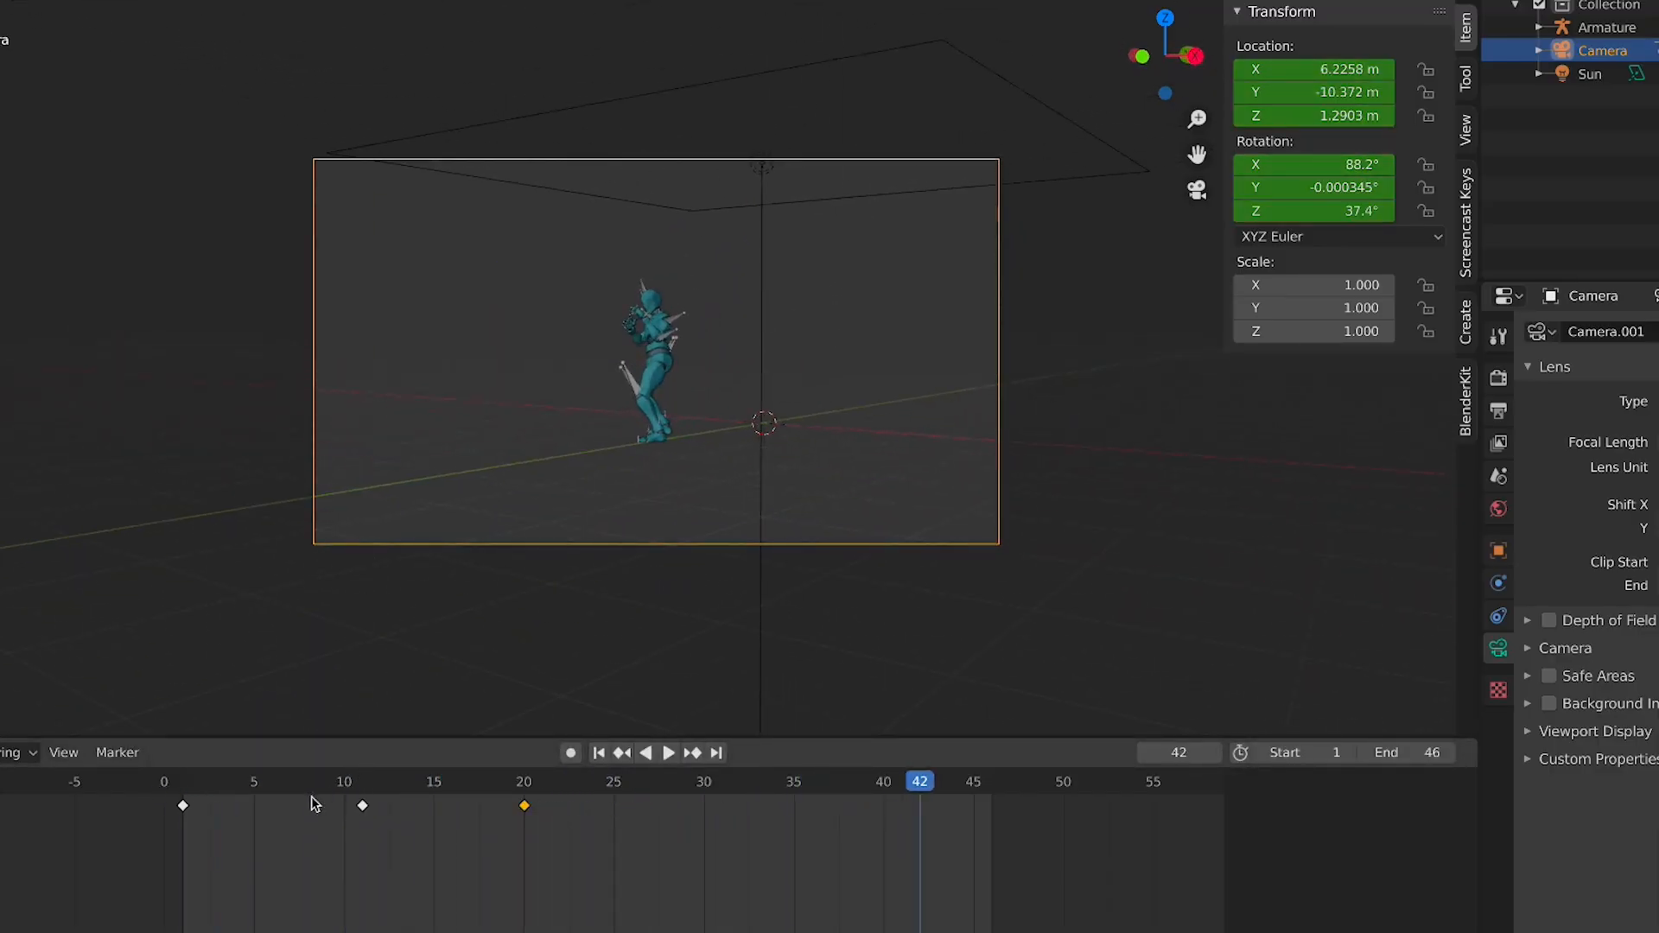
pyautogui.moveTo(187, 802)
pyautogui.mouseDown()
pyautogui.moveTo(216, 795)
pyautogui.moveTo(183, 791)
pyautogui.mouseUp()
pyautogui.press('space')
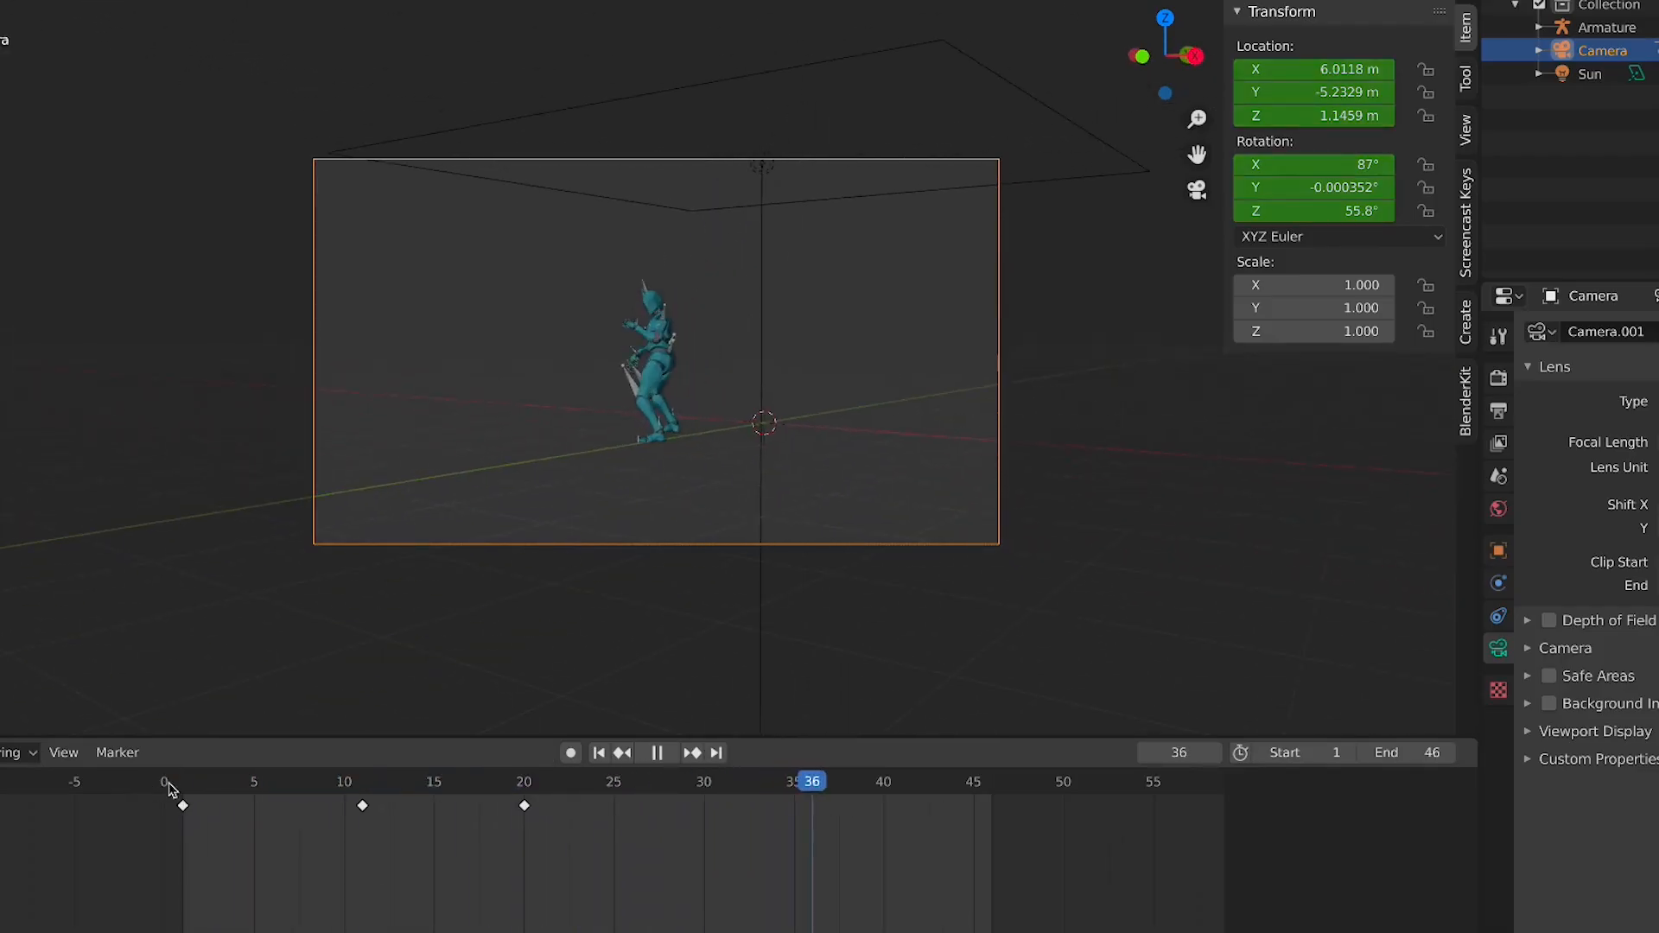
# Shift the last camera keyframe to frame 30 and play the animation
pyautogui.scroll(3, 505, 579)
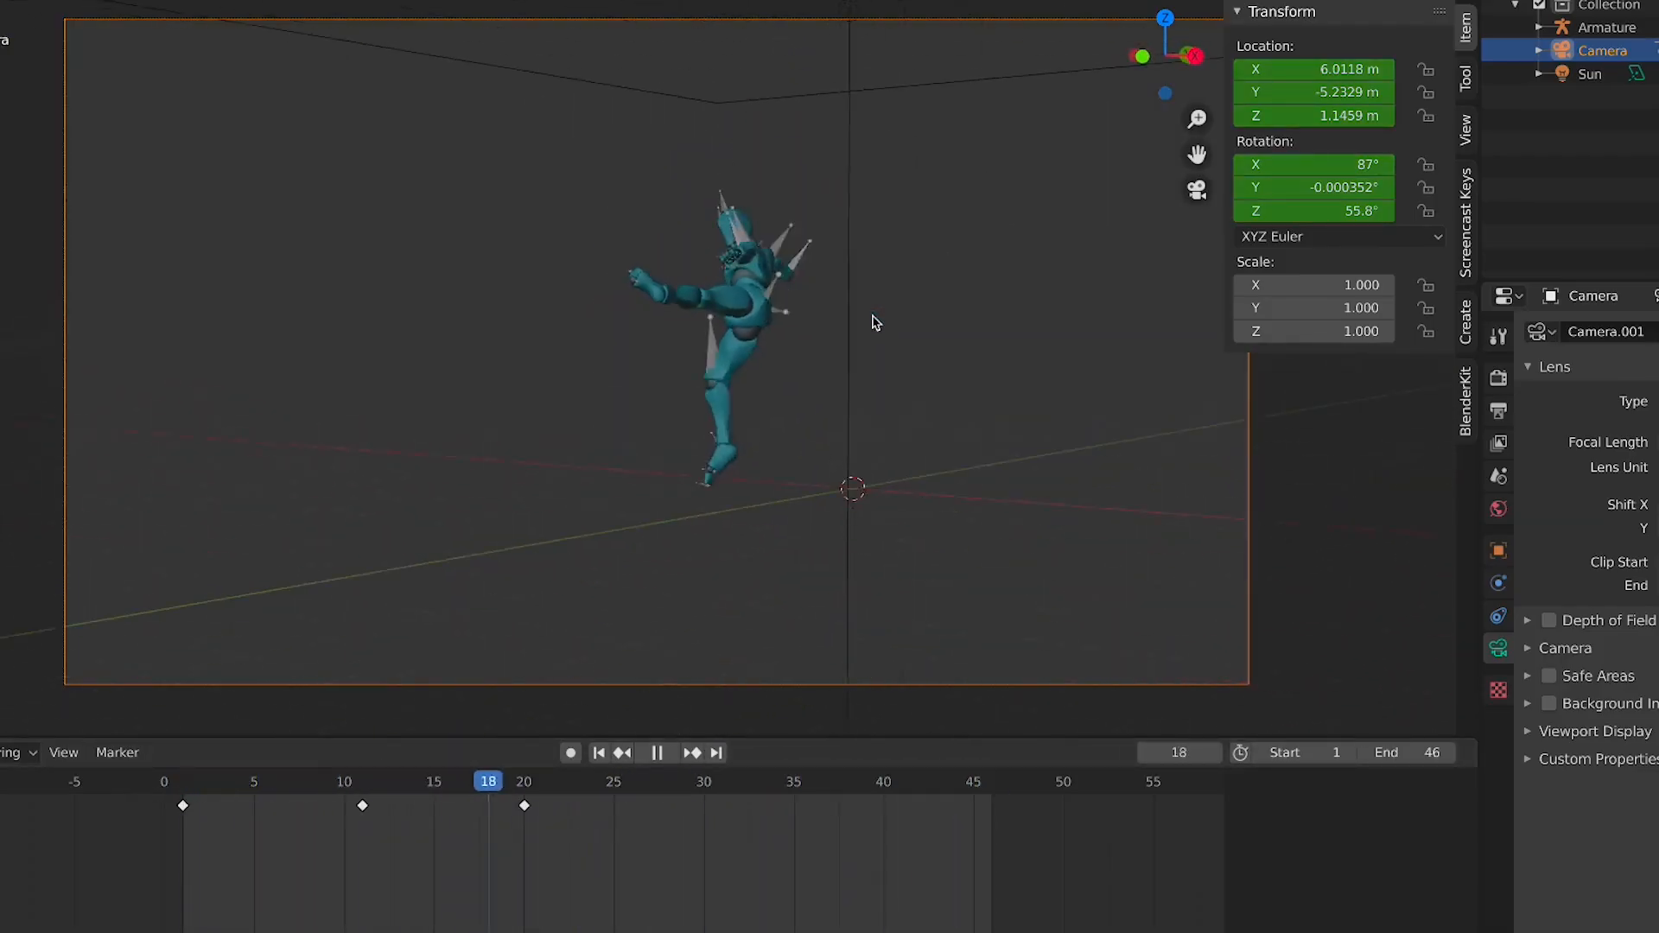
pyautogui.press('space')
pyautogui.moveTo(194, 797); pyautogui.dragTo(529, 806)
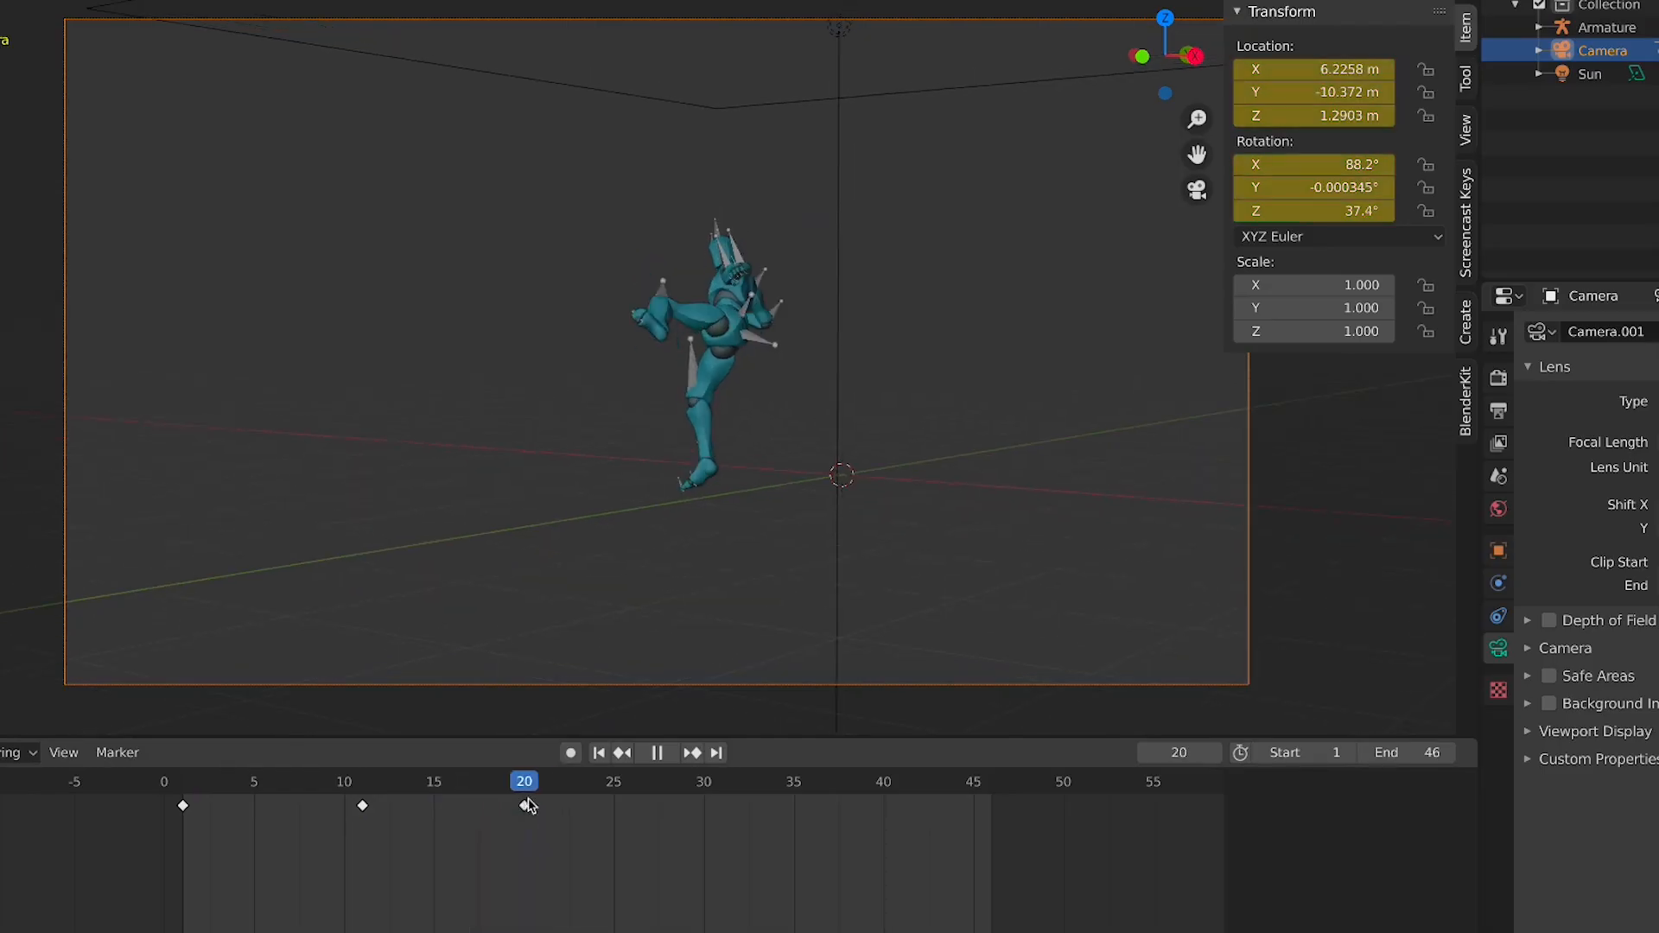
pyautogui.scroll(-3, 774, 485)
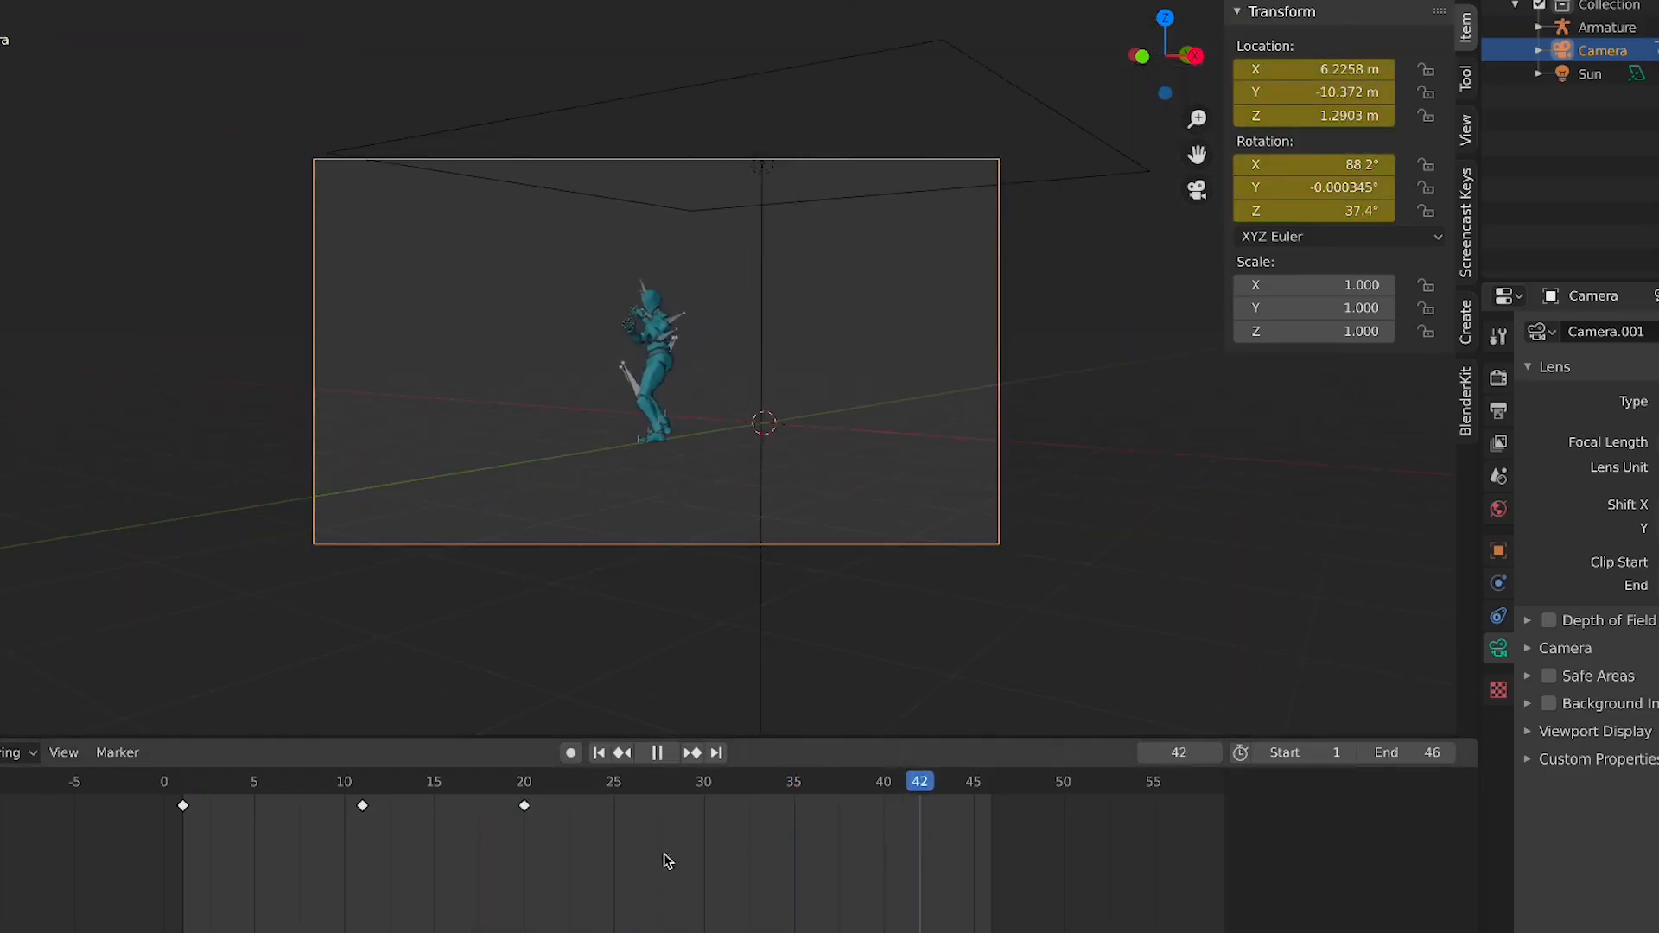
pyautogui.moveTo(626, 851); pyautogui.dragTo(508, 844)
pyautogui.press('space')
pyautogui.press('g')
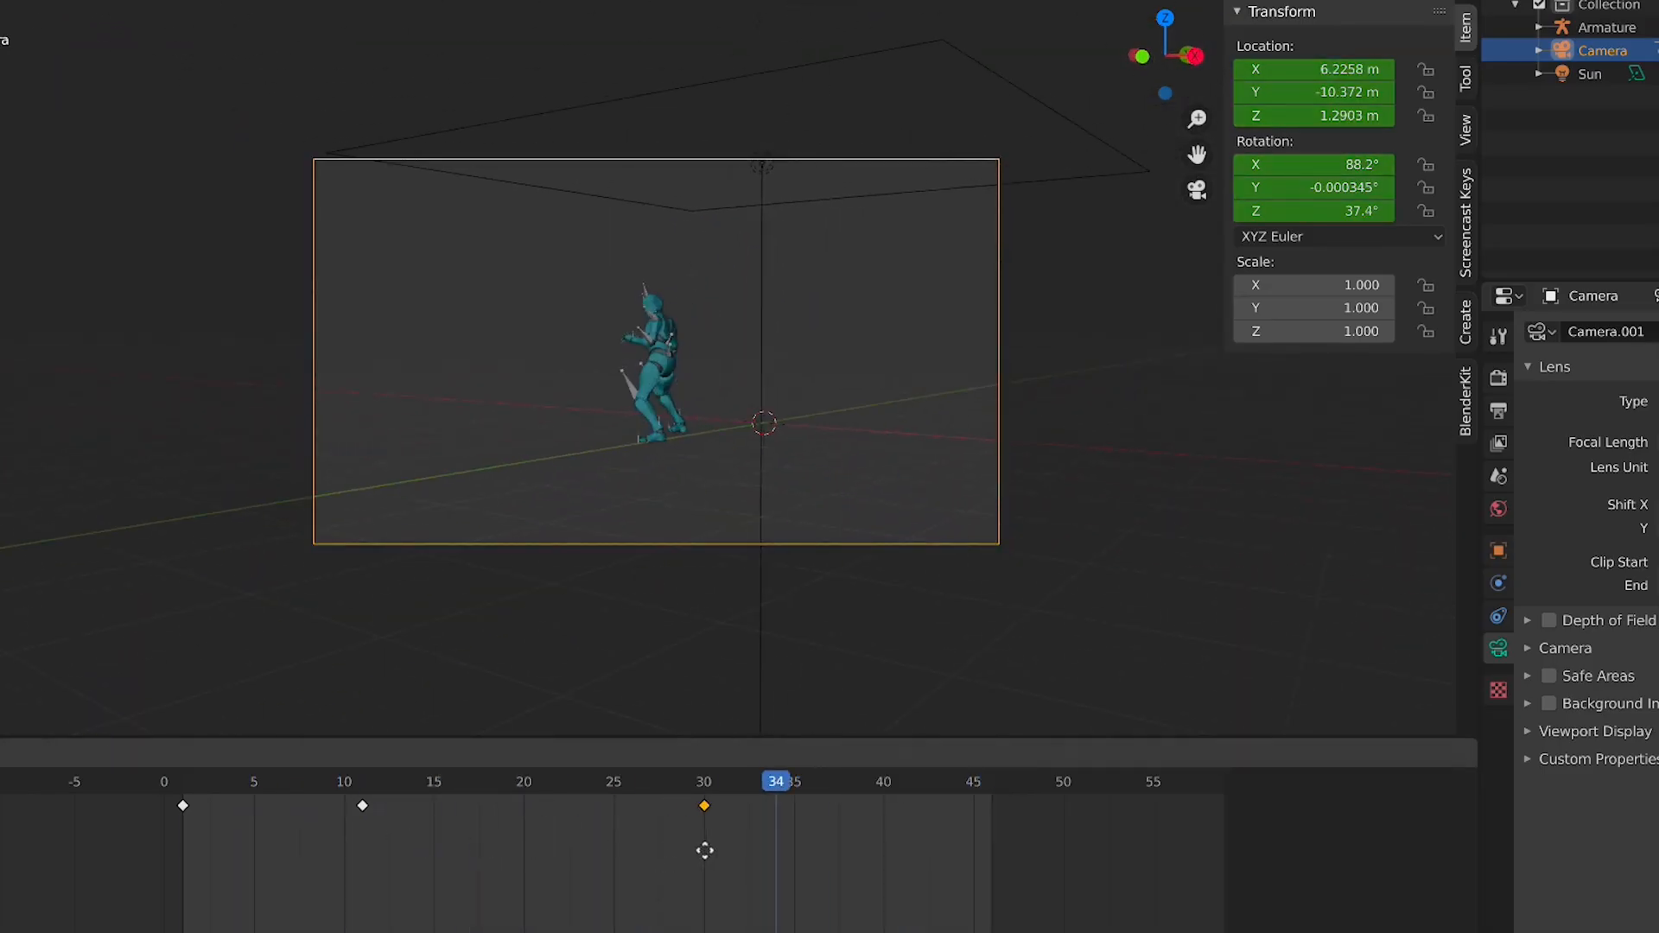
pyautogui.click(705, 852)
pyautogui.press('space')
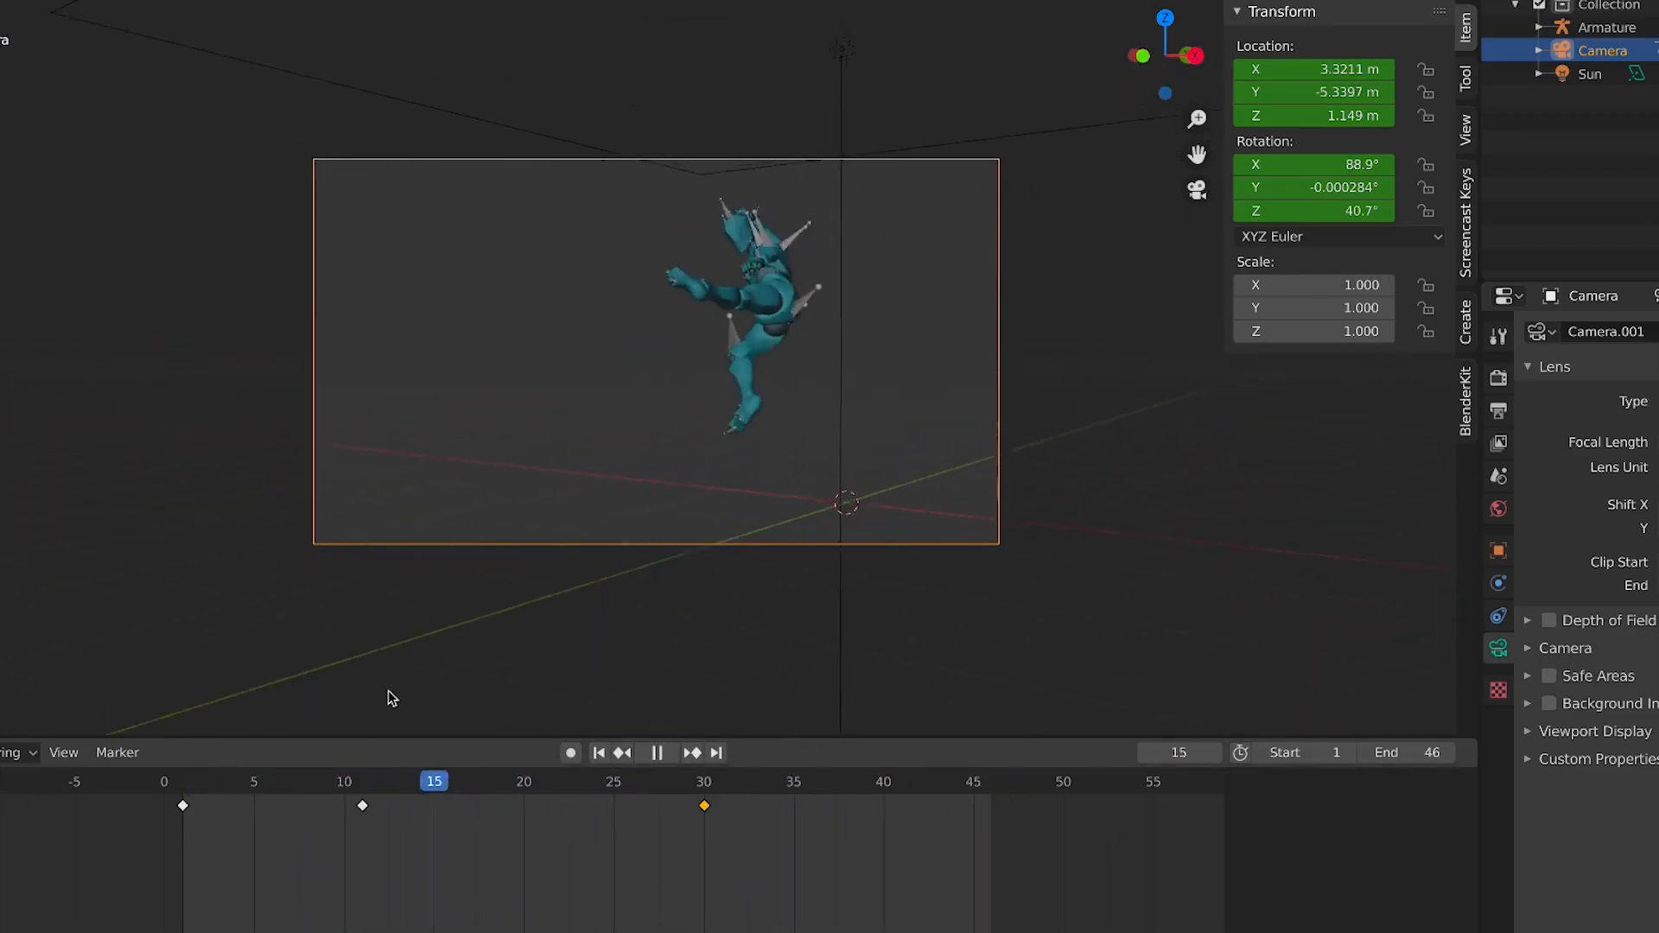
# Hide the viewport overlays and scrub through the kick in camera view
pyautogui.hotkey('shift', 'alt', 'z')
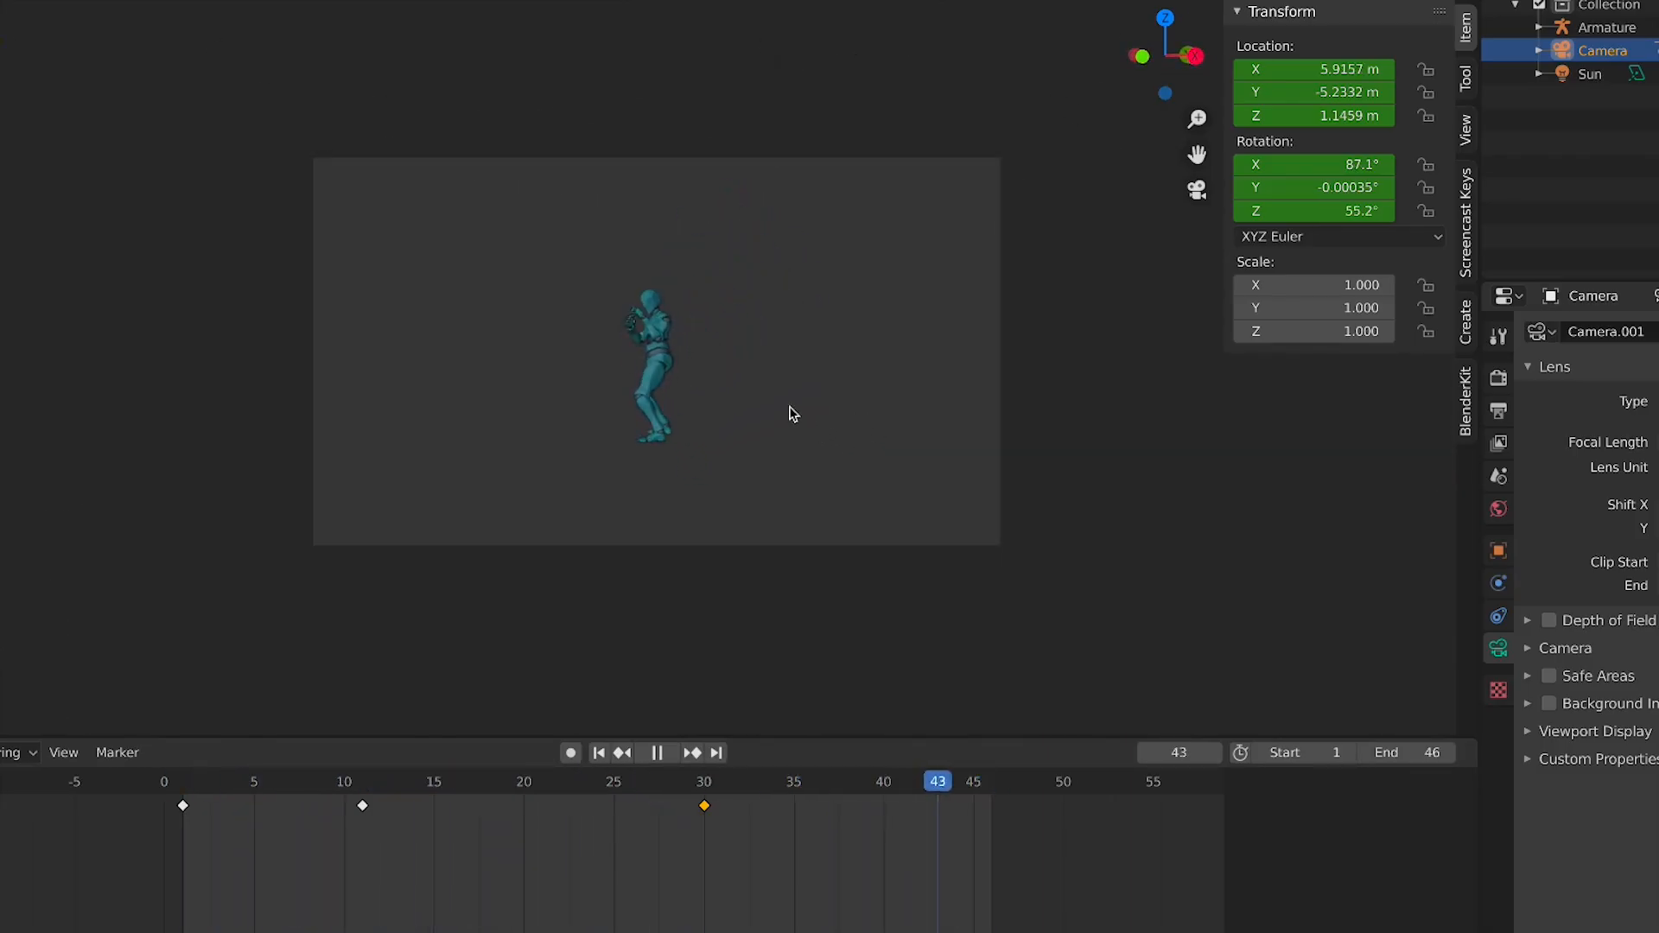
pyautogui.click(386, 793)
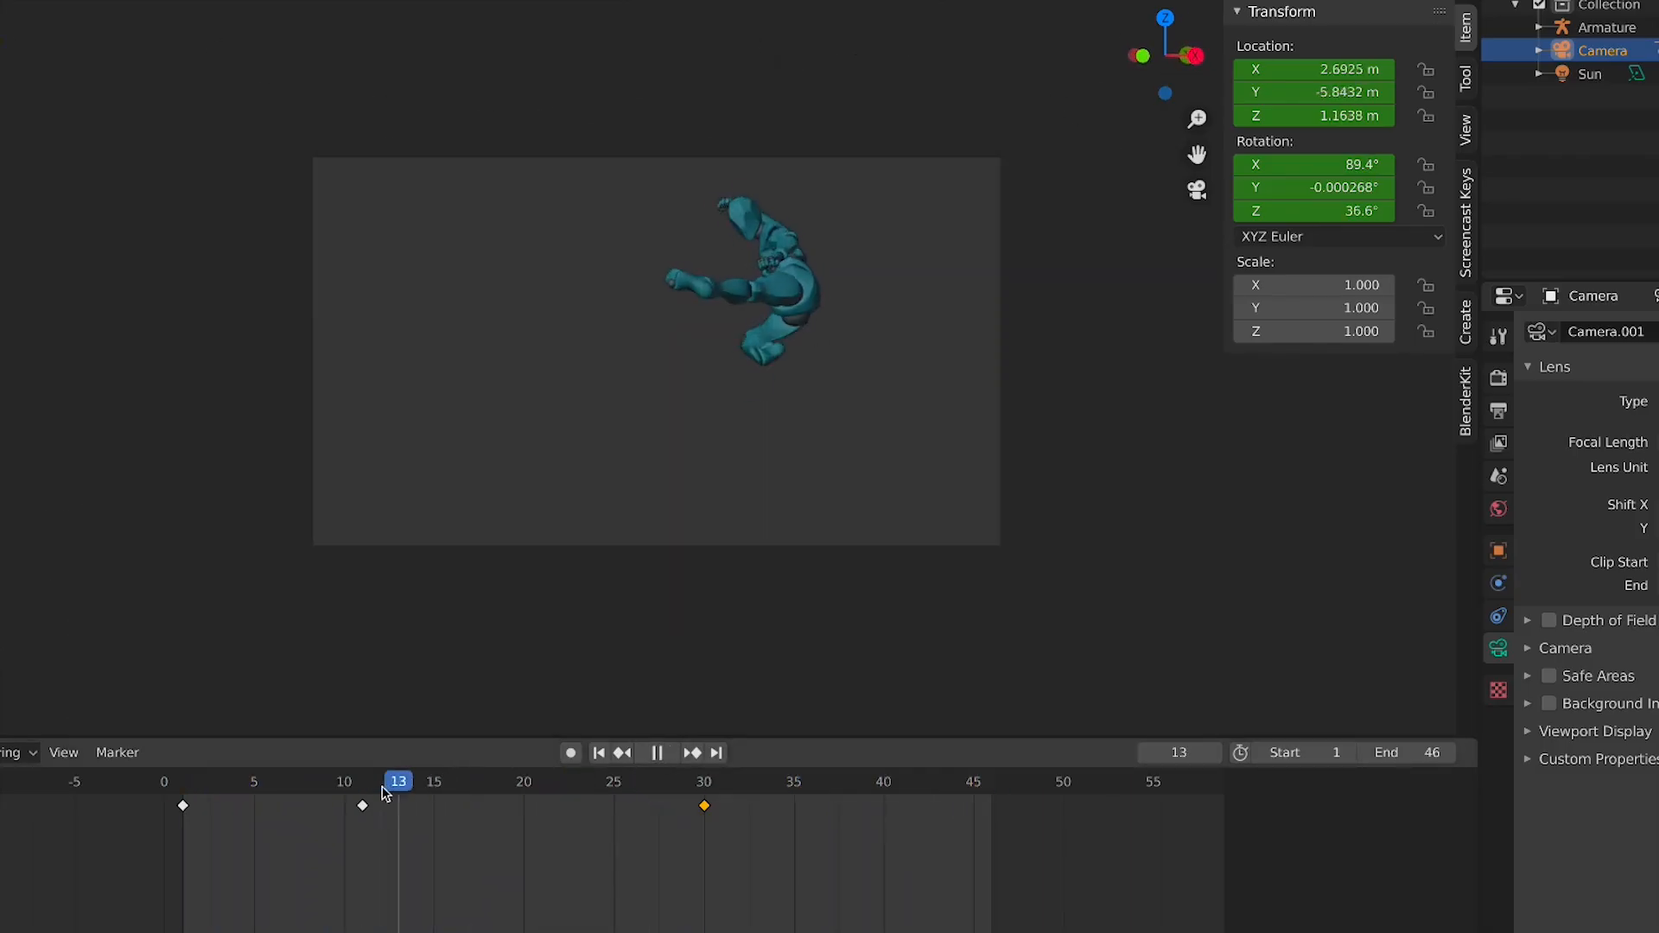
pyautogui.moveTo(383, 787); pyautogui.dragTo(421, 791)
# Move the last camera keyframe back to frame 20 and play the animation
pyautogui.press('g')
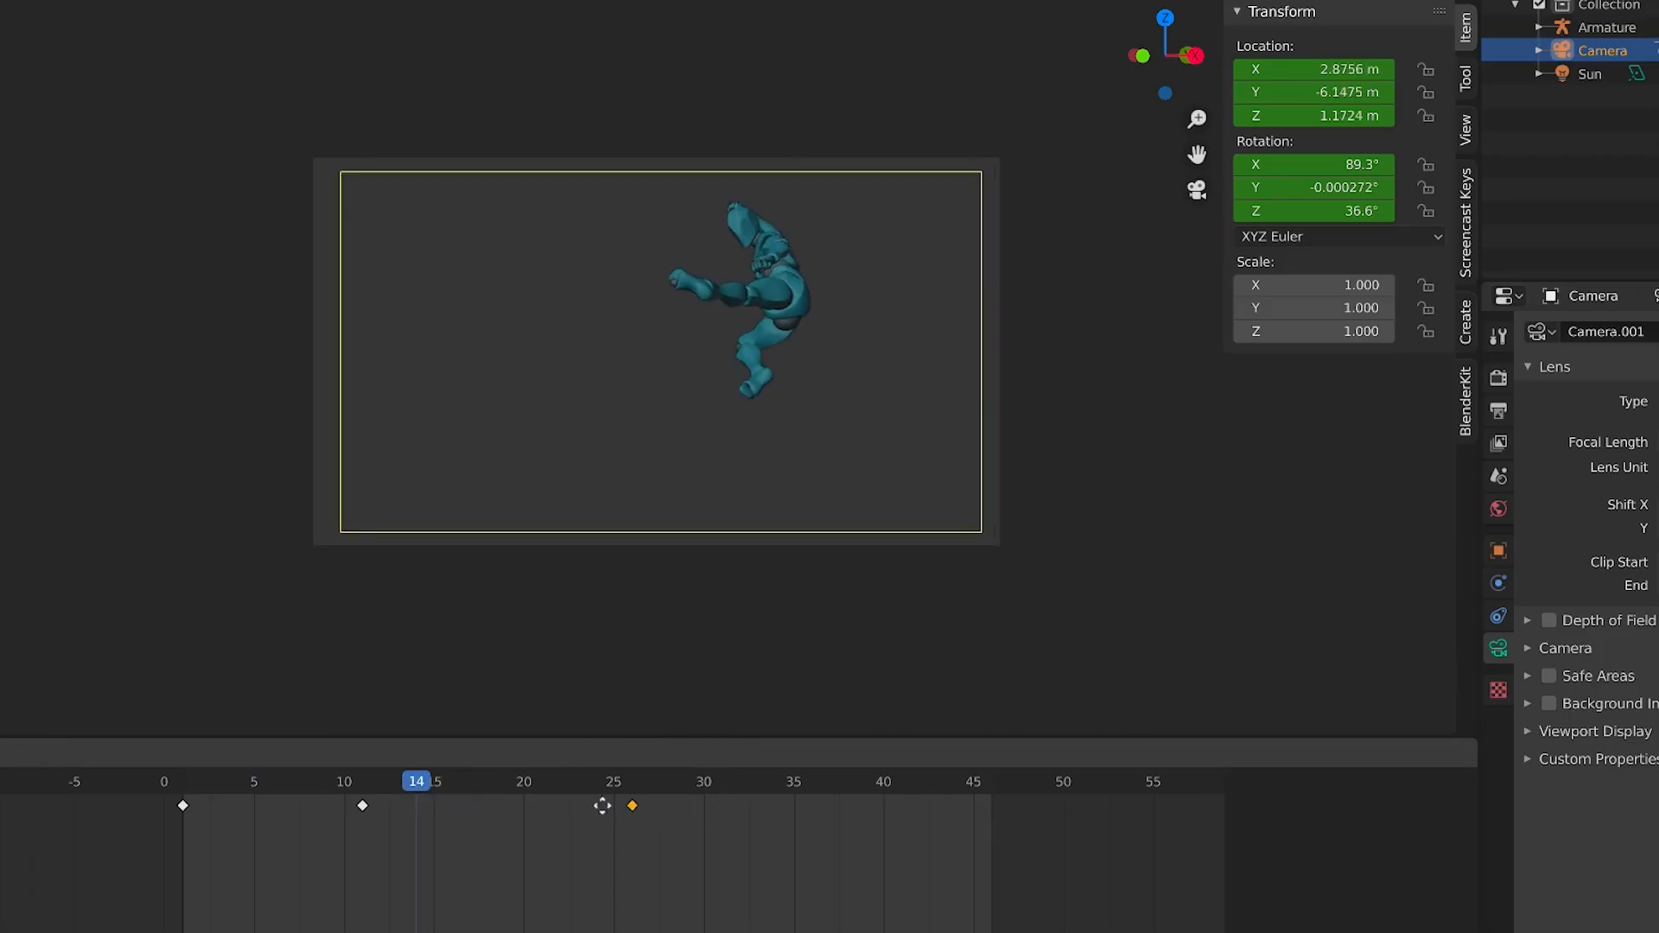
pyautogui.click(539, 805)
pyautogui.press('space')
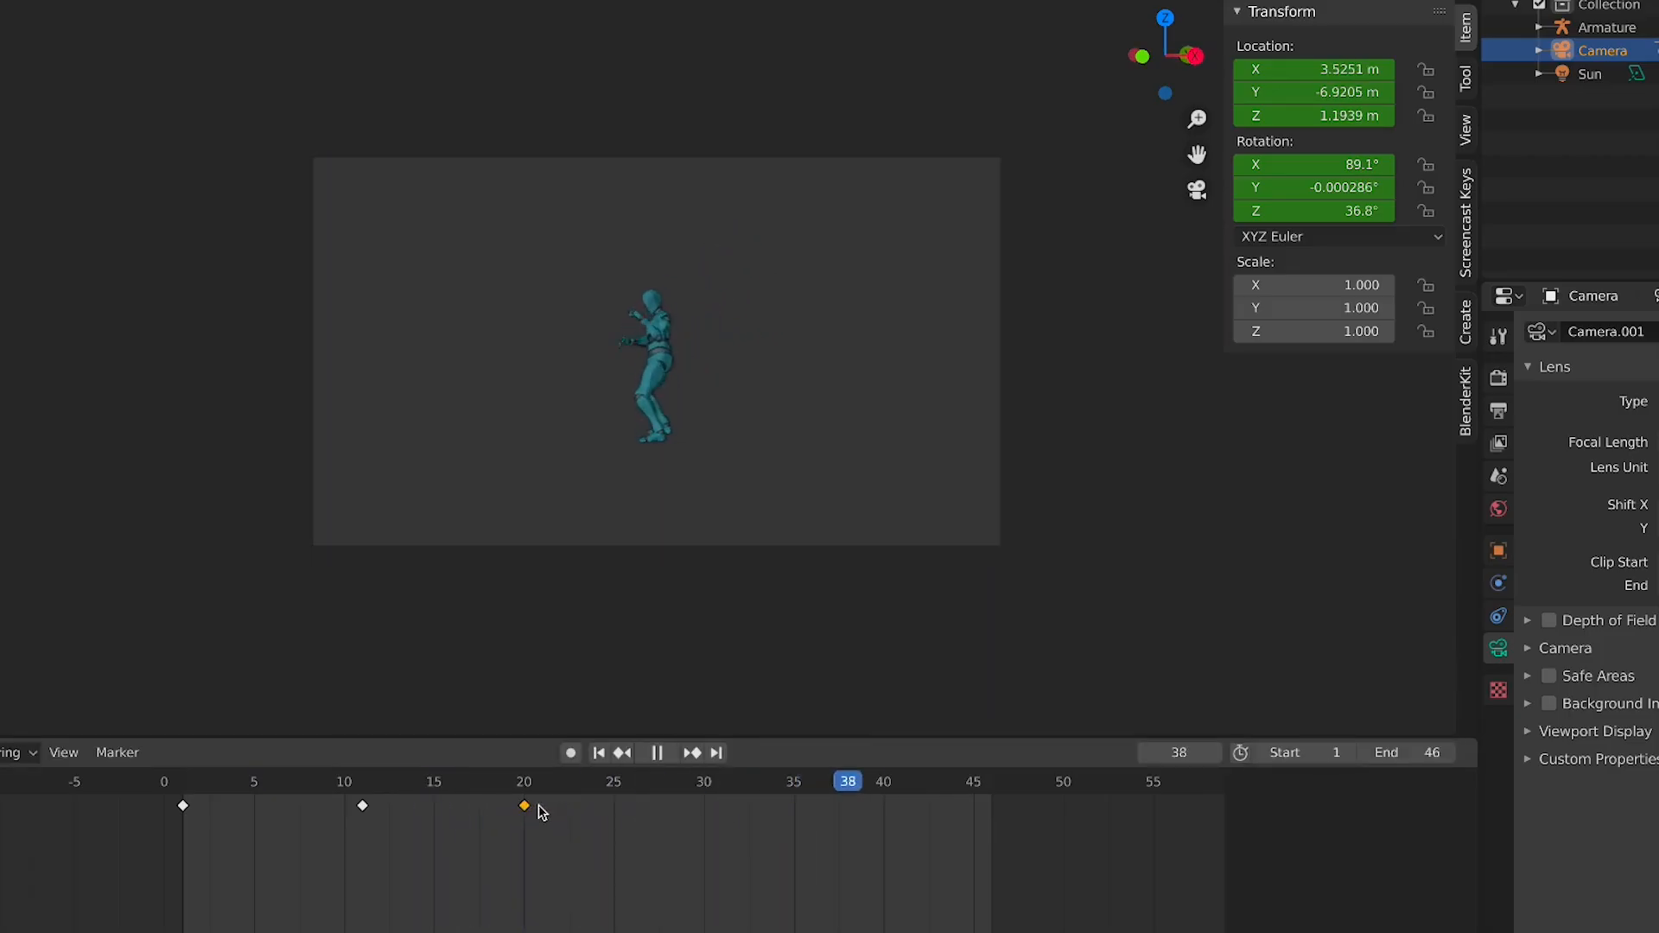
# Move the last camera keyframe to frame 46, then return it to frame 25
pyautogui.press('g')
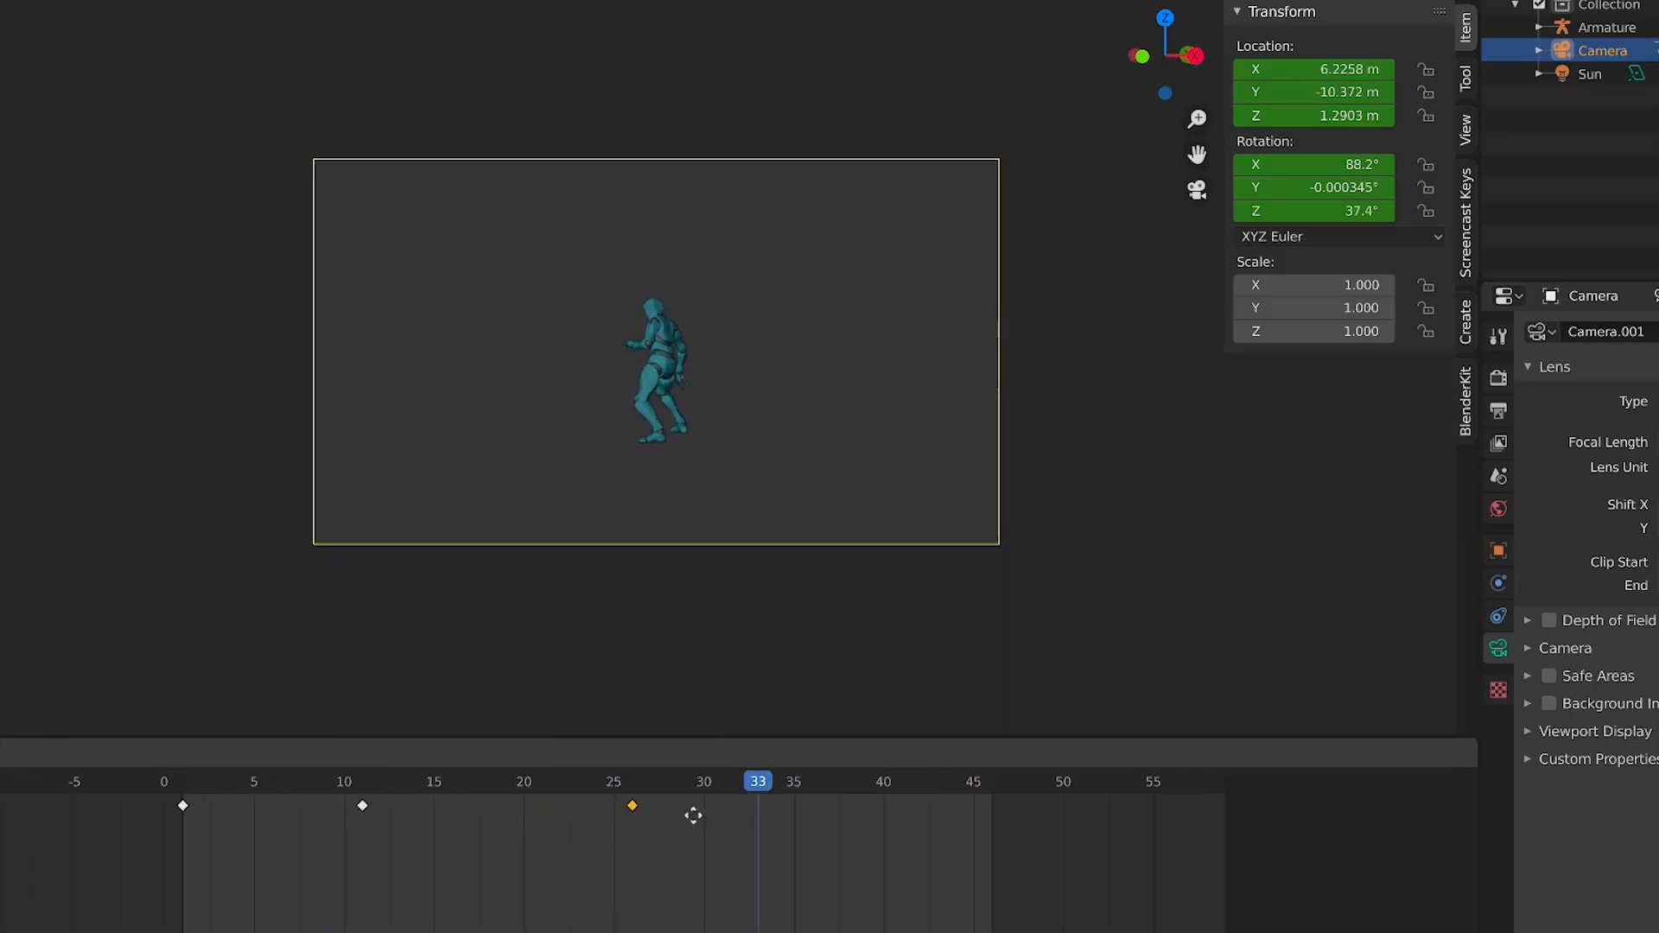
pyautogui.click(1002, 827)
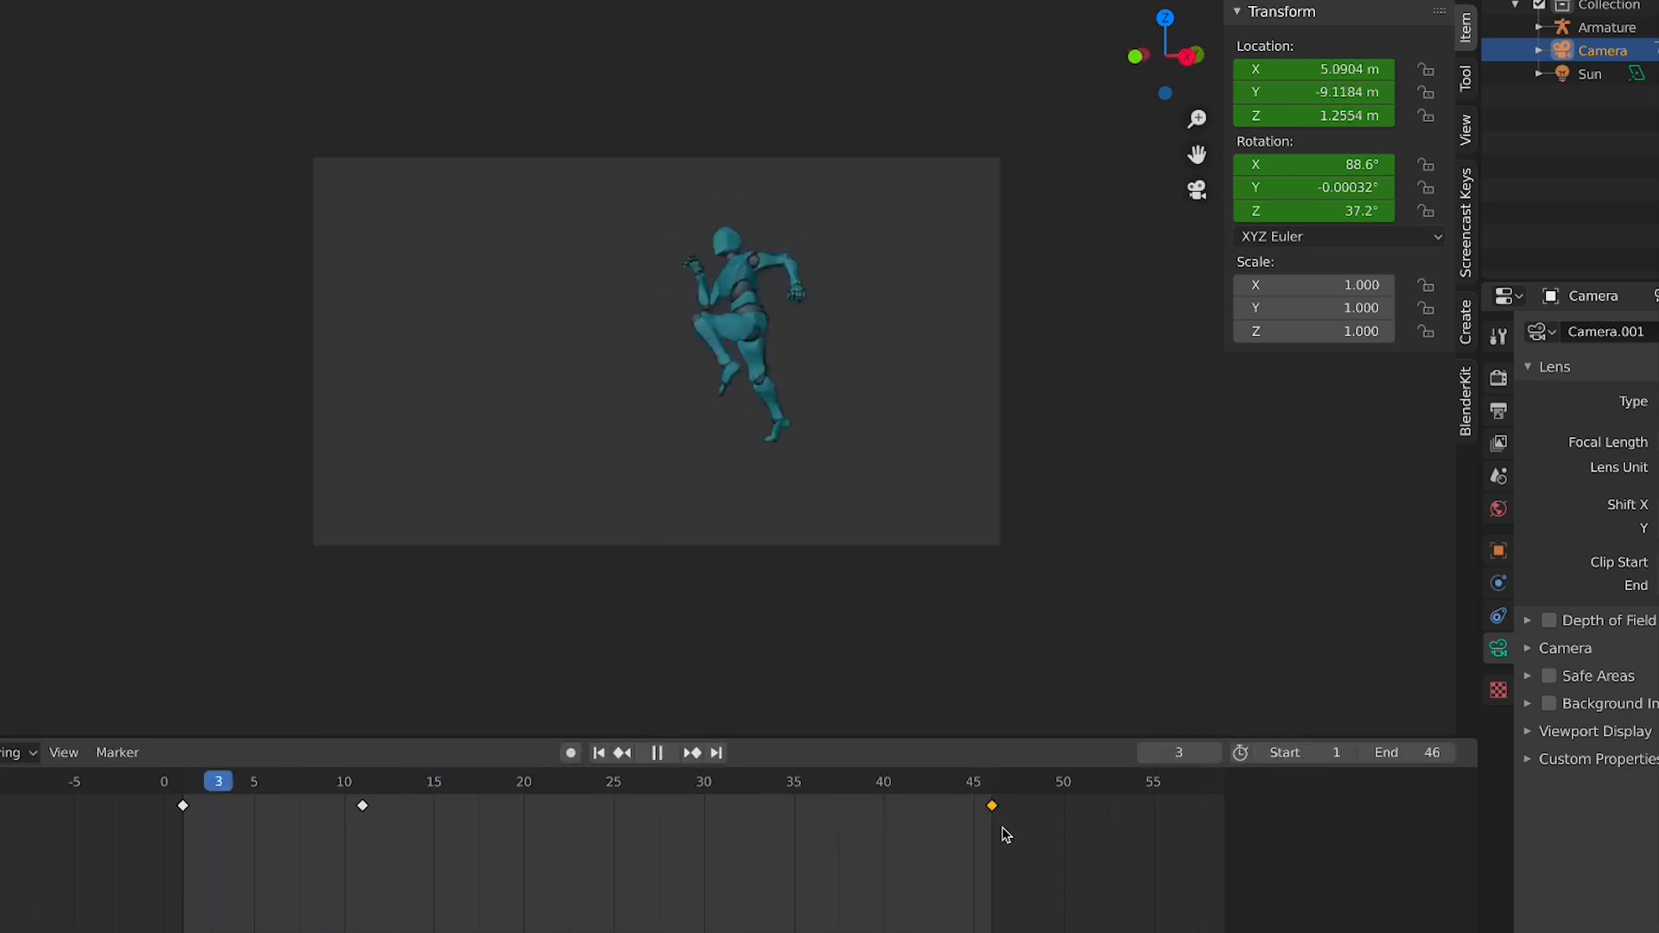
pyautogui.press('g')
pyautogui.click(611, 865)
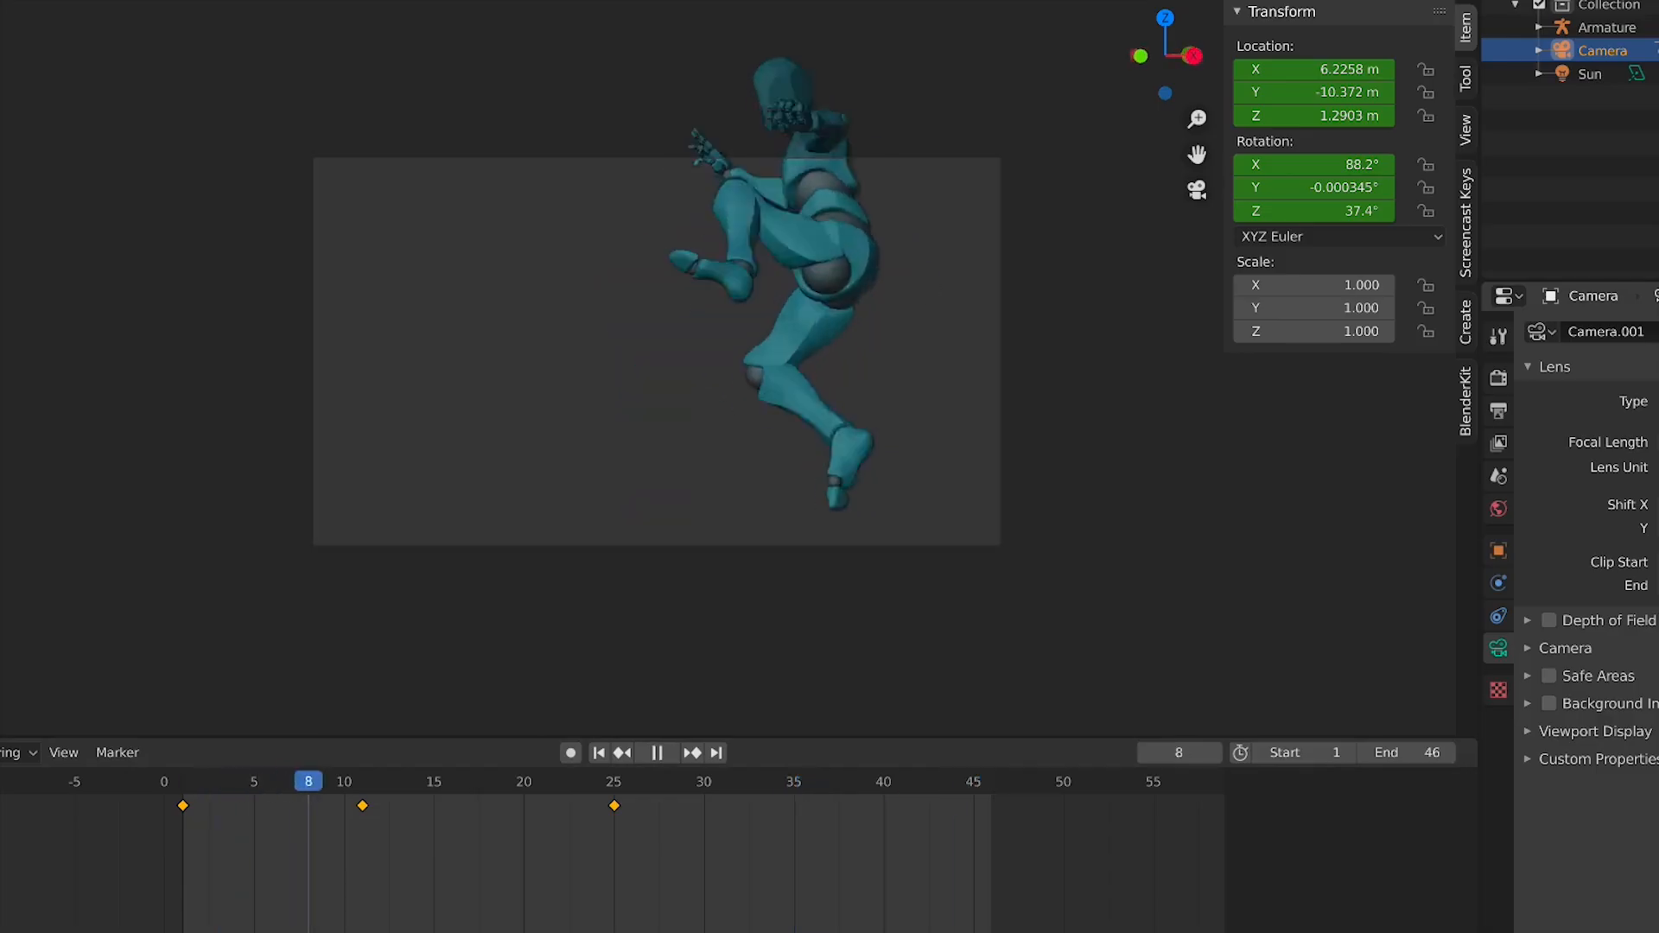
pyautogui.press('Return')
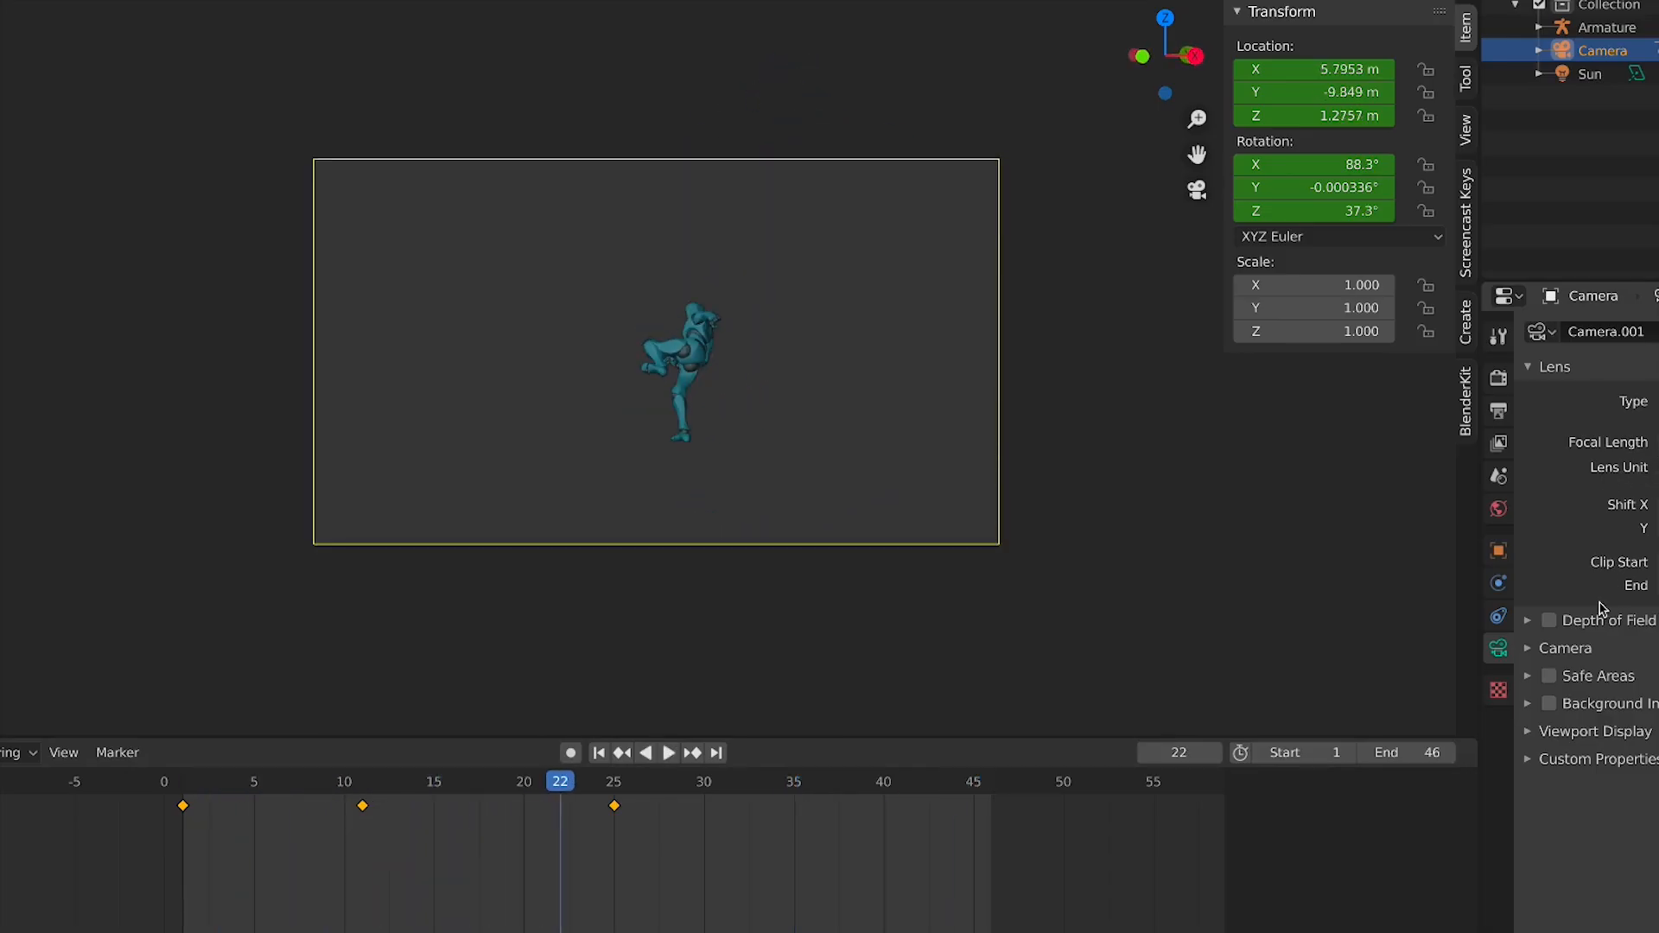
# Enable the camera's depth of field and set its focus object to the character's Alpha_Surface mesh
pyautogui.click(1598, 631)
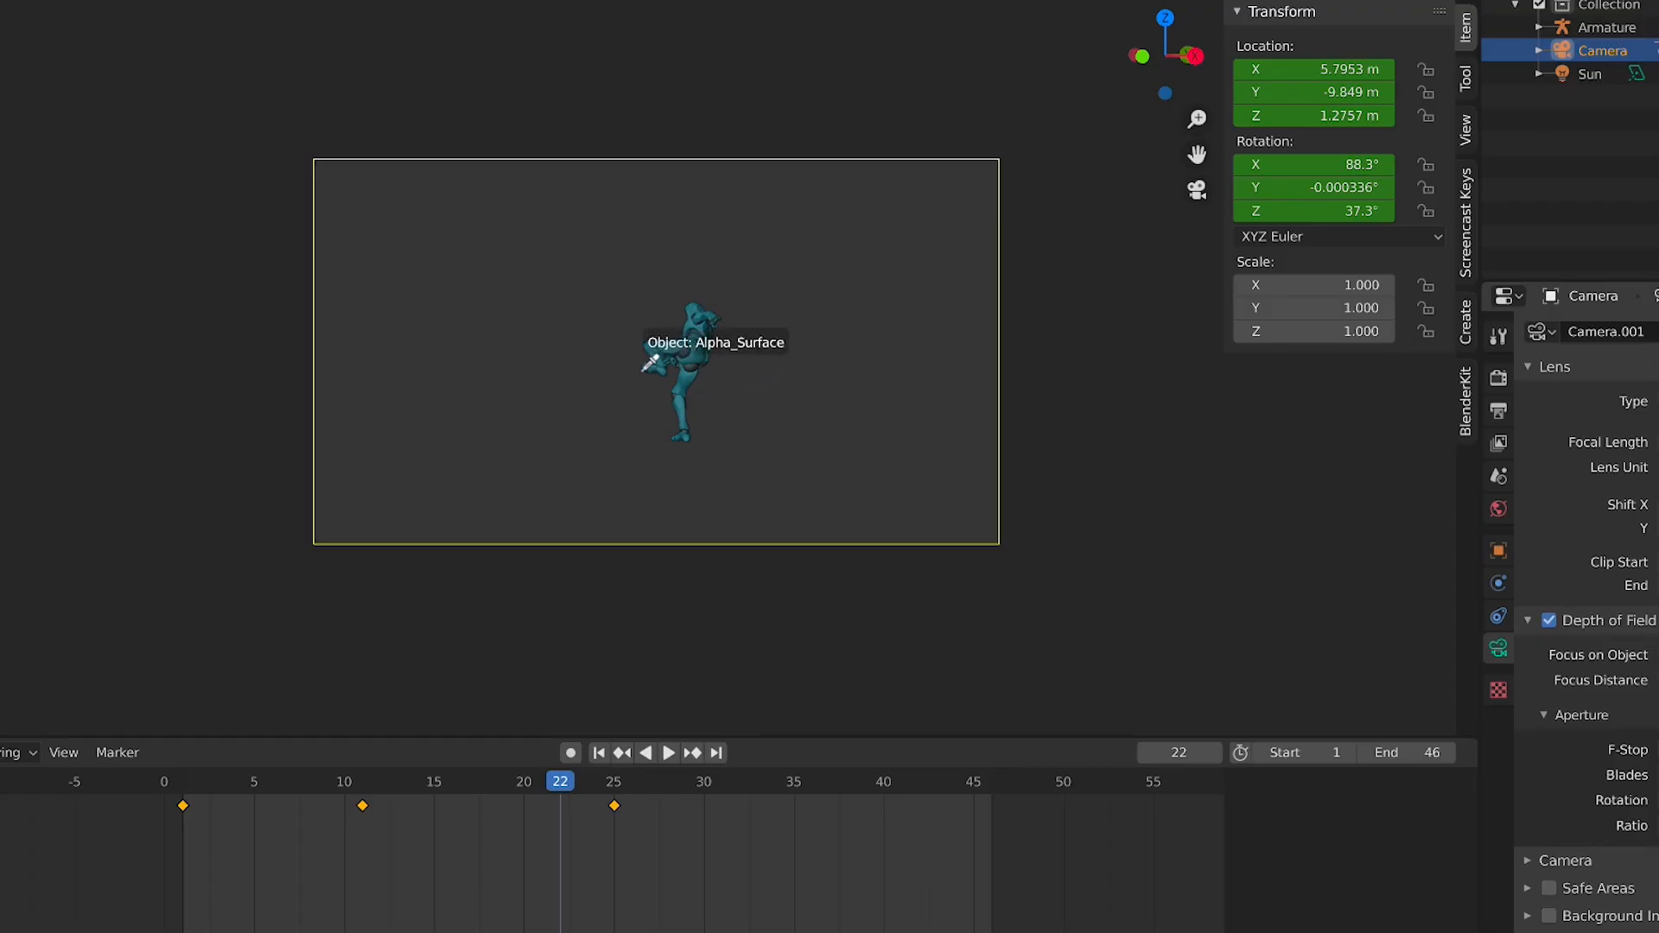
pyautogui.click(651, 348)
pyautogui.scroll(5, 655, 352)
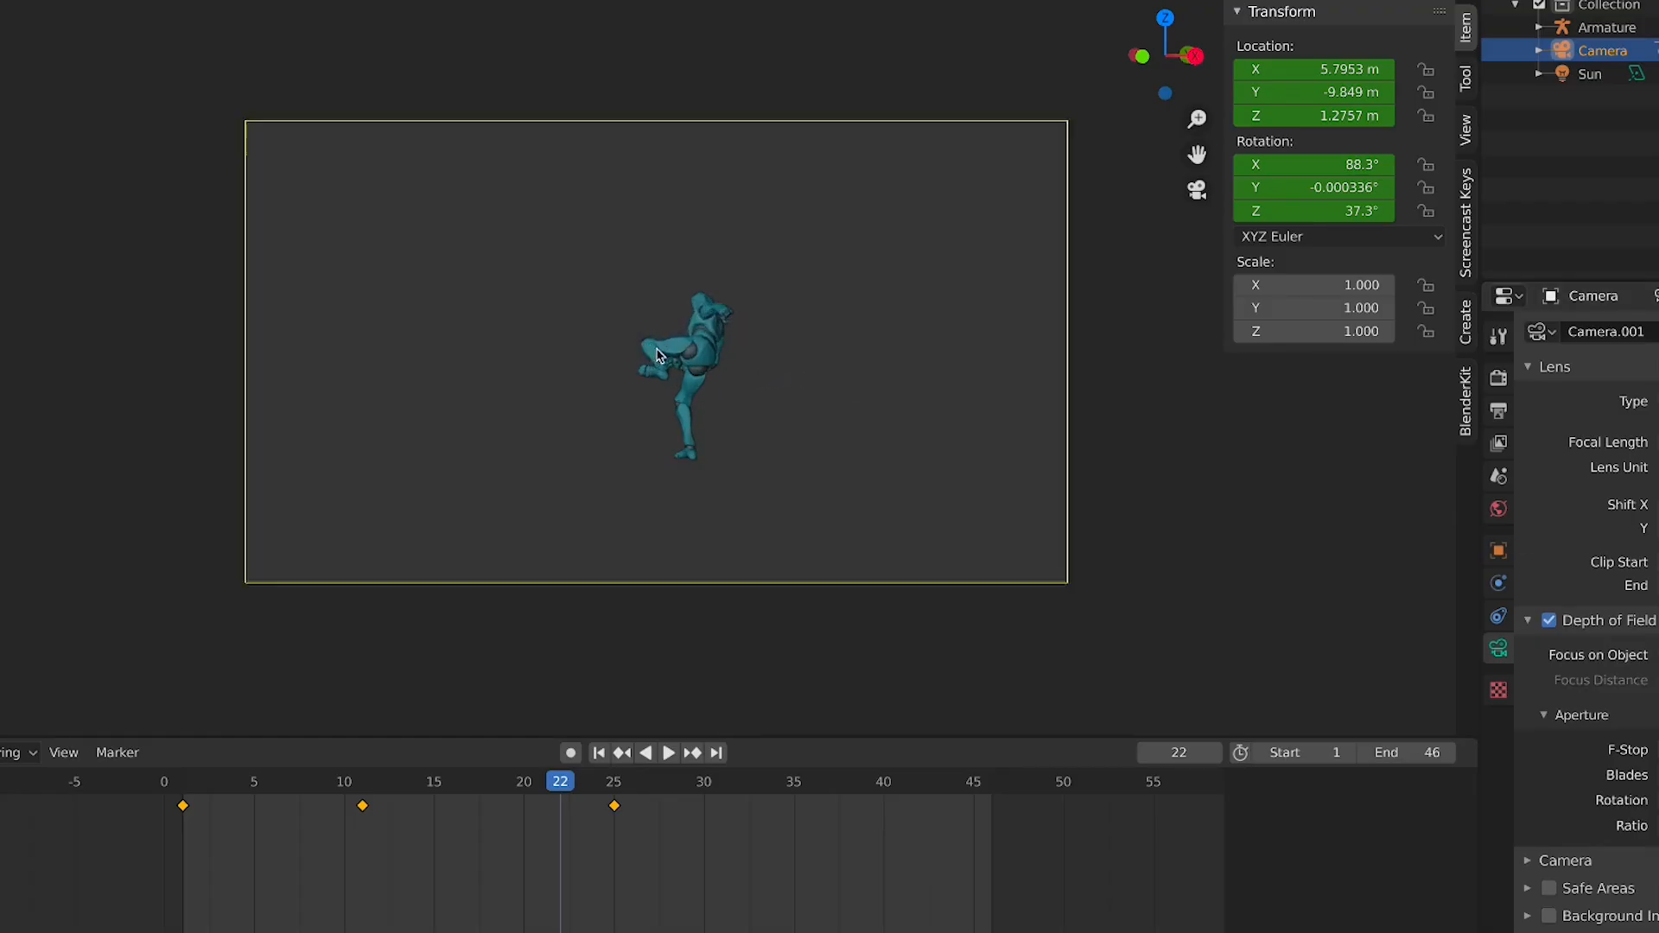
# Play the animation to preview the depth of field and open the render properties
pyautogui.press('space')
pyautogui.press('space')
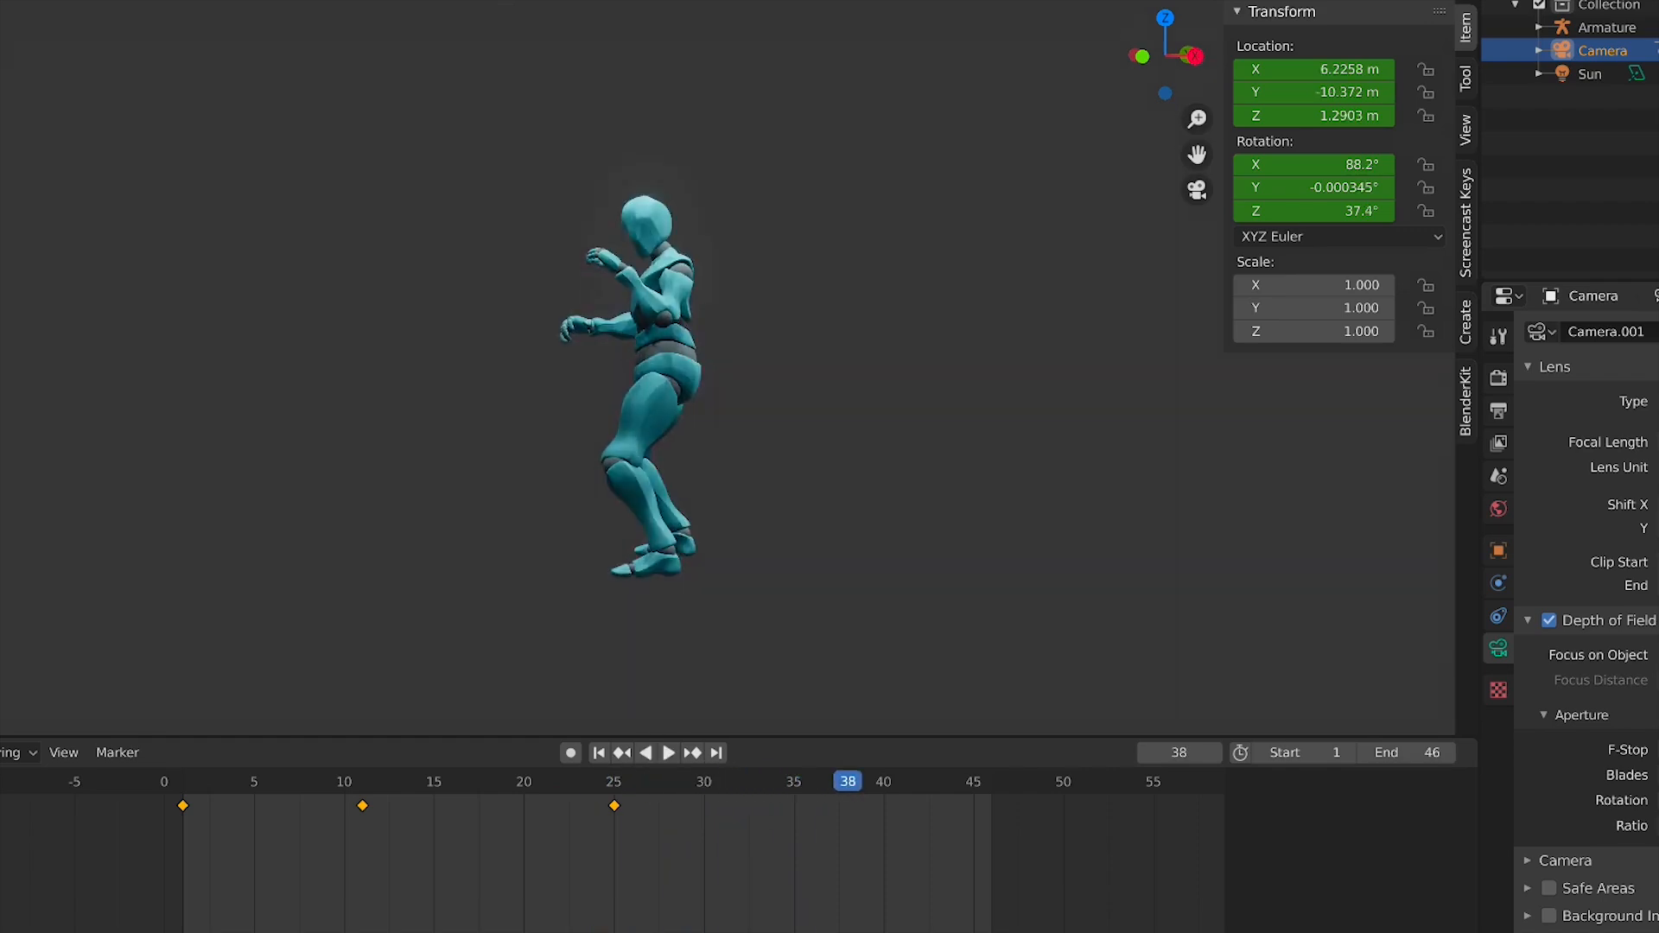
pyautogui.scroll(-5, 752, 529)
pyautogui.press('space')
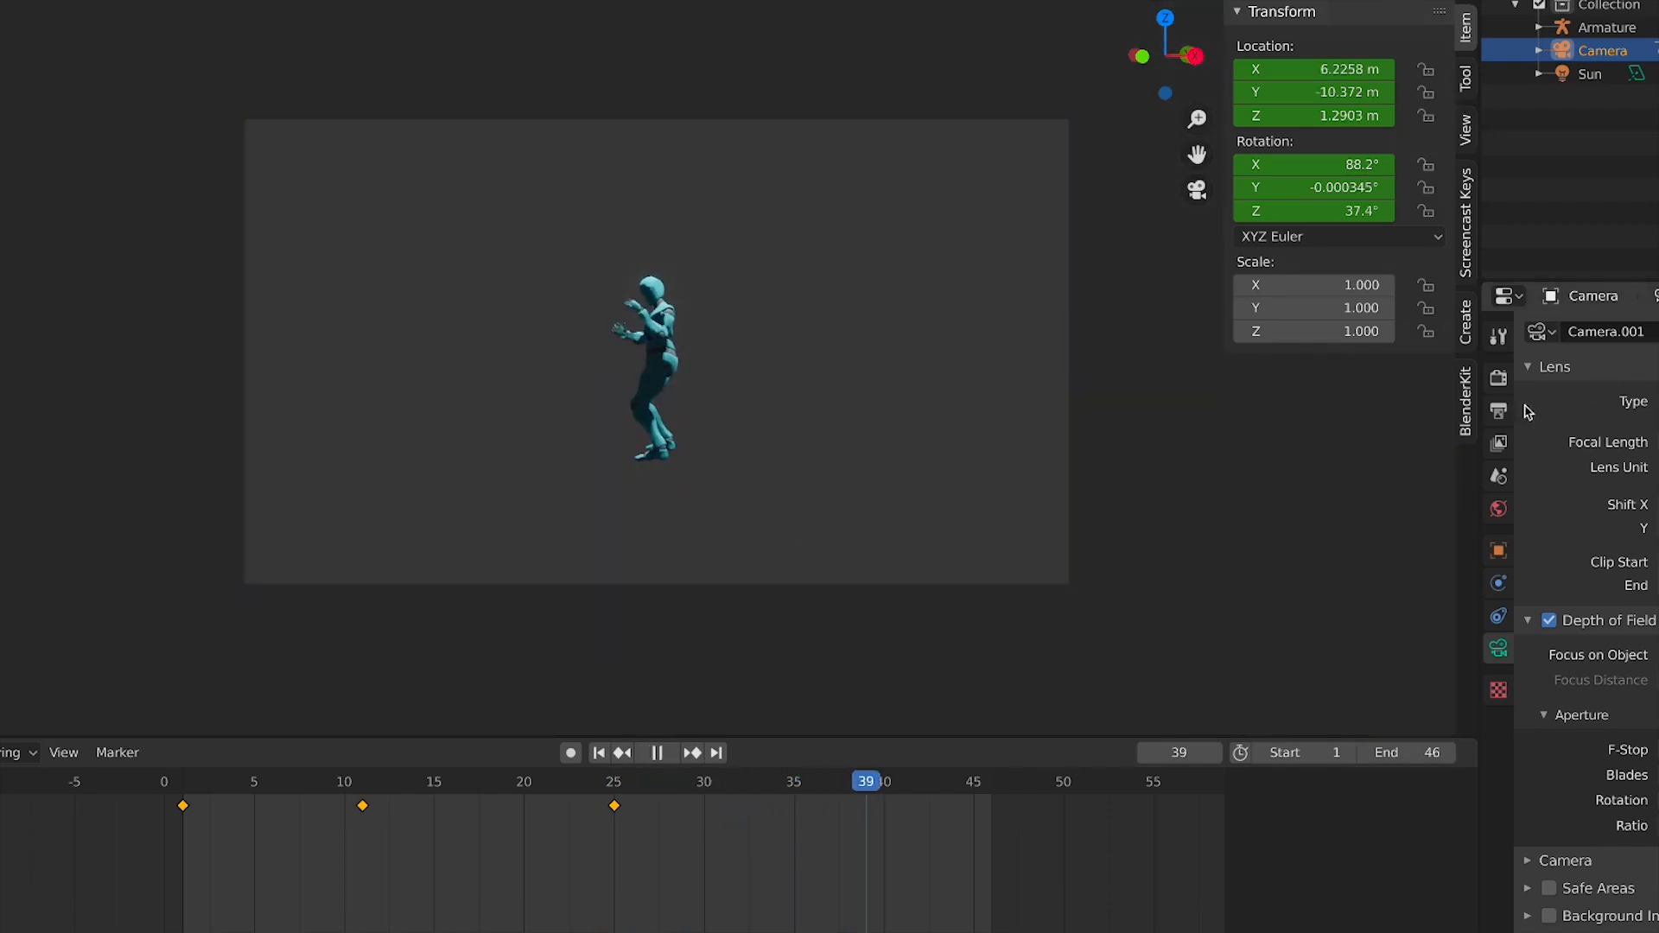
pyautogui.click(1499, 378)
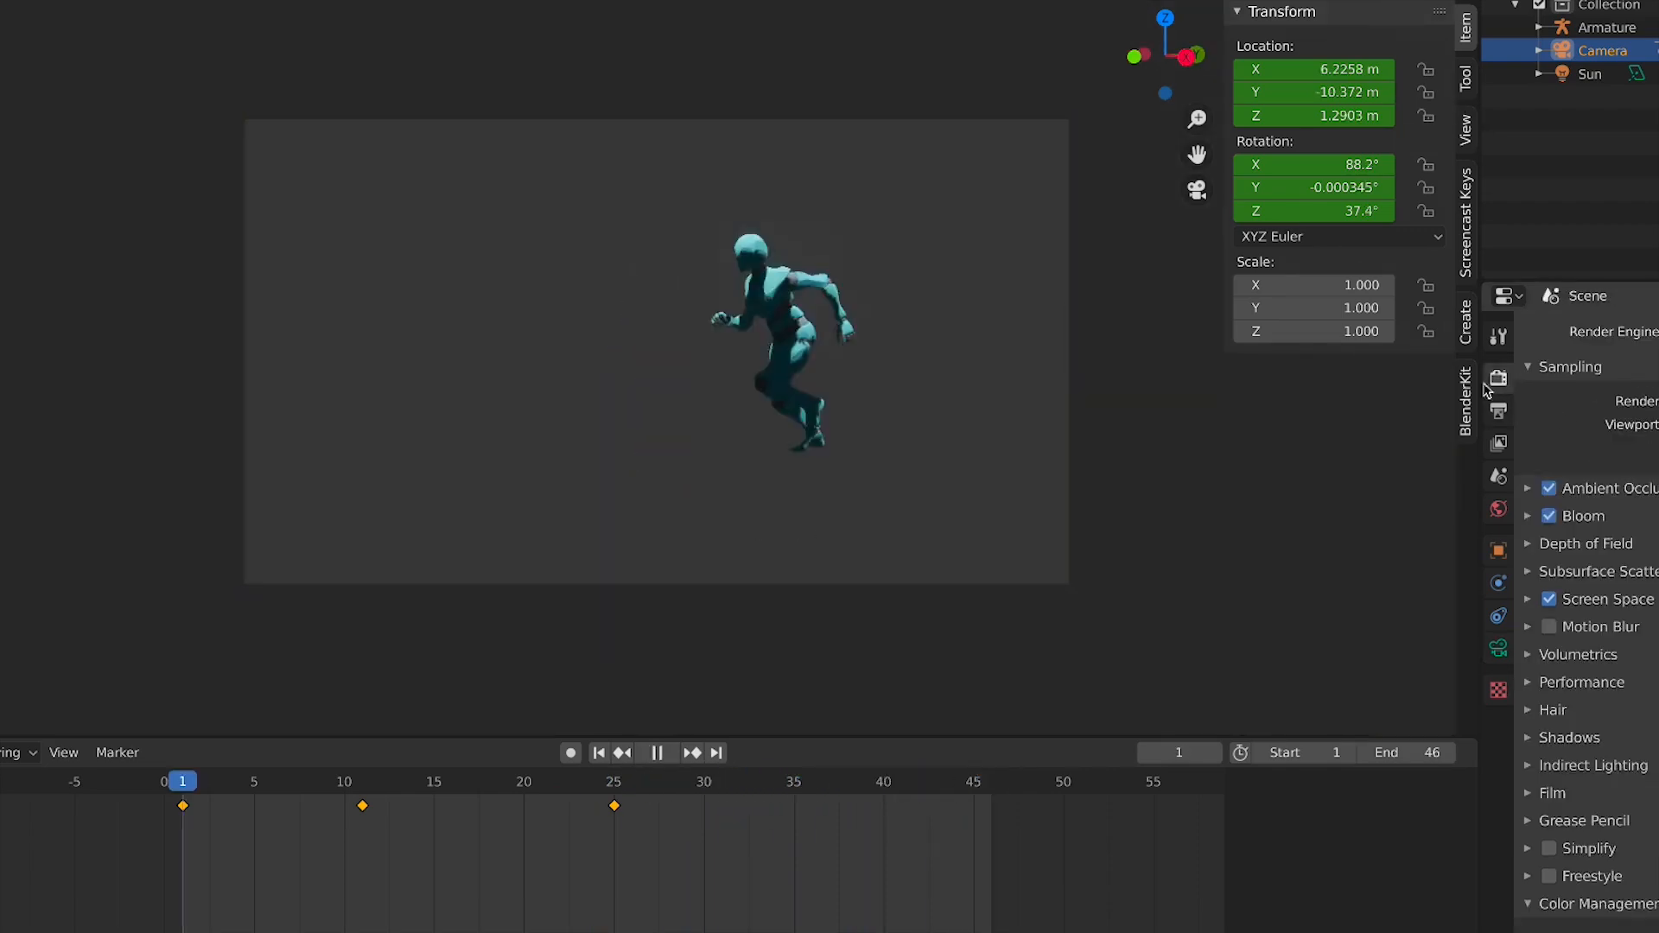
pyautogui.press('space')
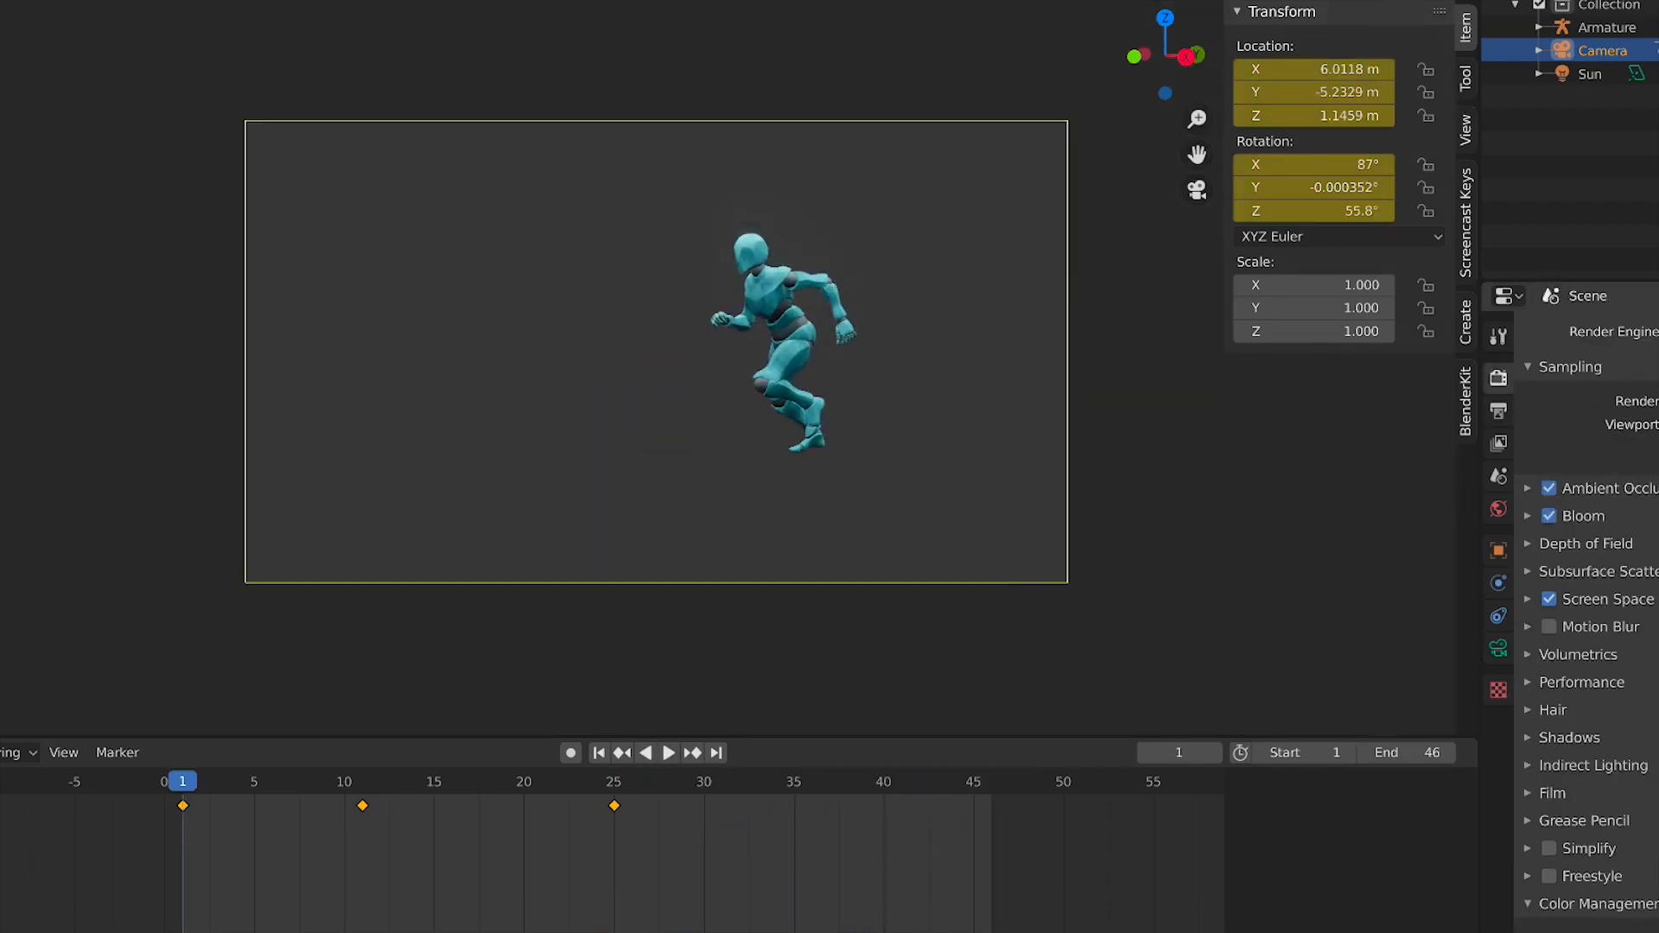
# Switch the render engine to Cycles and play the animation briefly
pyautogui.click(1658, 401)
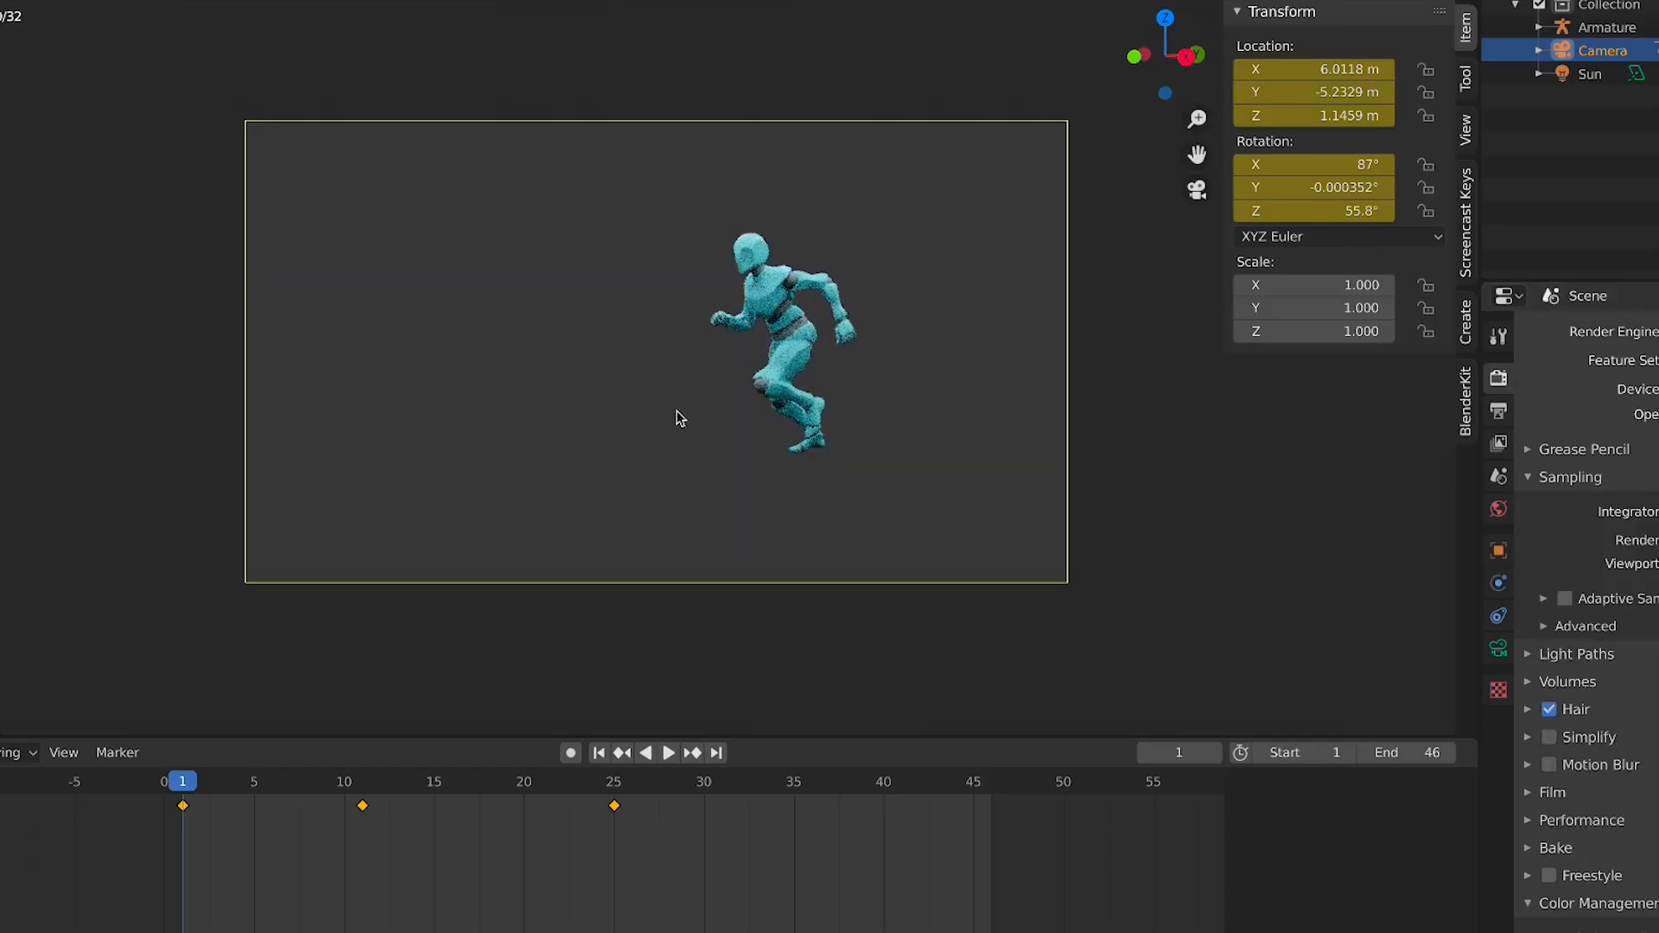
pyautogui.press('space')
pyautogui.press('space')
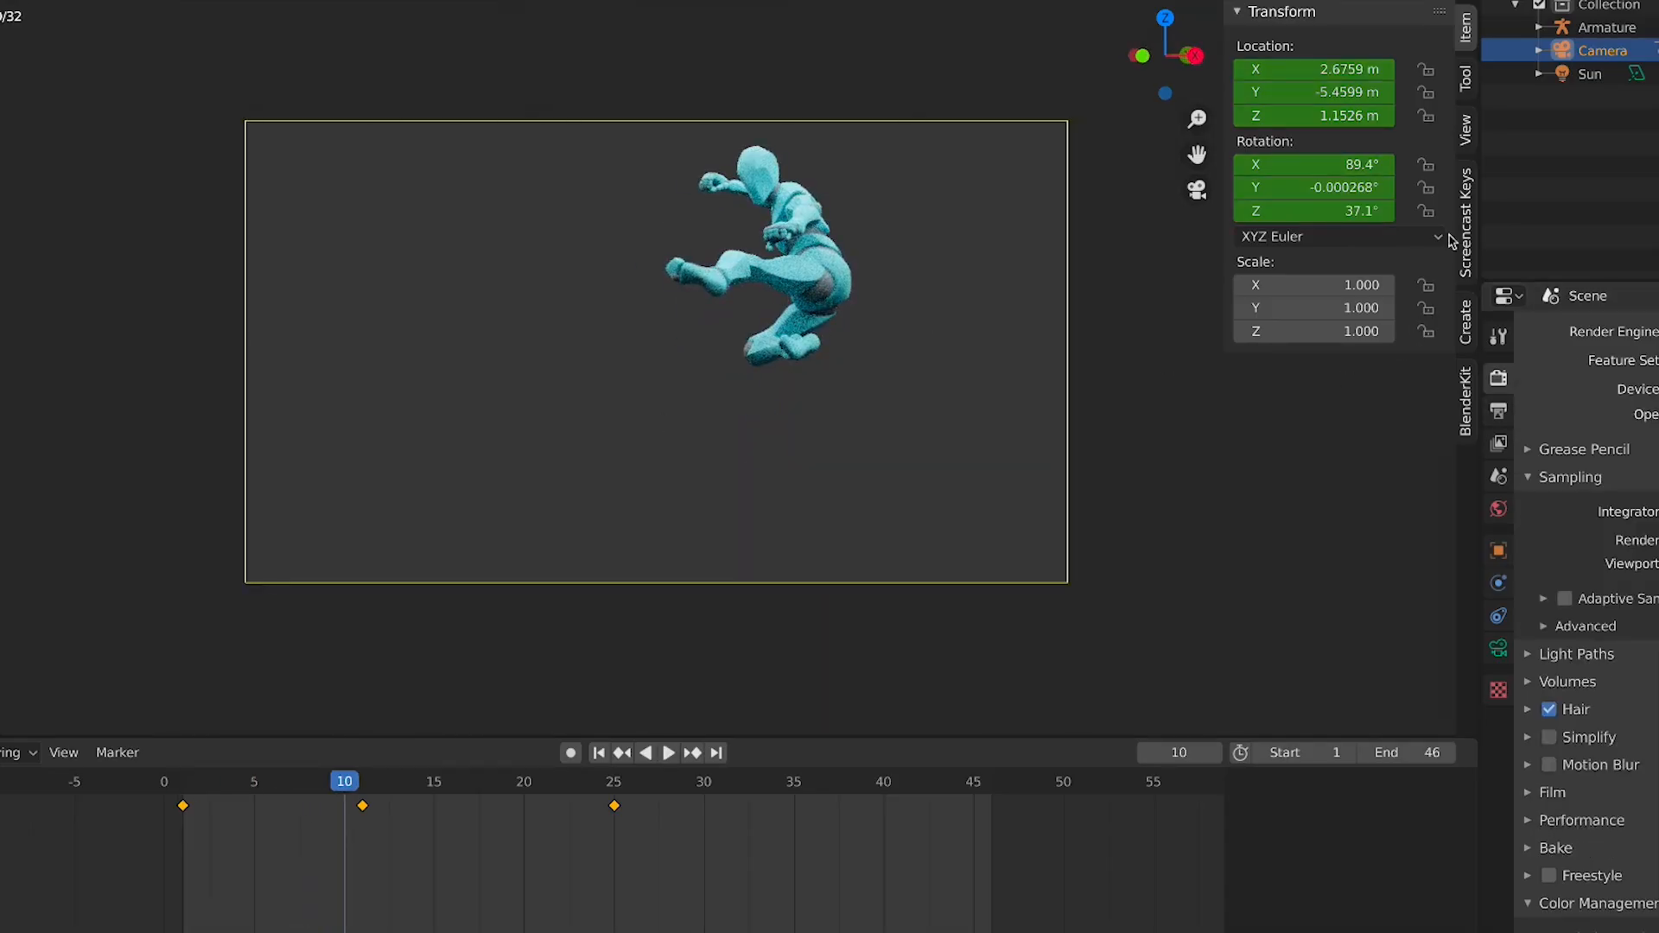
# Review the camera's depth of field settings, then return to the render properties
pyautogui.click(1491, 655)
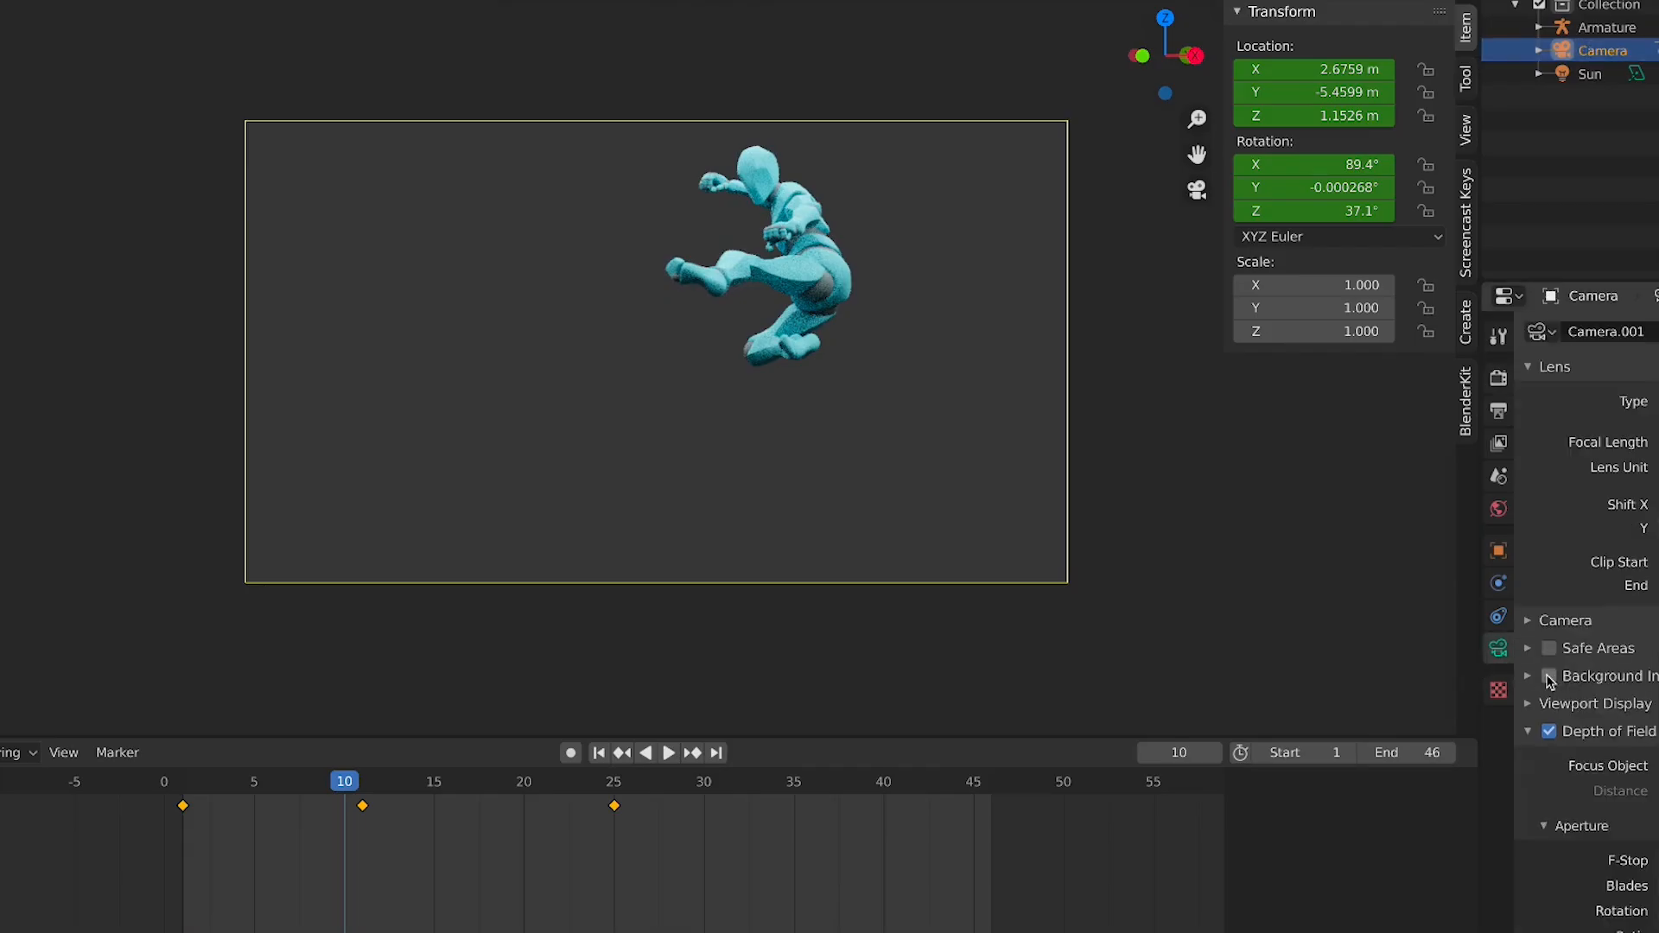
pyautogui.click(1583, 735)
pyautogui.click(1584, 736)
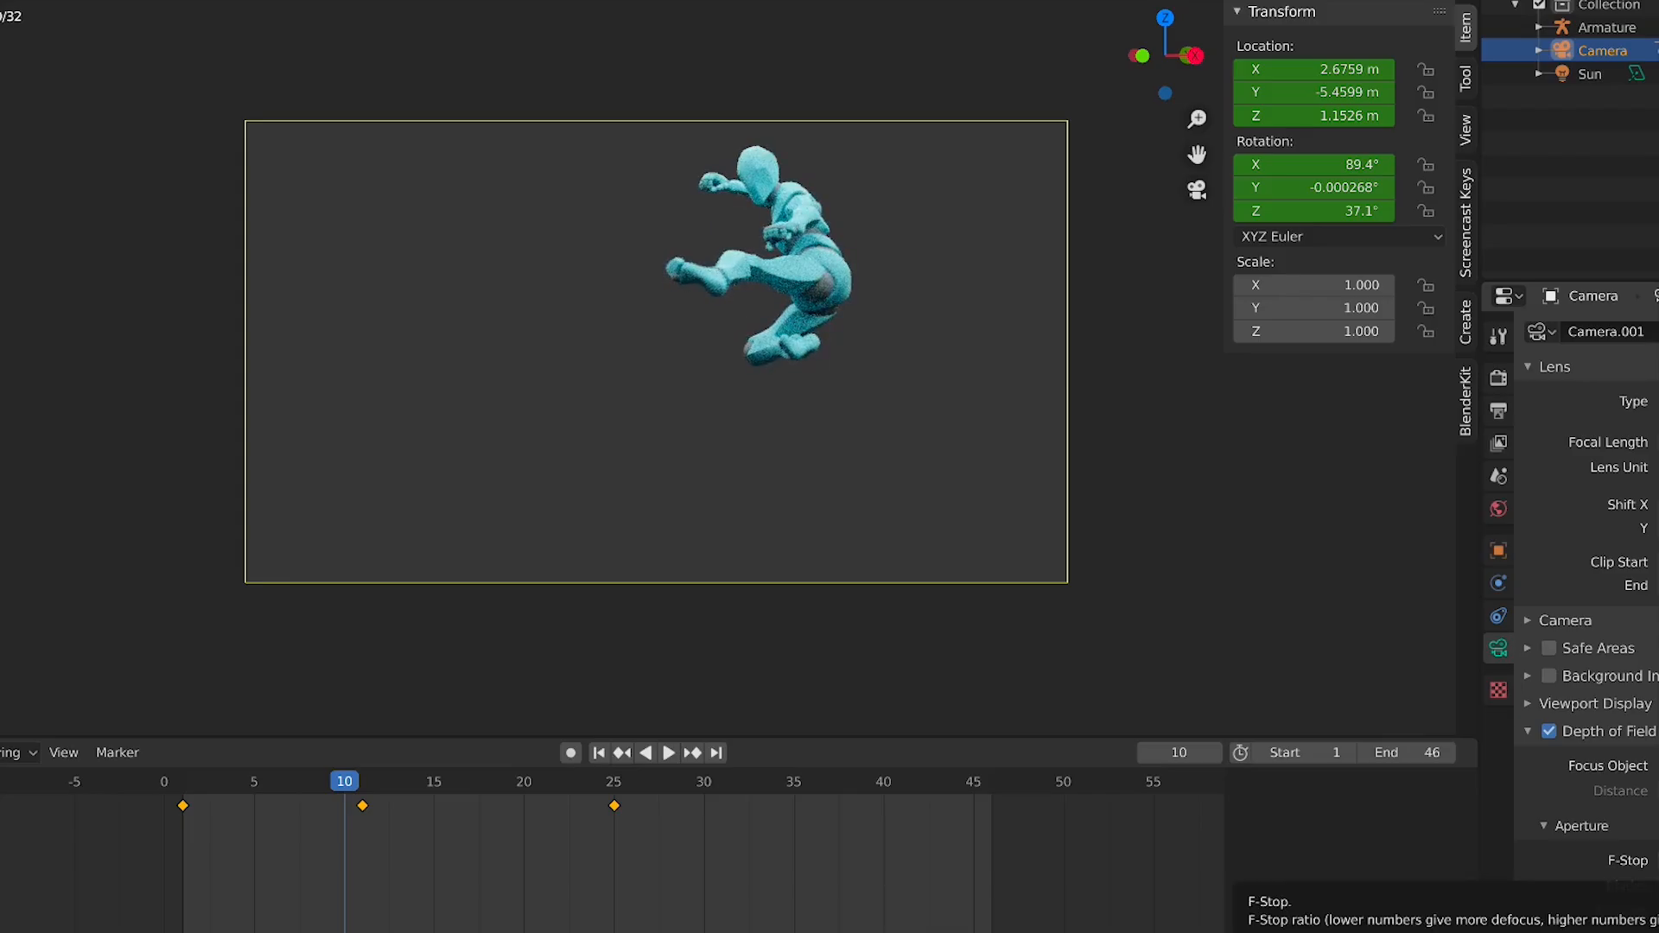
pyautogui.click(1500, 379)
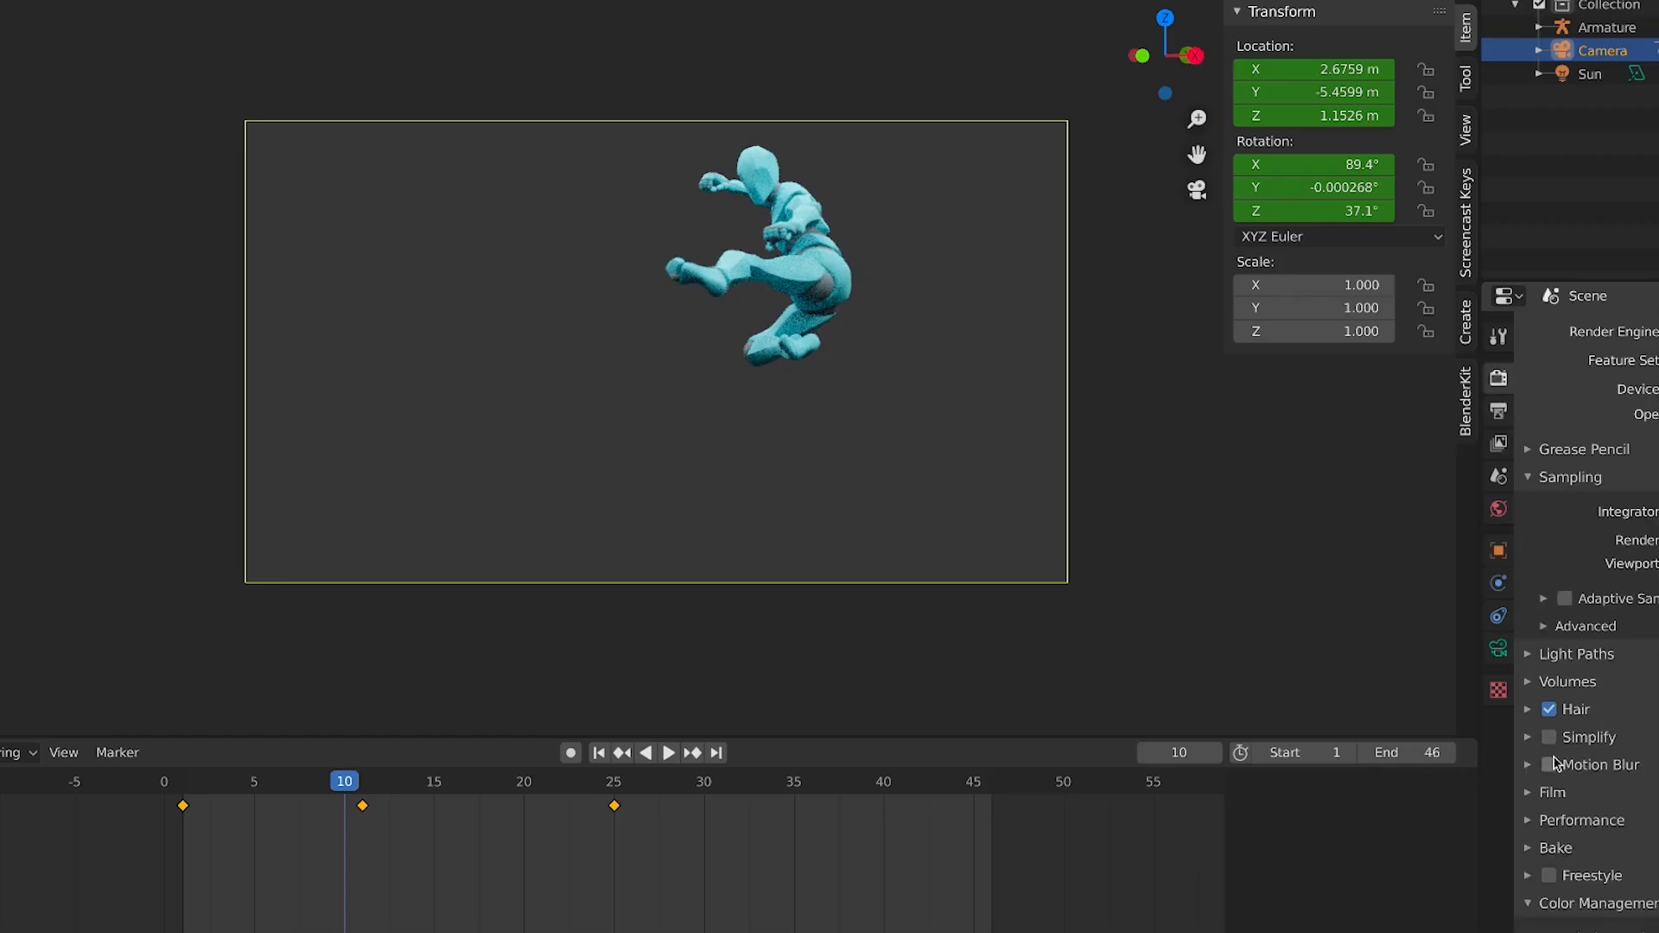
# Configure render settings: turn off Hair, turn on Motion Blur, and enable a transparent Film background
pyautogui.click(1550, 710)
pyautogui.click(1593, 795)
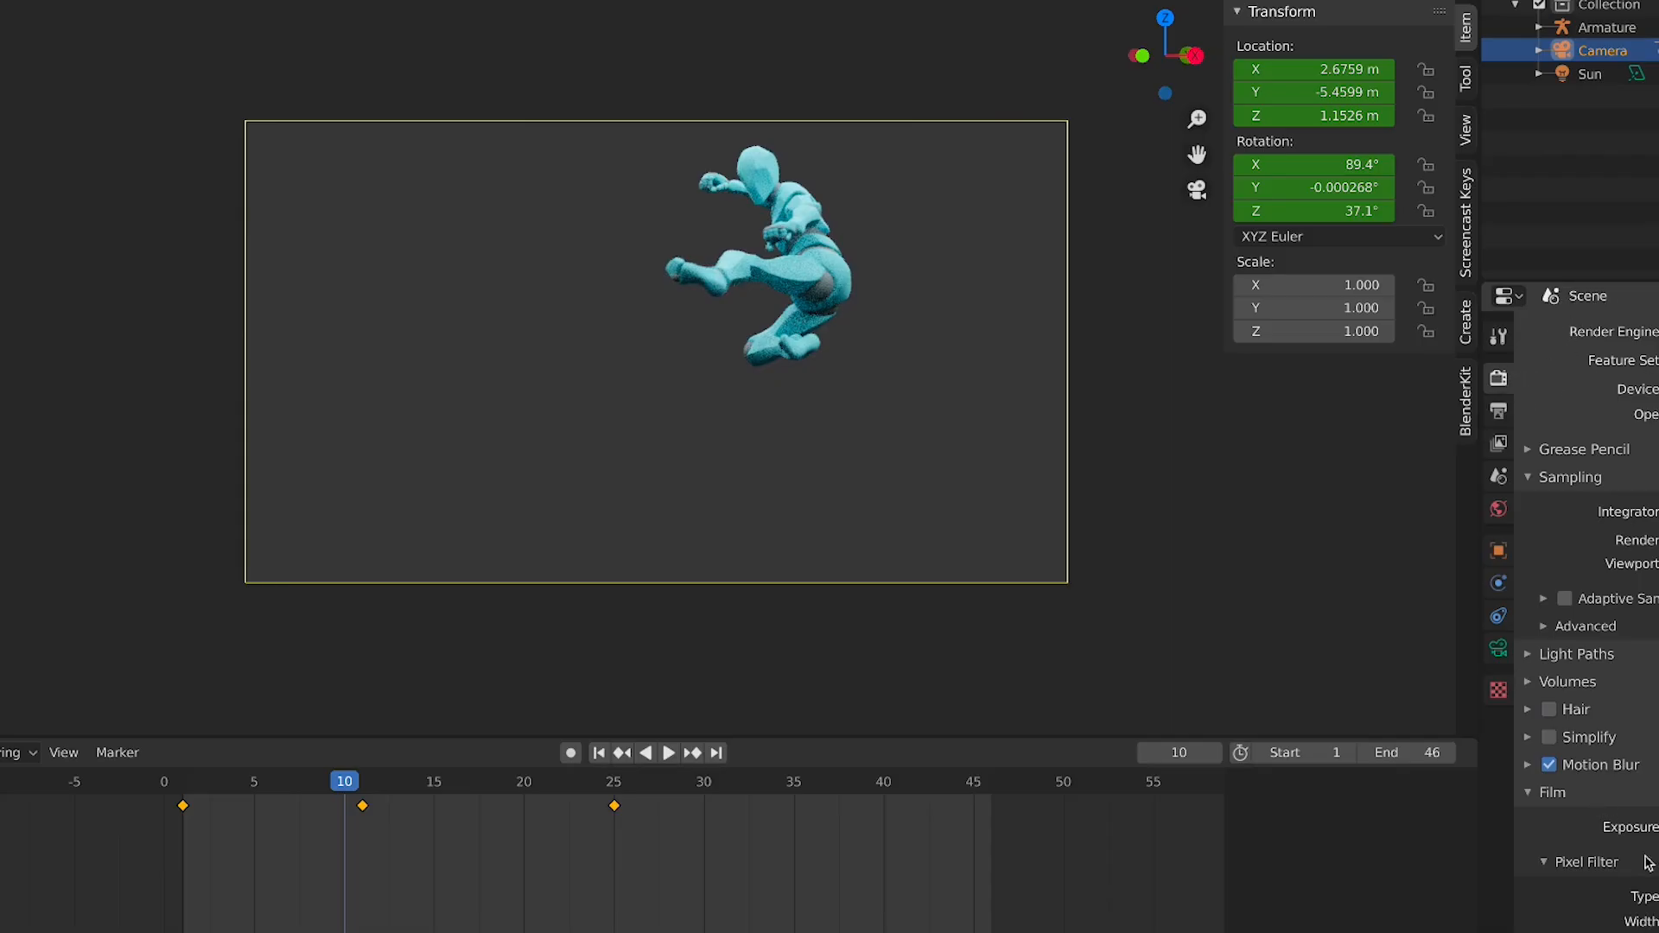
pyautogui.scroll(-3, 1612, 895)
pyautogui.click(1564, 859)
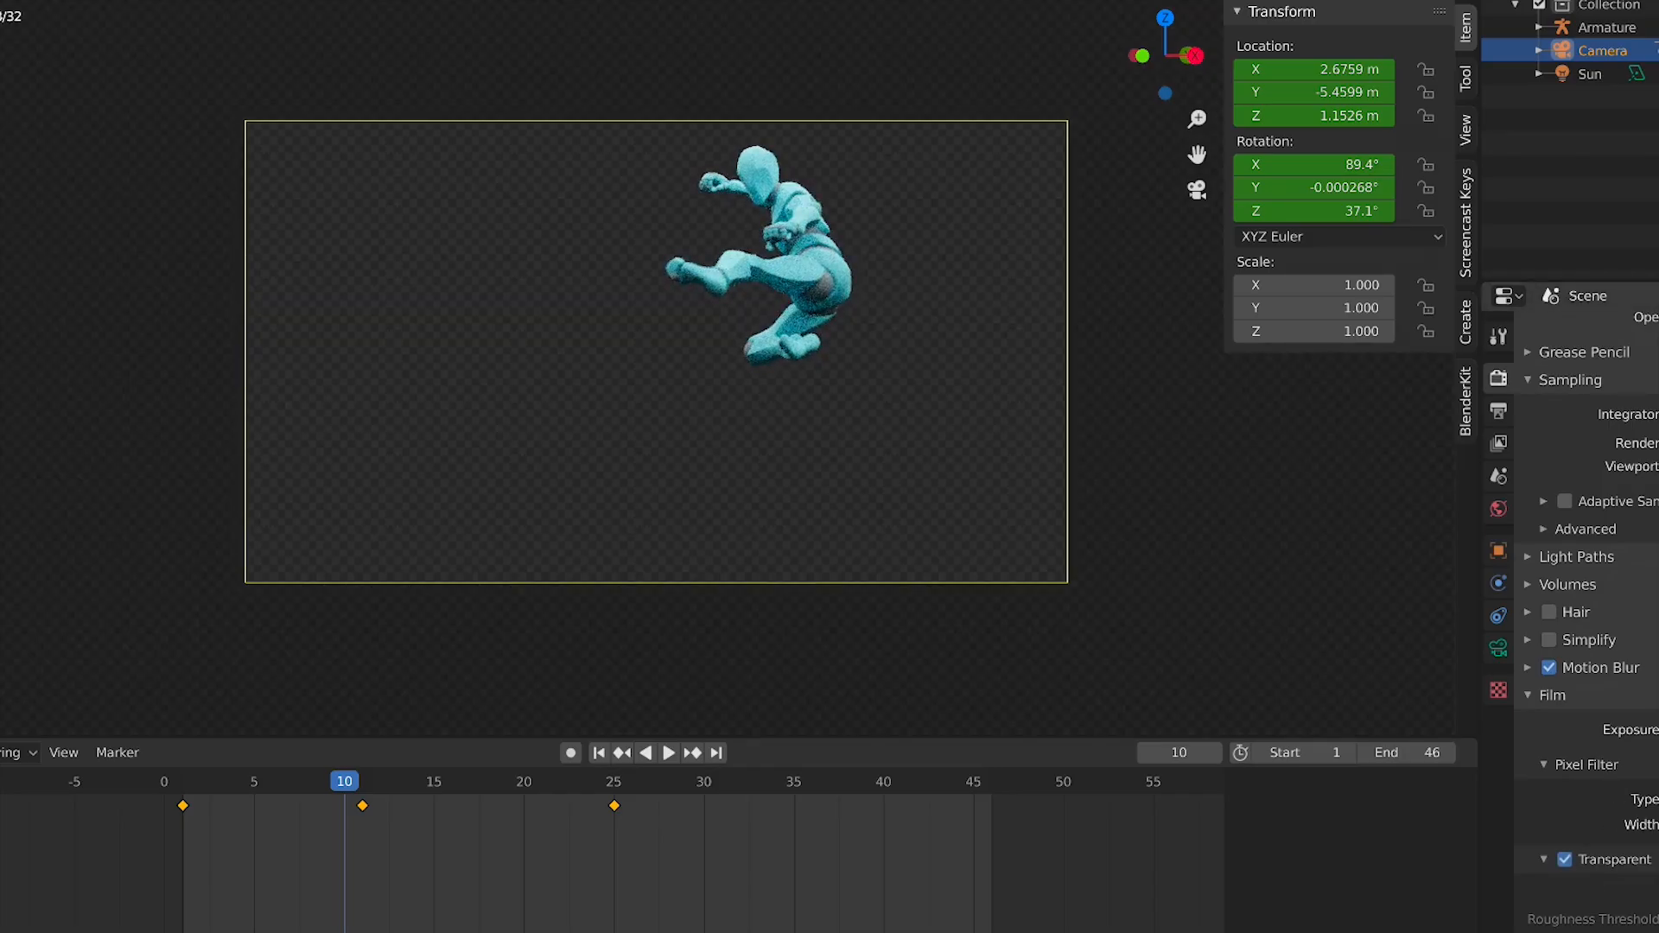
# Try several Color Management contrast looks, ending on Medium High Contrast
pyautogui.scroll(-4, 1586, 778)
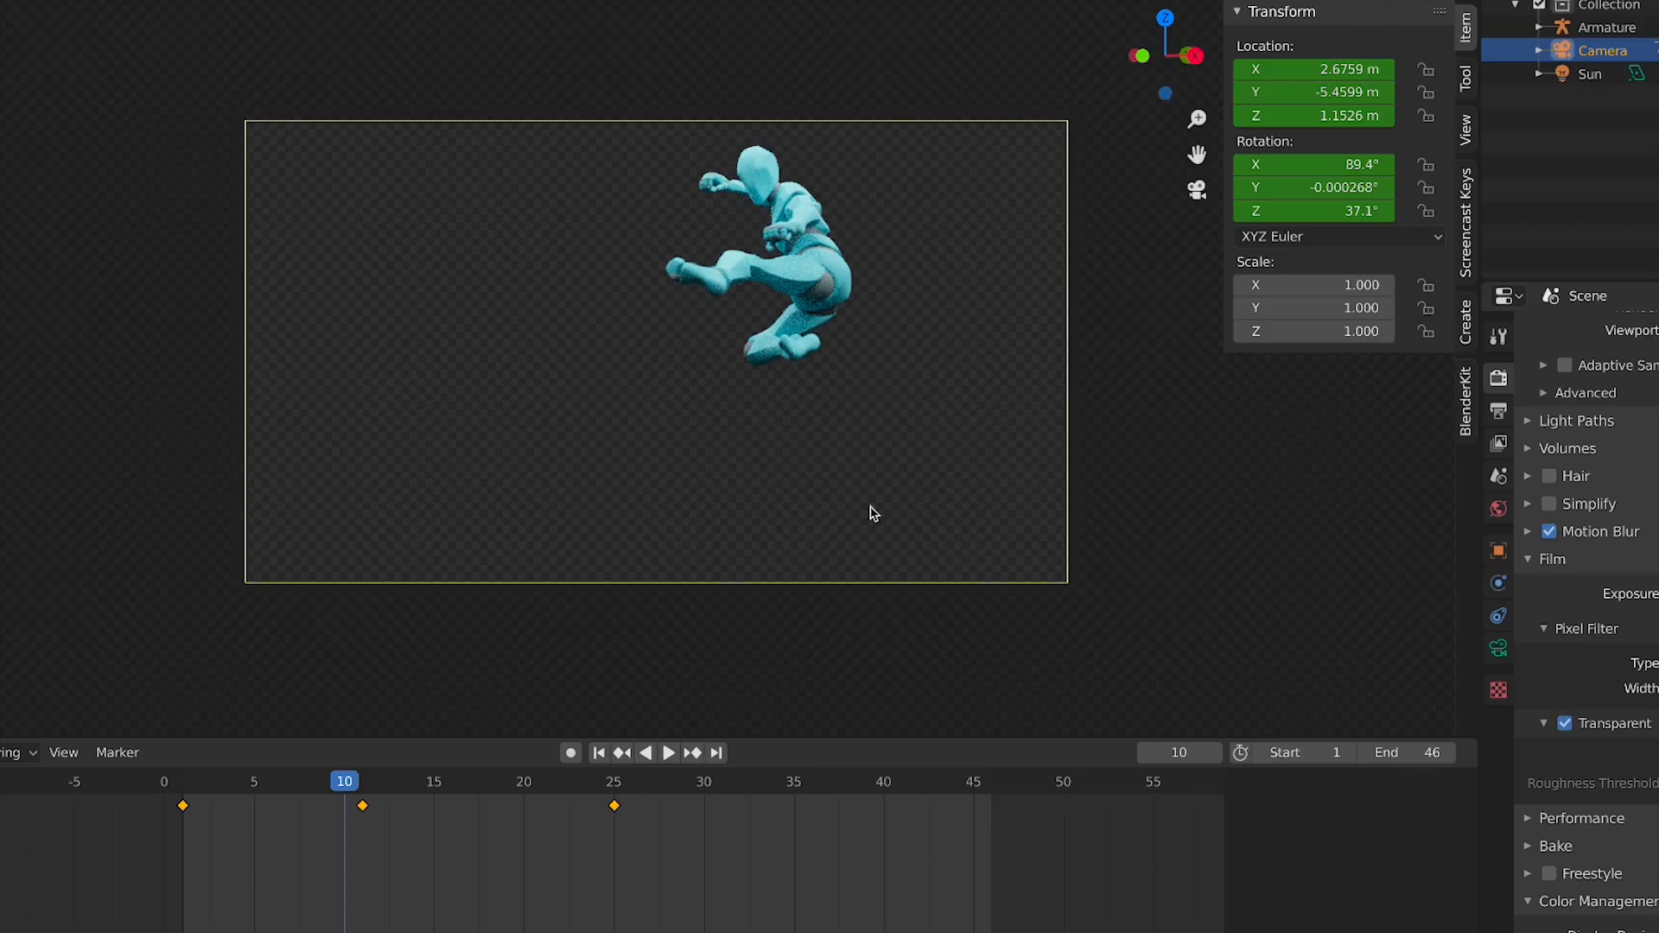
pyautogui.scroll(-4, 1586, 622)
pyautogui.click(1657, 869)
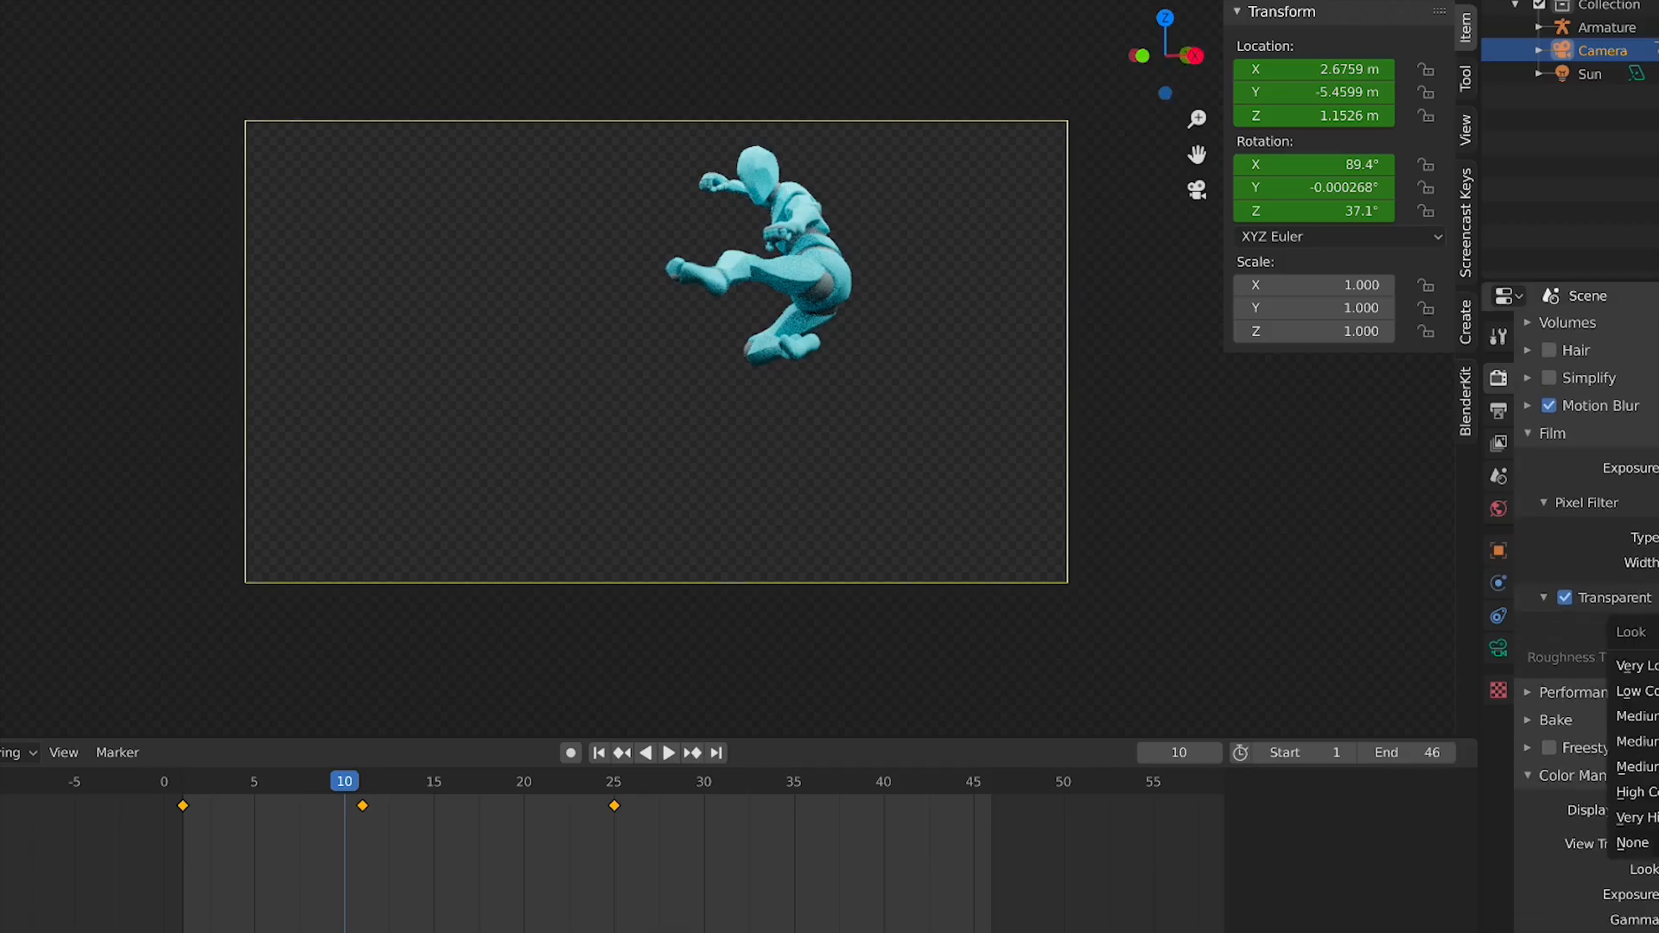
pyautogui.click(1650, 817)
pyautogui.click(1657, 869)
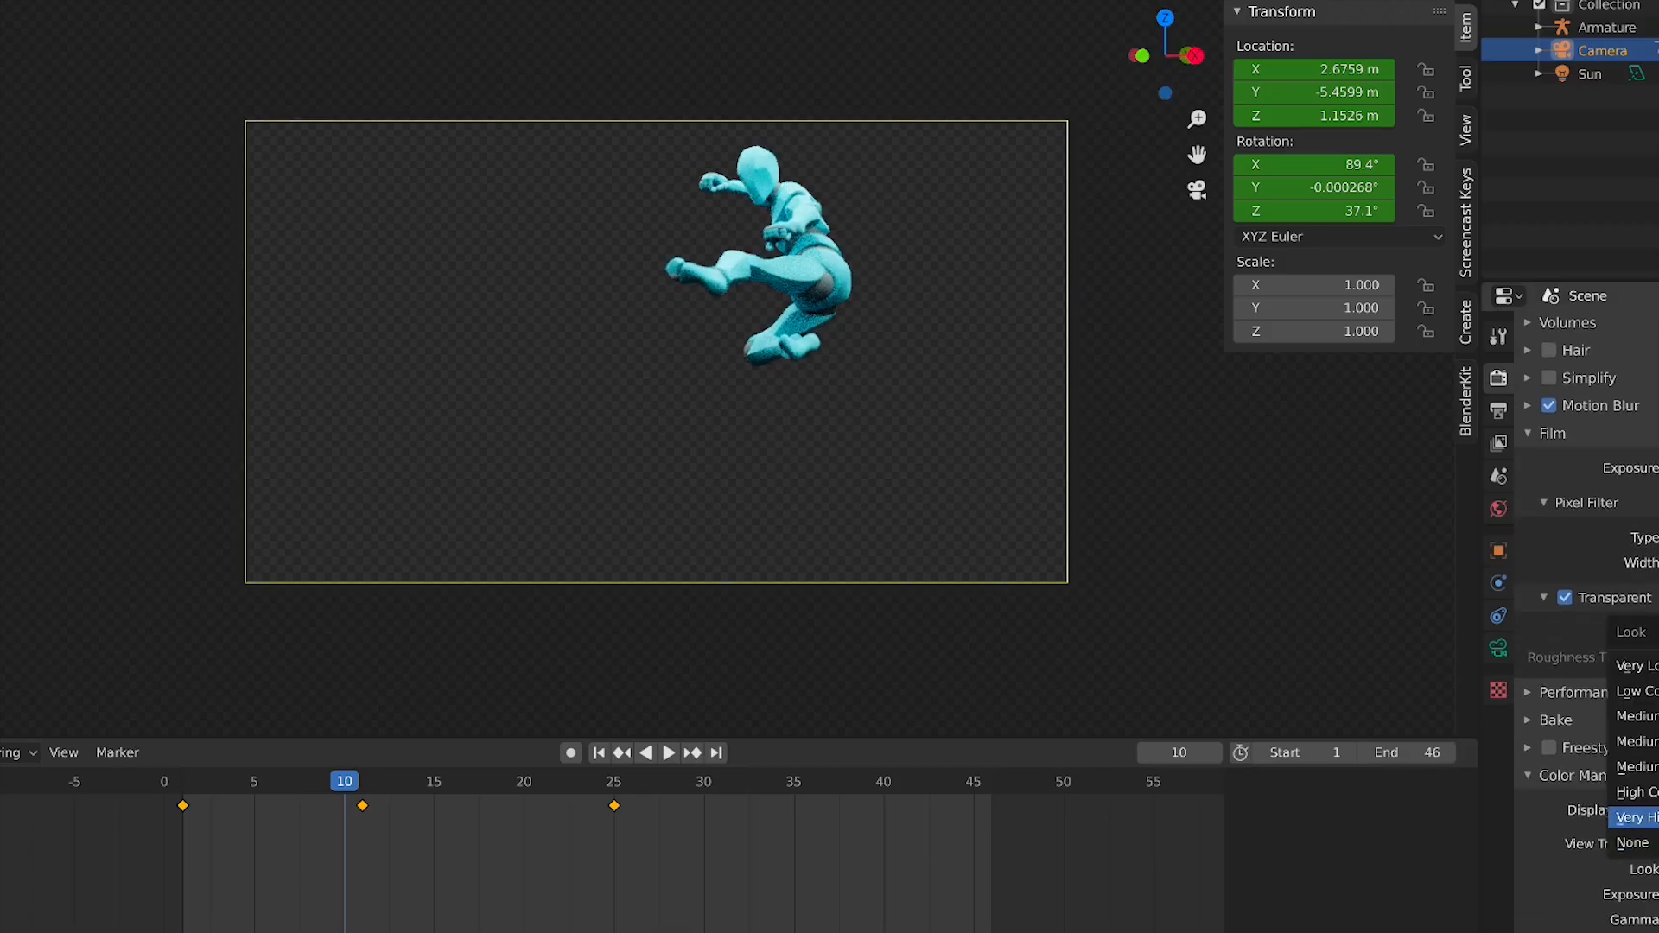
pyautogui.click(1651, 792)
pyautogui.click(1657, 870)
pyautogui.click(1652, 742)
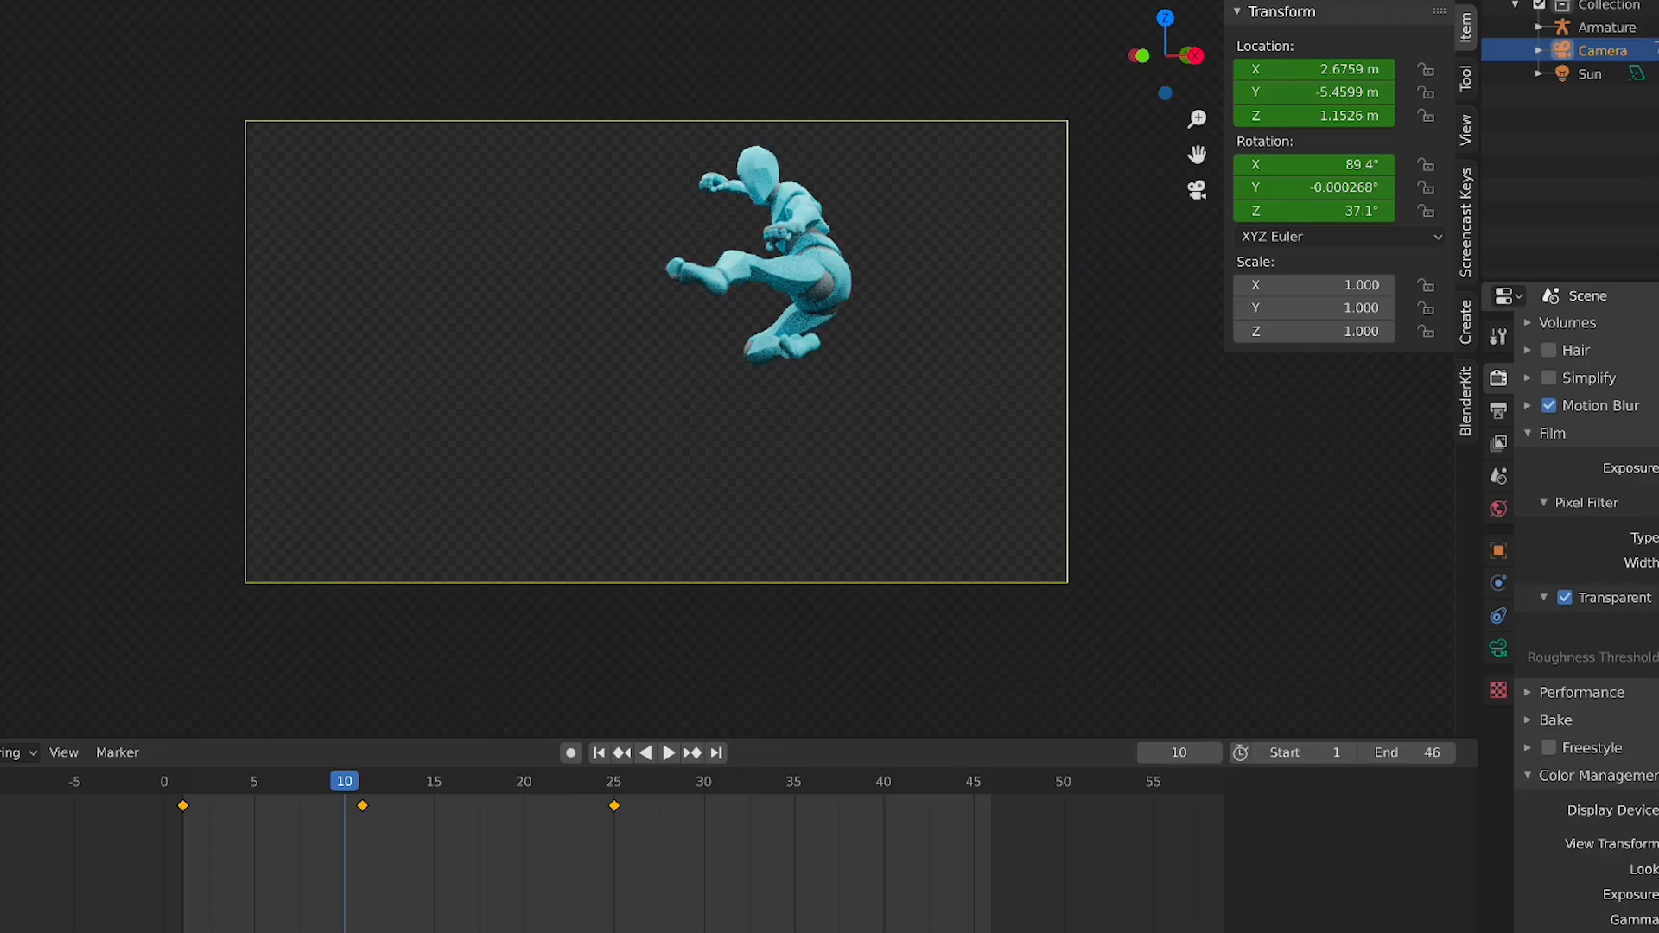
pyautogui.click(1657, 869)
pyautogui.click(1652, 716)
pyautogui.click(1656, 869)
pyautogui.click(1650, 767)
# Nudge a point on the Color Management curve slightly
pyautogui.scroll(-8, 1586, 622)
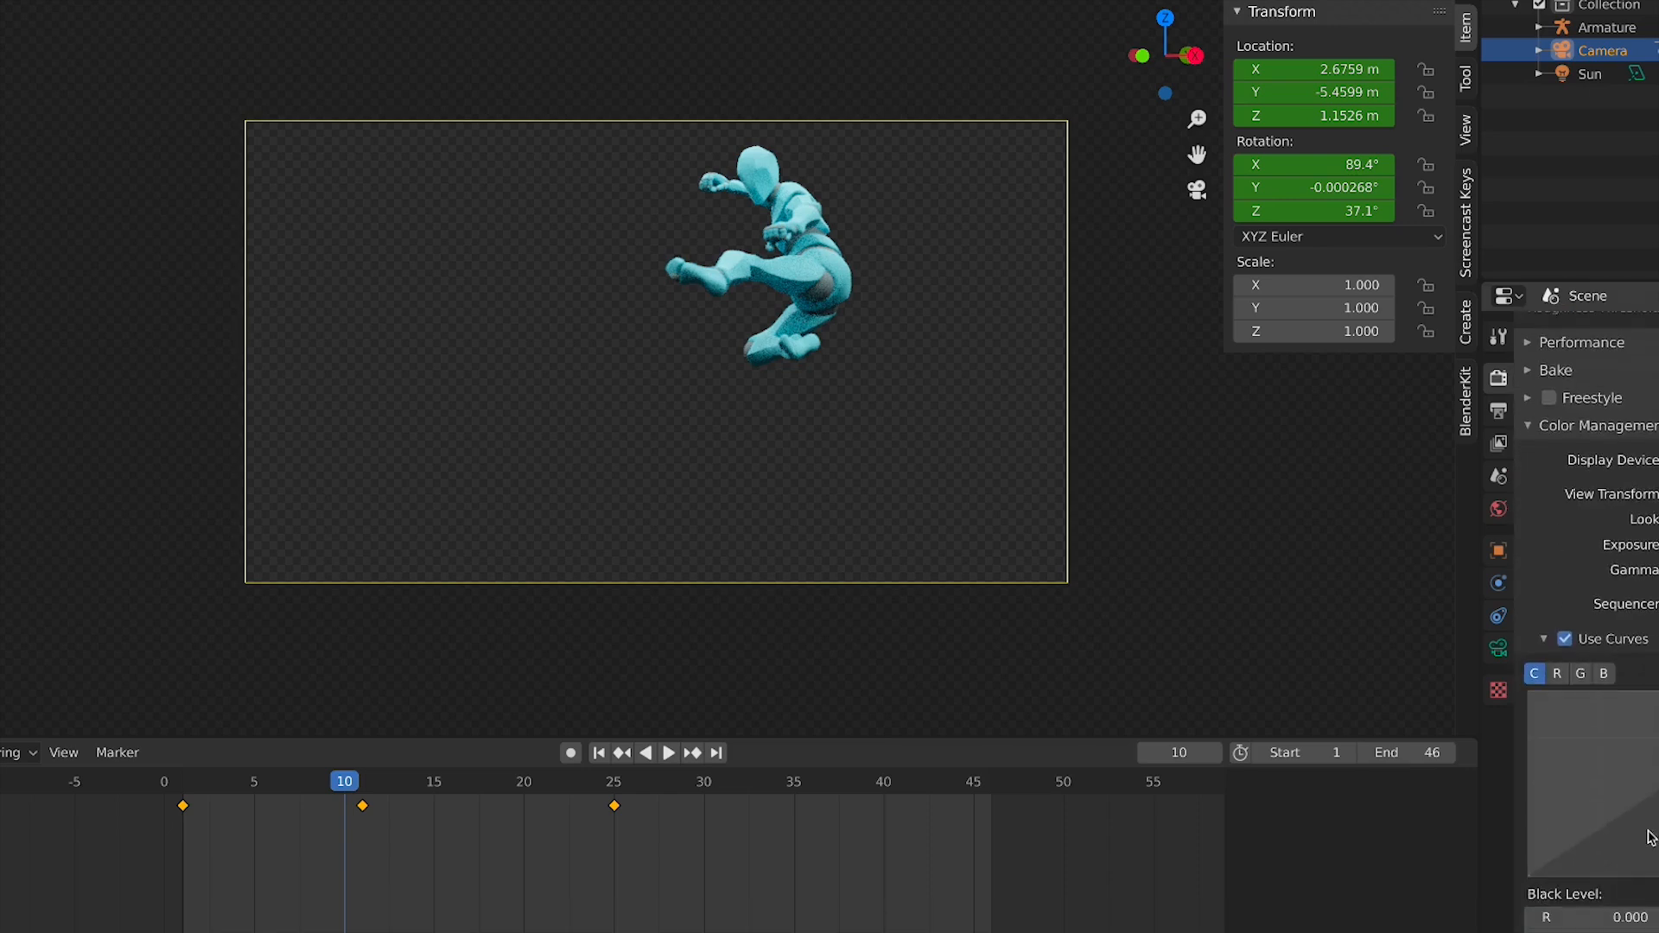
pyautogui.moveTo(1658, 796)
pyautogui.mouseDown()
pyautogui.moveTo(1658, 814)
pyautogui.moveTo(1648, 726)
pyautogui.moveTo(1657, 804)
pyautogui.mouseUp()
pyautogui.scroll(-1, 1652, 644)
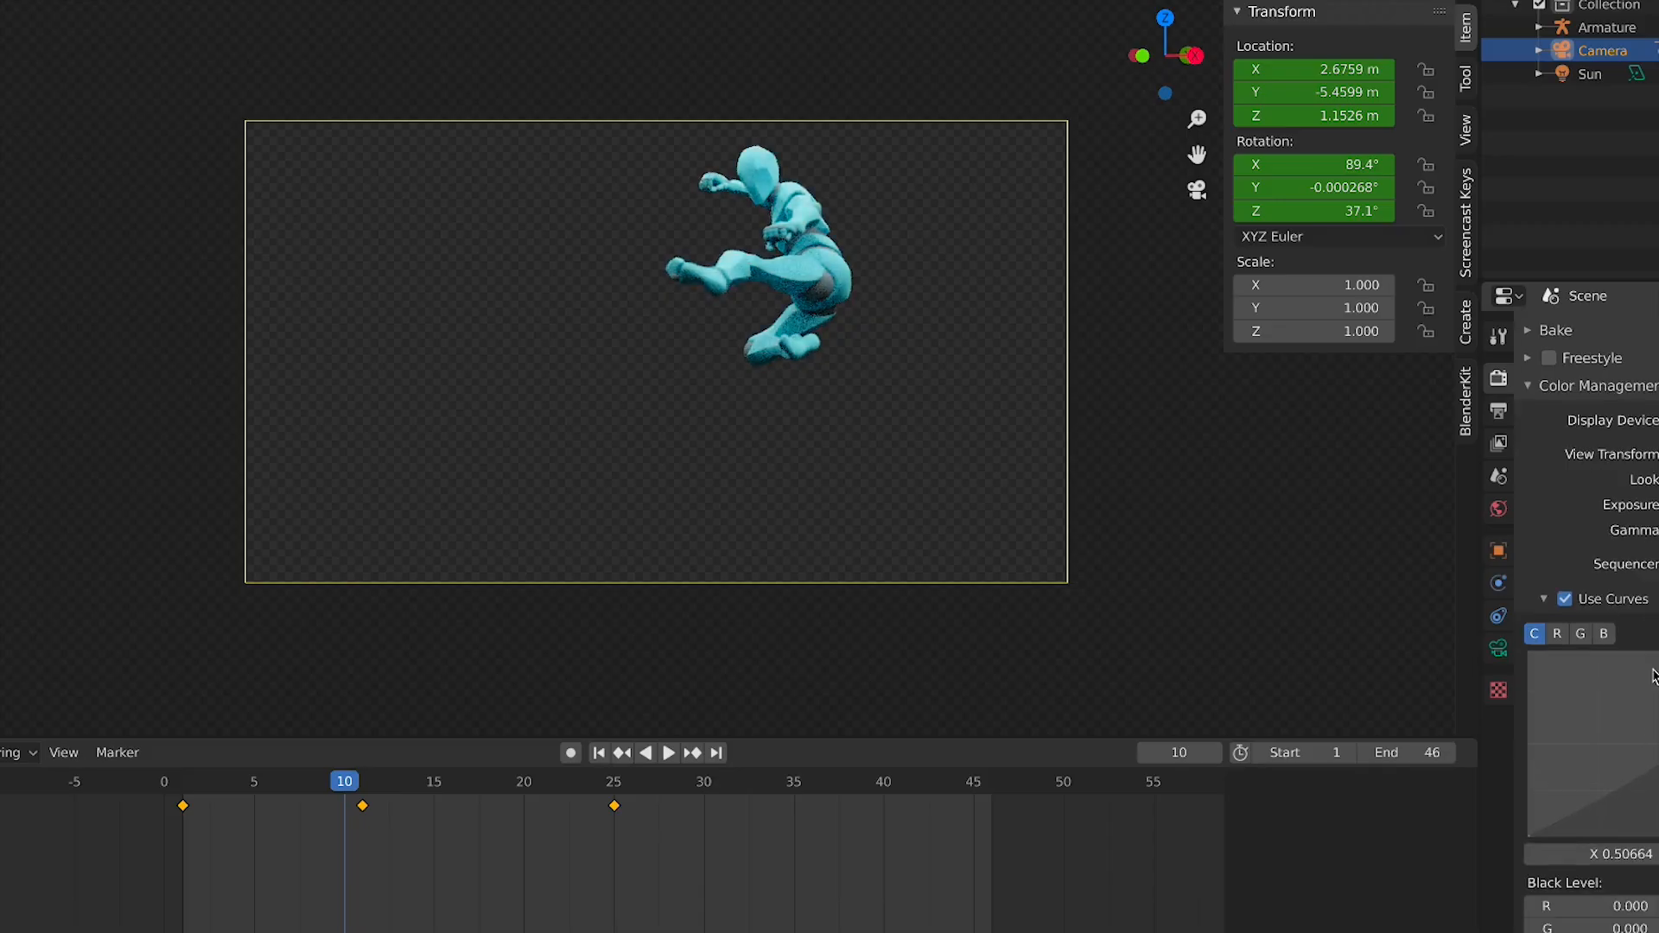
# Enable Adaptive Sampling in the Cycles sampling settings
pyautogui.click(1498, 411)
pyautogui.click(1499, 380)
pyautogui.scroll(8, 1589, 474)
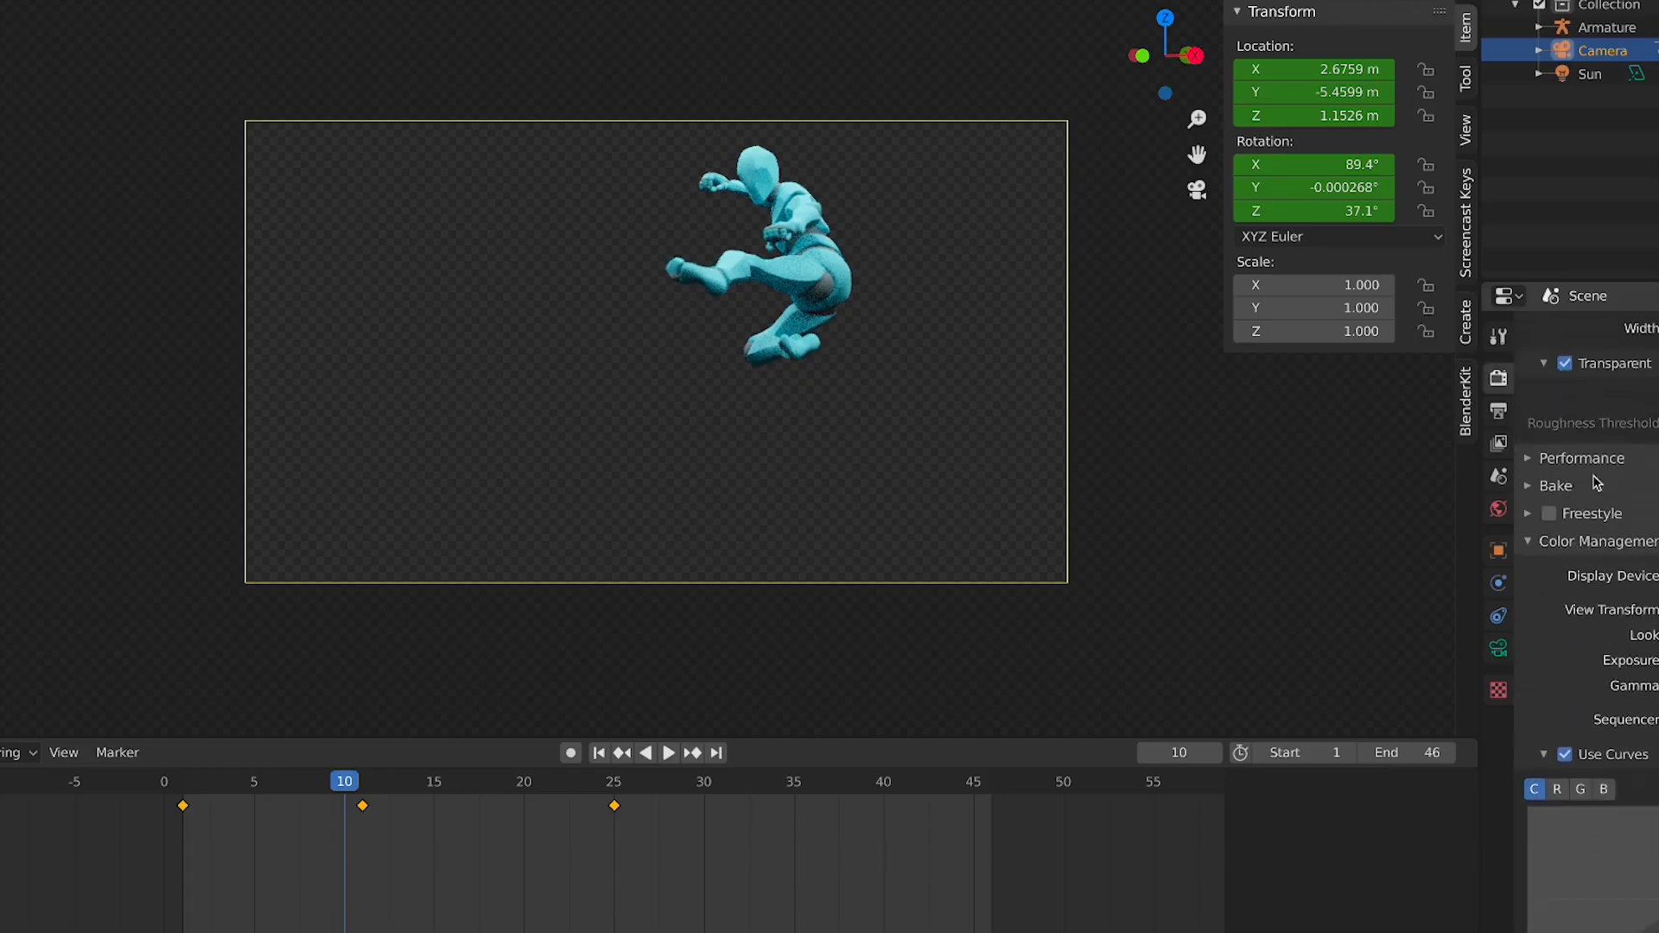
pyautogui.scroll(5, 1599, 532)
pyautogui.scroll(4, 1608, 544)
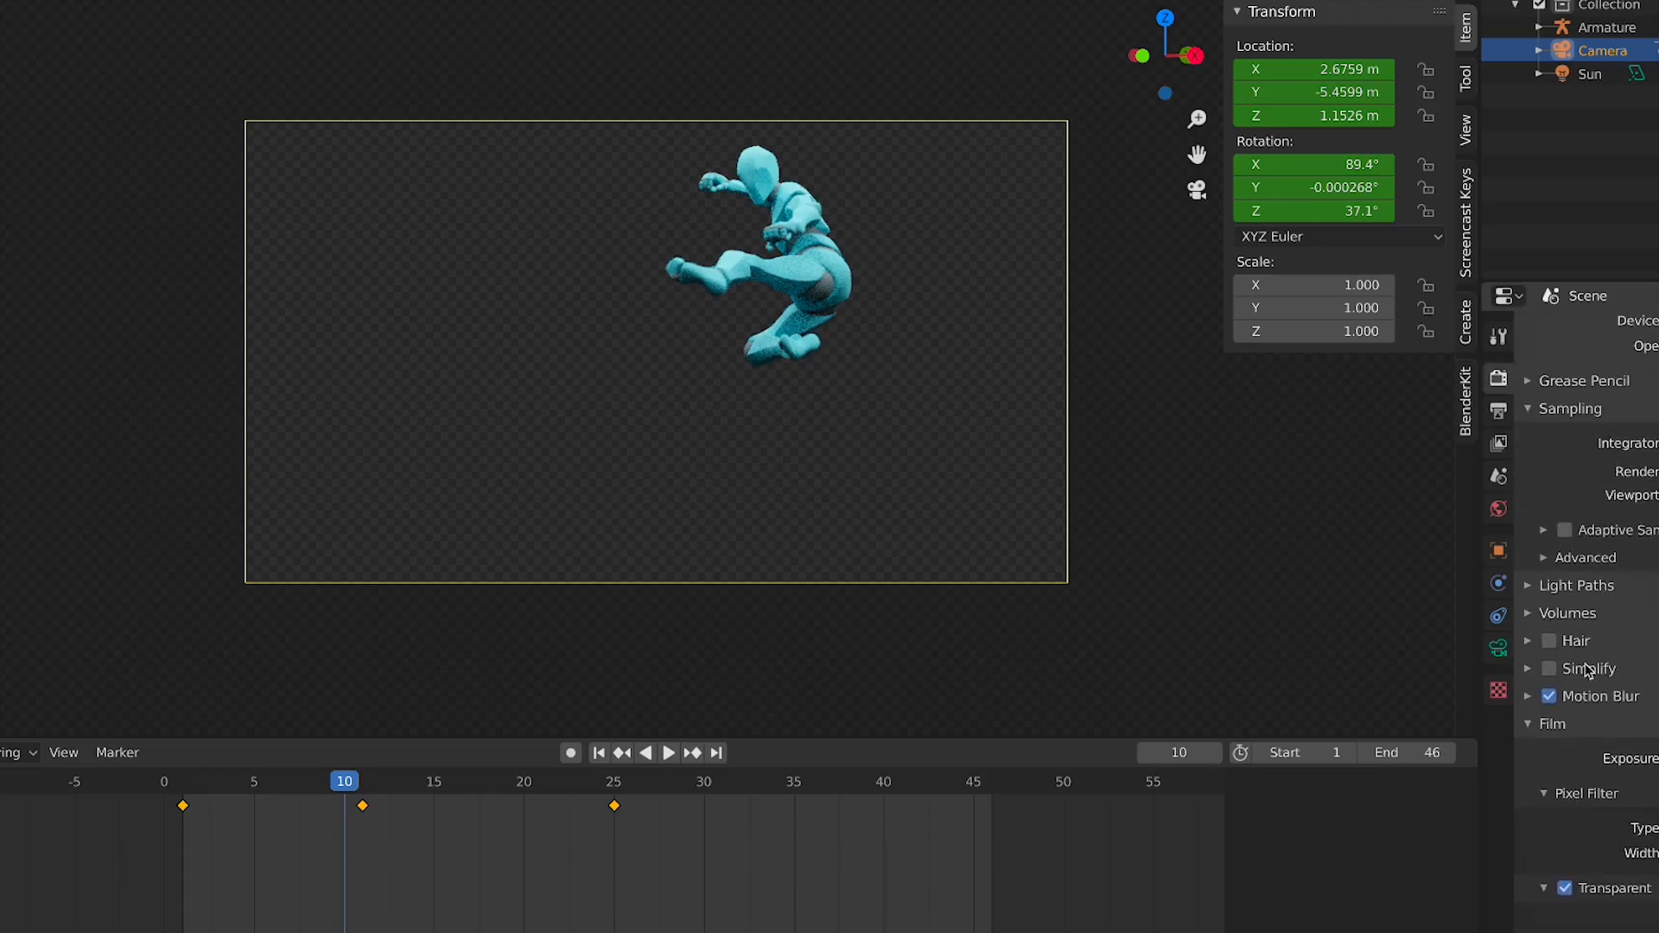
pyautogui.scroll(2, 1581, 644)
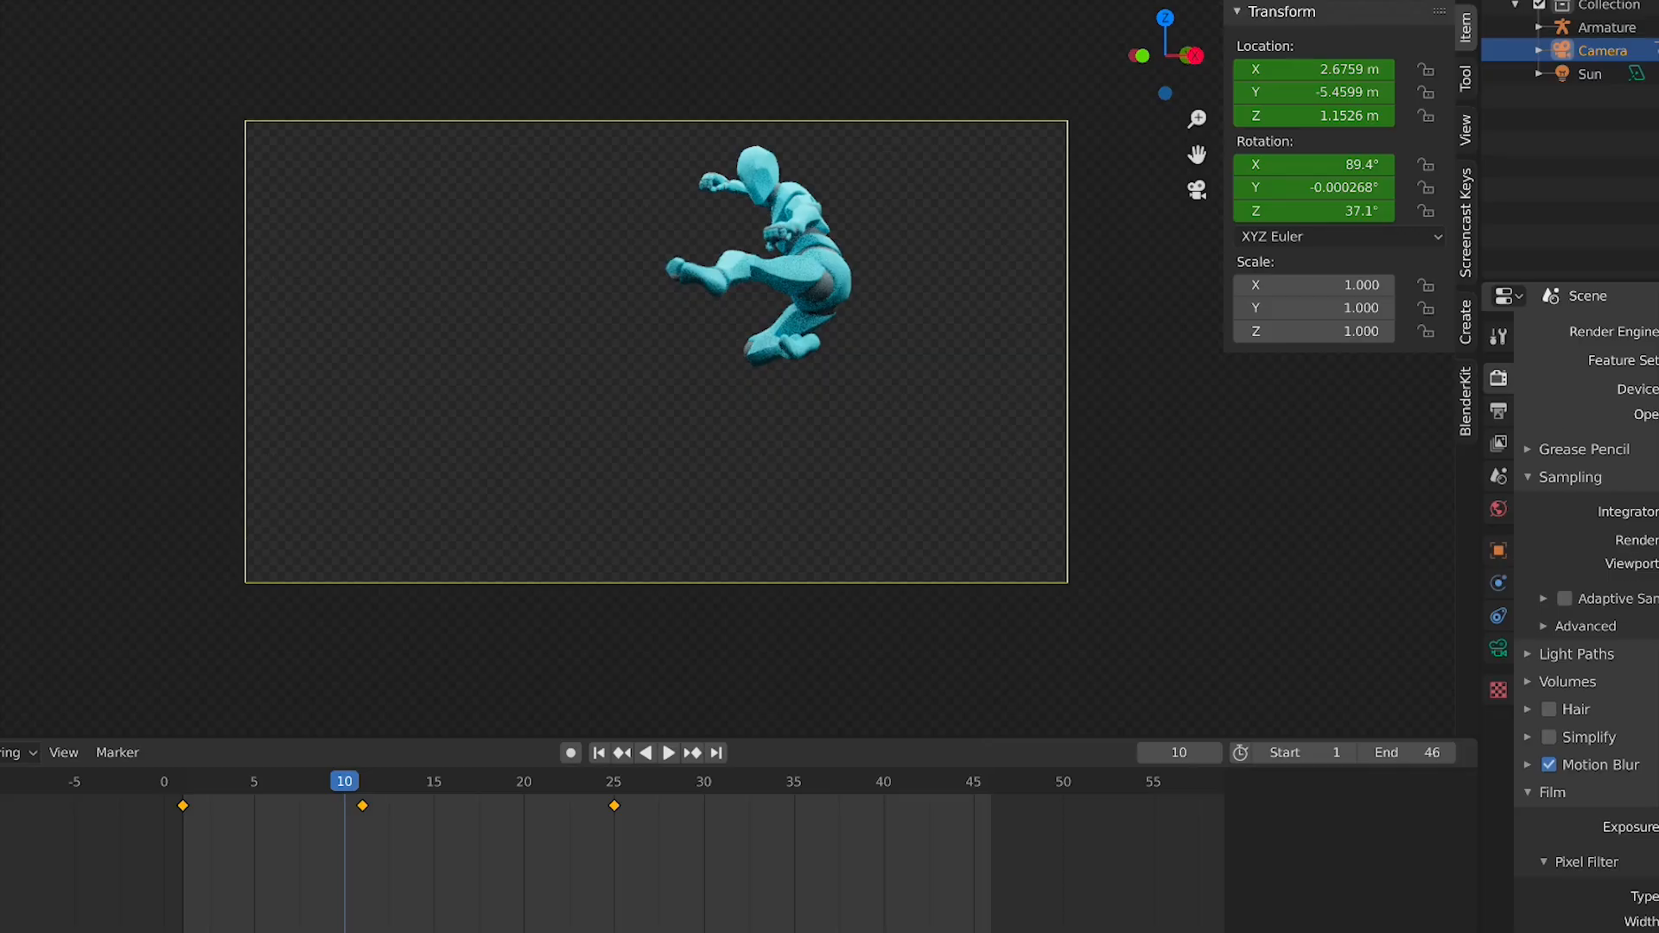
pyautogui.click(1628, 610)
pyautogui.click(1630, 610)
pyautogui.click(1565, 599)
pyautogui.click(1574, 605)
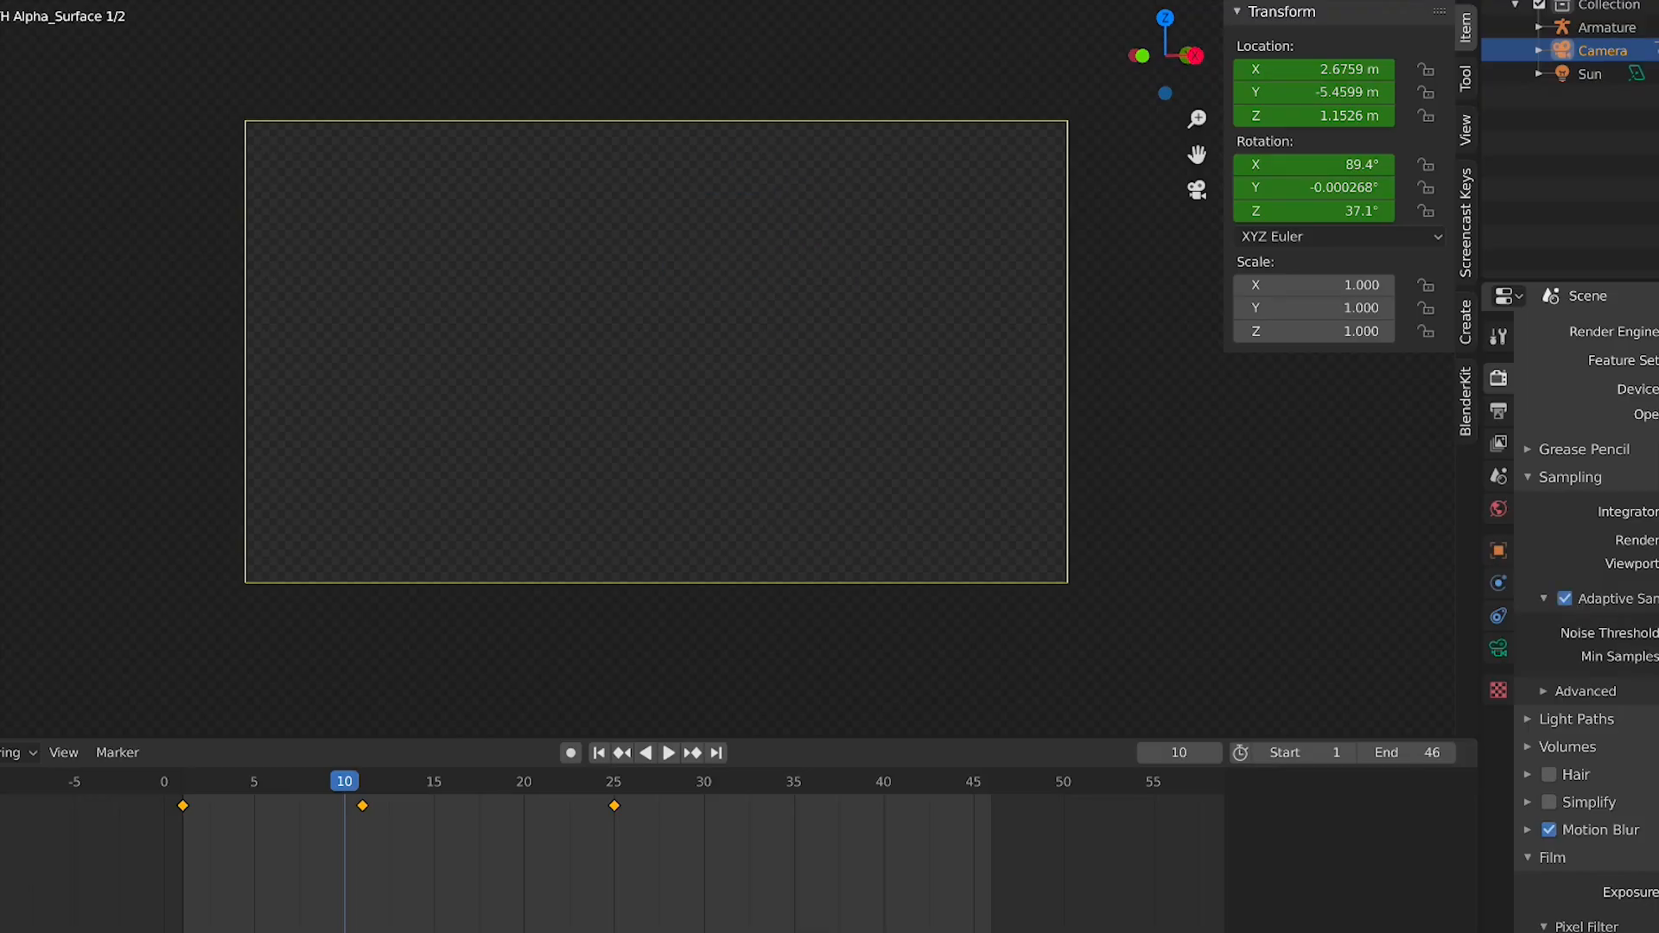
# Set the render output file format to PNG
pyautogui.scroll(-2, 1570, 607)
pyautogui.scroll(-8, 1633, 716)
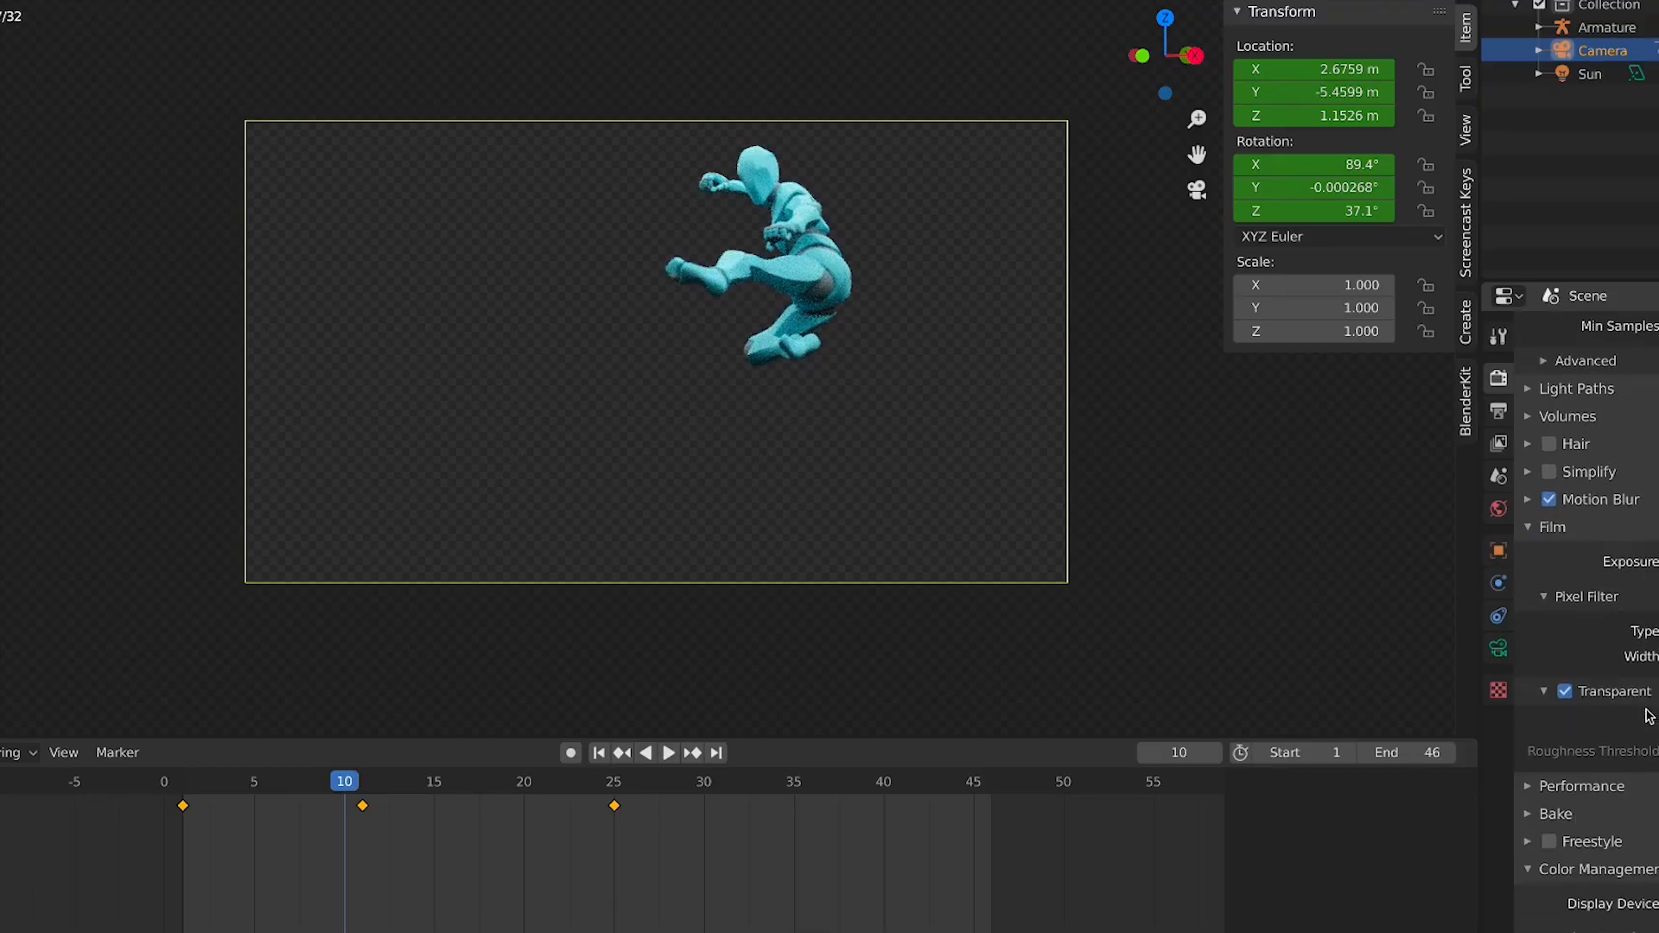
pyautogui.scroll(-12, 1615, 804)
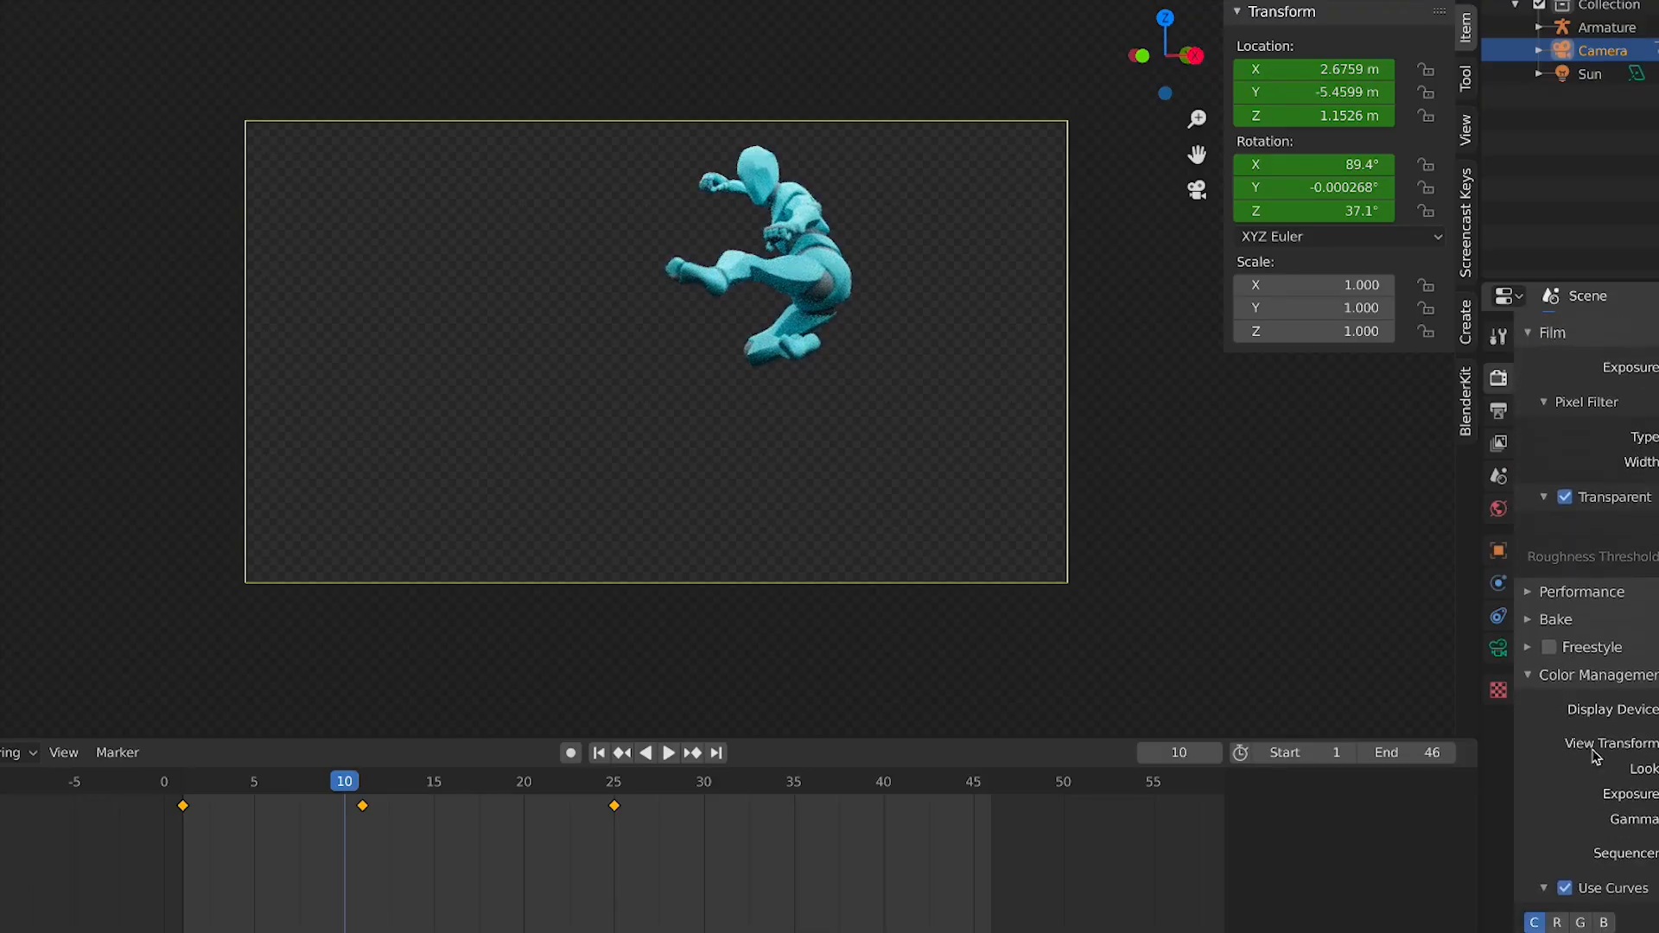
pyautogui.click(1500, 412)
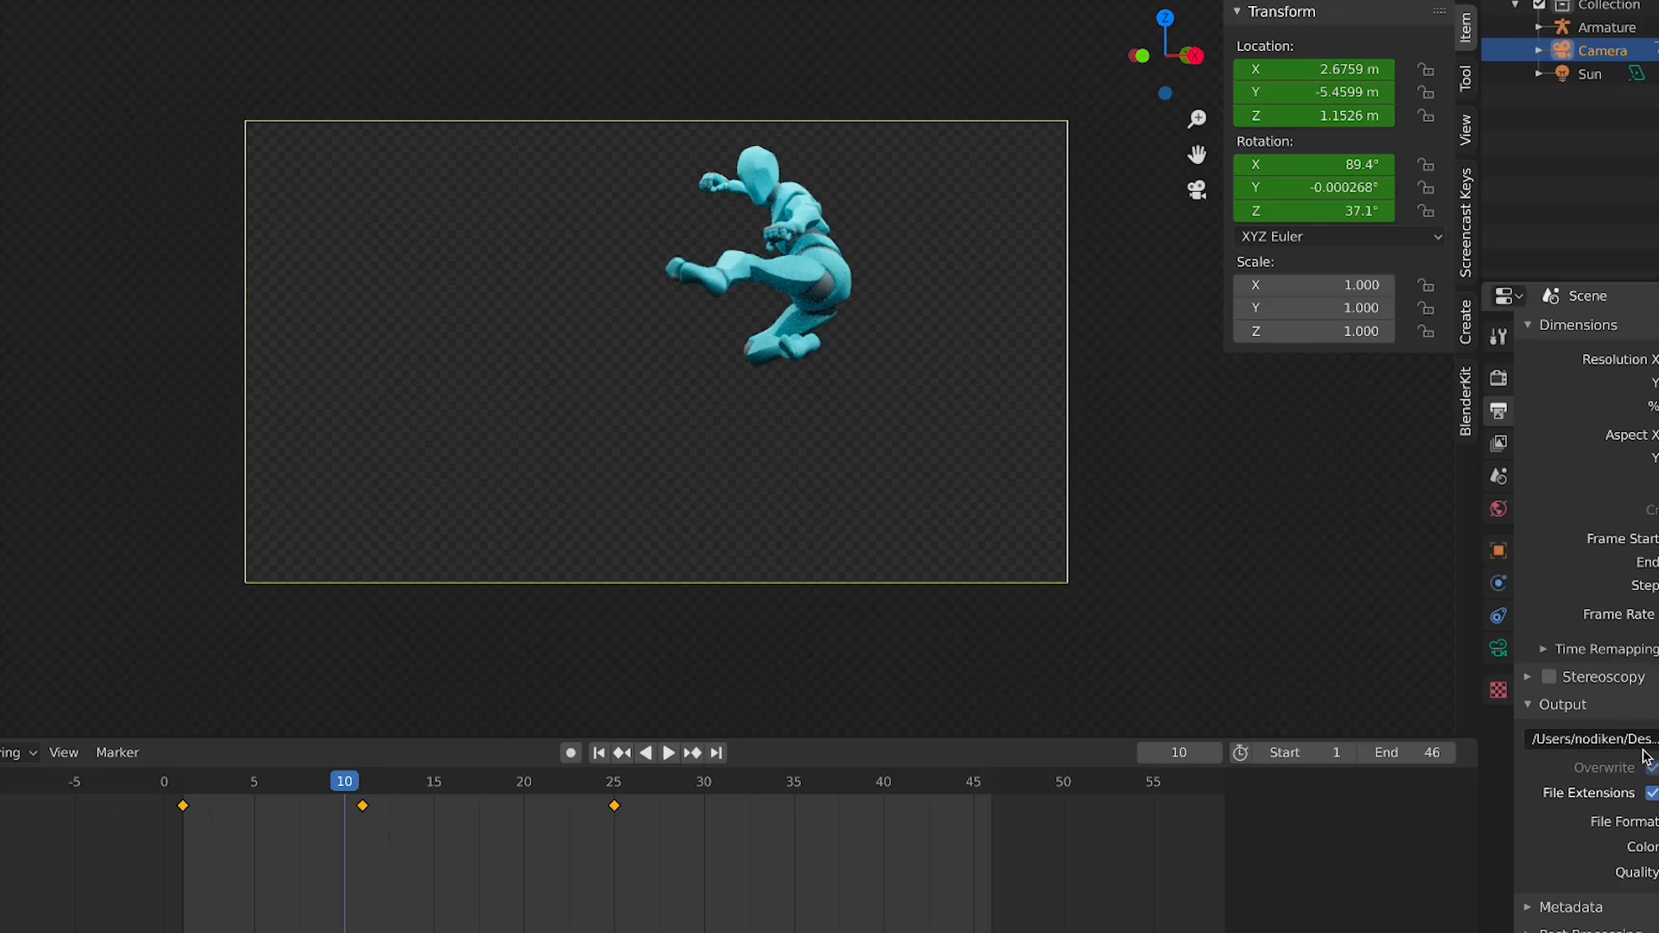
pyautogui.click(1646, 821)
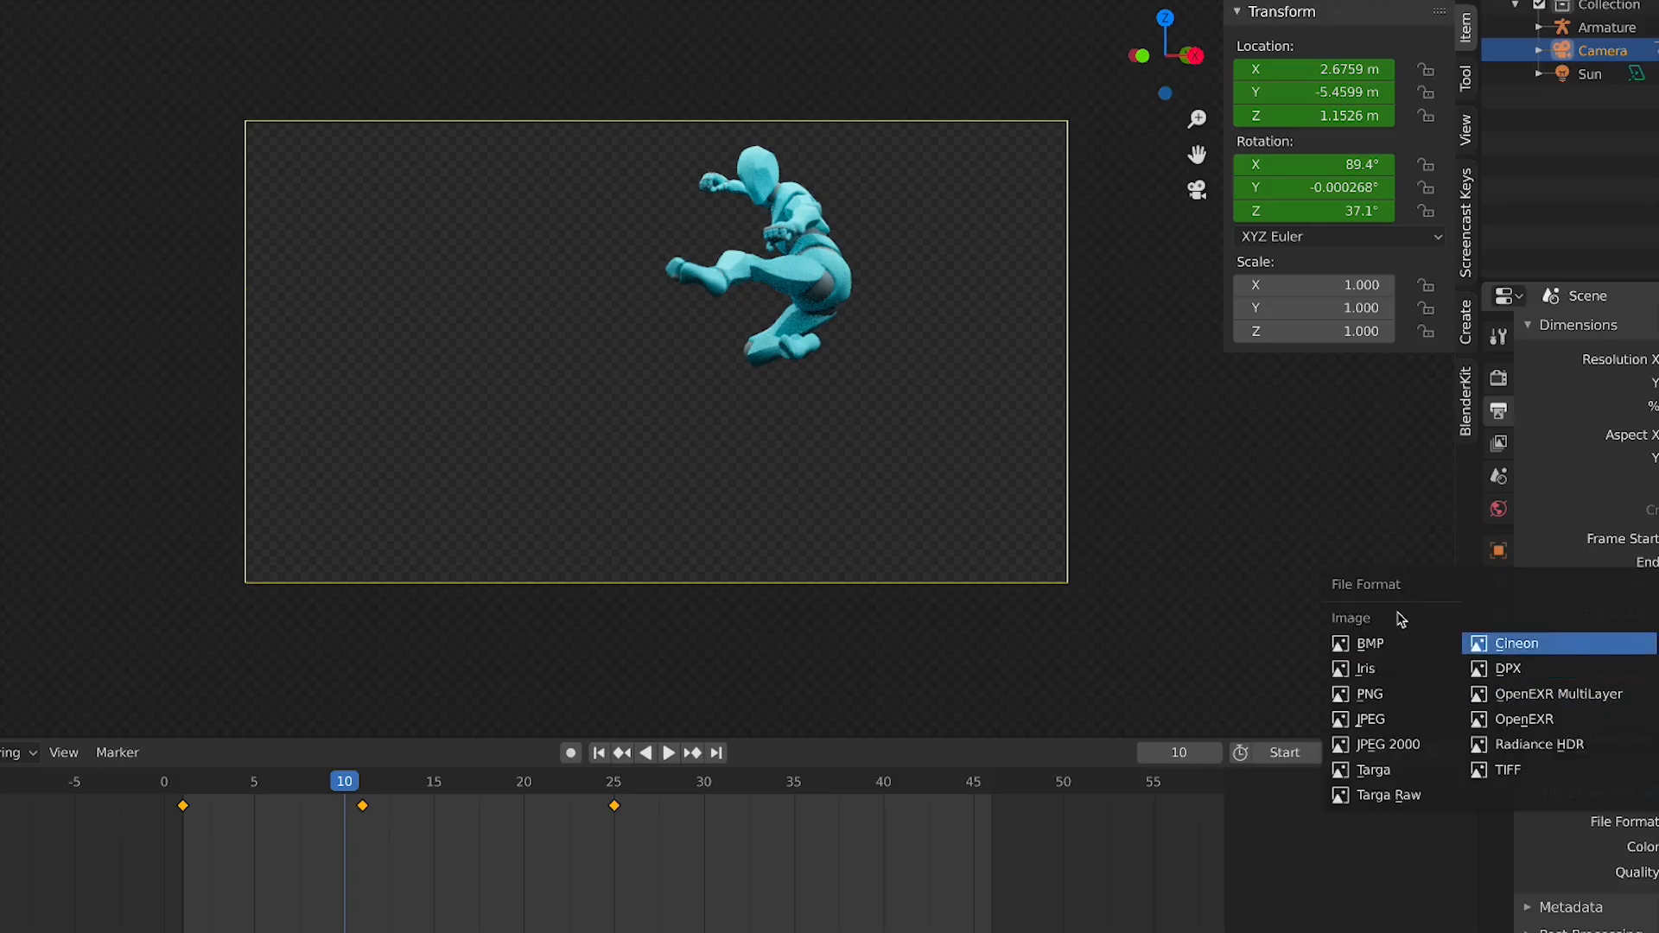
pyautogui.click(1652, 821)
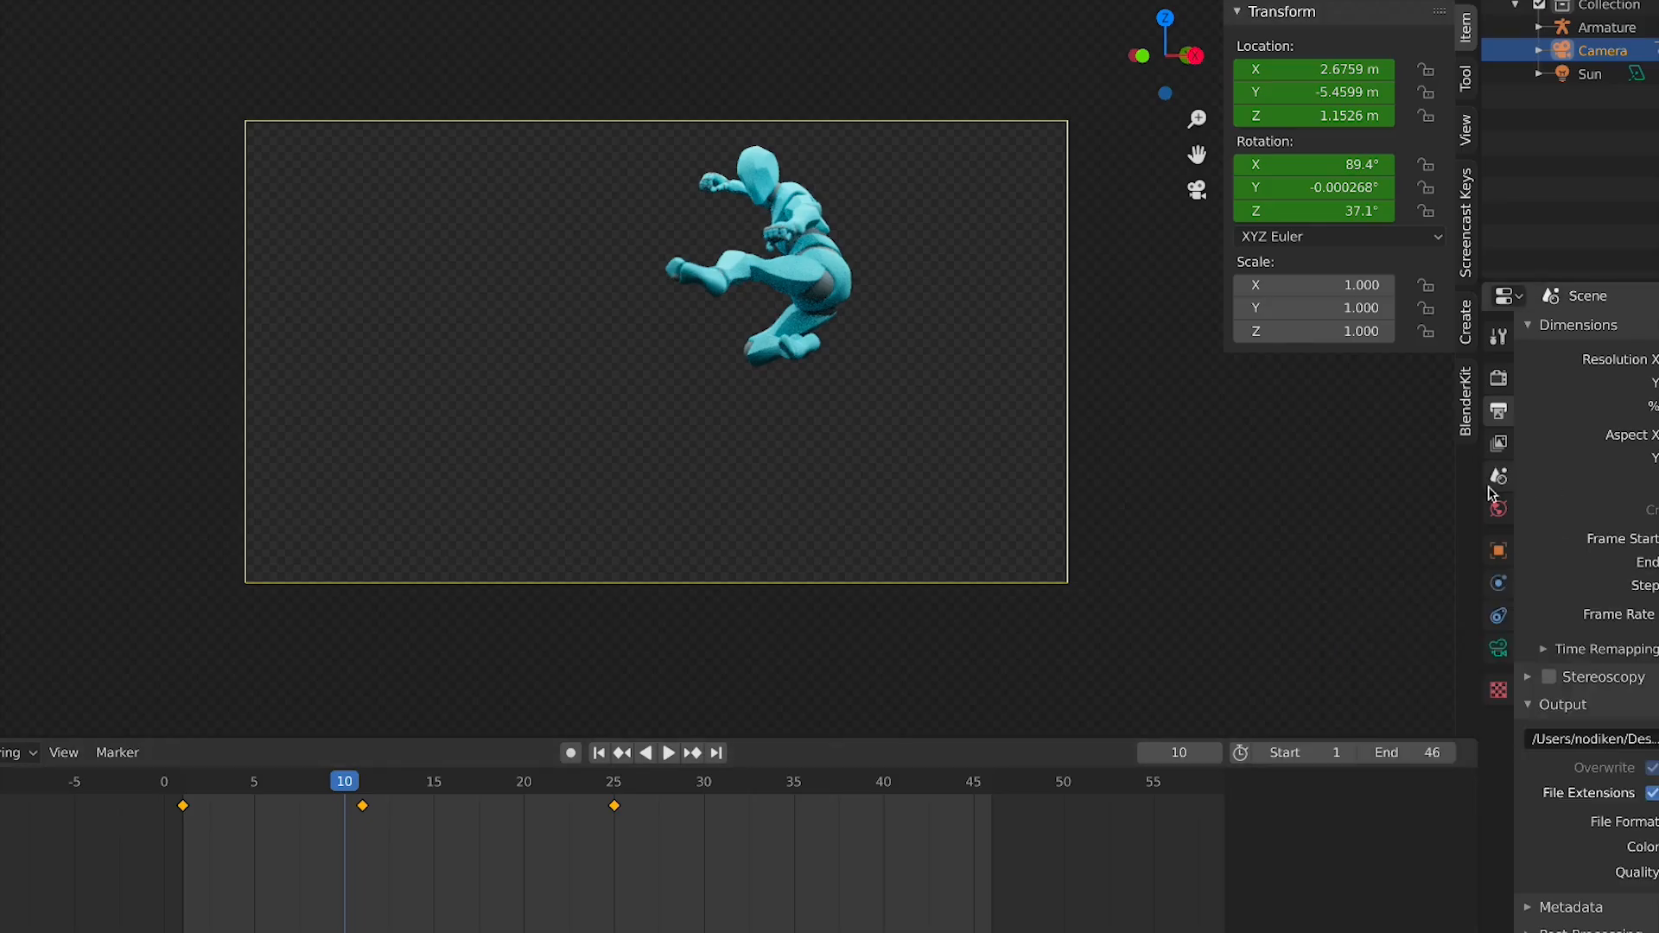
pyautogui.click(1651, 820)
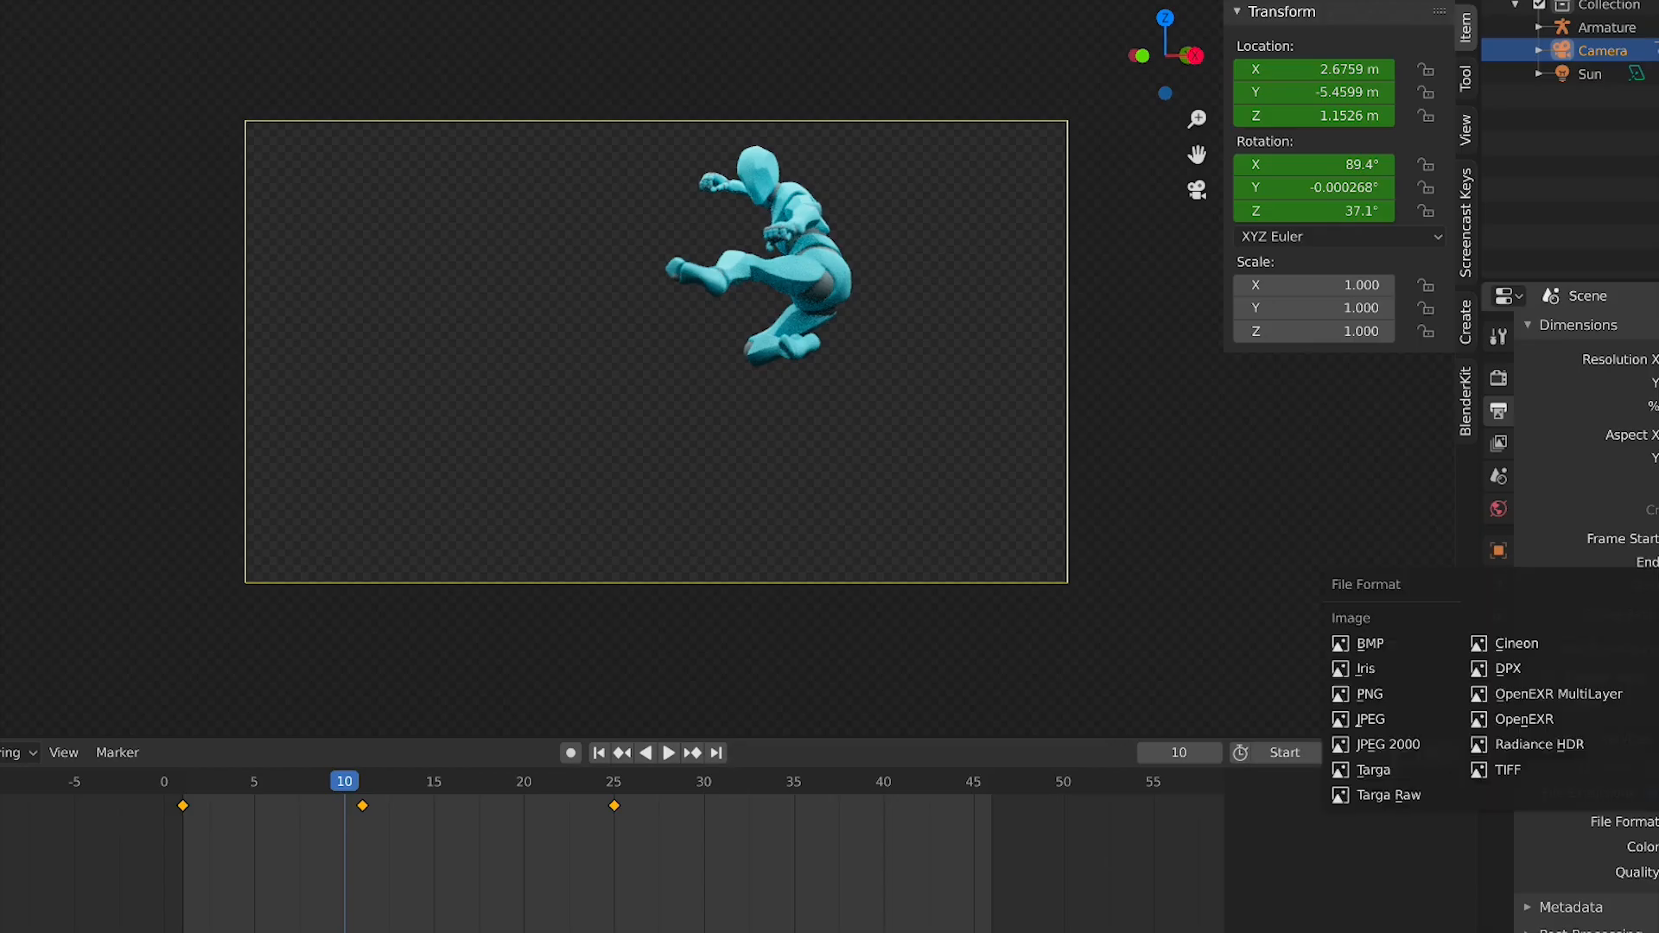
pyautogui.click(1383, 707)
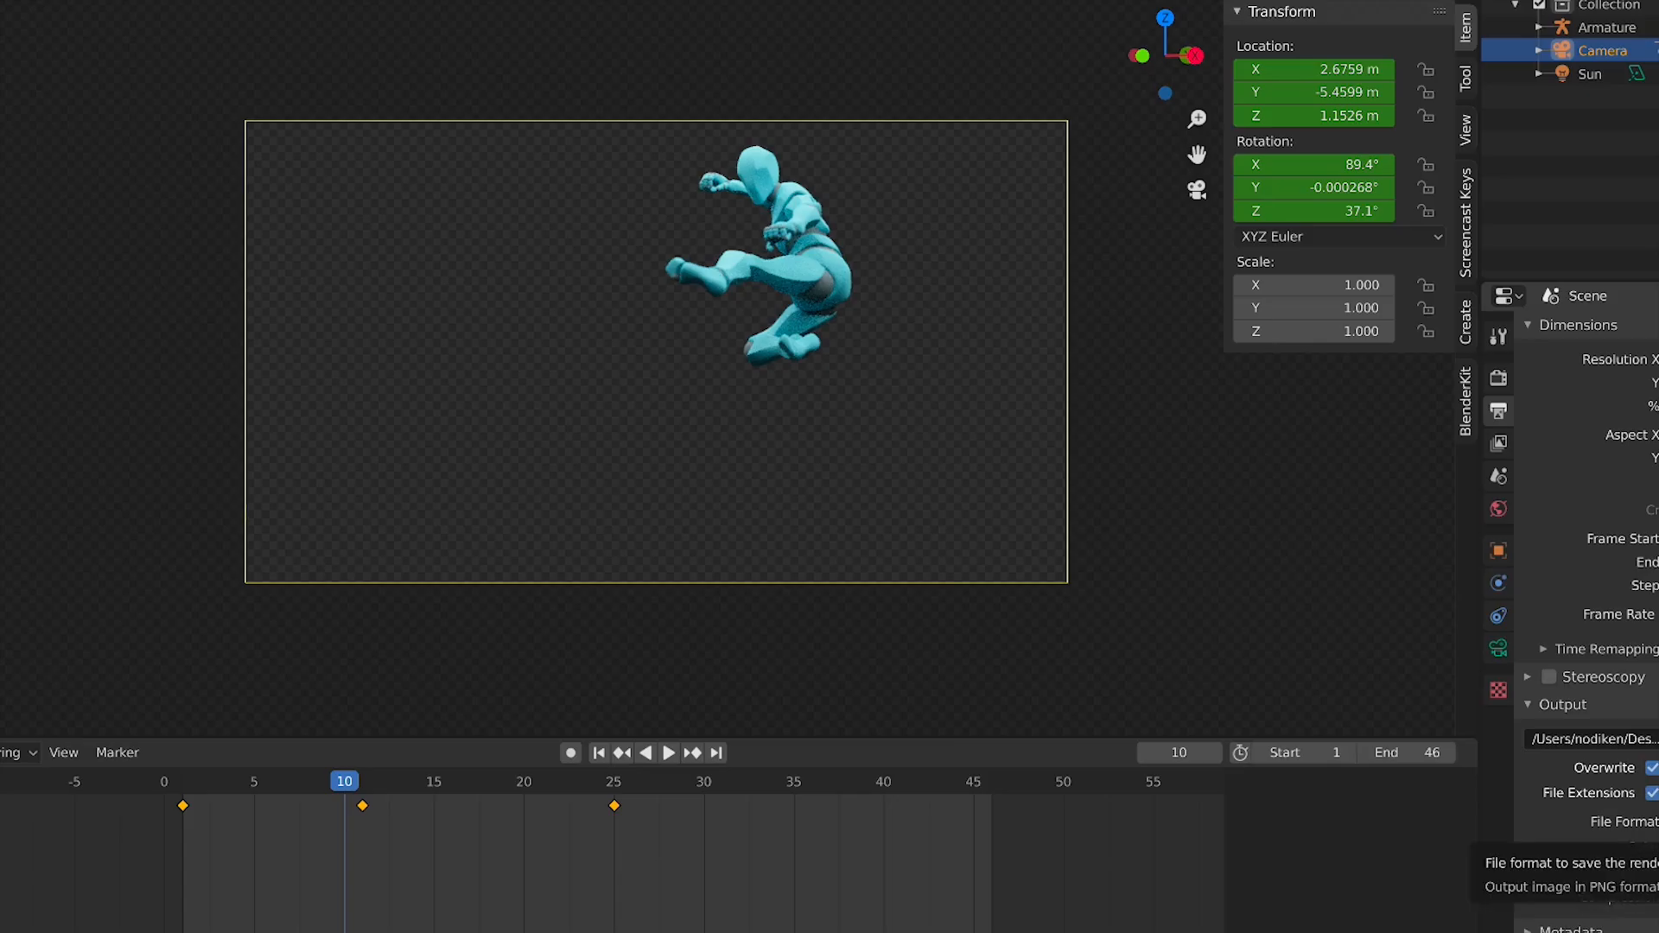
pyautogui.click(1650, 821)
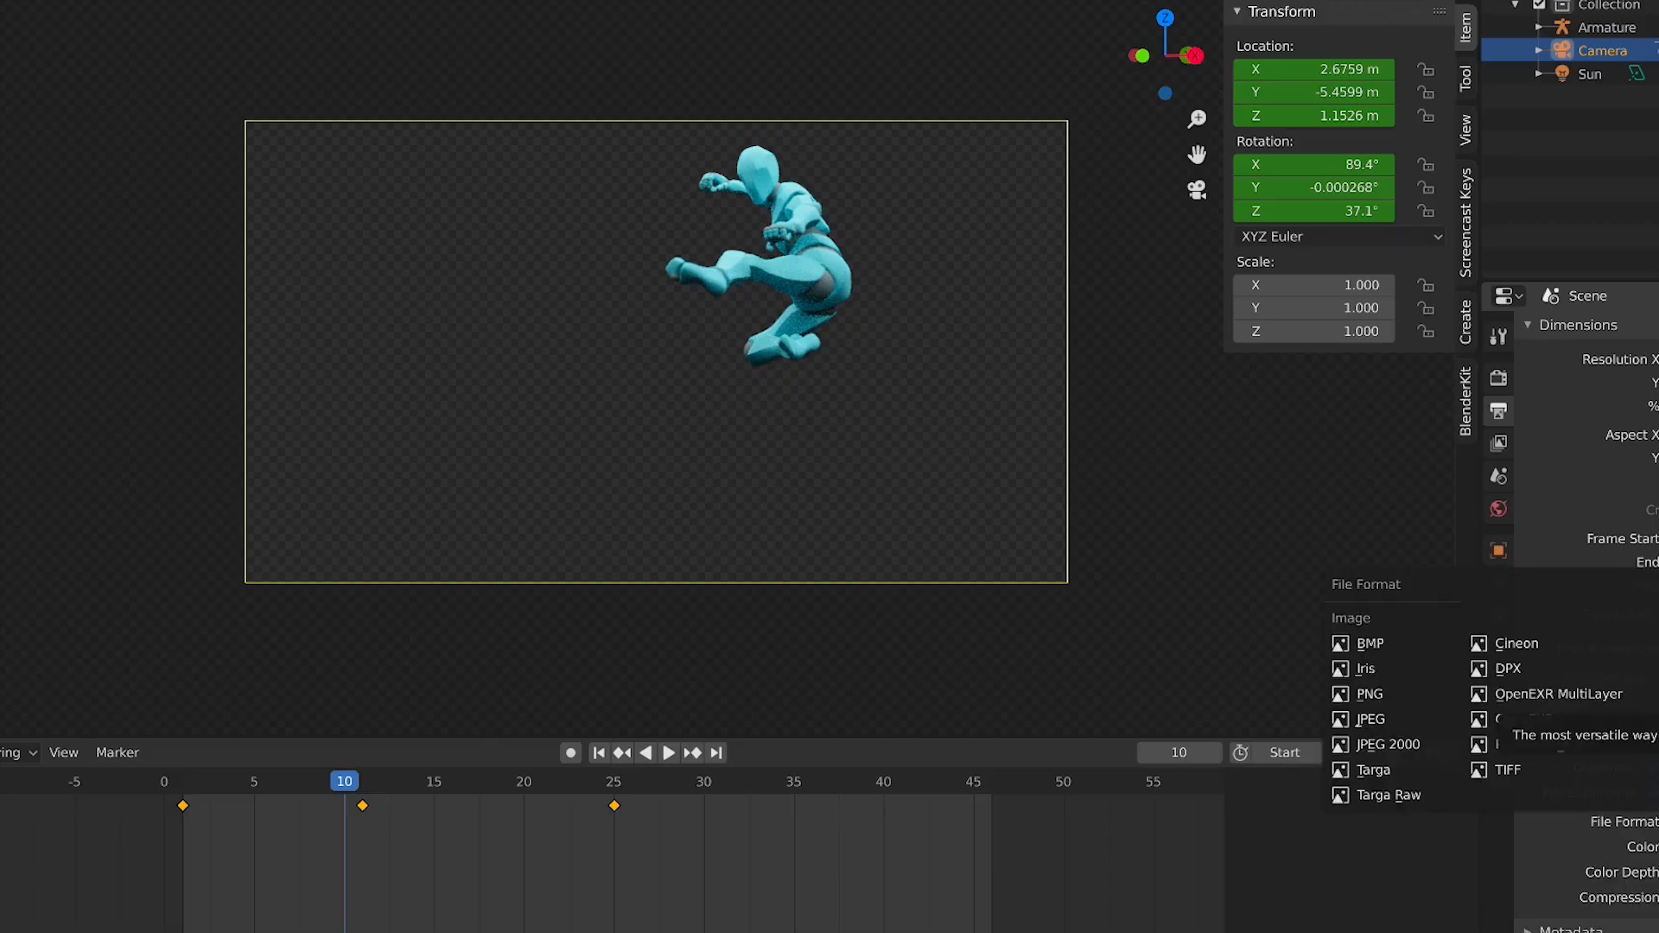
pyautogui.click(1650, 822)
pyautogui.click(1651, 821)
pyautogui.click(1650, 822)
pyautogui.click(1650, 822)
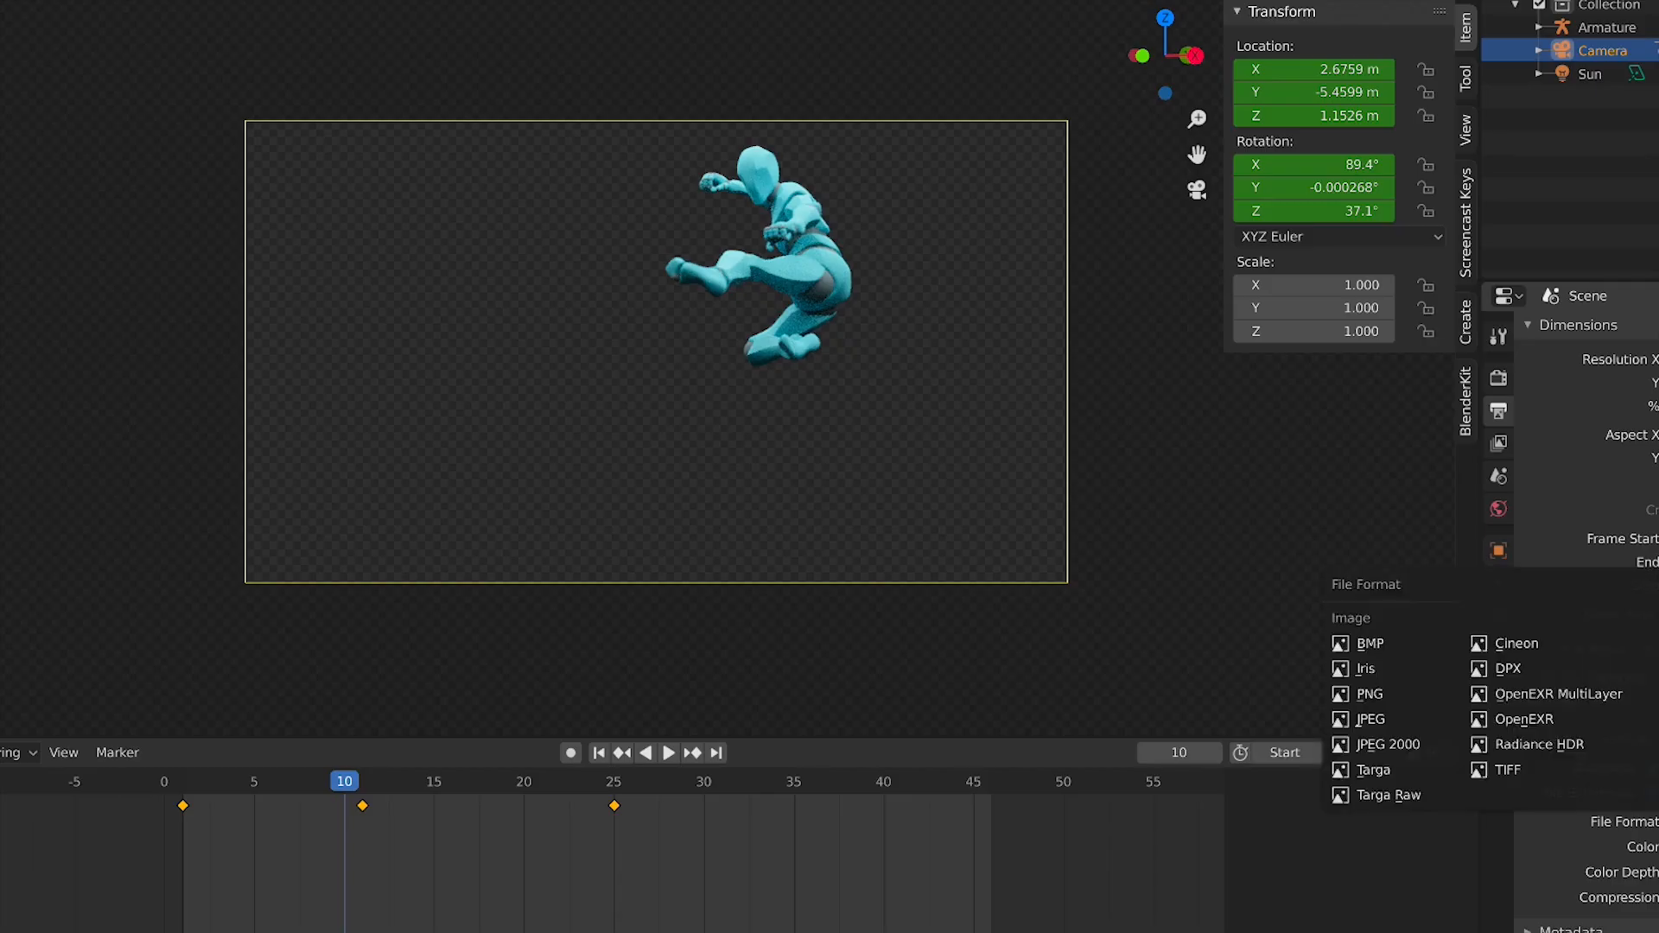
pyautogui.click(1651, 822)
pyautogui.click(1651, 822)
pyautogui.click(1651, 822)
pyautogui.click(1651, 821)
pyautogui.click(1650, 822)
pyautogui.click(1651, 822)
pyautogui.click(1650, 822)
# Try movie output file formats, including FFmpeg video with its encoding settings
pyautogui.click(1651, 822)
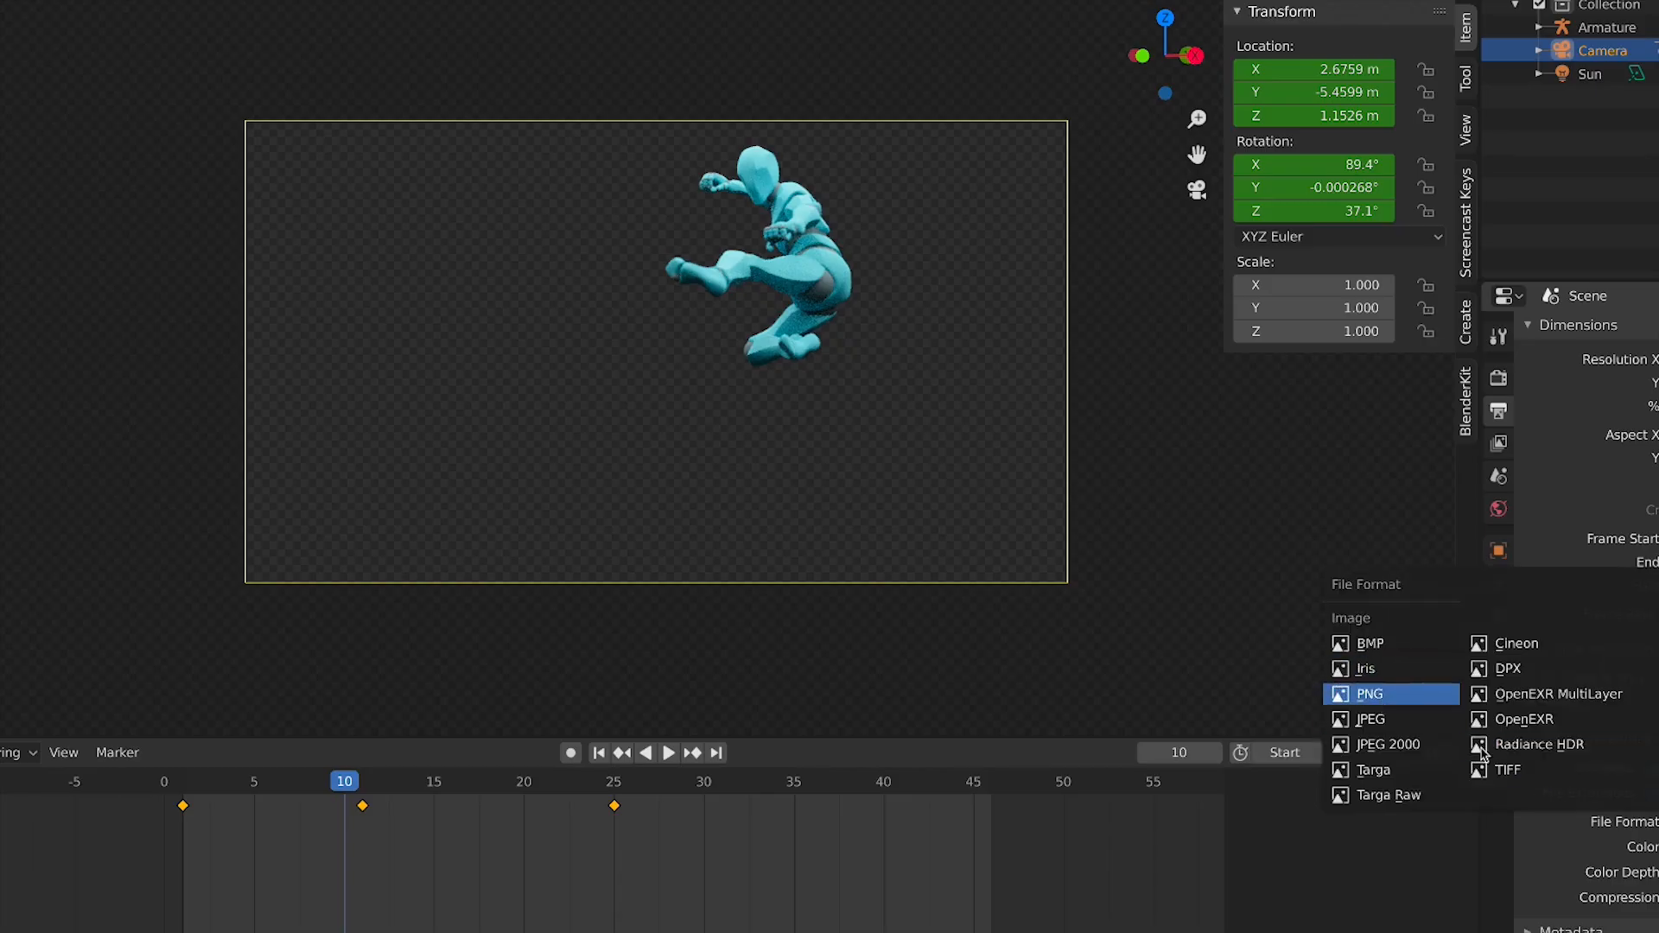
pyautogui.click(1383, 698)
pyautogui.click(1650, 821)
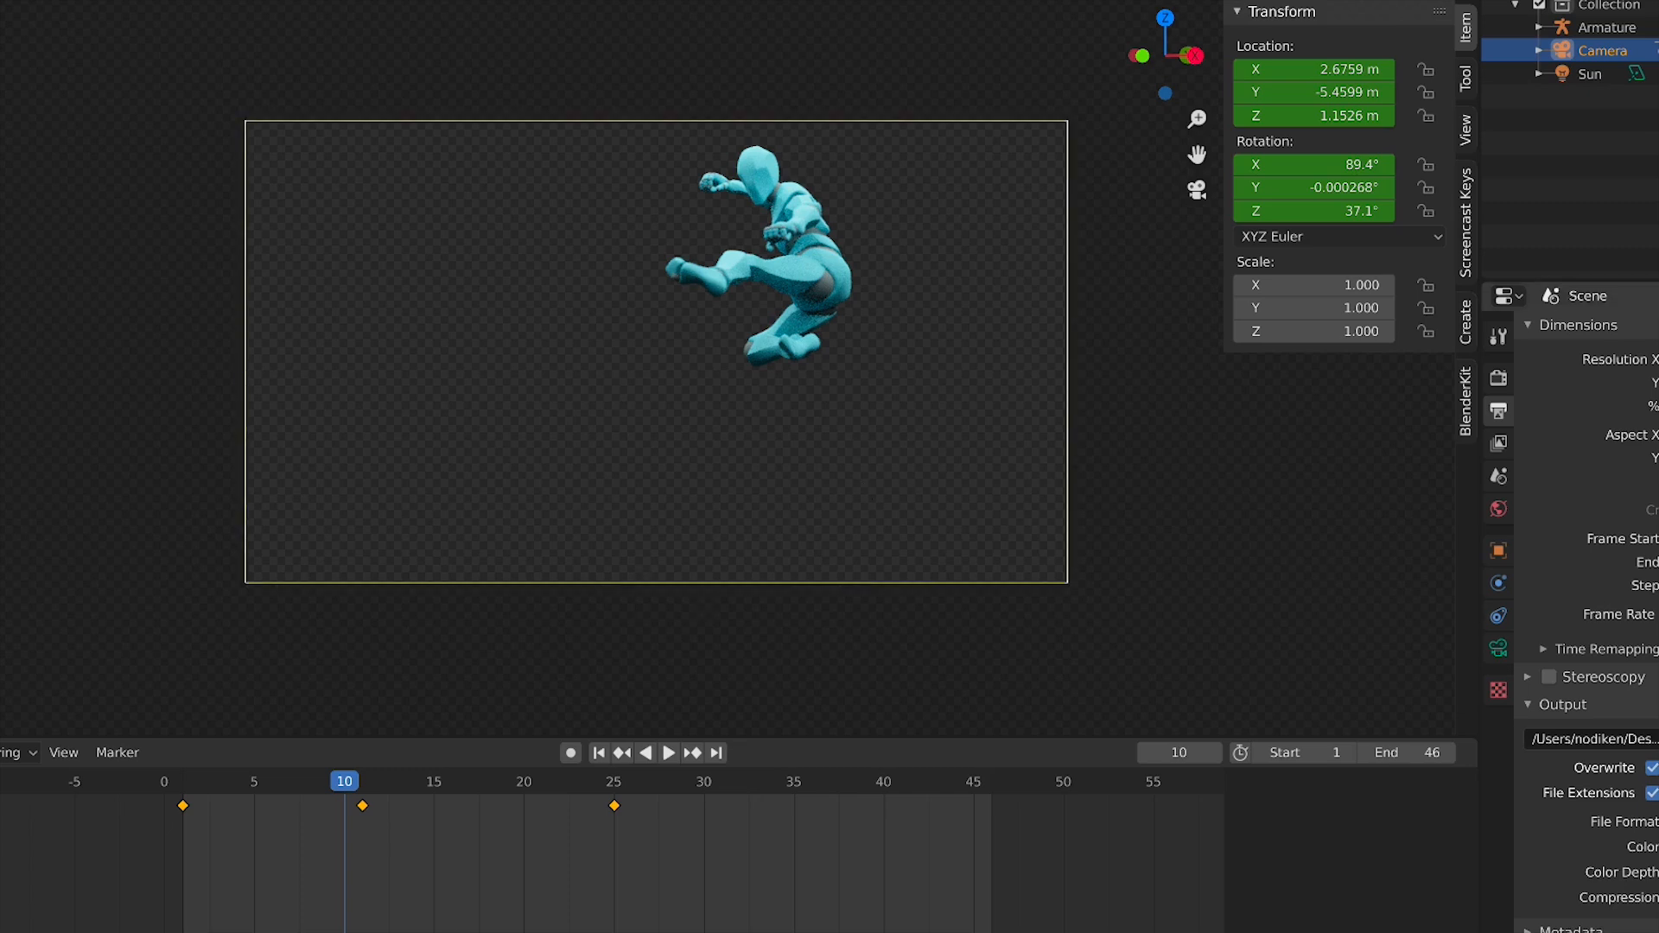
pyautogui.click(1657, 822)
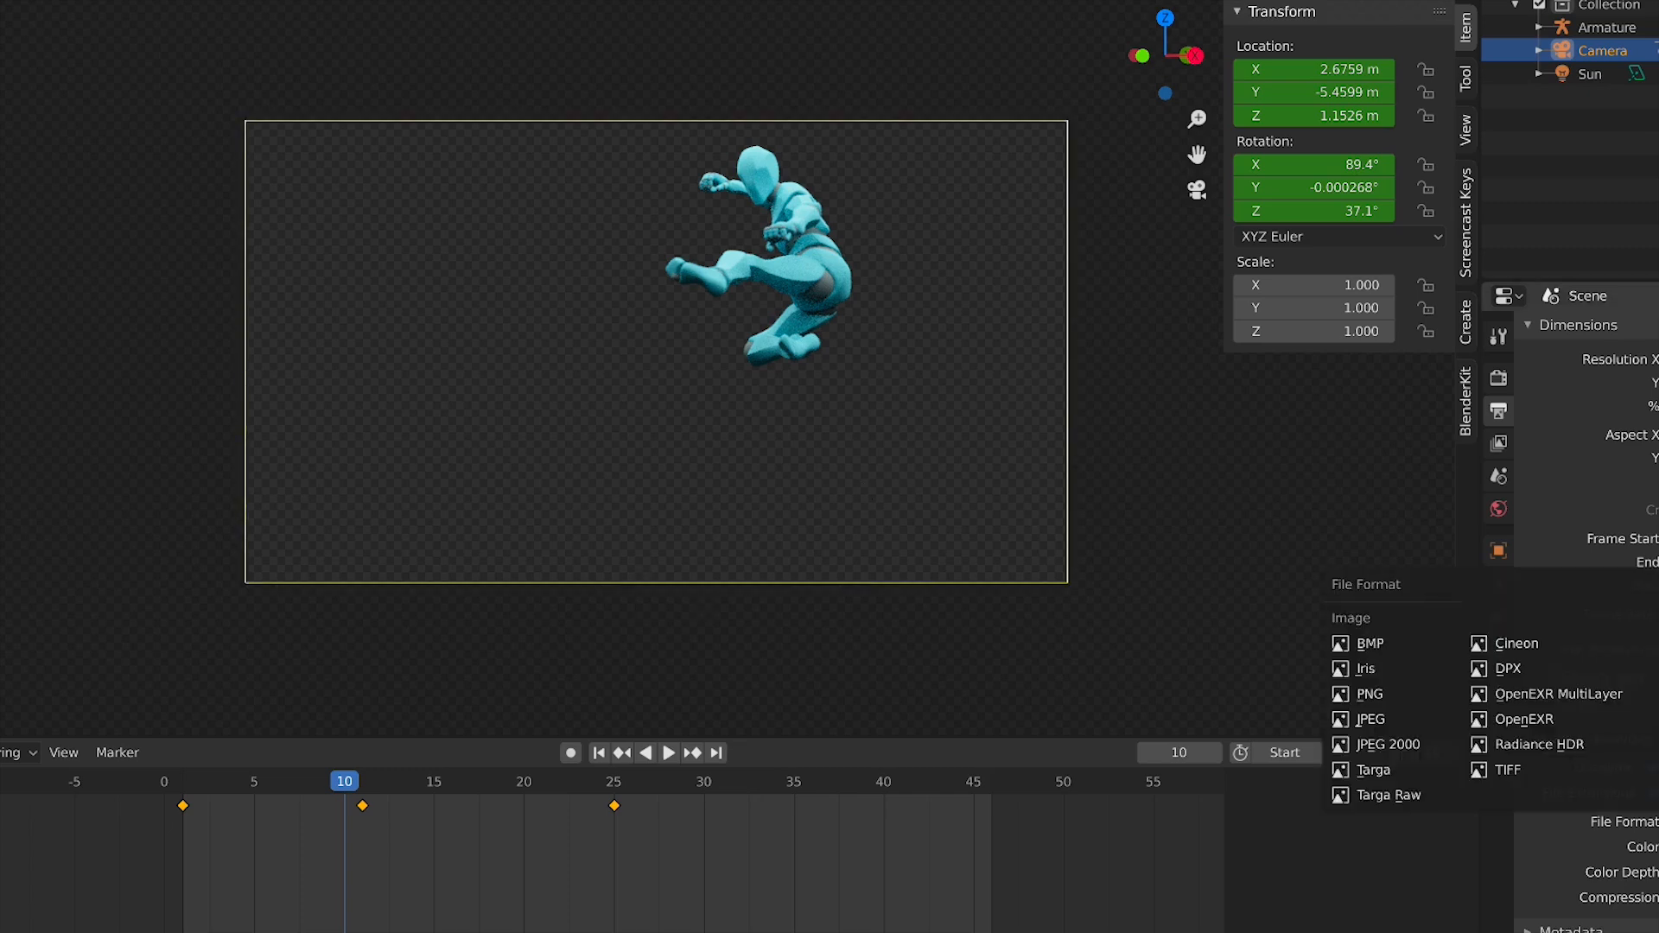
pyautogui.click(1657, 643)
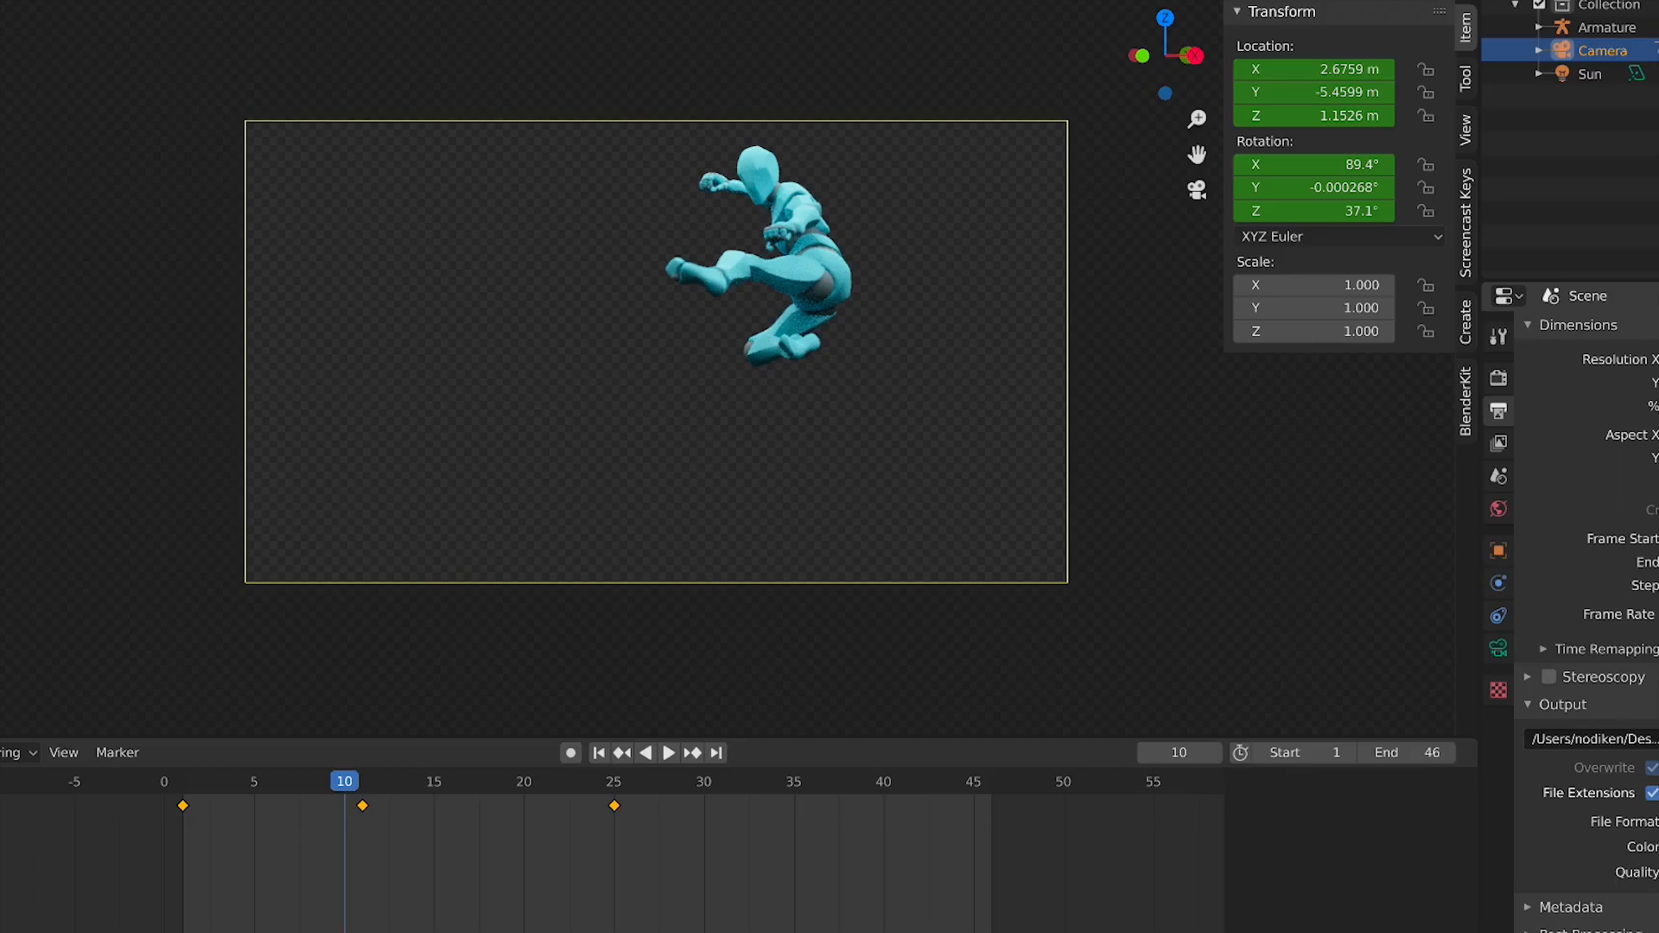
pyautogui.click(1658, 822)
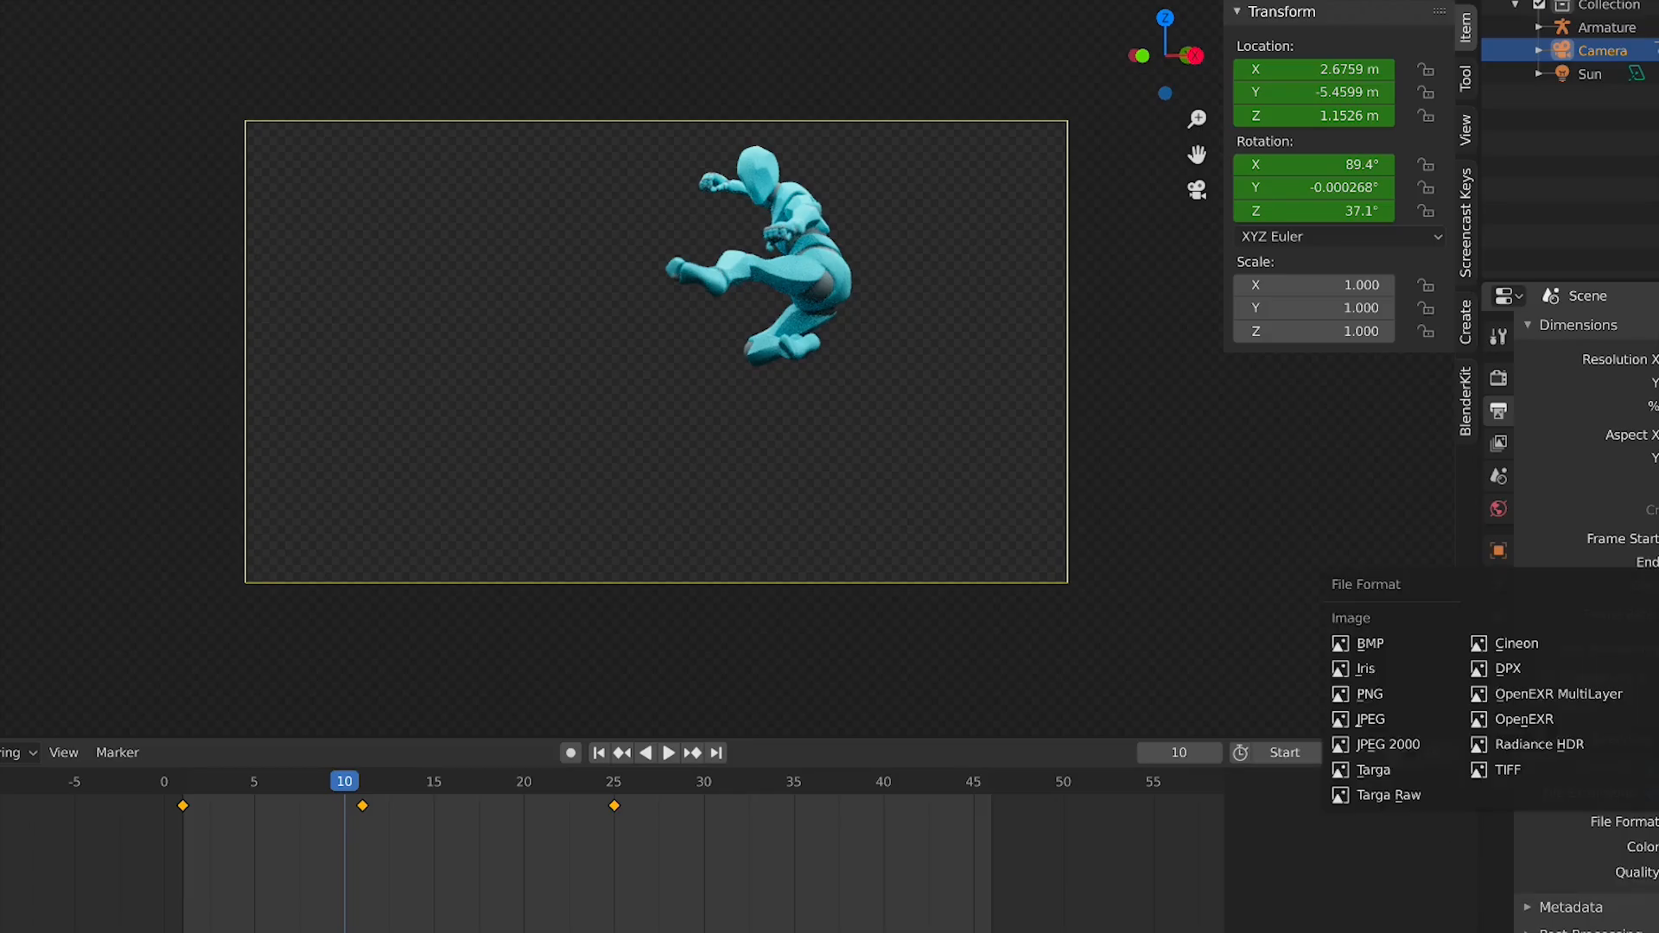
pyautogui.click(1658, 694)
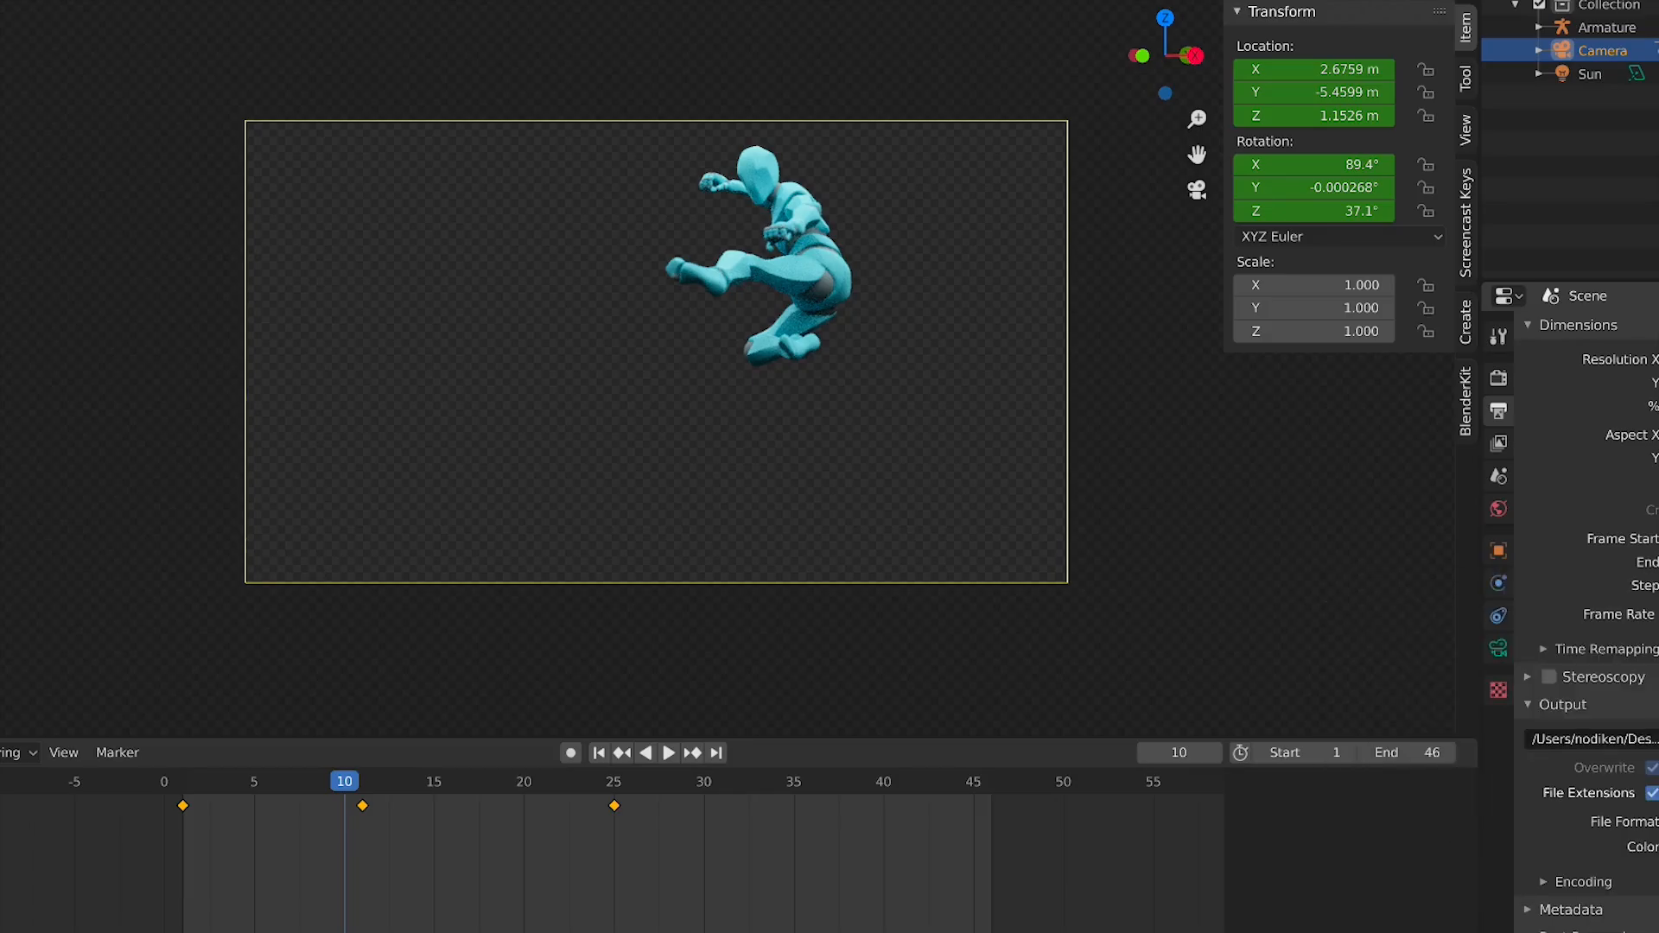
pyautogui.click(1658, 822)
pyautogui.click(1658, 693)
pyautogui.click(1658, 822)
pyautogui.click(1616, 887)
pyautogui.scroll(-5, 1629, 855)
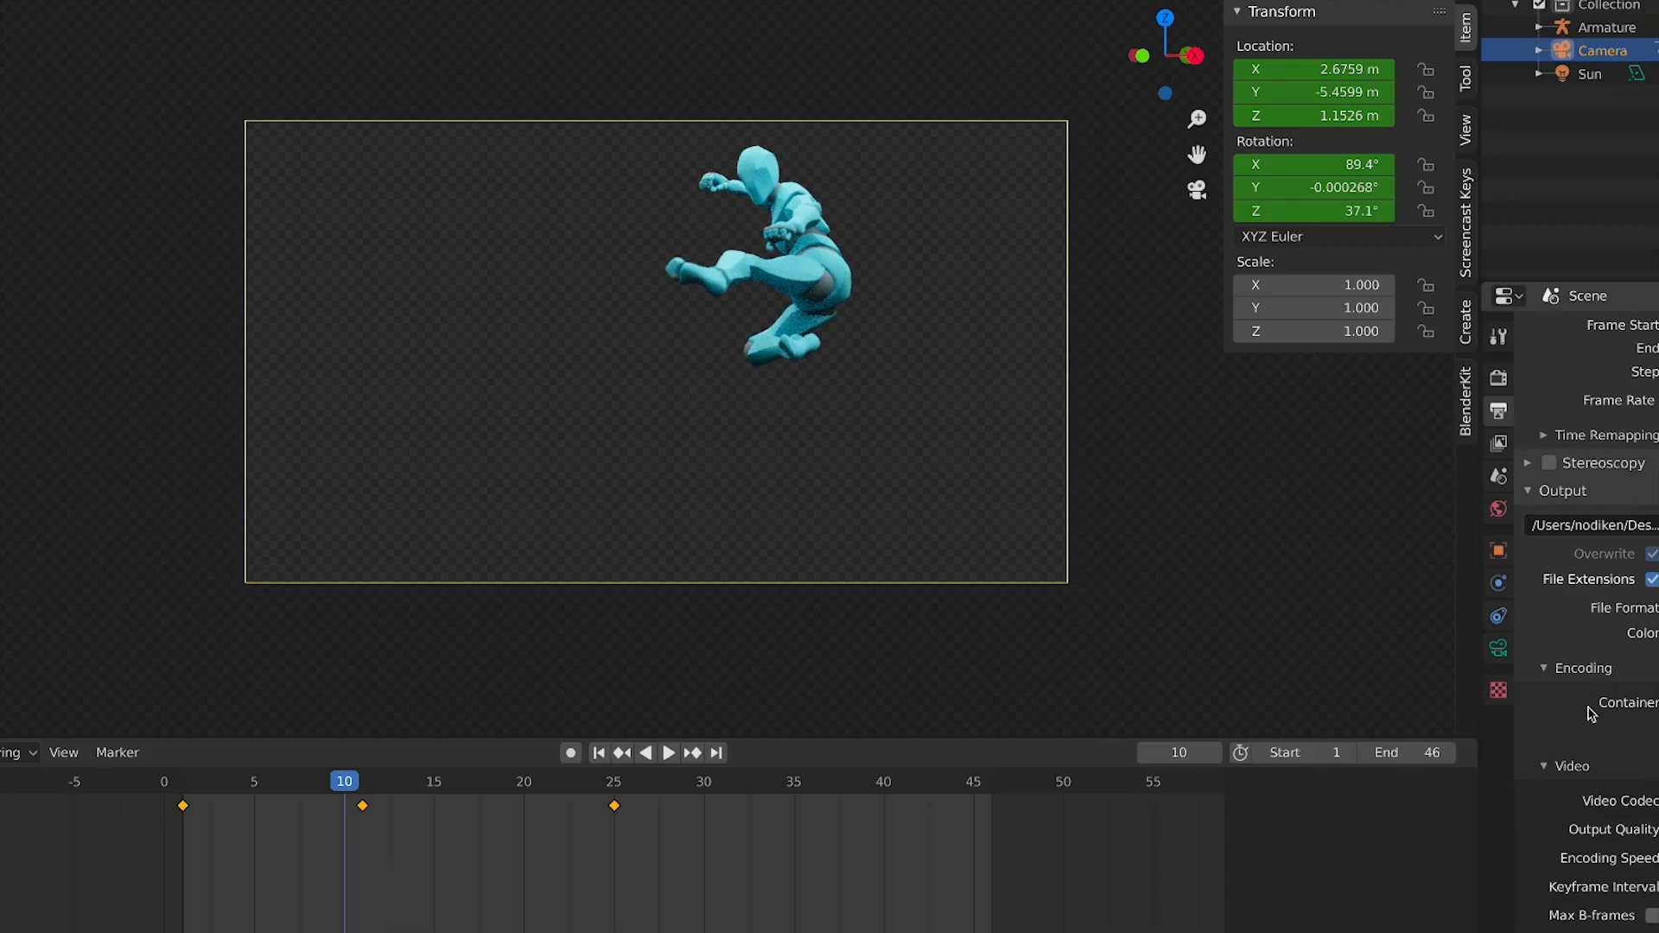
pyautogui.click(1658, 609)
pyautogui.click(1658, 695)
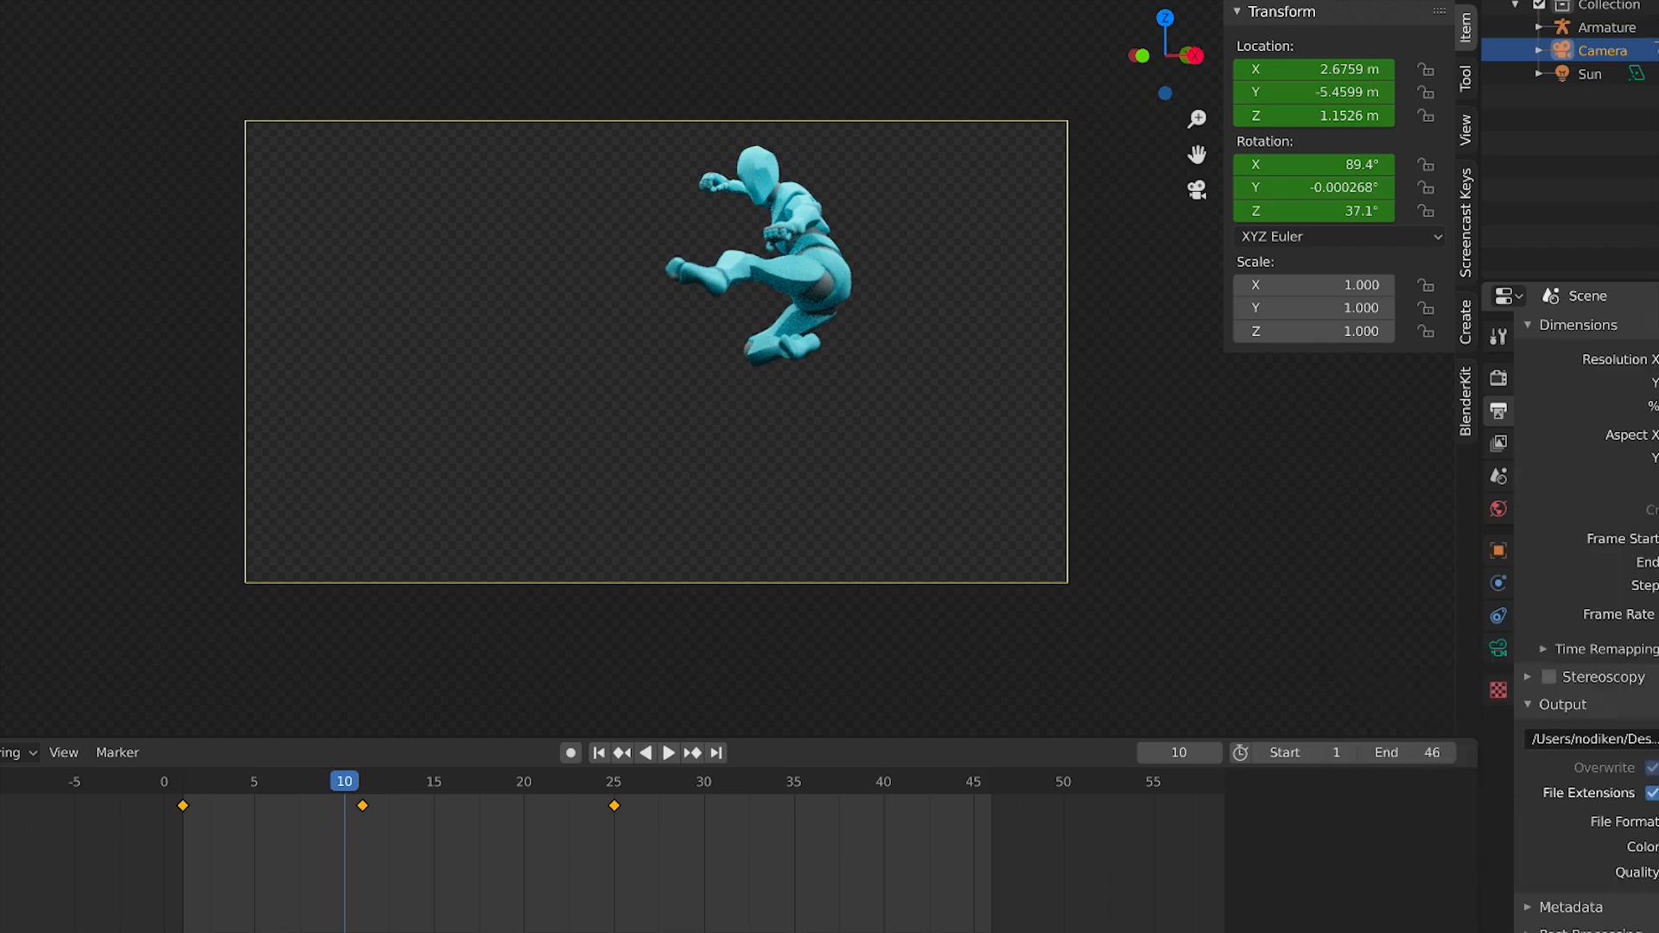
pyautogui.click(1658, 822)
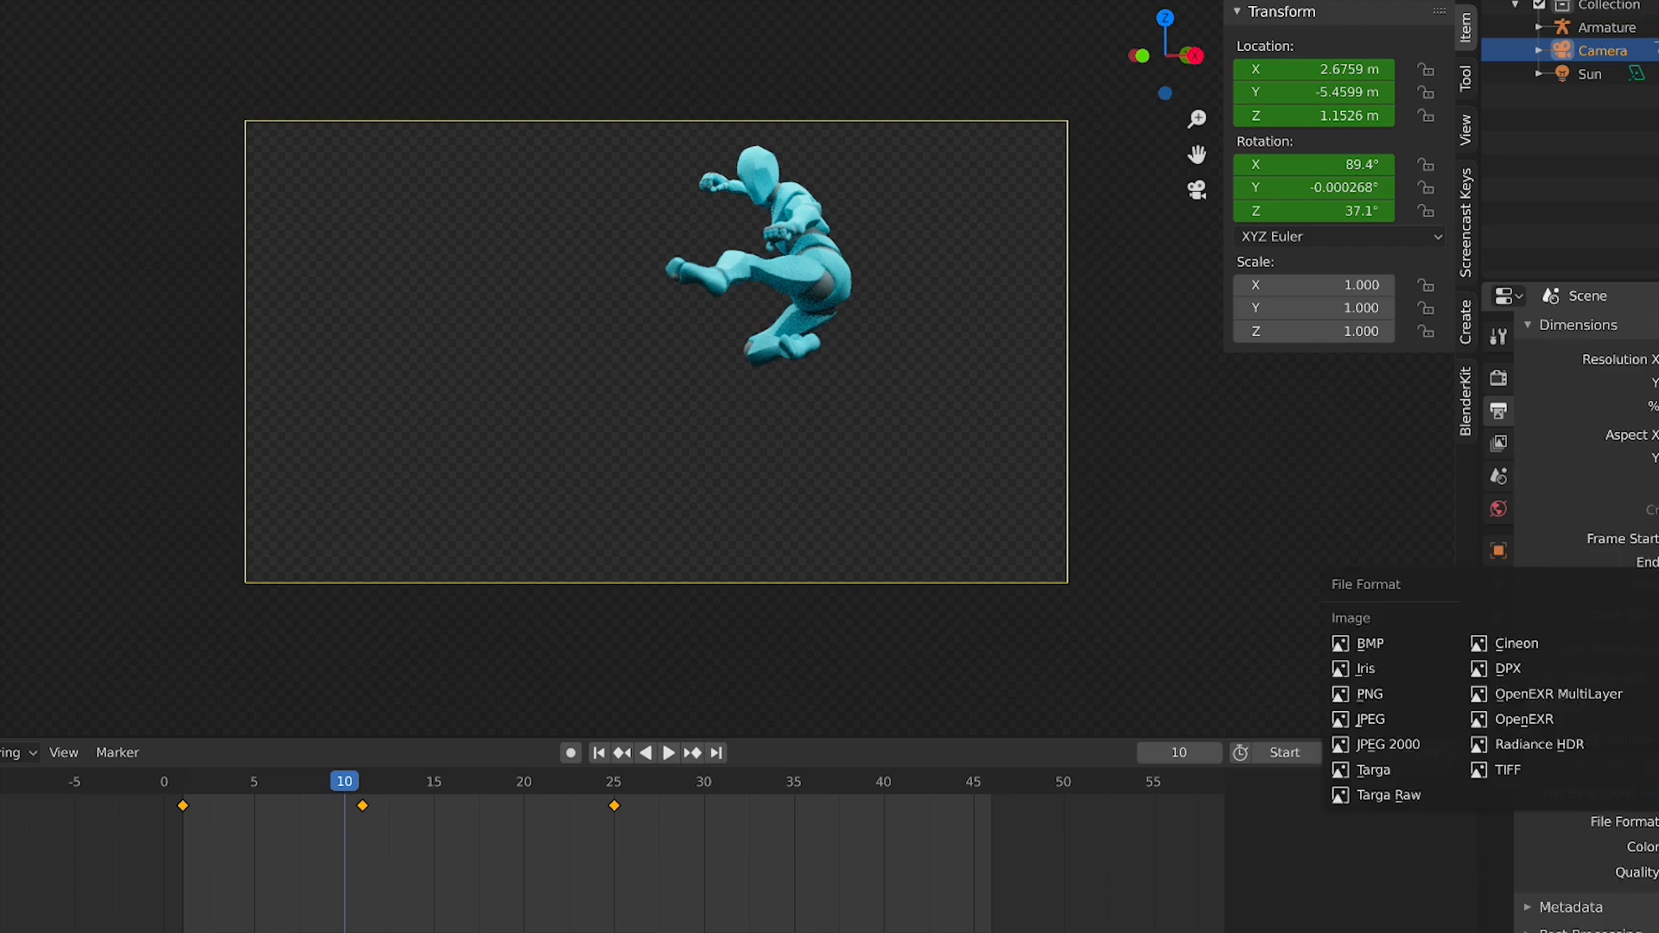
# Browse the View Layer passes and the other property tabs for the scene
pyautogui.click(1499, 443)
pyautogui.scroll(-5, 1555, 432)
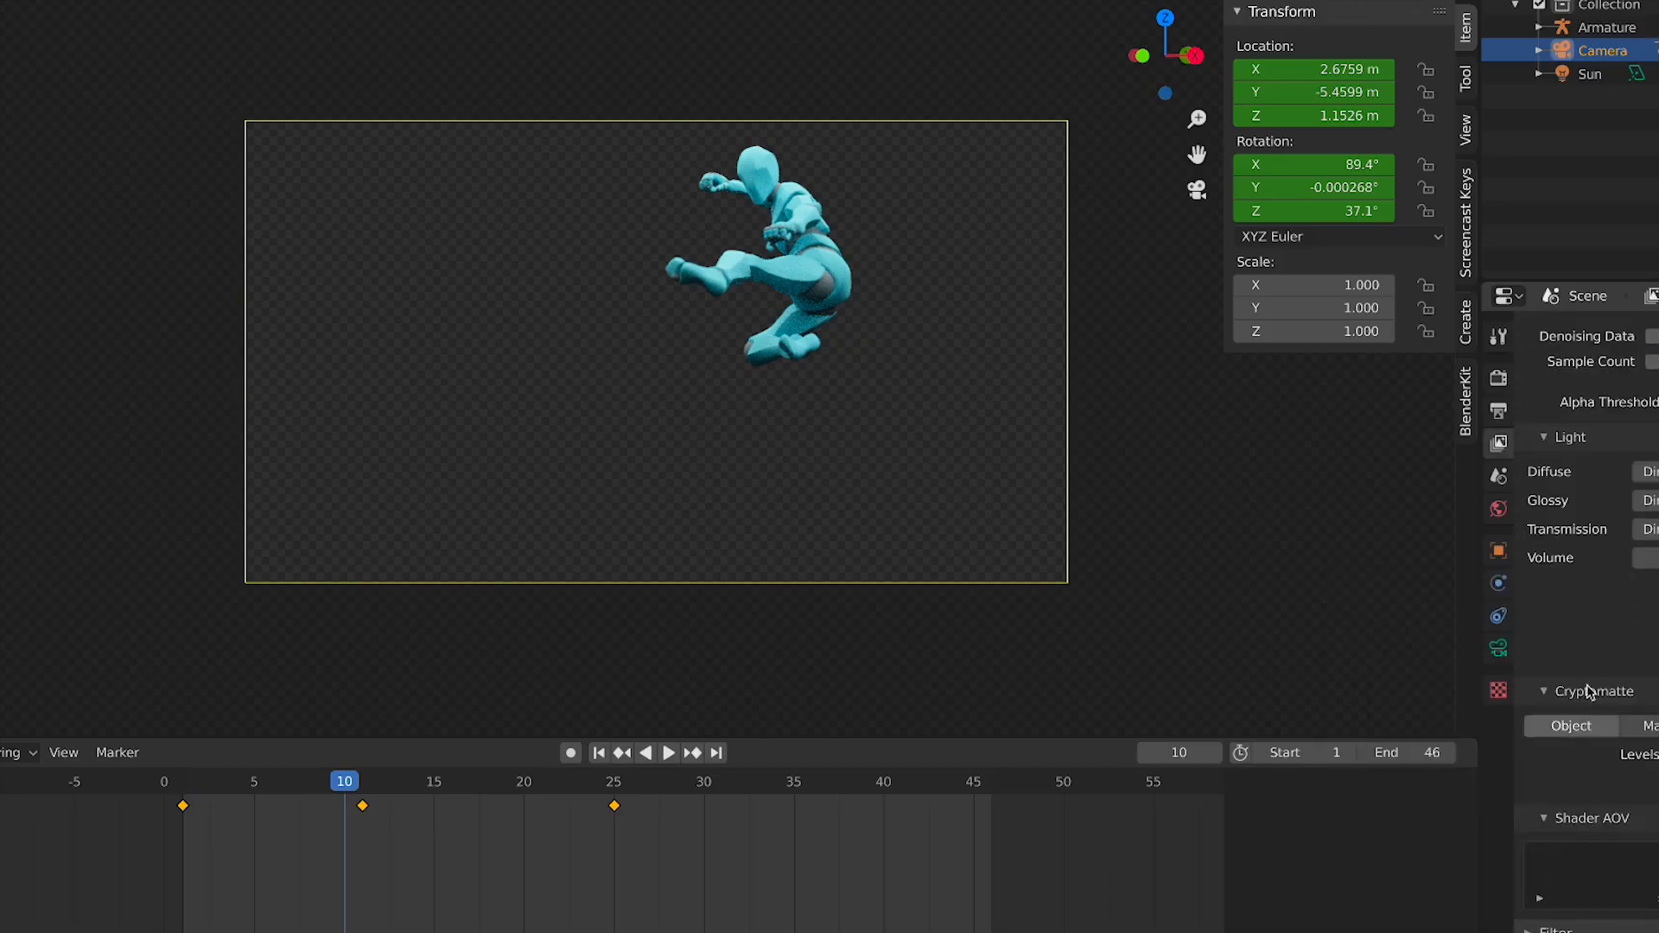
pyautogui.scroll(4, 1594, 553)
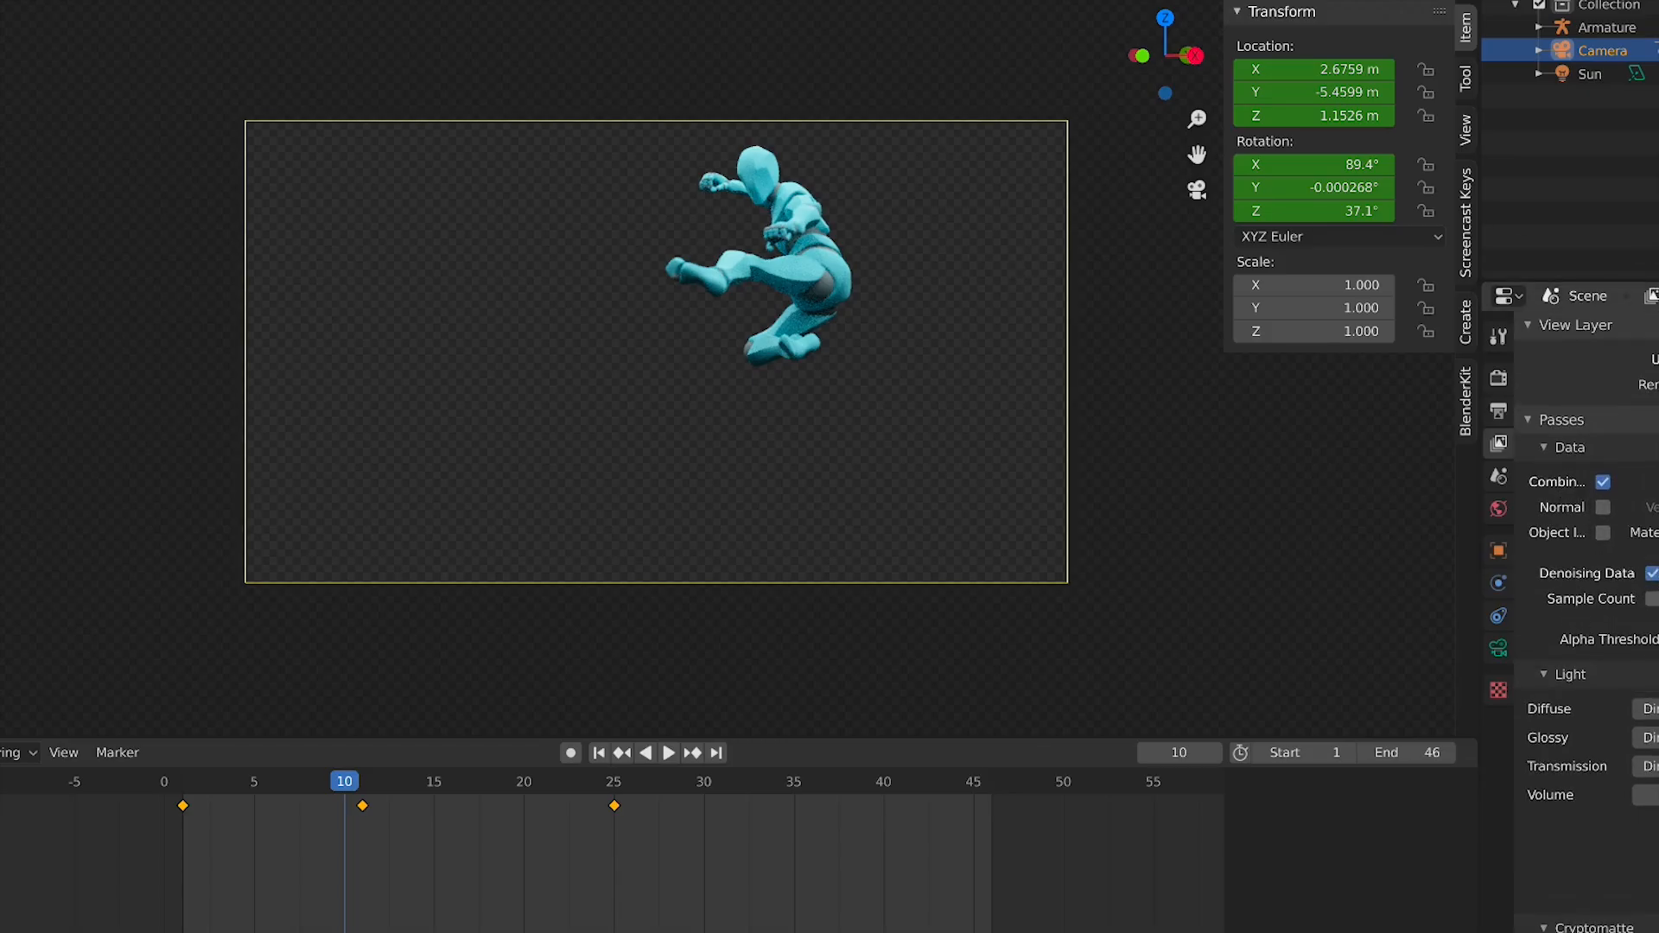
pyautogui.scroll(-6, 1590, 605)
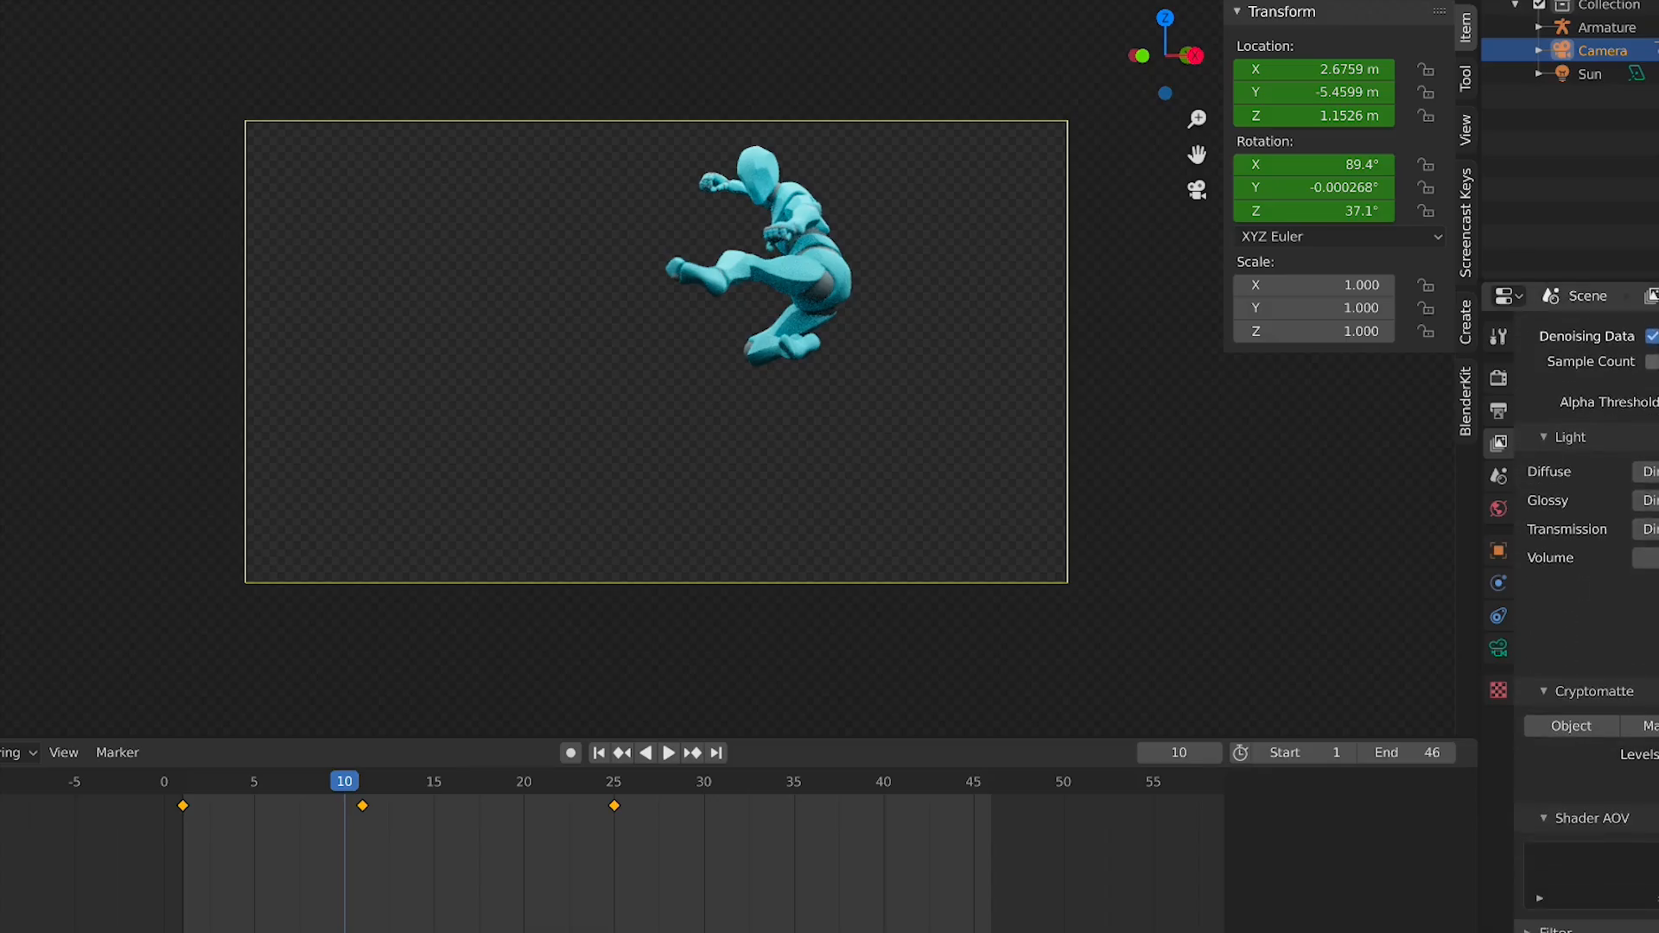
pyautogui.scroll(5, 1590, 605)
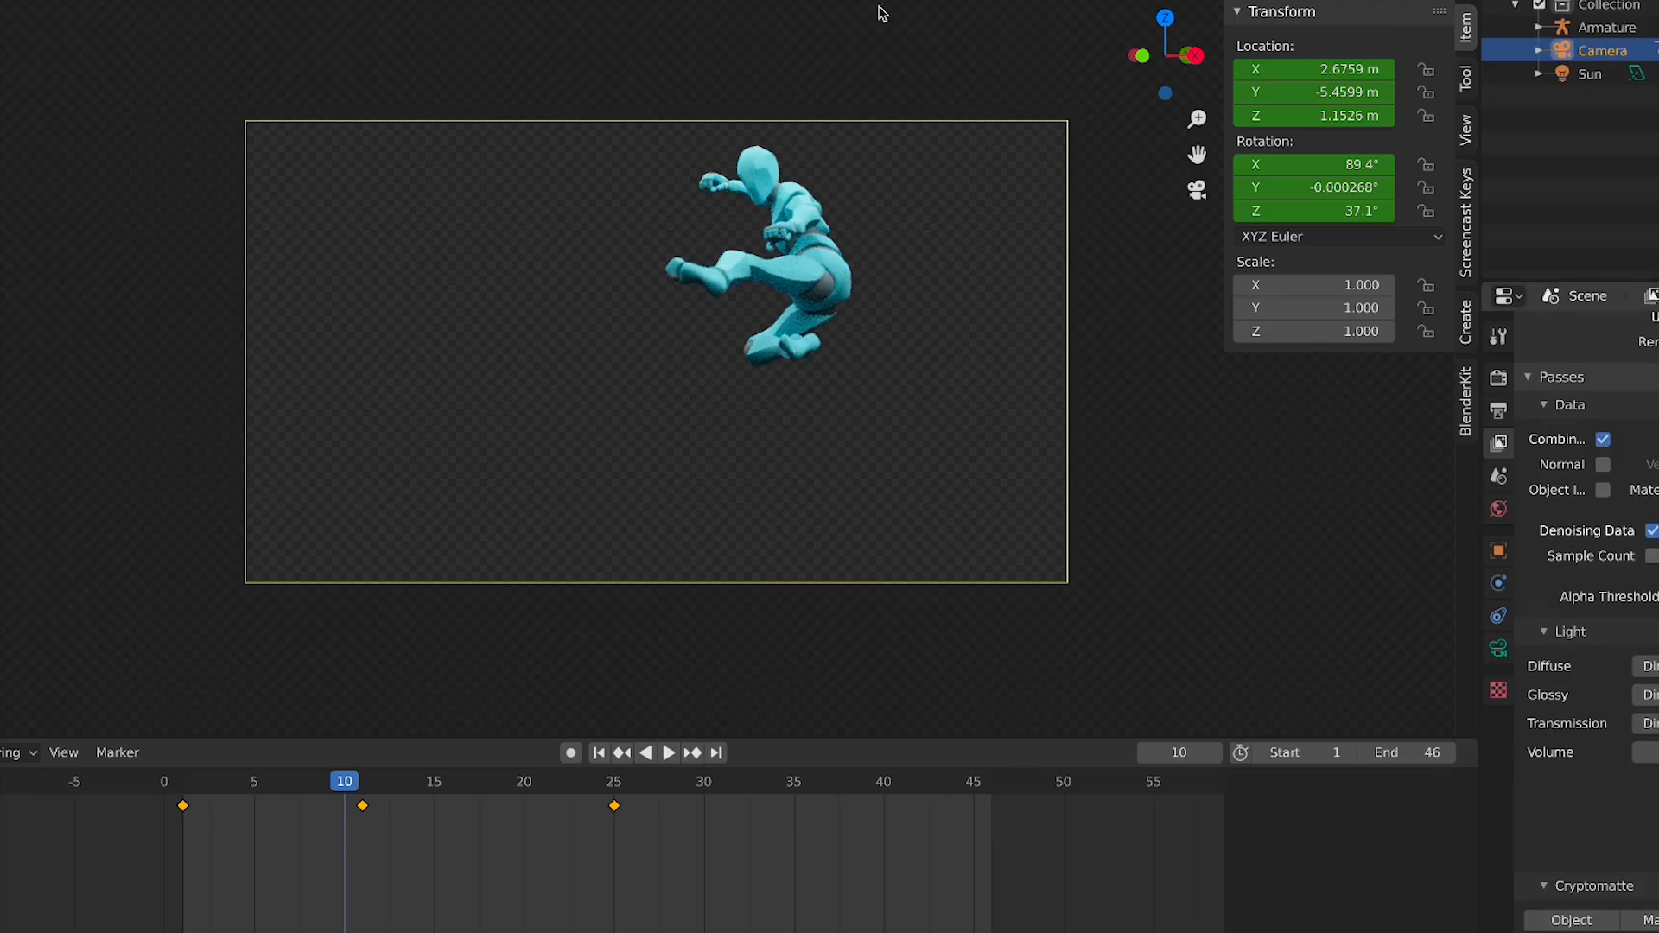
pyautogui.click(1498, 476)
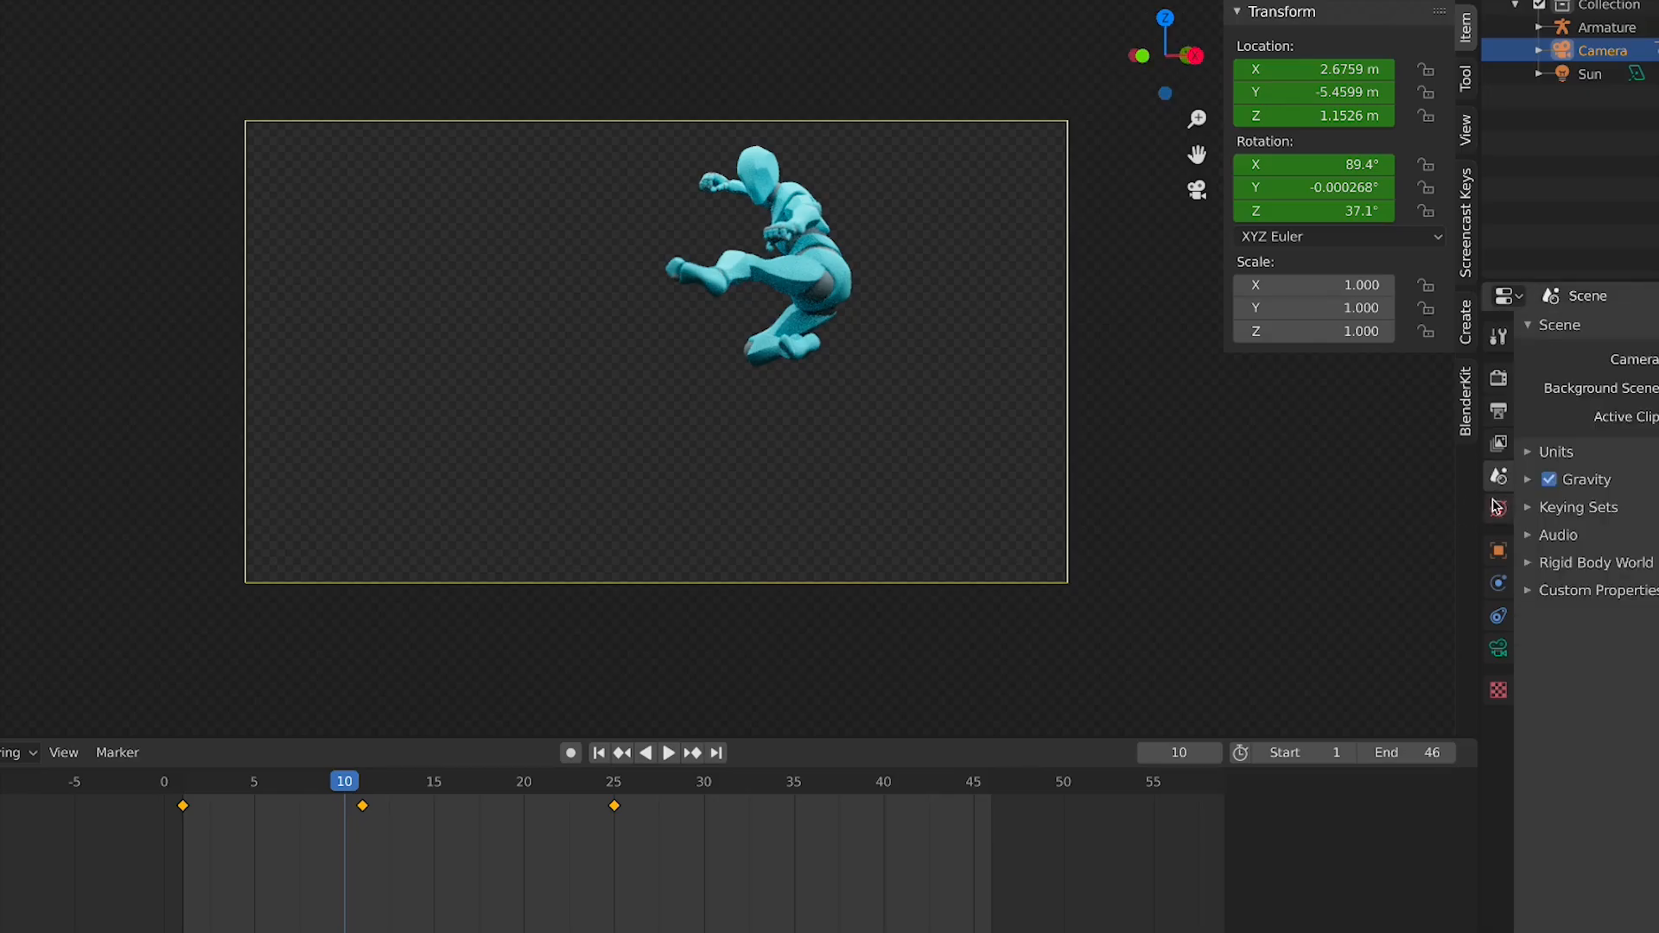
pyautogui.click(1500, 510)
pyautogui.click(1499, 551)
pyautogui.click(1499, 583)
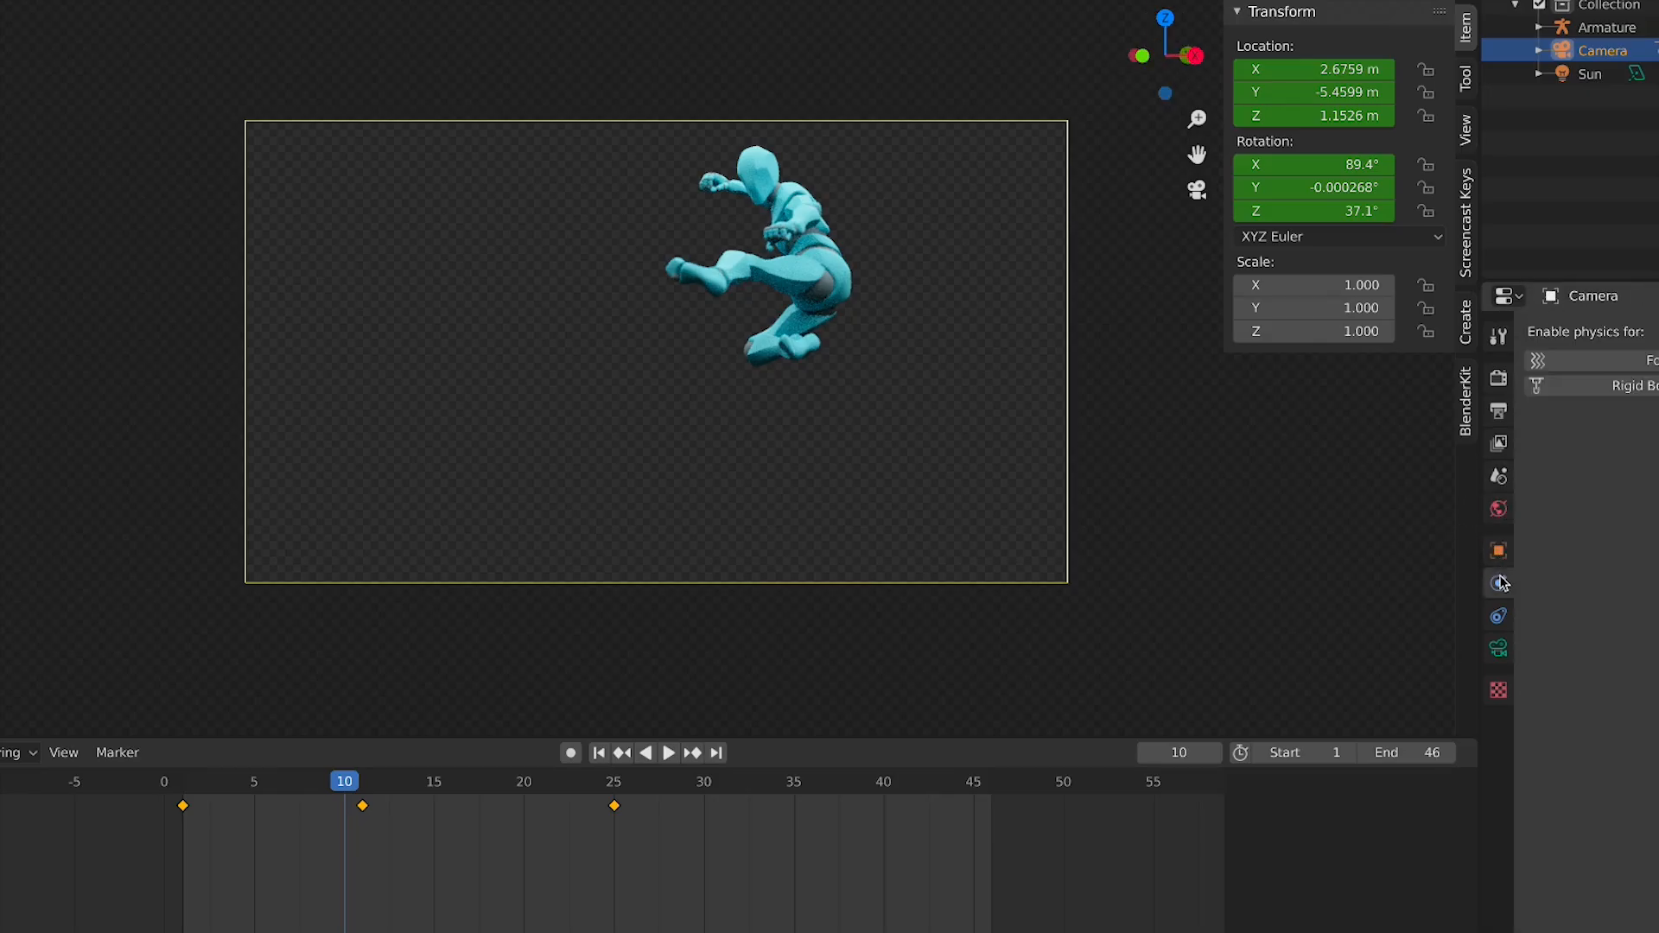
# Render the current frame as a test image and close the render window
pyautogui.click(0, 0)
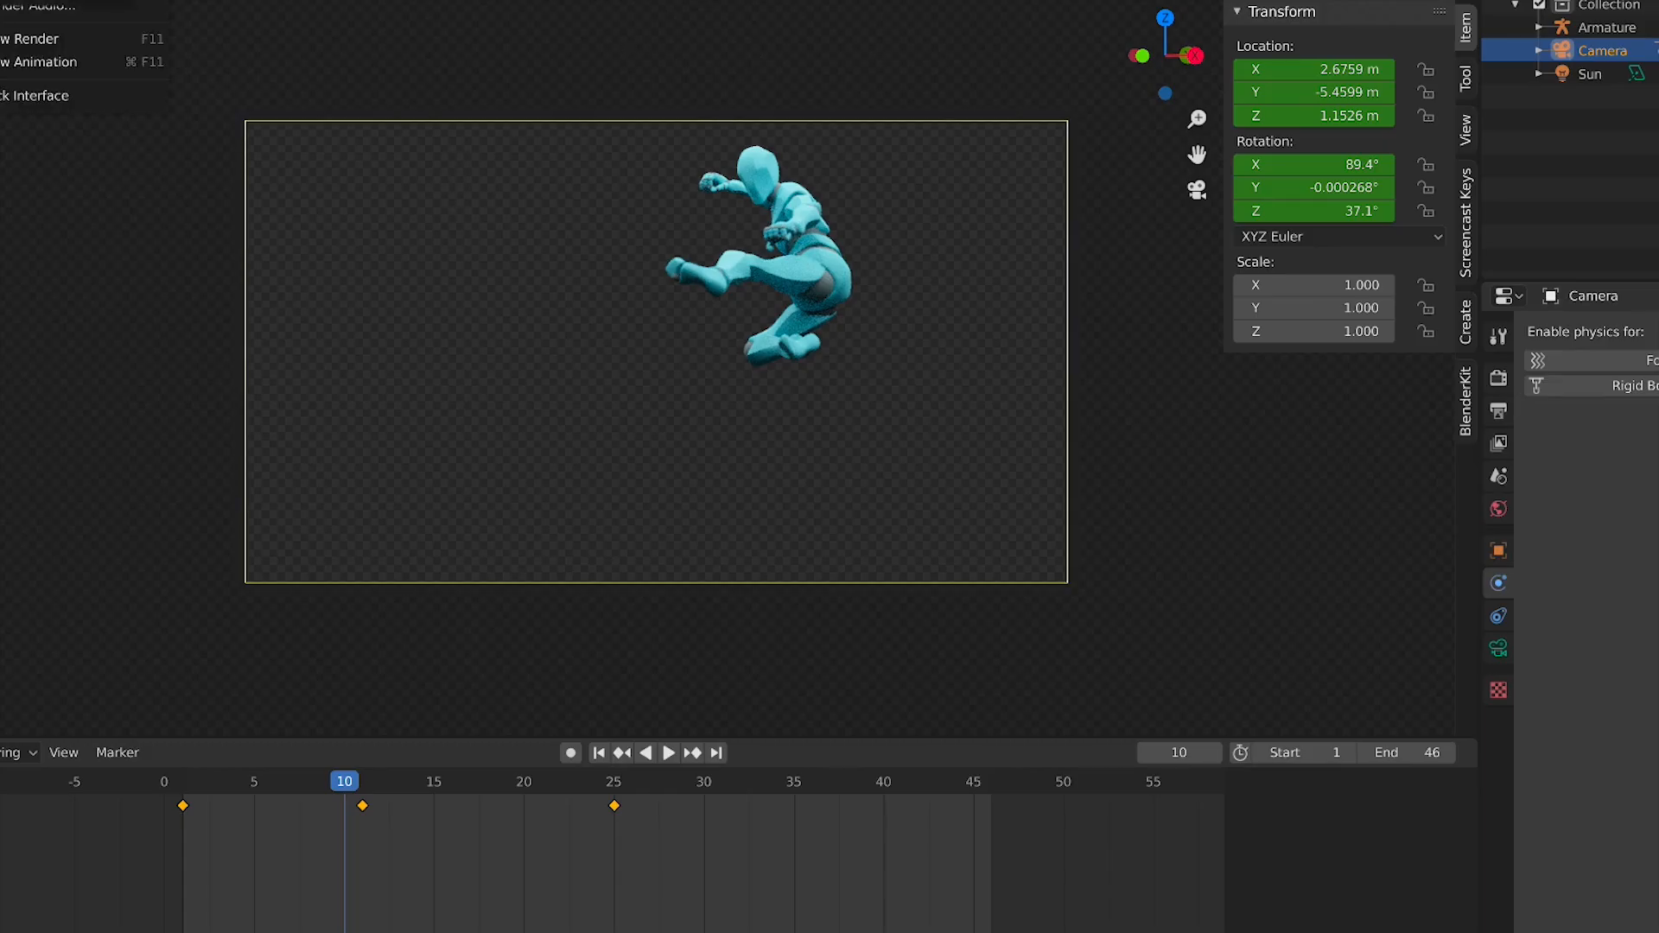
pyautogui.click(35, 0)
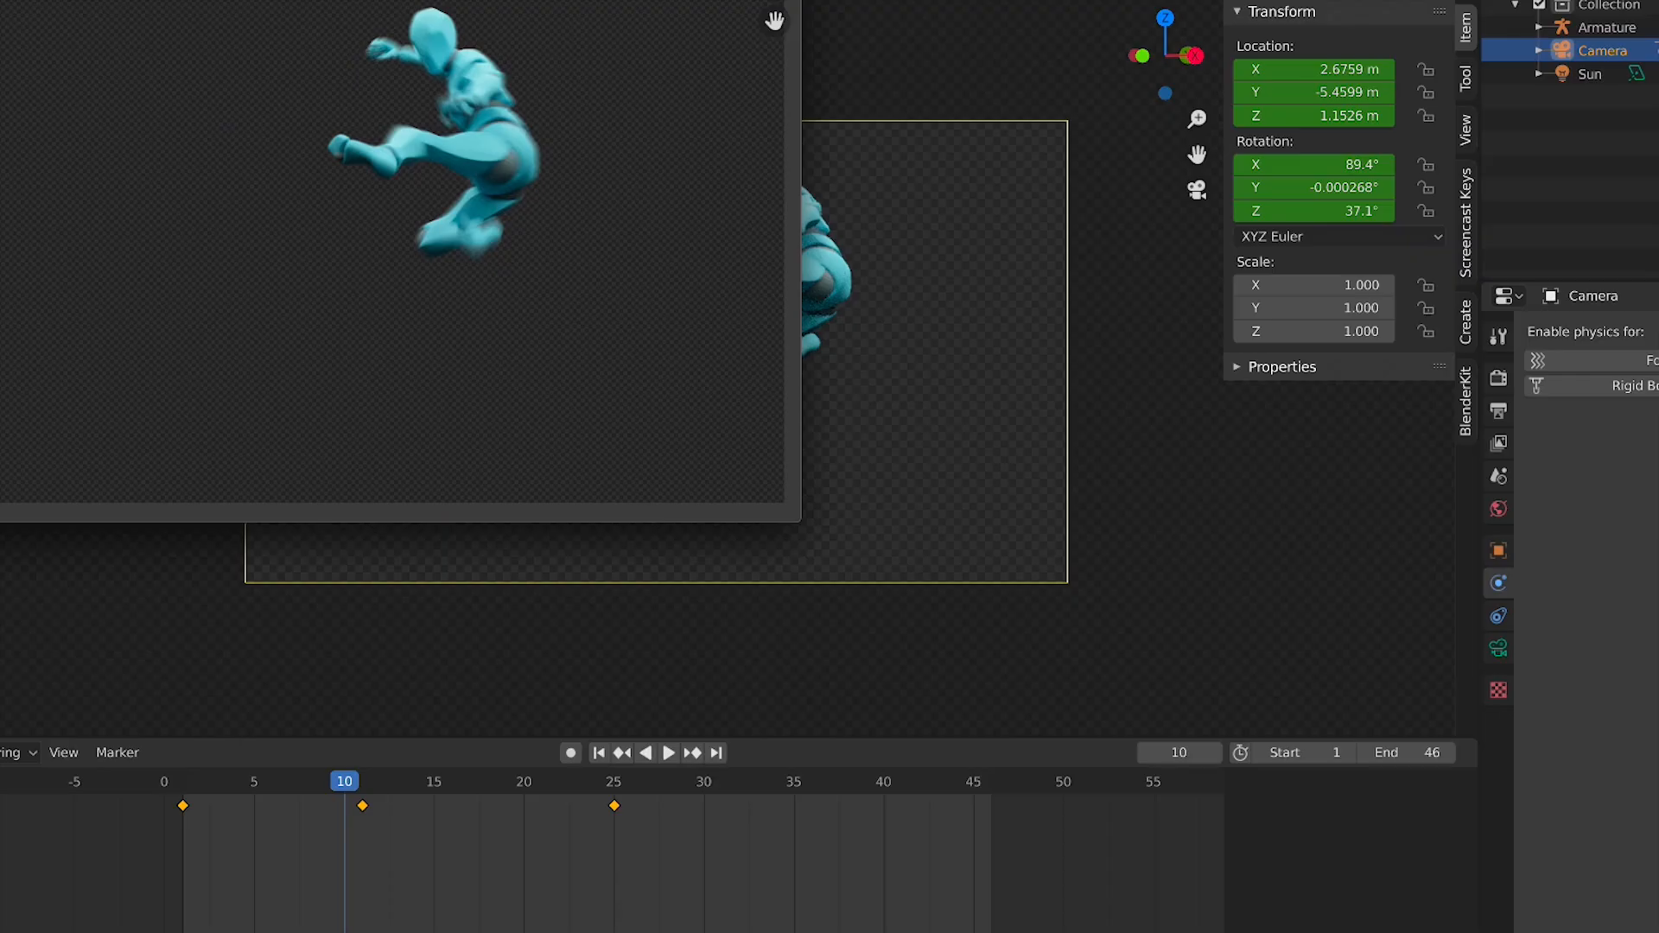
pyautogui.scroll(-2, 407, 374)
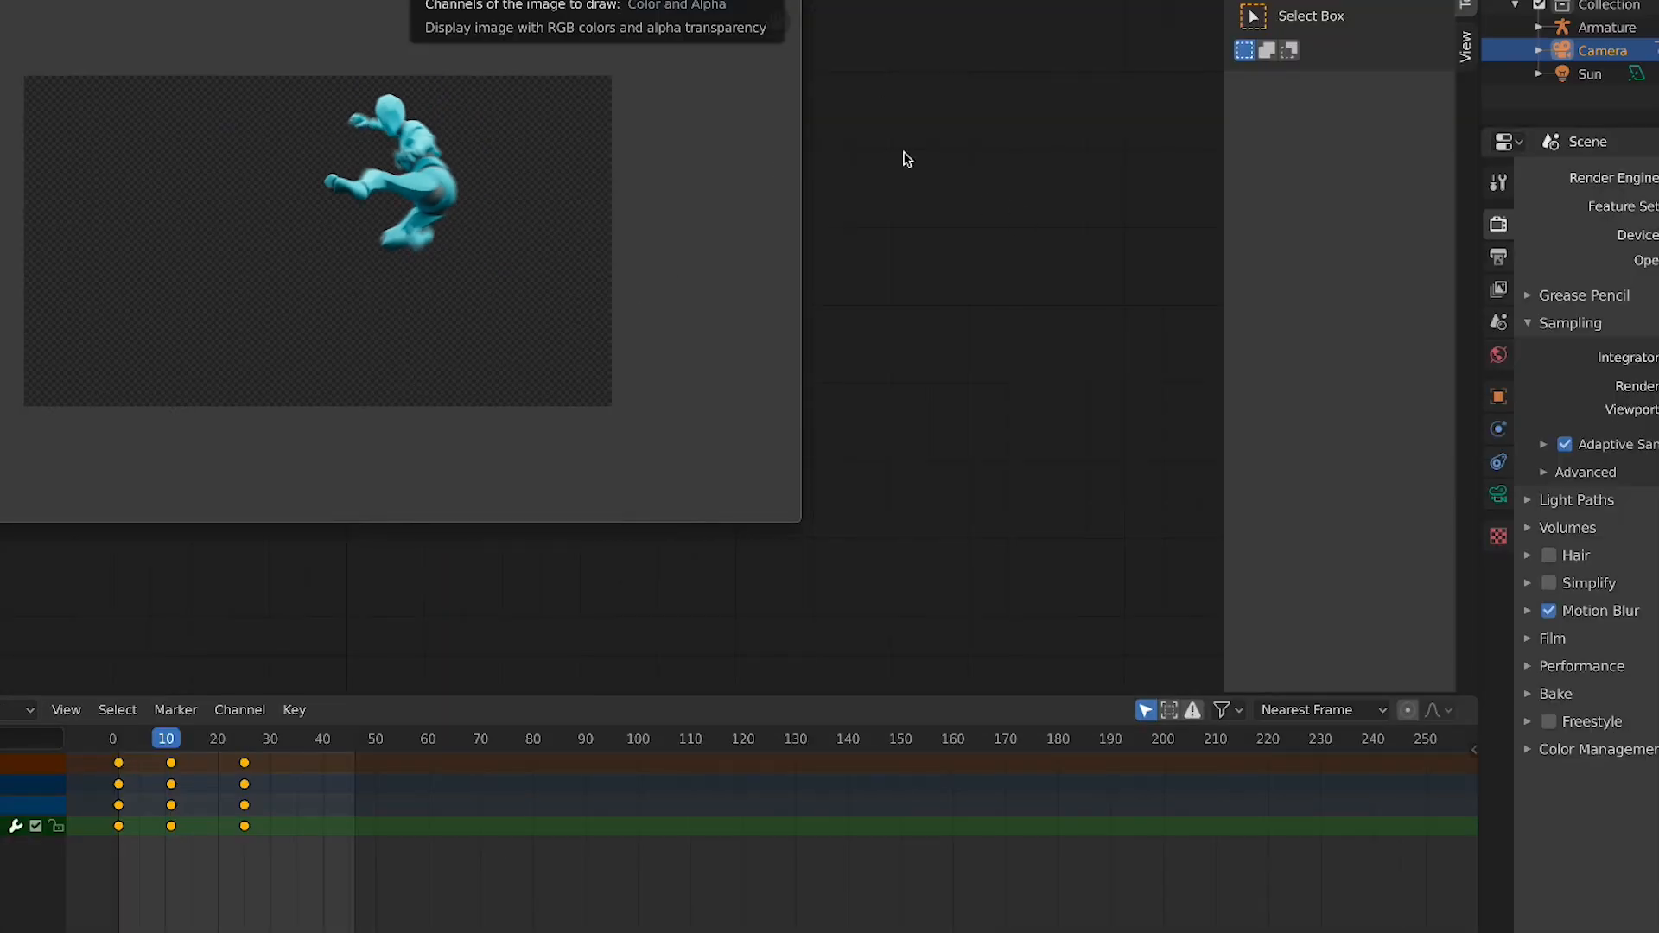
pyautogui.press('Escape')
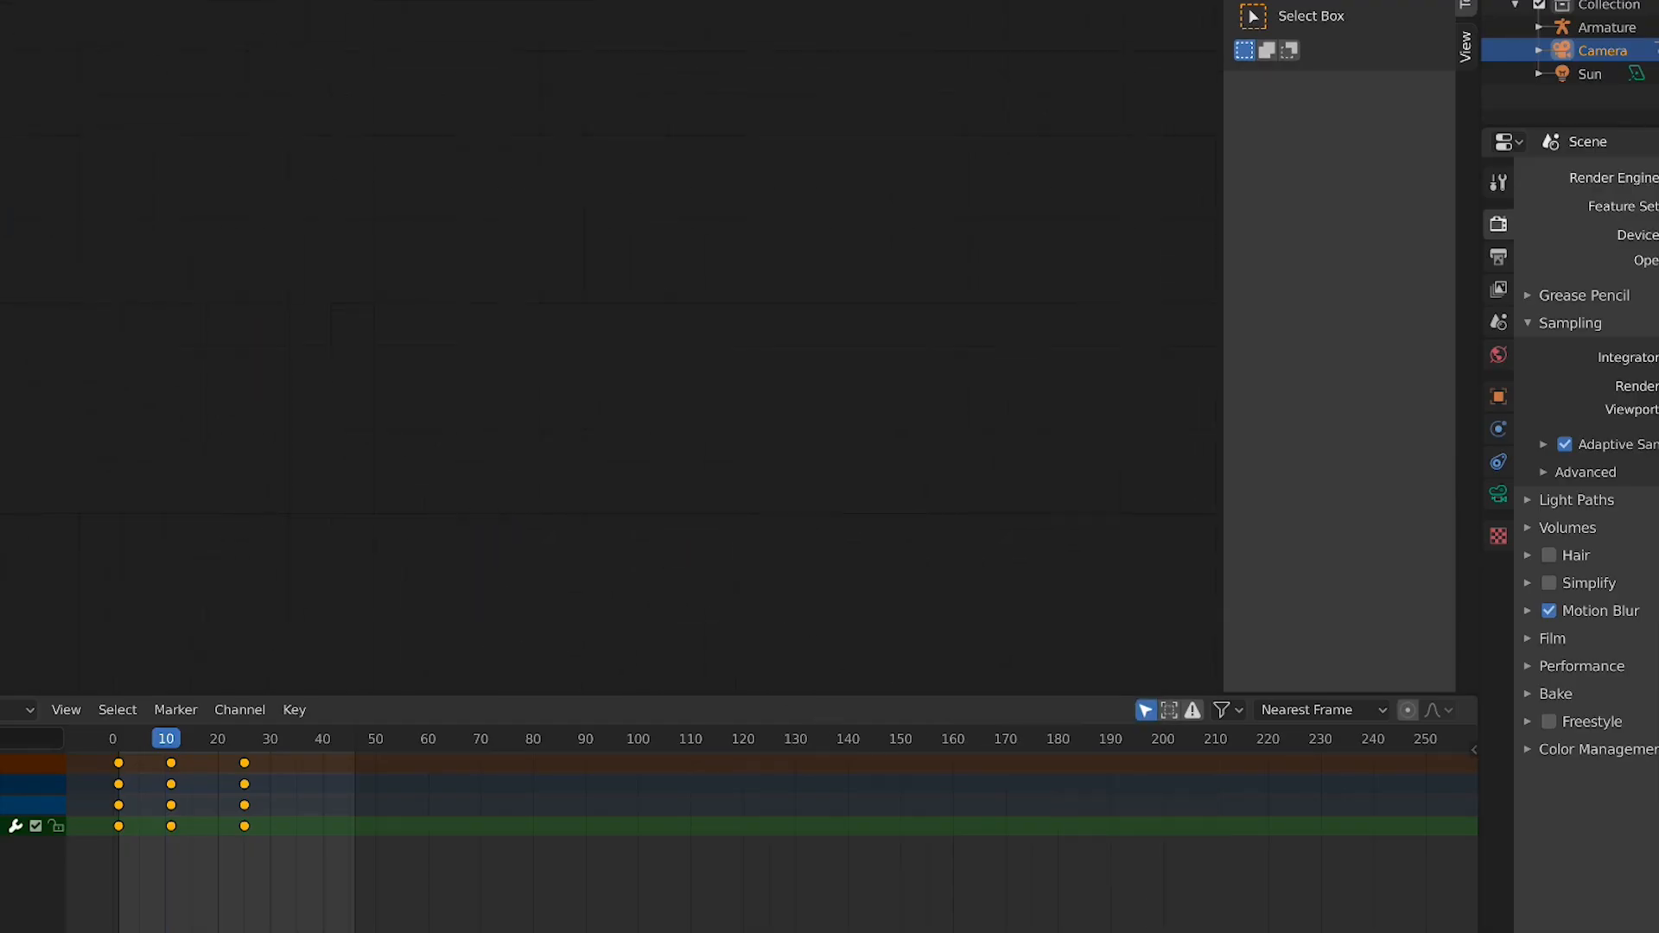
# Open the Compositing workspace and spread the Render Layers and Composite nodes apart
pyautogui.click(233, 2)
pyautogui.scroll(-10, 930, 335)
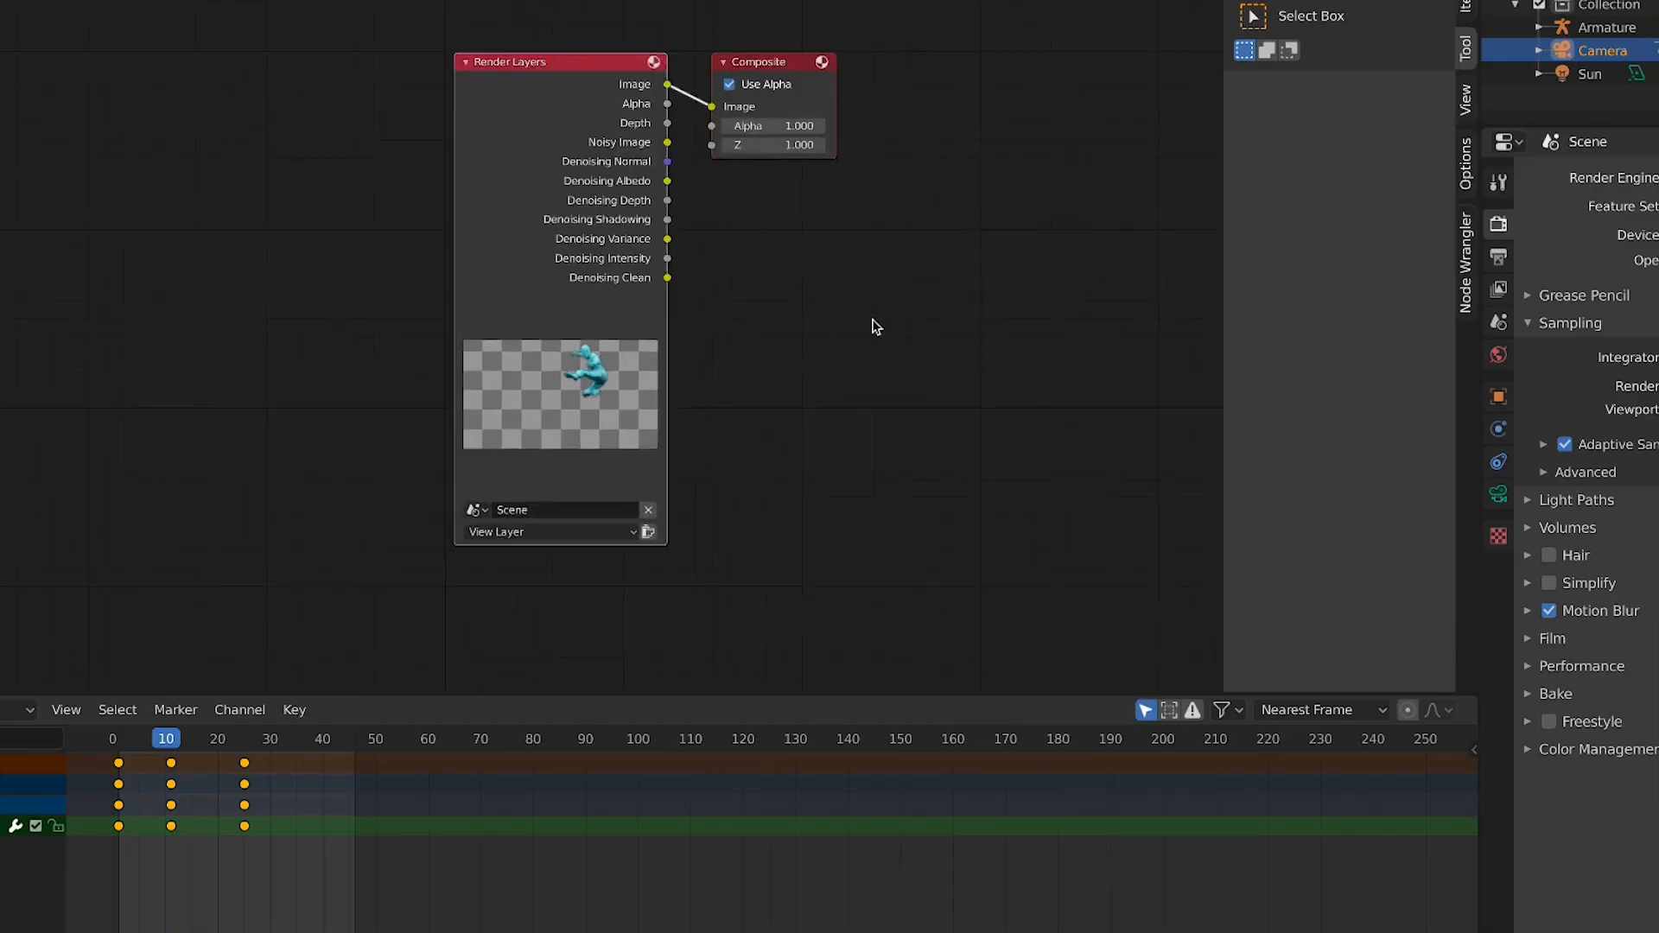
pyautogui.moveTo(766, 133); pyautogui.dragTo(559, 235, button='middle')
pyautogui.moveTo(574, 170); pyautogui.dragTo(731, 153, button='middle')
pyautogui.click(786, 293)
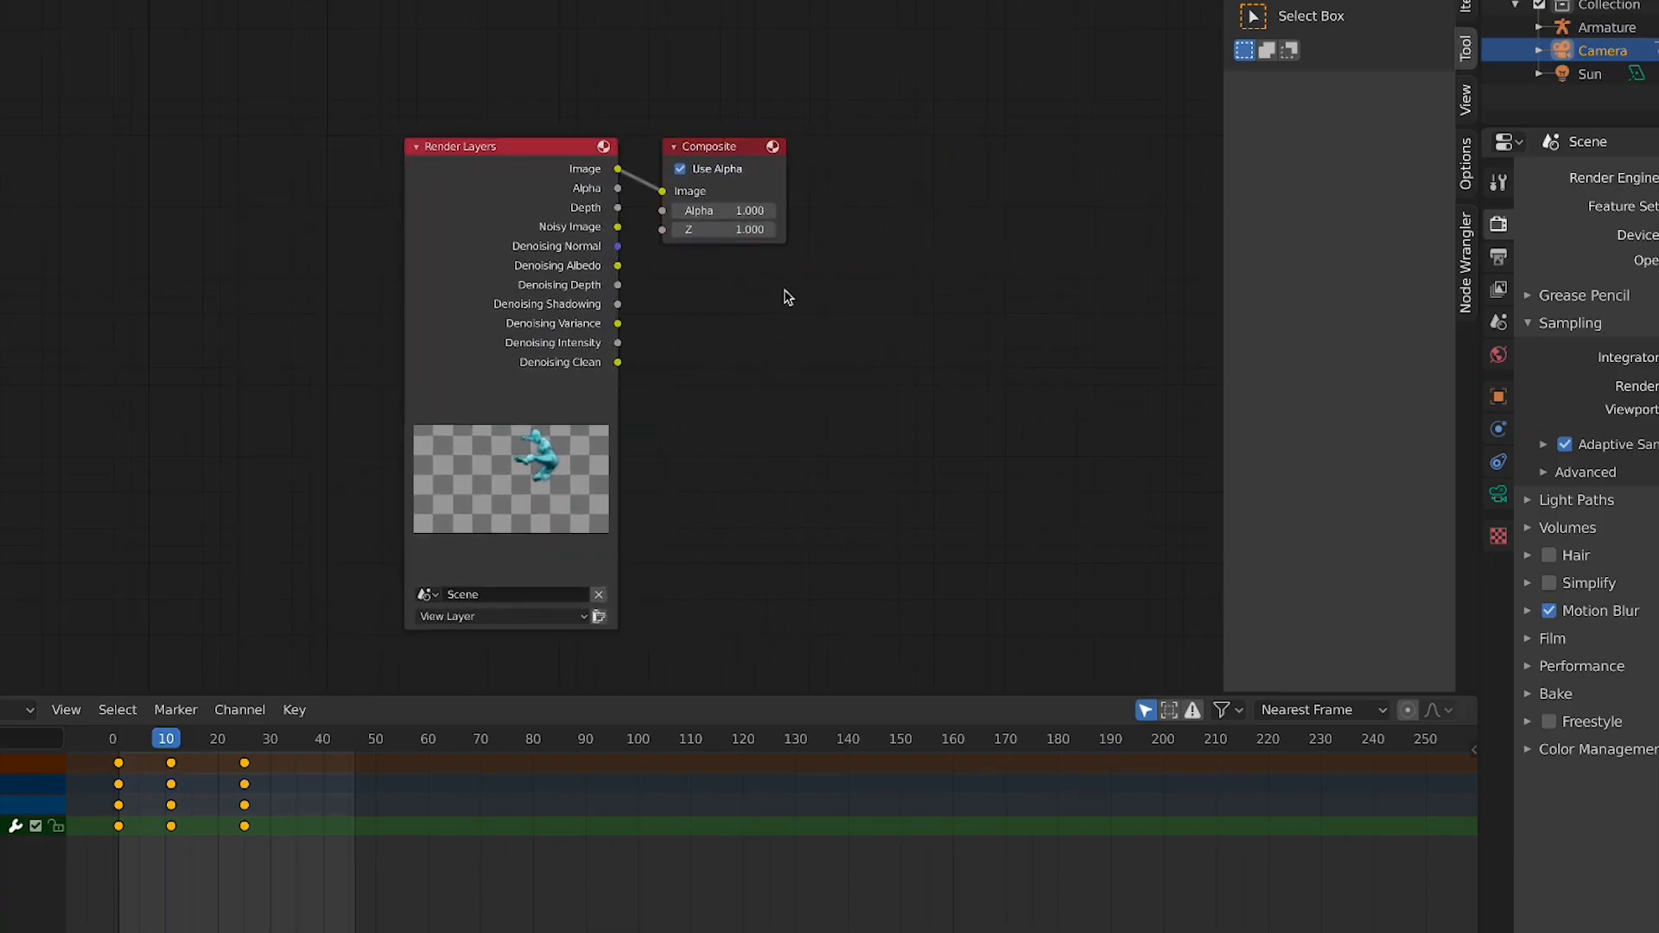
pyautogui.moveTo(718, 153); pyautogui.dragTo(1100, 172)
pyautogui.moveTo(452, 193); pyautogui.dragTo(300, 213)
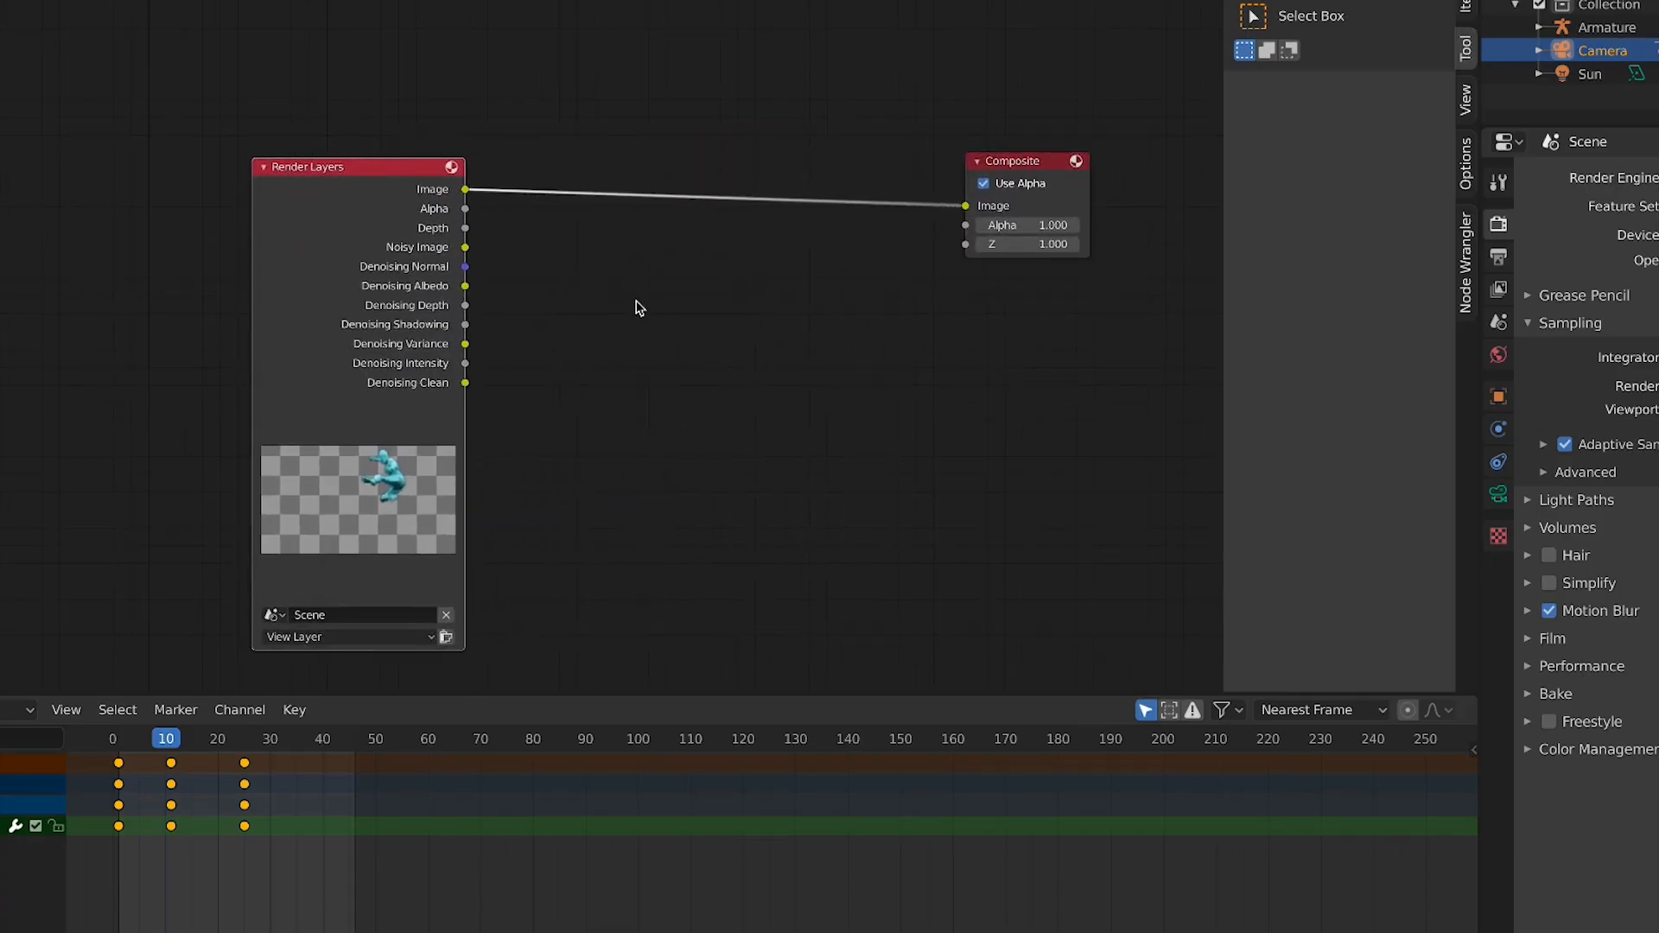
# Add a Viewer node and connect the Render Layers image output to it
pyautogui.hotkey('shift', 'a')
pyautogui.click(633, 301)
pyautogui.write('VIE')
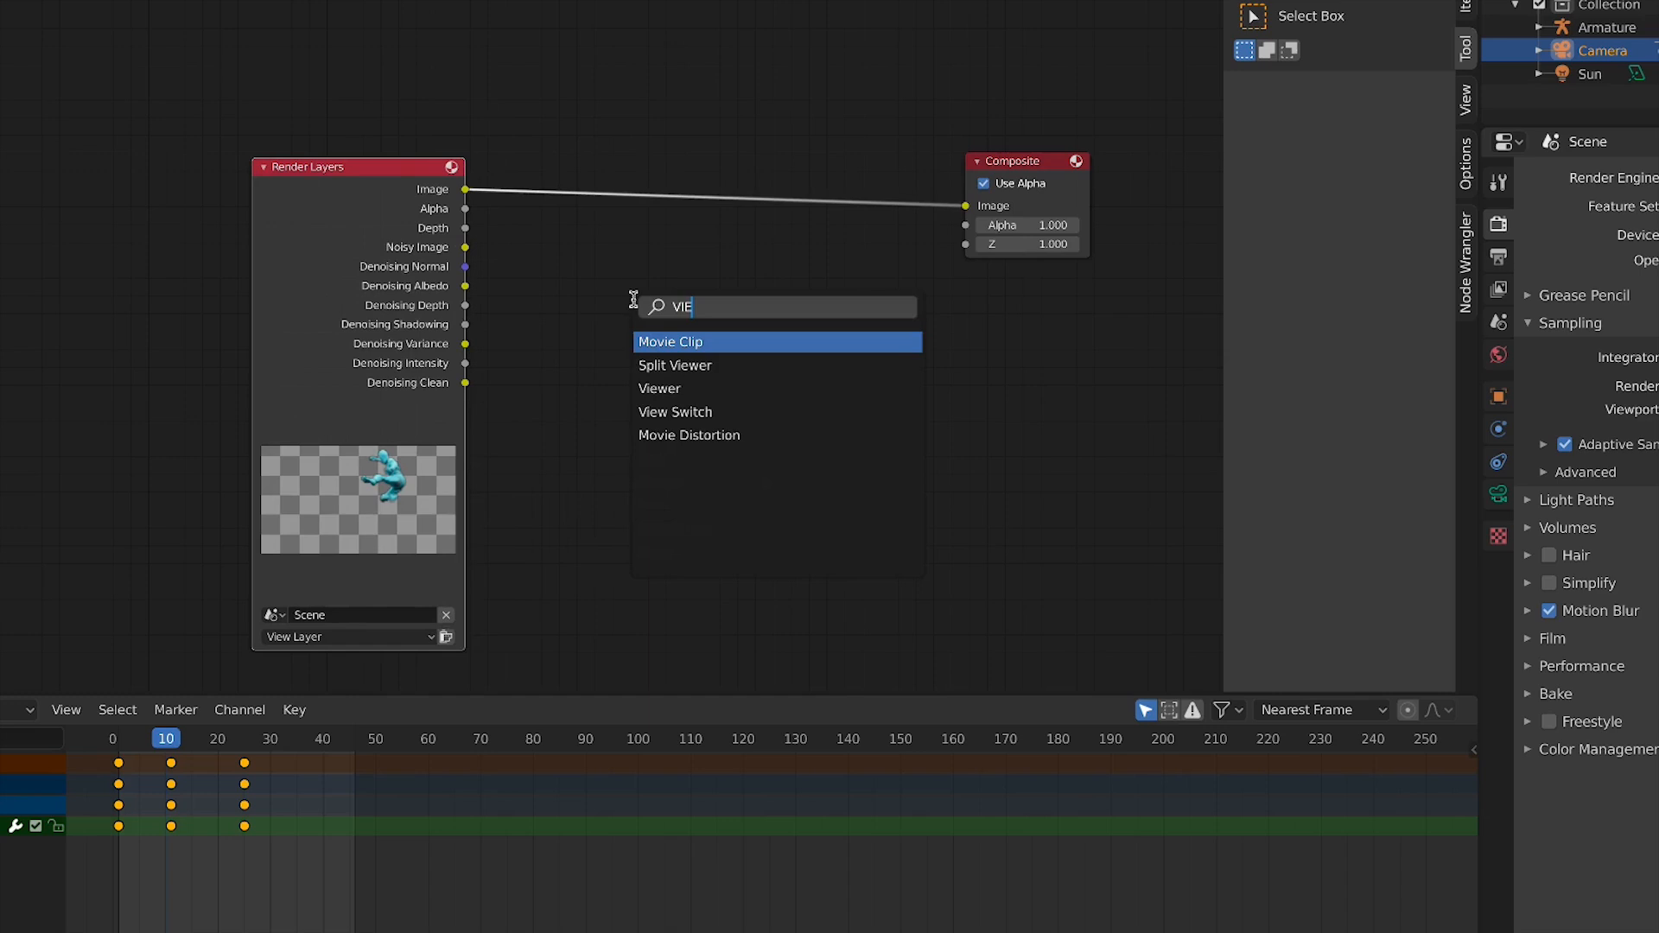
pyautogui.click(695, 388)
pyautogui.click(1031, 101)
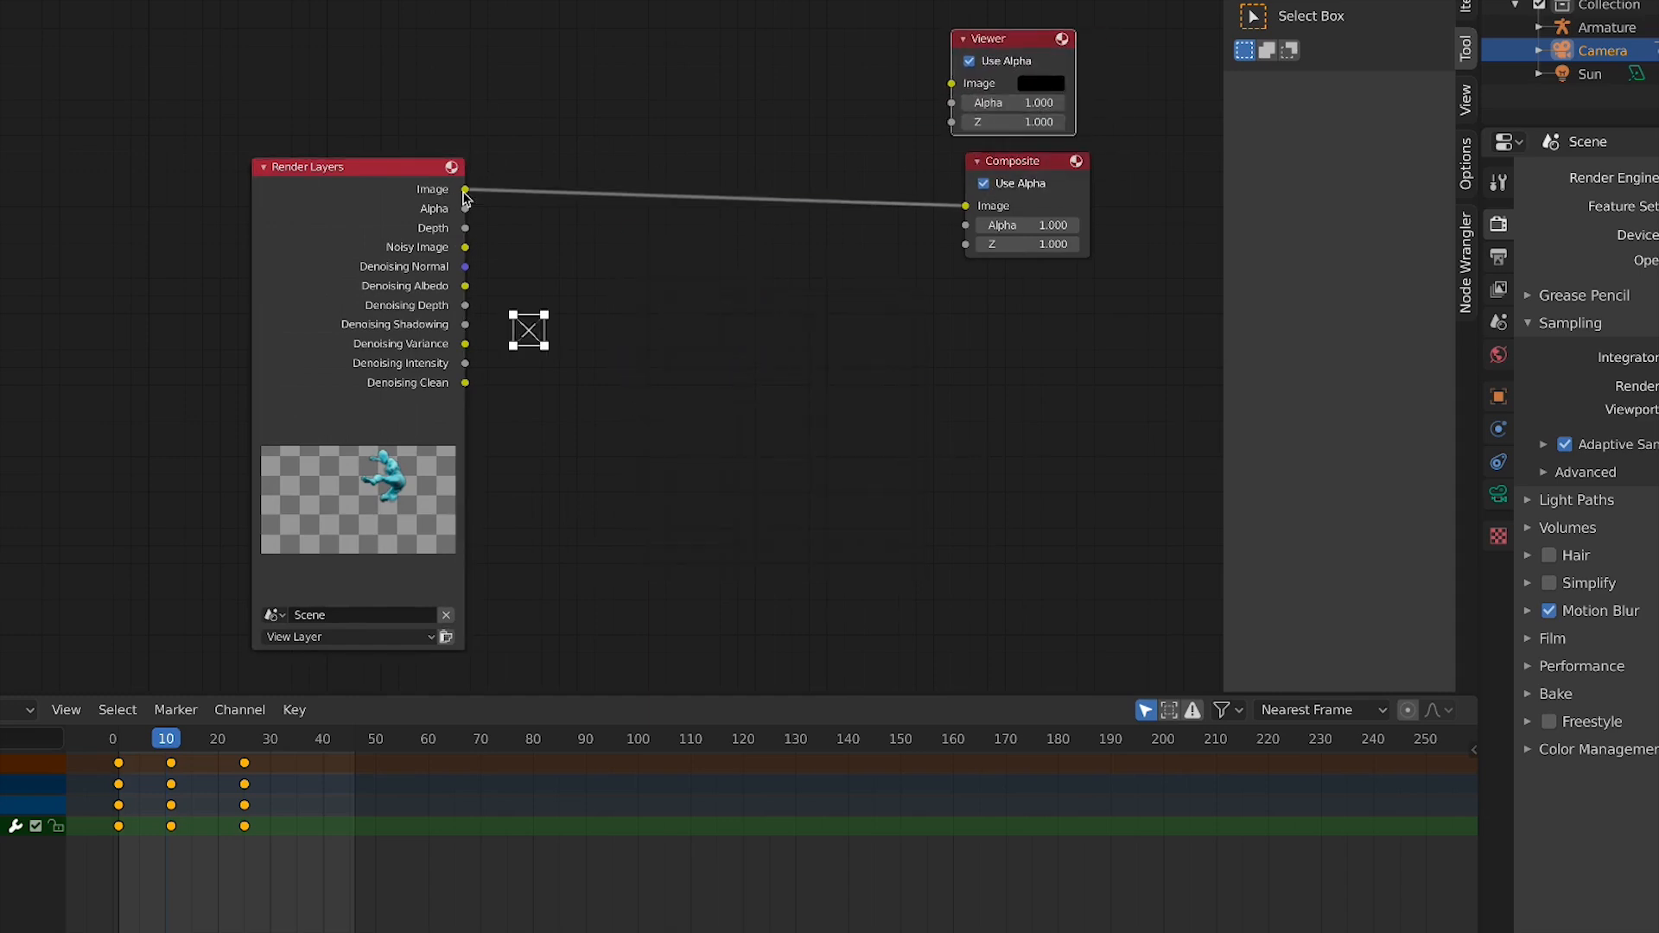
pyautogui.moveTo(464, 189); pyautogui.dragTo(955, 87)
# Add an Alpha Over node to the compositor
pyautogui.scroll(2, 717, 250)
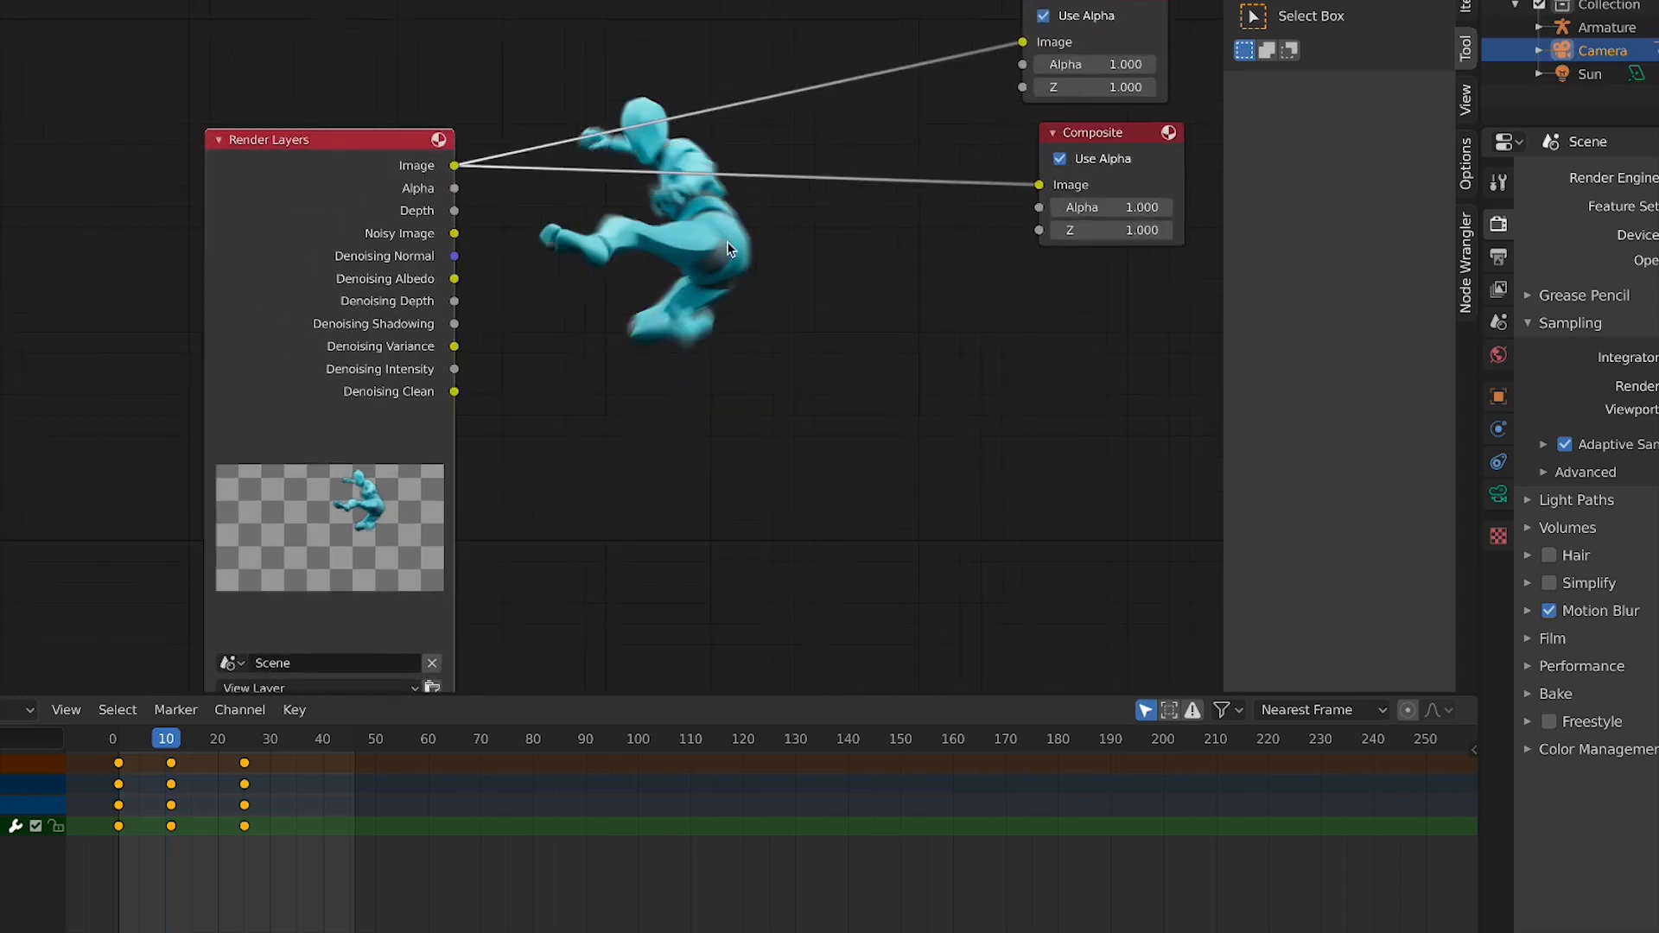
pyautogui.moveTo(695, 247); pyautogui.dragTo(627, 250, button='middle')
pyautogui.moveTo(847, 310); pyautogui.dragTo(838, 297, button='middle')
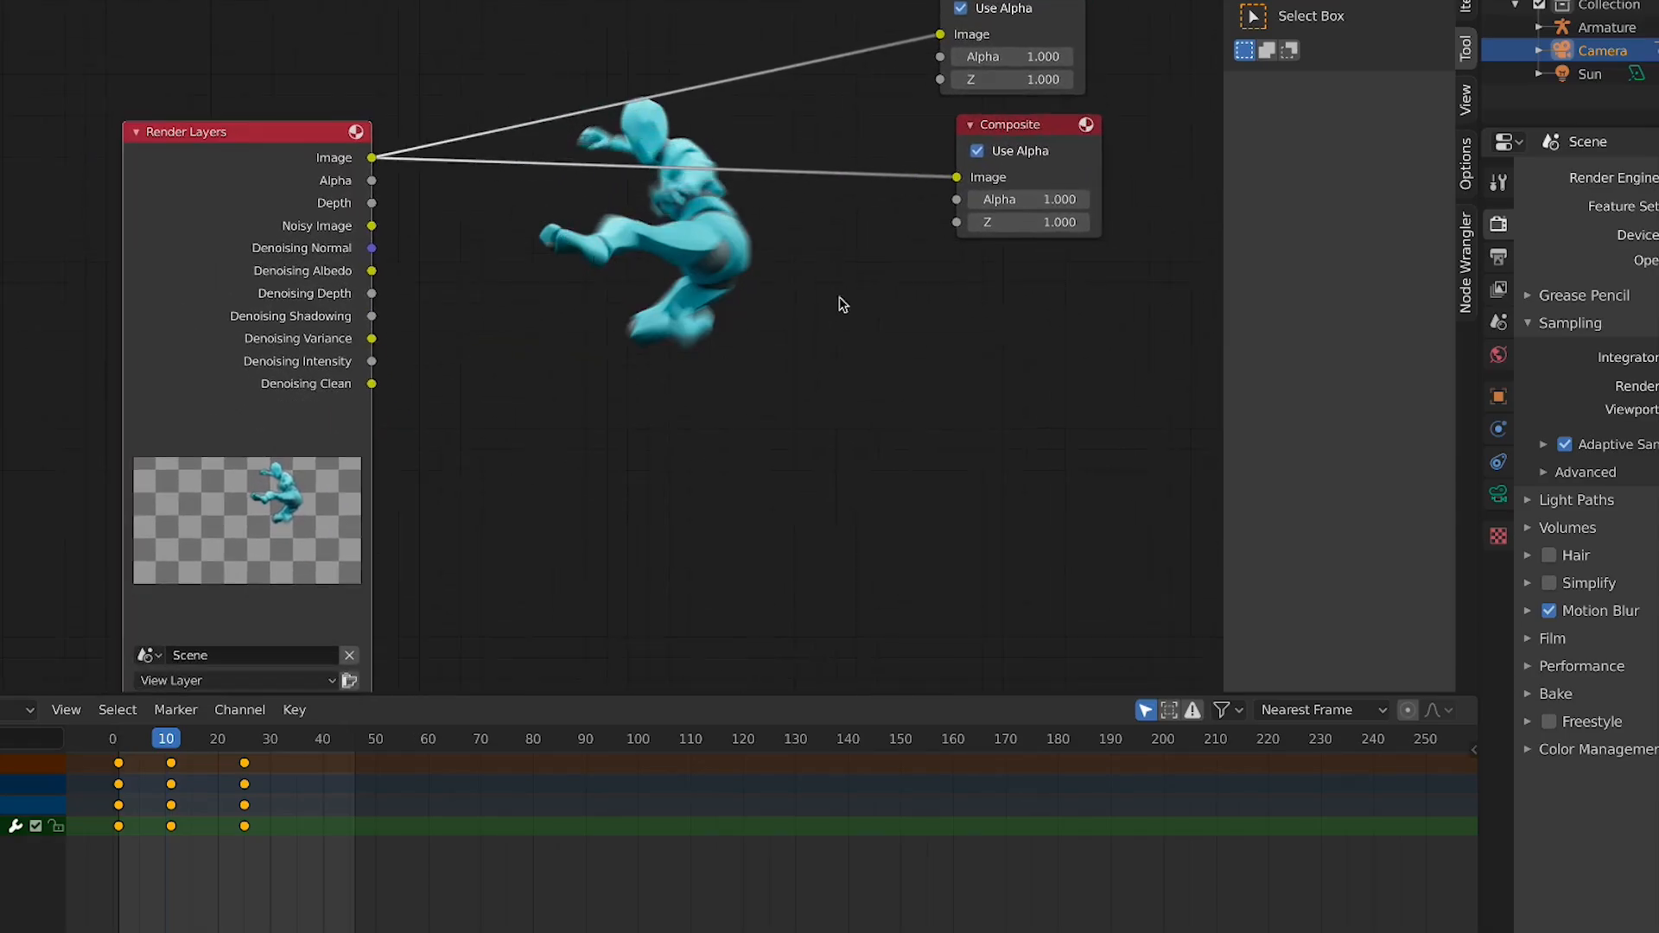
pyautogui.moveTo(438, 282); pyautogui.dragTo(313, 223, button='middle')
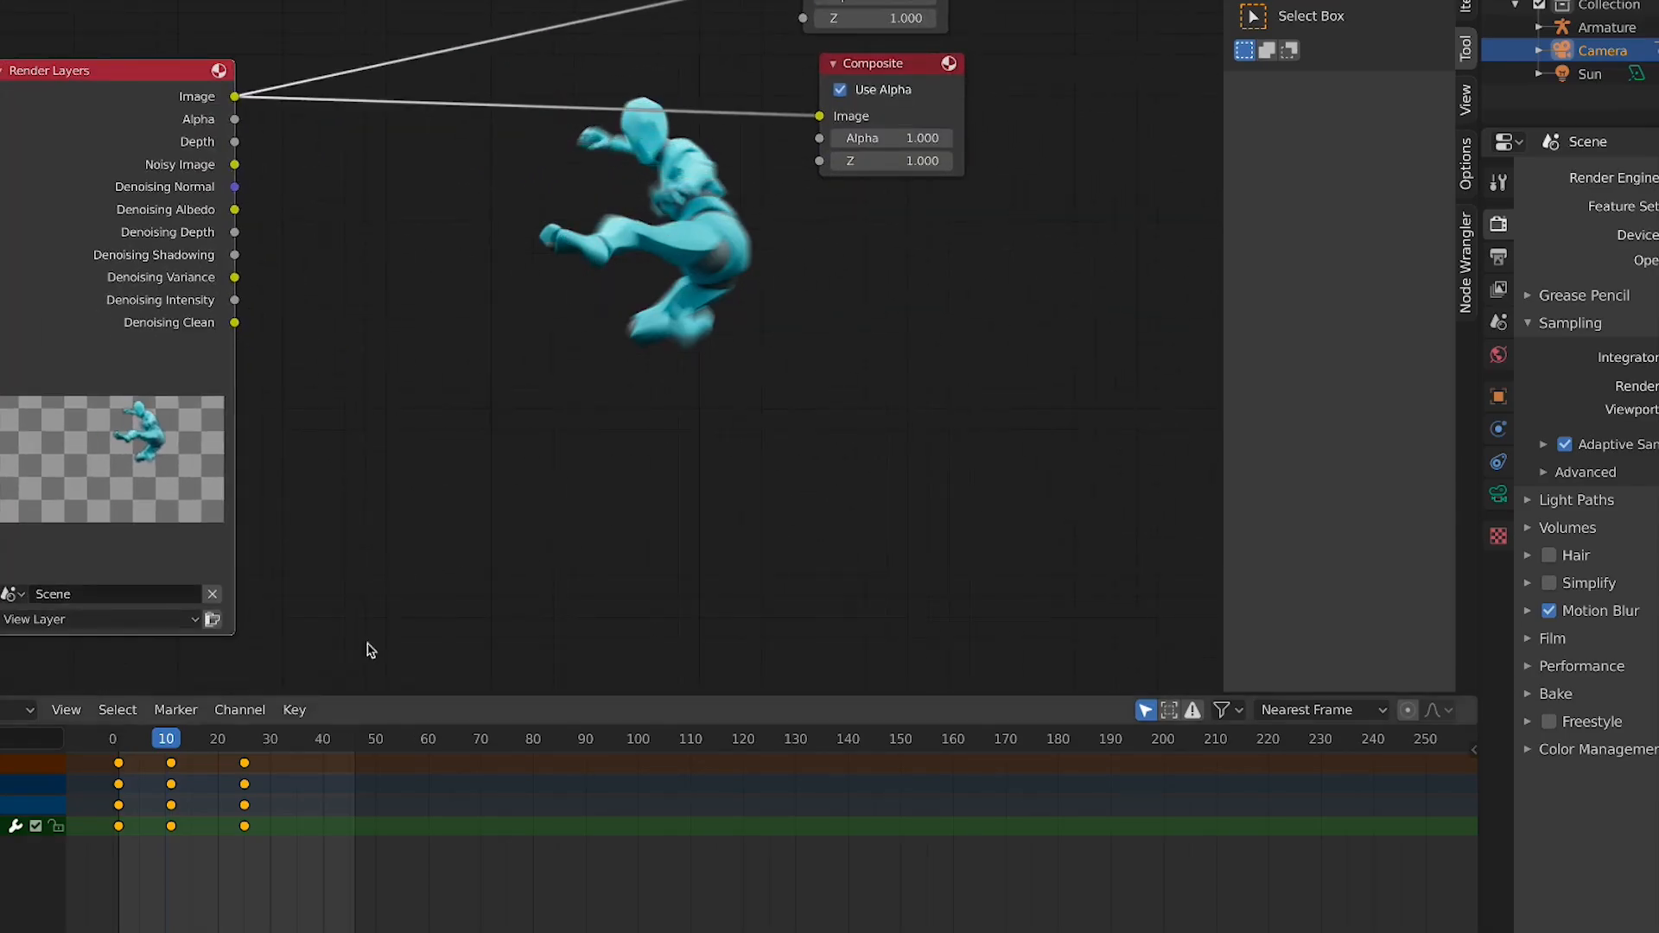
pyautogui.hotkey('shift', 'a')
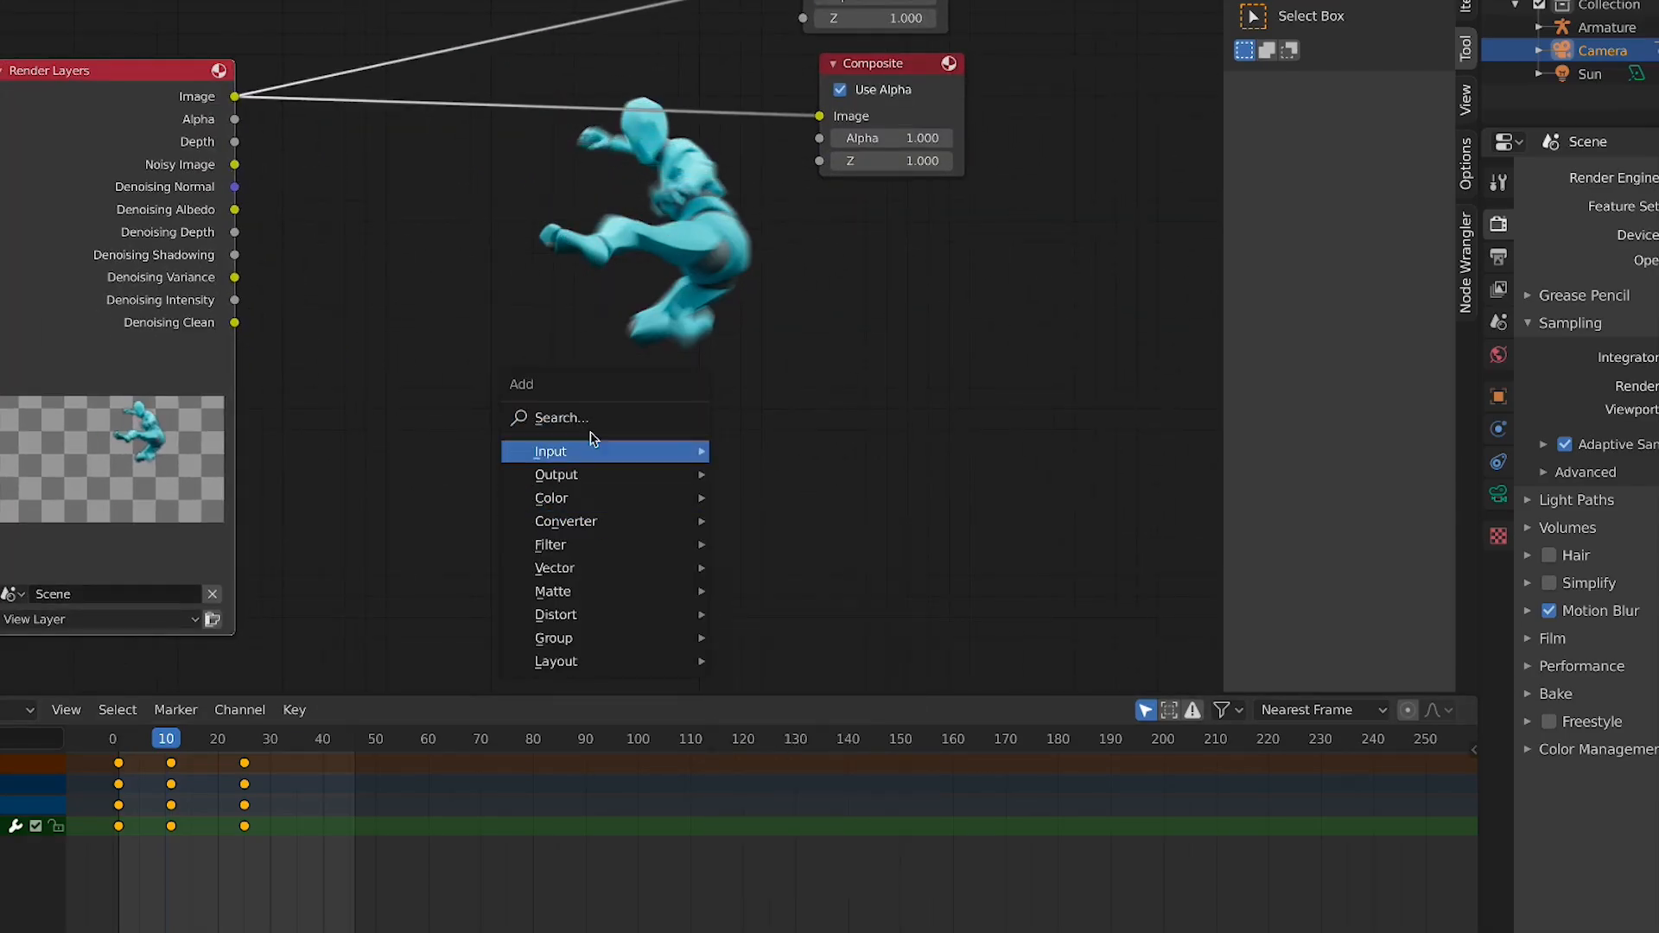
pyautogui.click(594, 423)
pyautogui.write('ALP')
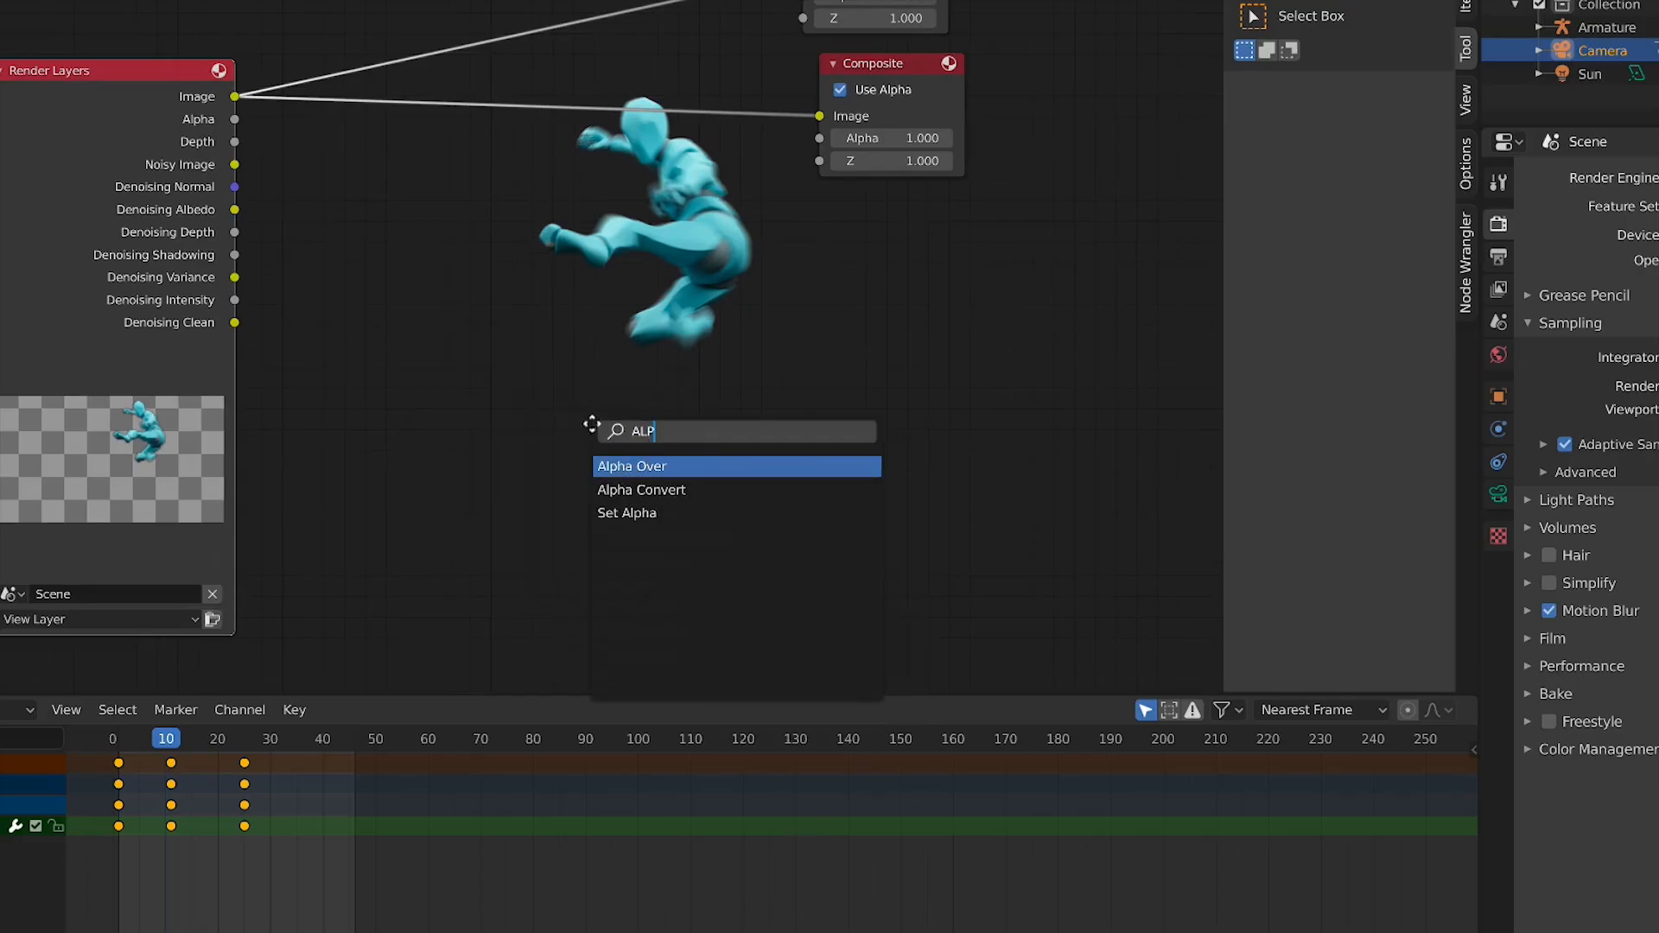
pyautogui.press('Return')
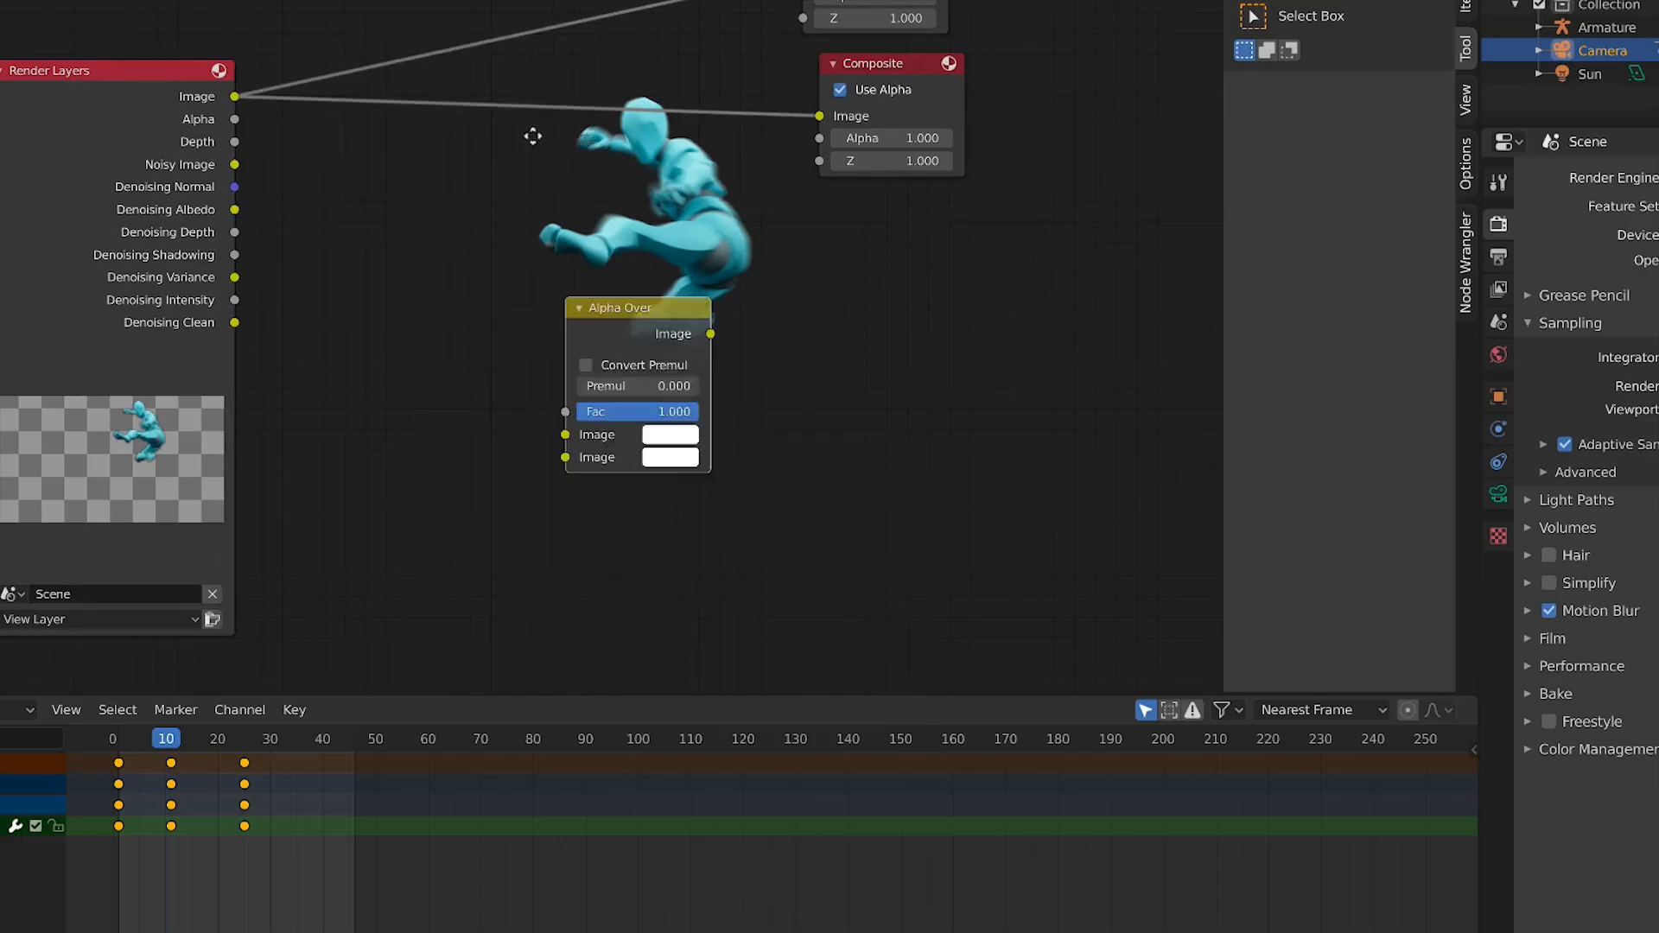
# Route the Render Layers image through the Alpha Over node into both the Viewer and Composite nodes
pyautogui.moveTo(235, 96); pyautogui.dragTo(460, 307)
pyautogui.moveTo(608, 184); pyautogui.dragTo(795, 2)
pyautogui.scroll(-4, 742, 276)
pyautogui.moveTo(741, 277); pyautogui.dragTo(626, 338, button='middle')
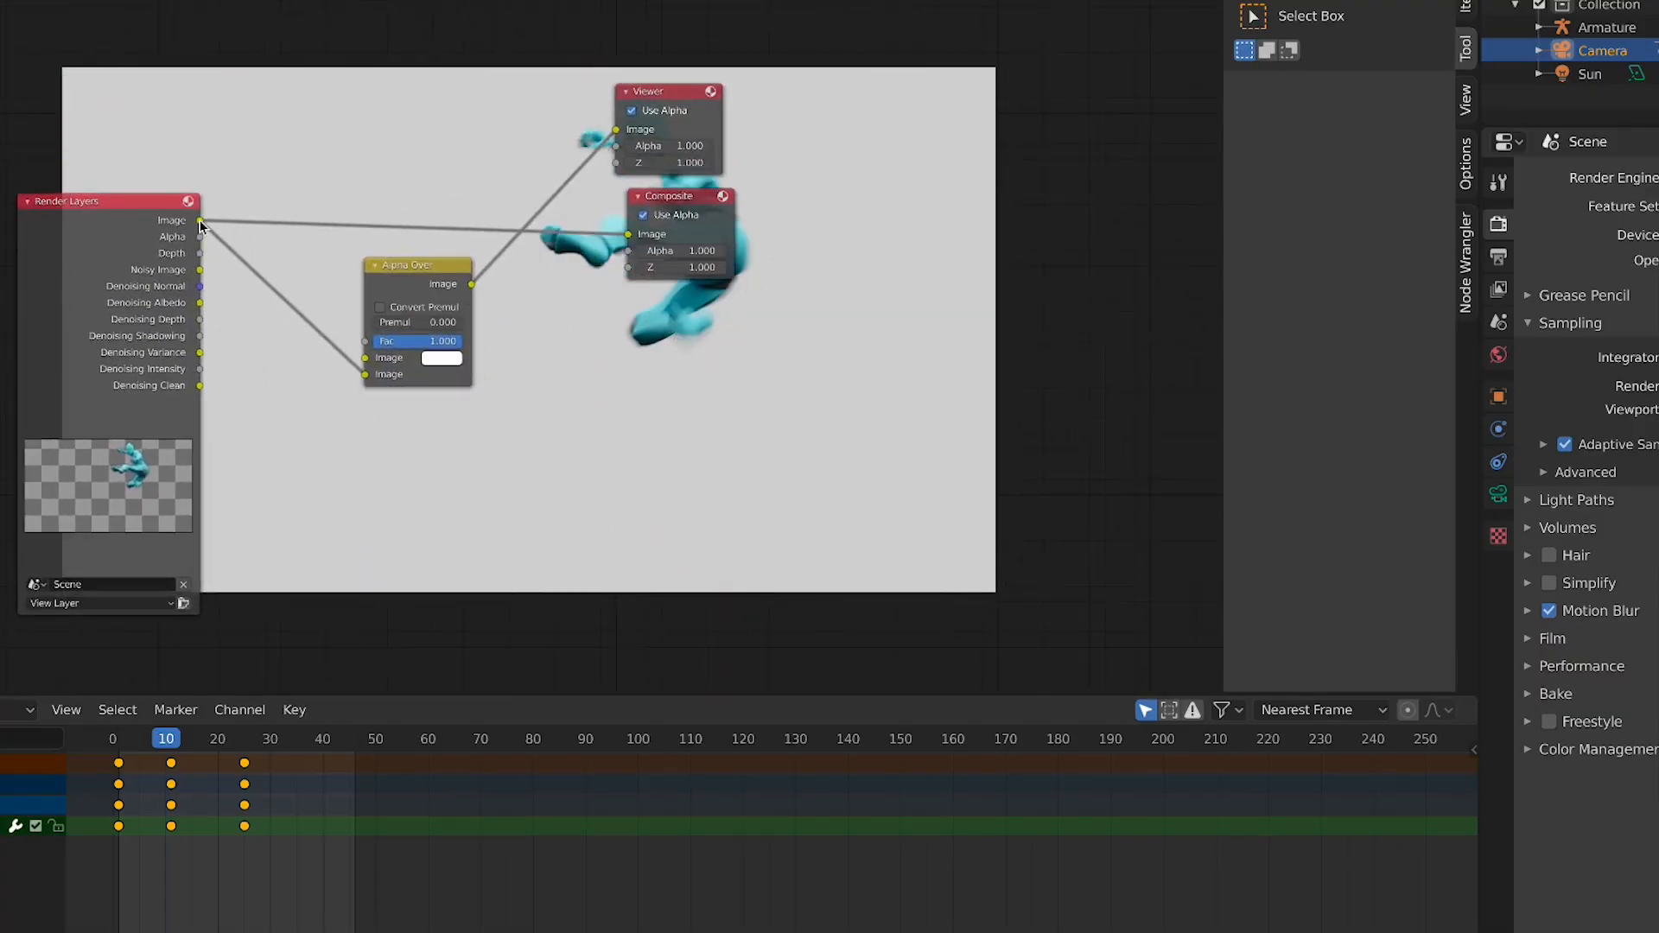
pyautogui.moveTo(201, 221); pyautogui.dragTo(632, 235)
pyautogui.moveTo(472, 283); pyautogui.dragTo(630, 235)
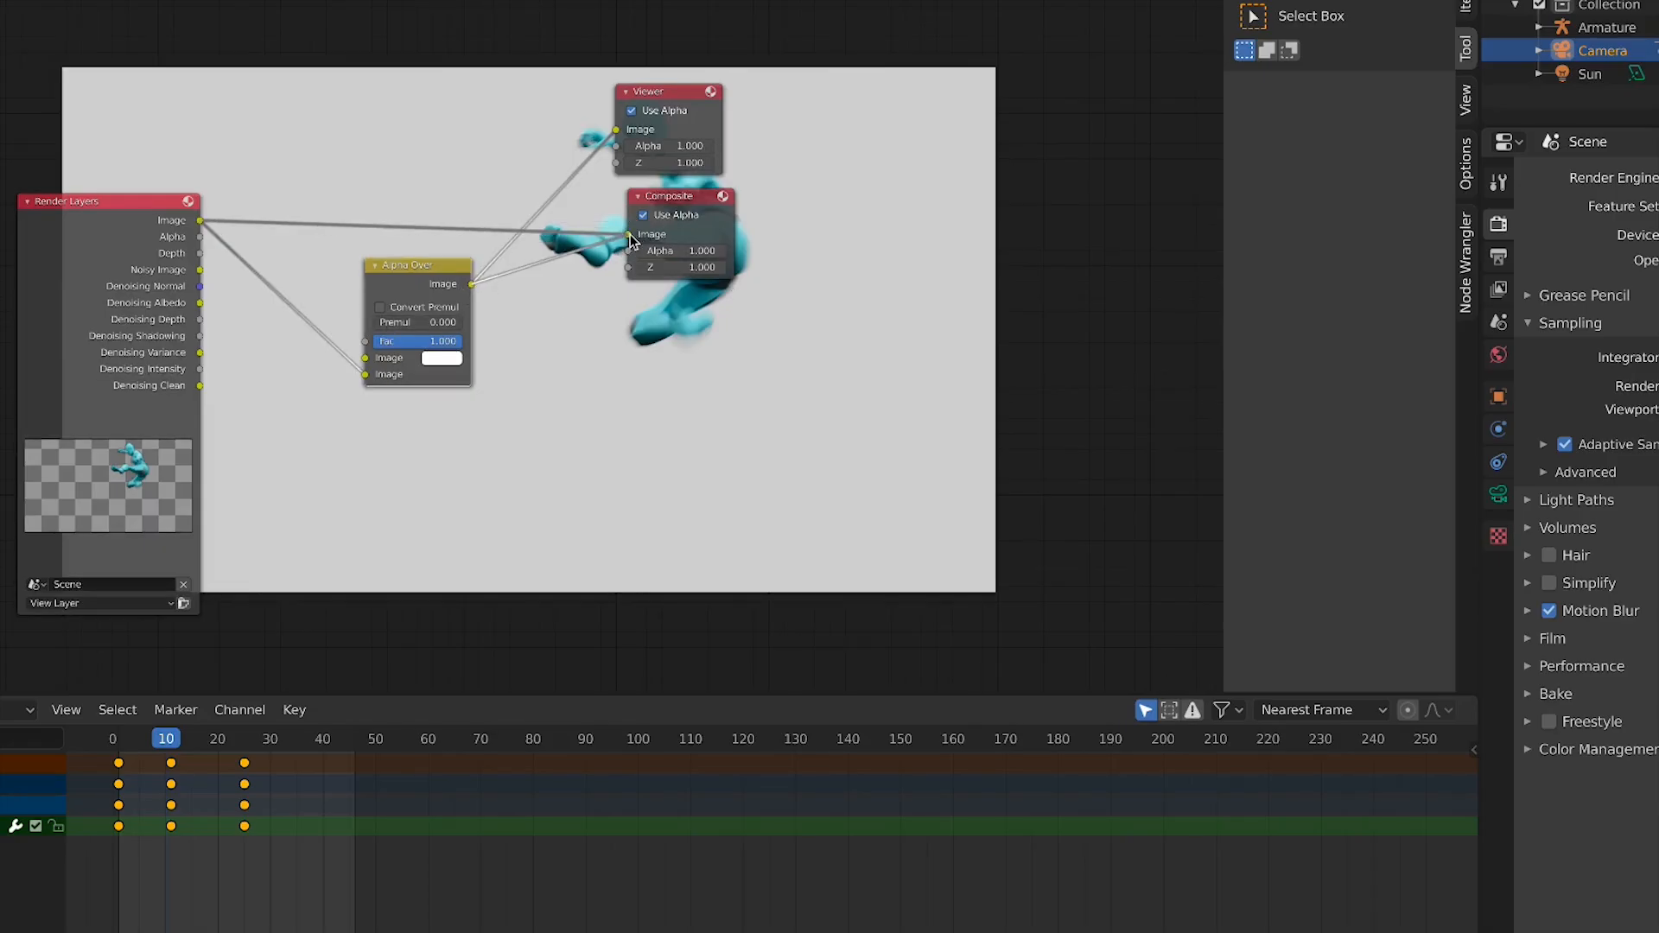
# Expand Color Management and check its view transform and look options
pyautogui.click(1595, 750)
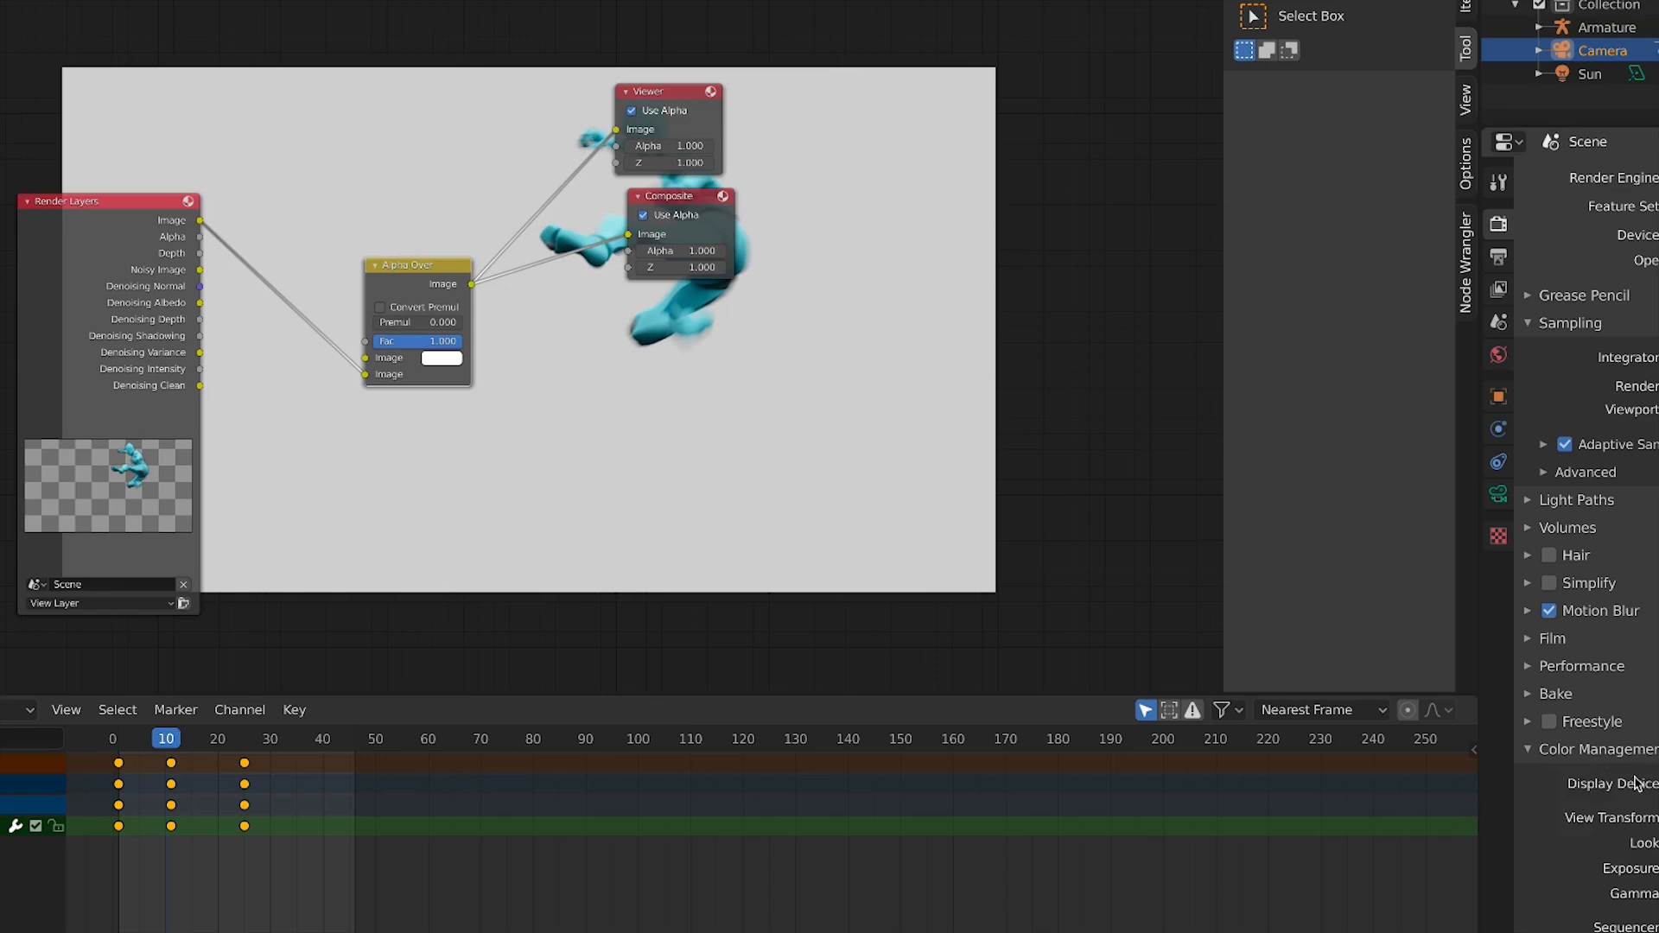
pyautogui.click(1657, 843)
pyautogui.click(1657, 843)
pyautogui.click(1656, 818)
# Try blue and orange background colours in the Alpha Over node's colour picker
pyautogui.scroll(-1, 911, 251)
pyautogui.moveTo(910, 251); pyautogui.dragTo(1138, 324, button='middle')
pyautogui.click(648, 416)
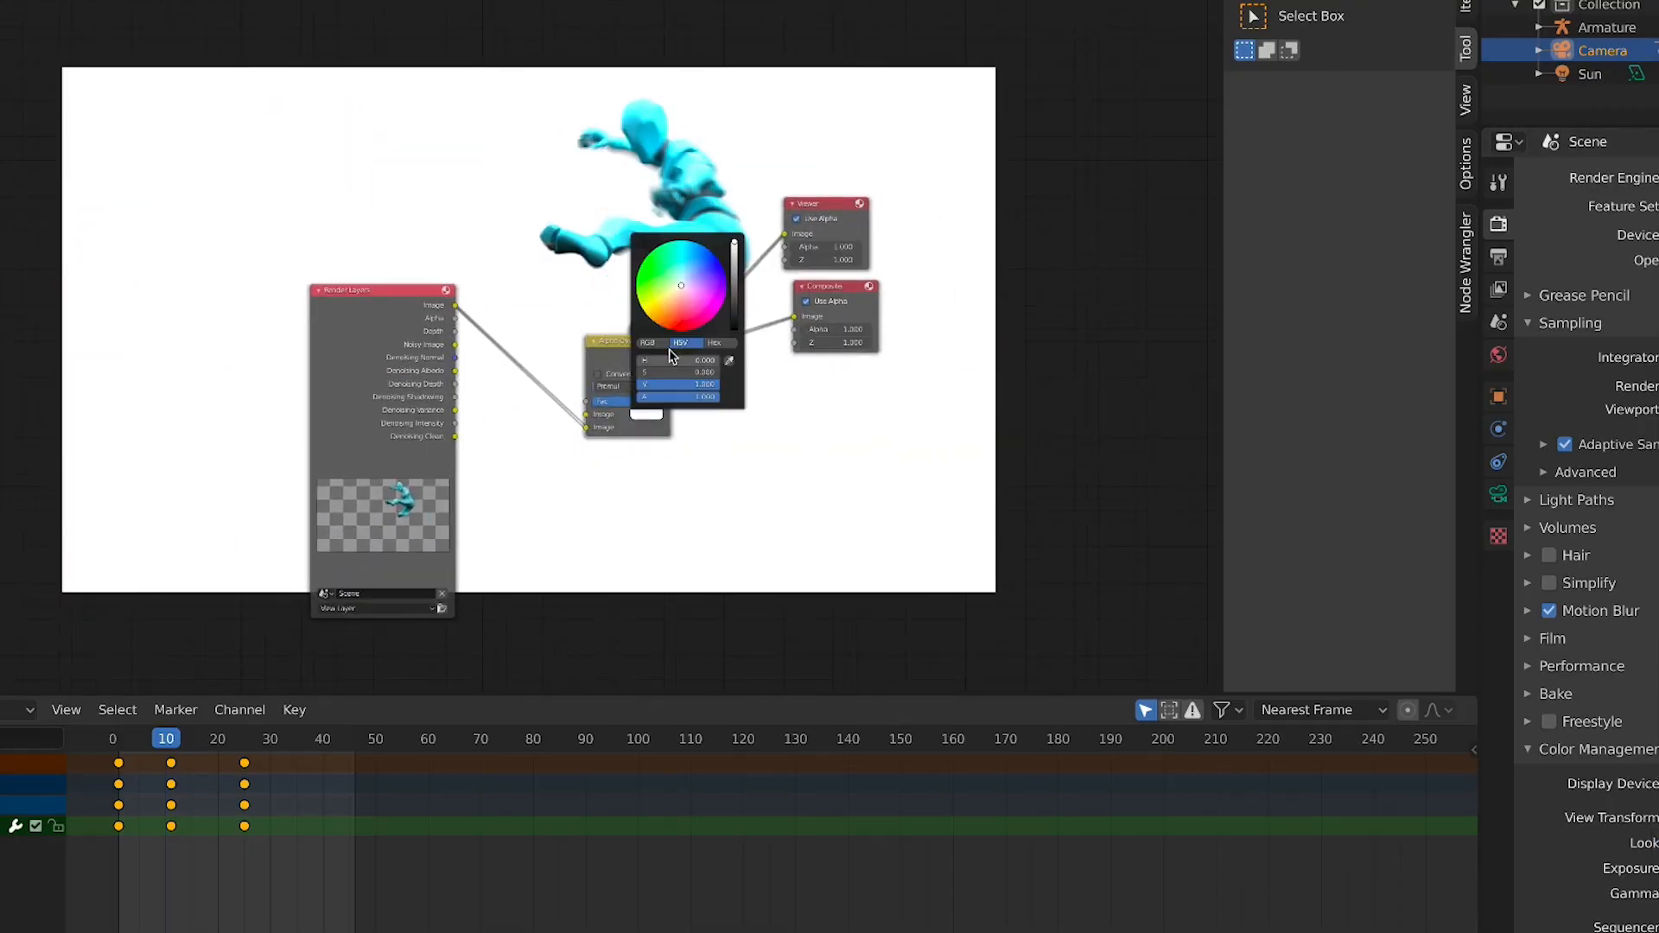
pyautogui.click(681, 325)
pyautogui.click(693, 275)
pyautogui.click(683, 261)
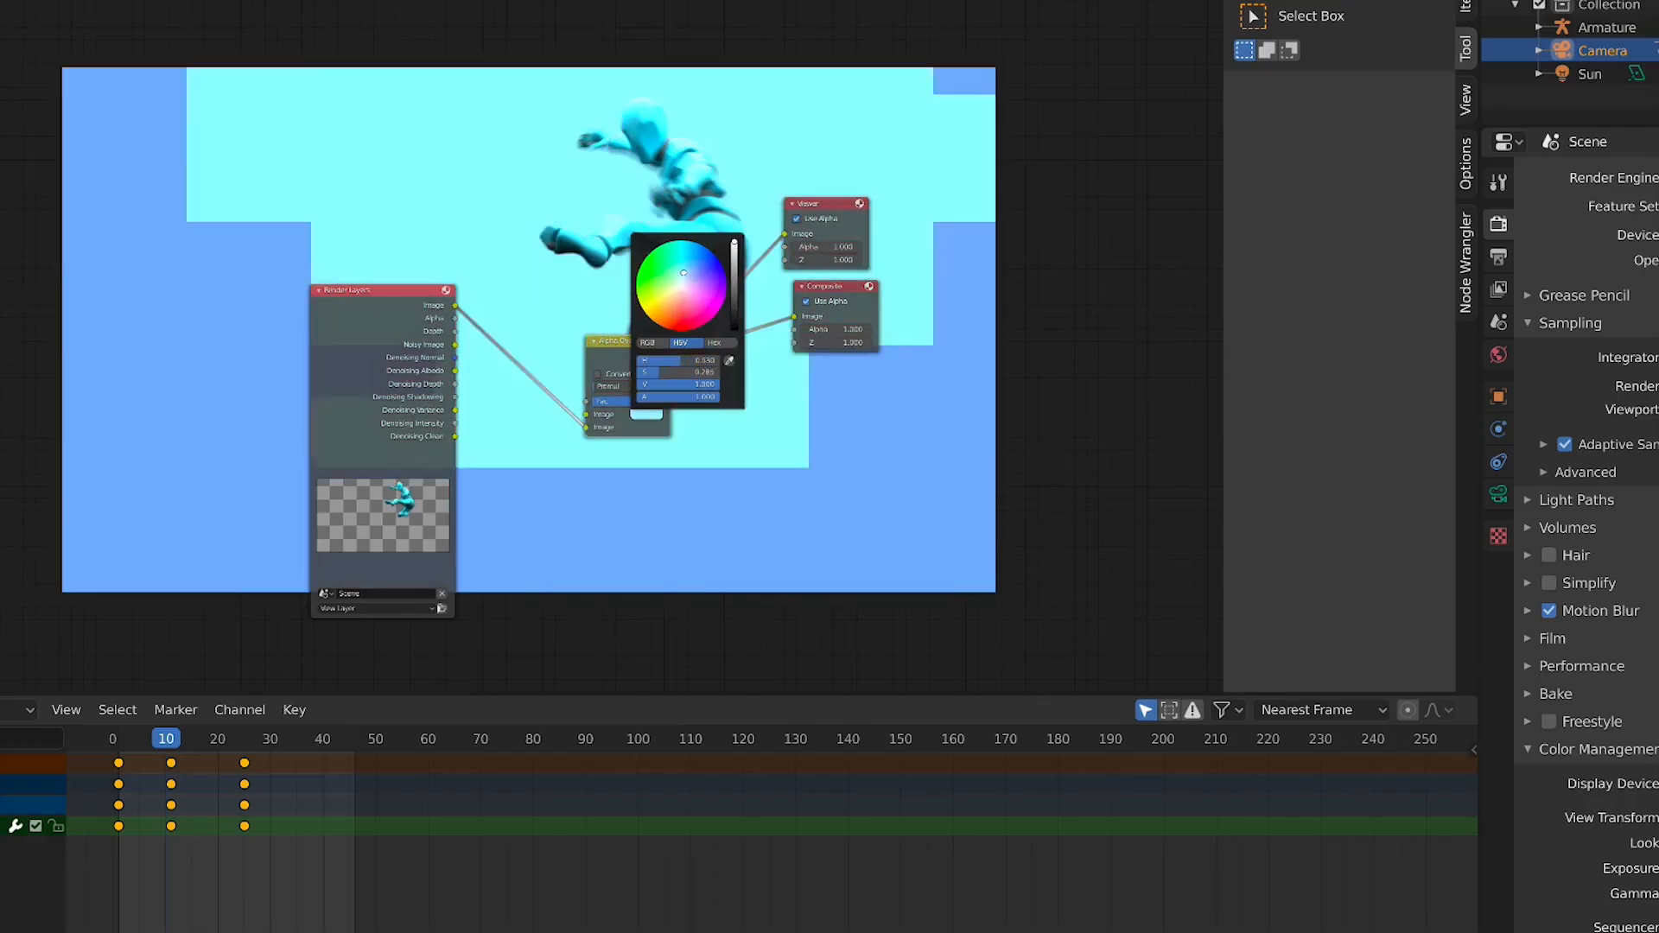
pyautogui.click(662, 275)
pyautogui.click(673, 315)
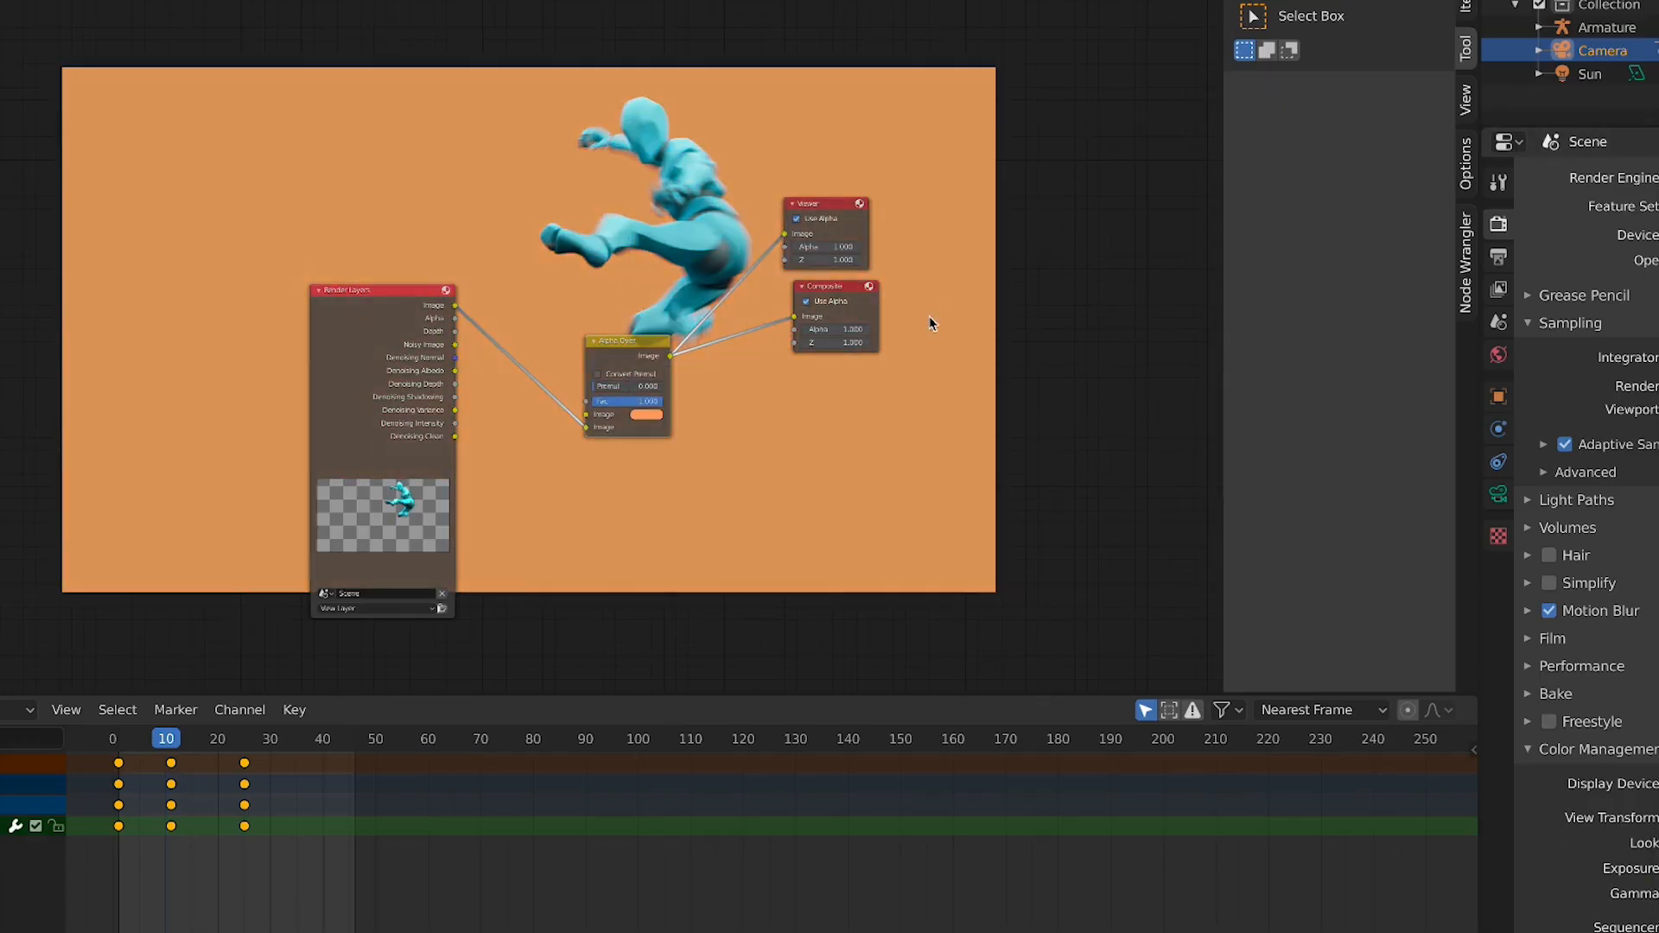
# Set the Alpha Over background colour to near white
pyautogui.click(646, 415)
pyautogui.moveTo(687, 334); pyautogui.dragTo(685, 288)
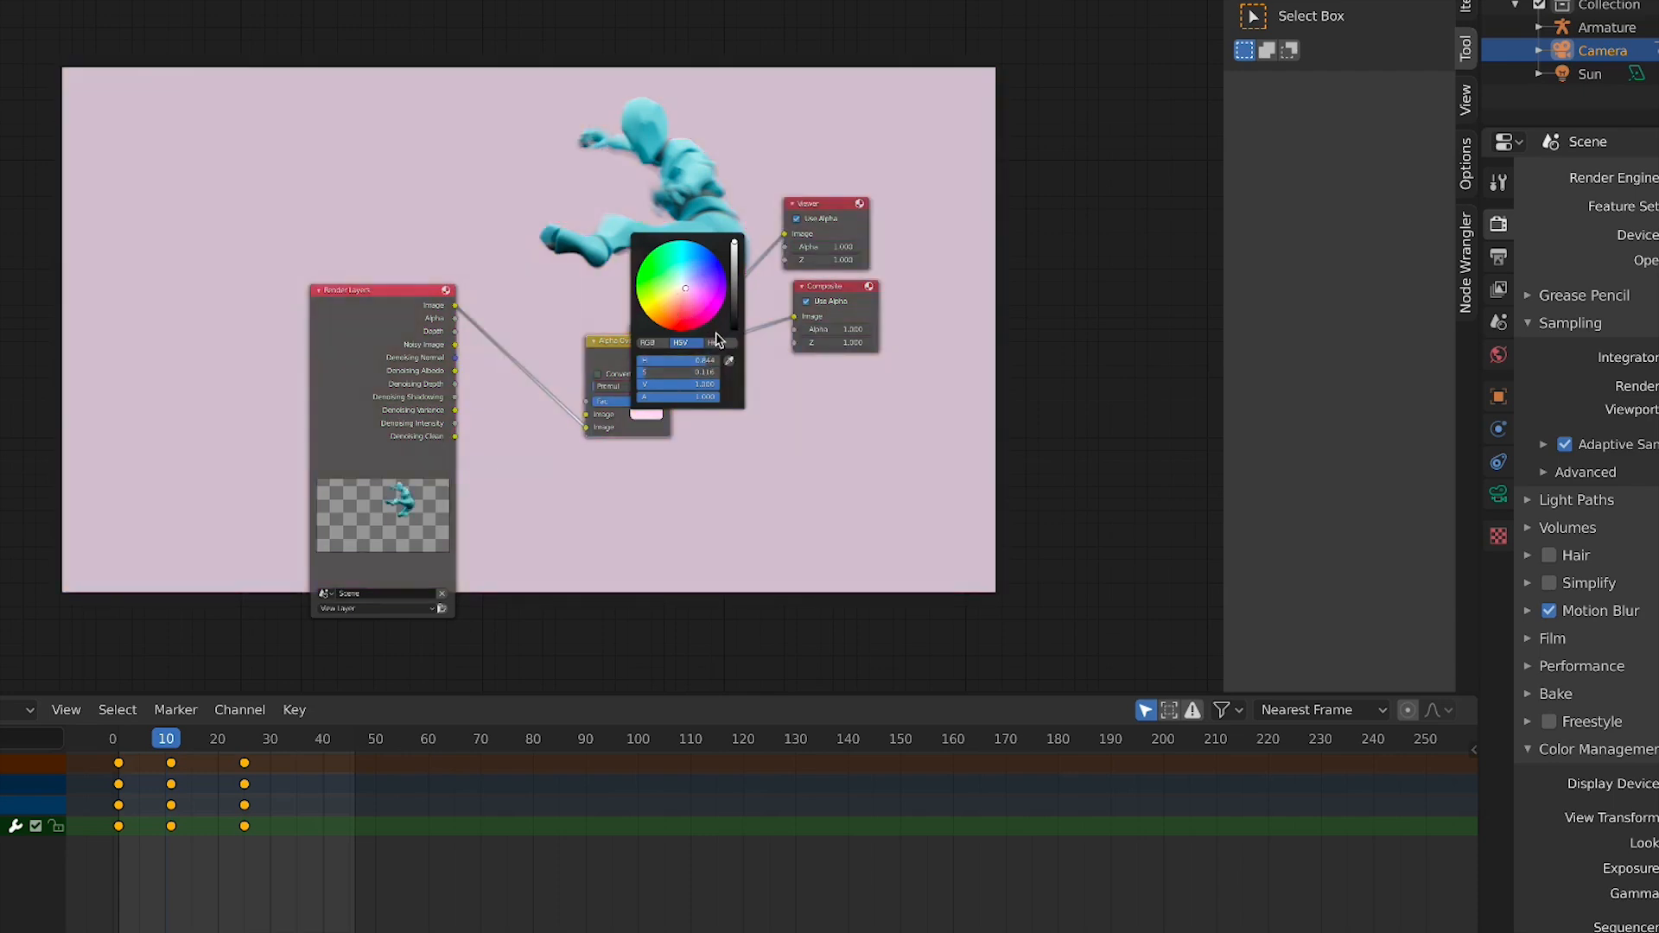
pyautogui.click(646, 344)
pyautogui.moveTo(670, 375); pyautogui.dragTo(696, 375)
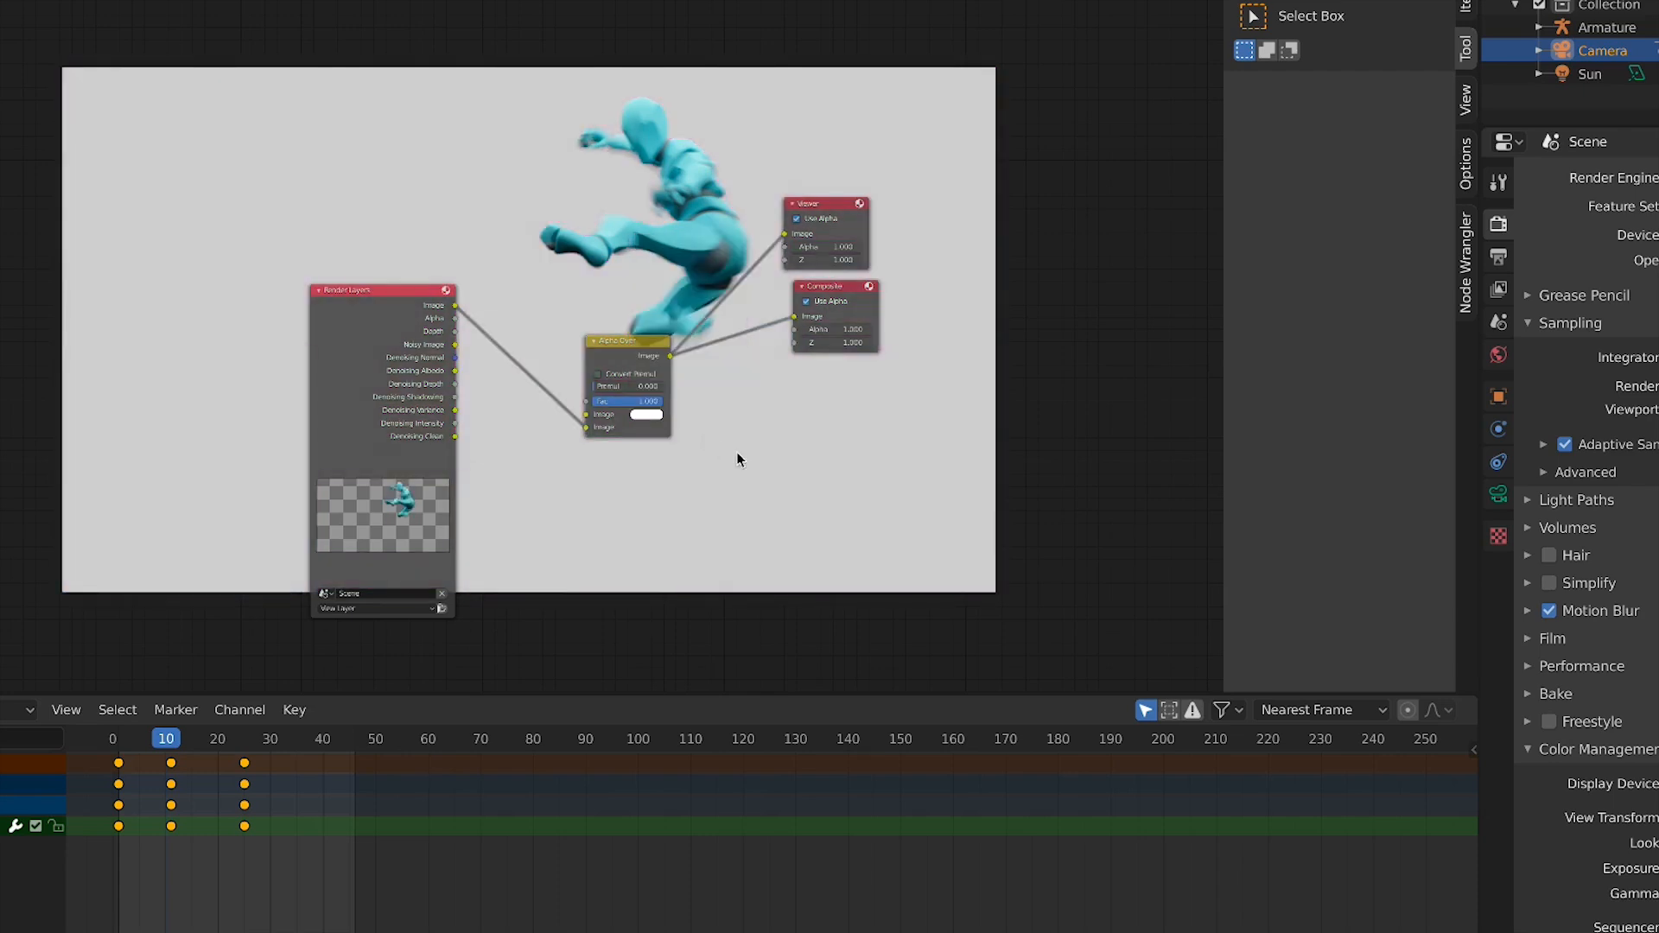
# Make room between the nodes and add a Denoise node on the image link
pyautogui.moveTo(741, 460); pyautogui.dragTo(485, 471, button='middle')
pyautogui.moveTo(434, 363); pyautogui.dragTo(438, 314)
pyautogui.hotkey('shift', 's')
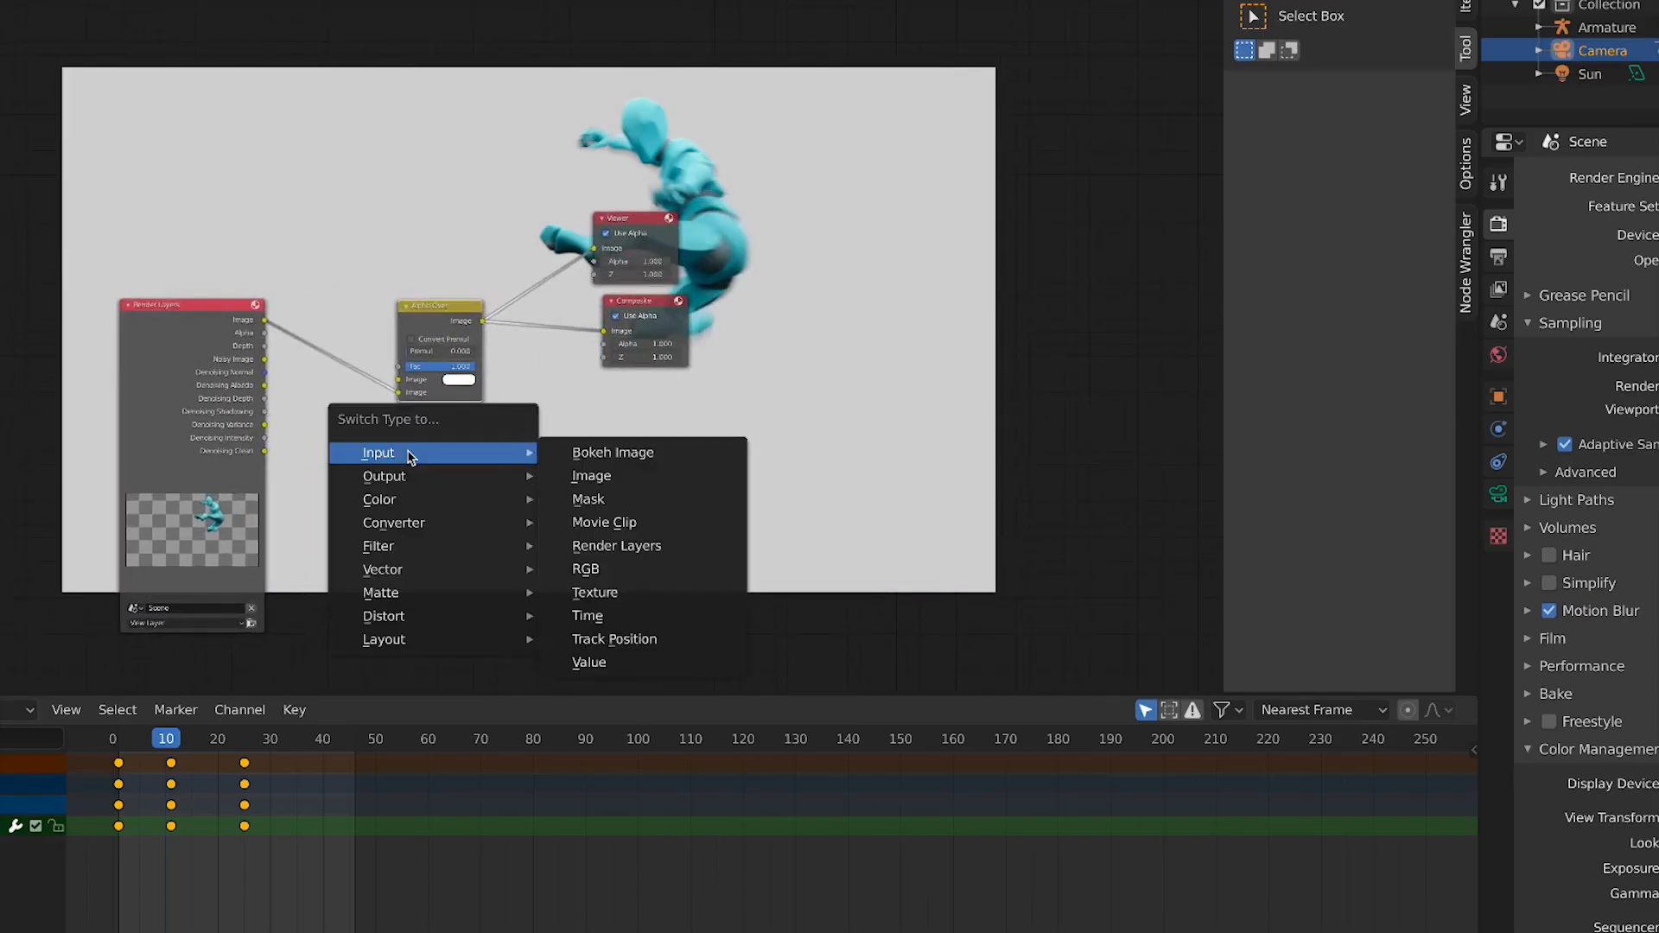
pyautogui.press('Escape')
pyautogui.hotkey('shift', 'a')
pyautogui.click(477, 485)
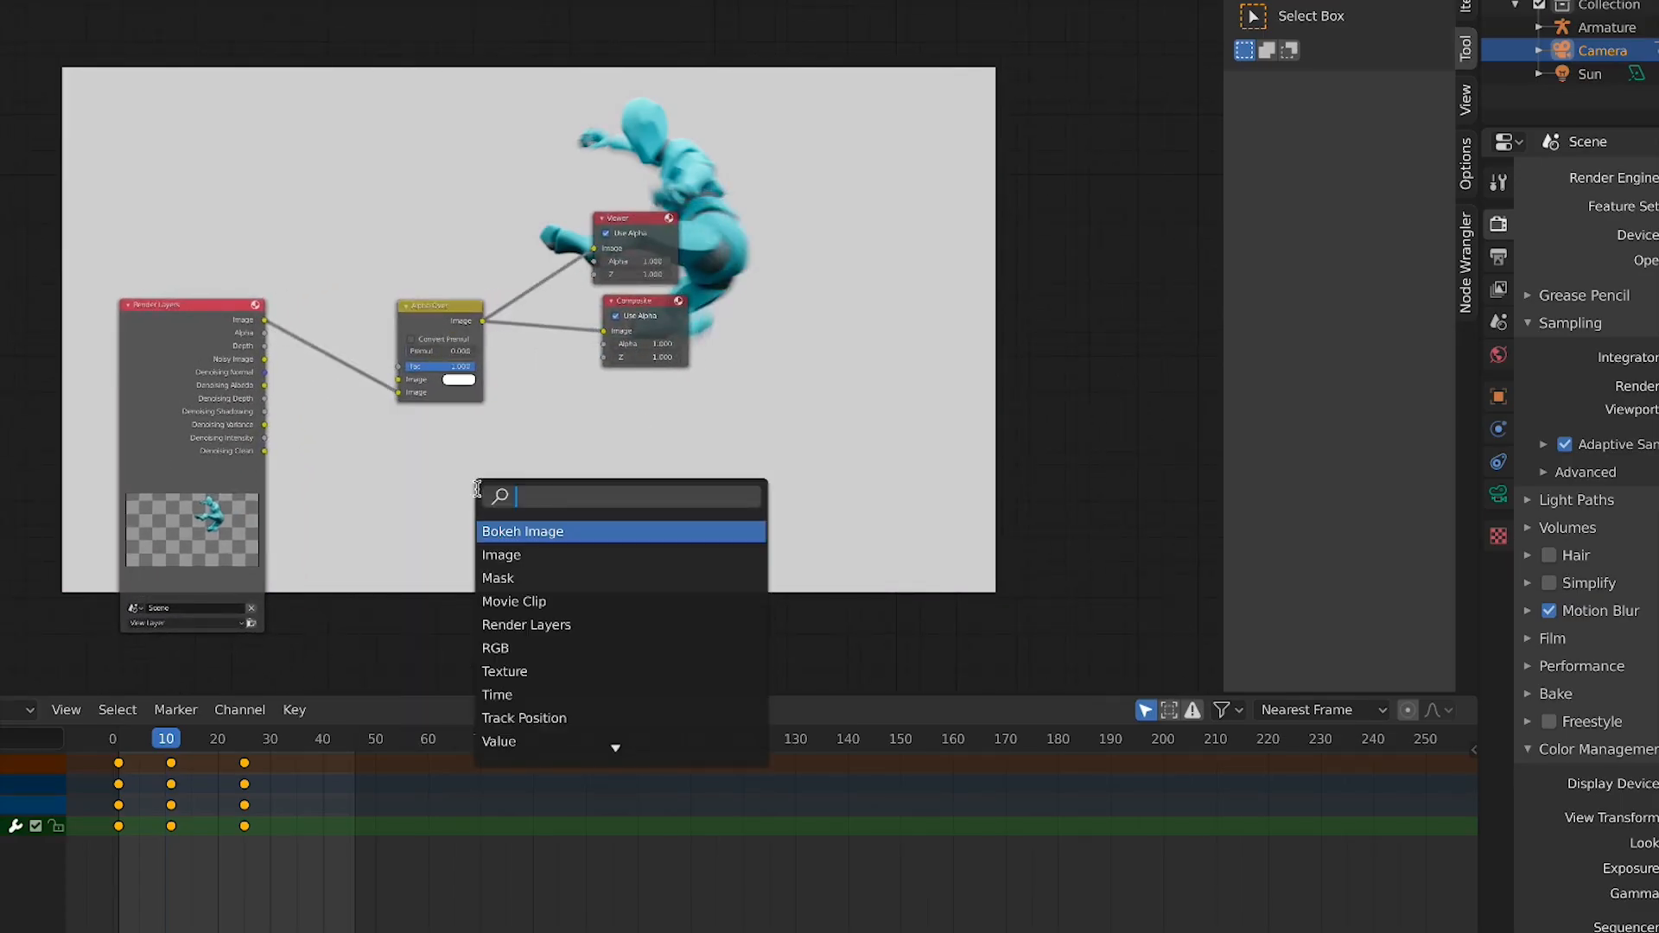
pyautogui.write('DEN')
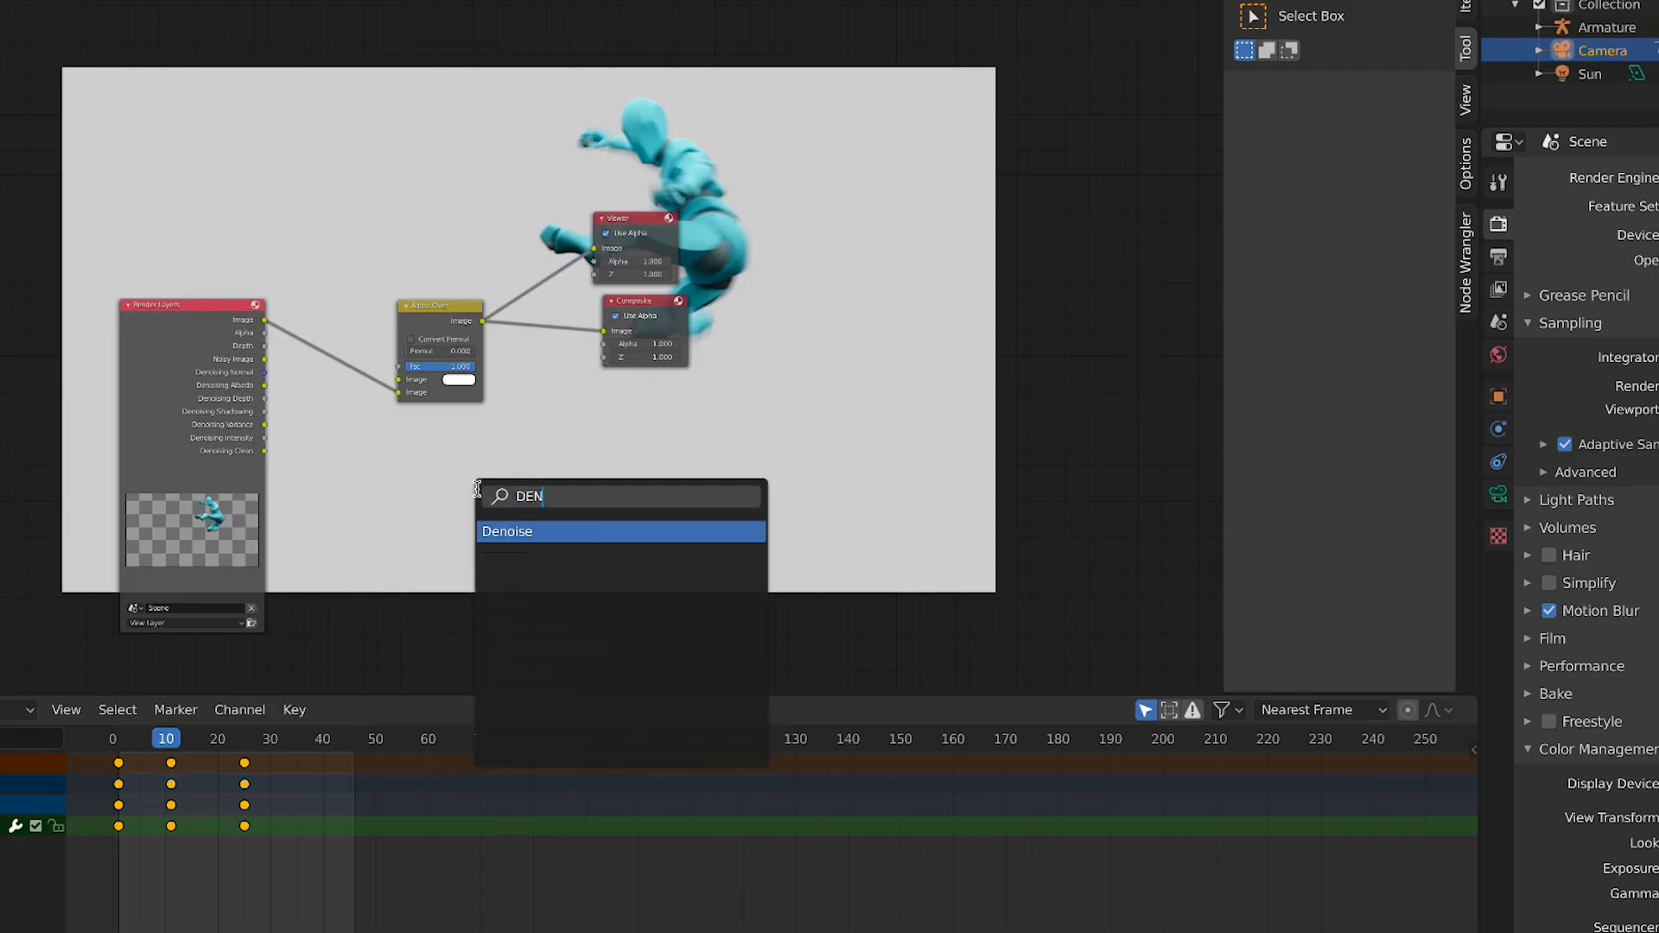
pyautogui.write('OI')
pyautogui.press('Return')
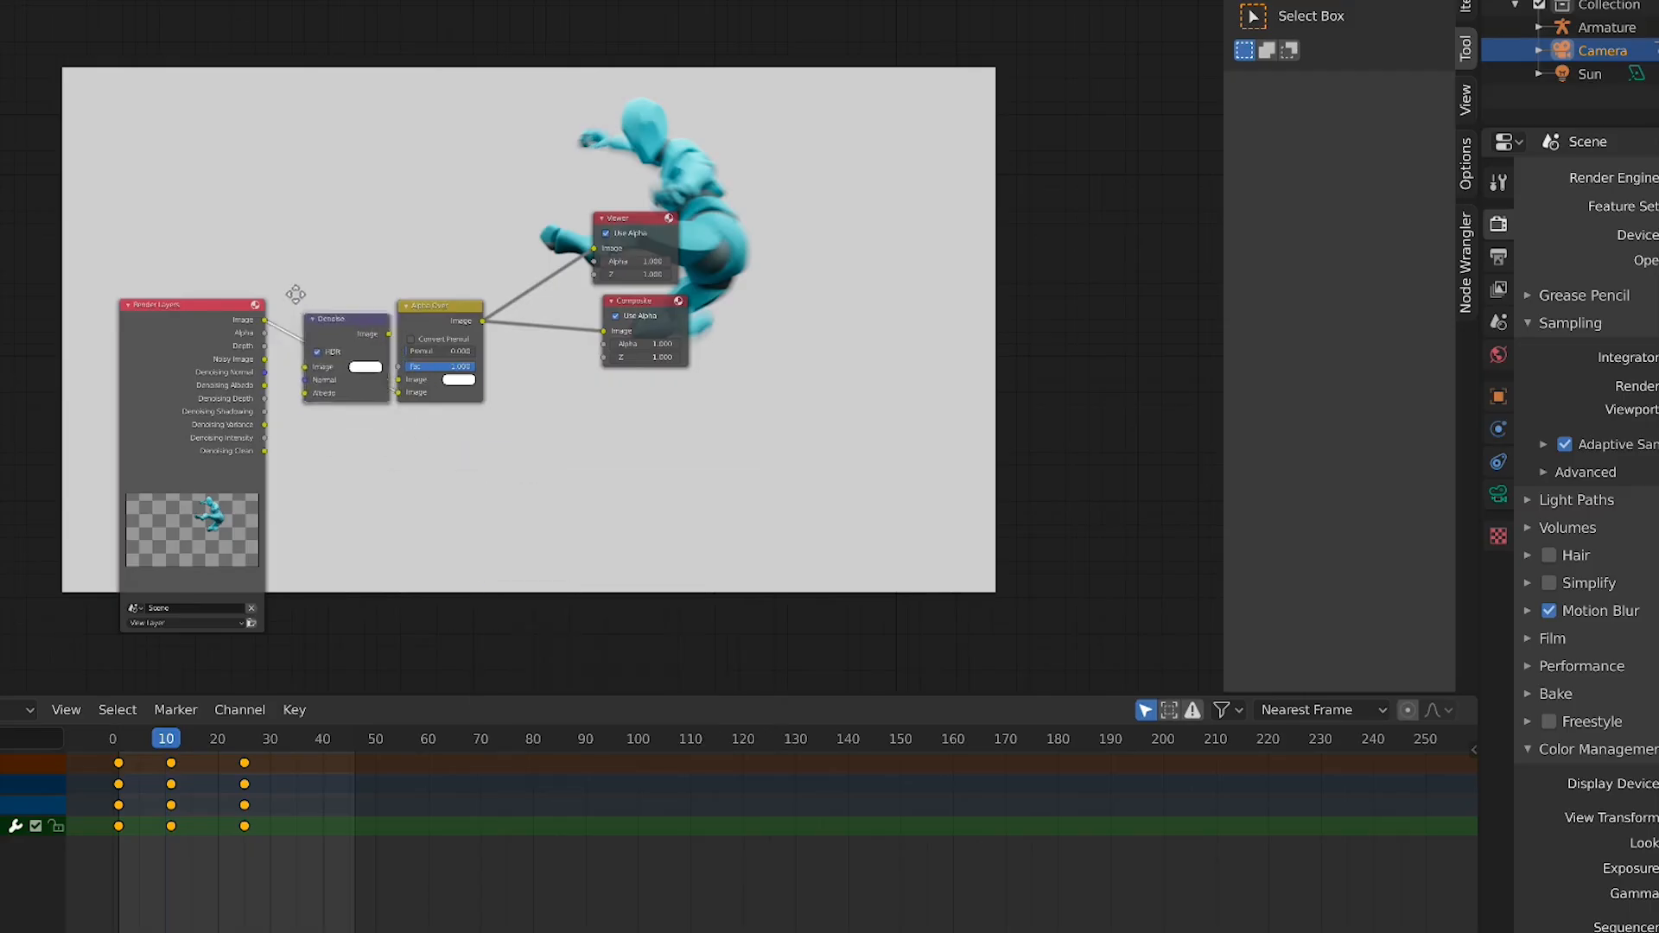
# Move the Denoise node down and connect the Denoising Normal pass to its Normal input
pyautogui.click(327, 334)
pyautogui.moveTo(325, 320); pyautogui.dragTo(370, 430)
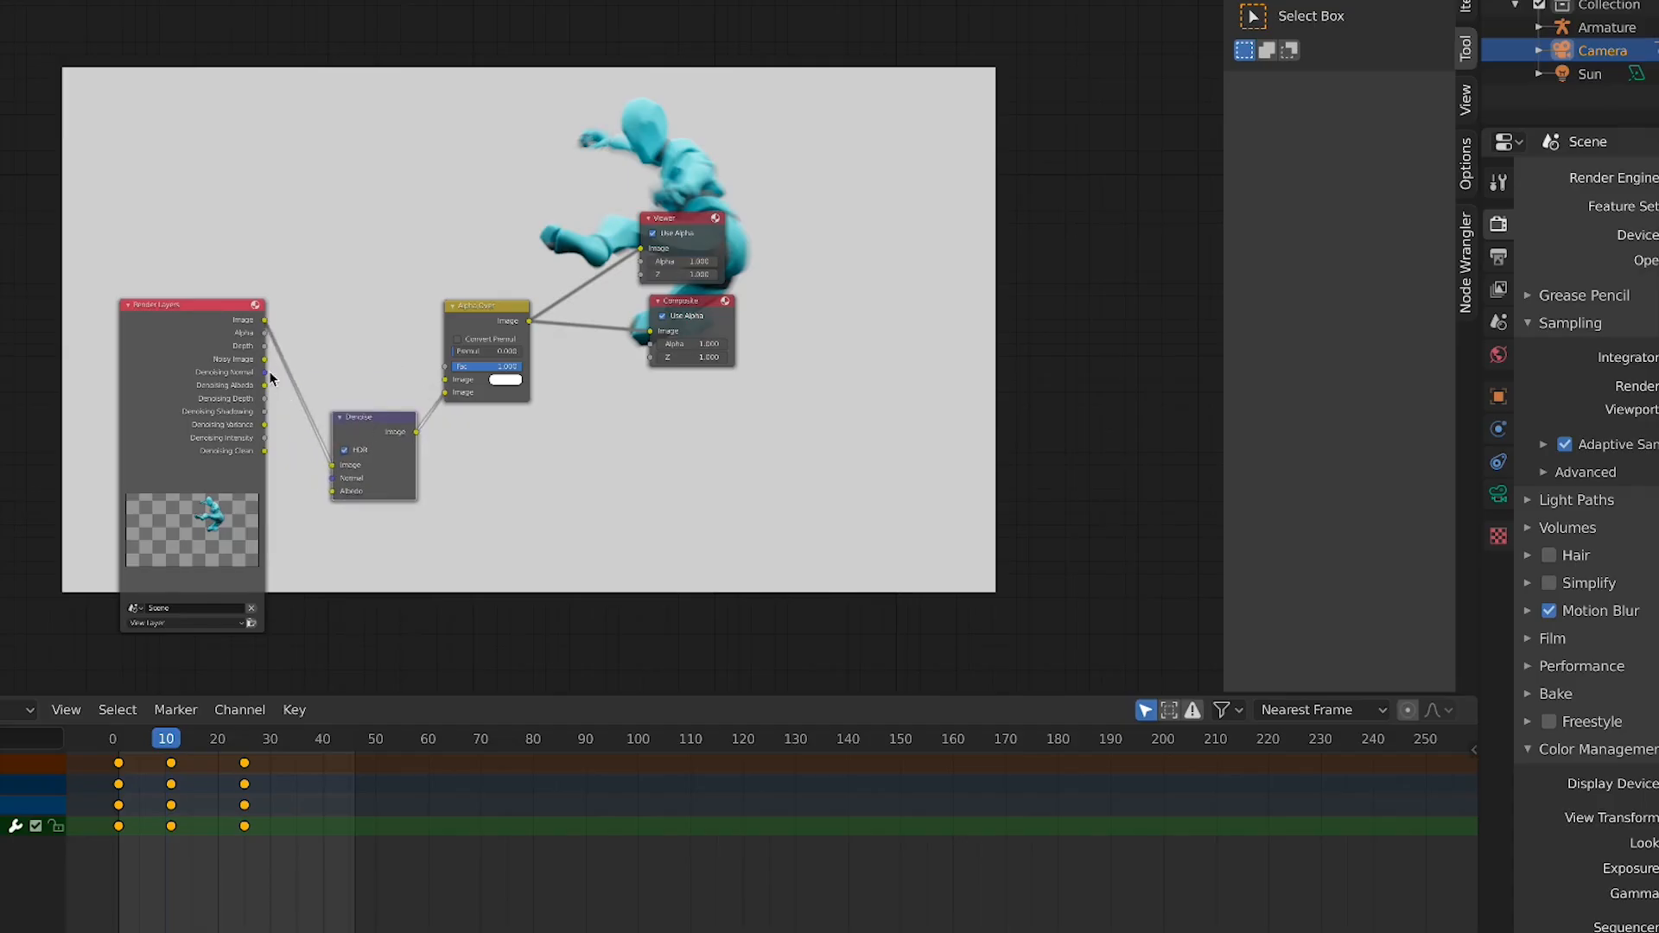
pyautogui.moveTo(270, 377); pyautogui.dragTo(317, 393)
pyautogui.scroll(2, 332, 478)
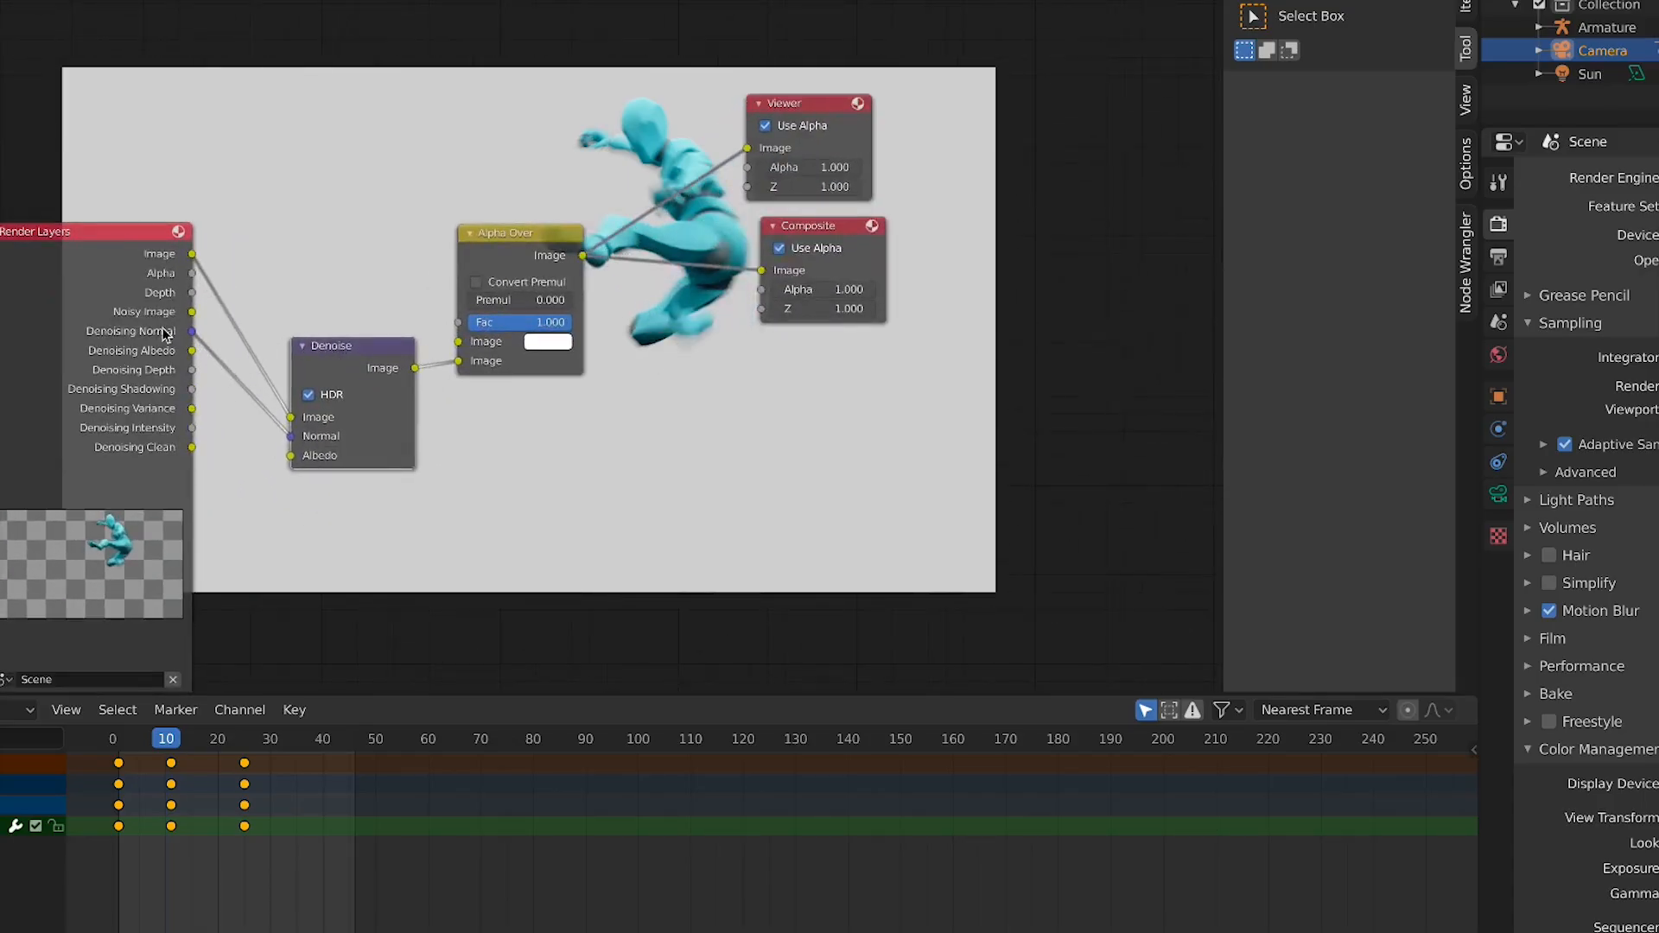
# Connect the remaining denoising passes to the Denoise node's inputs and rearrange the nodes
pyautogui.moveTo(192, 313); pyautogui.dragTo(294, 459)
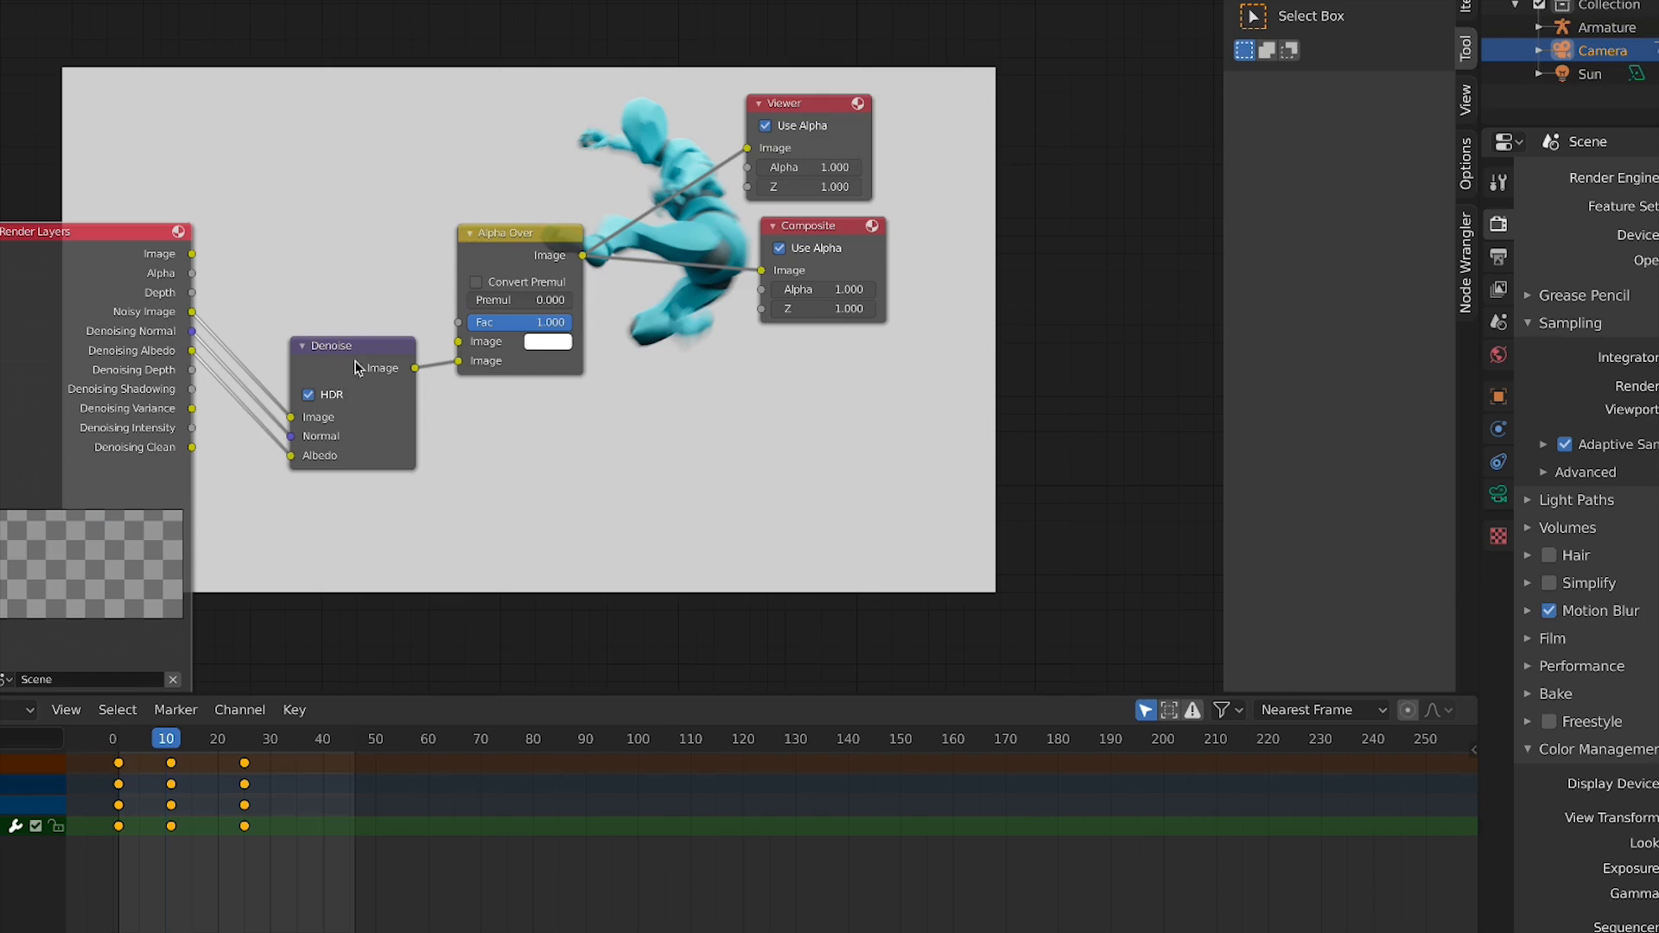
pyautogui.moveTo(356, 363); pyautogui.dragTo(351, 338)
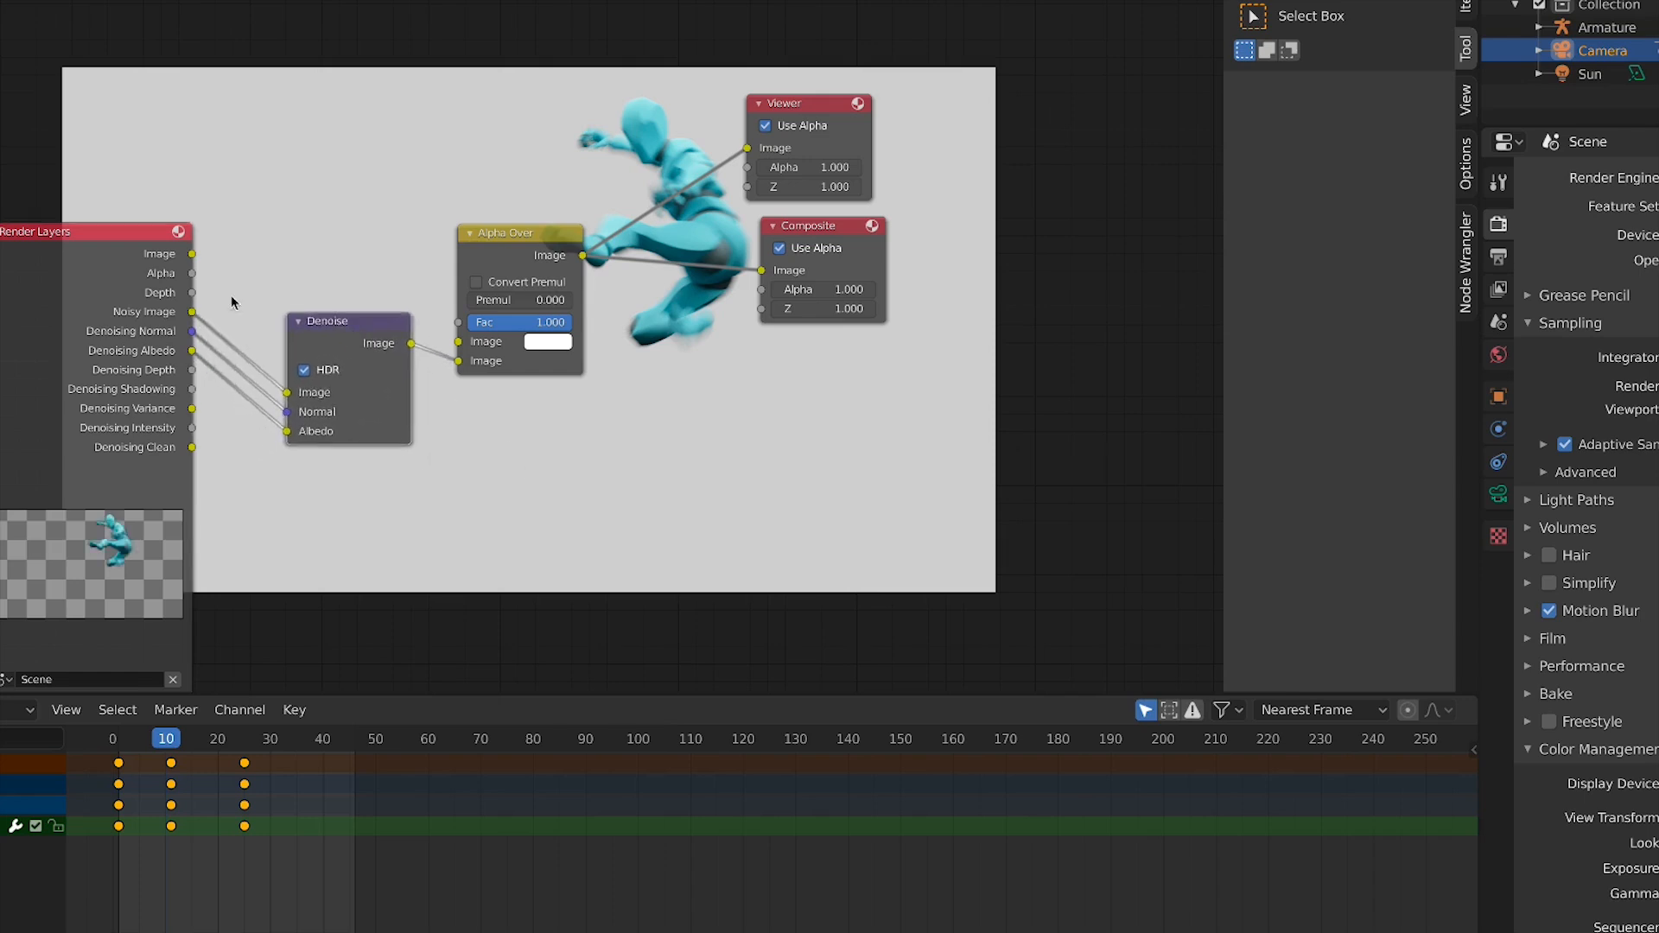
pyautogui.moveTo(86, 244); pyautogui.dragTo(55, 236)
pyautogui.moveTo(315, 341); pyautogui.dragTo(277, 353)
pyautogui.moveTo(489, 286); pyautogui.dragTo(515, 259)
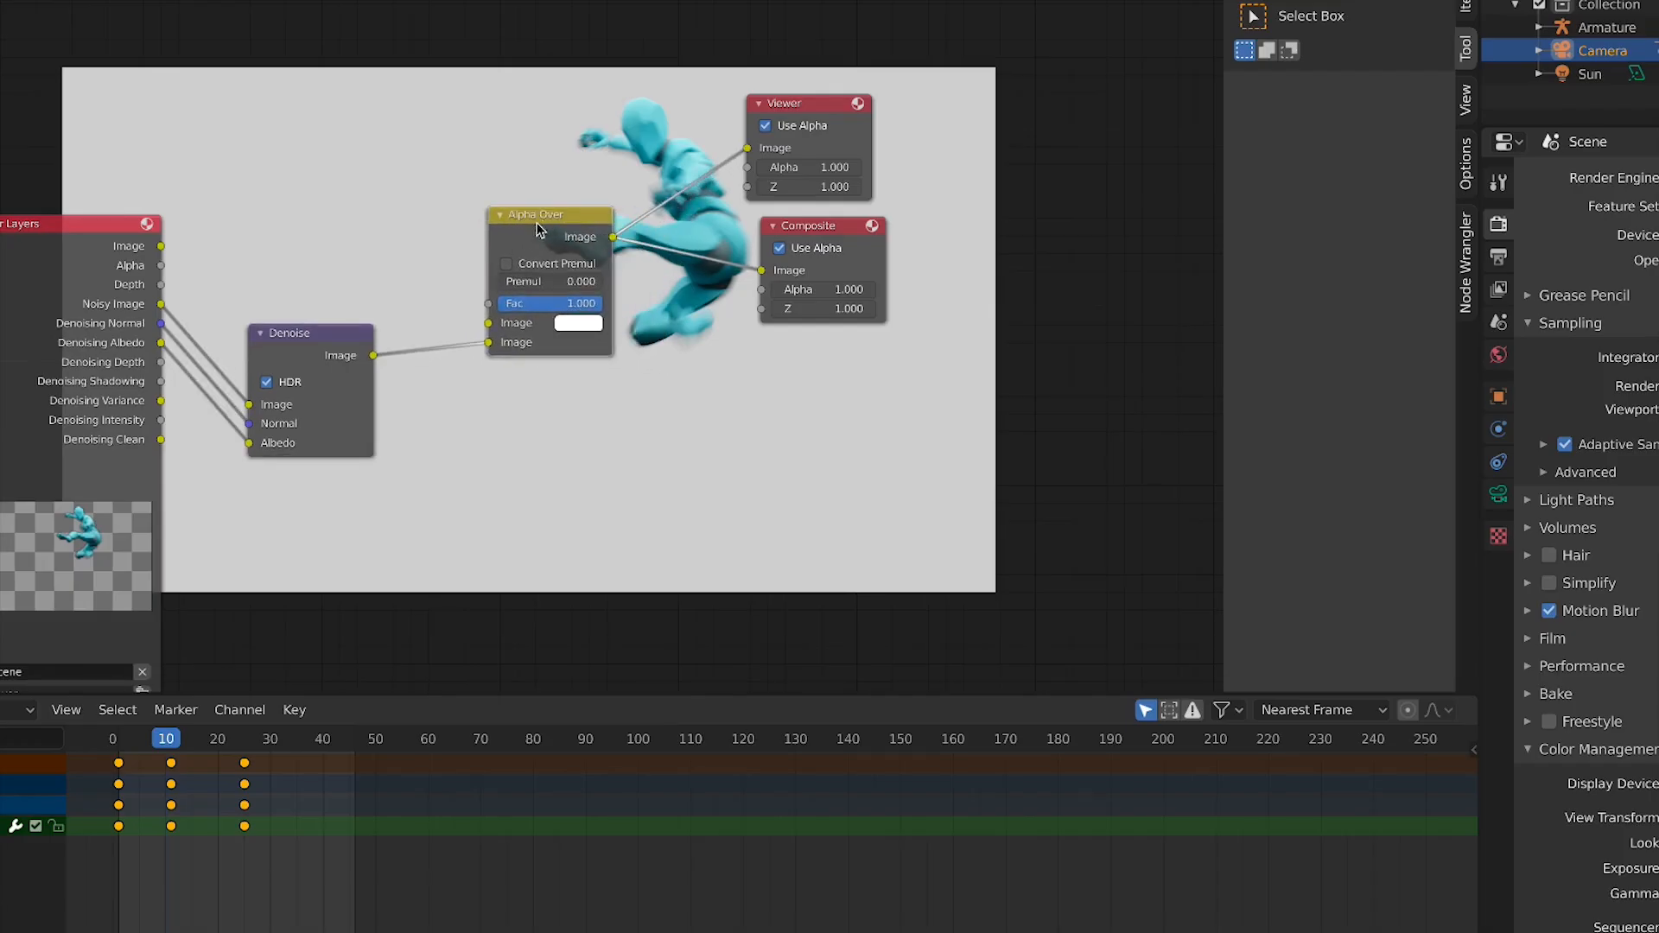
# Add a Mix node to the compositor
pyautogui.hotkey('shift', 'a')
pyautogui.hotkey('shift', 'a')
pyautogui.click(250, 226)
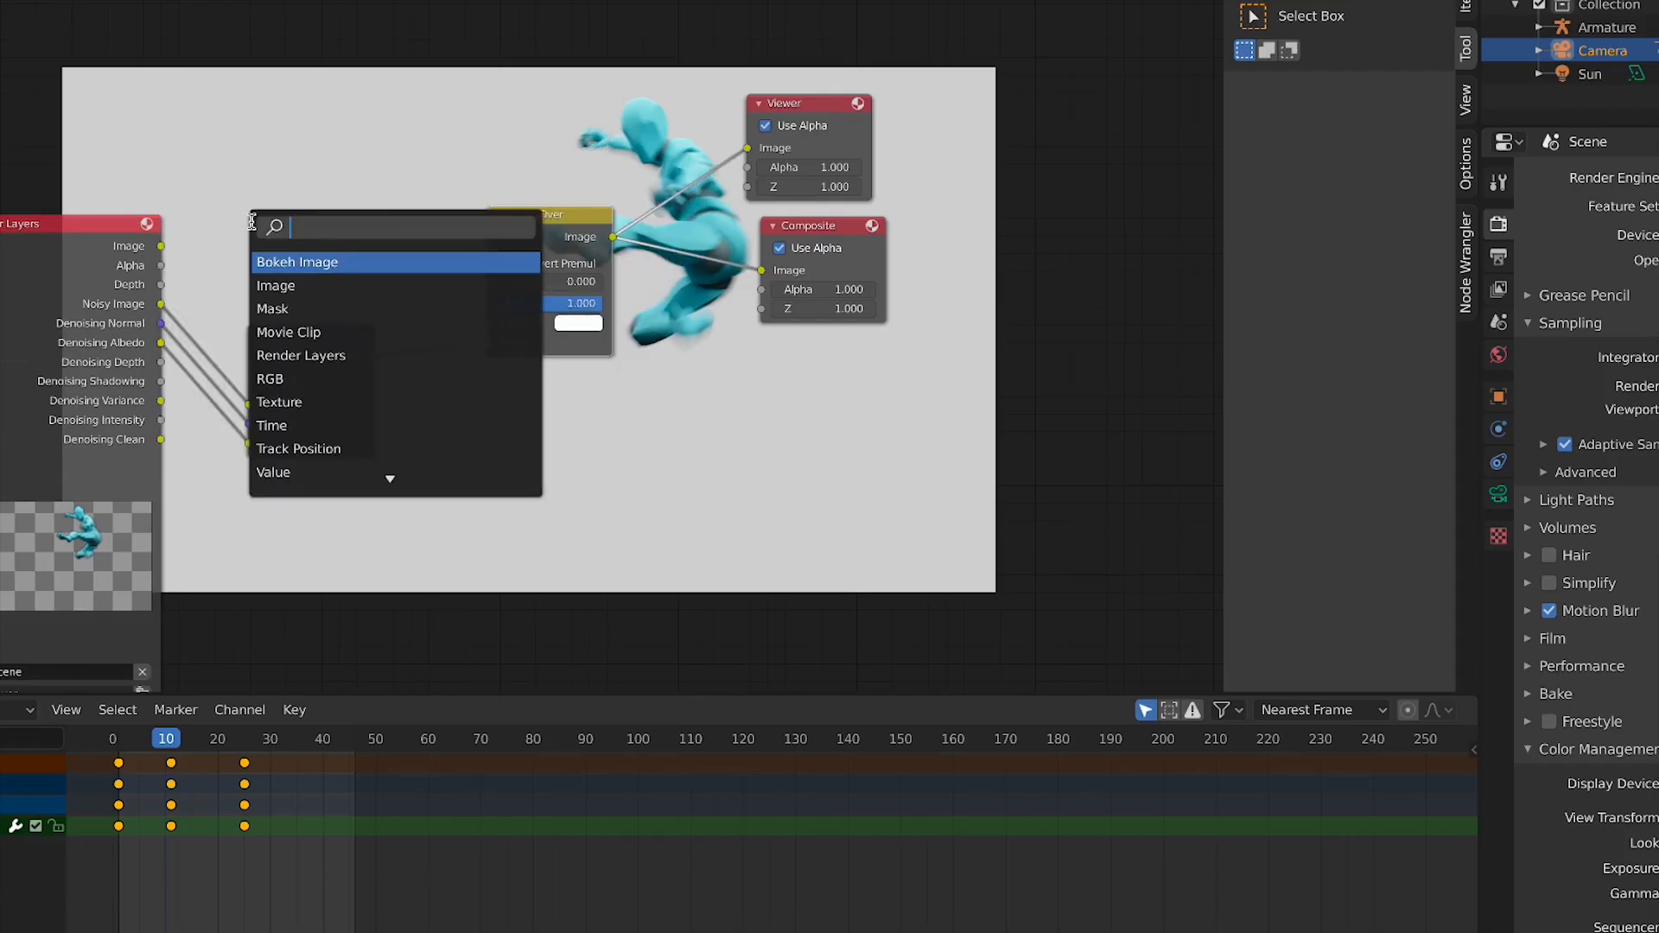
pyautogui.write('mix')
pyautogui.press('Return')
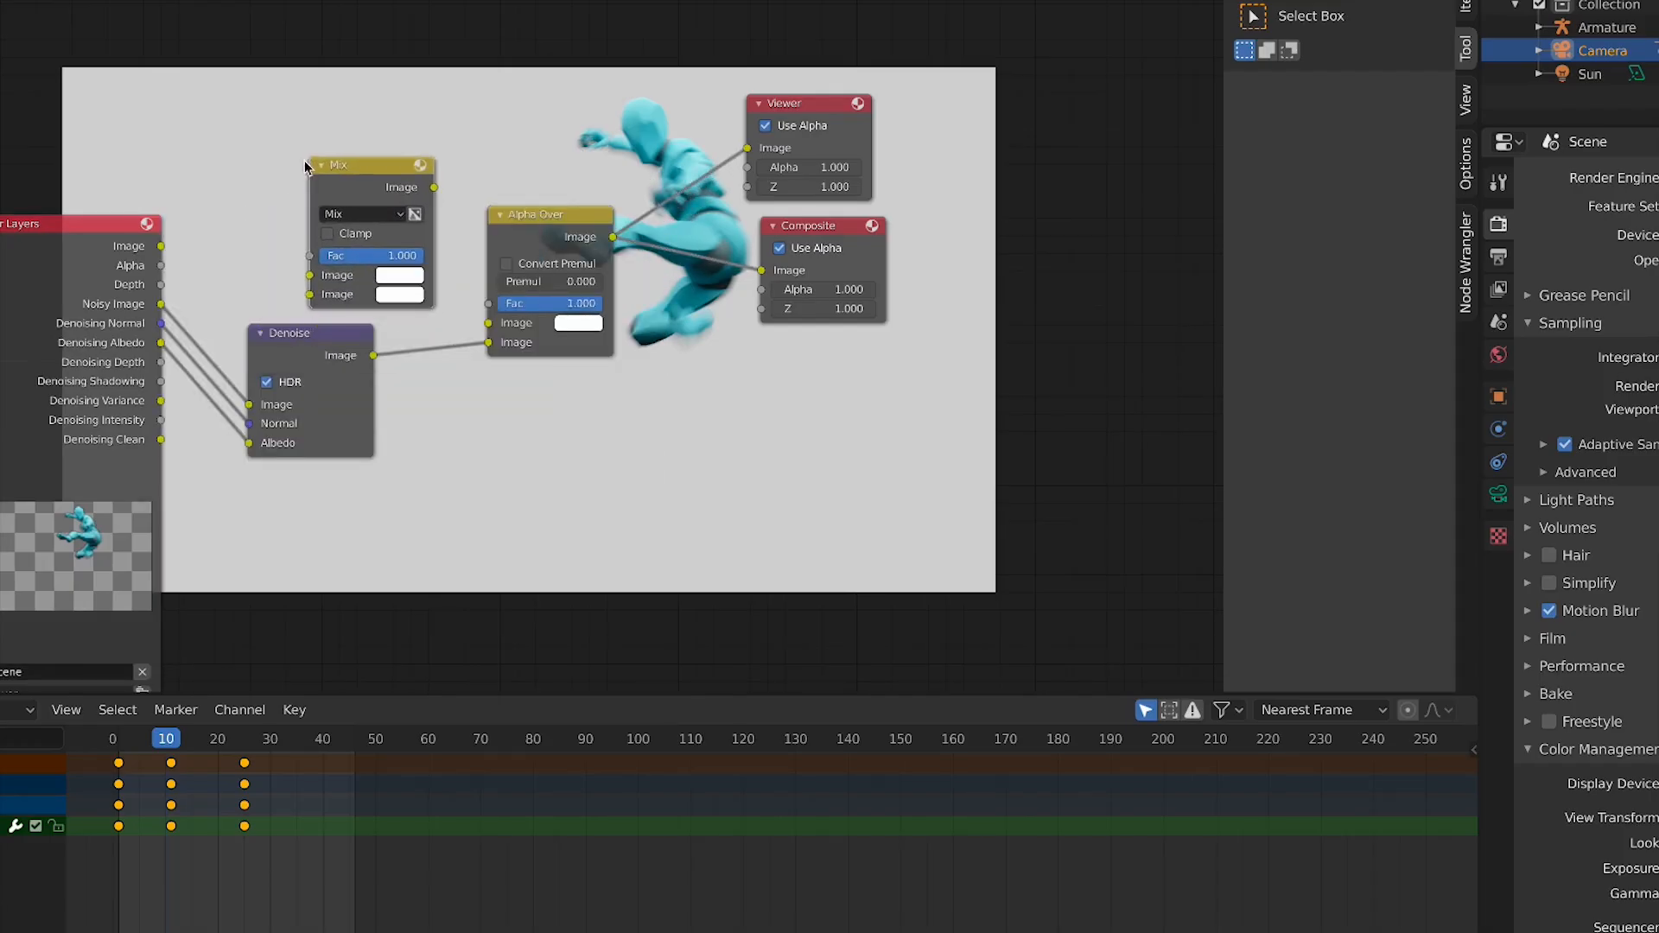
# Feed the render Image and the Denoise output into the Mix node and send its result to Alpha Over
pyautogui.moveTo(160, 248); pyautogui.dragTo(320, 276)
pyautogui.moveTo(370, 354); pyautogui.dragTo(310, 294)
pyautogui.moveTo(332, 182); pyautogui.dragTo(363, 206)
pyautogui.moveTo(465, 211); pyautogui.dragTo(489, 323)
pyautogui.moveTo(506, 249); pyautogui.dragTo(588, 202)
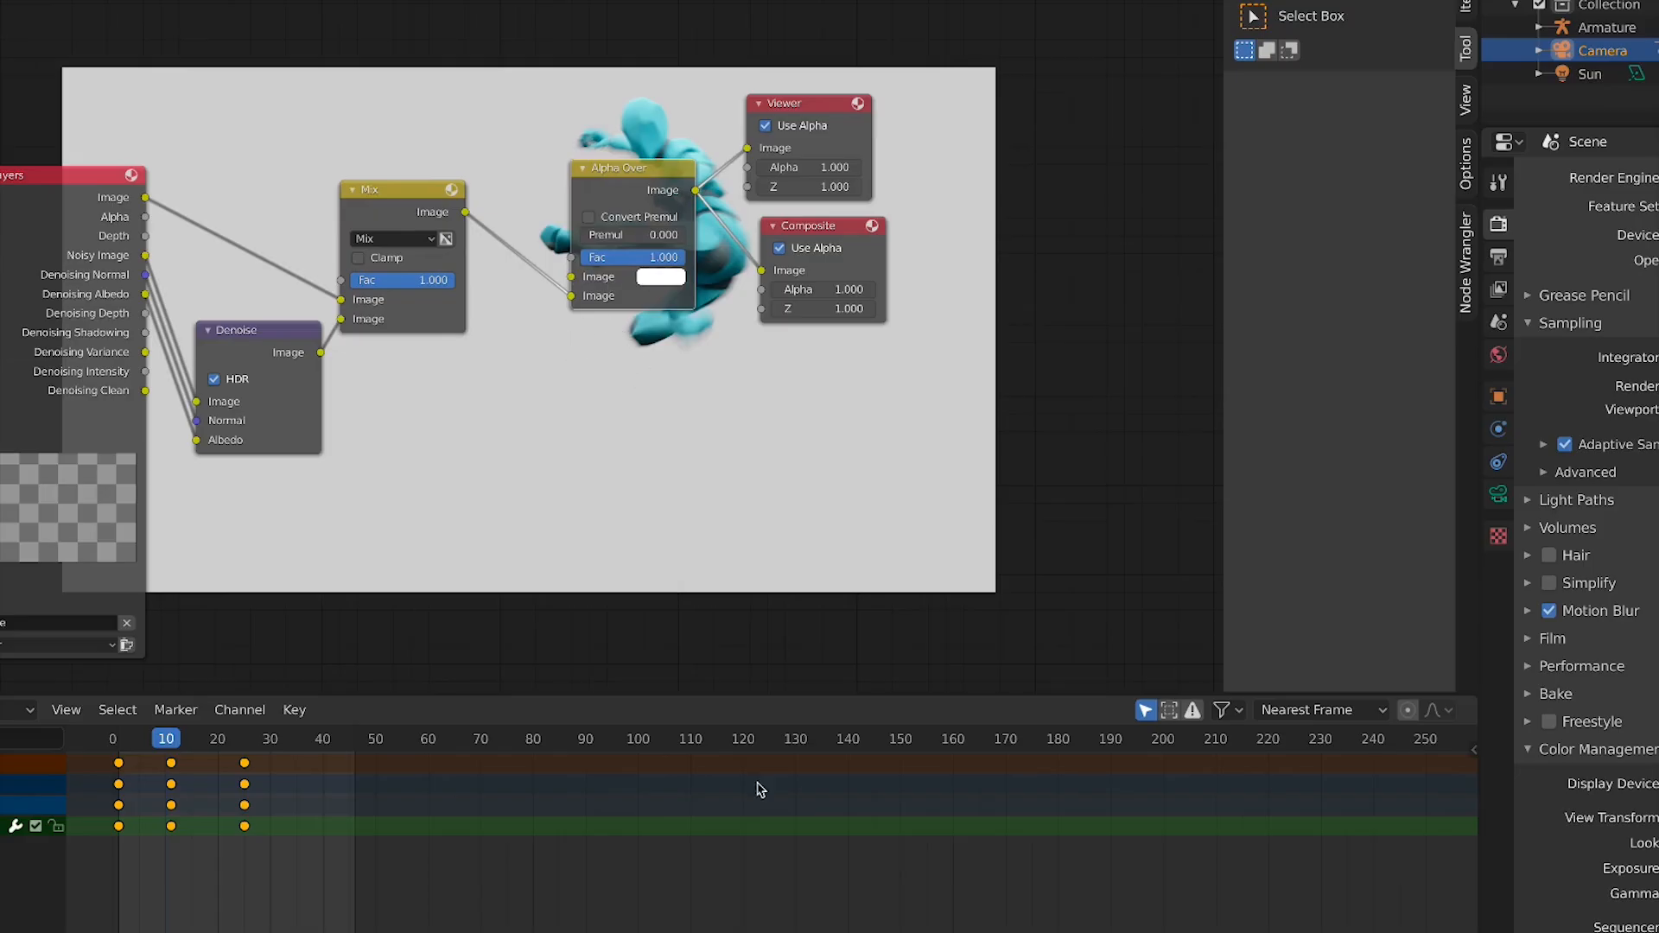
# Zoom in and rearrange the Alpha Over, Viewer and Composite nodes
pyautogui.moveTo(627, 363); pyautogui.dragTo(778, 467, button='middle')
pyautogui.scroll(3, 772, 443)
pyautogui.moveTo(576, 272)
pyautogui.mouseDown()
pyautogui.moveTo(592, 211)
pyautogui.moveTo(580, 276)
pyautogui.mouseUp()
pyautogui.moveTo(842, 248); pyautogui.dragTo(757, 207)
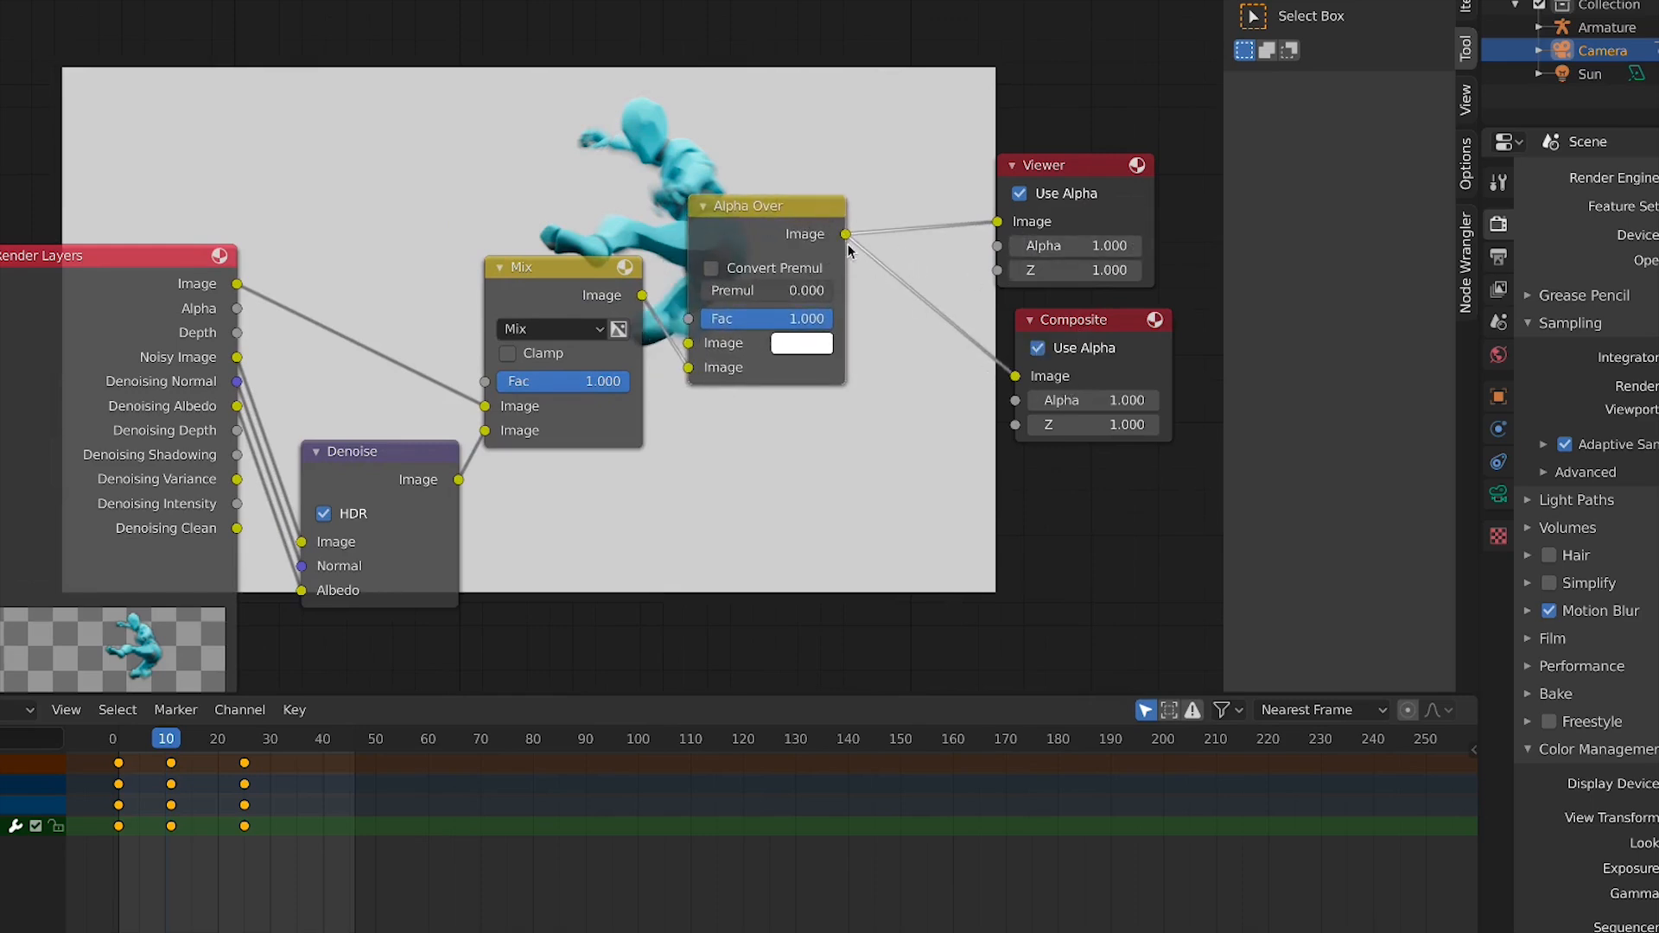
pyautogui.moveTo(1091, 321); pyautogui.dragTo(1075, 325)
pyautogui.click(766, 226)
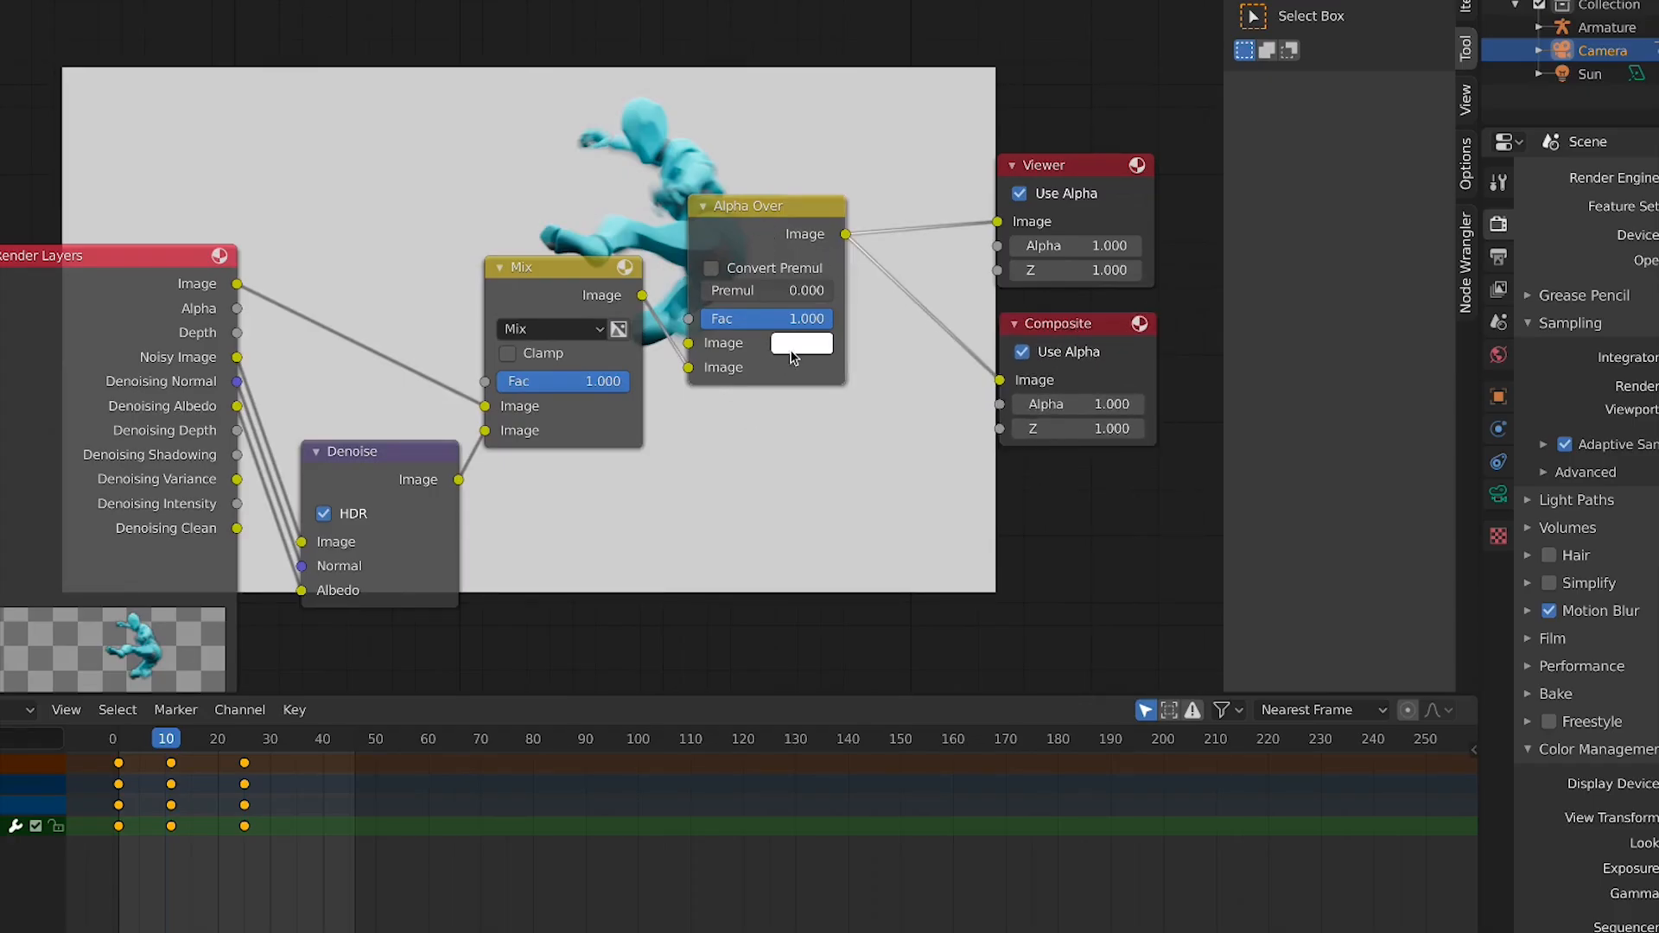
# Try orange and cyan background colours in the Alpha Over node's colour picker
pyautogui.click(792, 349)
pyautogui.click(843, 145)
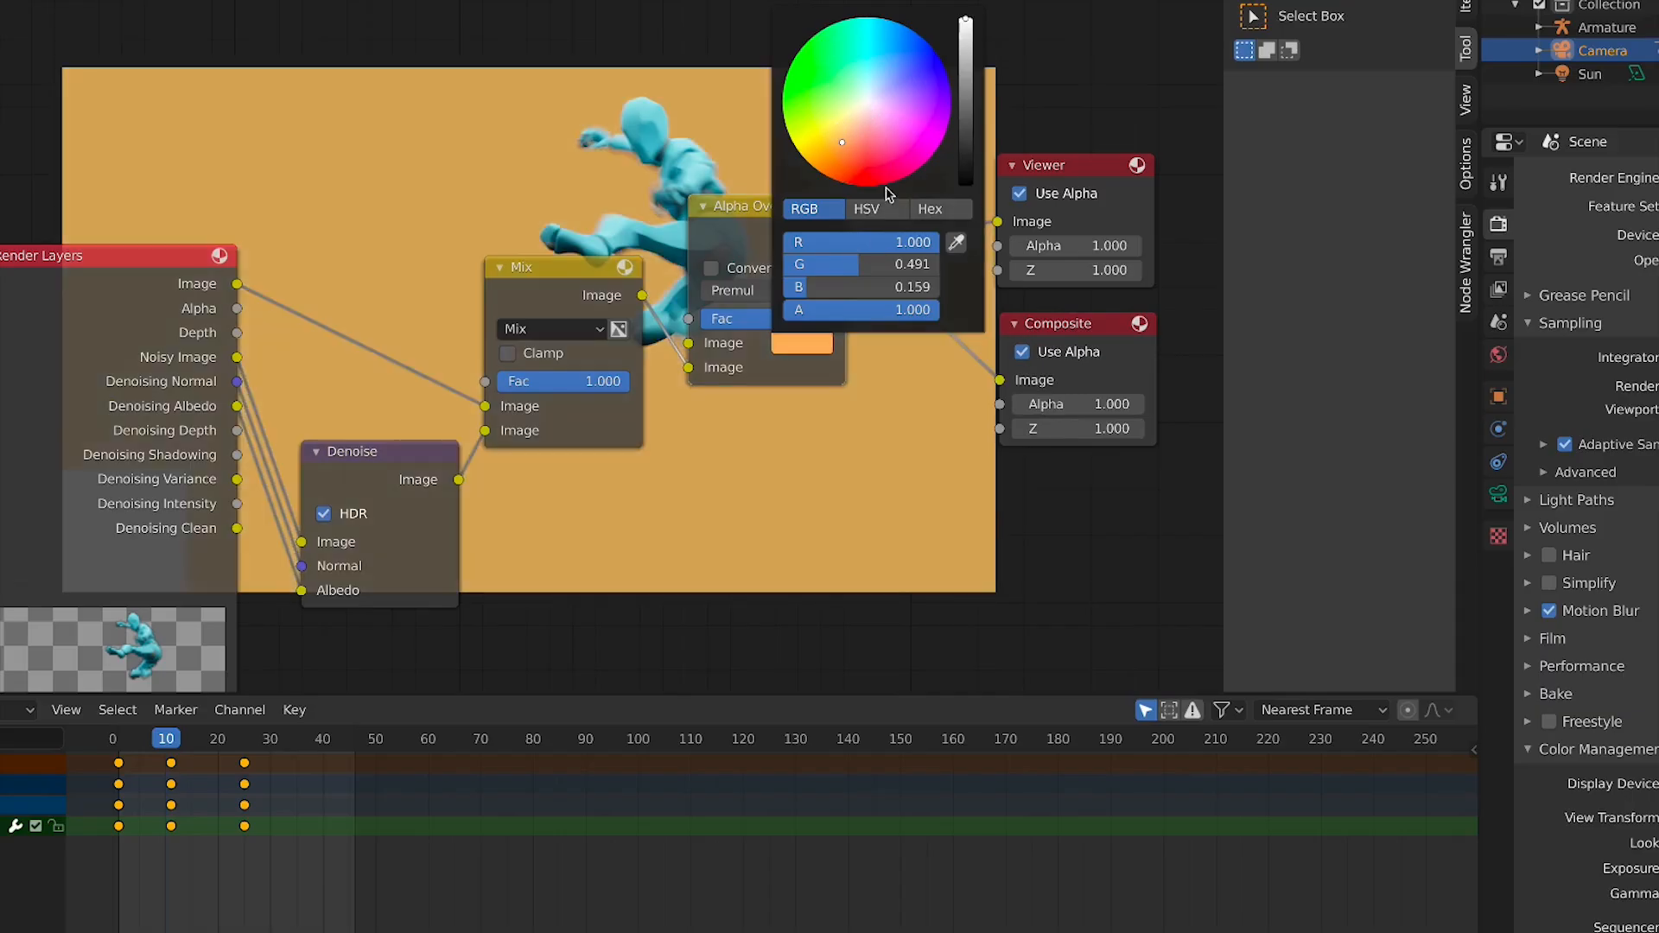
pyautogui.click(802, 342)
pyautogui.click(864, 95)
pyautogui.moveTo(864, 95); pyautogui.dragTo(869, 55)
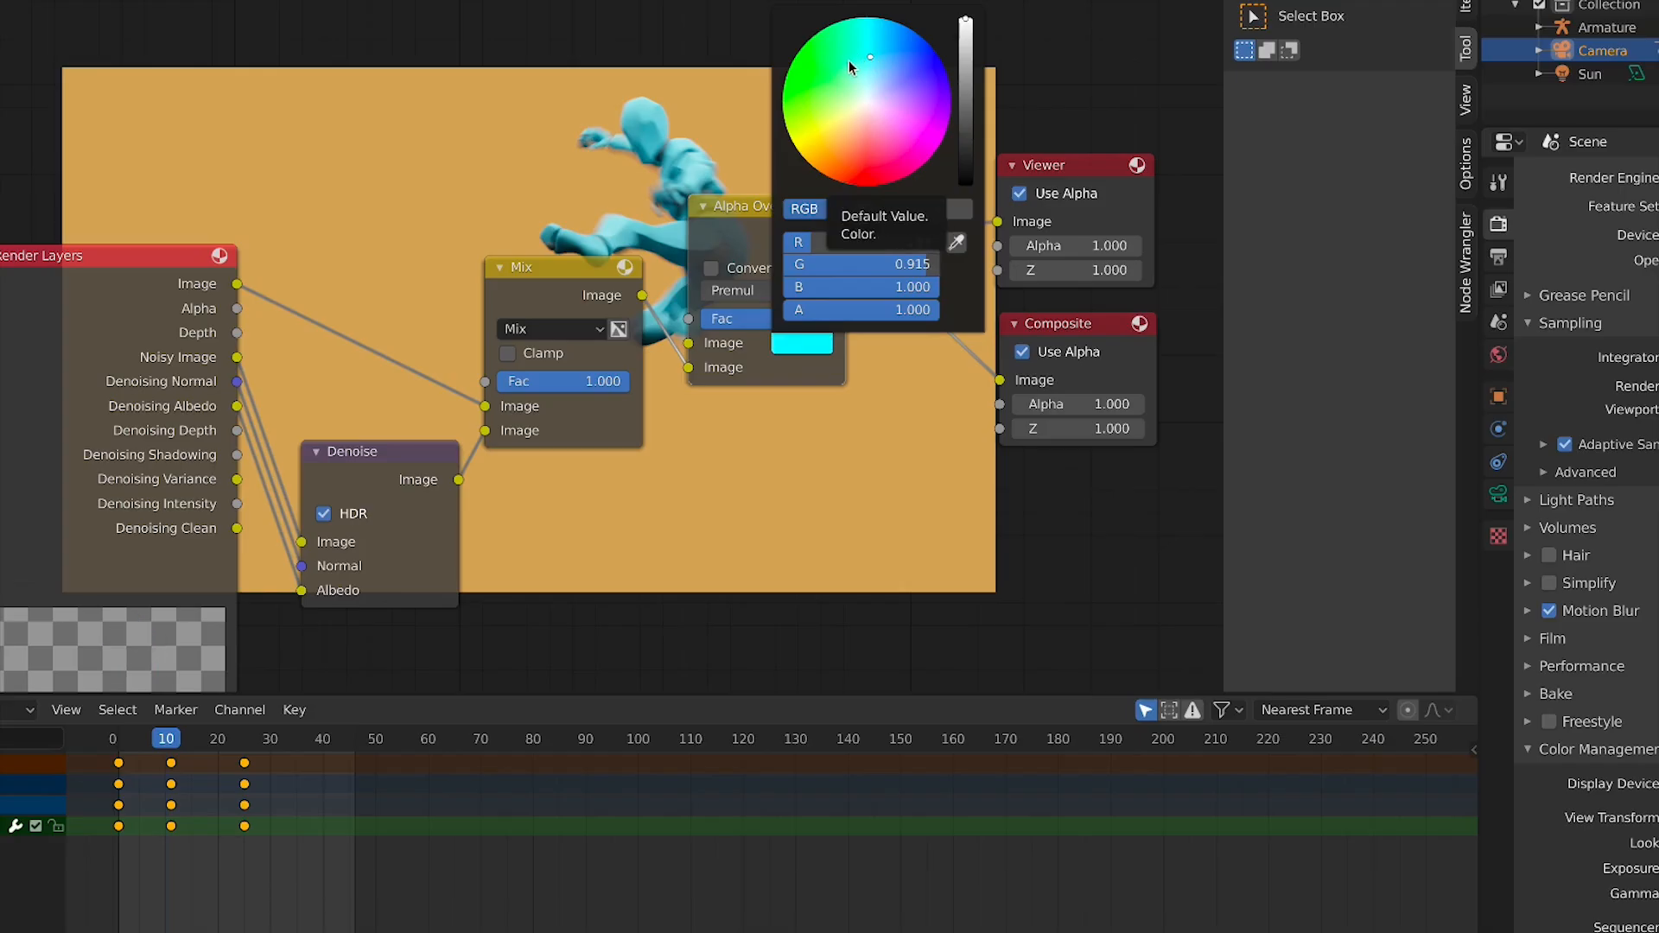
# Set the Alpha Over background colour to pure white with R, G and B at 1.000
pyautogui.click(868, 98)
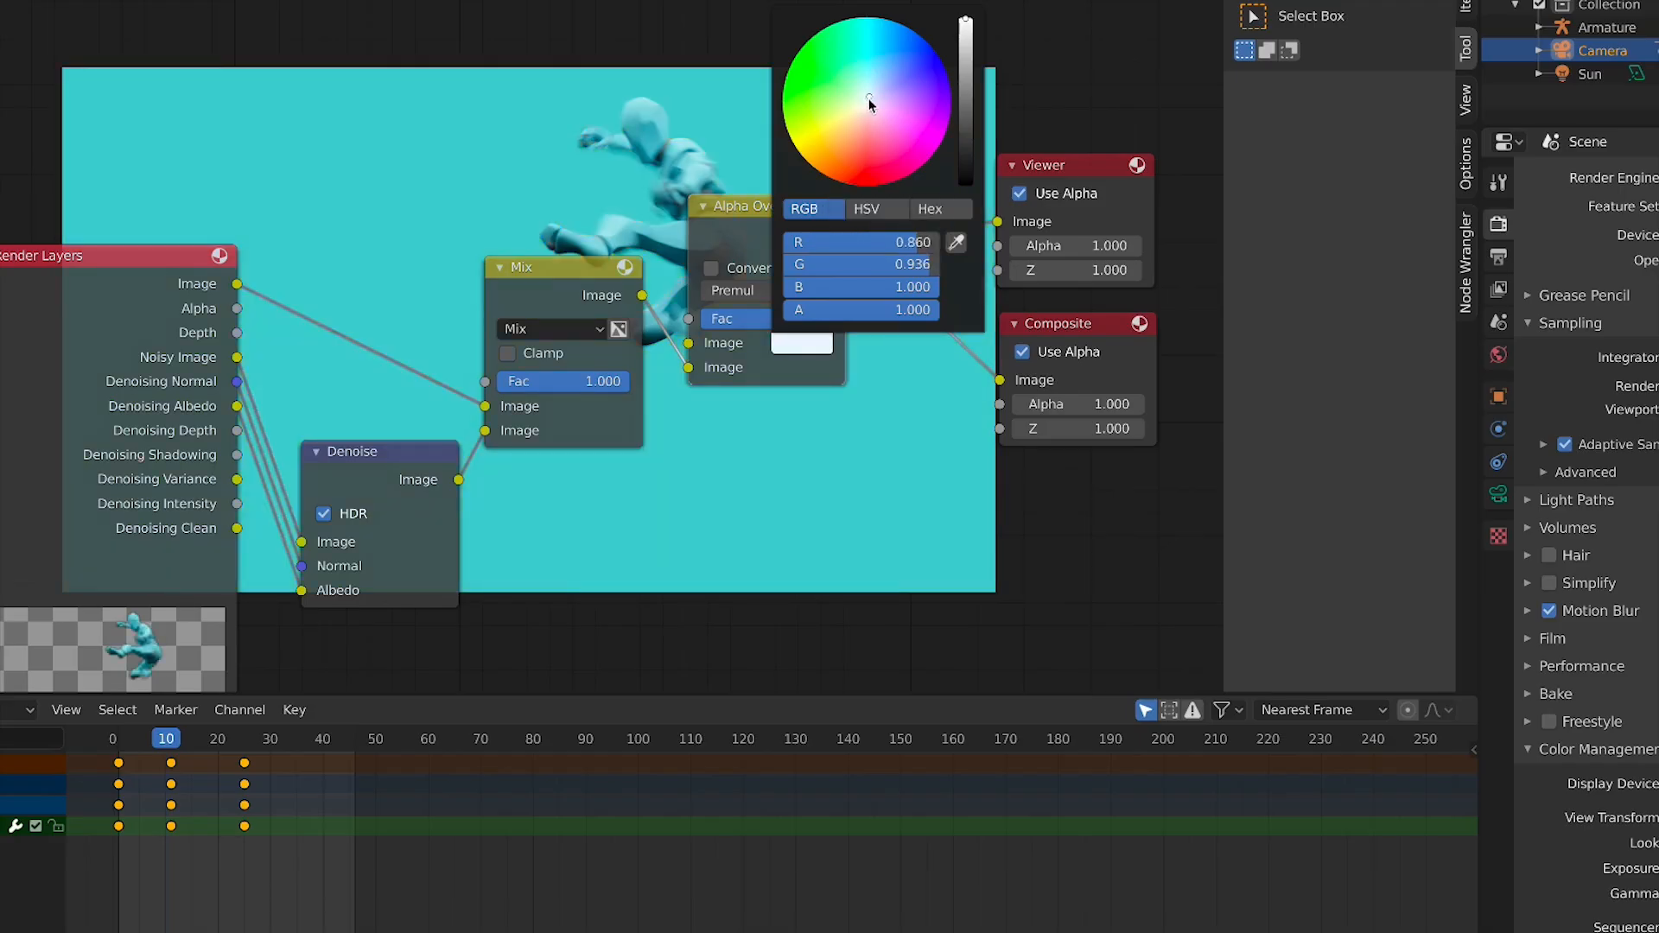
pyautogui.click(914, 207)
pyautogui.click(799, 208)
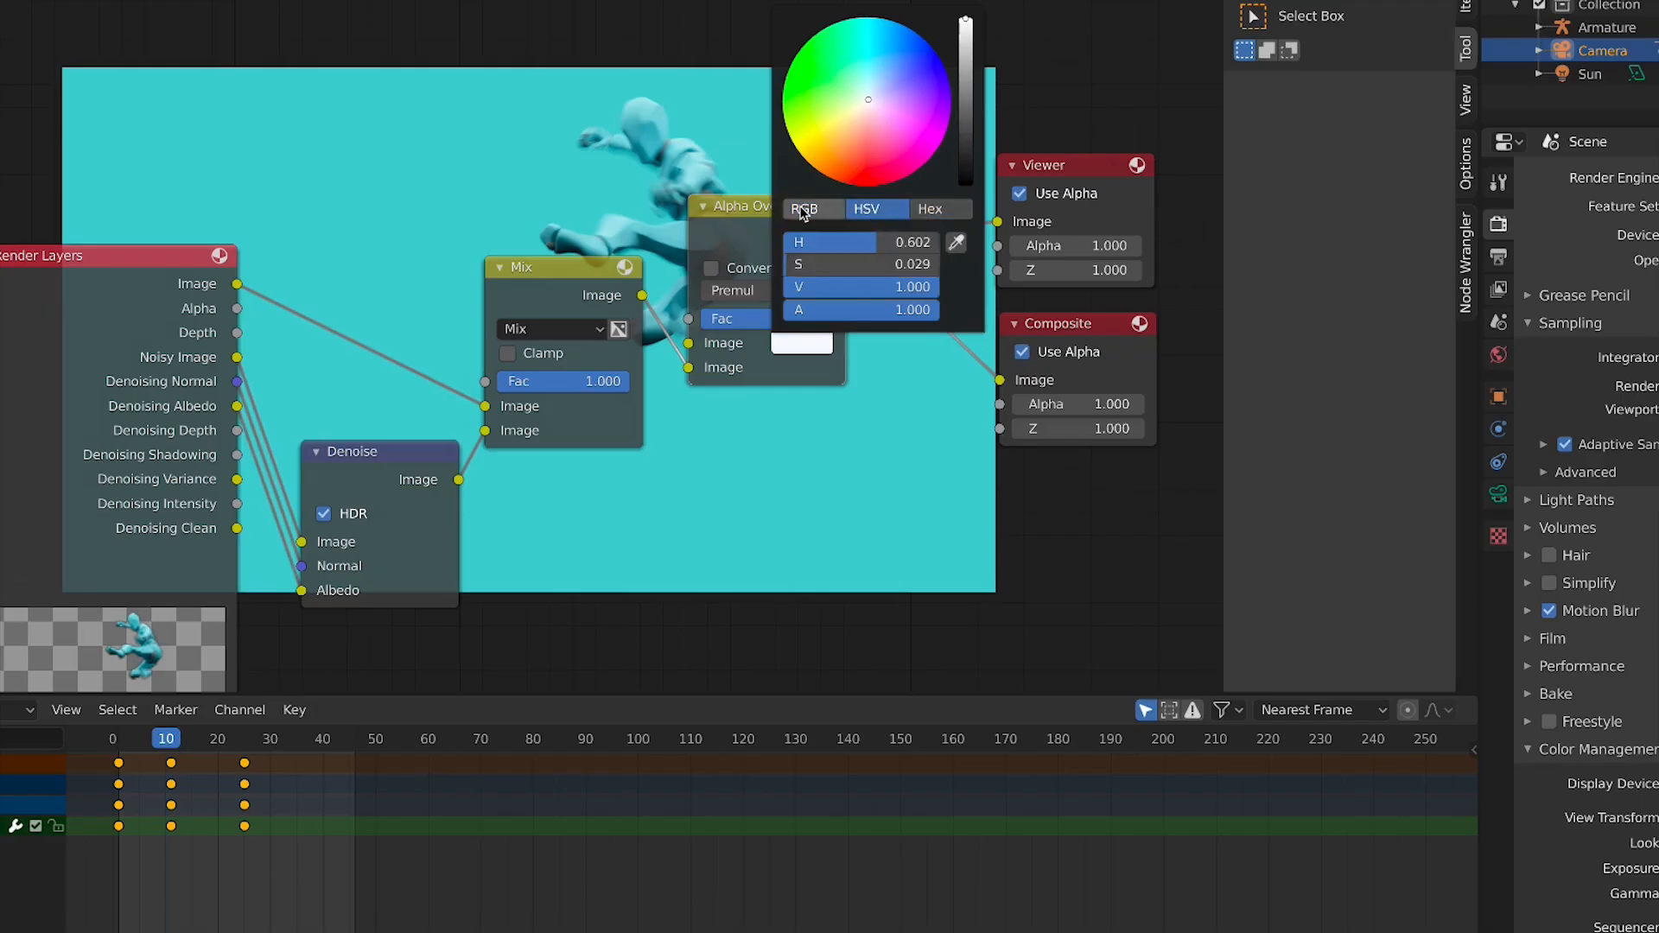
pyautogui.moveTo(867, 243); pyautogui.dragTo(929, 265)
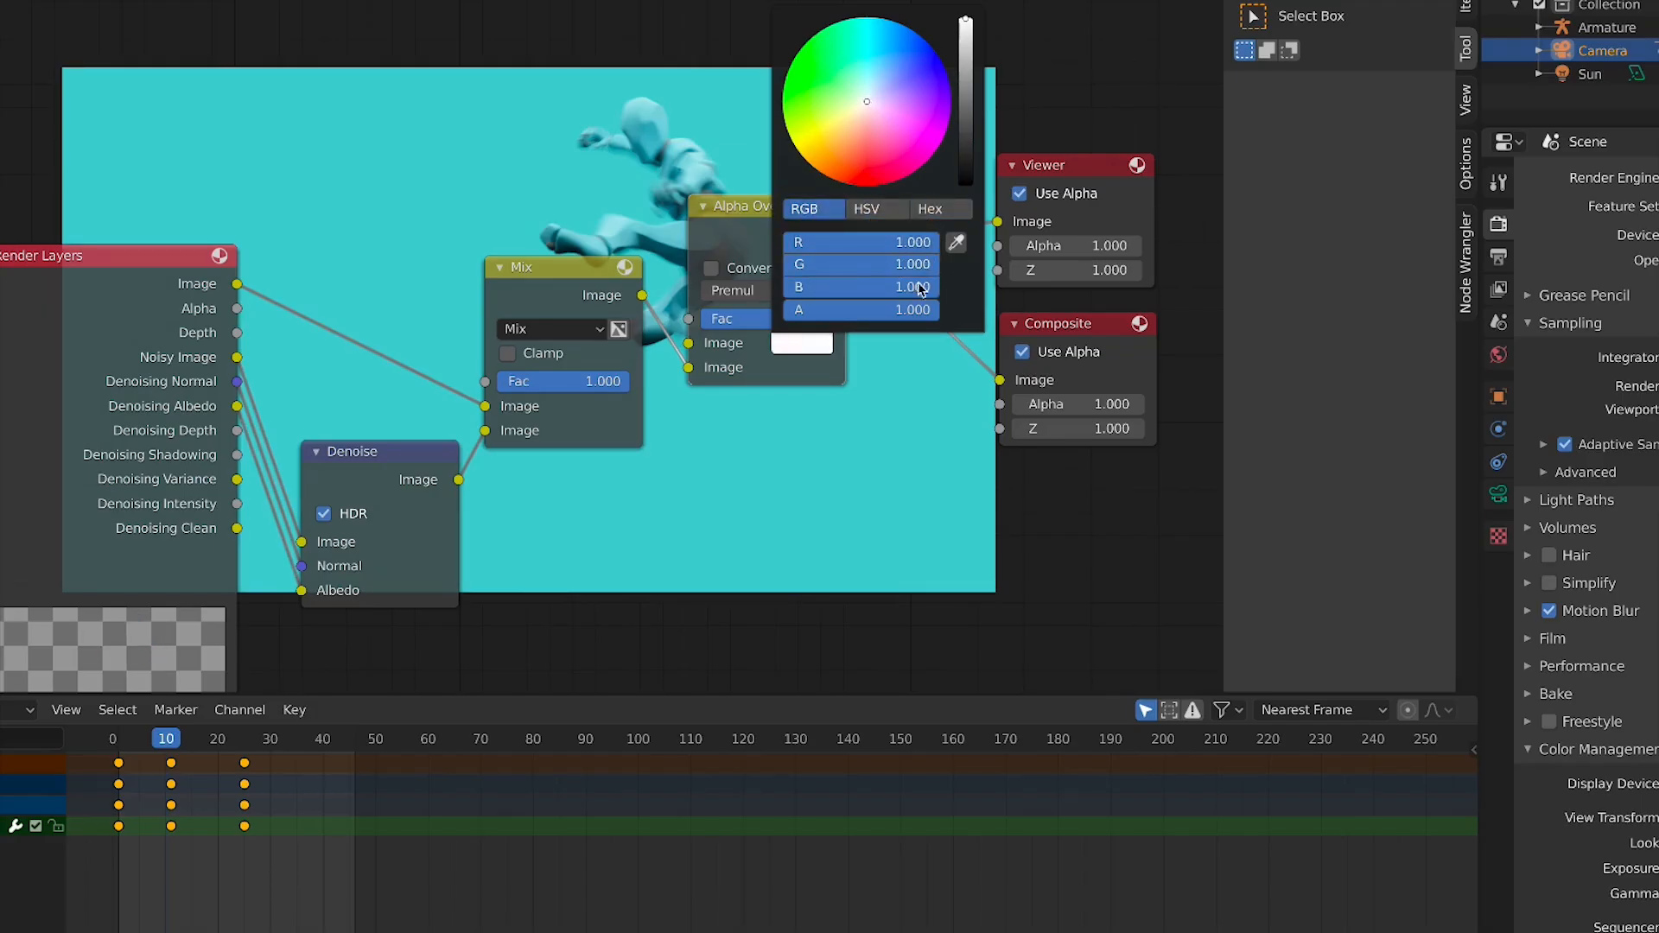
pyautogui.click(840, 469)
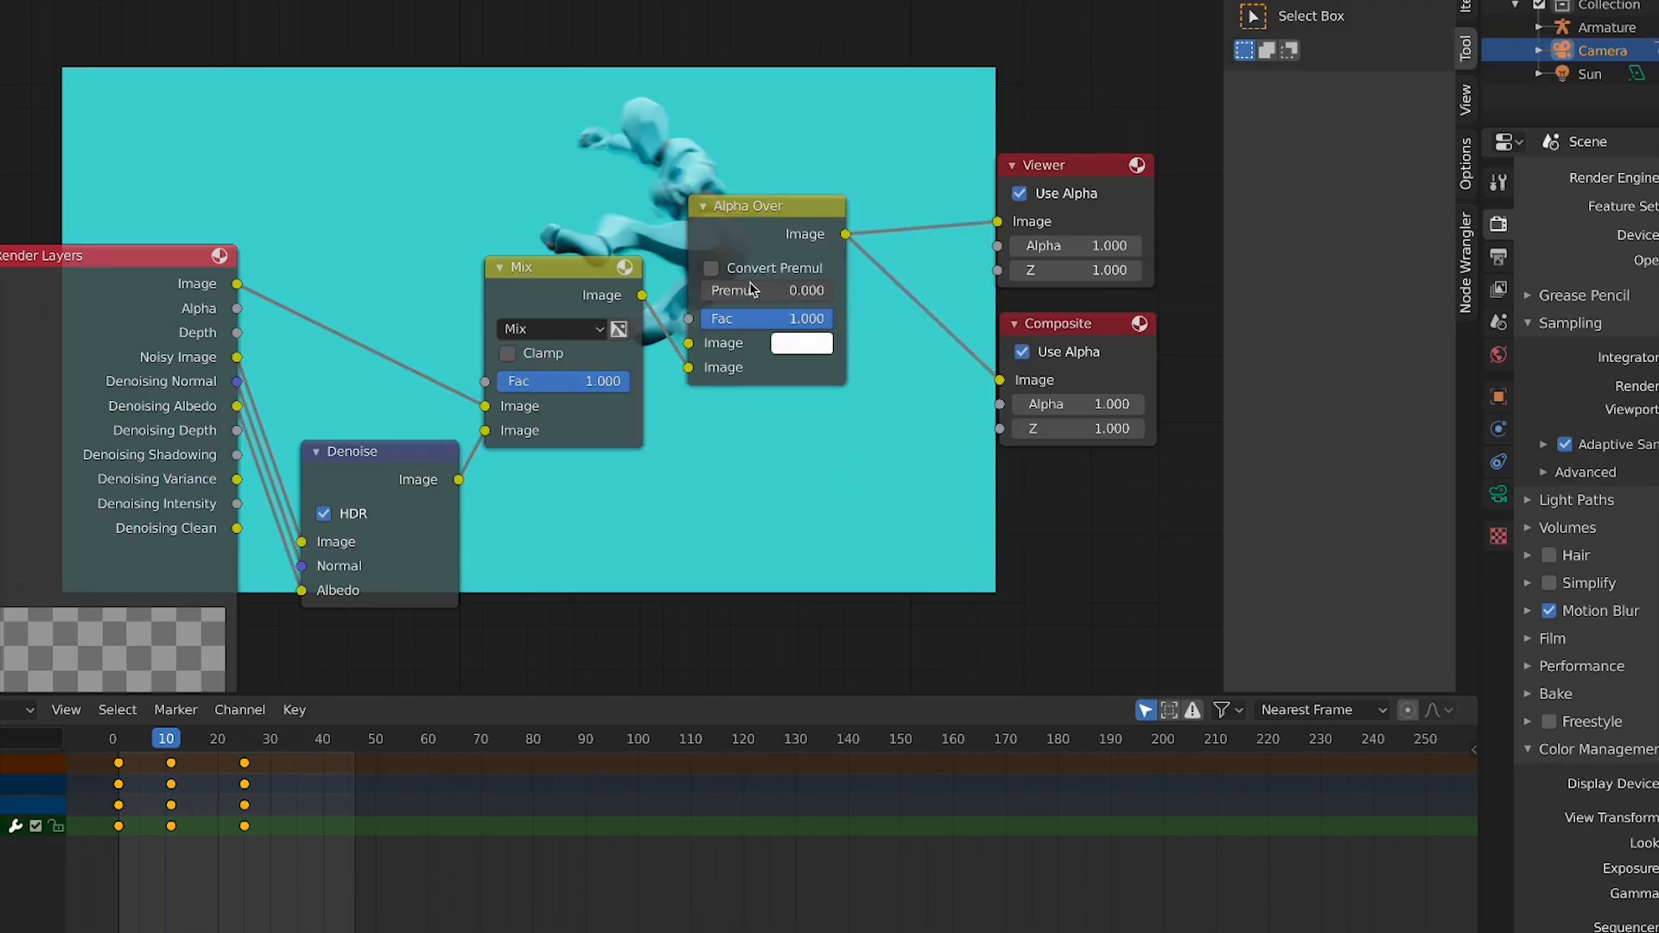
# Try the Multiply blend mode on the Mix node, then switch it back to Mix
pyautogui.click(563, 330)
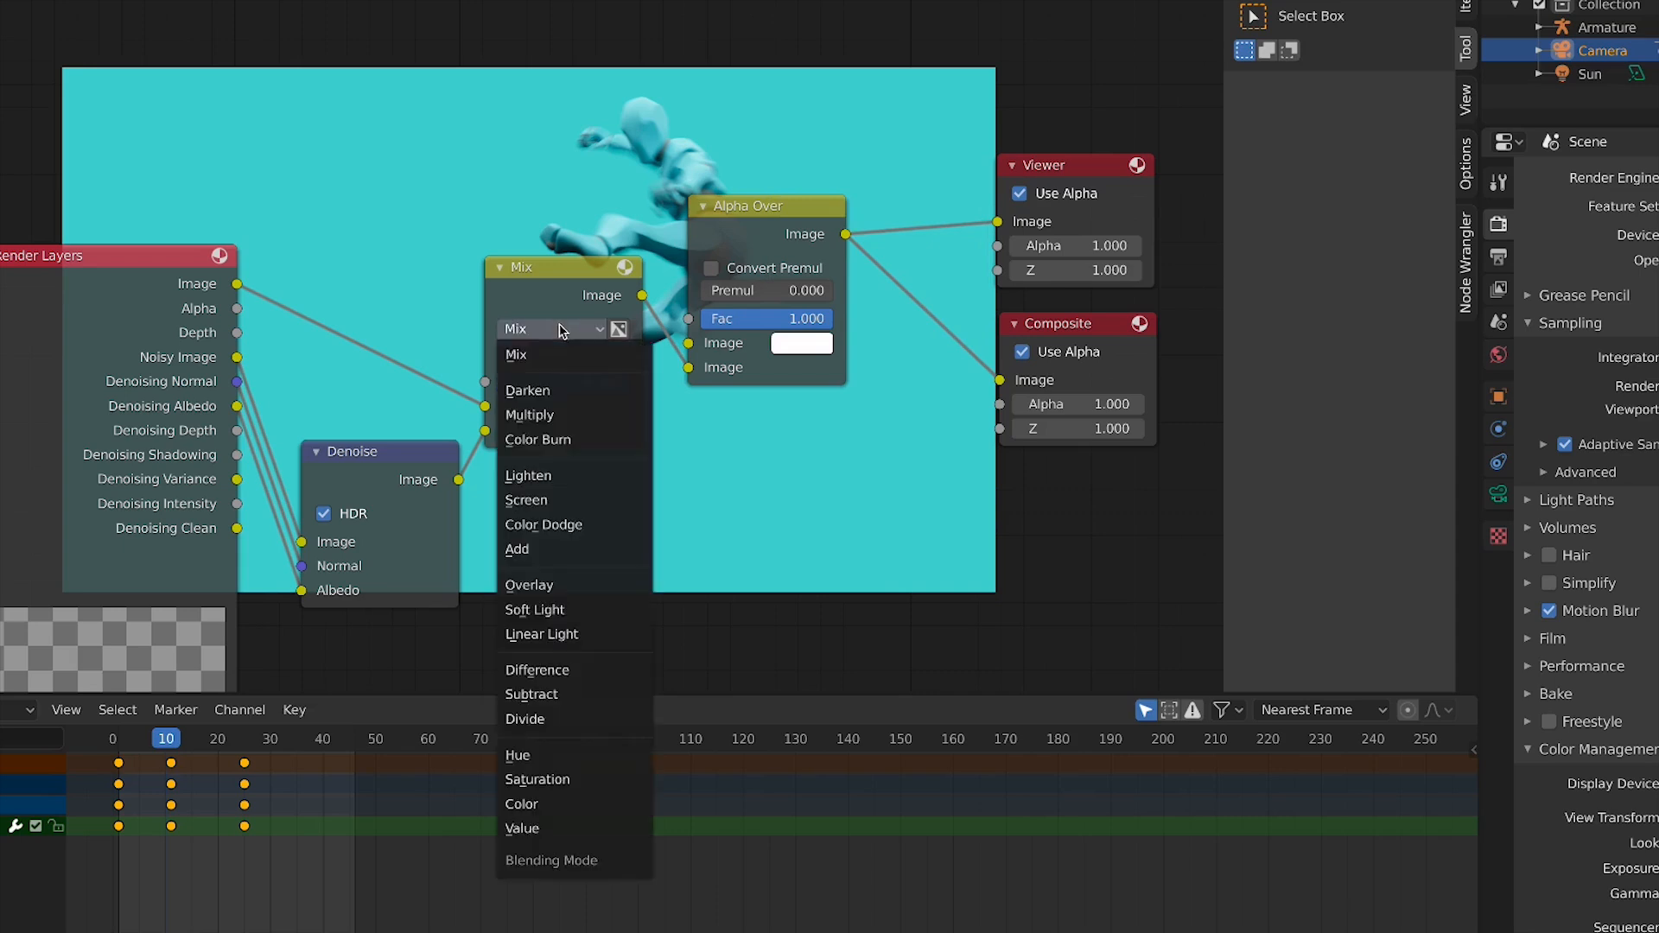
pyautogui.click(564, 413)
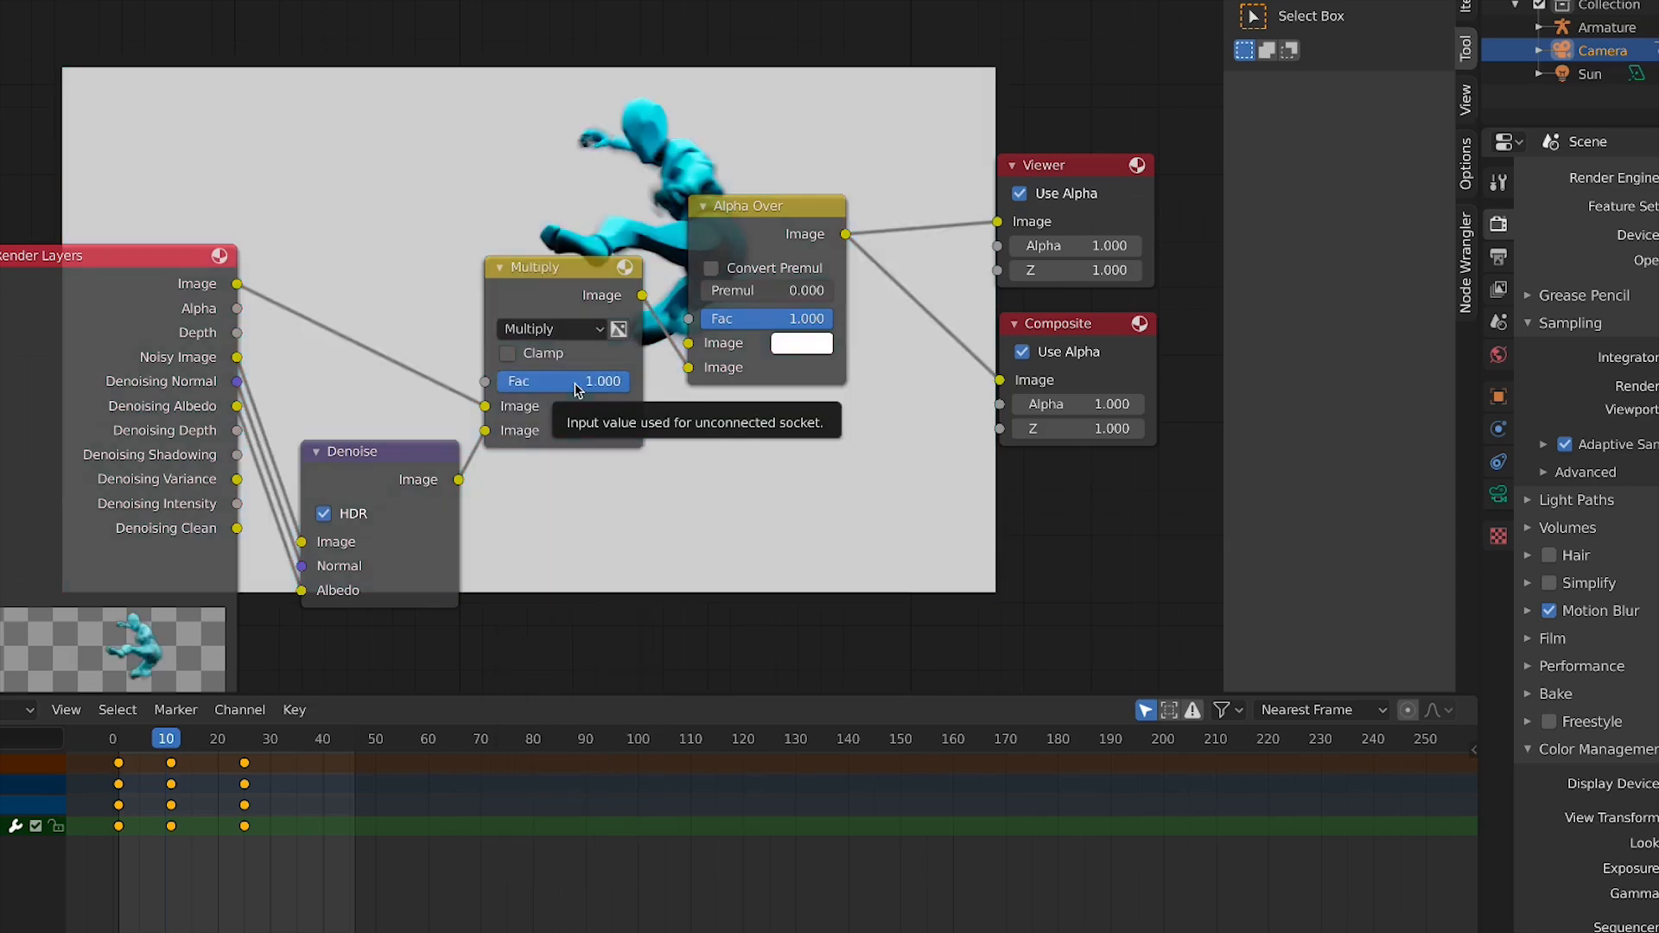
pyautogui.moveTo(748, 208); pyautogui.dragTo(774, 182)
pyautogui.click(561, 329)
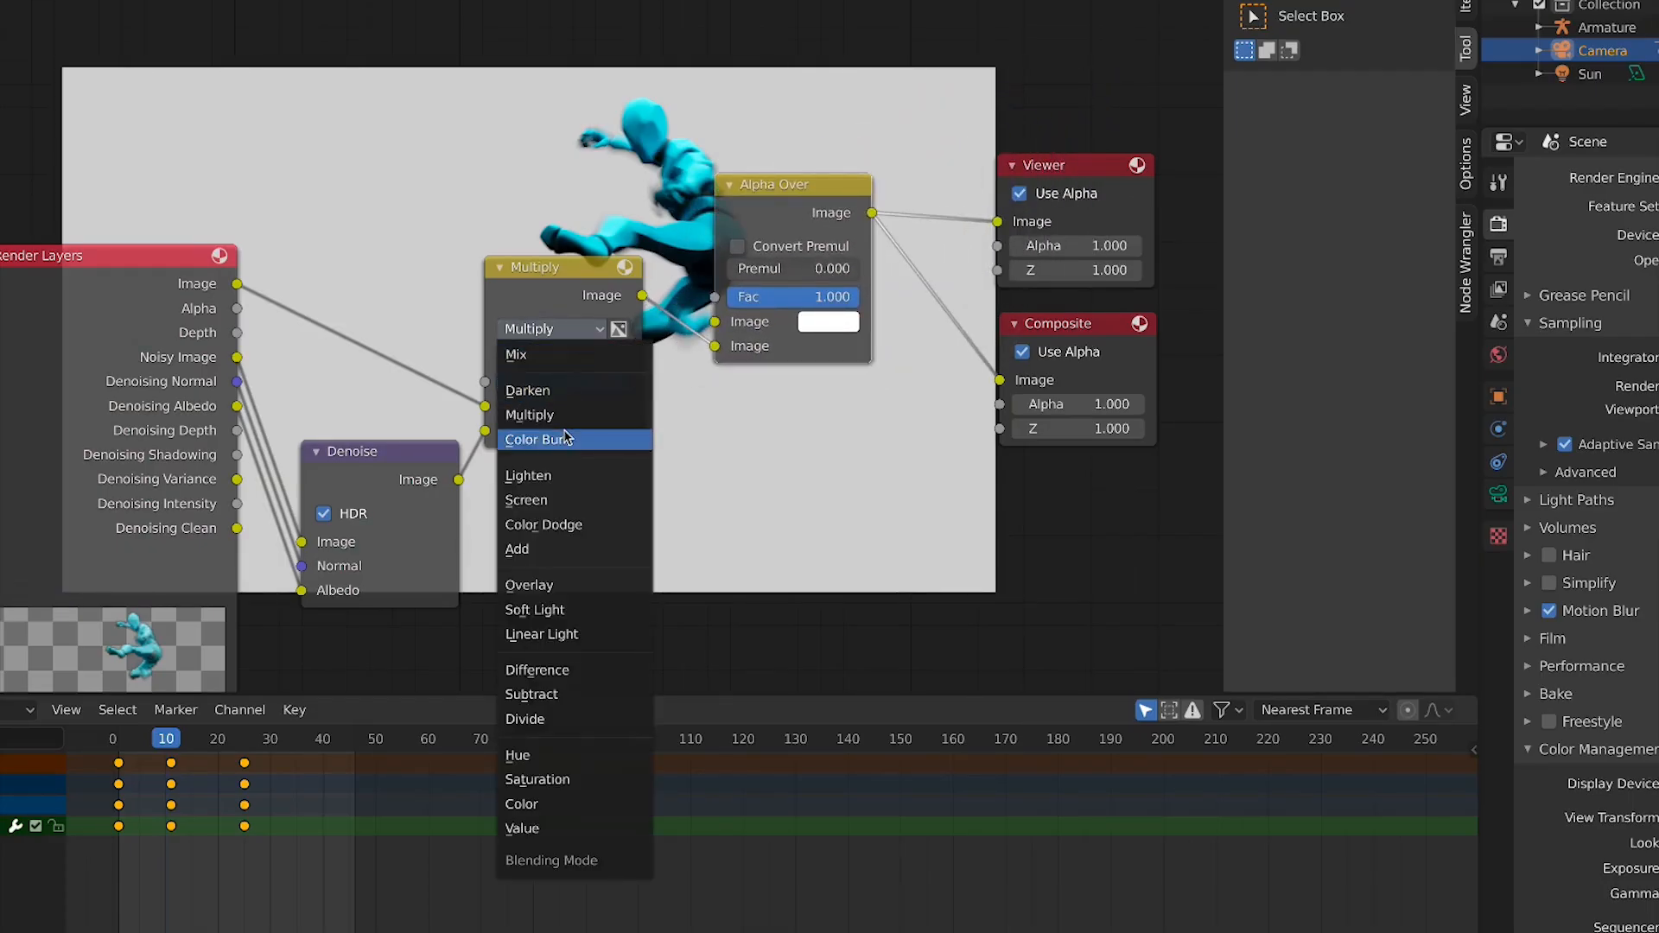
pyautogui.click(632, 356)
pyautogui.moveTo(605, 339)
pyautogui.mouseDown()
pyautogui.moveTo(626, 339)
pyautogui.moveTo(618, 414)
pyautogui.moveTo(611, 348)
pyautogui.mouseUp()
# Rearrange the Denoise, Mix and Alpha Over nodes
pyautogui.click(324, 513)
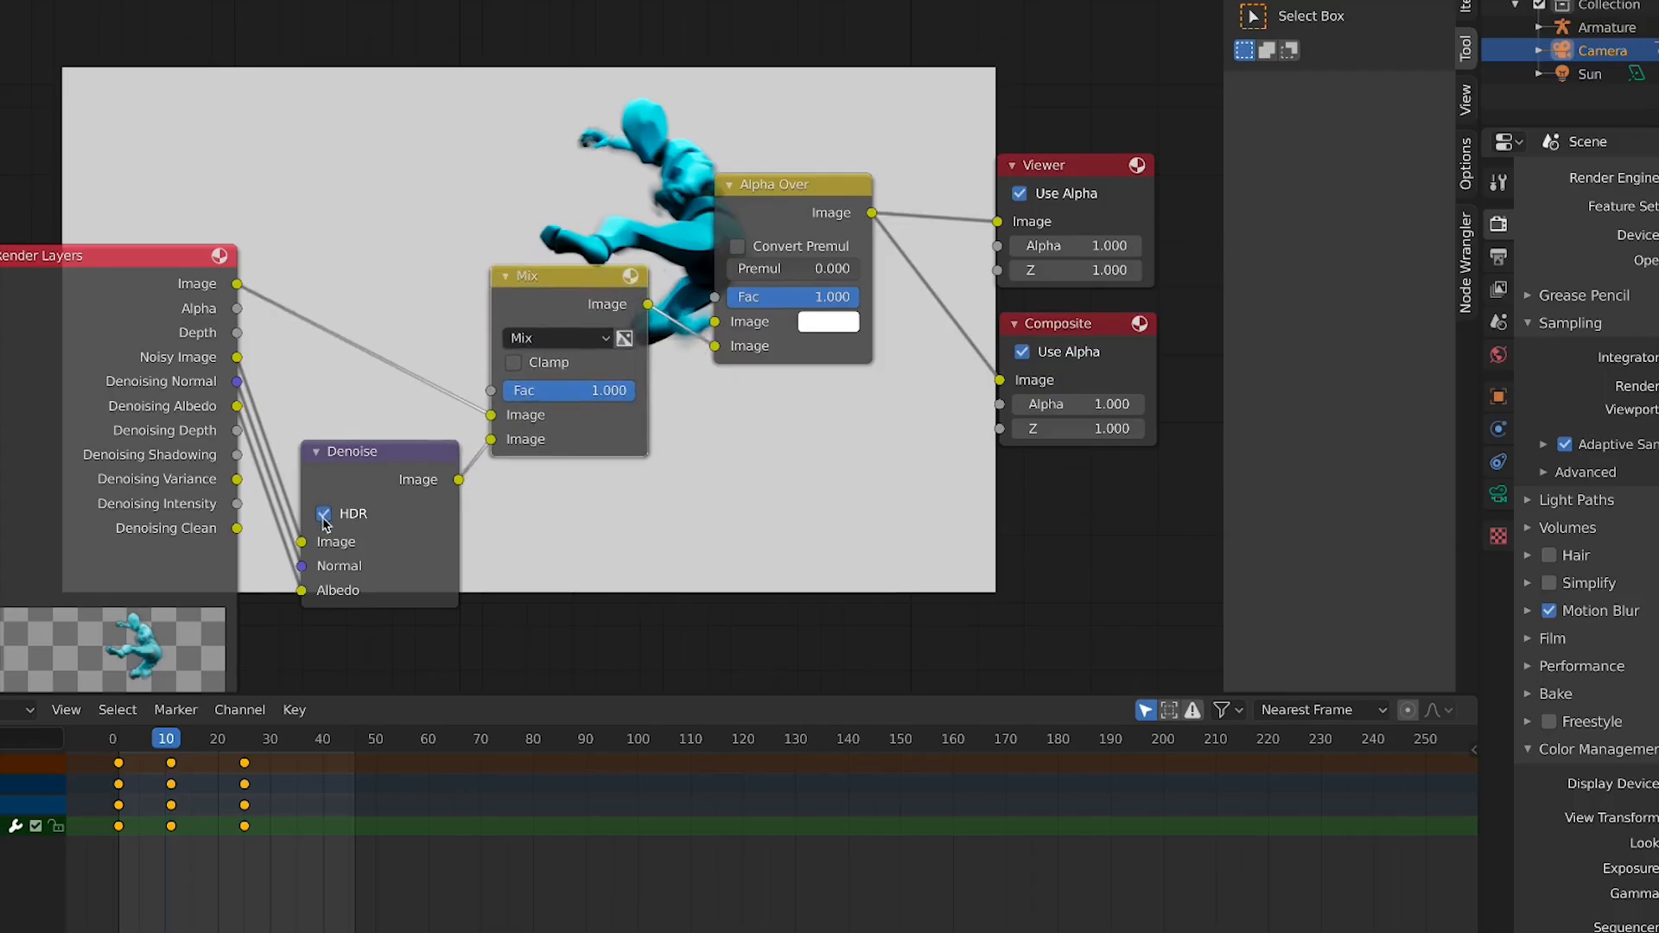
pyautogui.moveTo(378, 487); pyautogui.dragTo(373, 529)
pyautogui.moveTo(605, 290); pyautogui.dragTo(523, 318)
pyautogui.moveTo(752, 184); pyautogui.dragTo(725, 153)
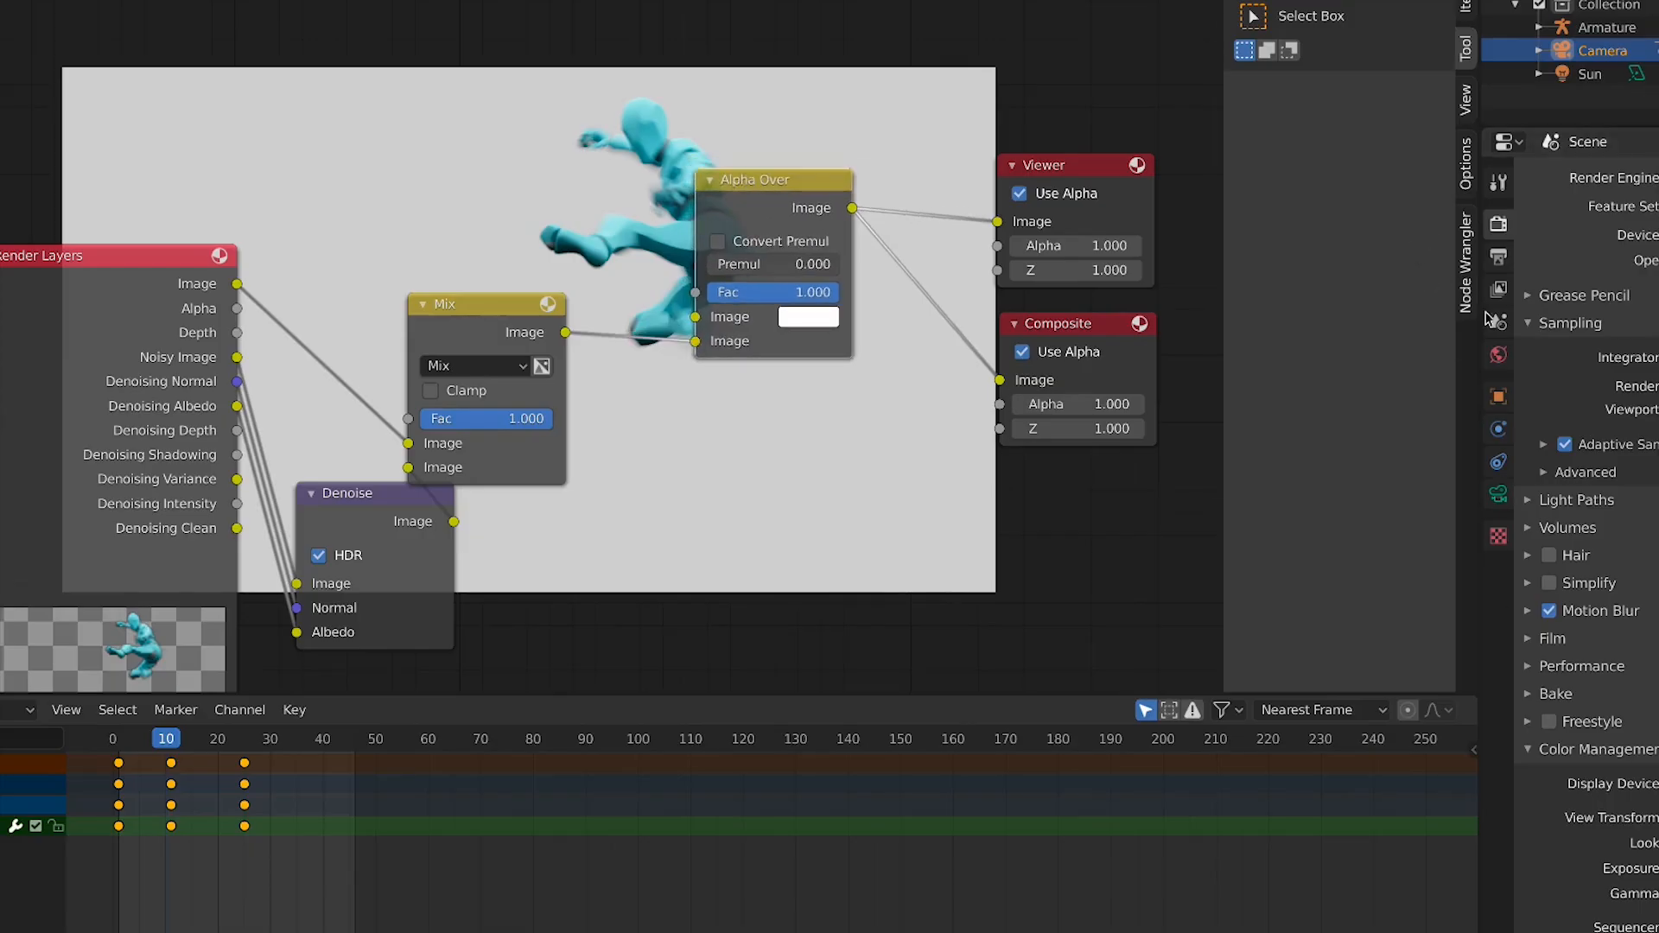
# Set the colour management Look to Medium High Contrast after trying Very High Contrast
pyautogui.scroll(-8, 1586, 544)
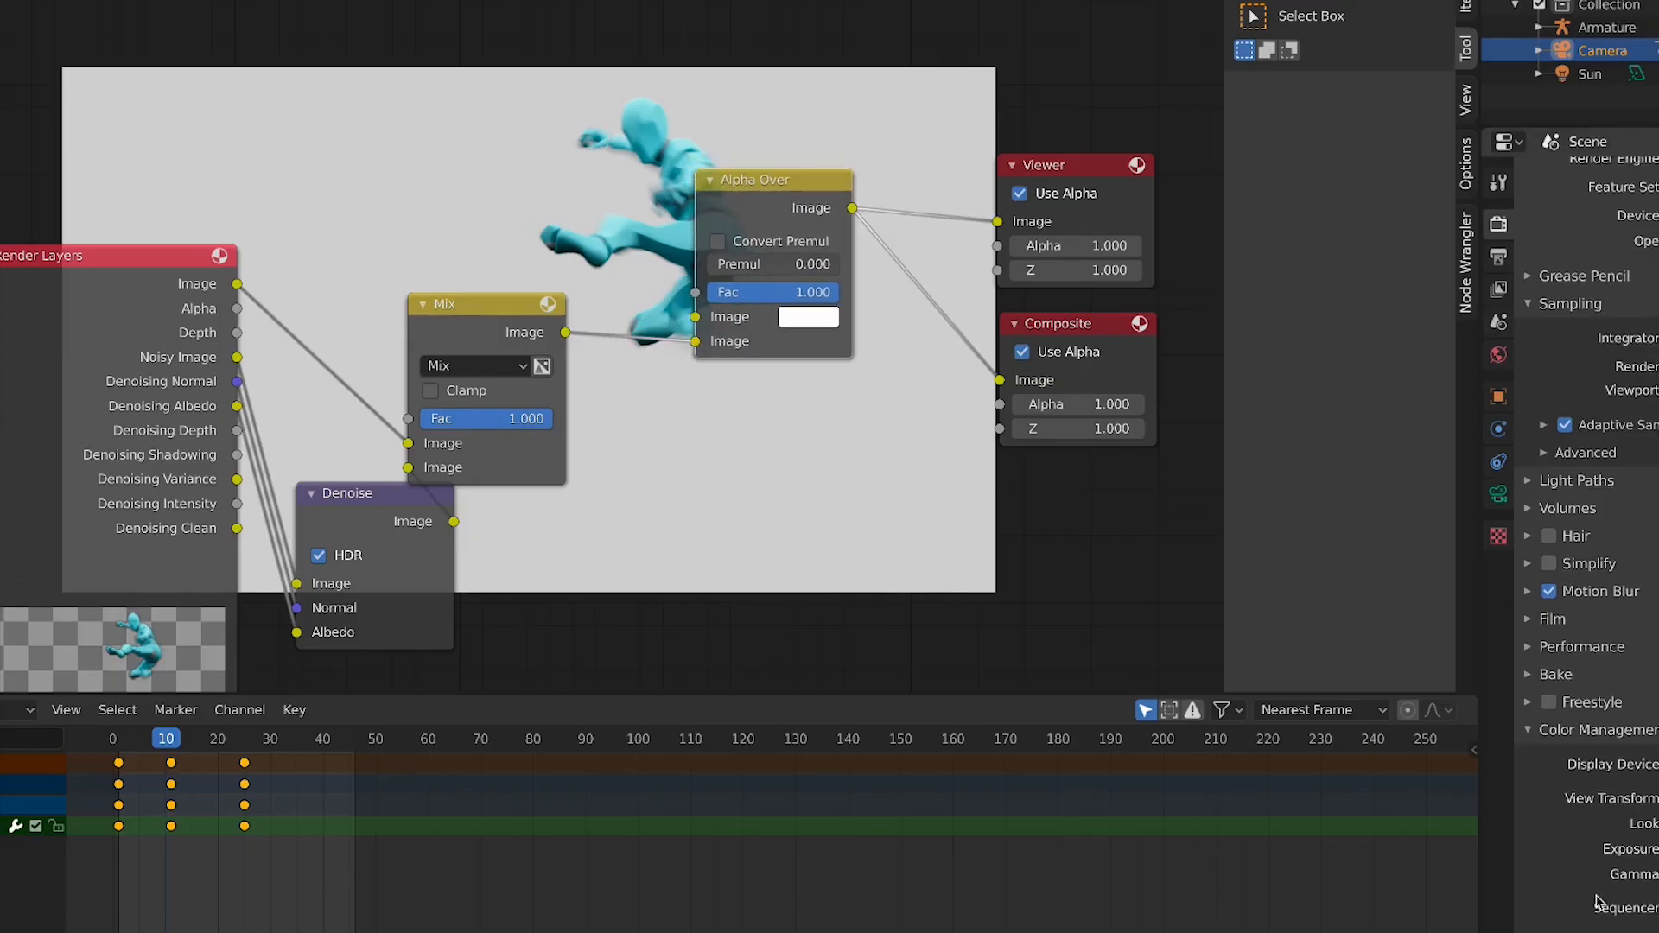
pyautogui.moveTo(1658, 817); pyautogui.dragTo(1658, 803)
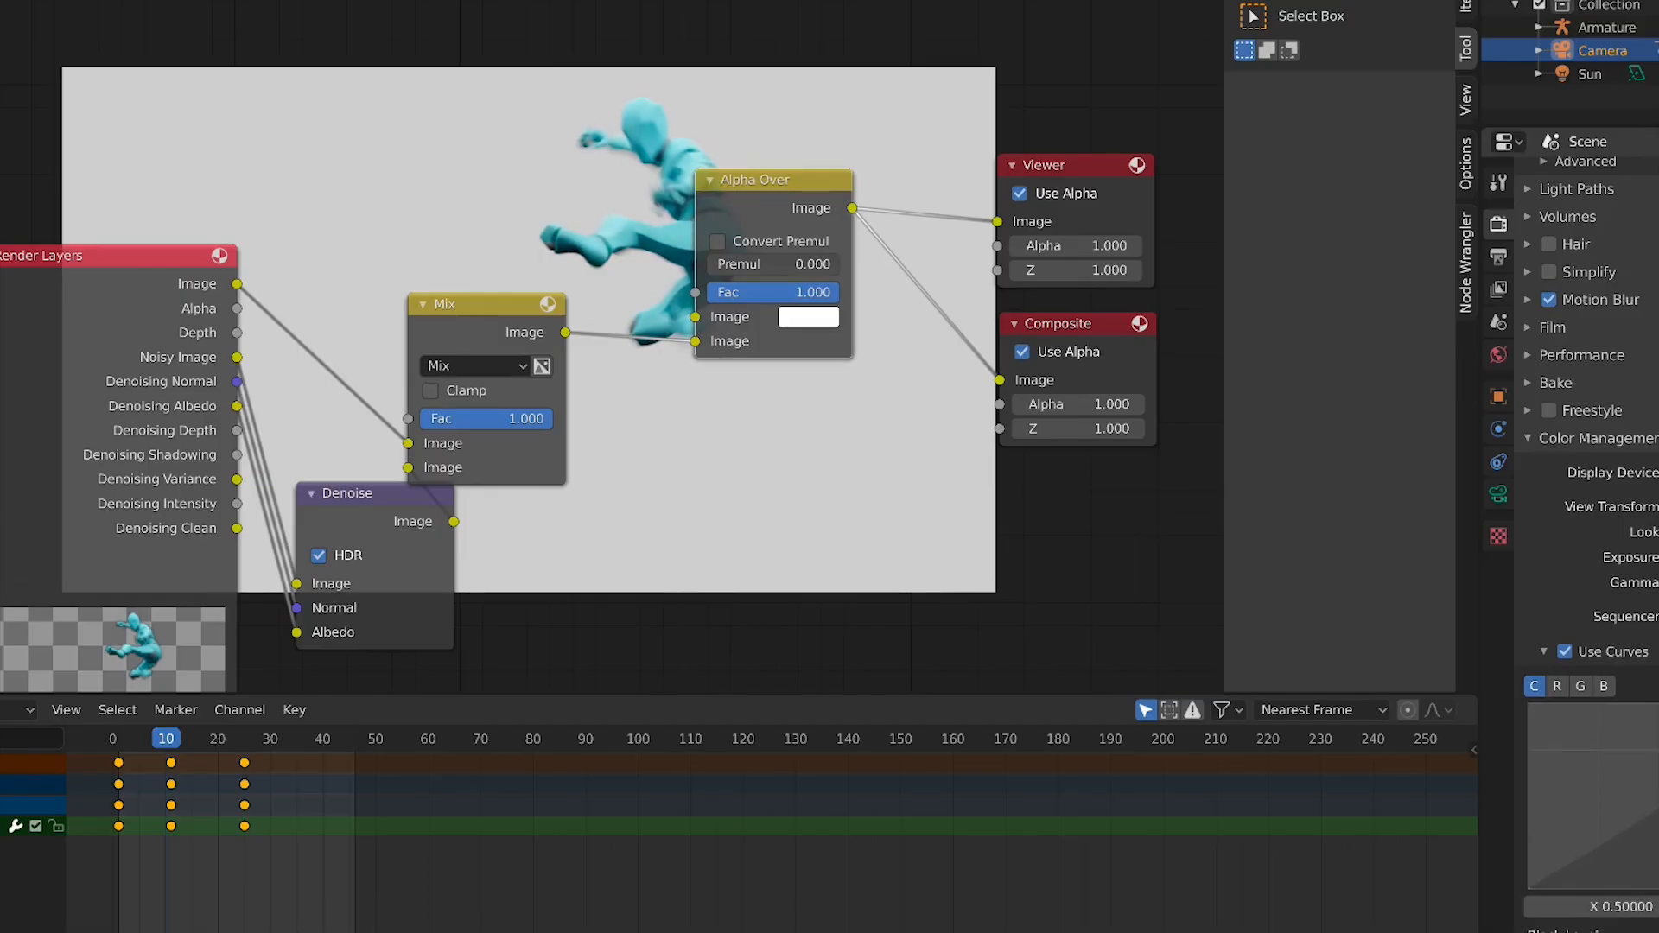
pyautogui.click(1655, 533)
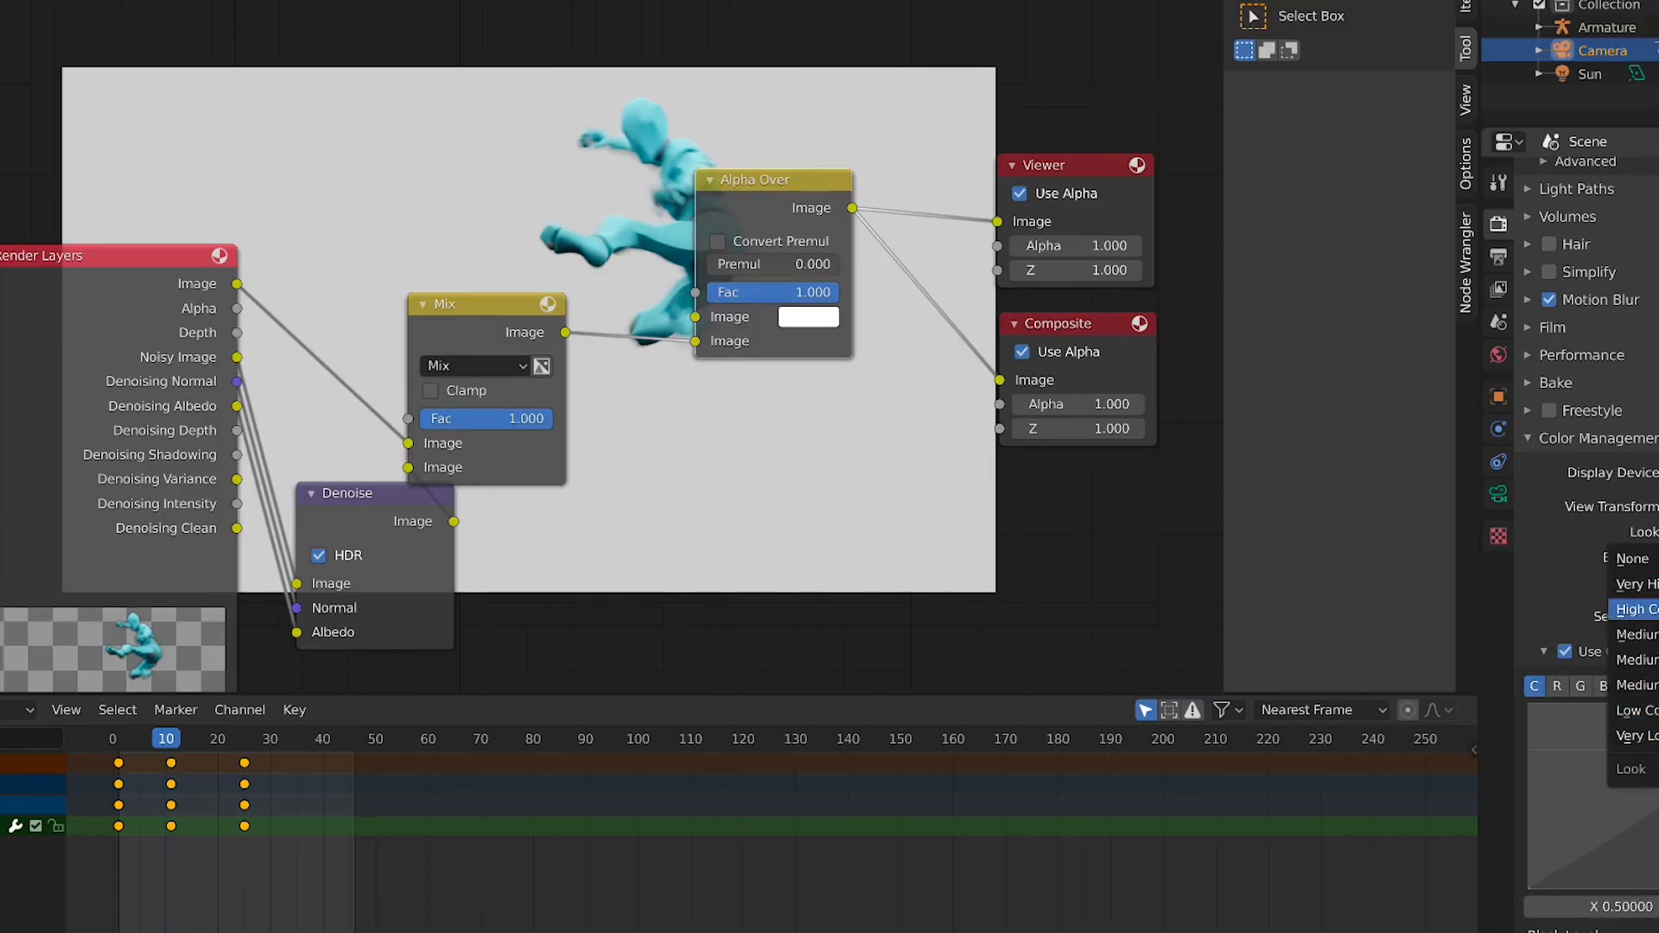
pyautogui.click(1655, 585)
pyautogui.click(1654, 532)
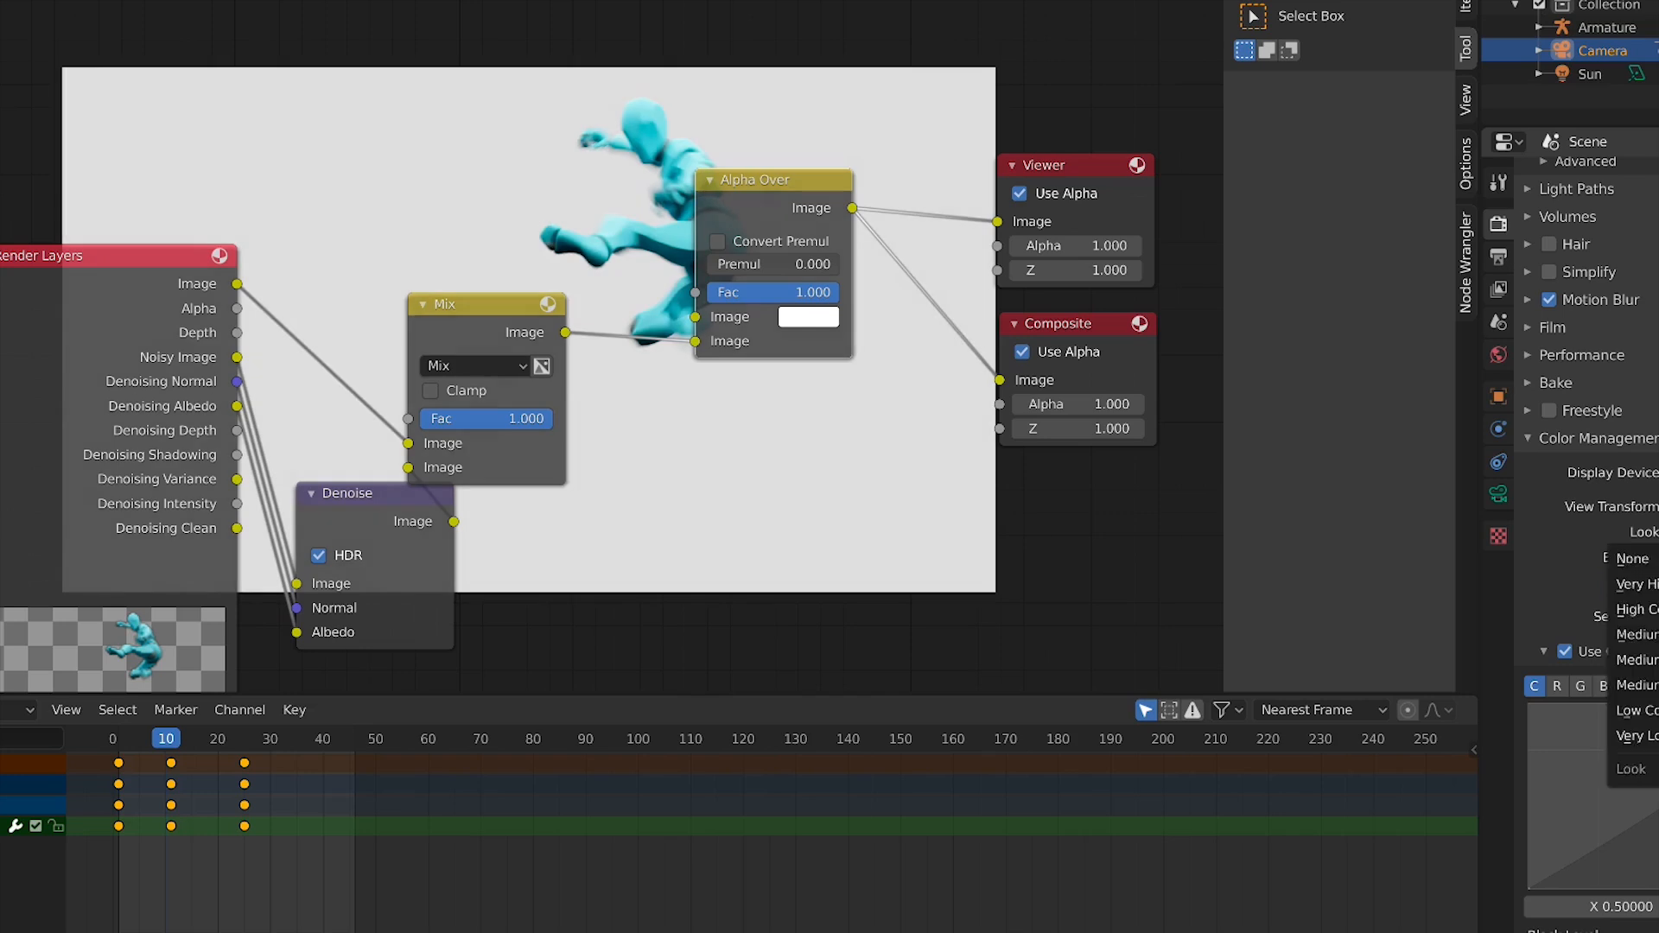
pyautogui.click(1654, 635)
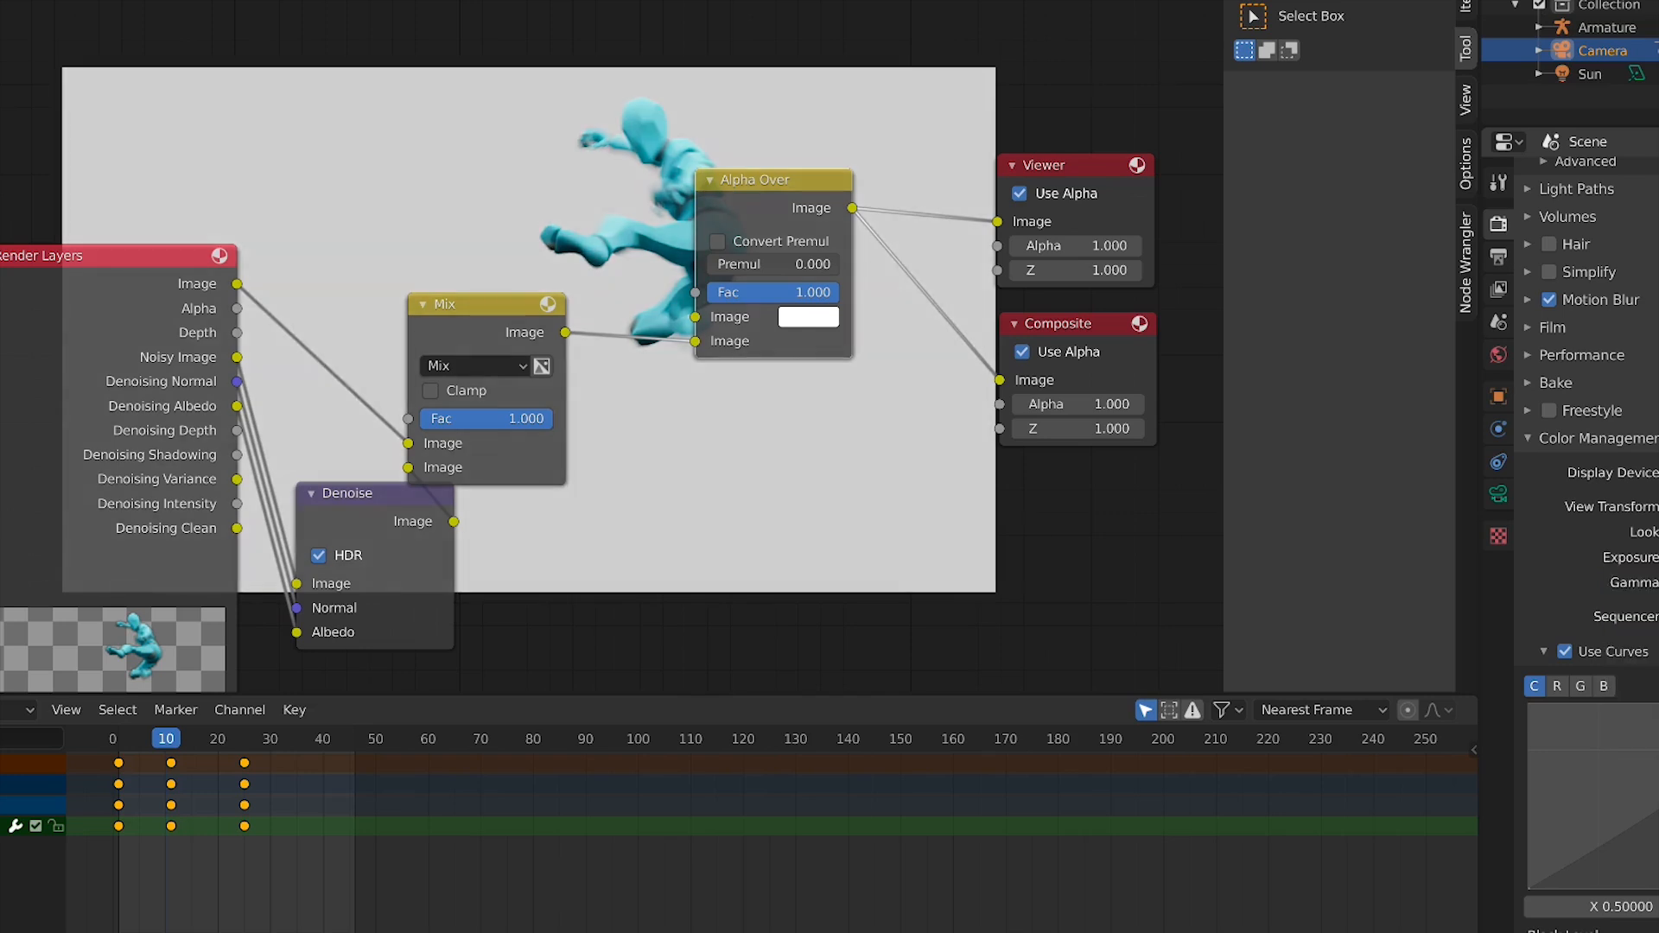
# Open the Output properties and check the render output path
pyautogui.scroll(6, 1584, 382)
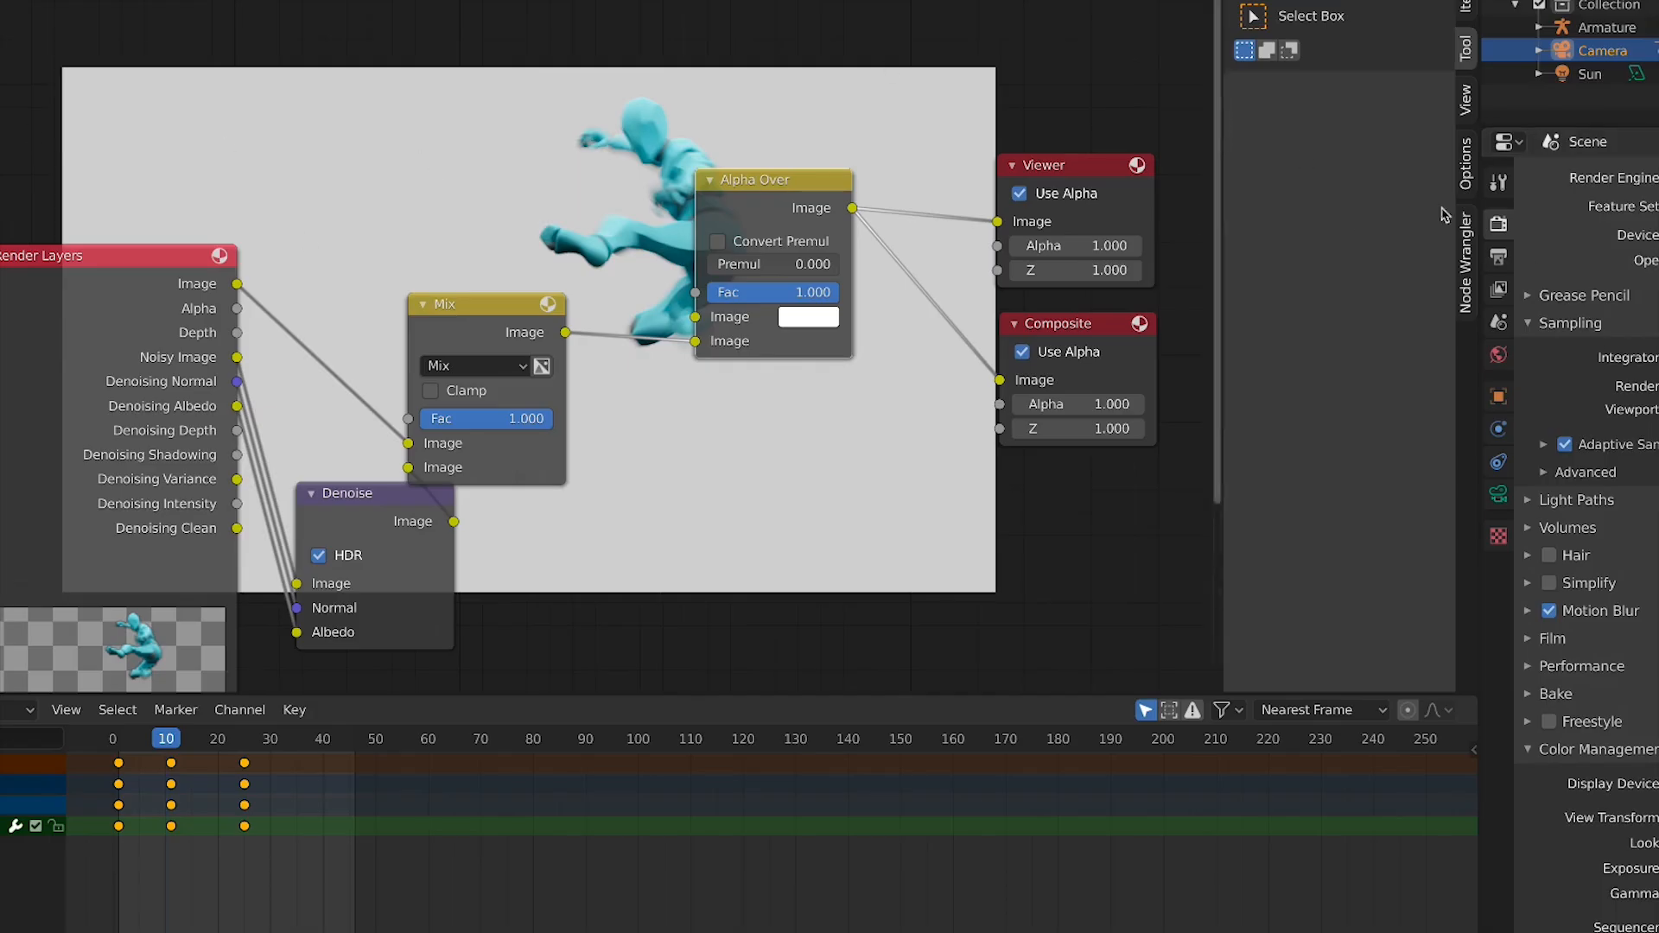
pyautogui.click(1499, 258)
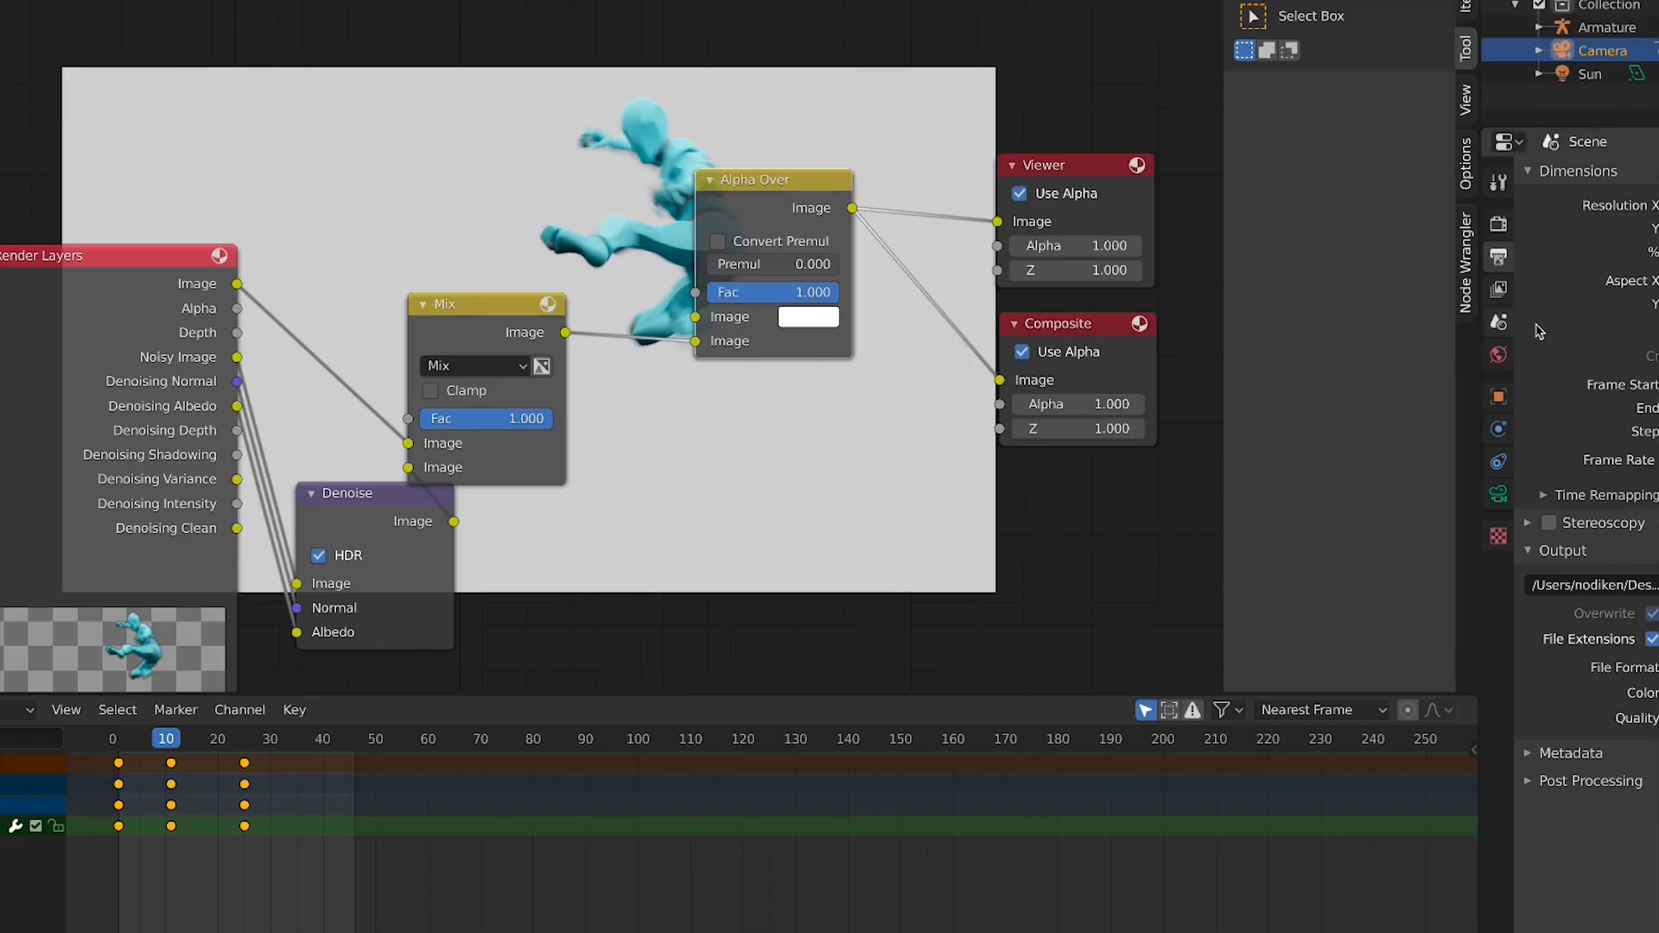
pyautogui.click(1498, 288)
pyautogui.click(1498, 256)
pyautogui.click(1599, 585)
pyautogui.click(1599, 585)
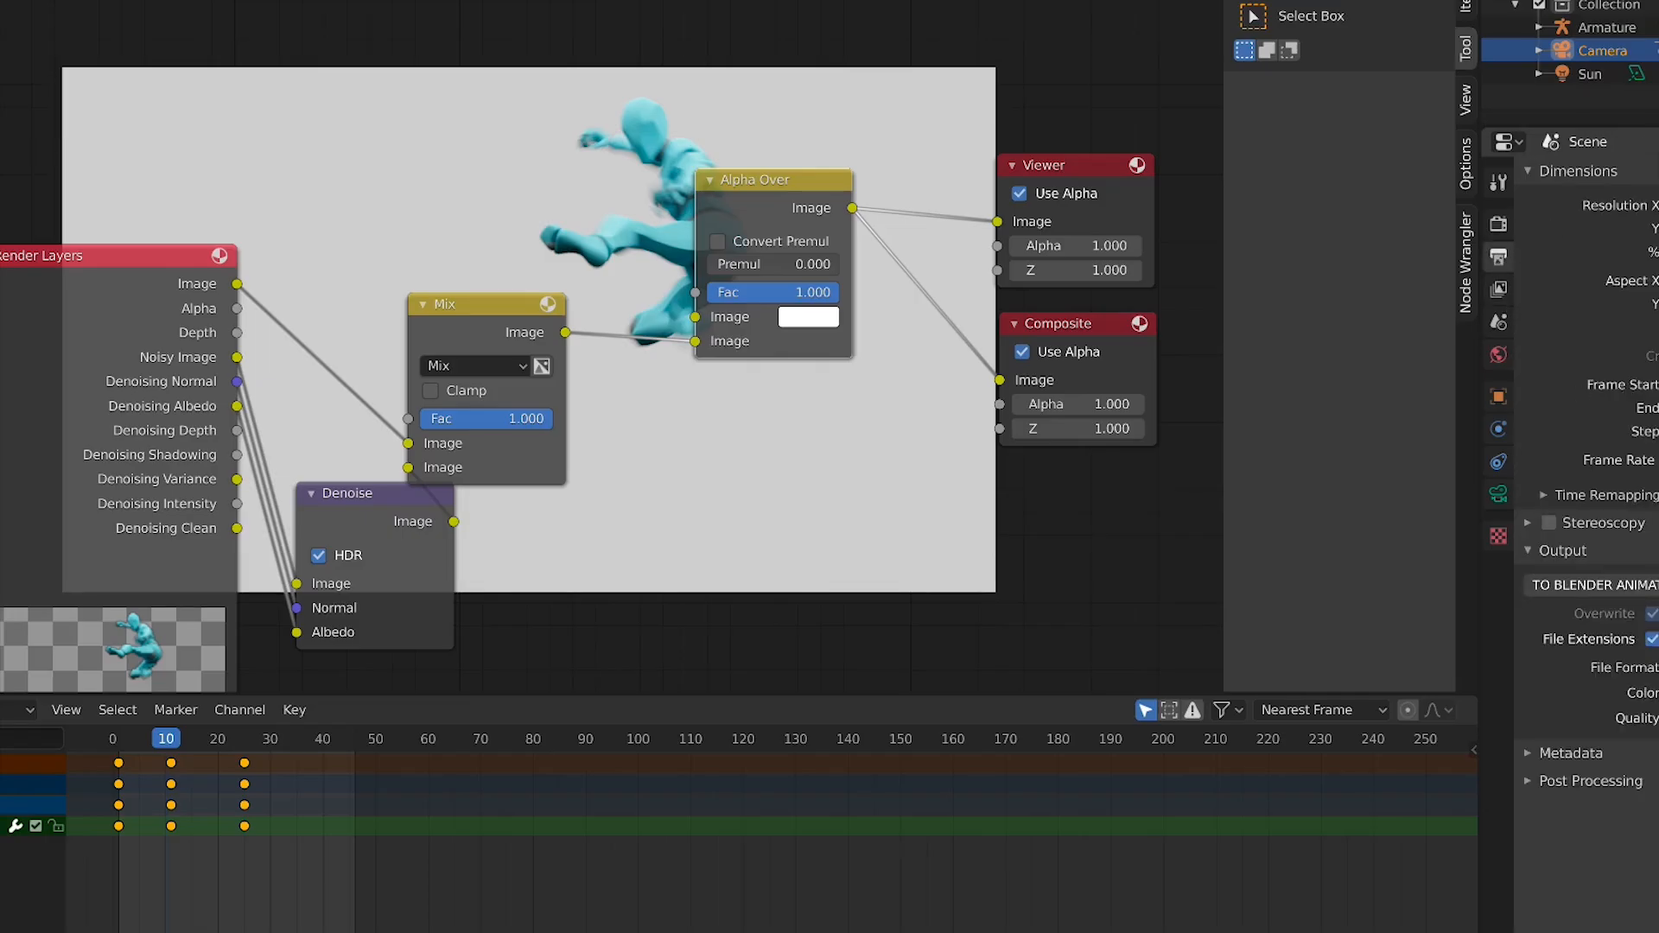
pyautogui.press('Return')
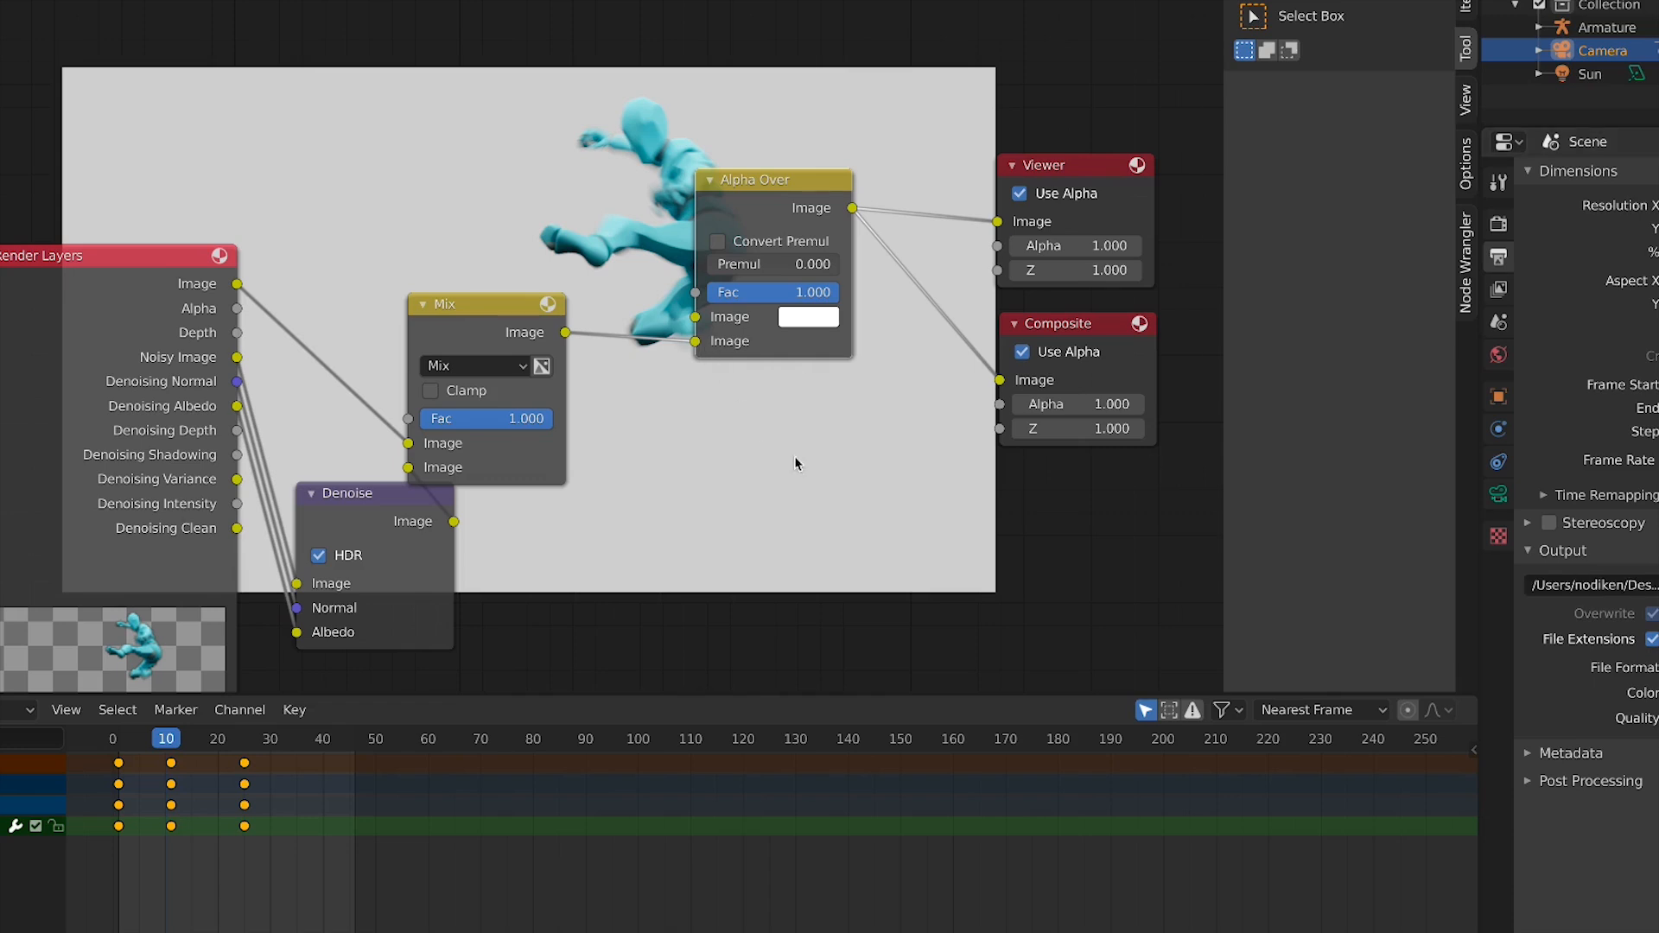
# Start rendering the animation
pyautogui.click(0, 0)
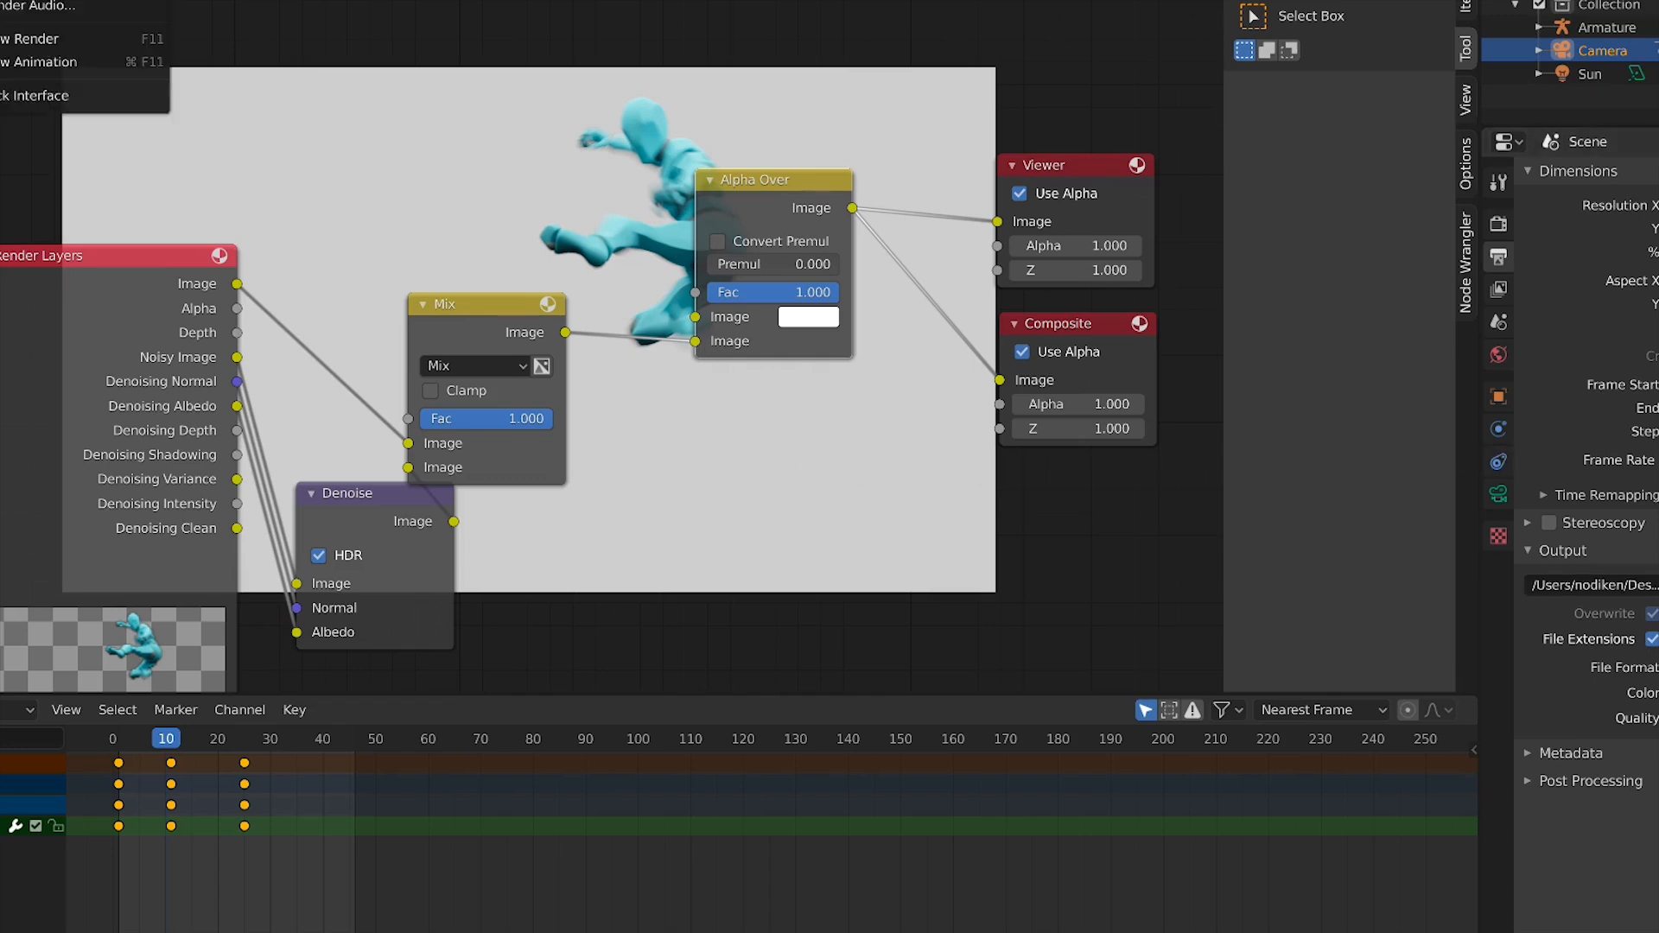
pyautogui.click(35, 0)
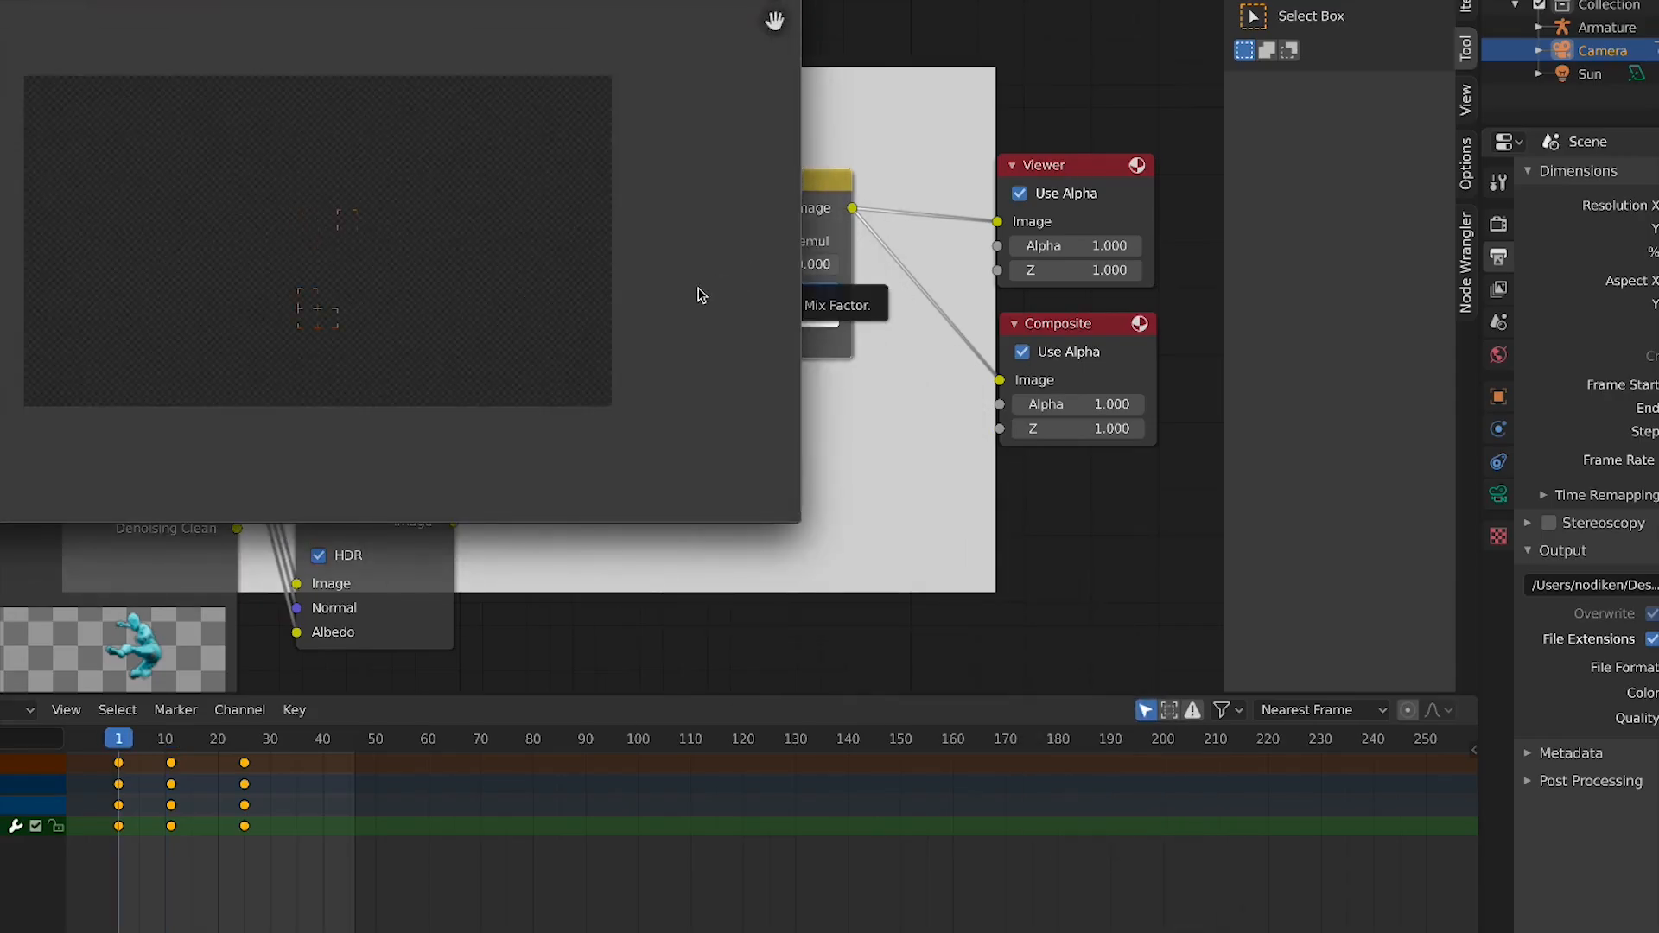